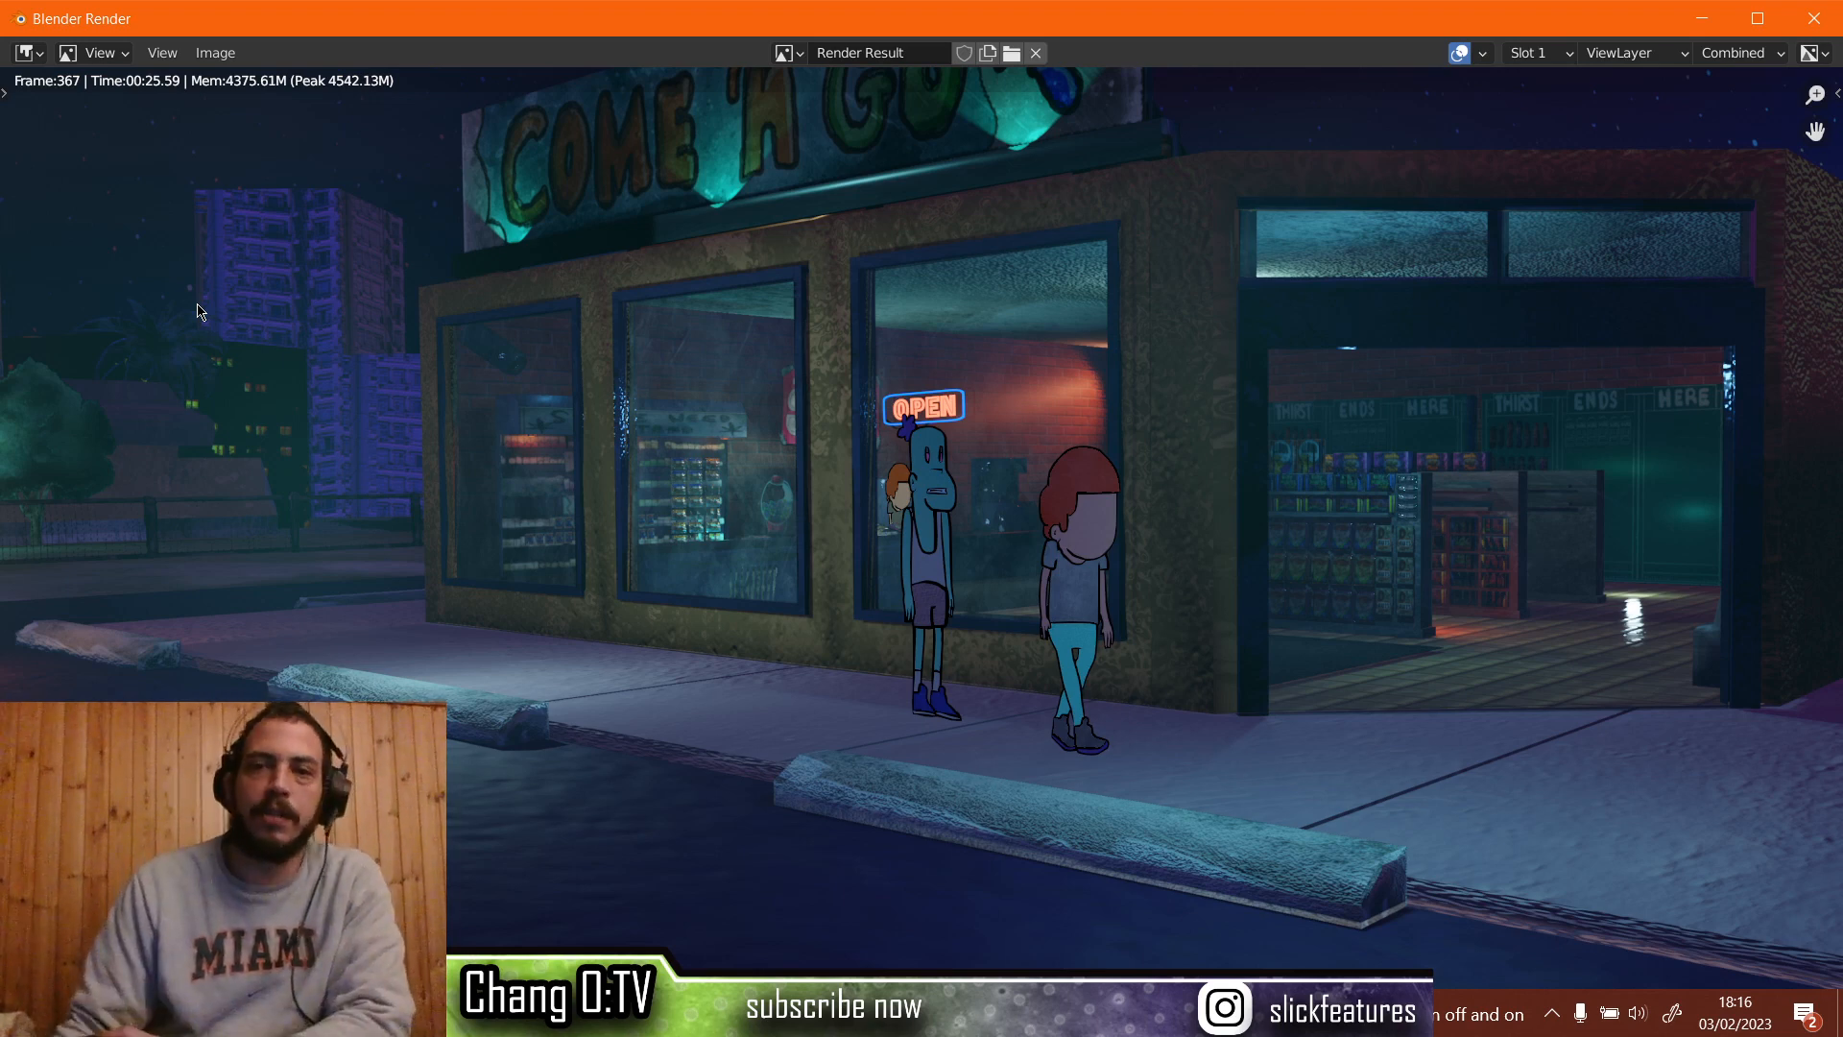
Inspect the rendered storefront frame, close the render window, and return to the main project window.
scroll(297, 325, "down", 1)
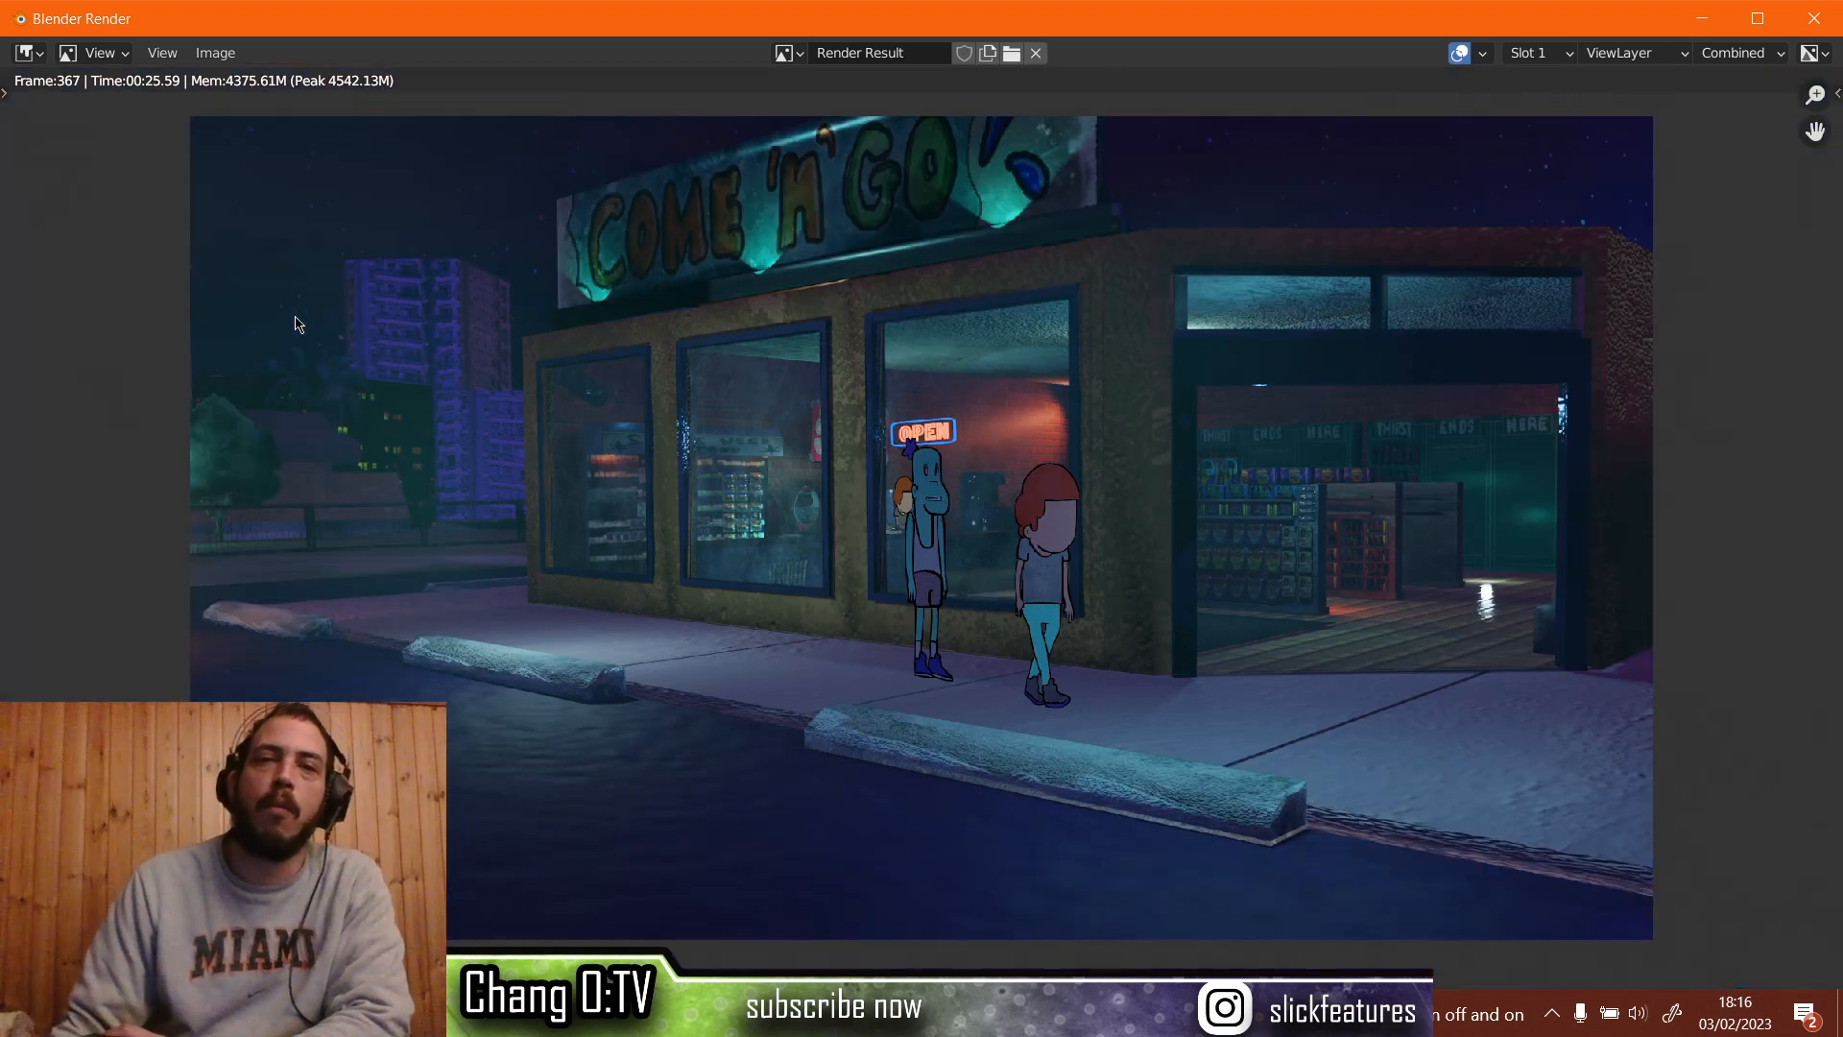
scroll(953, 374, "up", 1)
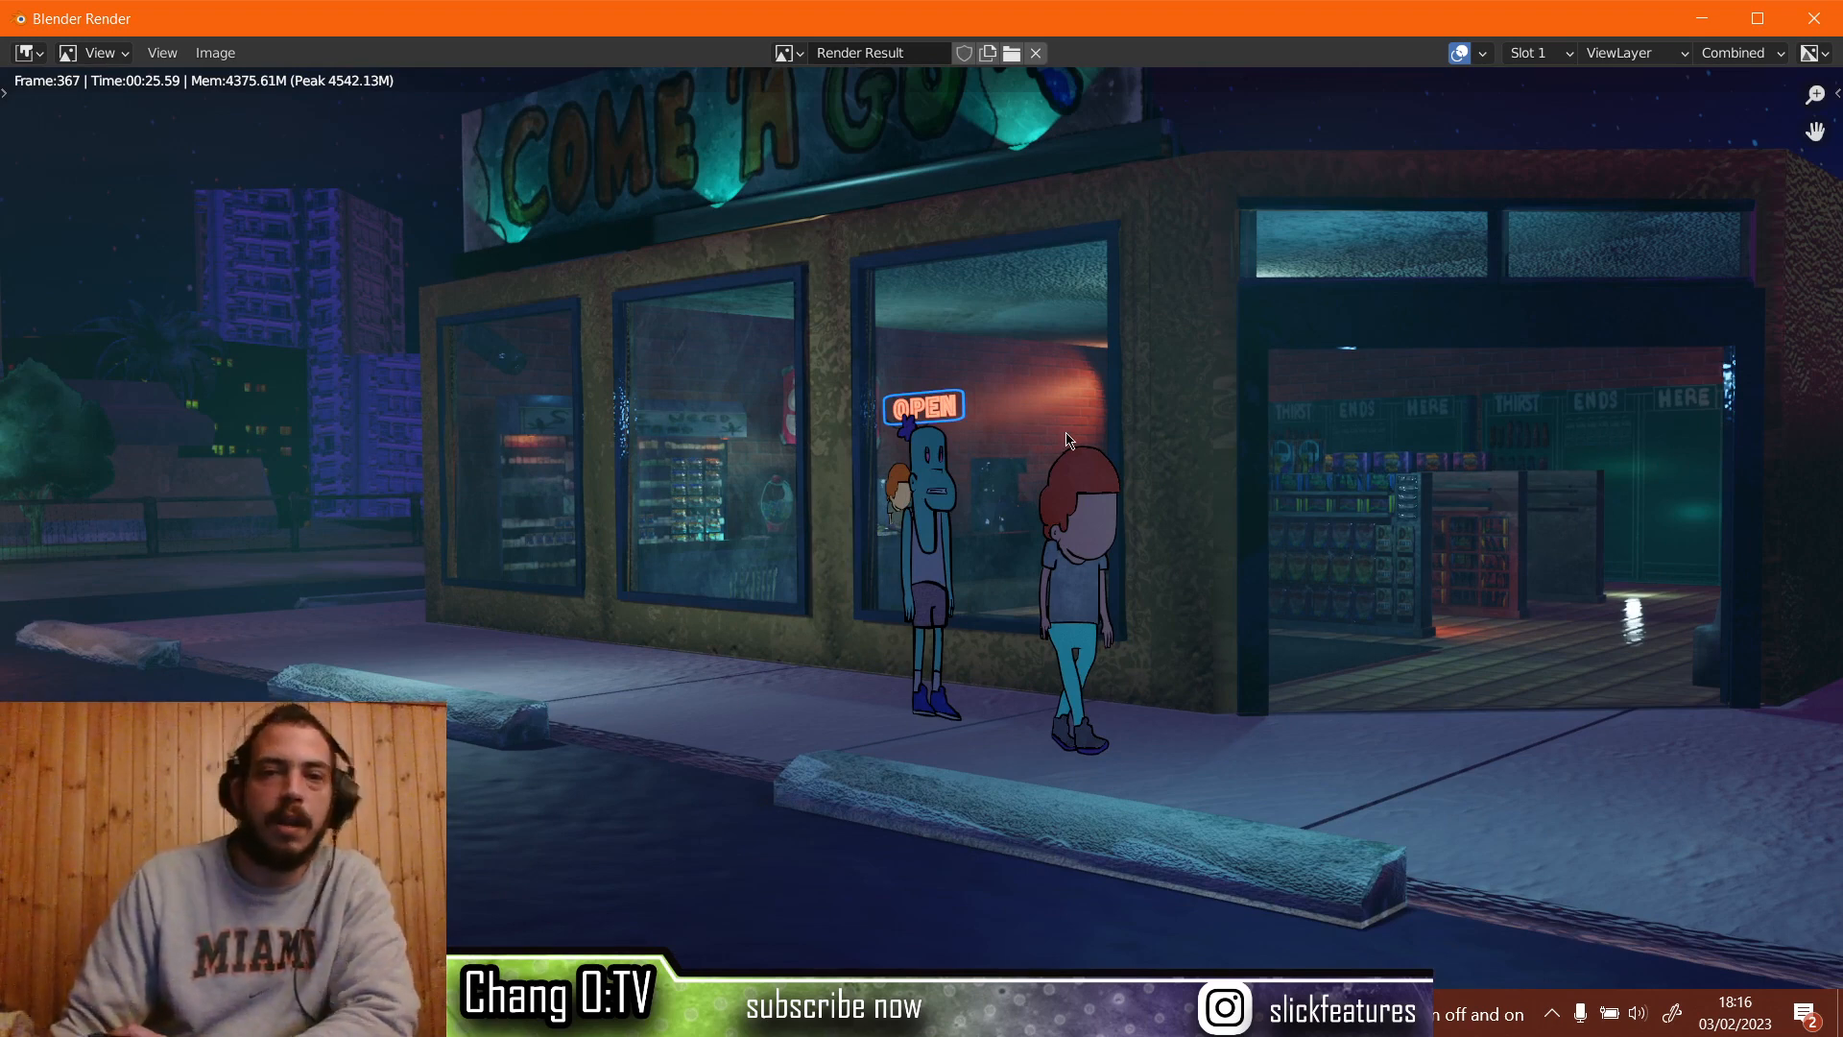
scroll(1069, 439, "down", 1)
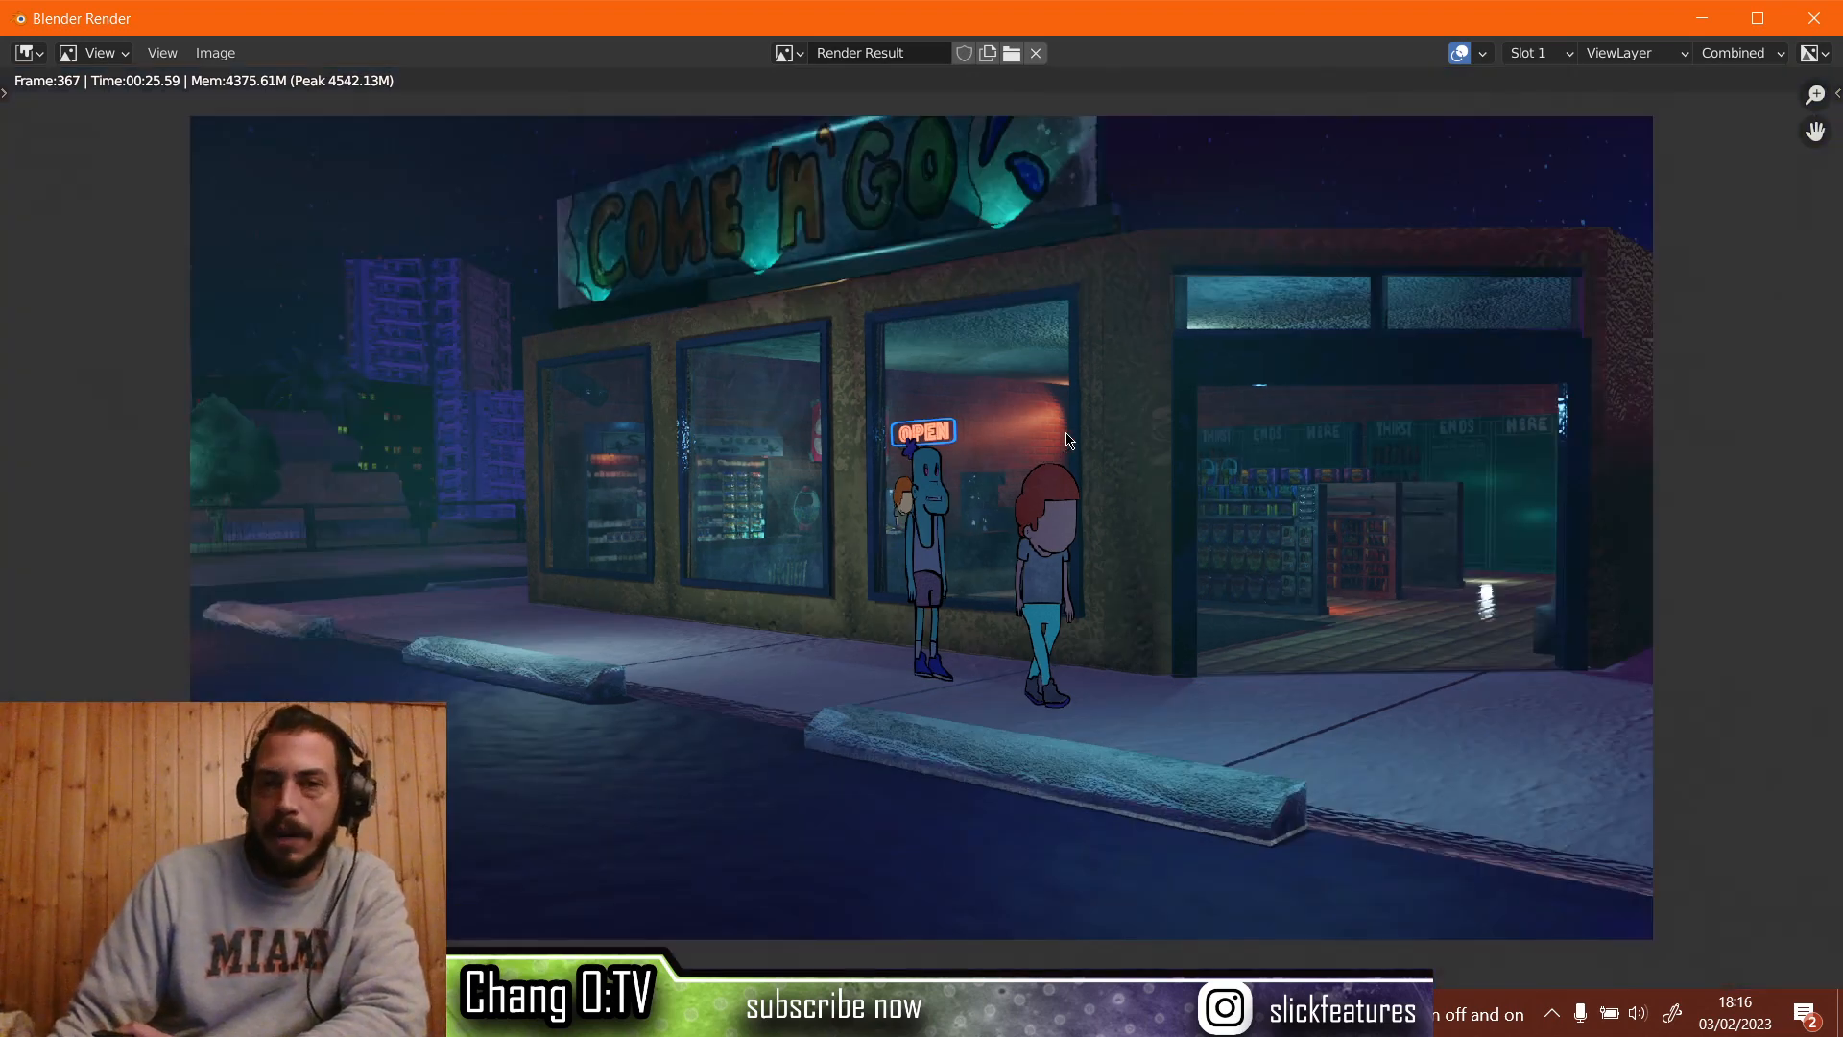
scroll(1069, 440, "up", 1)
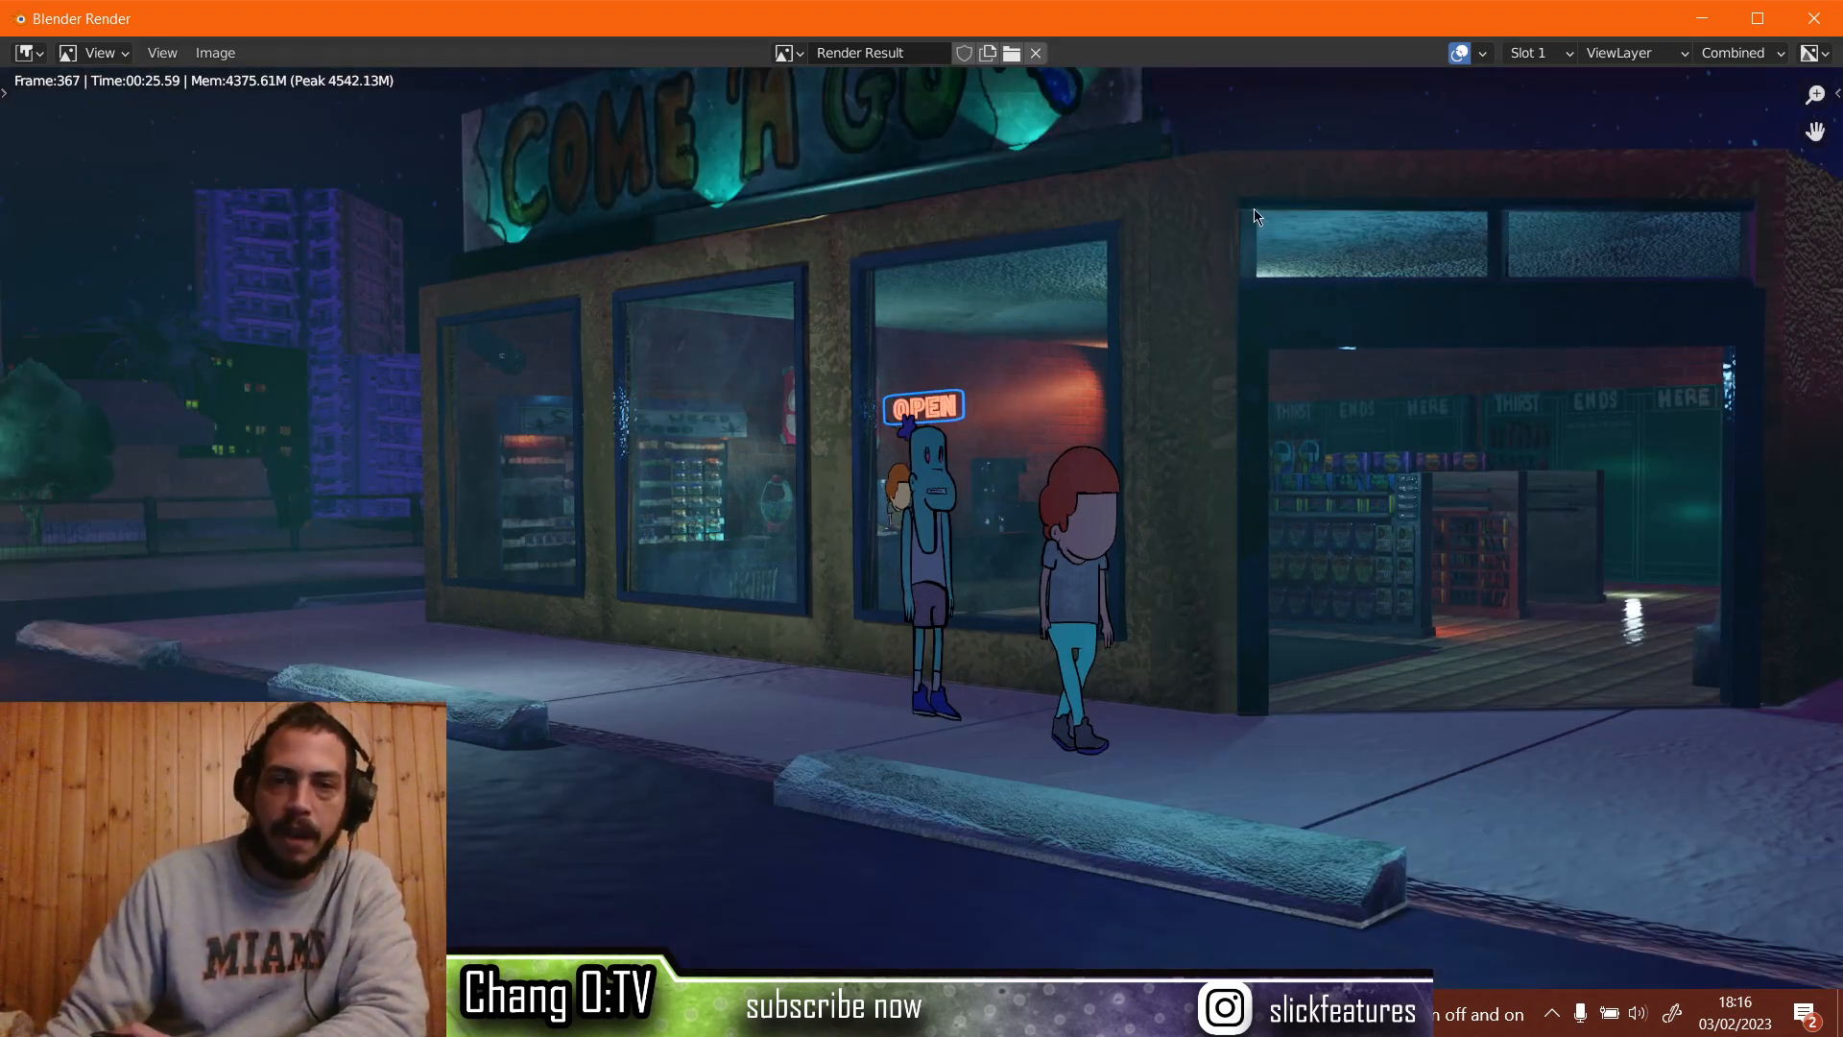
left_click(1815, 18)
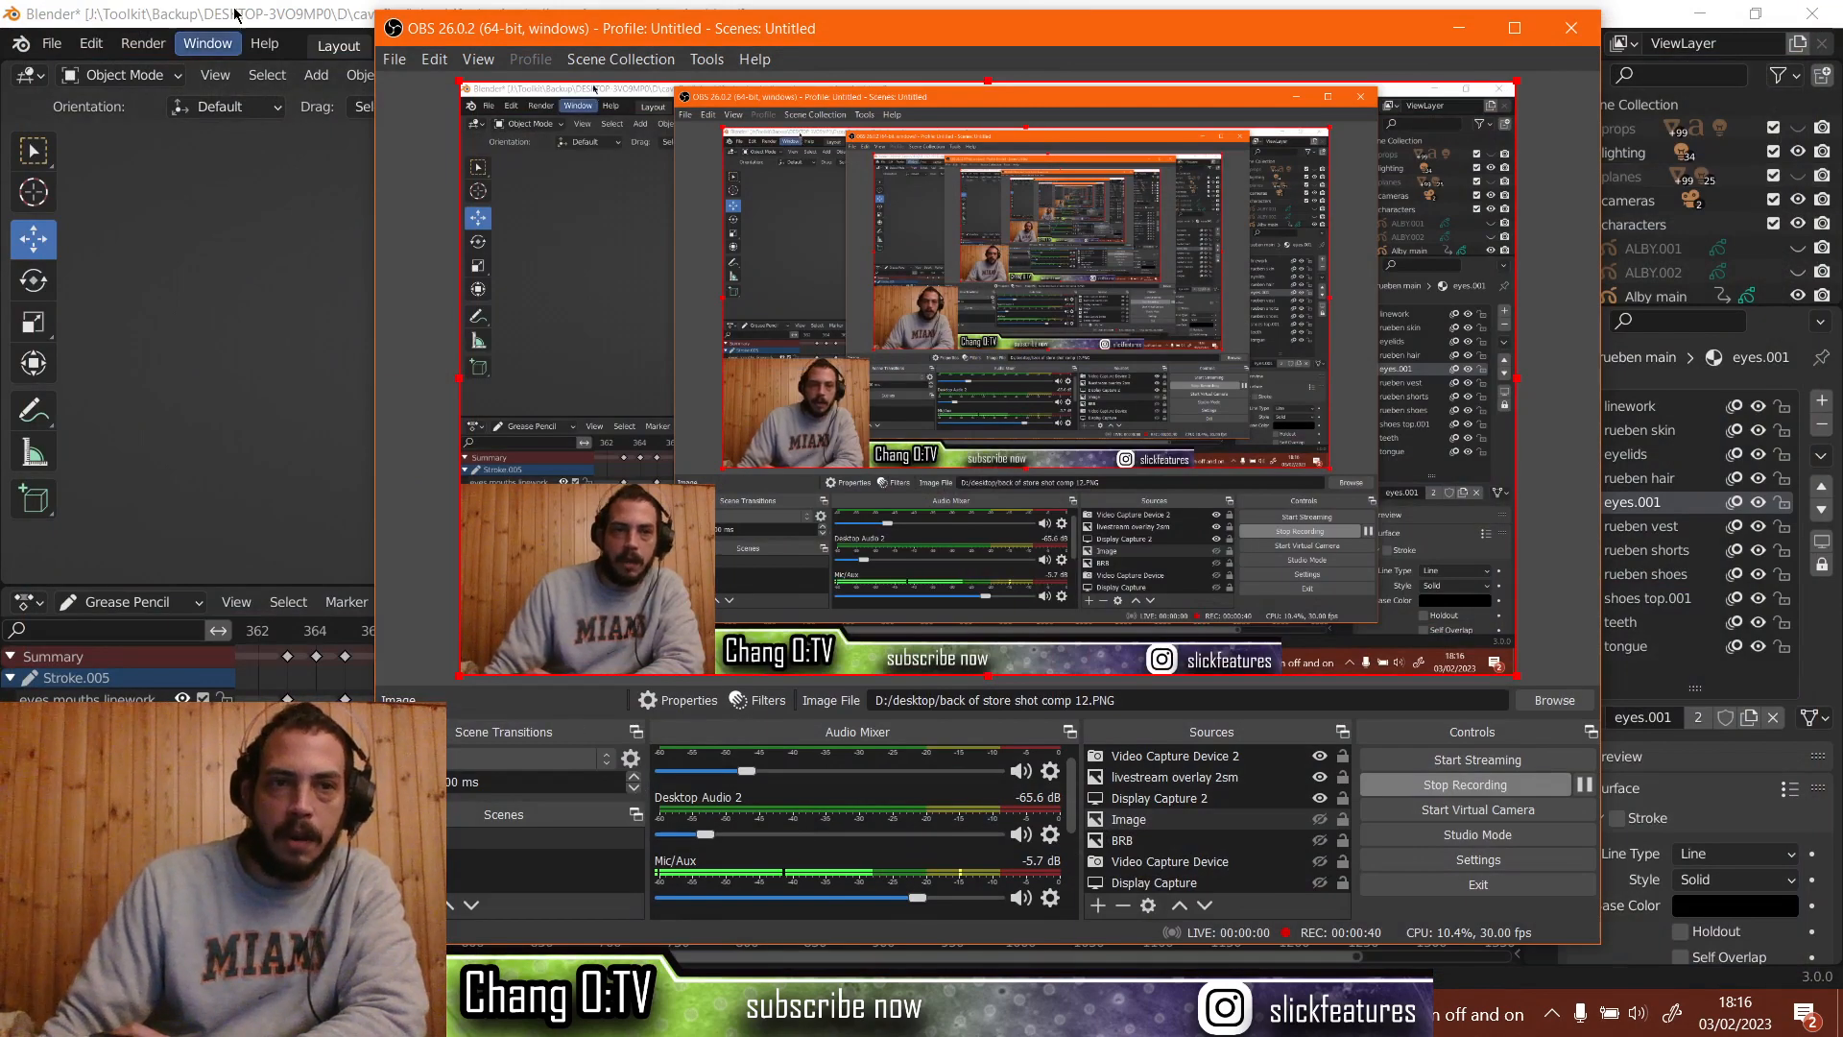
left_click(207, 43)
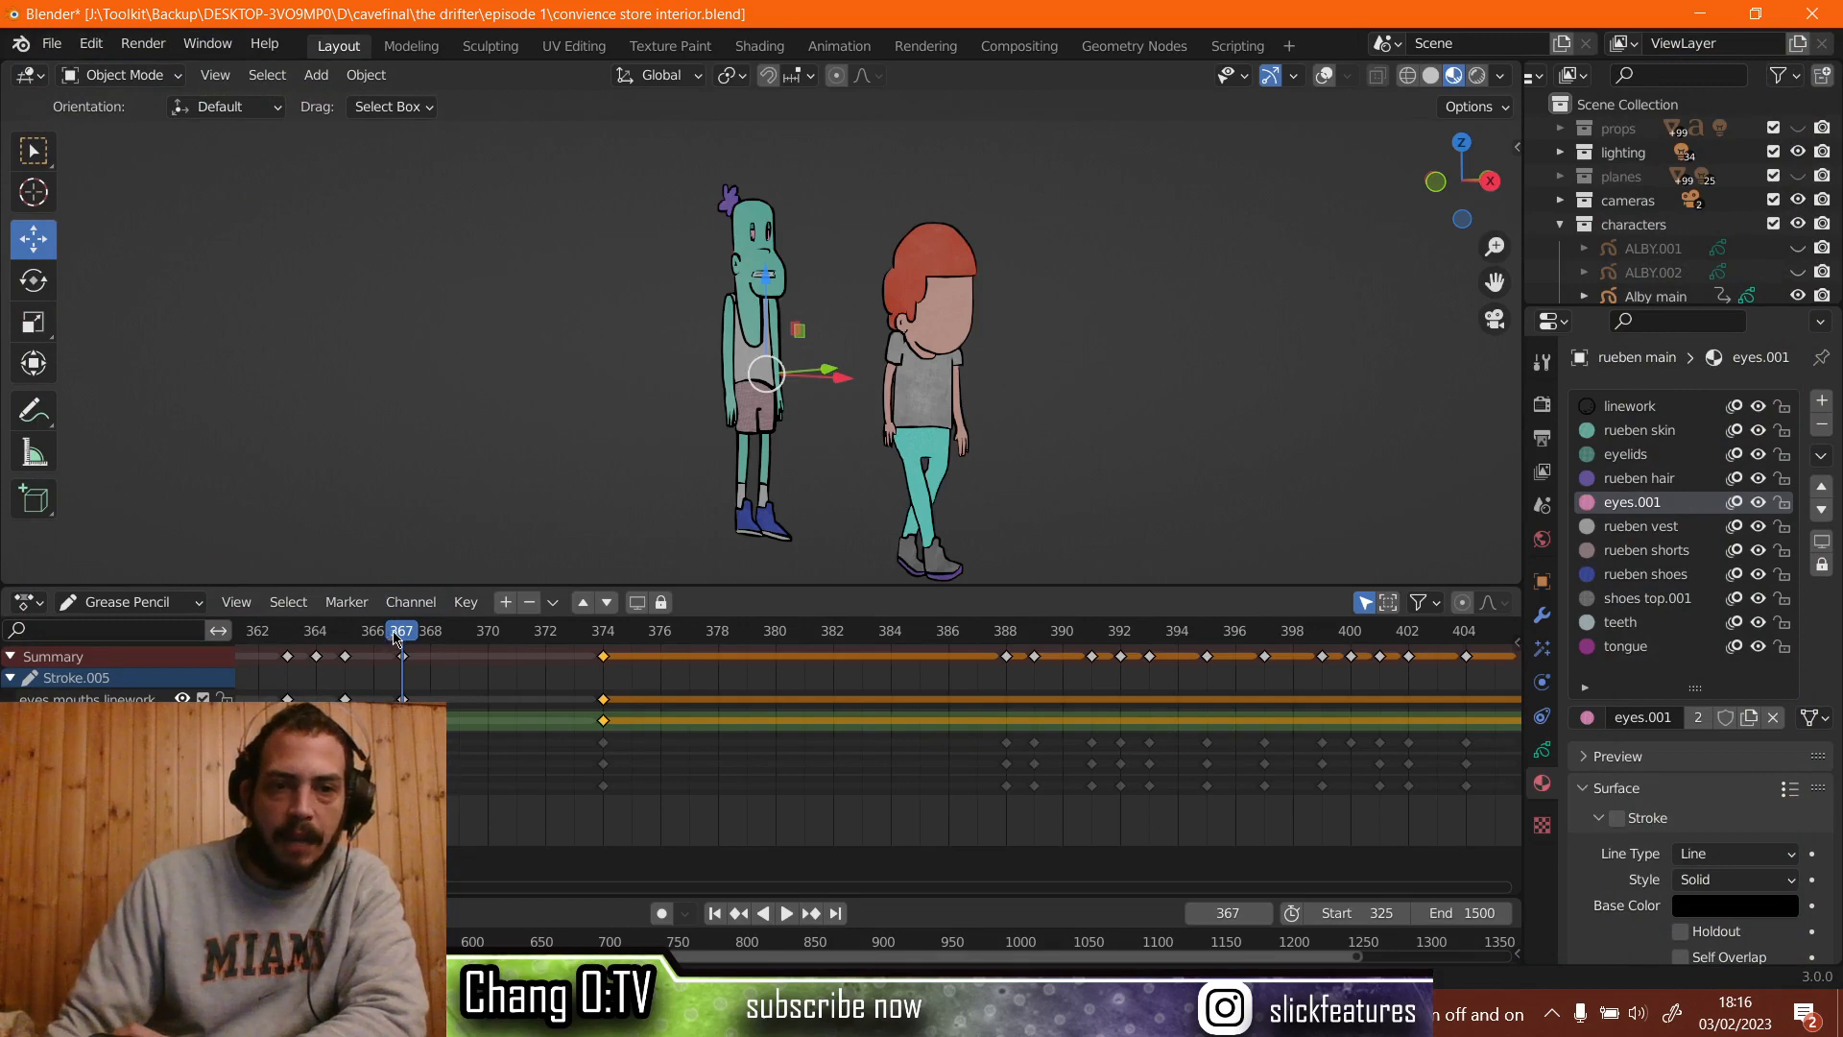
Play the animation from frame 335 through the scene camera in a maximized viewport.
scroll(920, 747, "down", 8)
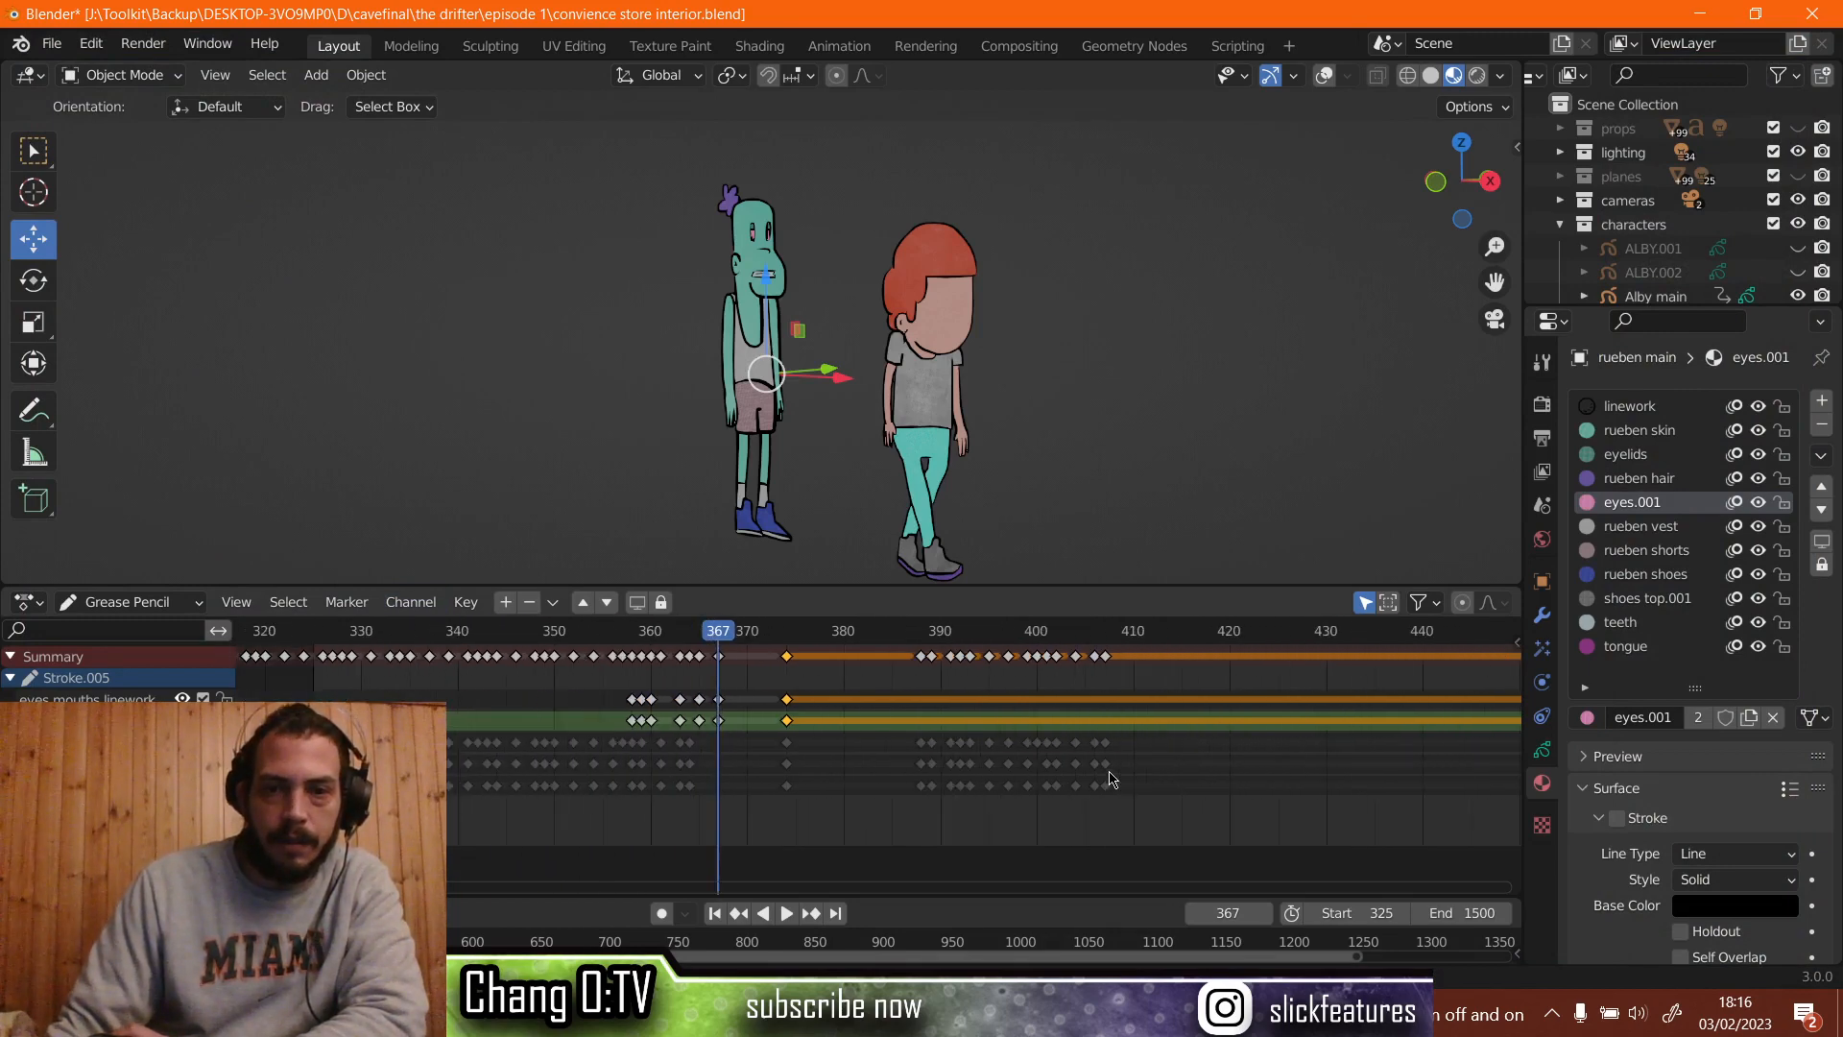
scroll(1111, 778, "down", 5)
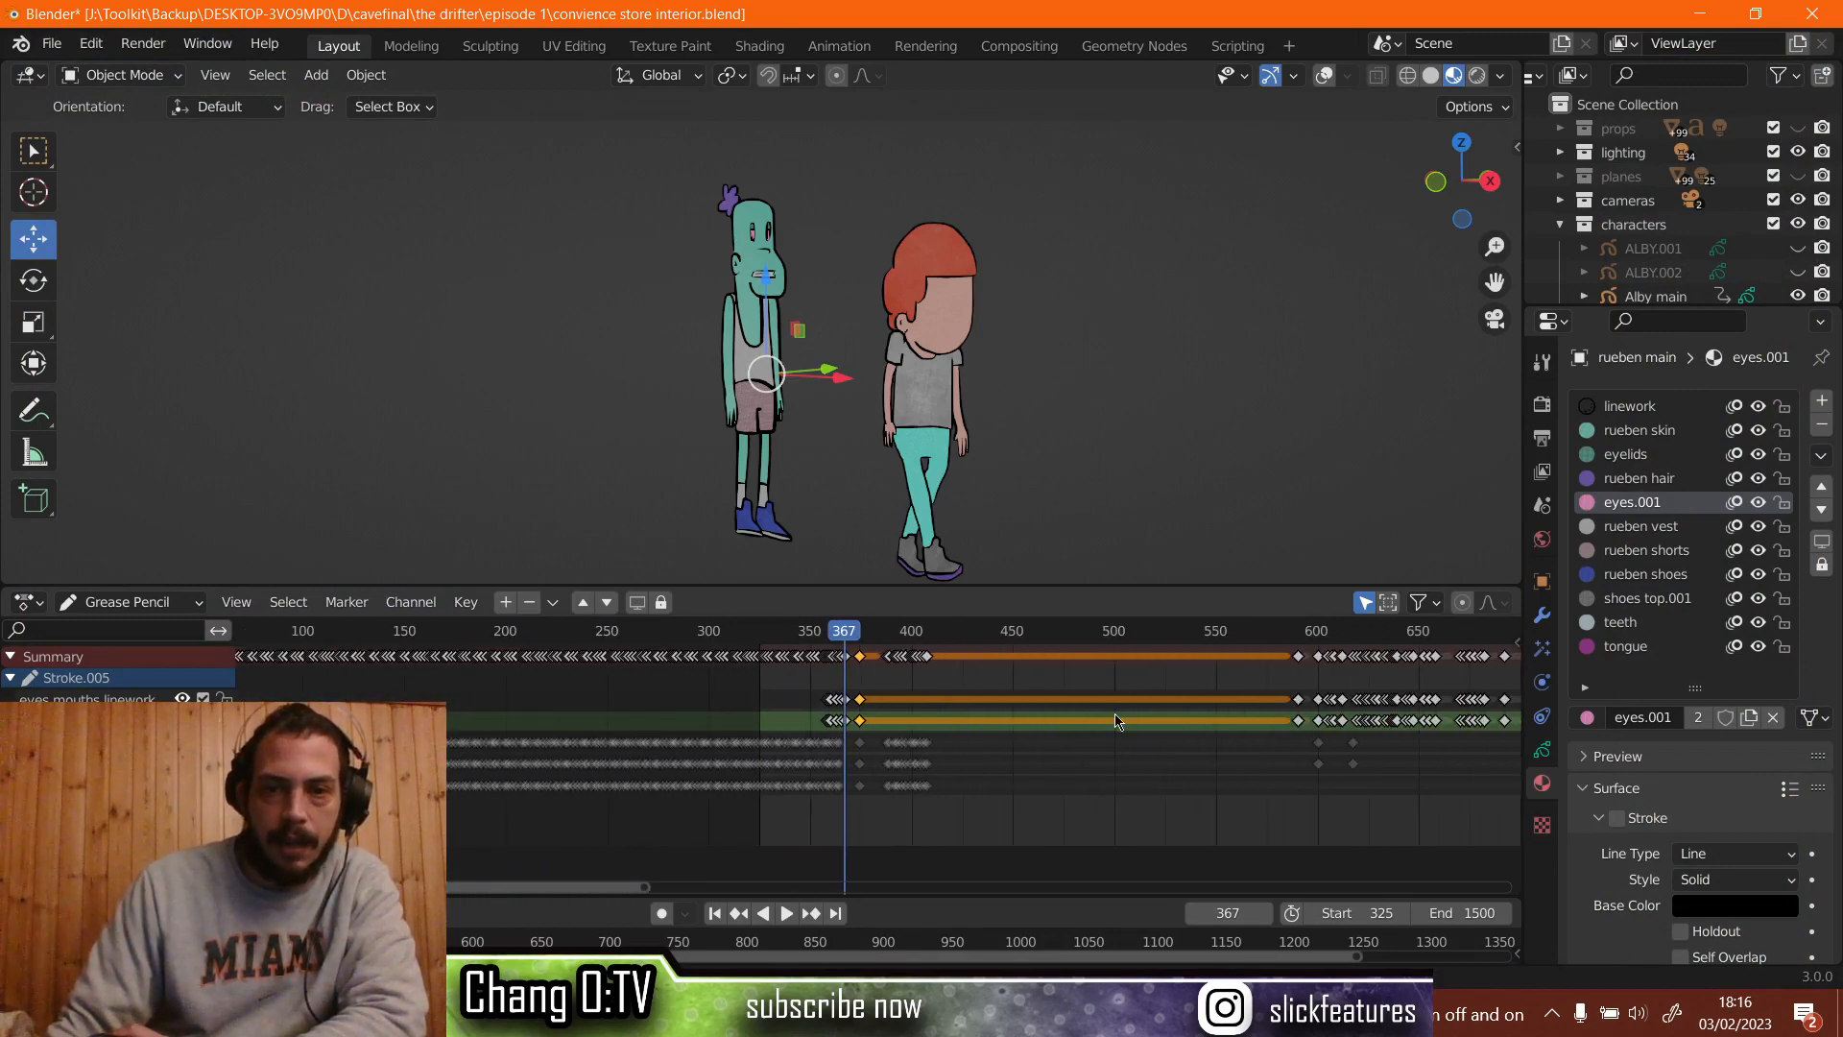
middle_click_drag(1116, 720, 670, 796)
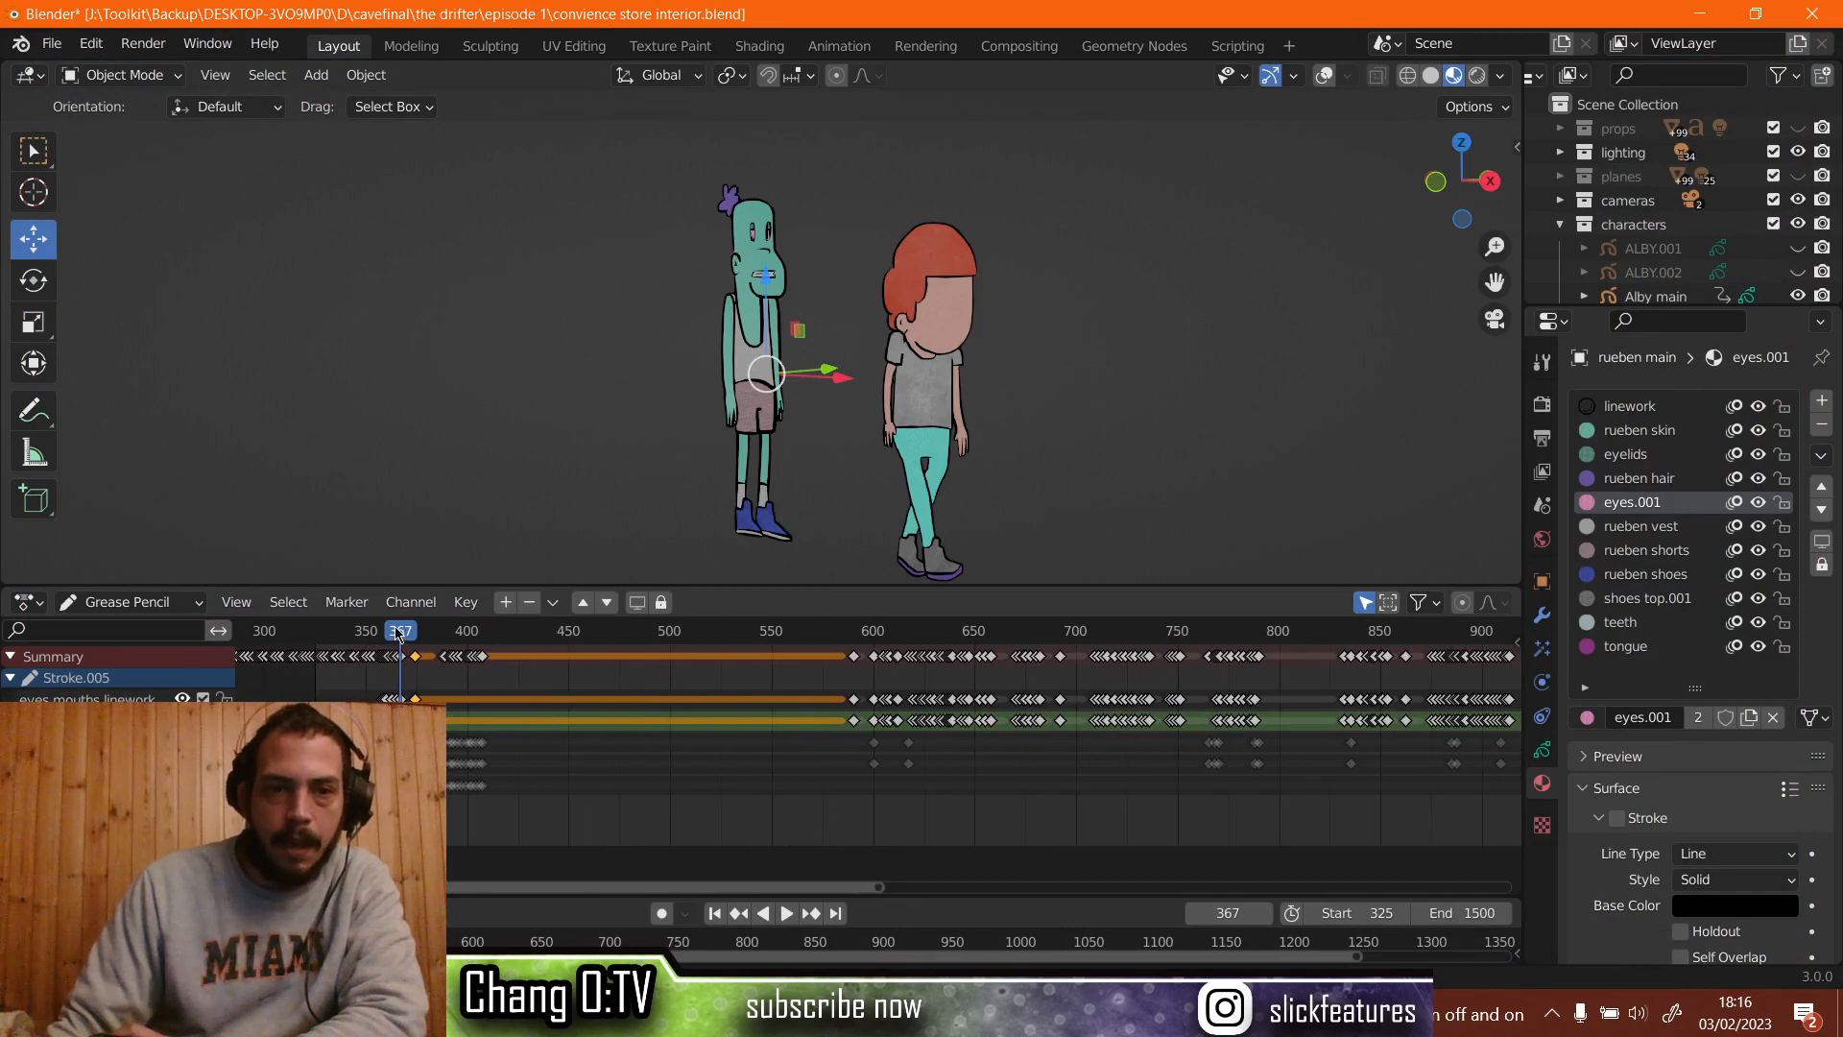
left_click_drag(401, 634, 335, 678)
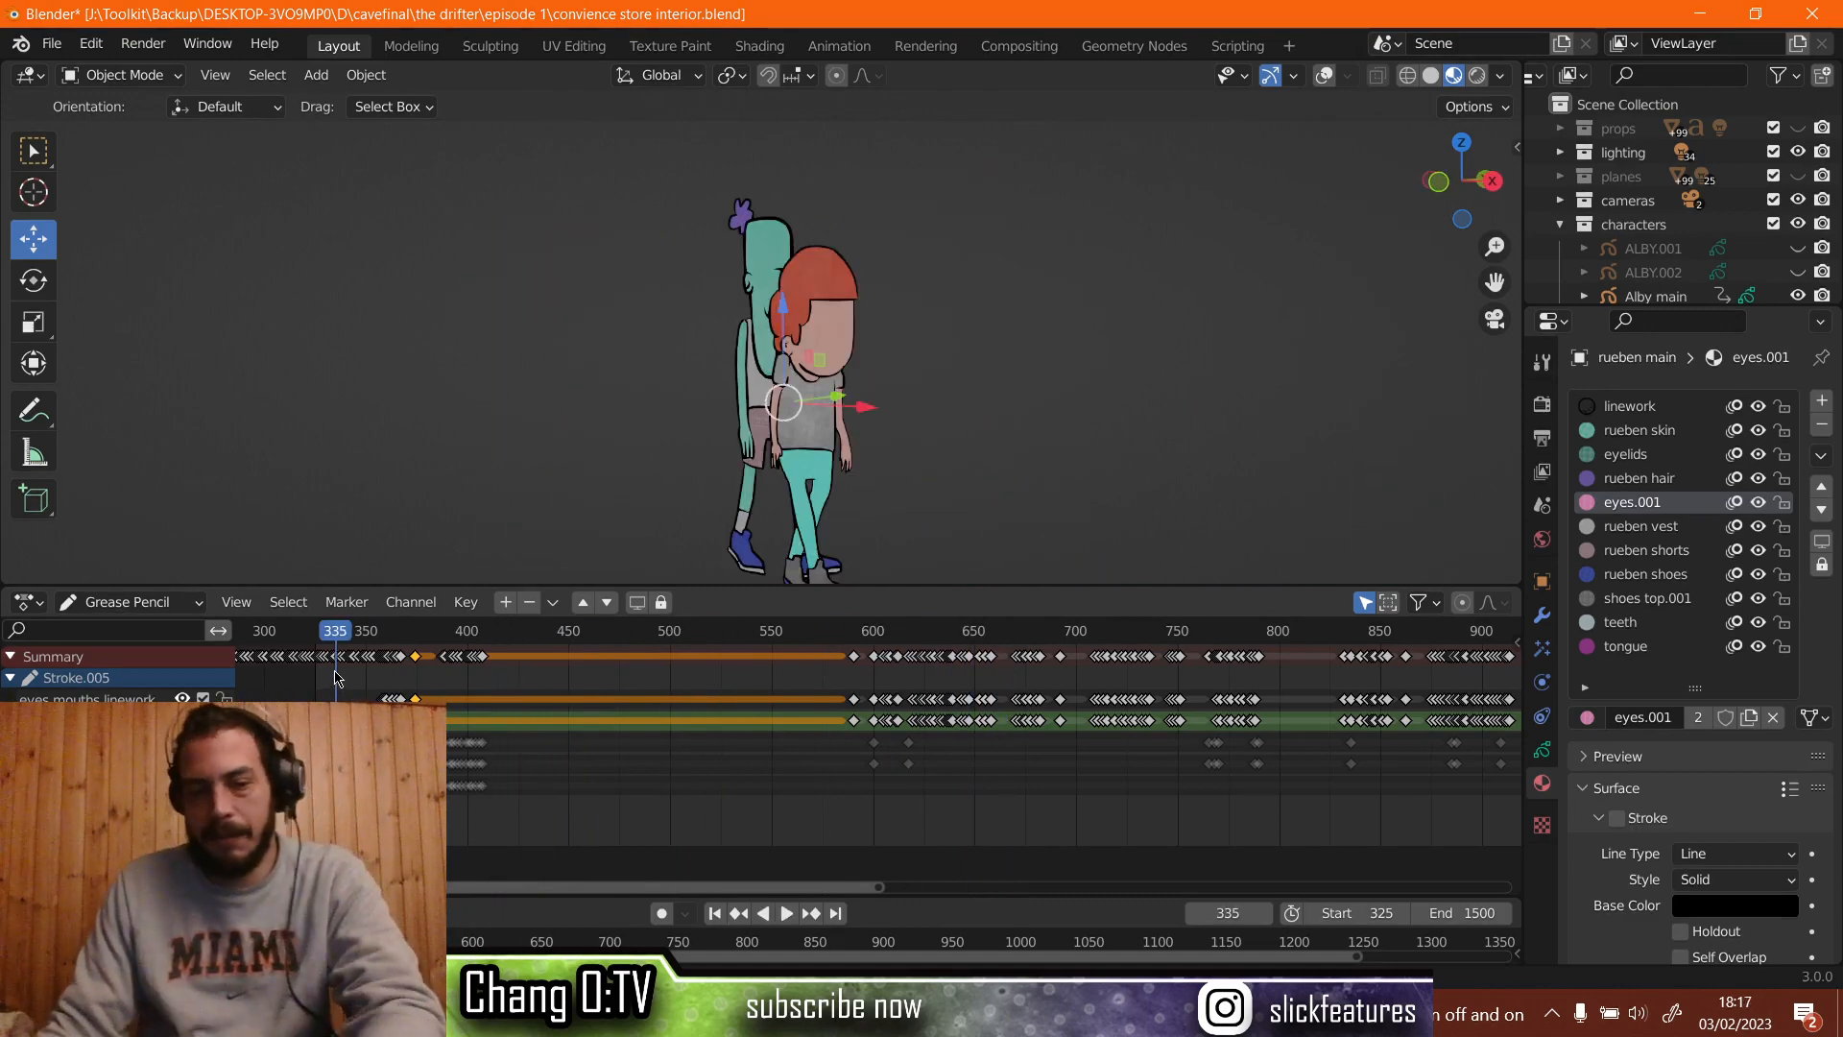
scroll(672, 721, "down", 1)
scroll(672, 721, "down", 4)
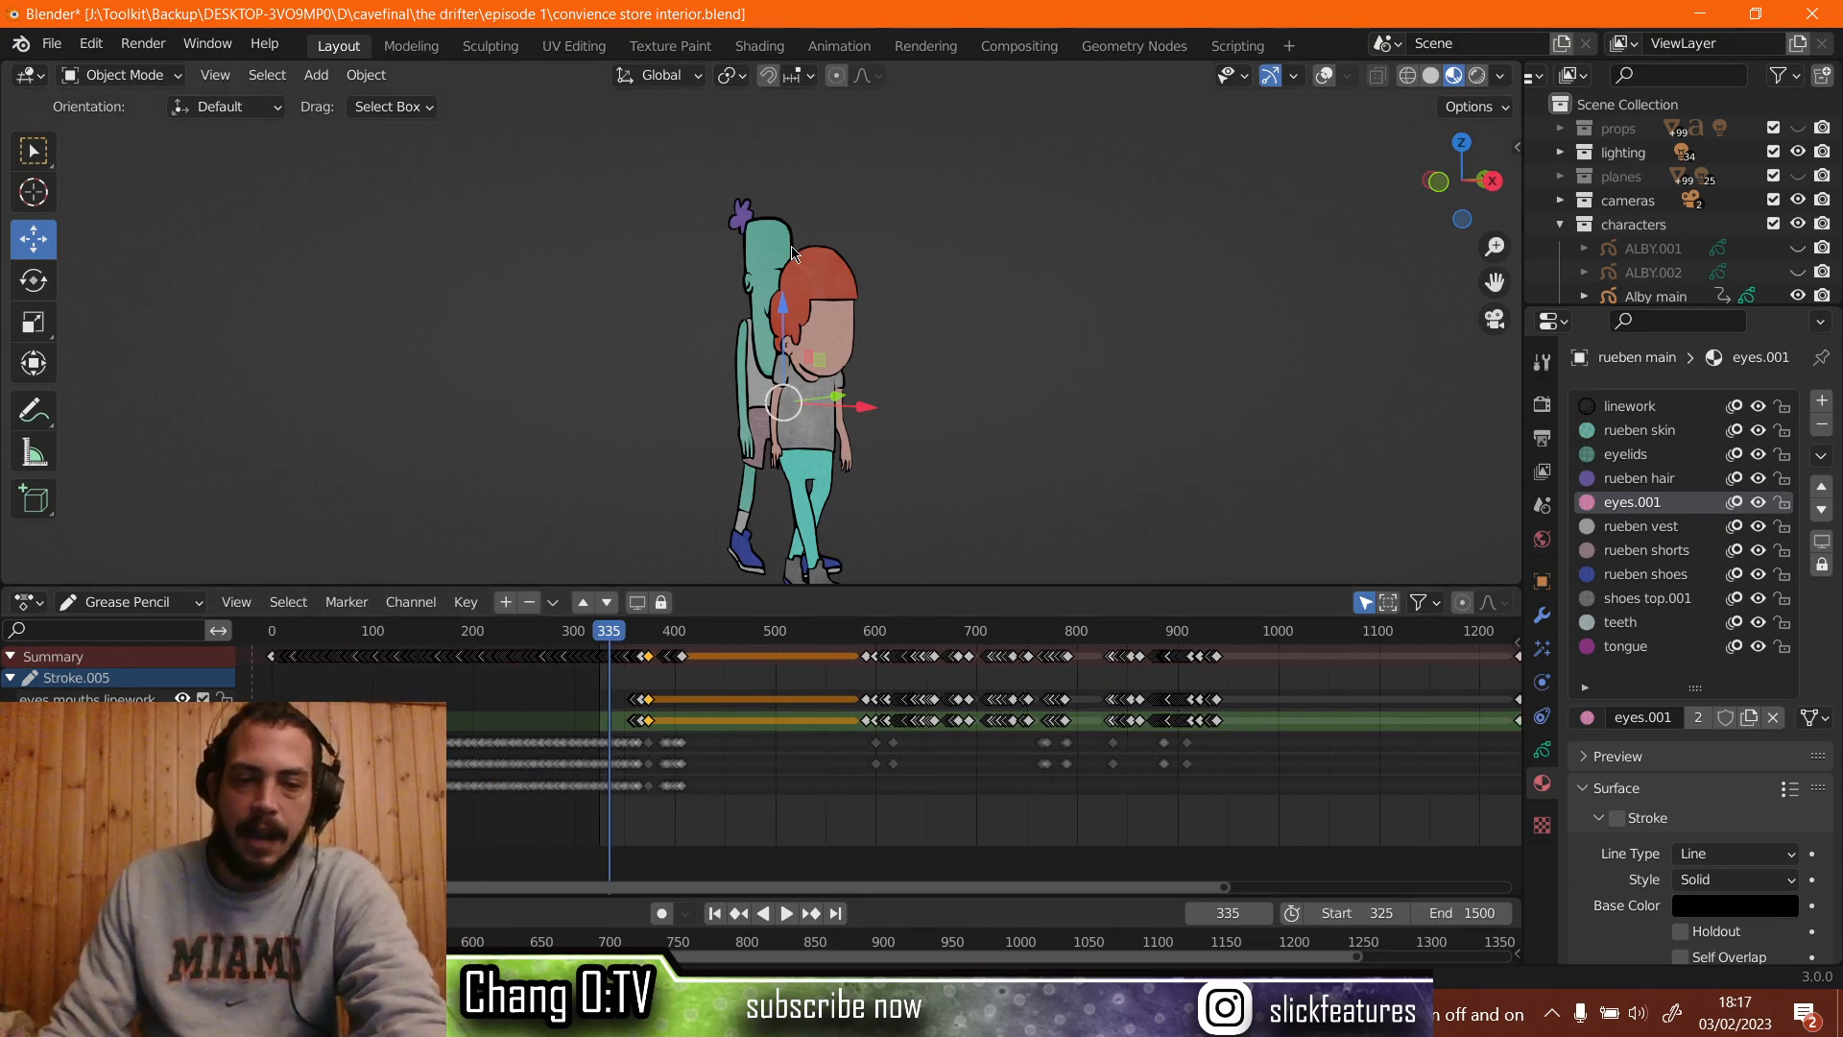
key("ctrl+space")
key("KP_0")
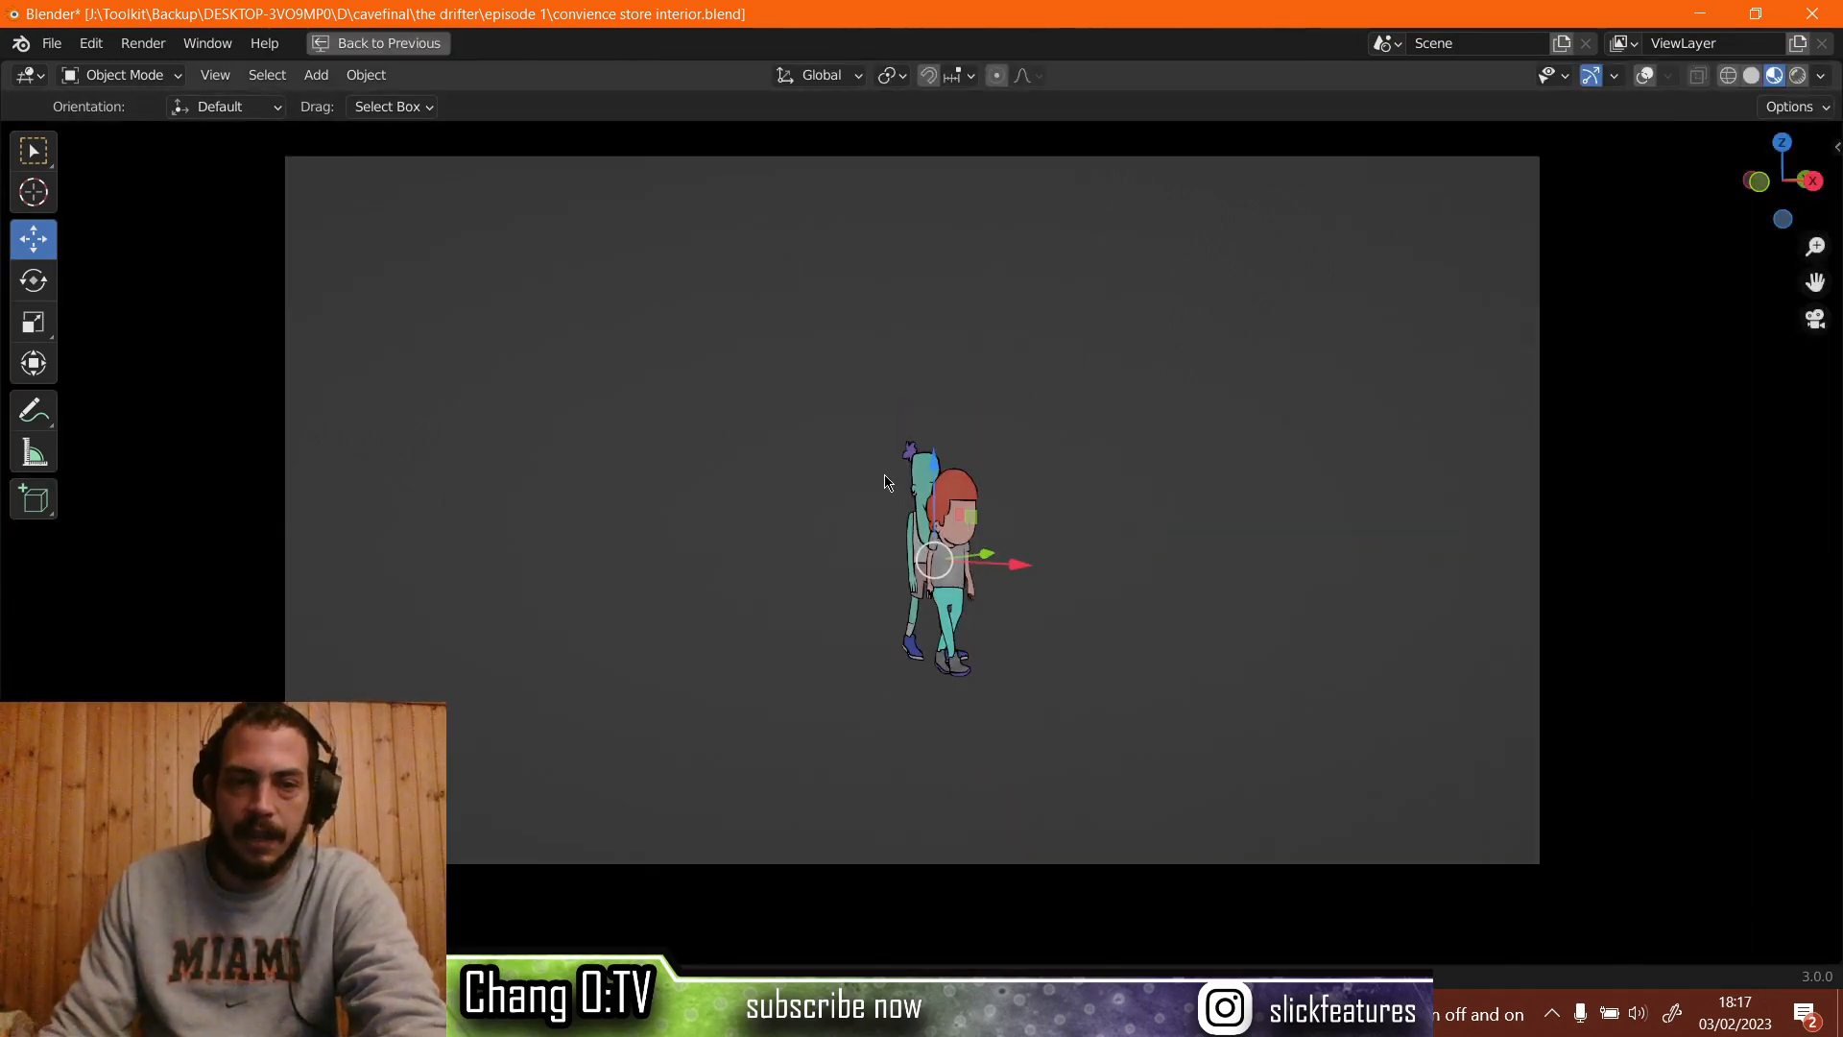
scroll(885, 482, "up", 1)
middle_click_drag(877, 452, 882, 477, "shift")
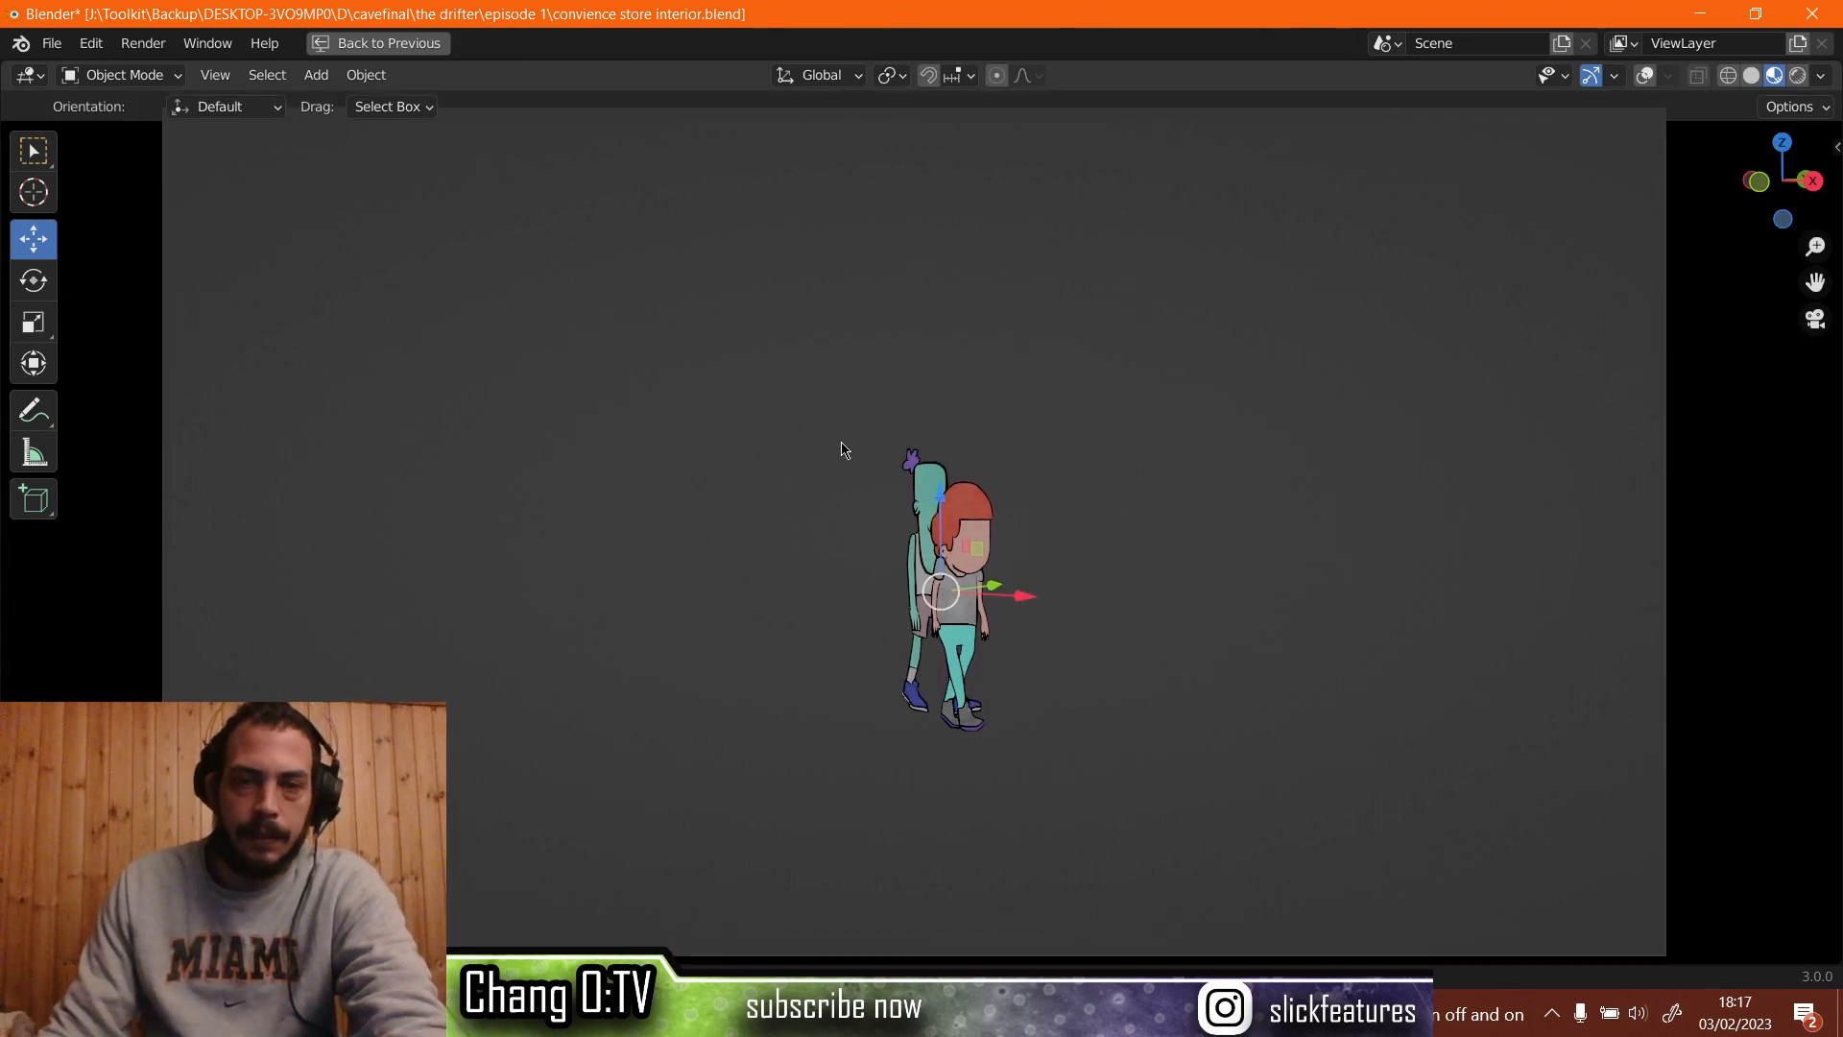
key("space")
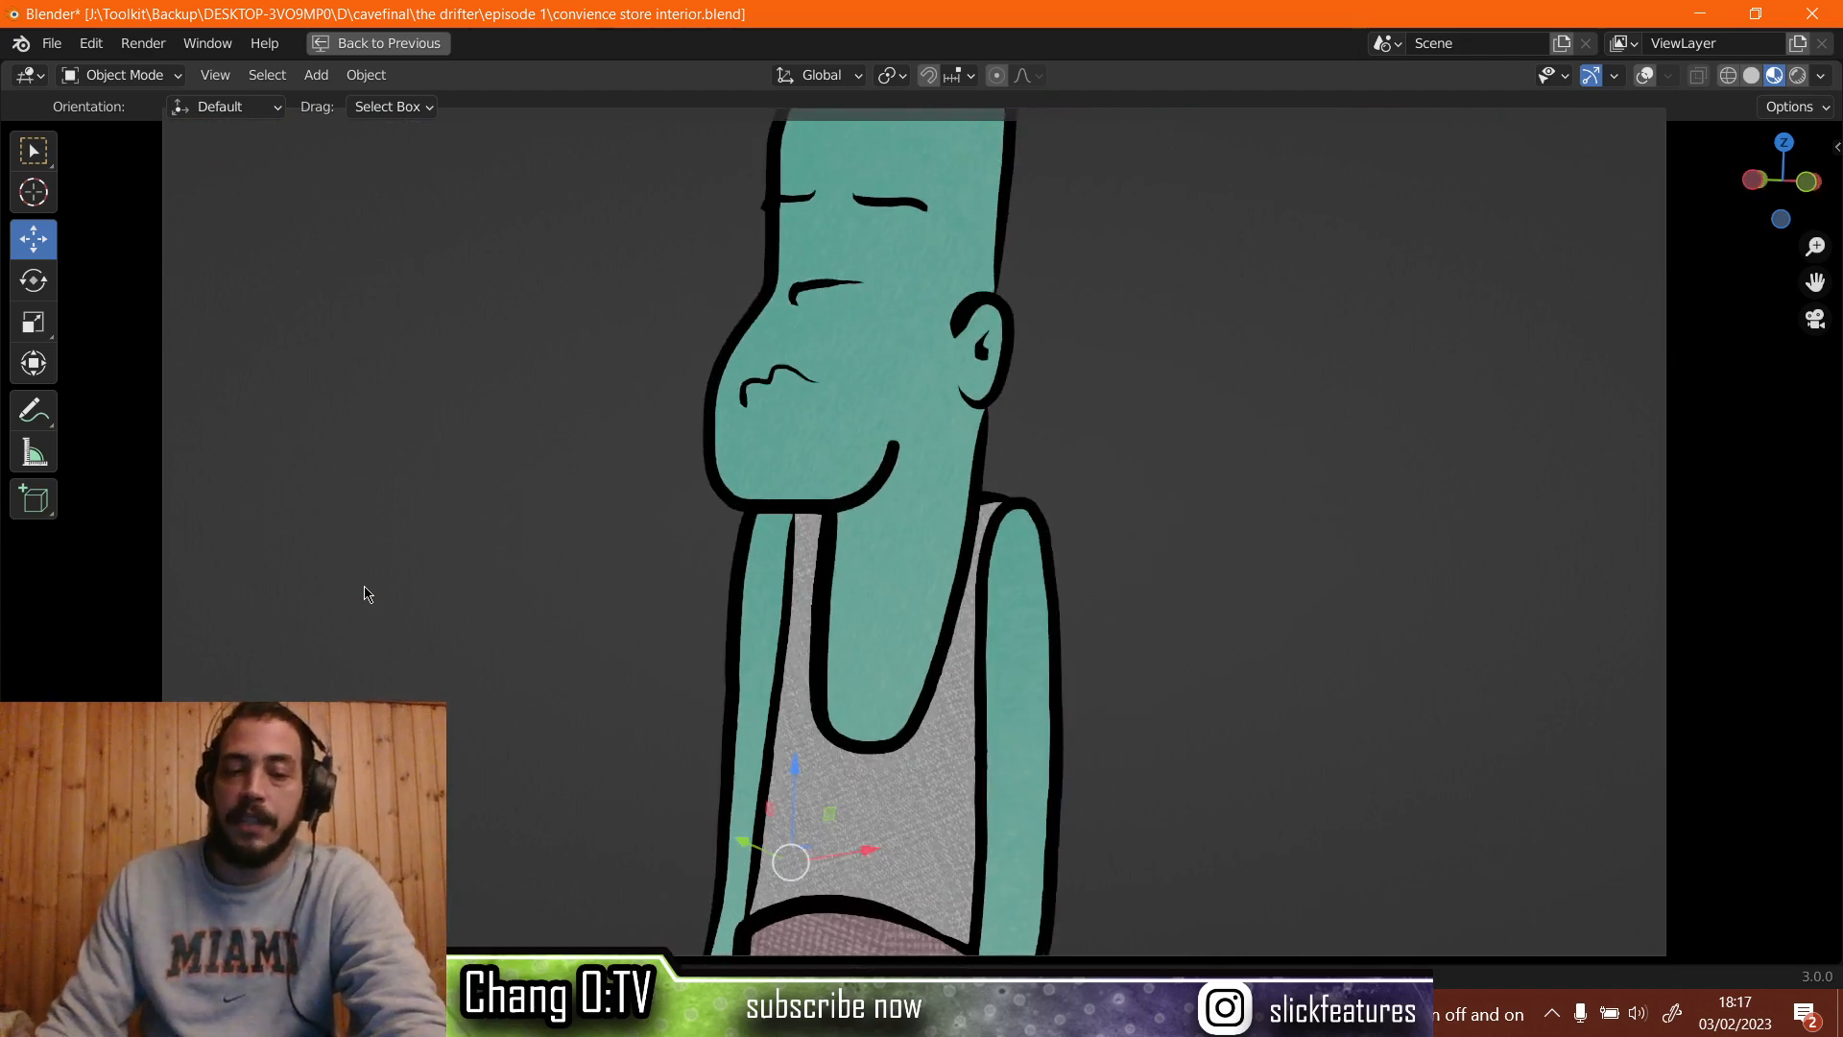
Restore the full editor layout and preview the animation from frame 419 up to frame 590.
key("ctrl+space")
left_click(693, 641)
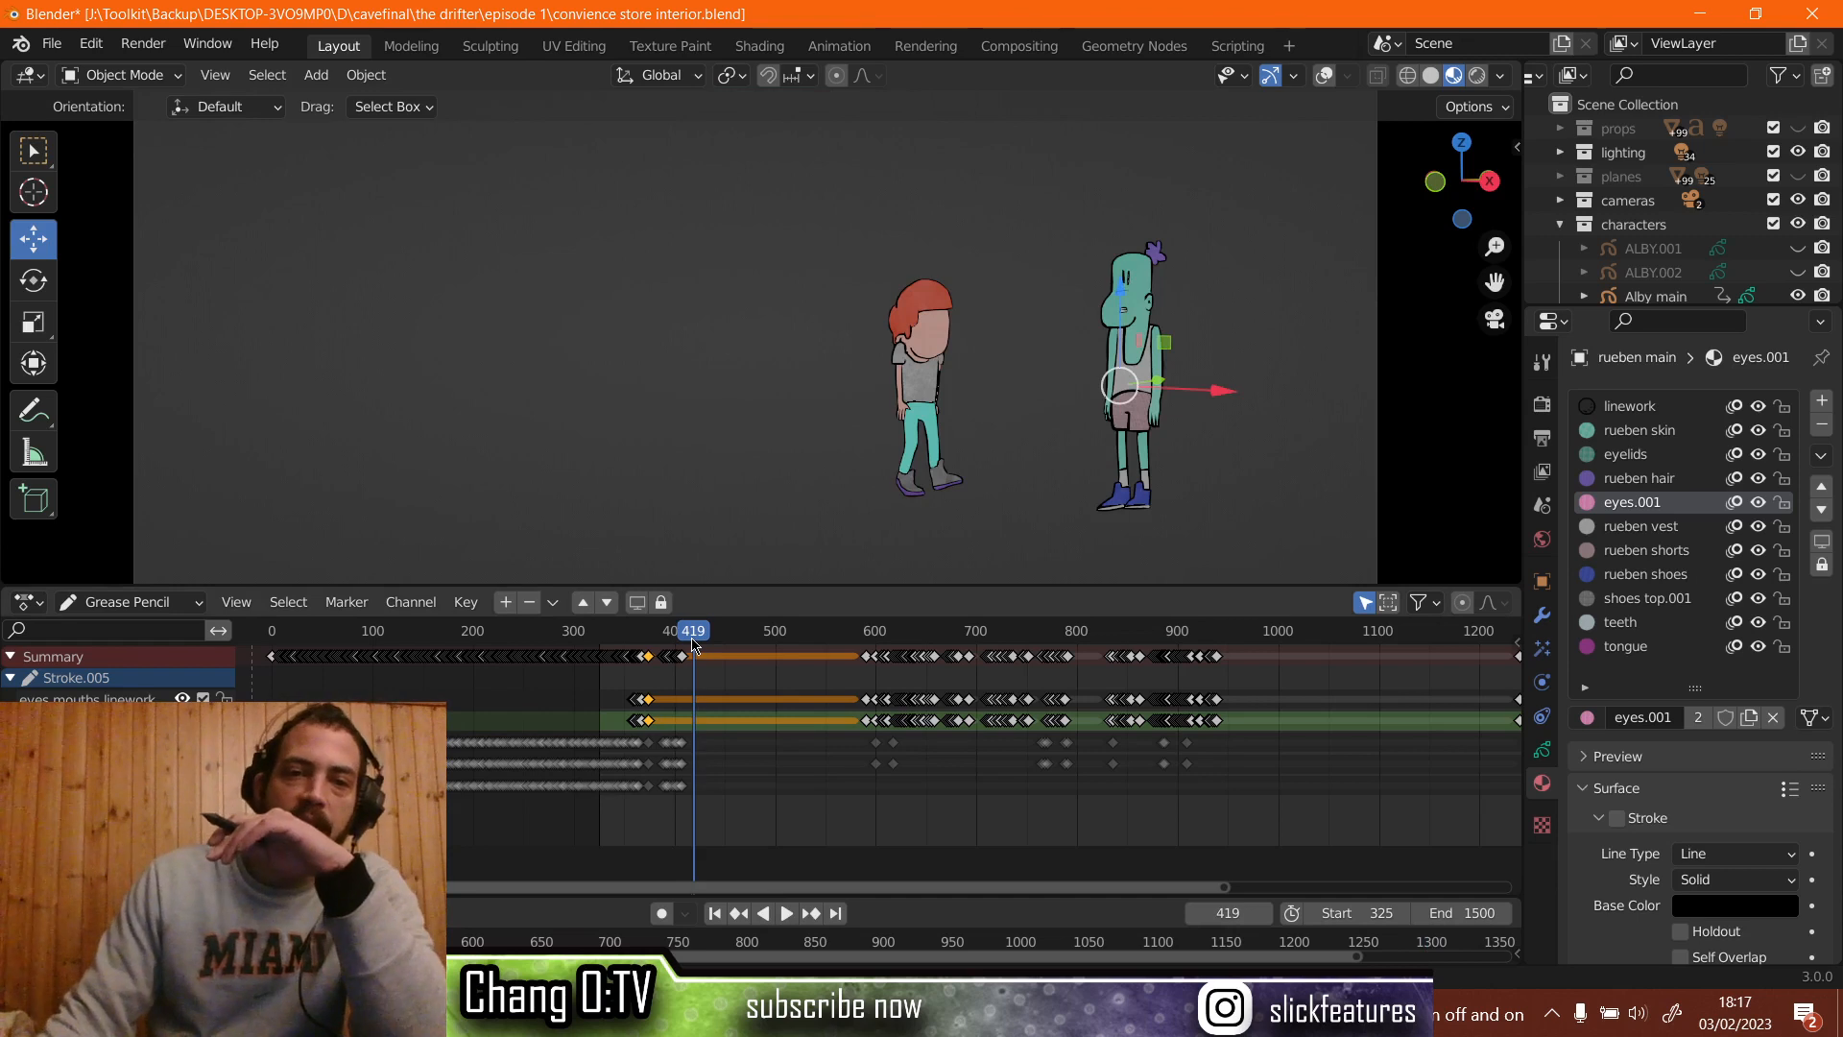
key("space")
left_click_drag(811, 653, 869, 656)
key("space")
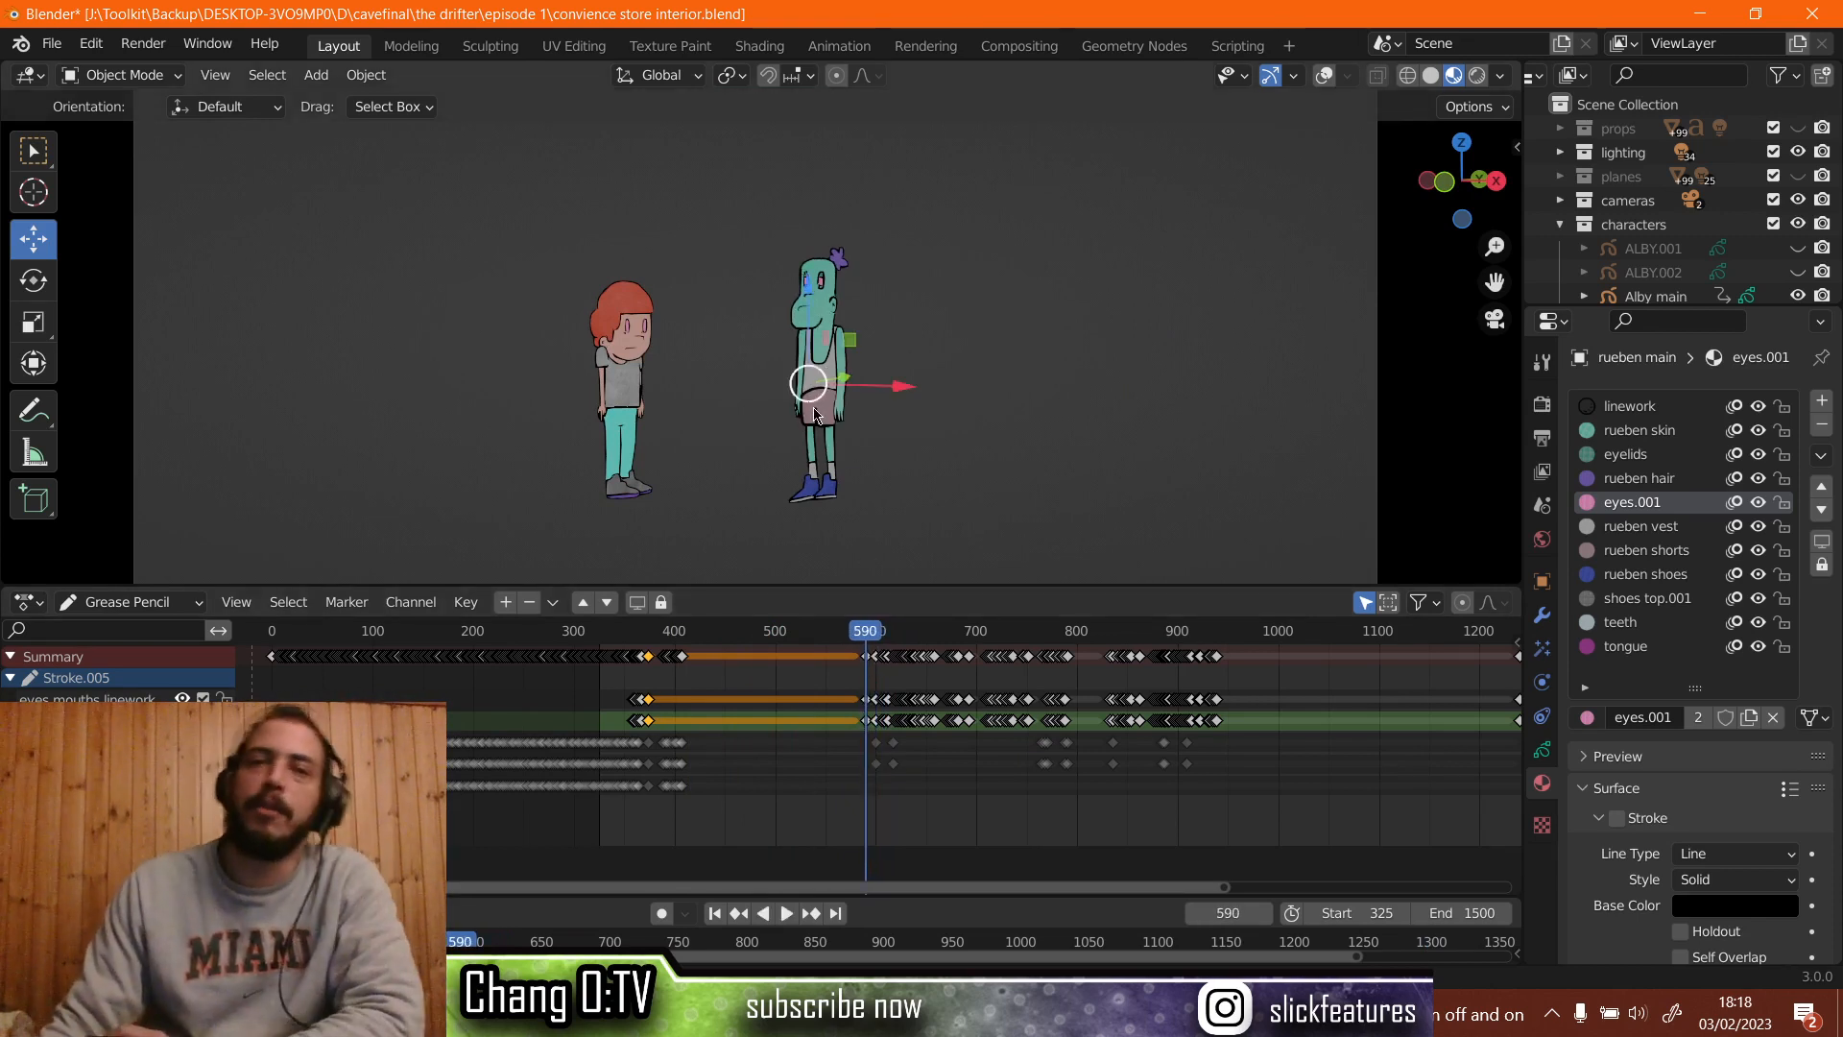
Examine the green character up close by replaying the animation from around frame 574 and stopping at frame 593.
scroll(816, 413, "up", 2)
scroll(816, 413, "up", 6)
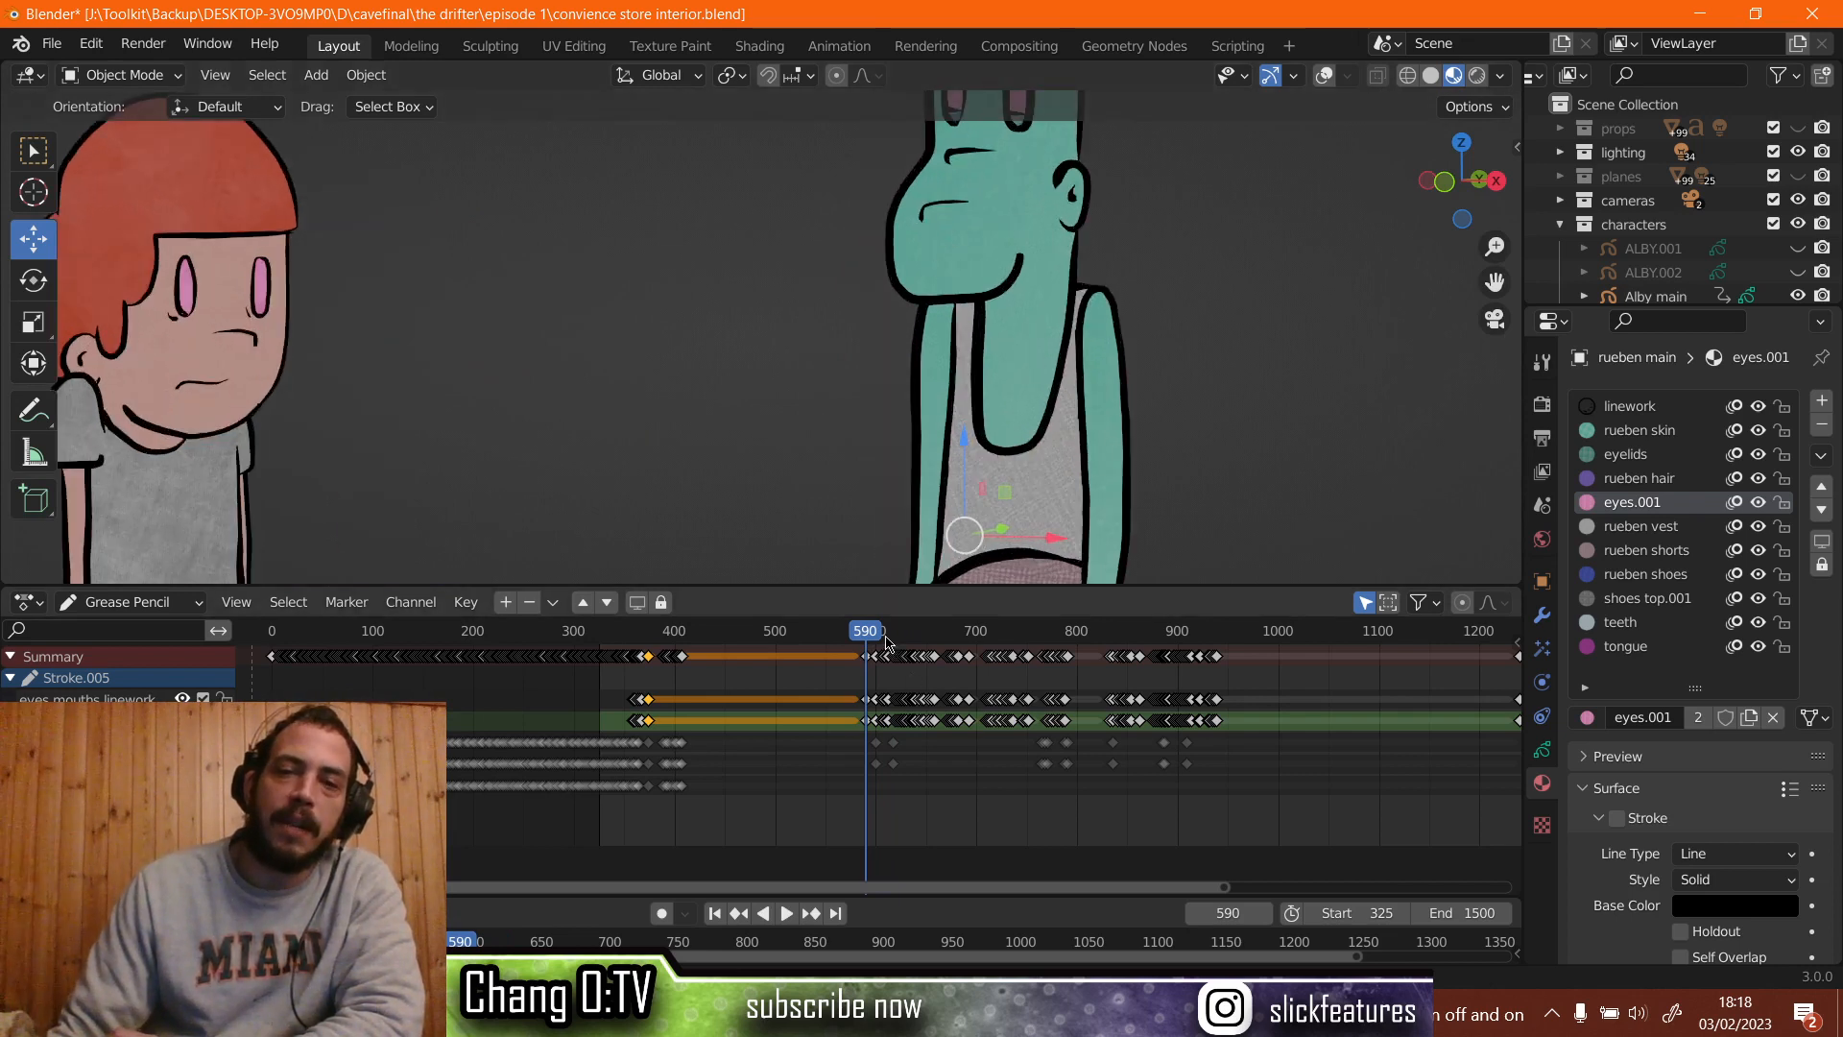
left_click_drag(888, 643, 854, 634)
key("space")
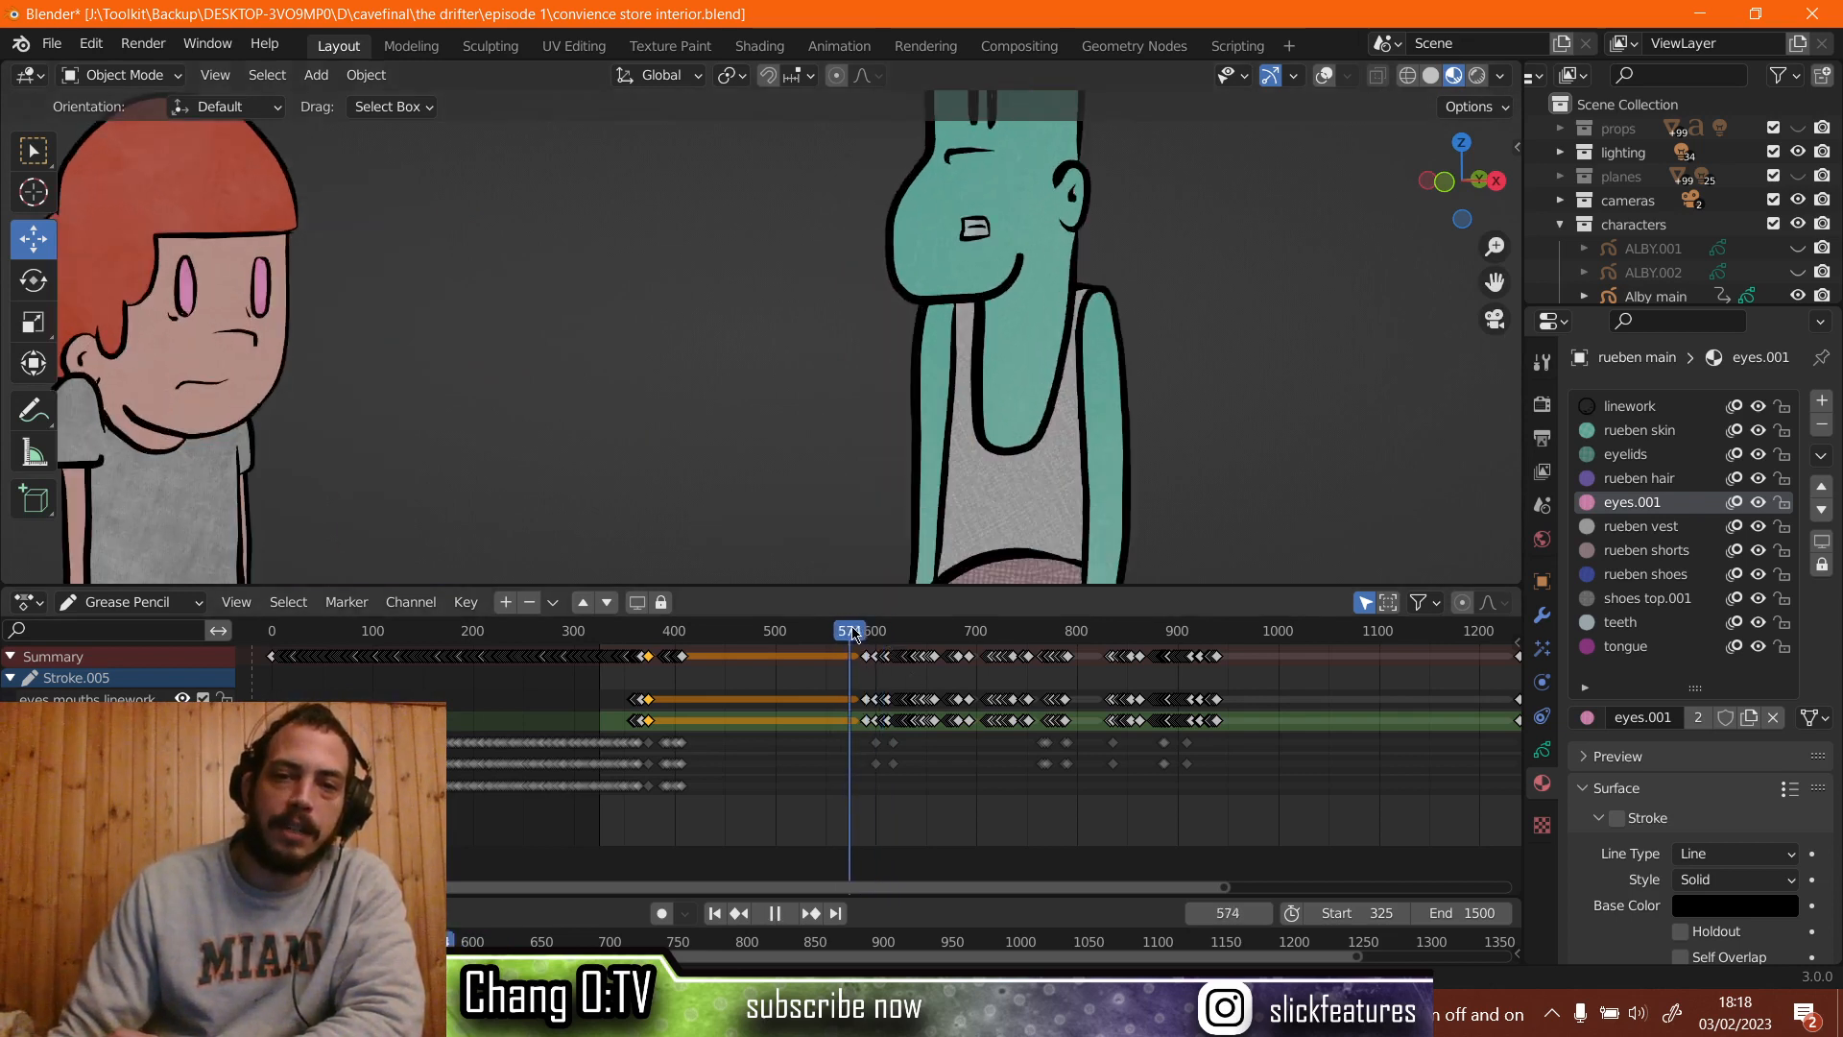
key("space")
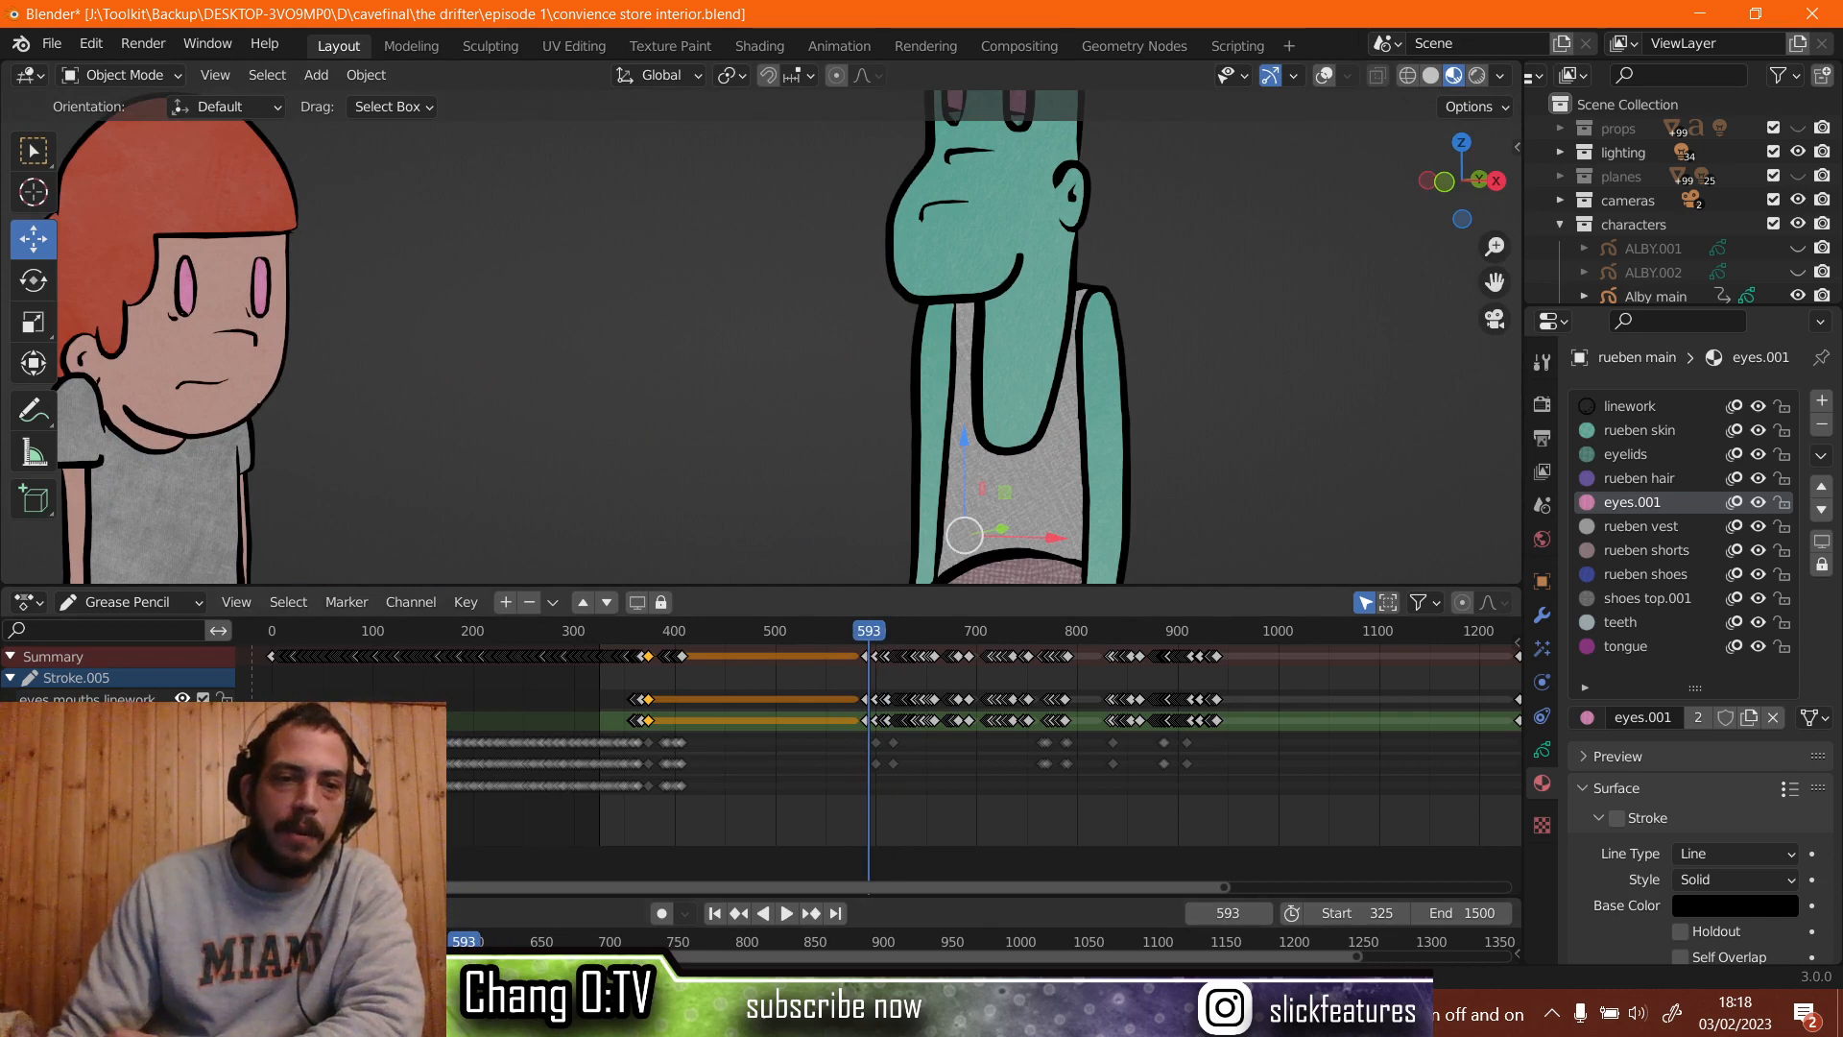
Lock the eyes mouths linework and fills eyes mouths layers, and unlock the two layers directly below them.
left_click(225, 698)
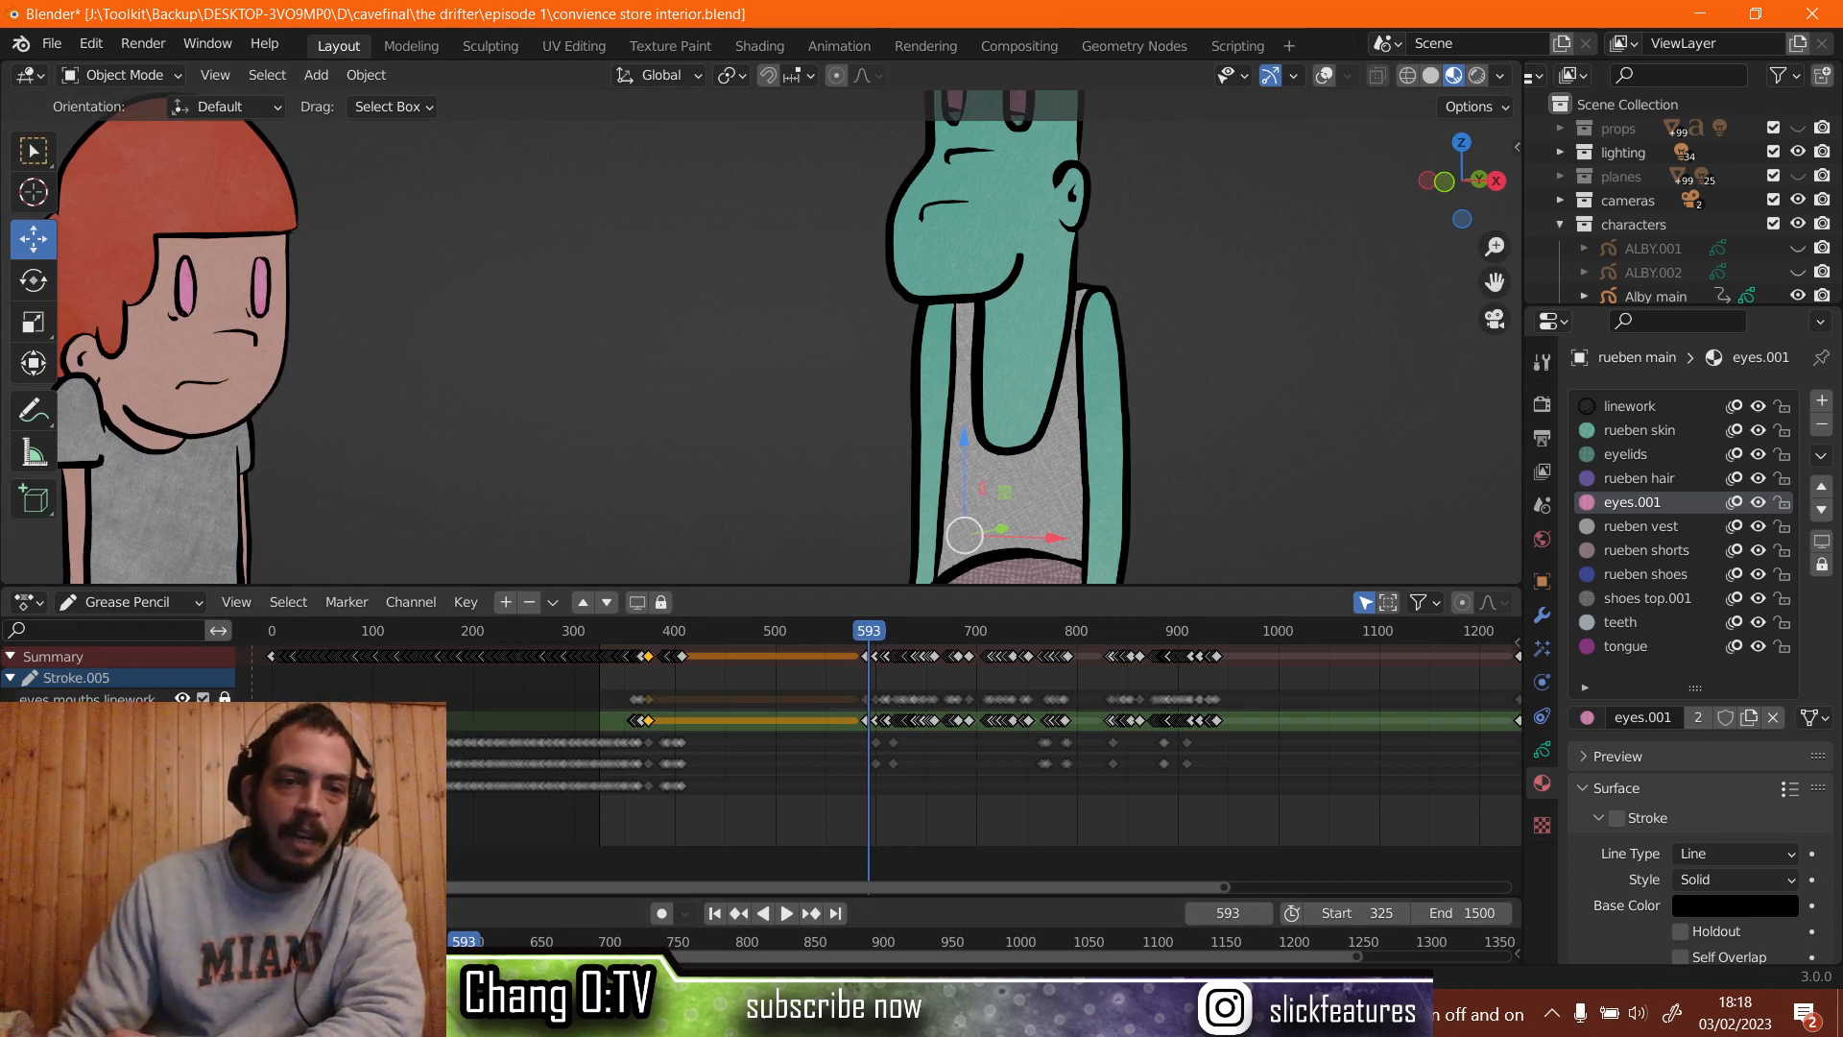
left_click(225, 720)
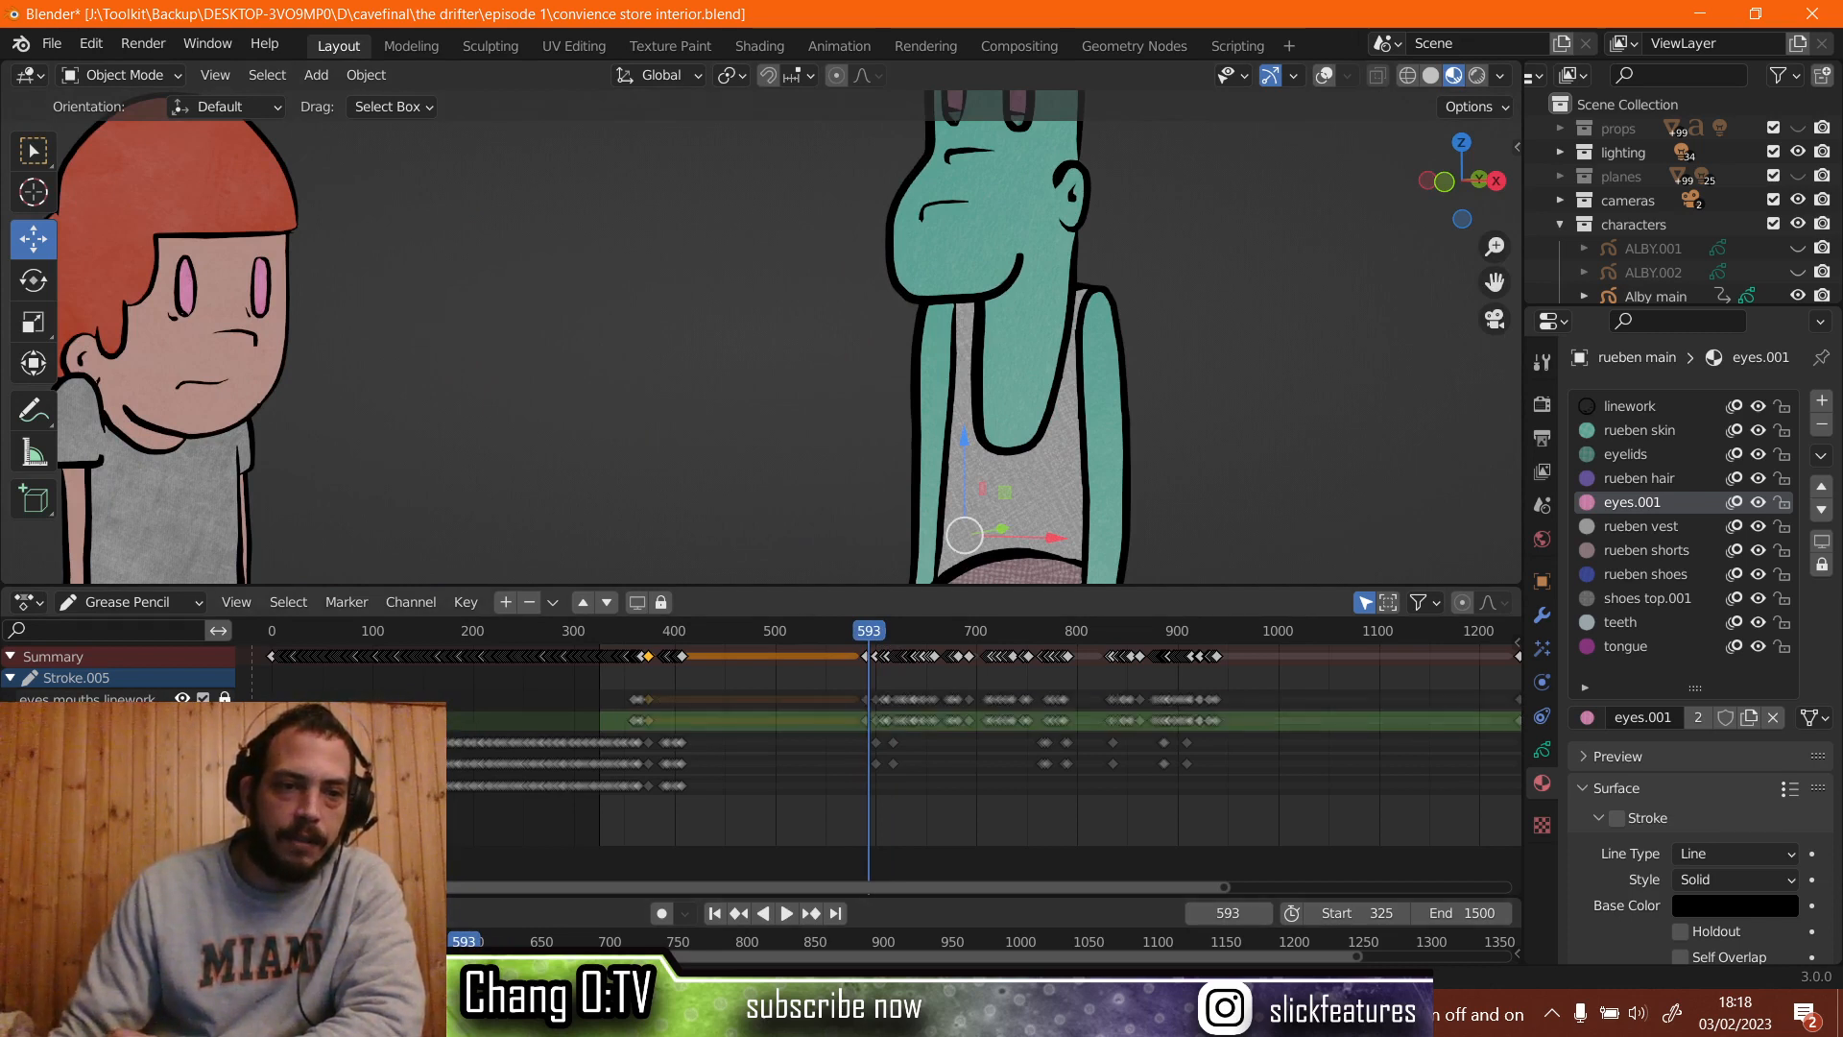
left_click(224, 742)
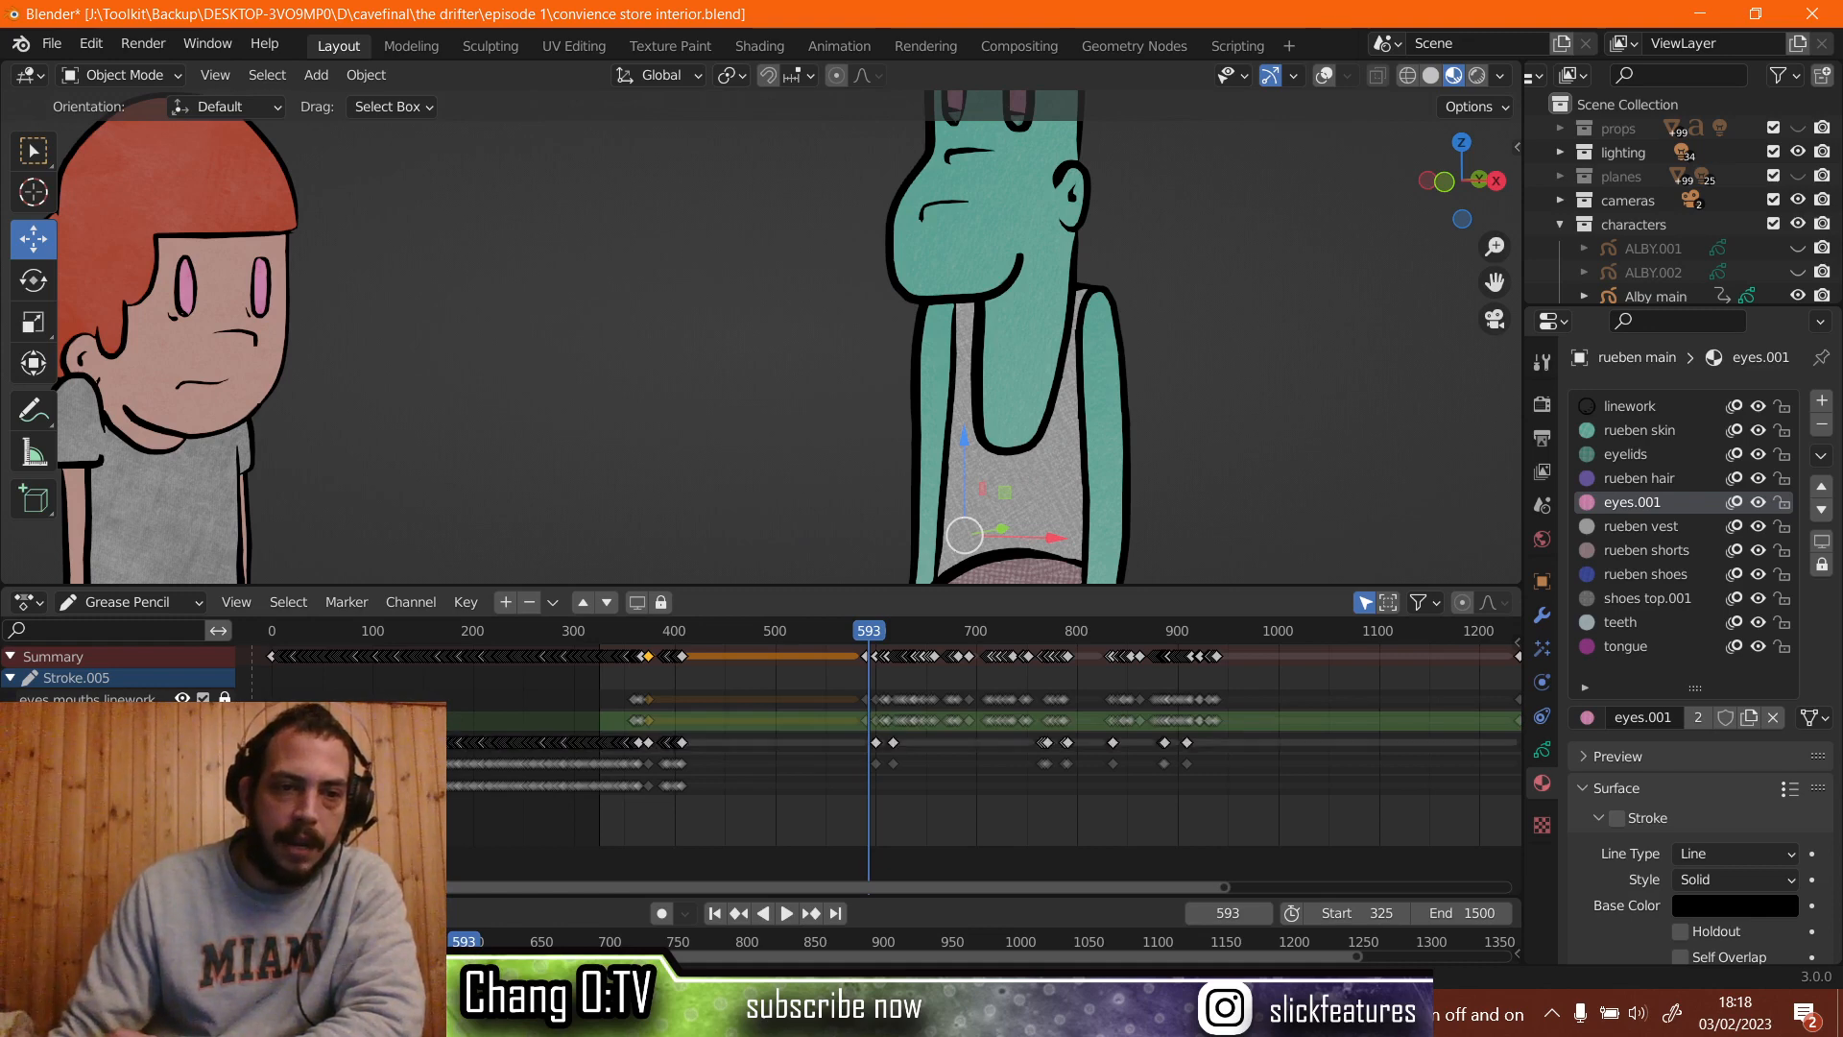
left_click(224, 763)
Duplicate the two unlocked layers' keyframes at frame 600 and place the copies at frame 595.
scroll(973, 742, "up", 4)
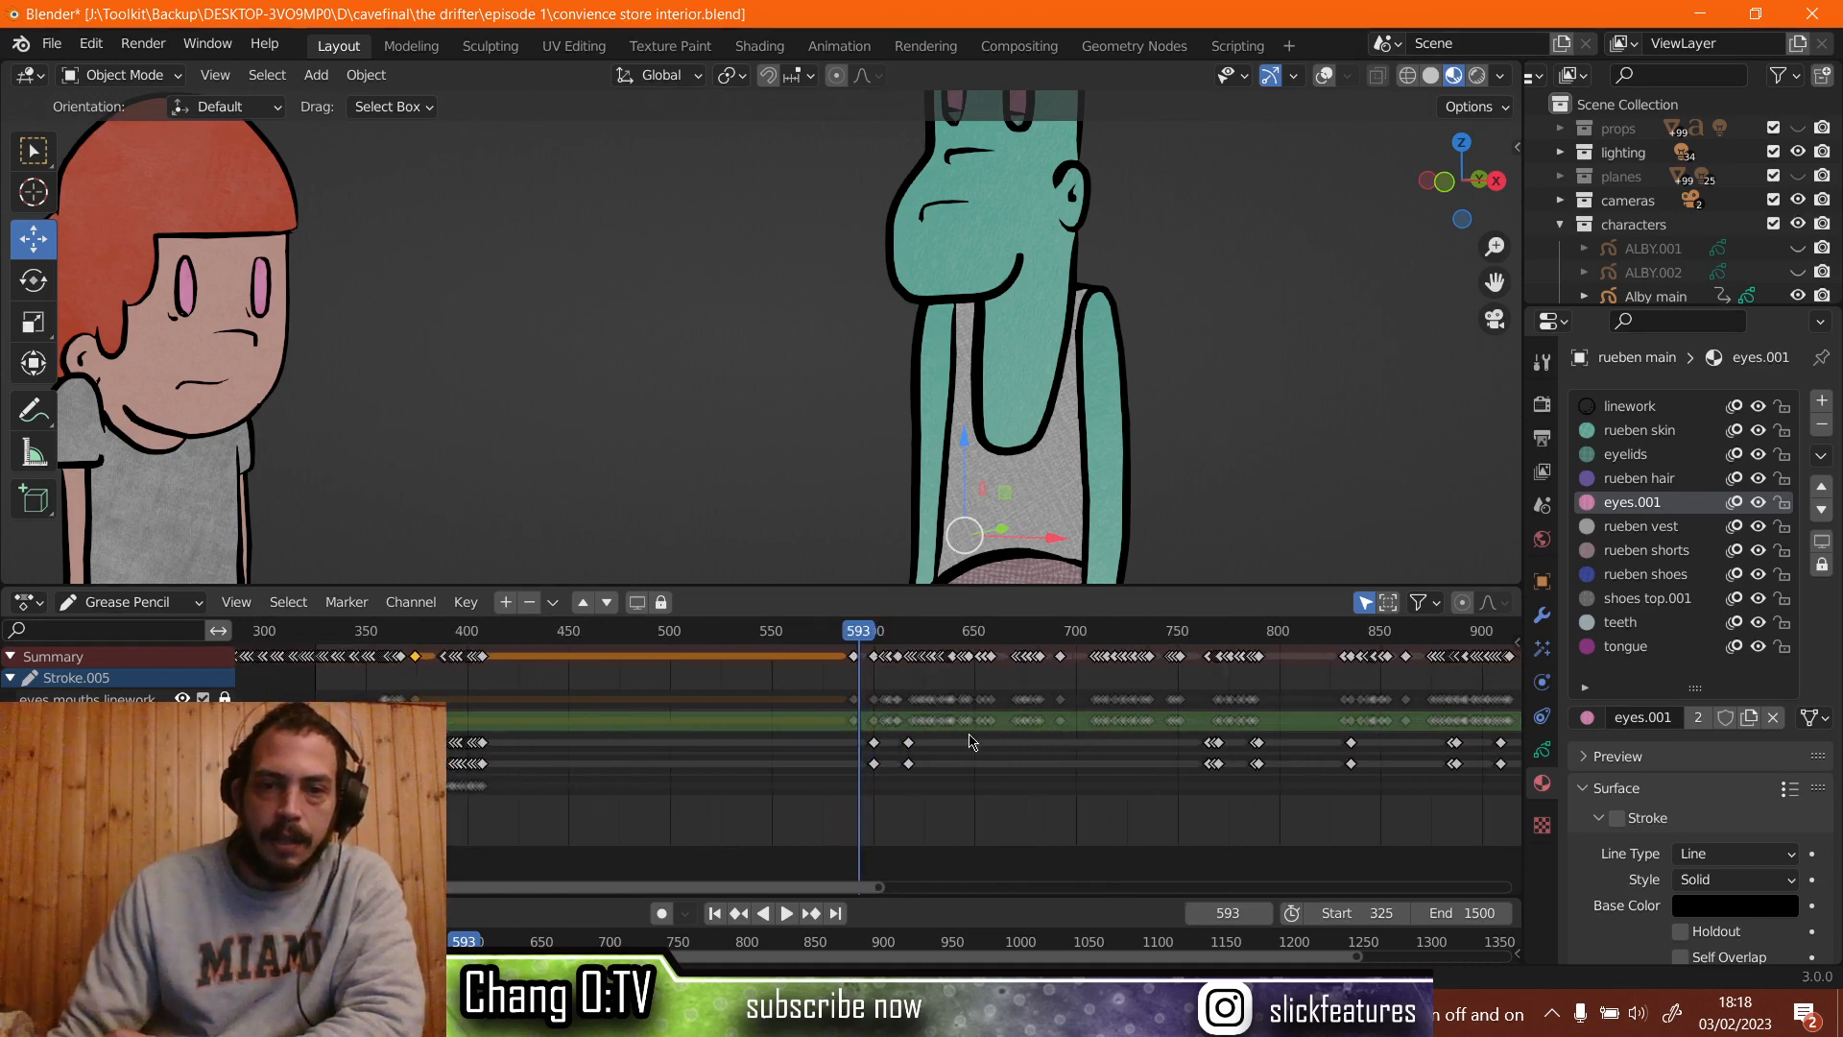
scroll(970, 741, "up", 4)
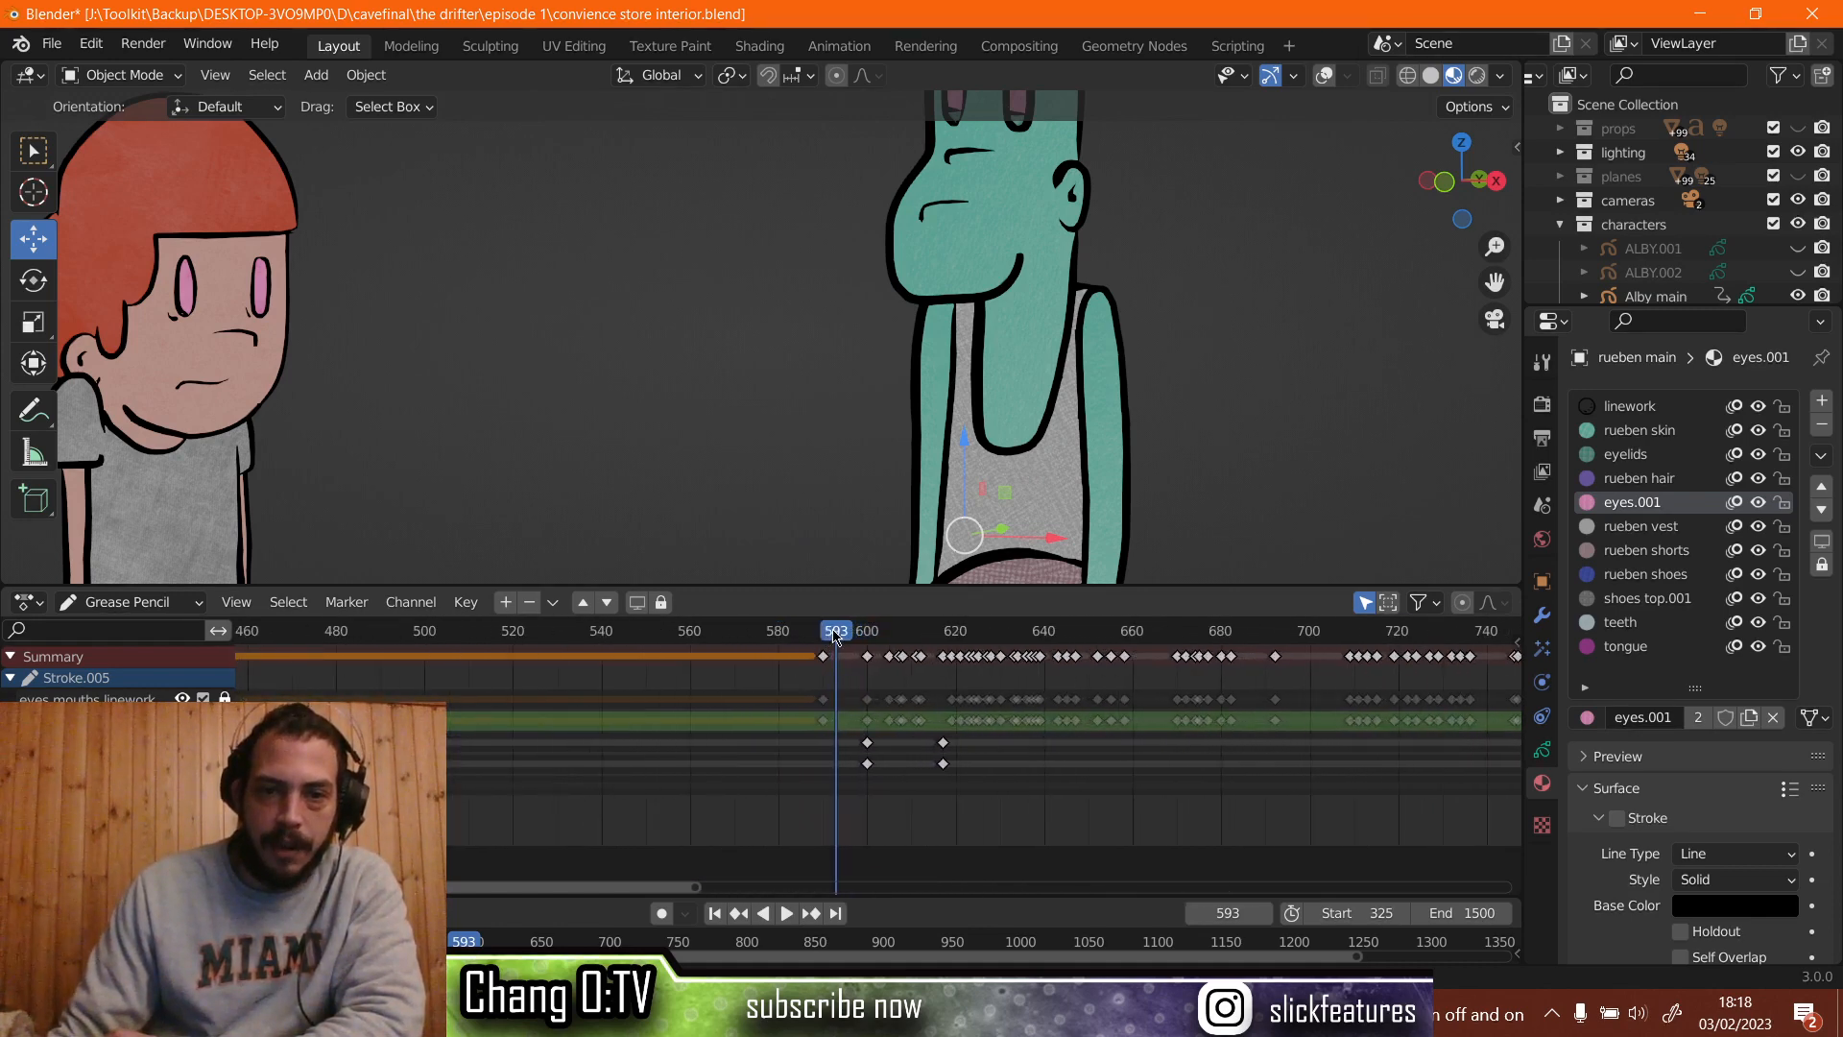
mouse_move(834, 637)
left_mouse_down()
mouse_move(964, 644)
mouse_move(836, 660)
mouse_move(876, 659)
mouse_move(855, 657)
left_mouse_up()
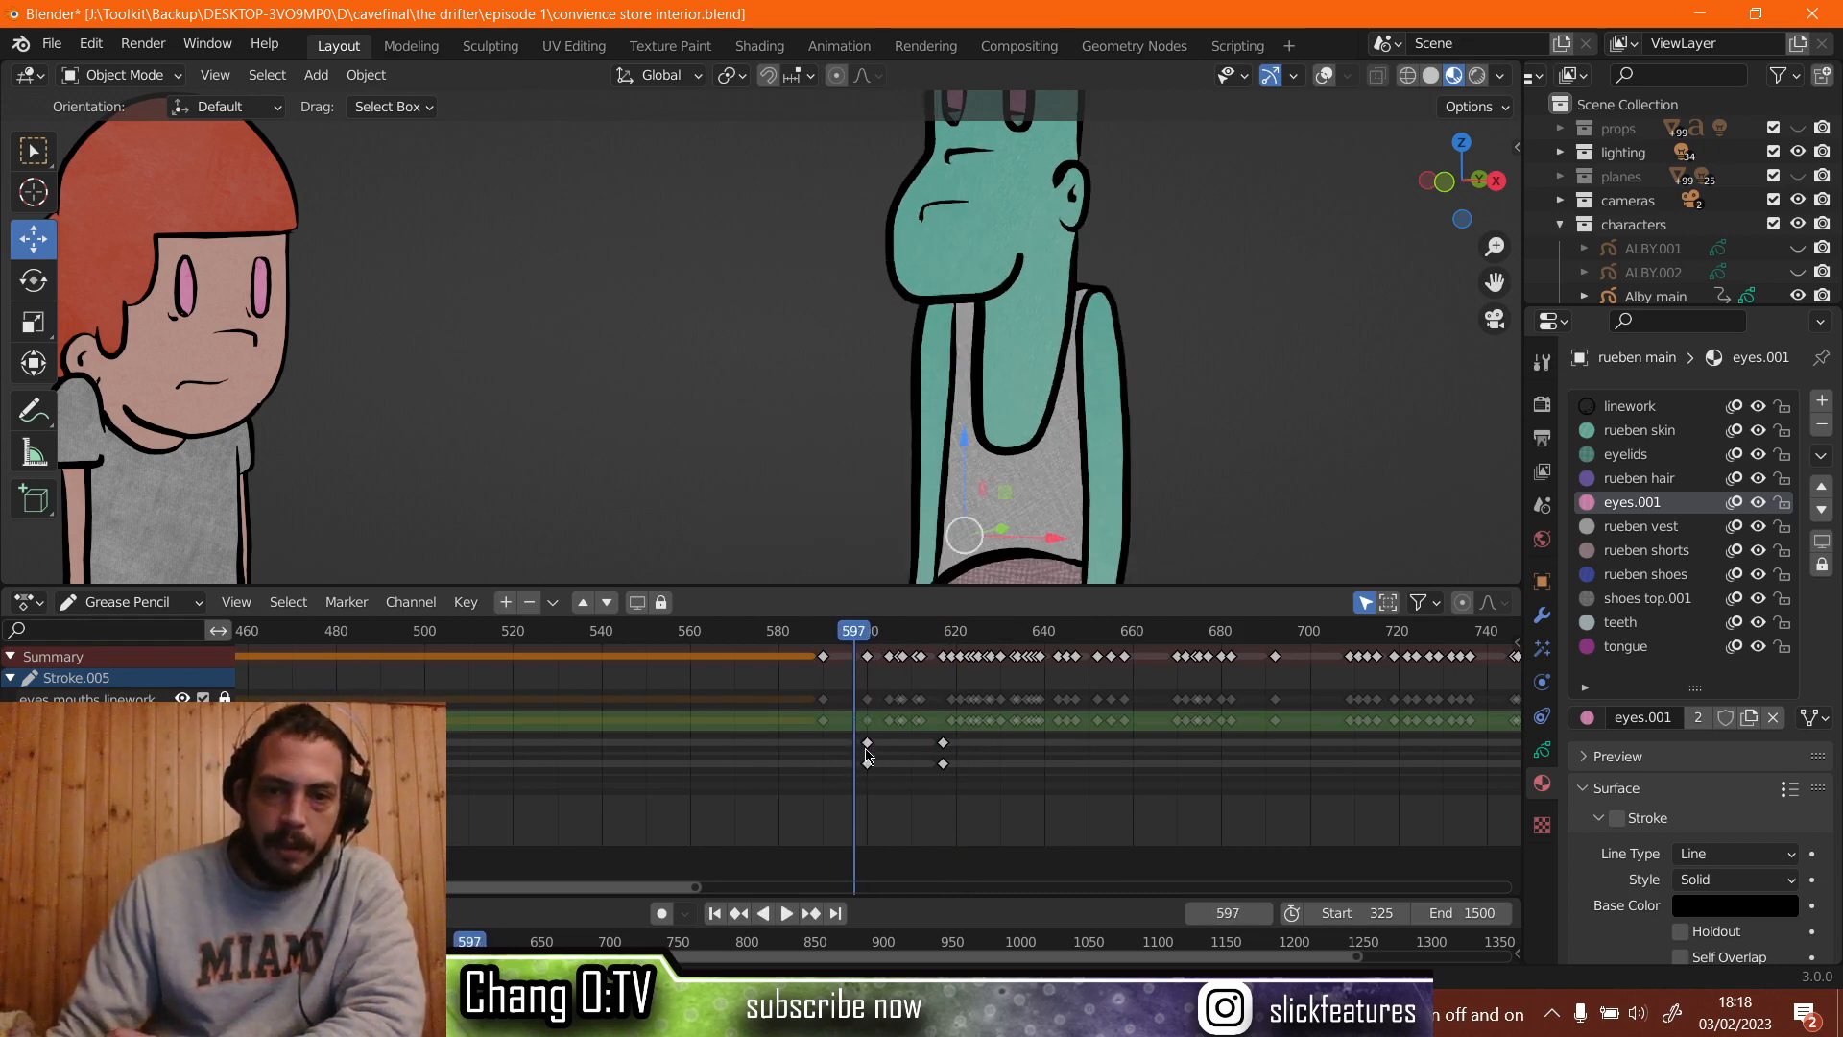
left_click_drag(874, 770, 870, 751)
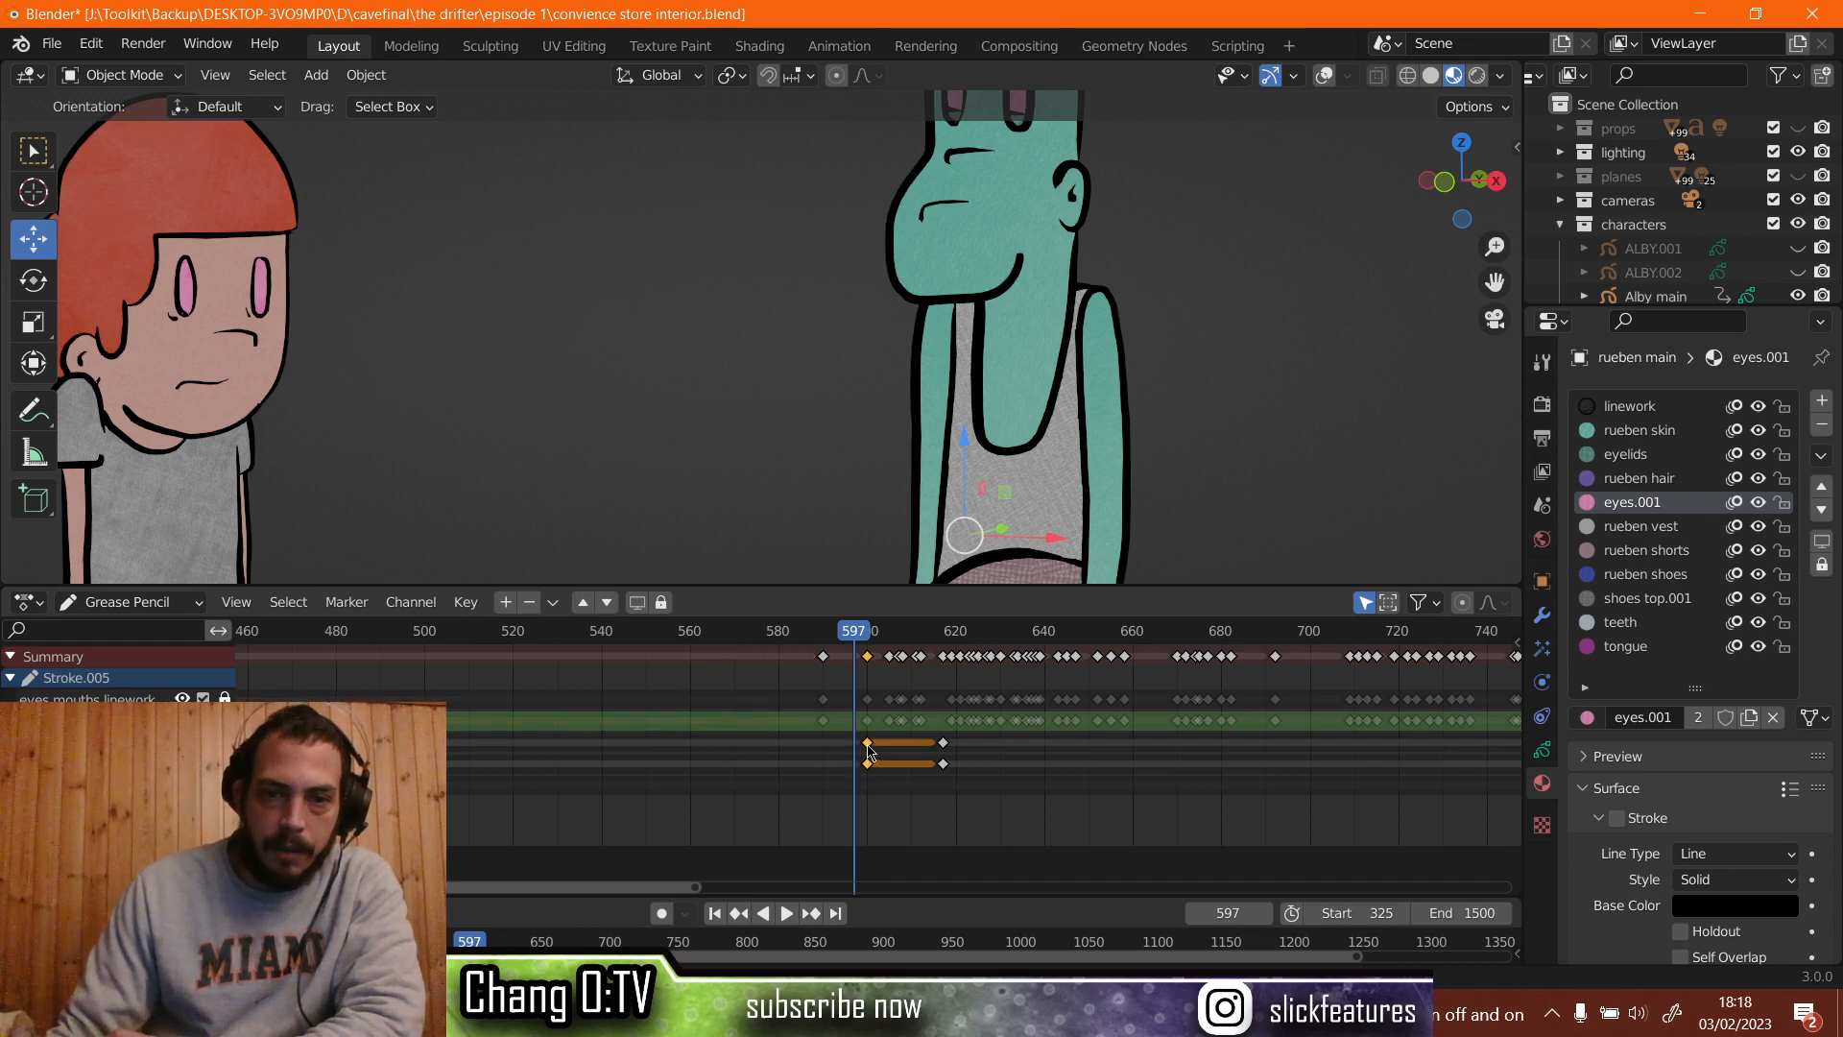
right_click(867, 747)
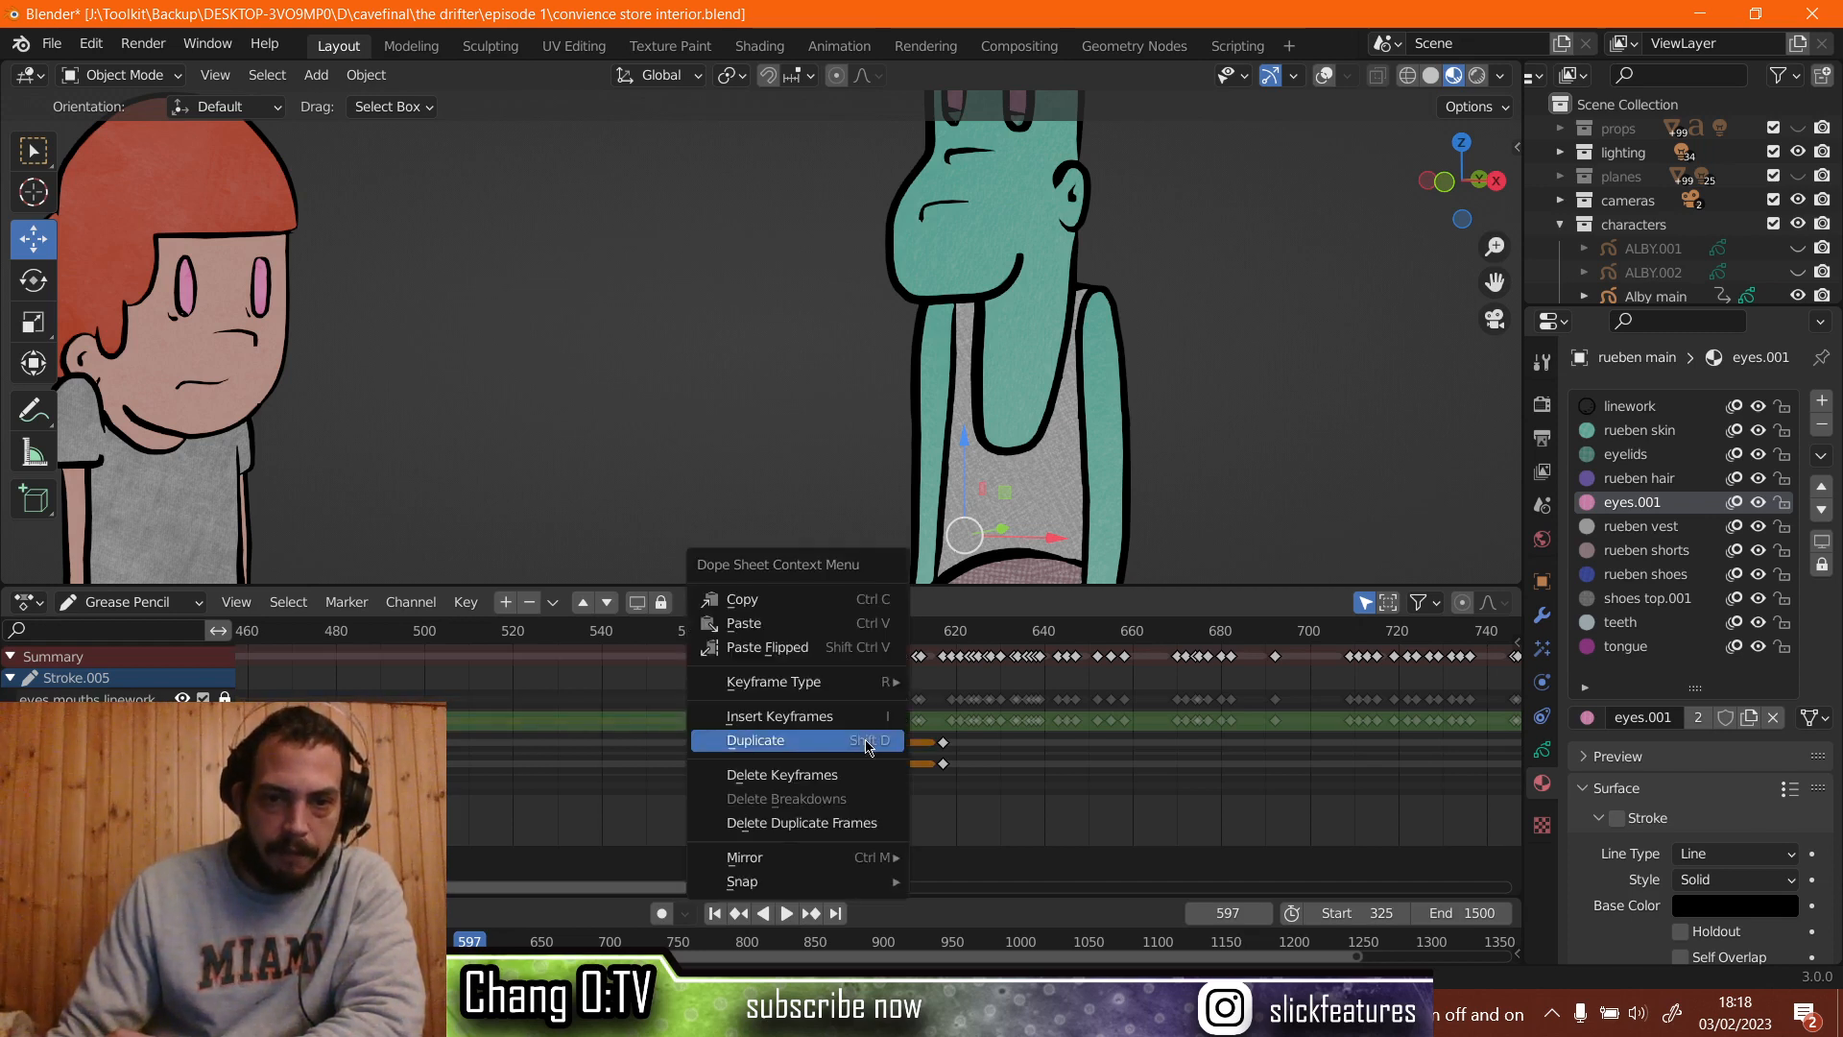
left_click(867, 744)
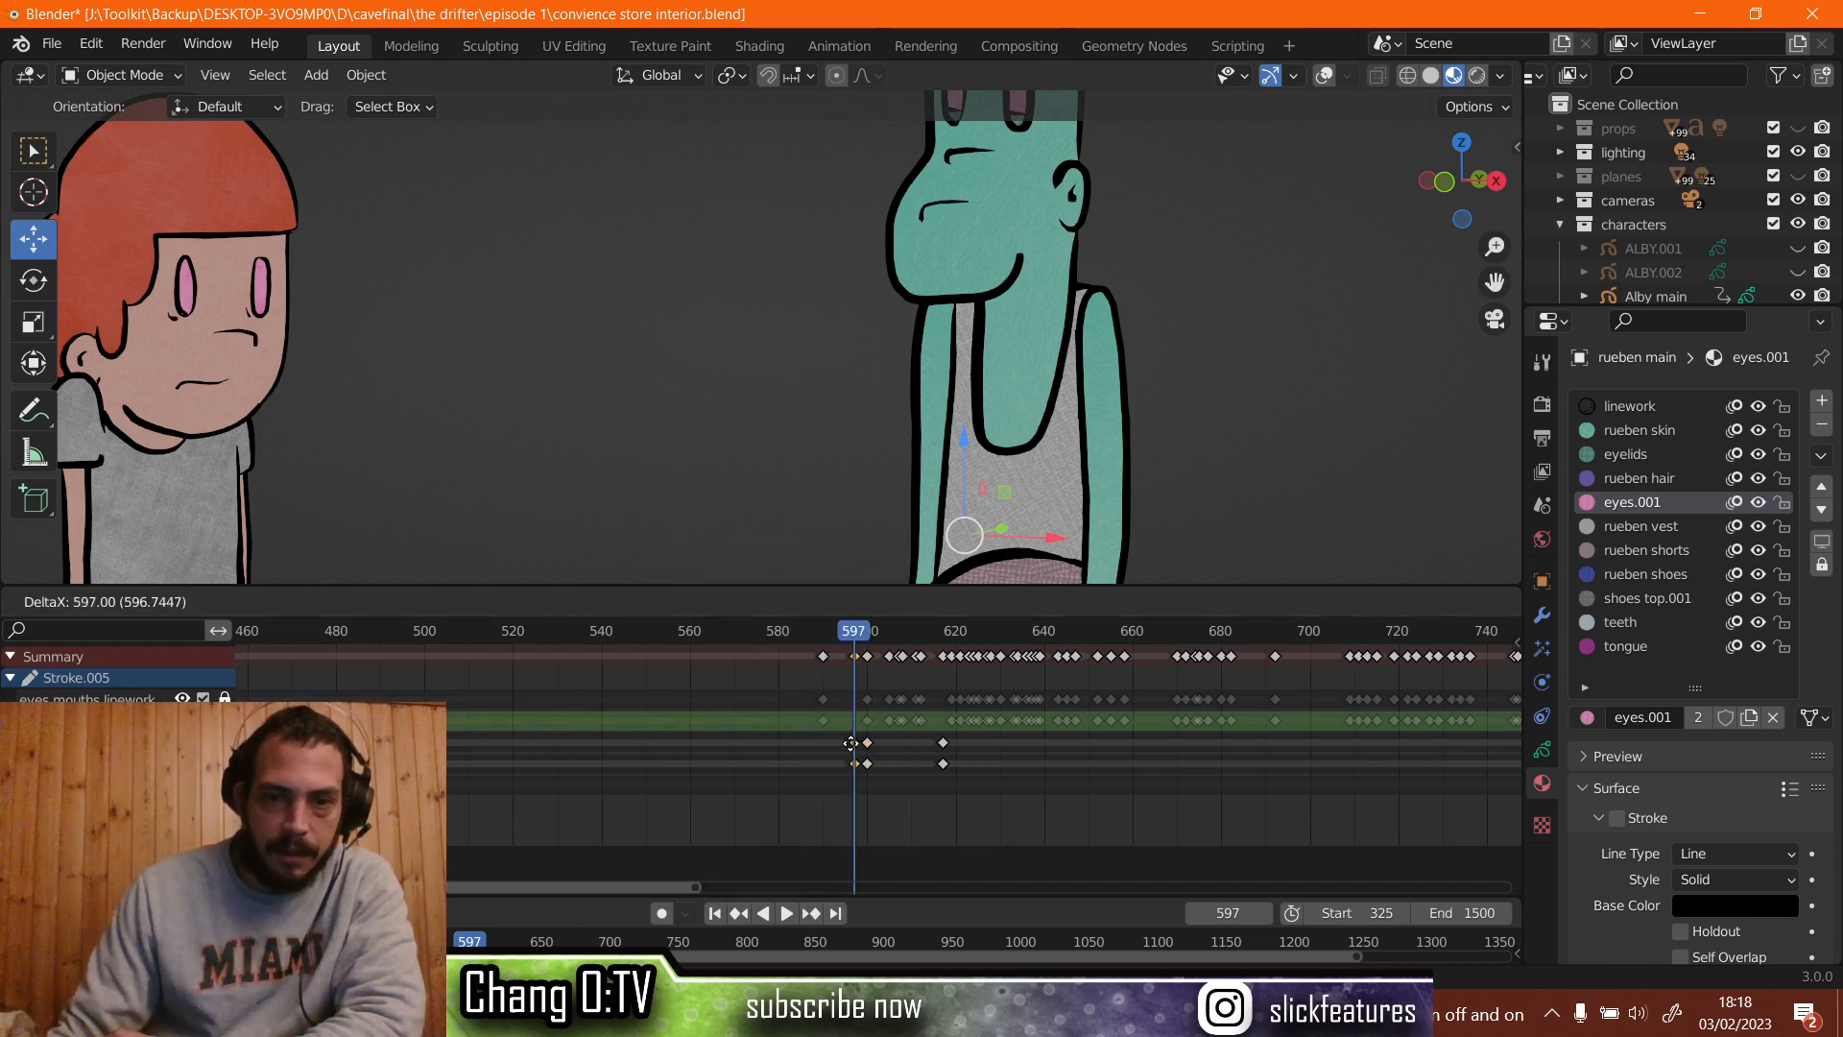
left_click(846, 751)
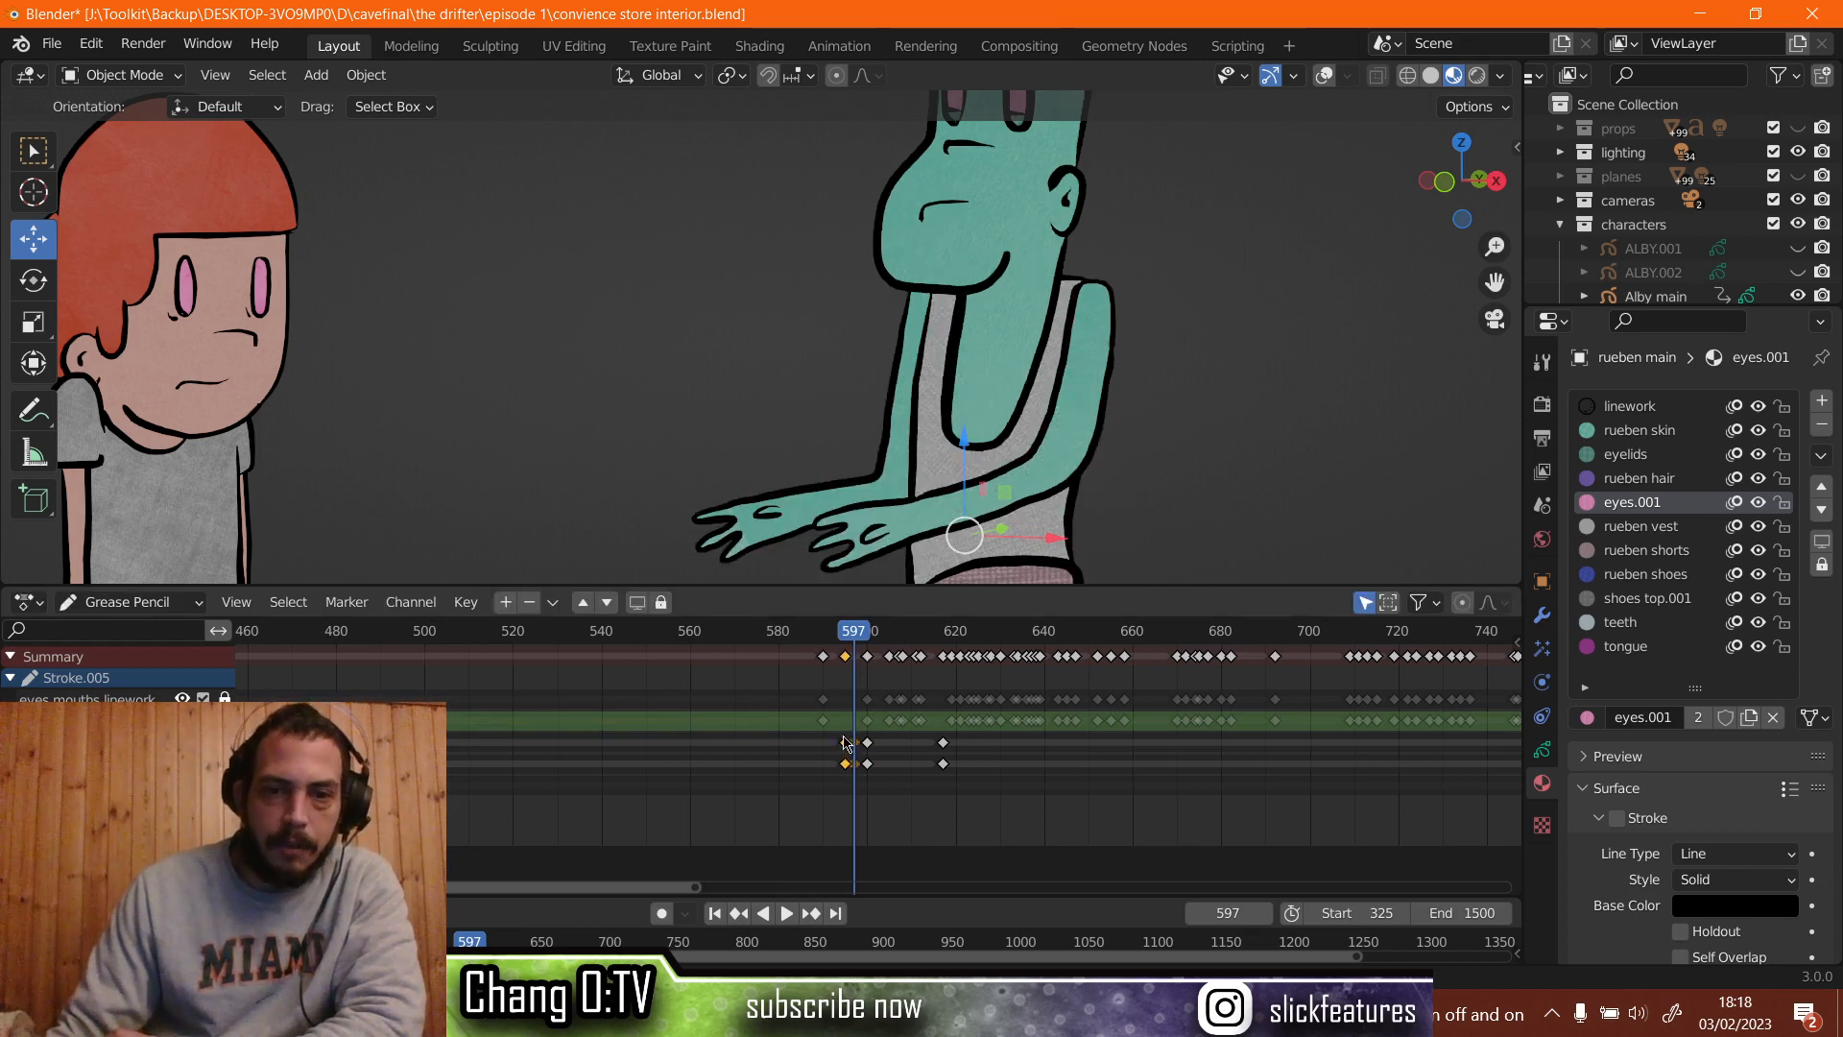
Move the duplicated keyframes and the playhead to frame 598.
scroll(846, 747, "up", 6)
scroll(845, 744, "up", 2)
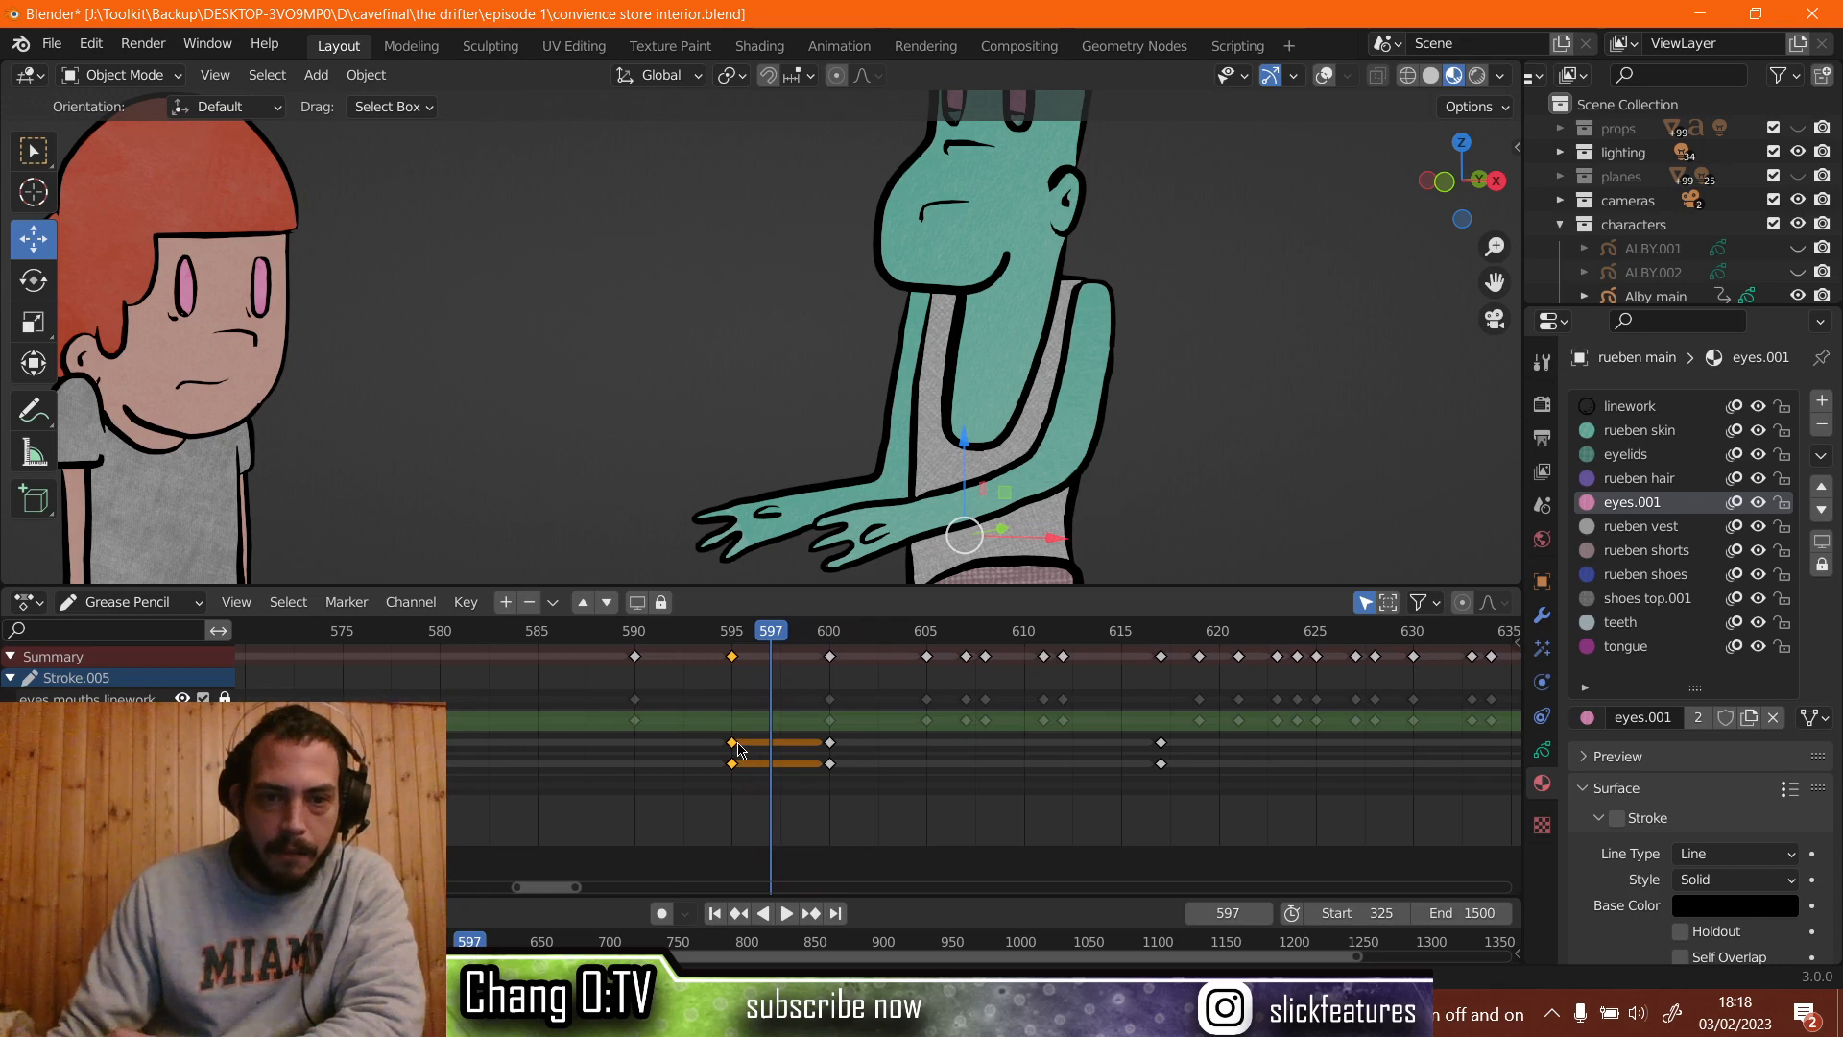
left_click_drag(735, 744, 791, 664)
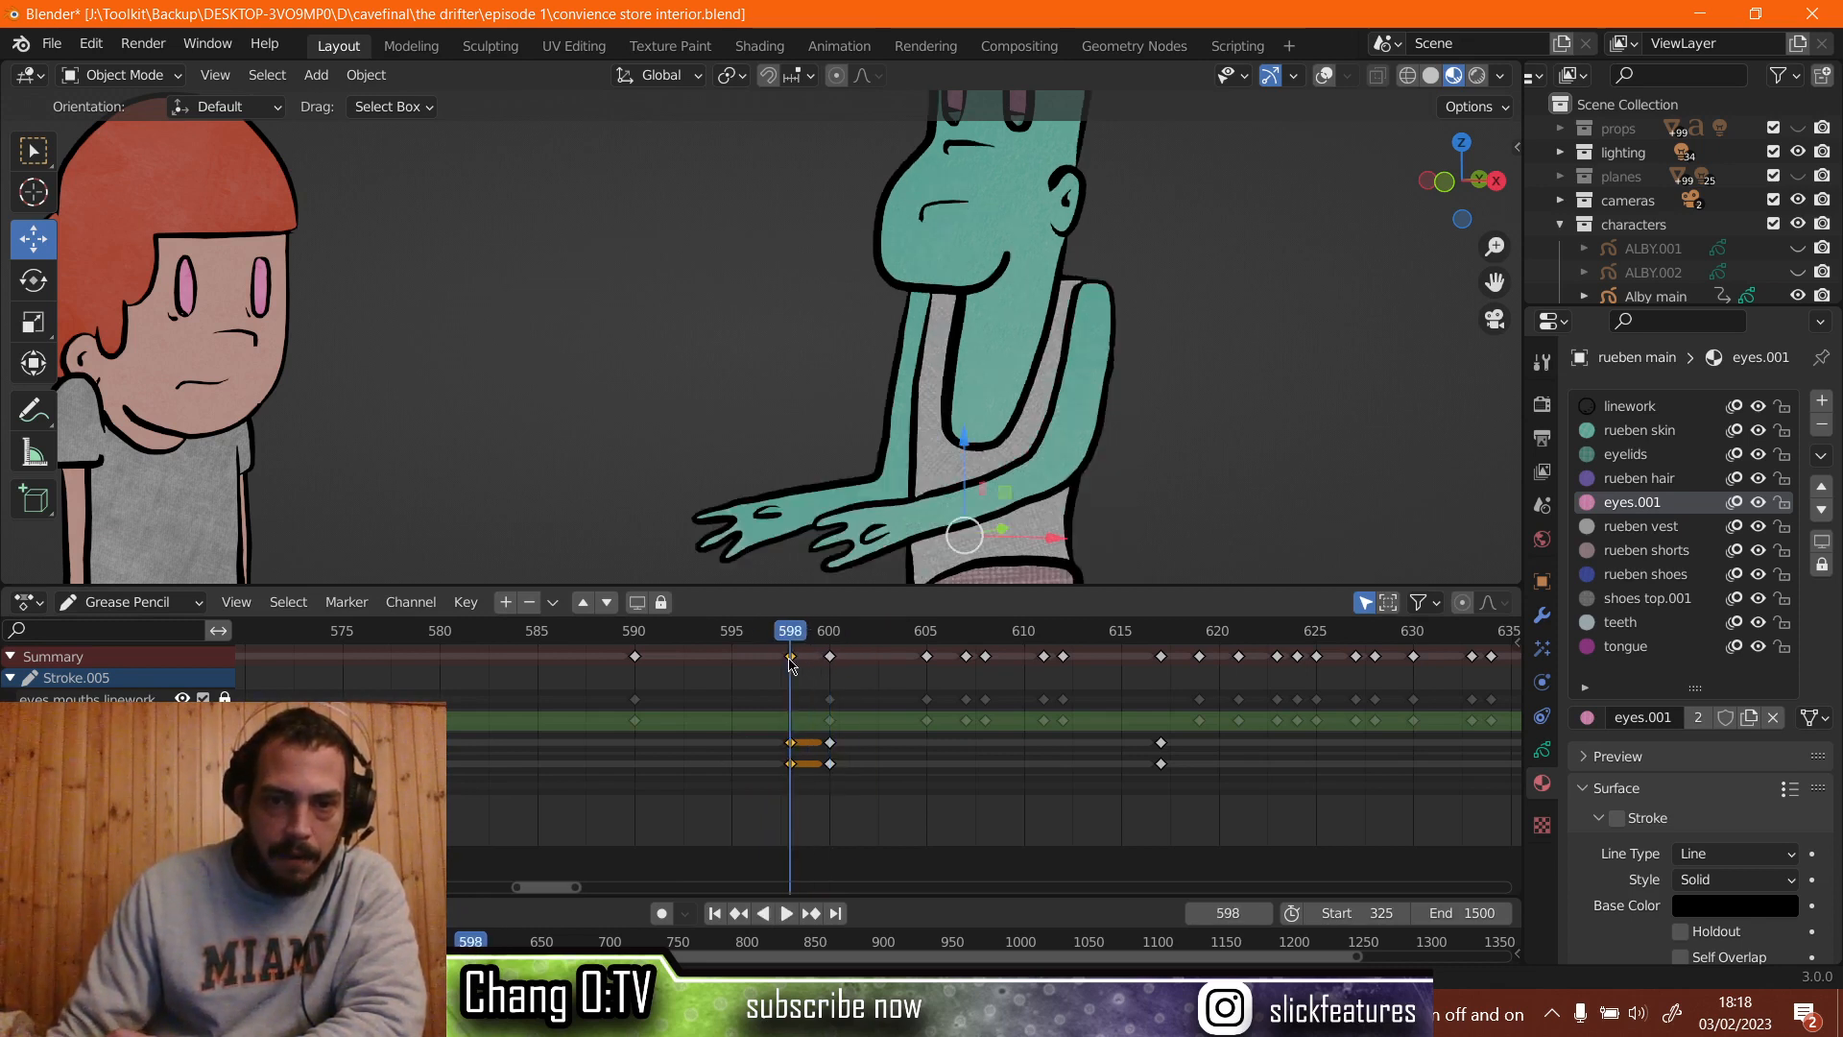
Switch to Draw Mode, show the onion-skin overlays, and erase the green character's arm fills and hand outlines at frame 598 with the stroke eraser.
left_click(139, 75)
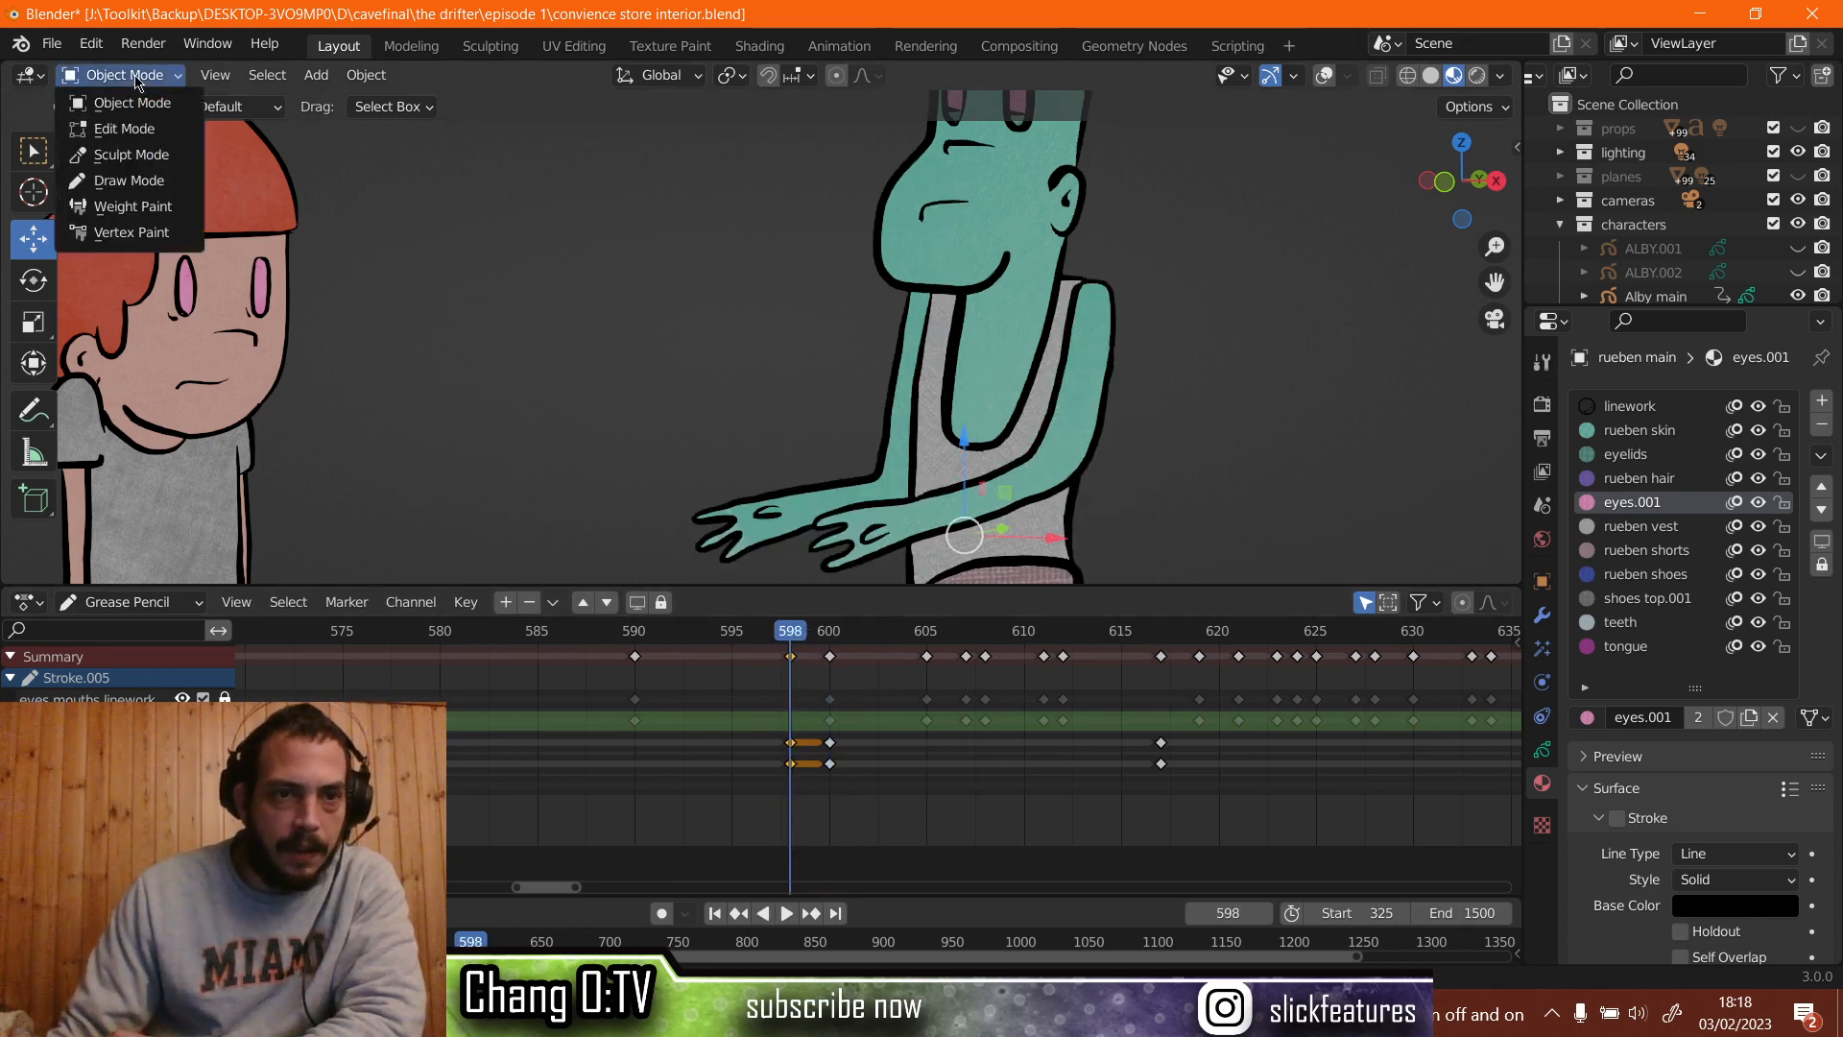
left_click(137, 181)
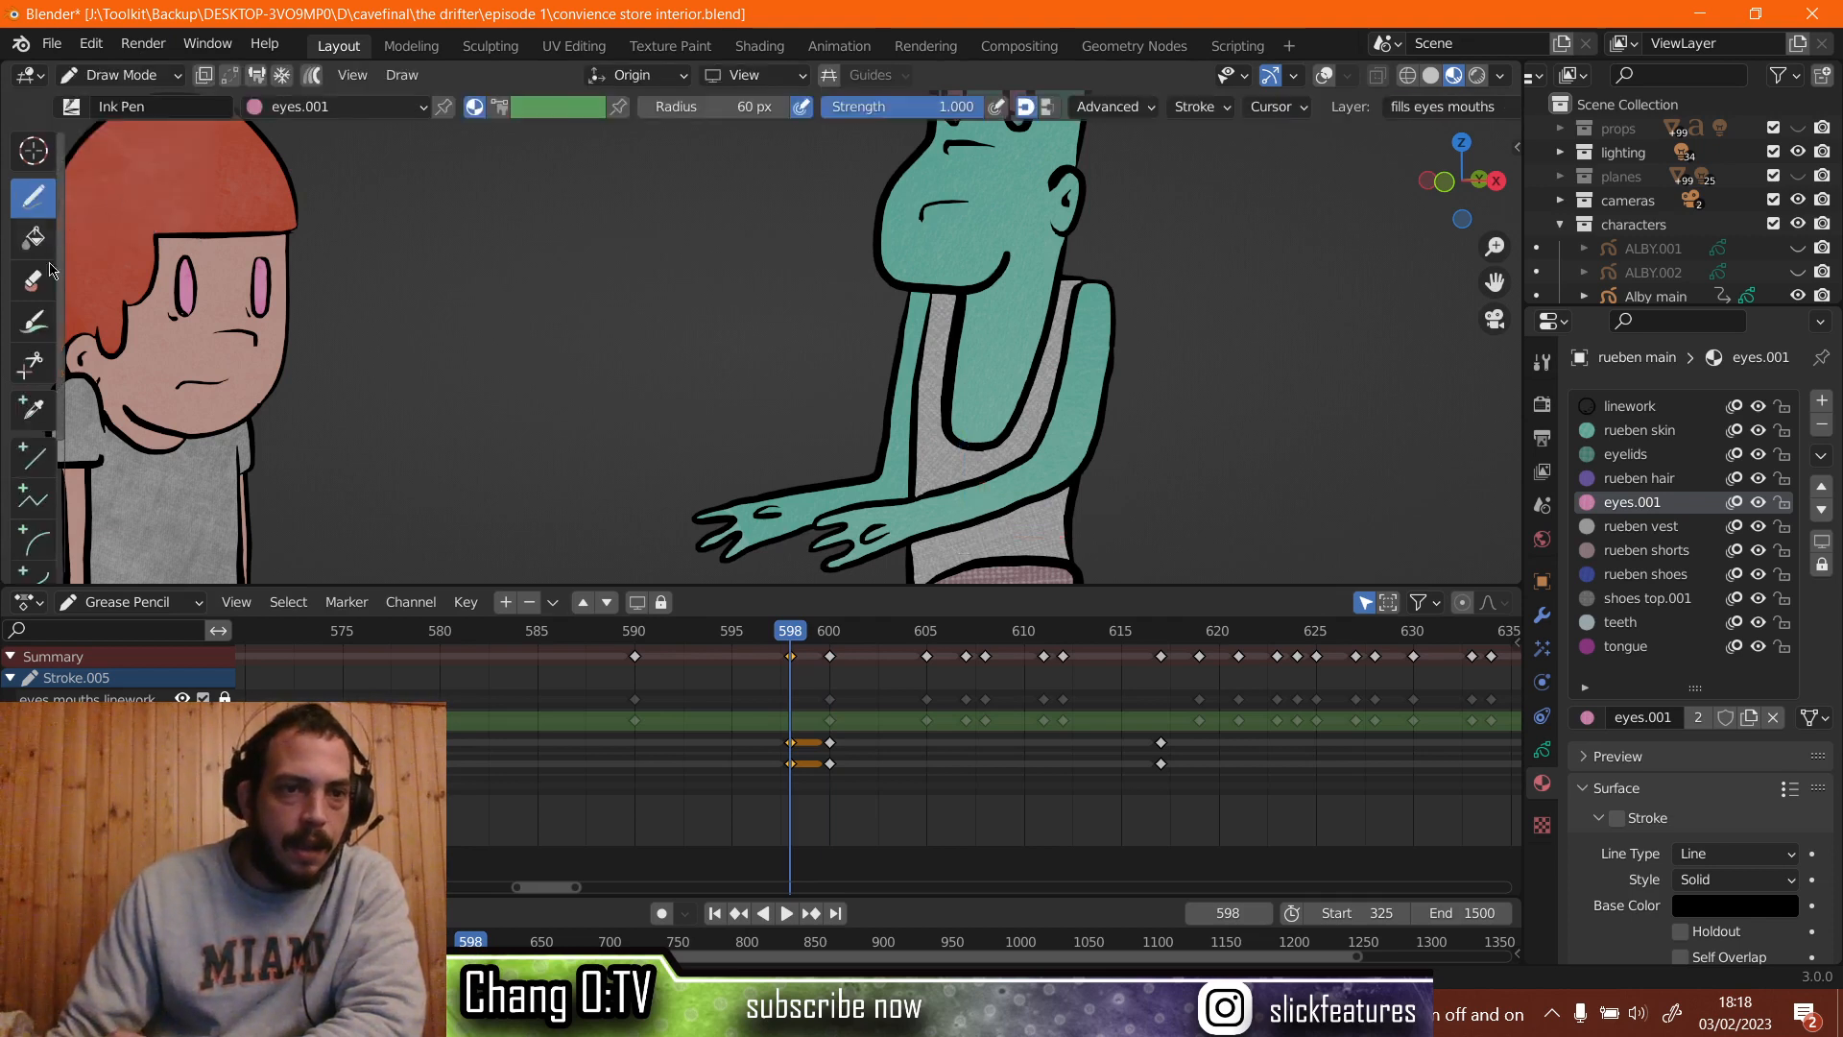
left_click(32, 280)
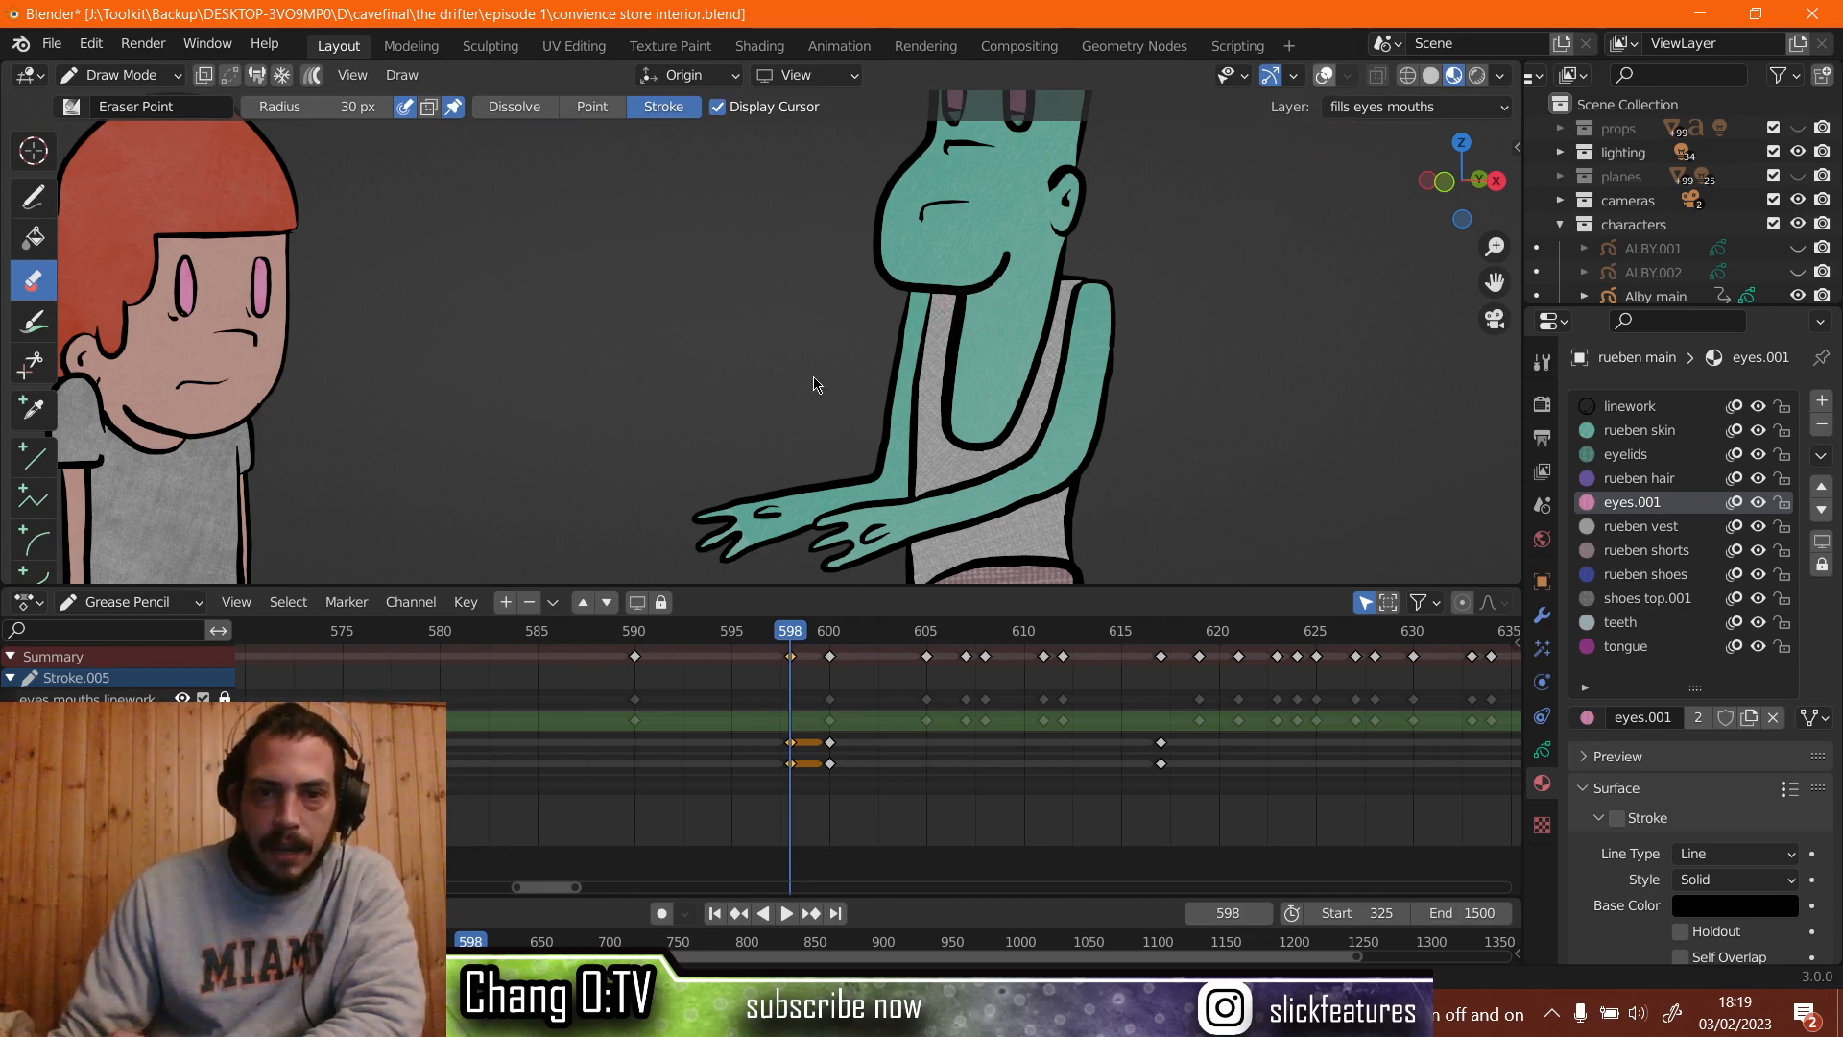
key("shift+alt+z")
scroll(808, 468, "down", 1)
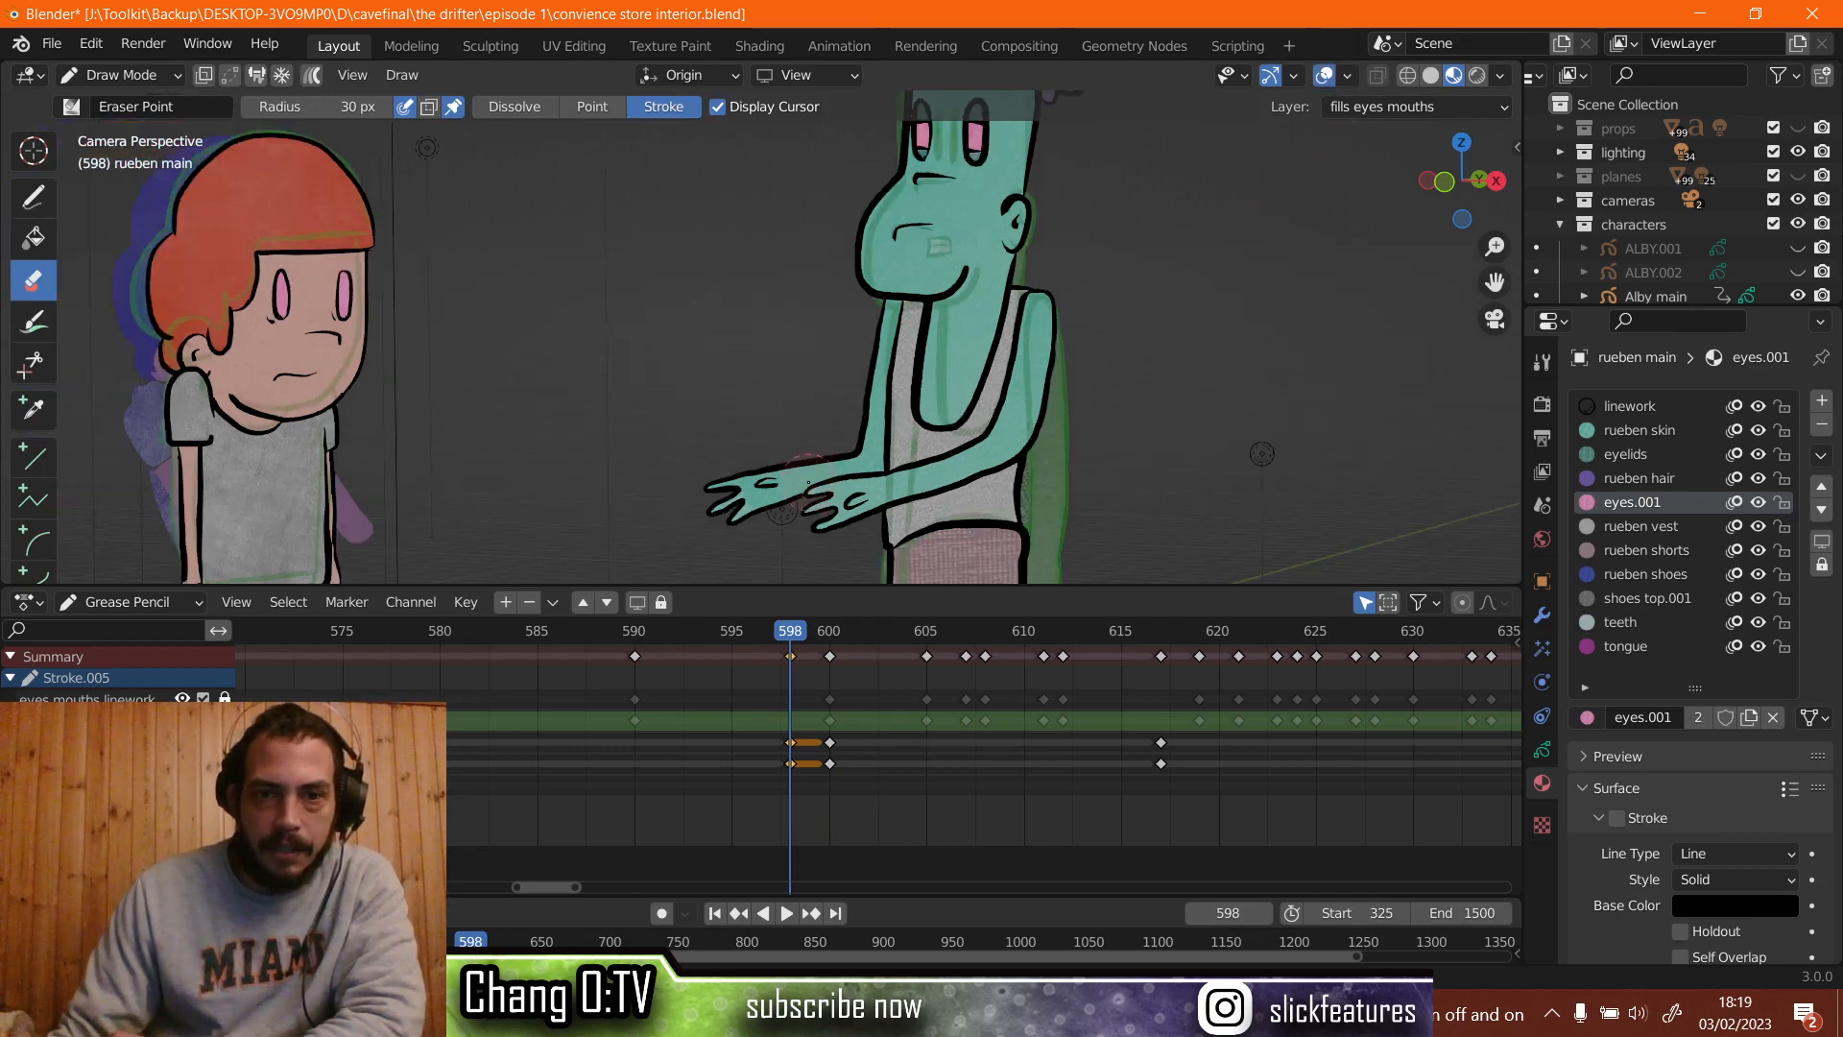
left_click_drag(808, 483, 797, 476)
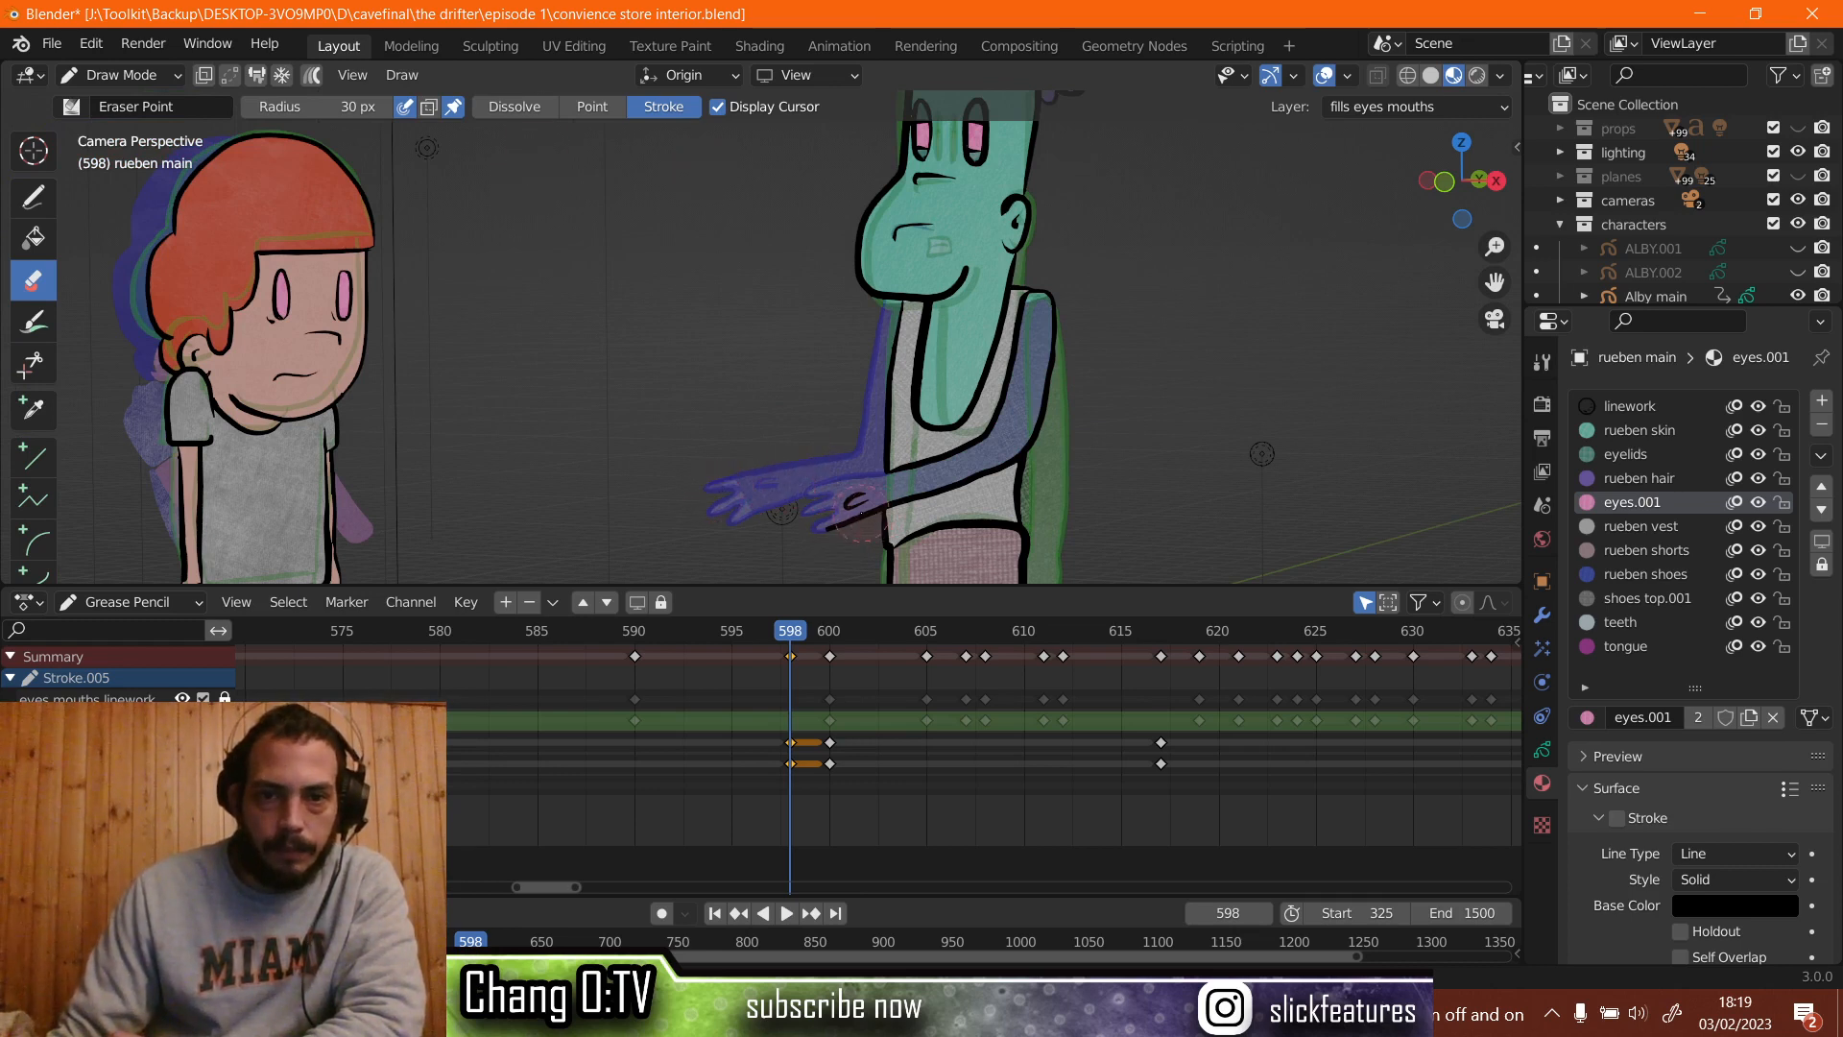
Erase the green character's remaining arm outlines and the vest's fill and outlines at frame 598, keeping the head and neck.
mouse_move(861, 516)
left_mouse_down()
mouse_move(886, 459)
mouse_move(922, 451)
left_mouse_up()
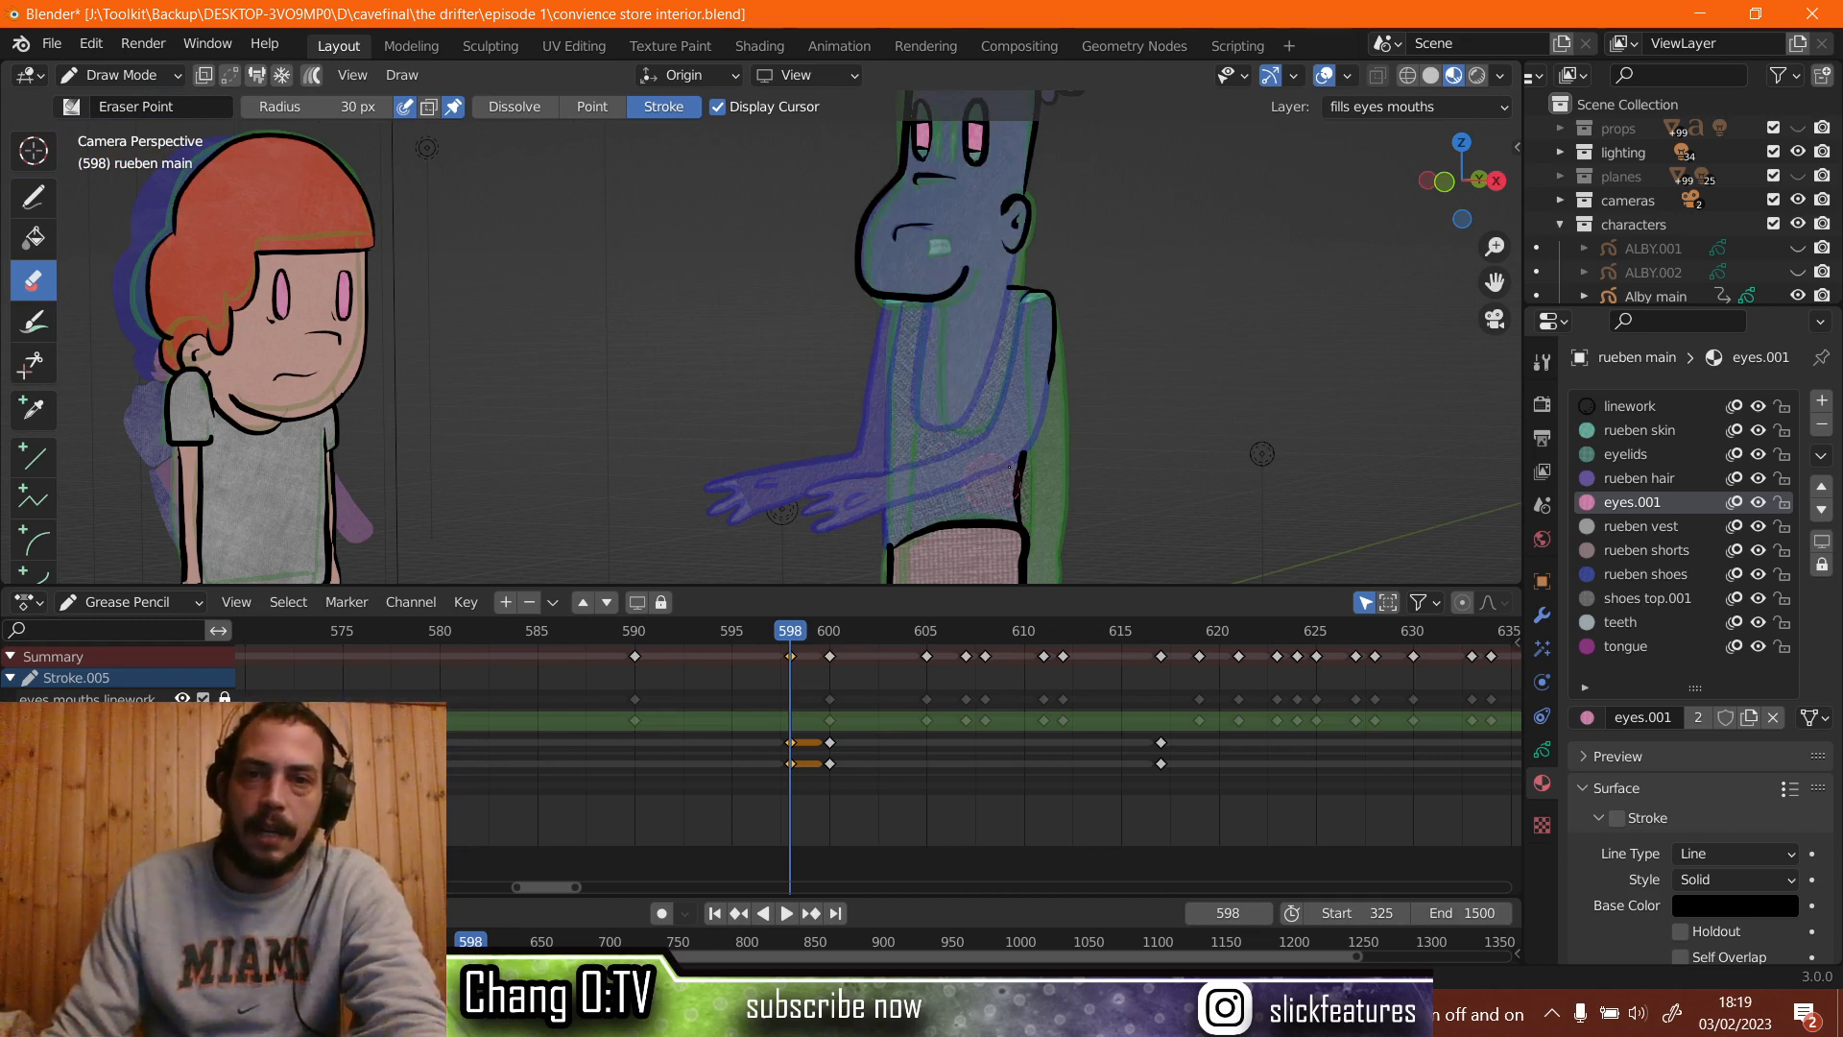
key("ctrl+z")
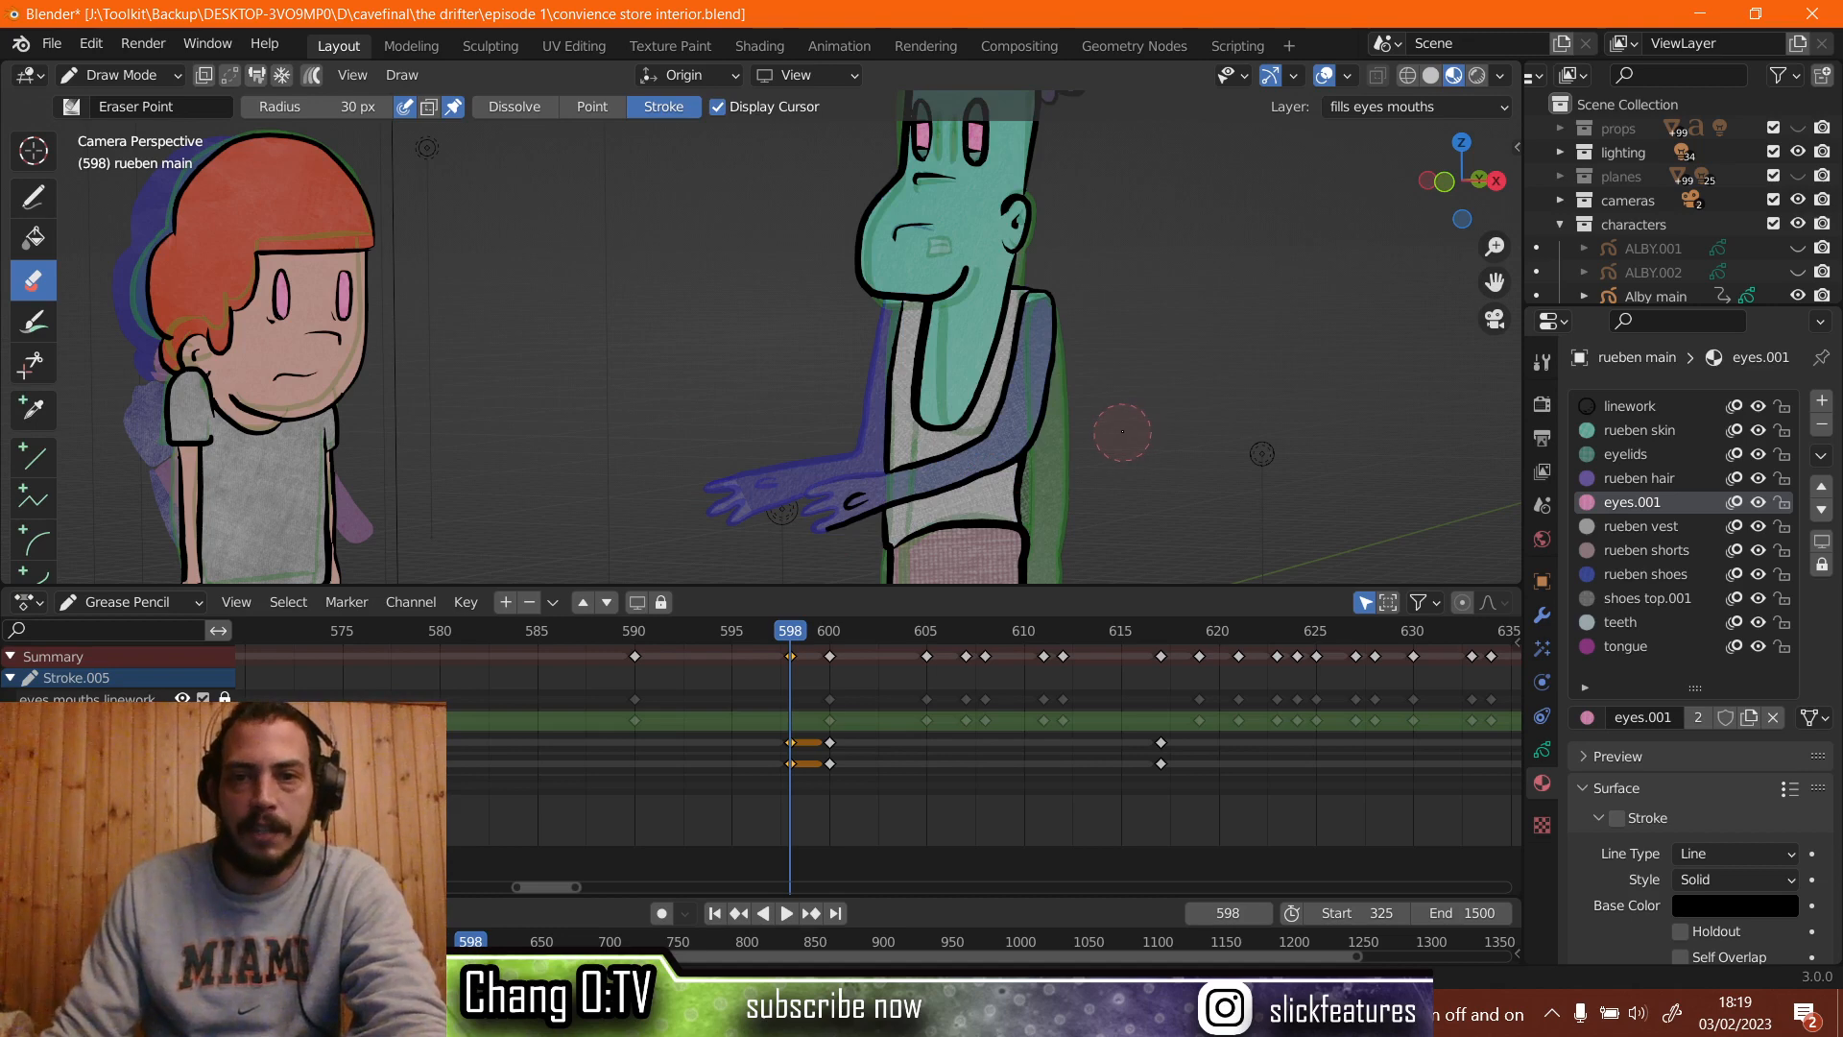
scroll(1070, 430, "up", 1)
scroll(1072, 437, "up", 3)
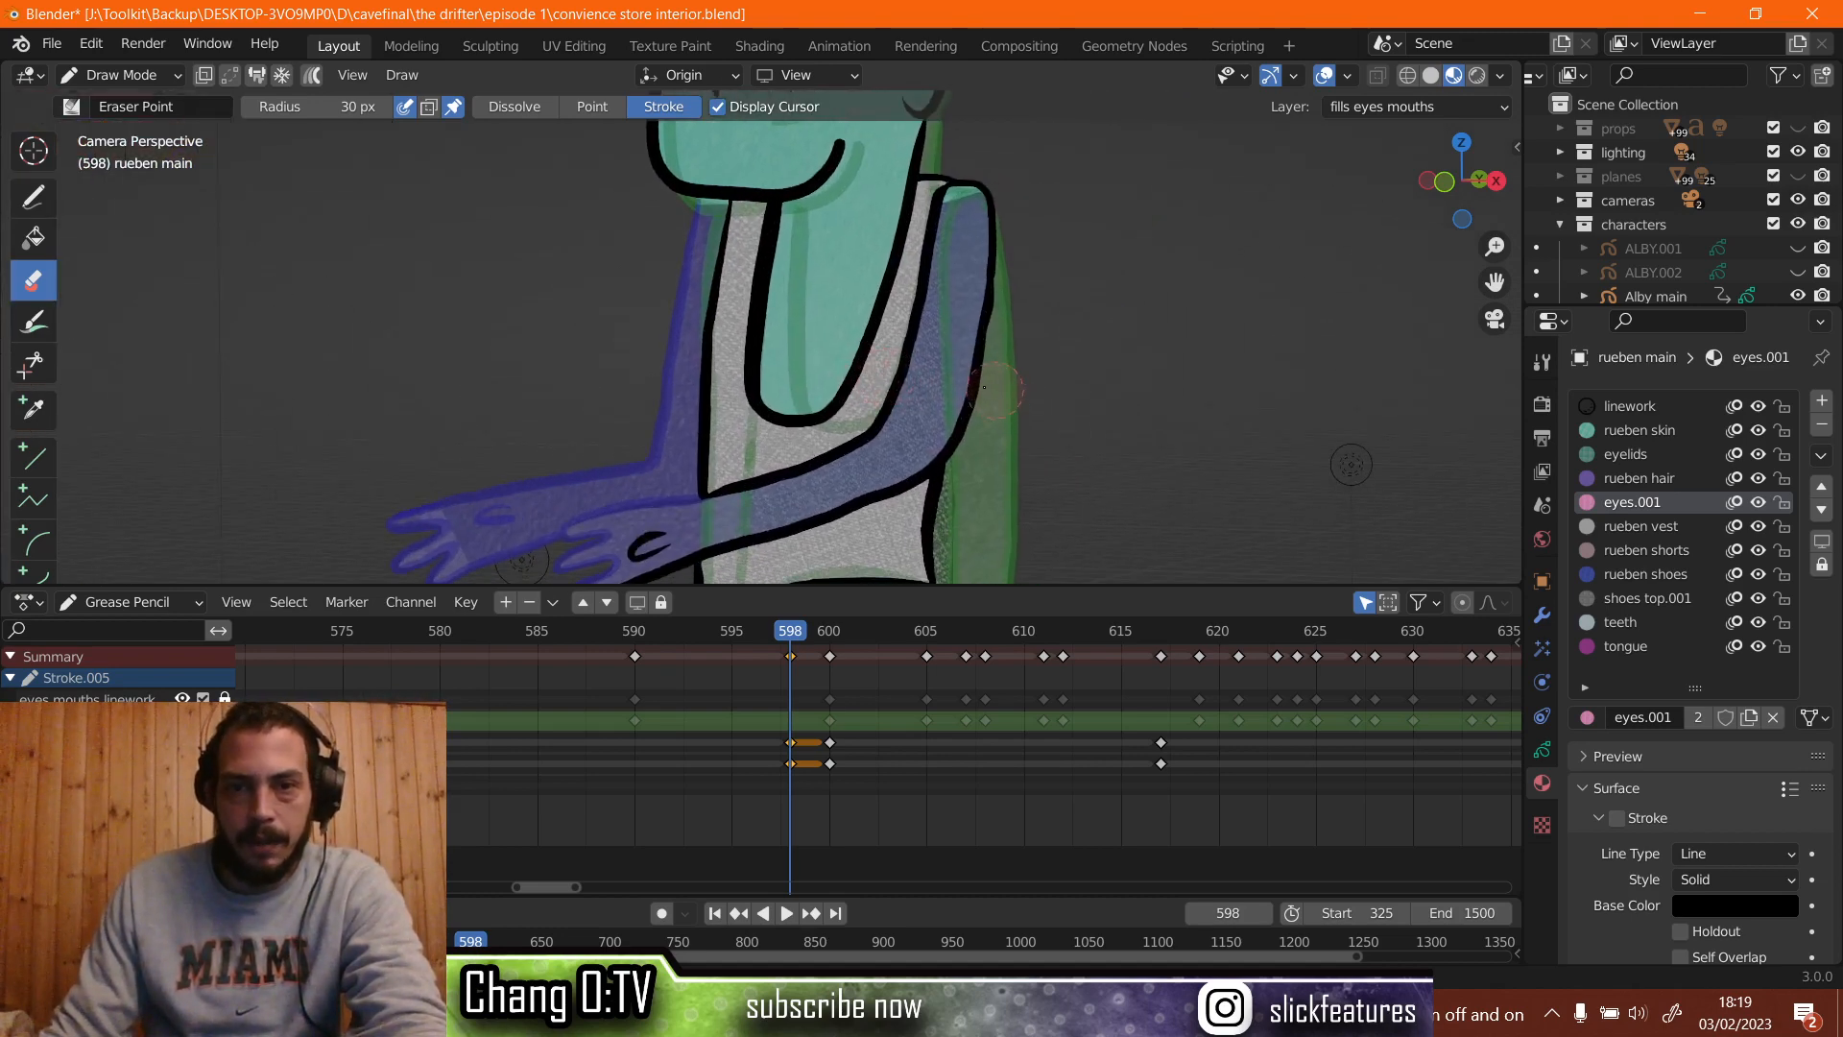
left_click_drag(996, 389, 974, 384)
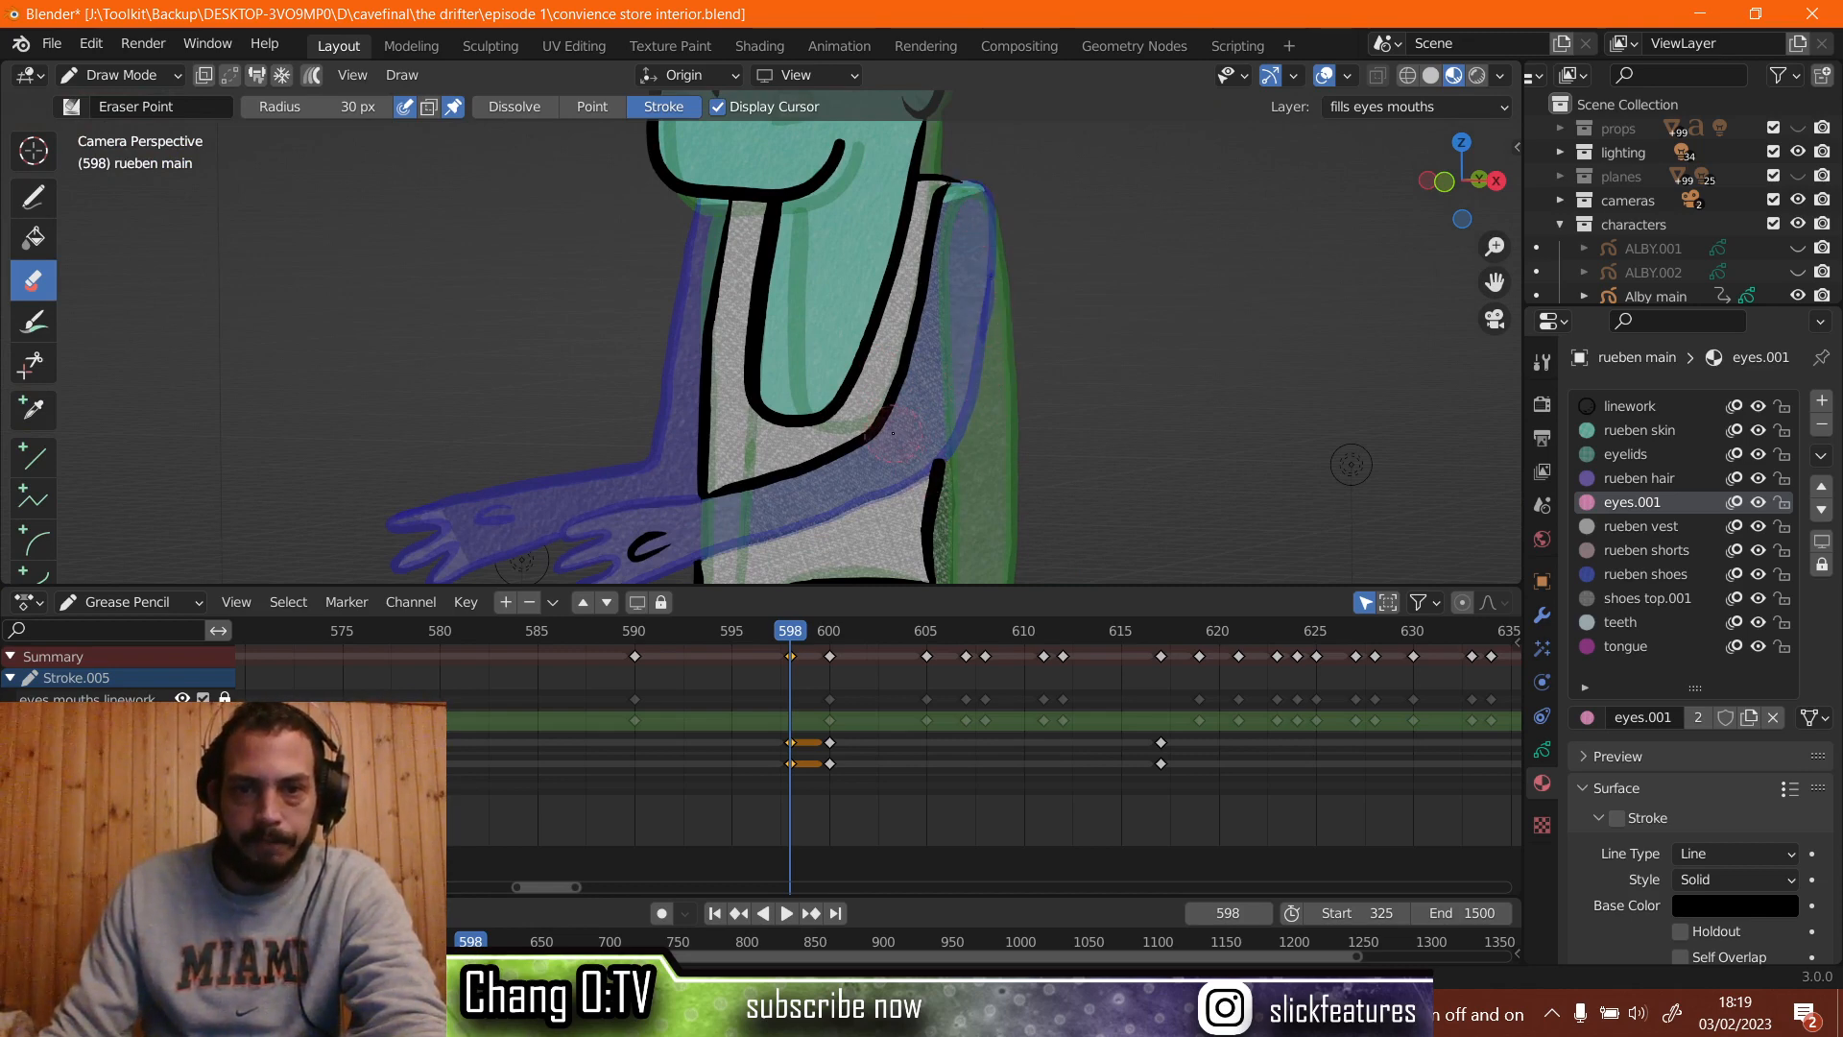
left_click(891, 432)
mouse_move(881, 487)
middle_mouse_down()
mouse_move(853, 400)
mouse_move(866, 389)
middle_mouse_up()
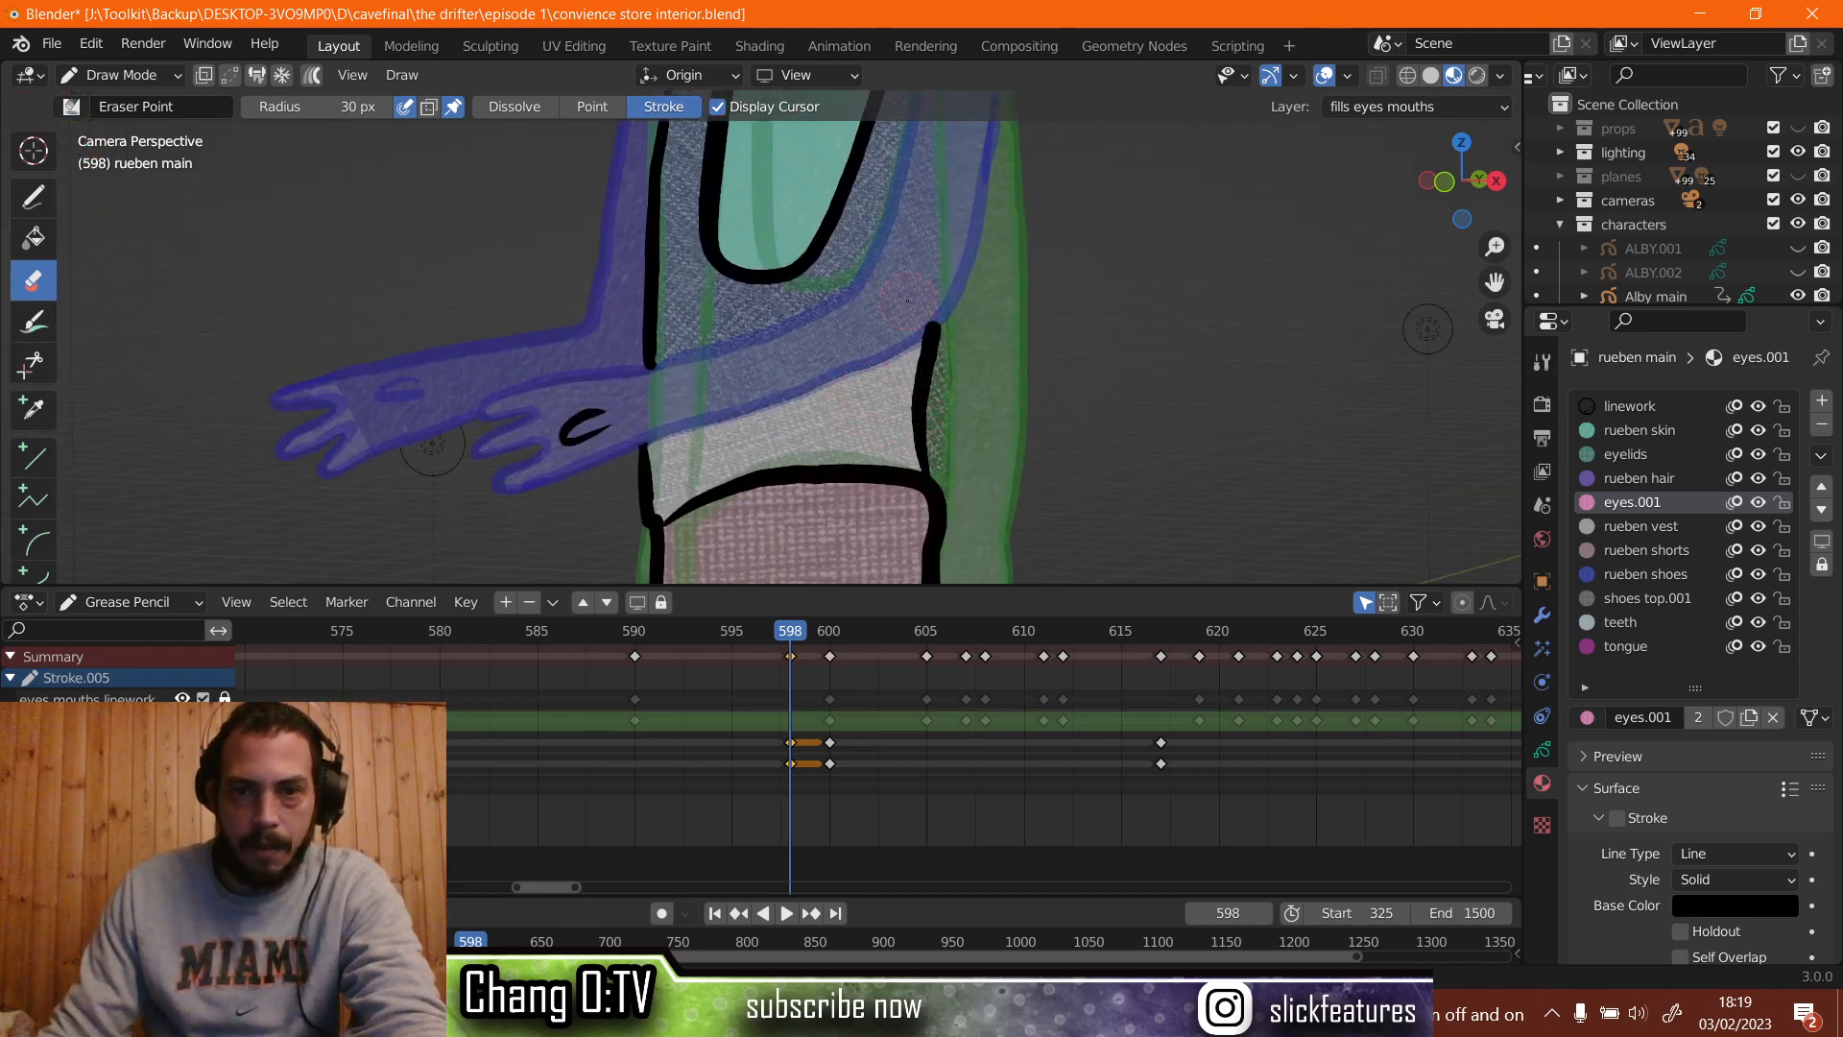
left_click_drag(917, 403, 591, 434)
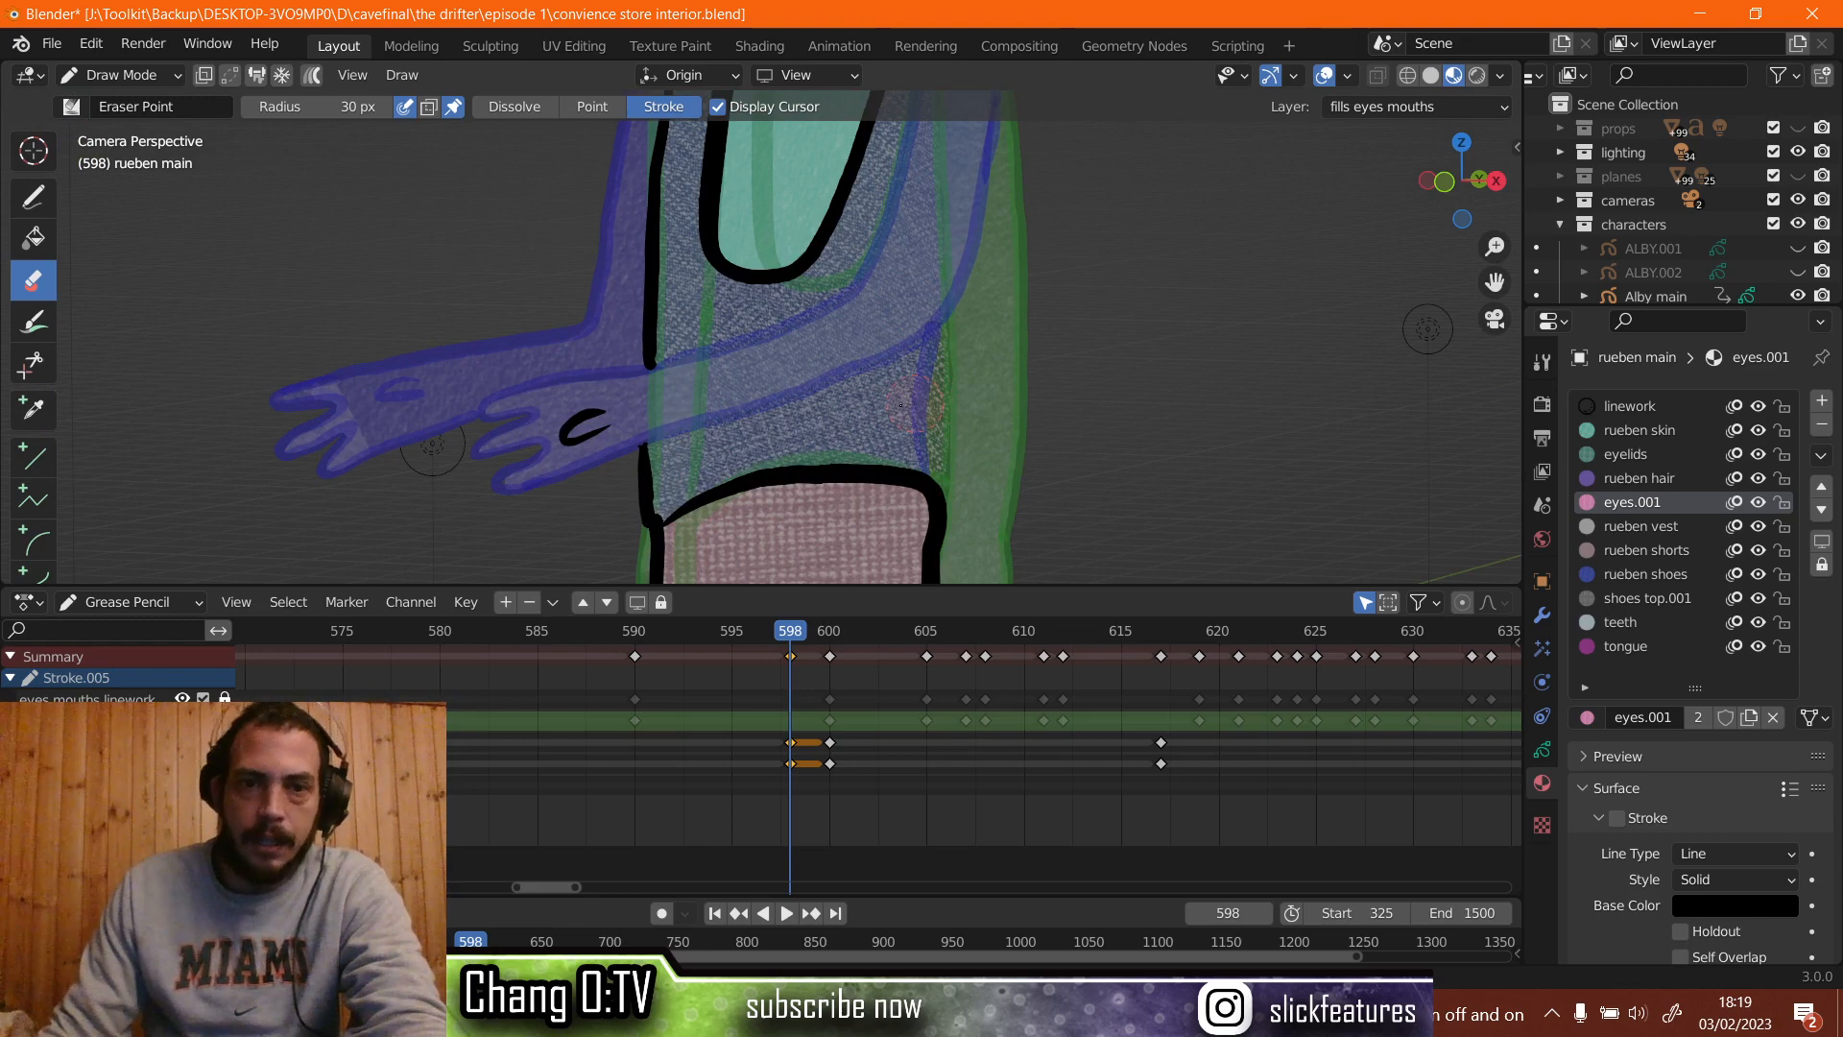
Erase the leftover hand mark, the shorts' fill and outlines, and the remaining line at the waist.
scroll(576, 420, "down", 8)
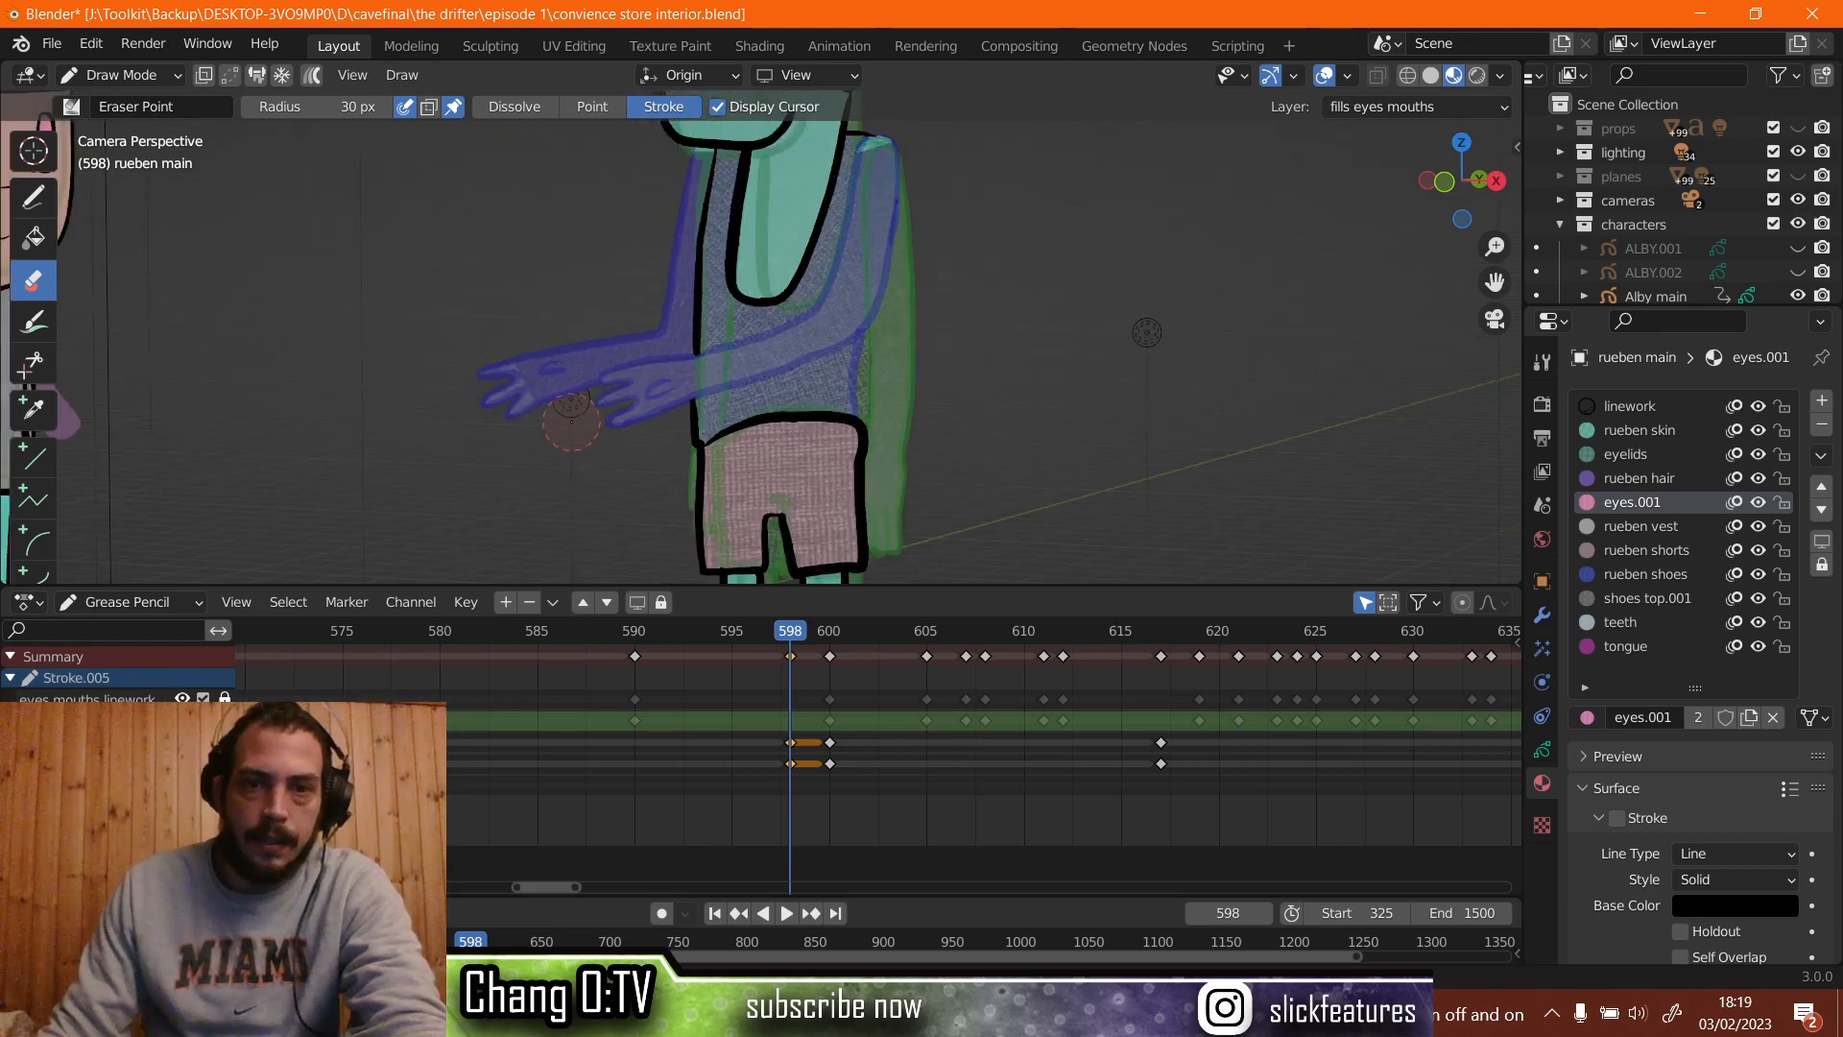
scroll(619, 404, "up", 5)
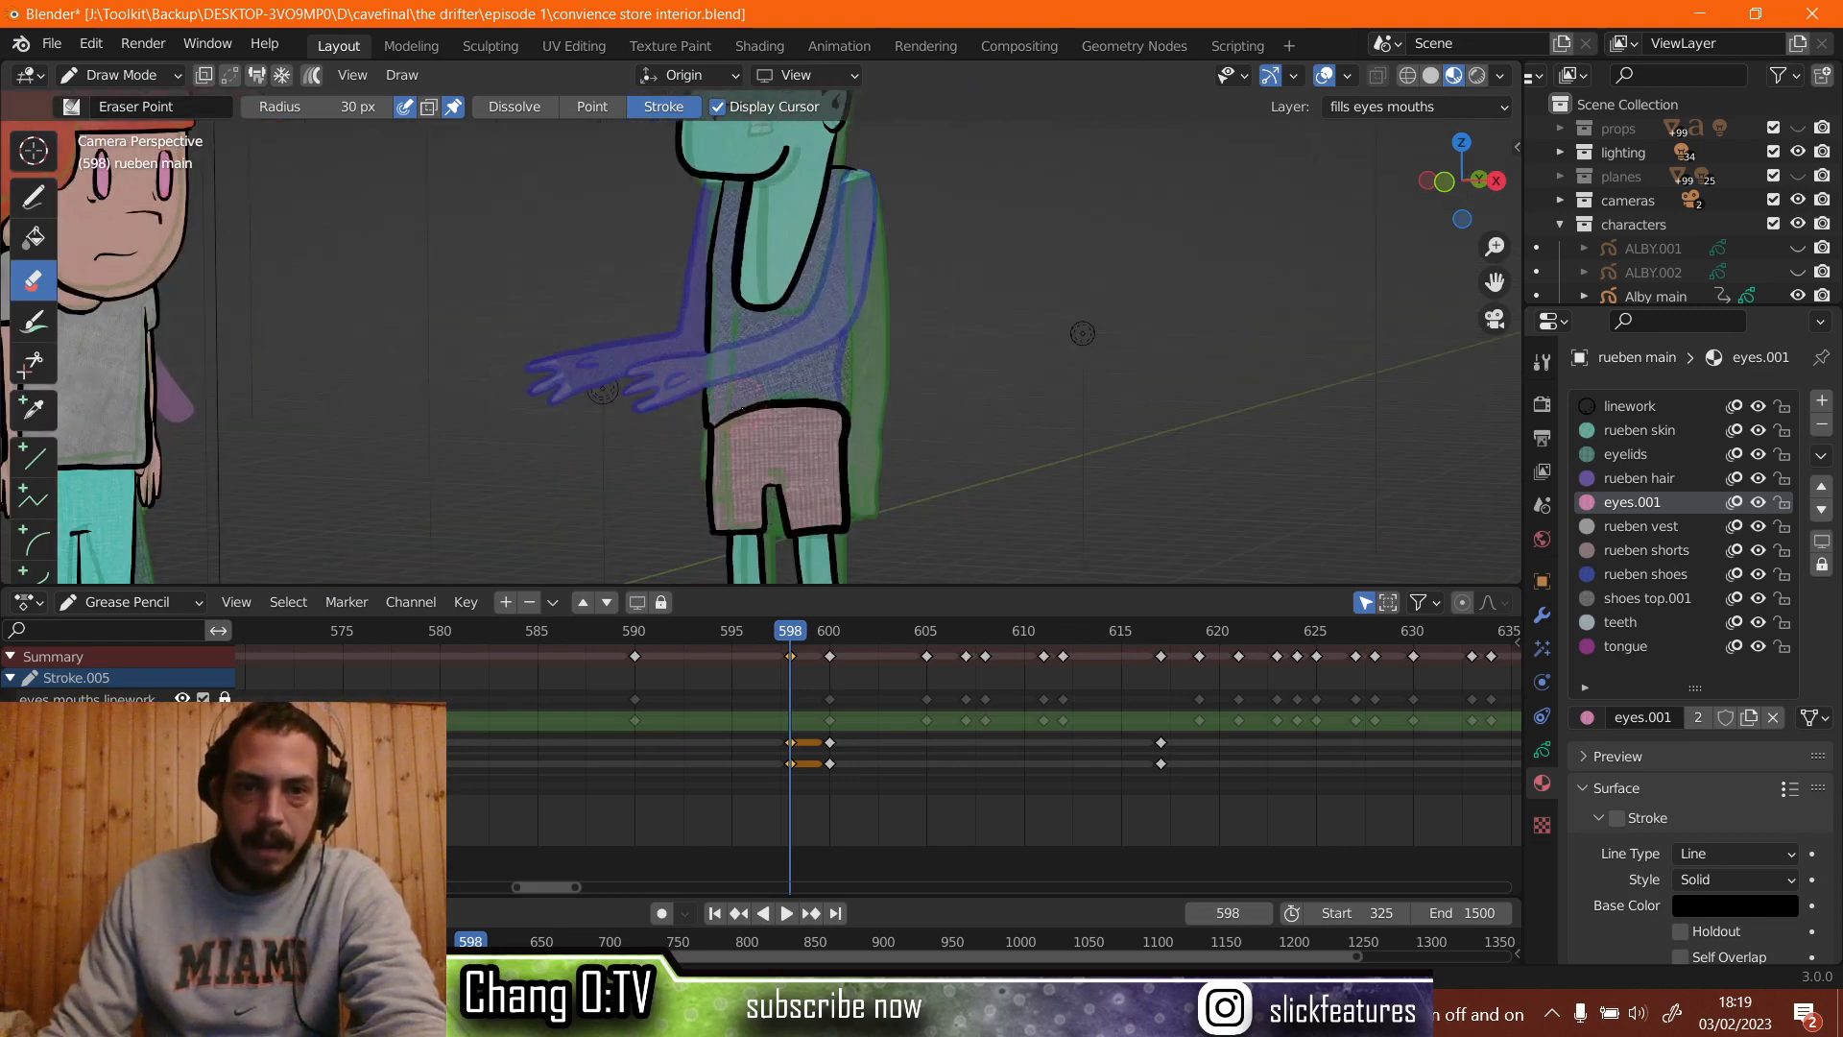
left_click(763, 411)
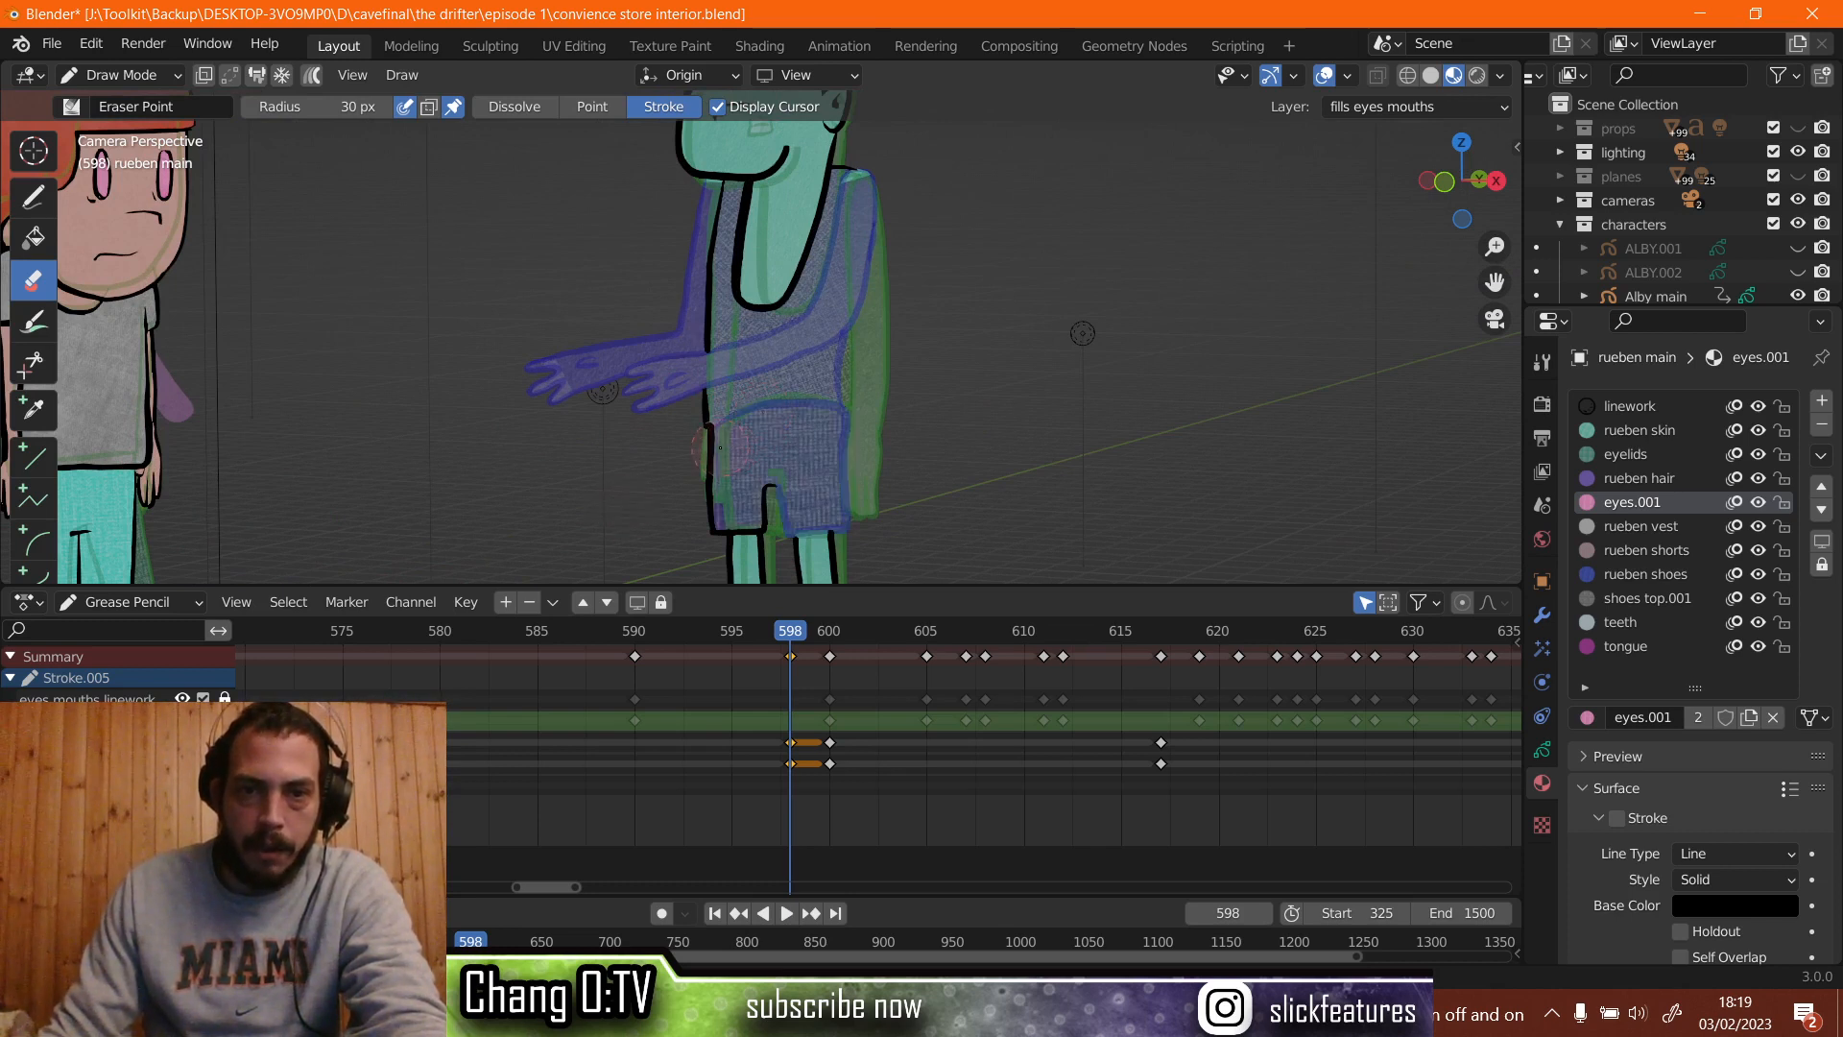
left_click(720, 447)
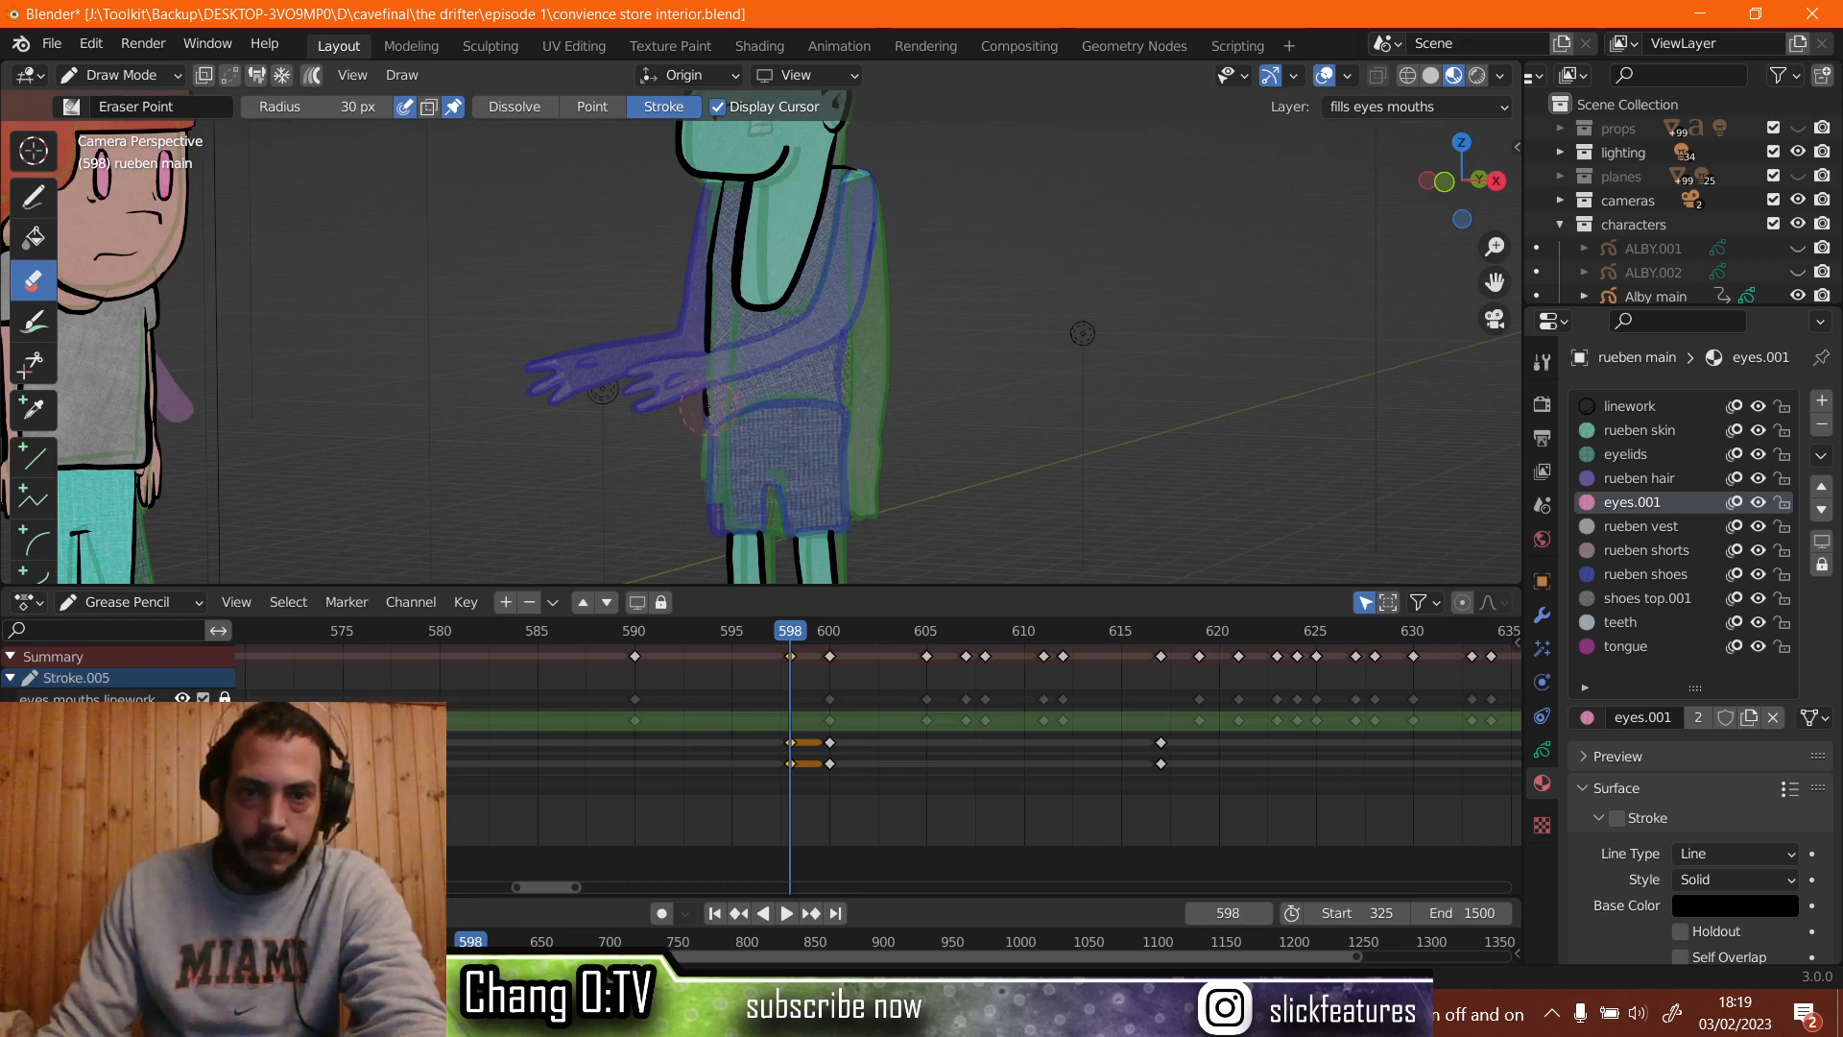
left_click(707, 407)
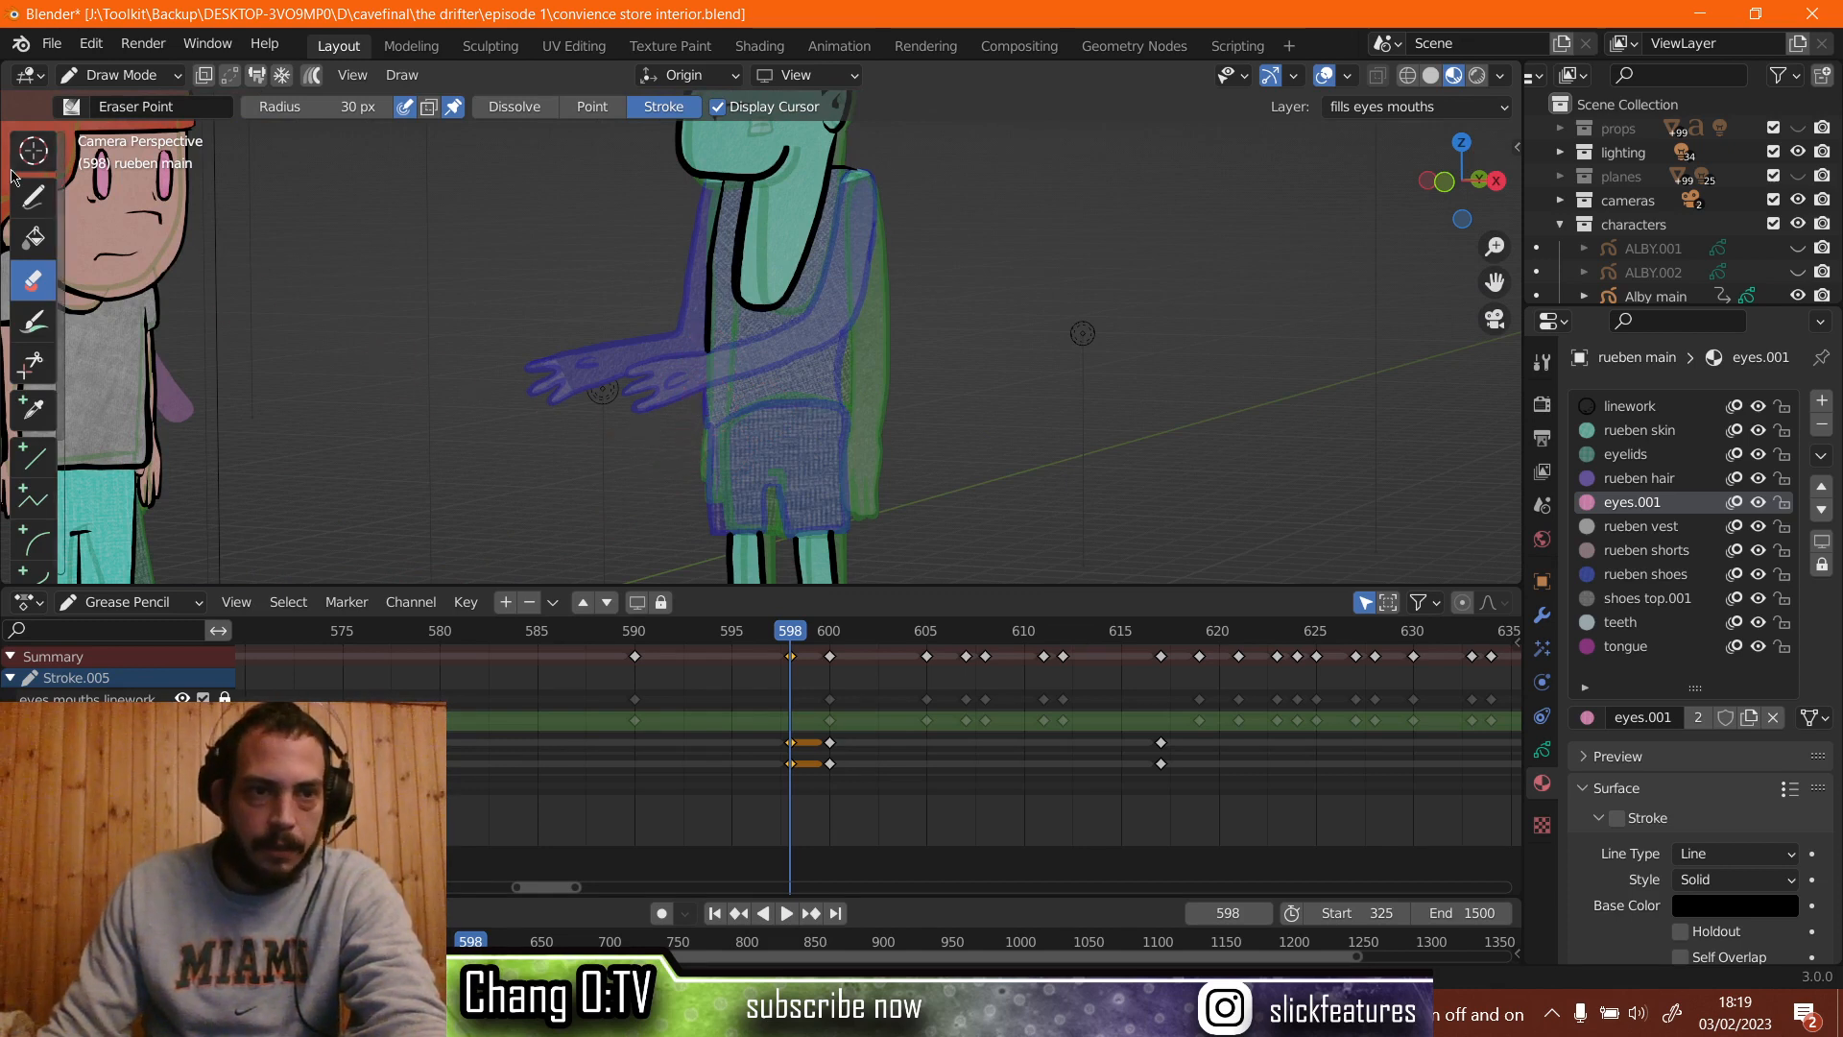
Set up the Ink Pen to draw on the linework layer with the linework material, and maximize the 3D viewport.
left_click(32, 197)
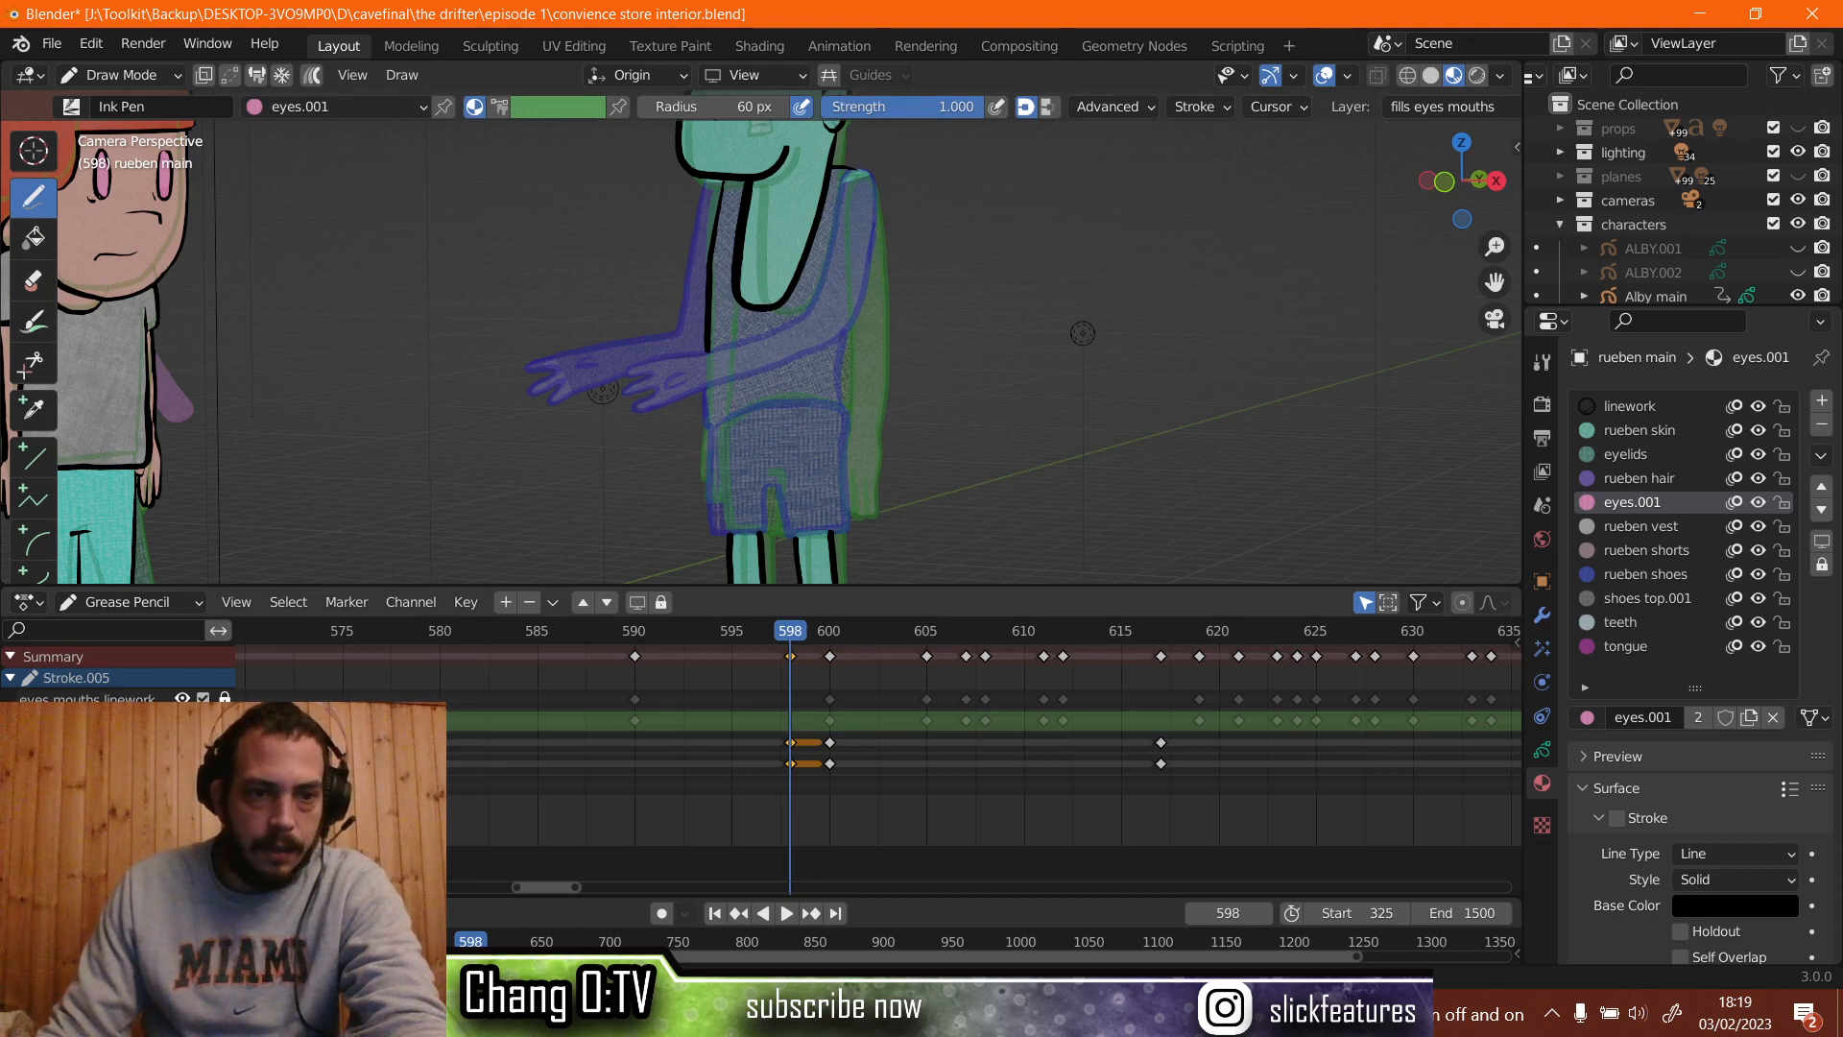
left_click(86, 742)
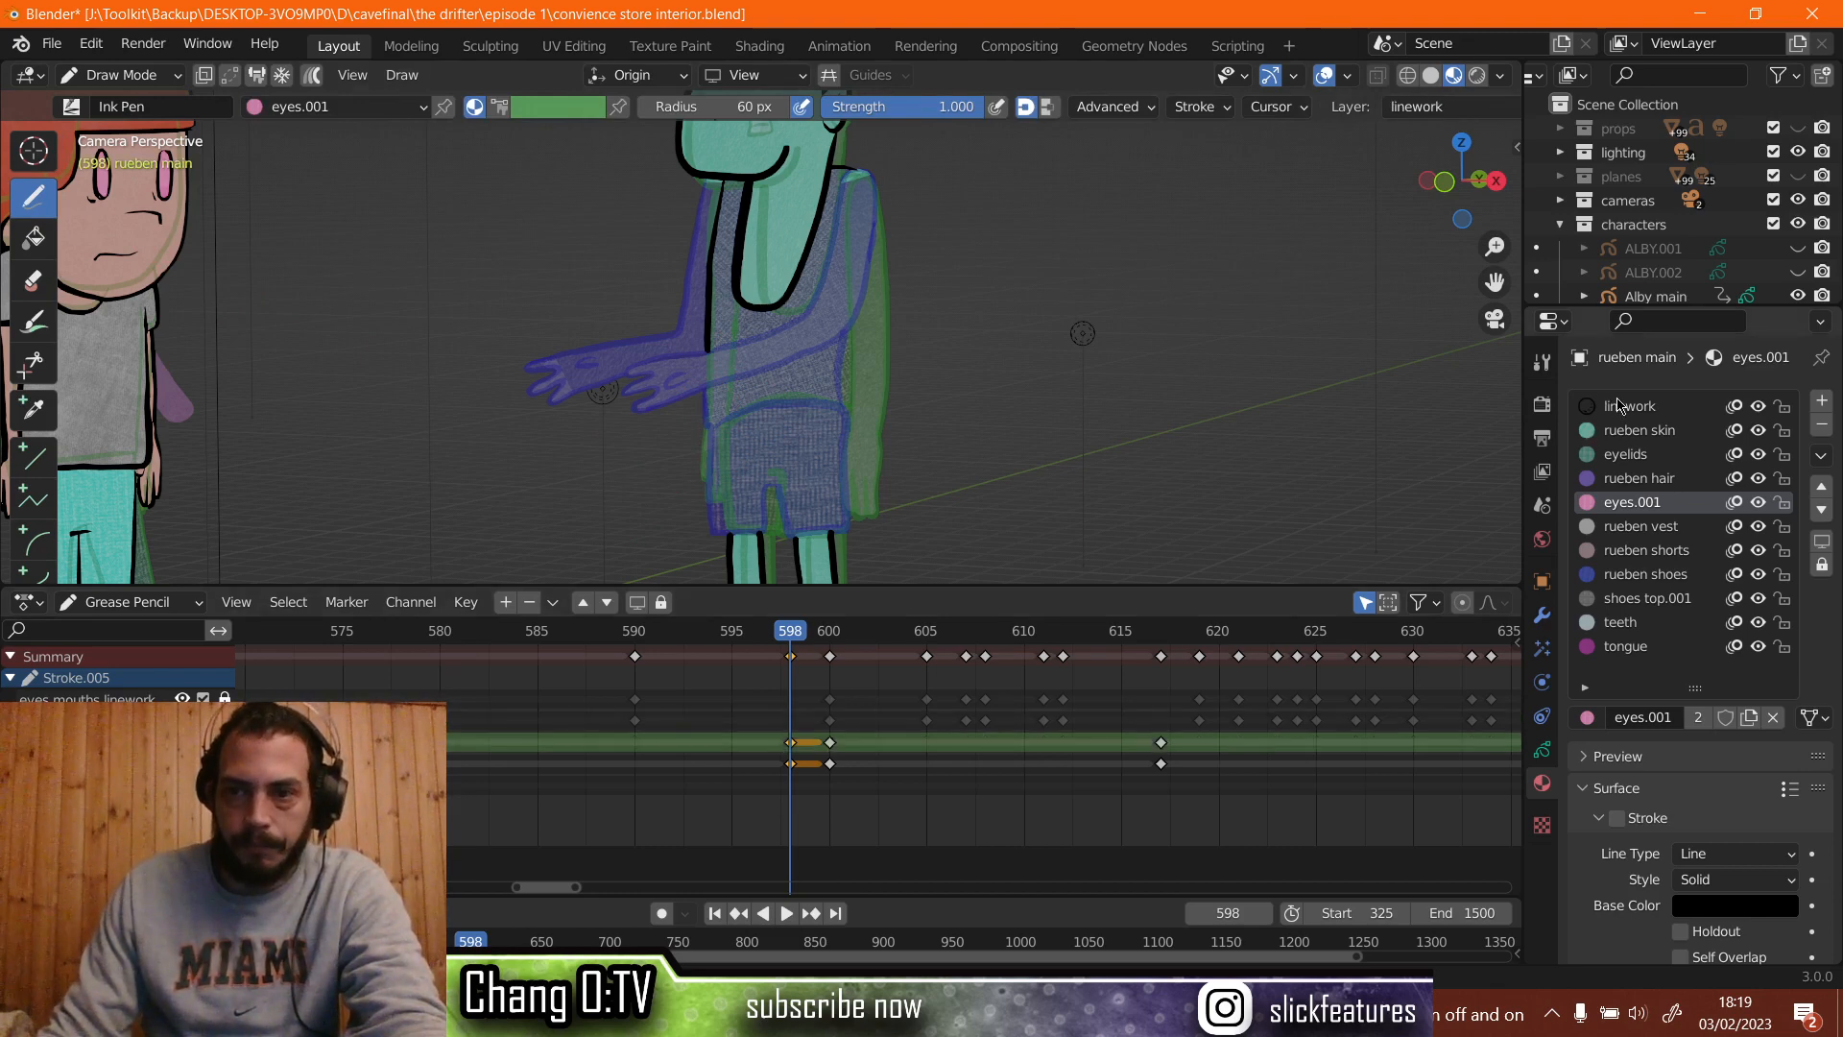
left_click(1622, 406)
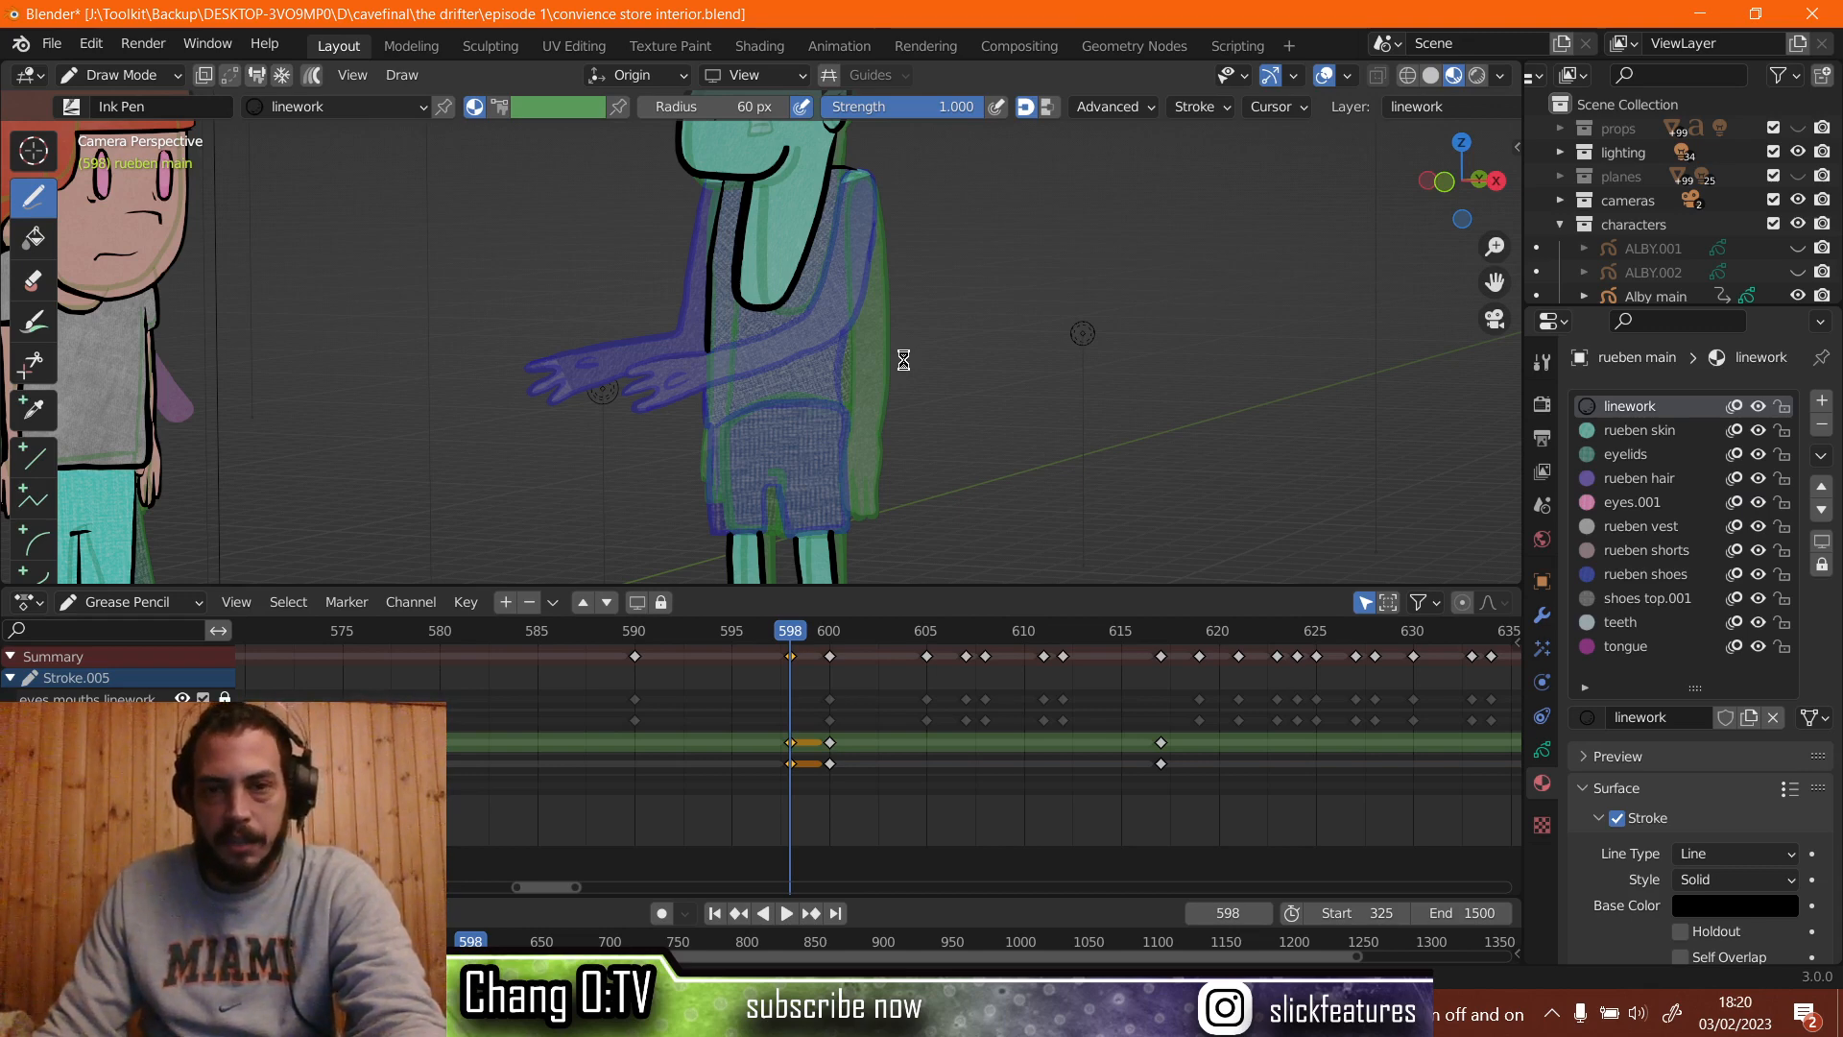
key("ctrl+space")
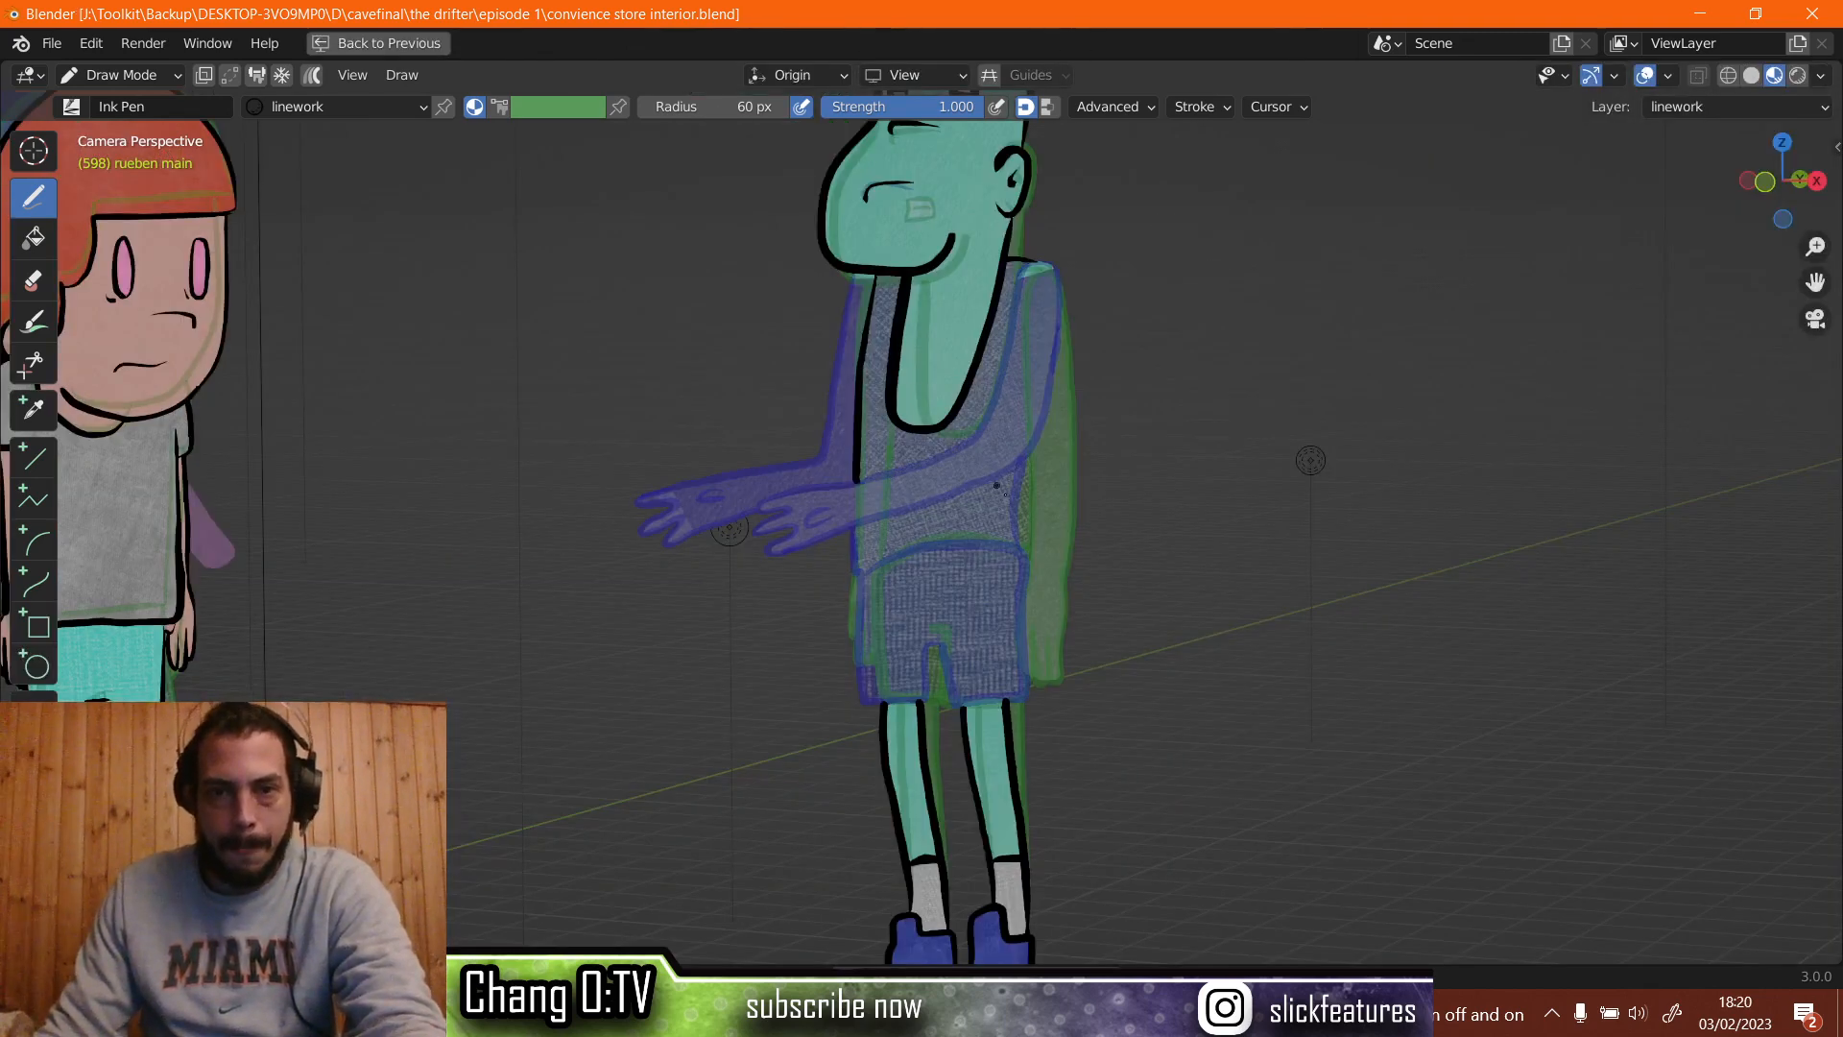
Erase the leftover patch of skin fill at the top of the green character's shoulder.
scroll(997, 485, "up", 3)
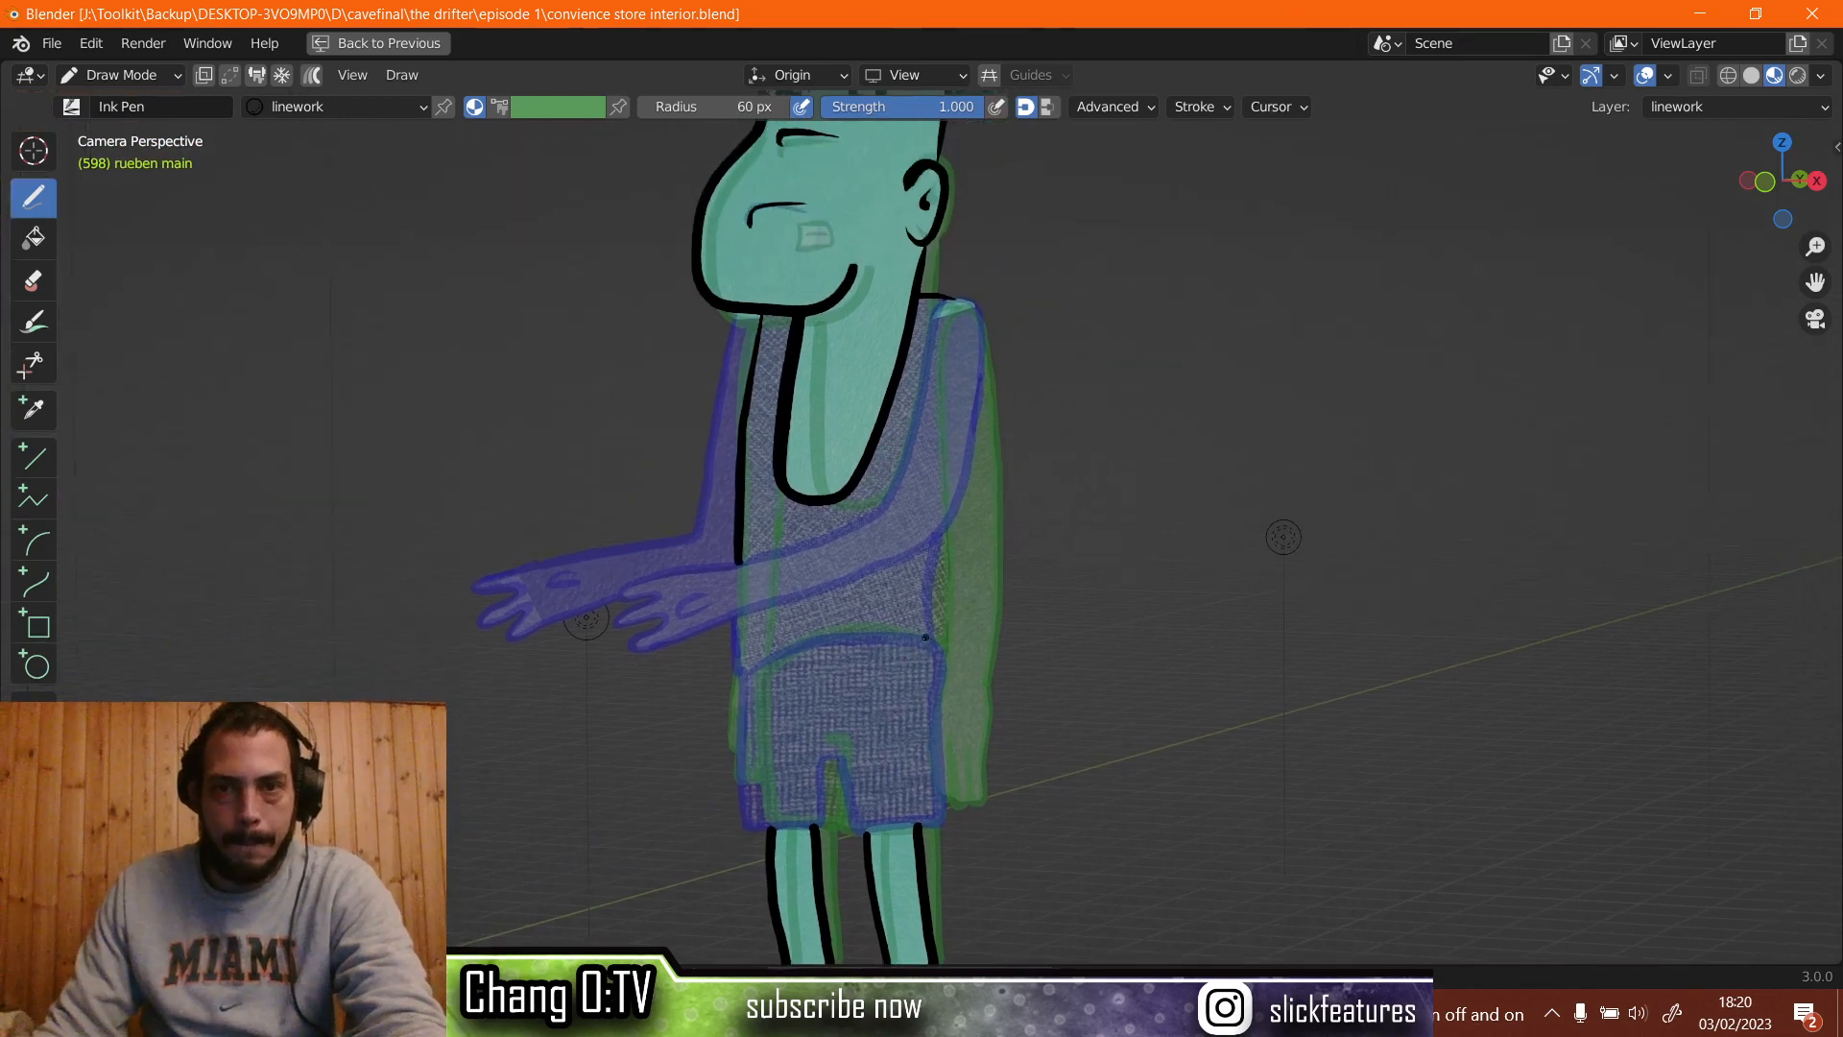
scroll(1104, 408, "up", 2)
key("e")
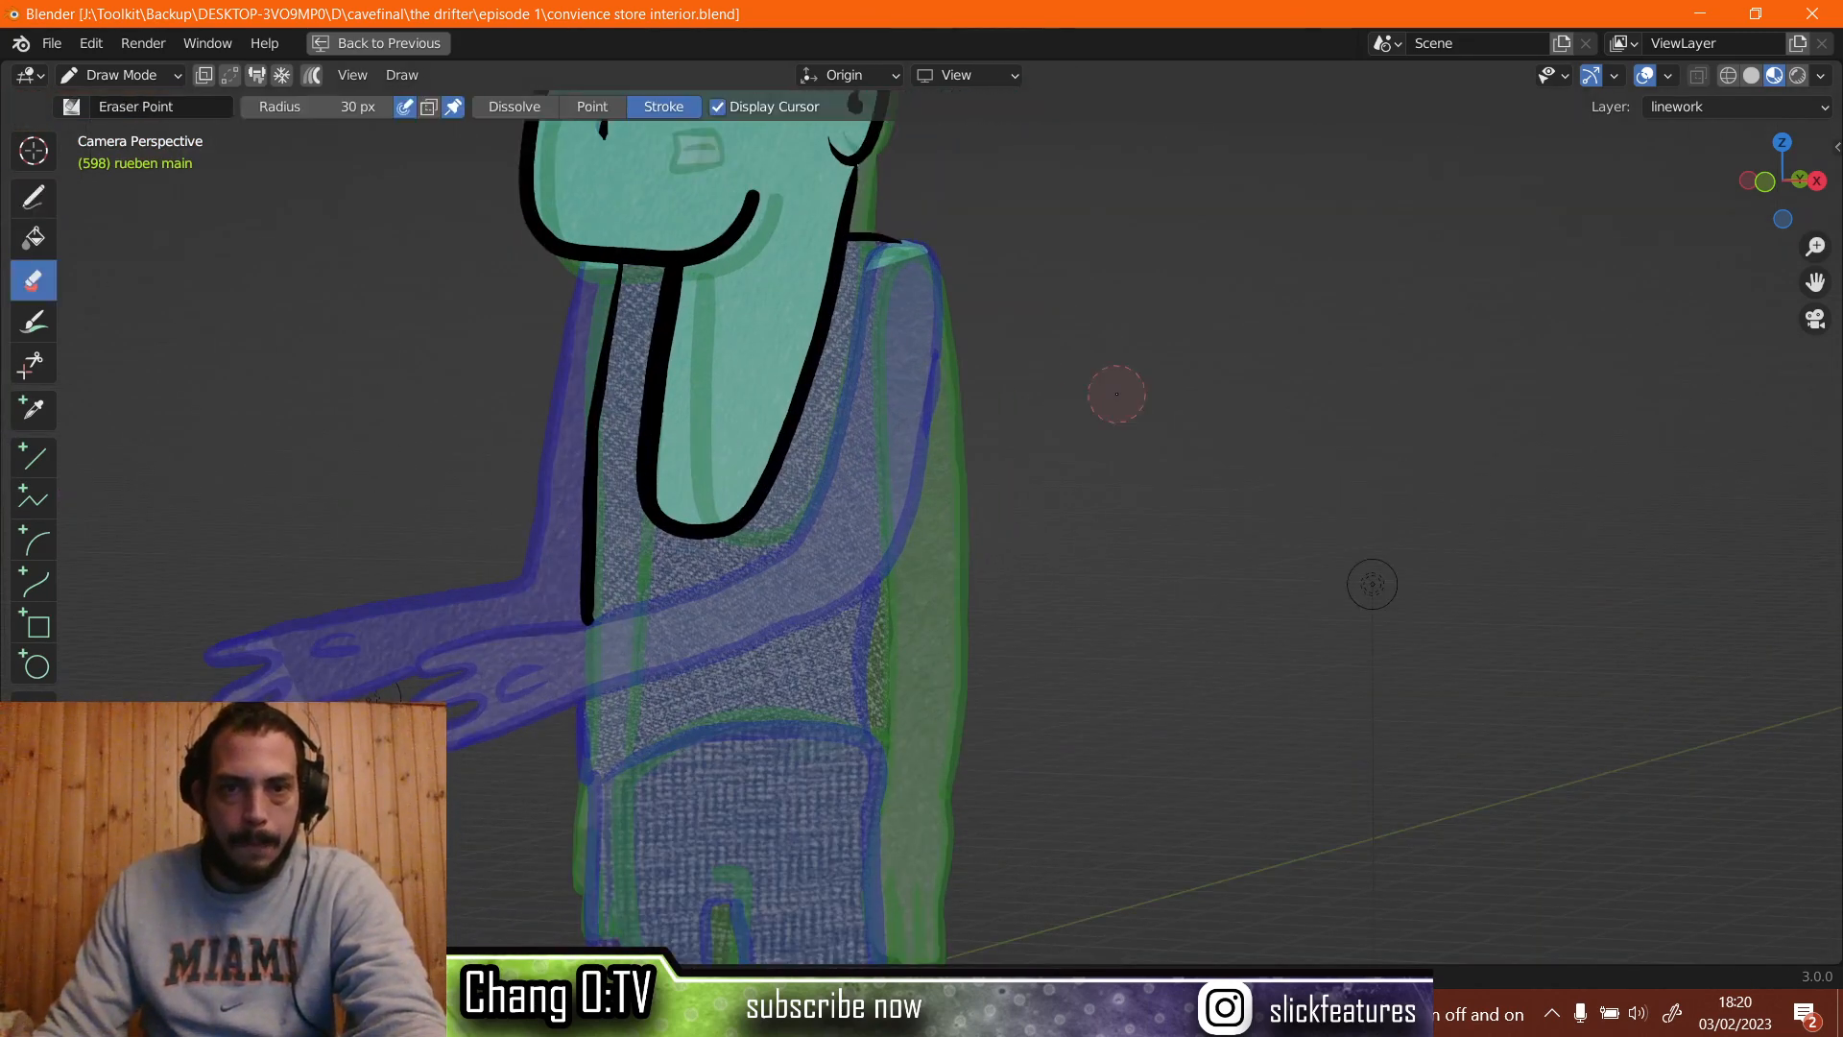
scroll(1116, 394, "up", 3)
scroll(1143, 794, "down", 1)
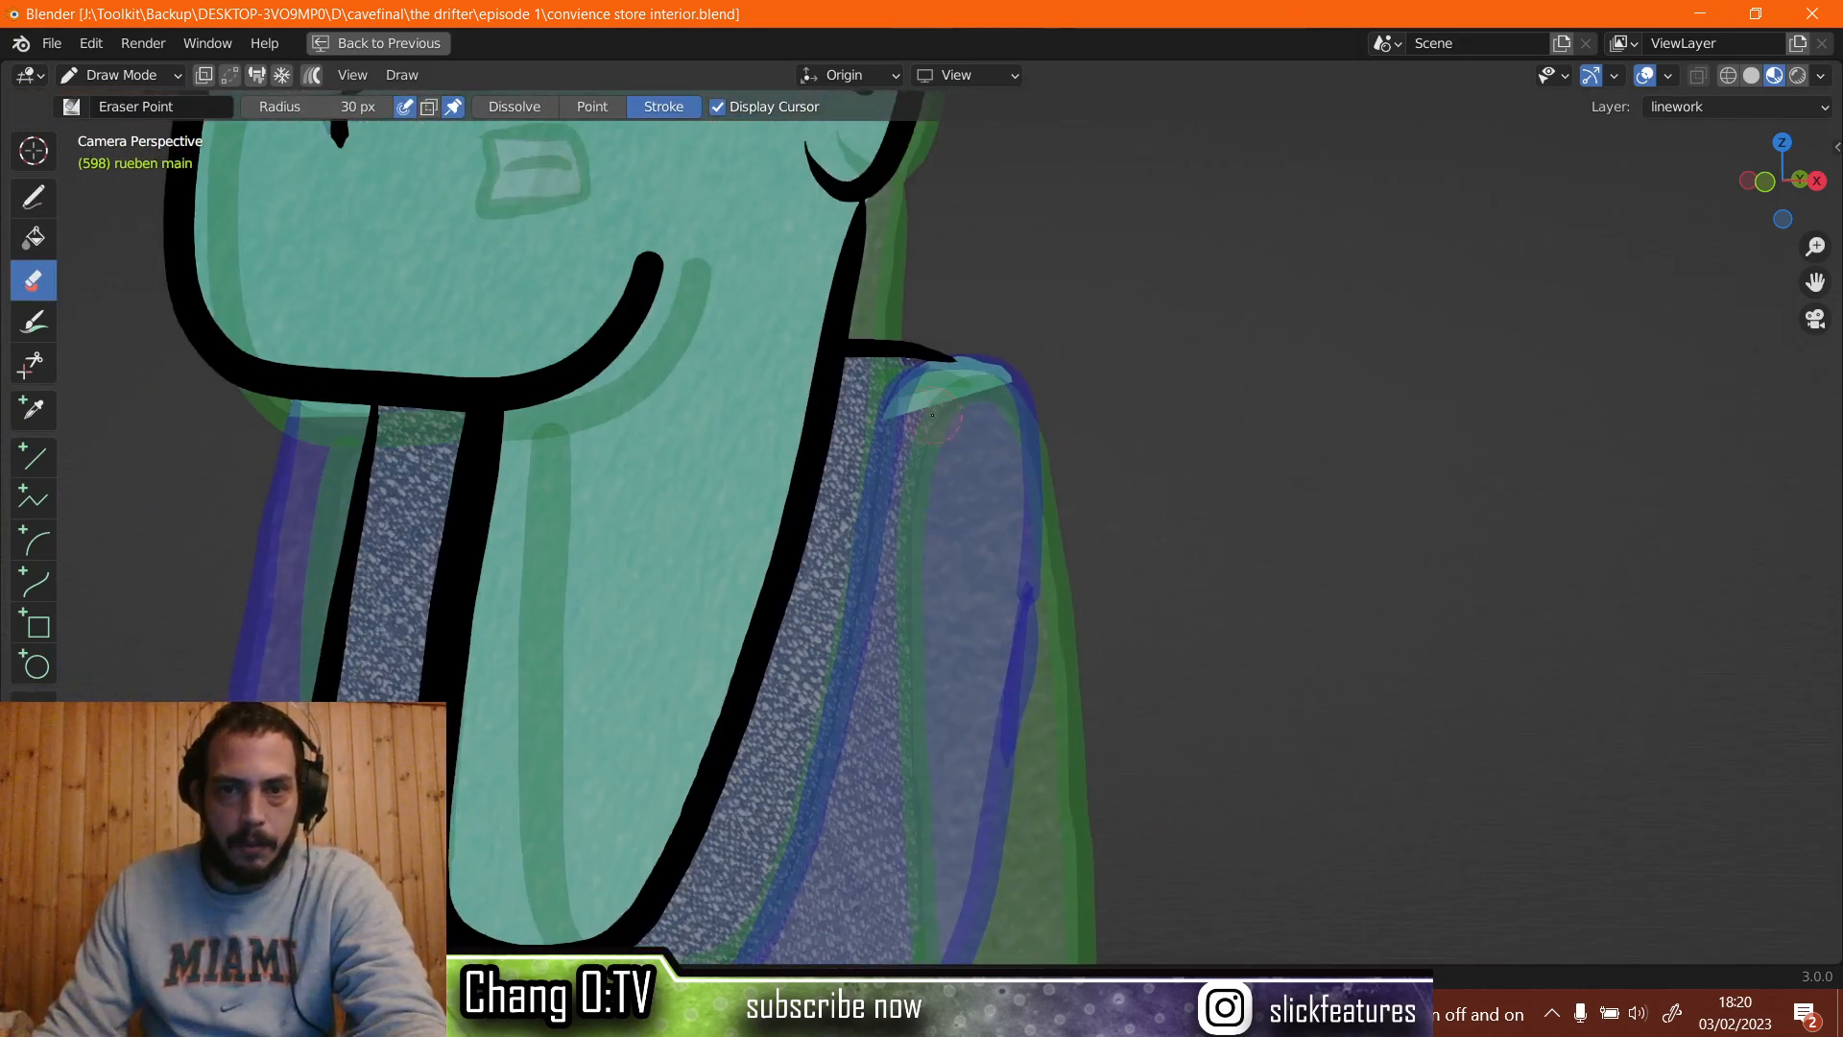
left_click_drag(916, 411, 912, 402)
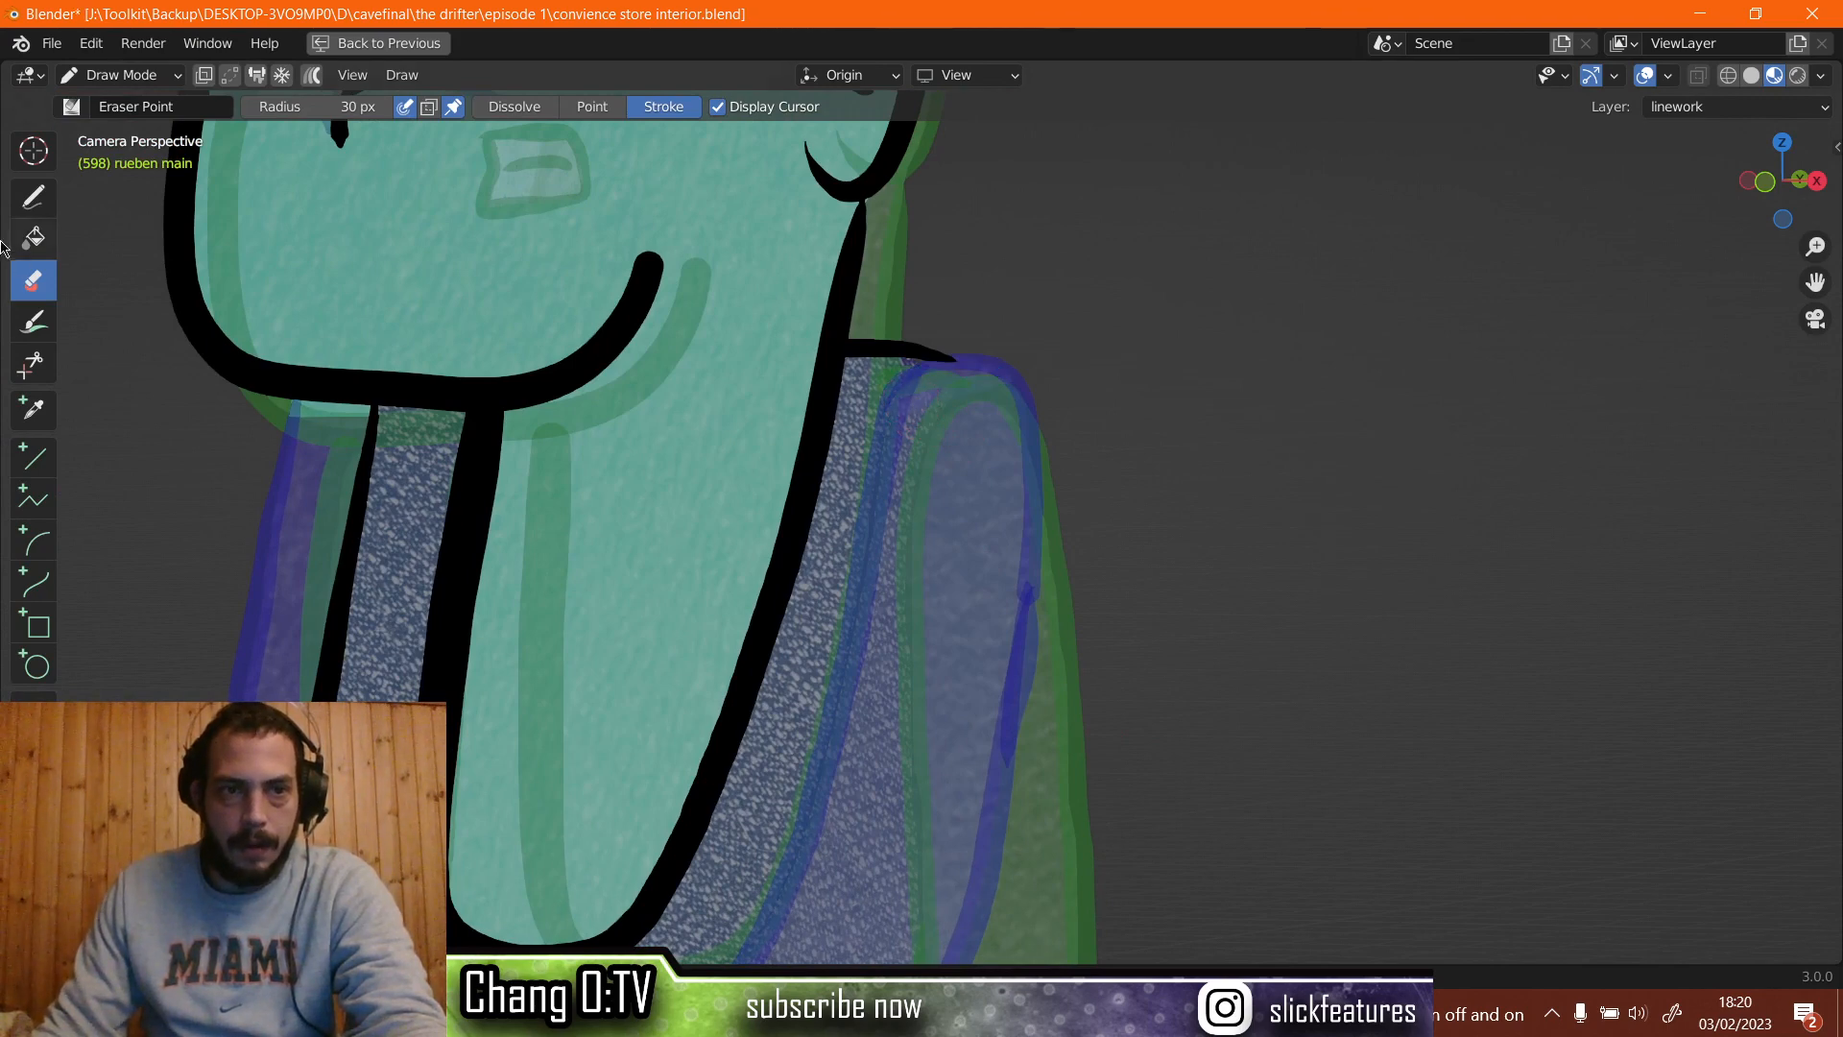
Draw a small curved knuckle mark for the near hand over the upper part of the ghosted shorts, redoing the first attempt.
left_click(33, 198)
scroll(1129, 602, "down", 1)
scroll(1129, 602, "down", 4)
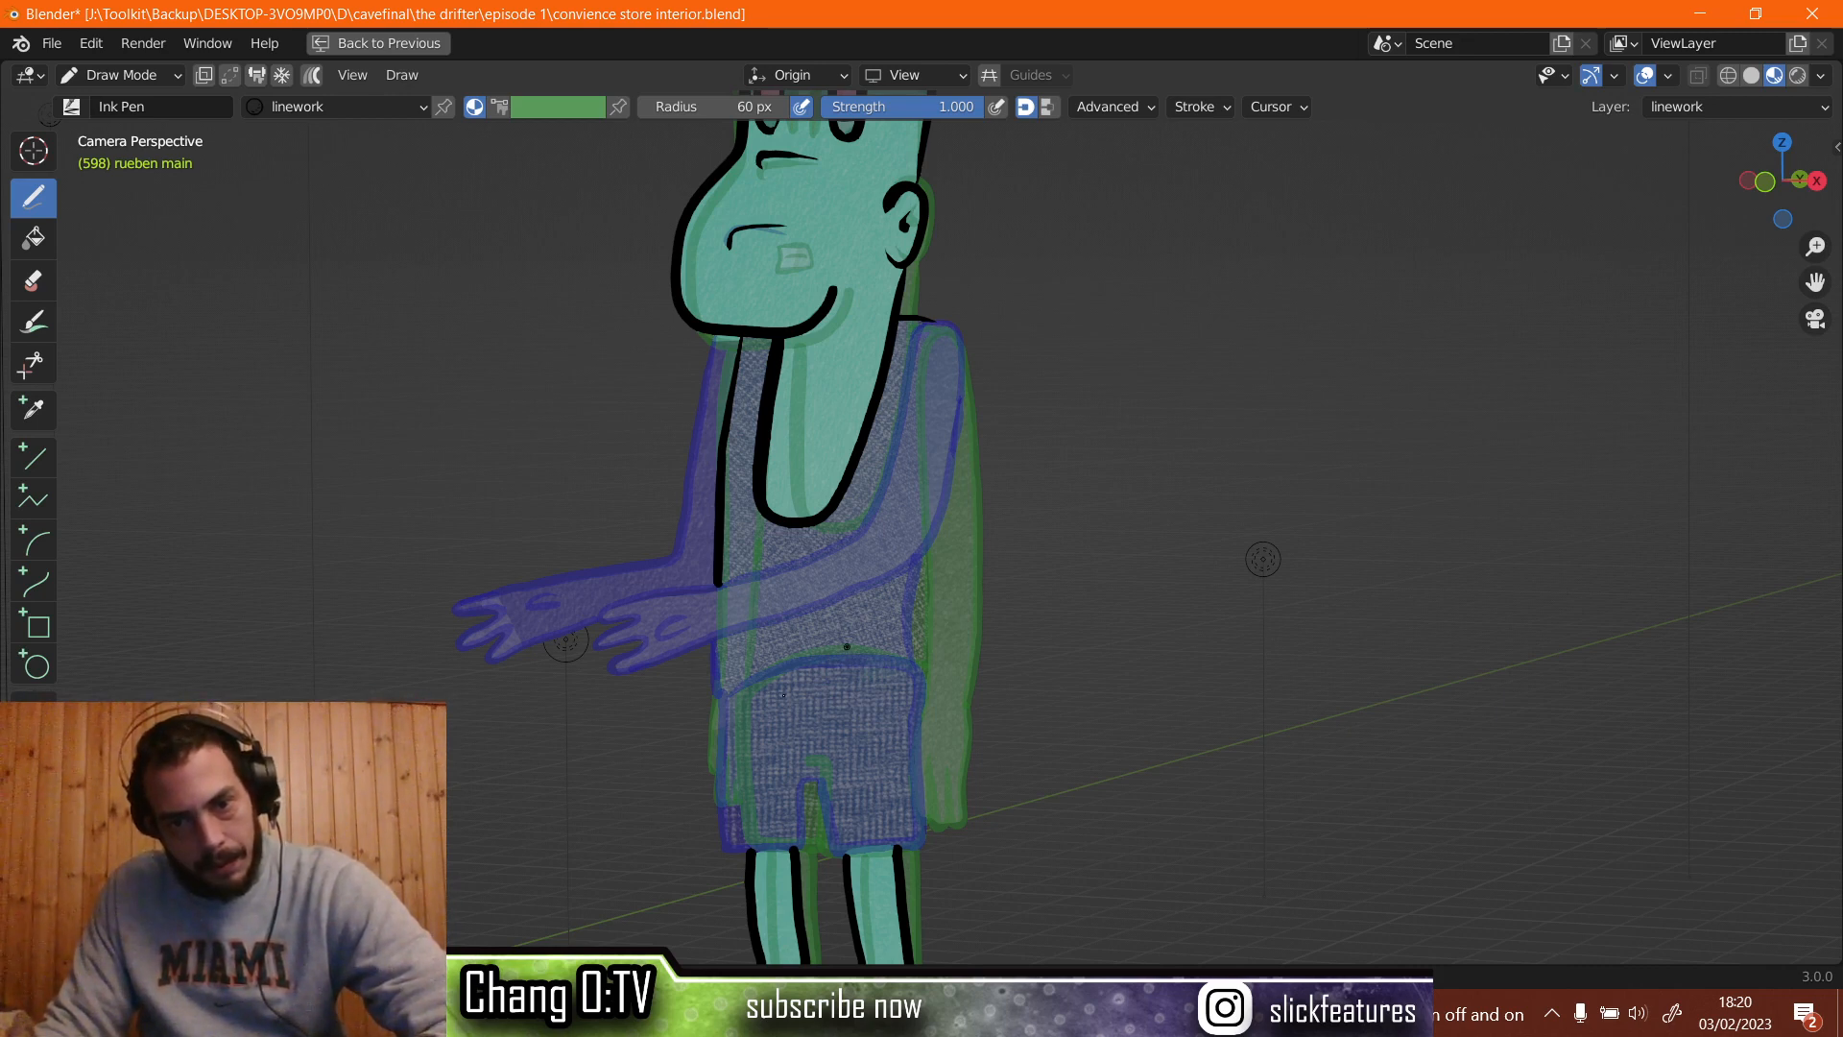
left_click_drag(797, 672, 802, 689)
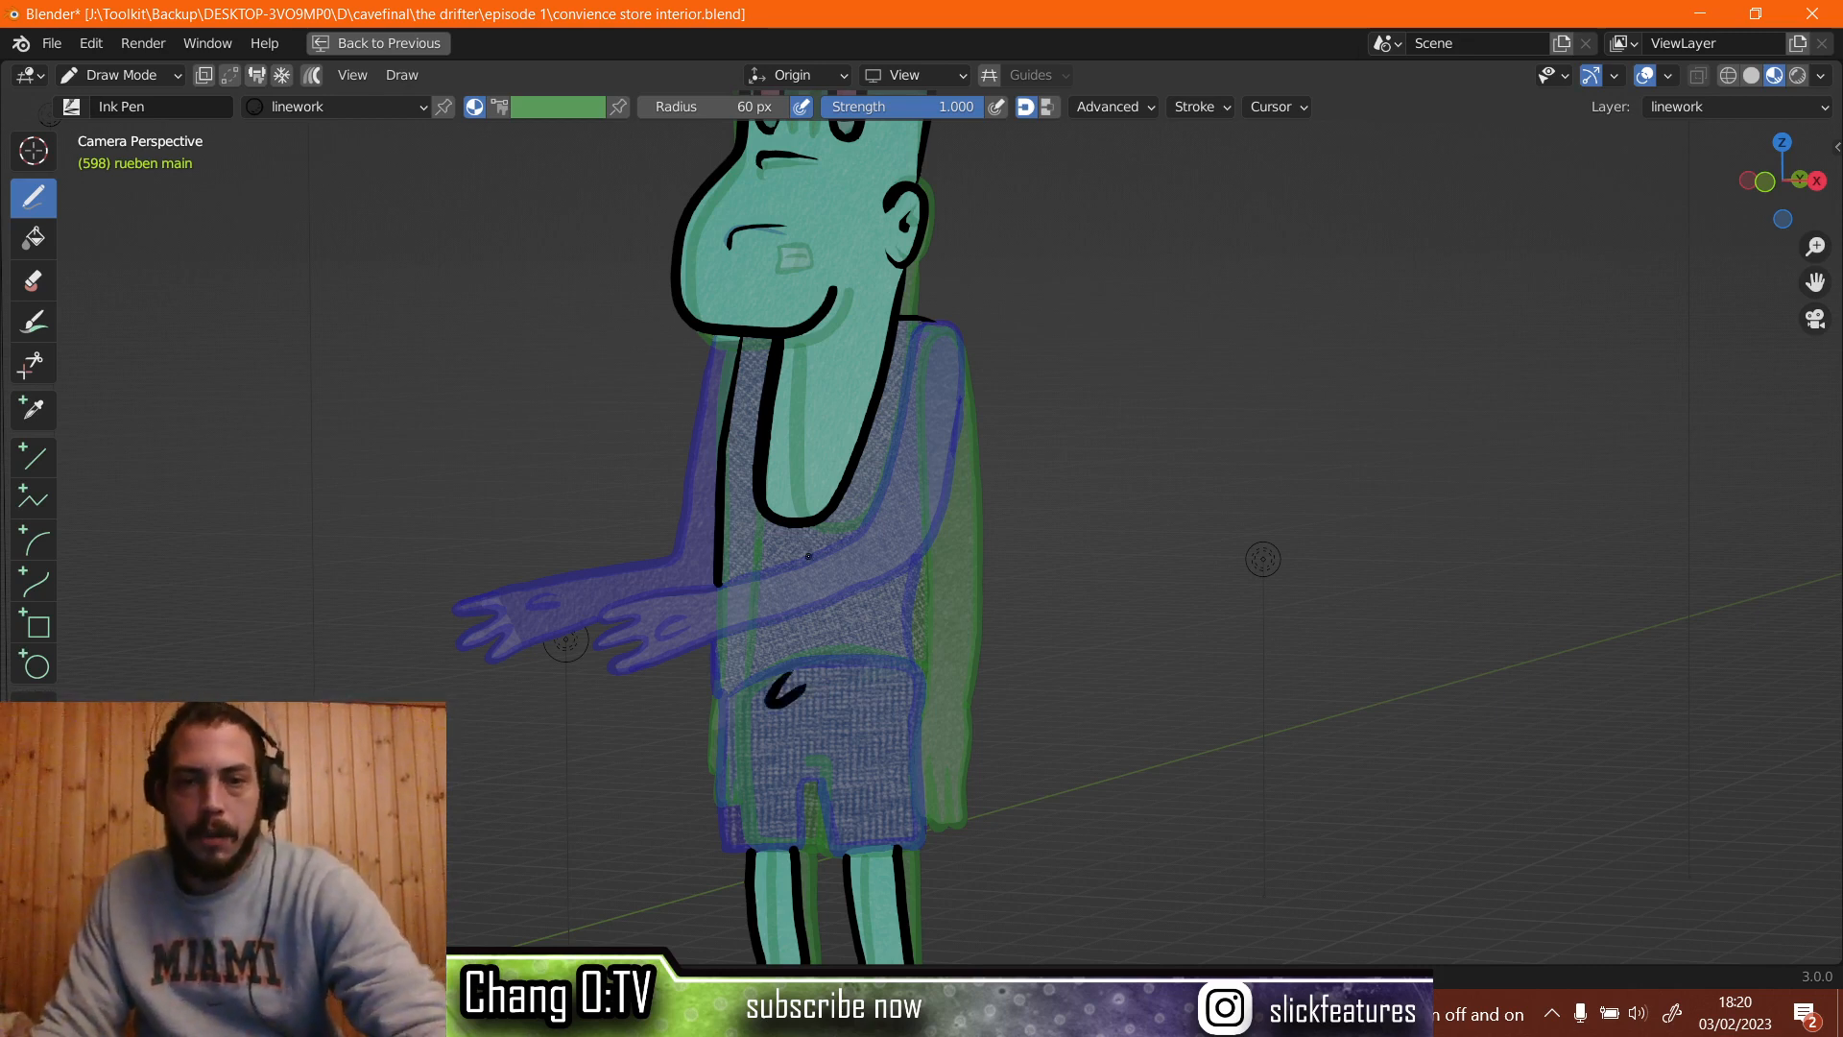
key("ctrl+z")
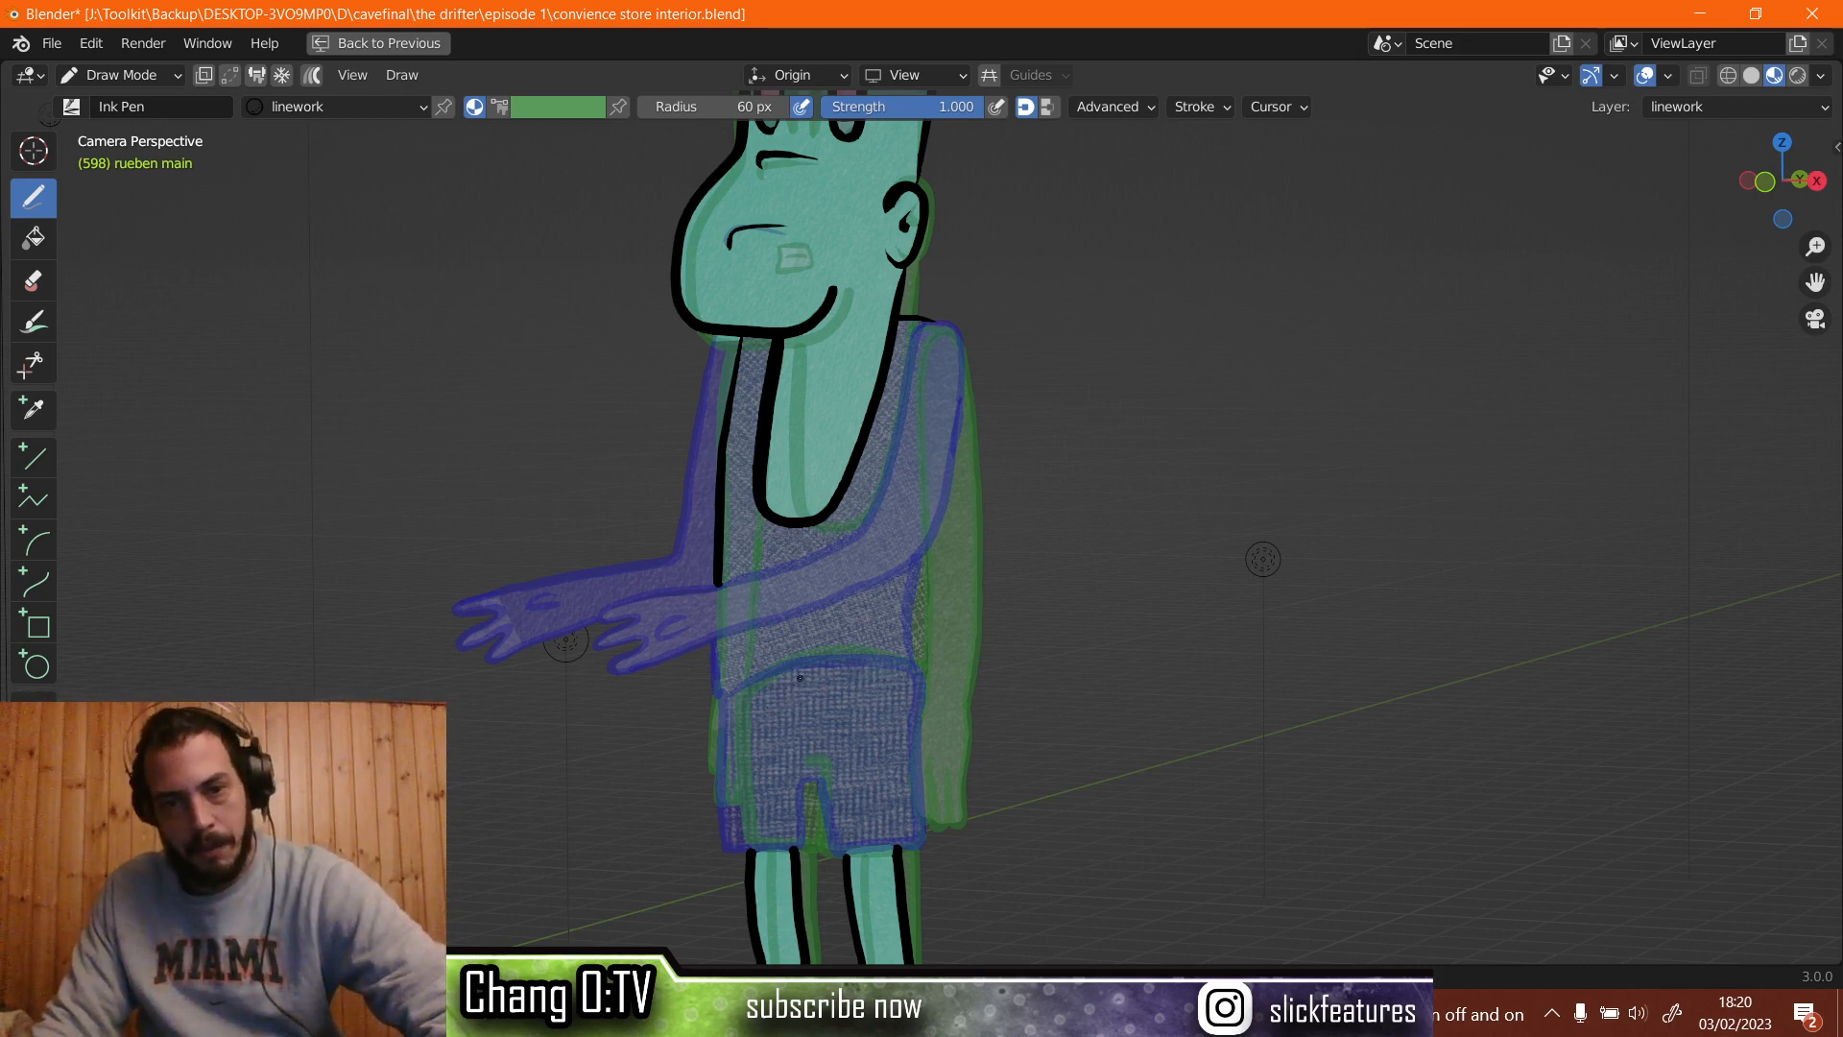
mouse_move(803, 675)
left_mouse_down()
mouse_move(775, 704)
mouse_move(810, 683)
left_mouse_up()
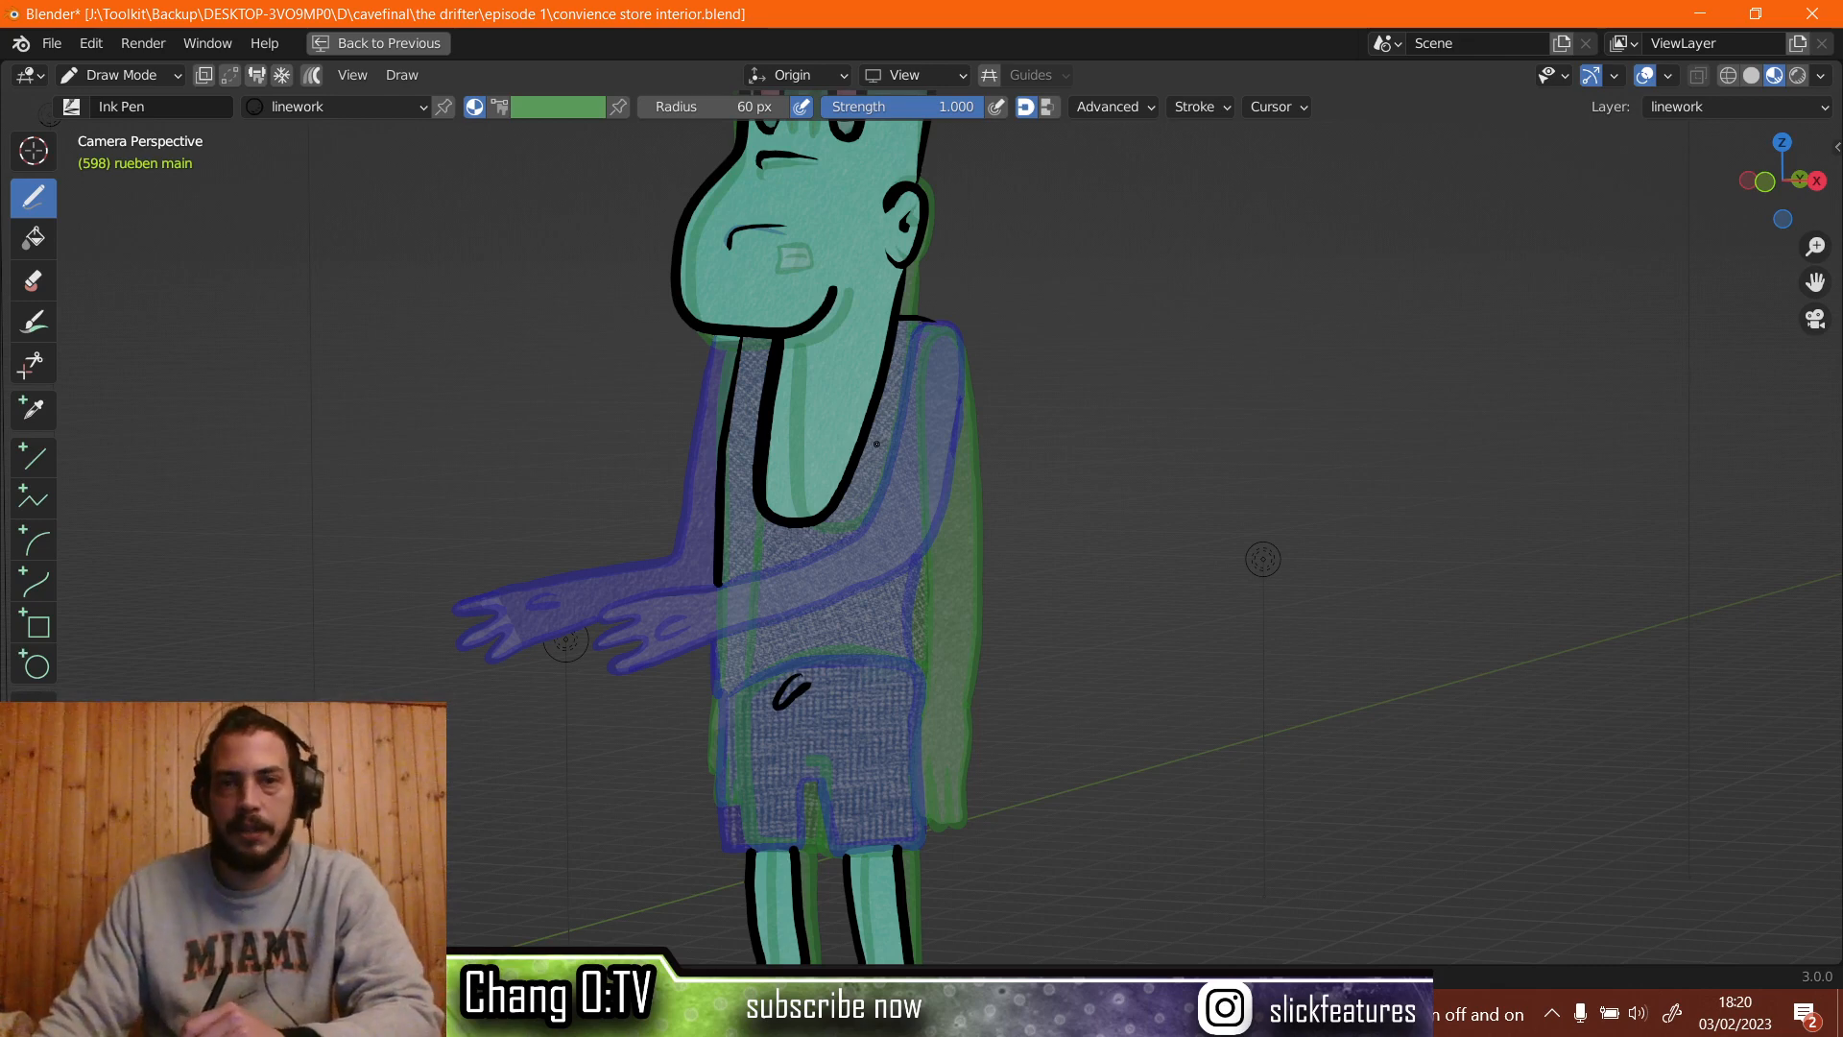
Draw the near hand's outline with its fingers pointing down around the knuckle mark, redoing the first stroke.
scroll(876, 454, "down", 2)
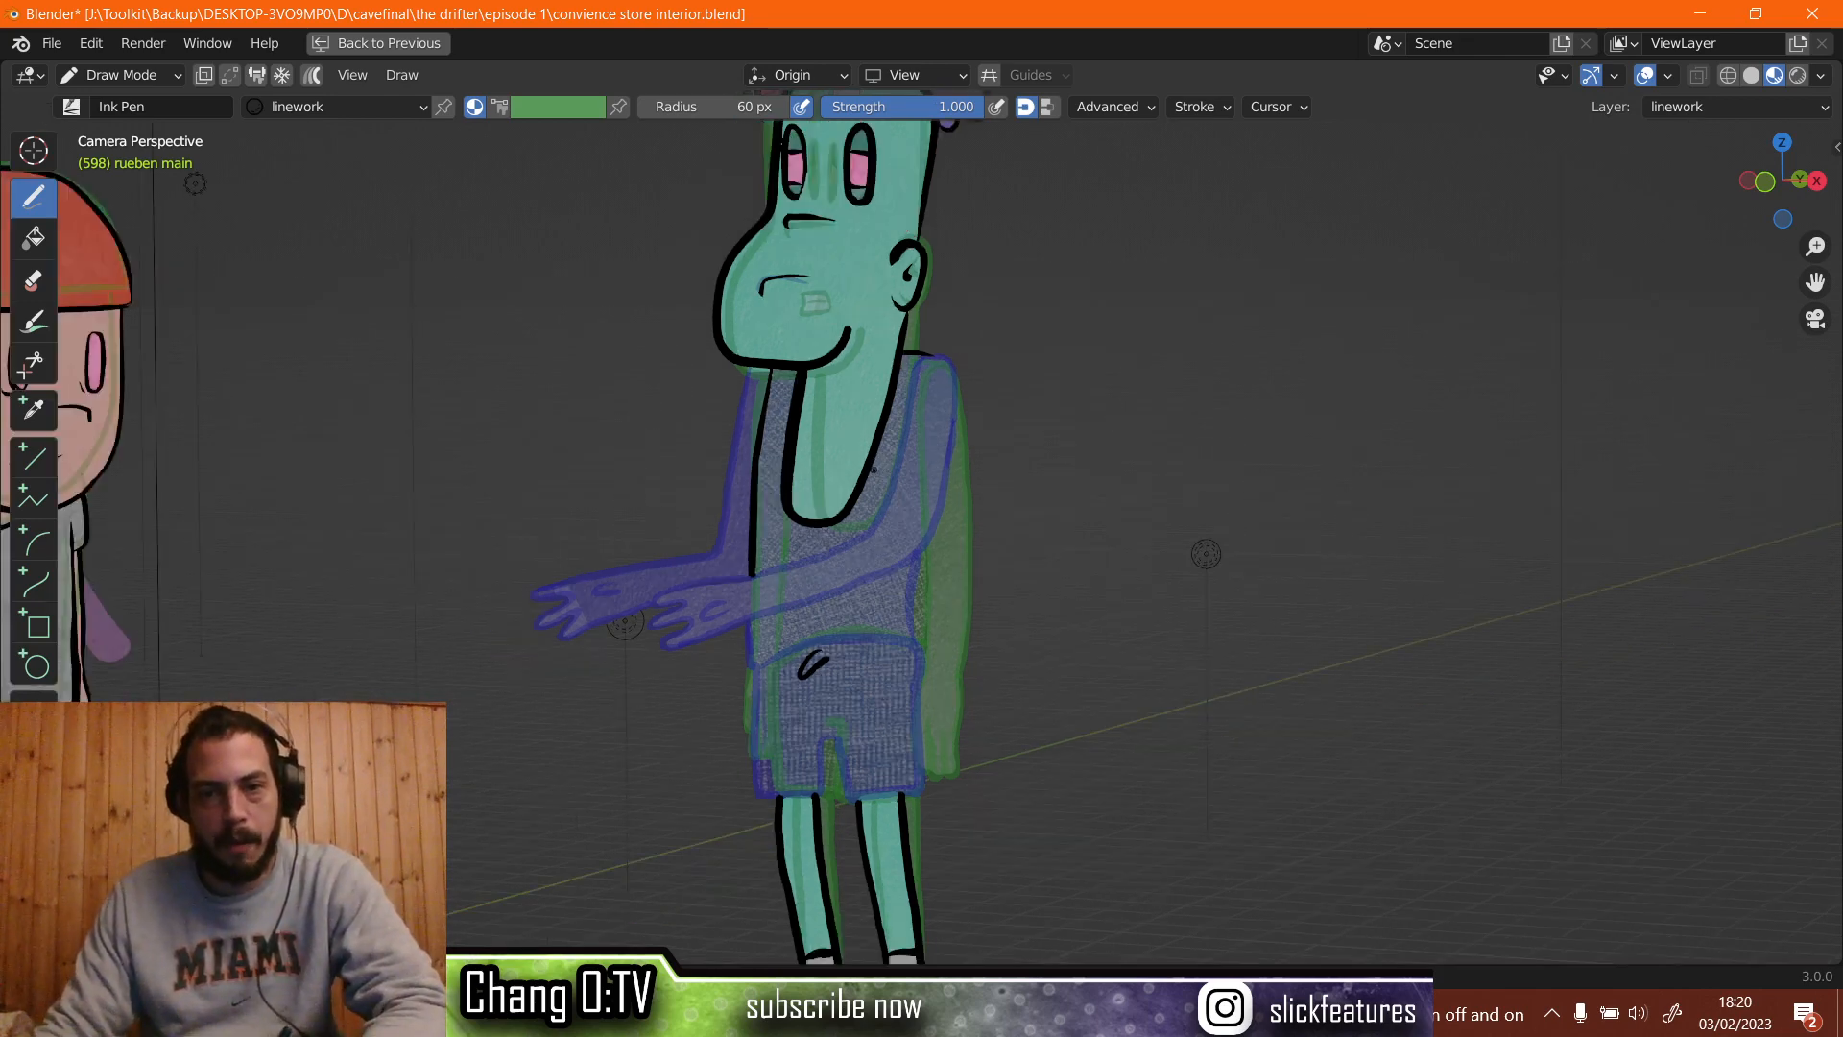
scroll(875, 463, "up", 4)
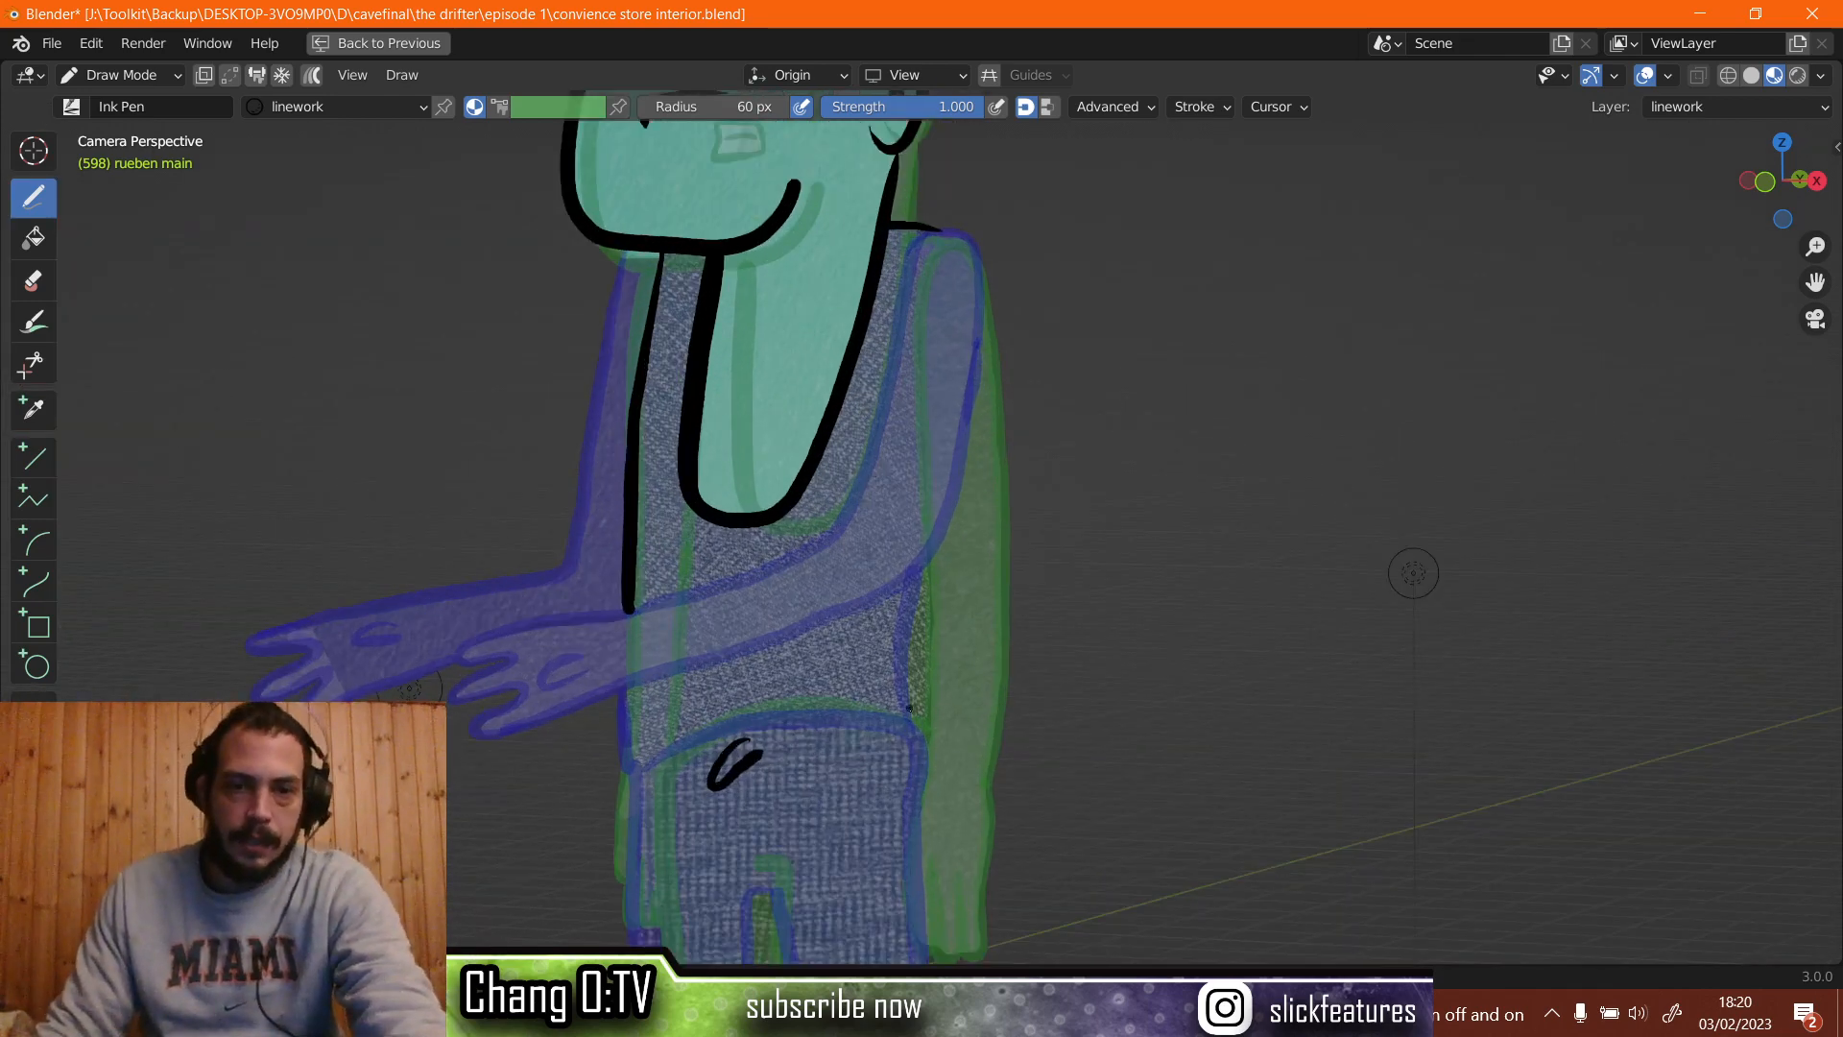
scroll(843, 536, "down", 5, "shift")
scroll(942, 568, "up", 2)
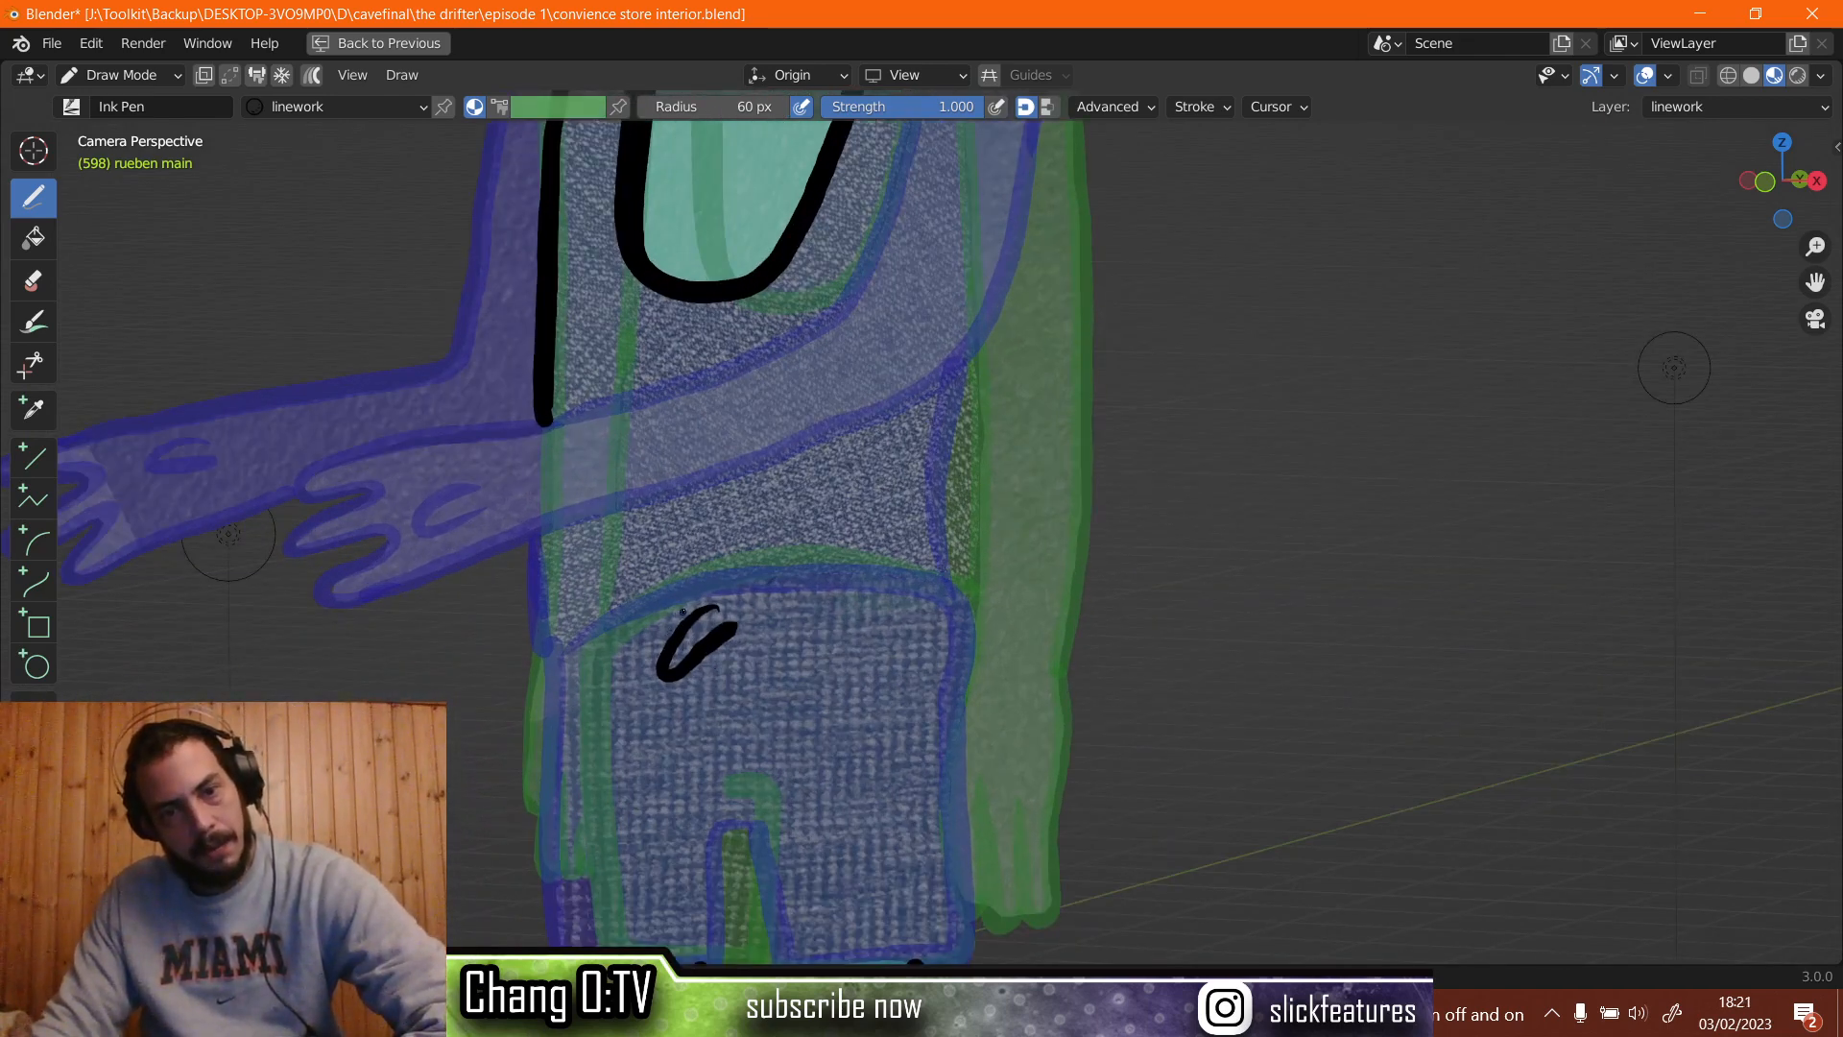
left_click_drag(711, 585, 656, 643)
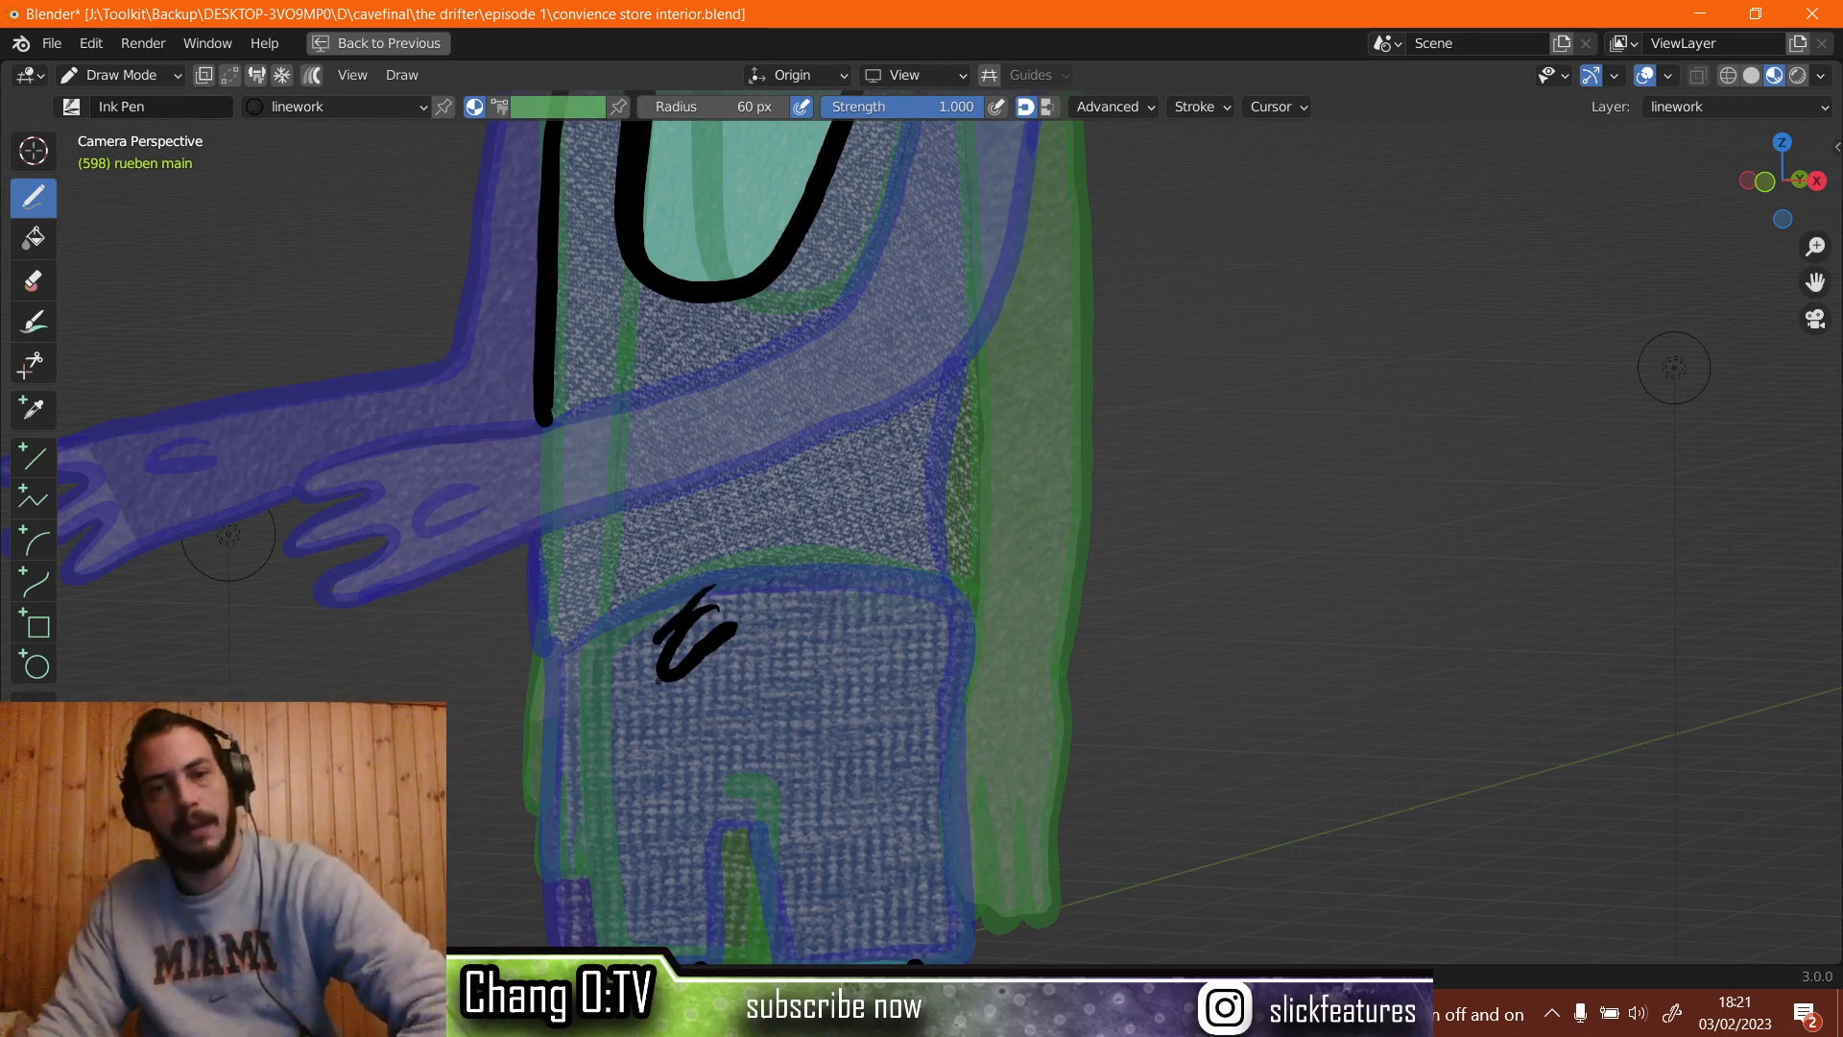
key("ctrl+z")
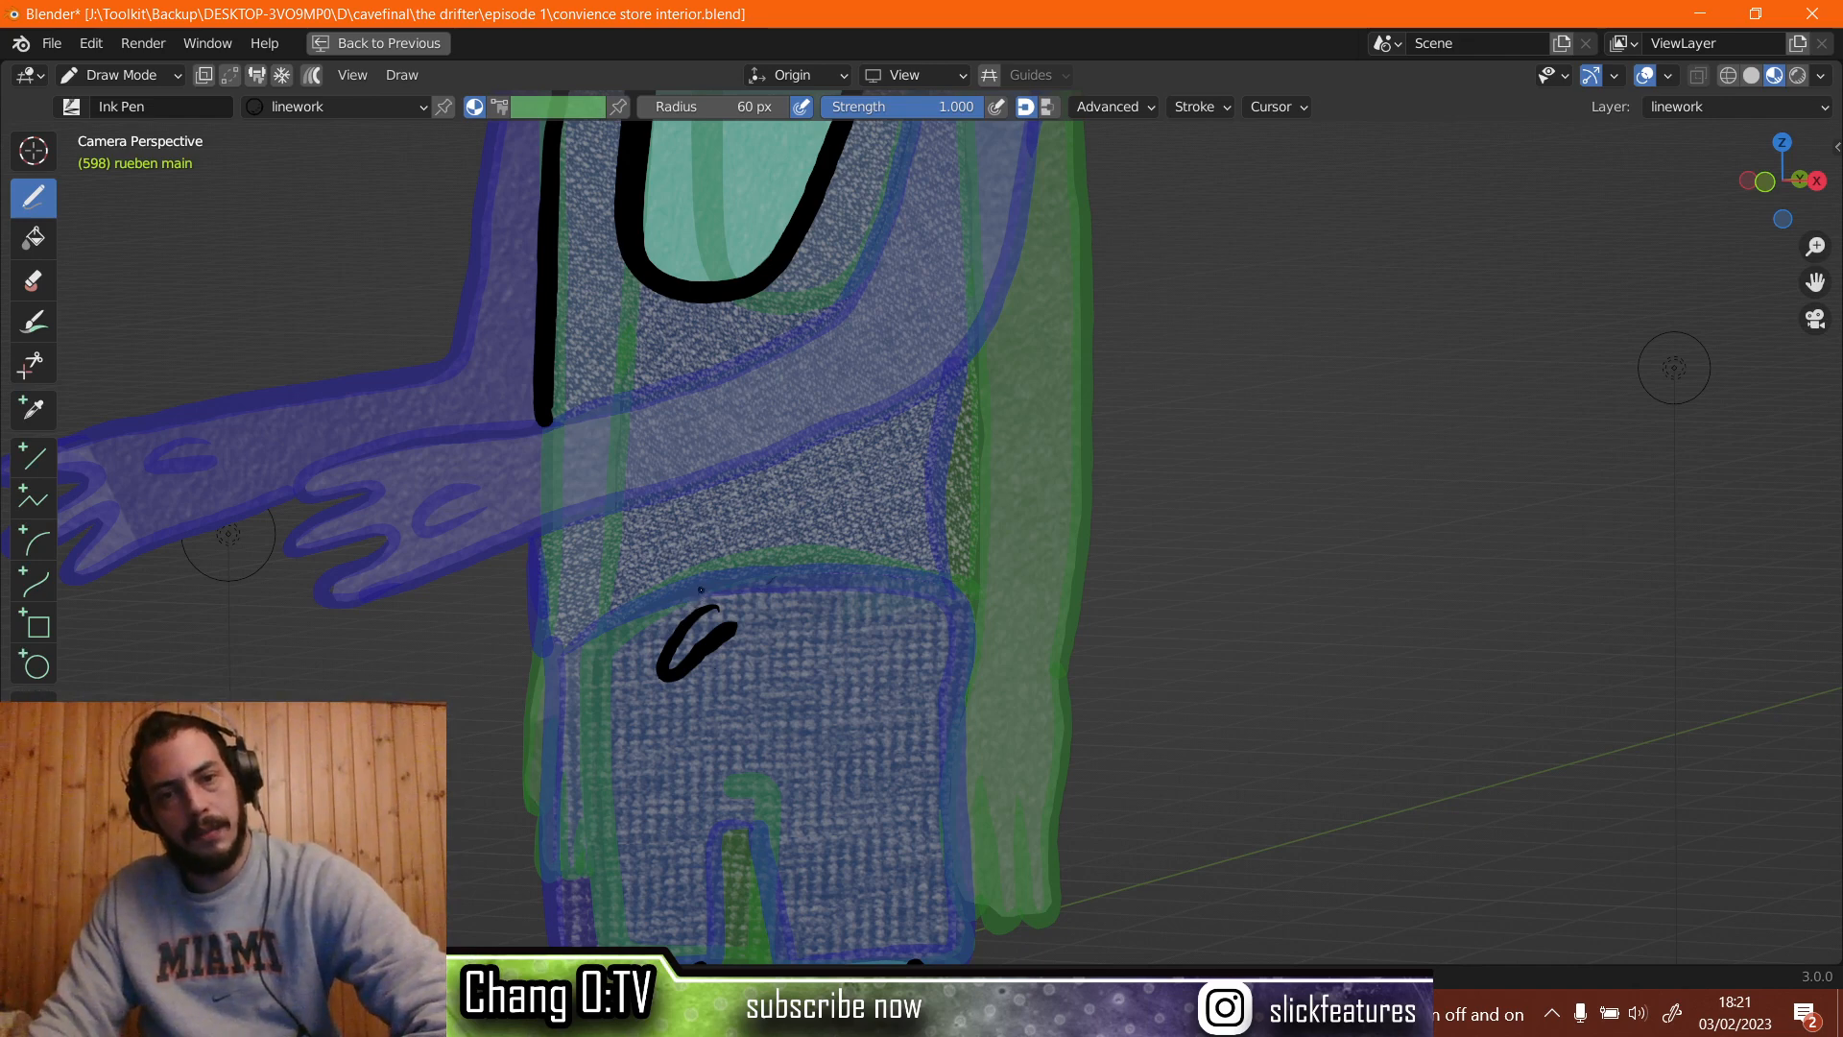
mouse_move(701, 584)
left_mouse_down()
mouse_move(649, 628)
mouse_move(588, 745)
mouse_move(651, 695)
mouse_move(622, 768)
mouse_move(661, 744)
mouse_move(709, 753)
mouse_move(763, 662)
left_mouse_up()
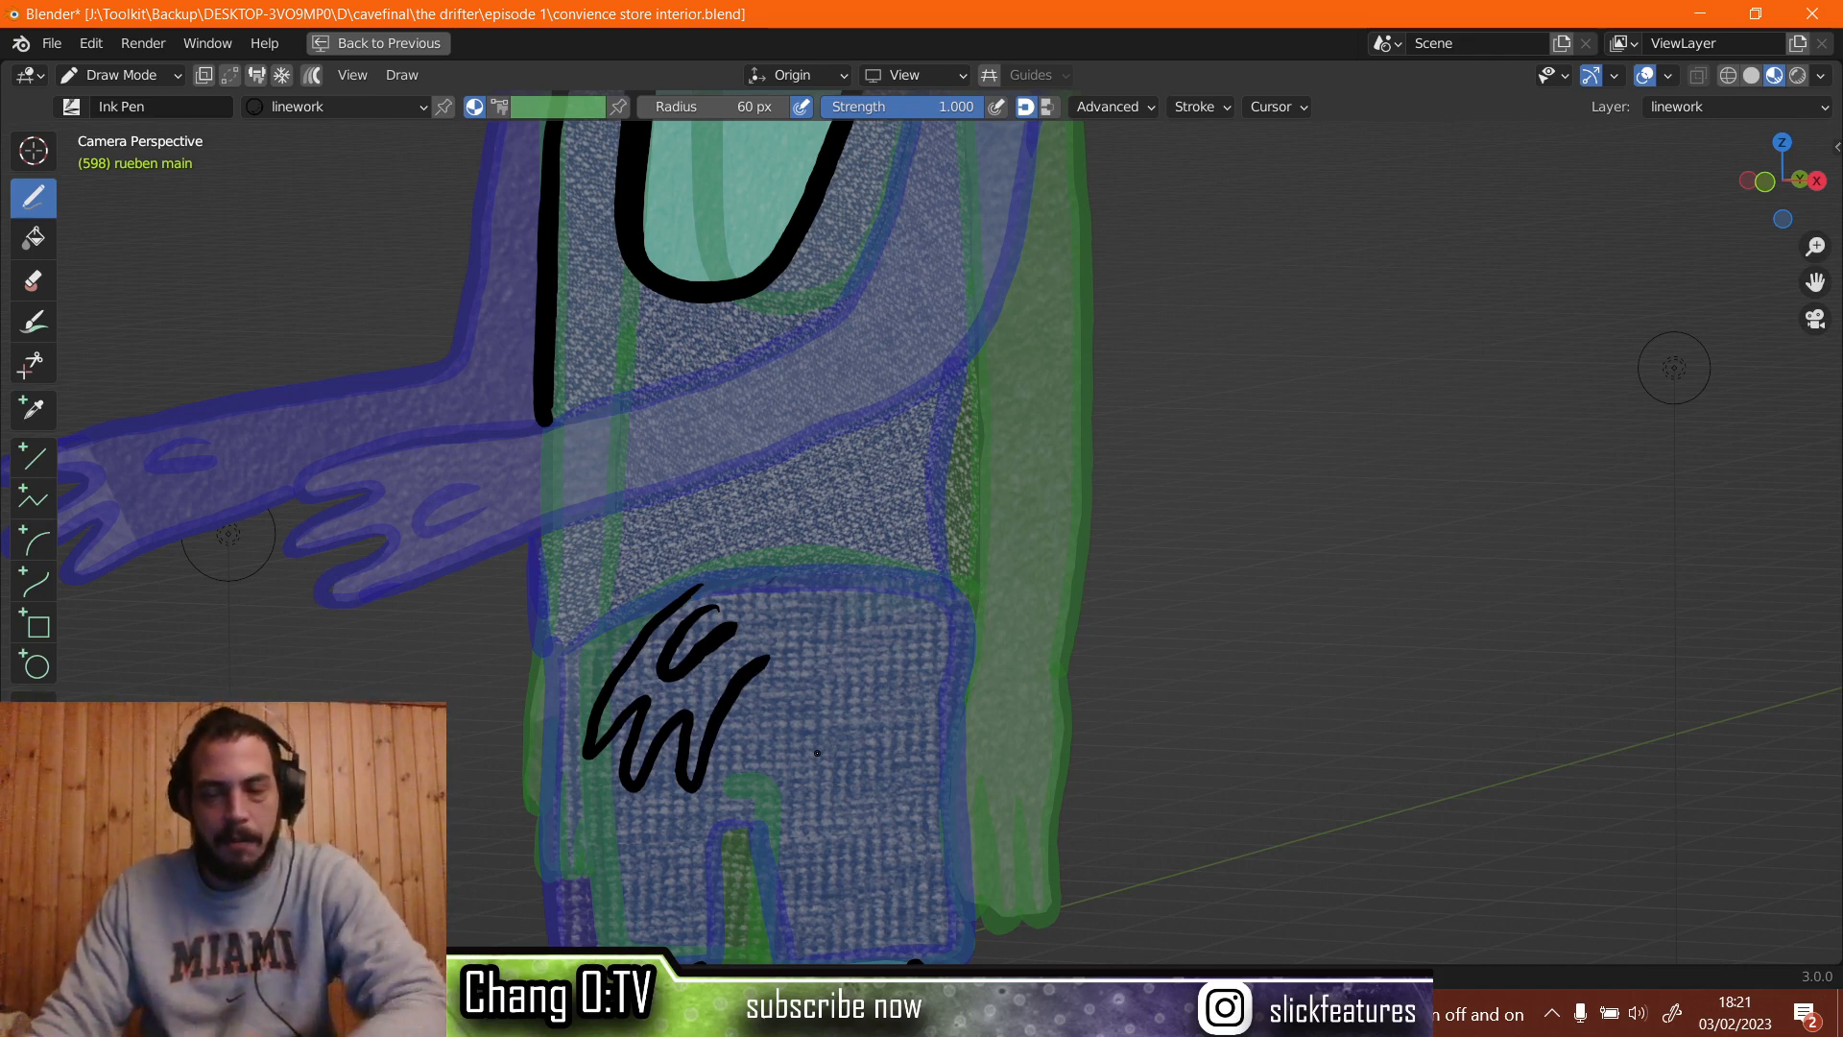
scroll(895, 482, "down", 2)
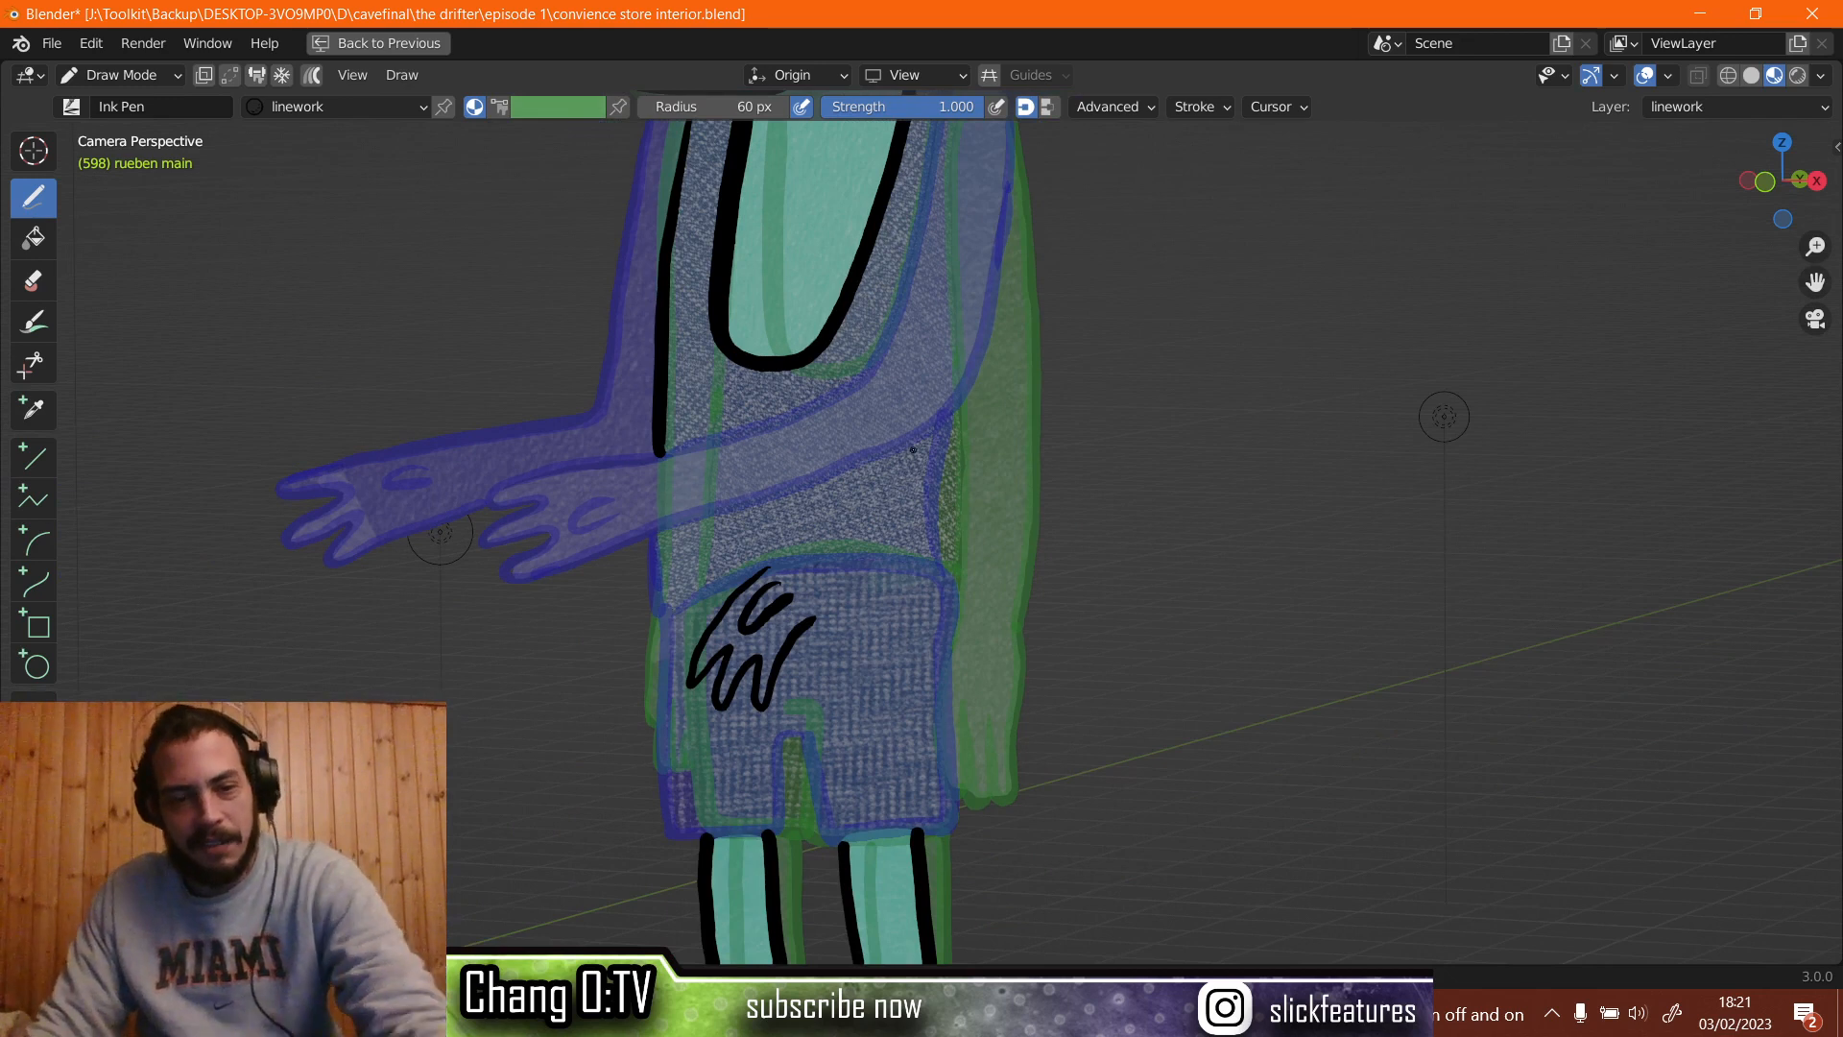
Draw the near arm's inner edge from the hand up across the vest to the shoulder, redoing the short shoulder stroke.
middle_click_drag(912, 452, 845, 566, "shift")
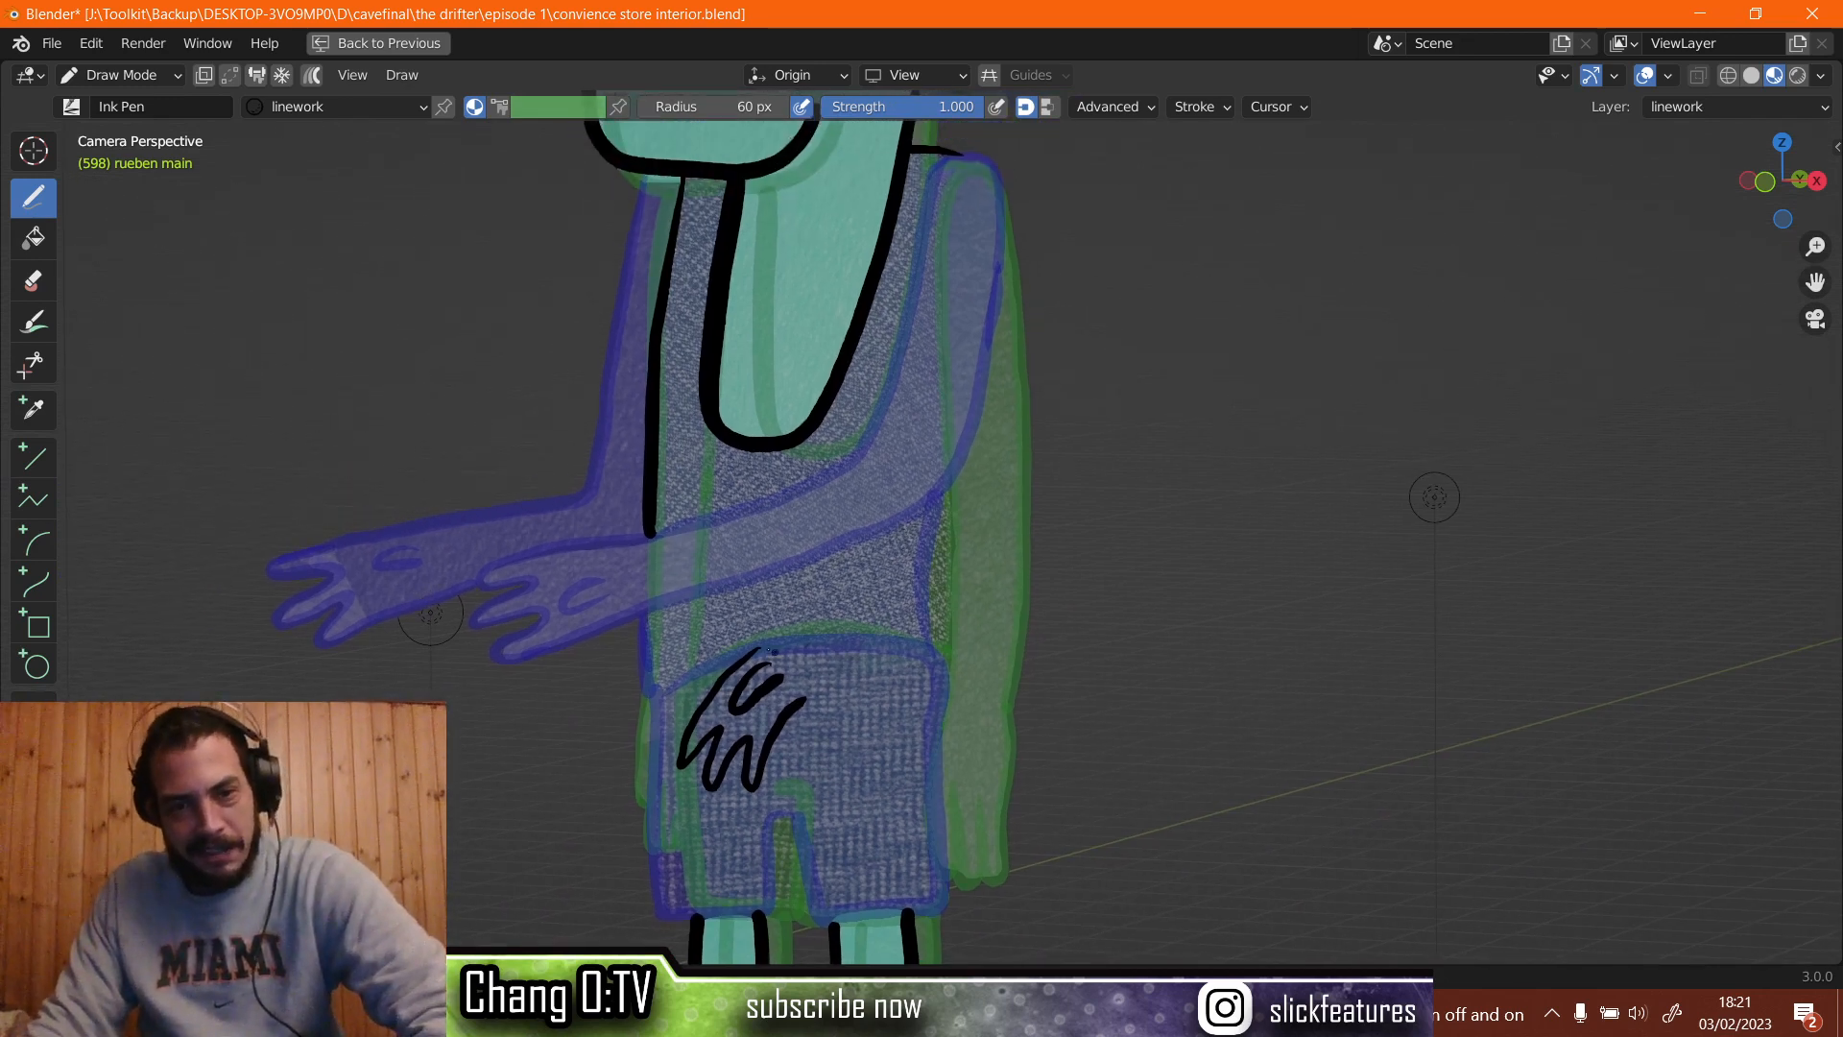
mouse_move(754, 653)
left_mouse_down()
mouse_move(853, 570)
mouse_move(922, 410)
left_mouse_up()
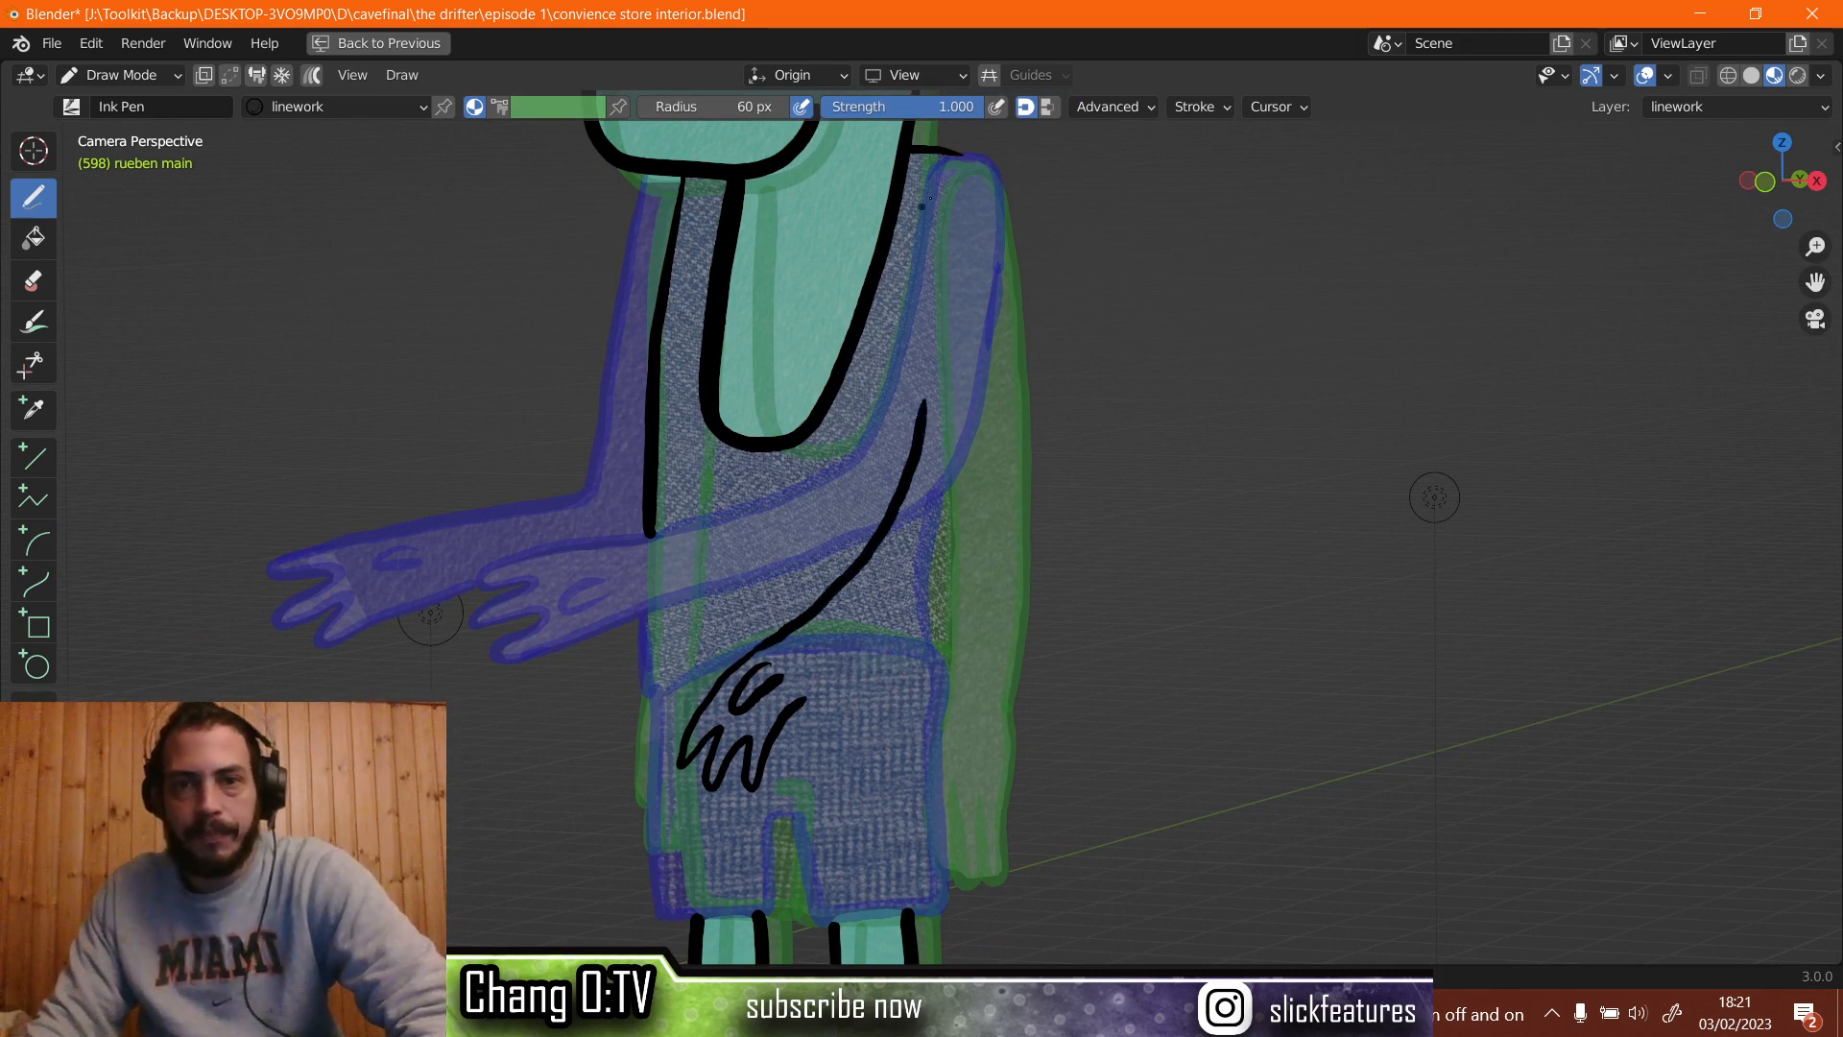
left_click_drag(954, 173, 936, 210)
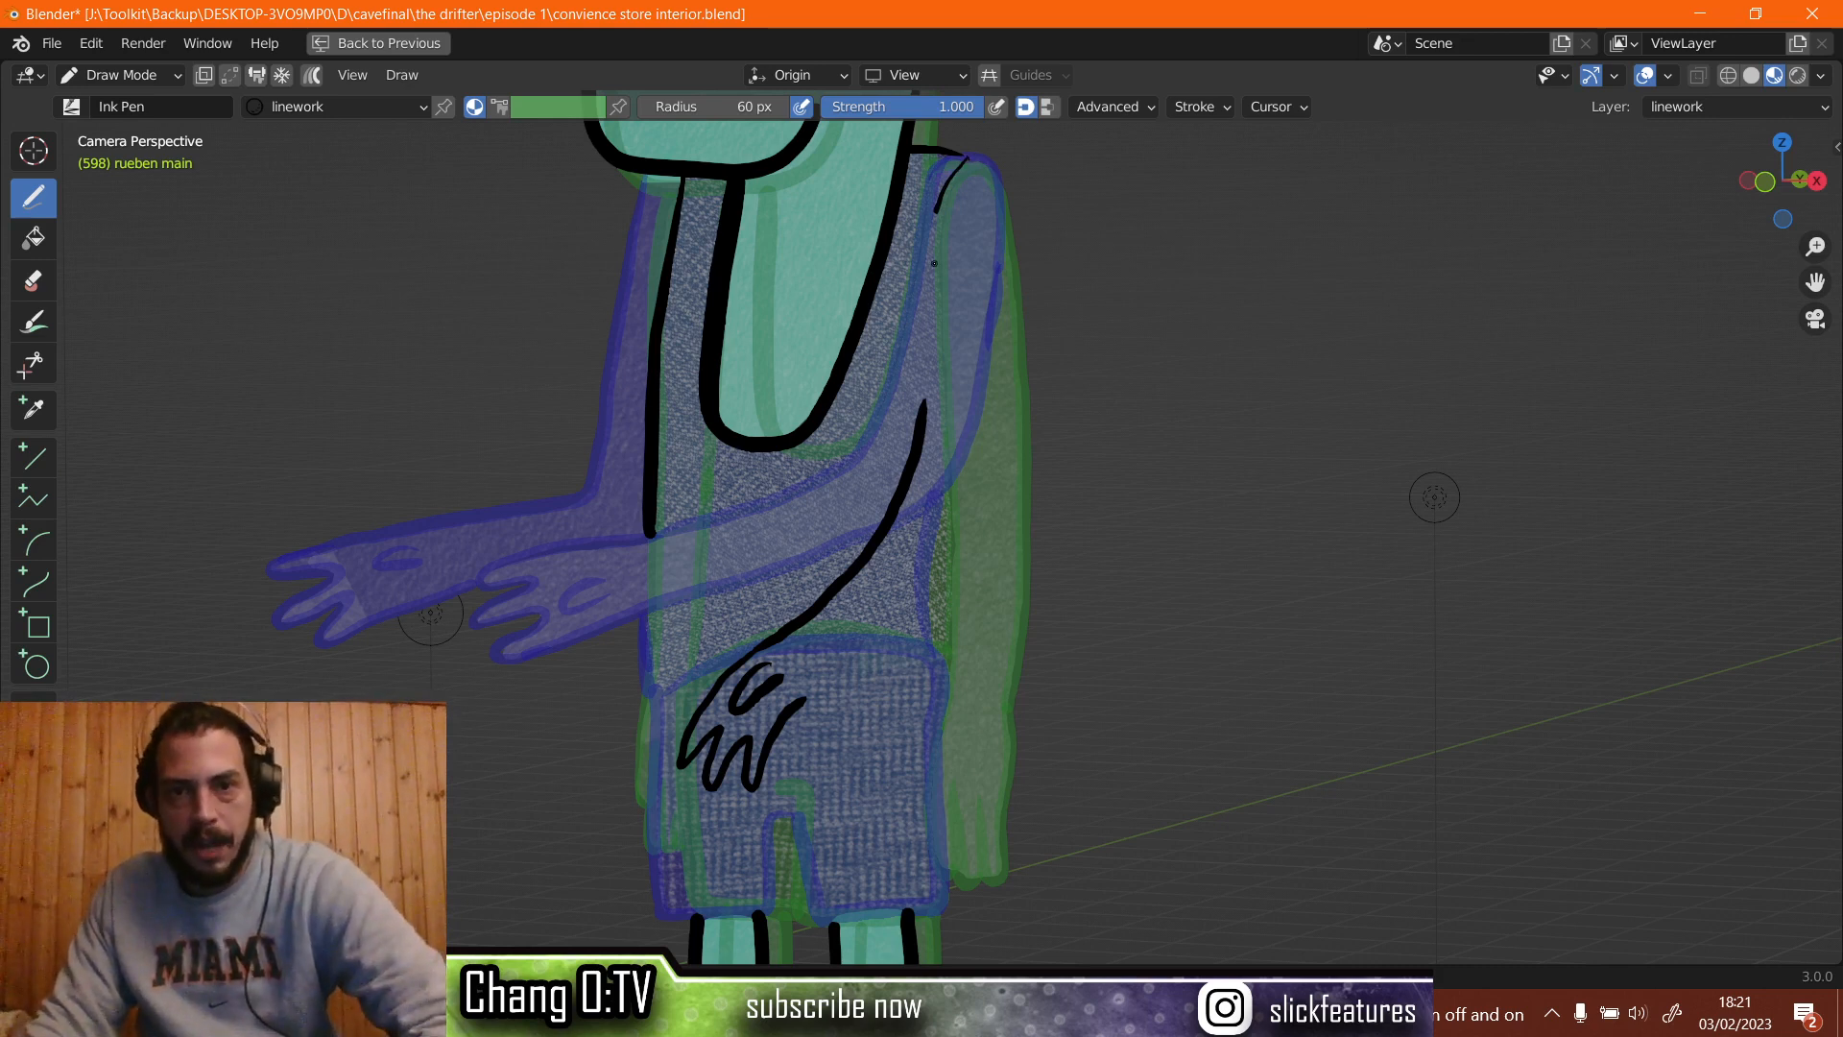
key("ctrl+z")
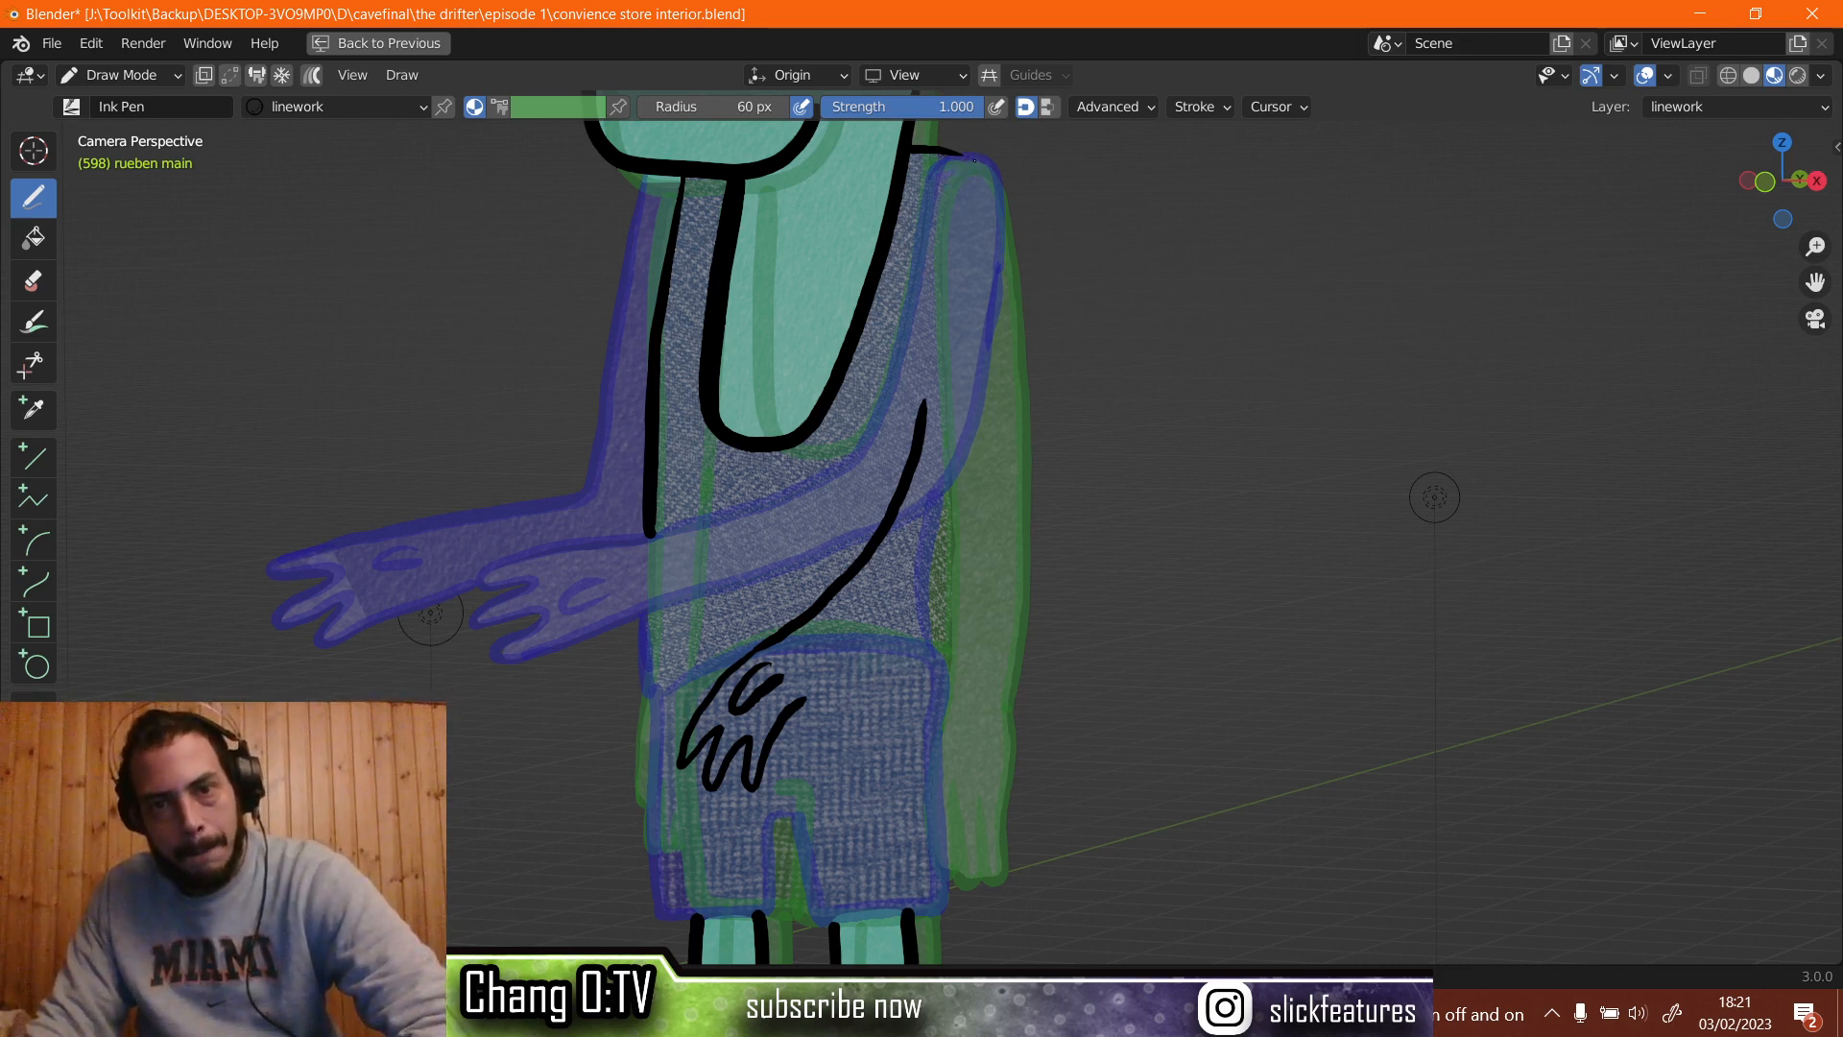
mouse_move(957, 169)
left_mouse_down()
mouse_move(924, 290)
mouse_move(922, 404)
left_mouse_up()
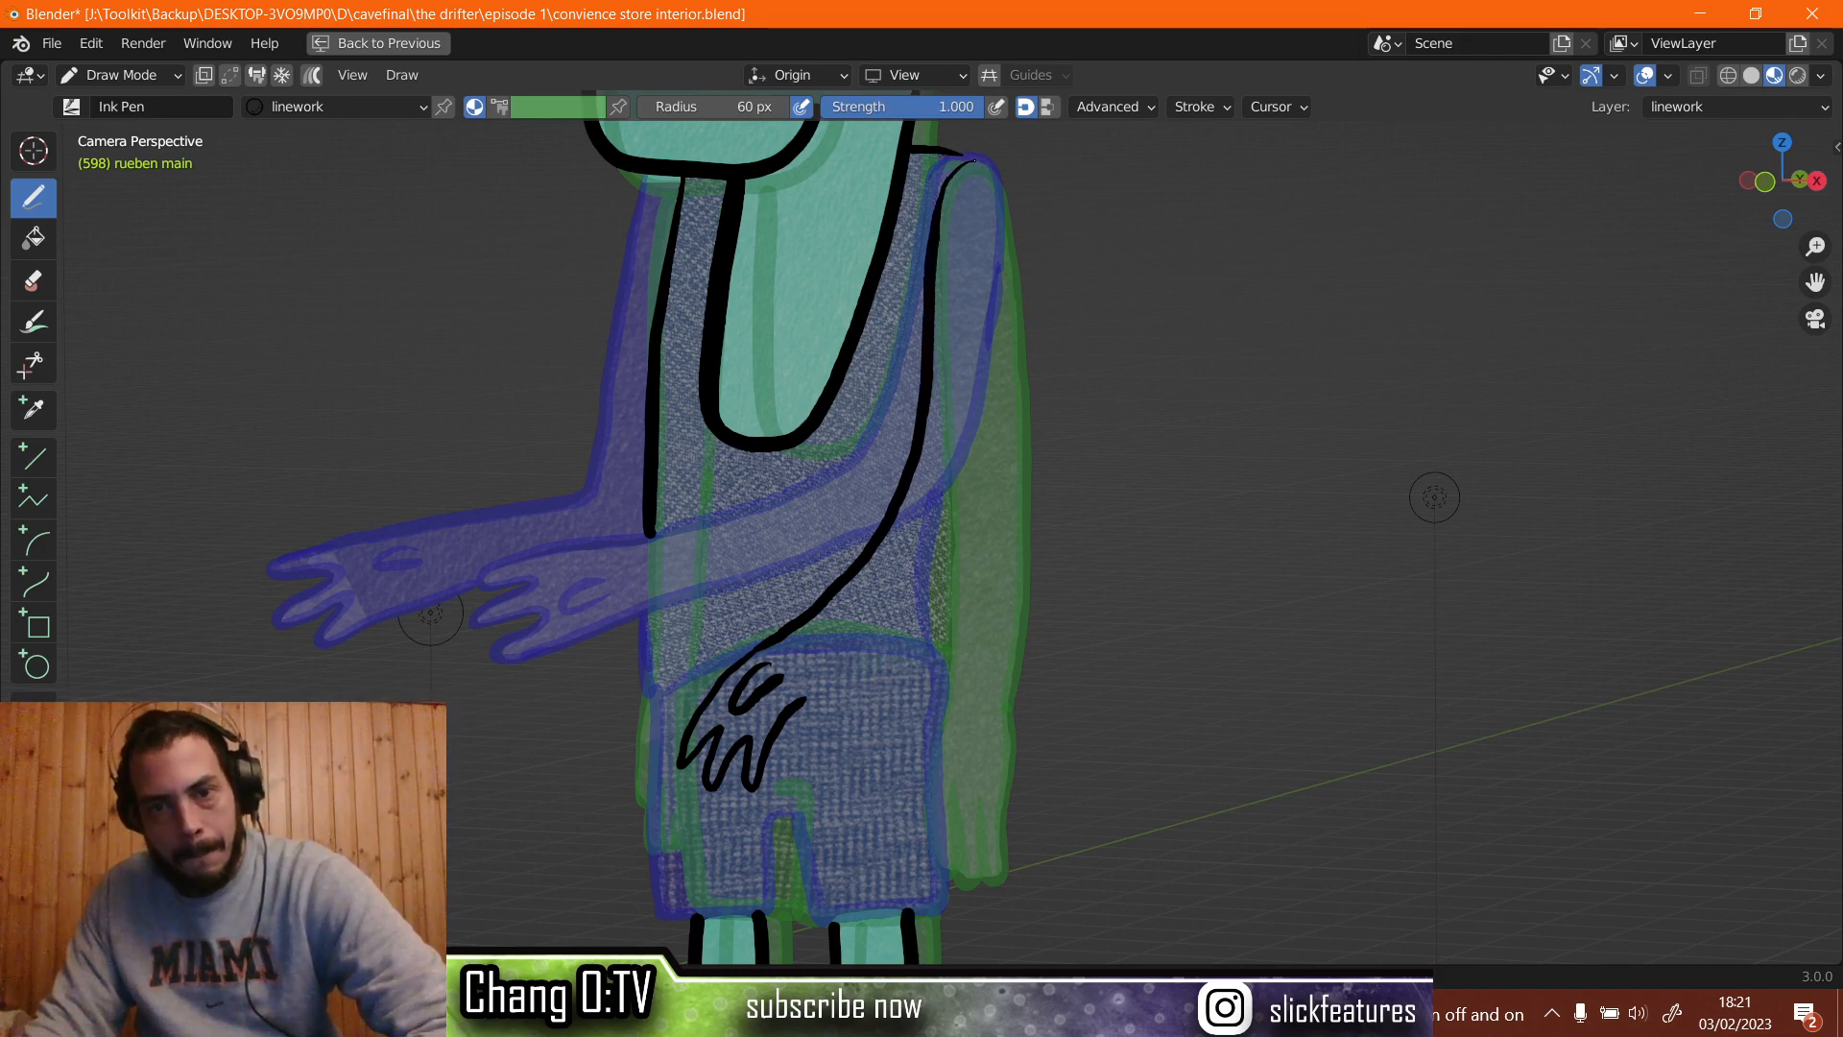
Compare the pose with frame 597 and draw the near arm's outer edge from shoulder to hand on frame 598, redoing the first stroke.
key("Left")
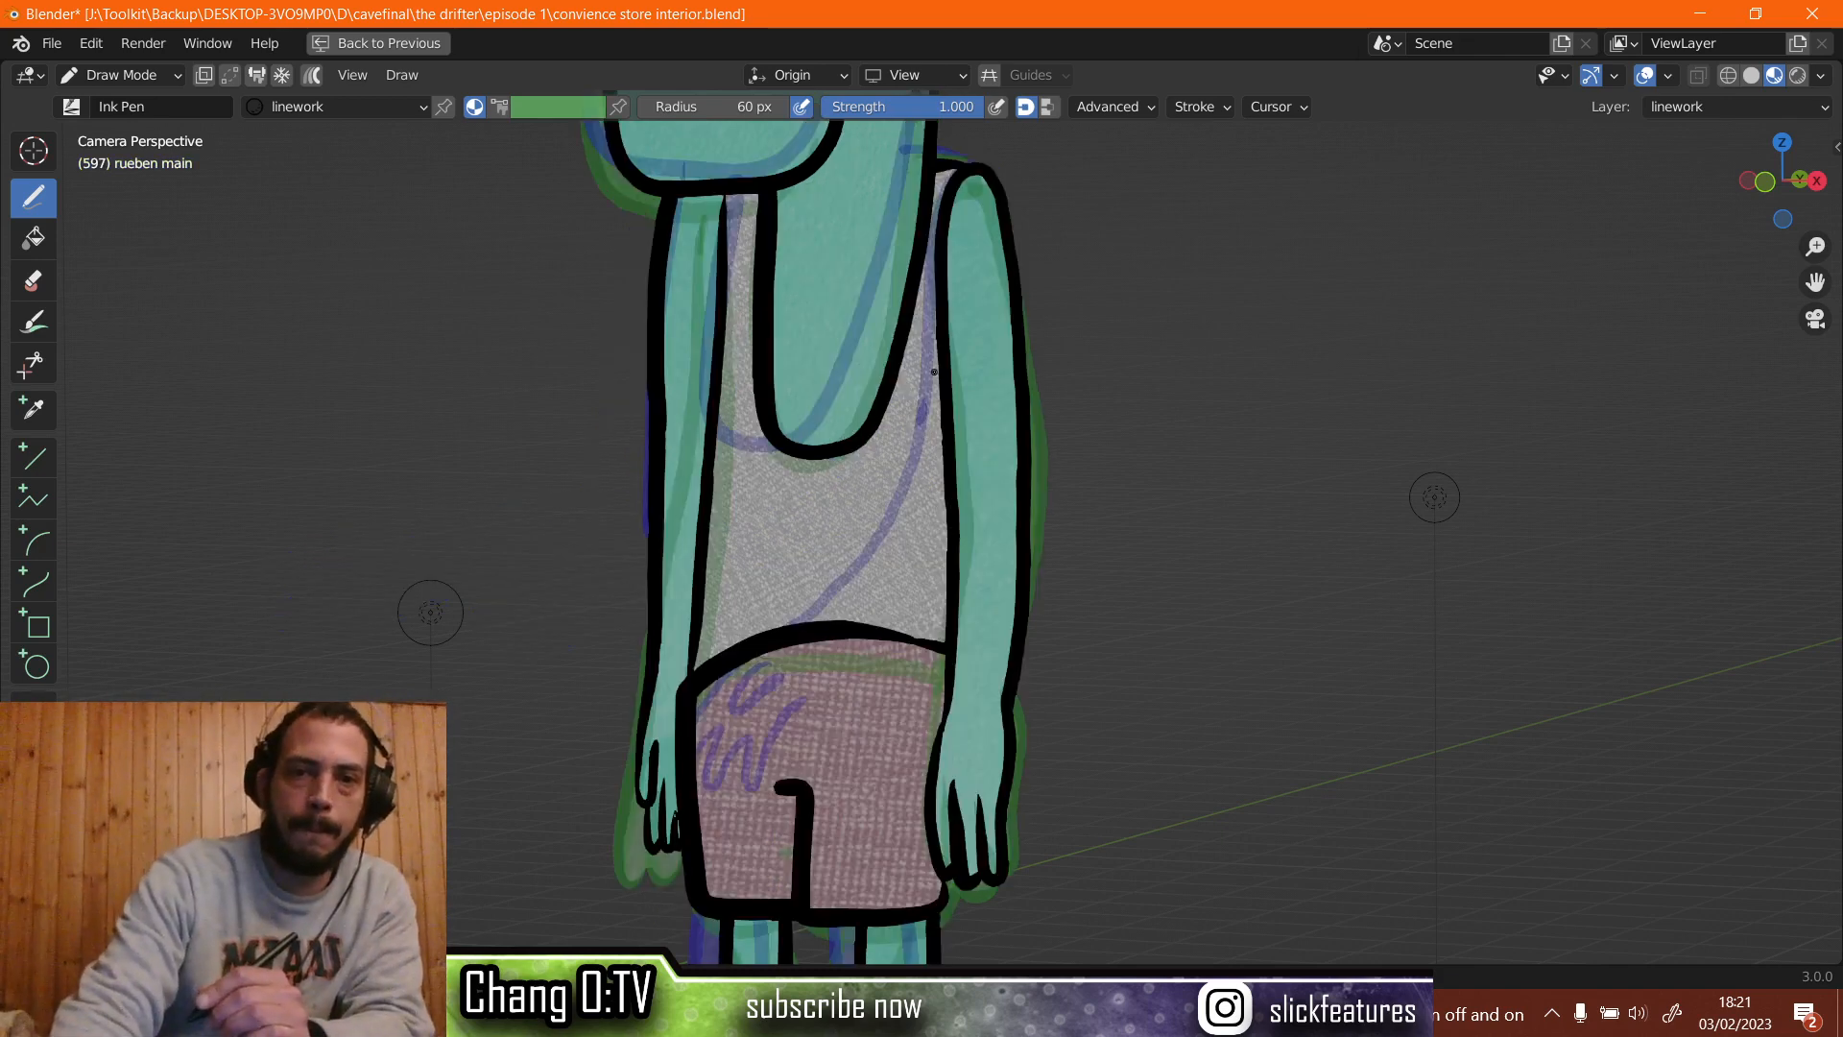
key("Right")
key("Left")
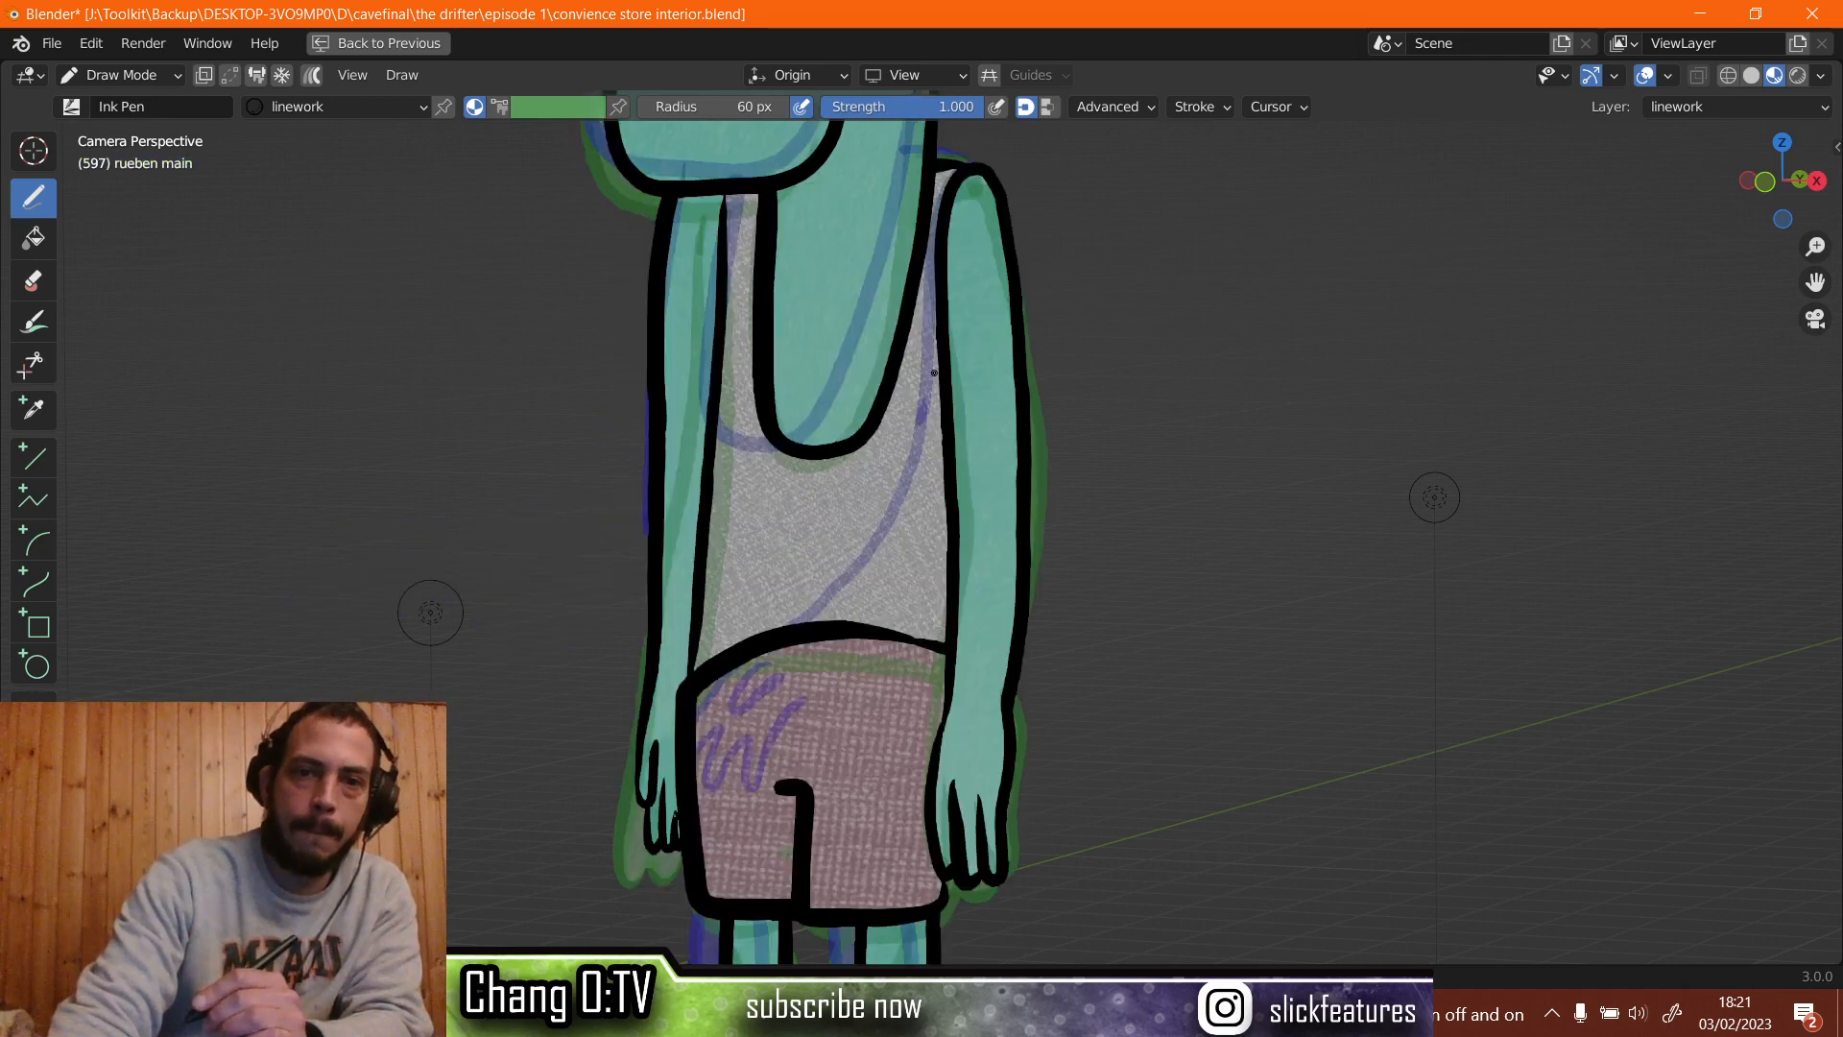
key("Right")
key("Left")
key("Right")
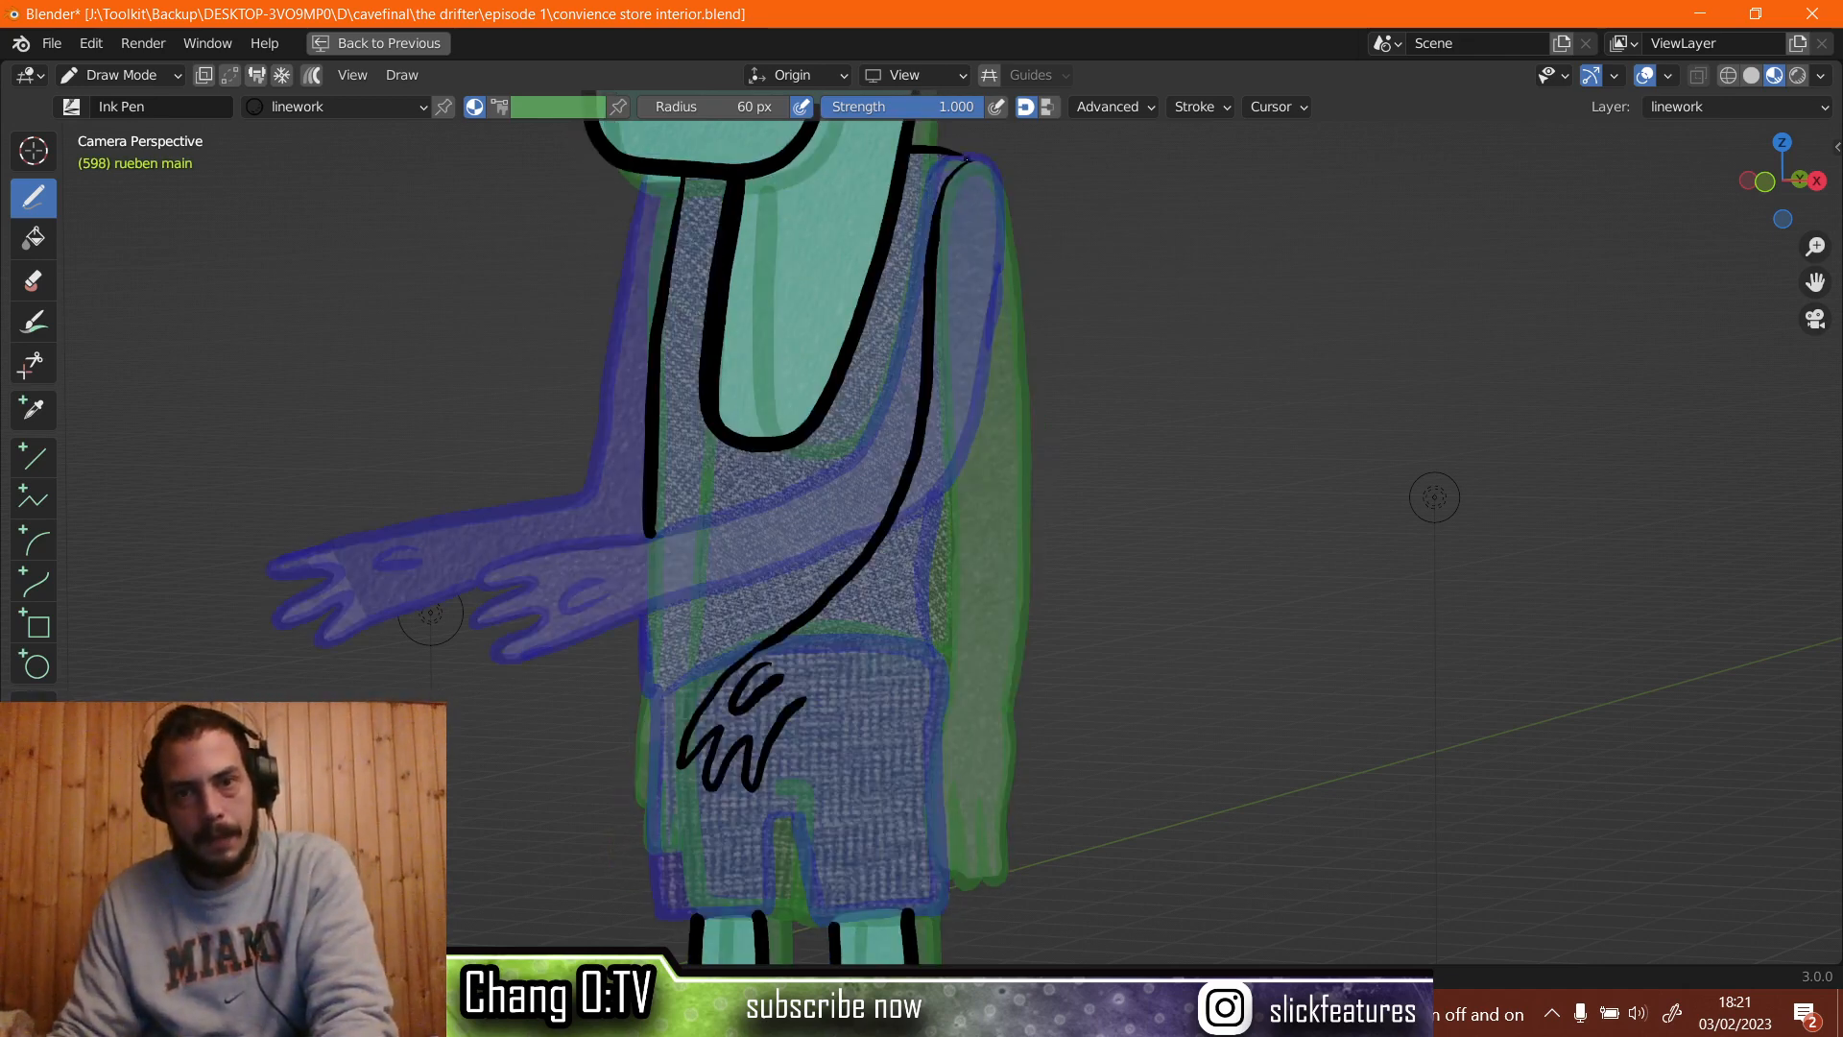
mouse_move(970, 158)
left_mouse_down()
mouse_move(1008, 205)
mouse_move(1017, 369)
left_mouse_up()
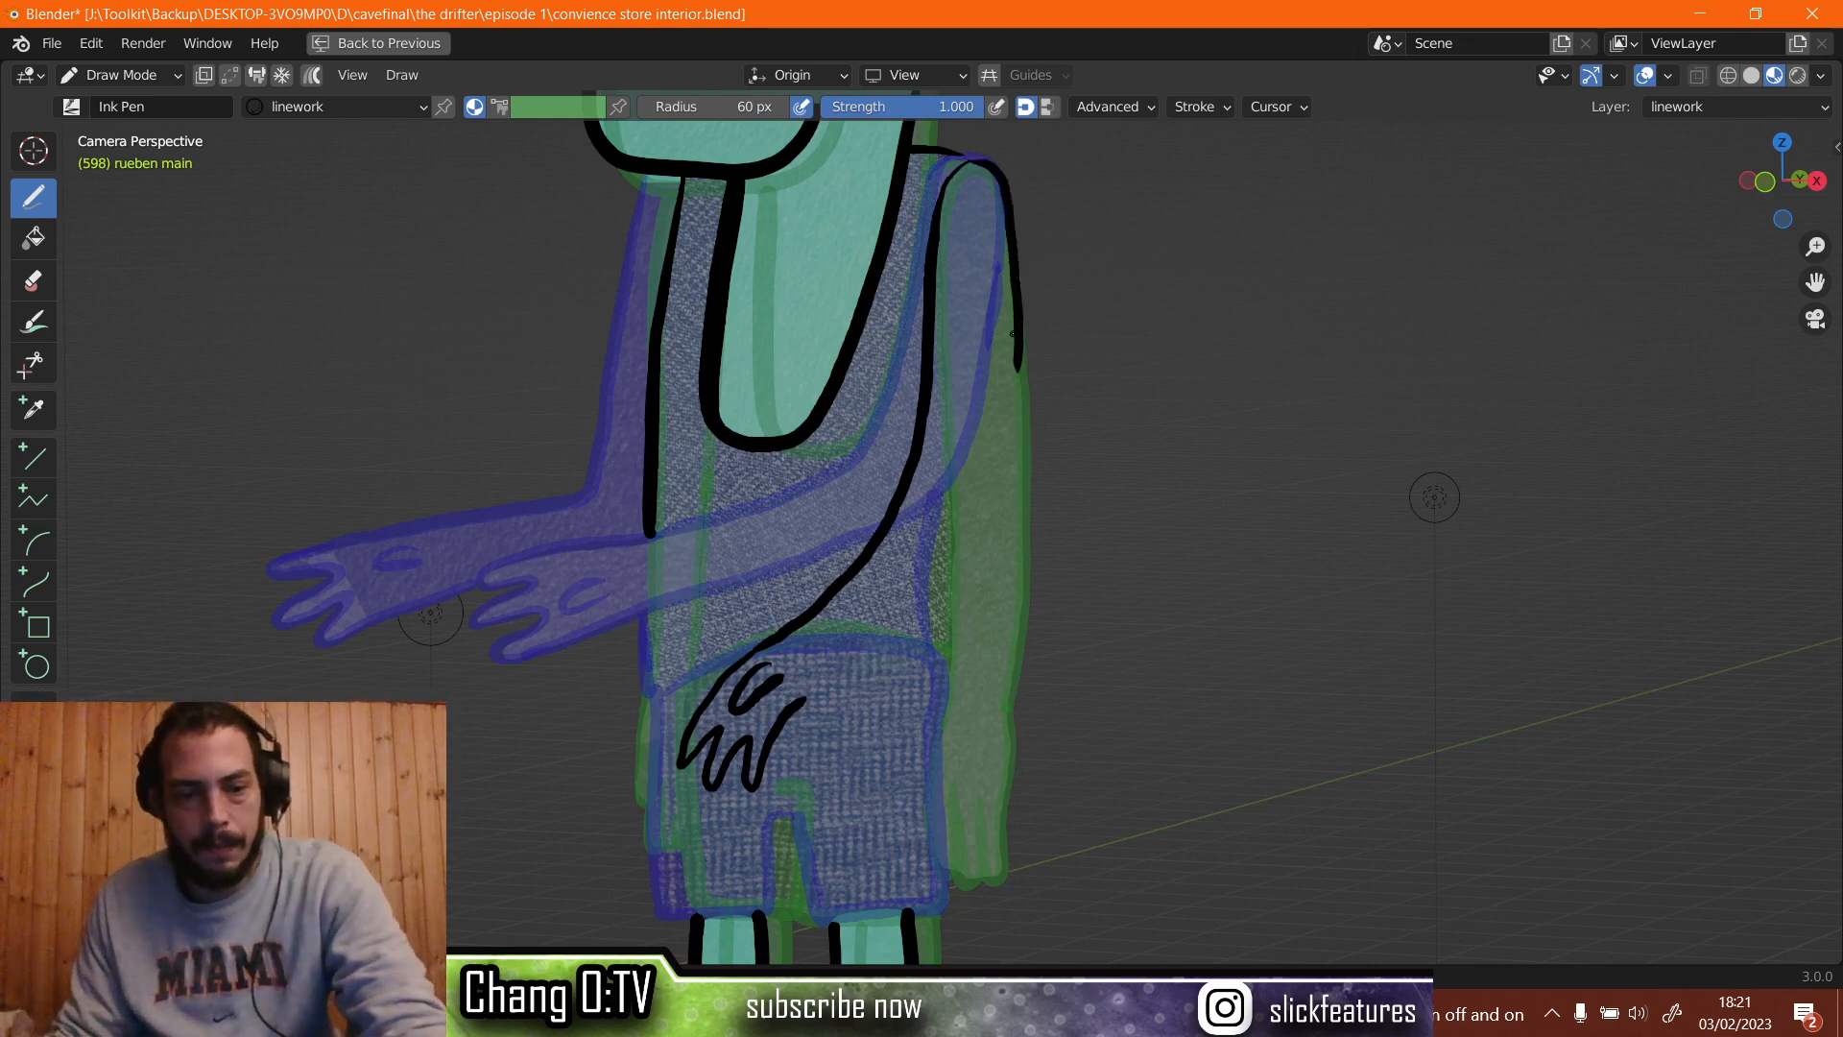
key("ctrl+z")
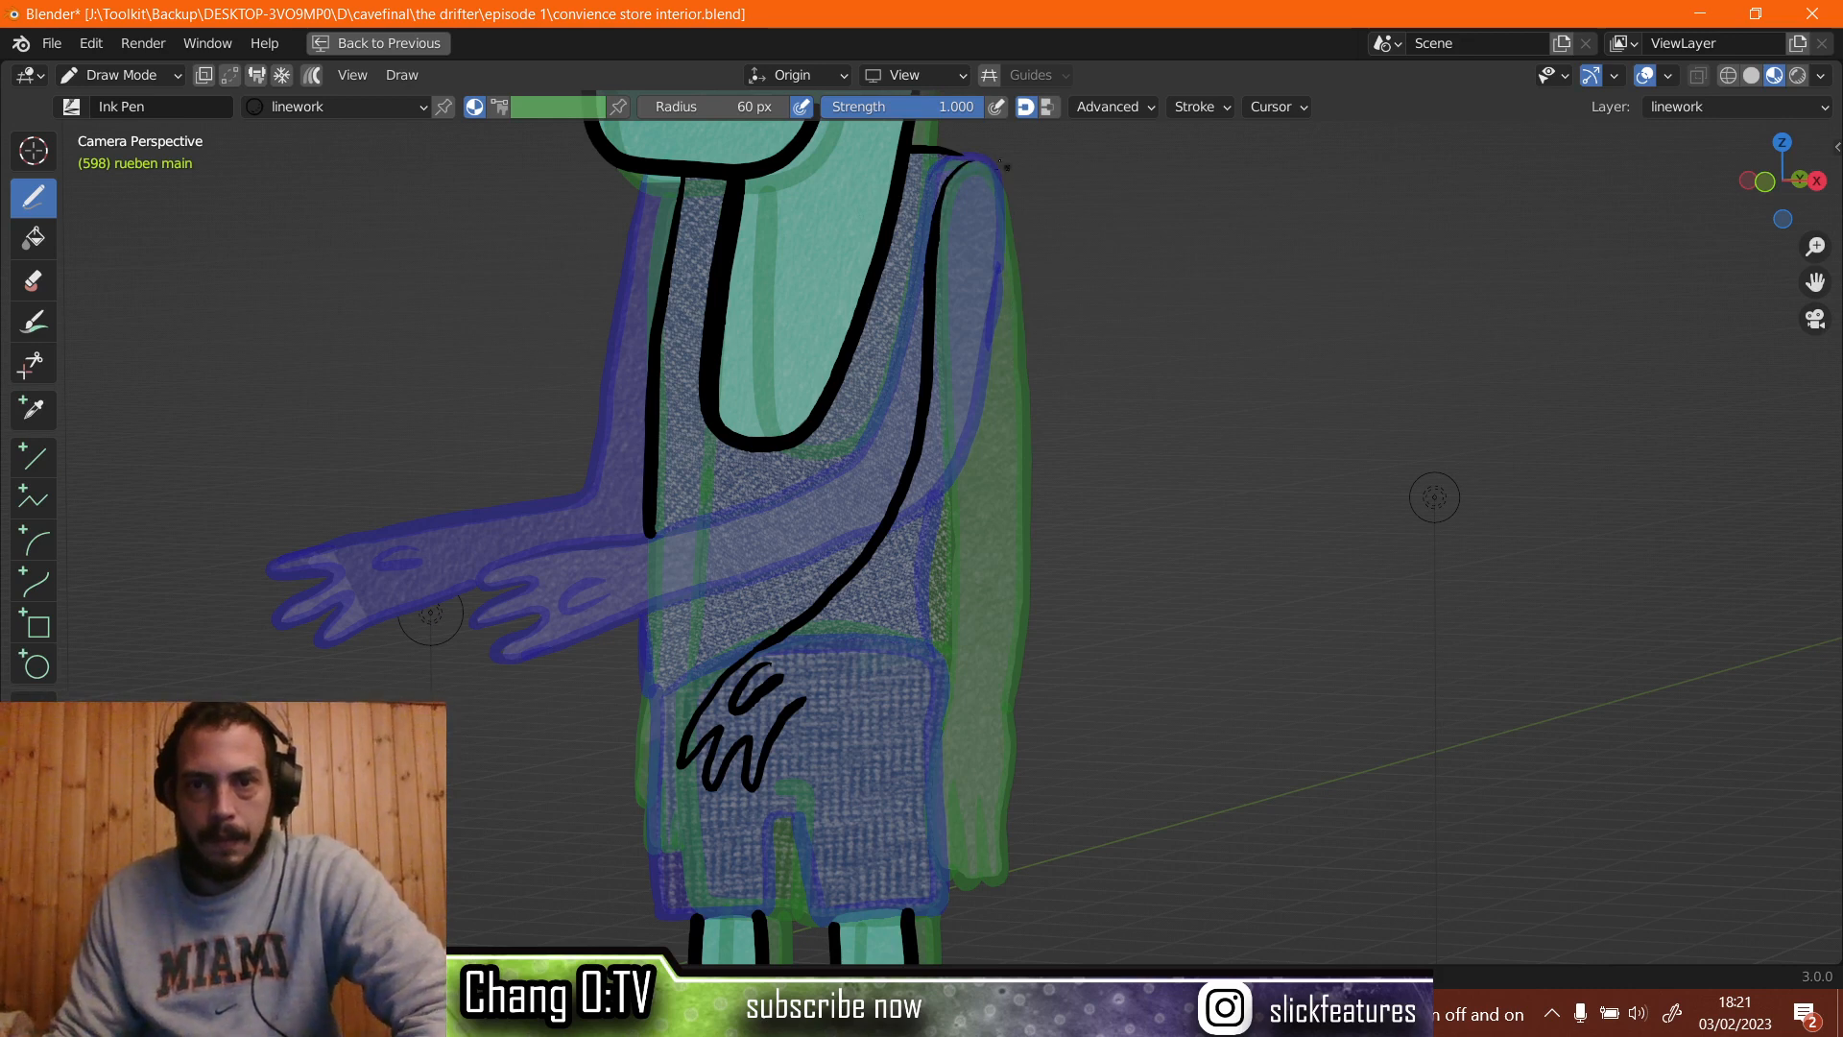
mouse_move(972, 159)
left_mouse_down()
mouse_move(1008, 199)
mouse_move(994, 452)
mouse_move(794, 701)
left_mouse_up()
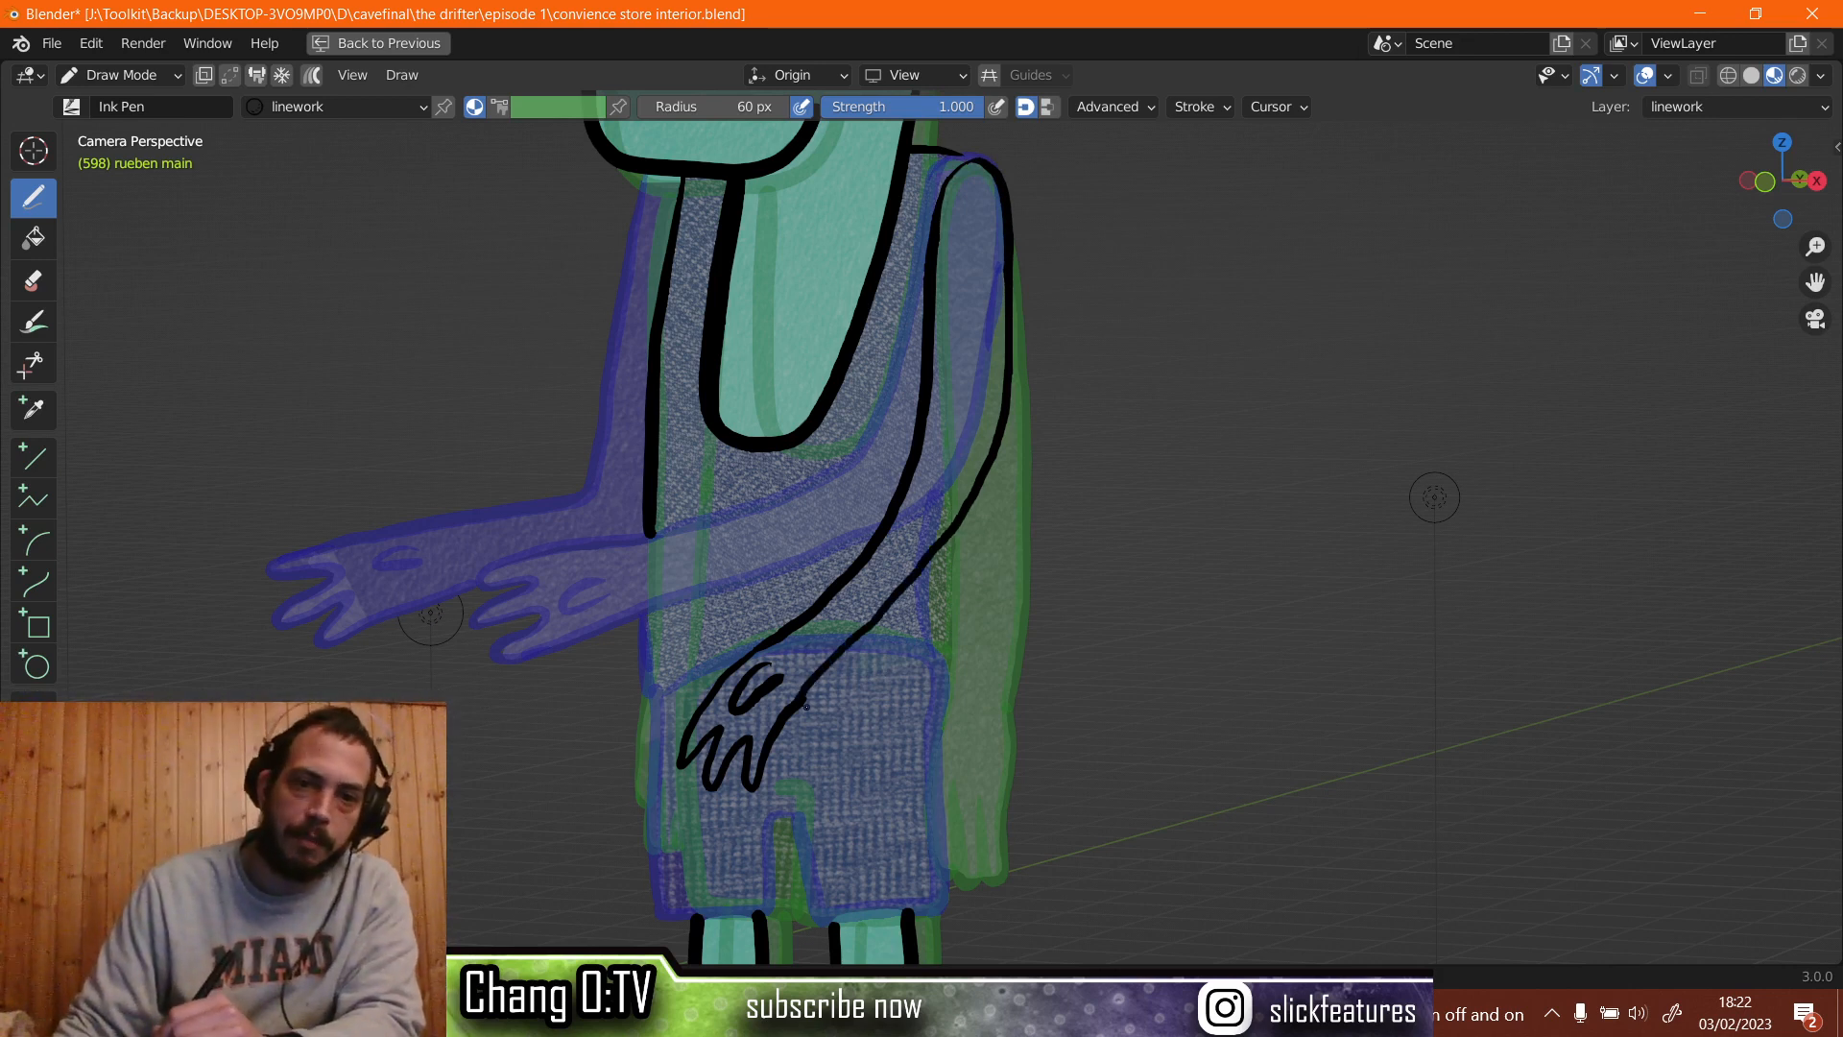
Erase the rough overlap where the arm's outer line meets the near hand, using the eraser in Point mode.
scroll(806, 708, "up", 2)
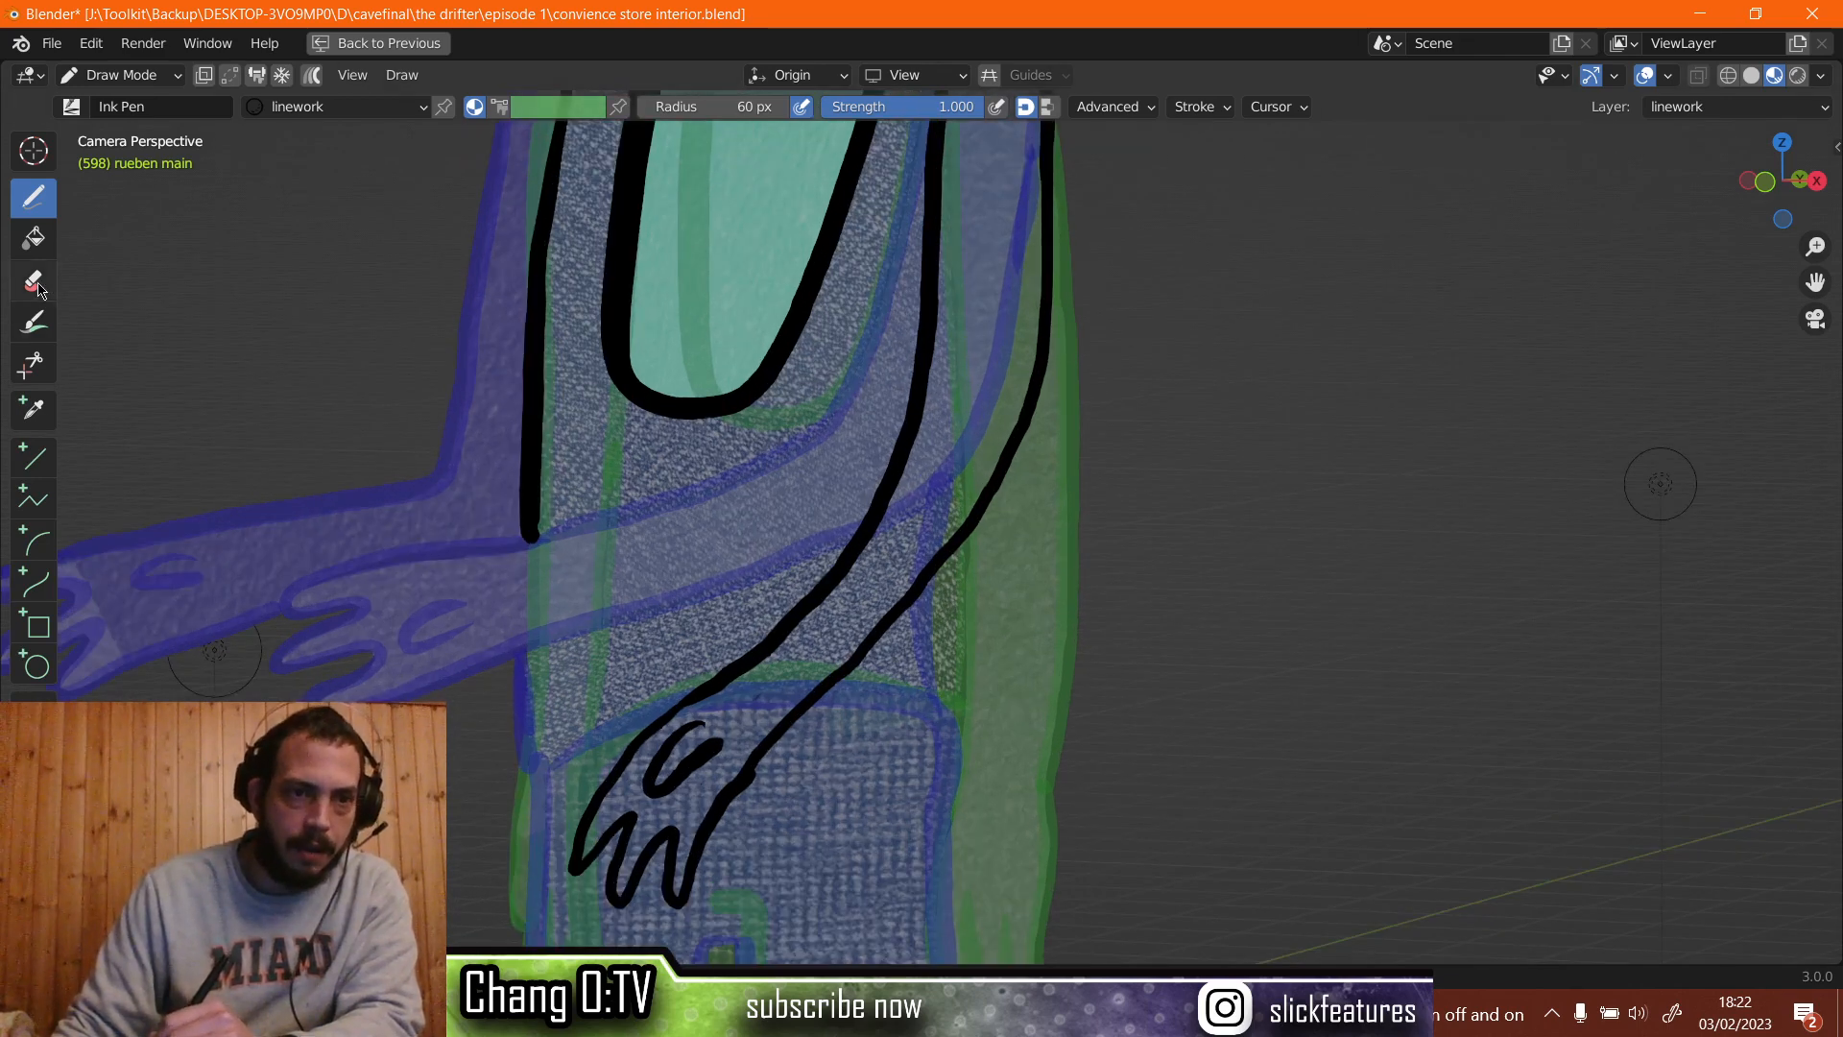
left_click(34, 282)
left_click(592, 107)
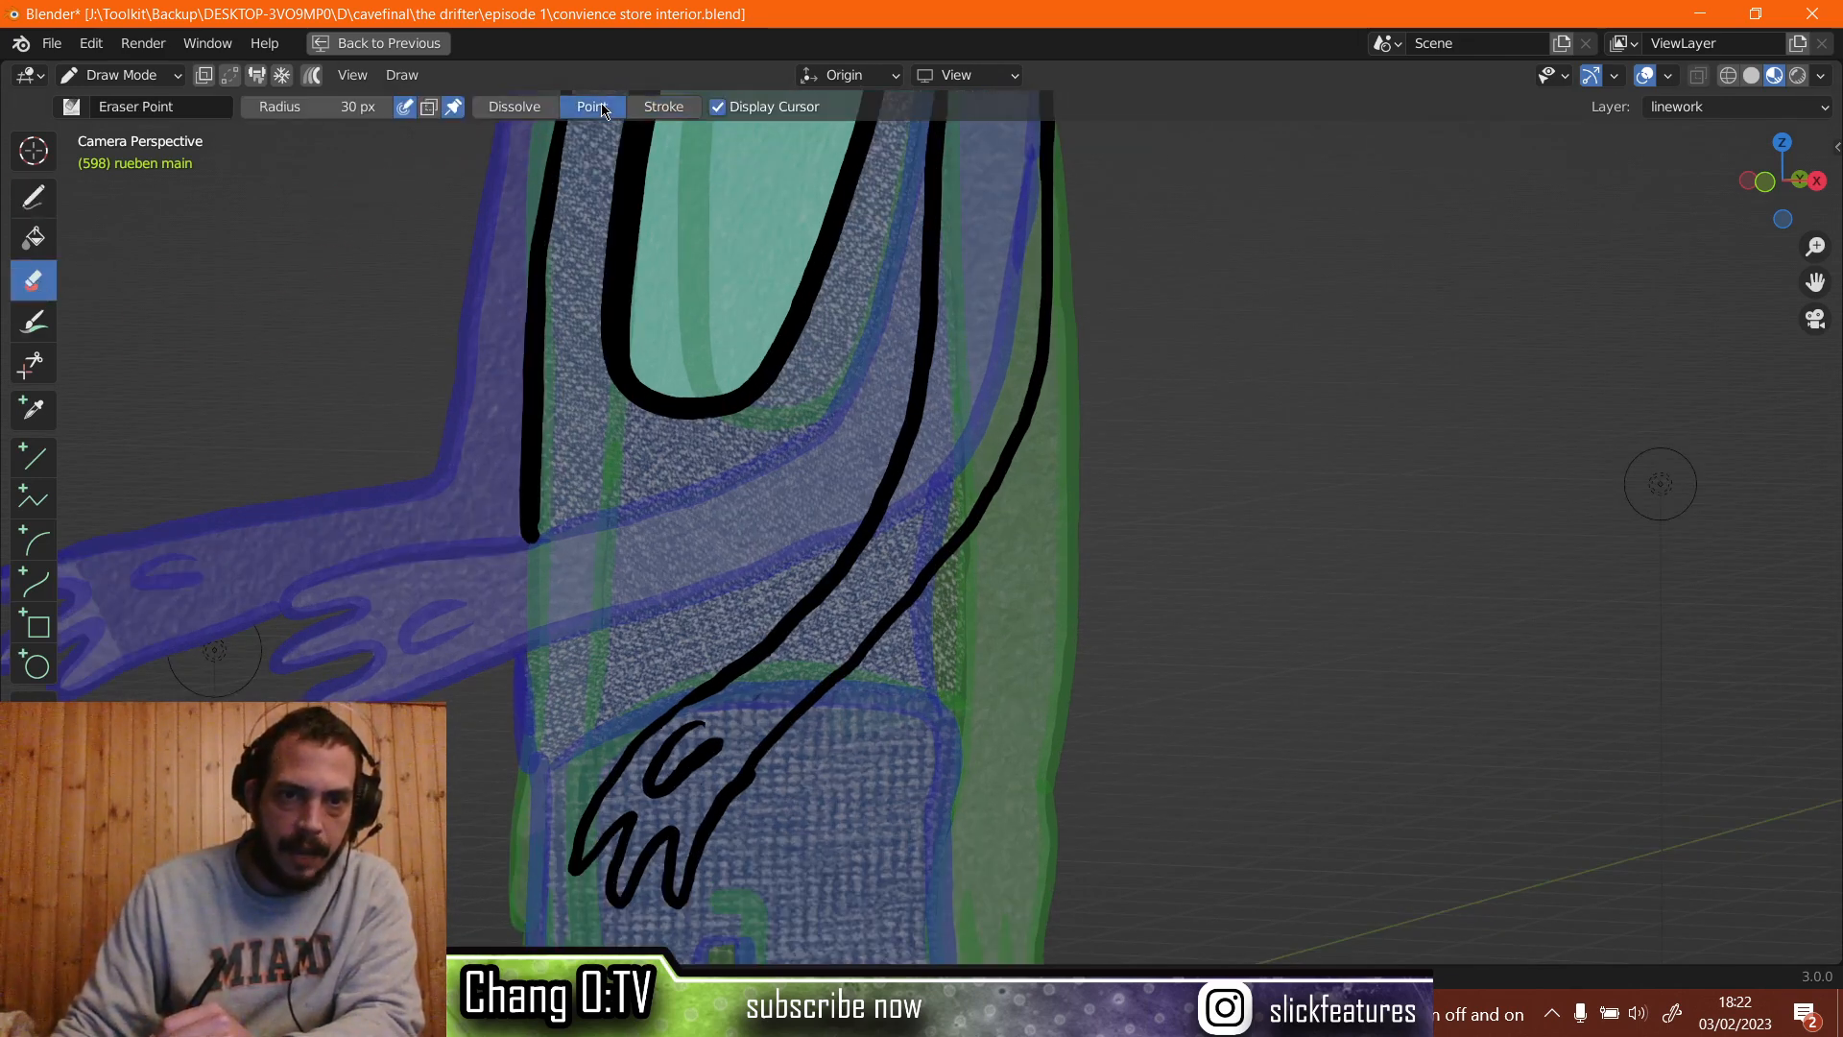
left_click_drag(703, 800, 764, 754)
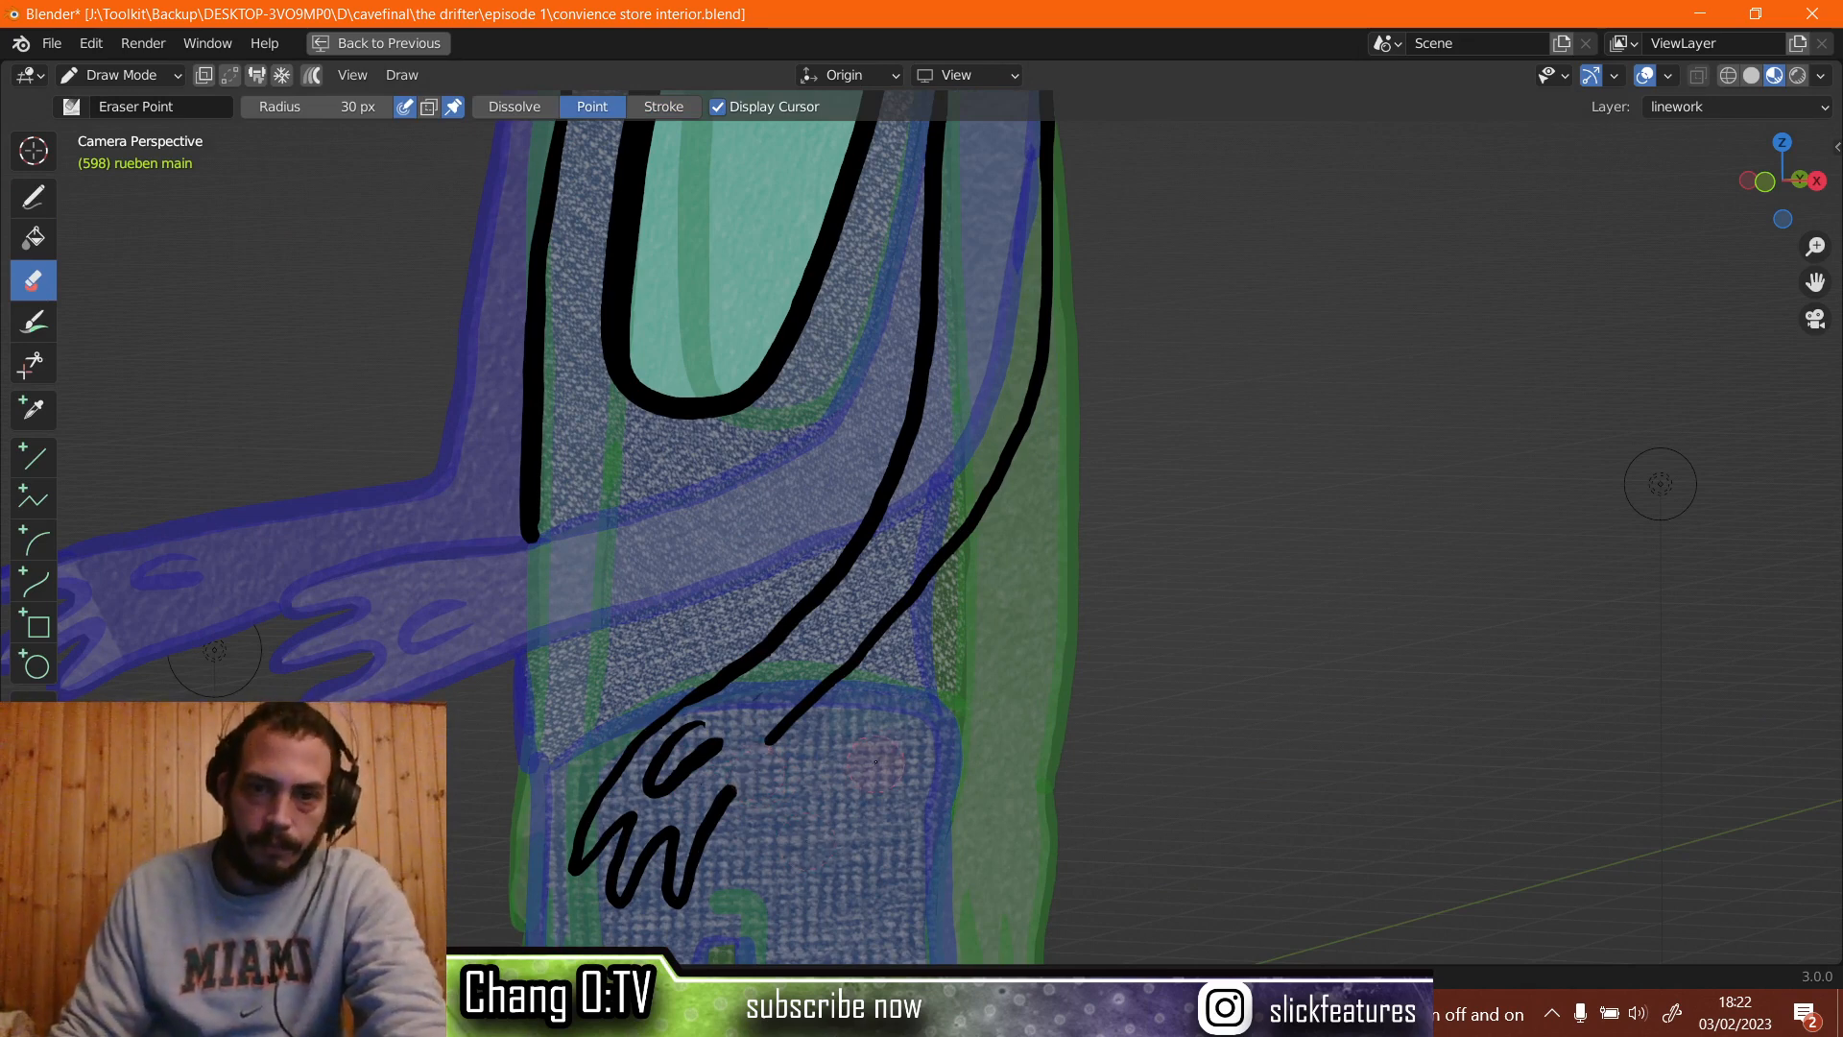
Bridge the gap between the forearm line and the near hand's outer edge with the Ink Pen, redoing the first stroke.
middle_click_drag(875, 761, 1121, 519, "shift")
scroll(907, 596, "up", 5)
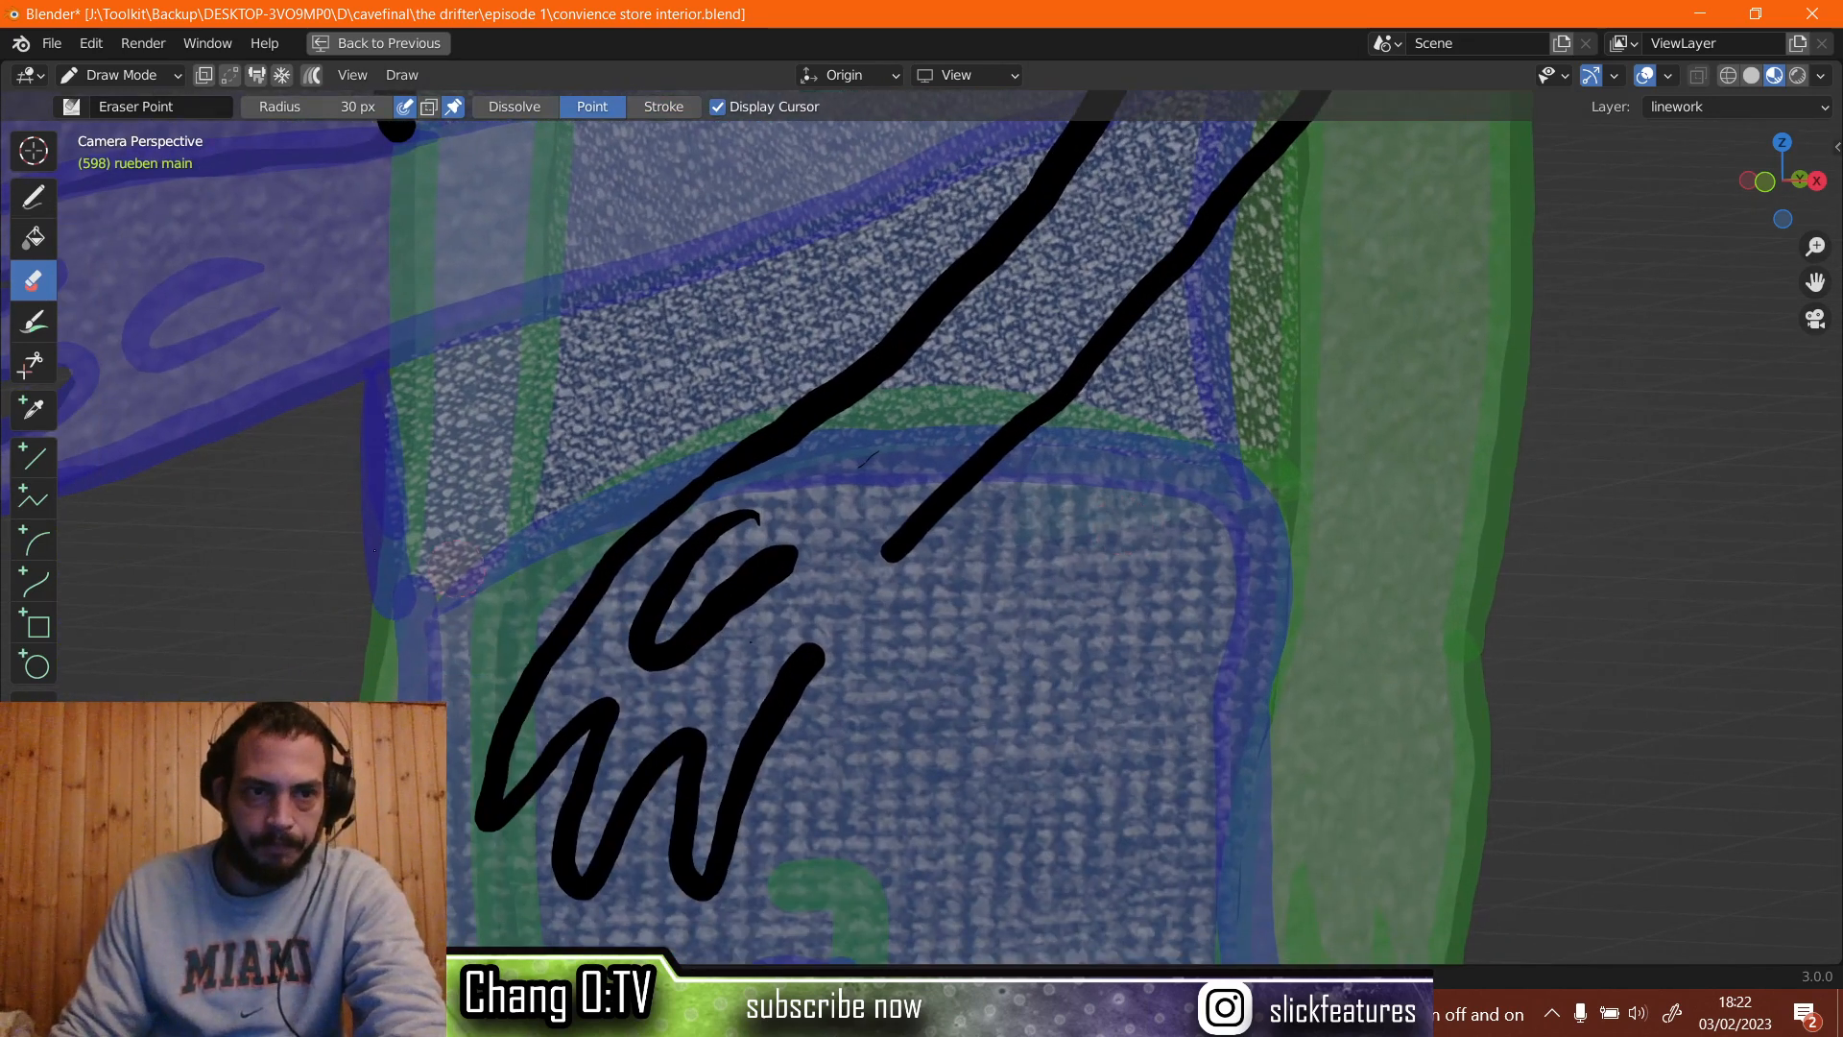
left_click(31, 201)
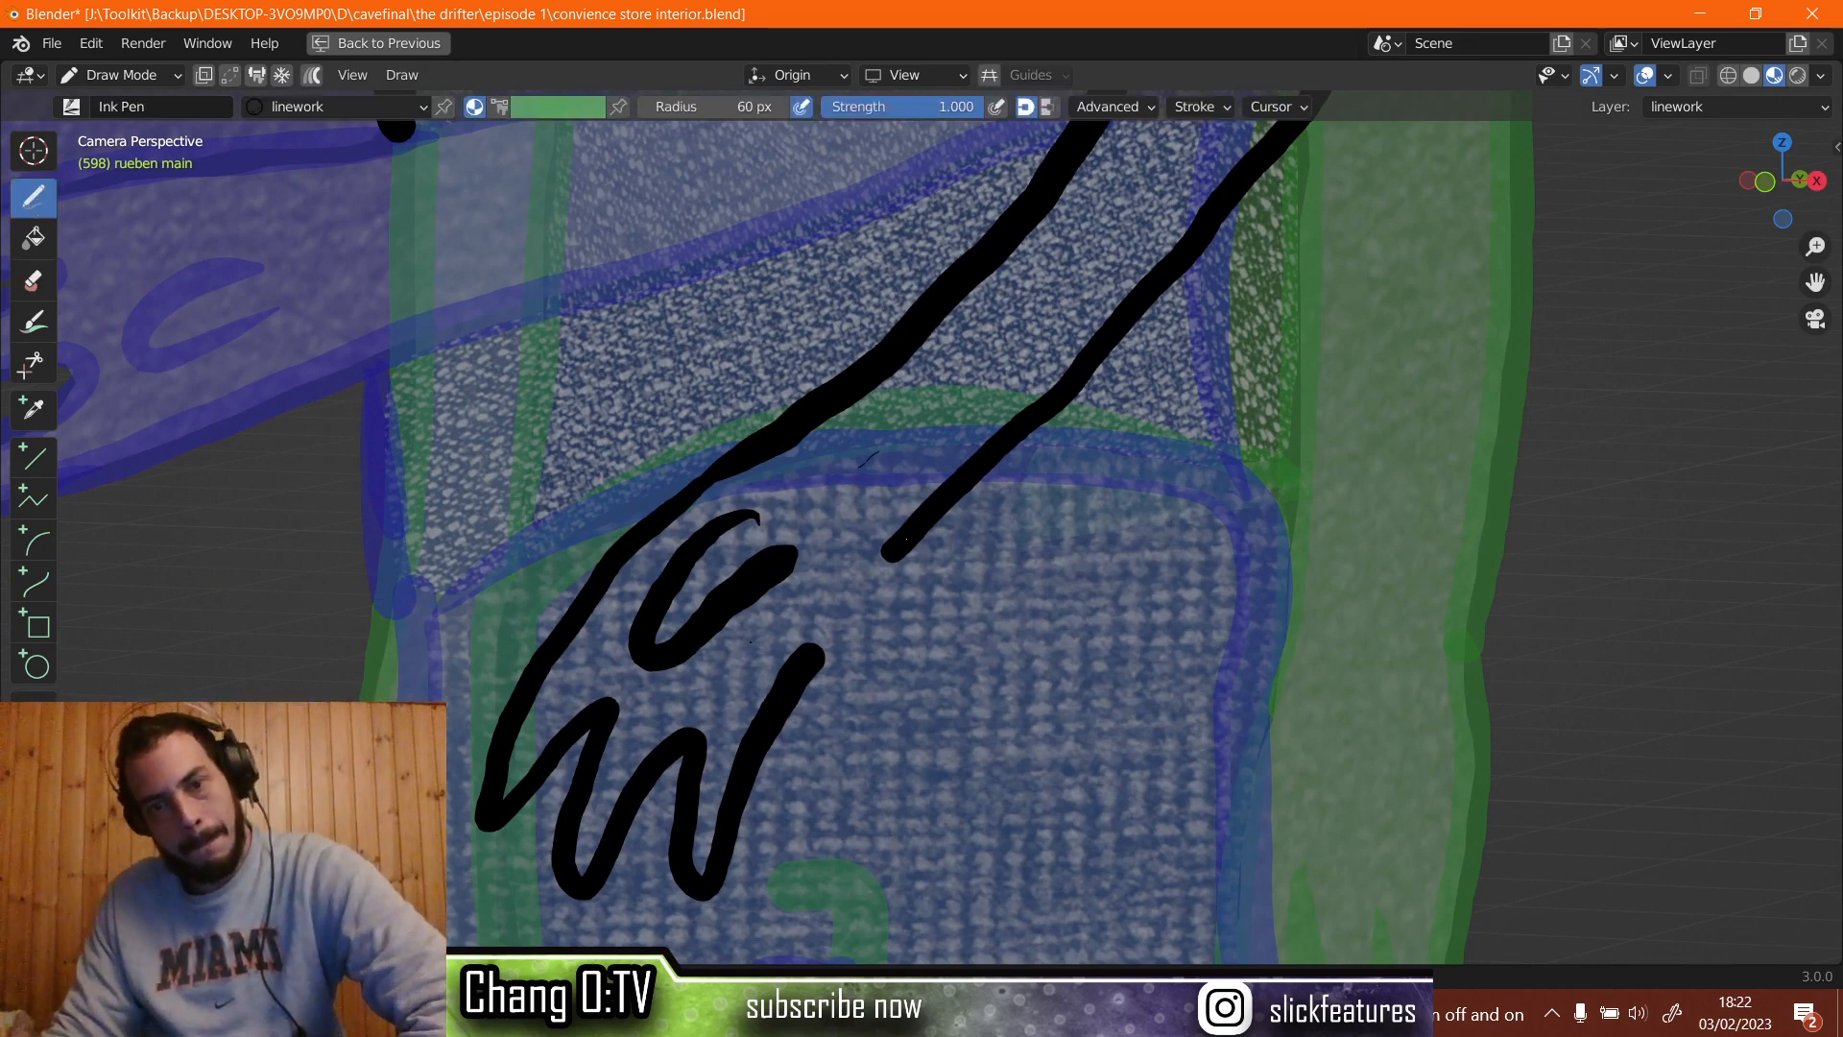
left_click_drag(885, 554, 824, 662)
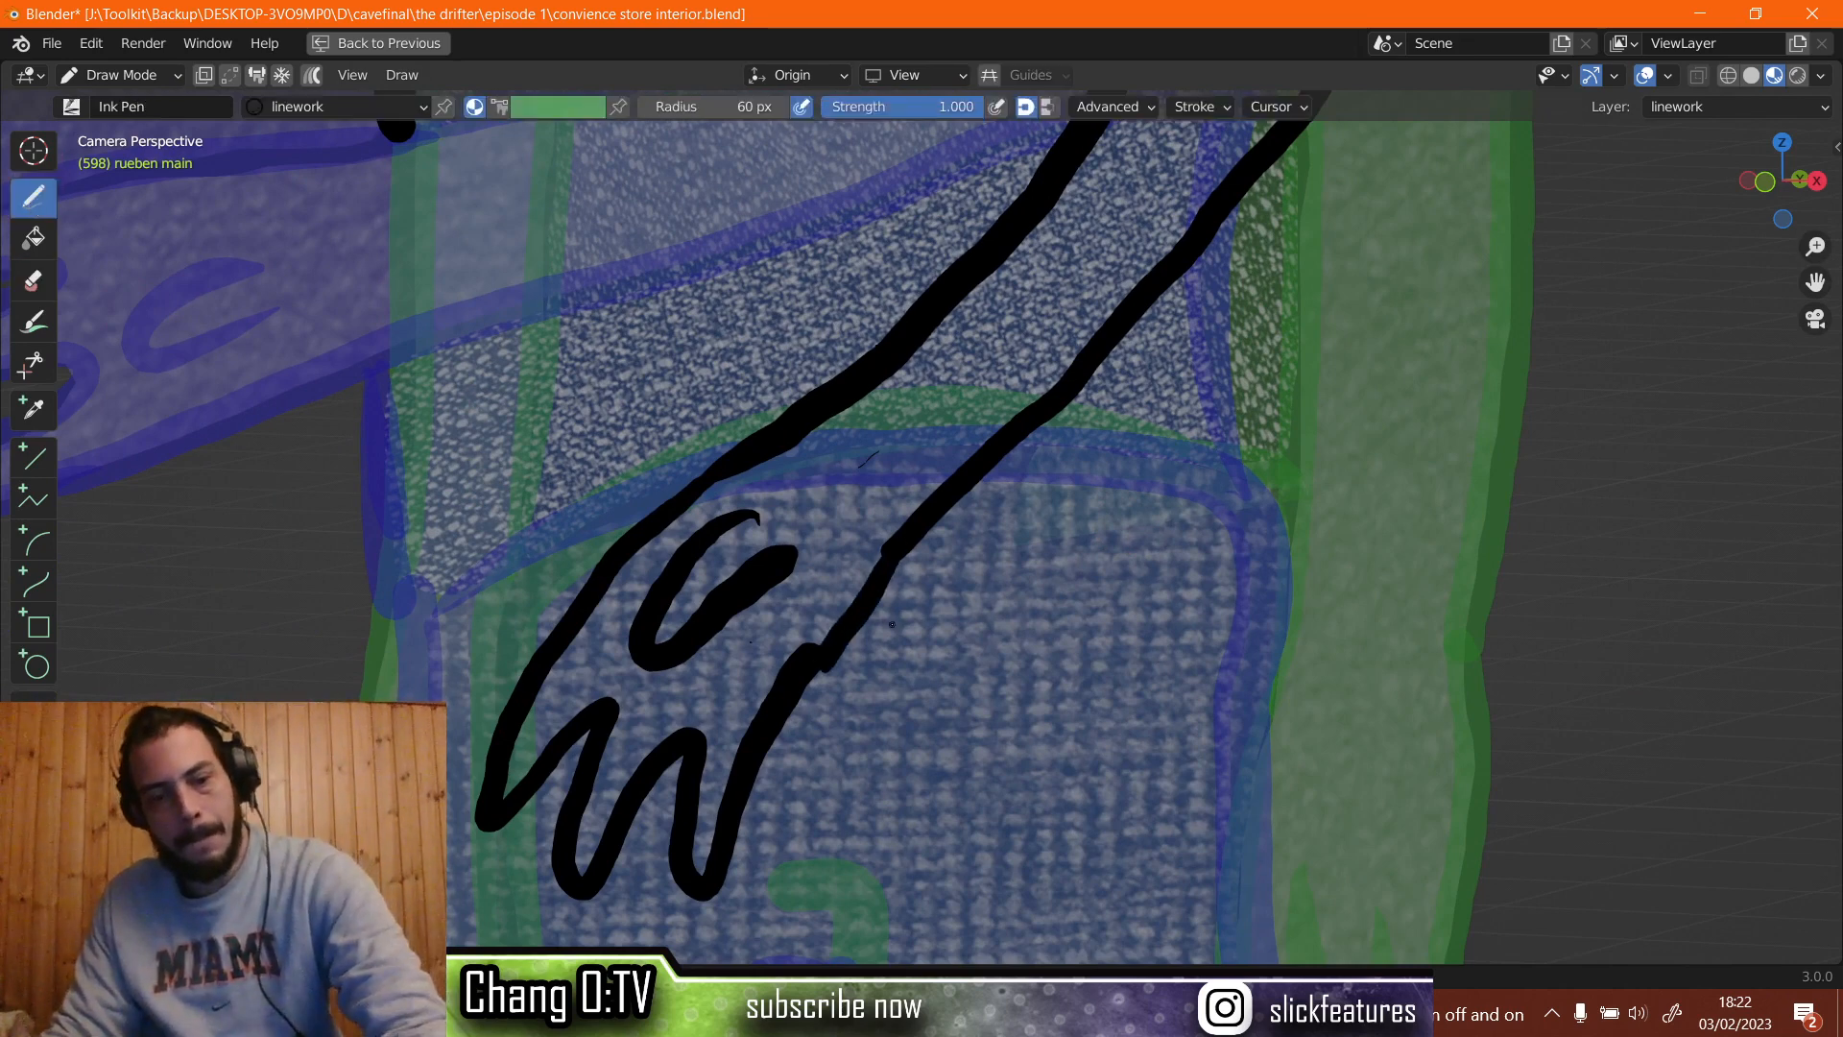
key("ctrl+z")
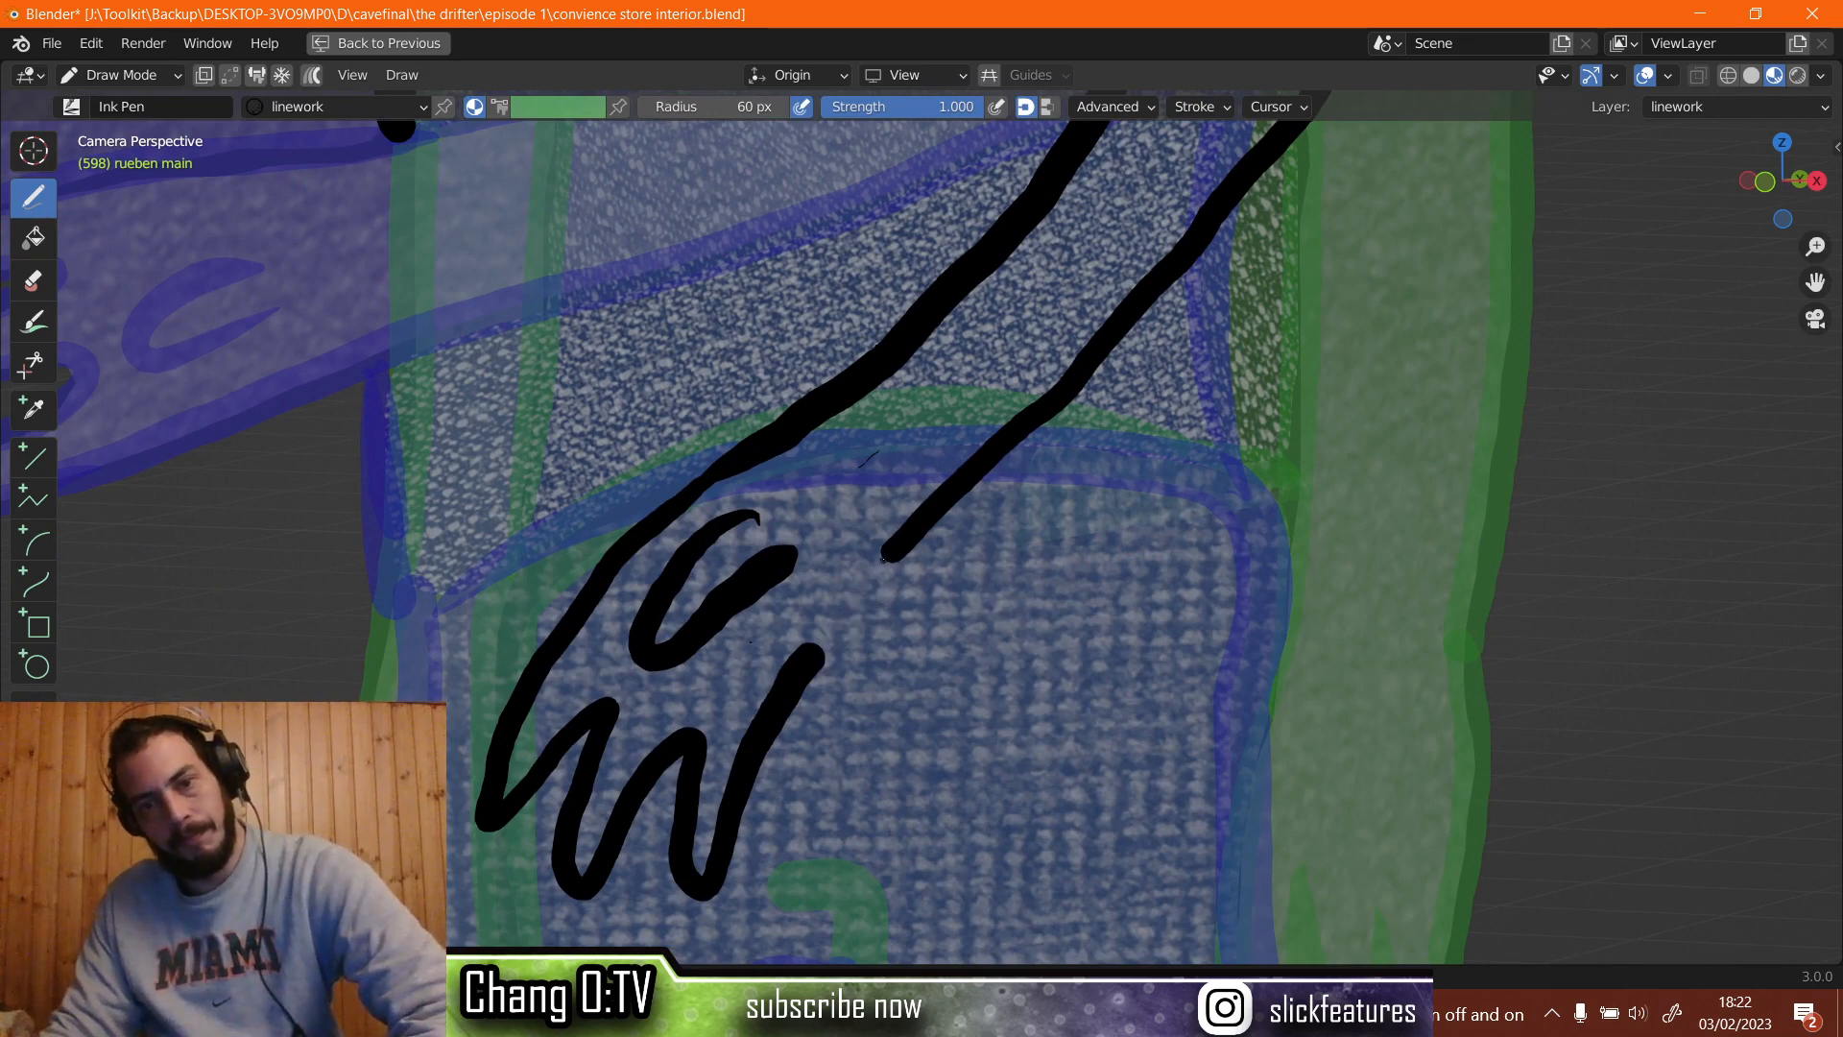
left_click_drag(885, 554, 812, 683)
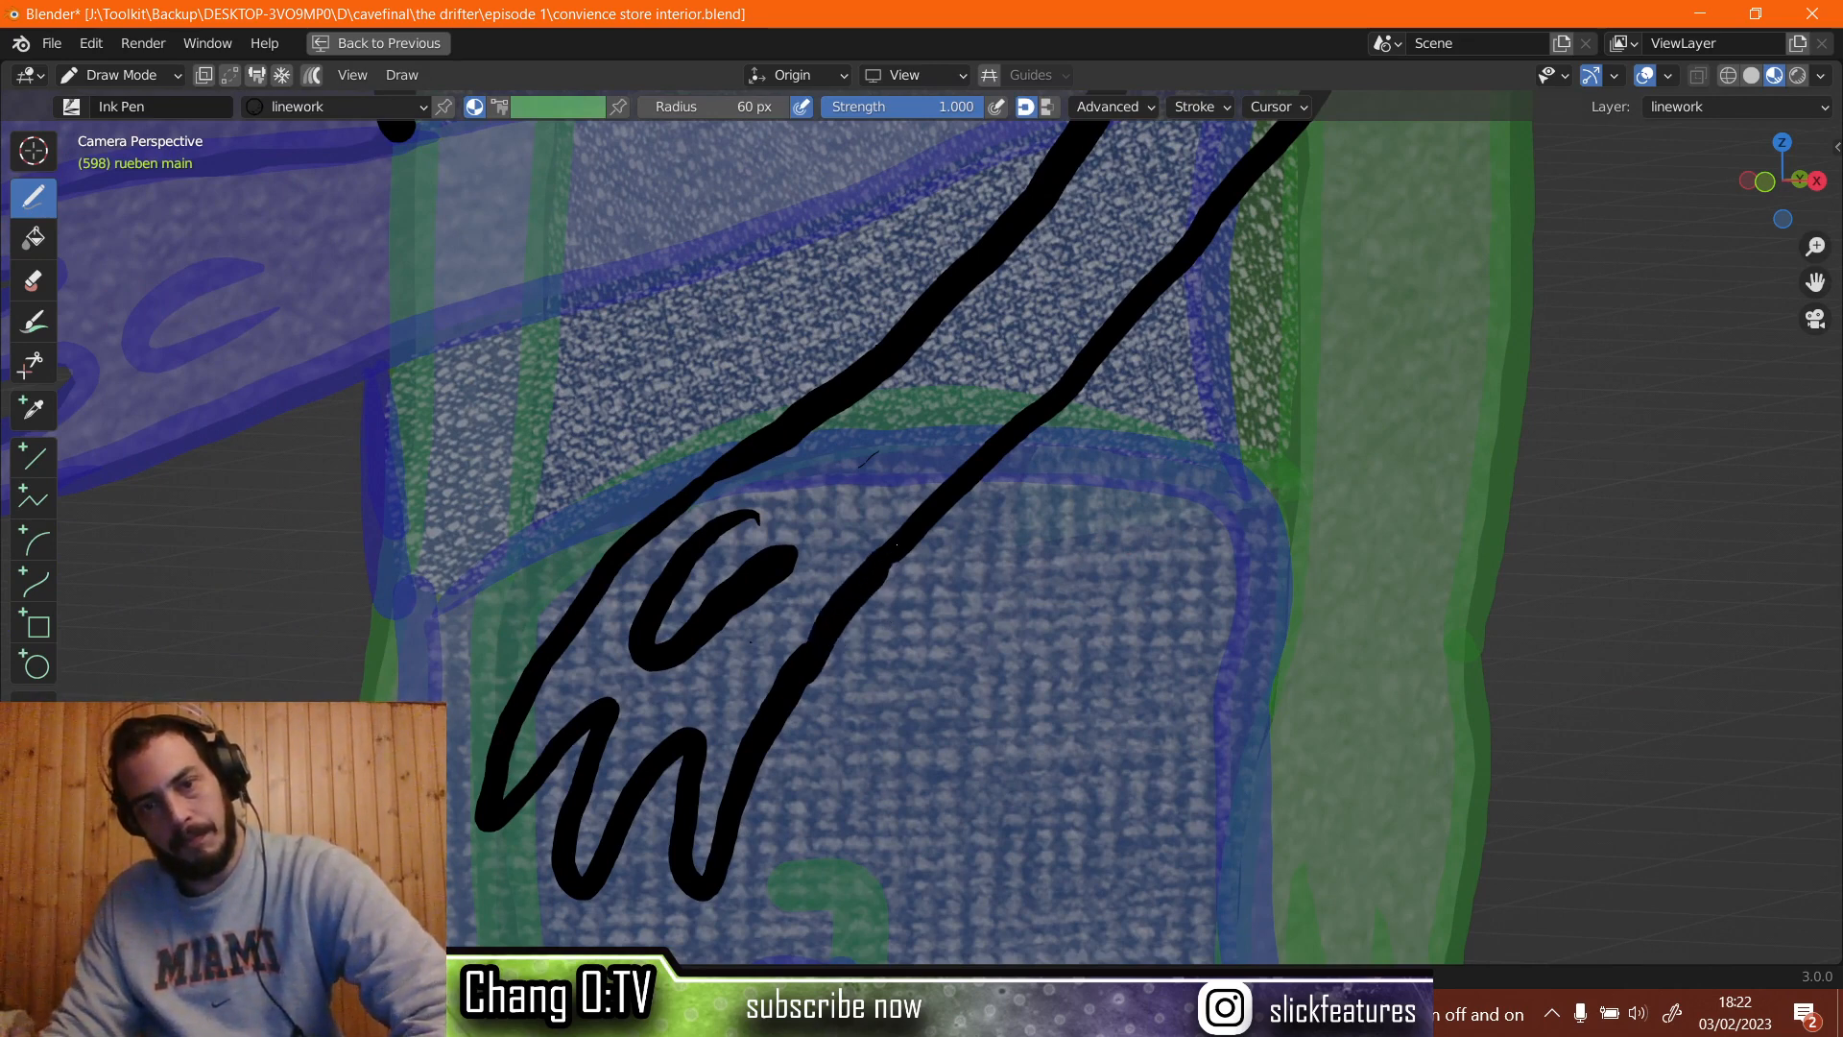
Step, play and scrub through the frames around 597 and 598 to check how the new arm pose reads in motion.
scroll(751, 641, "down", 5)
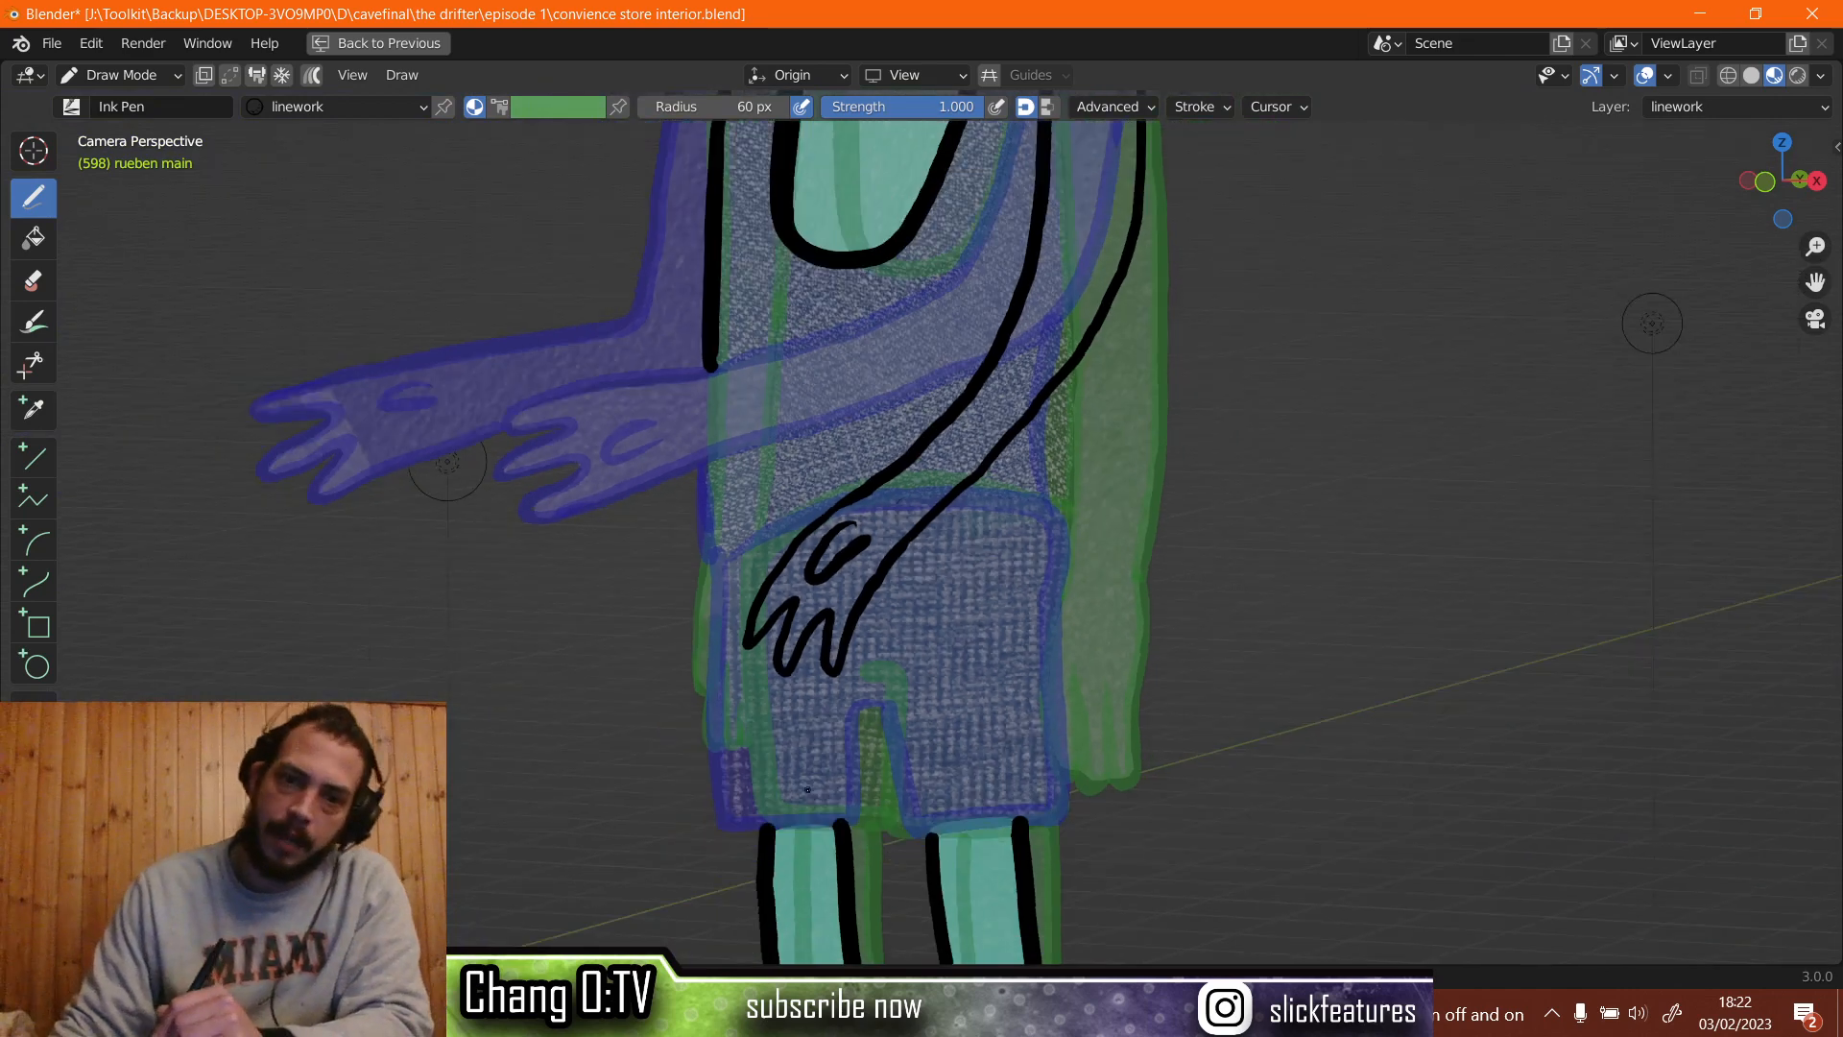
scroll(807, 789, "down", 4)
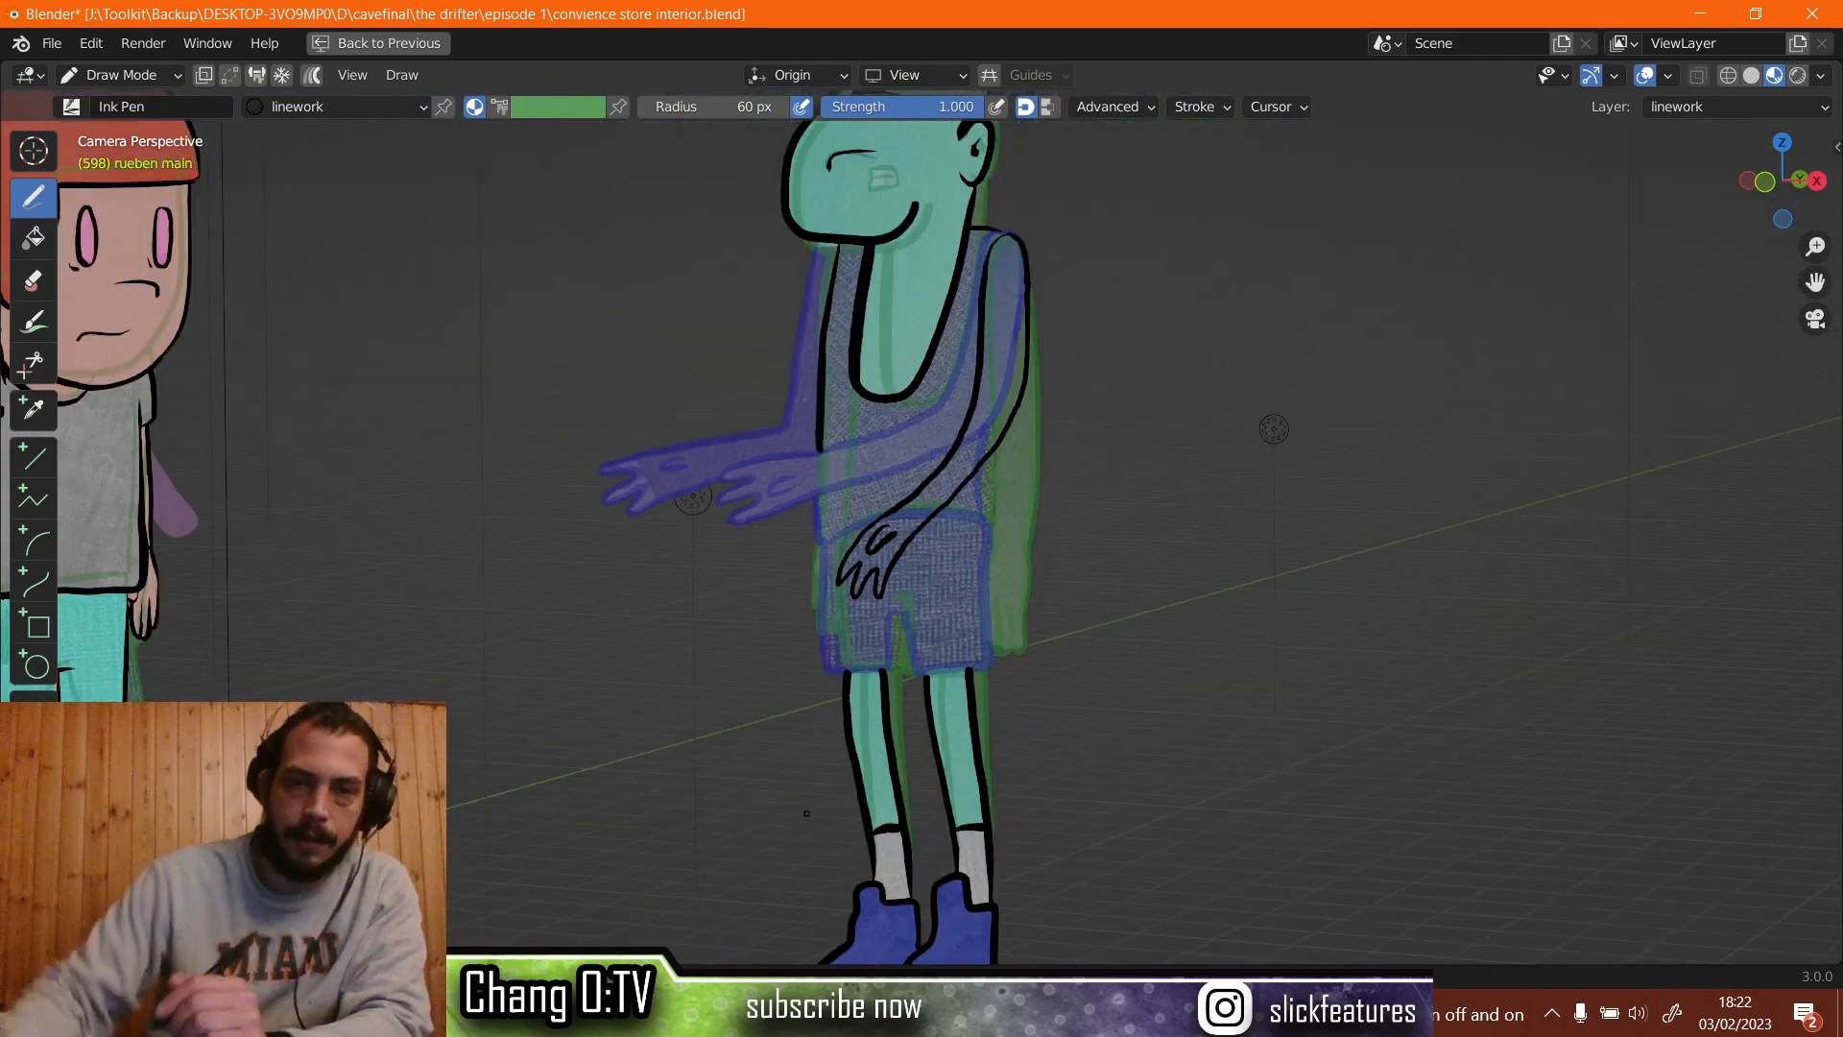
key("Right")
key("Right")
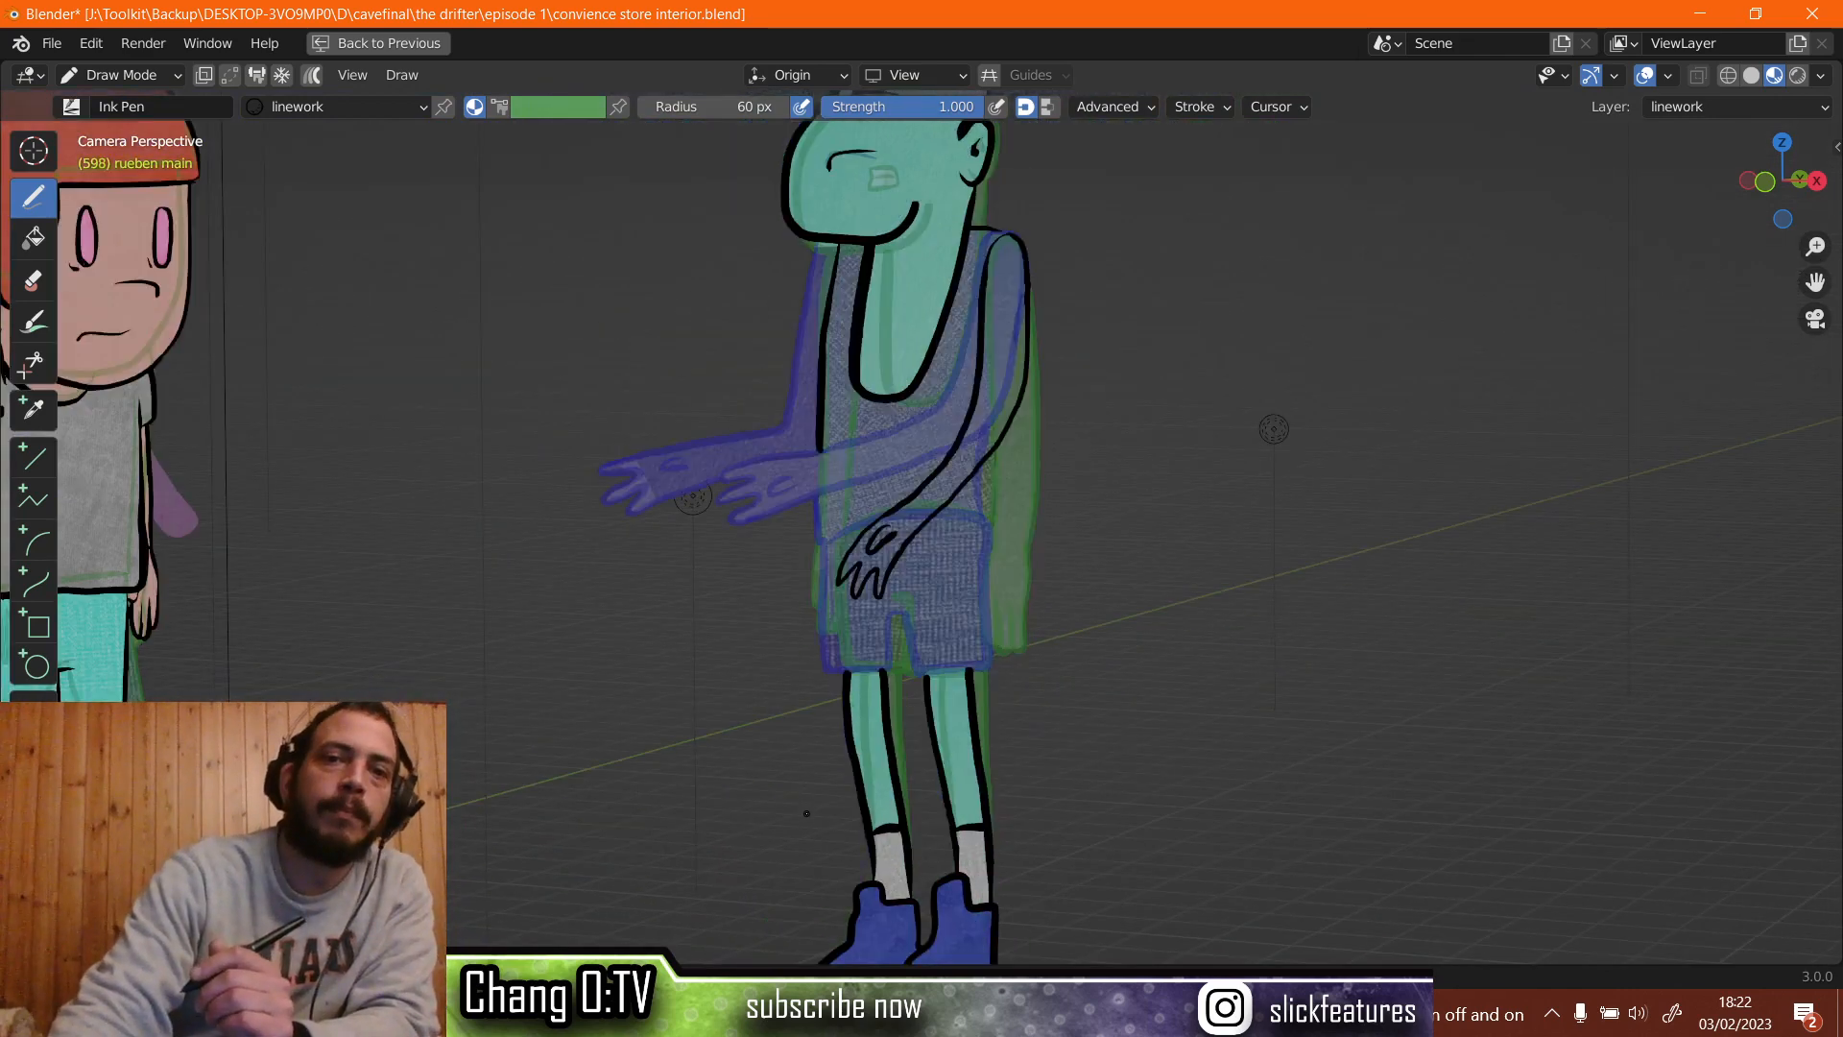
key("Left")
key("Left")
key("Left")
key("Left")
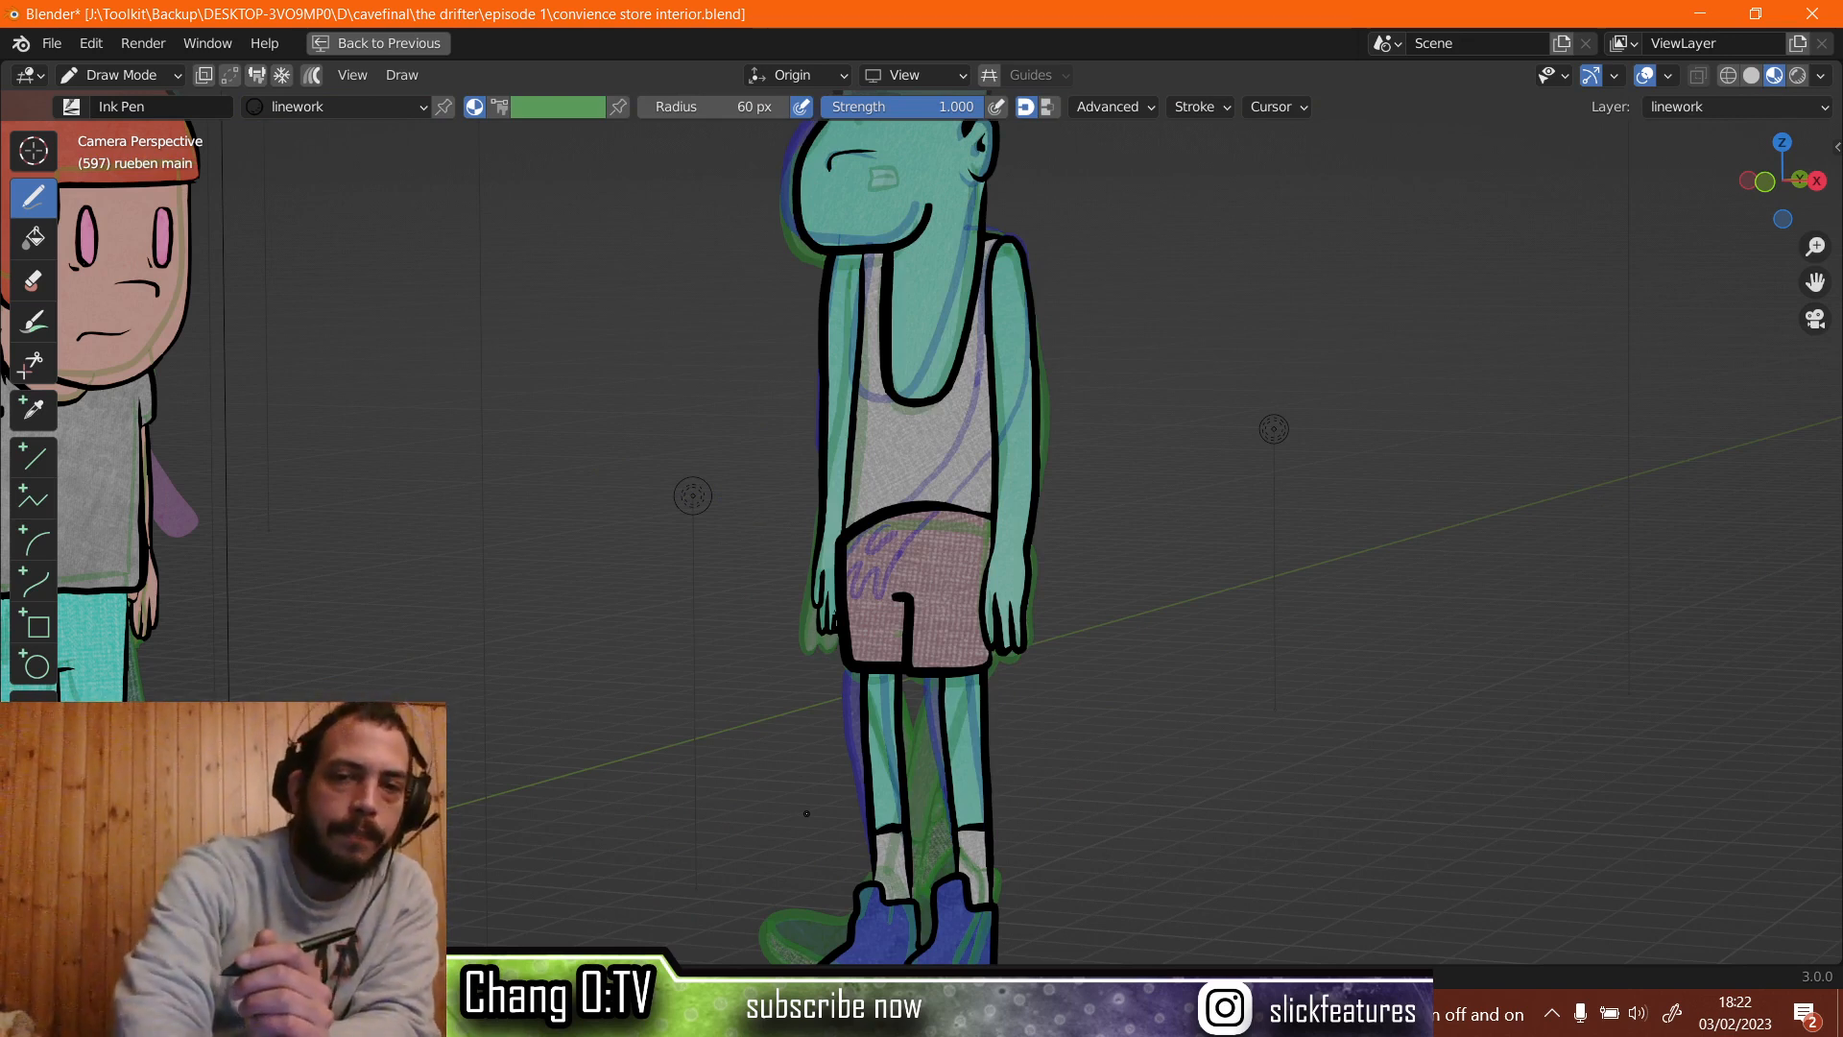
key("ctrl+space")
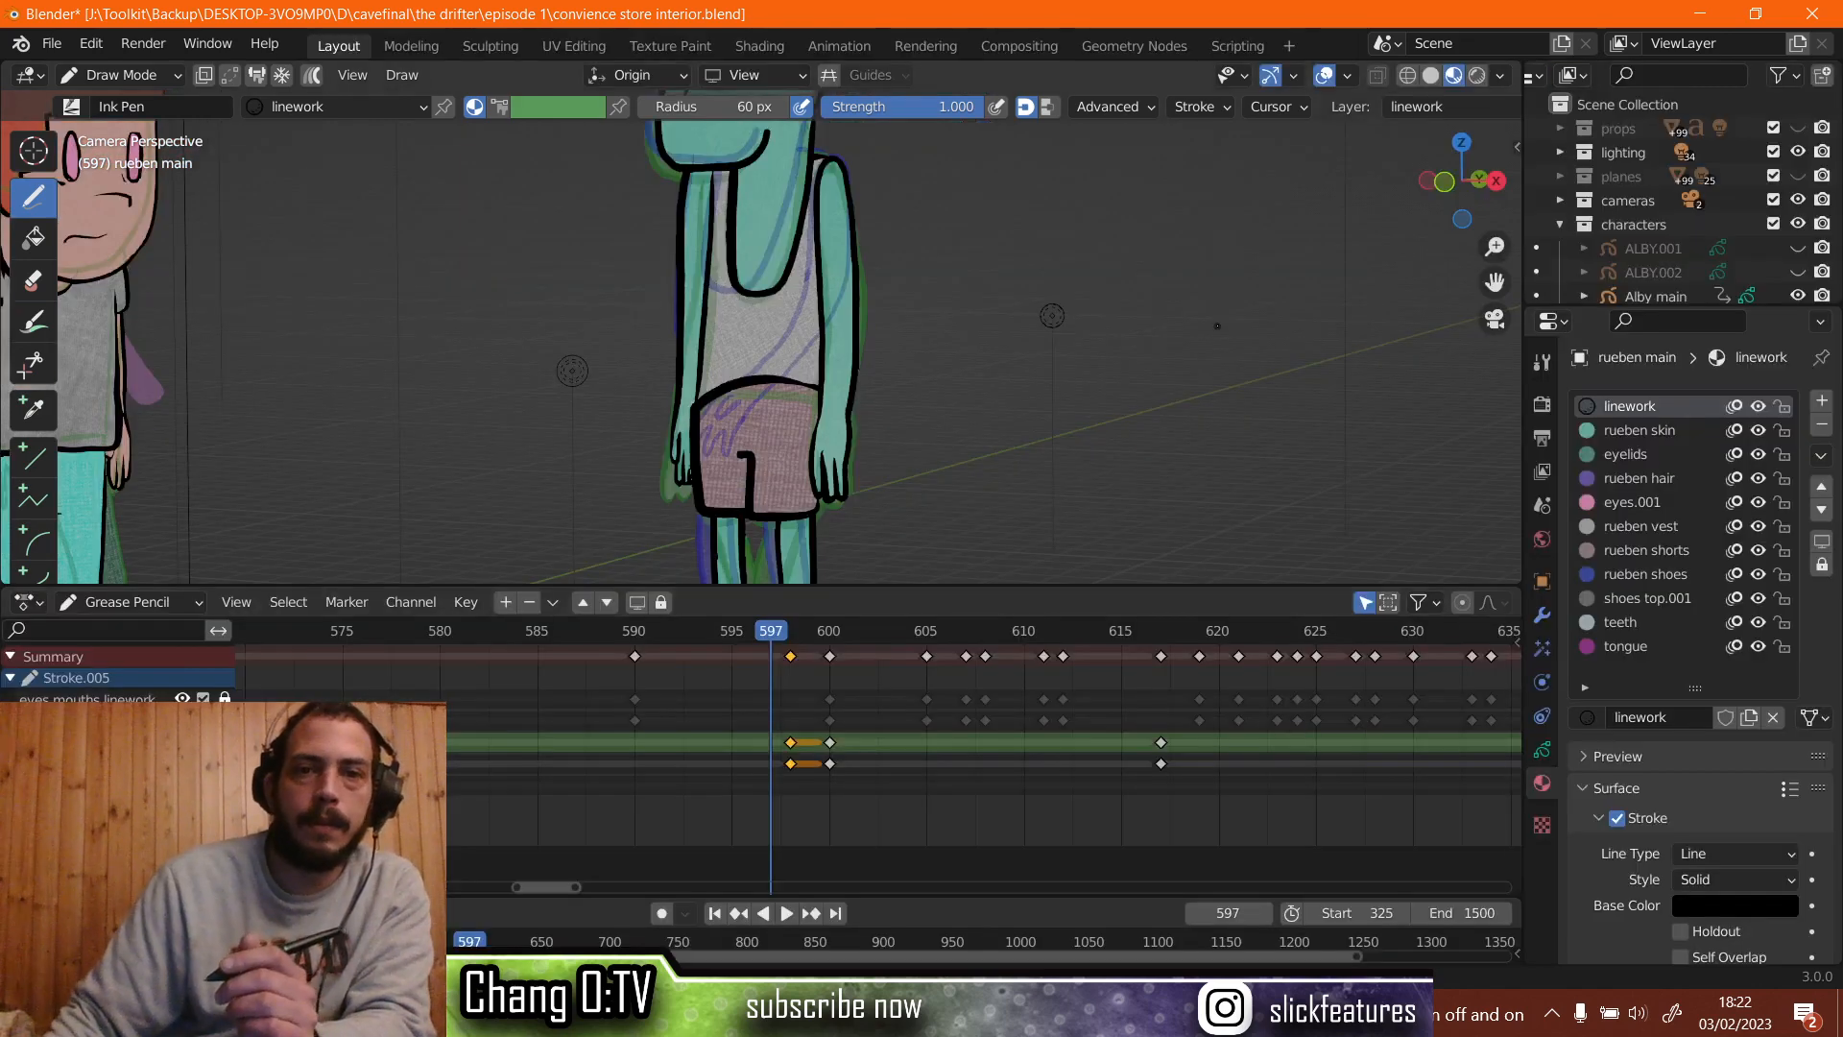
key("space")
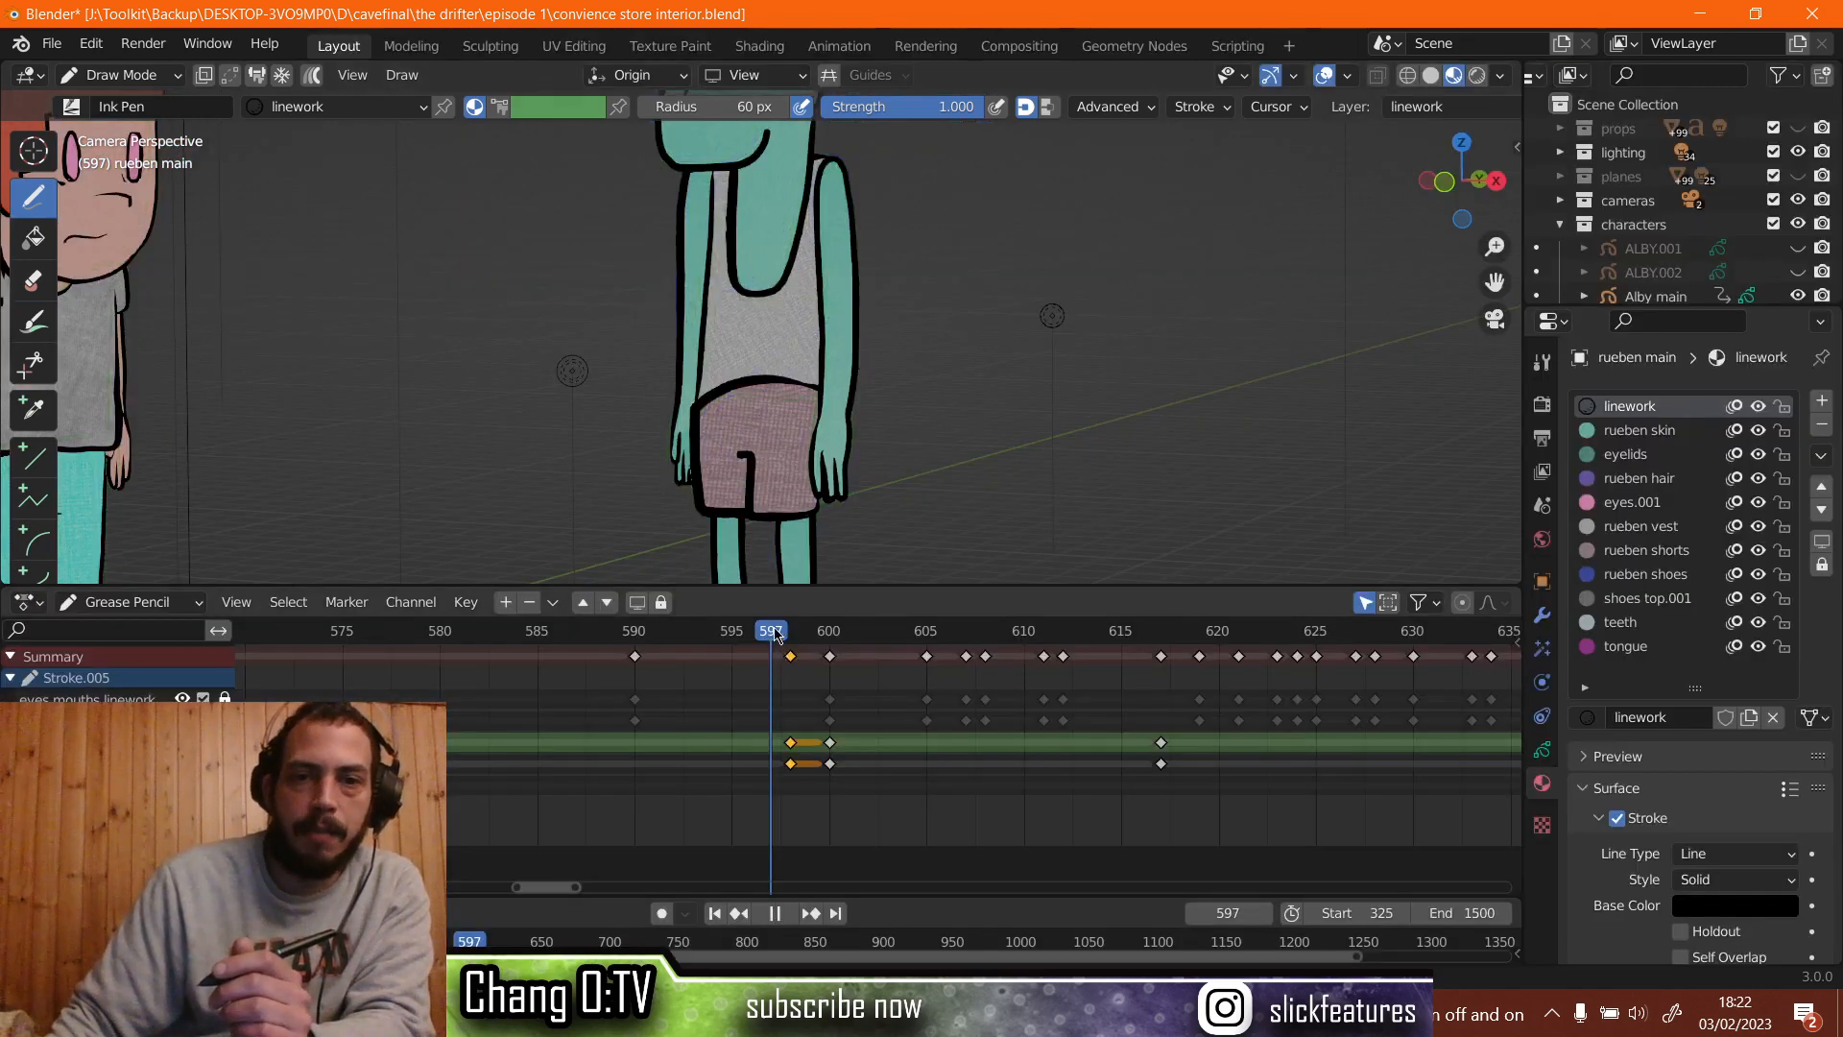
mouse_move(789, 629)
left_mouse_down()
mouse_move(774, 630)
mouse_move(844, 630)
mouse_move(774, 615)
mouse_move(828, 600)
mouse_move(798, 605)
left_mouse_up()
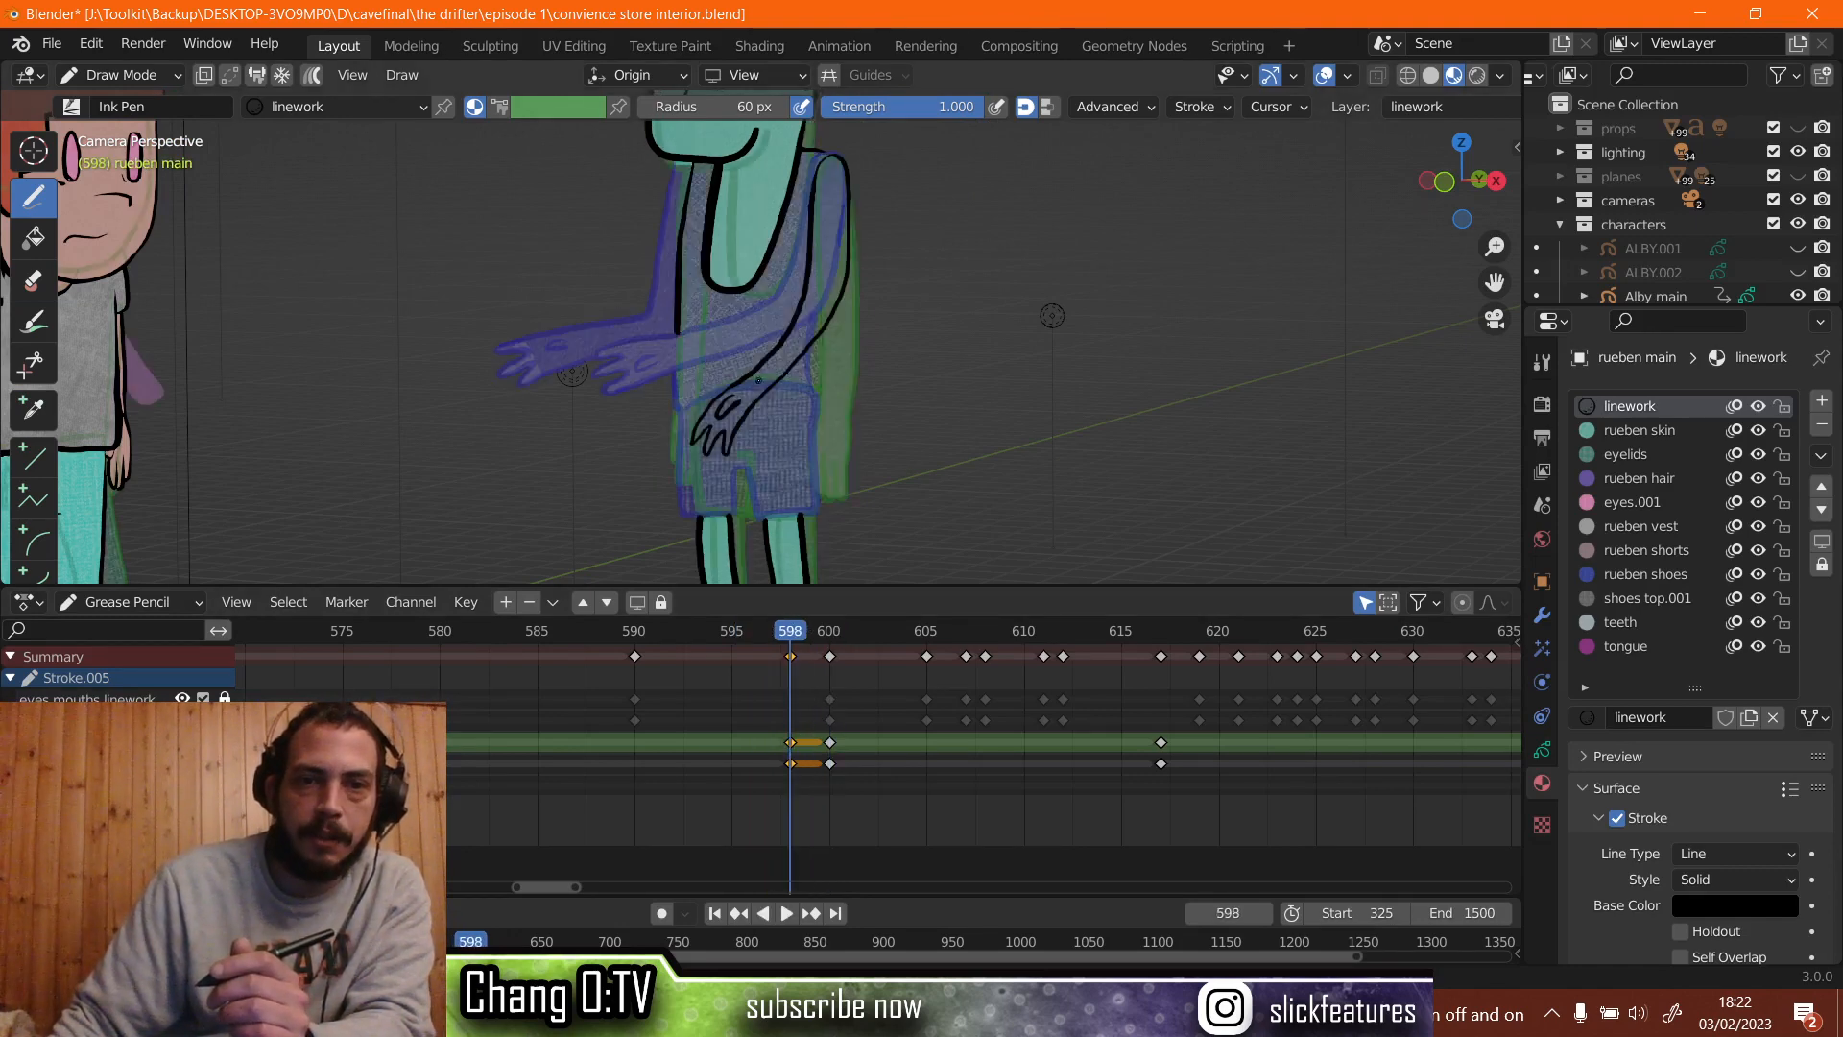
Switch the drawing to Sculpt Mode and set up the Grab brush with a 156 px radius.
left_click(150, 77)
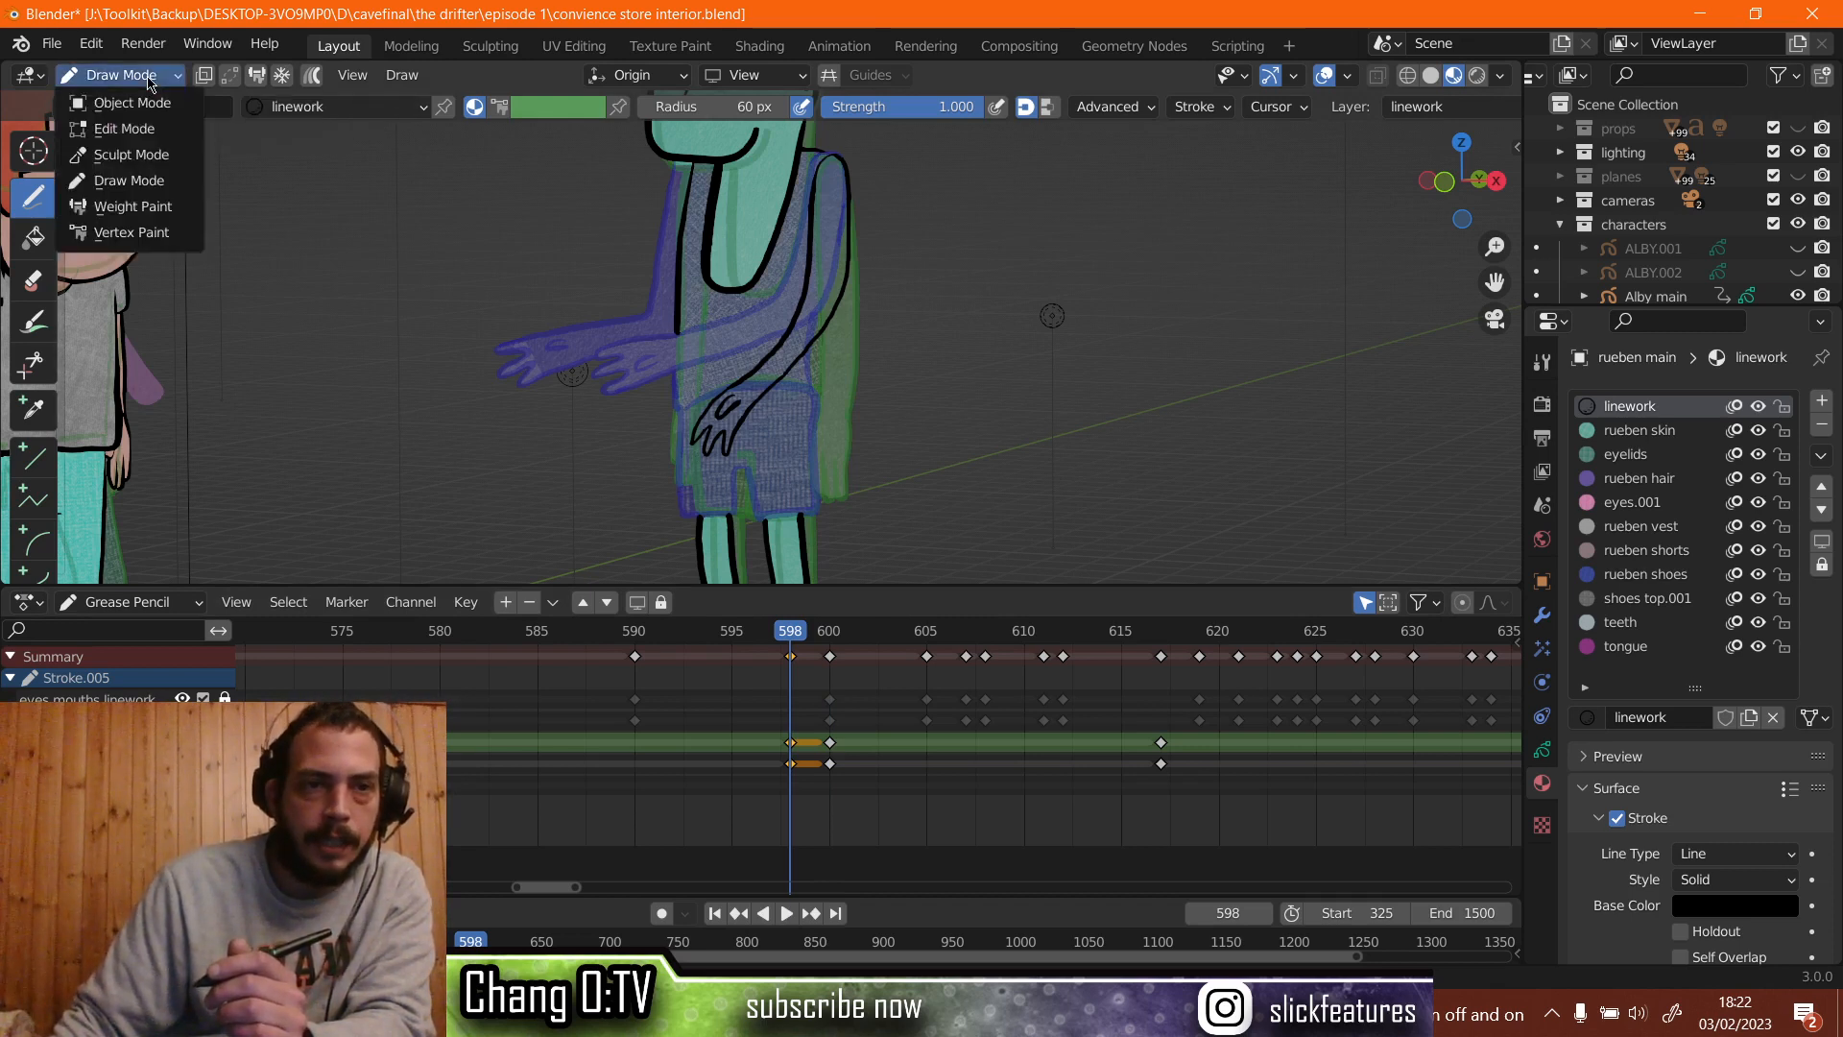
left_click(142, 154)
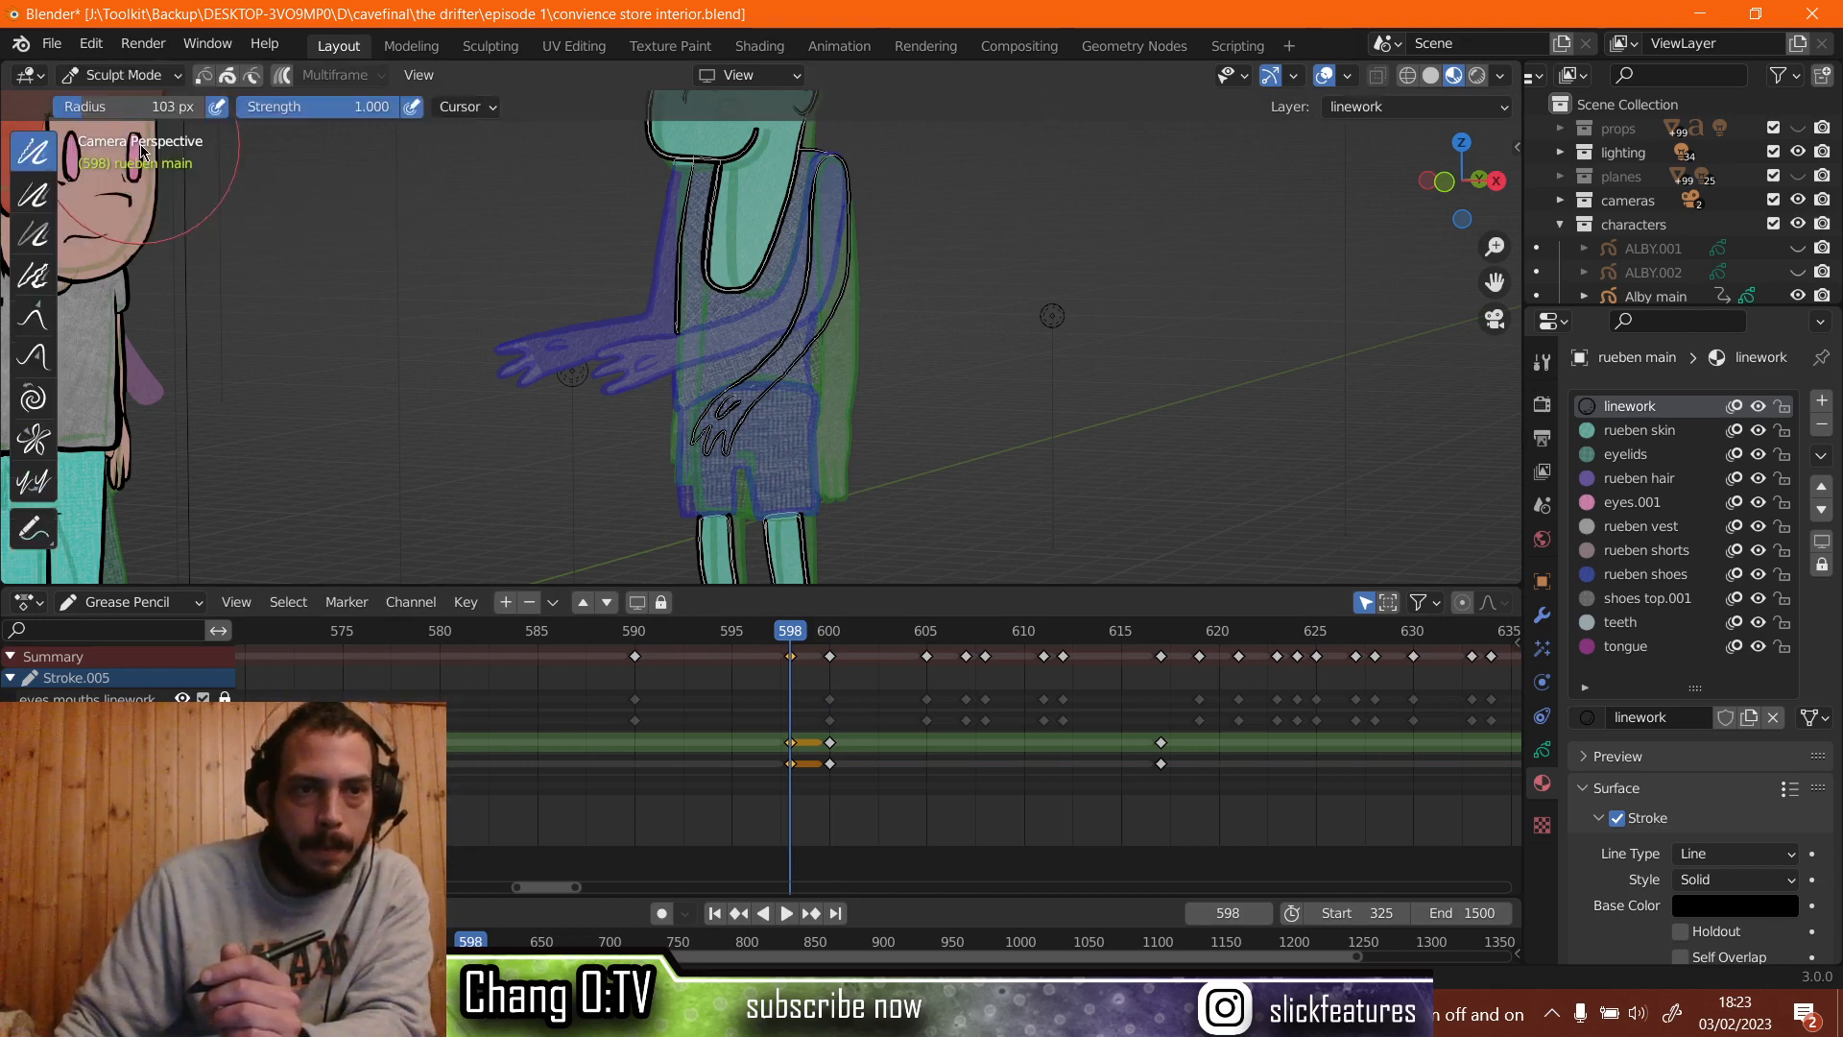
scroll(672, 351, "up", 4)
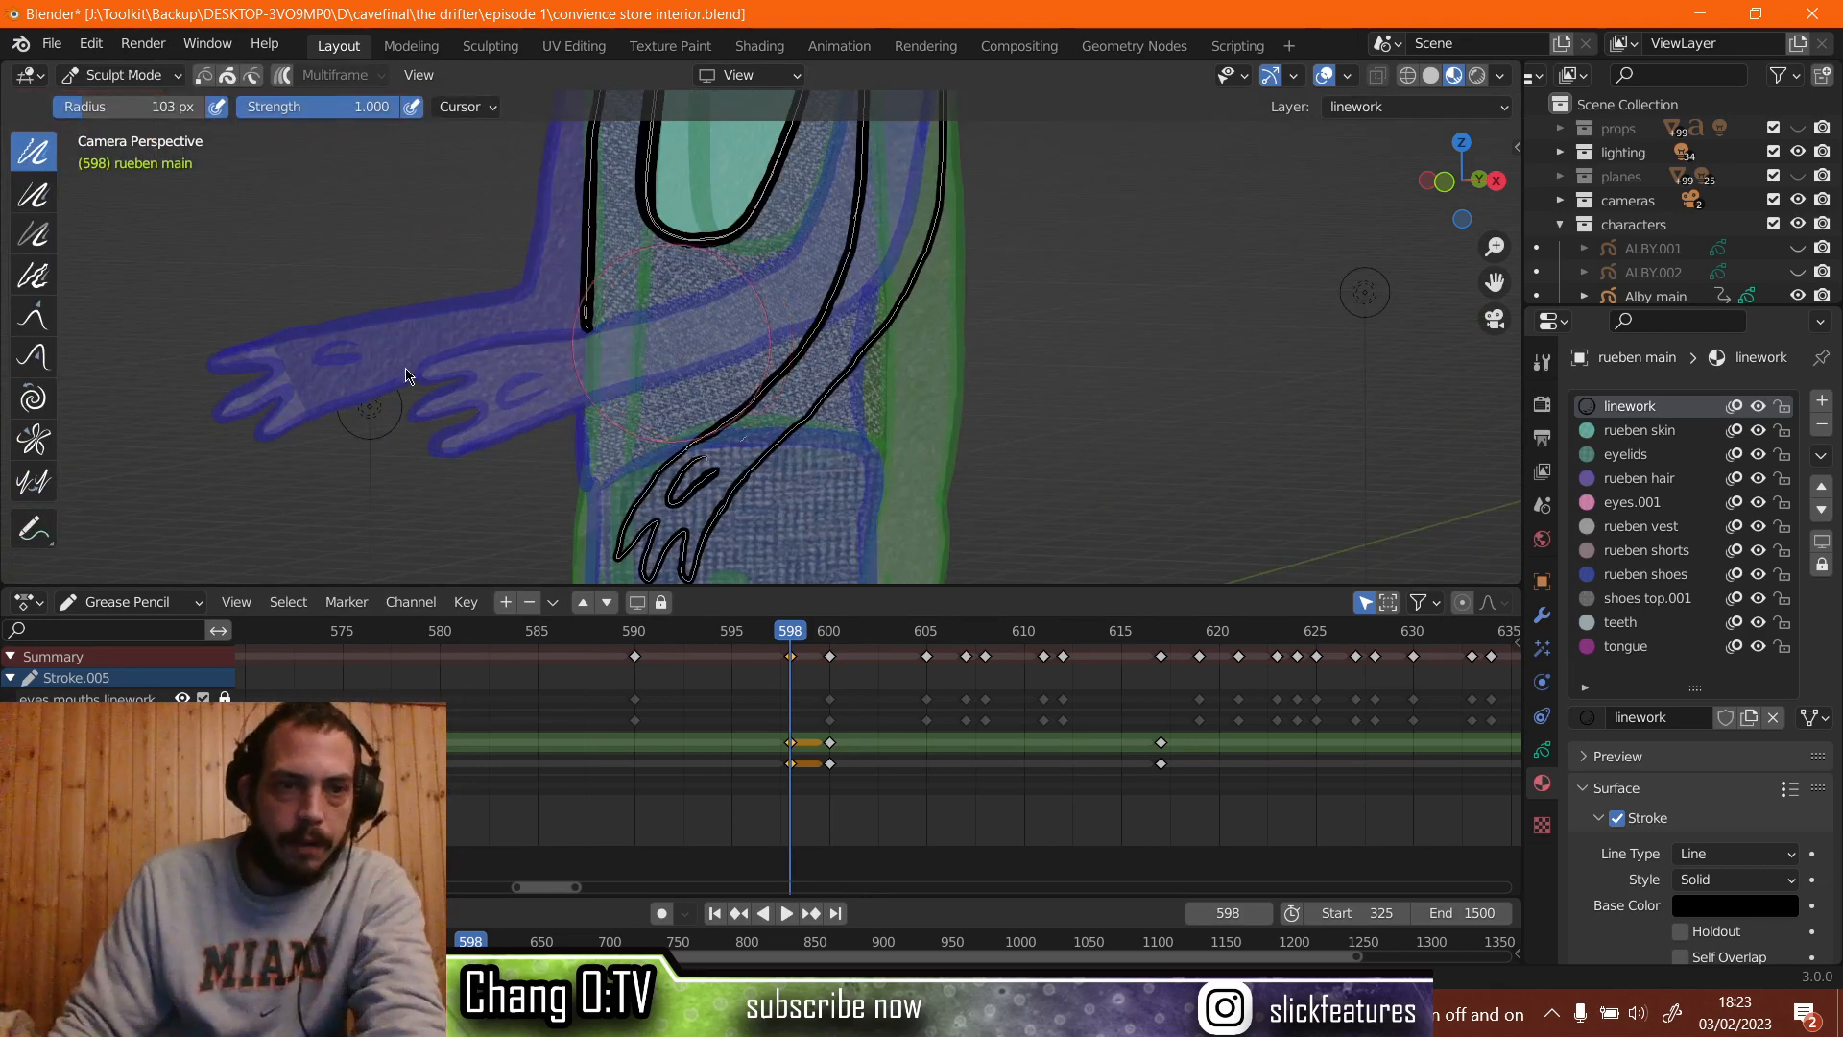
left_click(32, 317)
key("f")
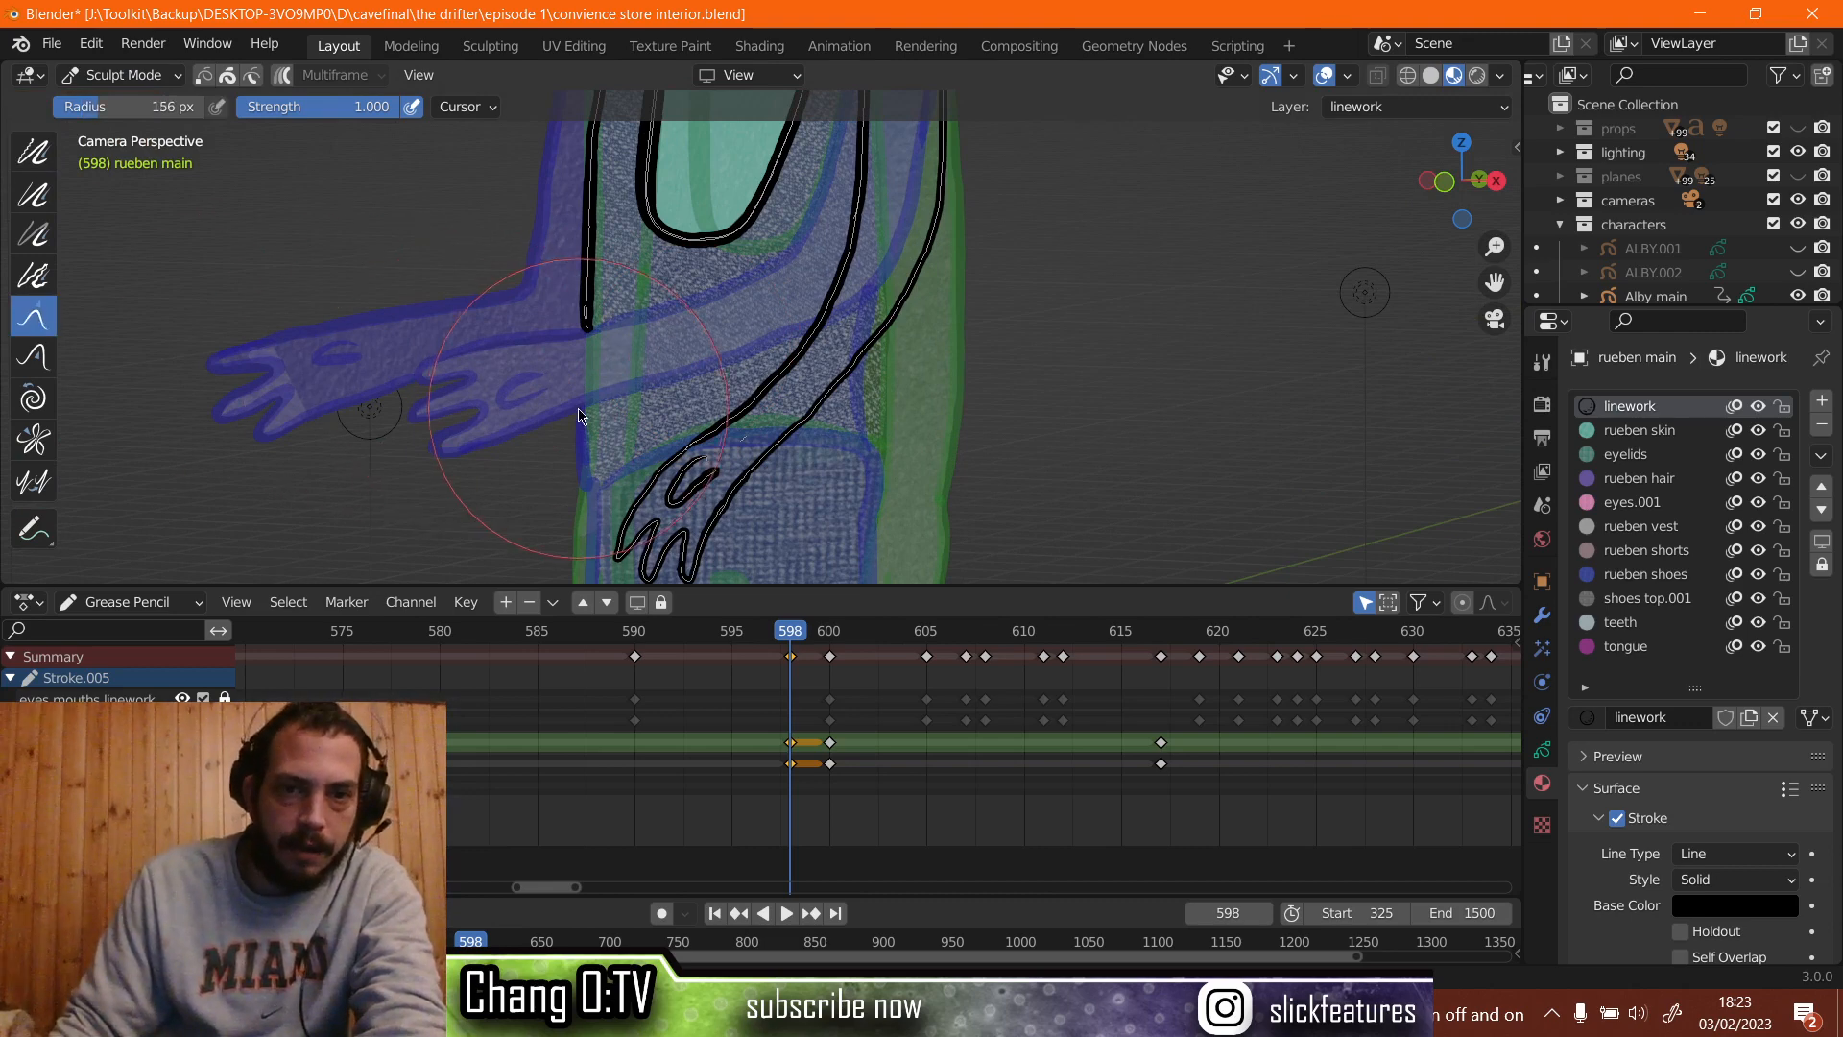
Pull the near hand's linework slightly lower over the shorts with the Grab brush, undoing the first overly strong pull.
scroll(624, 423, "down", 3)
mouse_move(624, 423)
middle_mouse_down("shift")
mouse_move(659, 382)
mouse_move(652, 341)
middle_mouse_up("shift")
scroll(653, 340, "up", 1)
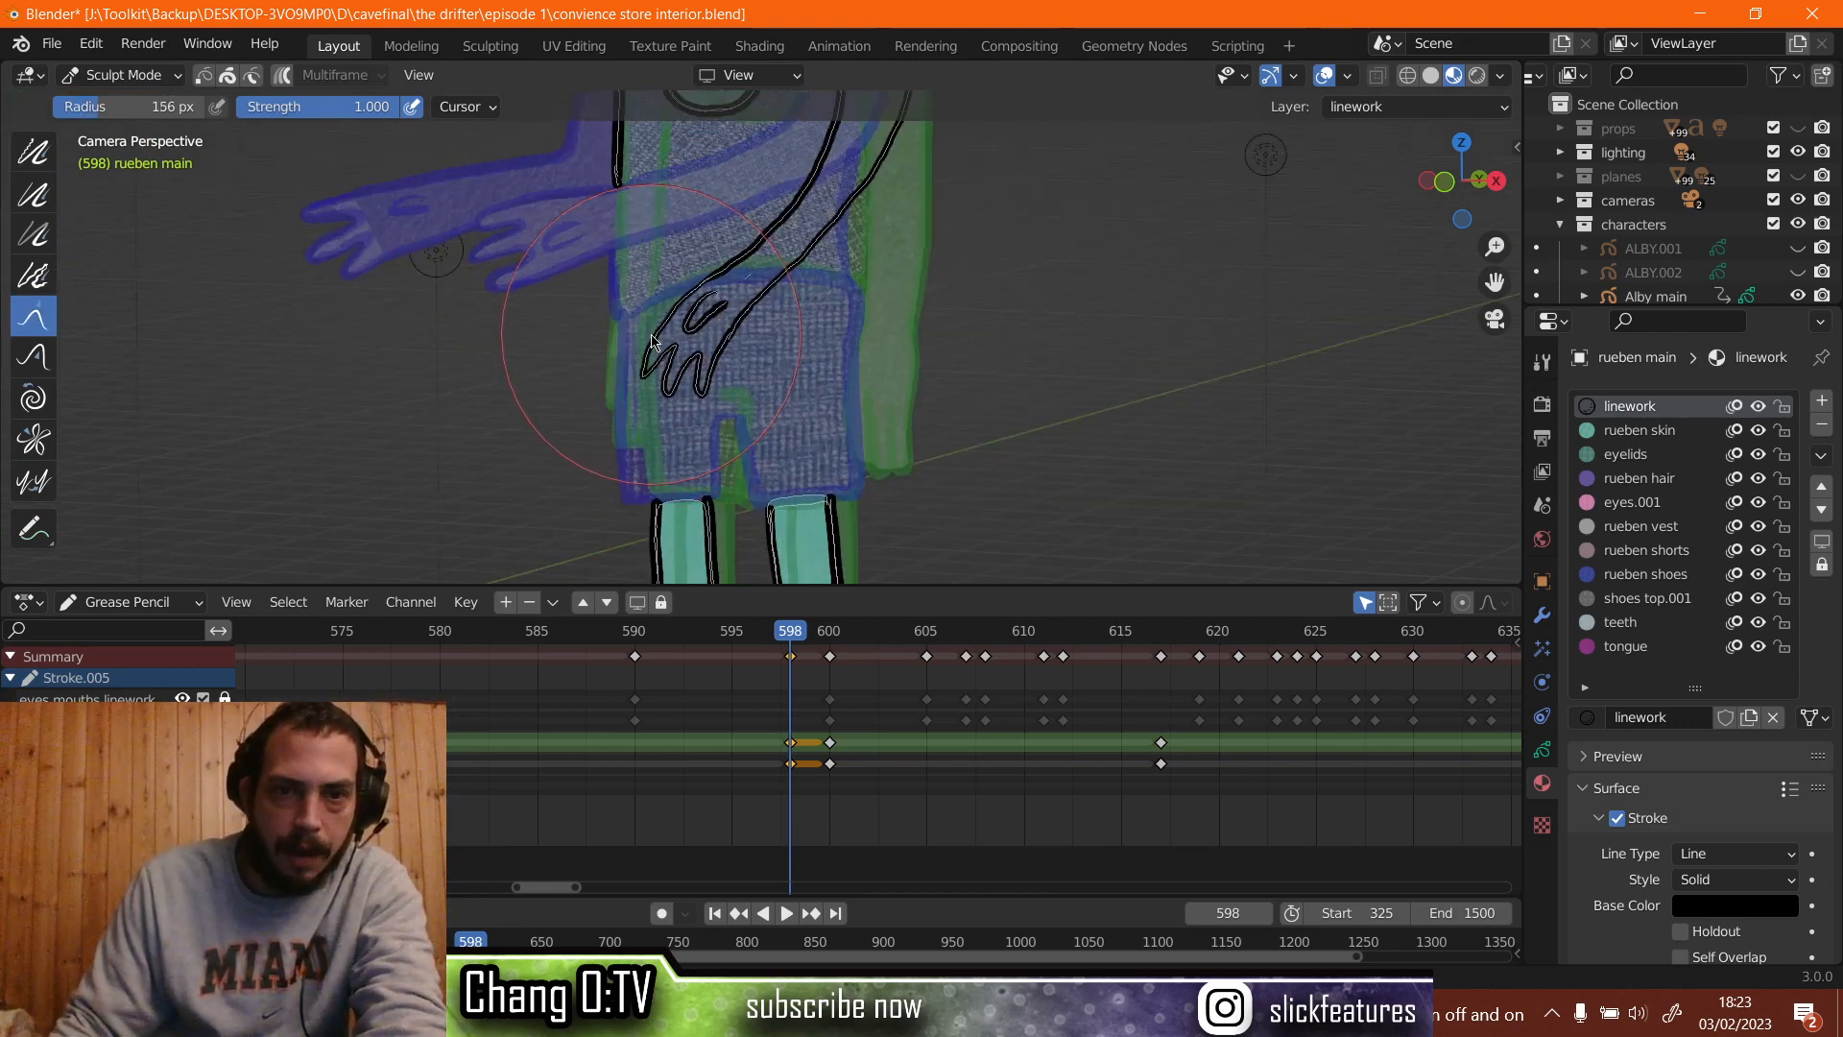
scroll(689, 336, "up", 2)
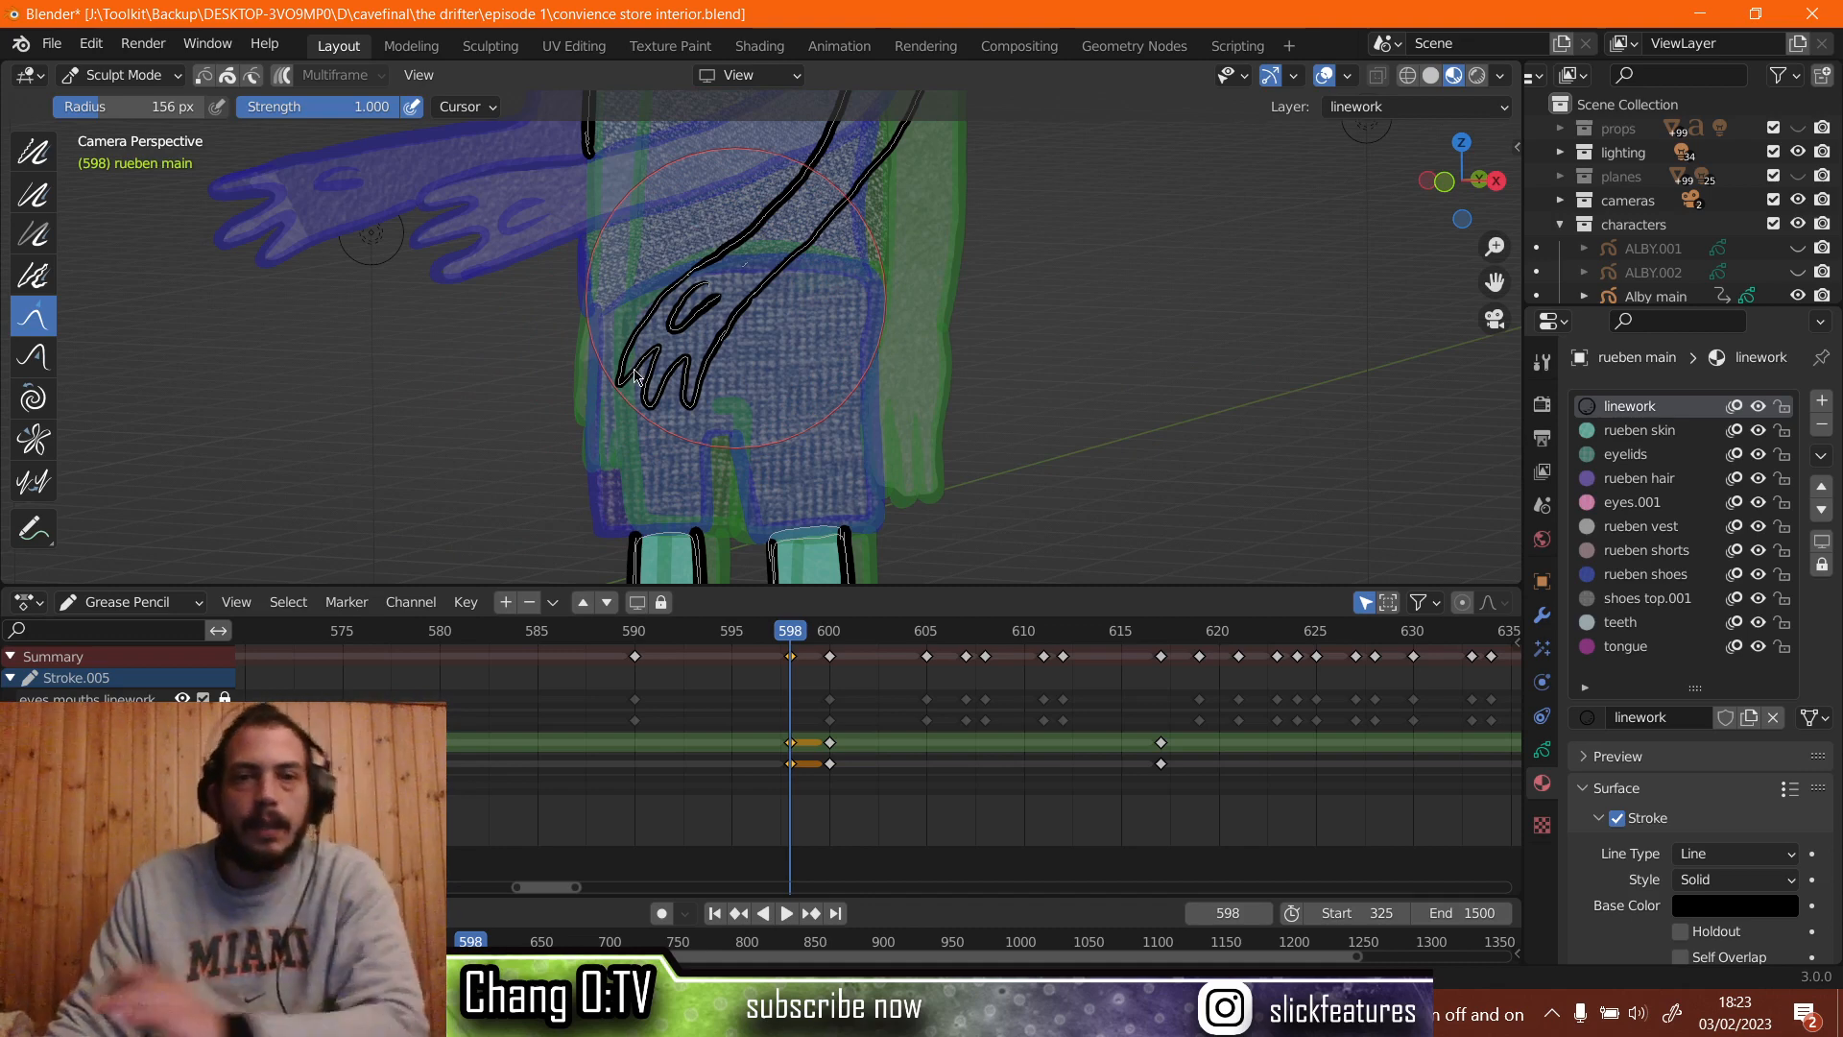
left_click_drag(672, 322, 641, 394)
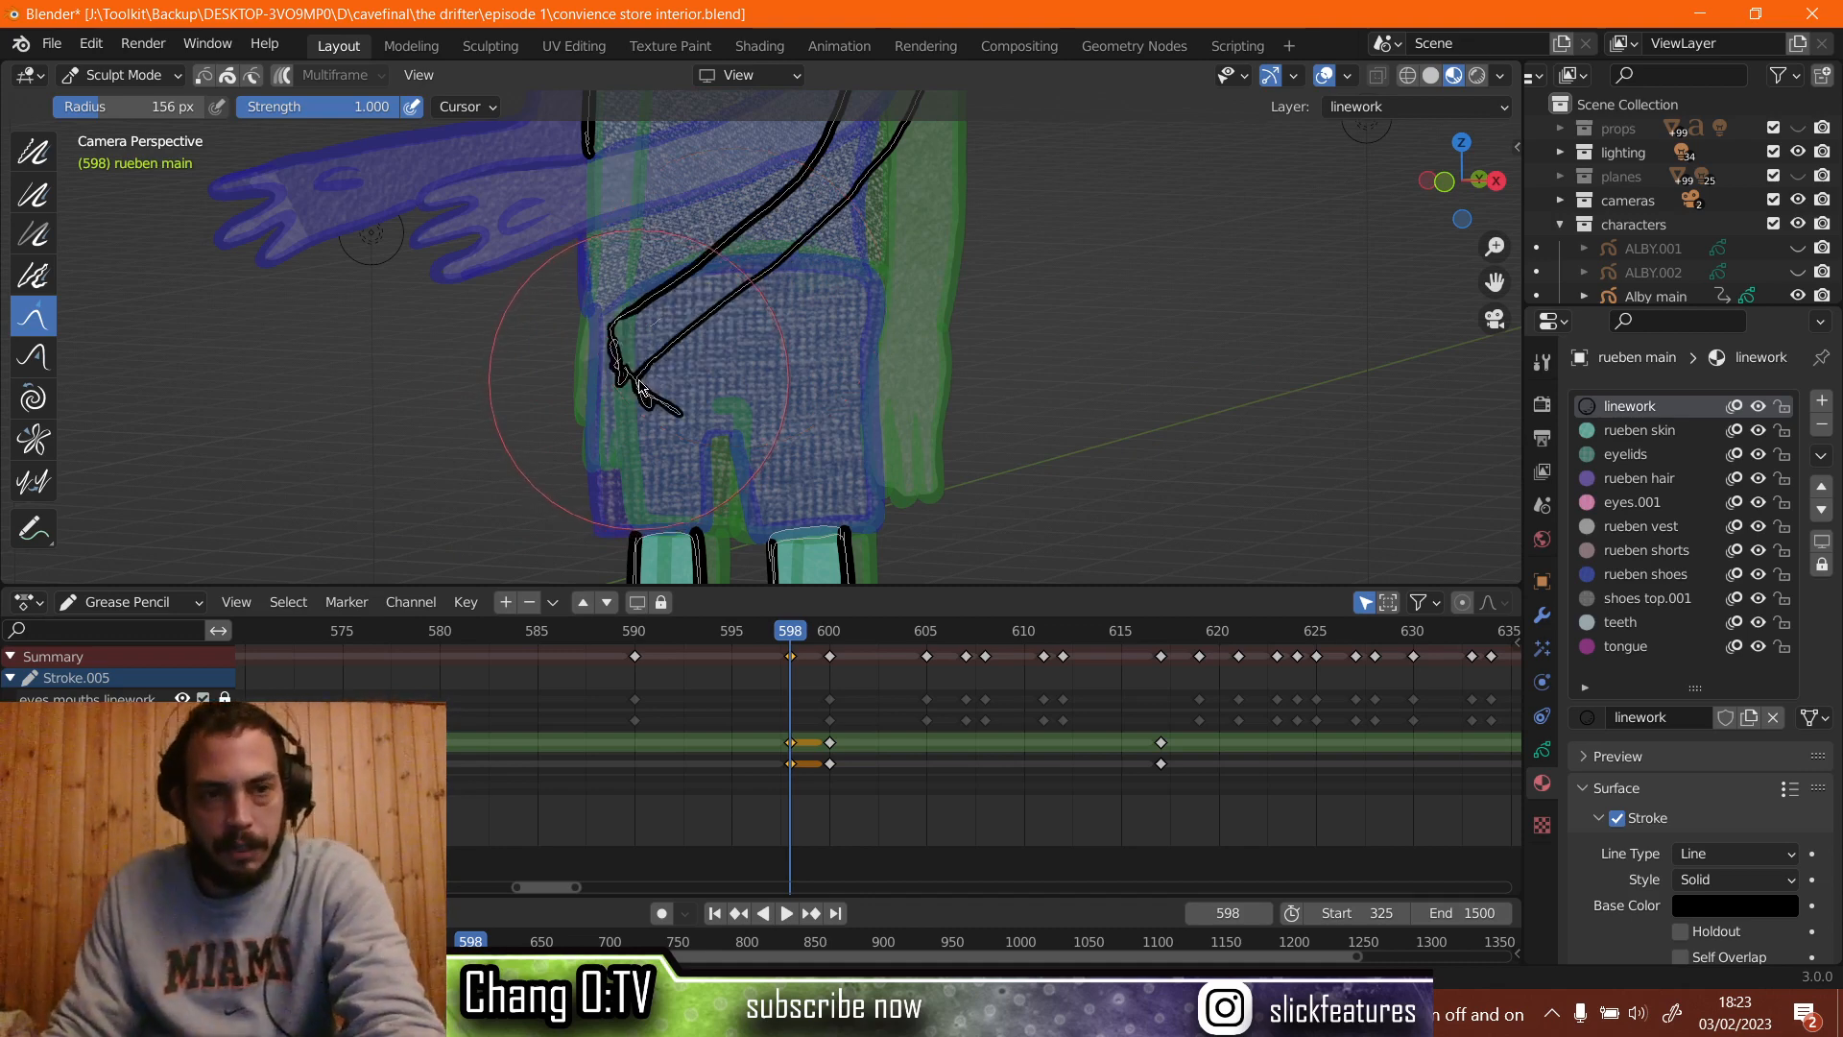
key("ctrl+z")
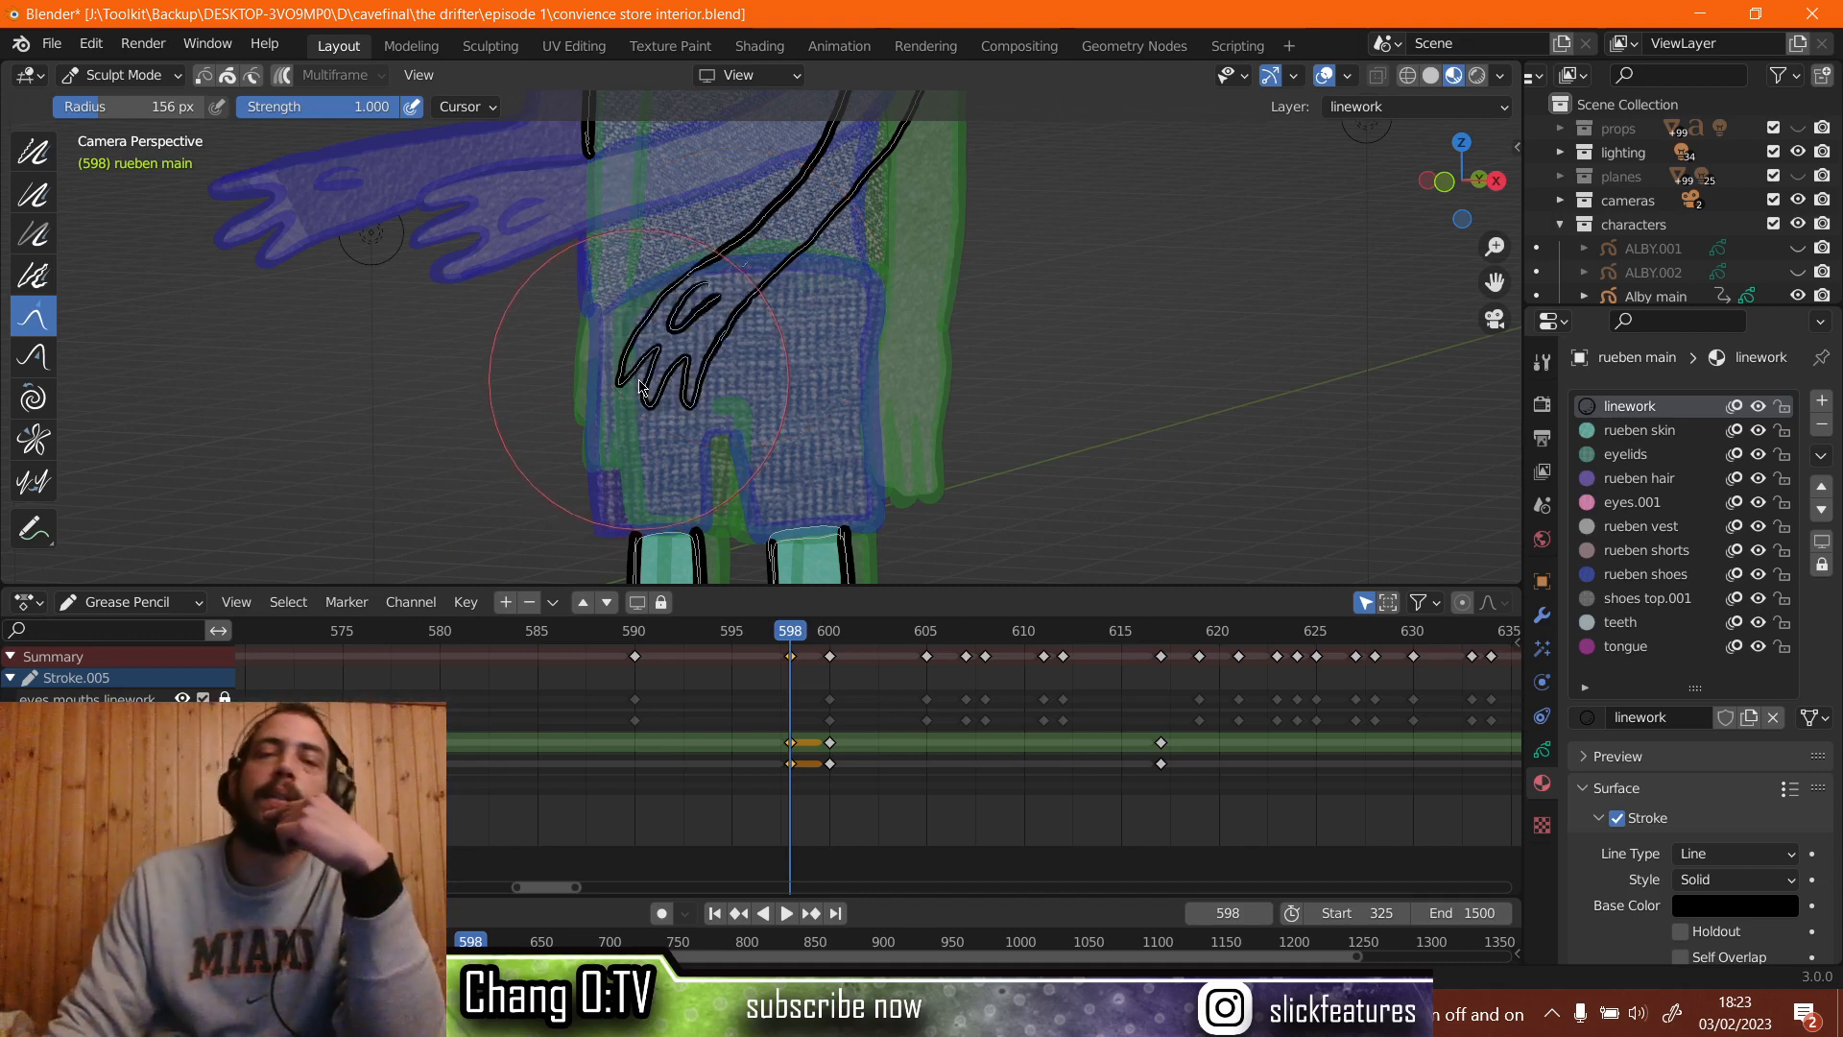
left_click_drag(658, 395, 650, 416)
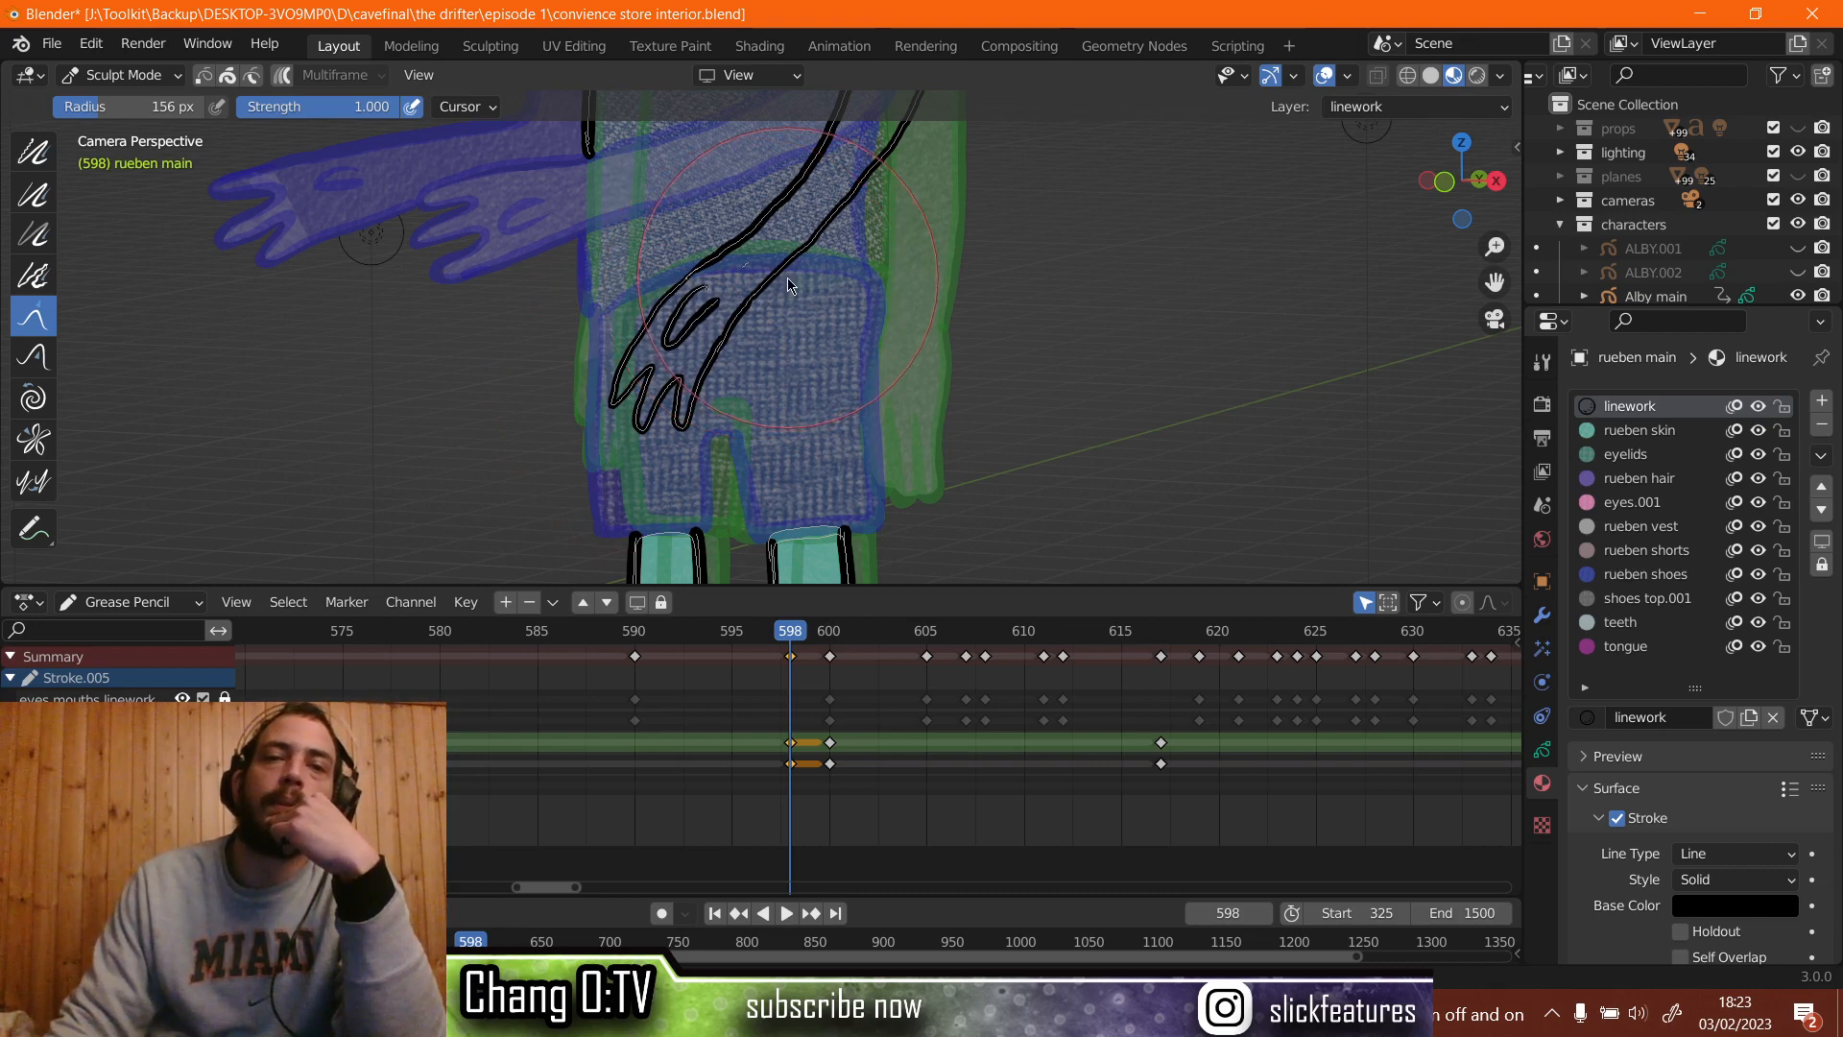
Play and scrub the frames around 598 to check how the lowered hand reads in motion.
left_click_drag(786, 281, 786, 282)
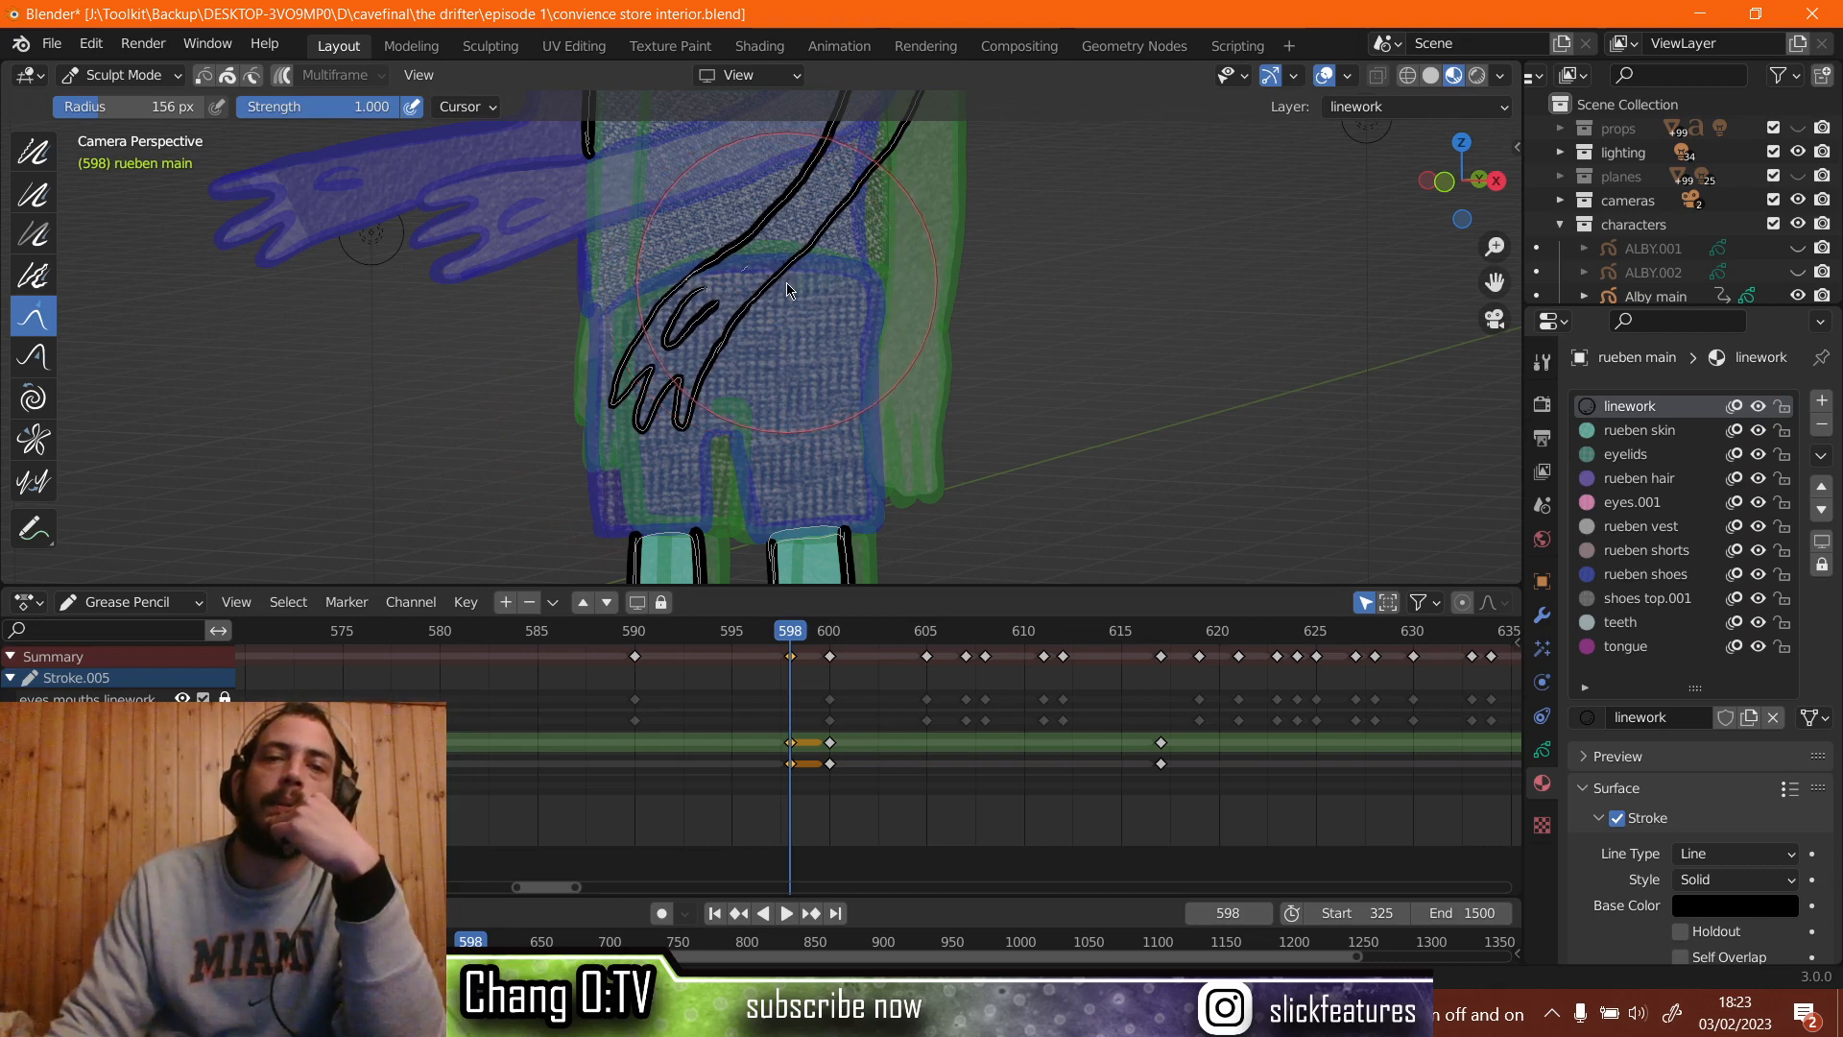
key("space")
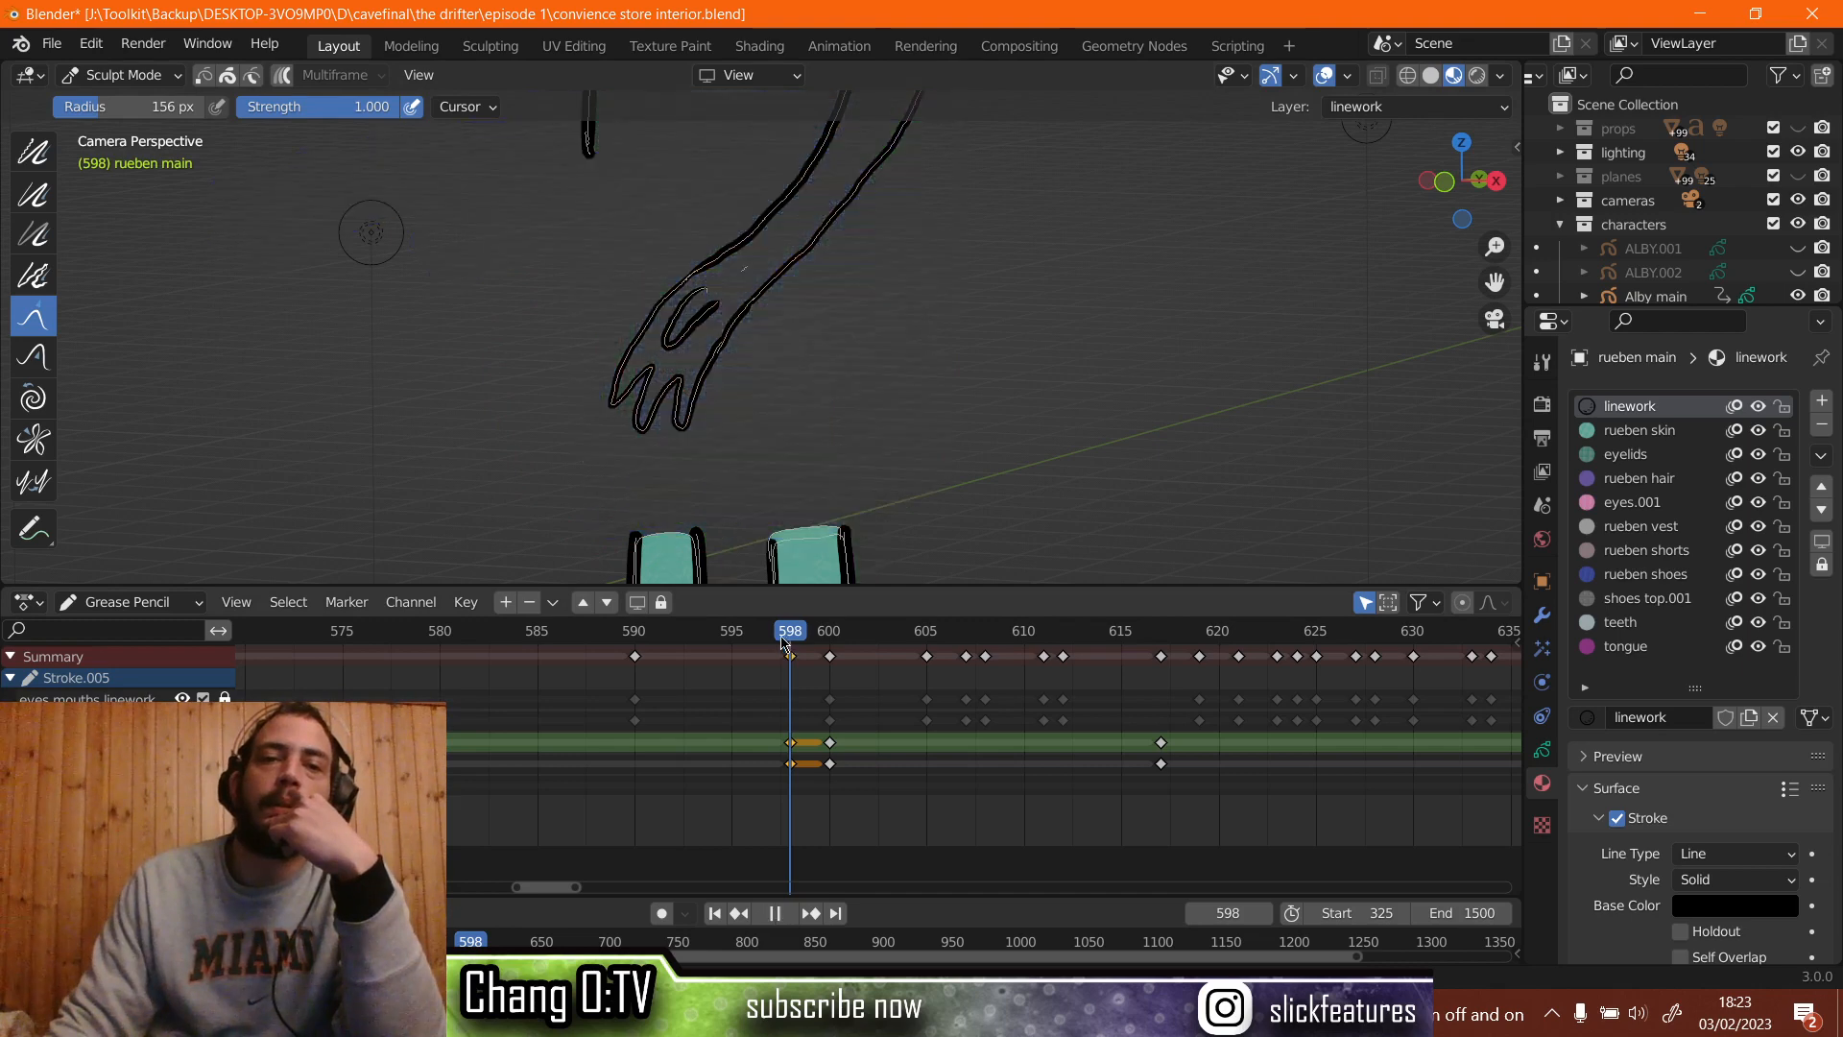
left_click(748, 641)
left_click_drag(747, 641, 809, 631)
key("space")
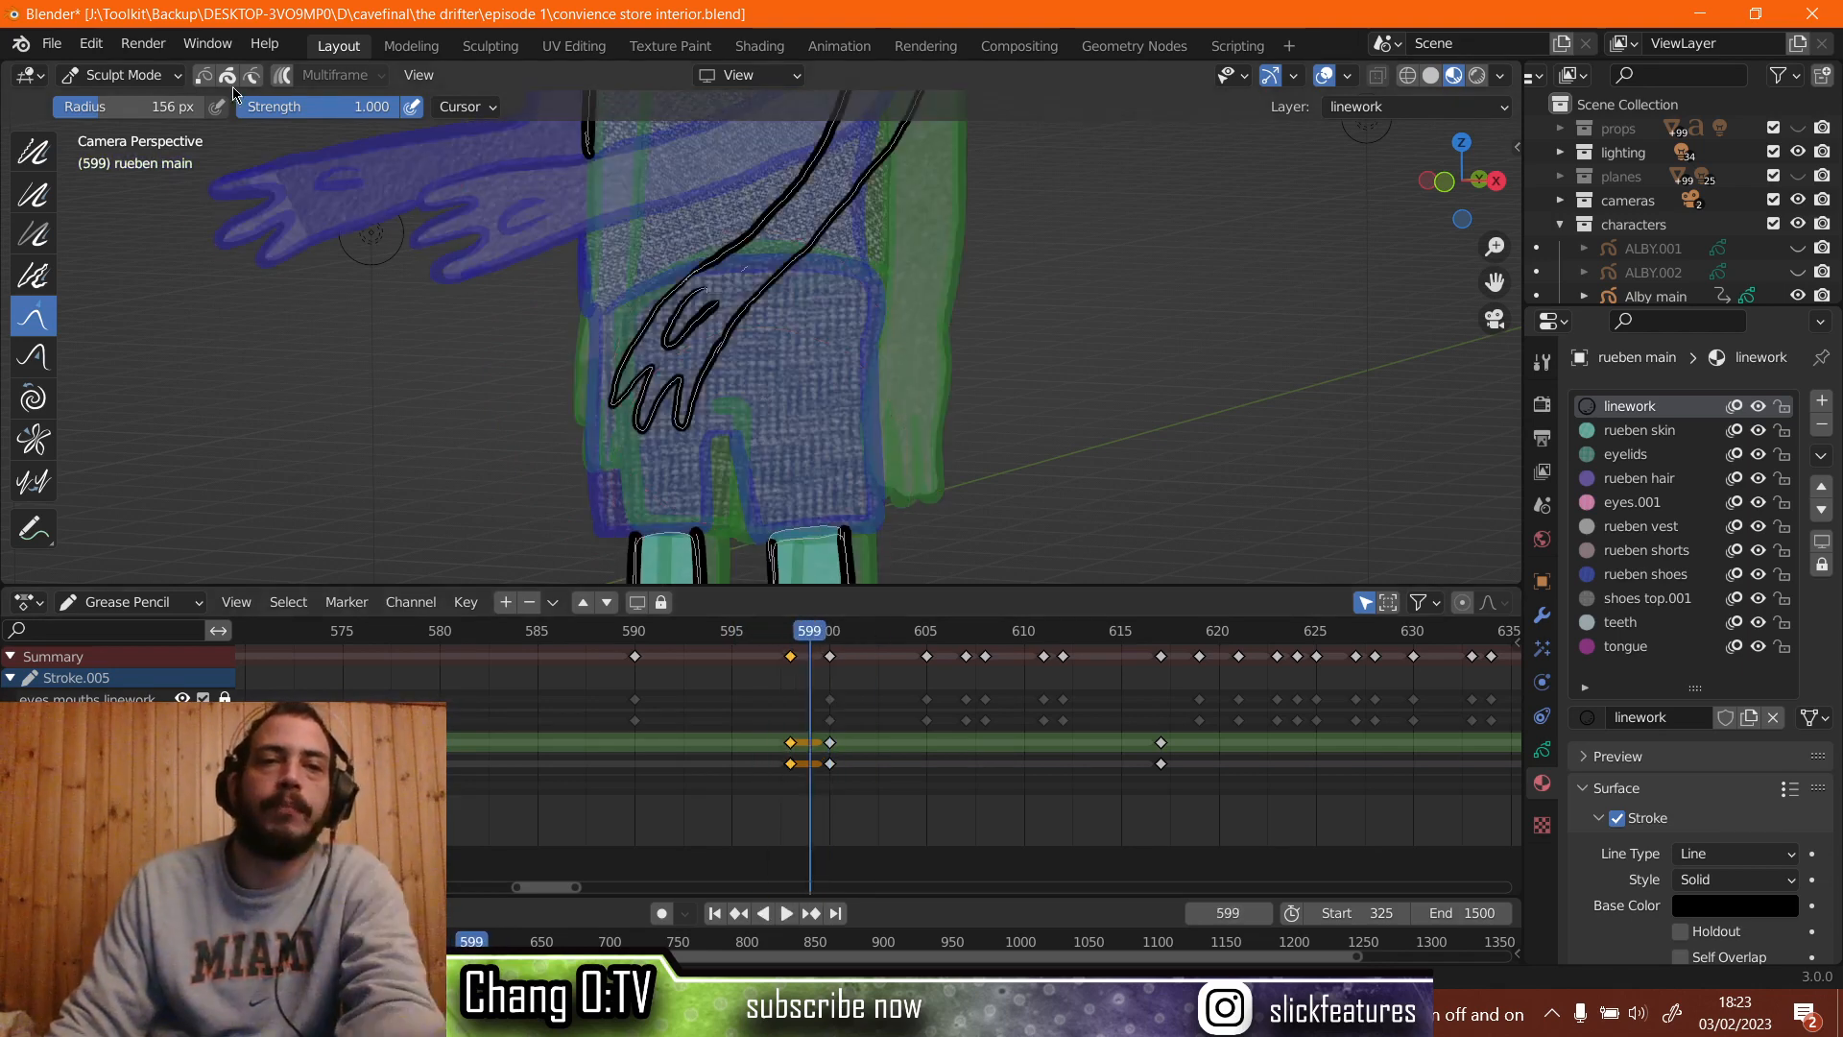
Smooth the arm and forearm linework crossing the vest with the Smooth brush at a 103 px radius.
left_click(34, 151)
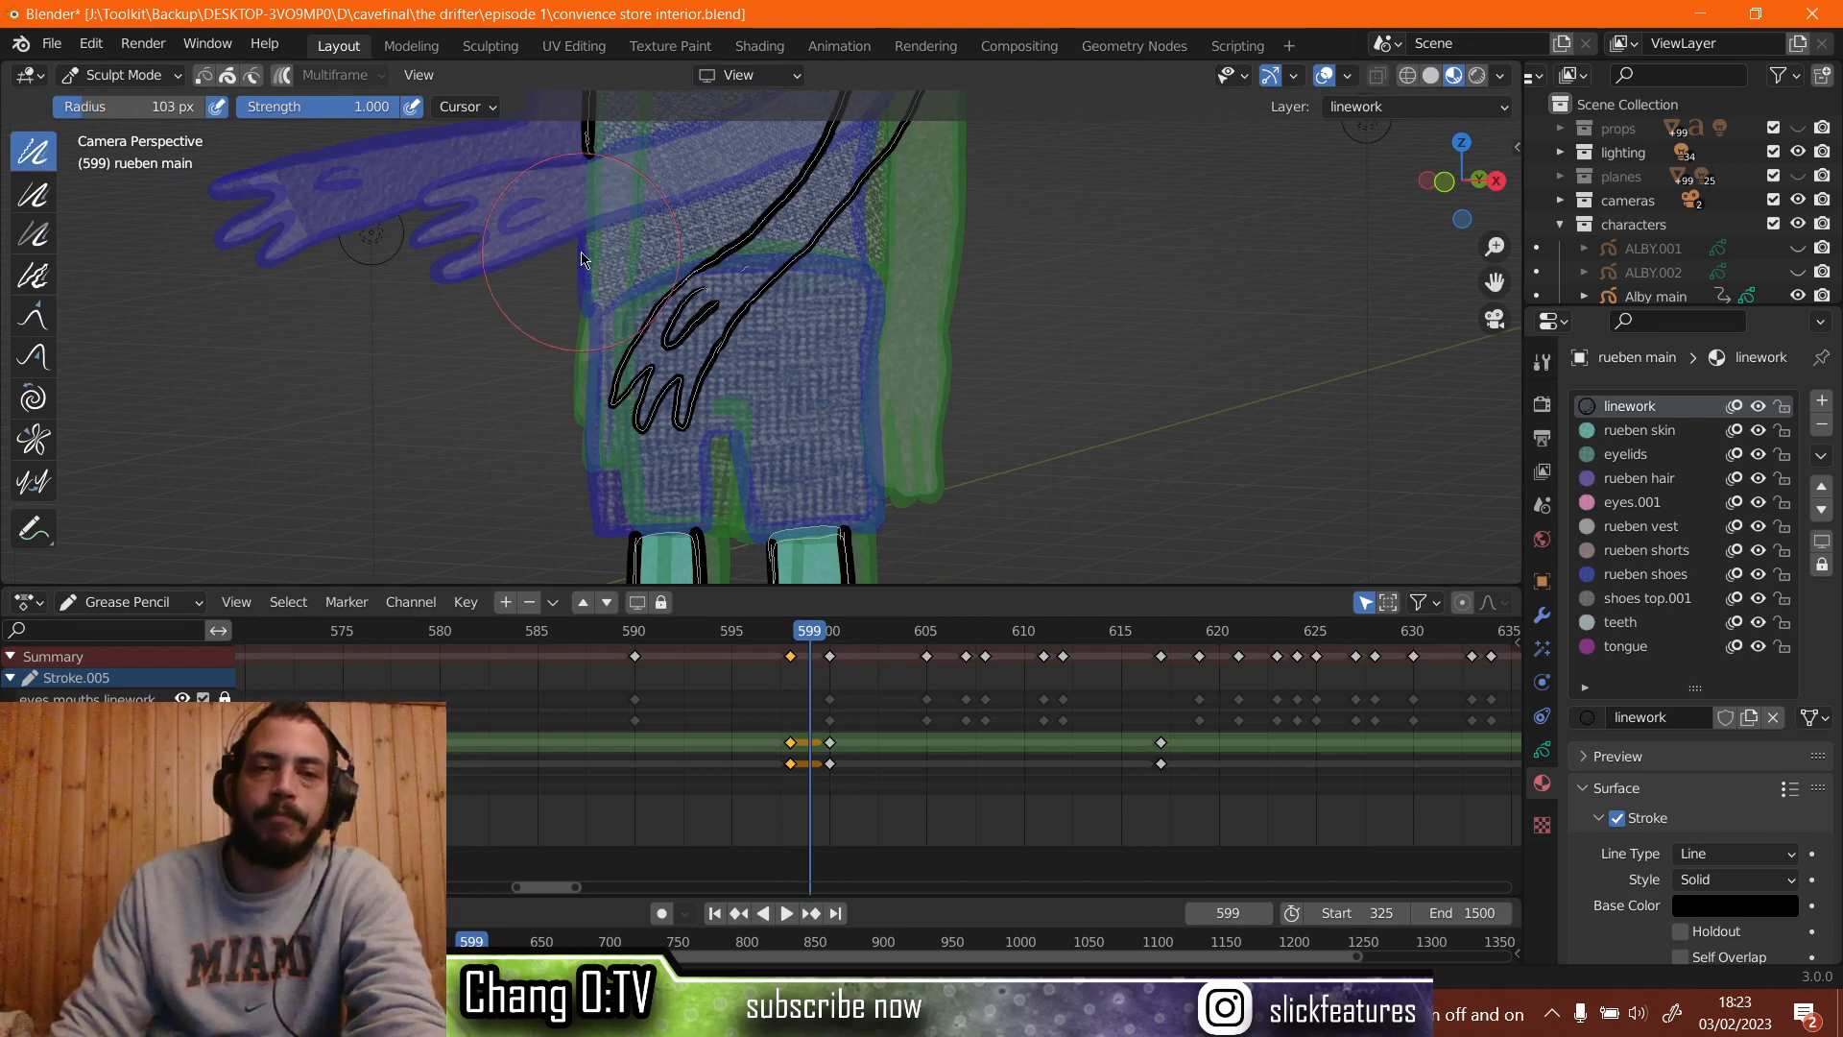
mouse_move(586, 271)
middle_mouse_down("shift")
mouse_move(574, 326)
mouse_move(565, 252)
middle_mouse_up("shift")
scroll(567, 305, "up", 3)
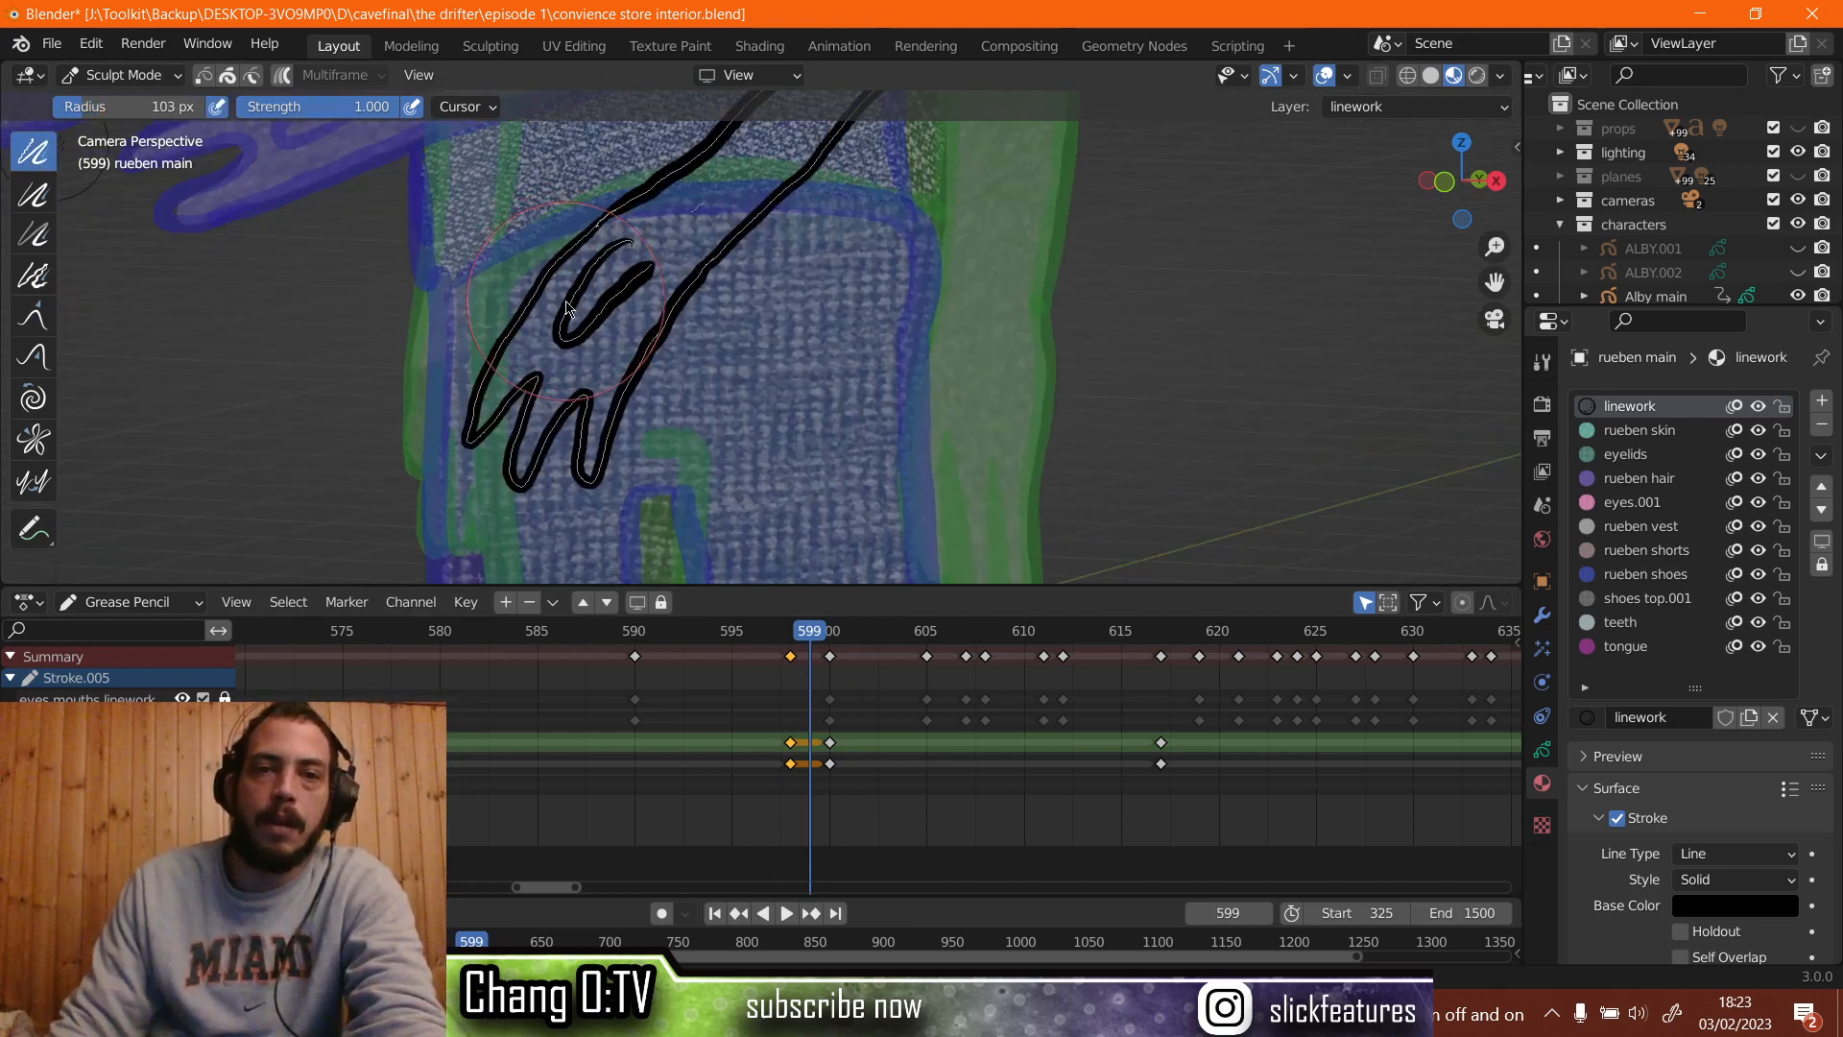
scroll(566, 310, "down", 1)
scroll(566, 307, "down", 1)
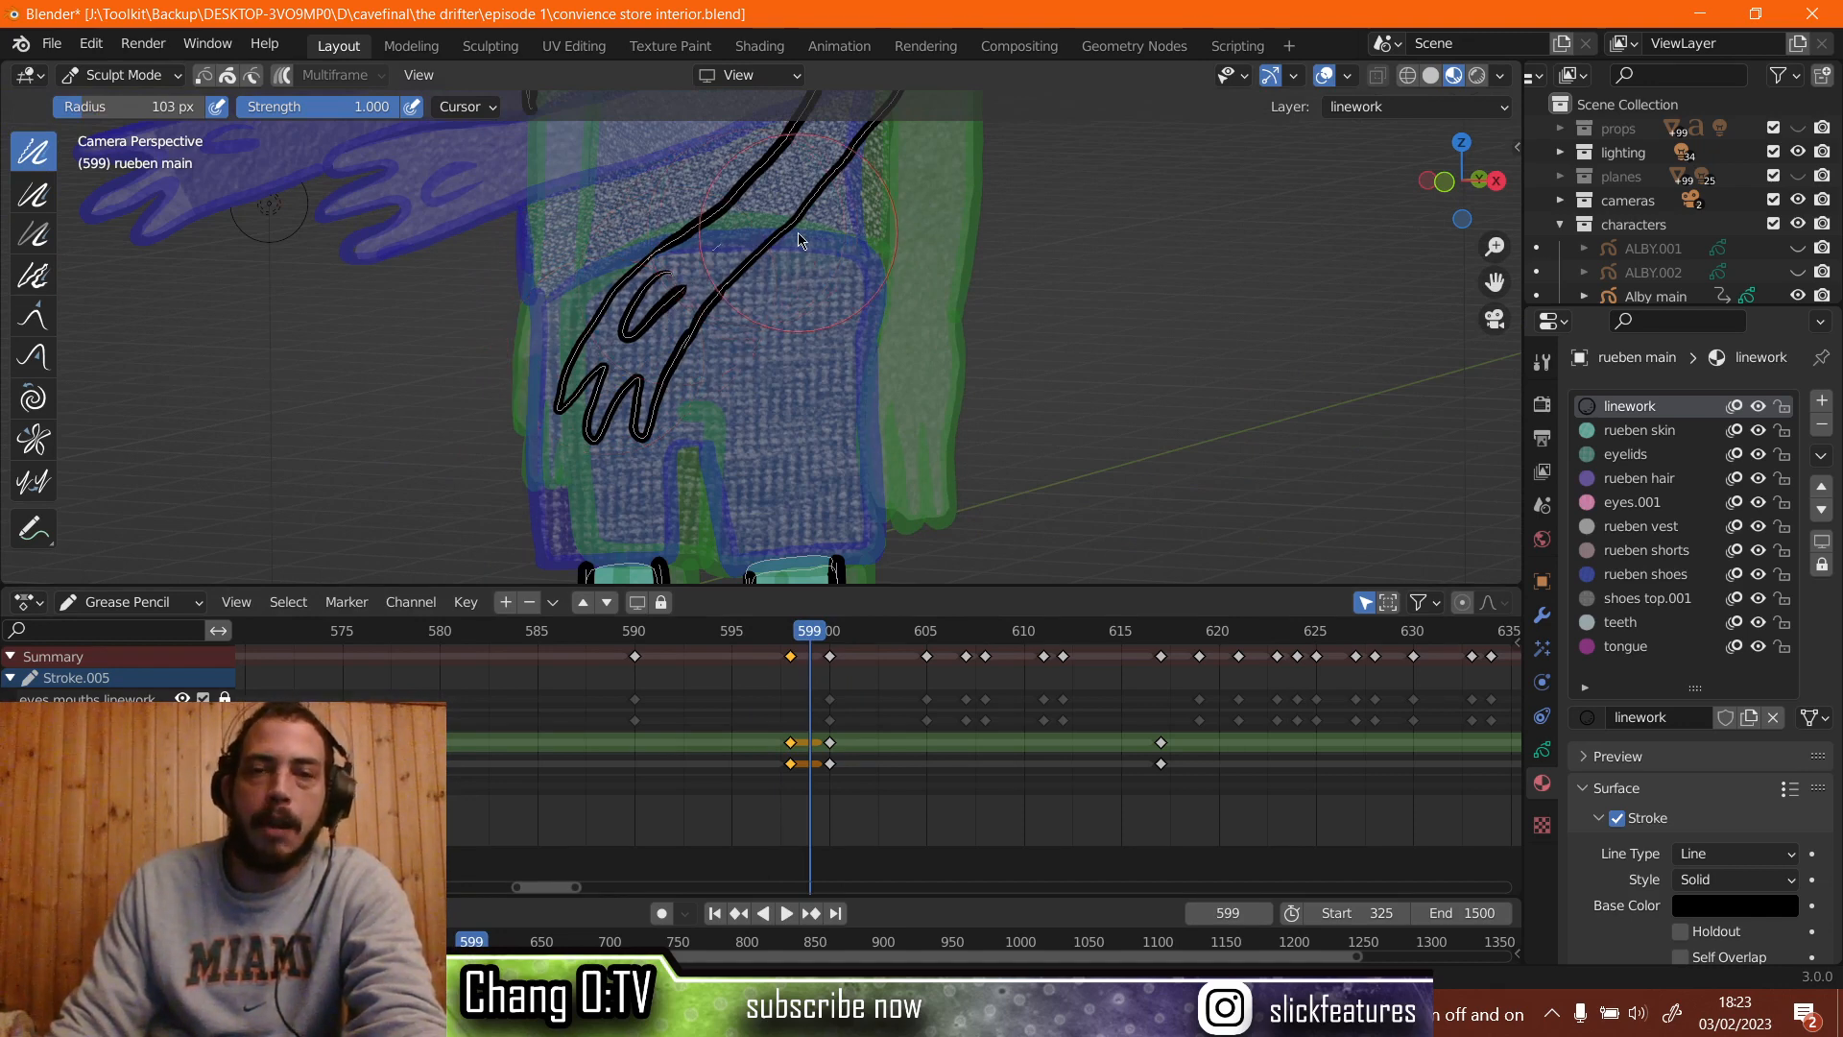
scroll(758, 317, "up", 4)
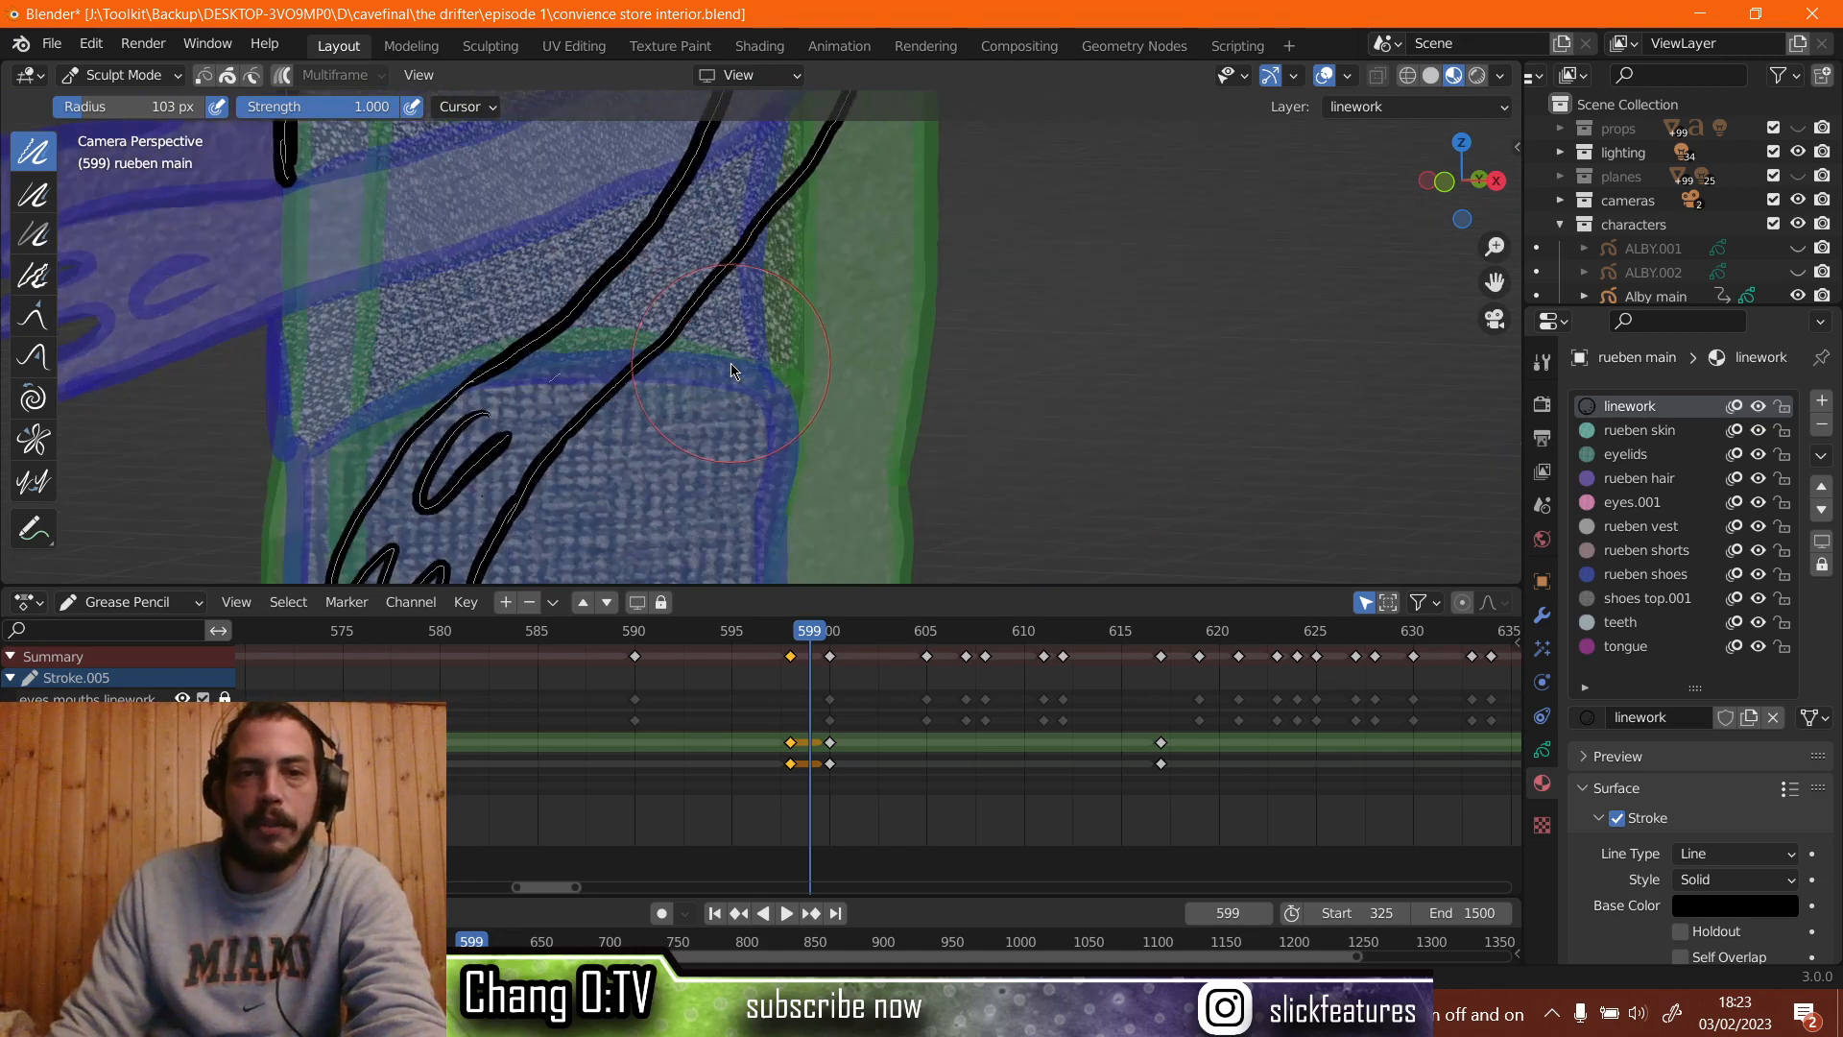
scroll(731, 371, "down", 1)
scroll(588, 351, "down", 2)
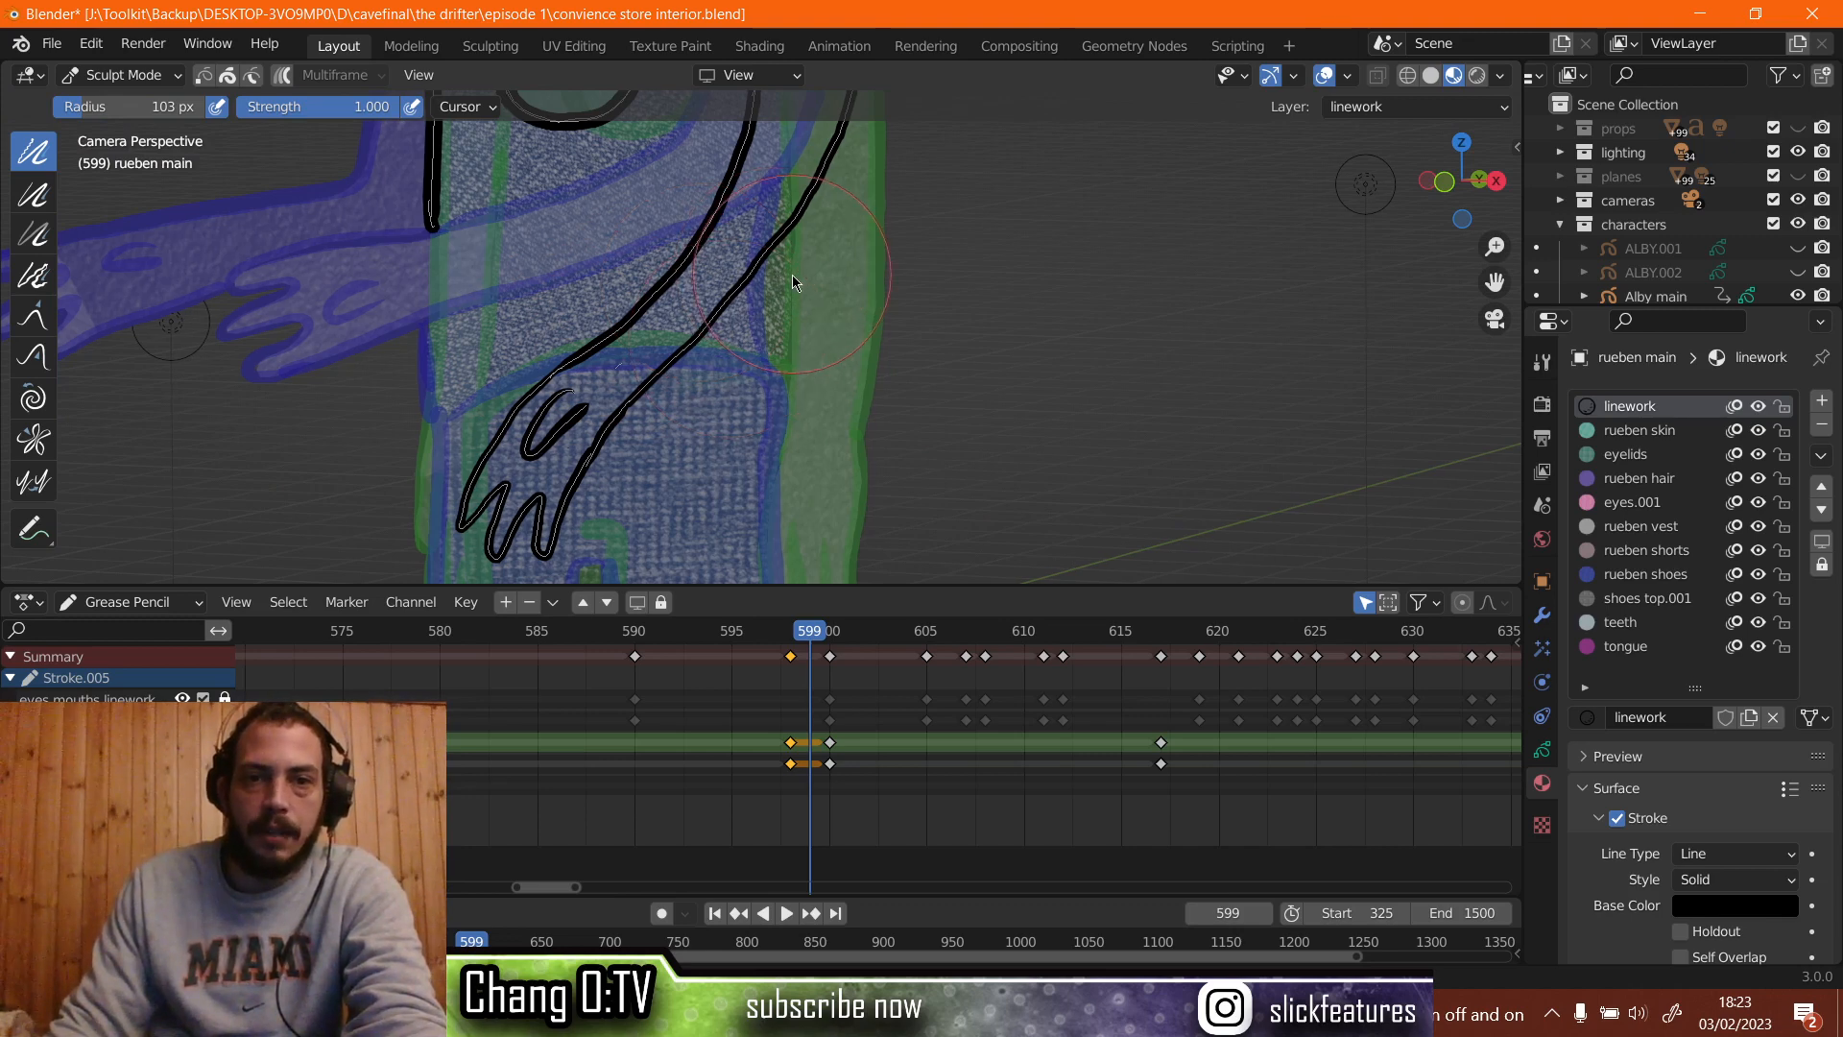
middle_click_drag(792, 275, 691, 605, "shift")
scroll(705, 435, "up", 4)
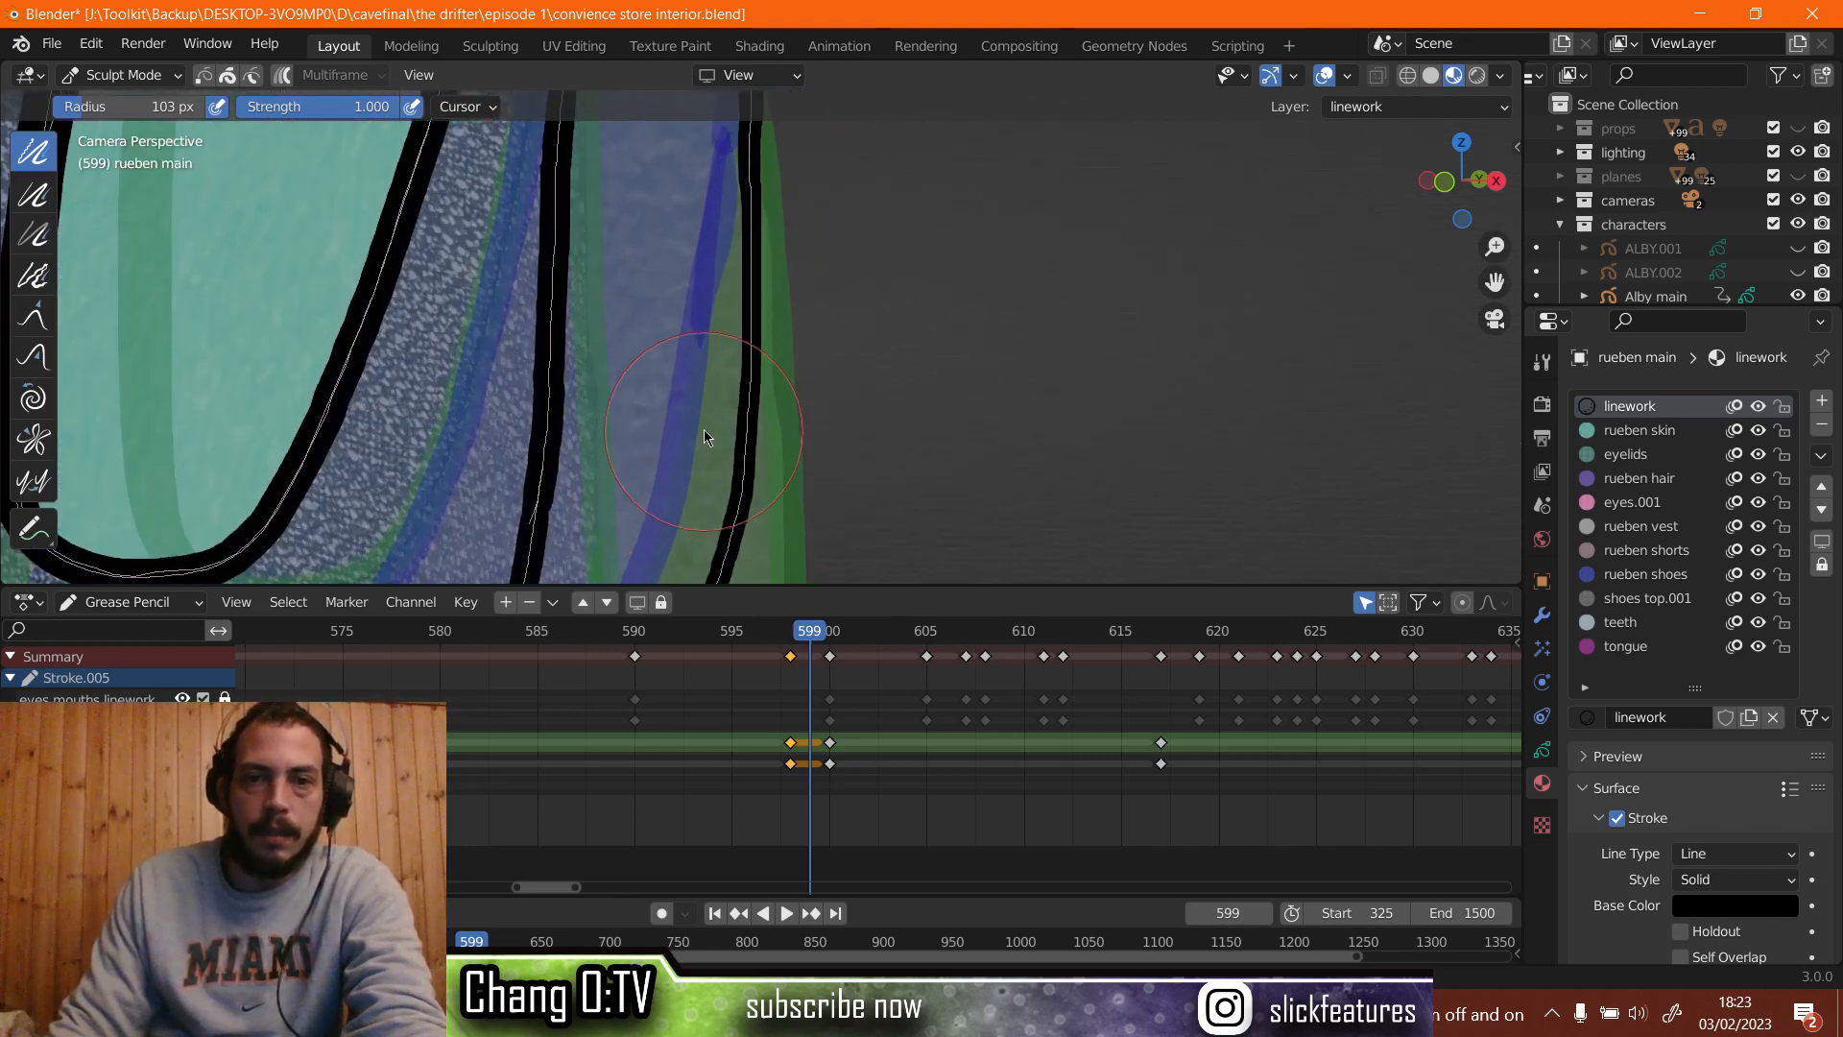
scroll(705, 435, "down", 6)
mouse_move(705, 435)
middle_mouse_down("shift")
mouse_move(670, 218)
mouse_move(970, 435)
middle_mouse_up("shift")
scroll(672, 235, "up", 7)
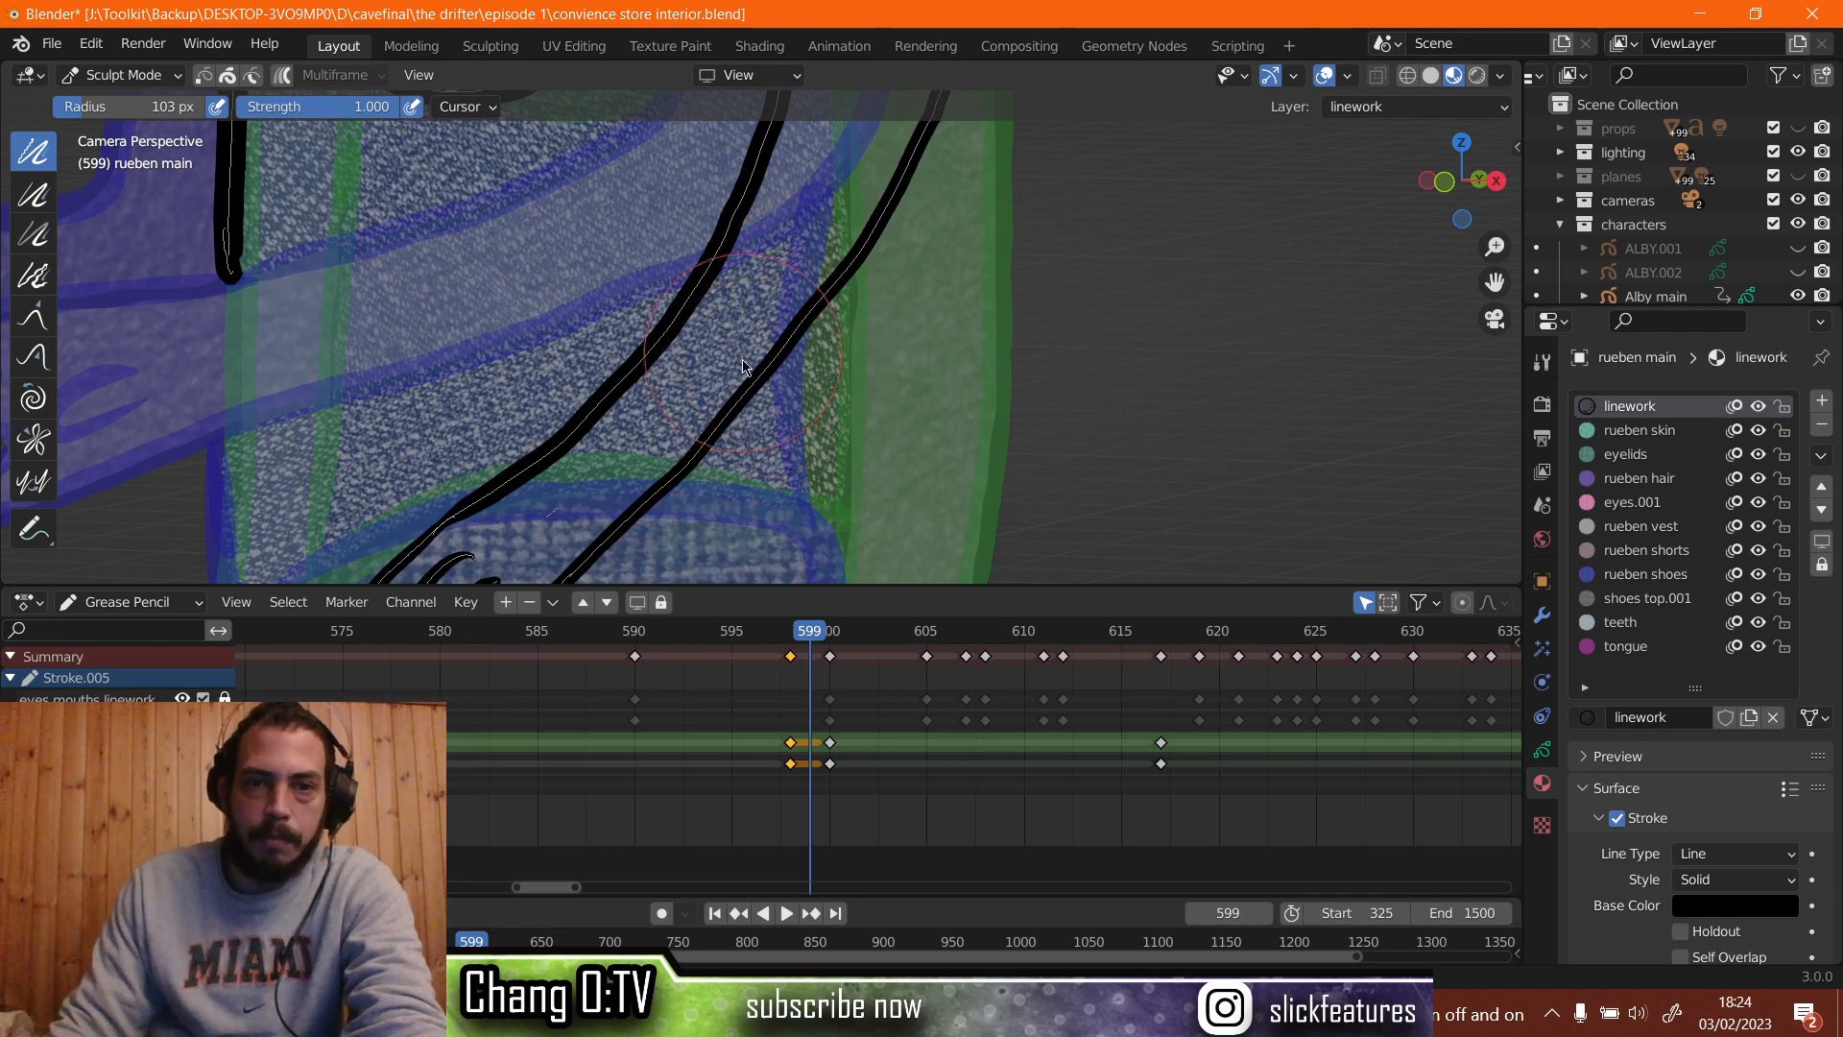
scroll(789, 204, "down", 2)
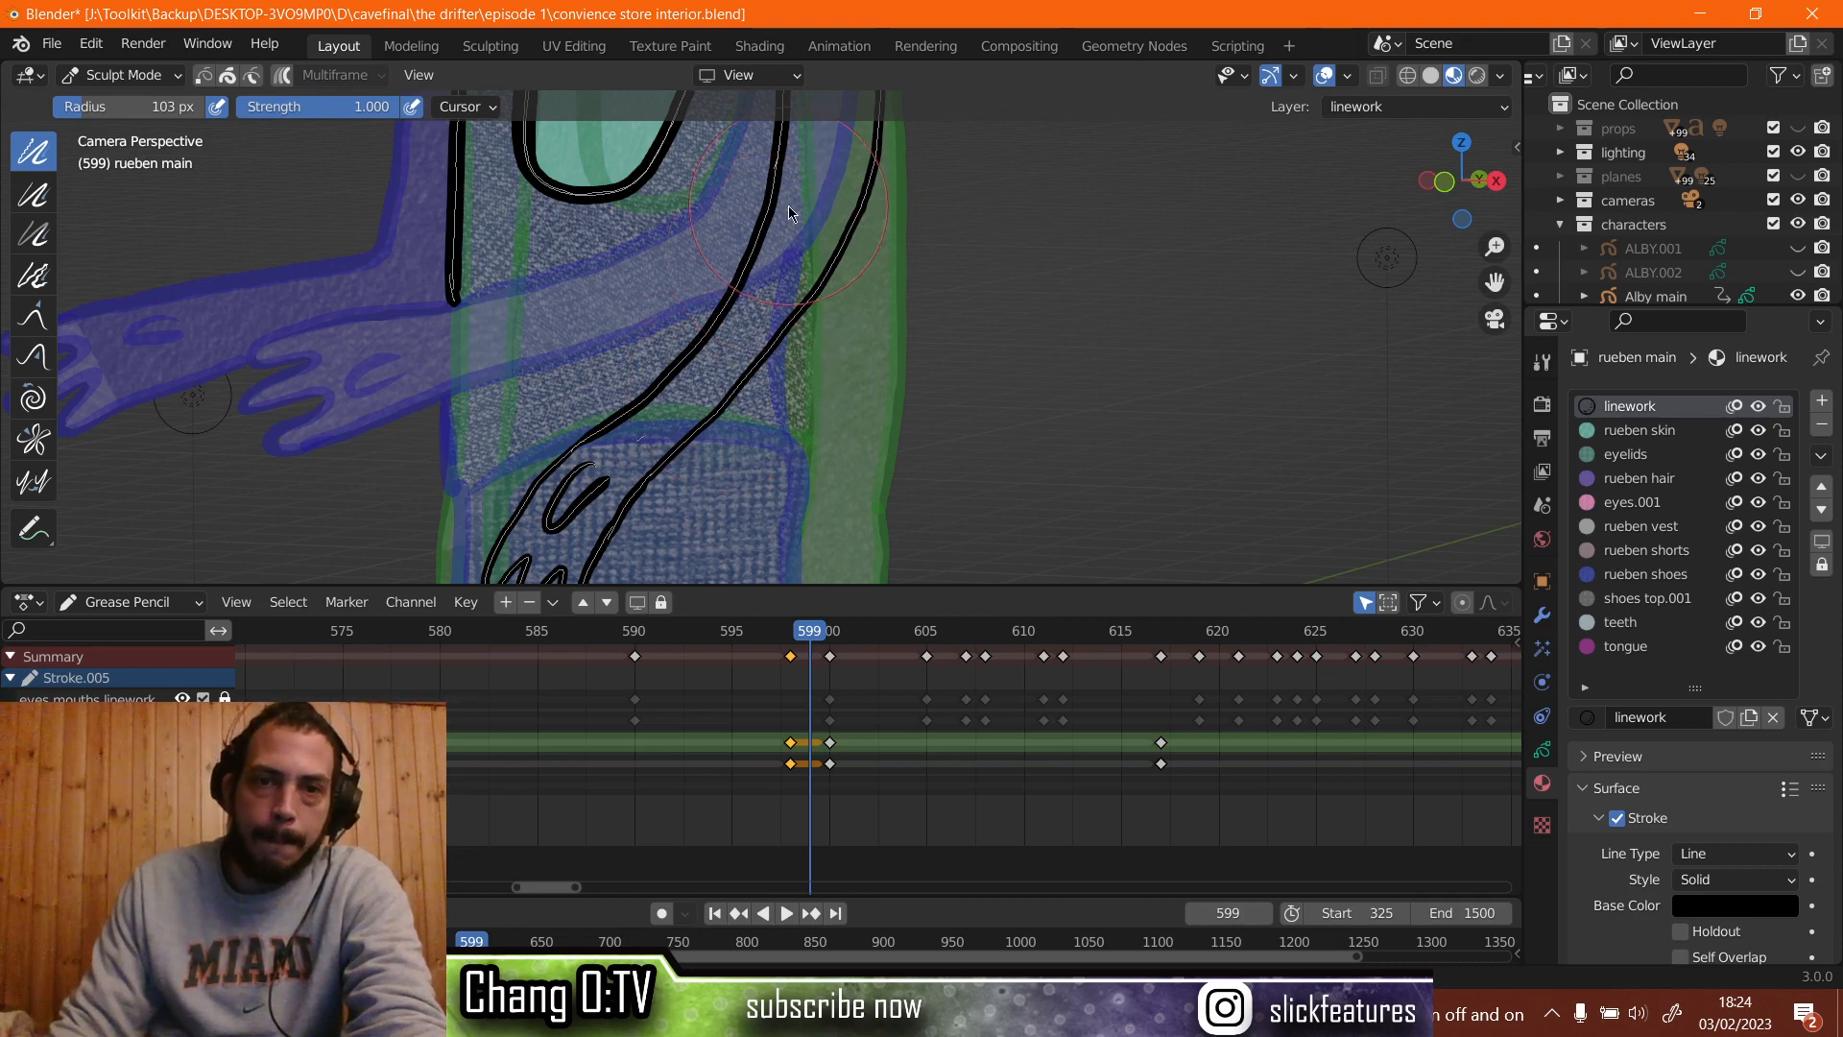
Nudge the outer forearm line into shape with the 156 px Grab brush and even it out with the 103 px Smooth brush.
left_click(36, 318)
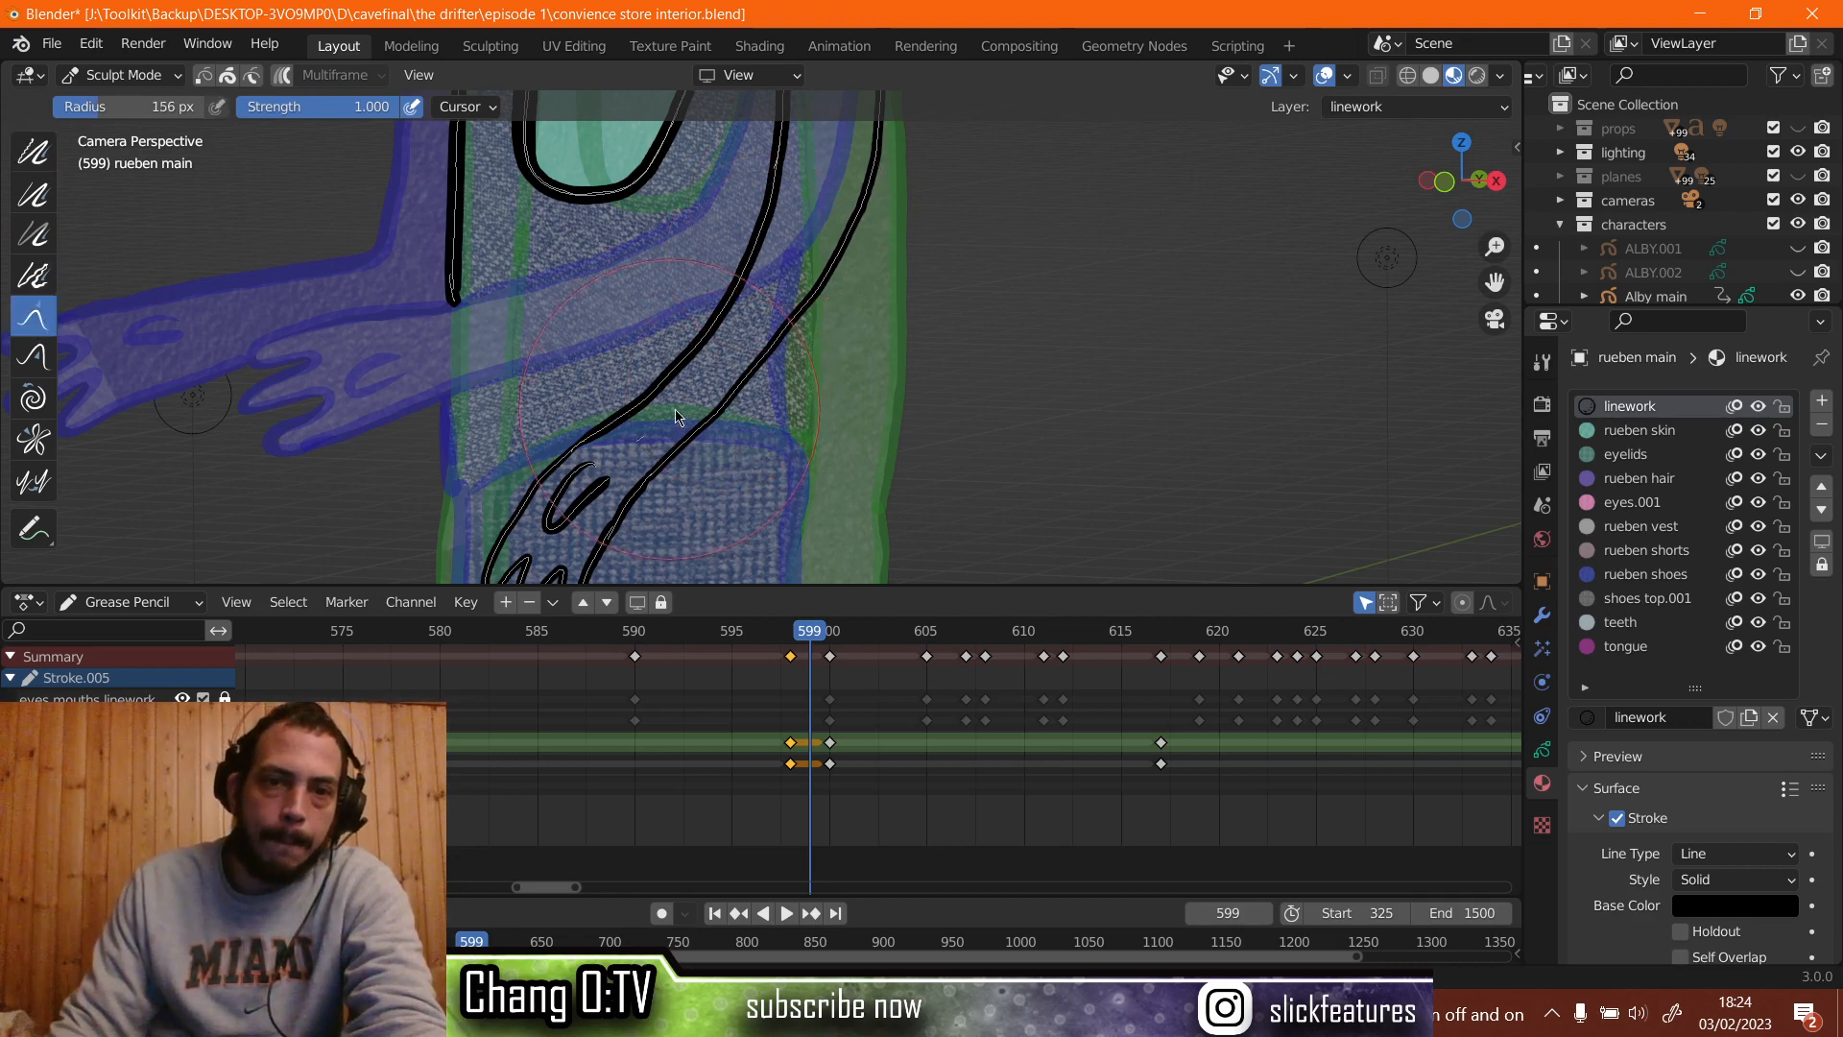
scroll(729, 407, "up", 5)
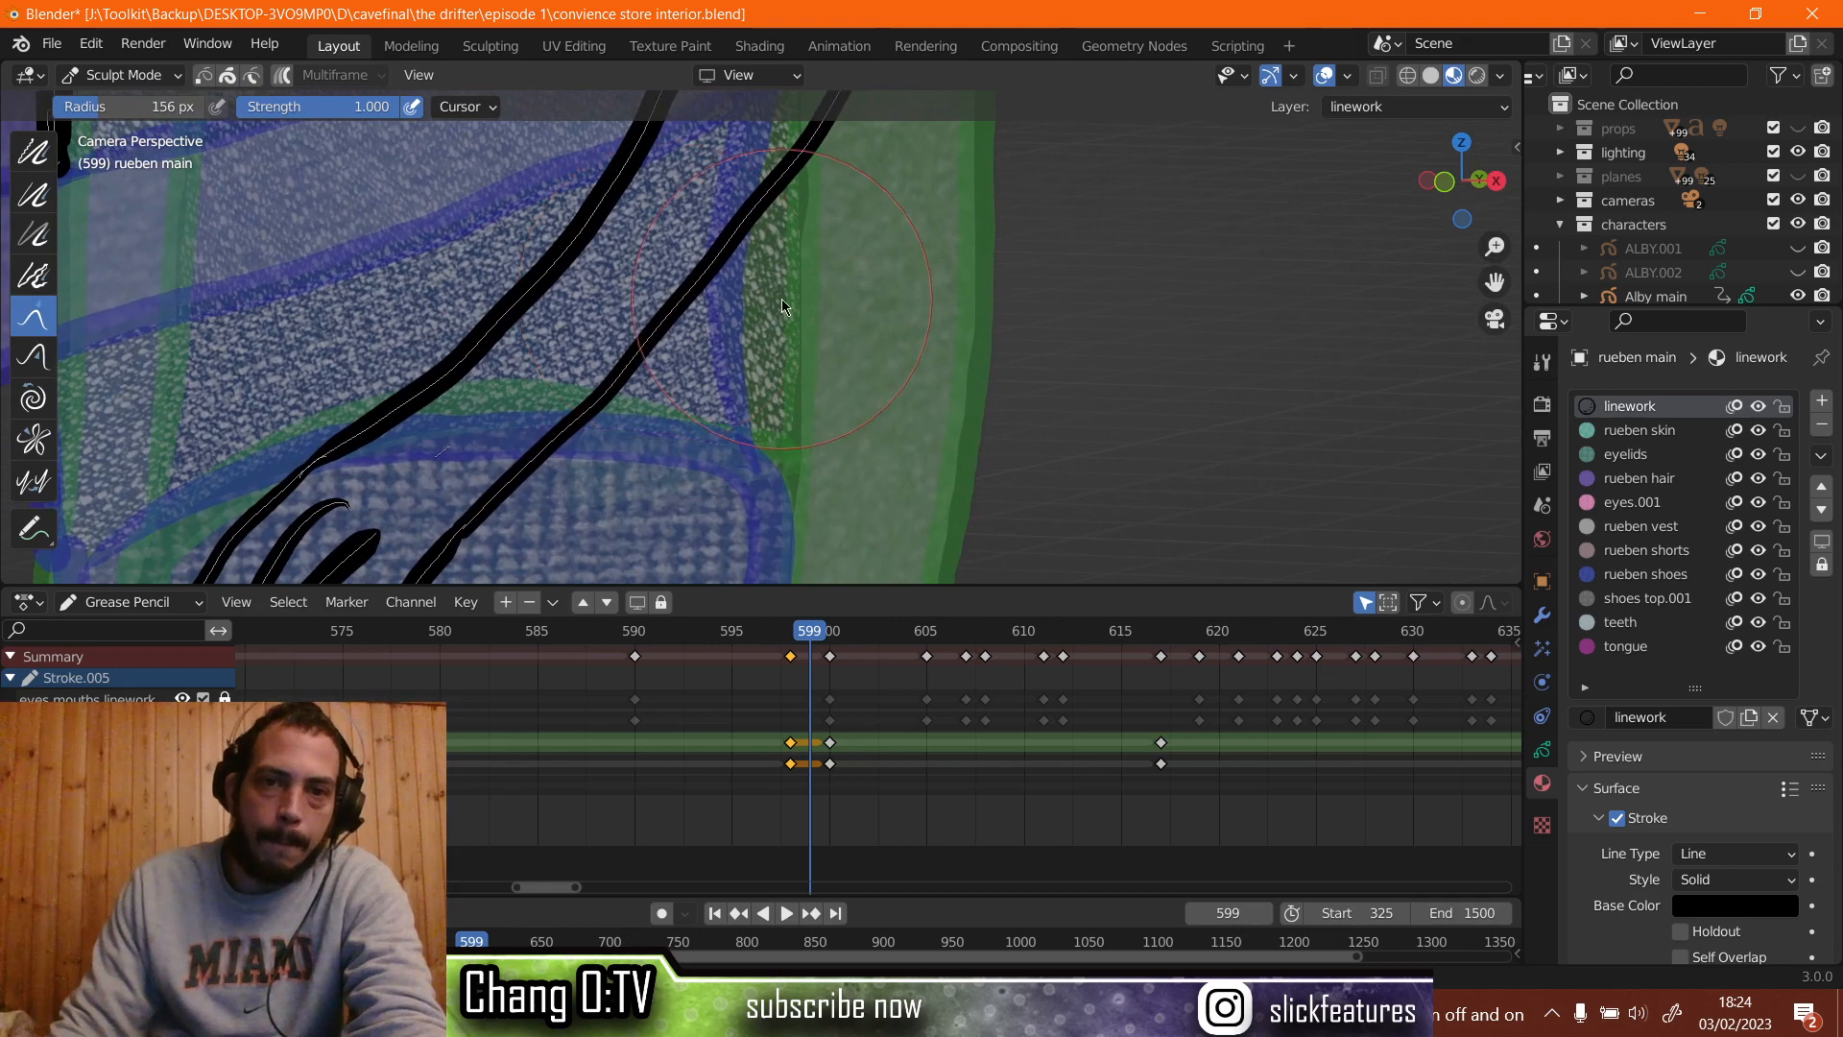
left_click_drag(770, 315, 843, 250)
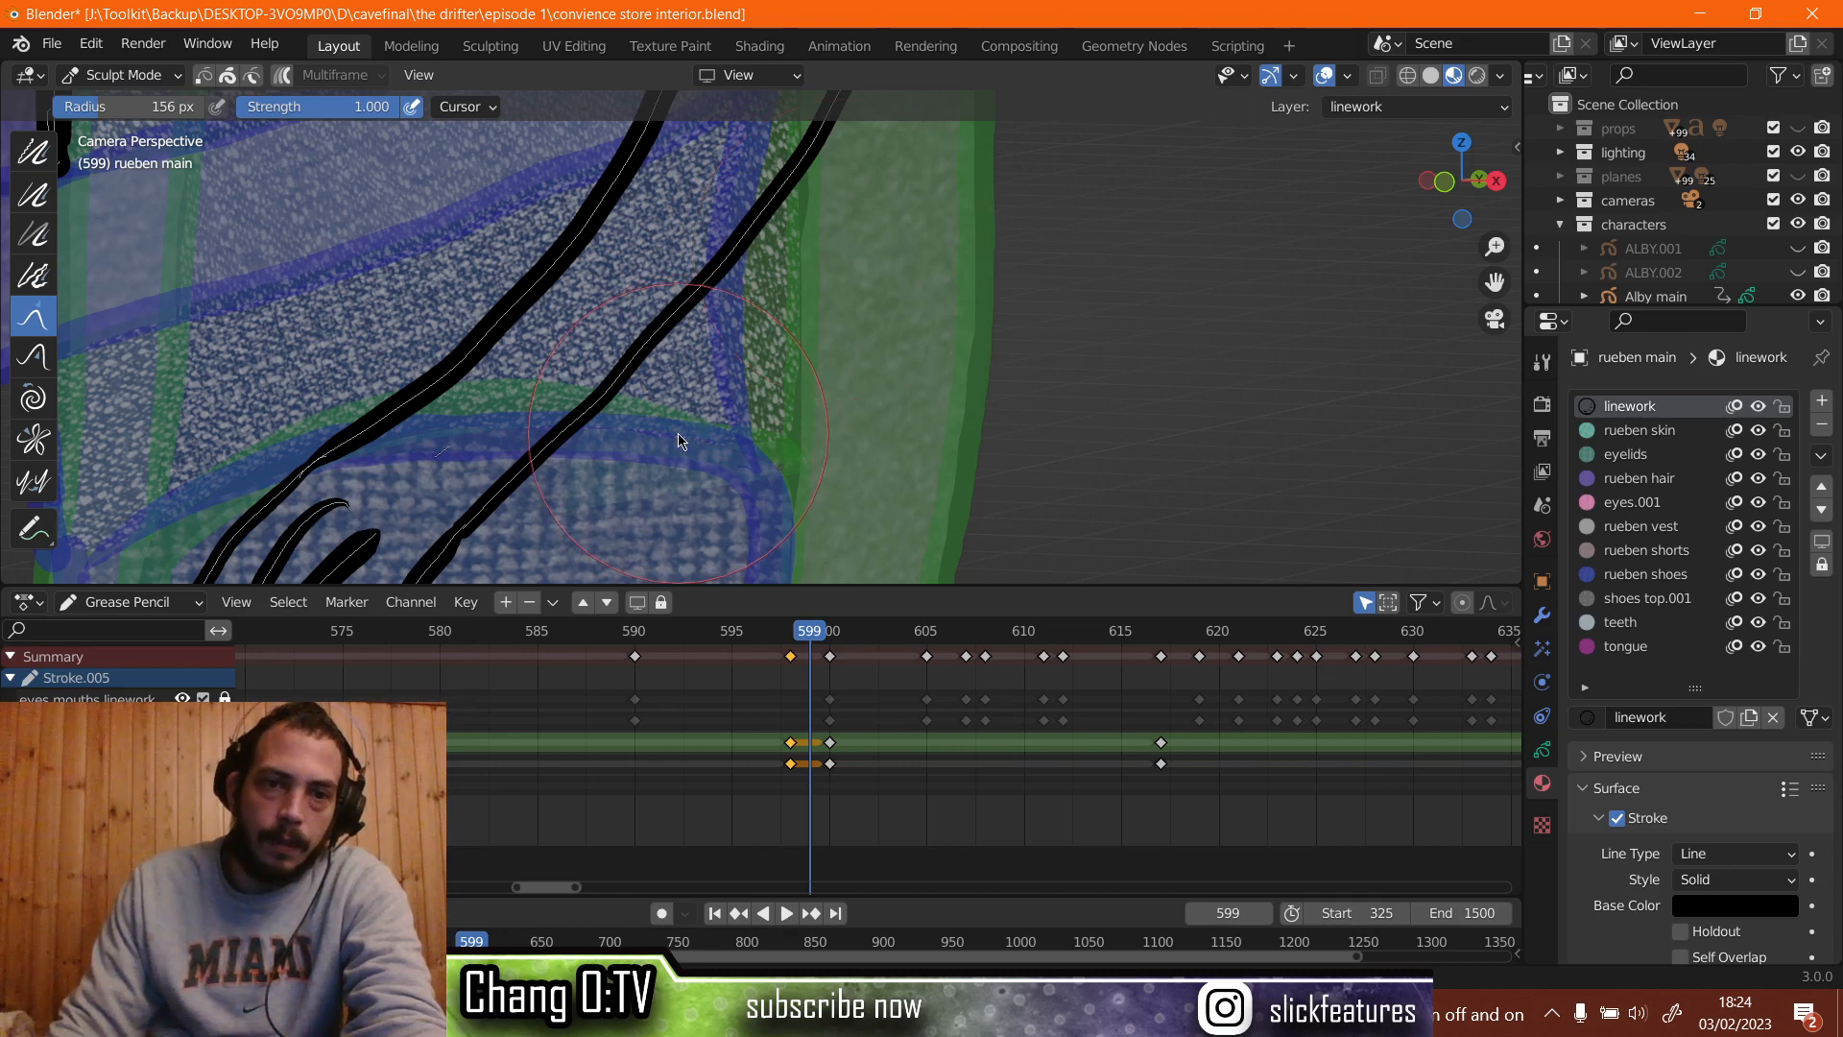
left_click_drag(679, 439, 677, 452)
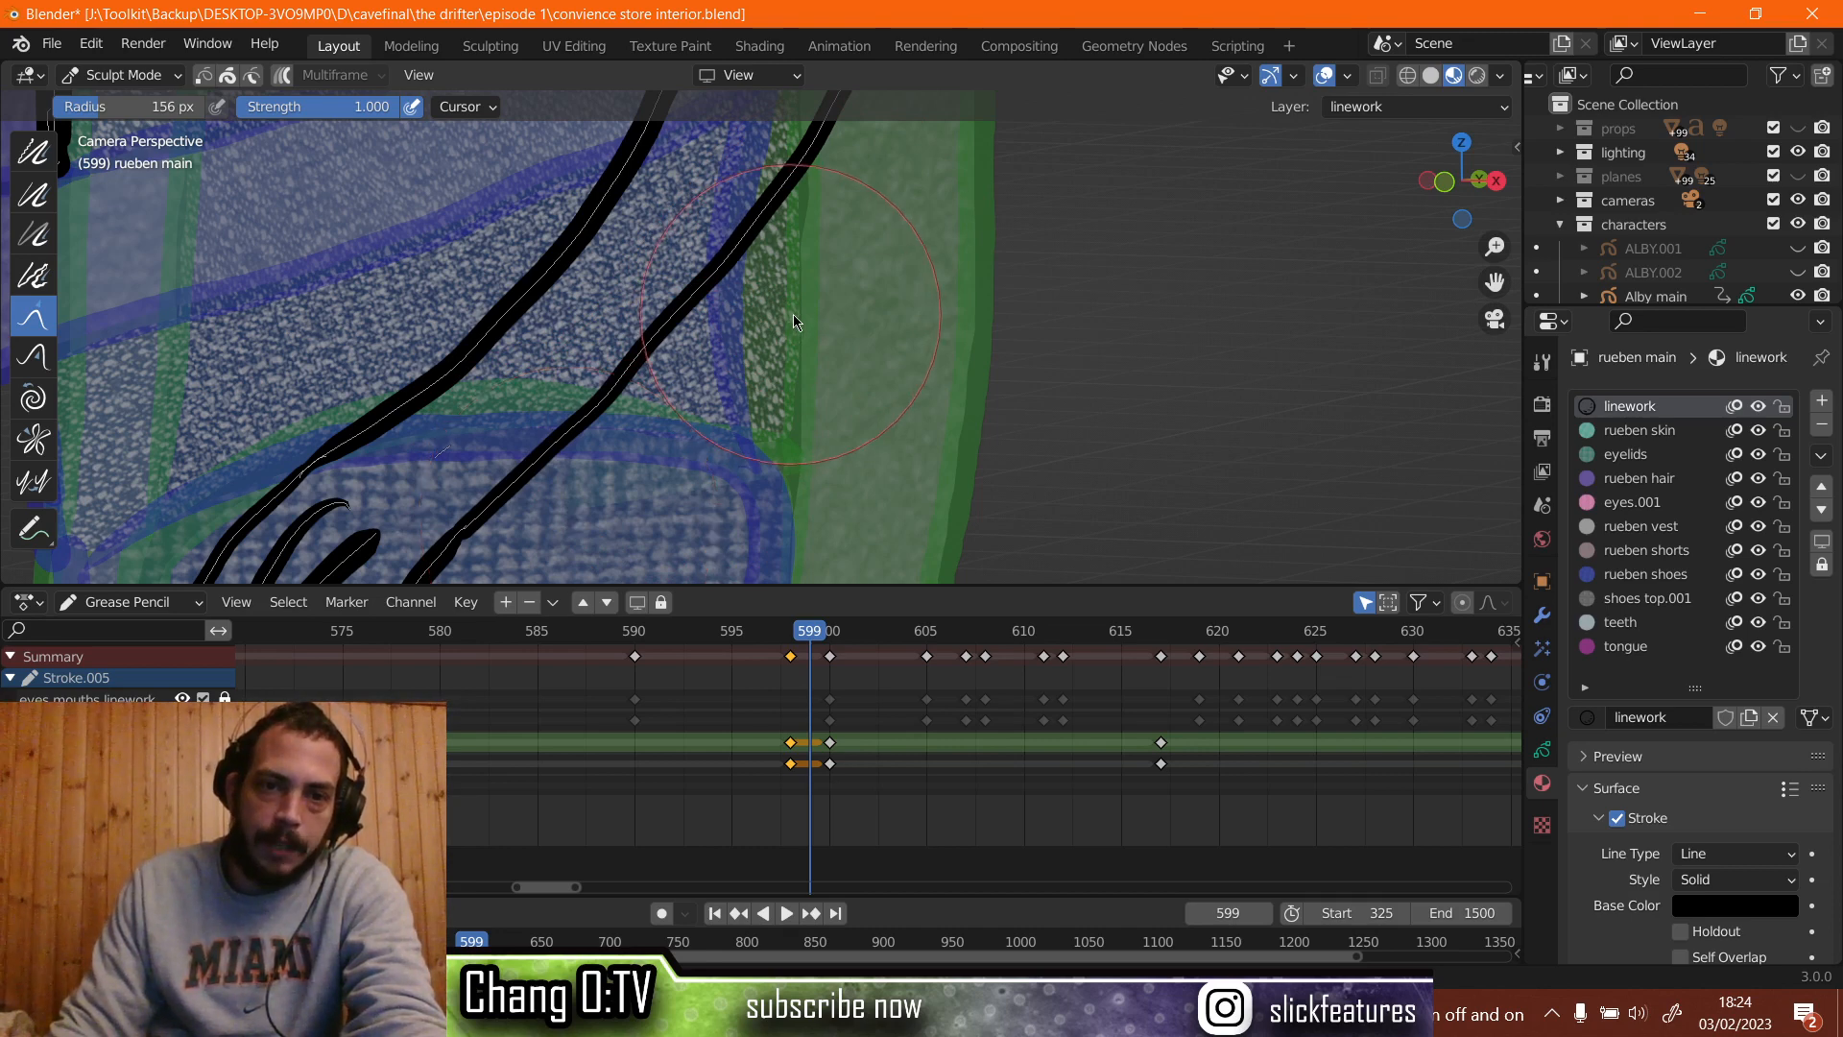
left_click_drag(793, 320, 795, 320)
scroll(804, 285, "down", 8)
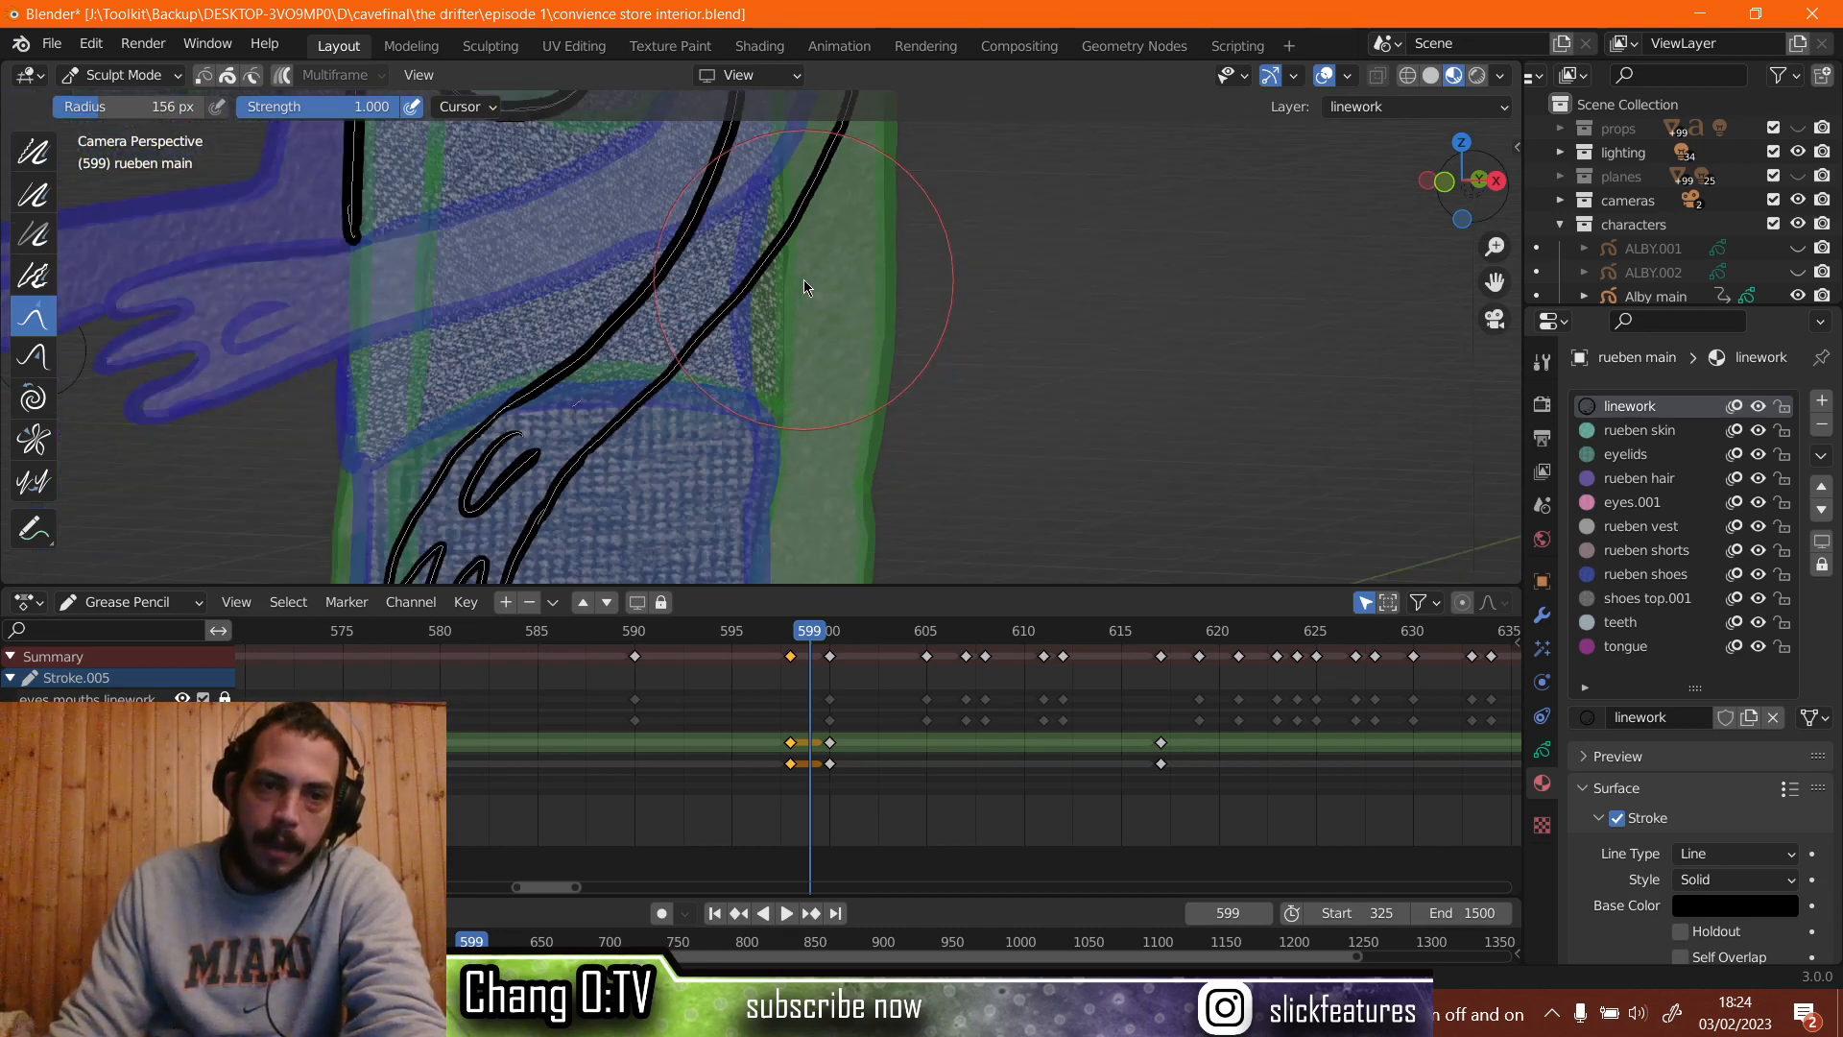
scroll(803, 280, "up", 8)
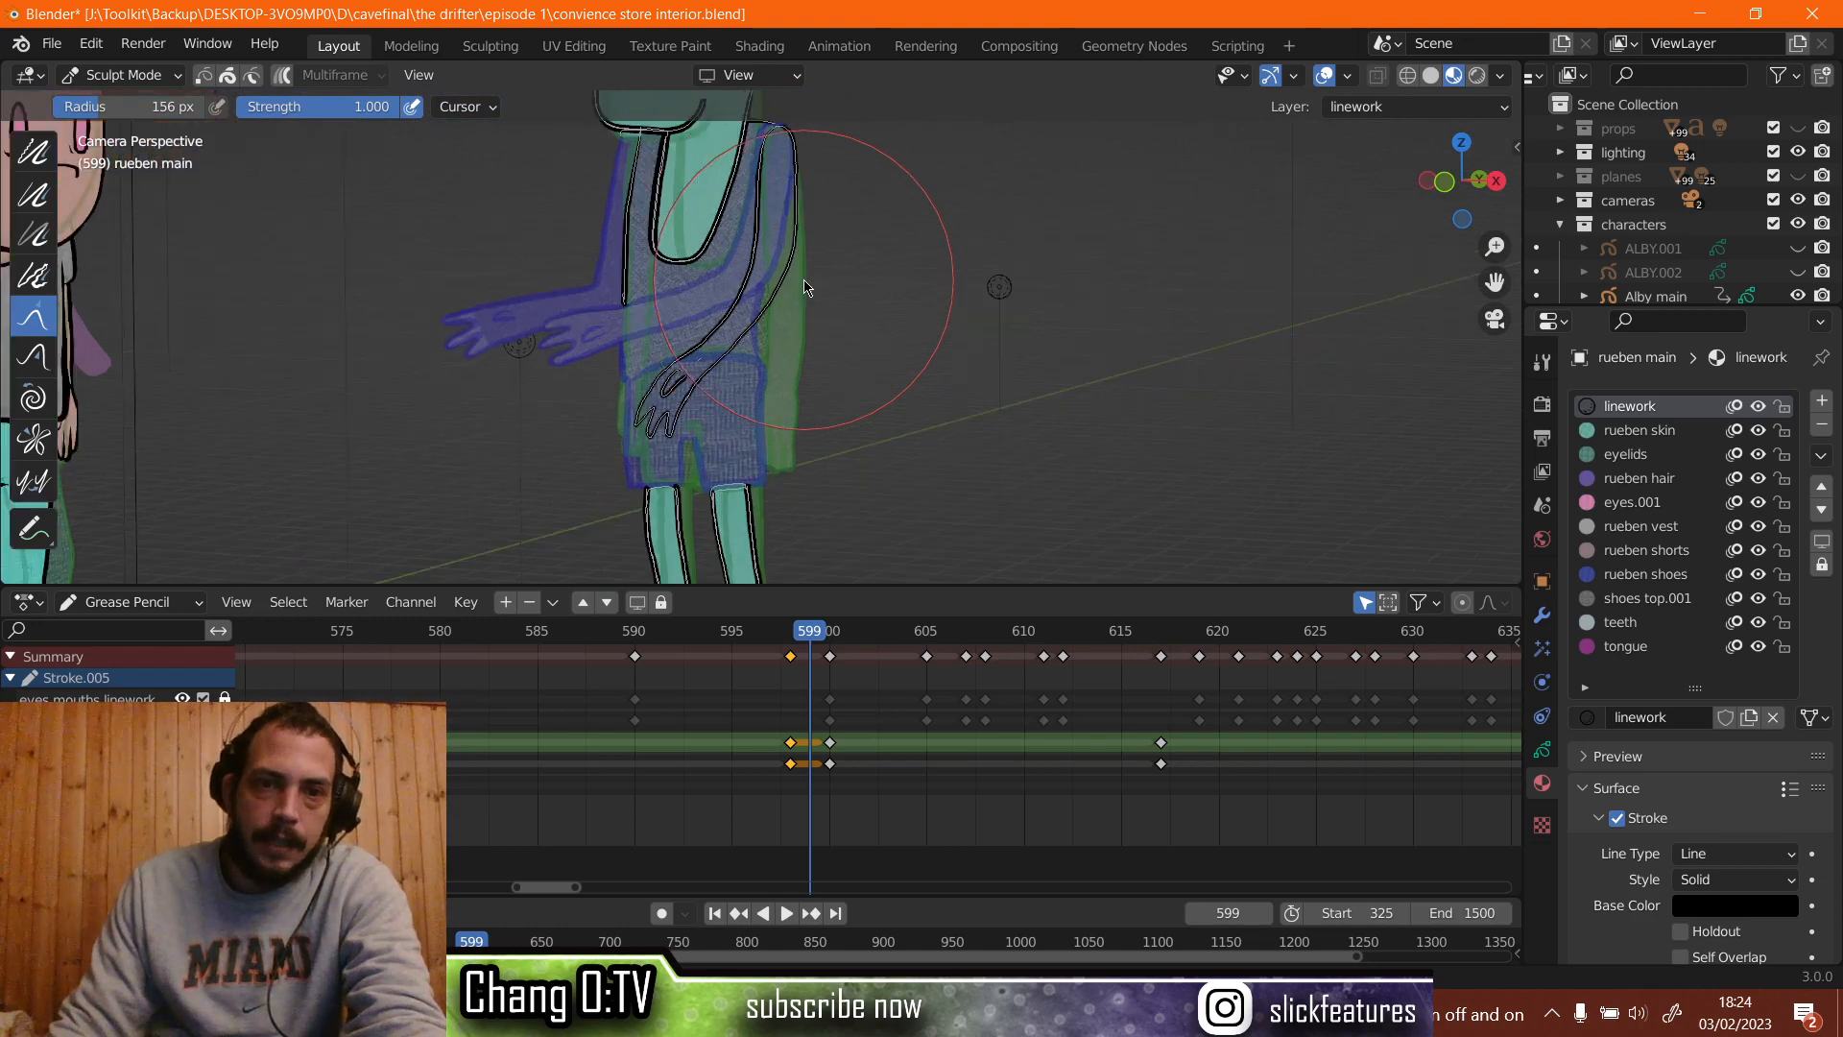
scroll(768, 336, "up", 4)
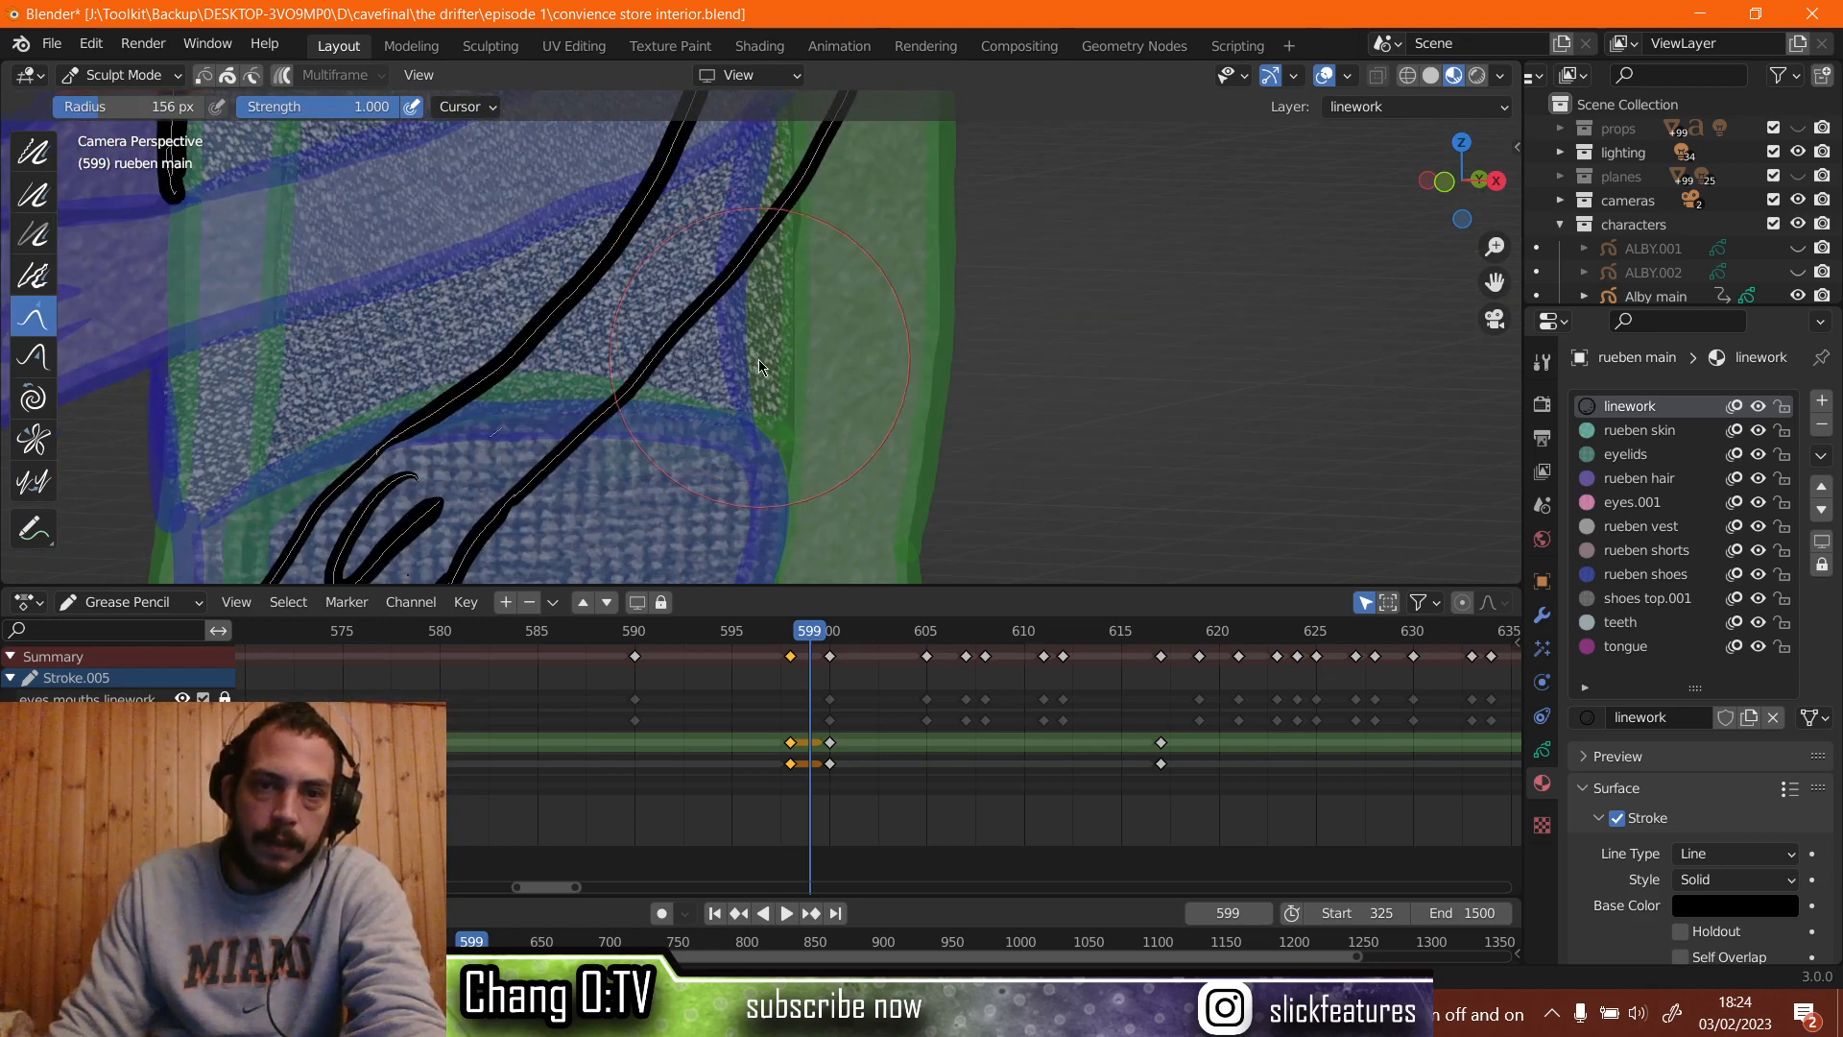
left_click_drag(727, 397, 739, 392)
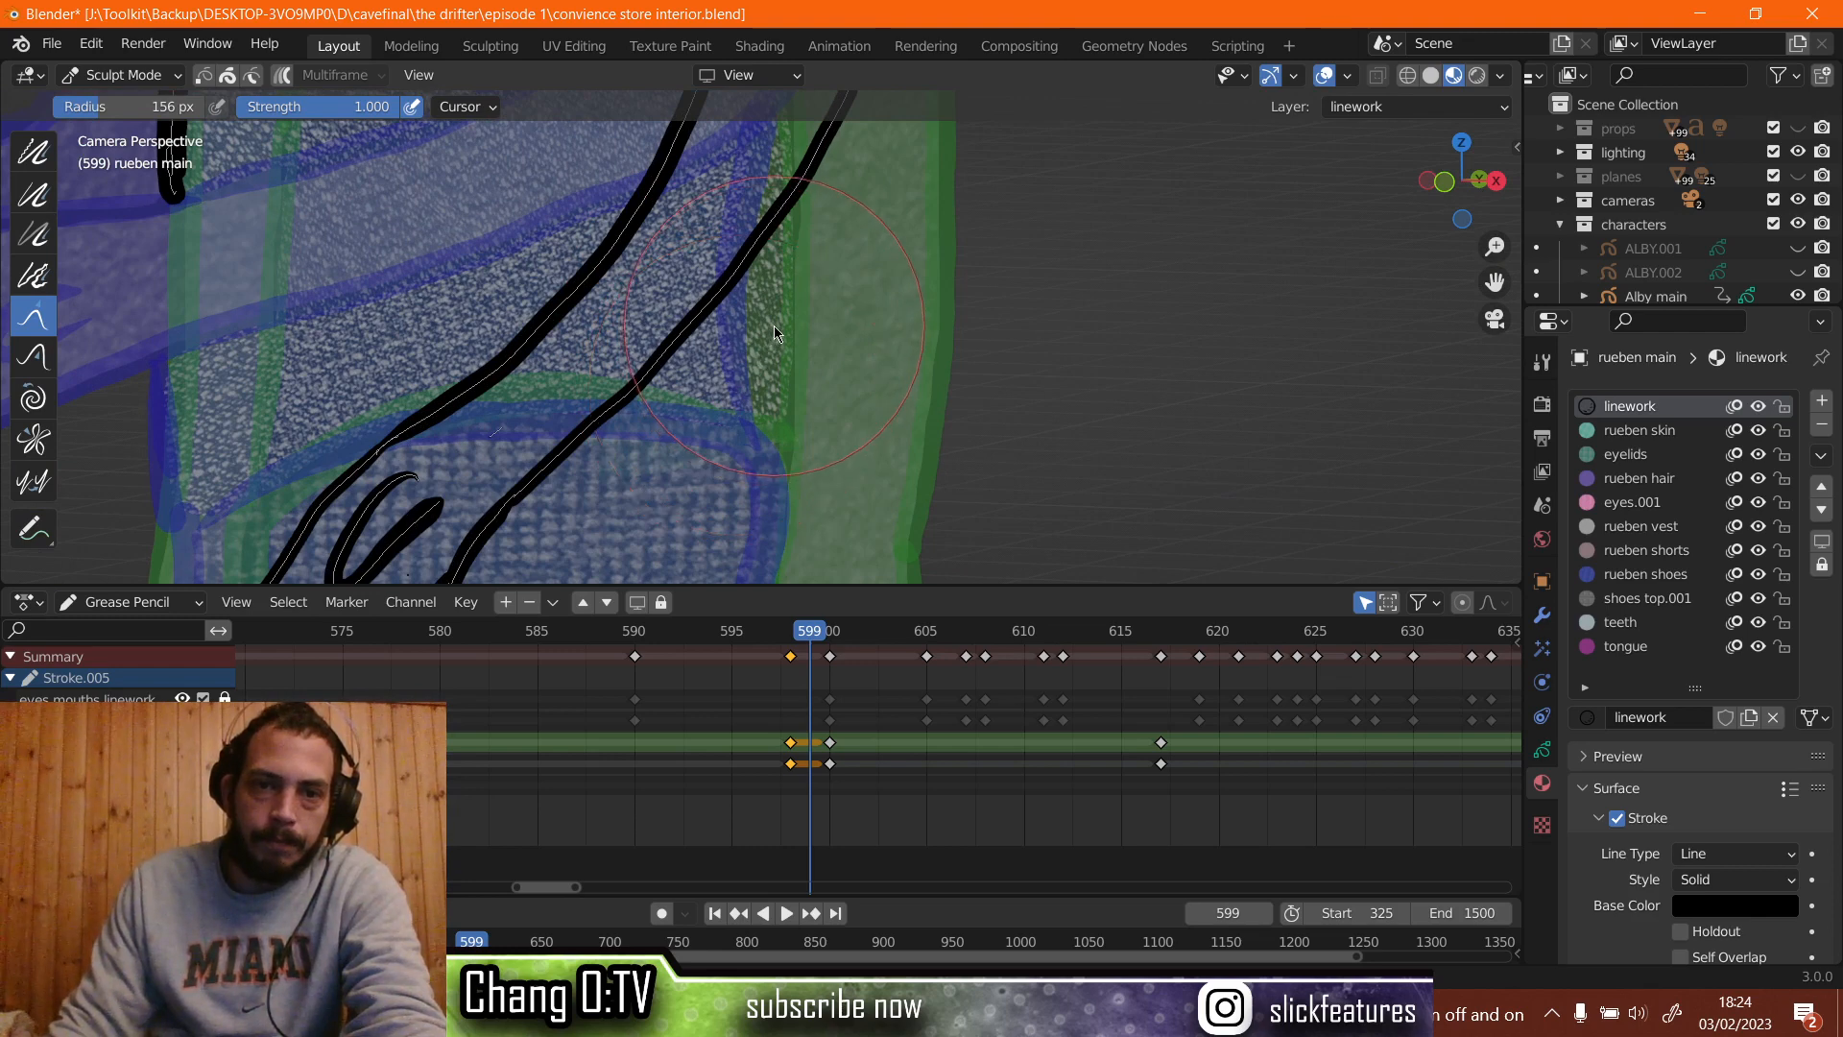
left_click_drag(780, 330, 780, 331)
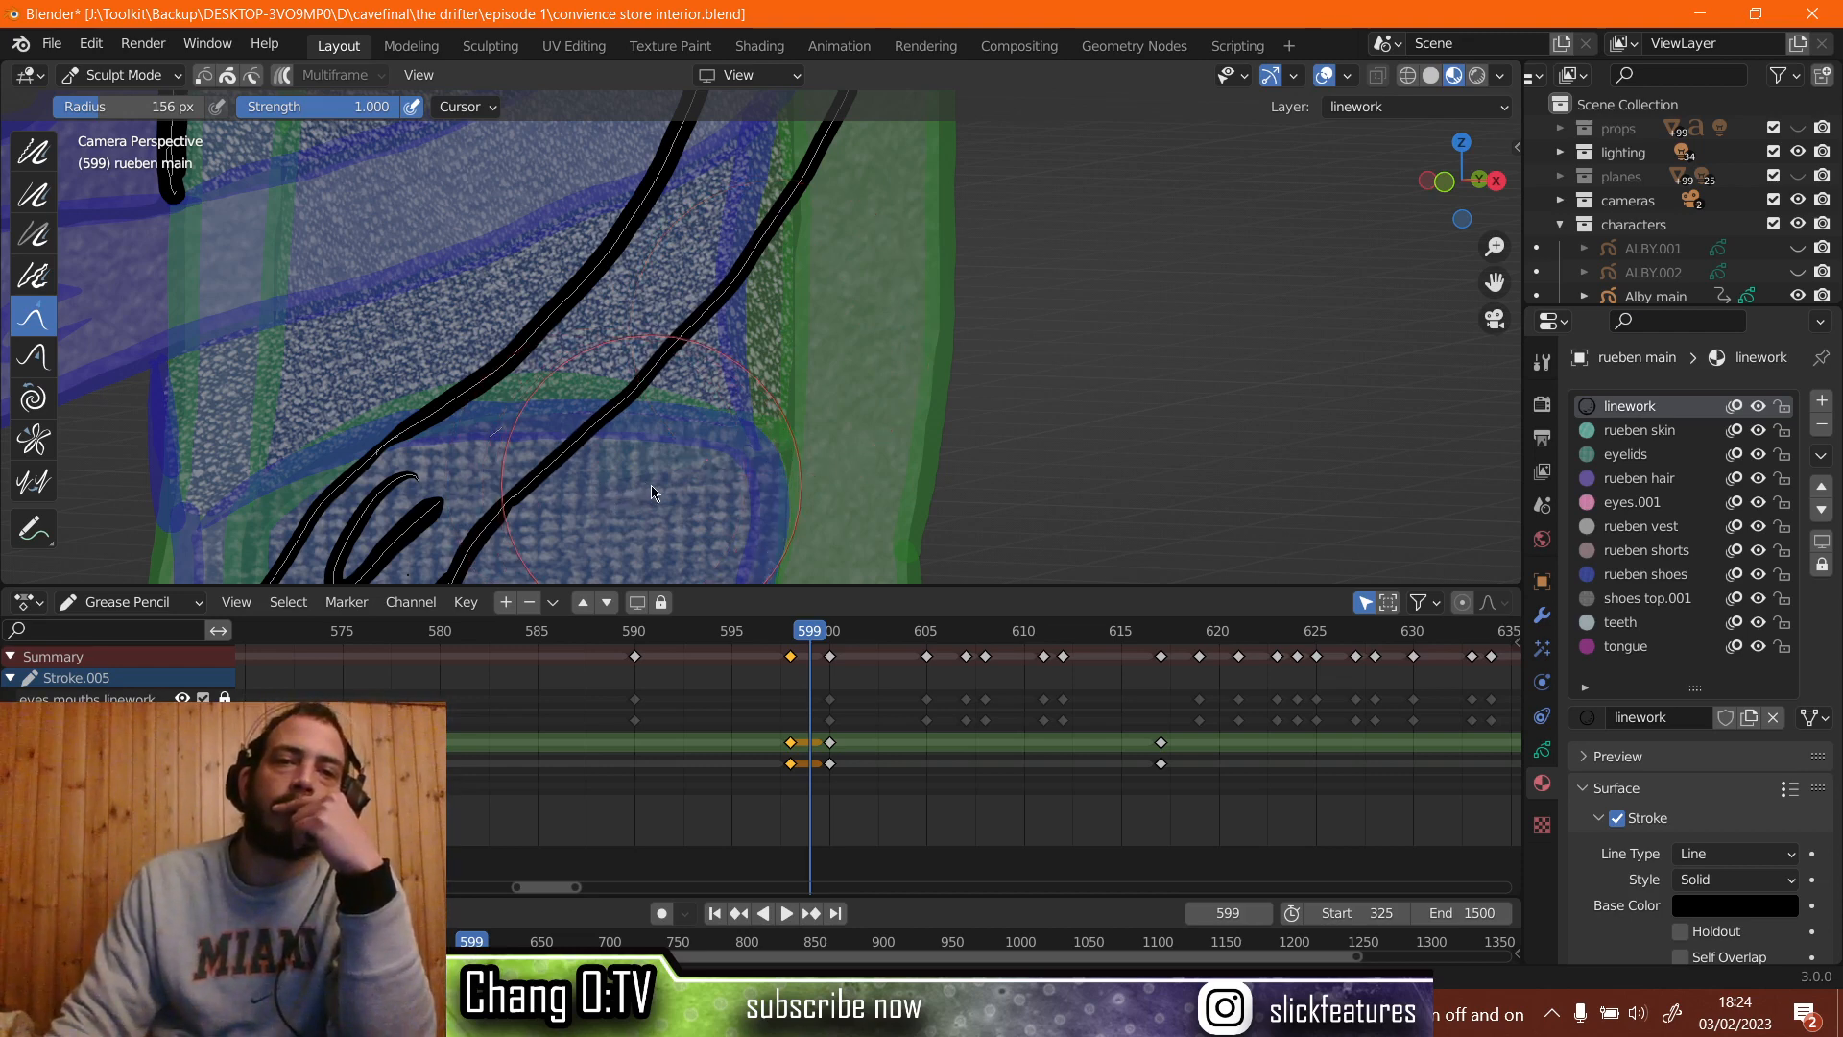
left_click(33, 169)
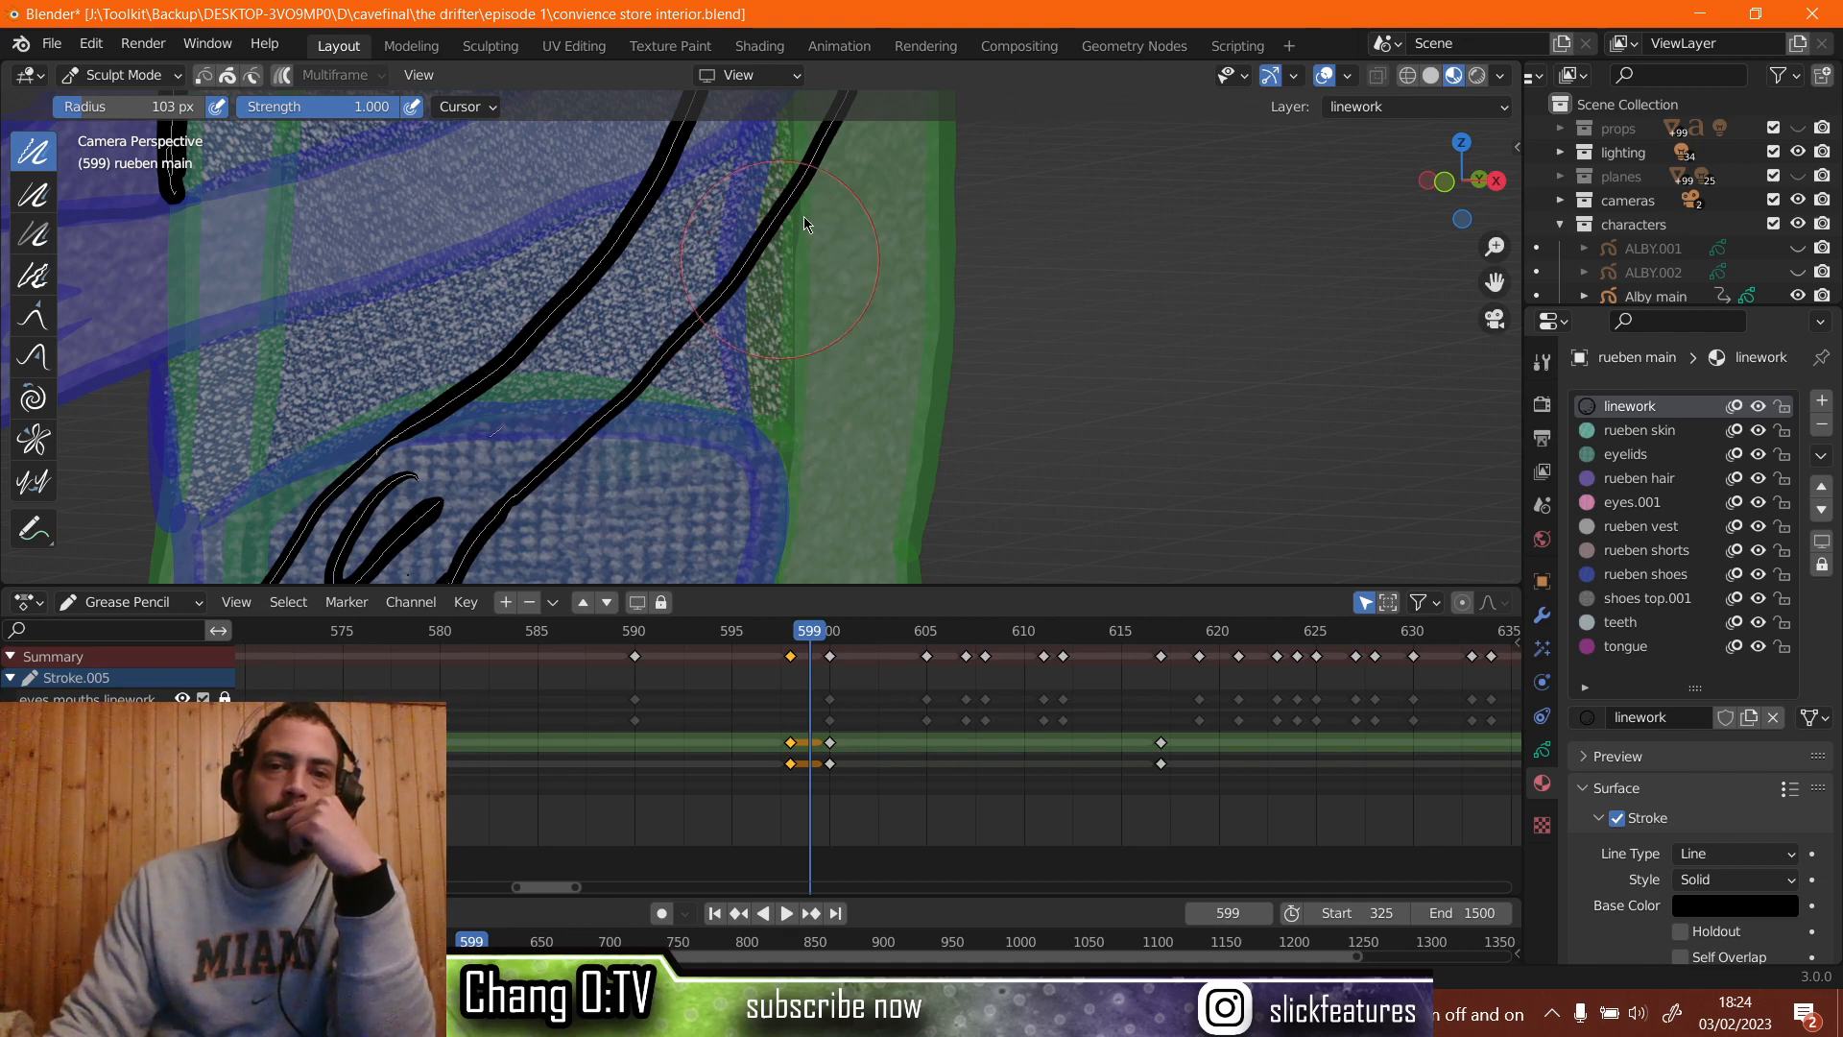
scroll(821, 327, "down", 5)
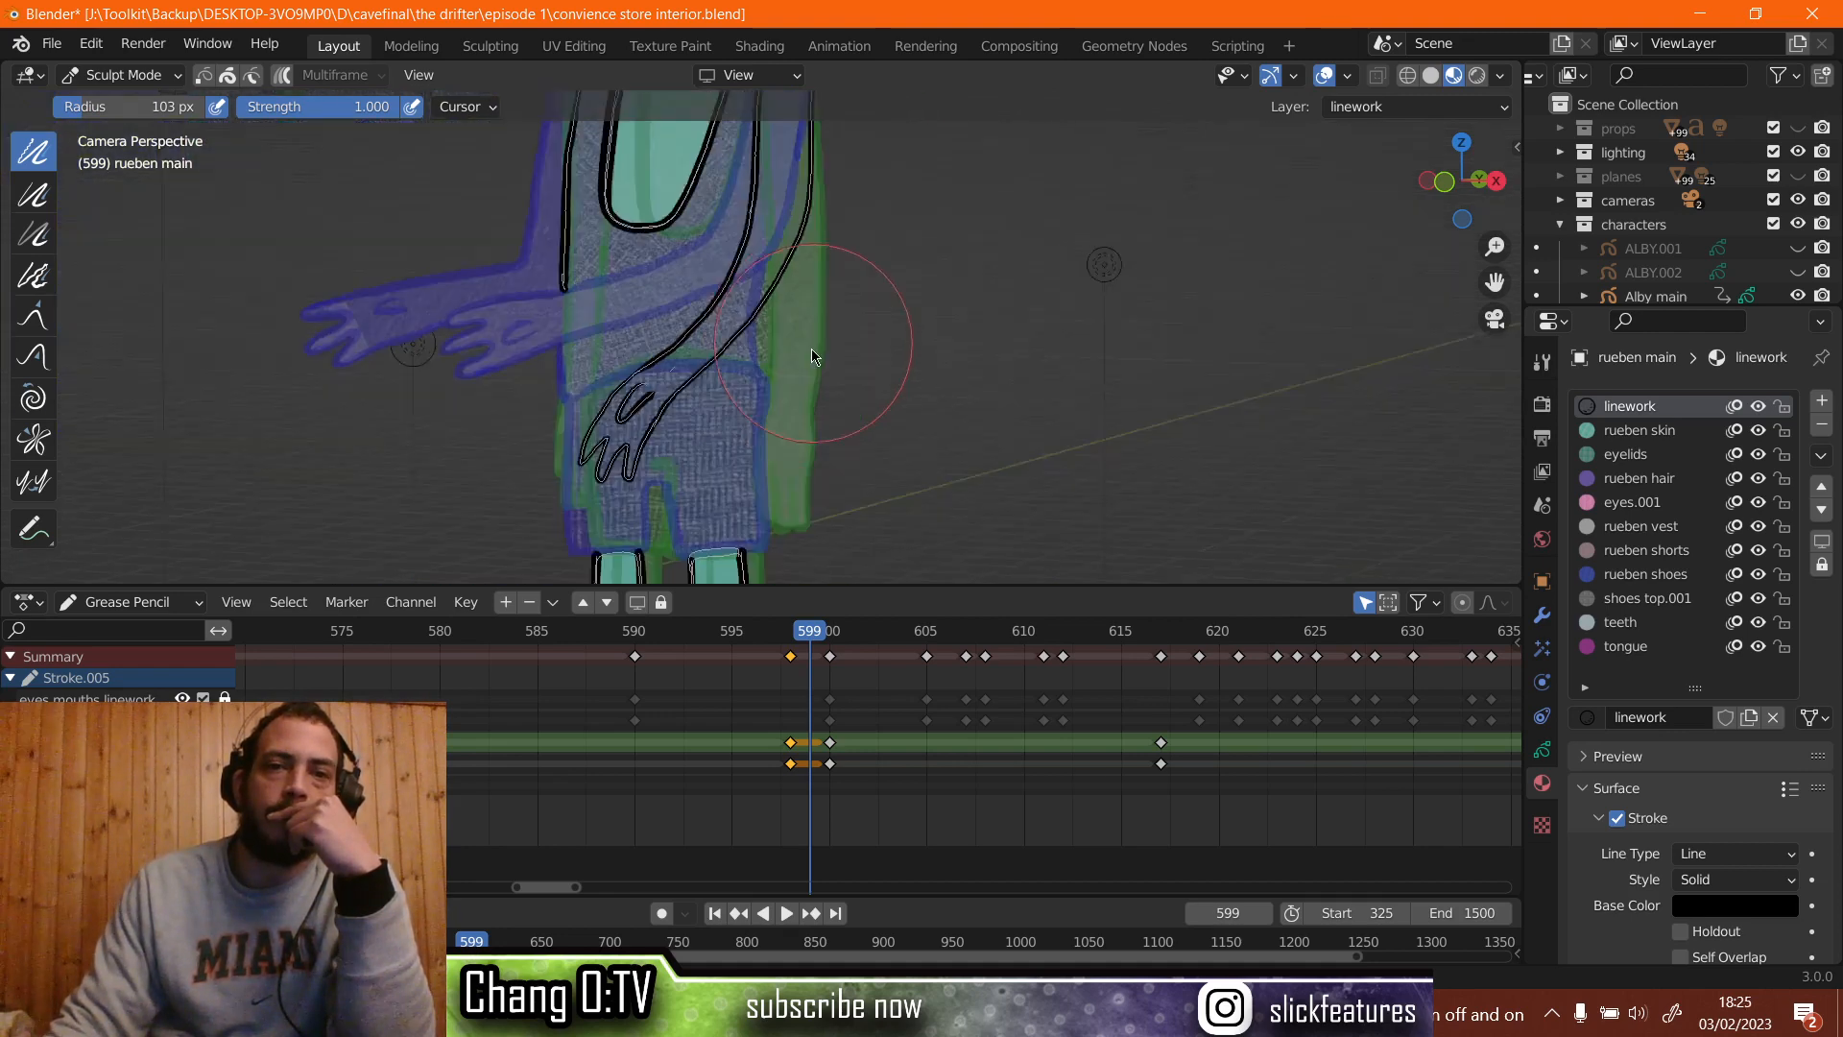
Return the drawing to Draw Mode and review the arm motion across frames 597 to 599, stopping on frame 598.
left_click(120, 75)
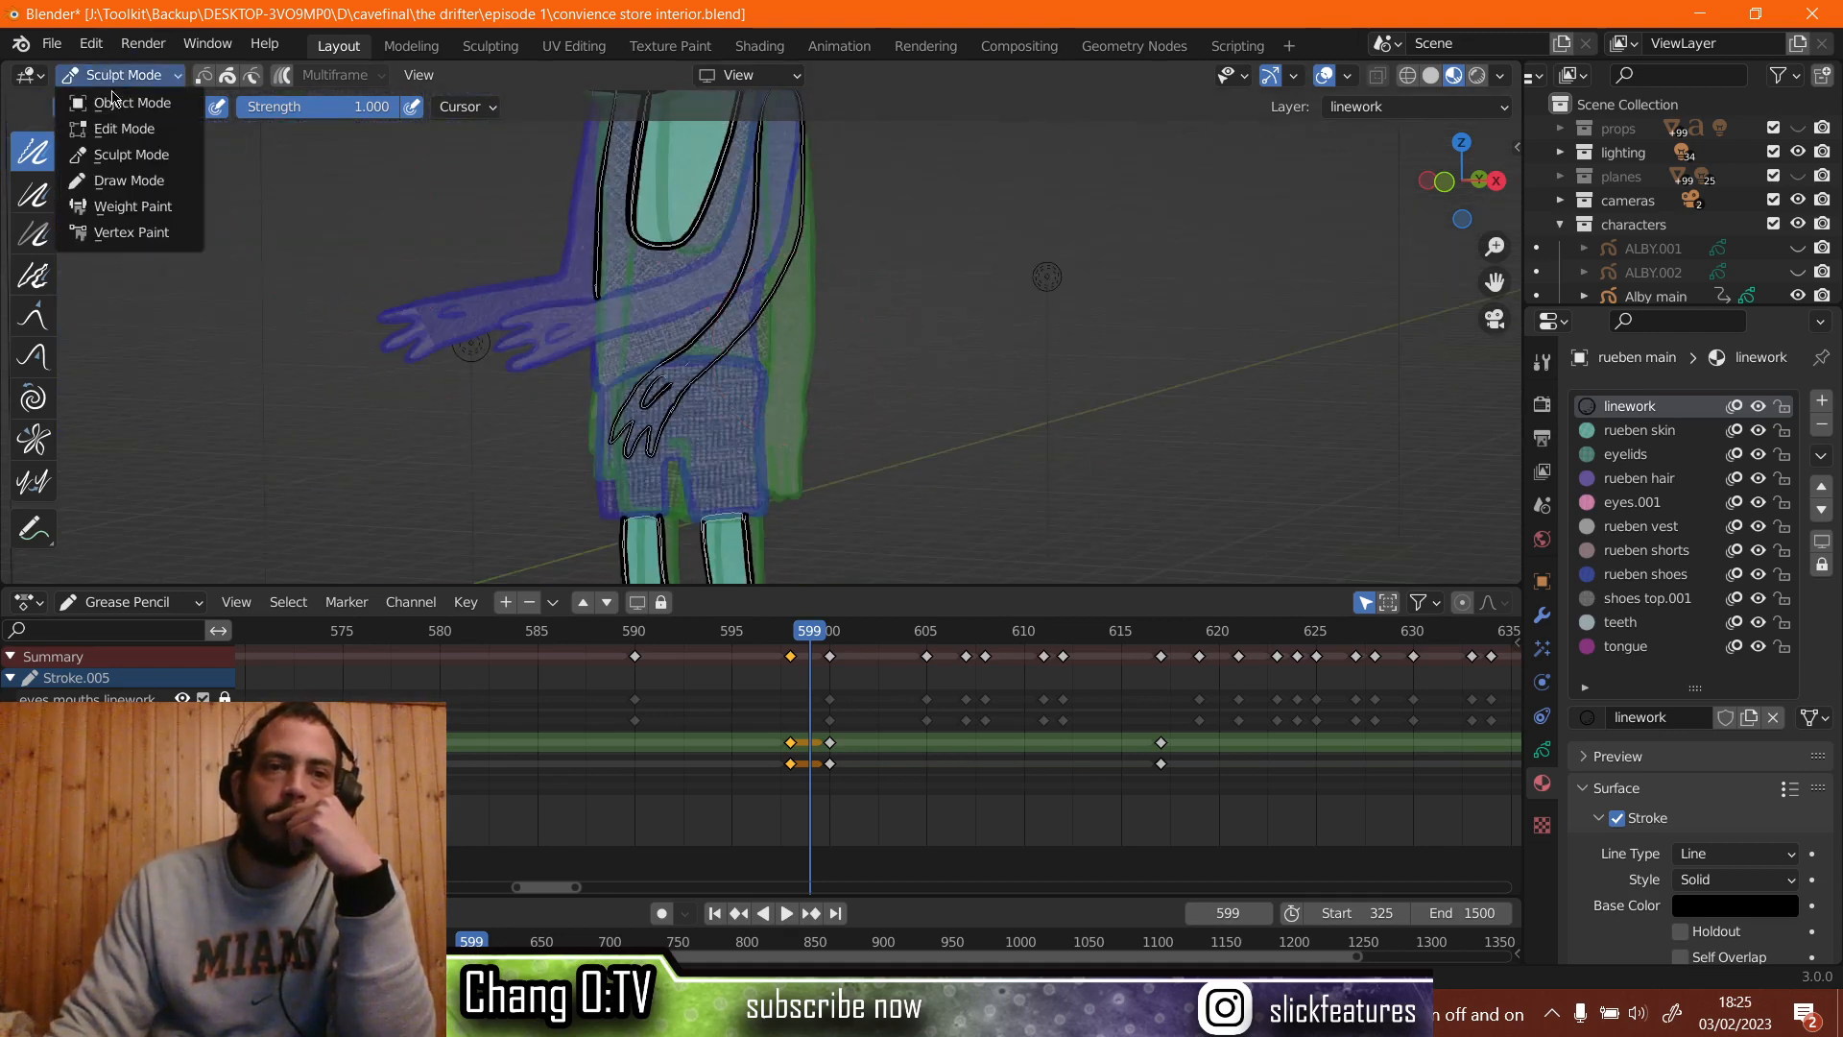
left_click(119, 183)
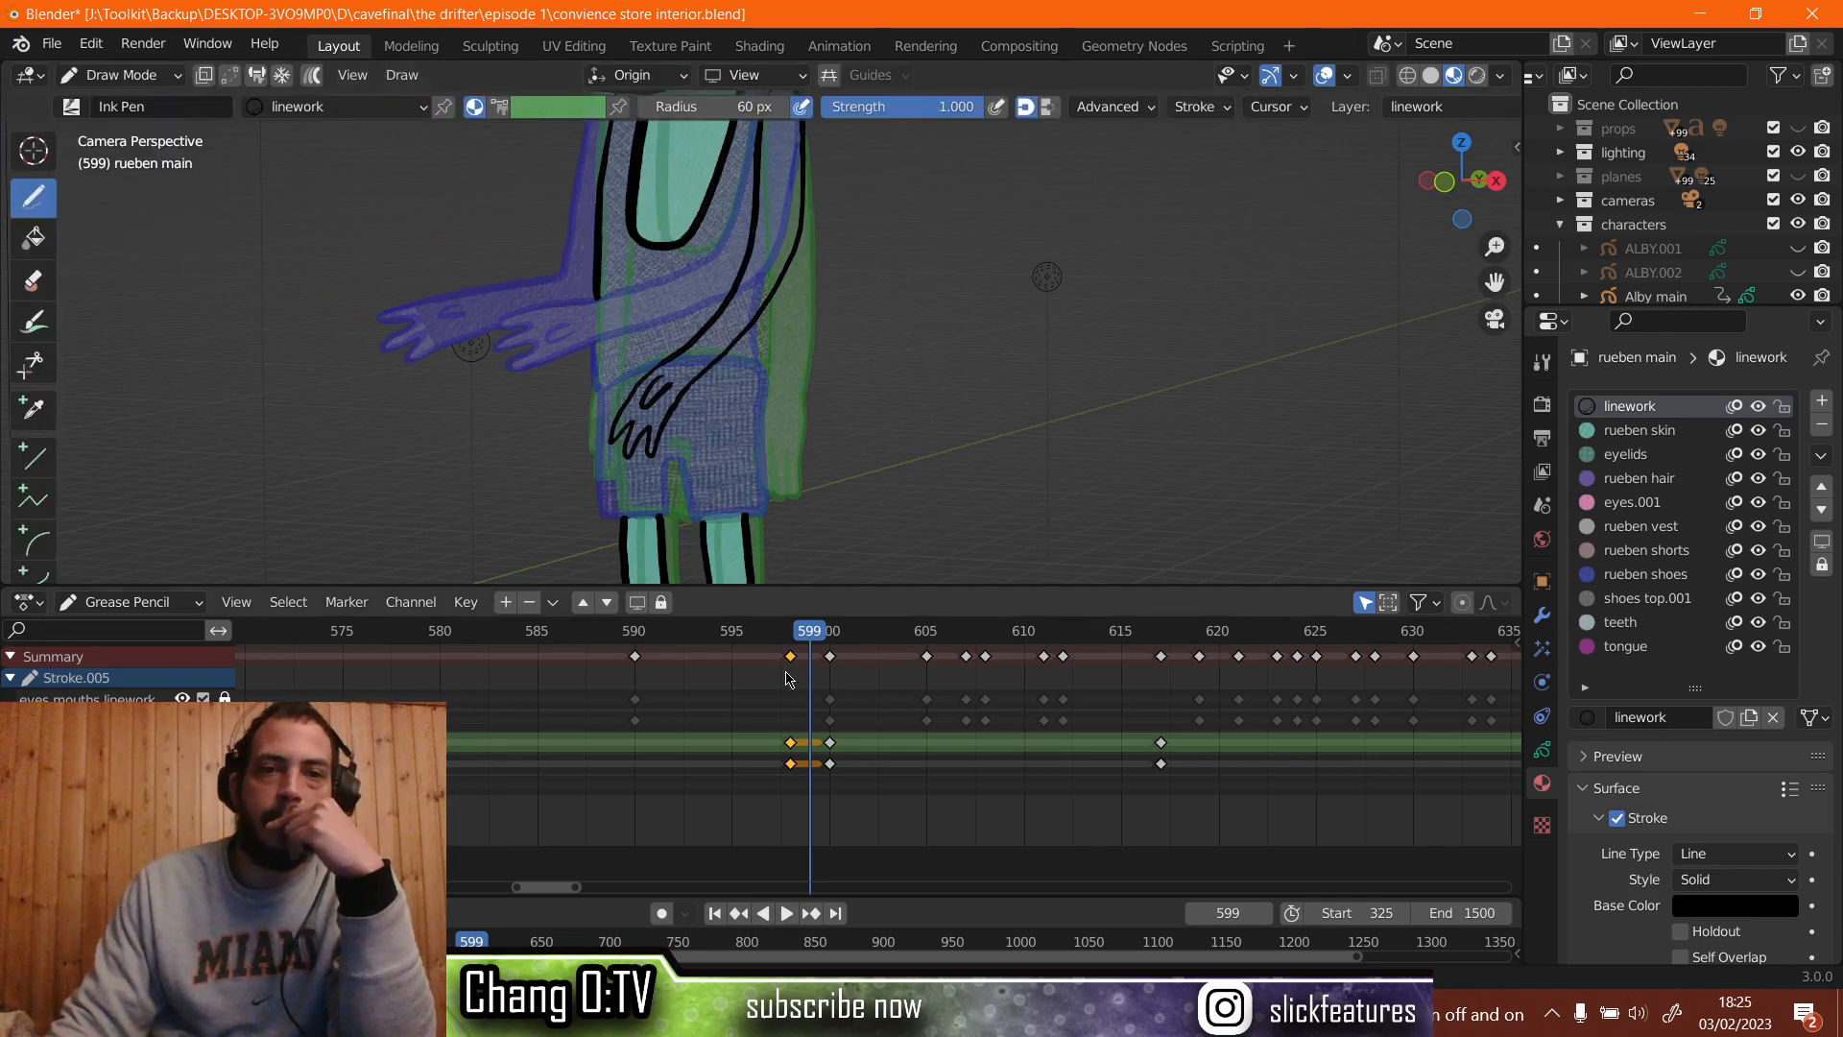
mouse_move(818, 634)
left_mouse_down()
mouse_move(773, 629)
mouse_move(840, 621)
mouse_move(770, 624)
mouse_move(827, 613)
mouse_move(814, 604)
left_mouse_up()
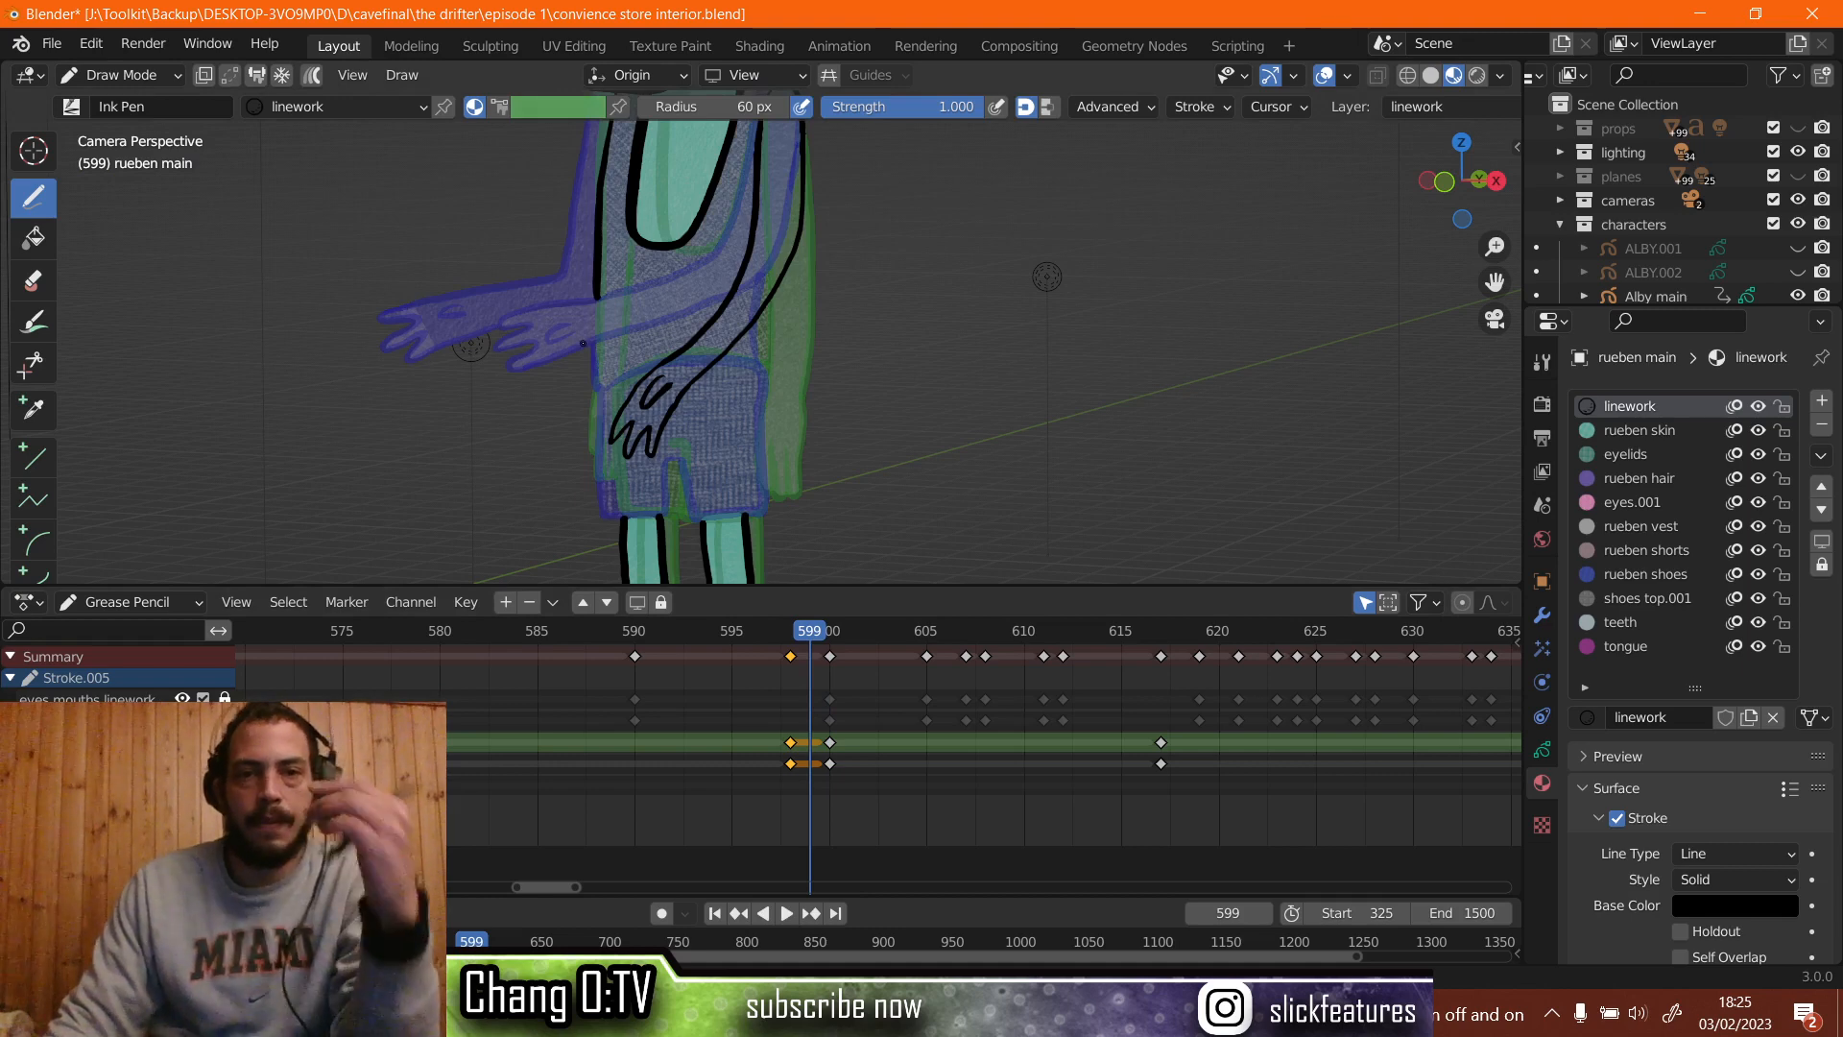
scroll(583, 346, "down", 1)
scroll(584, 345, "up", 5)
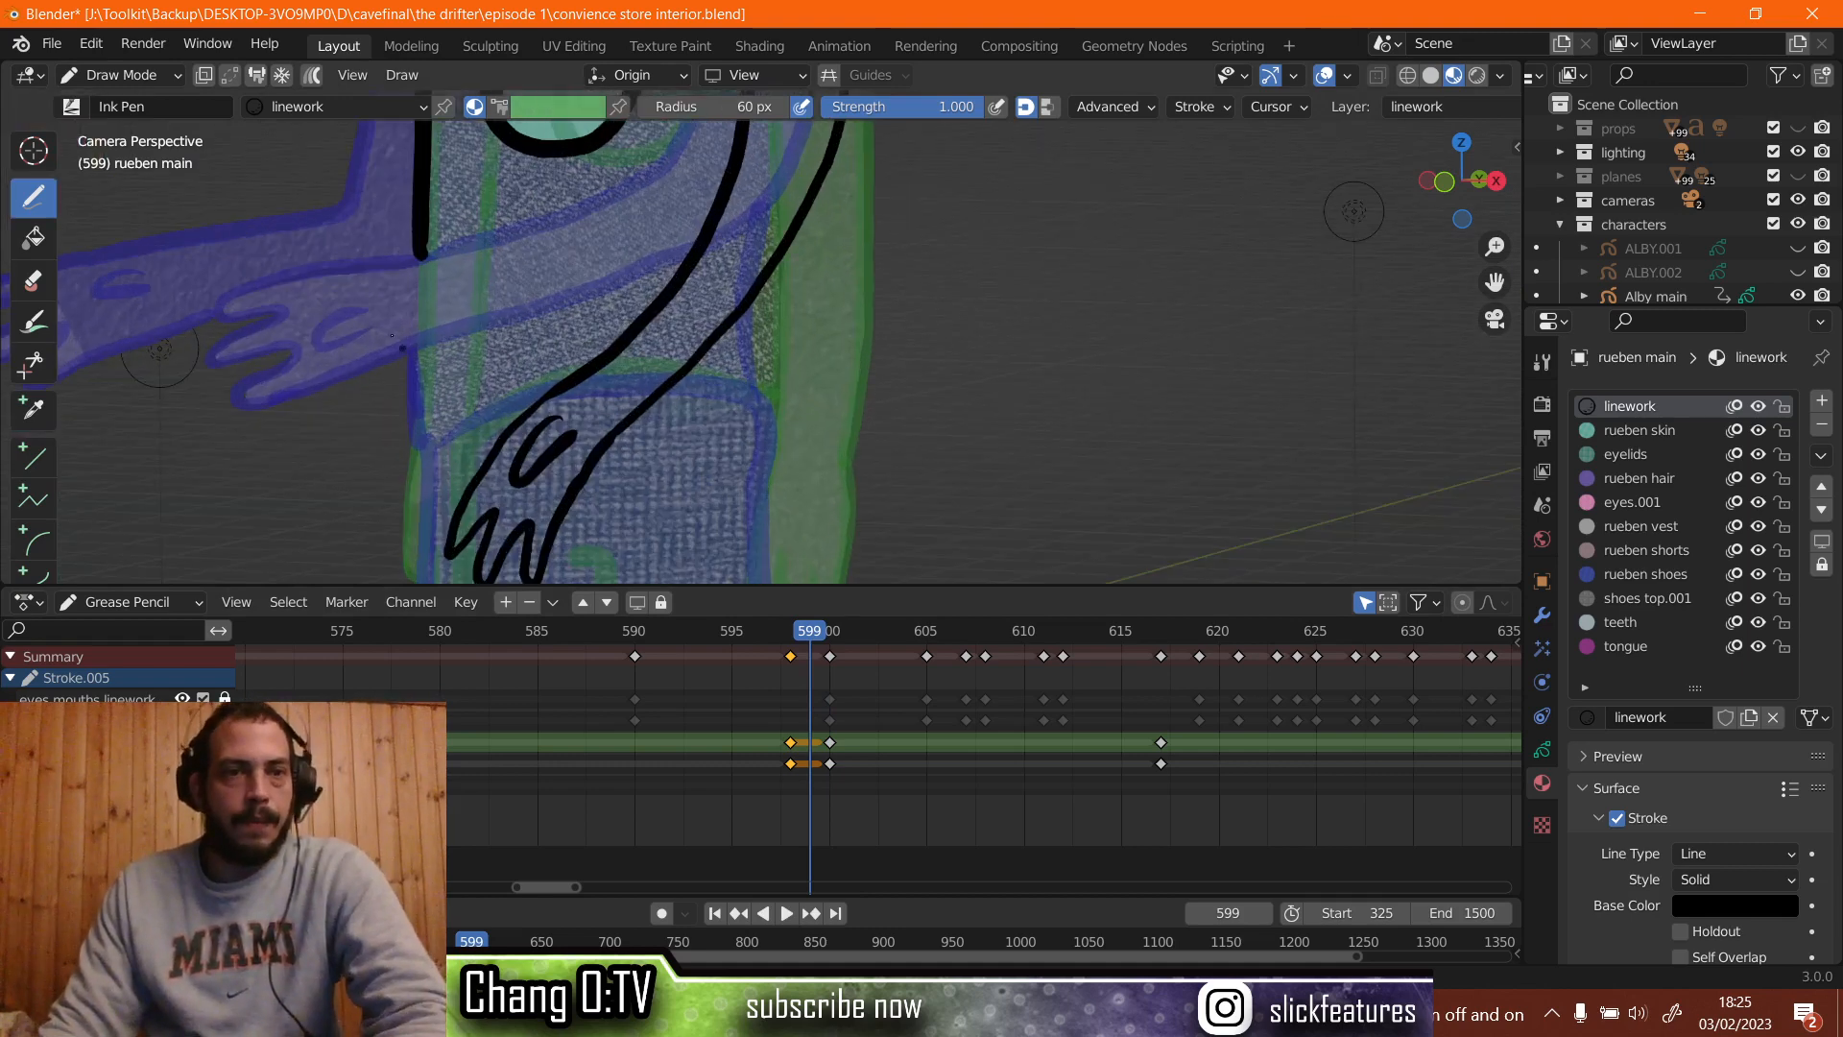
scroll(761, 337, "down", 3)
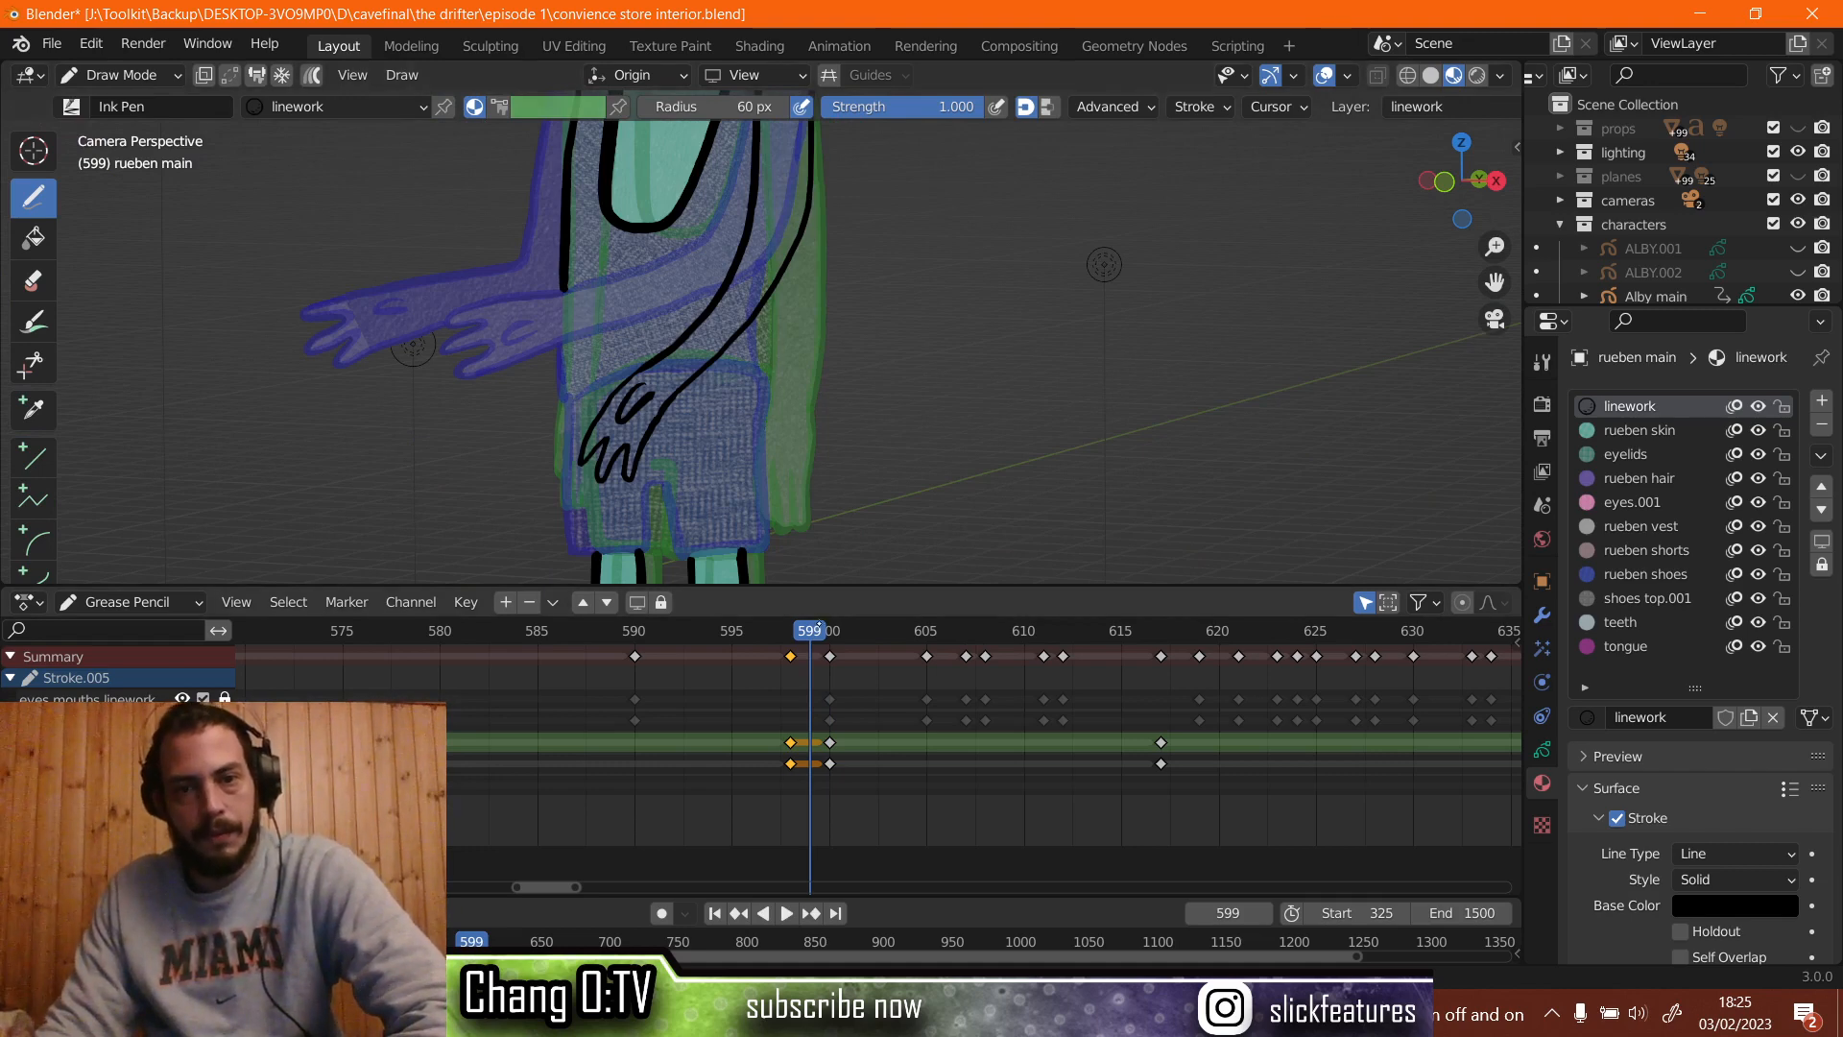
key("shift+ctrl+space")
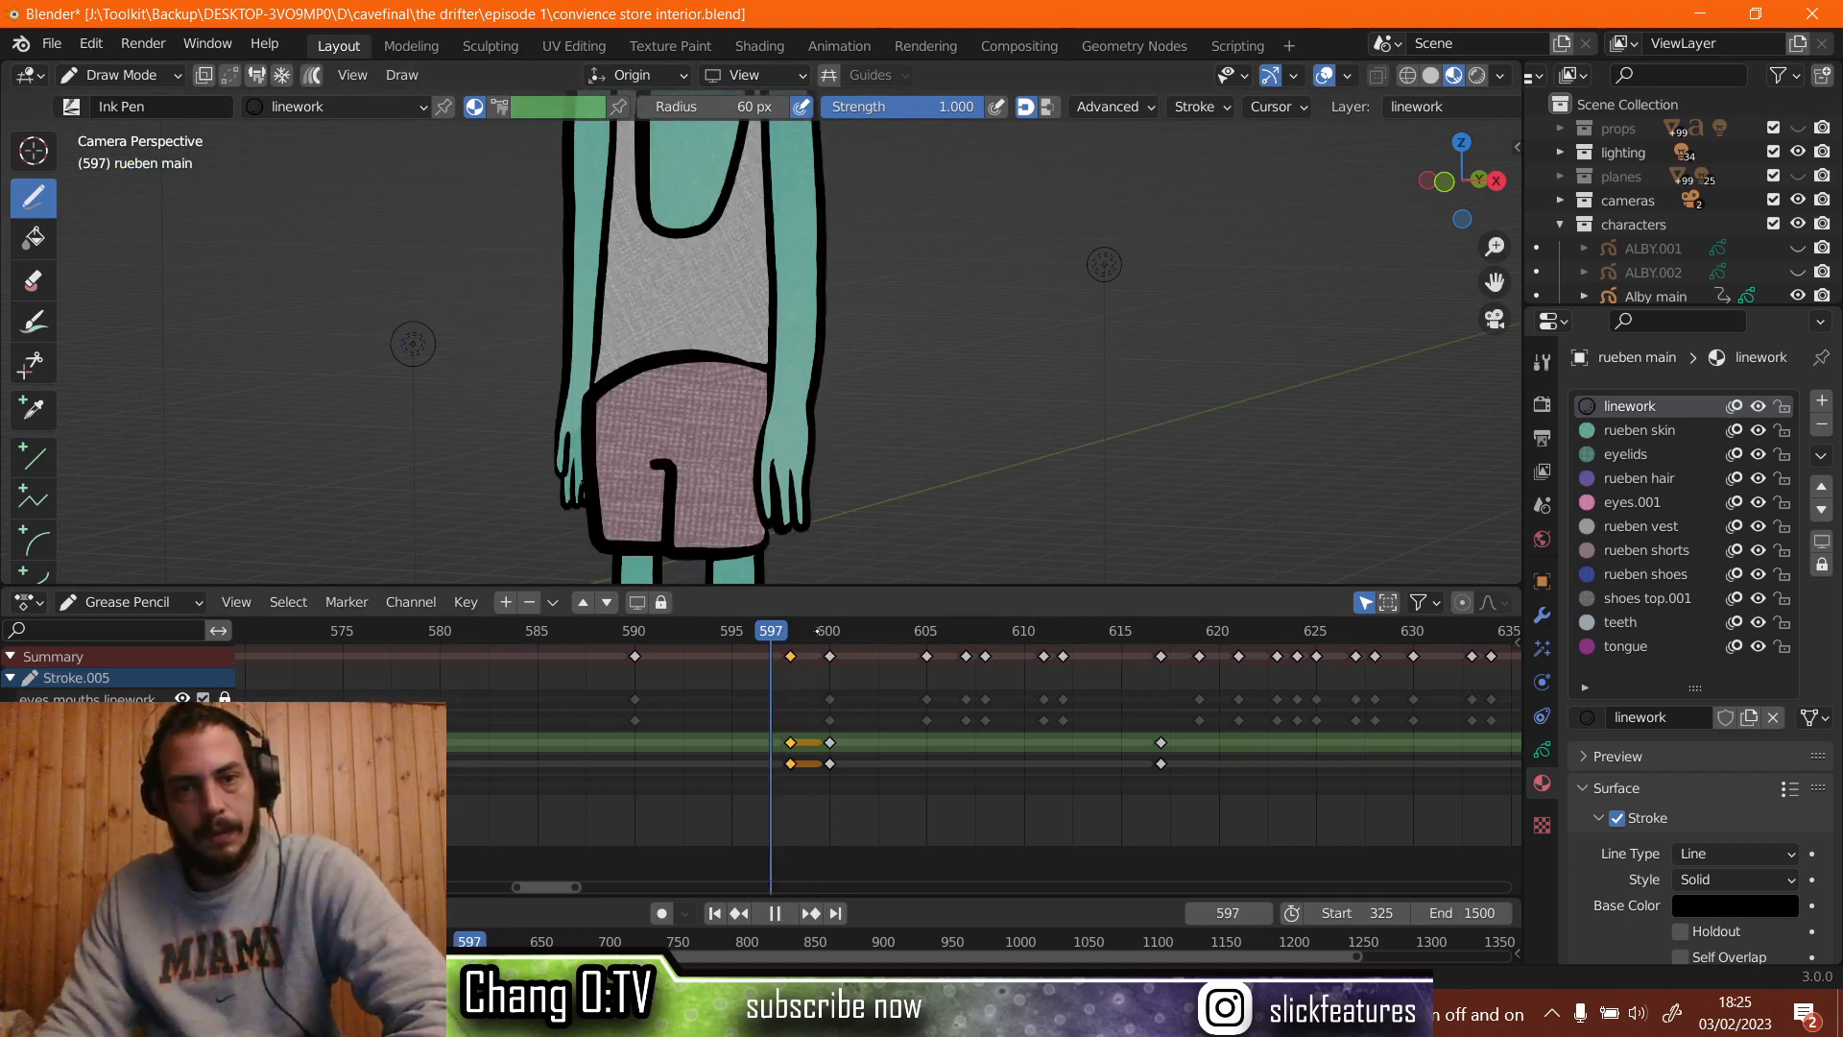
left_click_drag(818, 631, 791, 631)
Draw the vest's lower right edge, the waistline on both sides of the forearm and the shorts' upper side edges with the Ink Pen.
scroll(797, 397, "up", 2)
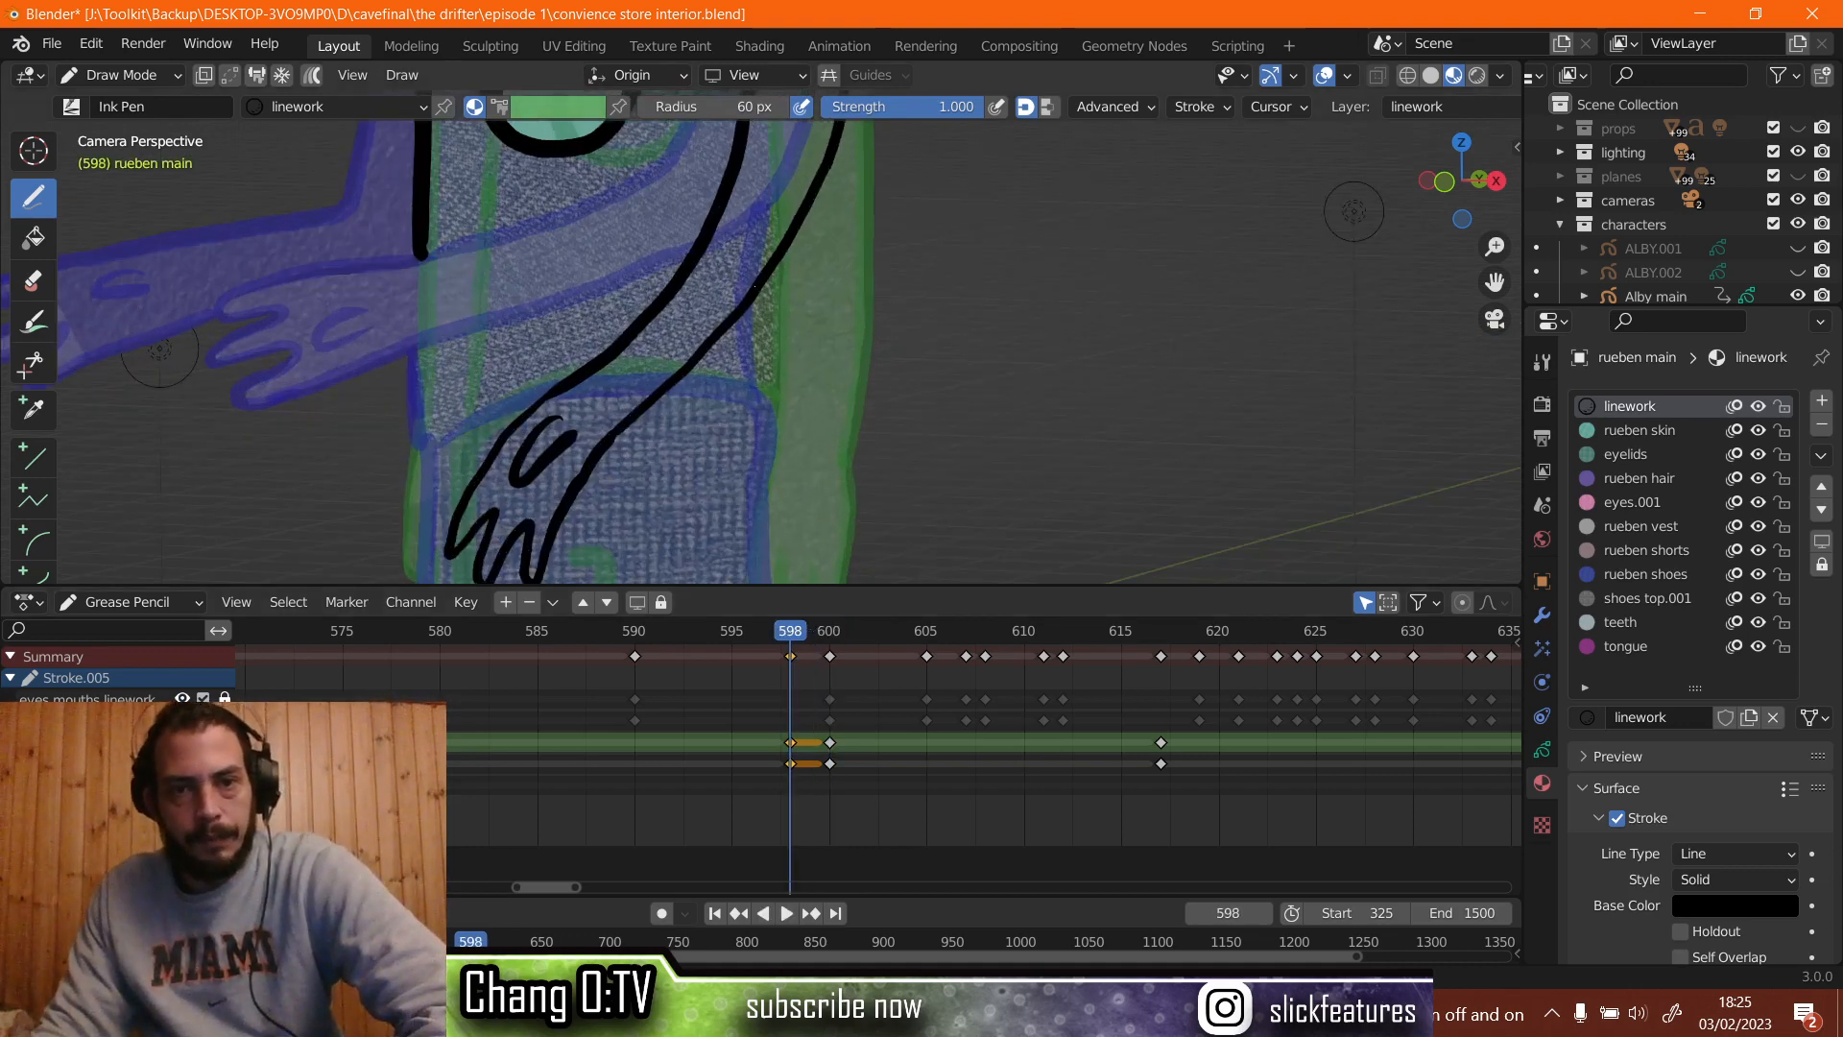
mouse_move(768, 281)
left_mouse_down()
mouse_move(765, 407)
mouse_move(742, 382)
mouse_move(768, 423)
mouse_move(761, 541)
left_mouse_up()
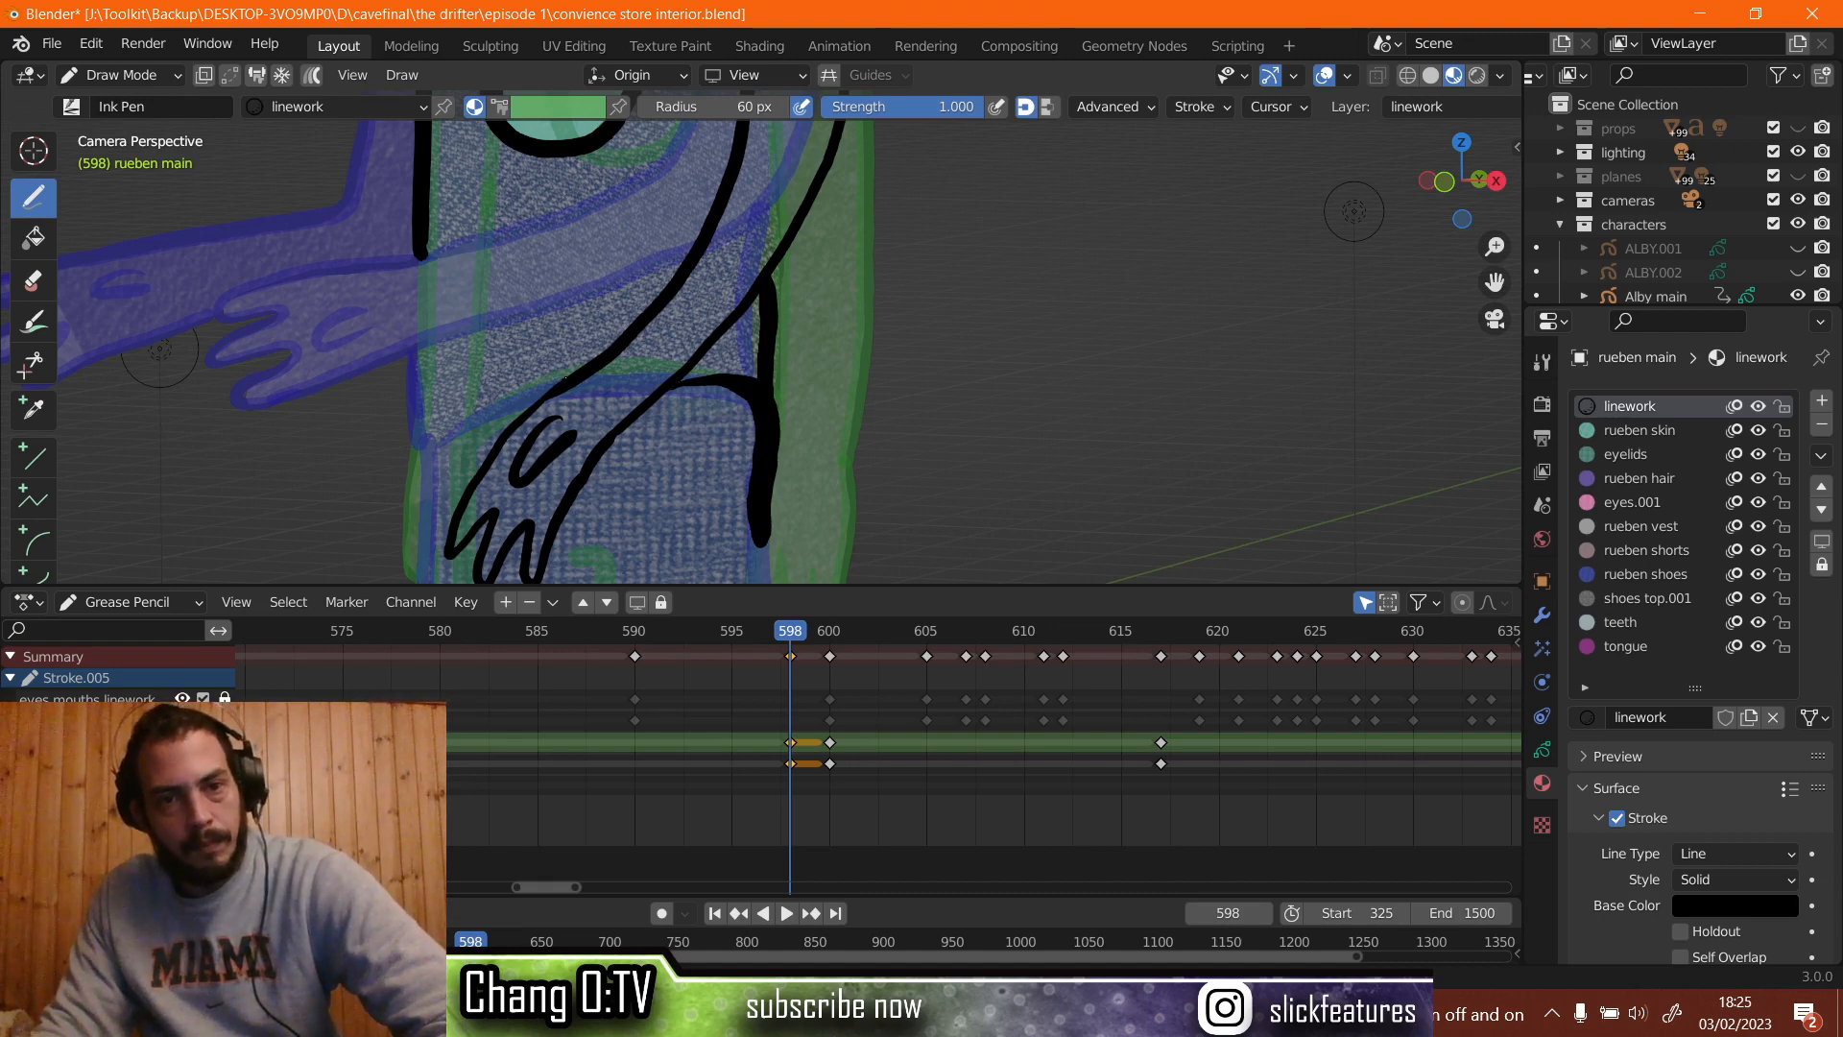
left_click_drag(446, 432, 439, 499)
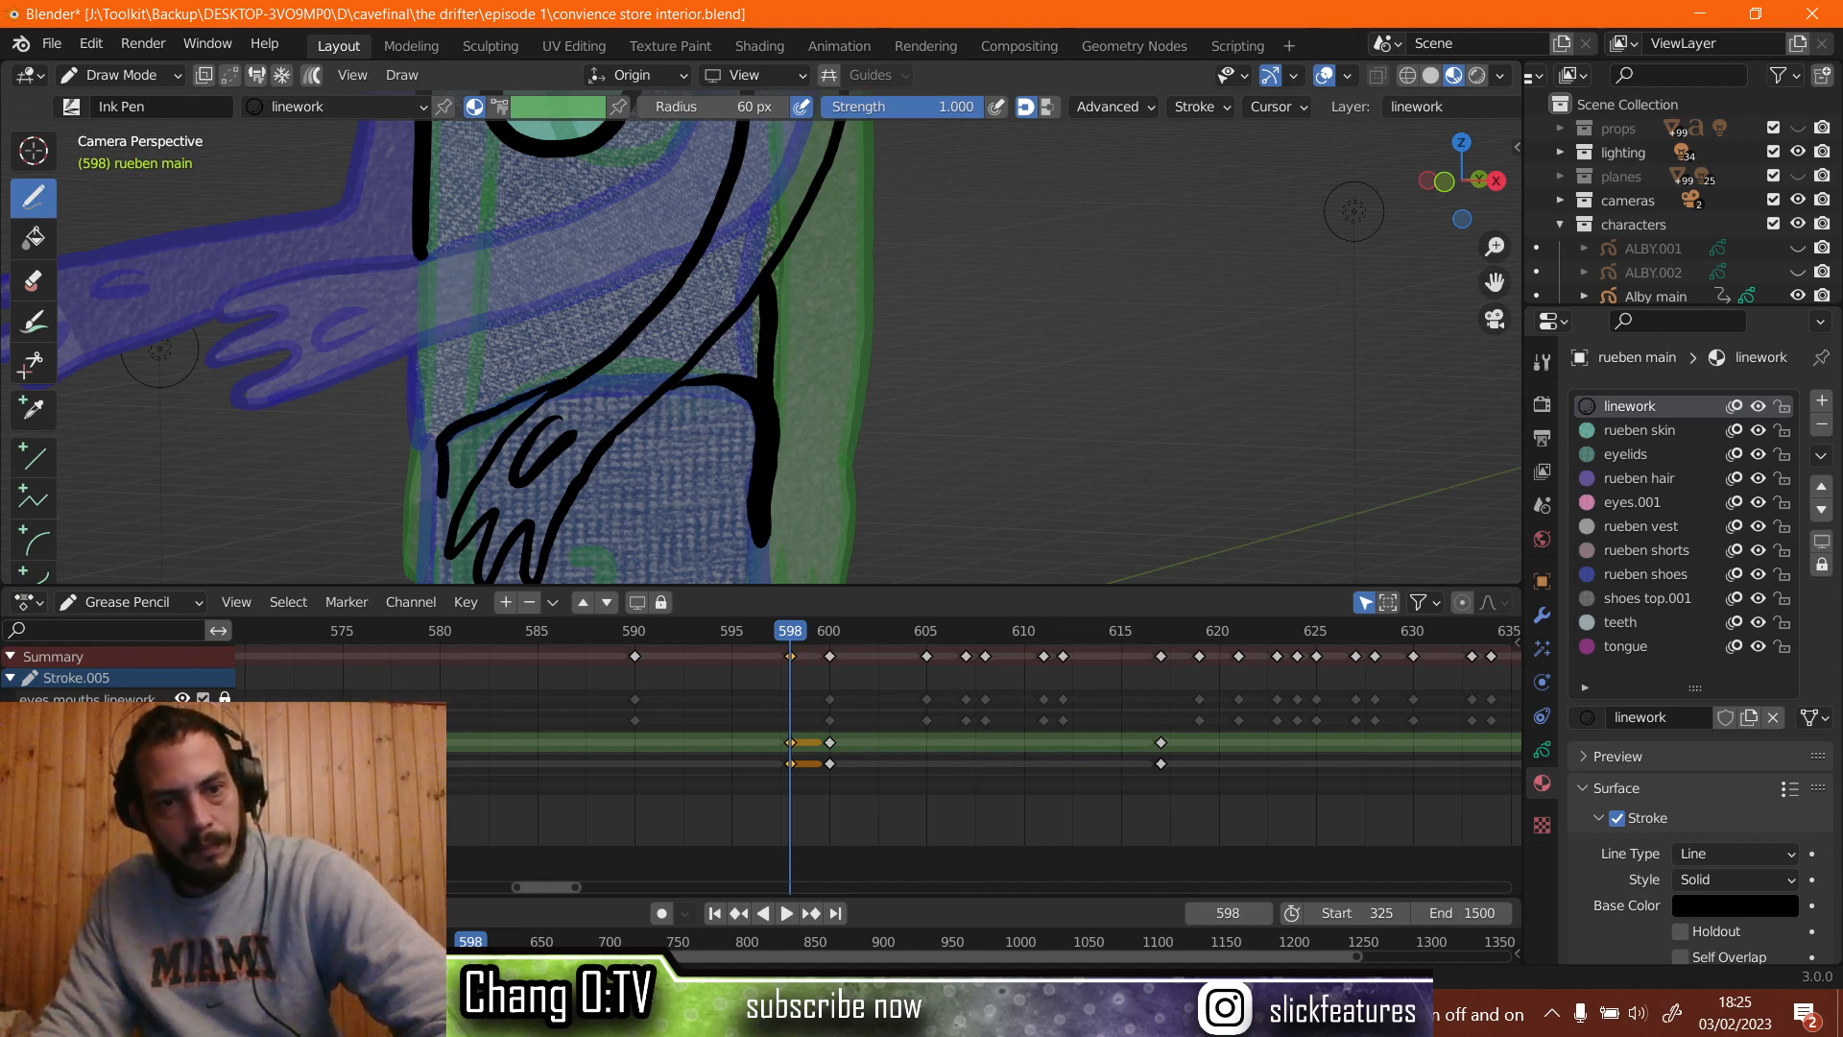
Extend the shorts' right side down to the hem and draw that leg's hem and inner edge up to the crotch.
scroll(437, 511, "down", 2)
scroll(482, 454, "down", 1)
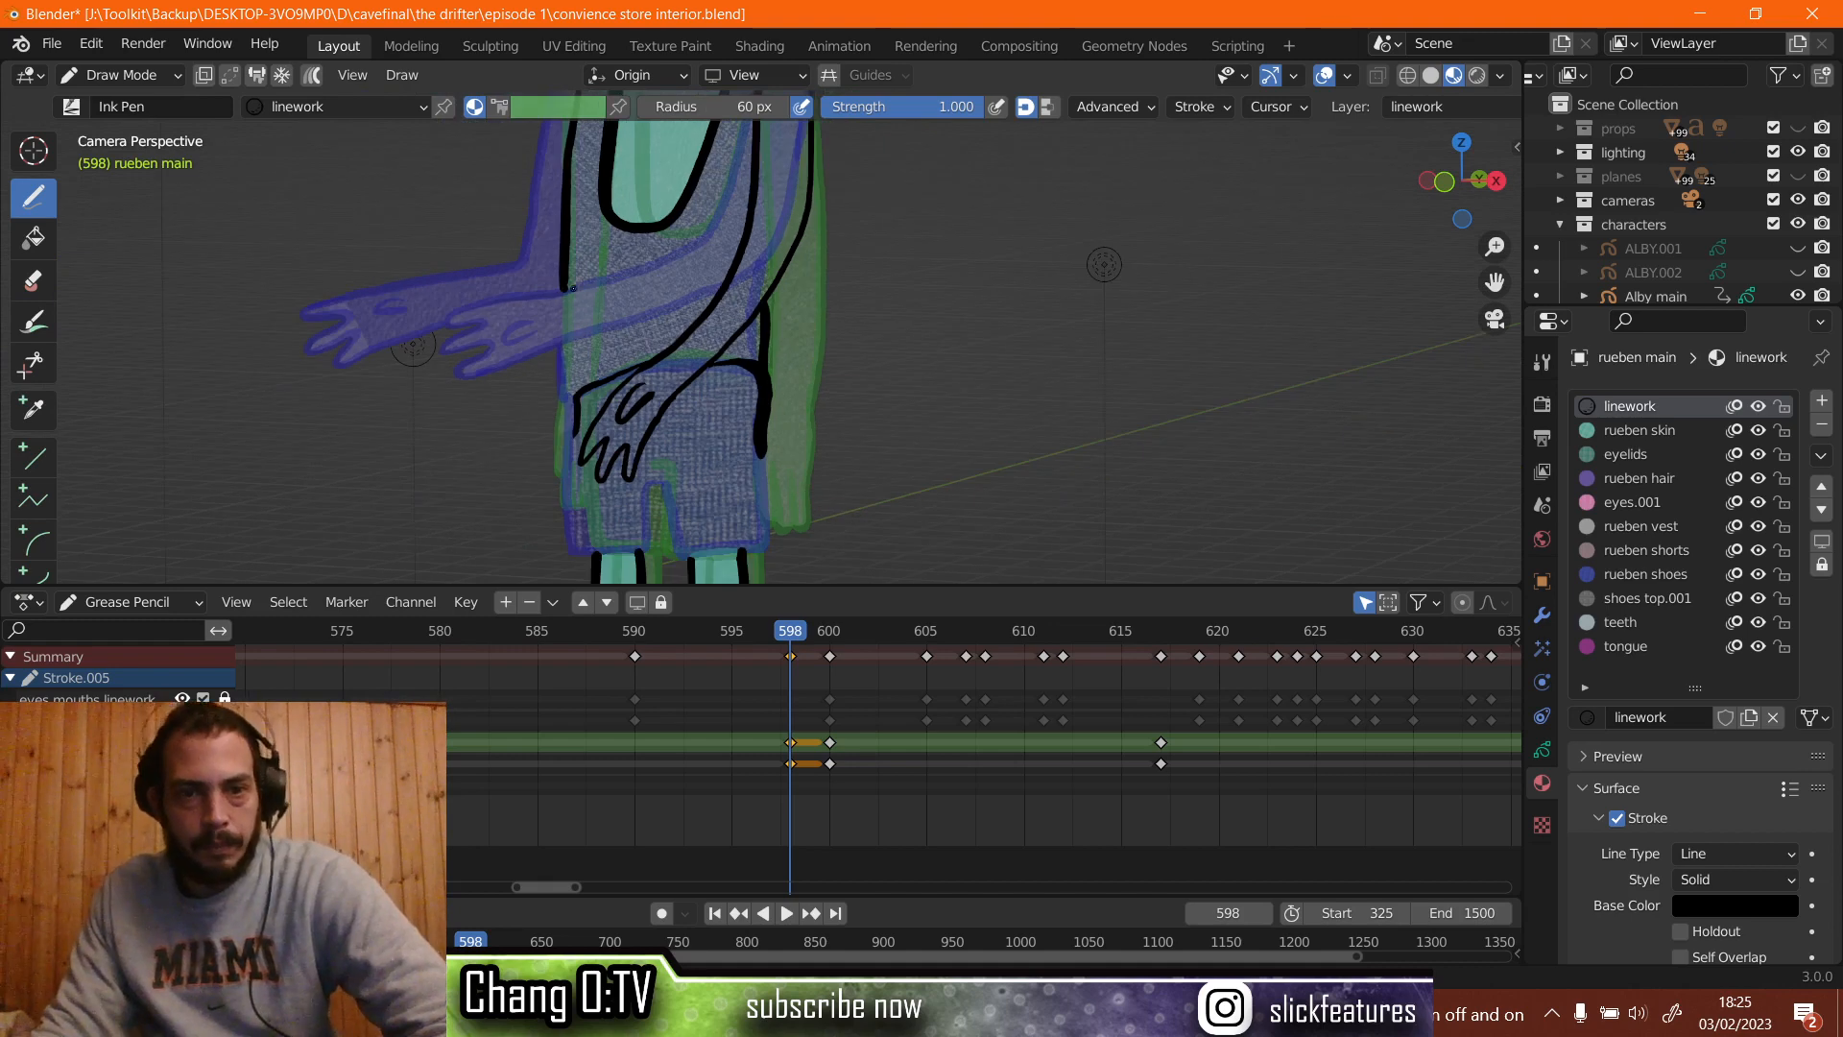
middle_click_drag(712, 351, 715, 188, "shift")
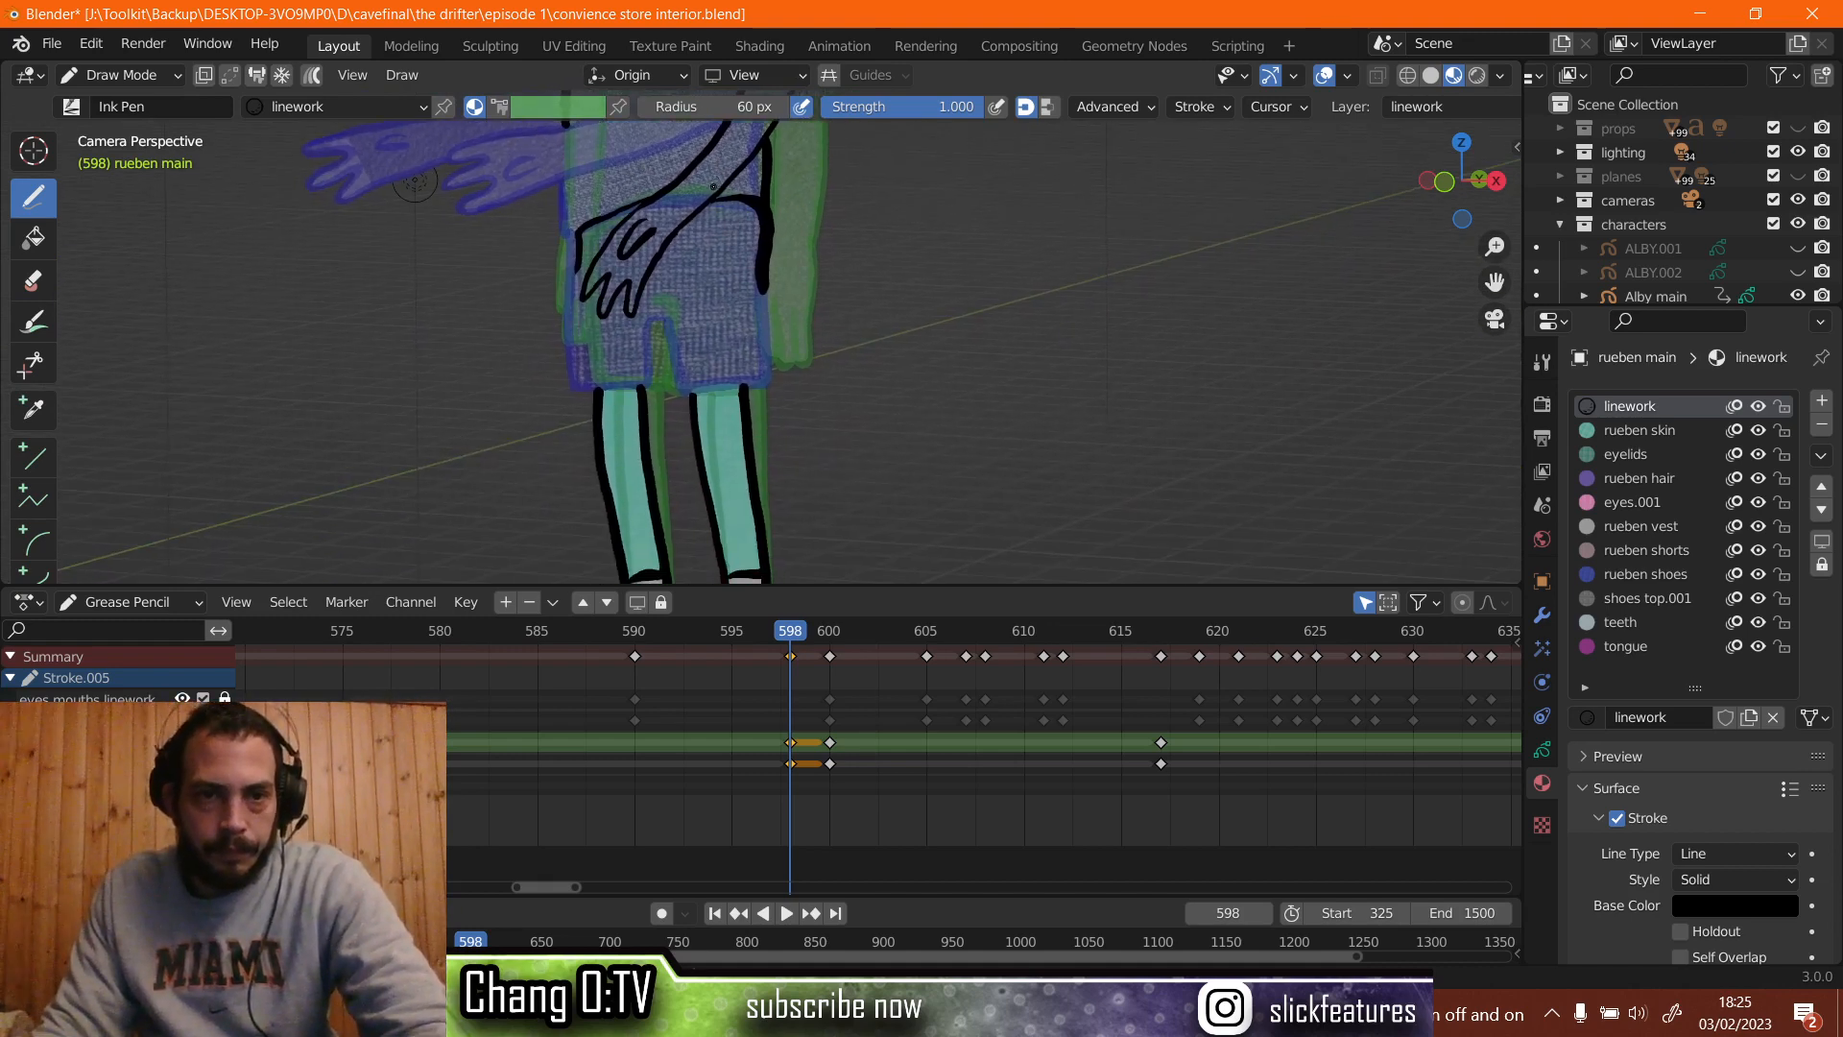
scroll(721, 437, "up", 2)
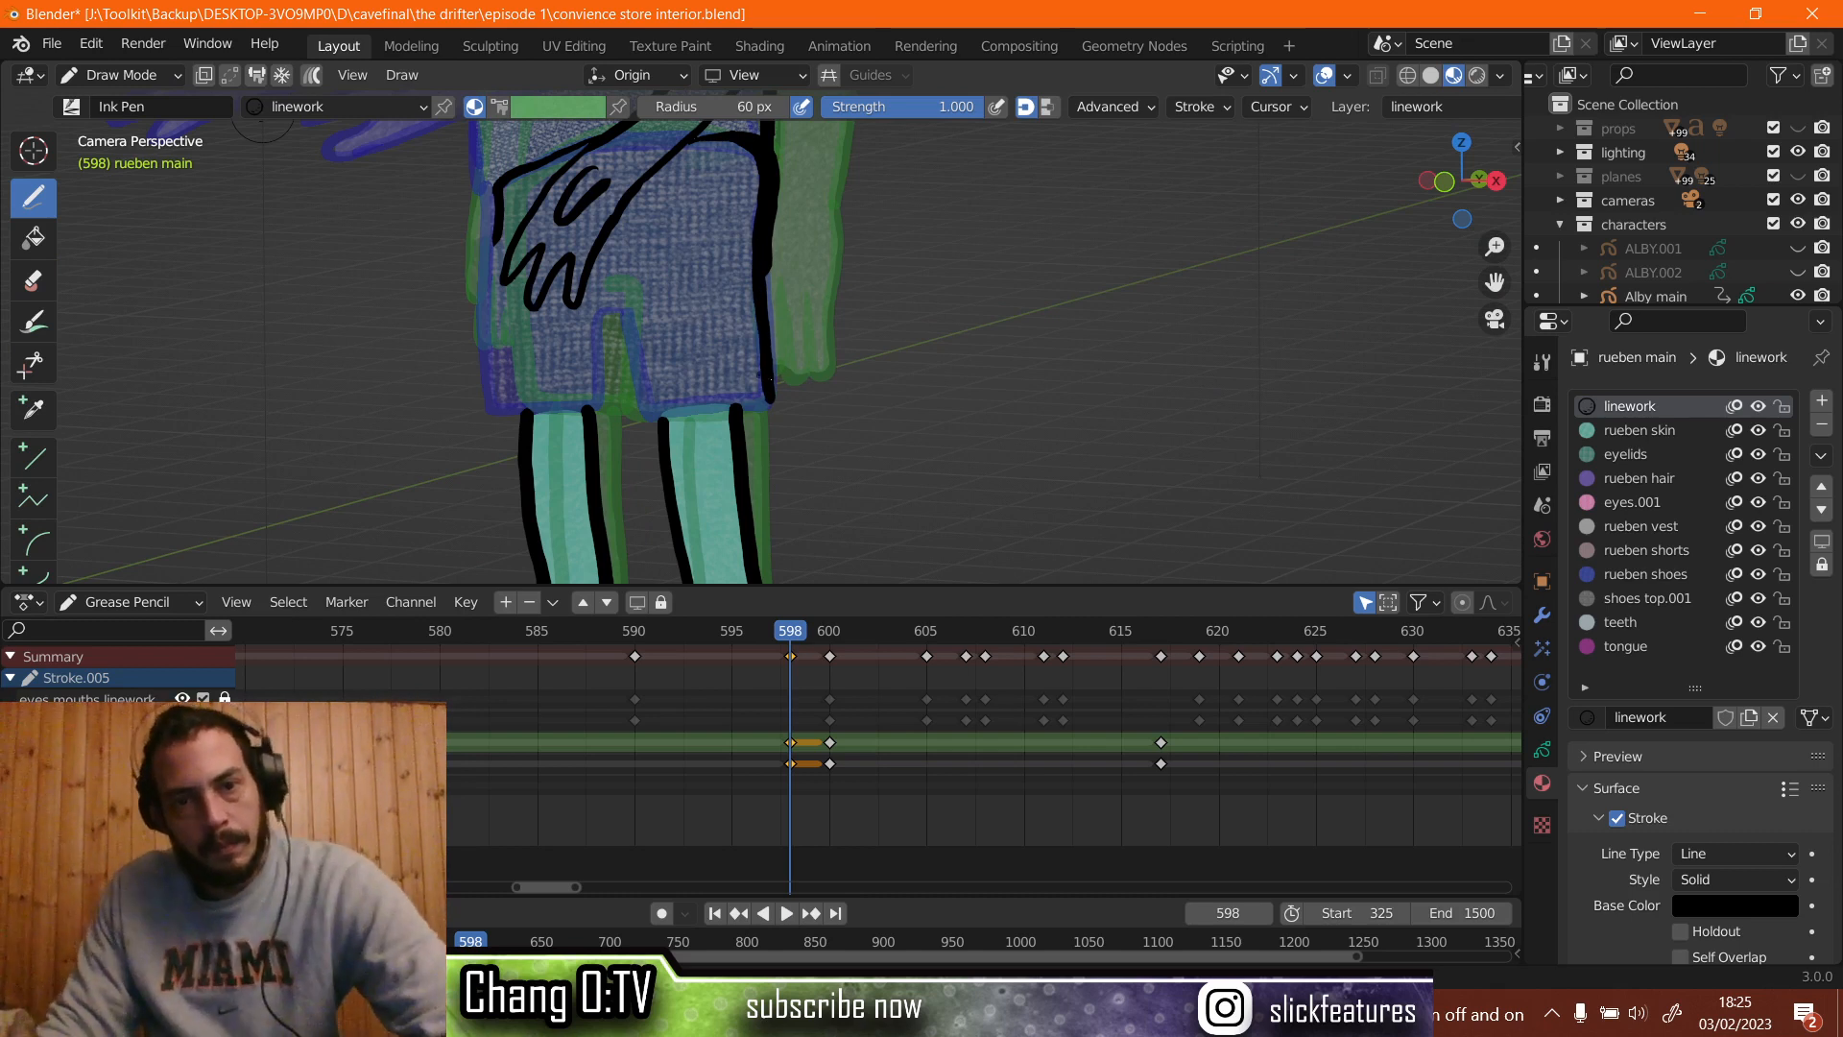
mouse_move(730, 404)
left_mouse_down()
mouse_move(656, 422)
mouse_move(622, 296)
left_mouse_up()
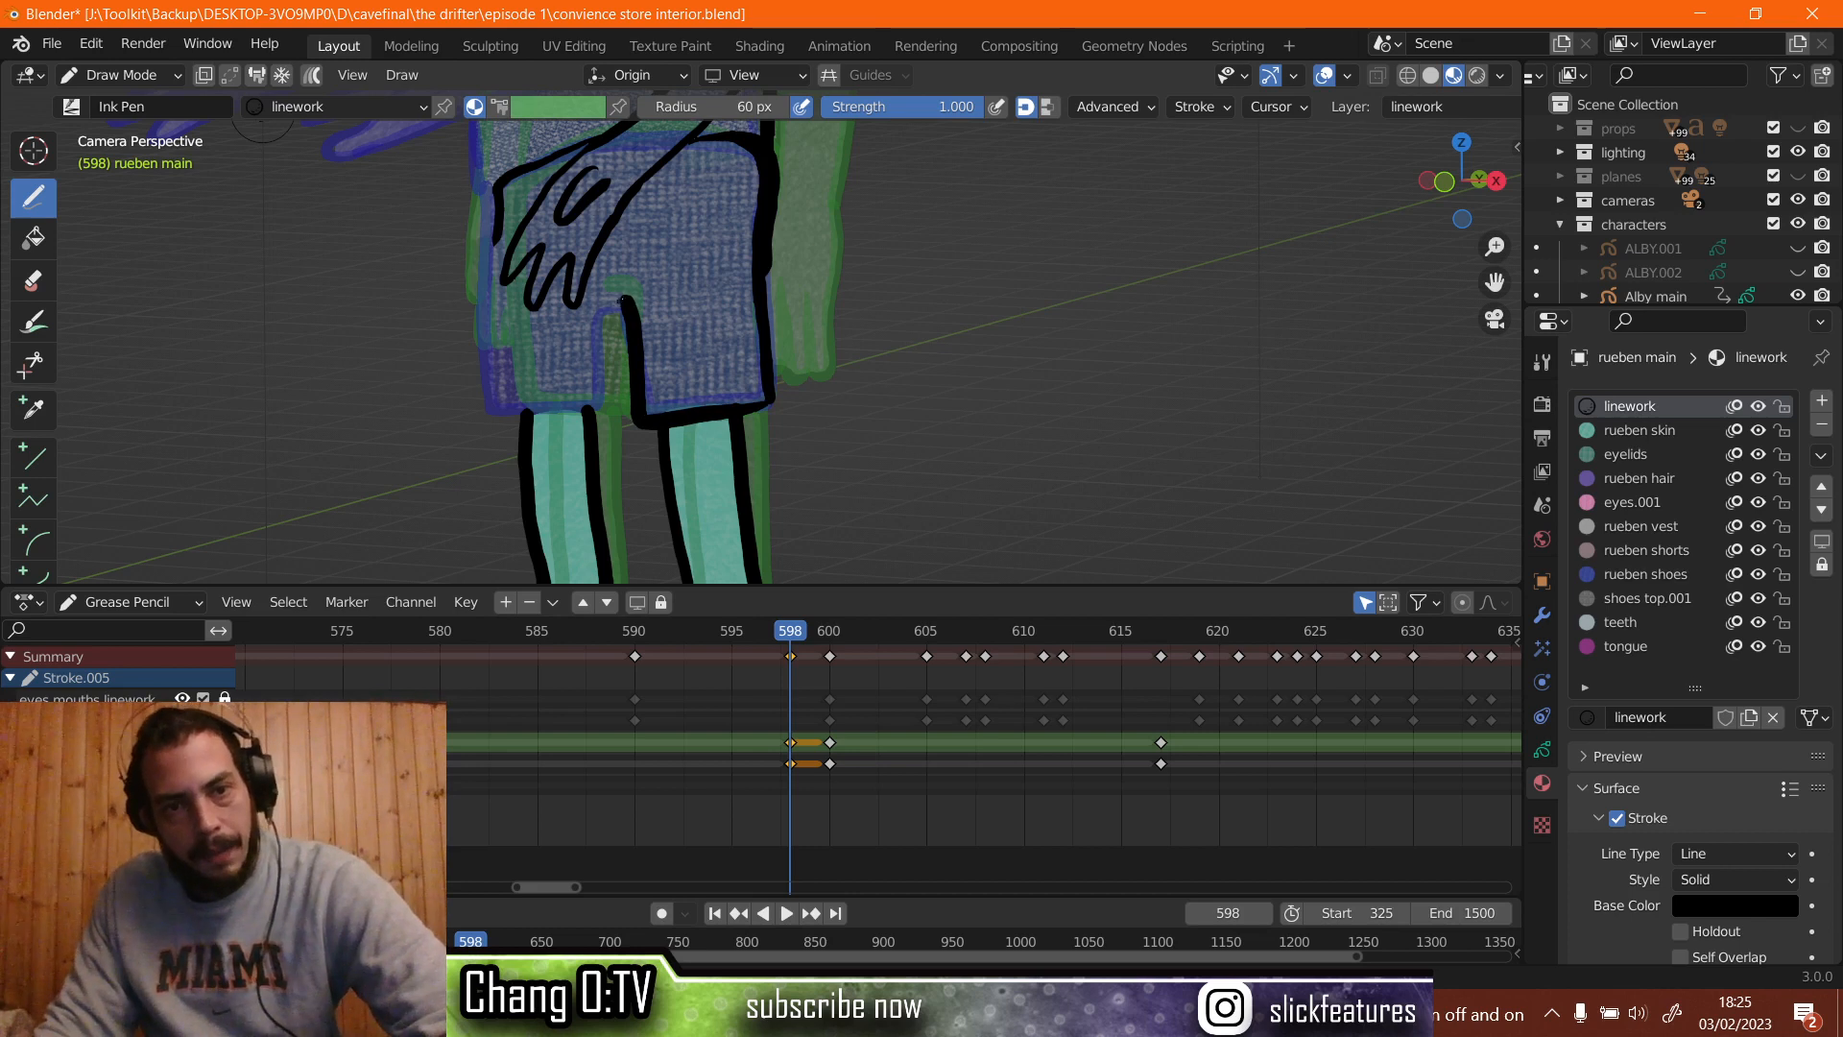
Draw the inner edge, hem and outer side edge of the shorts' left leg with the Ink Pen.
mouse_move(595, 315)
left_mouse_down()
mouse_move(609, 411)
mouse_move(544, 412)
left_mouse_up()
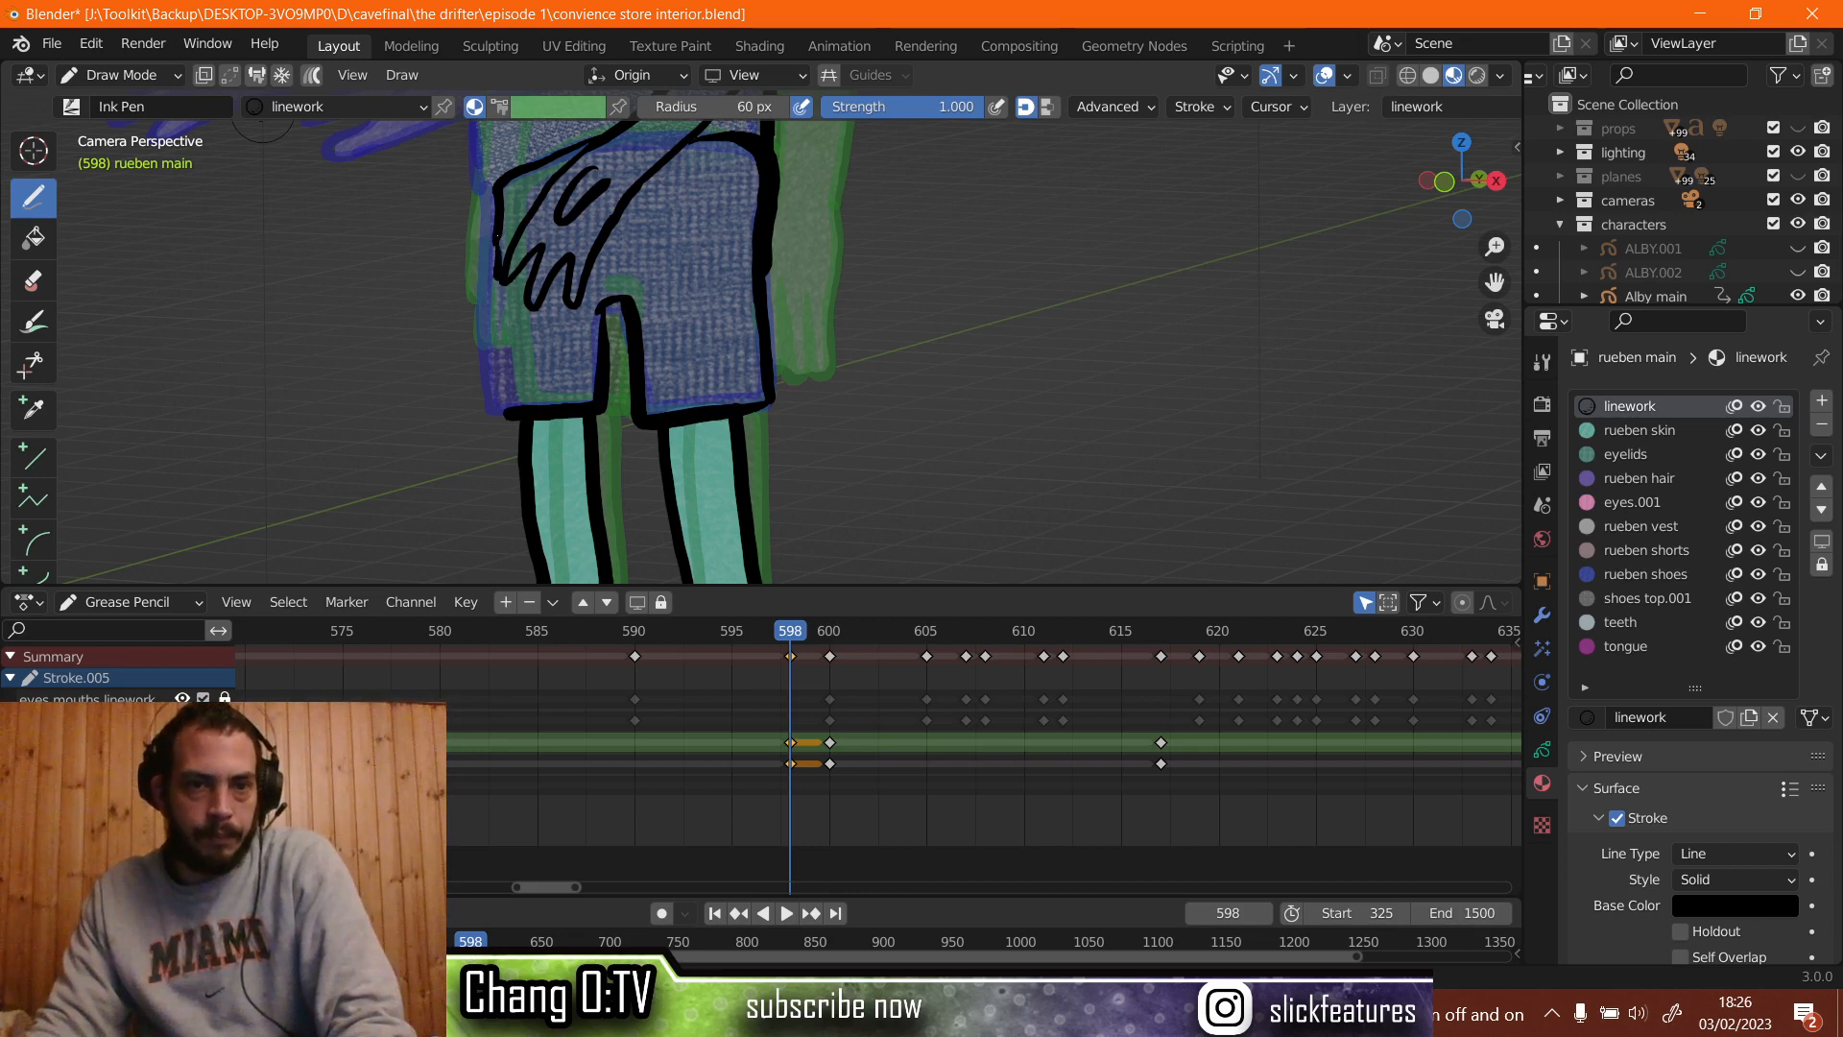
left_click_drag(495, 278, 514, 398)
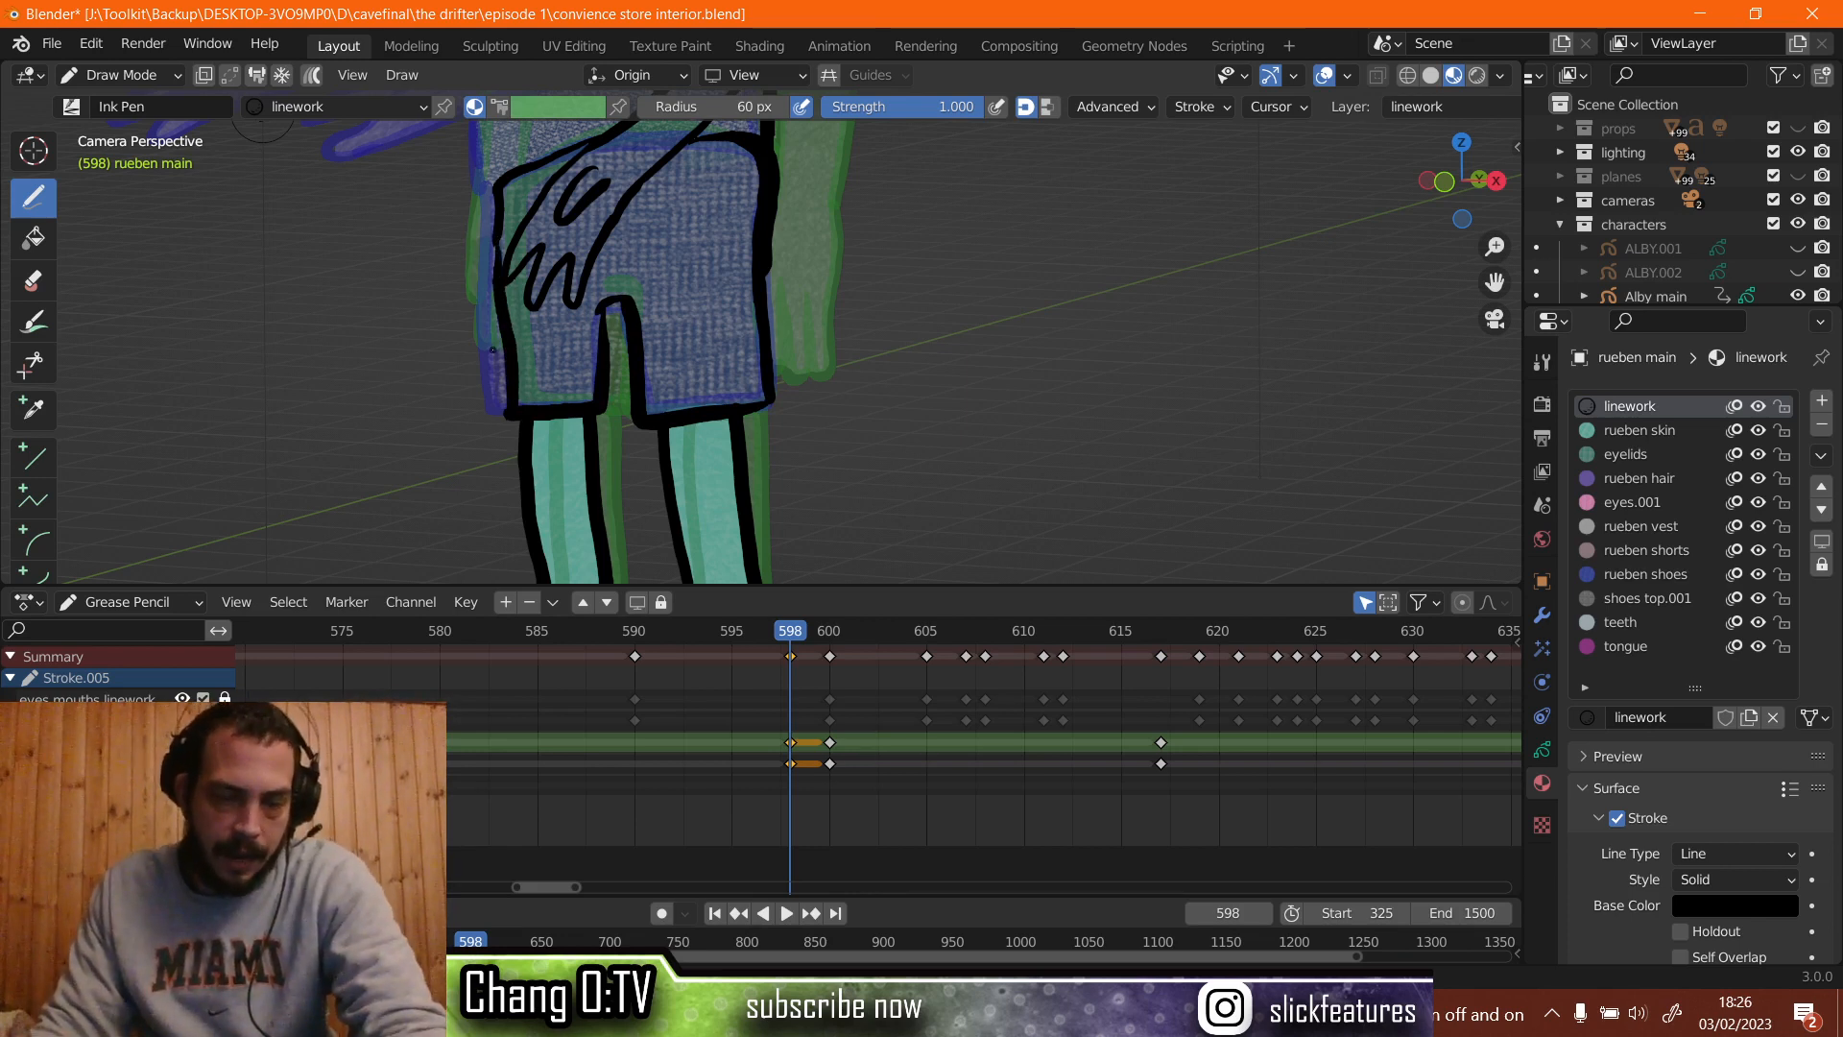
scroll(518, 327, "up", 1)
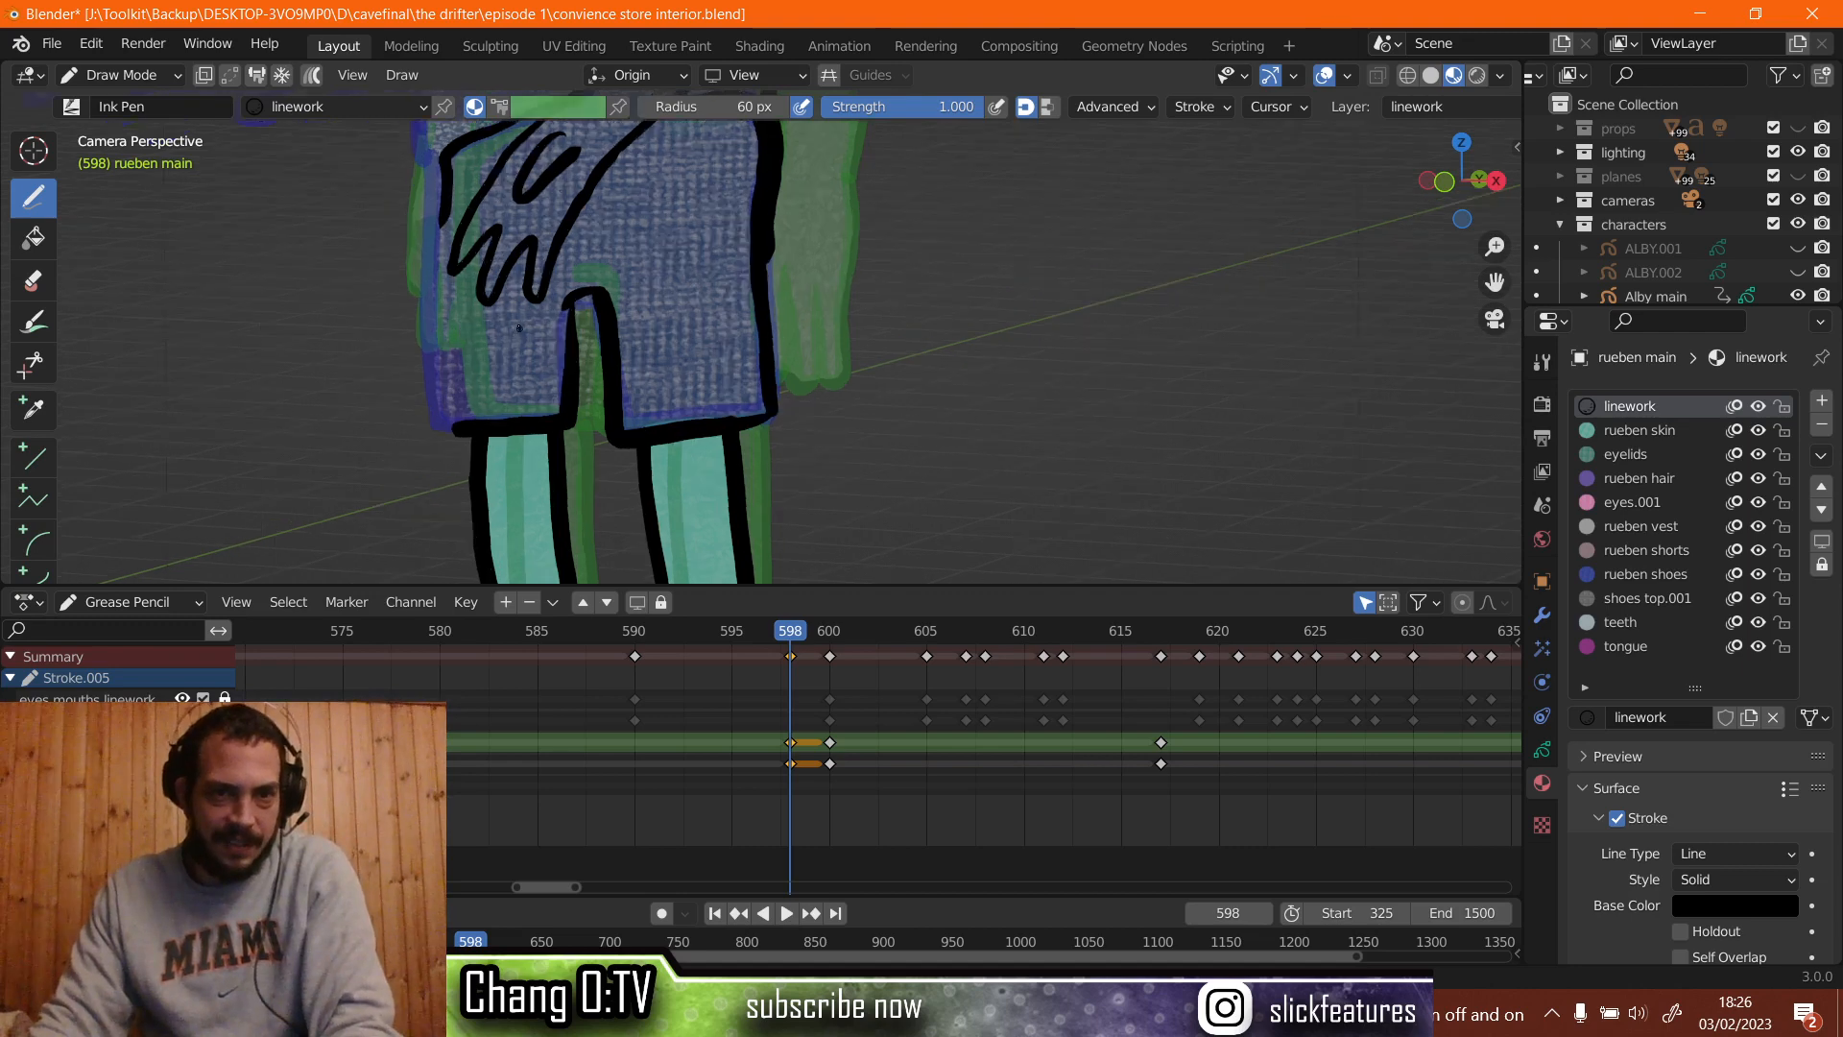
scroll(507, 143, "up", 3)
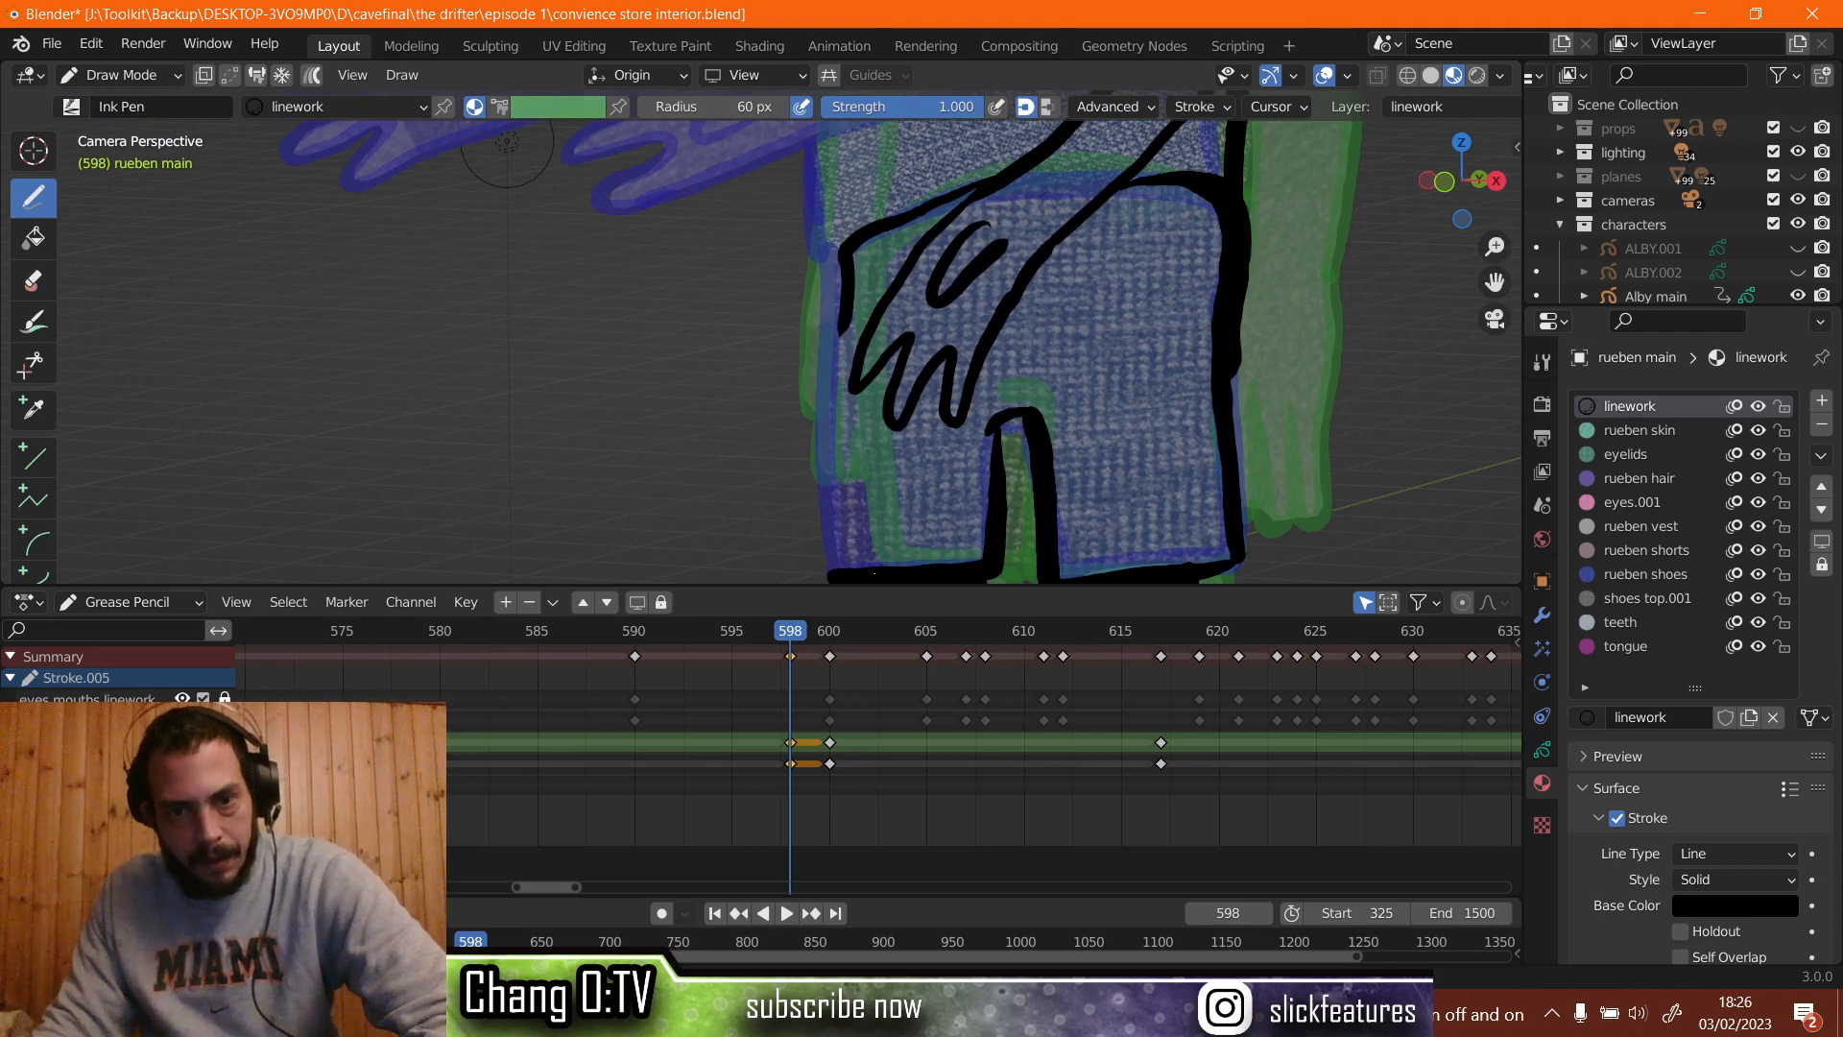
left_click_drag(845, 327, 827, 570)
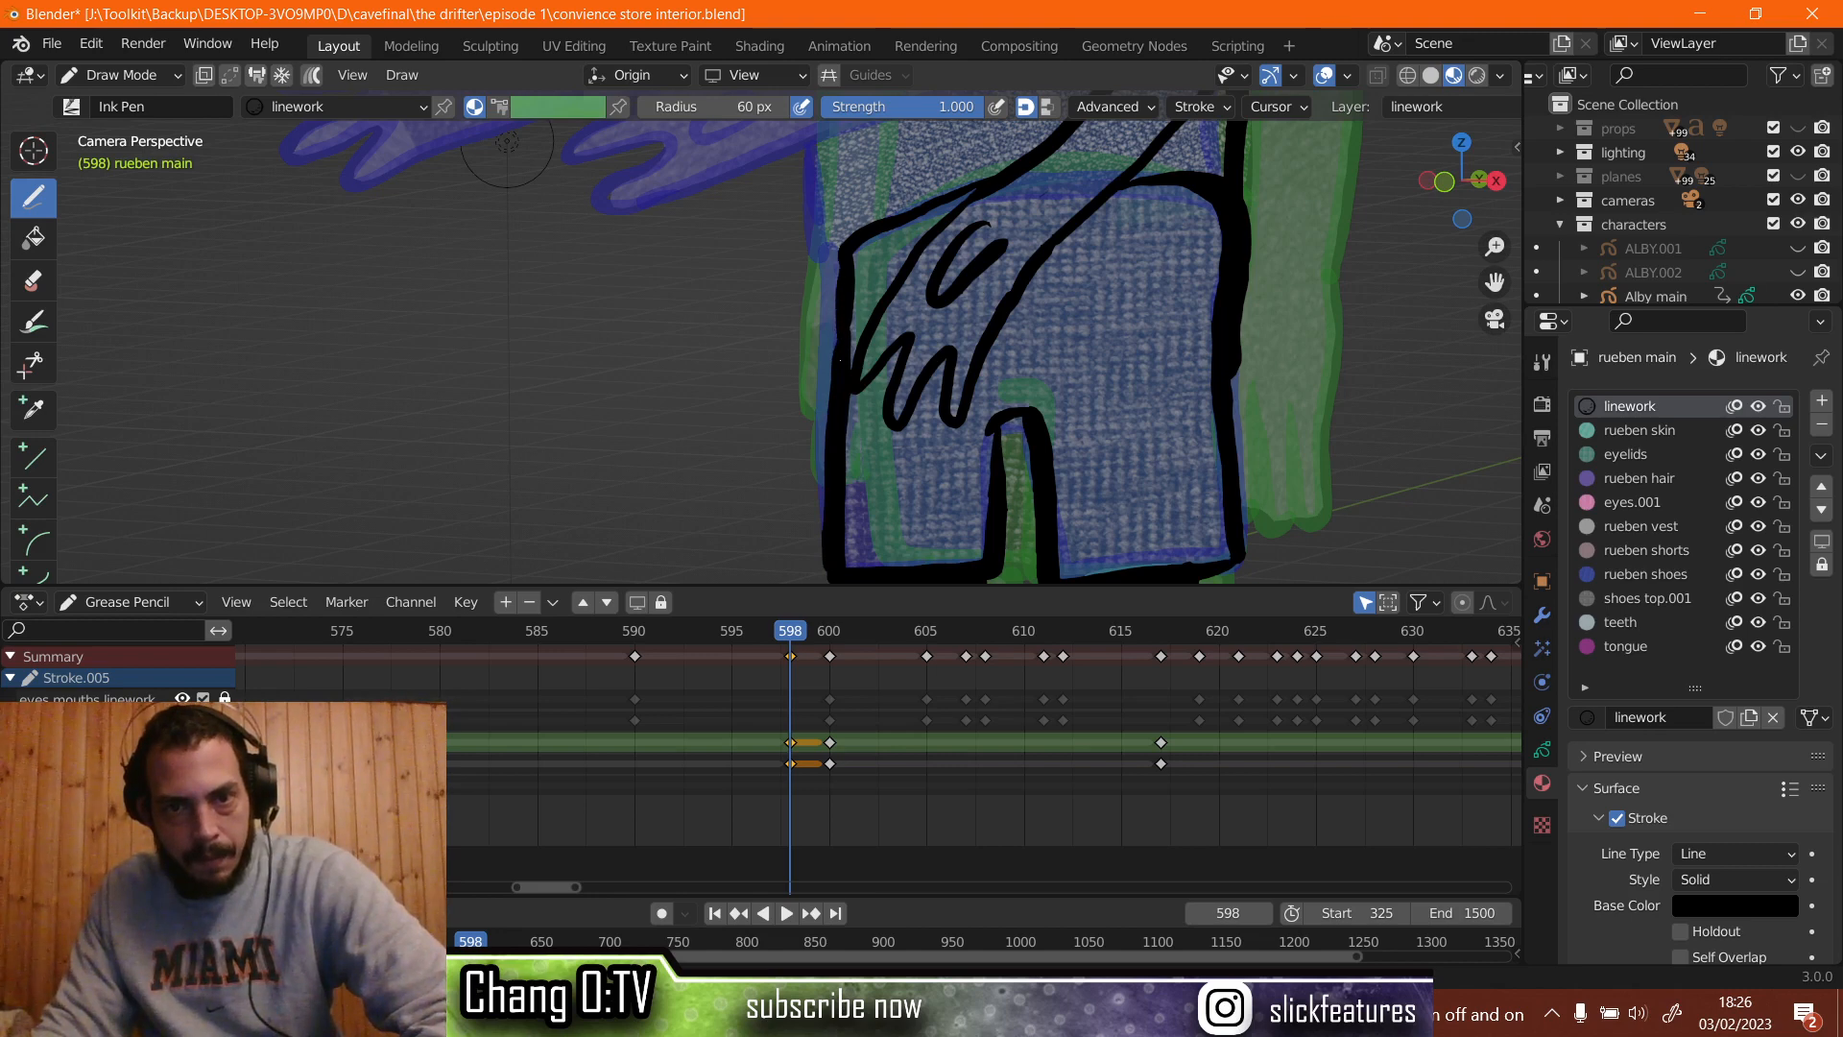
scroll(507, 143, "down", 4)
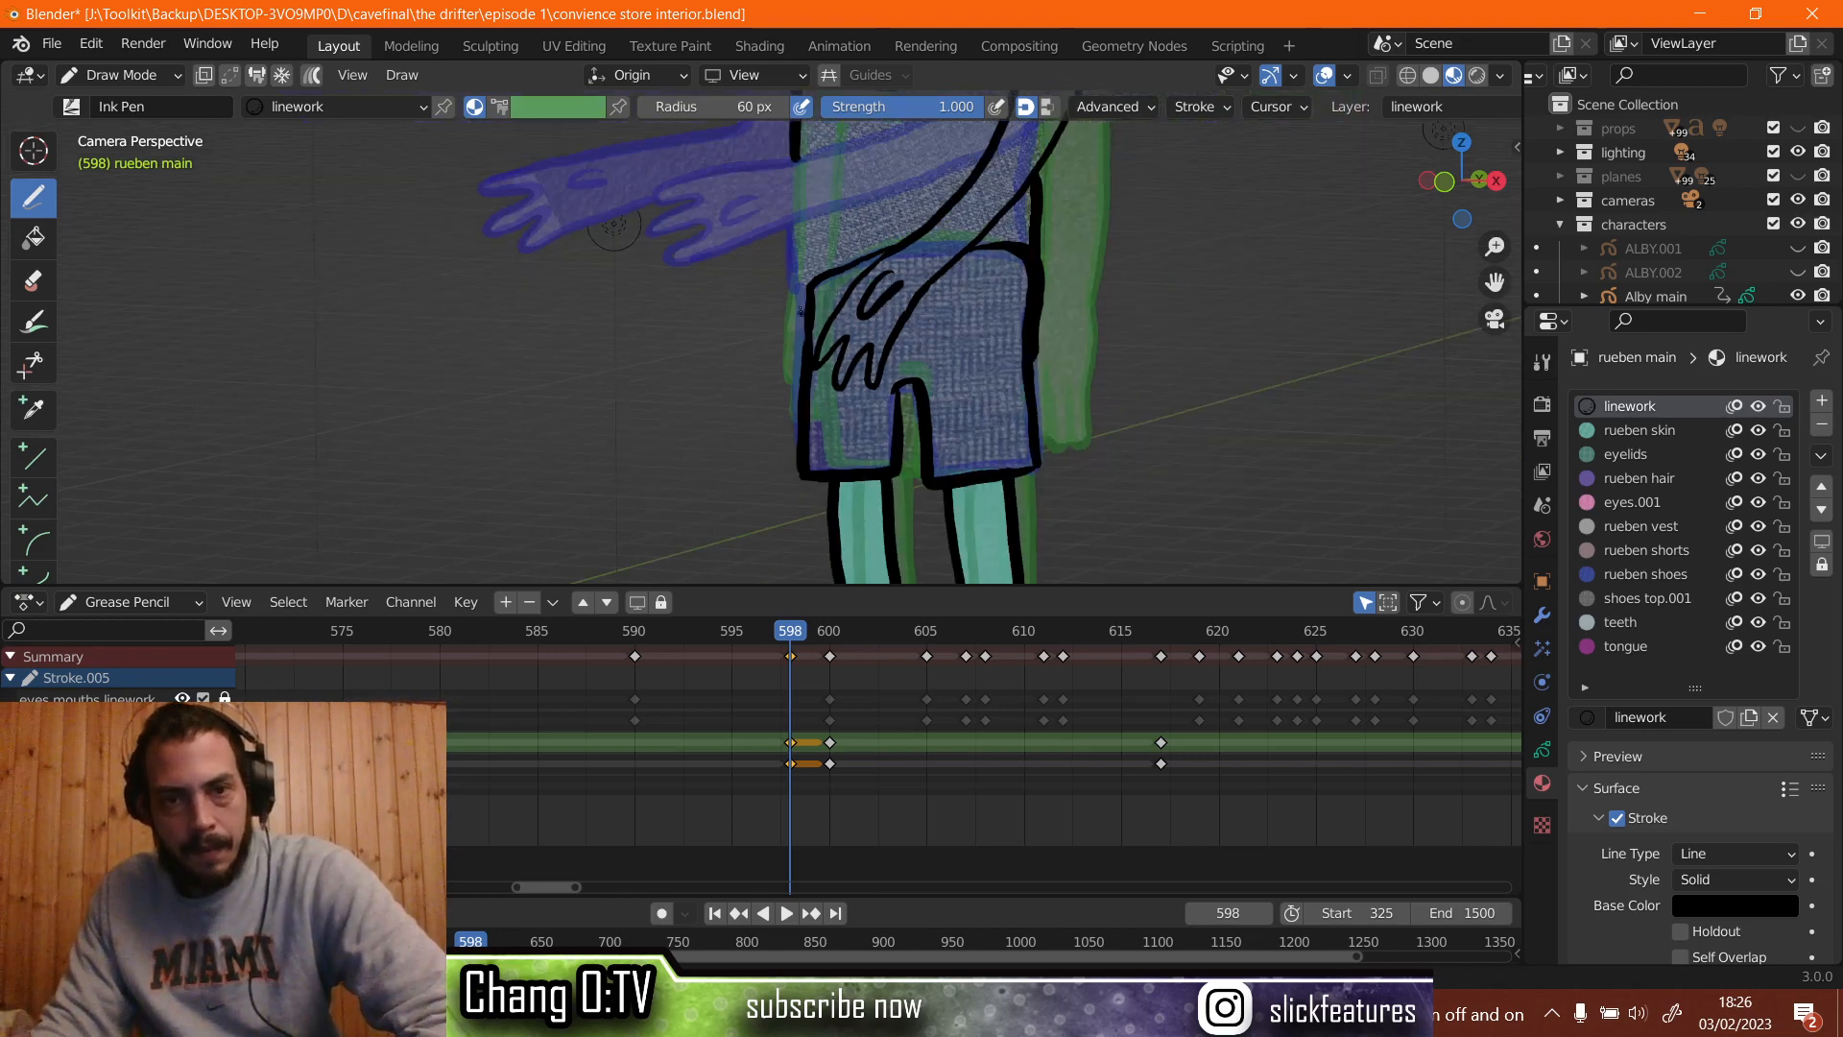
Extend the vest's left side above the waistline, and erase that piece and the upper side line with the 30 px Eraser Point in Stroke mode.
left_click_drag(810, 285, 808, 197)
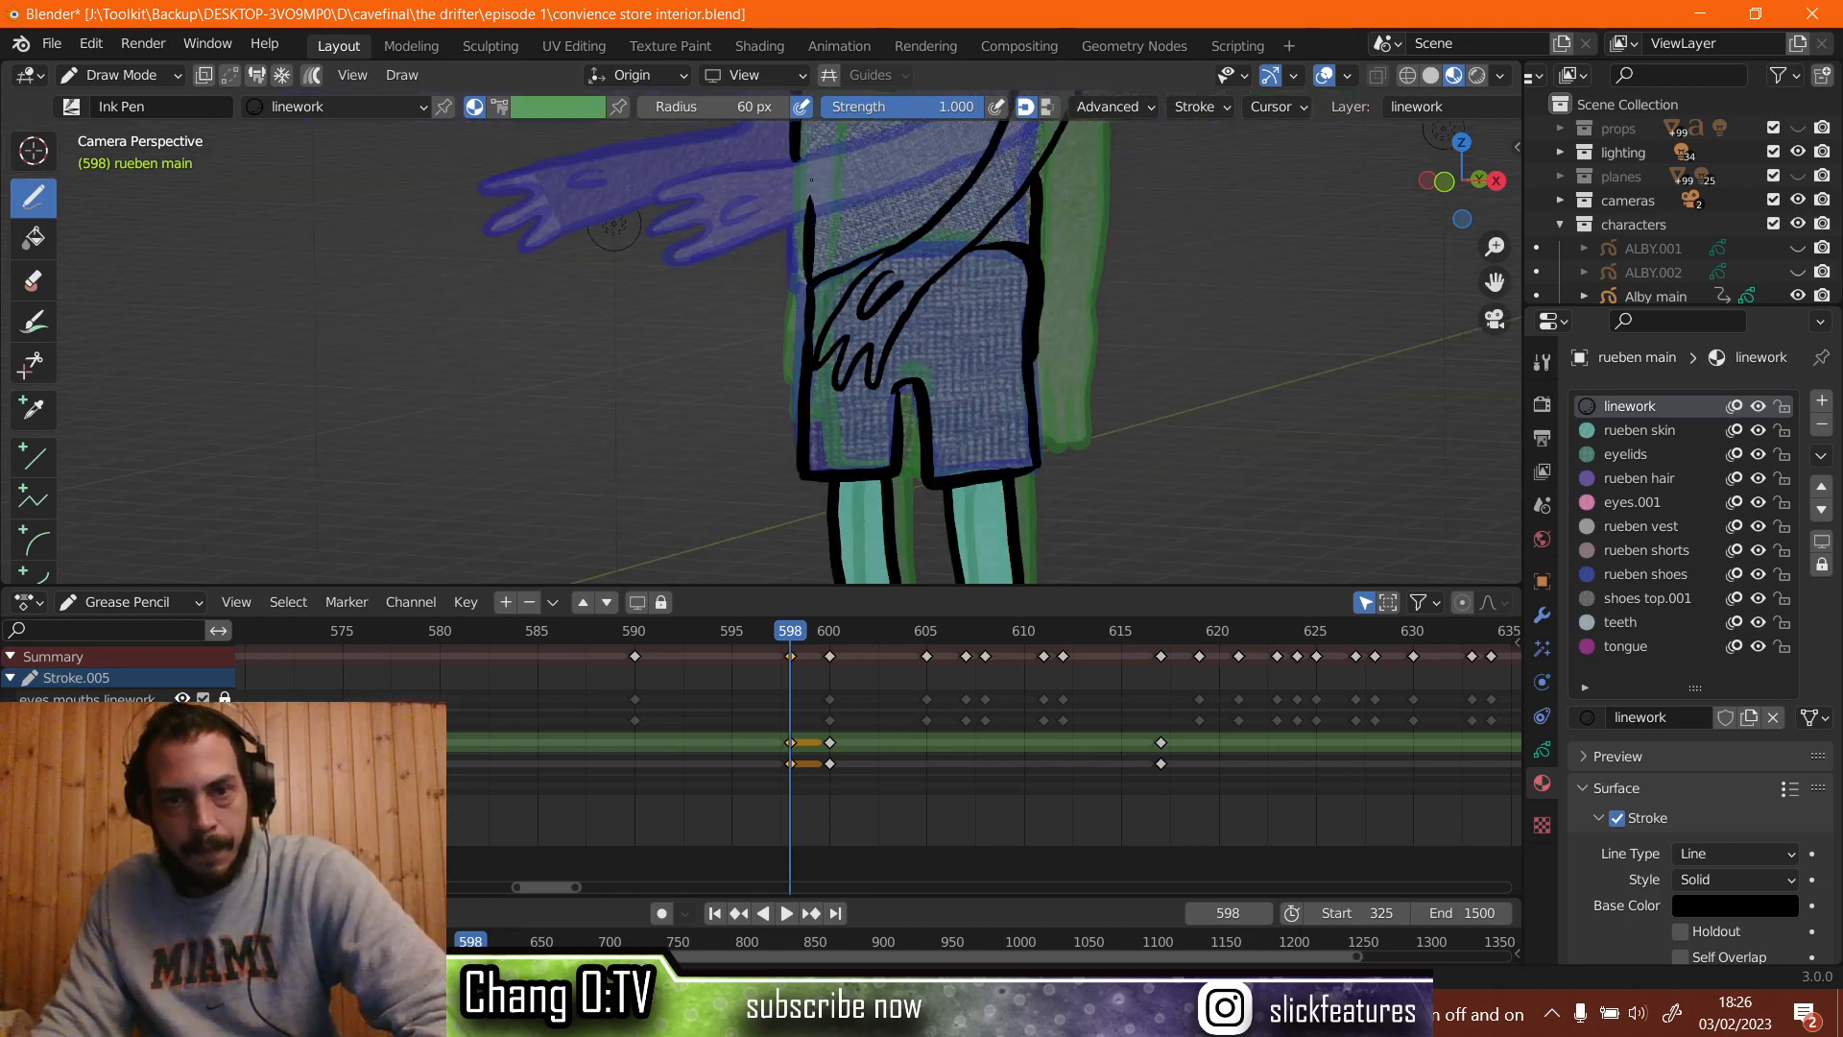
middle_click_drag(888, 173, 854, 305, "shift")
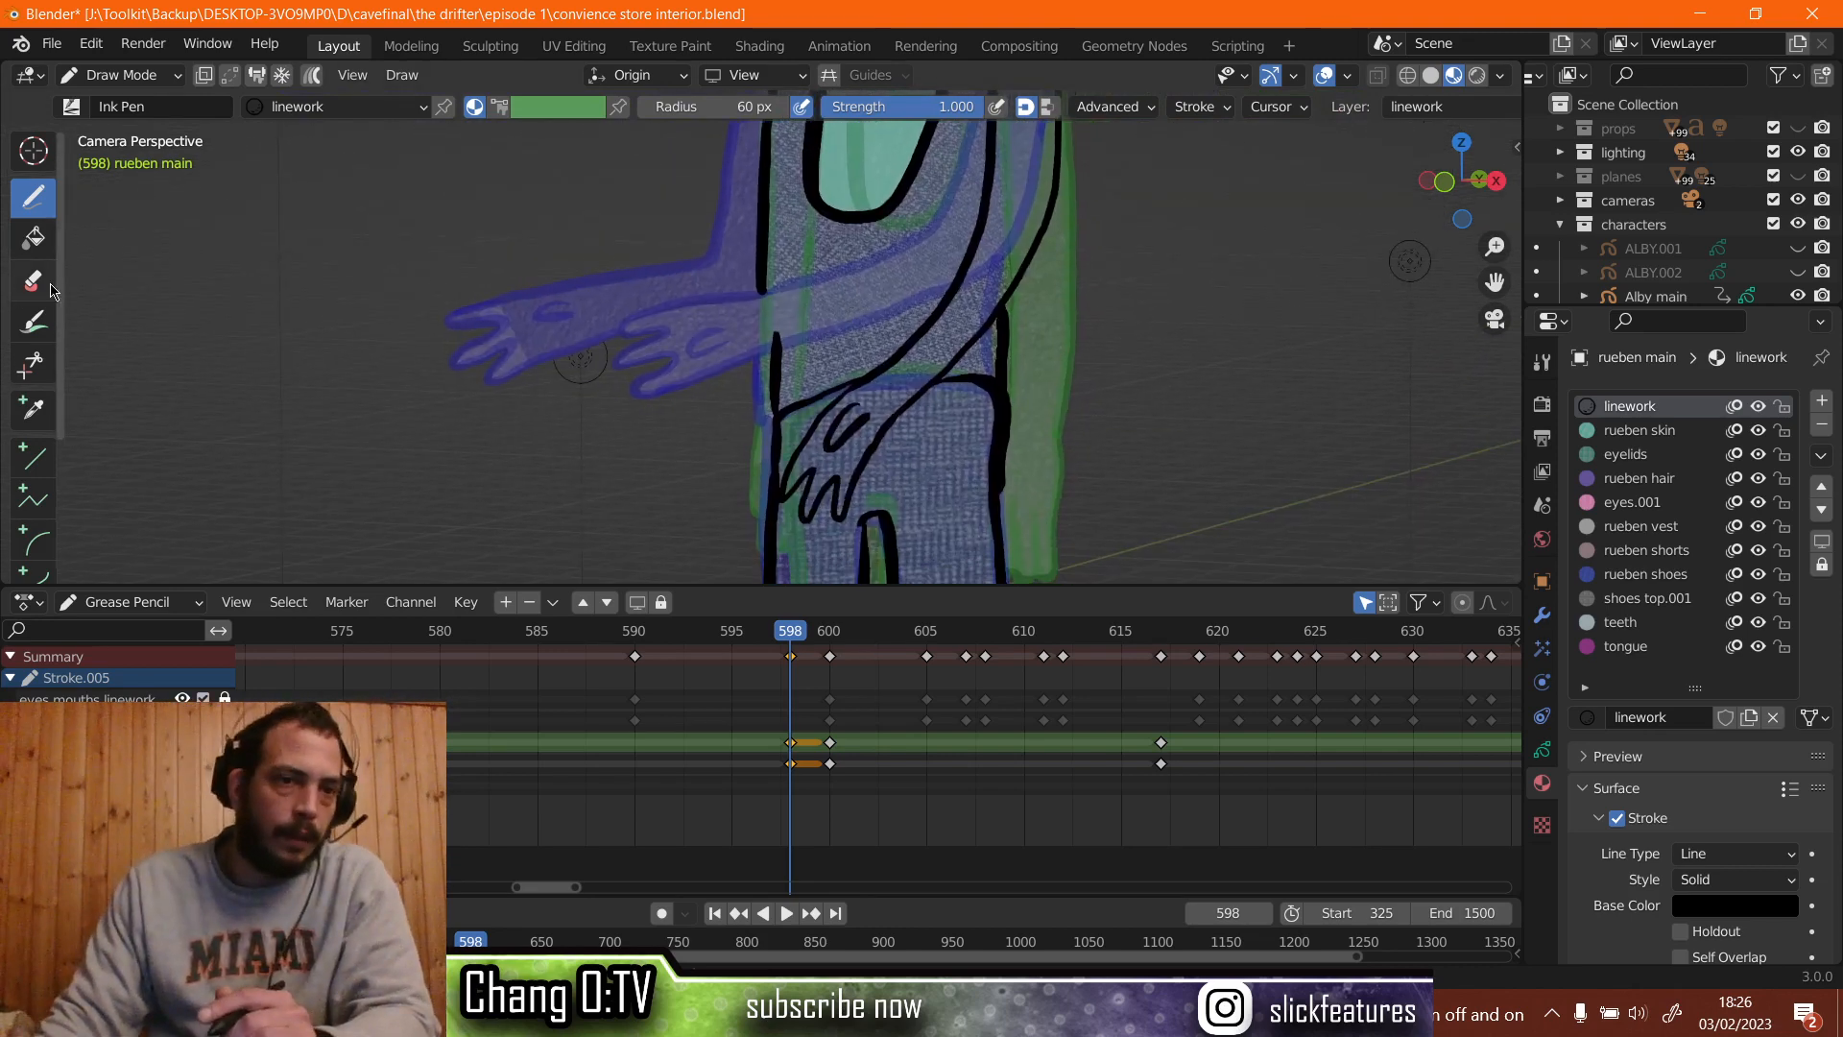
key("e")
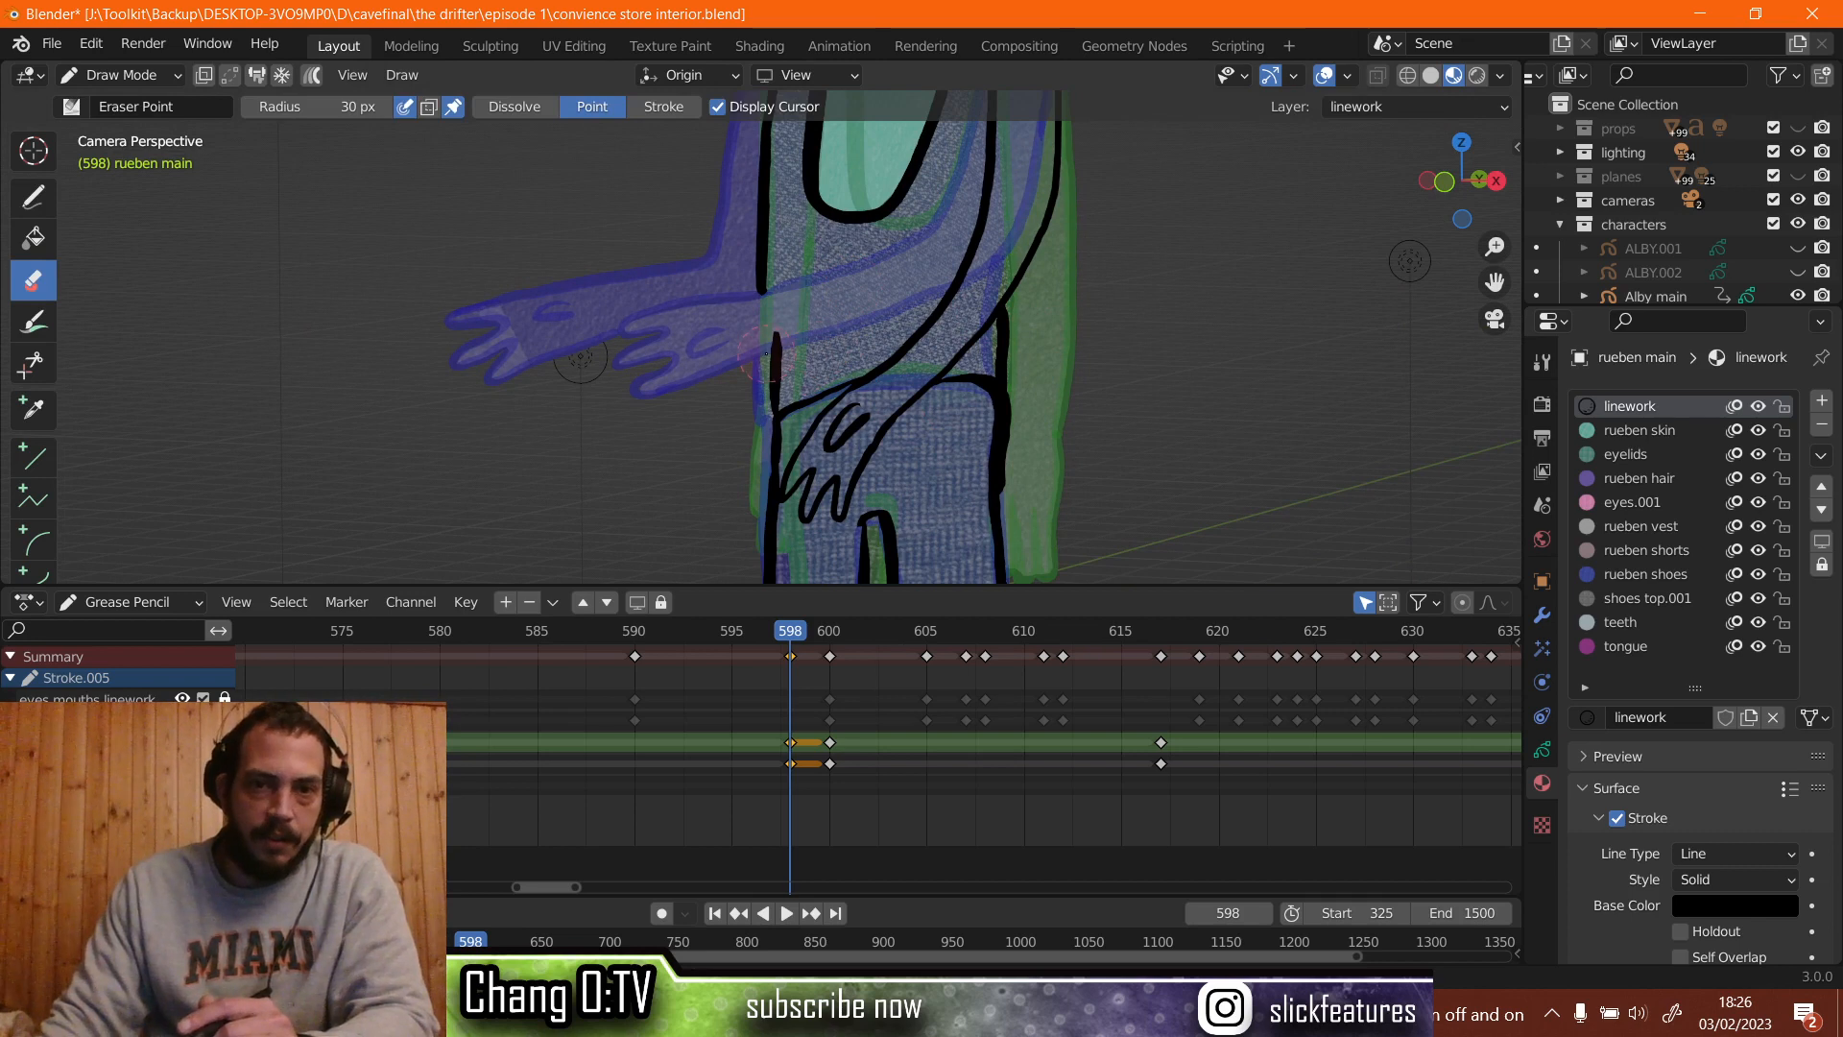
left_click(765, 353)
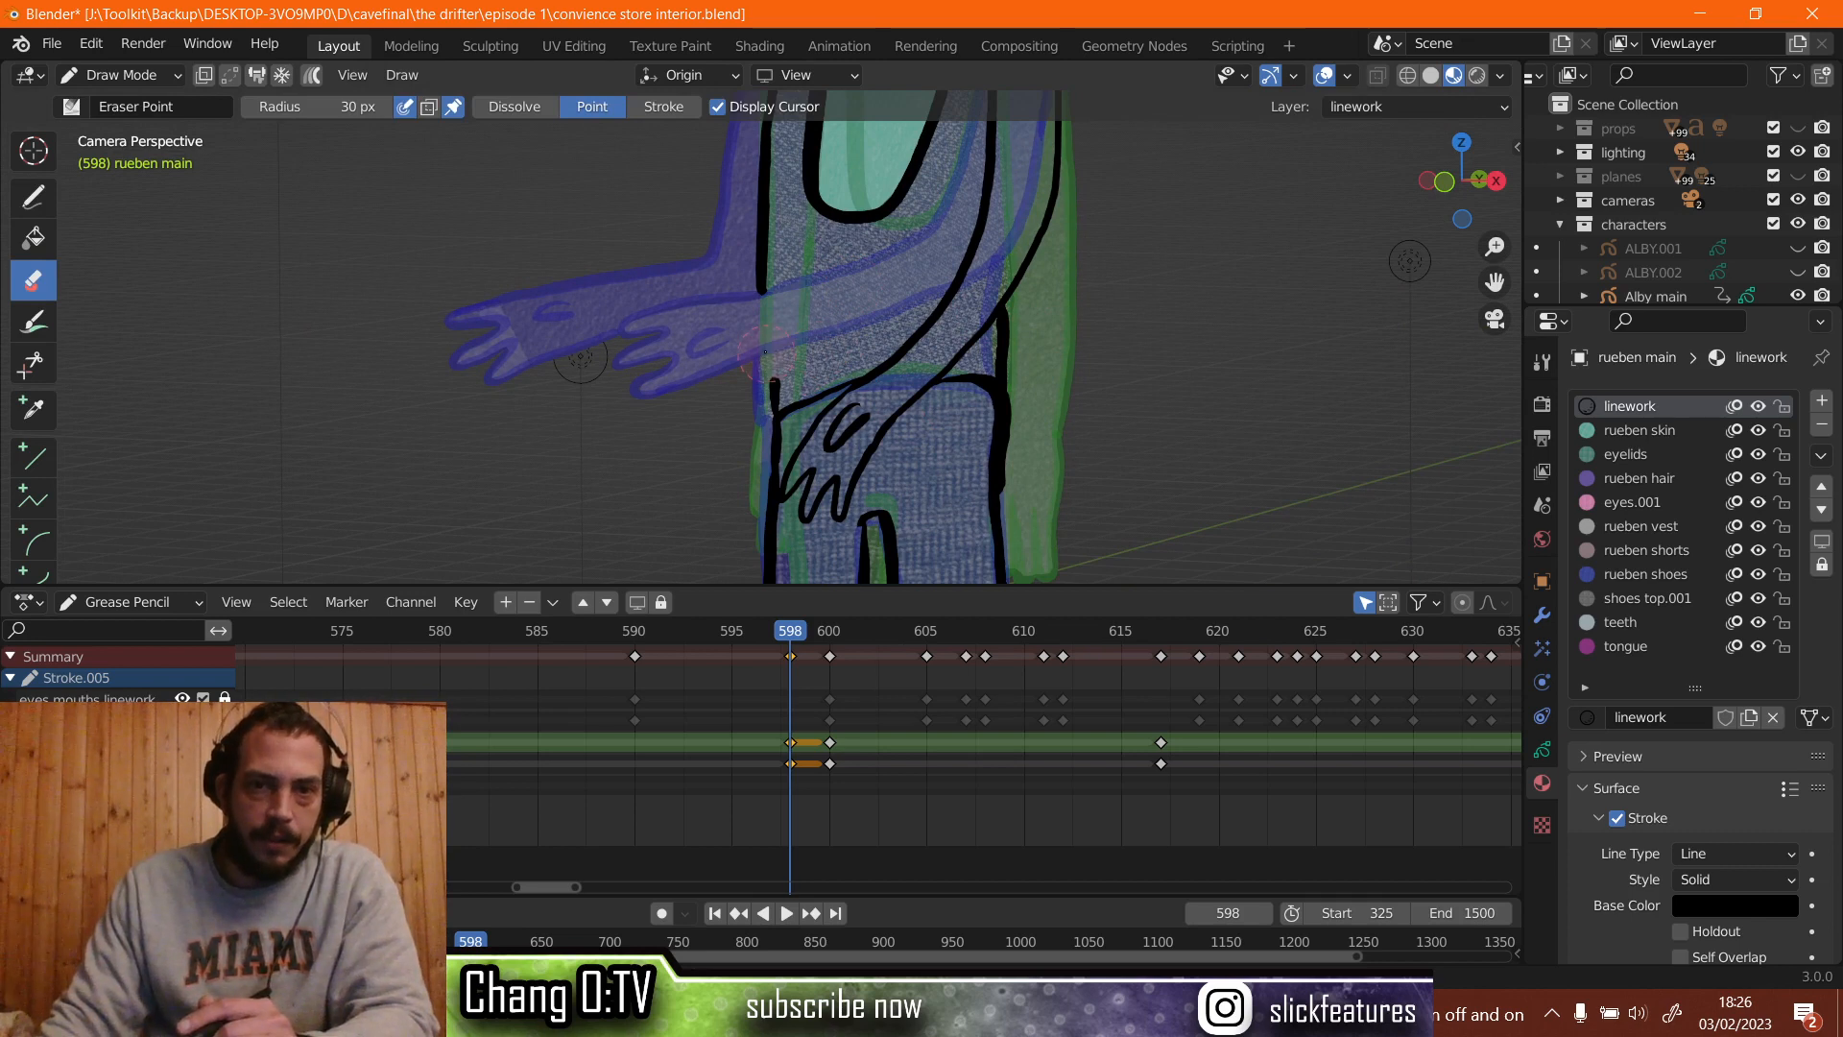
left_click(674, 108)
left_click(769, 392)
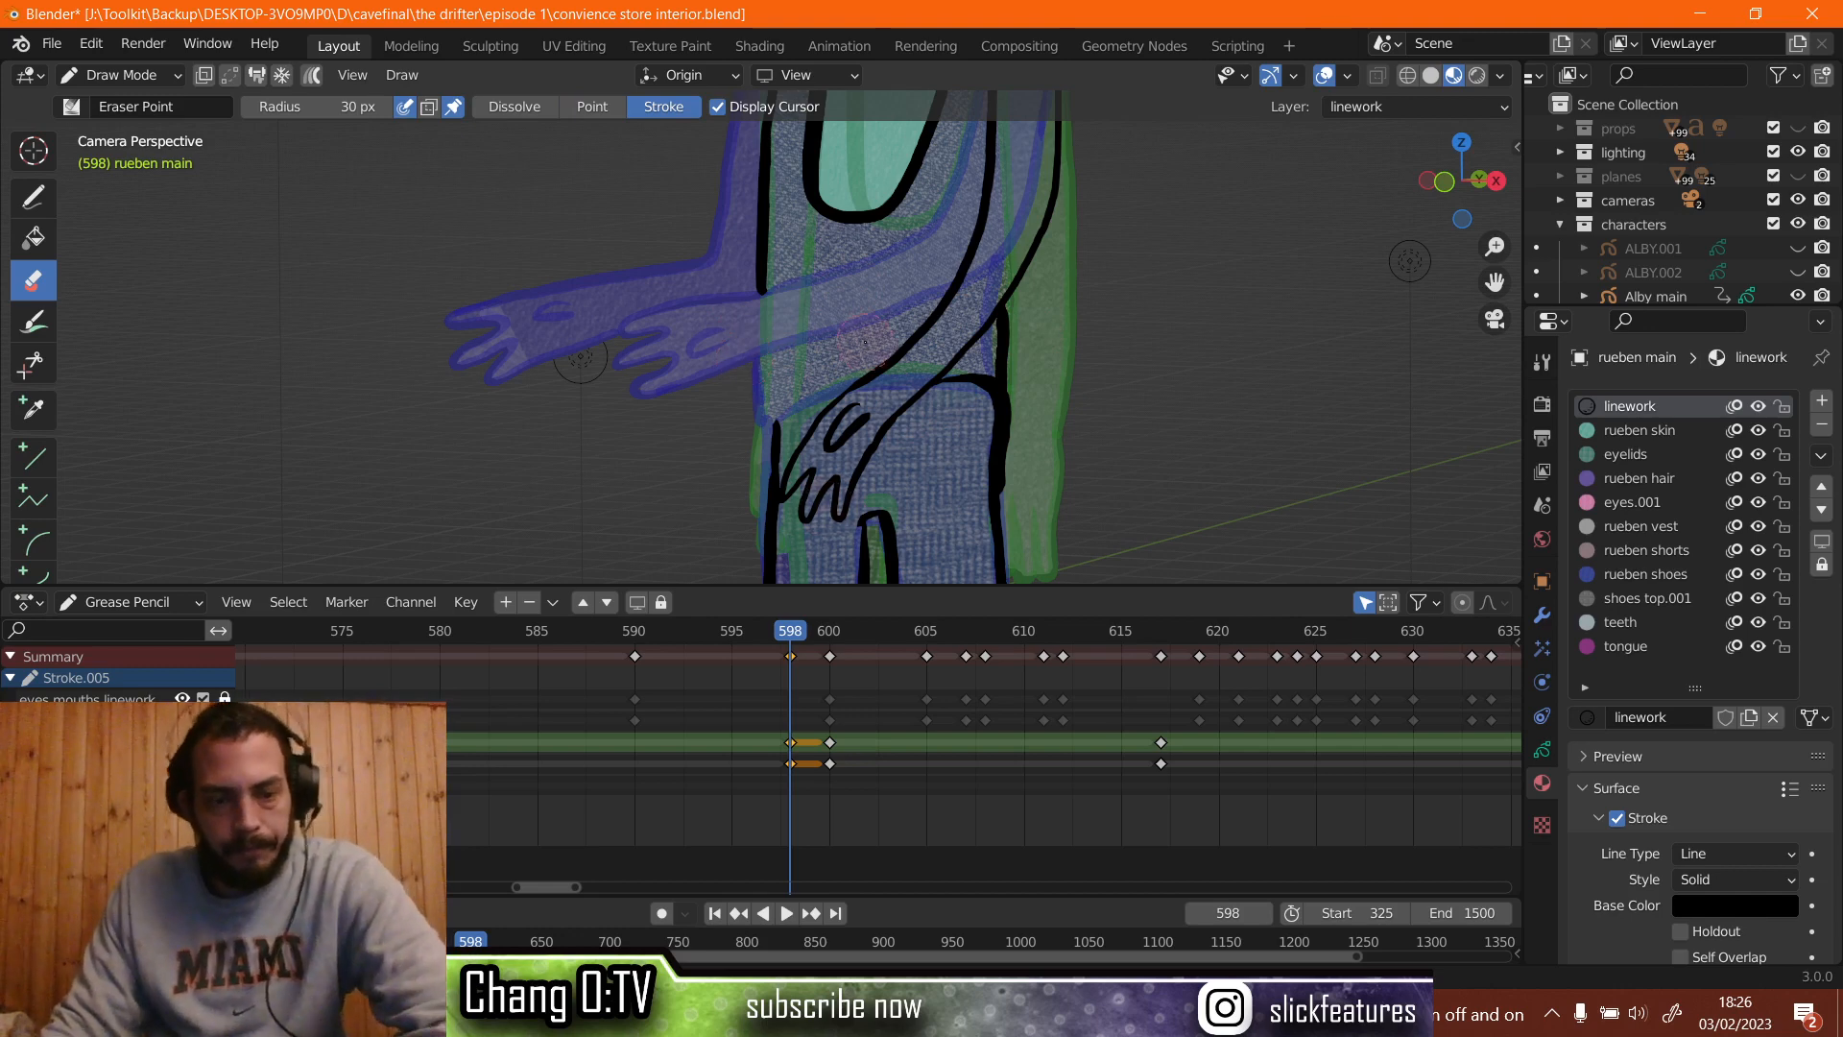
key("ctrl+z")
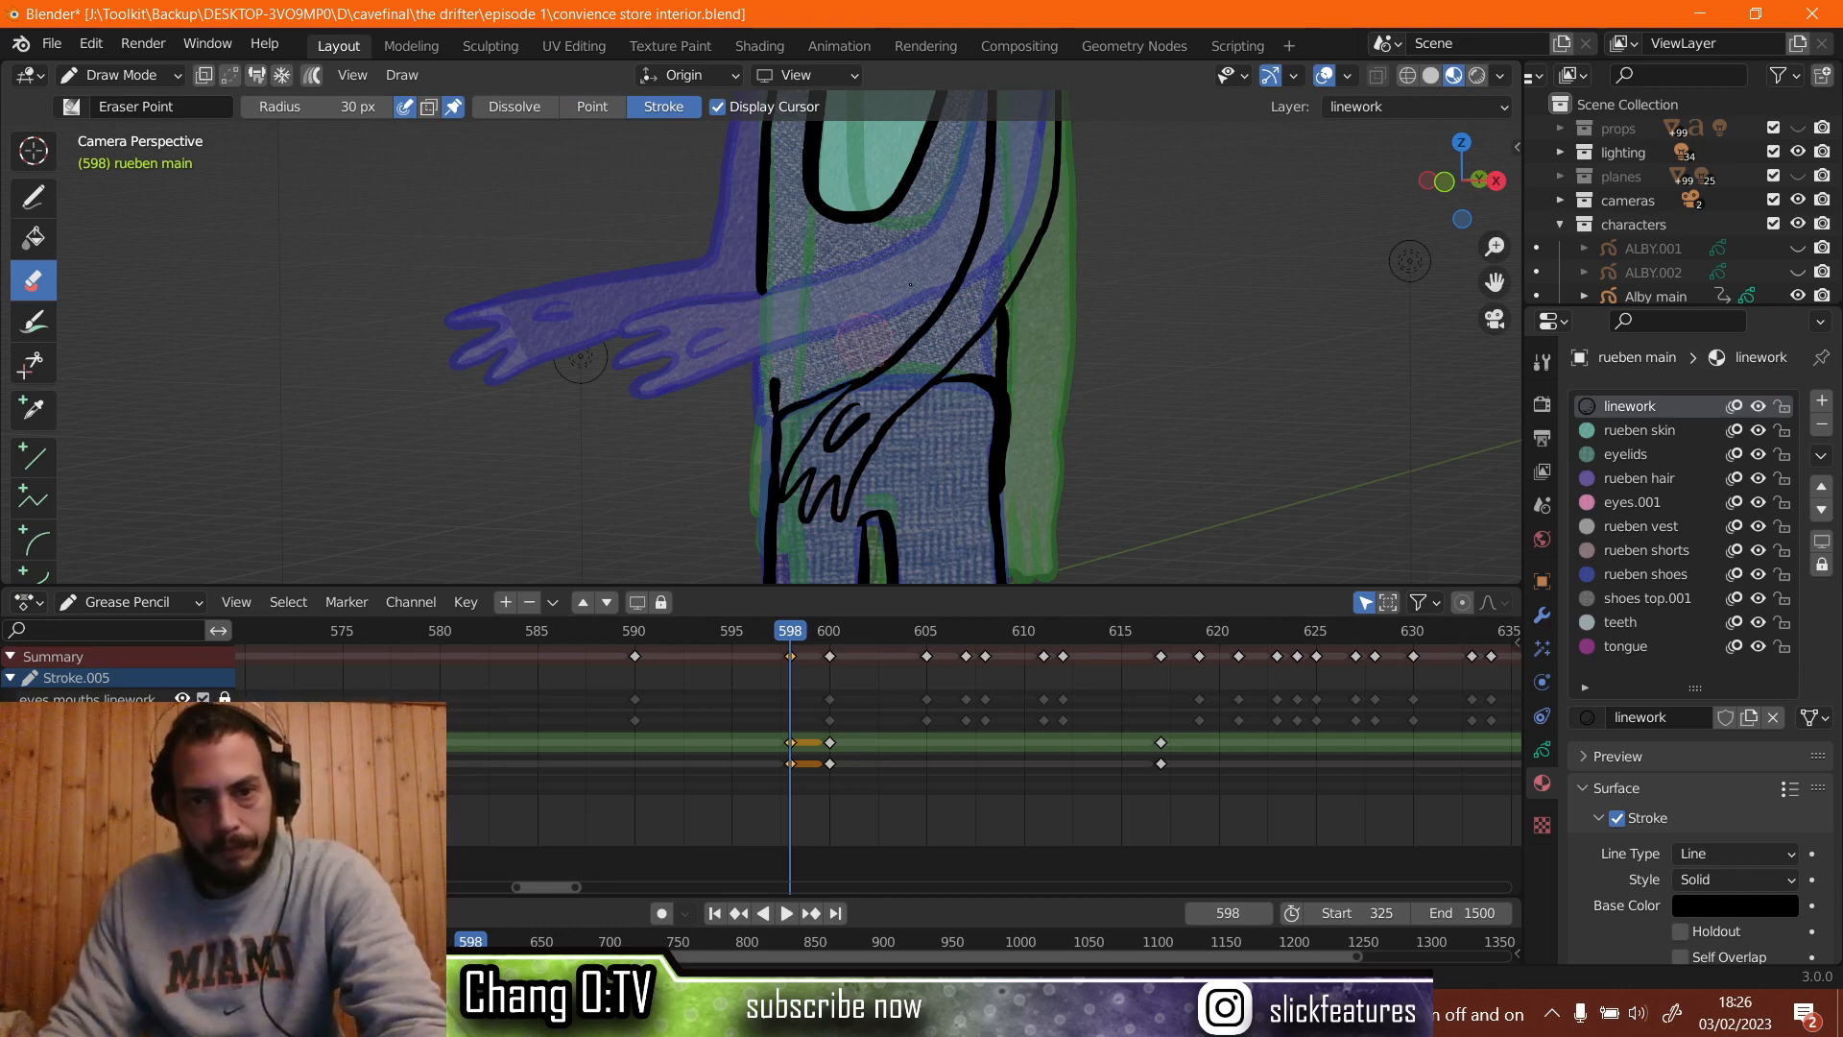
scroll(933, 260, "up", 5)
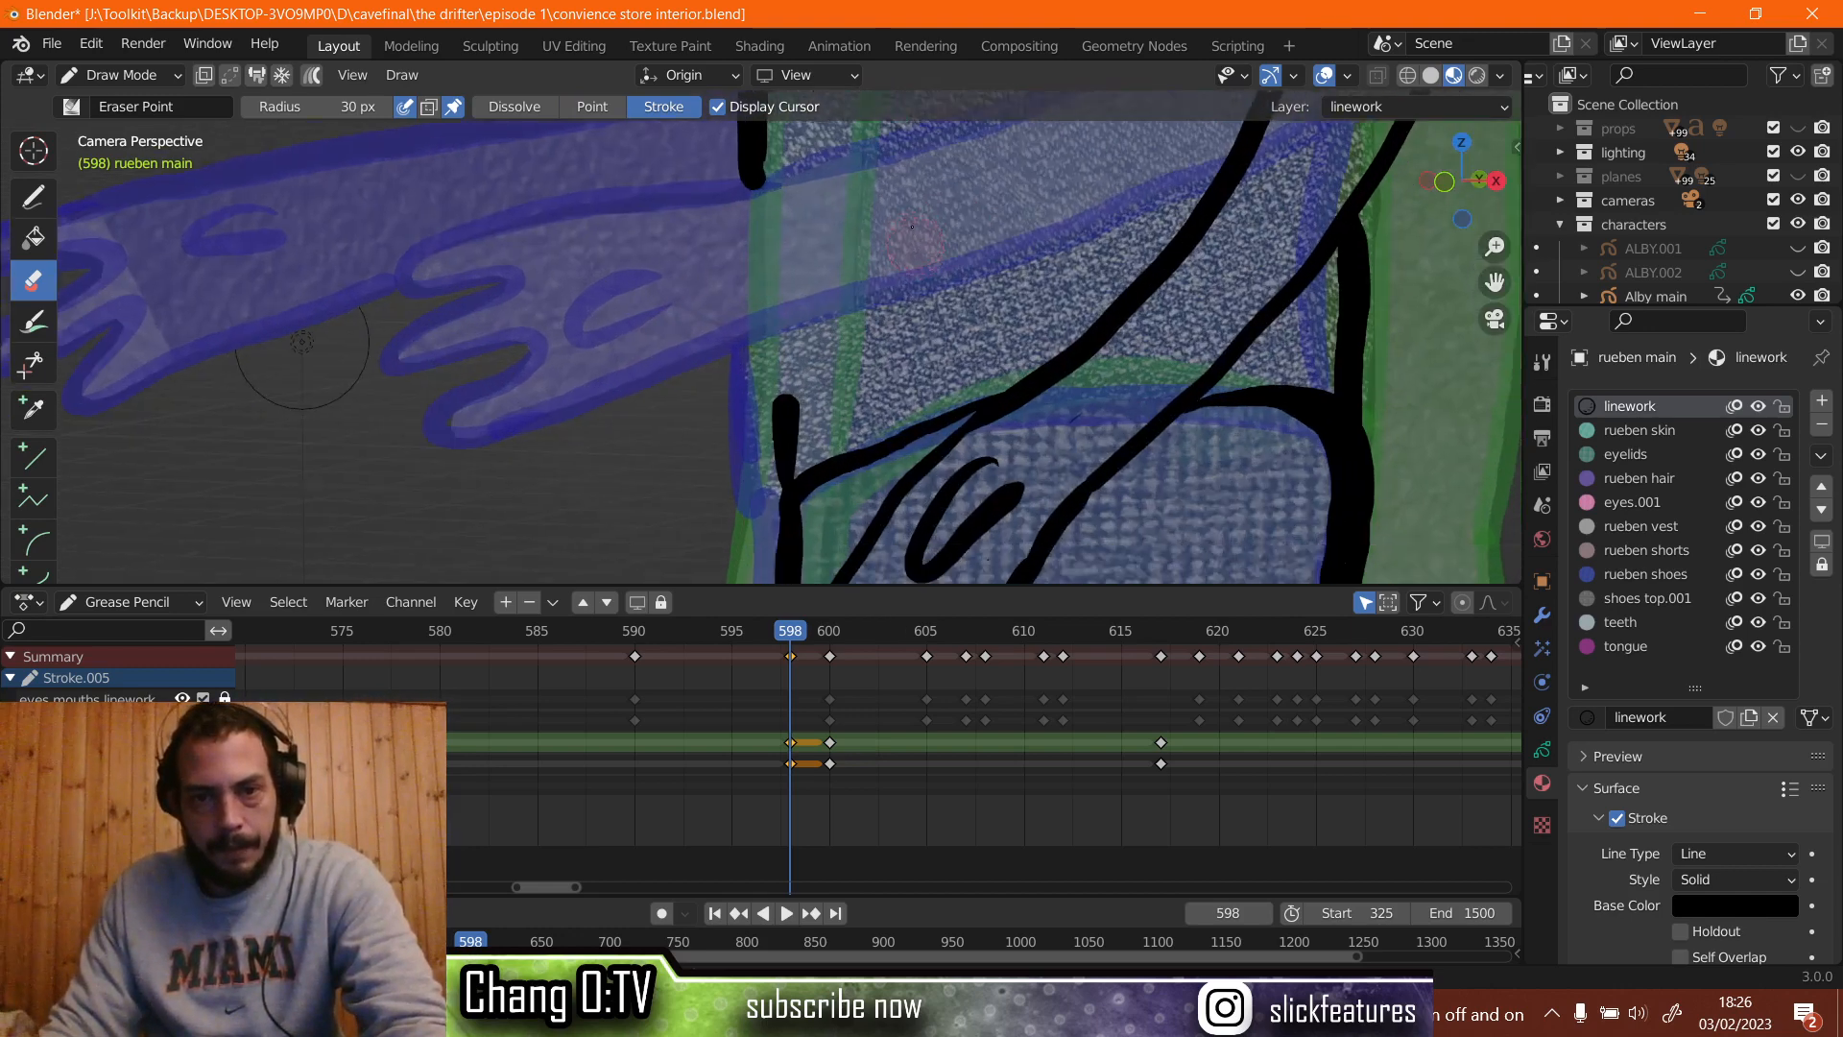
left_click(778, 325)
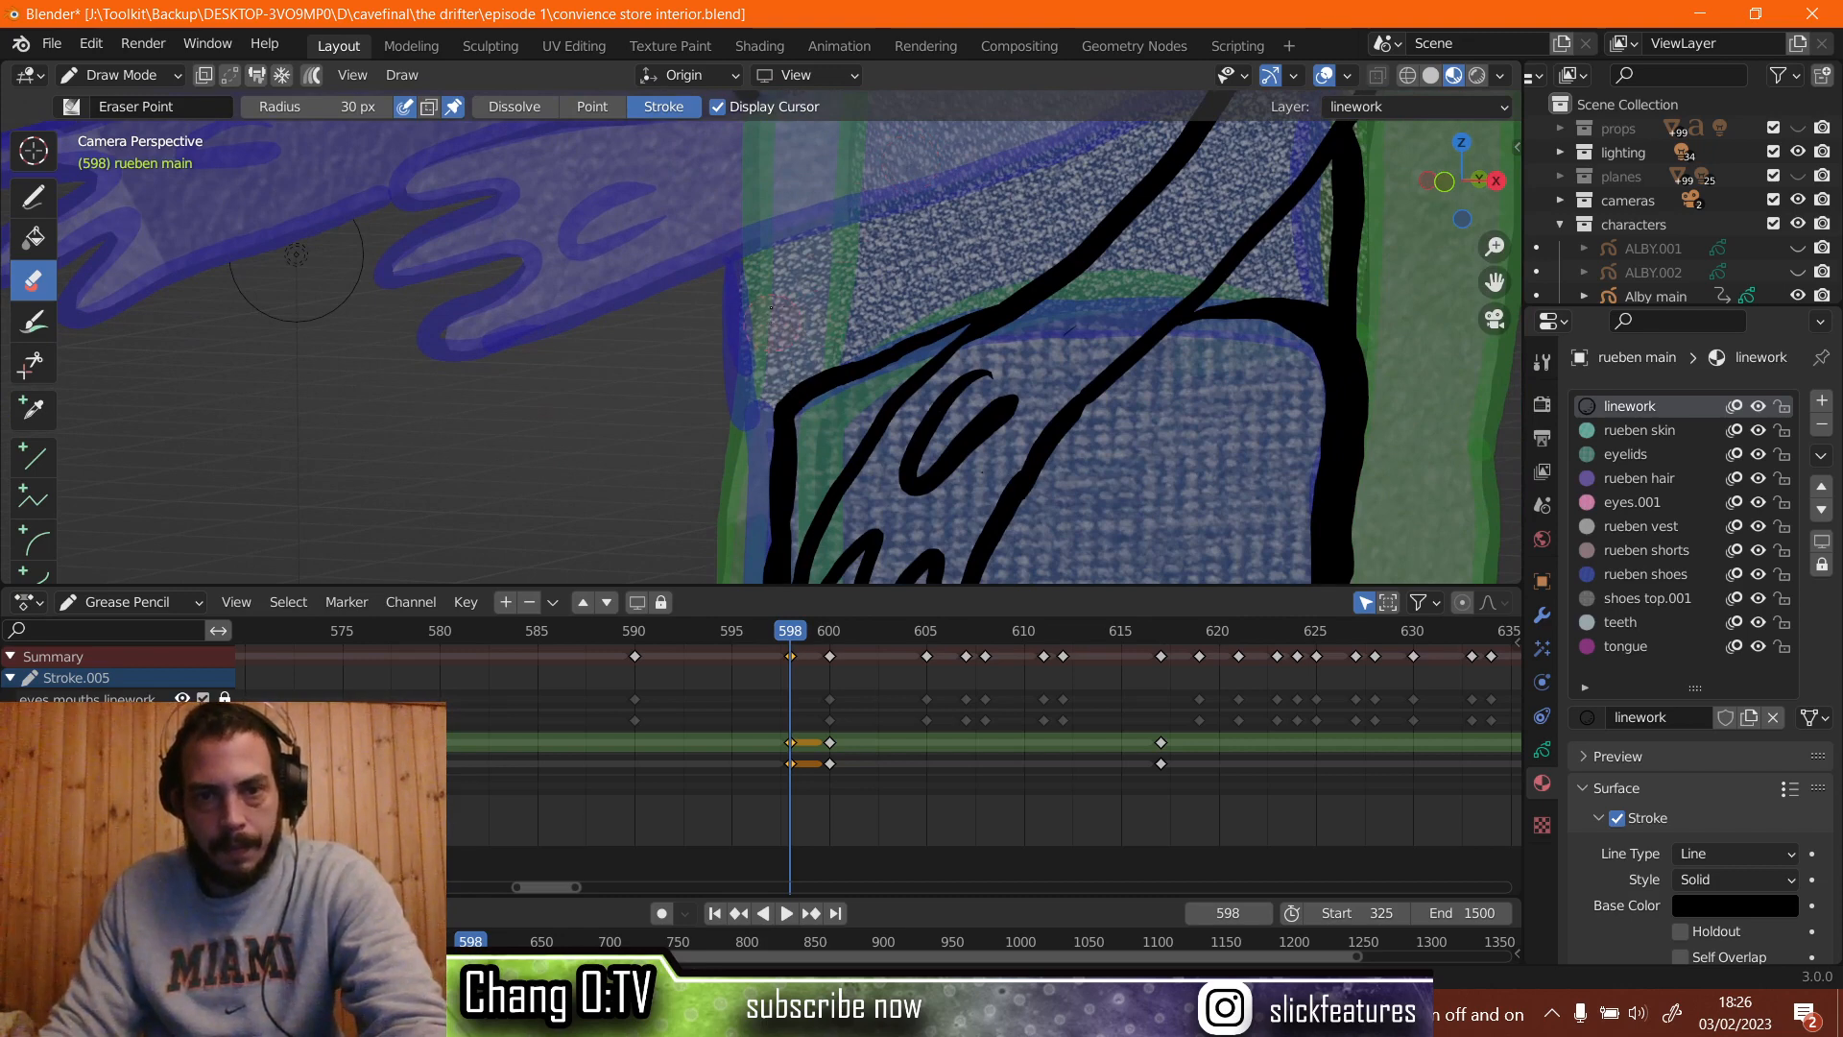
scroll(770, 307, "down", 4)
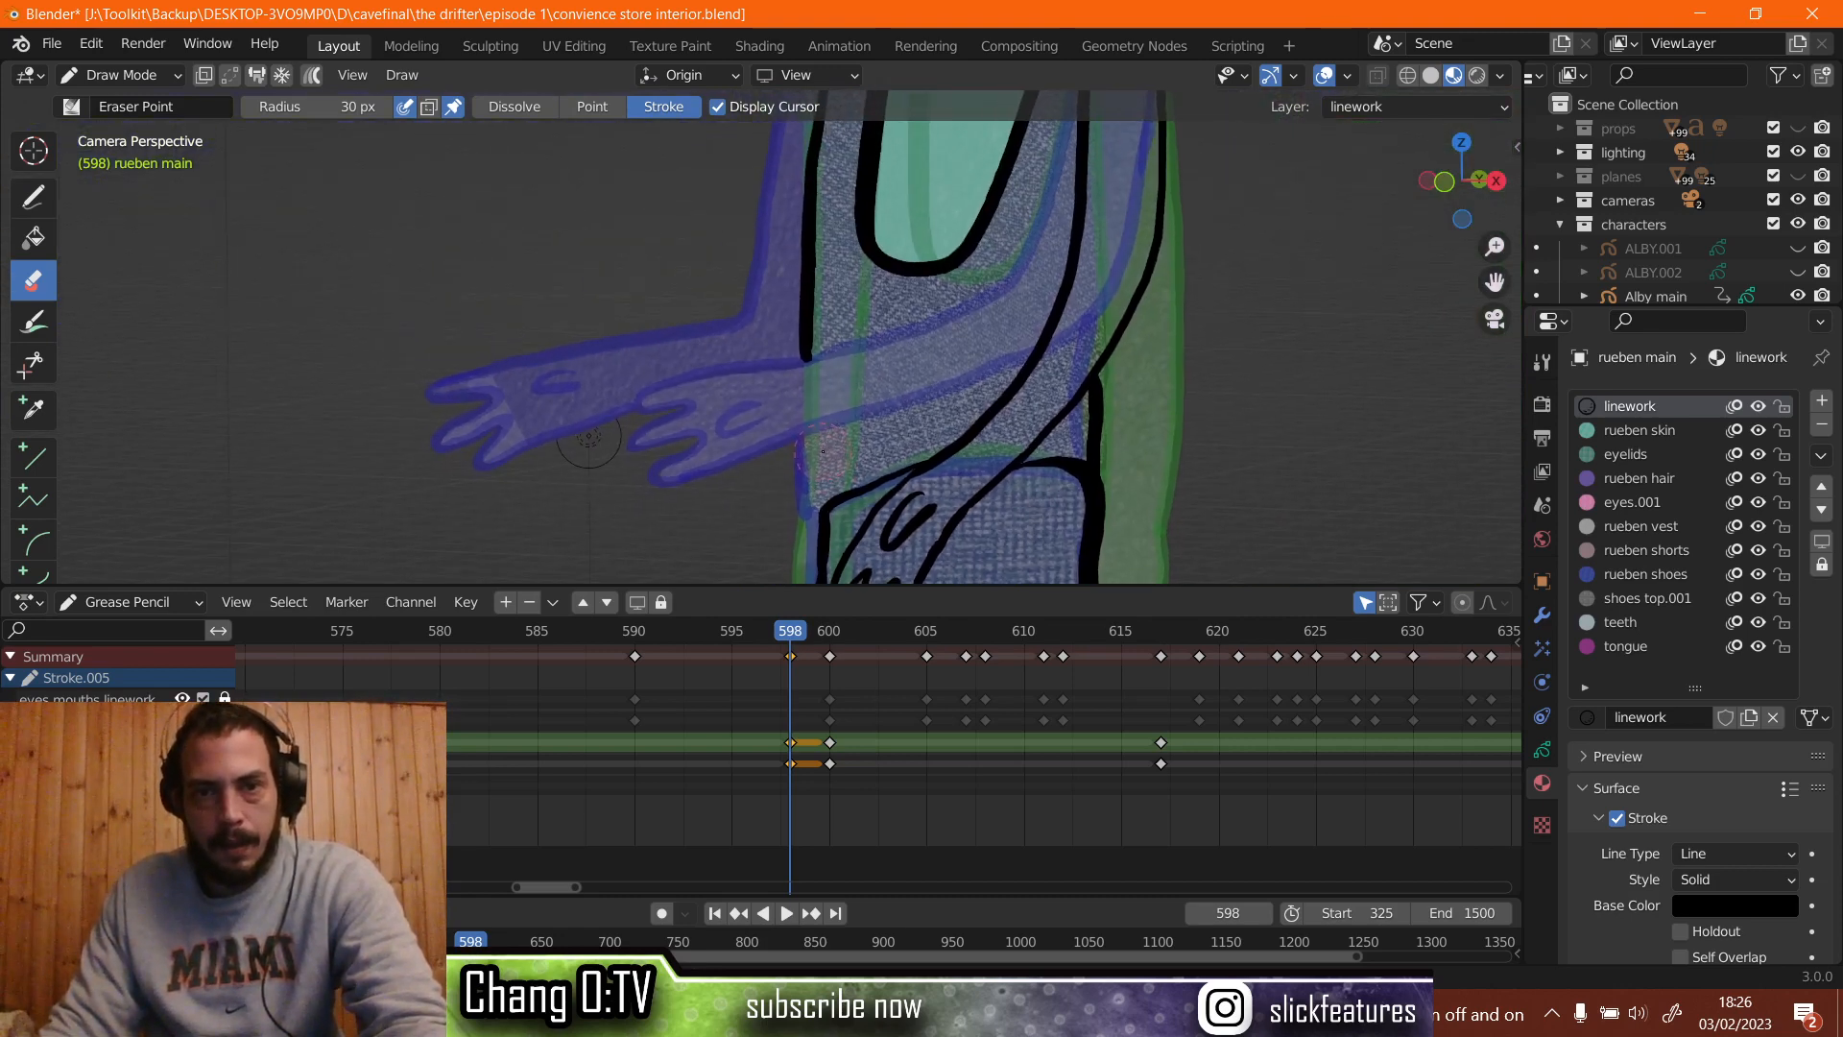
scroll(823, 450, "down", 3)
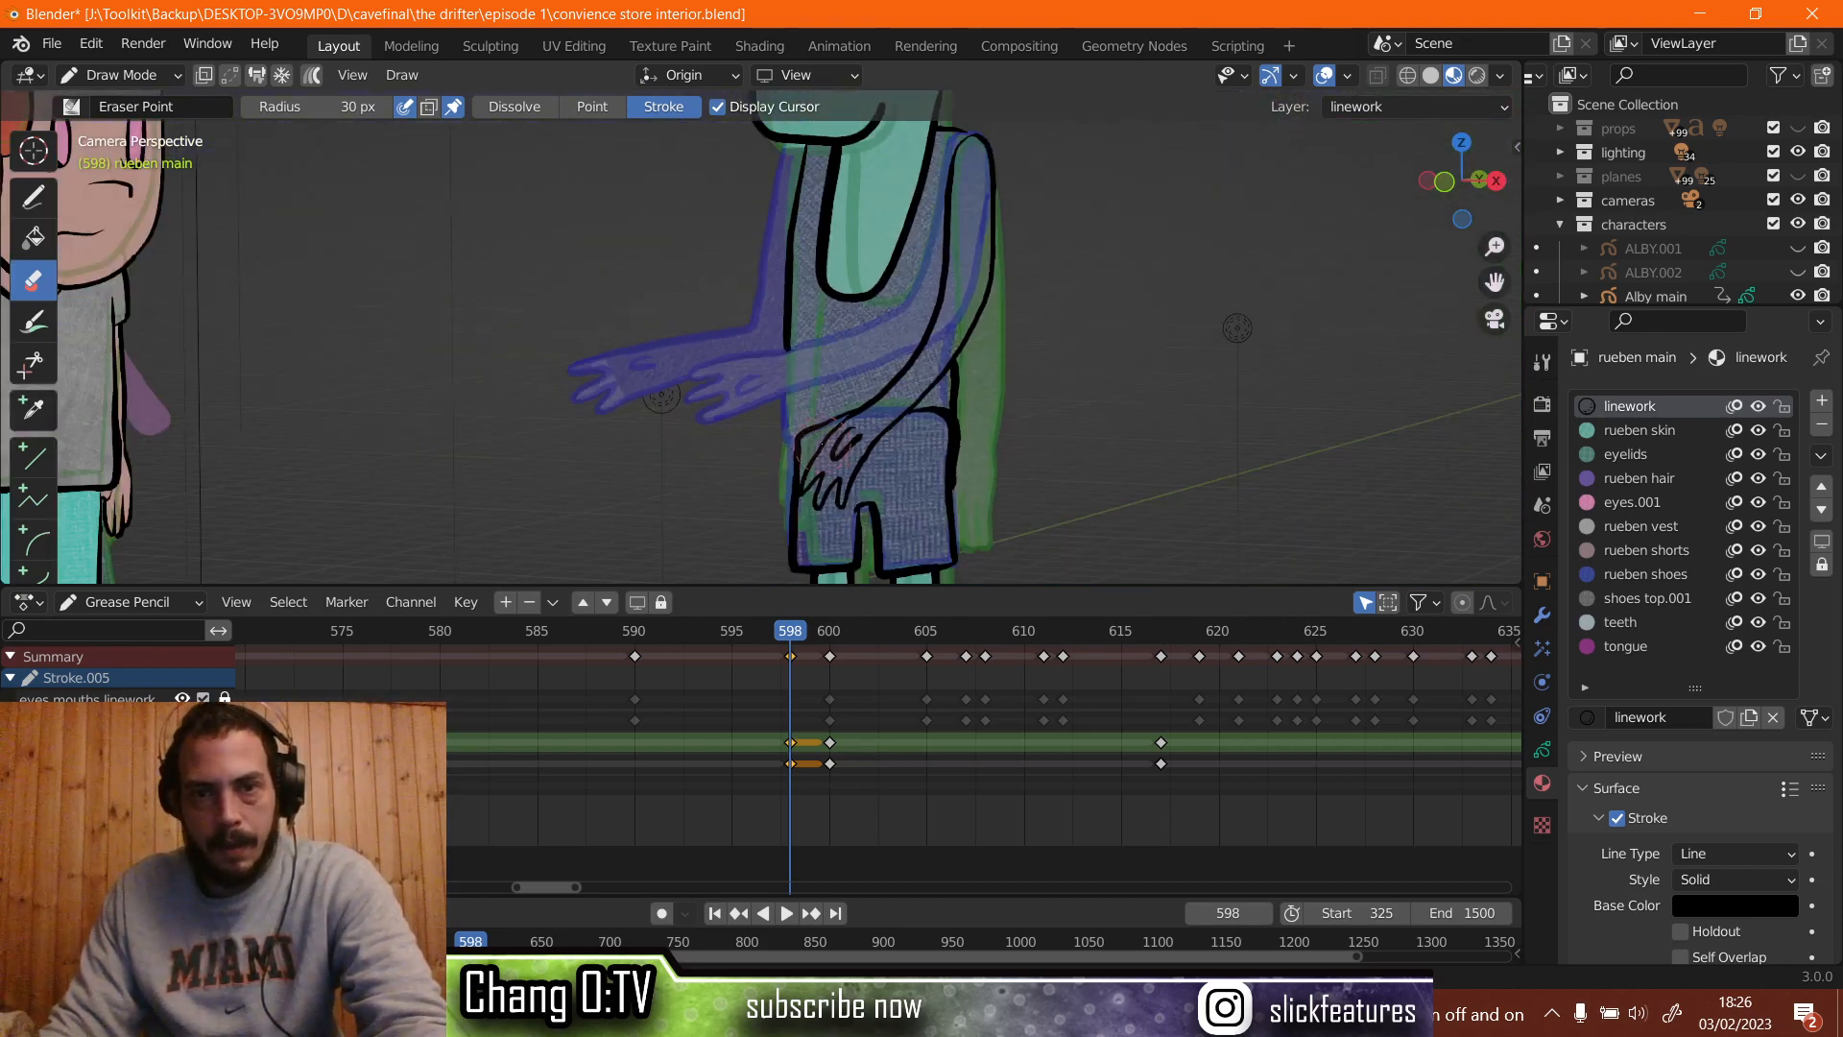
left_click(783, 281)
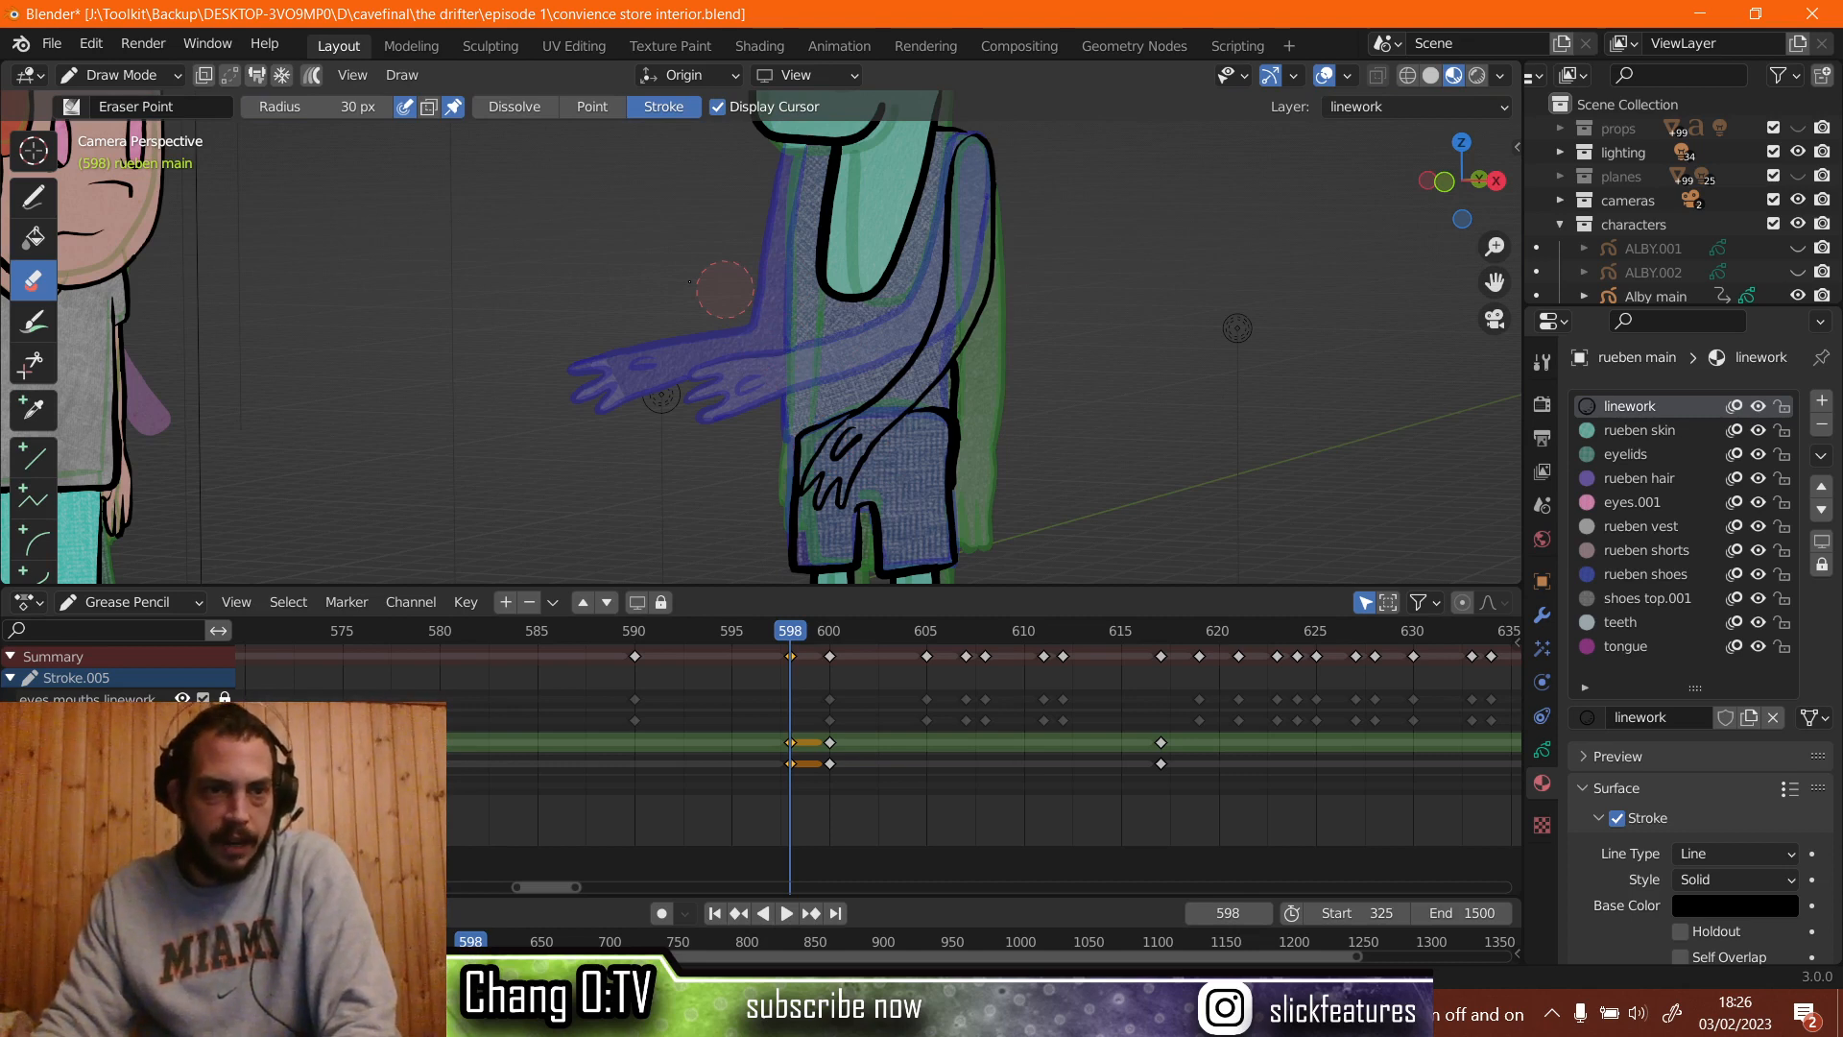
Redraw the vest's left side with the Ink Pen as one continuous line between the waistline and the chin.
key("d")
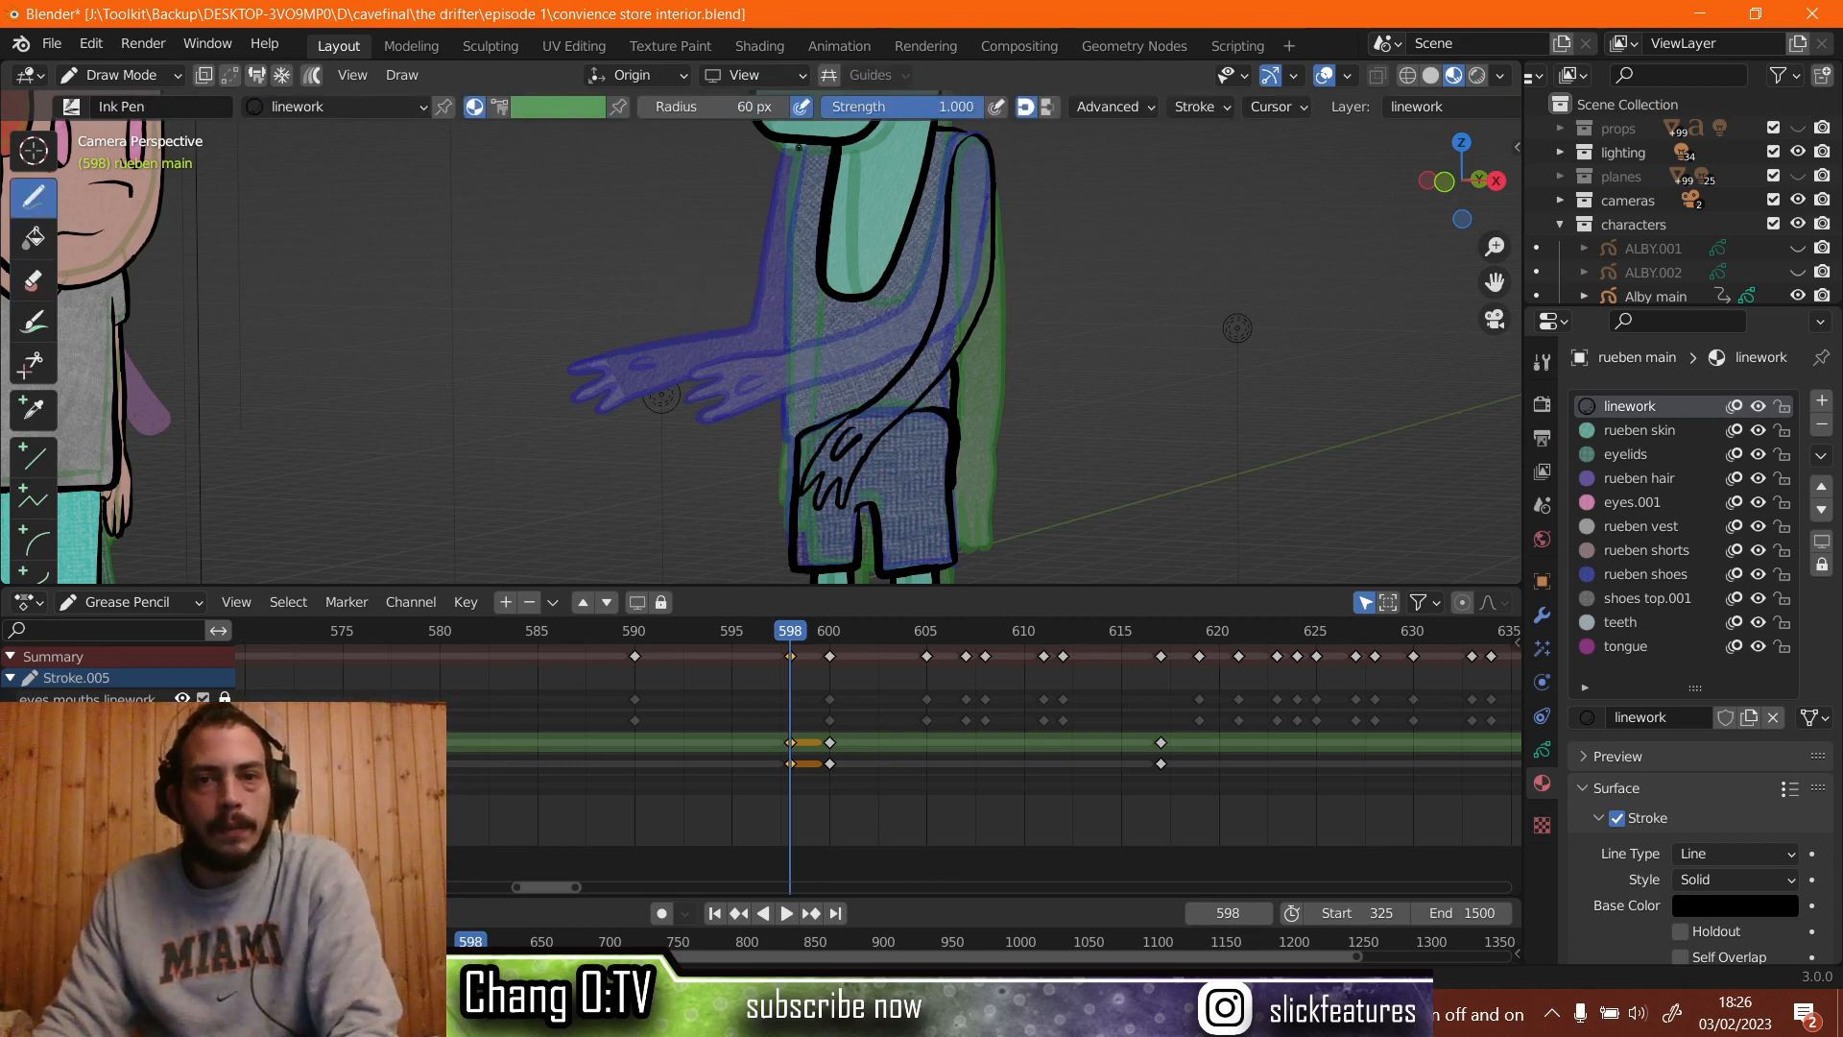
left_click_drag(802, 202, 796, 430)
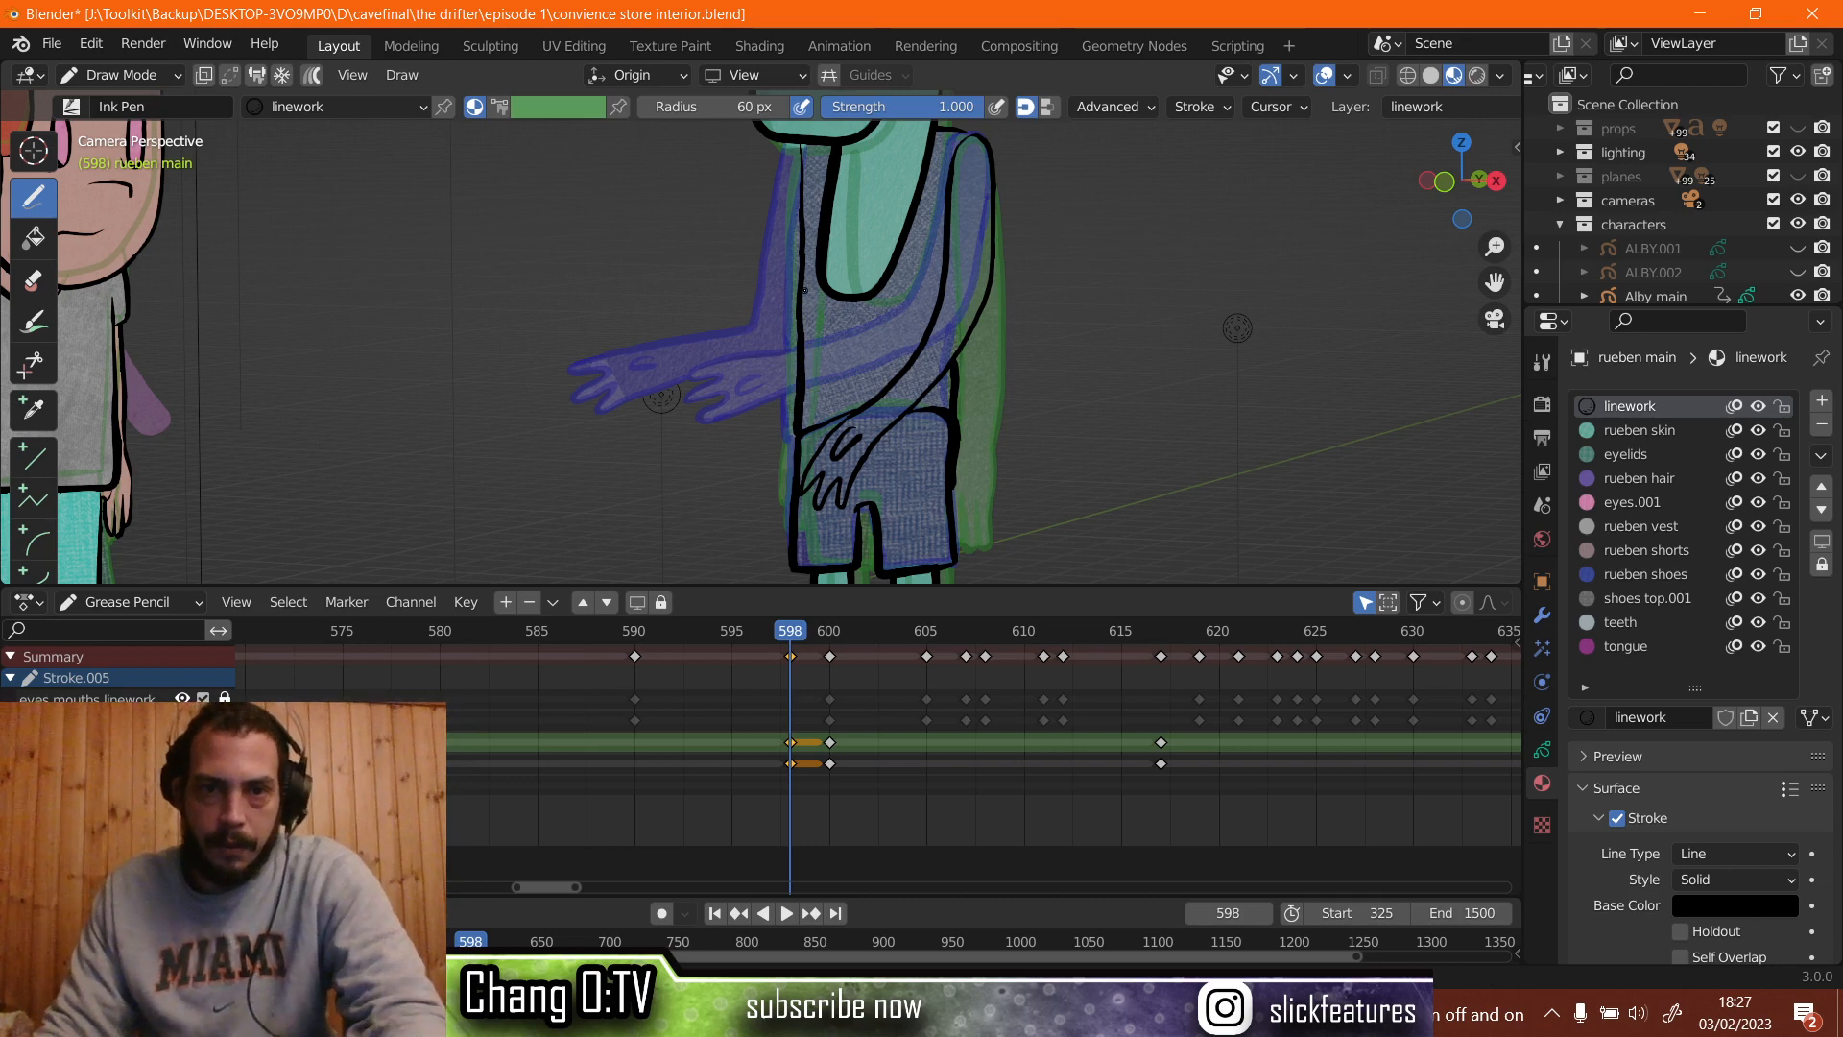
key("ctrl+z")
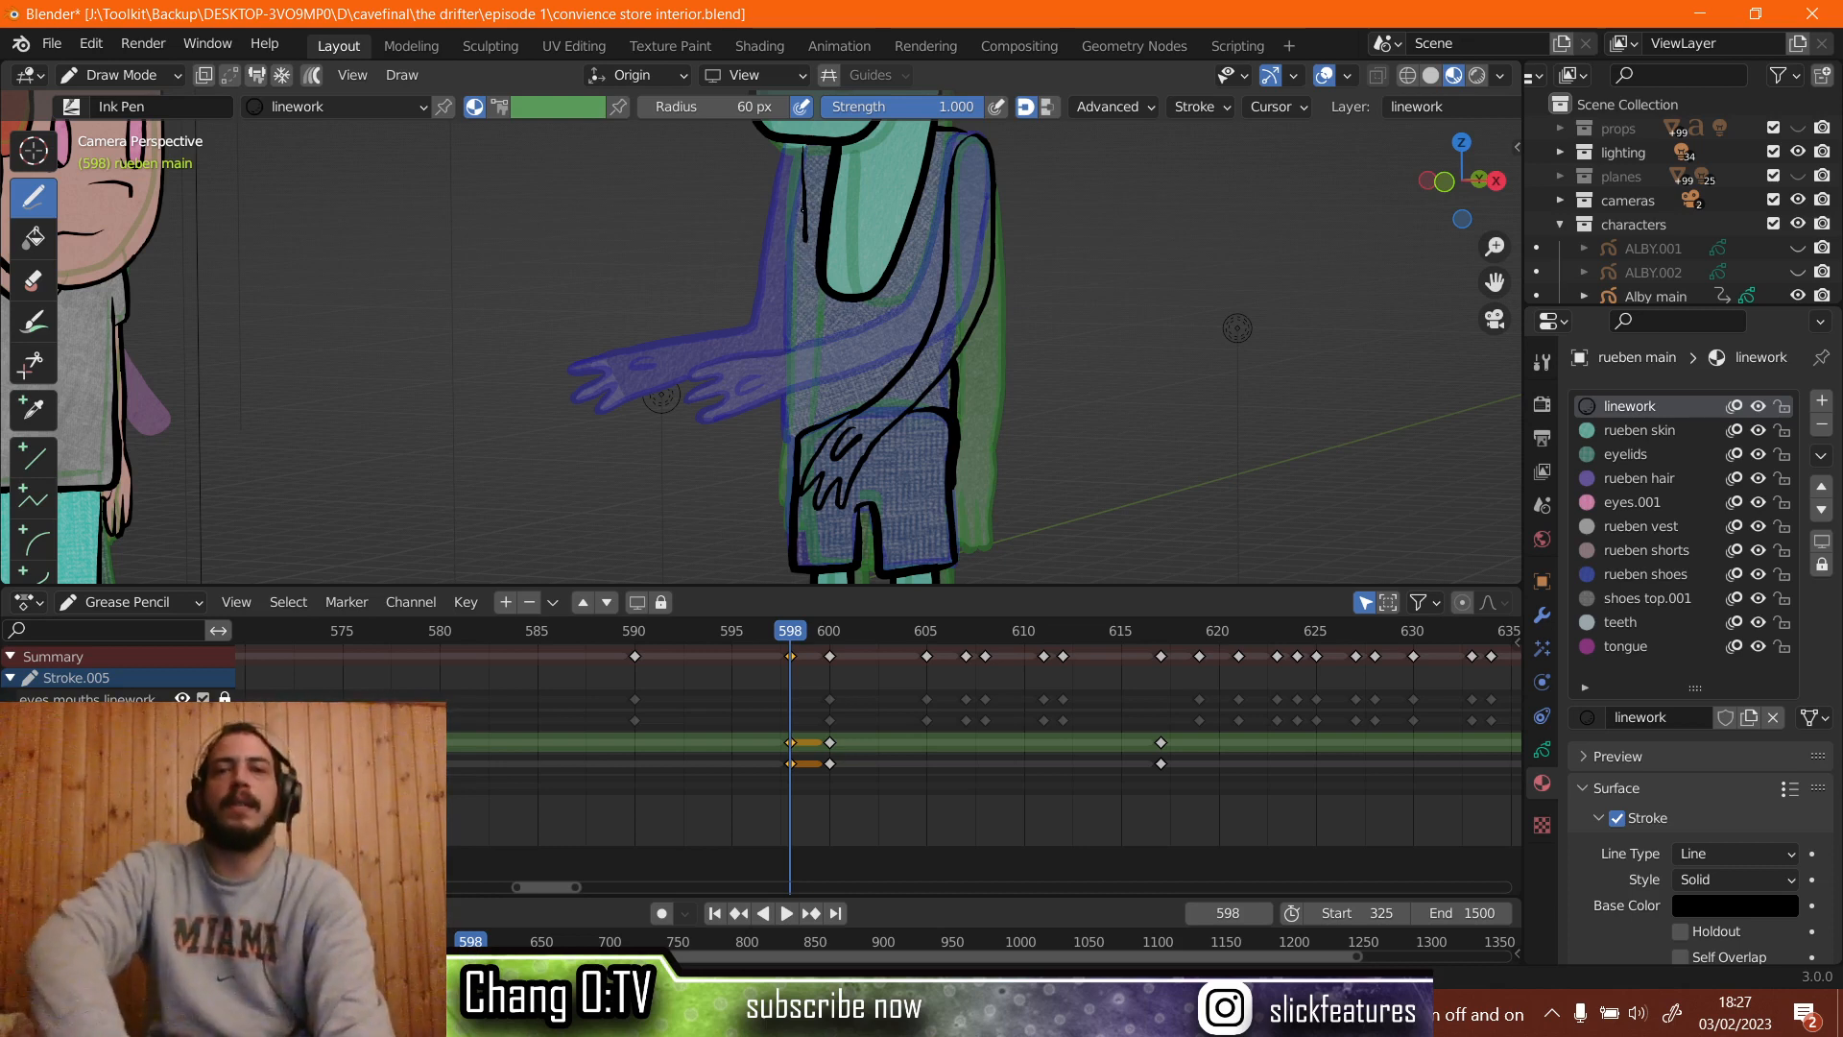
key("ctrl+z")
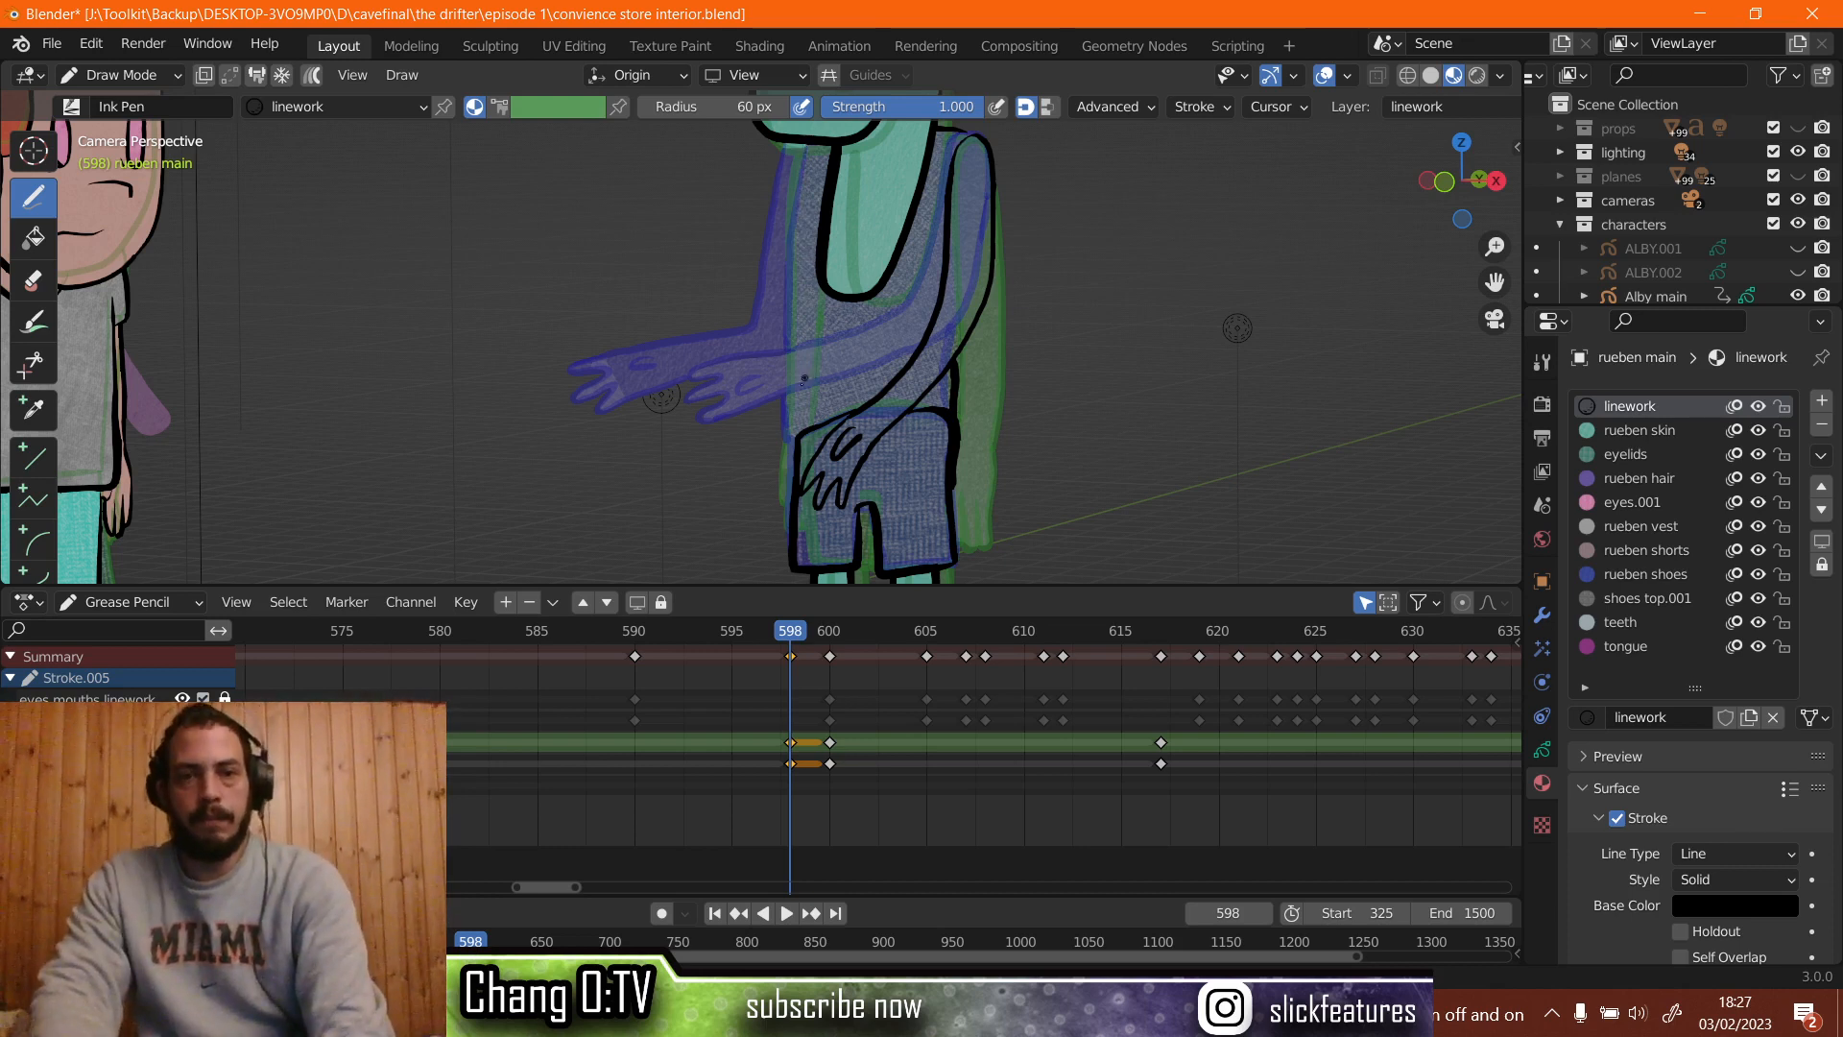
left_click_drag(793, 440, 816, 148)
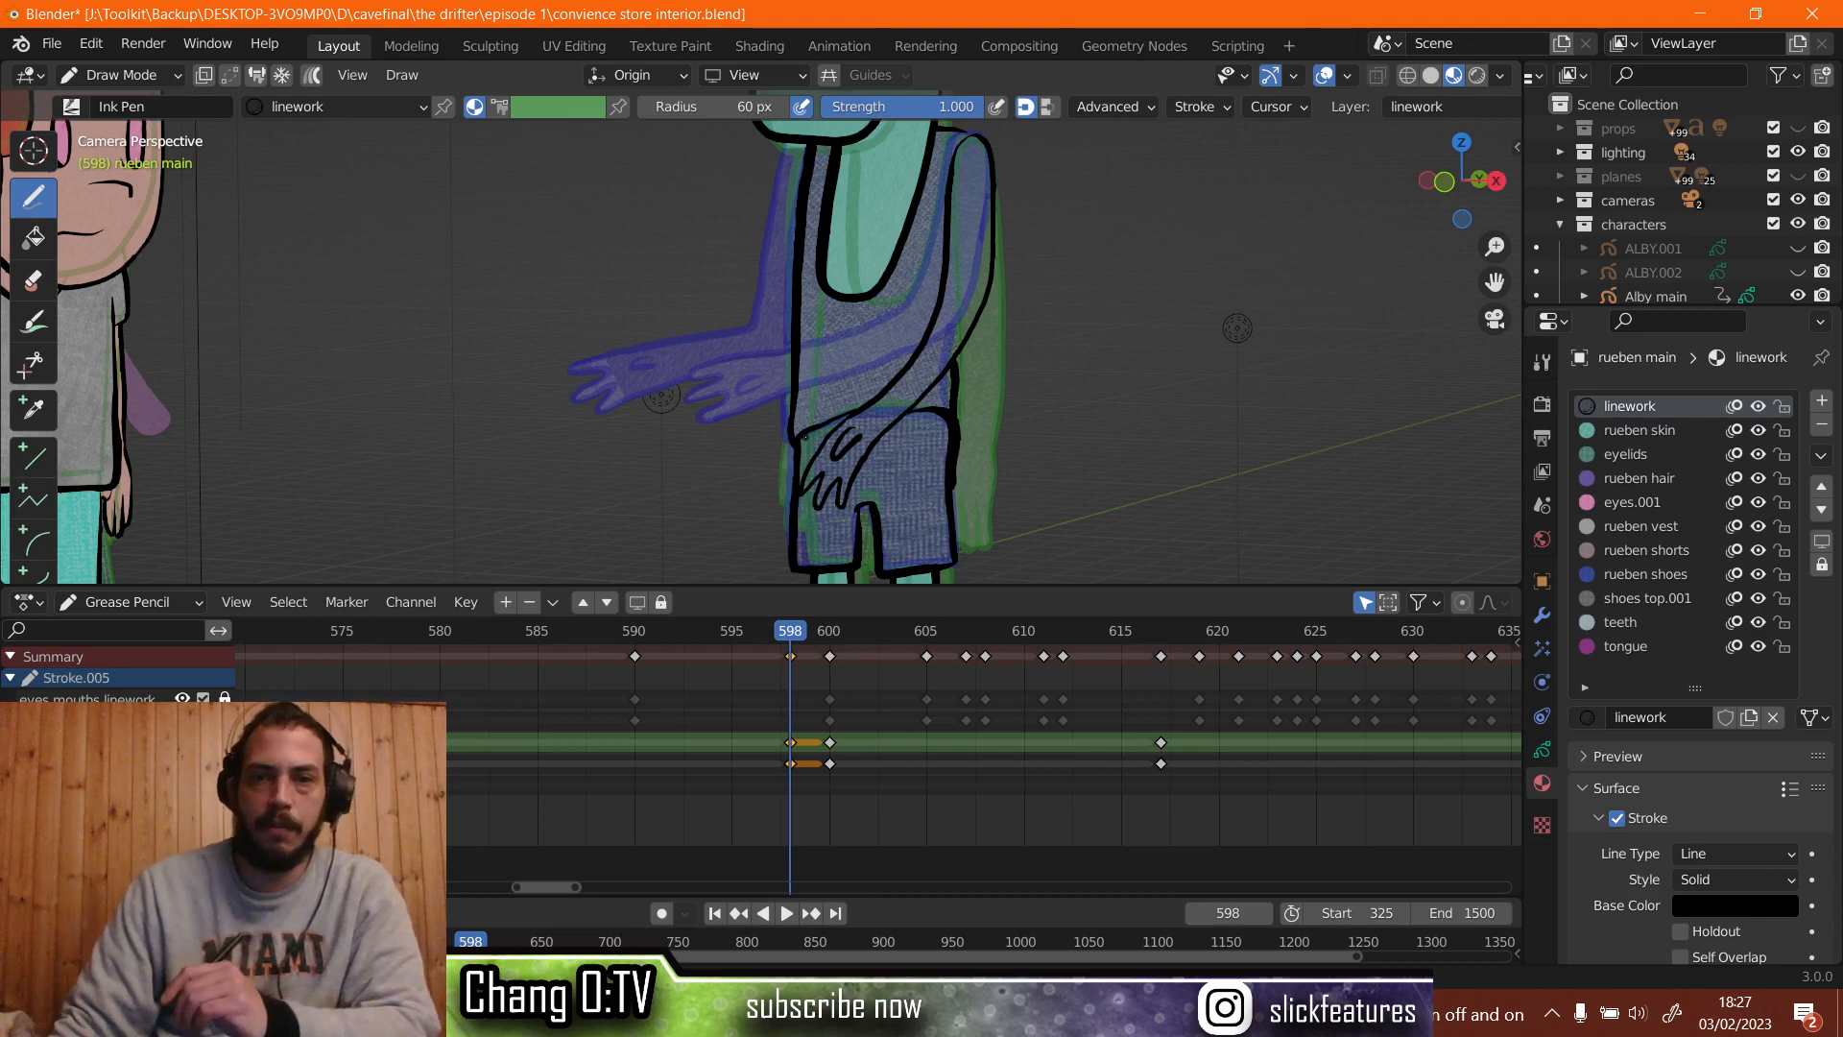
scroll(805, 450, "down", 3)
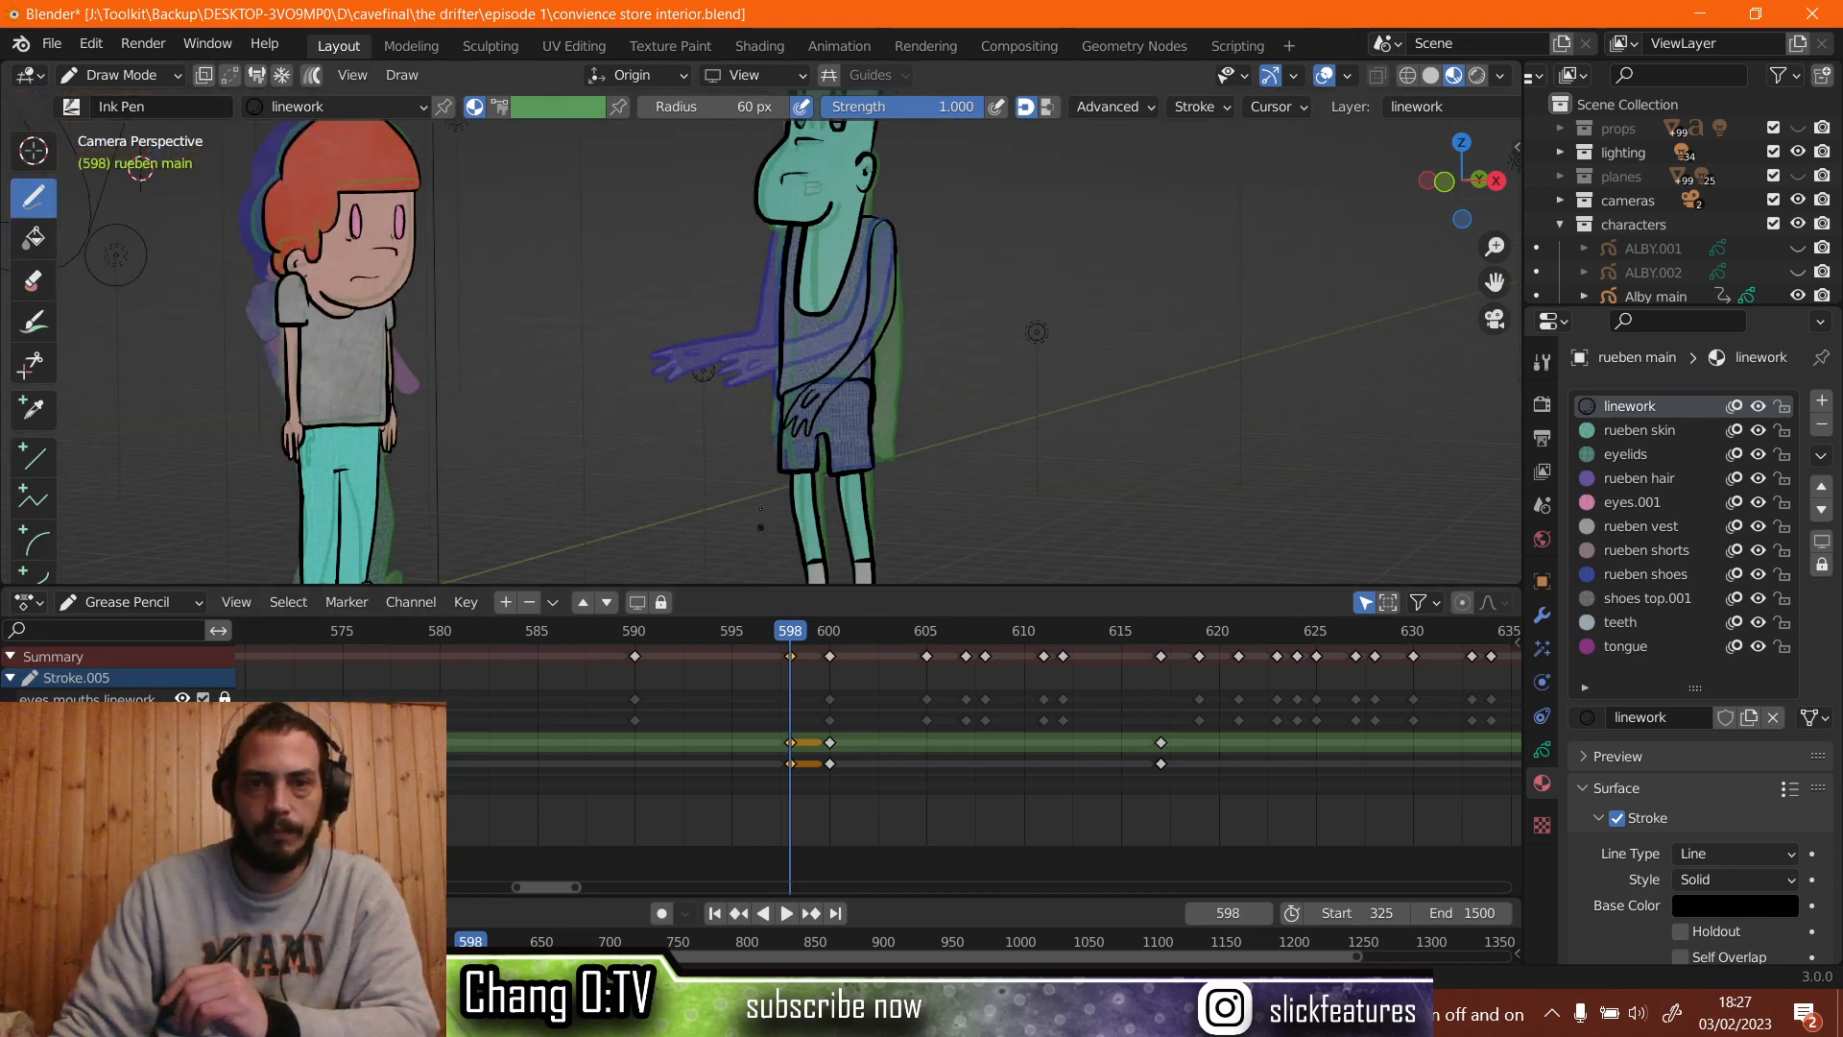
scroll(704, 373, "up", 5)
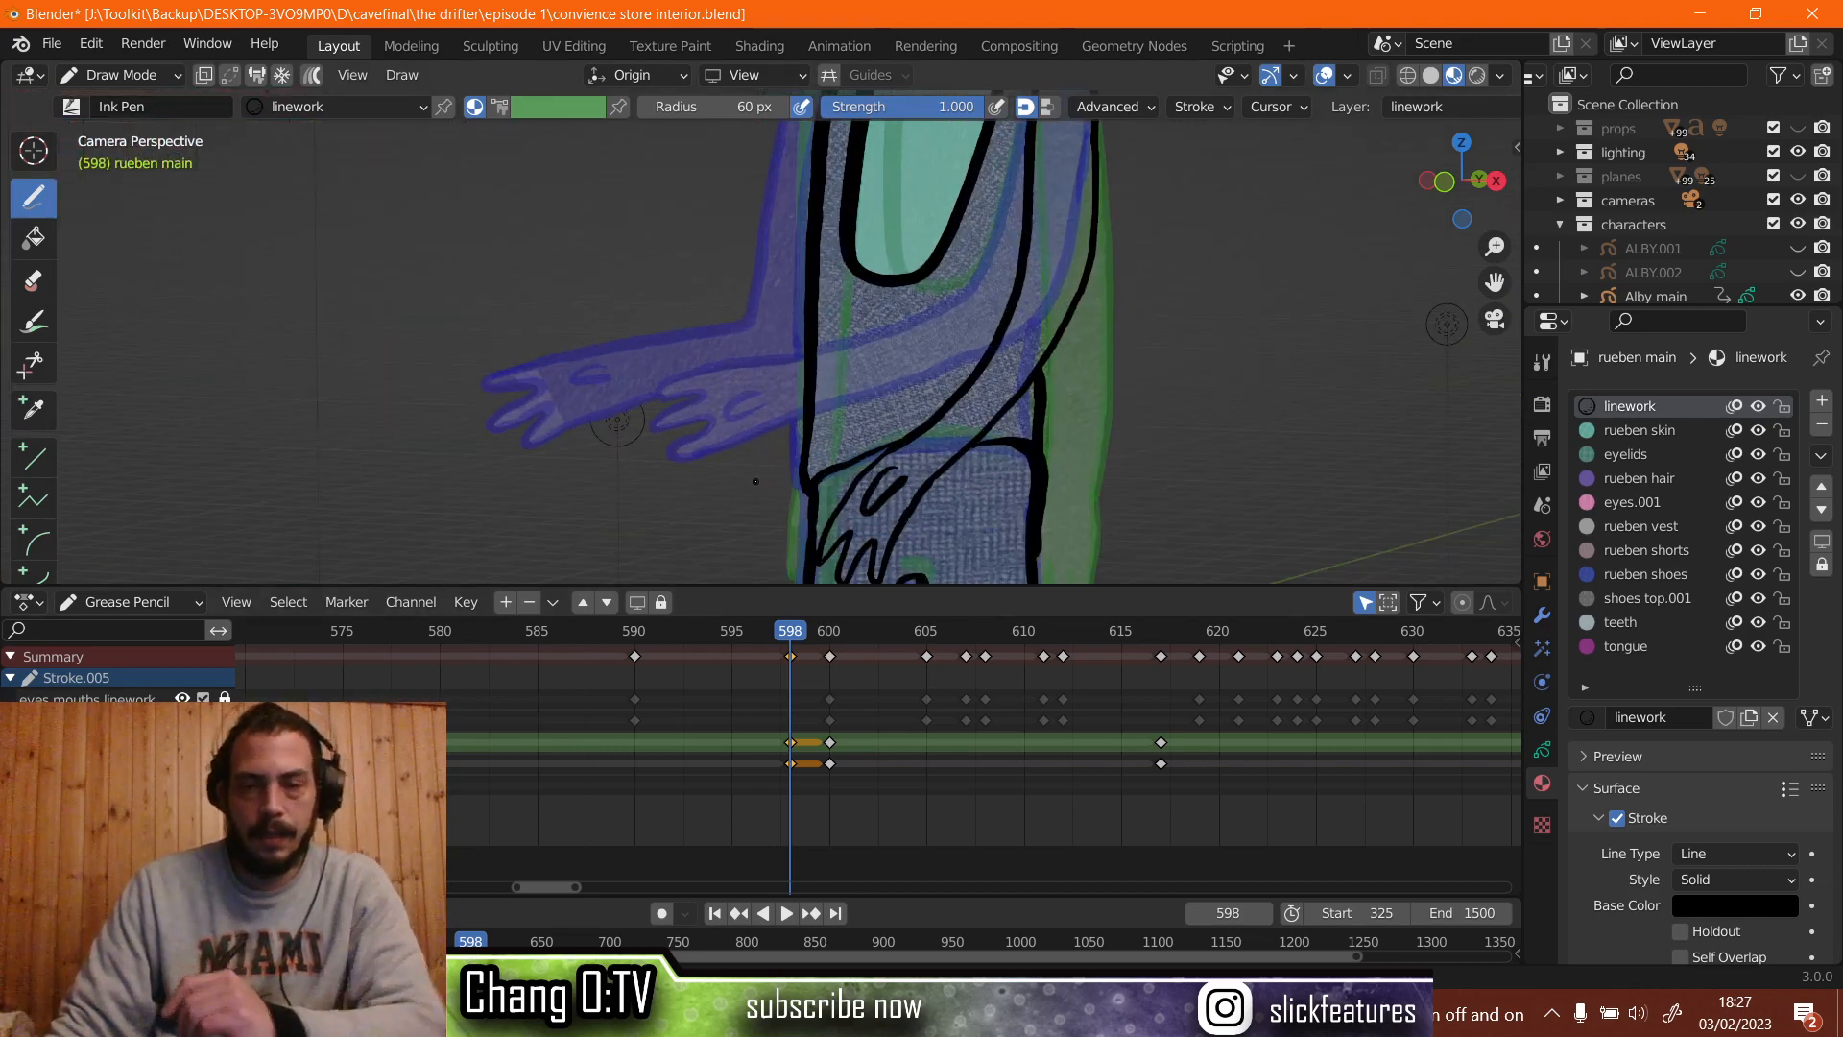
scroll(633, 413, "down", 1)
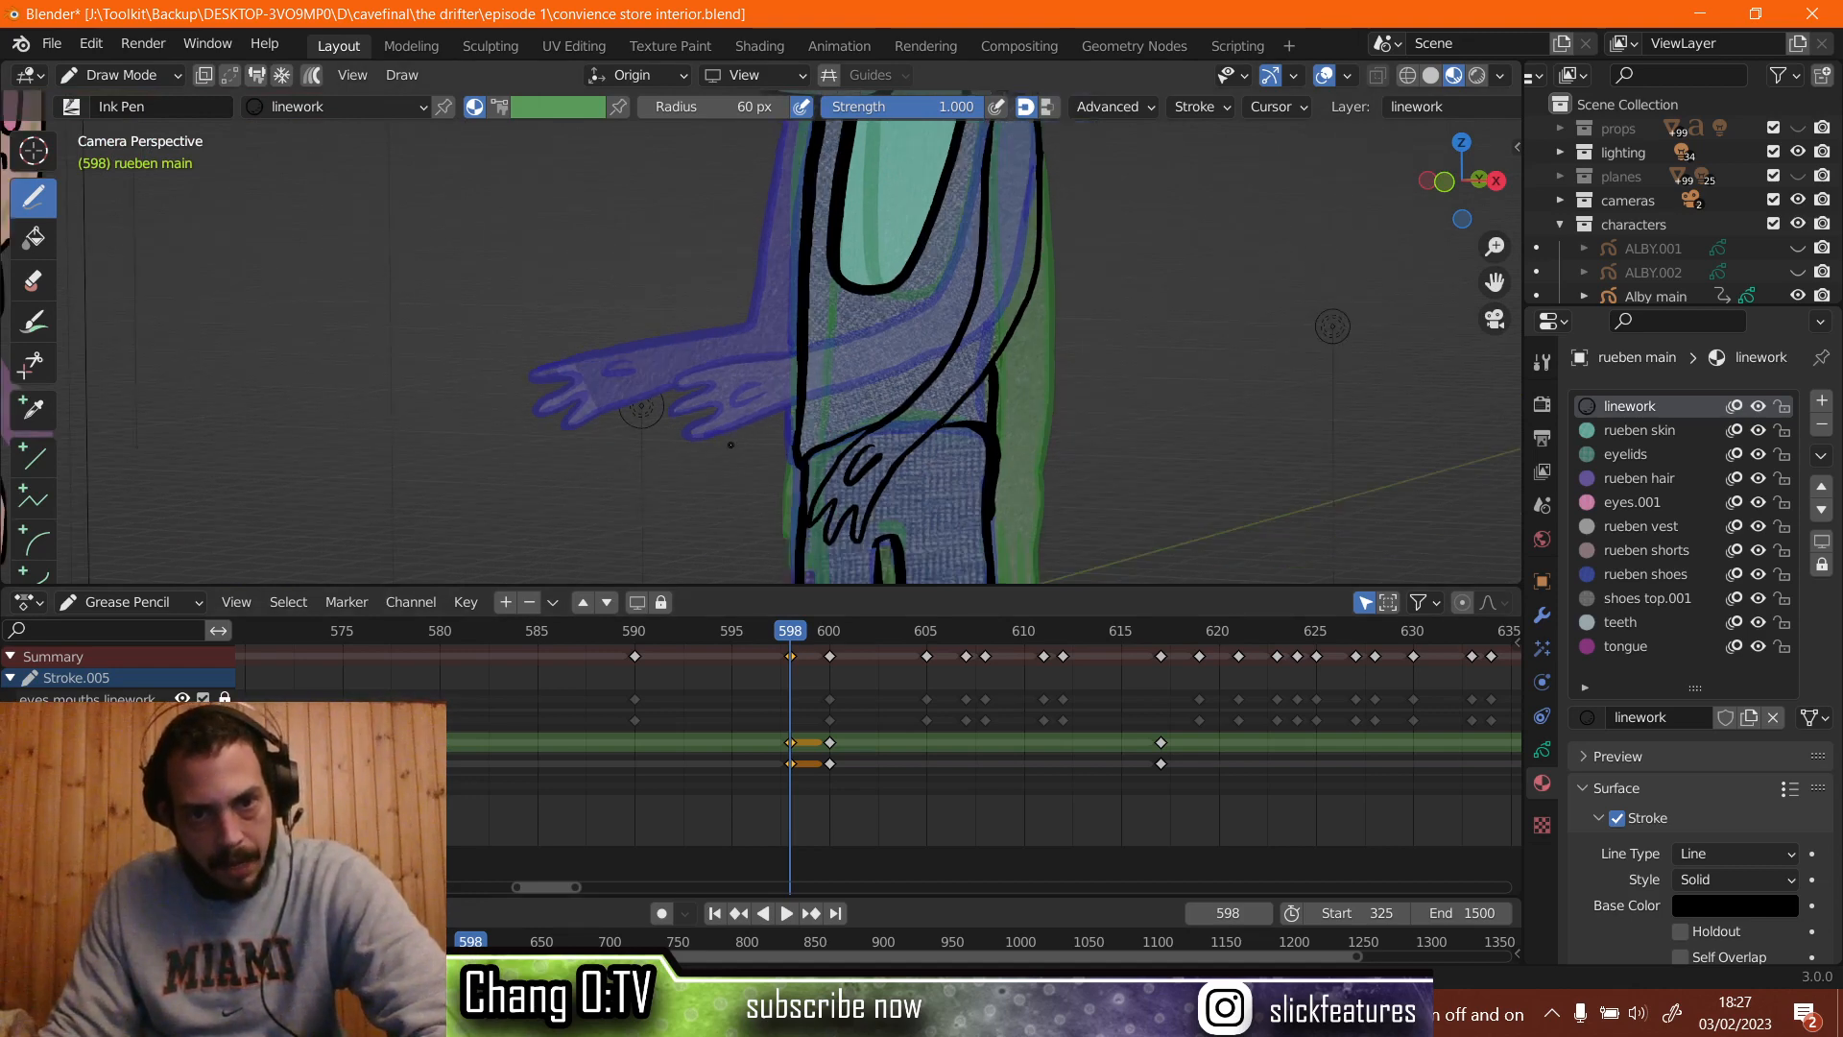
mouse_move(683, 496)
left_mouse_down()
mouse_move(681, 436)
mouse_move(651, 452)
mouse_move(709, 380)
left_mouse_up()
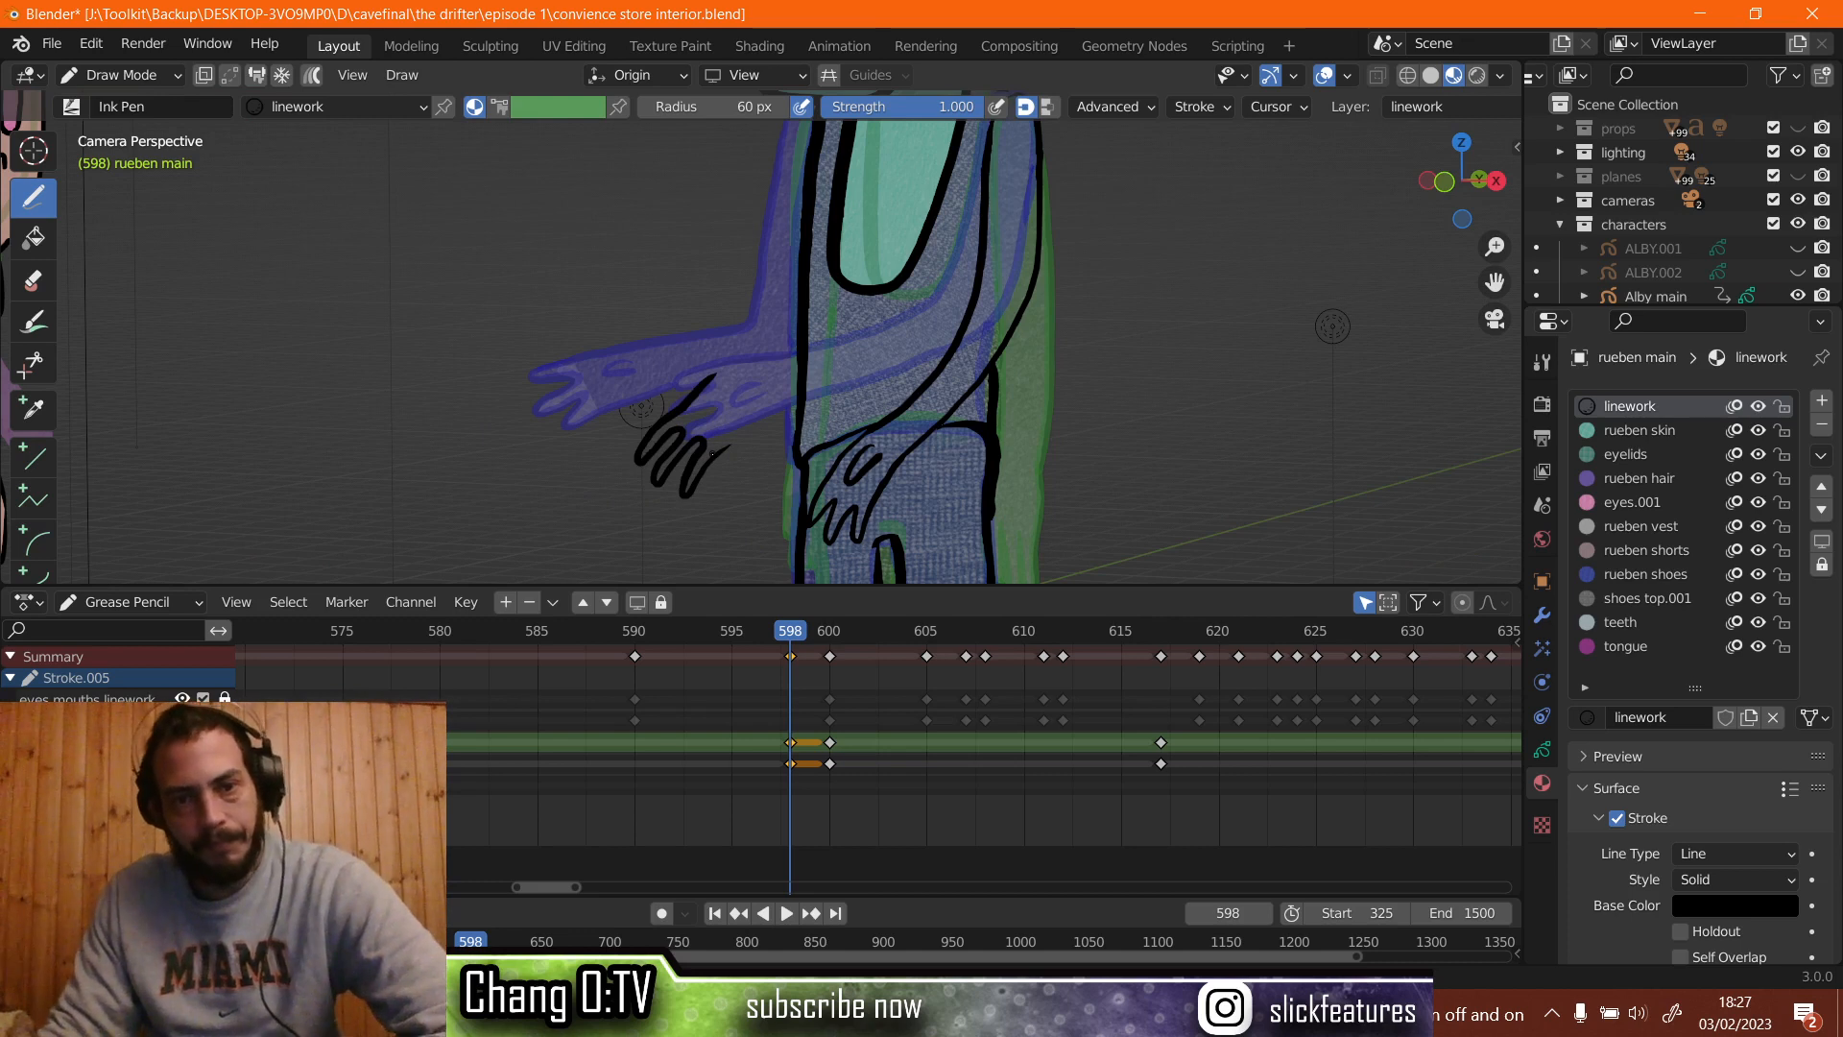
key("ctrl+z")
key("ctrl+z")
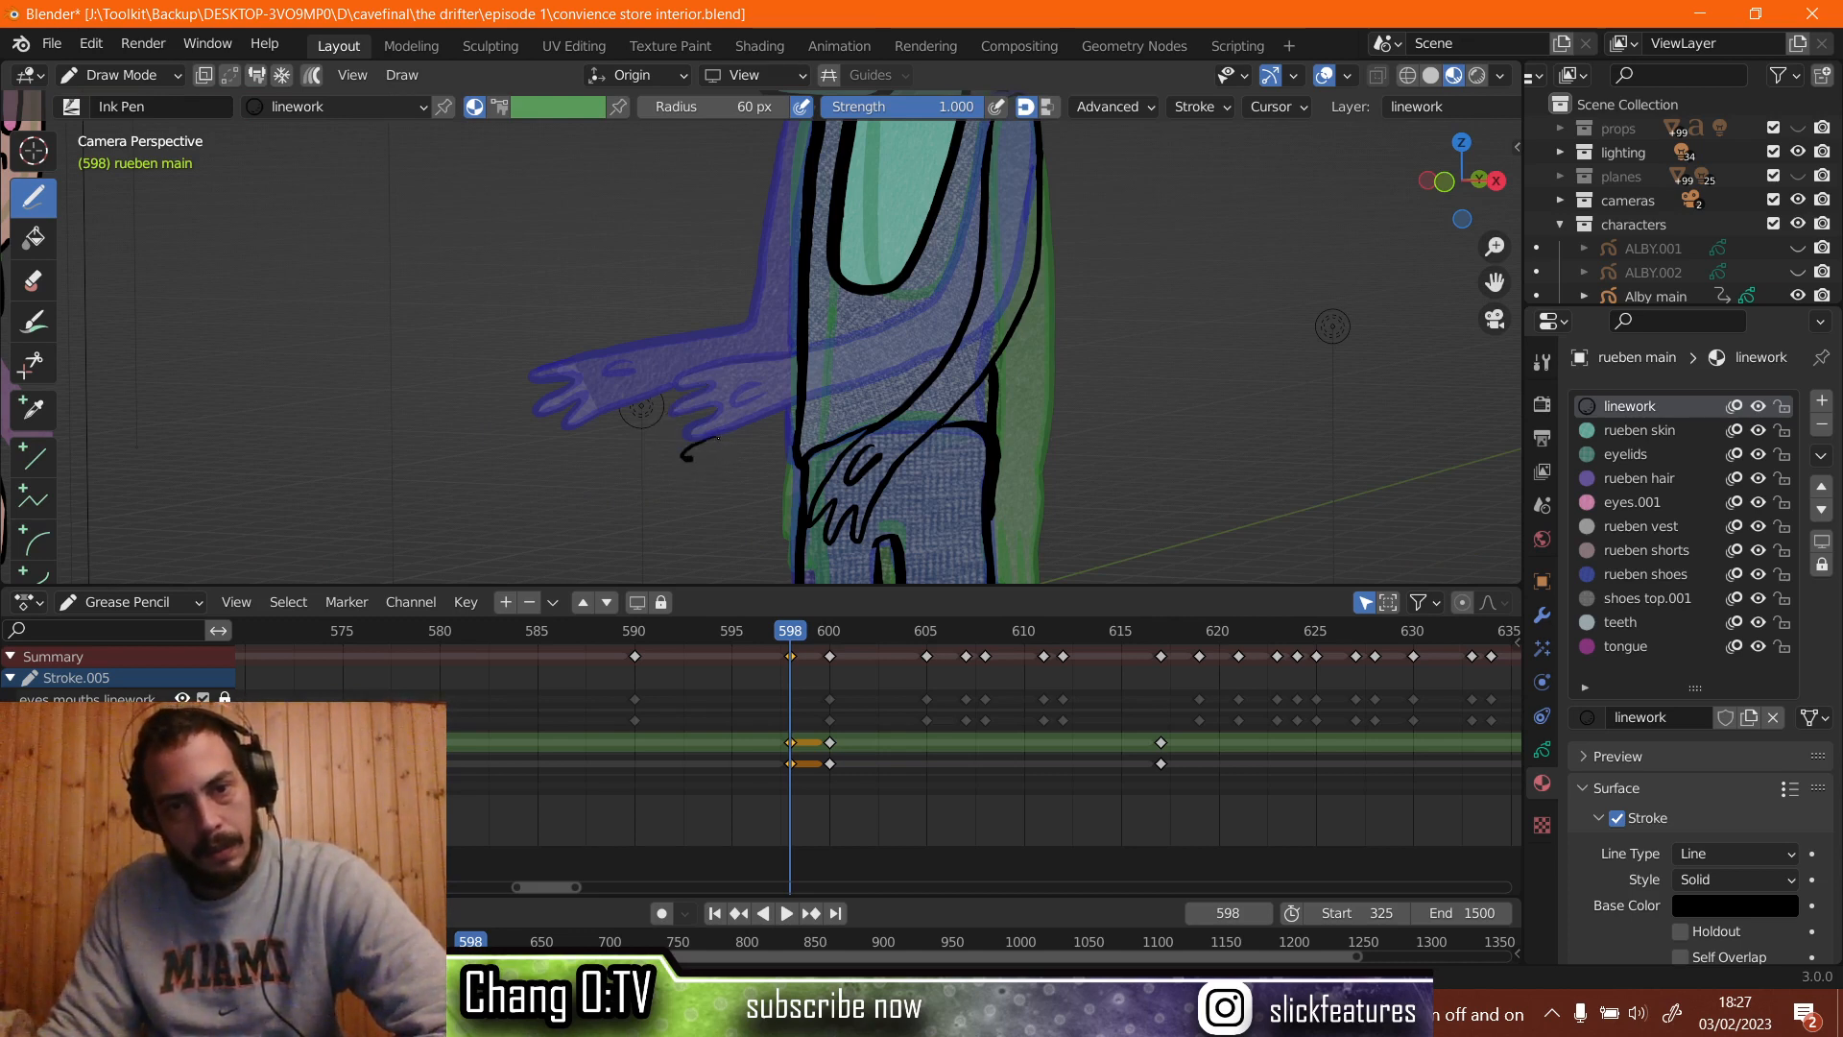
Draw the second hand's fingers and both edges of its forearm beside the vest, just below the onion-skinned hands.
mouse_move(684, 458)
left_mouse_down()
mouse_move(715, 455)
mouse_move(641, 467)
mouse_move(662, 511)
mouse_move(745, 454)
mouse_move(765, 331)
left_mouse_up()
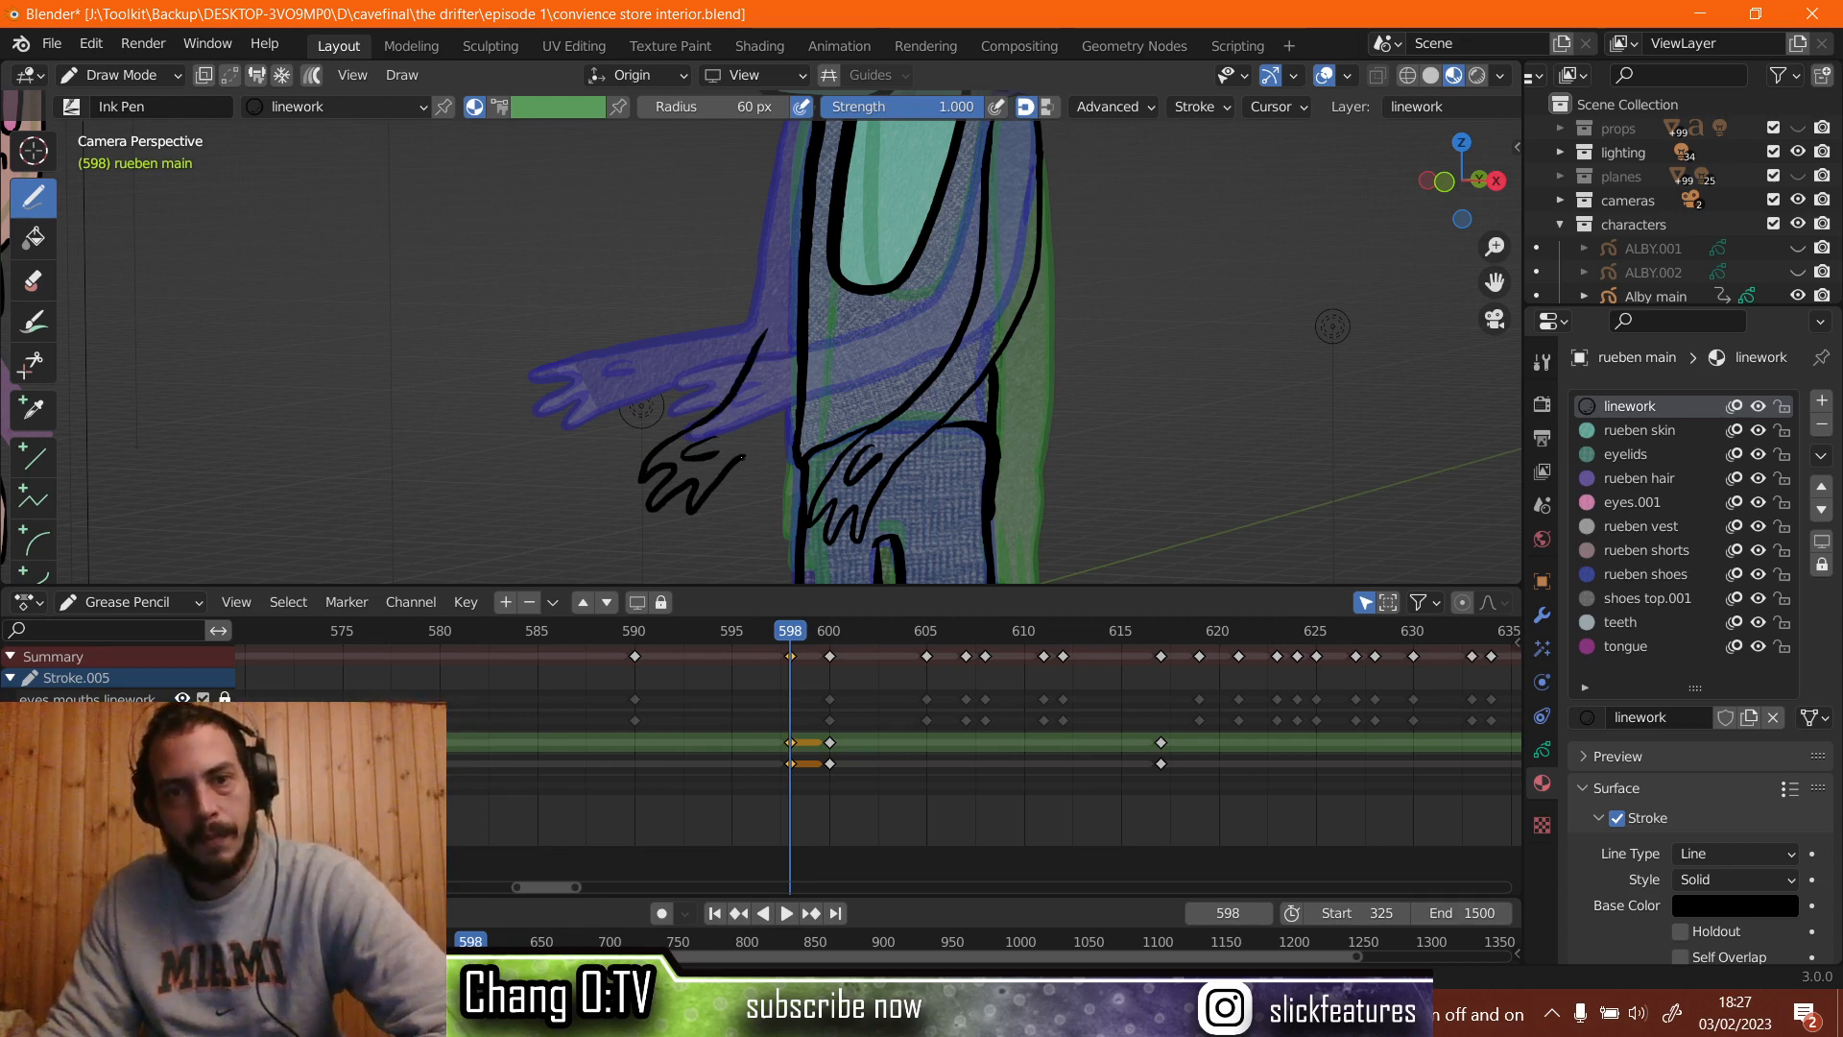
left_click_drag(747, 453, 782, 423)
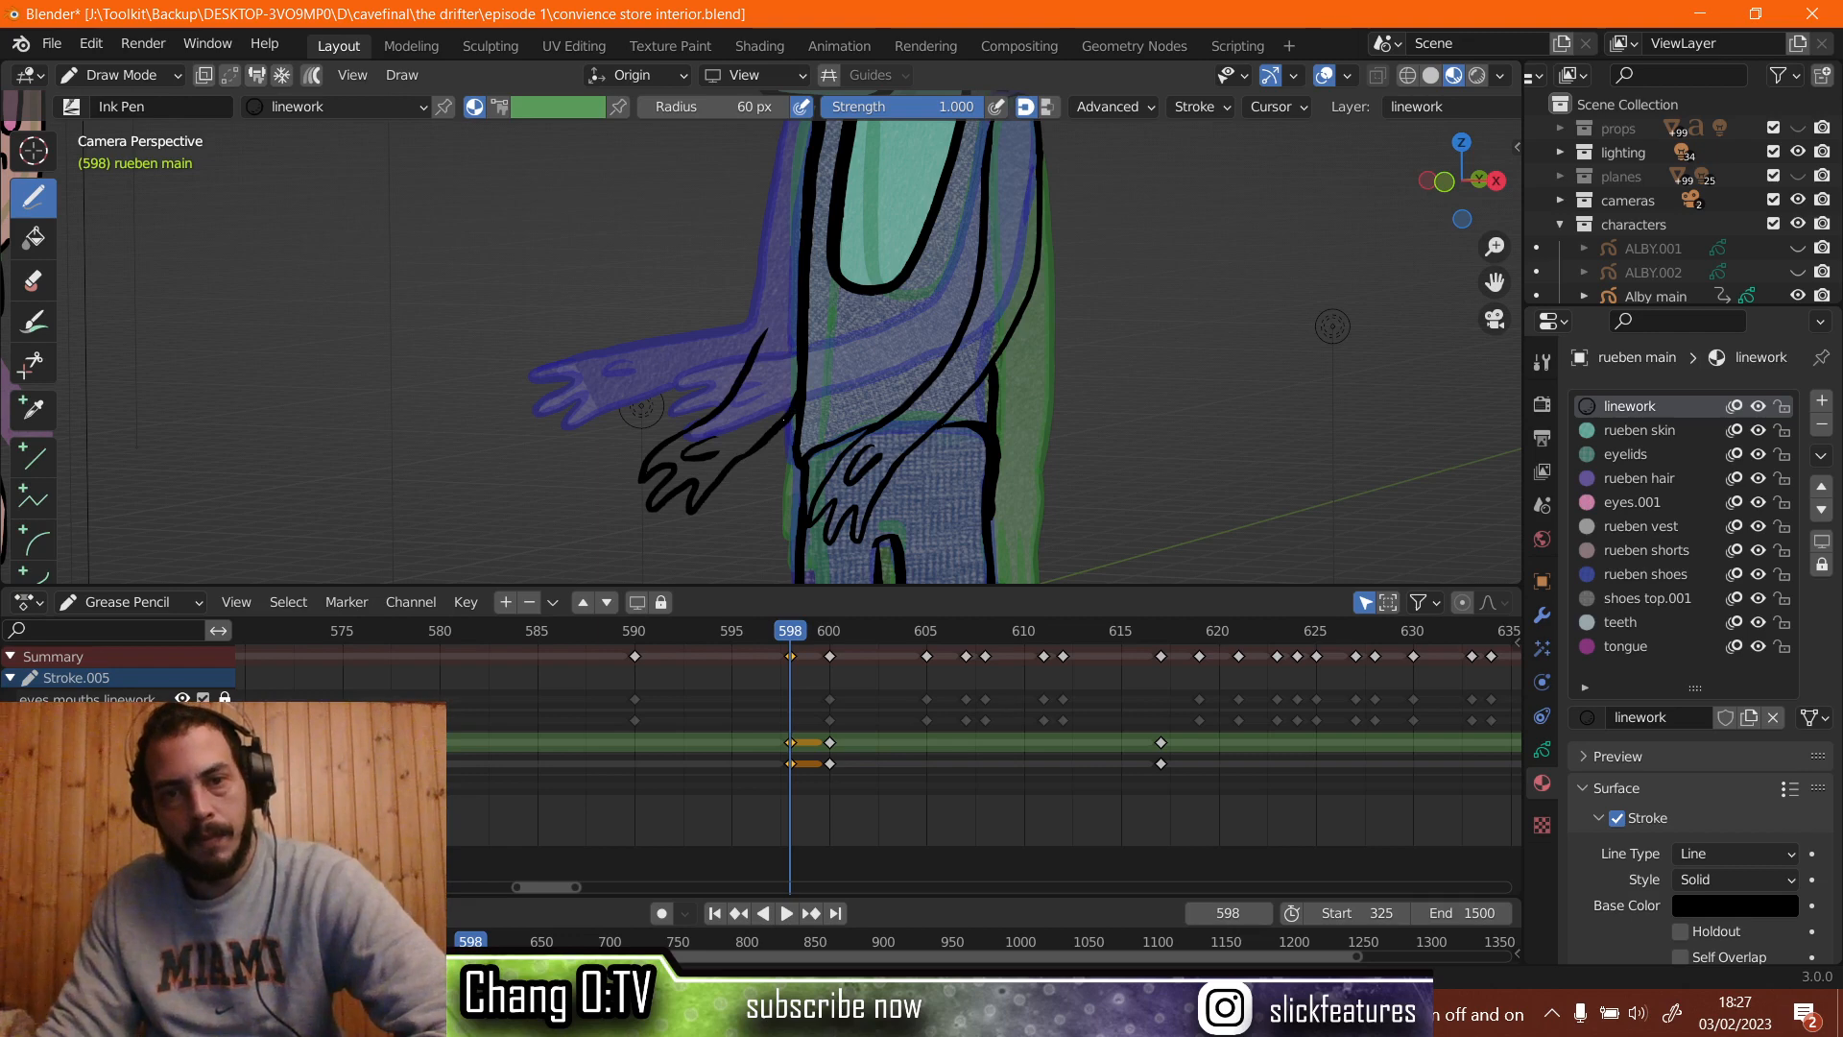
scroll(675, 387, "down", 1)
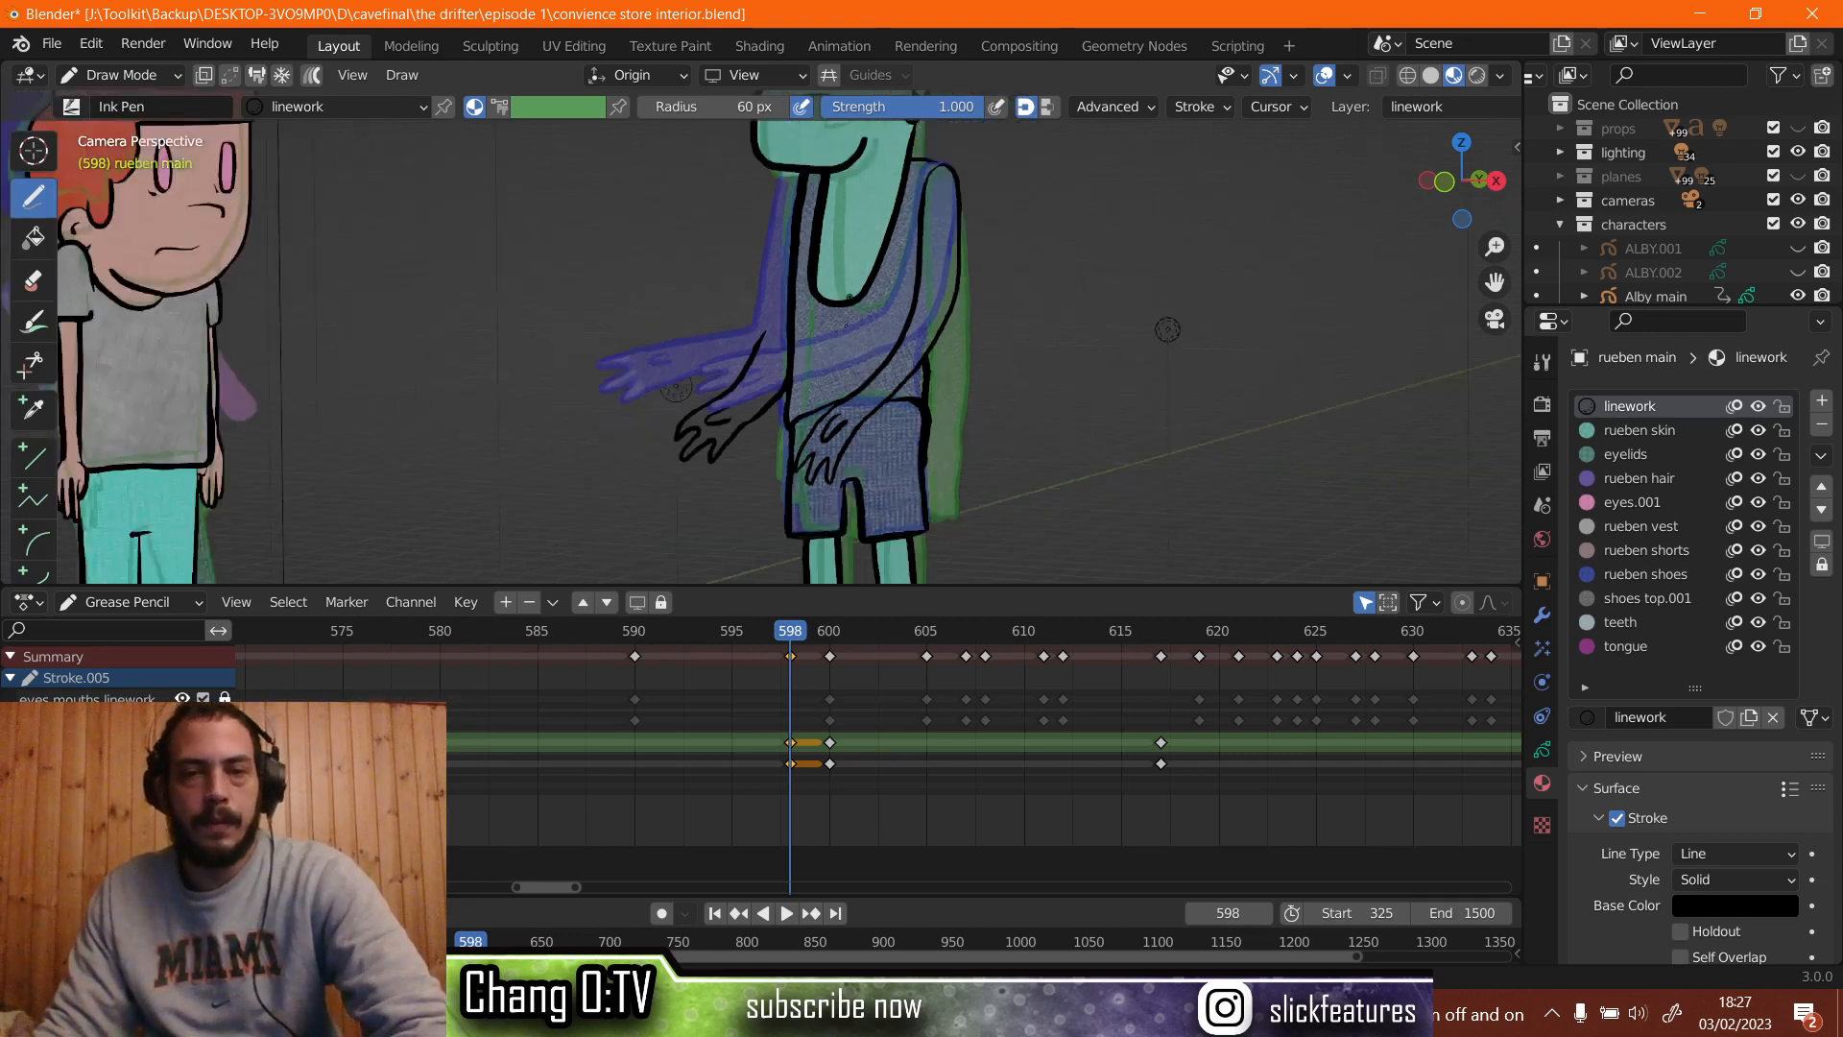
scroll(676, 387, "down", 2)
scroll(678, 386, "up", 2)
scroll(678, 385, "up", 3)
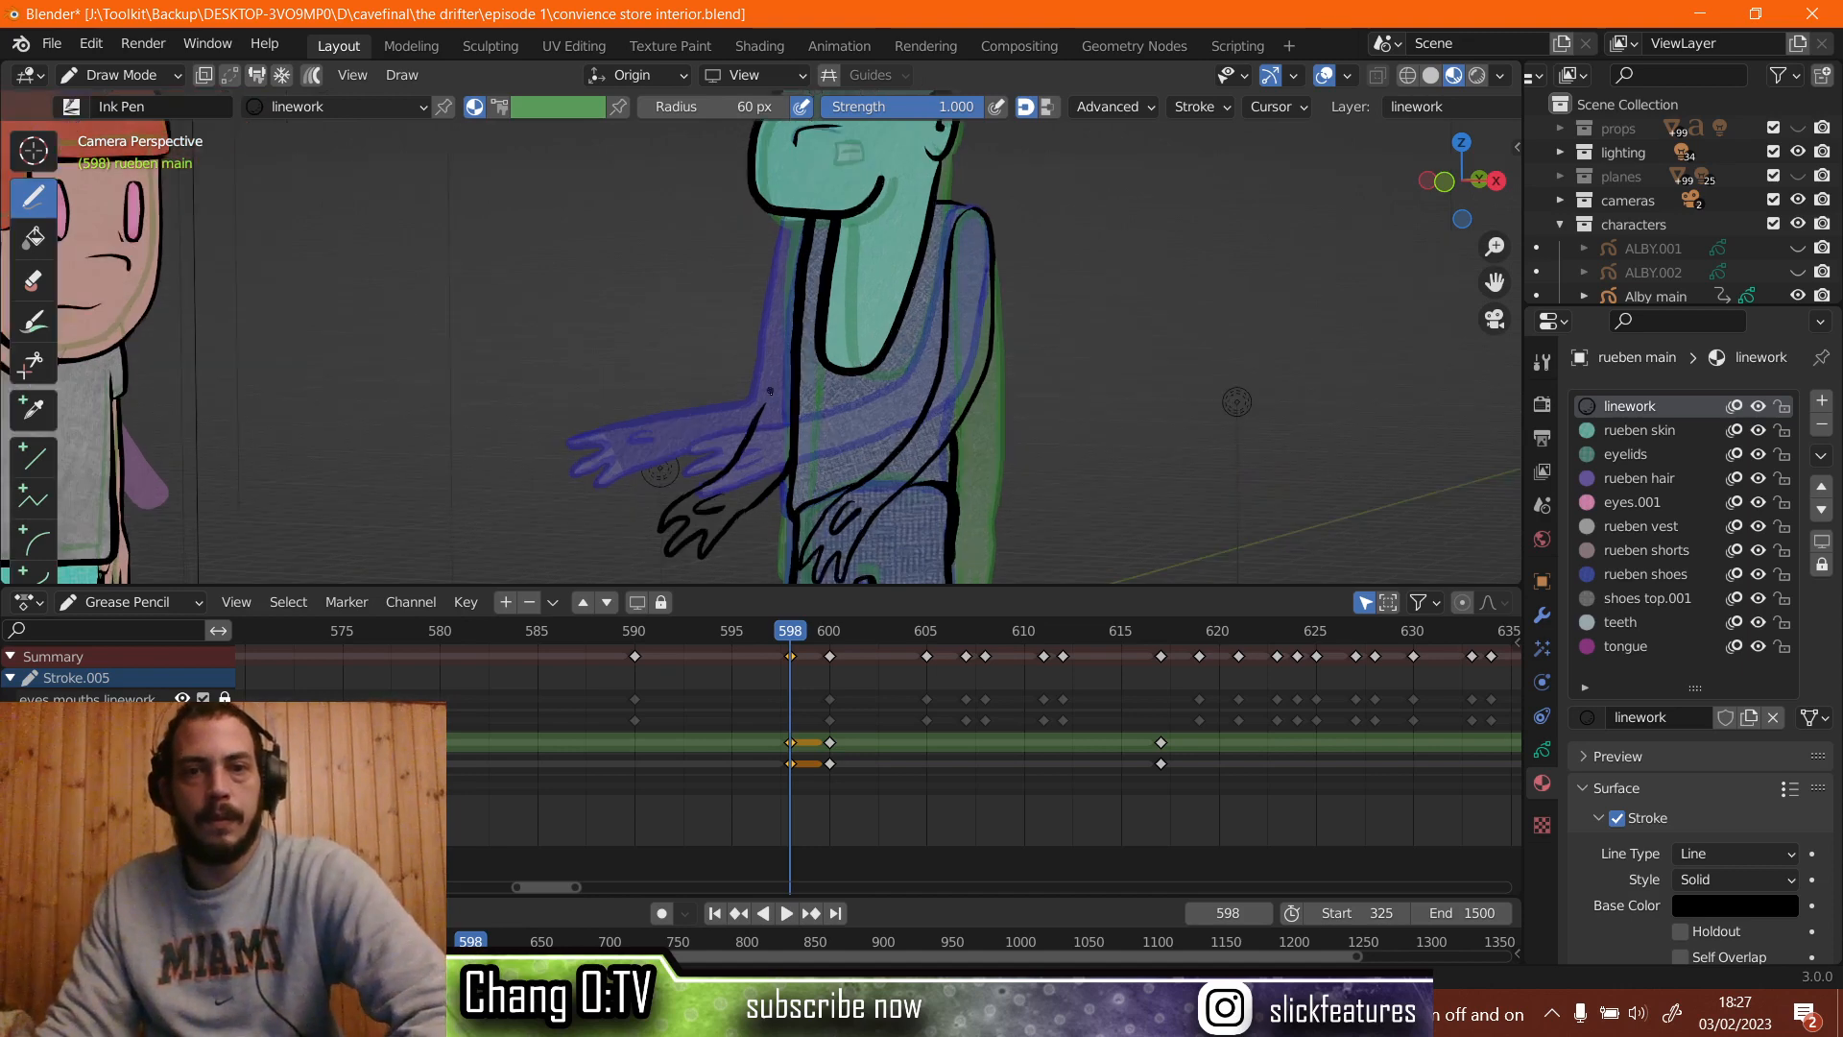
left_click_drag(767, 391, 789, 242)
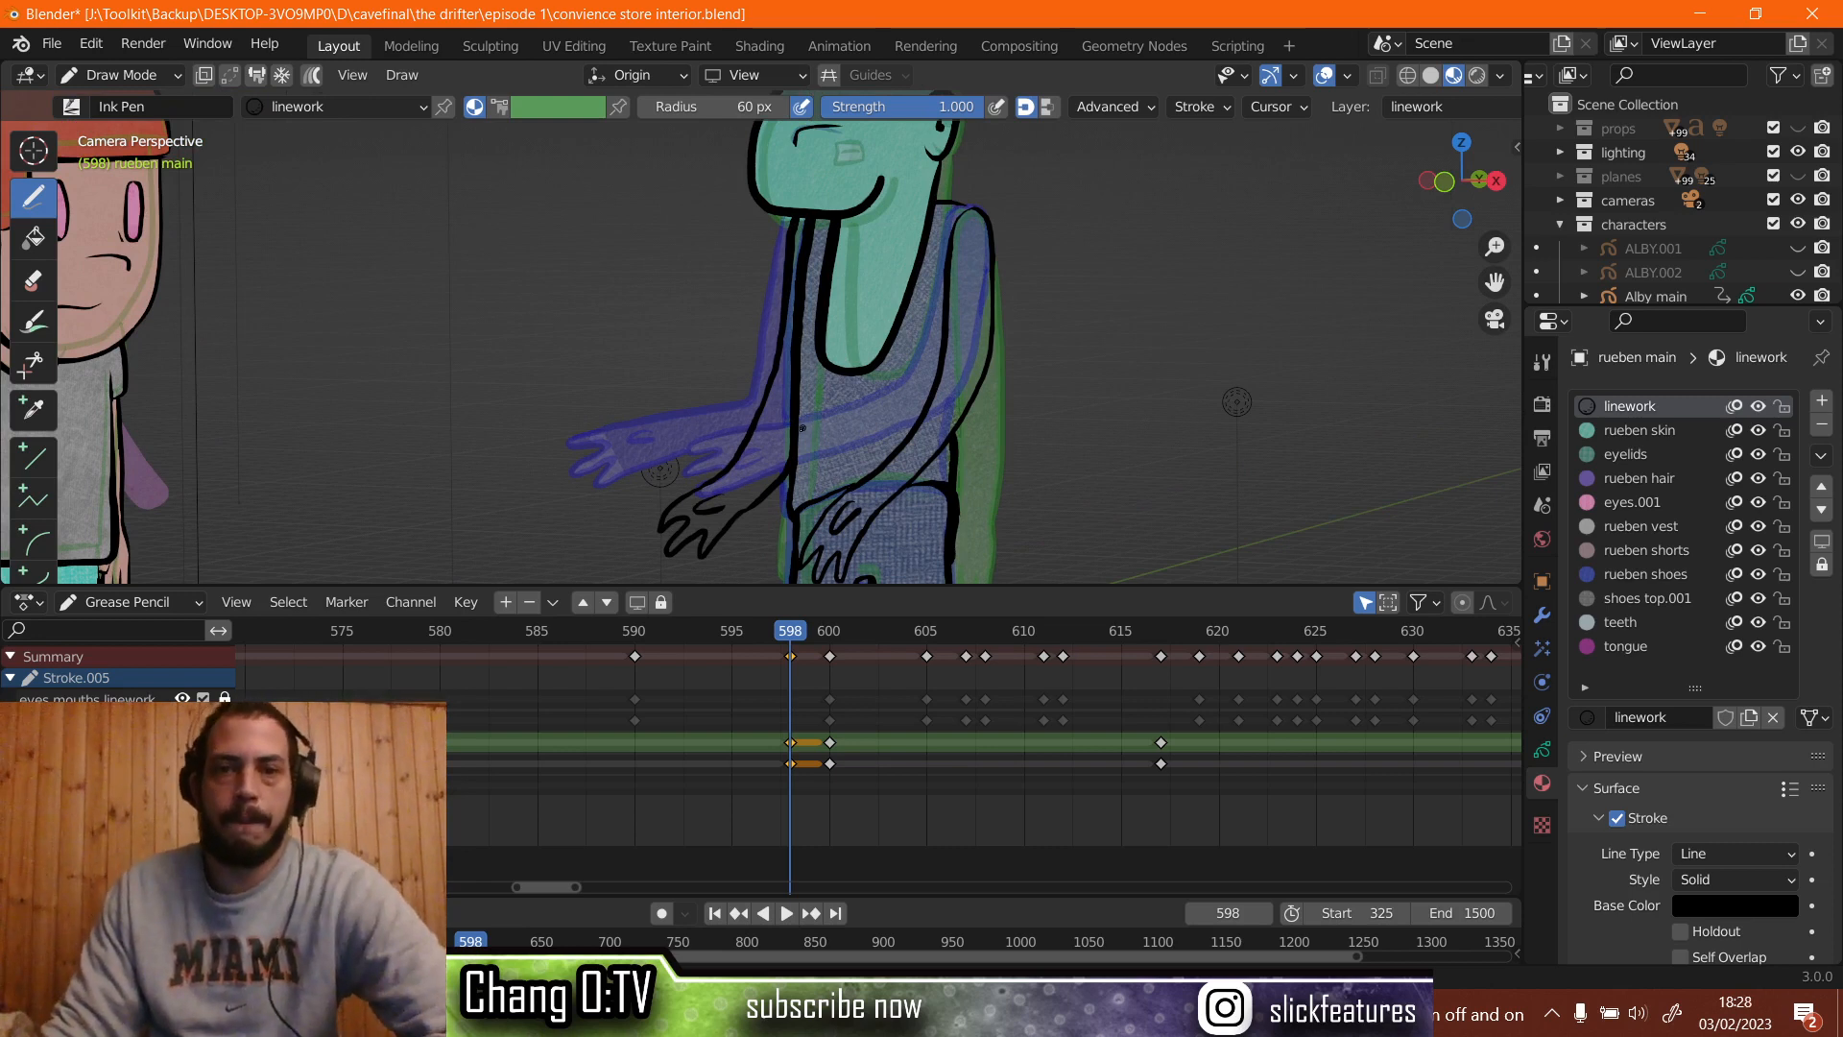
key("ctrl+z")
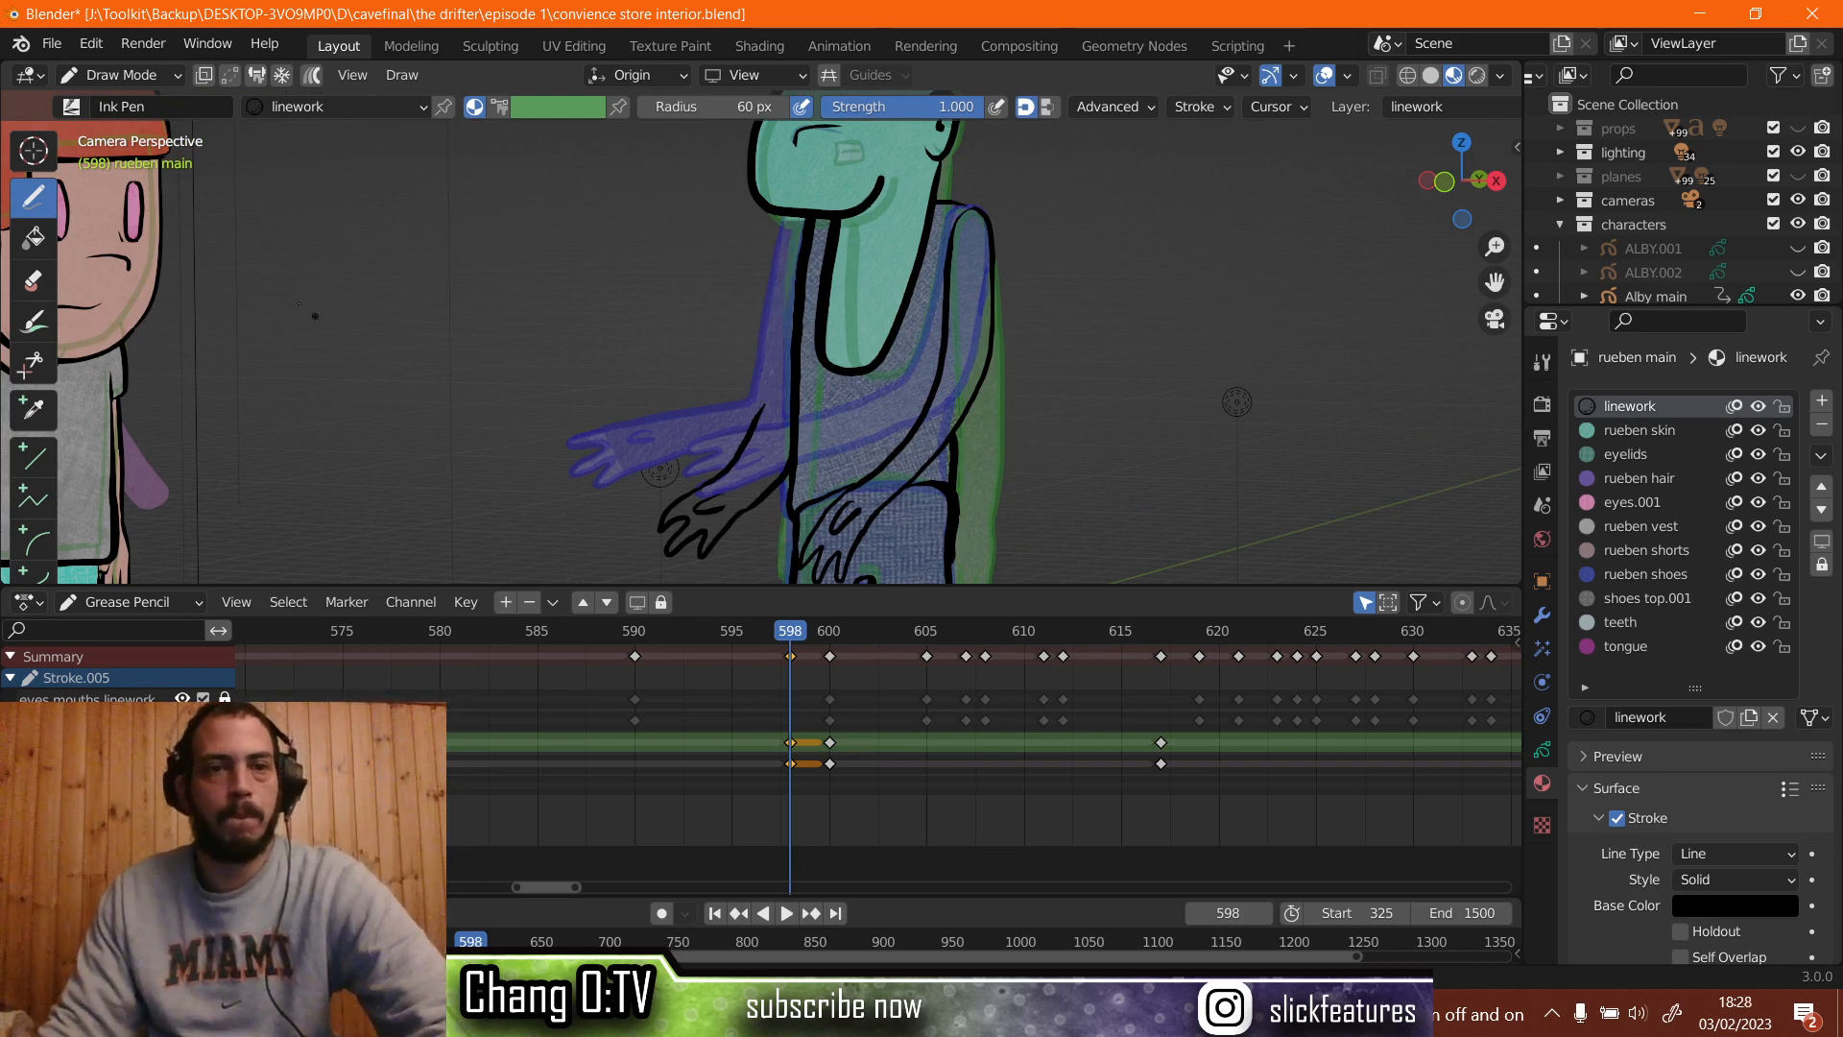
In Sculpt Mode, bend the upper end of the far forearm's outer edge into a steeper curve with the Grab brush.
left_click(119, 75)
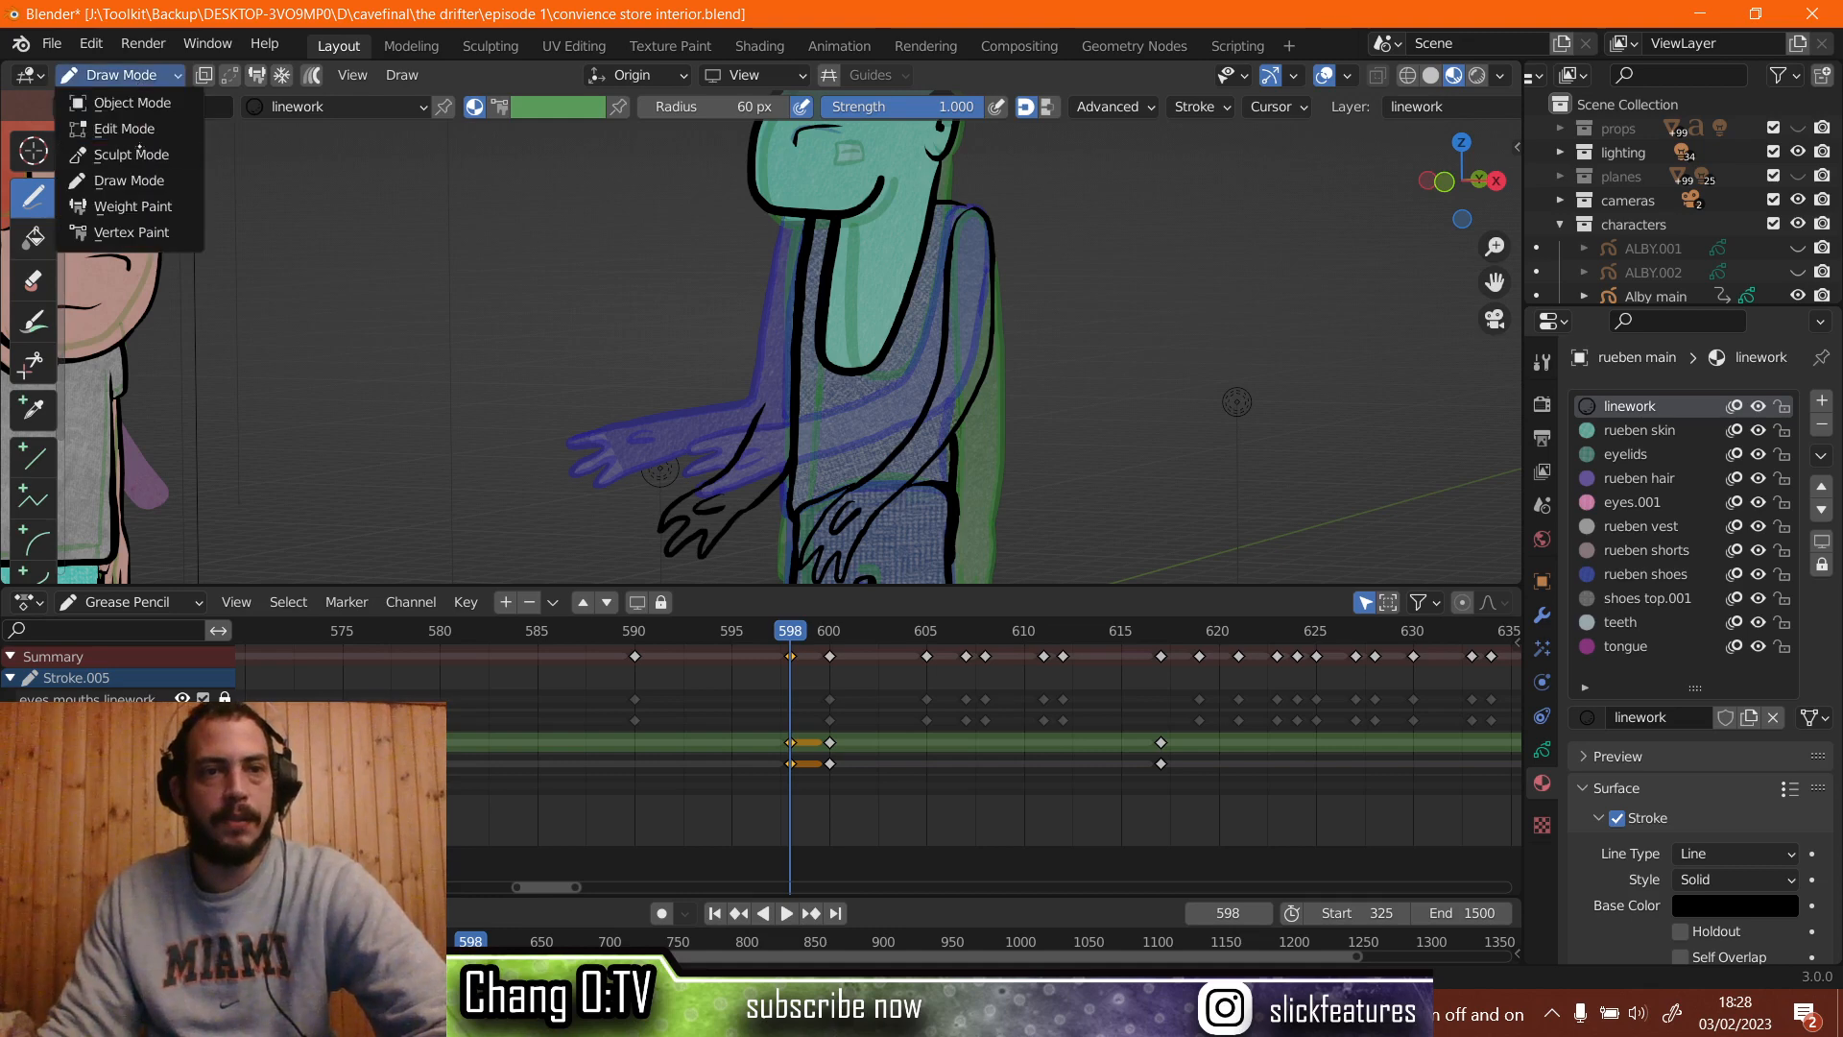
left_click(134, 154)
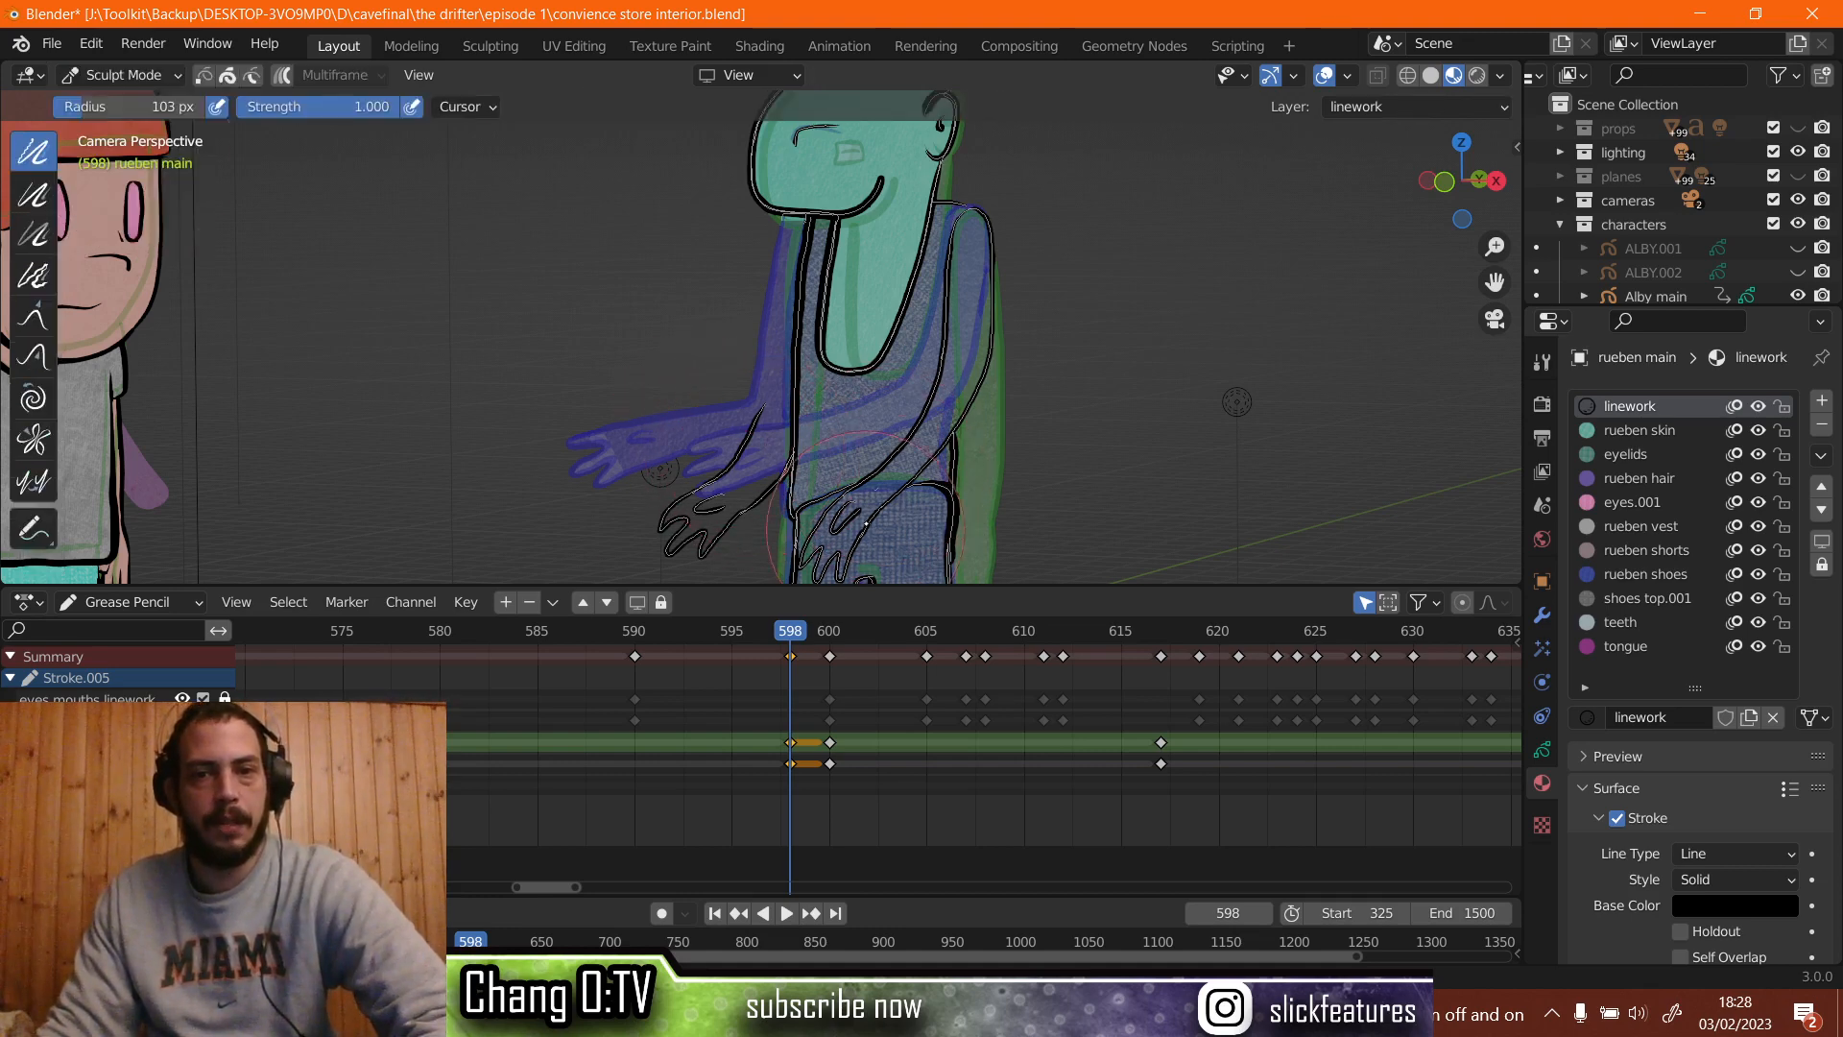
scroll(874, 413, "up", 6)
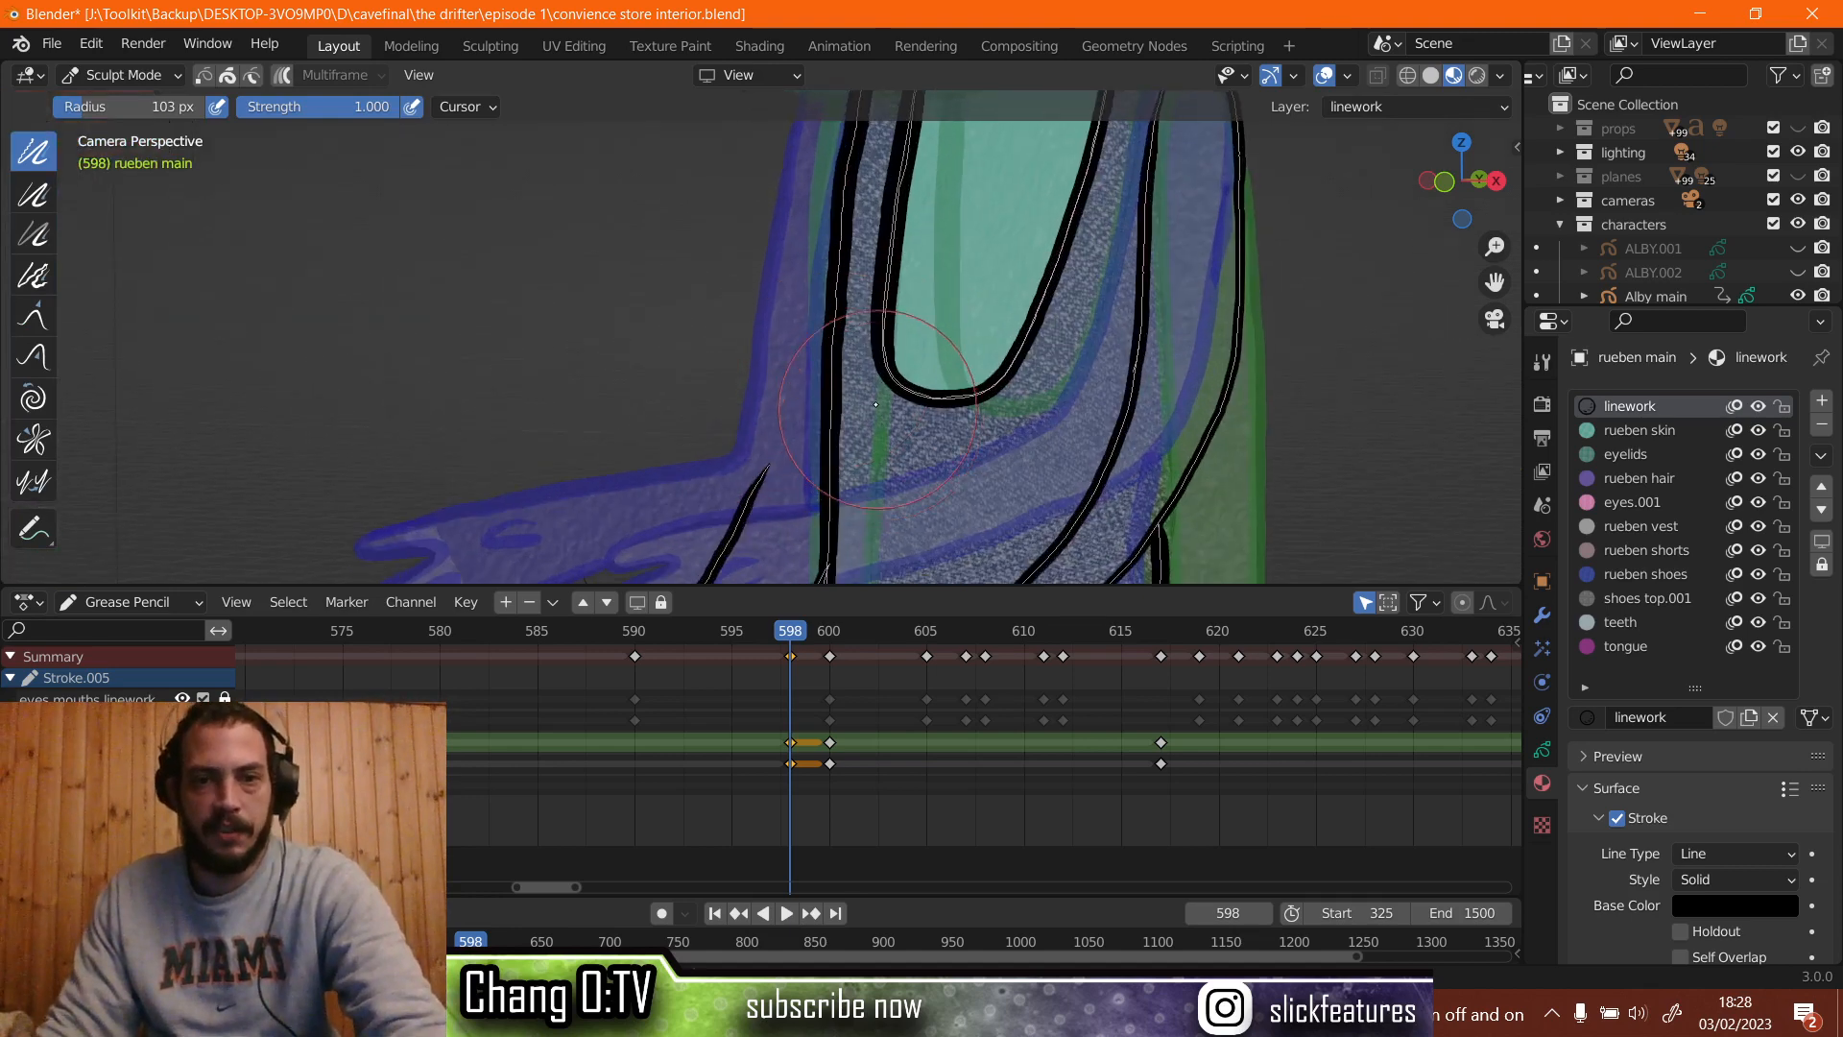
middle_click_drag(876, 408, 843, 187, "shift")
scroll(768, 293, "up", 3)
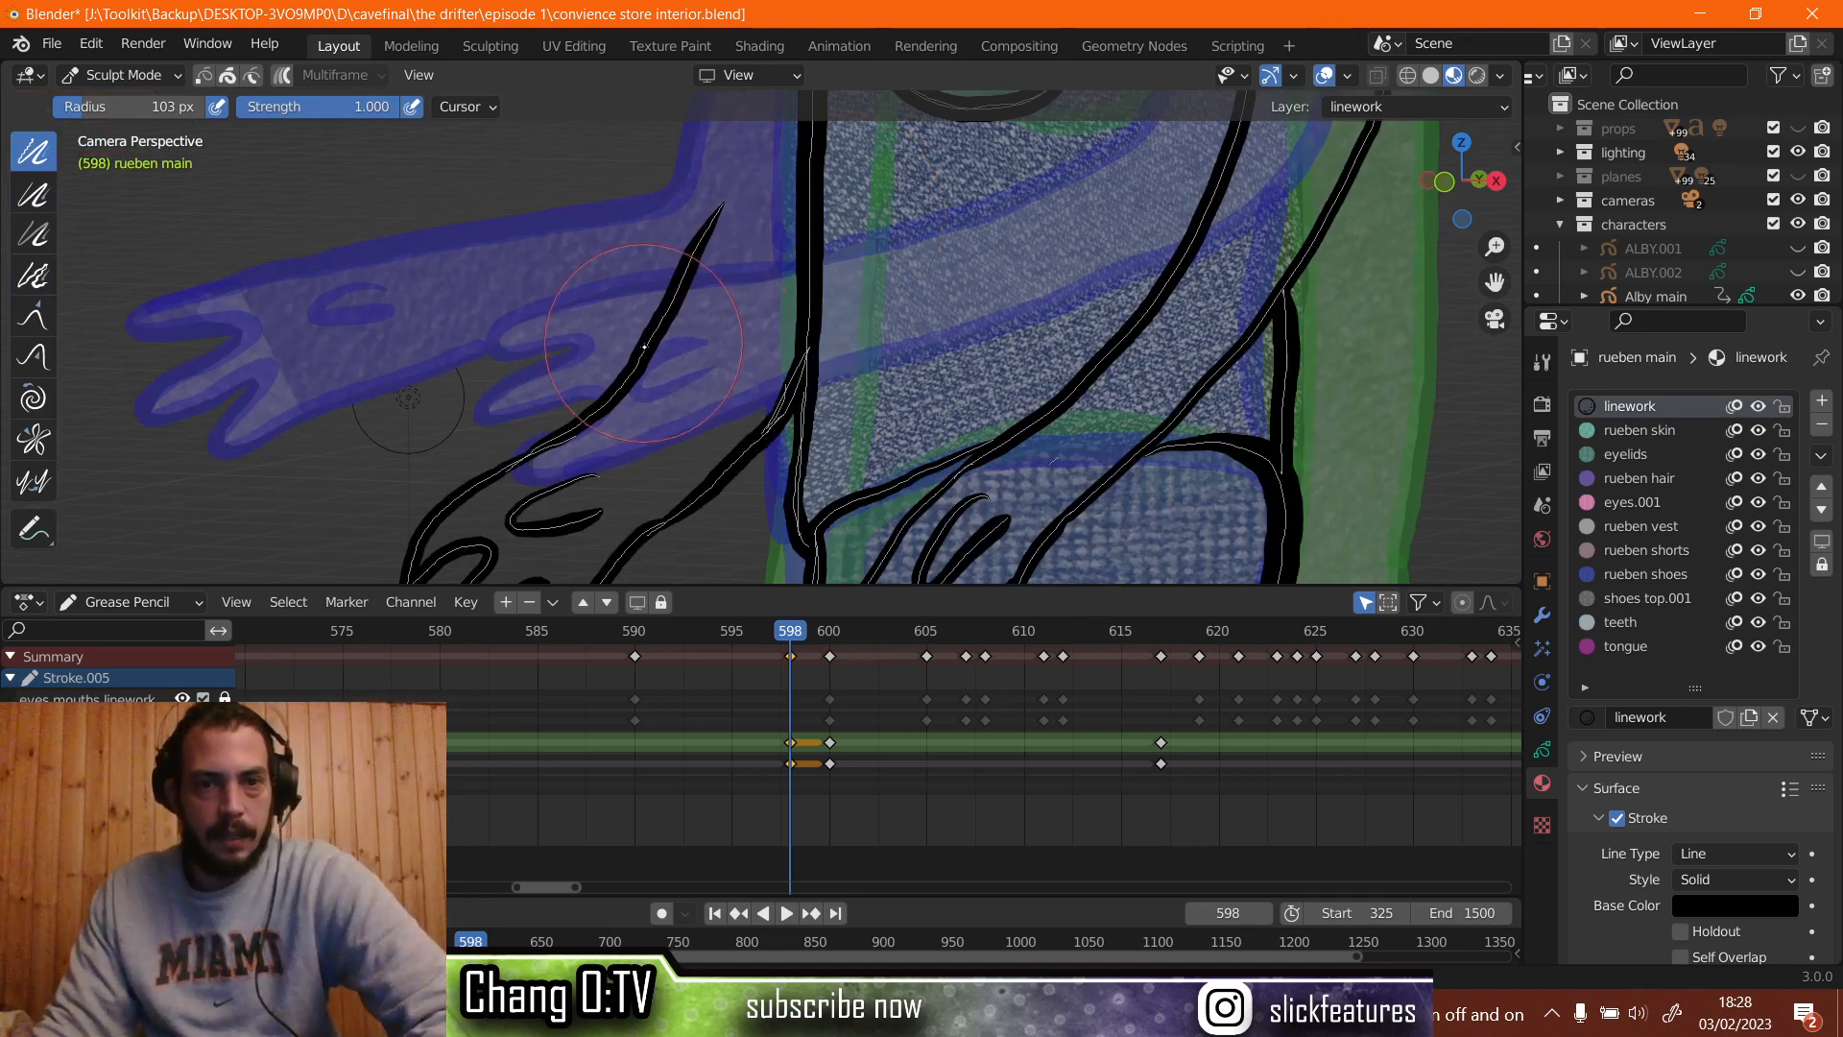
mouse_move(646, 357)
left_mouse_down()
mouse_move(636, 321)
mouse_move(600, 309)
mouse_move(670, 259)
left_mouse_up()
left_click(32, 316)
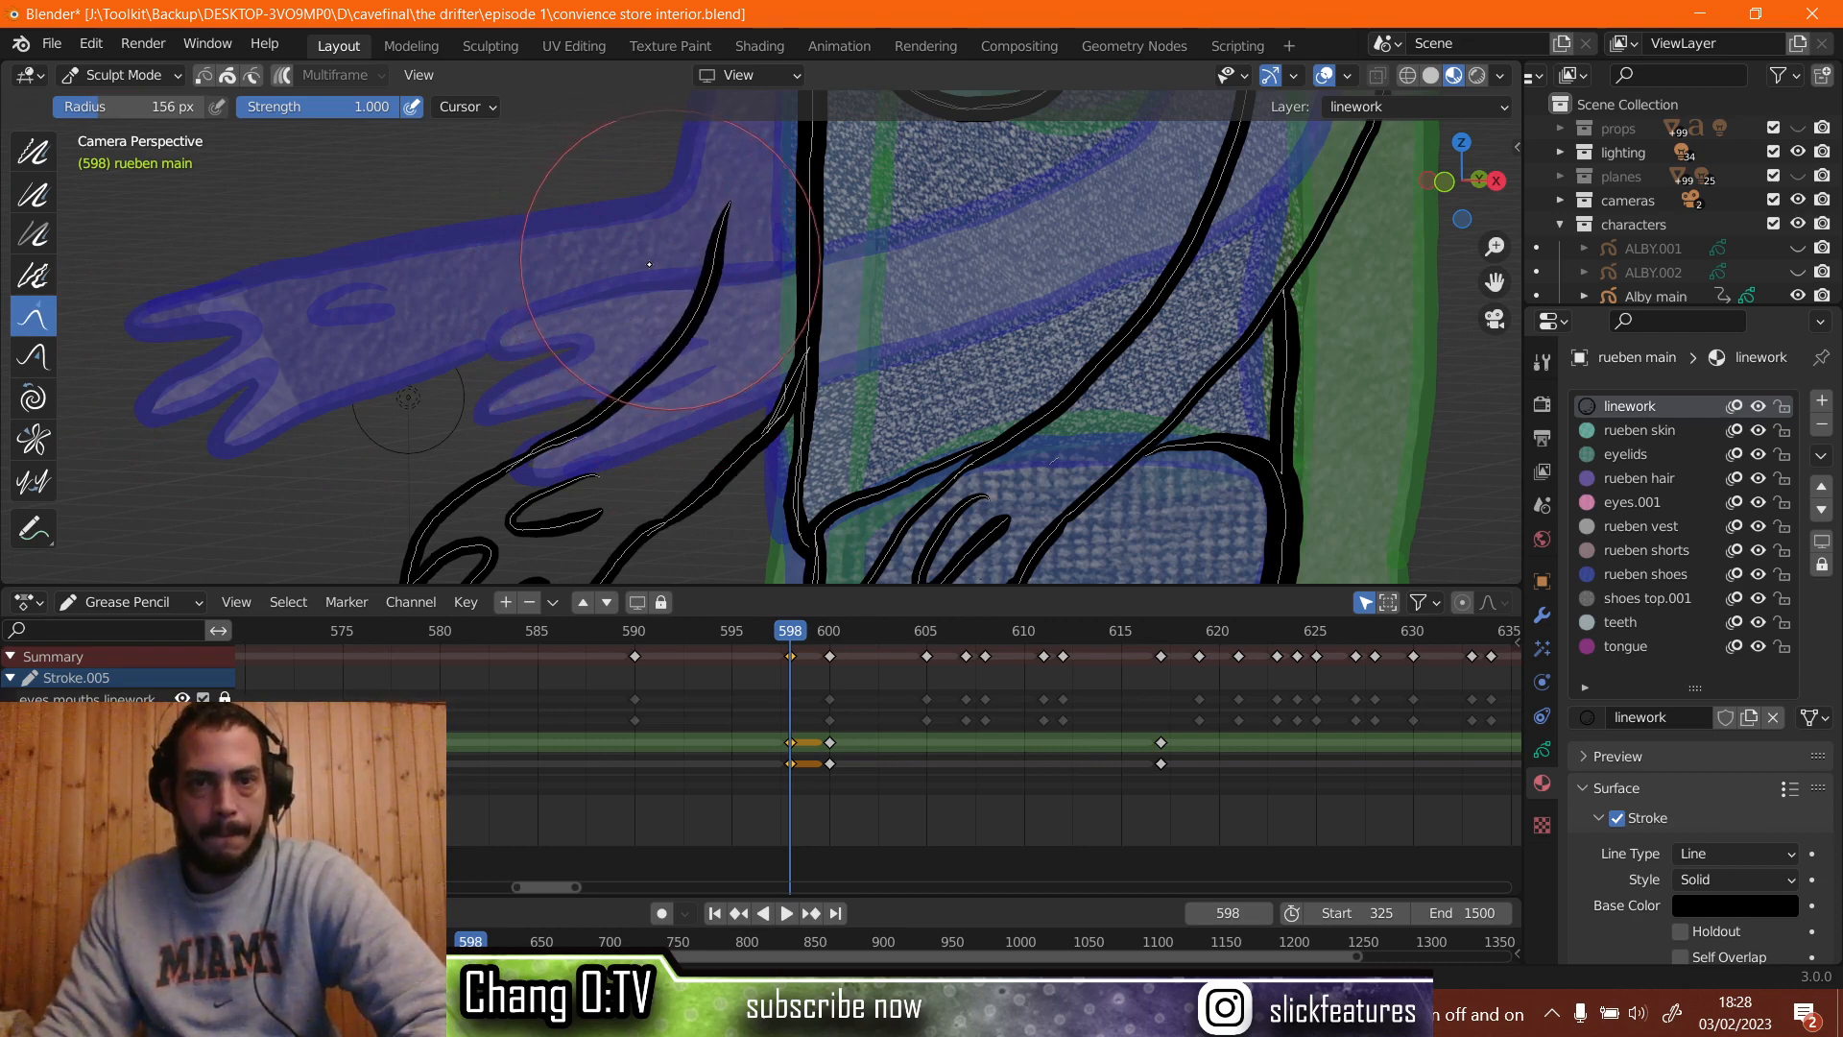
Return to Draw Mode and draw the far arm's outer edge with the Ink Pen, joining the forearm to the chin.
left_click(120, 75)
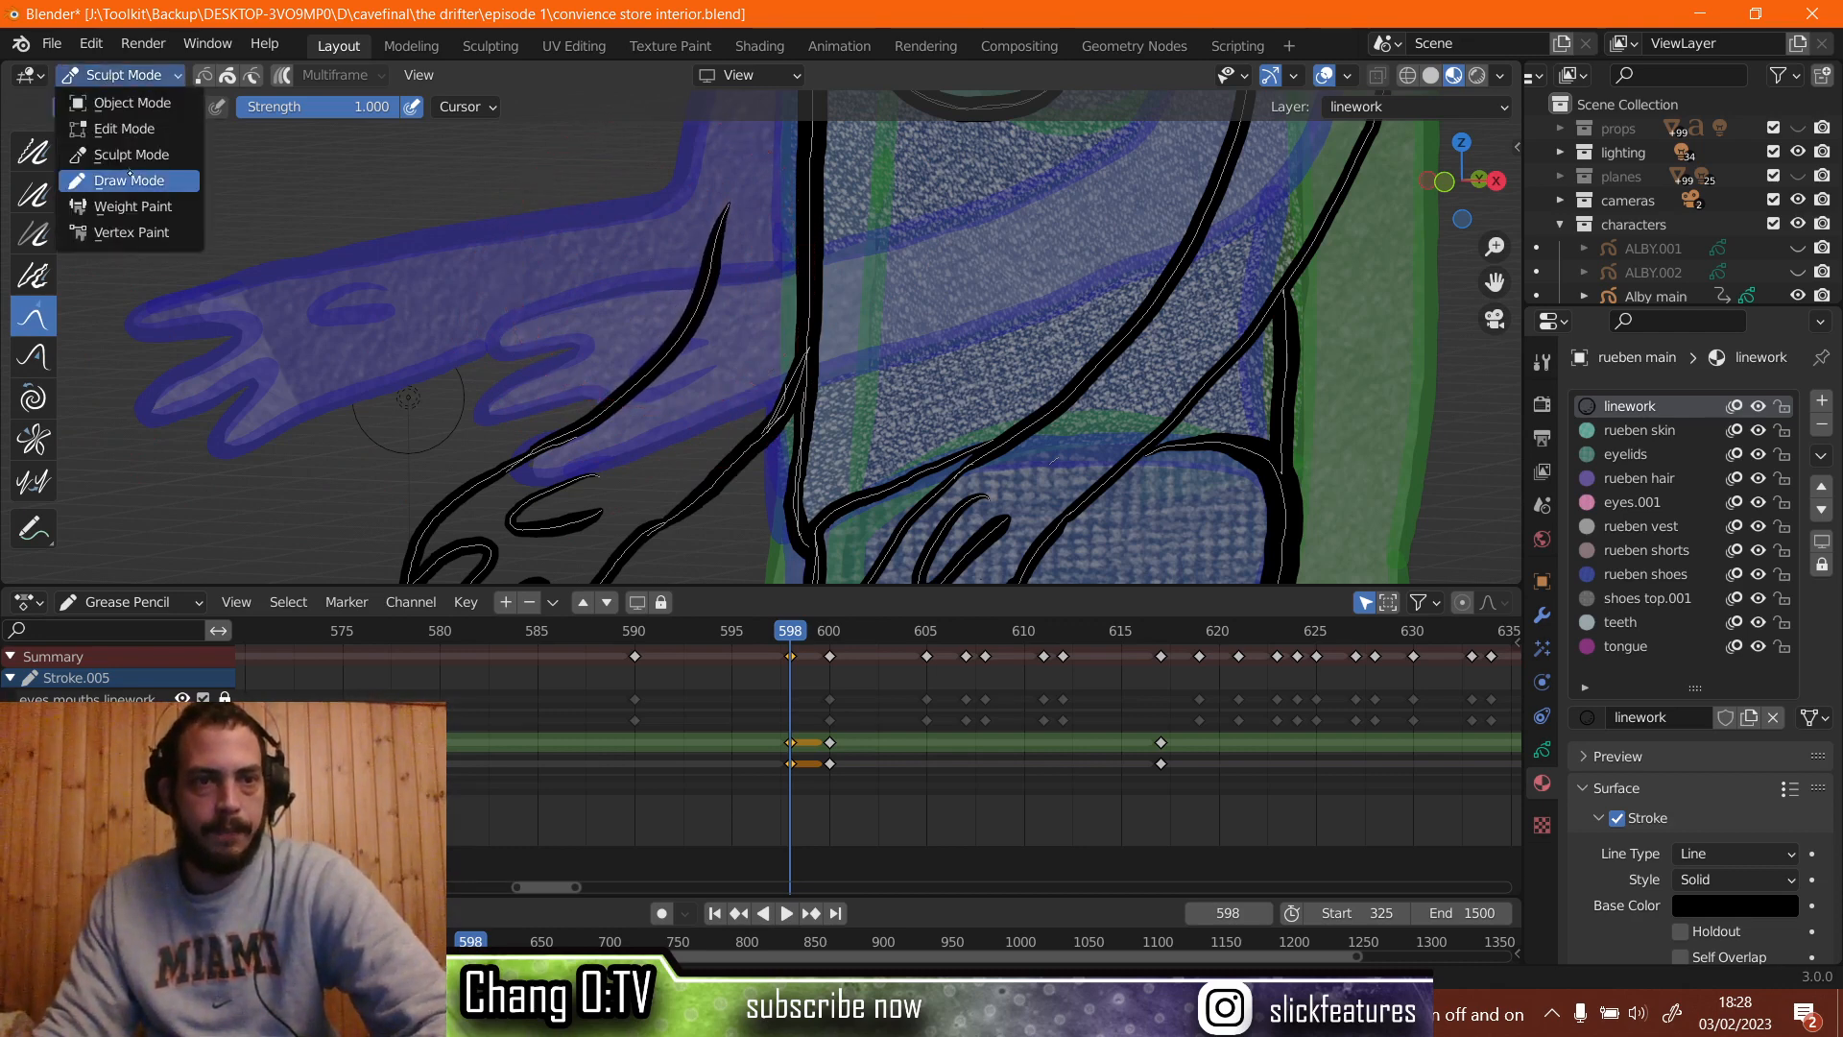
left_click(130, 181)
scroll(662, 355, "down", 8)
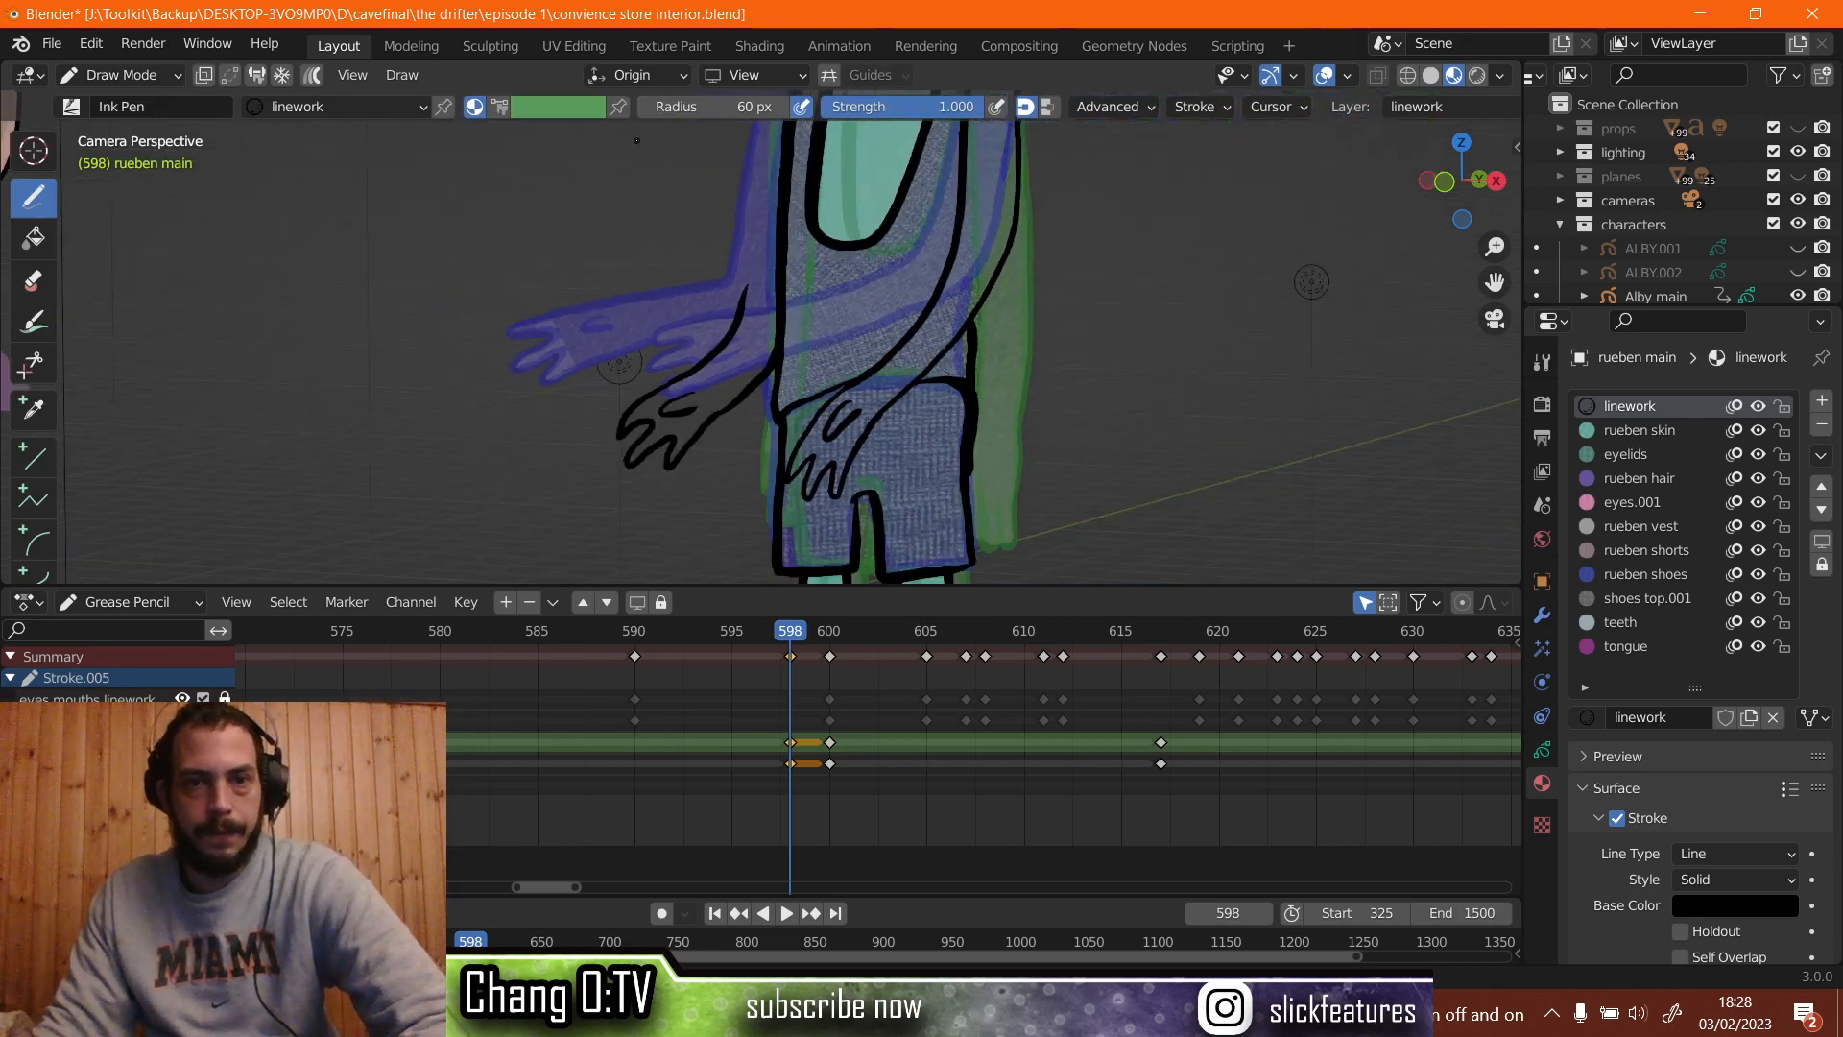
scroll(663, 355, "up", 2)
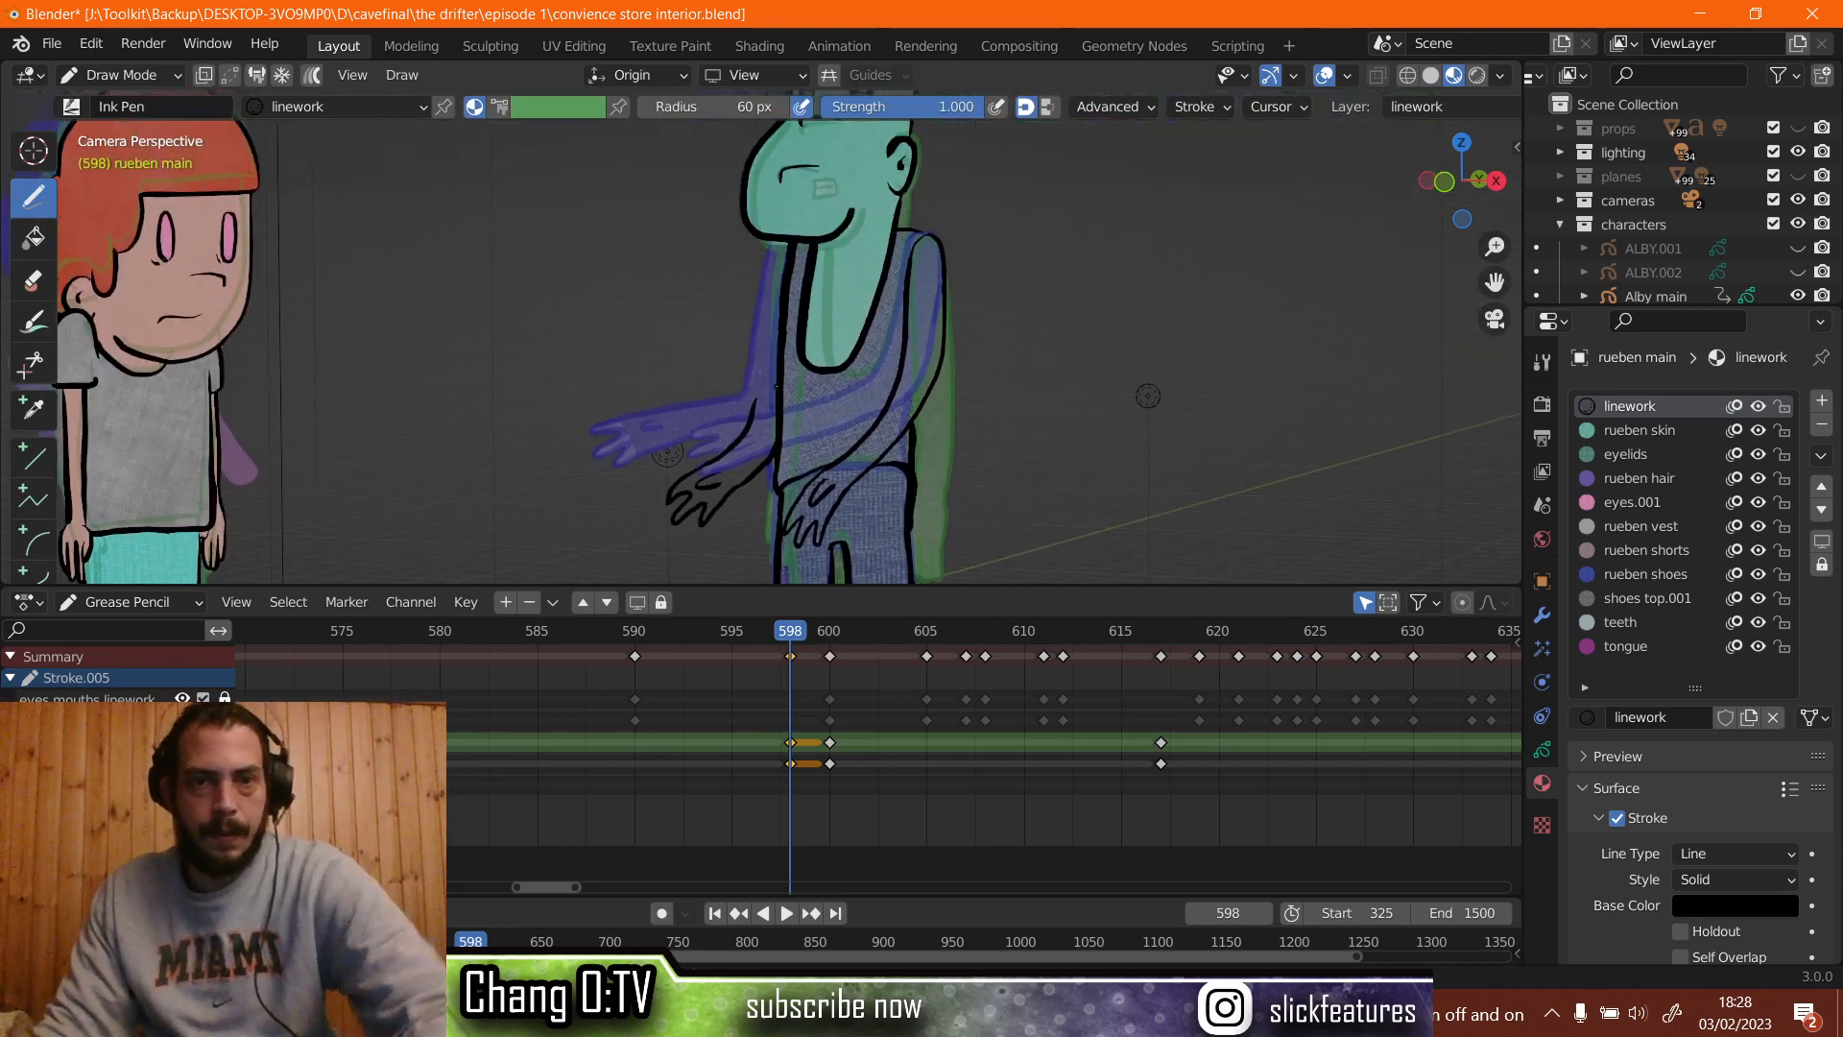
scroll(653, 423, "up", 2)
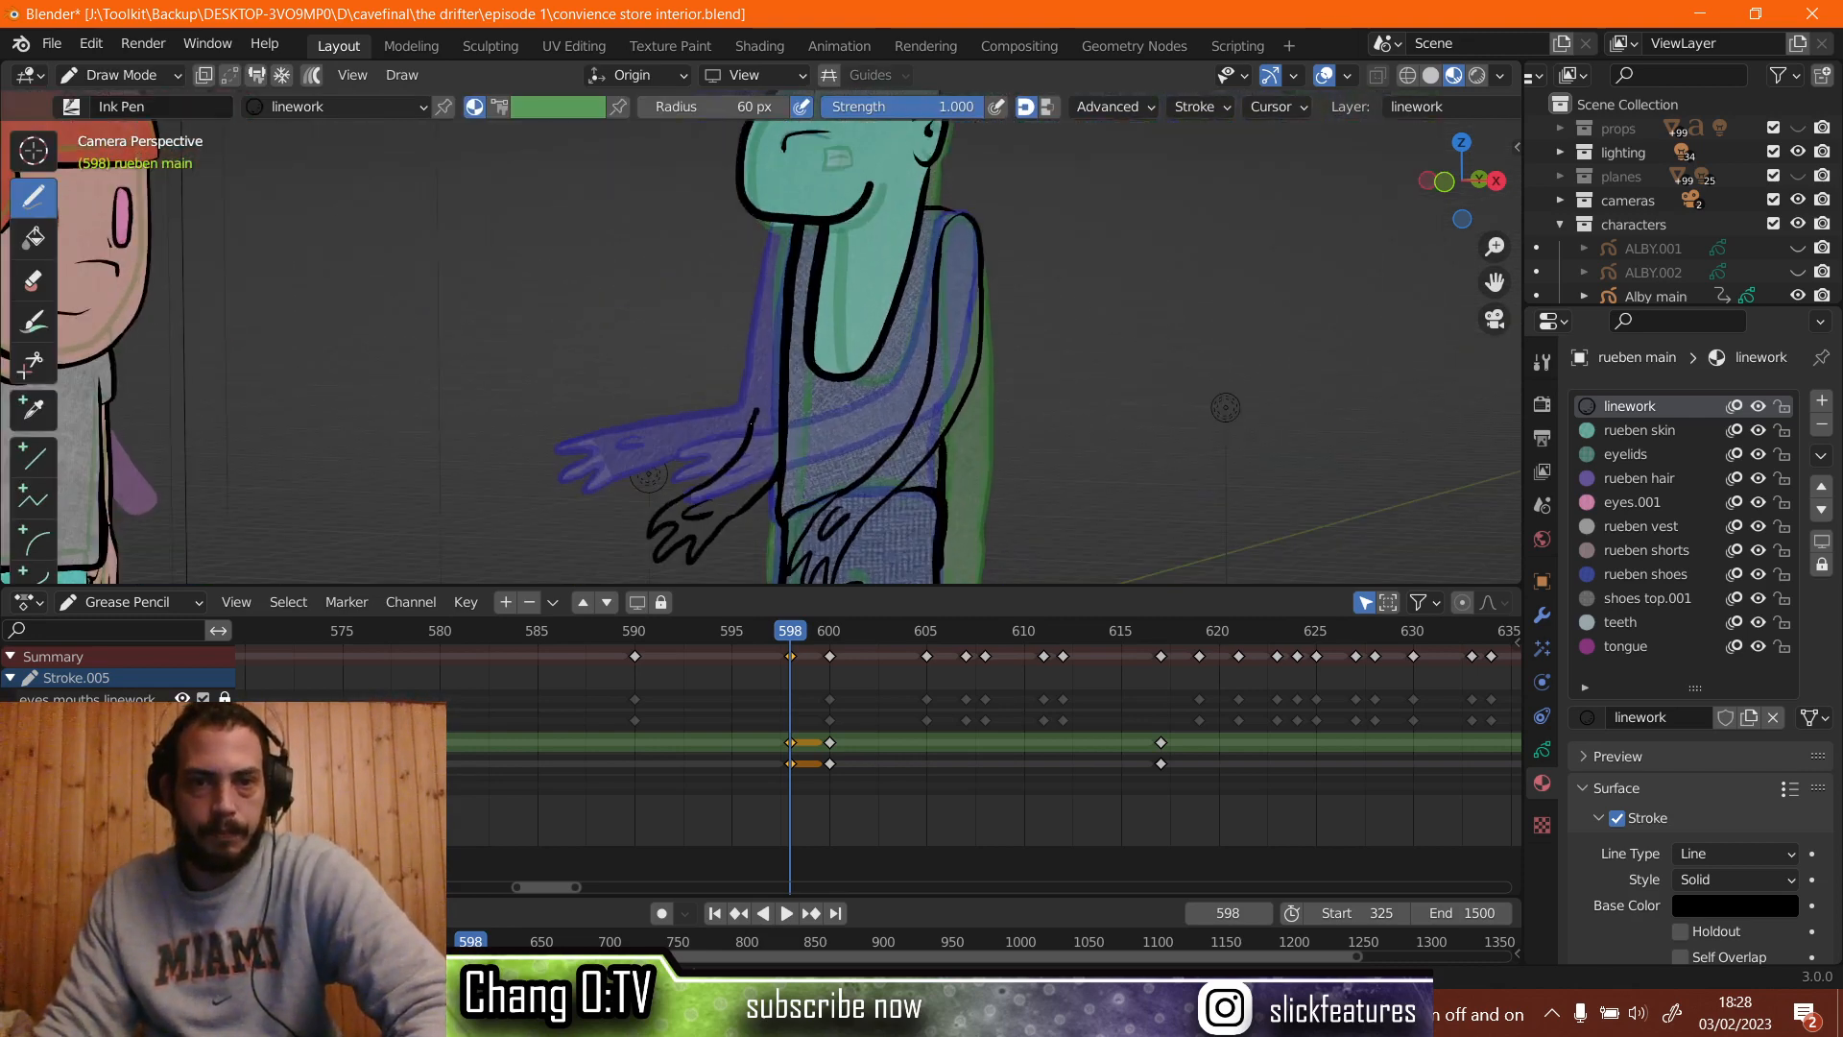
left_click_drag(753, 418, 773, 356)
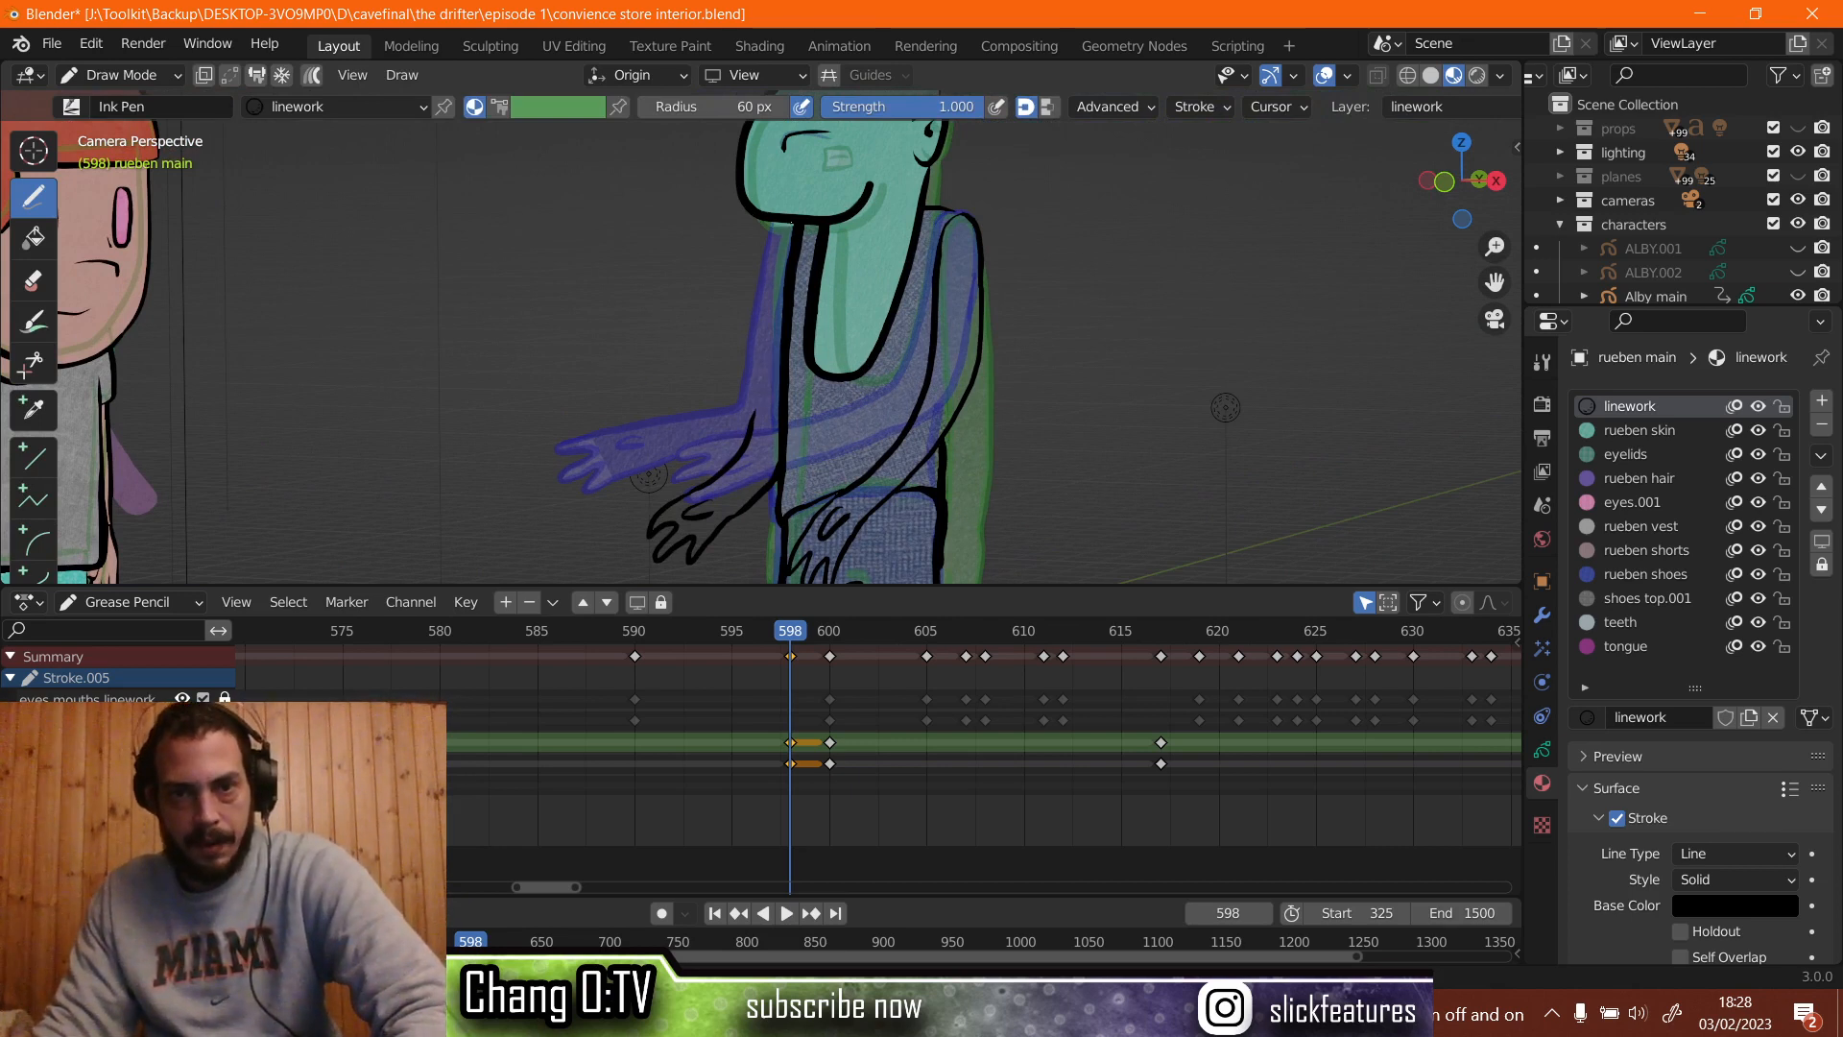
left_click_drag(780, 242, 750, 409)
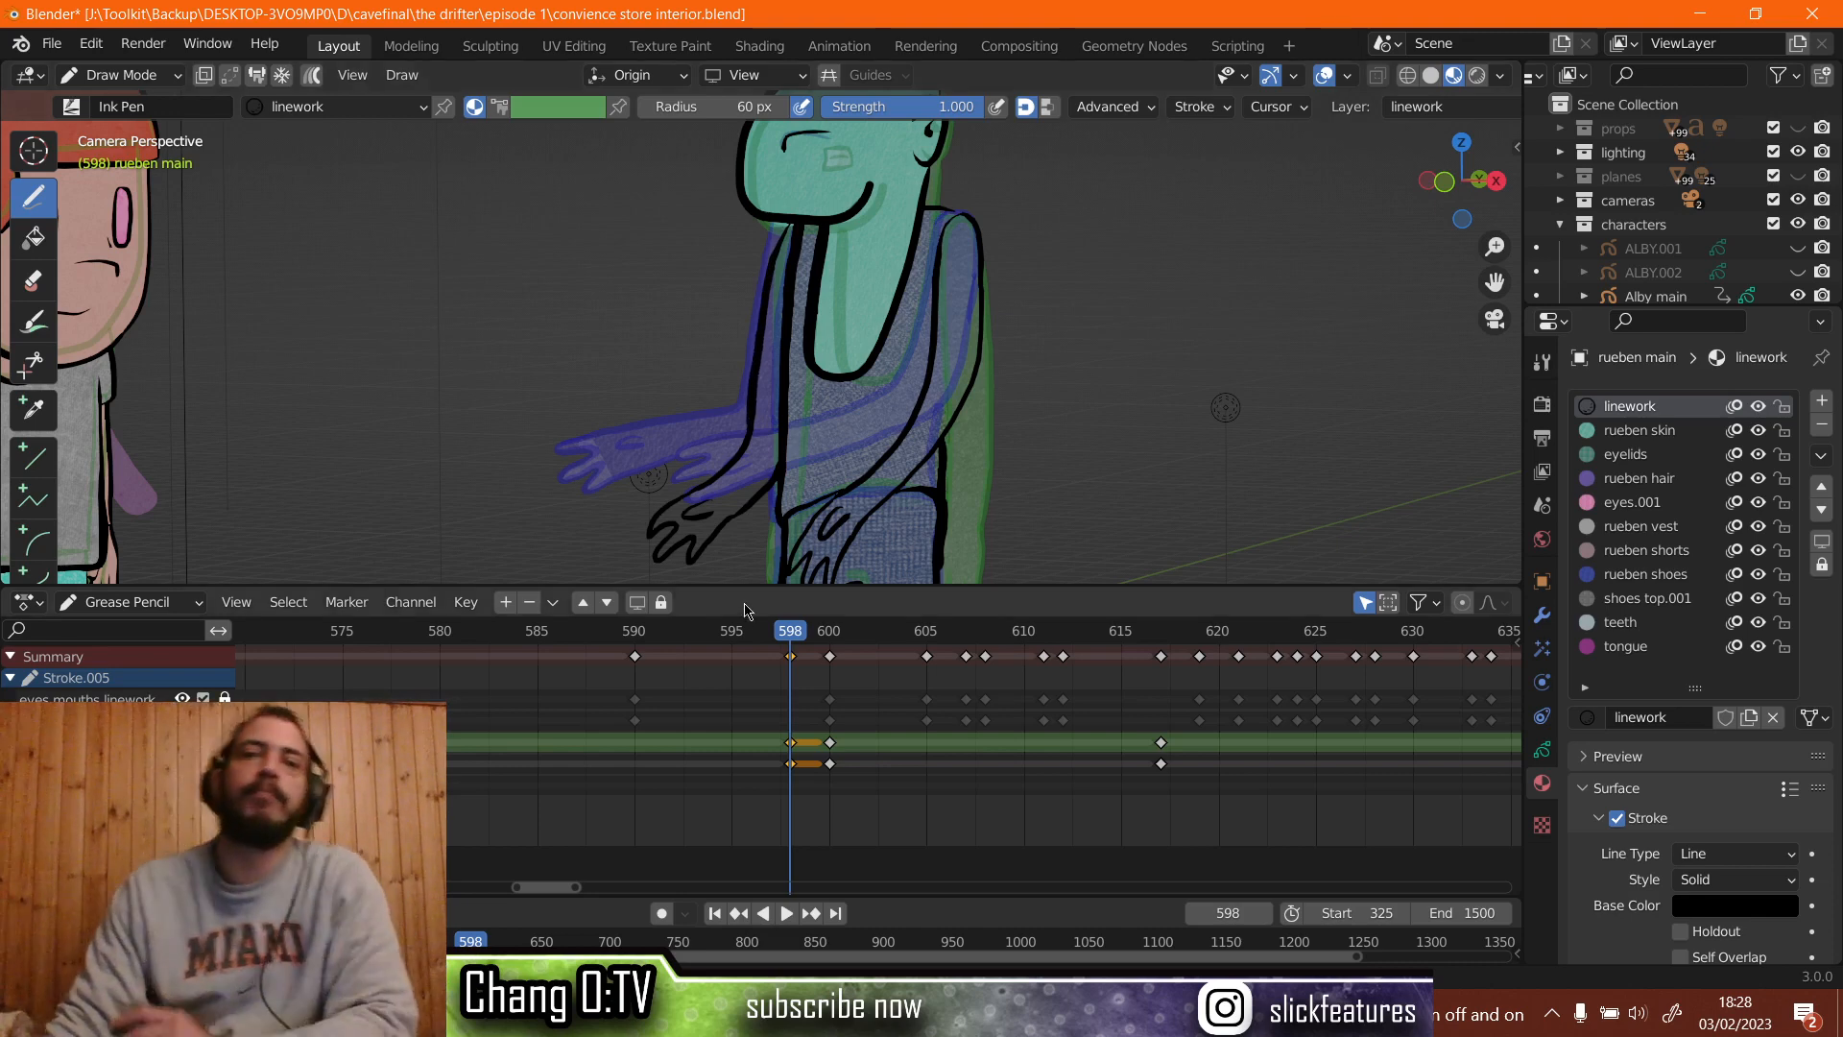
Move the playhead to frame 599.
scroll(568, 312, "down", 4)
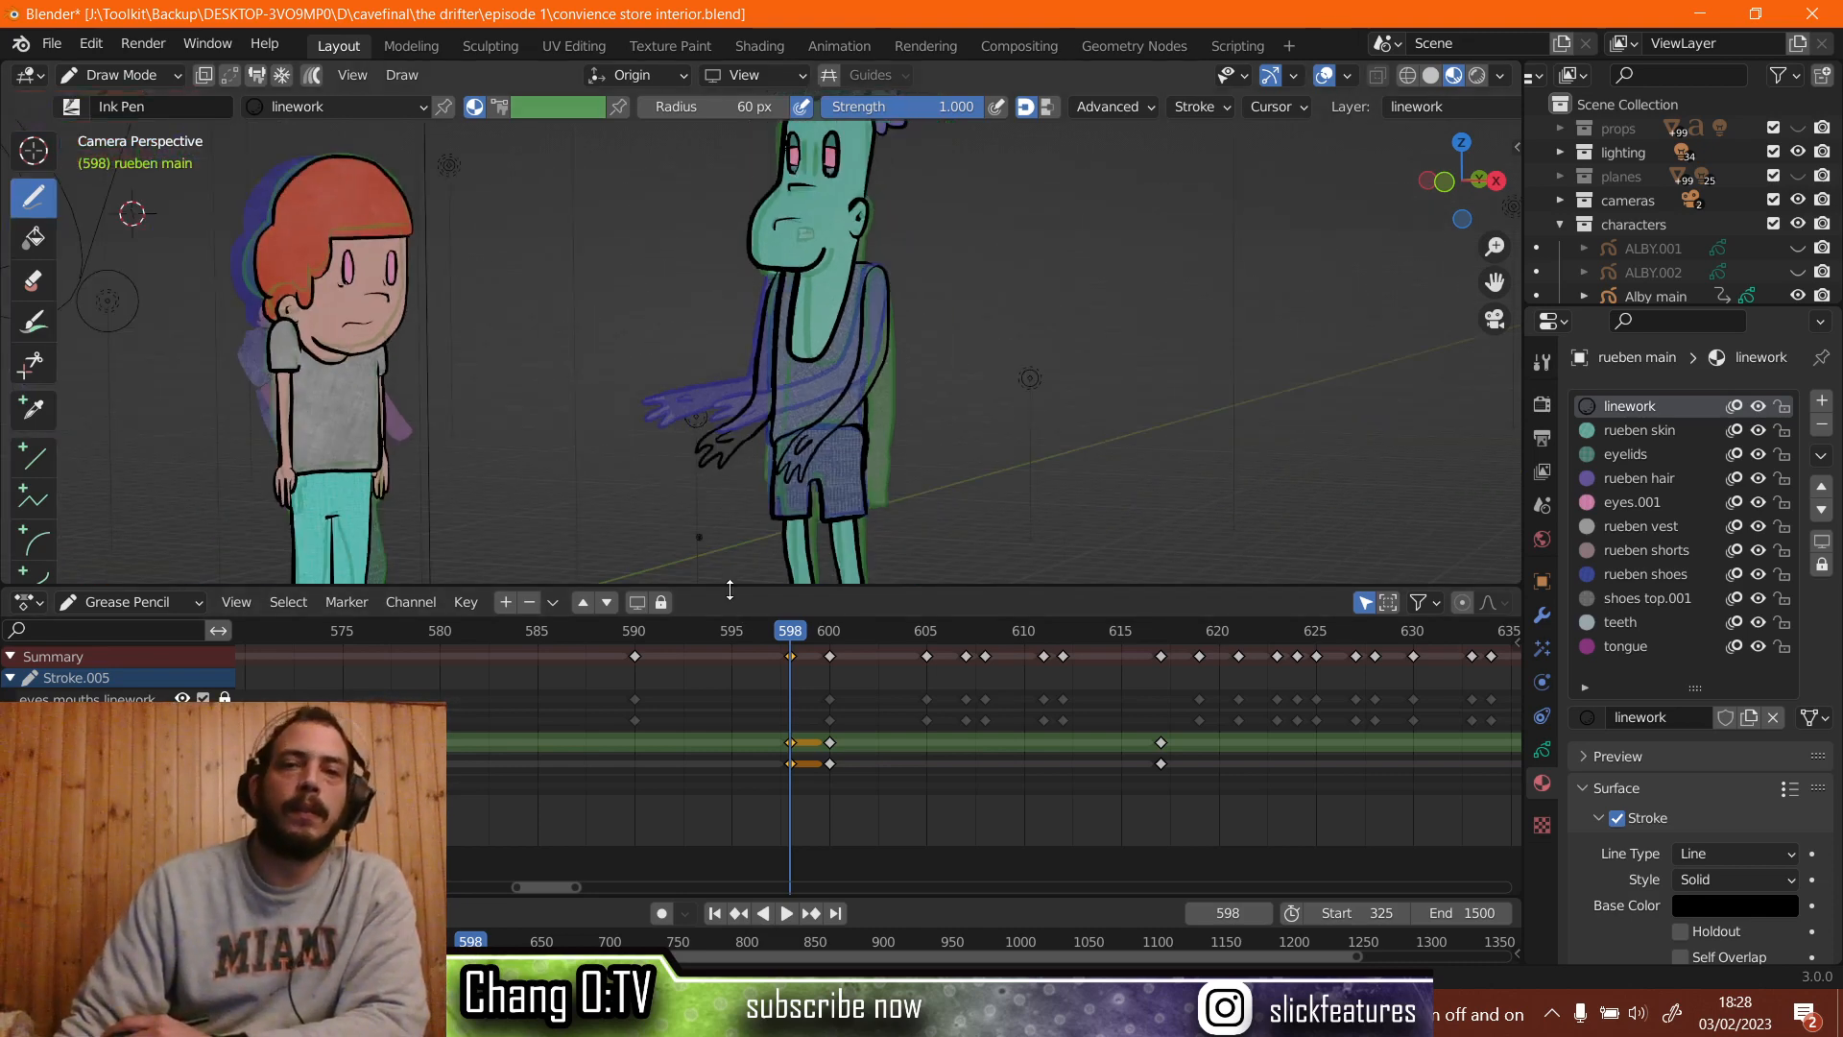
key("space")
mouse_move(789, 629)
left_mouse_down()
mouse_move(744, 629)
mouse_move(826, 628)
mouse_move(769, 629)
mouse_move(828, 615)
mouse_move(809, 613)
left_mouse_up()
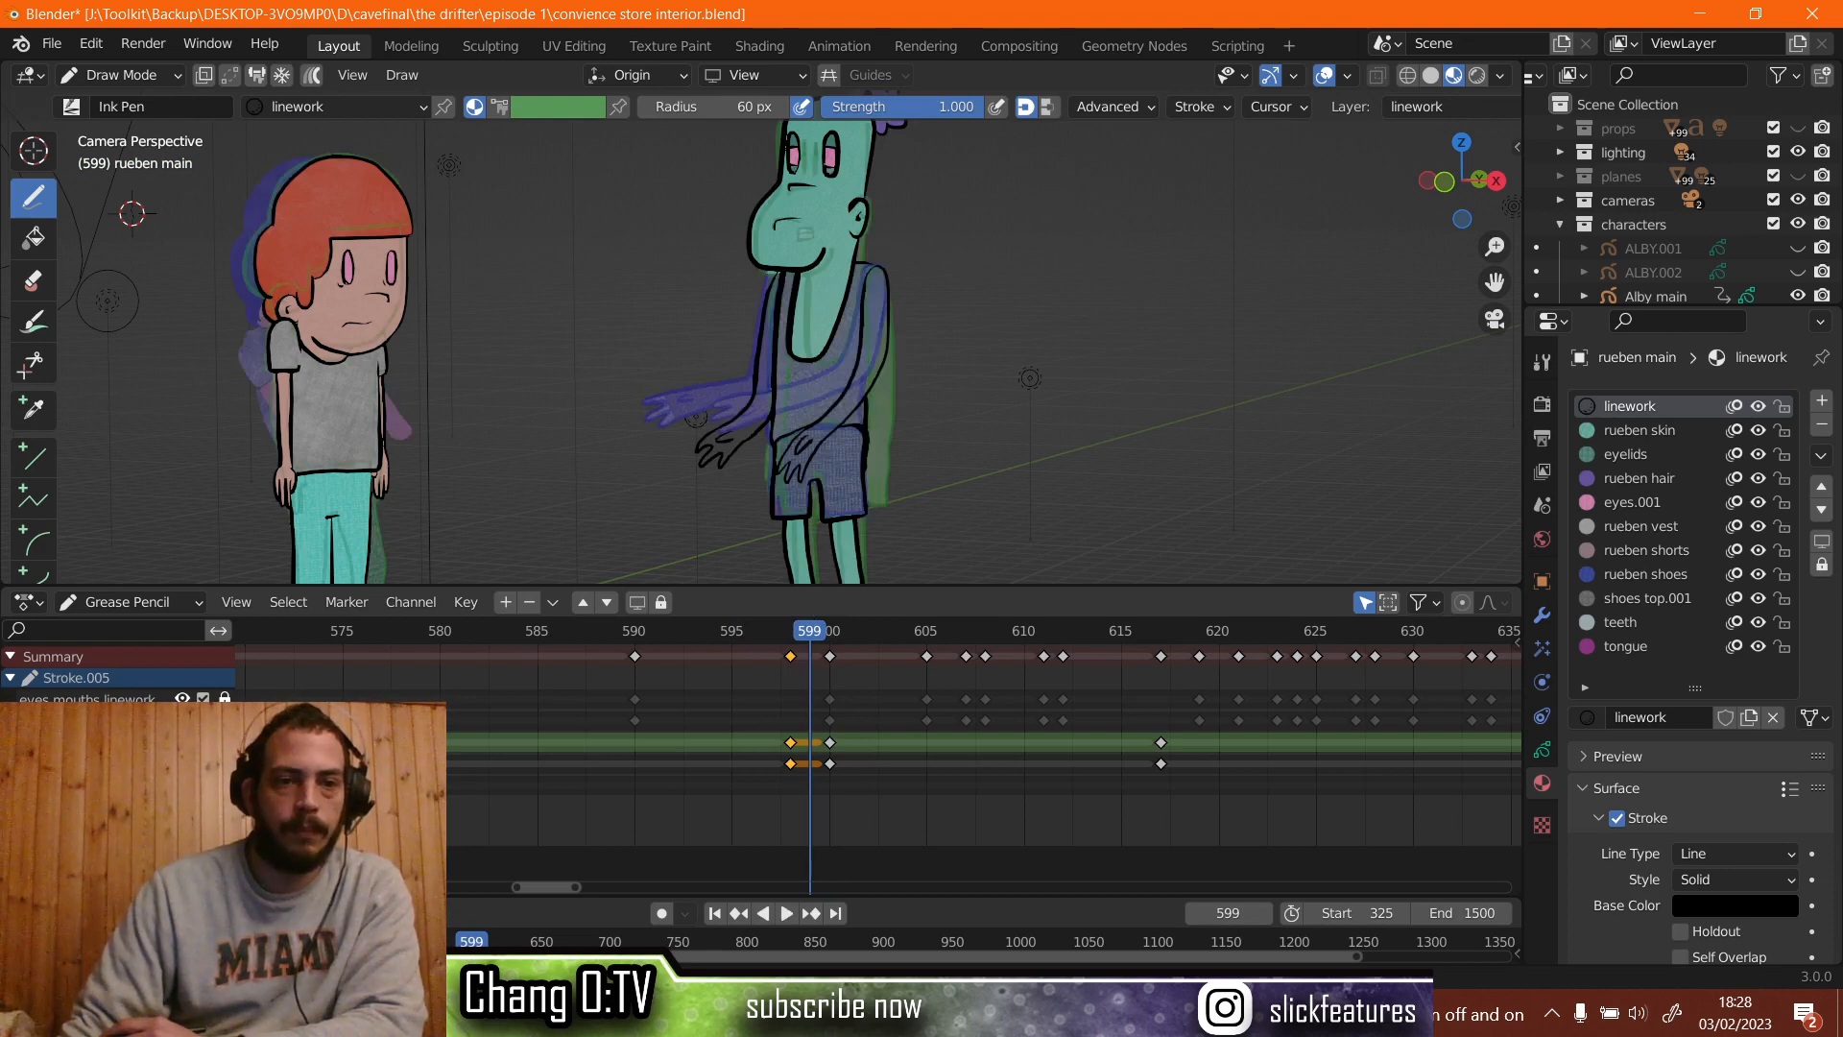
Hide the viewport overlays and erase the sliver of skin fill sticking out below the chin, using the 30 px Eraser Point in Point mode.
left_click(32, 276)
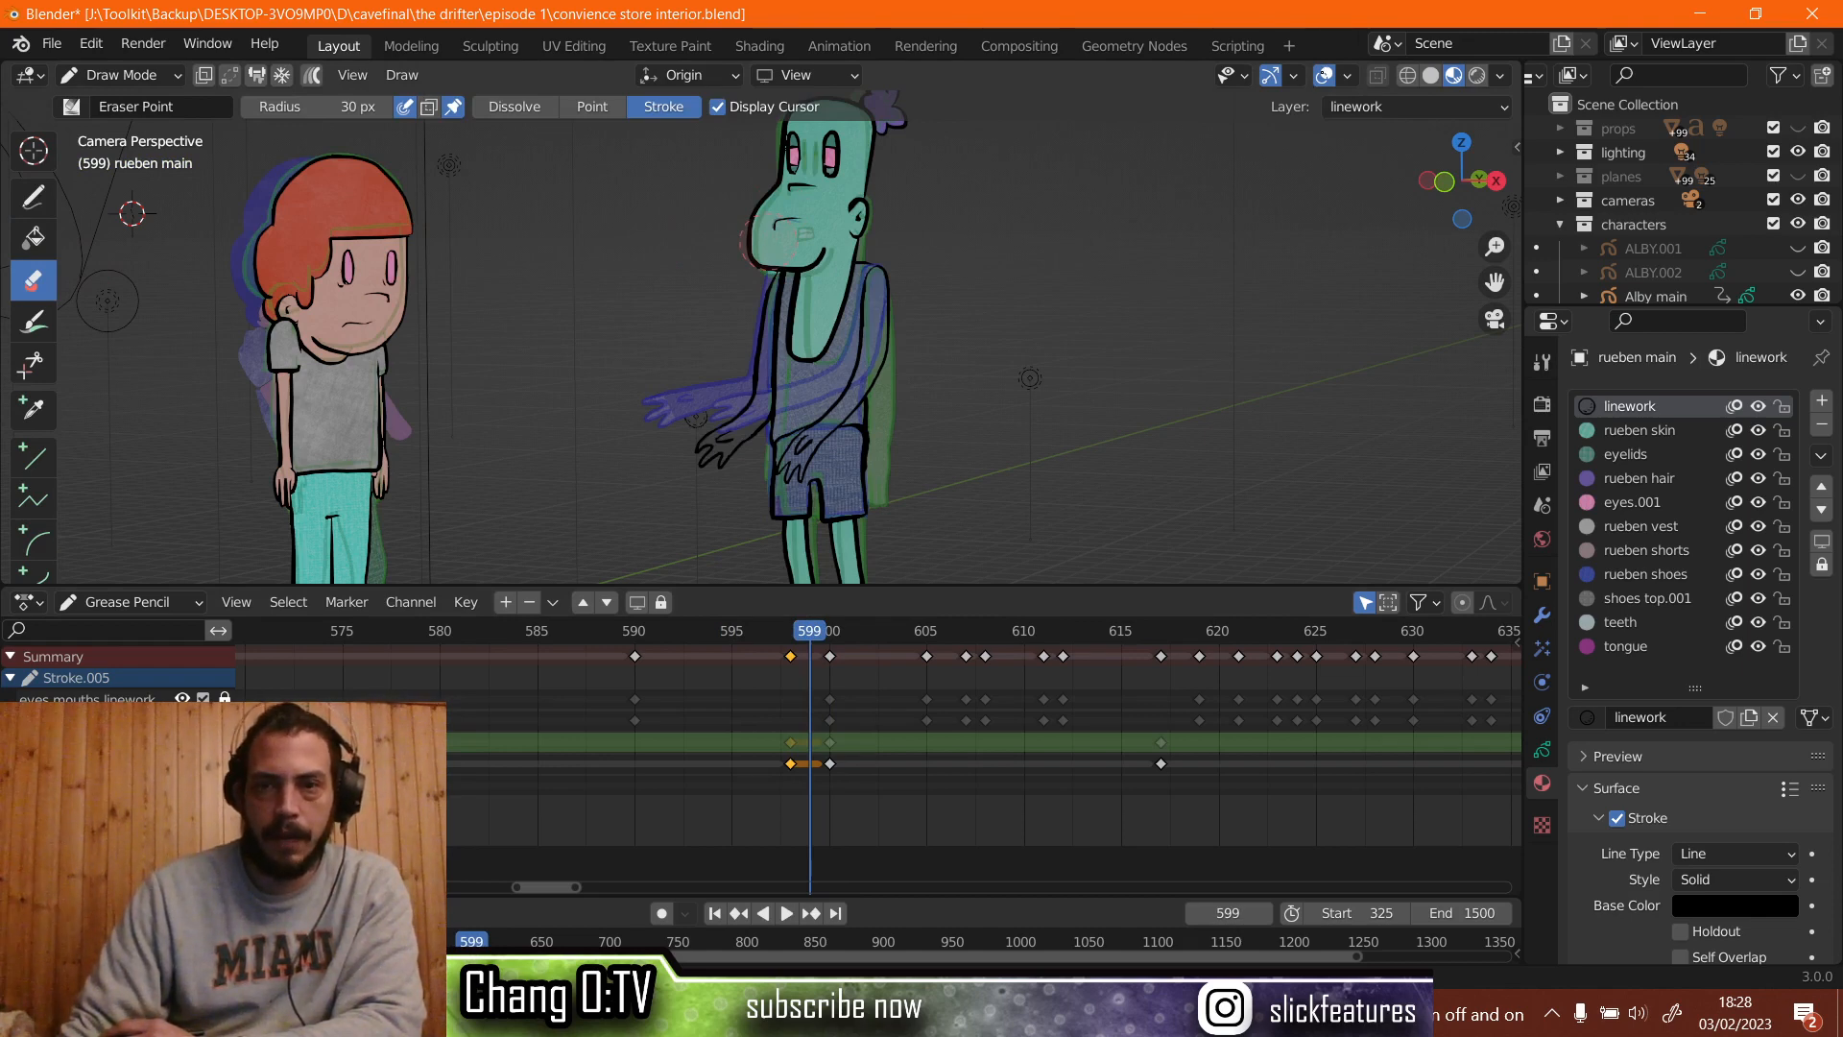
scroll(718, 192, "up", 4)
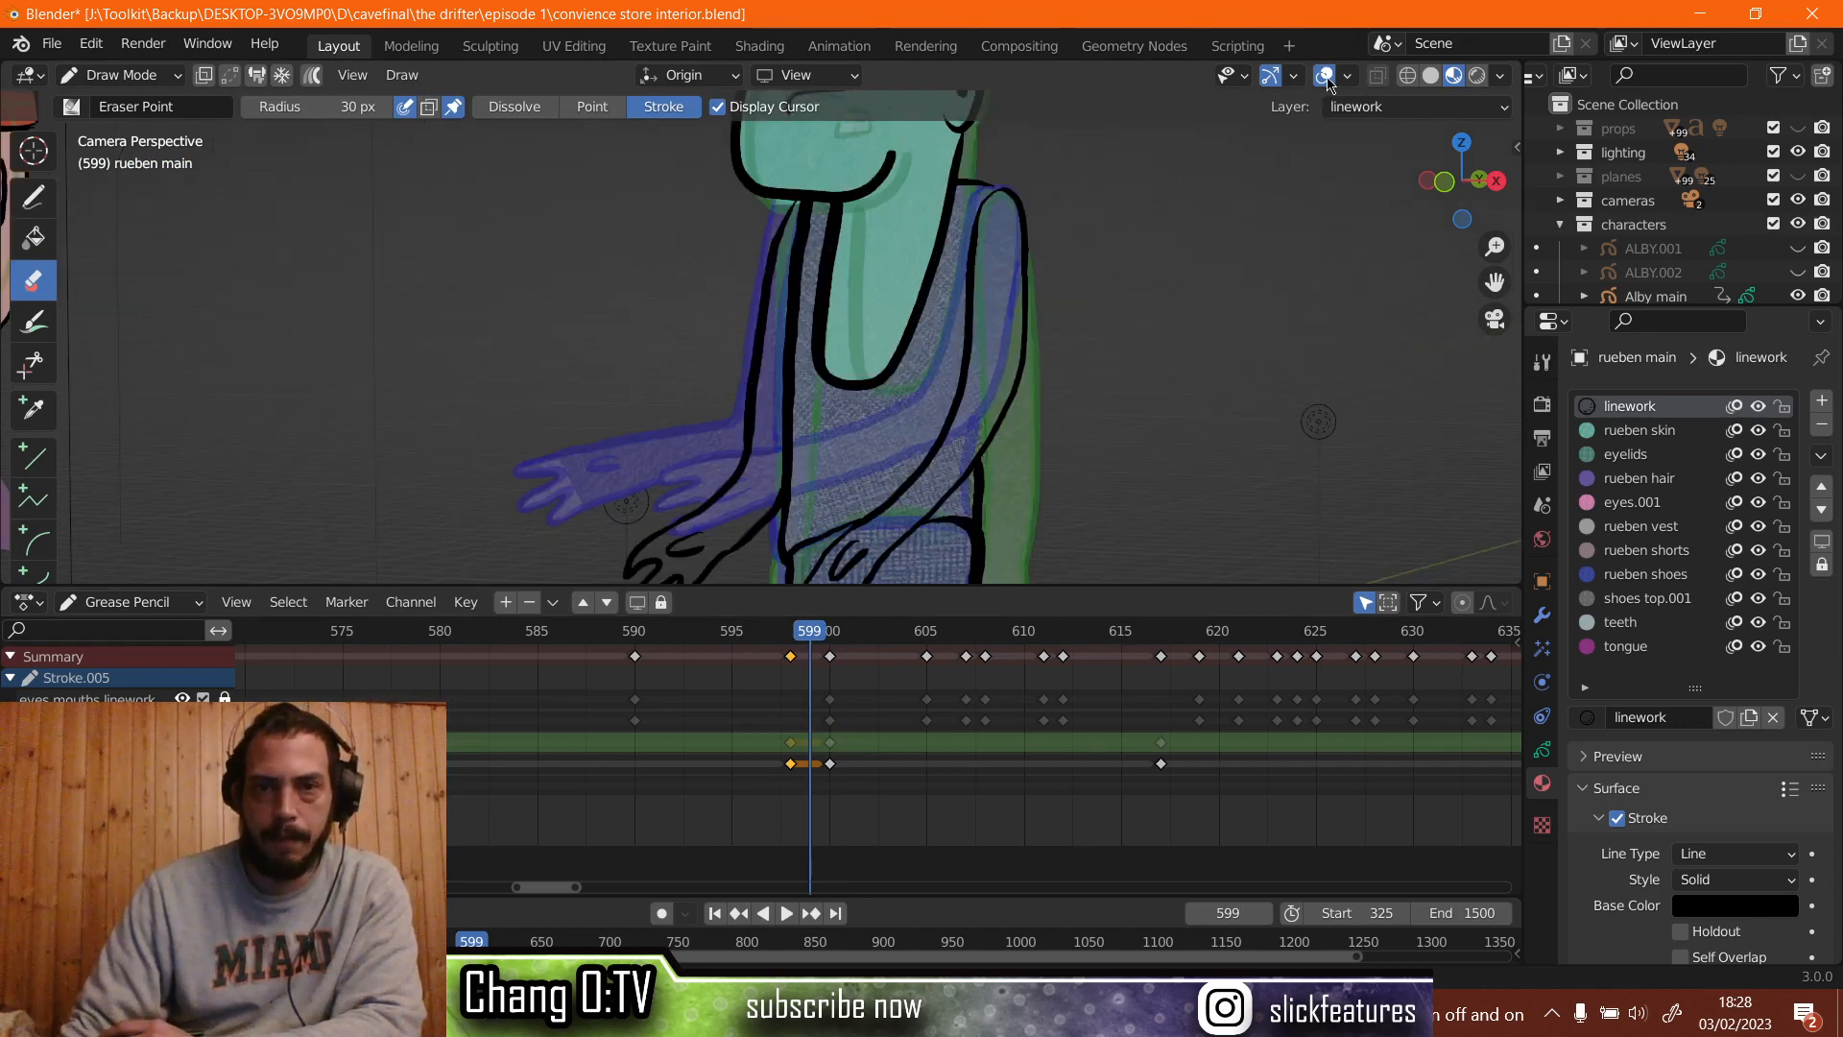
left_click(1326, 76)
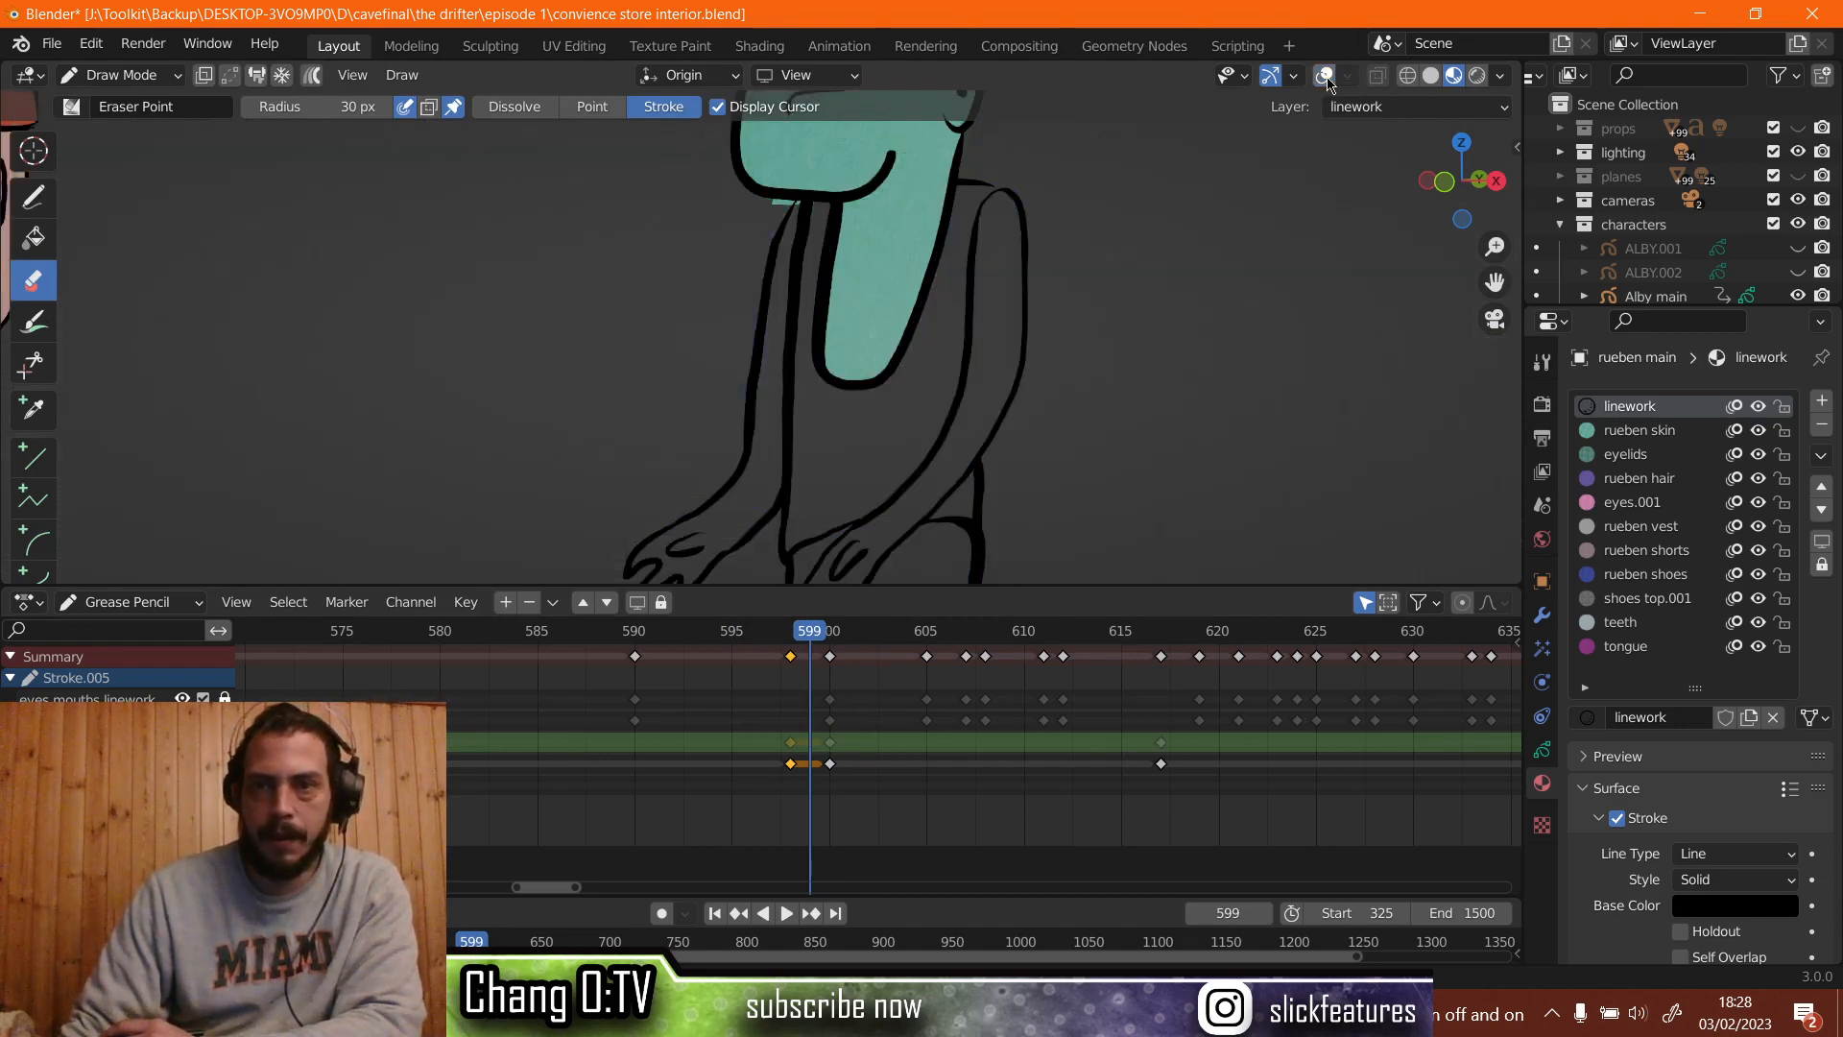
scroll(902, 300, "up", 4)
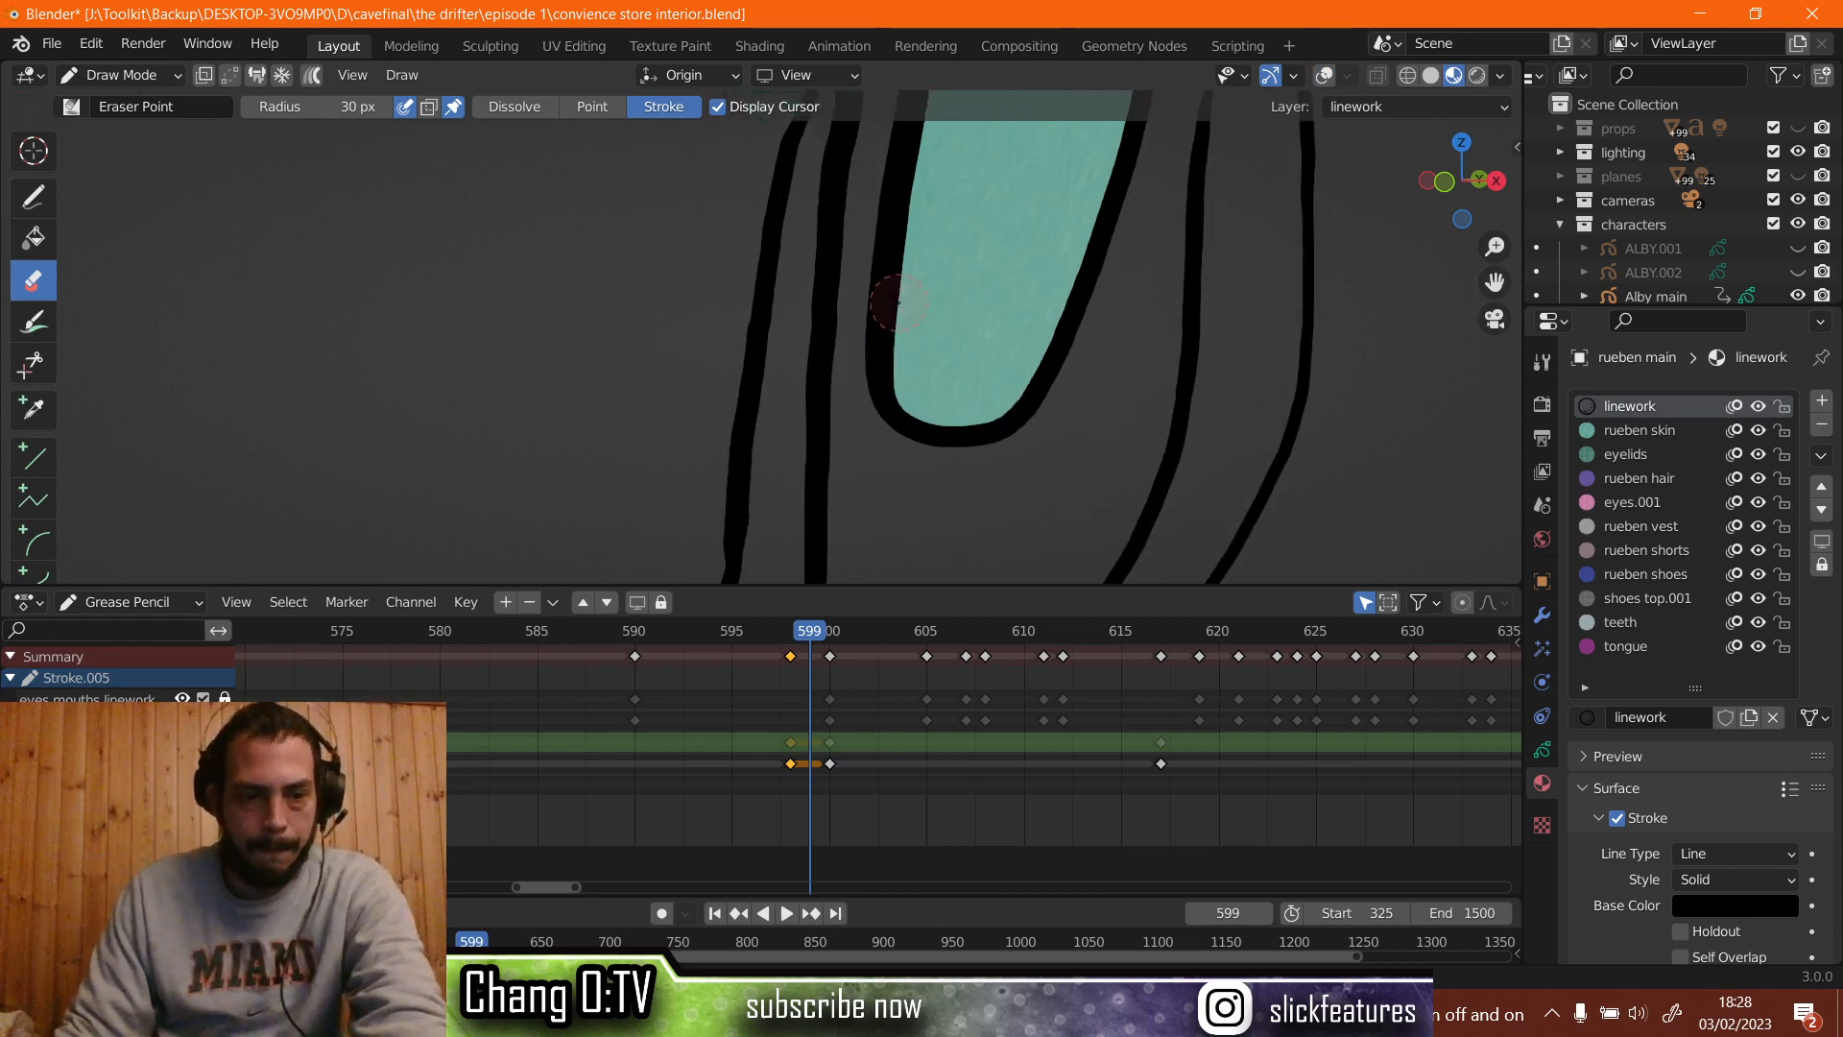
middle_click_drag(882, 298, 790, 587, "shift")
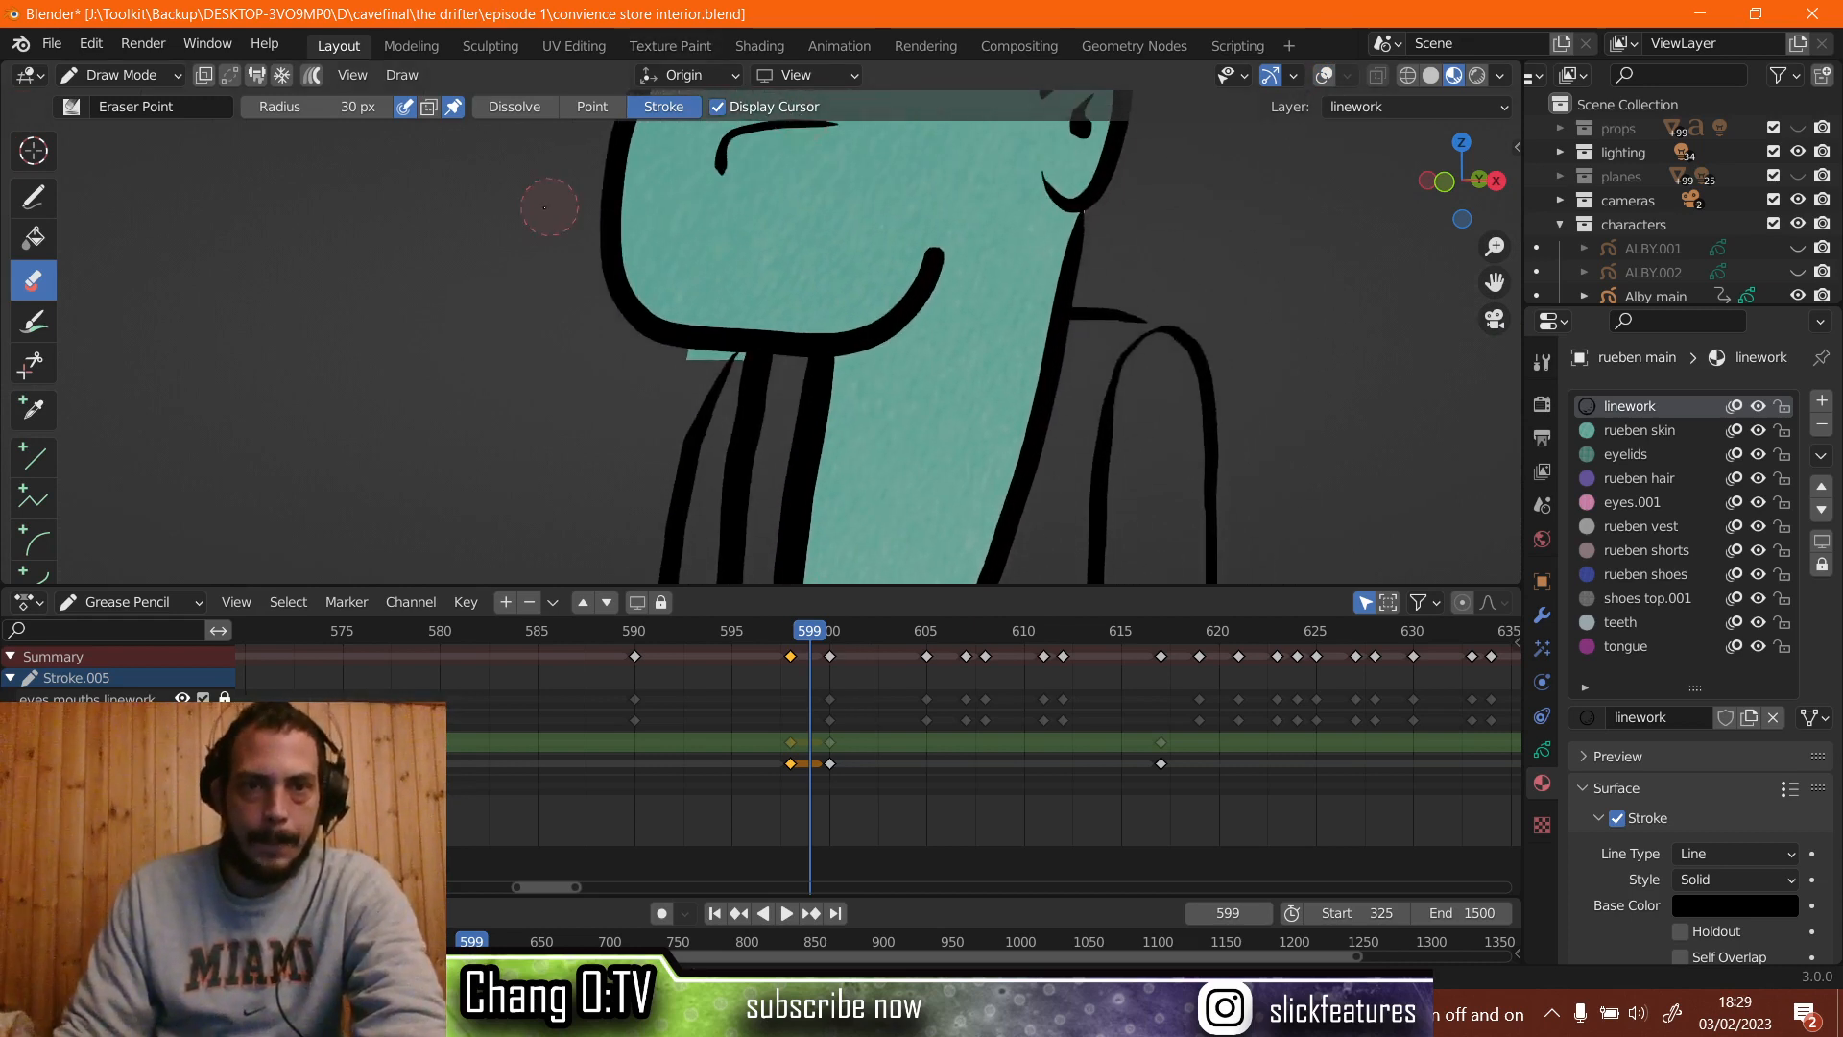
left_click(592, 106)
scroll(708, 381, "up", 2)
scroll(707, 381, "up", 1)
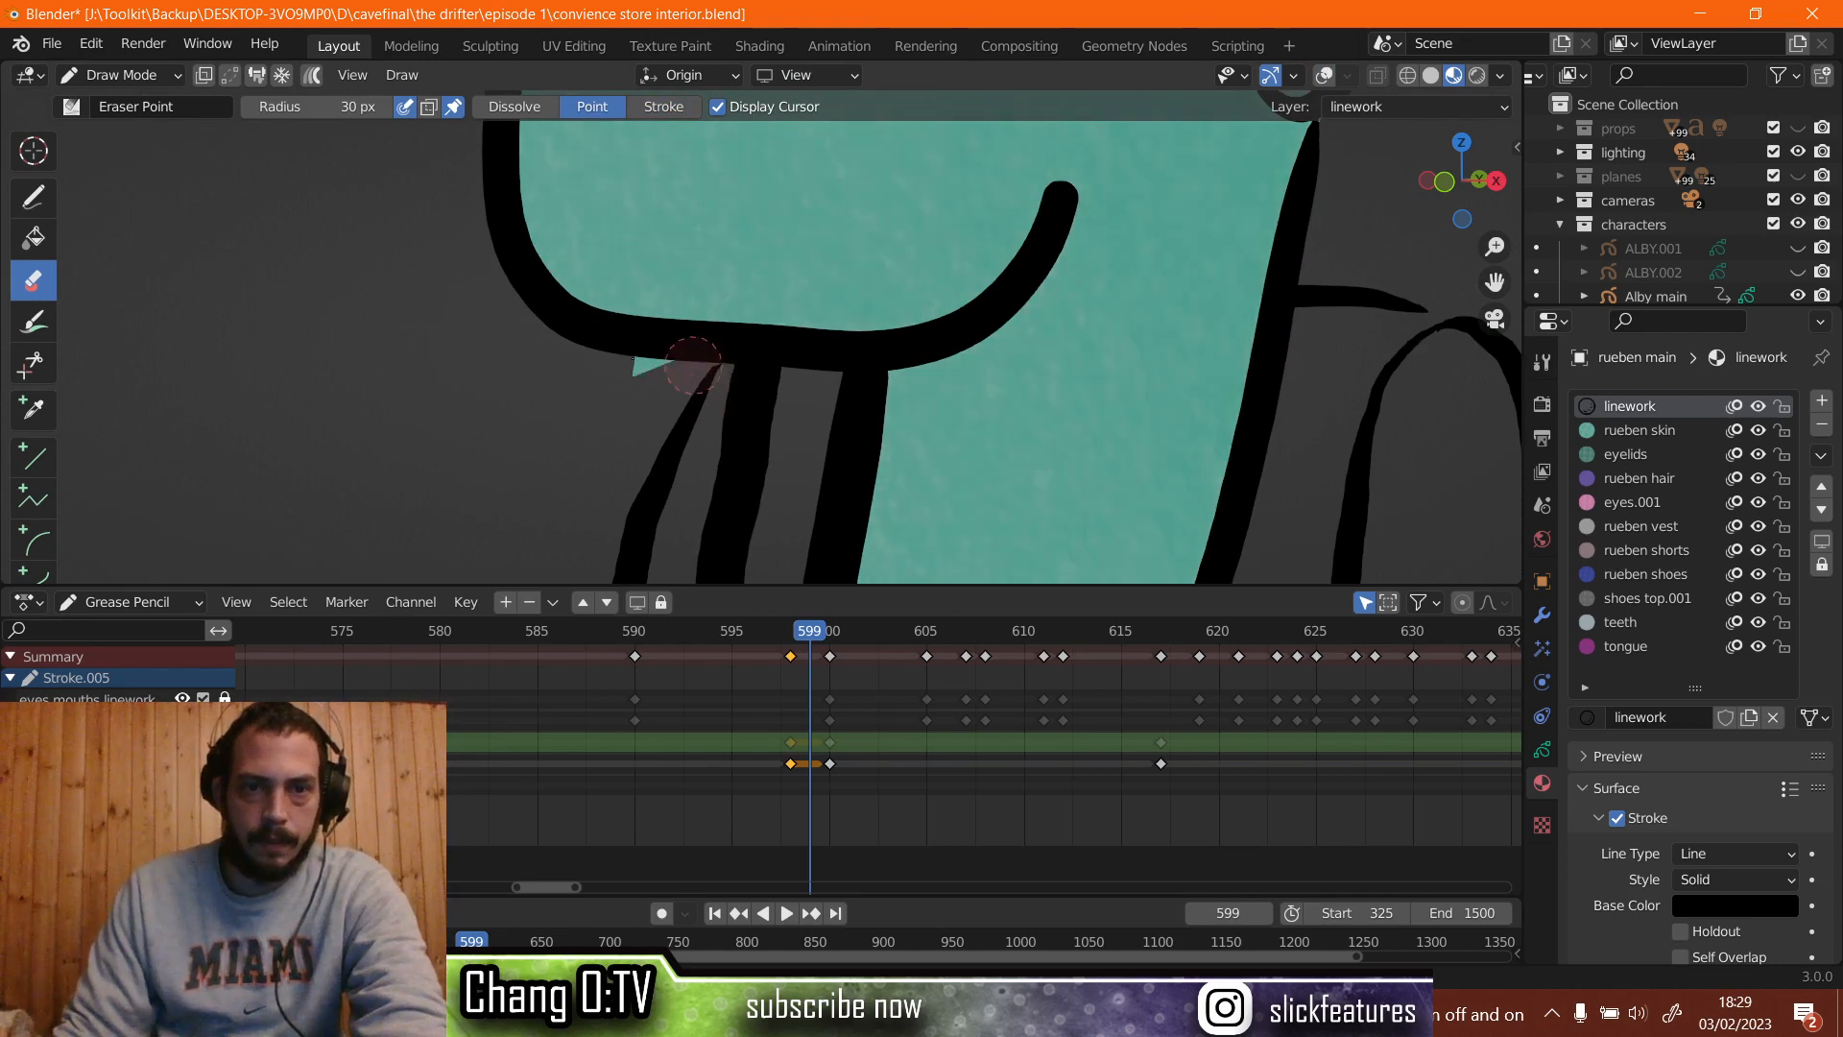
left_click_drag(691, 366, 628, 358)
scroll(630, 359, "down", 1)
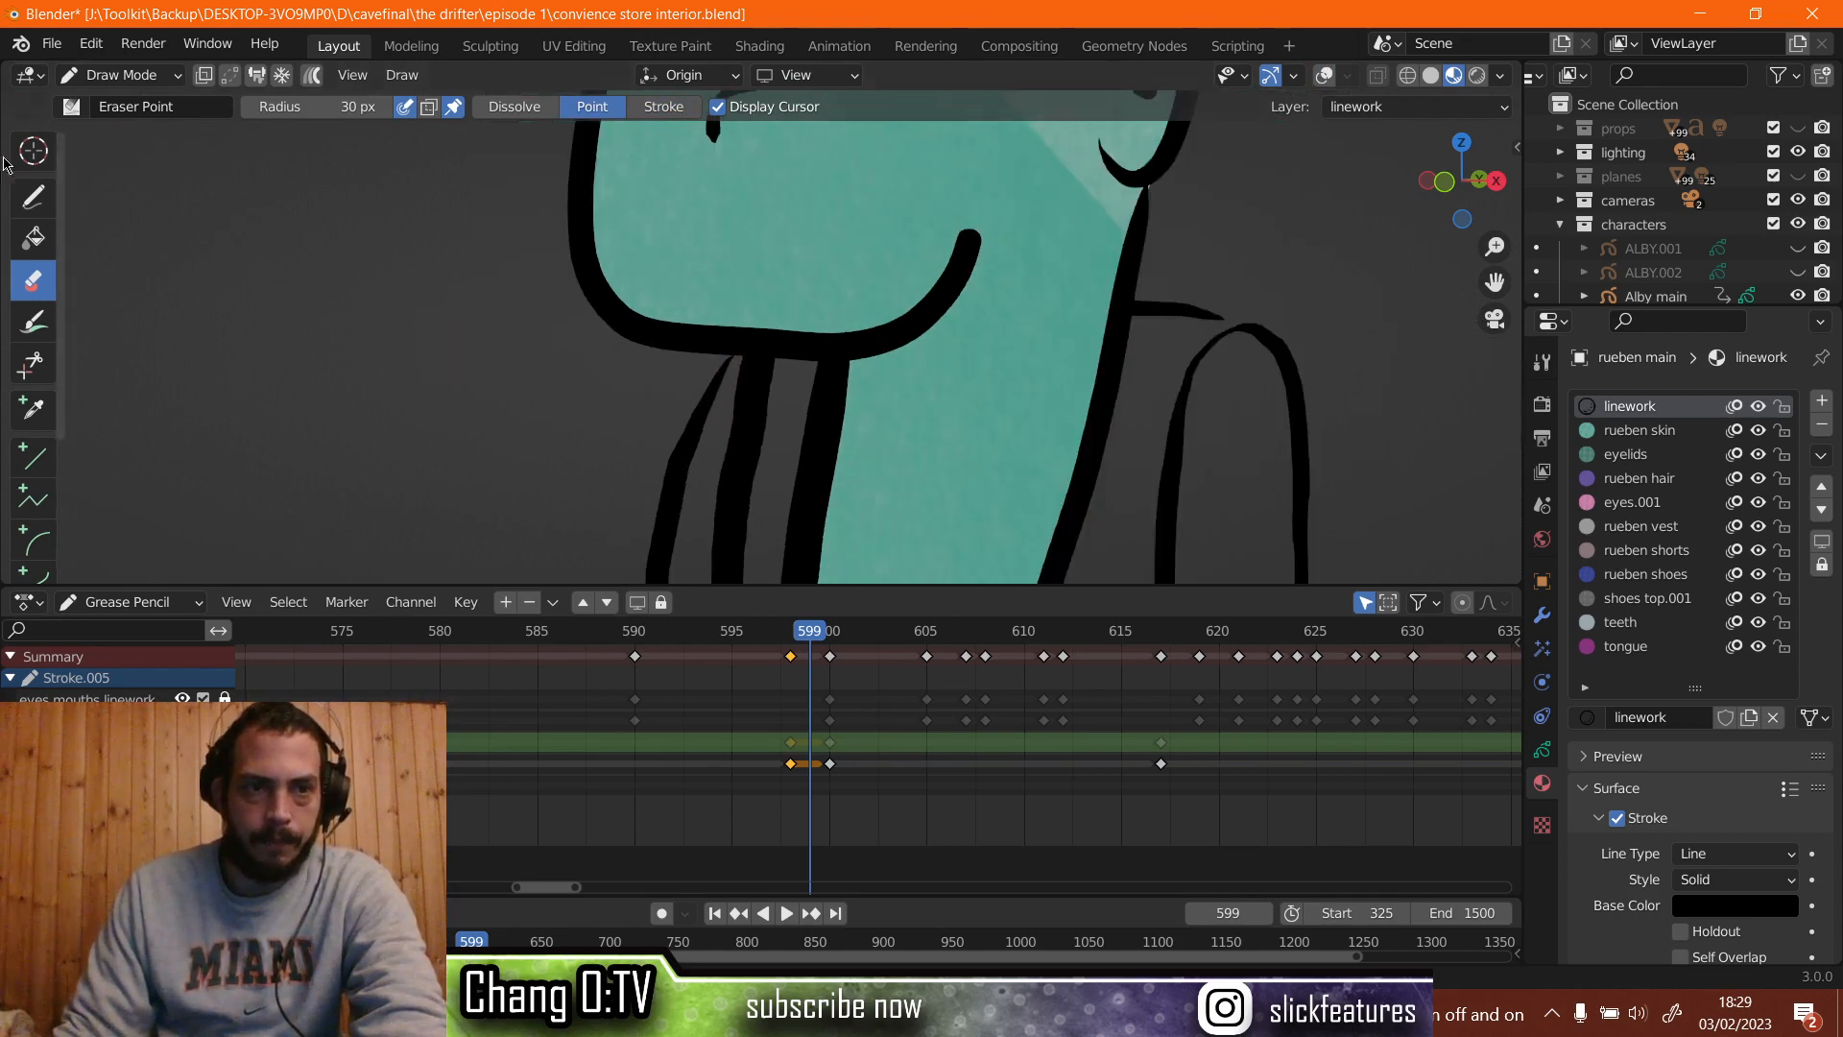
Close the gaps where the far arm's edge meets the chin and the shoulder line meets the near arm, using the Ink Pen.
left_click(33, 201)
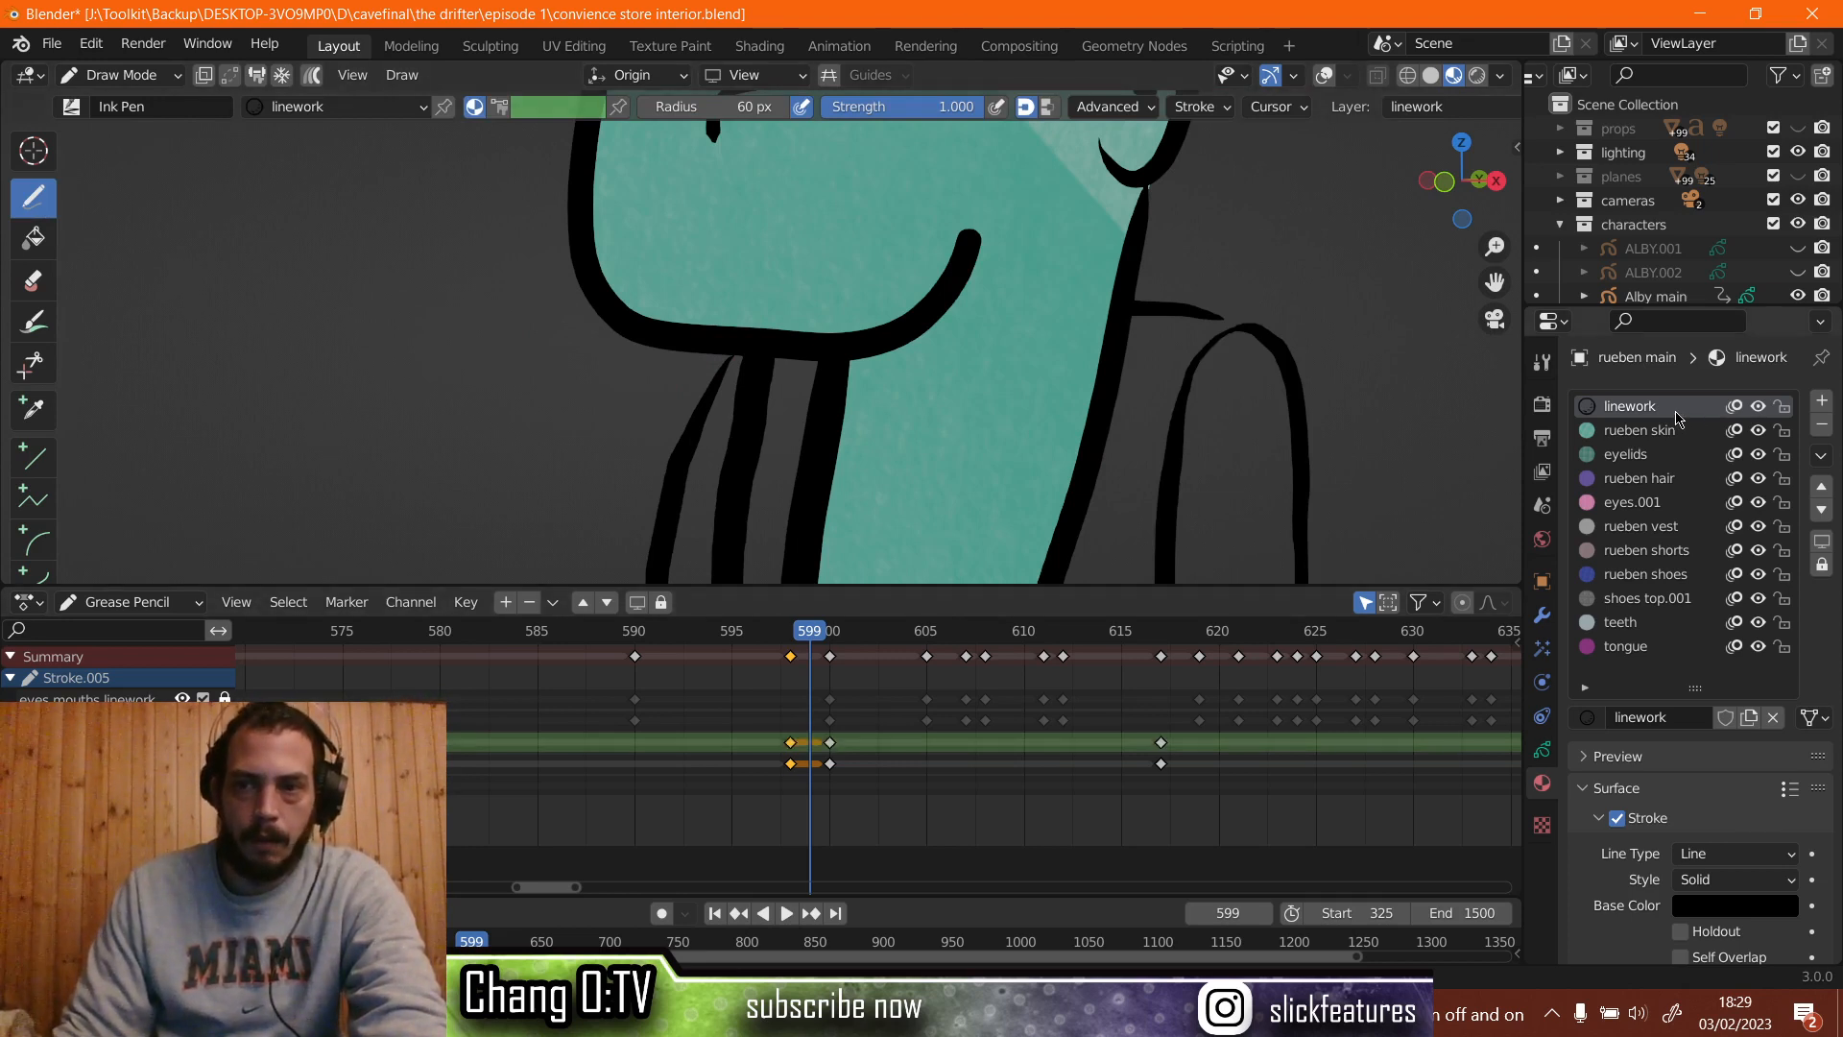
scroll(794, 329, "up", 4)
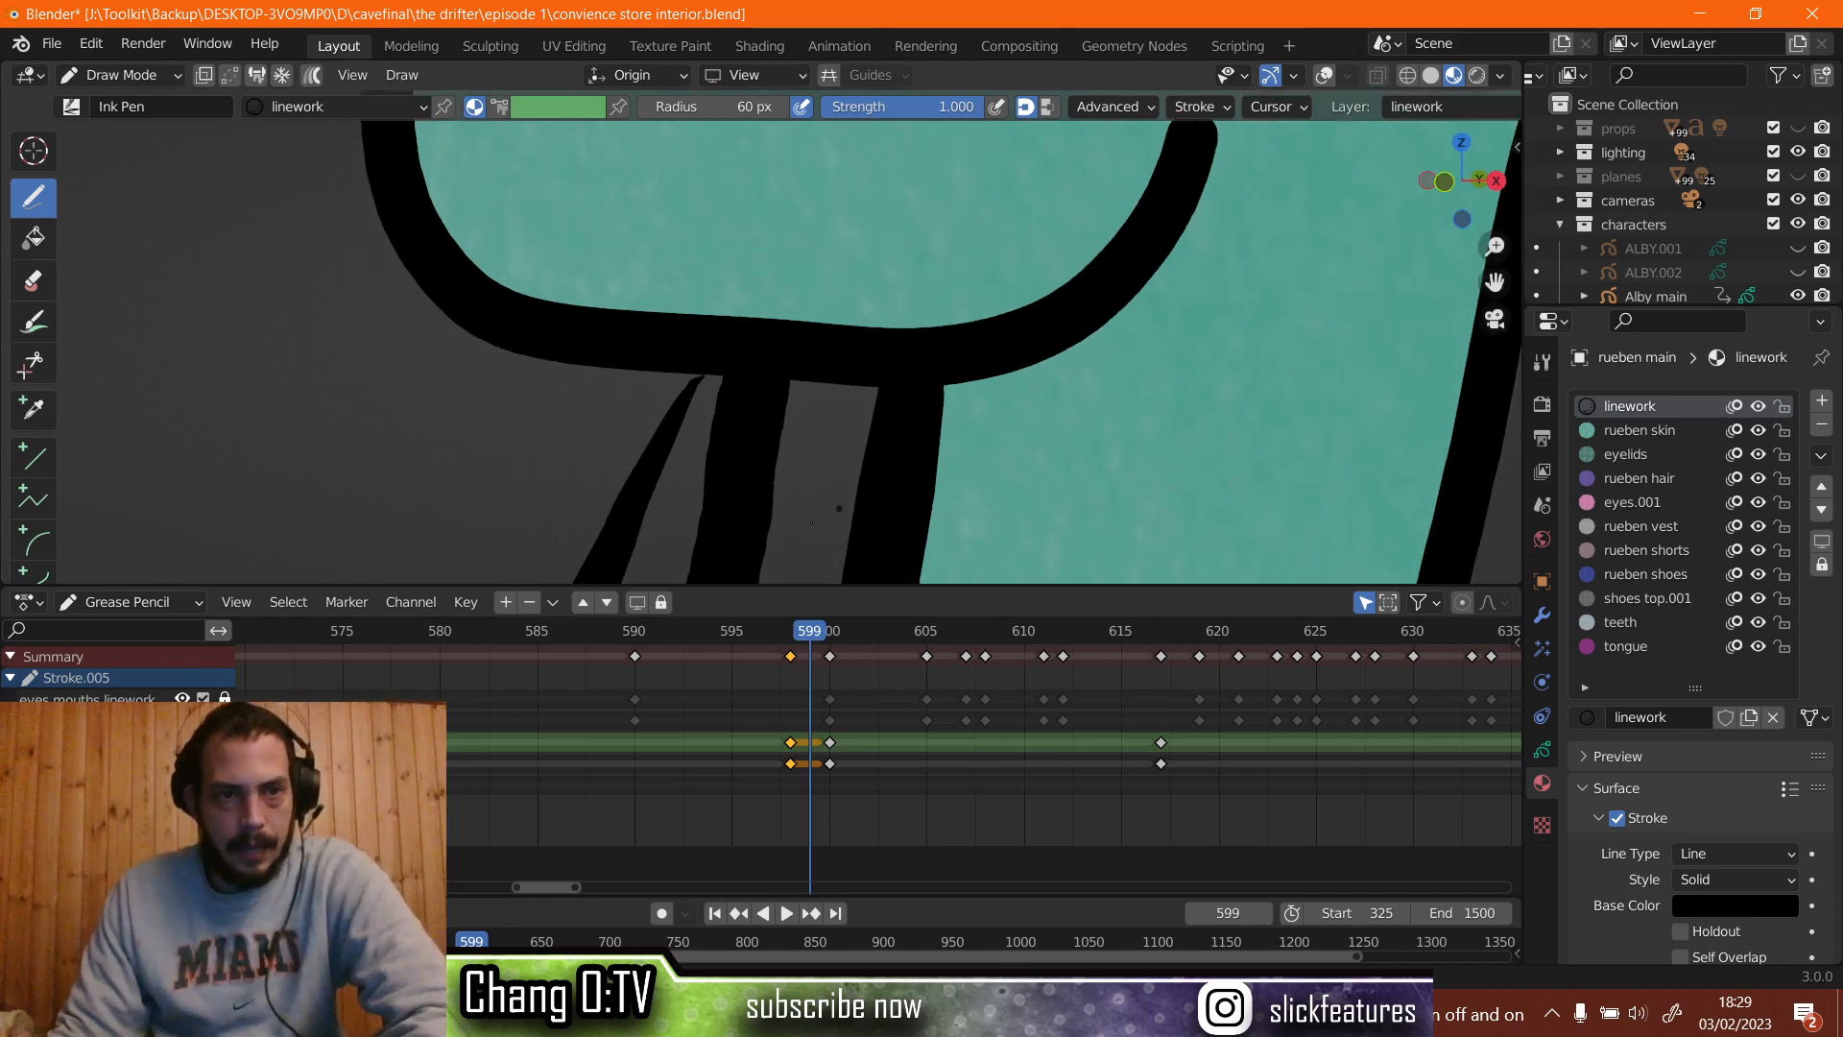
left_click_drag(691, 386, 710, 372)
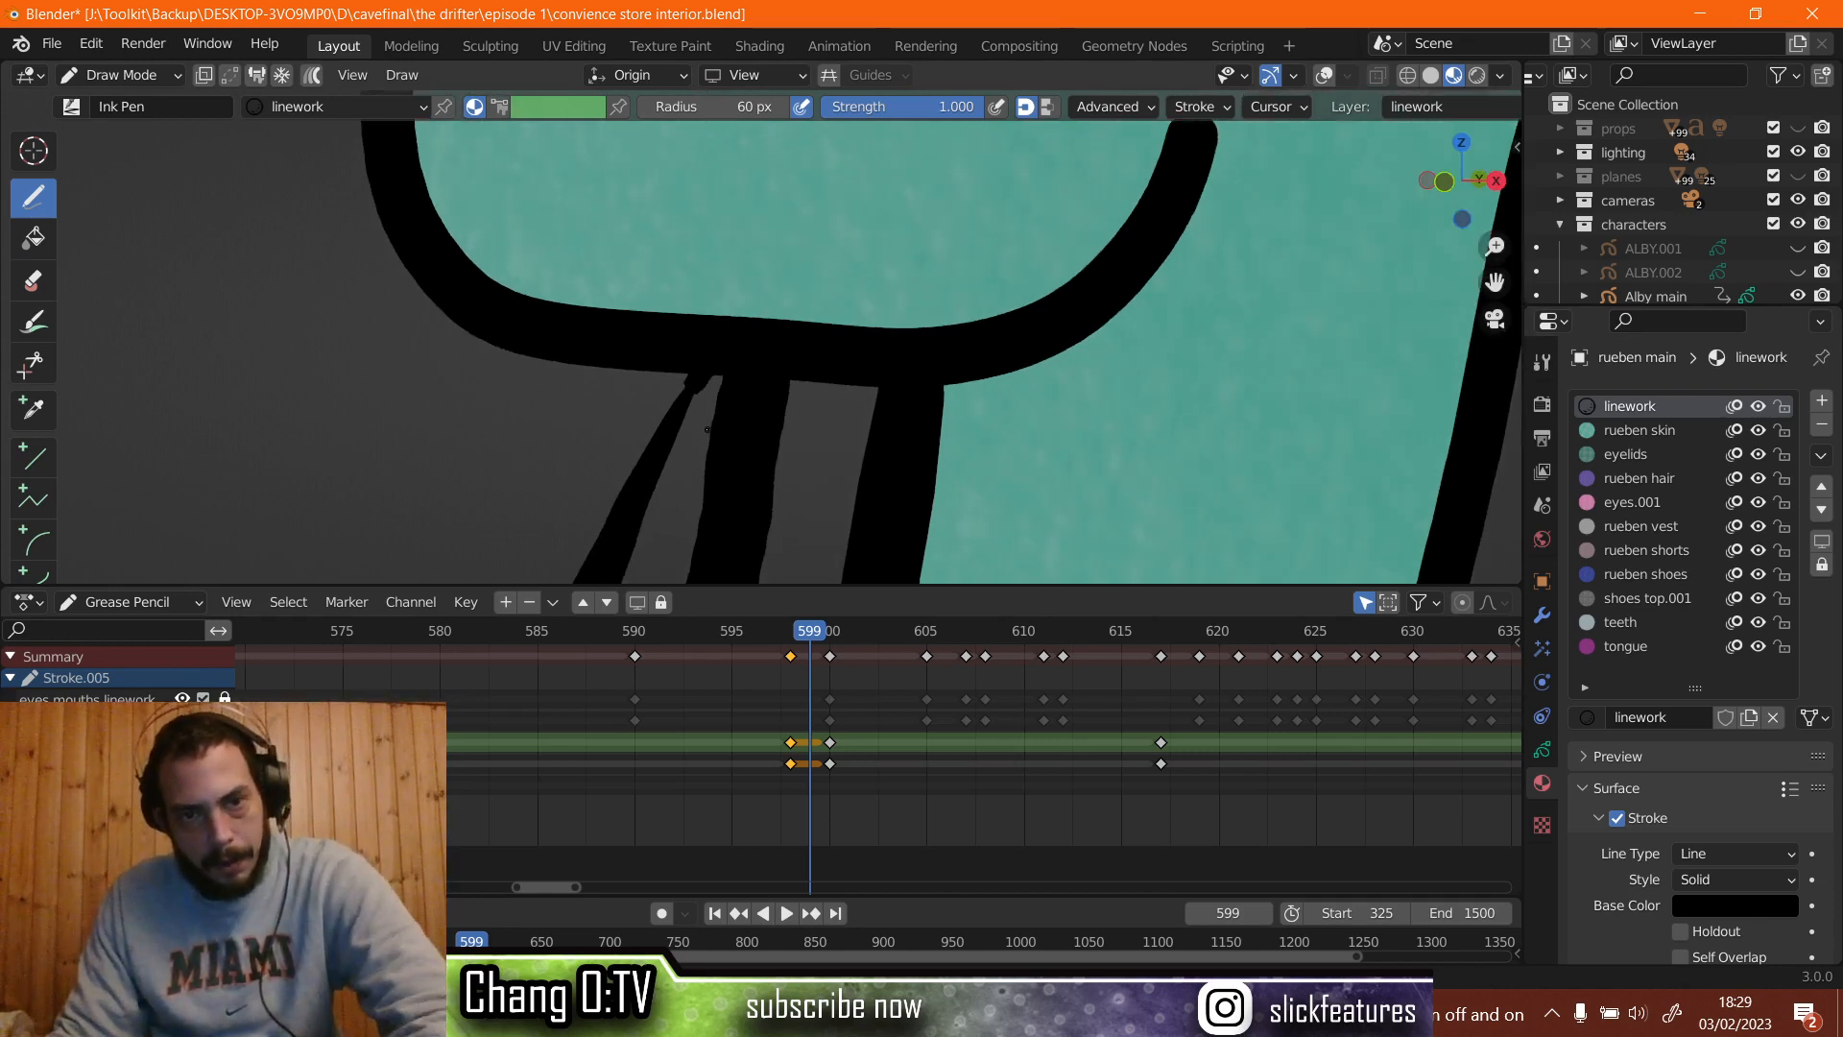
key("ctrl+z")
left_click_drag(699, 382, 712, 362)
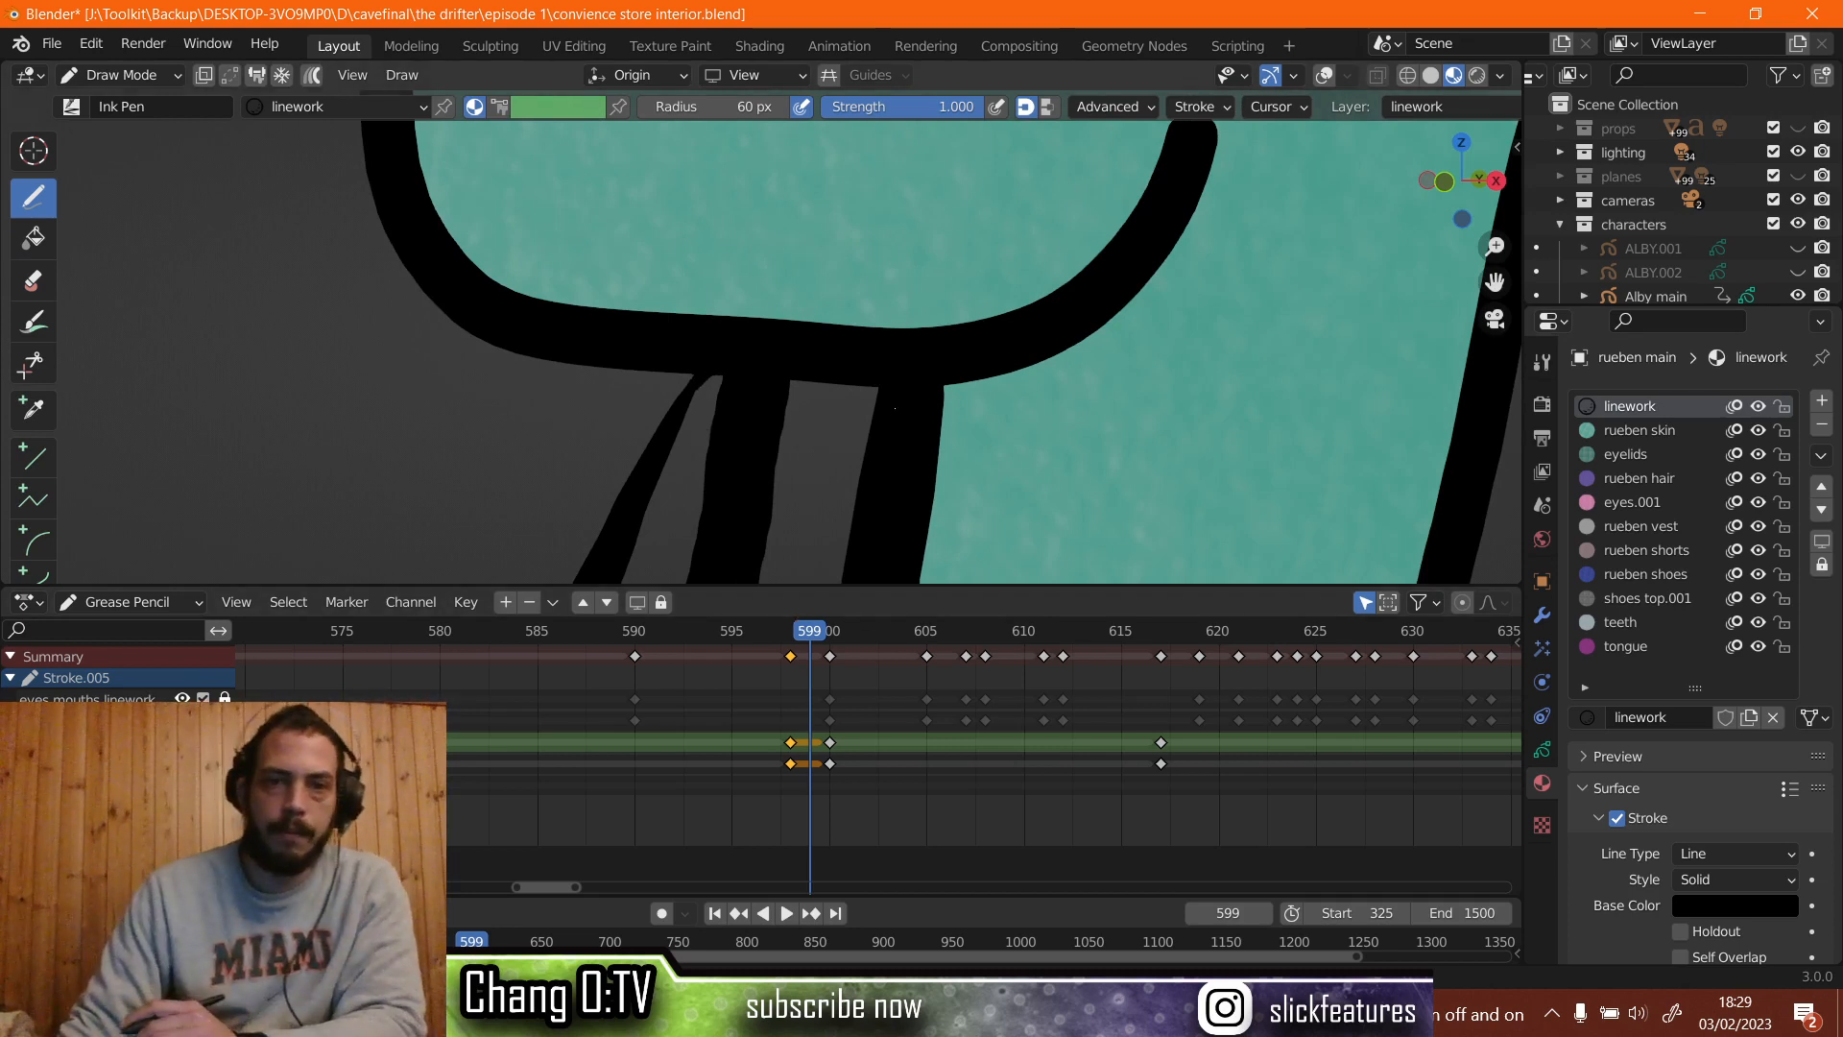
scroll(895, 408, "down", 6)
scroll(862, 385, "up", 8)
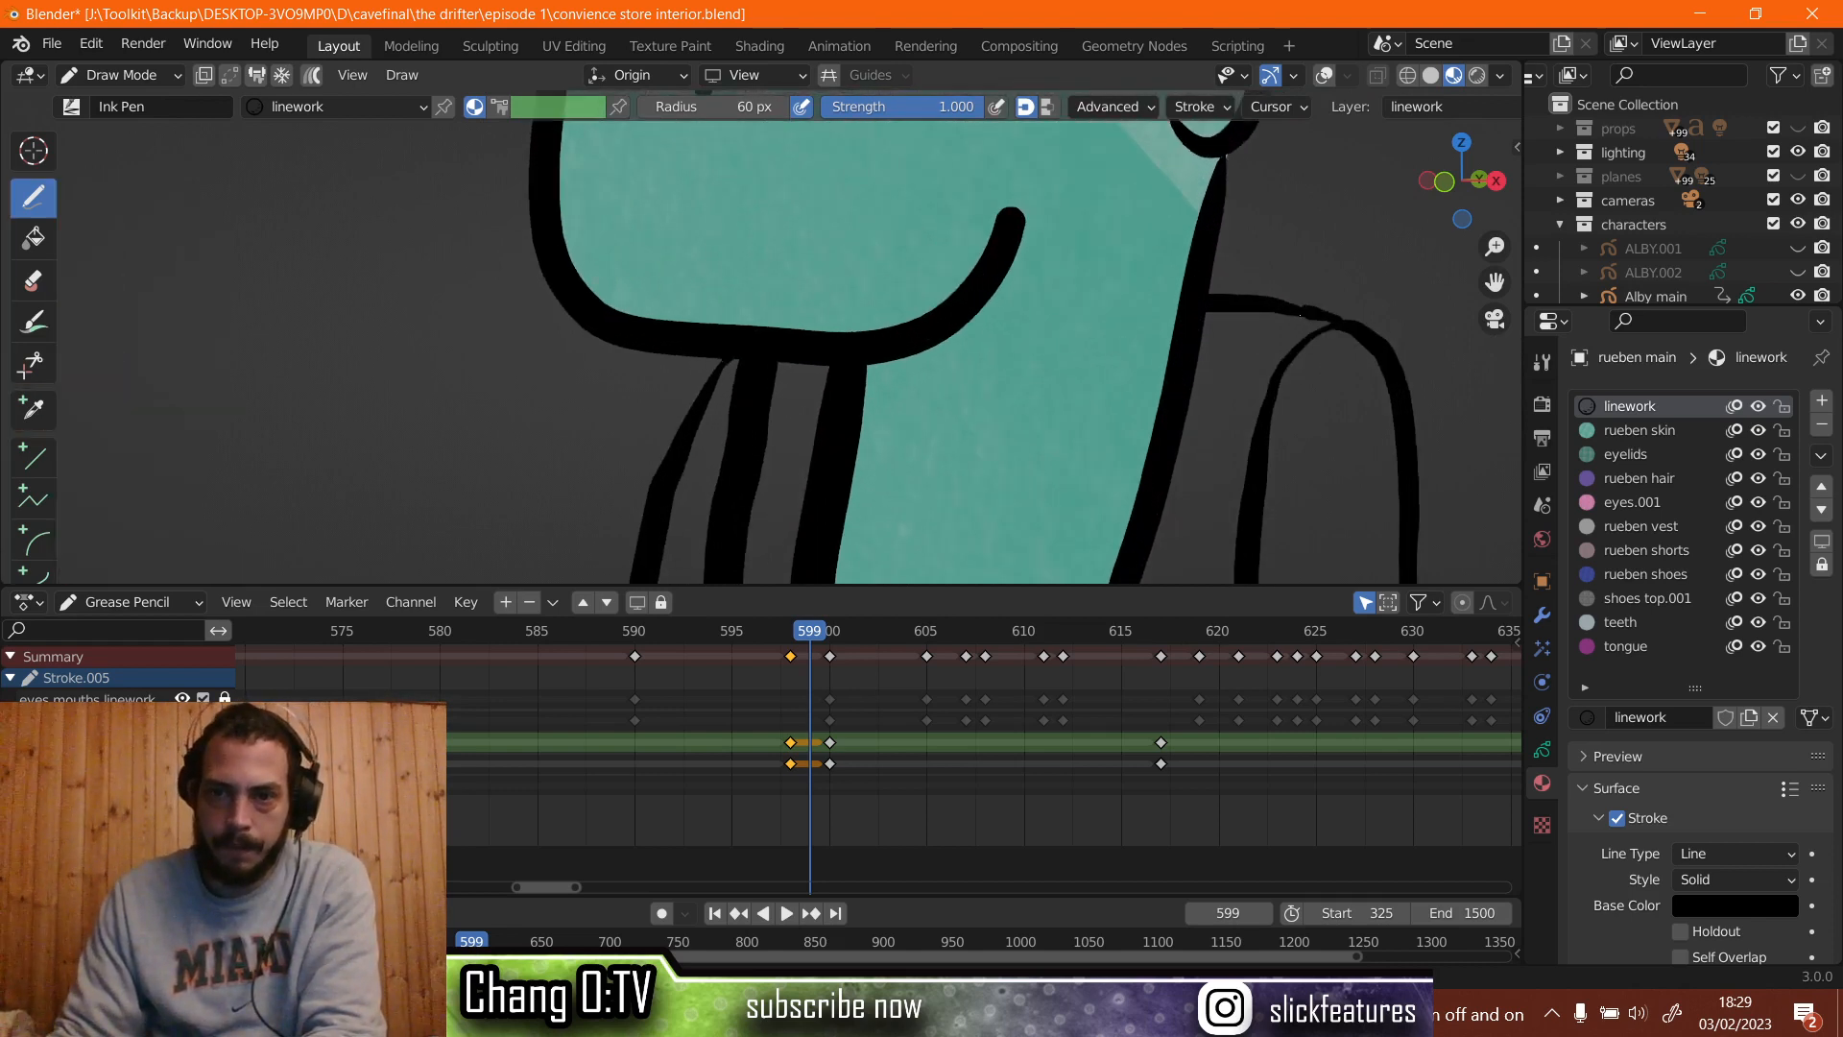
scroll(921, 386, "down", 9)
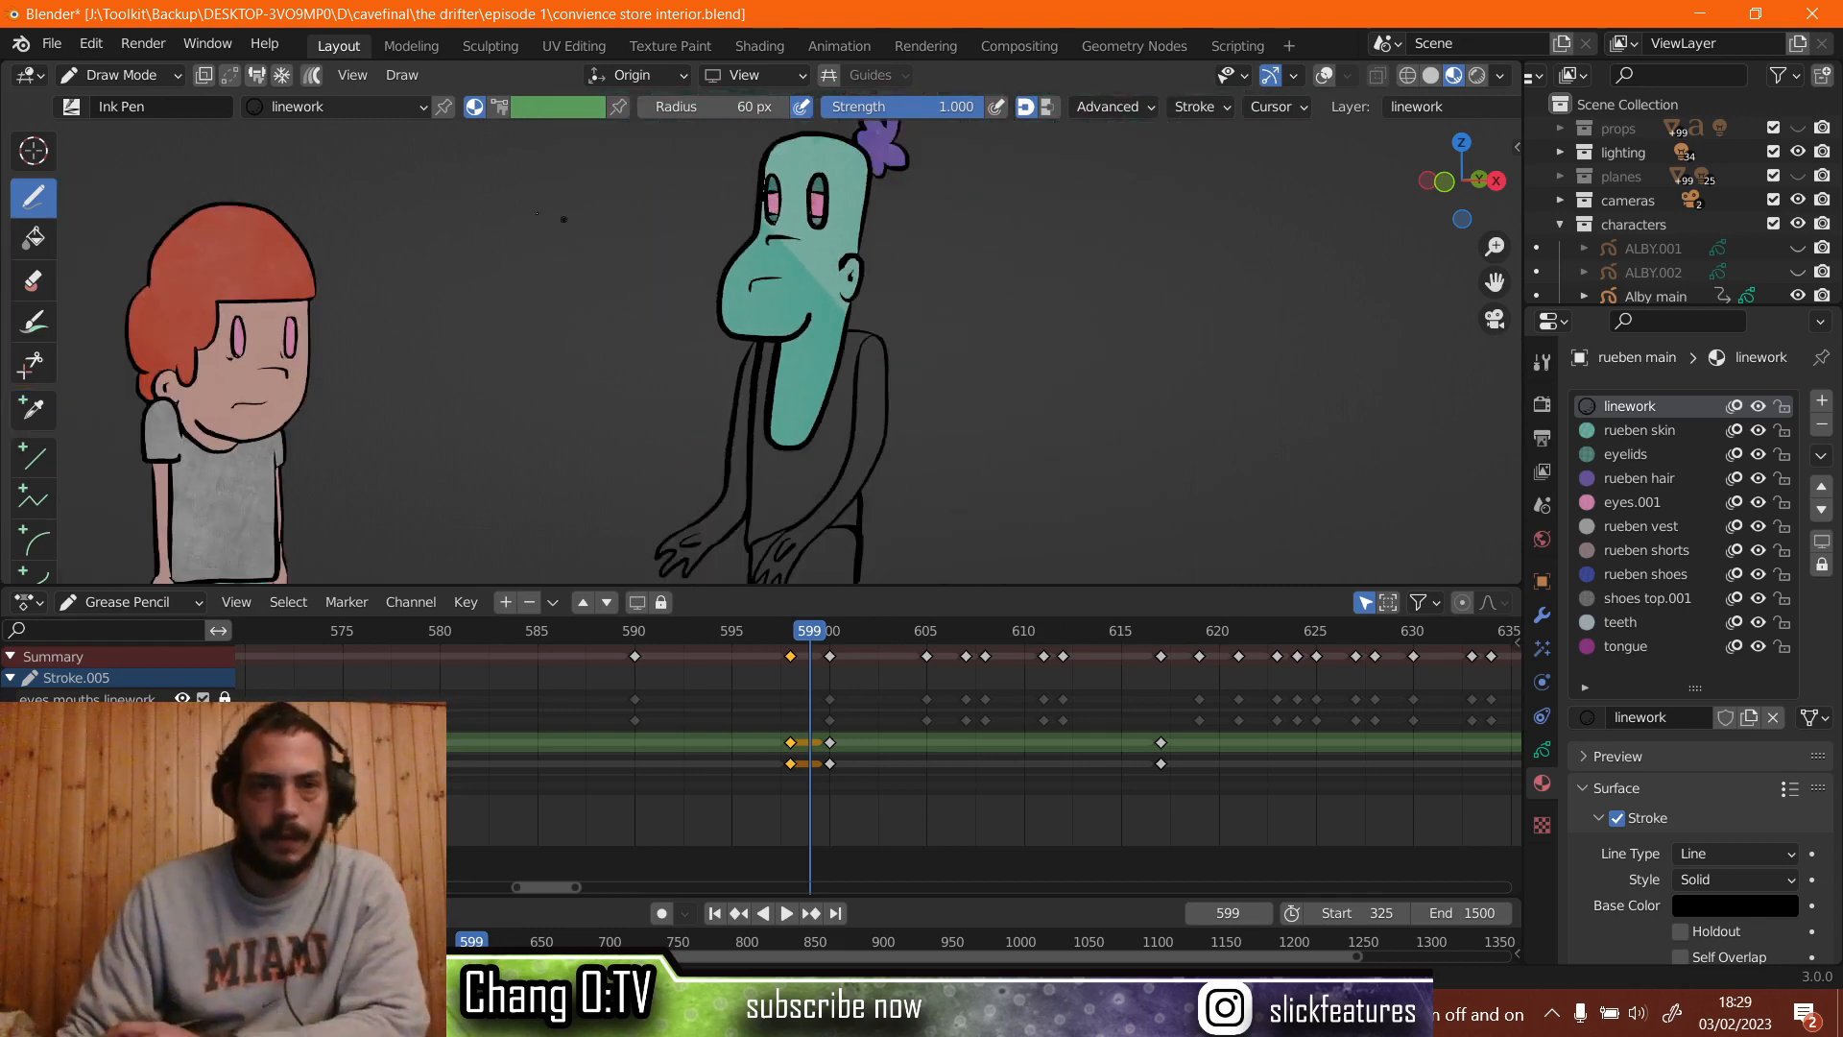
Lock the linework layer and erase the skin fill of the head and neck with the 30 px Eraser Point in Stroke mode.
left_click(33, 281)
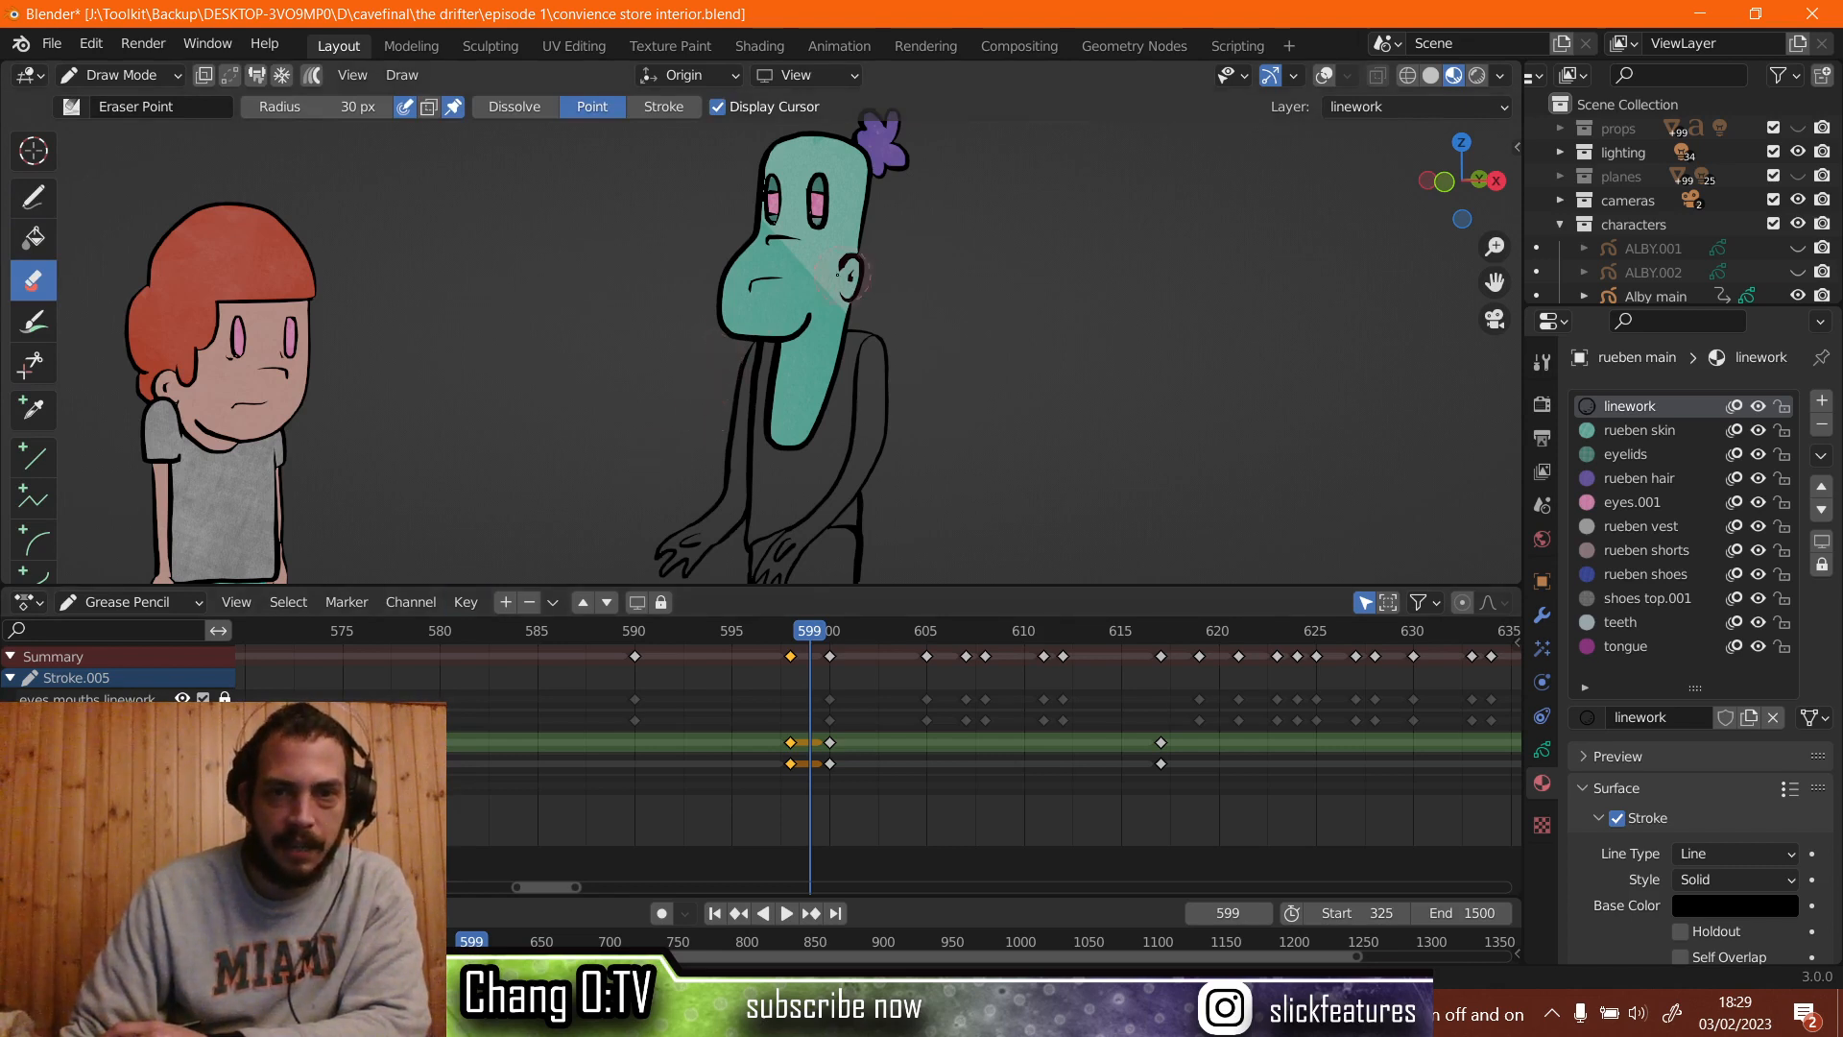
scroll(804, 312, "up", 4)
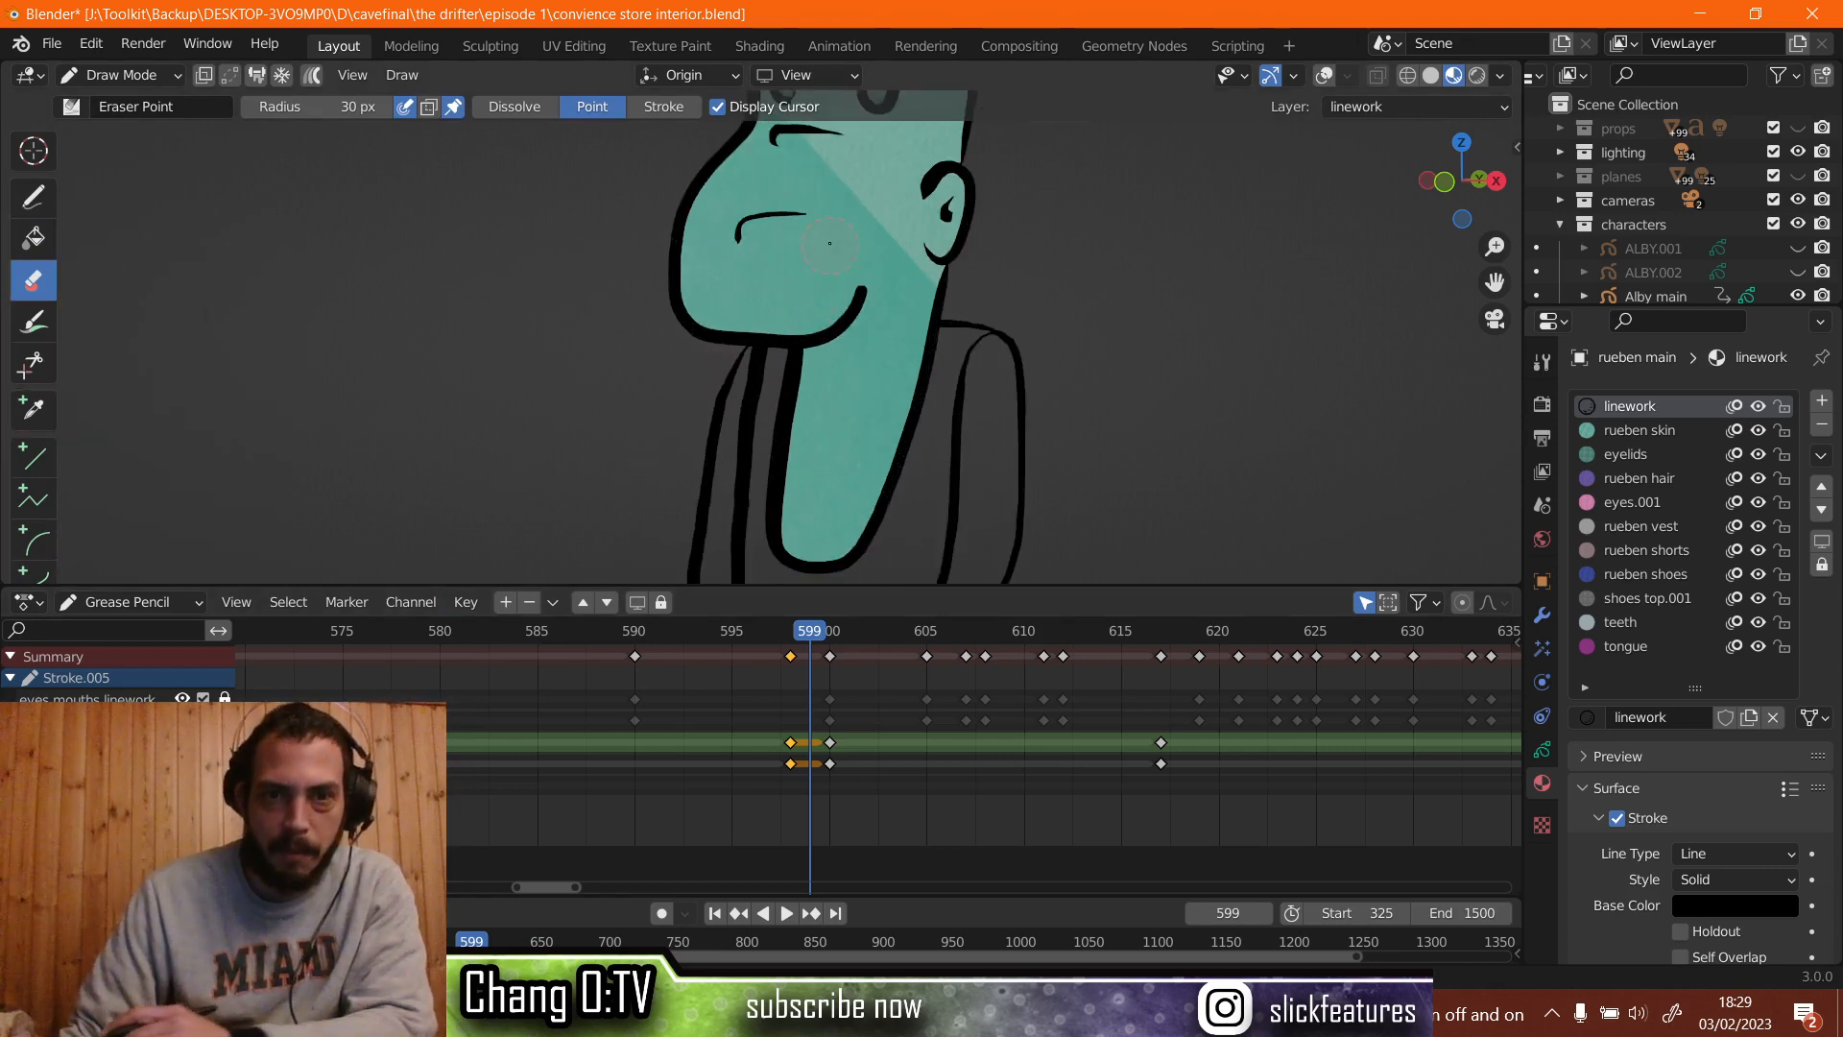
scroll(830, 238, "down", 4)
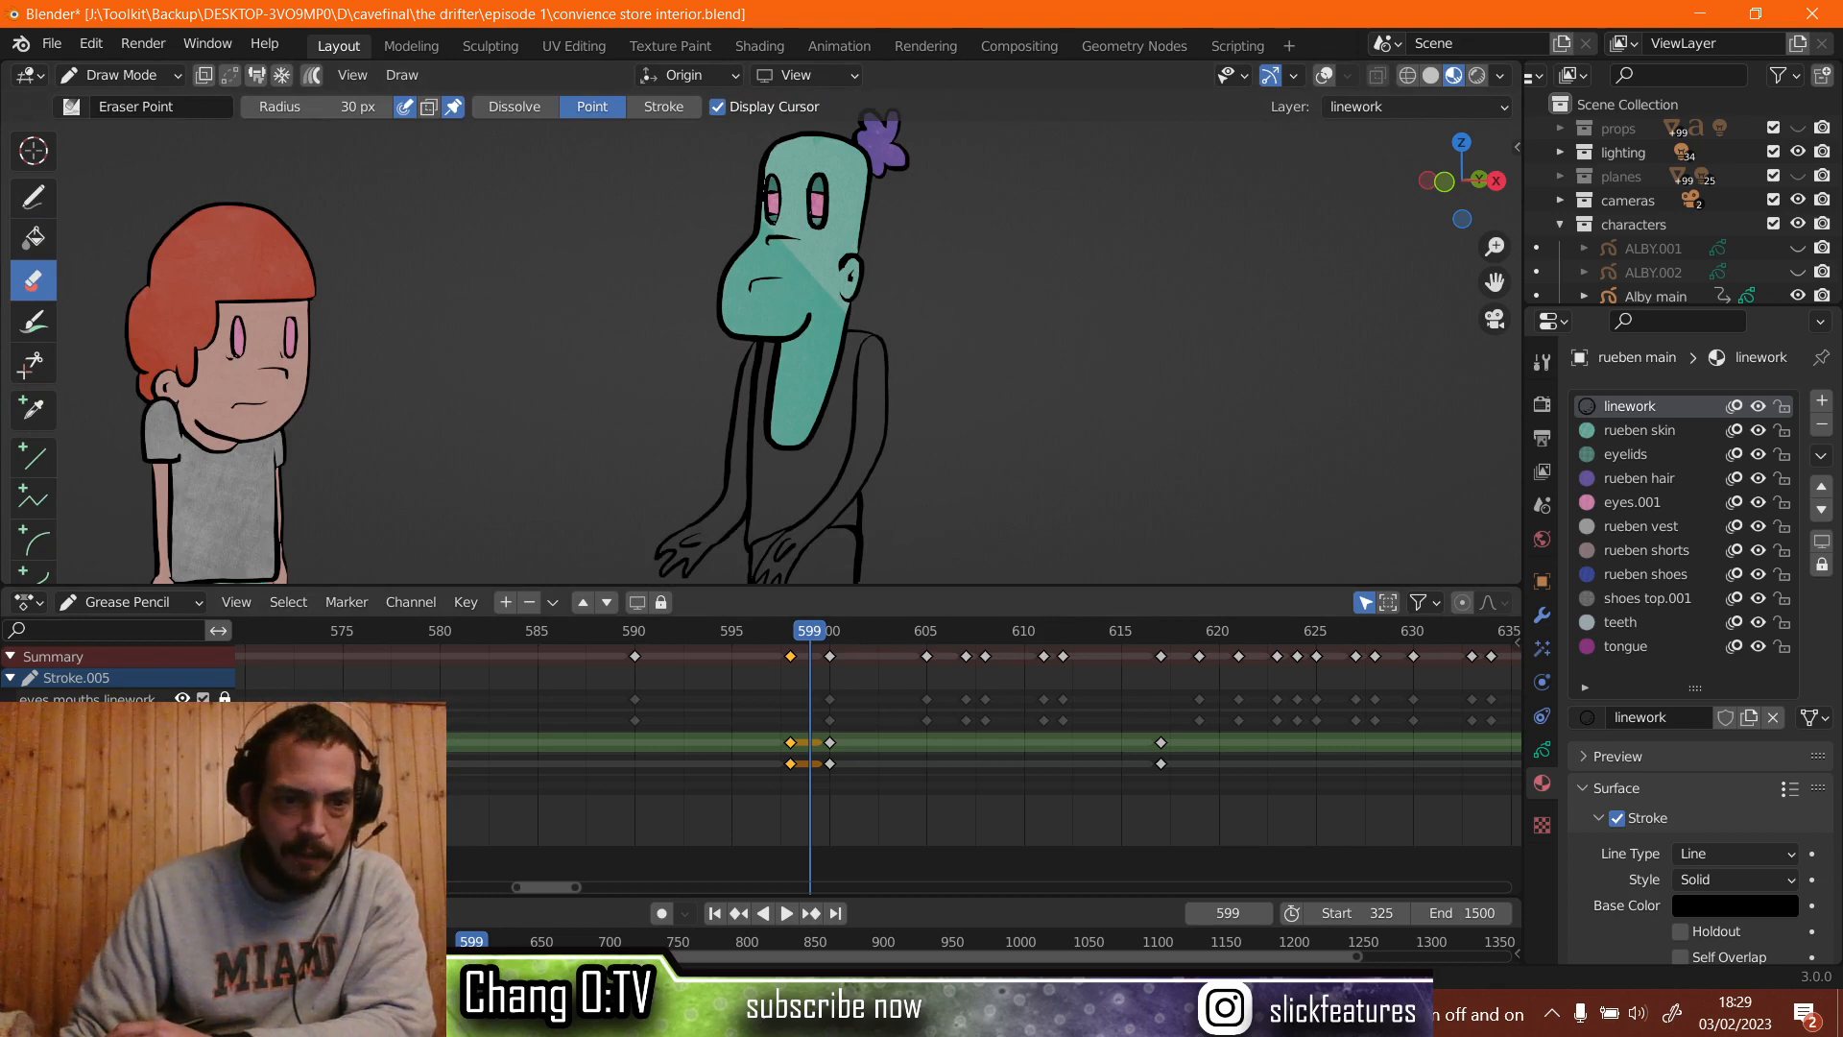
left_click(225, 742)
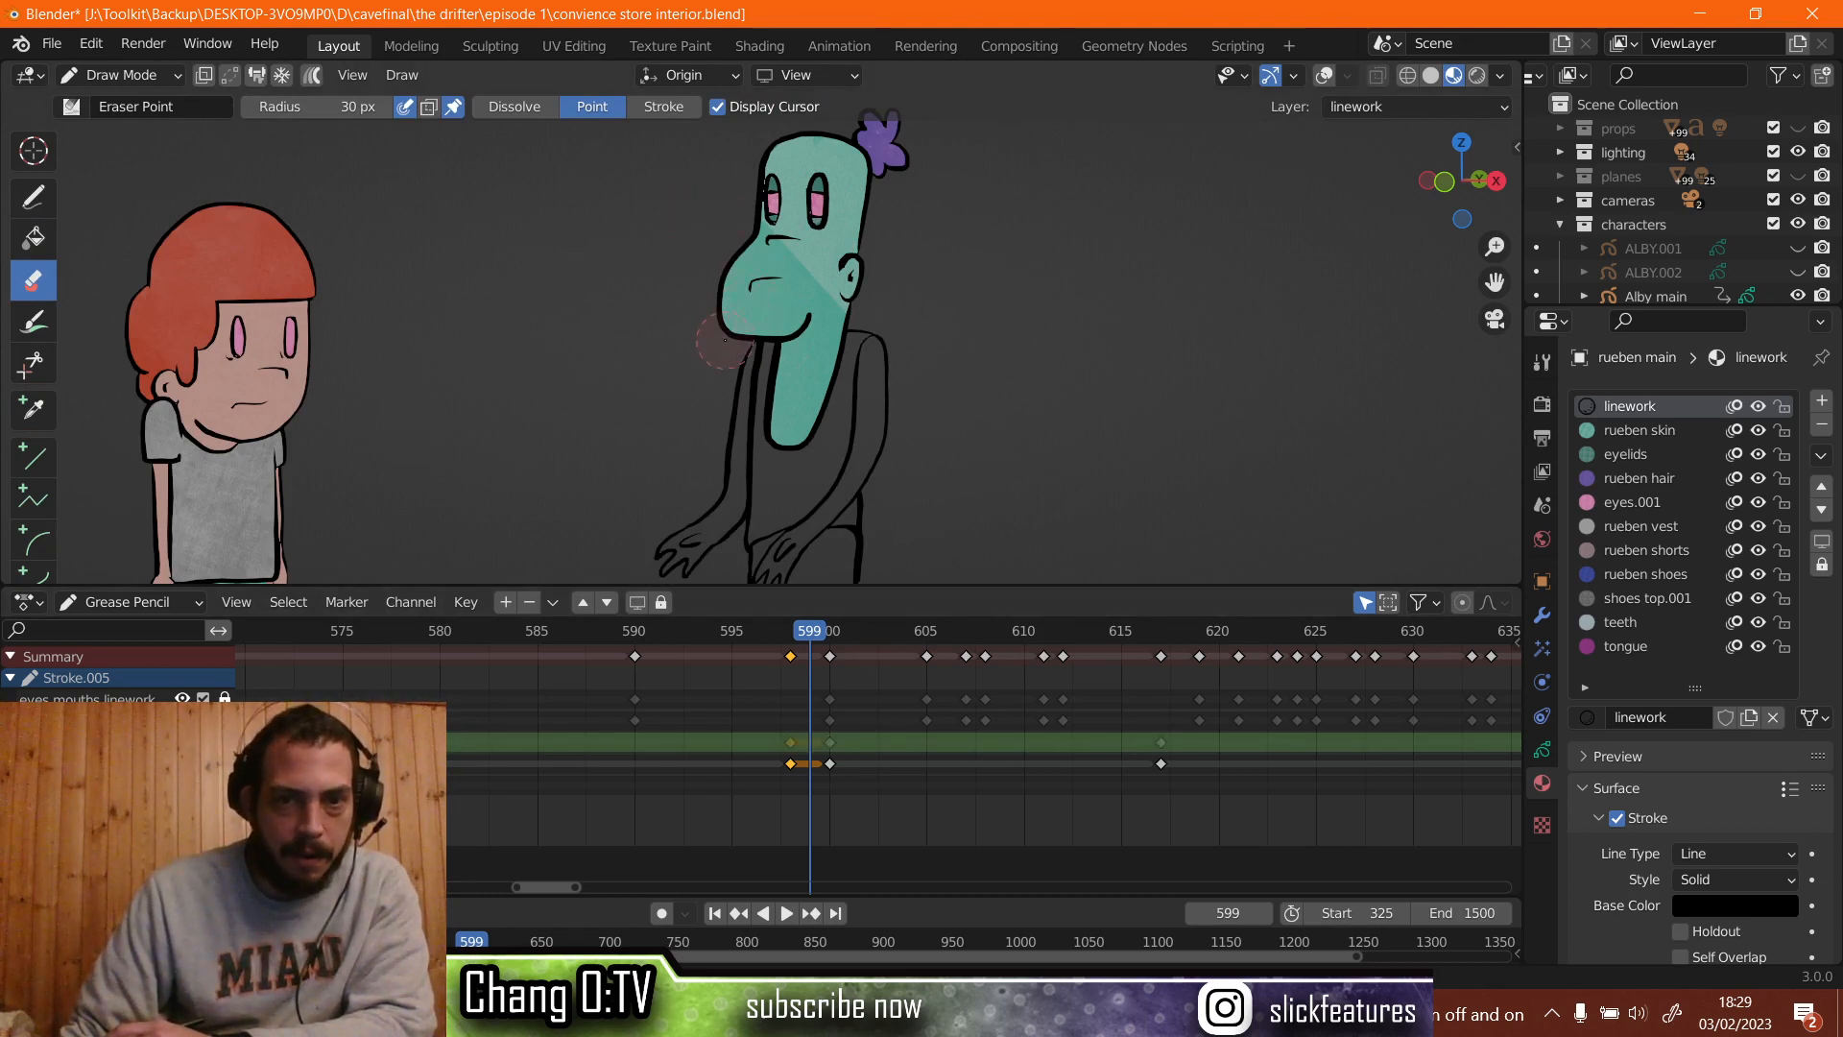
left_click(663, 107)
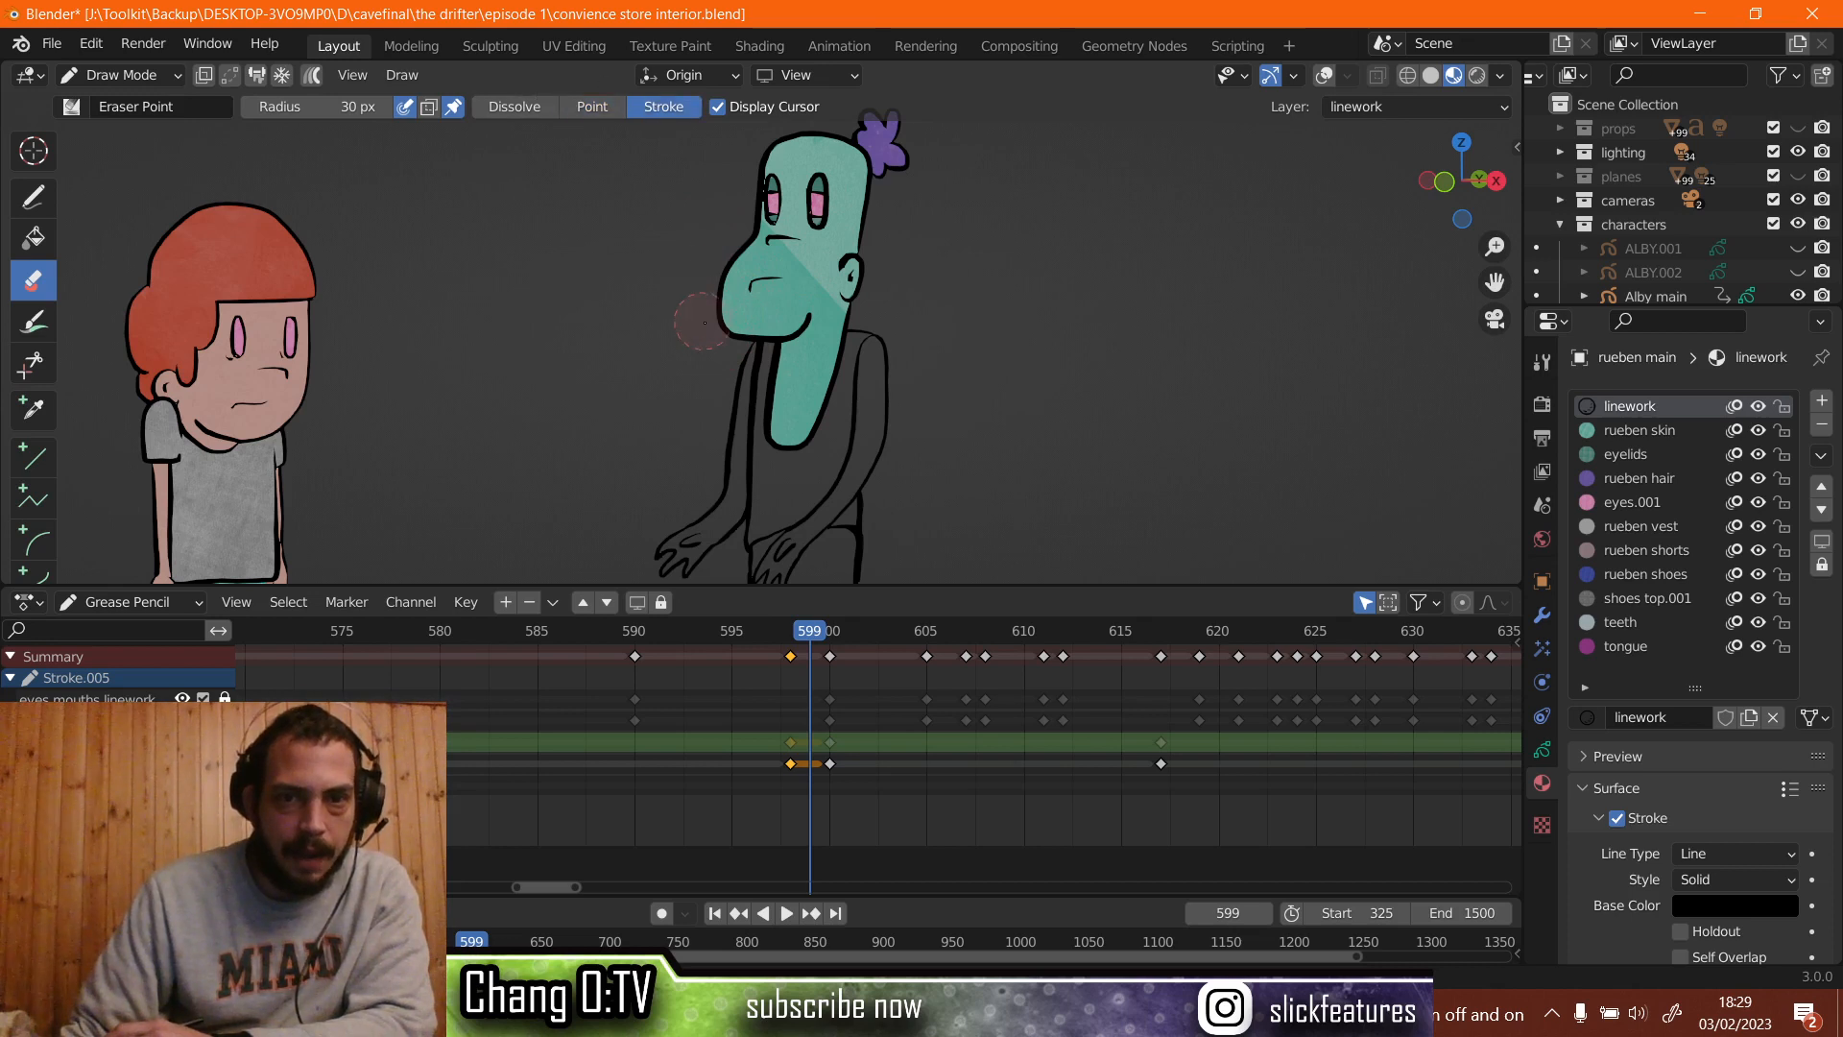
left_click_drag(729, 301, 740, 296)
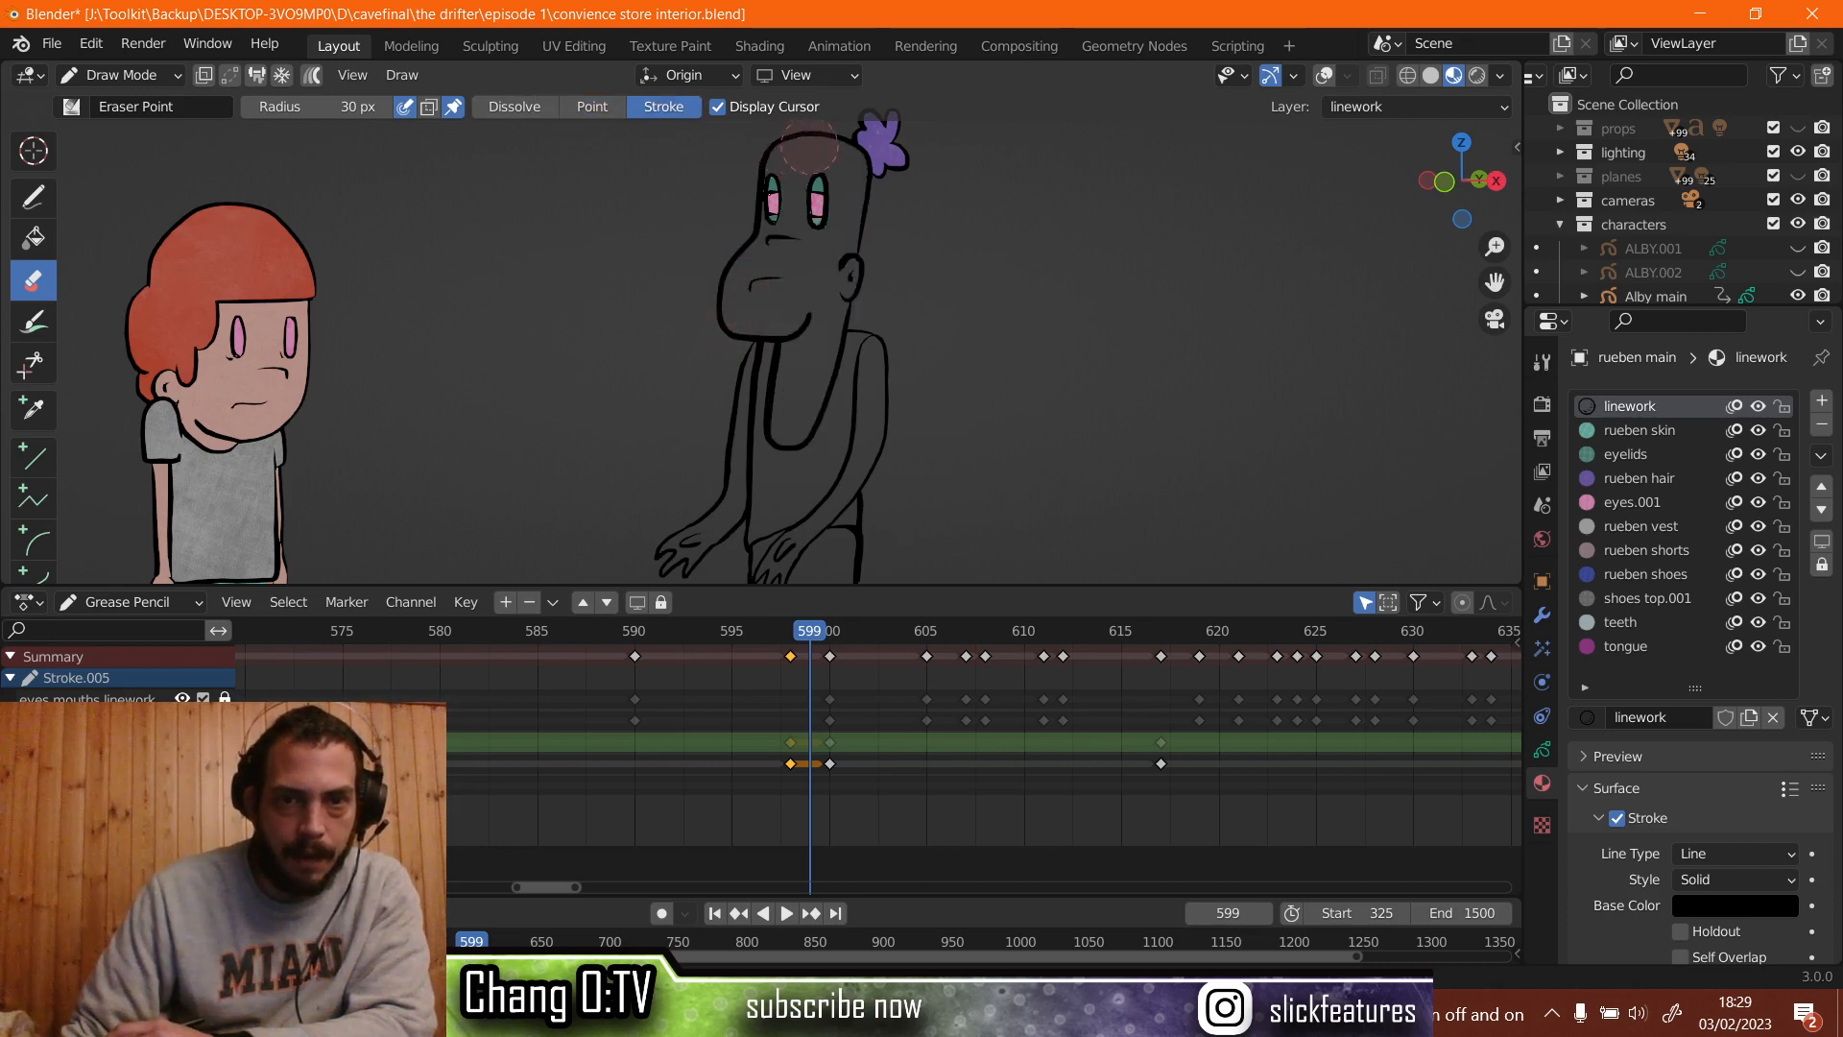
Save the file and move the playhead back to frame 591.
left_click(52, 45)
left_click(103, 200)
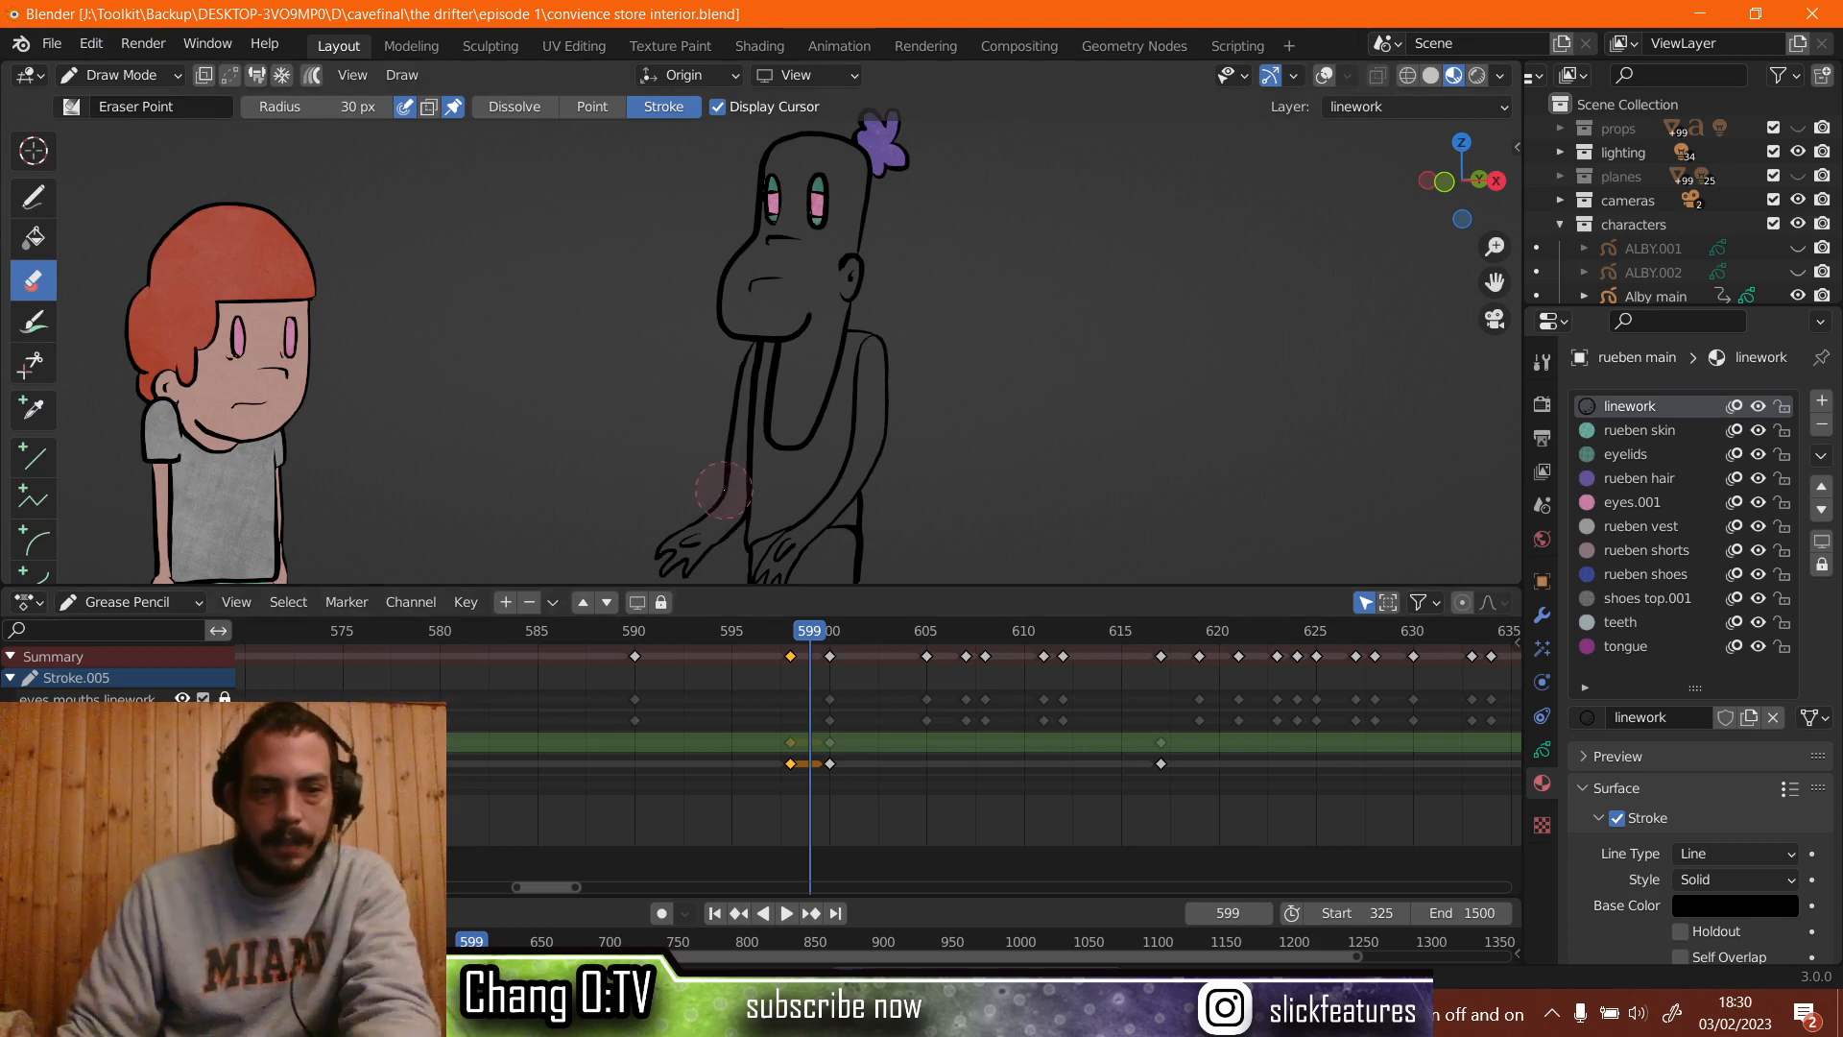
middle_click_drag(723, 488, 707, 400, "shift")
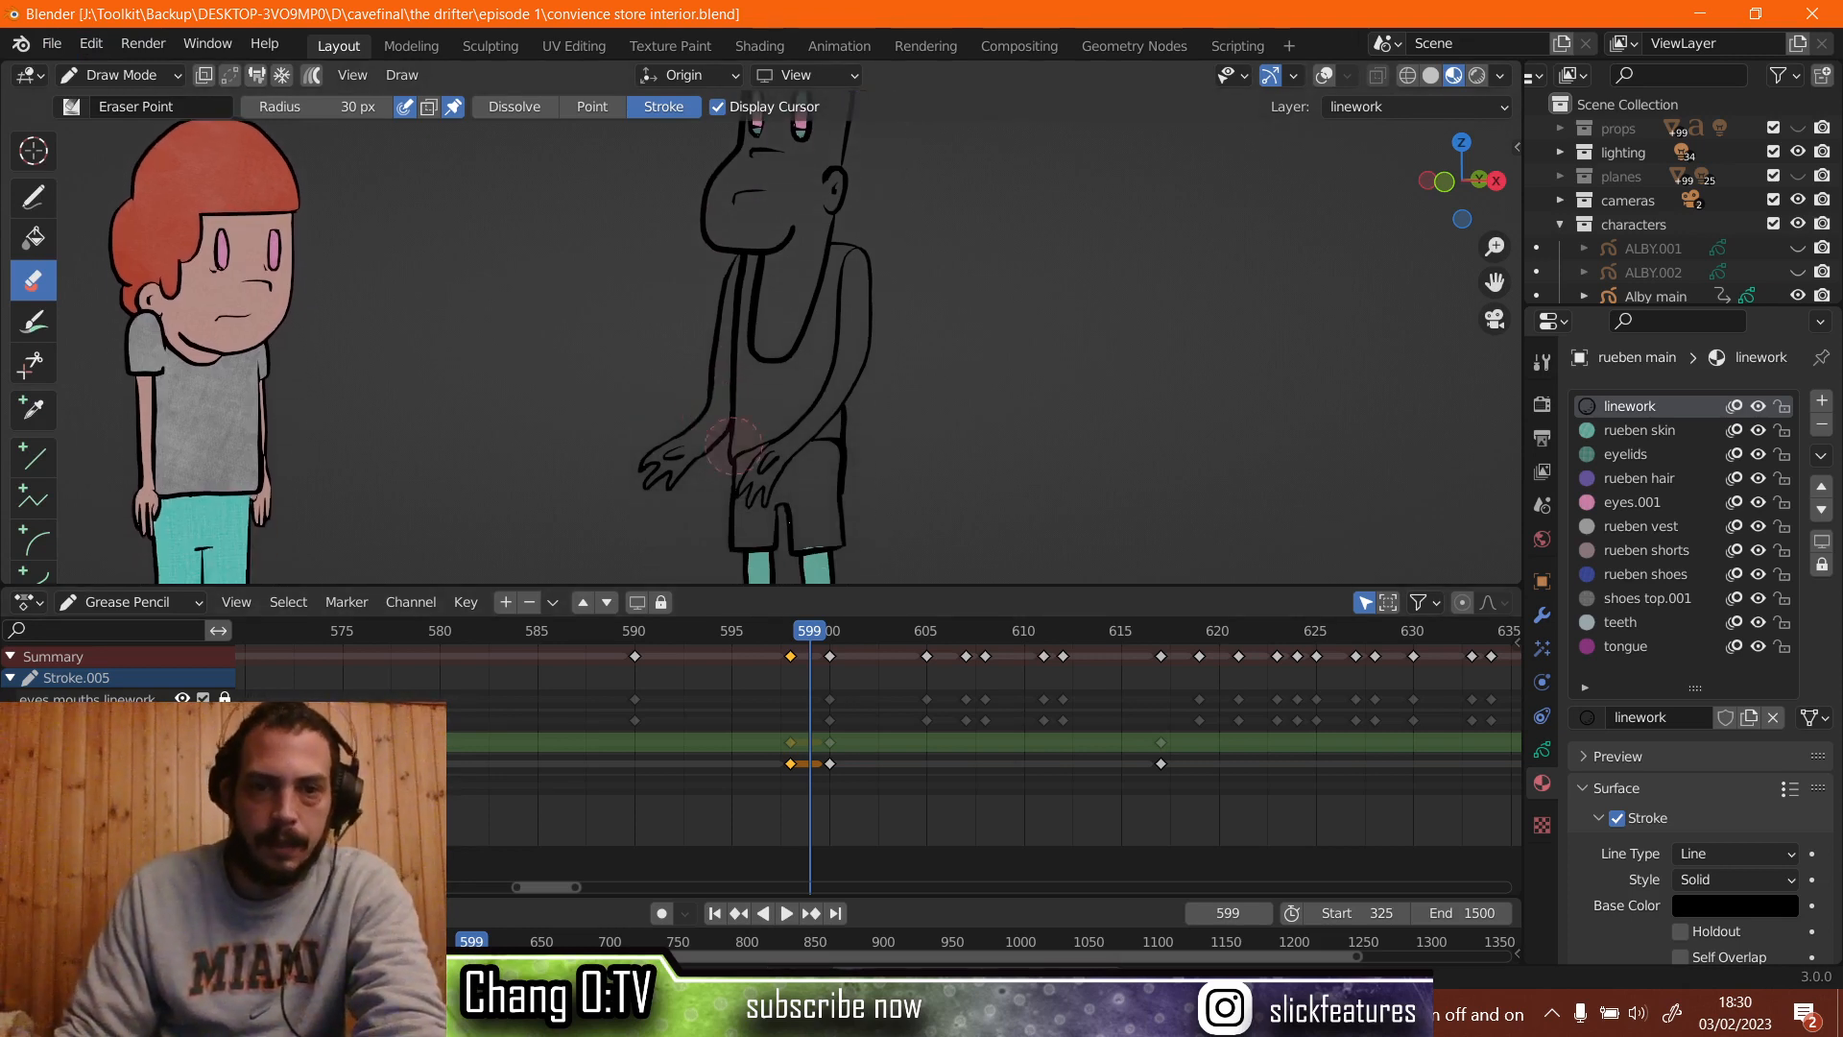
left_click_drag(809, 638, 654, 642)
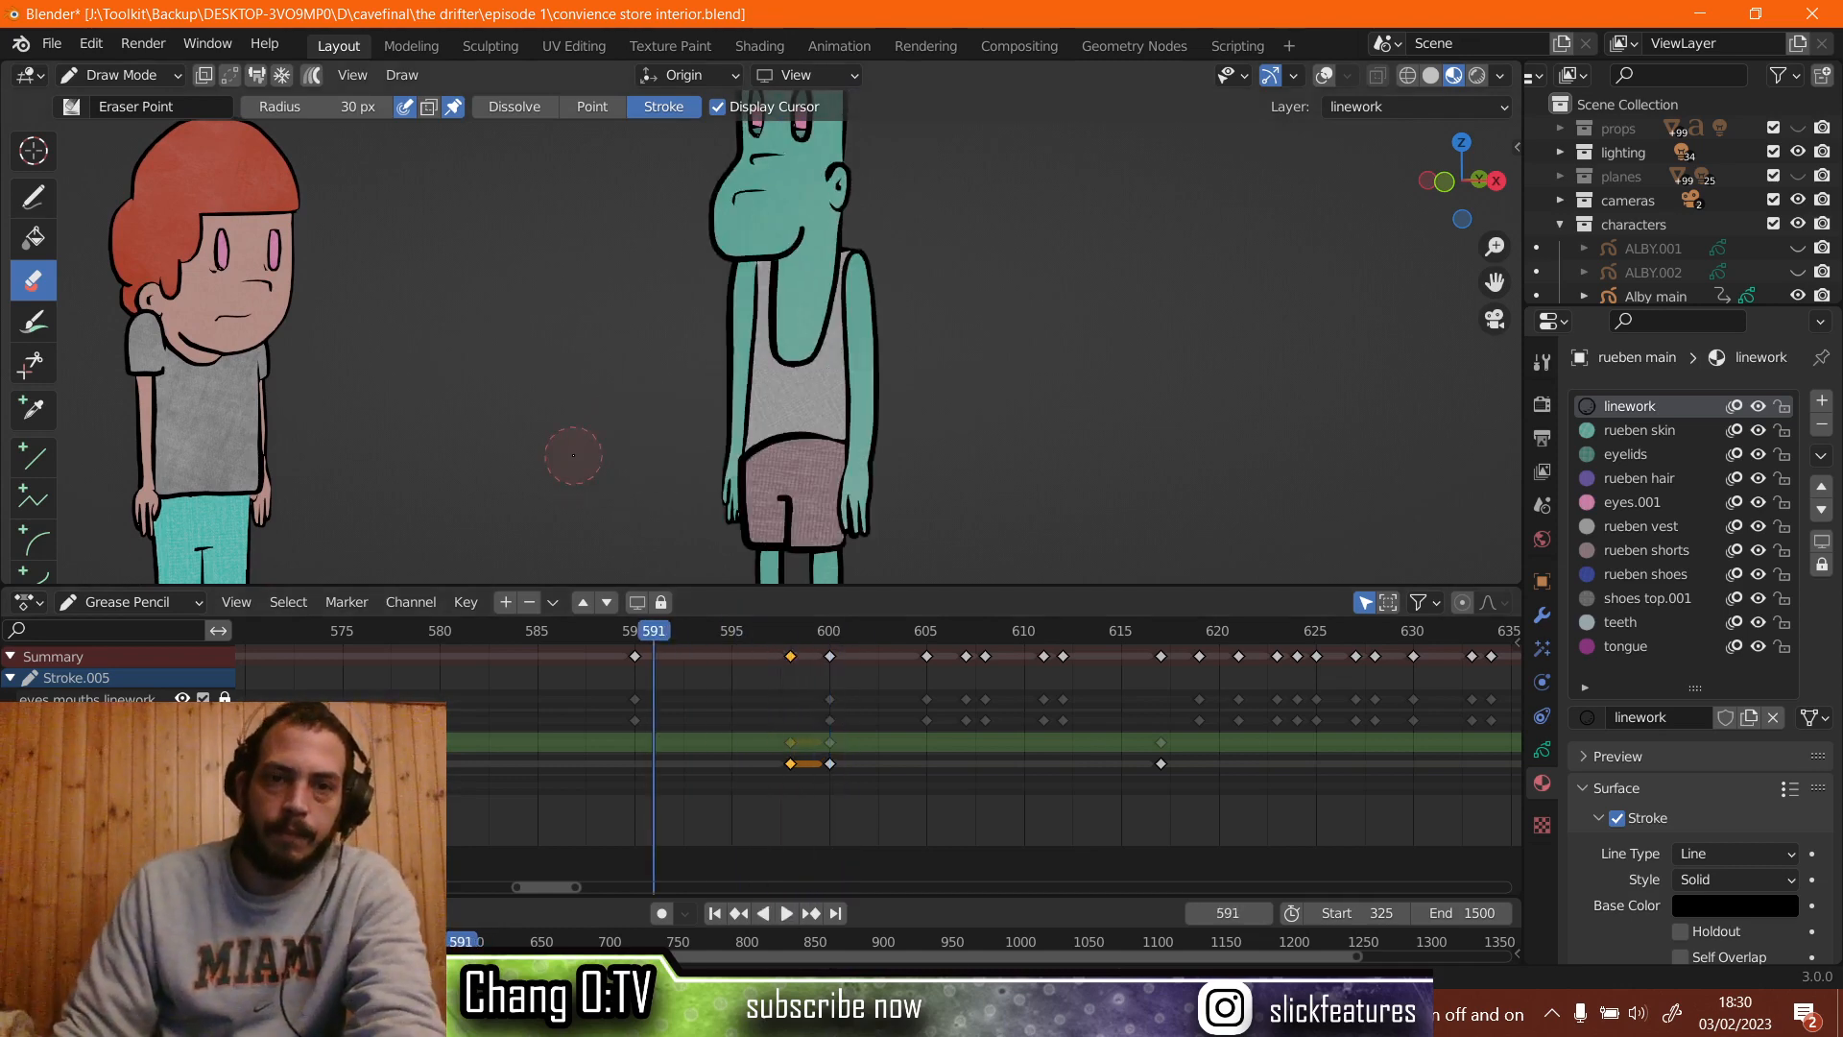
Play back the animation repeatedly from before frame 598 to review the arm movement through the new in-between.
key("space")
key("space")
left_click(458, 637)
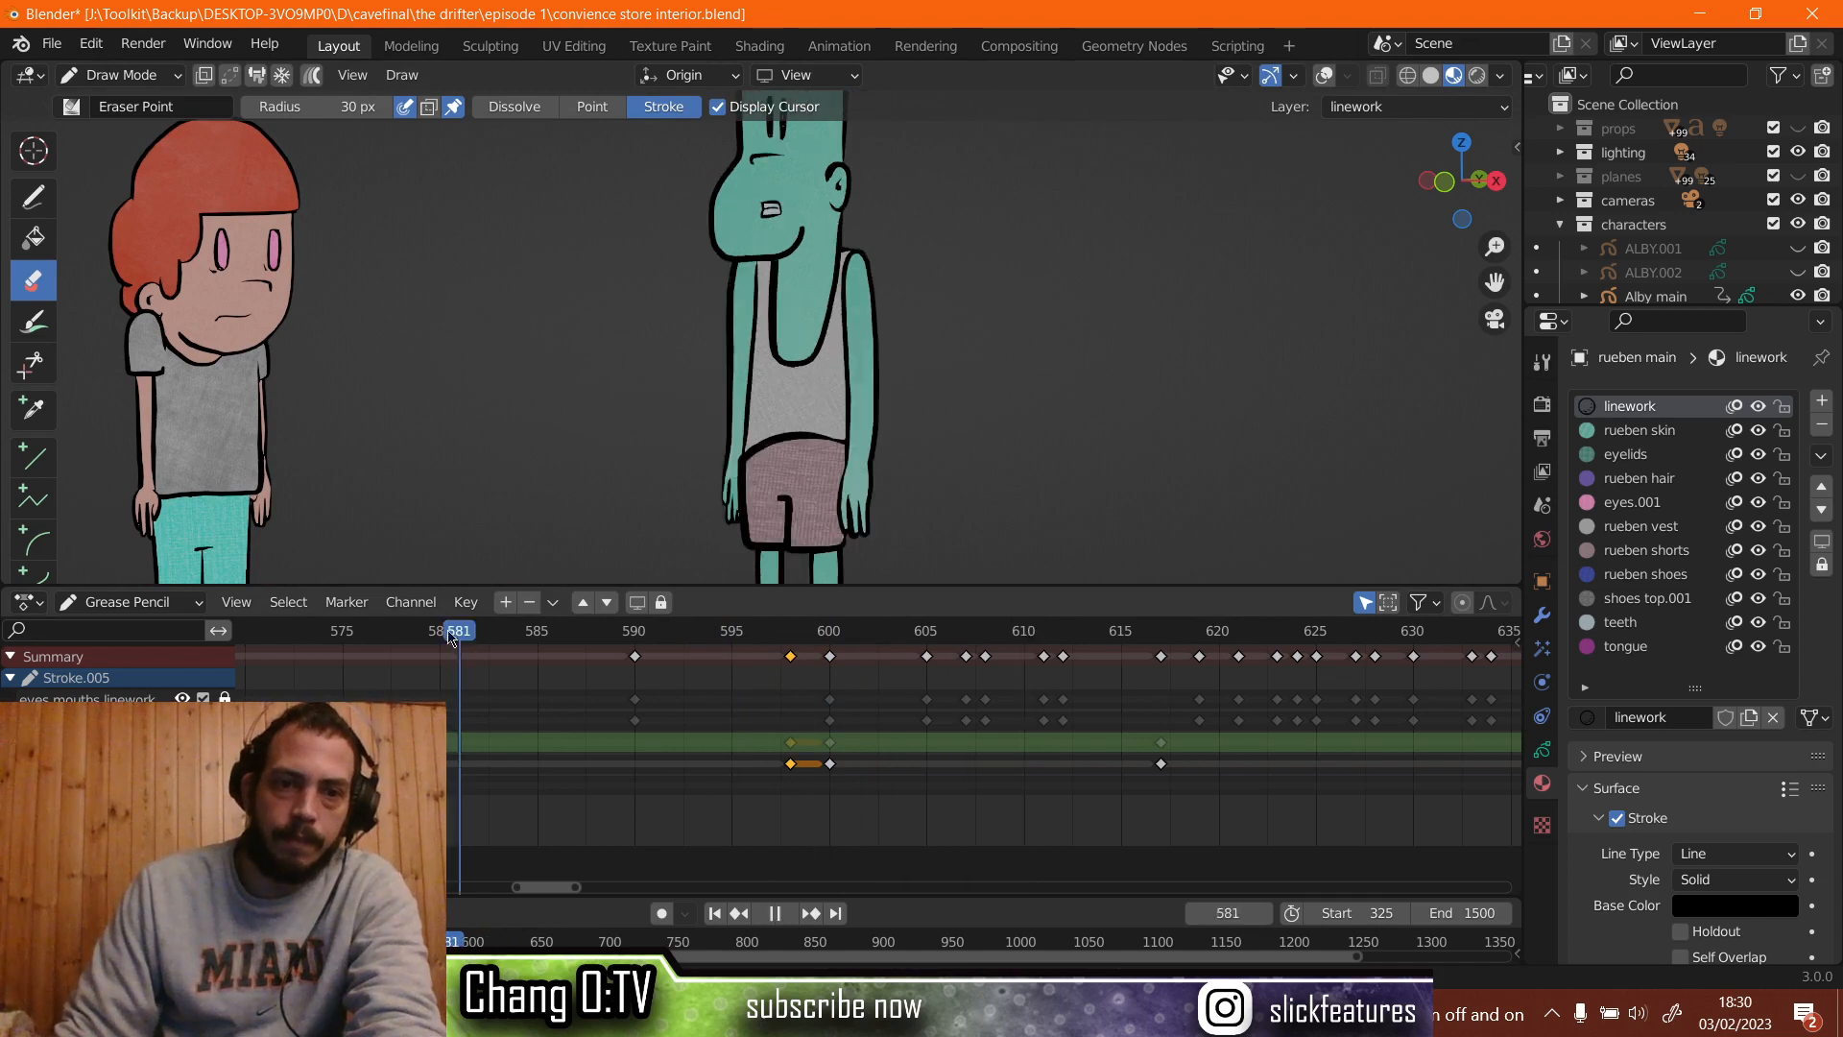
key("space")
key("space")
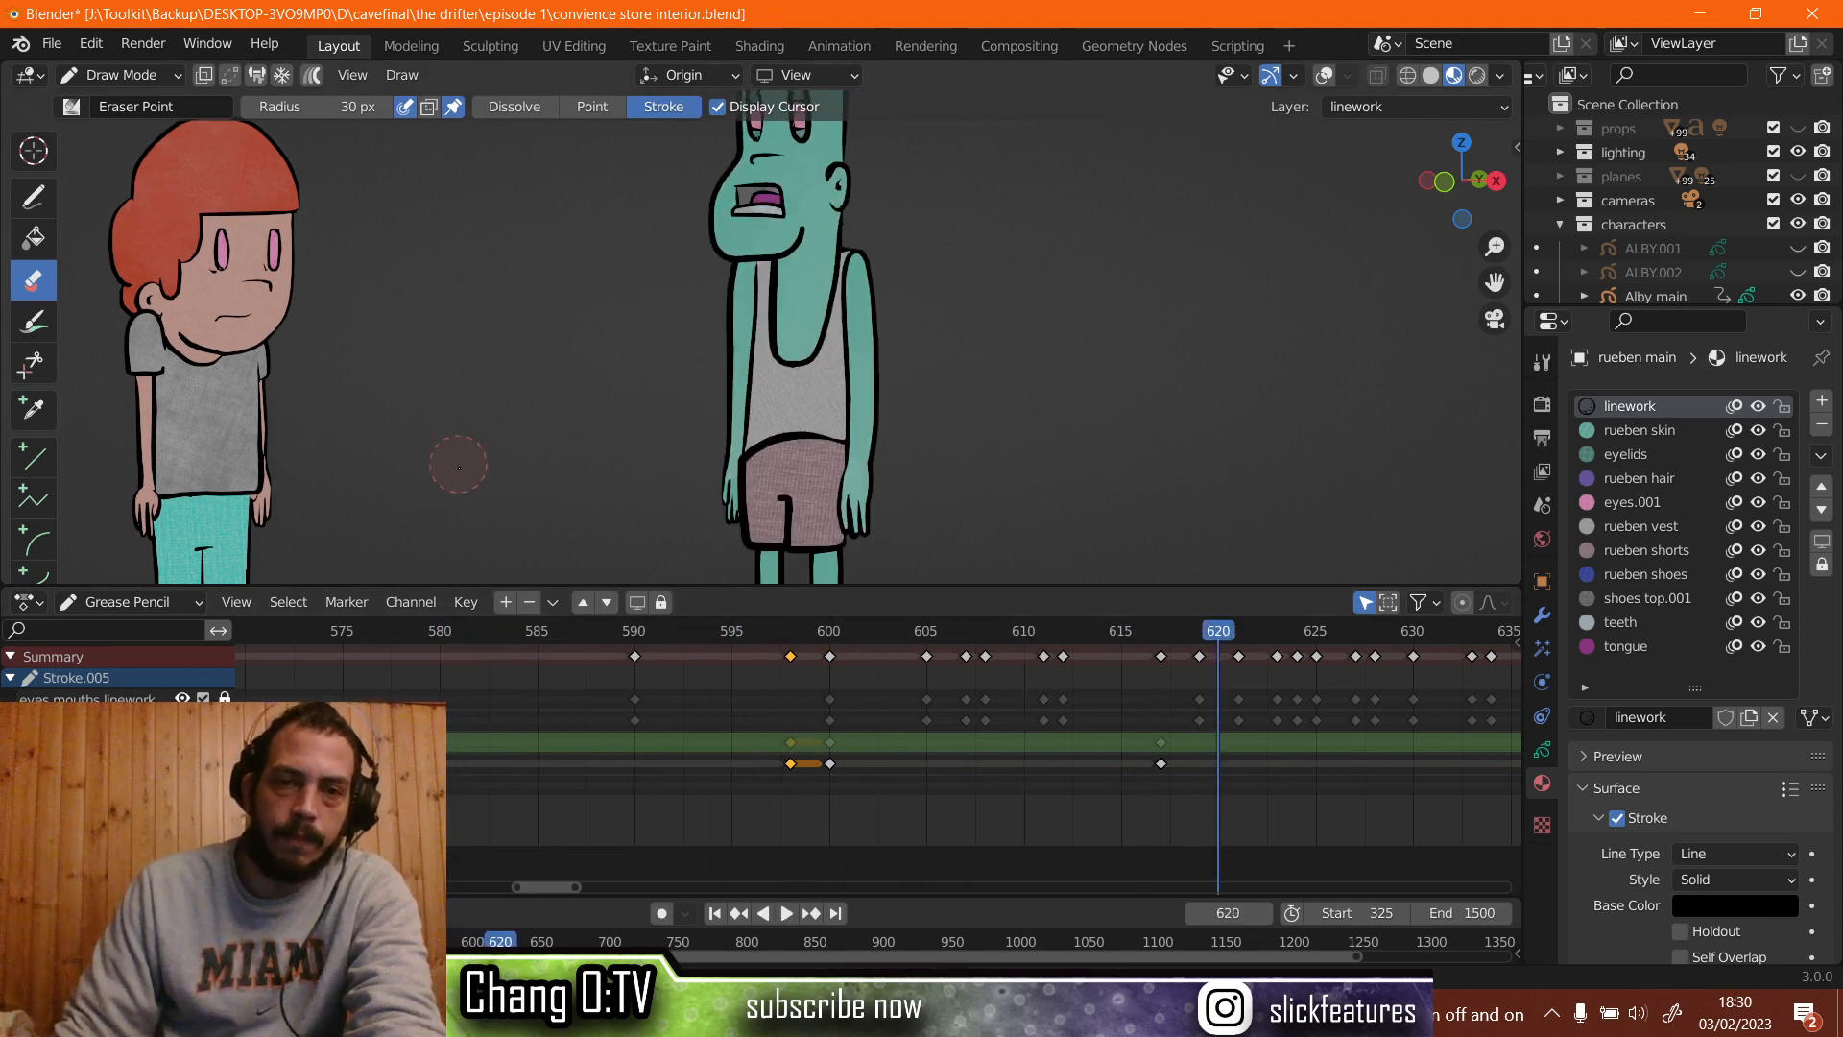
left_click(593, 636)
key("space")
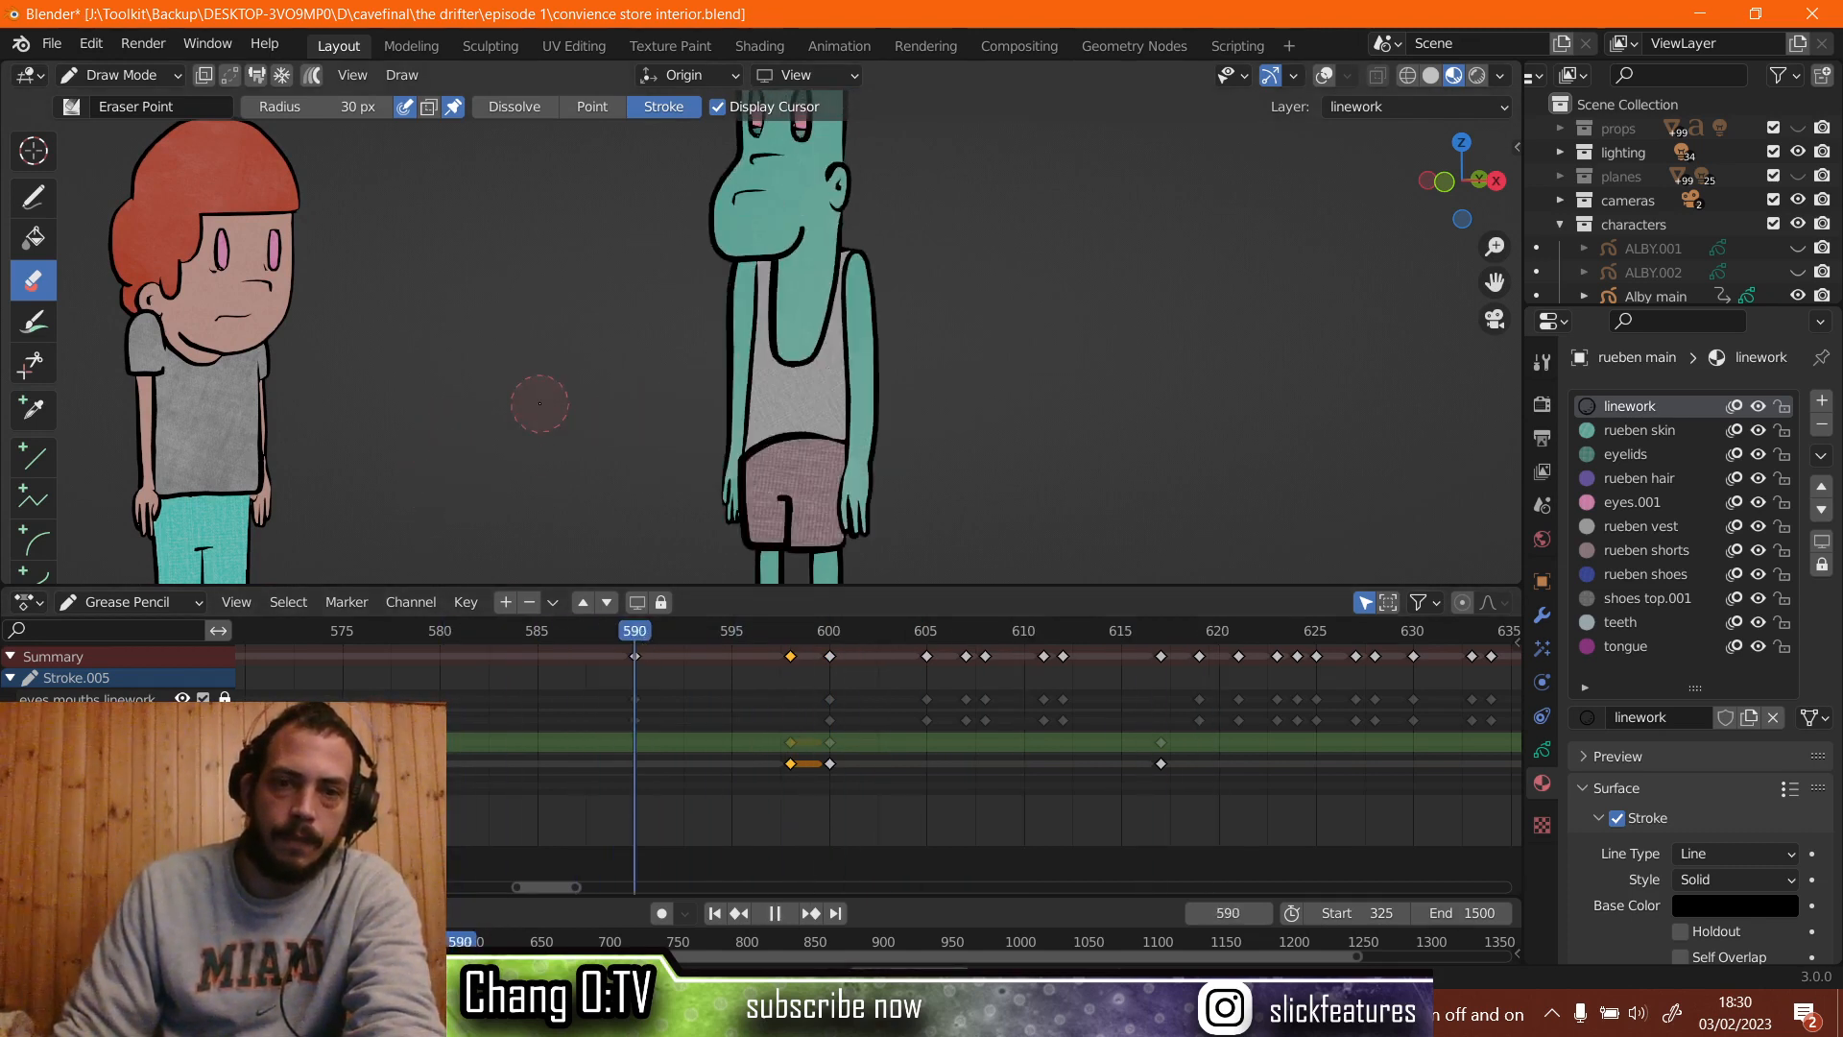
key("space")
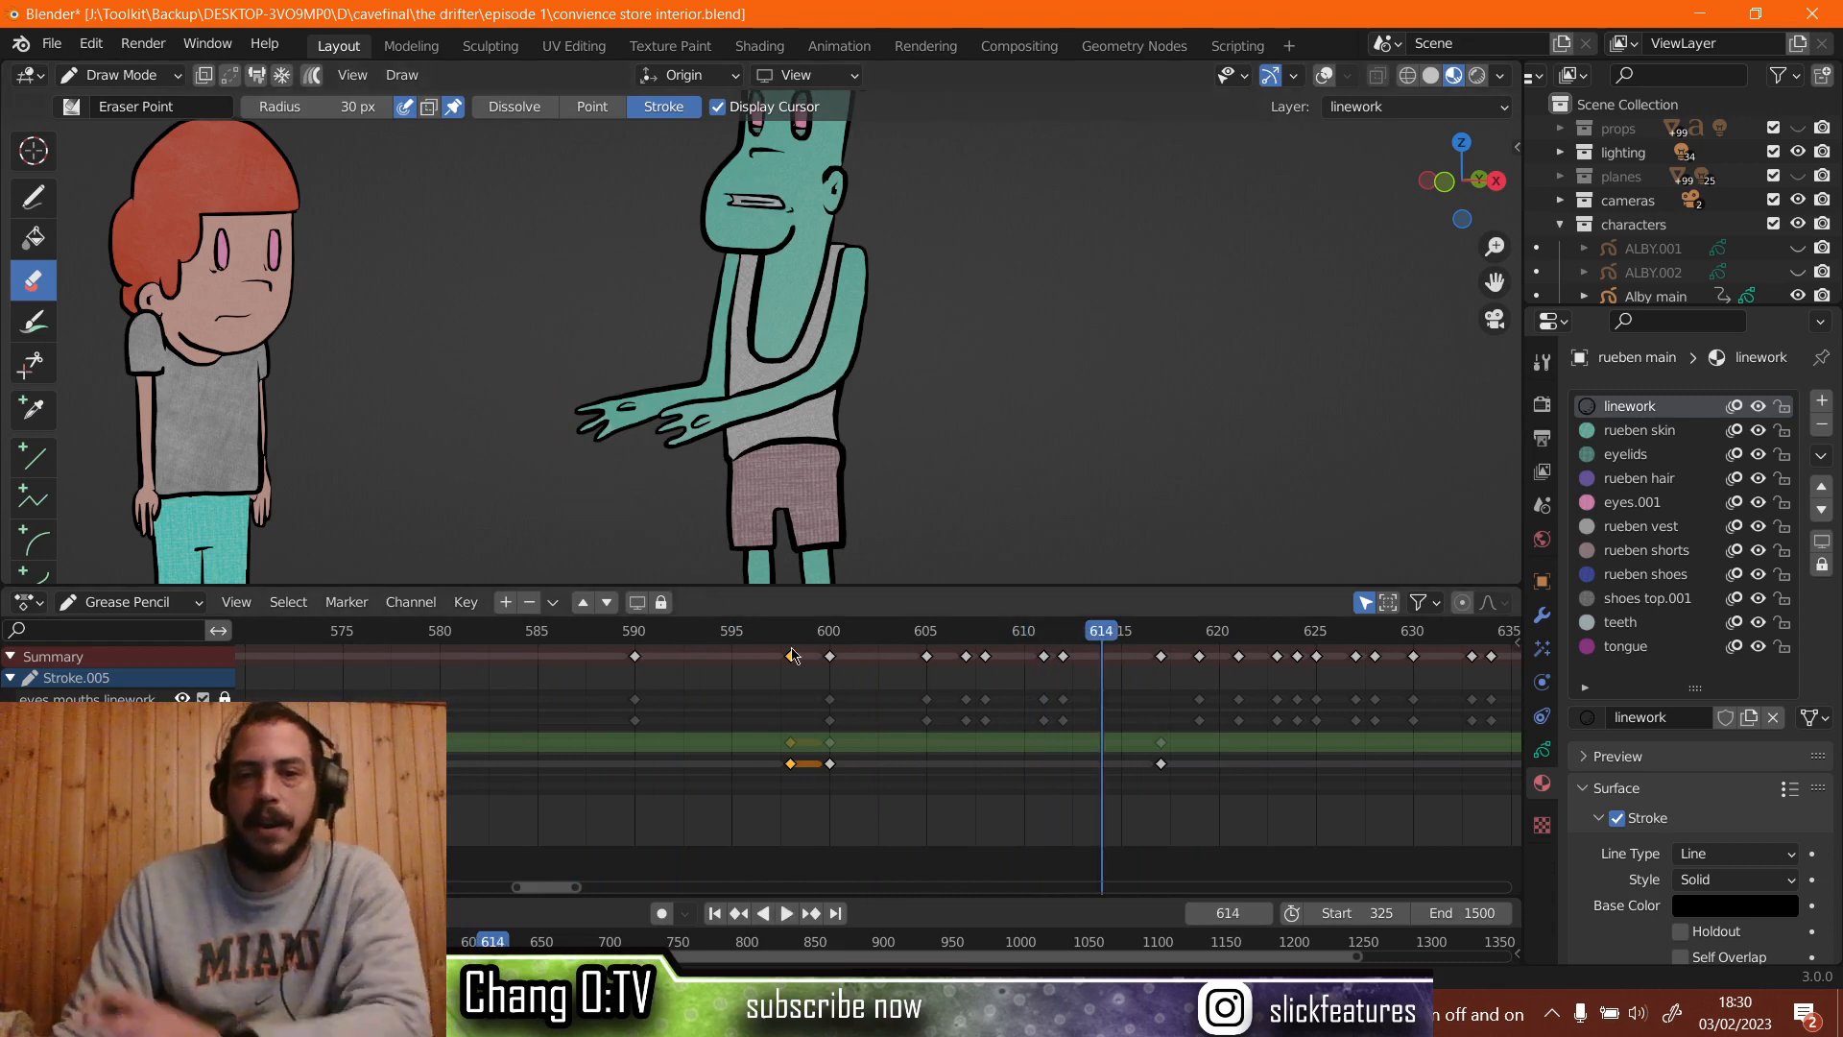
At frame 598, fill both arms of the green character with the rueben skin material on the Fills layer.
scroll(789, 655, "up", 3)
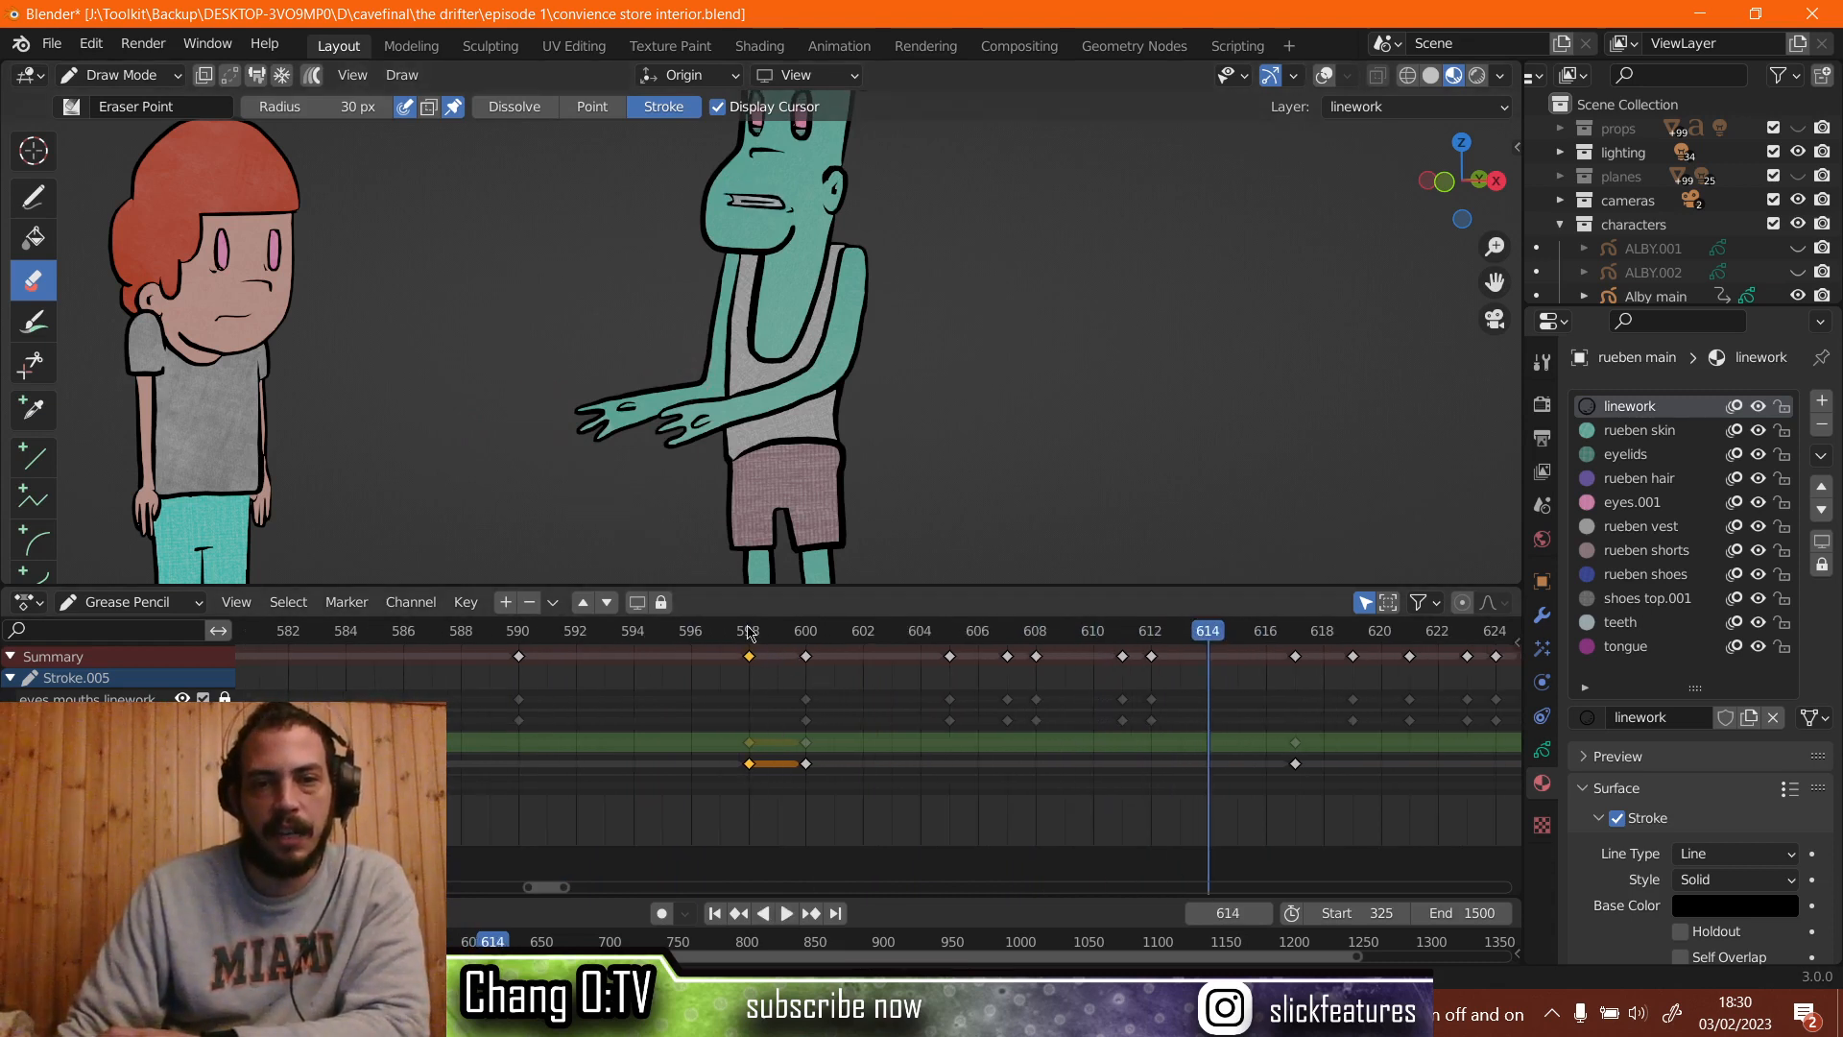
left_click(749, 630)
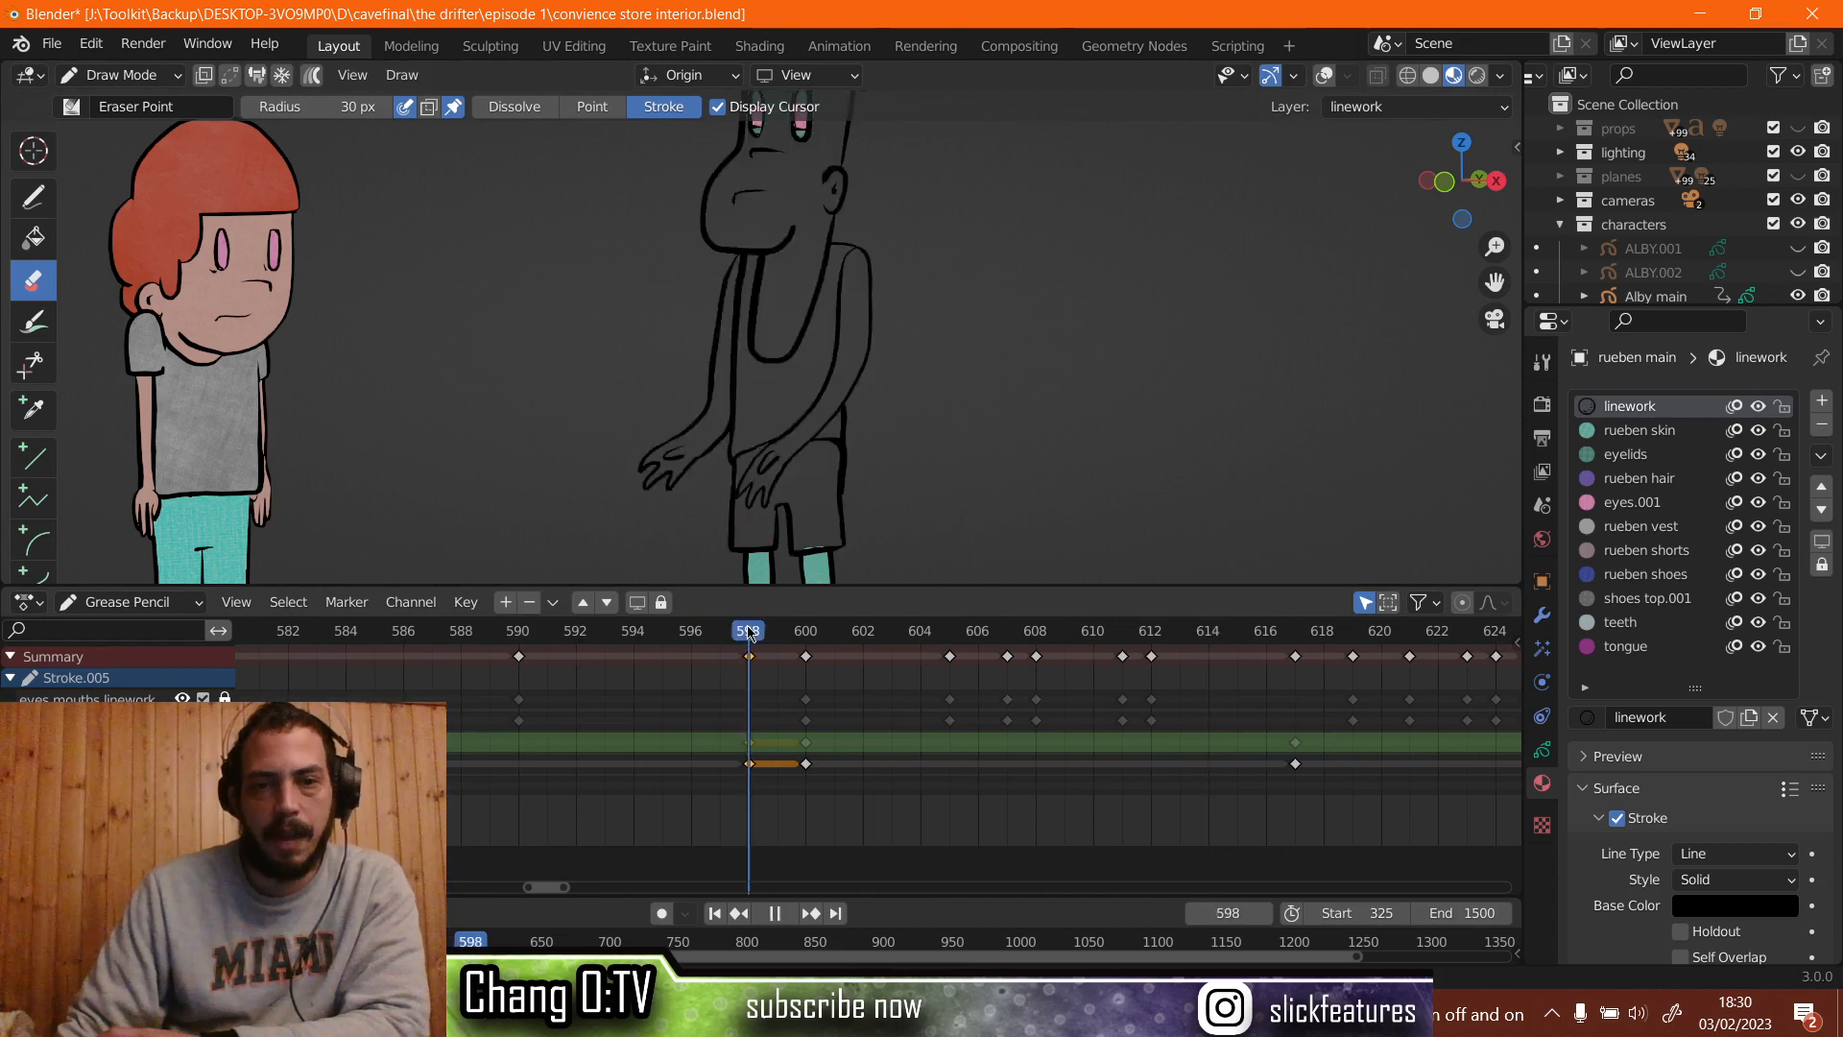
left_click(43, 240)
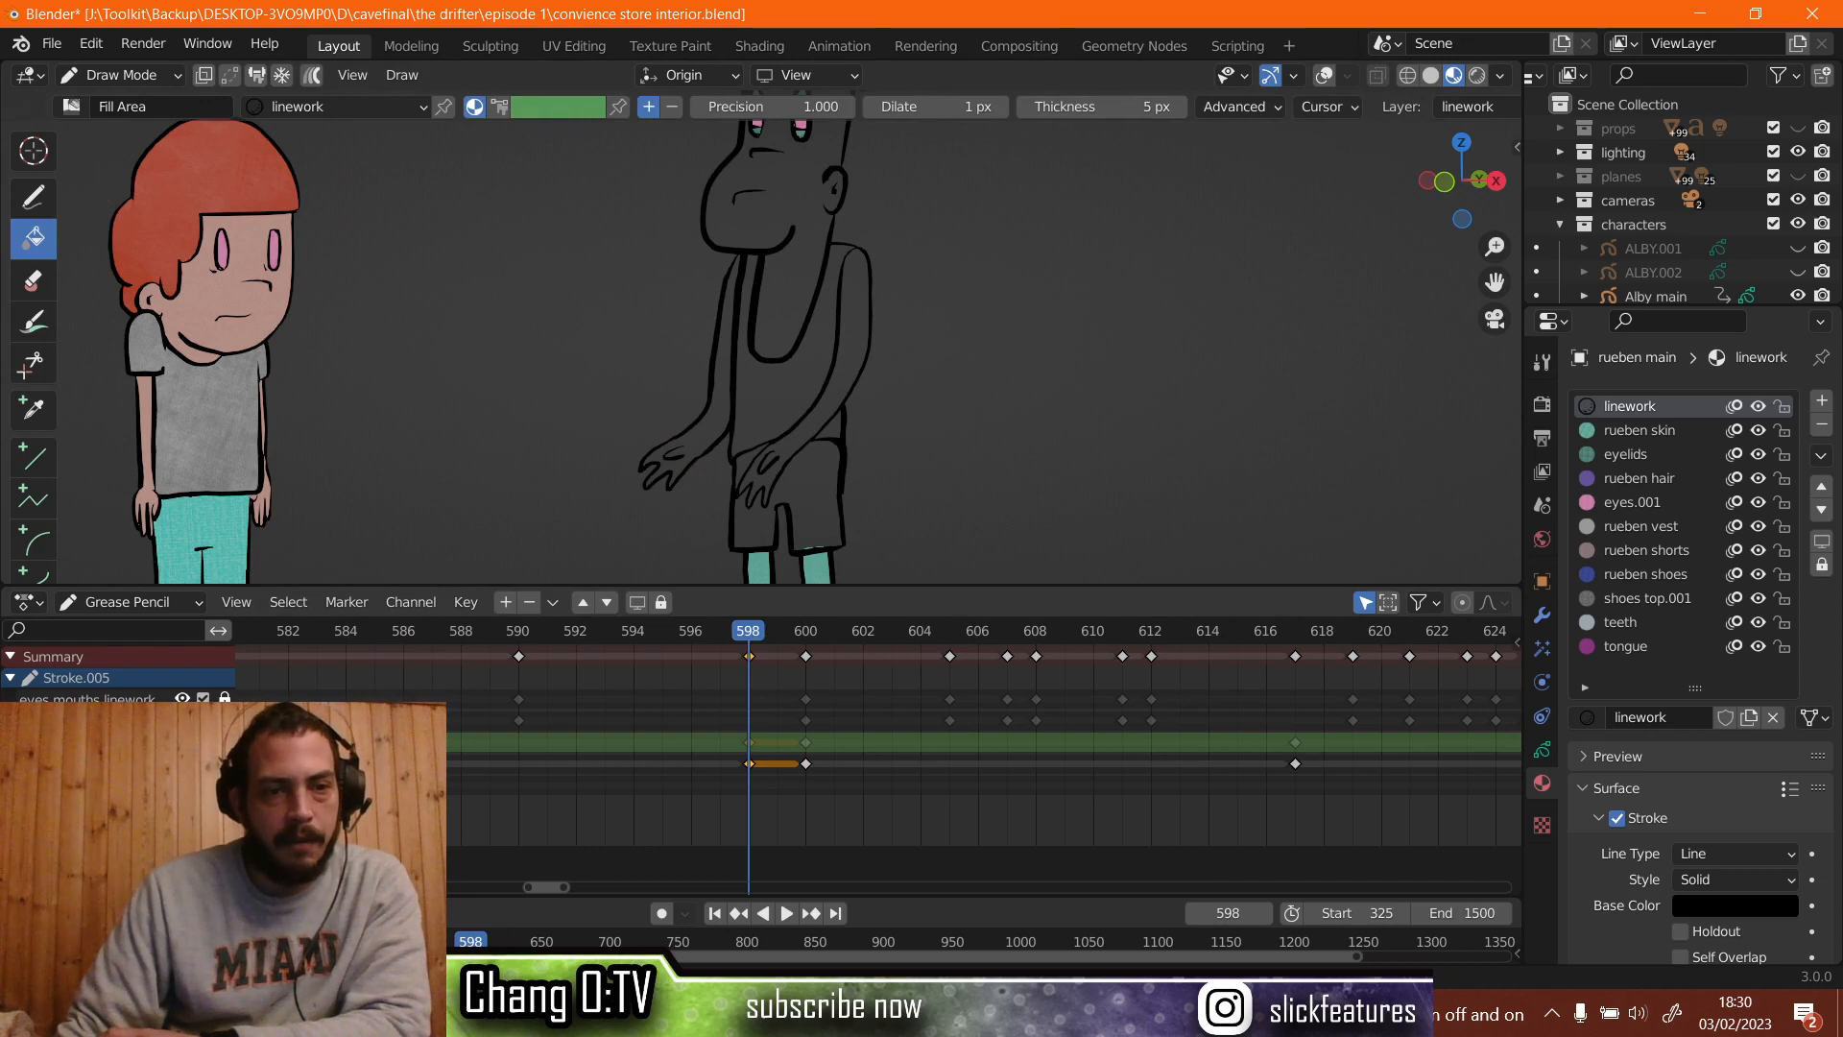
left_click(81, 764)
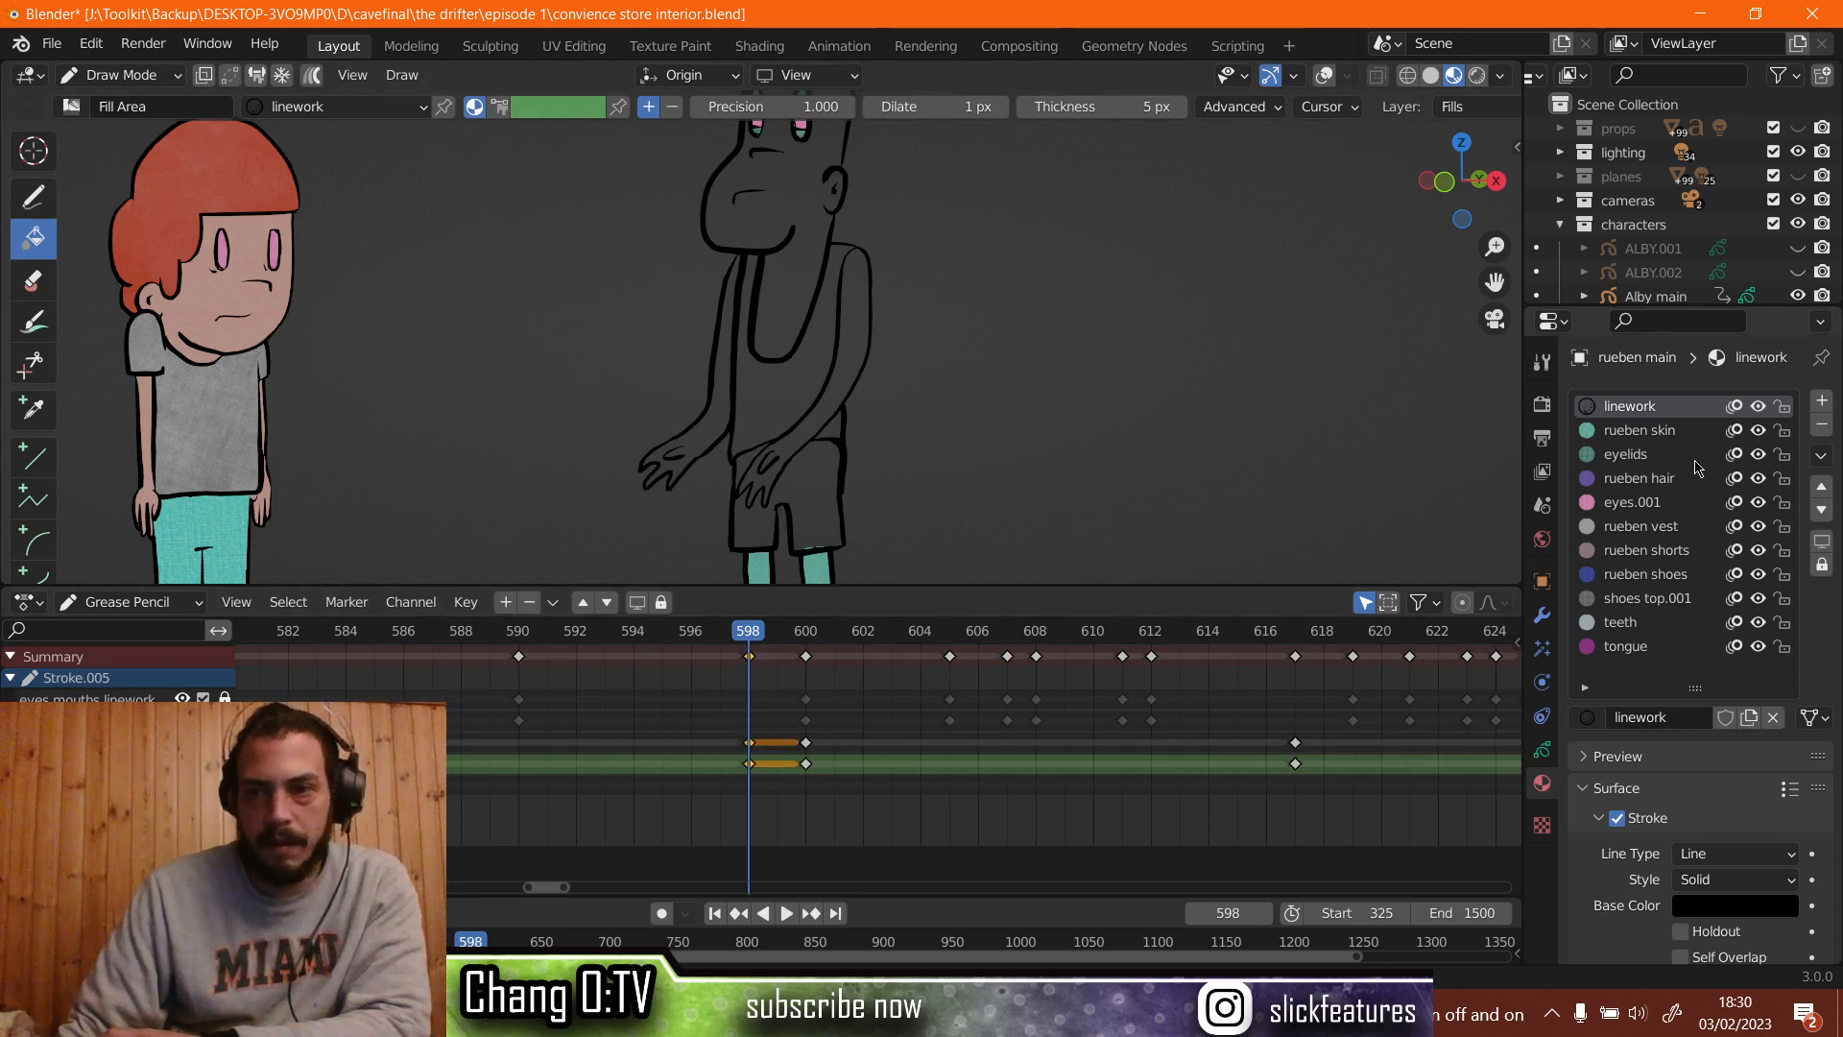
left_click(1674, 436)
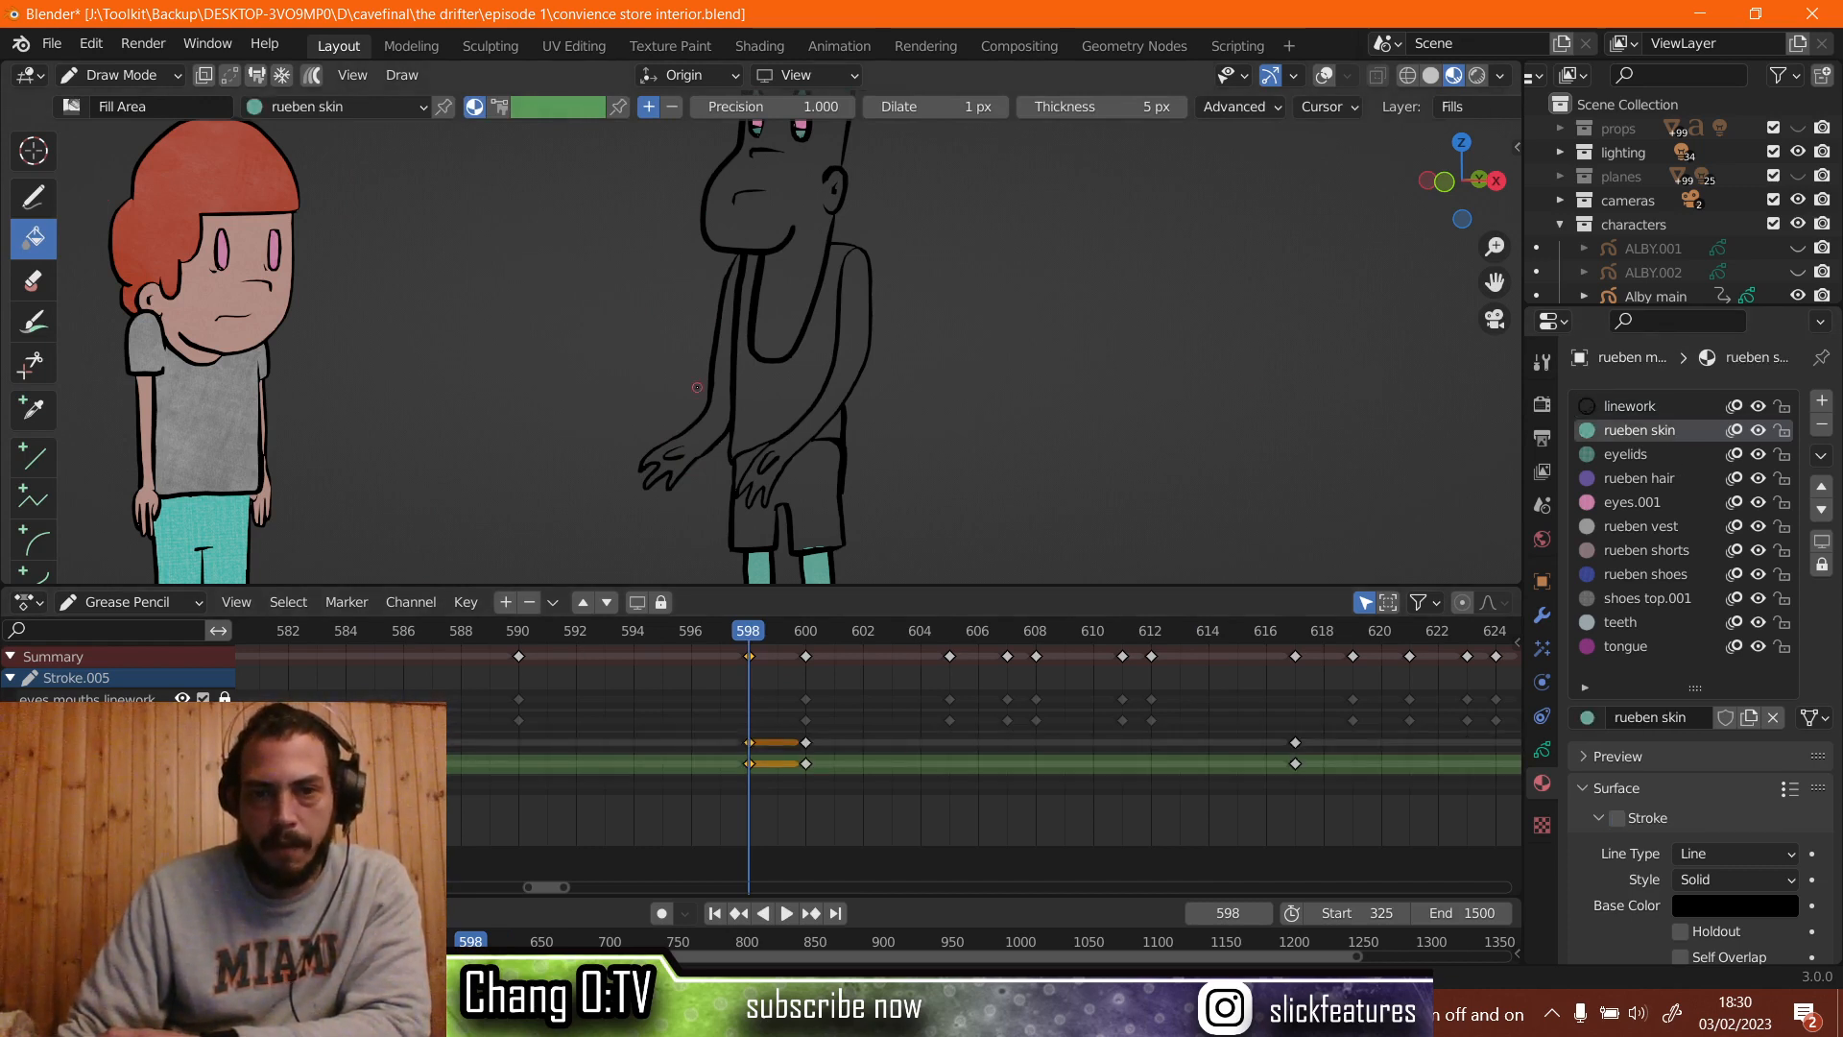
scroll(697, 387, "up", 5)
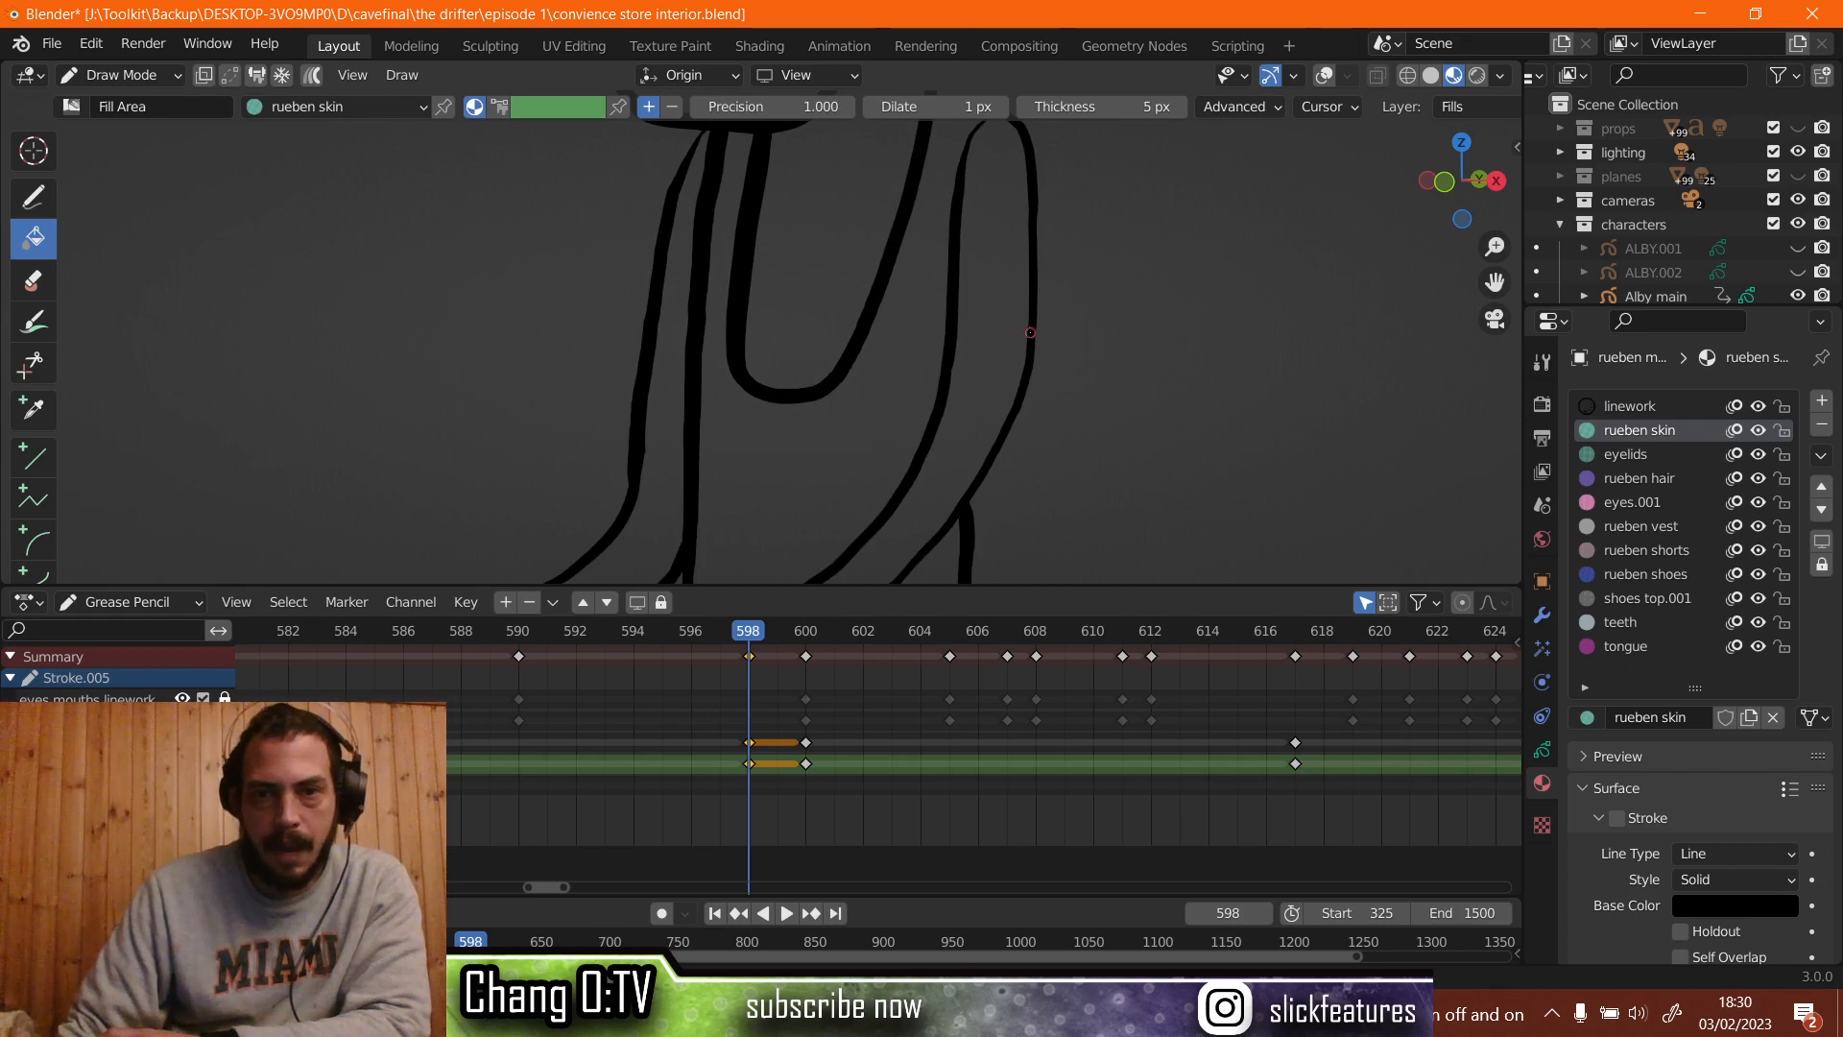
left_click(978, 314)
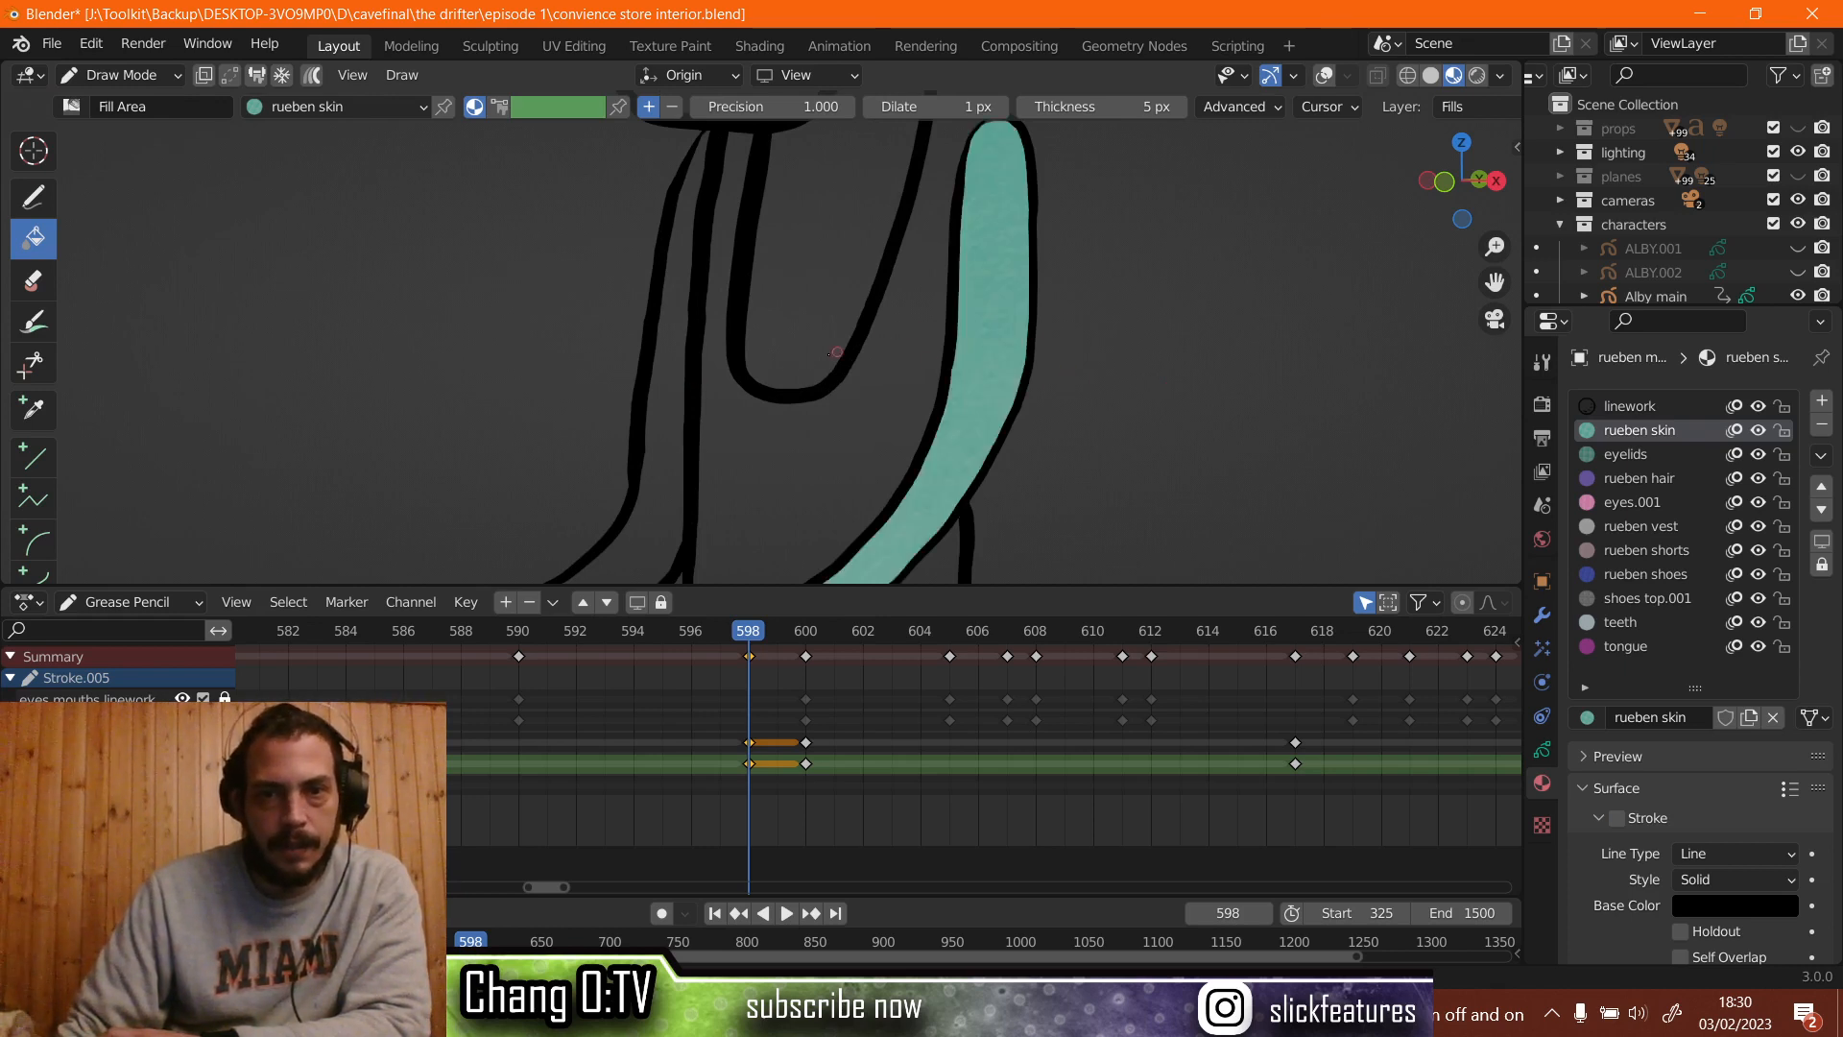
left_click(657, 423)
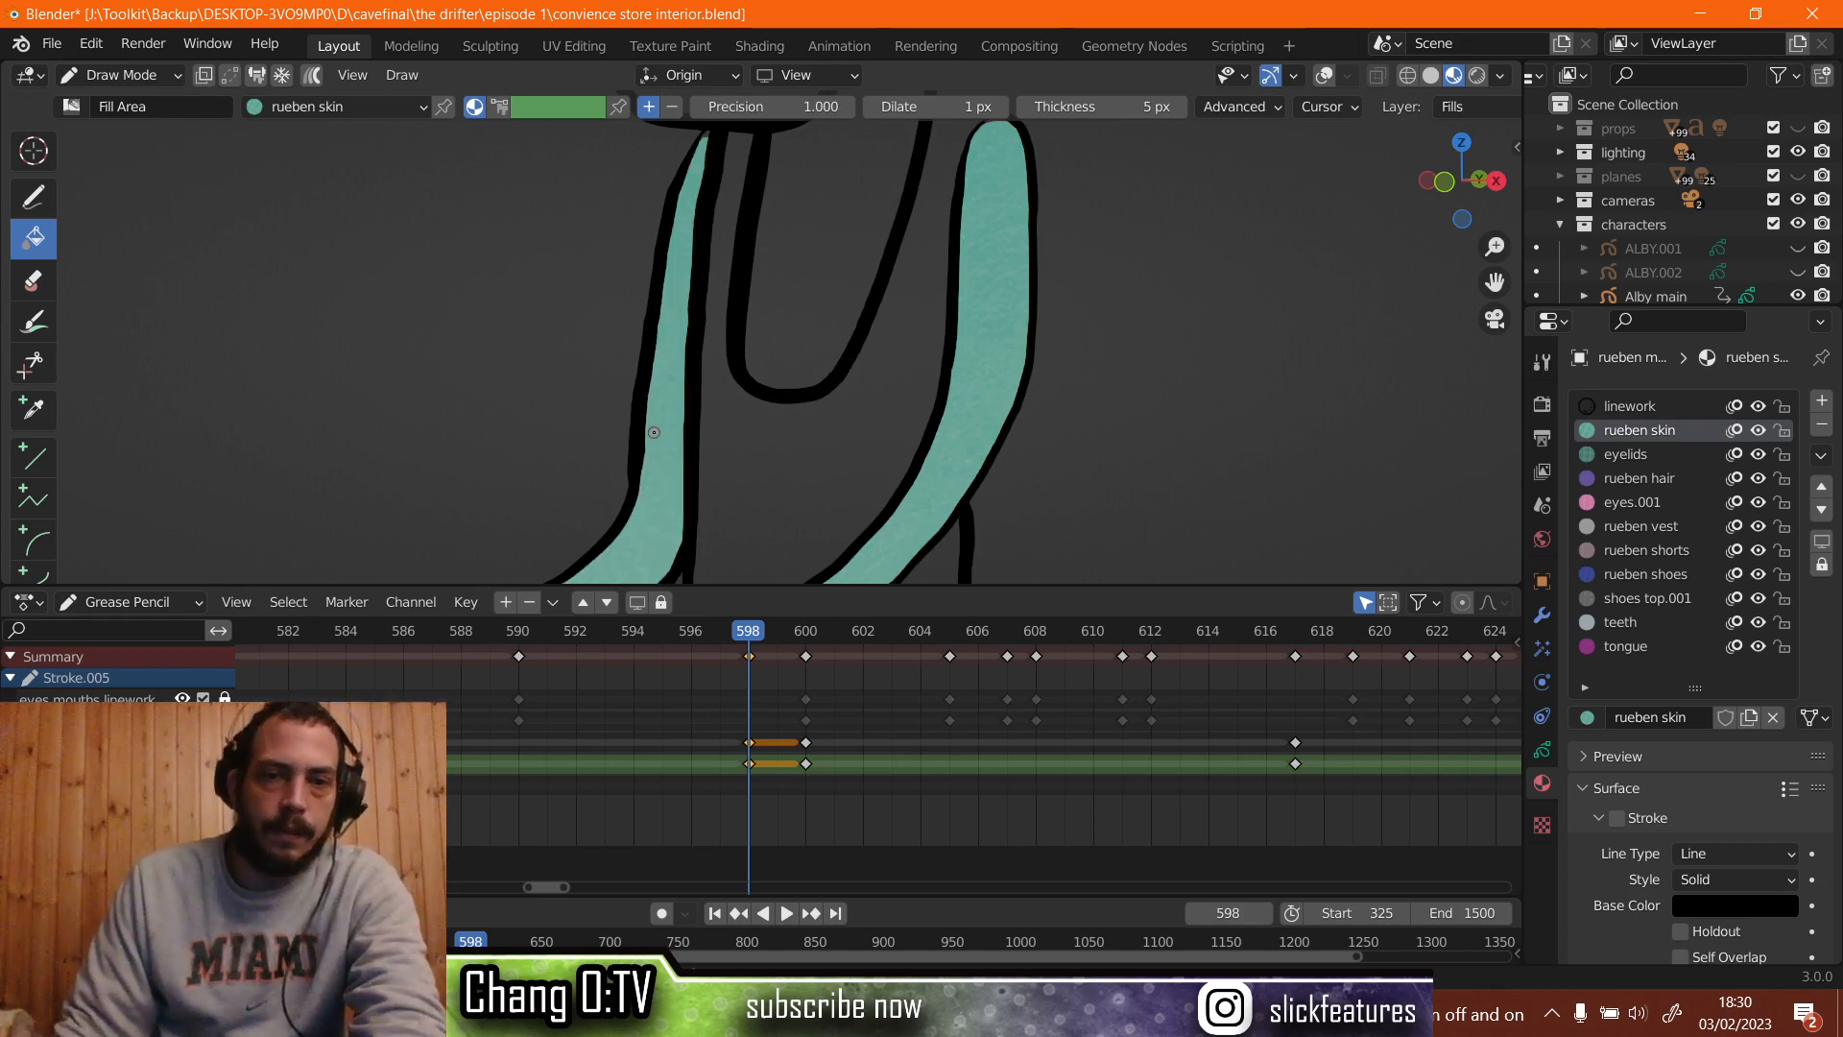
Paint the unfilled tip at the top of the far arm in rueben skin, using the 60 px Ink Pen.
mouse_move(654, 432)
middle_mouse_down("shift")
mouse_move(700, 217)
mouse_move(693, 541)
middle_mouse_up("shift")
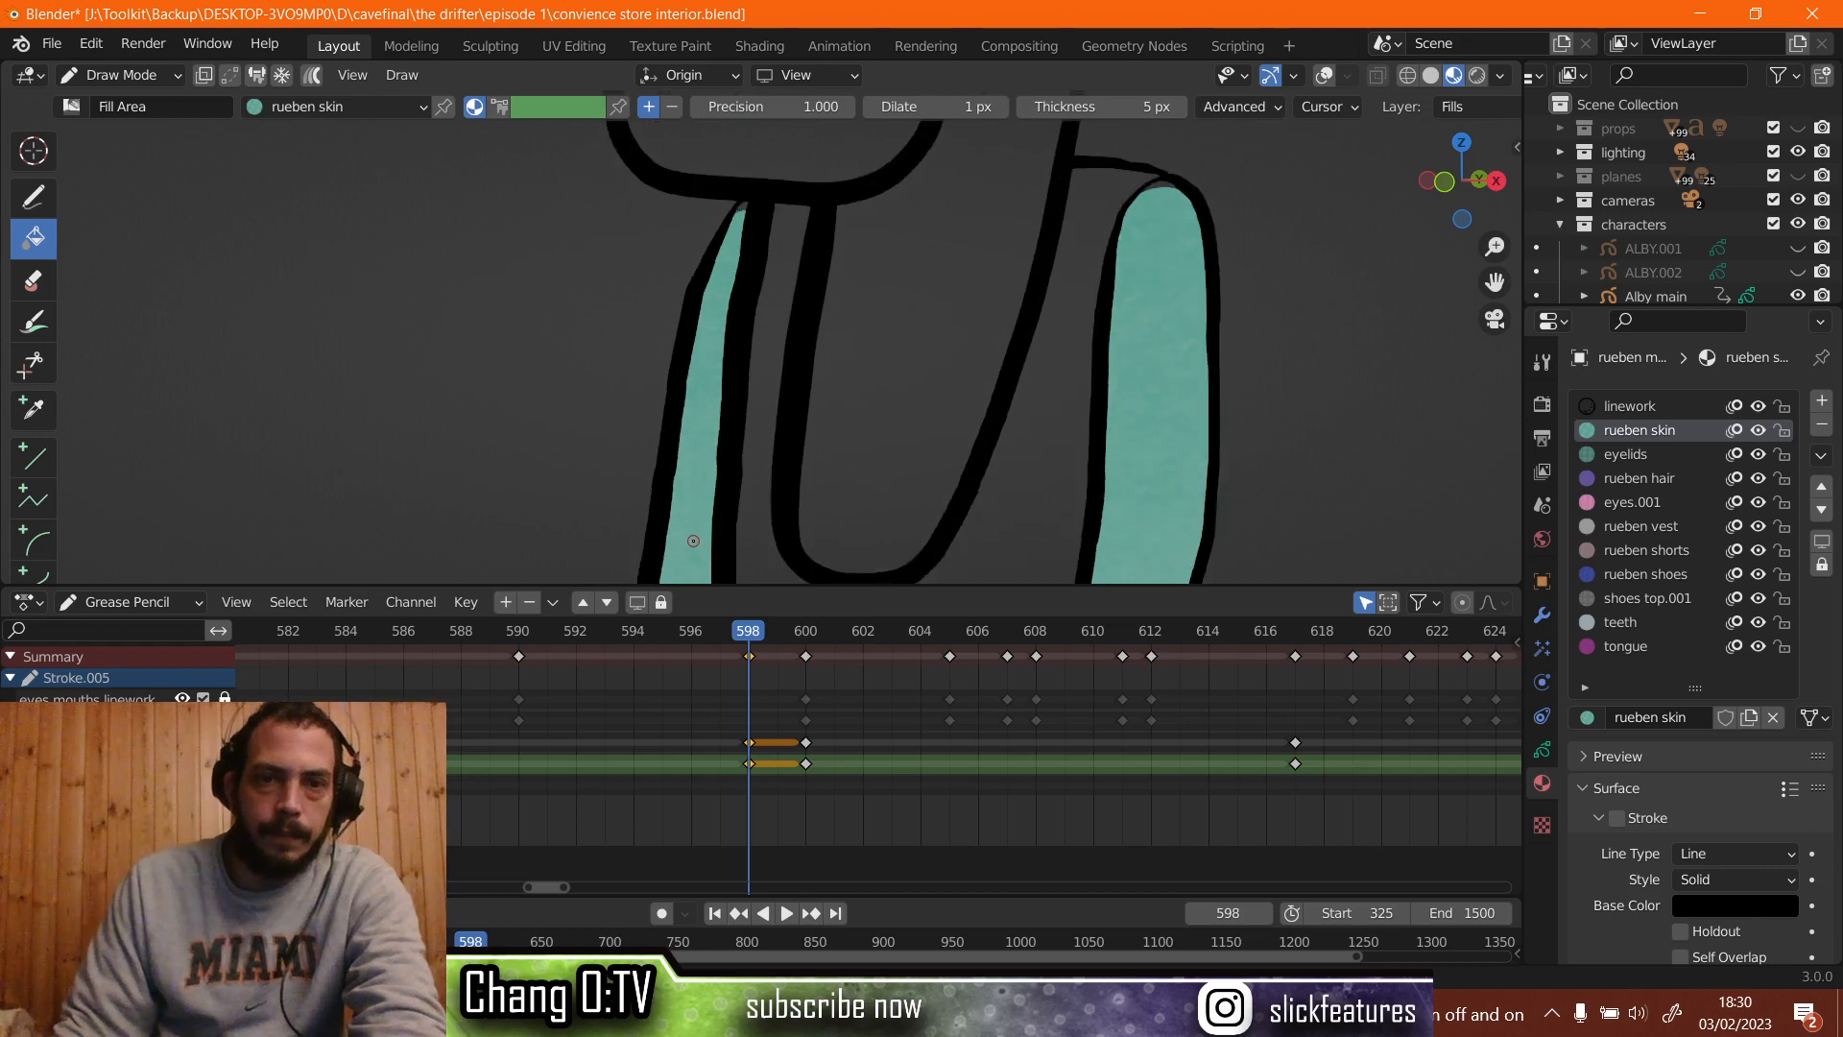
scroll(693, 540, "up", 4)
scroll(694, 540, "down", 2)
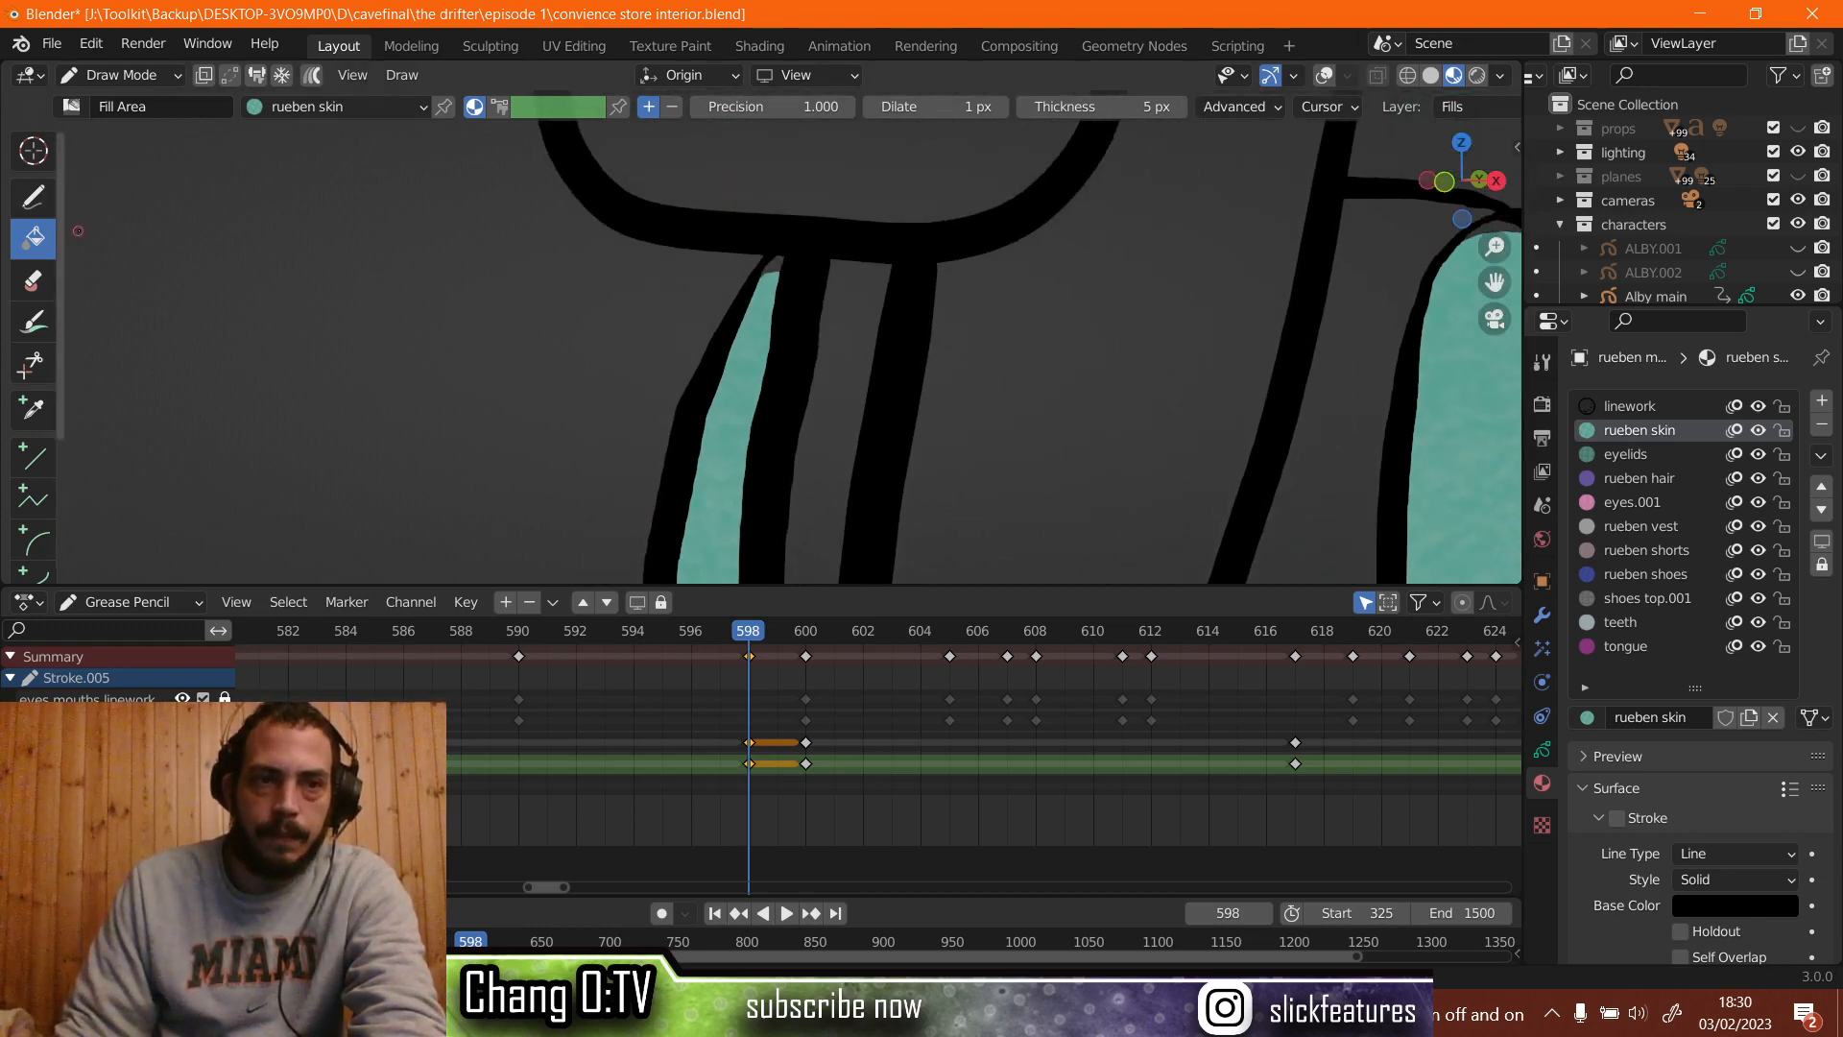
left_click(32, 202)
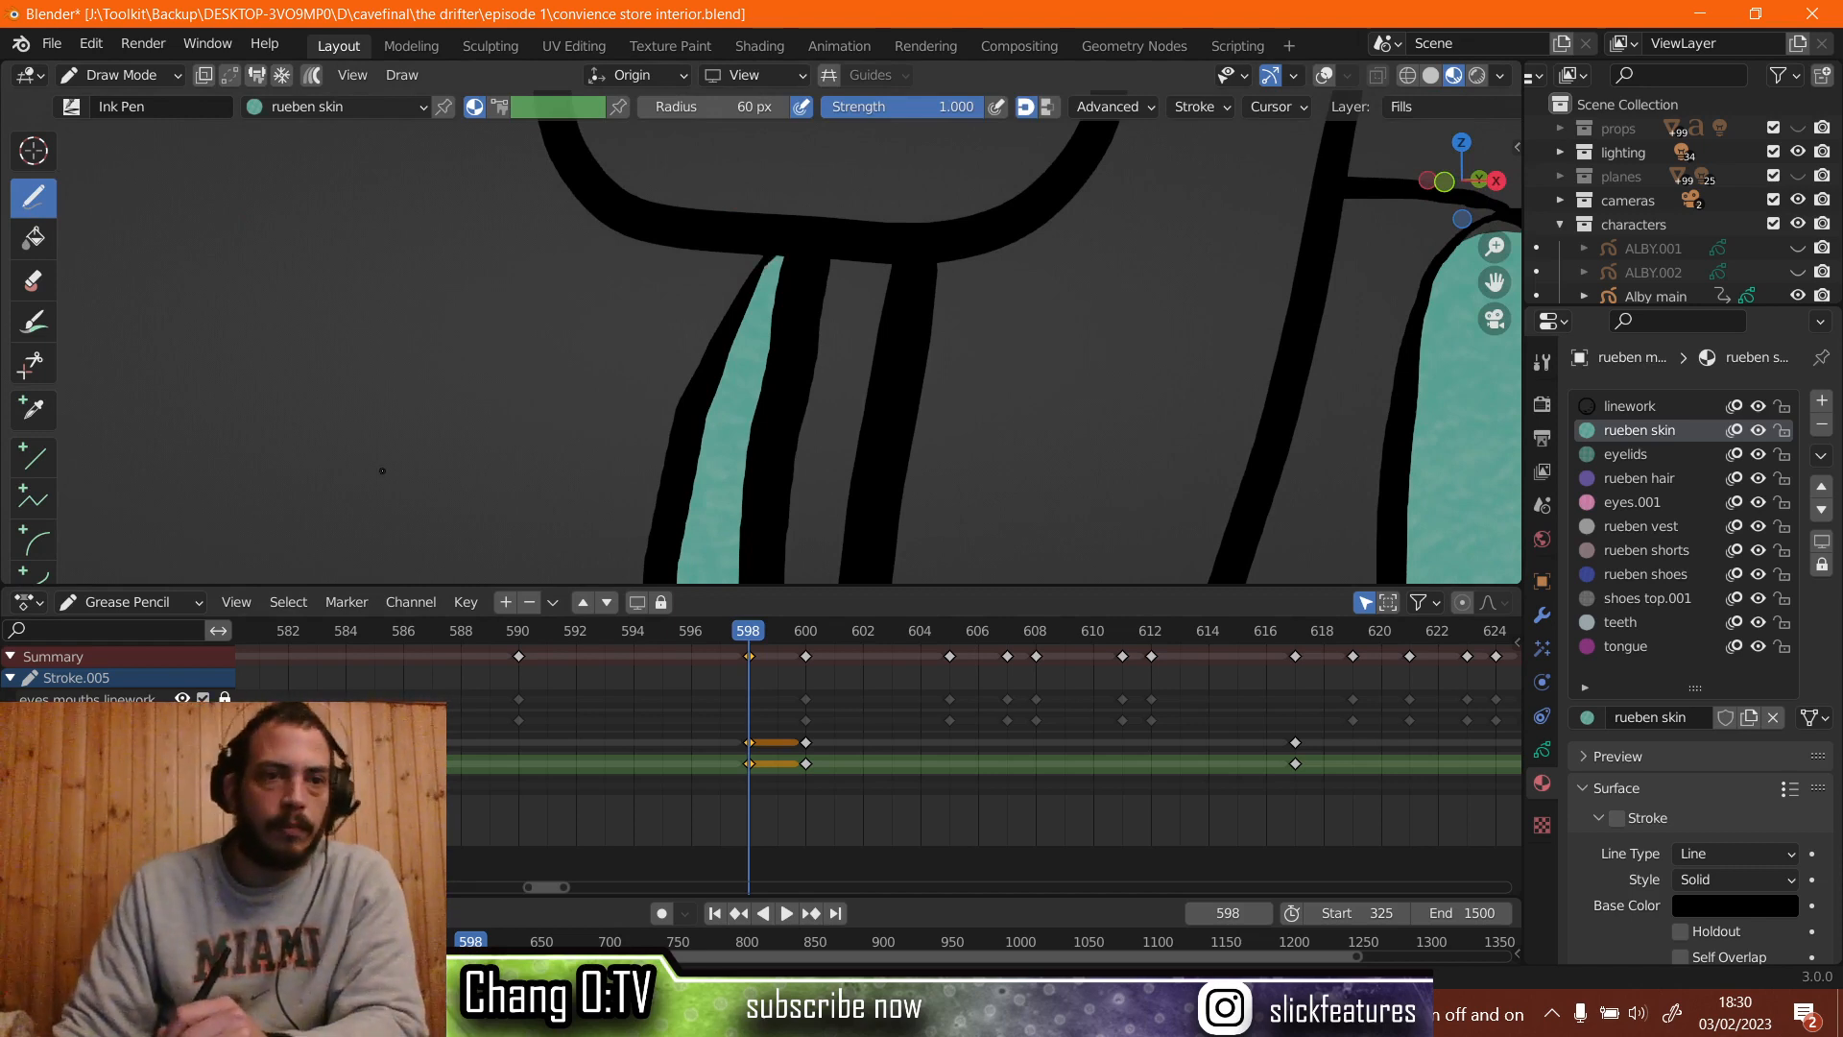
Fill the vest area between the arms with the rueben vest material using the Fill Area tool.
left_click(32, 237)
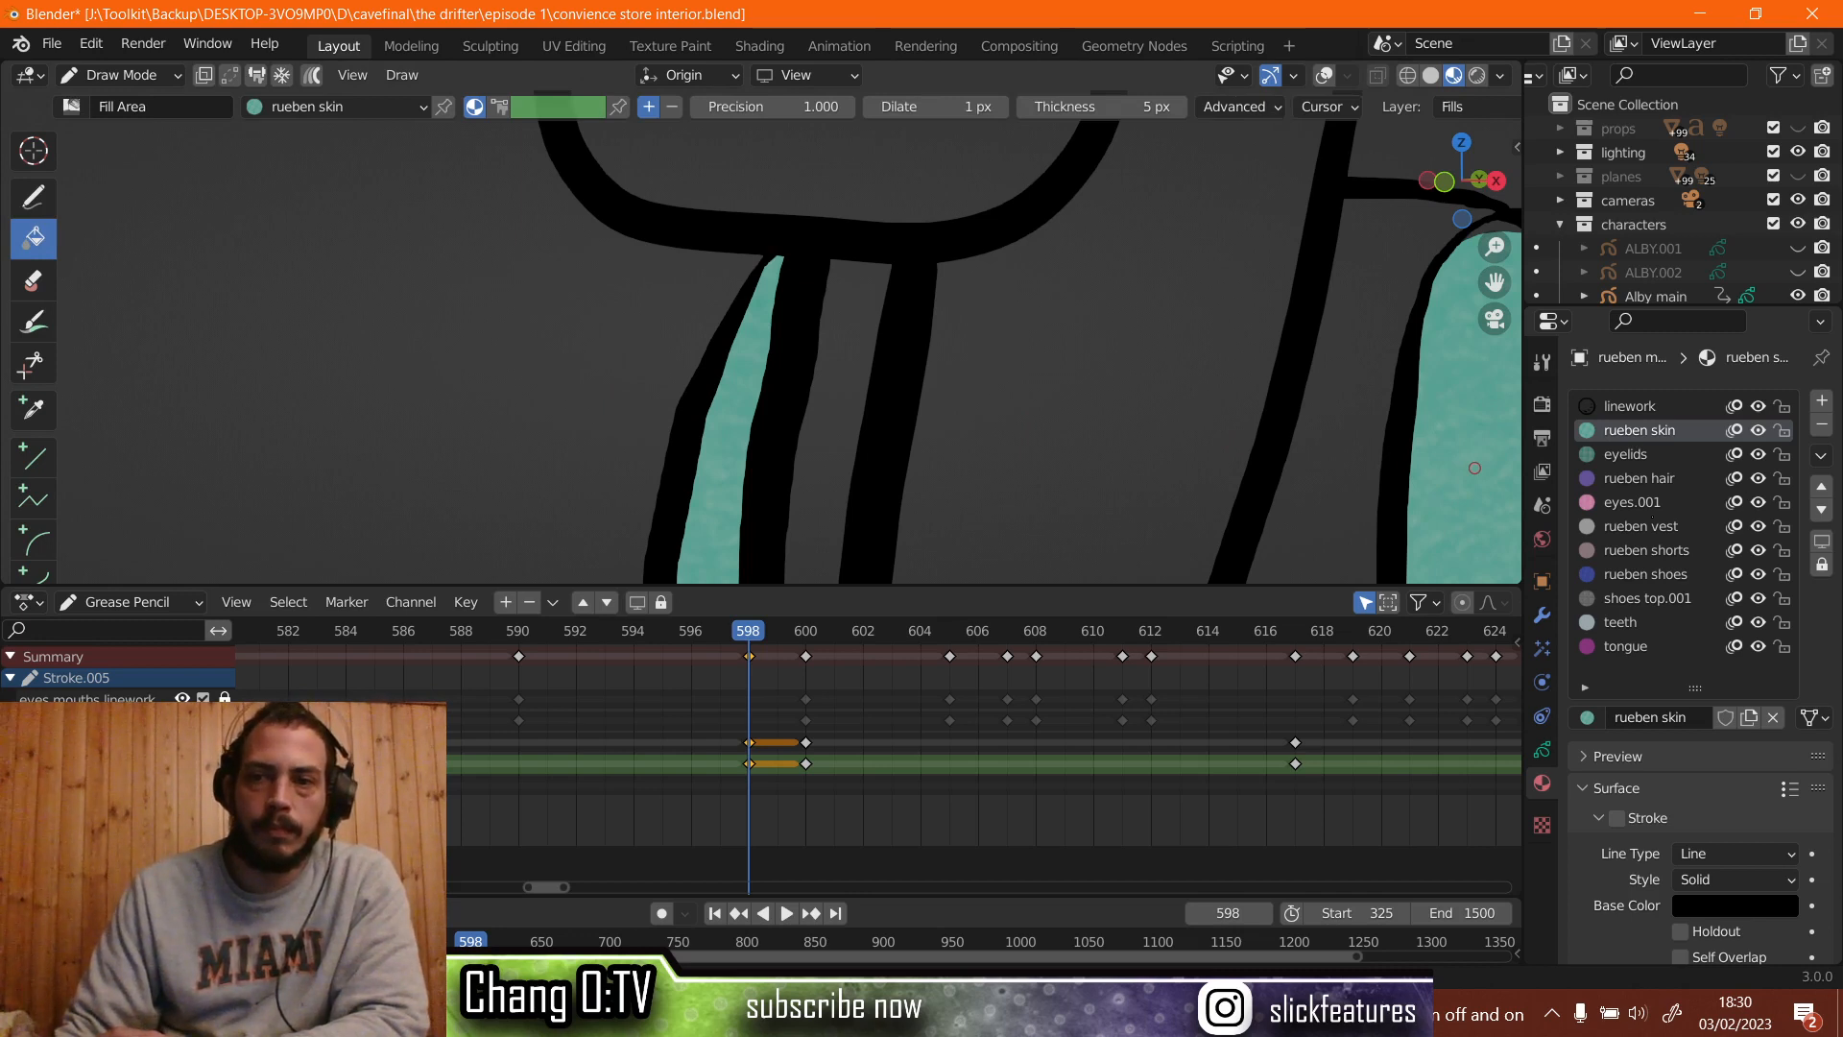
left_click(1654, 529)
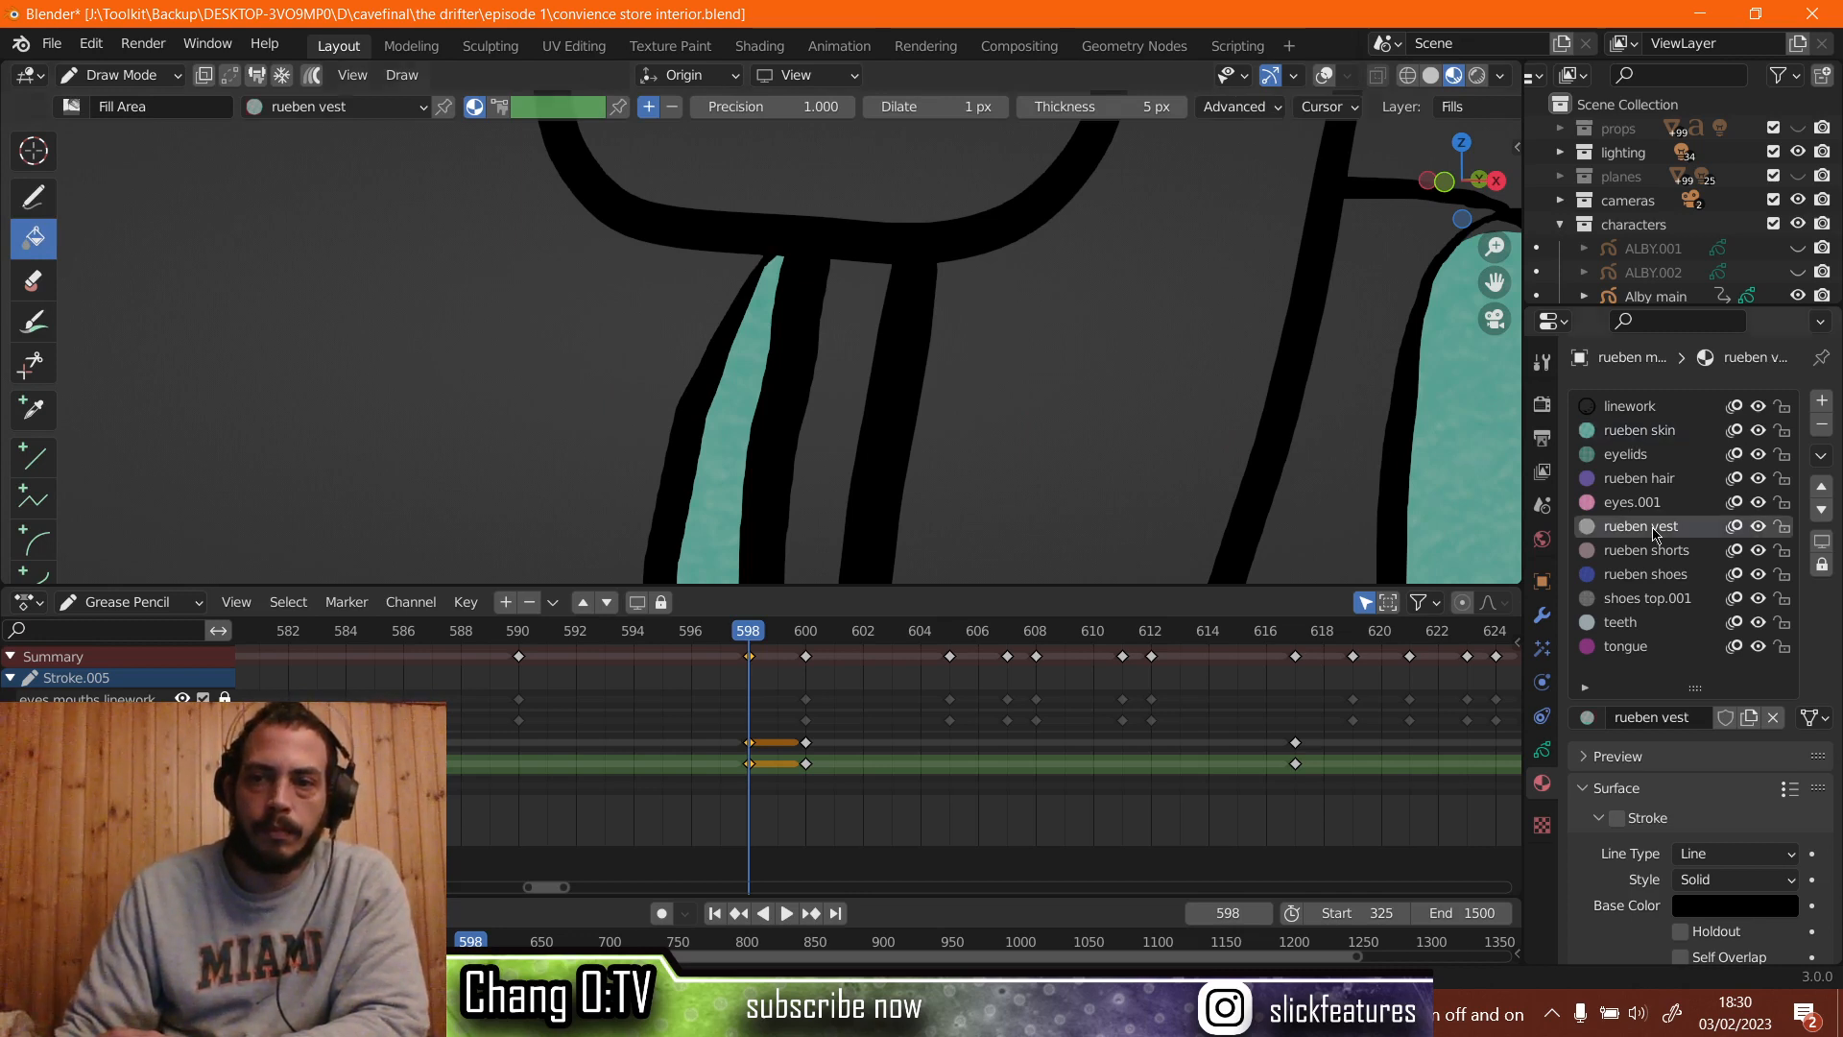
scroll(1037, 431, "down", 8)
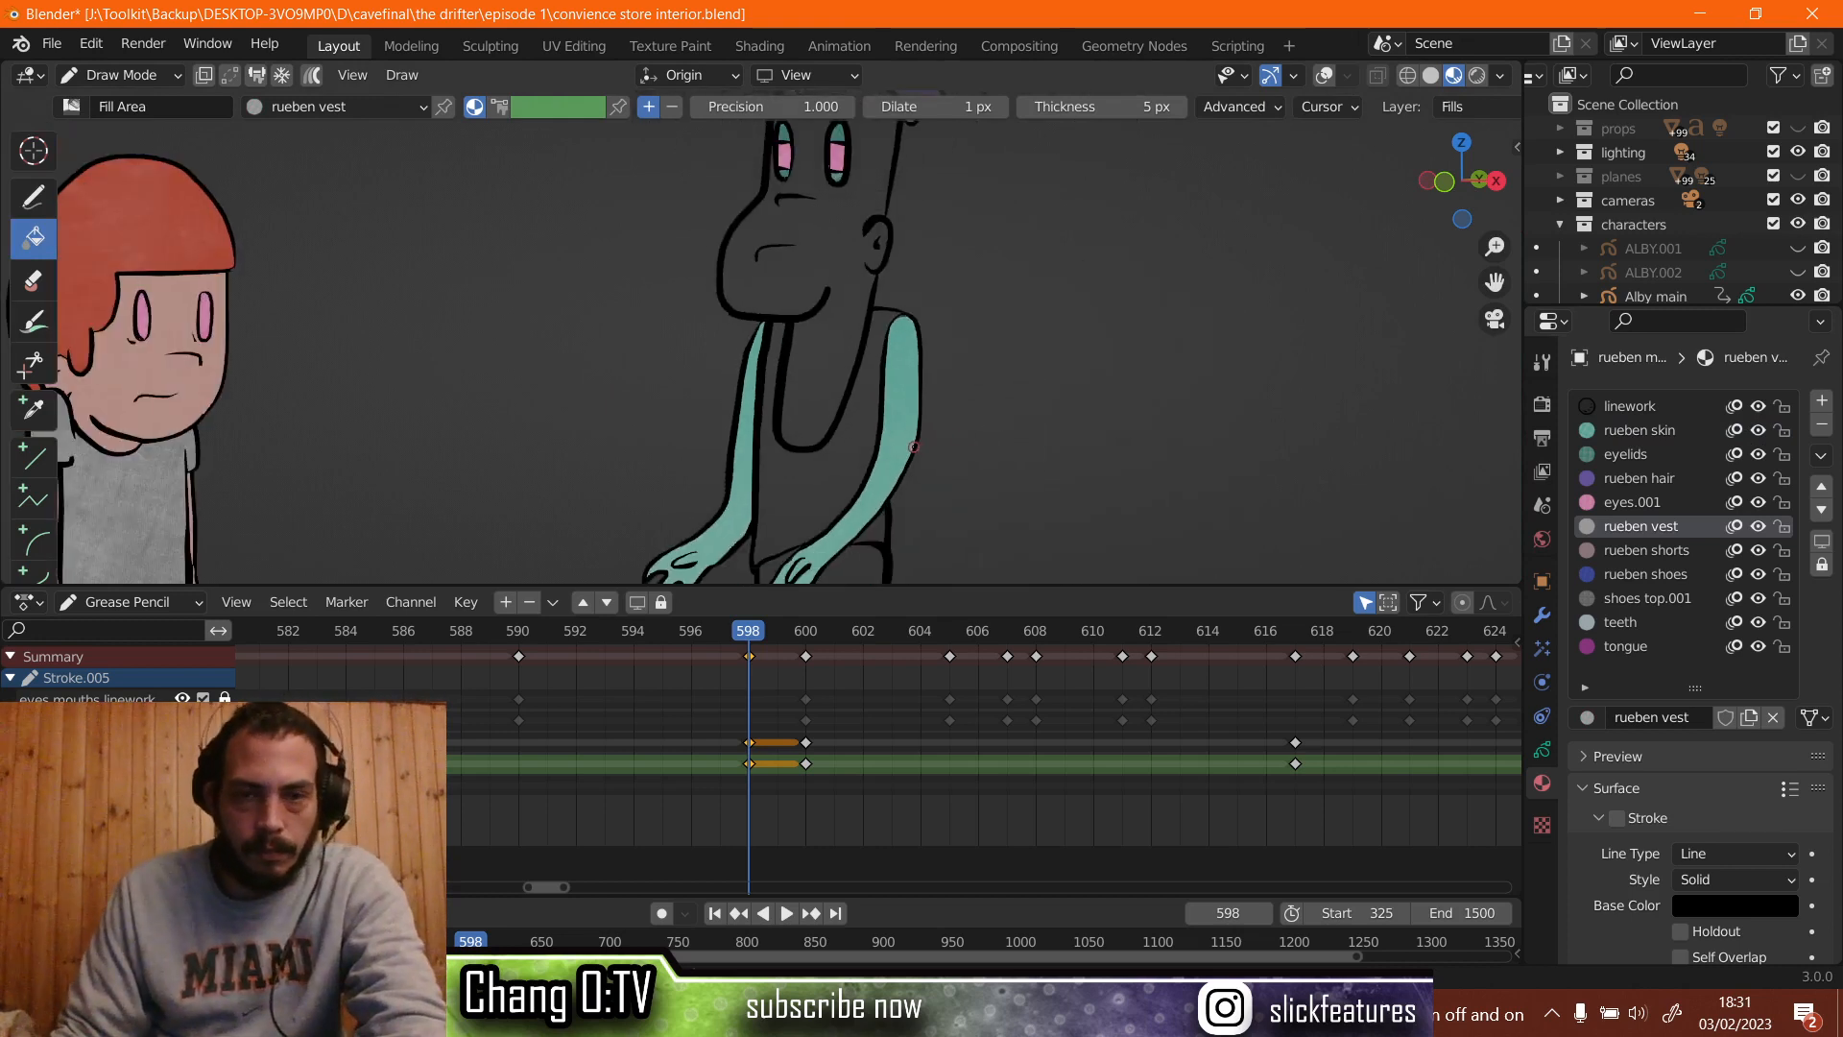
middle_click_drag(917, 446, 888, 384, "shift")
scroll(882, 378, "up", 3)
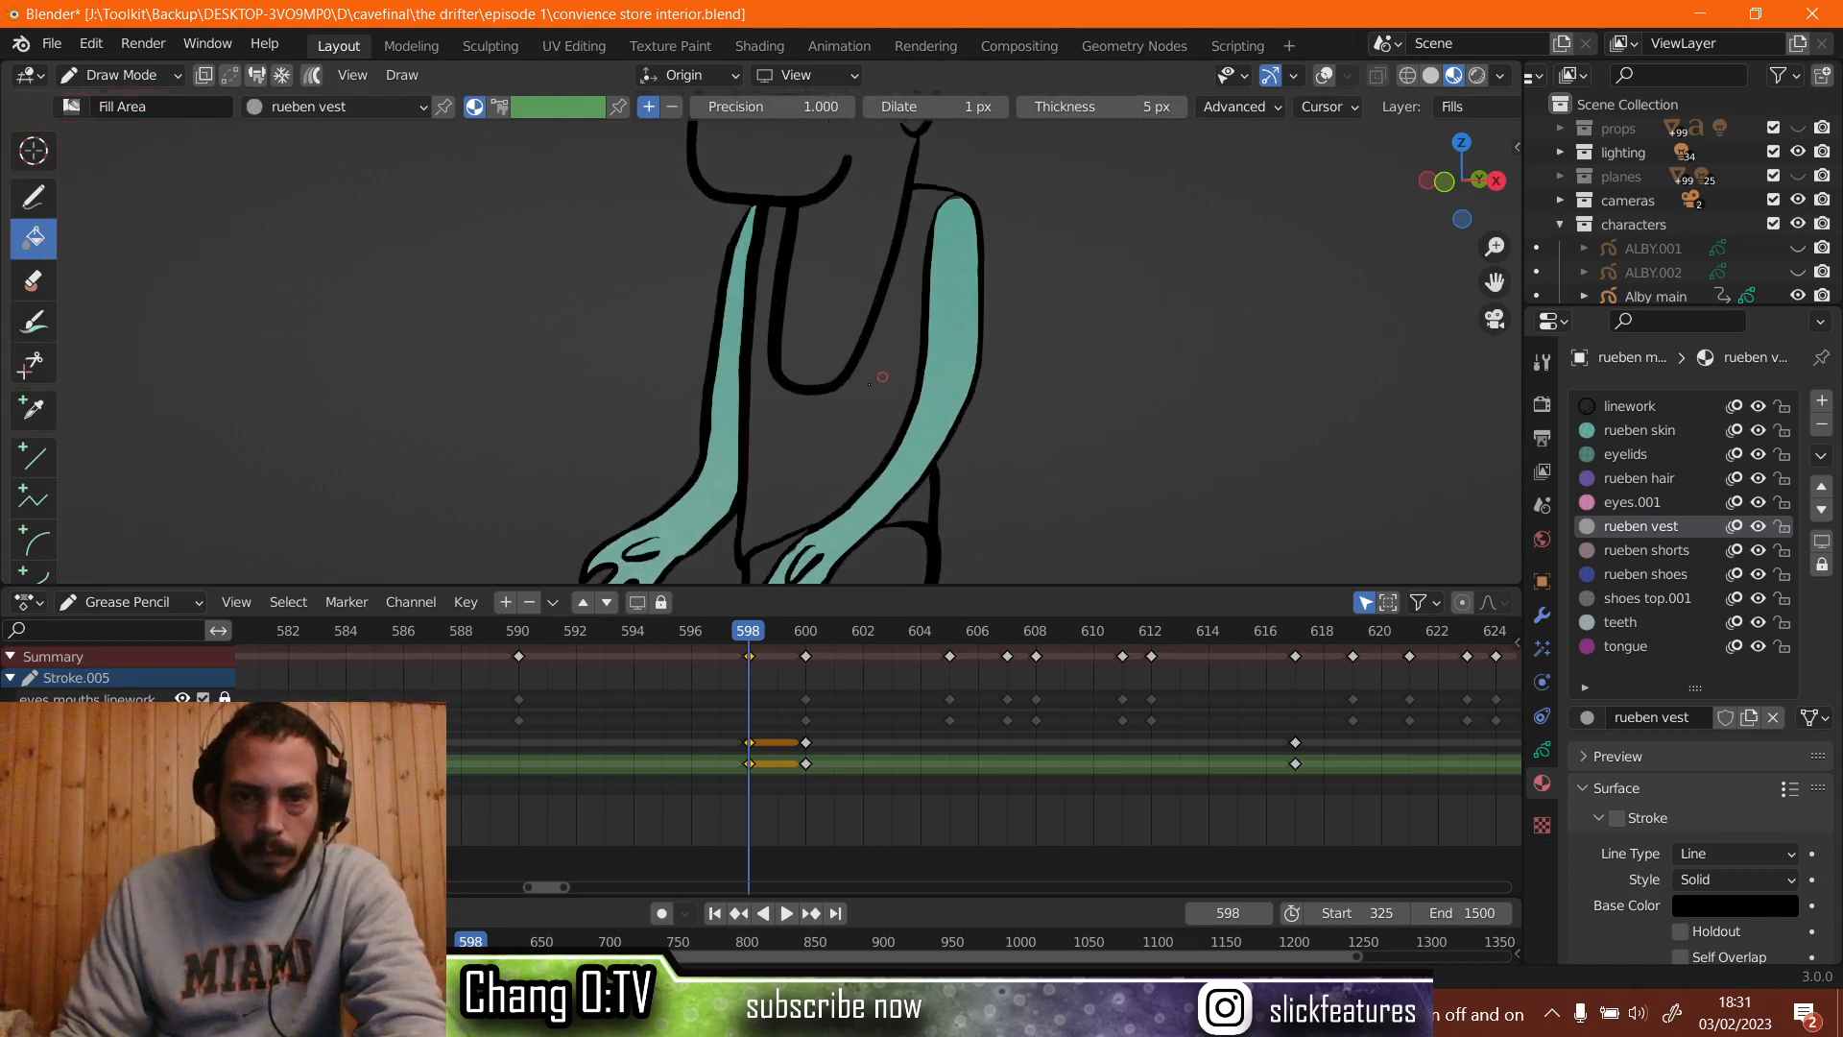
left_click(786, 465)
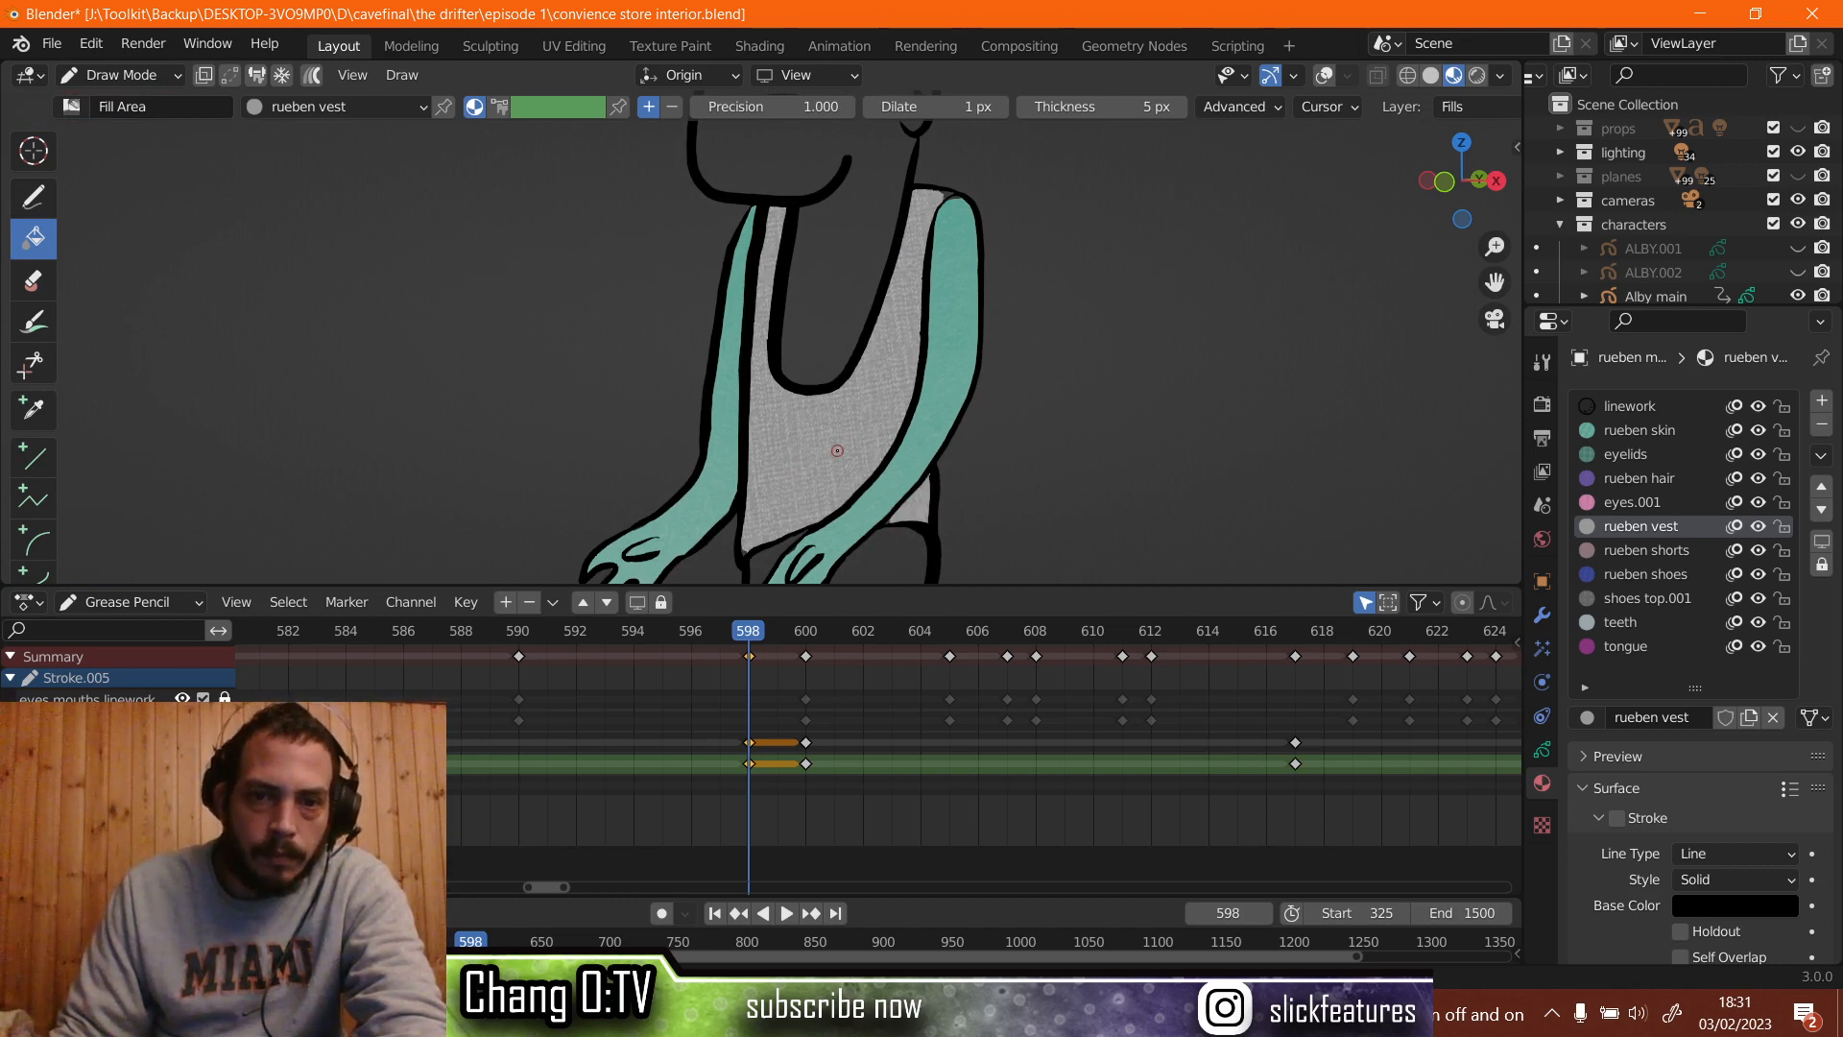
Touch up the near shoulder with the 60 px Ink Pen, covering the vest corner in rueben vest and the arm's top in rueben skin.
left_click(32, 197)
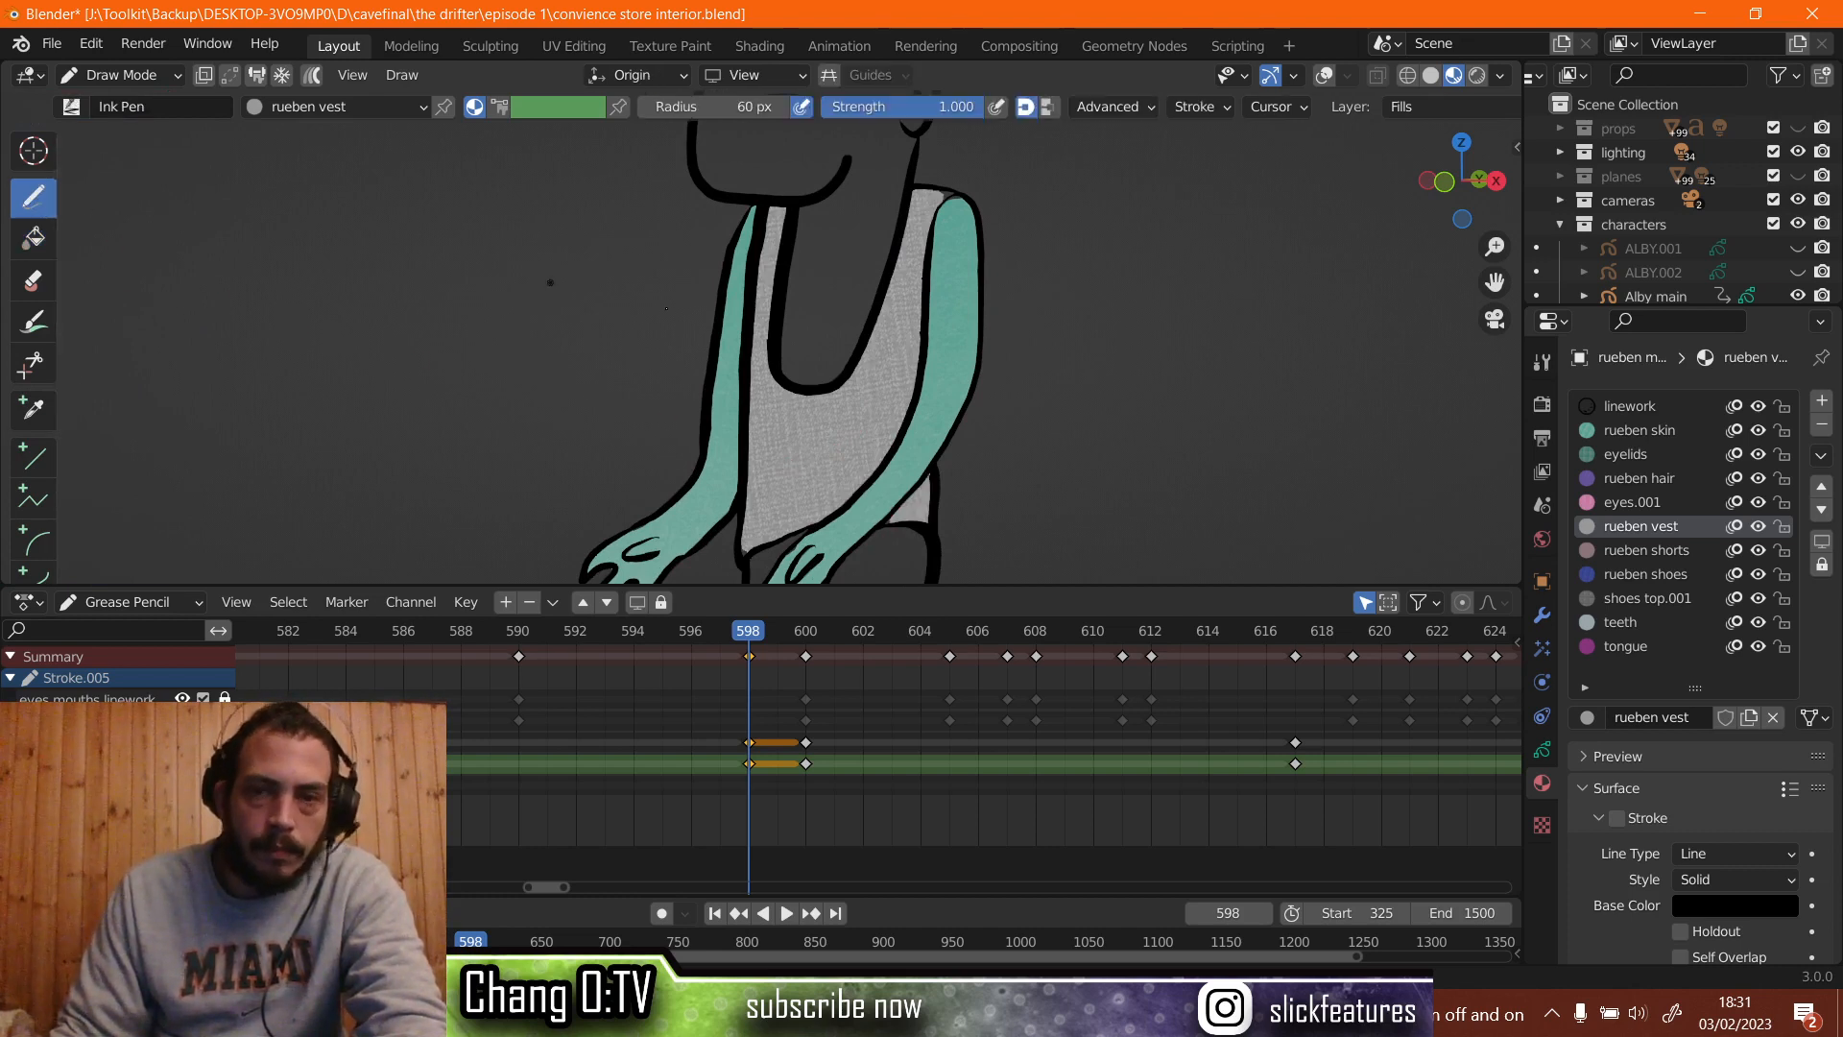
scroll(881, 323, "up", 6)
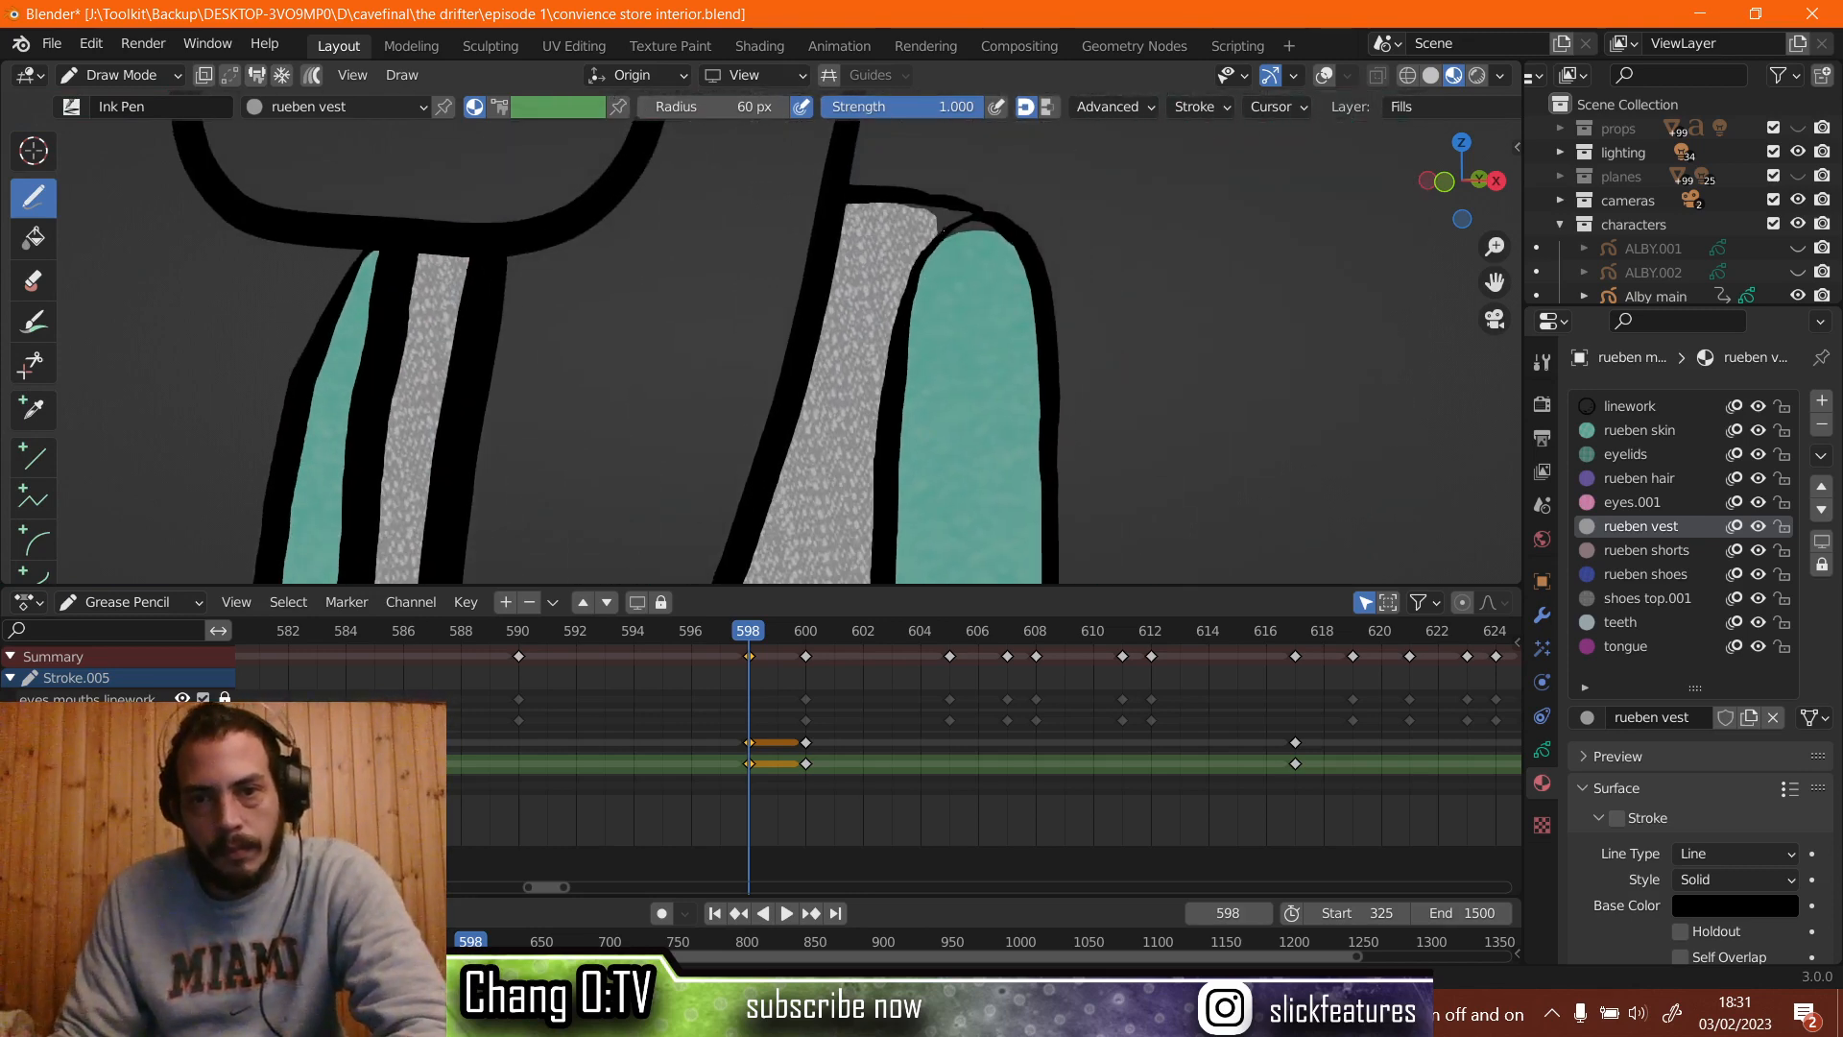
left_click_drag(965, 212, 938, 235)
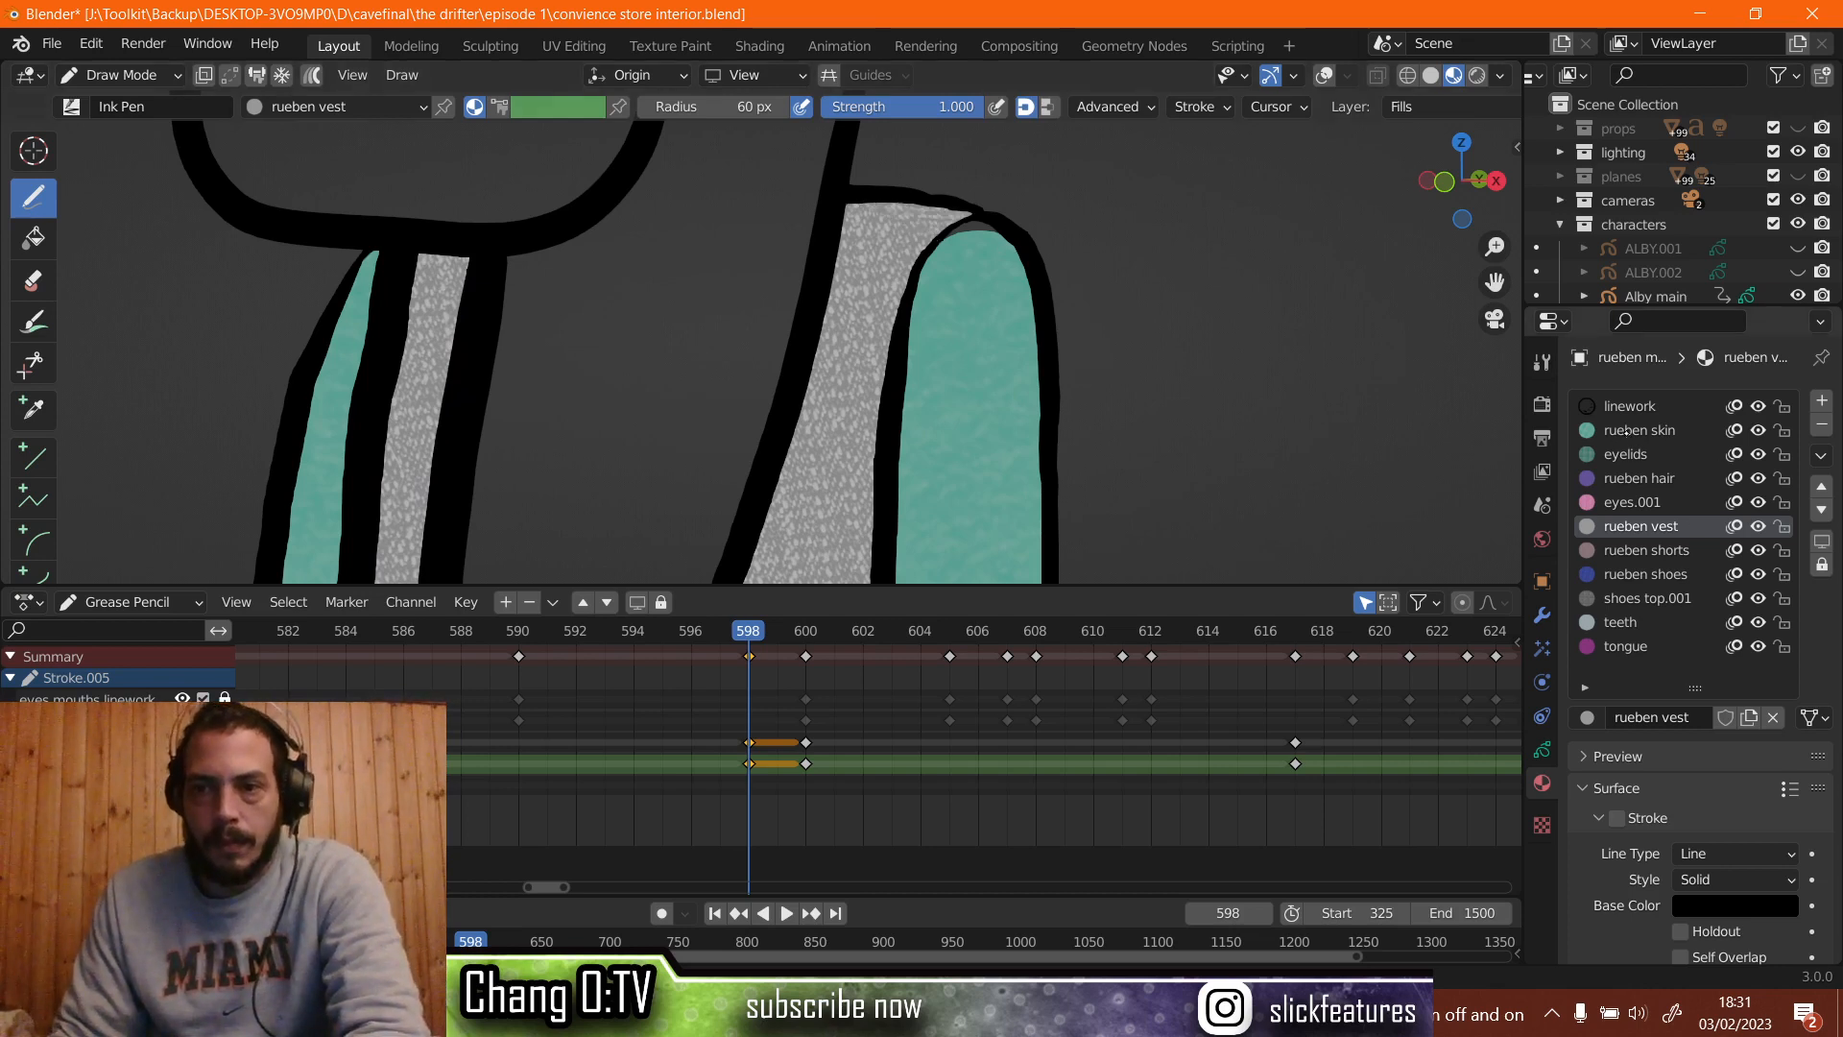
left_click(1634, 431)
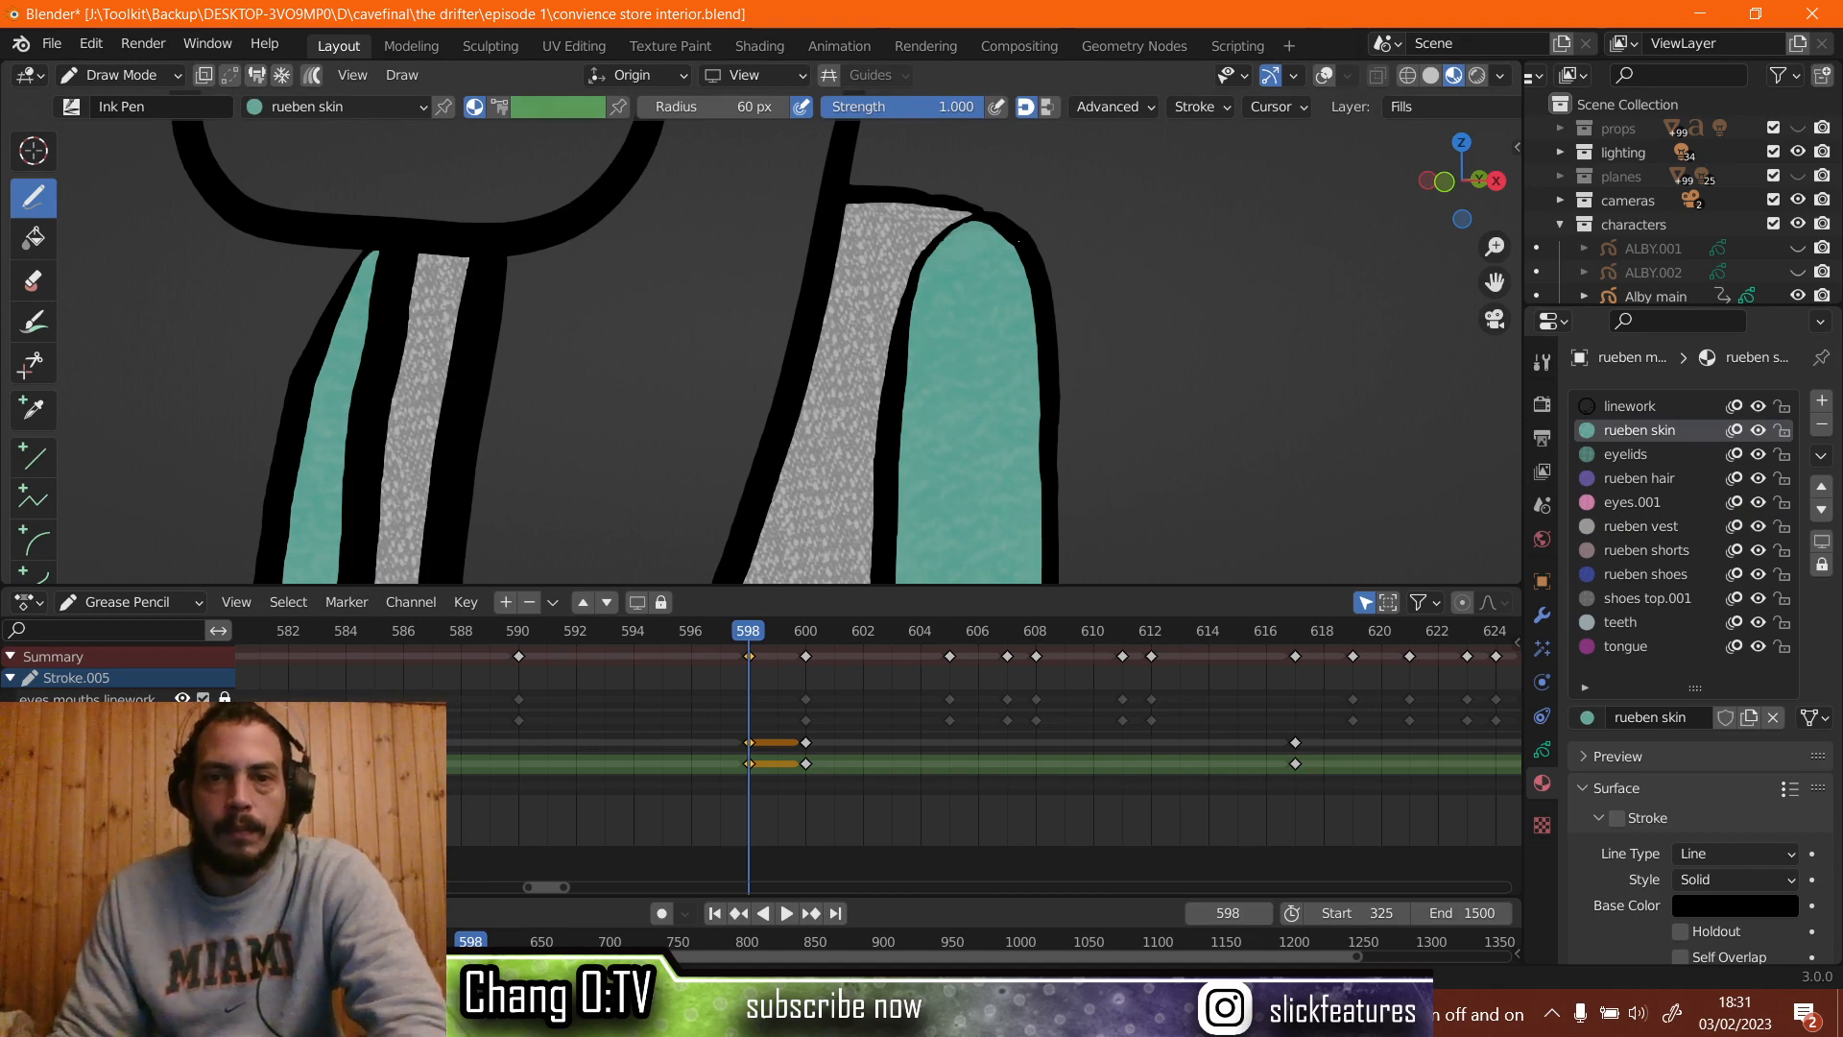
Fill the shorts with the rueben shorts material using the Fill Area tool.
scroll(909, 423, "down", 5)
scroll(787, 350, "down", 3)
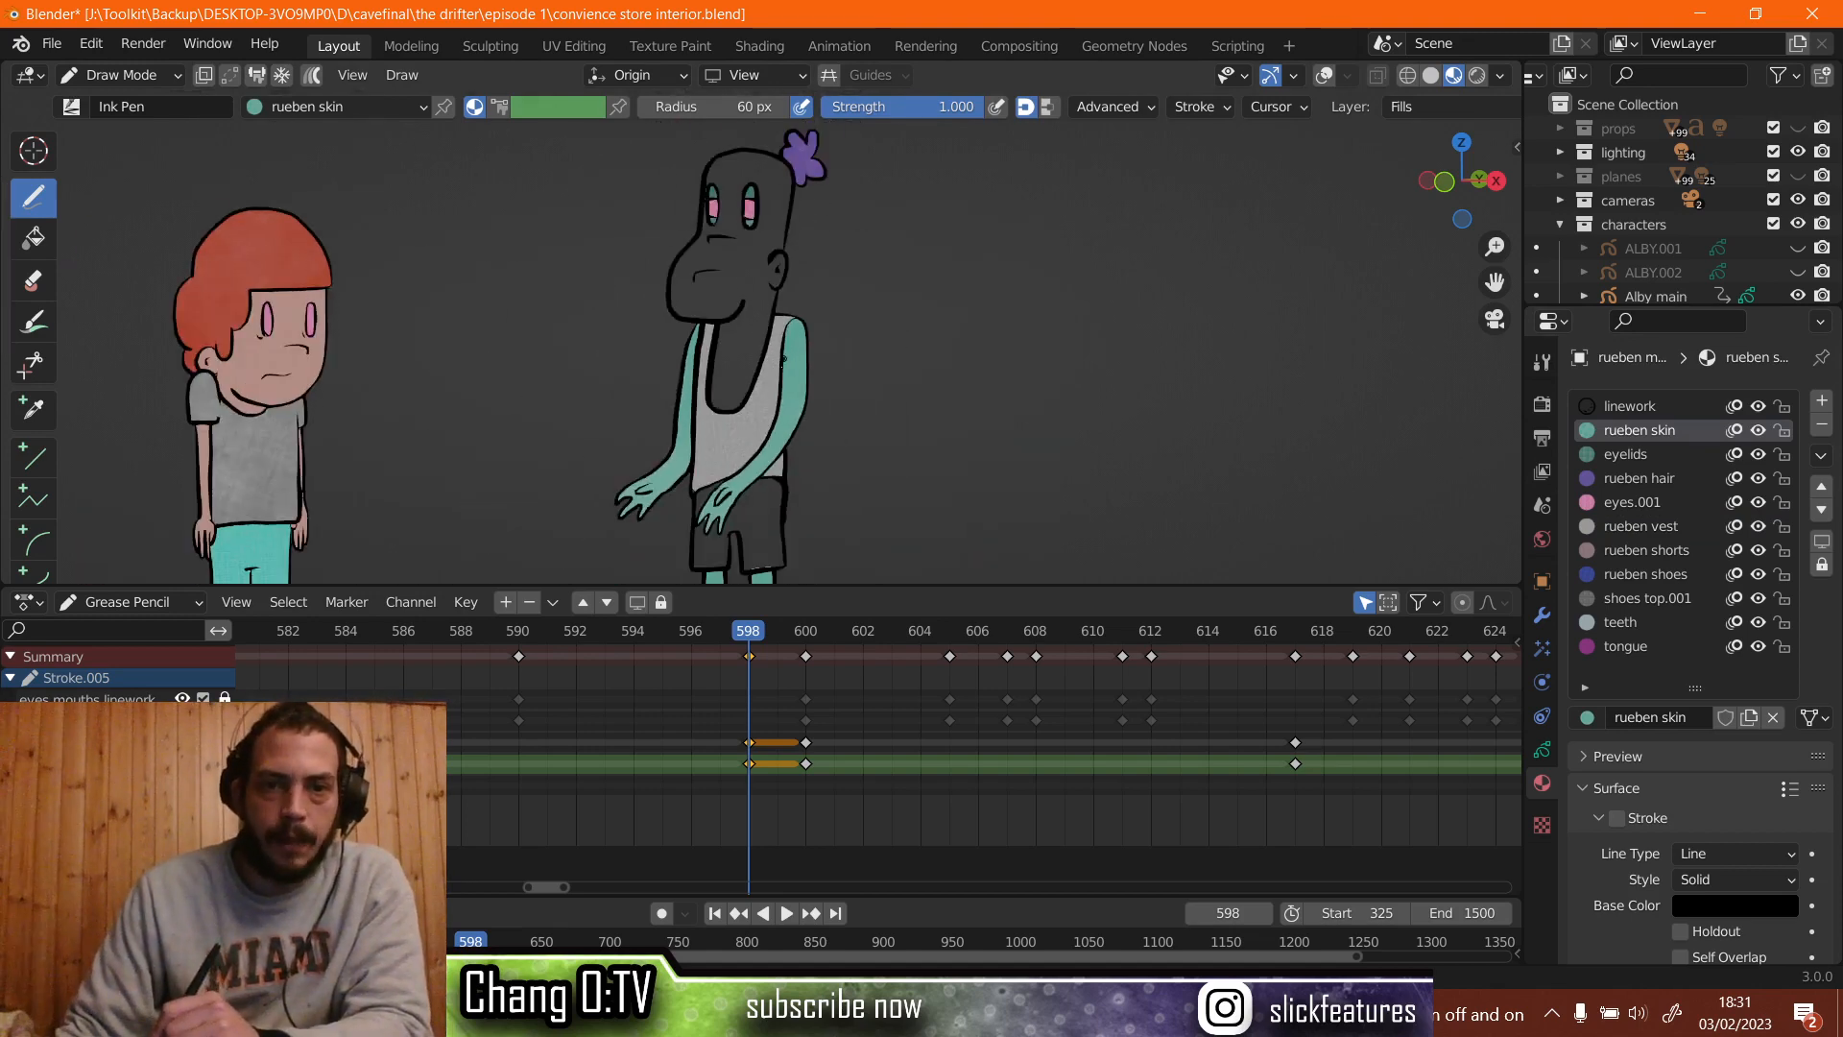
left_click(1647, 550)
left_click(32, 237)
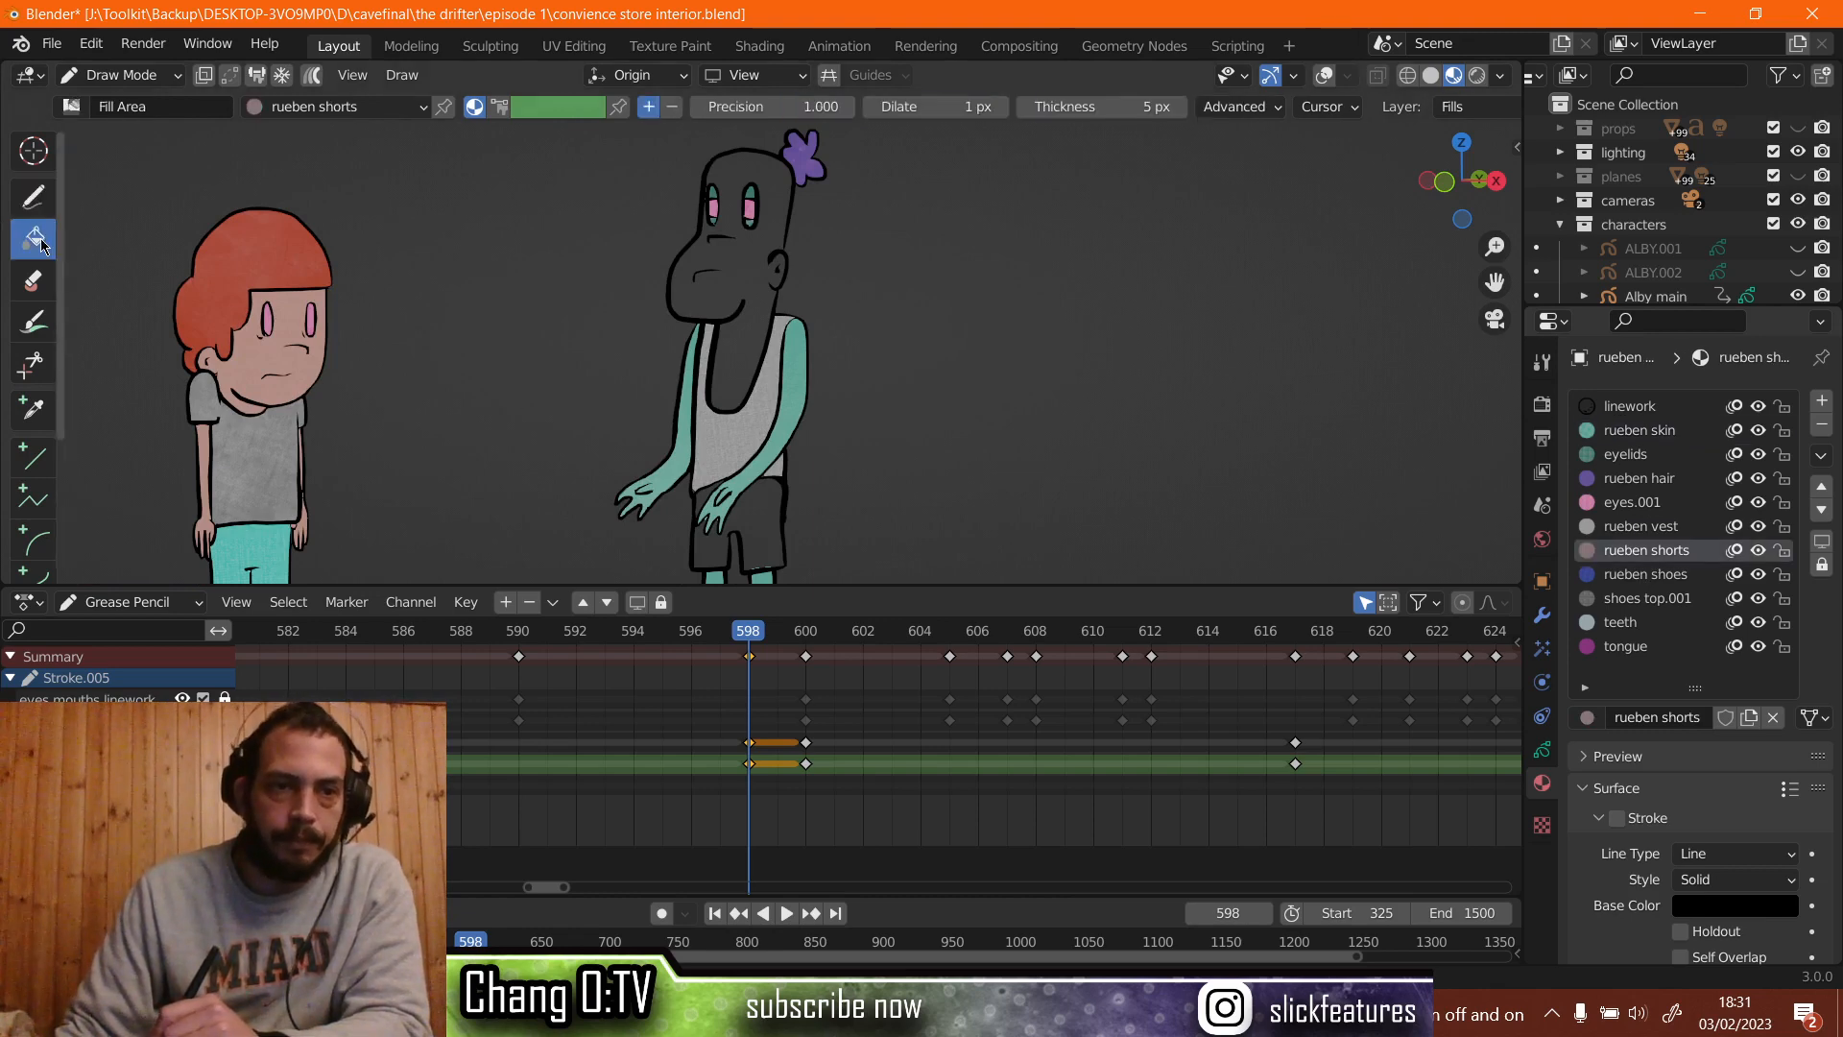
scroll(675, 367, "up", 4)
middle_click_drag(787, 542, 769, 247, "shift")
scroll(765, 278, "up", 4)
middle_click_drag(814, 305, 837, 228, "shift")
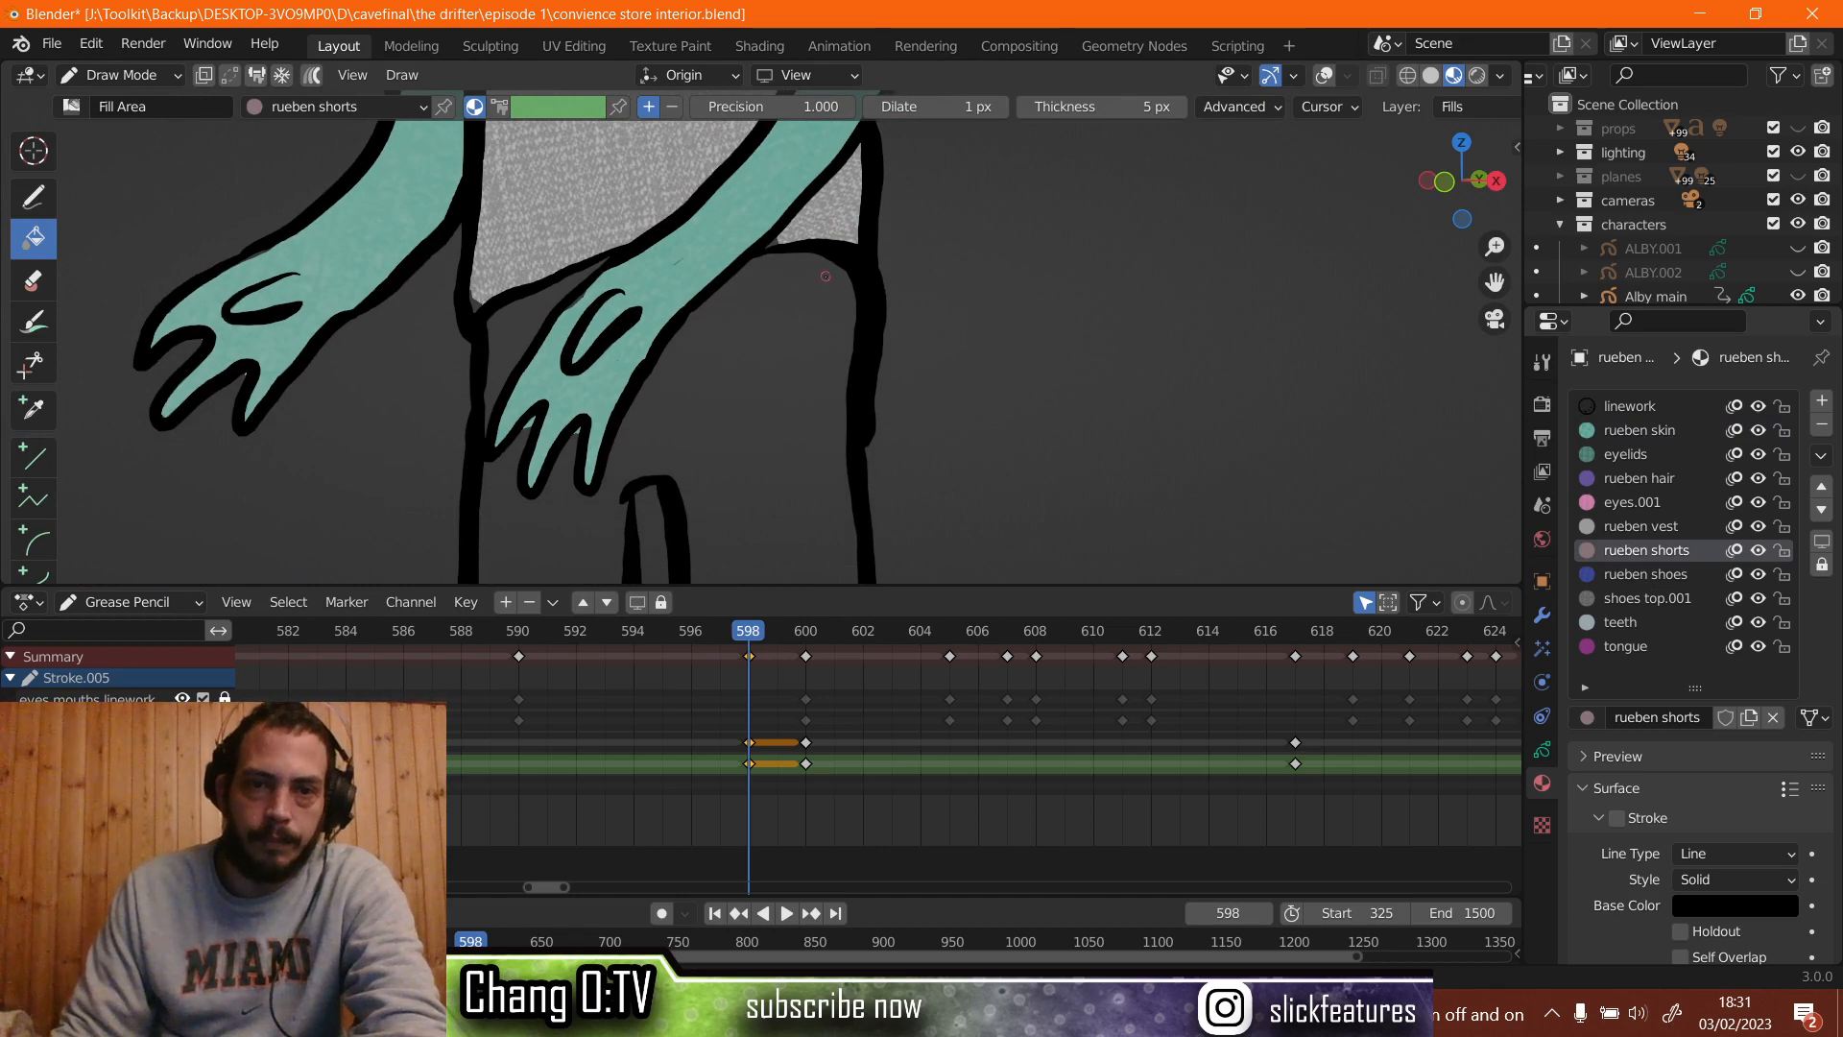
middle_click_drag(845, 343, 847, 256, "shift")
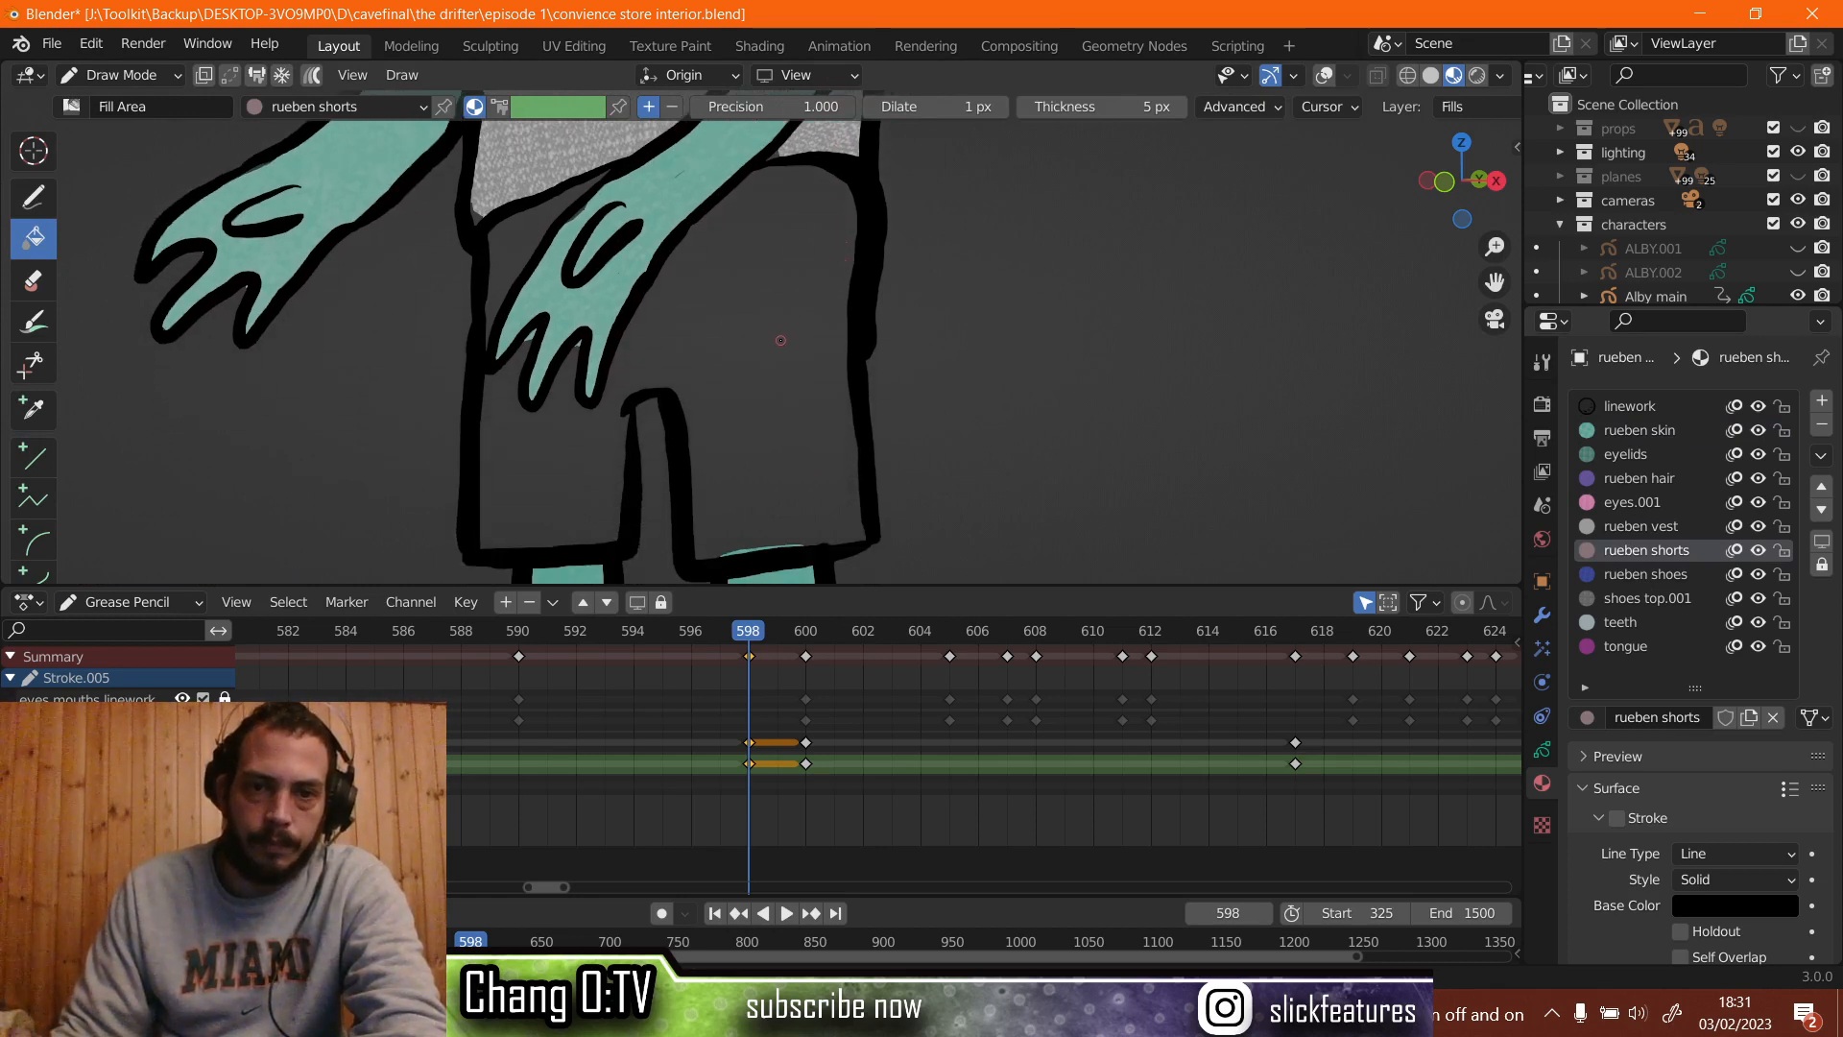
left_click(781, 341)
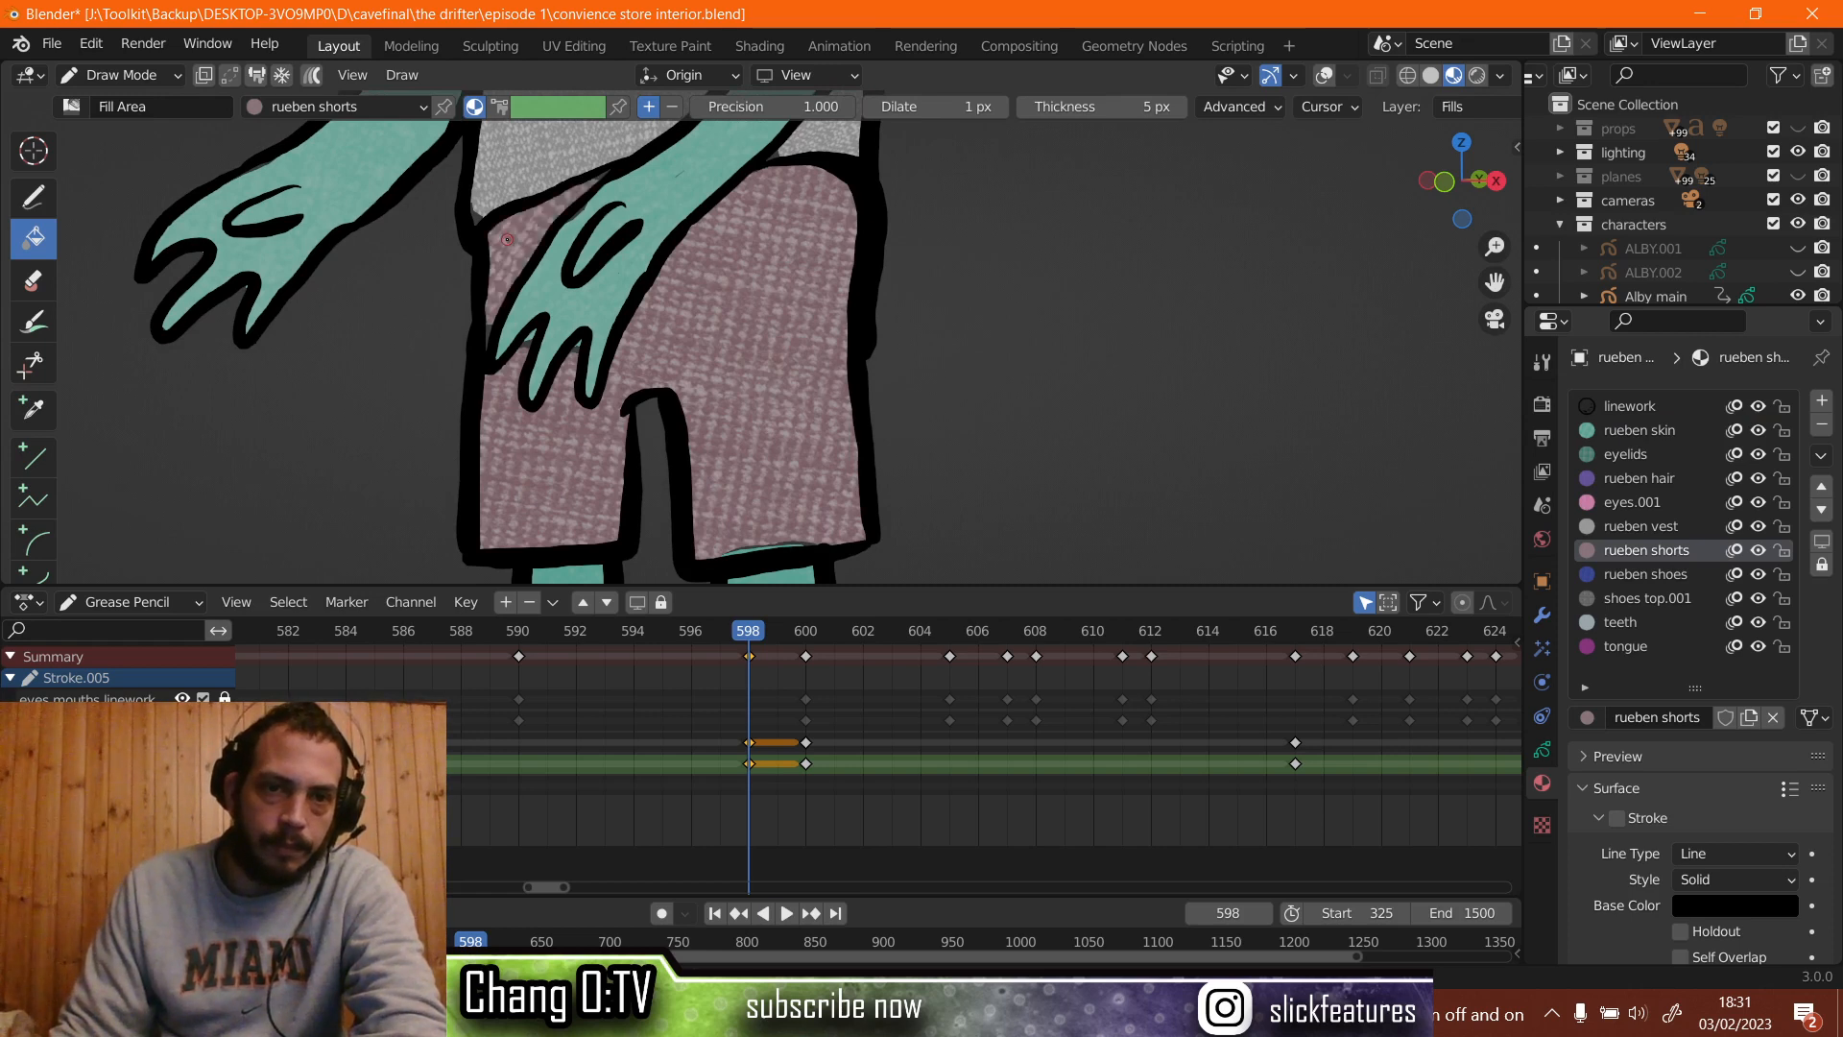
Touch up the shorts fill at the waist and leg hem with the 60 px Ink Pen, and make rueben vest the active material.
left_click(33, 198)
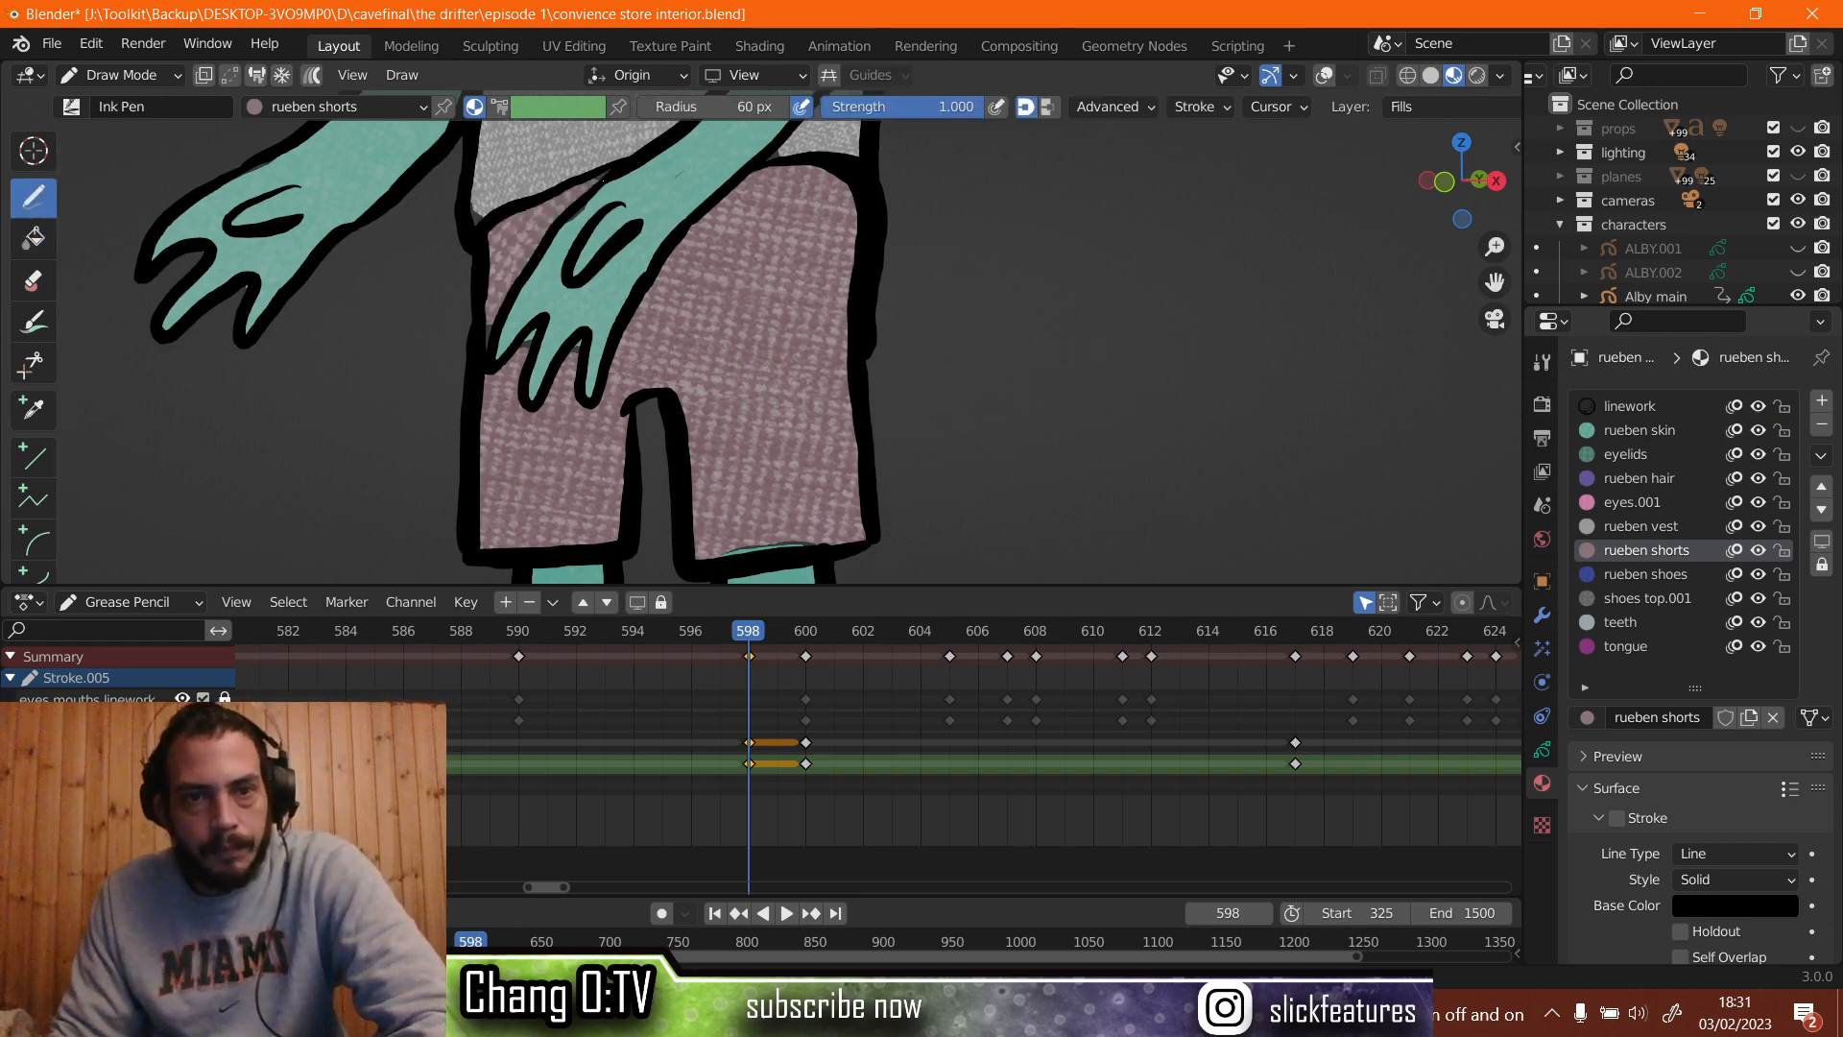
right_click(567, 190)
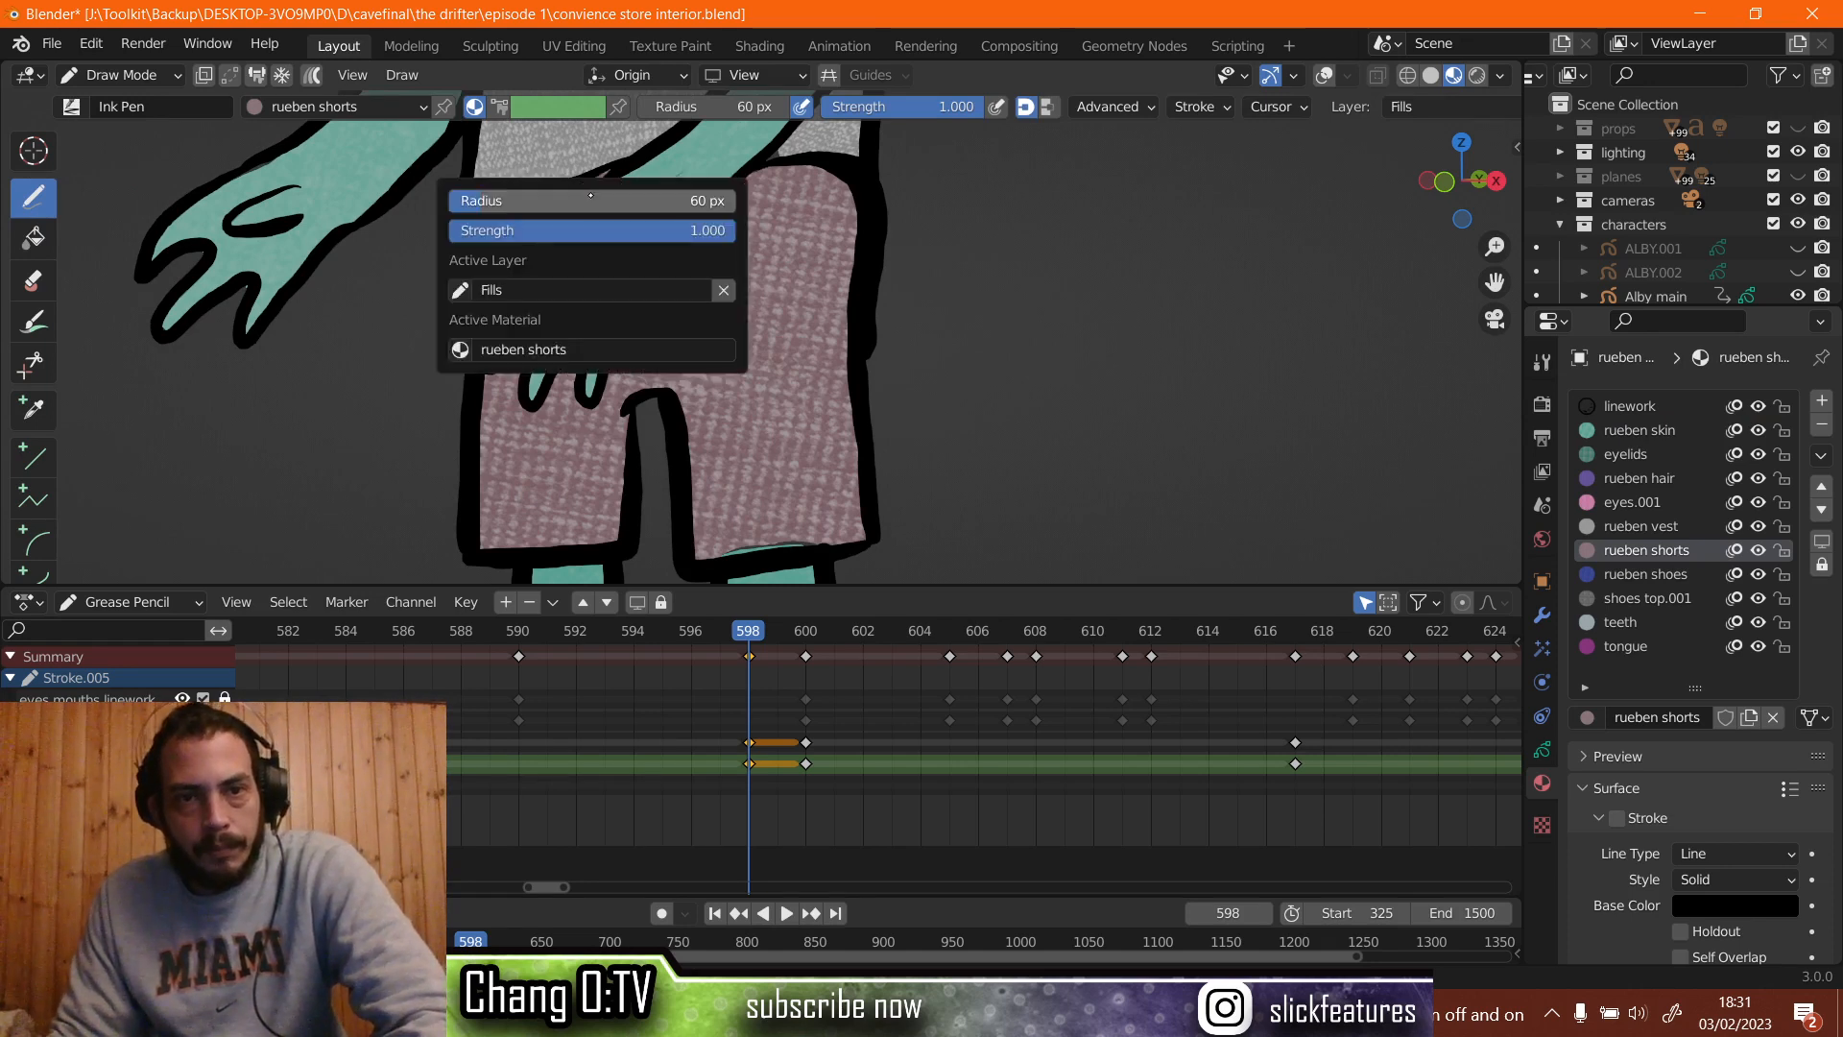
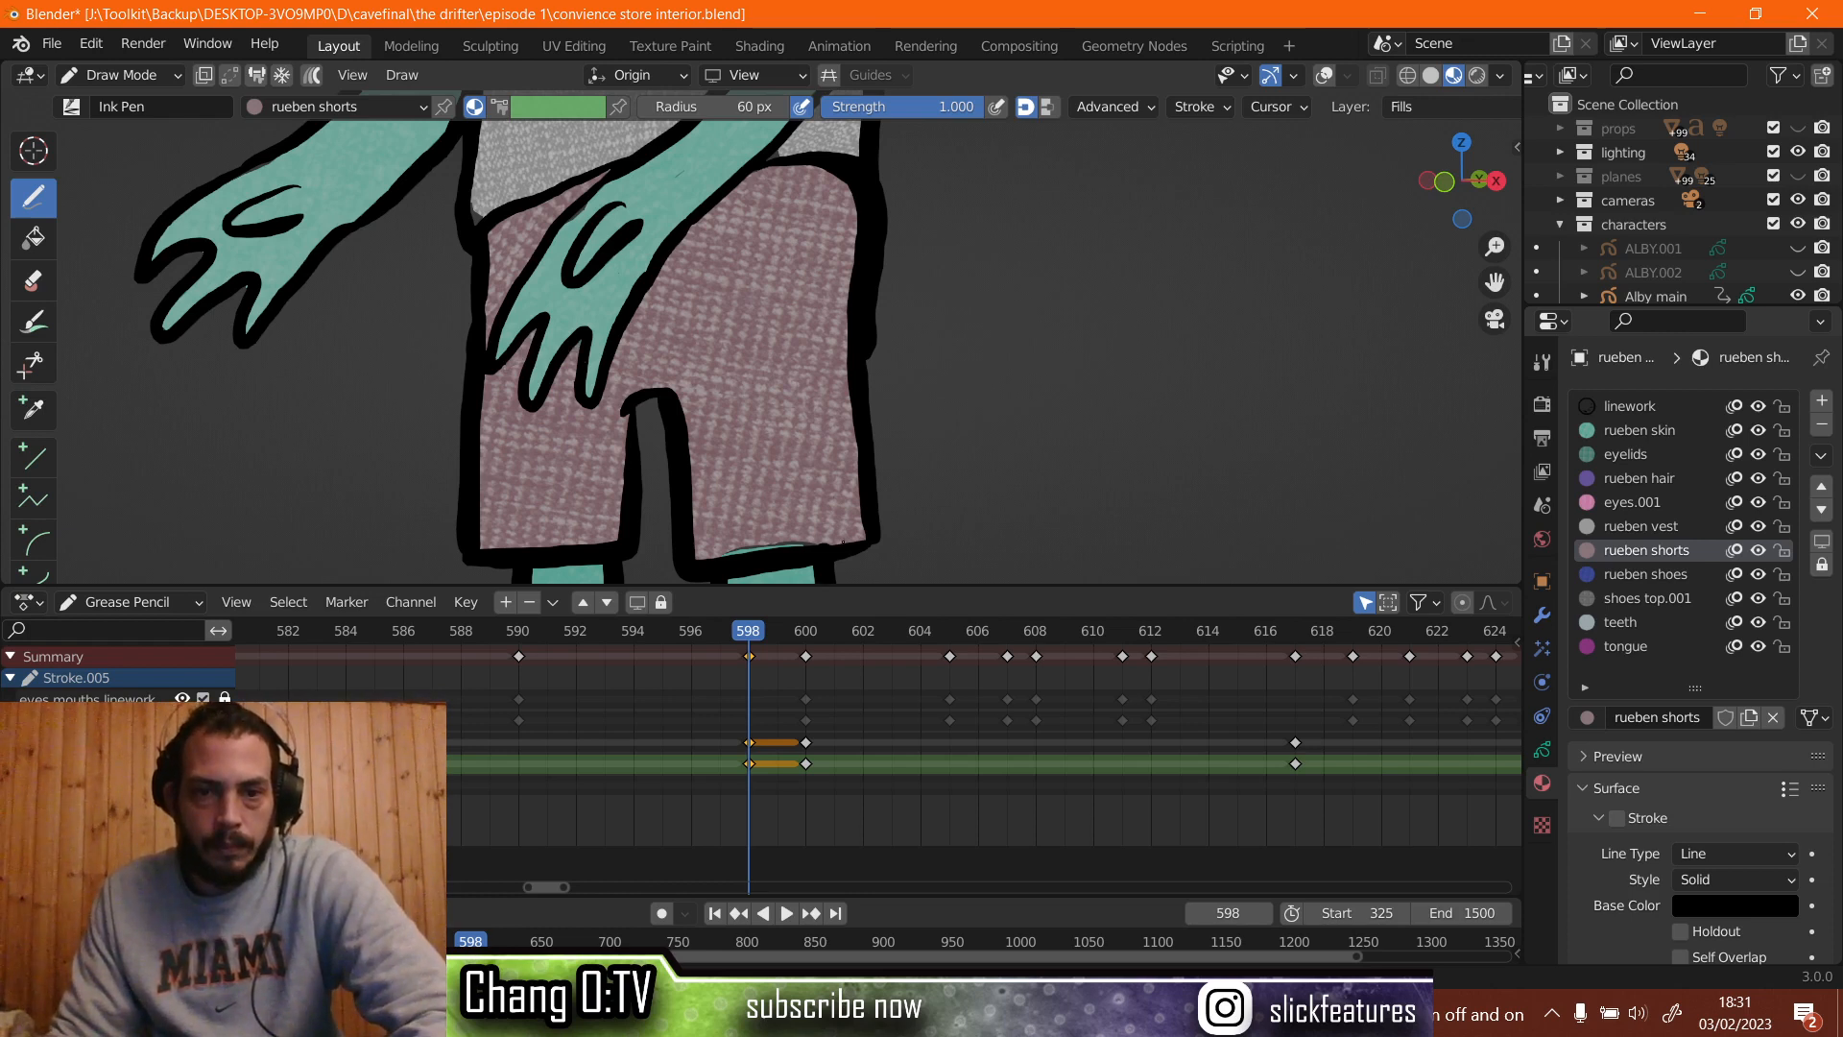
left_click_drag(842, 542, 713, 536)
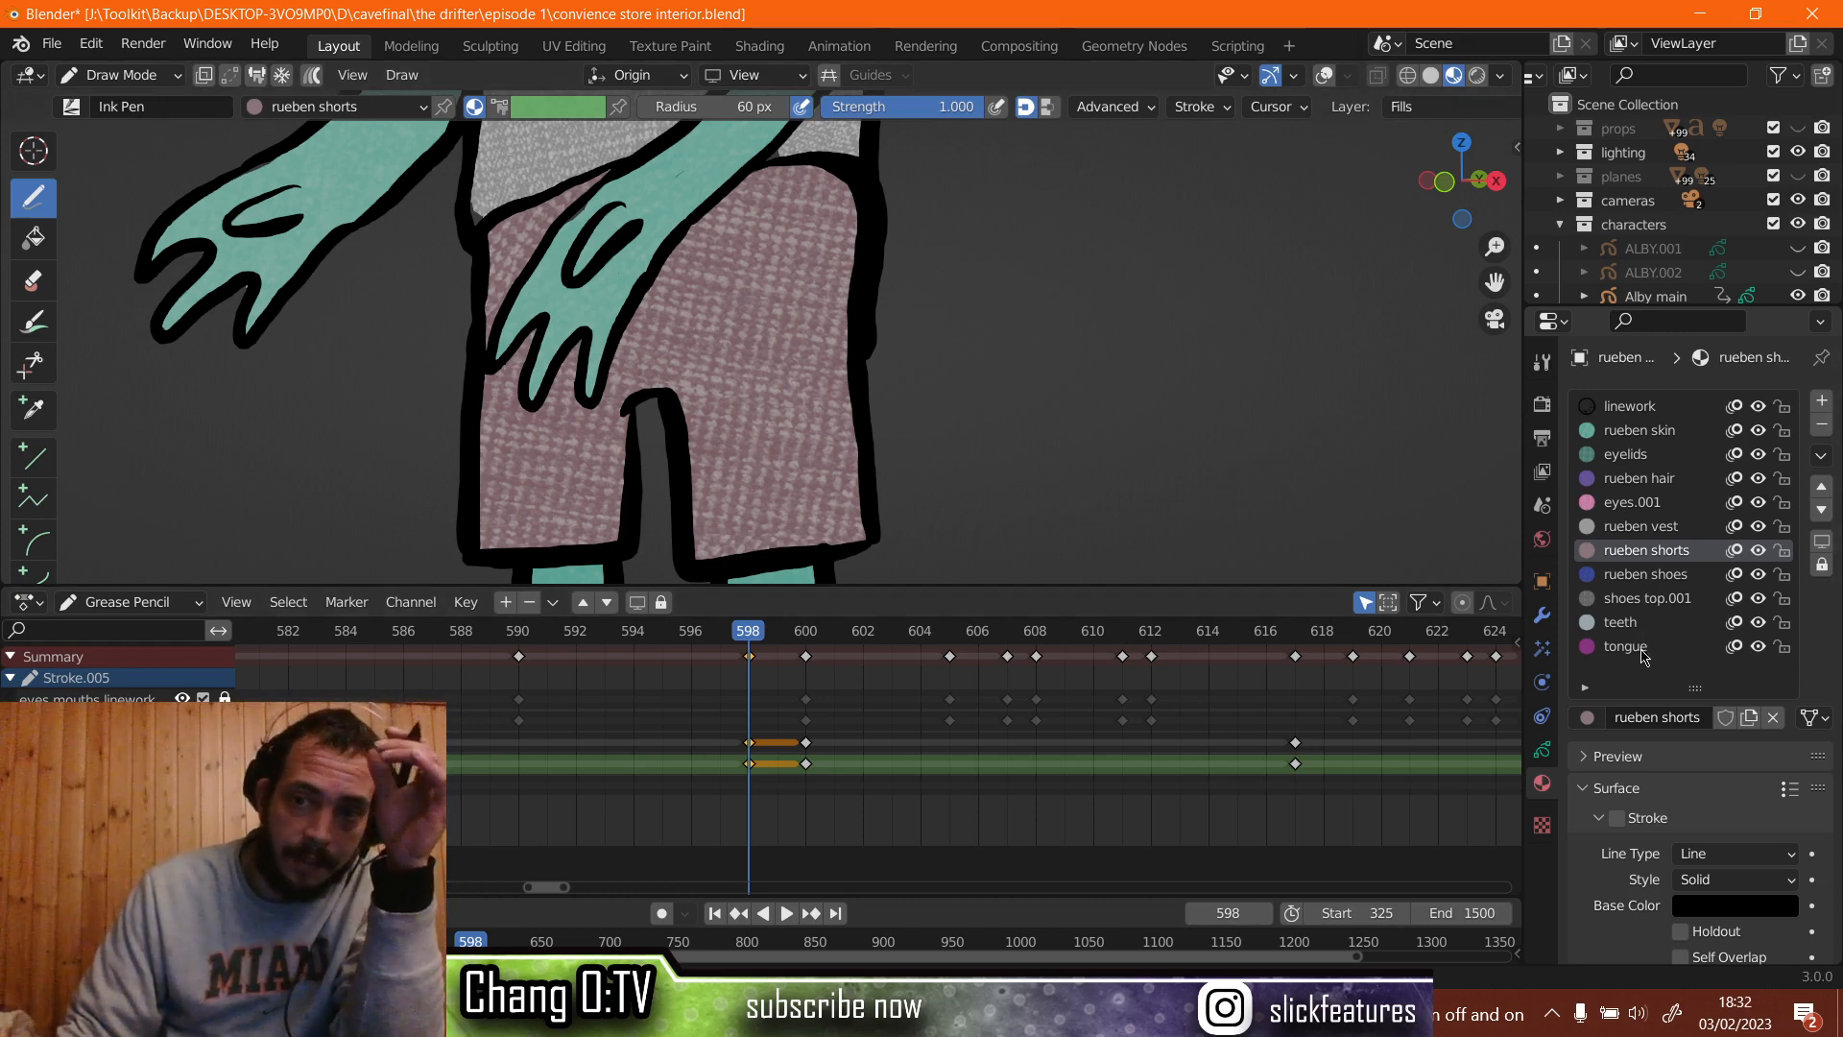
left_click(1641, 526)
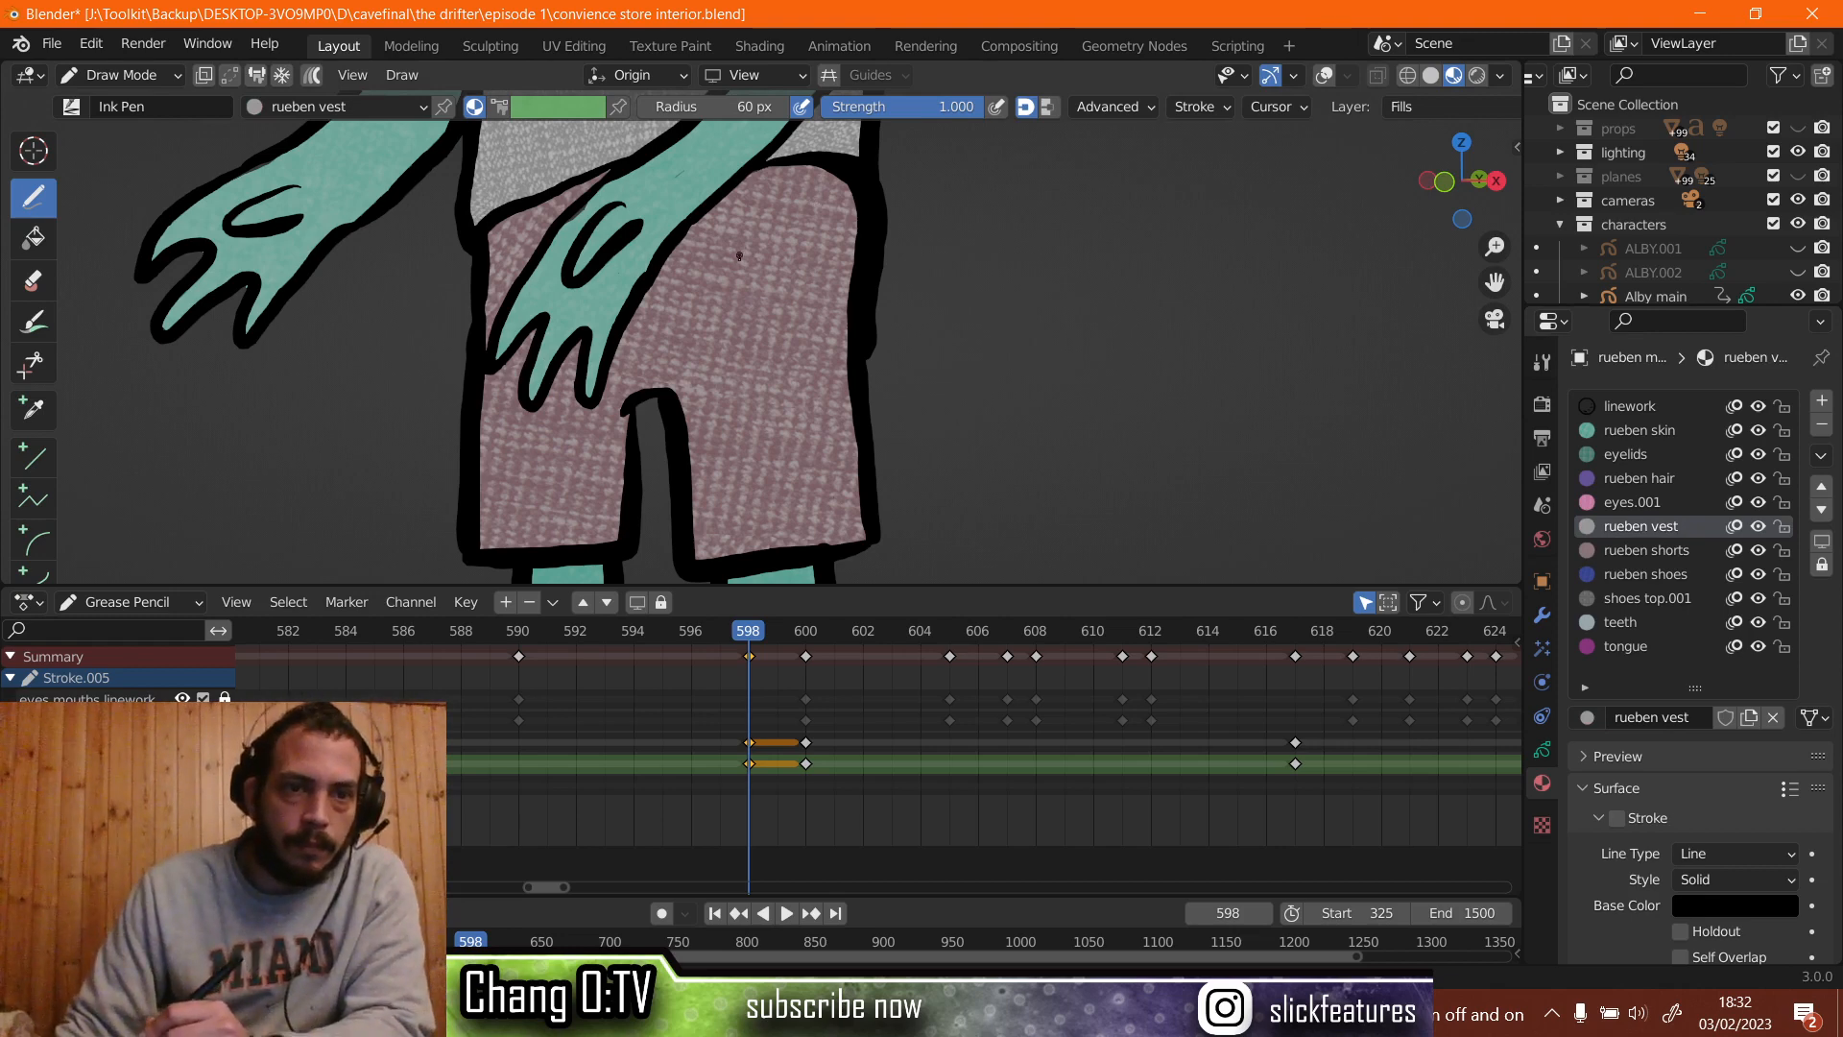
scroll(739, 256, "down", 9)
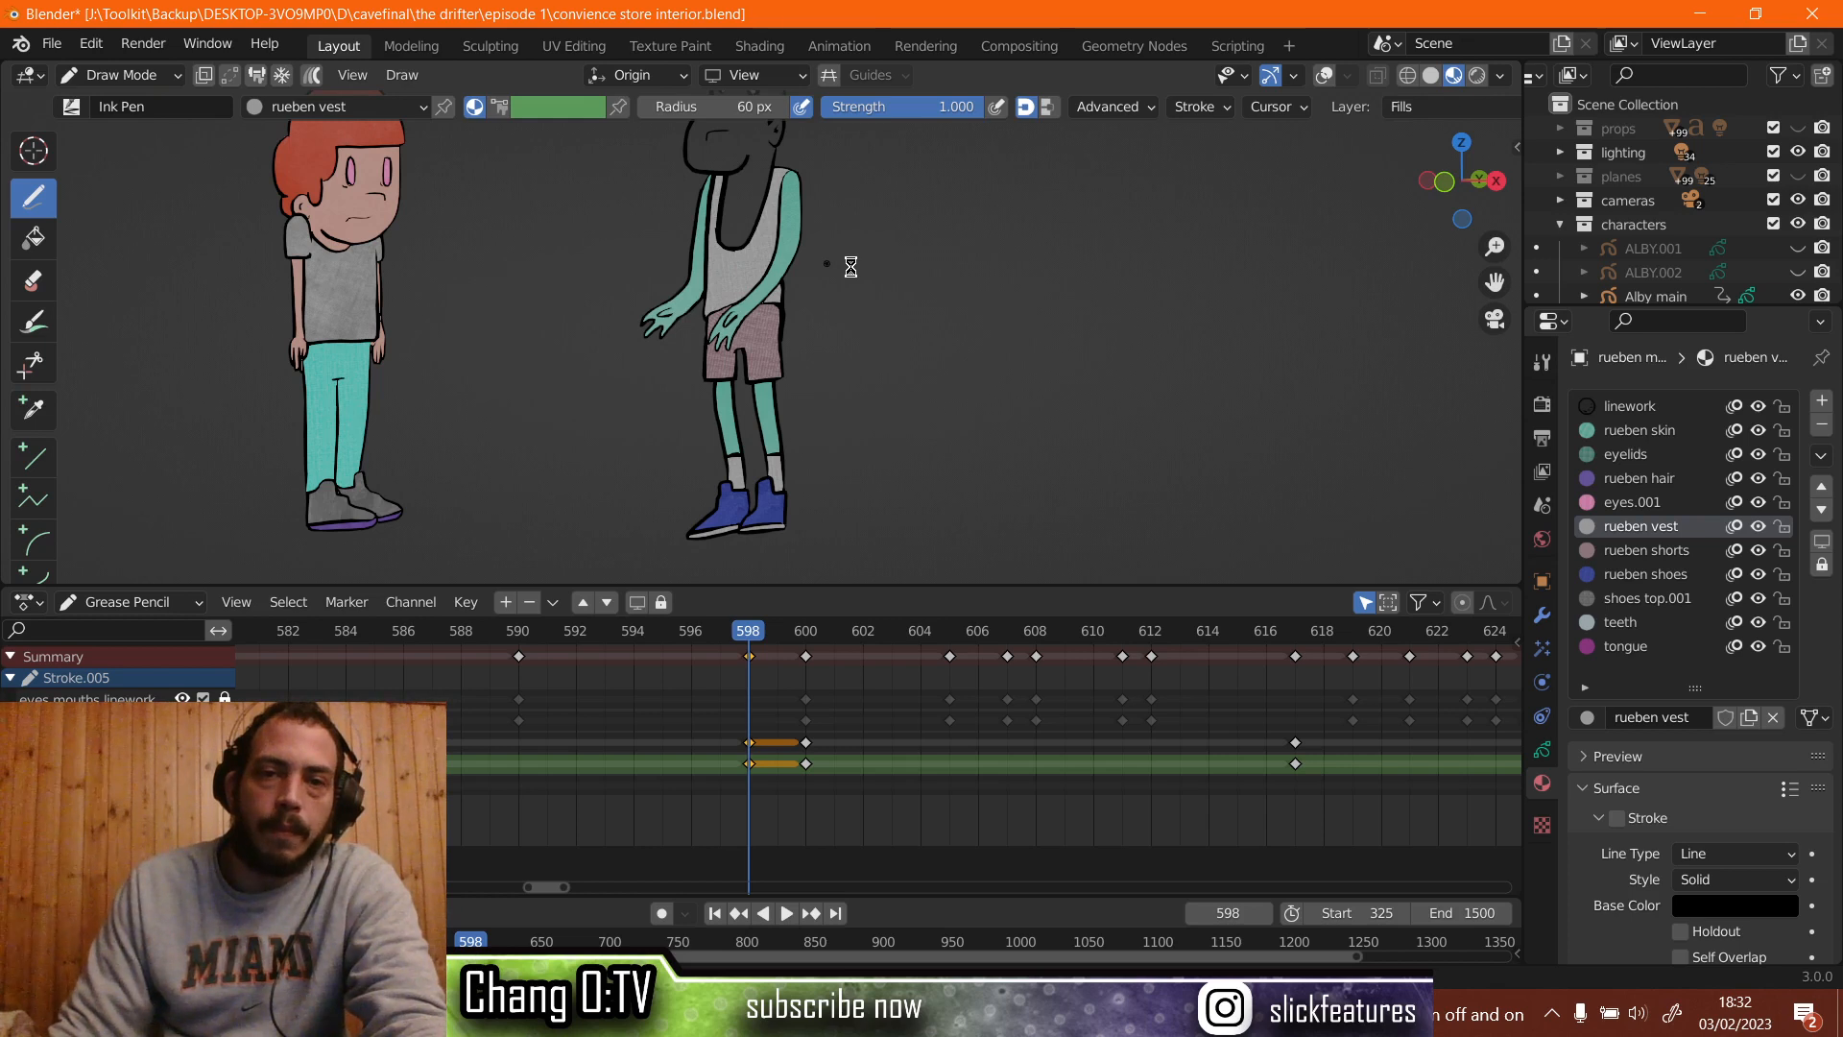
Fill the green character's head and neck with the rueben skin material using the Fill Area tool, and save the file.
scroll(845, 240, "up", 6)
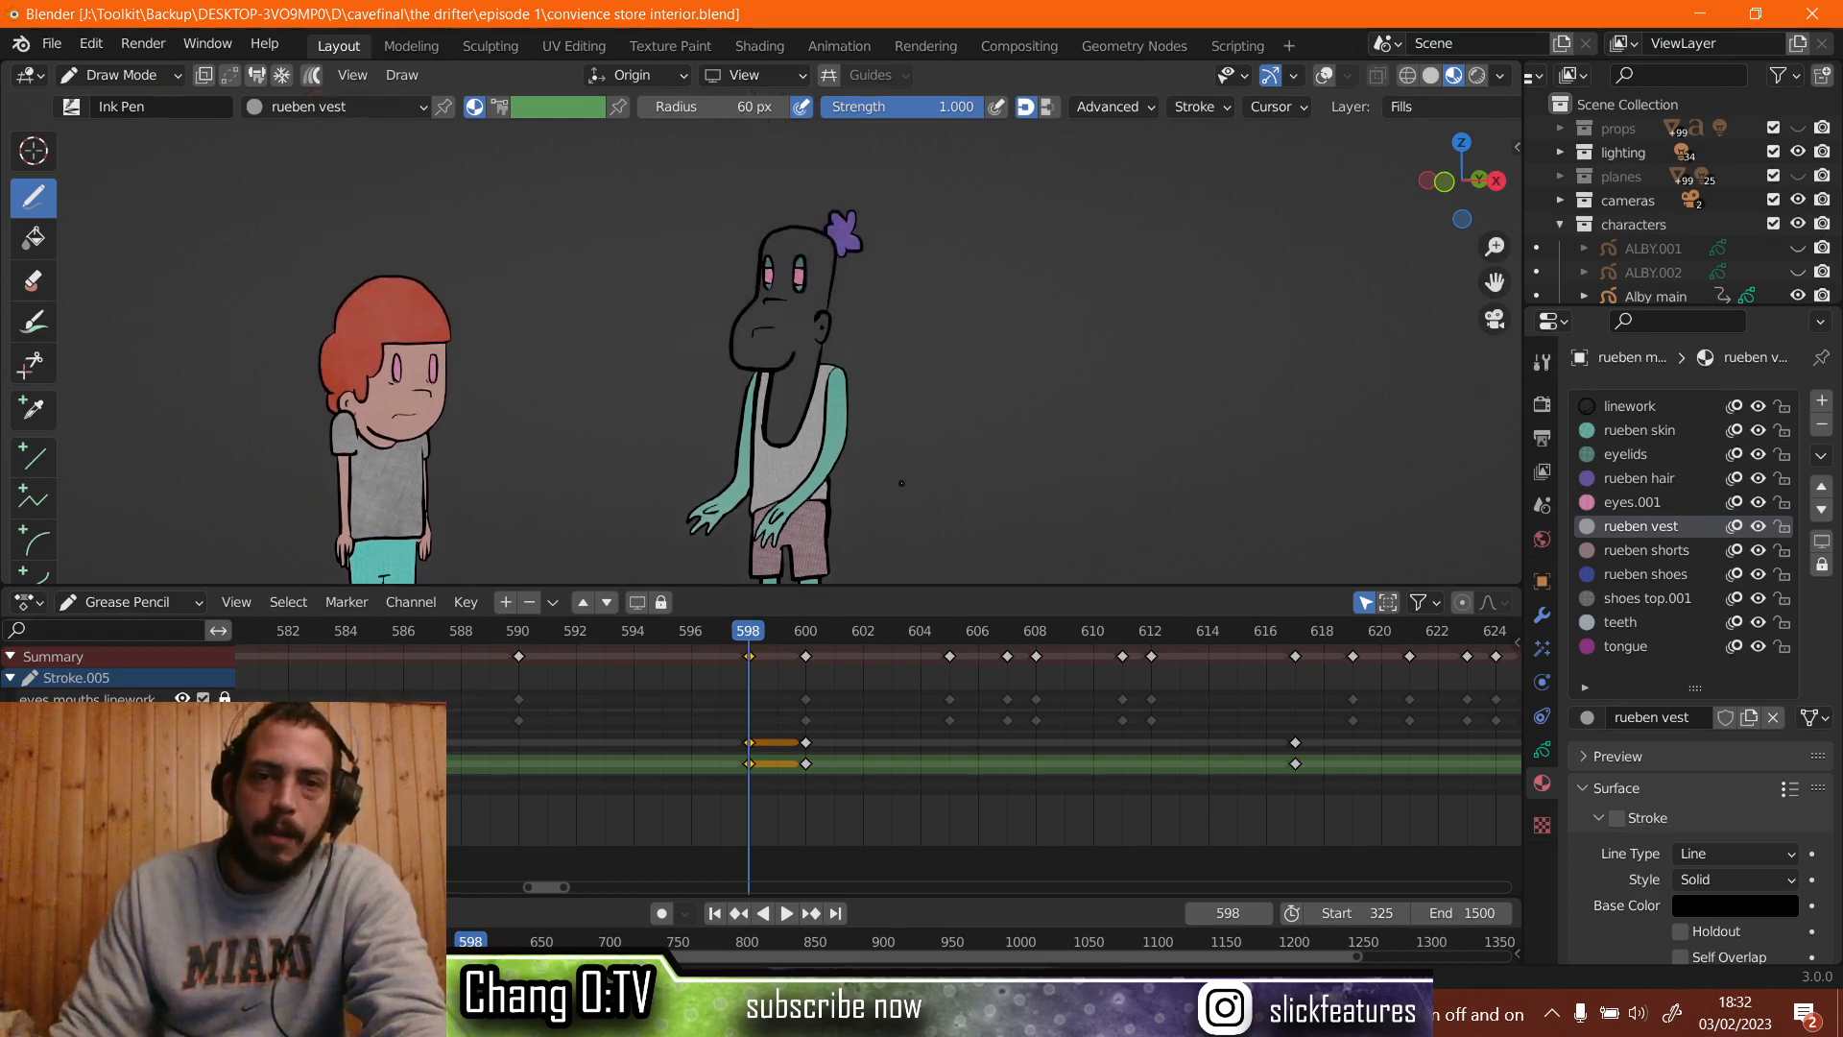
left_click(1638, 432)
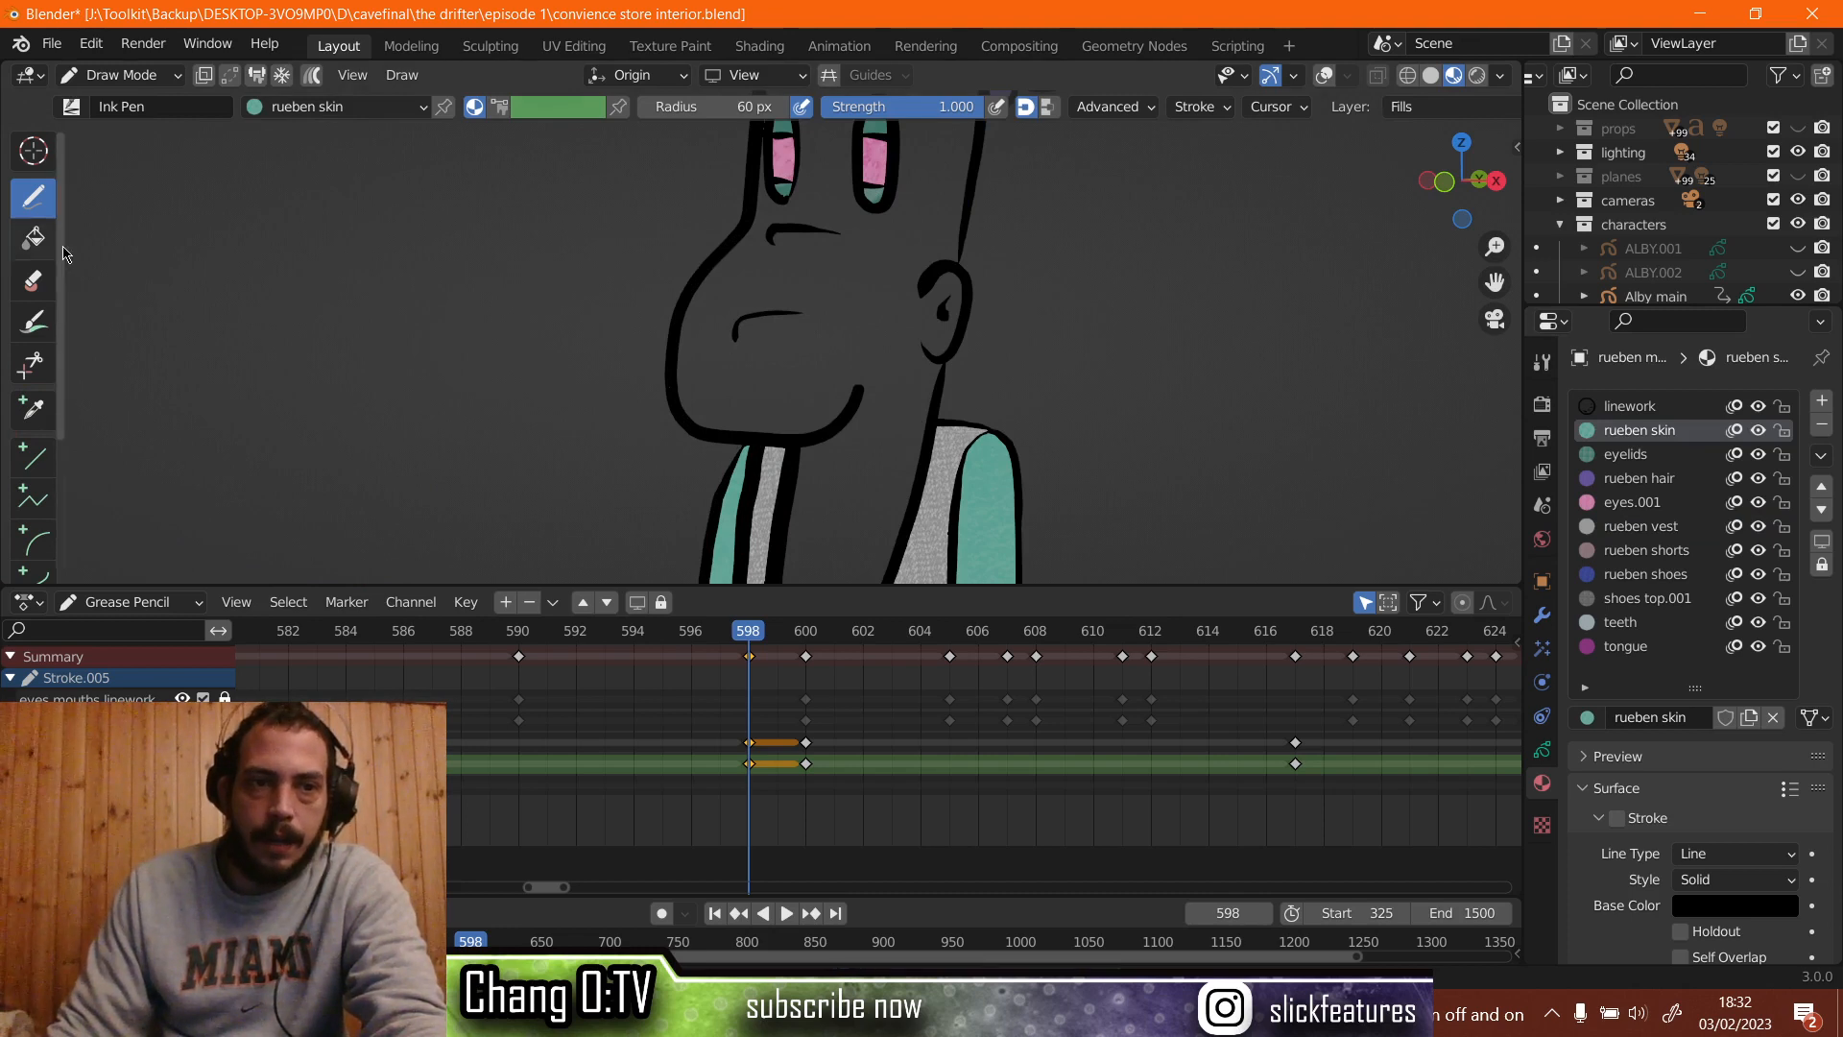
left_click(32, 237)
scroll(768, 351, "up", 2)
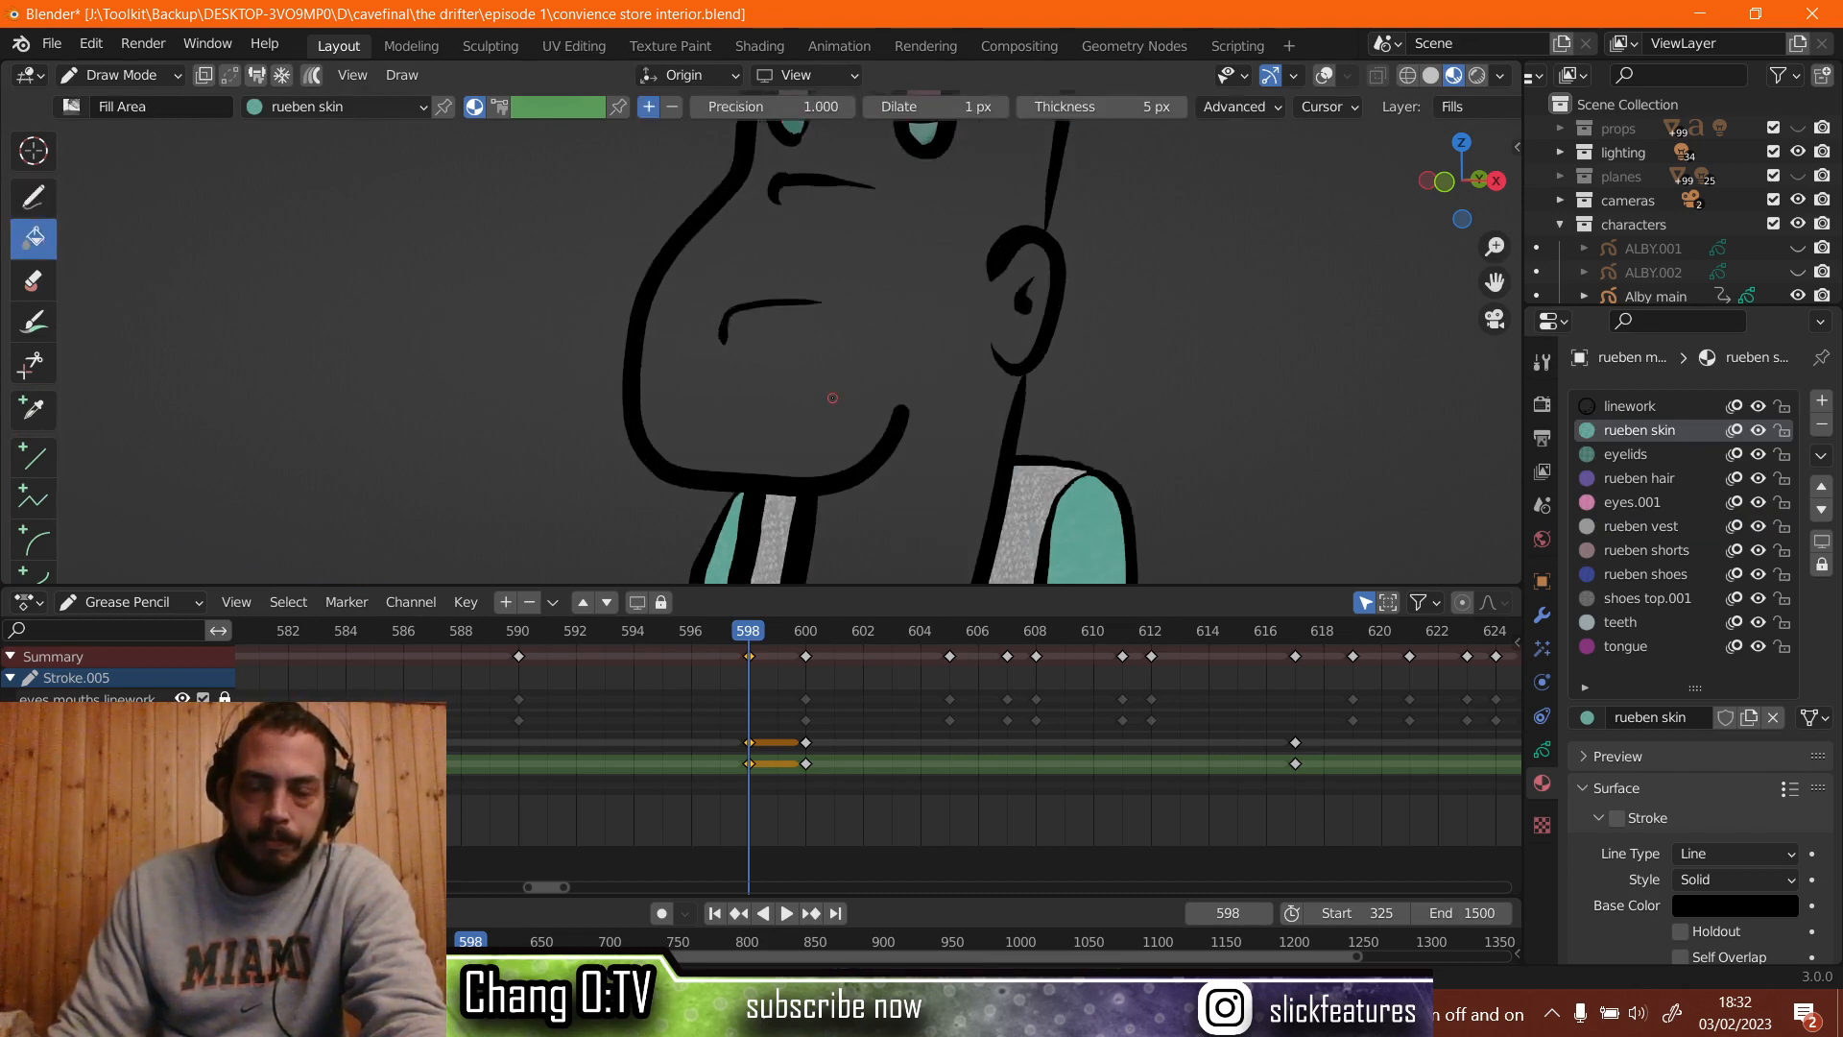
left_click(832, 397)
scroll(912, 355, "down", 3)
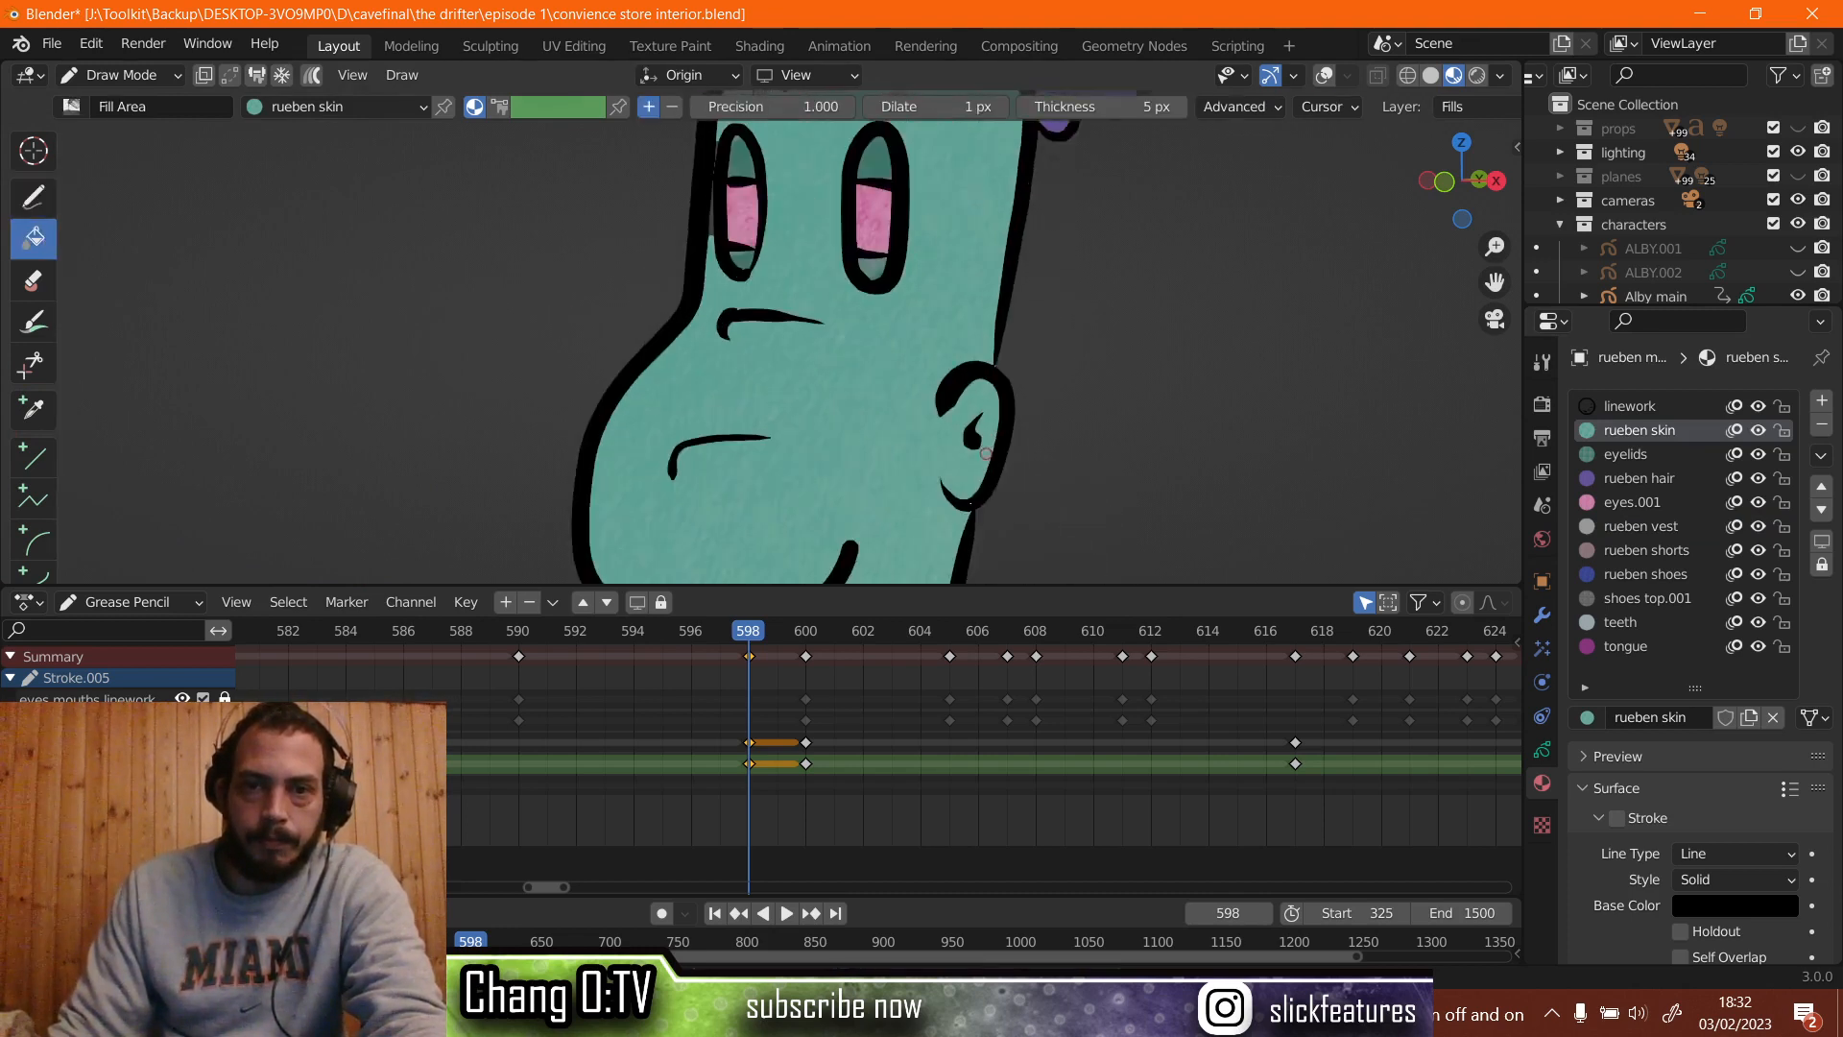
scroll(976, 317, "up", 3)
middle_click_drag(976, 317, 960, 42, "shift")
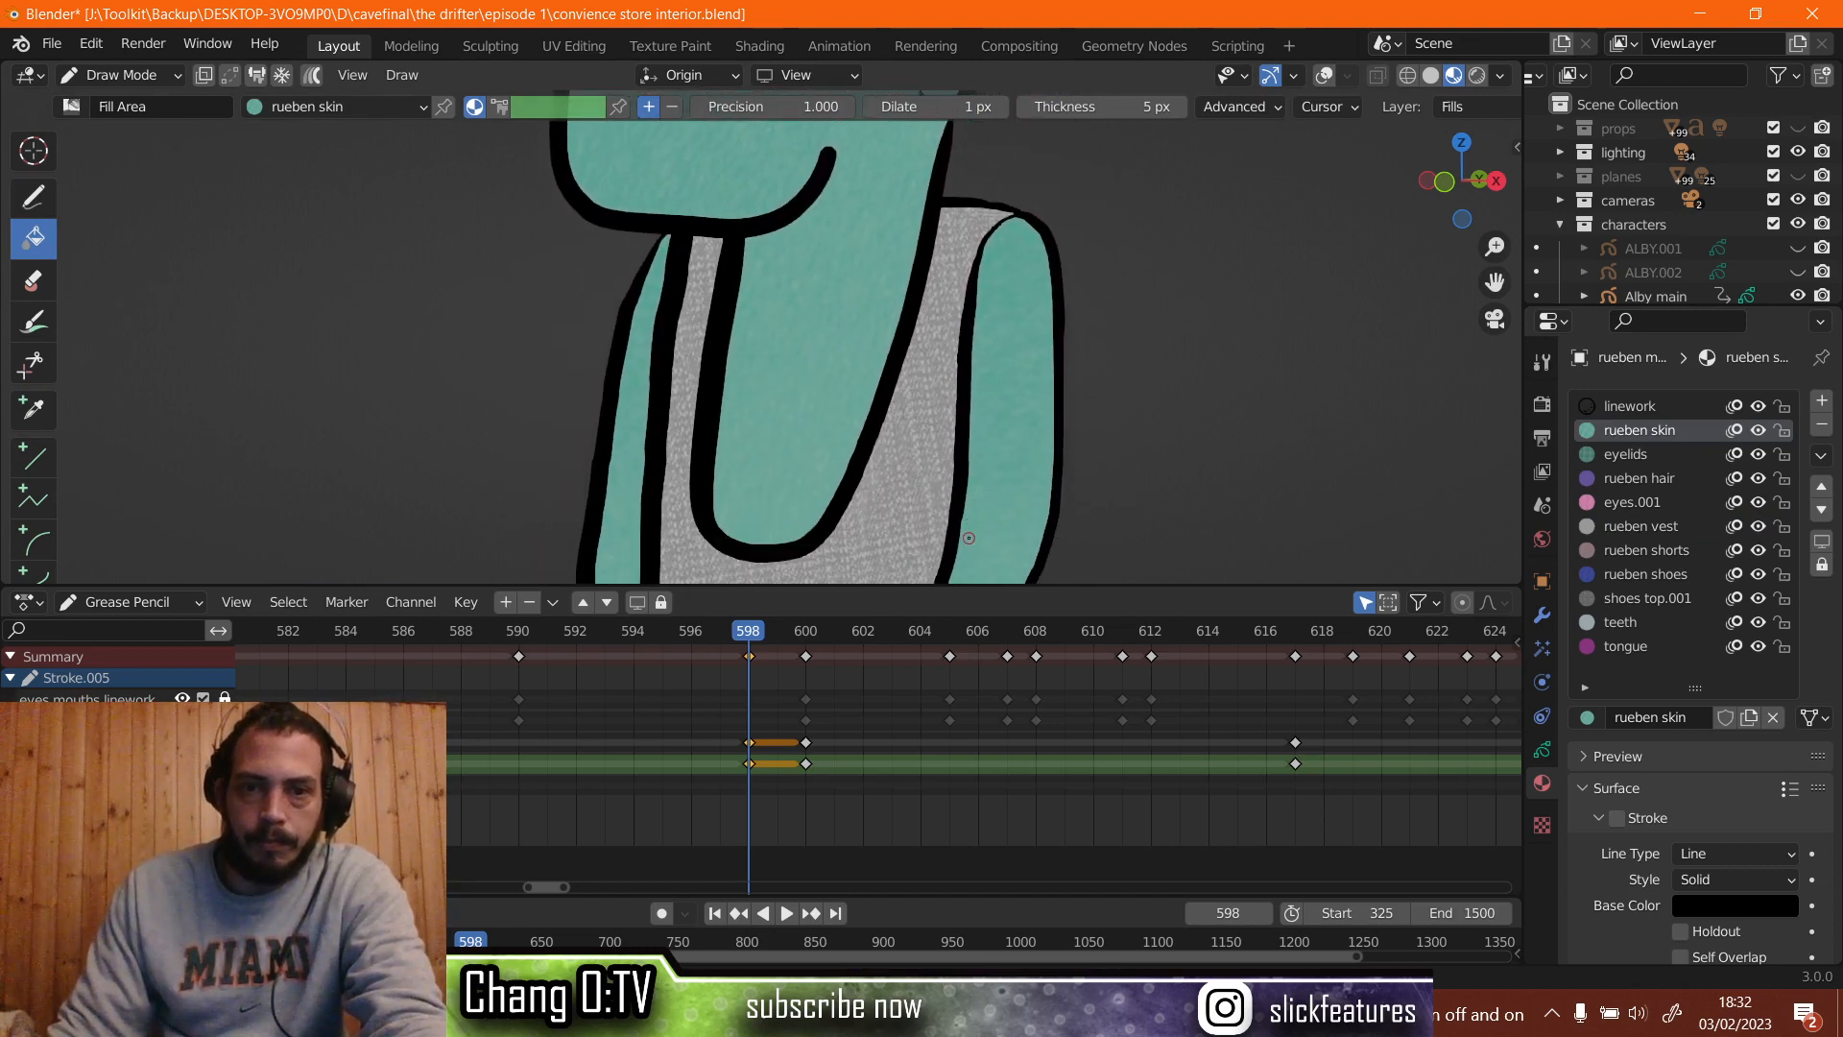
scroll(938, 558, "down", 3)
scroll(938, 558, "down", 1)
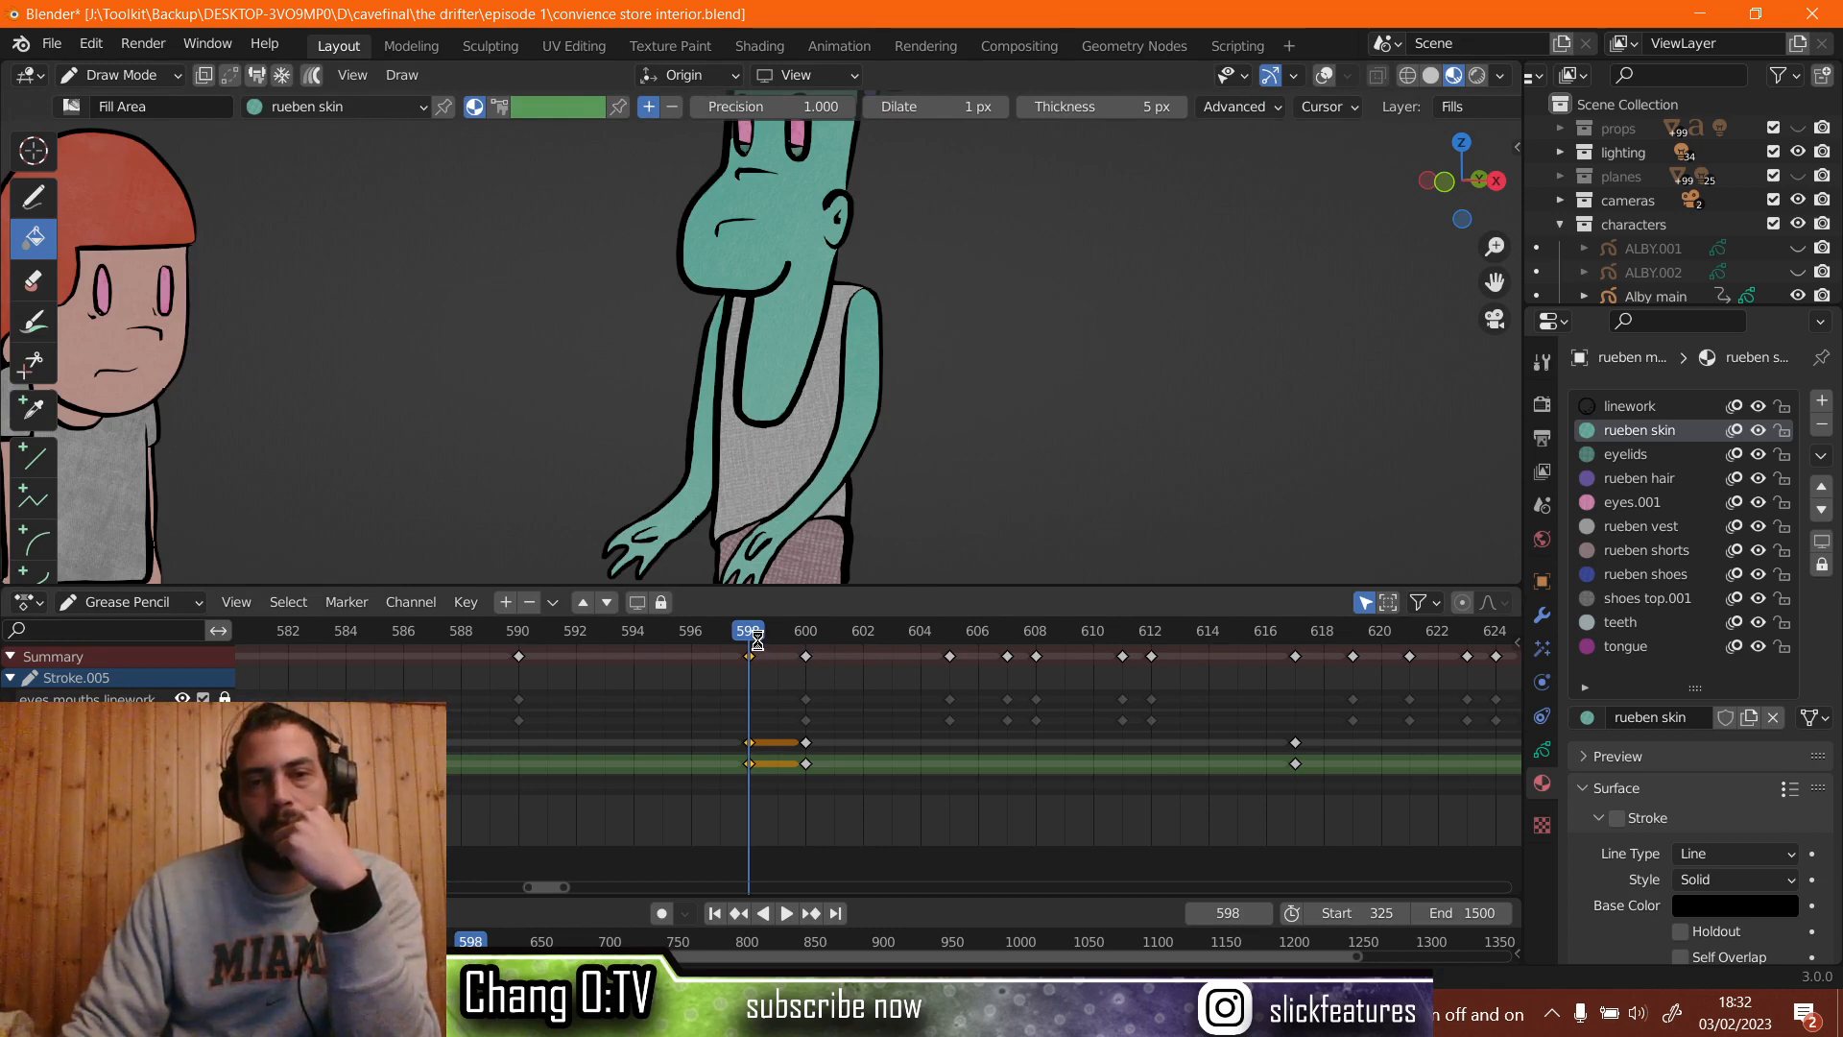
key("ctrl+s")
Play the animation repeatedly from before frame 590 to examine how the green character moves in and out of the raised-arm pose.
scroll(725, 655, "up", 3, "ctrl")
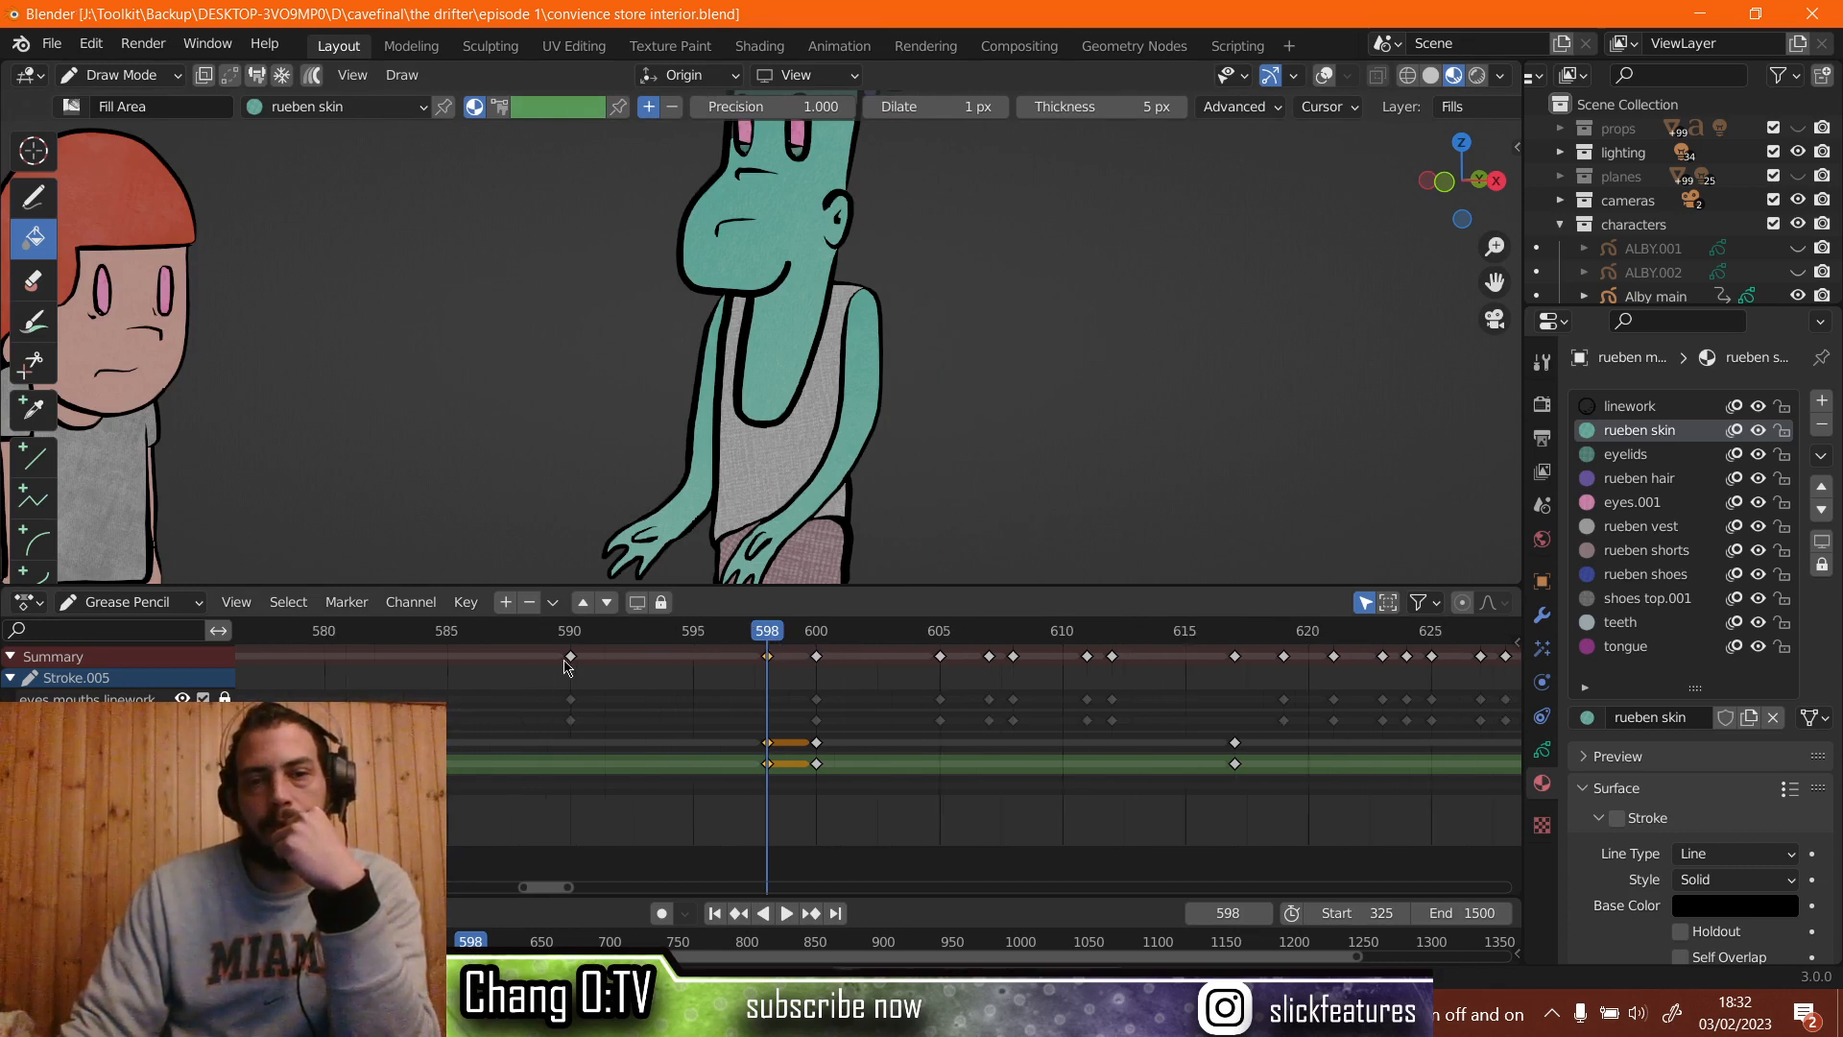
scroll(672, 653, "down", 2)
left_click(591, 641)
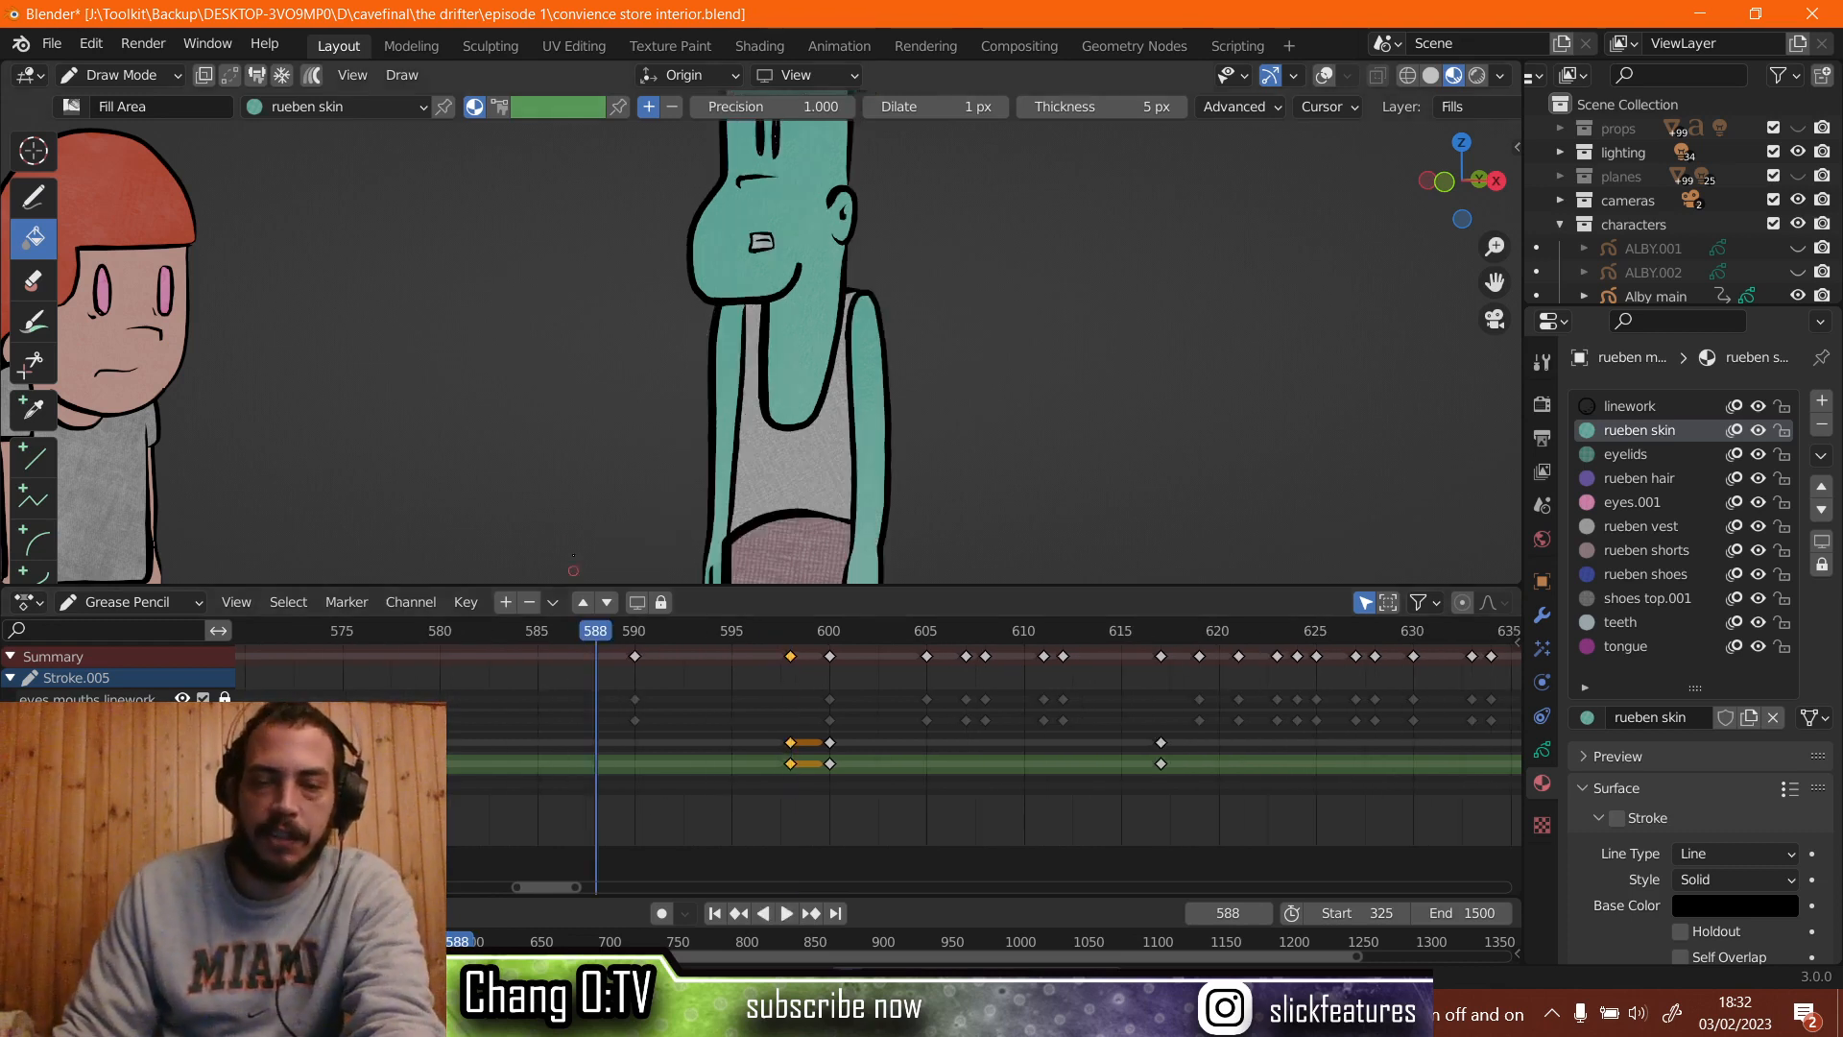
key("space")
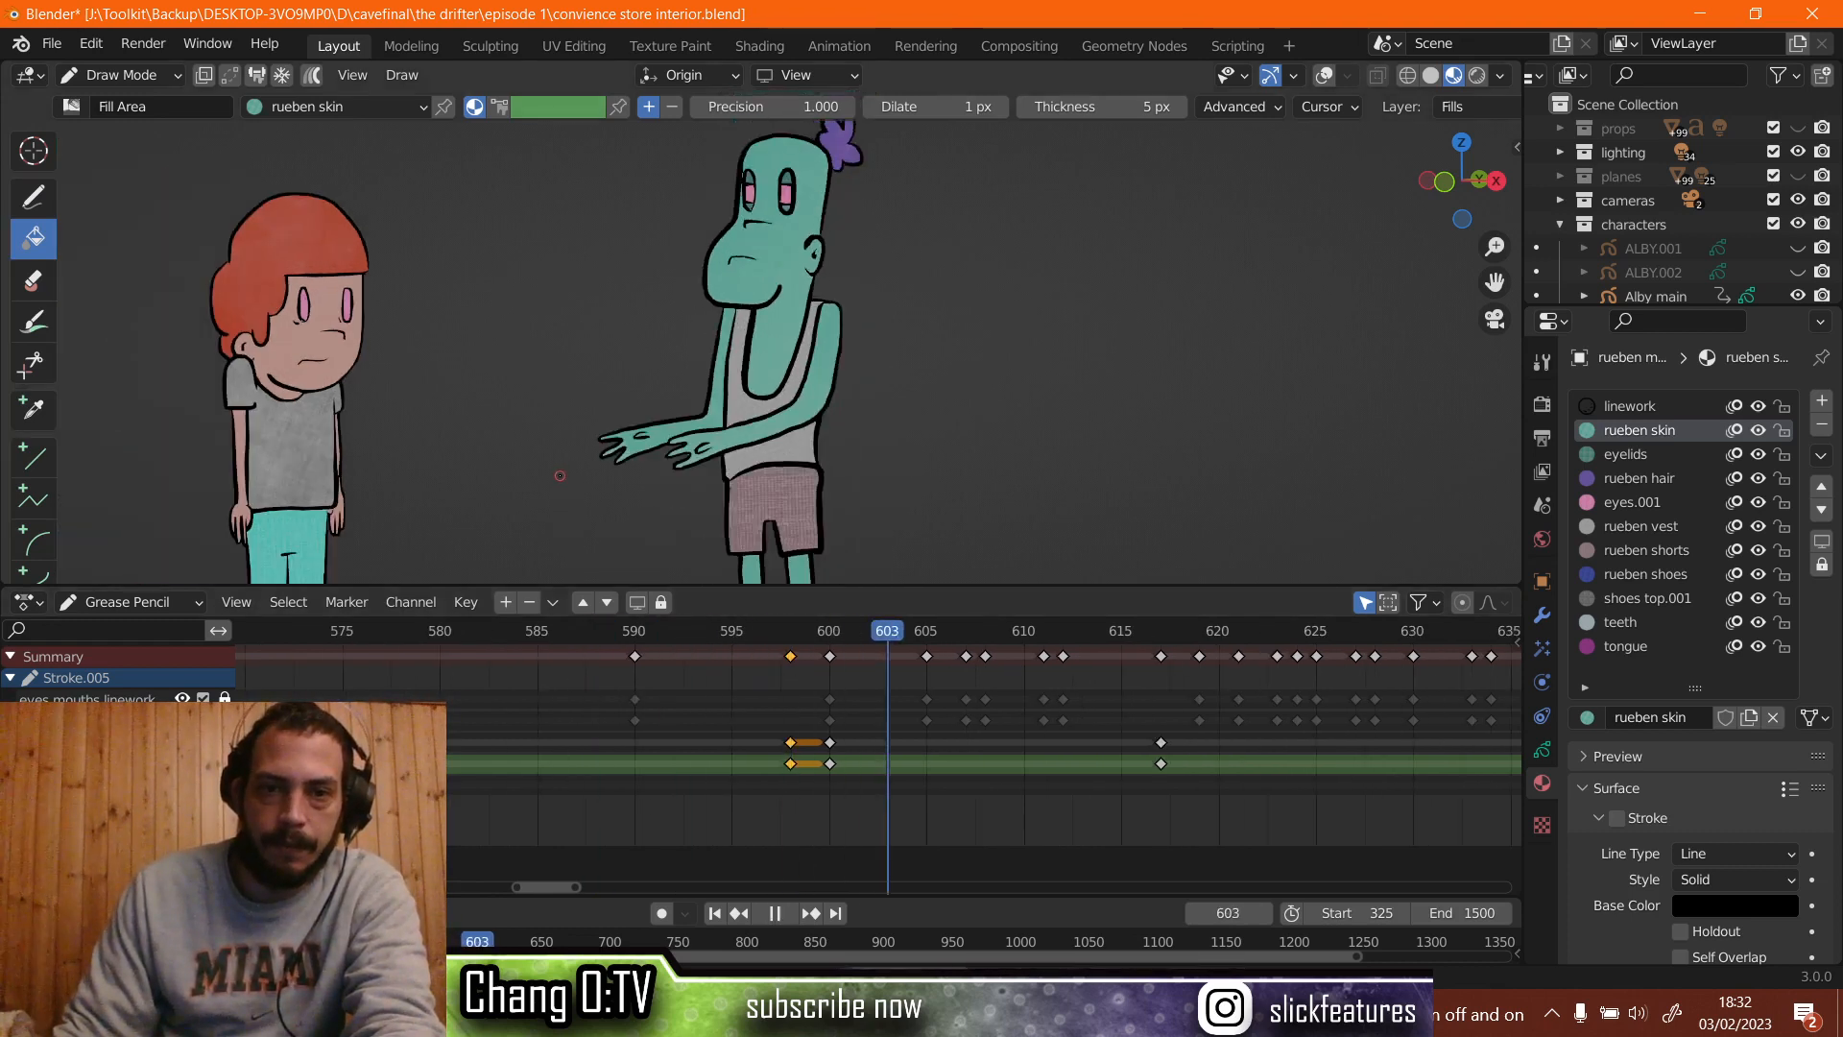
key("space")
left_click(587, 637)
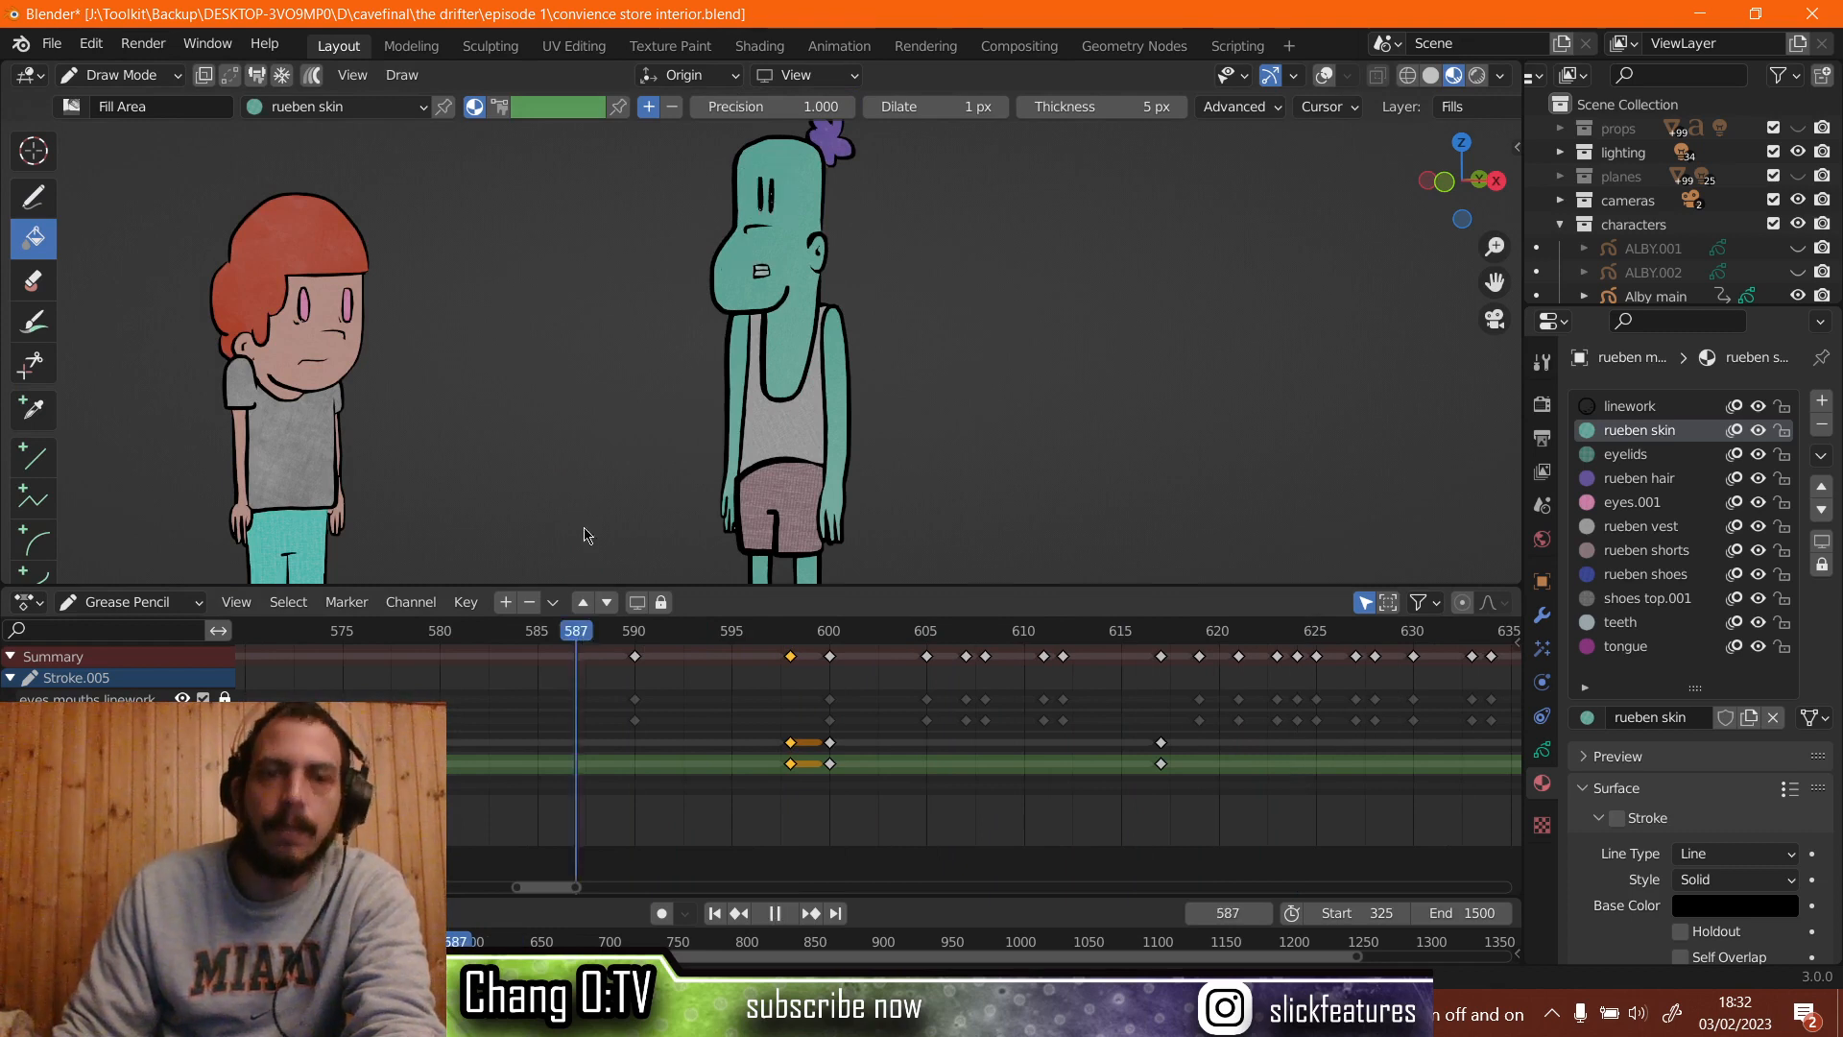
key("space")
key("space")
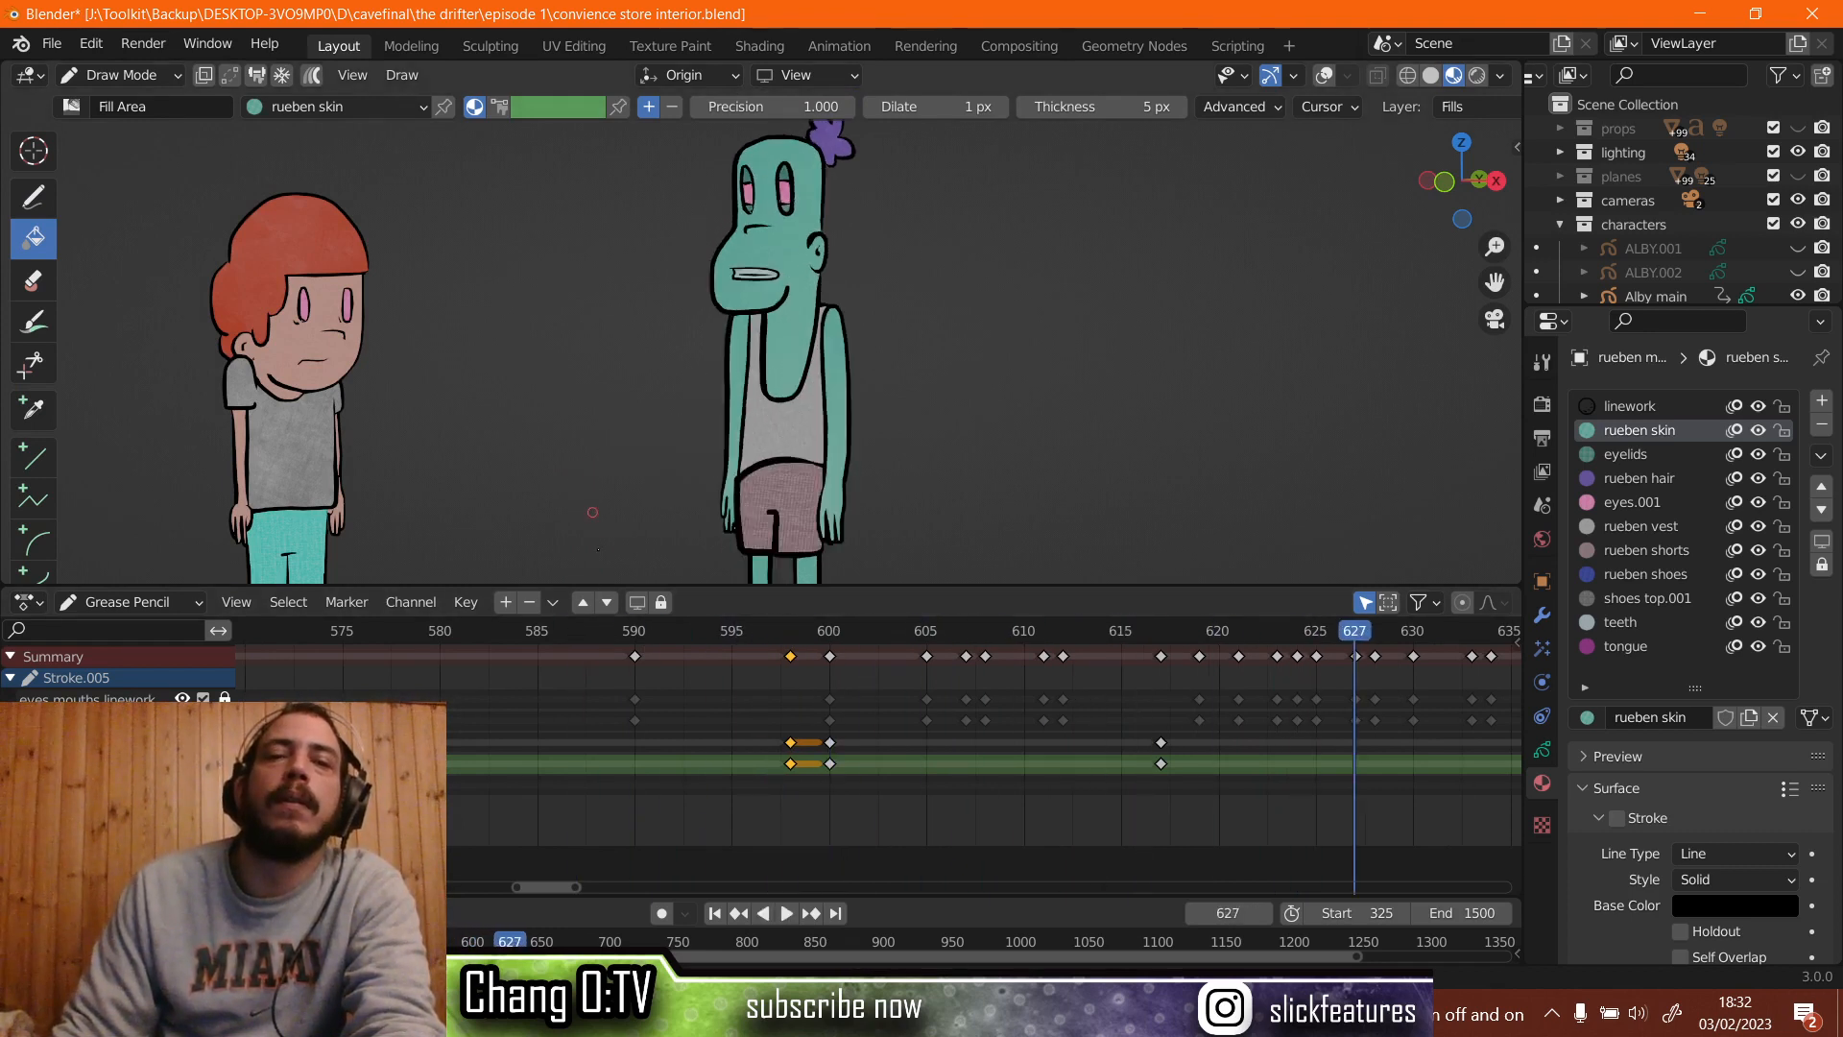
left_click(593, 638)
key("space")
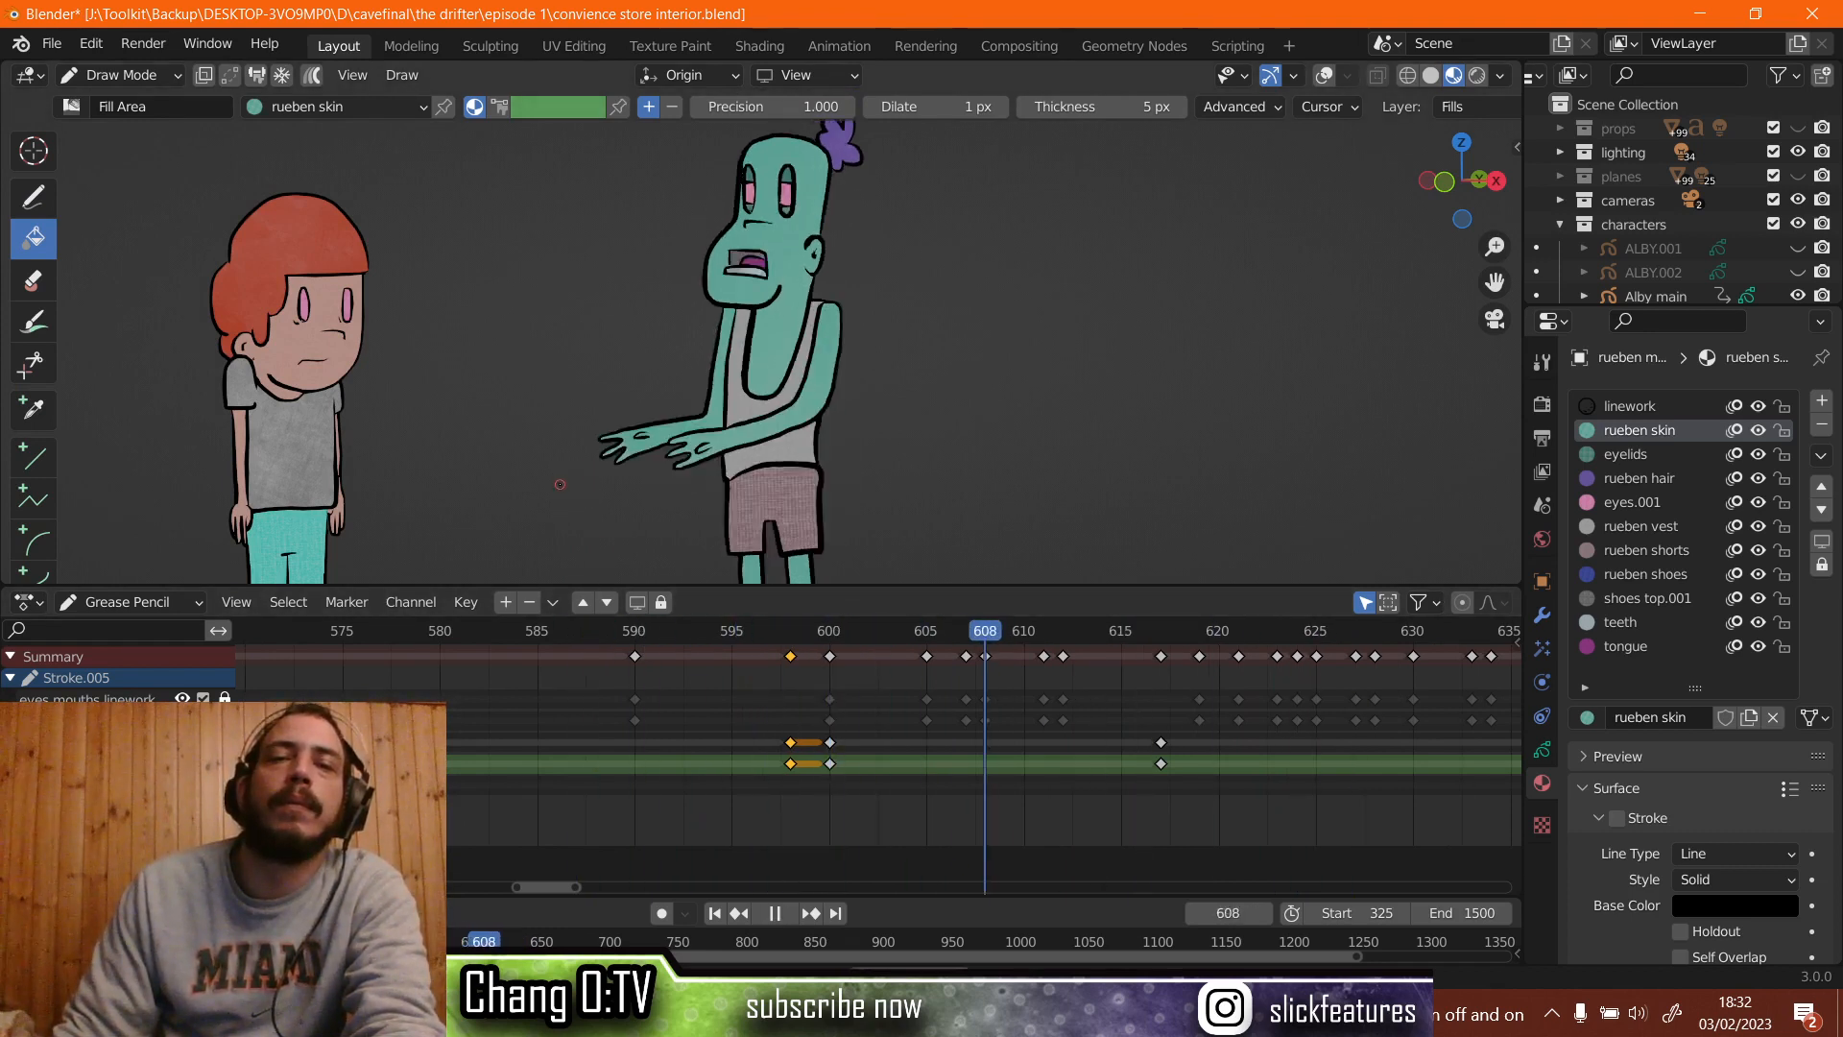
key("space")
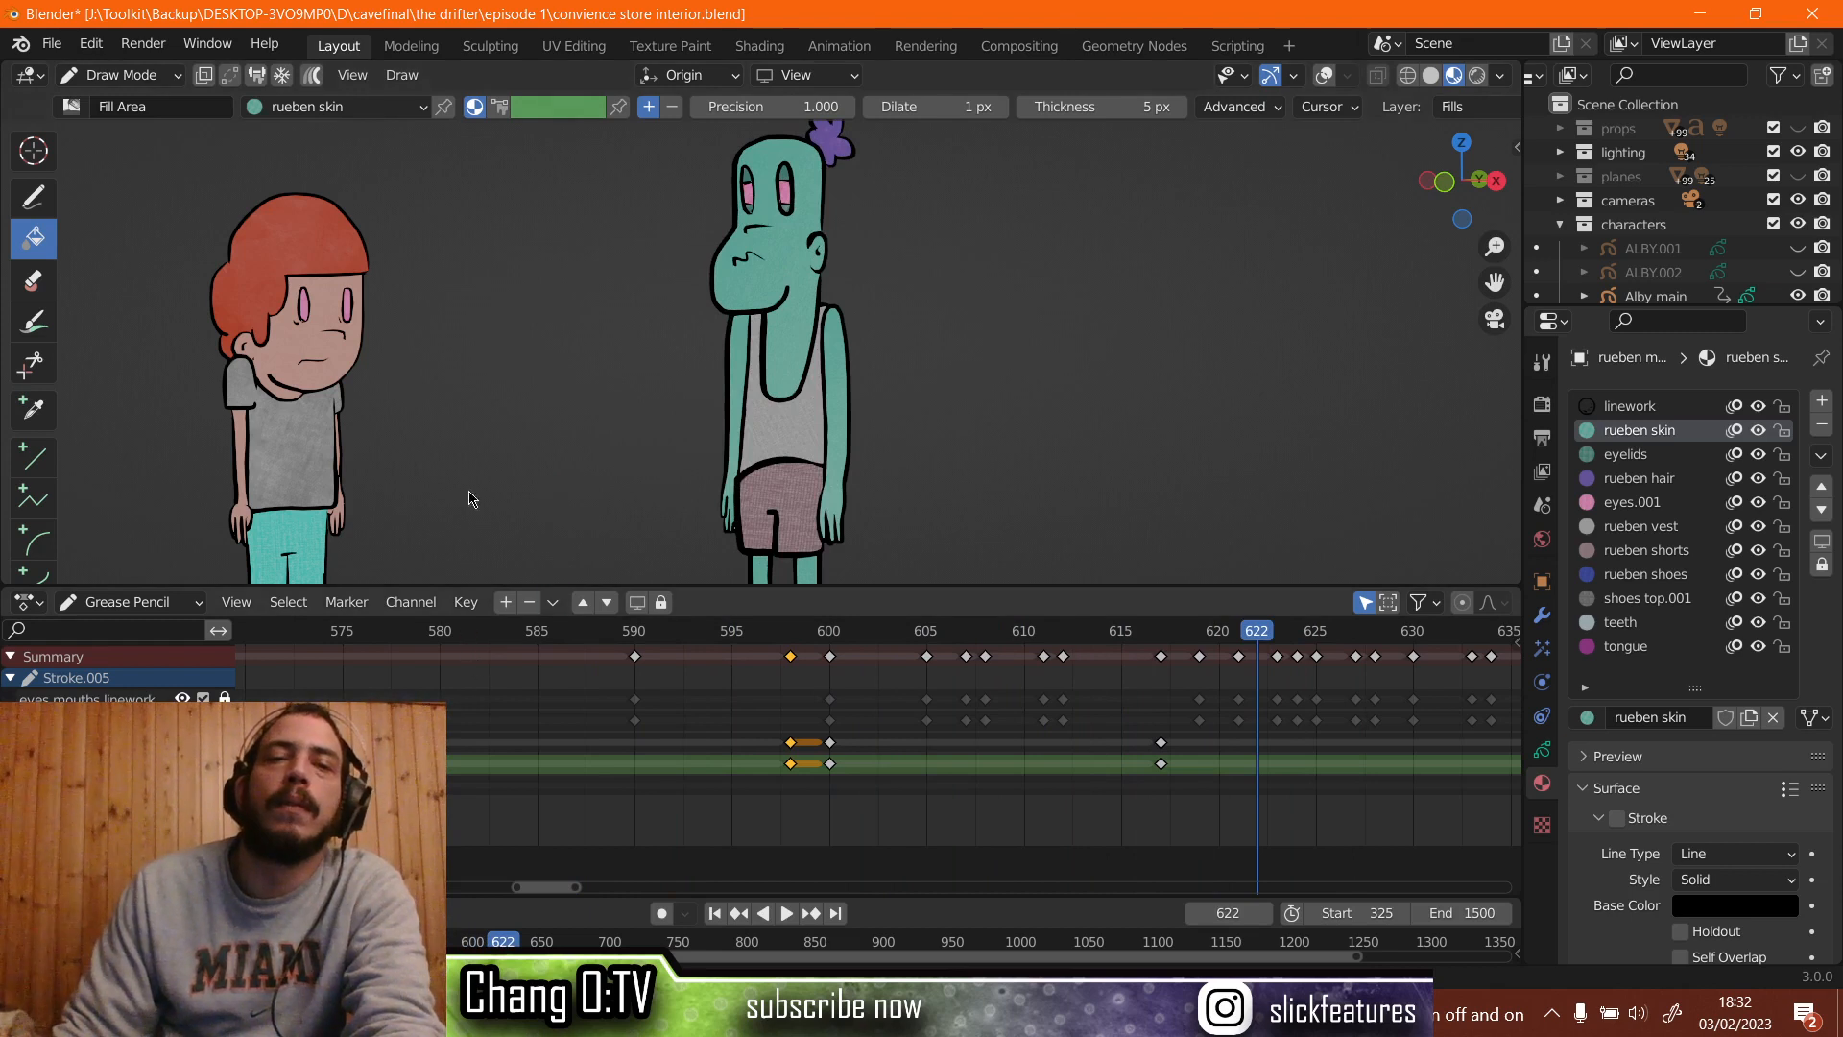
left_click(344, 640)
key("space")
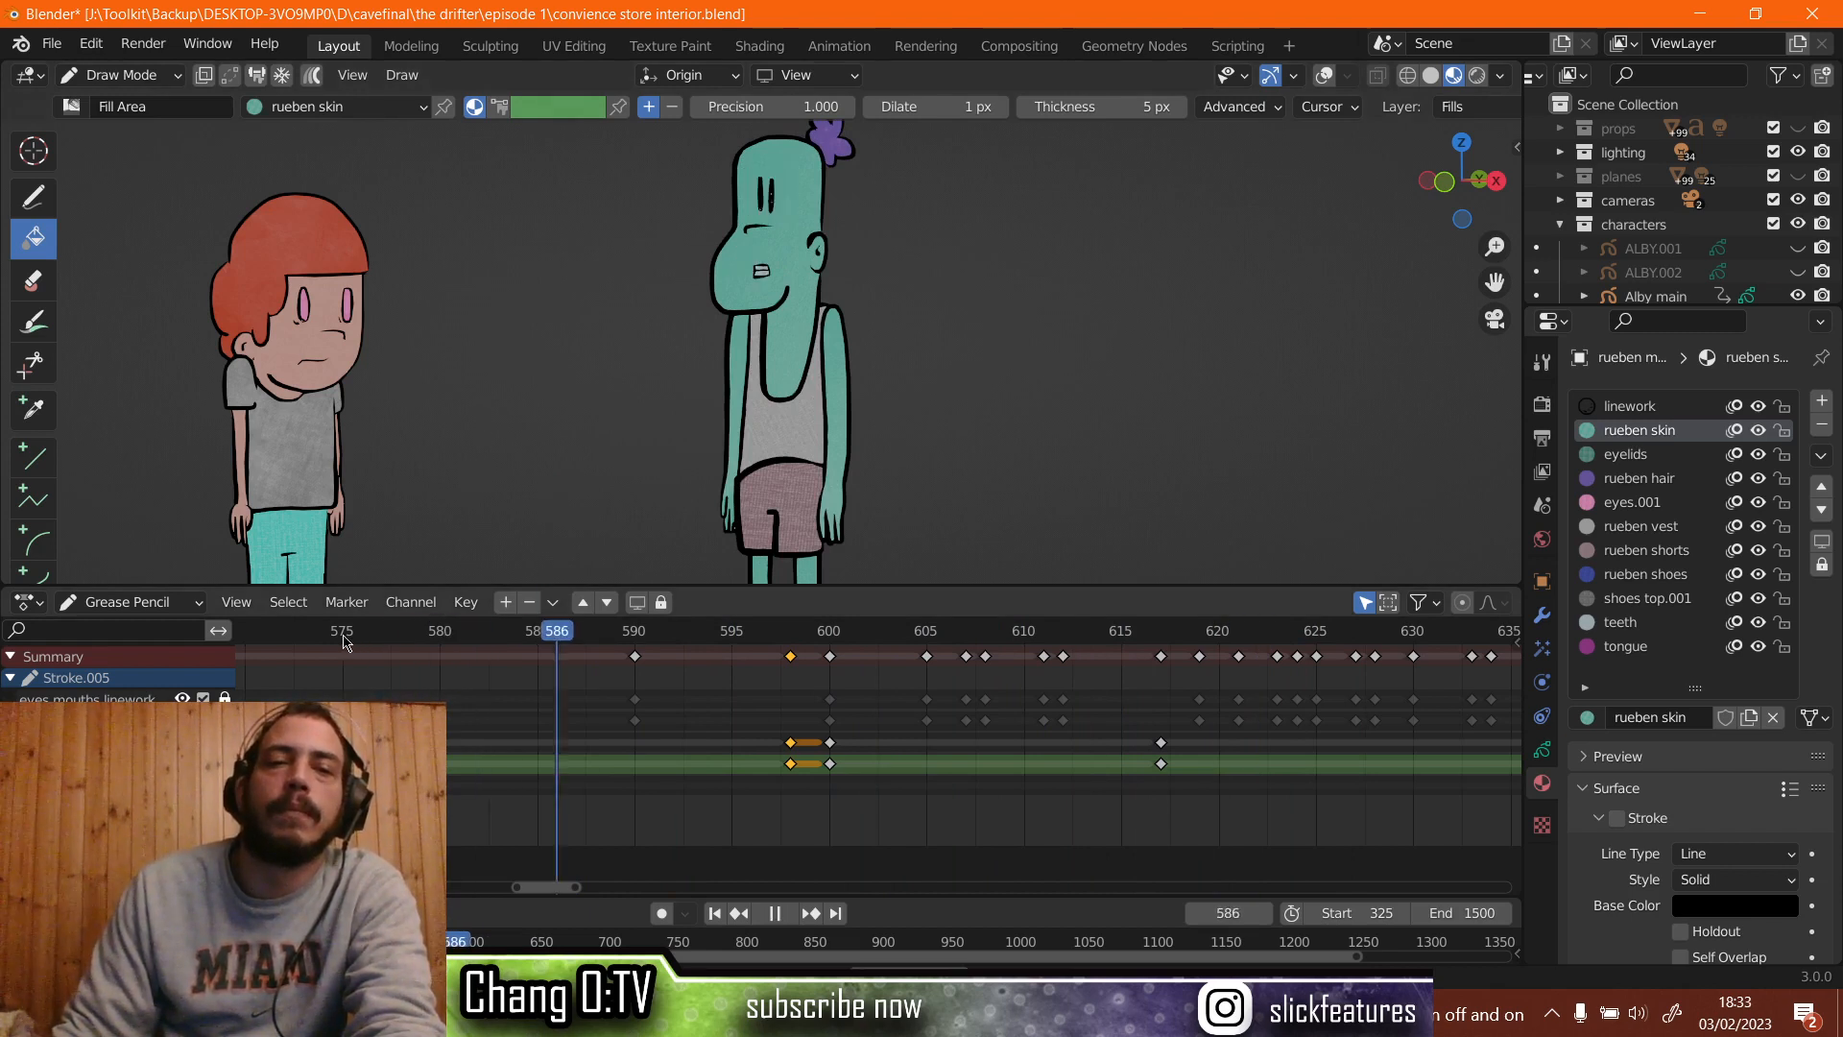
key("space")
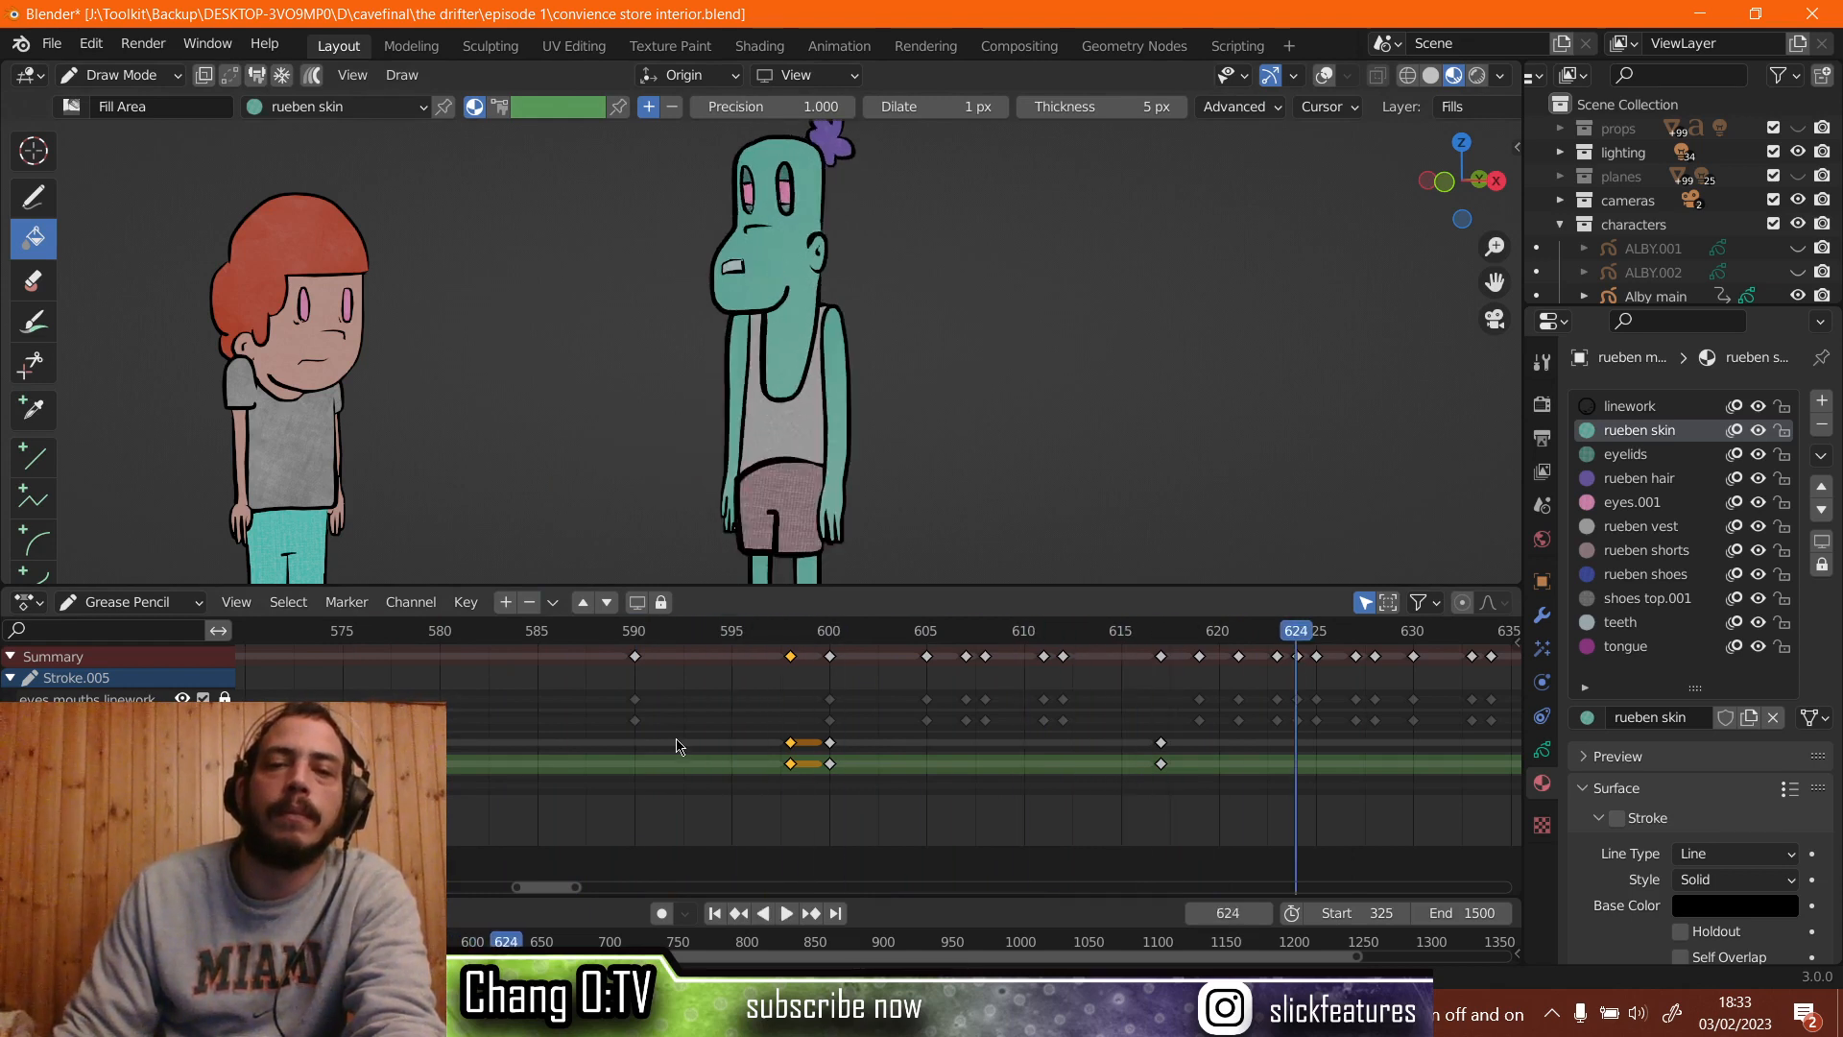
Duplicate the selected in-between body keyframes from frame 598 to frame 616, just before the return to the standing pose.
left_click(1160, 641)
left_click_drag(1159, 642, 1138, 640)
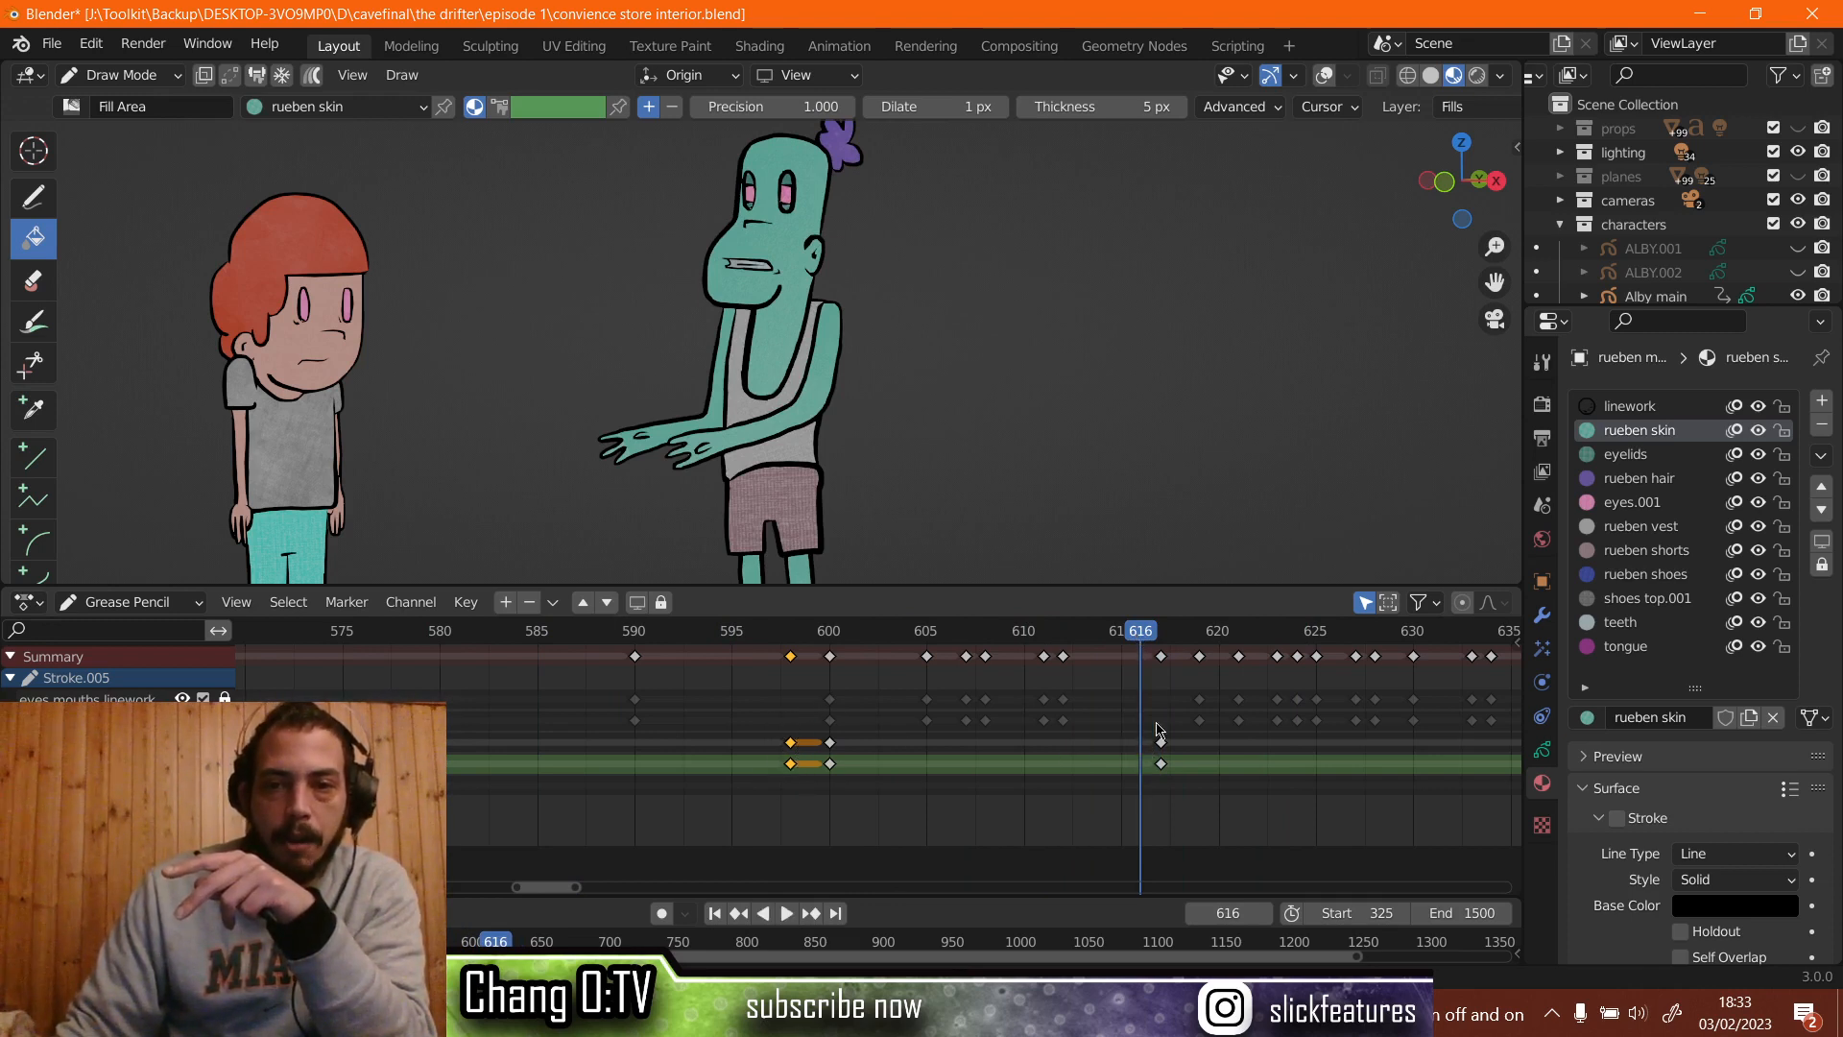
right_click(791, 747)
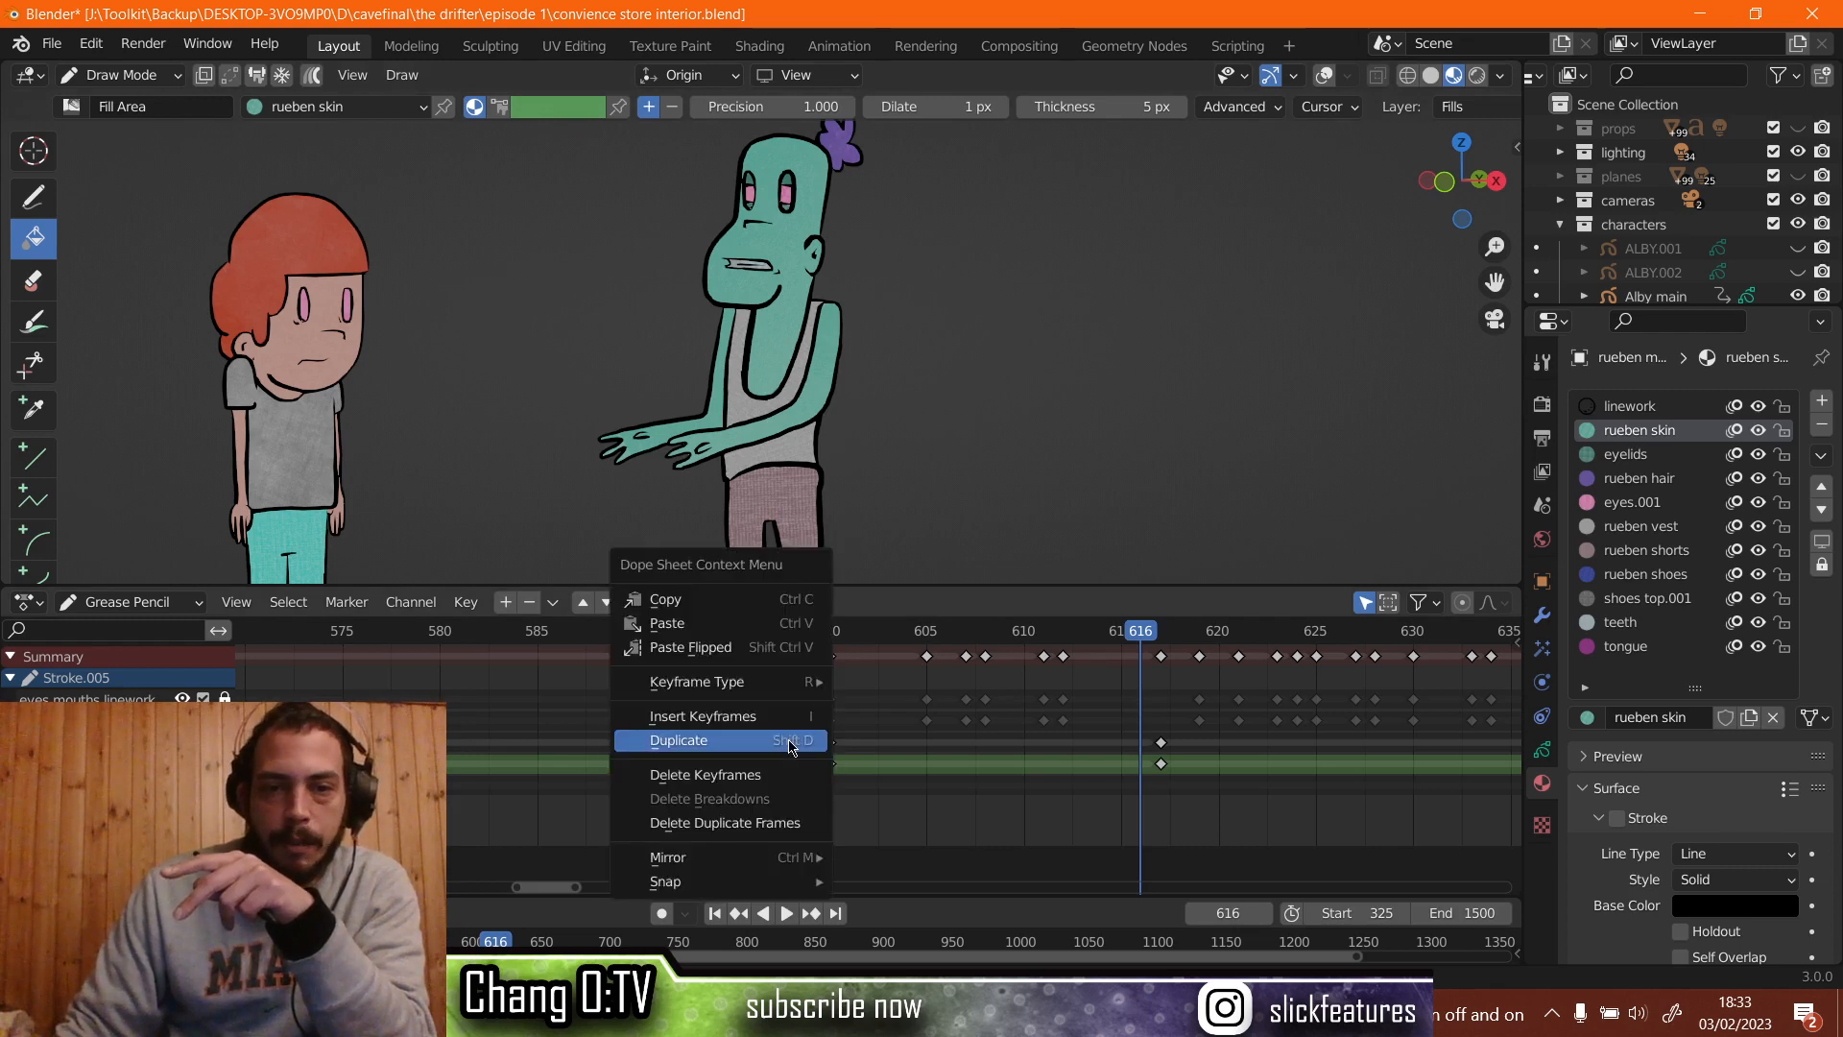
left_click(791, 747)
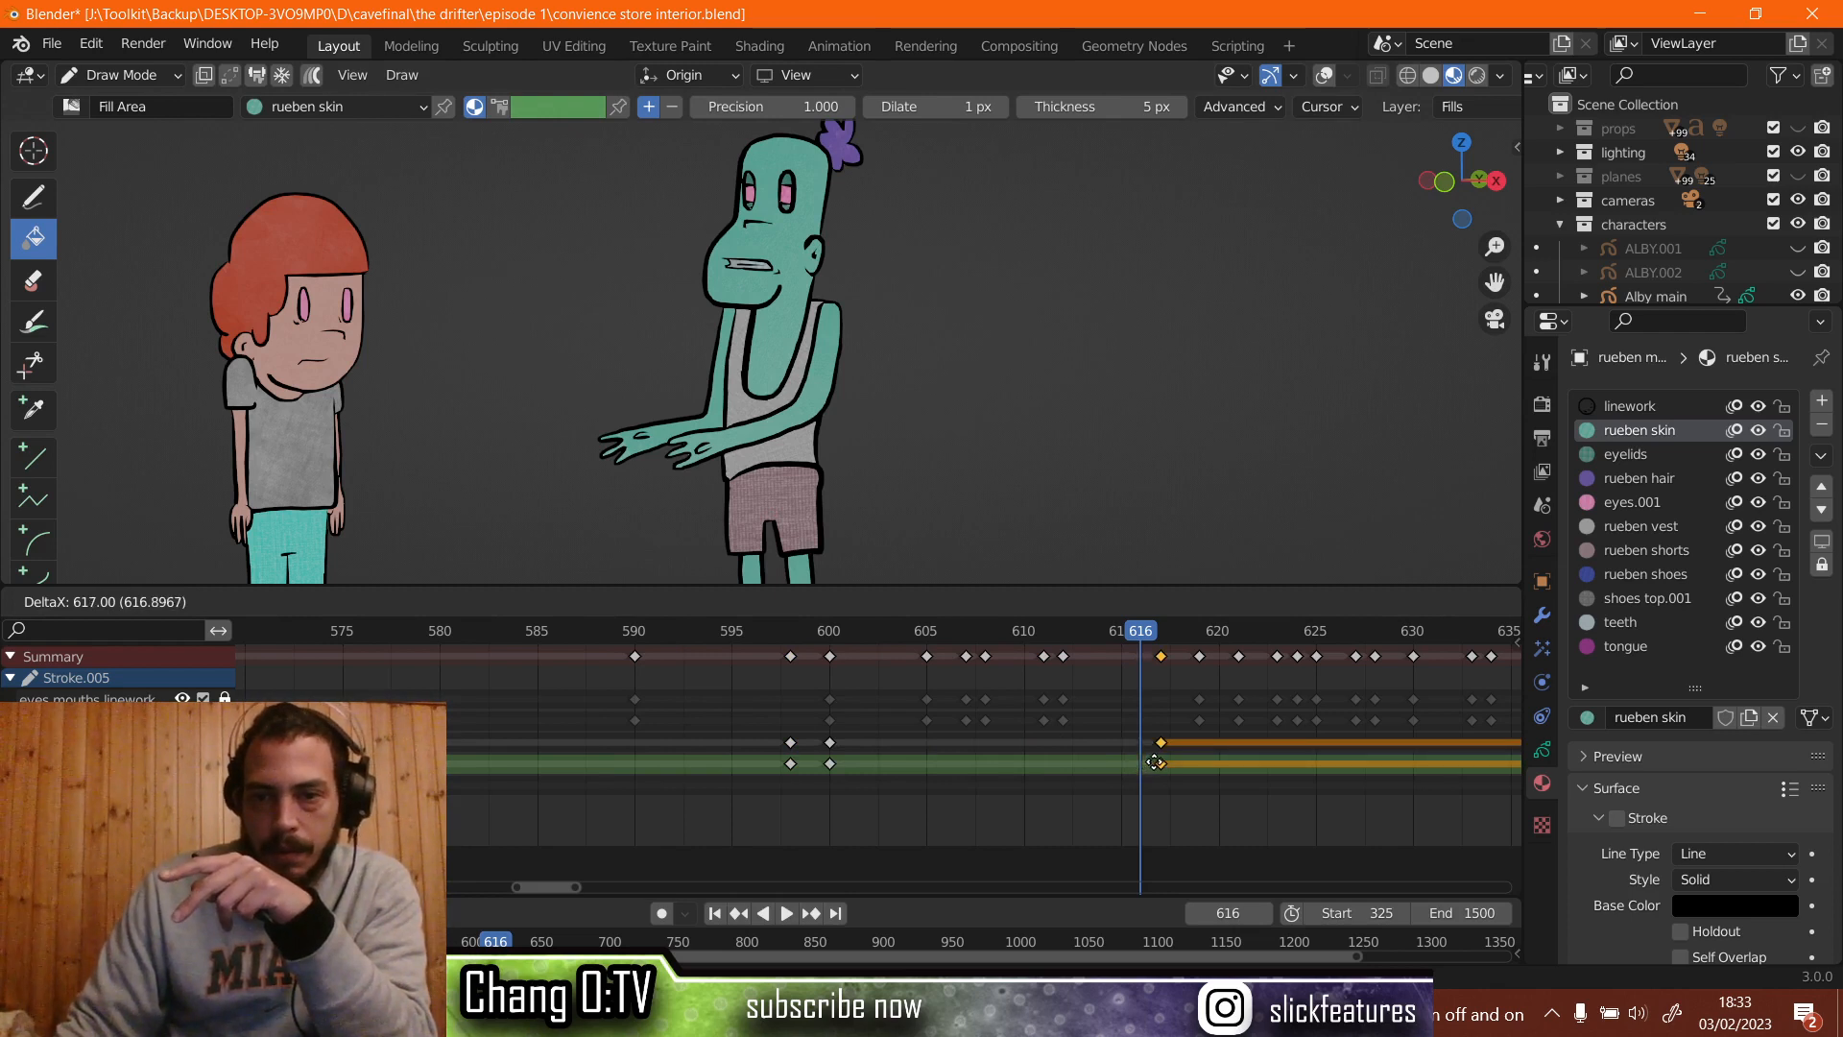
left_click(624, 657)
Play and scrub the animation across both arm movements to examine the timing of the duplicated in-between at frame 616.
left_click(614, 631)
key("space")
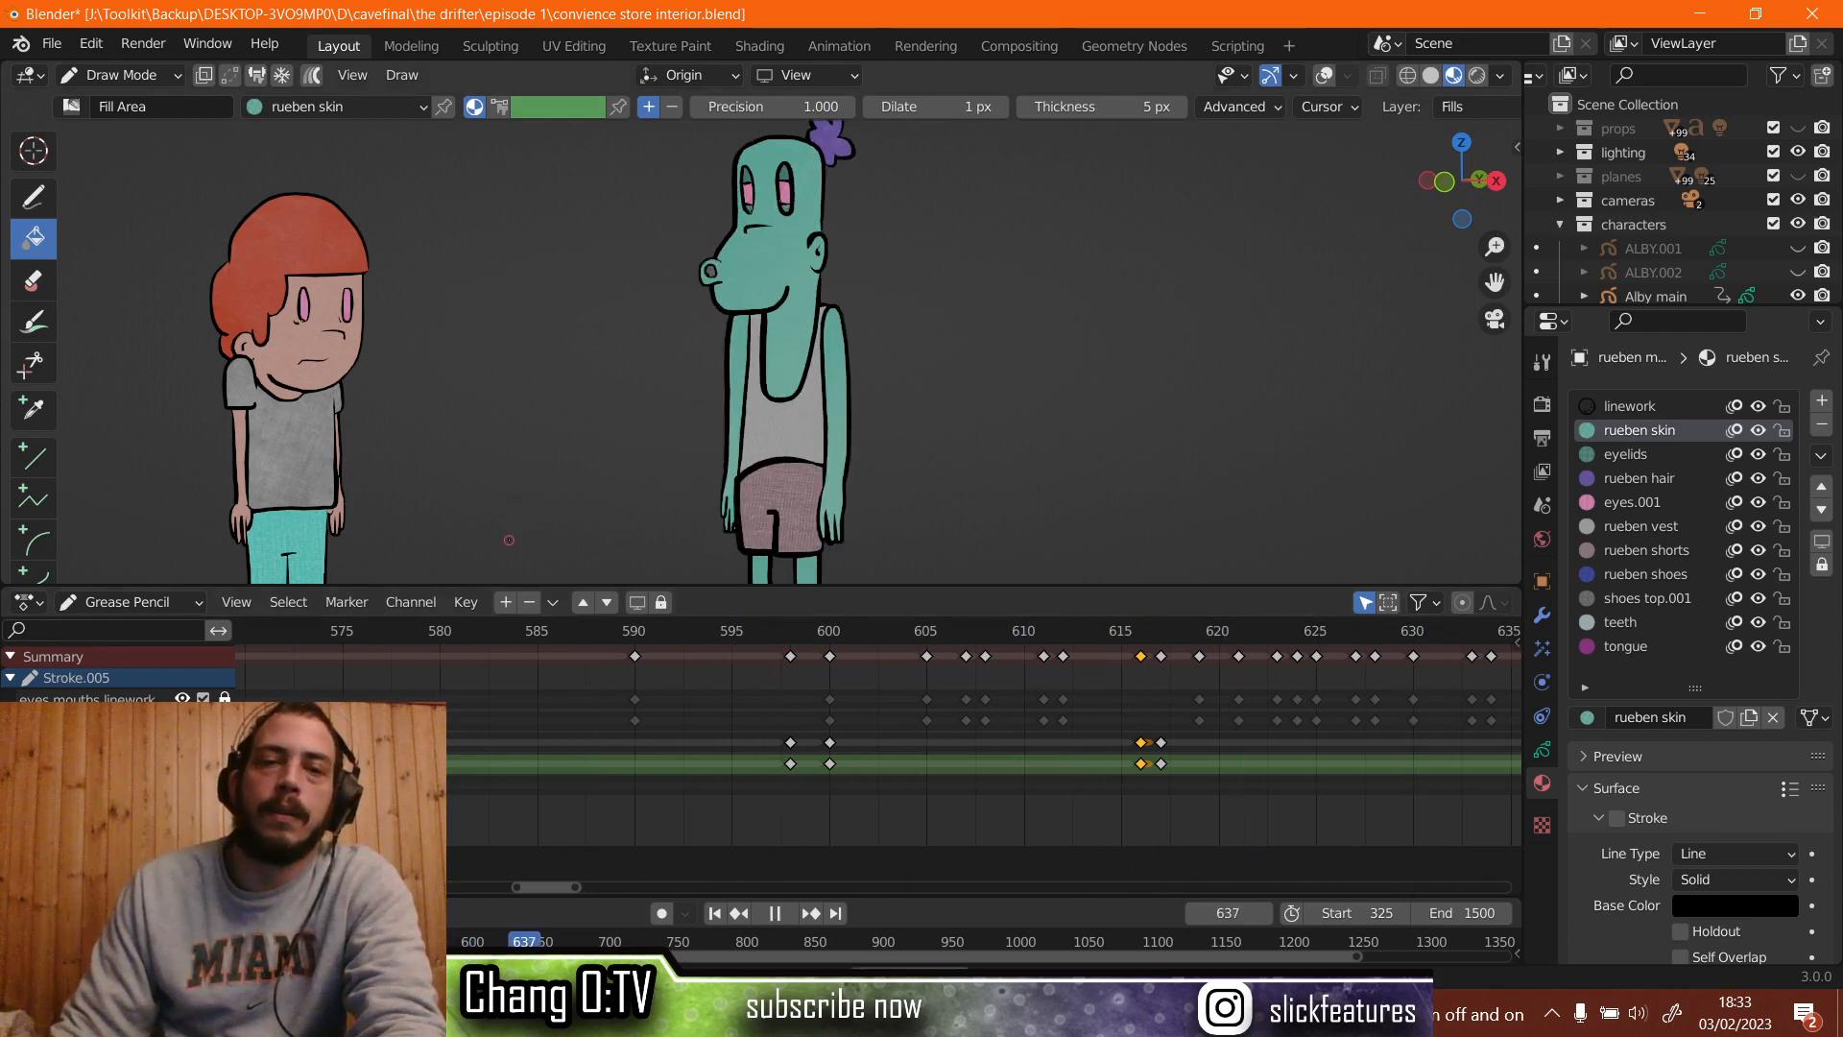
key("space")
left_click(445, 640)
key("space")
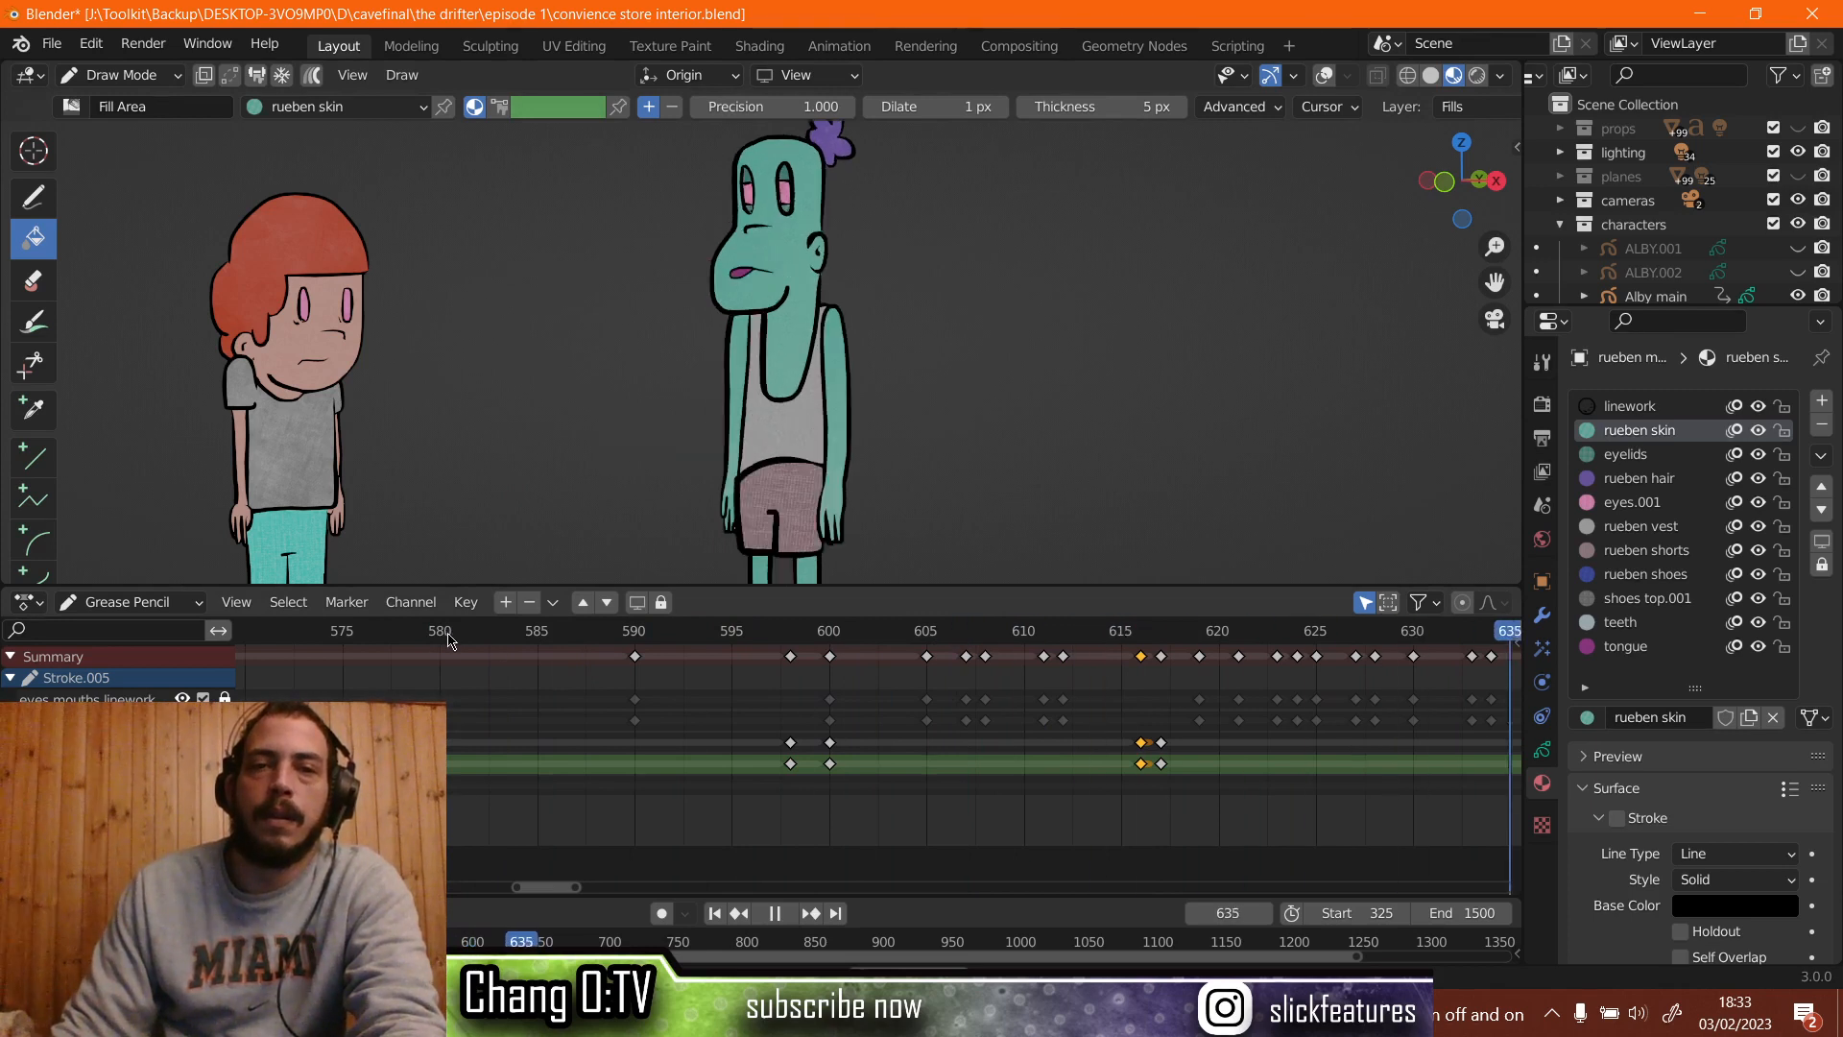
key("space")
left_click(1097, 638)
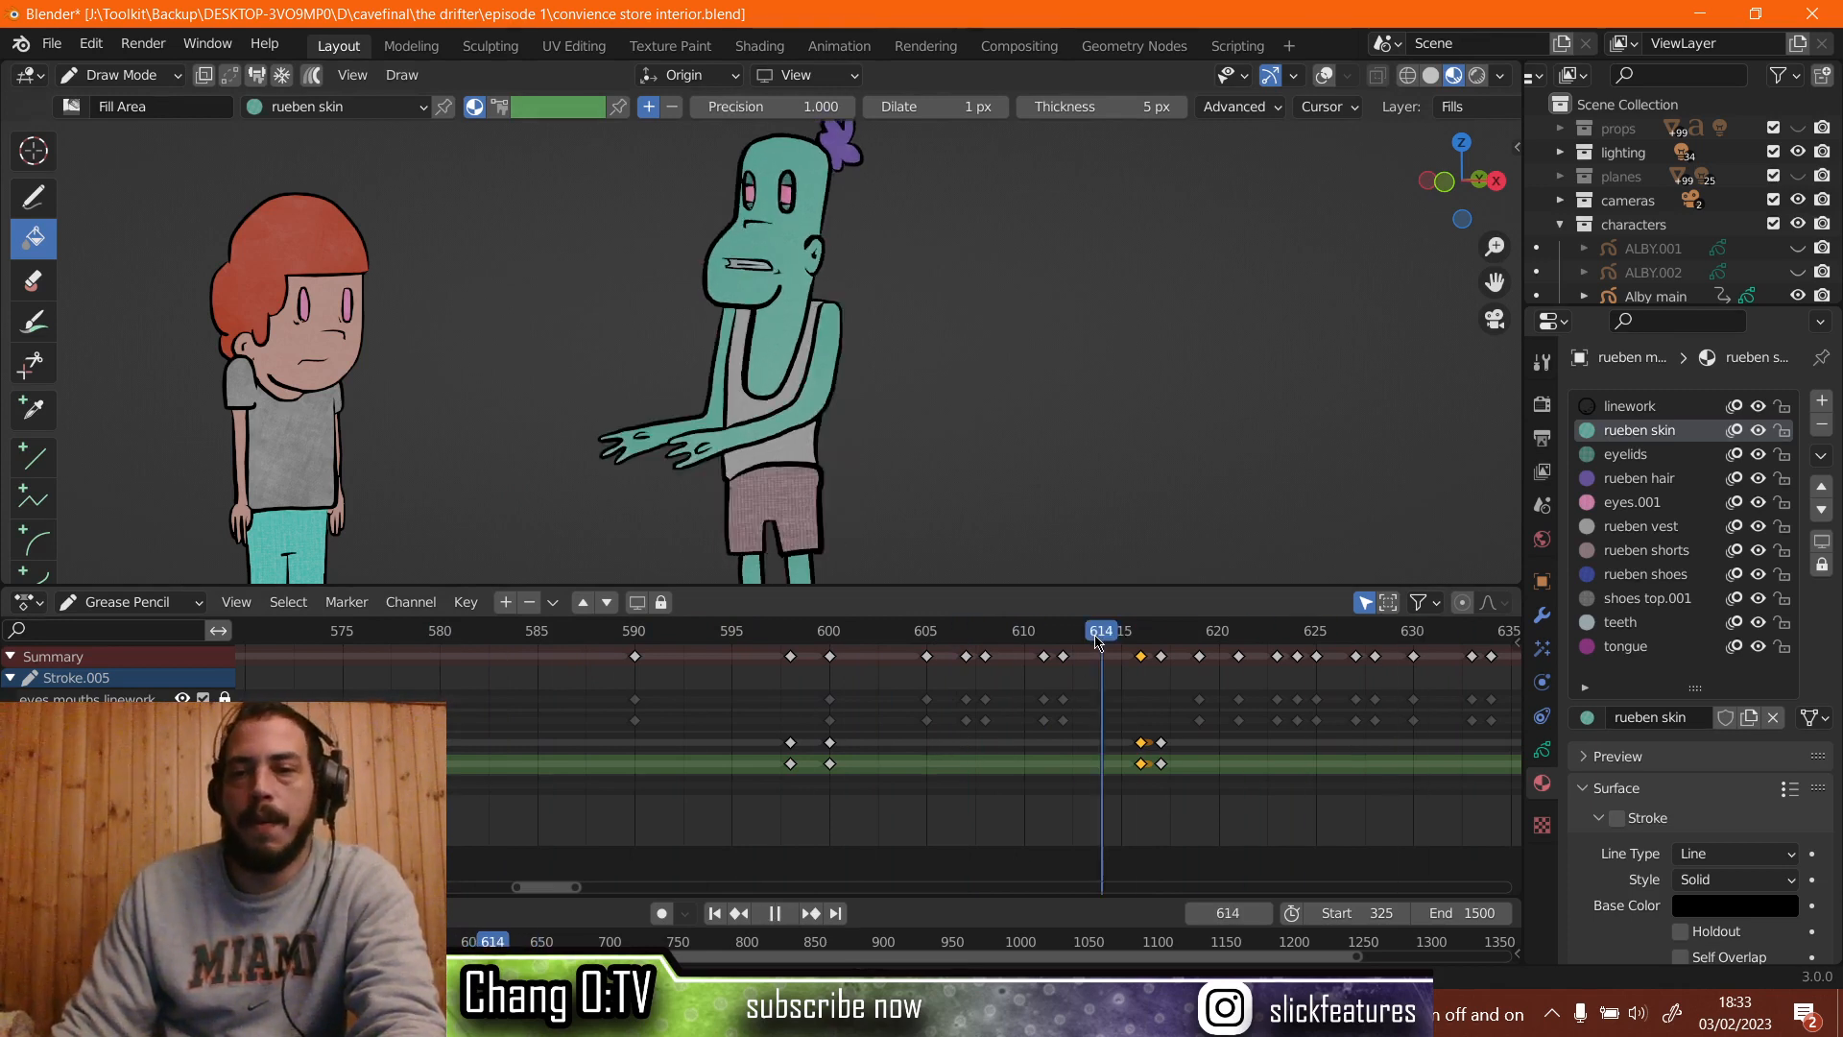
left_click_drag(1112, 636, 710, 638)
key("space")
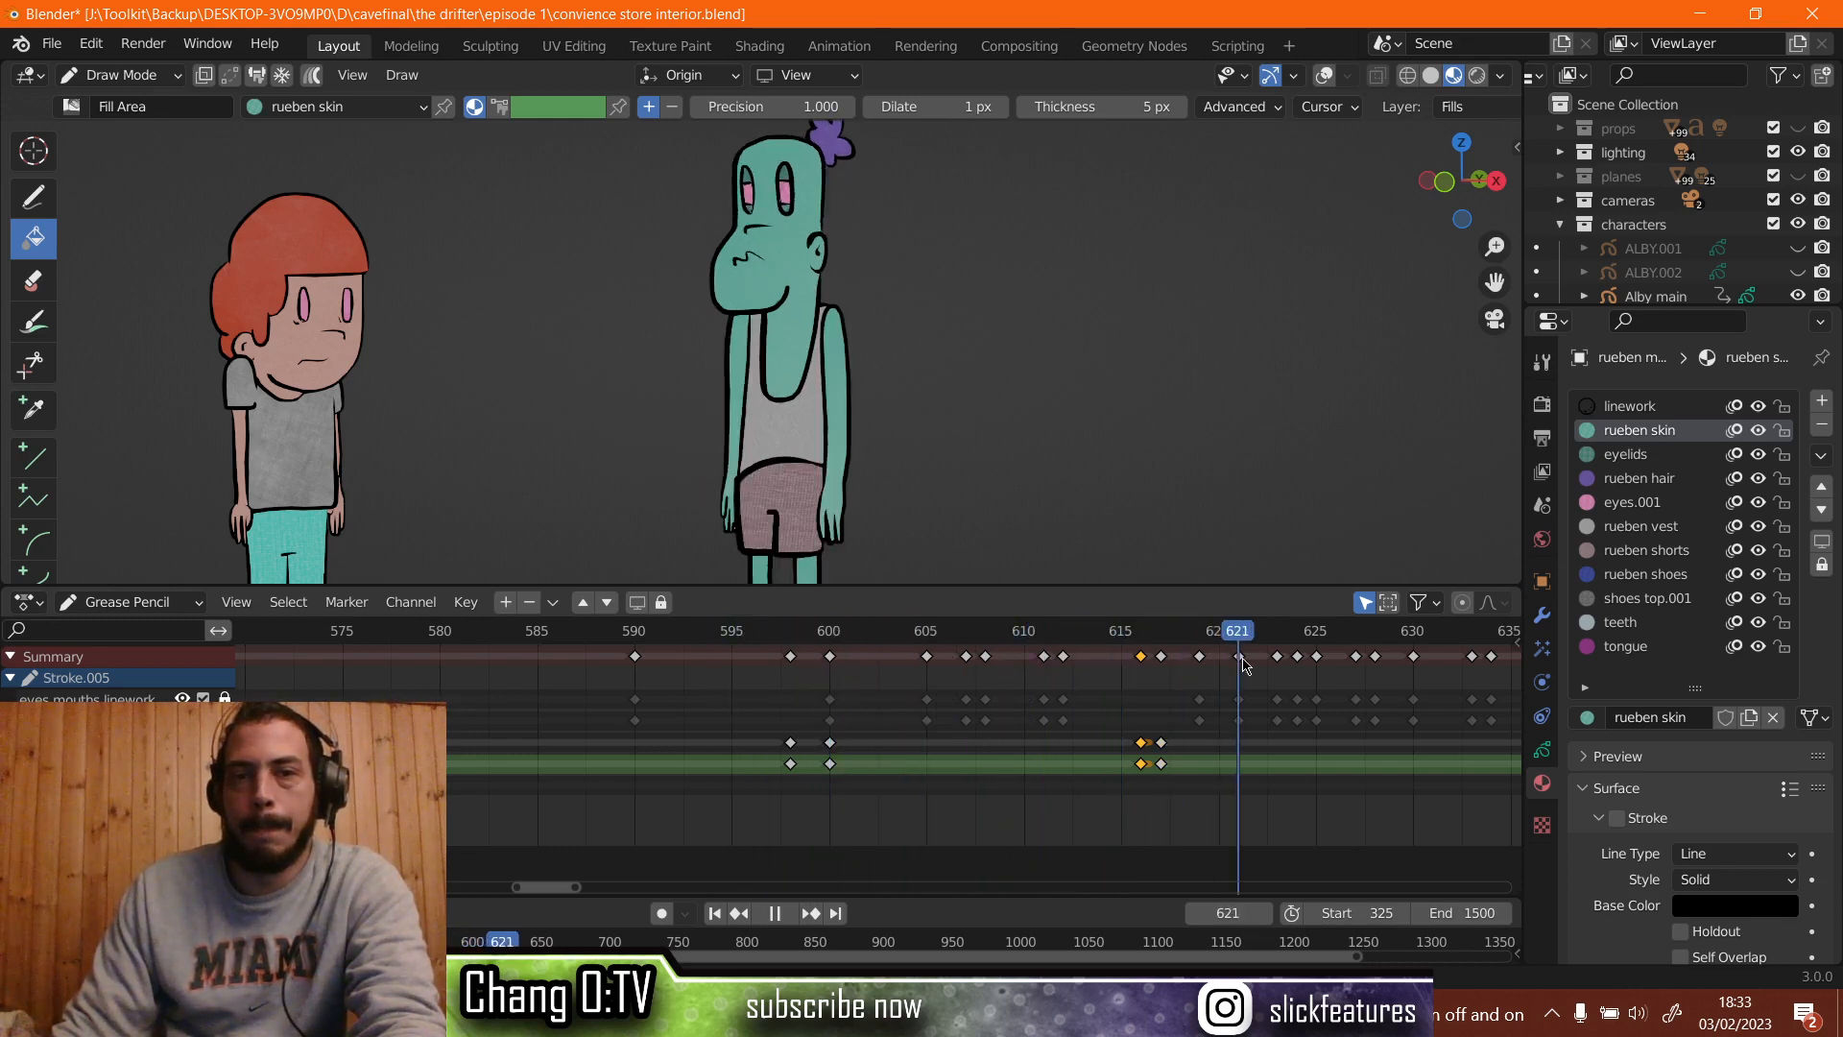
left_click_drag(1375, 634, 1047, 669)
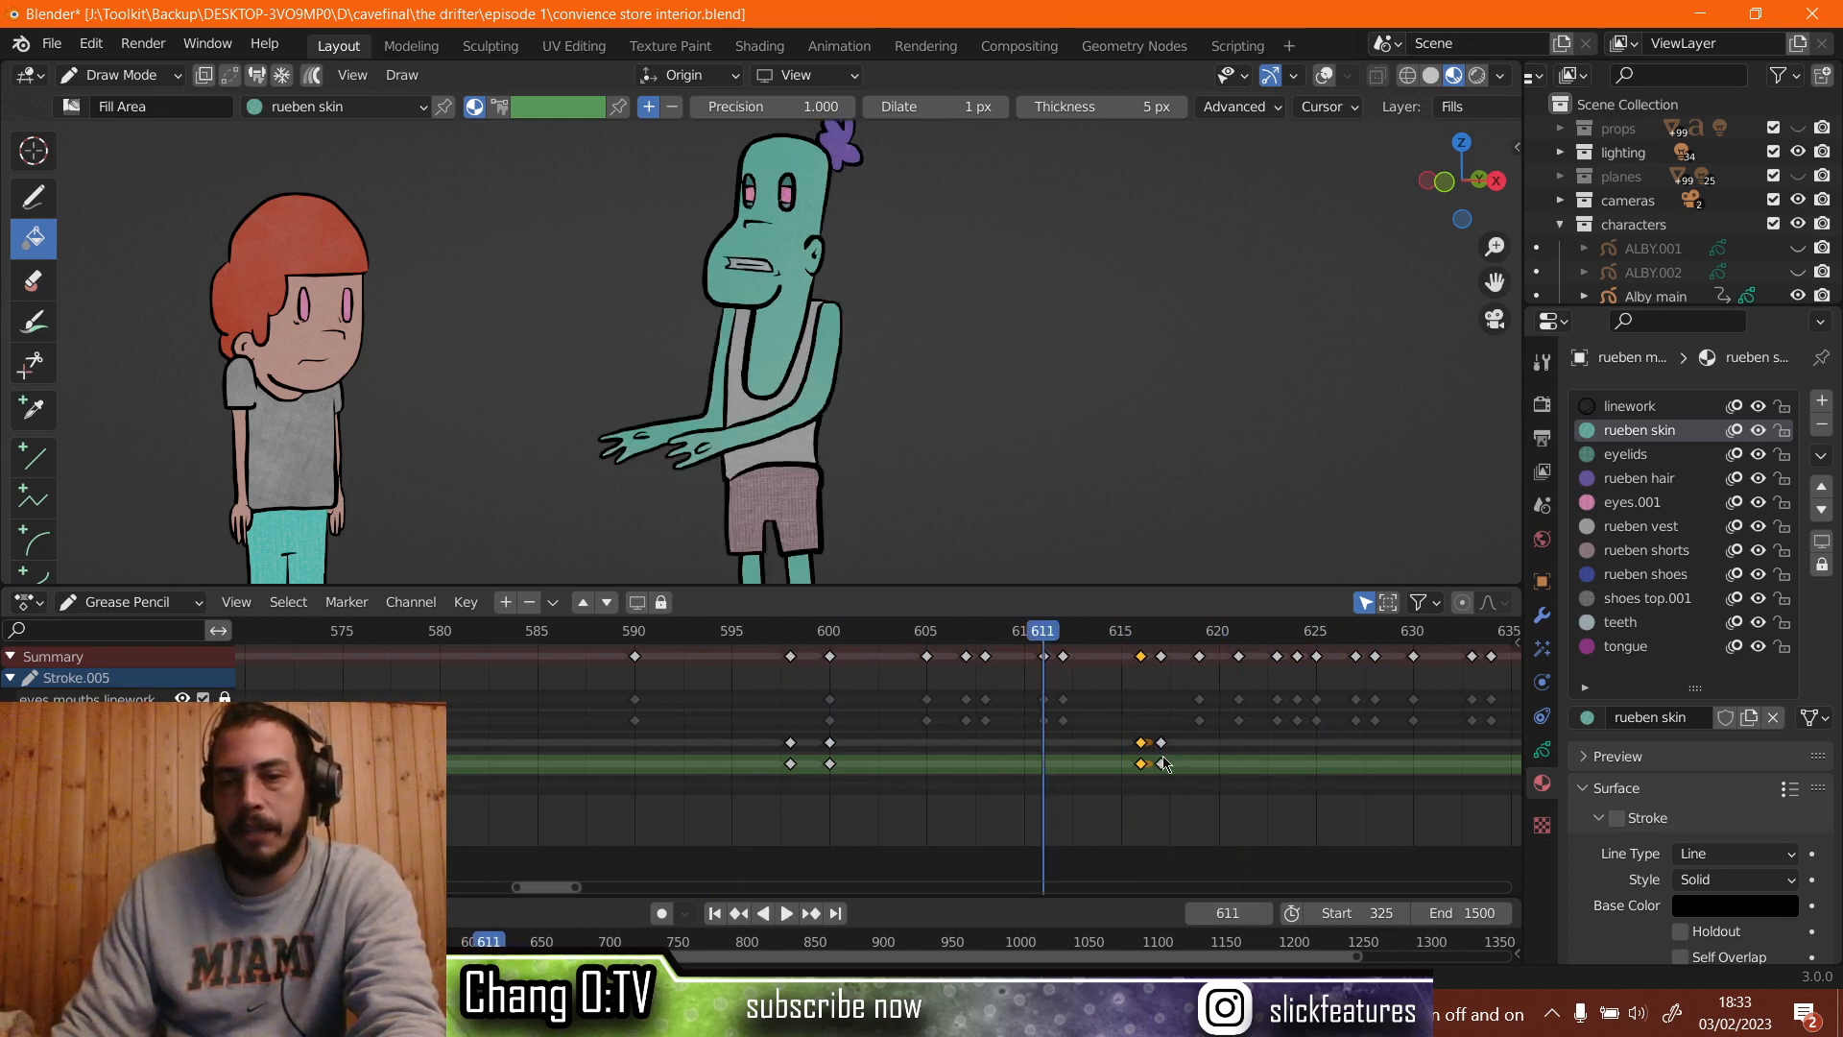
Select the body keyframes at frames 616 and 617 and move them one frame later, to 617 and 618.
left_click_drag(1126, 775, 1135, 766)
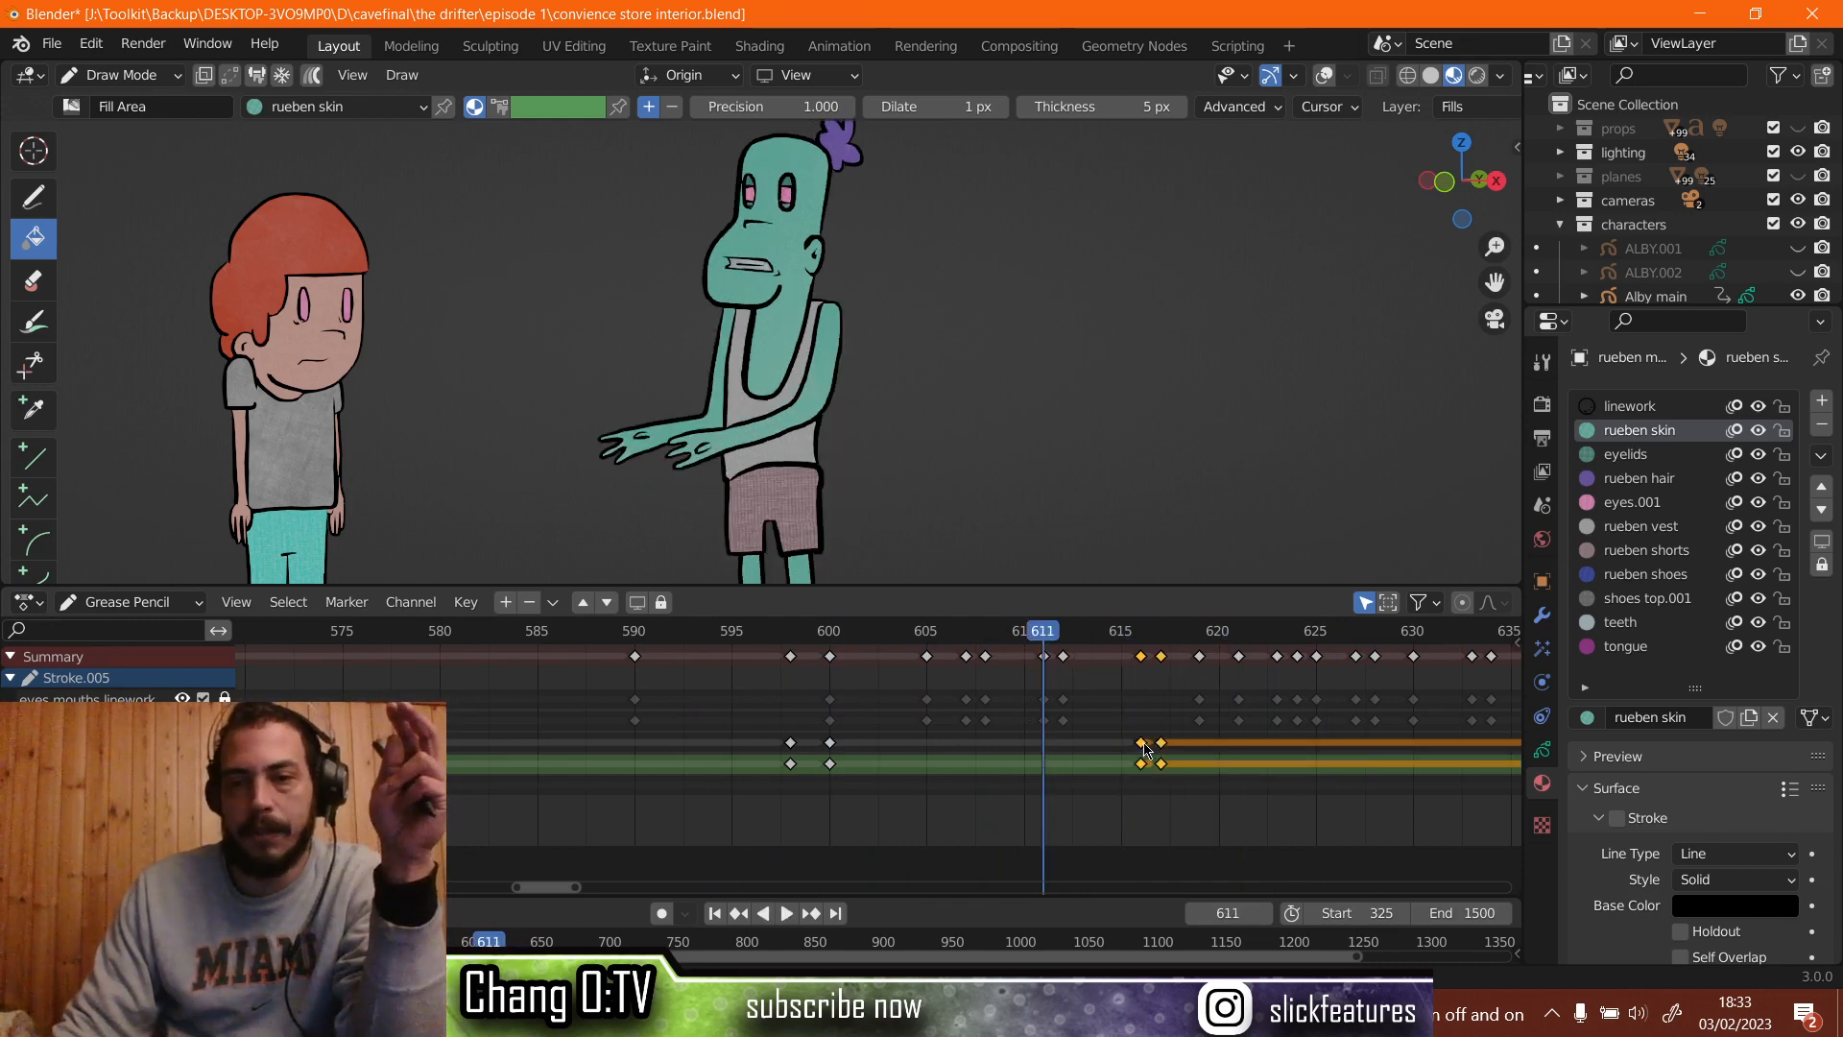
key("g")
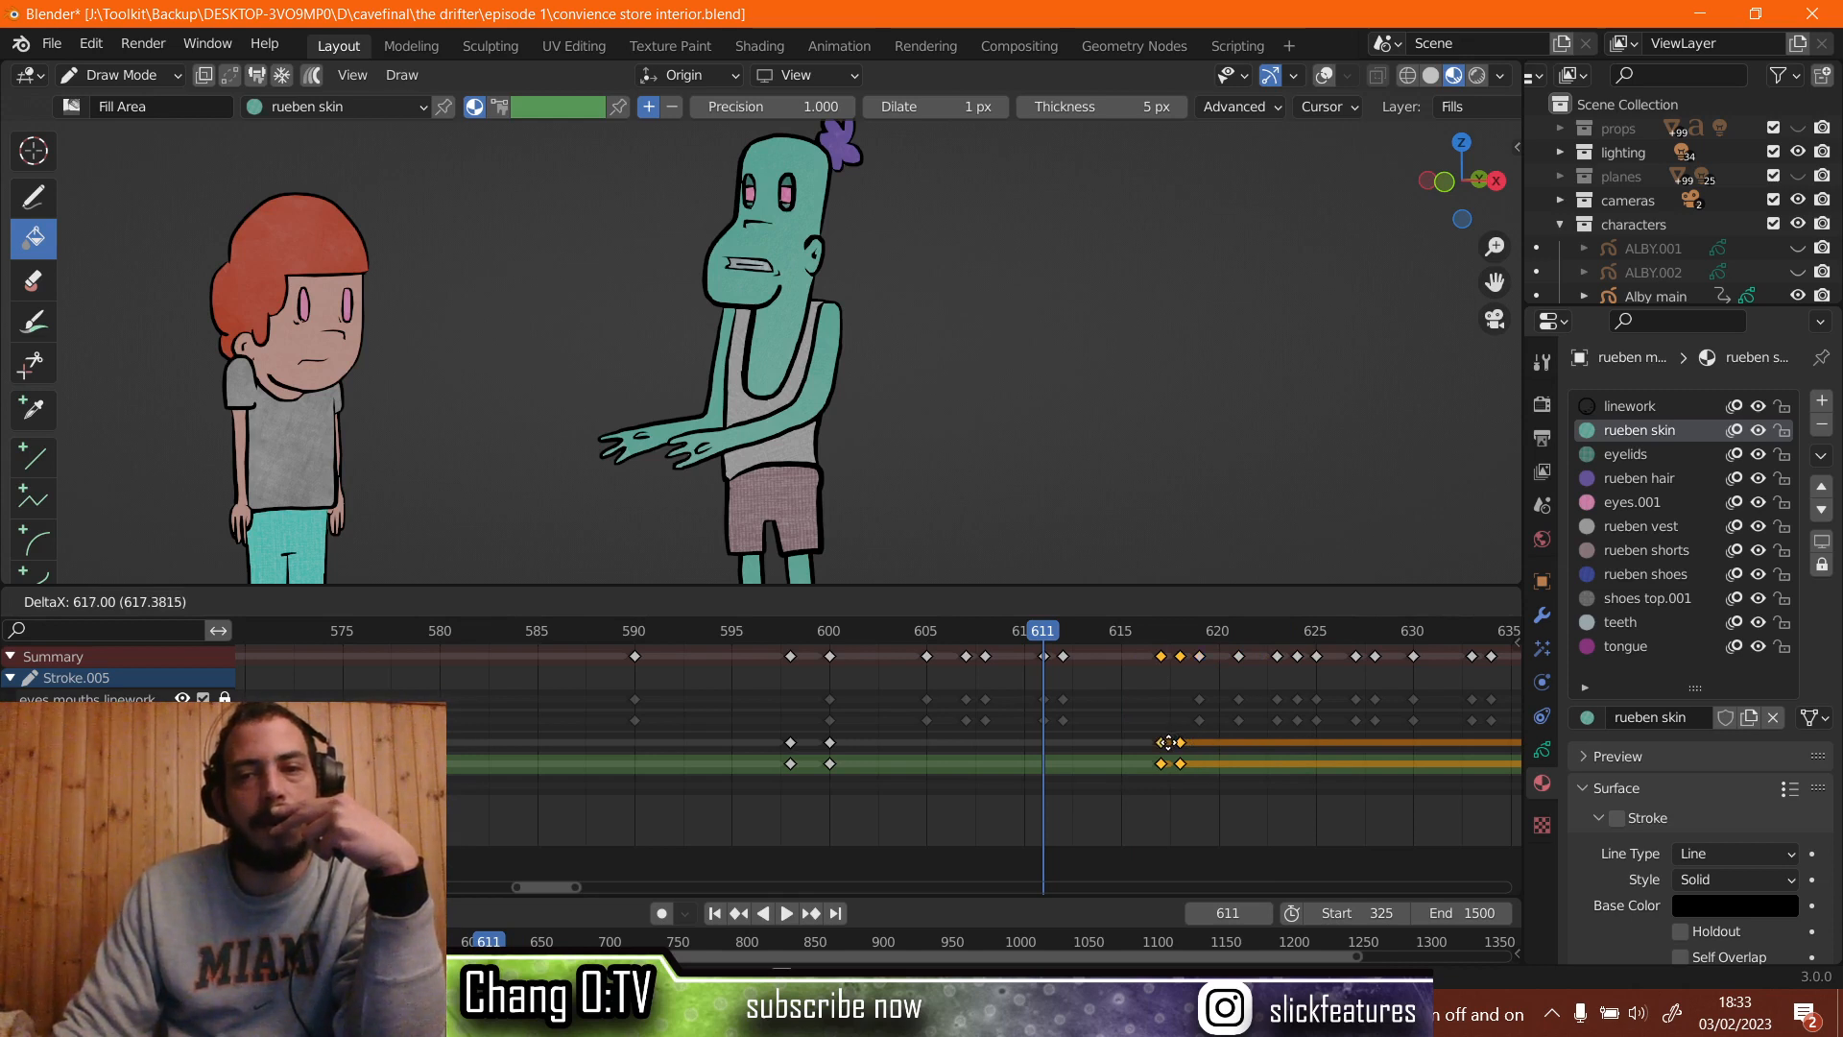
left_click(831, 379)
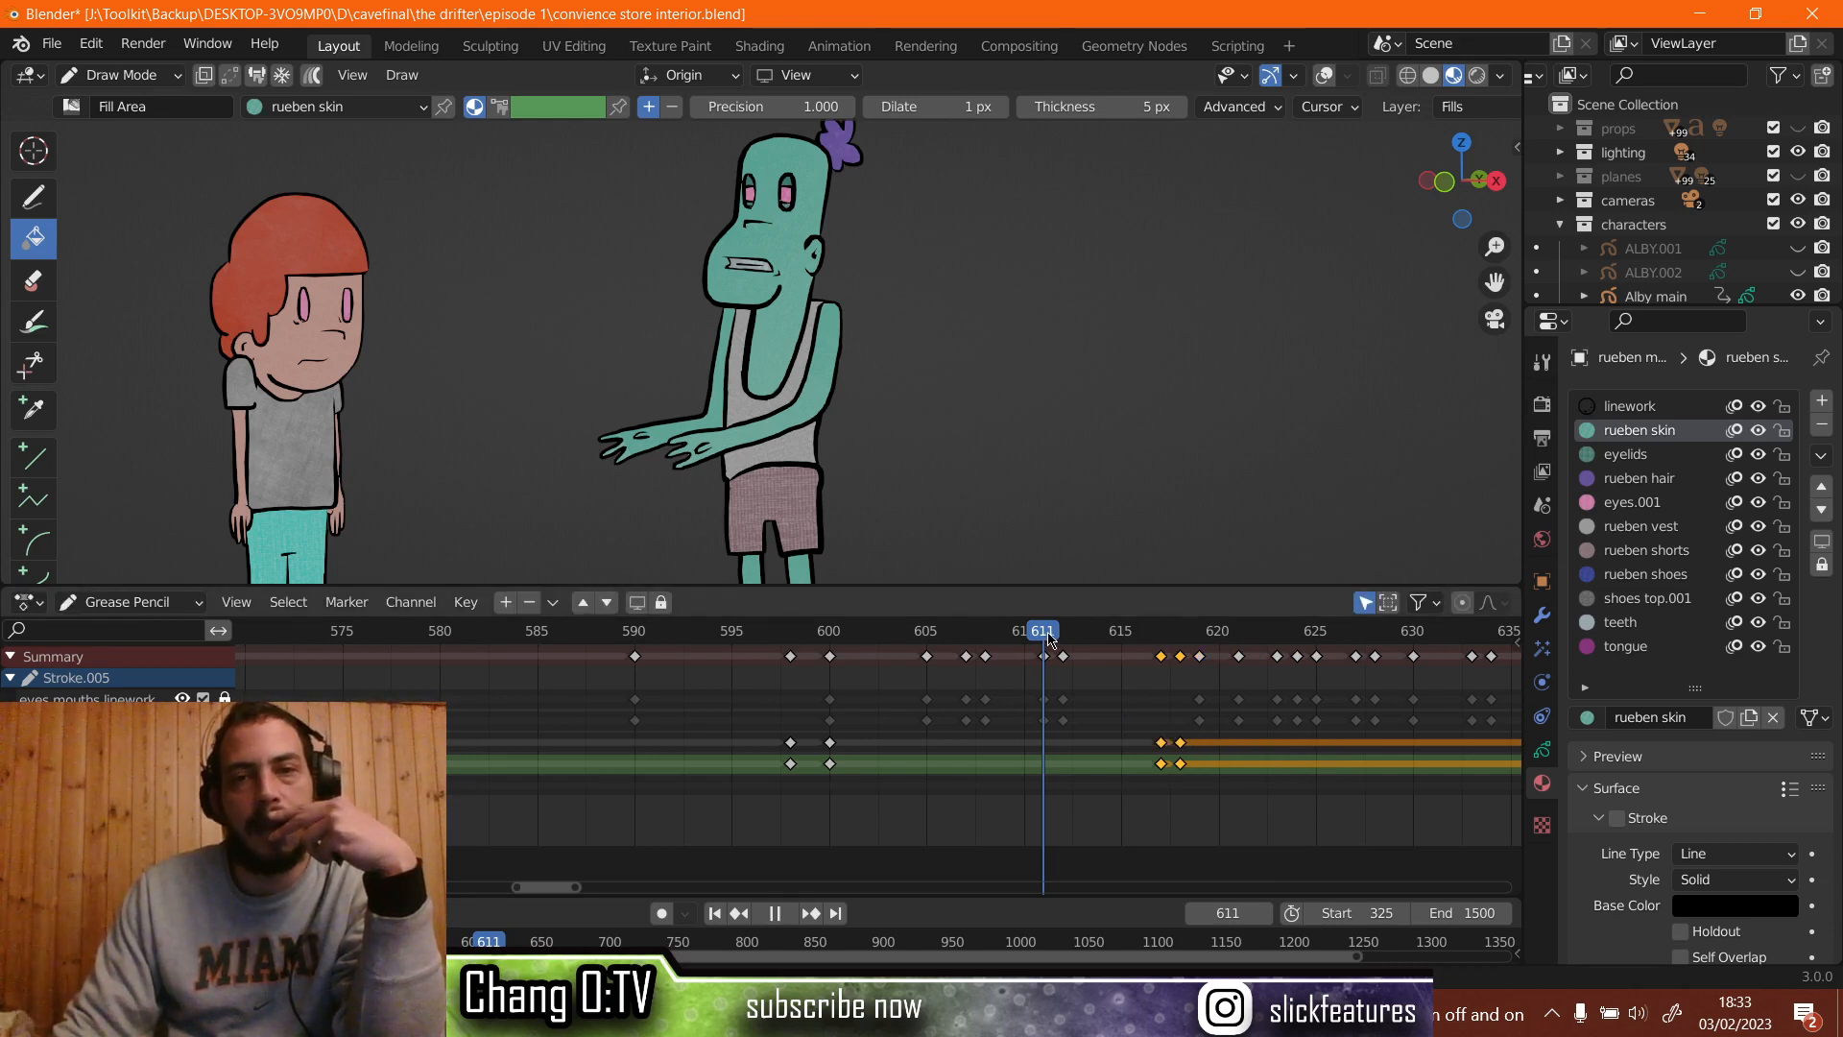
Scrub and play the frames from 615 to 621 to examine the arm-lowering transition with the shifted keyframes.
left_click_drag(1049, 639, 1131, 680)
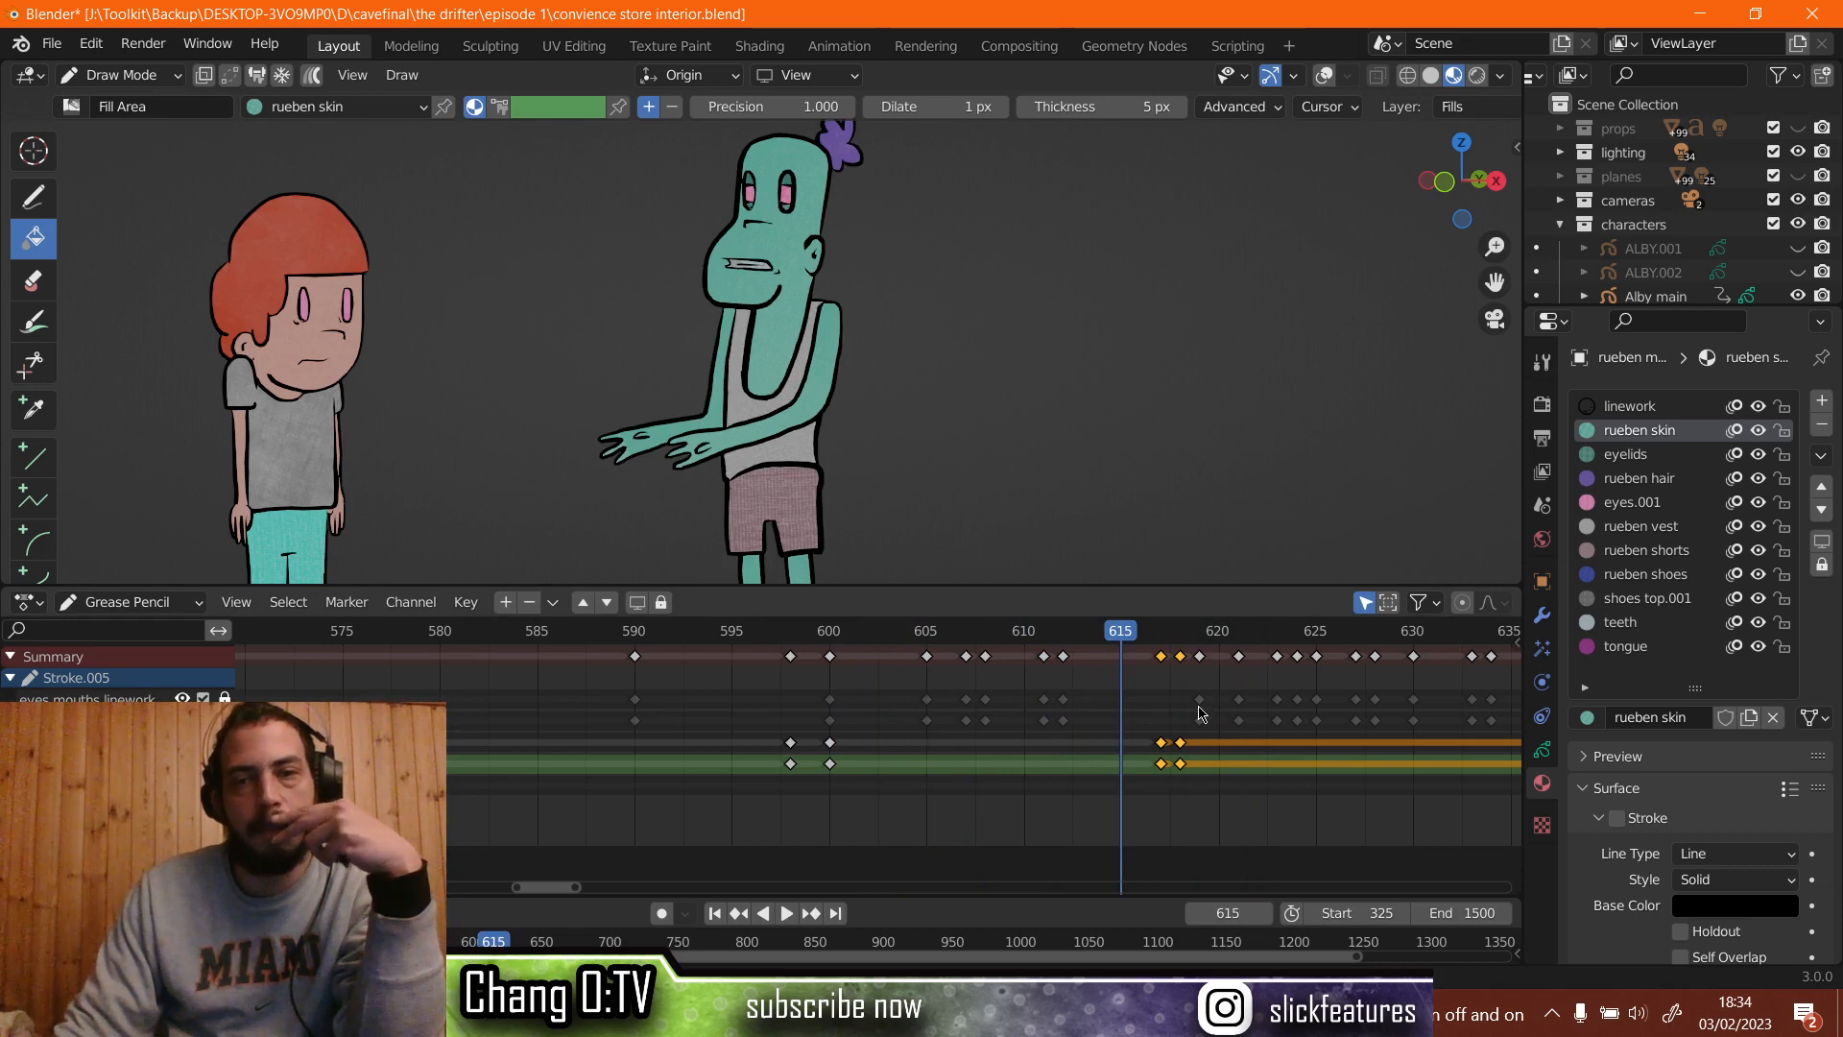
key("space")
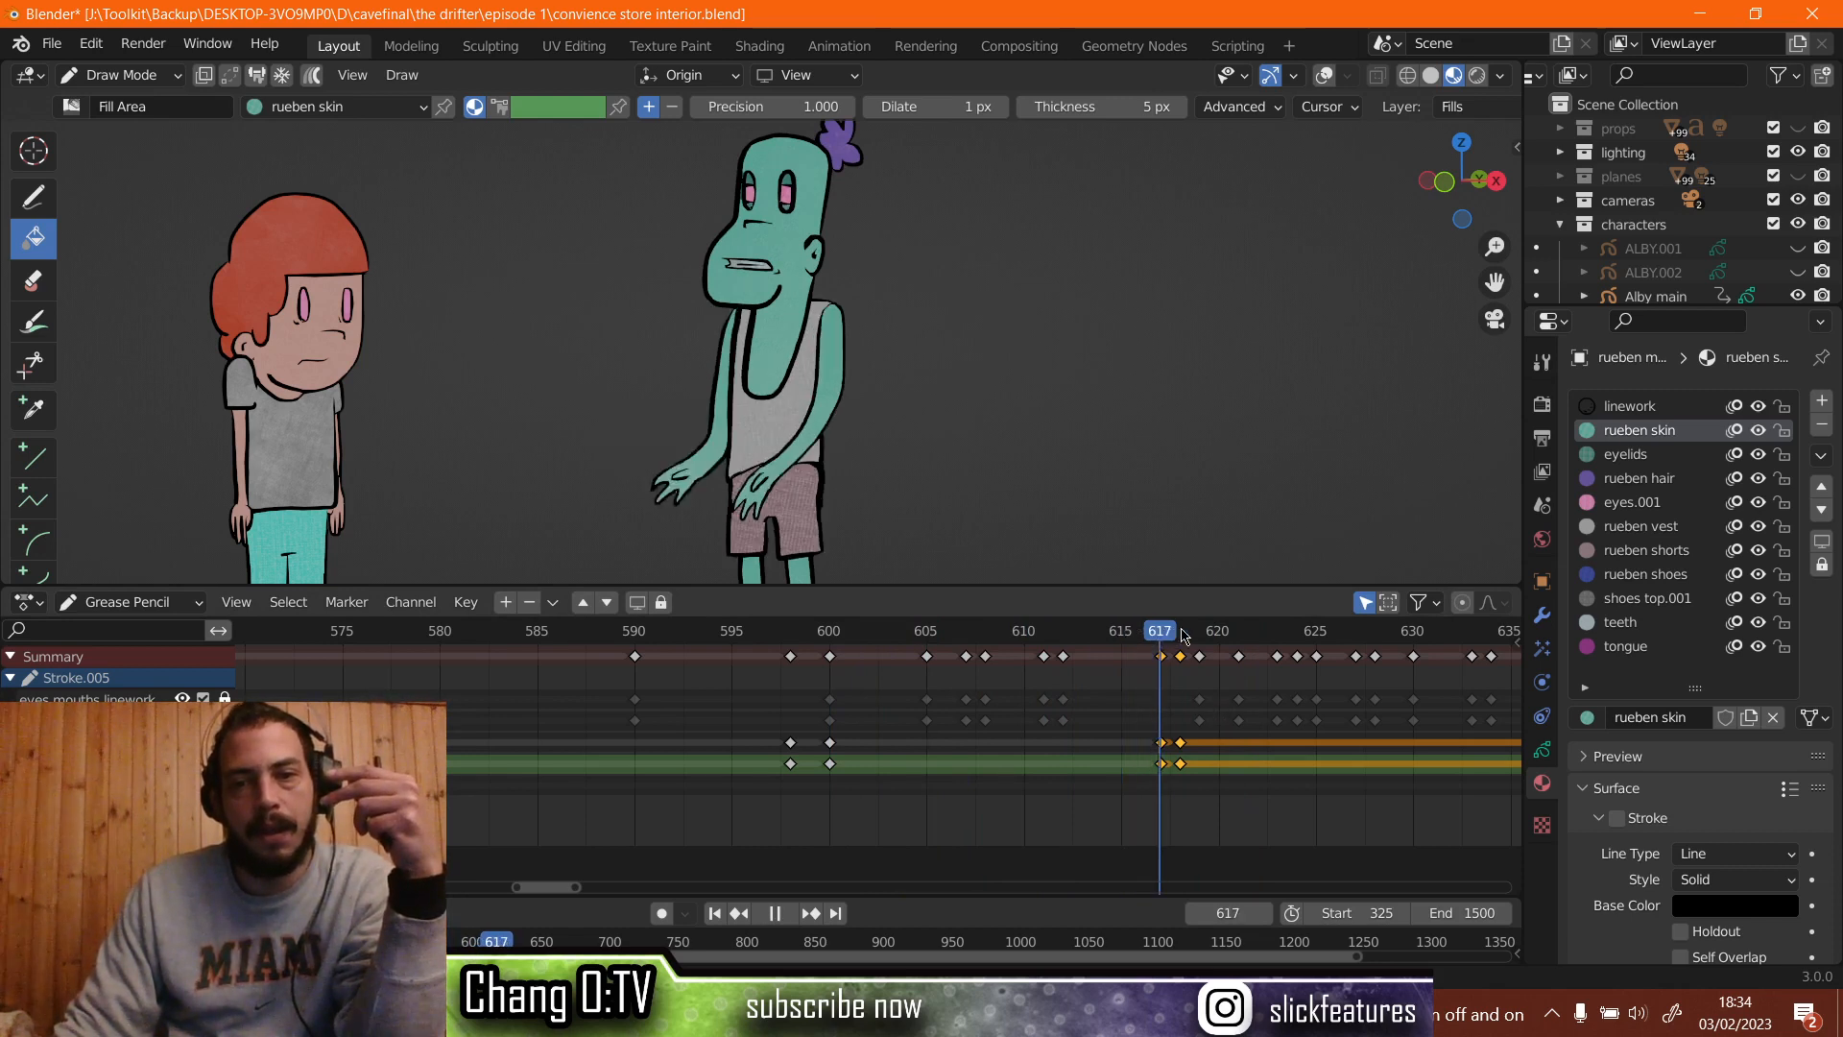
left_click_drag(1293, 636, 1232, 642)
left_click(1200, 639)
key("space")
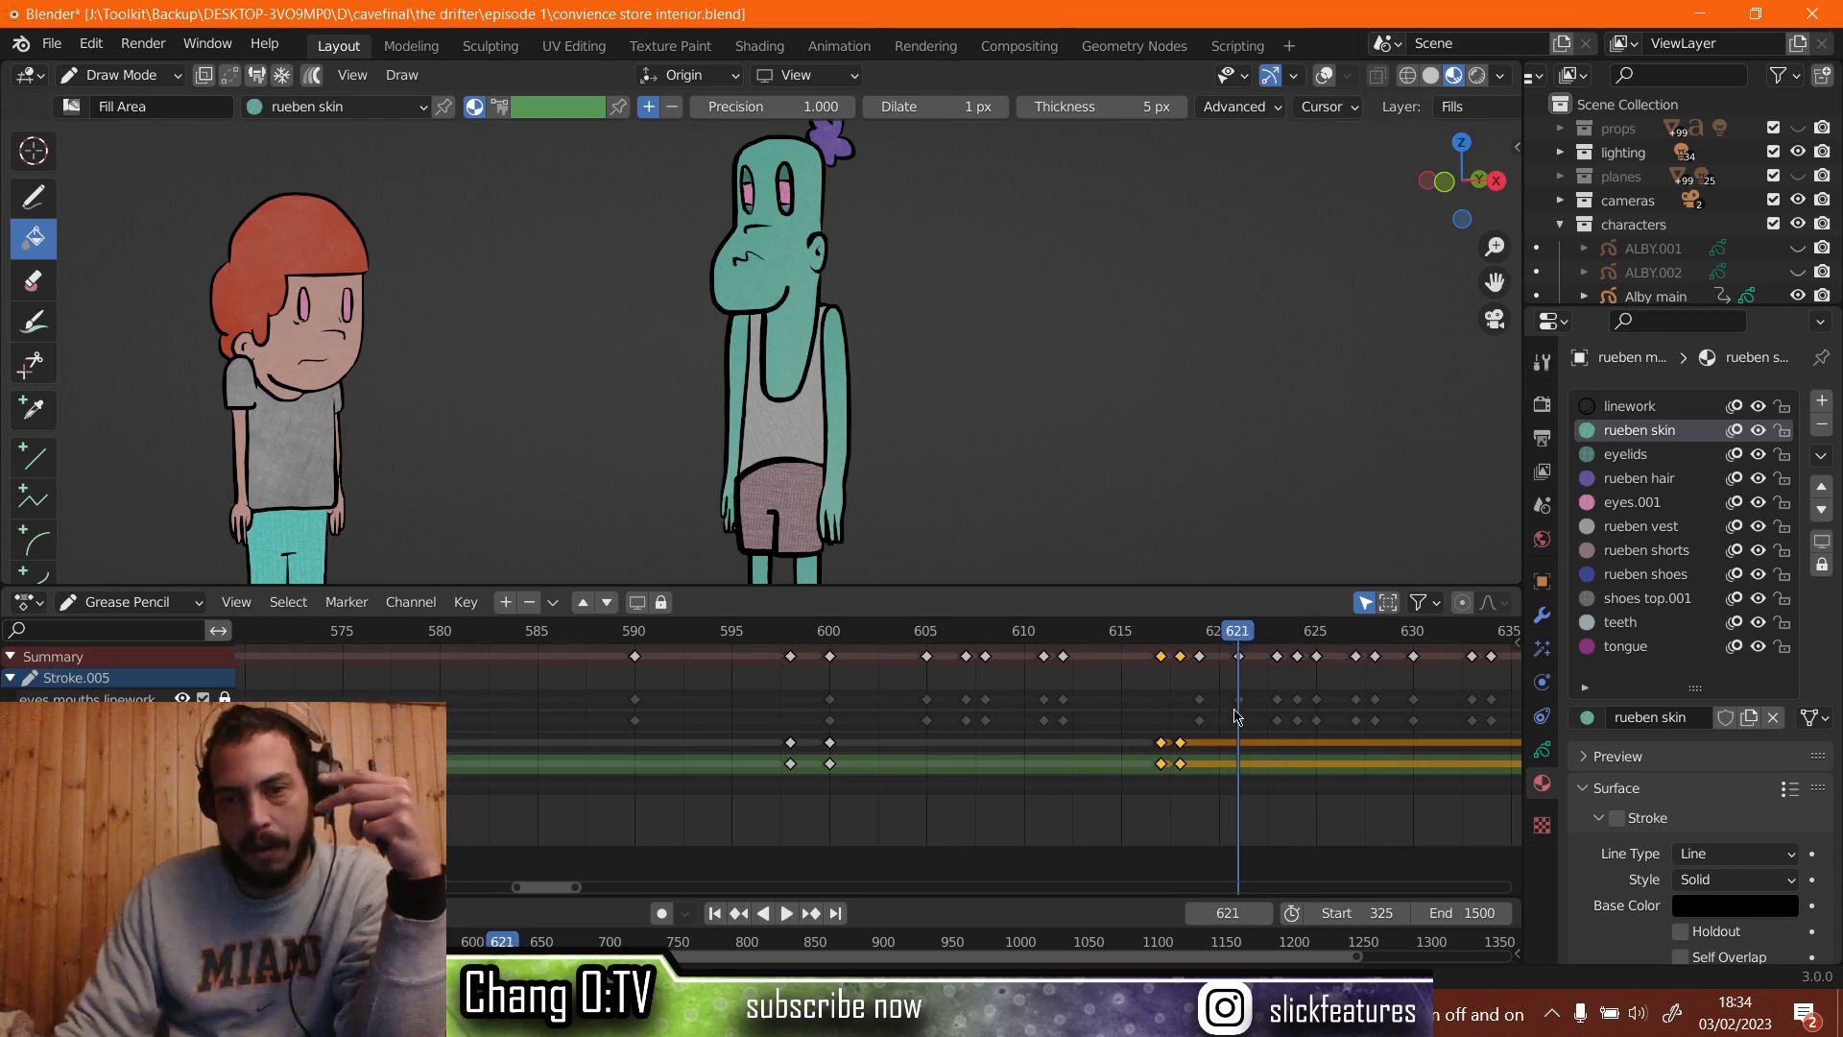
Show a wider frame range in the timeline and play the animation from frame 586 to review the whole gesture.
middle_click_drag(1200, 786, 670, 851)
scroll(880, 734, "down", 4)
scroll(880, 737, "down", 2)
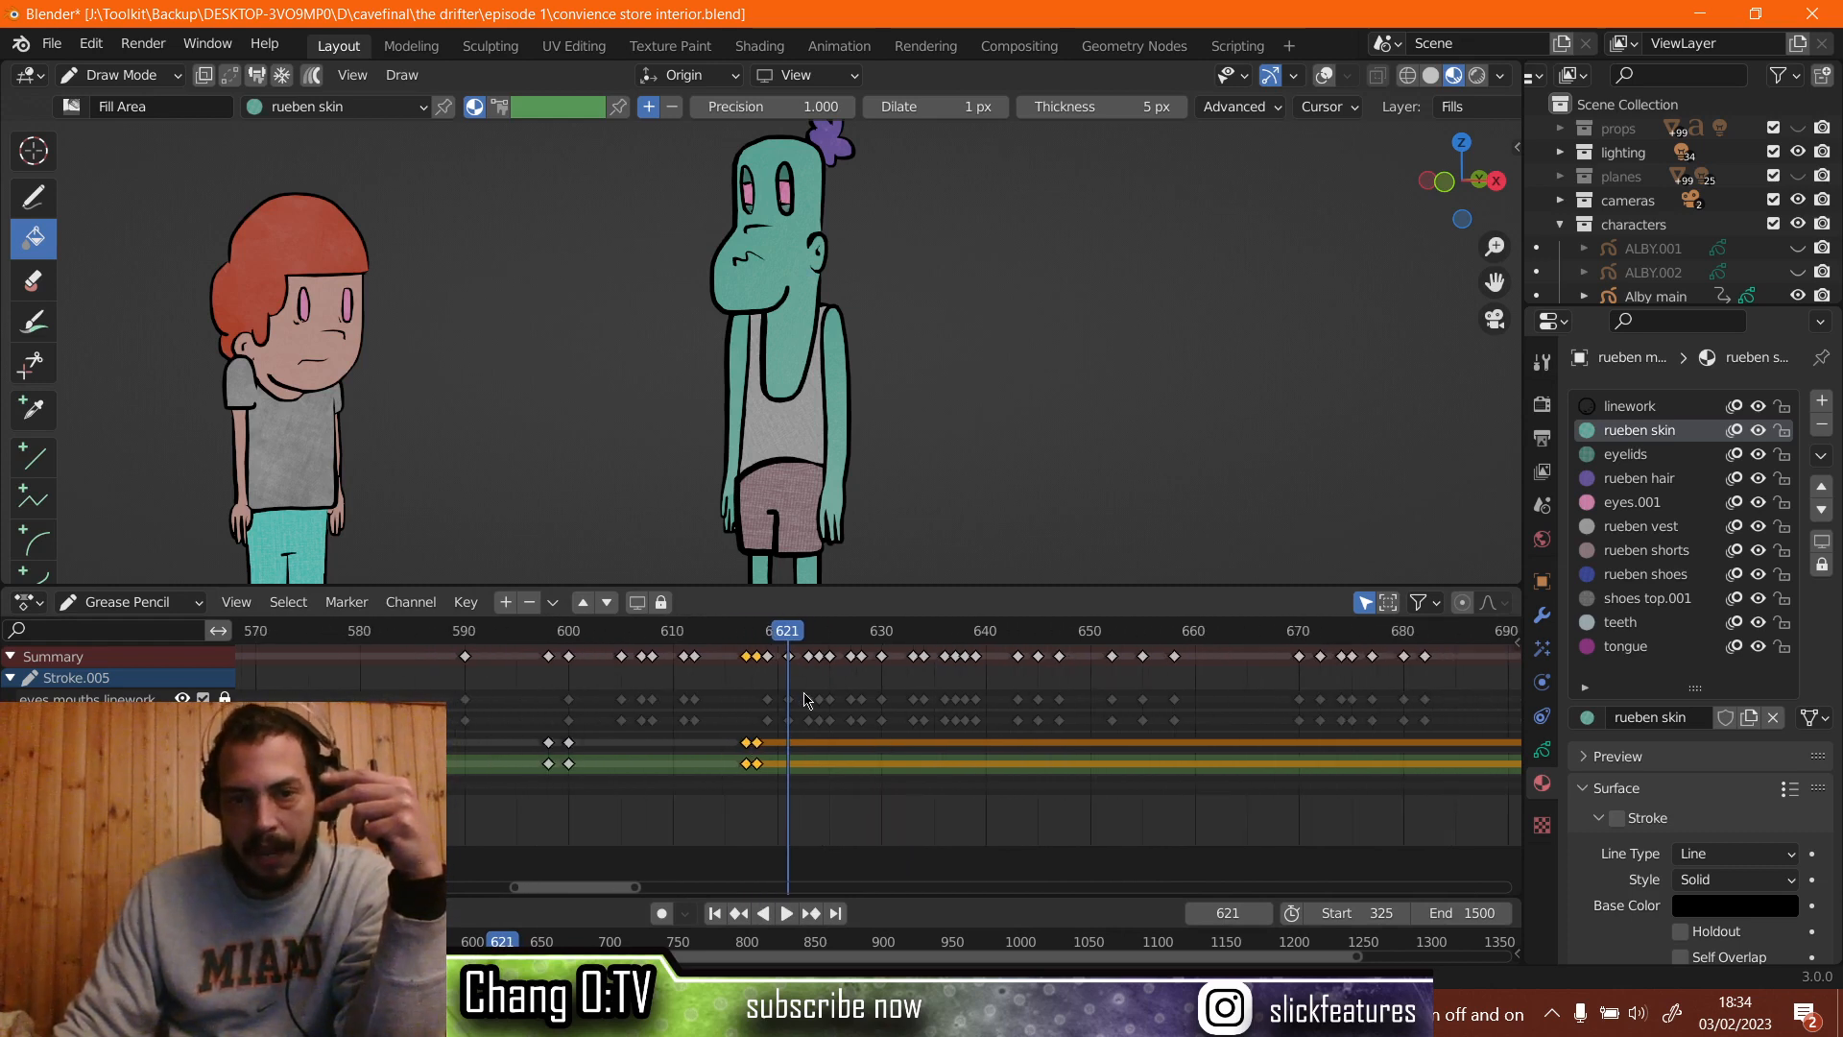
left_click_drag(763, 633, 422, 677)
left_click(432, 677)
key("space")
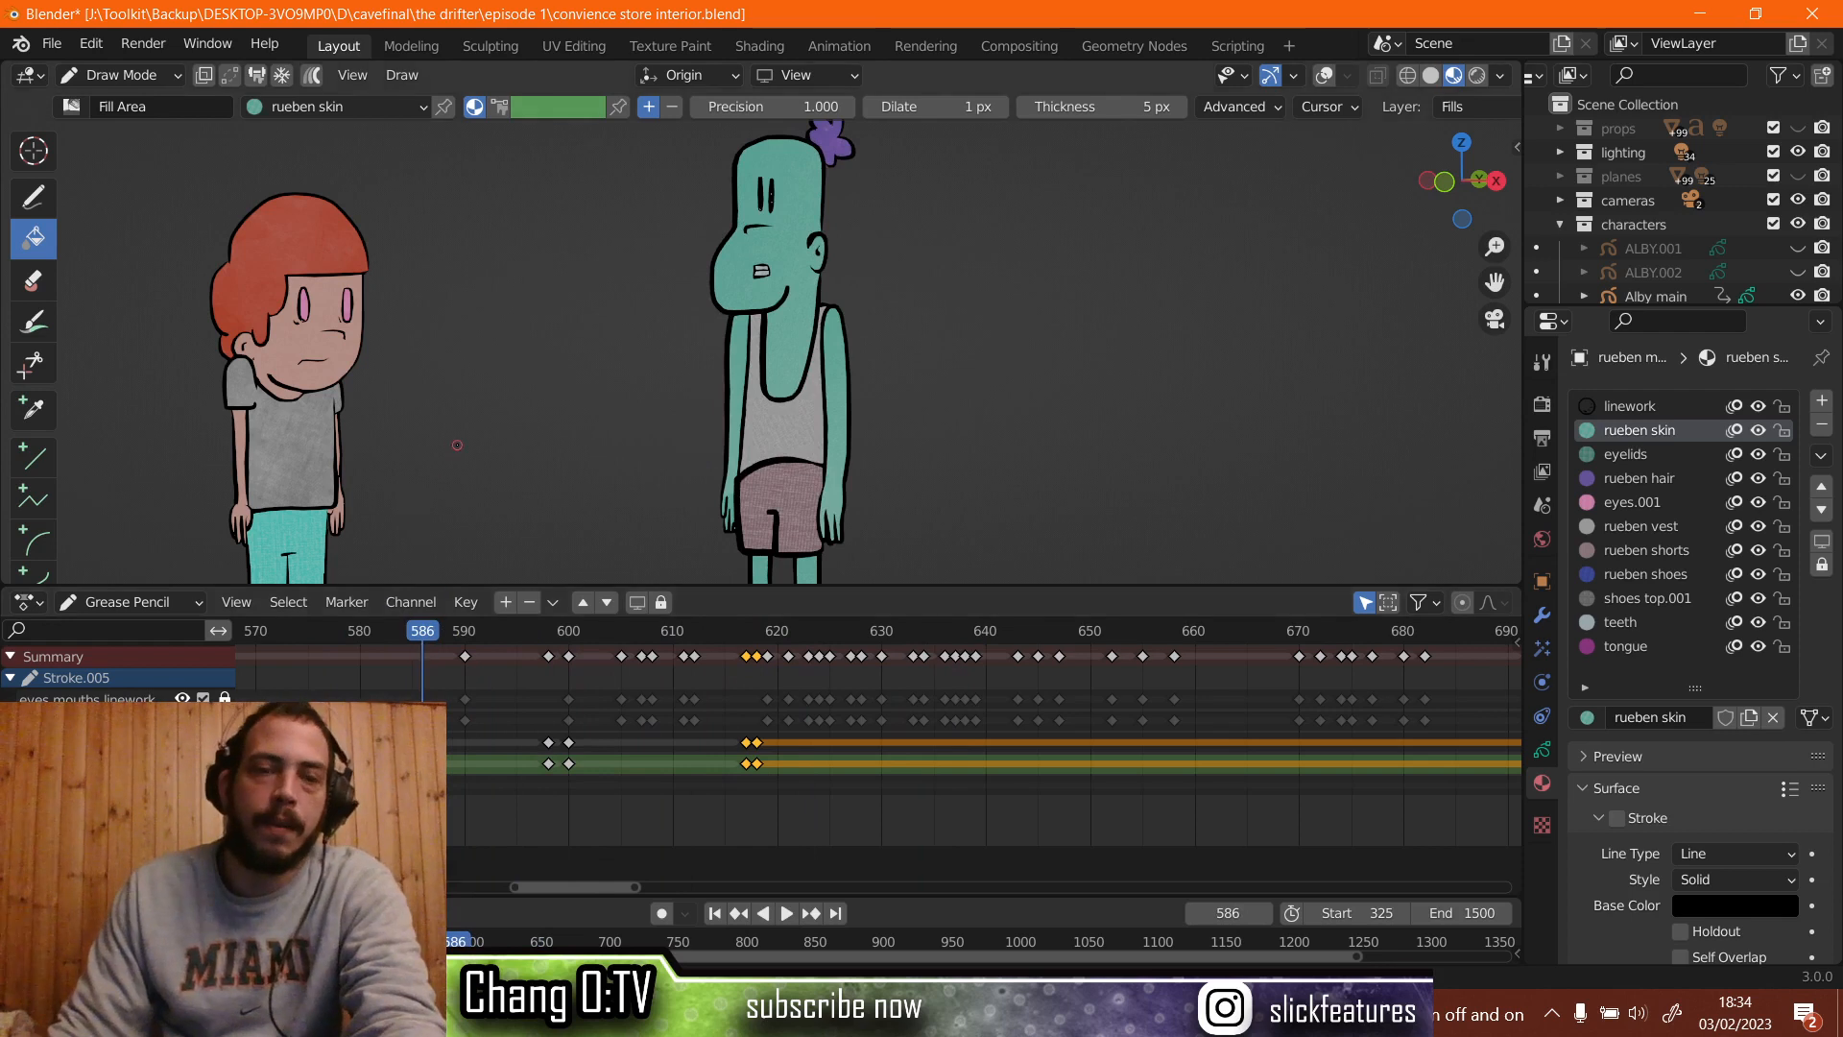
key("space")
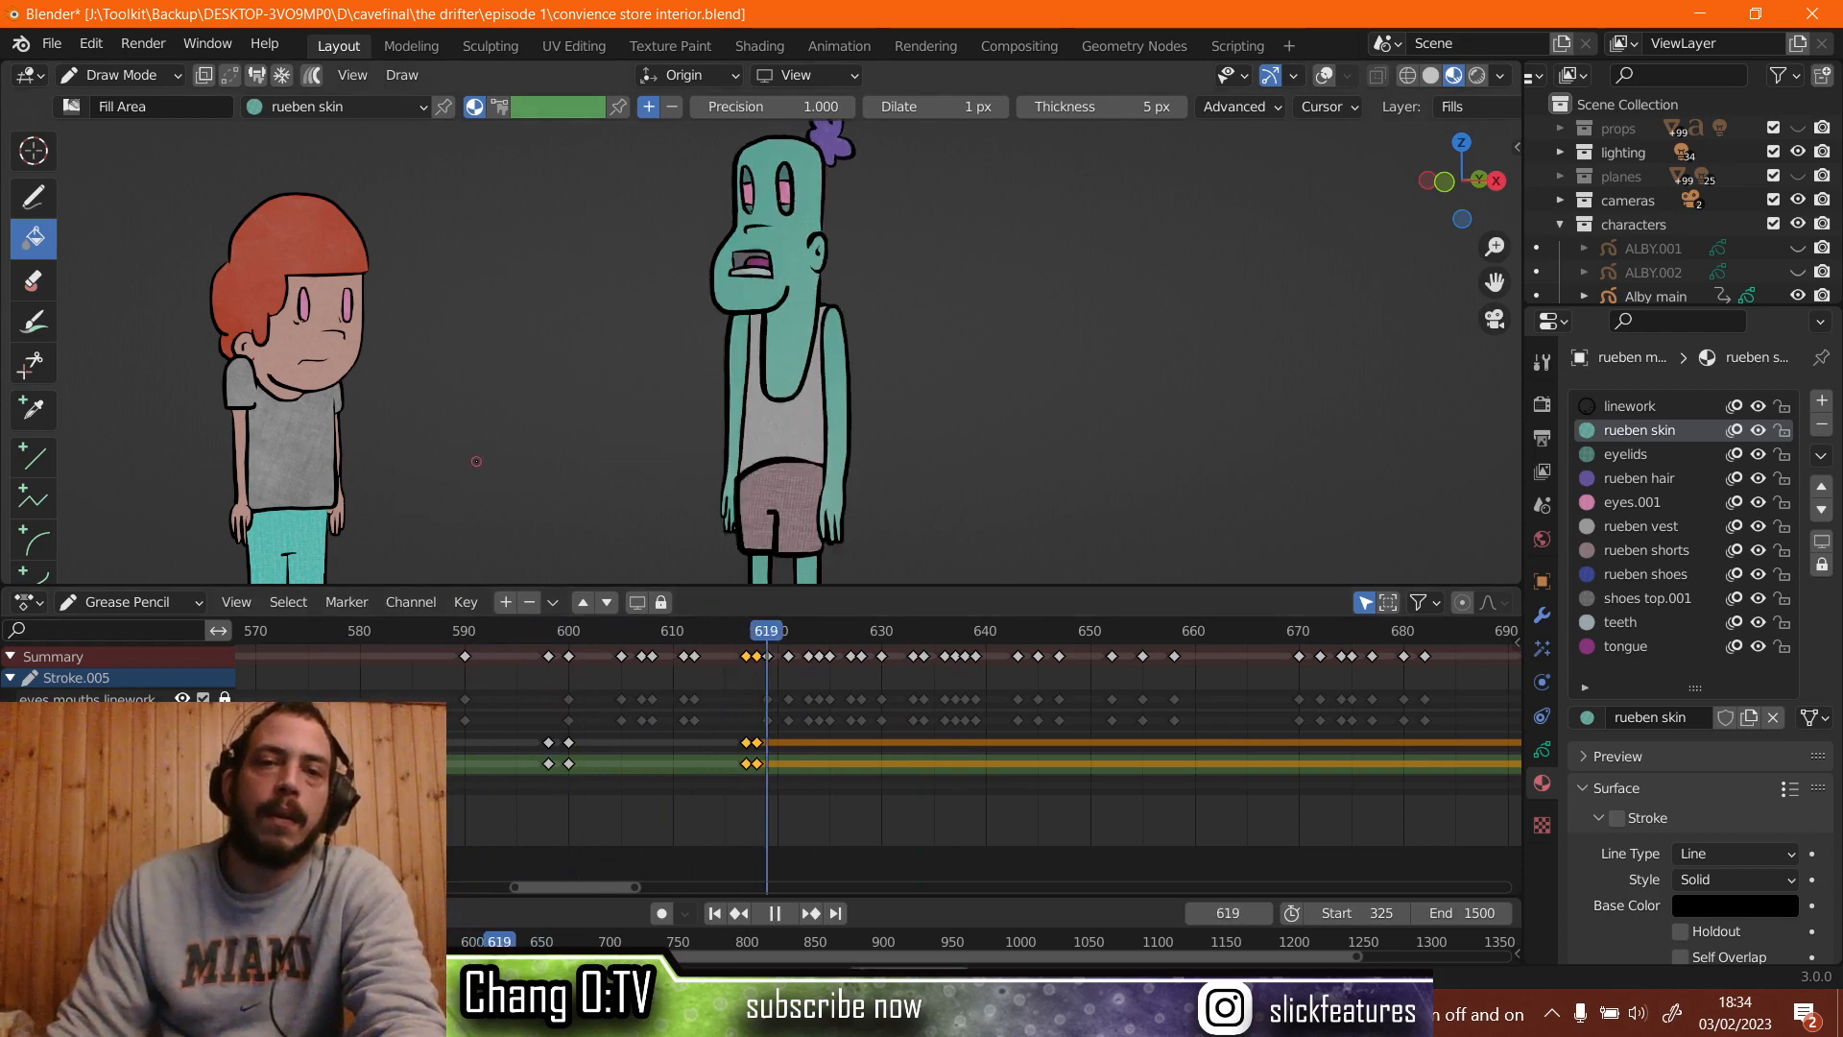
key("space")
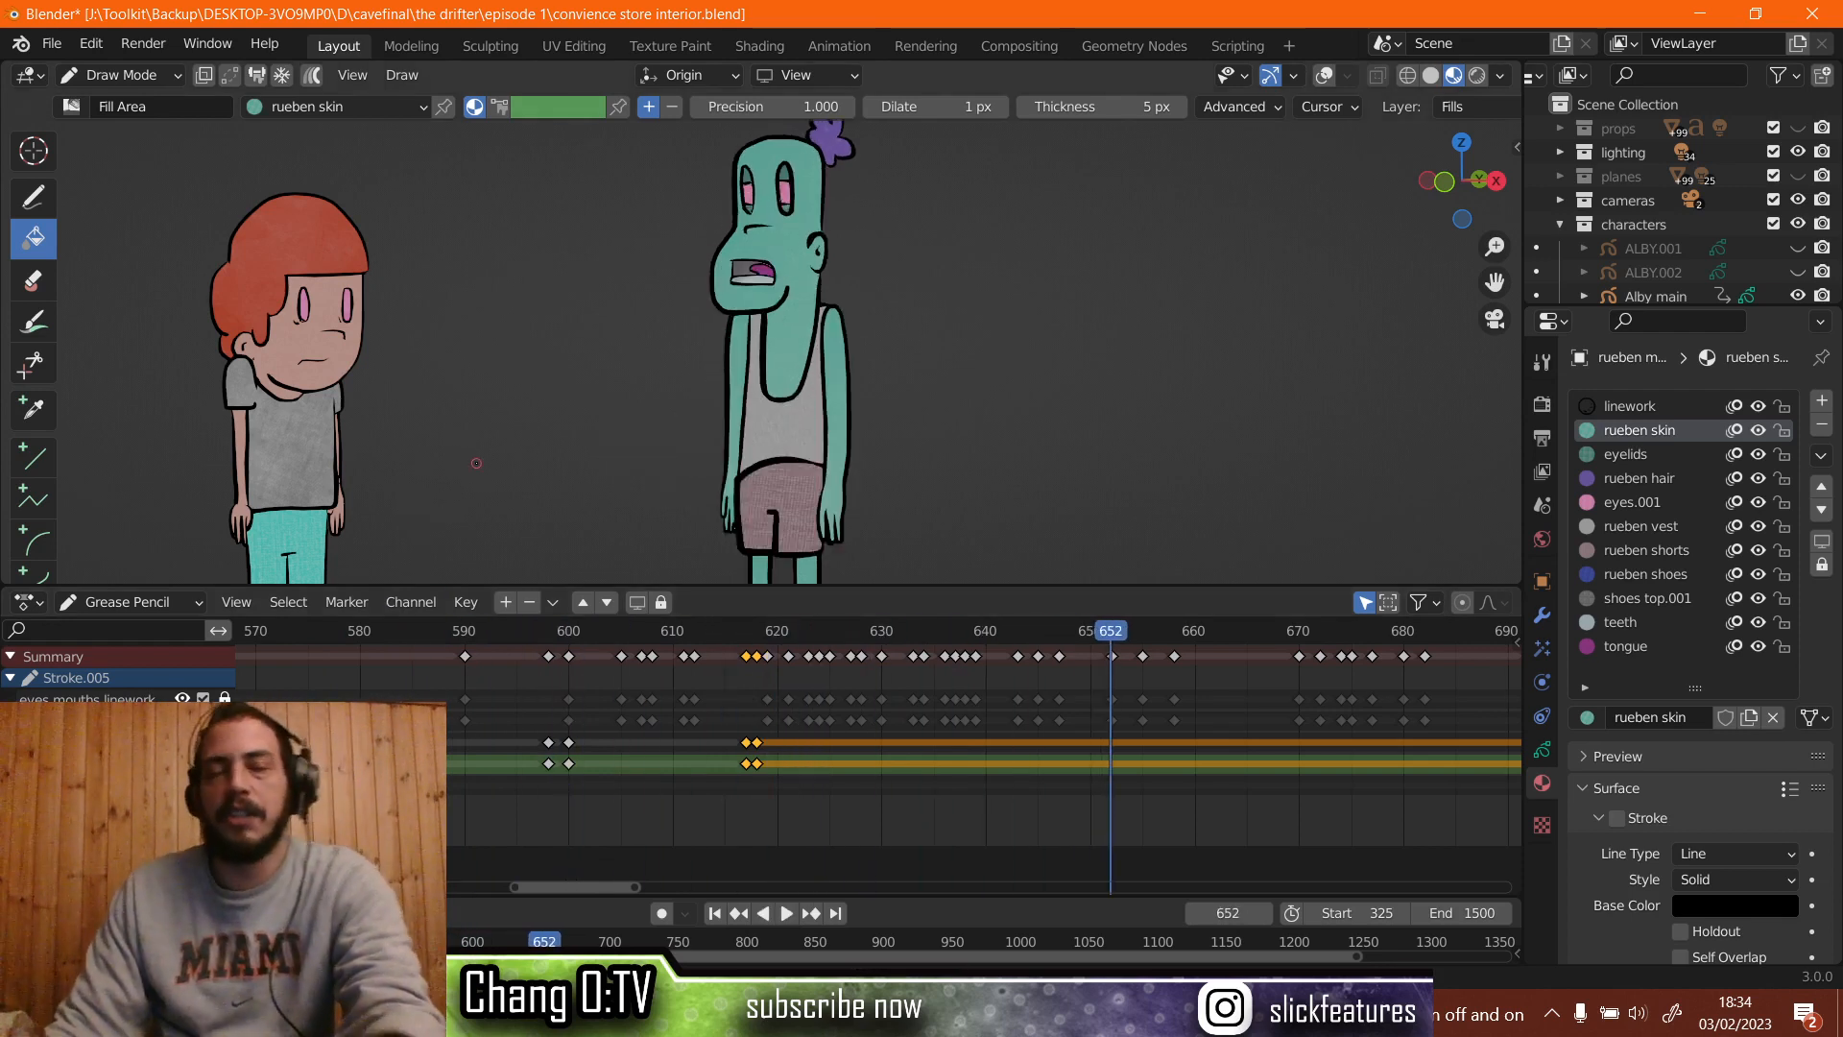
Save the file and set the current frame to 576.
key("ctrl+s")
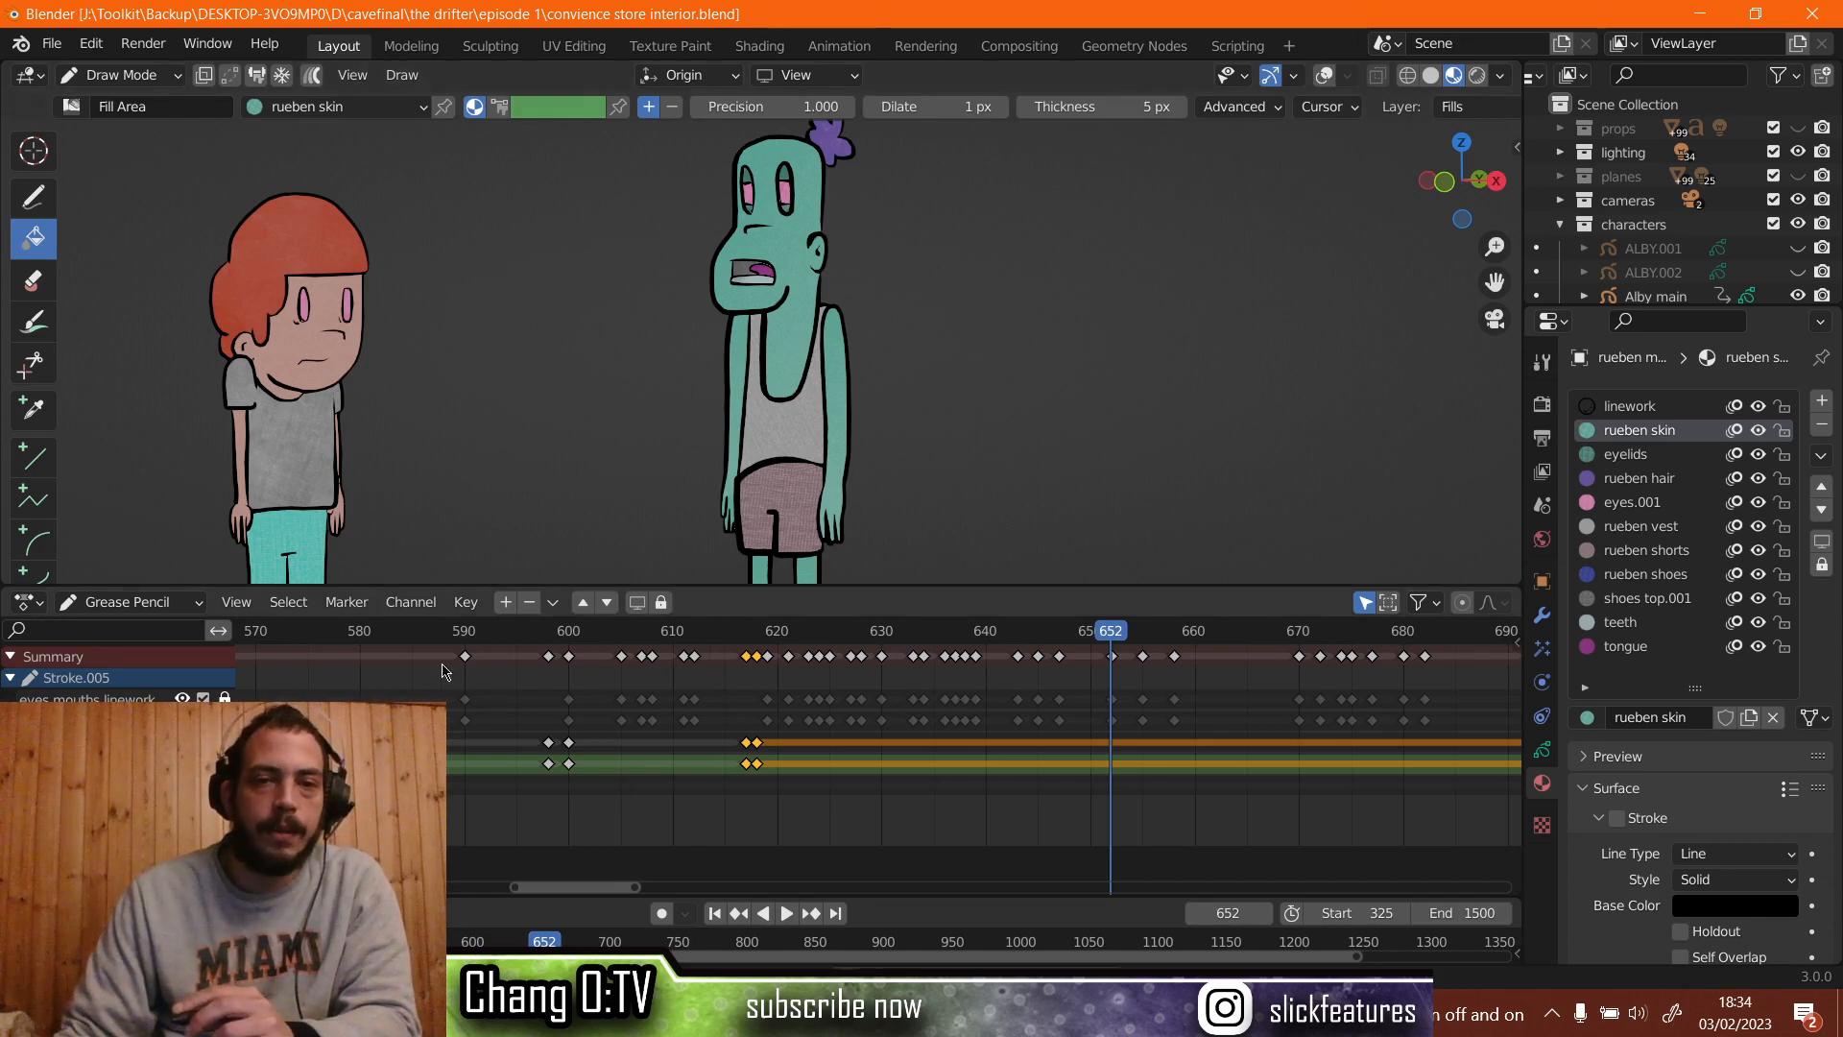
left_click(316, 641)
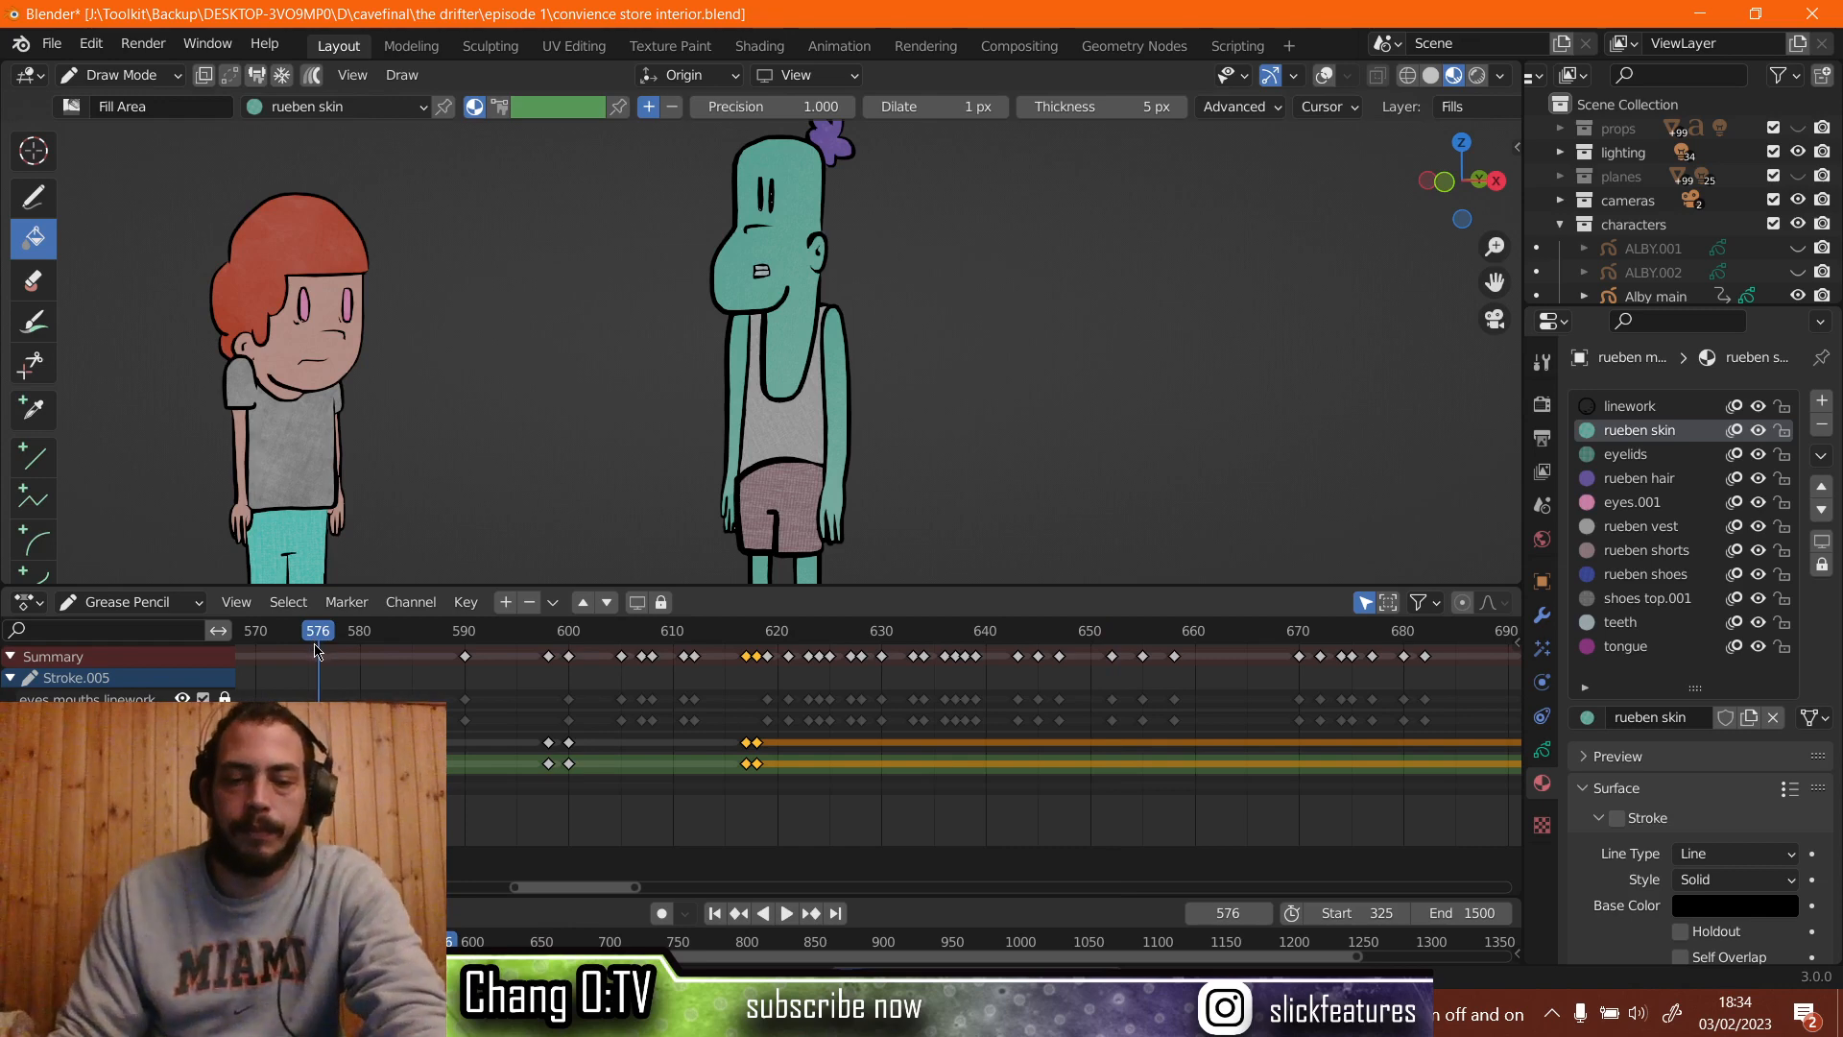
Maximize the viewport and play the animation from frame 576 through to 805 to review the gestures, then restore the layout.
key("ctrl+space")
key("ctrl+space")
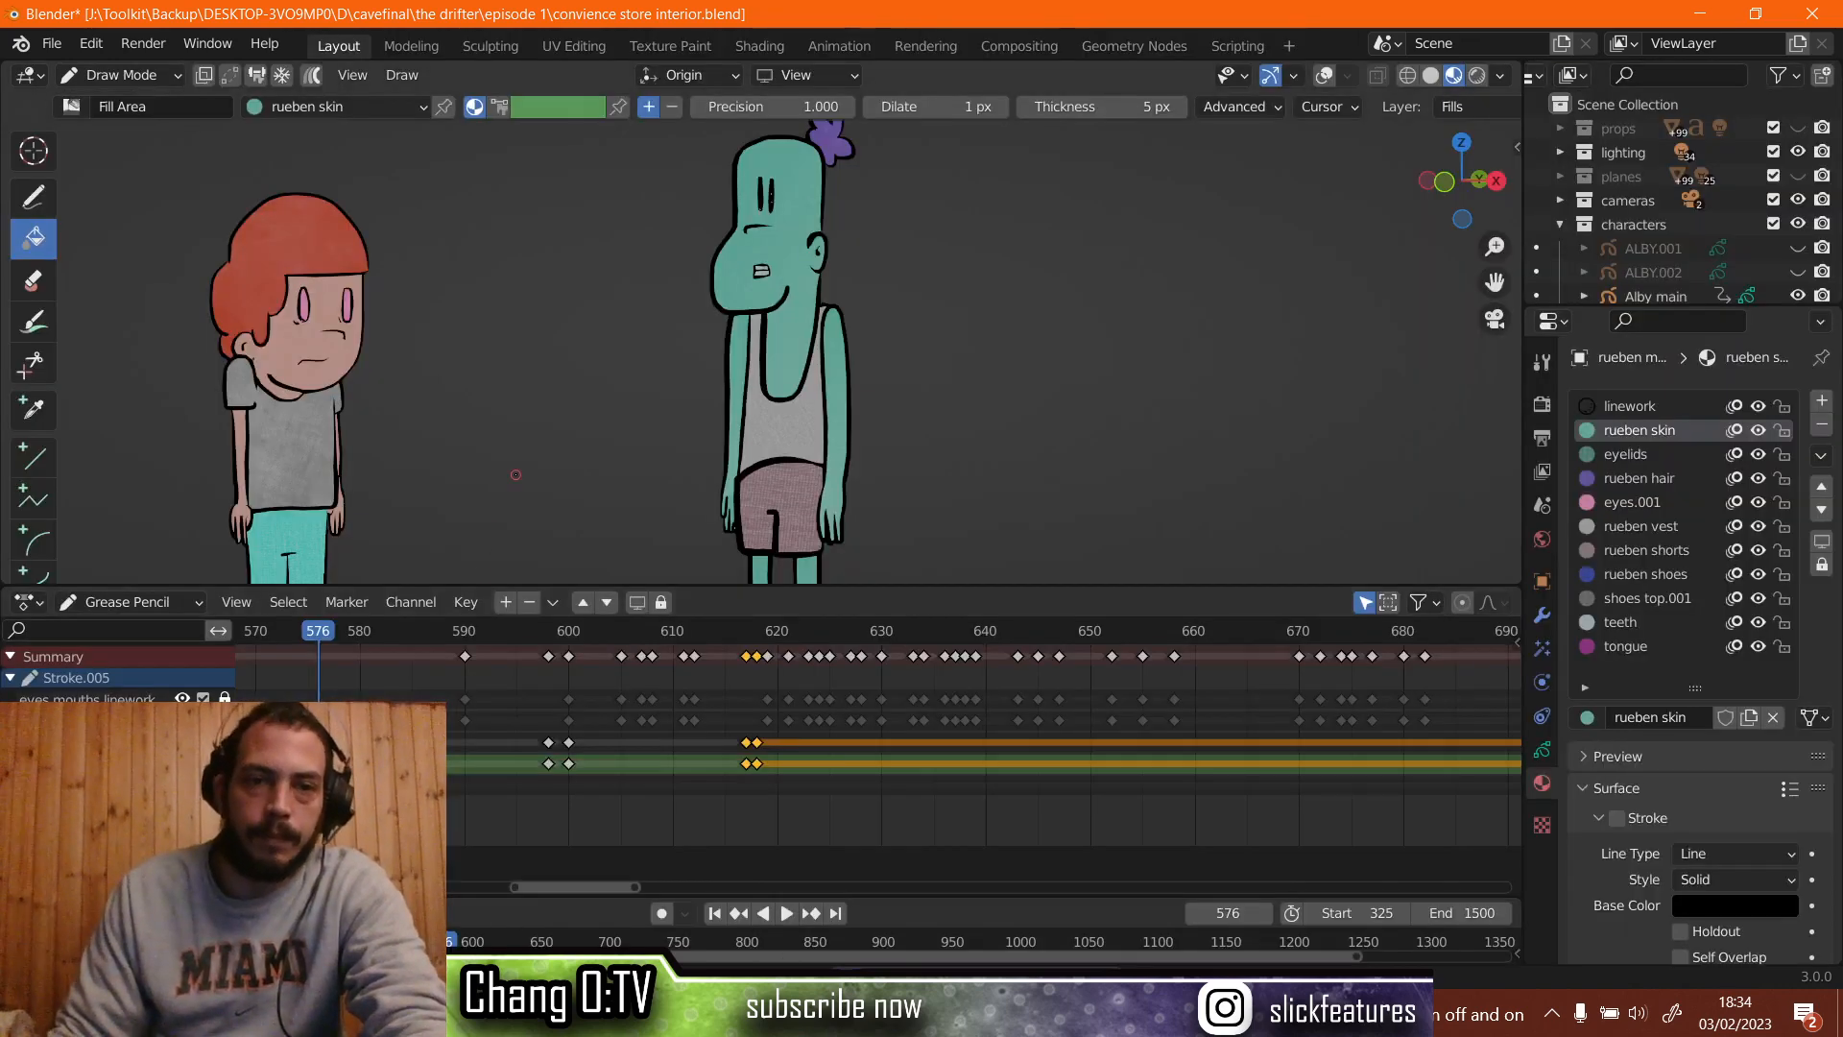
key("ctrl+space")
key("space")
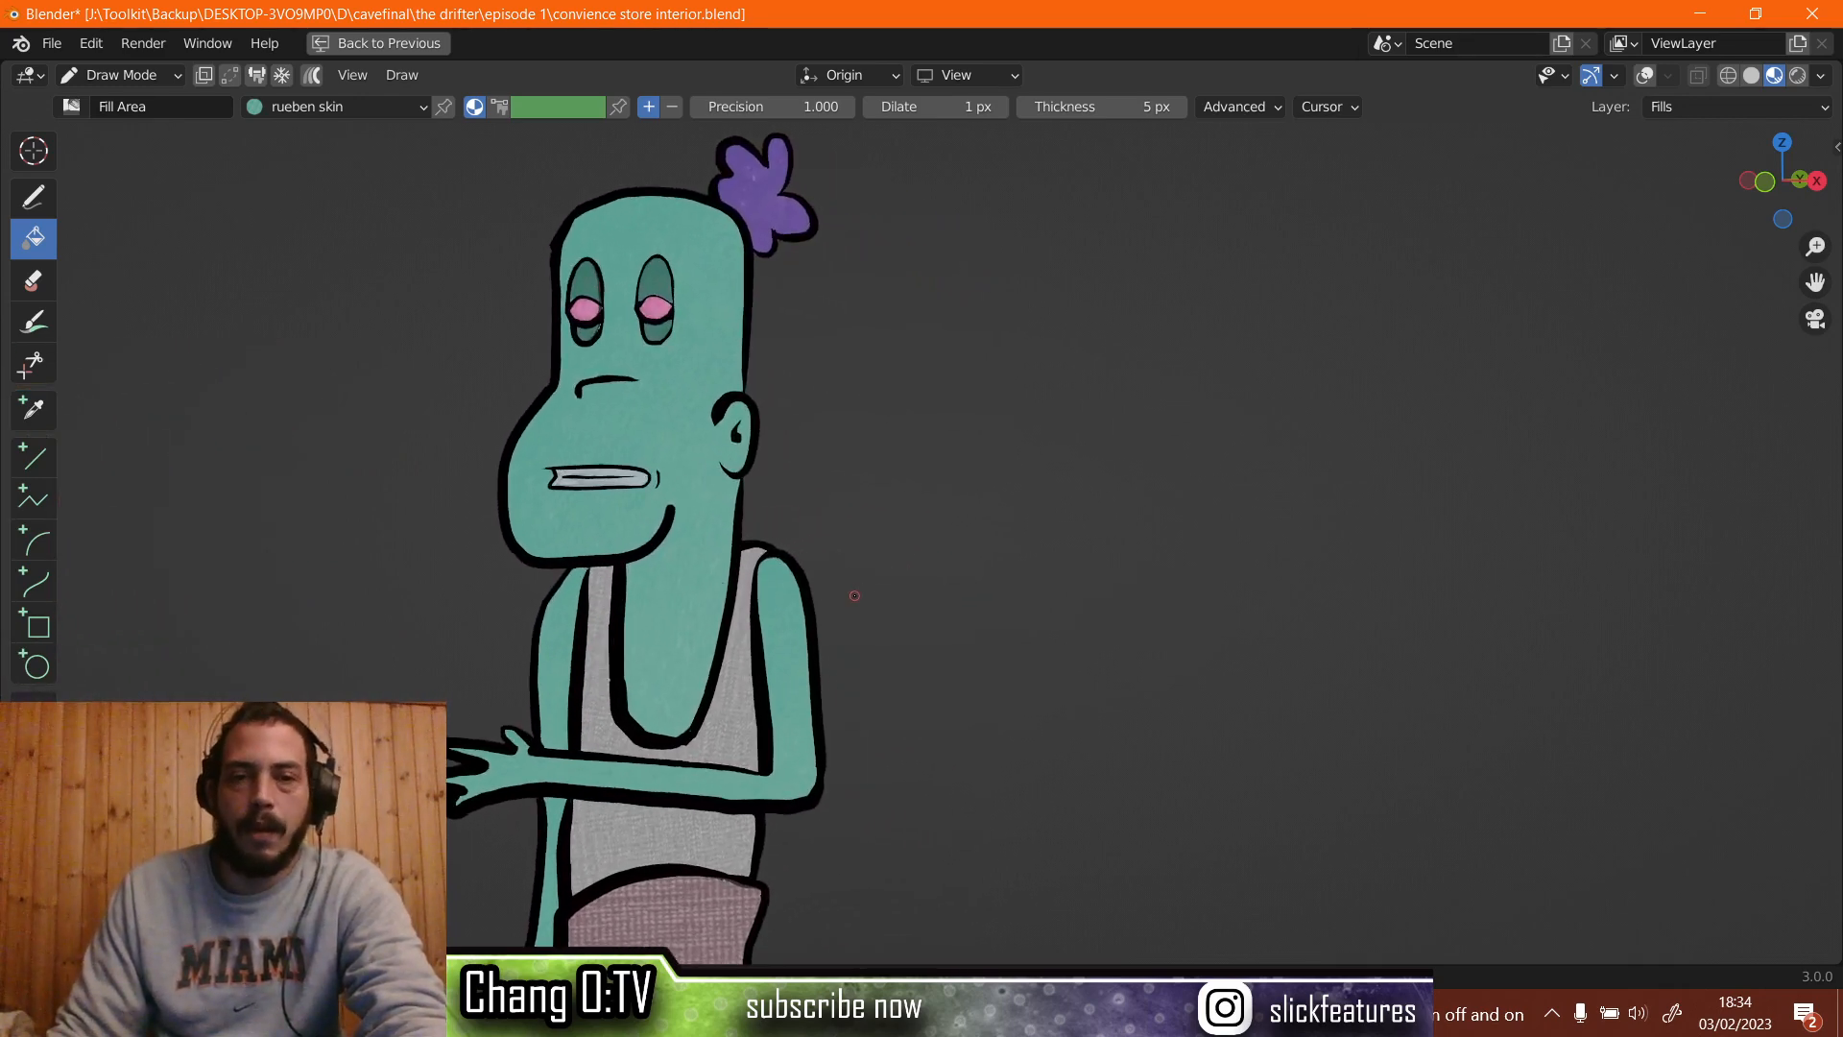
key("ctrl+space")
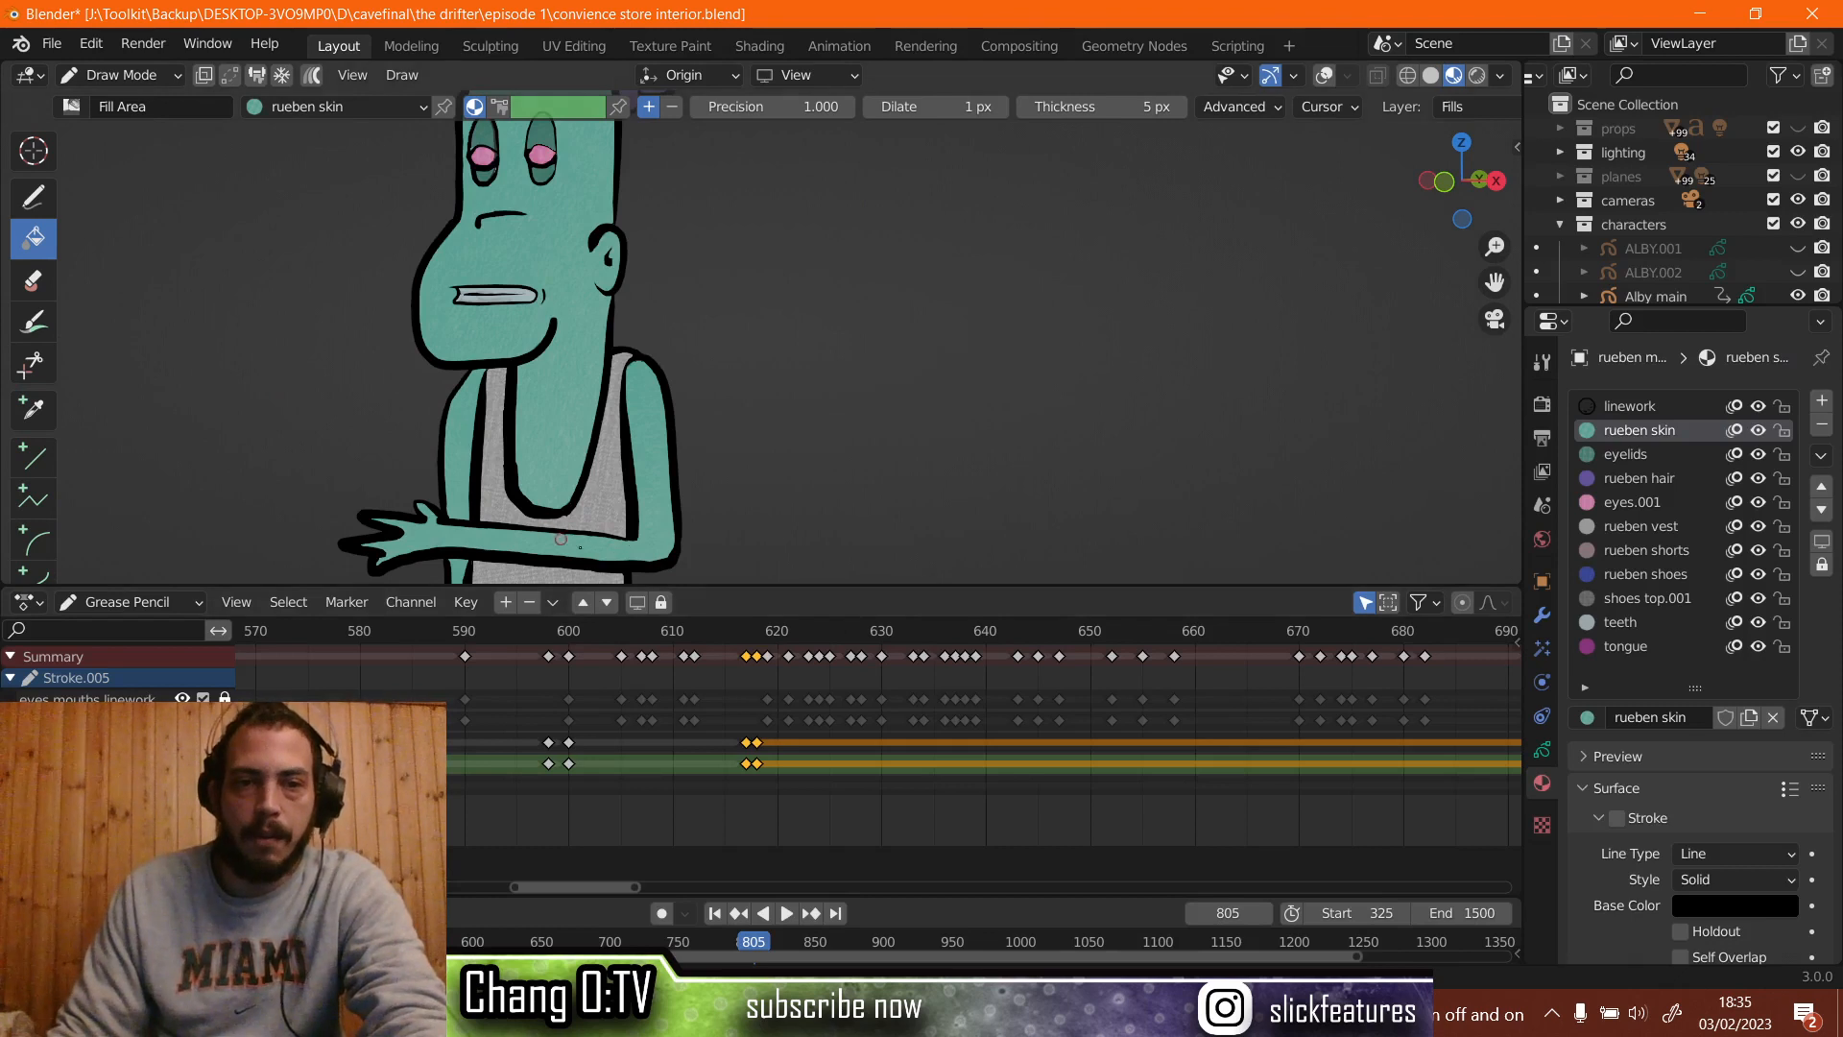
Show the body keyframes between frames 765 and 790 in the timeline, scrub through that arm gesture, and set the current frame to 769.
scroll(986, 684, "down", 2)
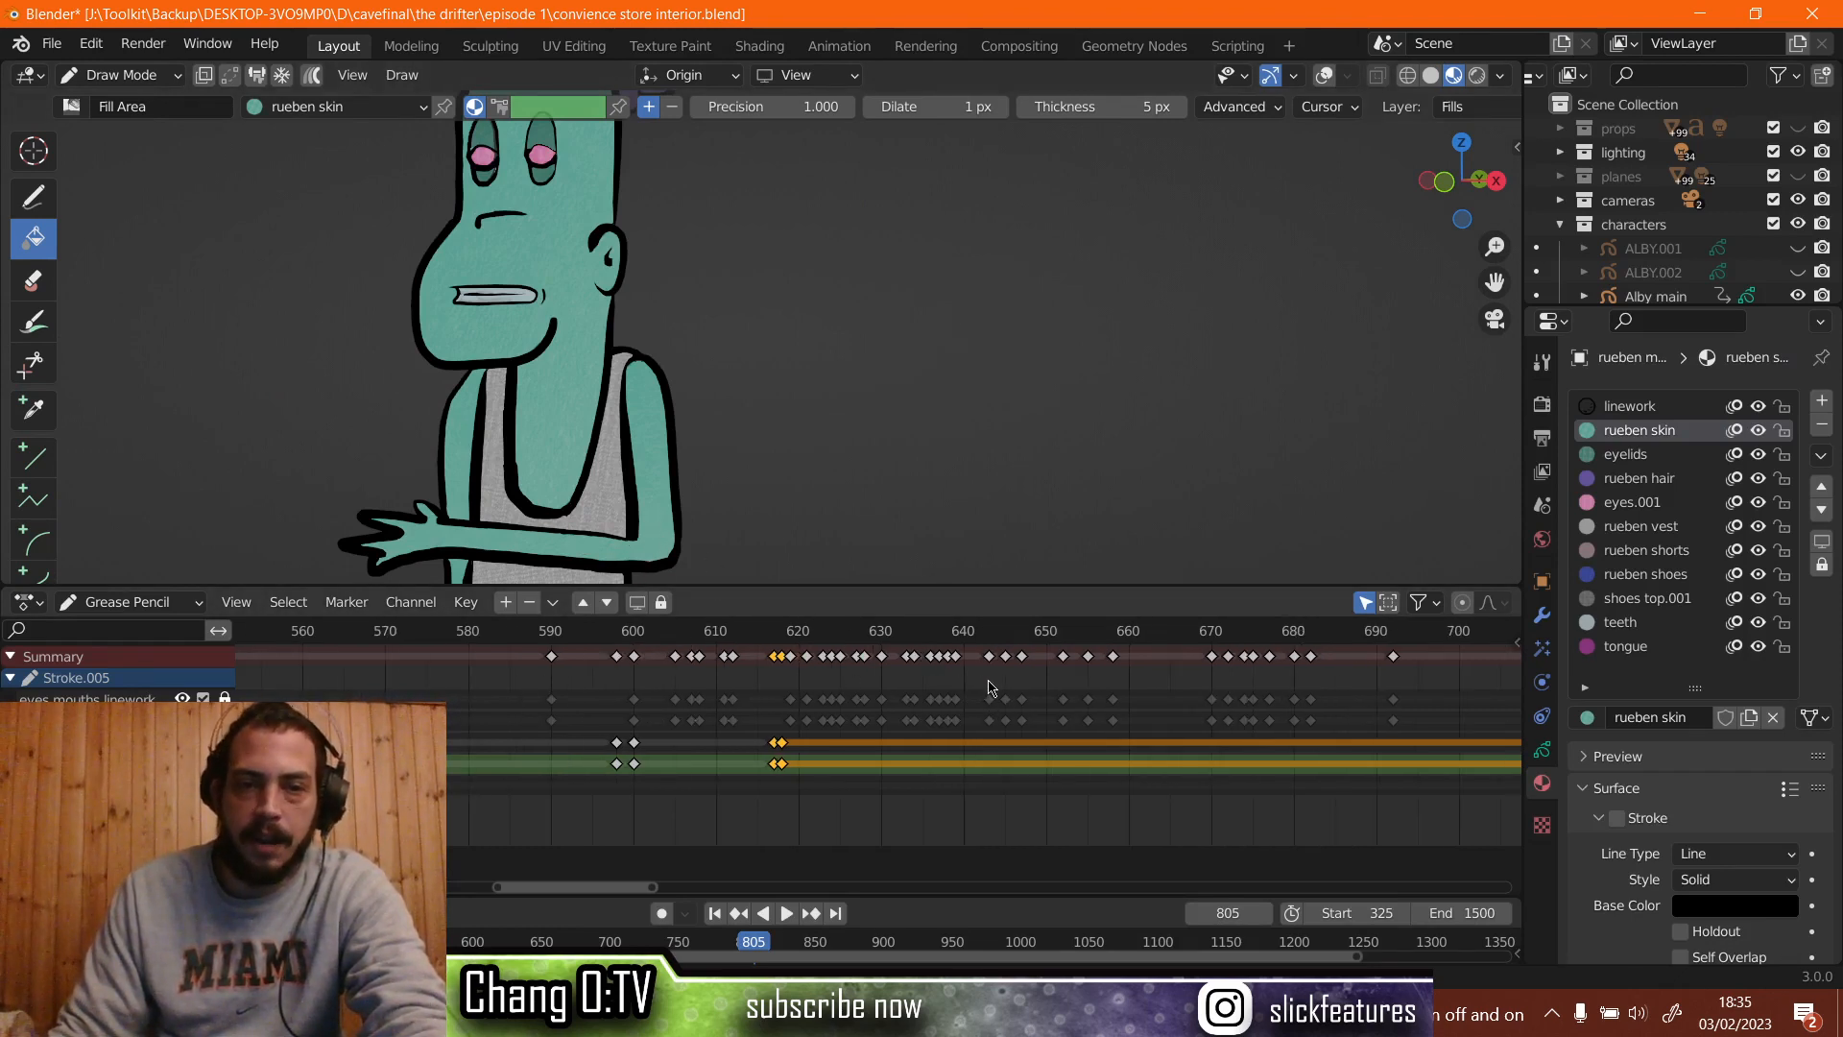
scroll(989, 688, "down", 3)
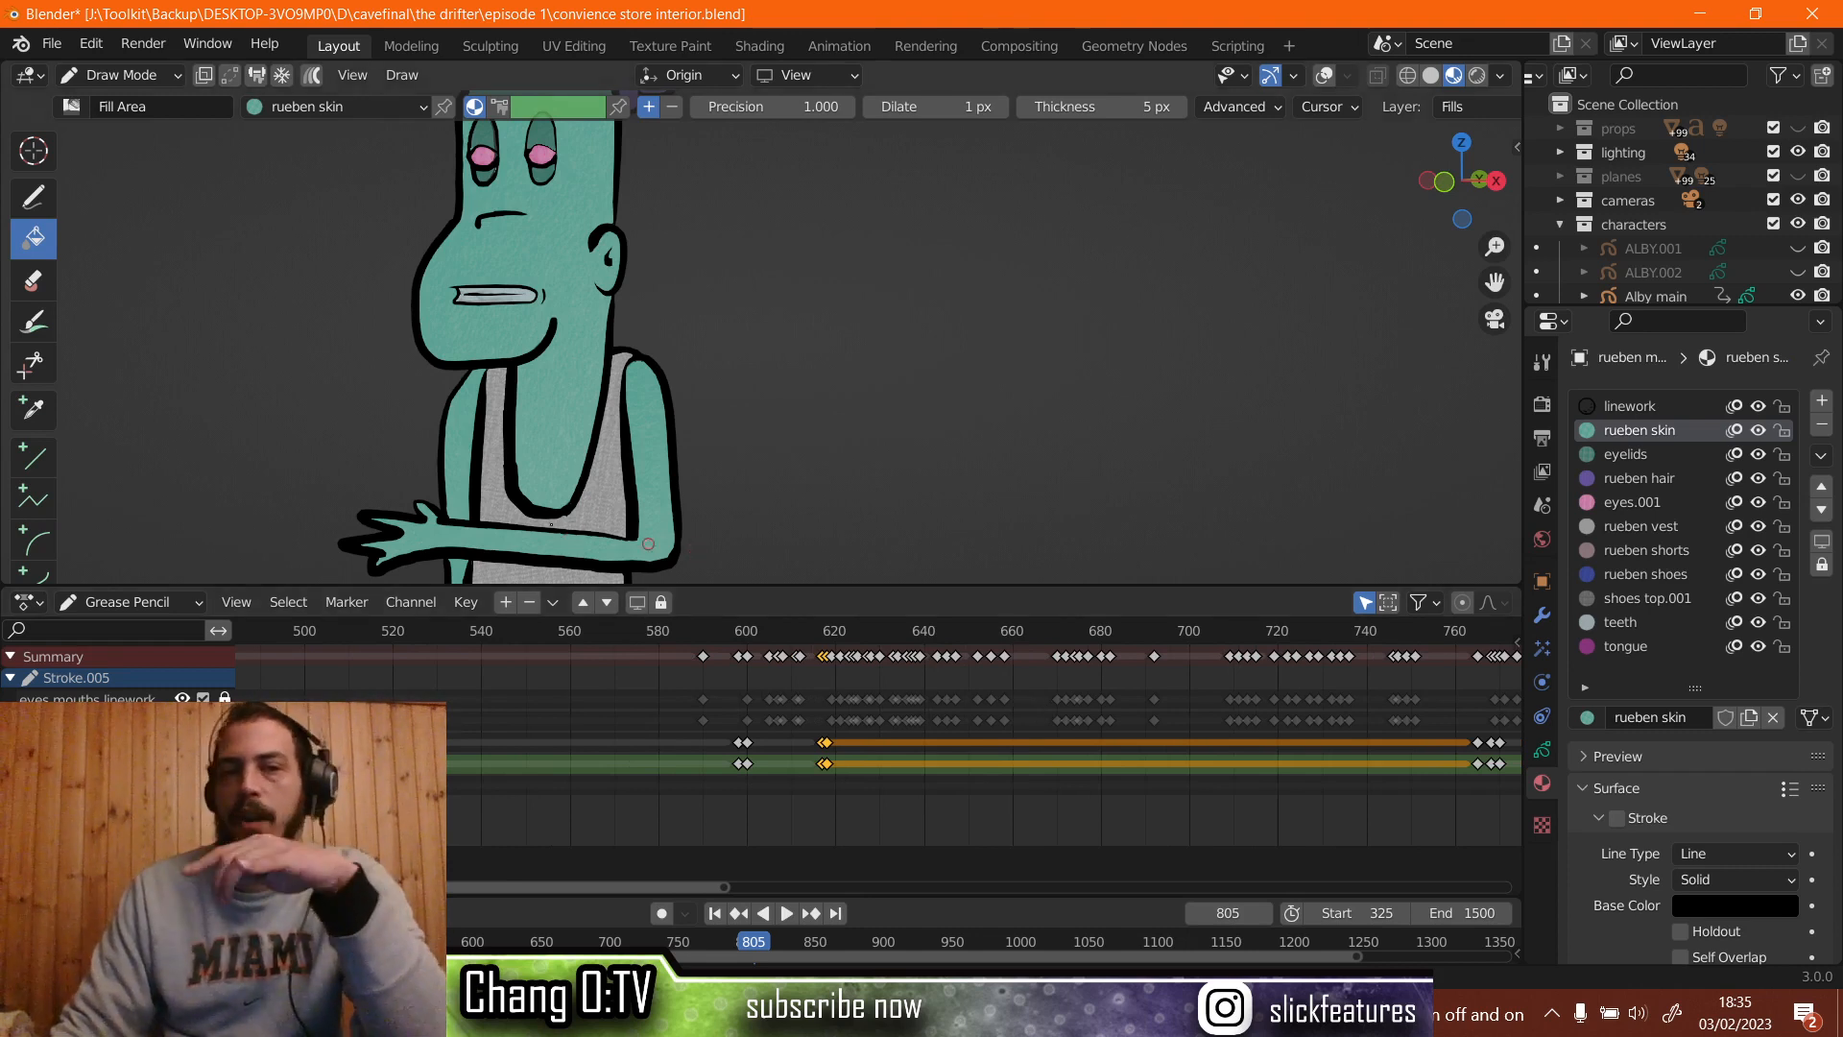
scroll(1072, 698, "down", 2)
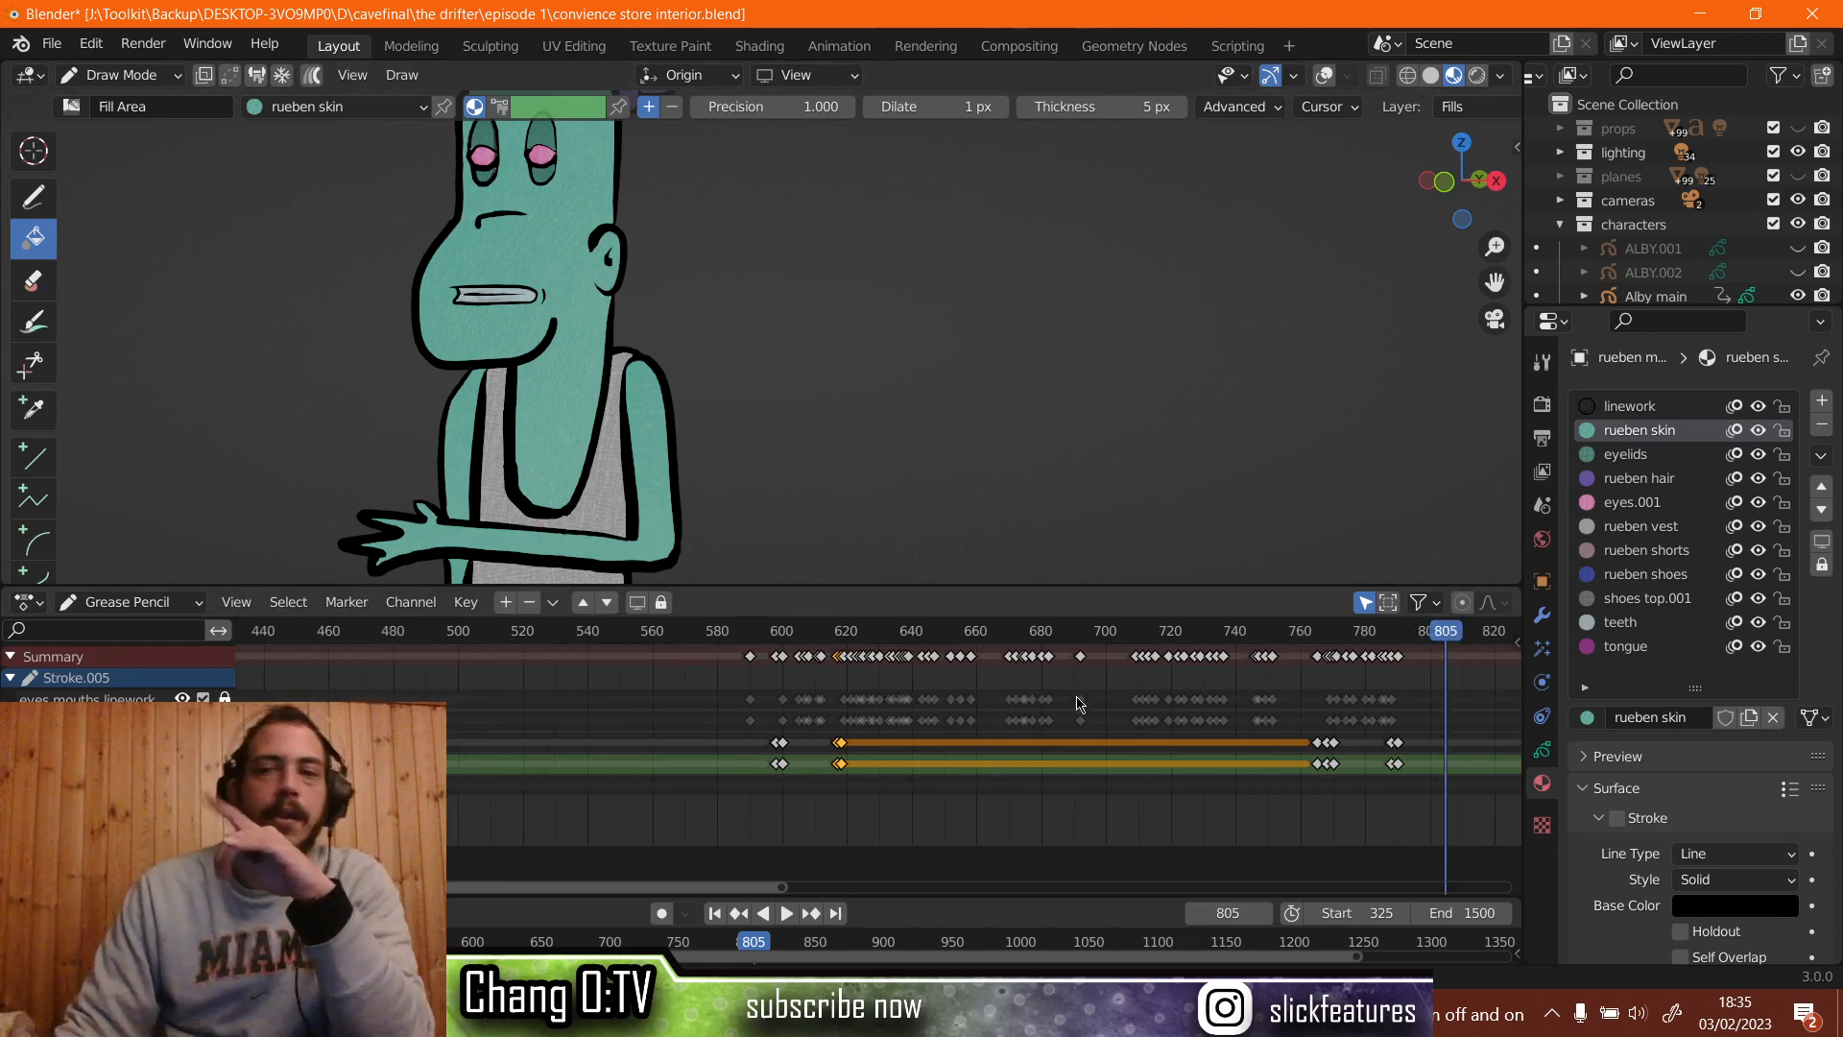
middle_click_drag(1072, 698, 688, 684)
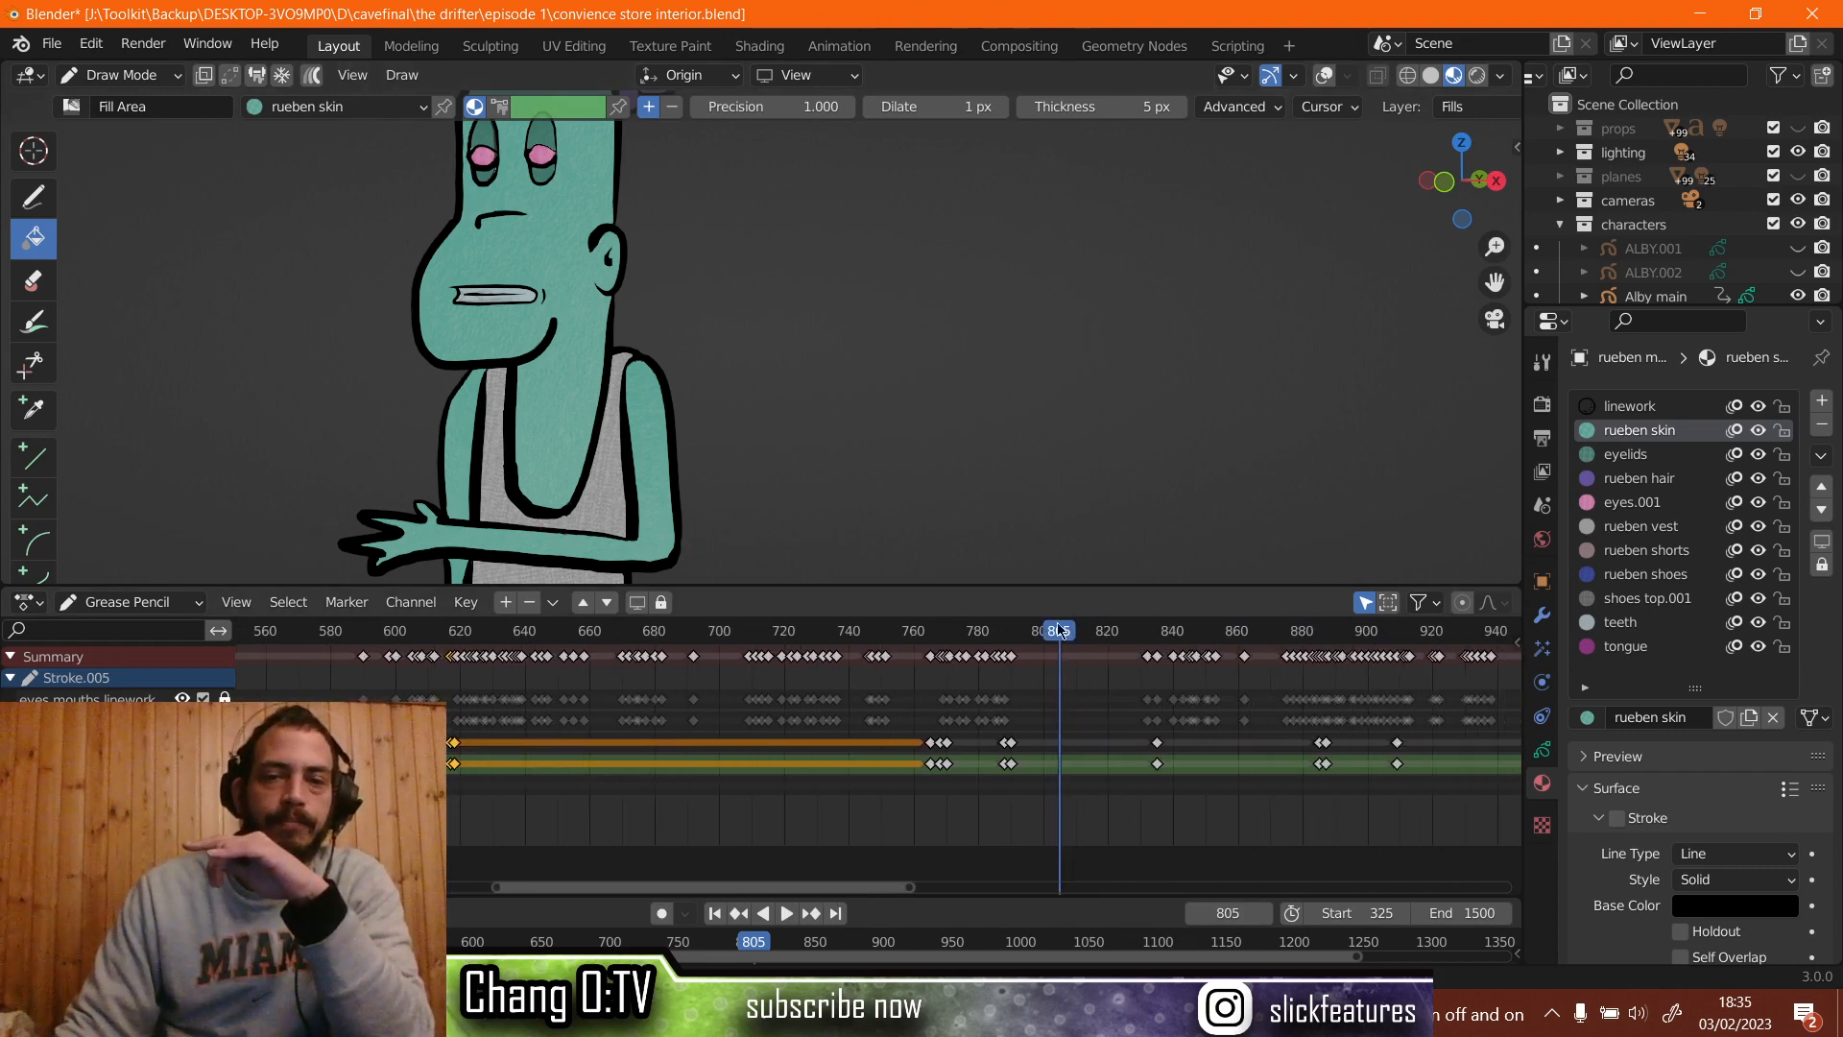
left_click_drag(1056, 638, 1010, 638)
scroll(1010, 722, "up", 8)
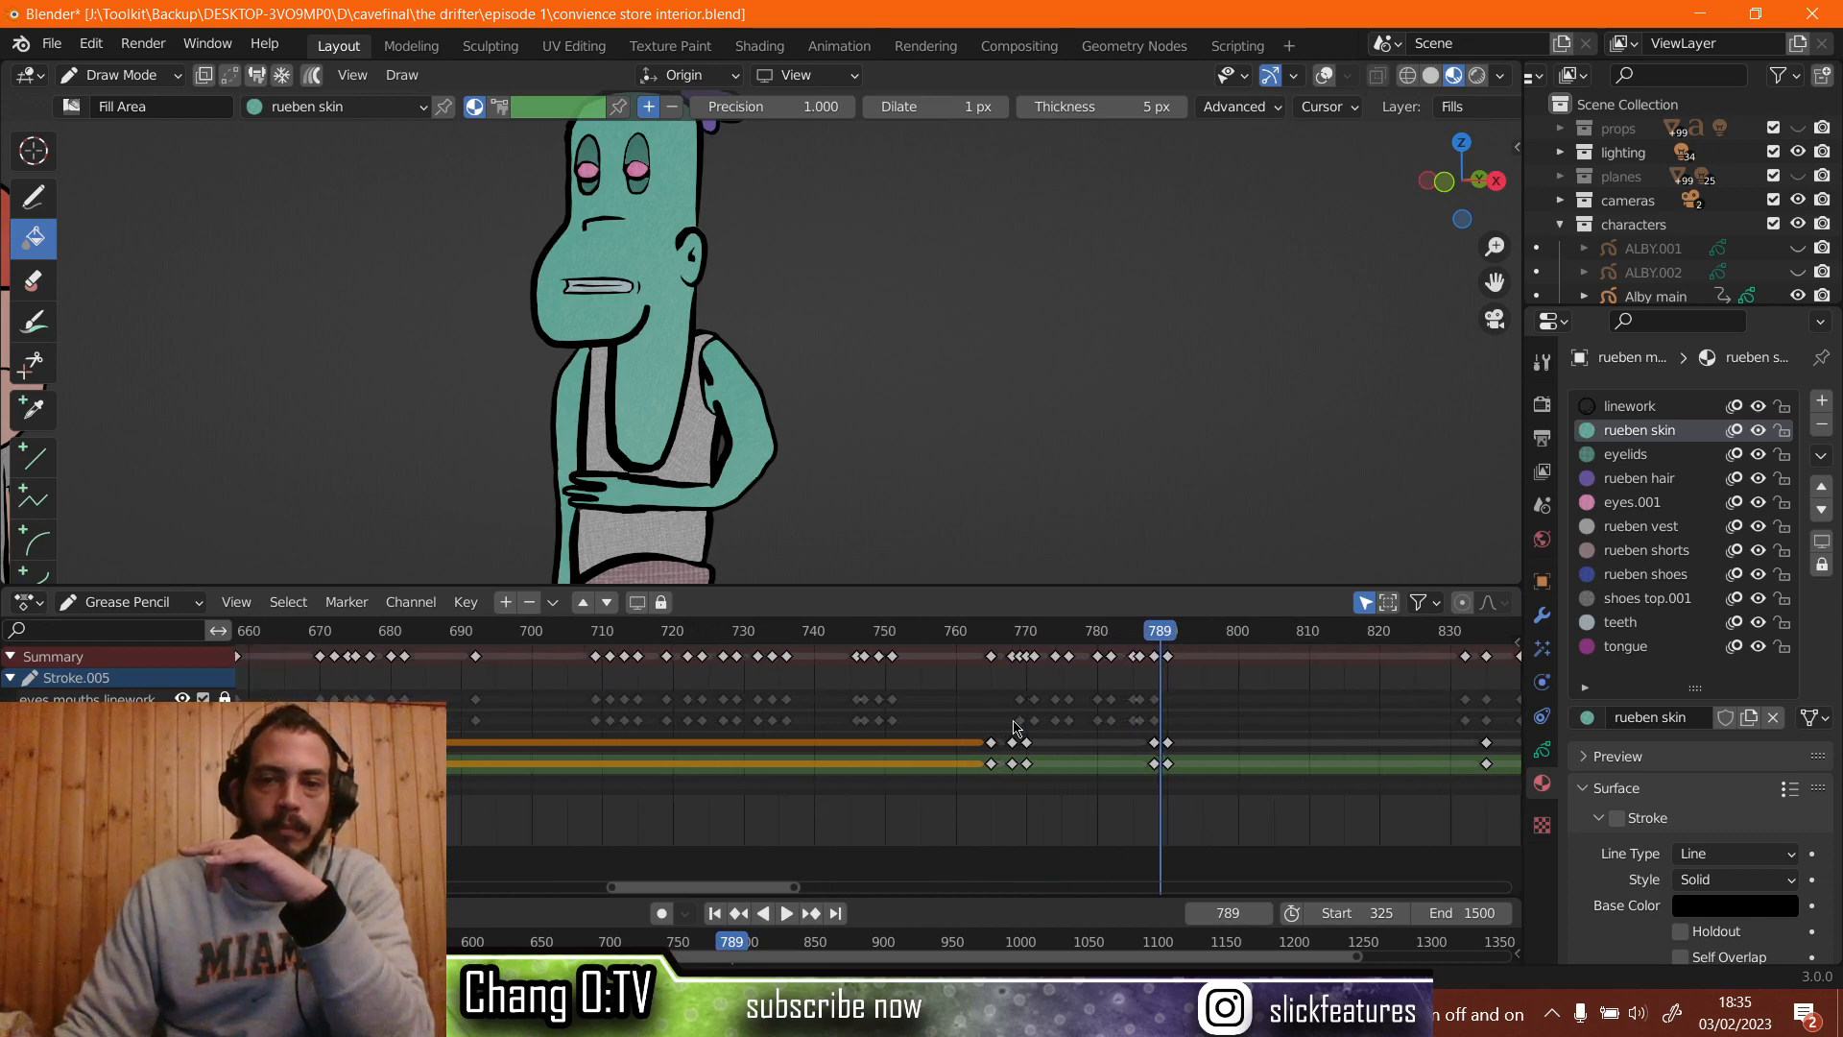
middle_click_drag(1354, 729, 1005, 766)
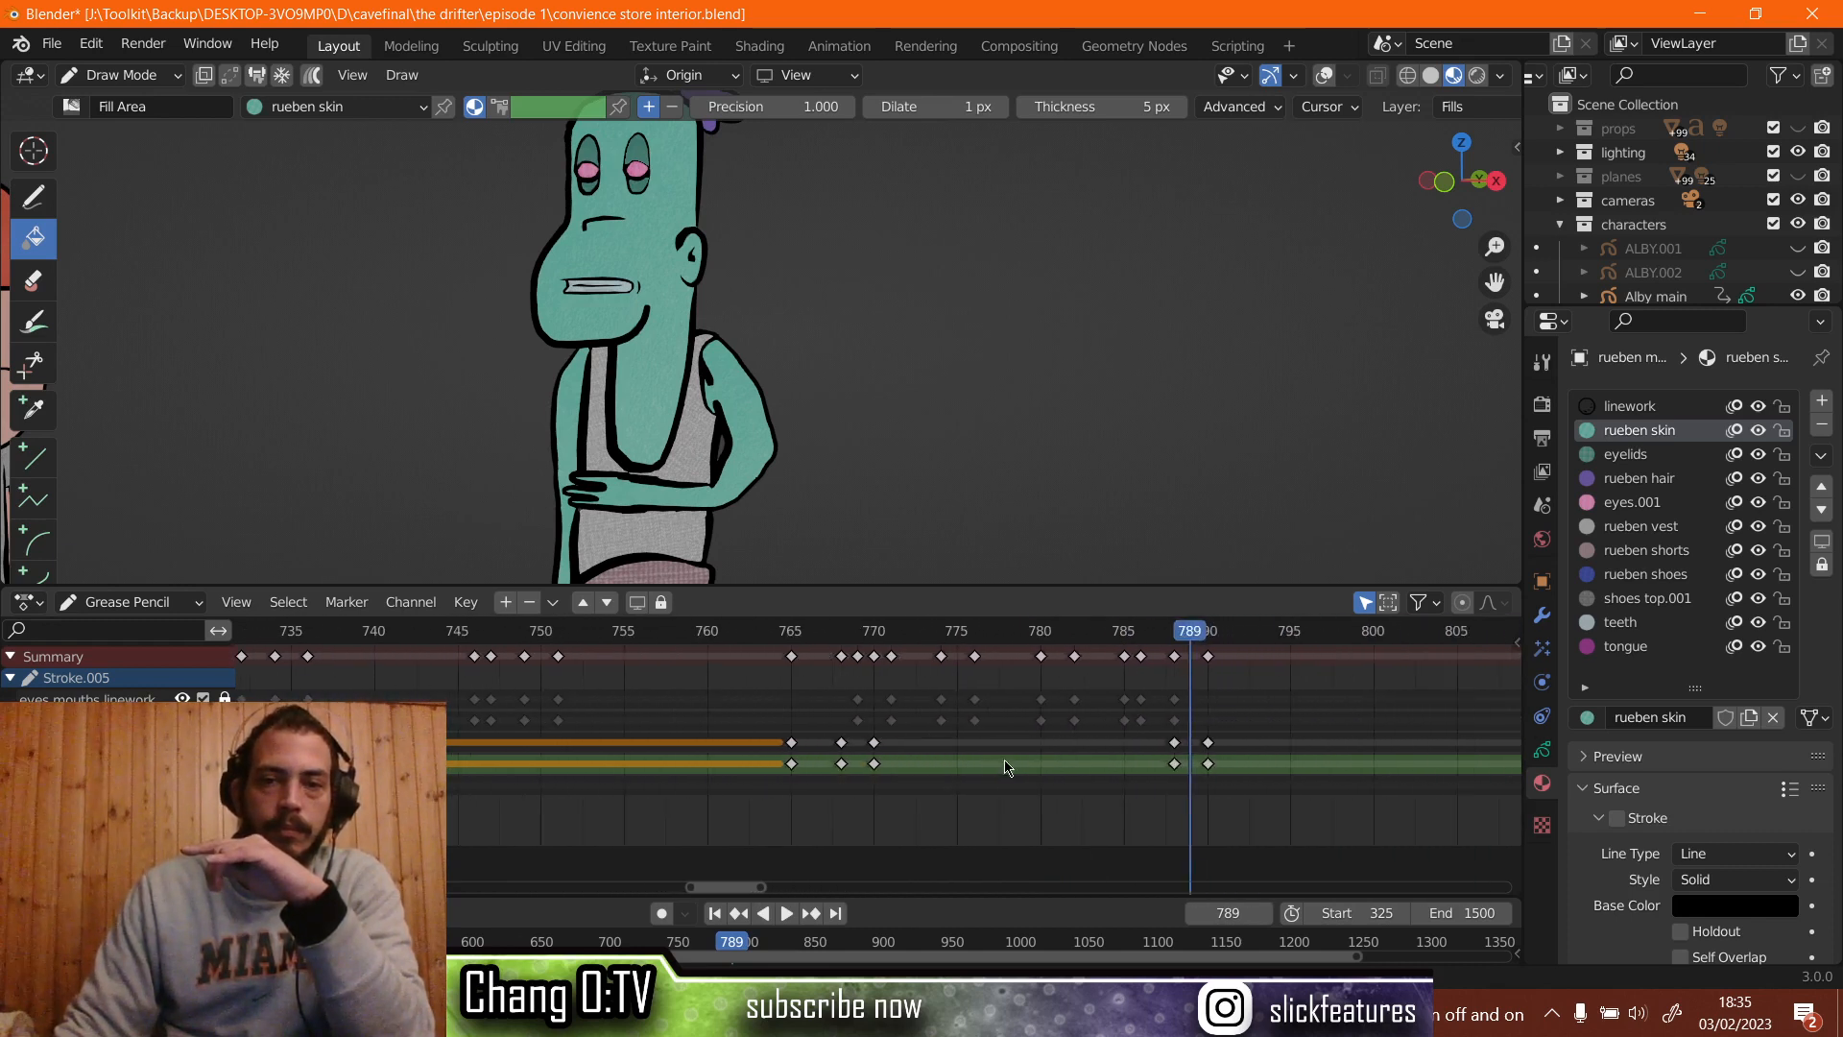
left_click_drag(1195, 639, 864, 674)
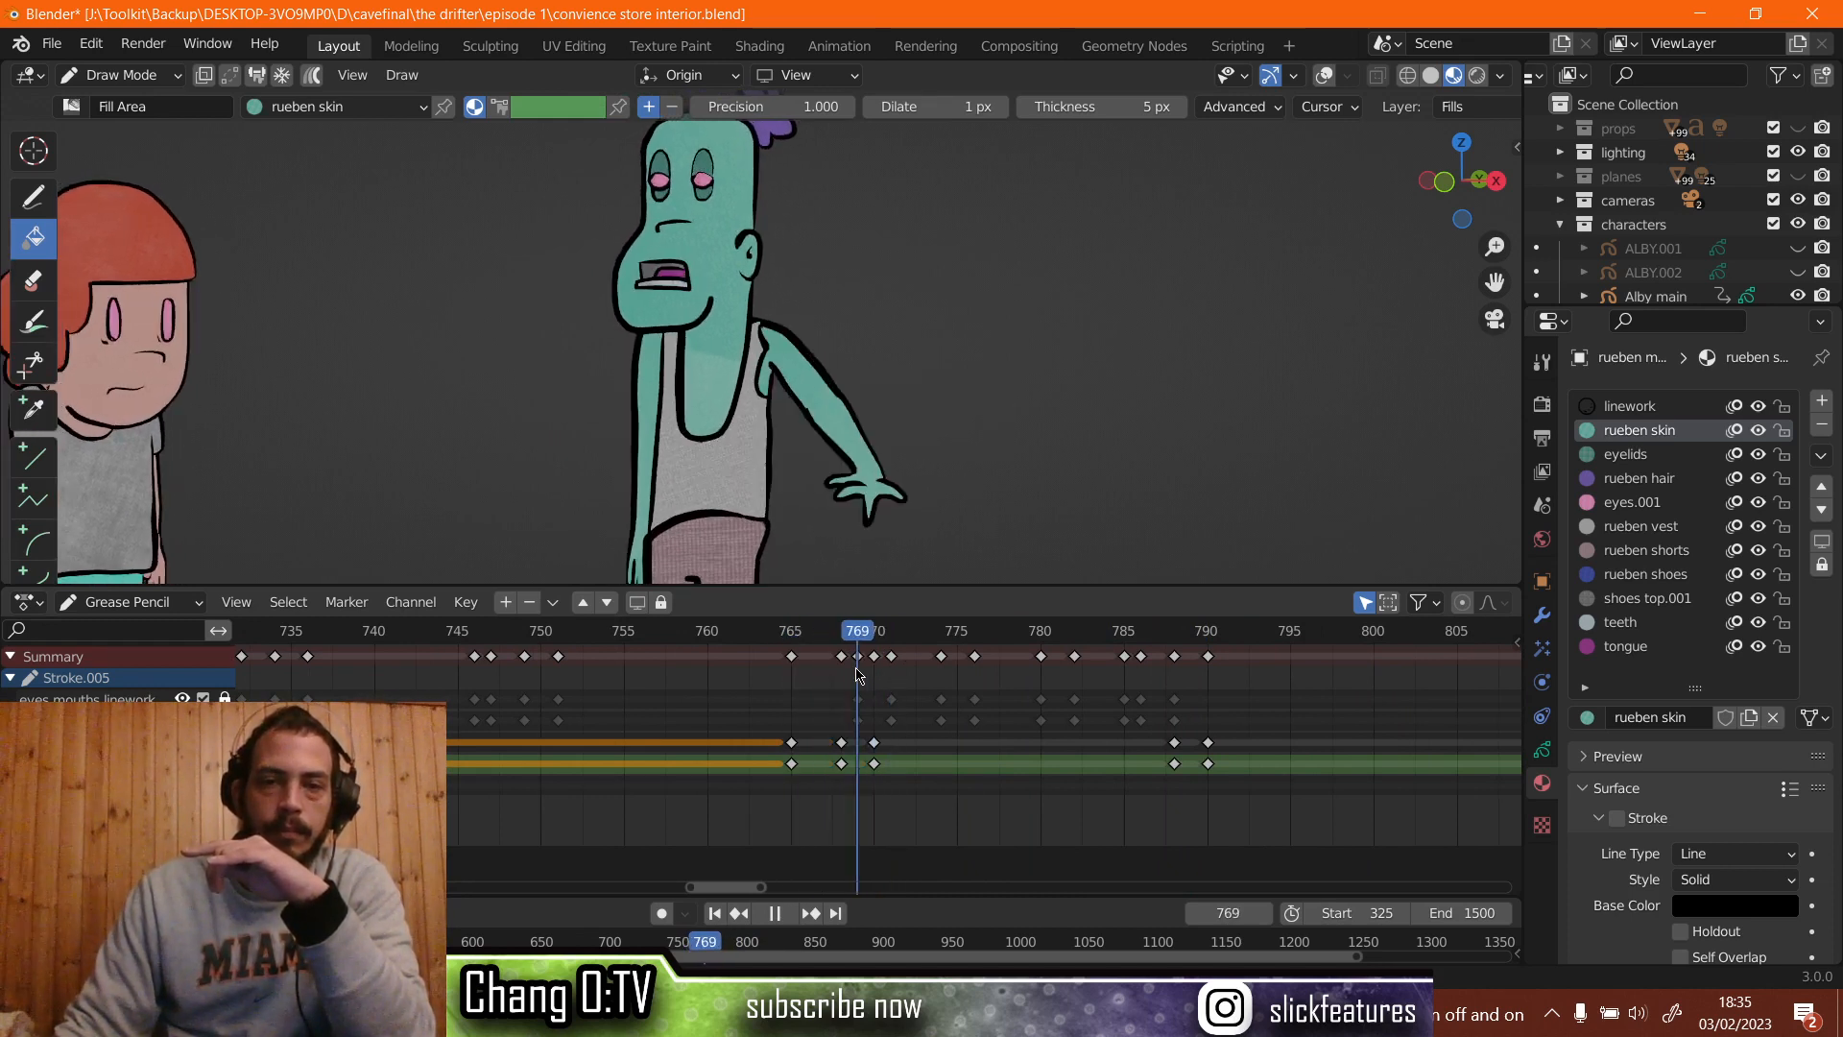
Duplicate the body line and fill keyframes at frame 768 and place the copies at frame 769.
scroll(862, 776, "up", 5)
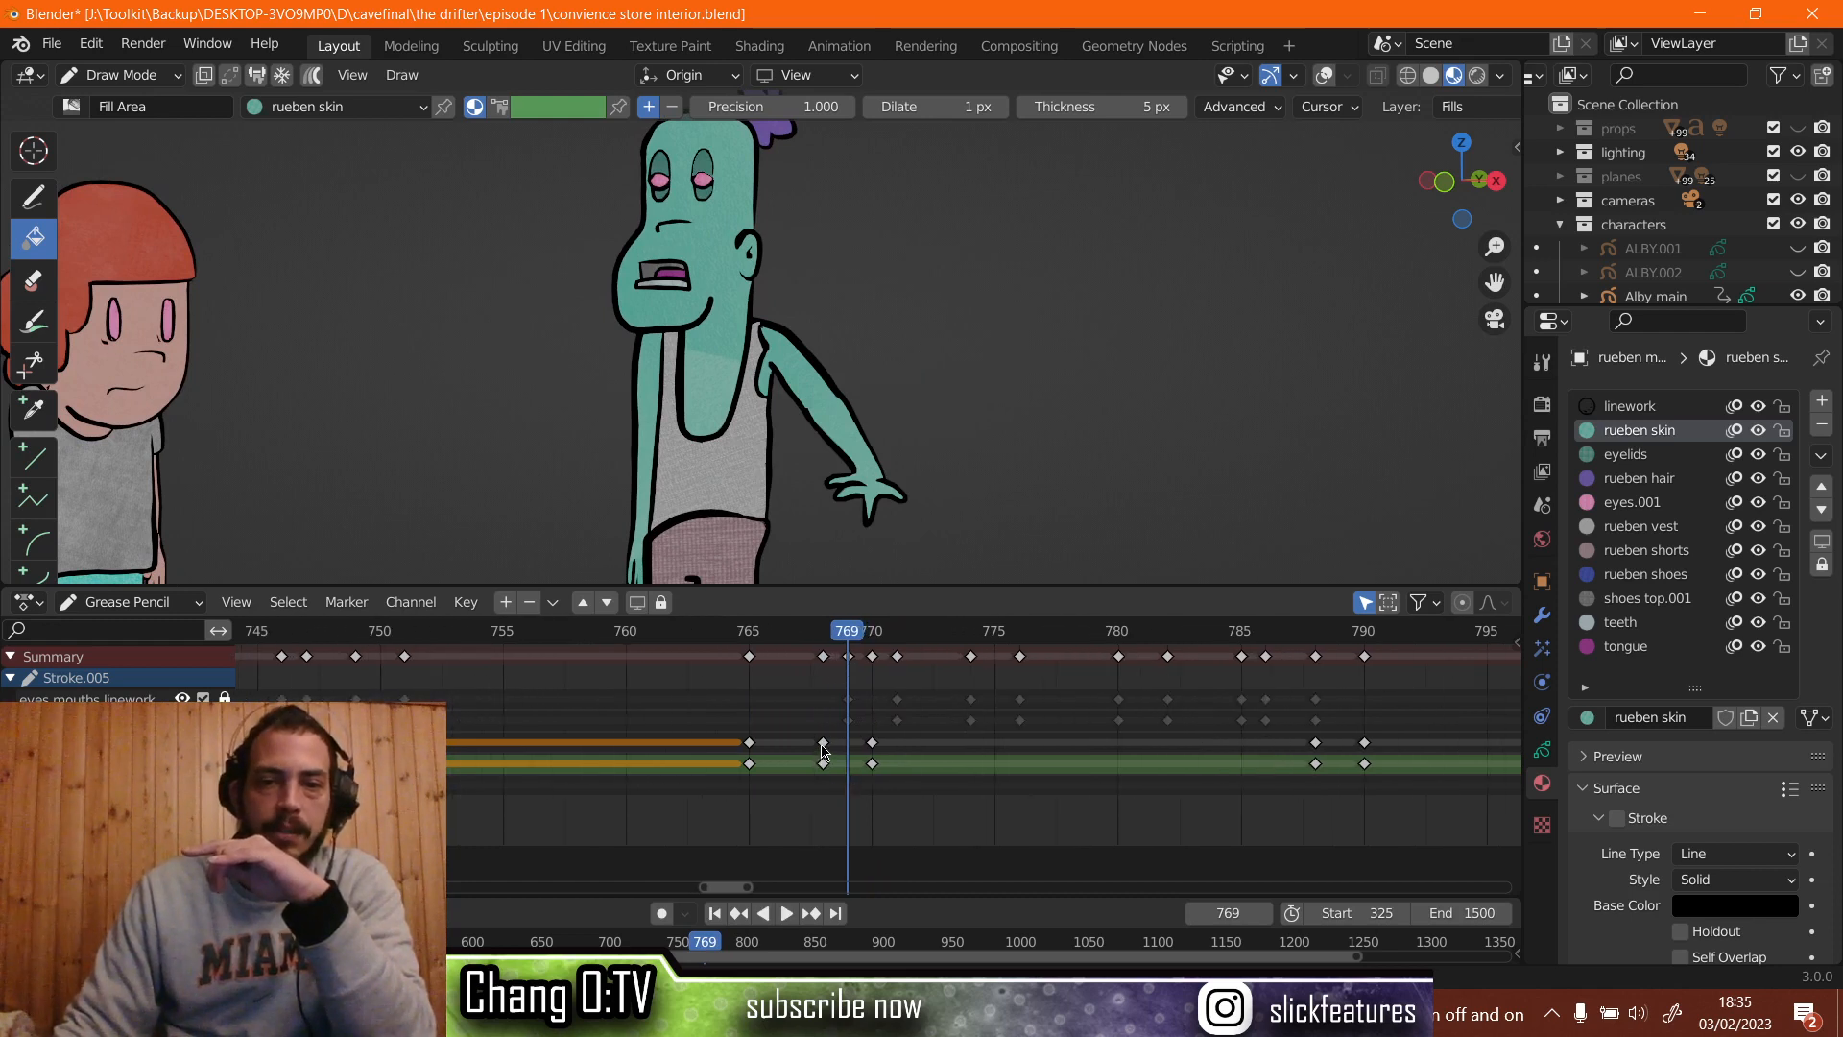
mouse_move(808, 724)
left_mouse_down()
mouse_move(840, 785)
mouse_move(826, 747)
left_mouse_up()
right_click(826, 747)
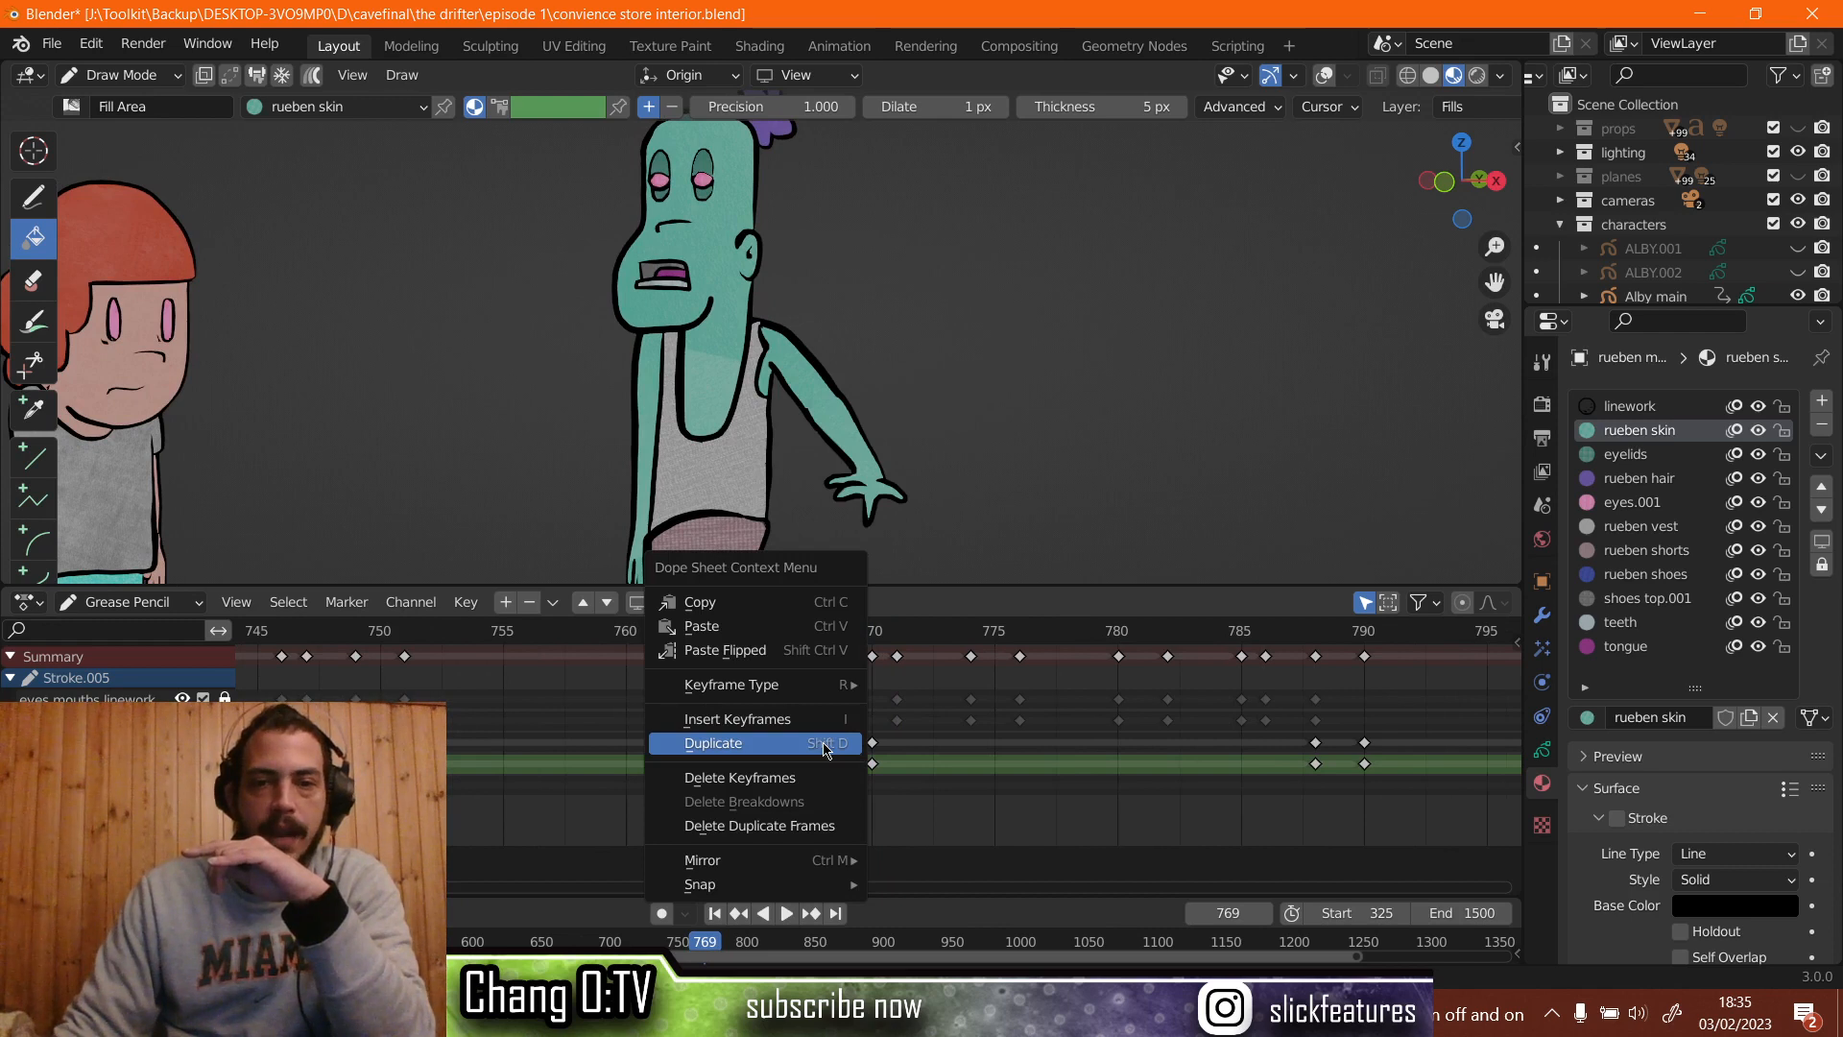
left_click(825, 744)
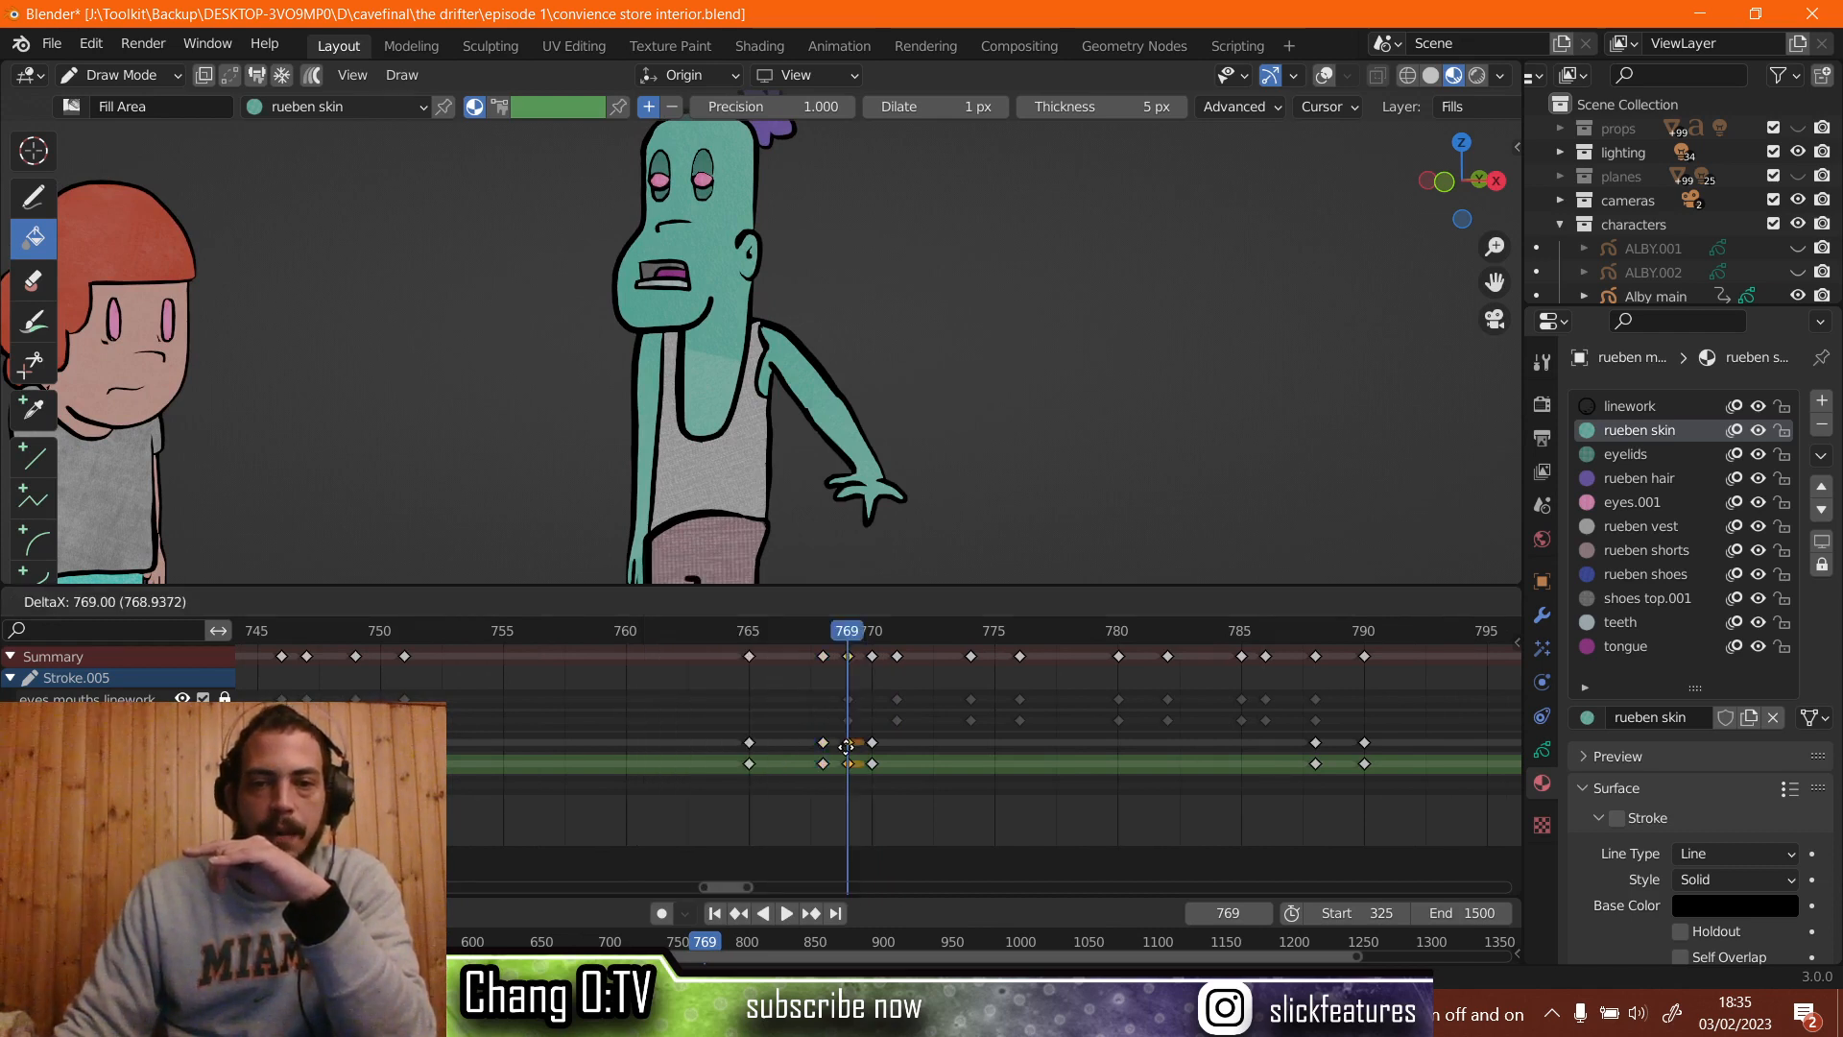
left_click(844, 652)
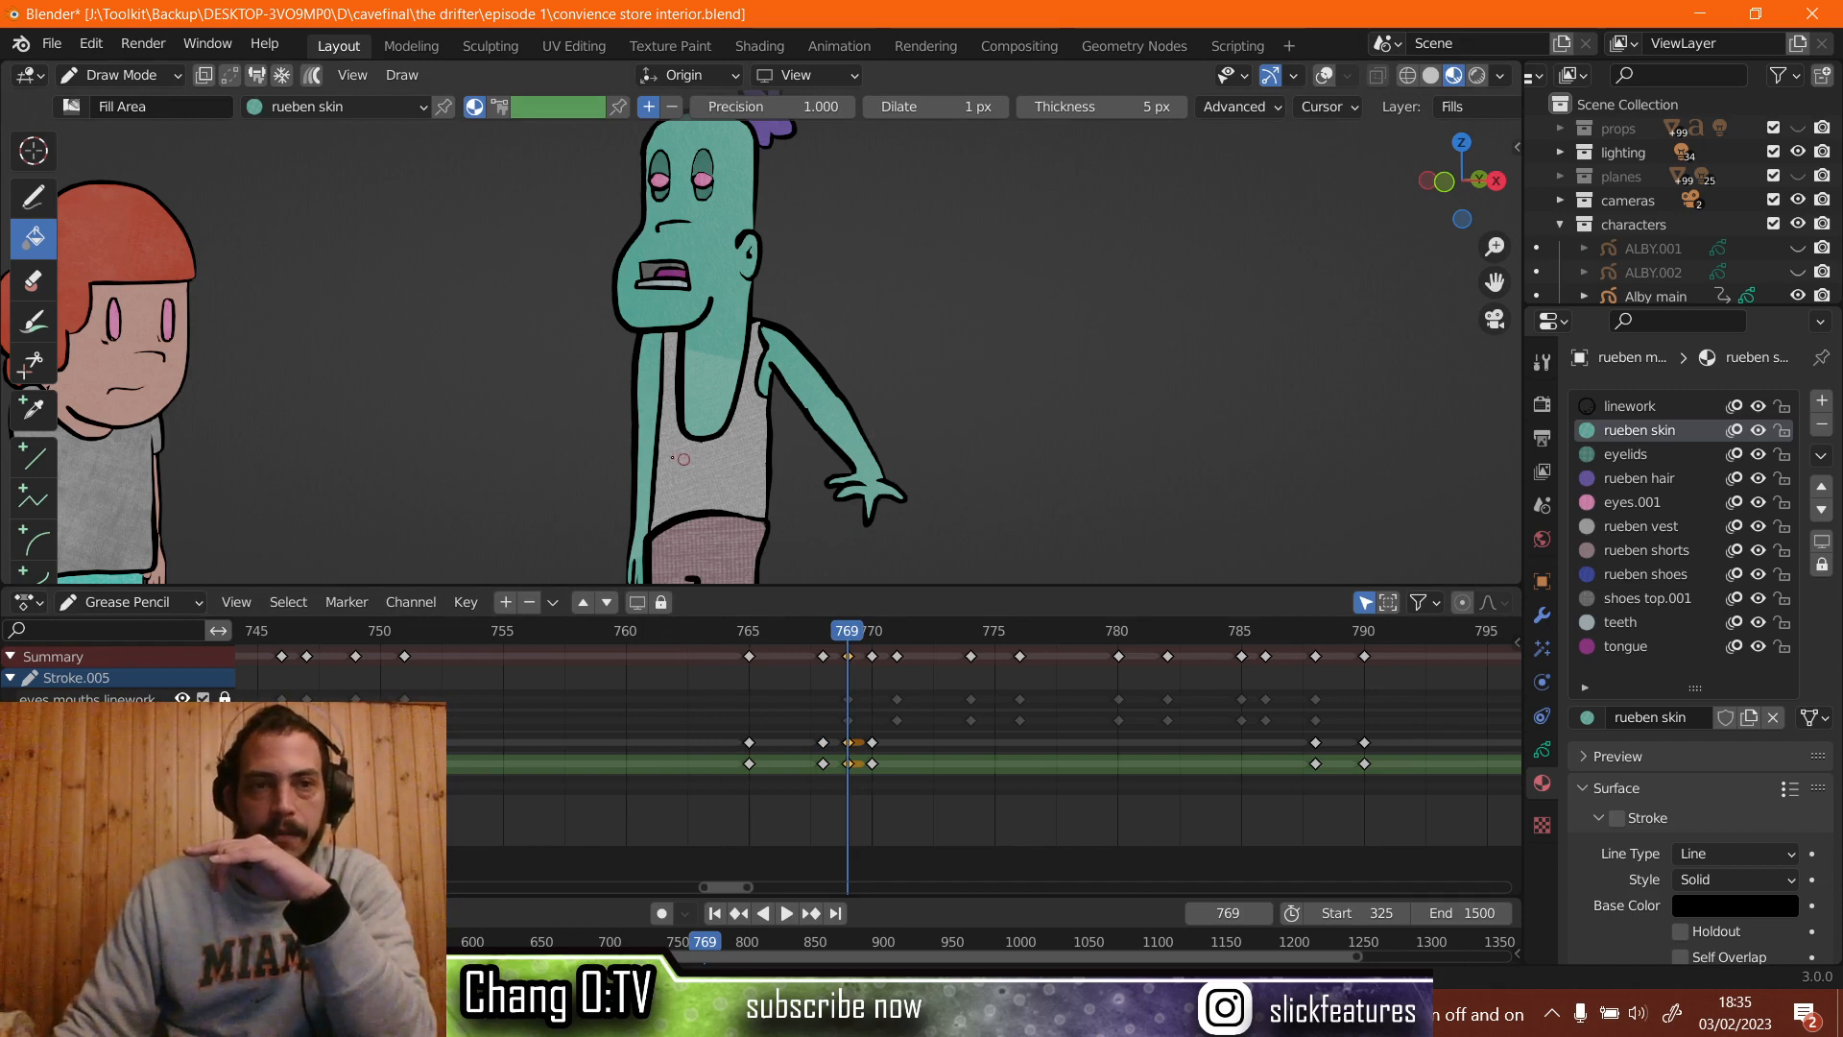
In Sculpt Mode with overlays shown, push the green character's lowered forearm and hand at frame 769 inward toward the vest.
left_click(135, 77)
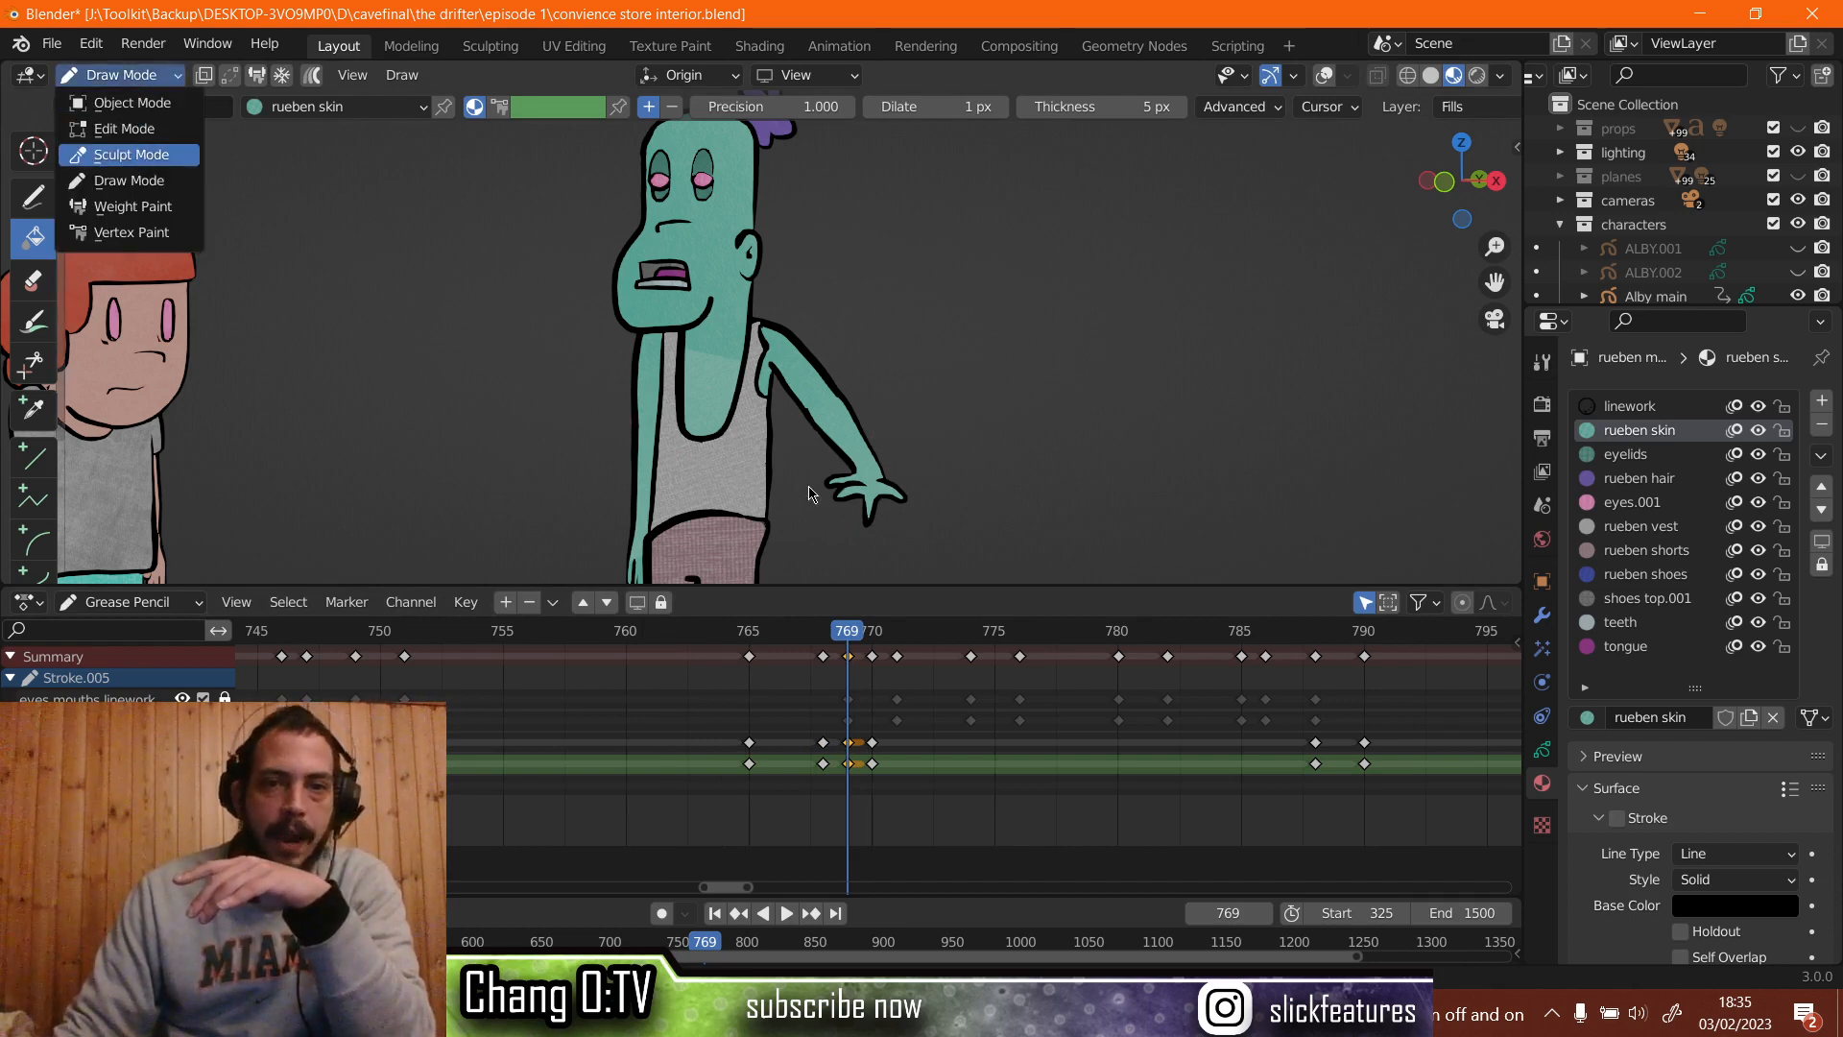
key("Return")
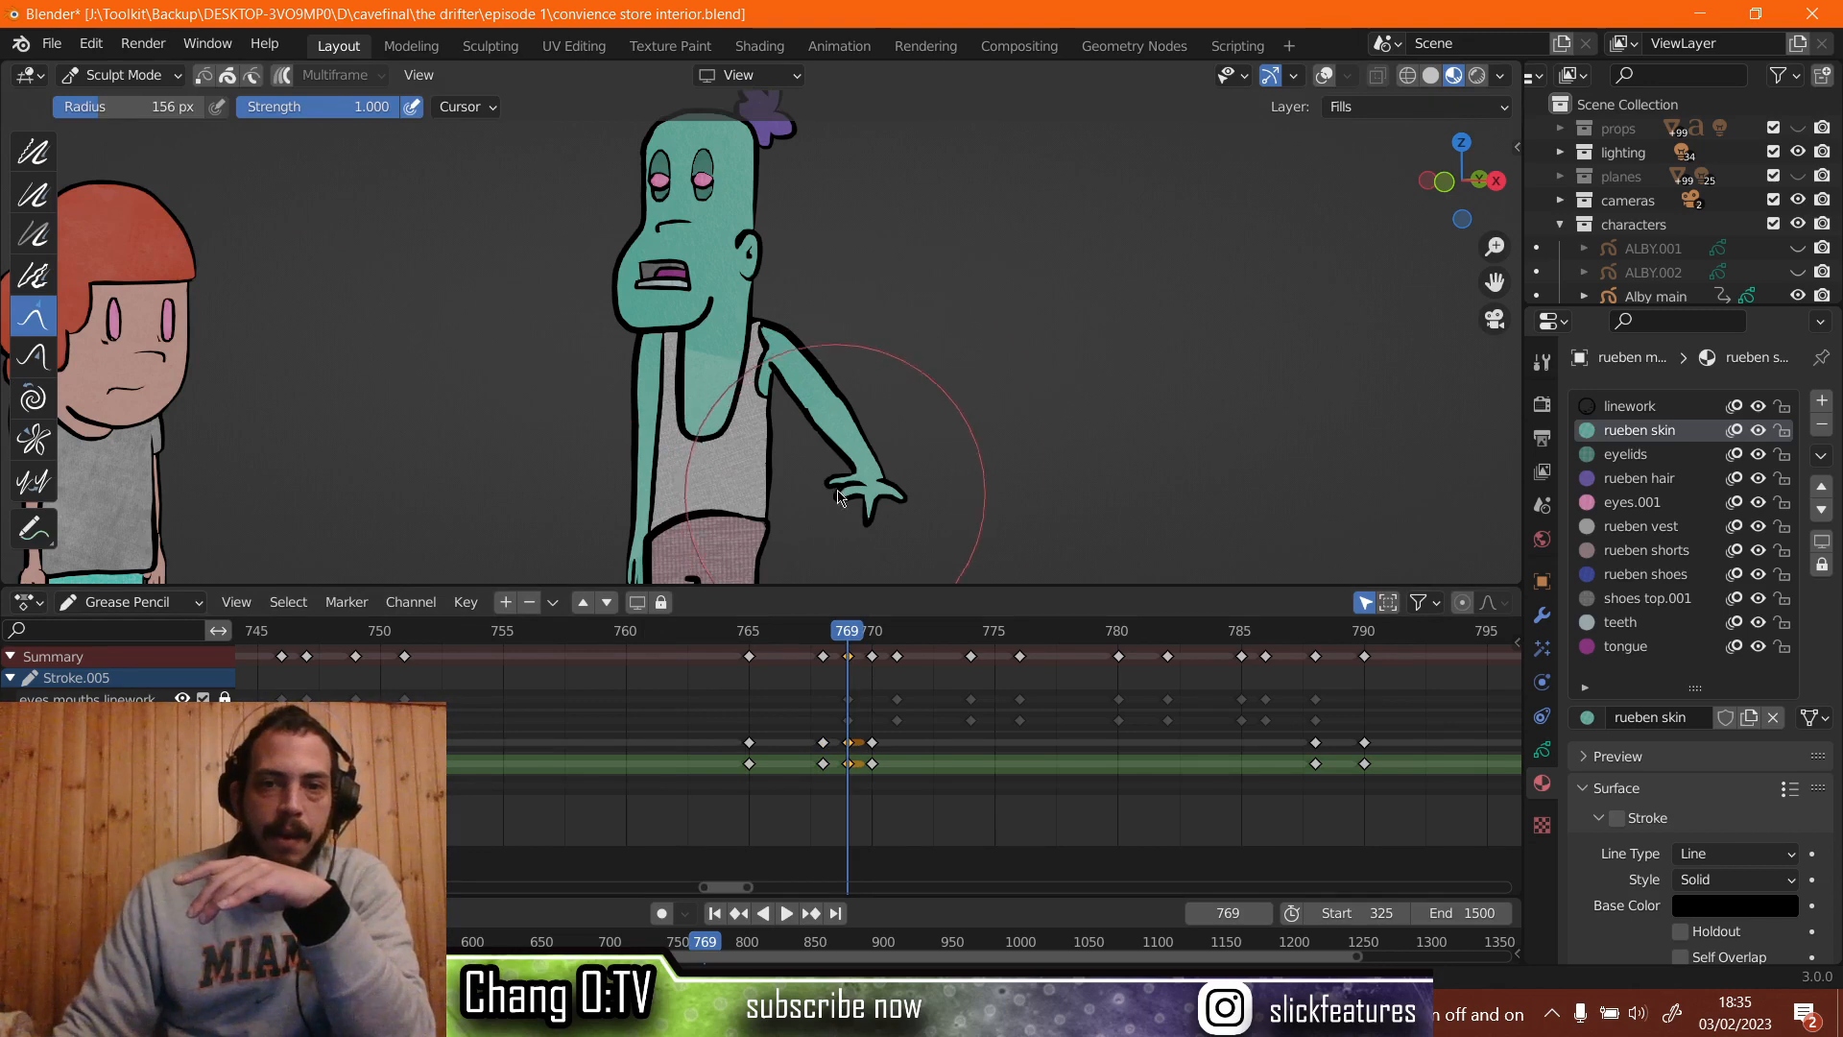
left_click(1325, 75)
scroll(992, 428, "up", 3)
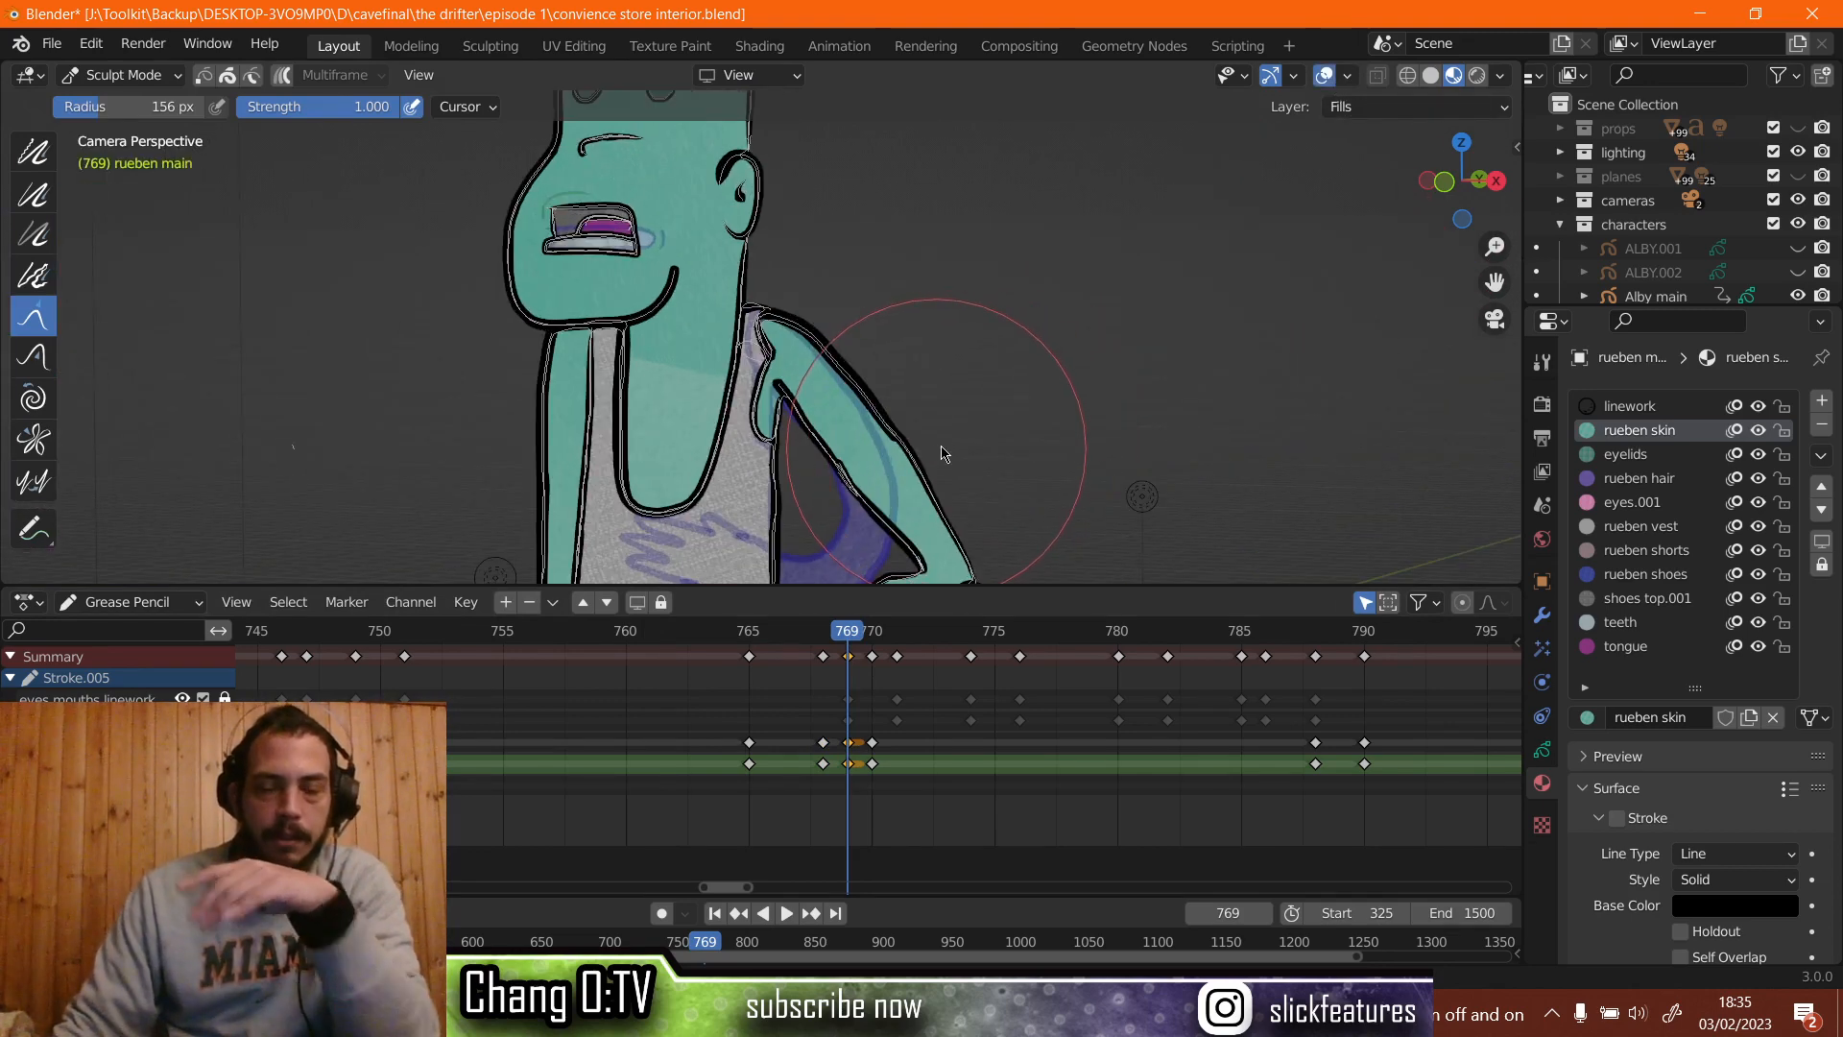
middle_click_drag(996, 446, 990, 259, "shift")
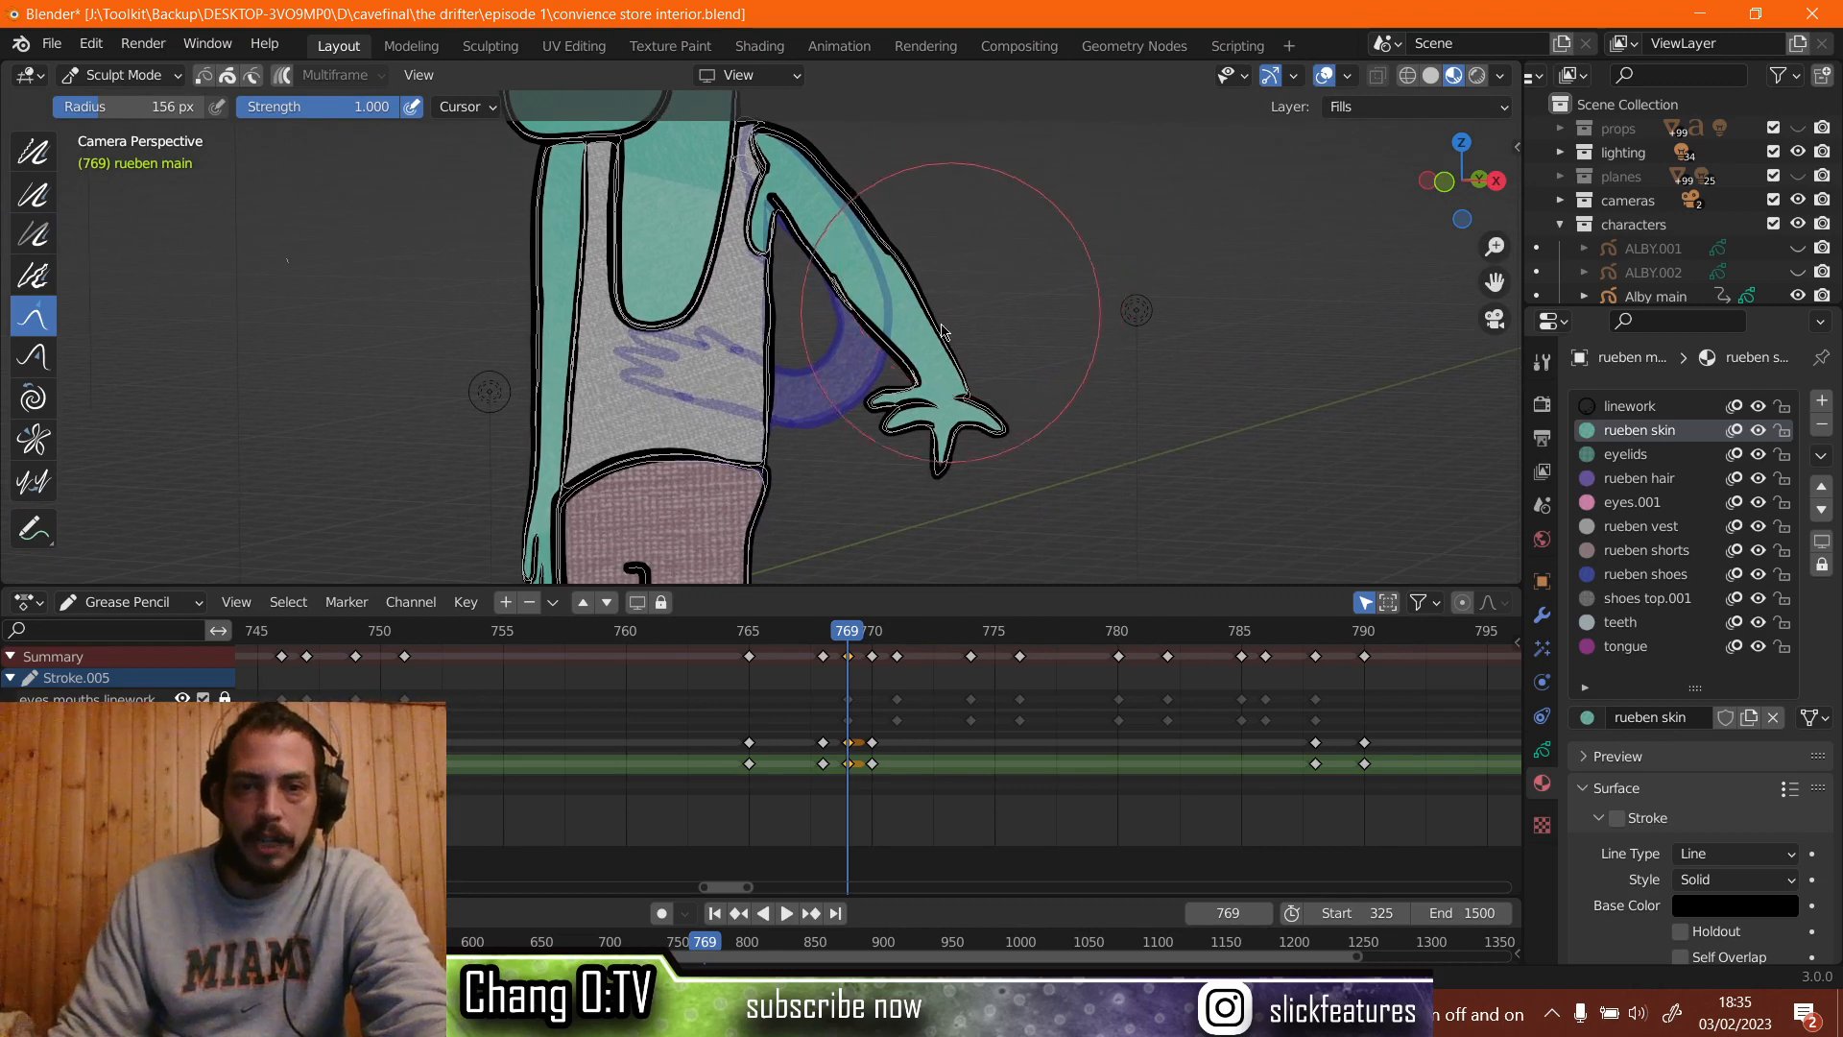
scroll(855, 375, "up", 2)
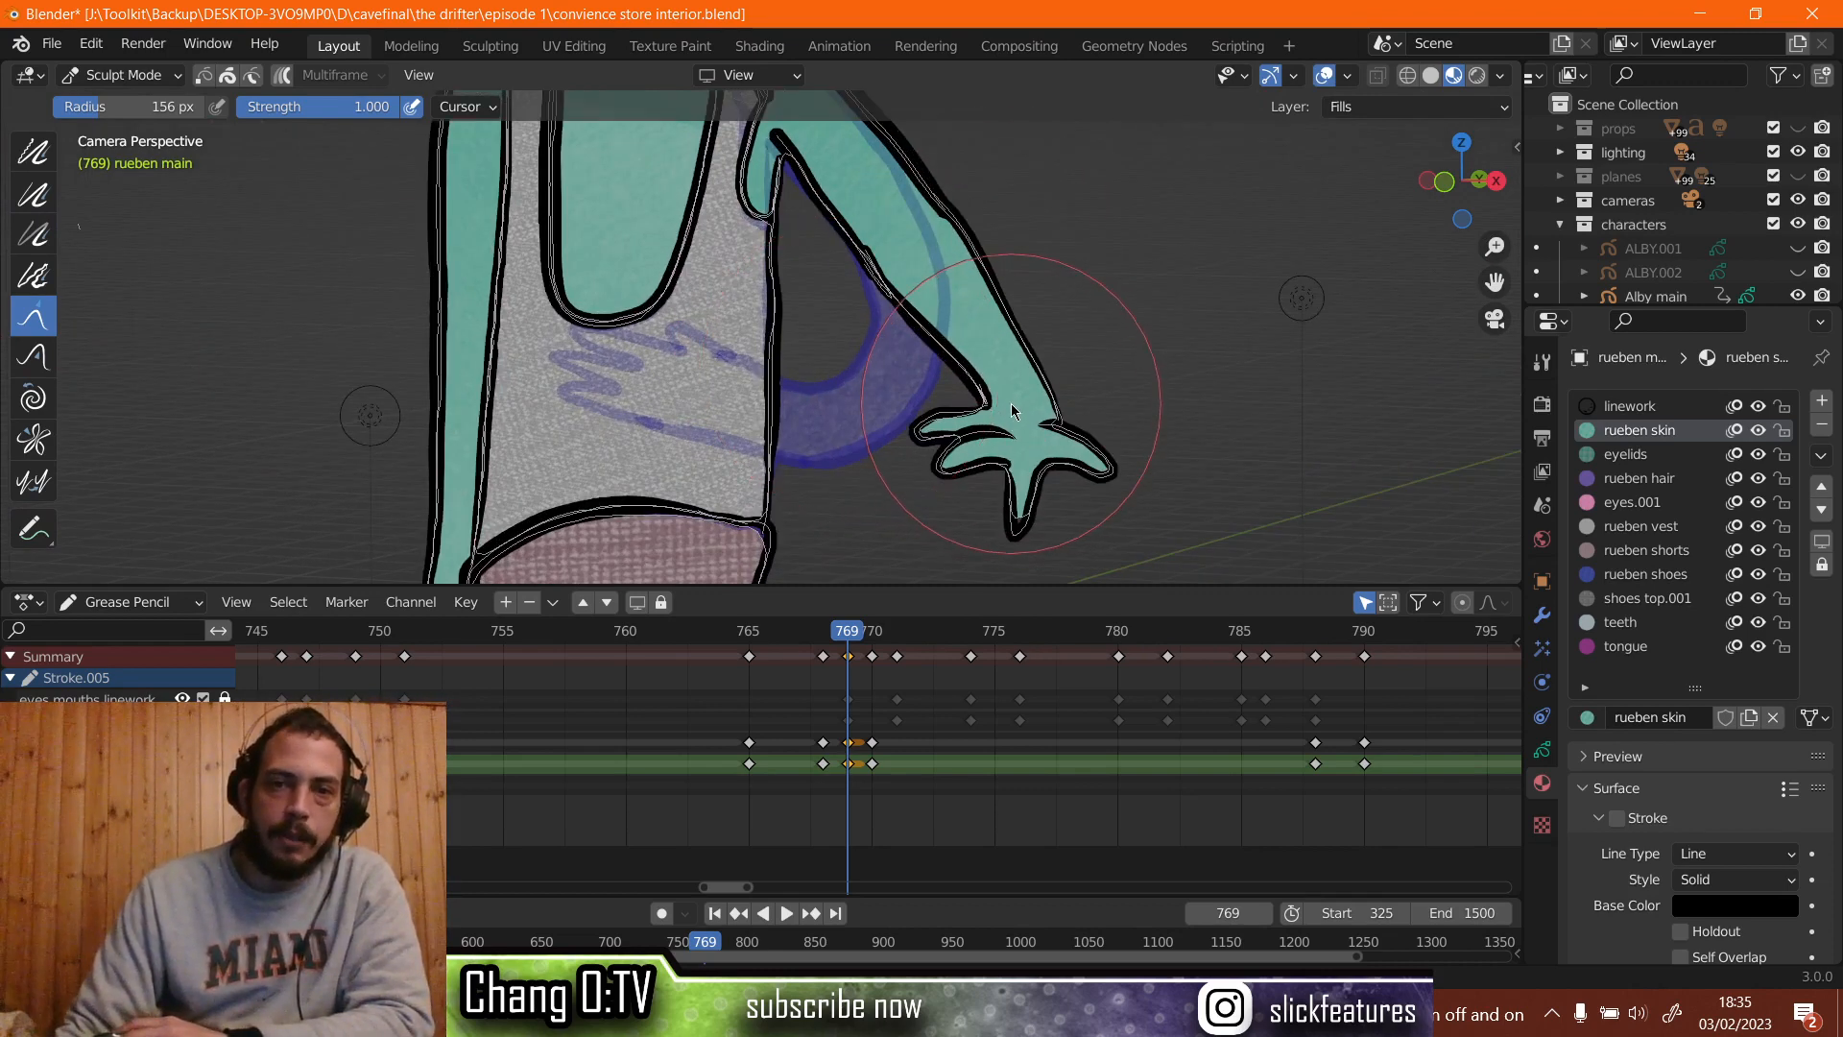
left_click_drag(1010, 403, 1000, 416)
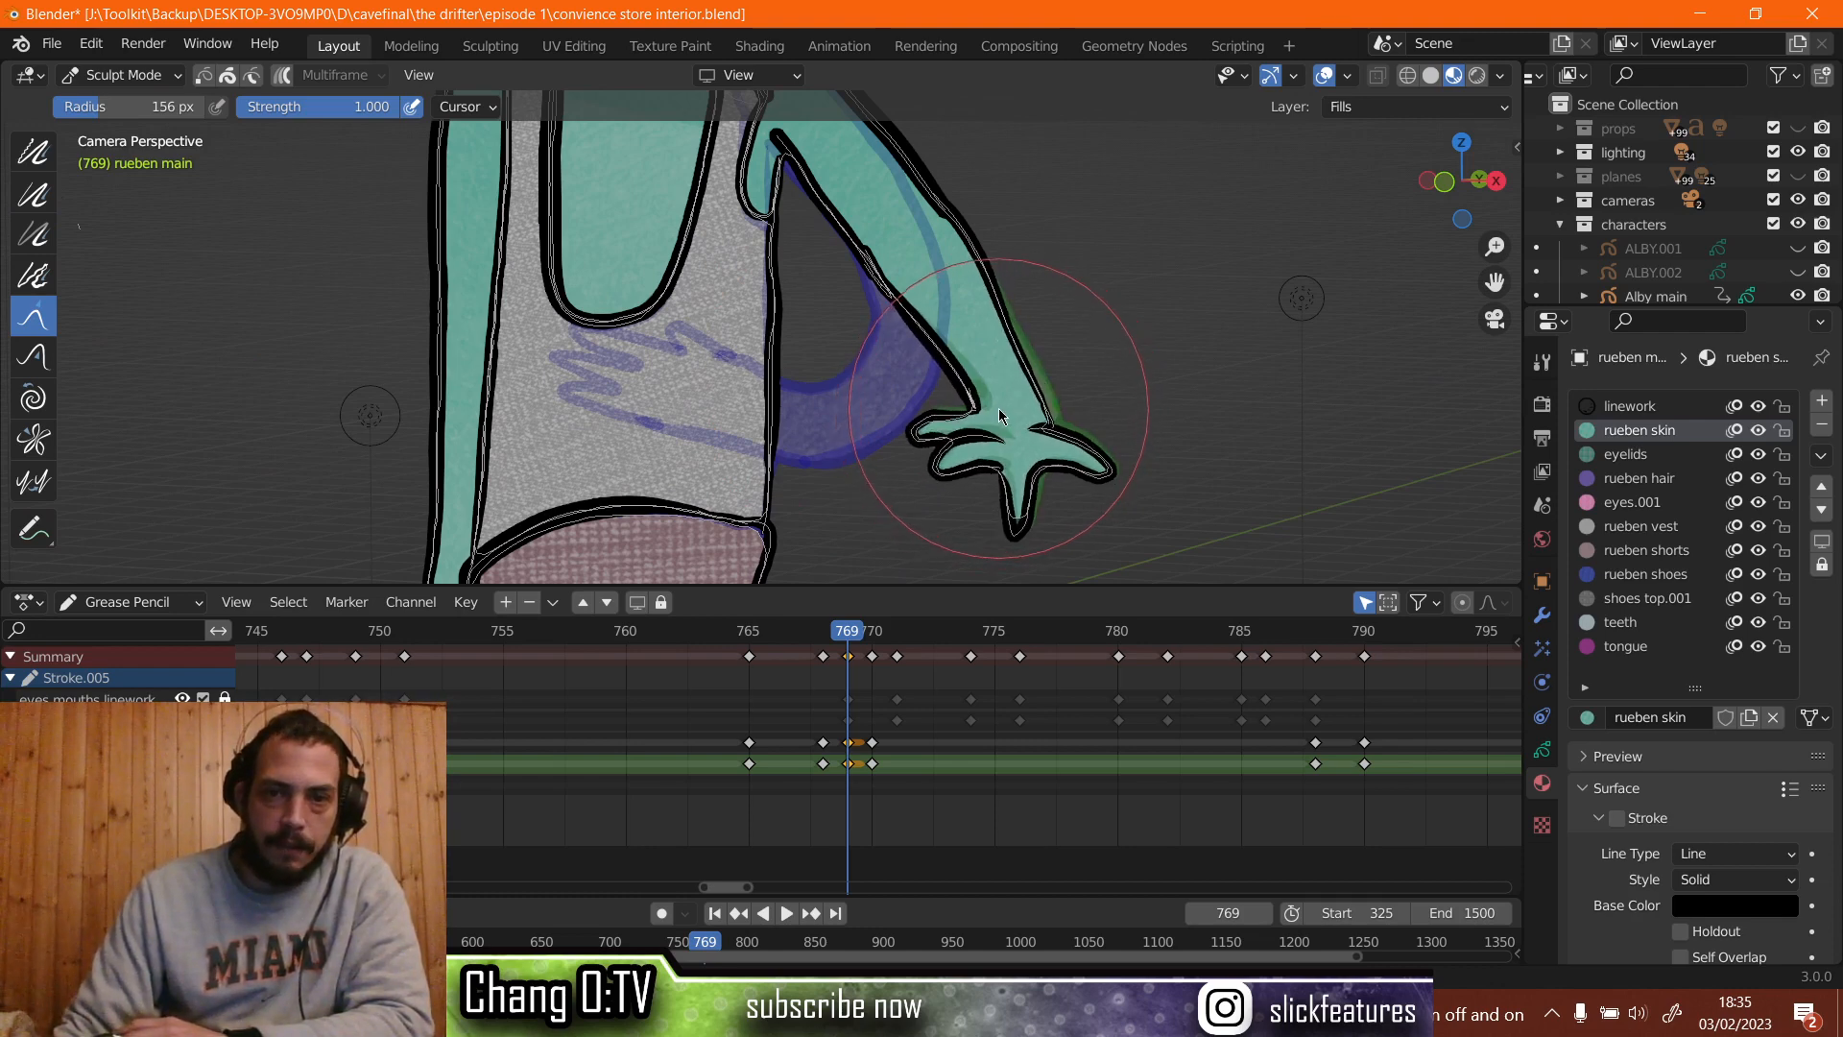
left_click_drag(981, 503, 927, 527)
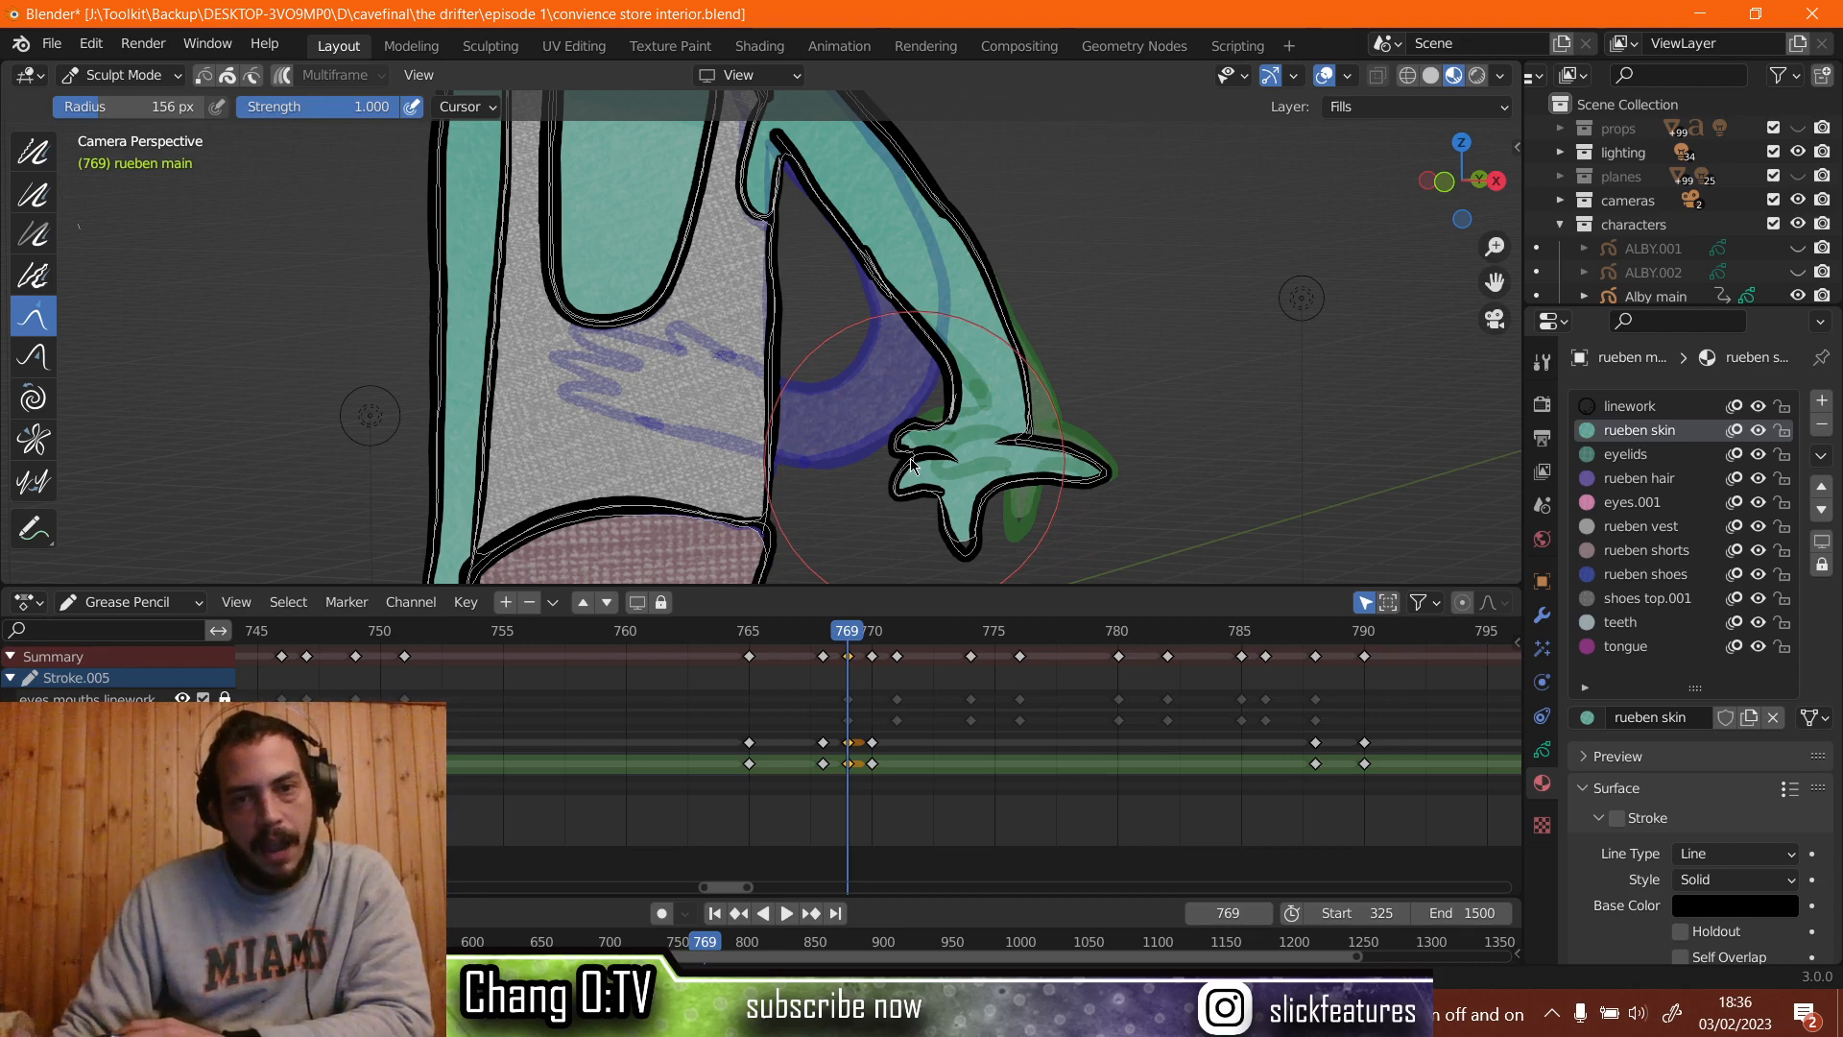
left_click_drag(912, 465, 841, 493)
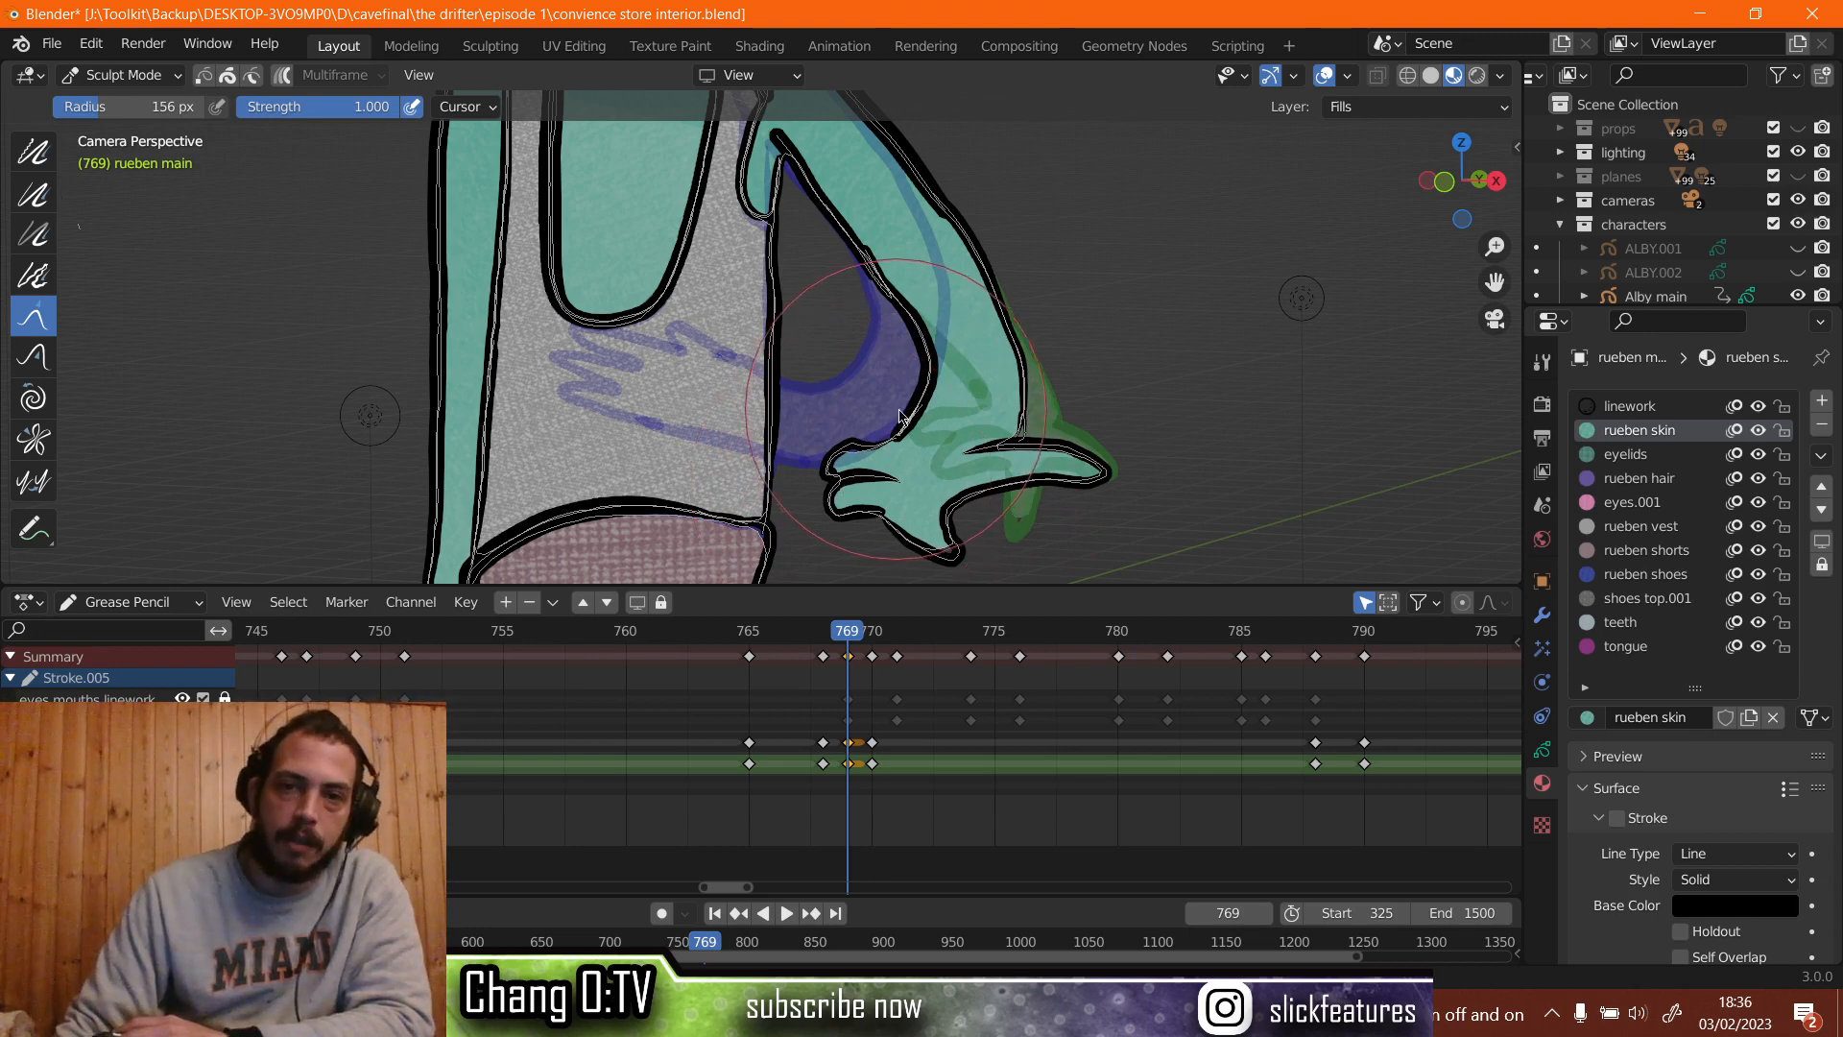
Refine the in-between arm at frame 769 by pulling the fingers to the vest's edge and smoothing the elbow and wrist curve.
left_click_drag(908, 425, 900, 432)
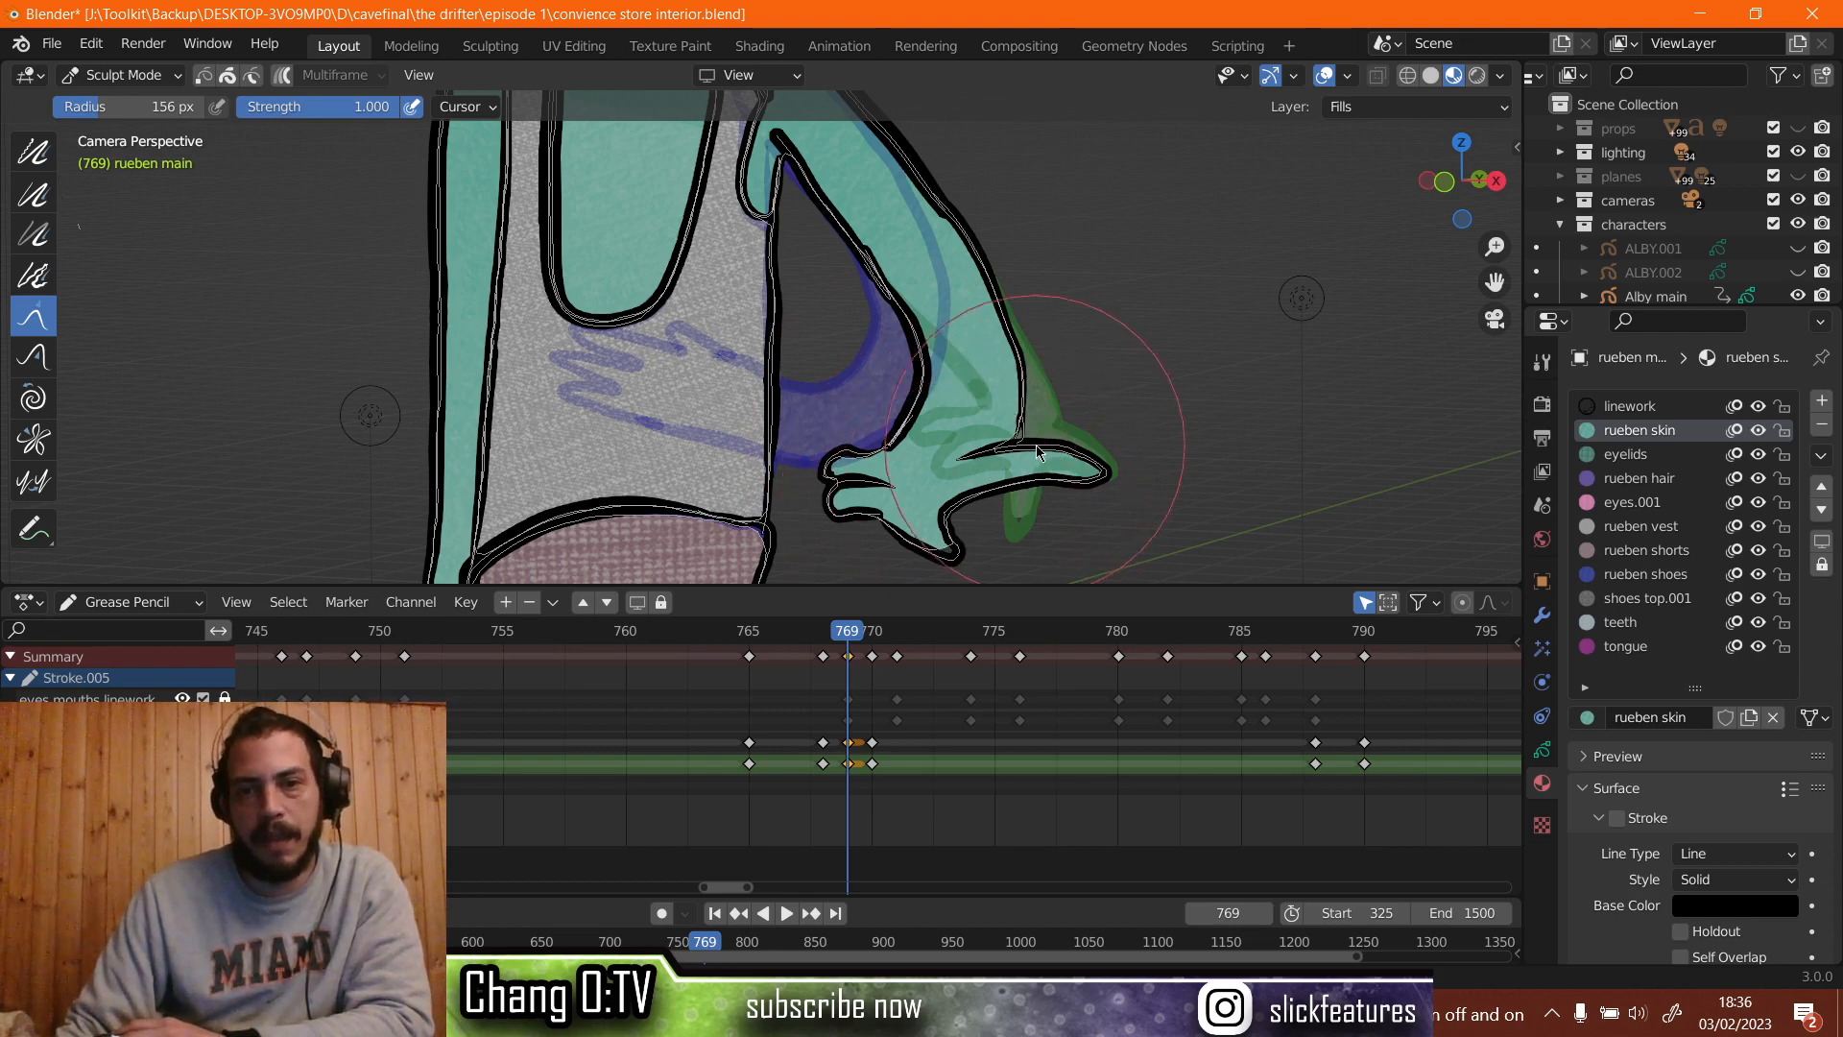
left_click_drag(871, 510, 793, 507)
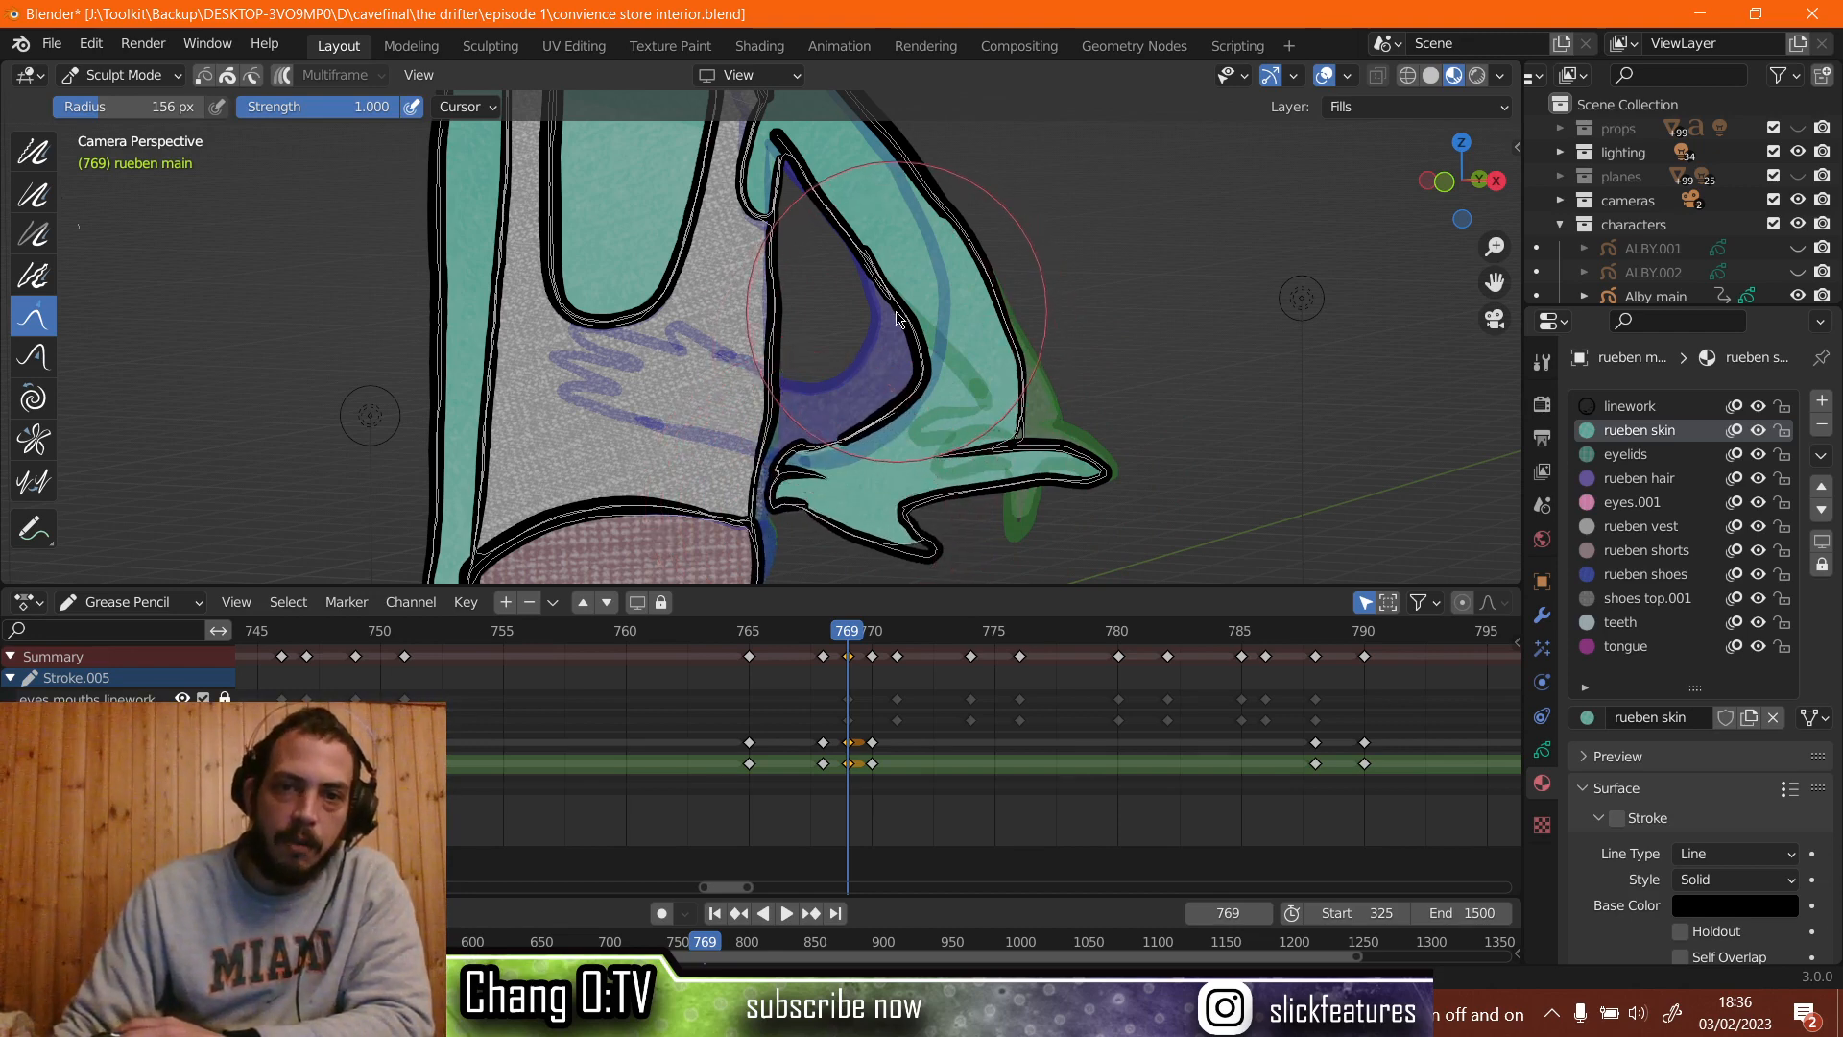
left_click_drag(903, 366, 1024, 451)
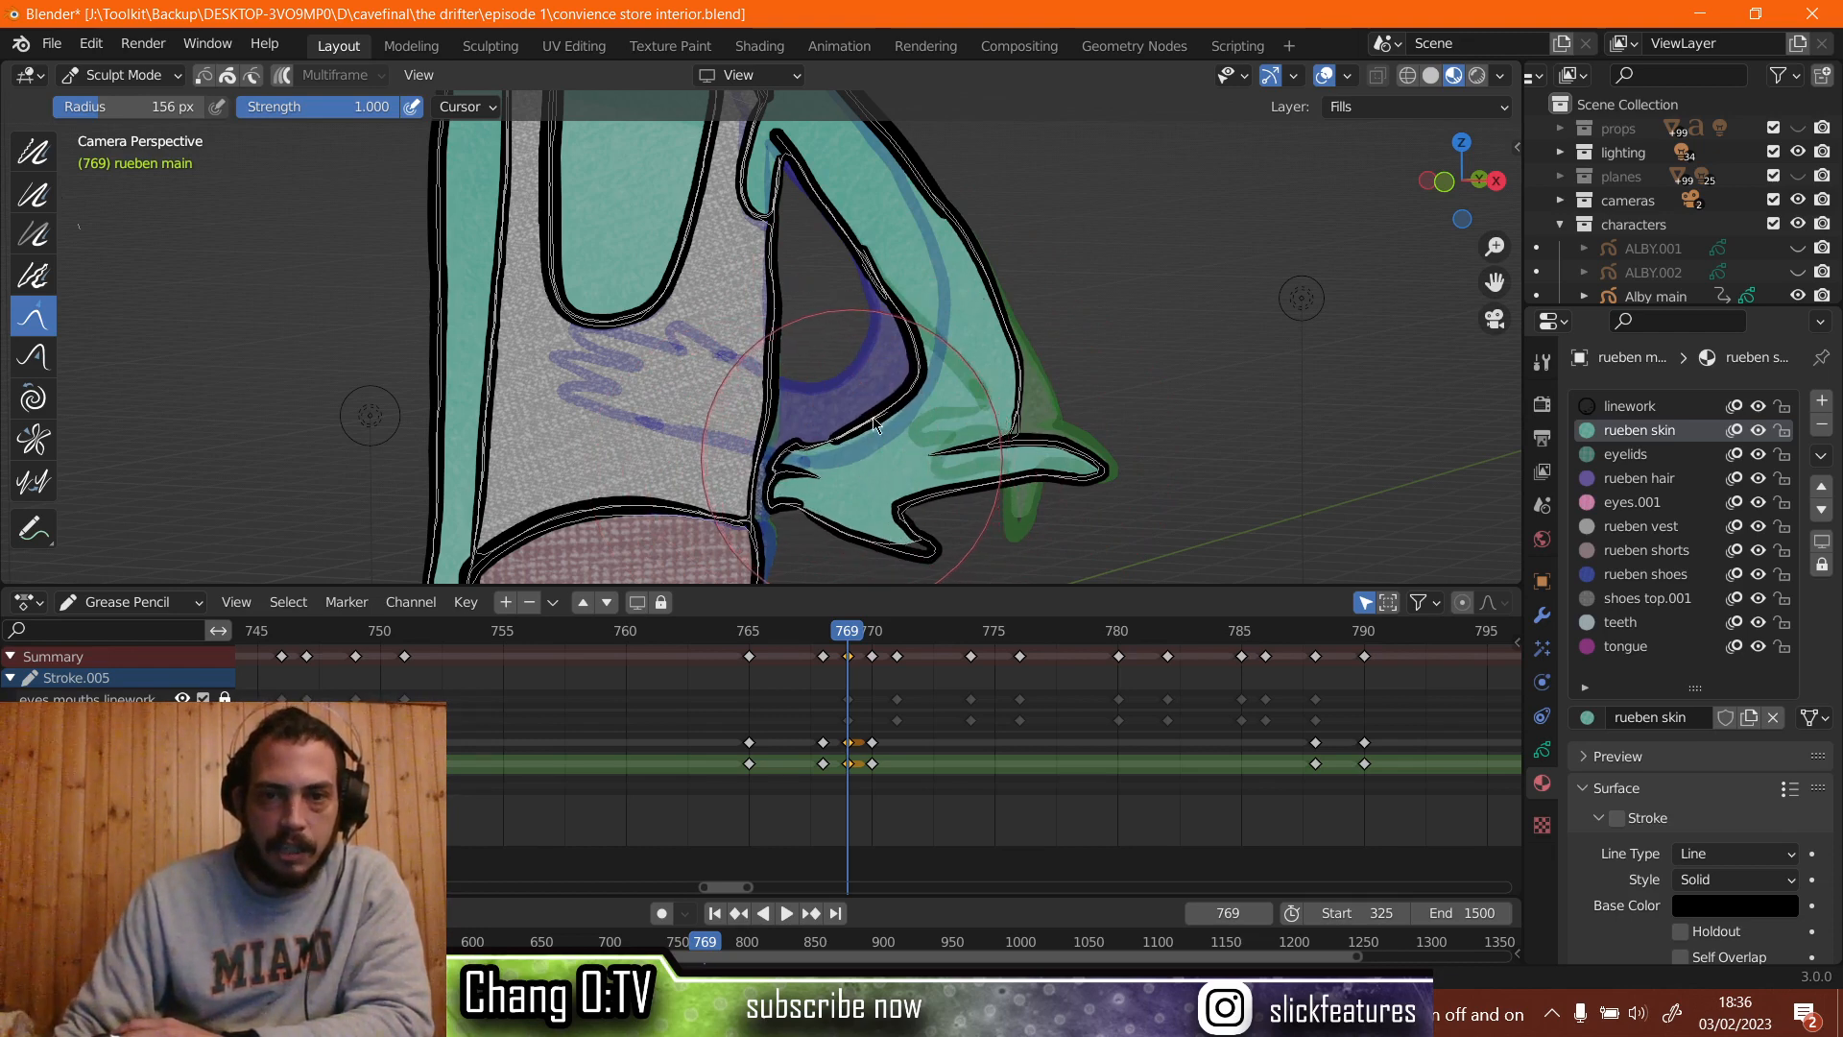
left_click_drag(904, 393, 894, 397)
scroll(835, 537, "down", 2)
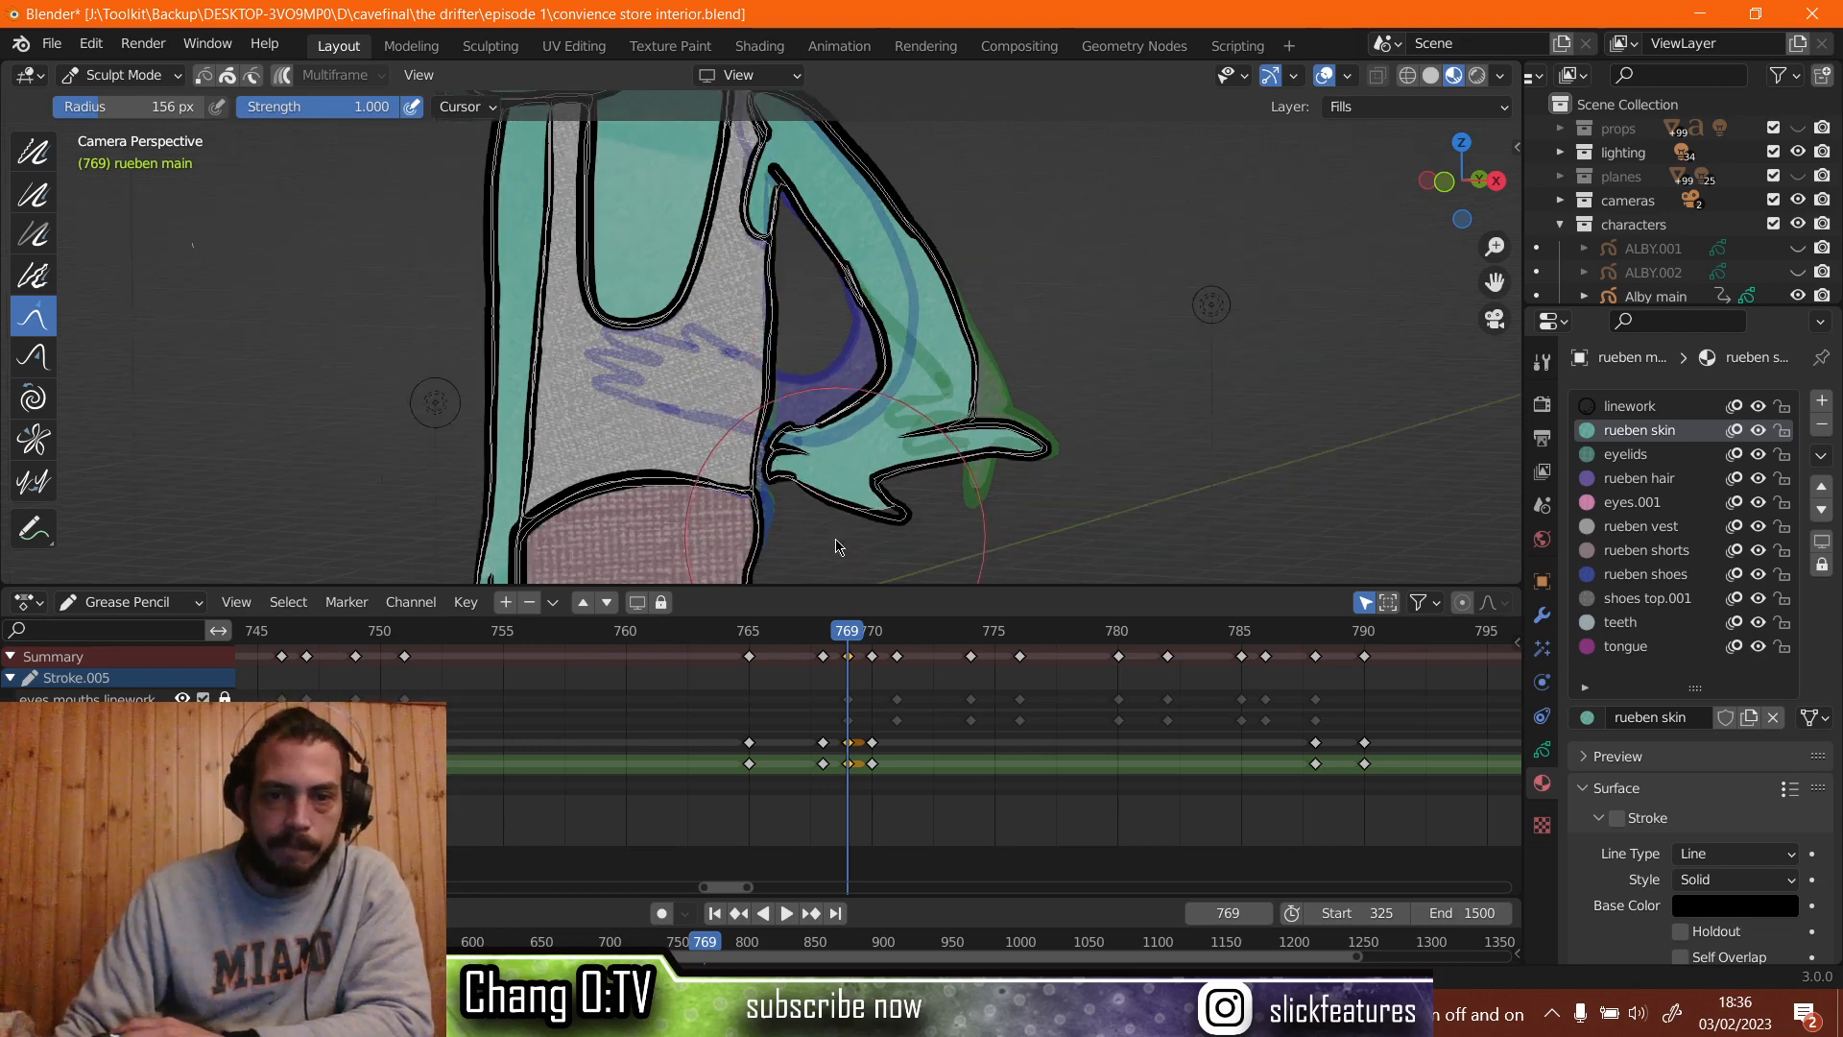
Play the animation from about frame 761 to 786 to review the reshaped in-between arm.
left_click_drag(848, 629, 685, 620)
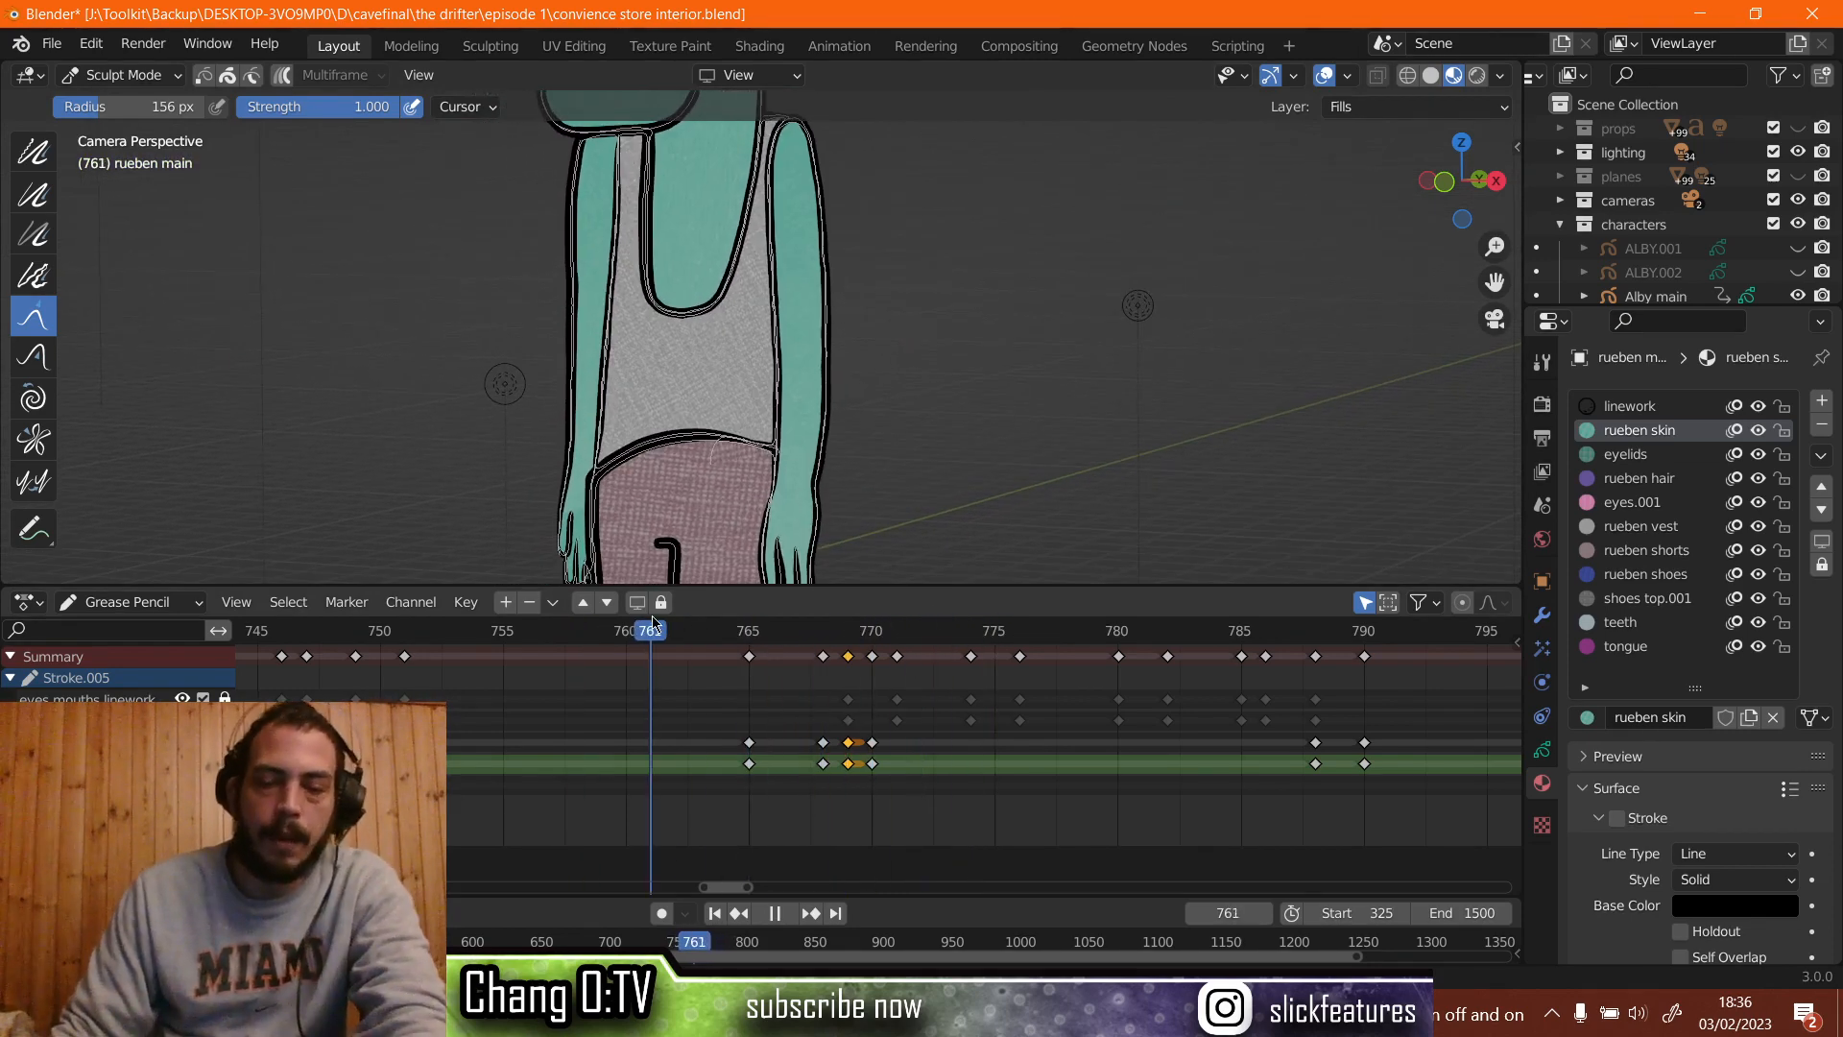
key("space")
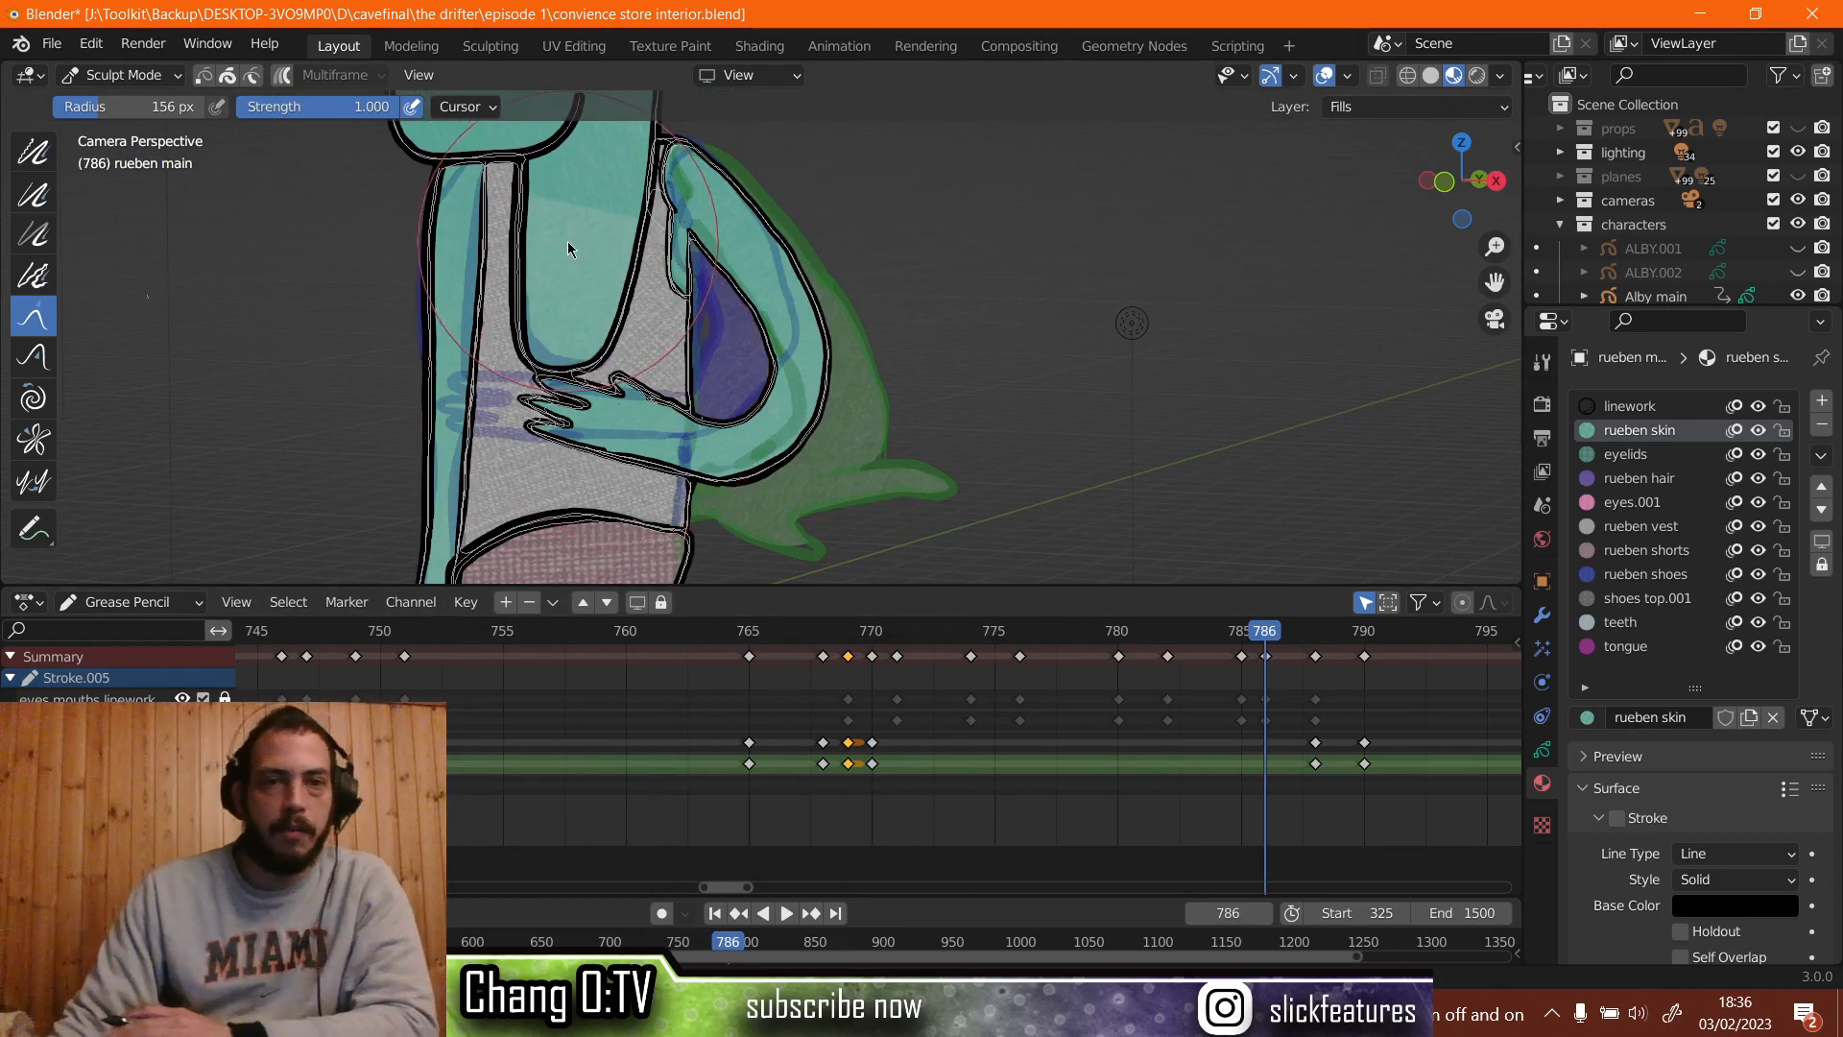
scroll(579, 279, "down", 5)
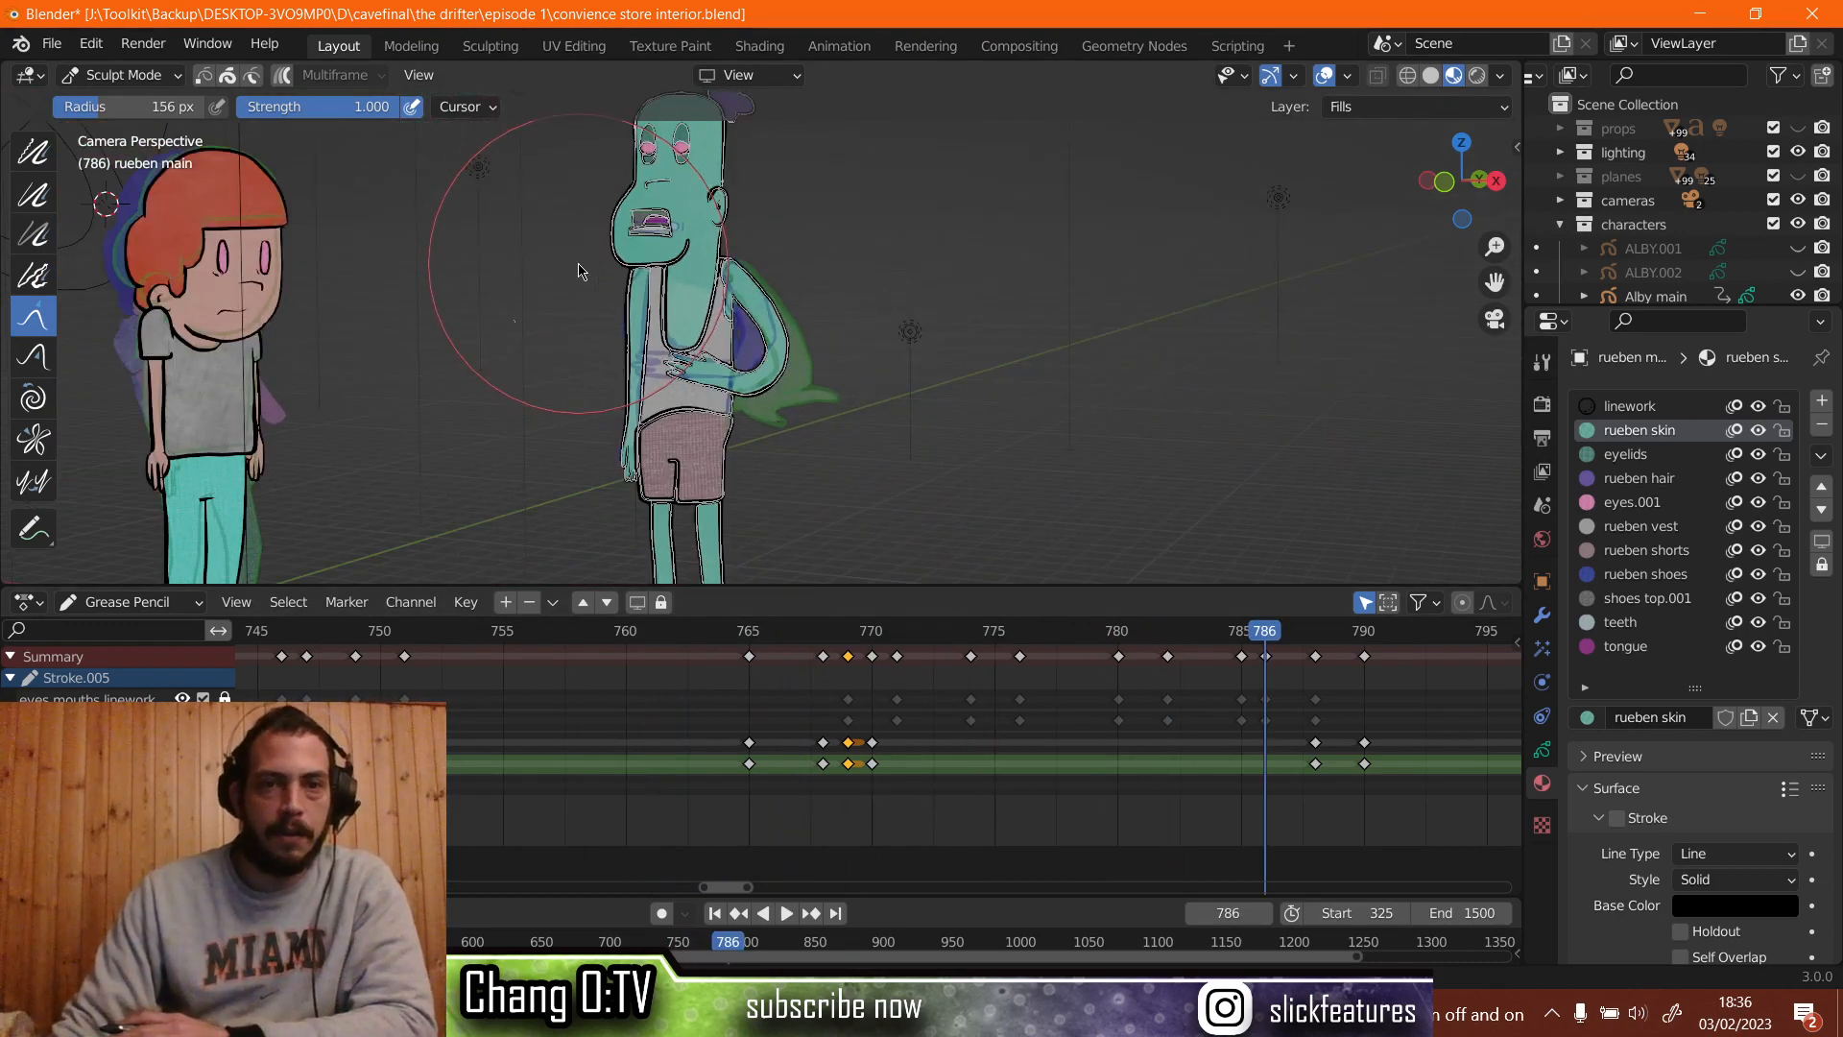
Switch to Draw Mode with the Eraser Point brush and lock the layer directly above the Fills layer.
left_click(124, 77)
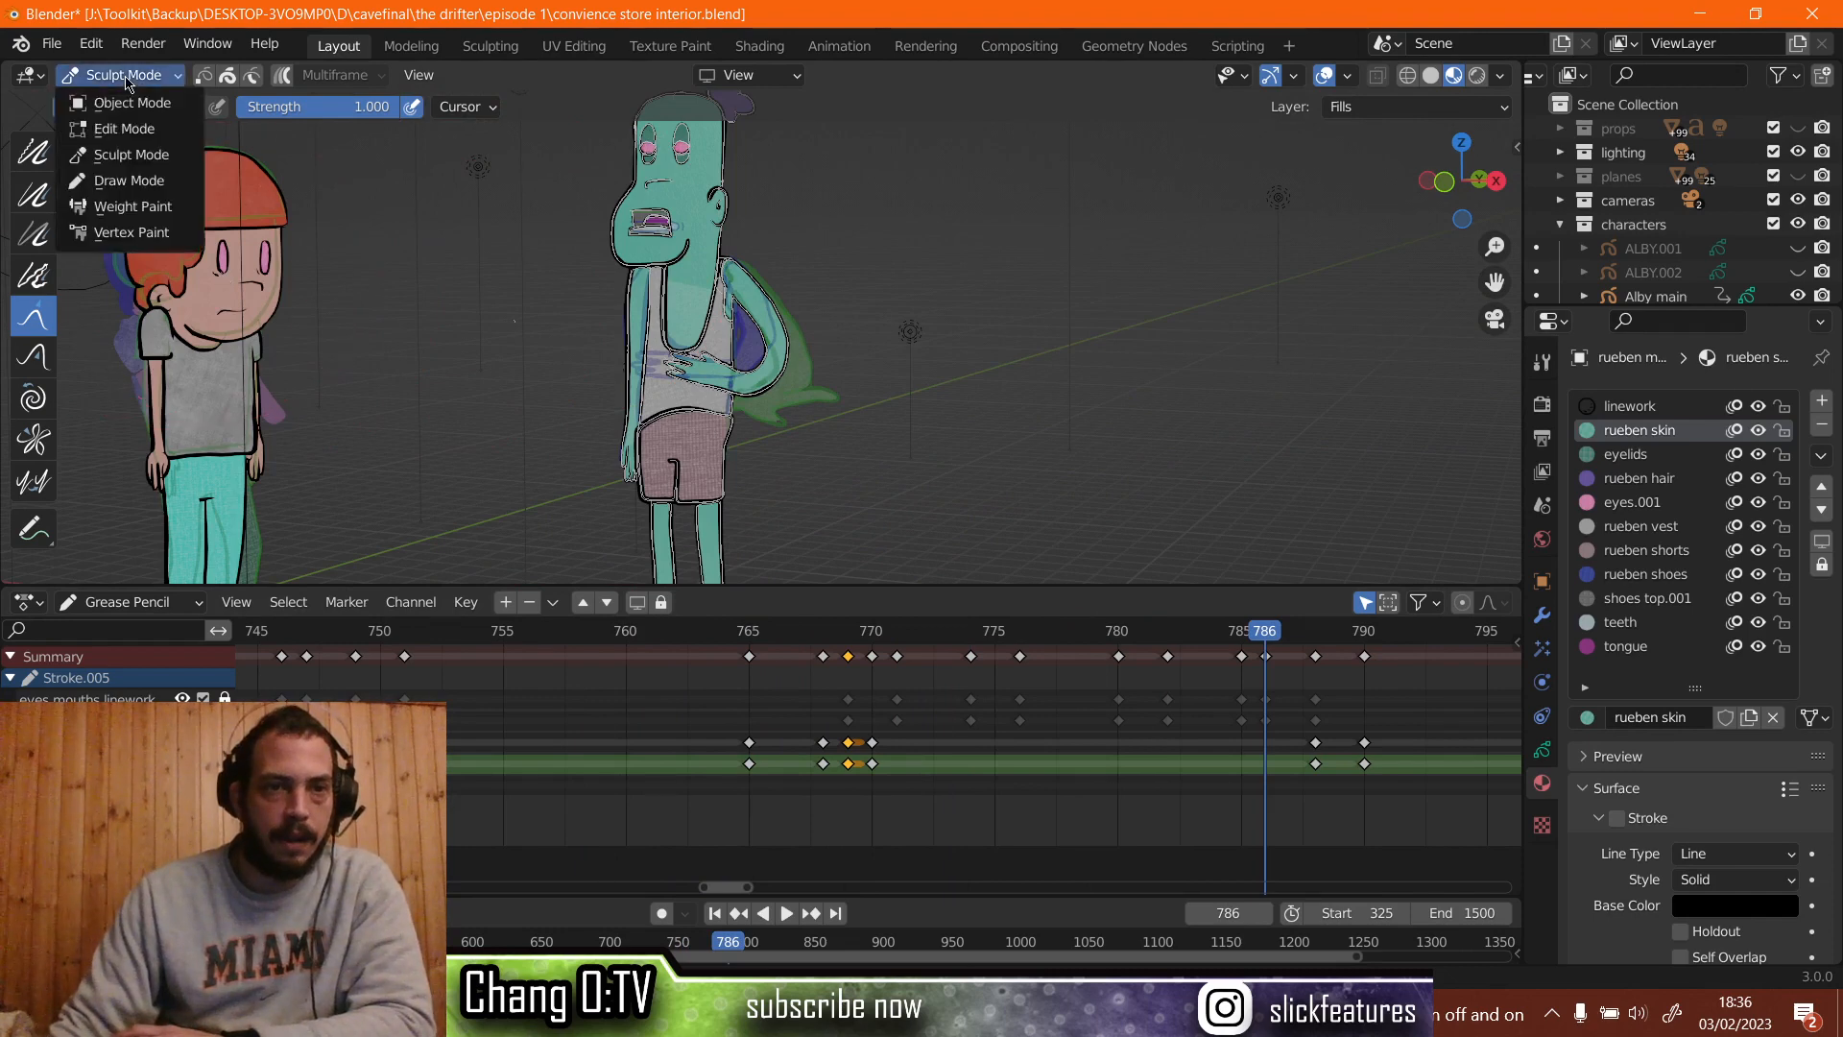
left_click(131, 181)
left_click(32, 280)
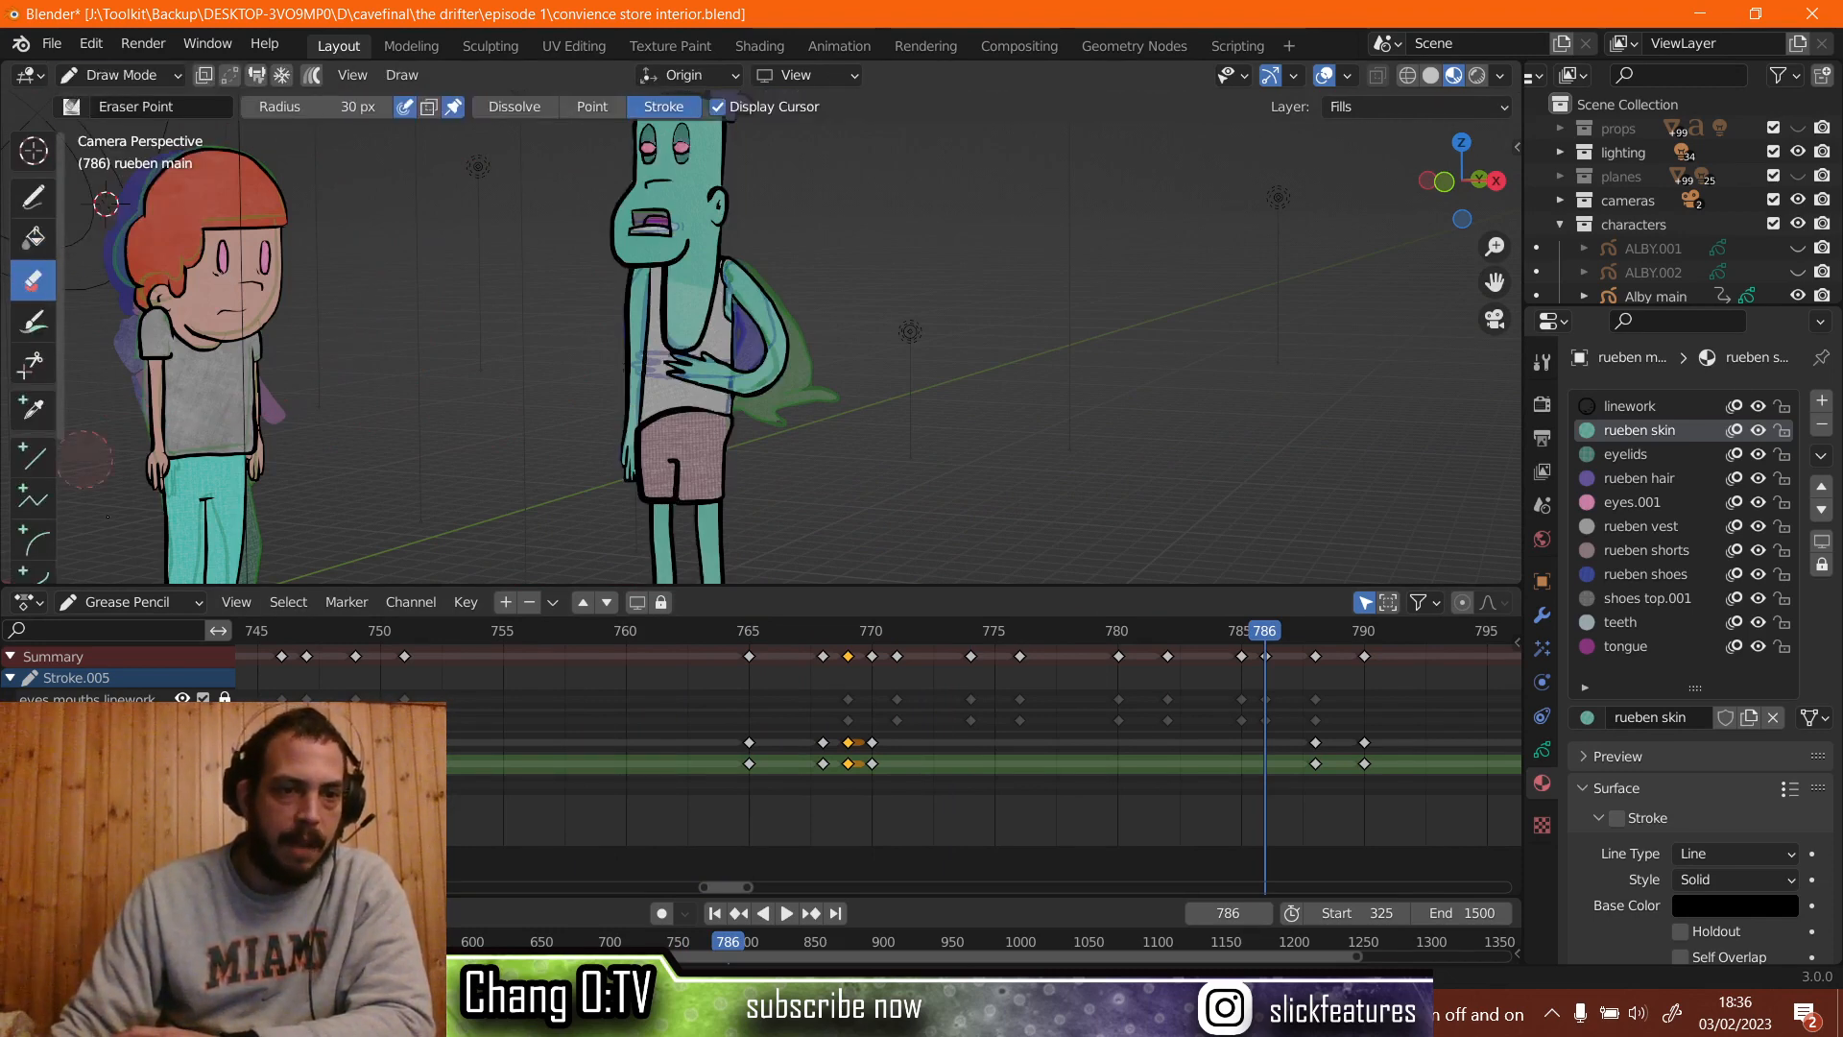
left_click(224, 742)
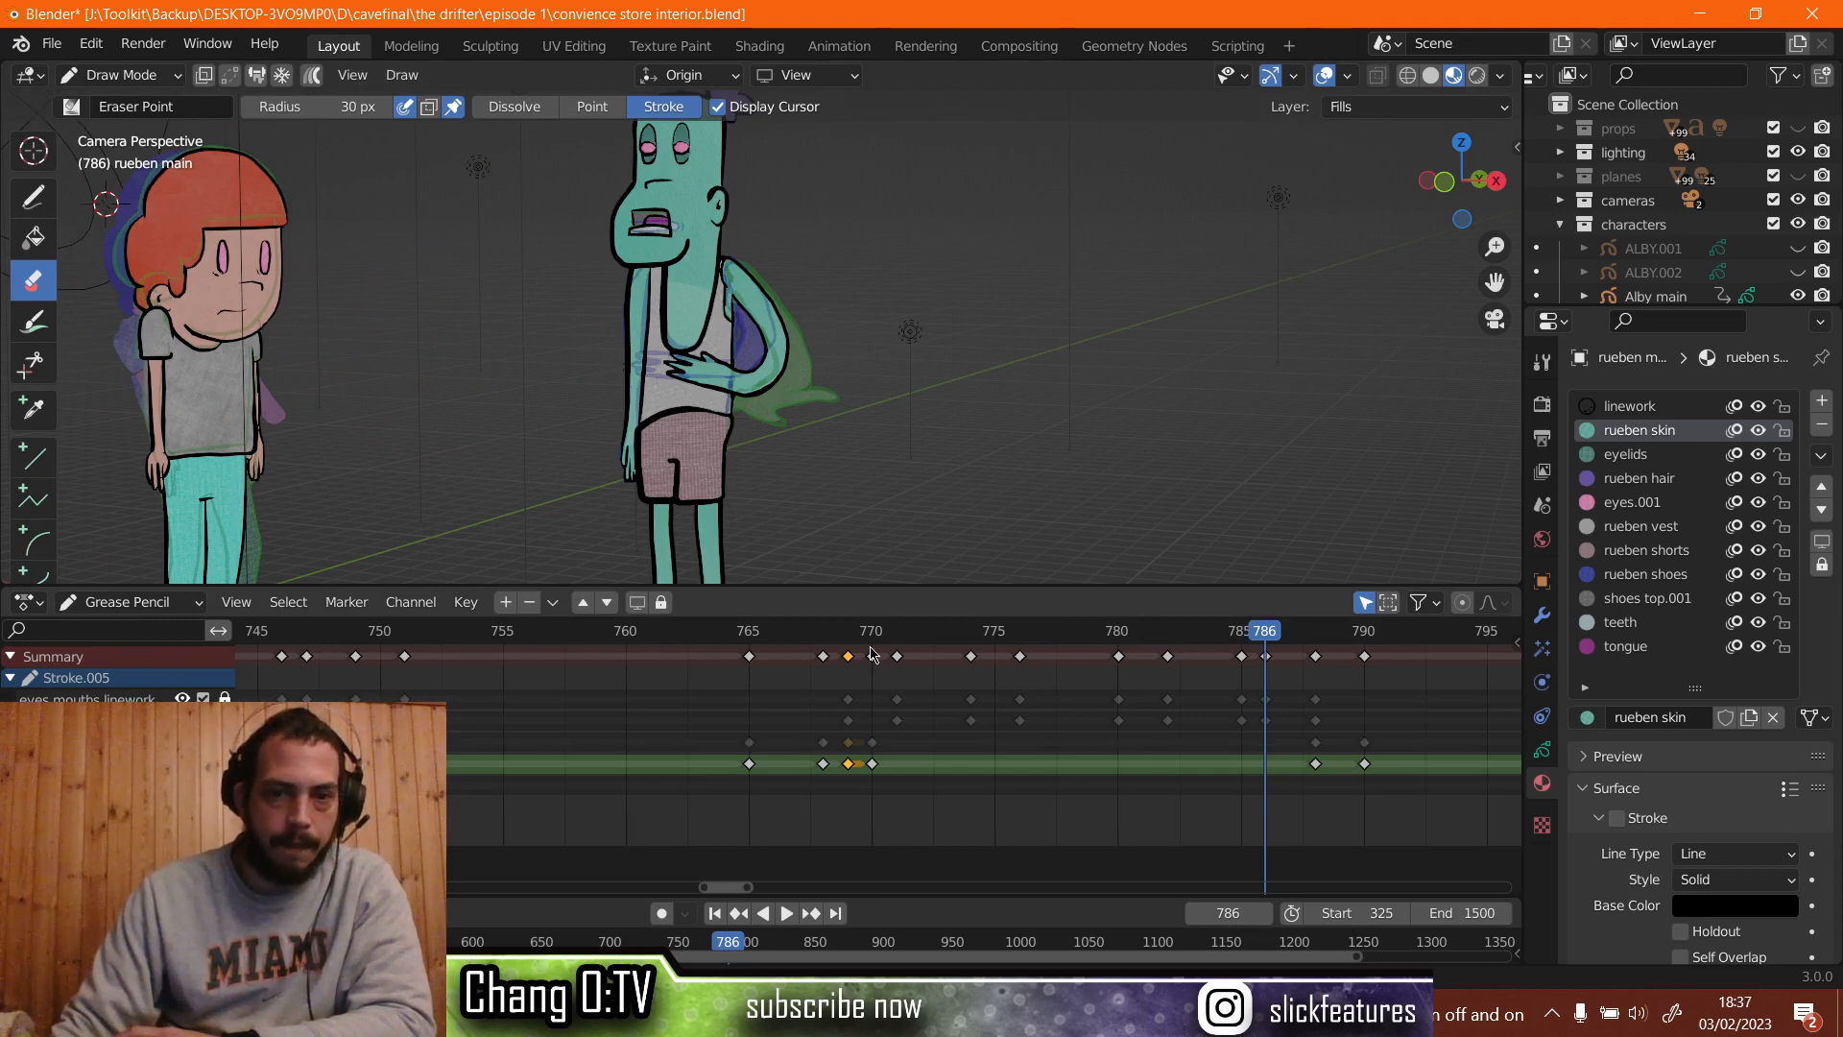
Scrub and play around the arm transition, stop at frame 765, and hide the viewport overlays.
left_click(874, 639)
key("space")
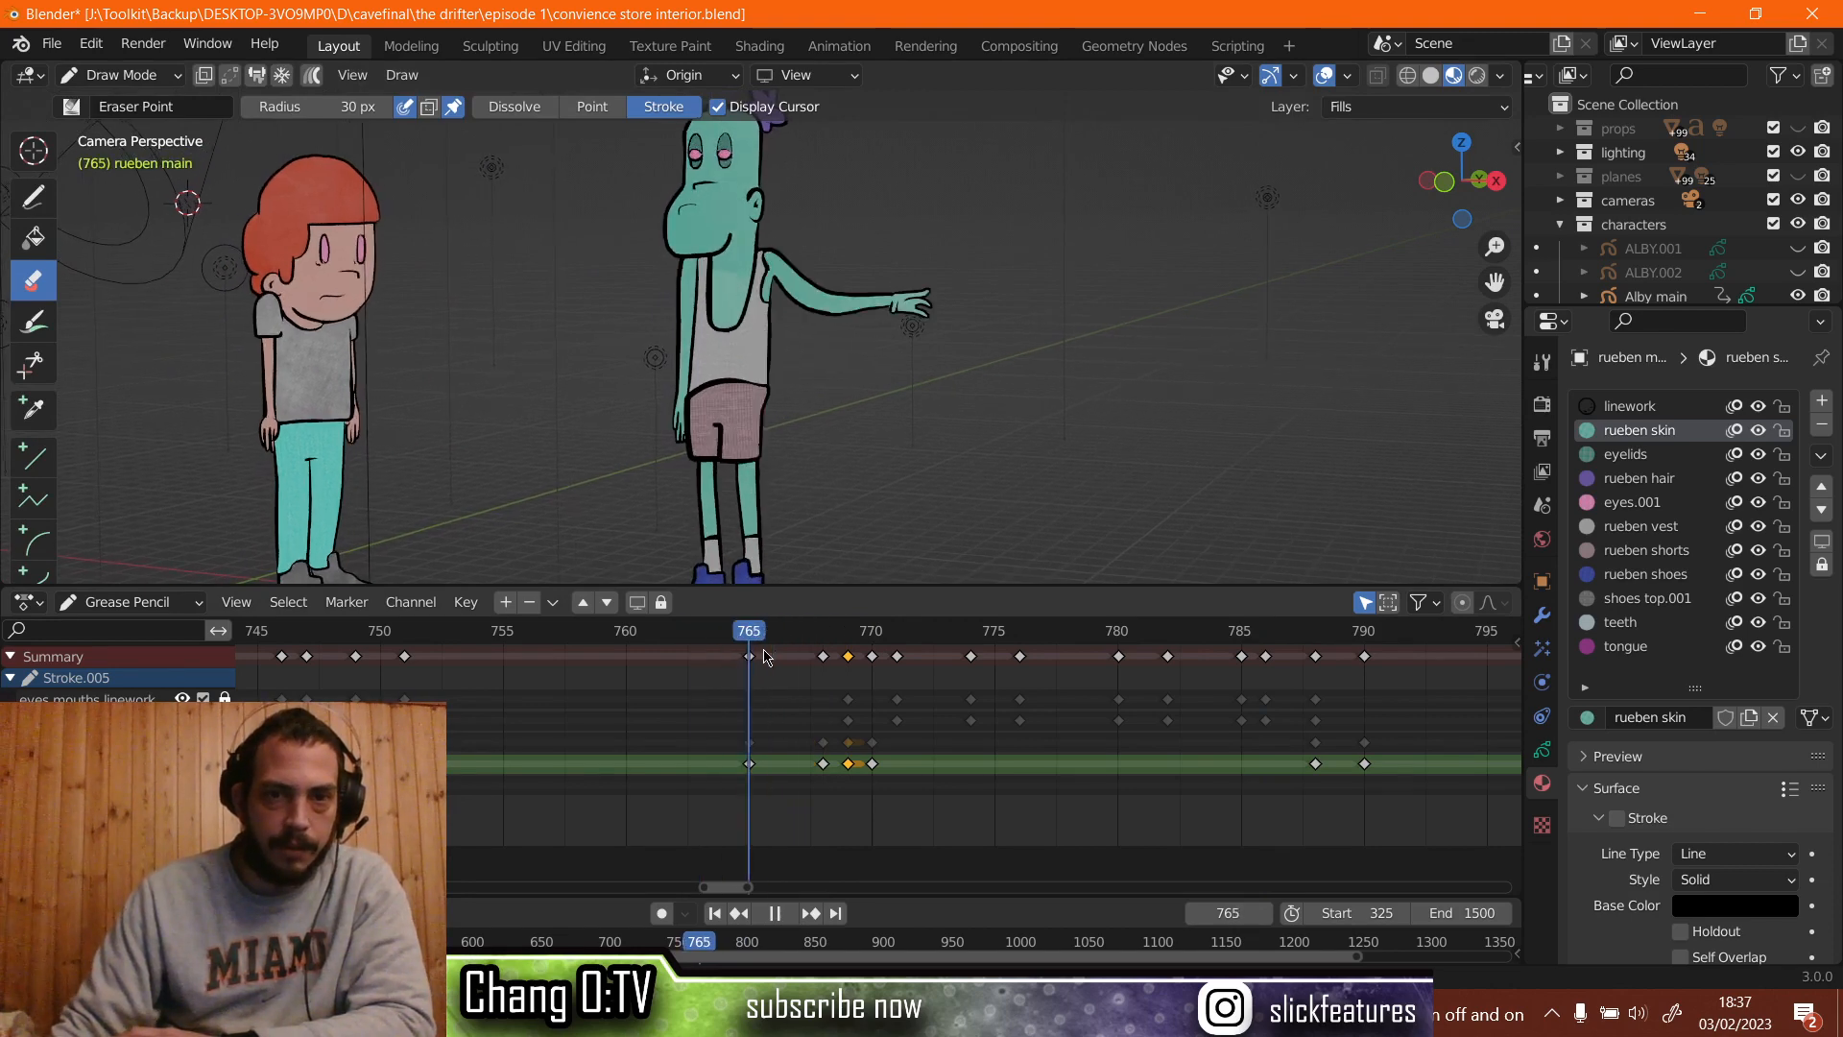
key("space")
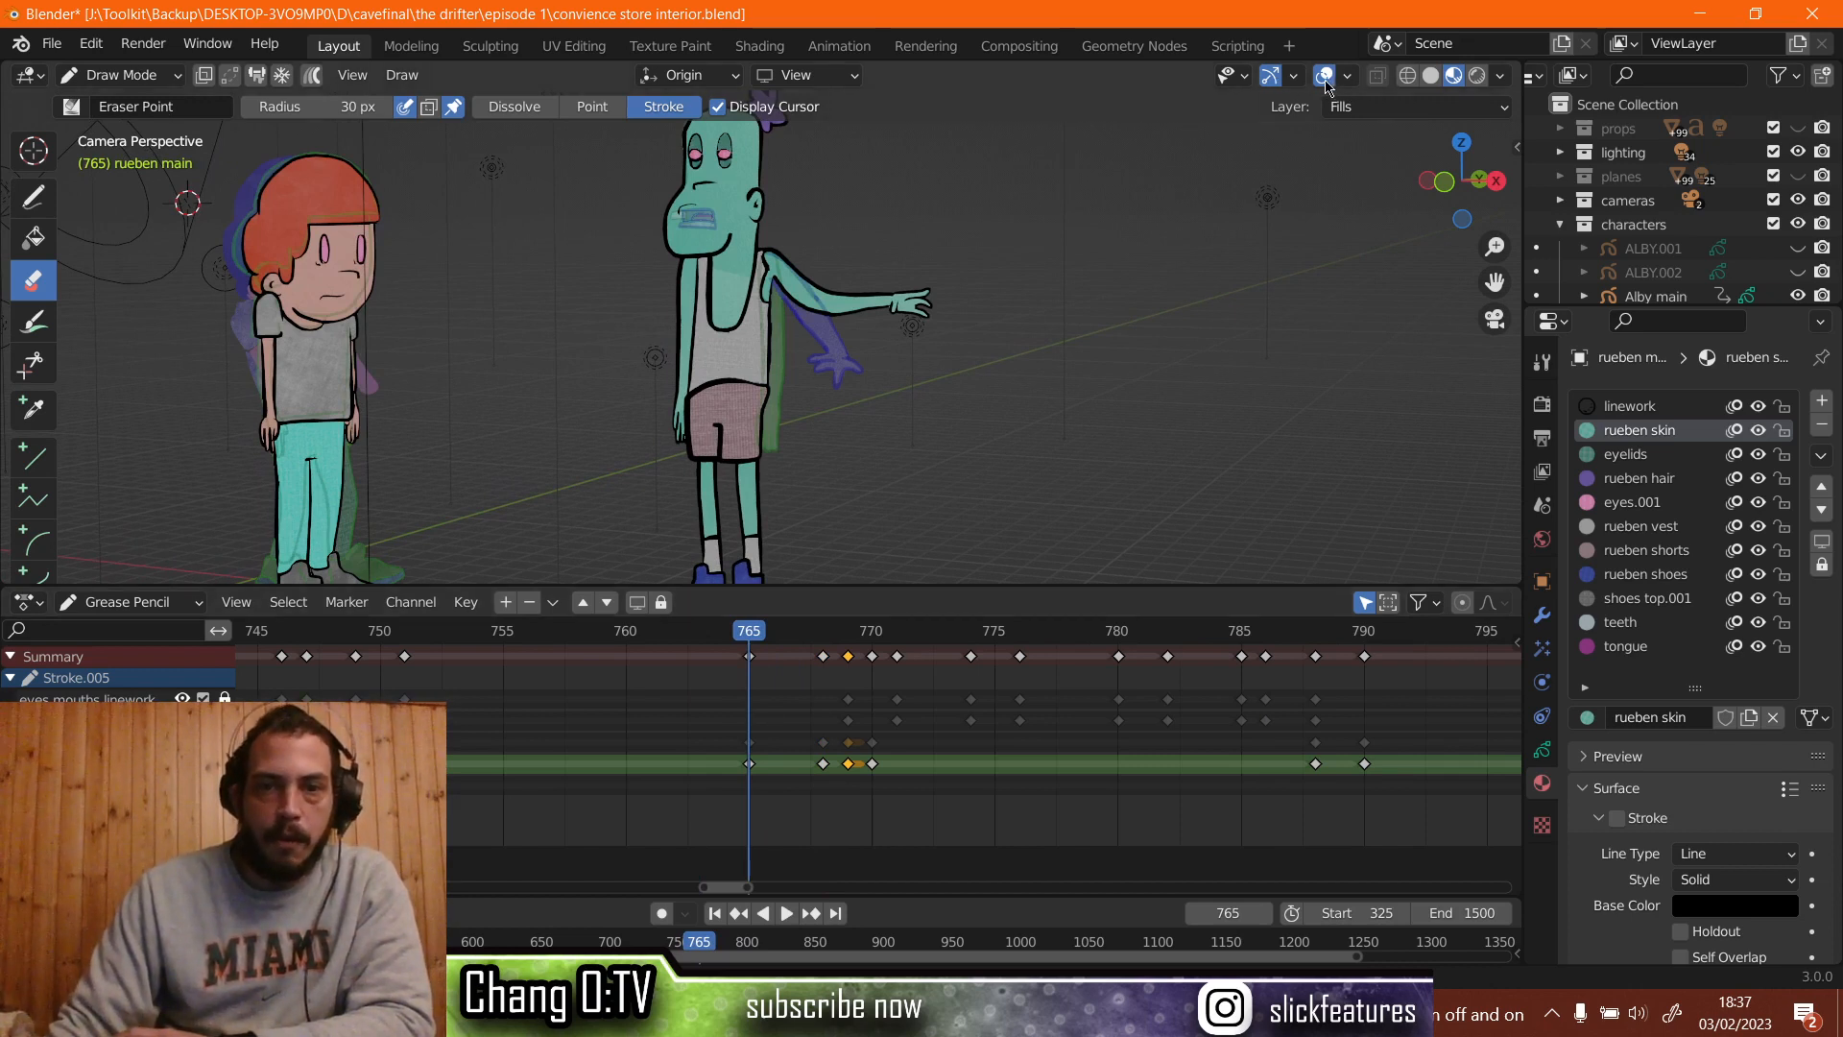
left_click(1325, 76)
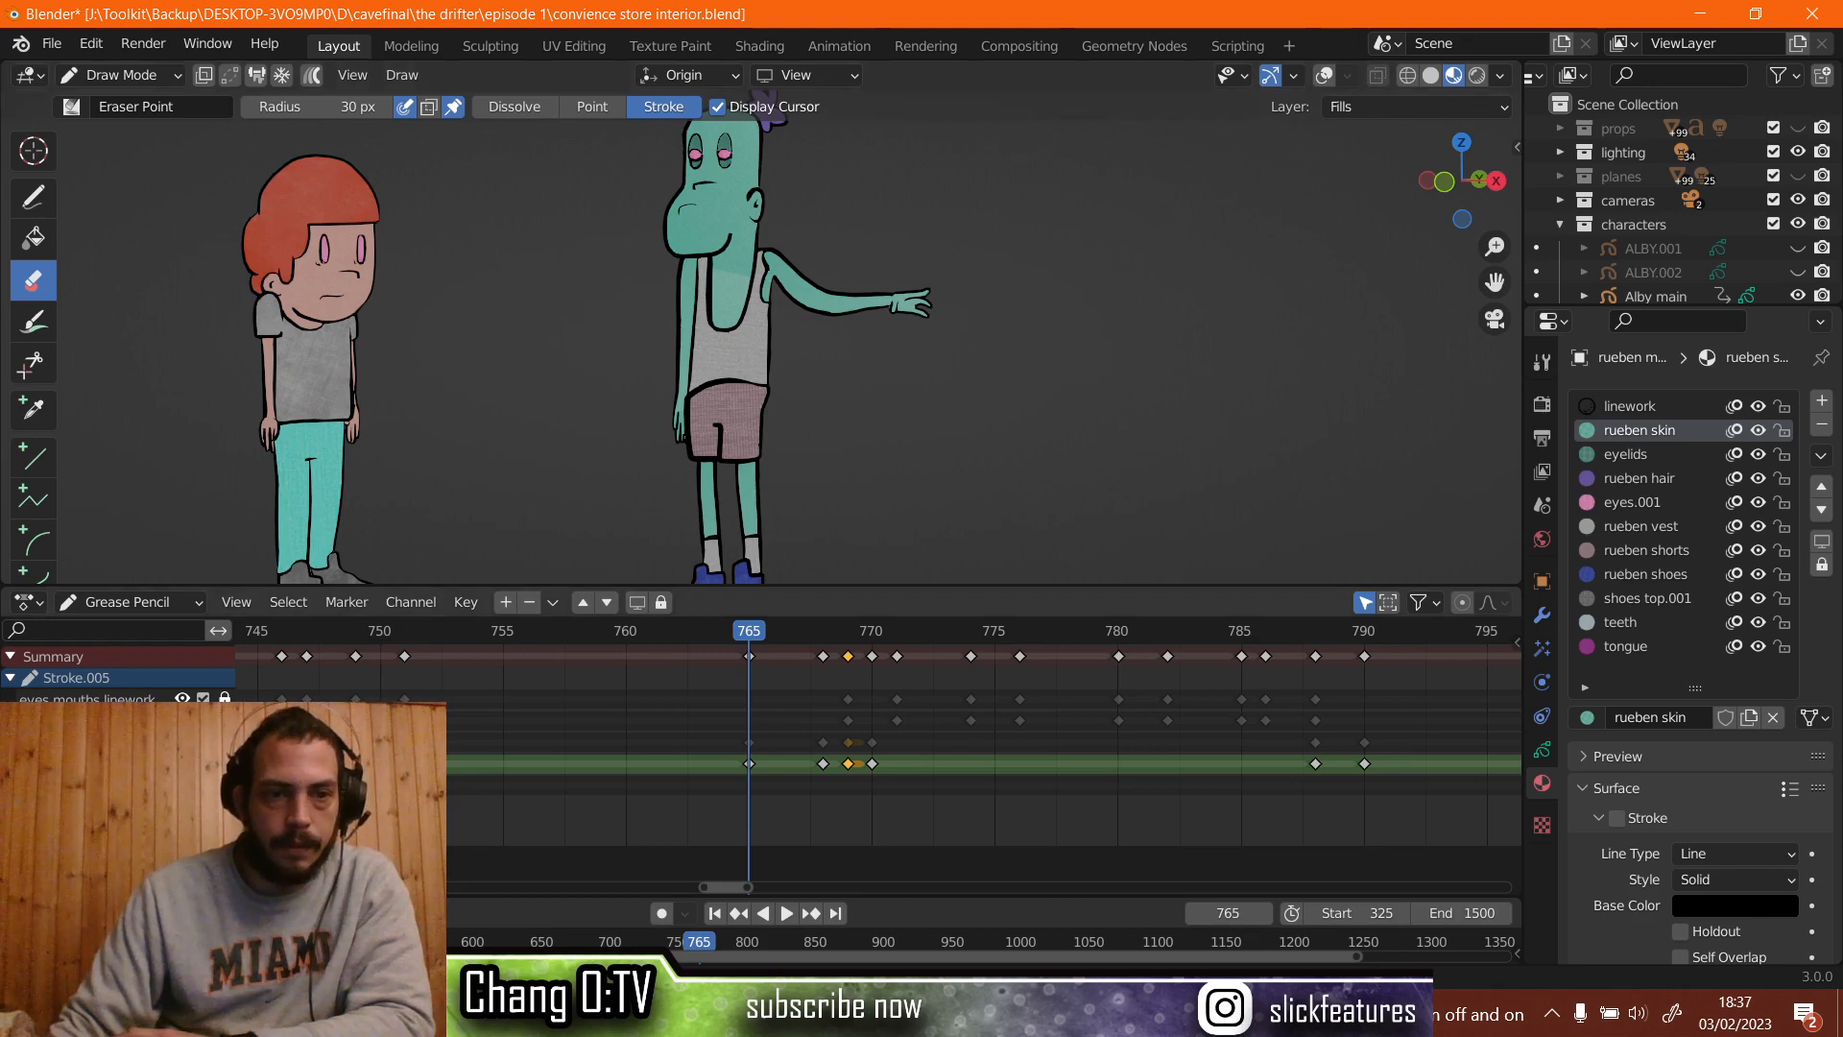
At frame 765, erase the green character's head-and-neck fill and refill the area with the rueben skin material.
scroll(721, 355, "up", 2)
scroll(721, 355, "up", 3)
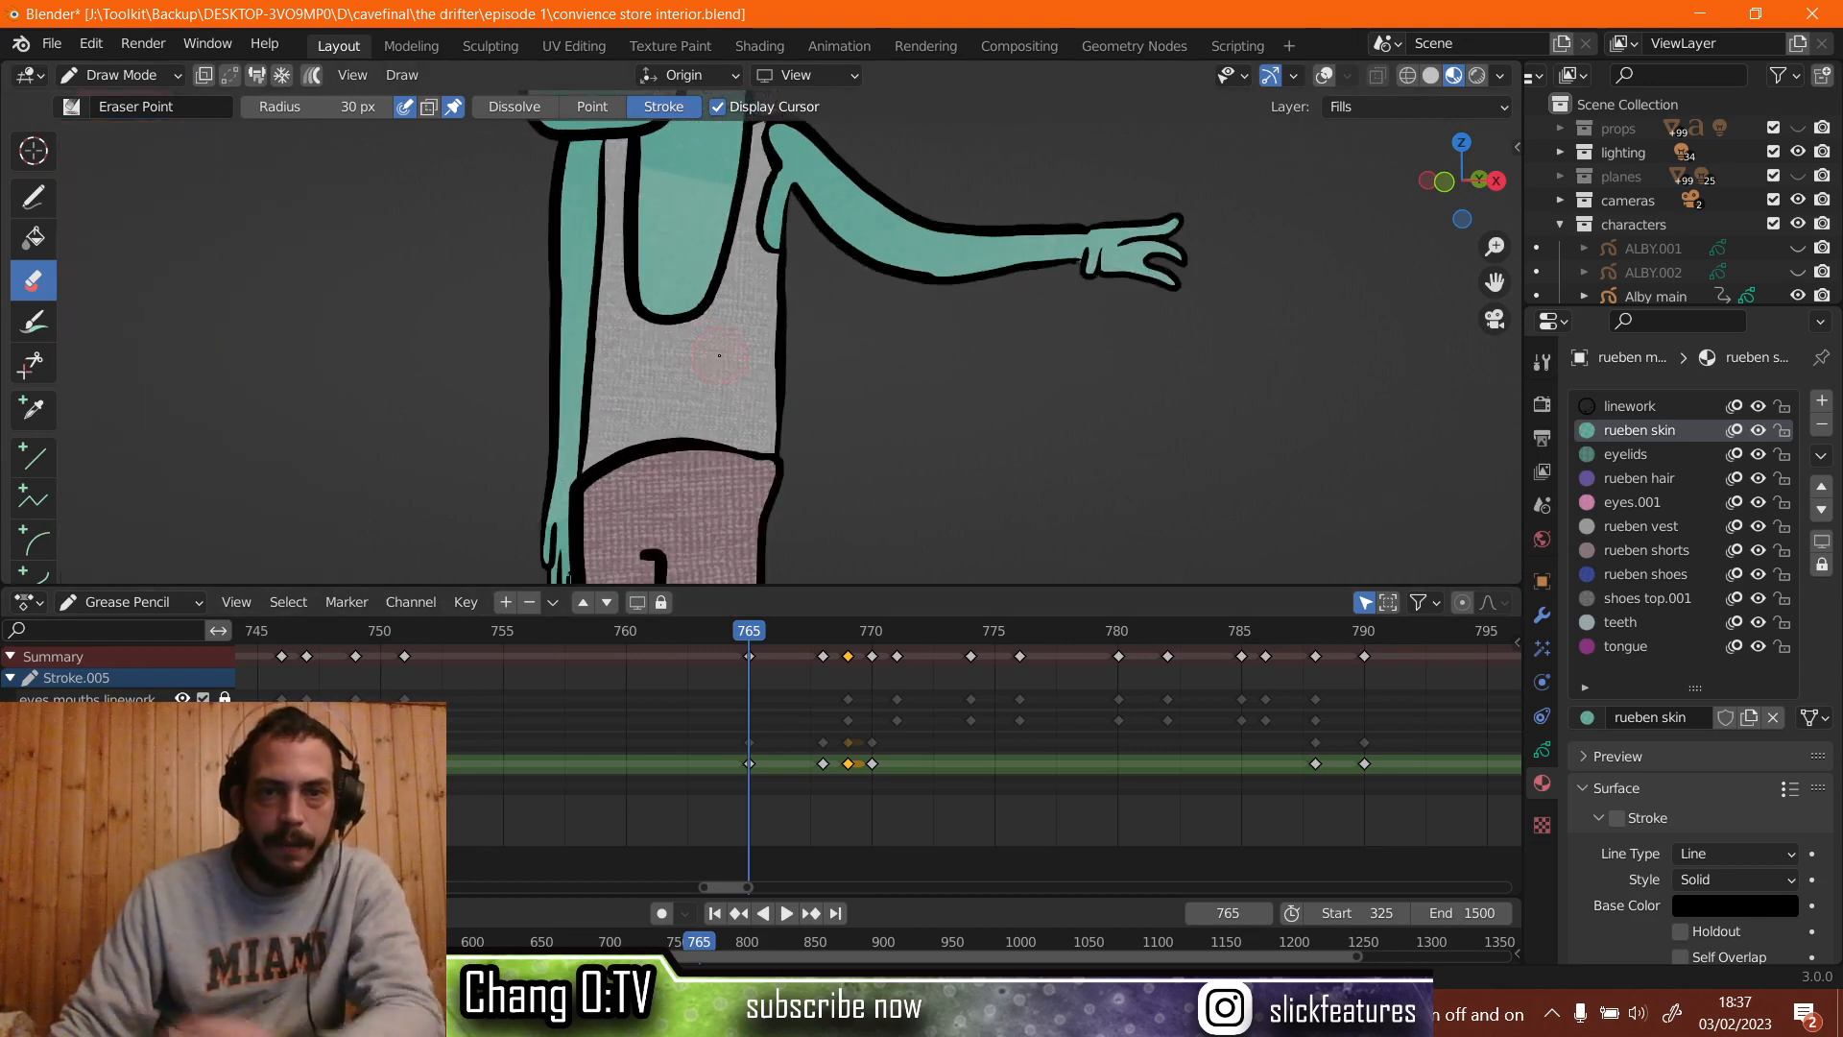
middle_click_drag(715, 365, 713, 604, "shift")
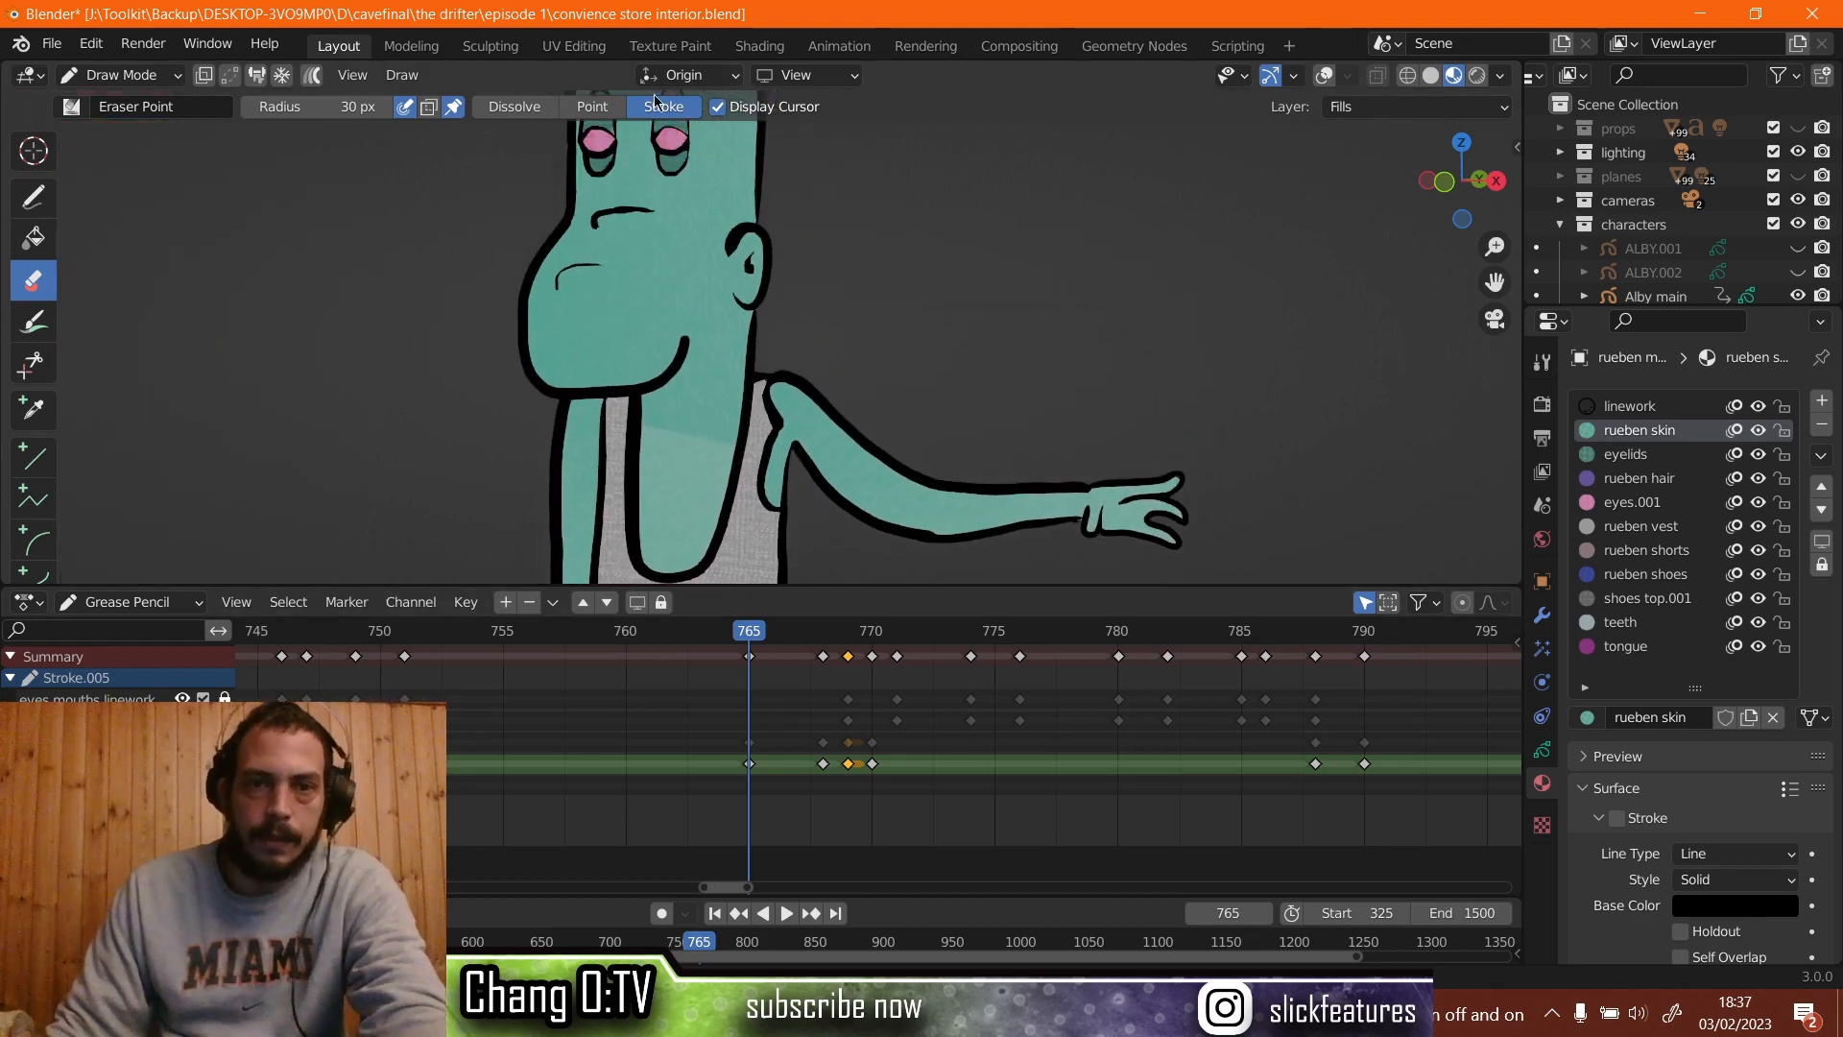
left_click(524, 363)
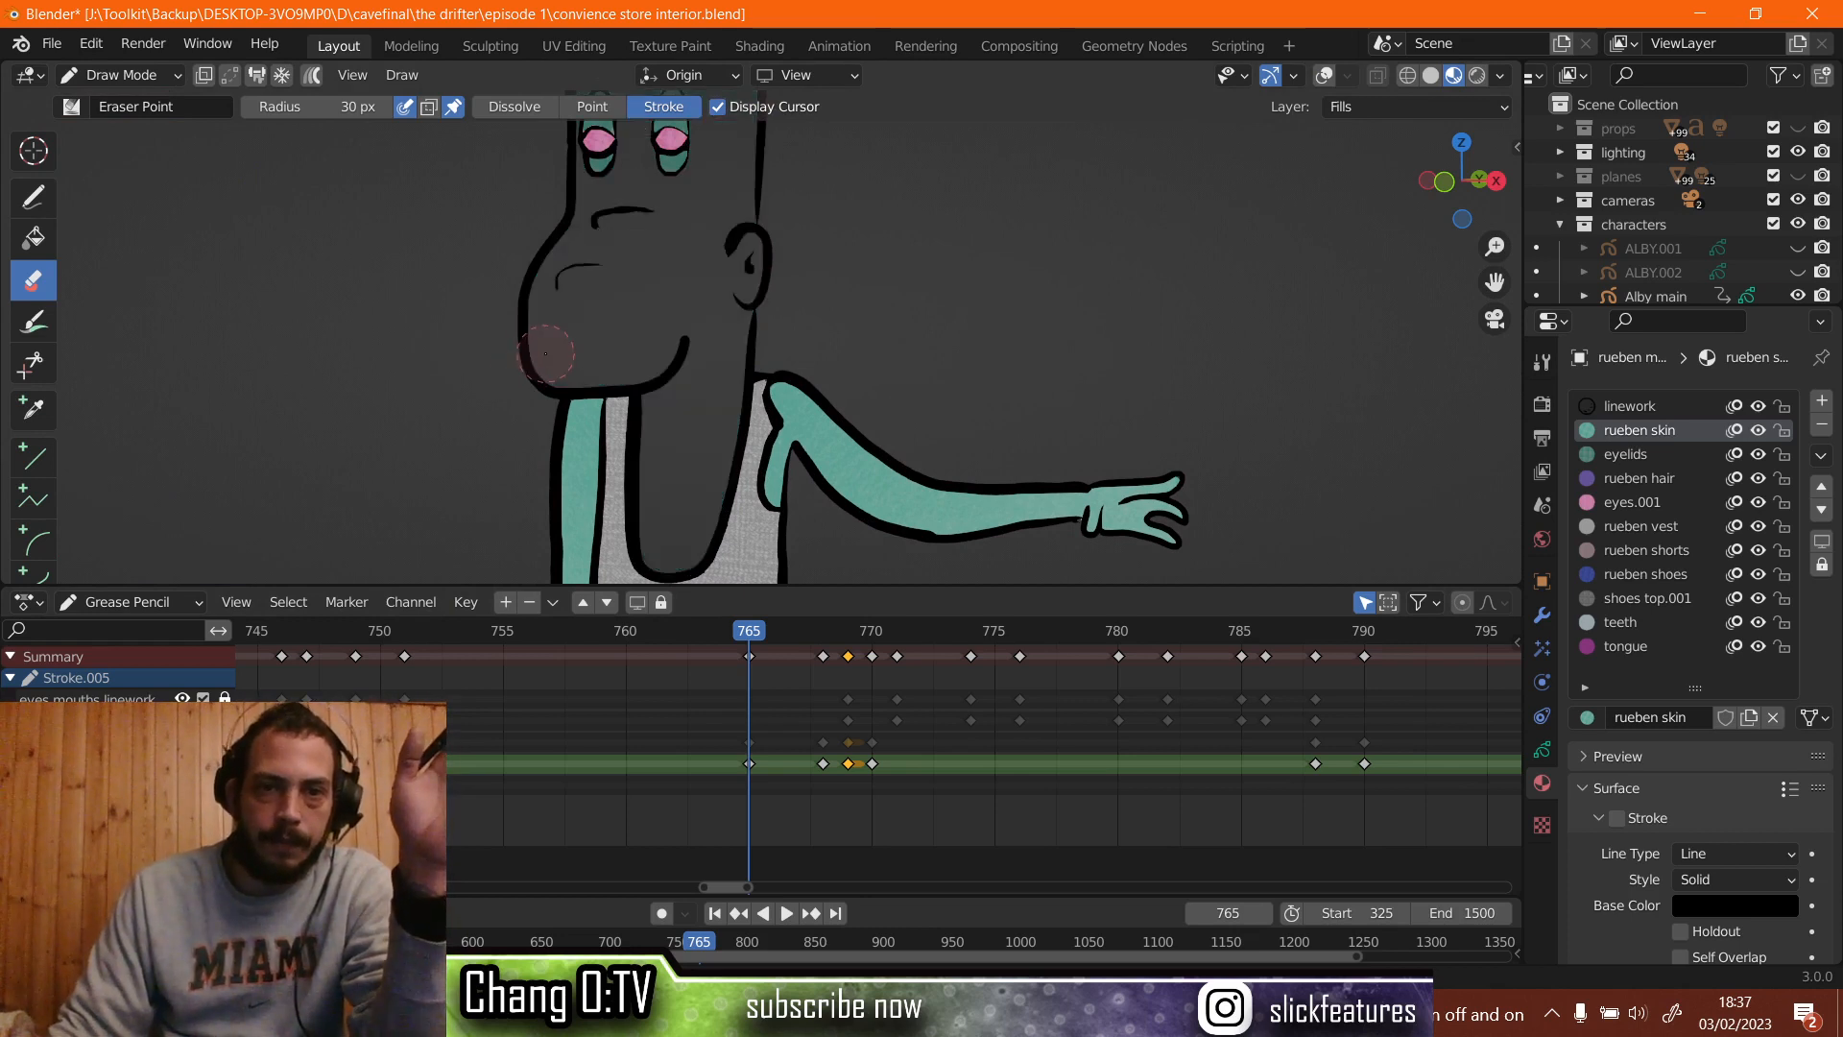
left_click(33, 237)
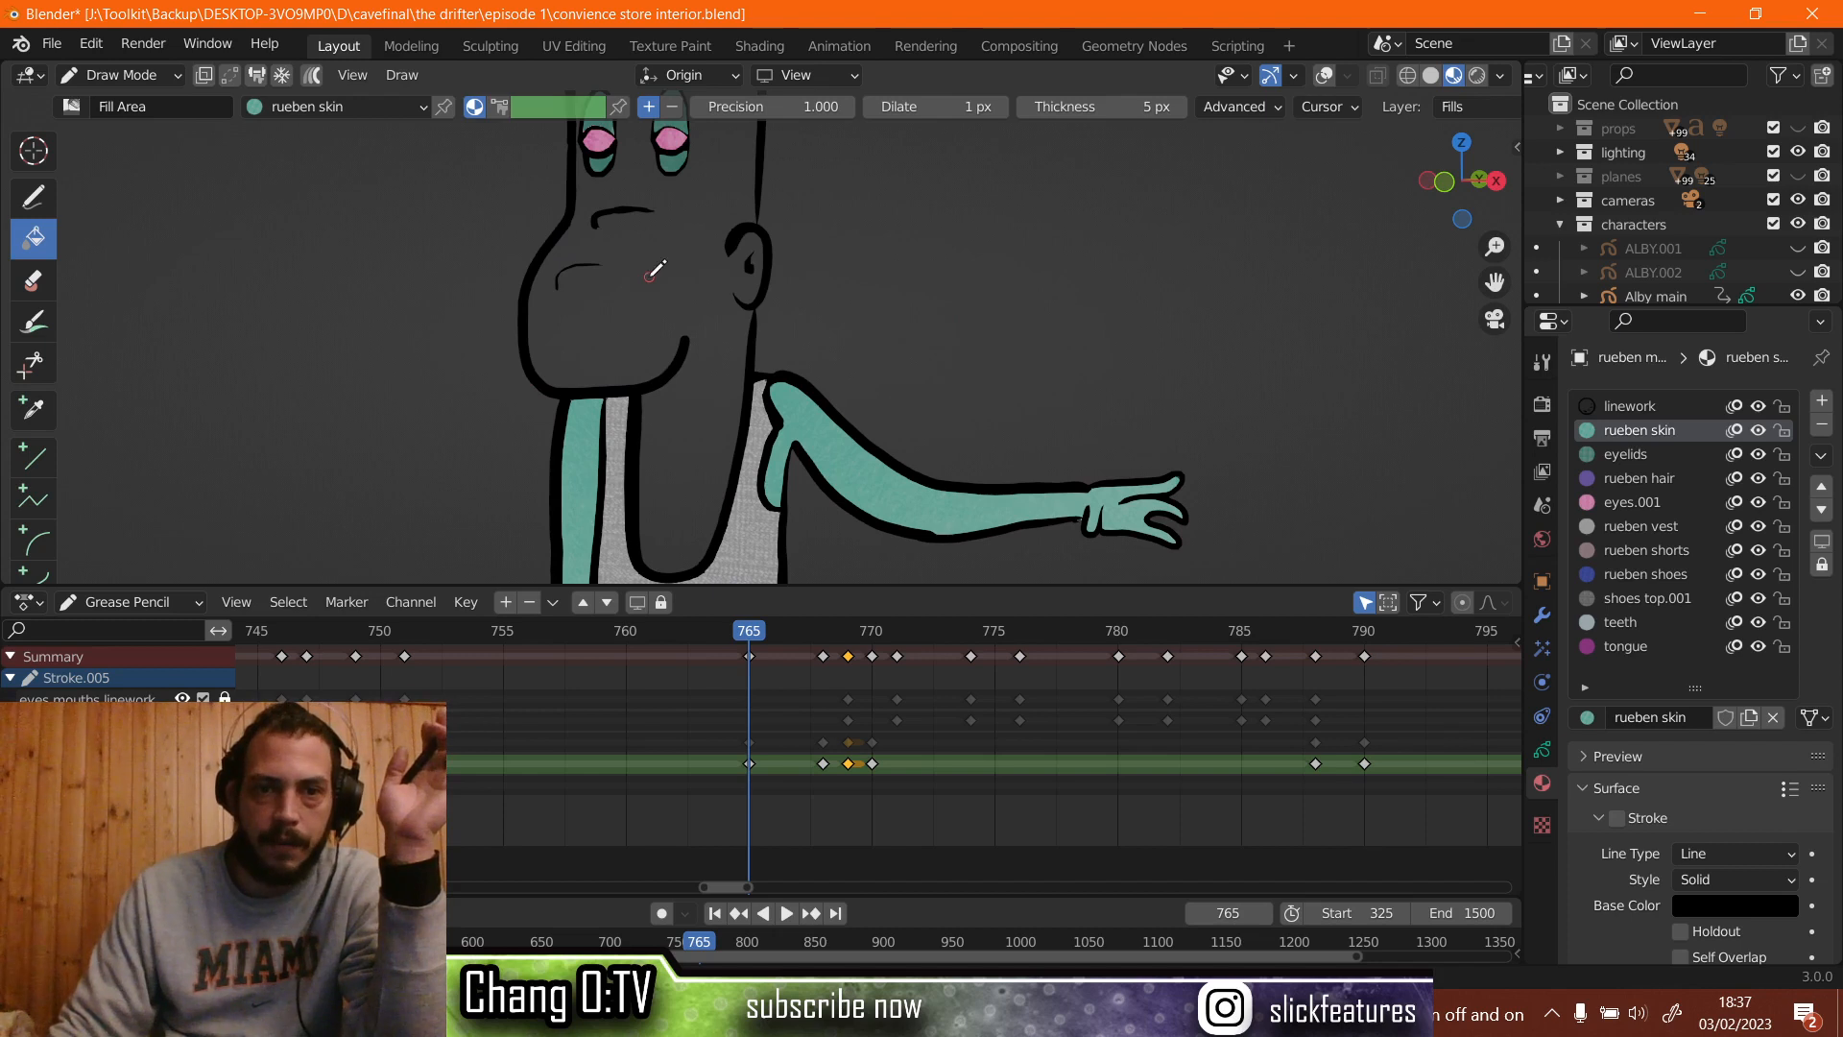
left_click(649, 277)
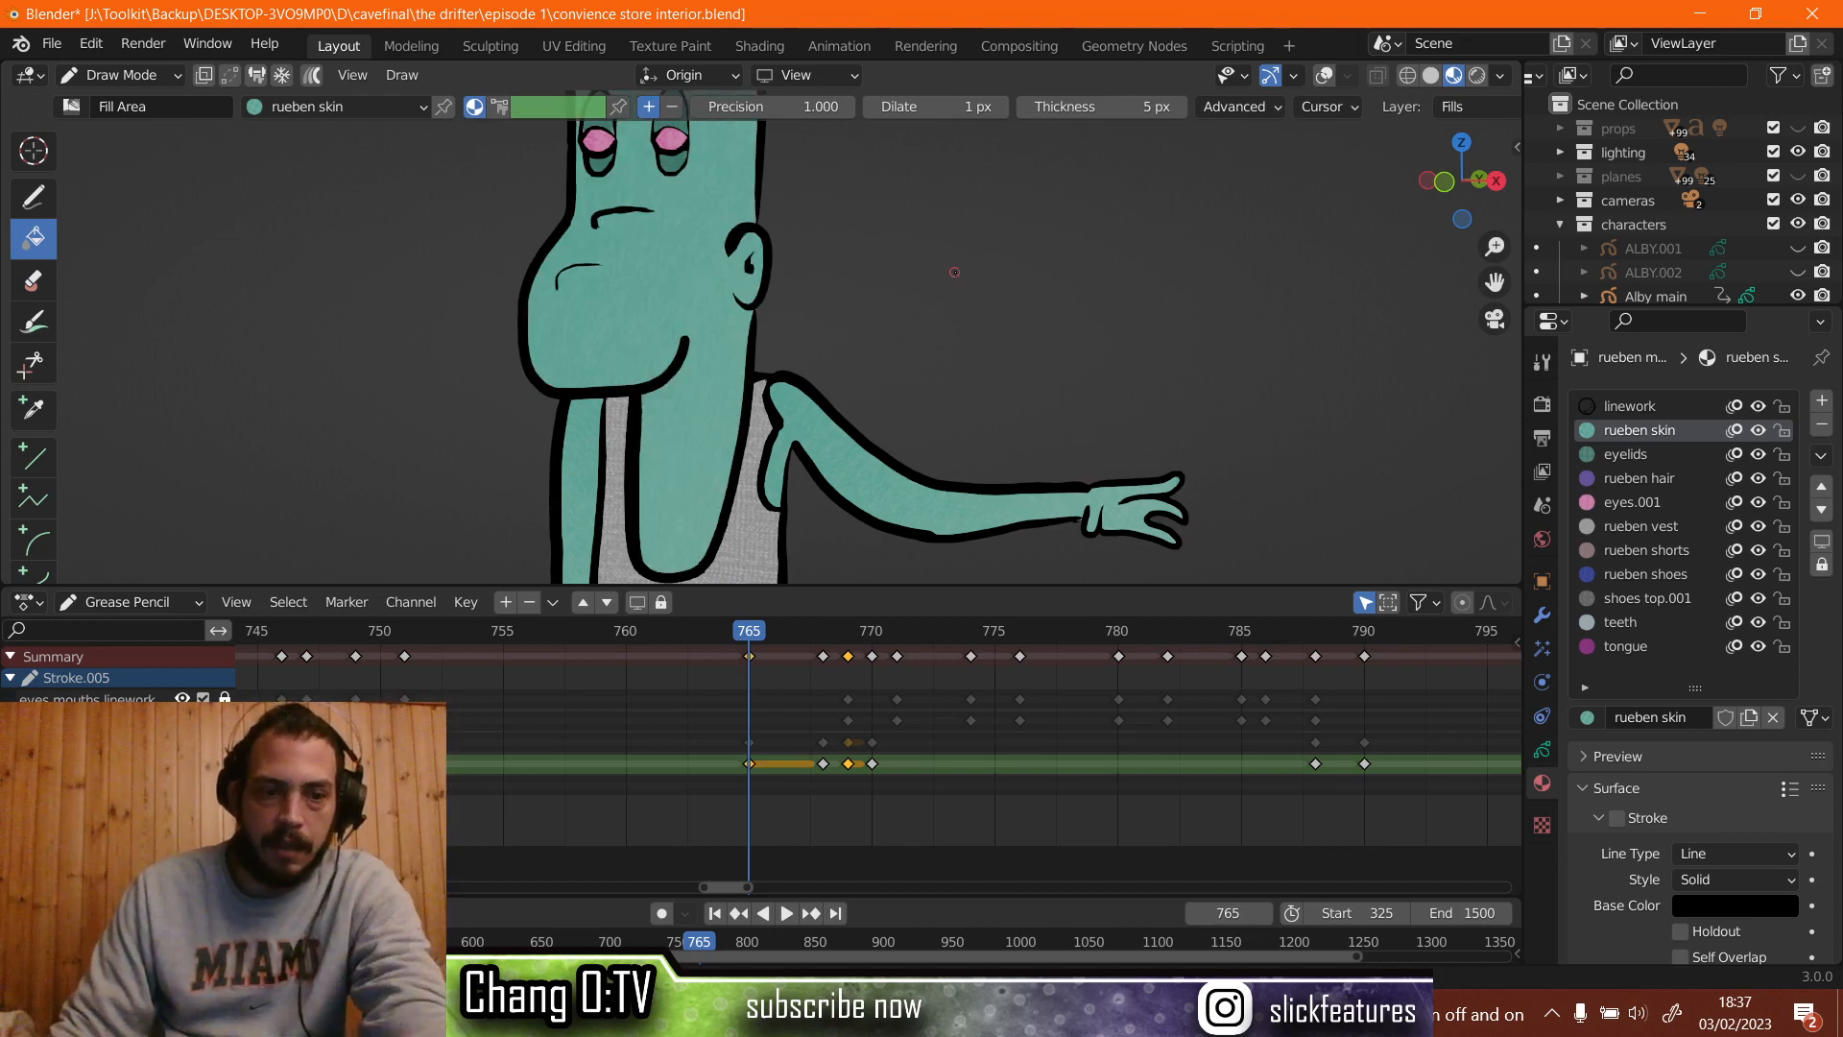
Advance to frame 768, erase the head-and-neck fill there and refill it with the rueben skin material.
middle_click_drag(962, 267, 941, 221, "shift")
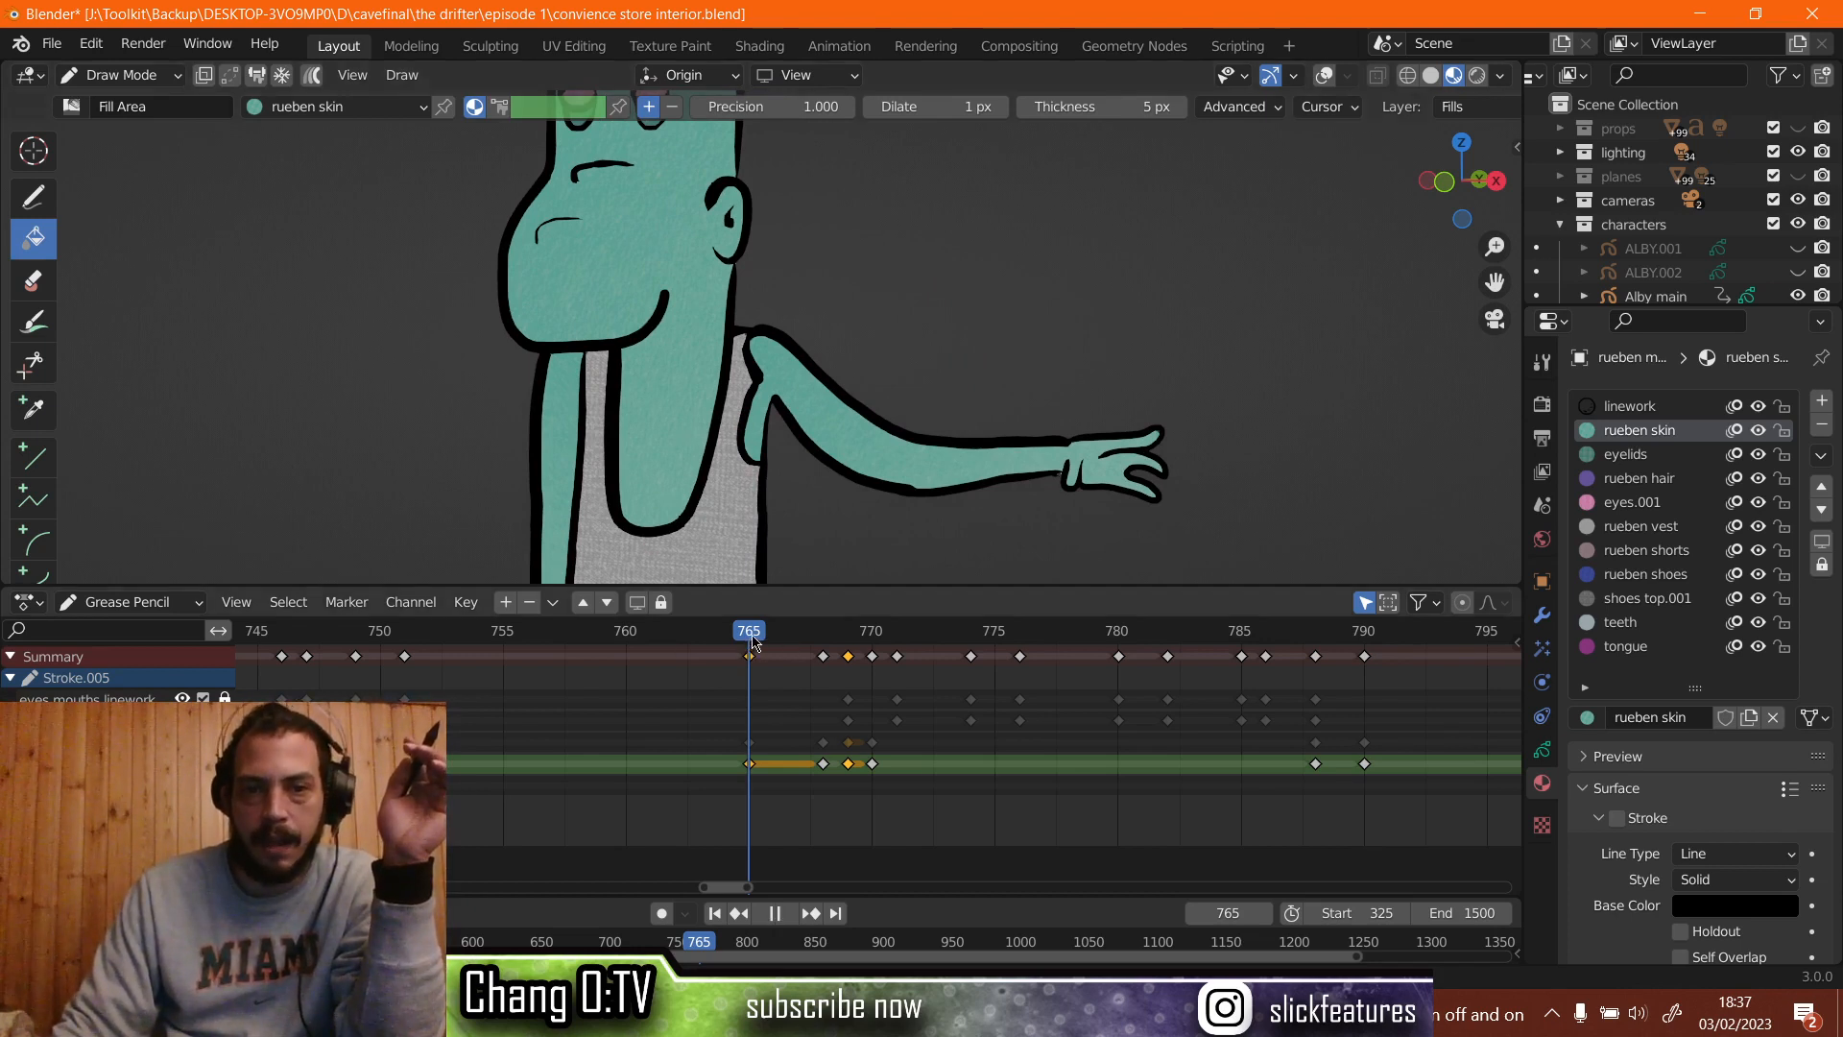
key("space")
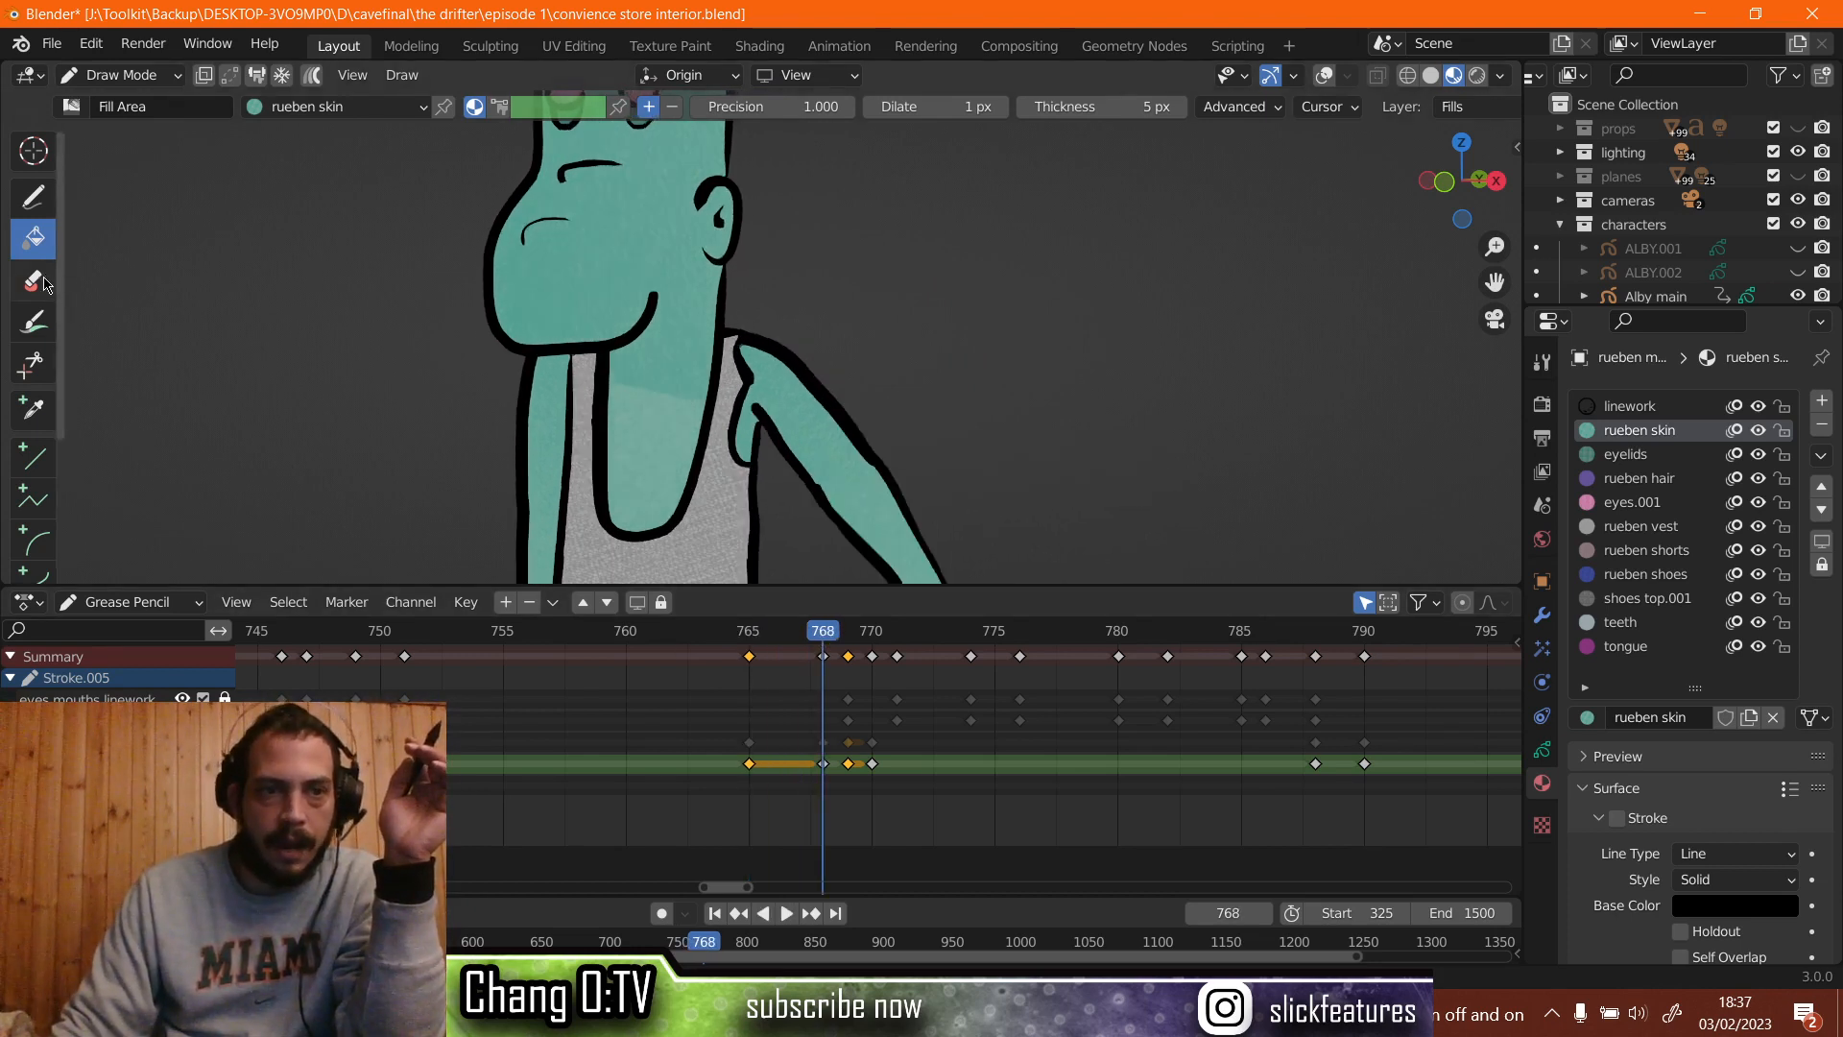
left_click(33, 280)
left_click_drag(593, 293, 629, 331)
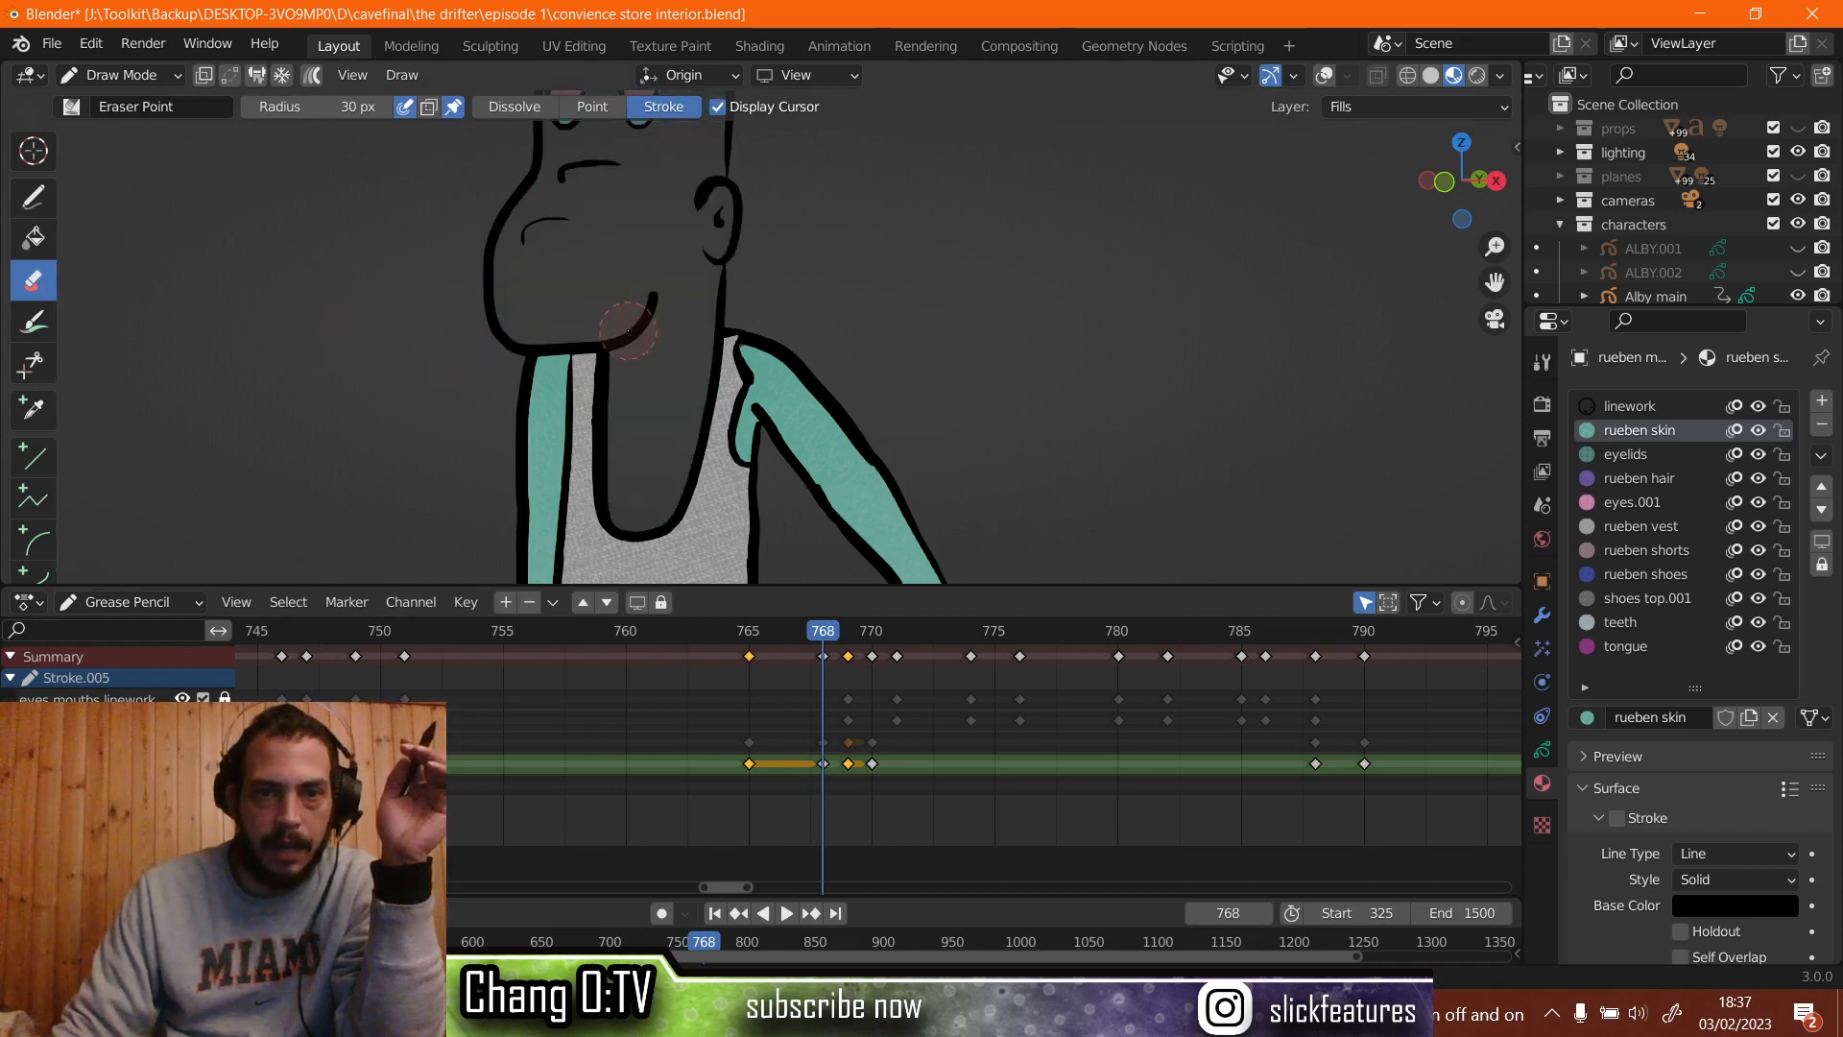
left_click(33, 237)
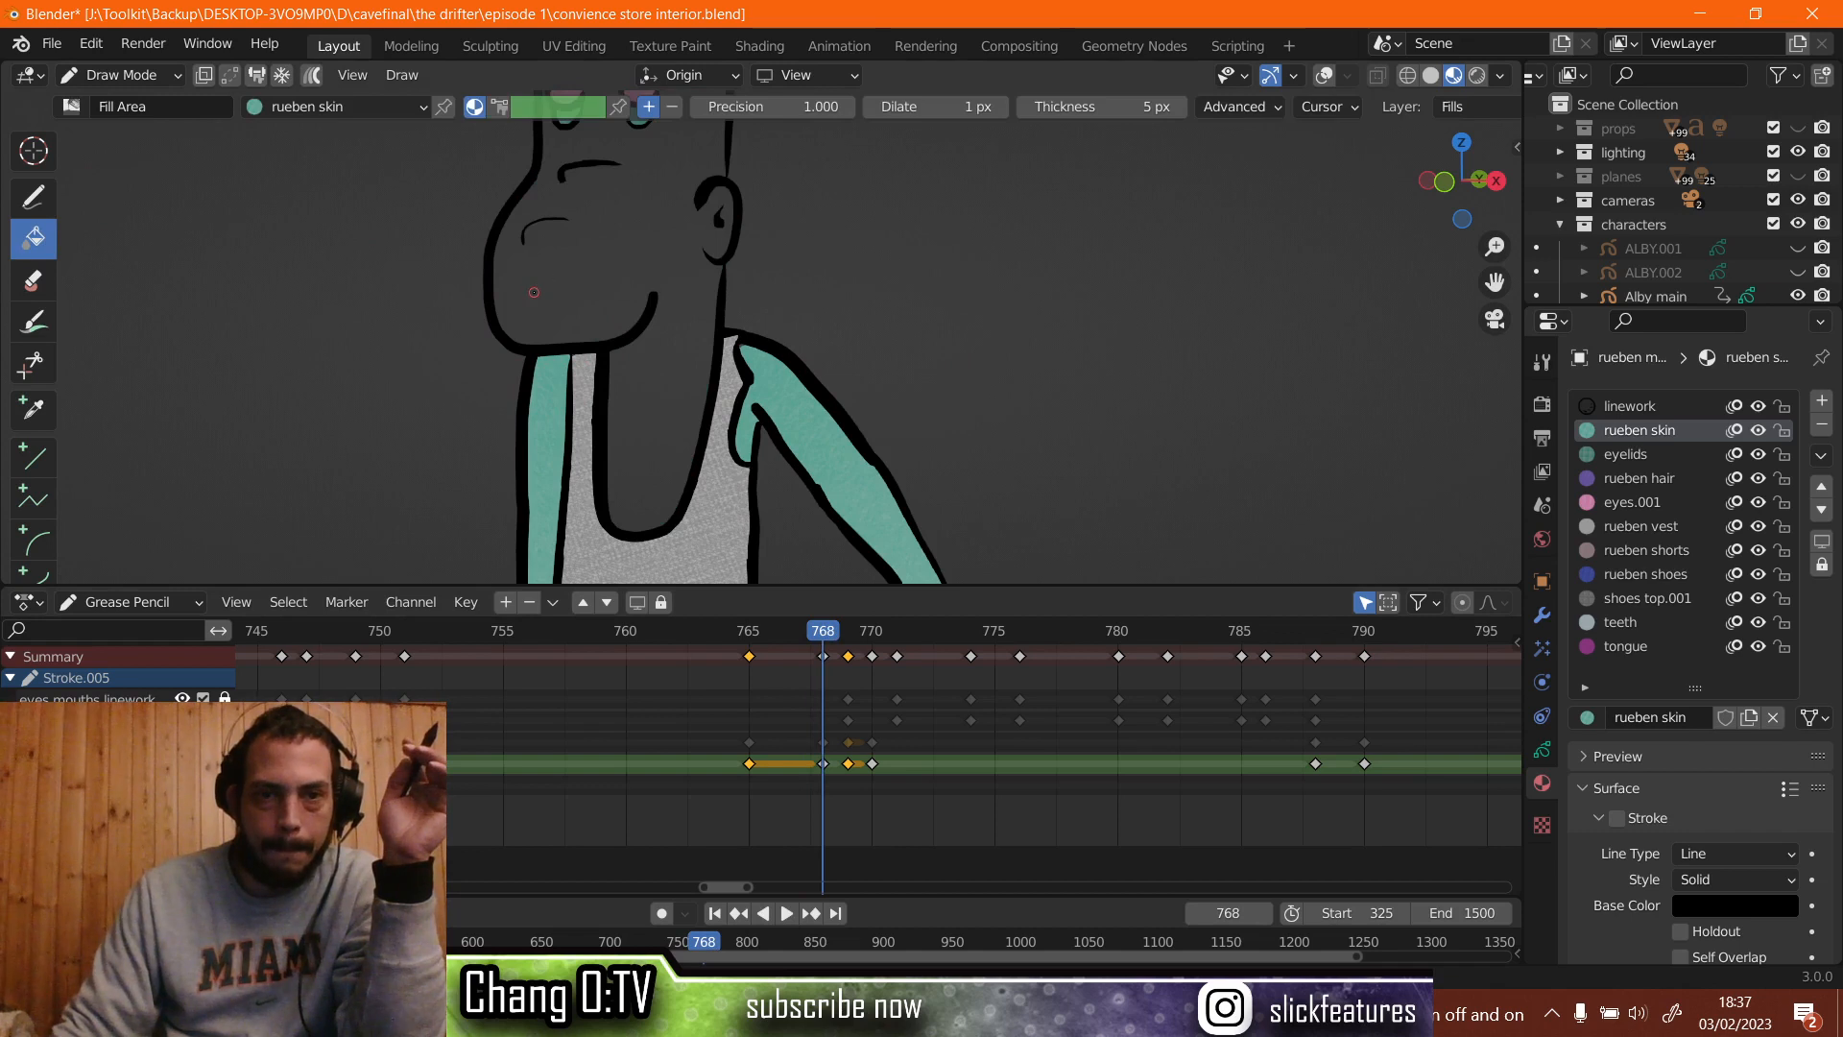
left_click(533, 292)
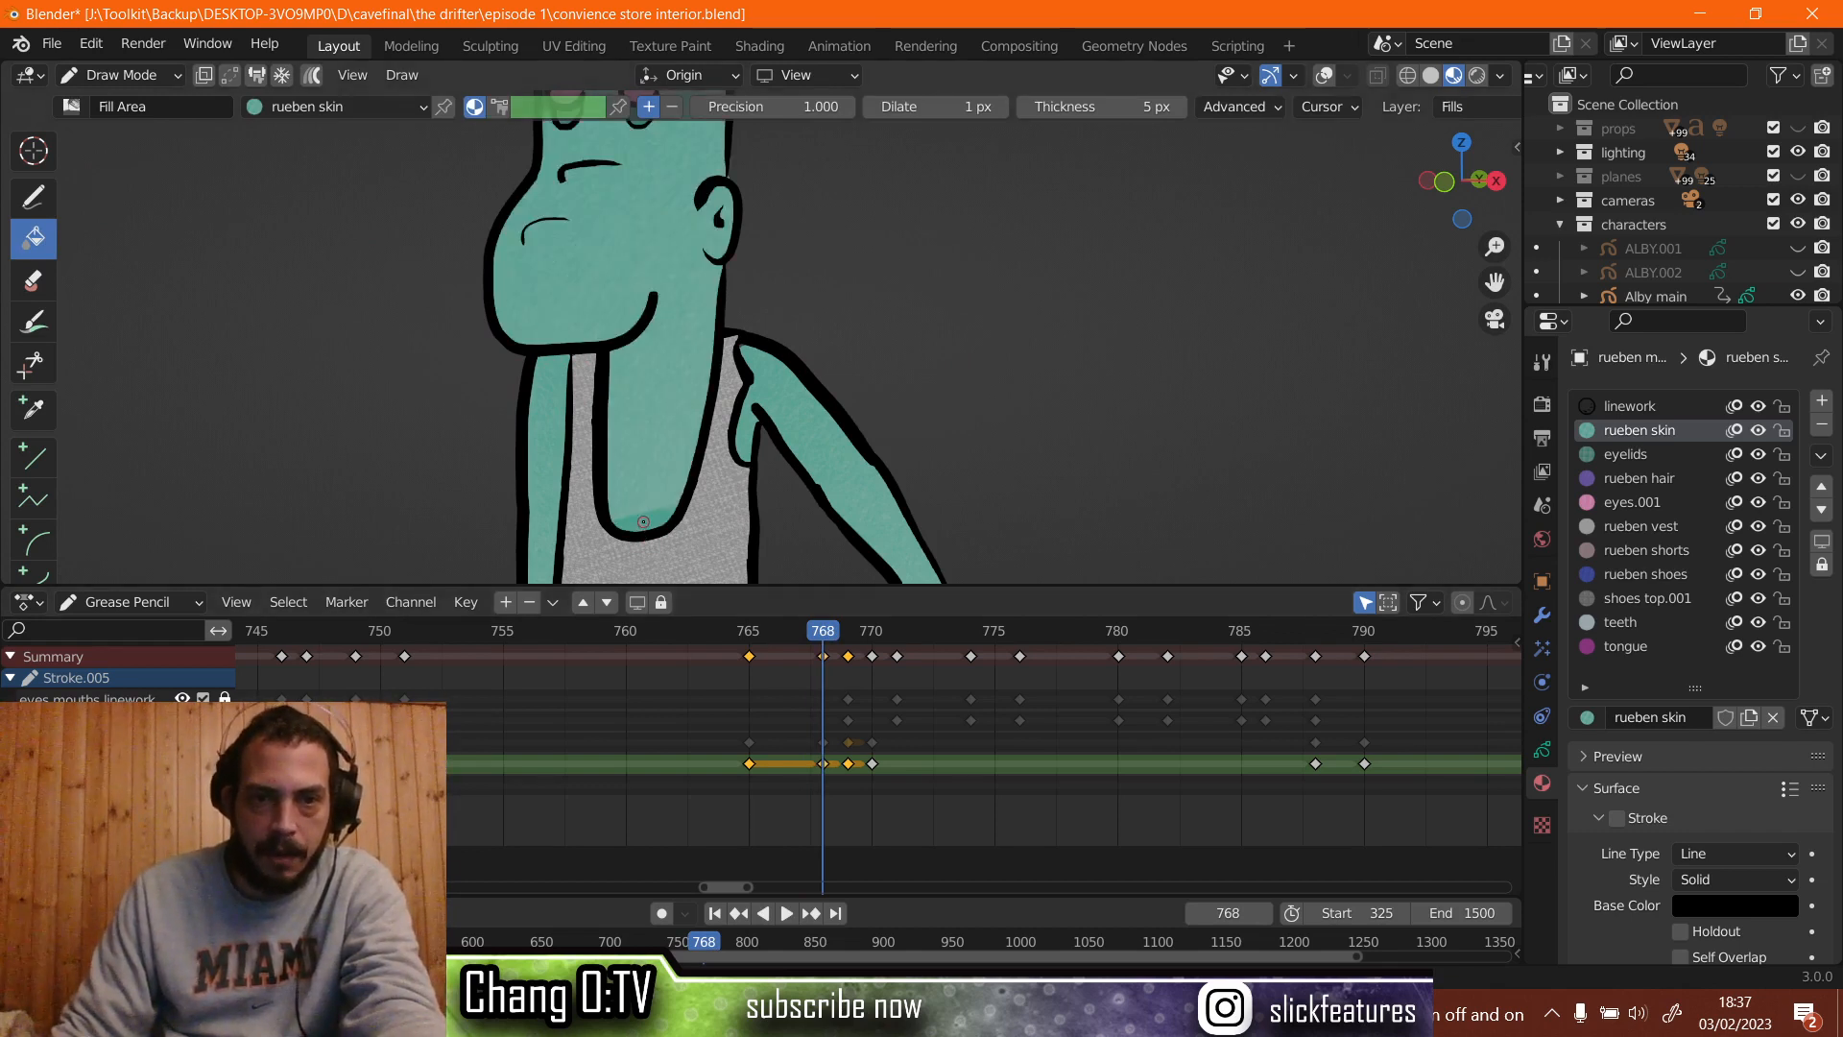
Paint over the uneven skin patch at the base of the vest's neckline with the 60 px Ink Pen at frame 768.
left_click(36, 199)
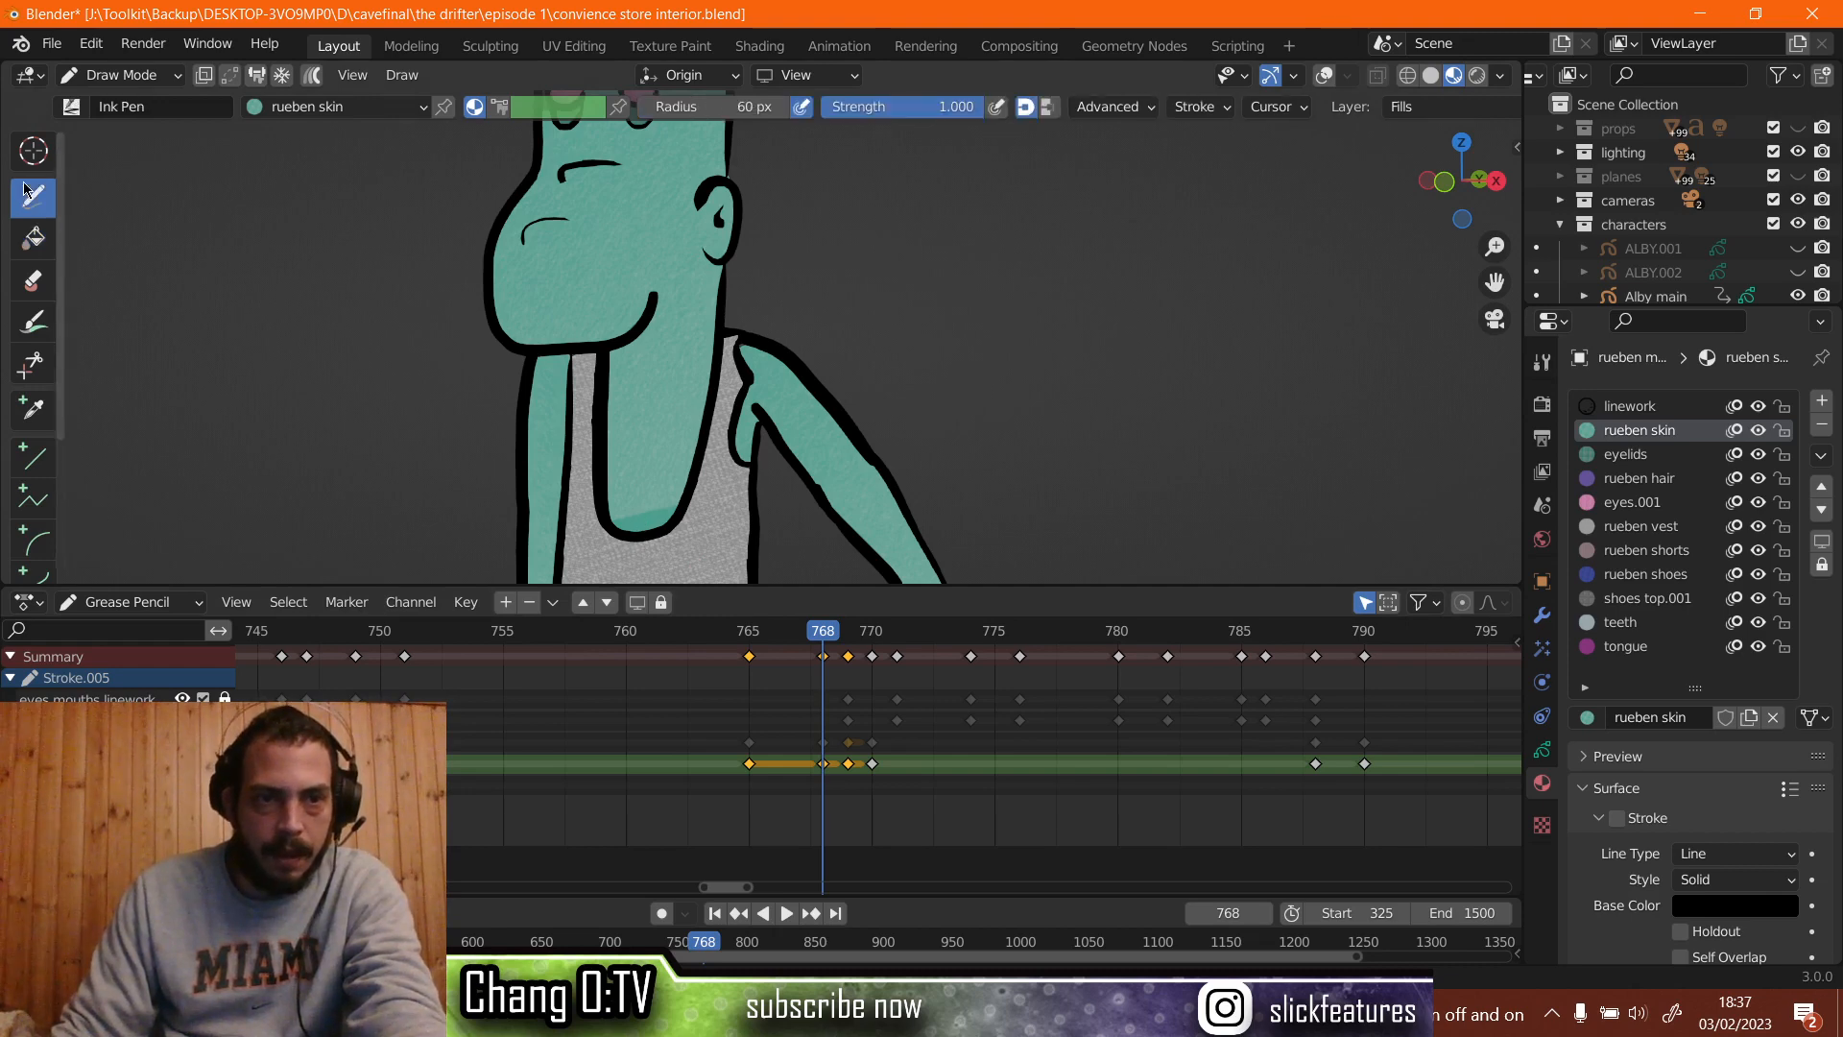
scroll(469, 355, "up", 2)
scroll(469, 355, "up", 2)
middle_click_drag(543, 395, 645, 78, "shift")
scroll(641, 572, "up", 2)
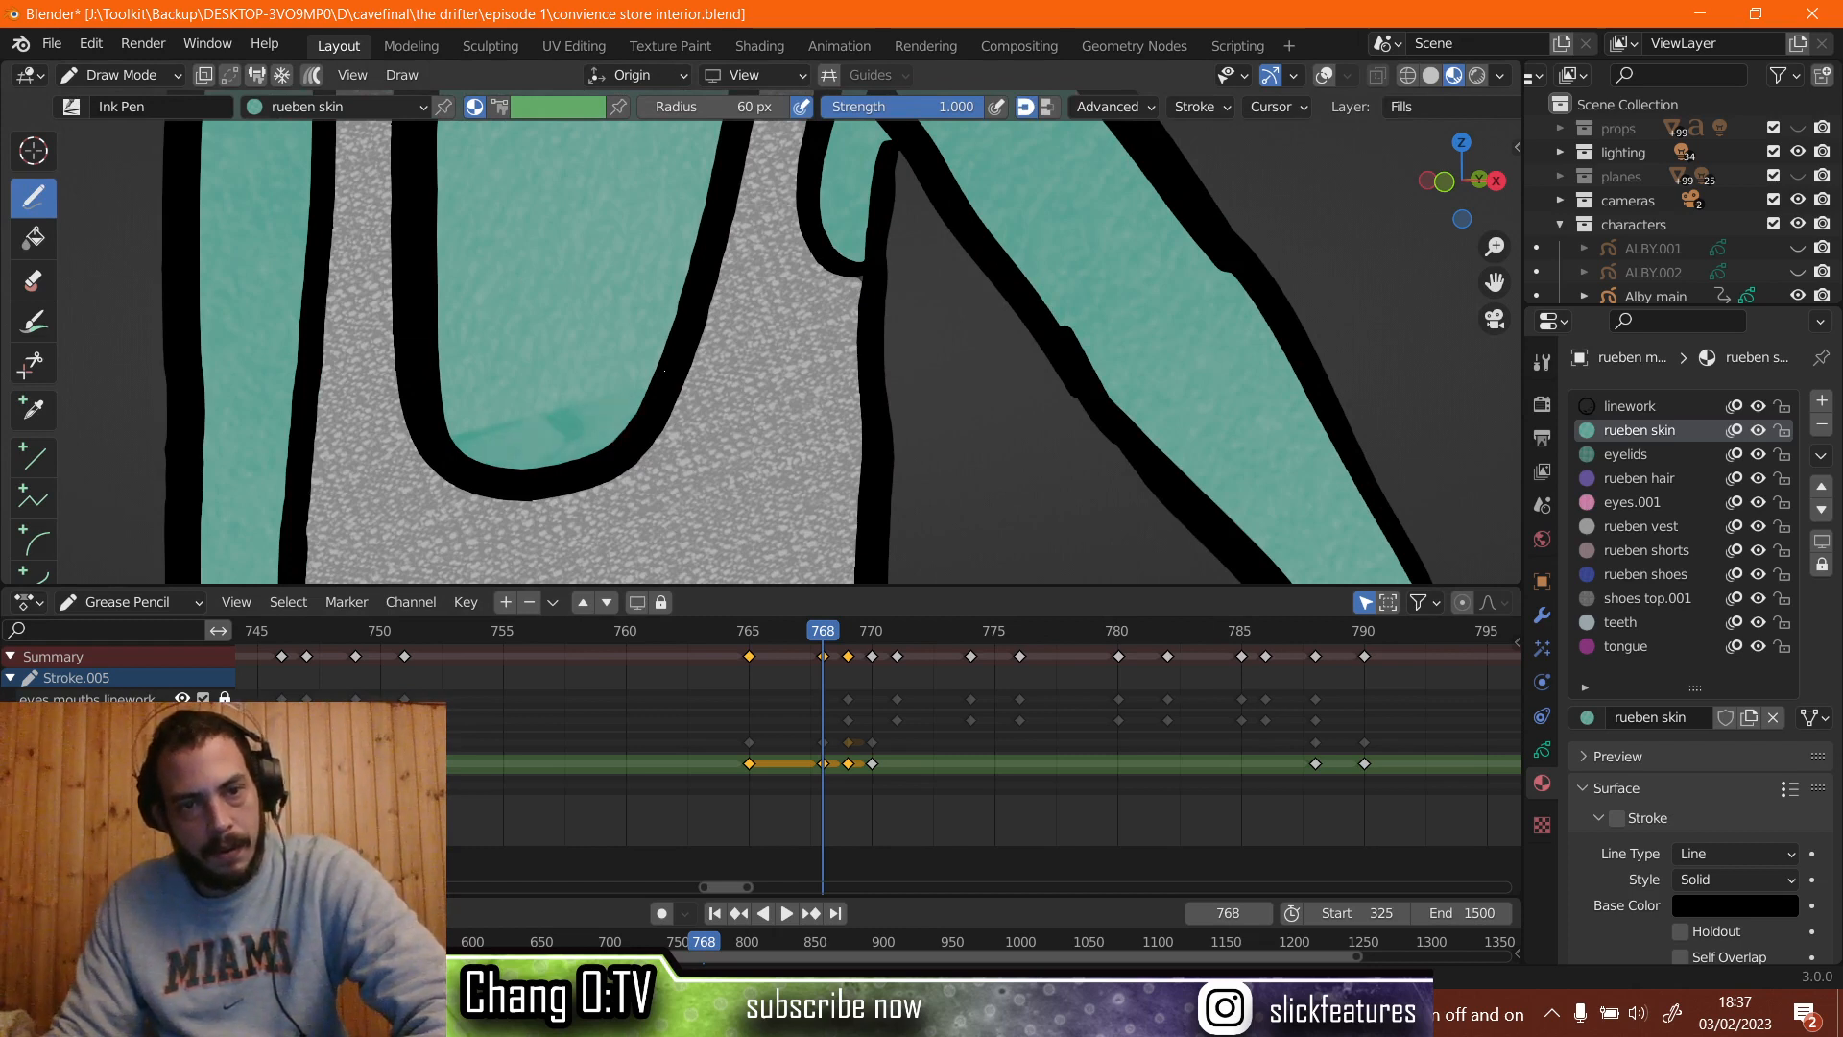
left_click_drag(462, 399, 614, 414)
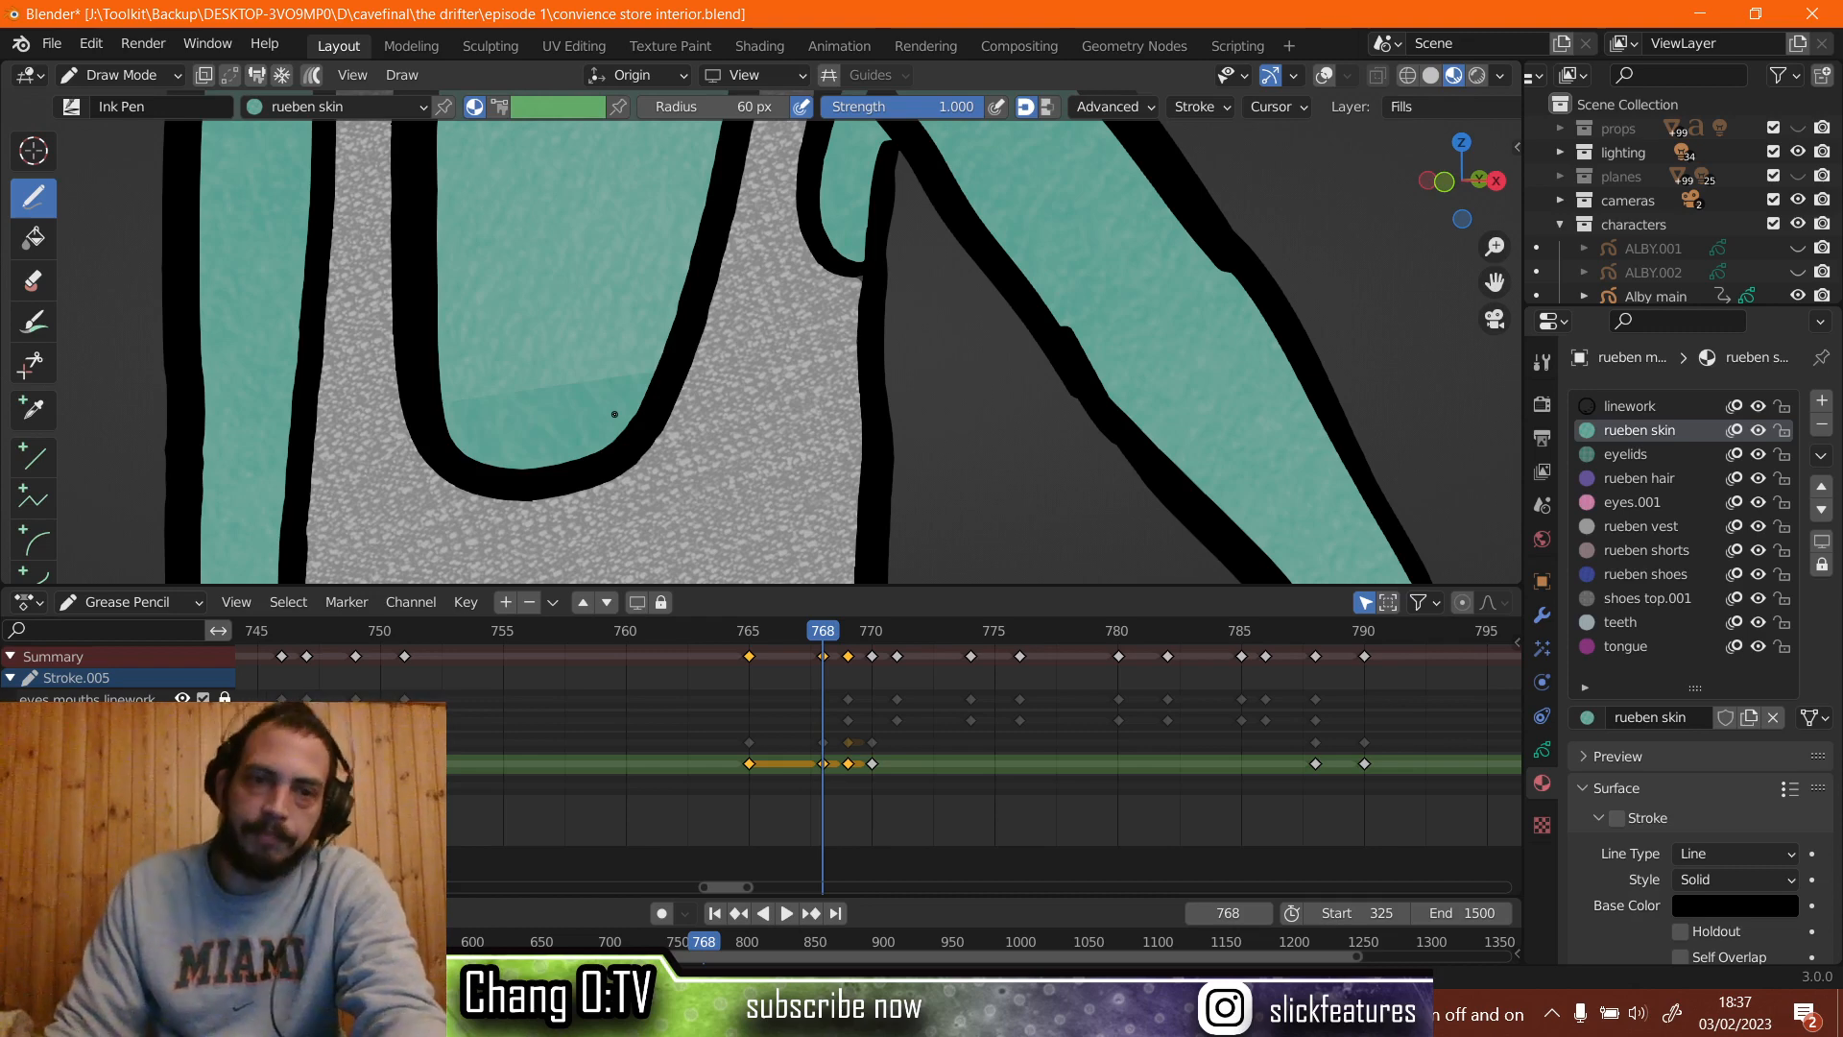
scroll(614, 414, "down", 6)
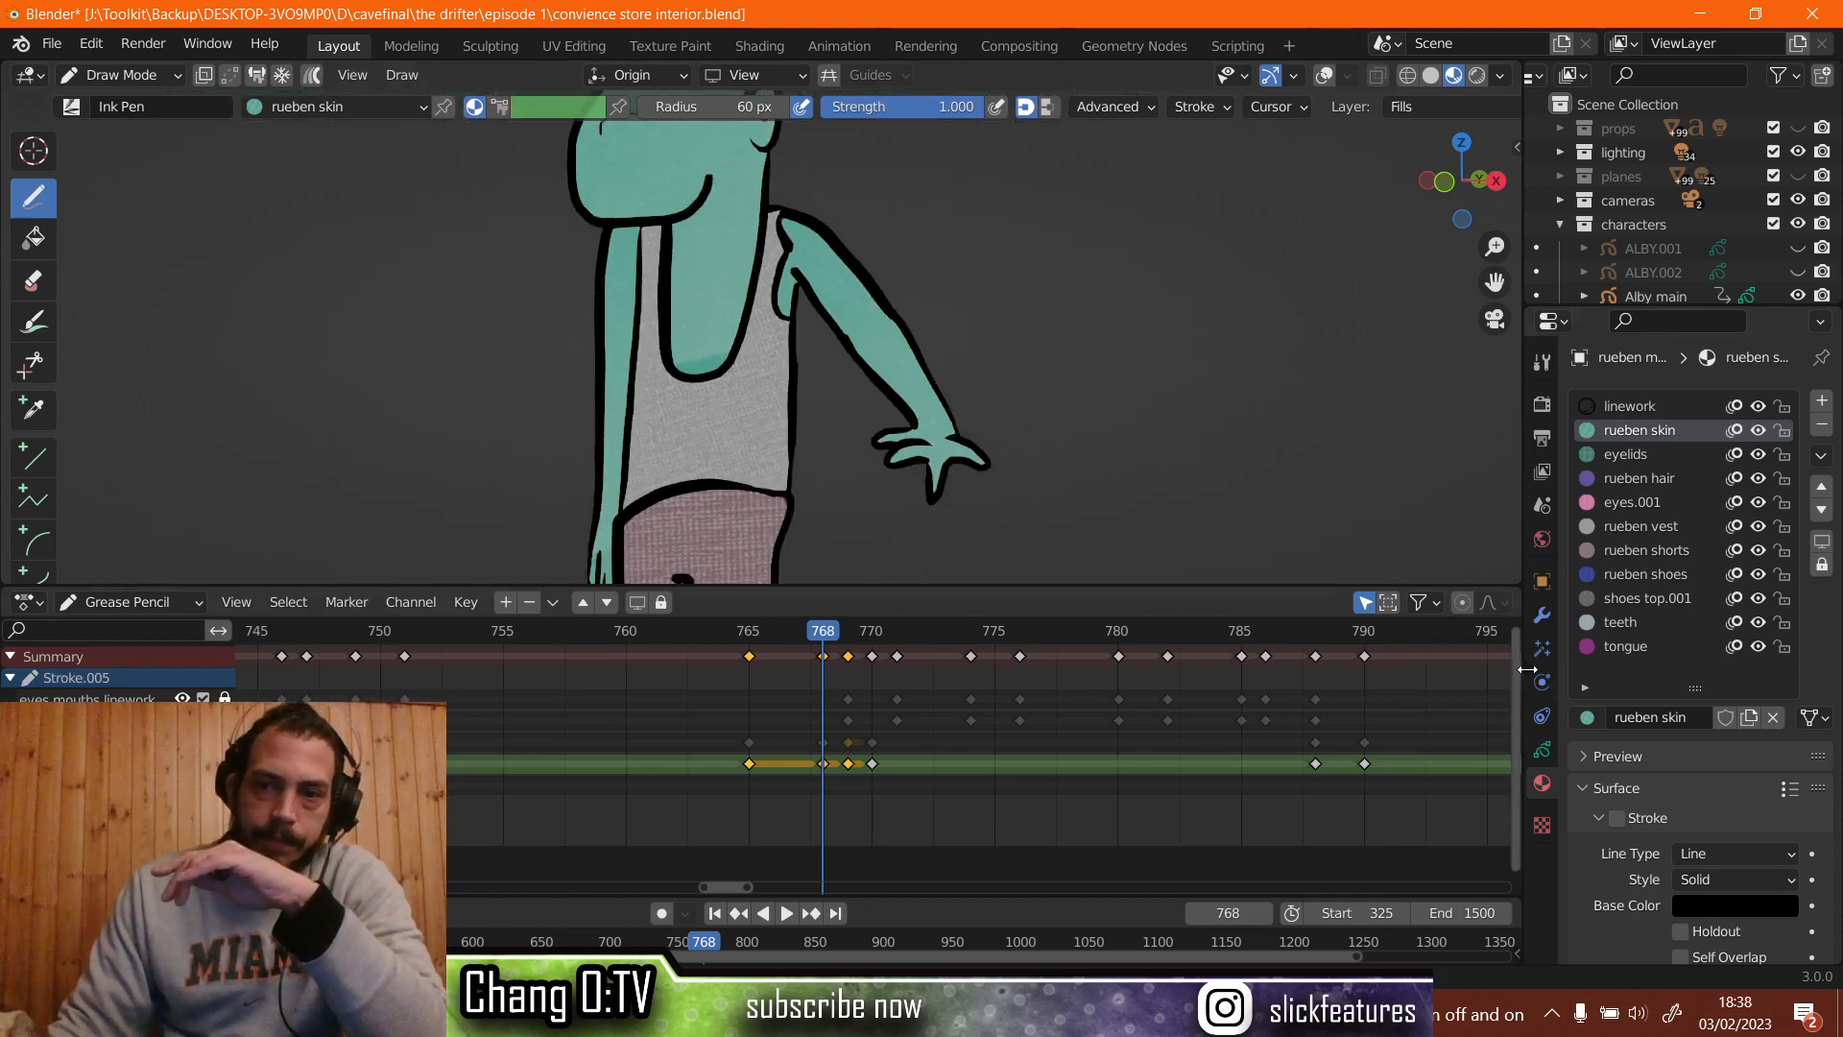
Set the fill texture's Y location to 0.1 in the rueben skin material.
left_click(1543, 752)
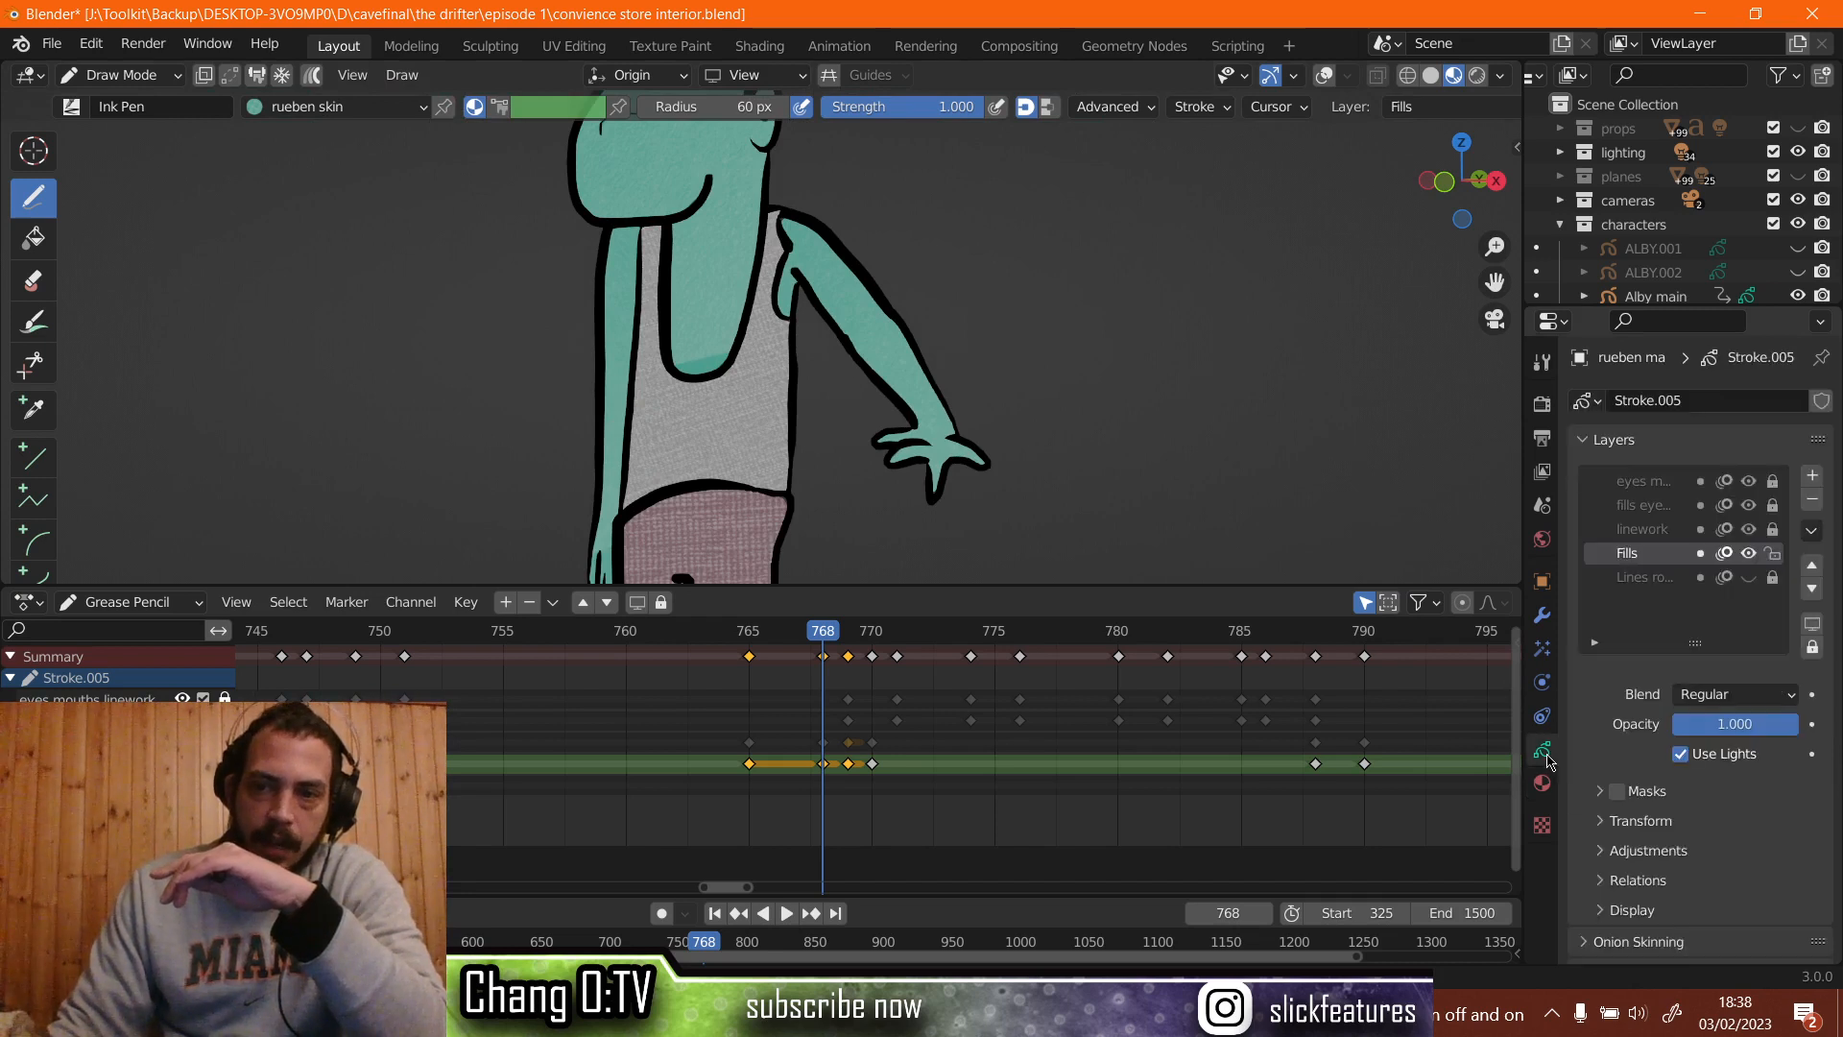
left_click(1545, 780)
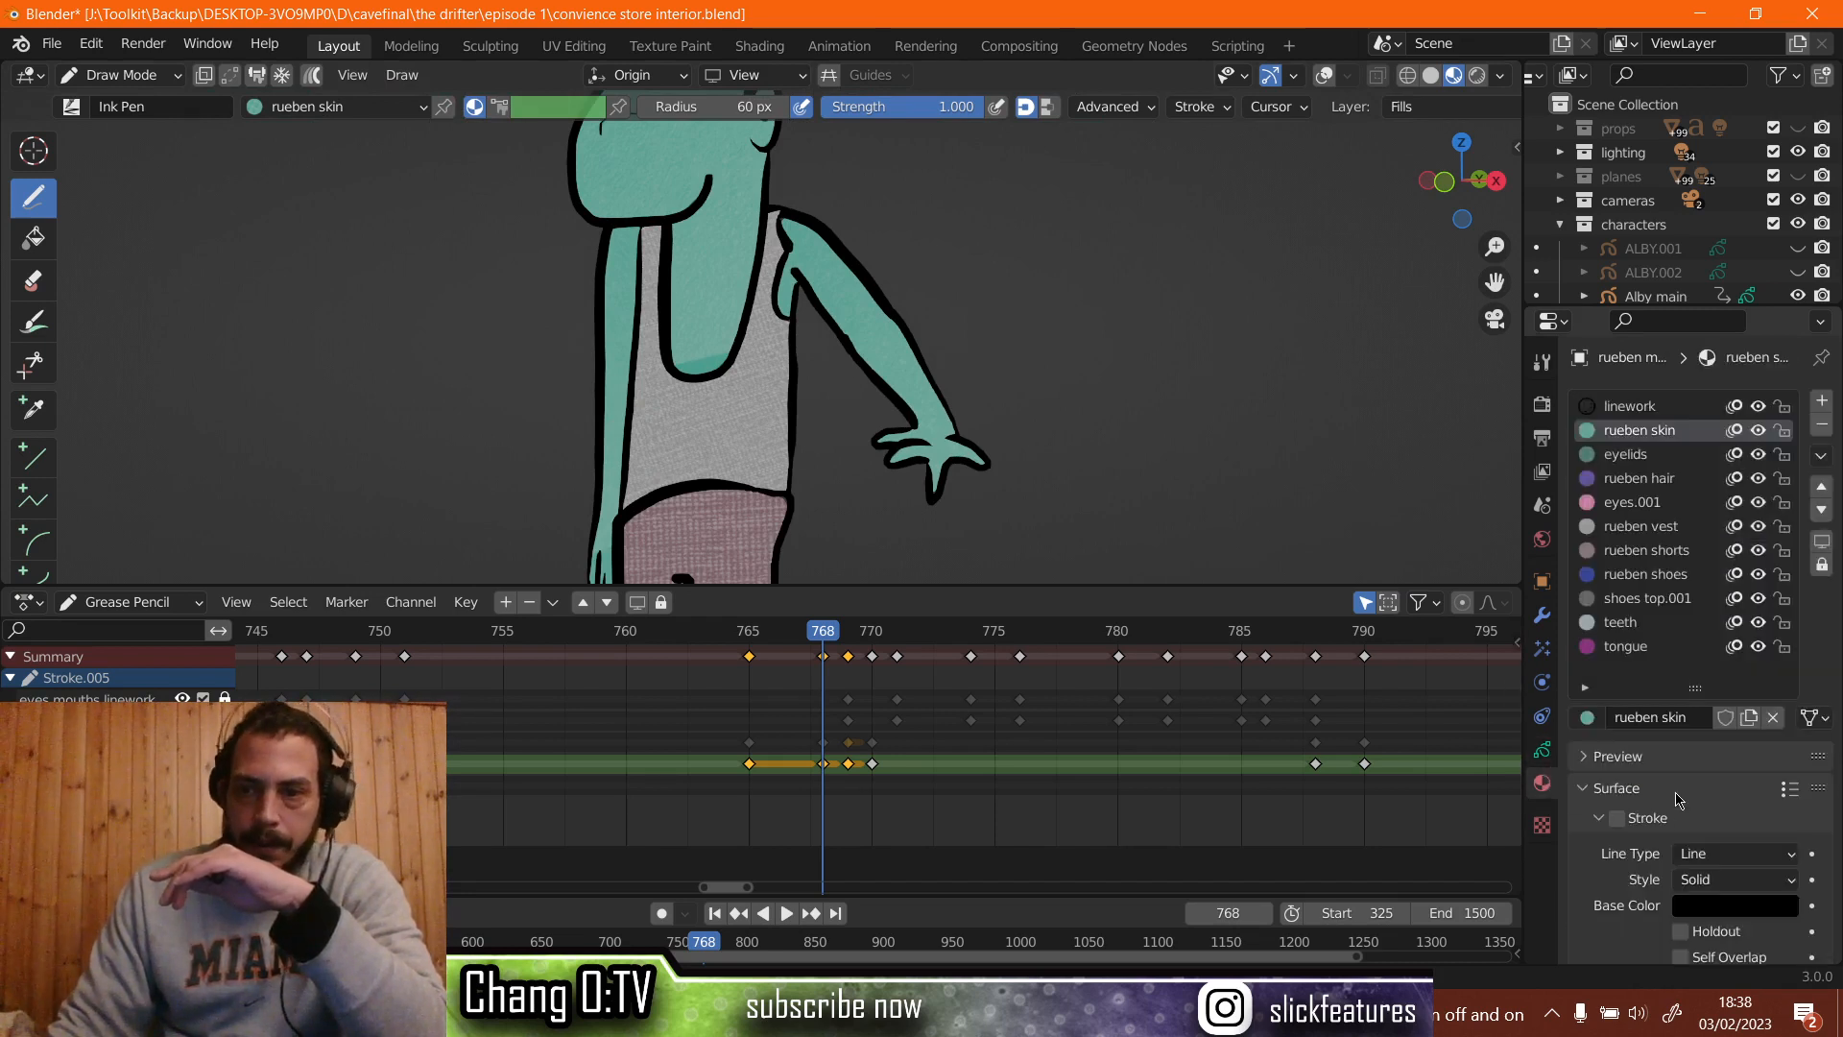
scroll(1677, 799, "down", 8)
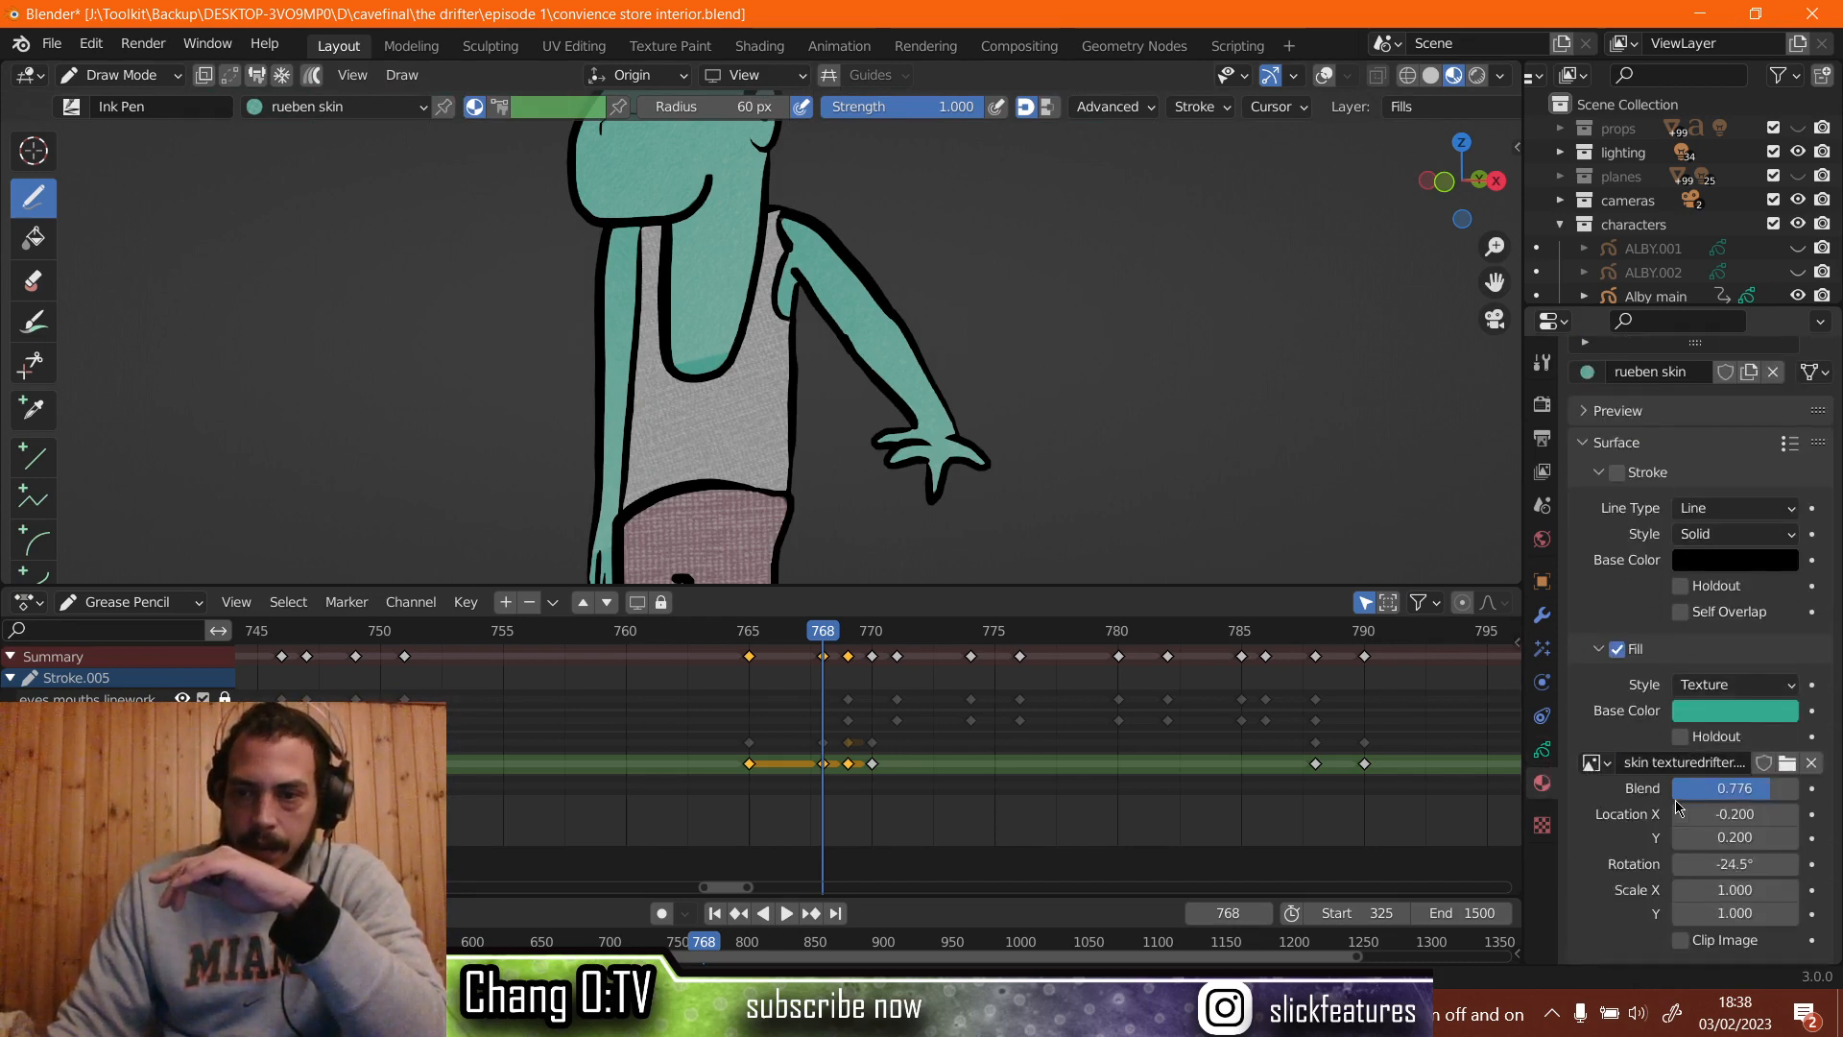
scroll(1677, 807, "down", 1)
left_click(1737, 800)
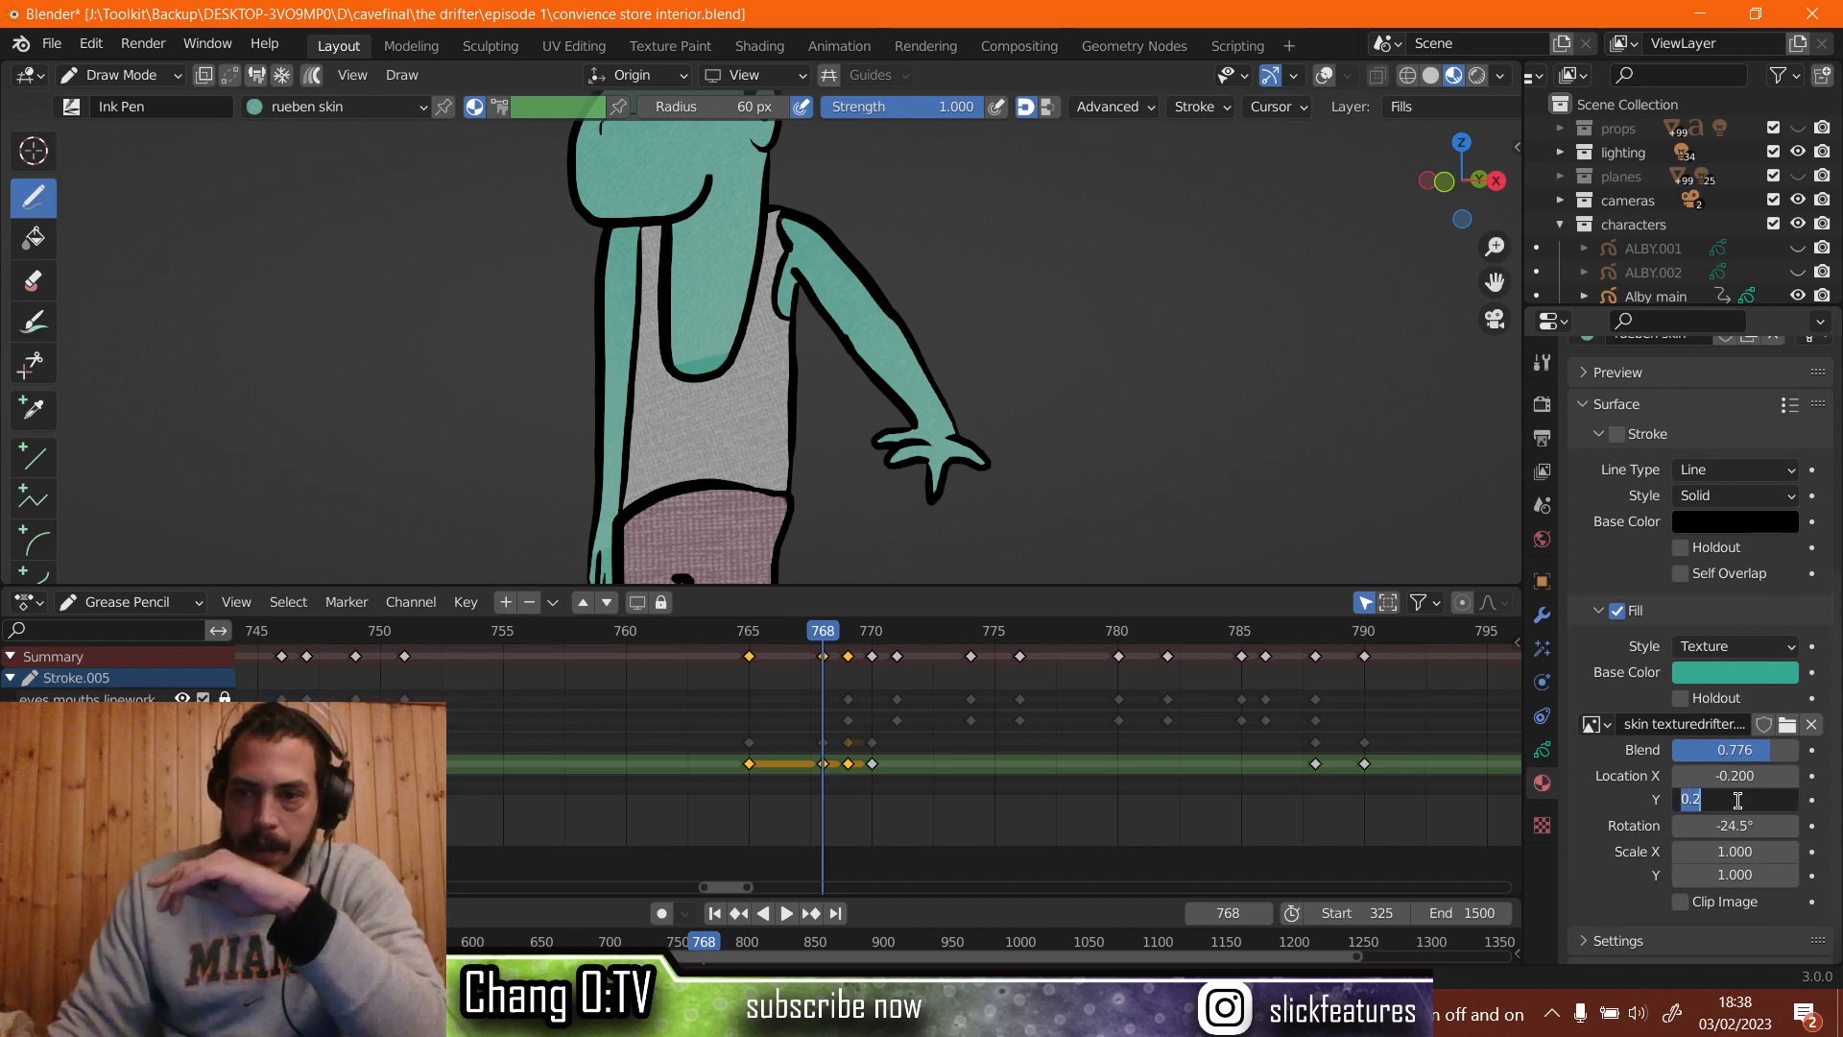
type("0.1")
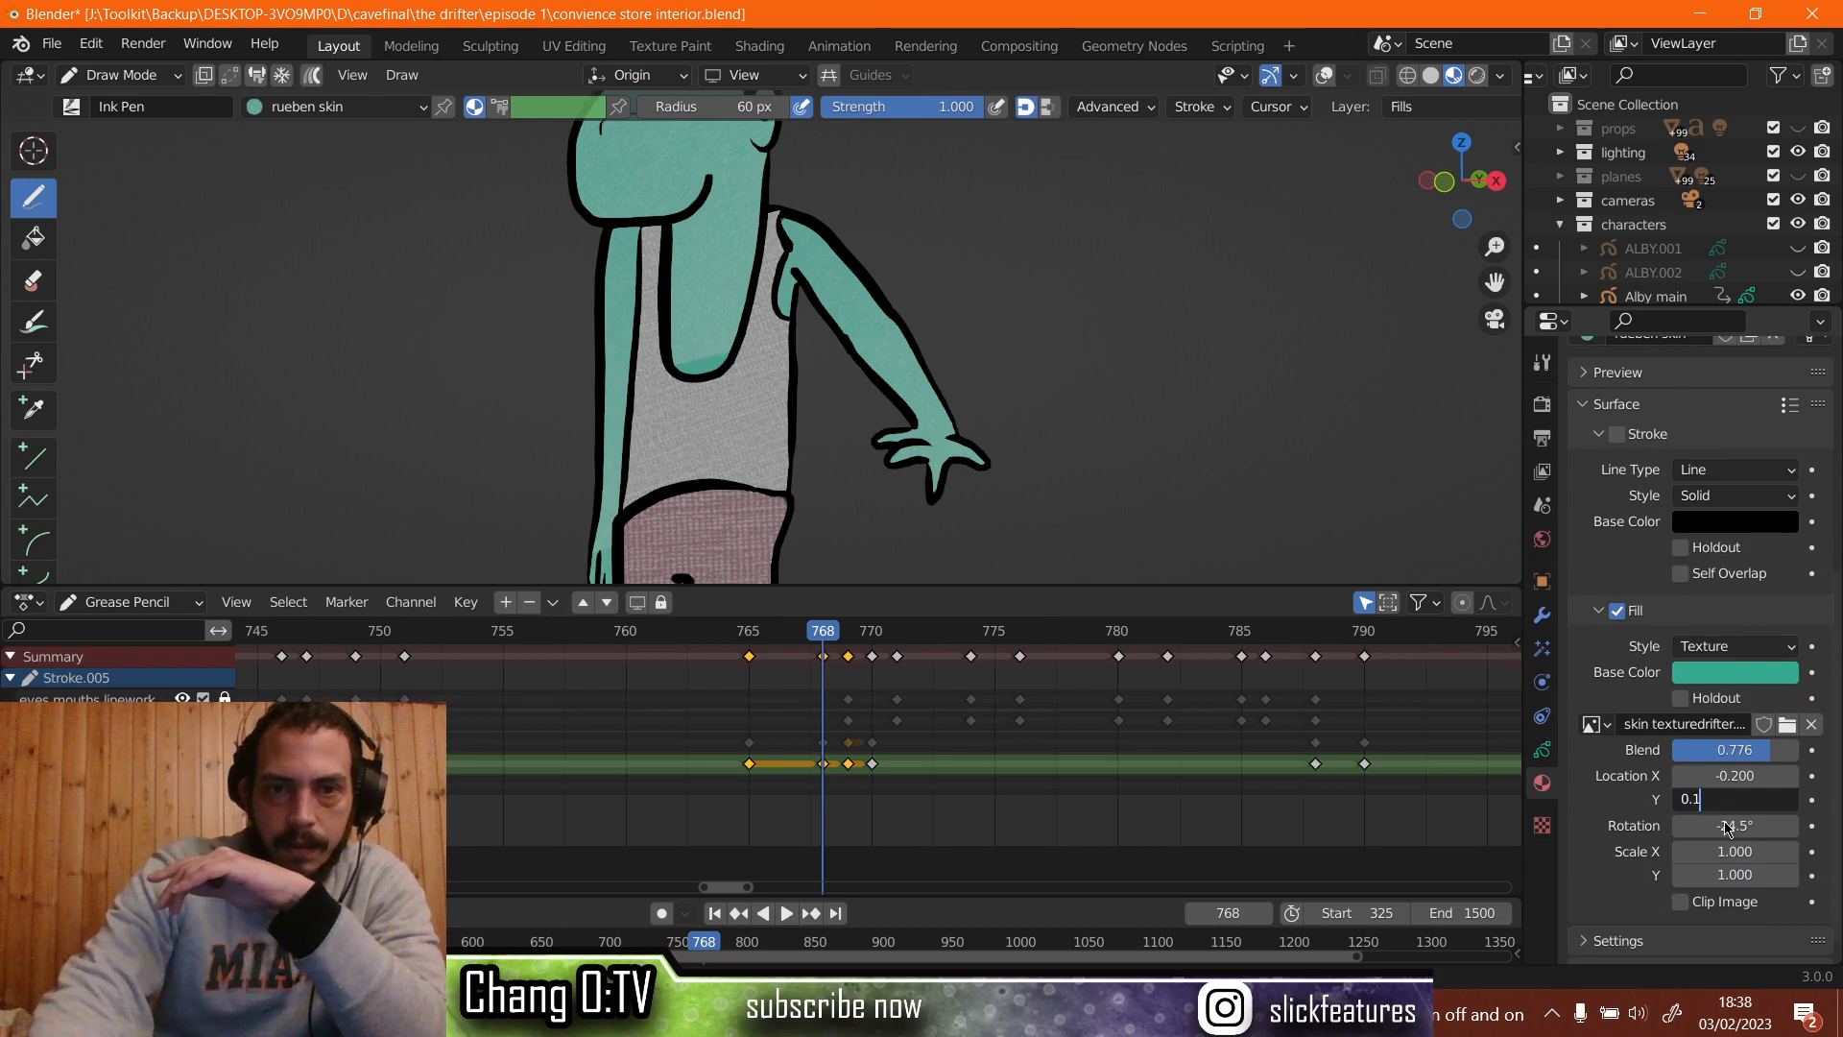
key("Return")
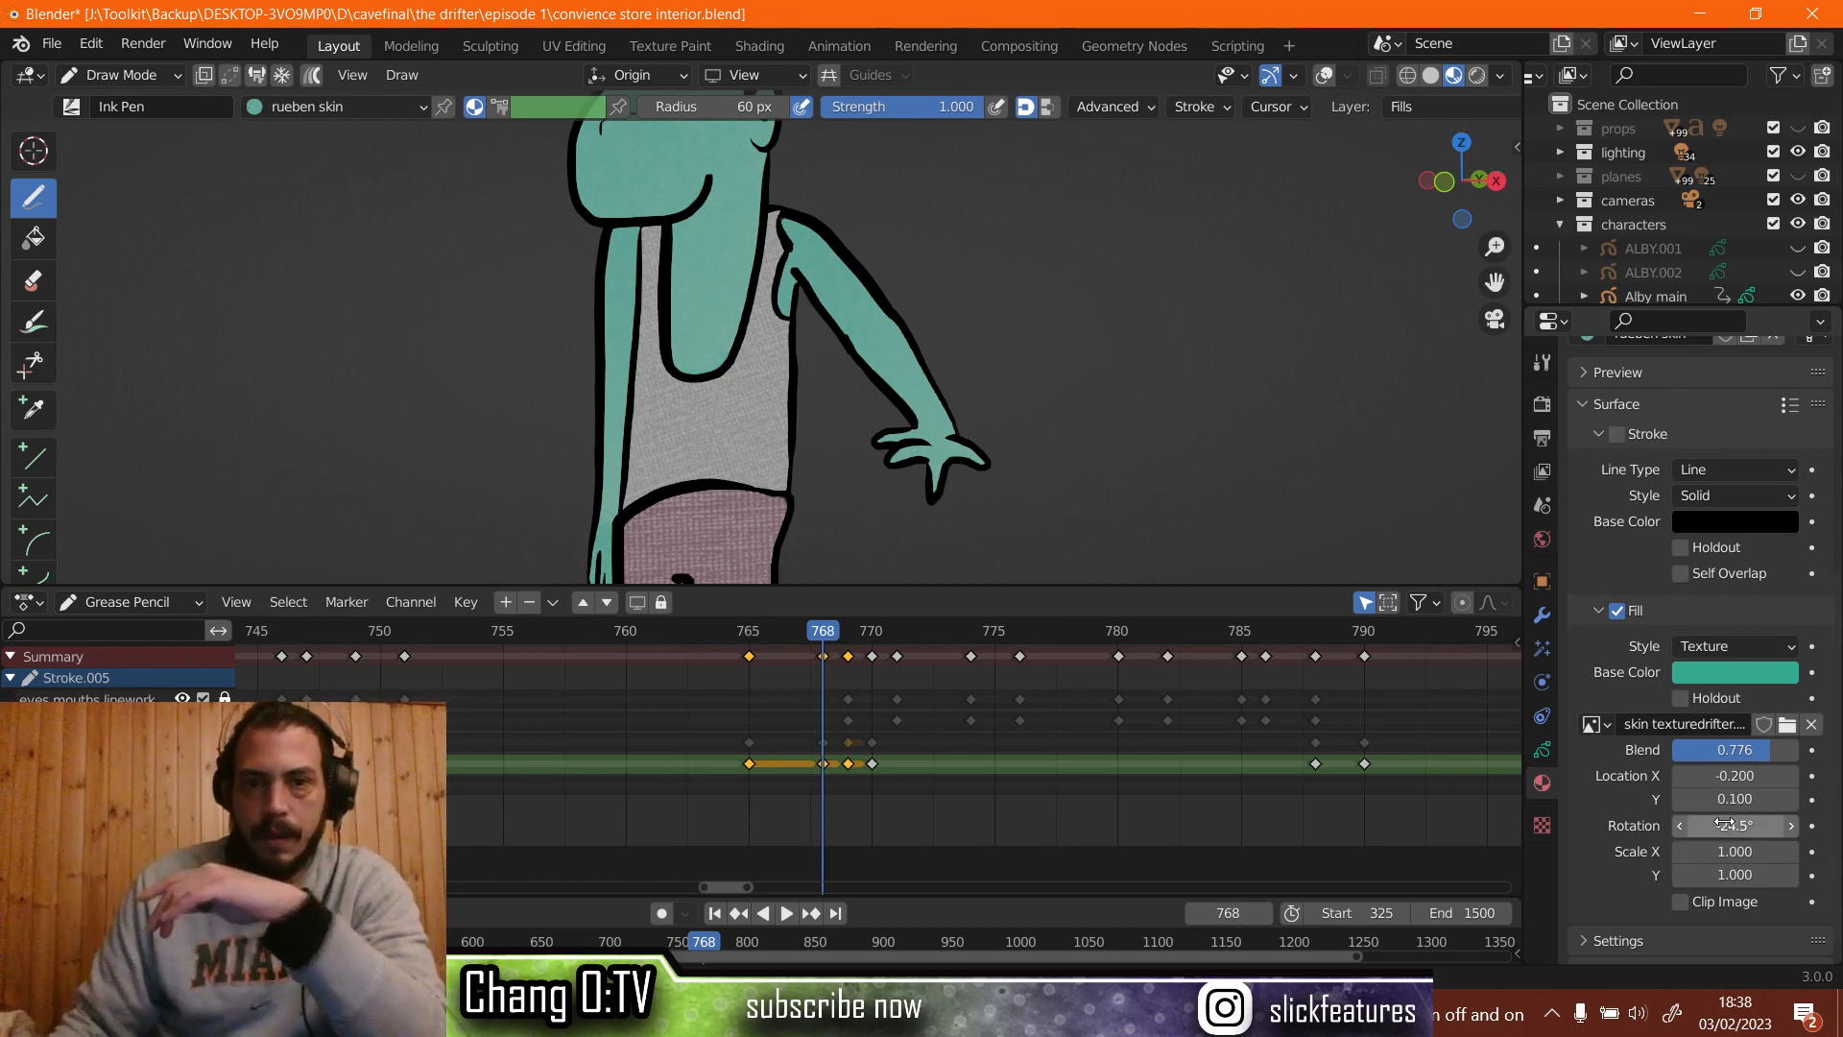
Examine the skin texture around the face and eyes while playing through frames 765 to 769.
middle_click_drag(744, 251, 761, 494, "shift")
scroll(737, 437, "up", 5)
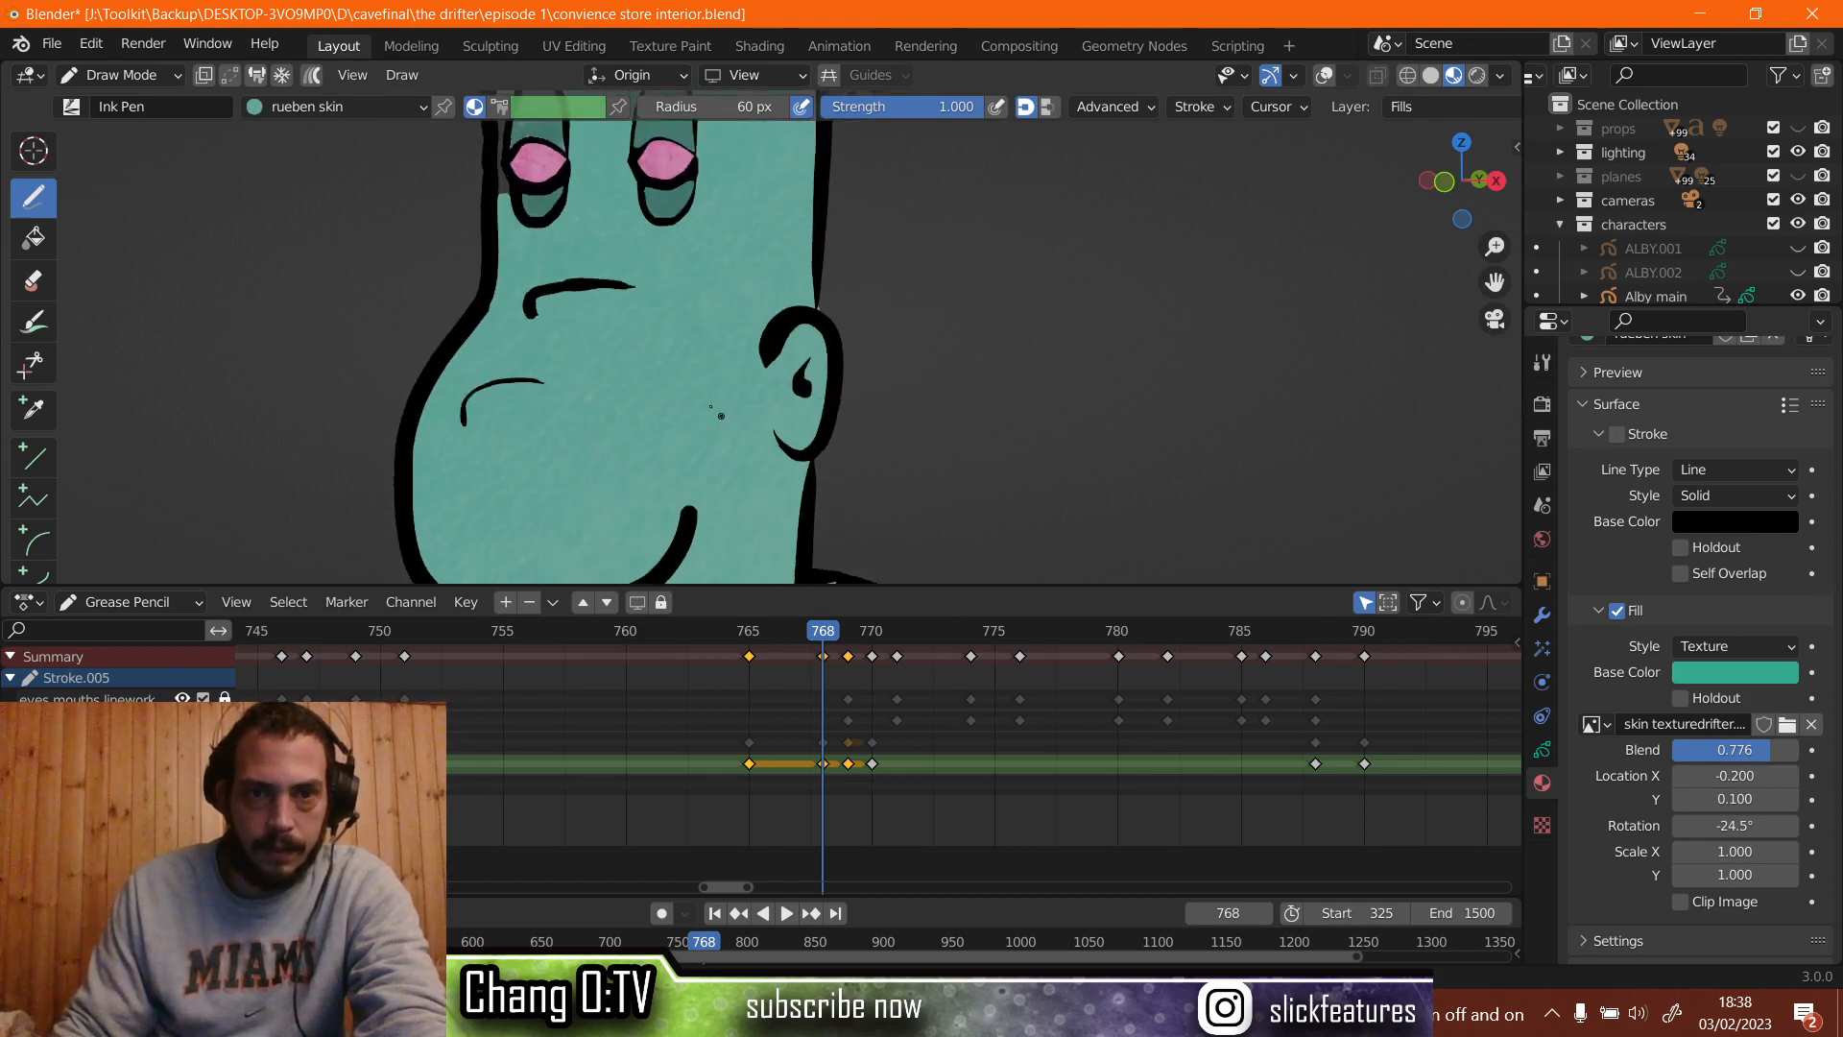
middle_click_drag(697, 395, 938, 141, "shift")
scroll(921, 140, "up", 2)
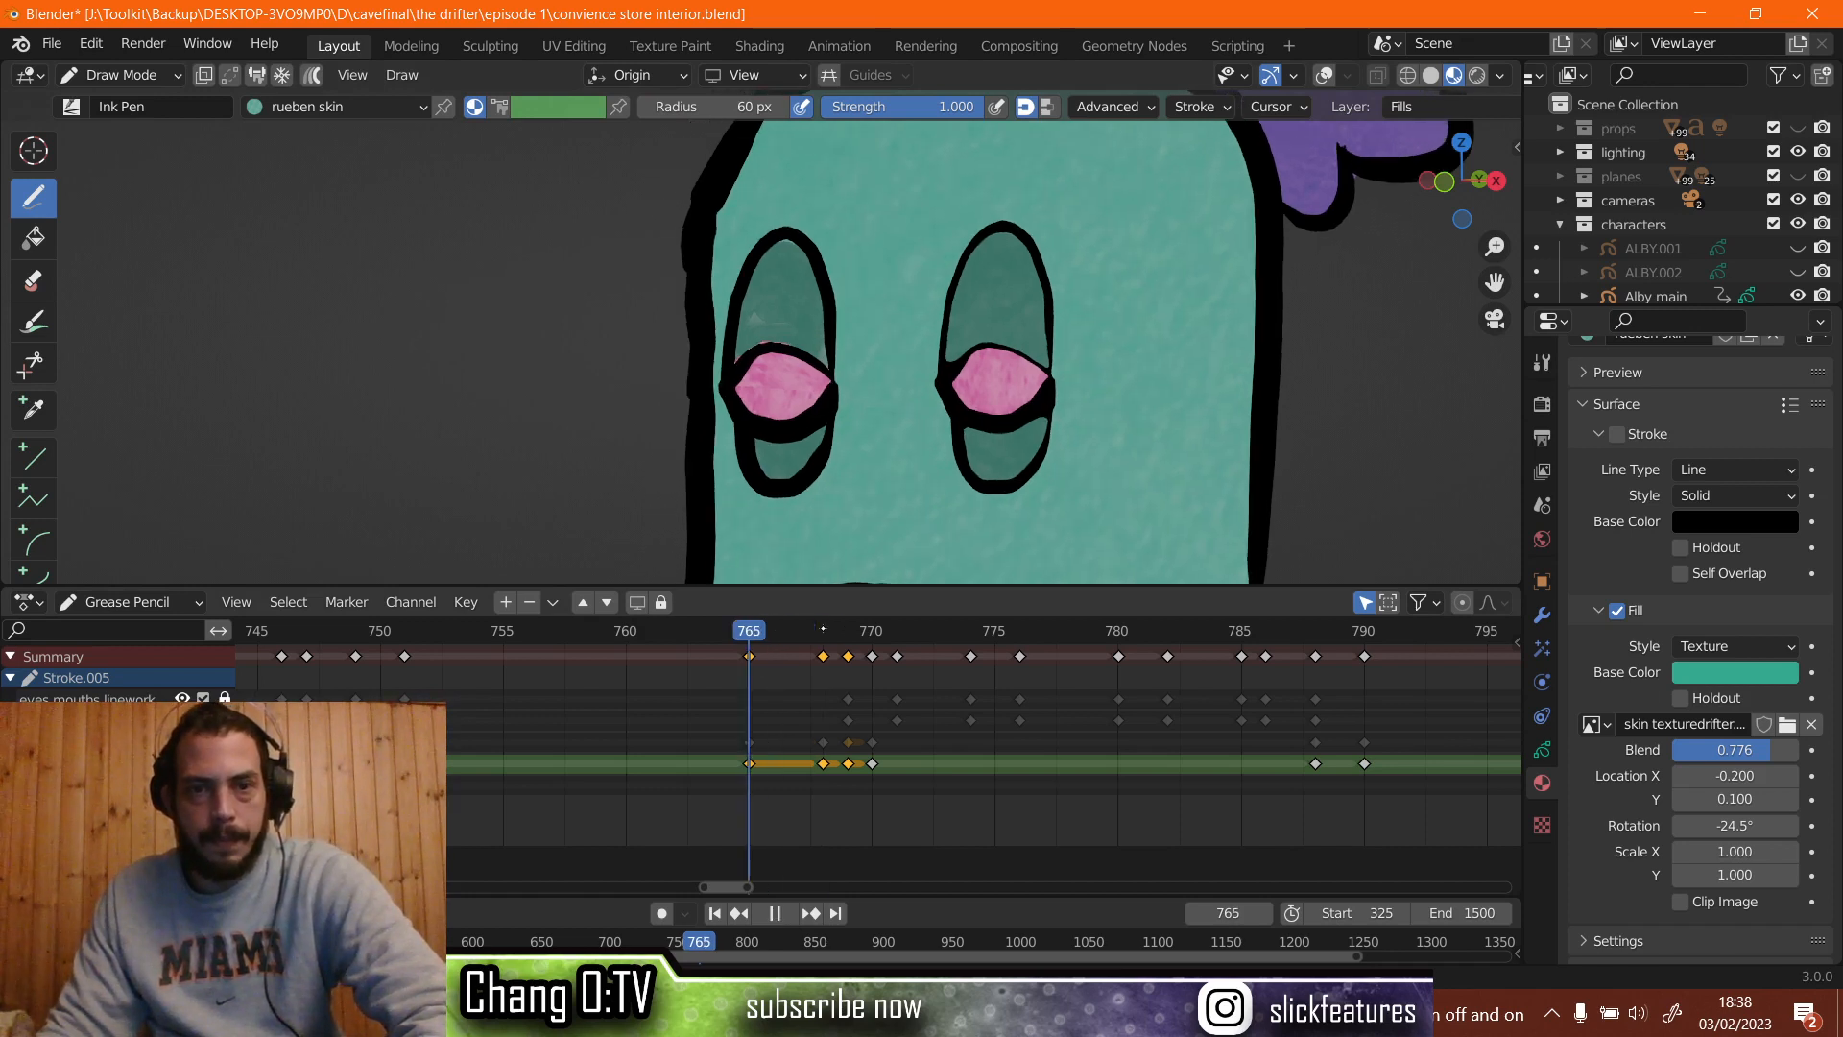
key("space")
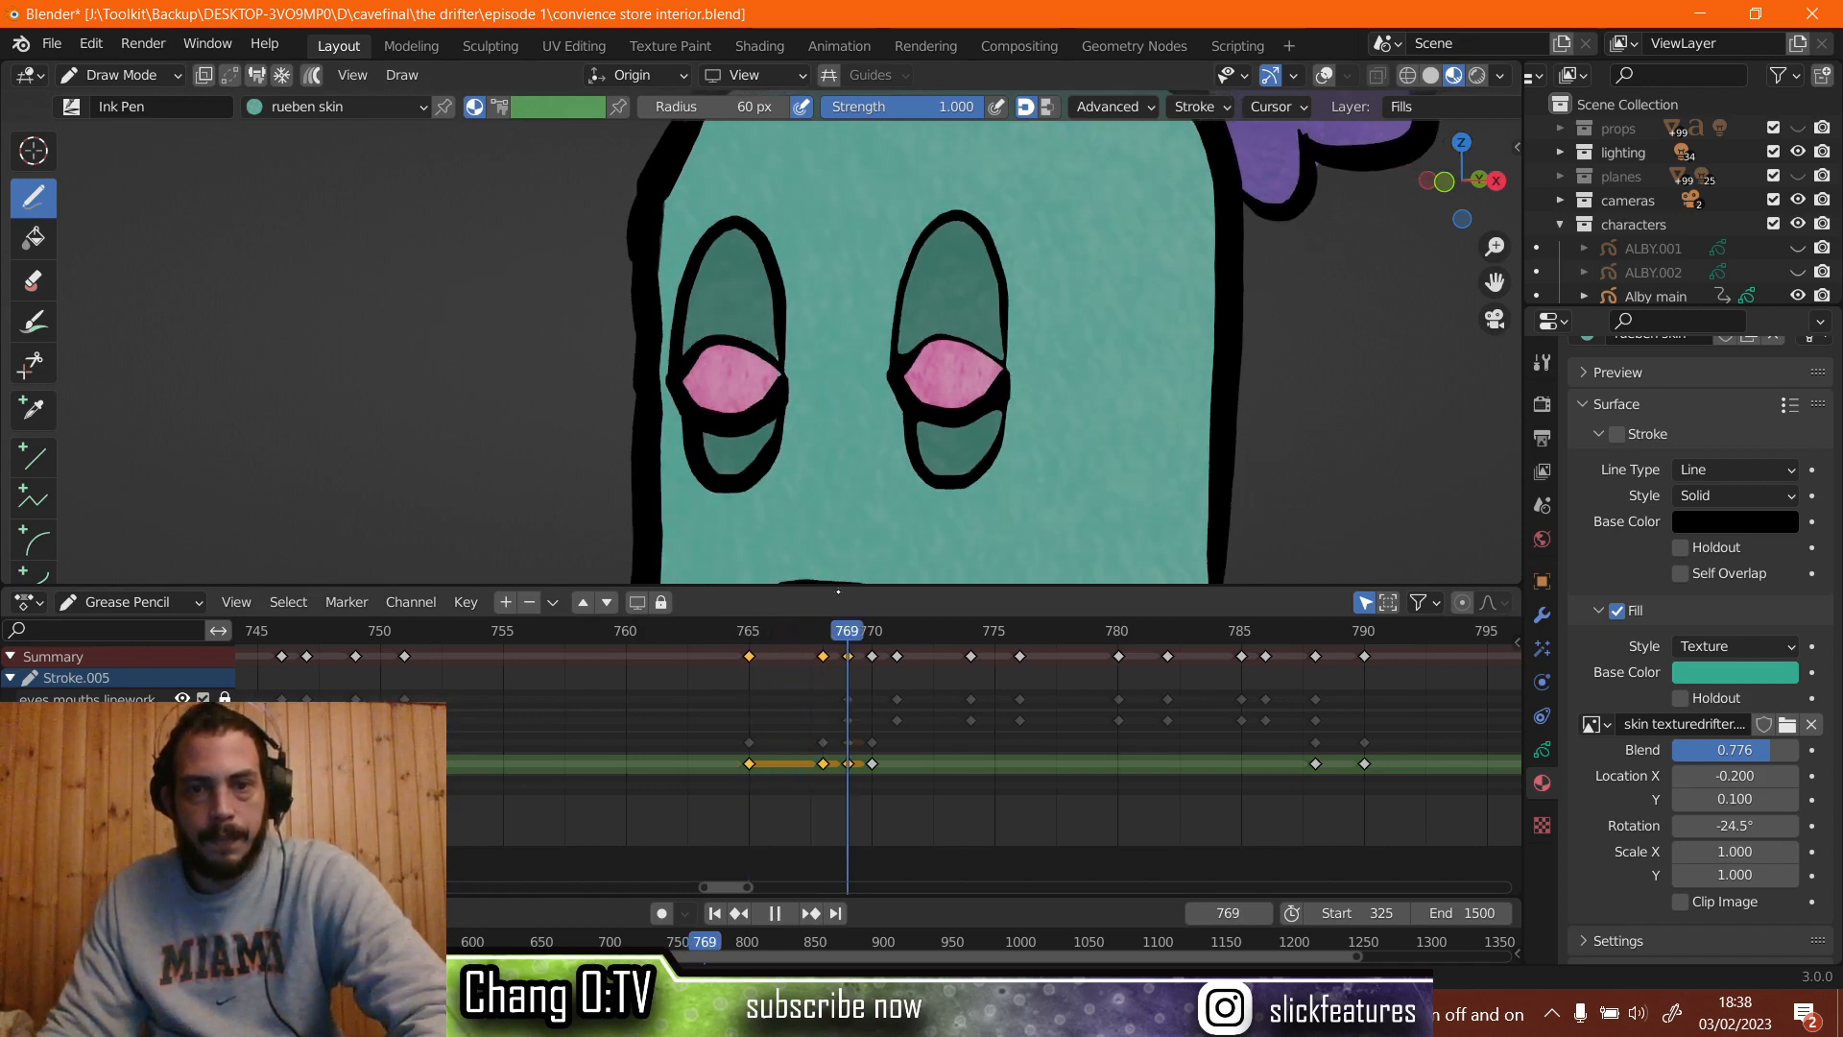
scroll(616, 431, "down", 10)
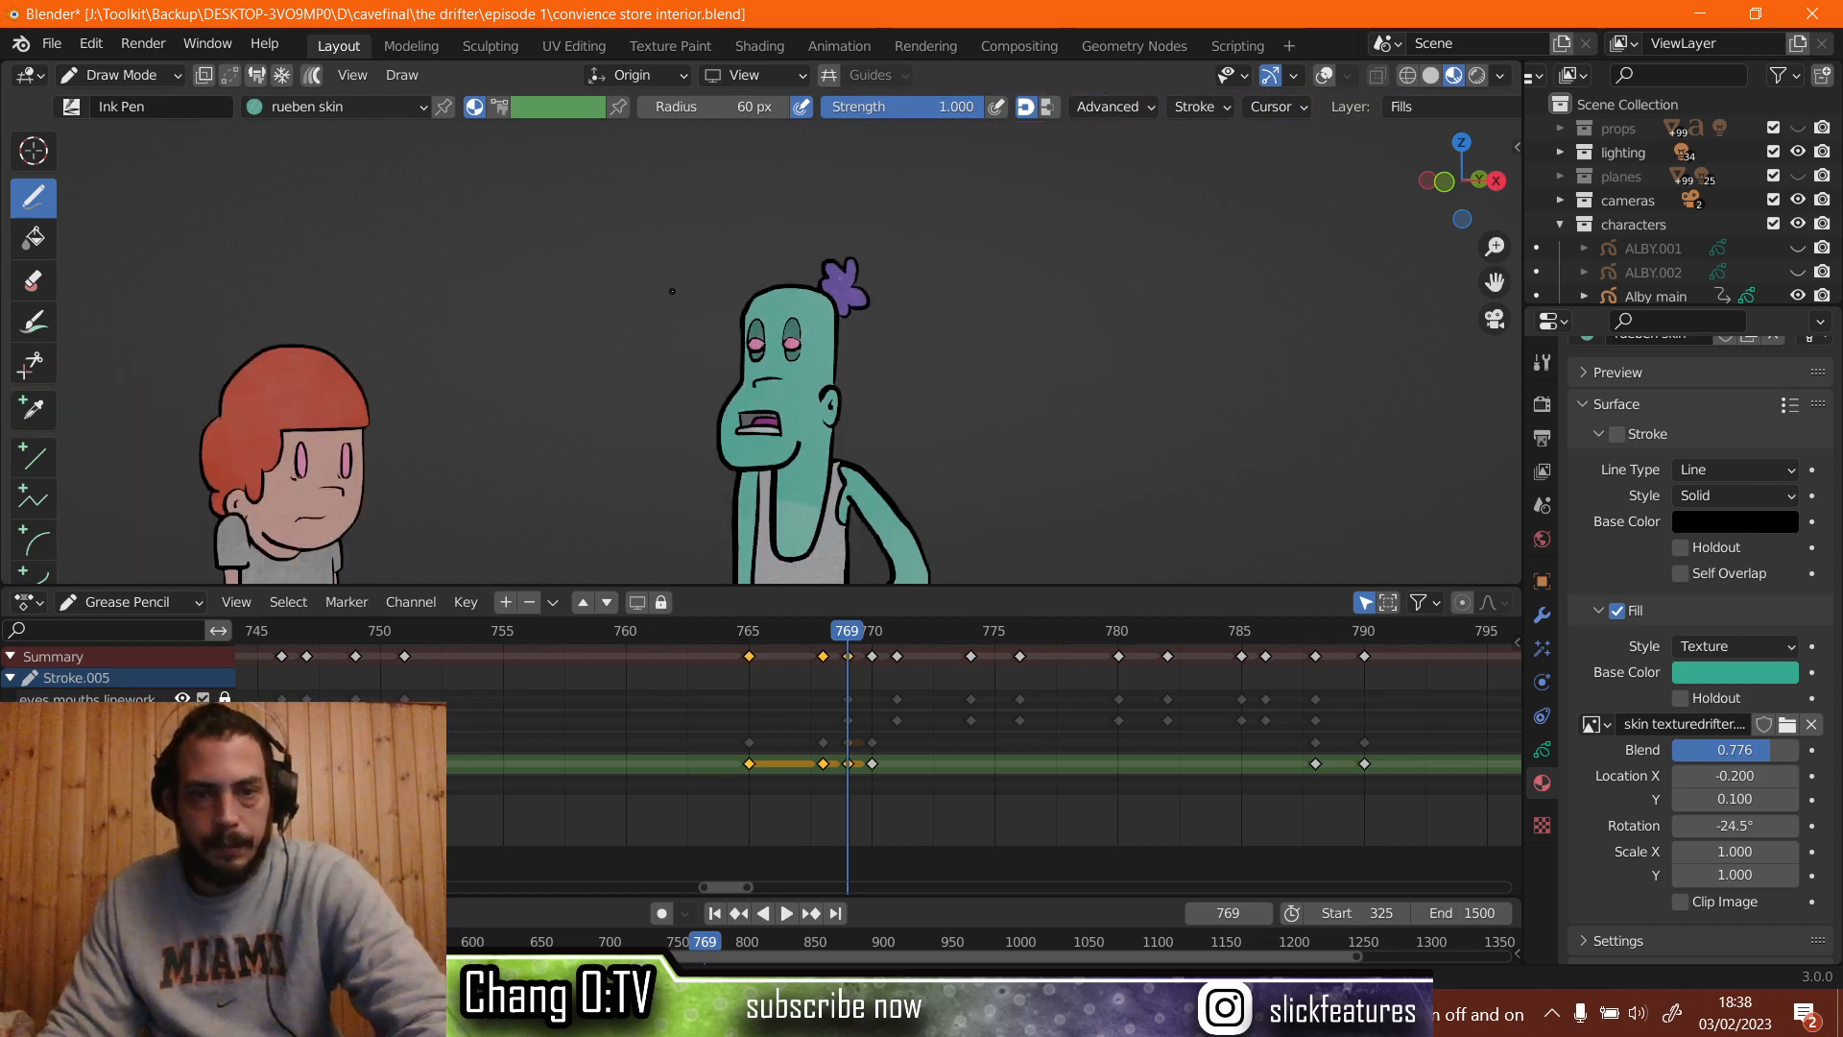
At frame 769, erase the head-and-neck fill behind the open mouth and refill it with the rueben skin material.
middle_click_drag(670, 290, 684, 203, "shift")
scroll(683, 231, "up", 3)
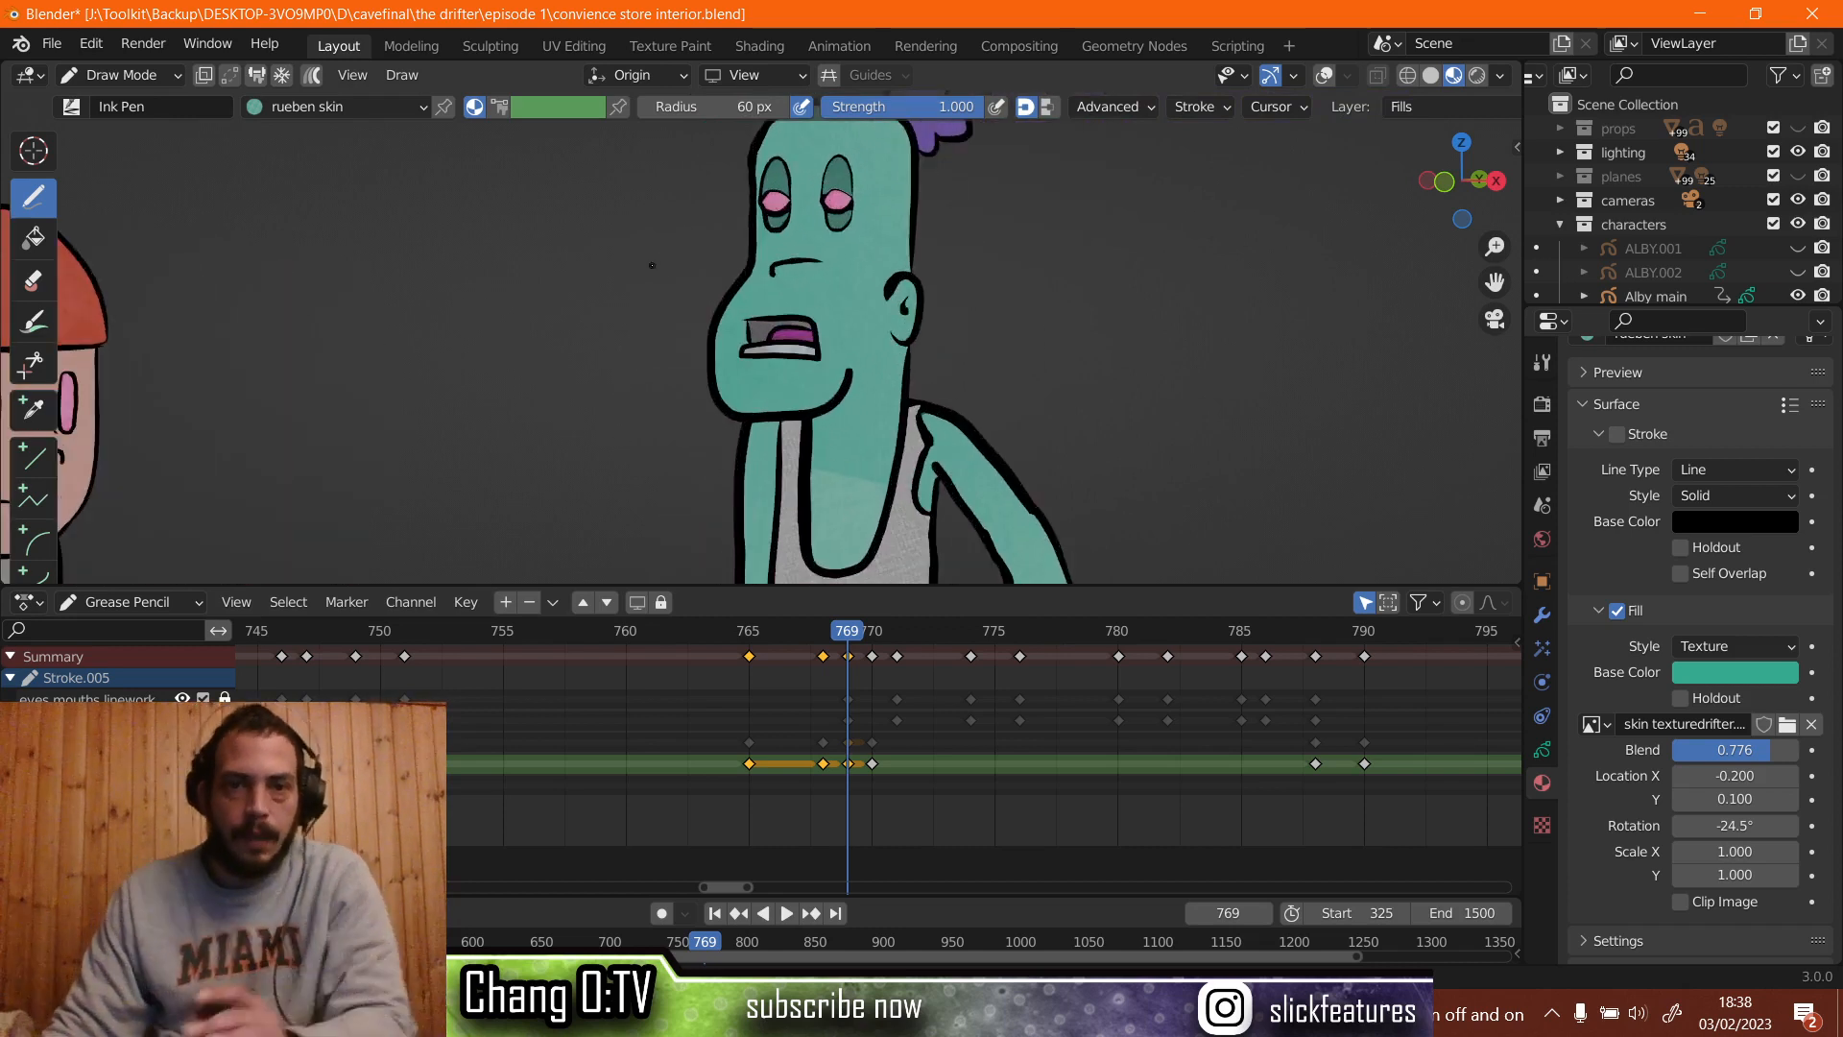
left_click(35, 288)
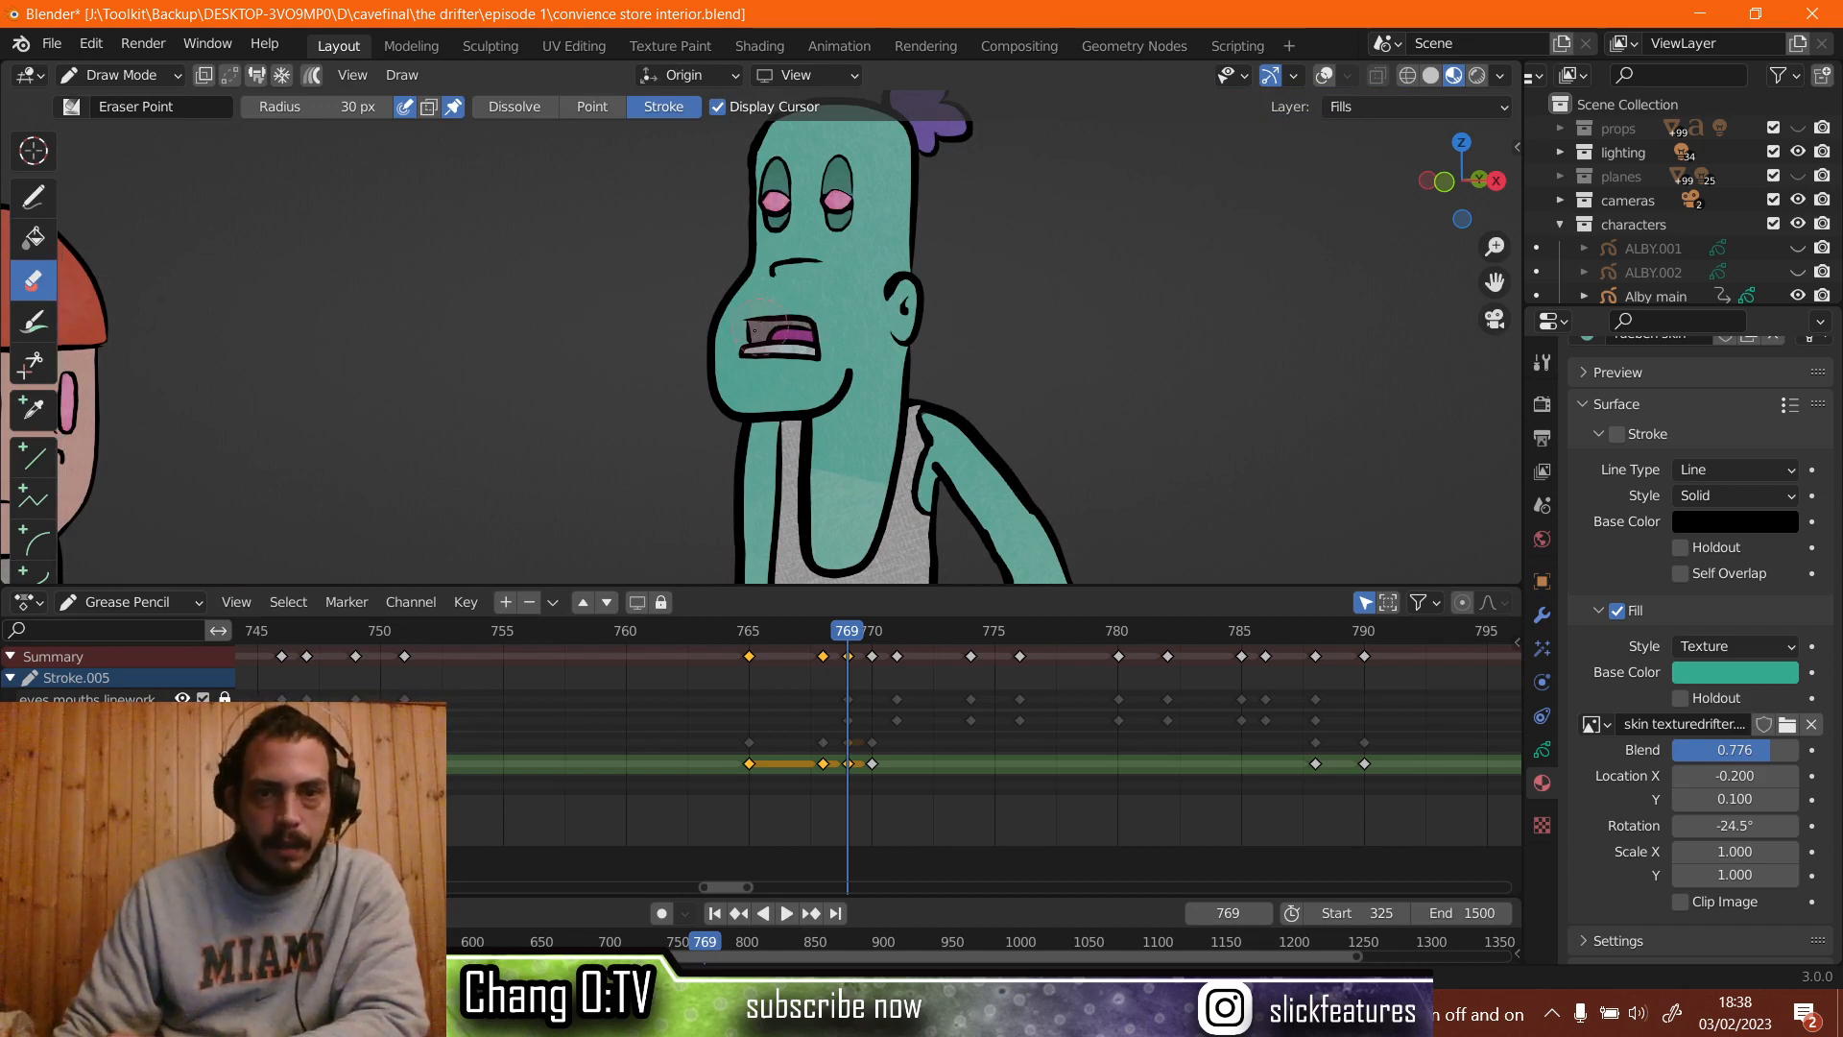
left_click(725, 401)
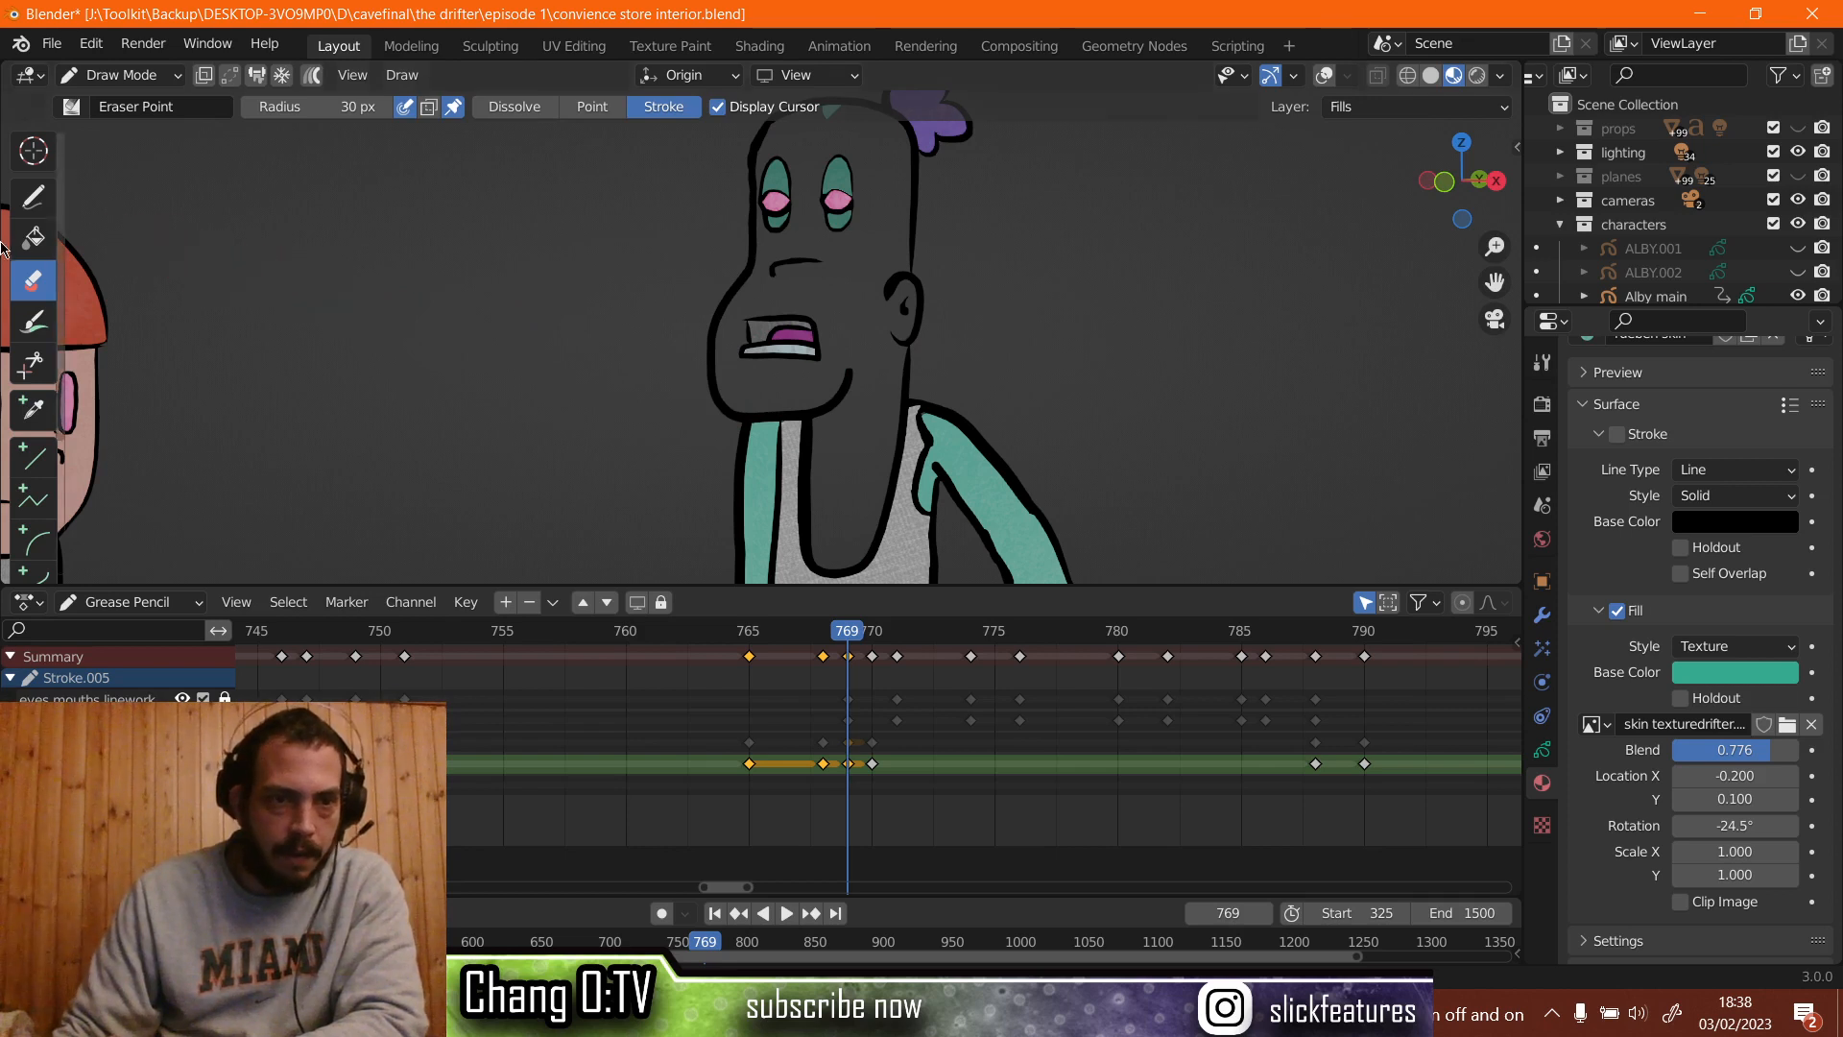
left_click(34, 237)
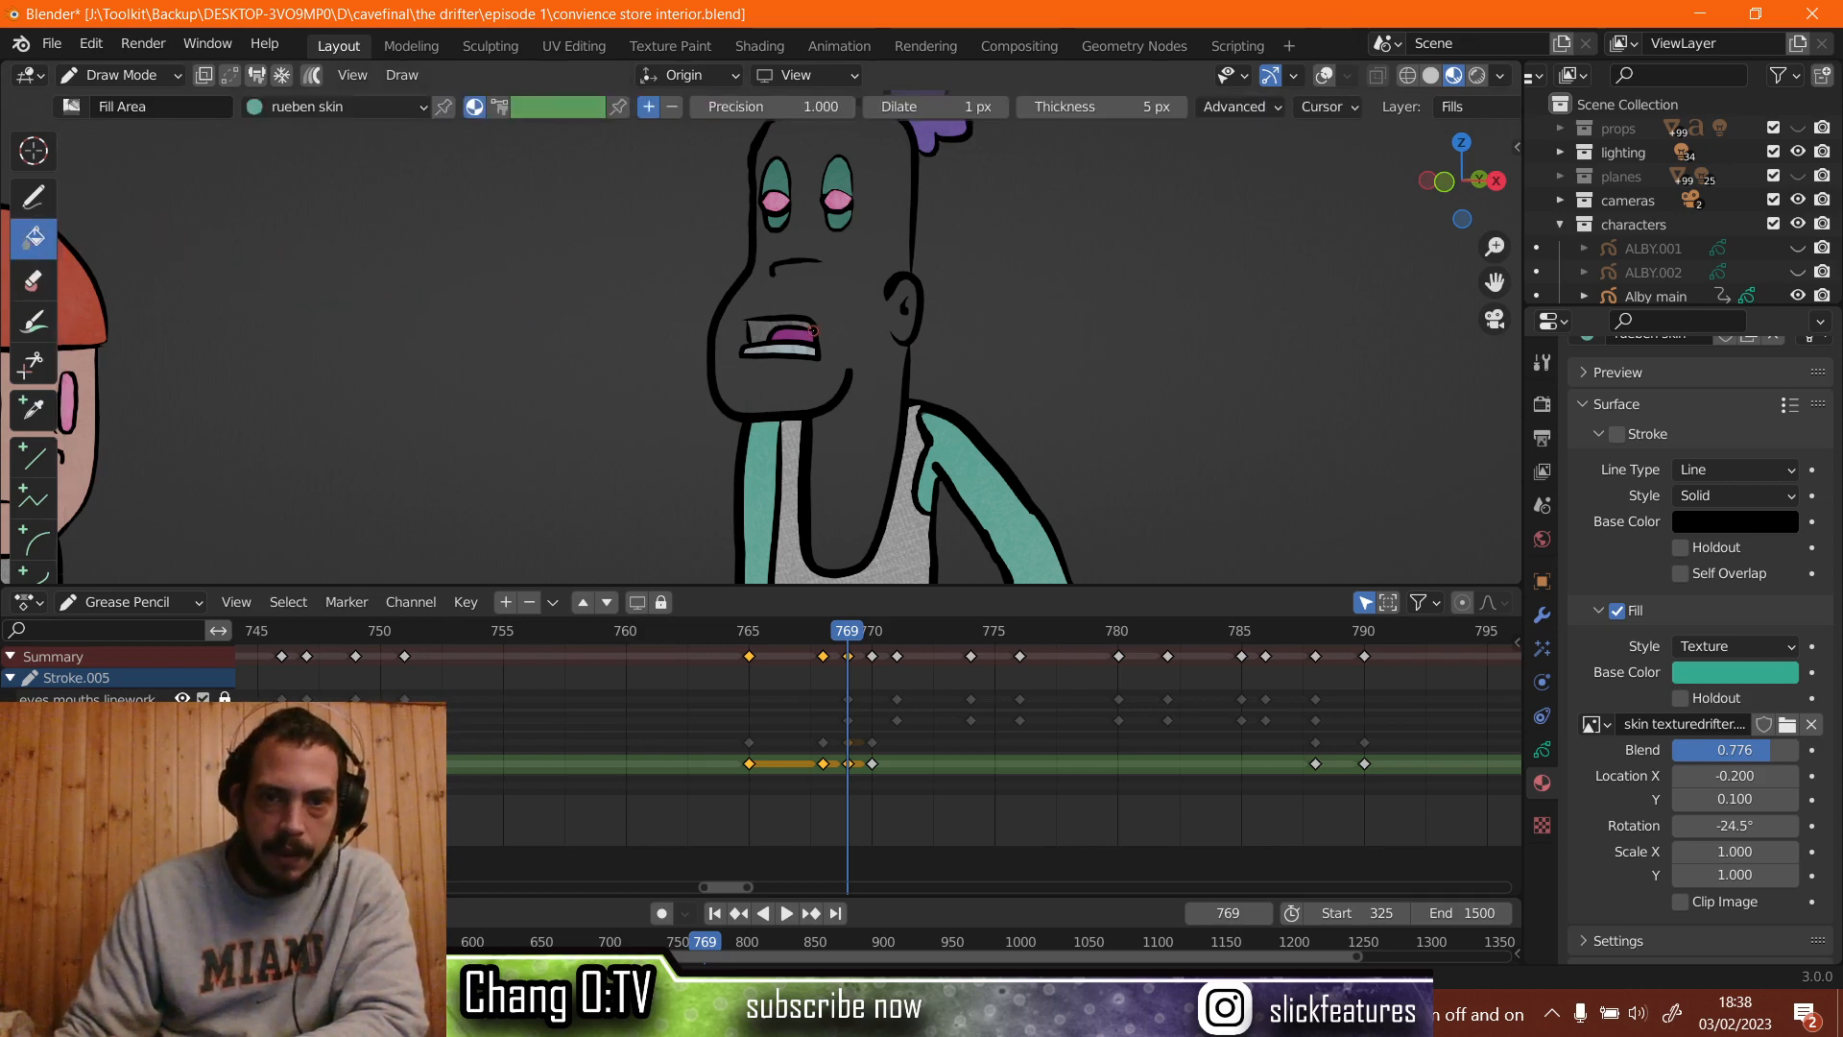
left_click(842, 331)
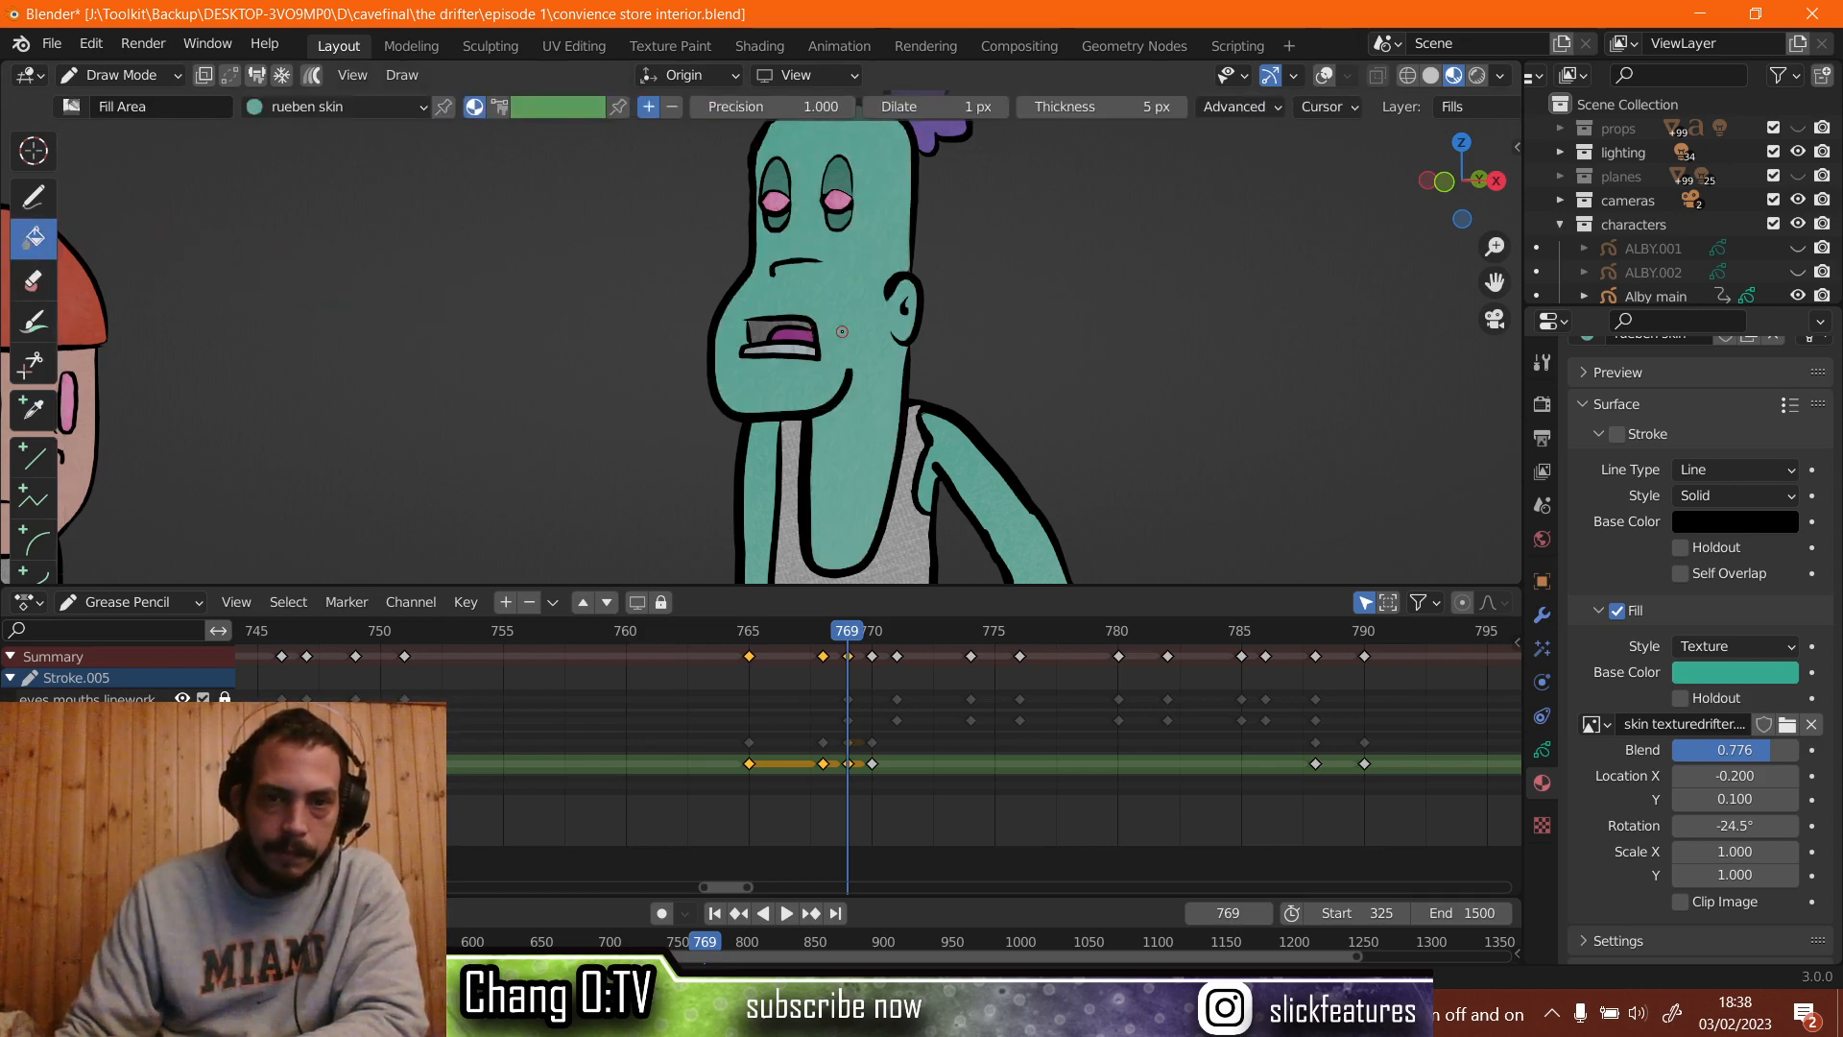
Touch up the skin fill at the shoulder on frame 769 with the Ink Pen, and play to frame 767 to compare.
scroll(842, 336, "down", 2)
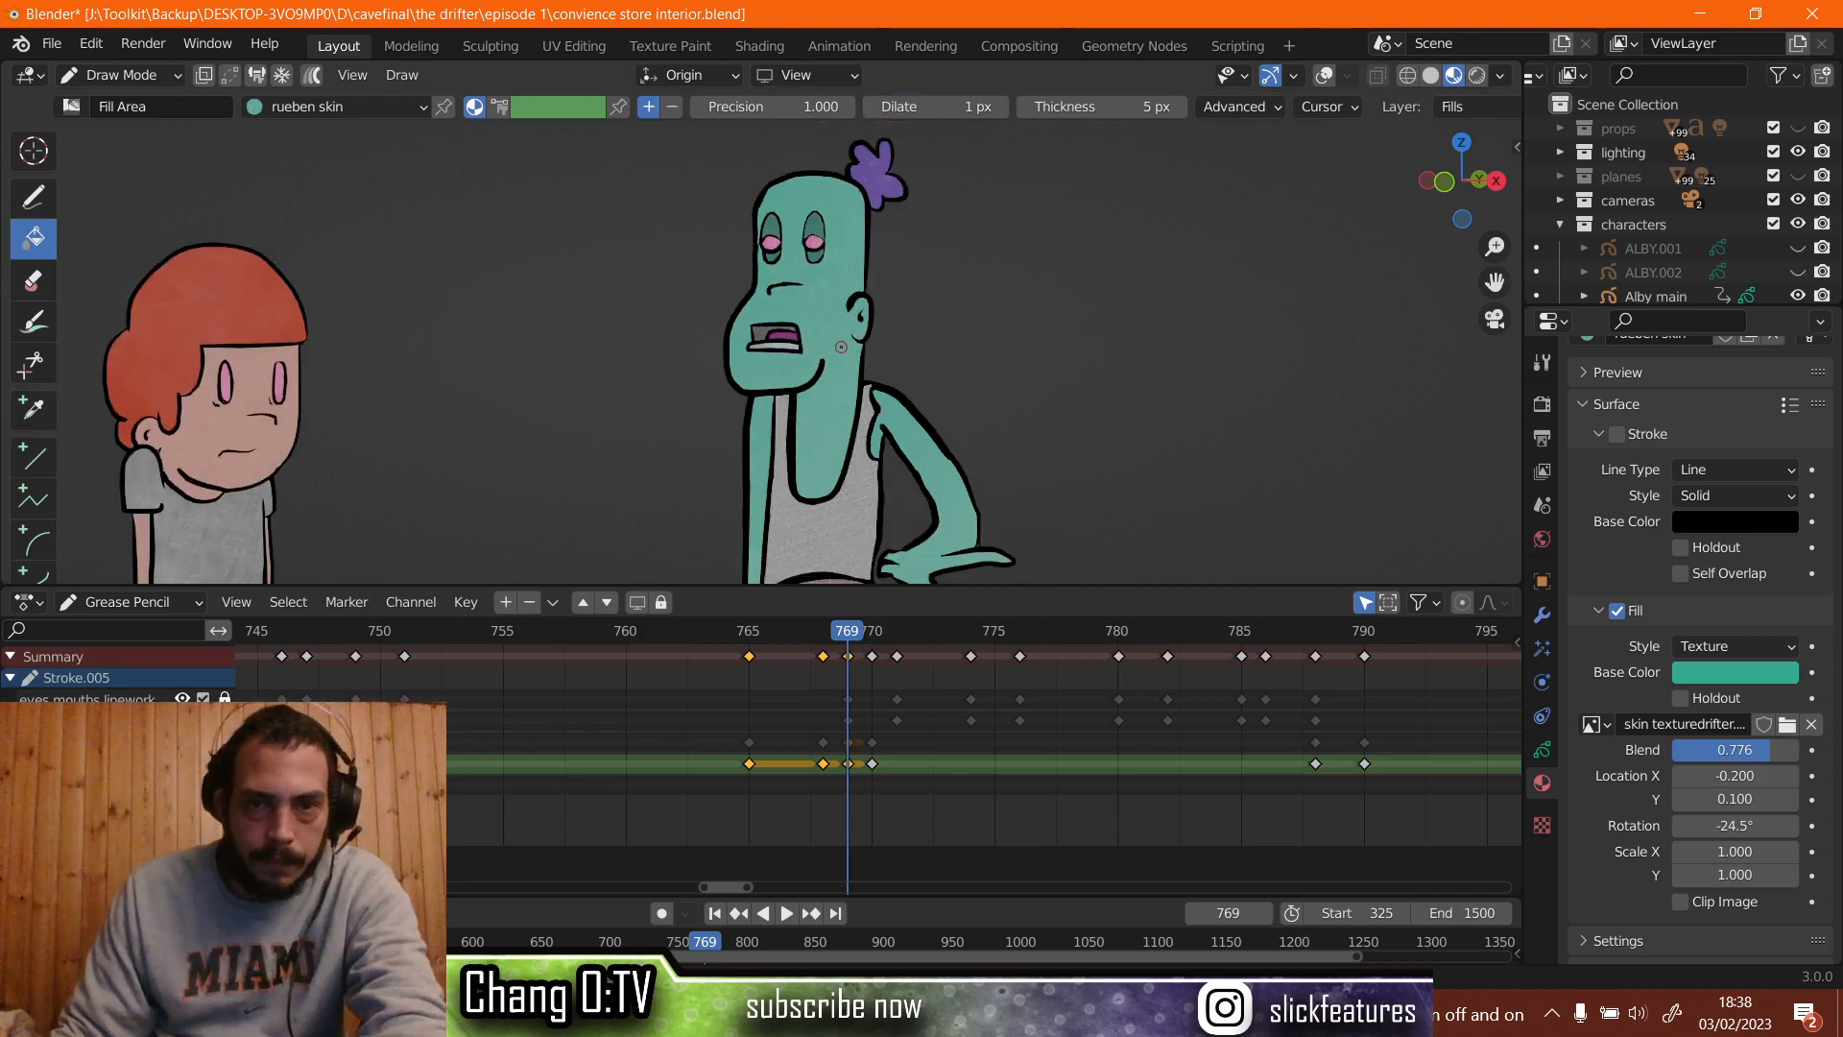
middle_click_drag(891, 413, 839, 374, "shift")
scroll(823, 367, "up", 2)
scroll(822, 367, "up", 5)
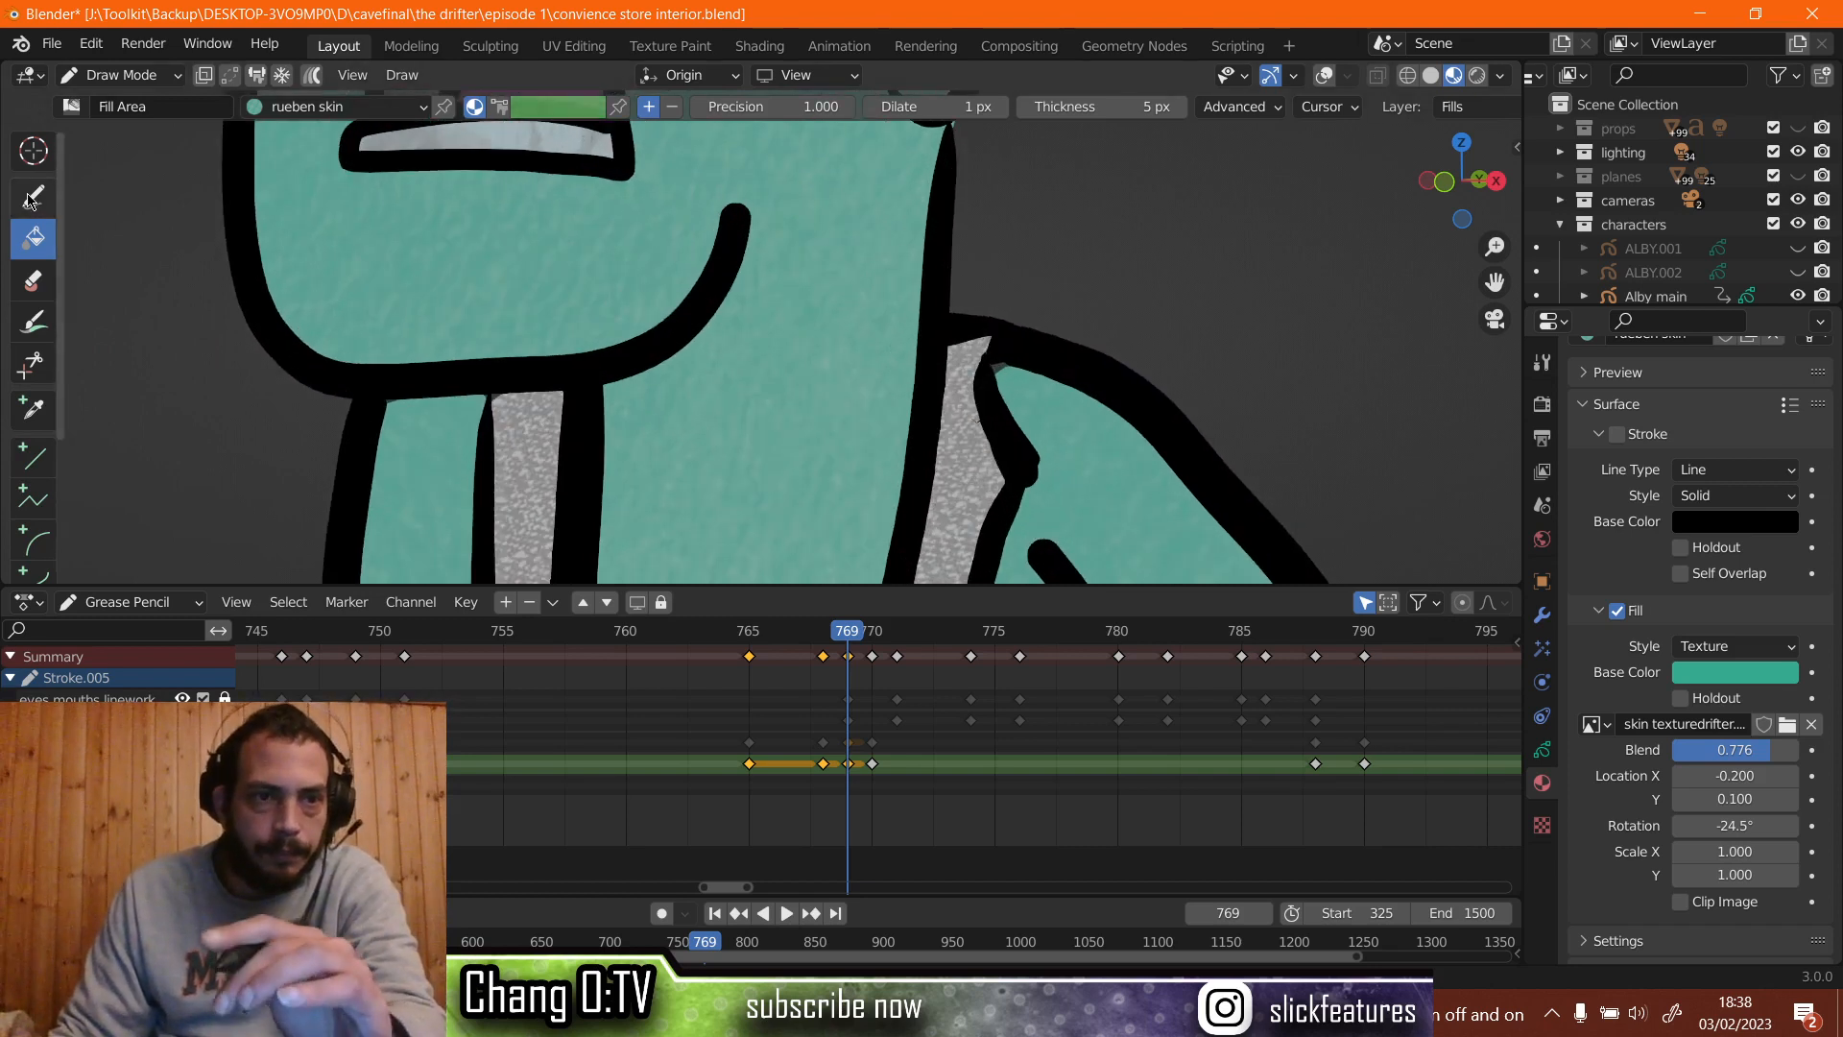
left_click(33, 197)
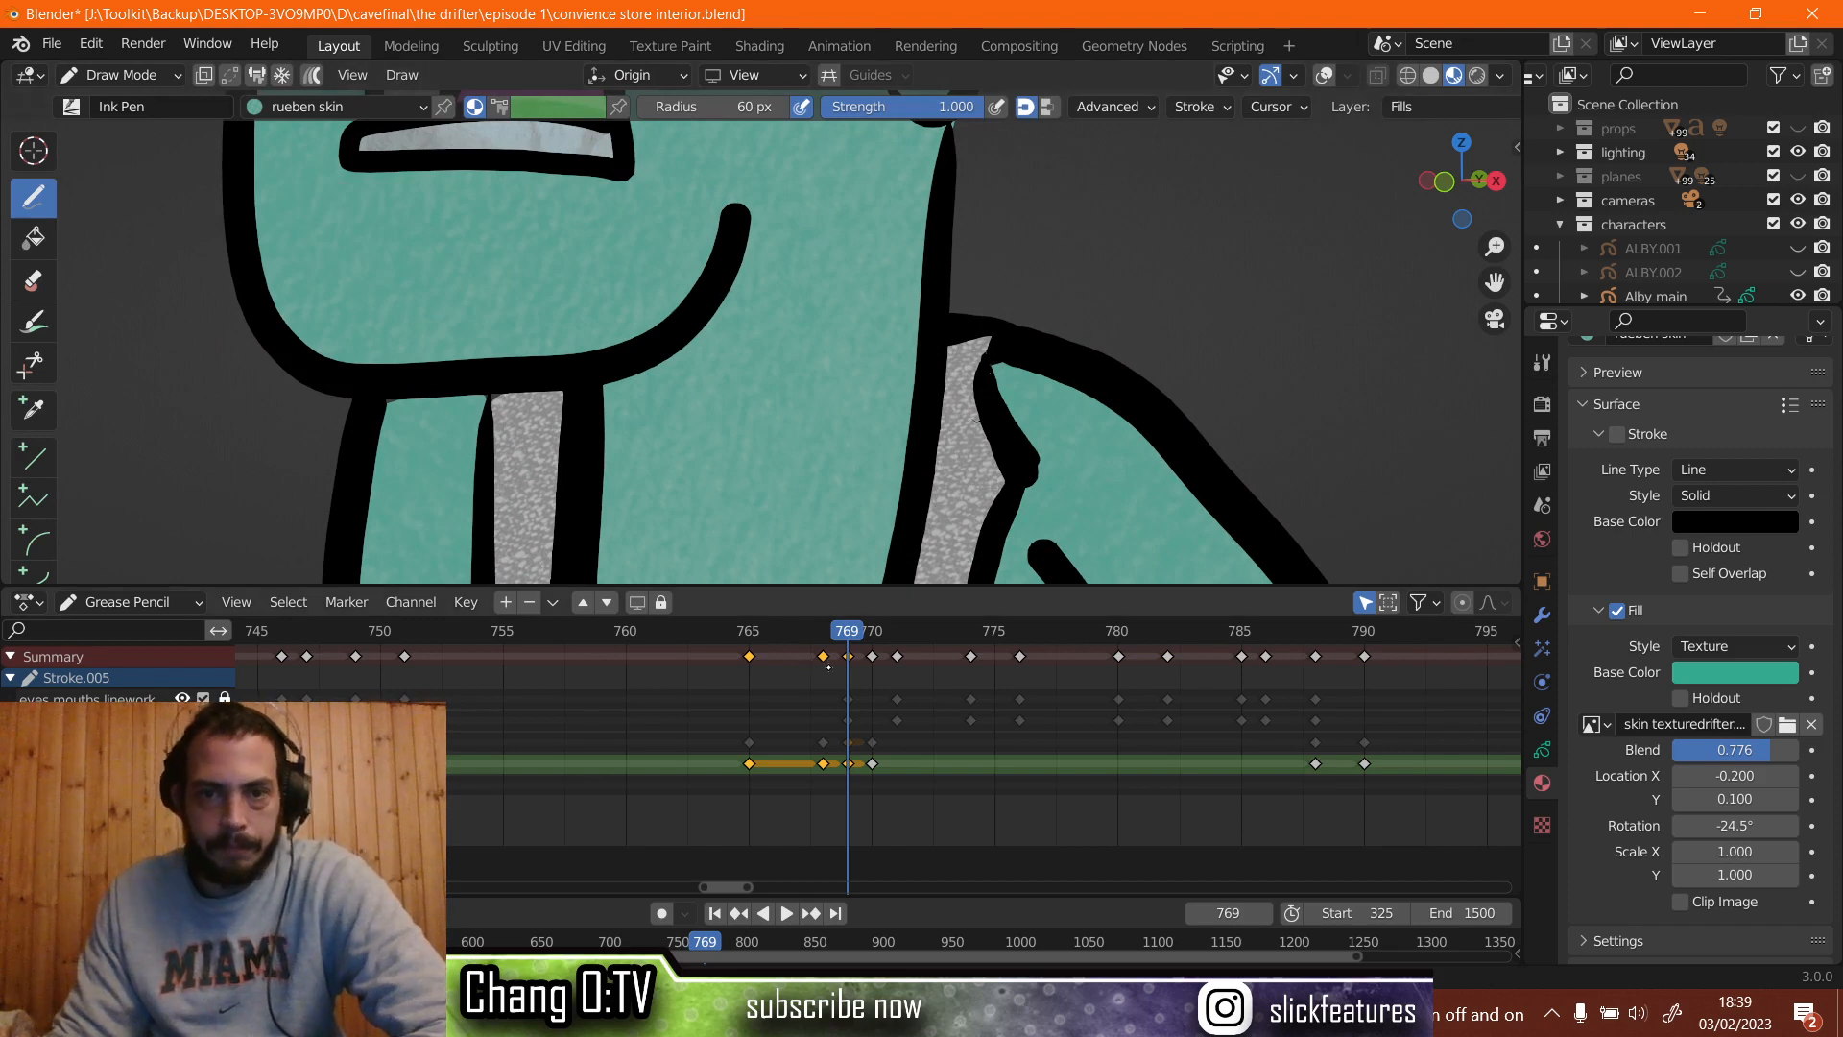
key("ctrl+shift+space")
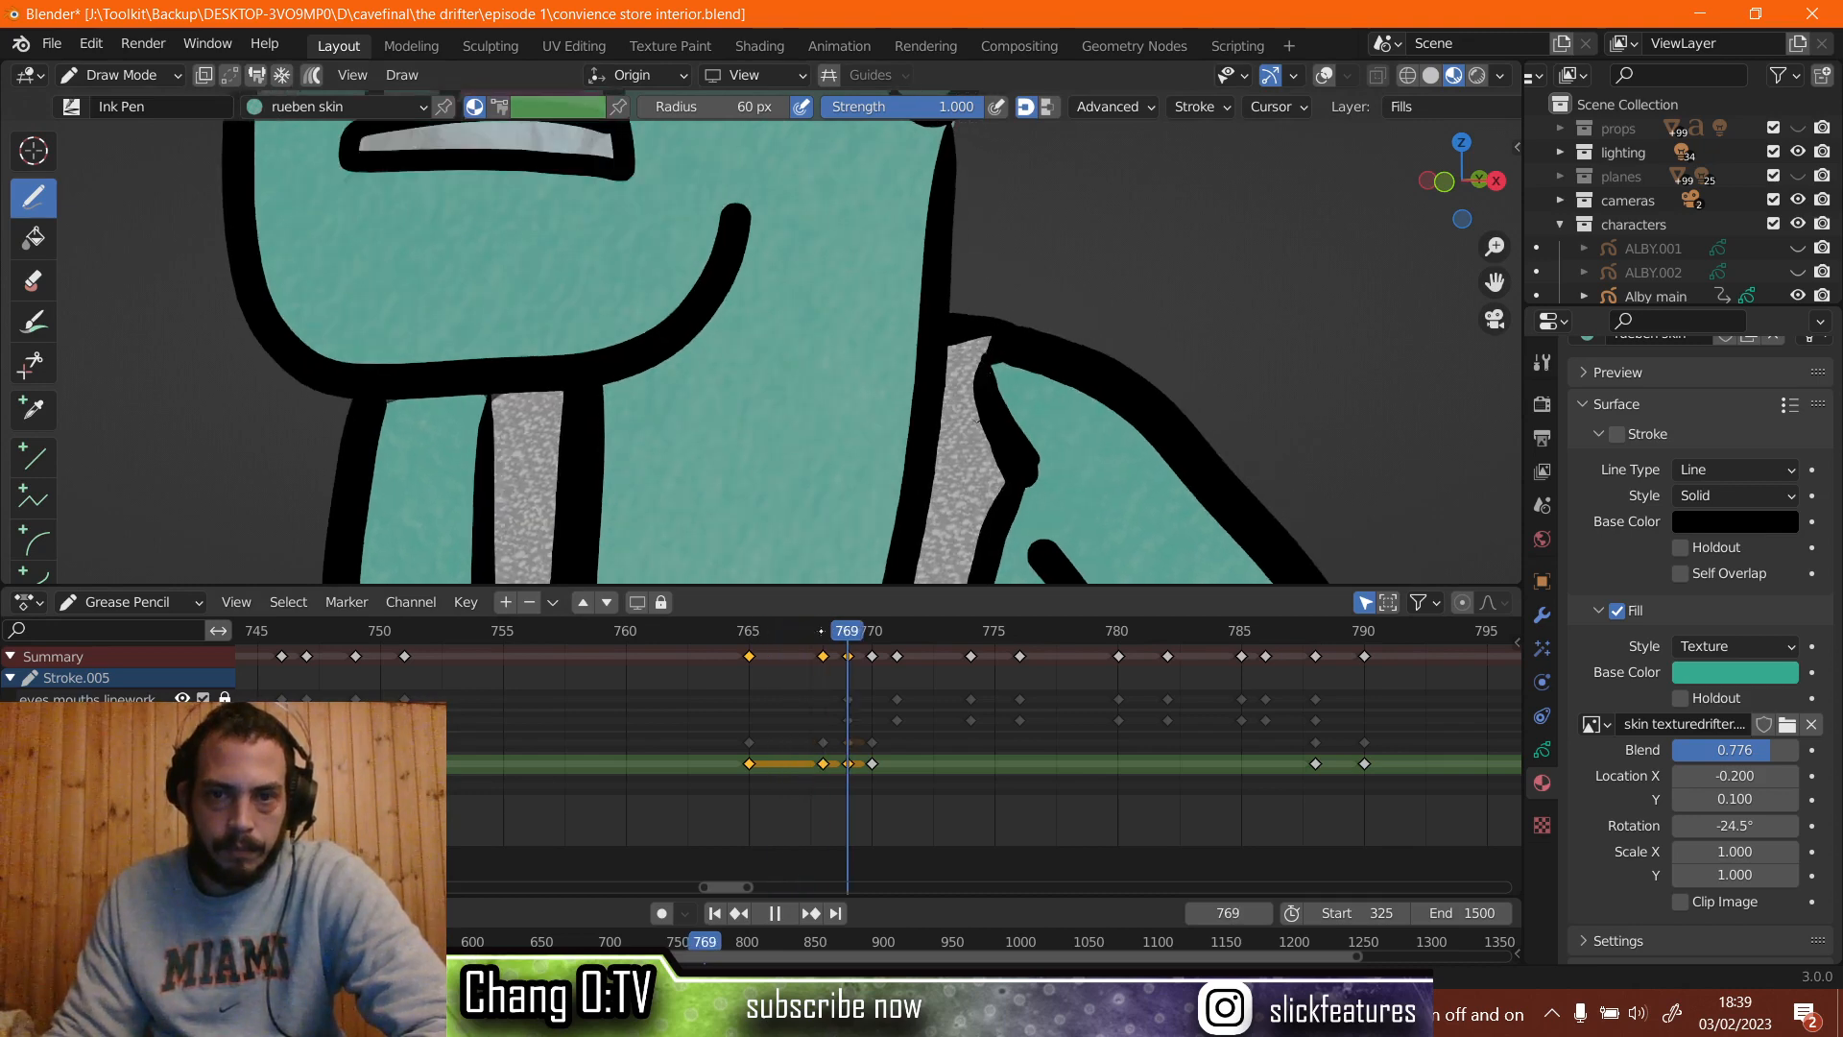
key("space")
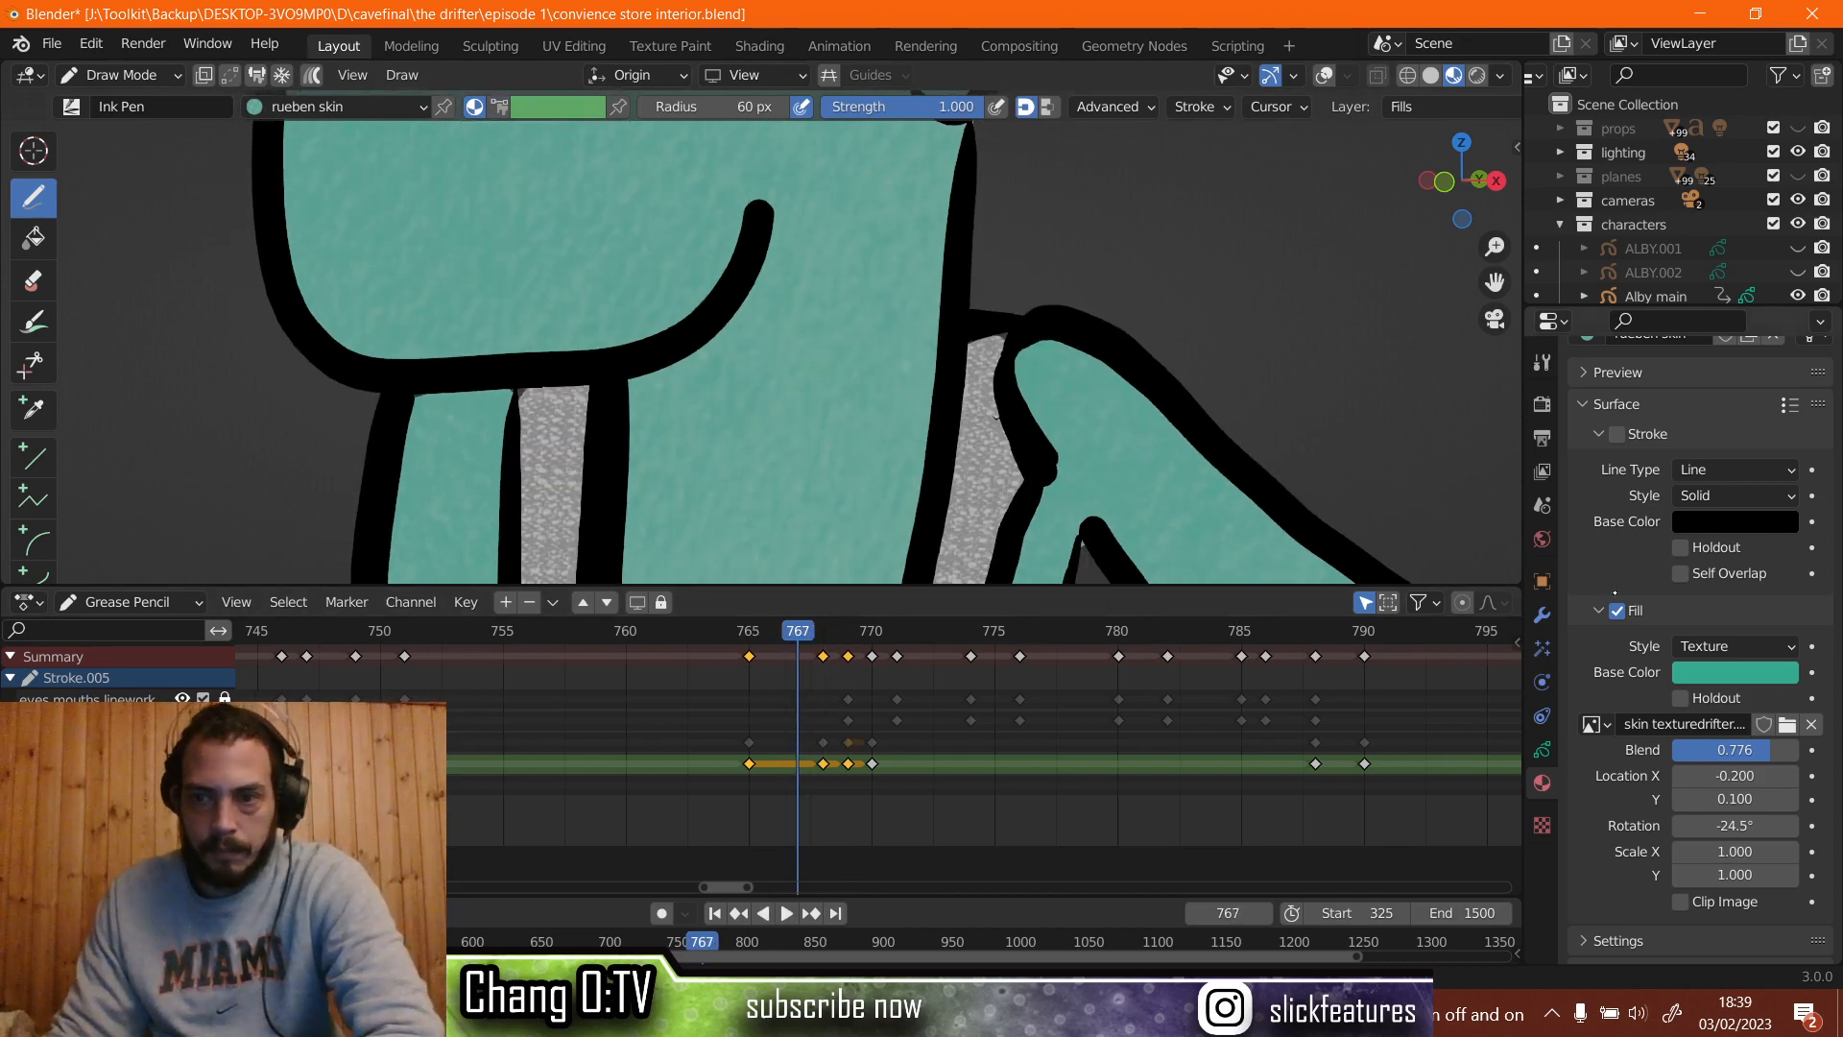
scroll(1689, 499, "up", 3)
scroll(1626, 503, "up", 5)
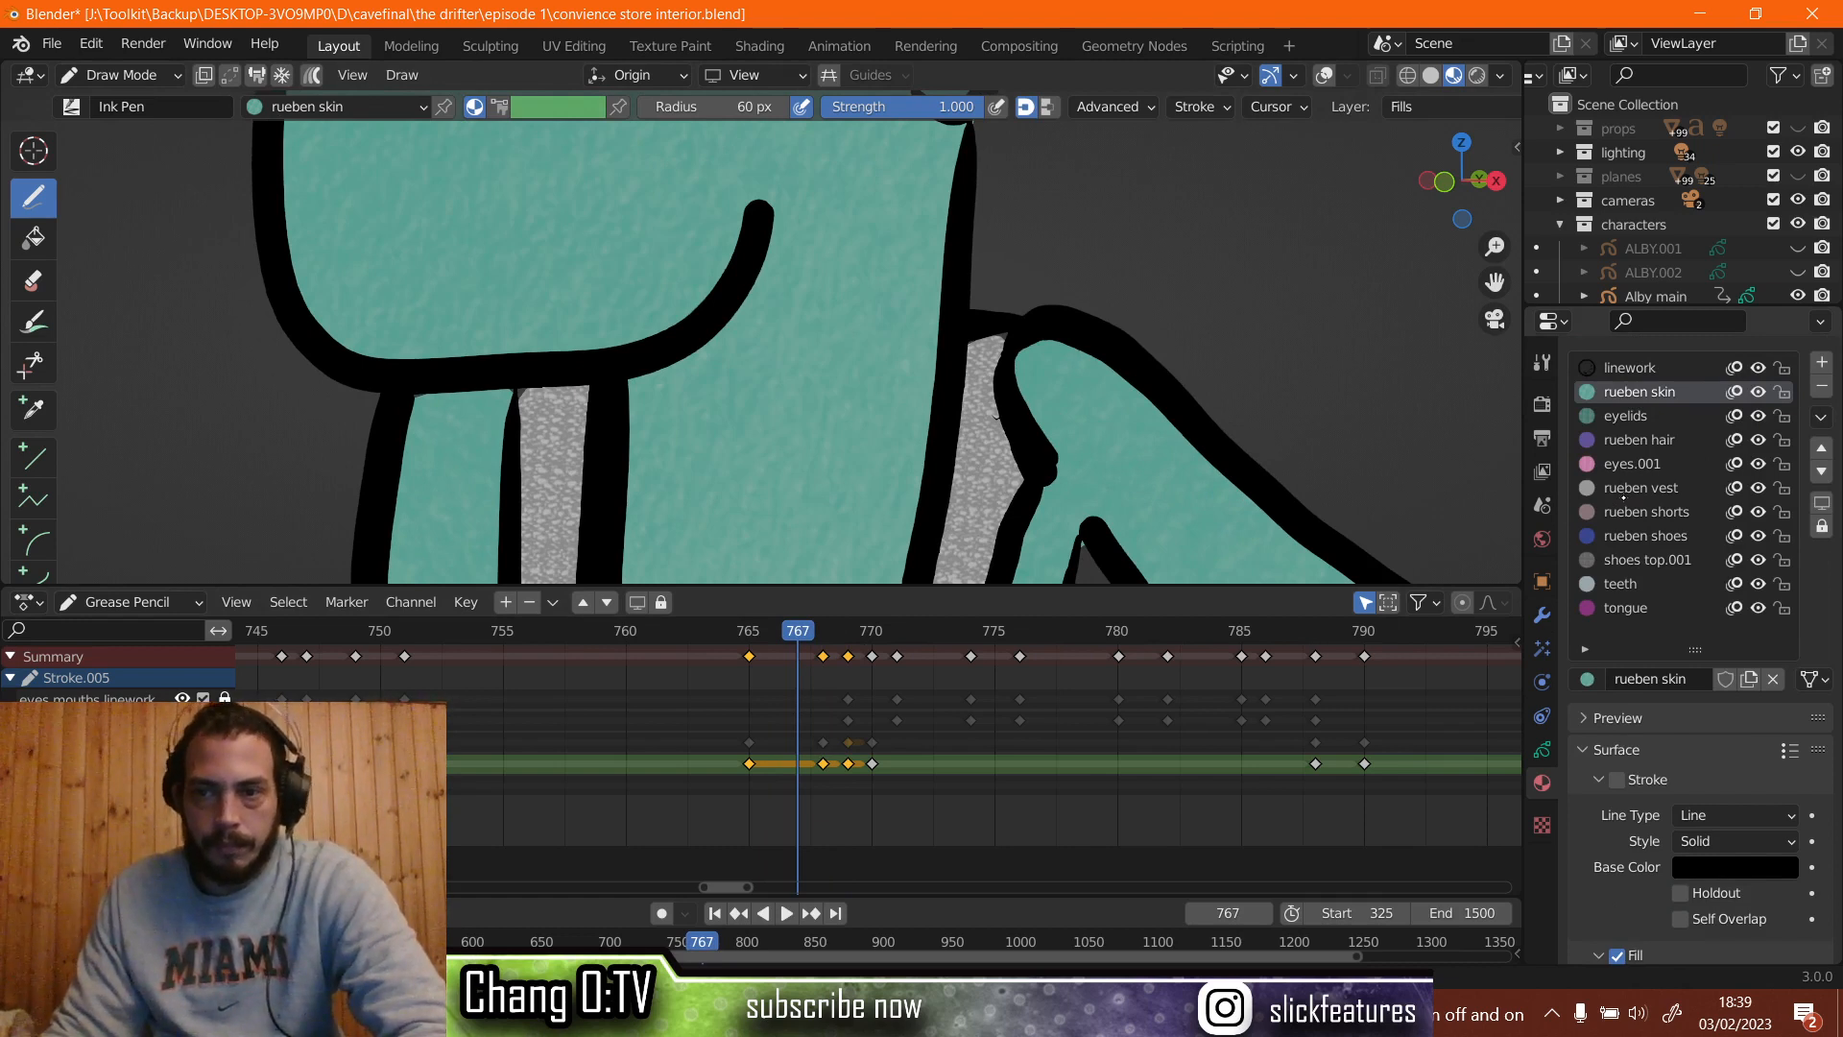
left_click(1642, 487)
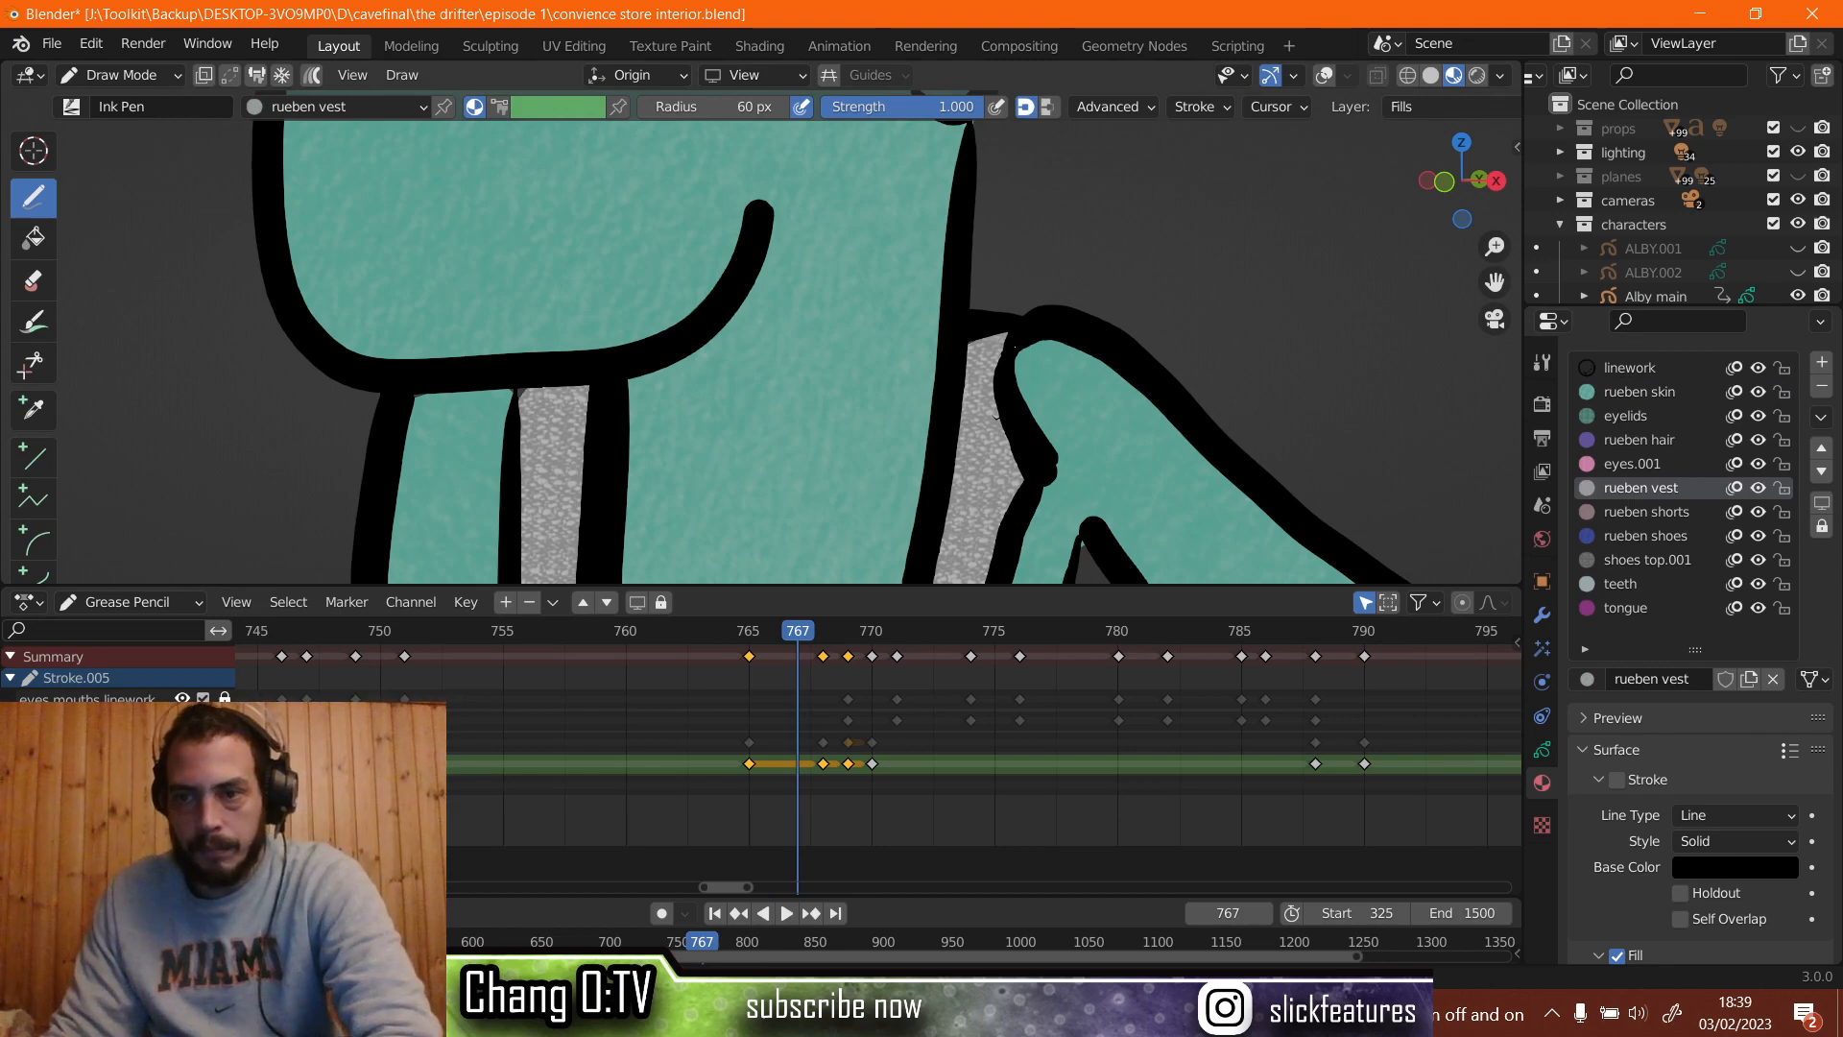
left_click(1610, 391)
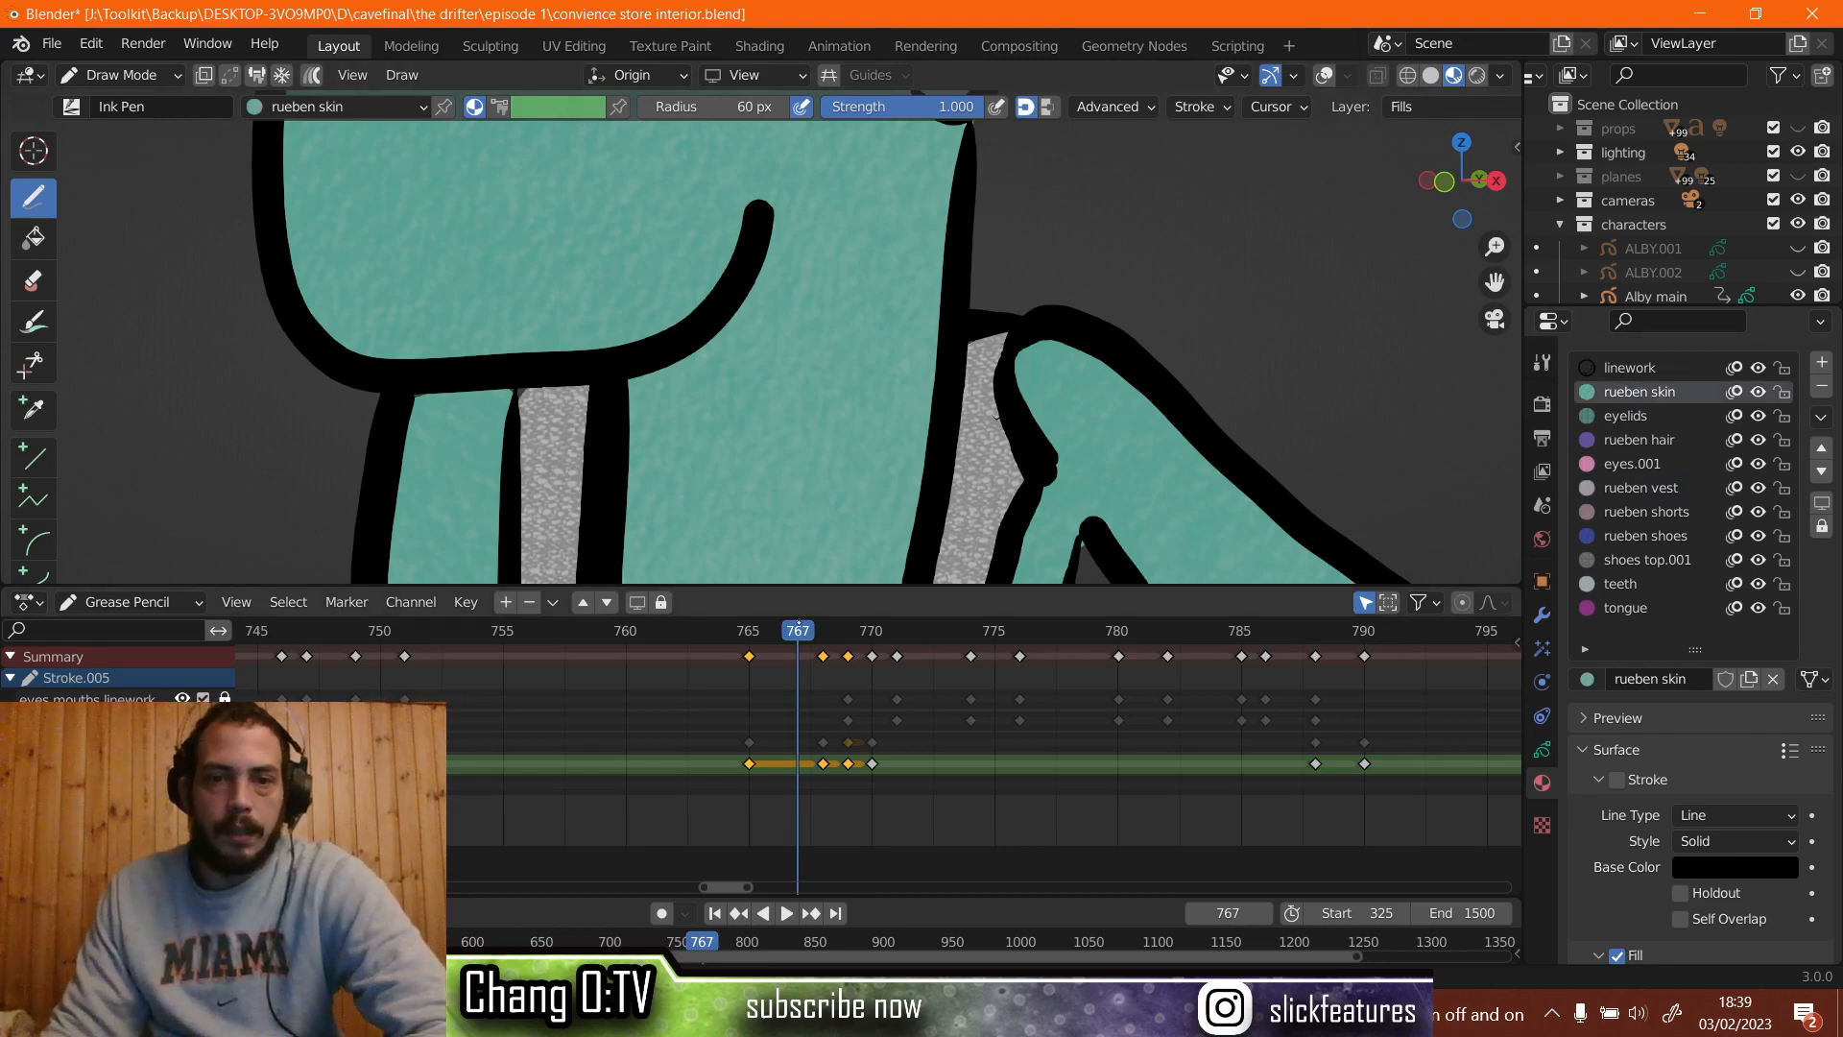
Advance to frame 770 and erase the green character's head-and-neck skin fill with the Eraser Point brush.
scroll(856, 419, "down", 5)
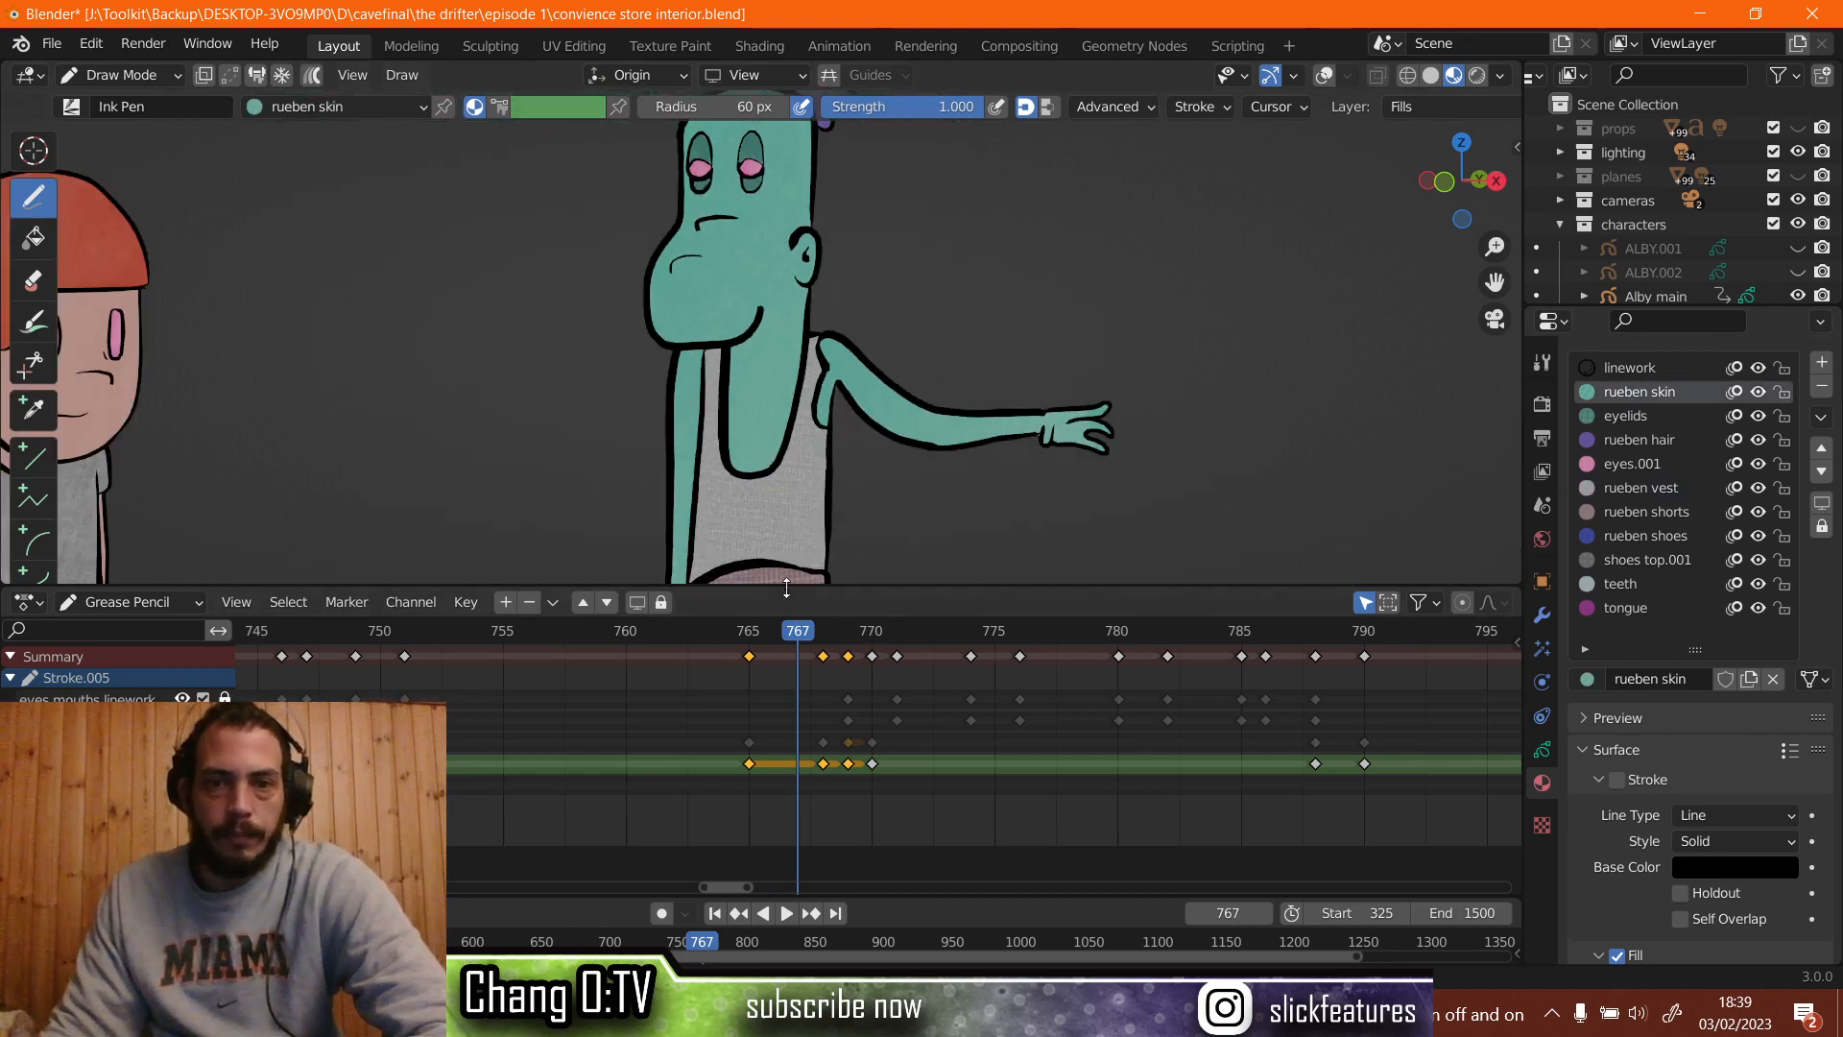
key("space")
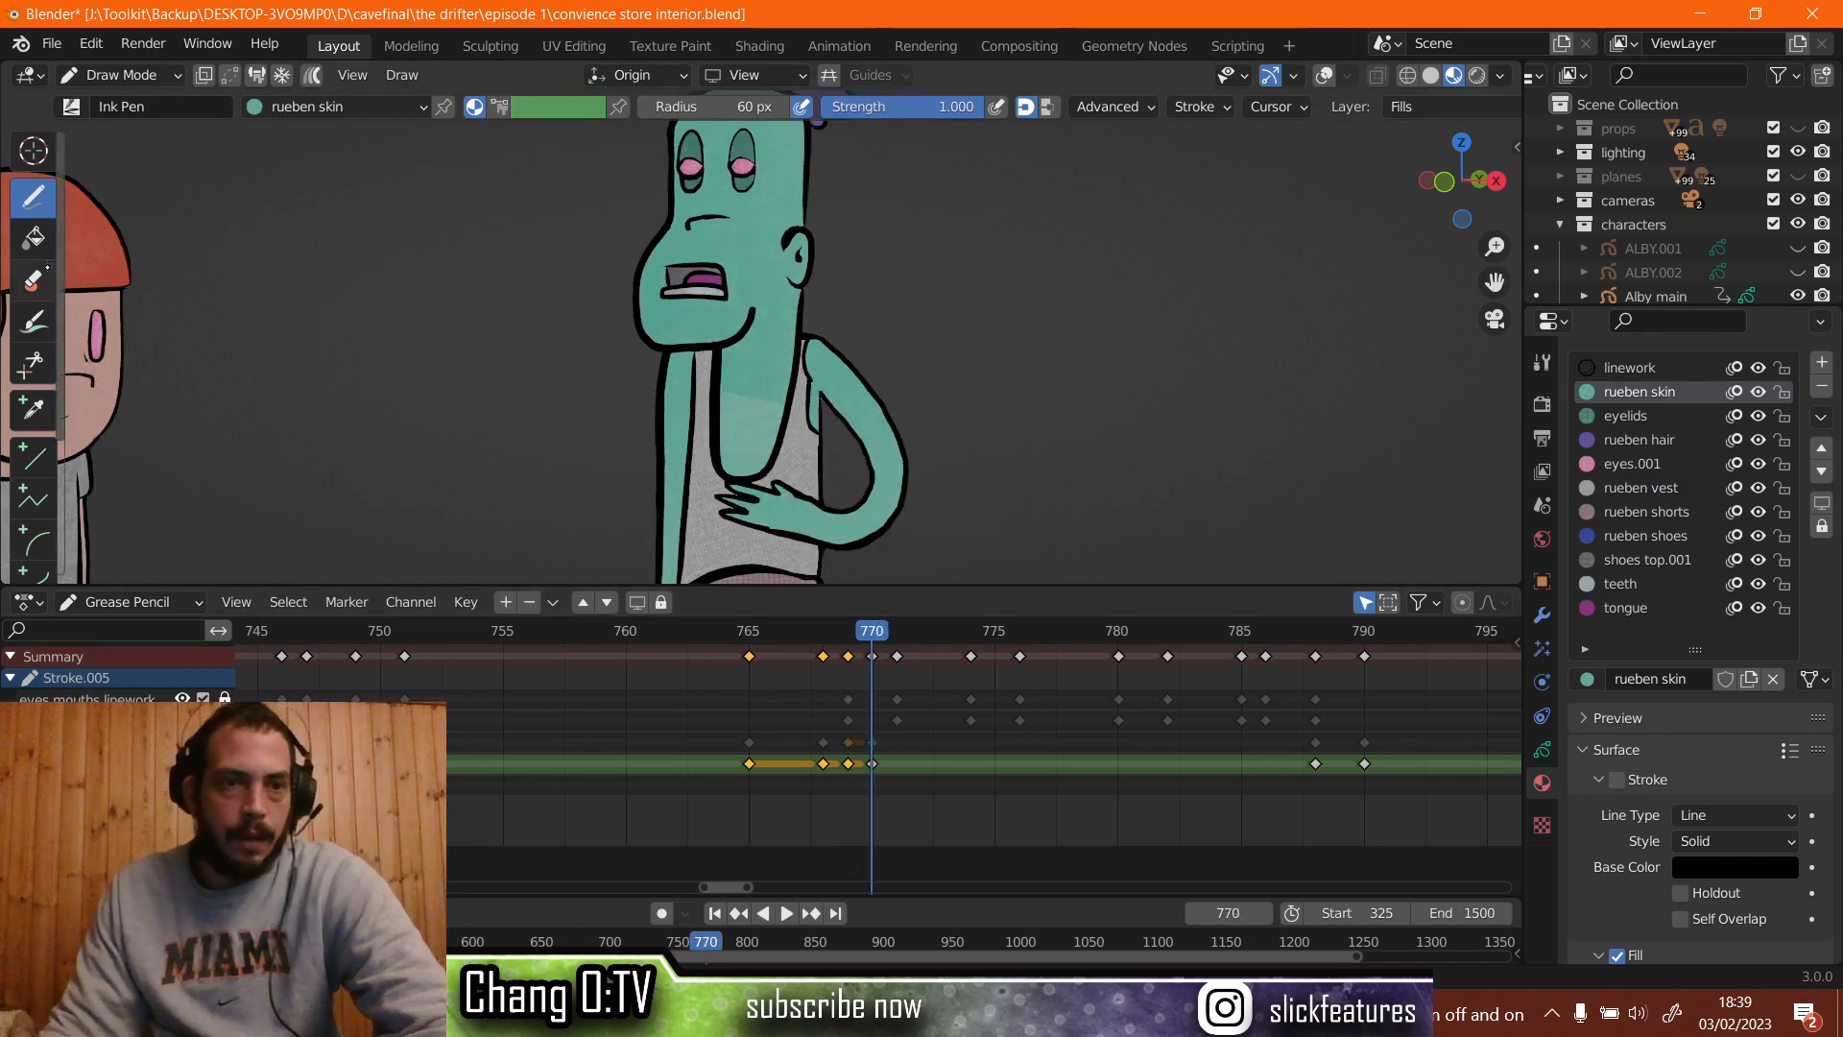
key("e")
left_click(634, 333)
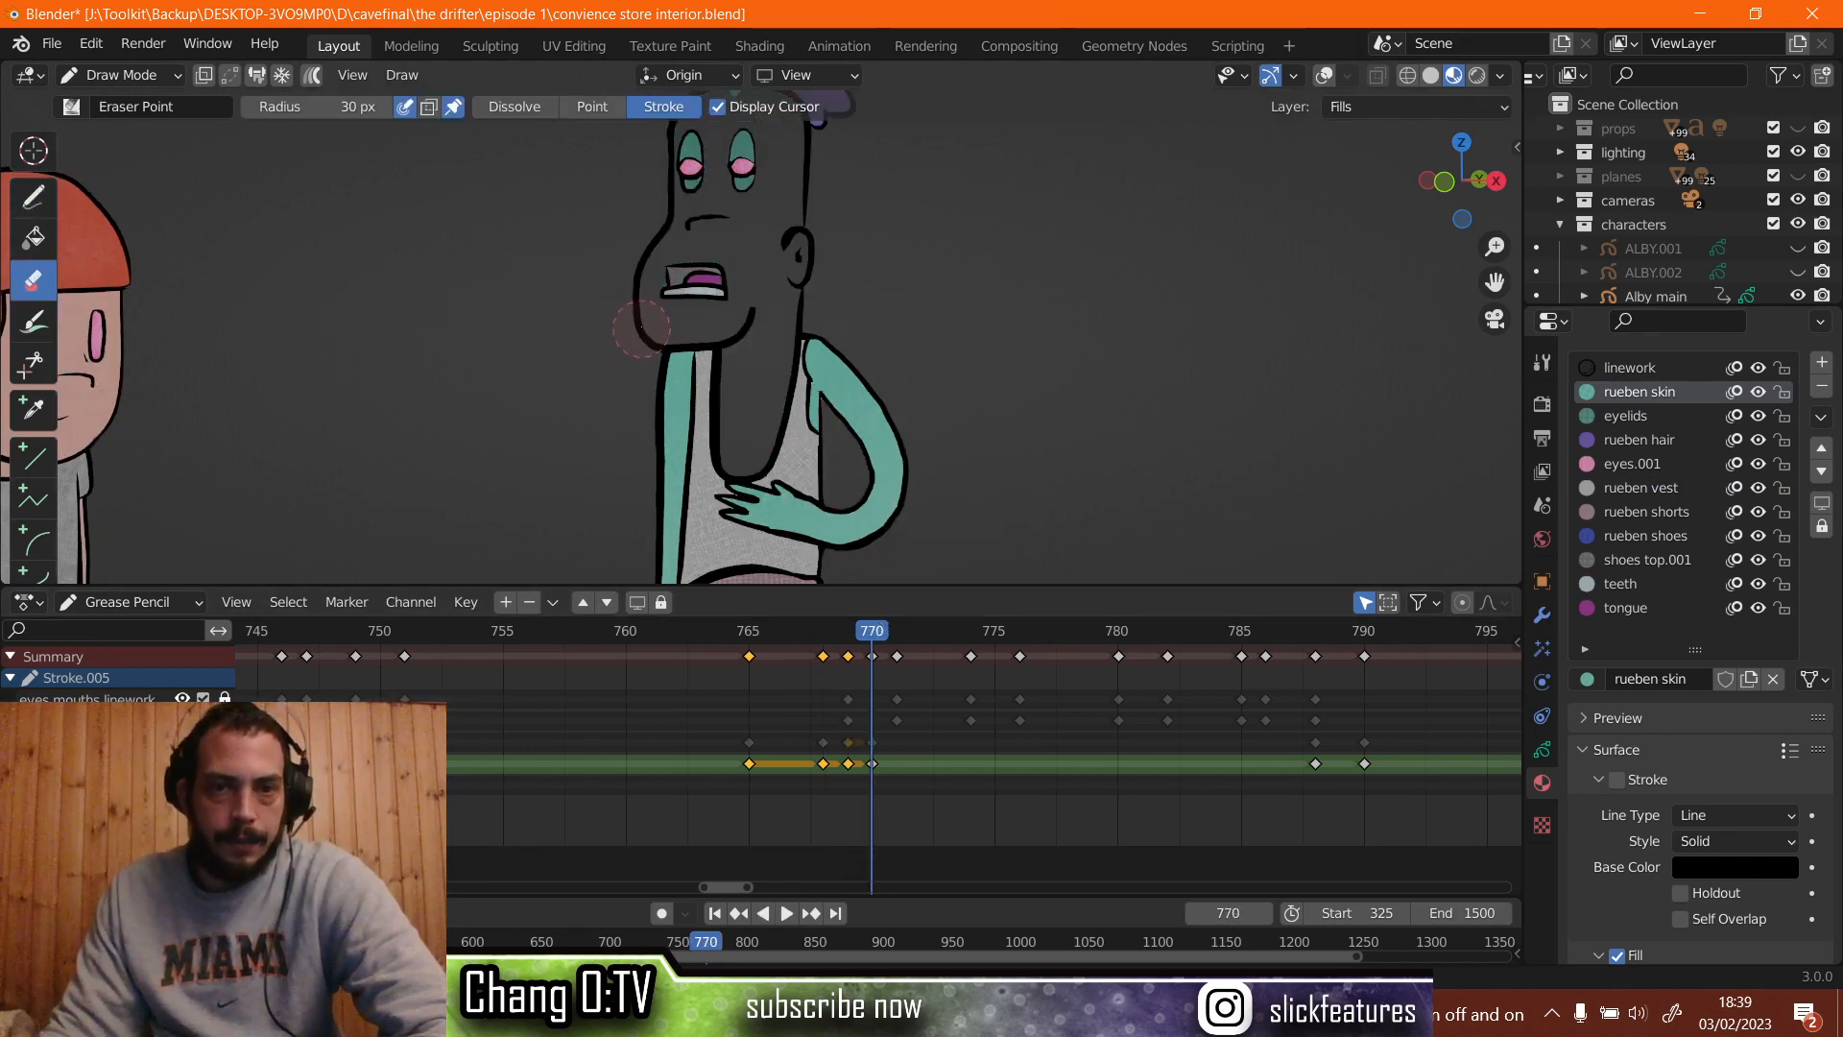
Fill the empty head and neck area of the green character with the rueben skin material at frame 770.
key("shift+space")
scroll(723, 409, "up", 5)
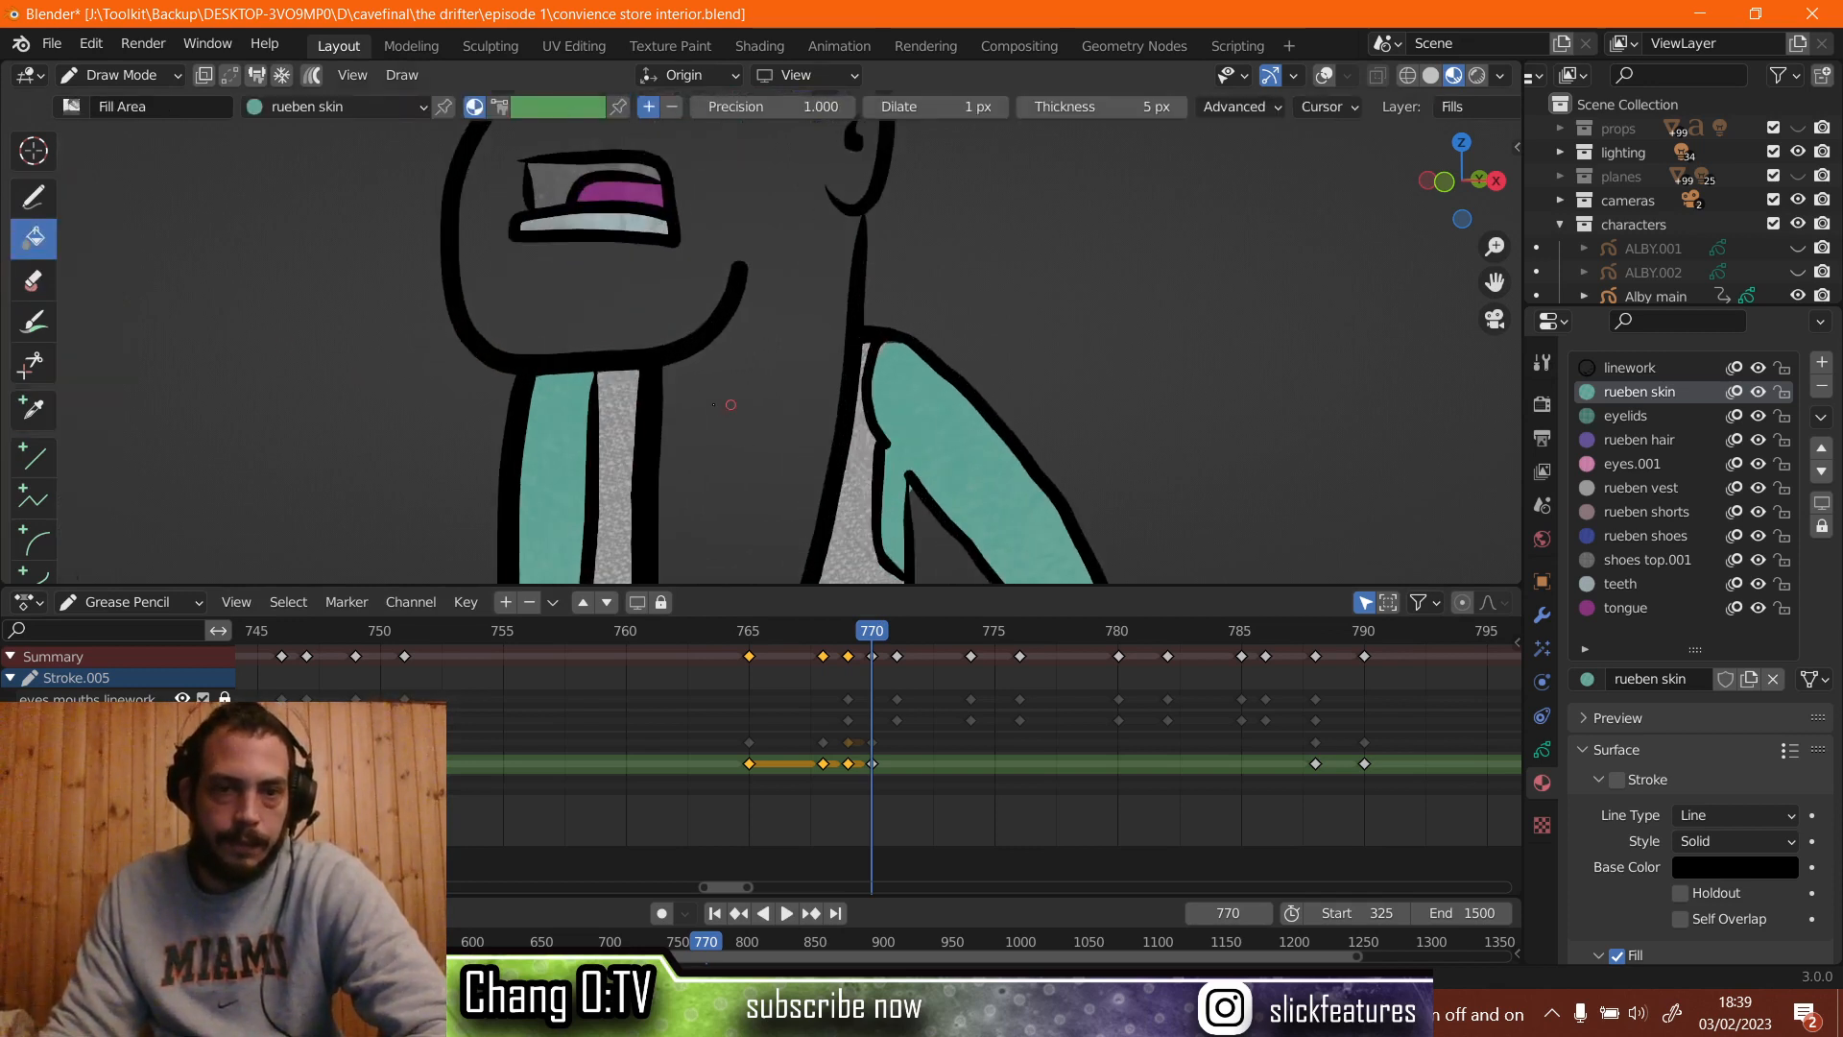
left_click(722, 404)
scroll(591, 351, "down", 3)
scroll(592, 352, "down", 3)
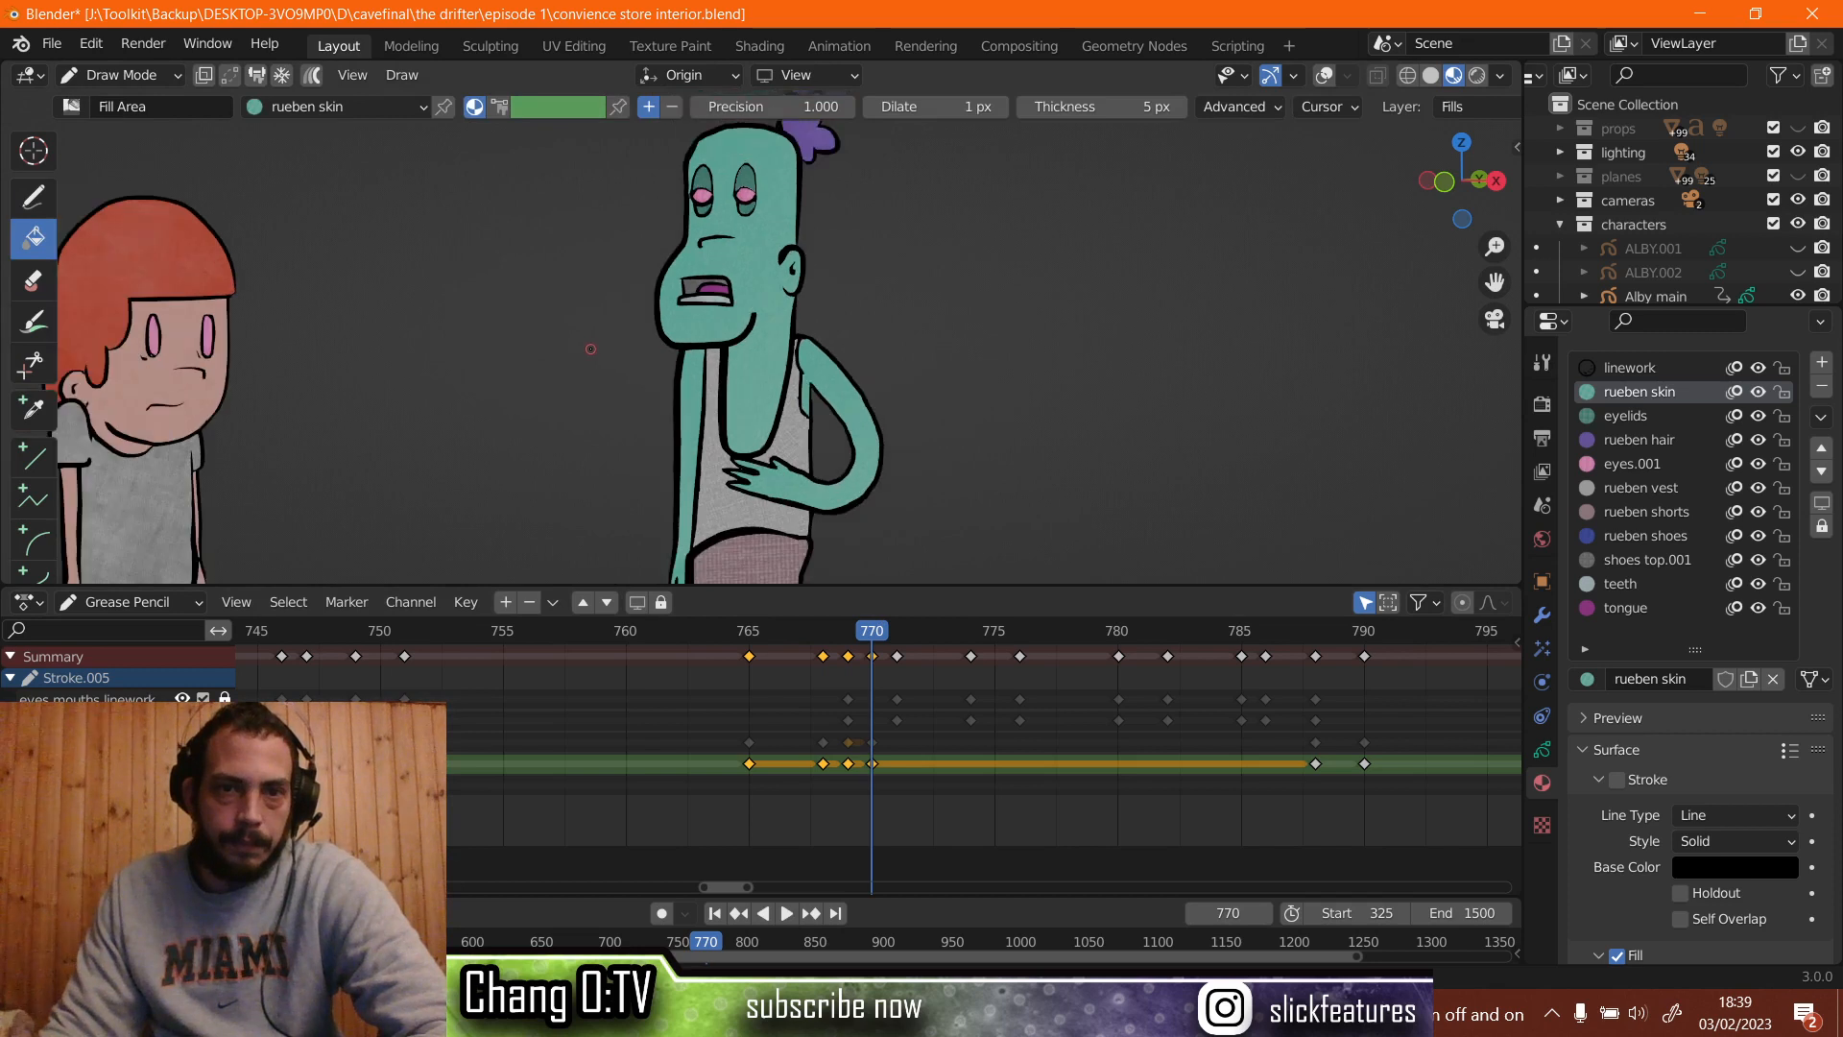
scroll(592, 350, "down", 1)
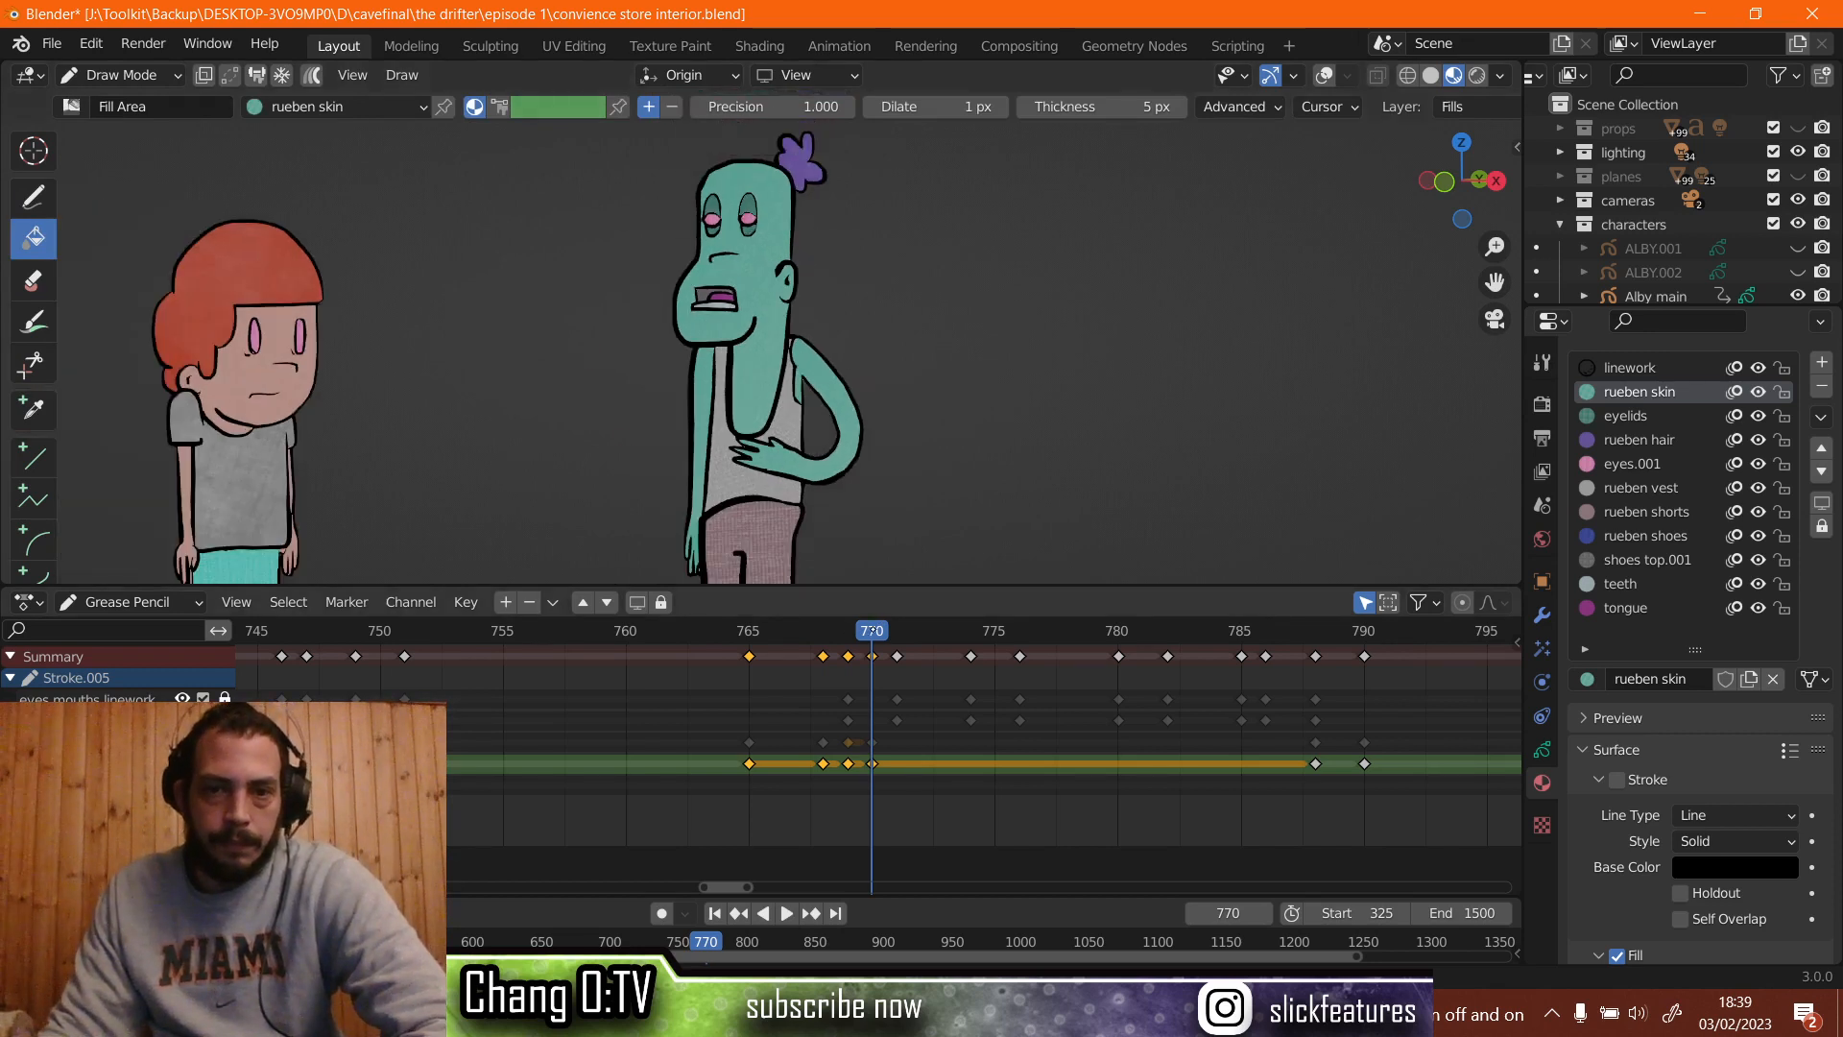
Play the animation forward and stop it at frame 790, where the arm is extended.
key("space")
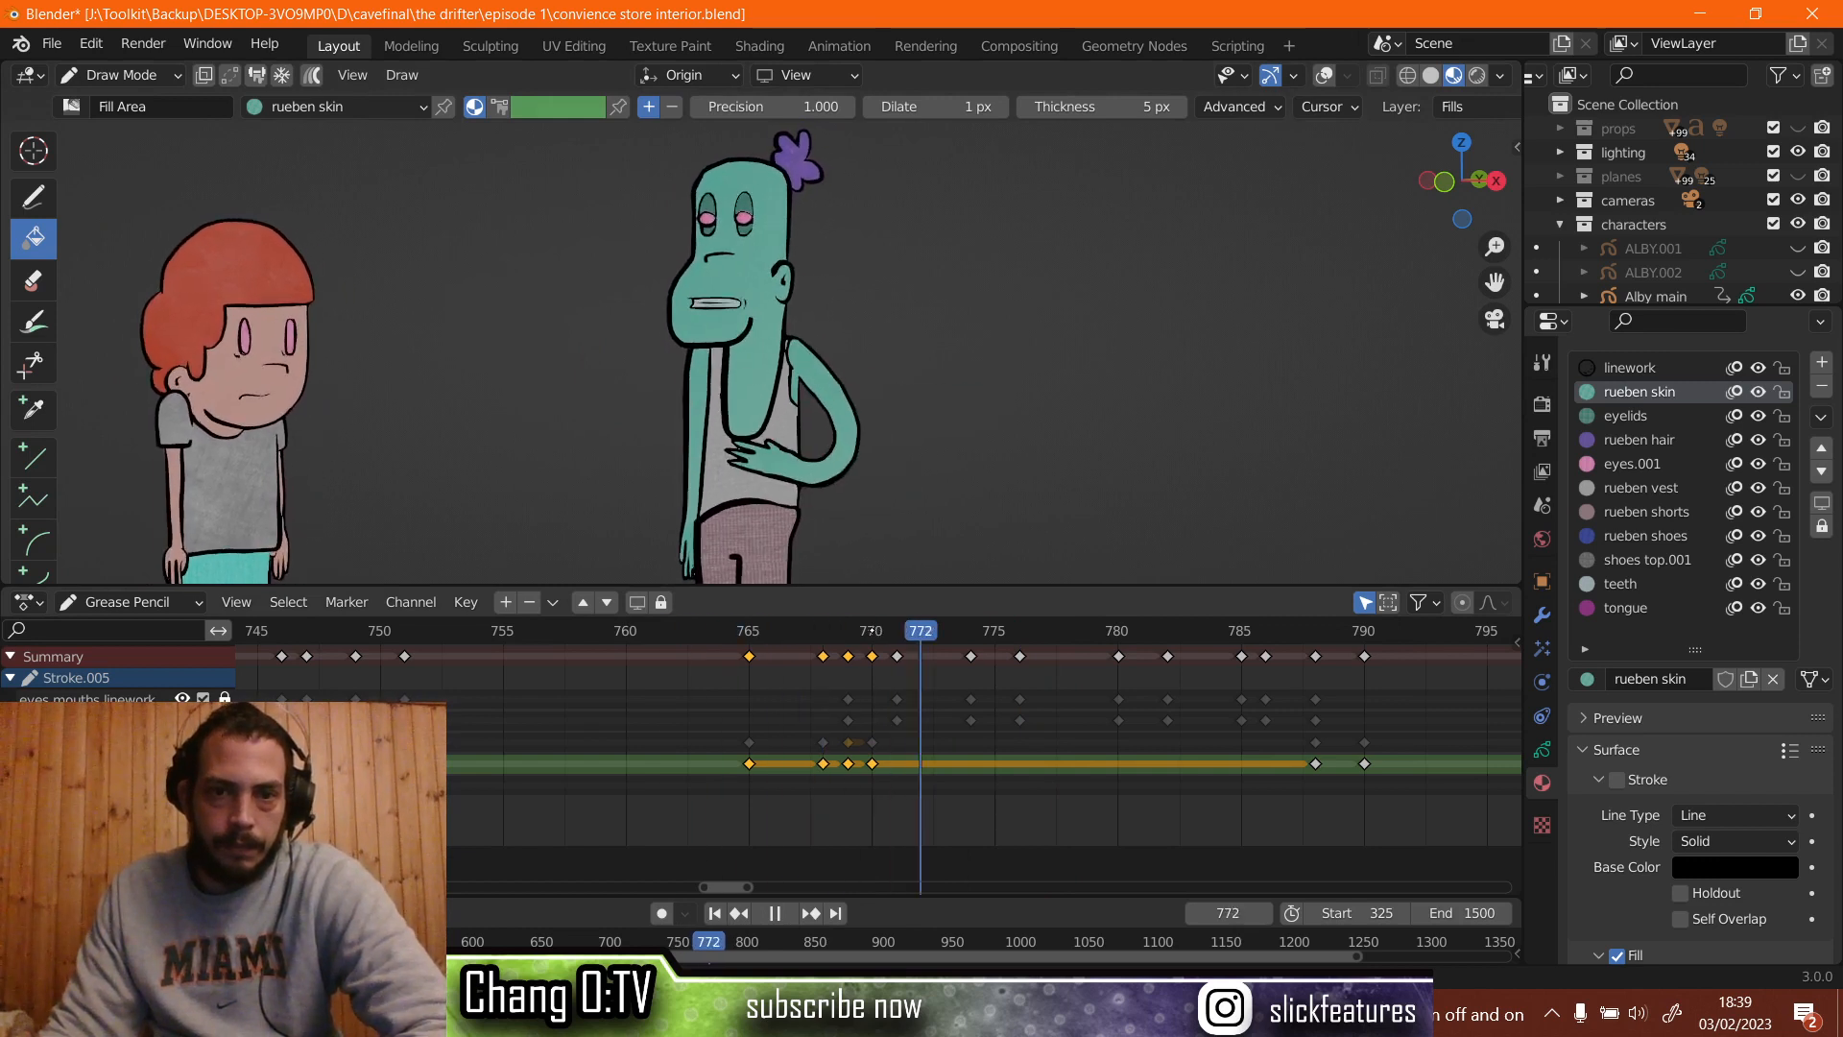
key("space")
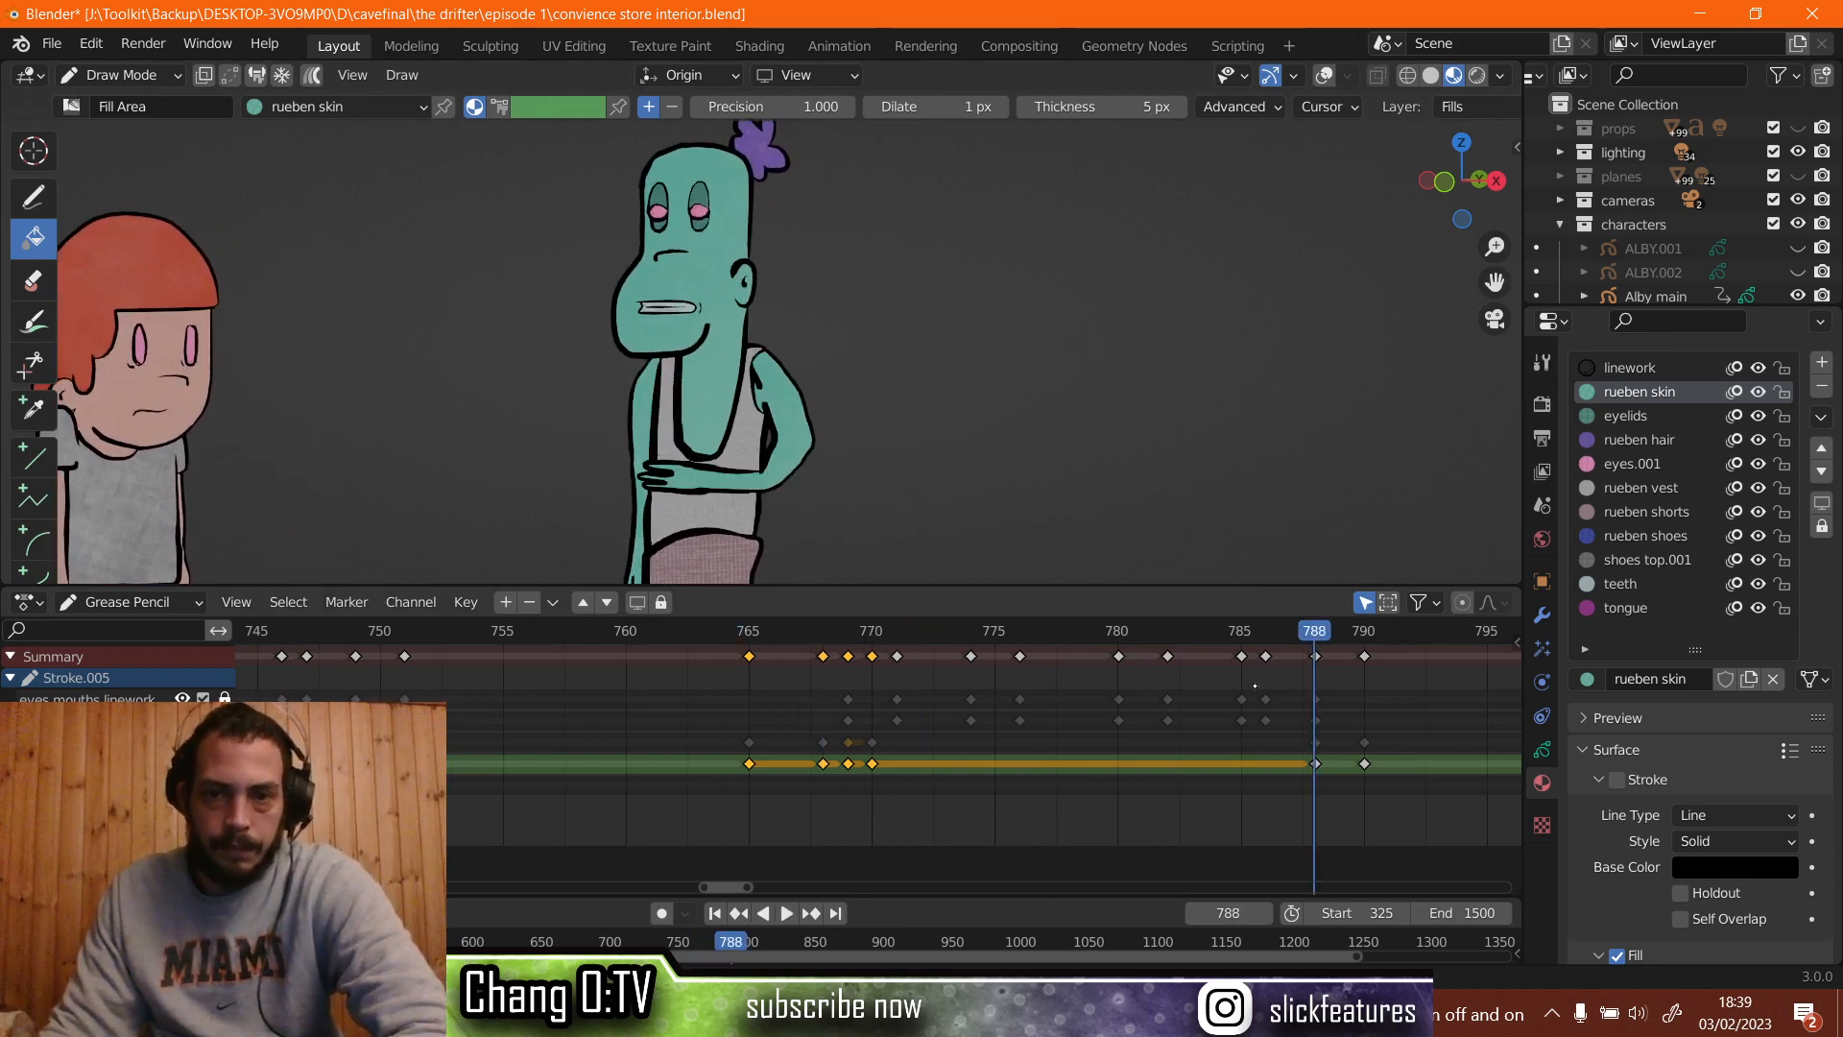
key("space")
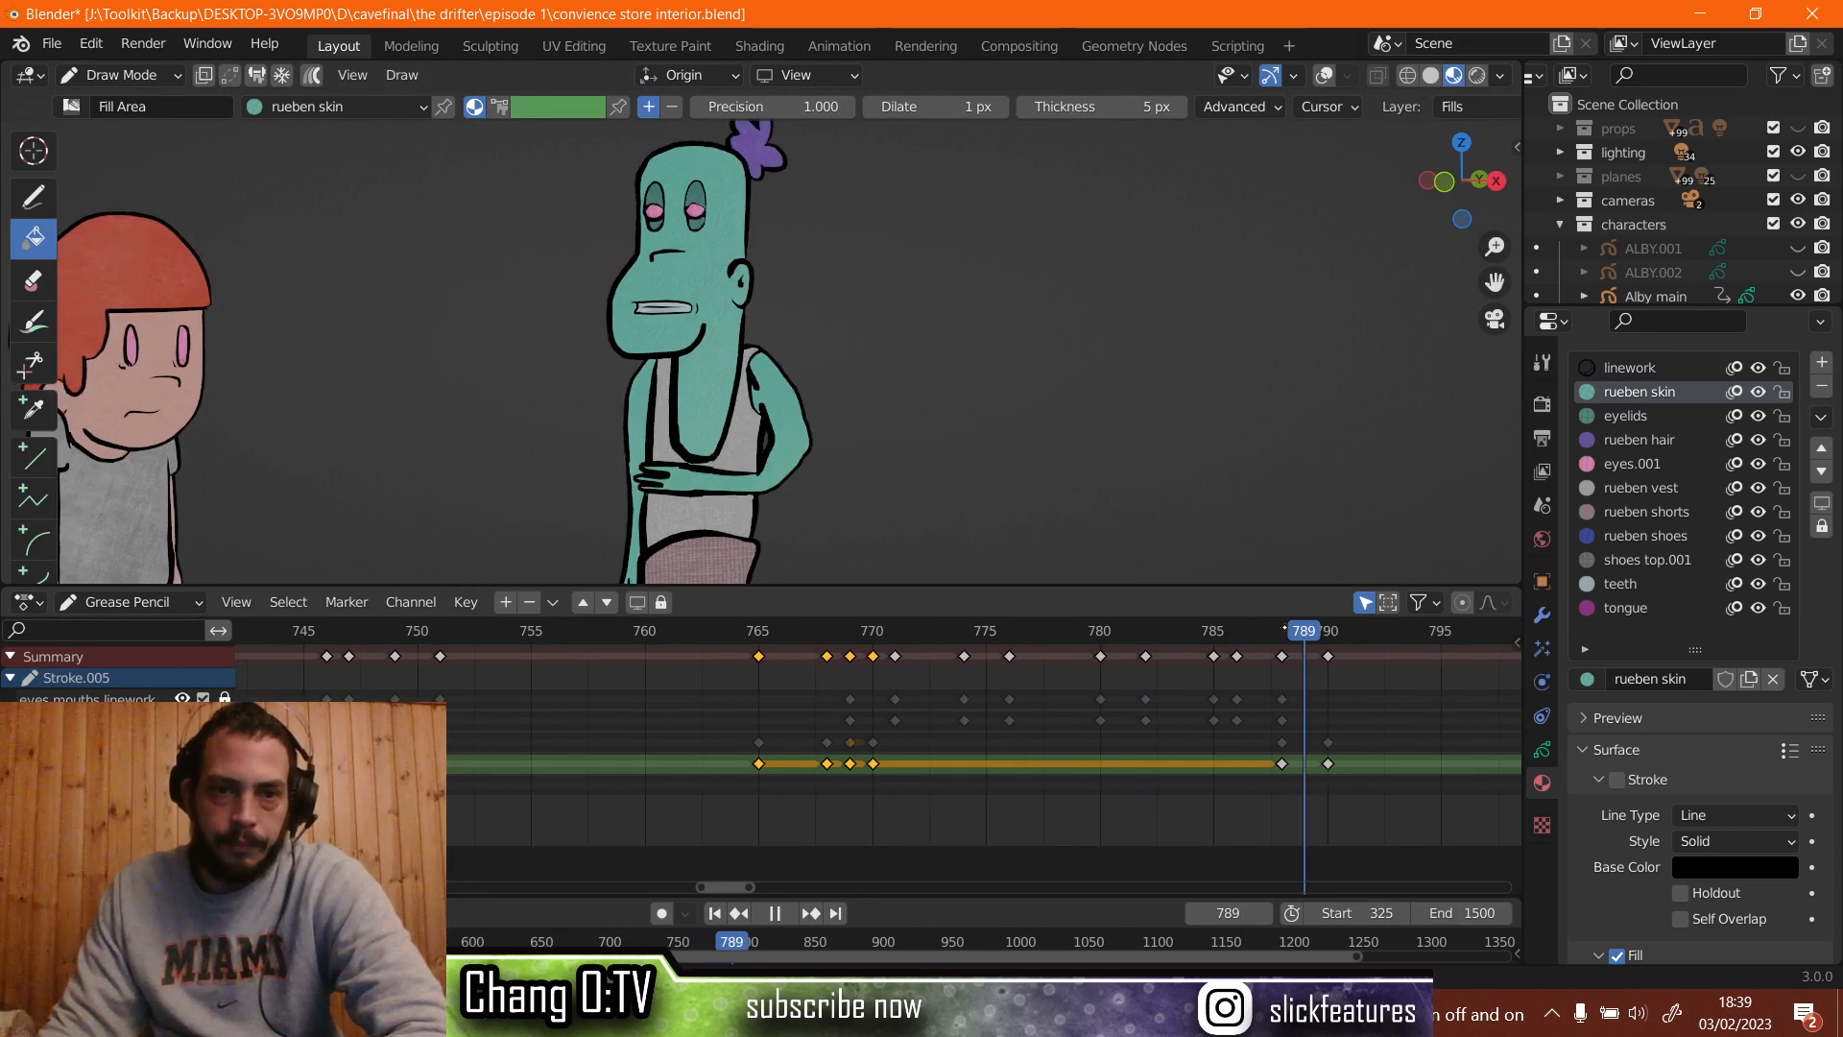
key("space")
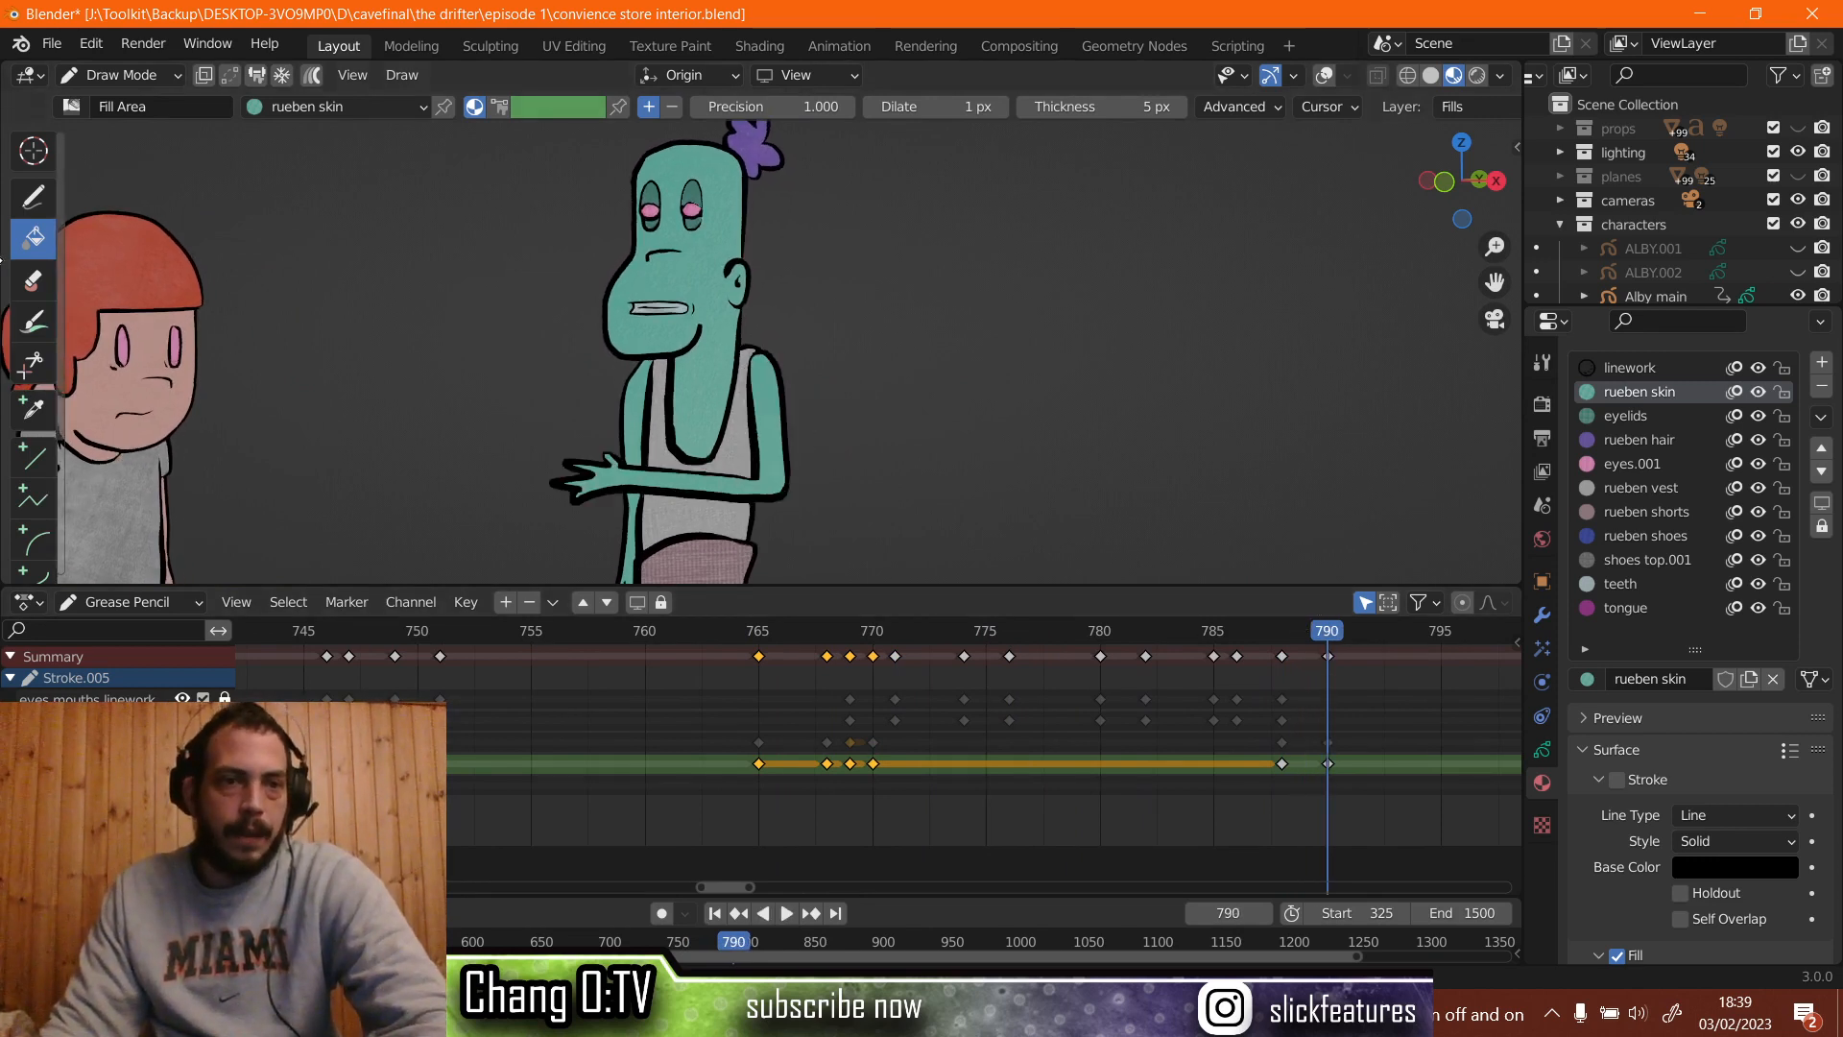
Erase the extended hand's outline and fill with the eraser in Point mode, and trim the leftover line ends at the wrist.
key("e")
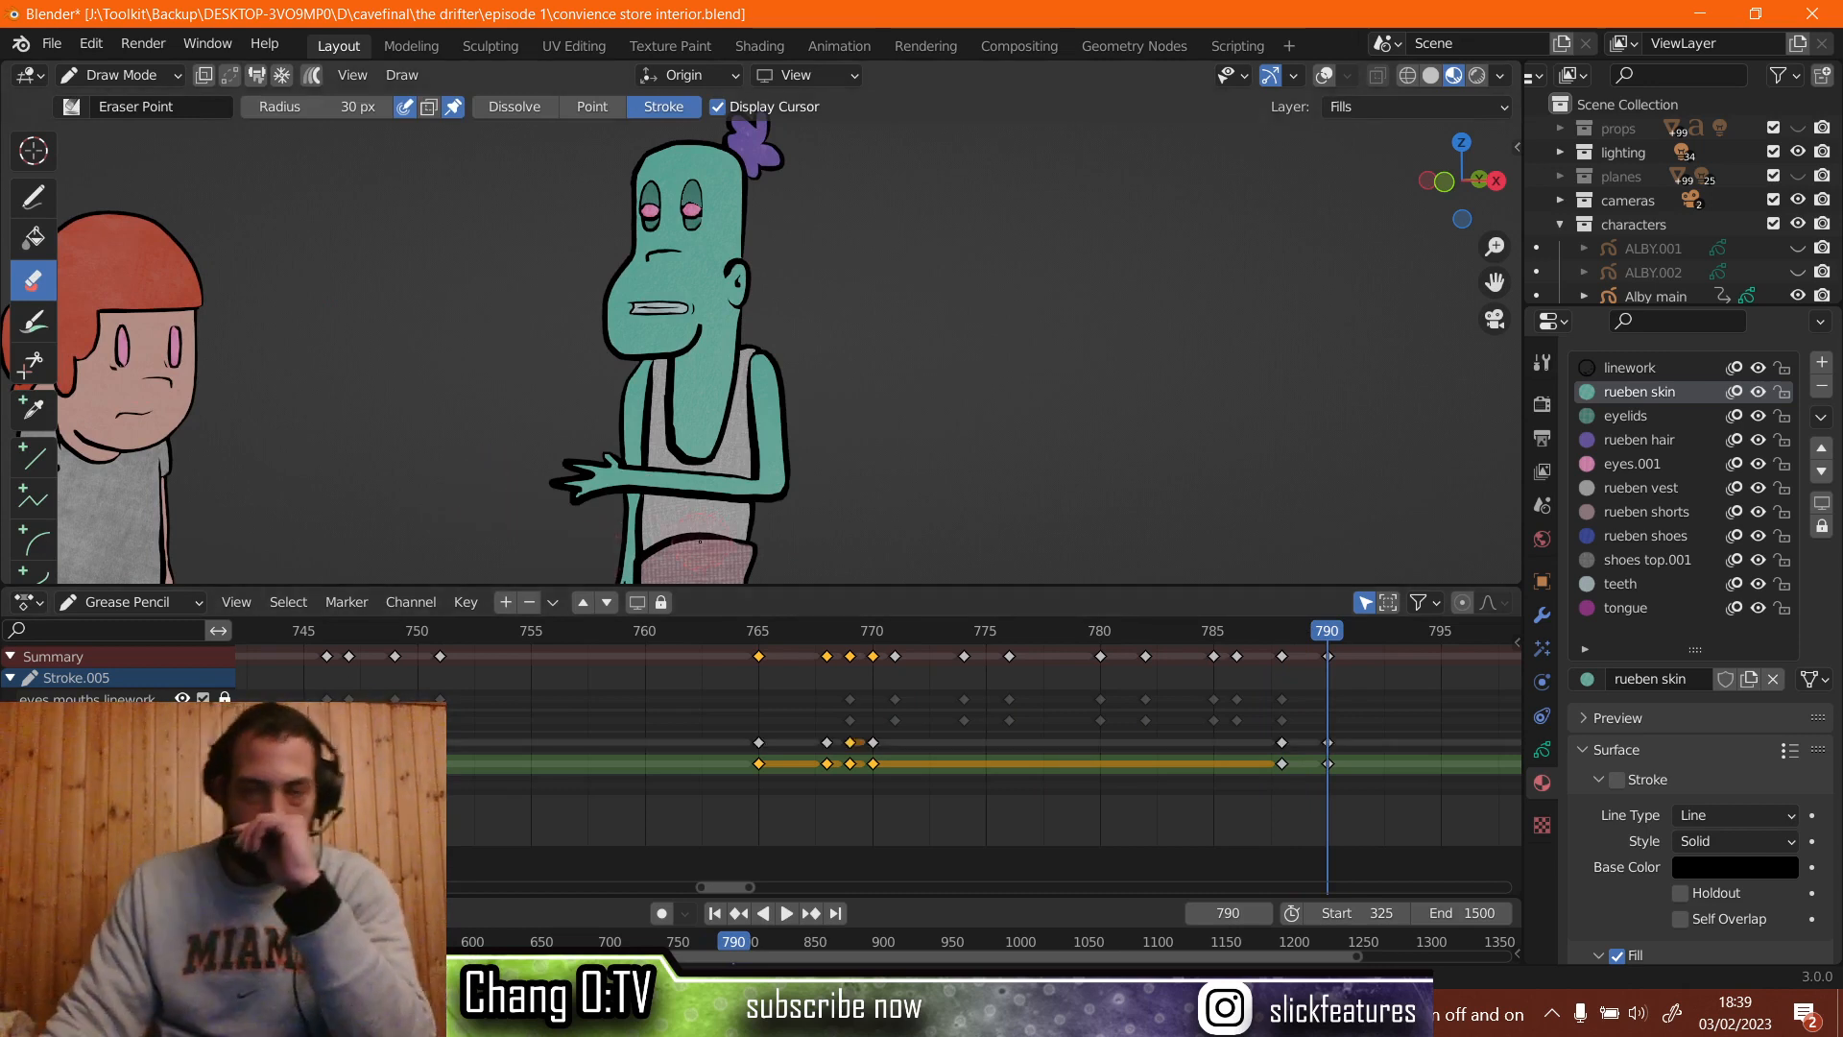
left_click(593, 106)
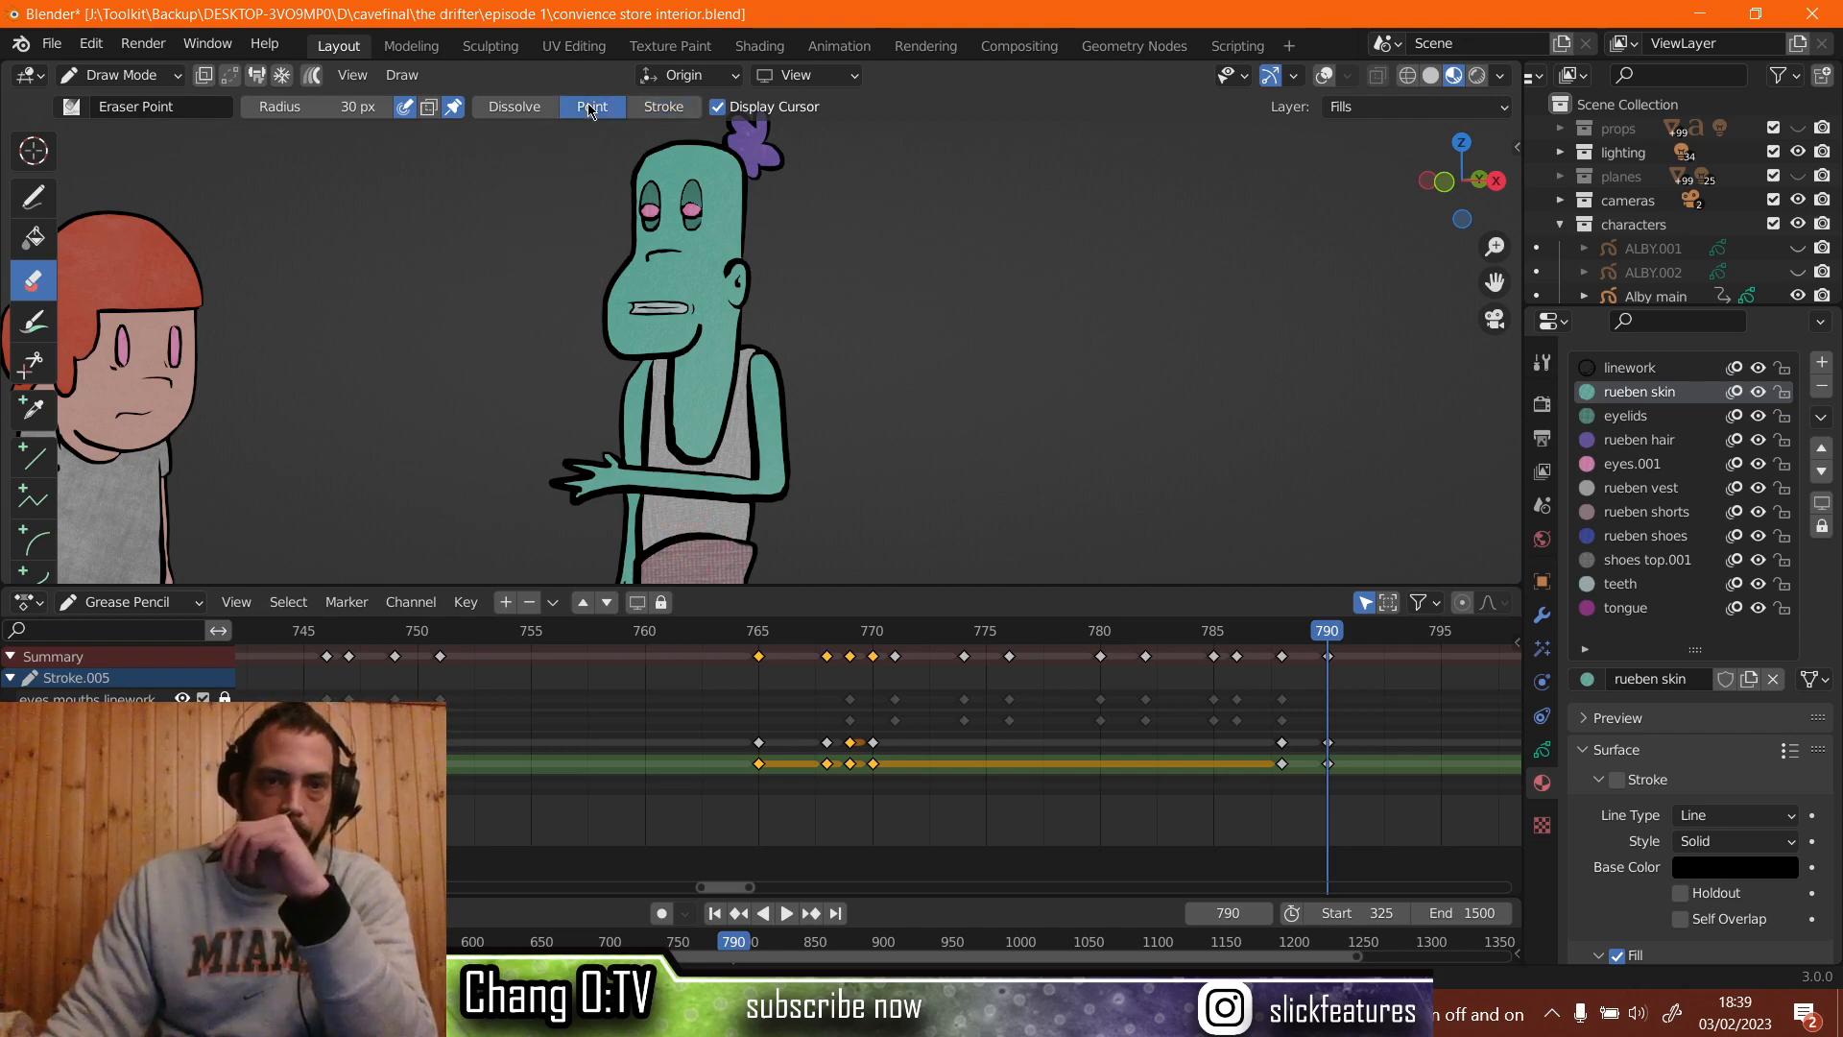
scroll(691, 403, "up", 5)
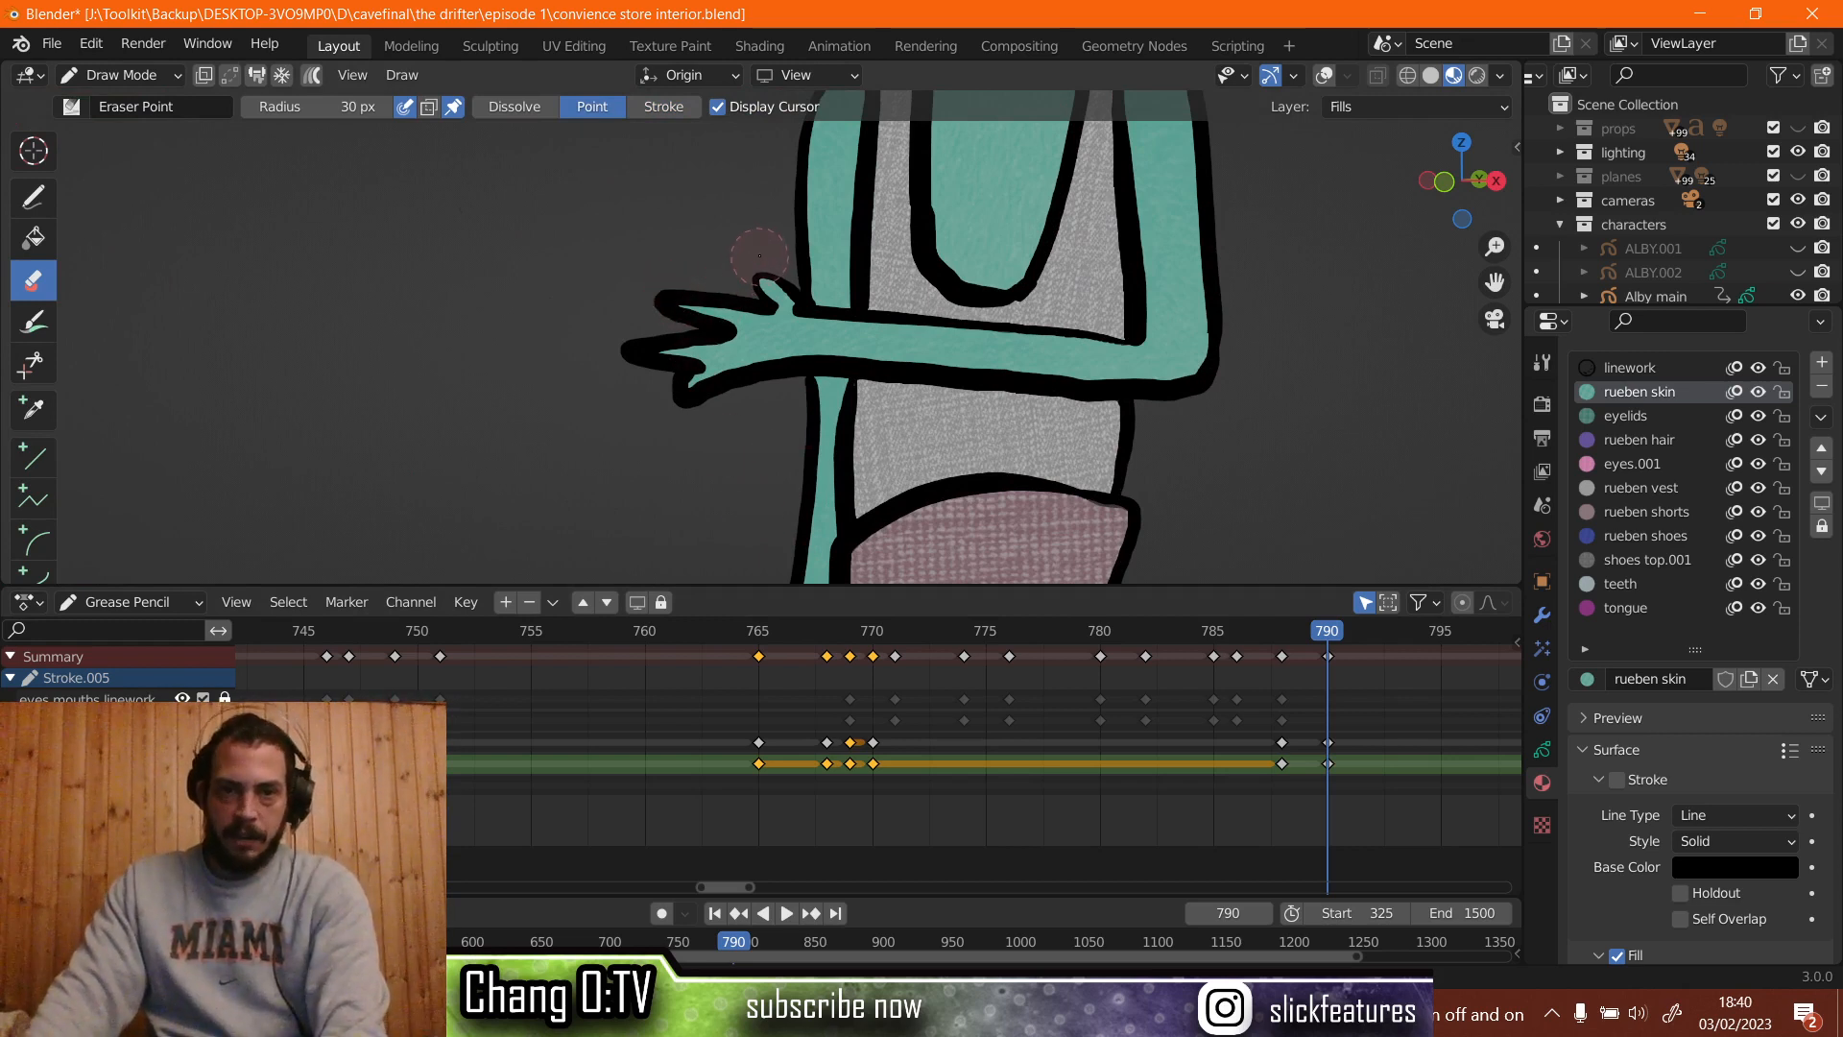
mouse_move(760, 255)
left_mouse_down()
mouse_move(730, 329)
mouse_move(736, 371)
mouse_move(693, 397)
mouse_move(695, 291)
mouse_move(714, 329)
mouse_move(655, 341)
mouse_move(645, 302)
mouse_move(622, 378)
left_mouse_up()
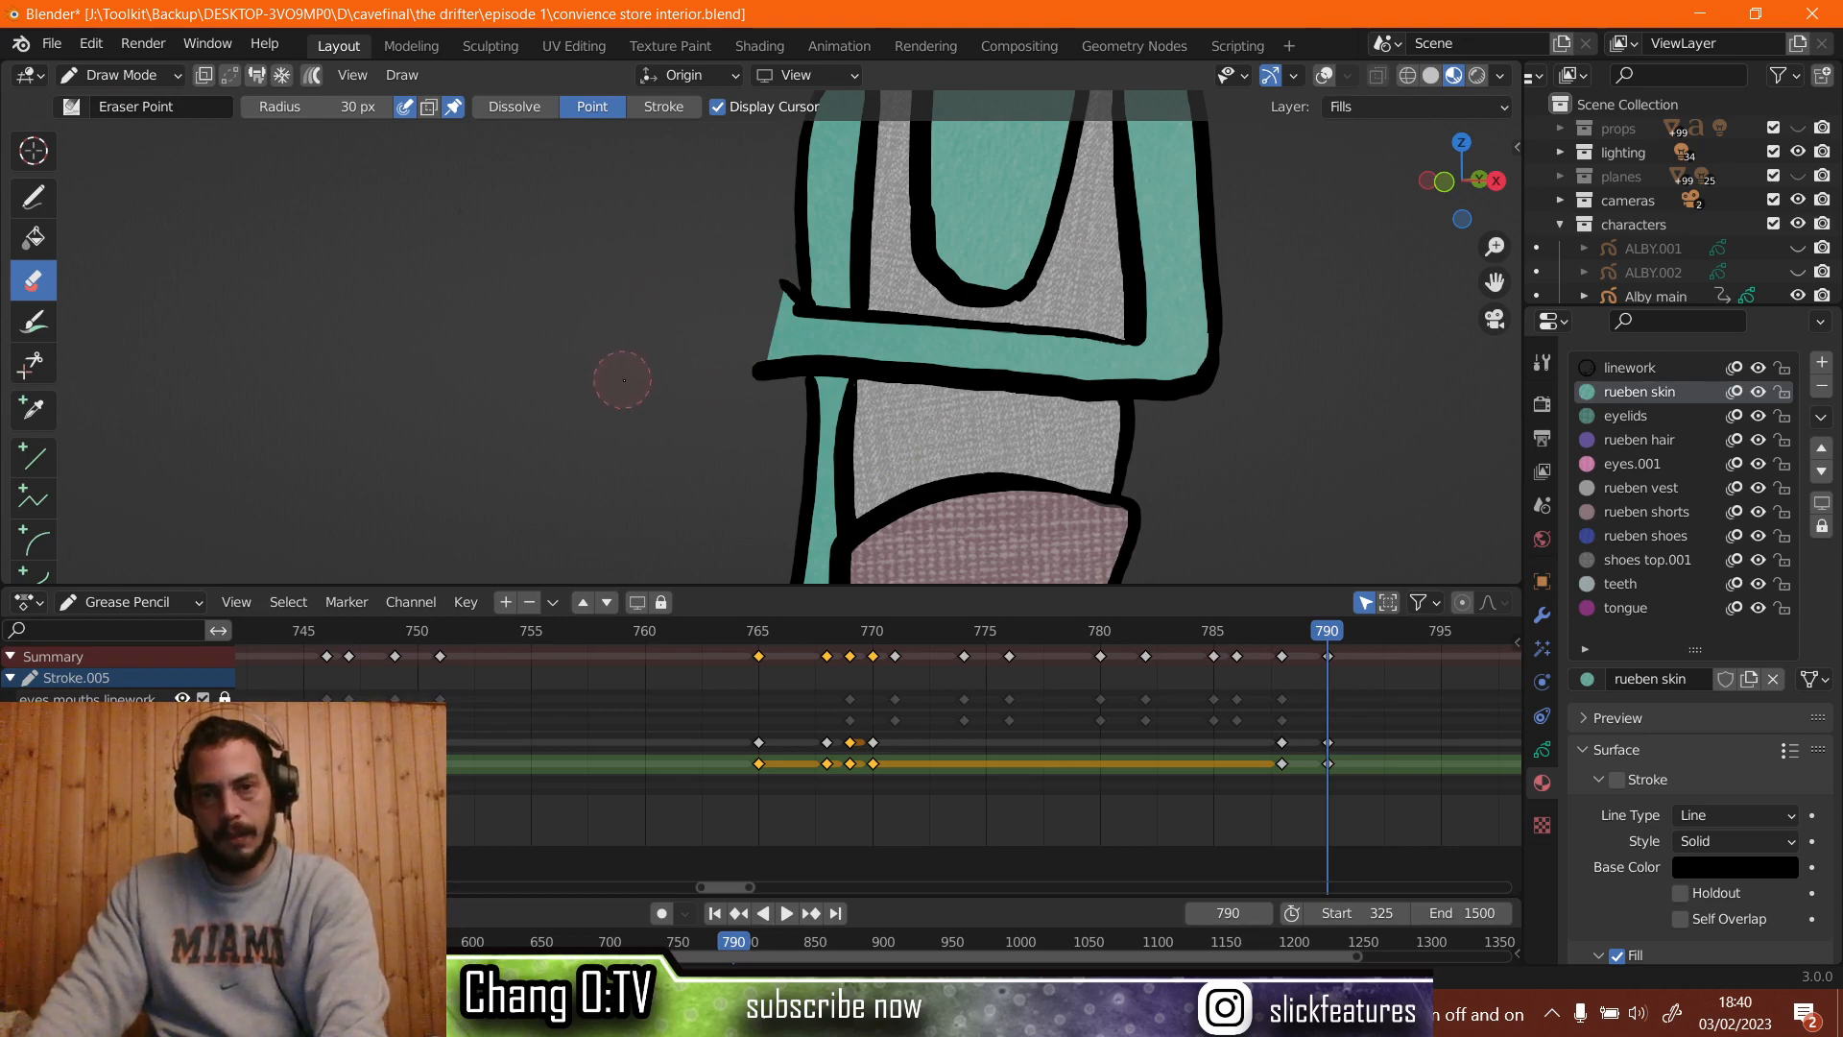
scroll(720, 343, "up", 2)
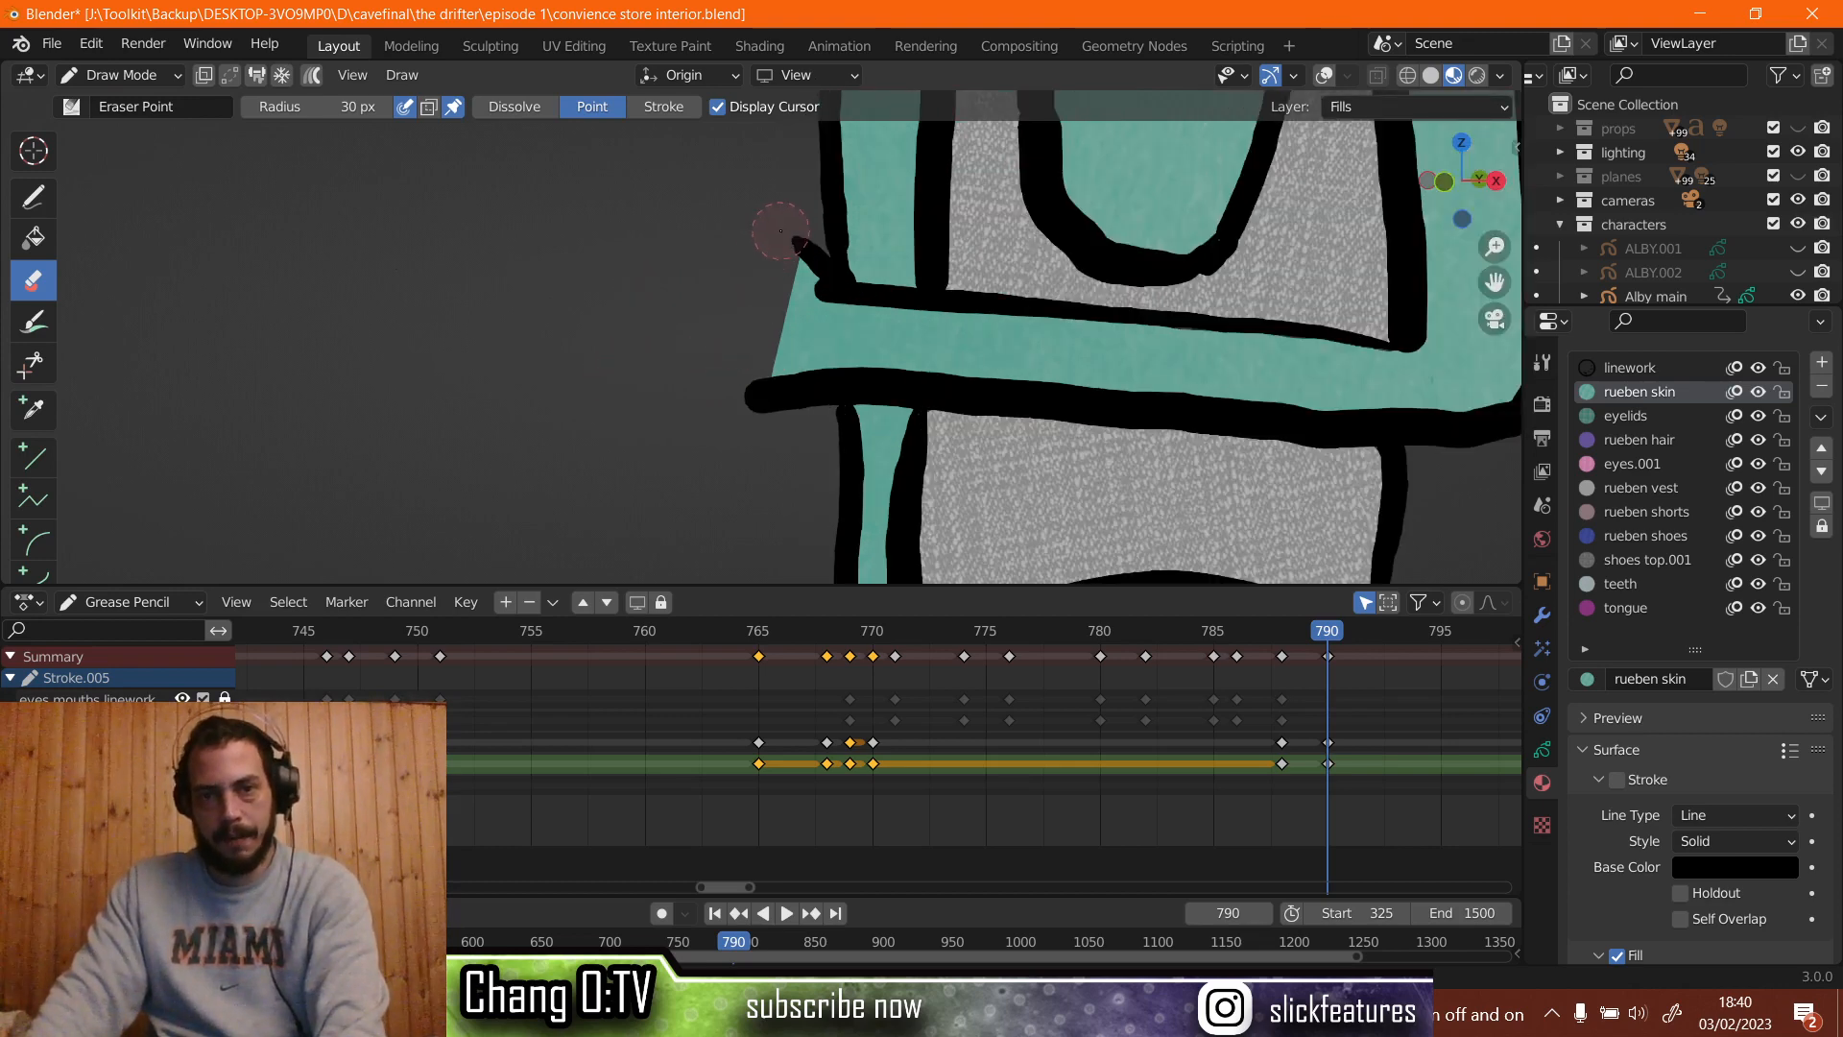
left_click_drag(785, 242, 789, 256)
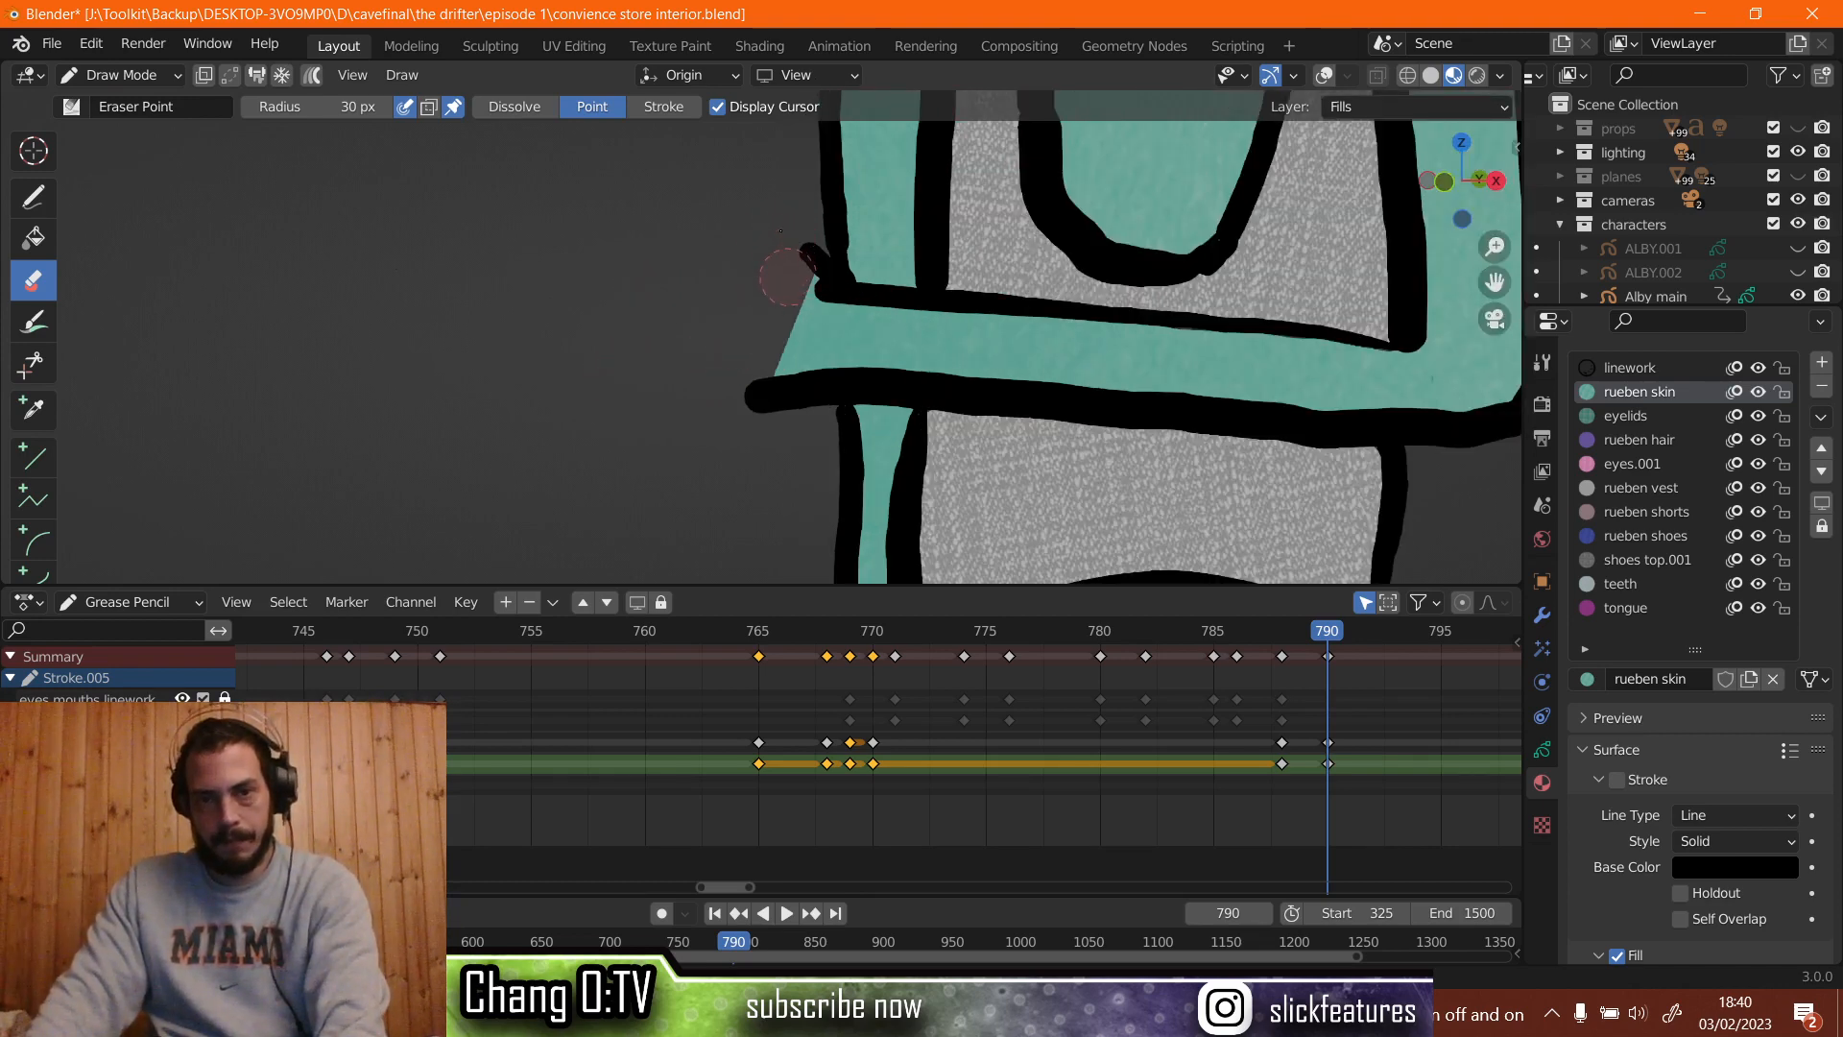
left_click_drag(747, 379, 762, 388)
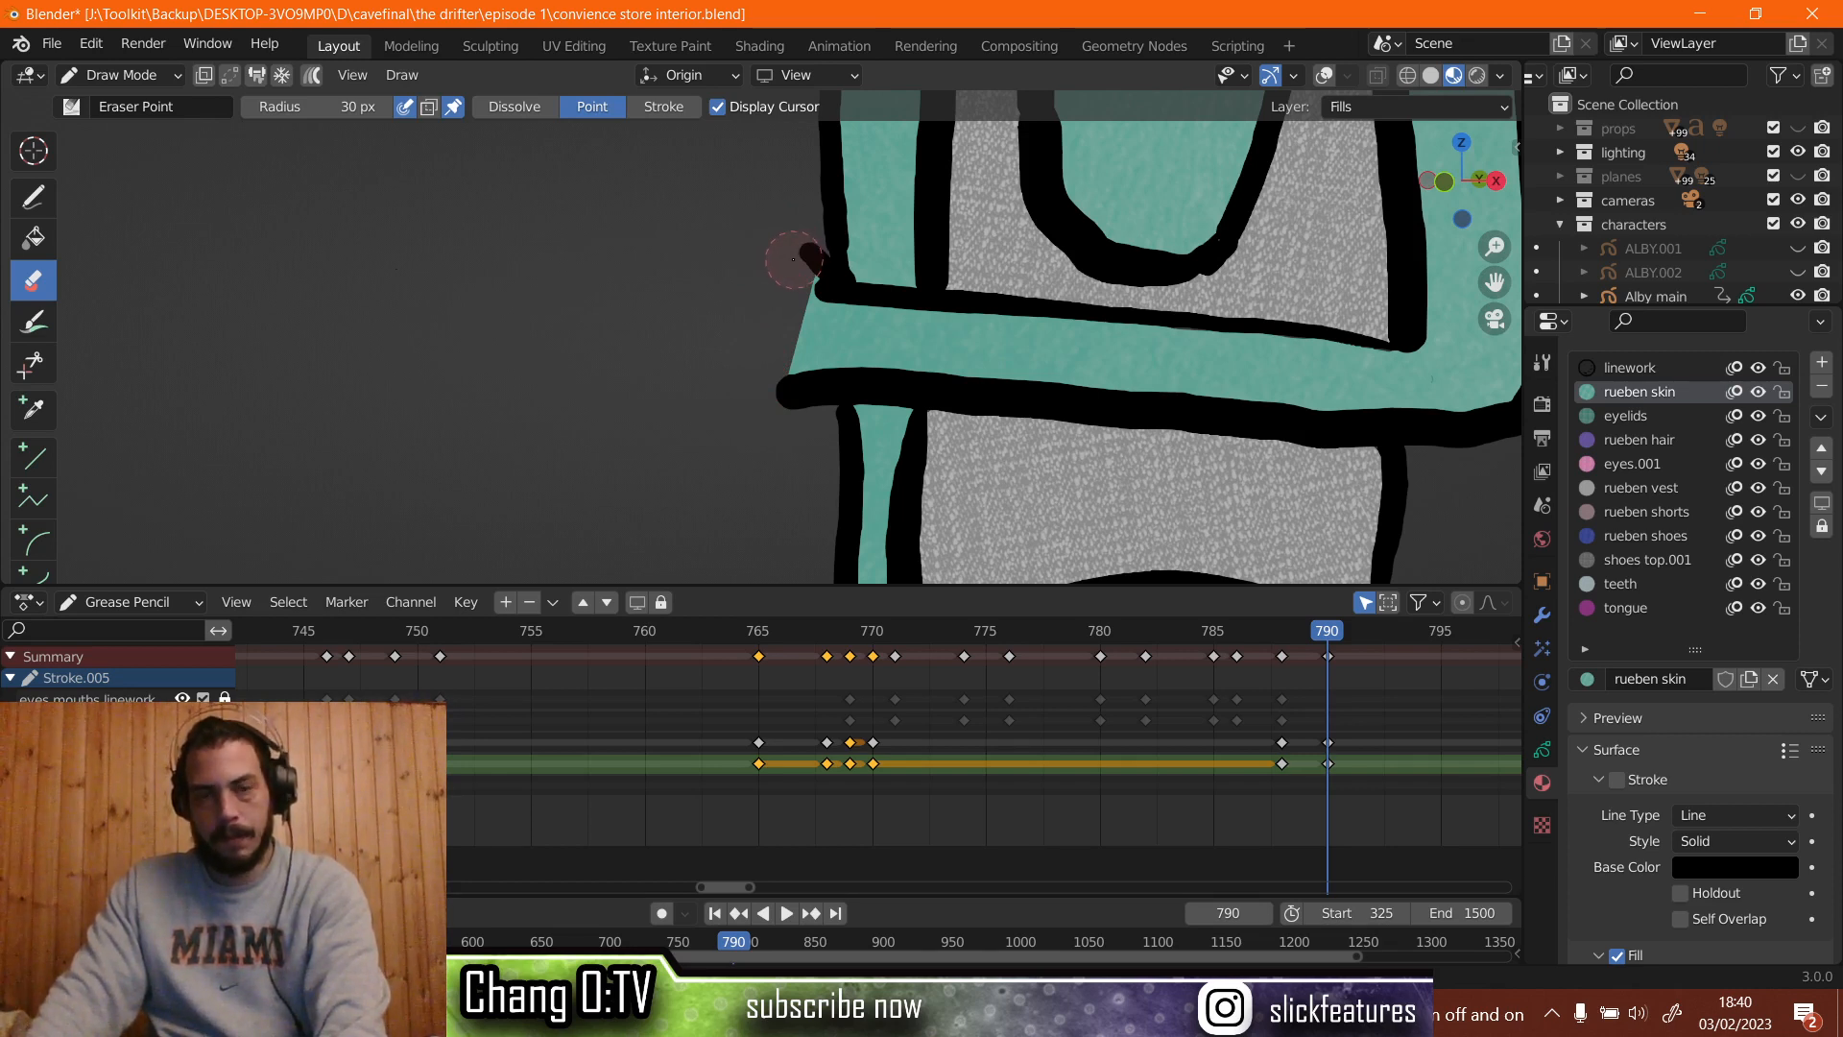
left_click_drag(795, 259, 789, 241)
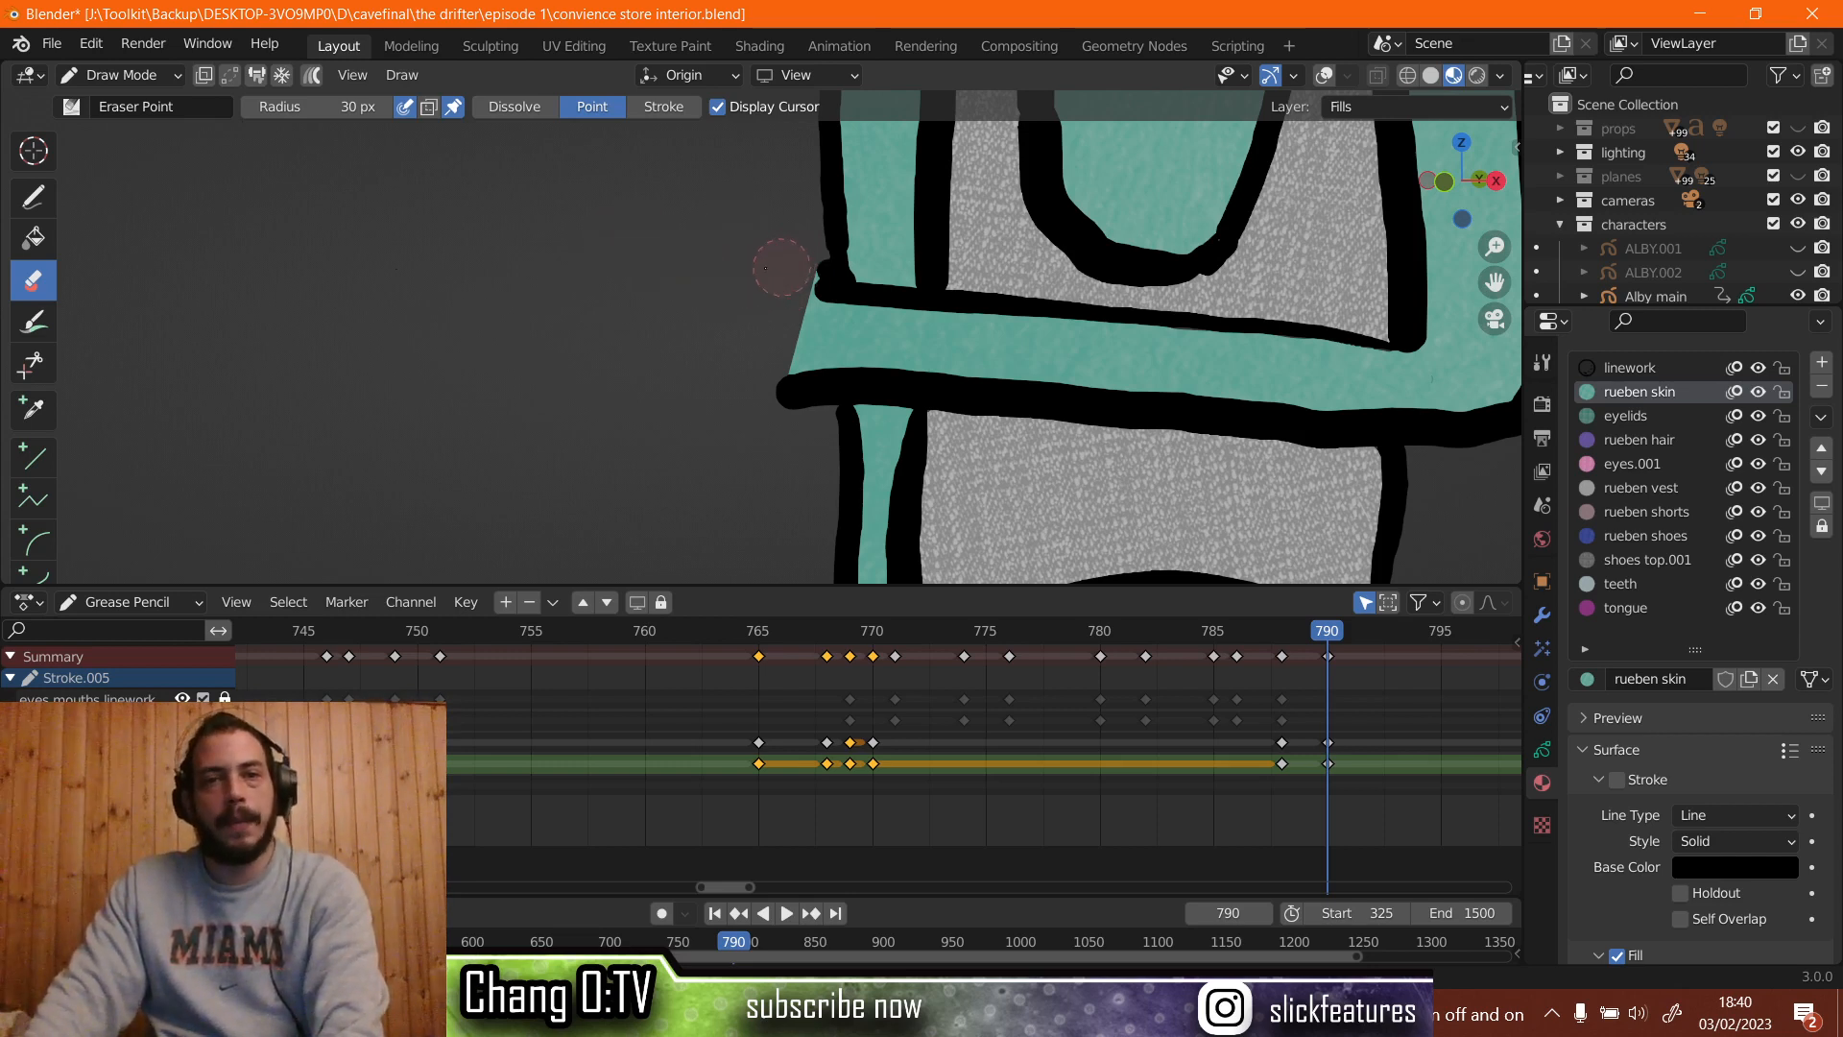
Draw a new hand with fingers and a thumb at the wrist using the Ink Pen and linework material on the linework layer, with overlays shown.
left_click(38, 195)
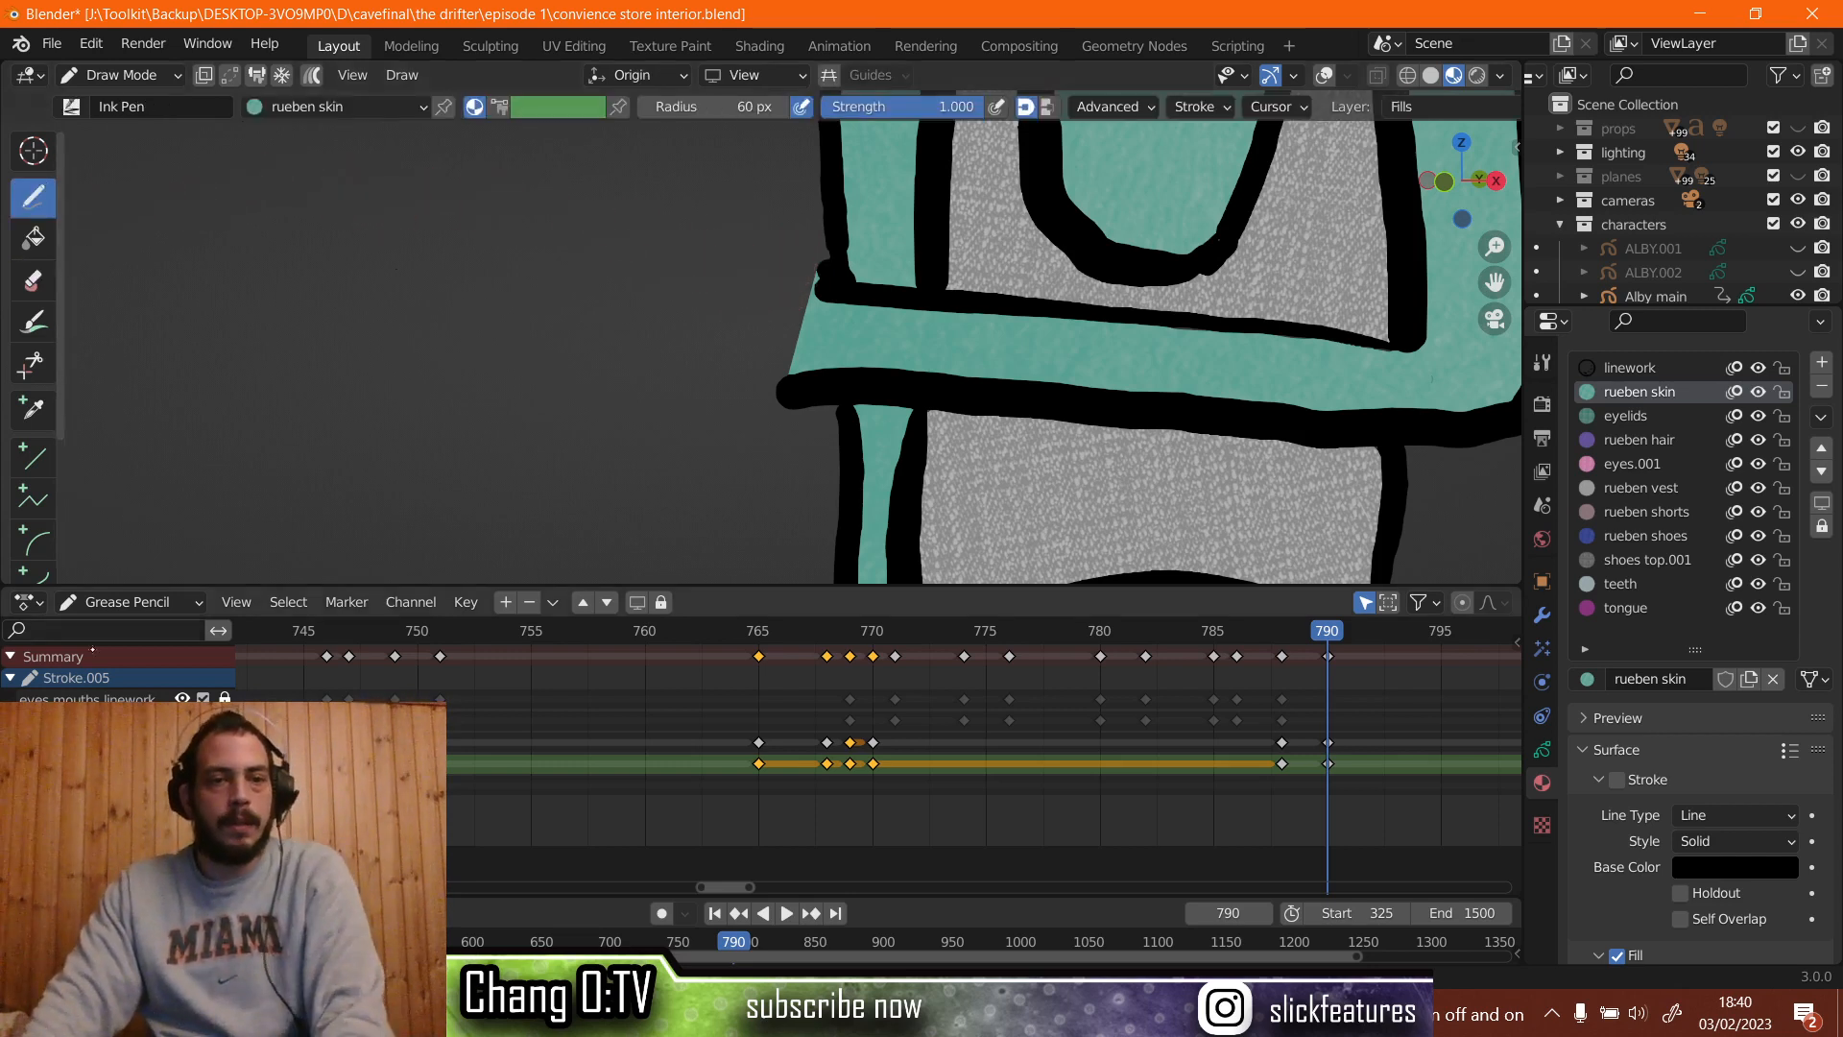
left_click(87, 742)
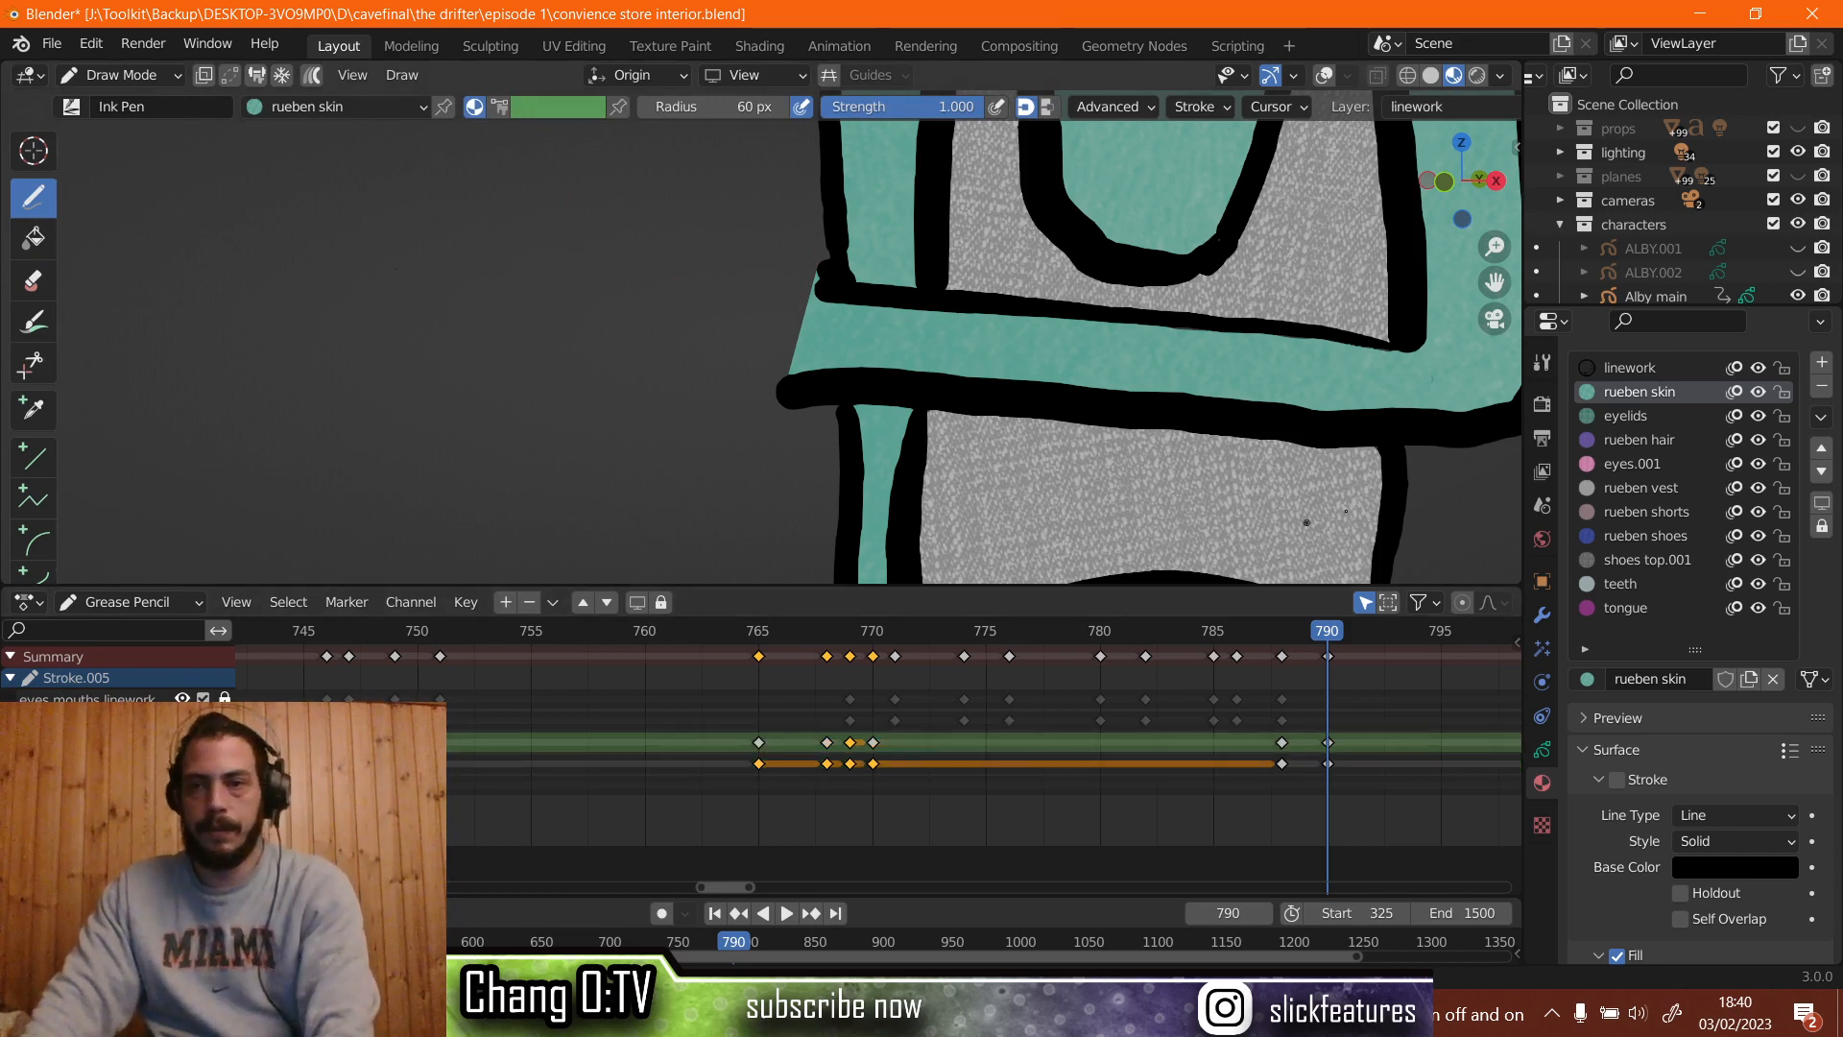
left_click(1632, 368)
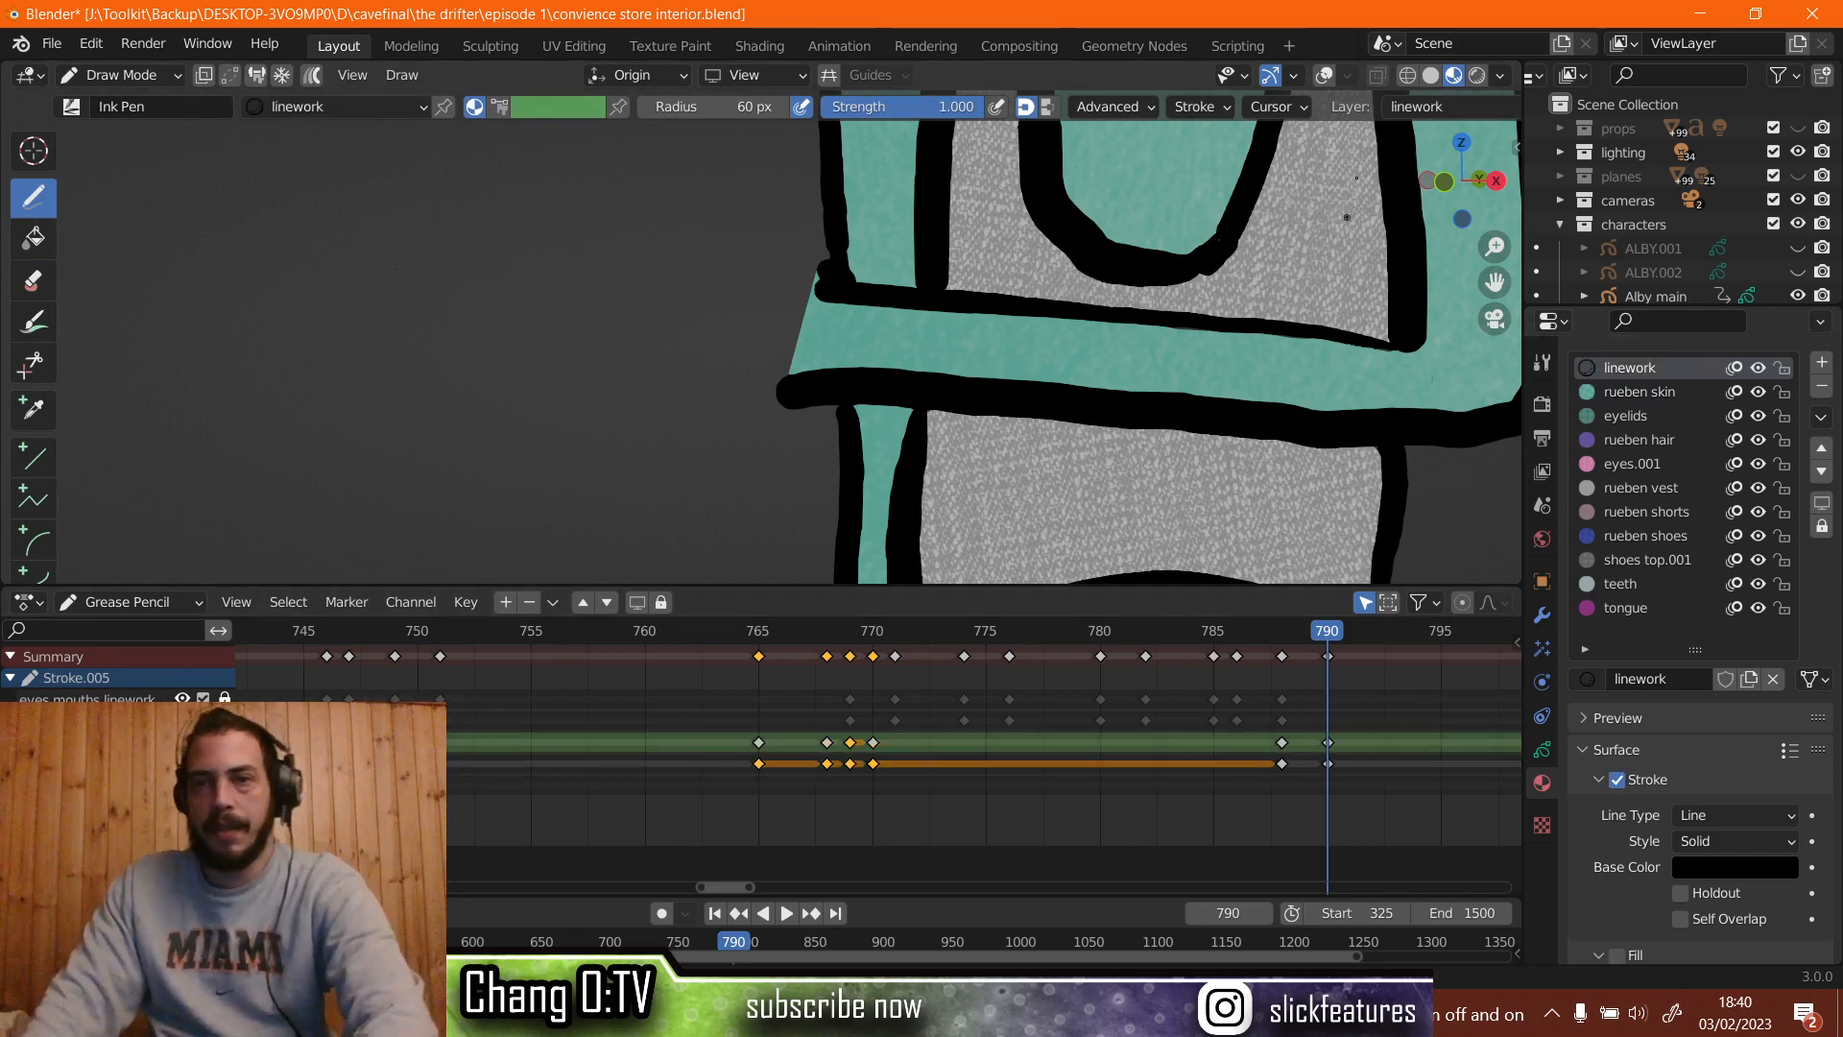
key("shift+alt+z")
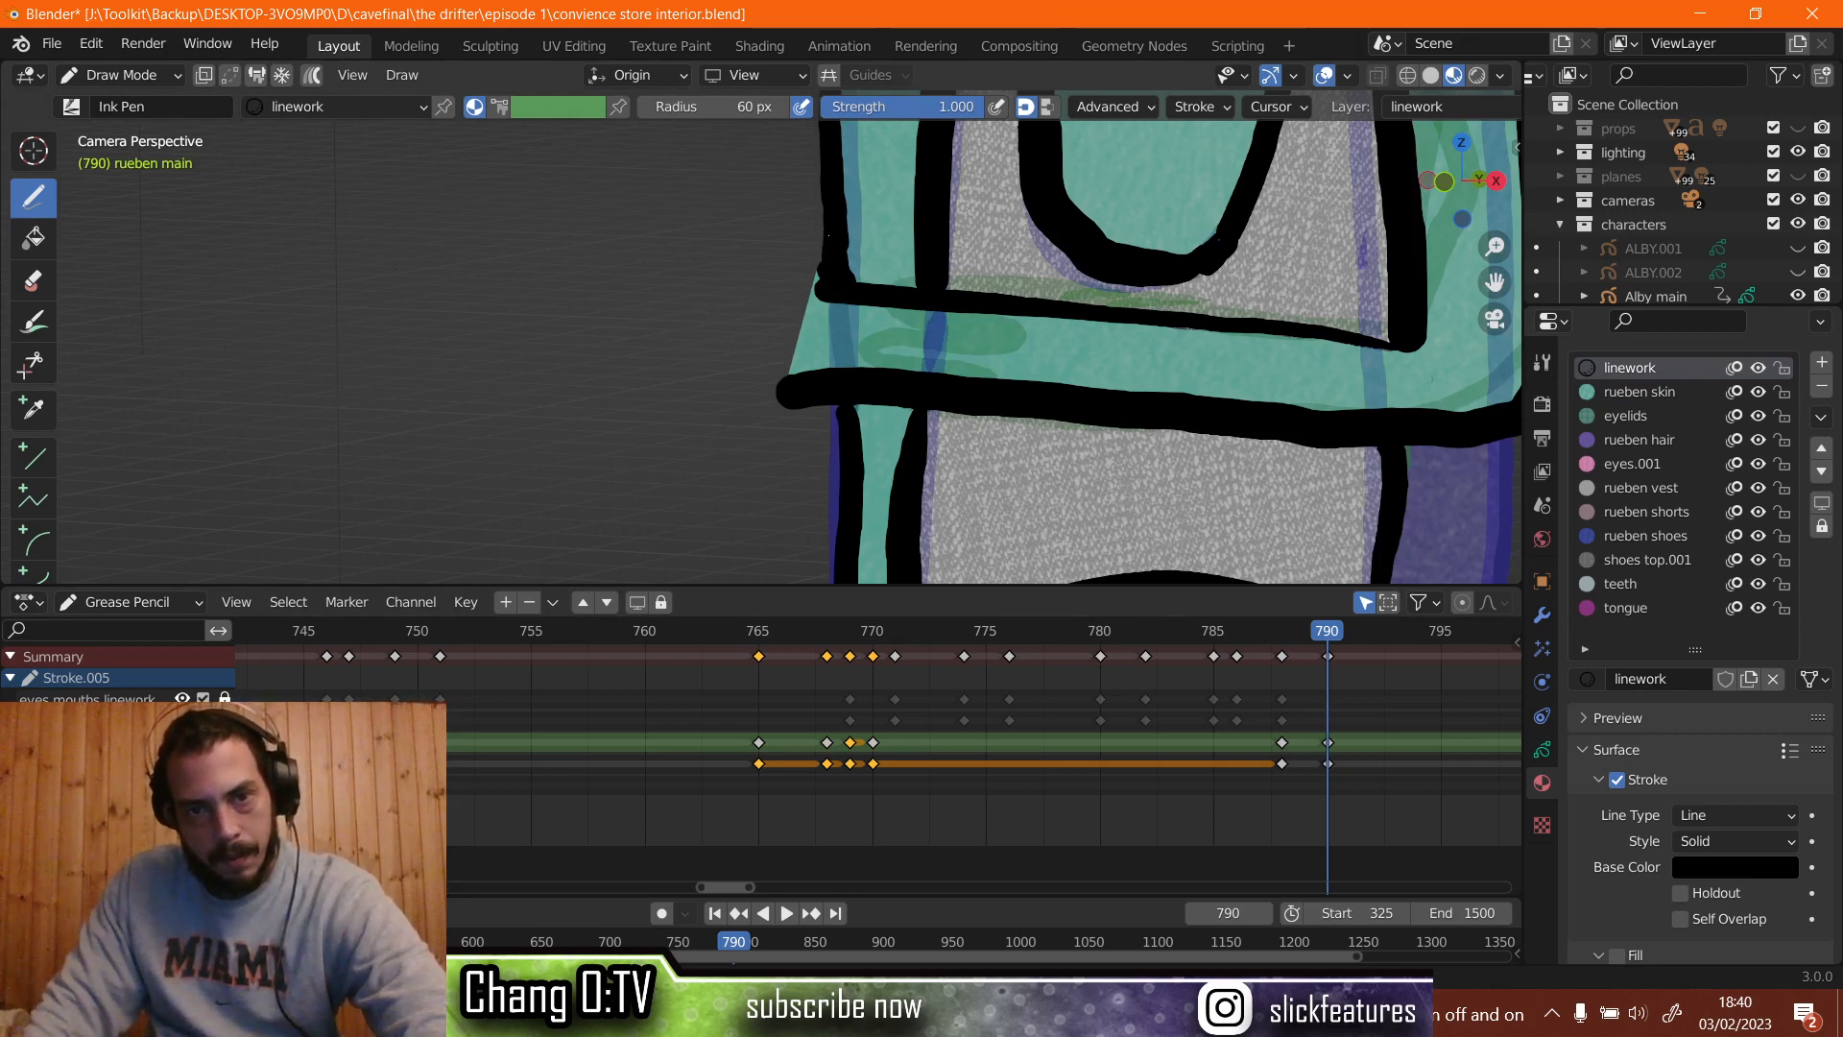
mouse_move(820, 283)
left_mouse_down()
mouse_move(696, 295)
mouse_move(591, 357)
mouse_move(720, 334)
mouse_move(610, 419)
mouse_move(708, 382)
mouse_move(687, 429)
mouse_move(703, 459)
mouse_move(785, 395)
left_mouse_up()
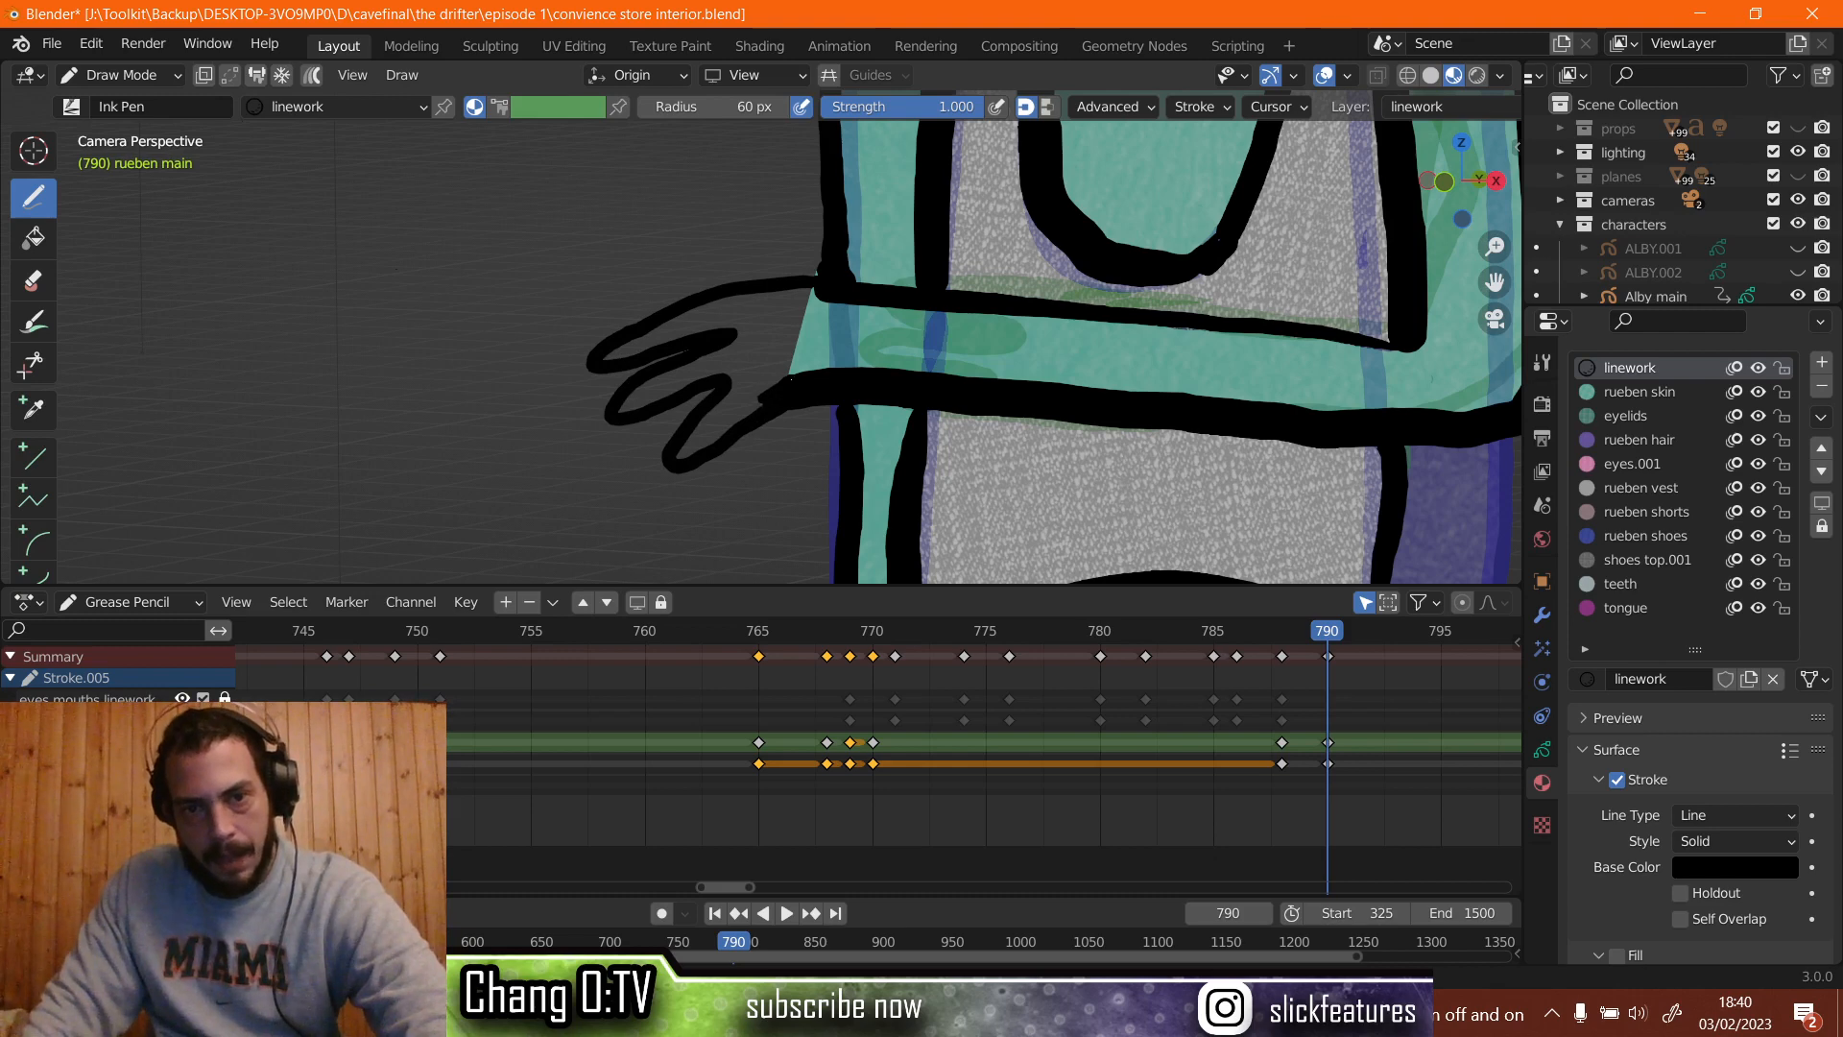
left_click_drag(768, 392, 722, 431)
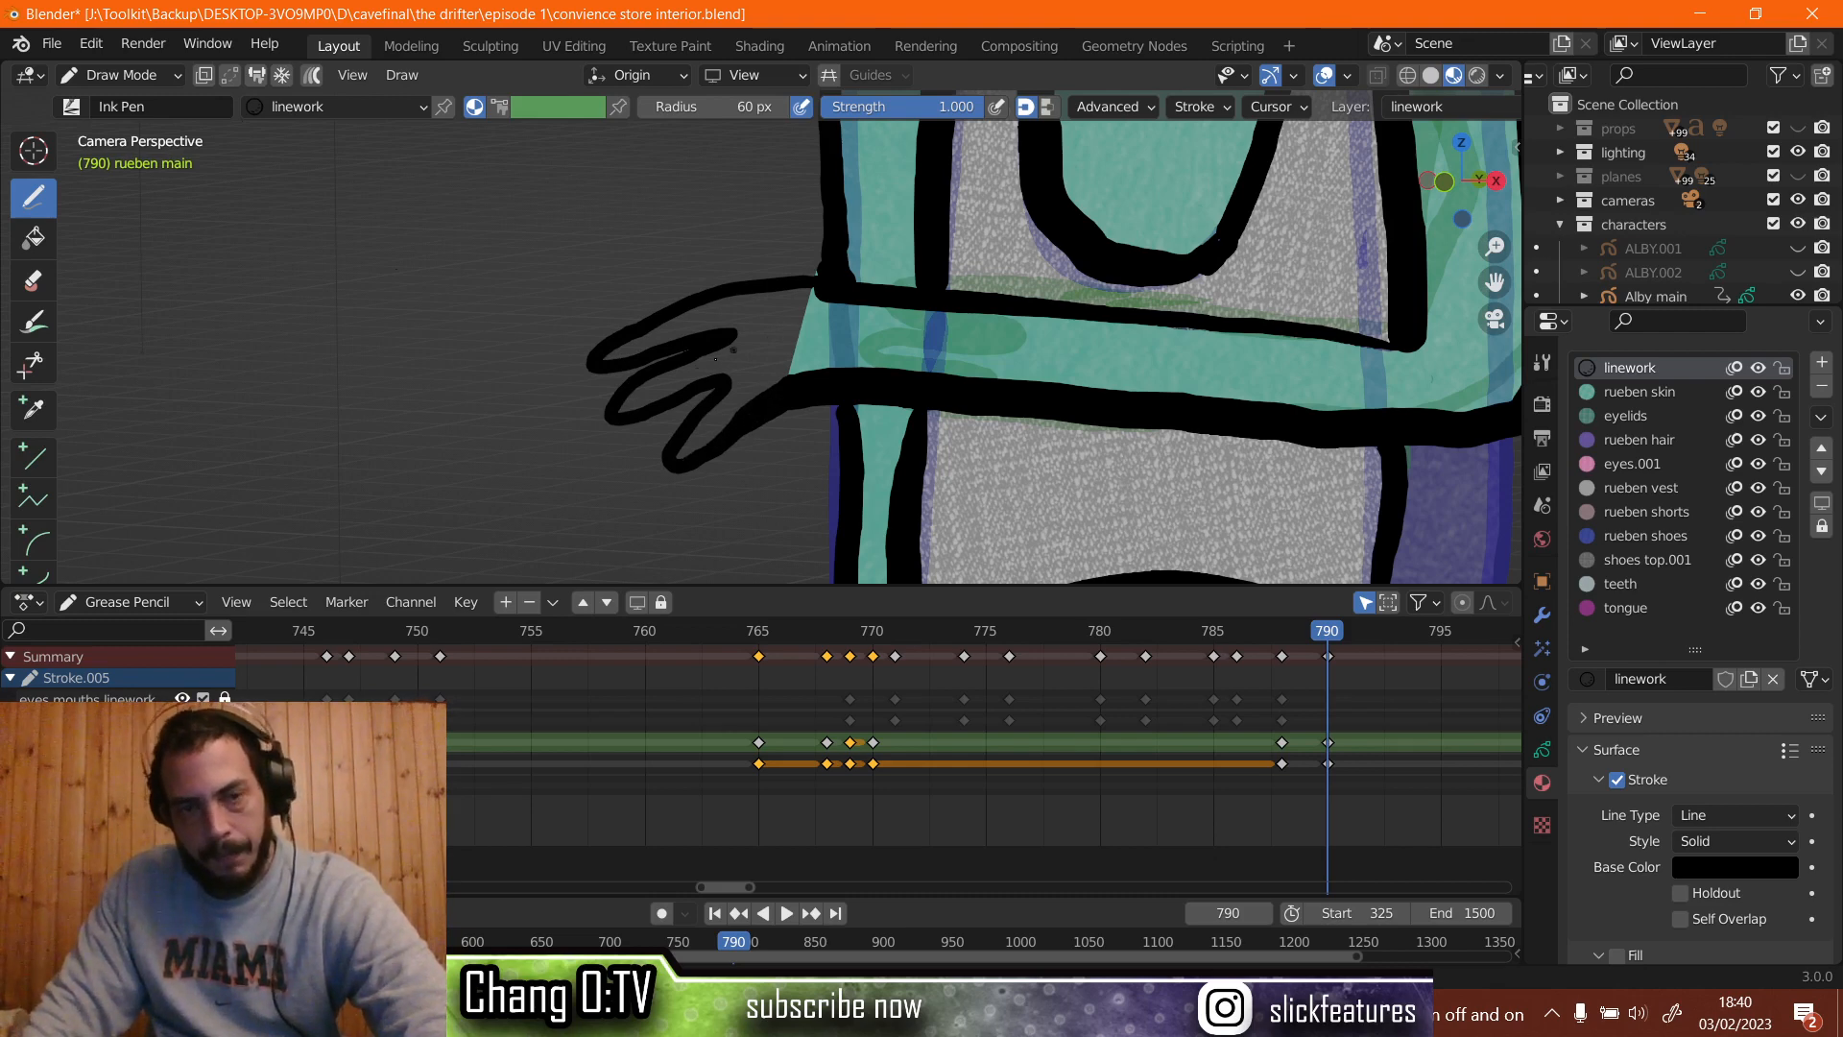
scroll(715, 360, "down", 3)
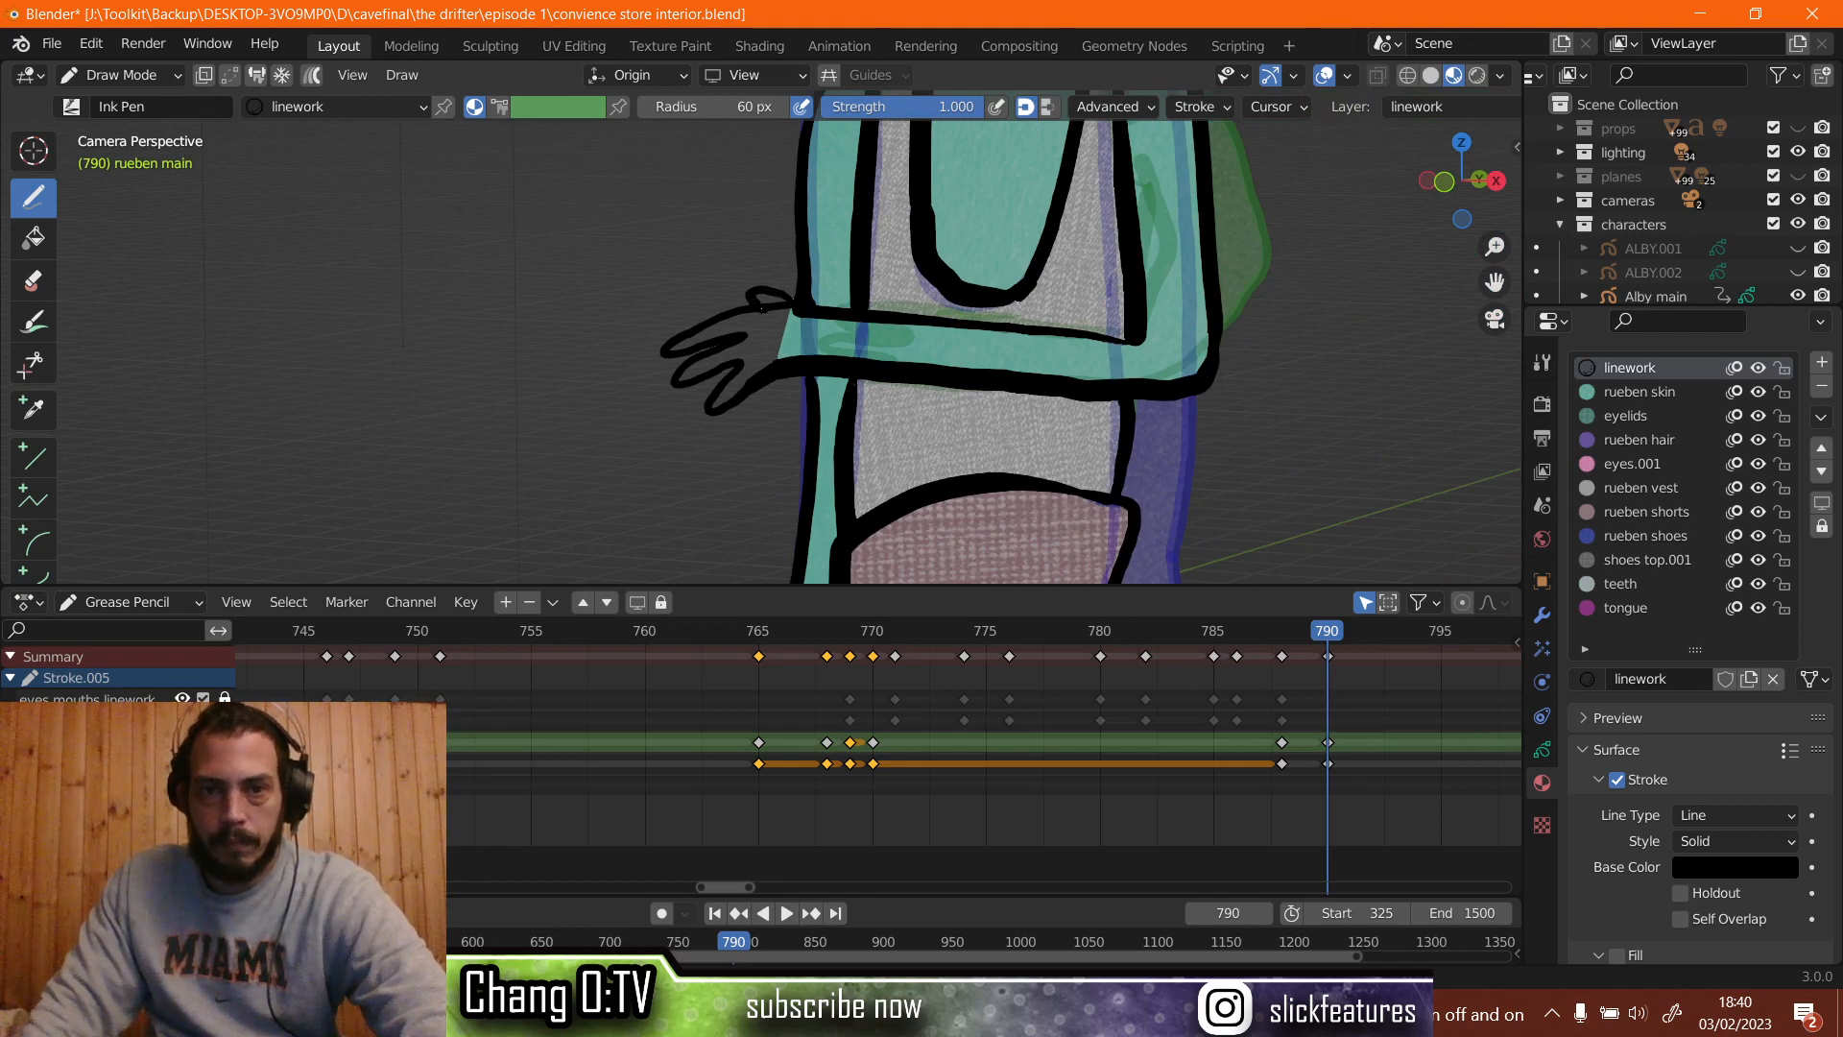
Erase the stretch of outline crossing the base of the thumb so the thumb opens into the palm.
left_click(38, 282)
scroll(788, 269, "up", 4)
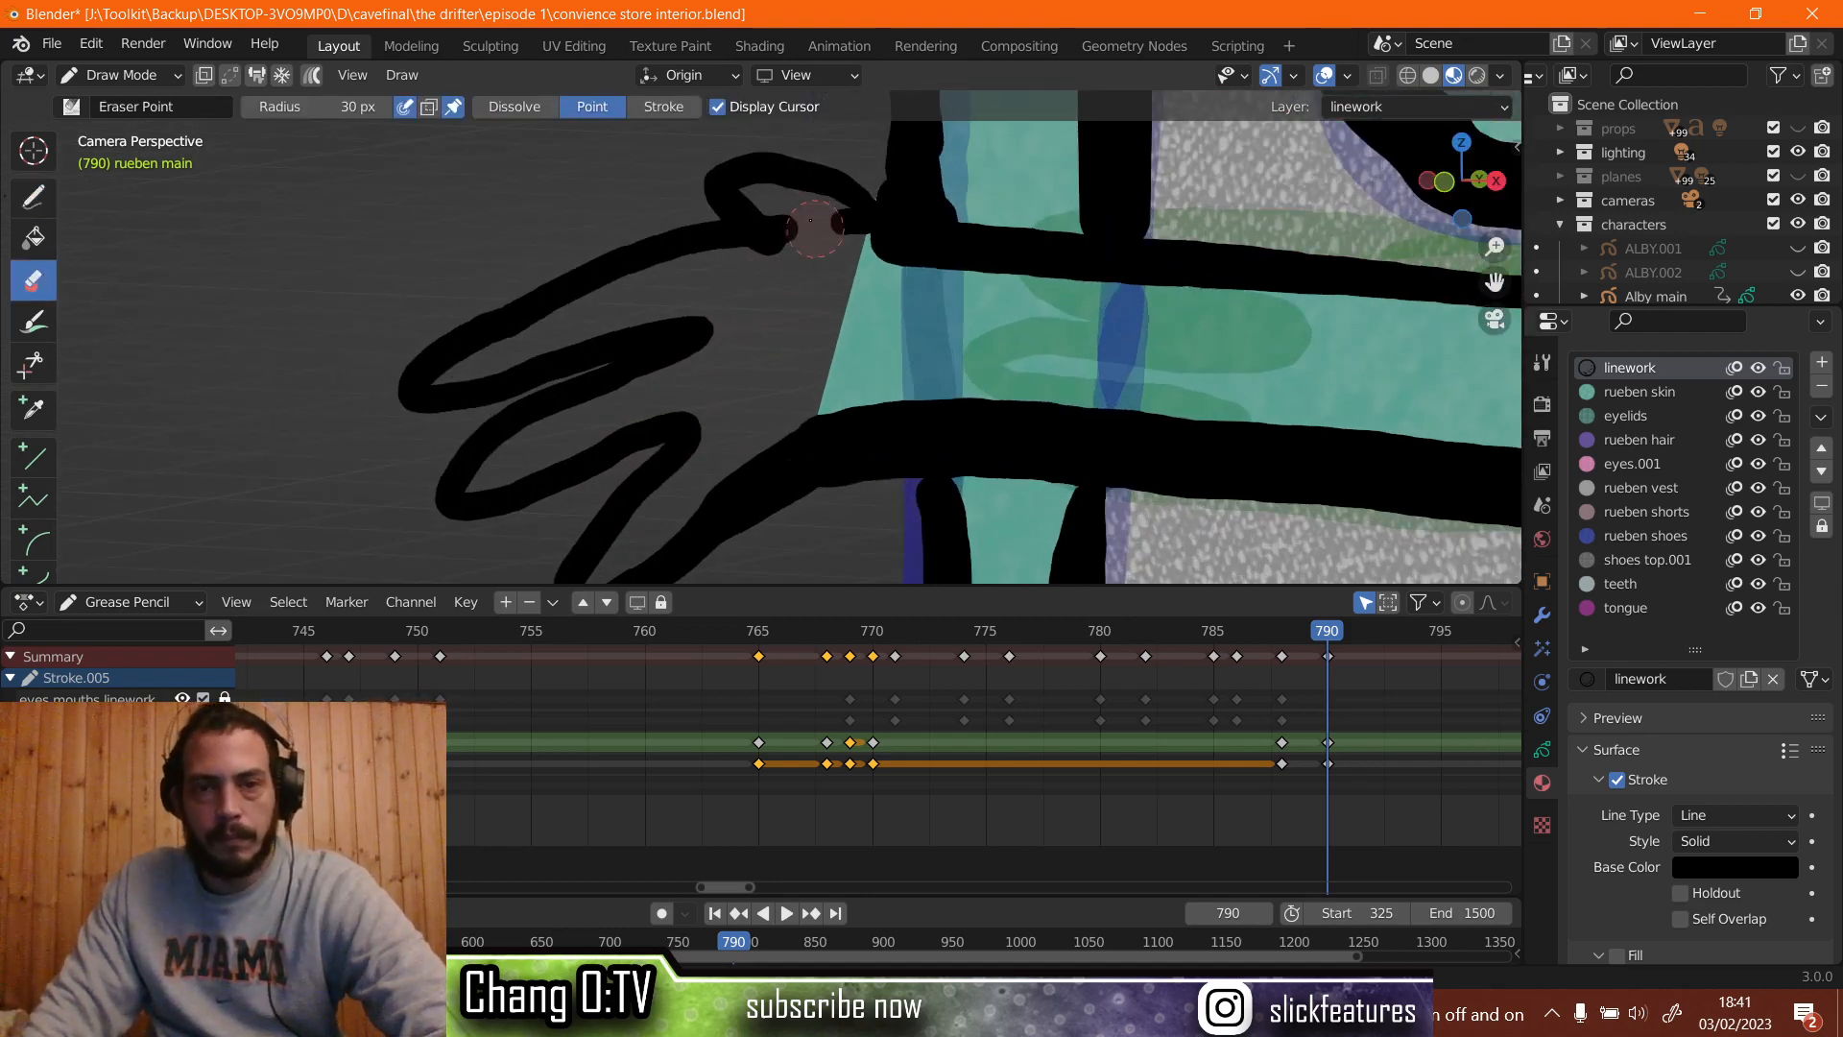
left_click_drag(823, 243, 834, 228)
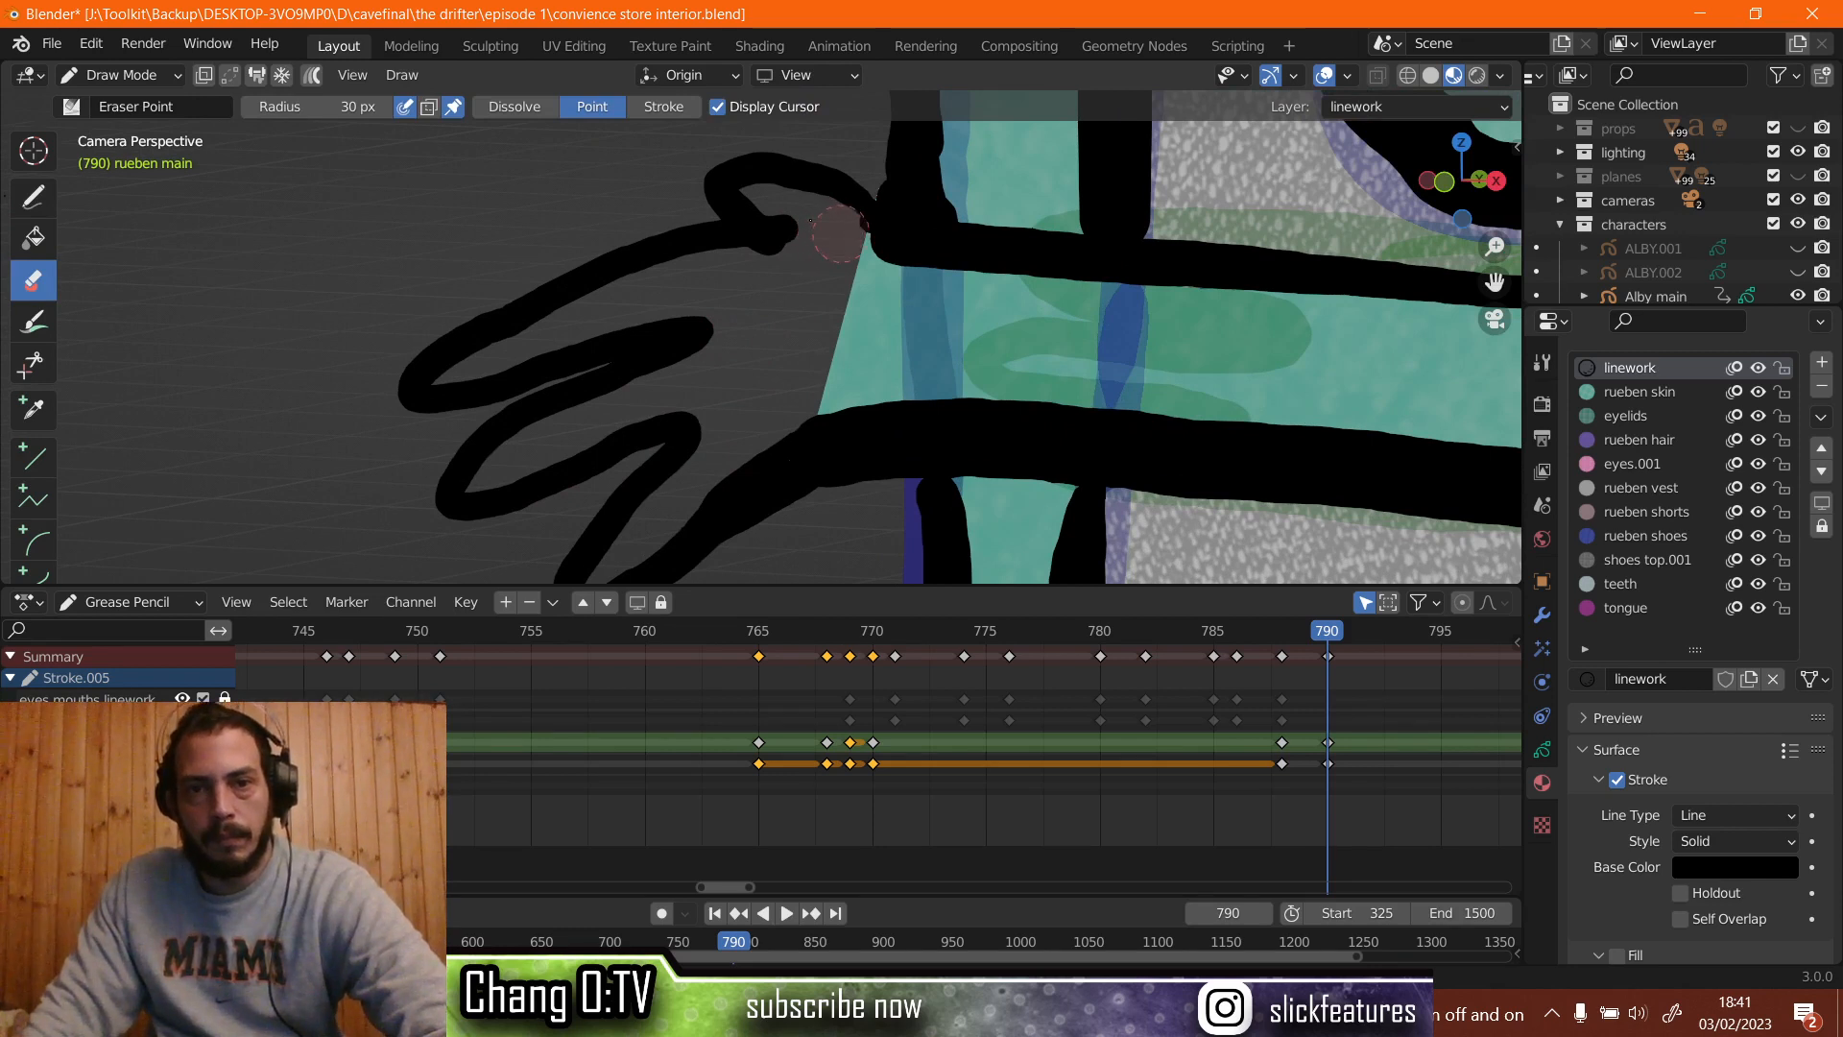
left_click(811, 230)
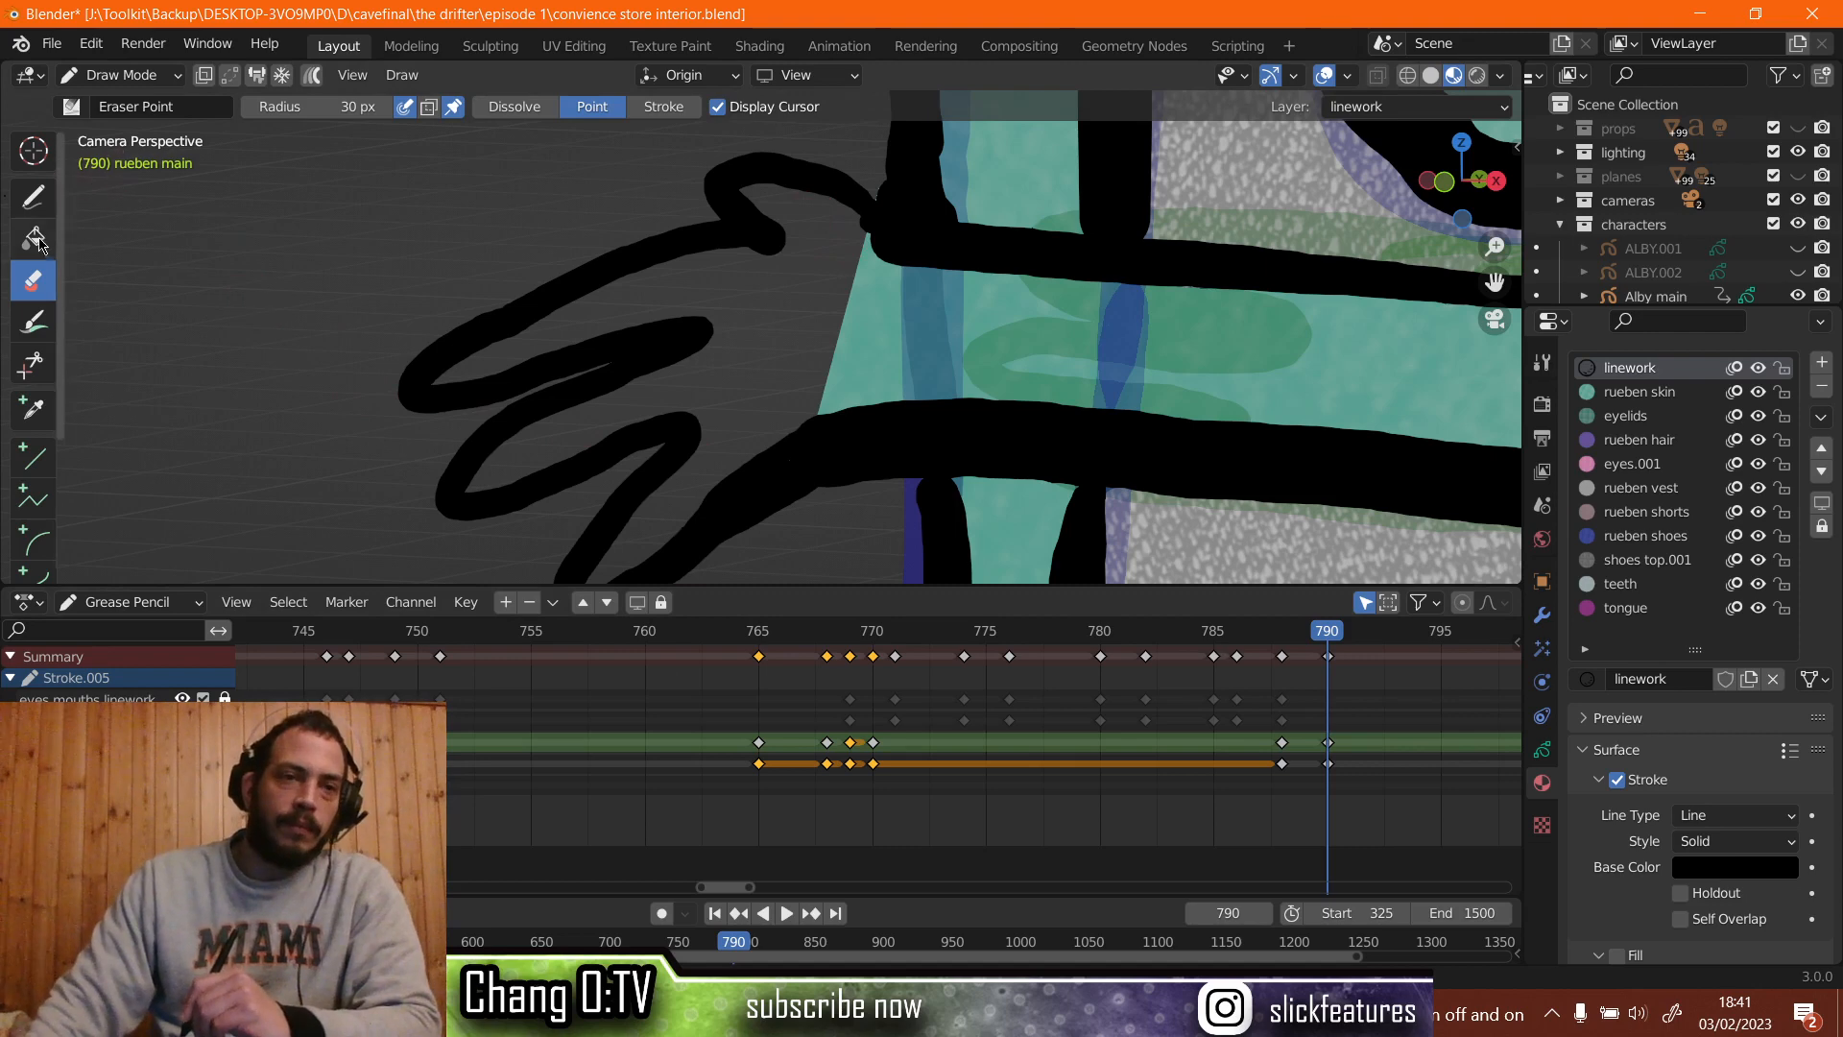
Lengthen the thumb outline away from the wrist with the Grab brush in Sculpt Mode.
left_click(134, 77)
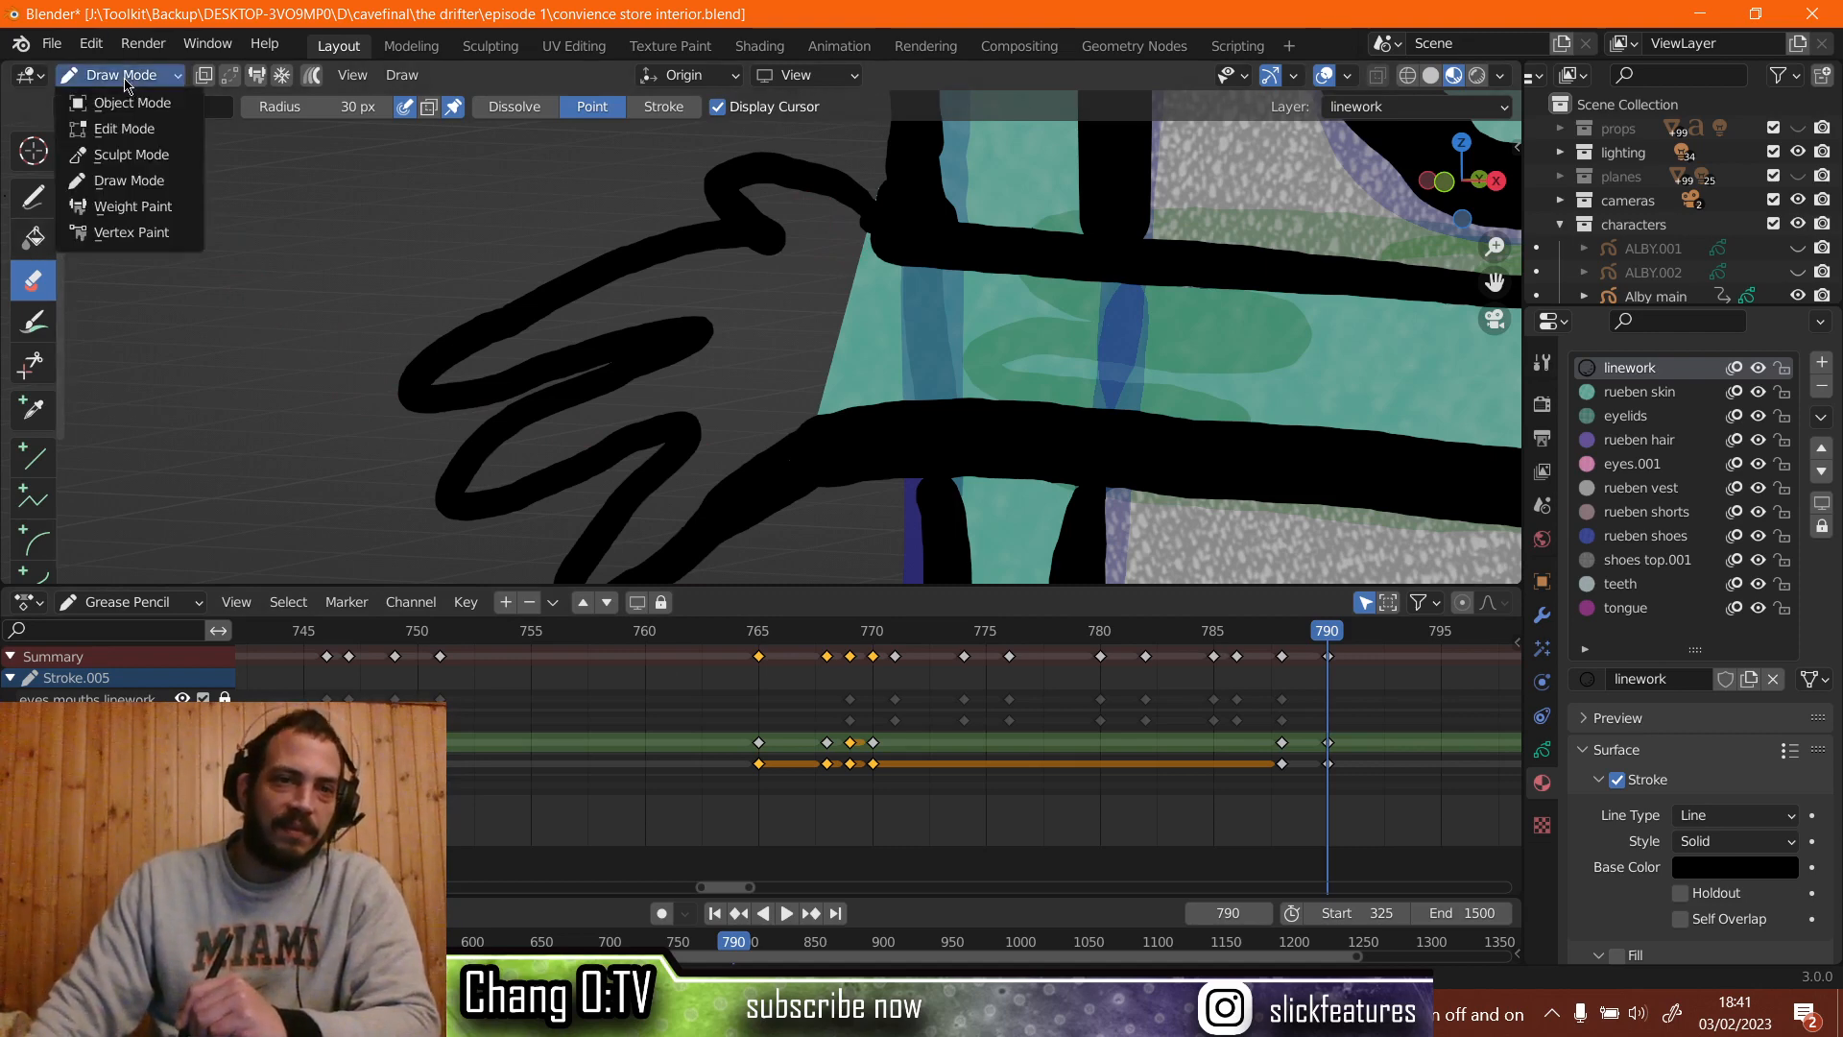
left_click(134, 157)
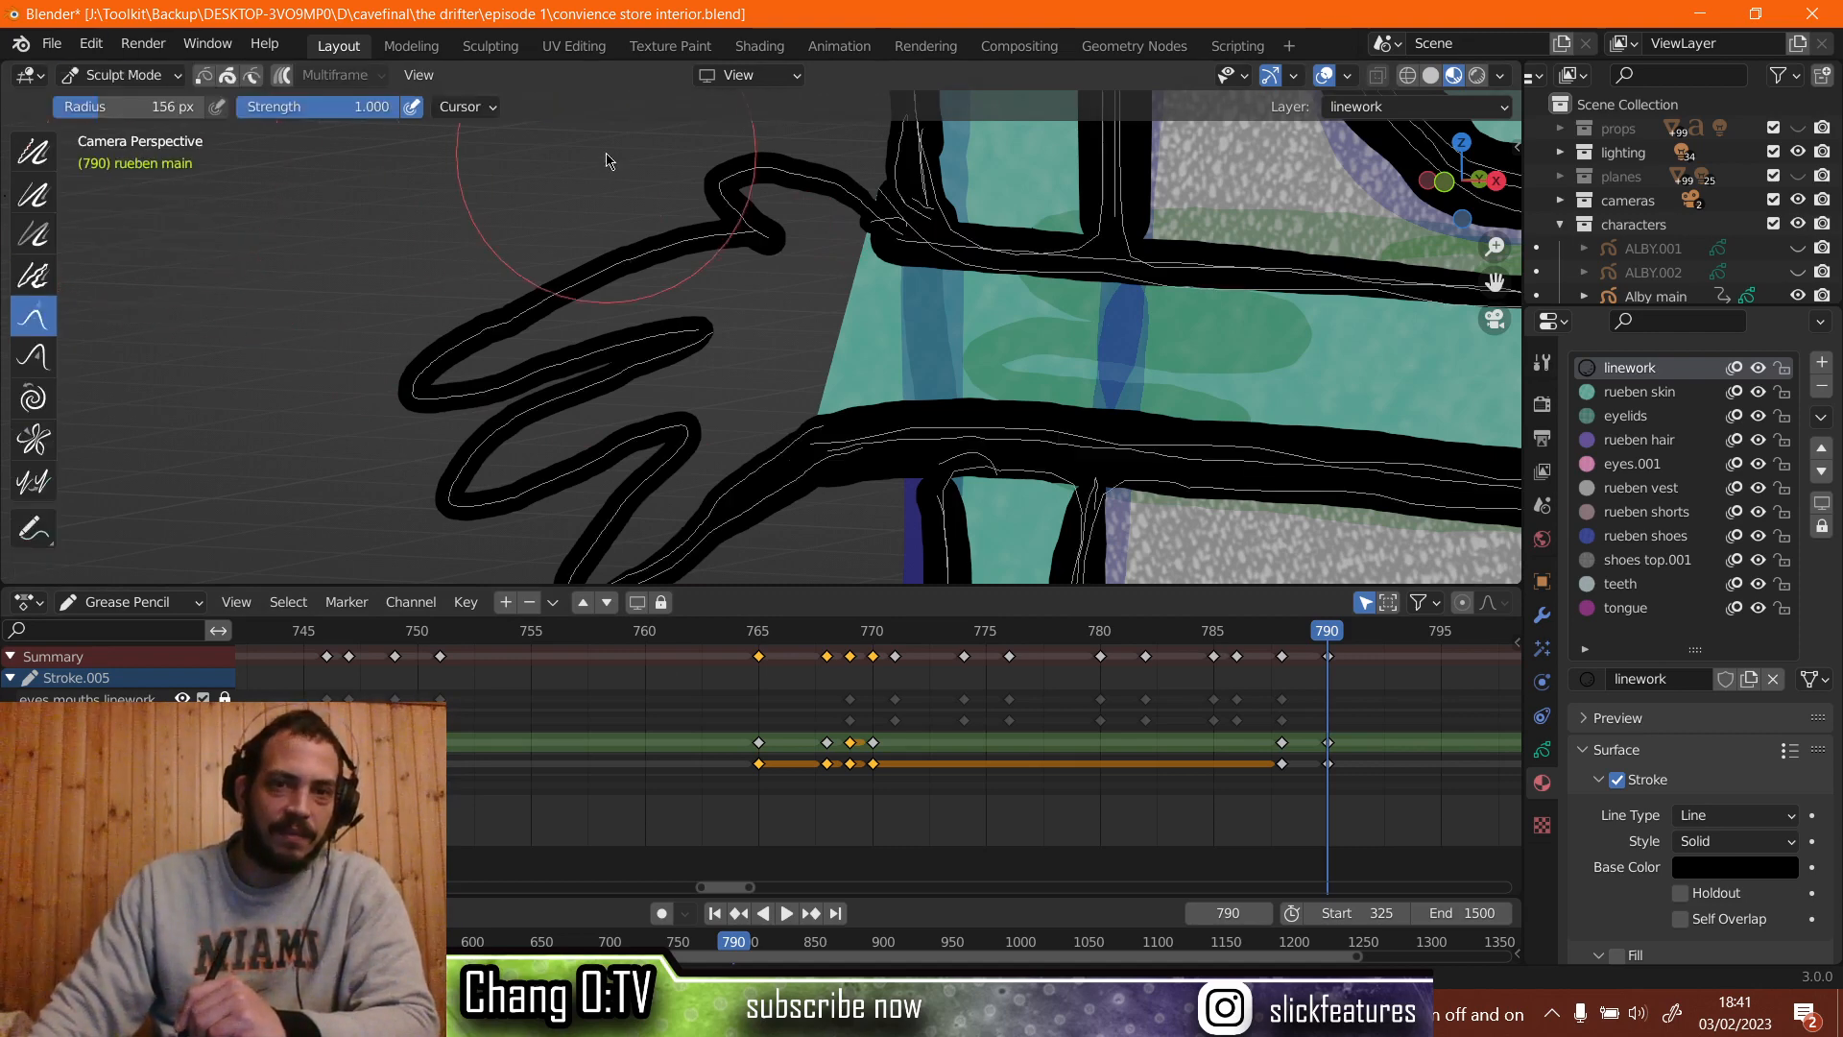
scroll(672, 227, "up", 1)
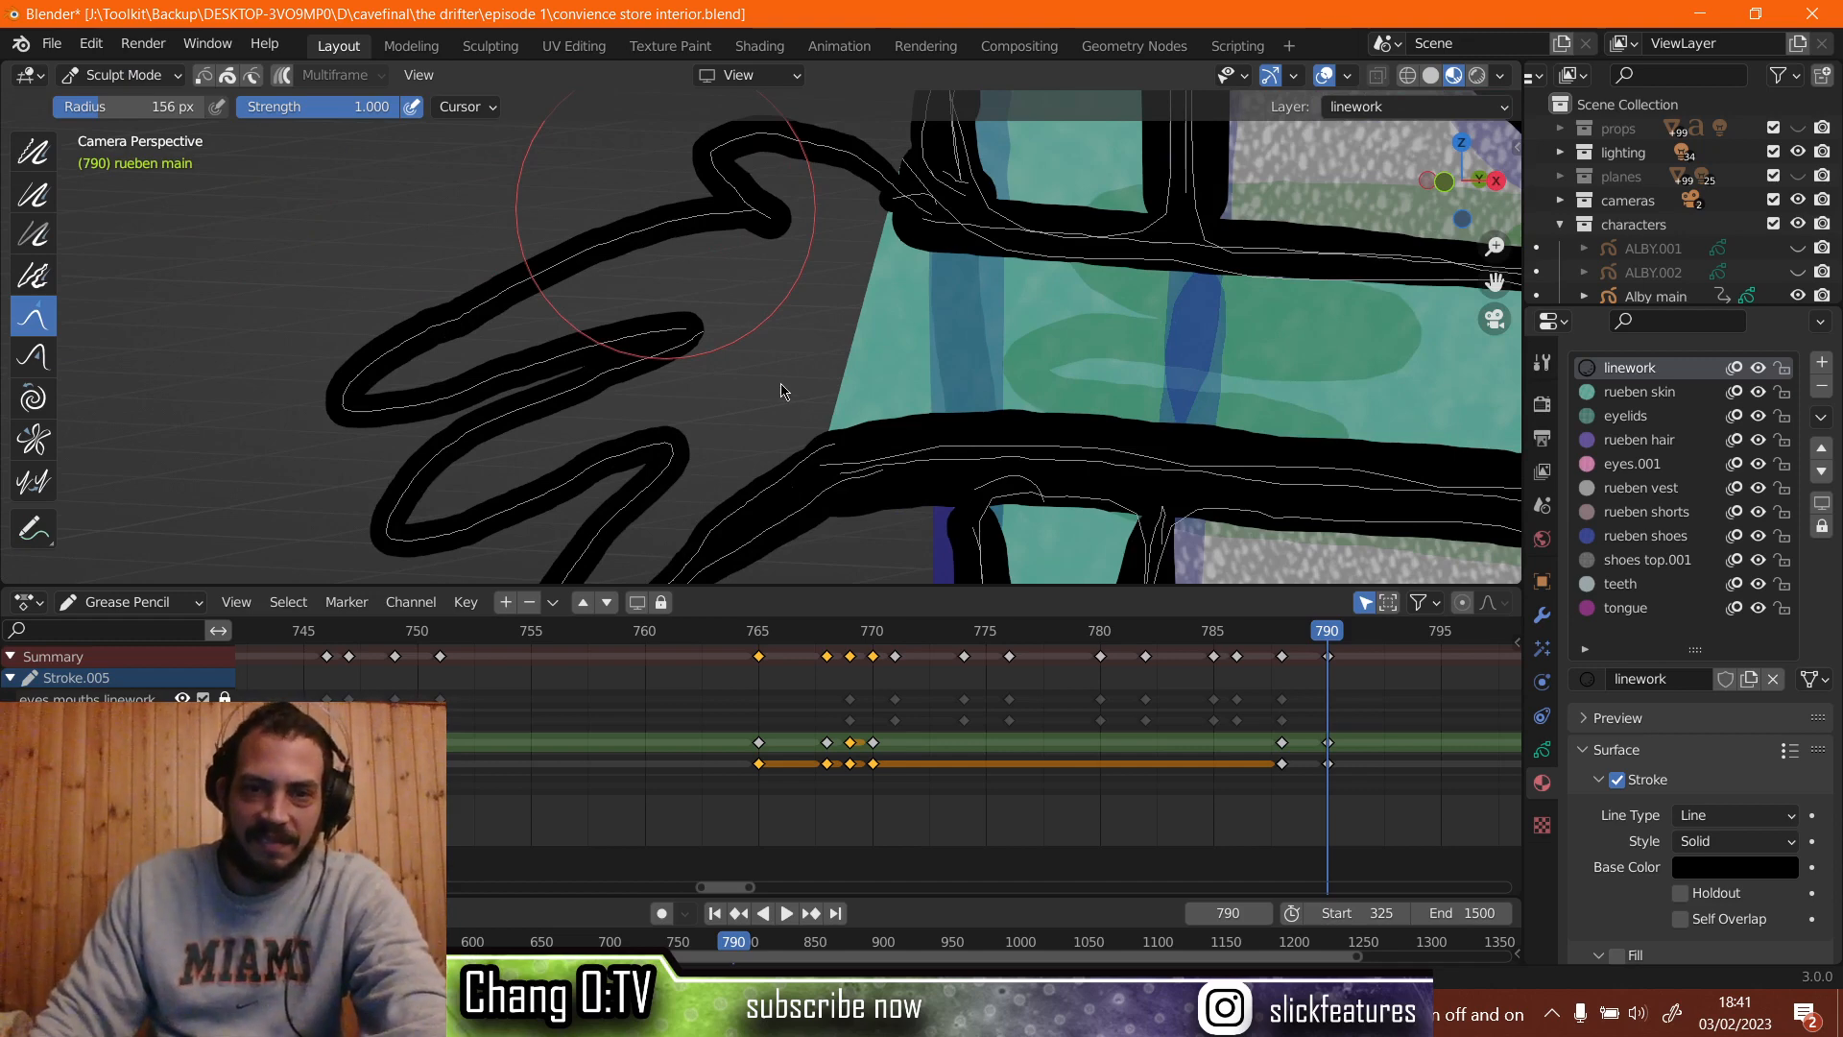
scroll(834, 327, "up", 3)
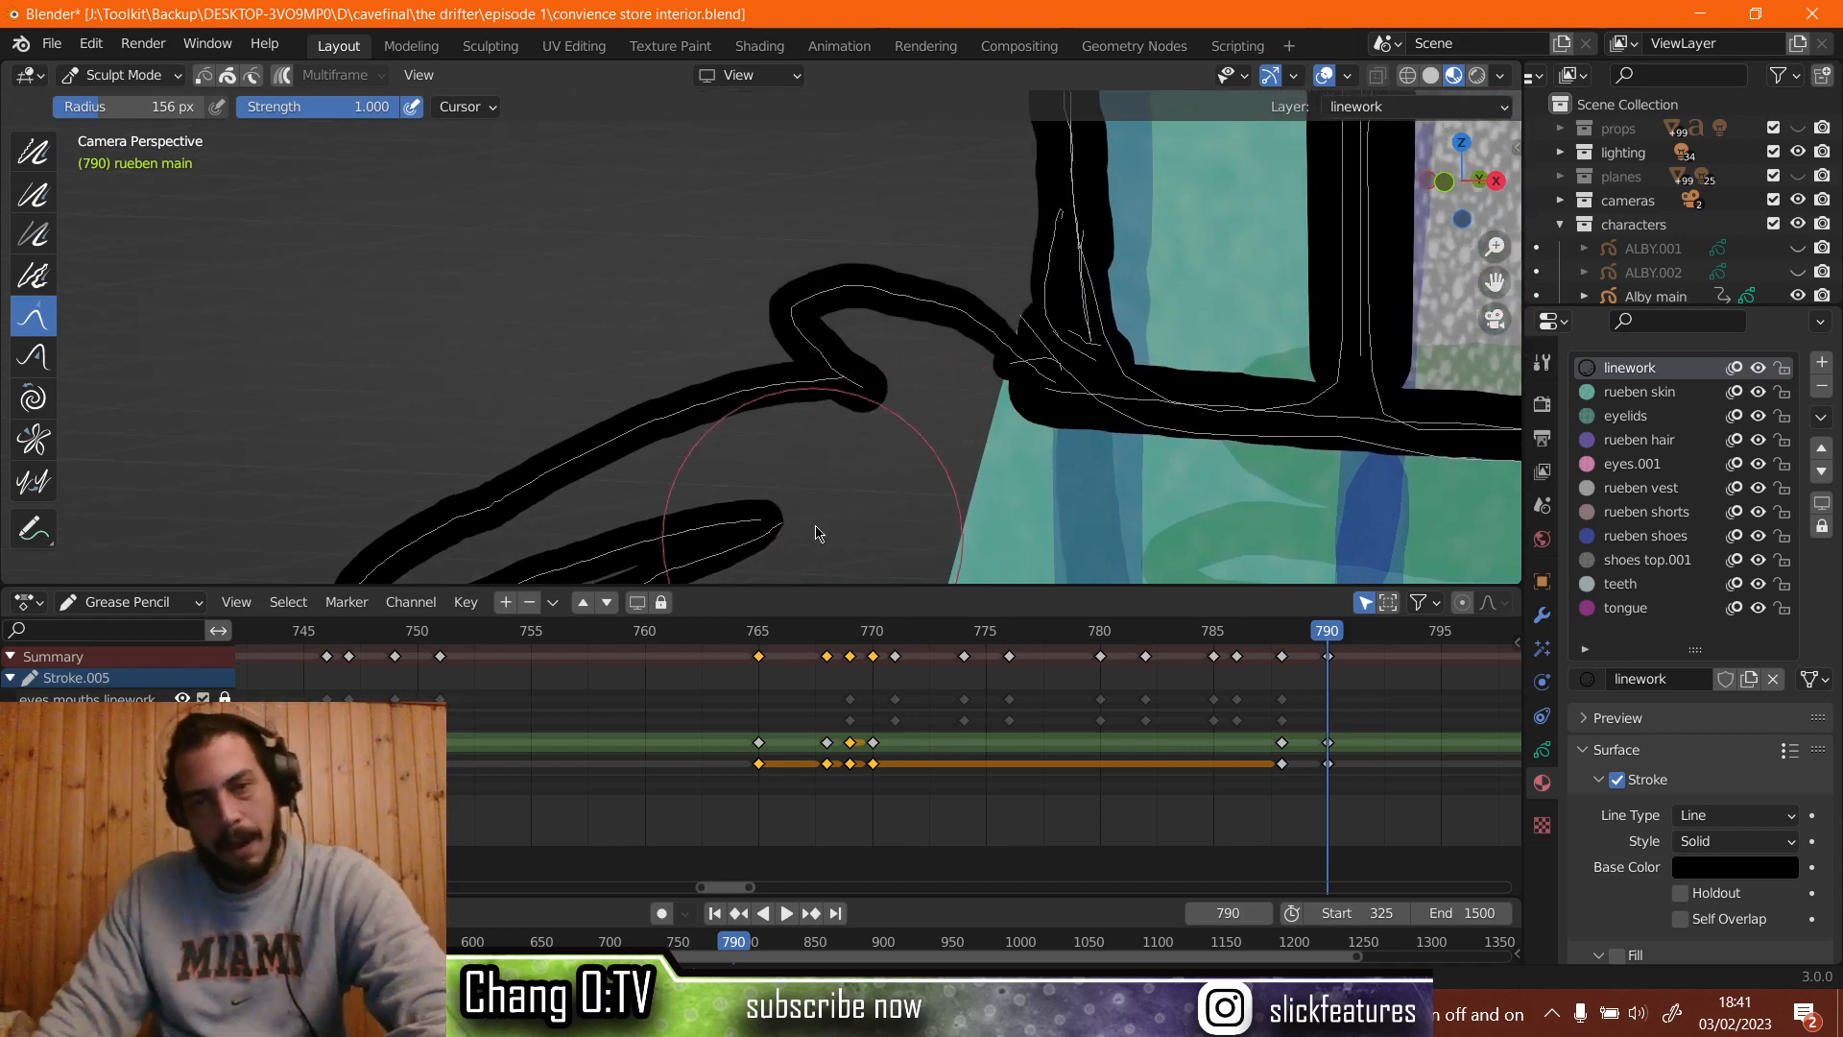
left_click_drag(846, 285, 727, 279)
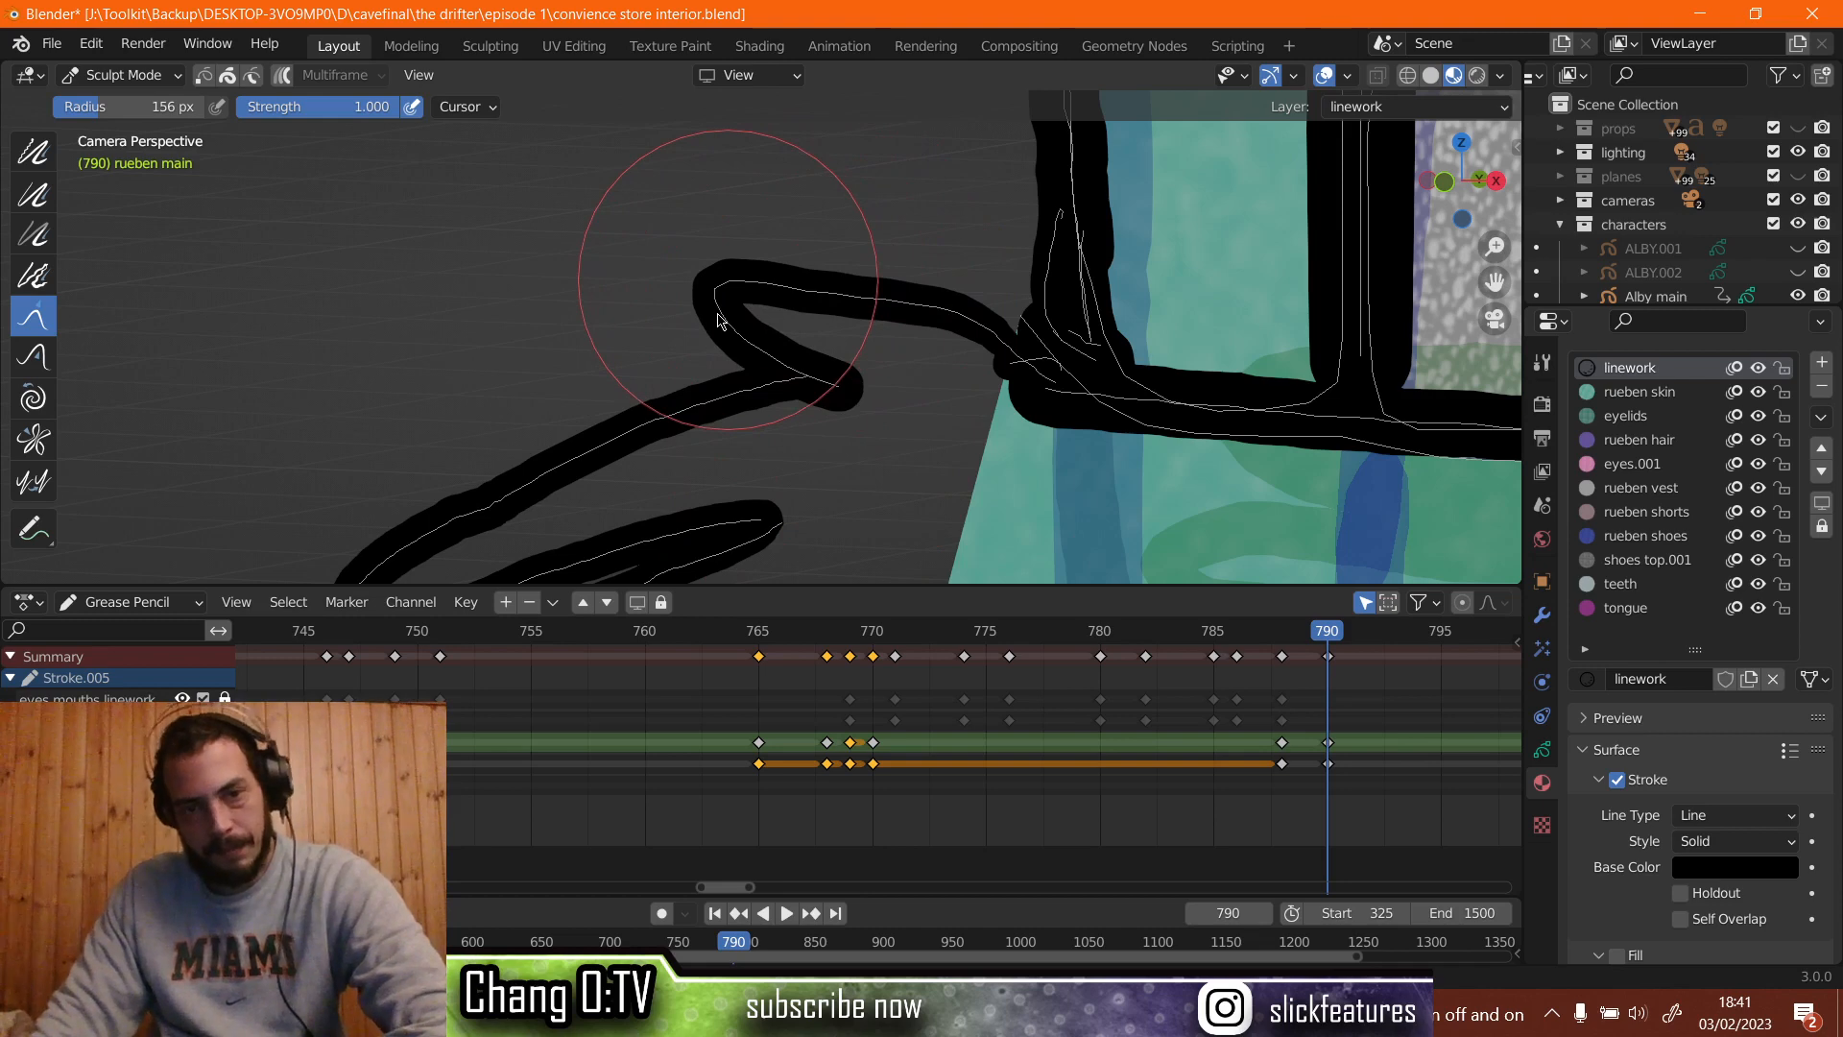
scroll(567, 411, "down", 8)
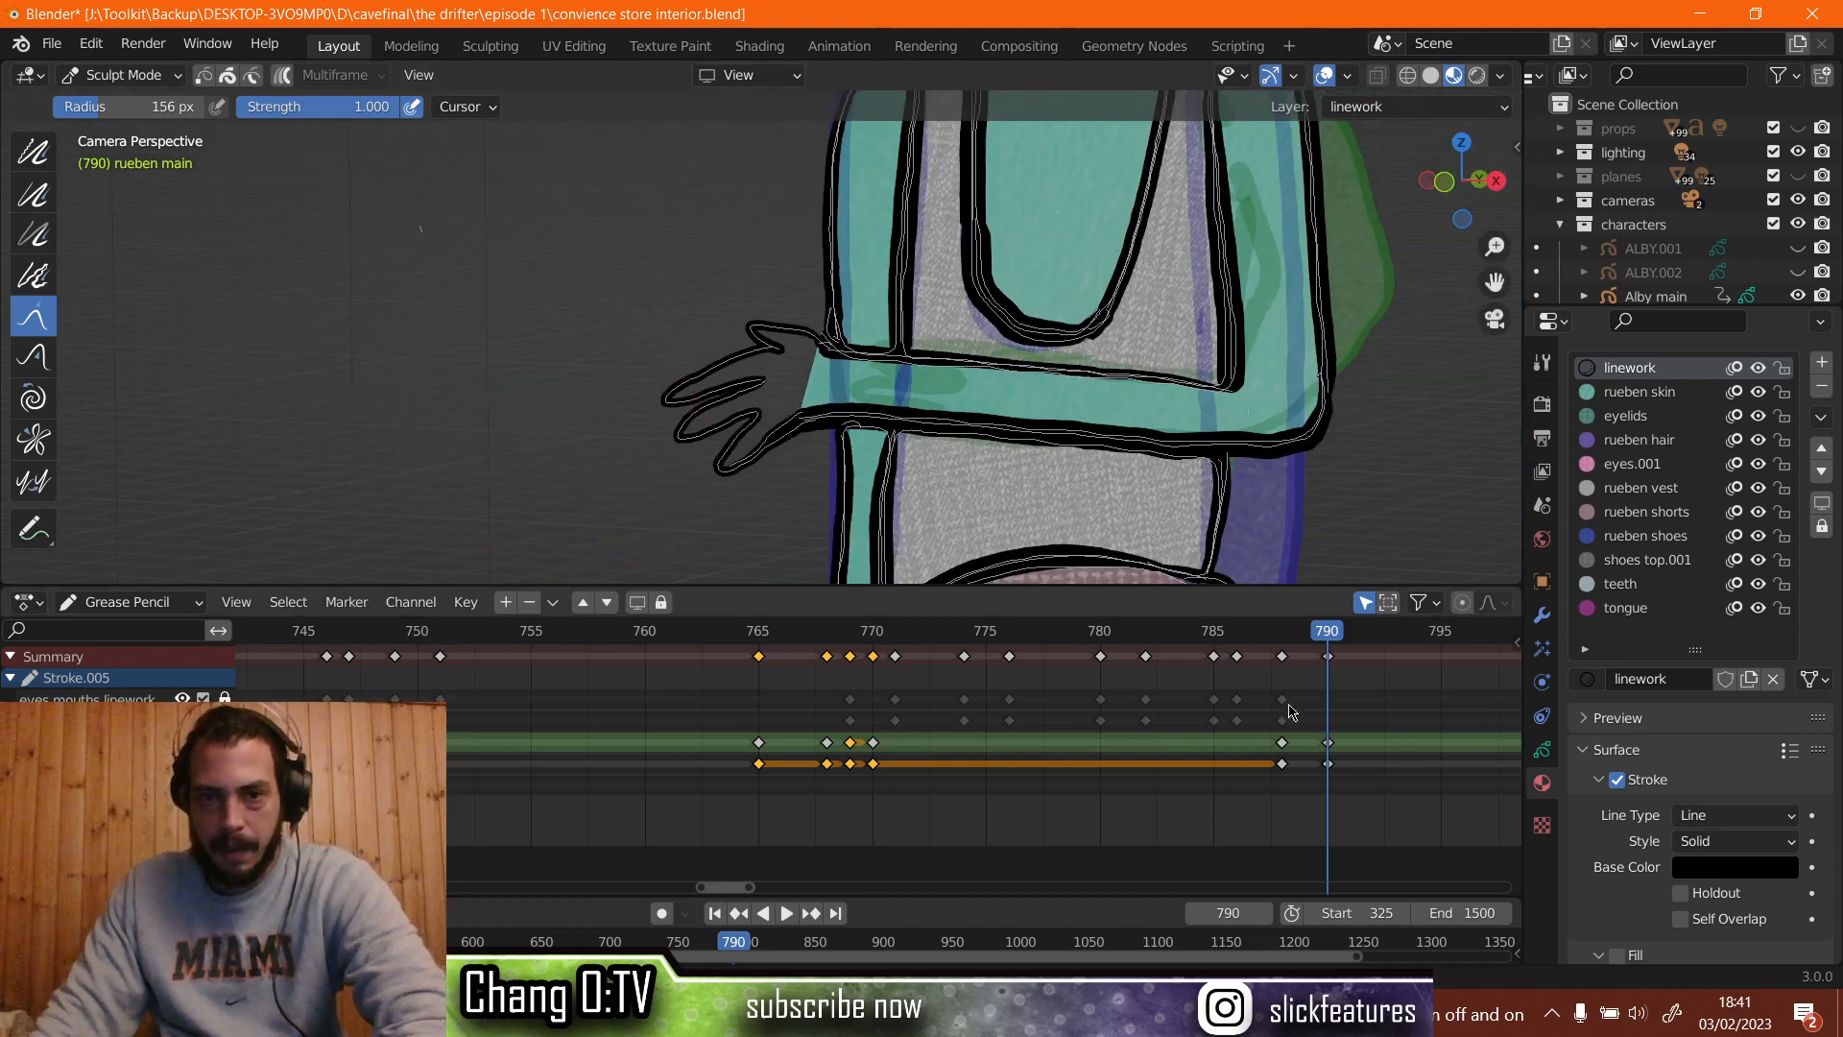
Lock the linework layer and return to Draw Mode.
mouse_move(1330, 638)
left_mouse_down()
mouse_move(1349, 639)
mouse_move(1282, 639)
mouse_move(1328, 640)
left_mouse_up()
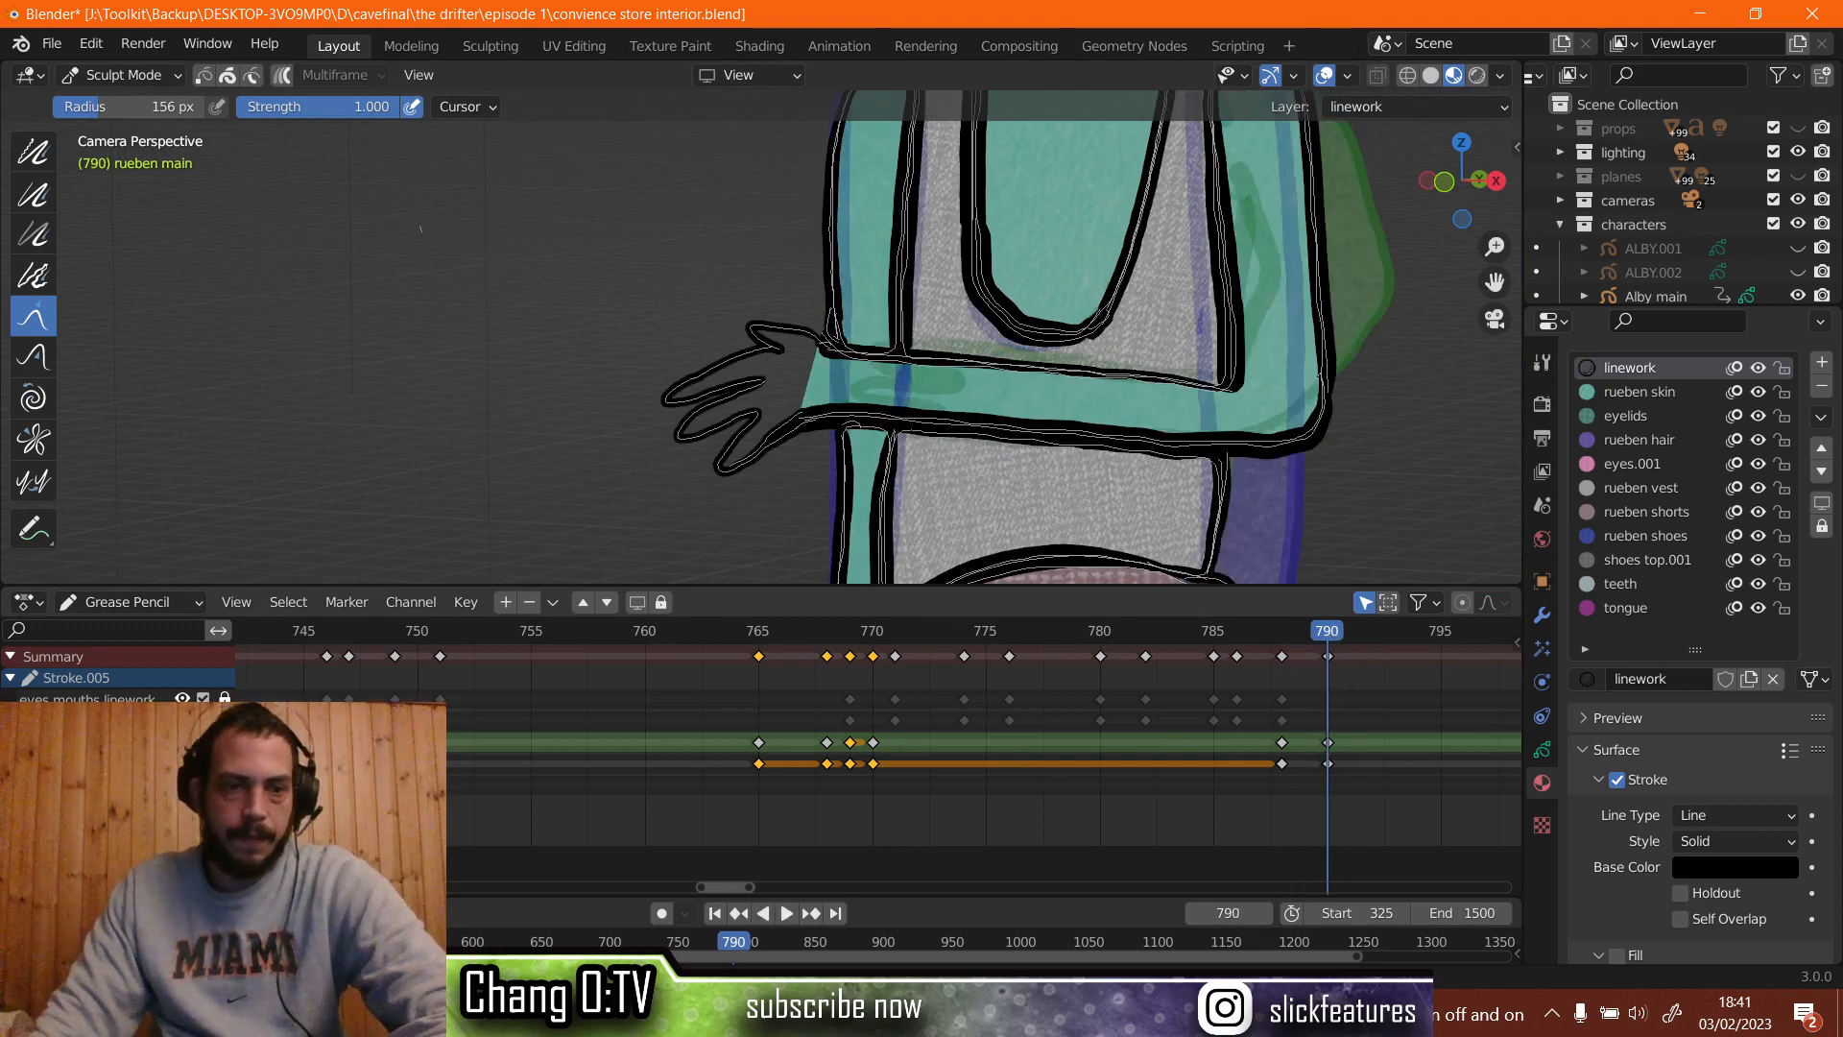
left_click_drag(234, 743, 234, 743)
left_click(225, 743)
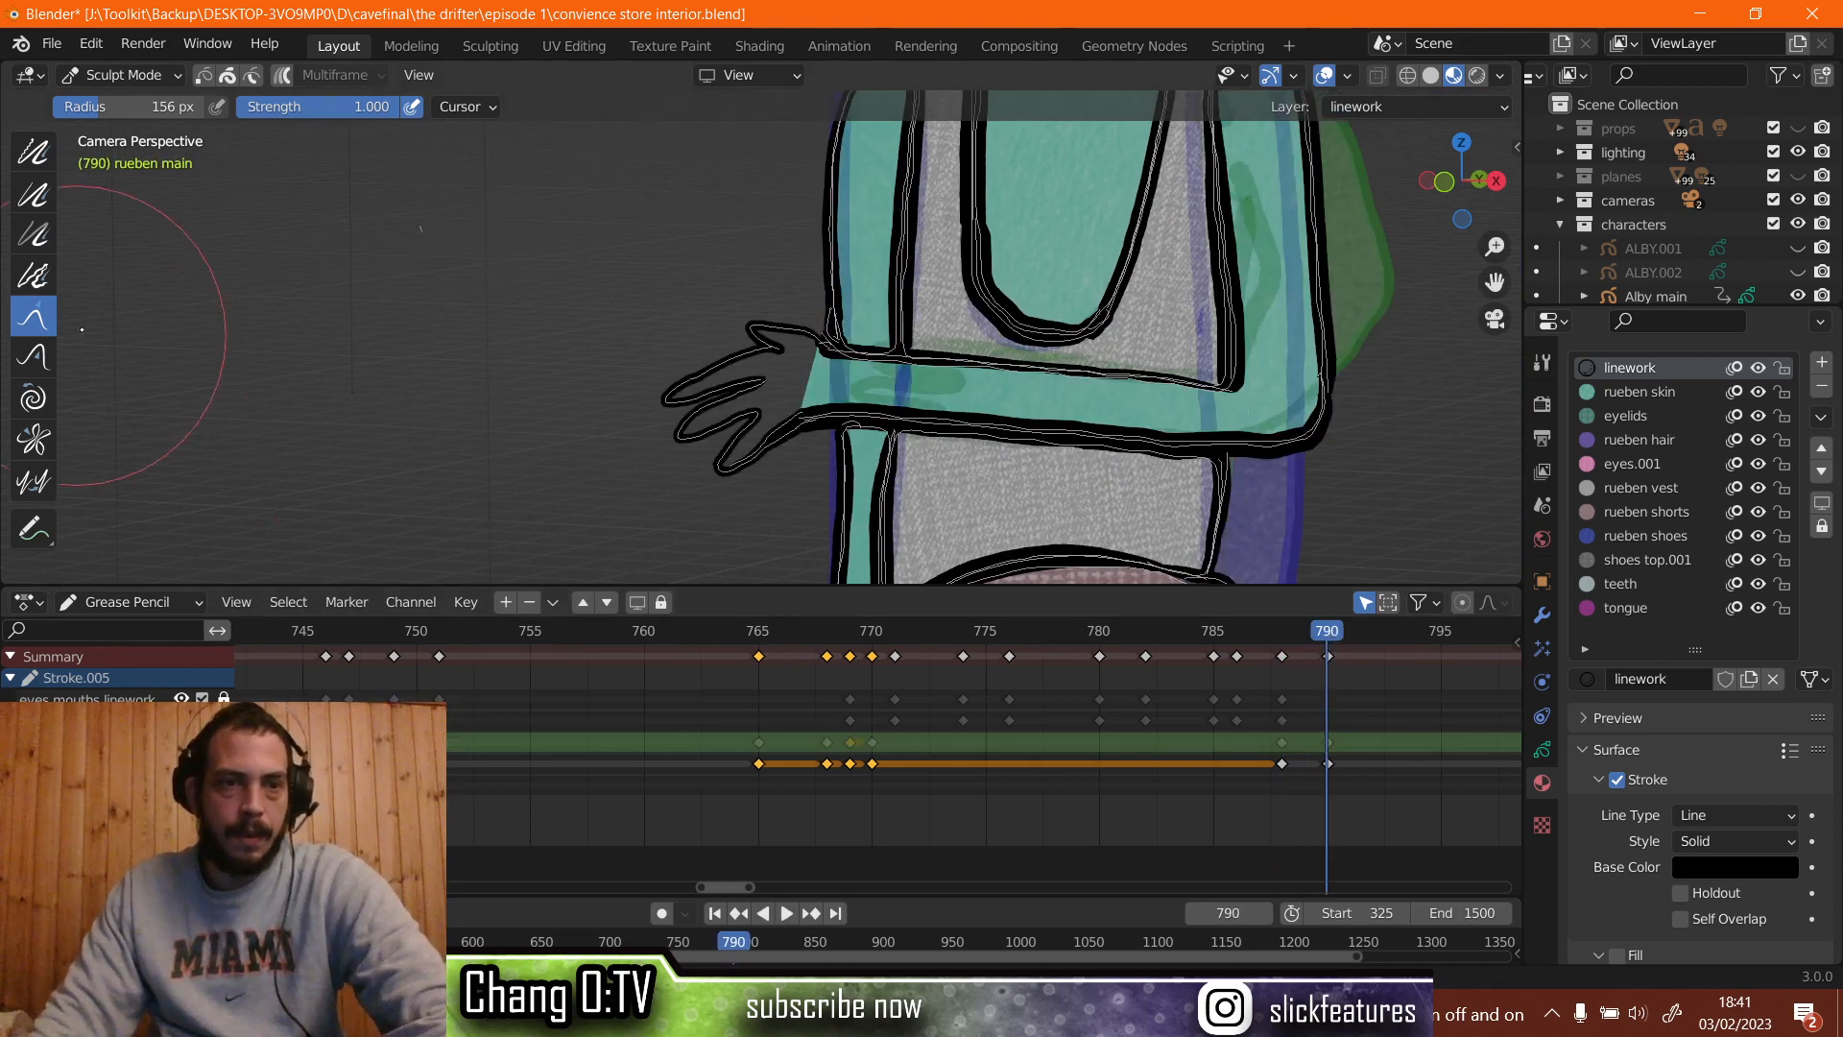
left_click(114, 75)
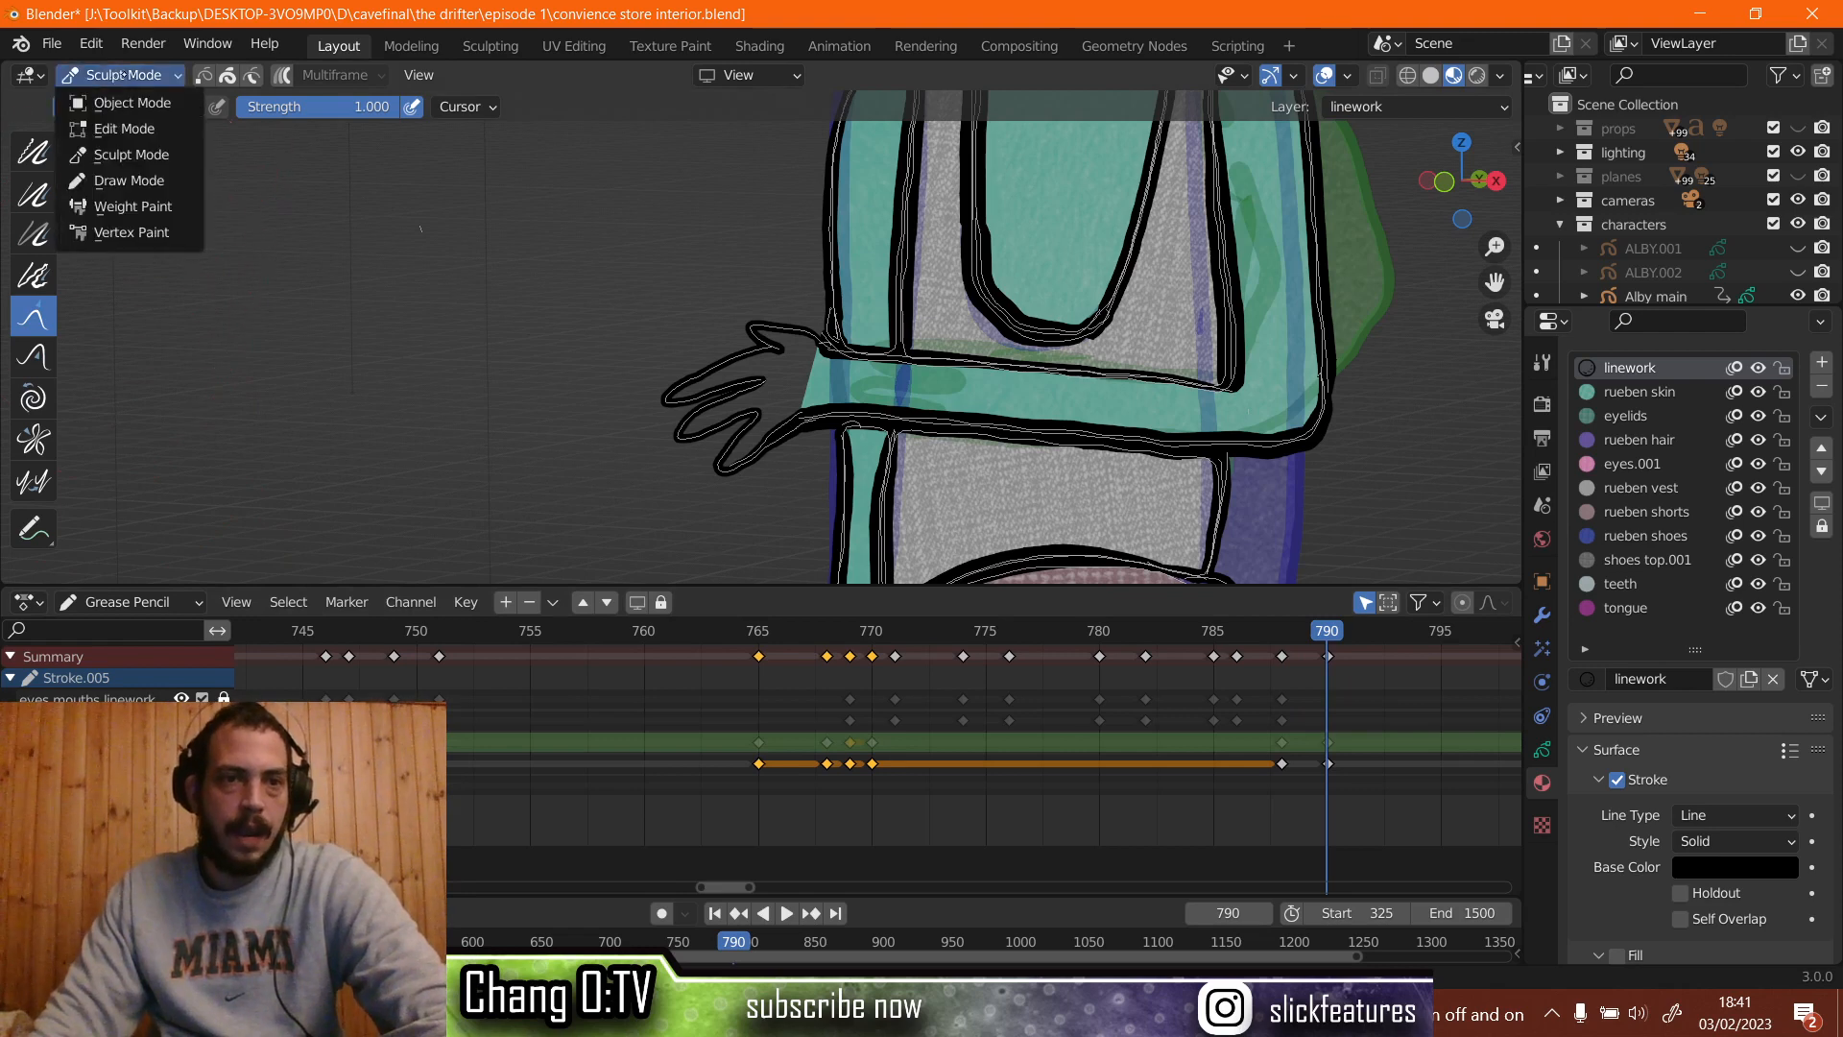
left_click(130, 178)
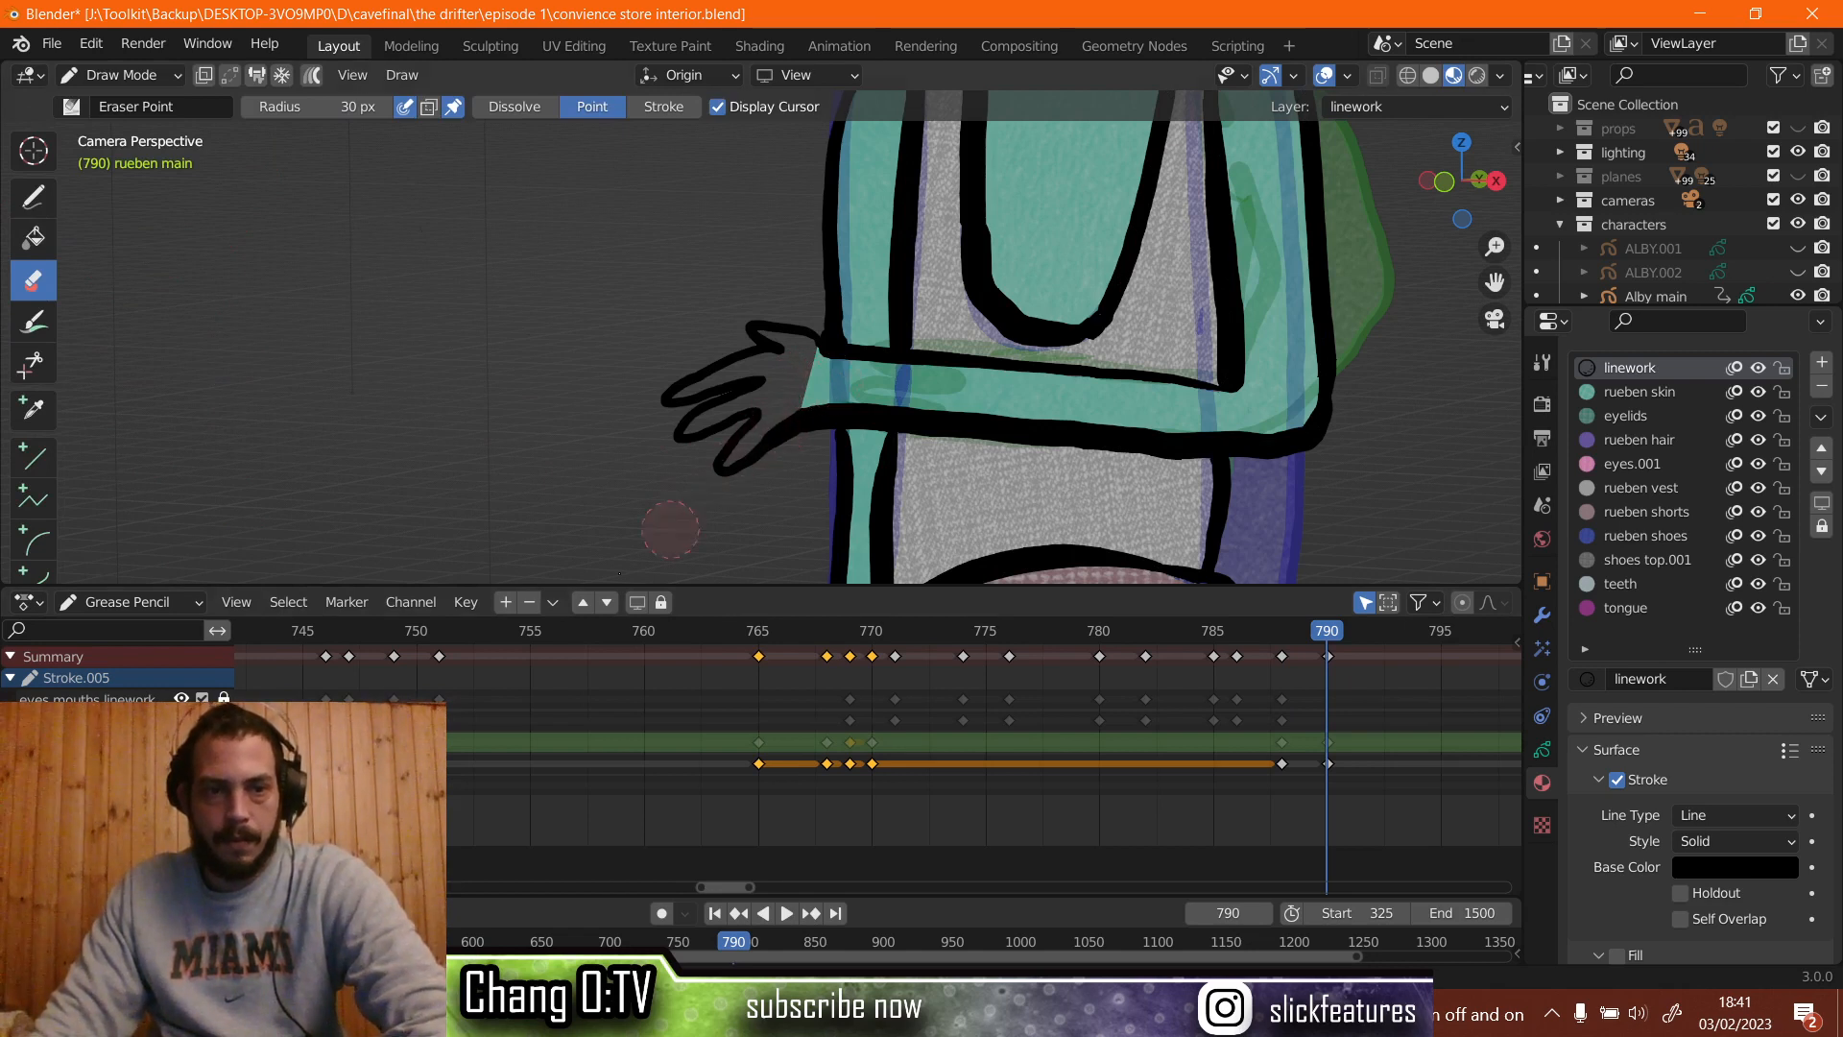
Erase the old skin fill from the bent arm's forearm and upper arm on the Fills layer, switching the eraser to Stroke mode.
left_click(86, 764)
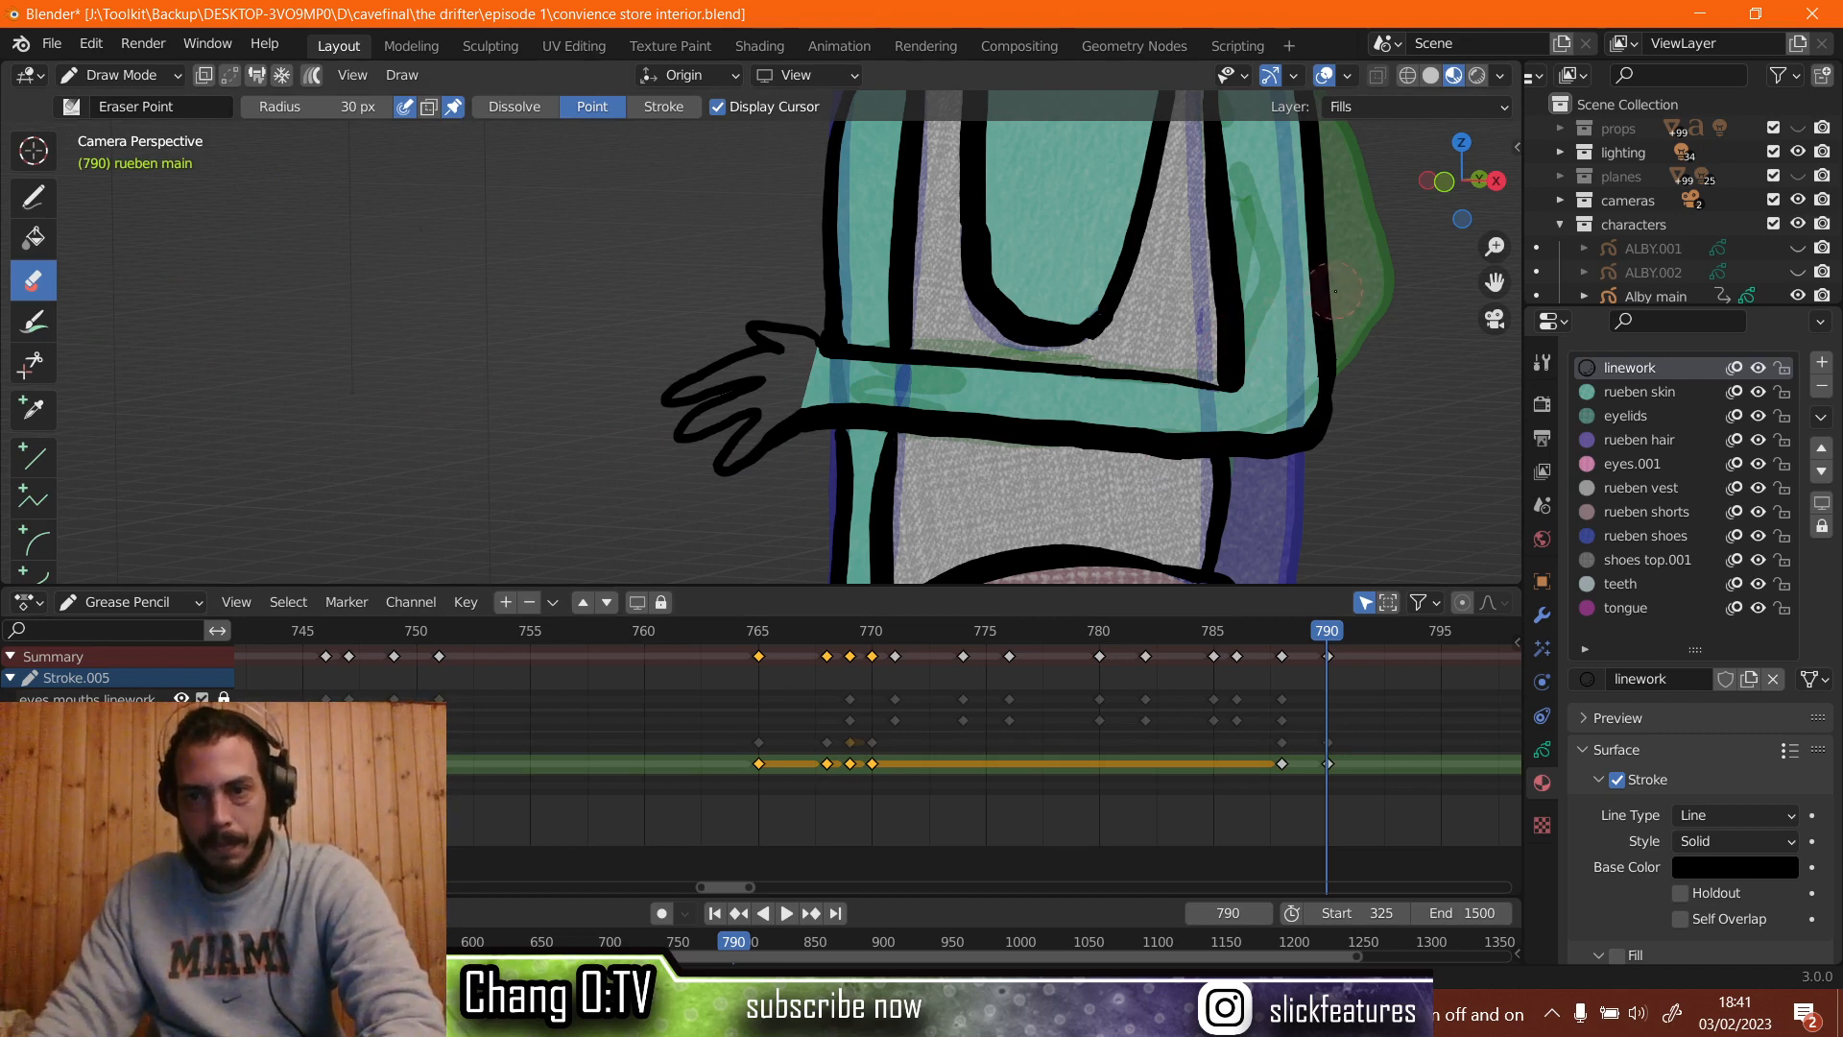
mouse_move(1335, 290)
left_mouse_down()
mouse_move(1286, 358)
mouse_move(1298, 378)
left_mouse_up()
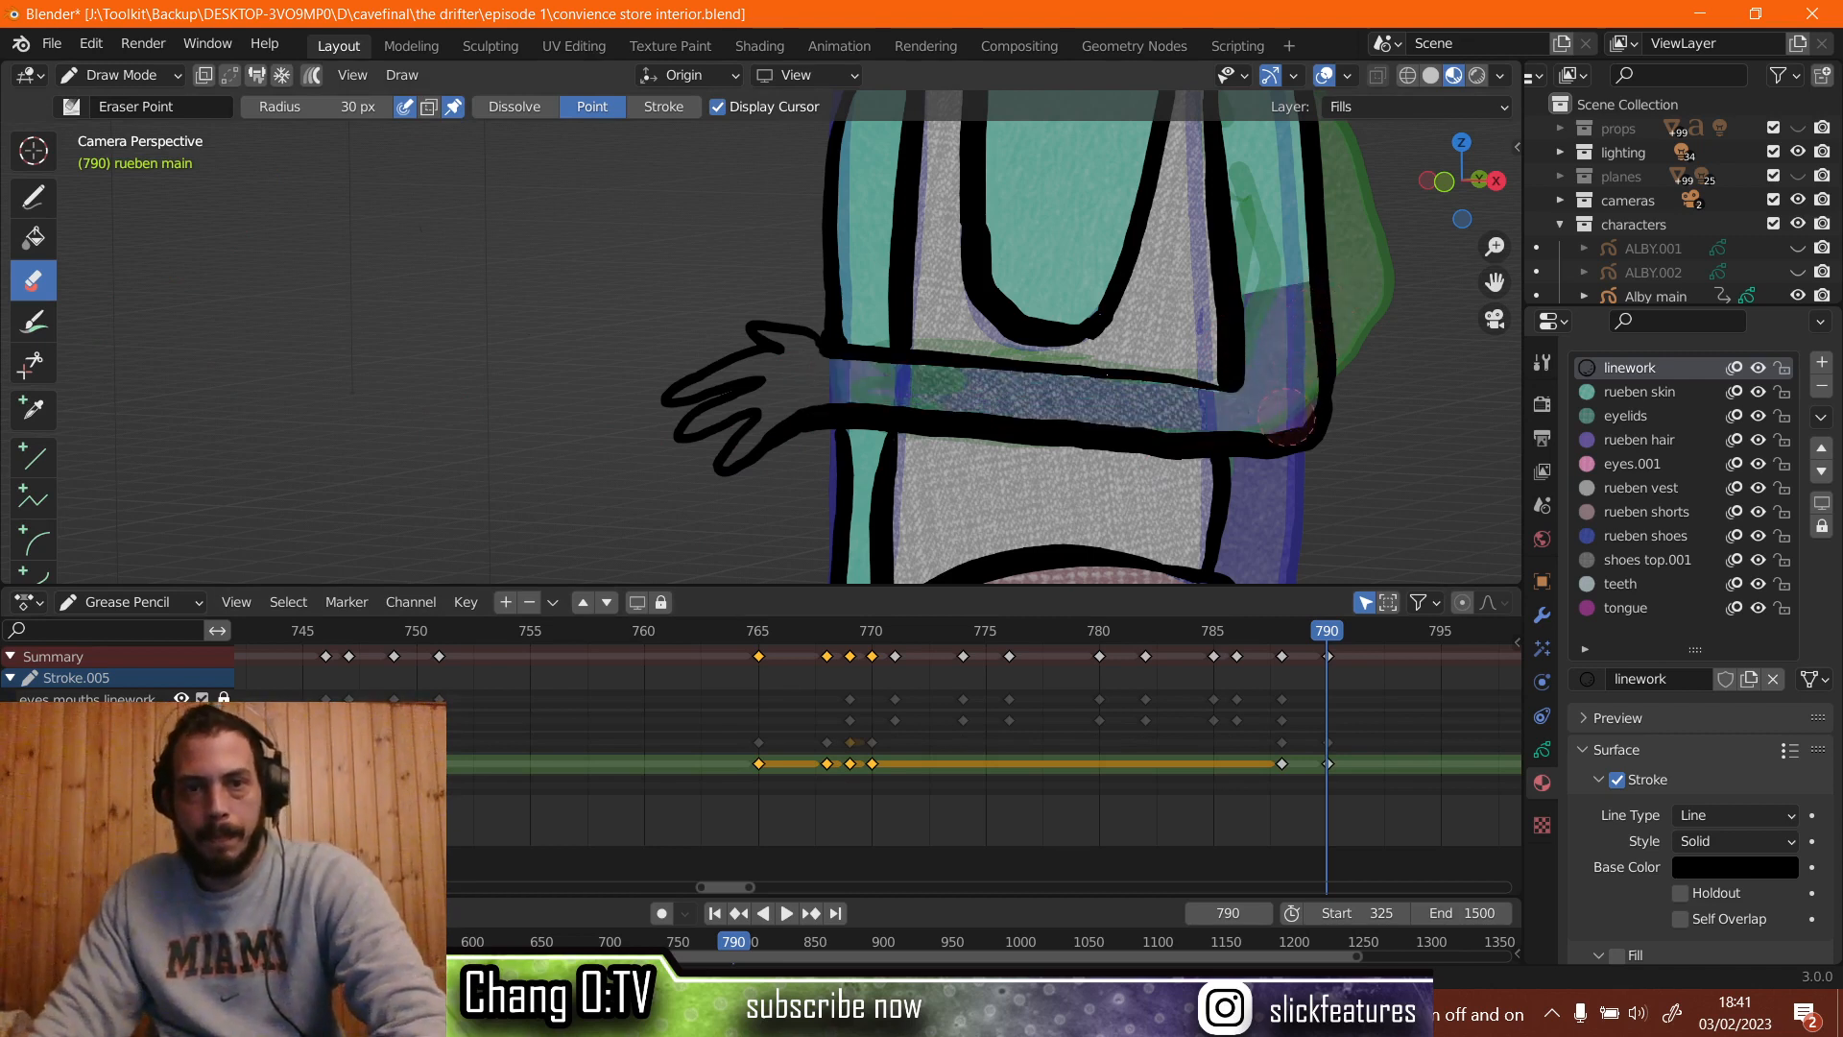
left_click(663, 106)
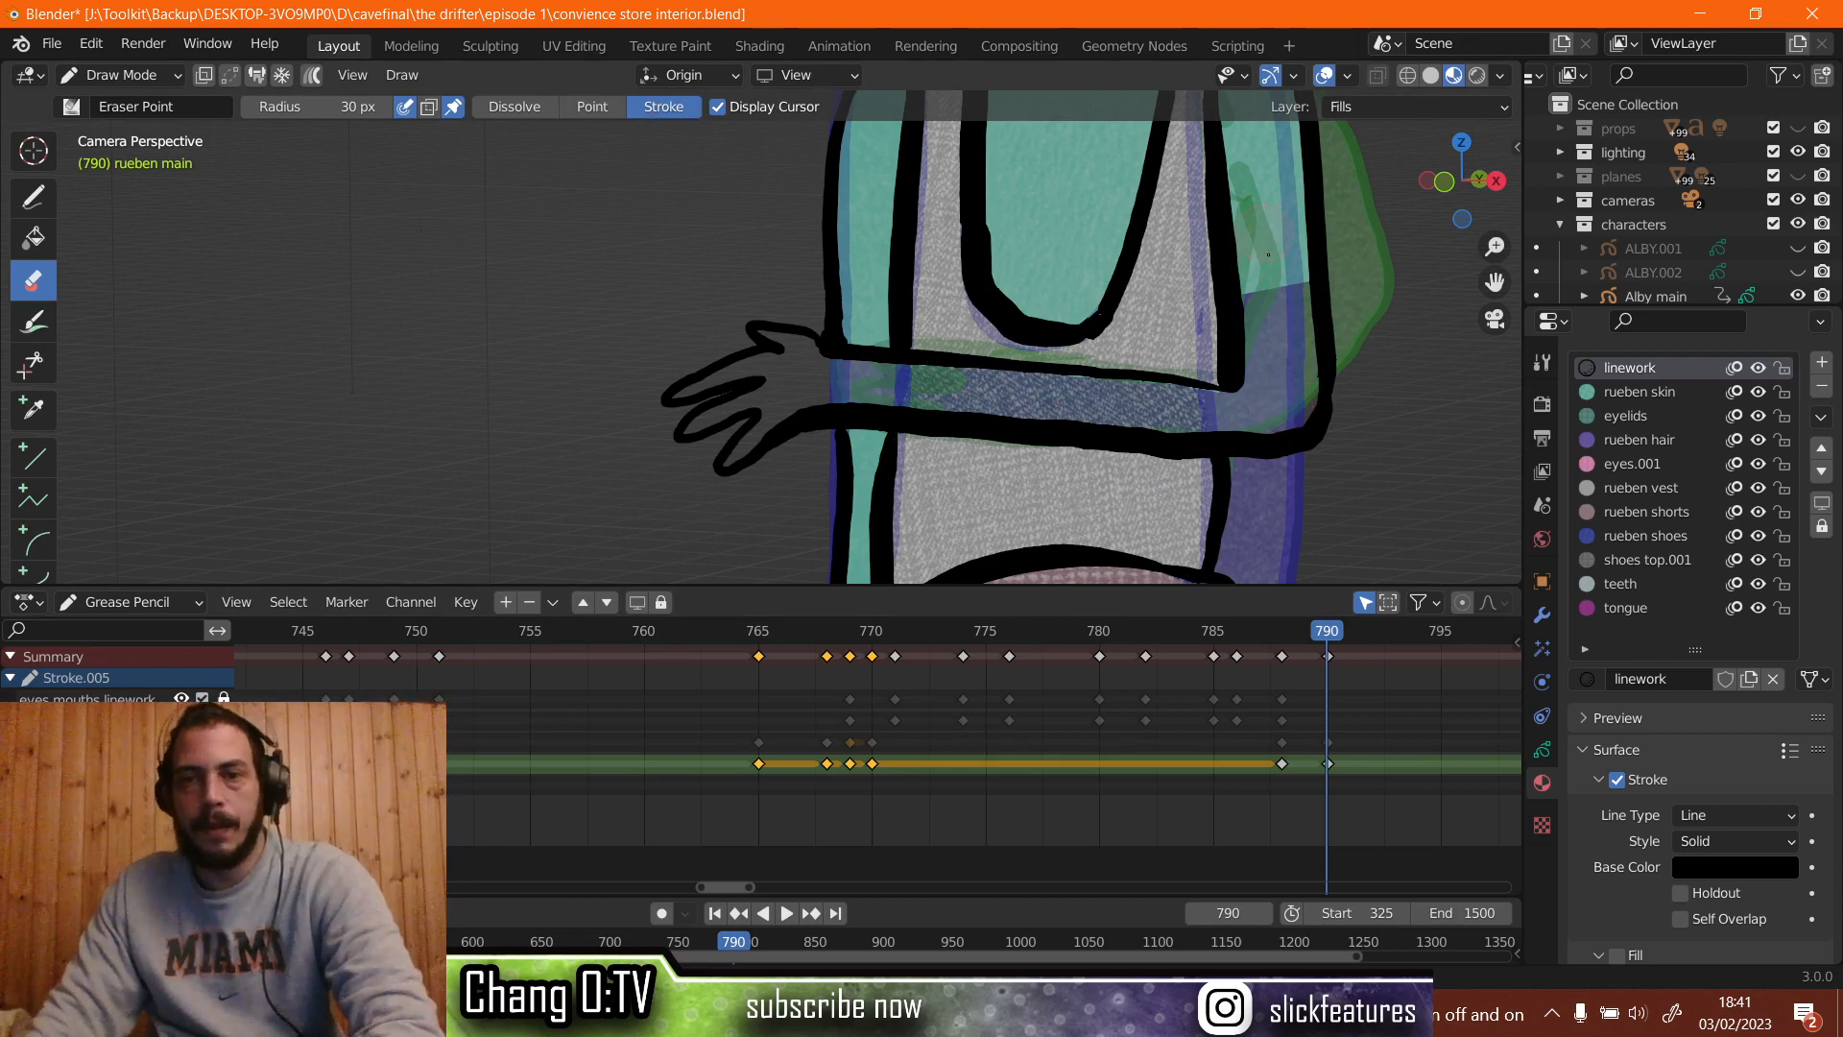
left_click(1282, 205)
scroll(1056, 336, "down", 2)
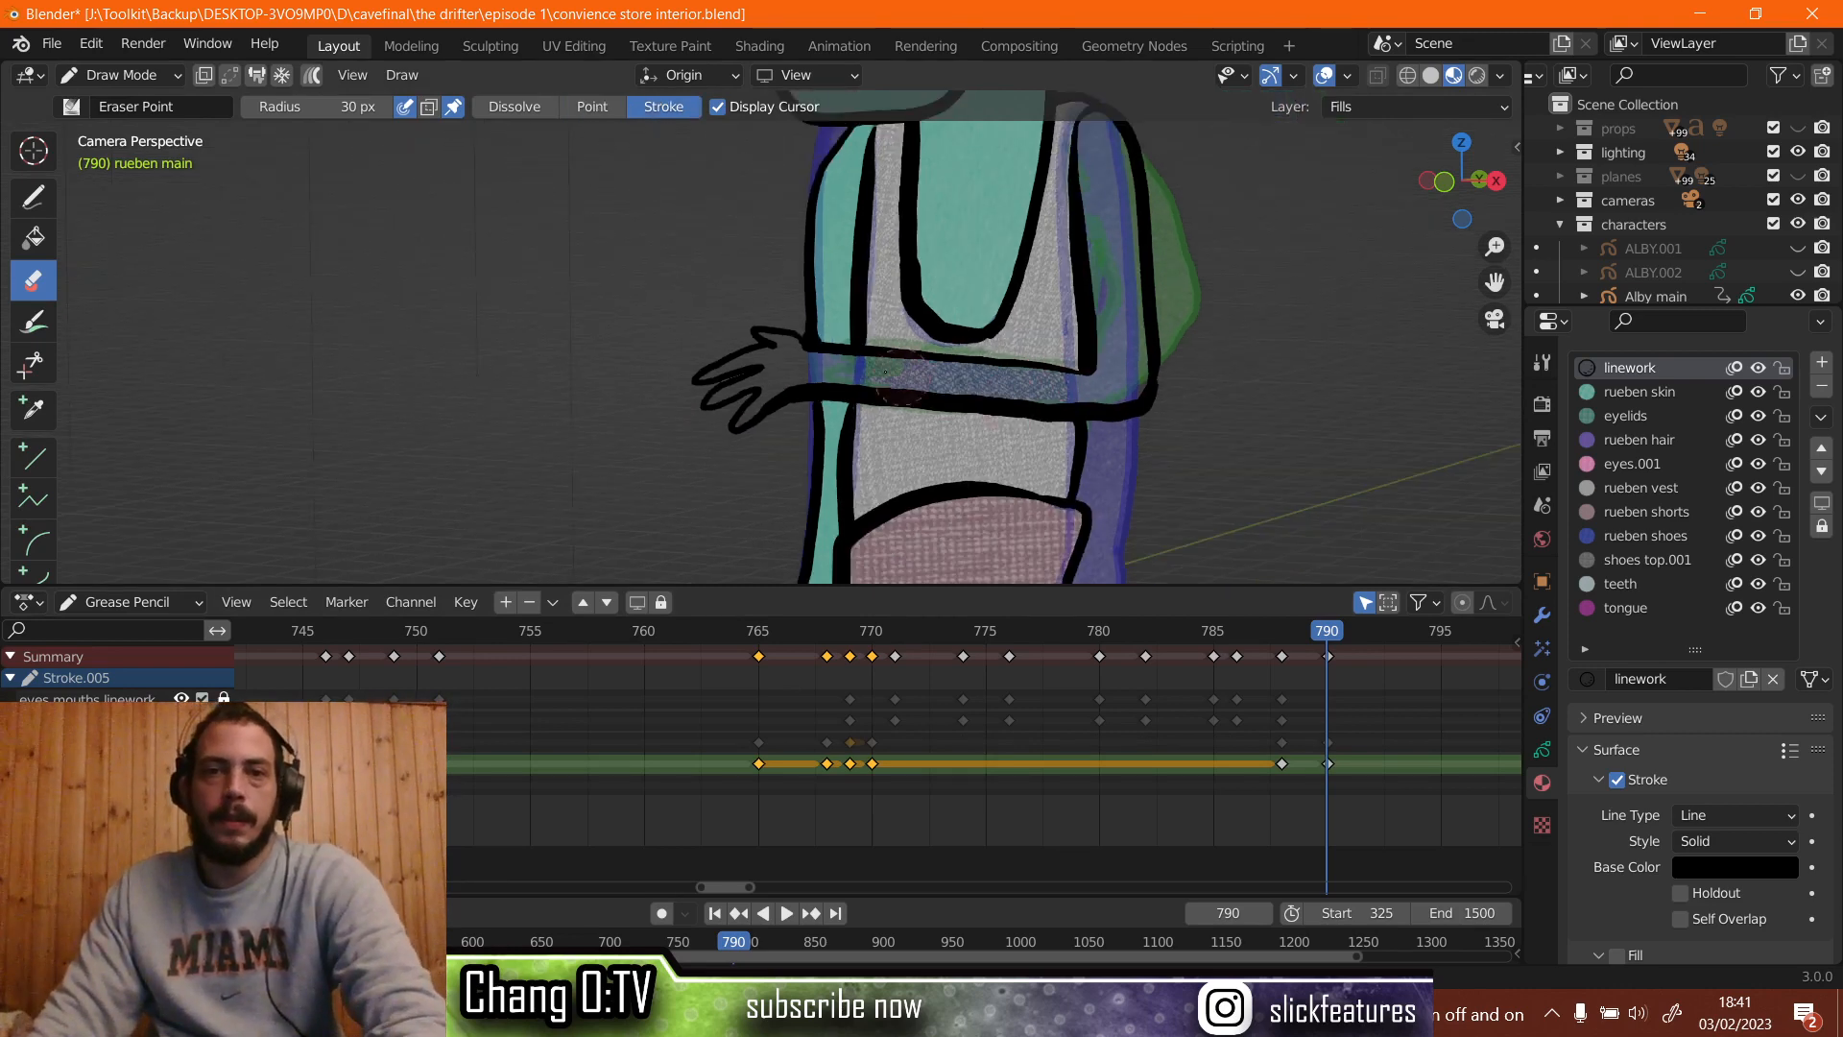
Fill the bent arm and its new hand with the rueben skin material using the Fill tool.
left_click(33, 238)
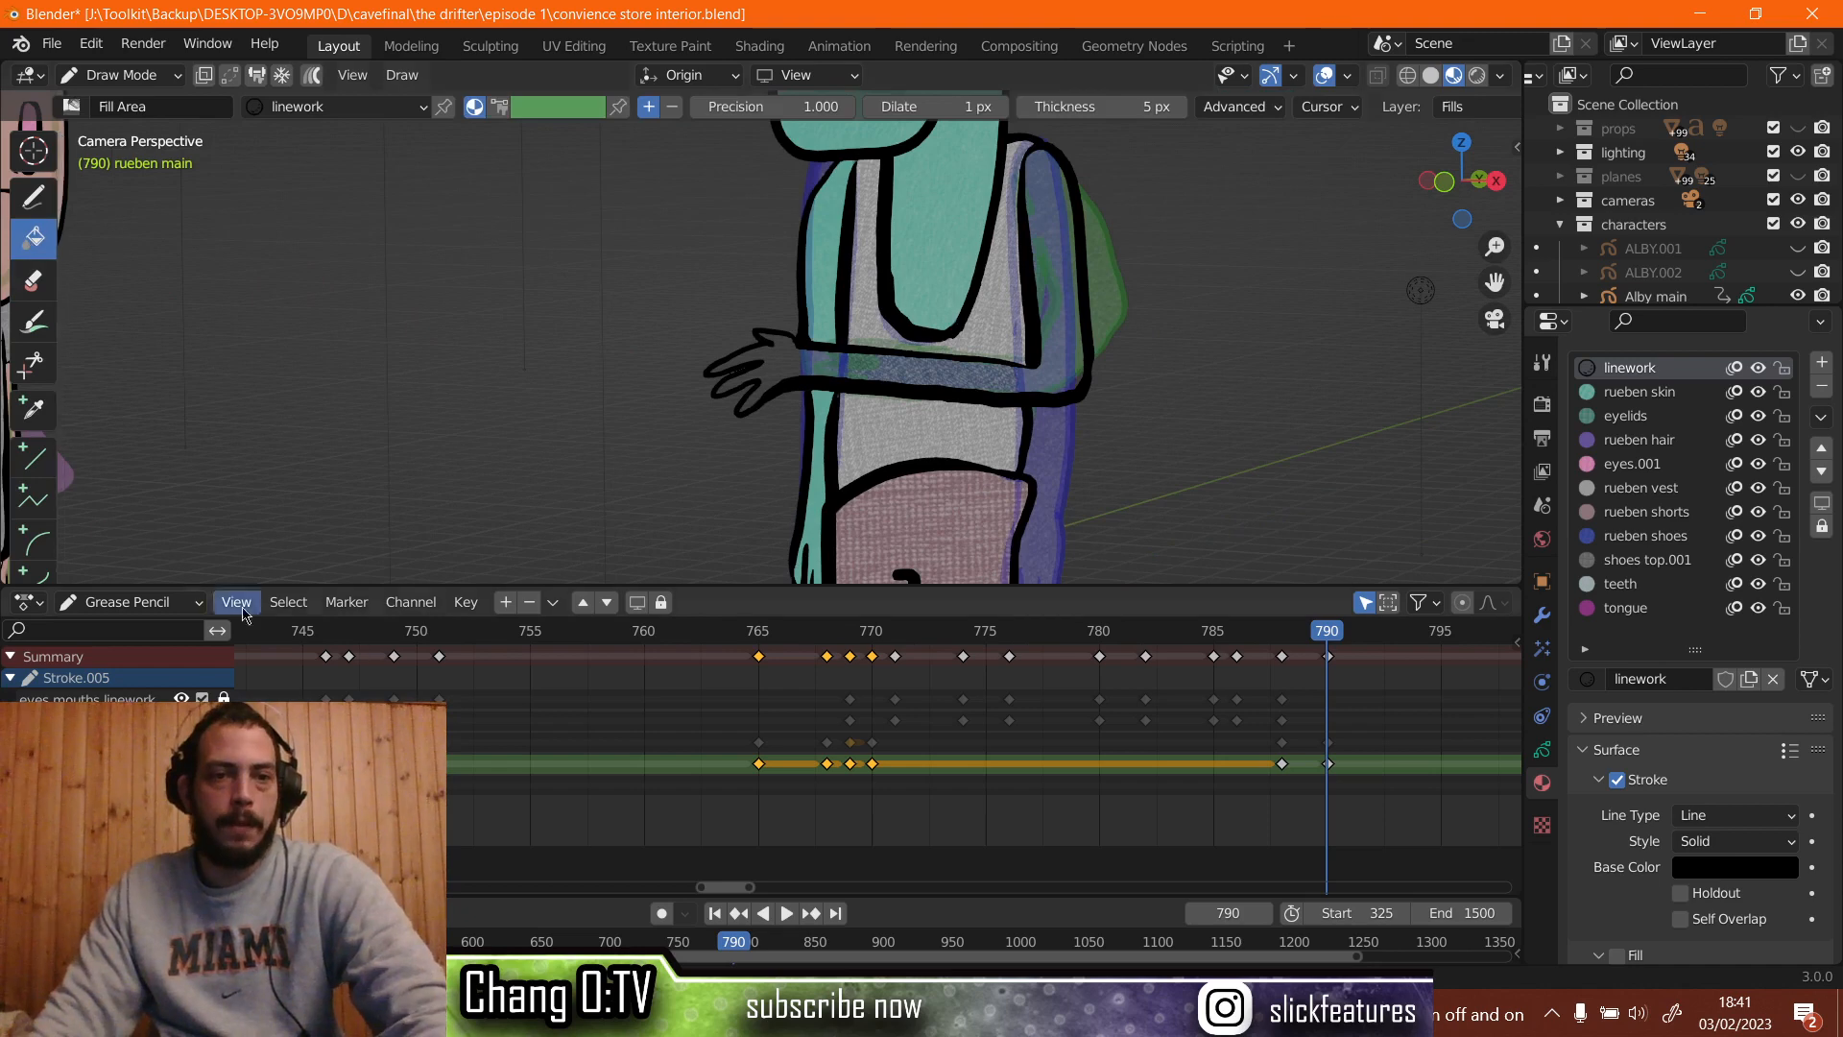
left_click(1637, 392)
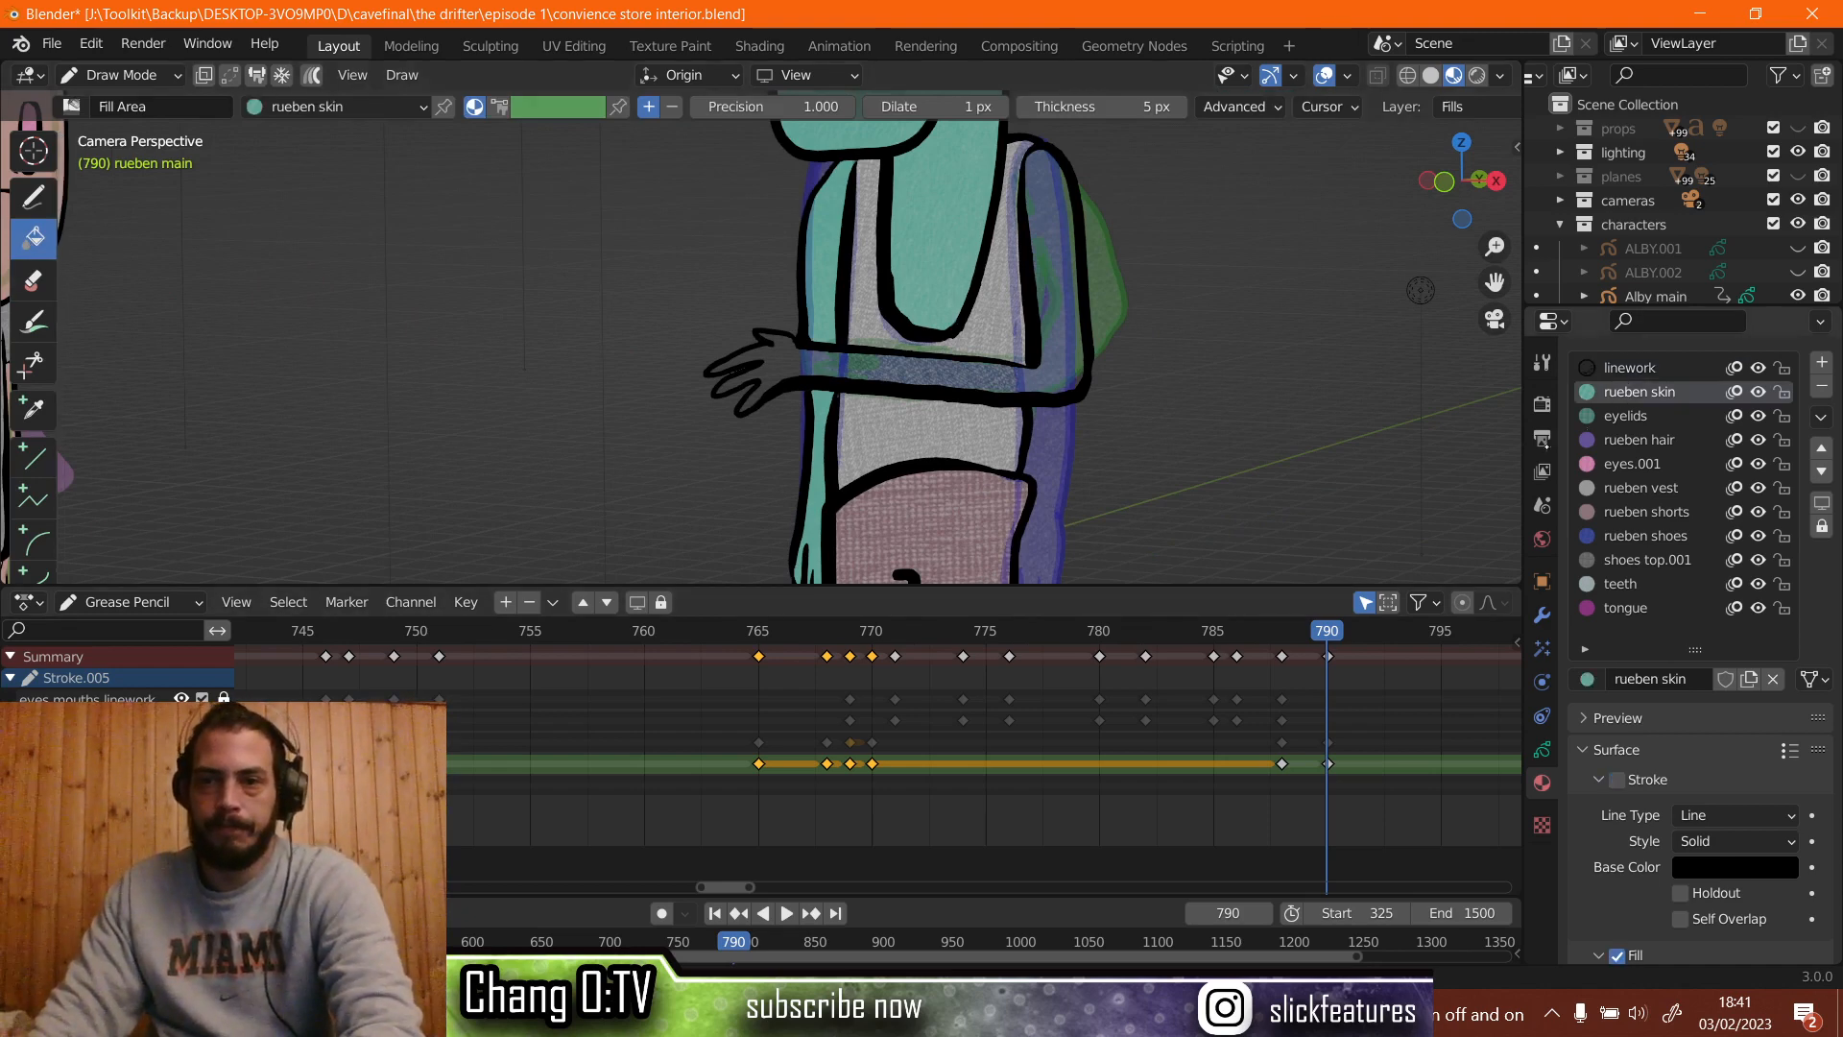
scroll(954, 413, "up", 2)
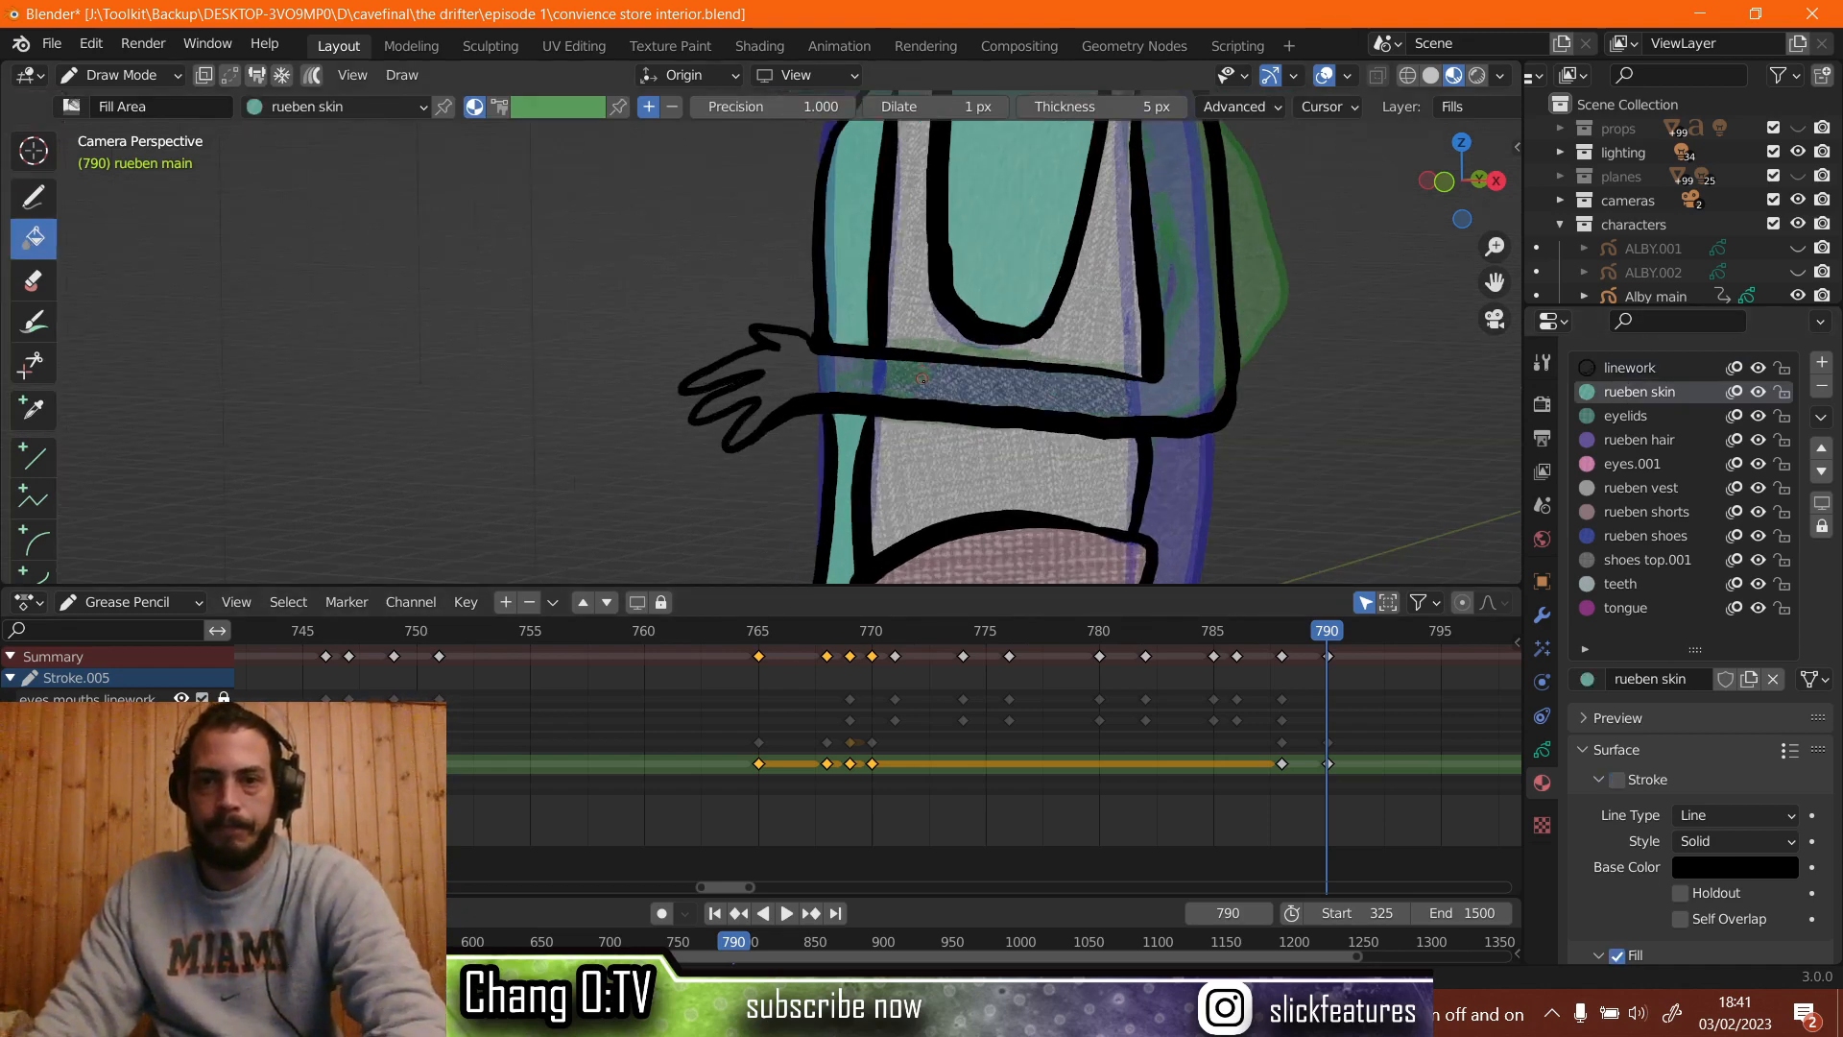
left_click(974, 386)
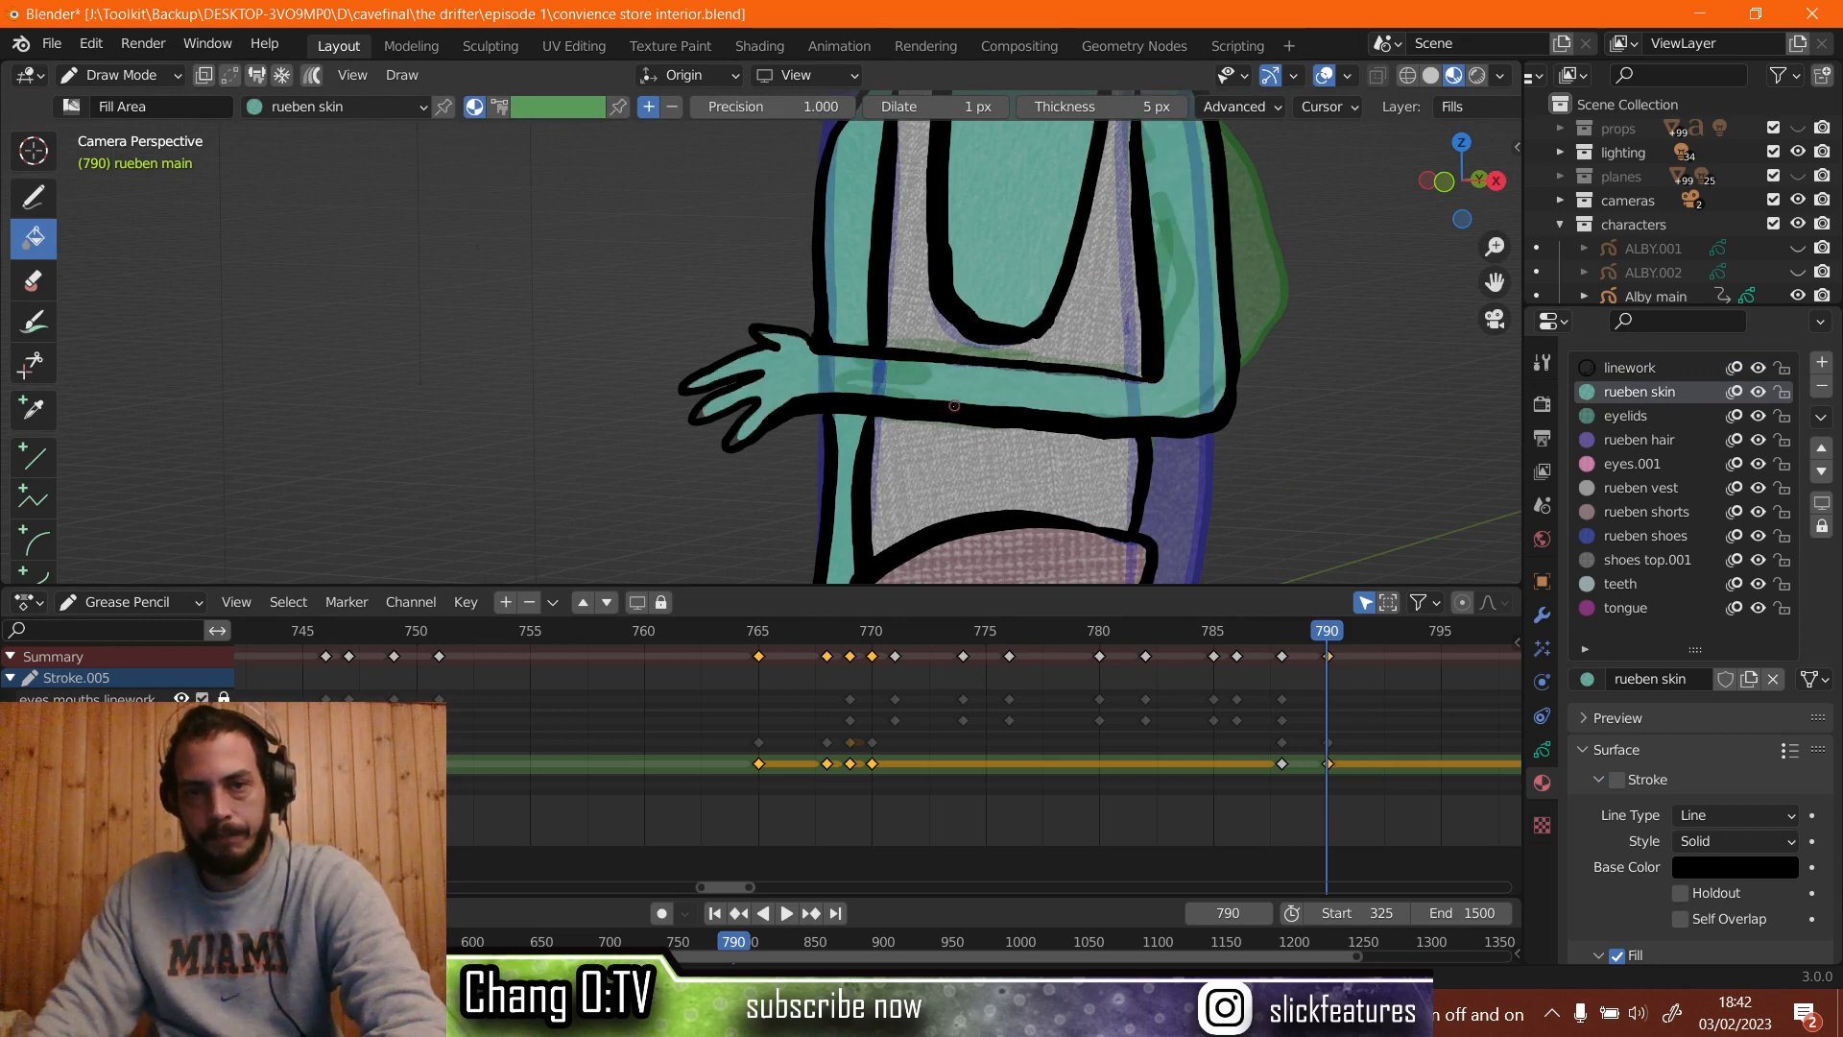
middle_click_drag(963, 332, 958, 428, "shift")
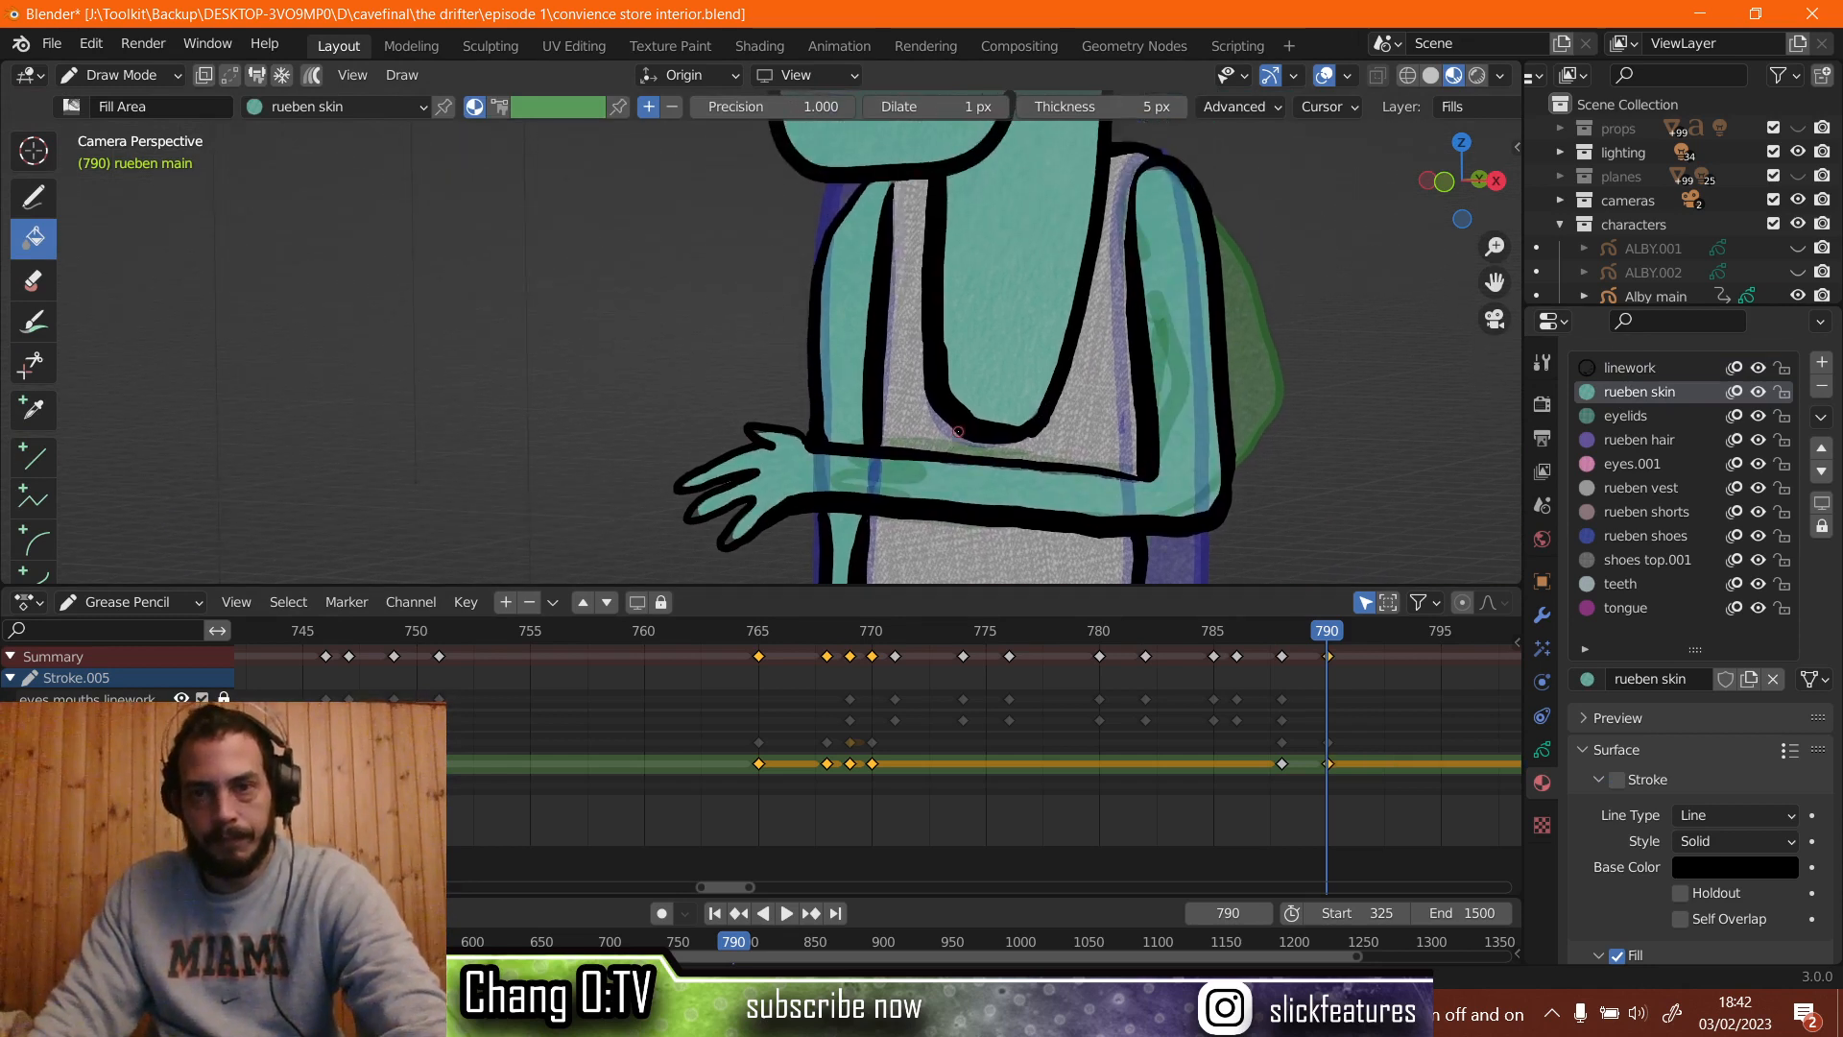
Undo the skin fill on the bent arm and hand.
left_click(33, 197)
scroll(606, 326, "up", 2)
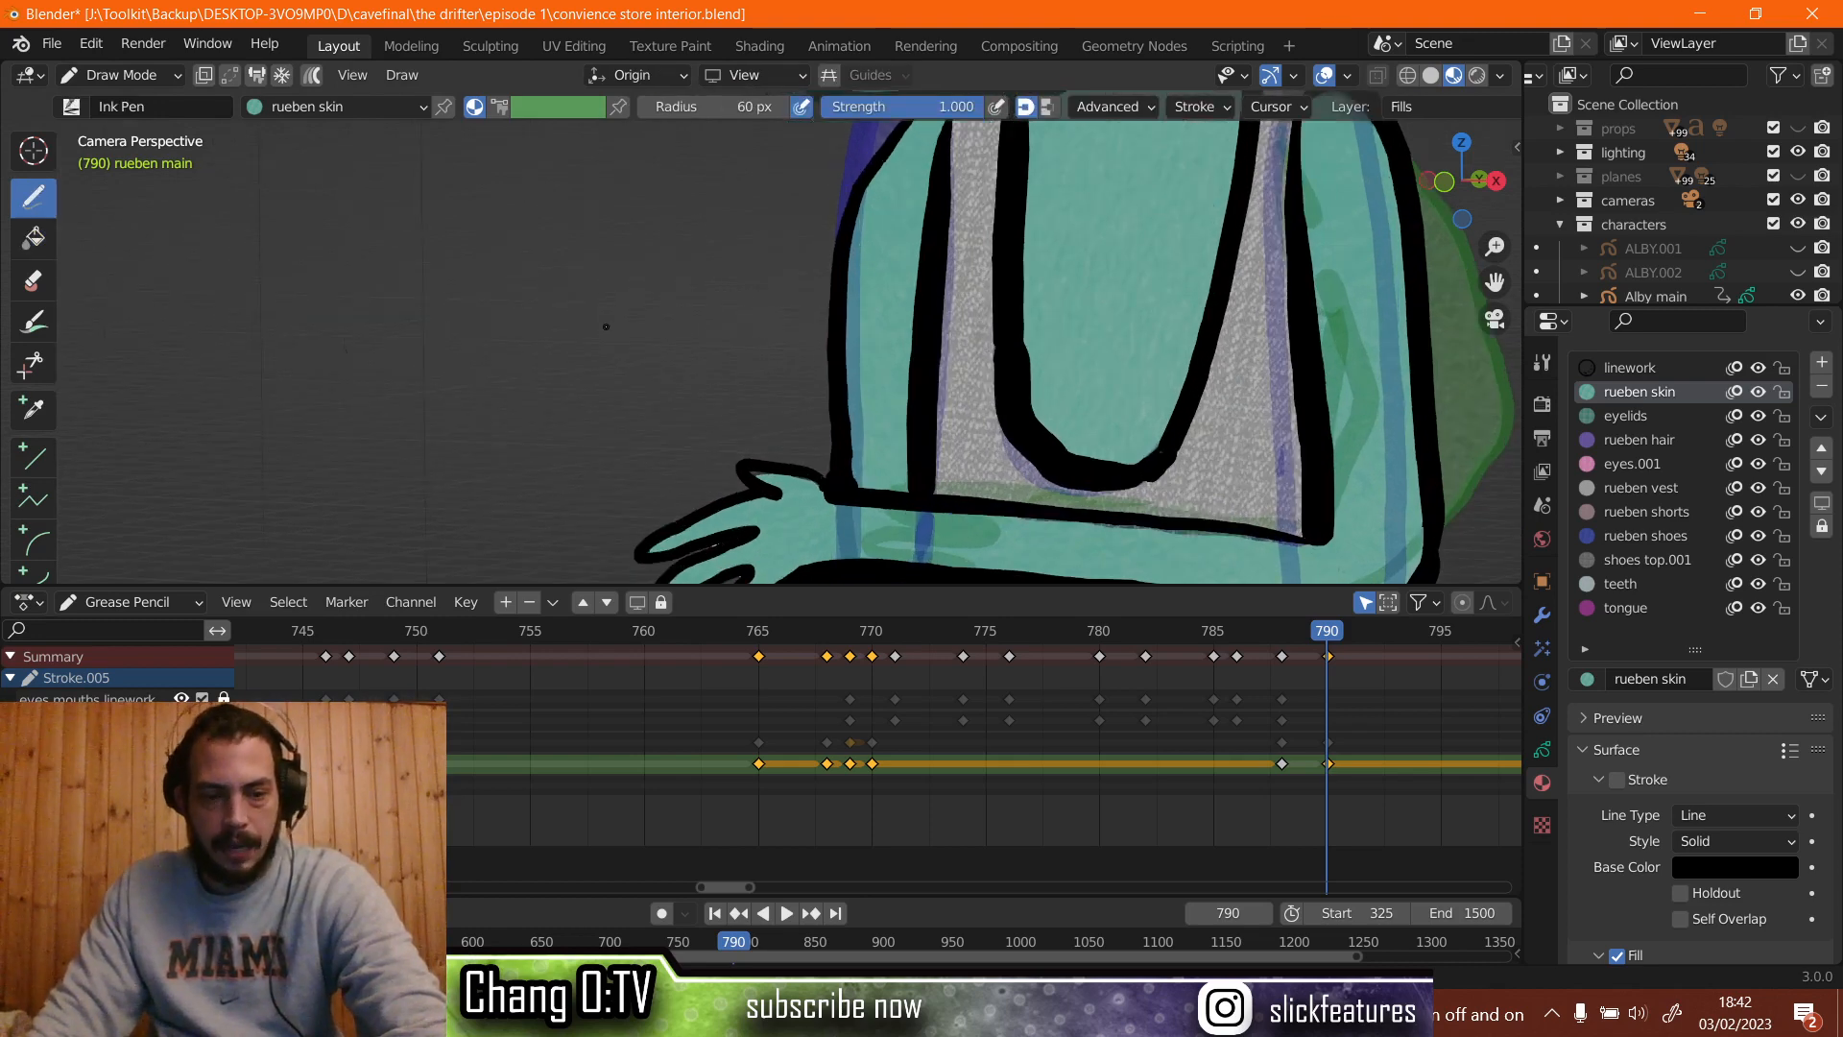
key("ctrl+z")
middle_click_drag(806, 363, 750, 317, "shift")
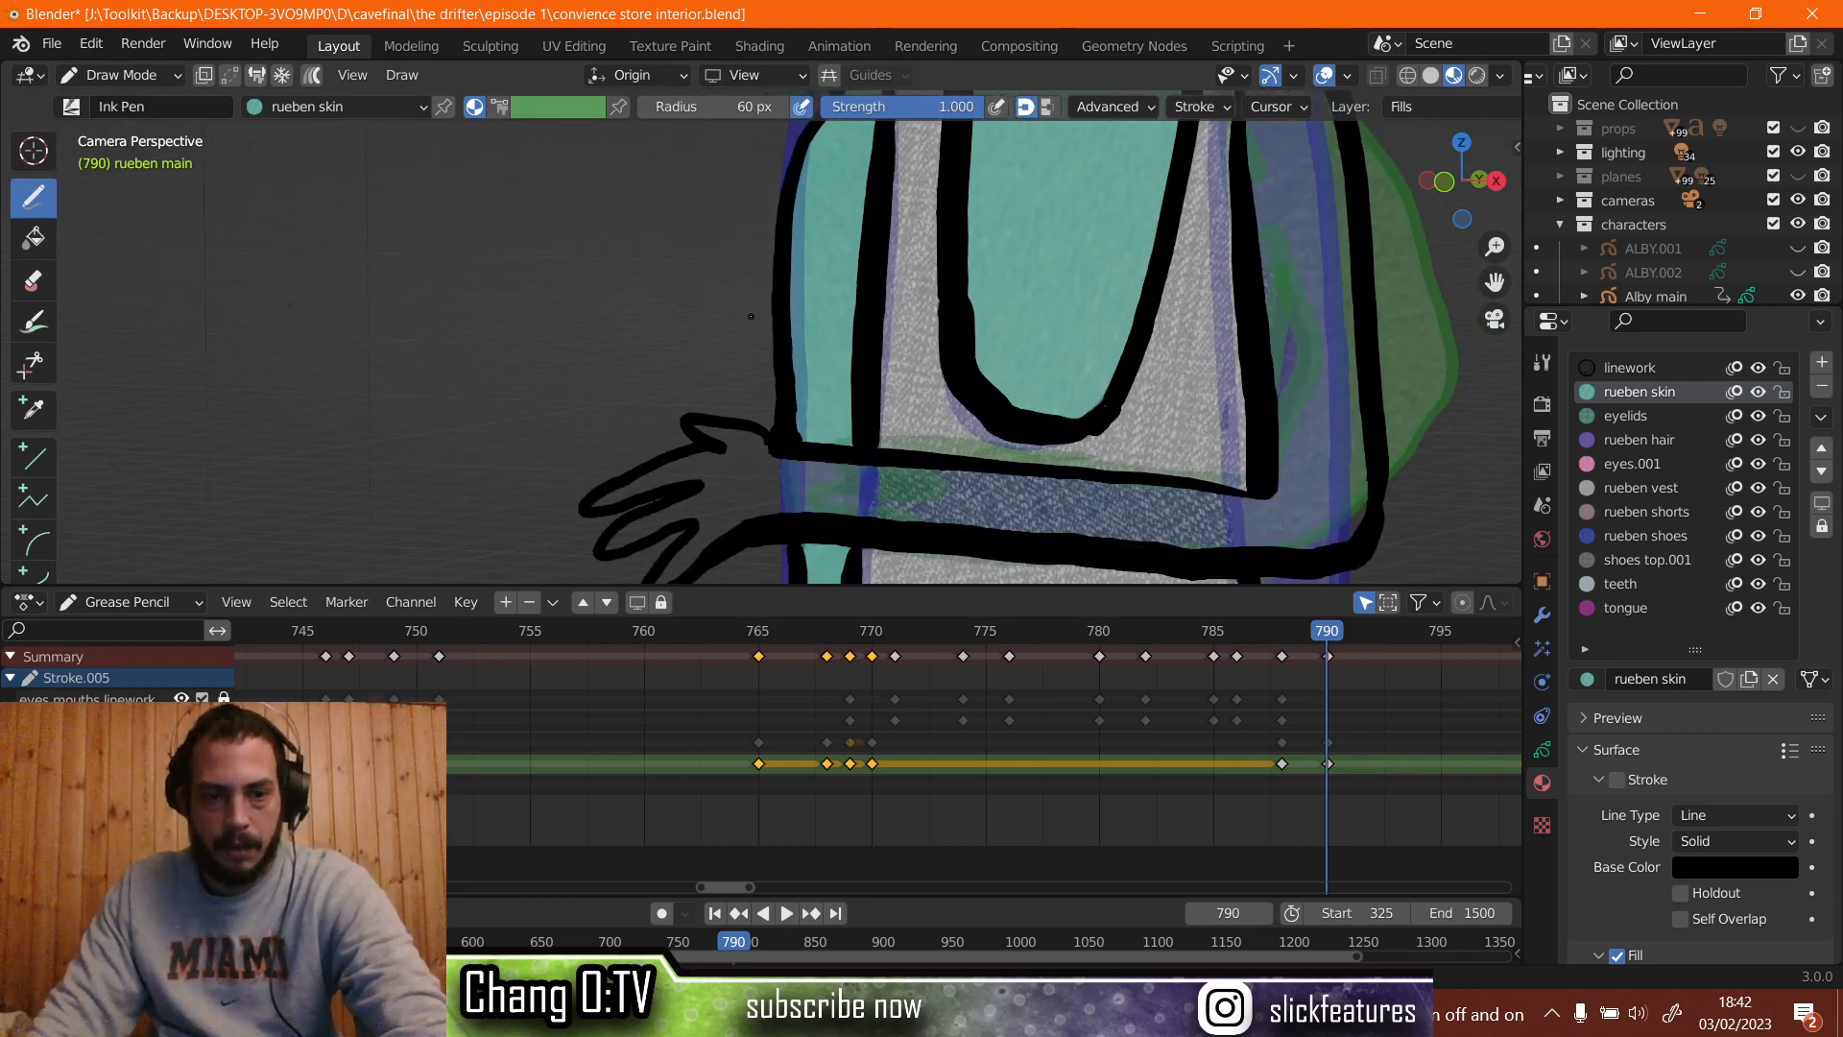
Maximize the 3D viewport and refill the bent arm and hand with the rueben skin material.
key("ctrl+space")
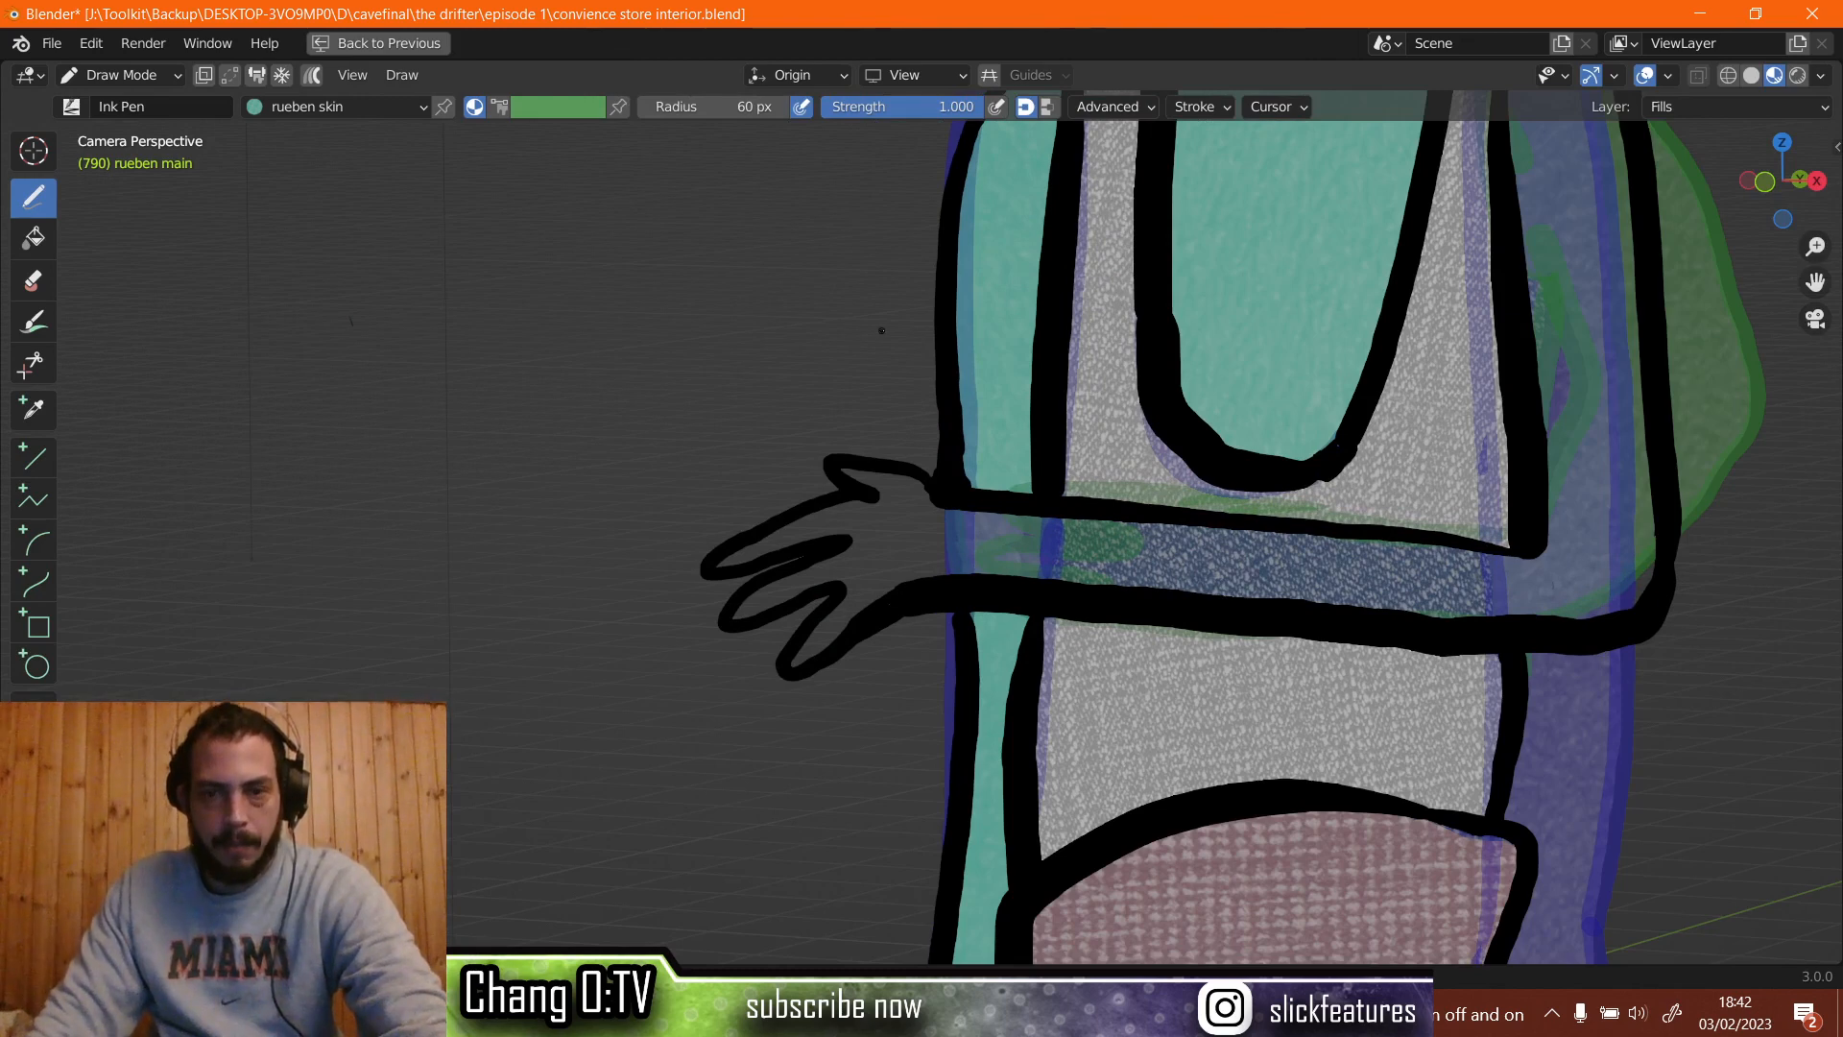
scroll(760, 367, "up", 1)
mouse_move(759, 367)
middle_mouse_down("shift")
mouse_move(562, 408)
mouse_move(543, 522)
middle_mouse_up("shift")
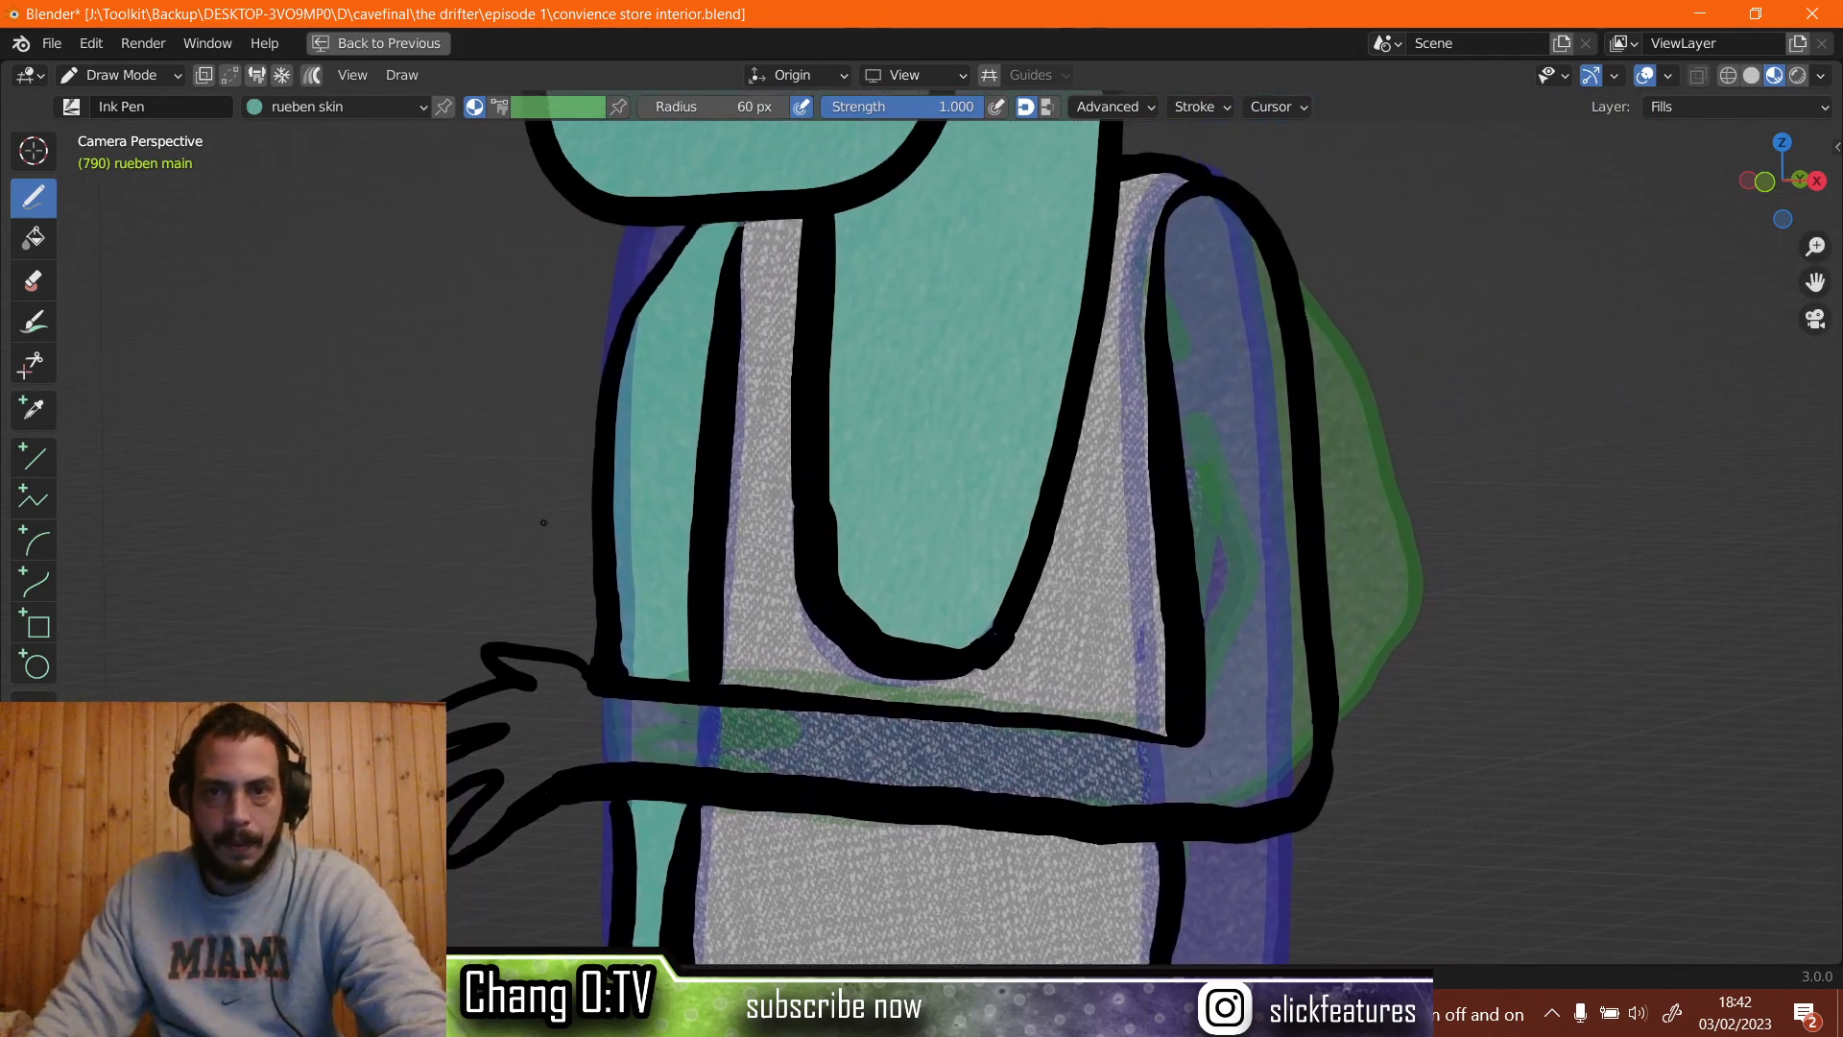
scroll(543, 523, "up", 1)
left_click(34, 238)
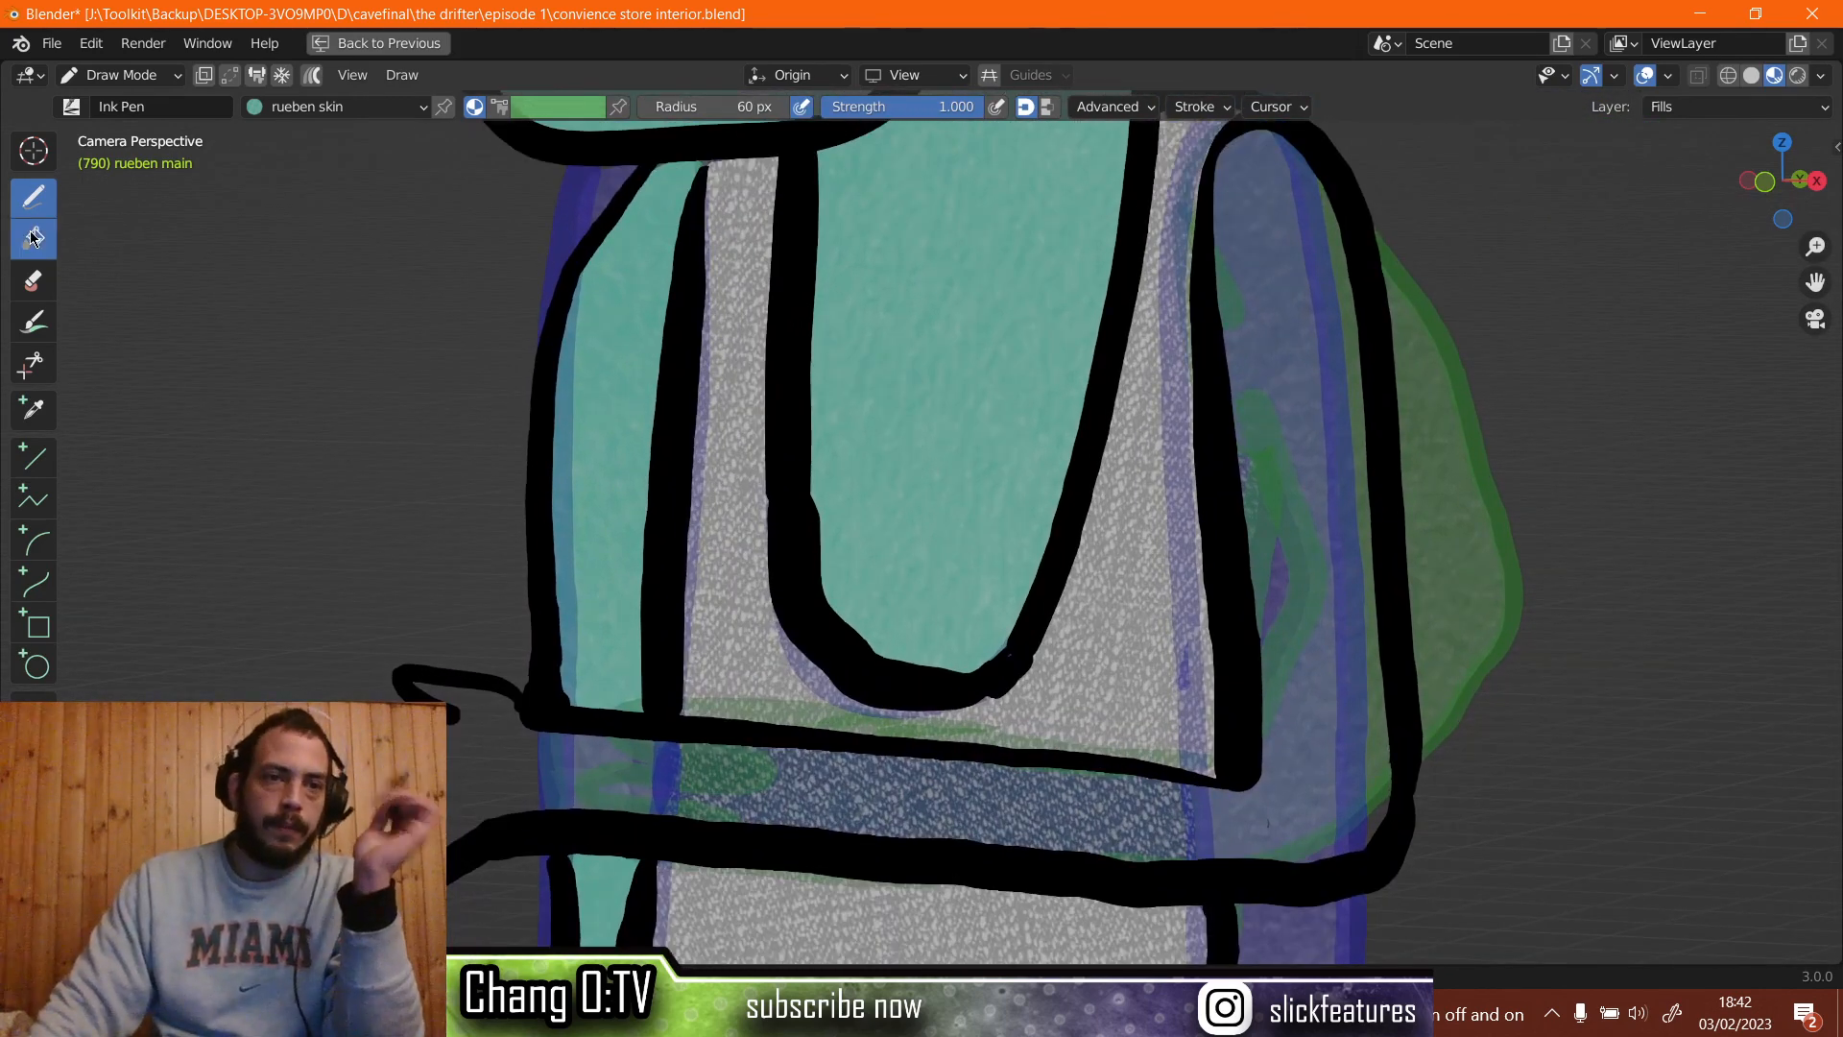
left_click(530, 791)
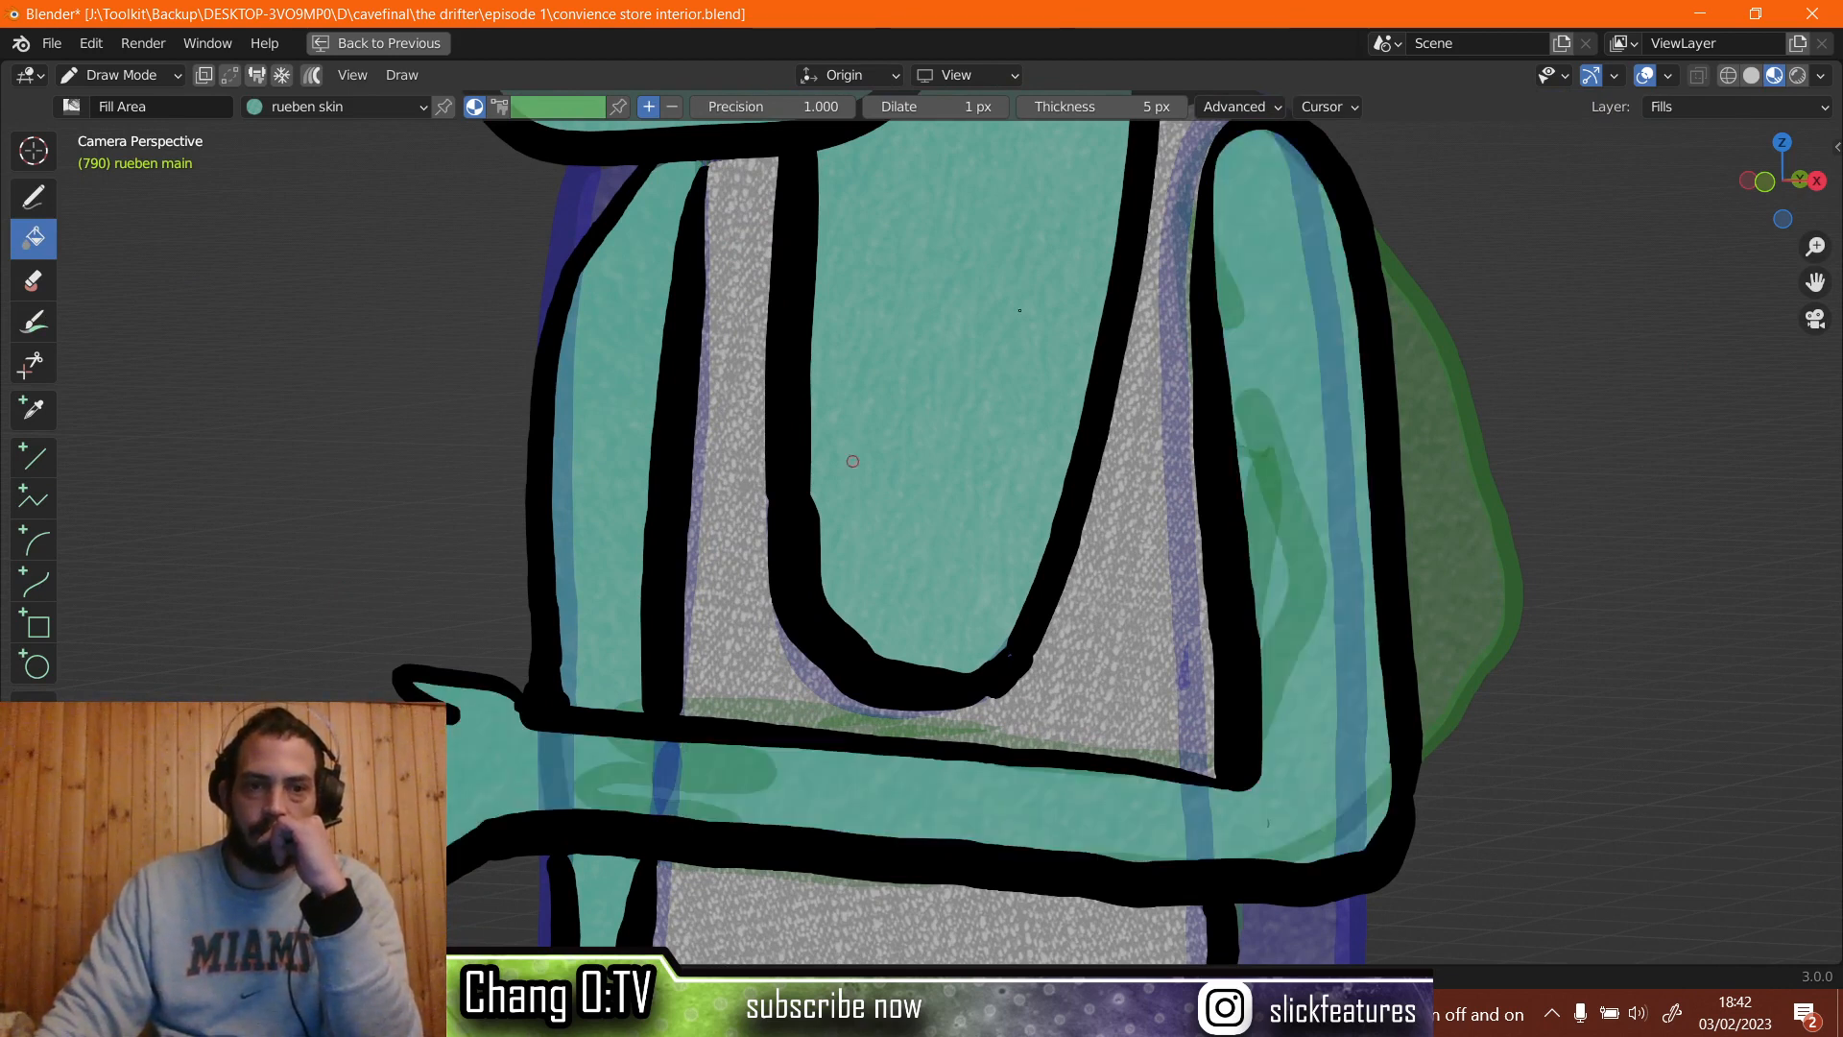
Examine Rueben's extended arm and hand in the rendered image of frame 790, and close the render window.
left_click(1642, 82)
left_click(1643, 79)
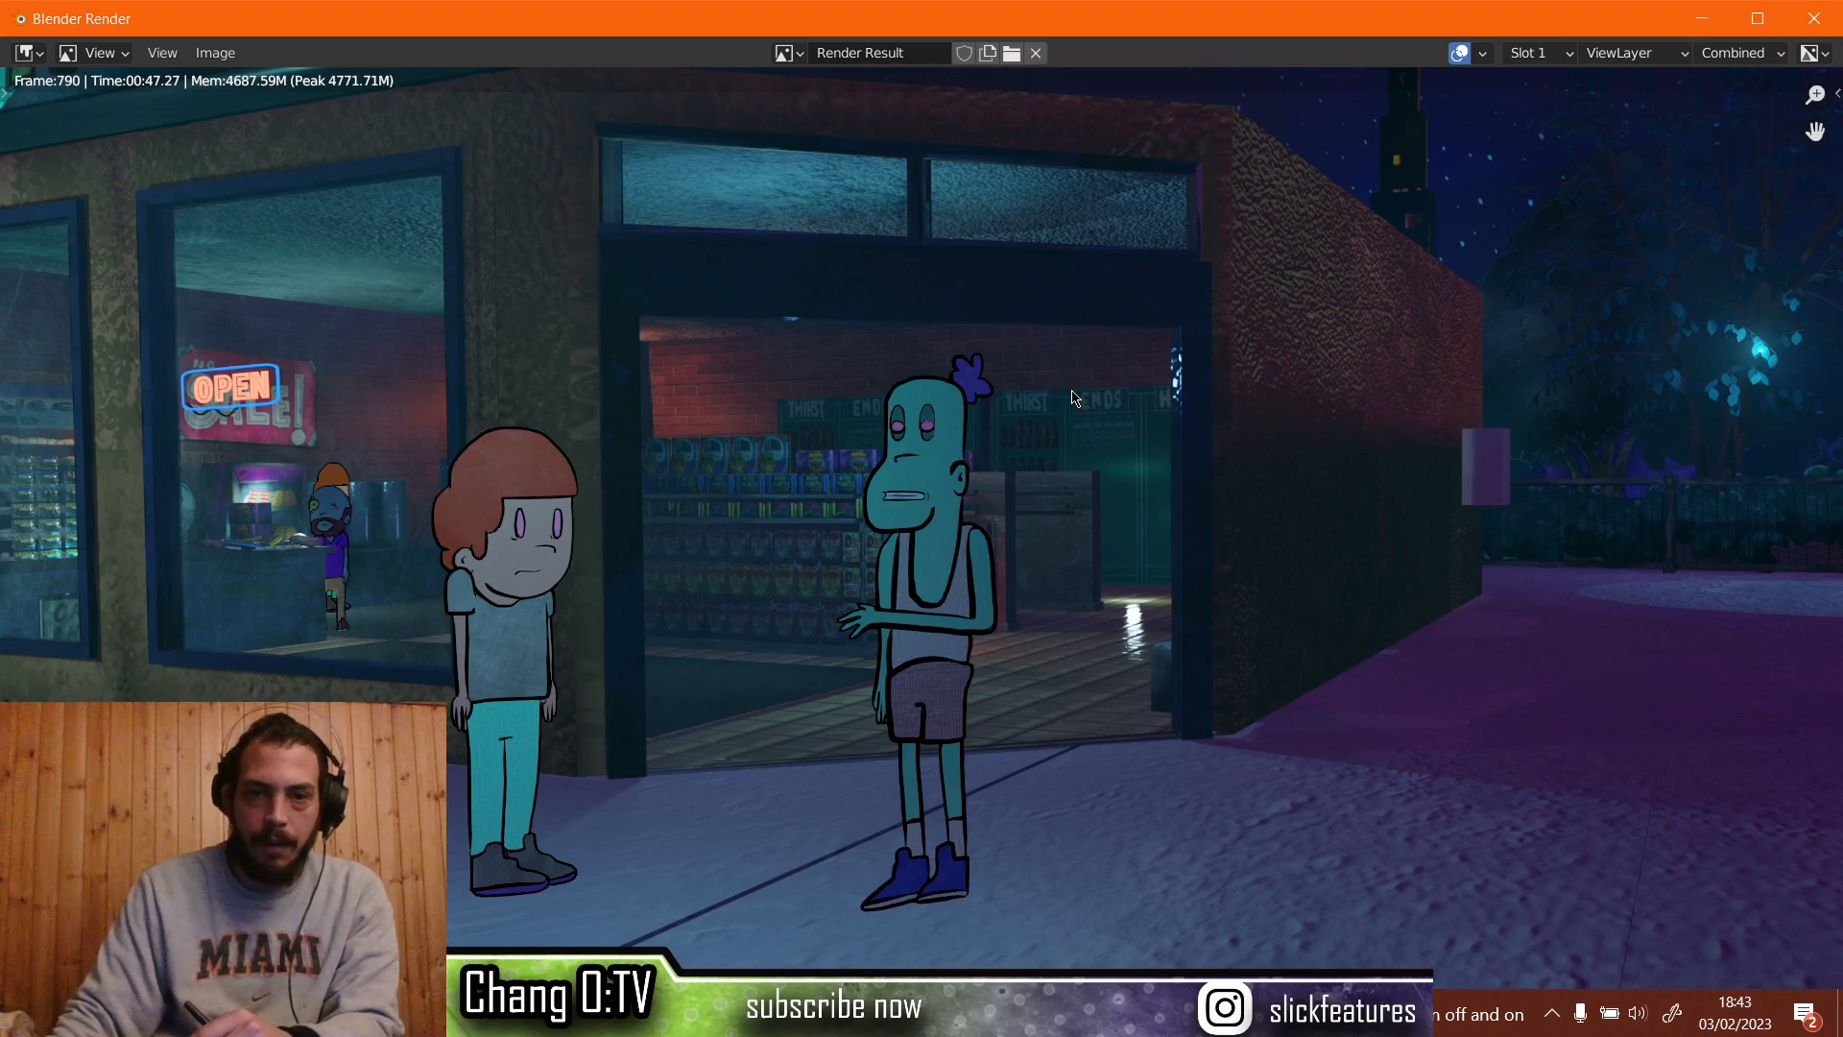
scroll(1075, 396, "down", 1)
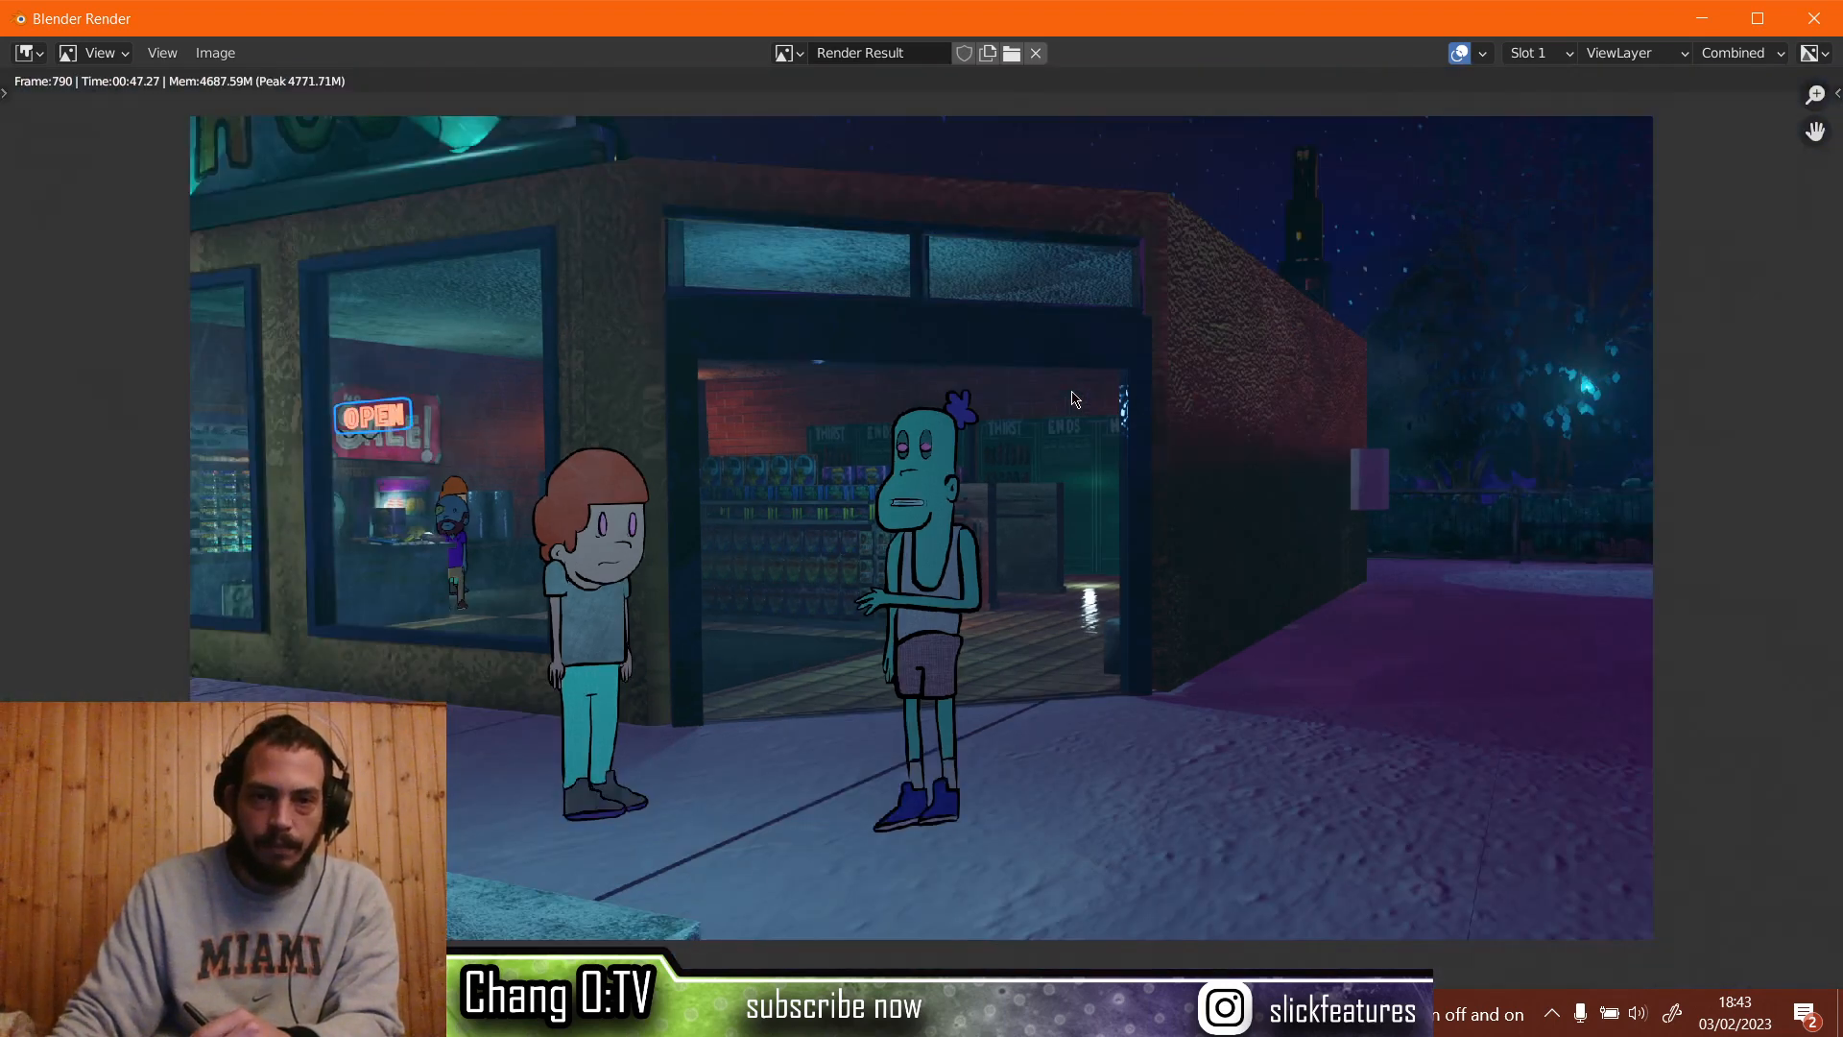
scroll(1074, 397, "up", 1)
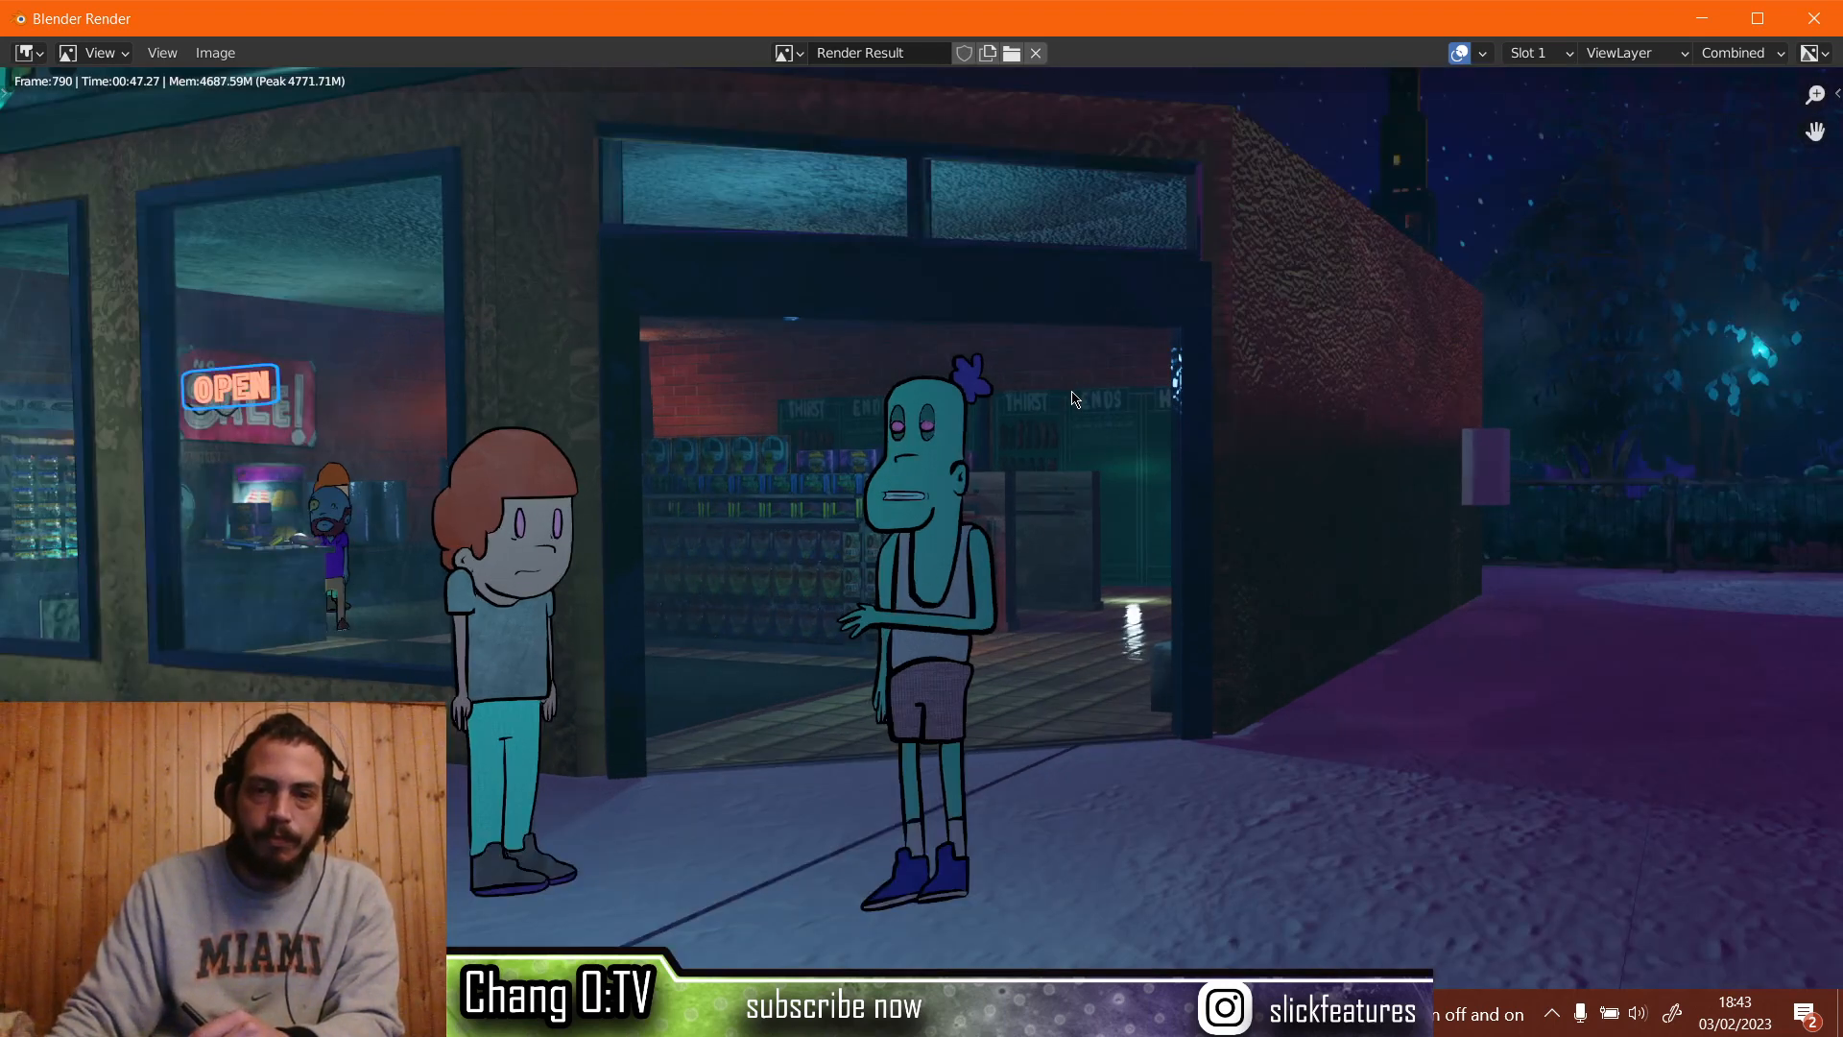
left_click(1823, 29)
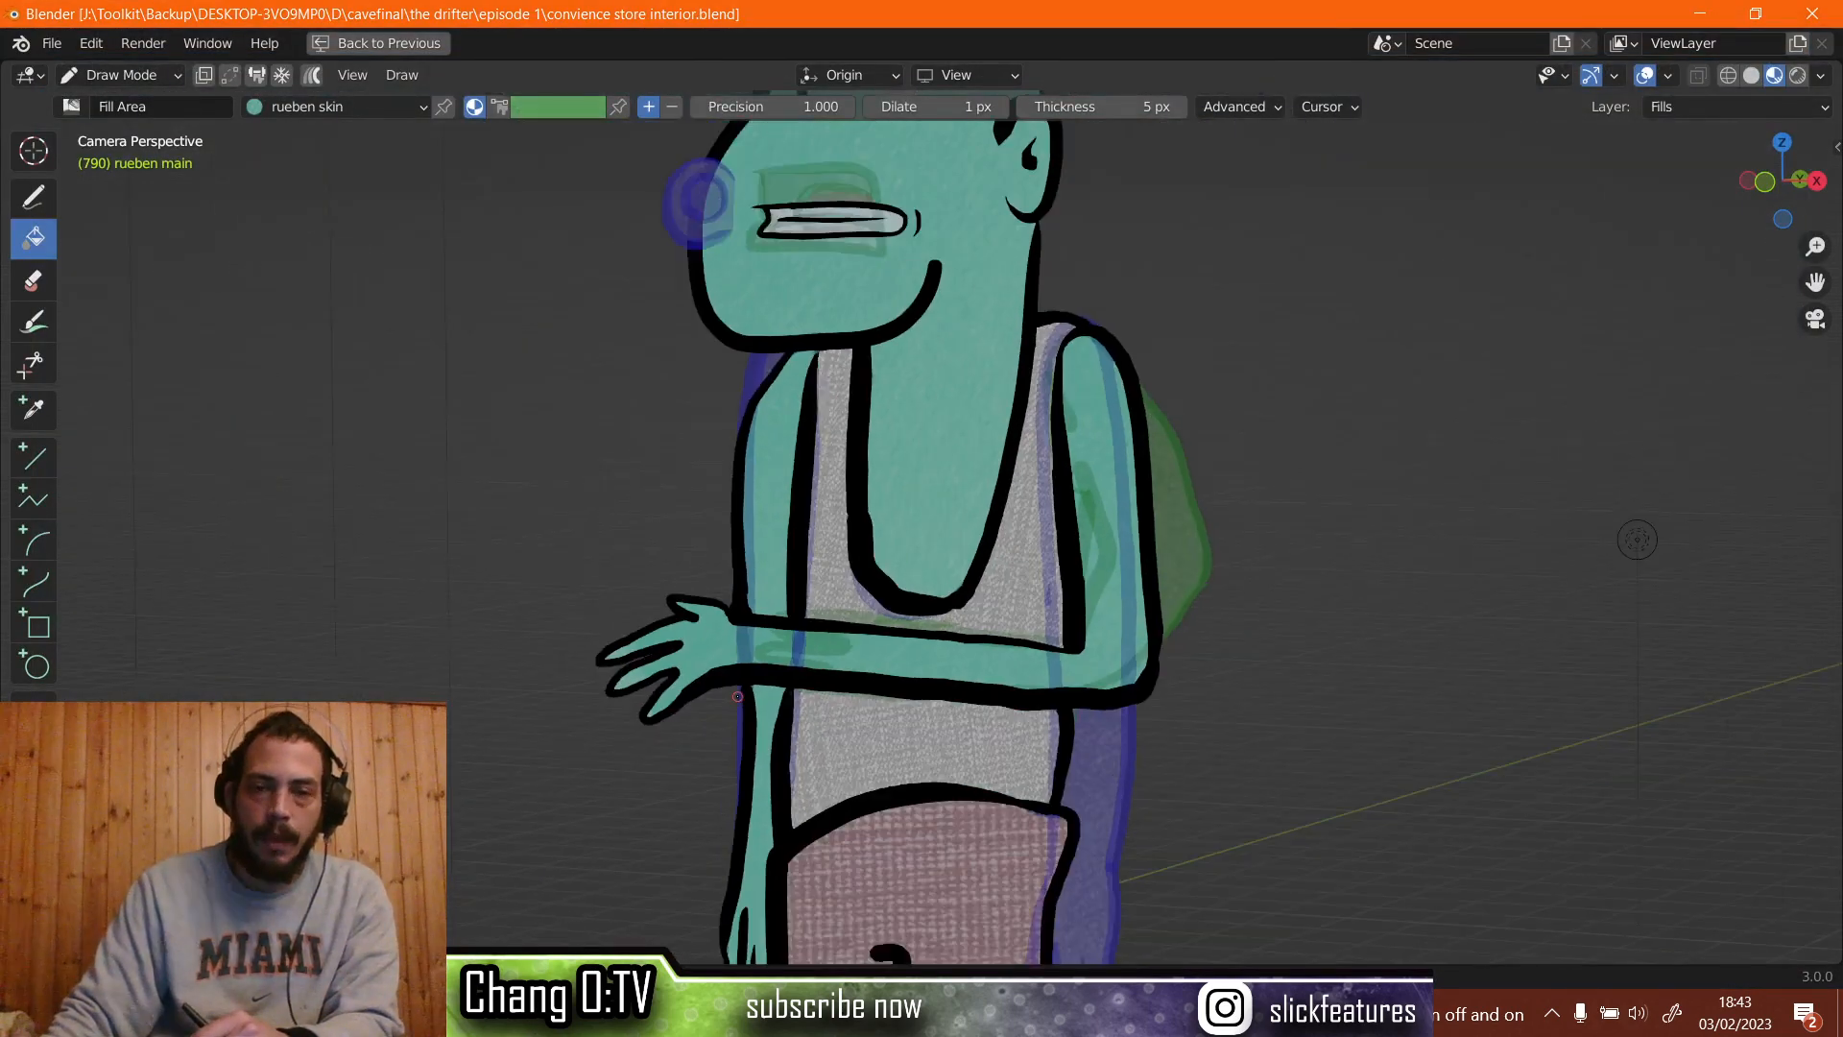
Hide the viewport overlays with the whole camera frame in view and restore the full workspace layout.
scroll(737, 696, "down", 5)
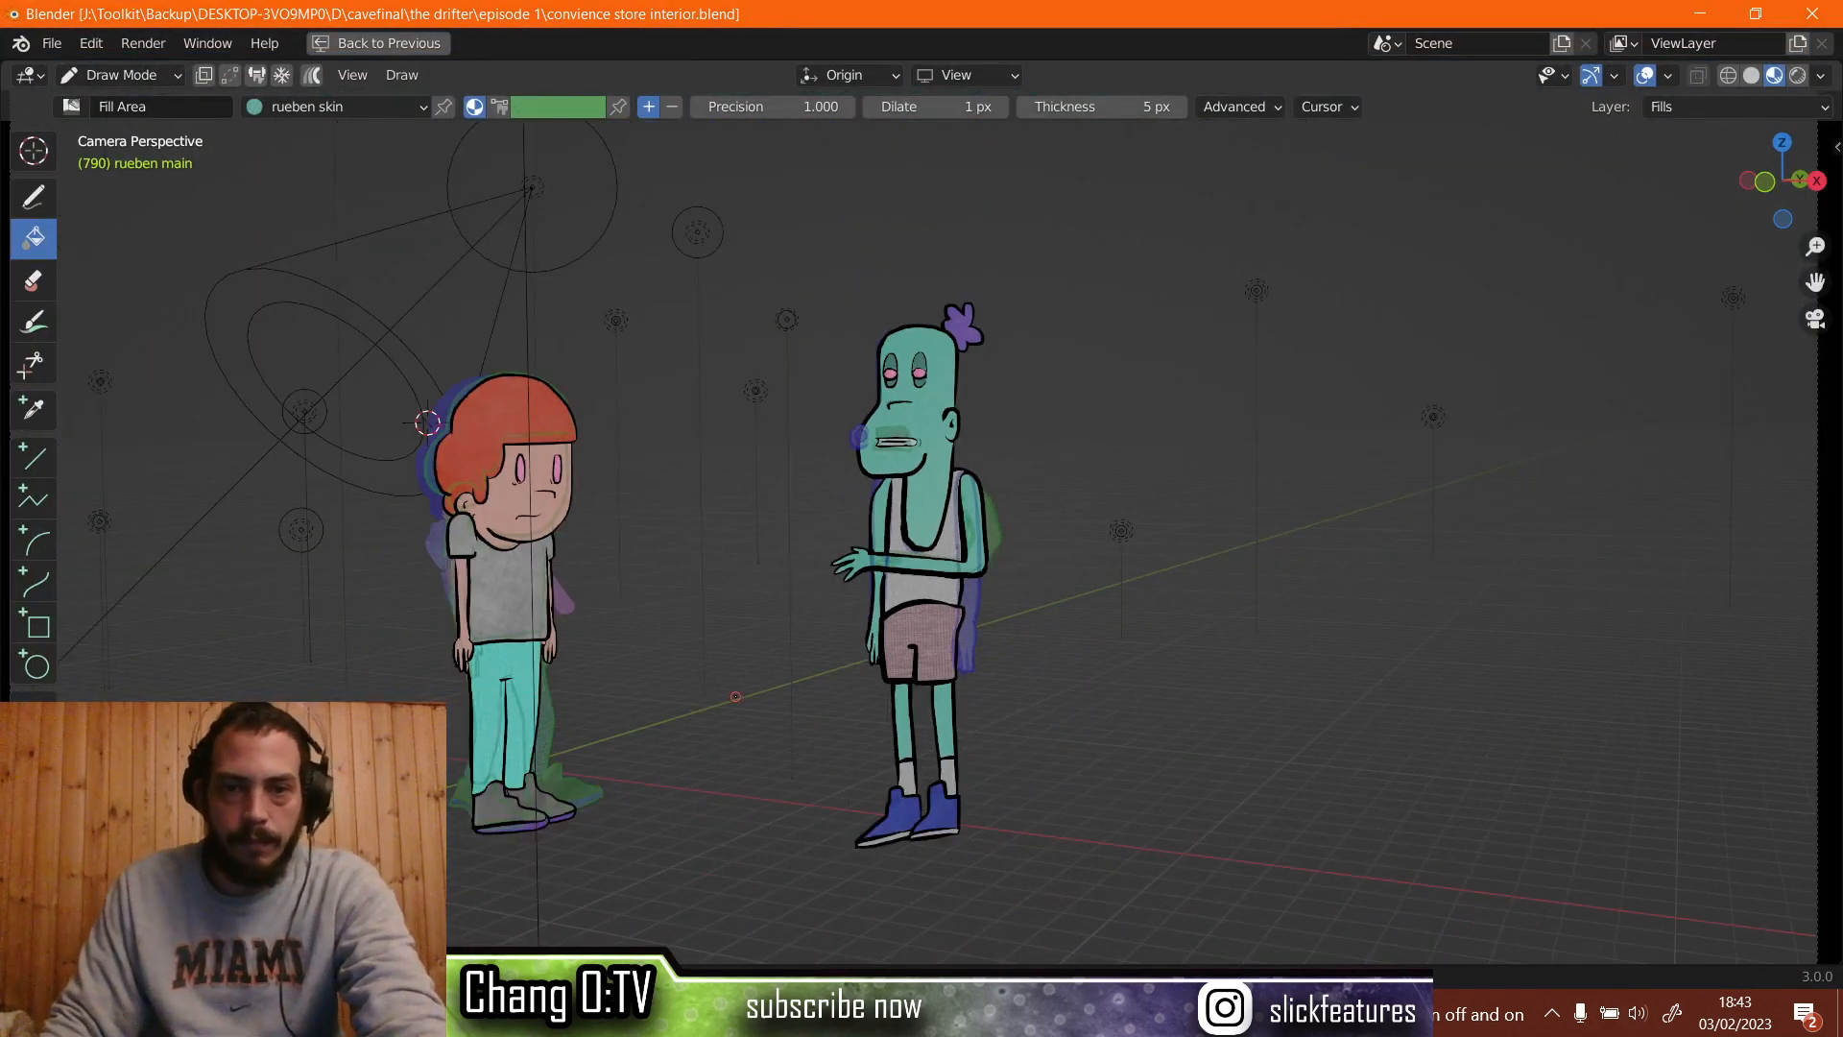
scroll(735, 696, "down", 3)
scroll(735, 696, "up", 1)
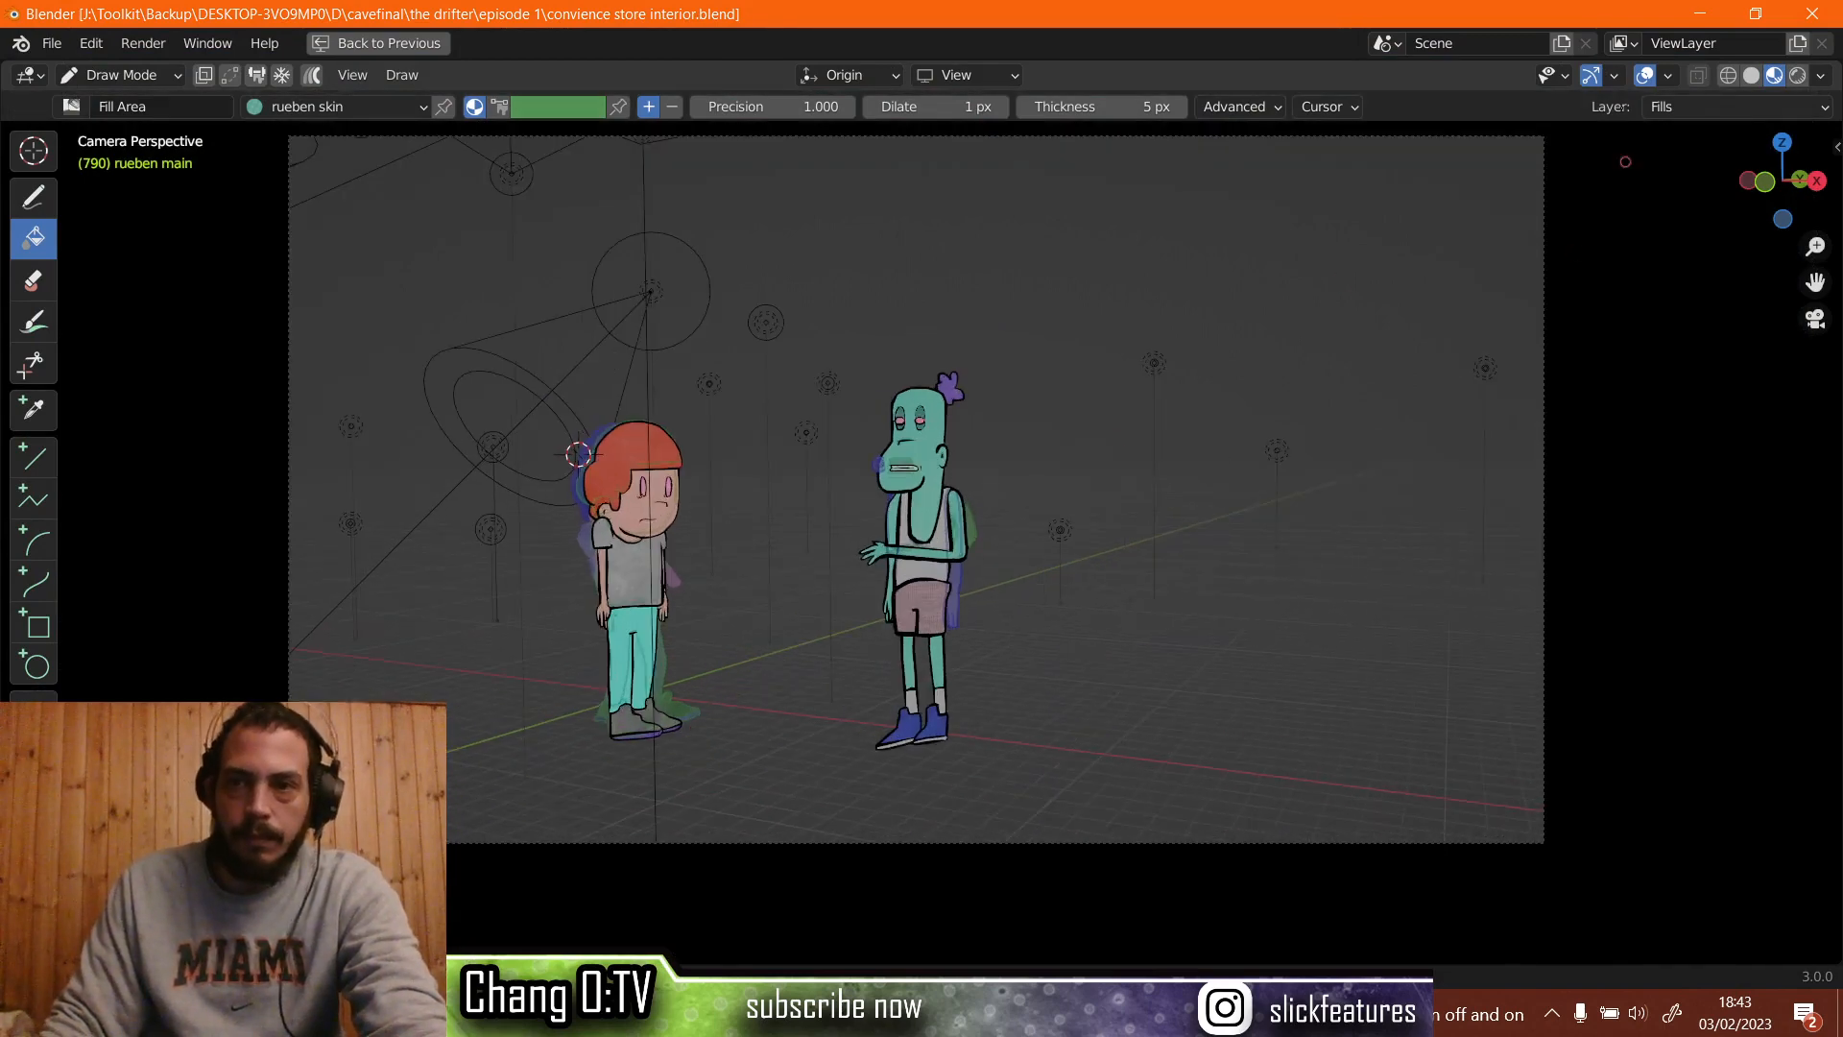
left_click(1645, 76)
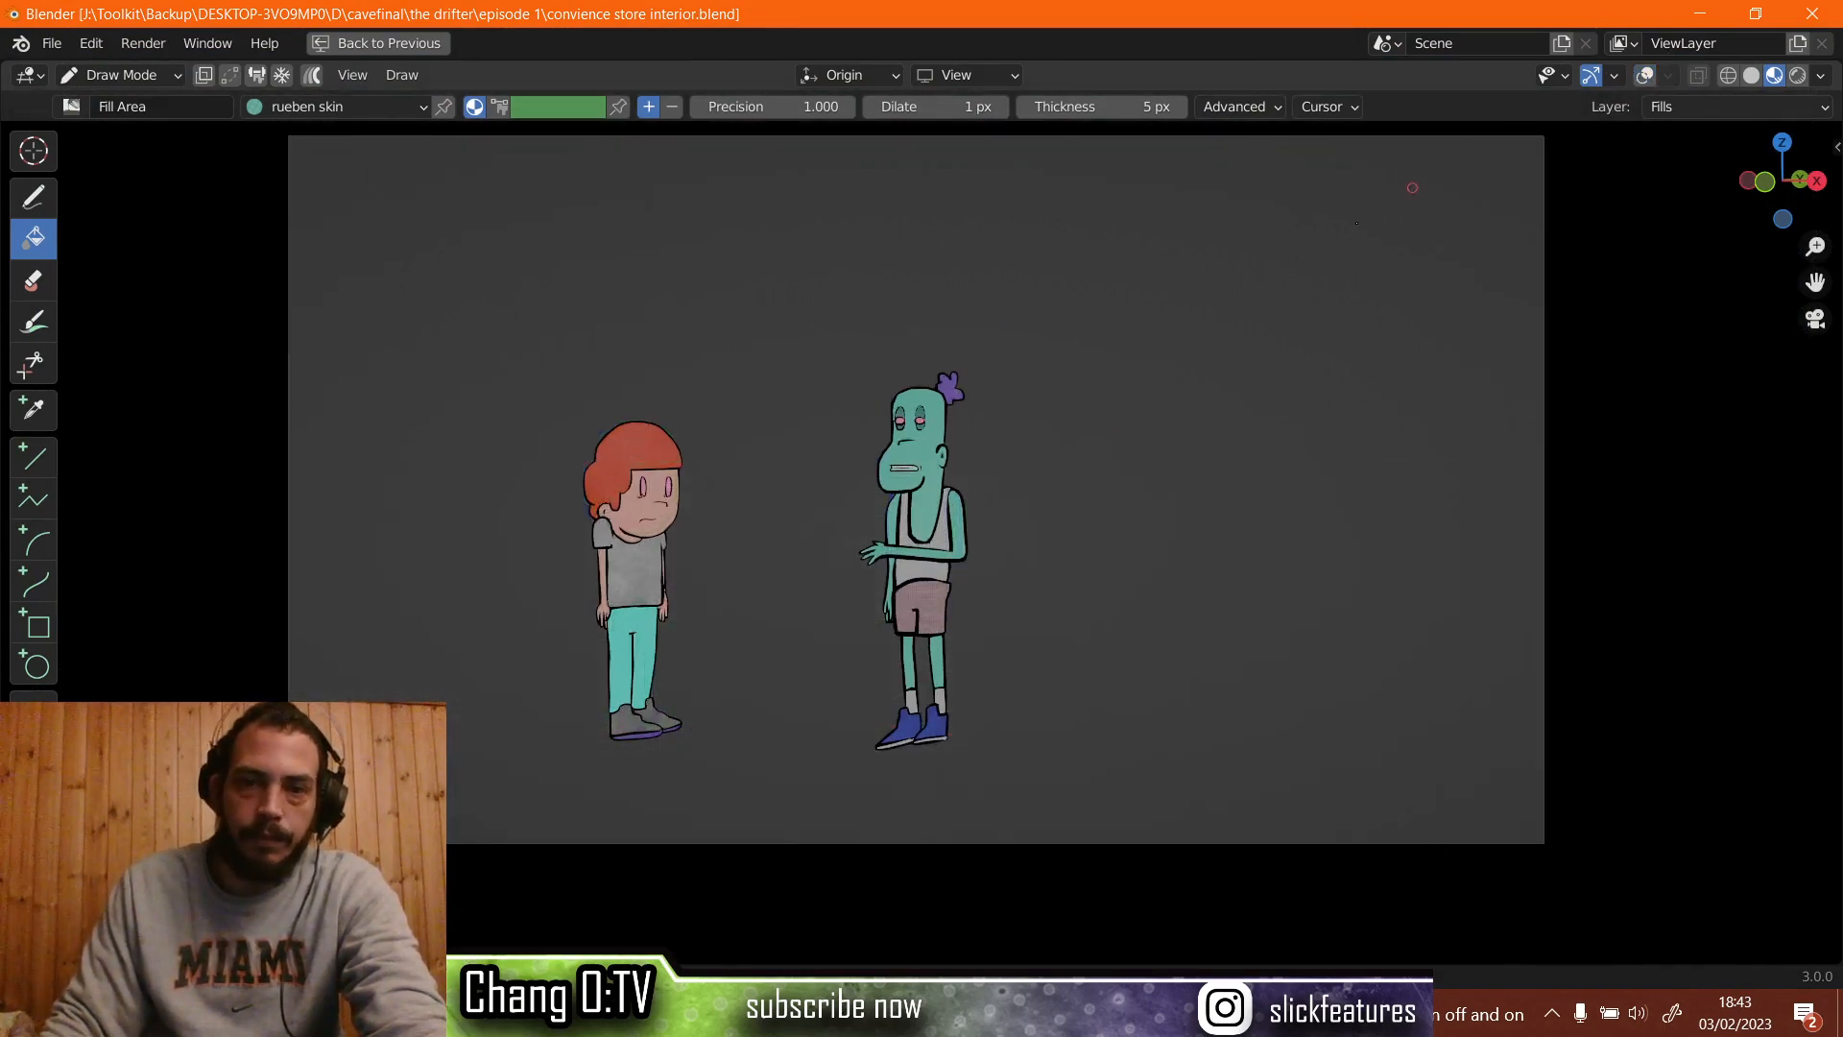
key("ctrl+space")
Scrub back to an earlier part of the shot, around frame 575, and briefly play the animation from there.
scroll(653, 722, "down", 5)
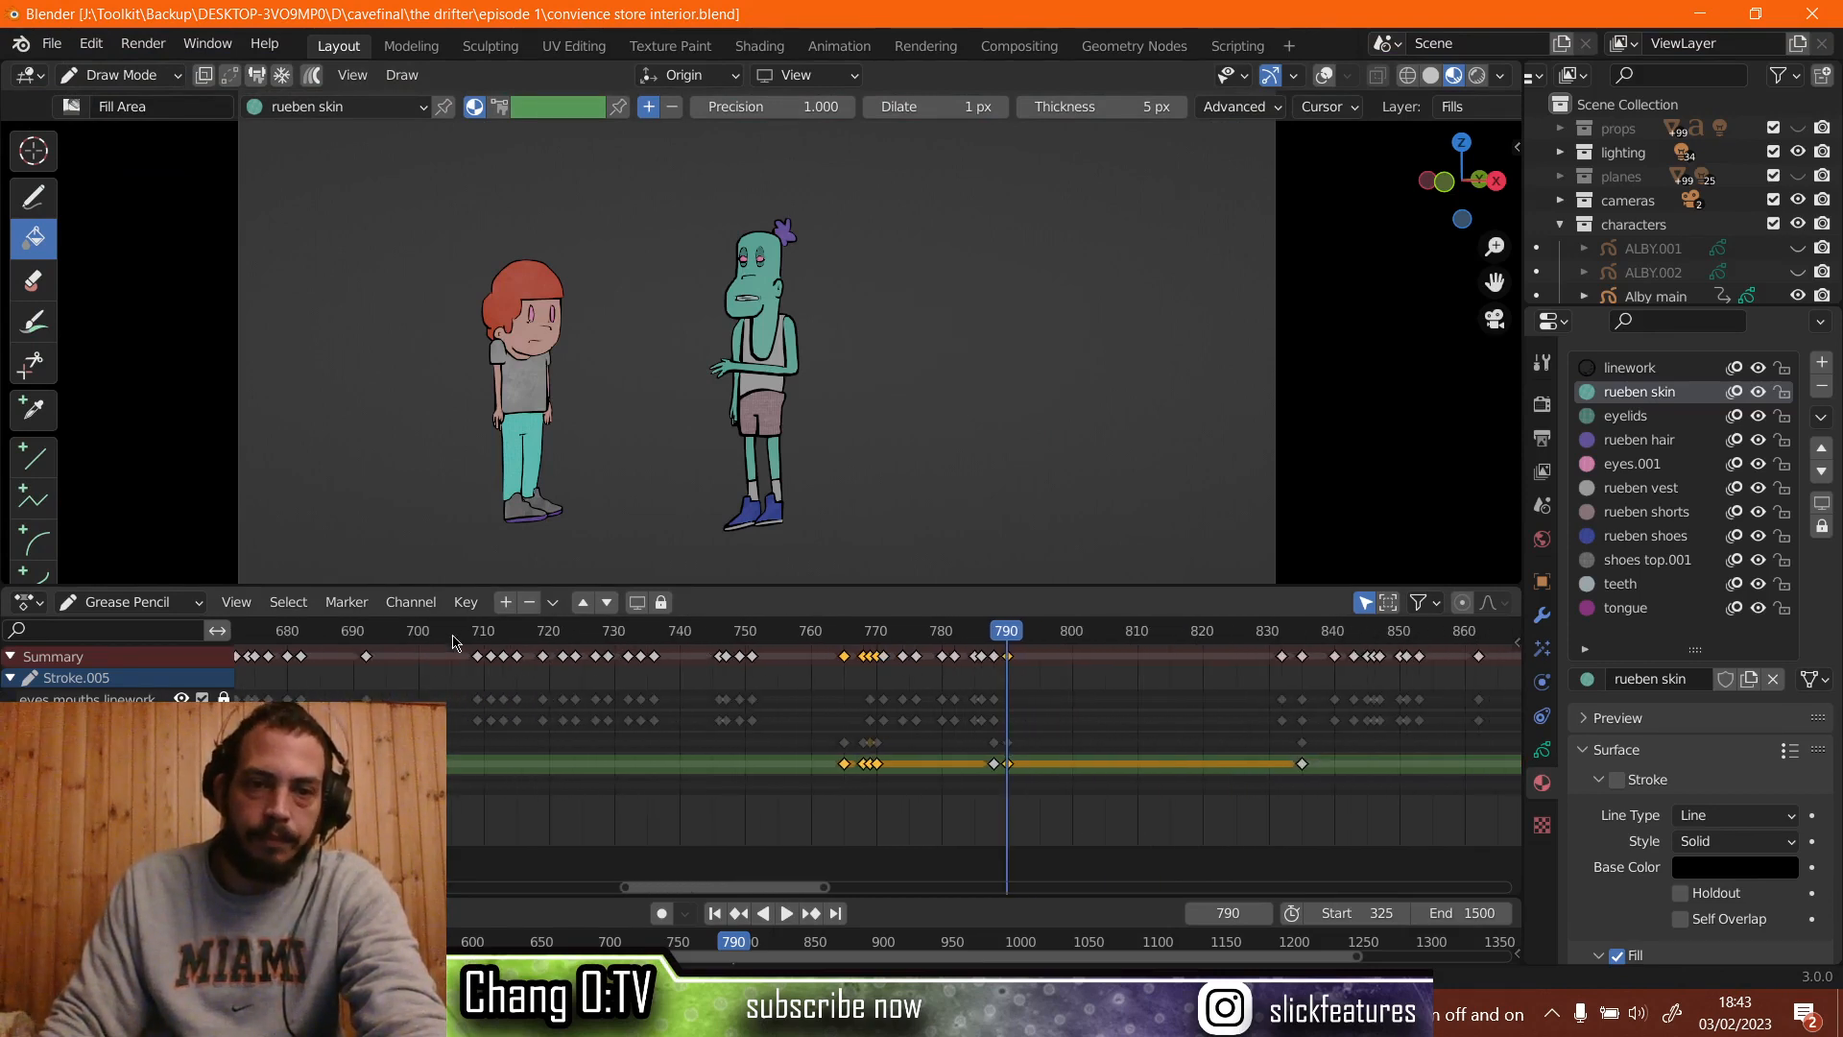
left_click(453, 642)
scroll(444, 662, "down", 2)
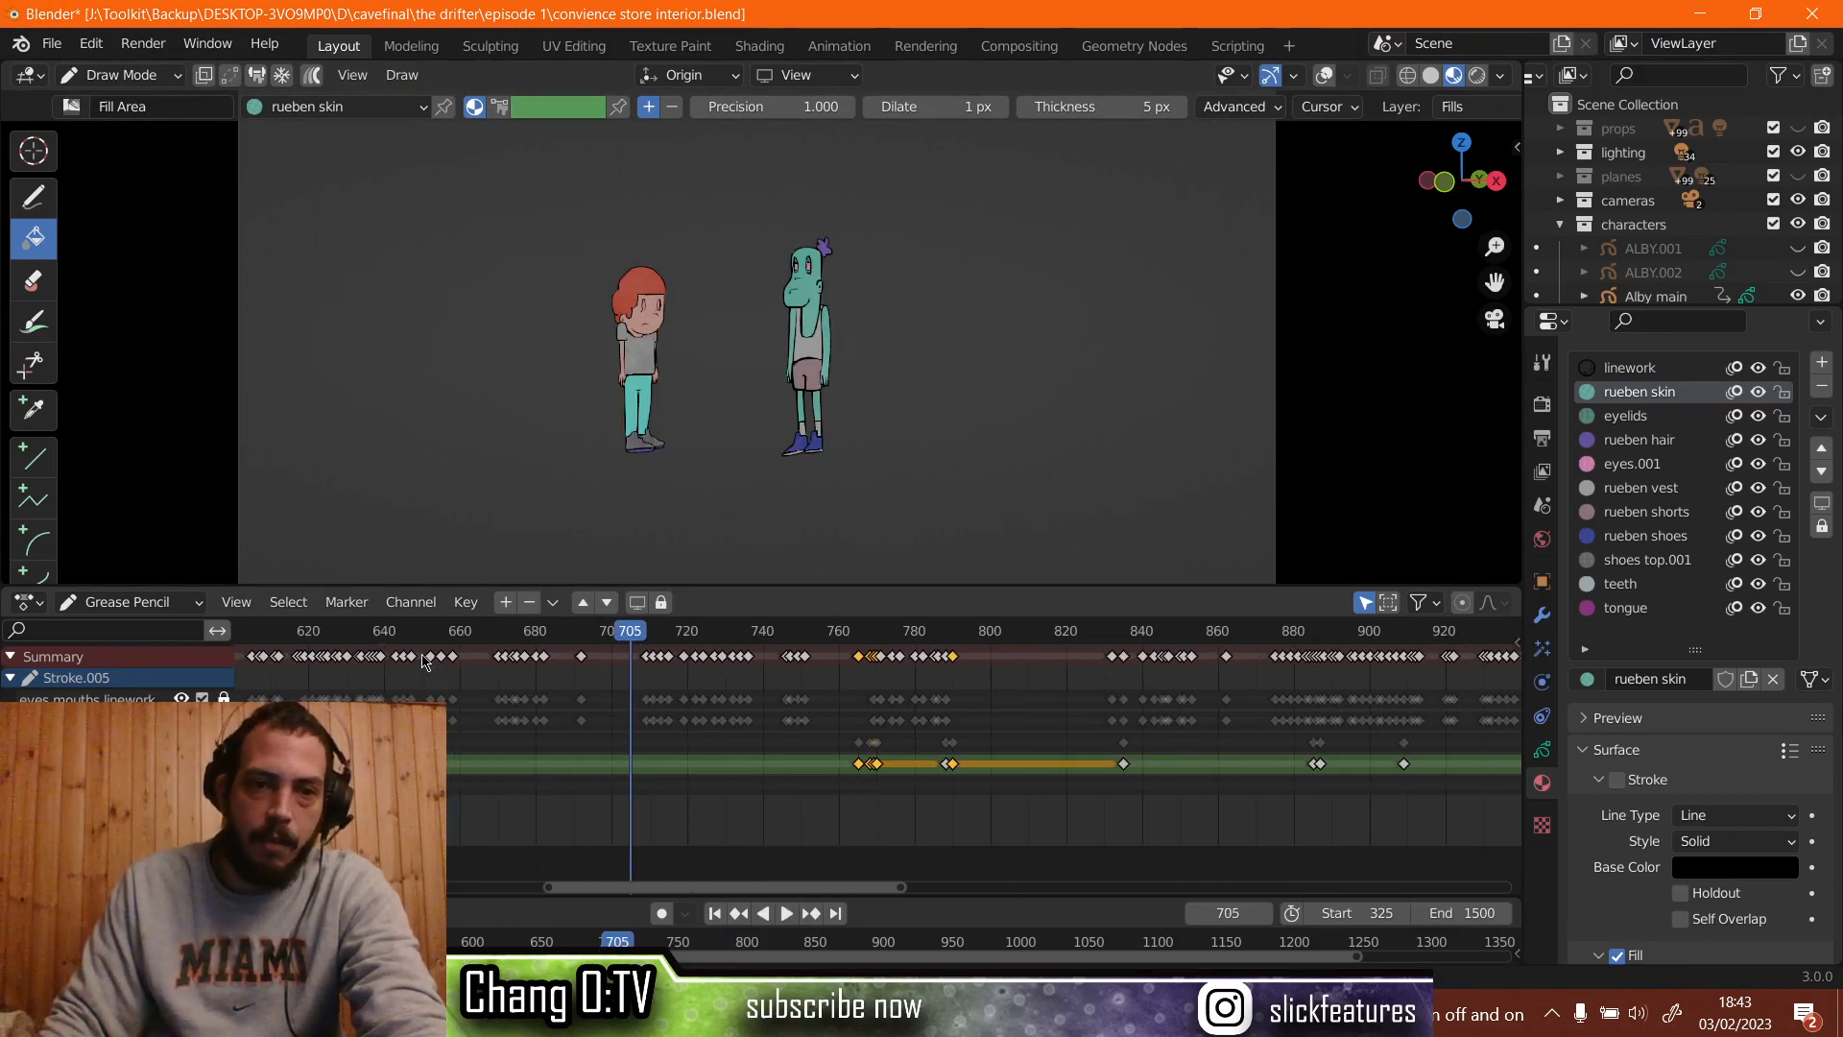
scroll(405, 637, "down", 4)
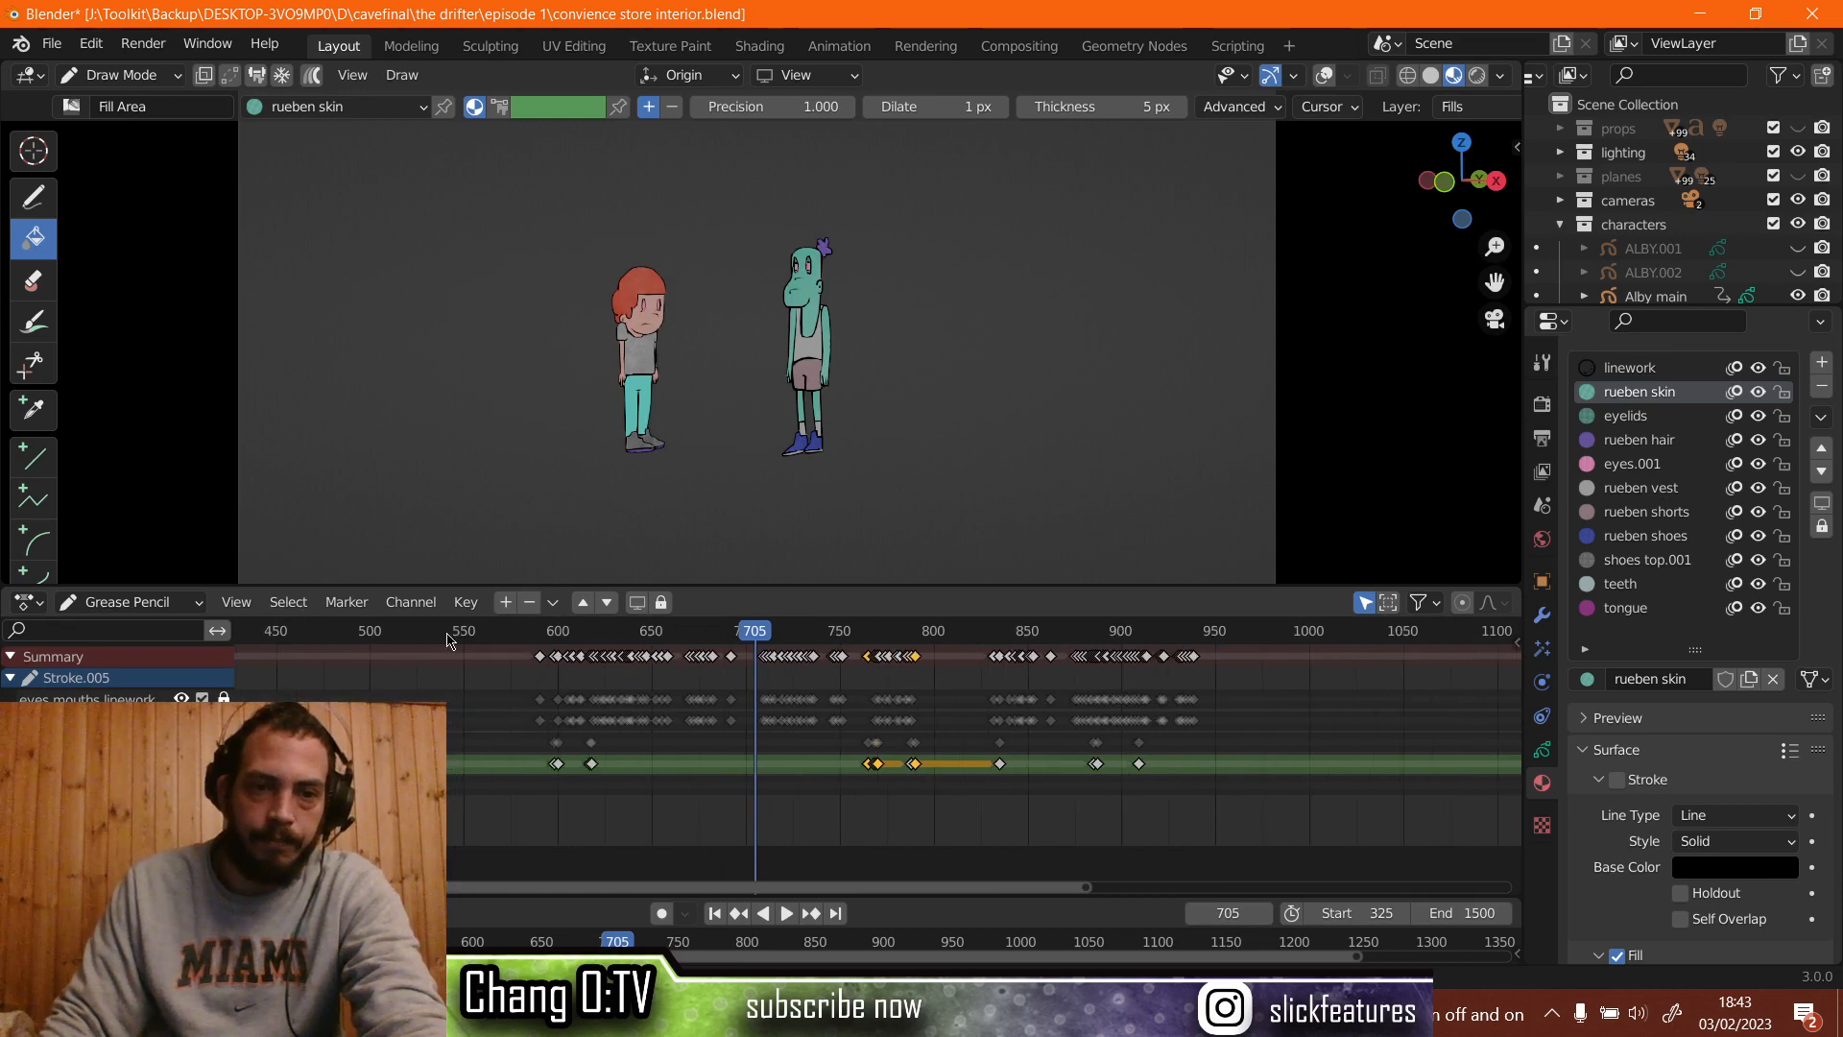
key("space")
left_click(461, 641)
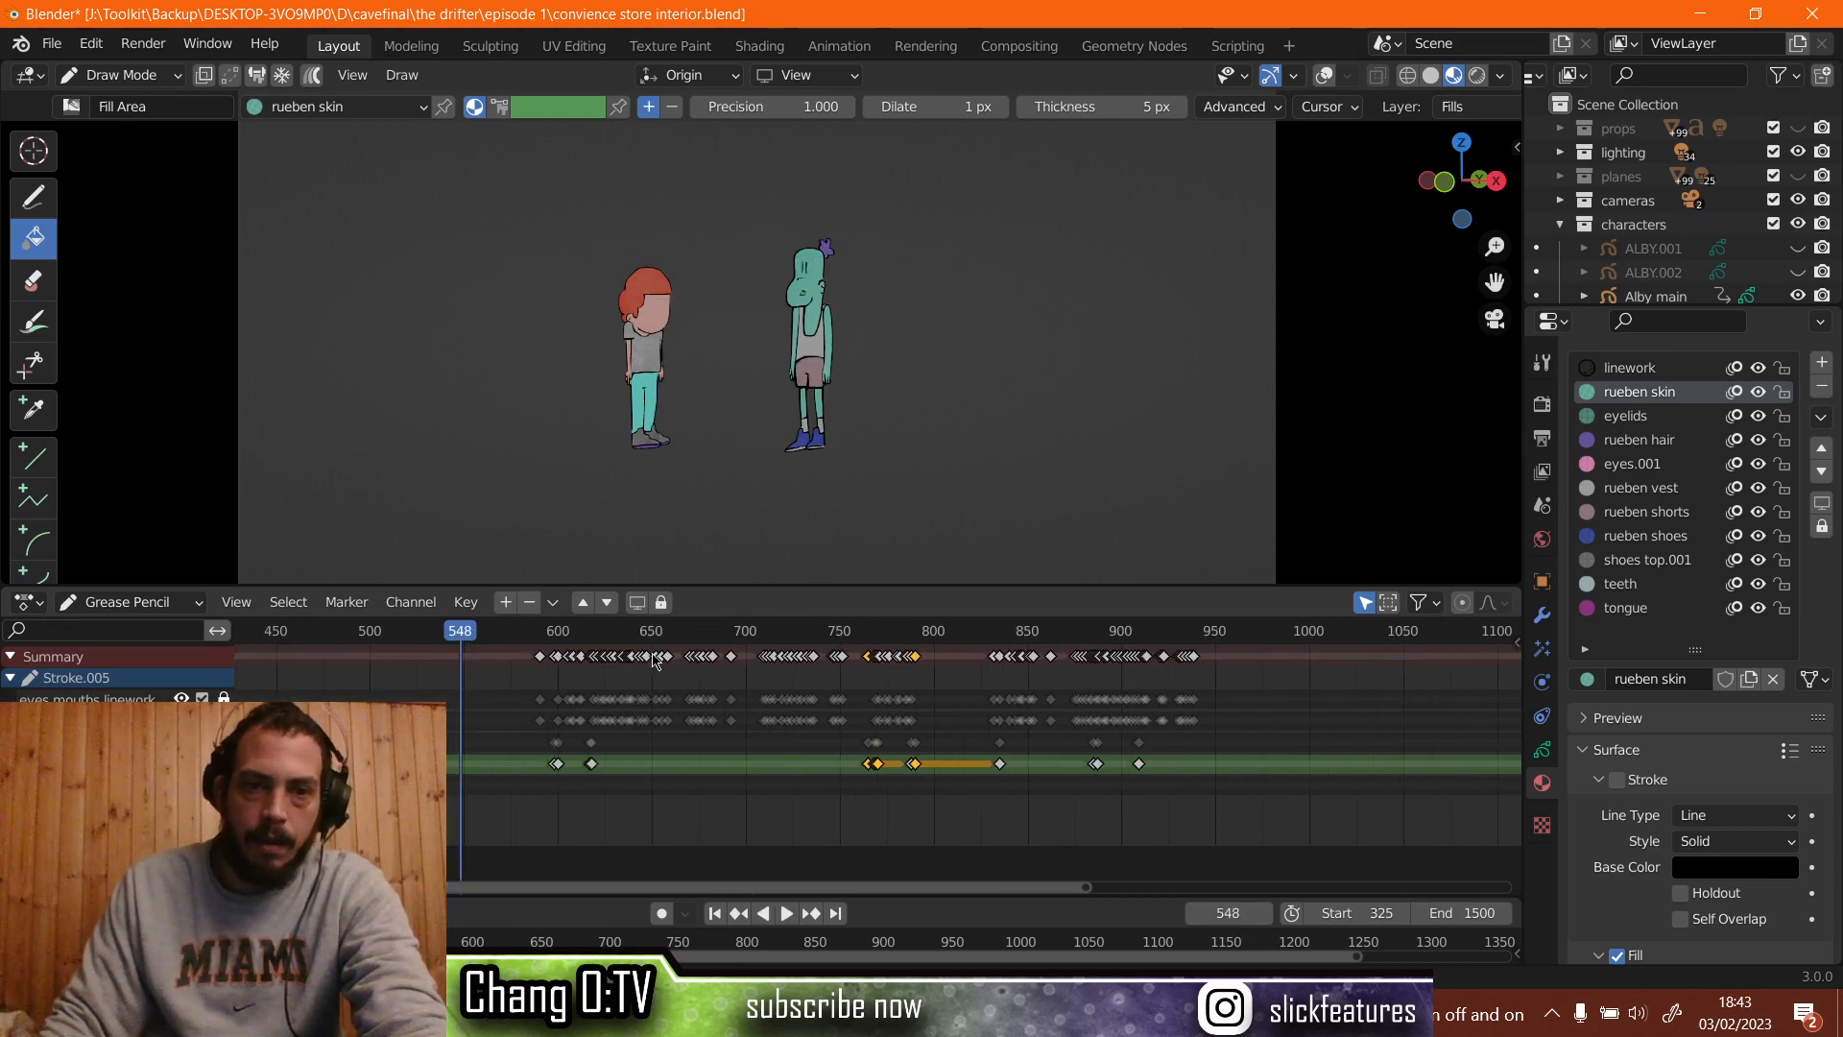
left_click(514, 642)
key("space")
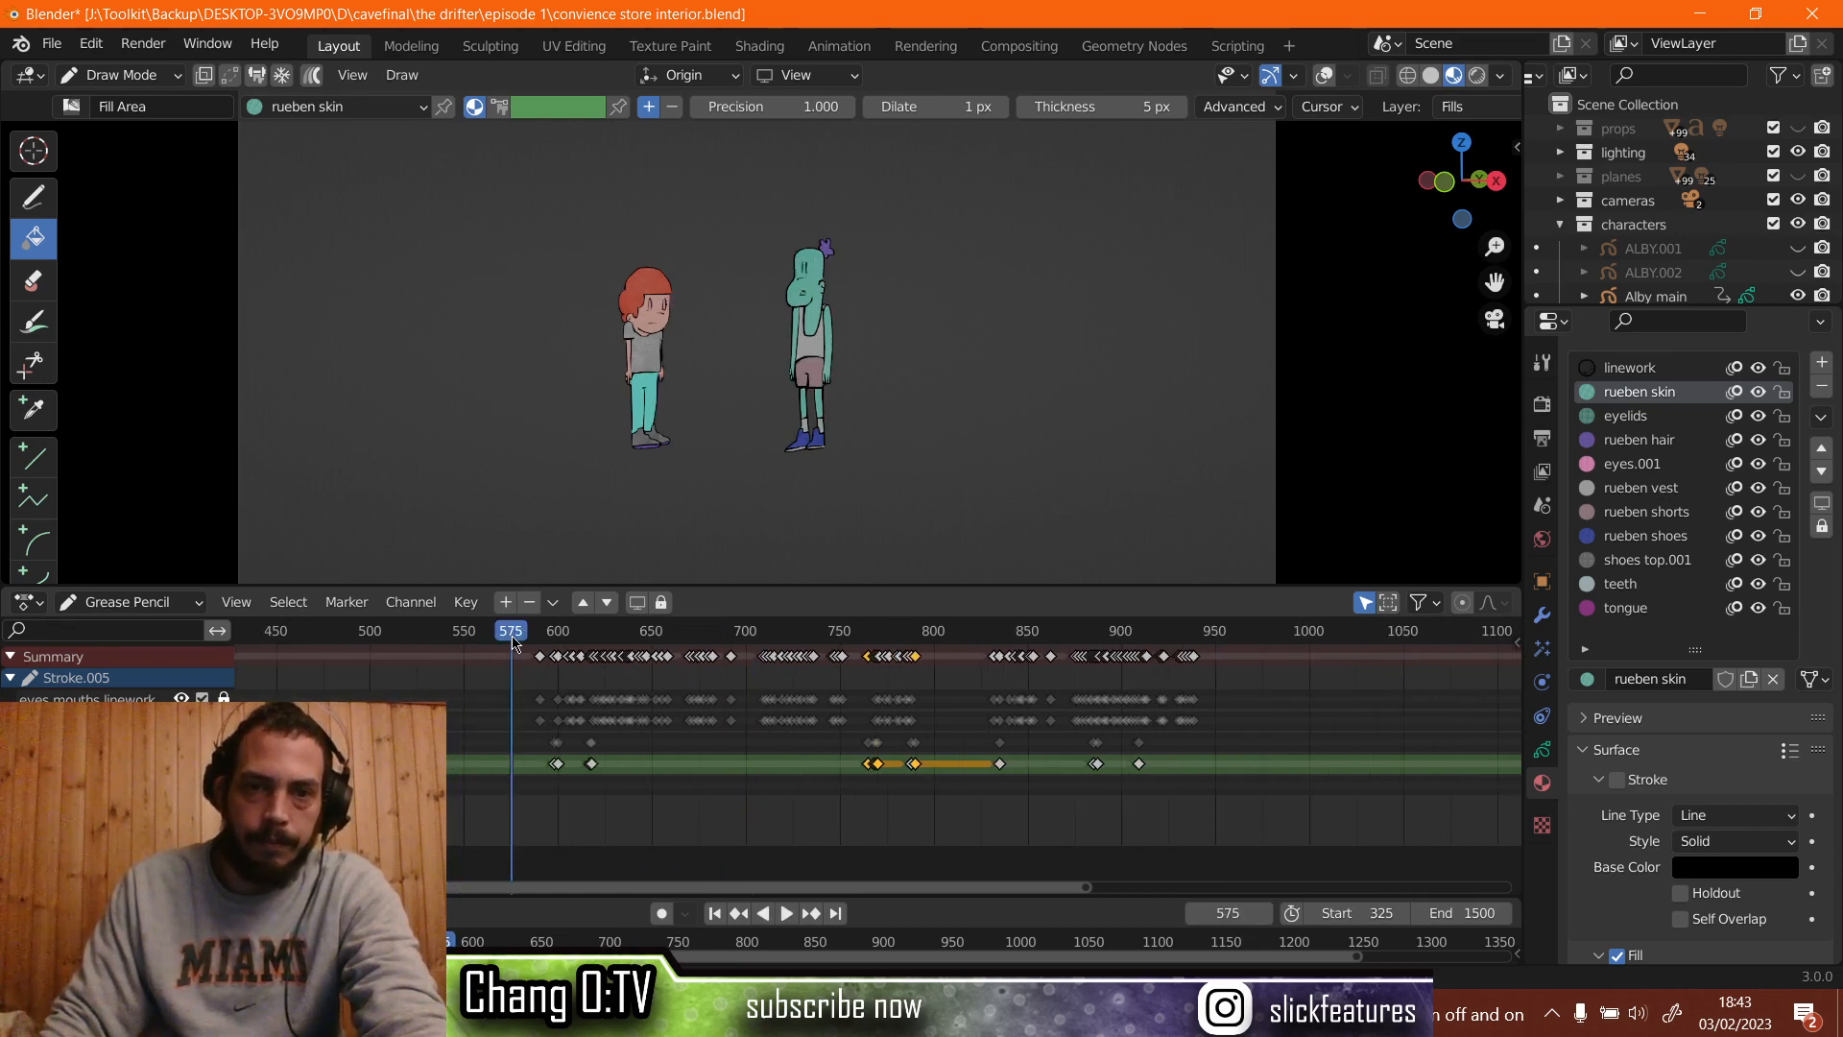
key("space")
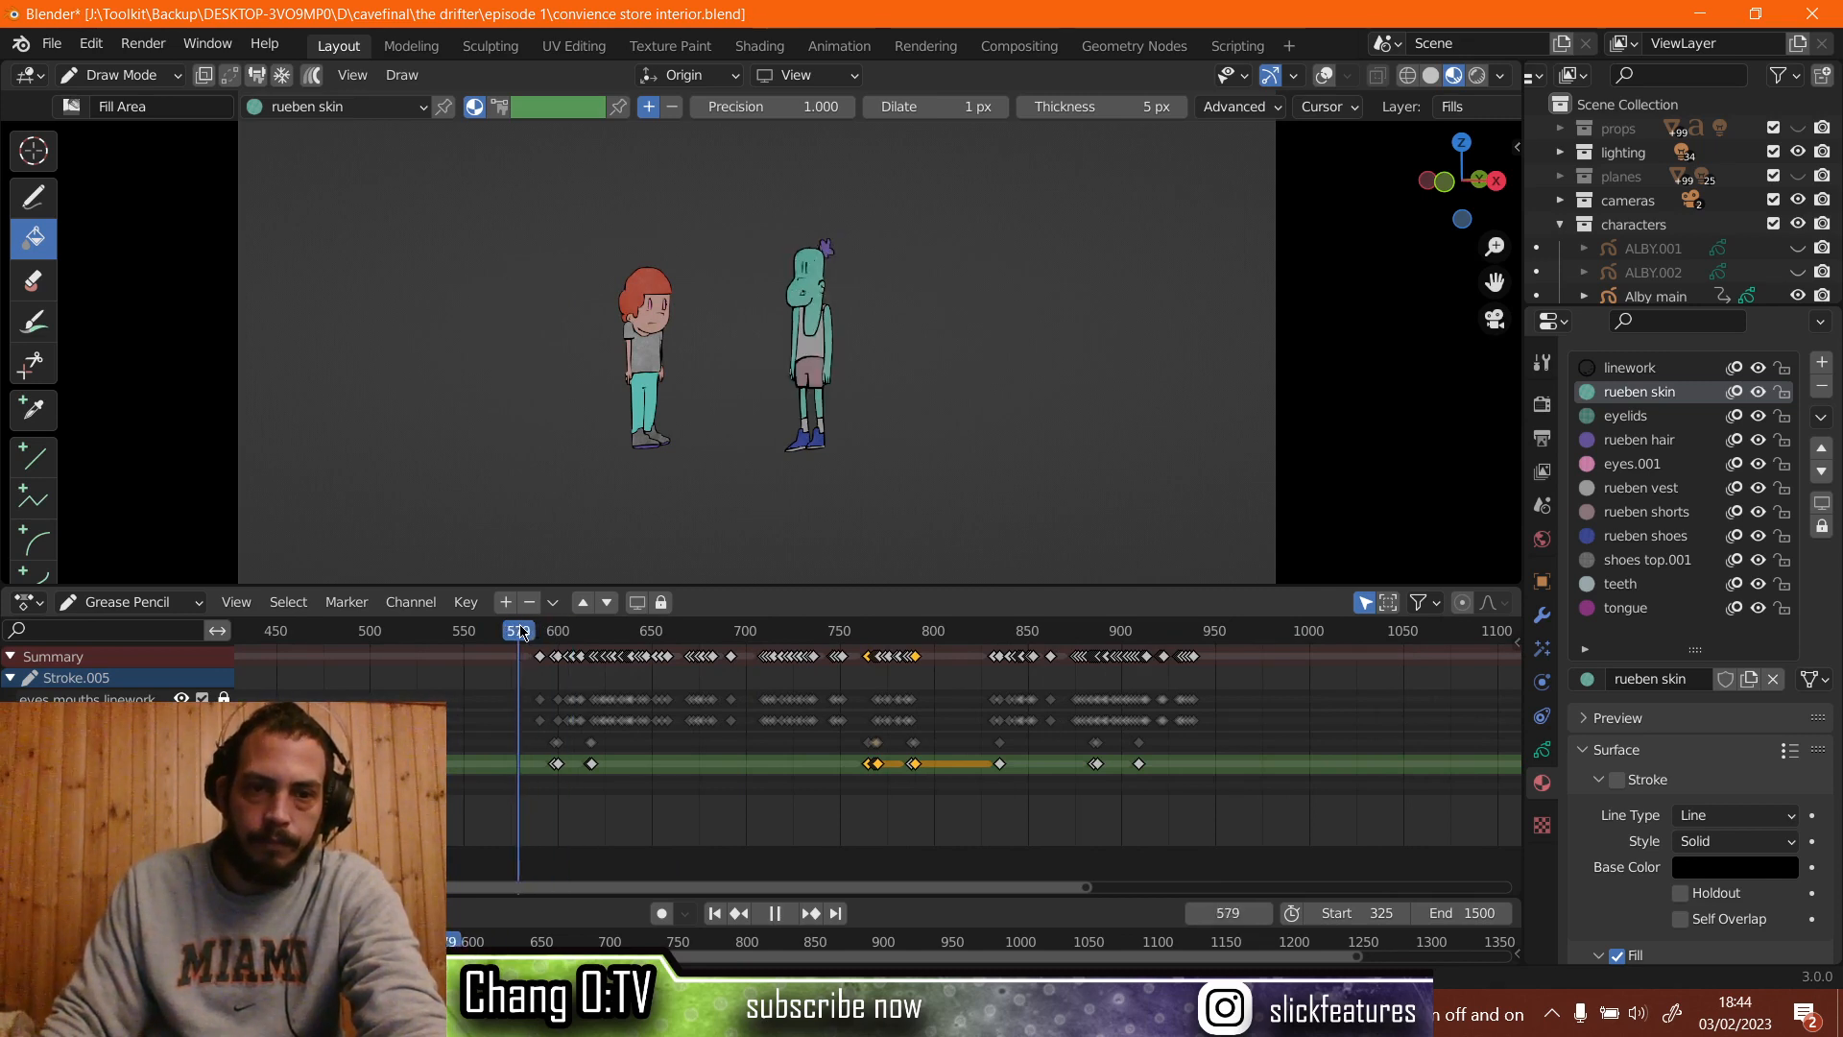
key("space")
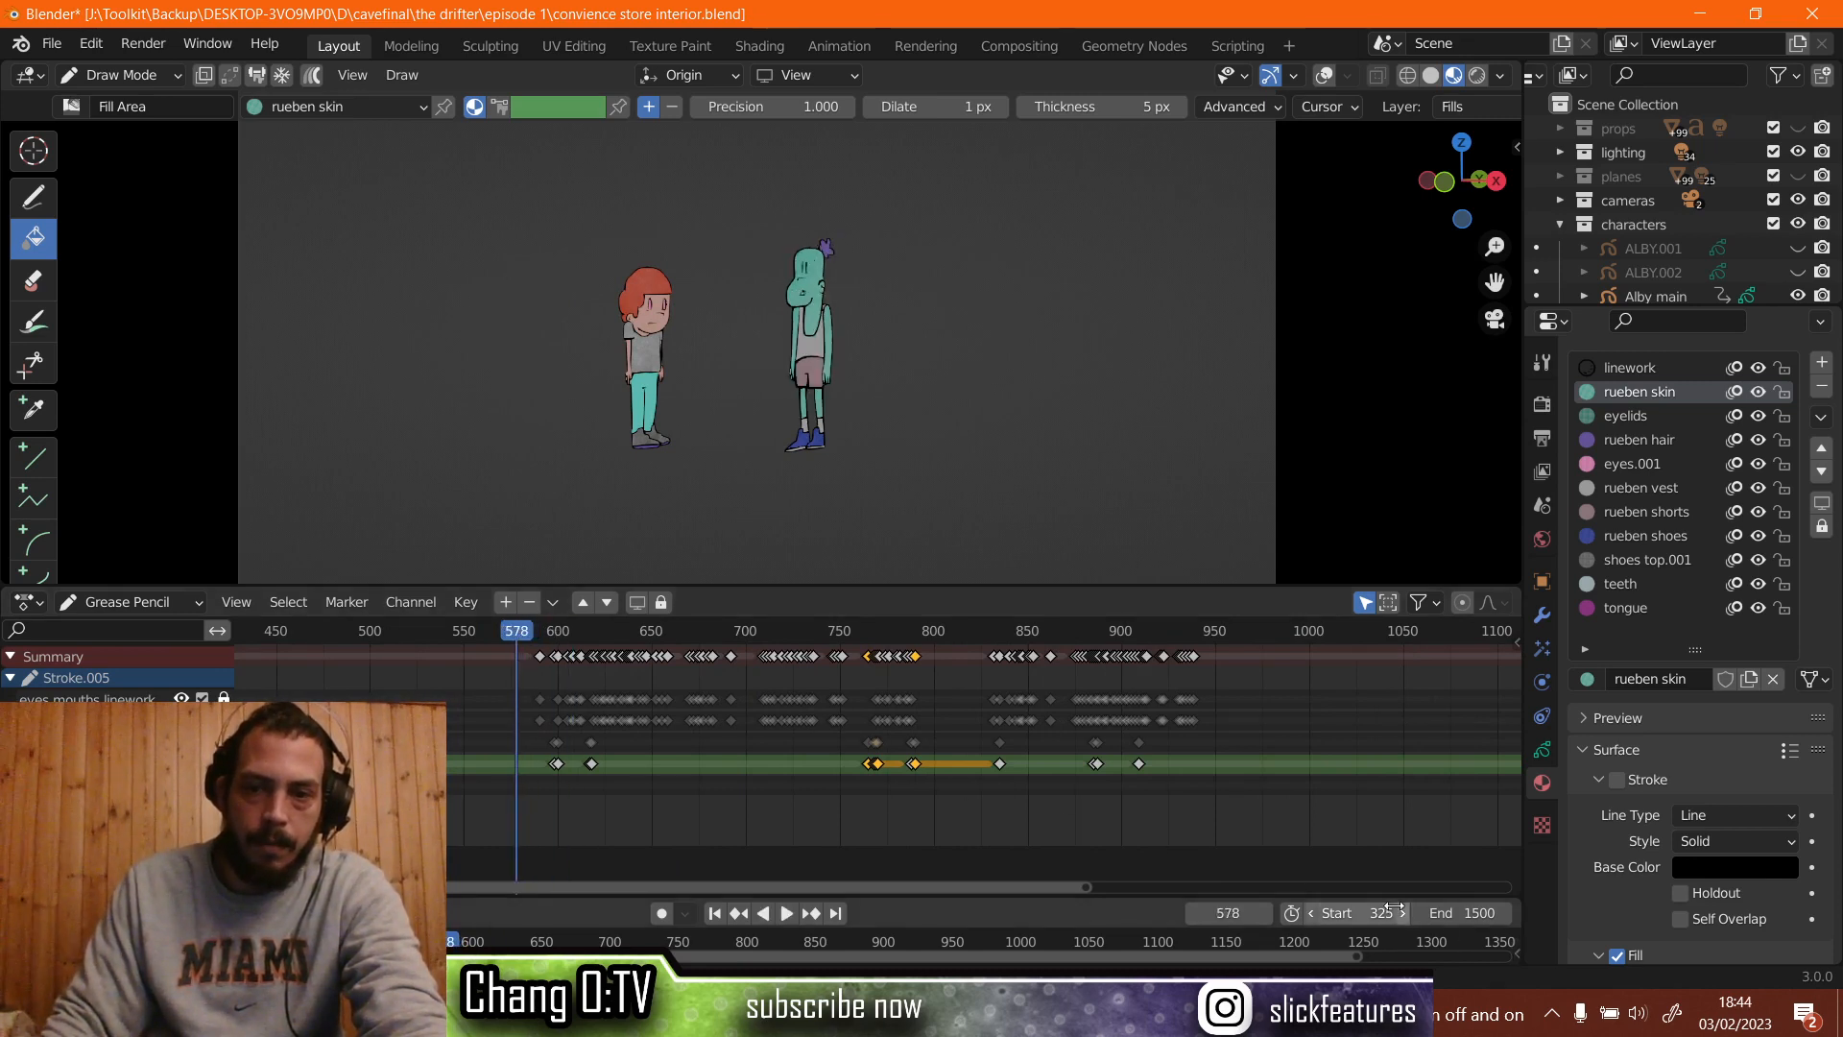
Set the playback range to start at frame 550 and end at frame 950.
left_click(1393, 912)
type("550")
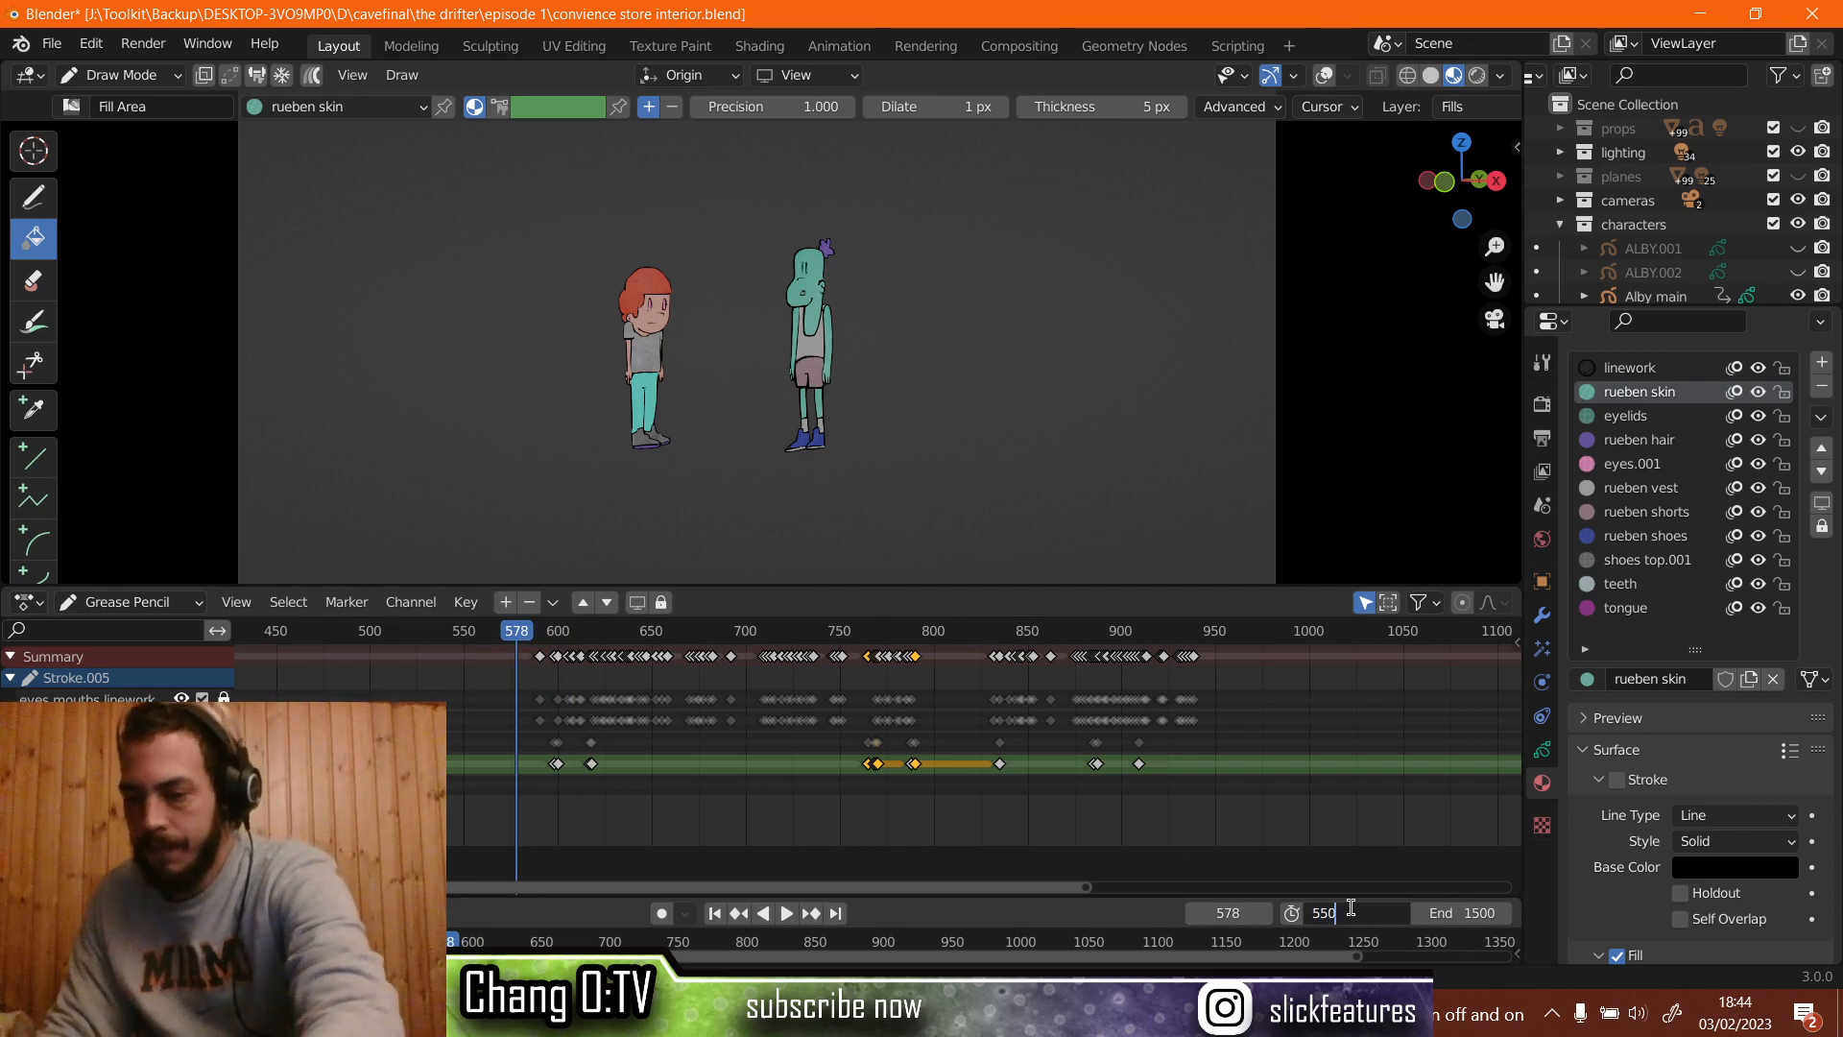
key("Return")
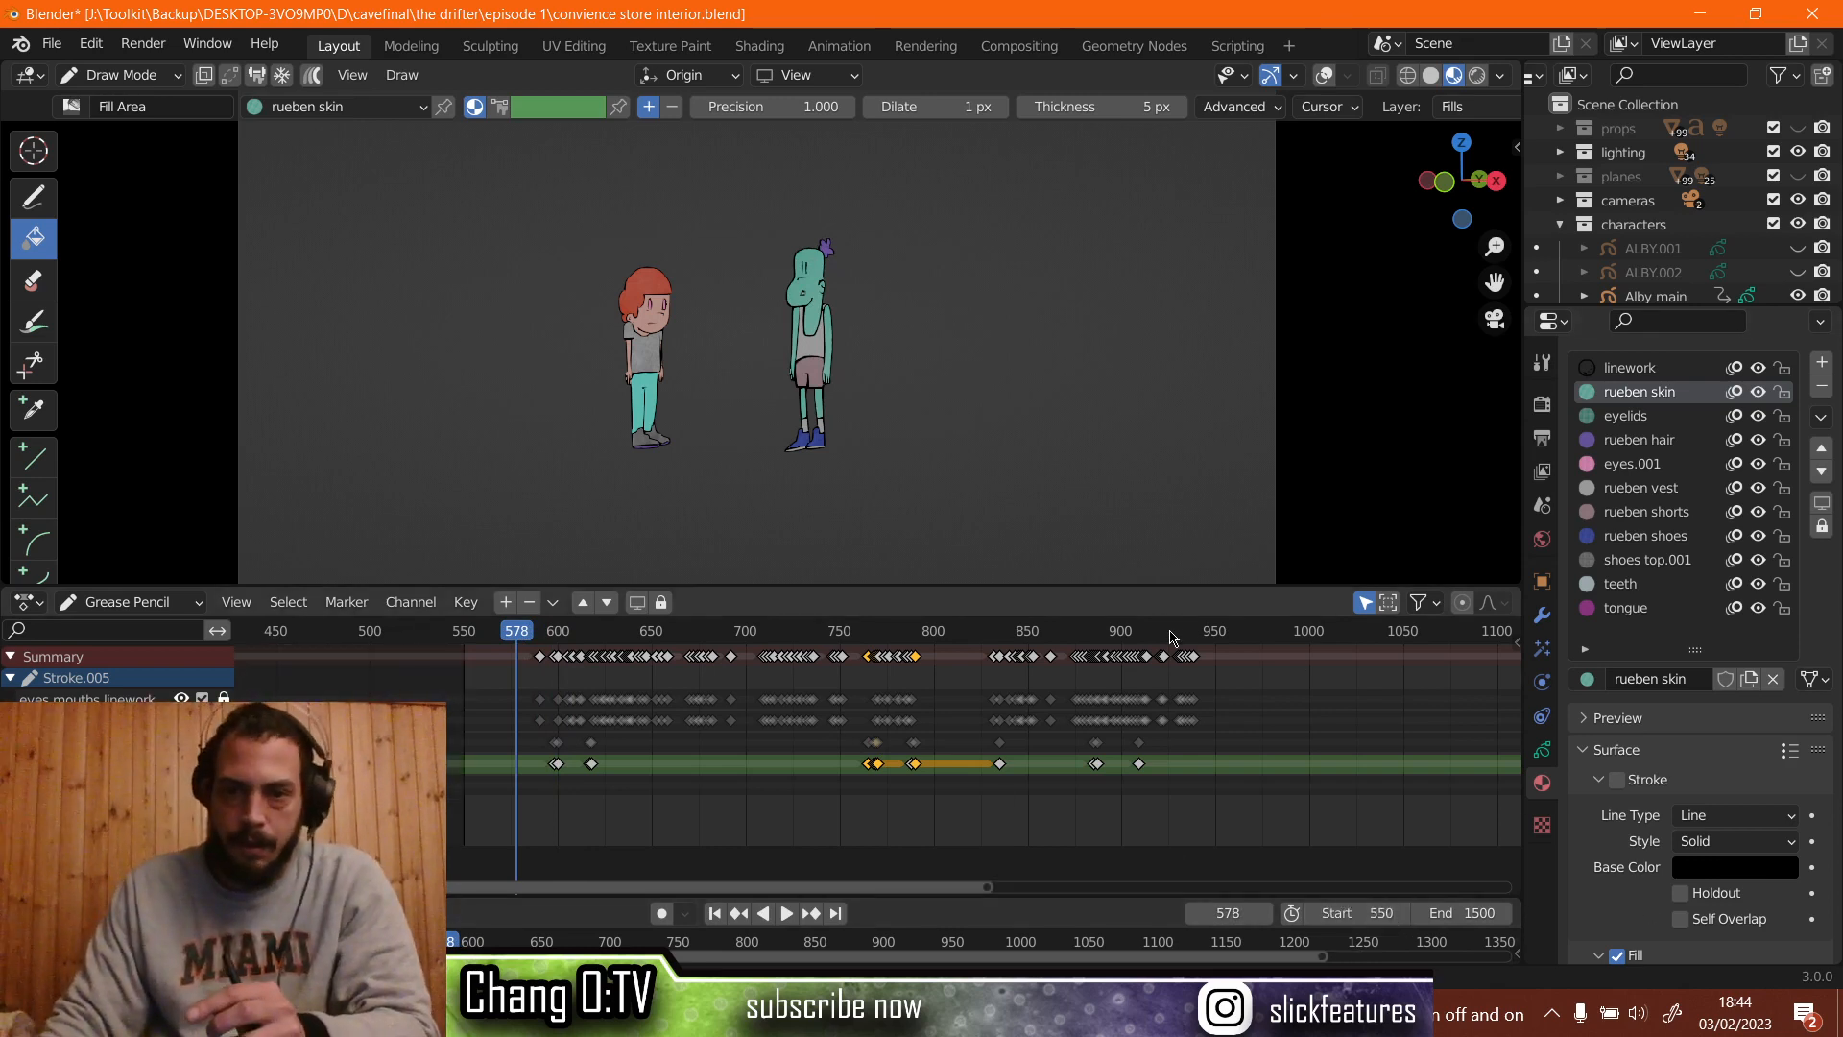
left_click(1456, 913)
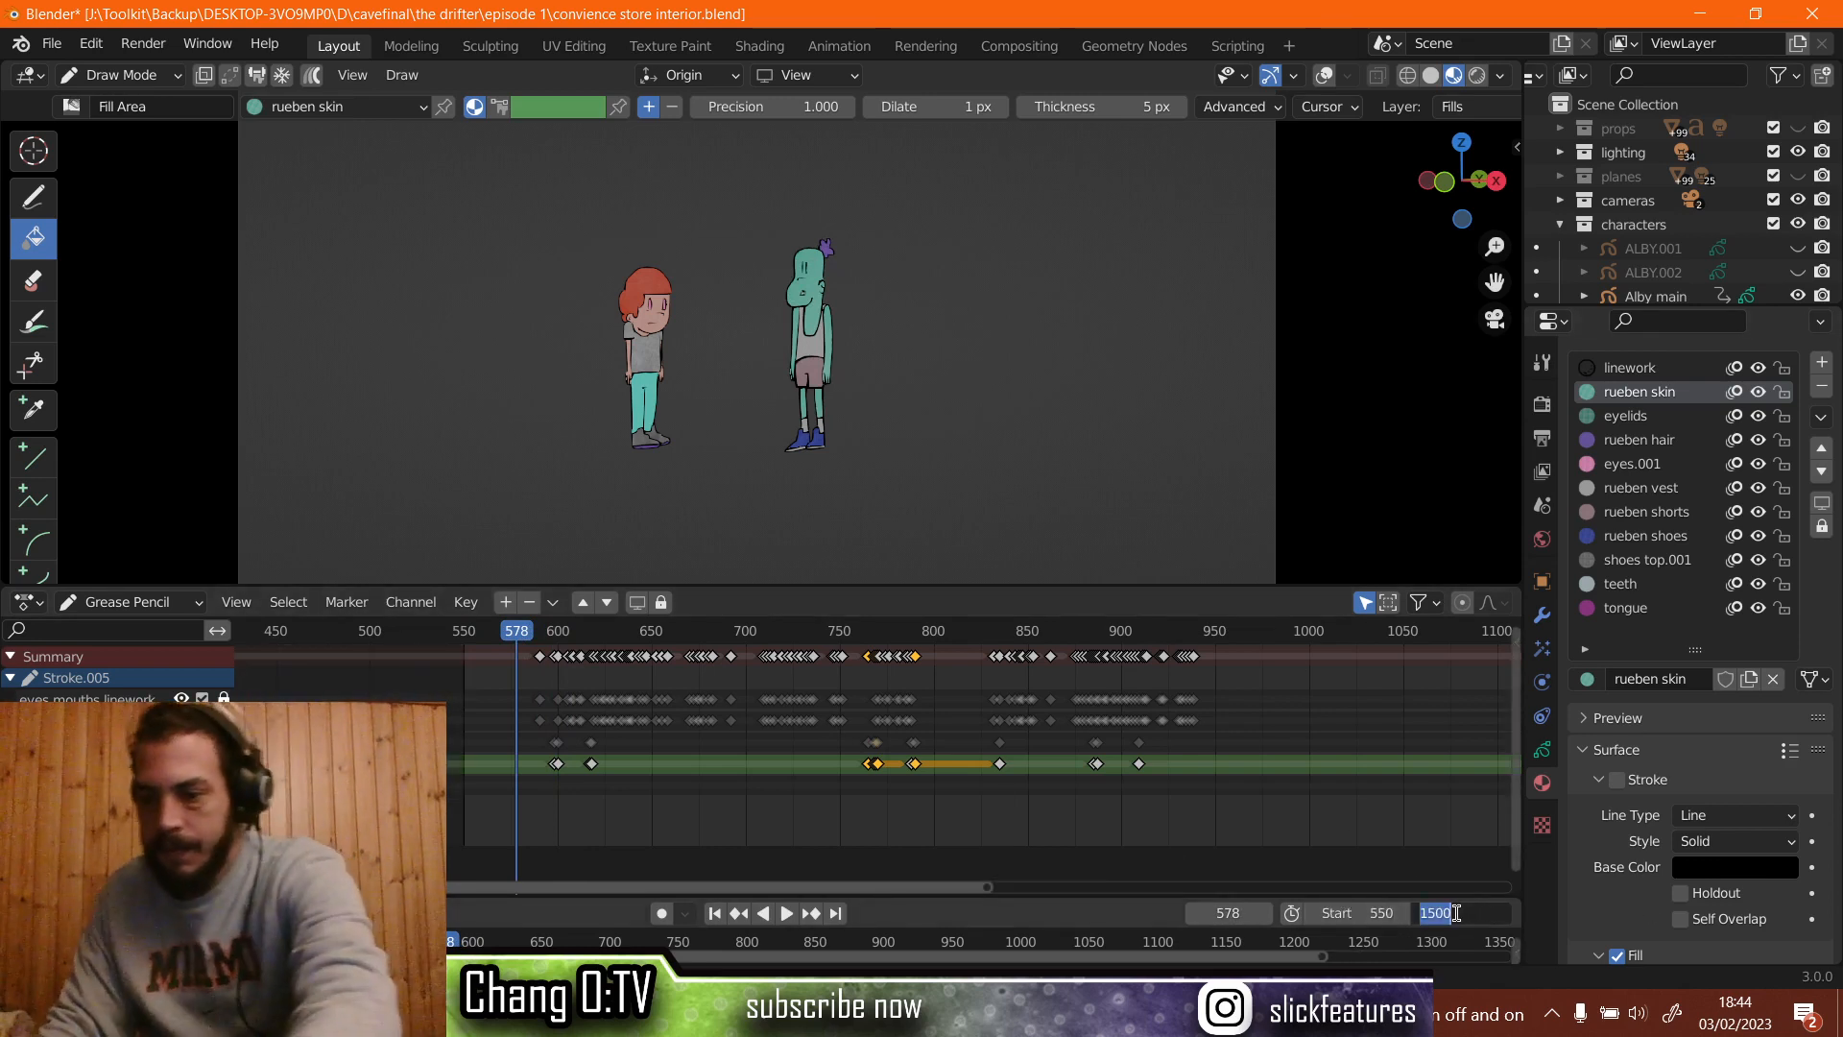
type("950")
key("Return")
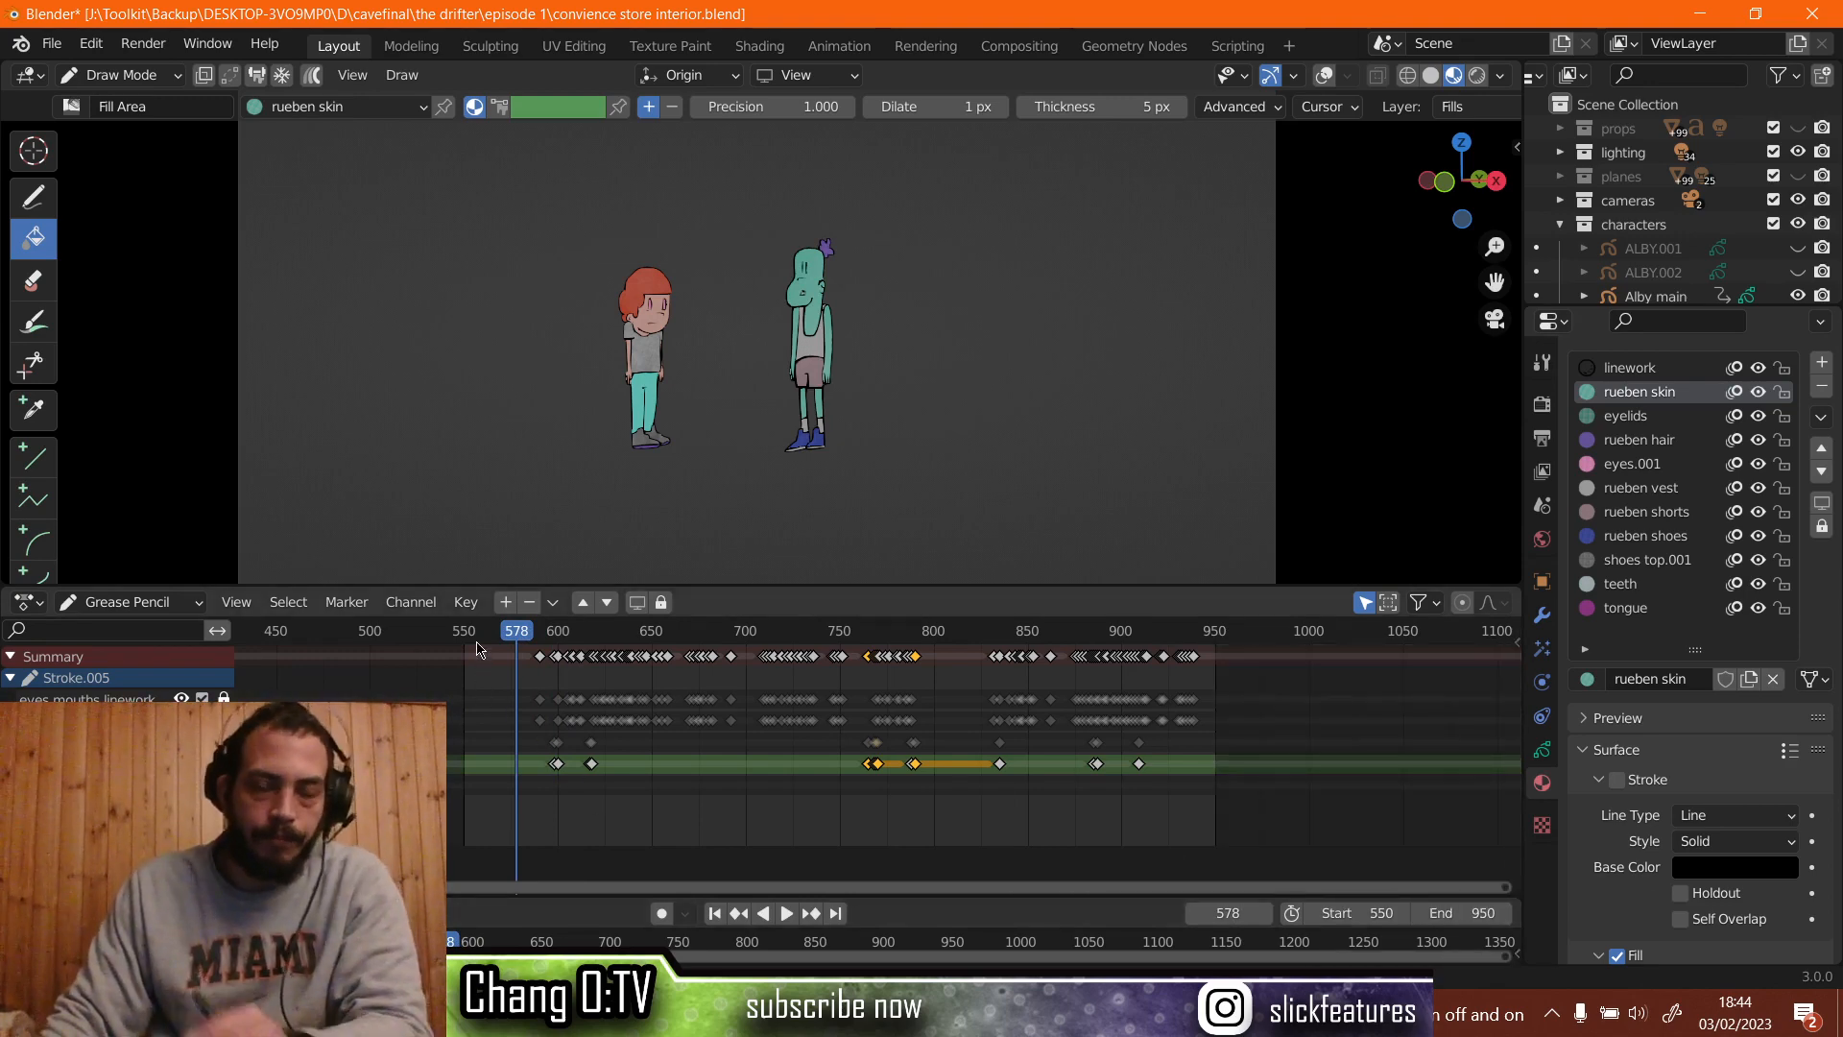
Maximize the 3D viewport so the two characters can be viewed full-window.
key("ctrl+space")
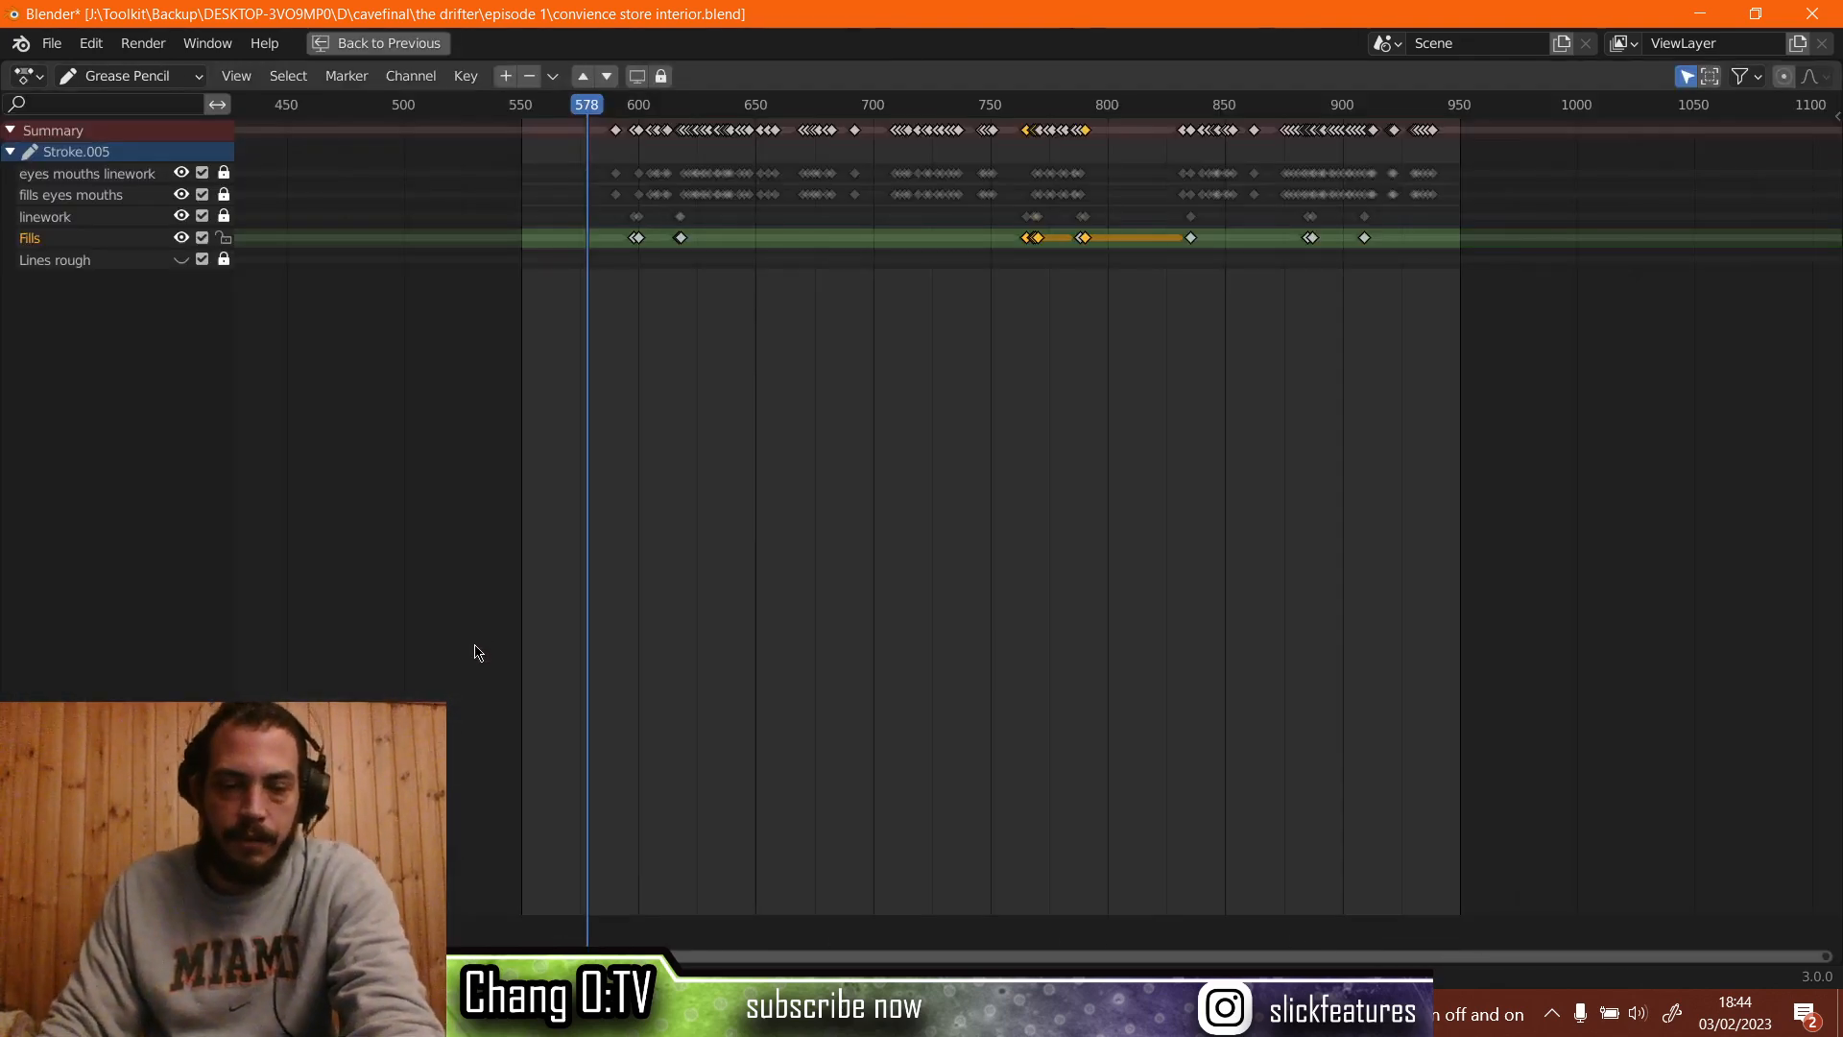
key("ctrl+space")
key("ctrl+space")
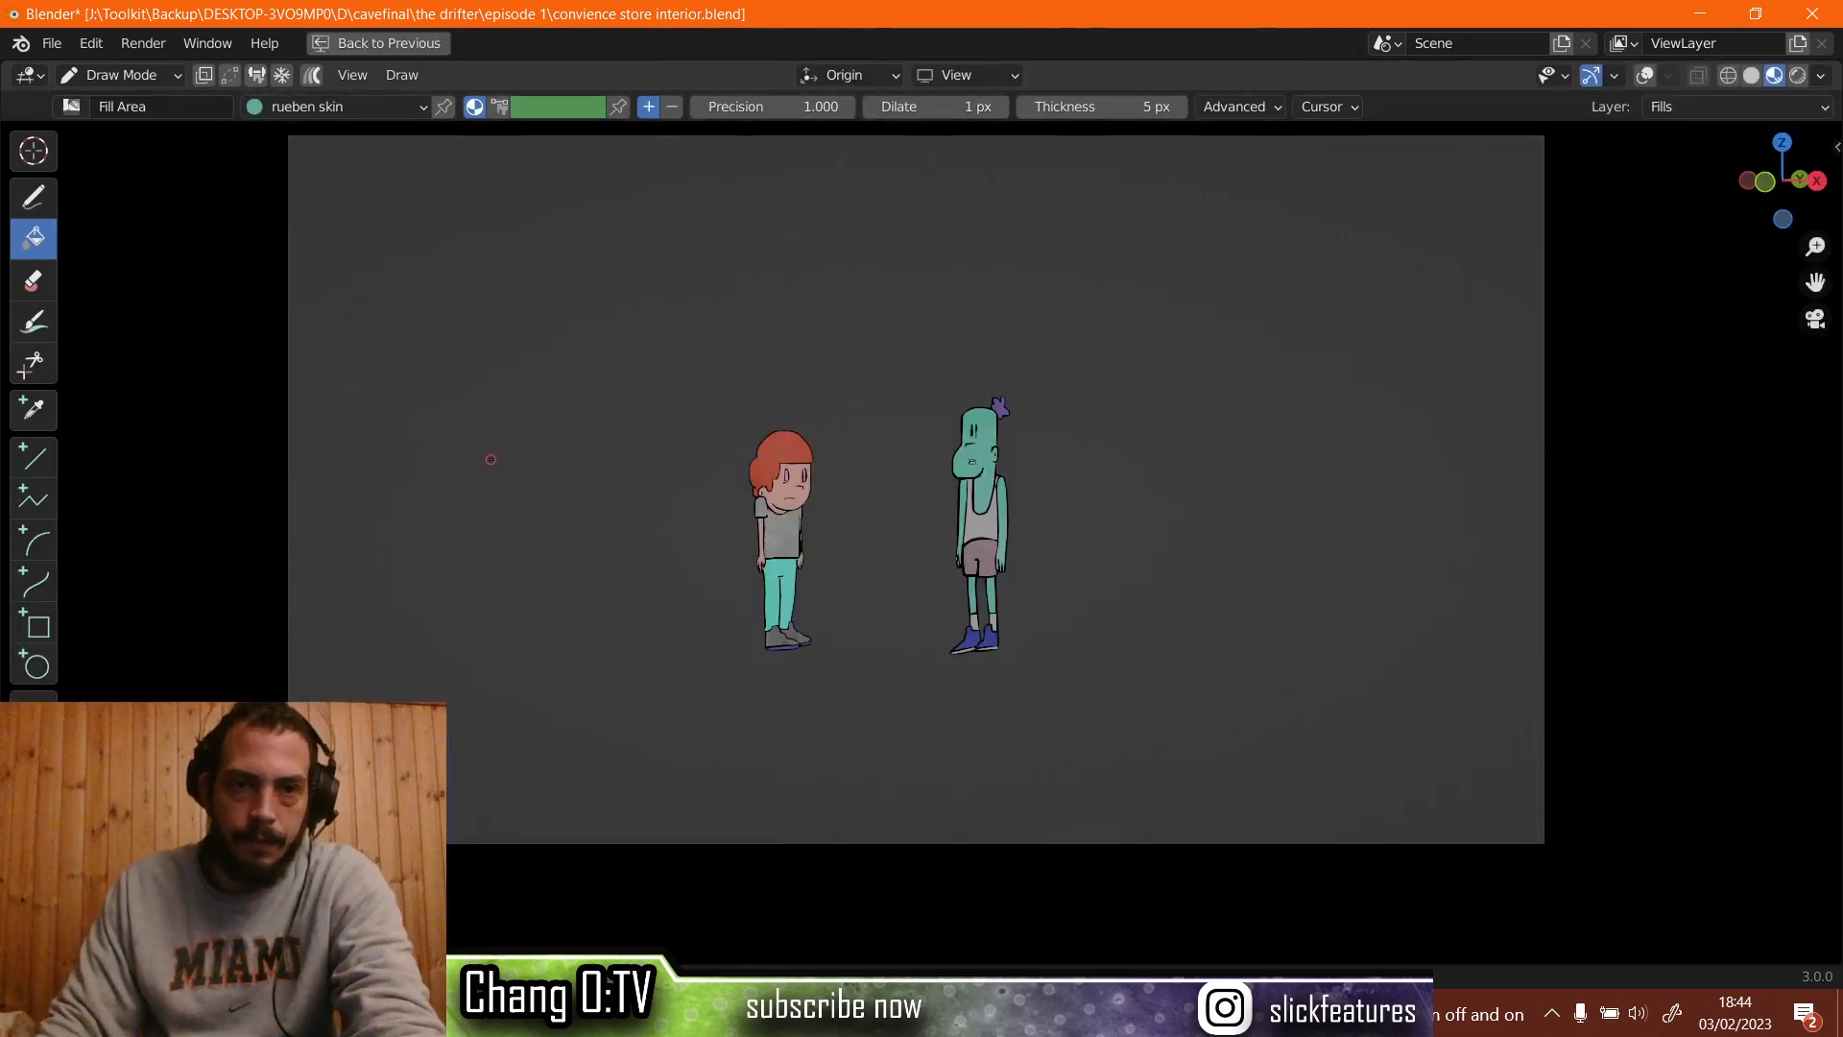
Play the shot in a closer full-window view of the two characters and restore the full workspace layout.
scroll(492, 506, "up", 1)
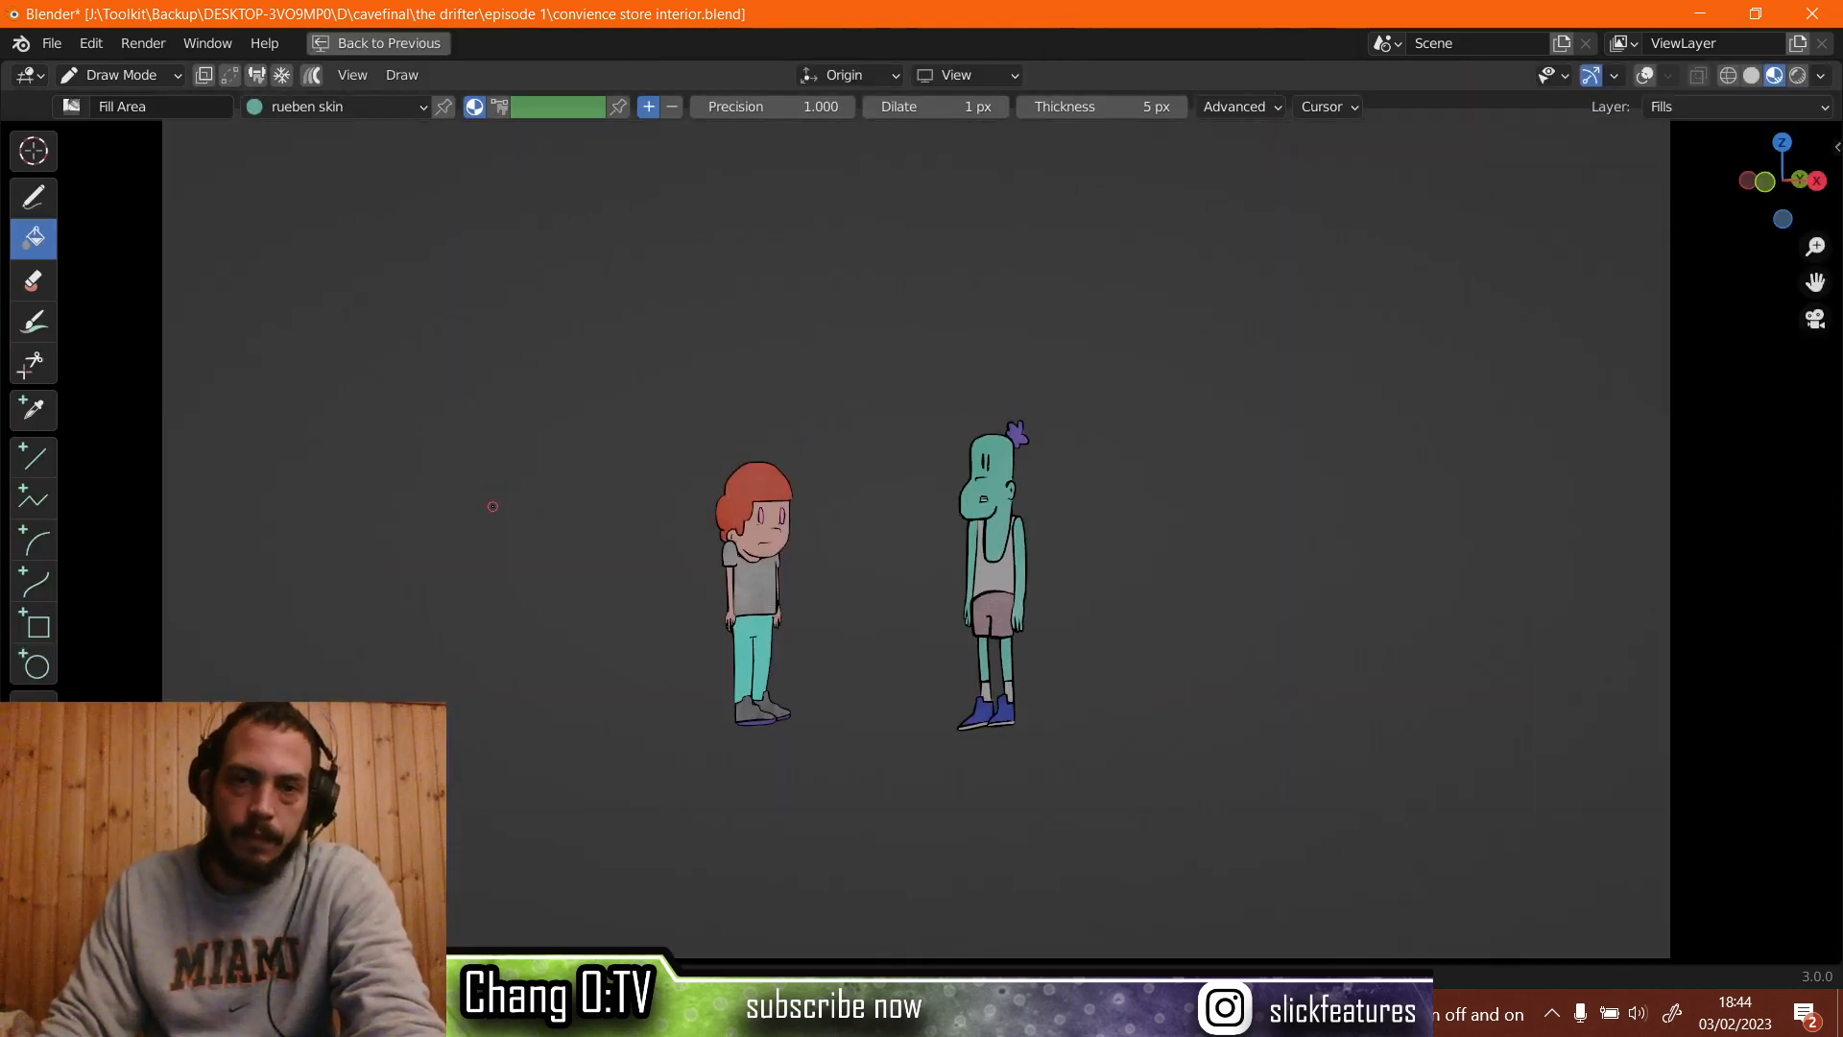
middle_click_drag(509, 485, 510, 497, "shift")
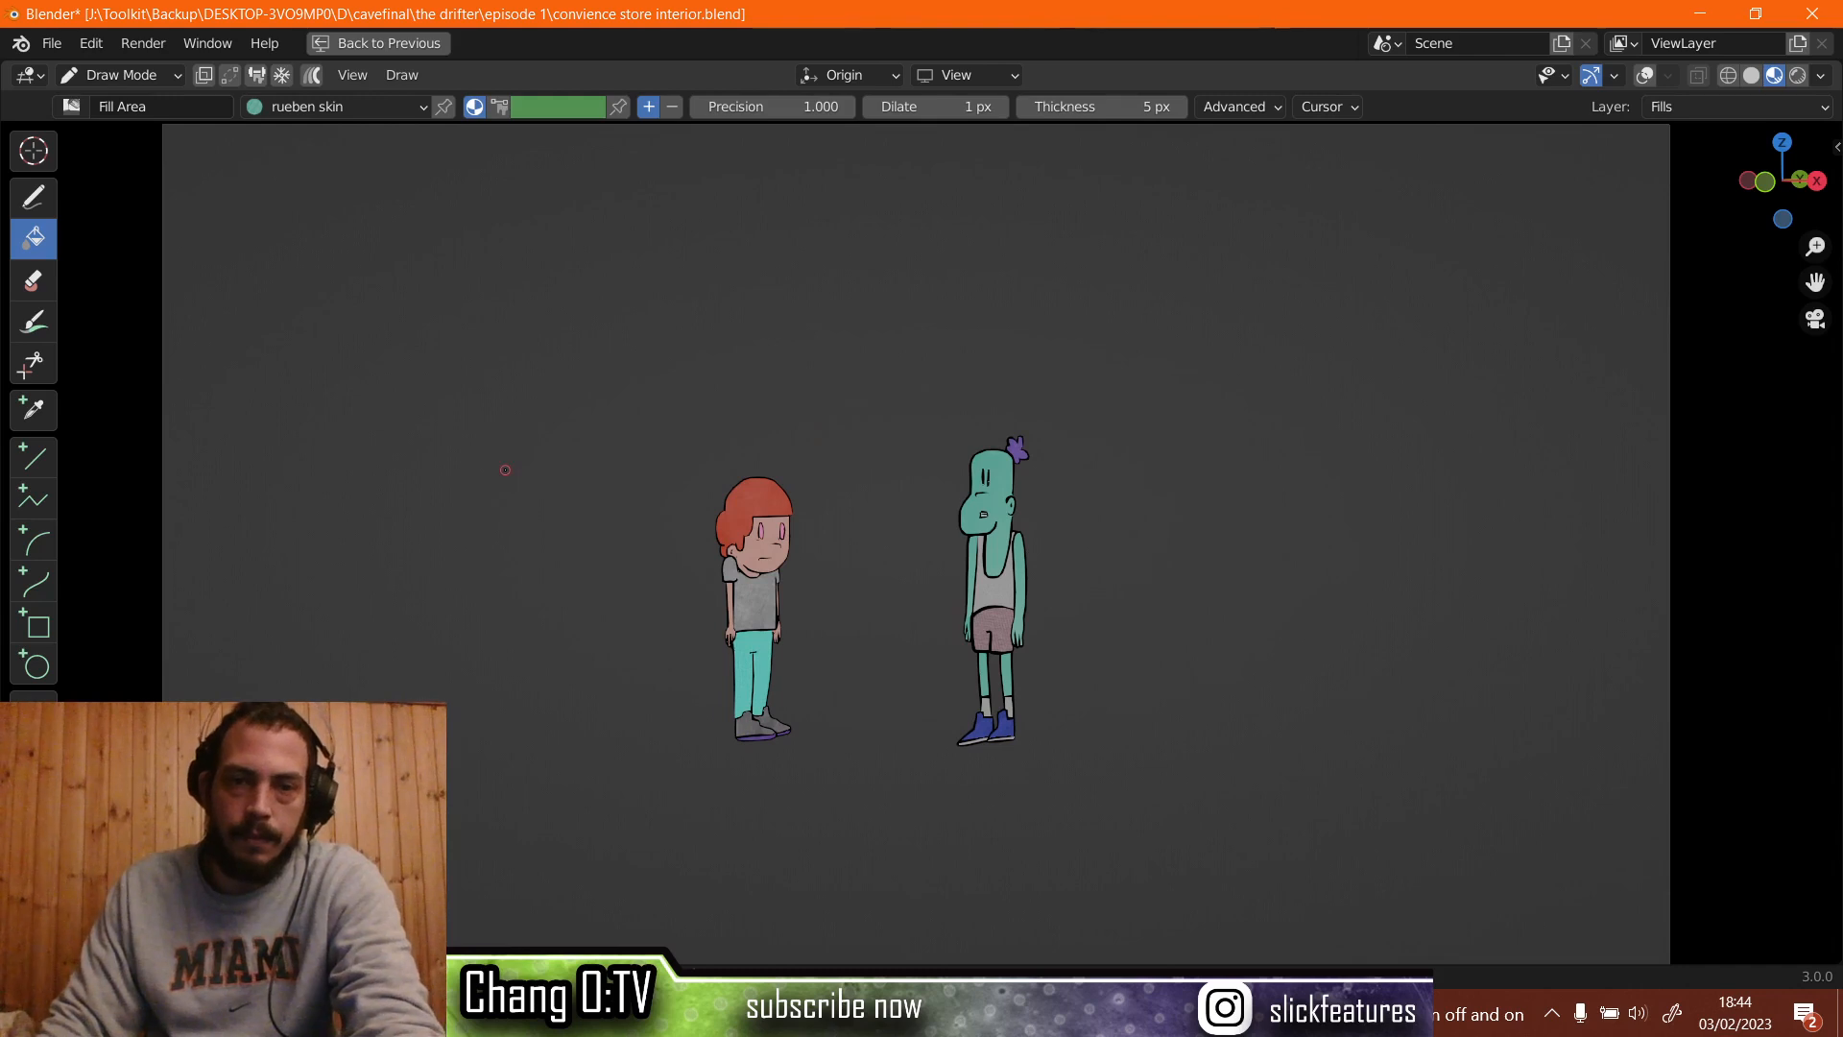
key("space")
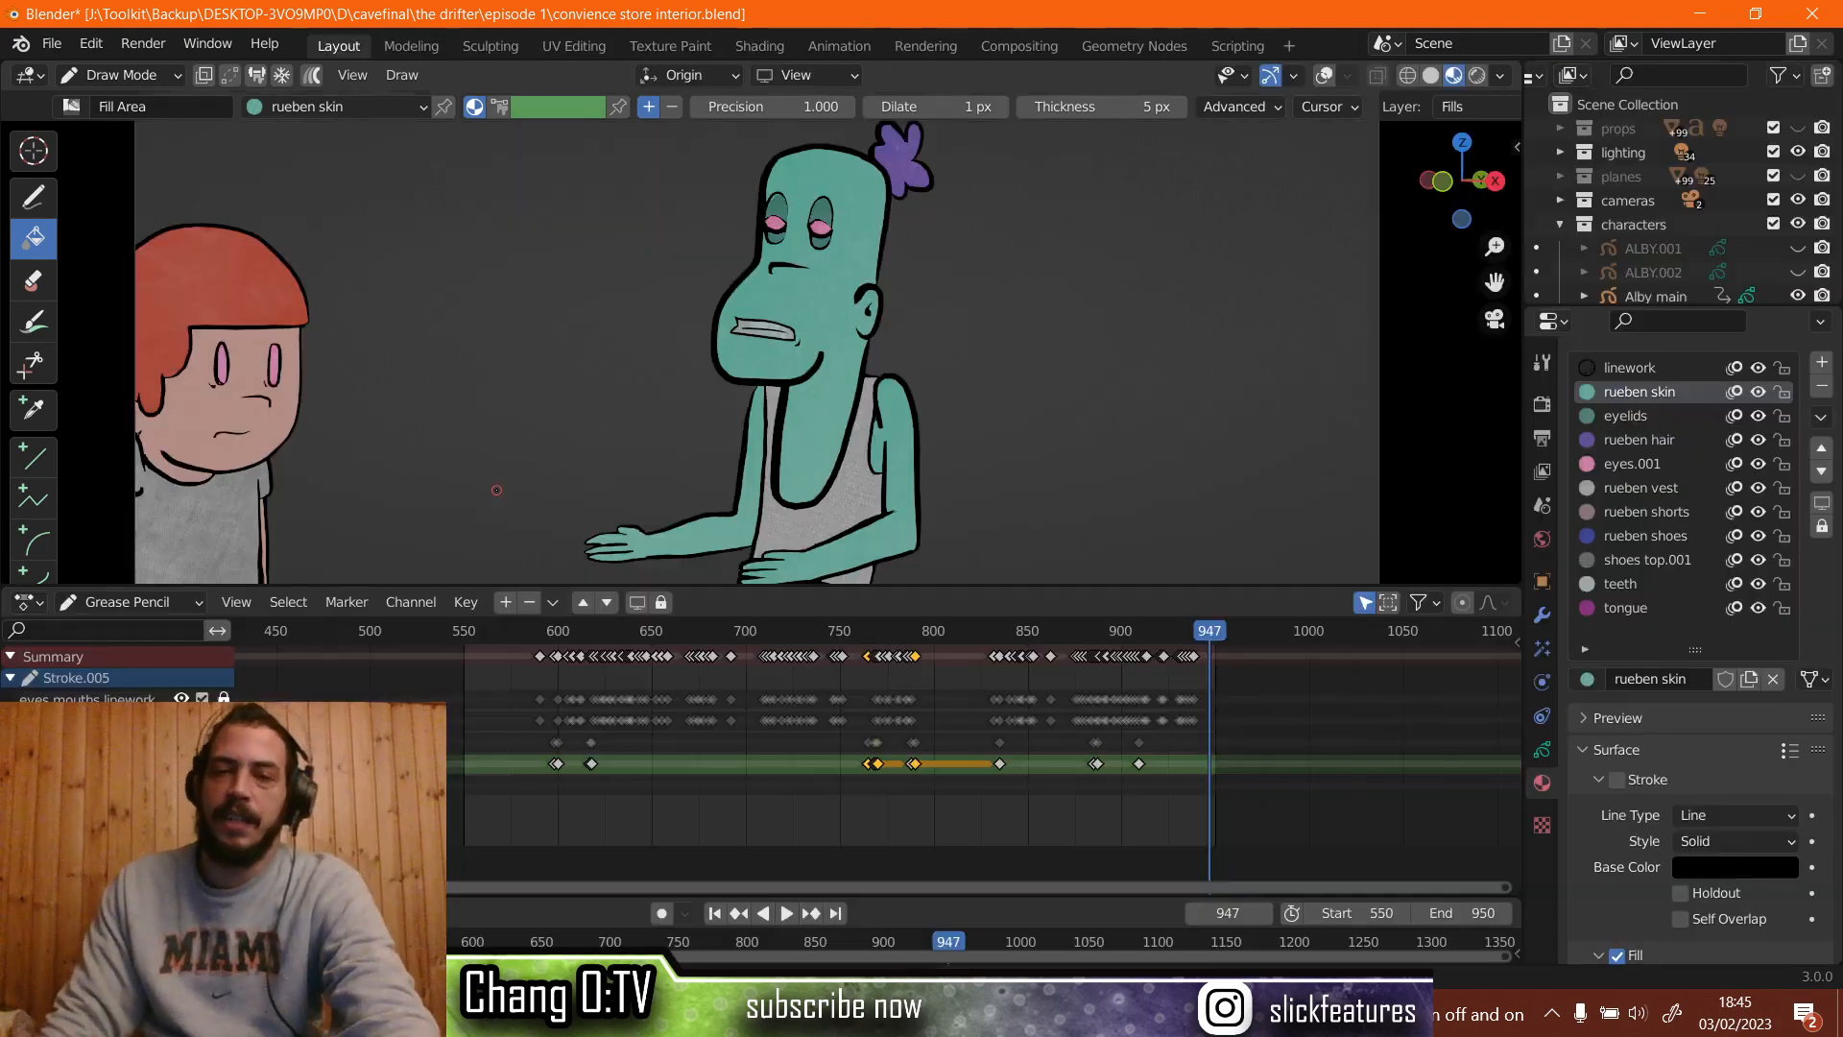
key("ctrl+space")
Replay the section starting around frame 643 and stop at about frame 656.
left_click(644, 630)
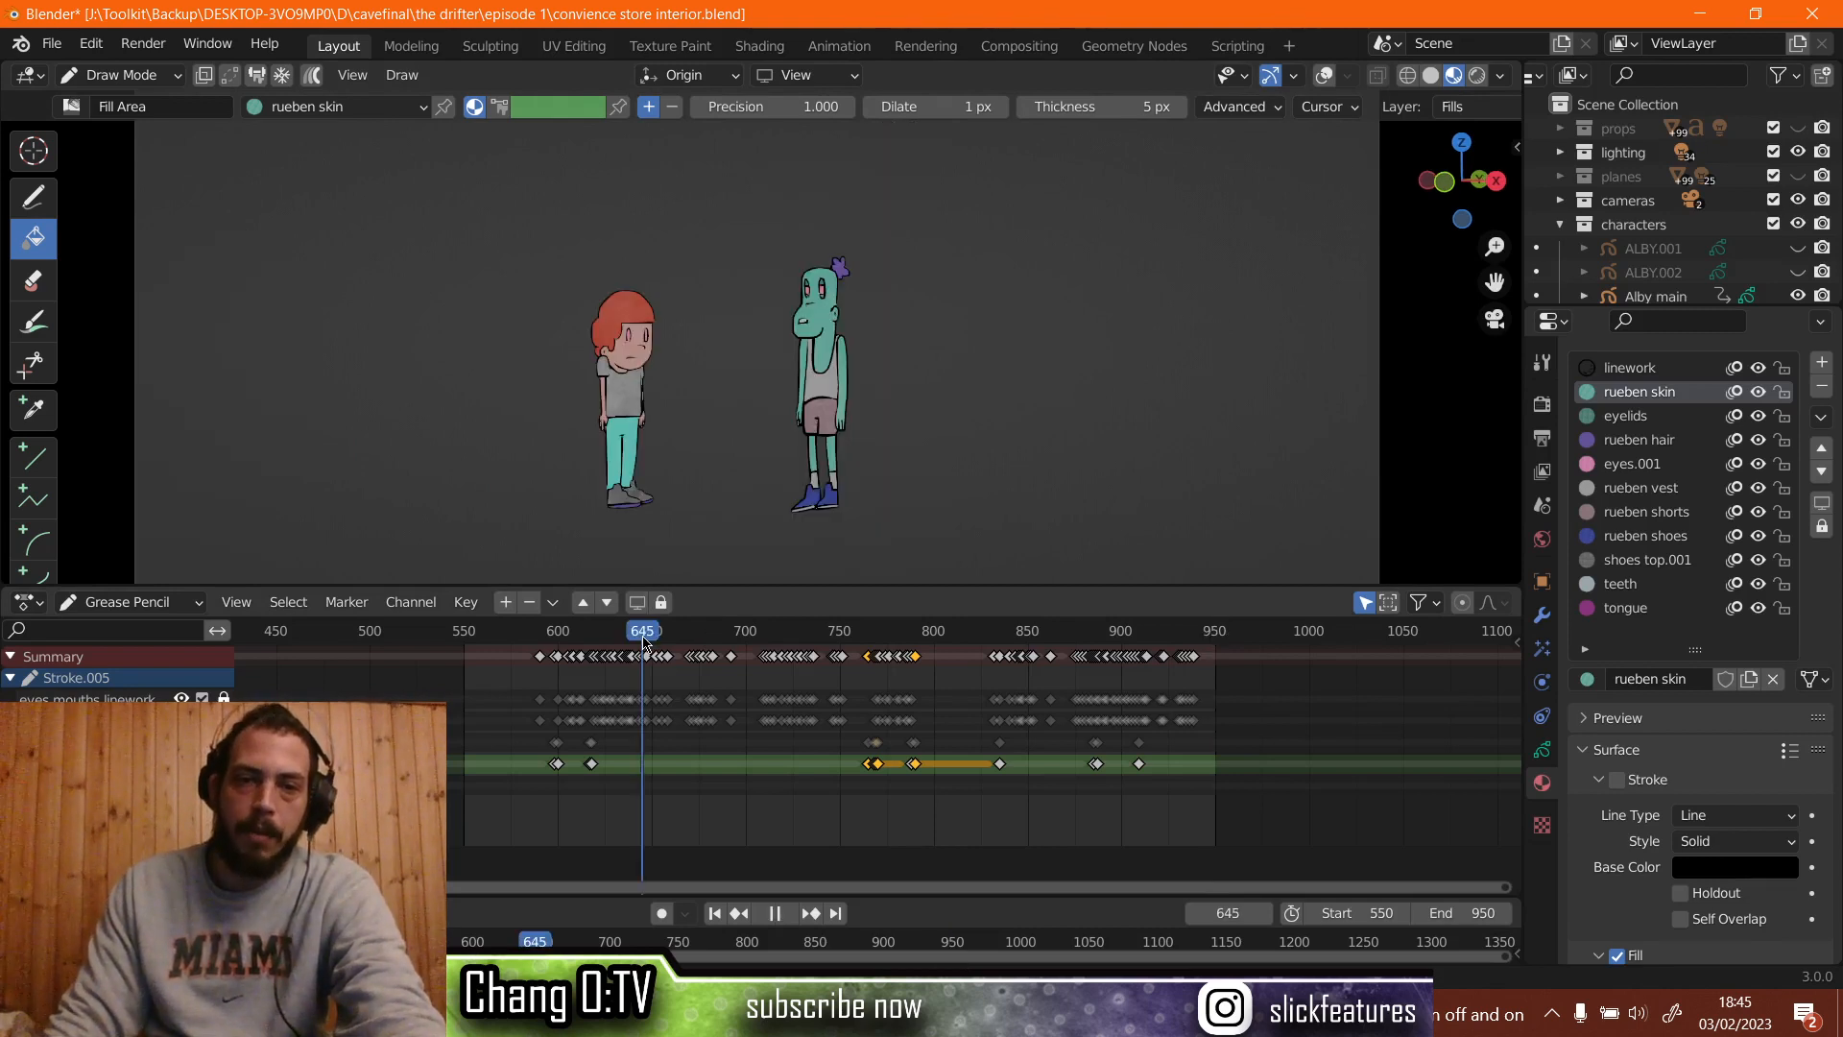
key("space")
left_click_drag(674, 641, 632, 693)
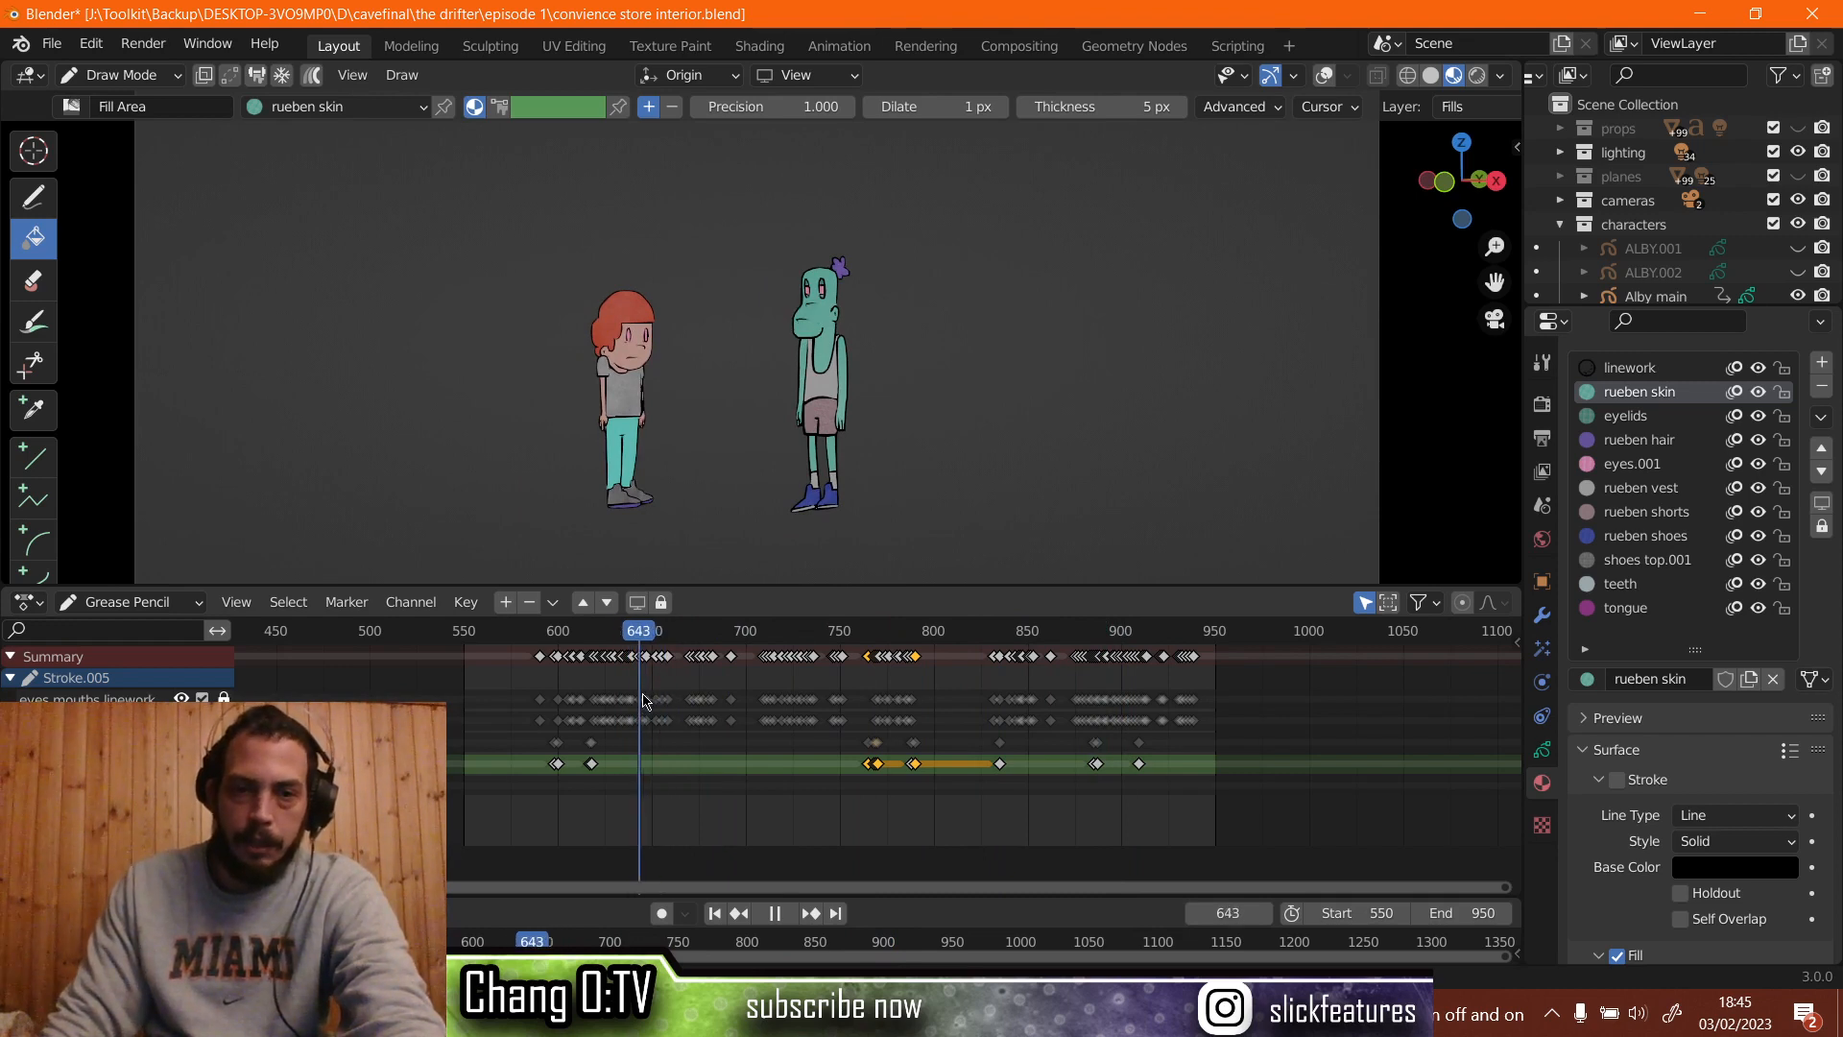
key("space")
scroll(670, 726, "up", 2)
scroll(670, 727, "up", 2)
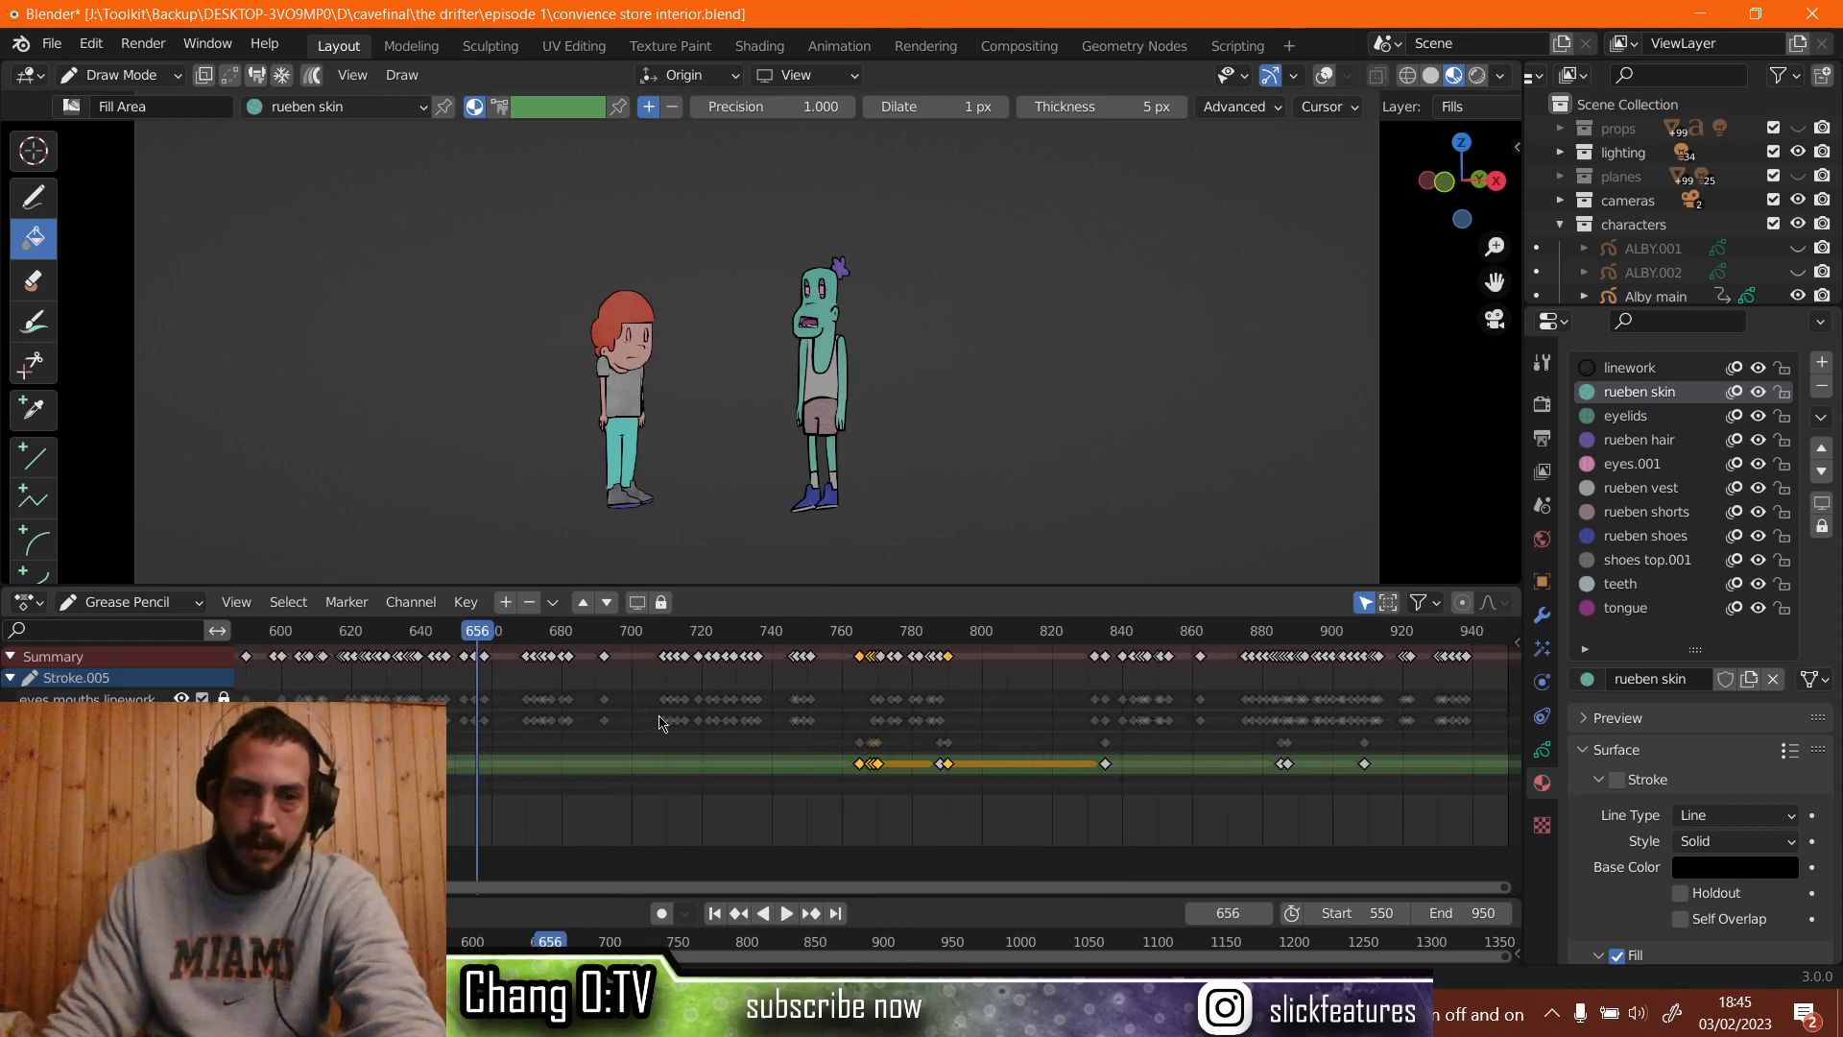
Replay the animation from frame 609 and park the playhead at frame 643.
left_click(312, 642)
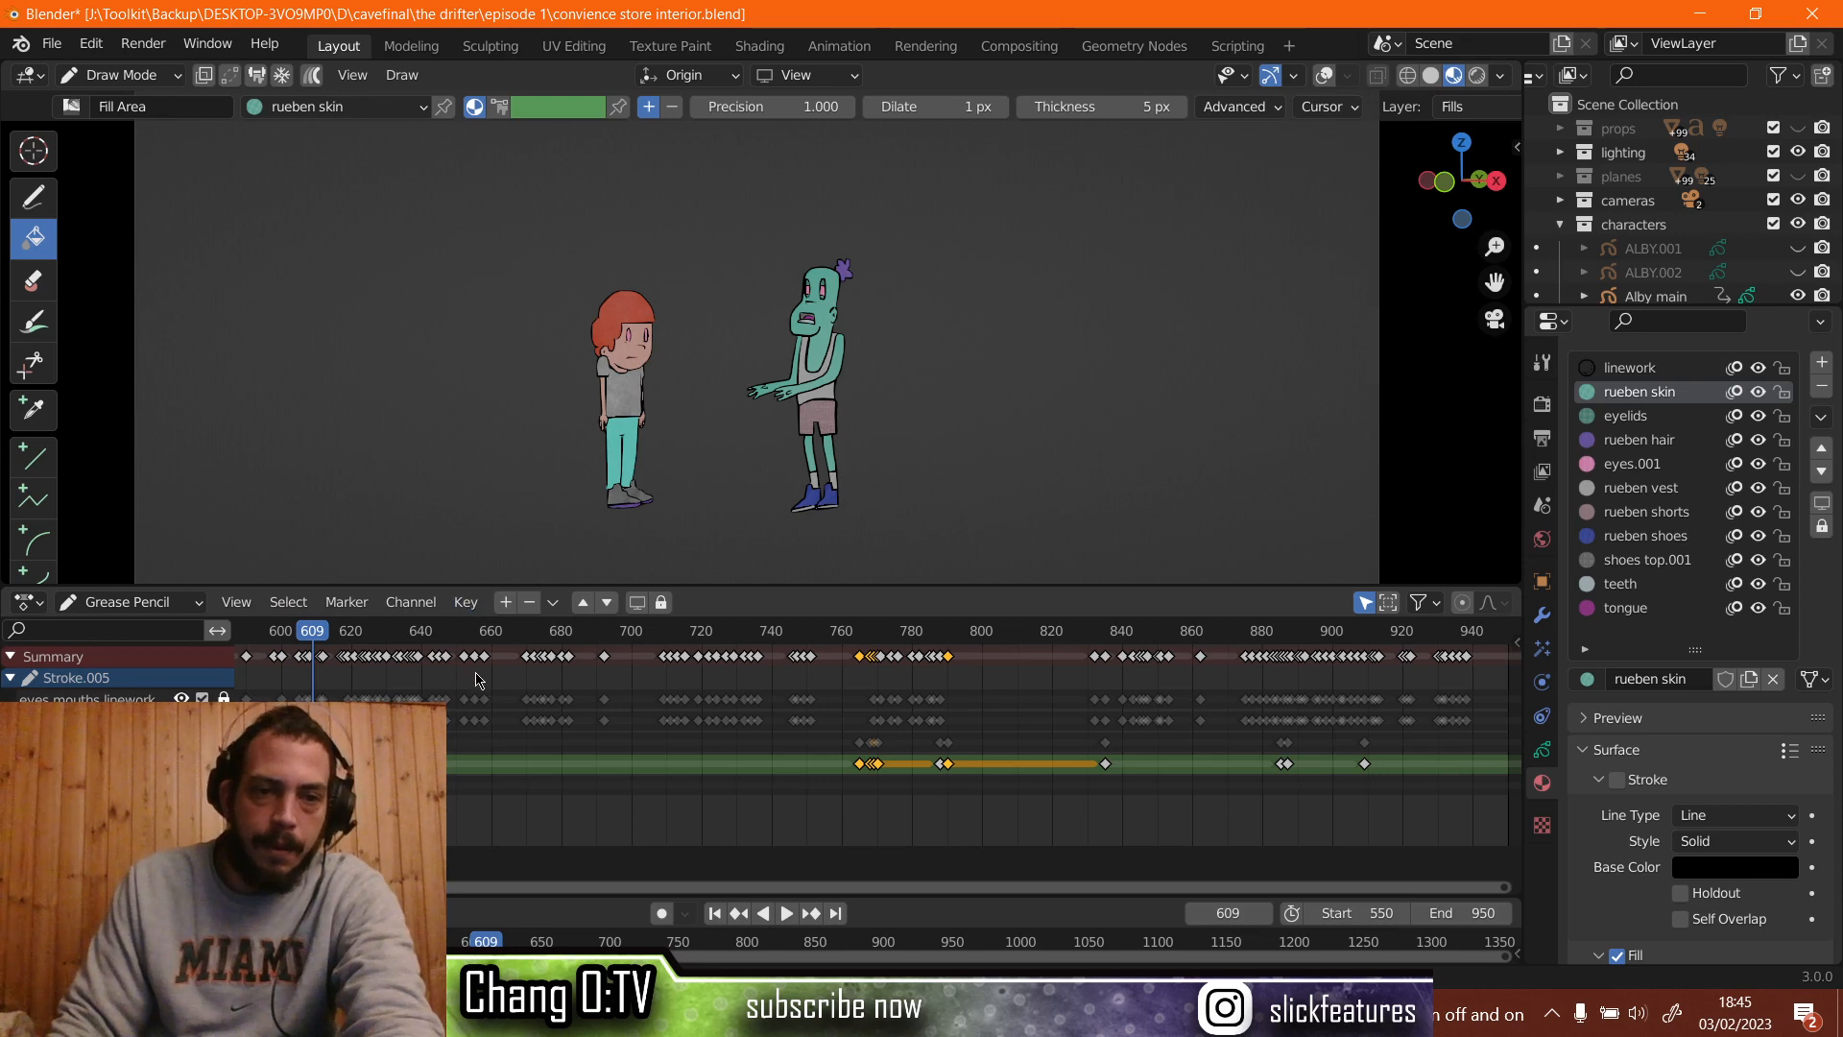
key("space")
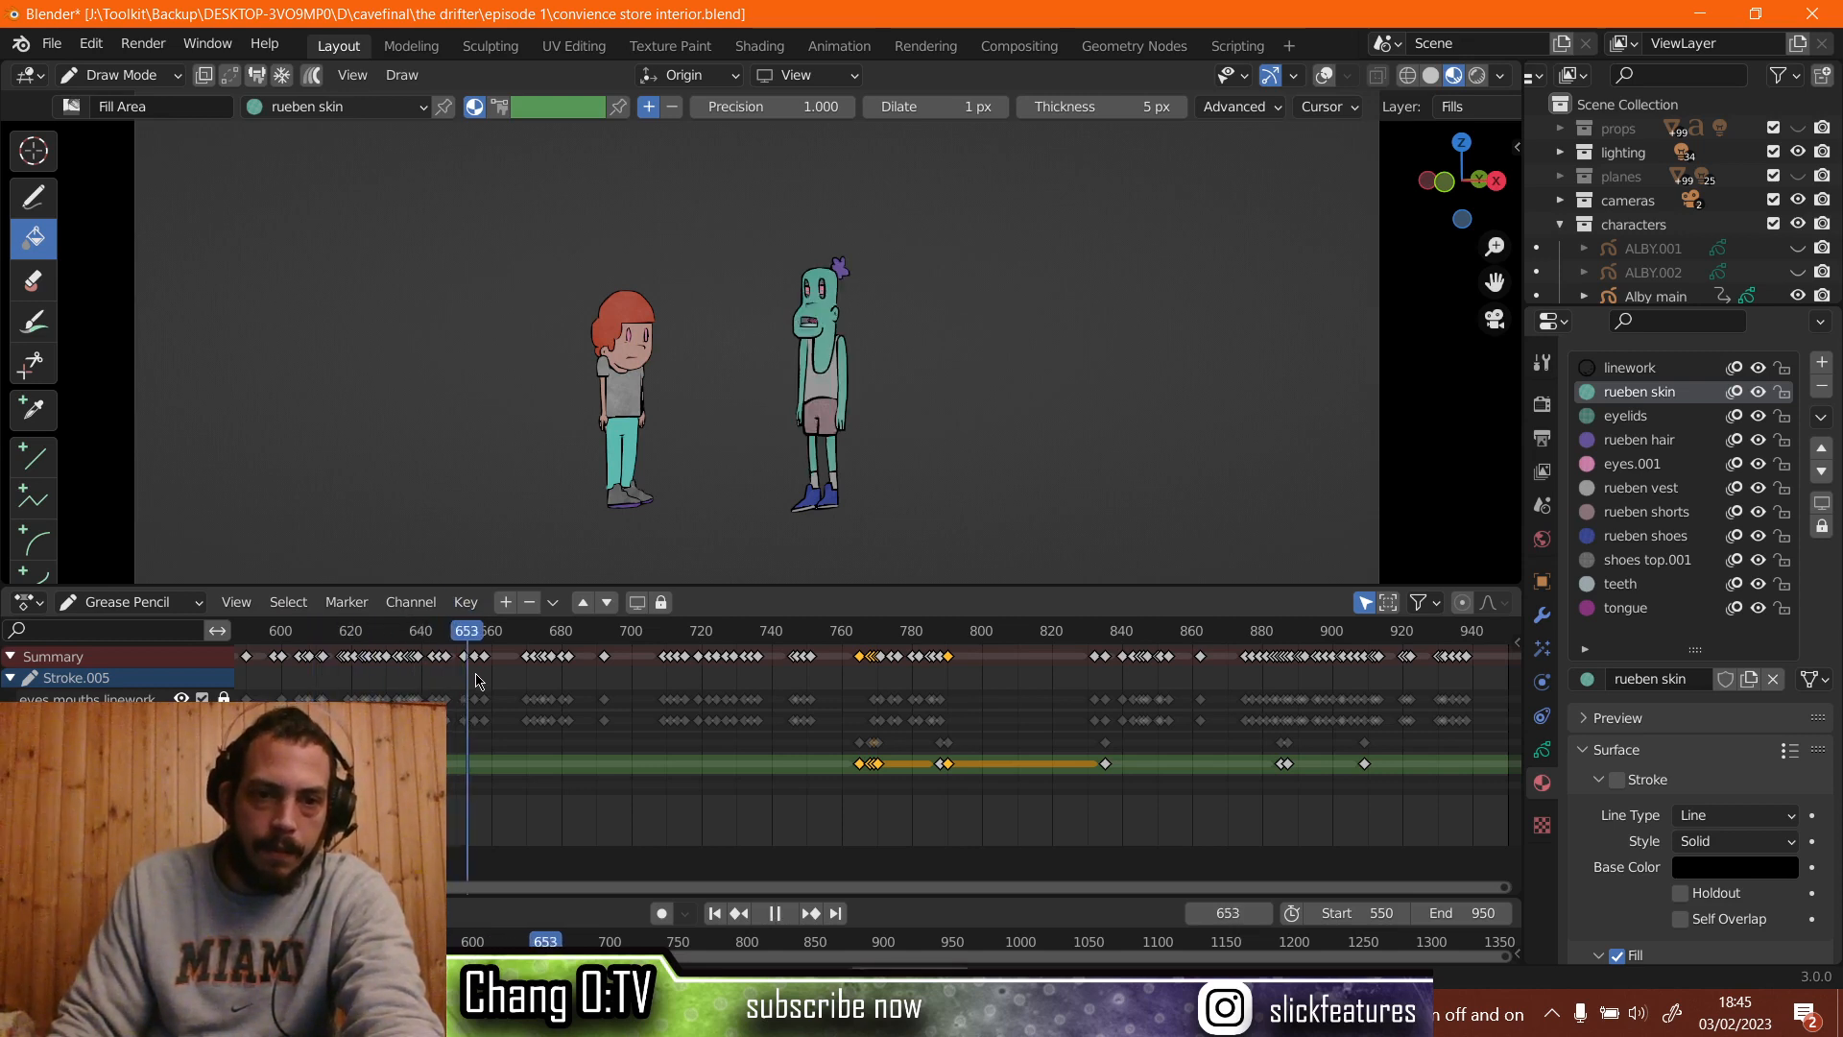
key("space")
left_click(432, 640)
scroll(435, 643, "up", 5)
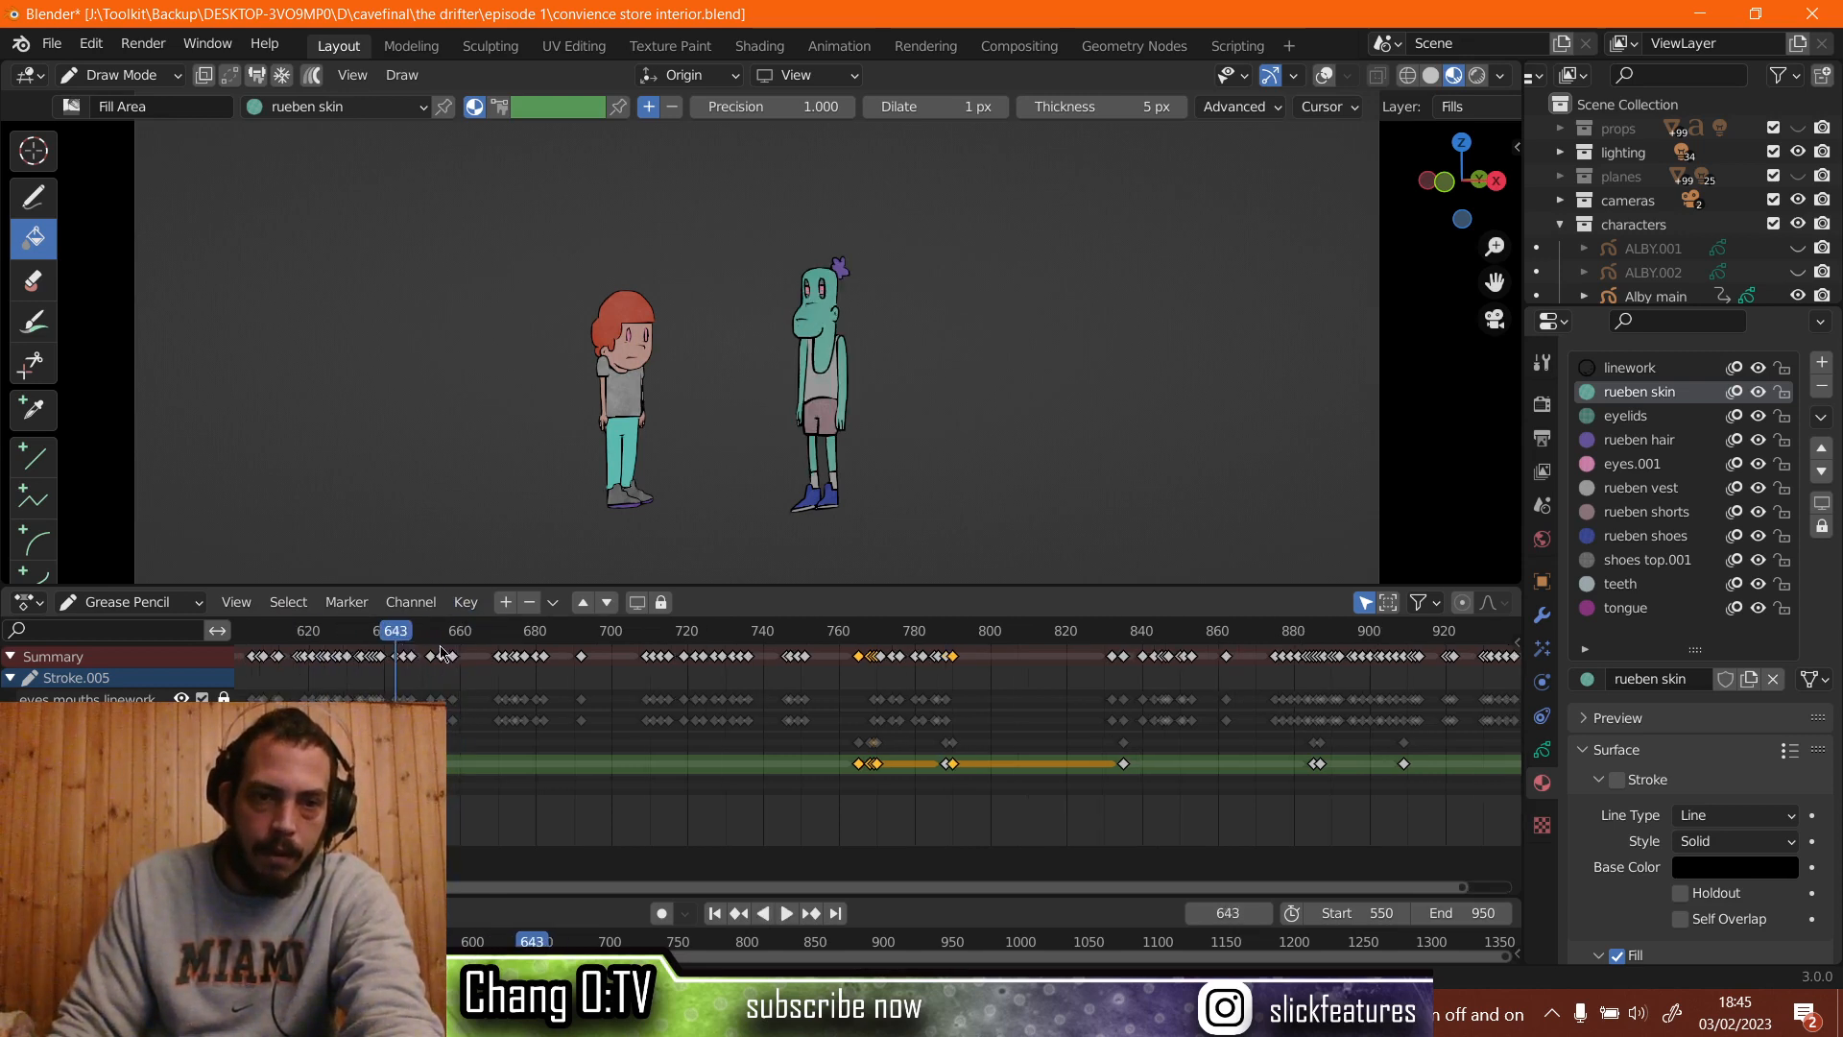
Jump ahead to Rueben's open-arms pose at frame 887 and bring its keyframes into close view.
scroll(696, 747, "down", 5)
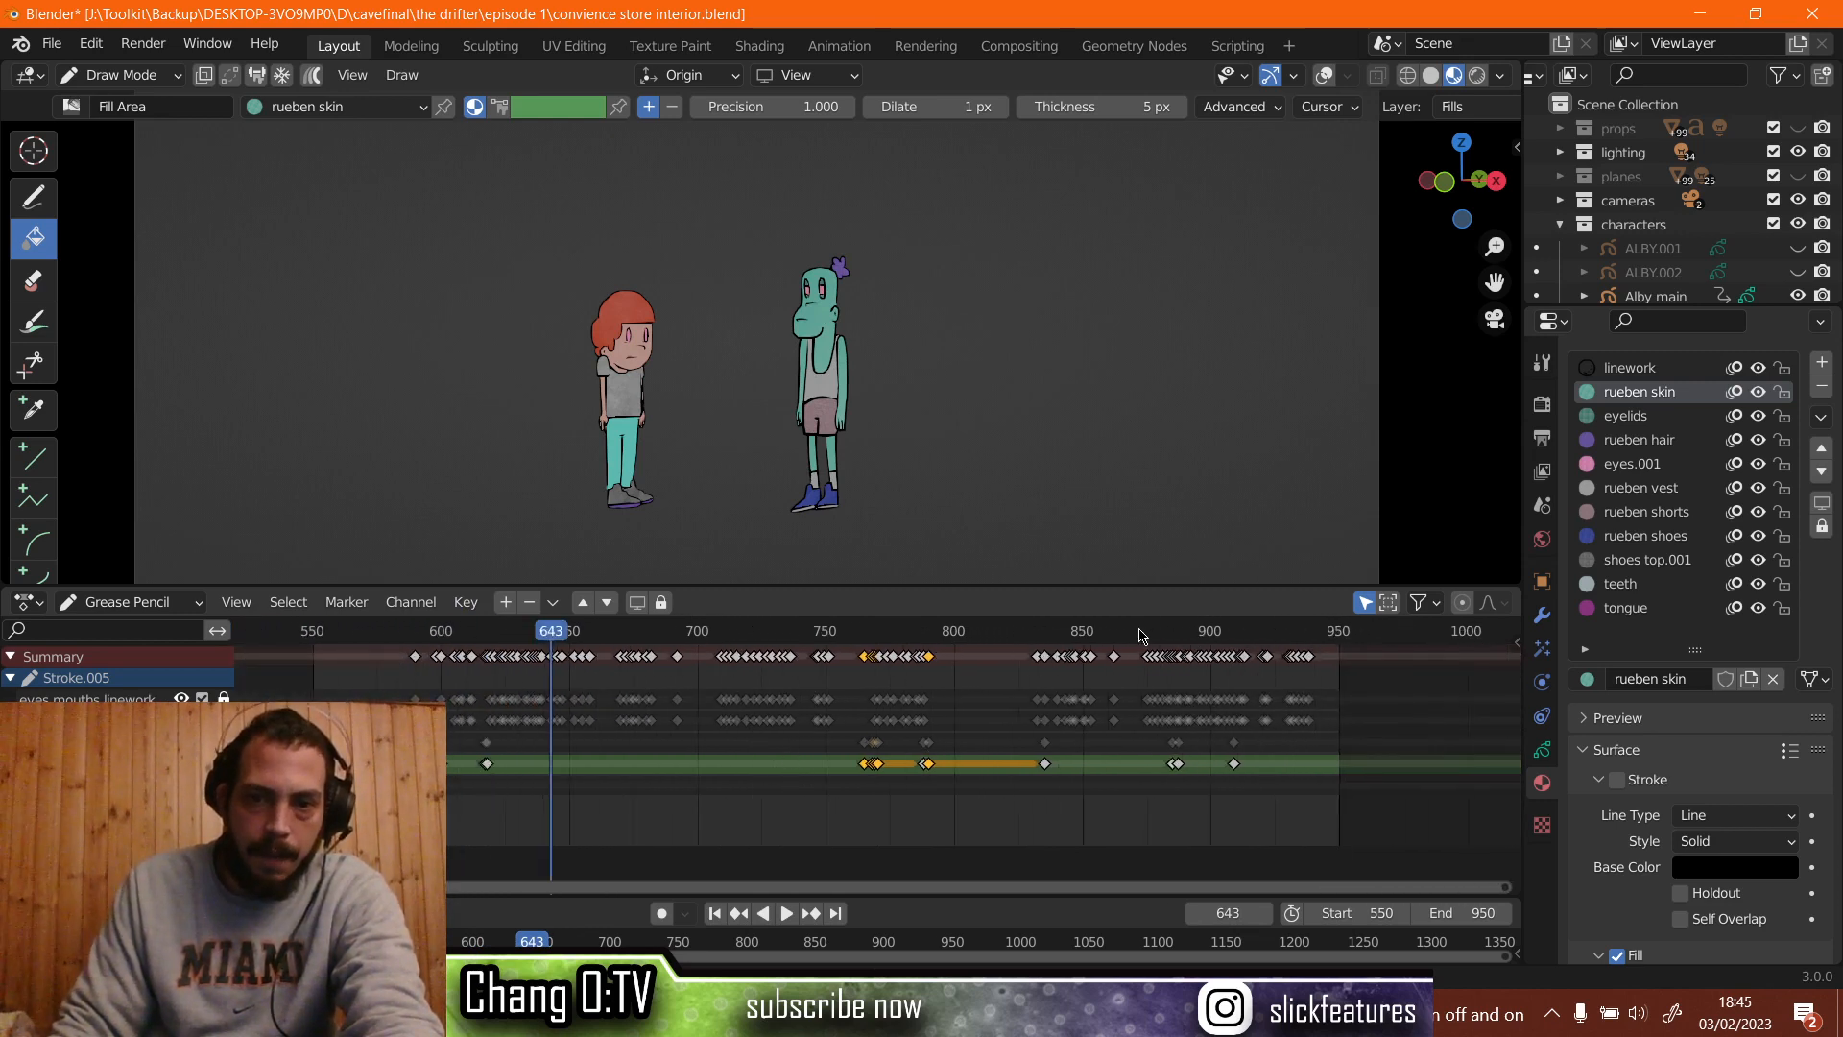
left_click(1159, 639)
key("space")
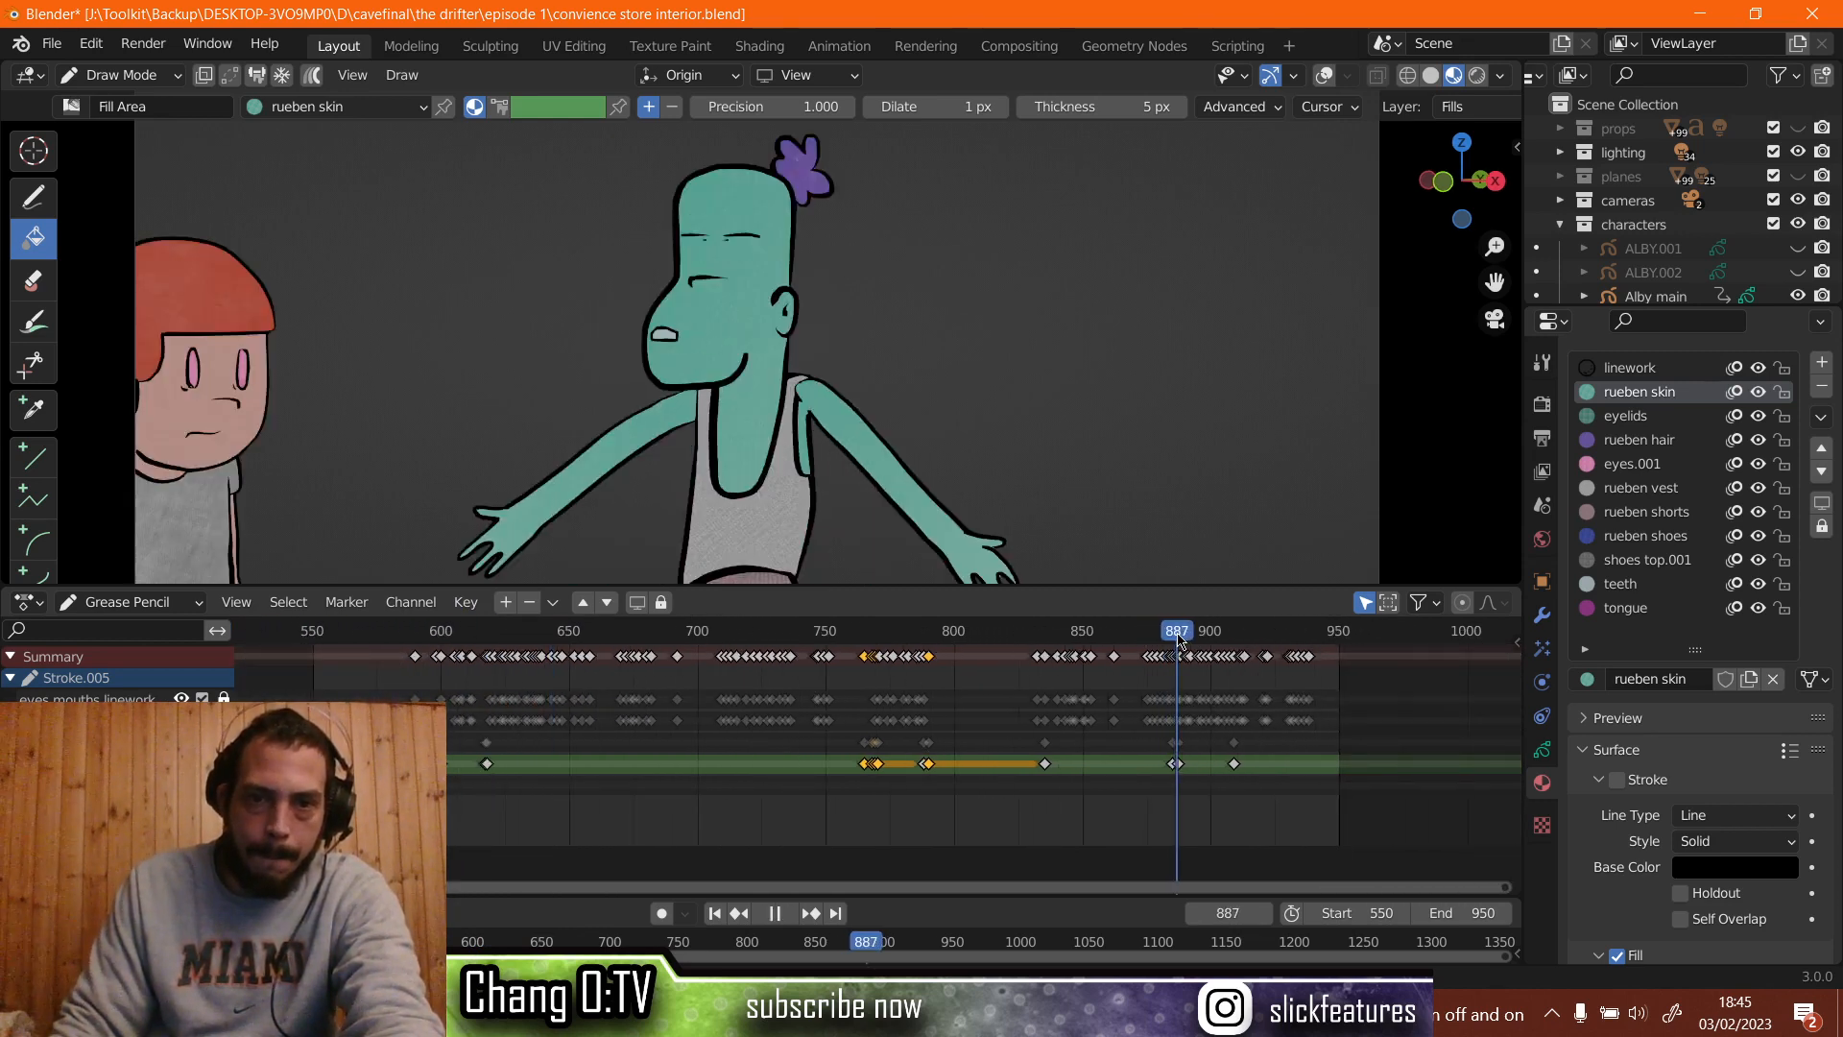
scroll(1133, 806, "up", 3)
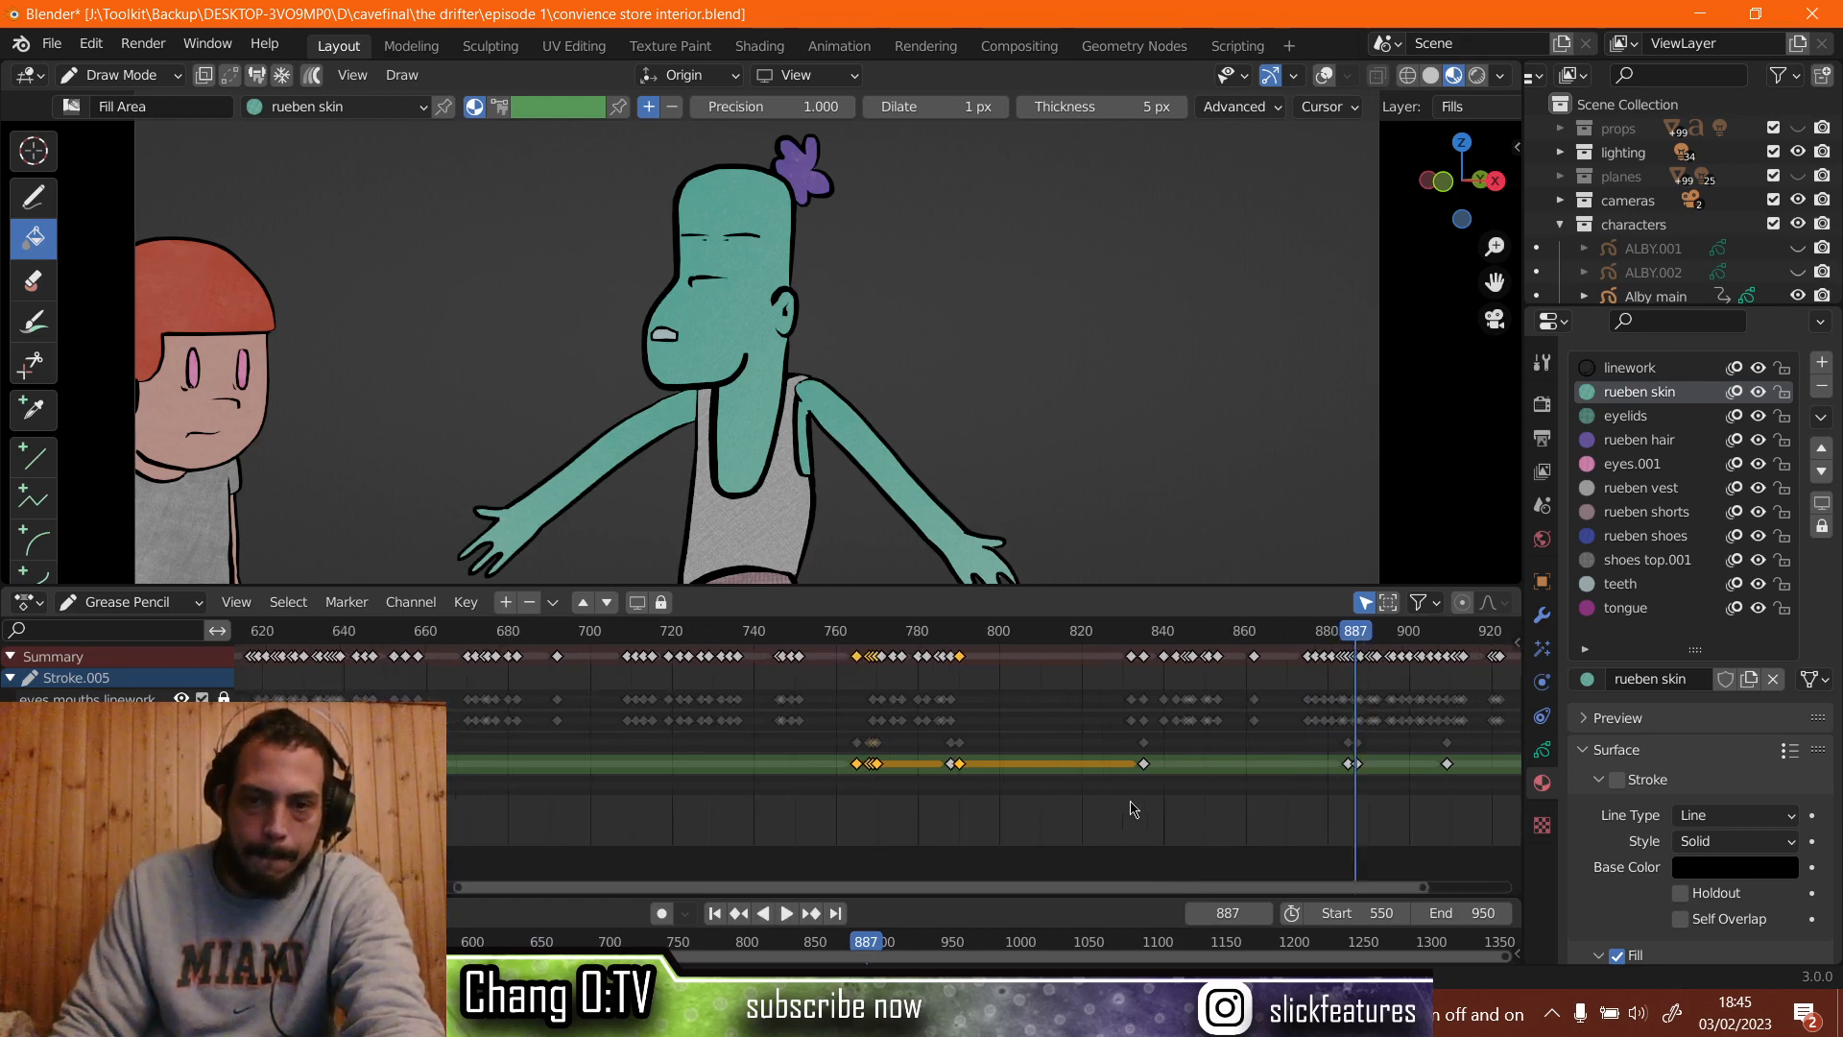
middle_click_drag(1132, 799, 615, 856, "ctrl")
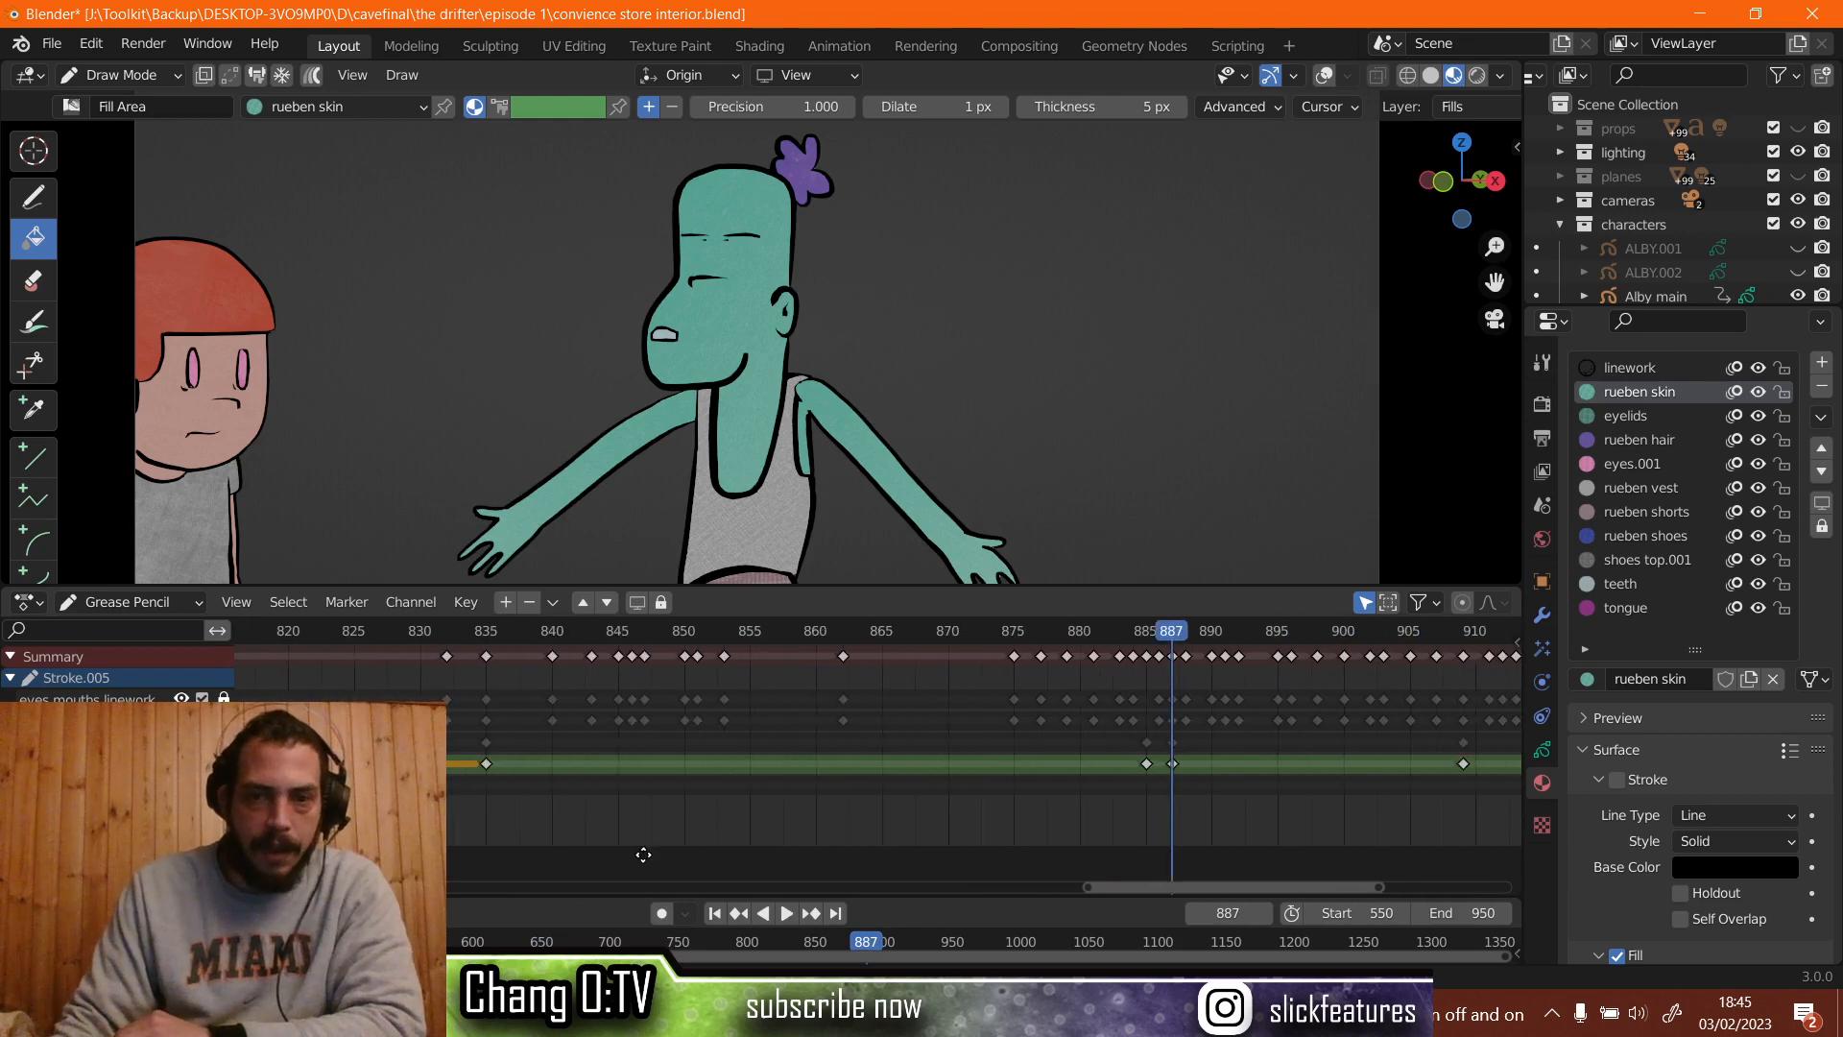
scroll(1127, 833, "up", 4)
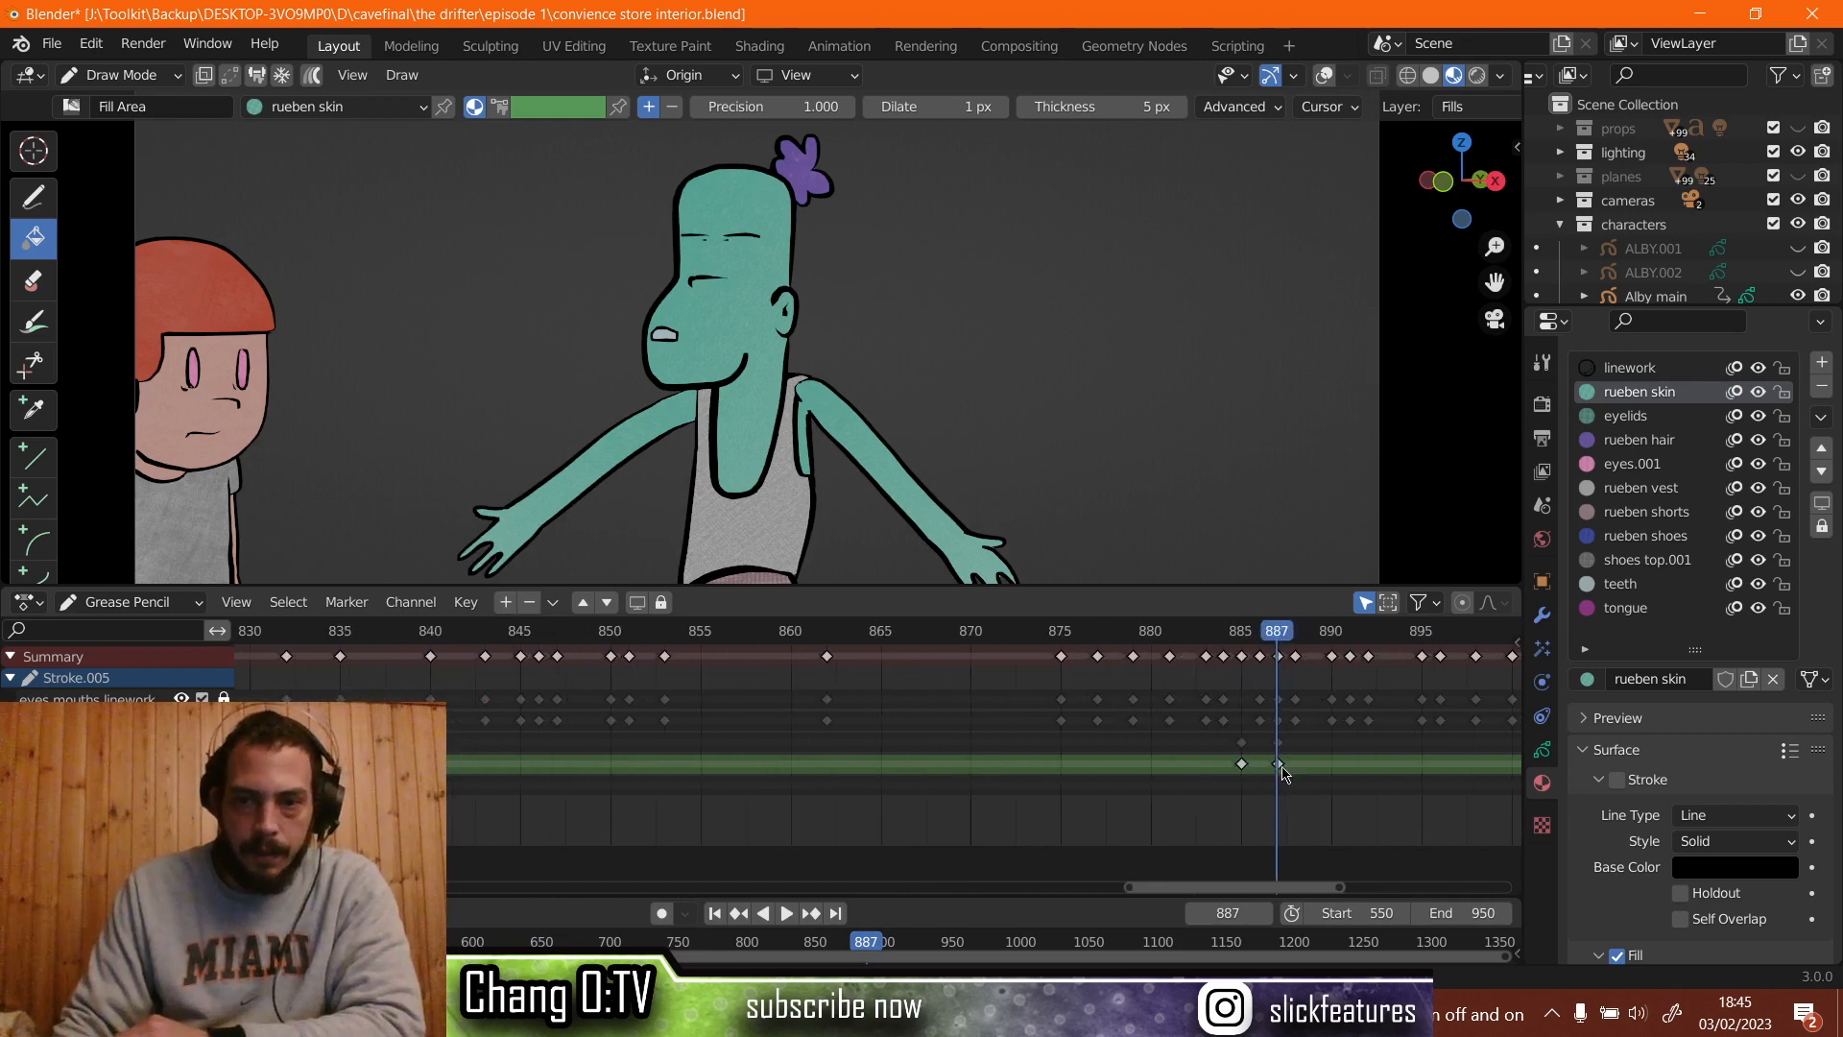
Unlock the layer above the active one and select both layers' keyframes at frames 885 and 887.
left_click_drag(1292, 761, 1228, 788)
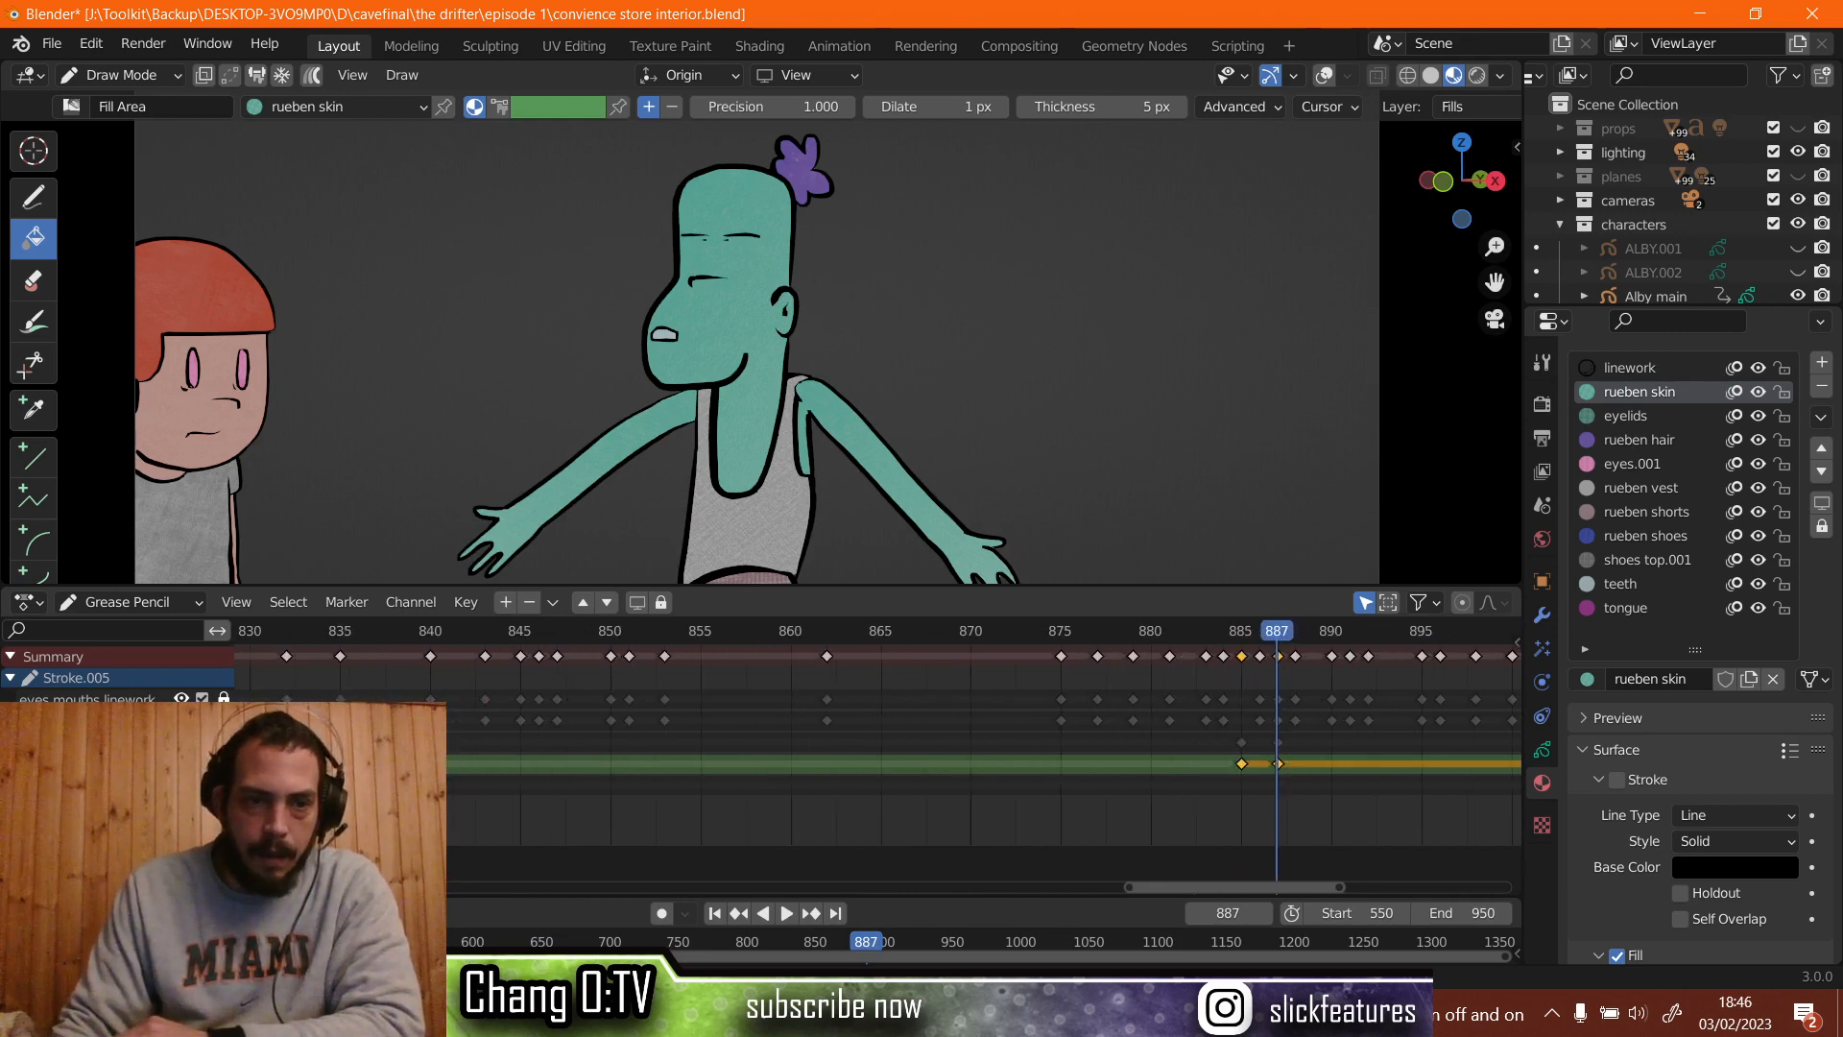
left_click(224, 742)
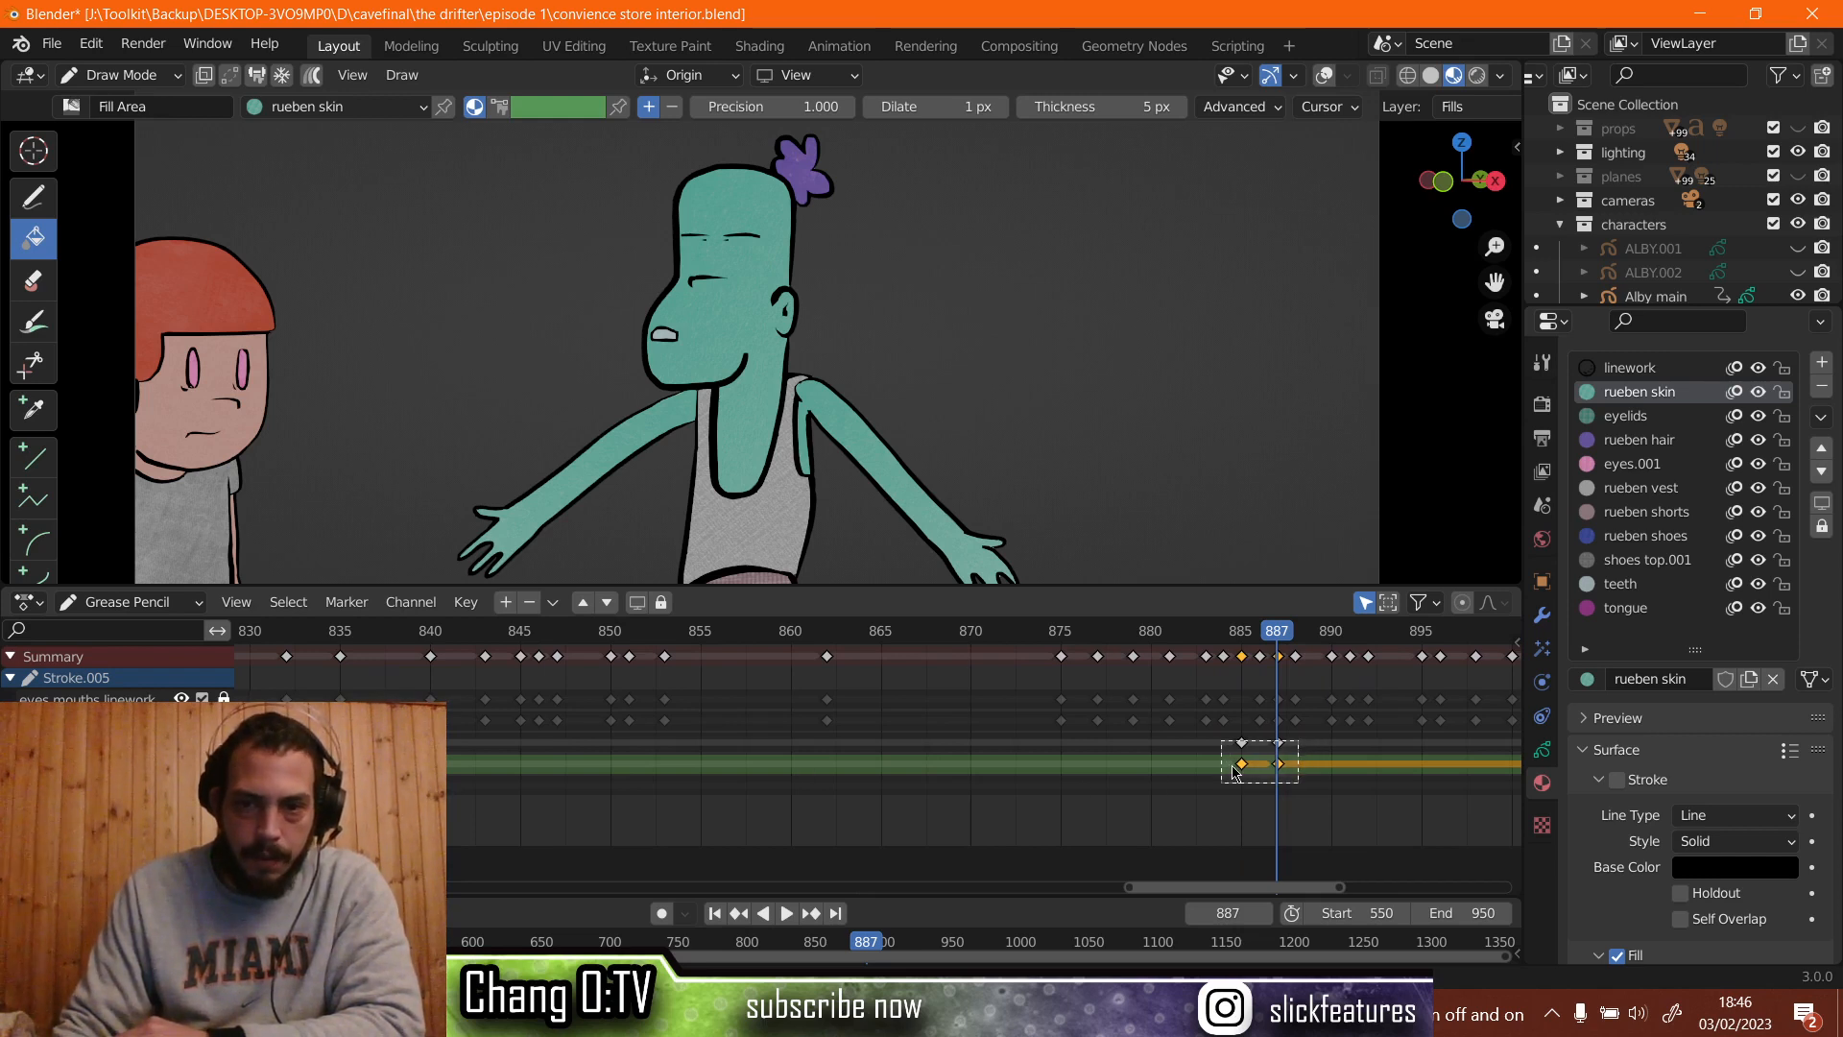
left_click_drag(1234, 771, 1242, 749)
scroll(965, 763, "down", 7)
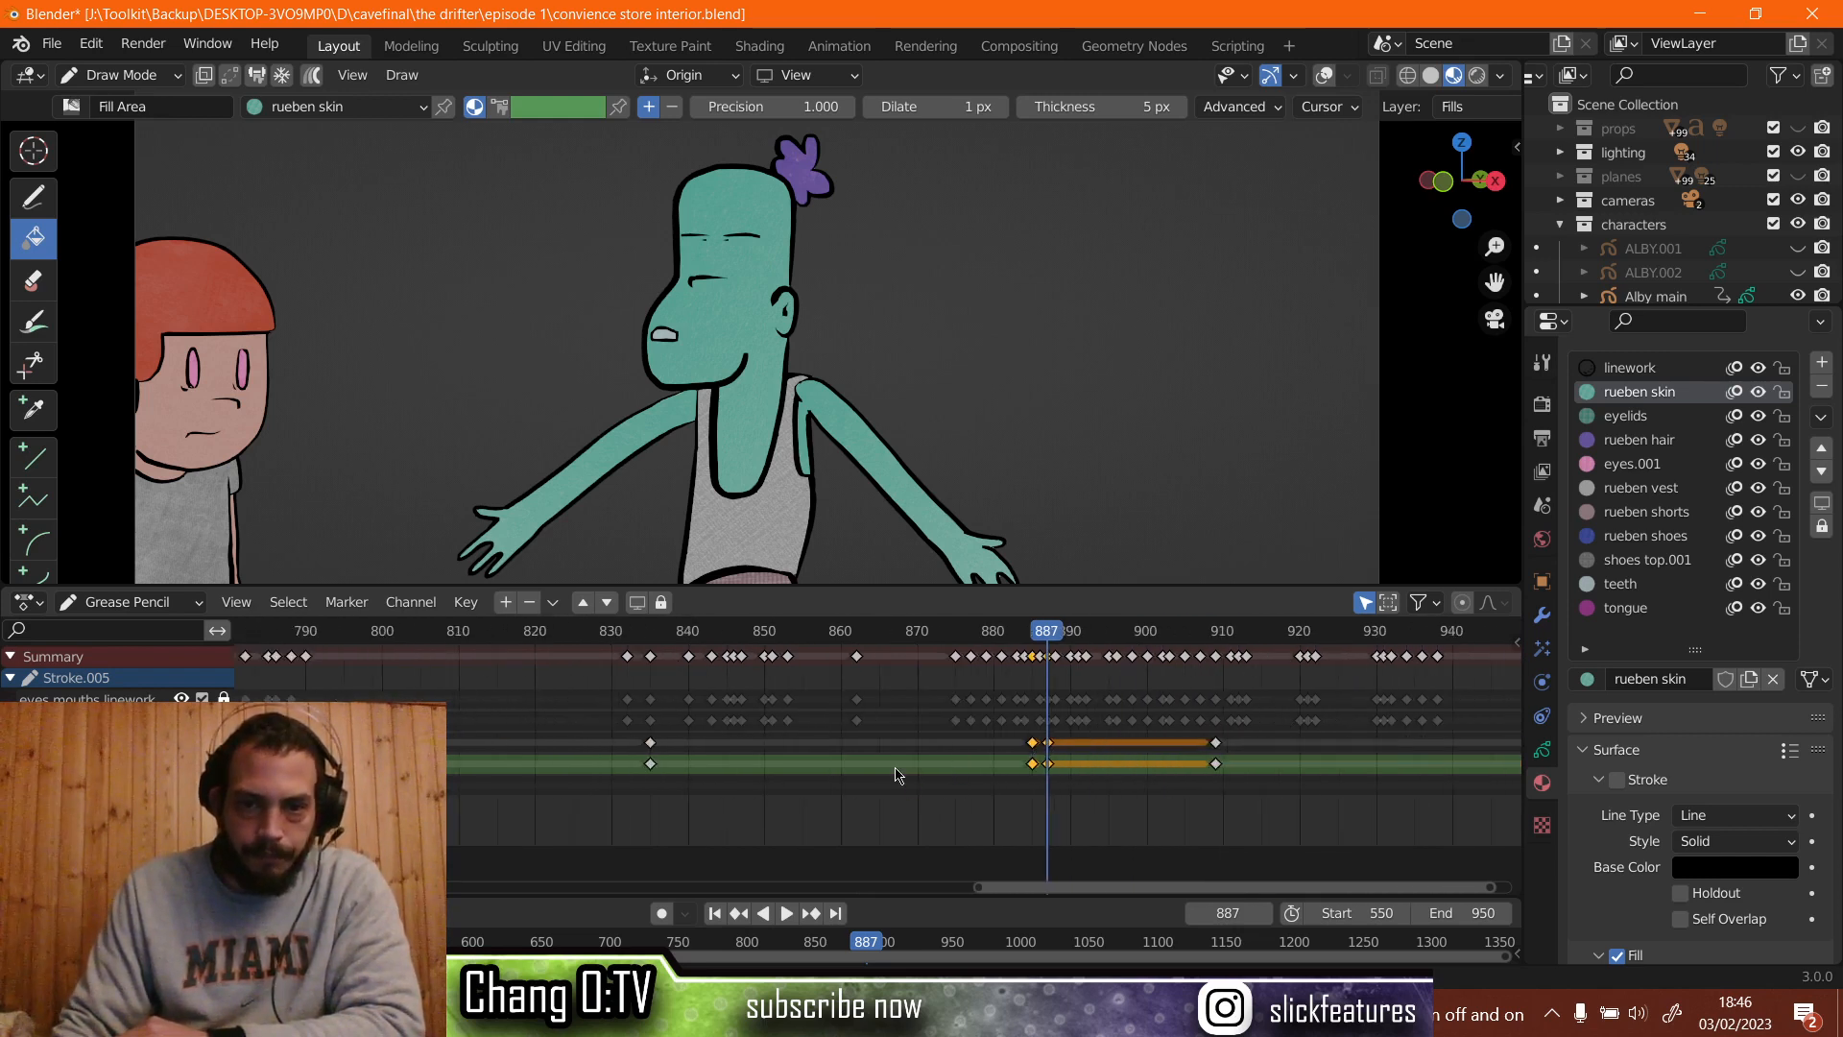
Play the animation from around frame 630 to judge where the open-arms gesture should go.
middle_click_drag(629, 739, 1218, 843)
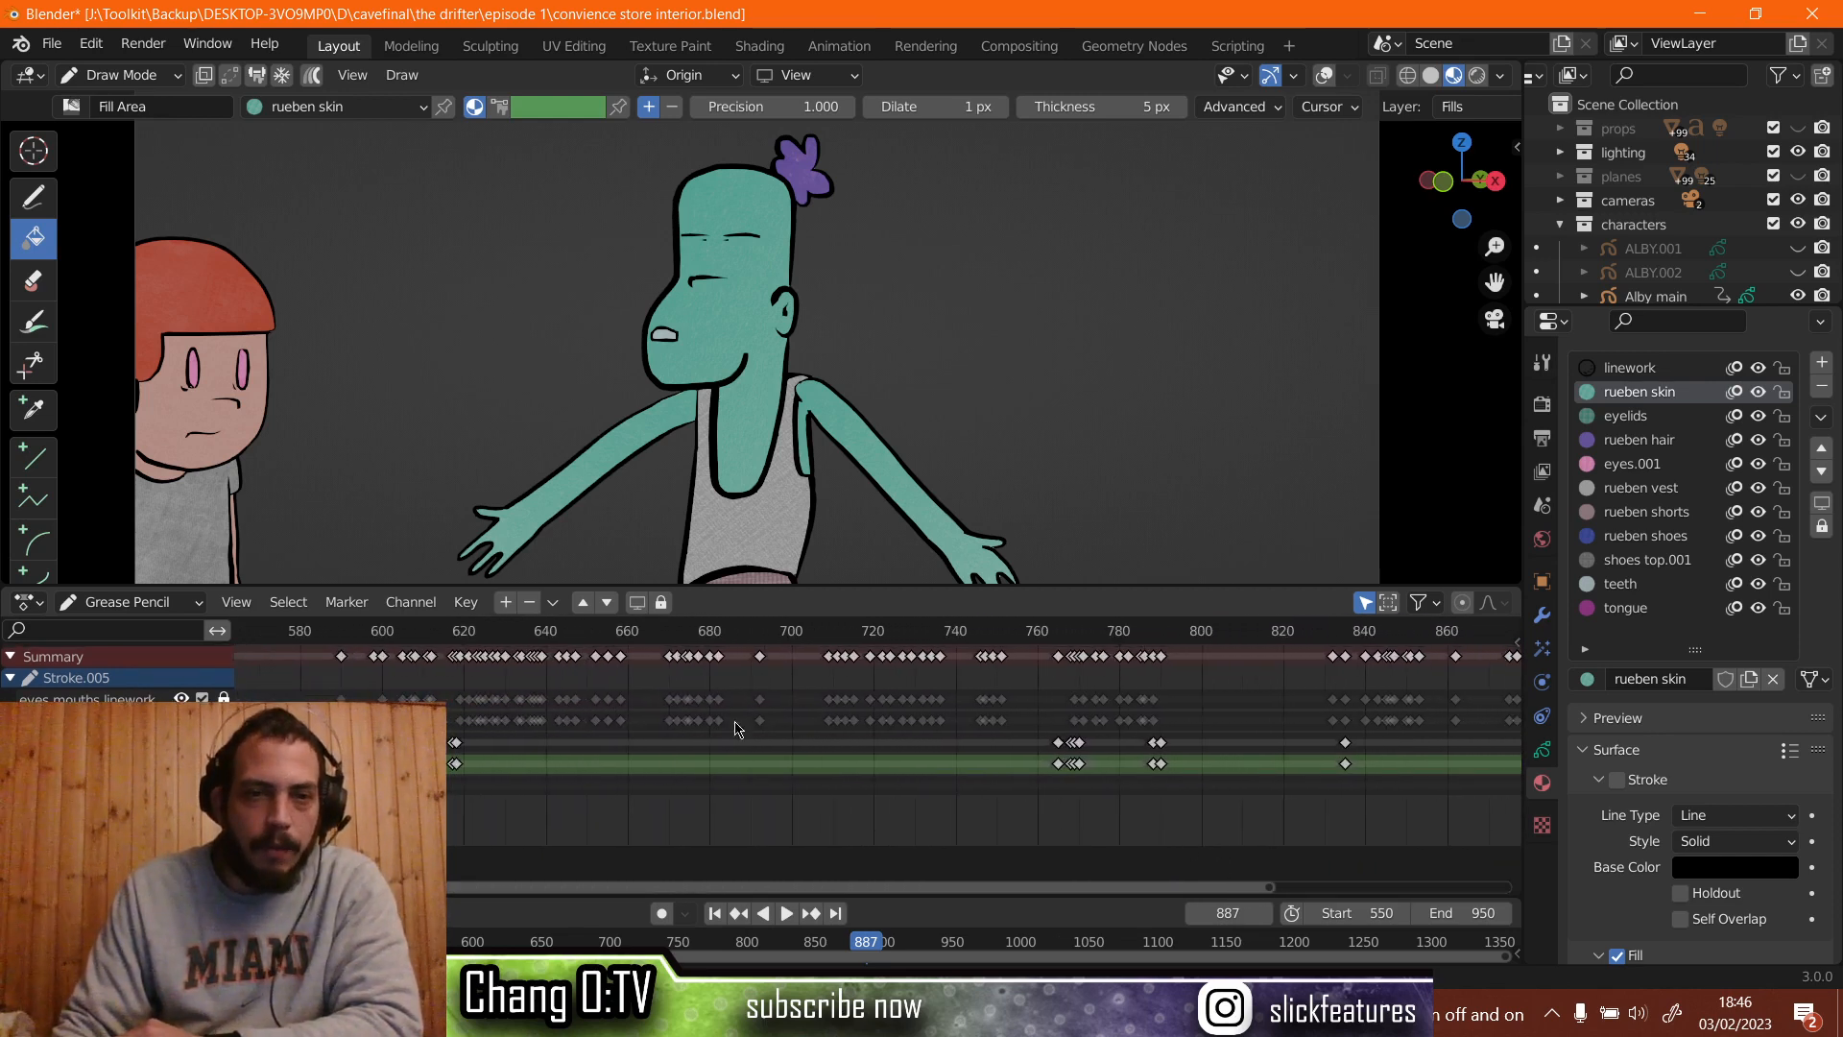
left_click(506, 640)
key("space")
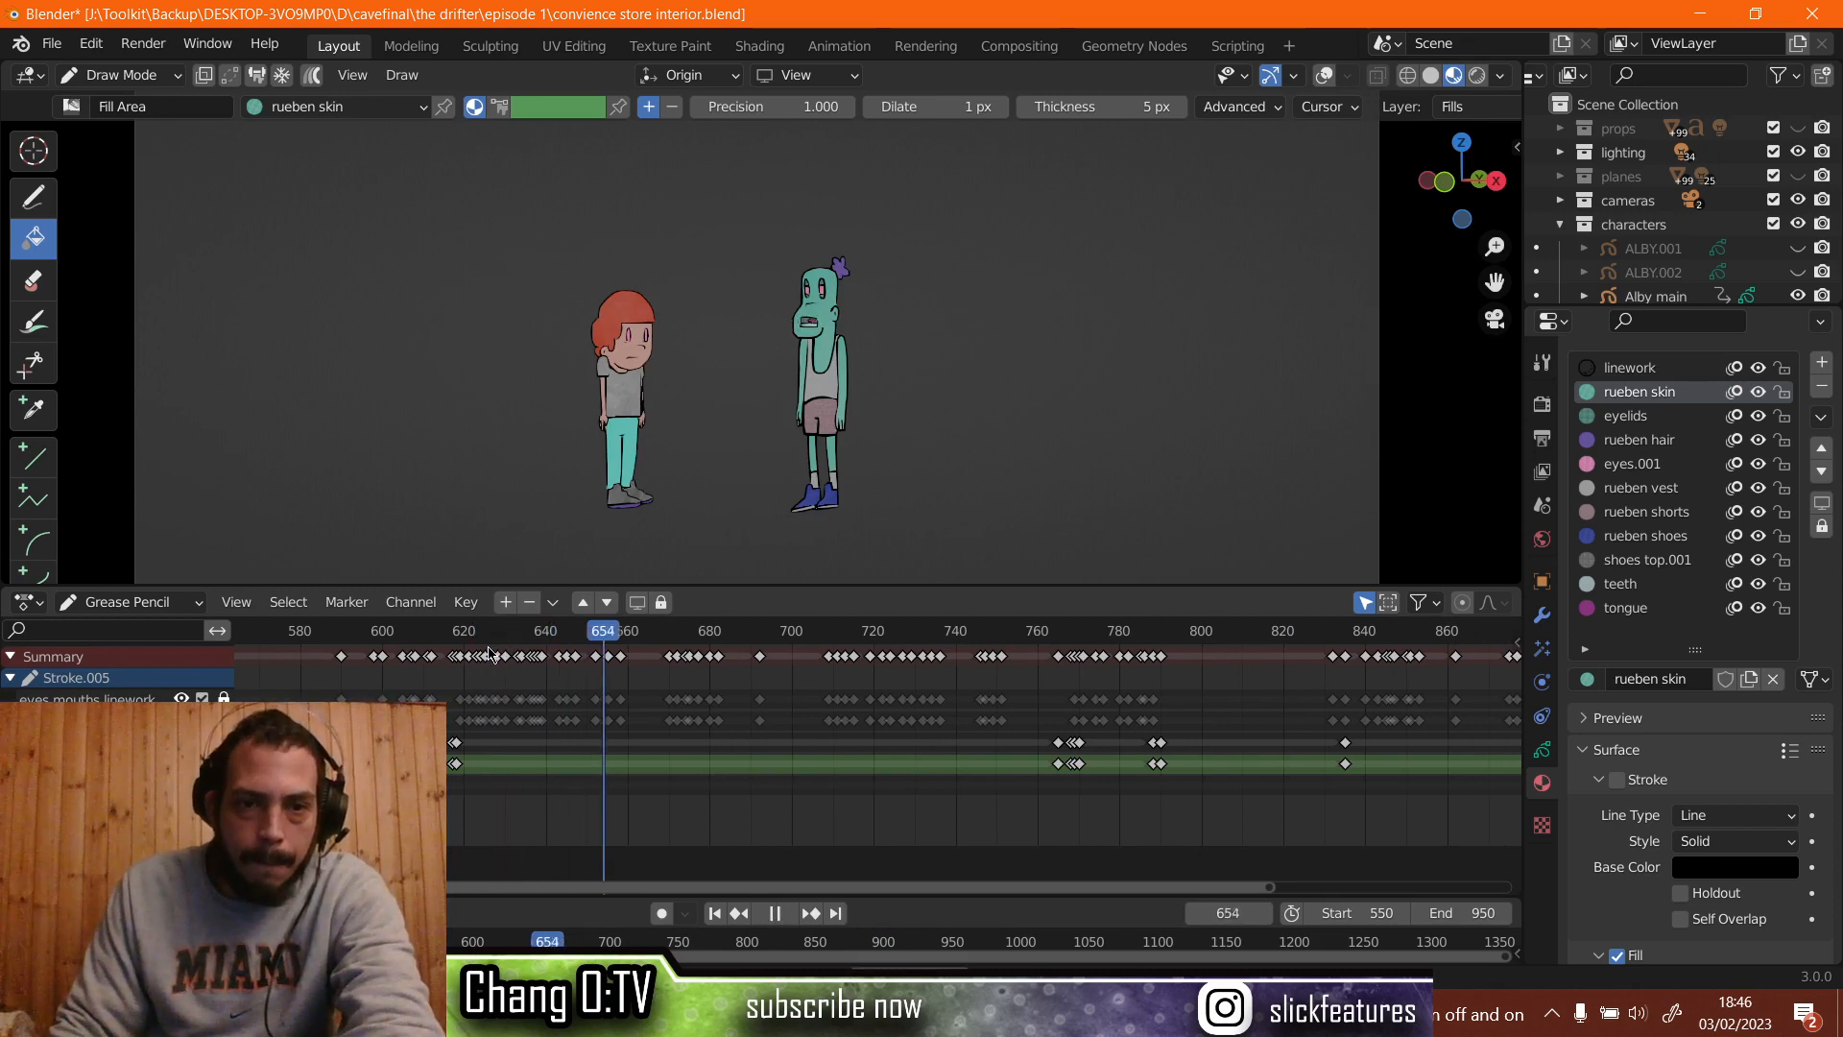
key("space")
Duplicate the selected open-arms keyframes on both layers to frames 642 and 644.
scroll(1212, 761, "down", 2)
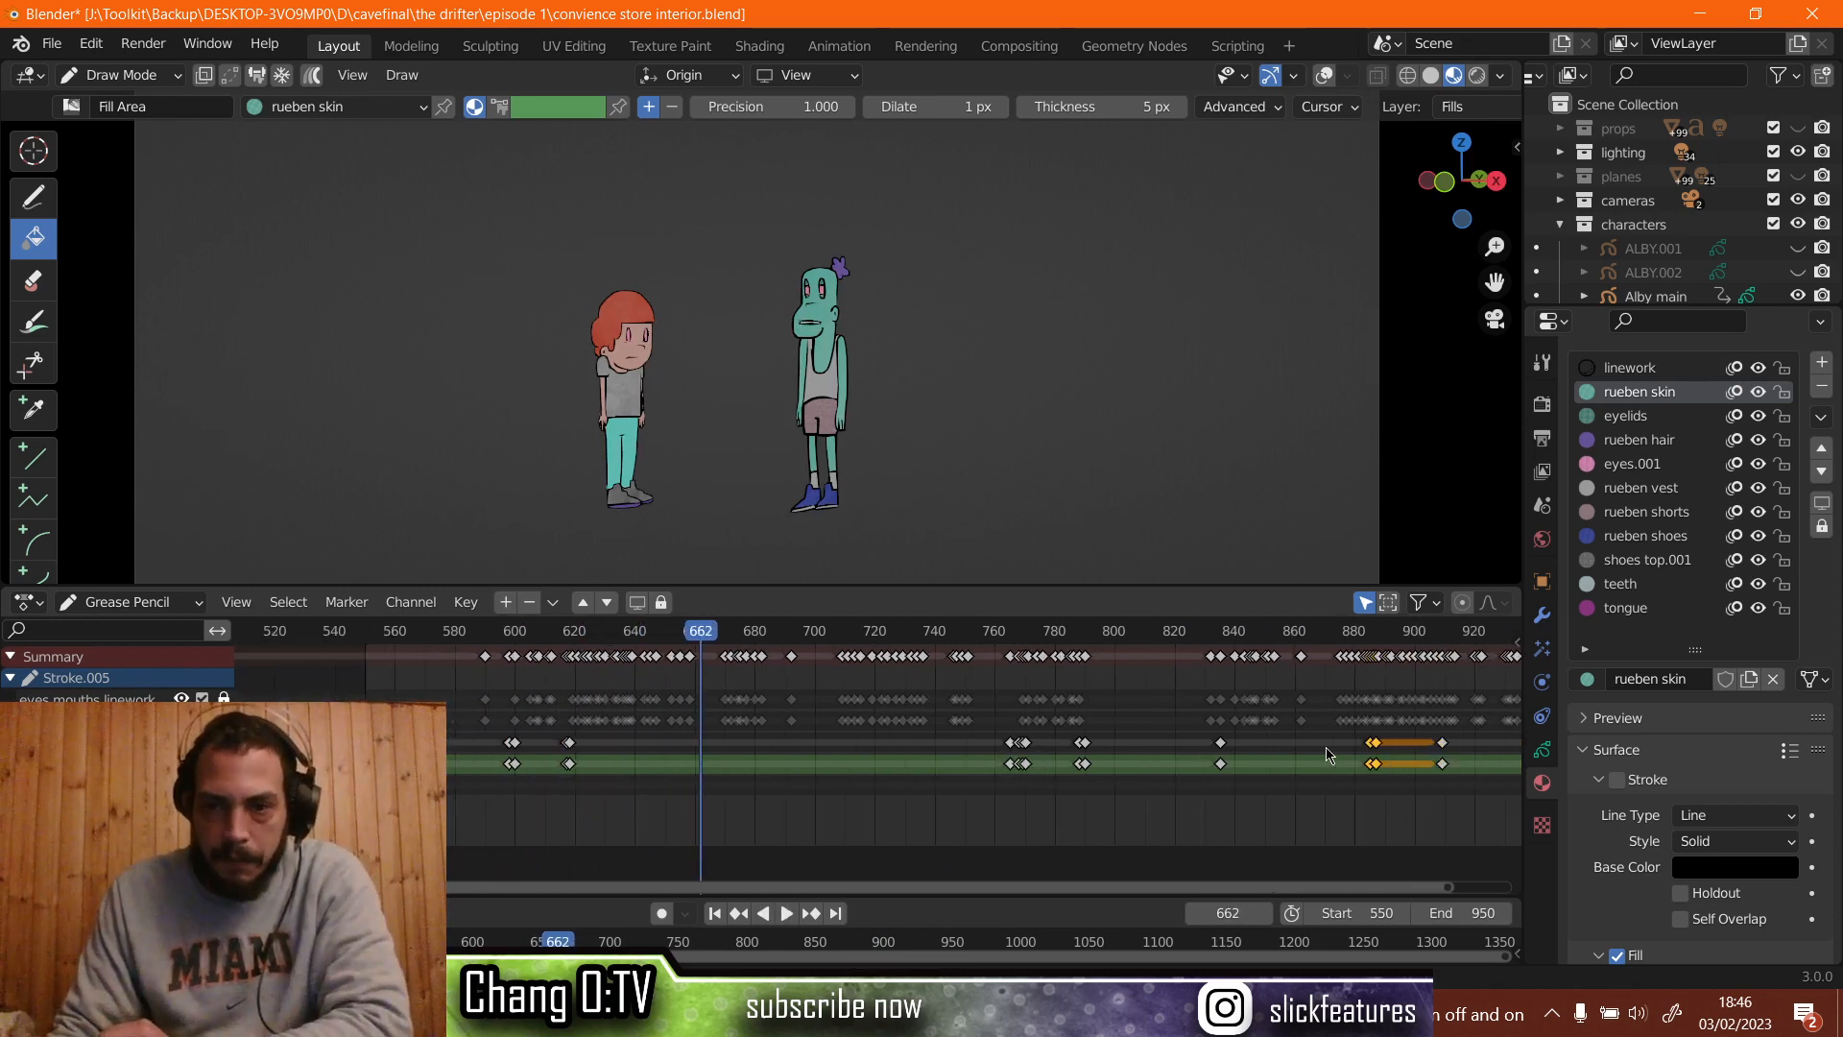
right_click(1373, 752)
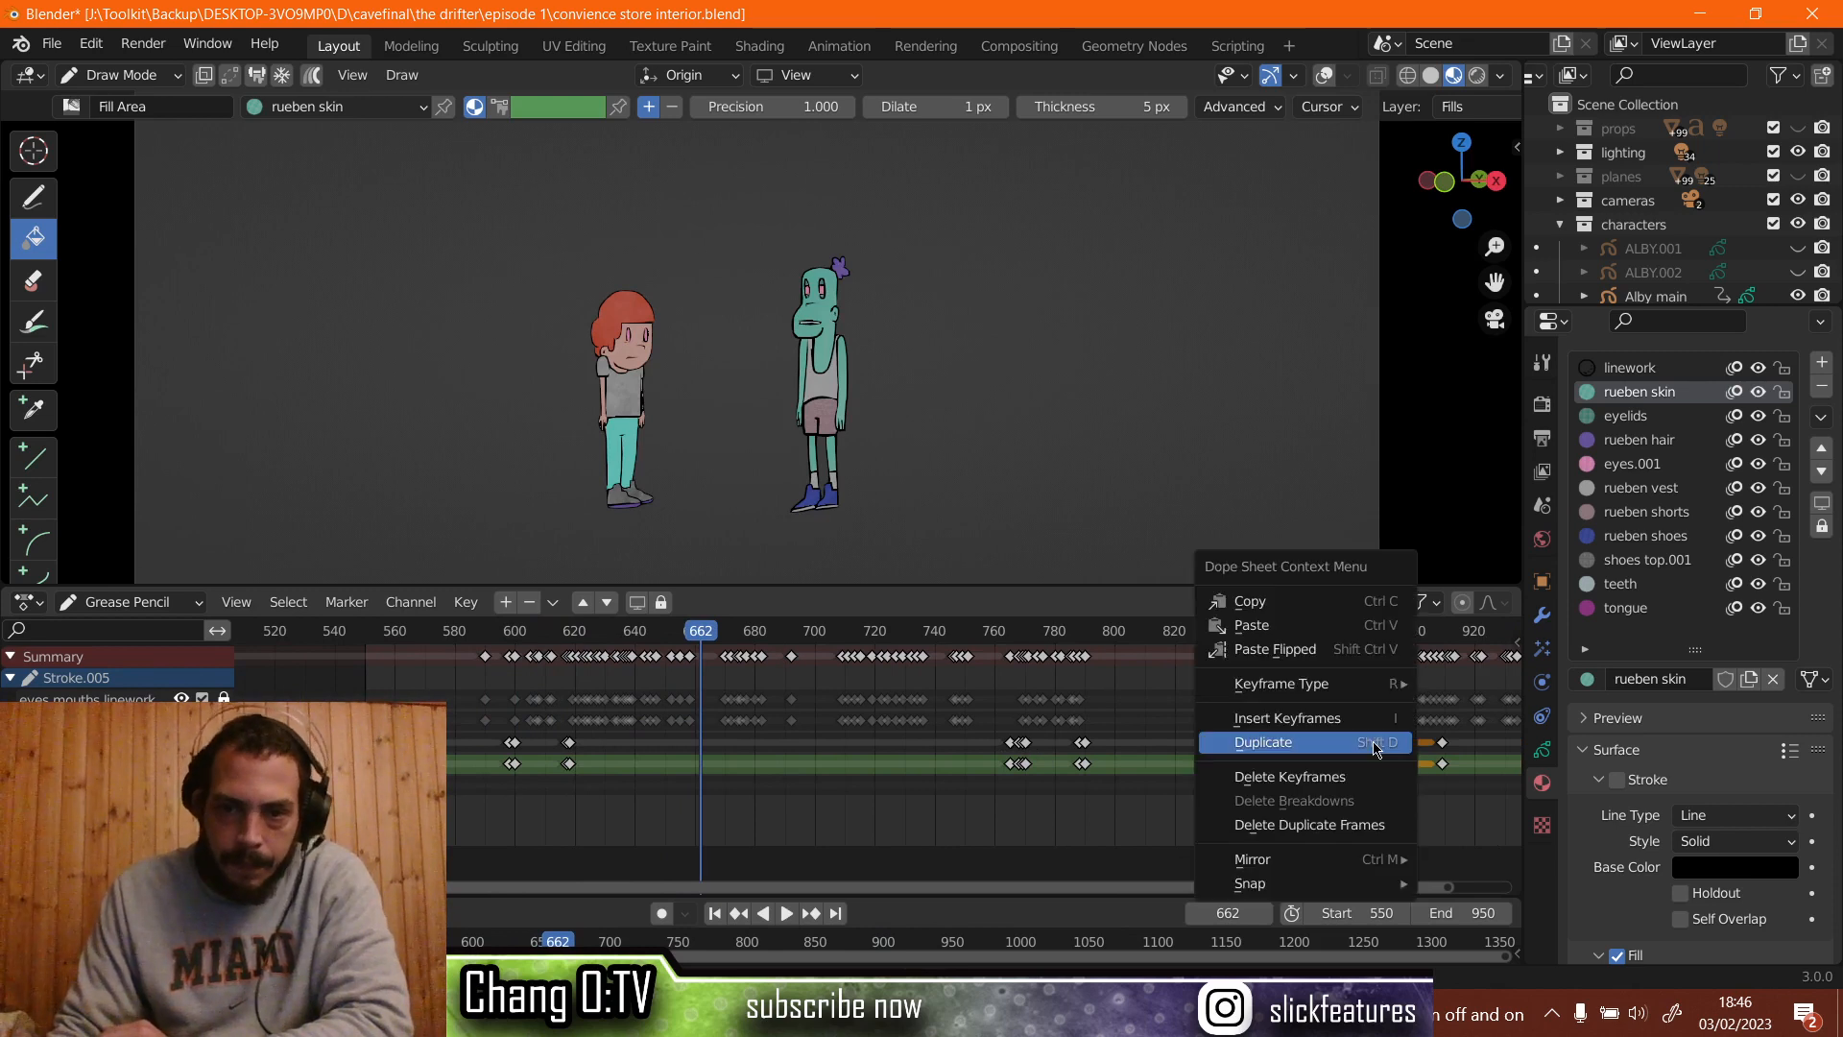
left_click(1375, 745)
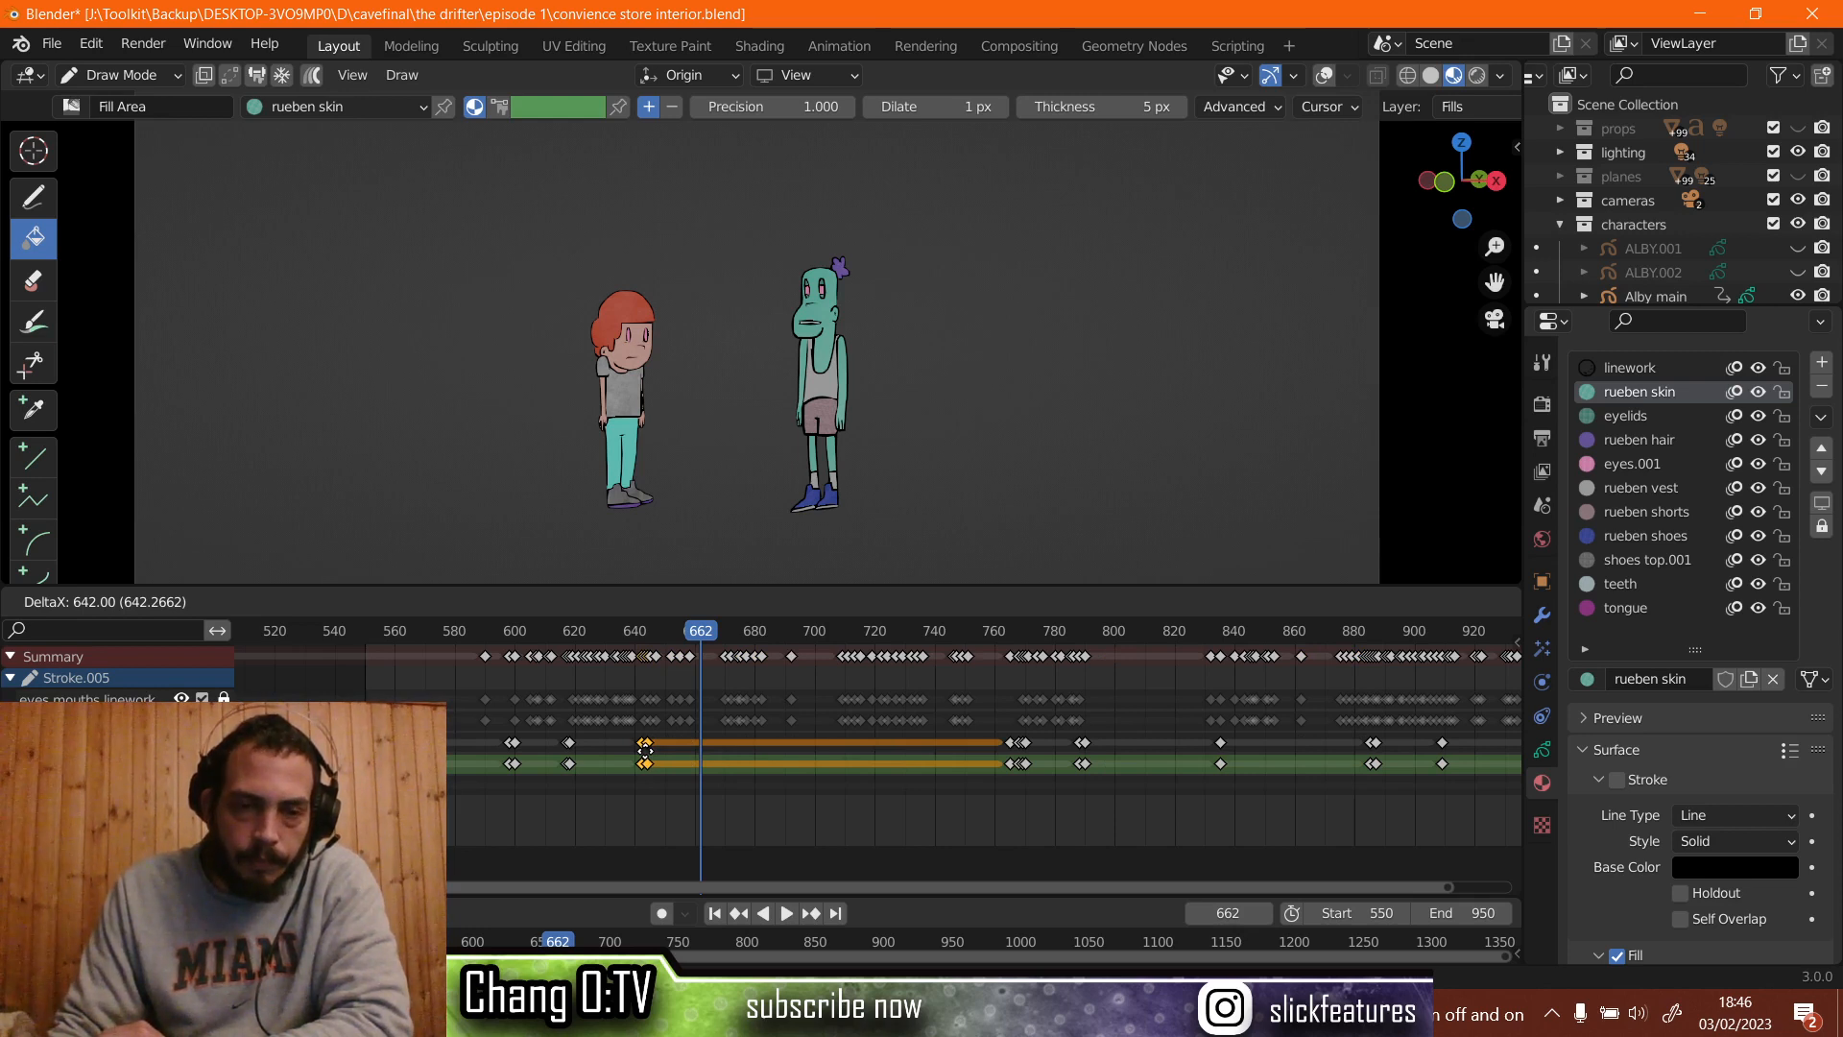
left_click(645, 759)
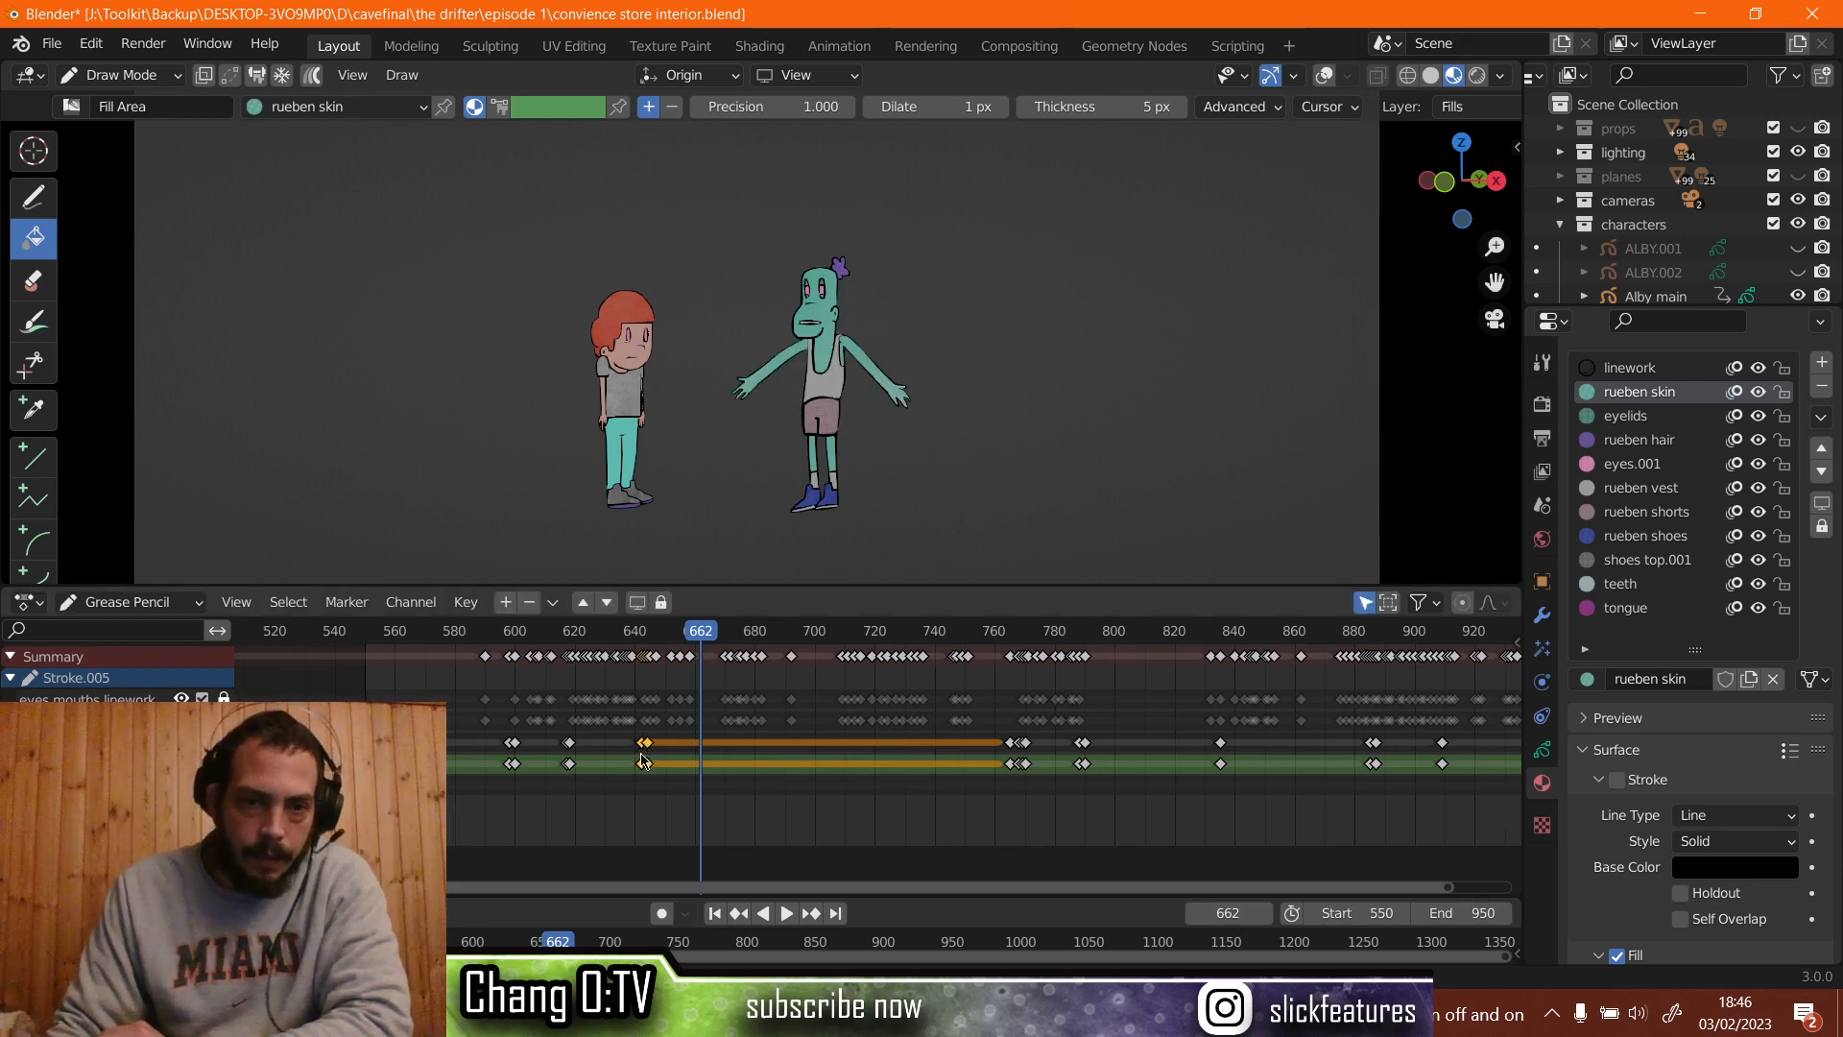
Play the animation from about frame 630 to check the duplicated arm gesture.
scroll(641, 752, "up", 3)
scroll(730, 778, "up", 4)
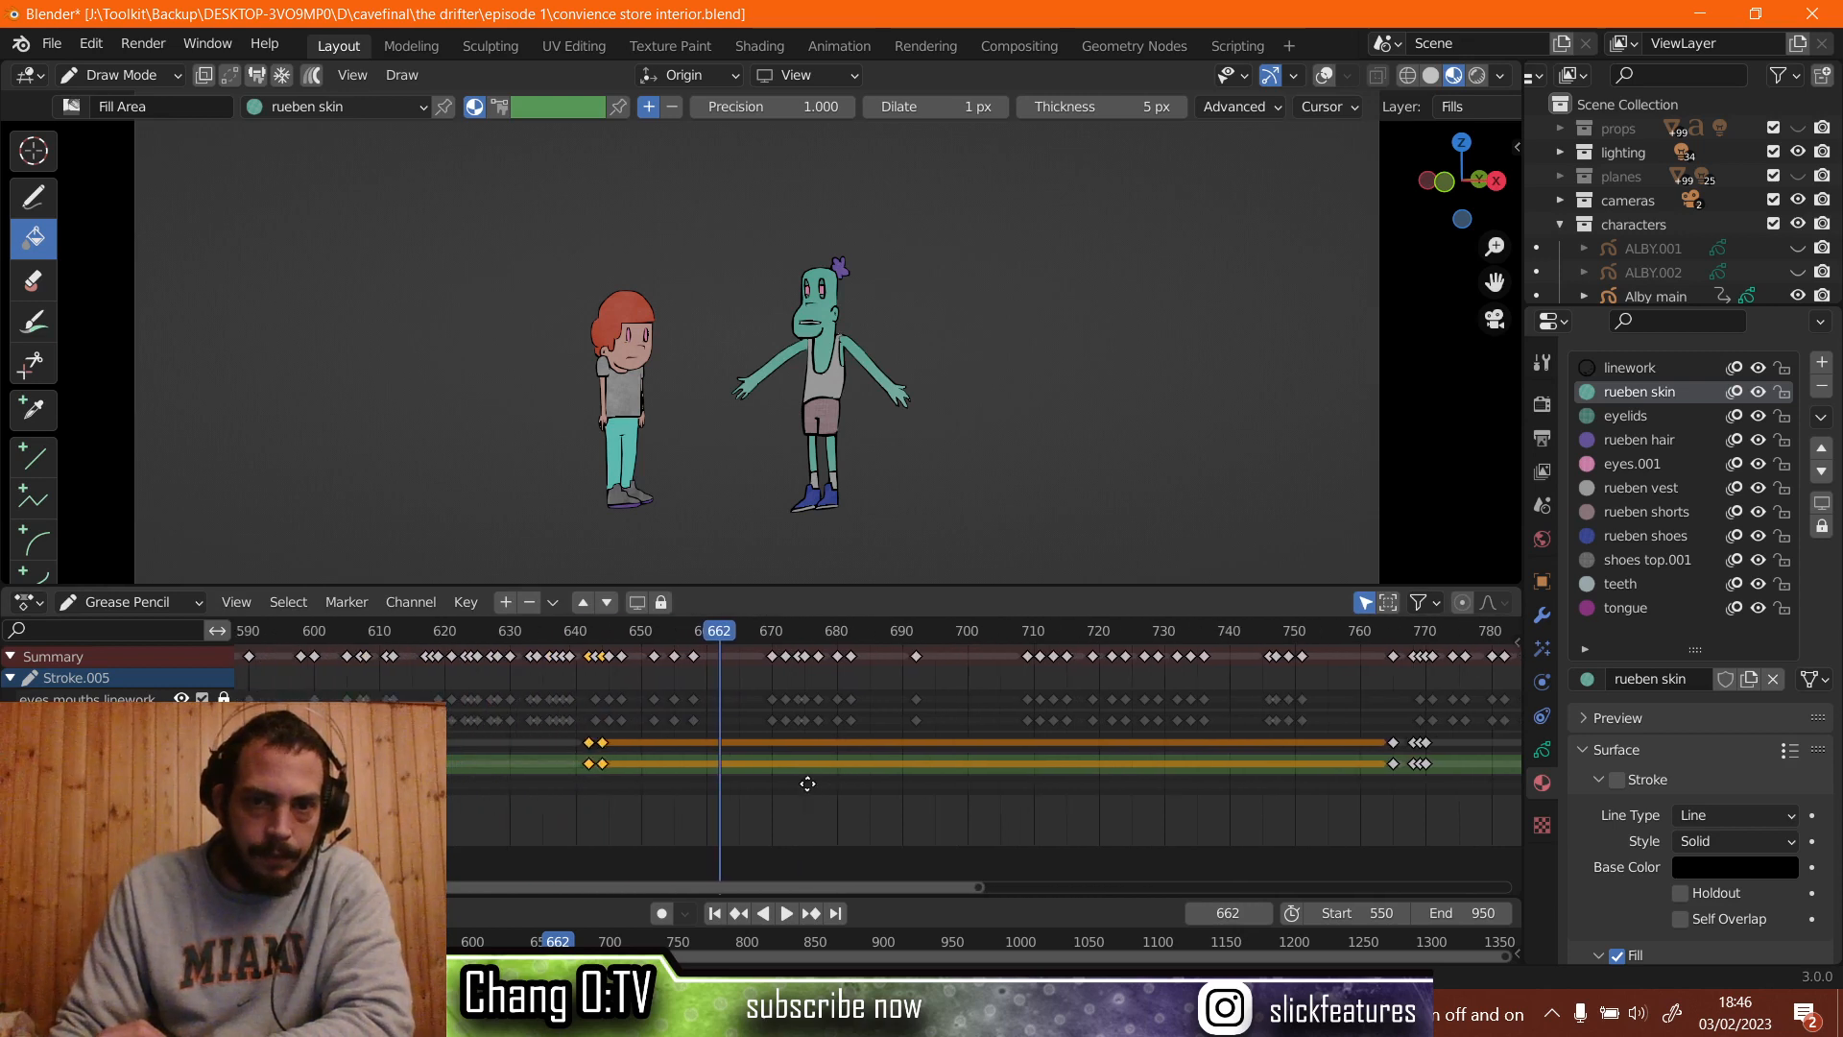
middle_click_drag(728, 777, 916, 773)
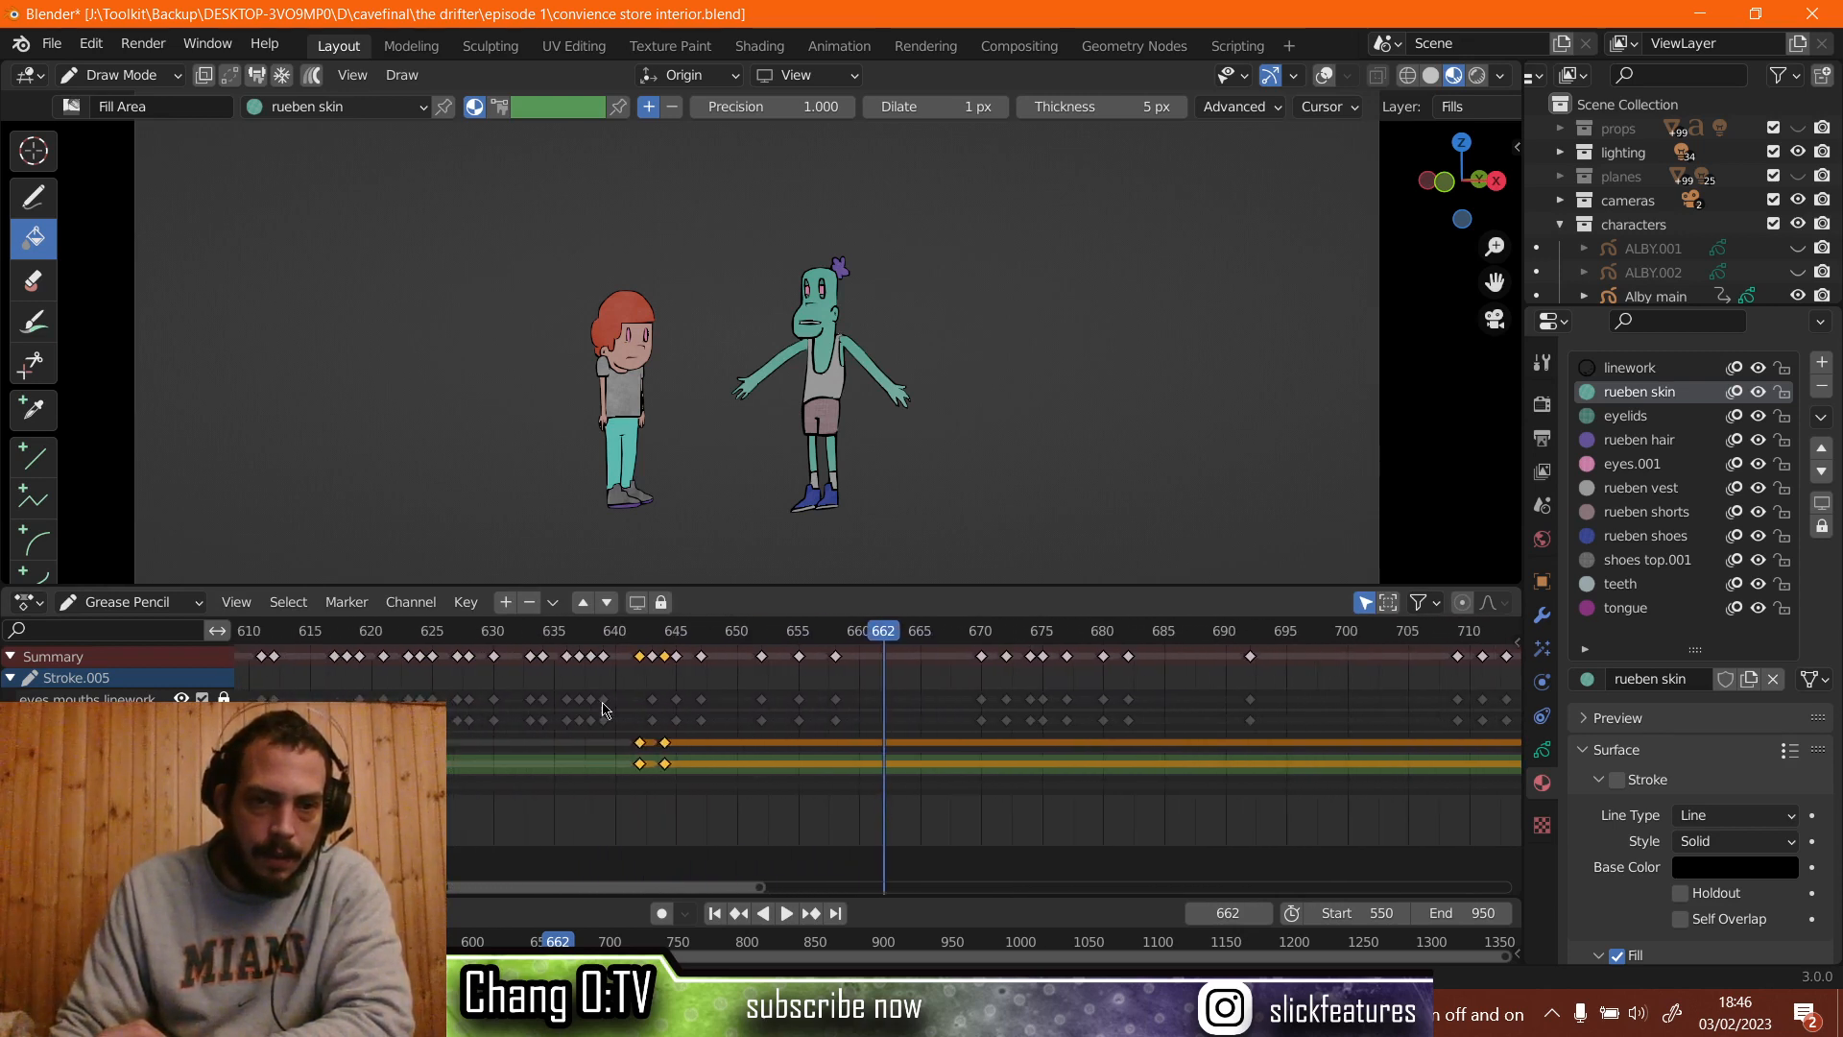
key("space")
left_click(496, 634)
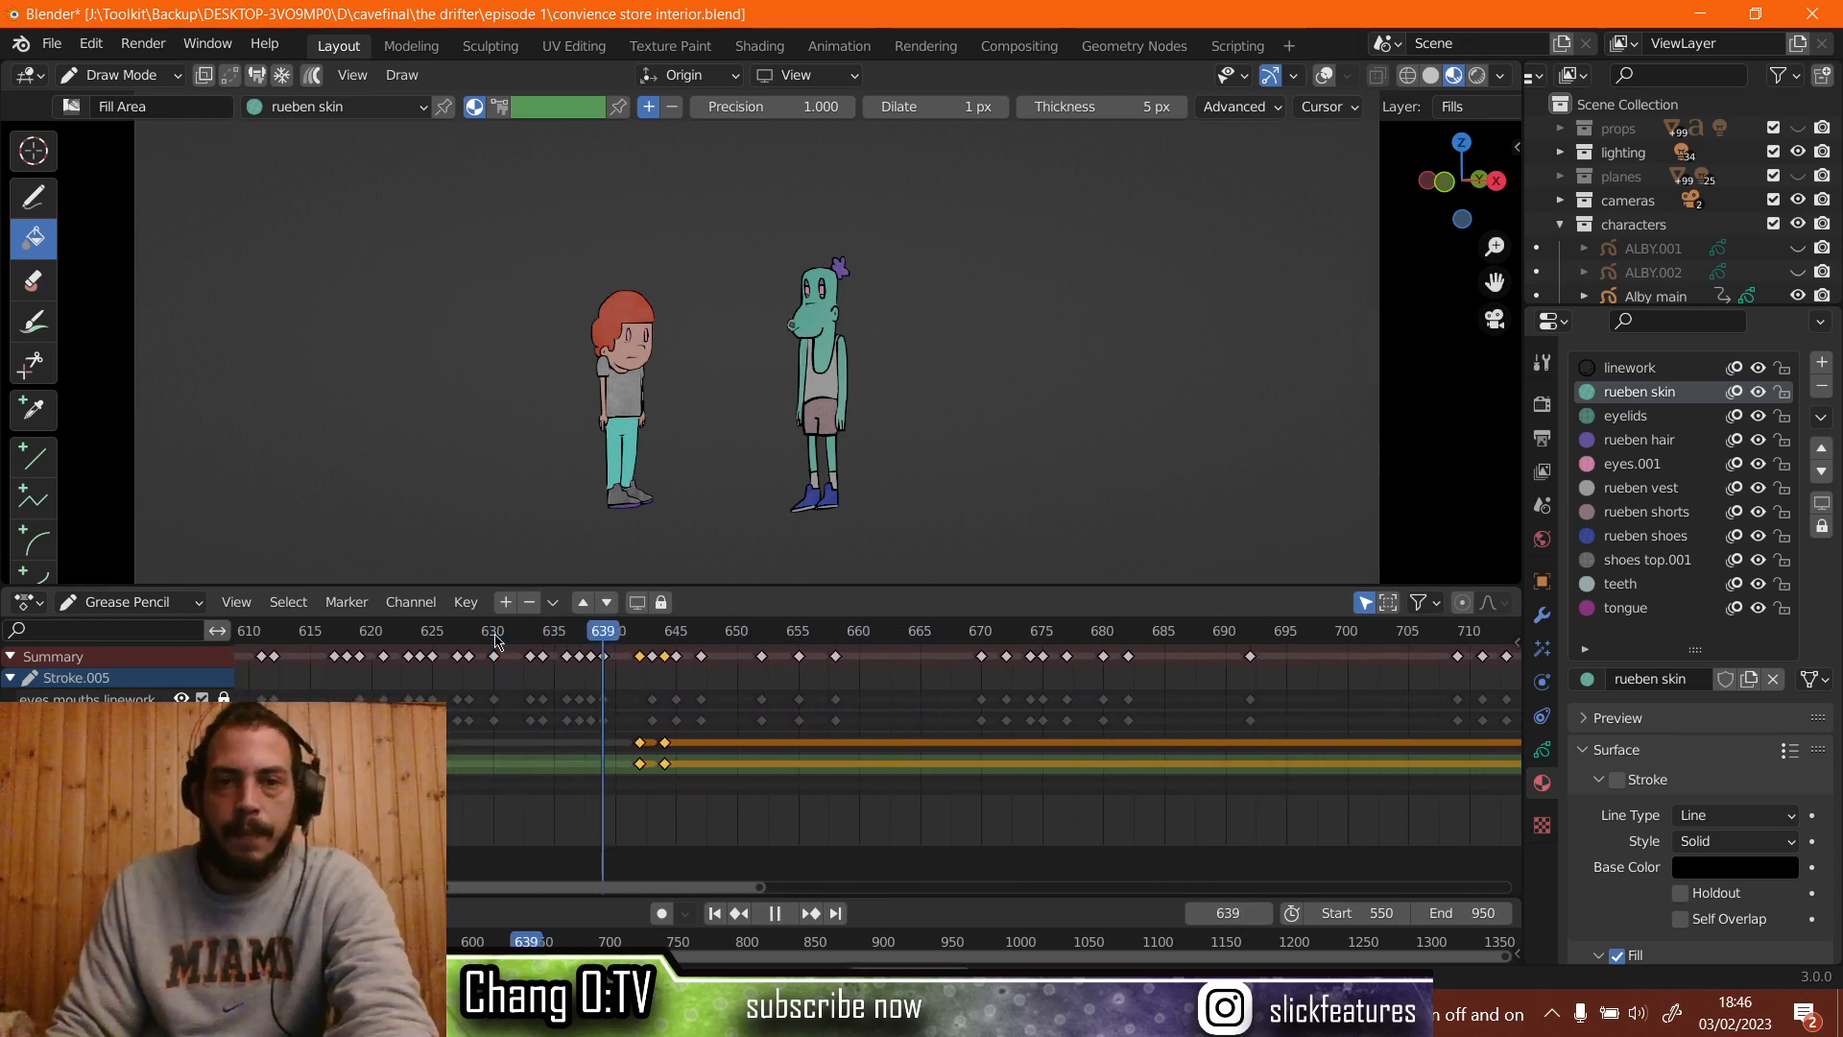
key("space")
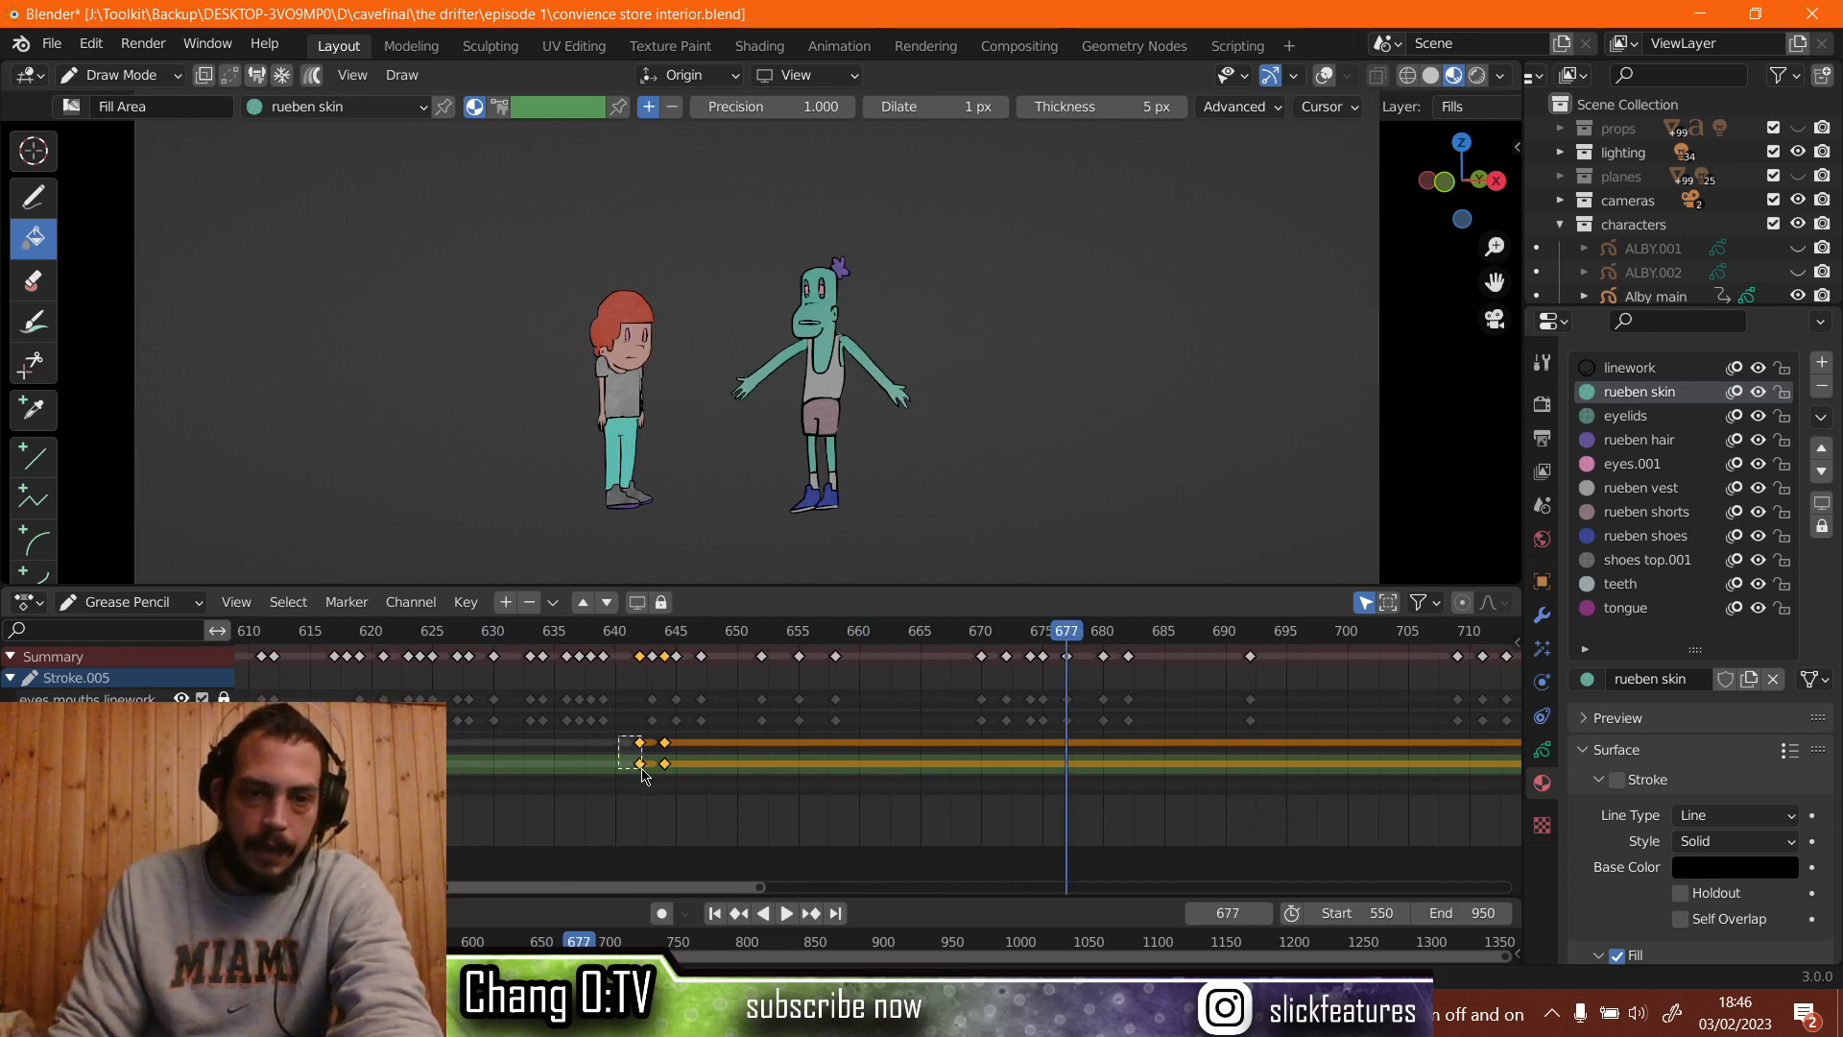
Duplicate both layers' arm keyframes at frame 642 to frame 667.
left_click_drag(619, 737, 642, 771)
right_click(641, 749)
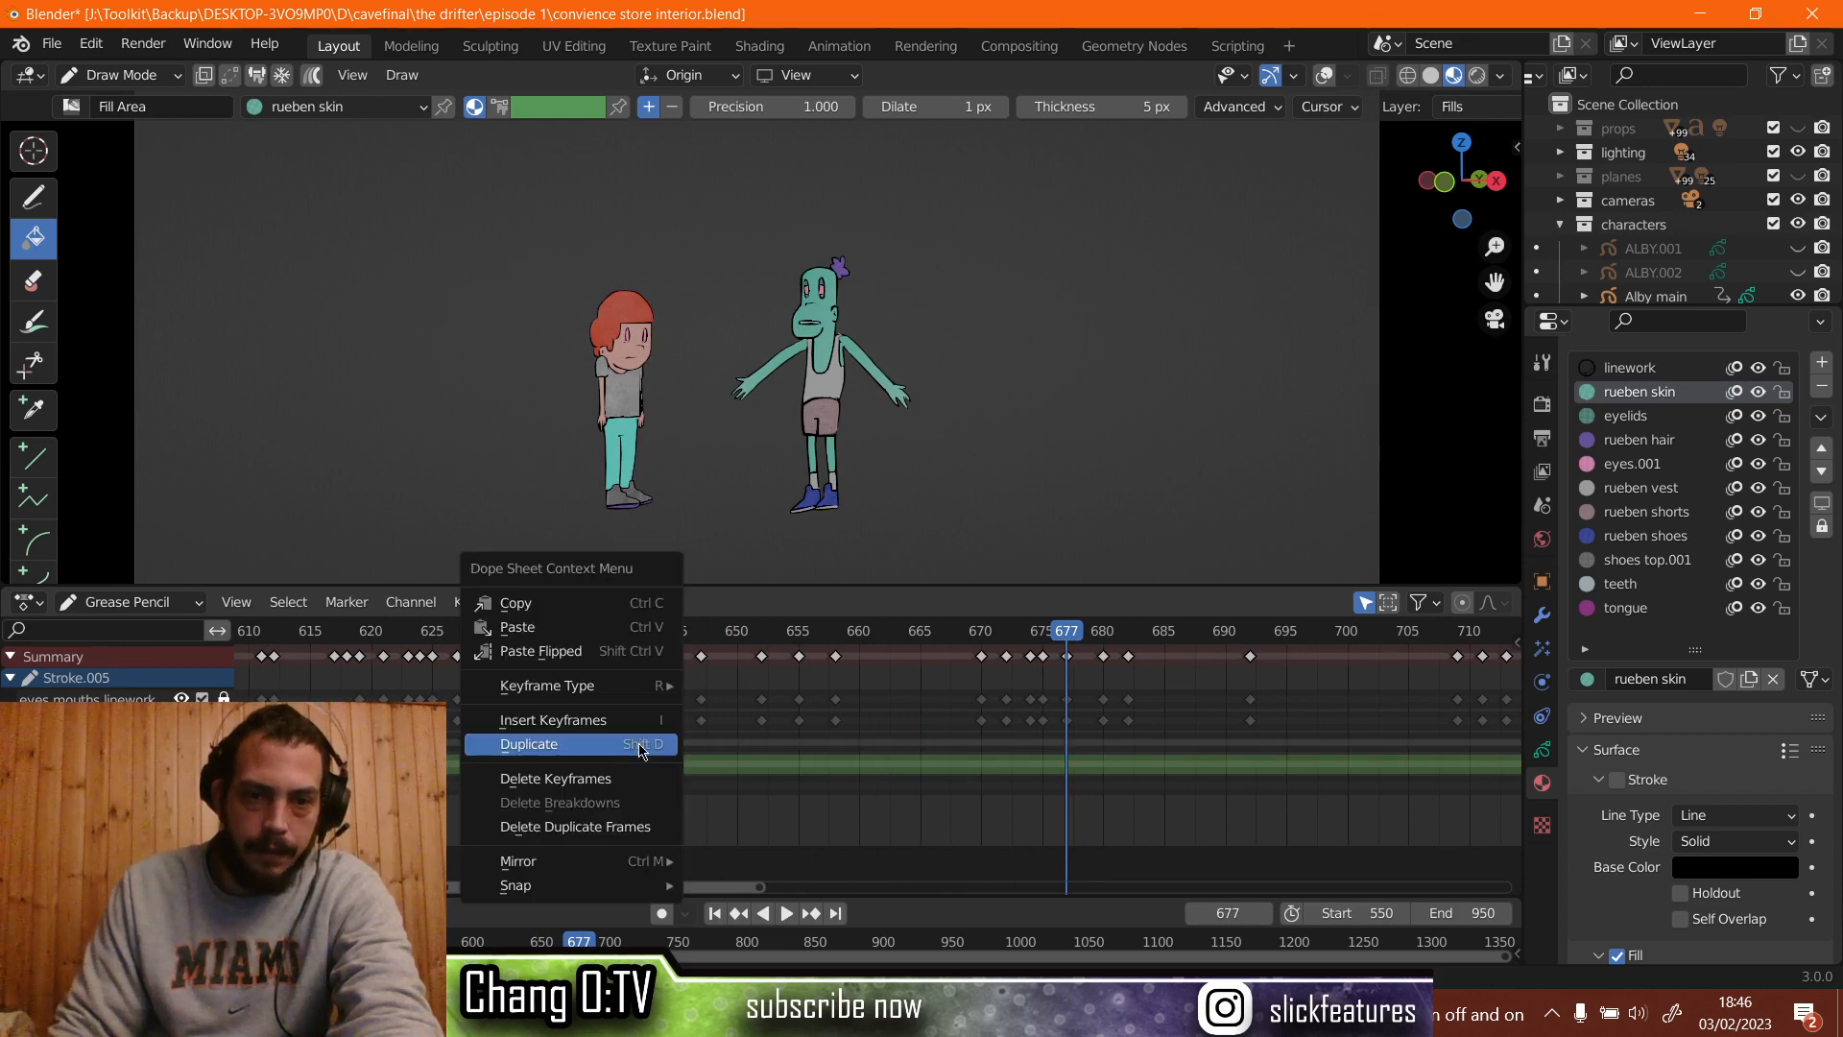
left_click(641, 745)
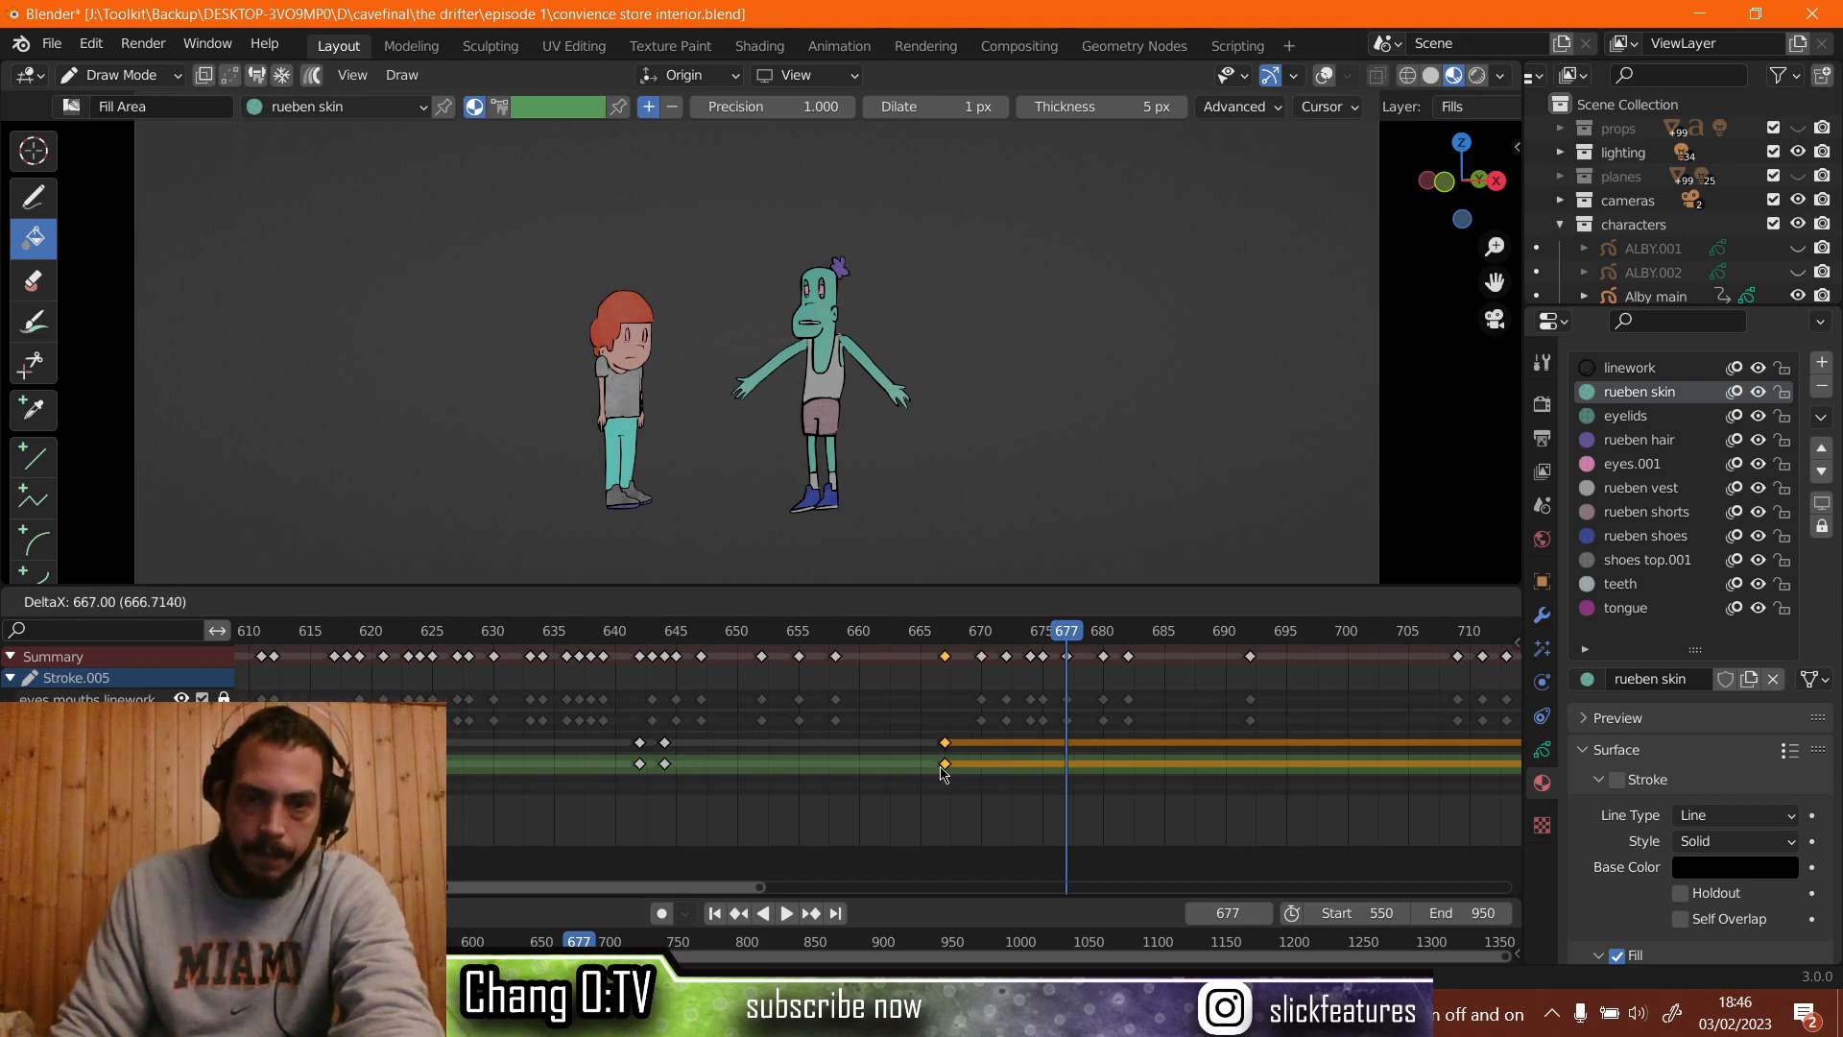
left_click(658, 759)
Replay the arm movement from about frame 616 and stop at frame 621 to find the arms-down pose.
scroll(672, 777, "up", 3, "ctrl")
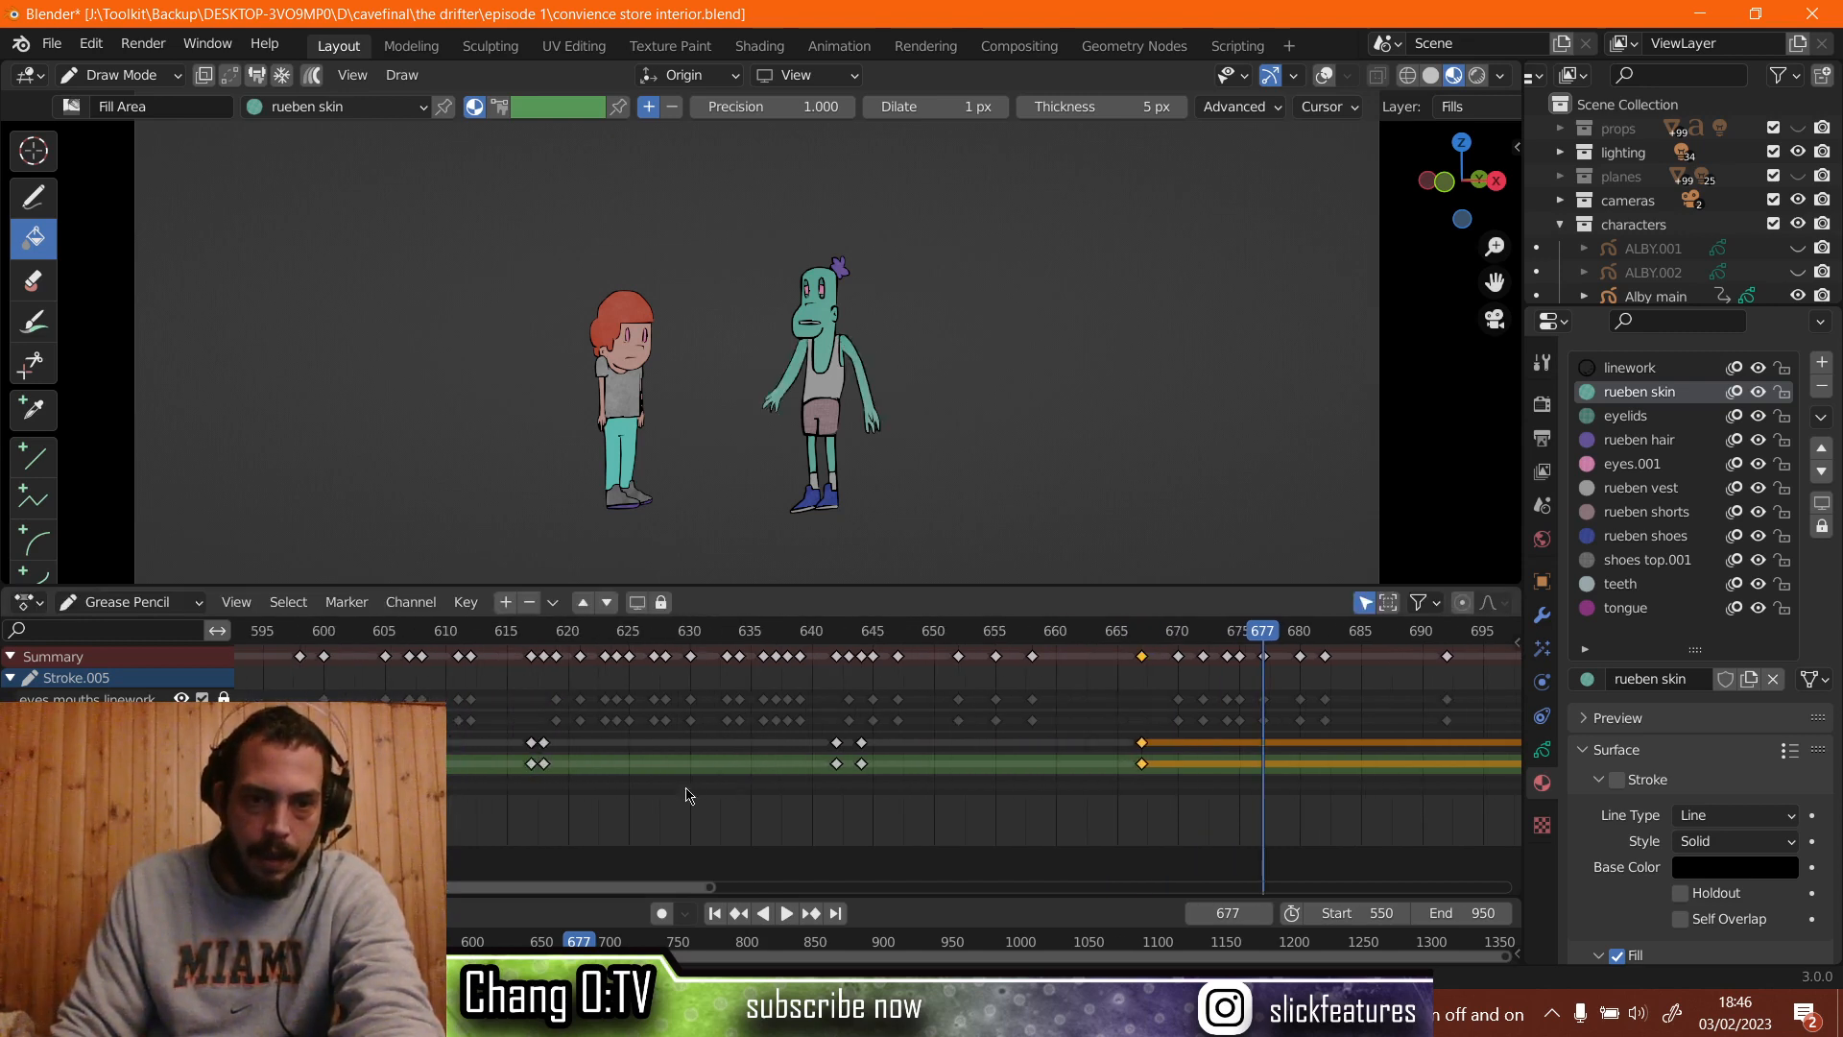
key("space")
left_click(524, 636)
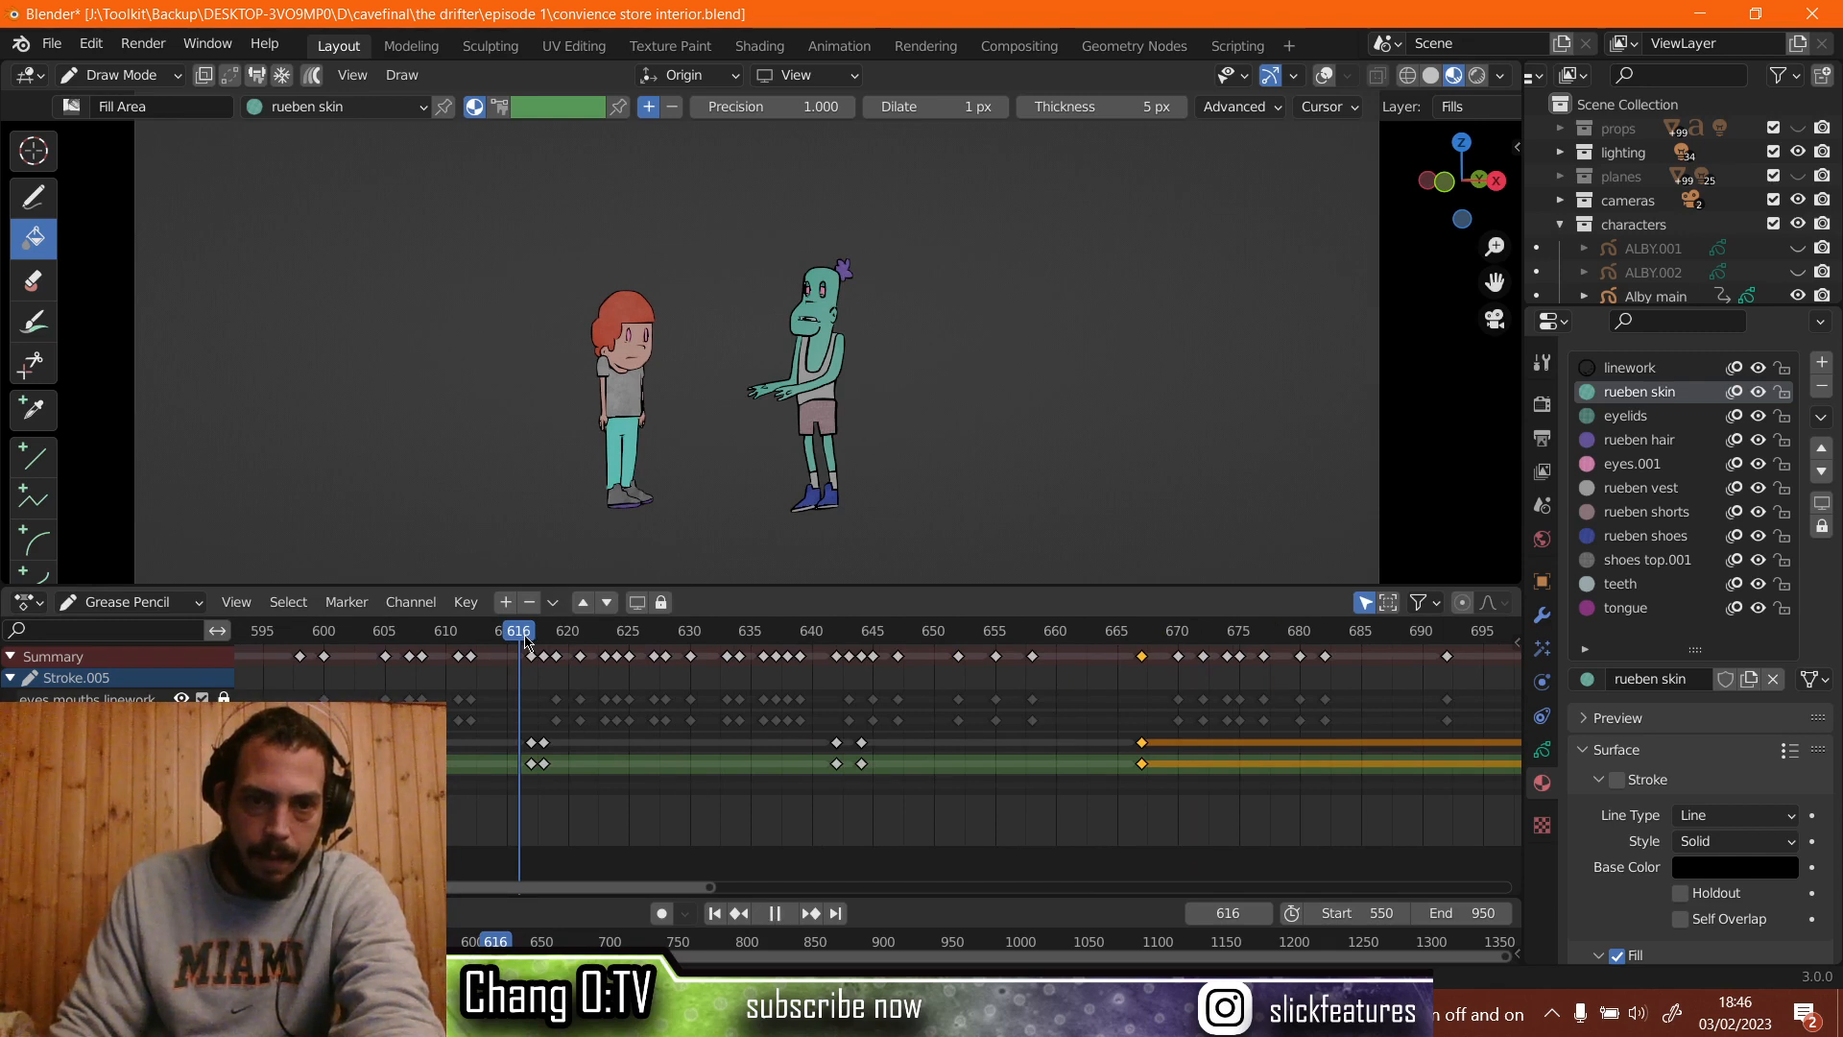
left_click_drag(526, 641, 579, 659)
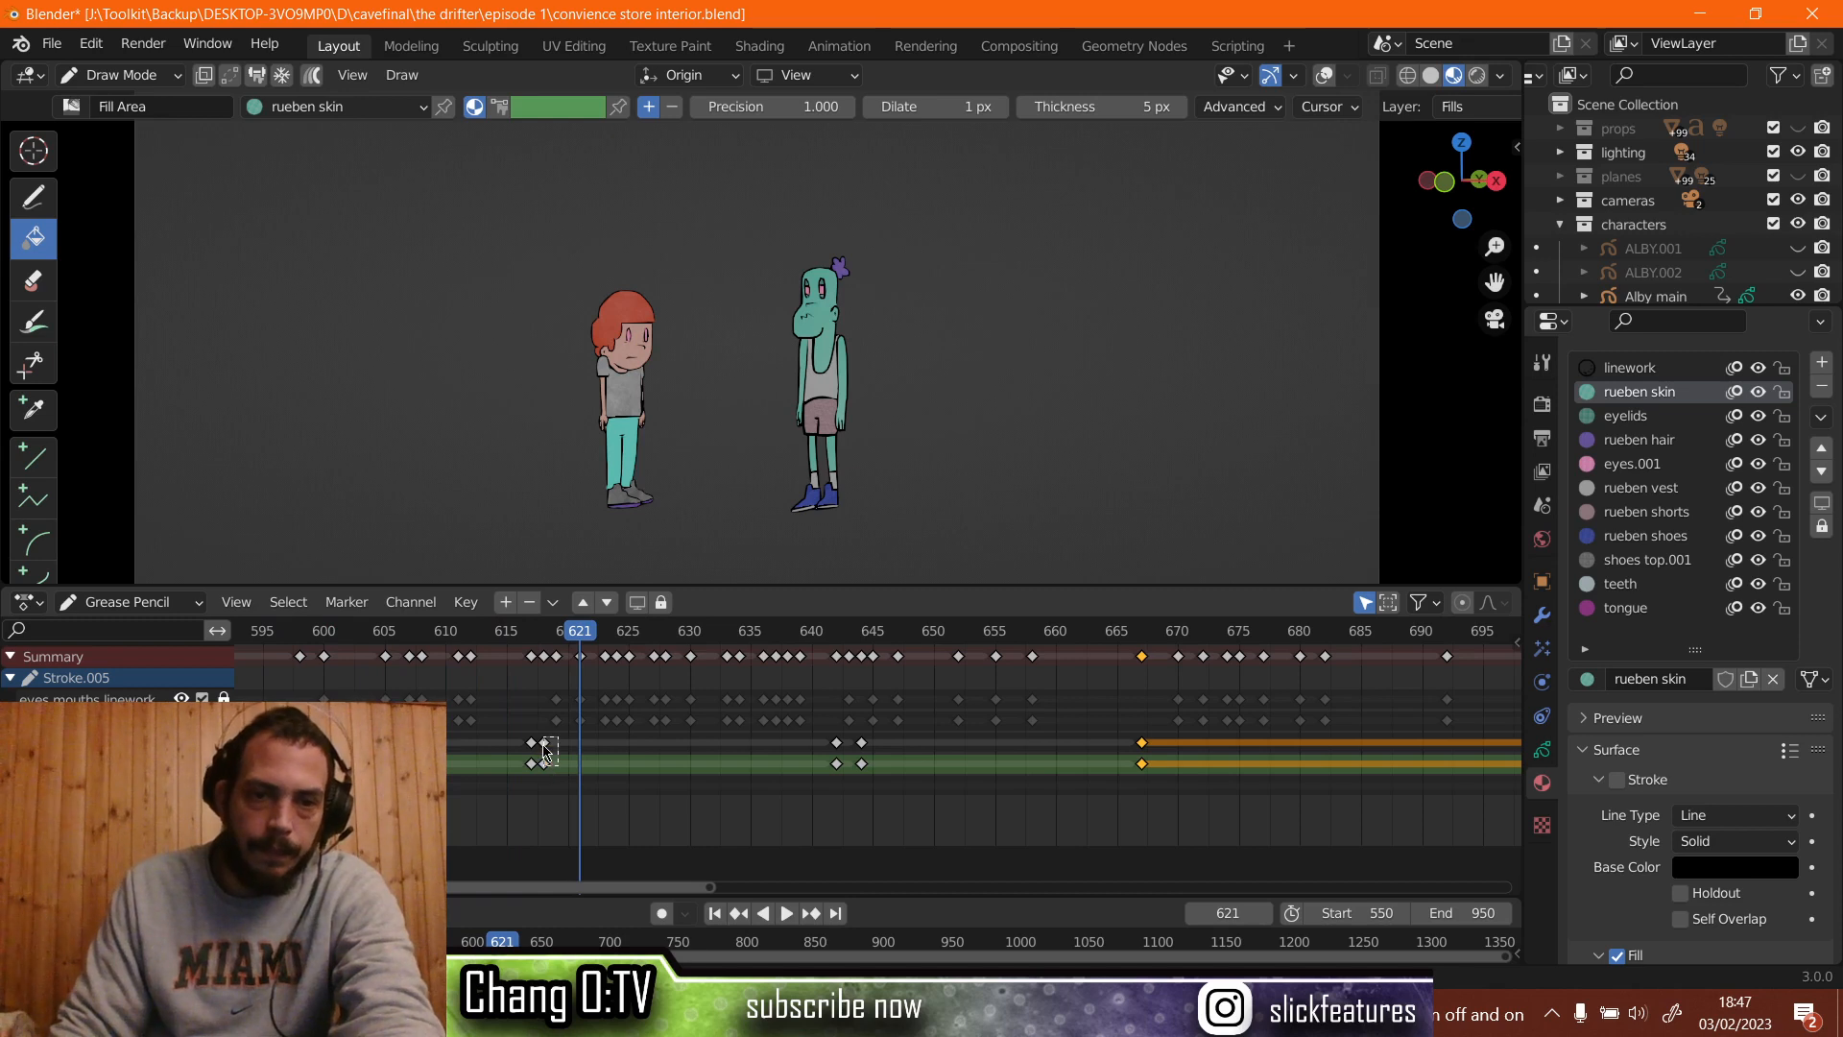
Duplicate both layers' arms-down keyframes at frame 618 to frame 668.
left_click_drag(544, 751, 545, 751)
right_click(545, 750)
left_click(544, 748)
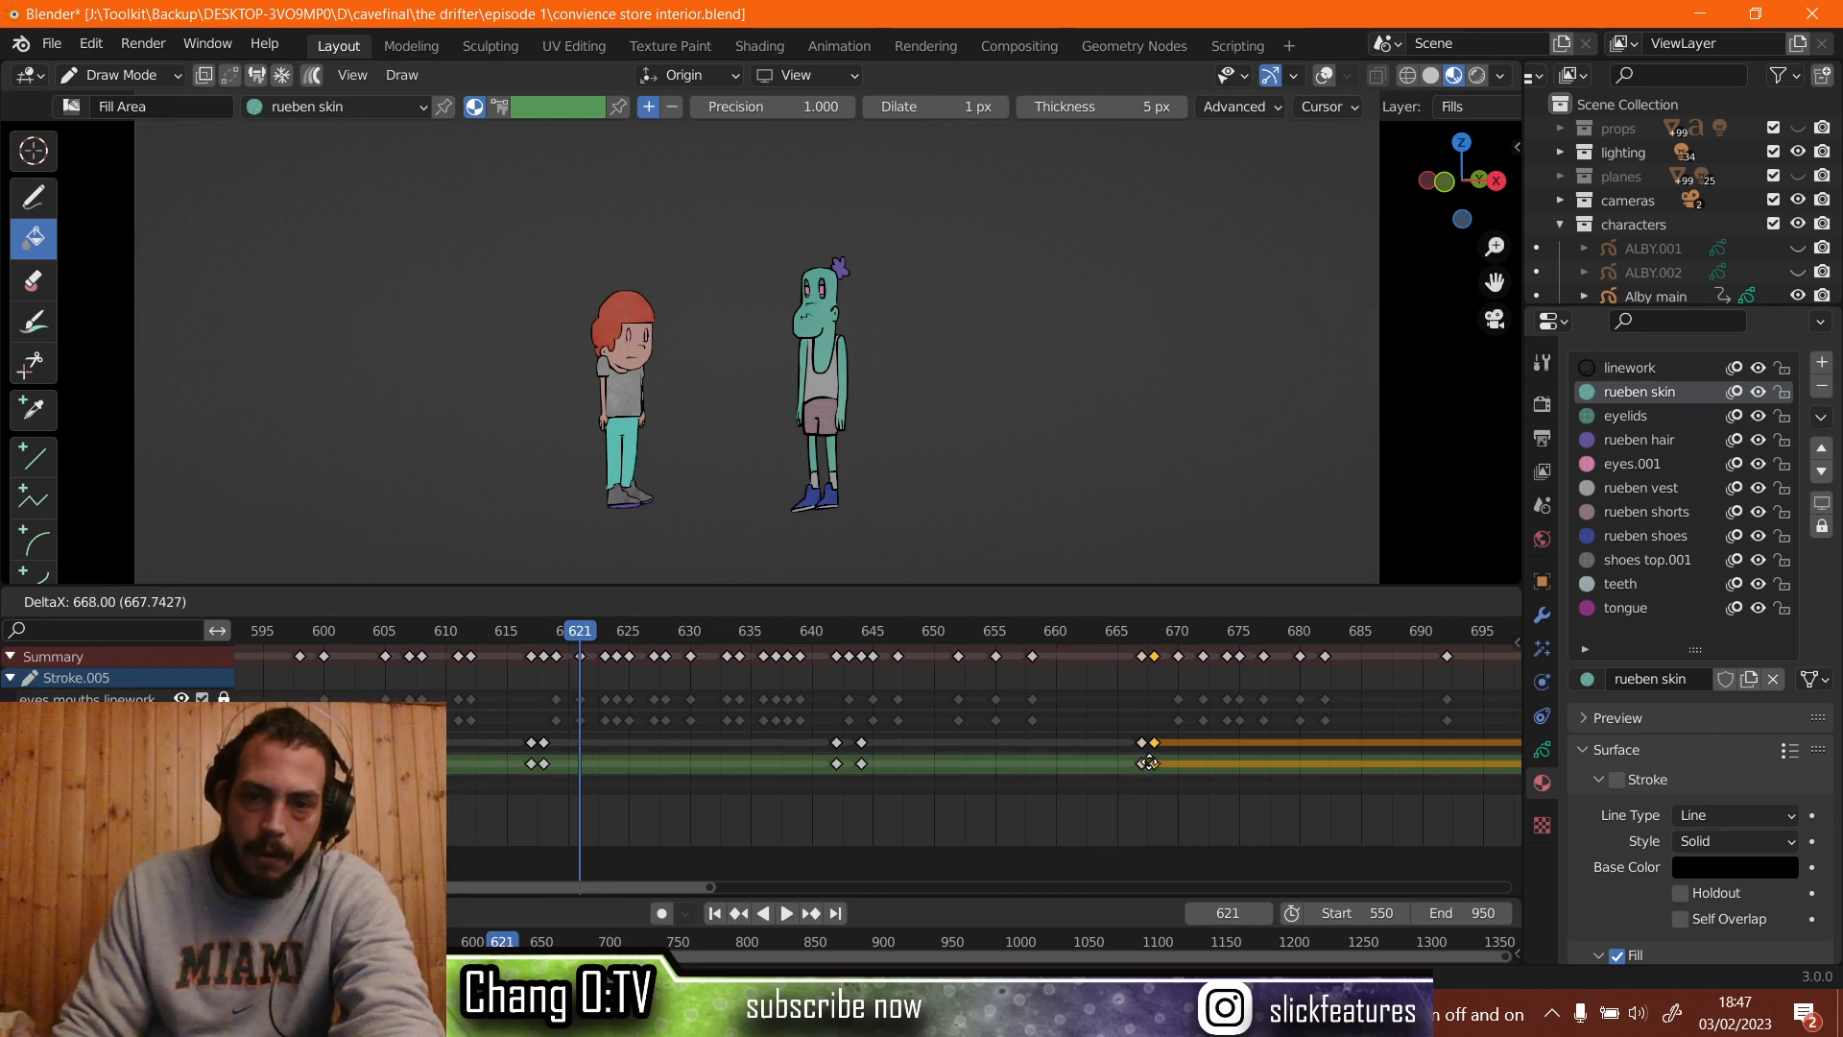
left_click(840, 639)
Play and scrub the open-arms gesture from frame 642 to frame 660, examining its keyframes up close.
left_click(840, 631)
key("space")
left_click_drag(840, 639, 1055, 675)
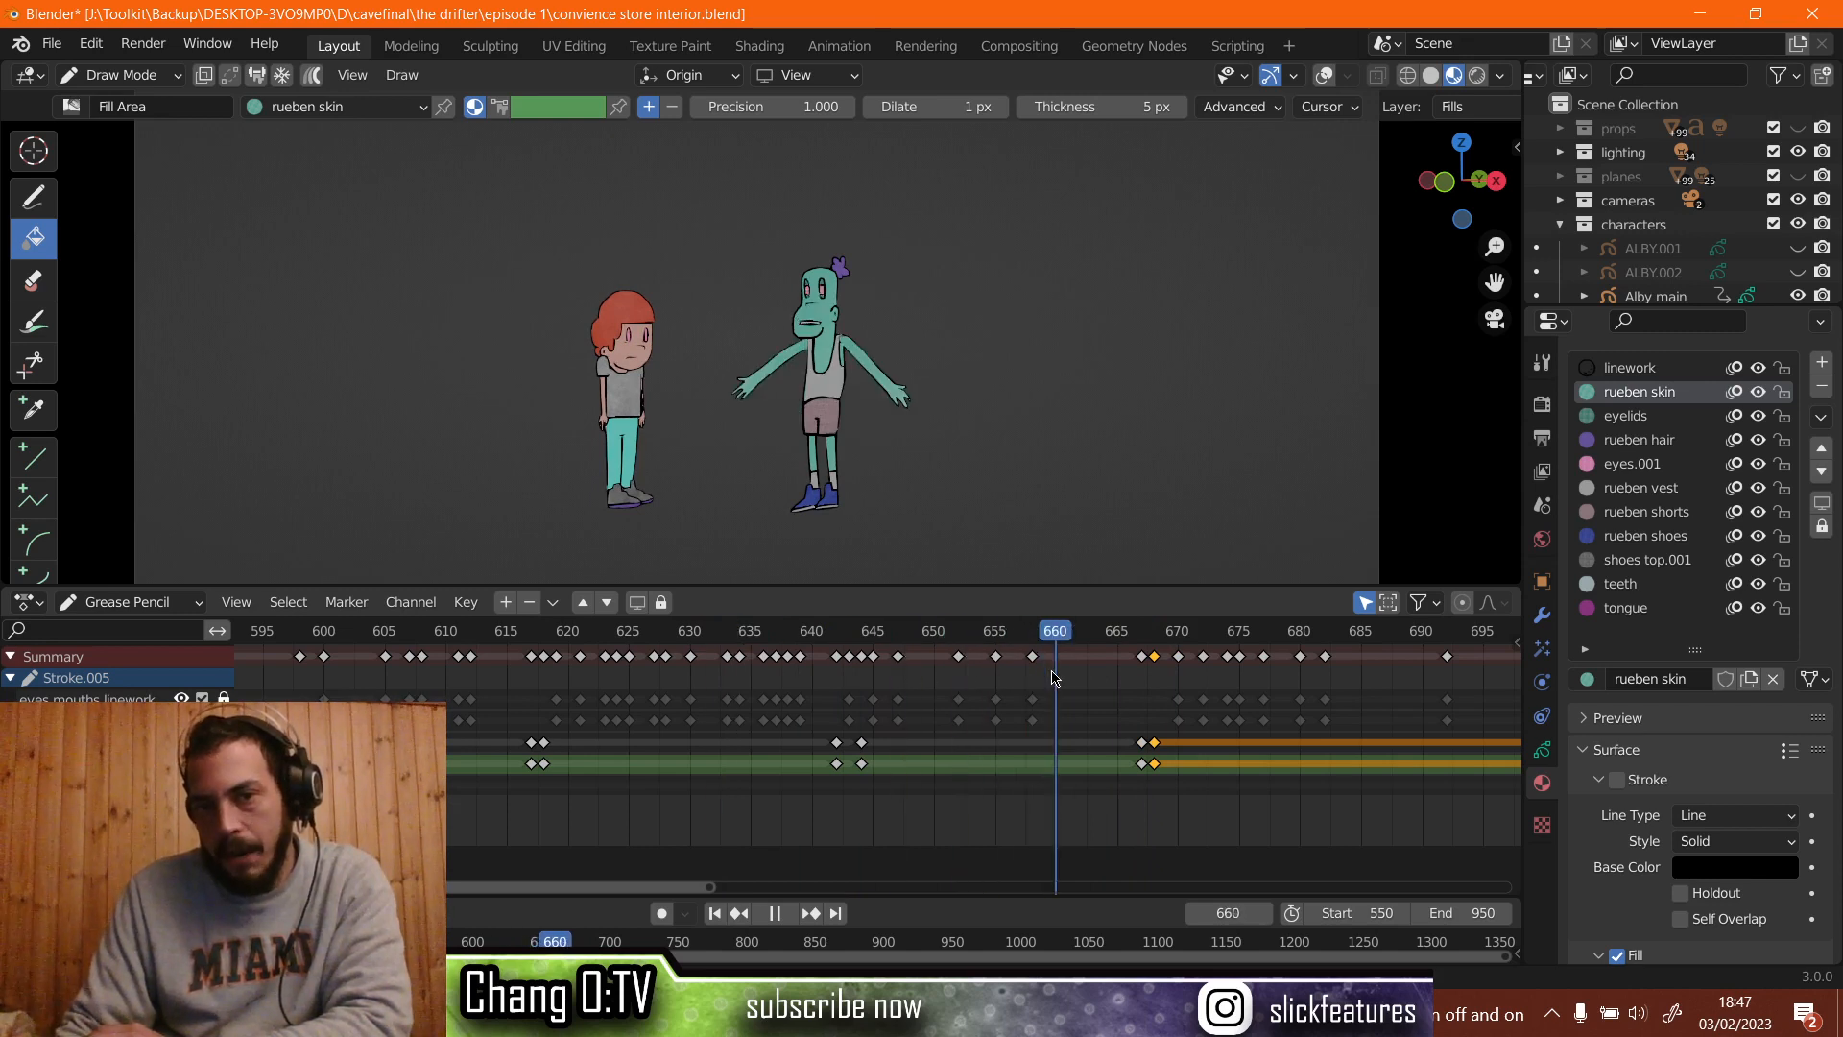
scroll(877, 680, "down", 3)
scroll(876, 680, "up", 8)
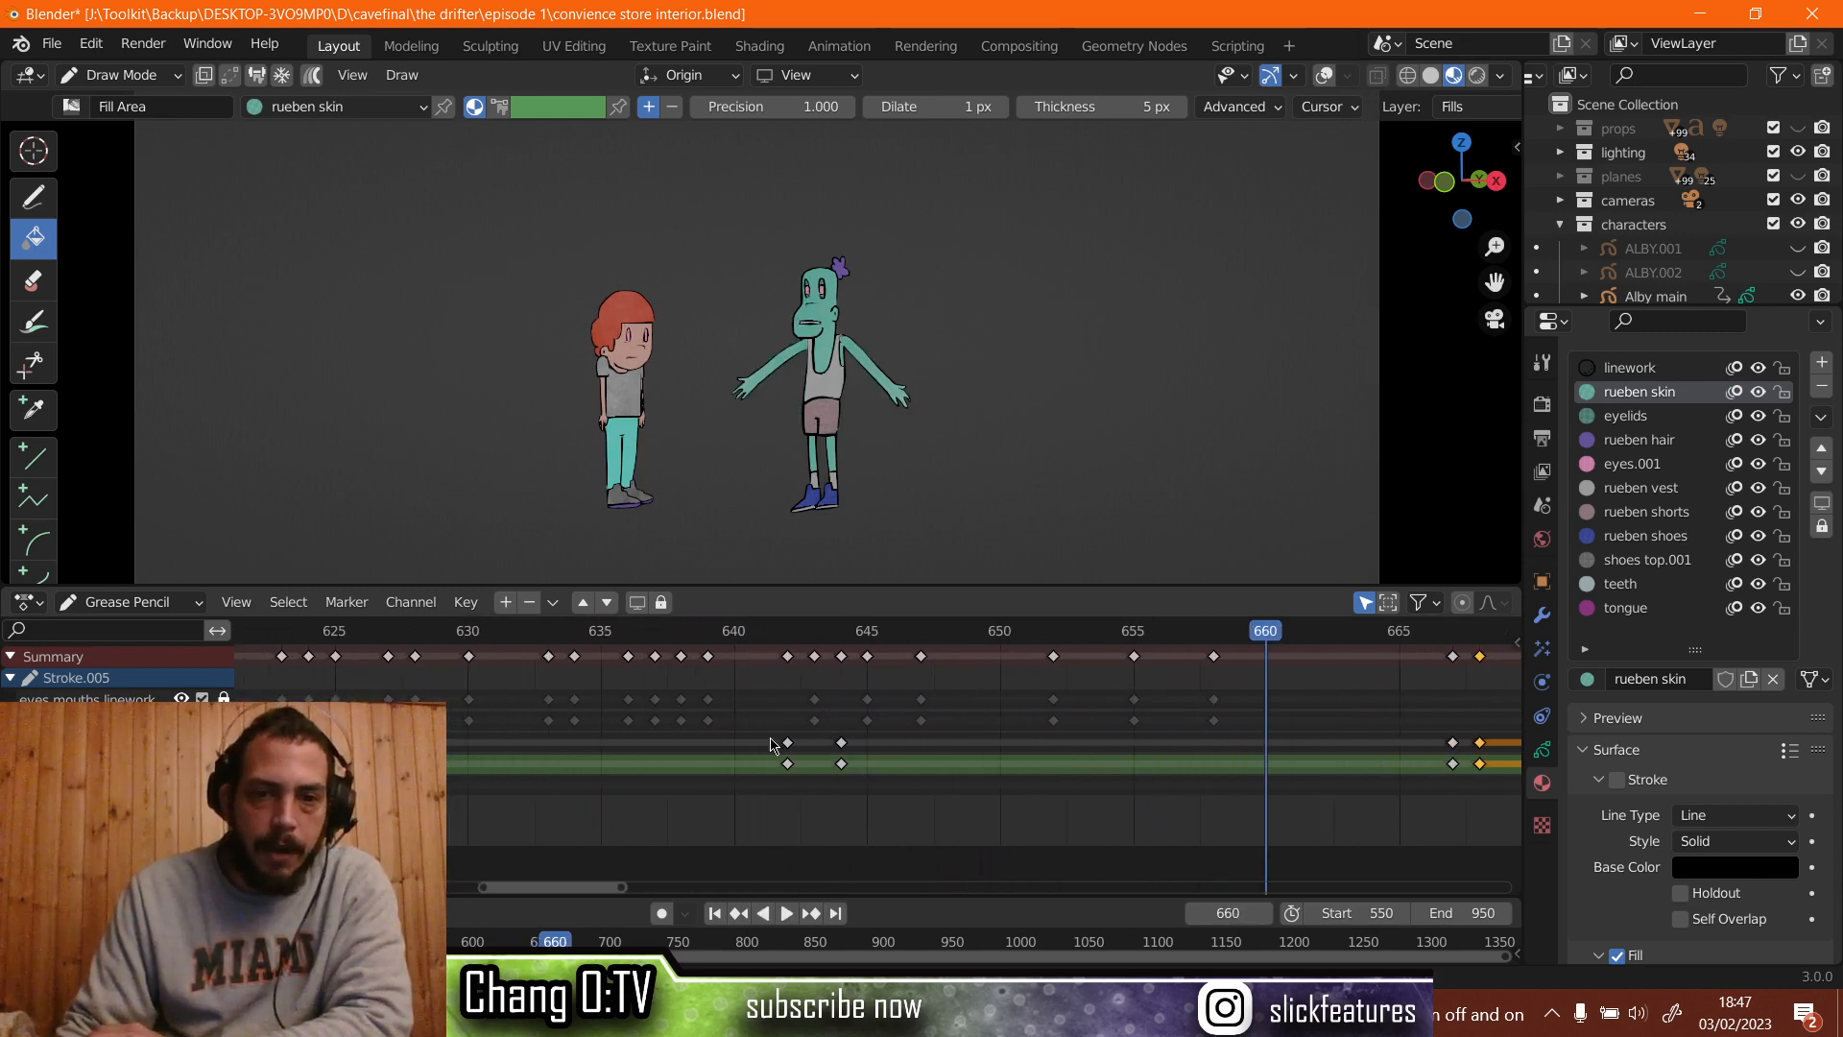
Duplicate both layers' arm keyframes at frame 642 to frame 643 and go to frame 643.
left_click(770, 742)
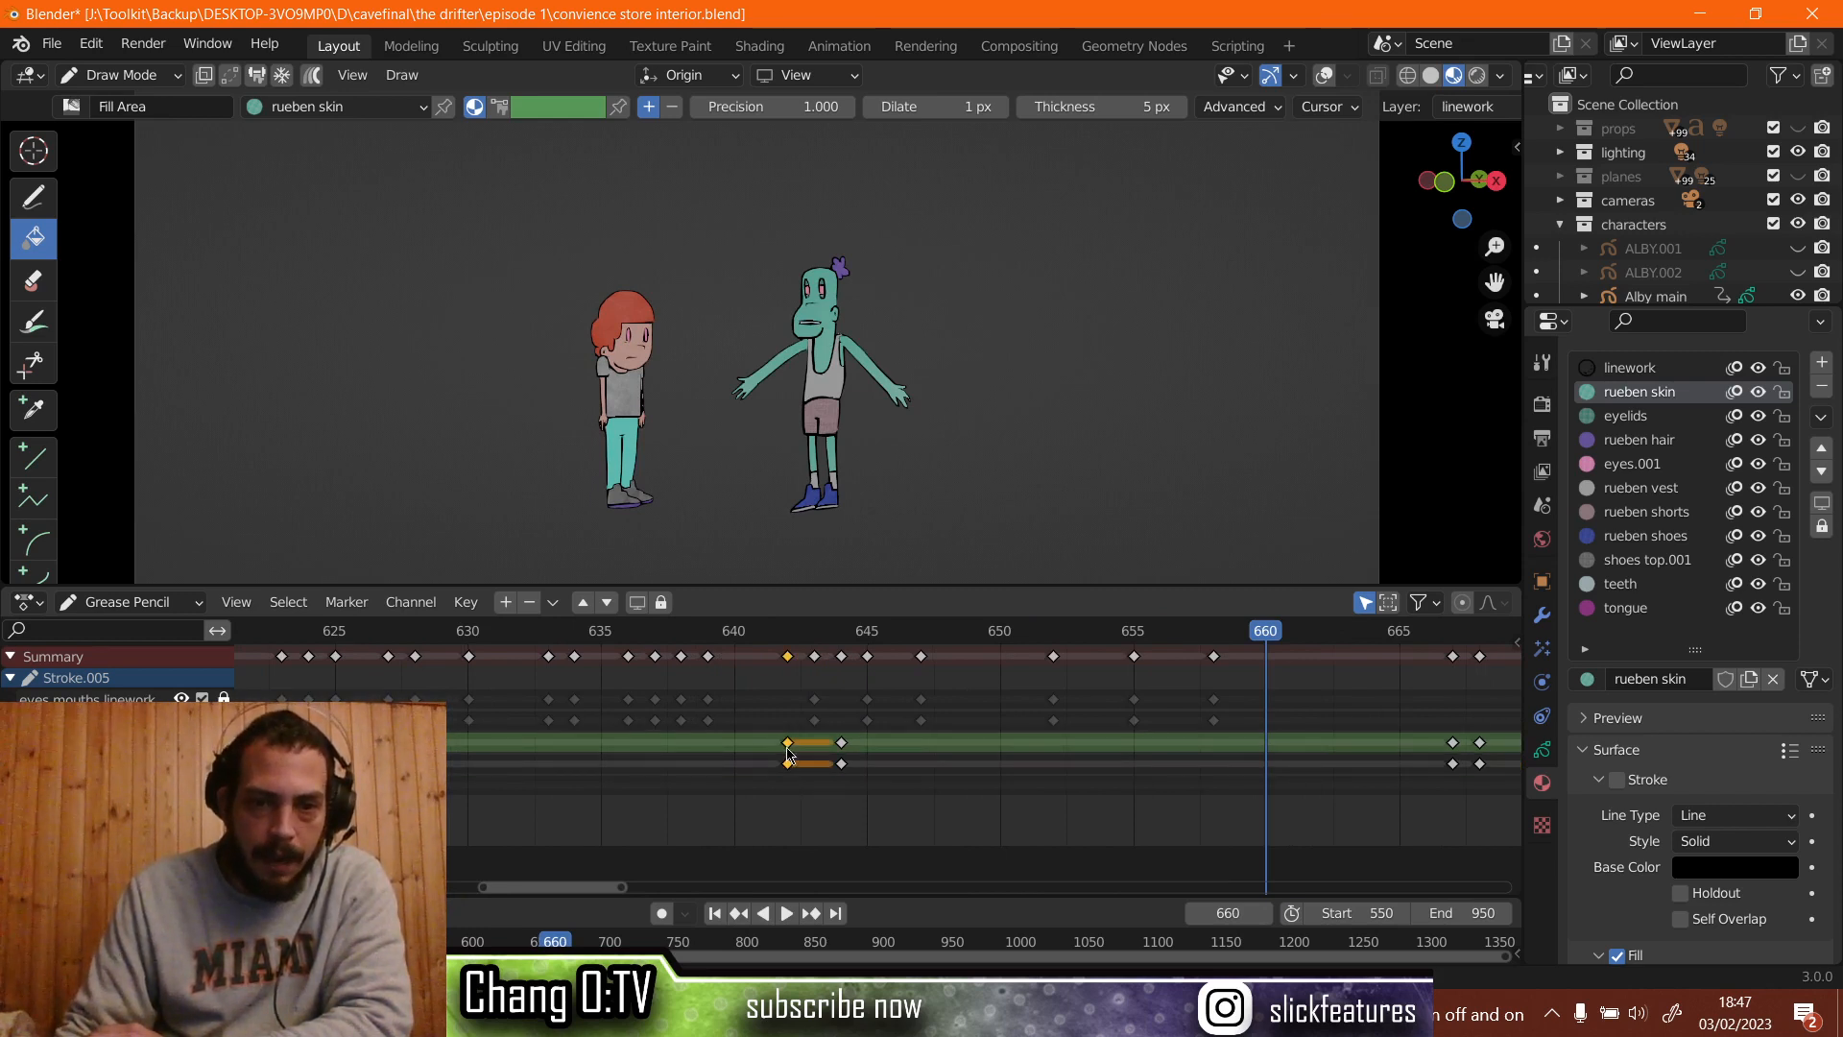
right_click(787, 754)
left_click(789, 748)
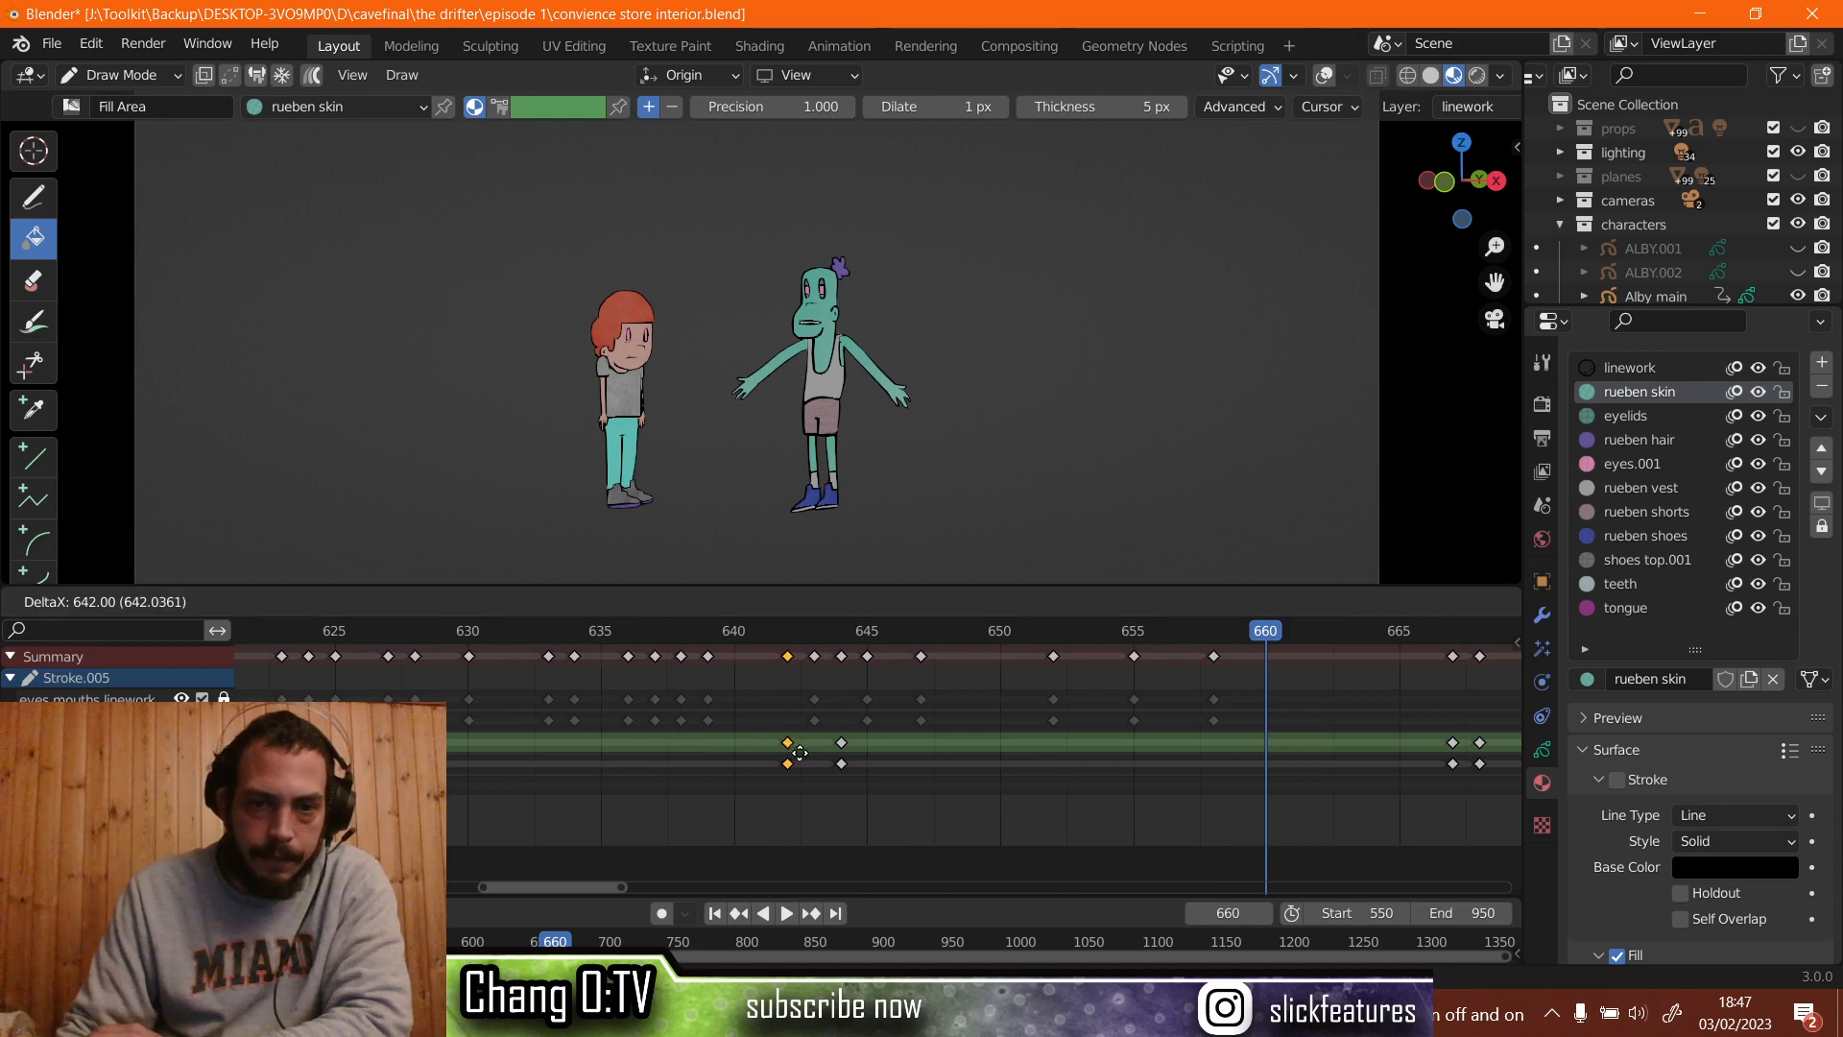
left_click(812, 643)
left_click(812, 644)
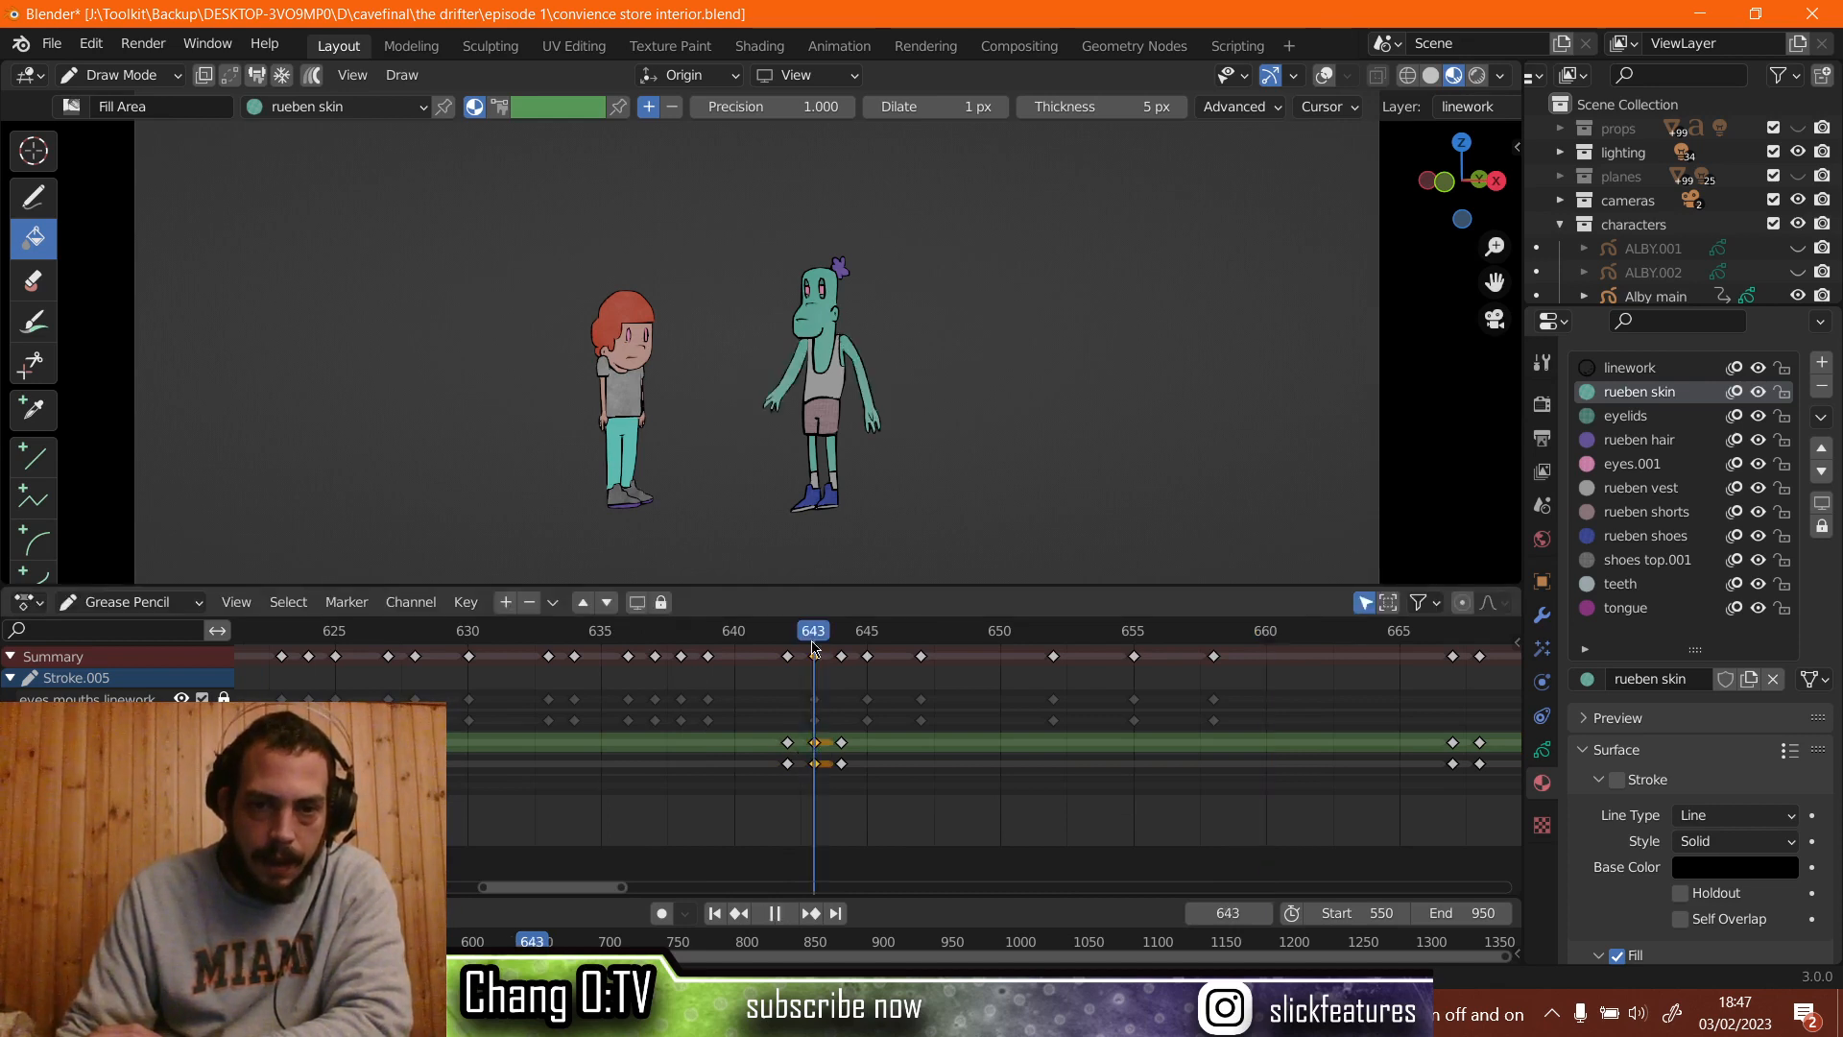
Switch Rueben's drawing to Sculpt Mode and turn on the viewport overlays to show the onion skins.
left_click(134, 76)
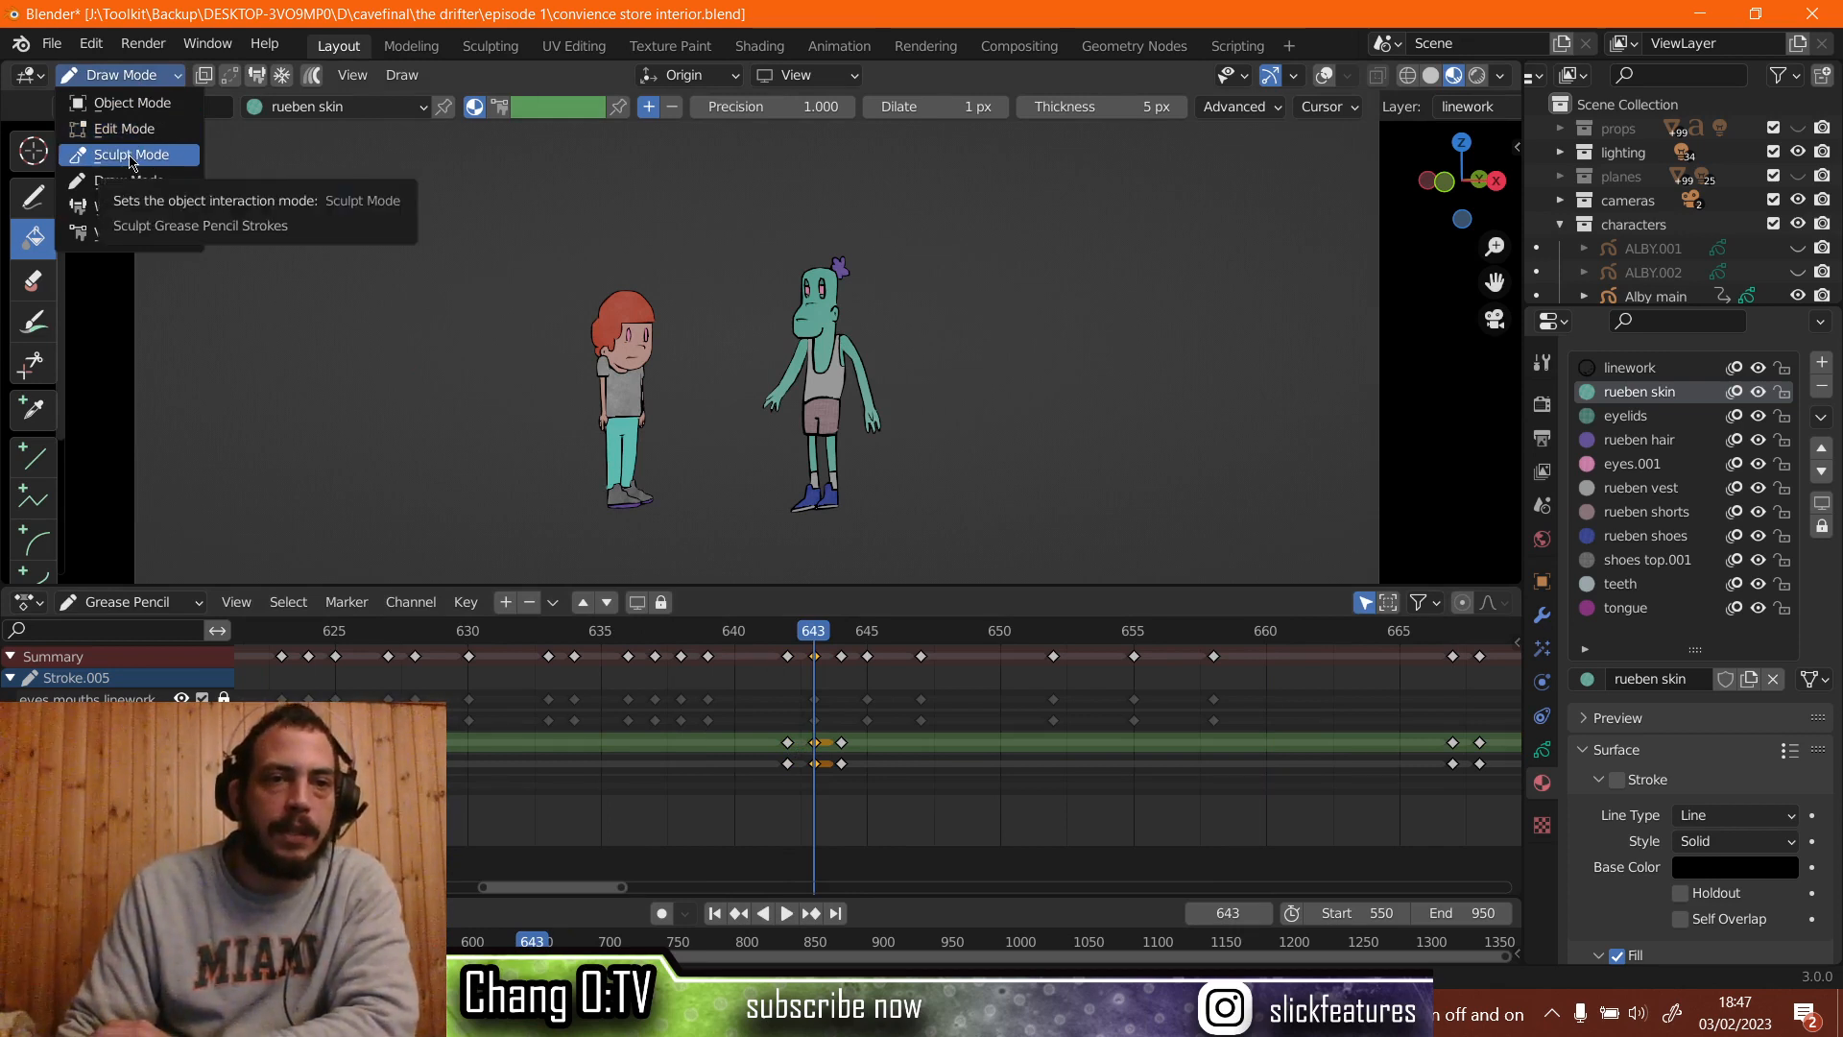
left_click(132, 155)
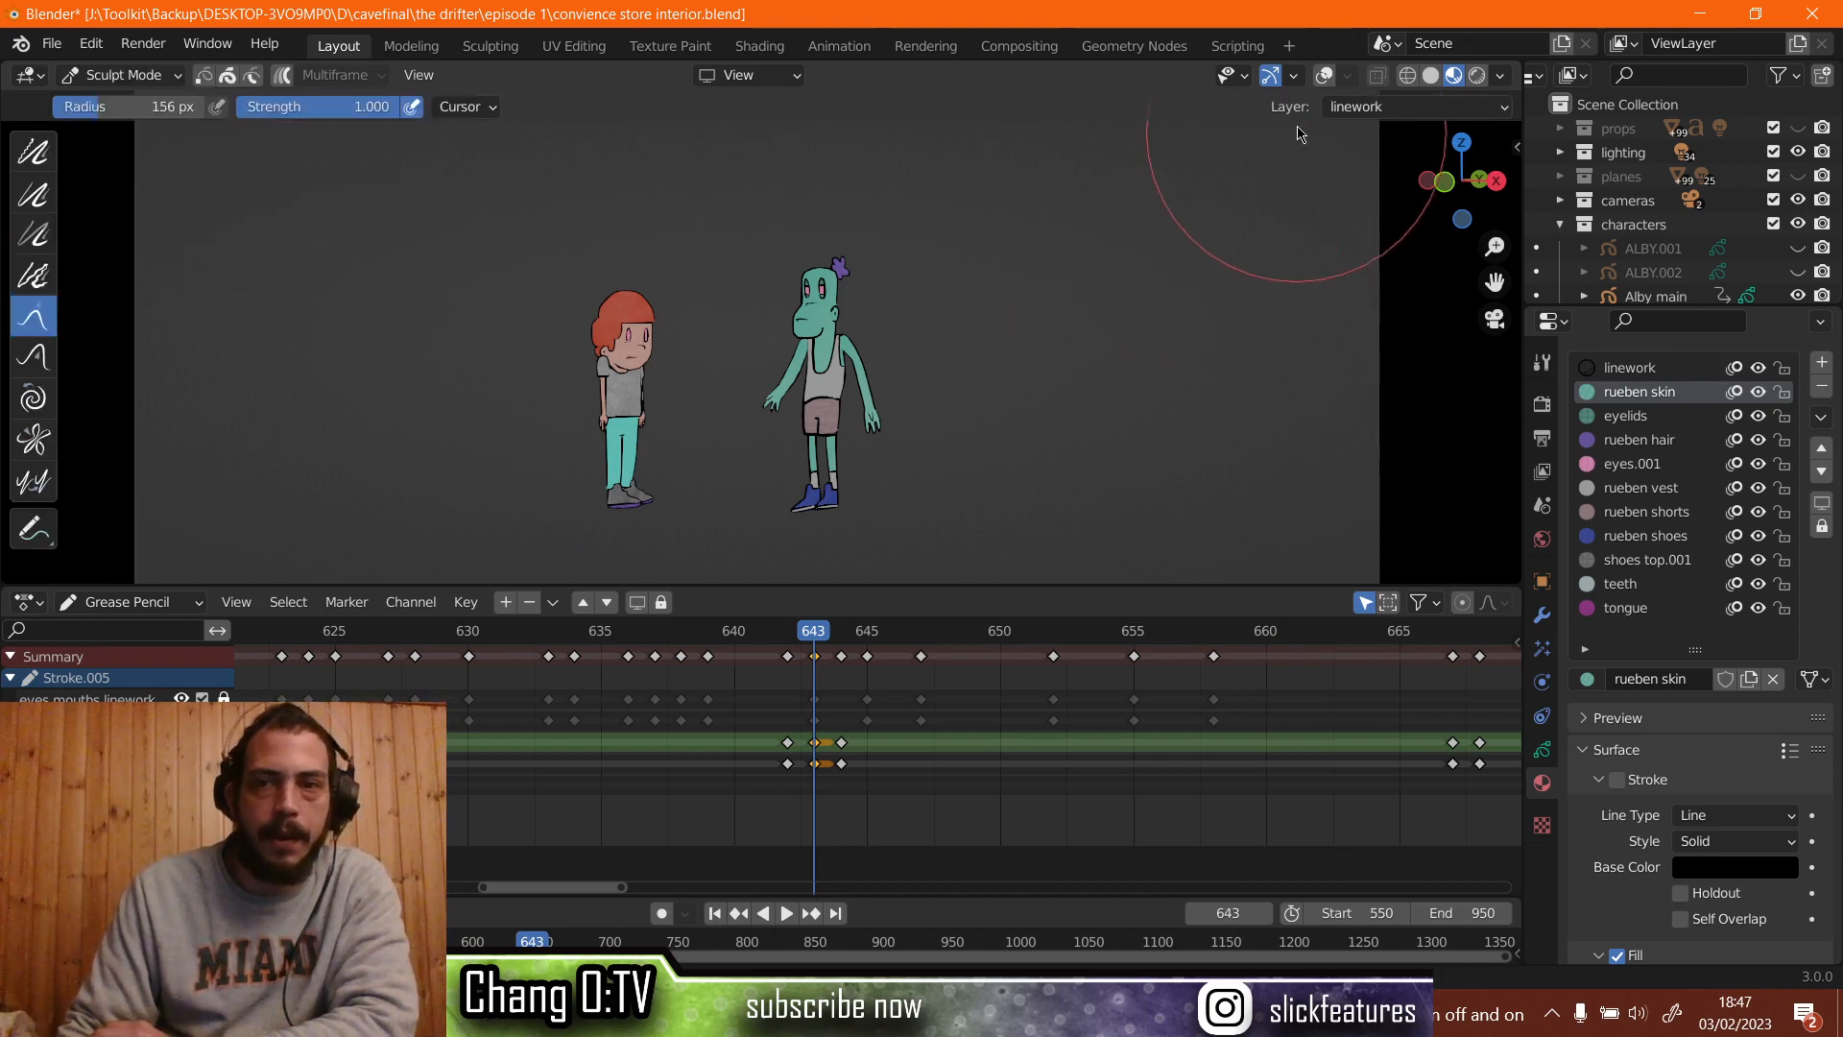
left_click(1324, 77)
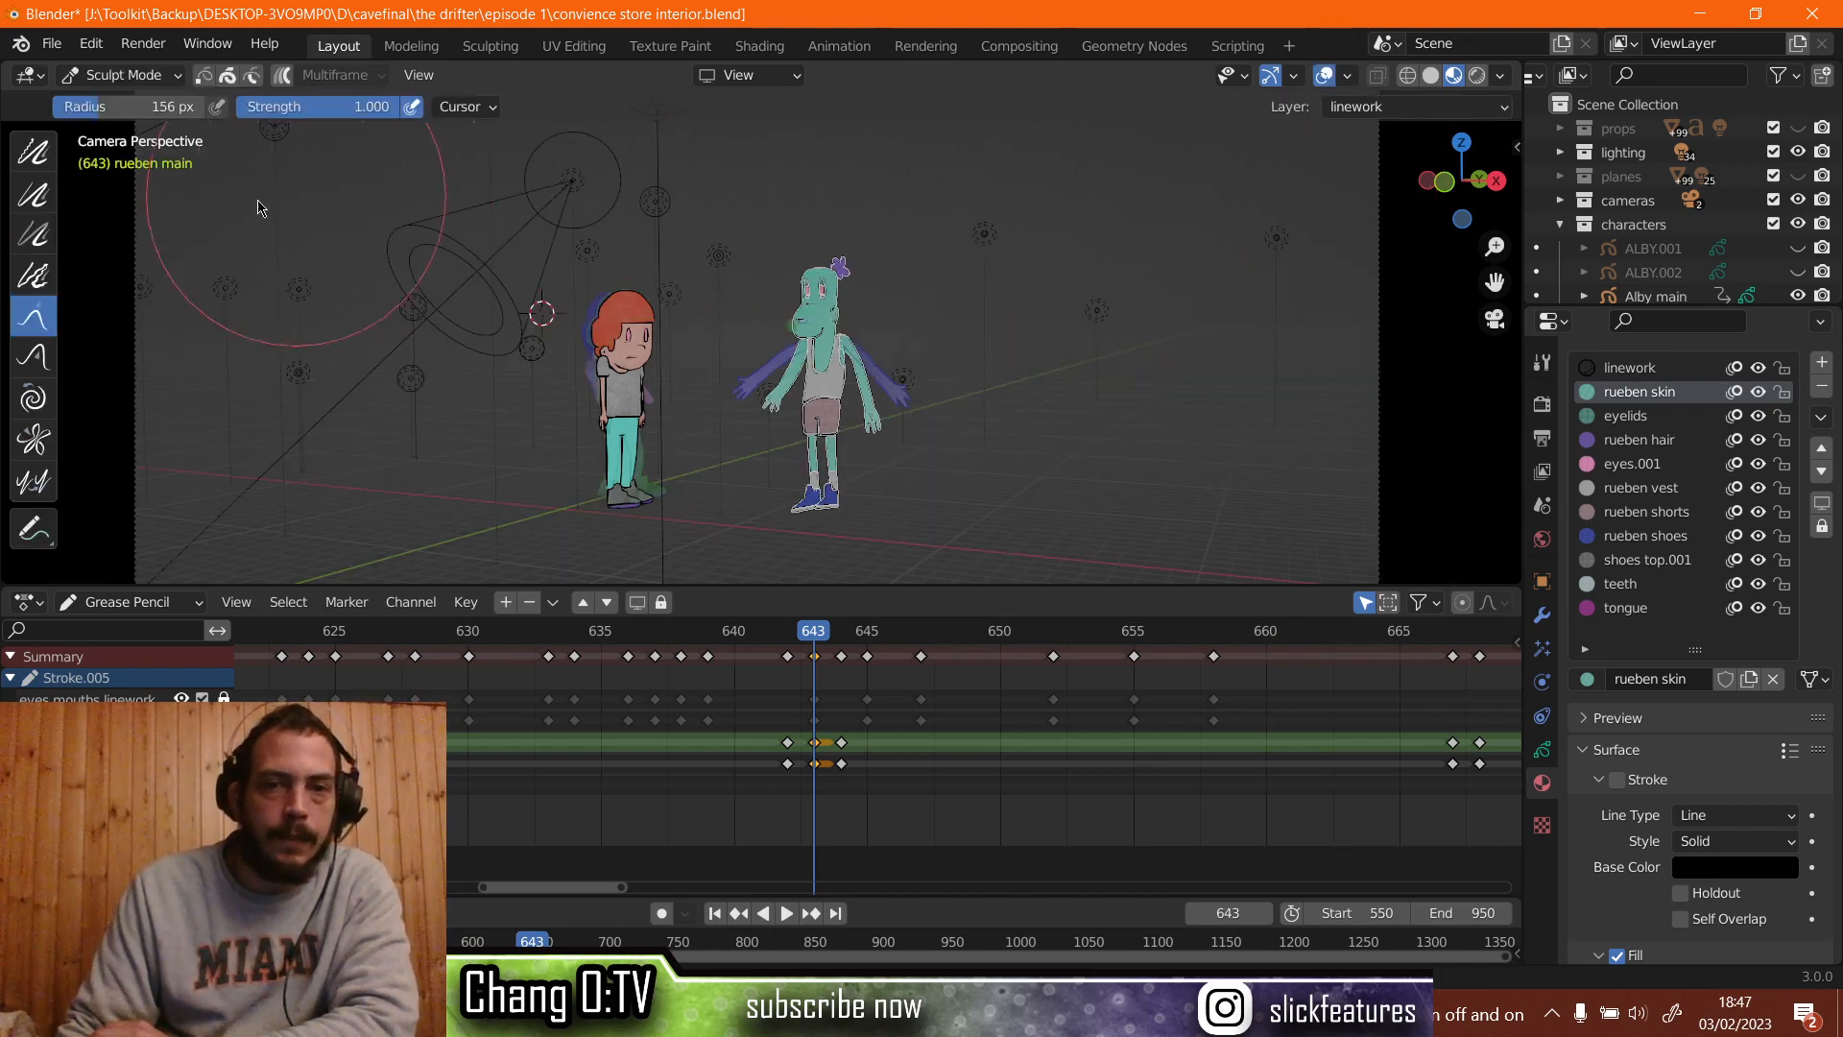
Grab and pull Rueben's arm nearest the red-haired character outward toward the onion-skinned open pose at frame 643.
scroll(763, 360, "up", 8)
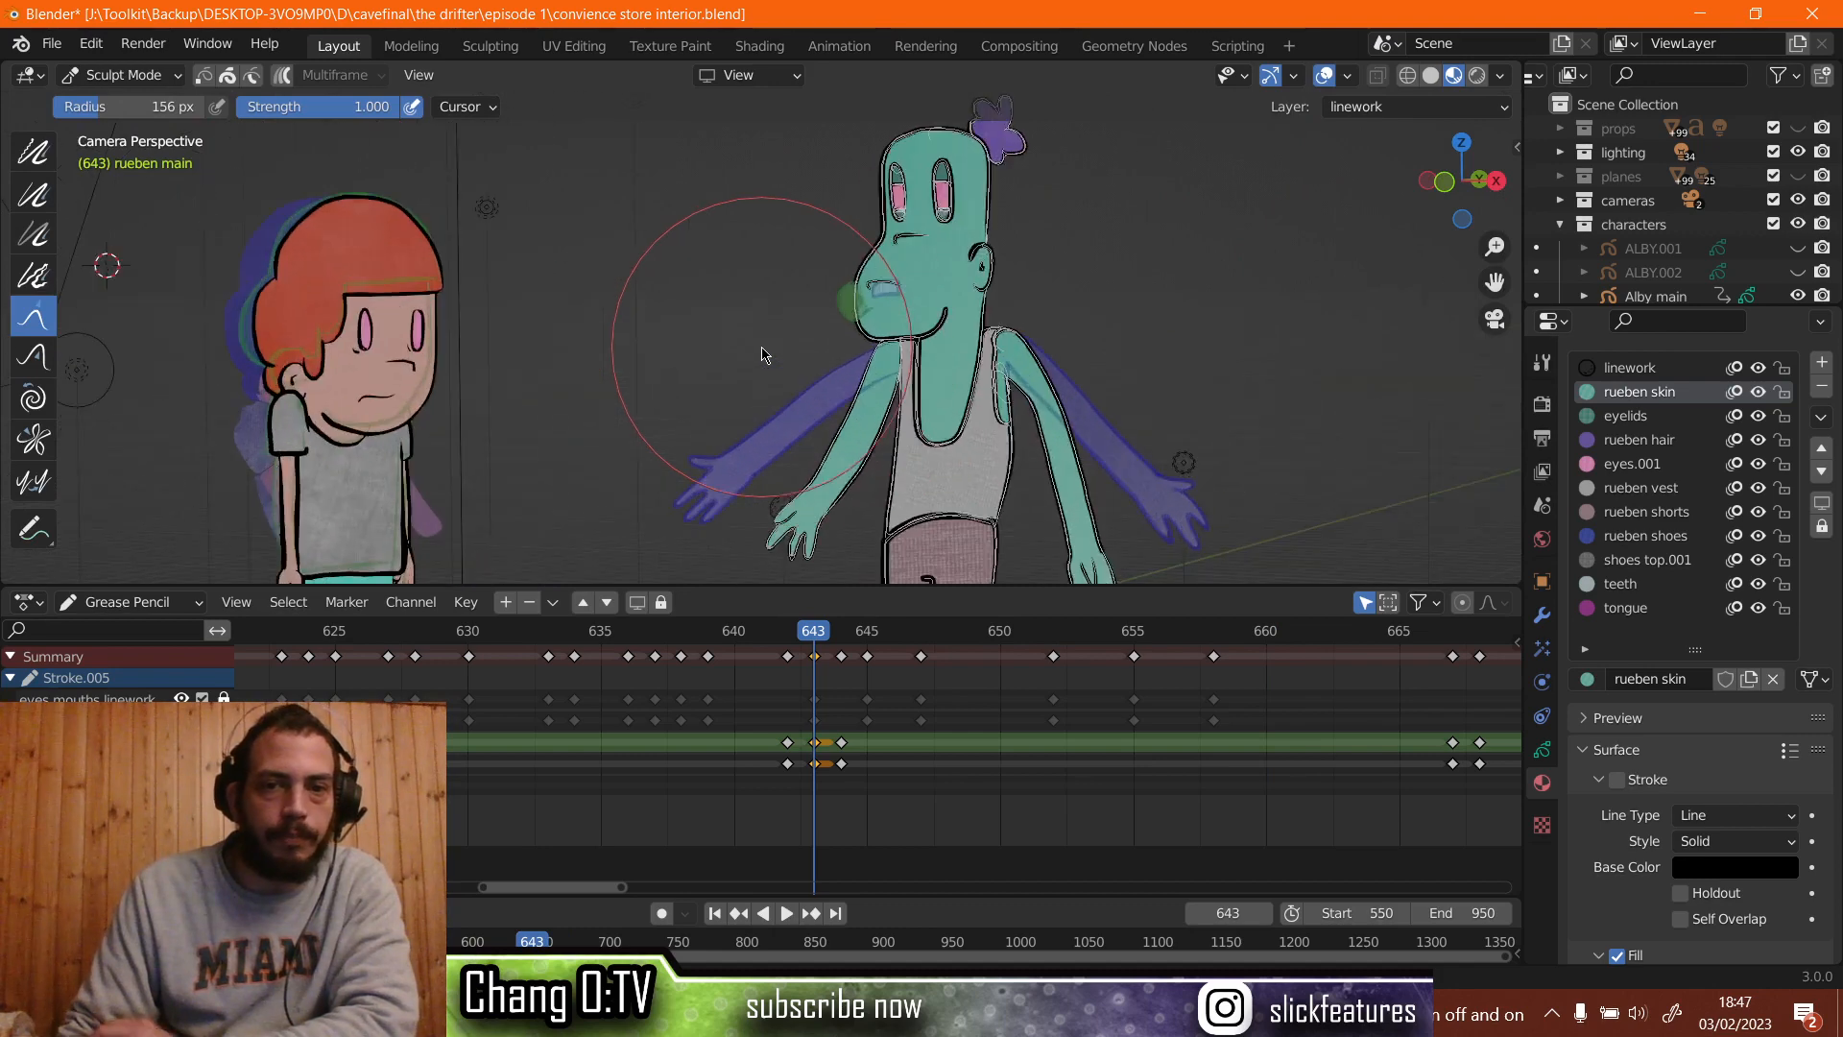
mouse_move(765, 379)
middle_mouse_down("shift")
mouse_move(724, 198)
mouse_move(685, 137)
middle_mouse_up("shift")
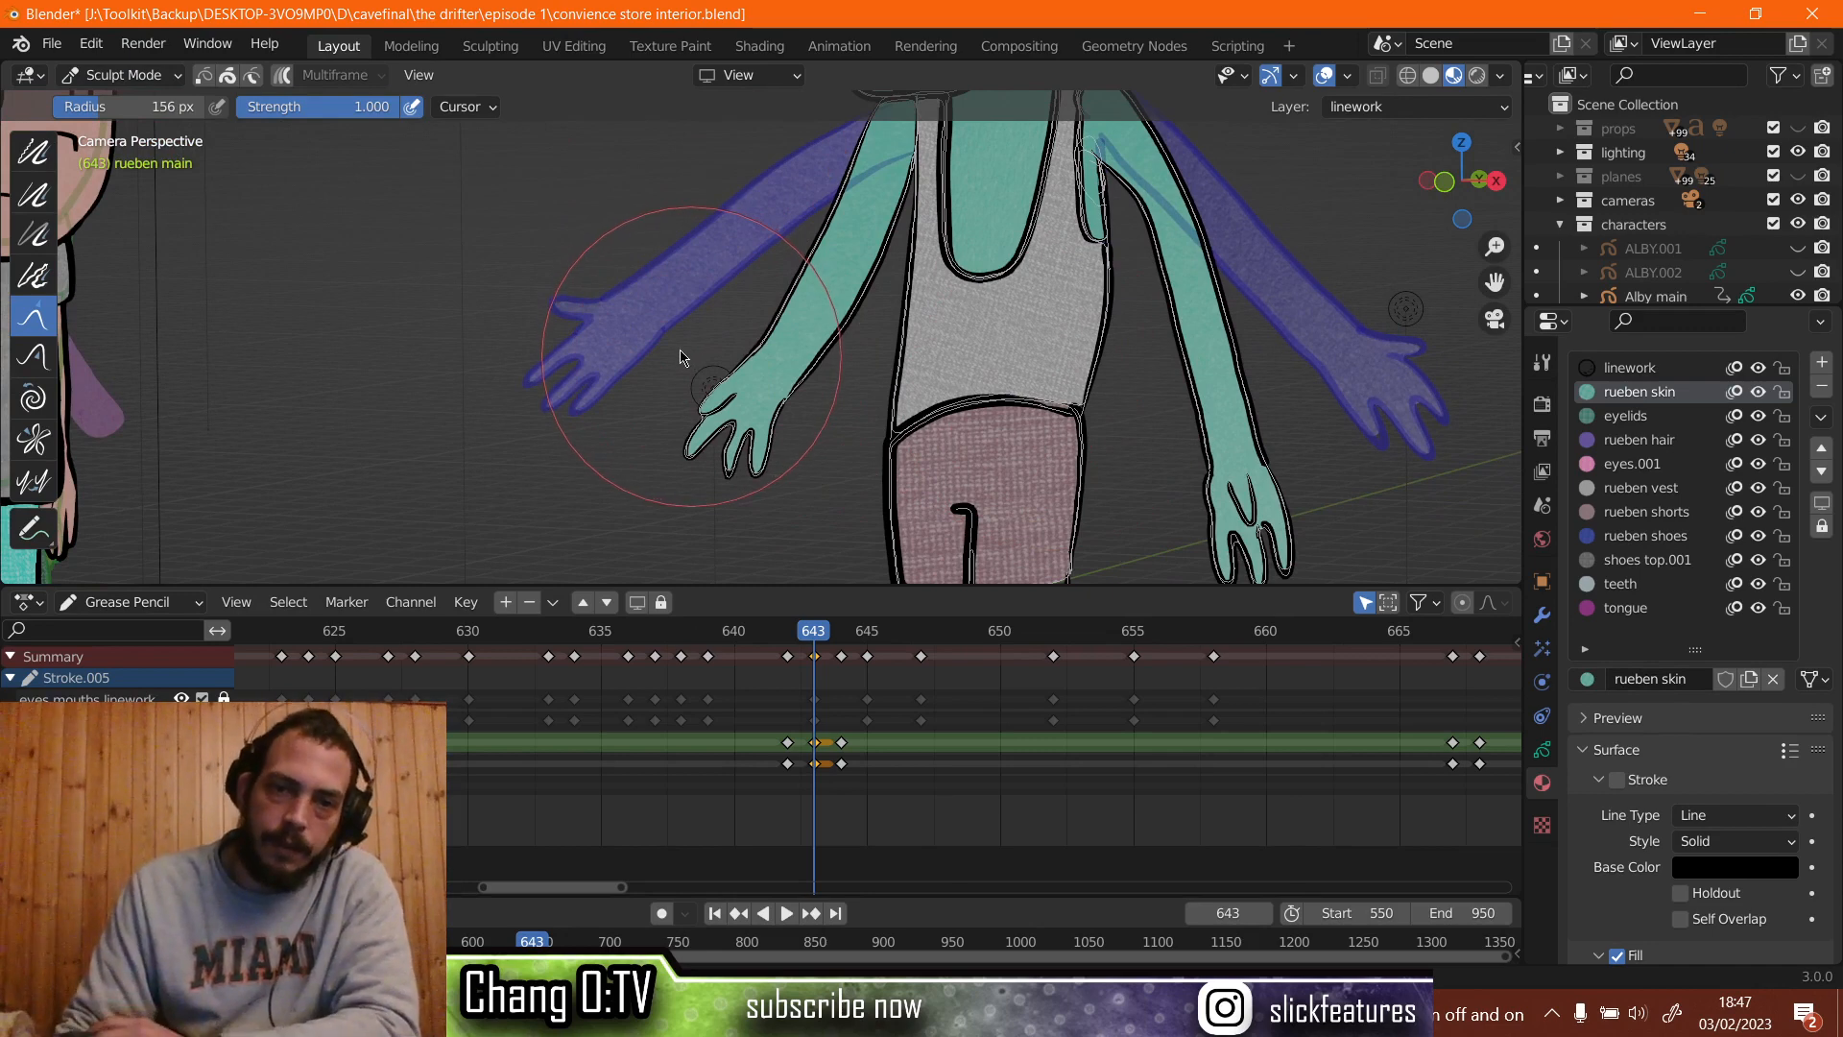
mouse_move(683, 354)
left_mouse_down()
mouse_move(612, 332)
mouse_move(778, 260)
mouse_move(724, 277)
left_mouse_up()
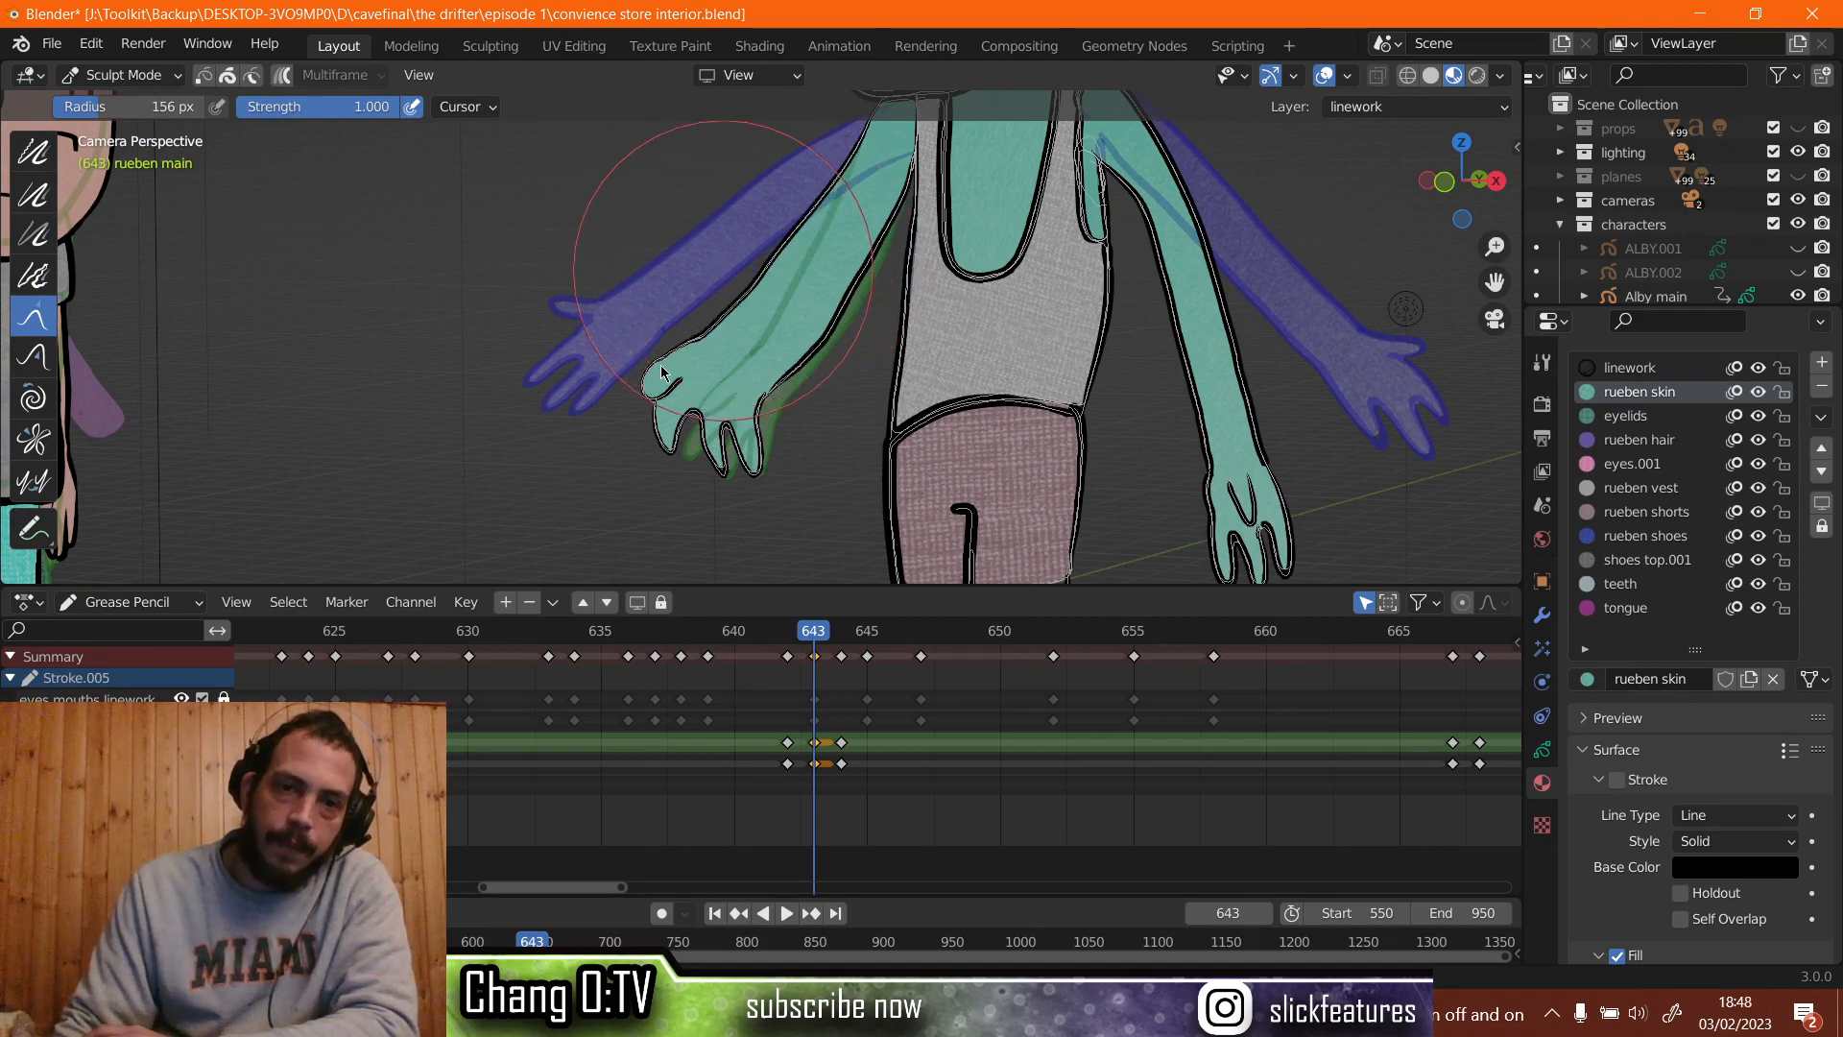
left_click_drag(619, 419, 608, 413)
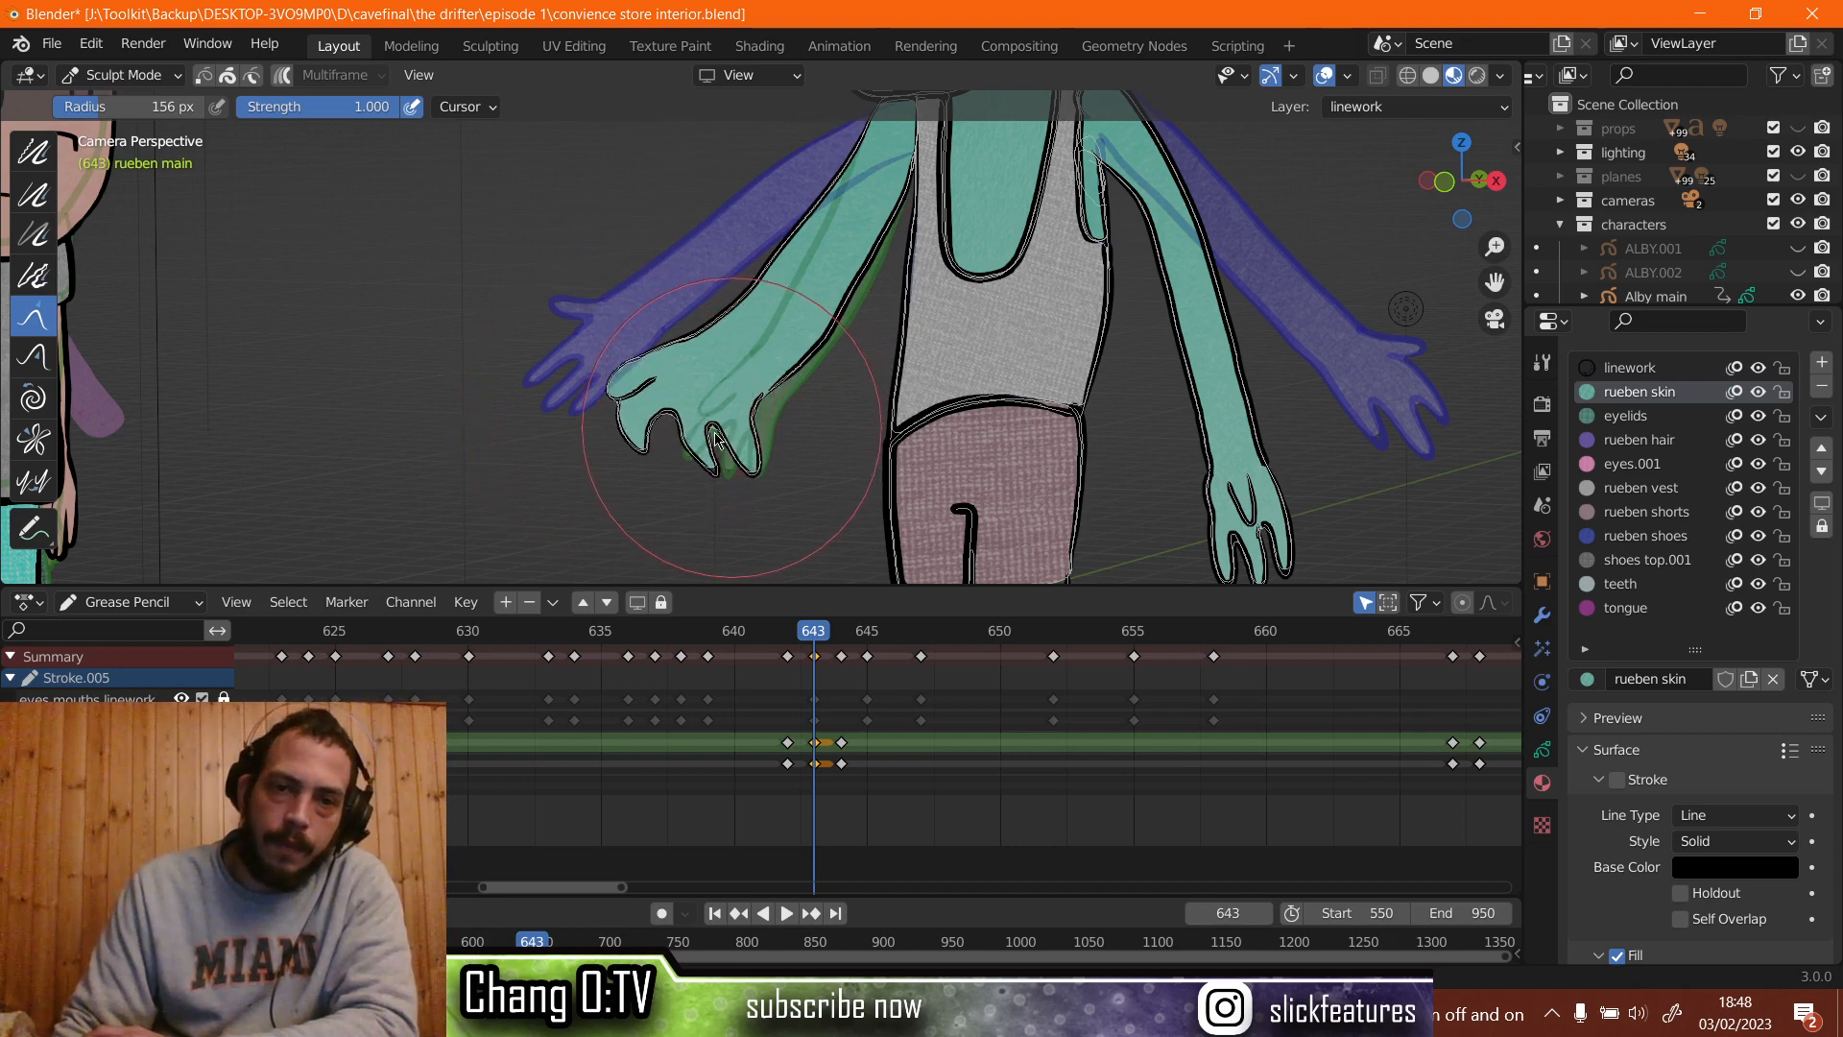
left_click_drag(725, 430, 725, 430)
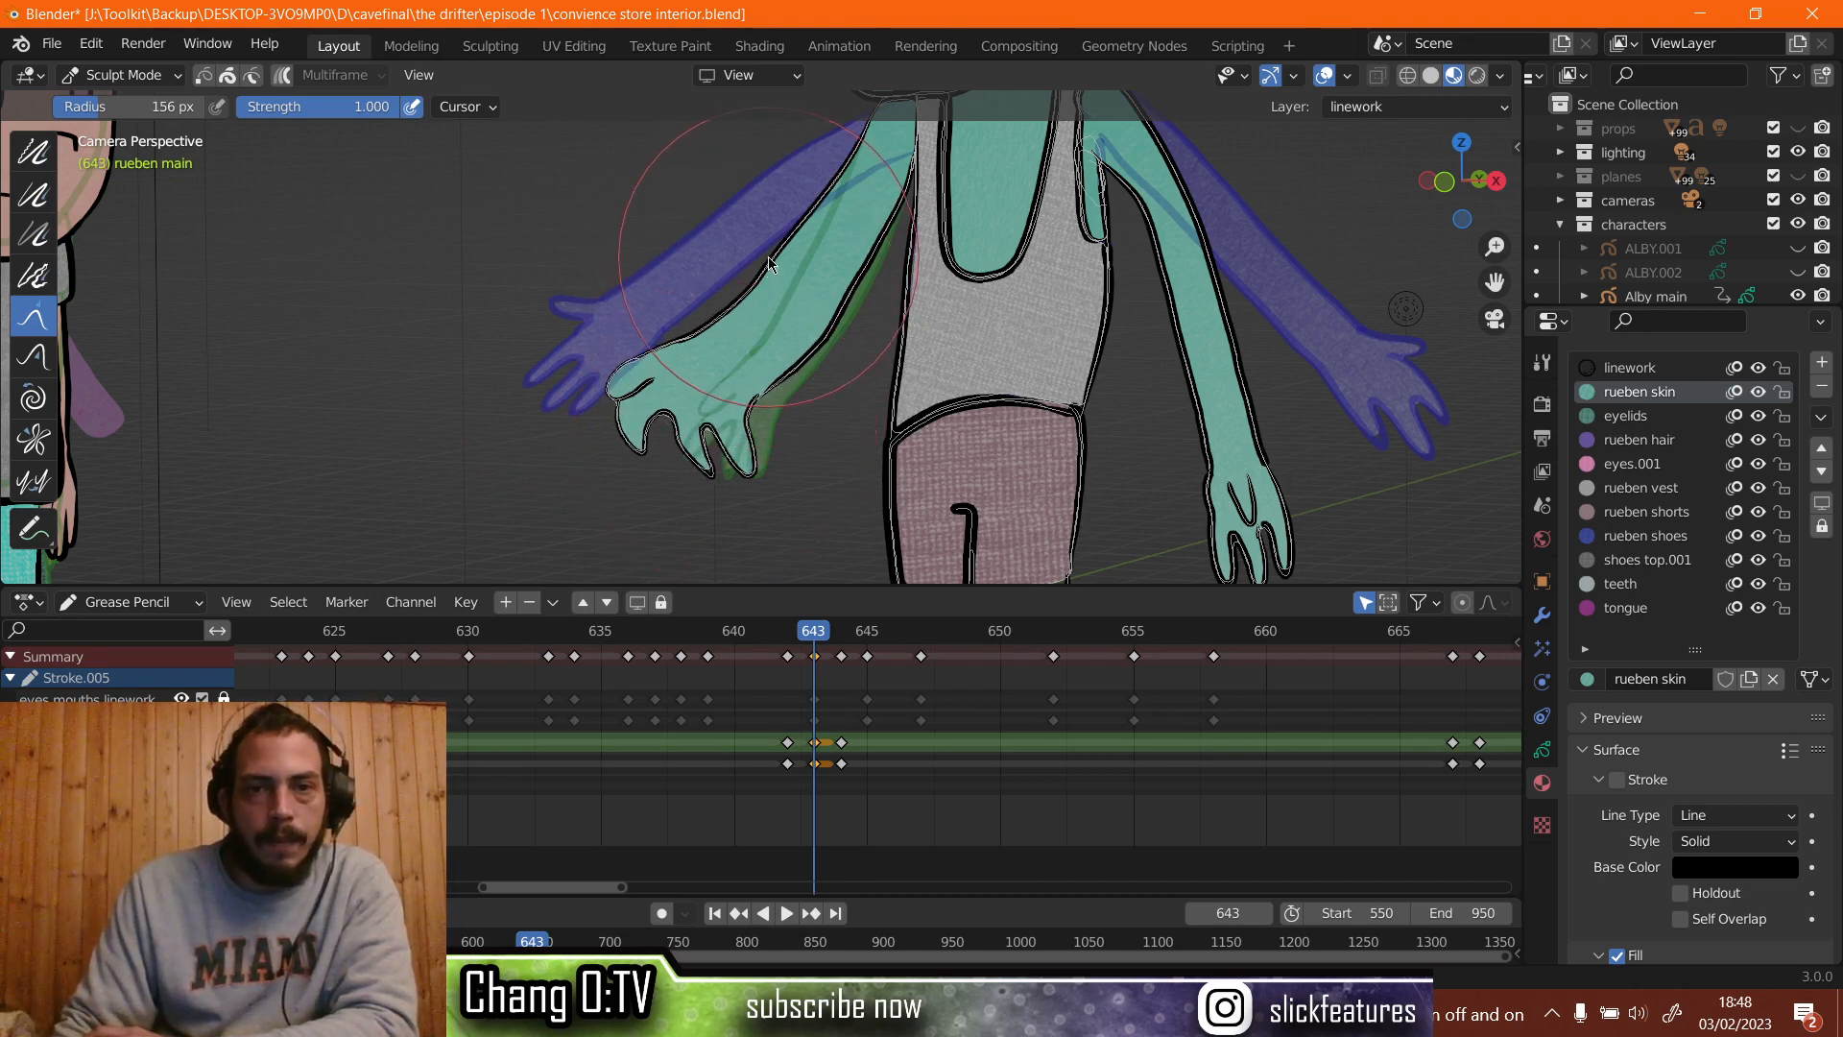
mouse_move(805, 633)
left_mouse_down()
mouse_move(732, 632)
mouse_move(835, 630)
mouse_move(734, 611)
mouse_move(822, 605)
left_mouse_up()
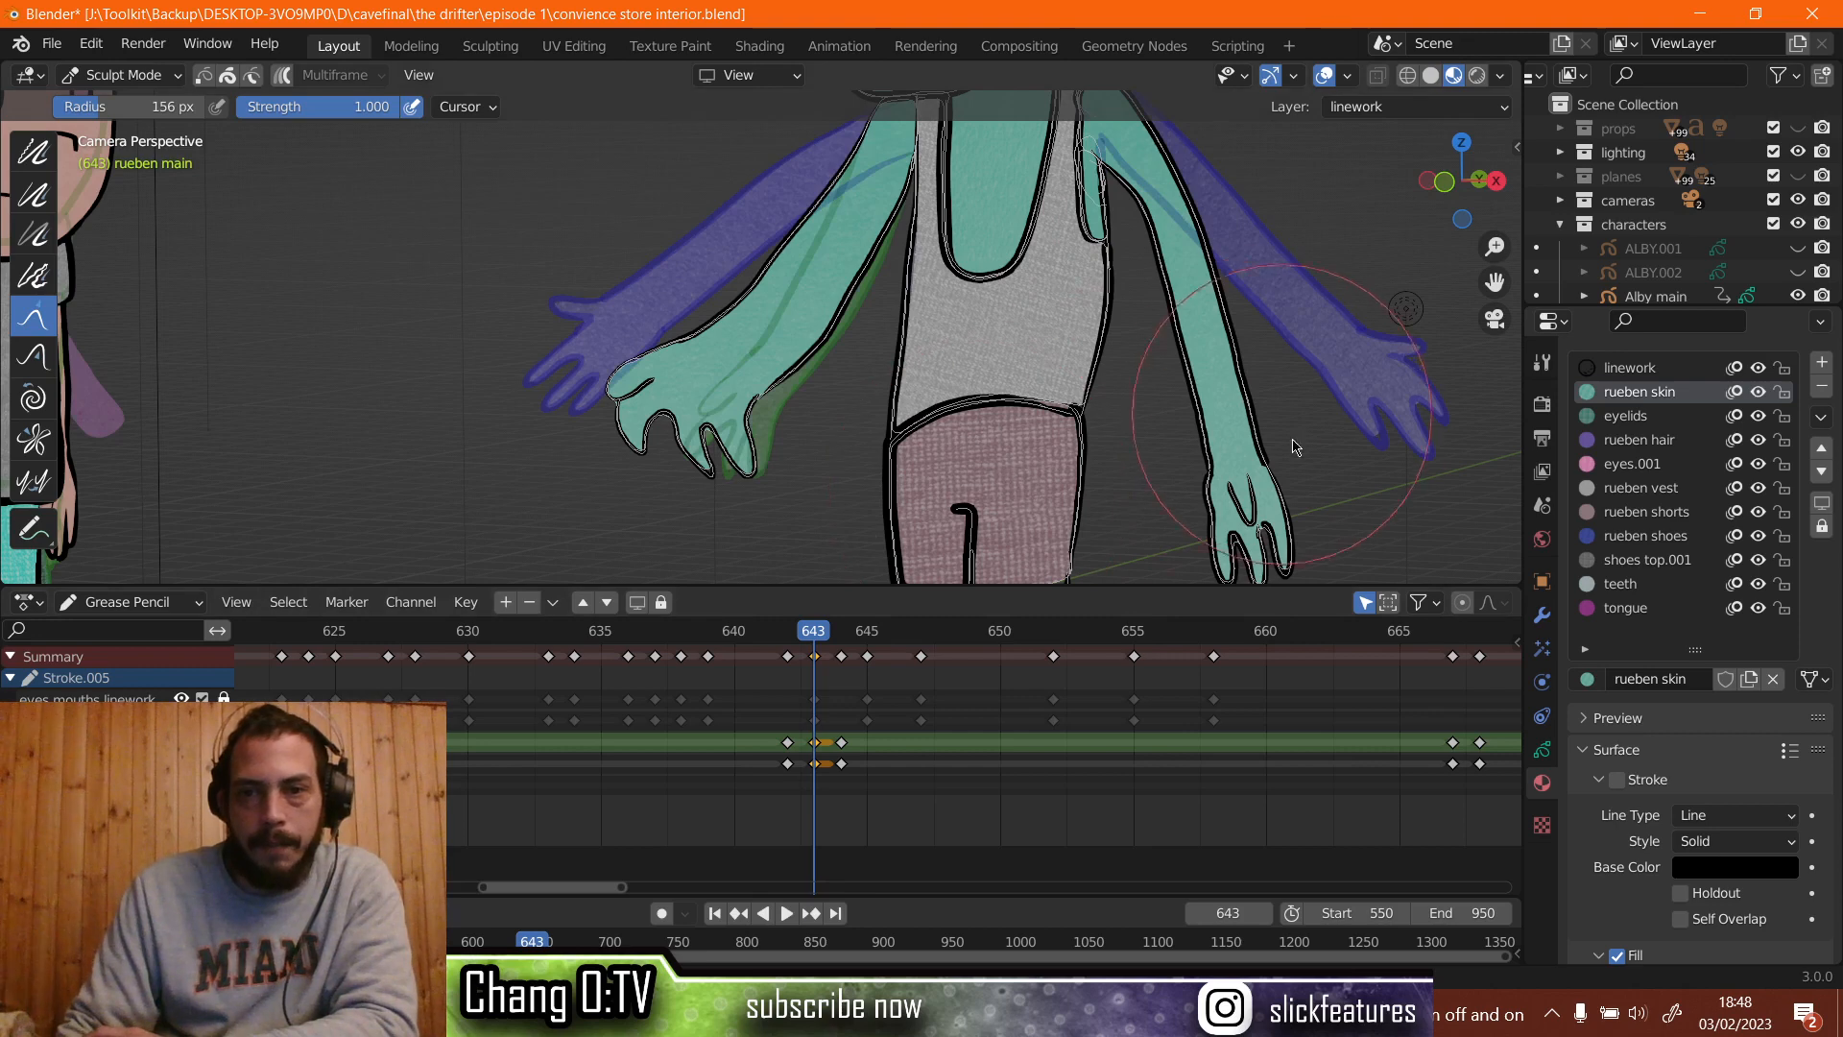
Pull Rueben's other arm and hand outward toward the onion-skinned open pose at frame 643, then choose the Smooth brush.
middle_click_drag(1292, 453, 917, 389, "shift")
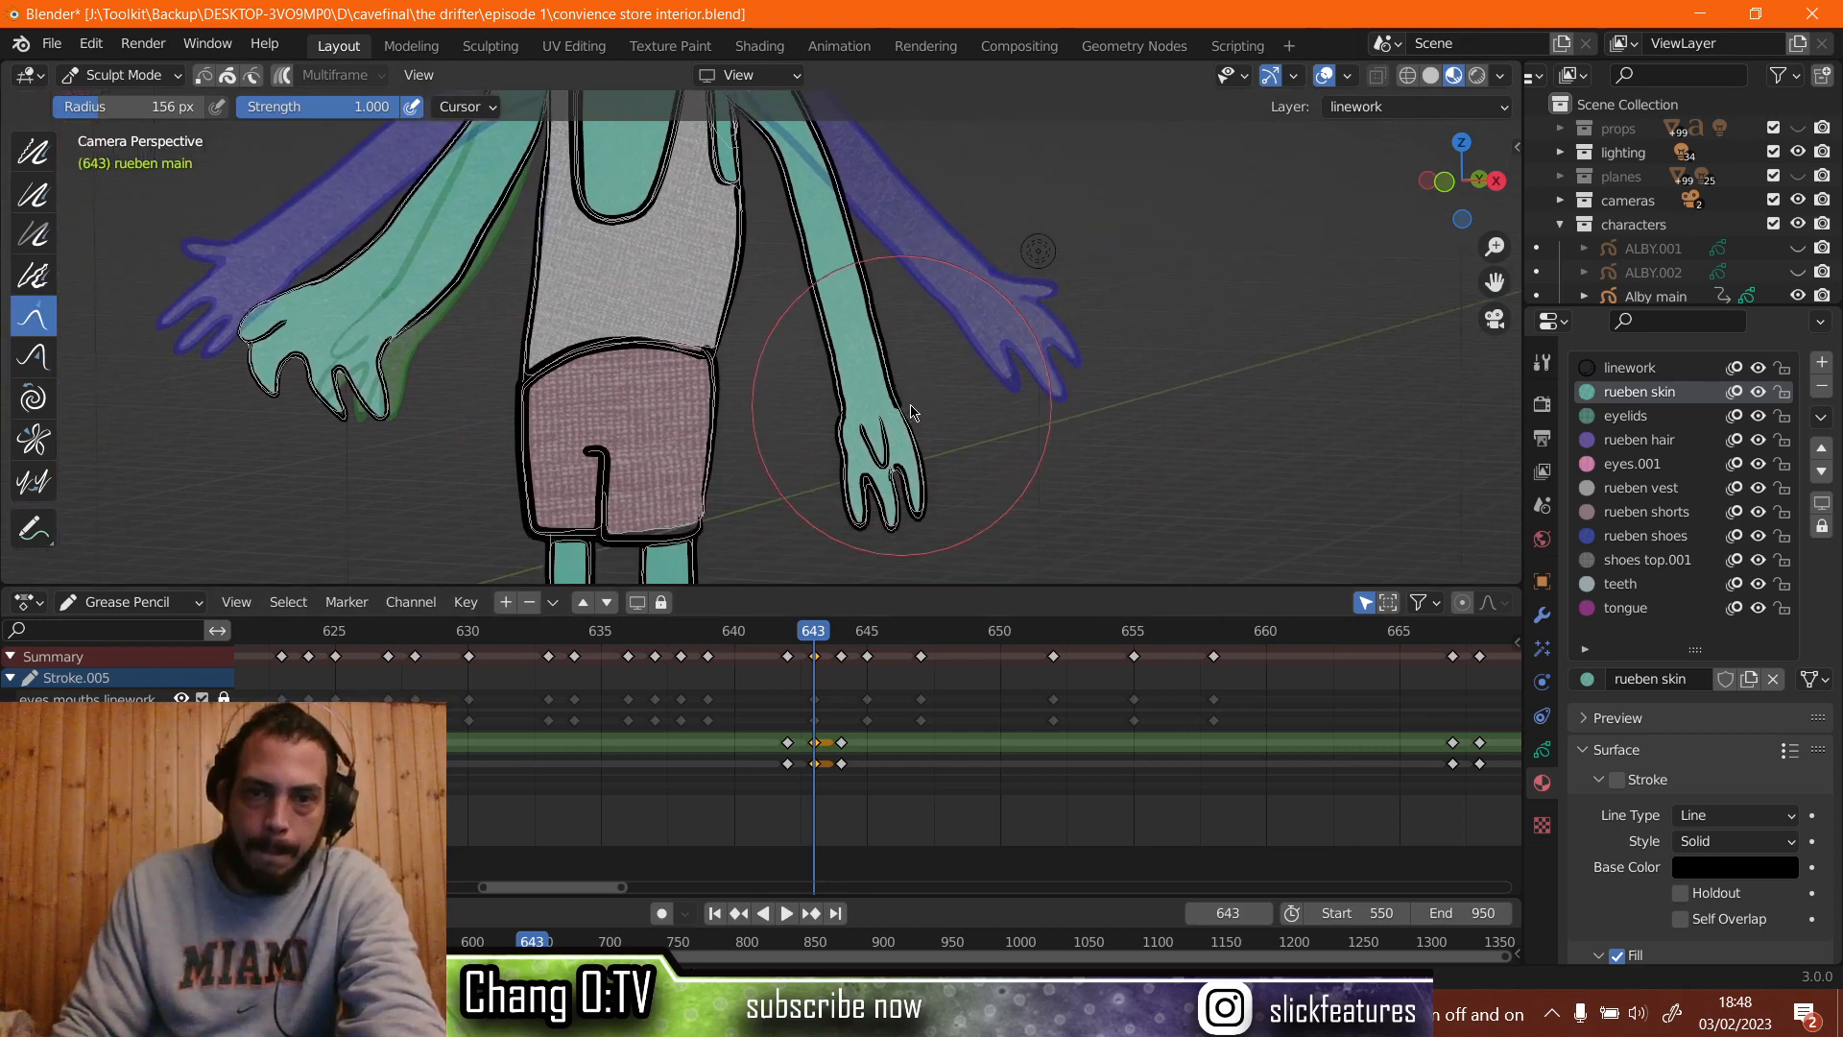
left_click_drag(907, 413, 979, 446)
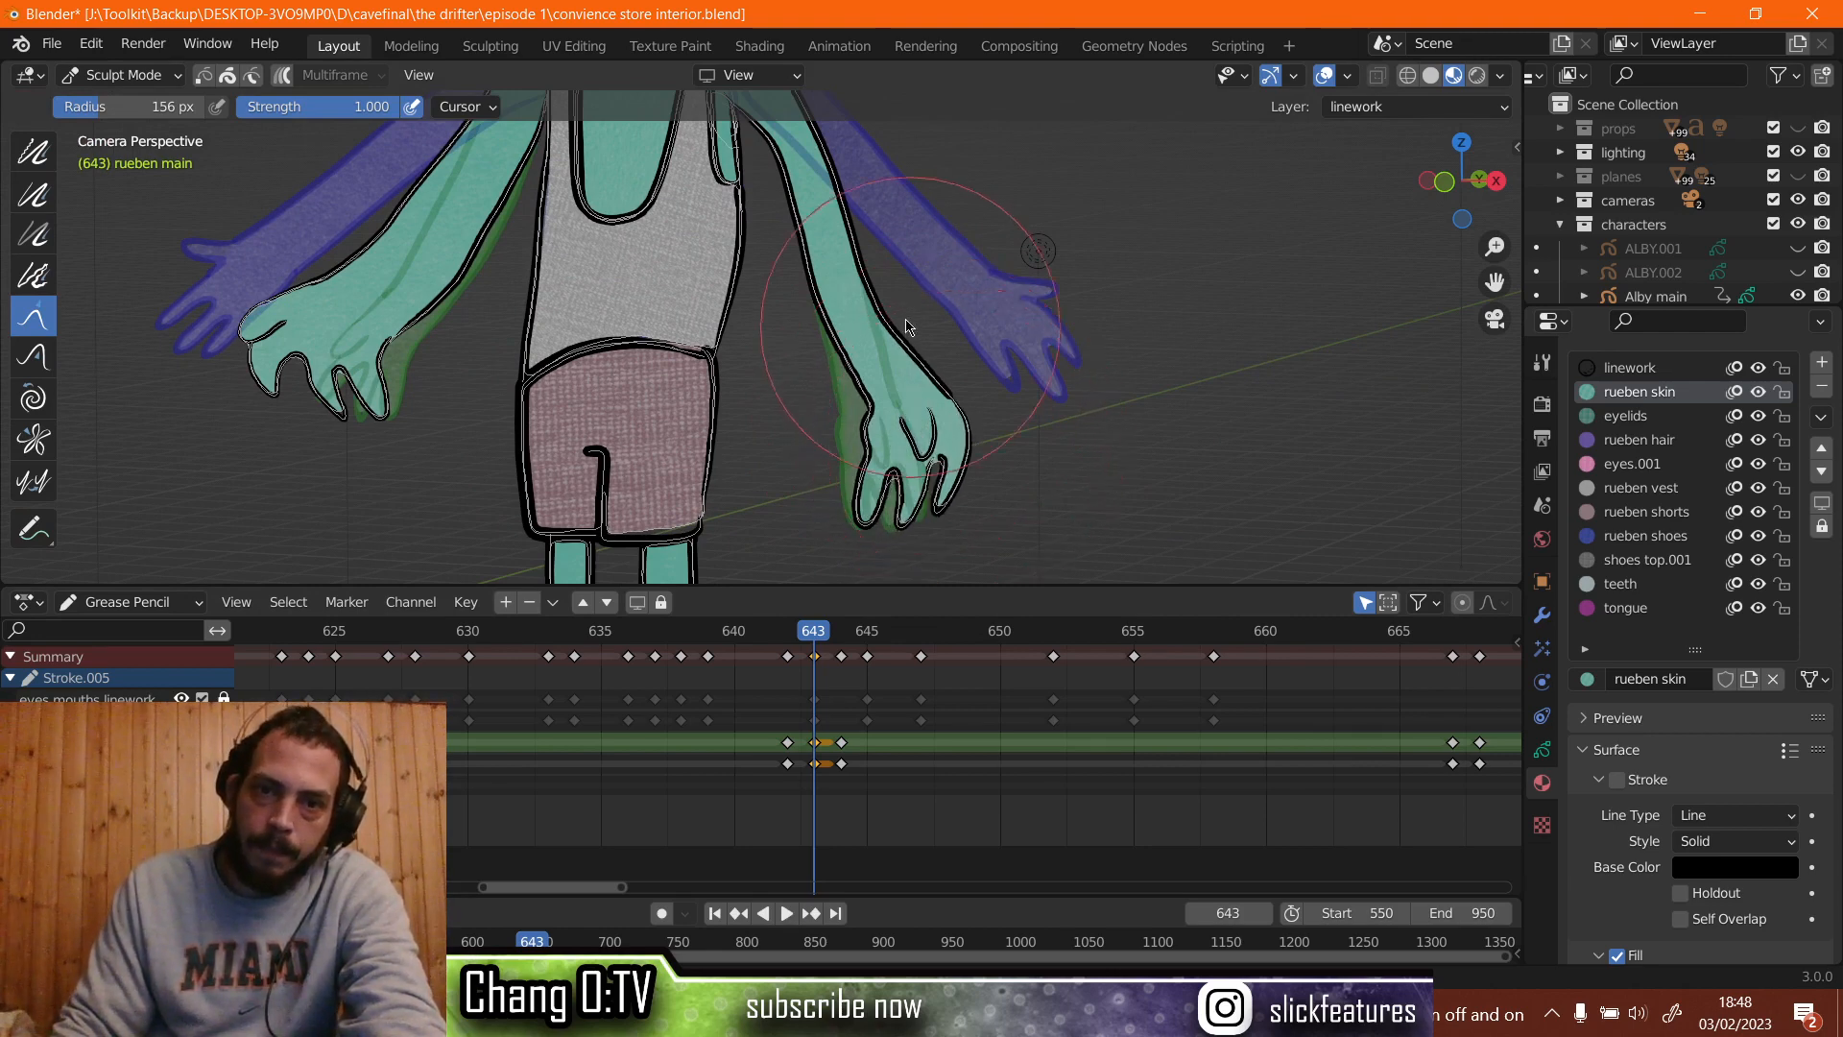
left_click_drag(903, 309, 836, 327)
scroll(913, 291, "up", 2)
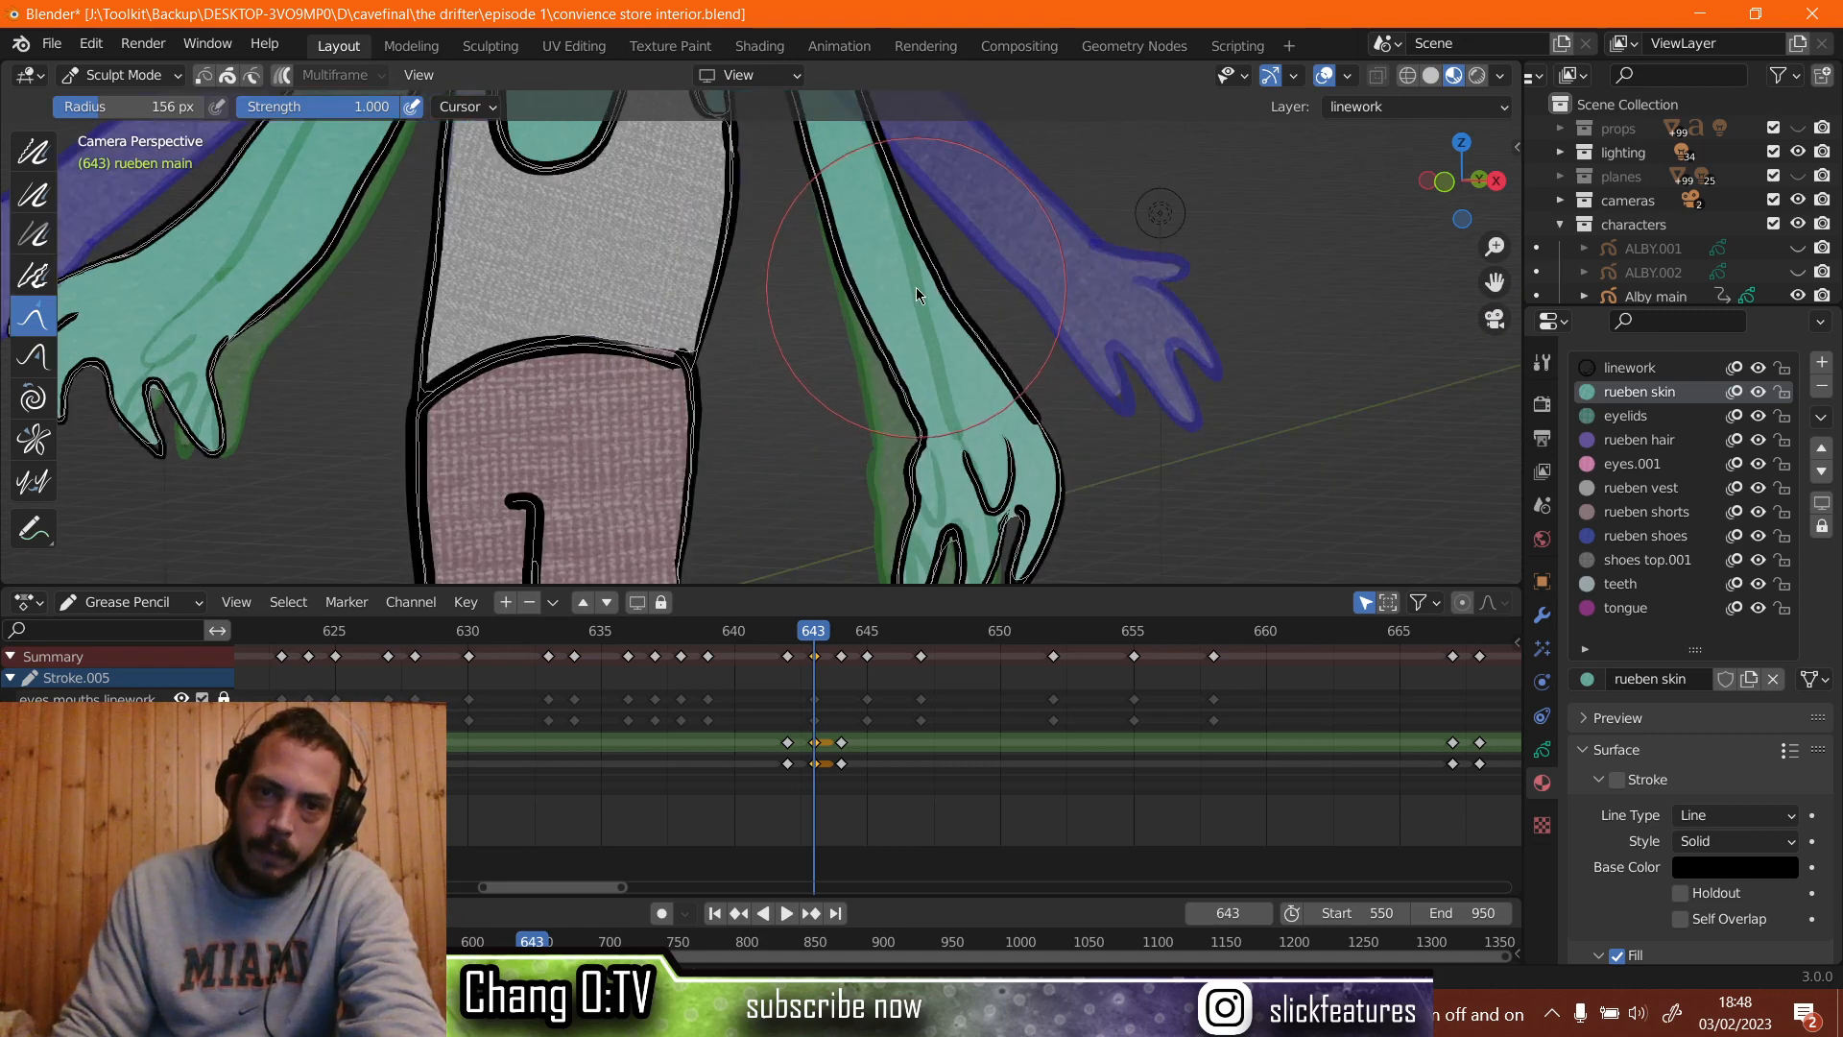
middle_click_drag(916, 286, 735, 350, "shift")
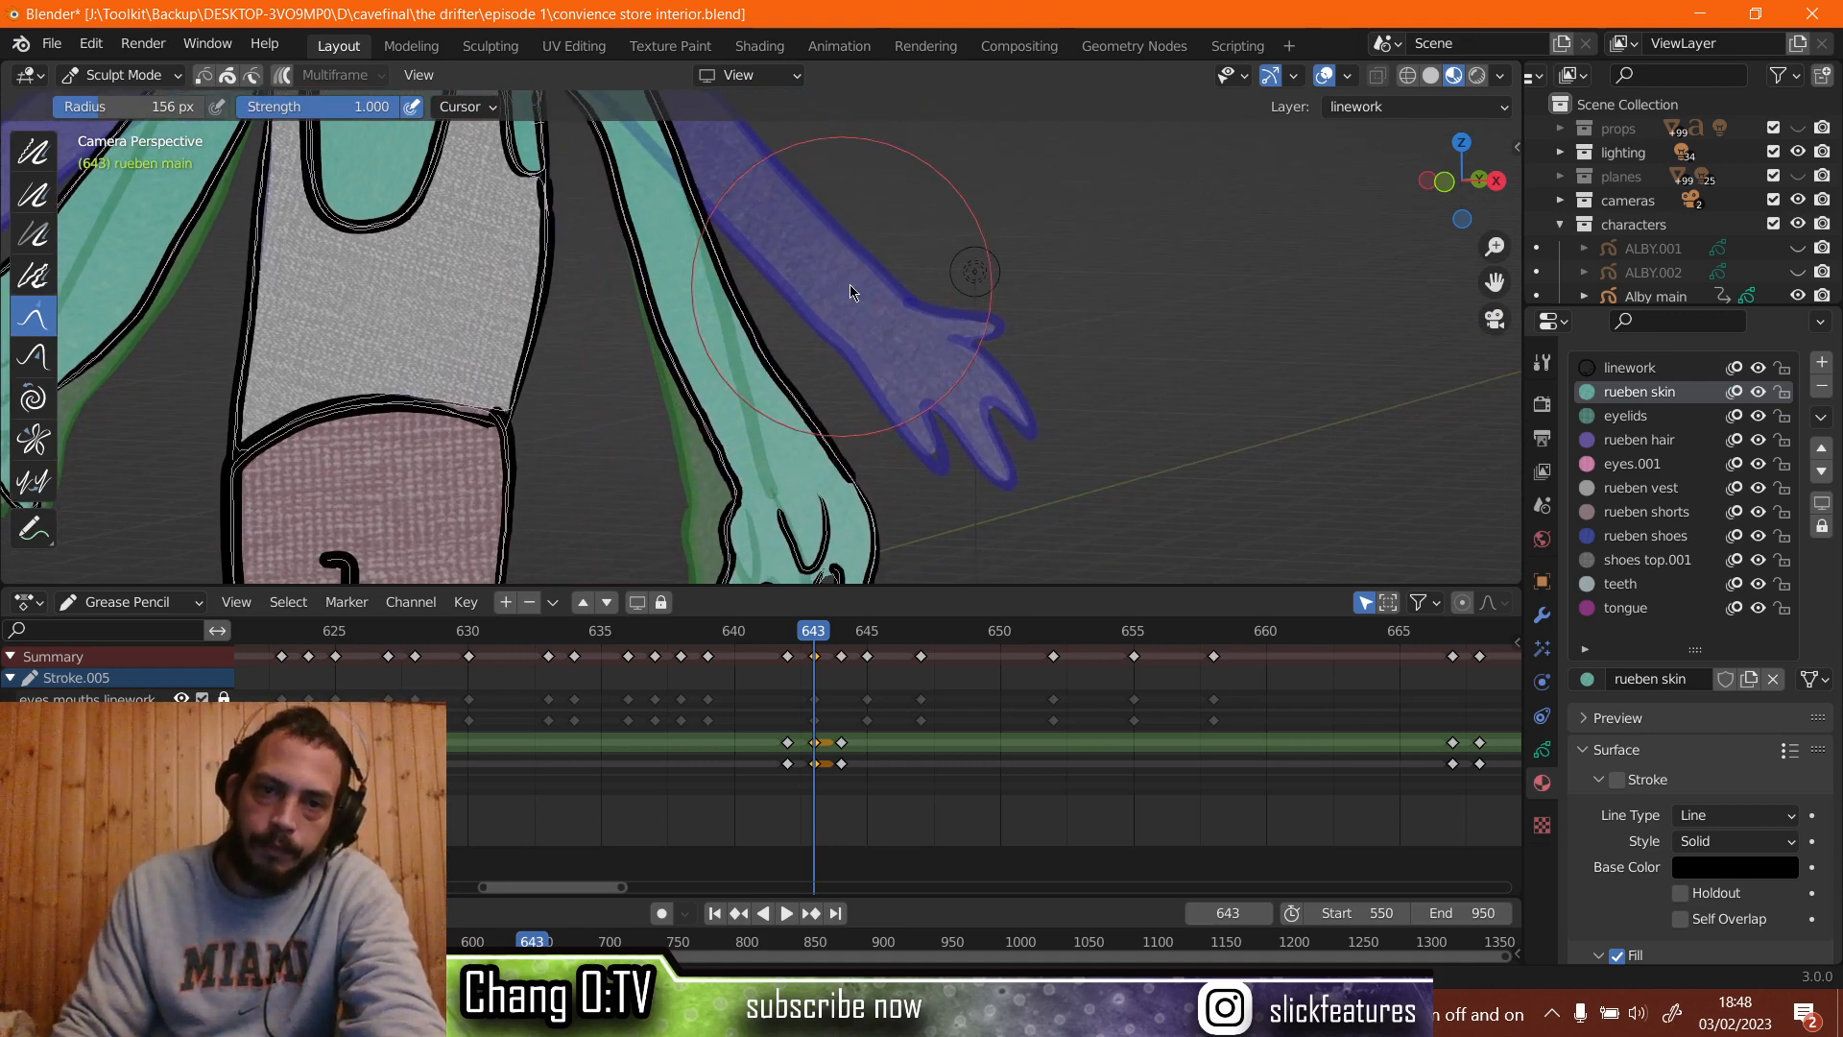
mouse_move(850, 284)
left_mouse_down()
mouse_move(891, 278)
mouse_move(896, 337)
mouse_move(843, 240)
mouse_move(844, 193)
mouse_move(880, 180)
left_mouse_up()
scroll(872, 202, "down", 3)
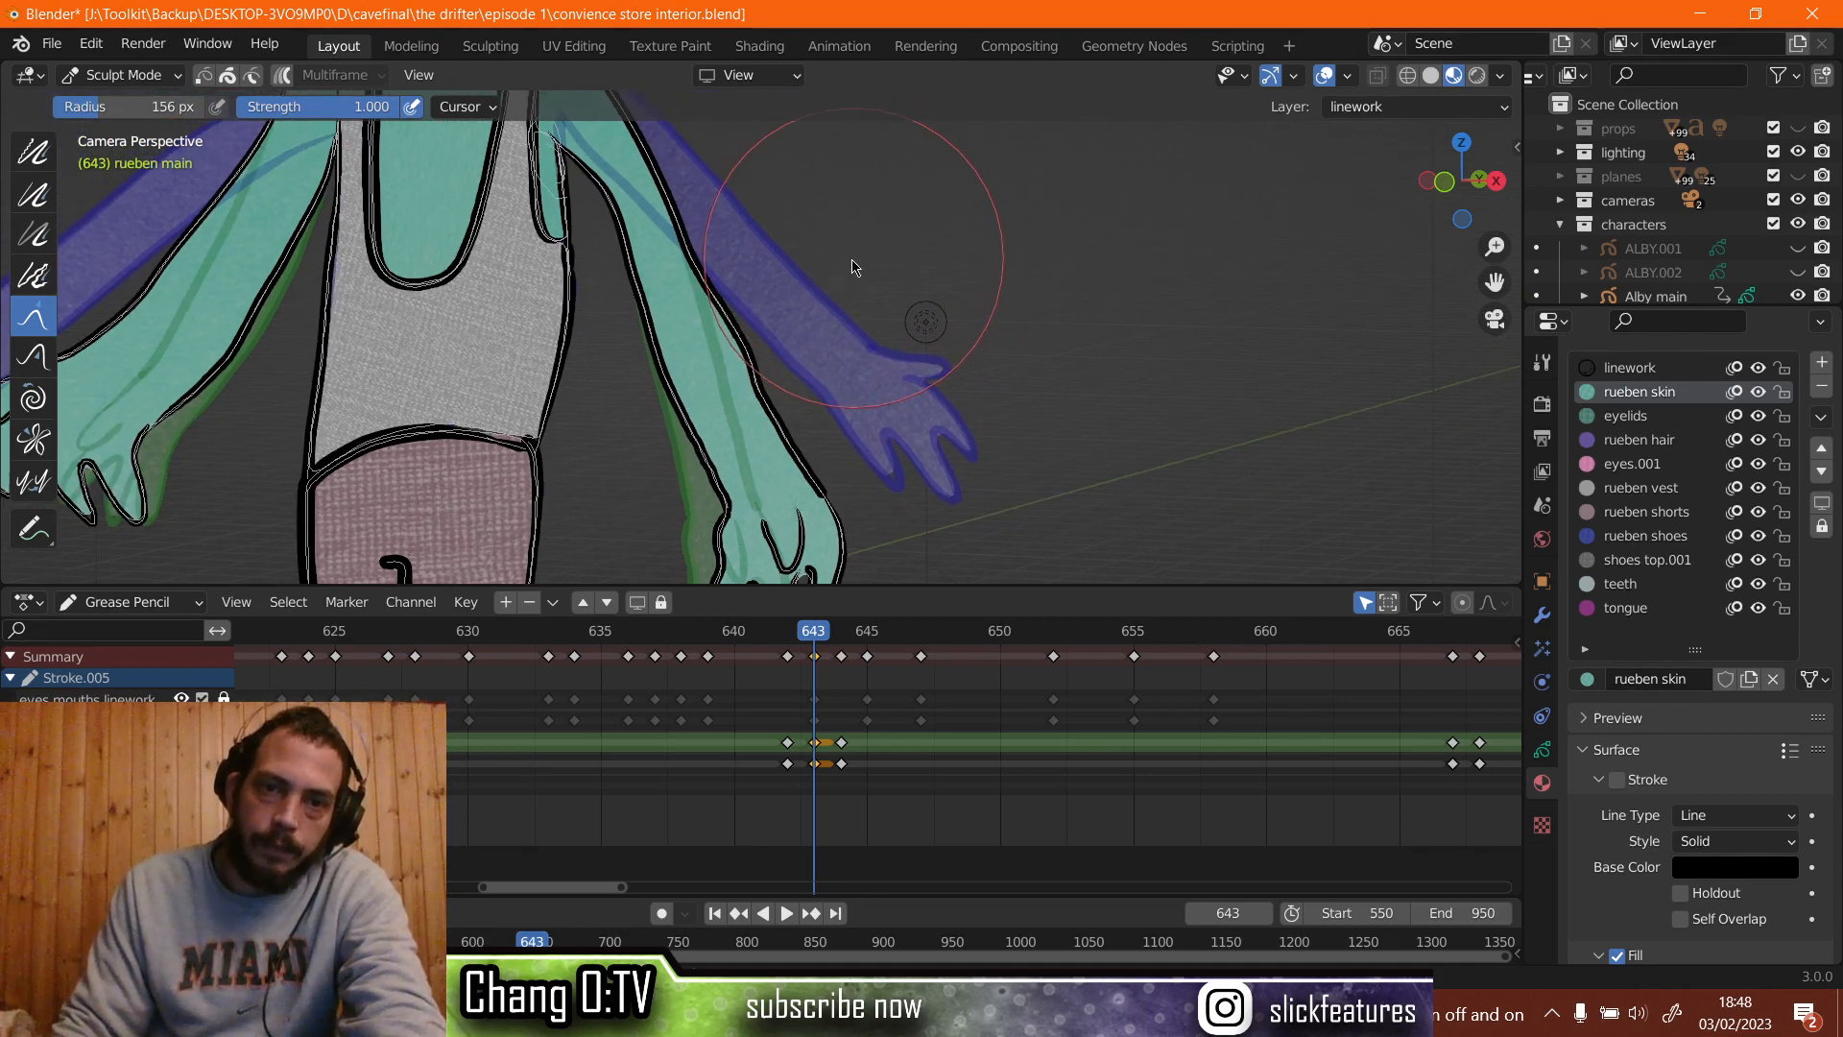
left_click_drag(771, 249, 869, 200)
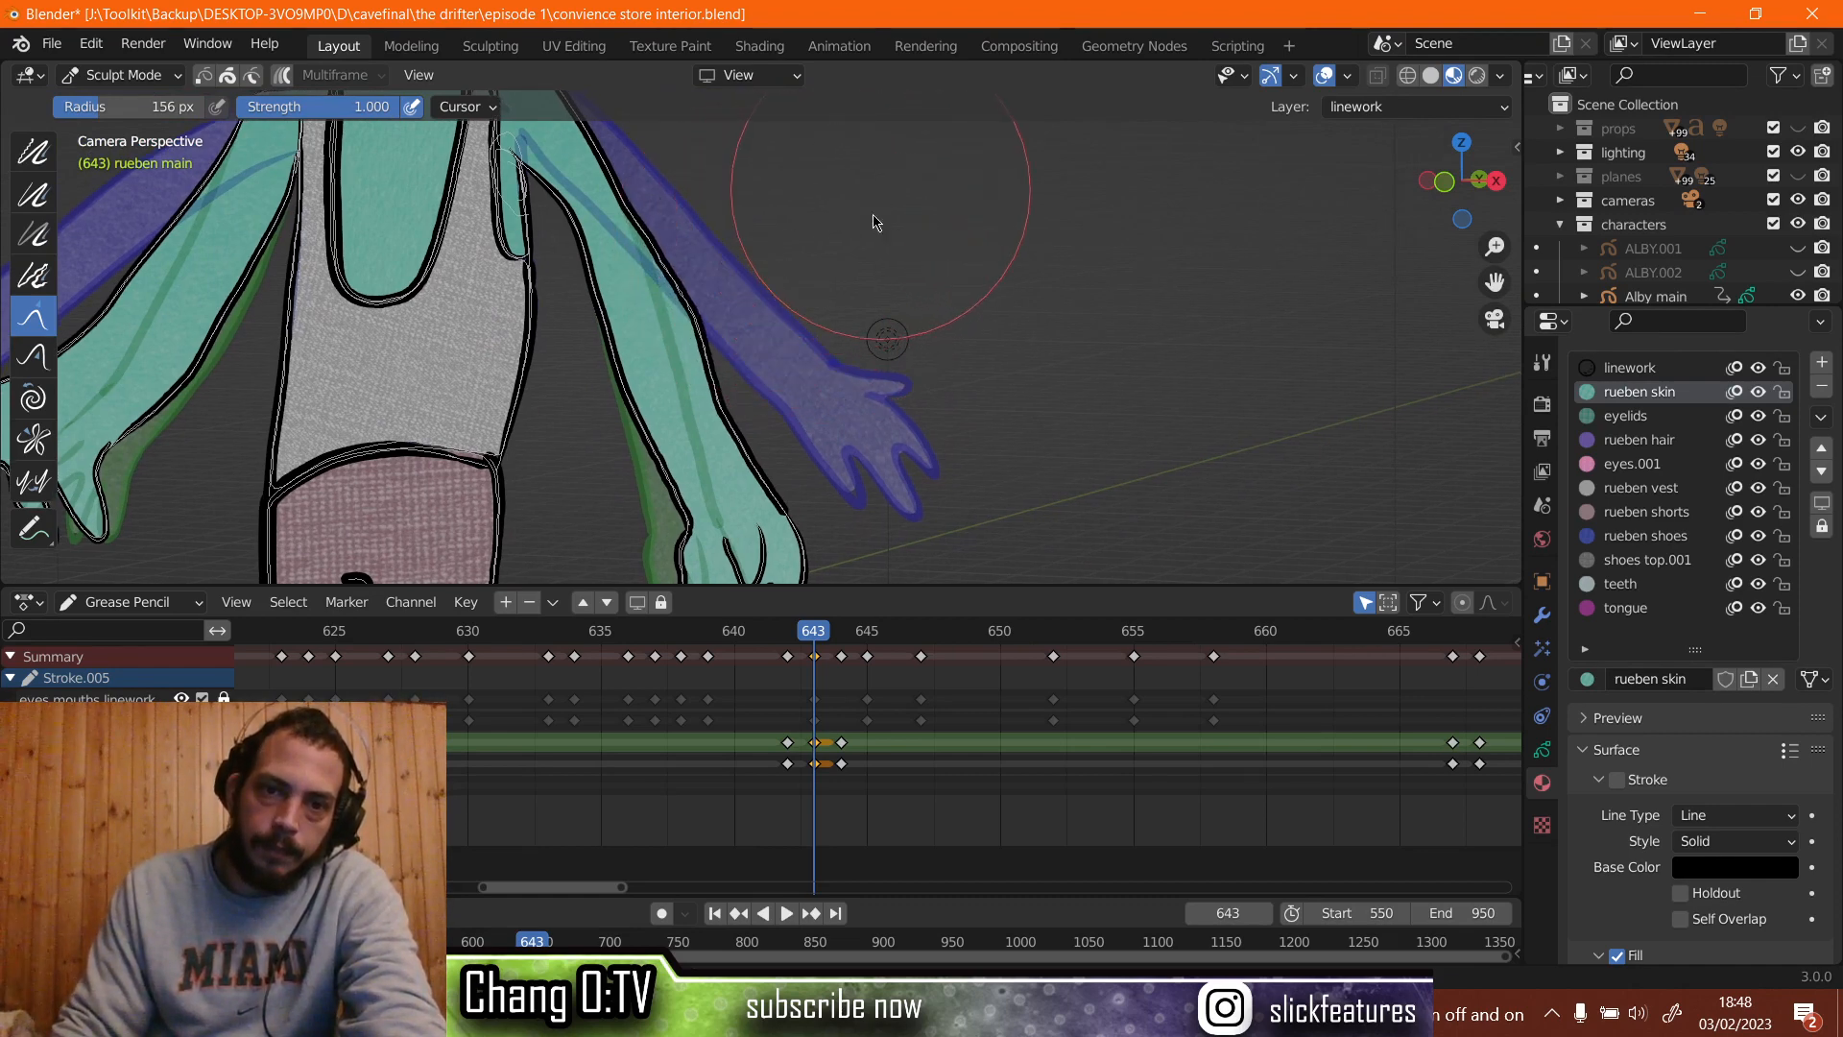
left_click_drag(825, 401, 924, 378)
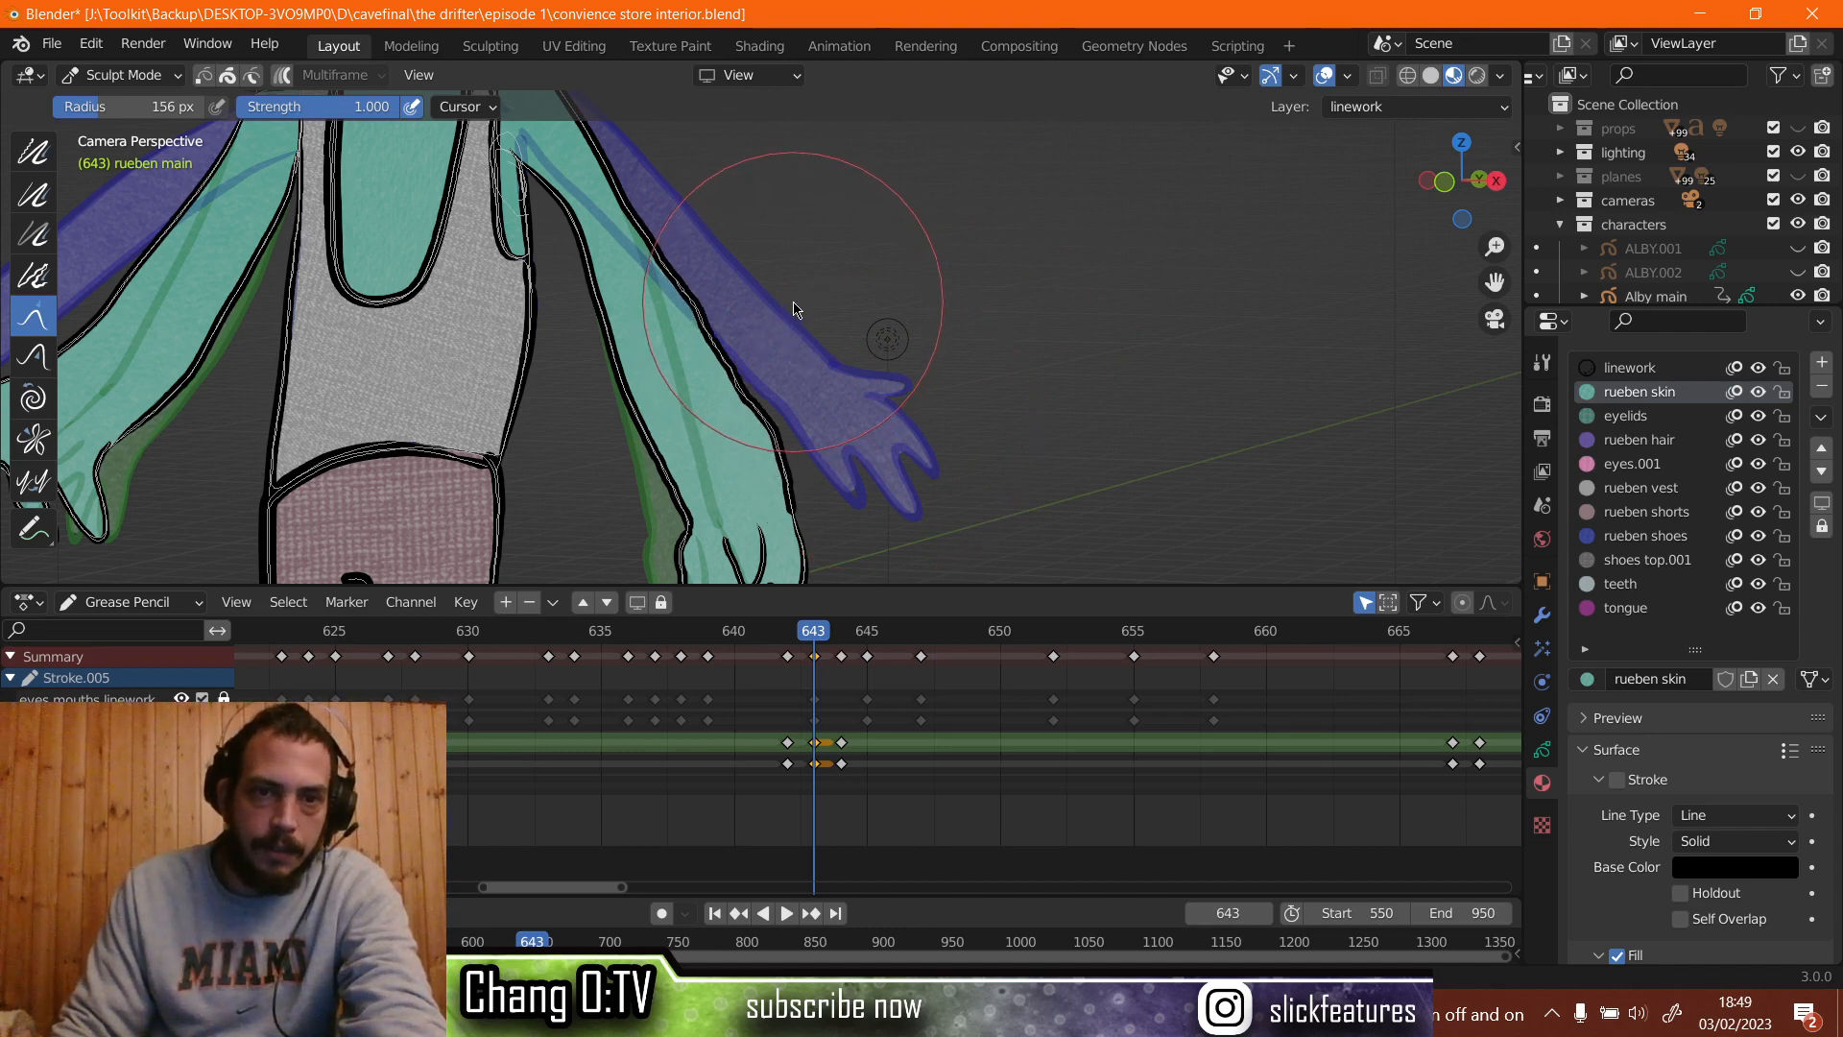
left_click(35, 151)
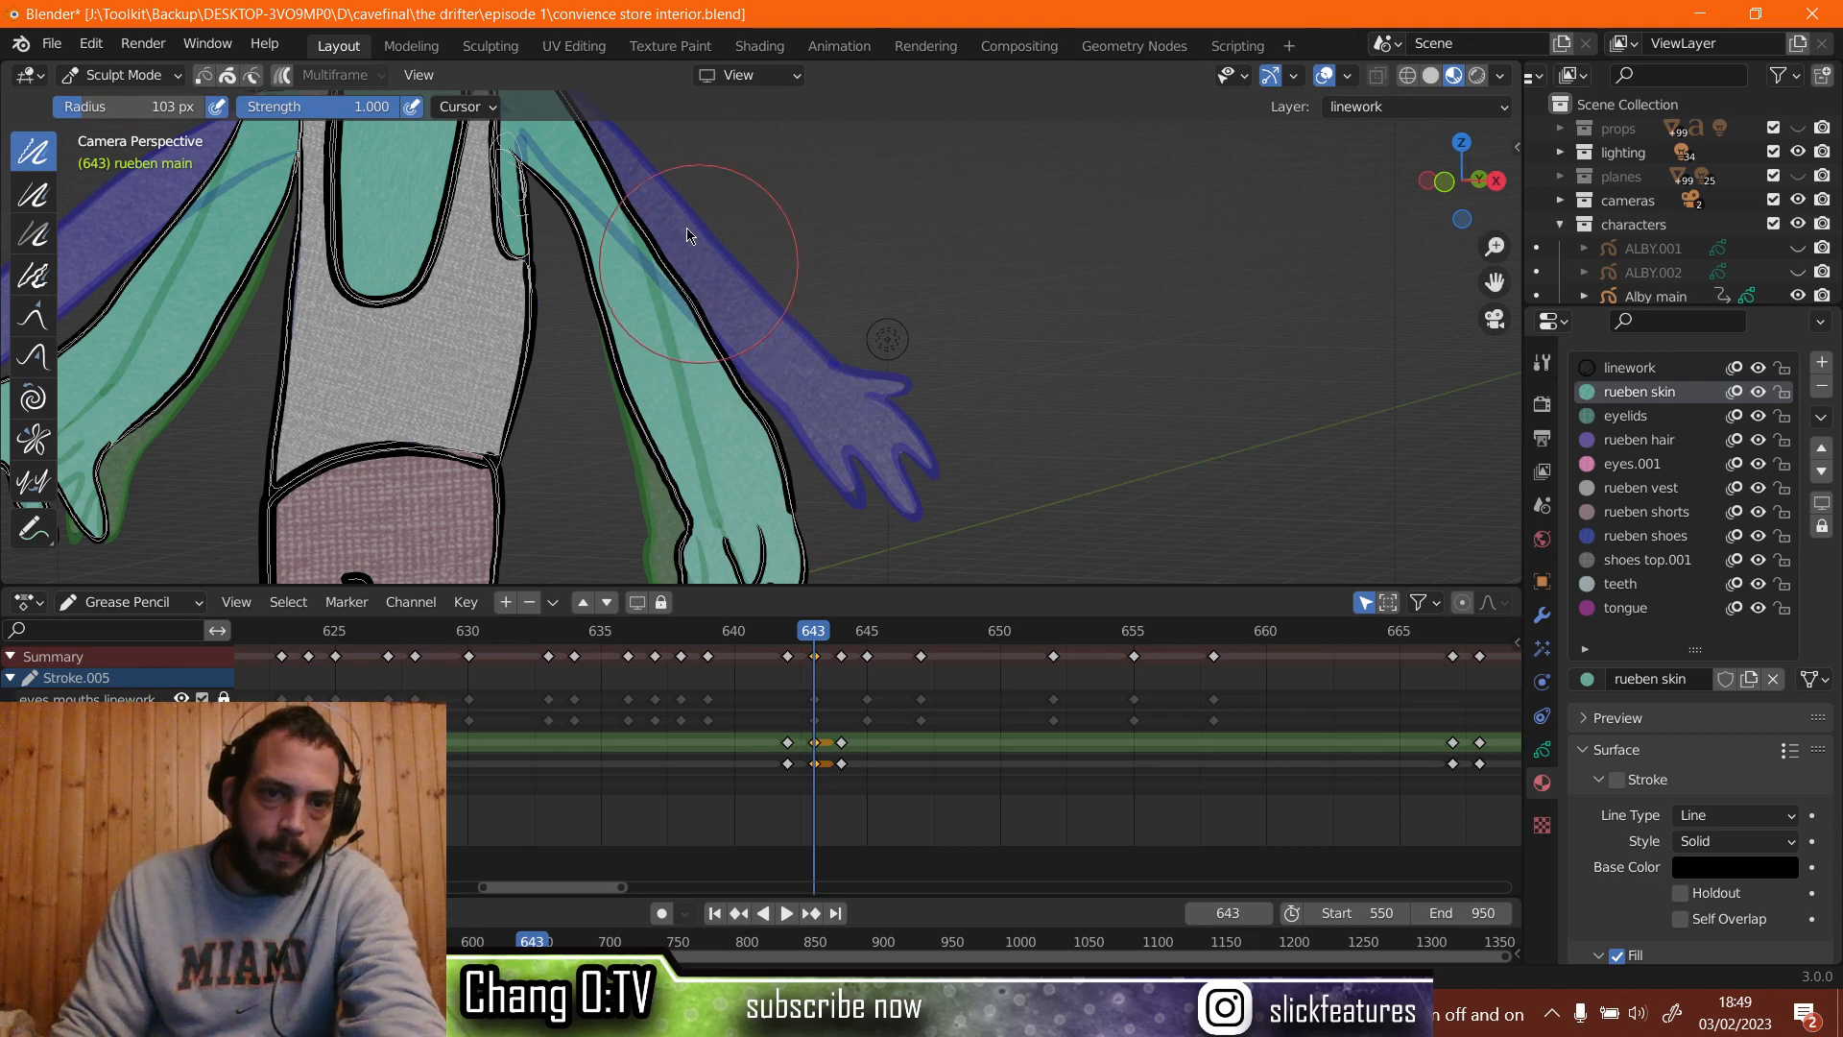
Play the shot repeatedly from about frame 630 to review the arm-opening gesture, continuing on to frame 805.
scroll(802, 371, "down", 5)
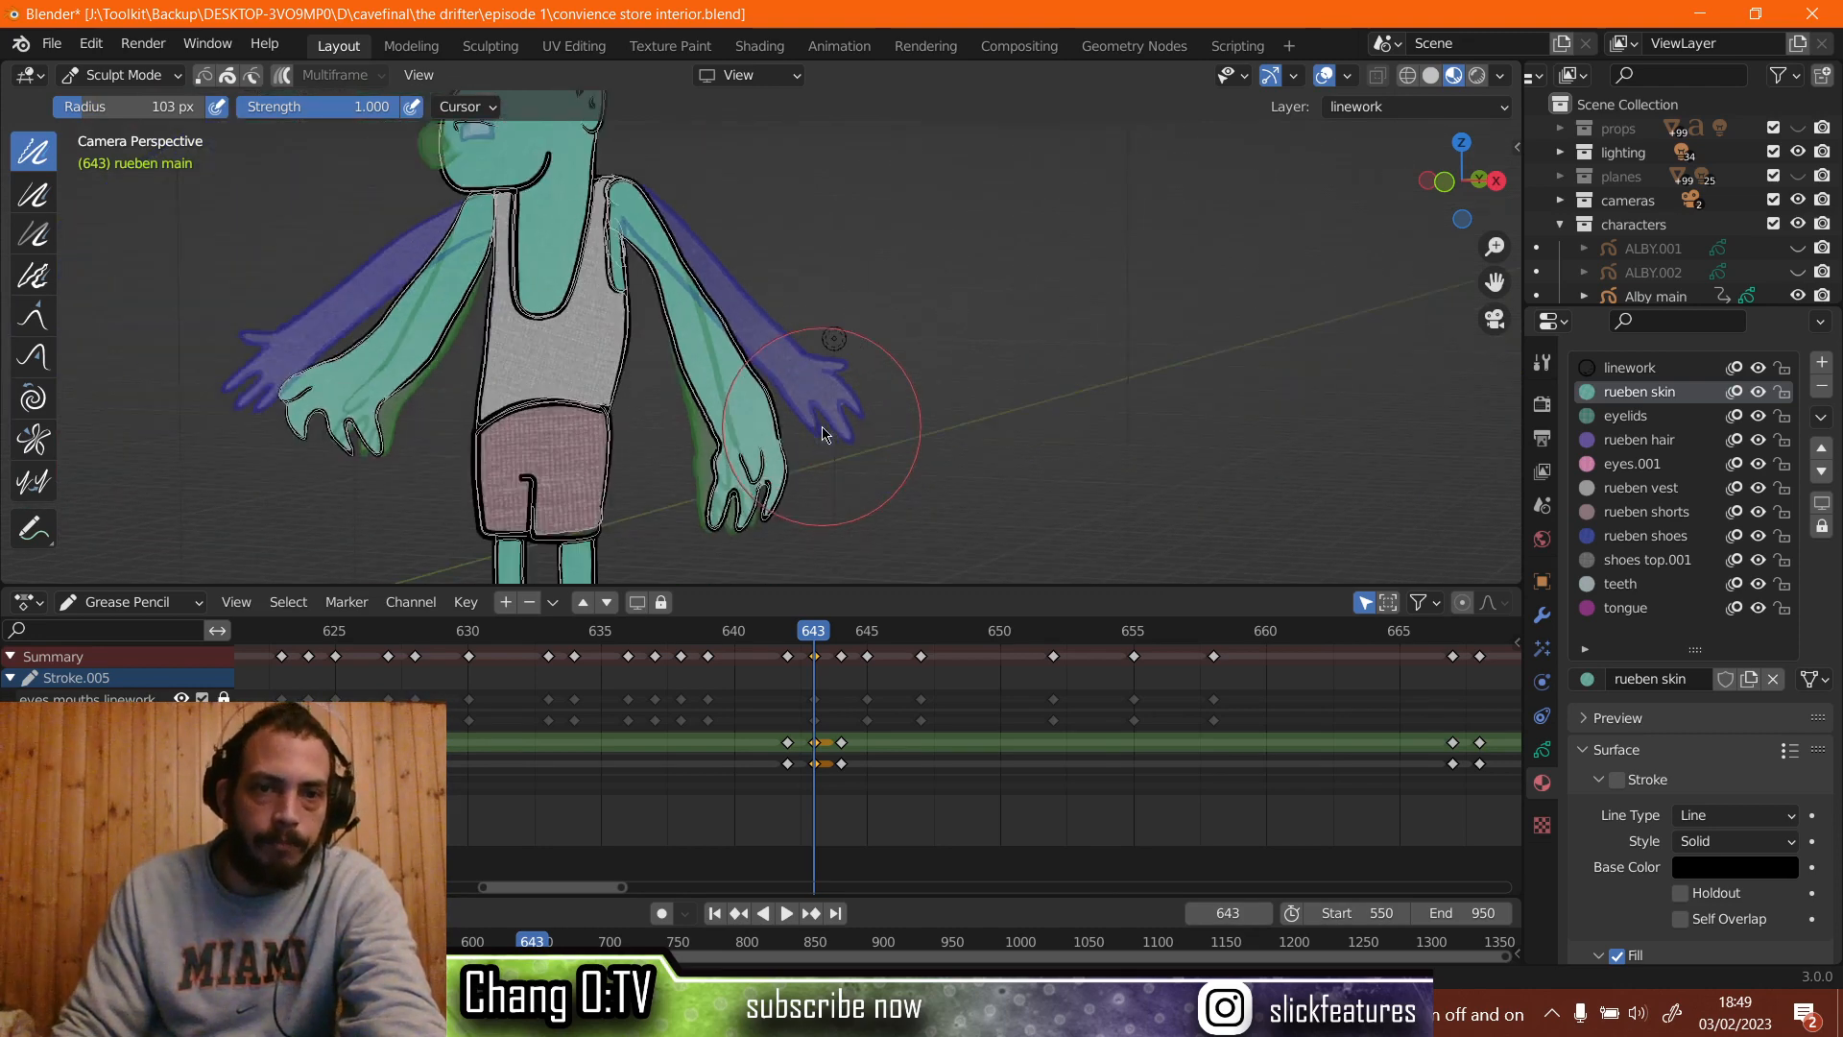
left_click_drag(817, 641, 615, 595)
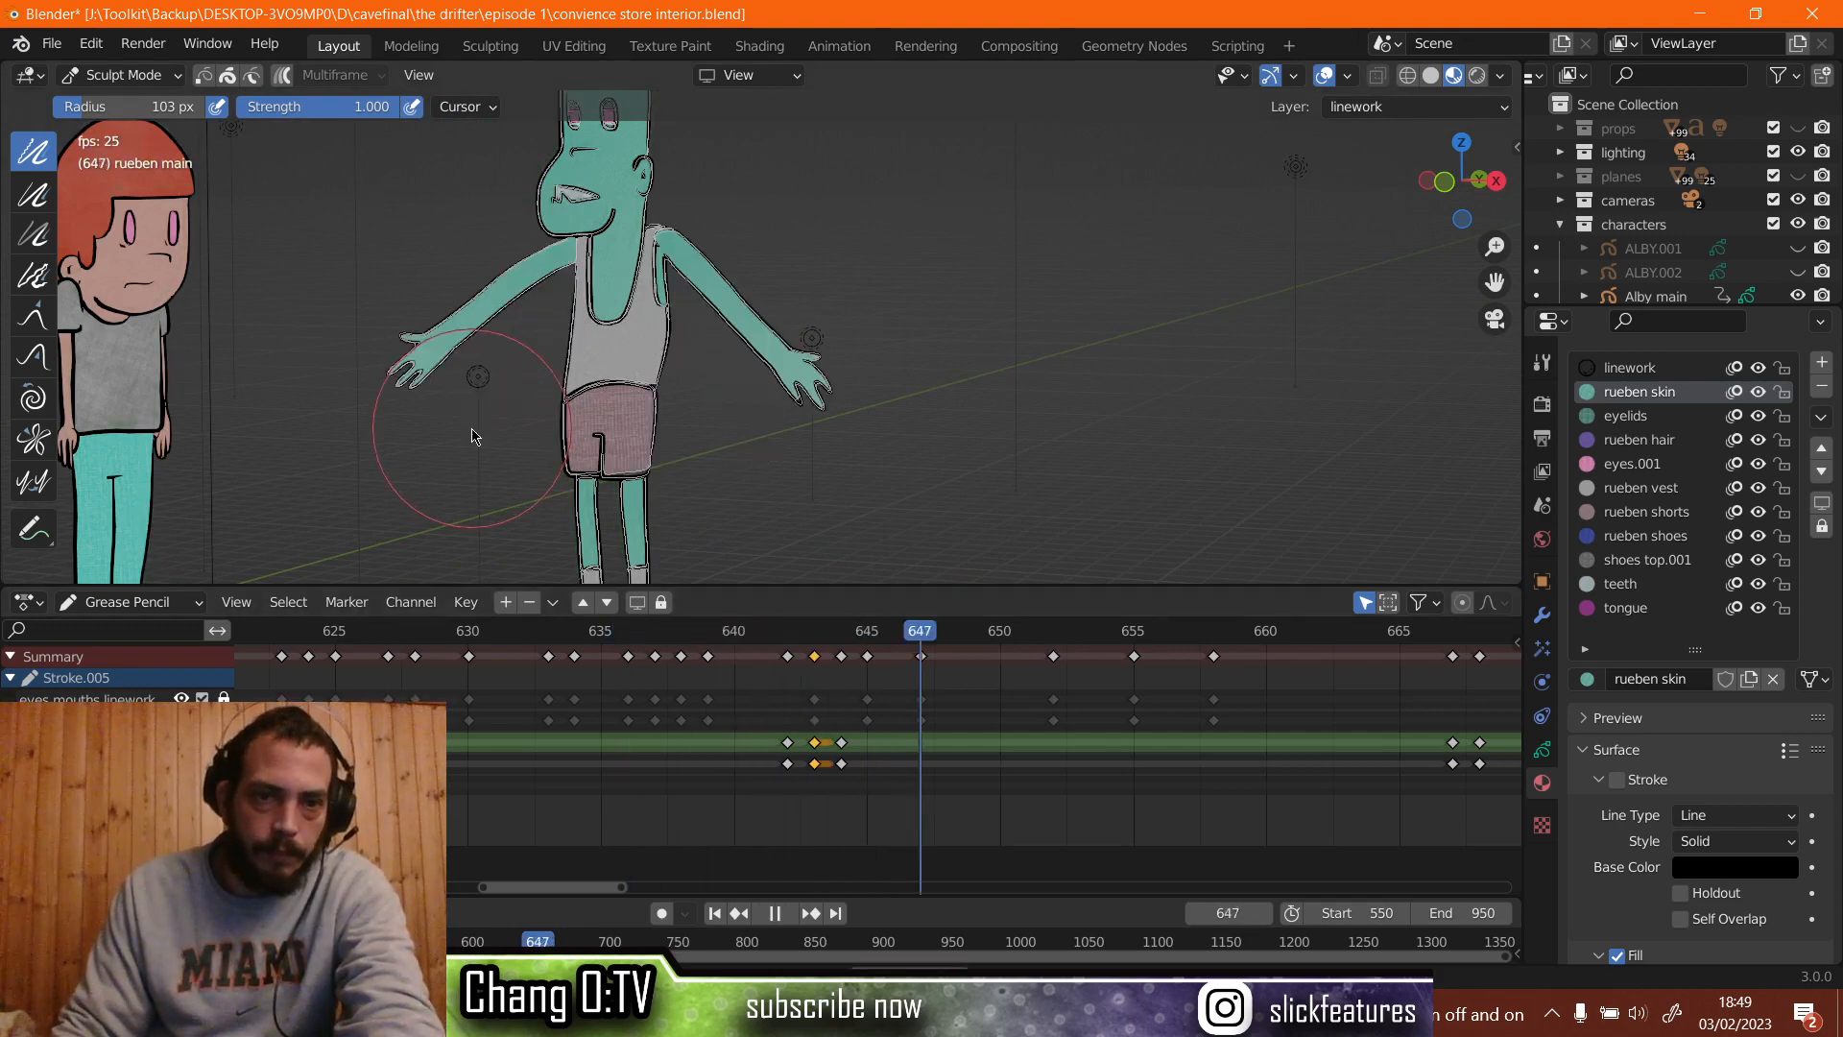
key("space")
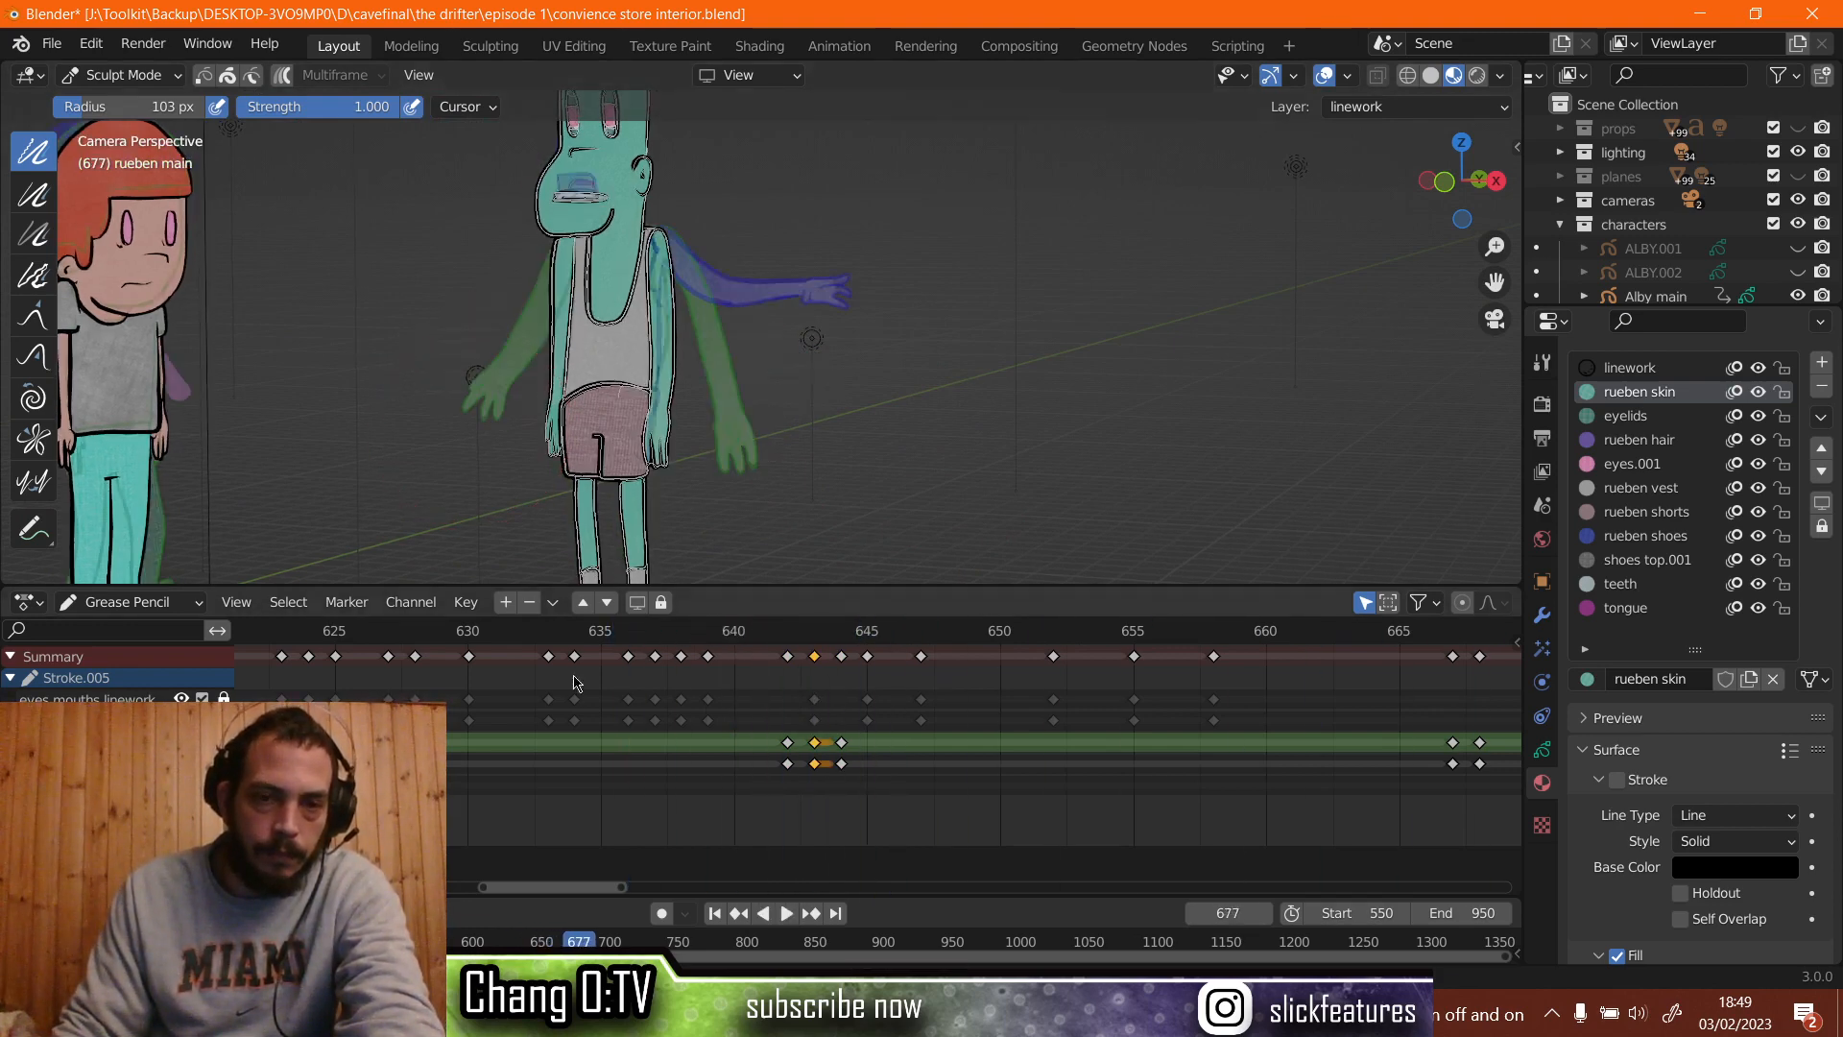
left_click(454, 650)
key("space")
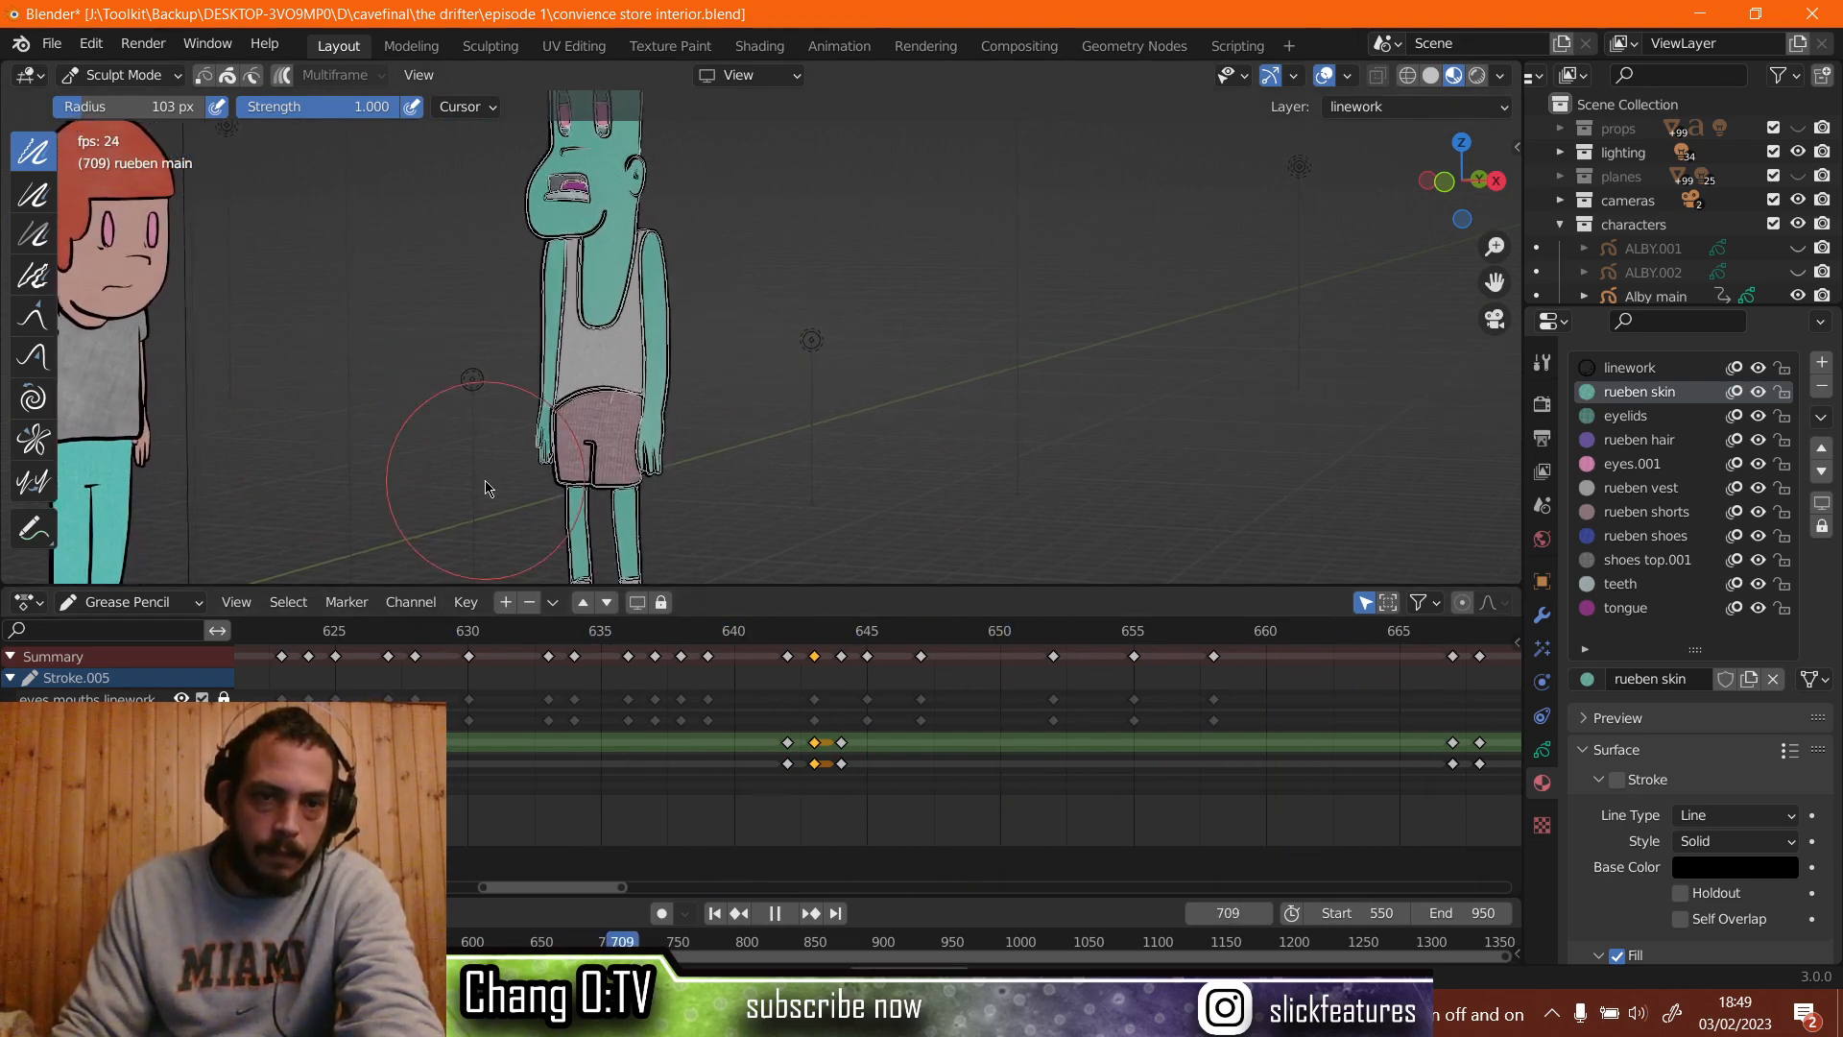
key("space")
left_click(461, 633)
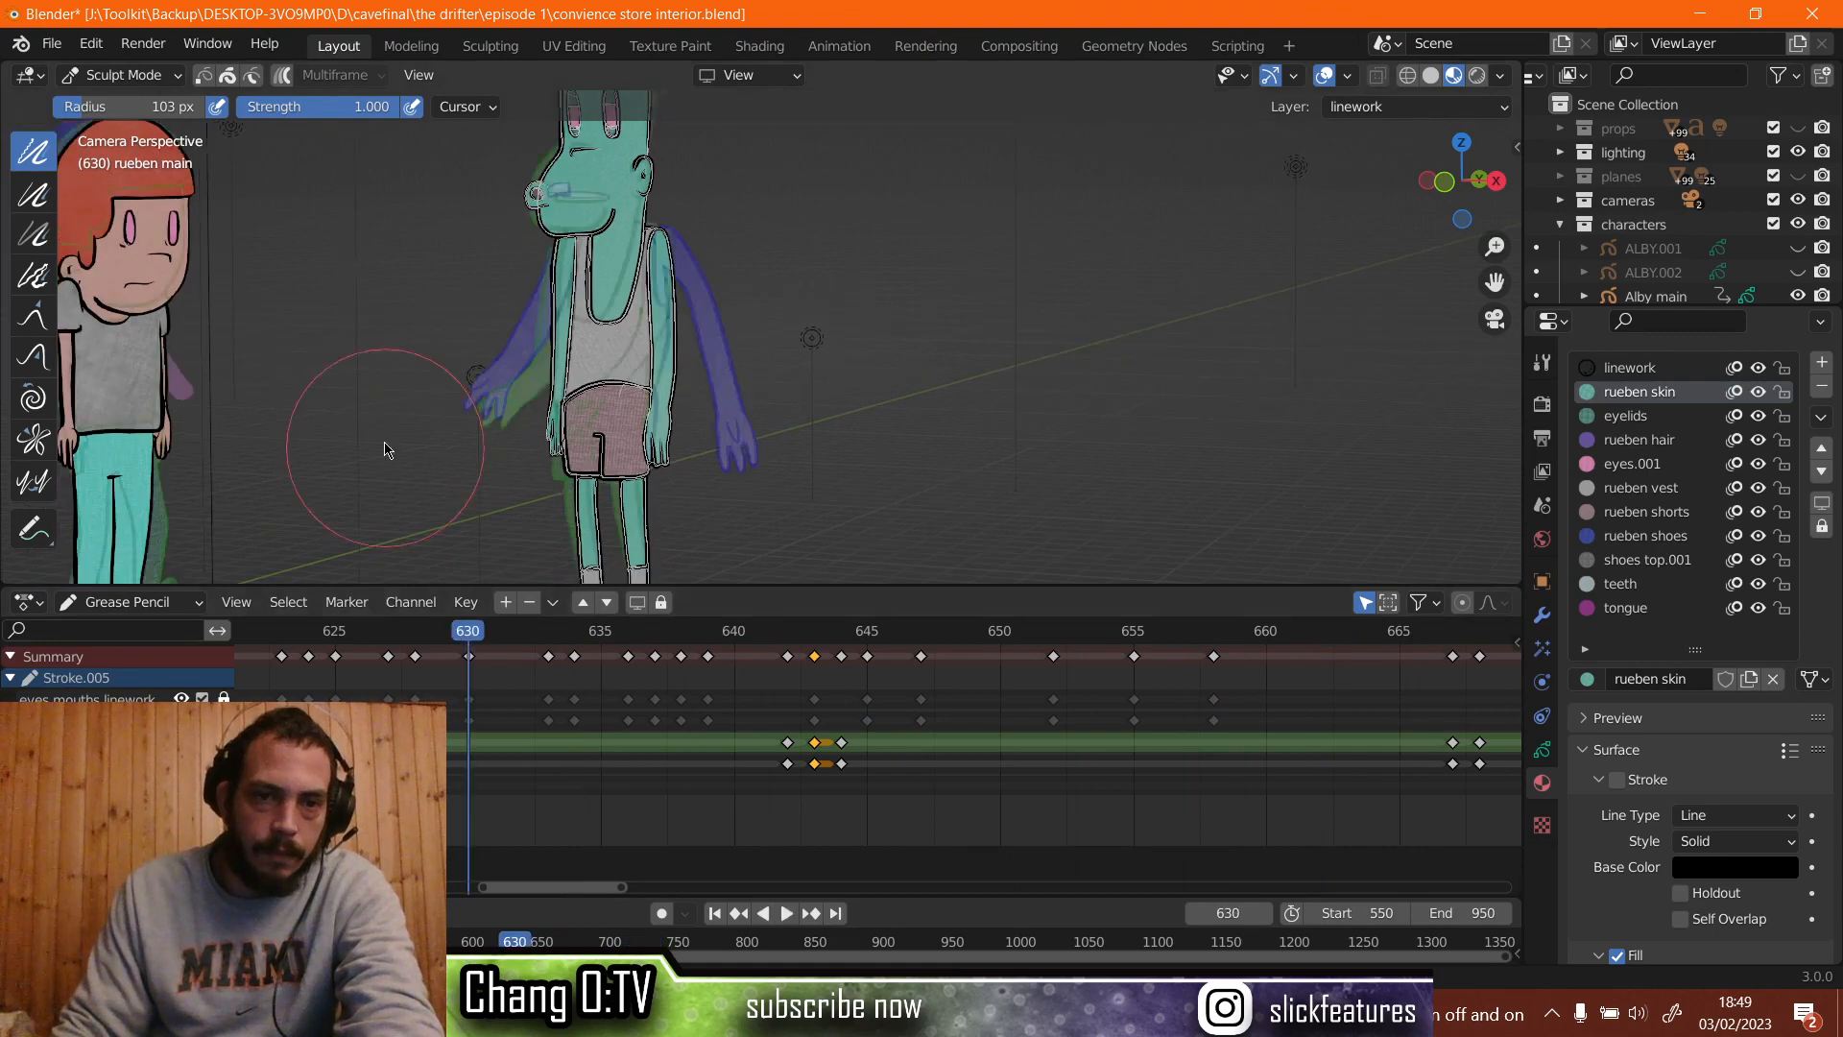
key("space")
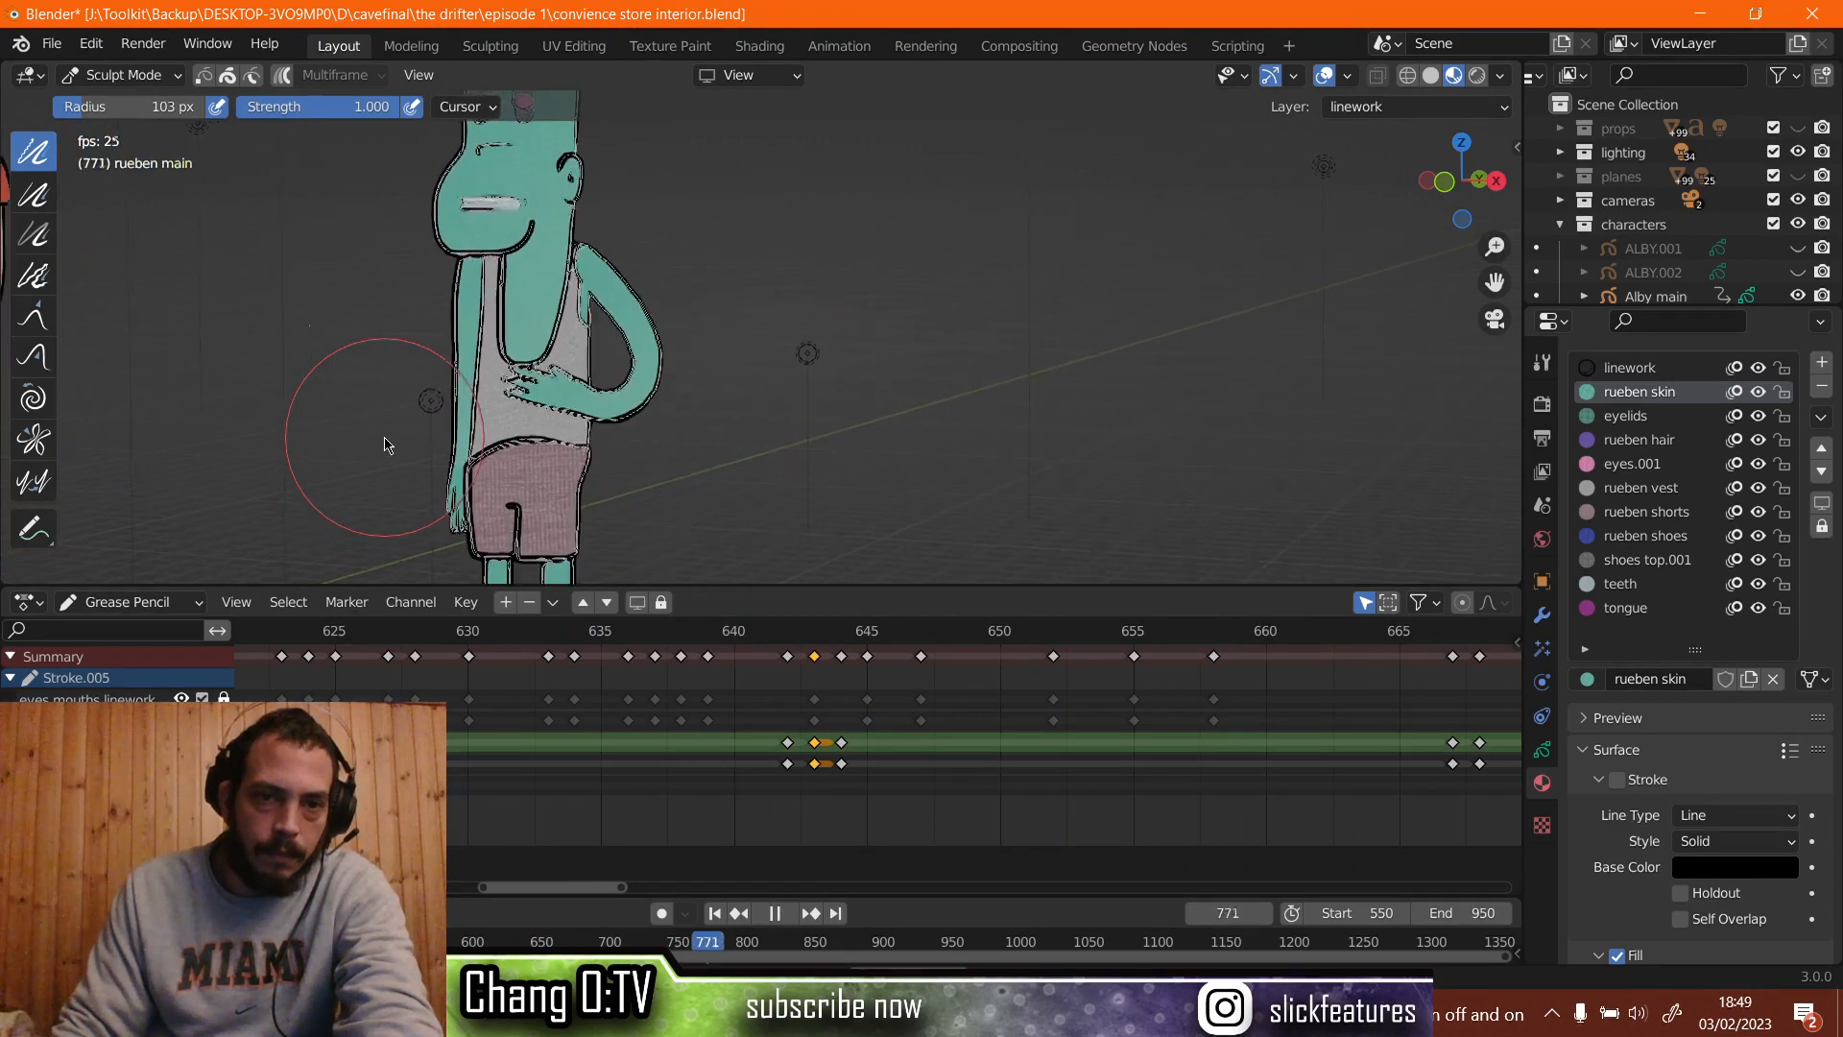
key("space")
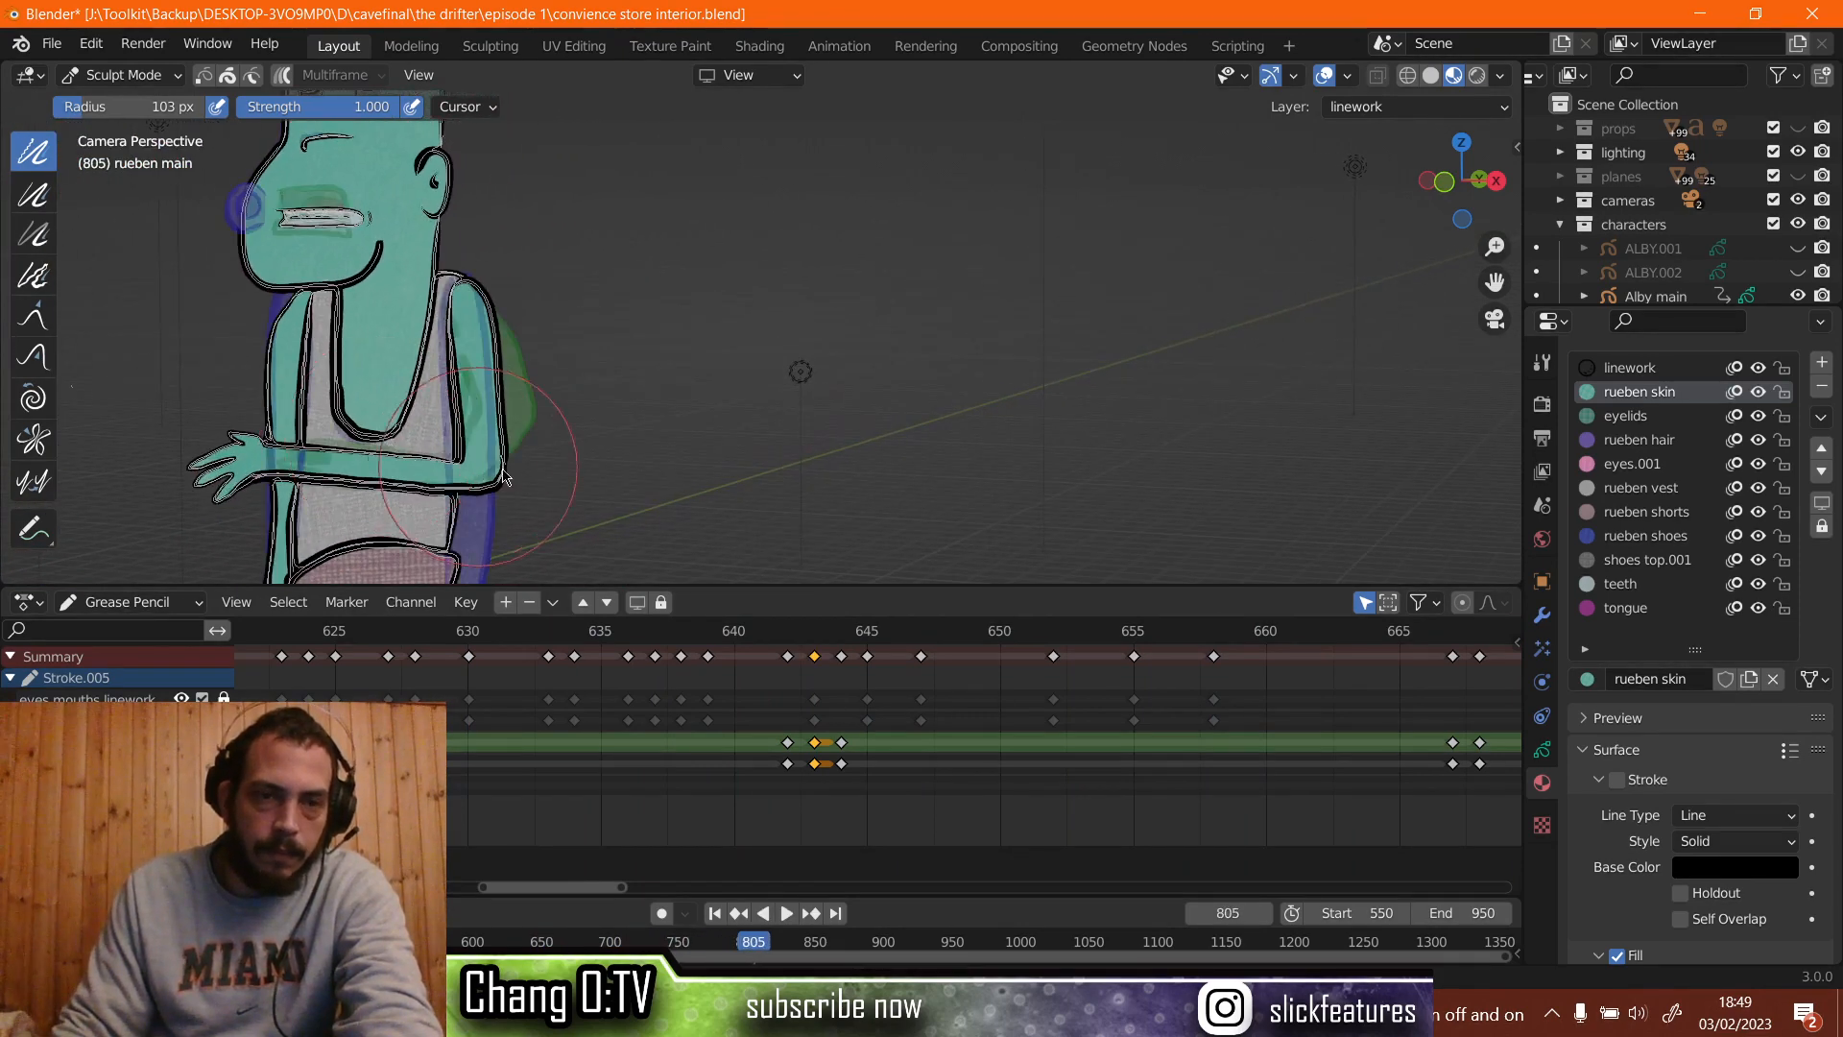
Return Rueben's drawing to Draw Mode and save the file.
scroll(778, 499, "down", 3)
scroll(832, 470, "down", 2)
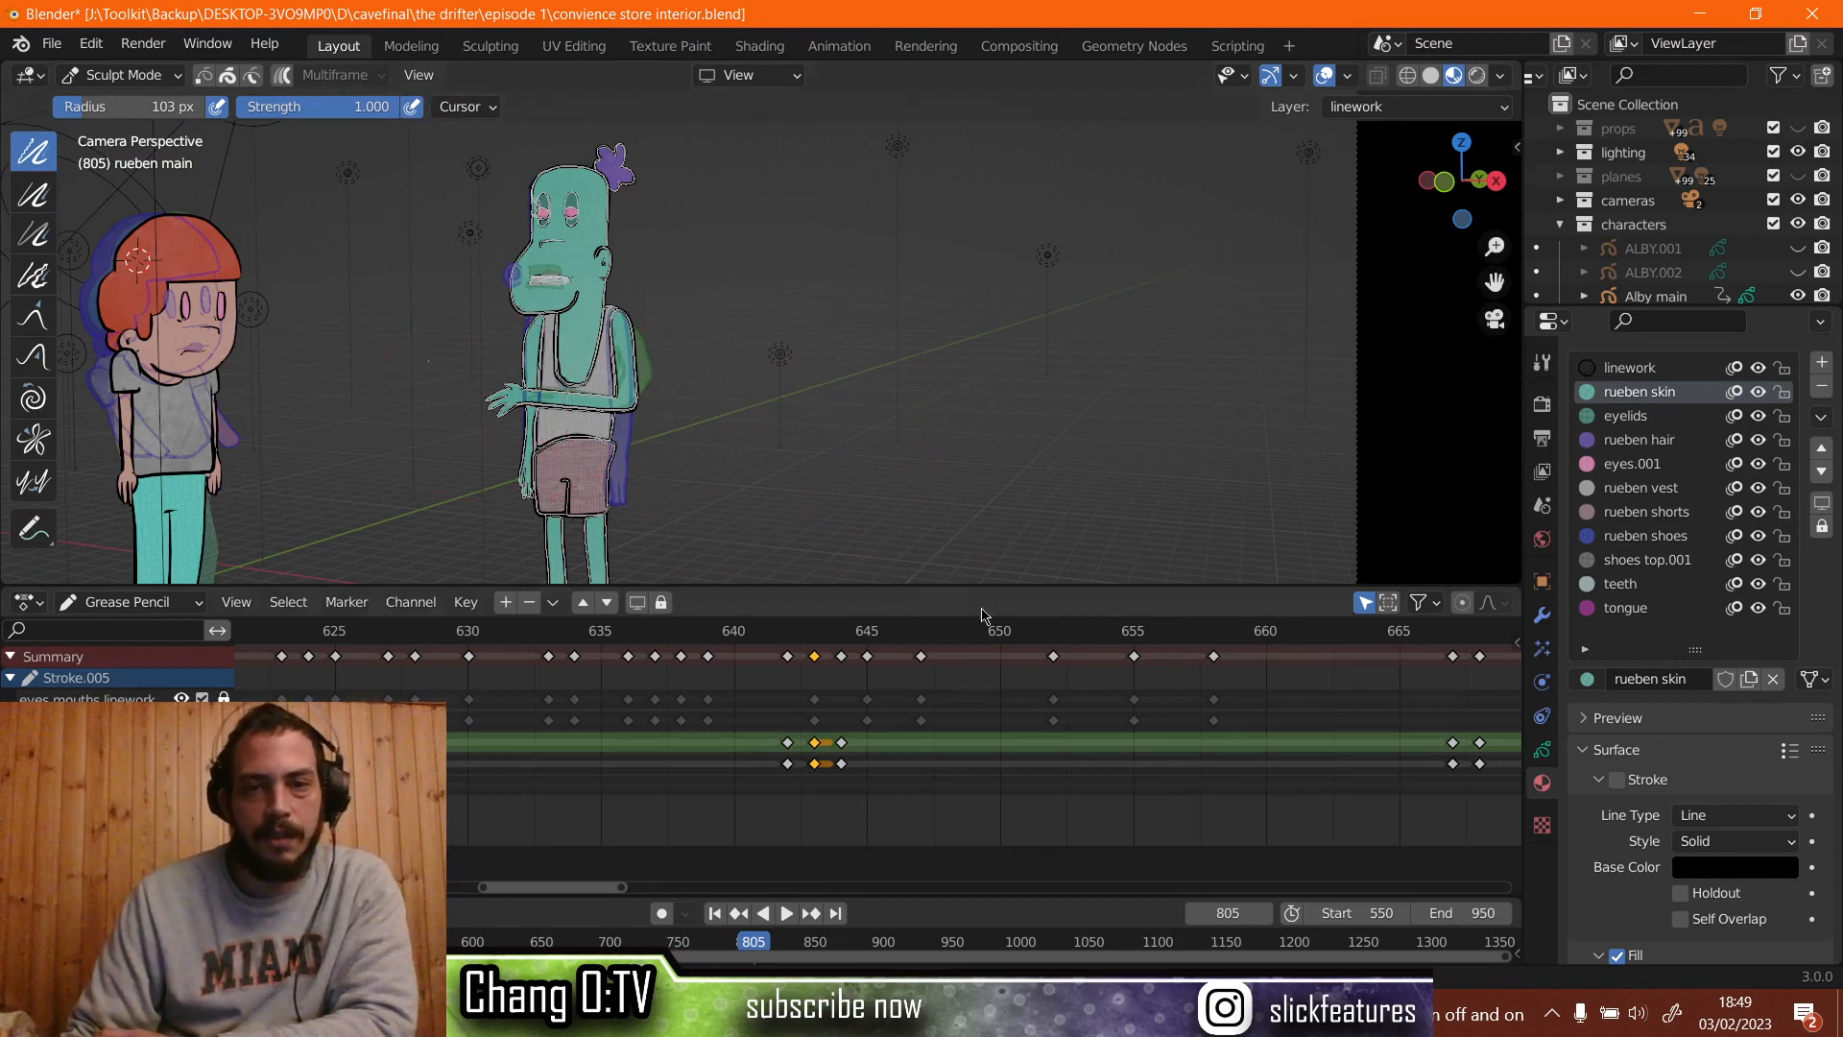
scroll(1236, 752, "down", 10)
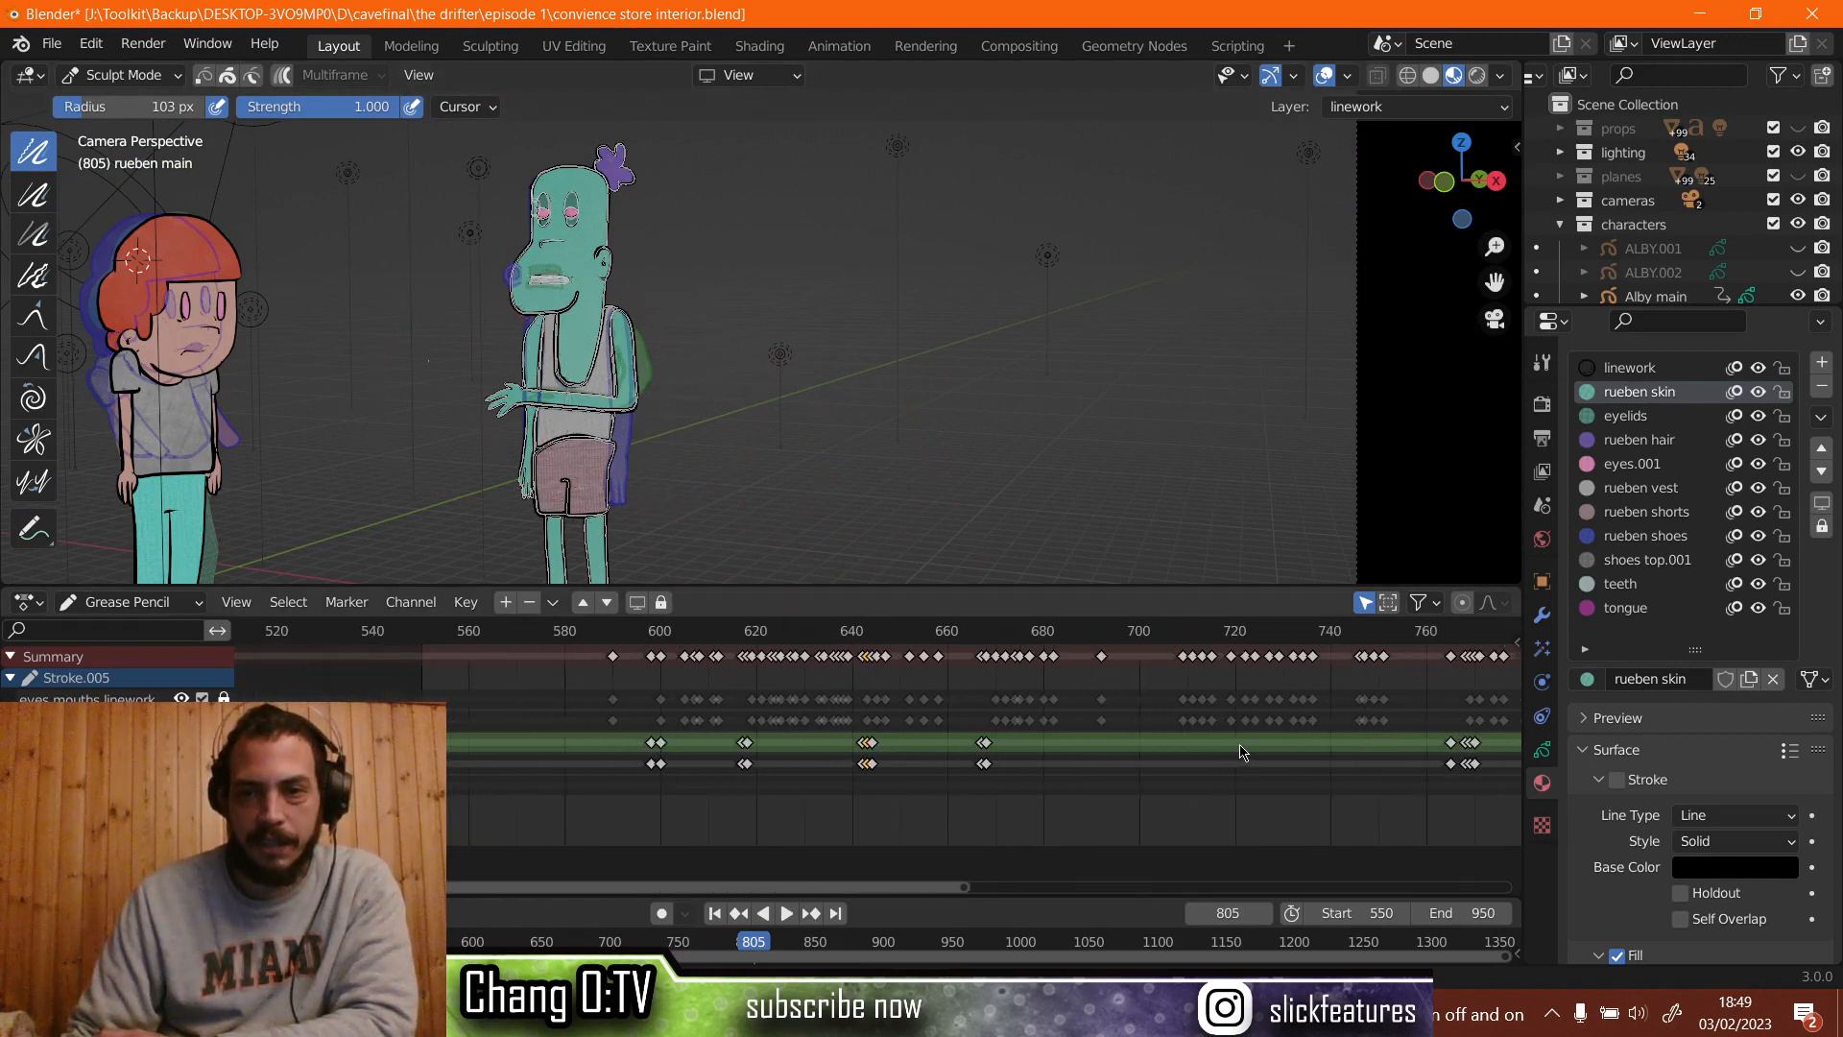
scroll(1239, 752, "down", 2)
scroll(1209, 701, "down", 4, "ctrl")
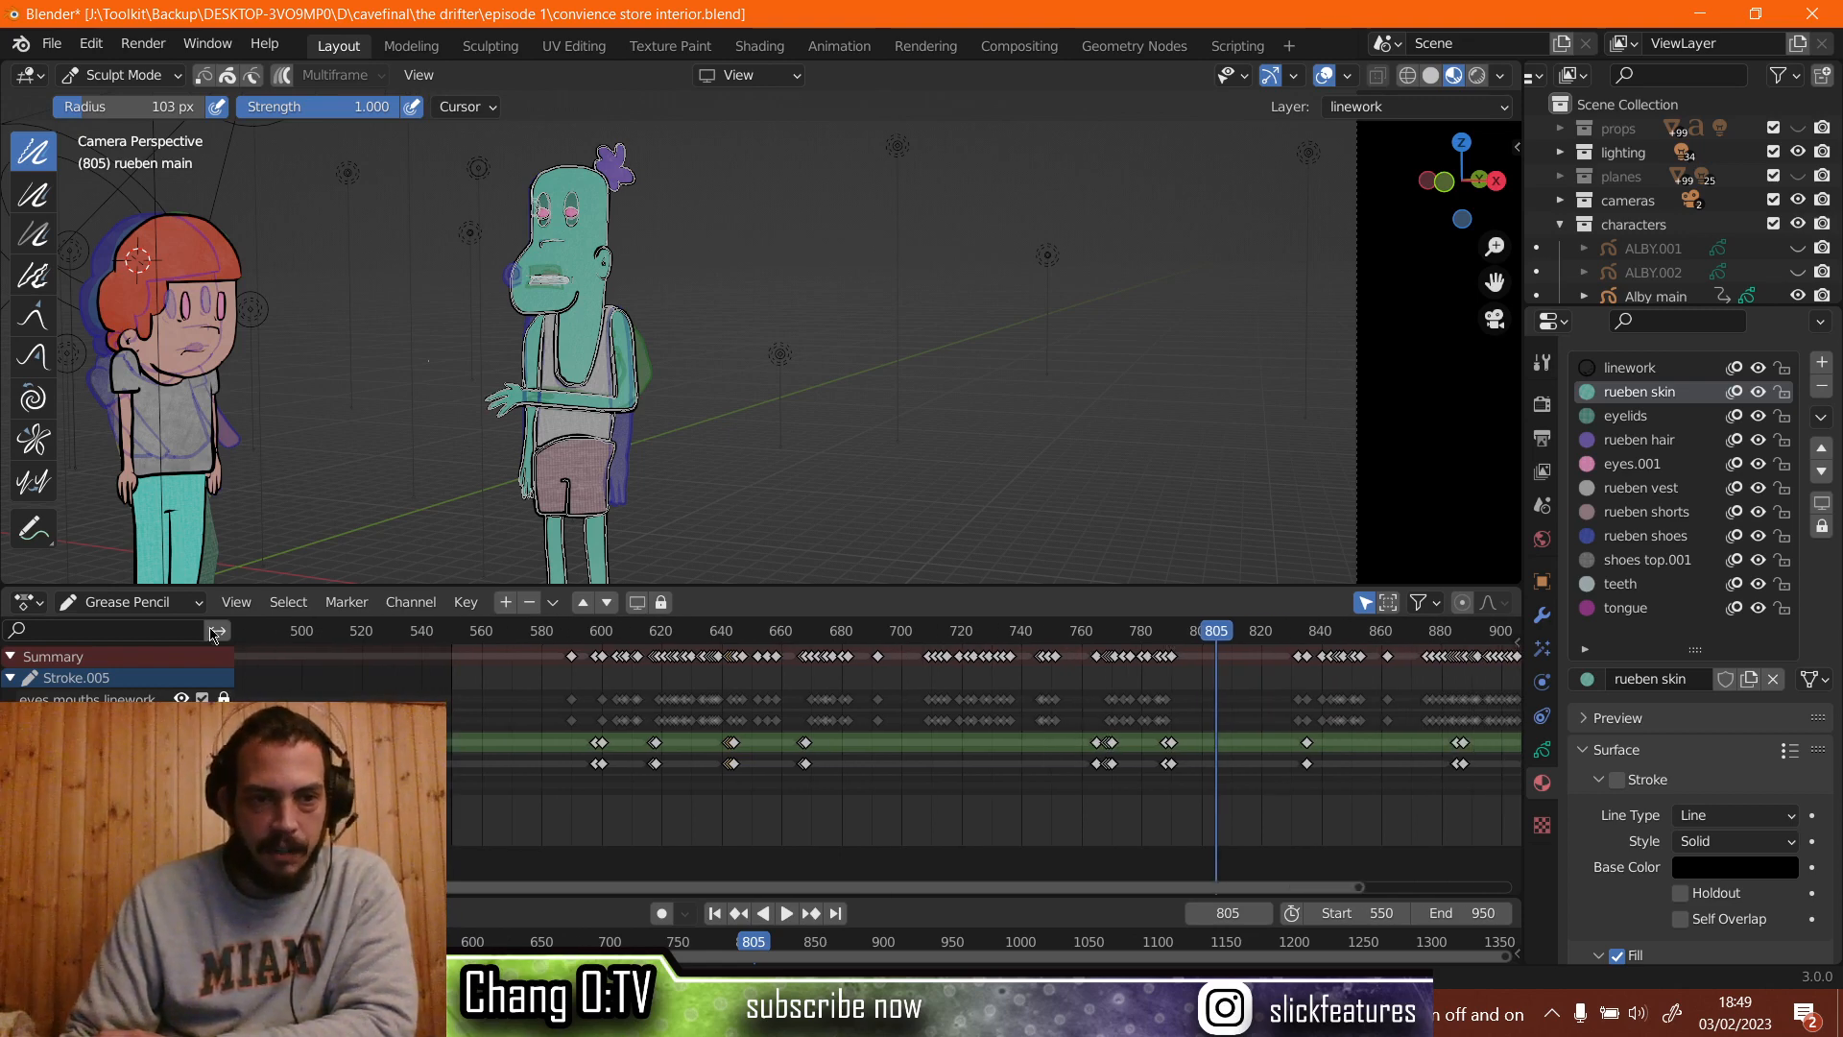
left_click(131, 77)
left_click(126, 181)
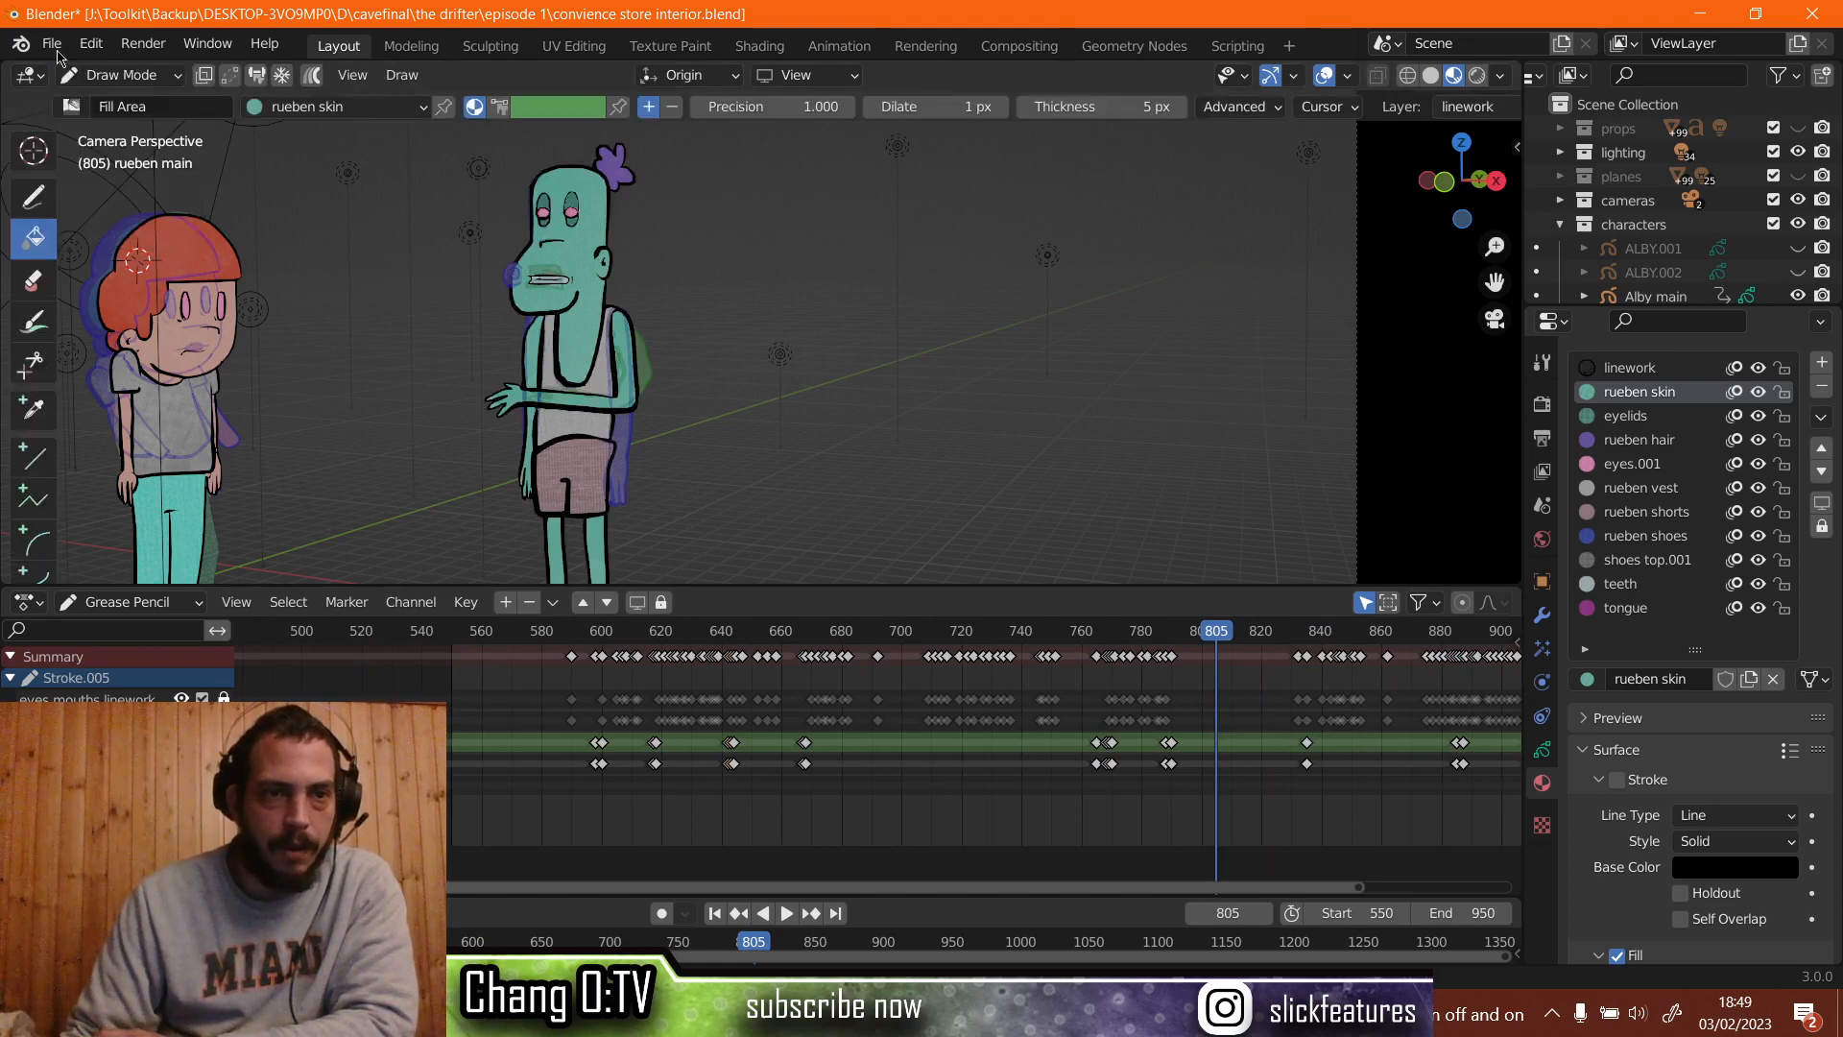
left_click(52, 43)
left_click(87, 199)
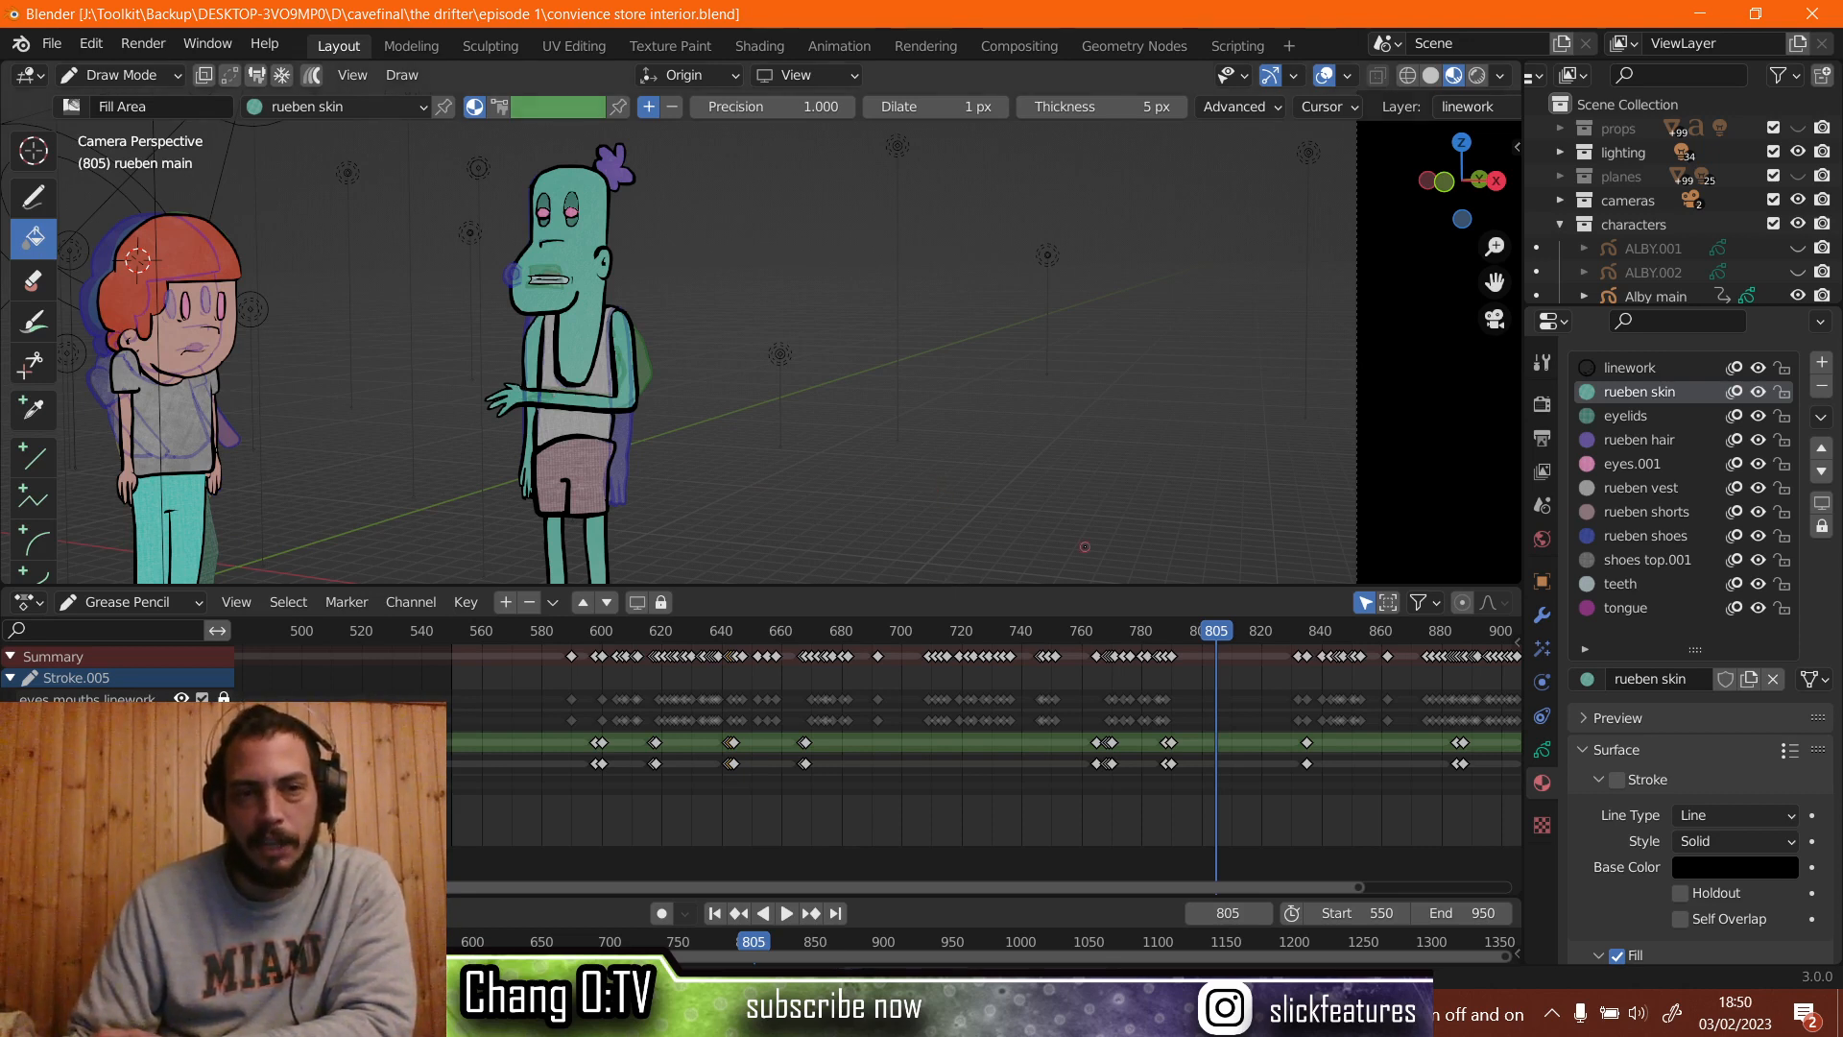
Scrub back from frame 805 to frame 789 to examine Rueben's bent-arm poses up close.
scroll(725, 495, "up", 4)
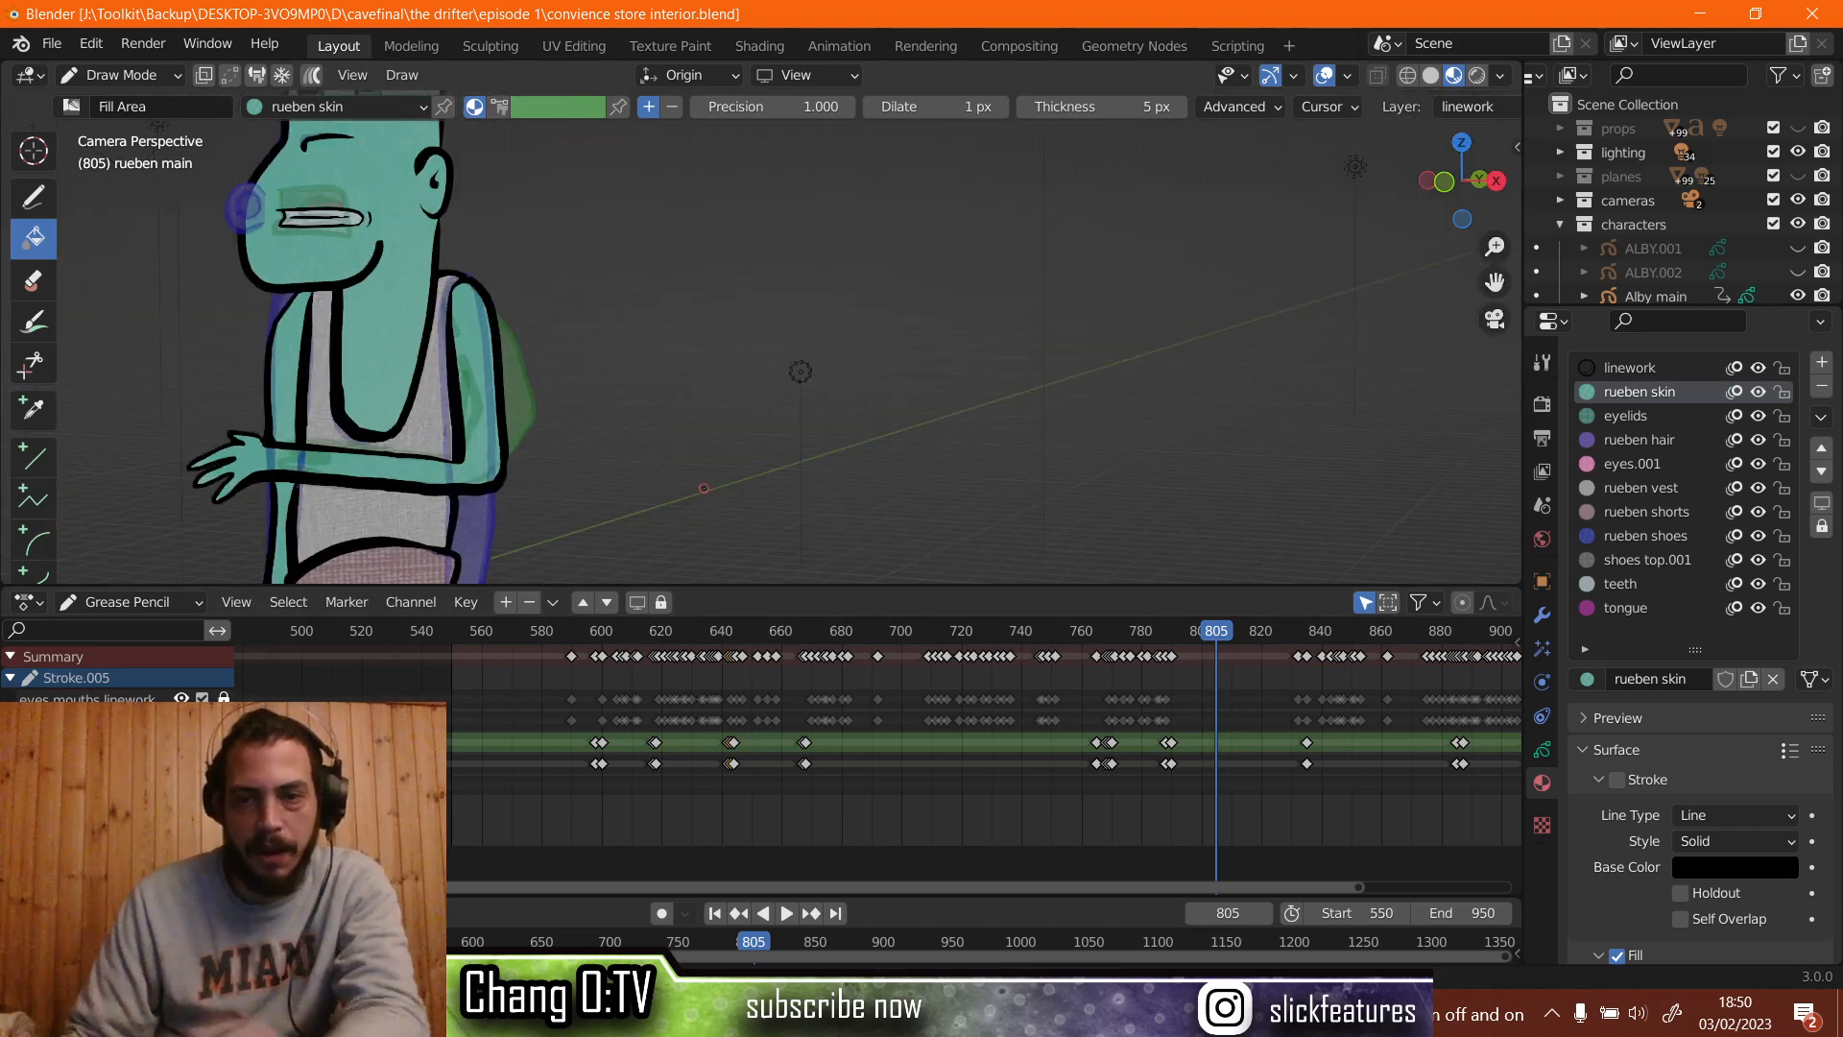
middle_click_drag(758, 467, 1075, 411, "shift")
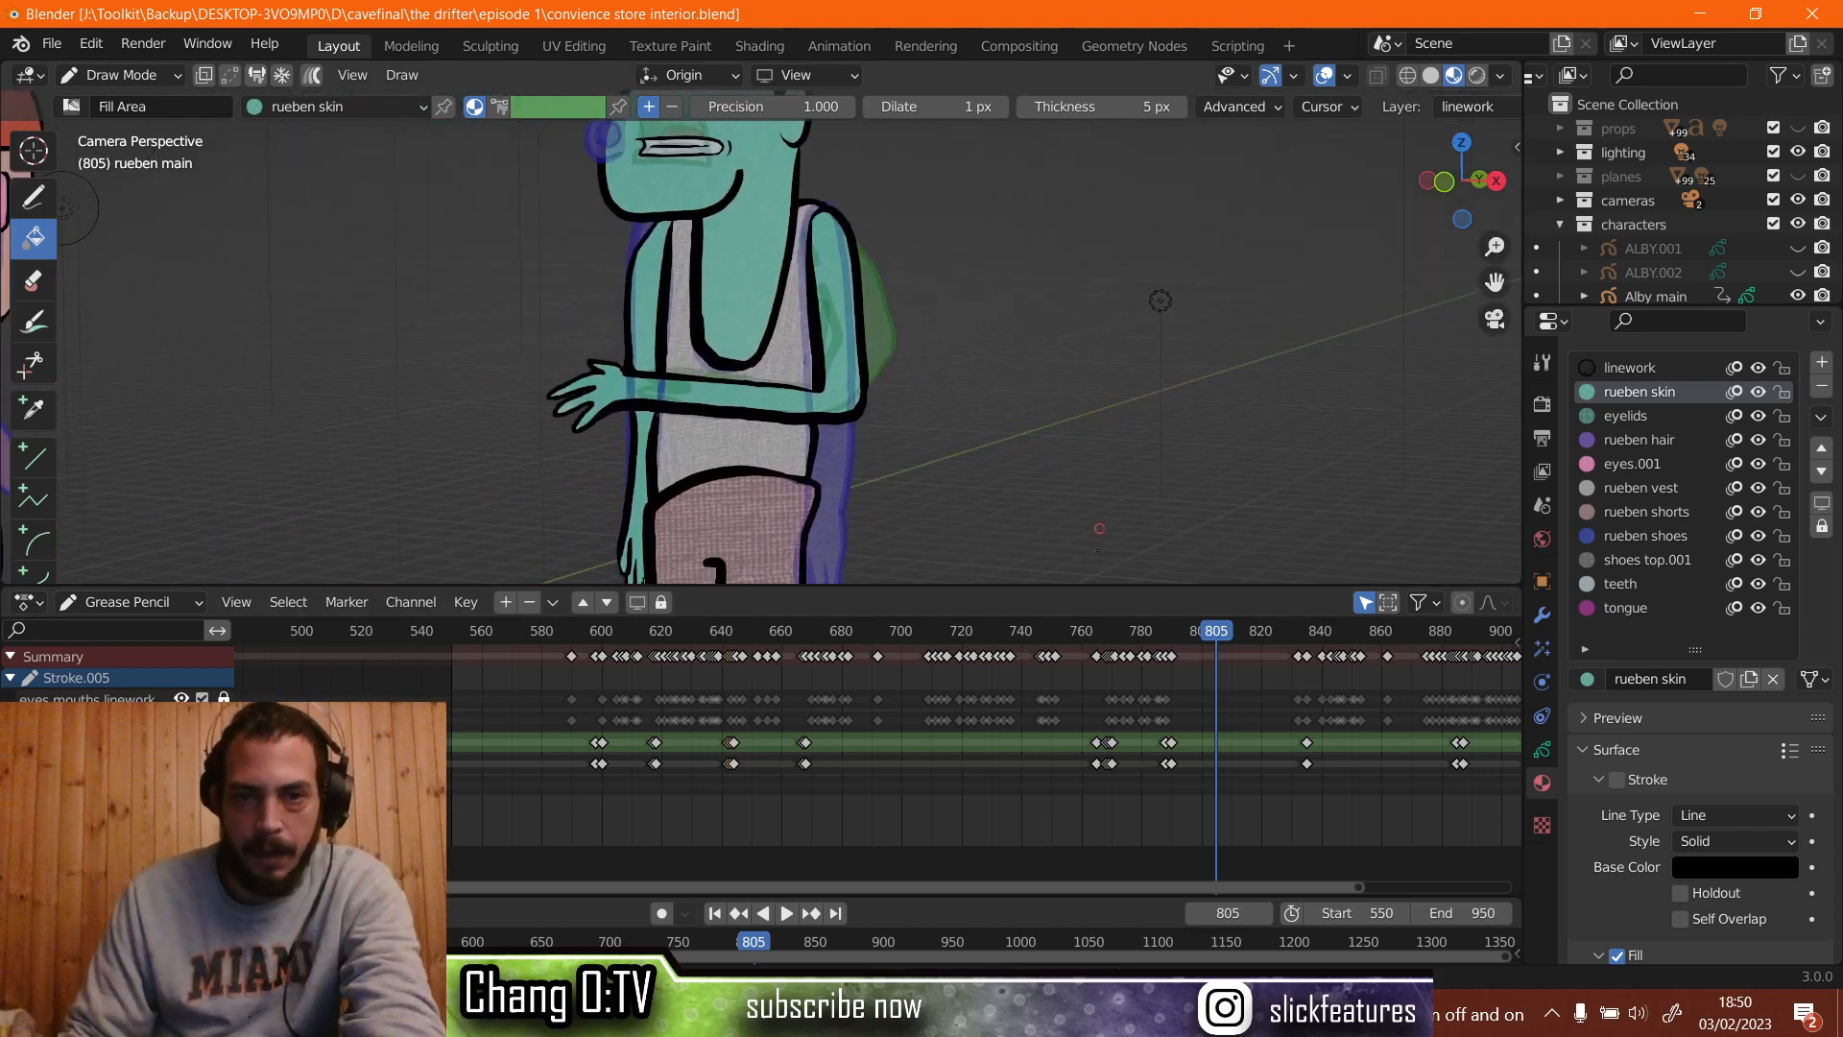
left_click_drag(1224, 643, 1168, 628)
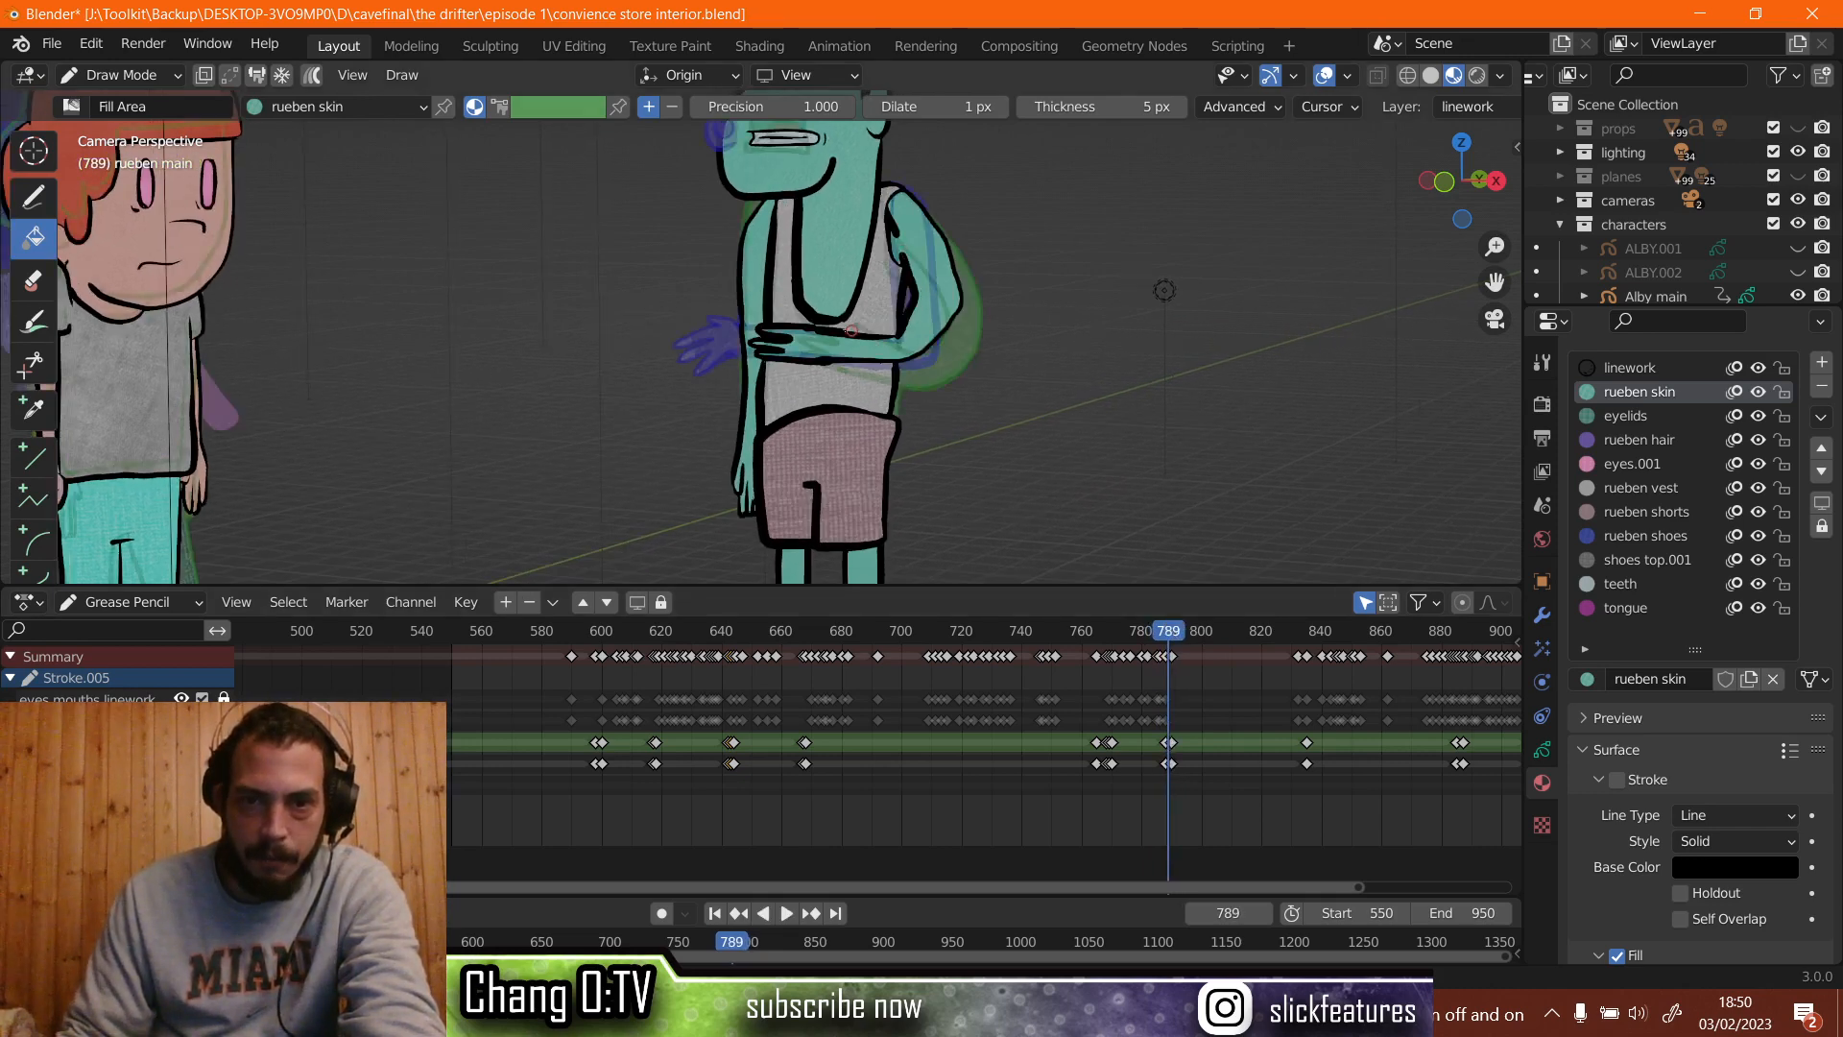
Duplicate Rueben's outstretched-arm keyframes from frame 790 onto frame 789, and make frame 789 current.
scroll(1182, 756, "up", 3)
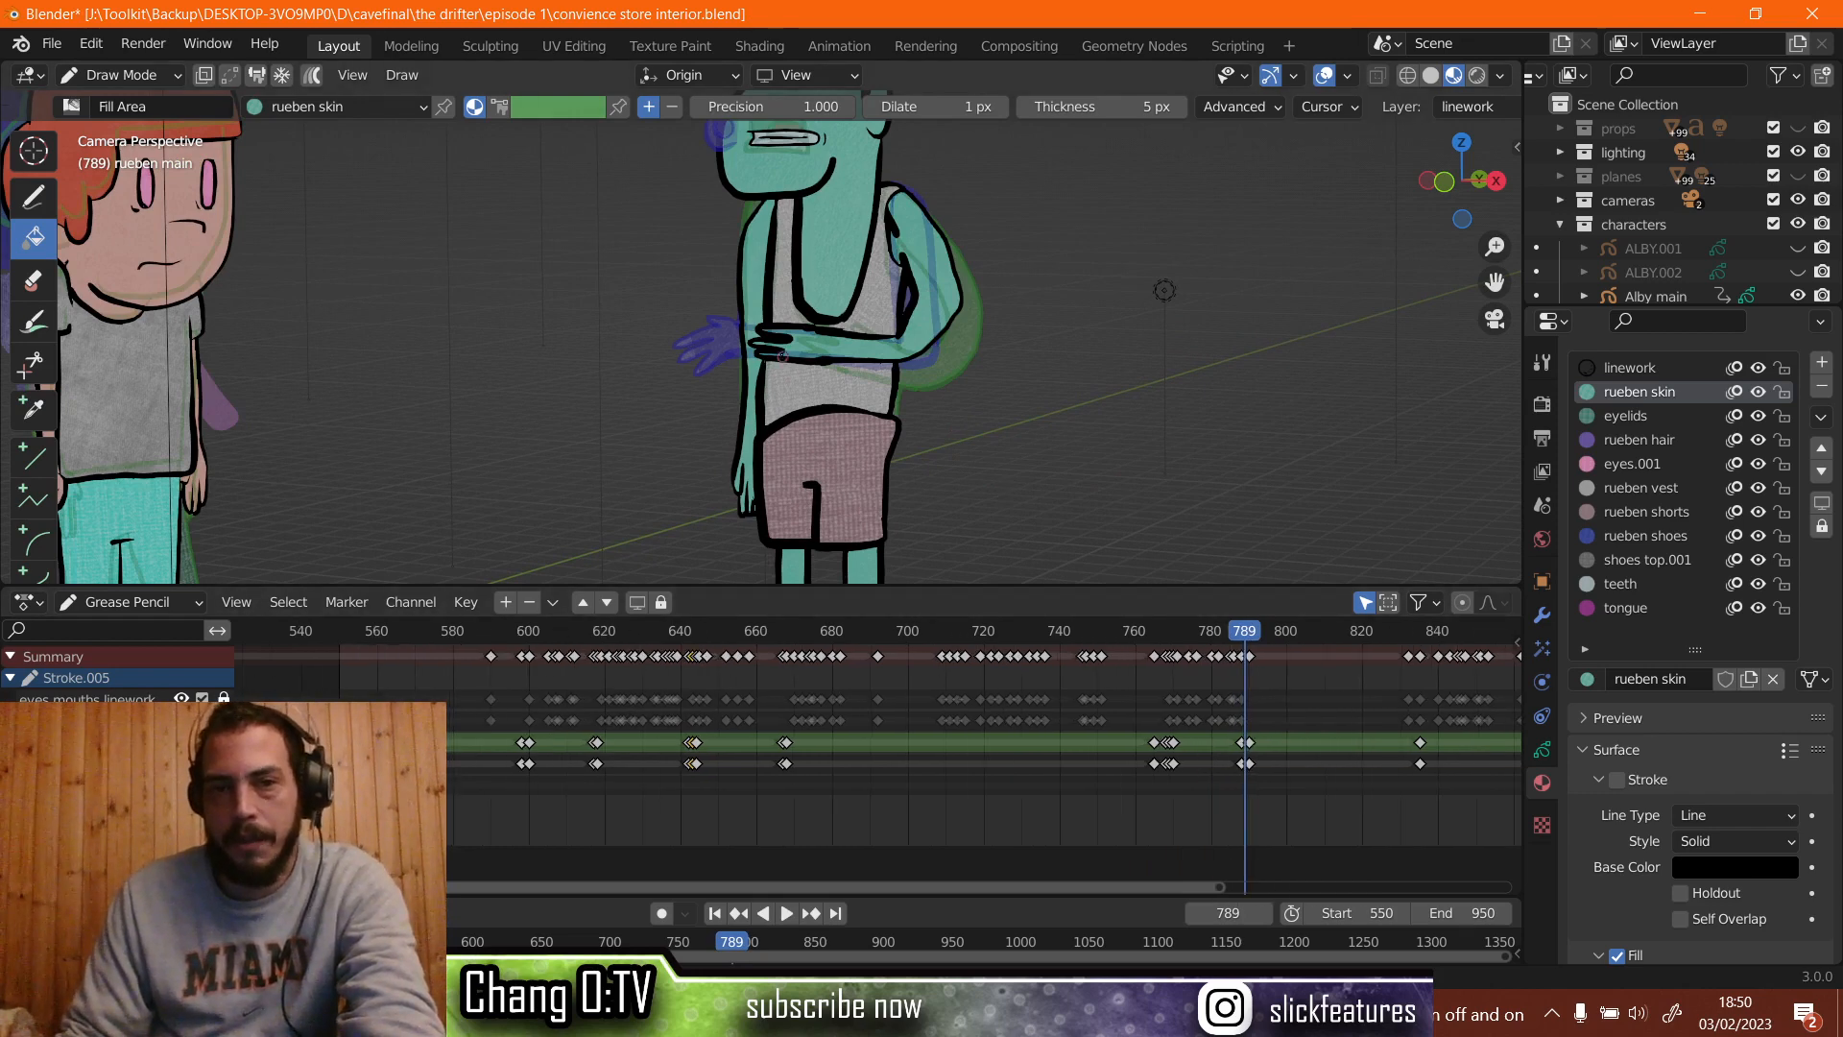
scroll(1226, 700, "up", 4)
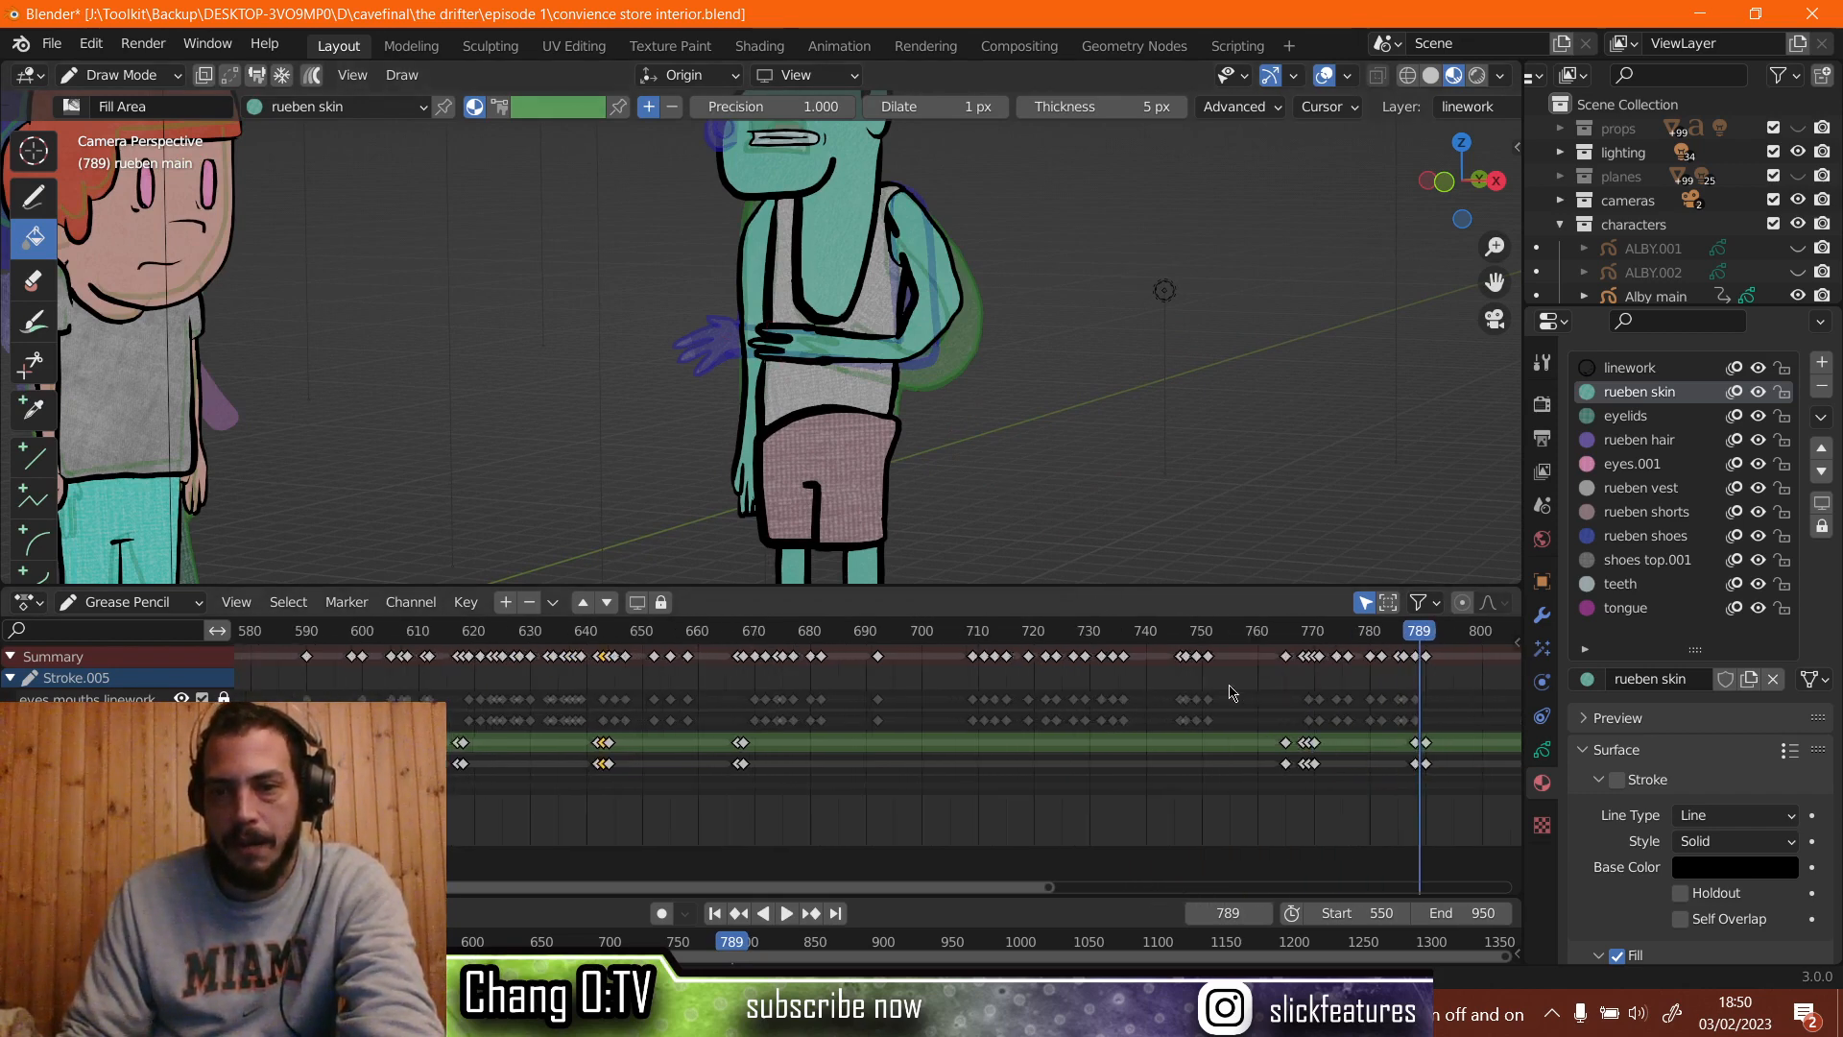
scroll(1276, 712, "up", 5)
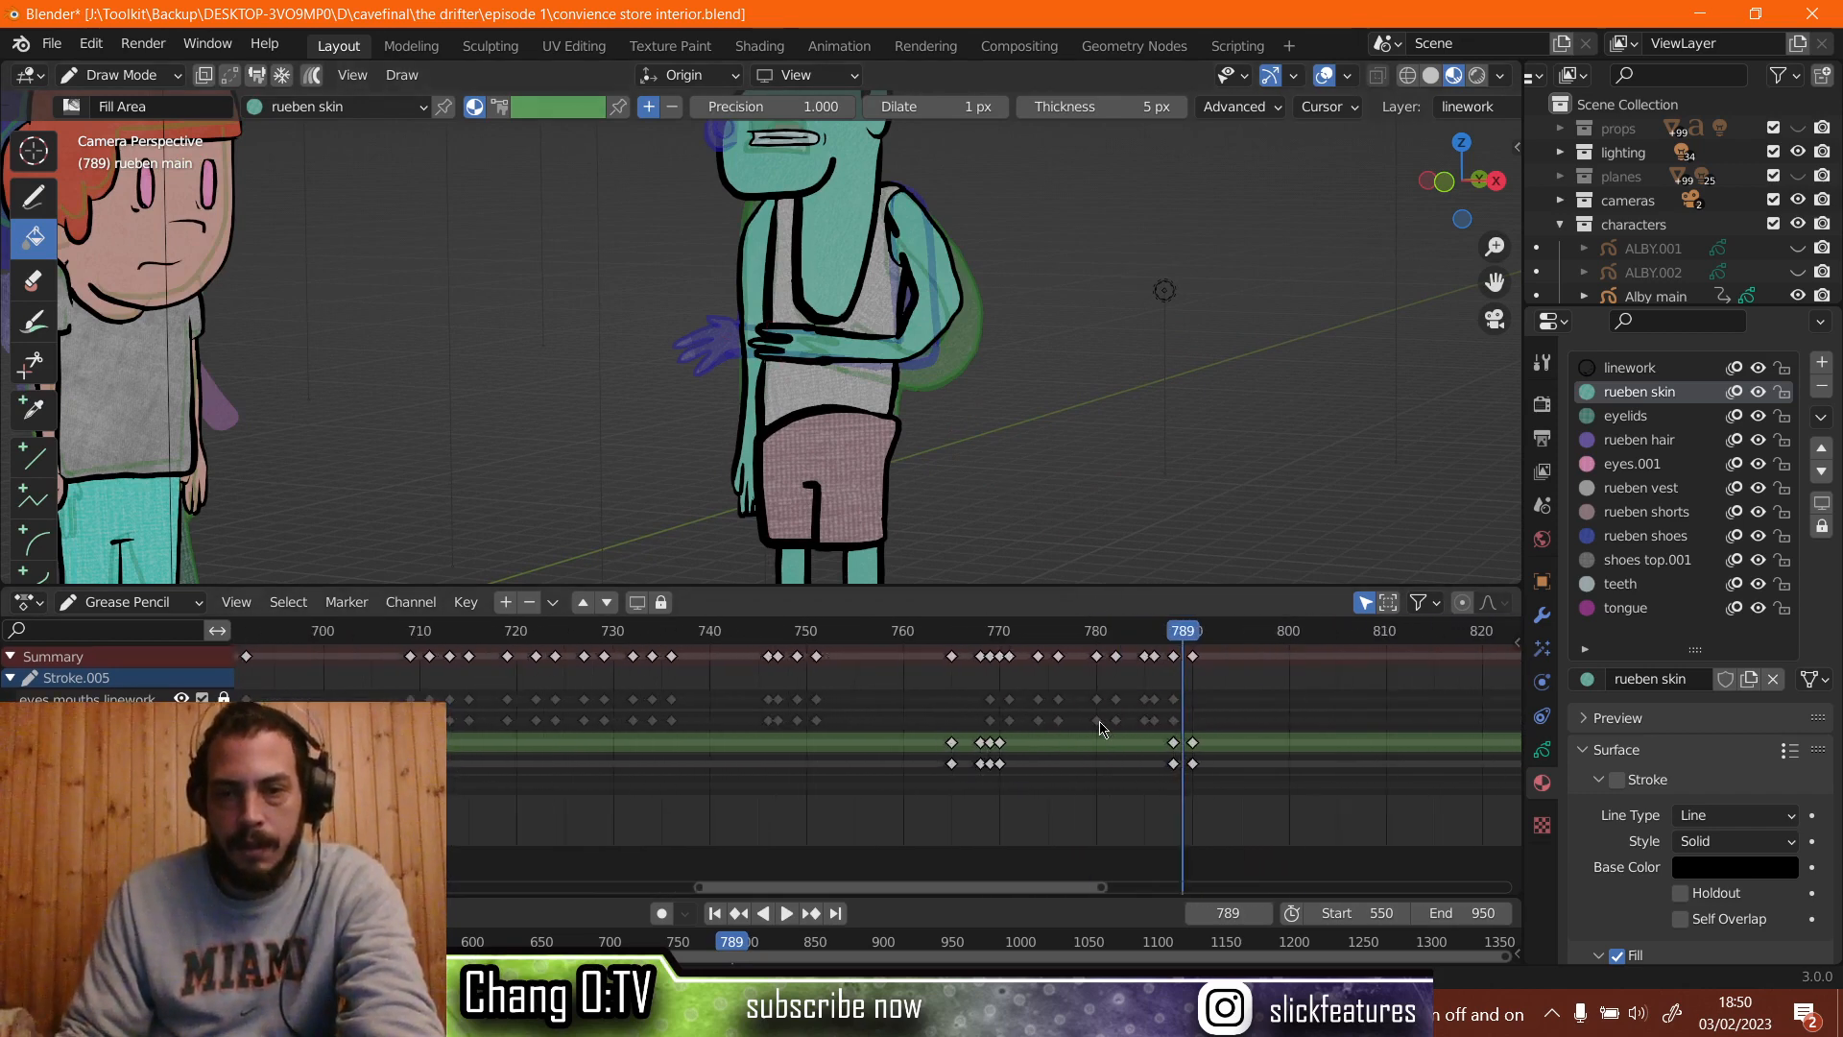
scroll(1104, 727, "up", 4)
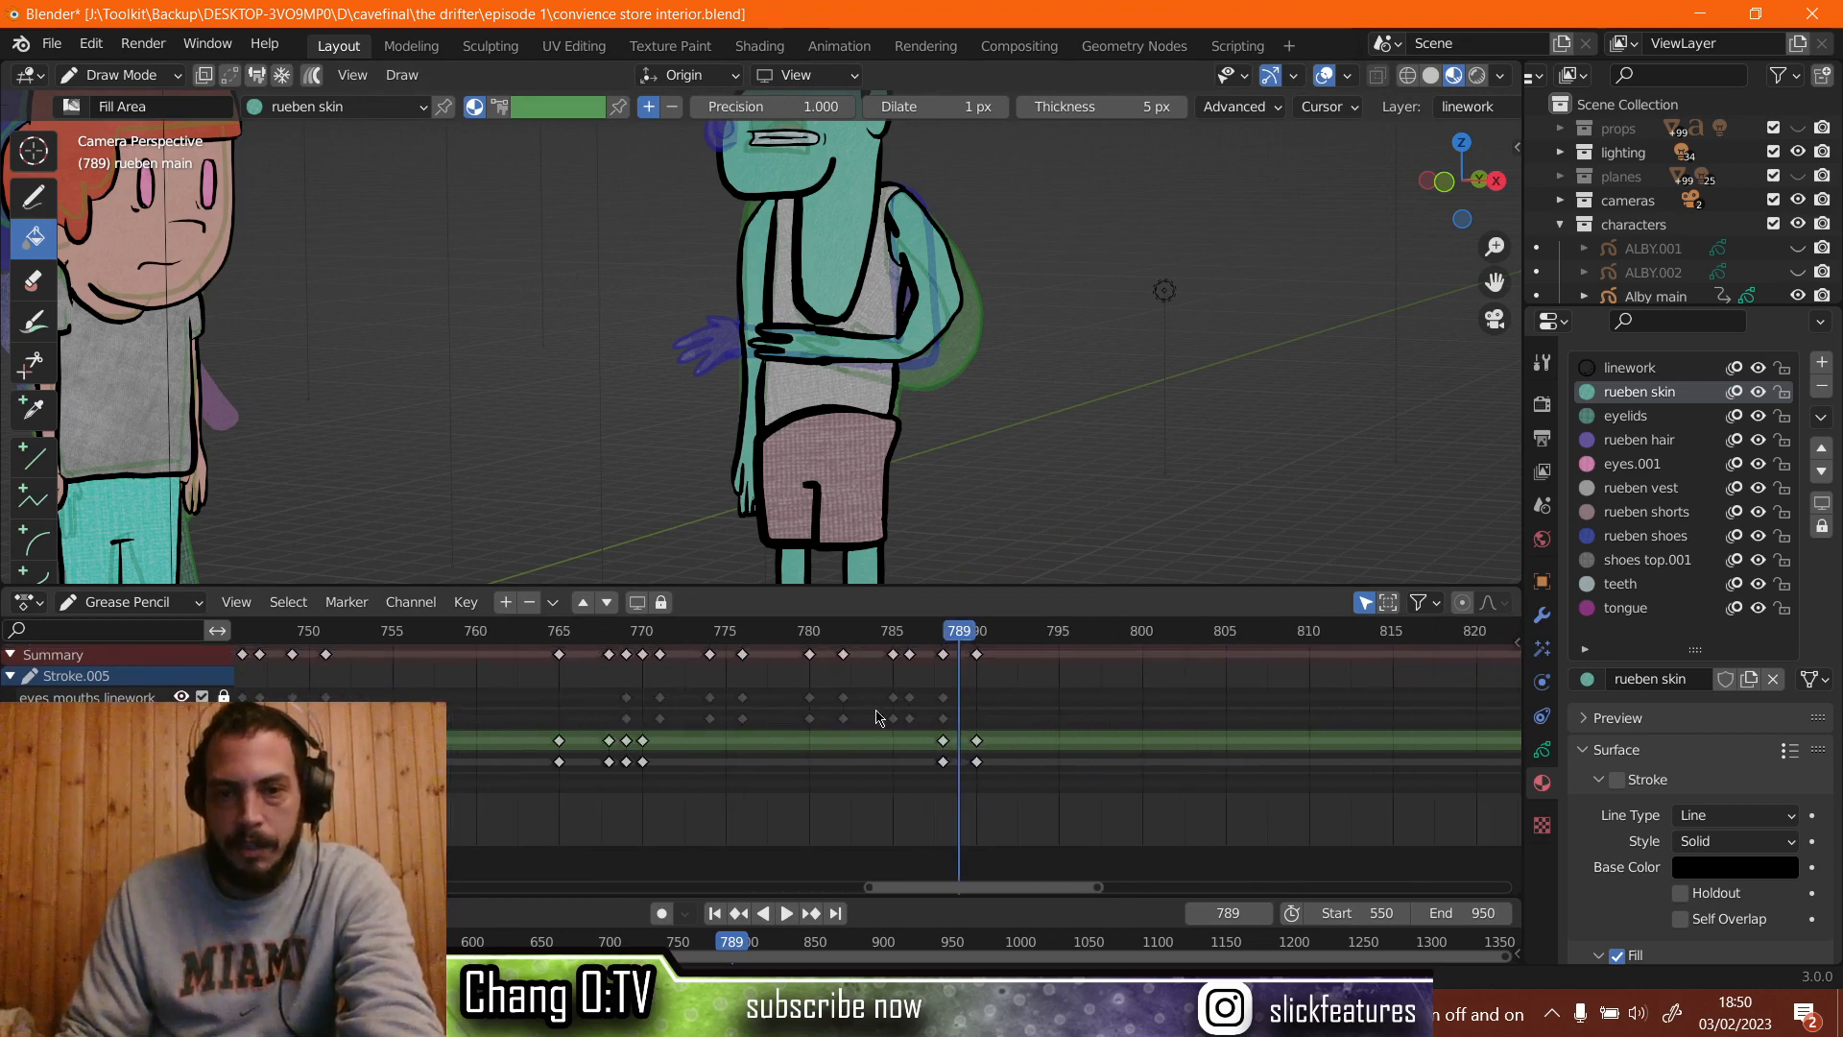
scroll(878, 720, "up", 2)
scroll(902, 734, "up", 2)
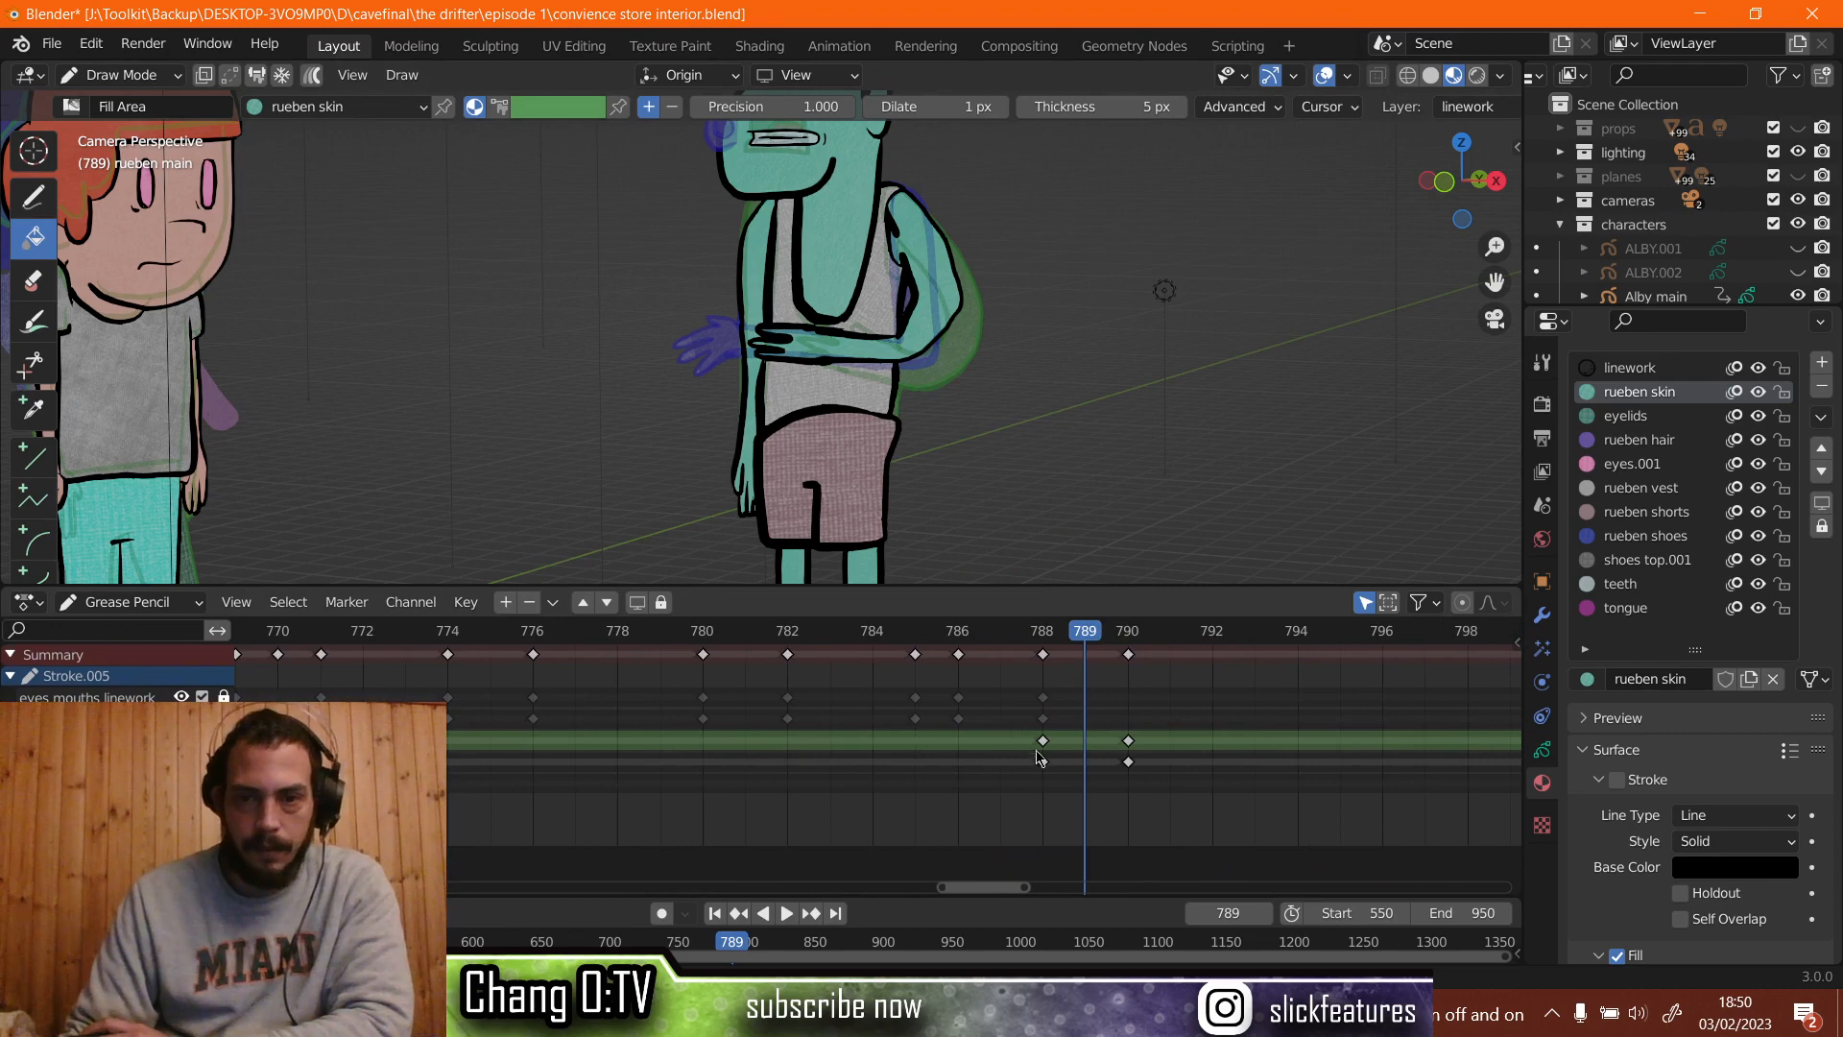
left_click_drag(1014, 734, 1051, 776)
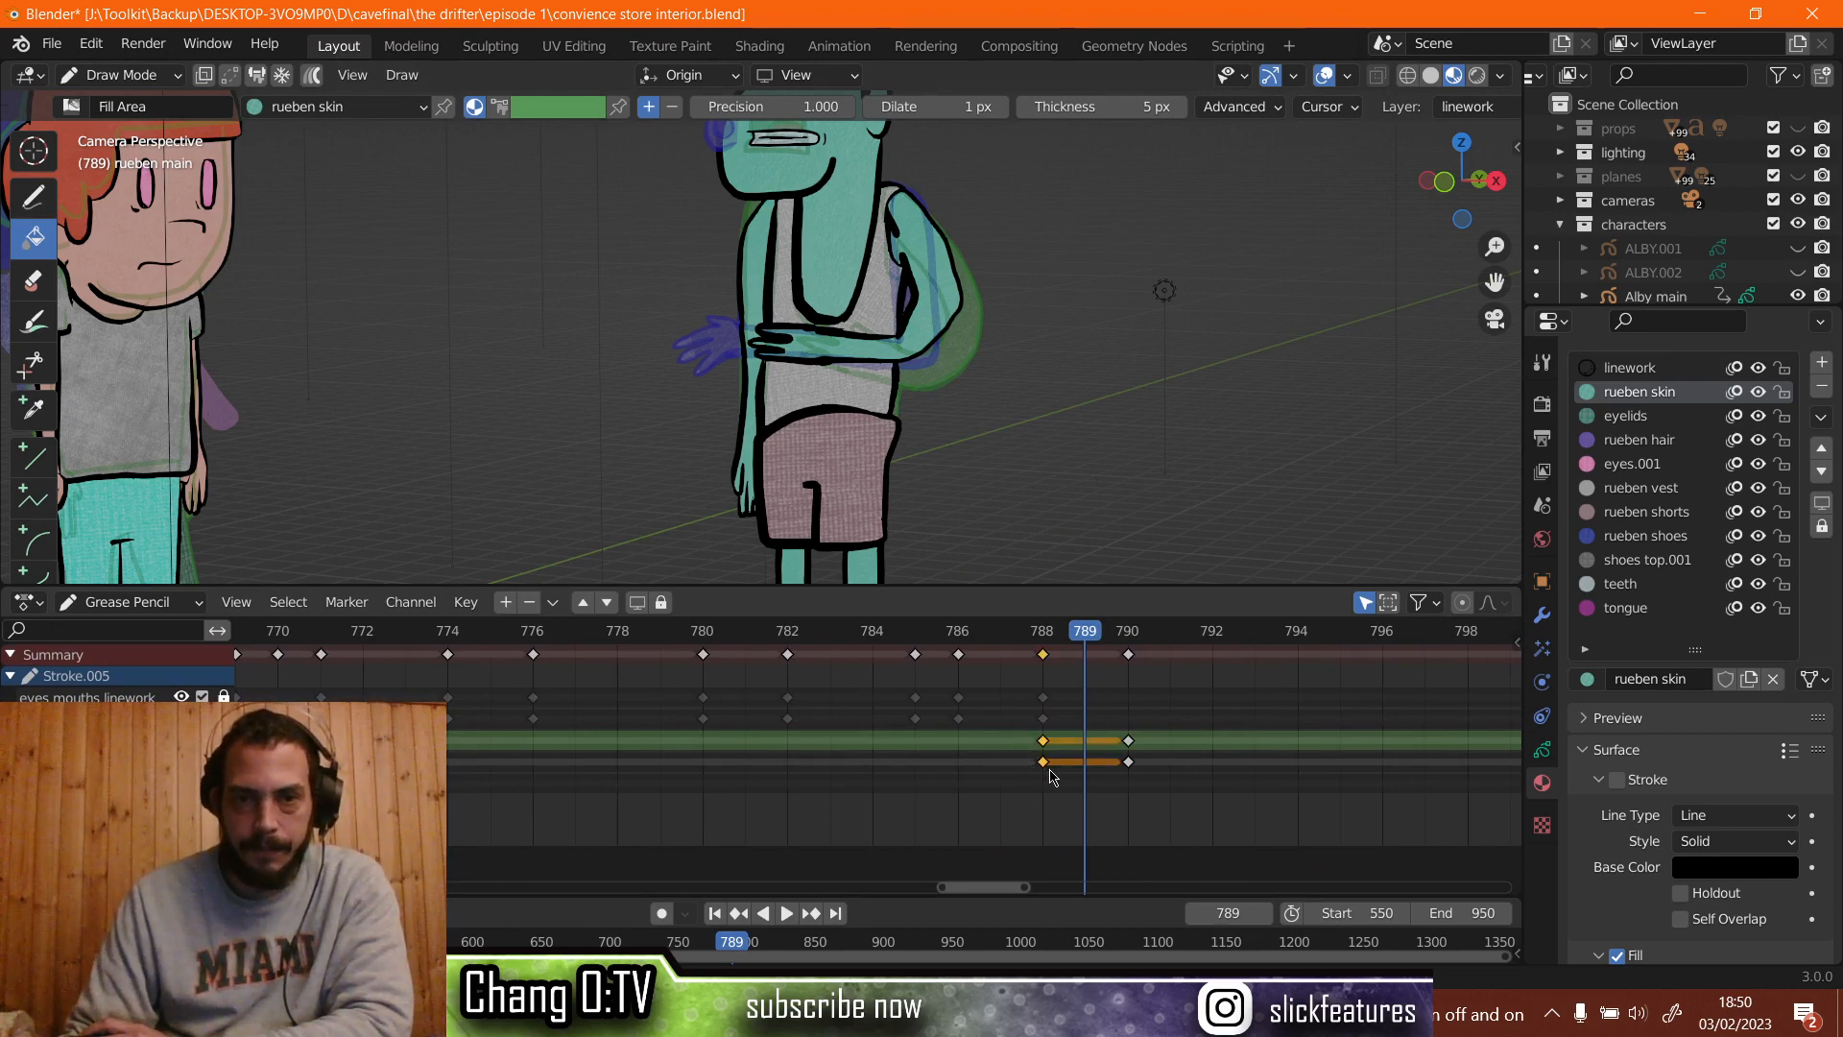
left_click(1129, 631)
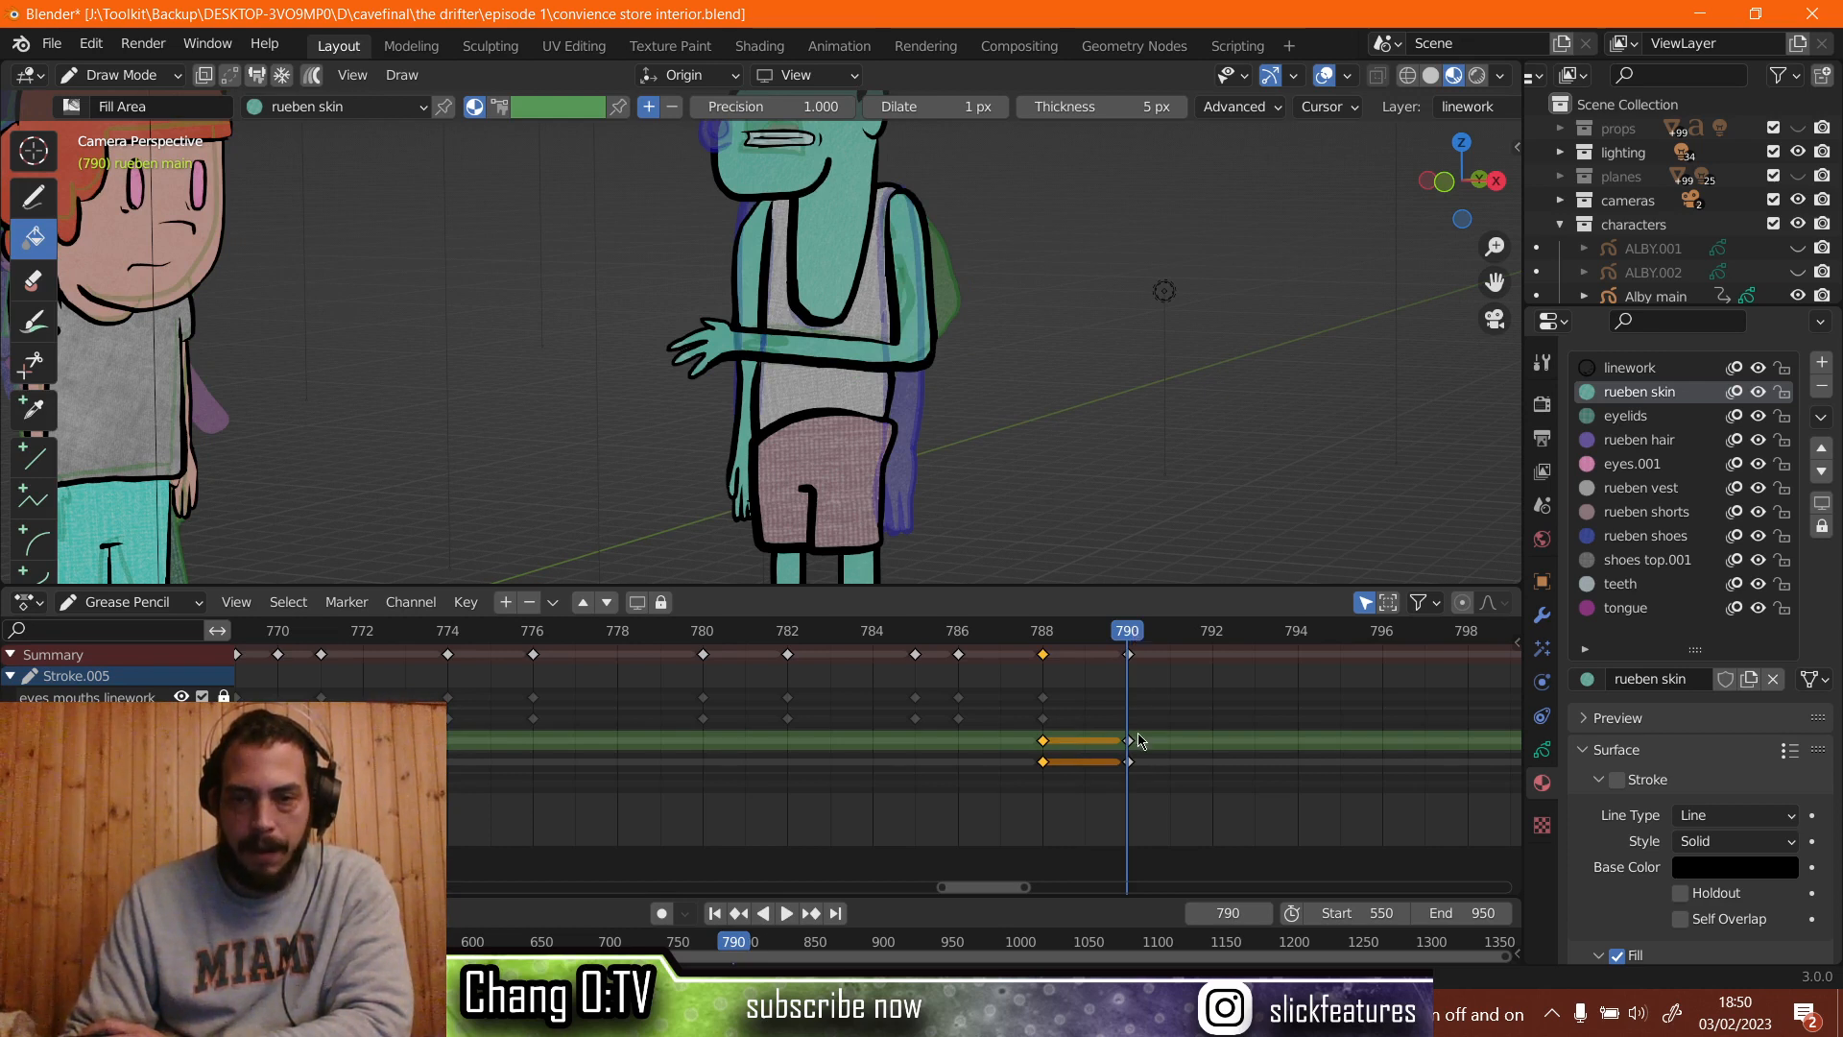
left_click_drag(1142, 720, 1128, 759)
right_click(1129, 754)
left_click(1130, 748)
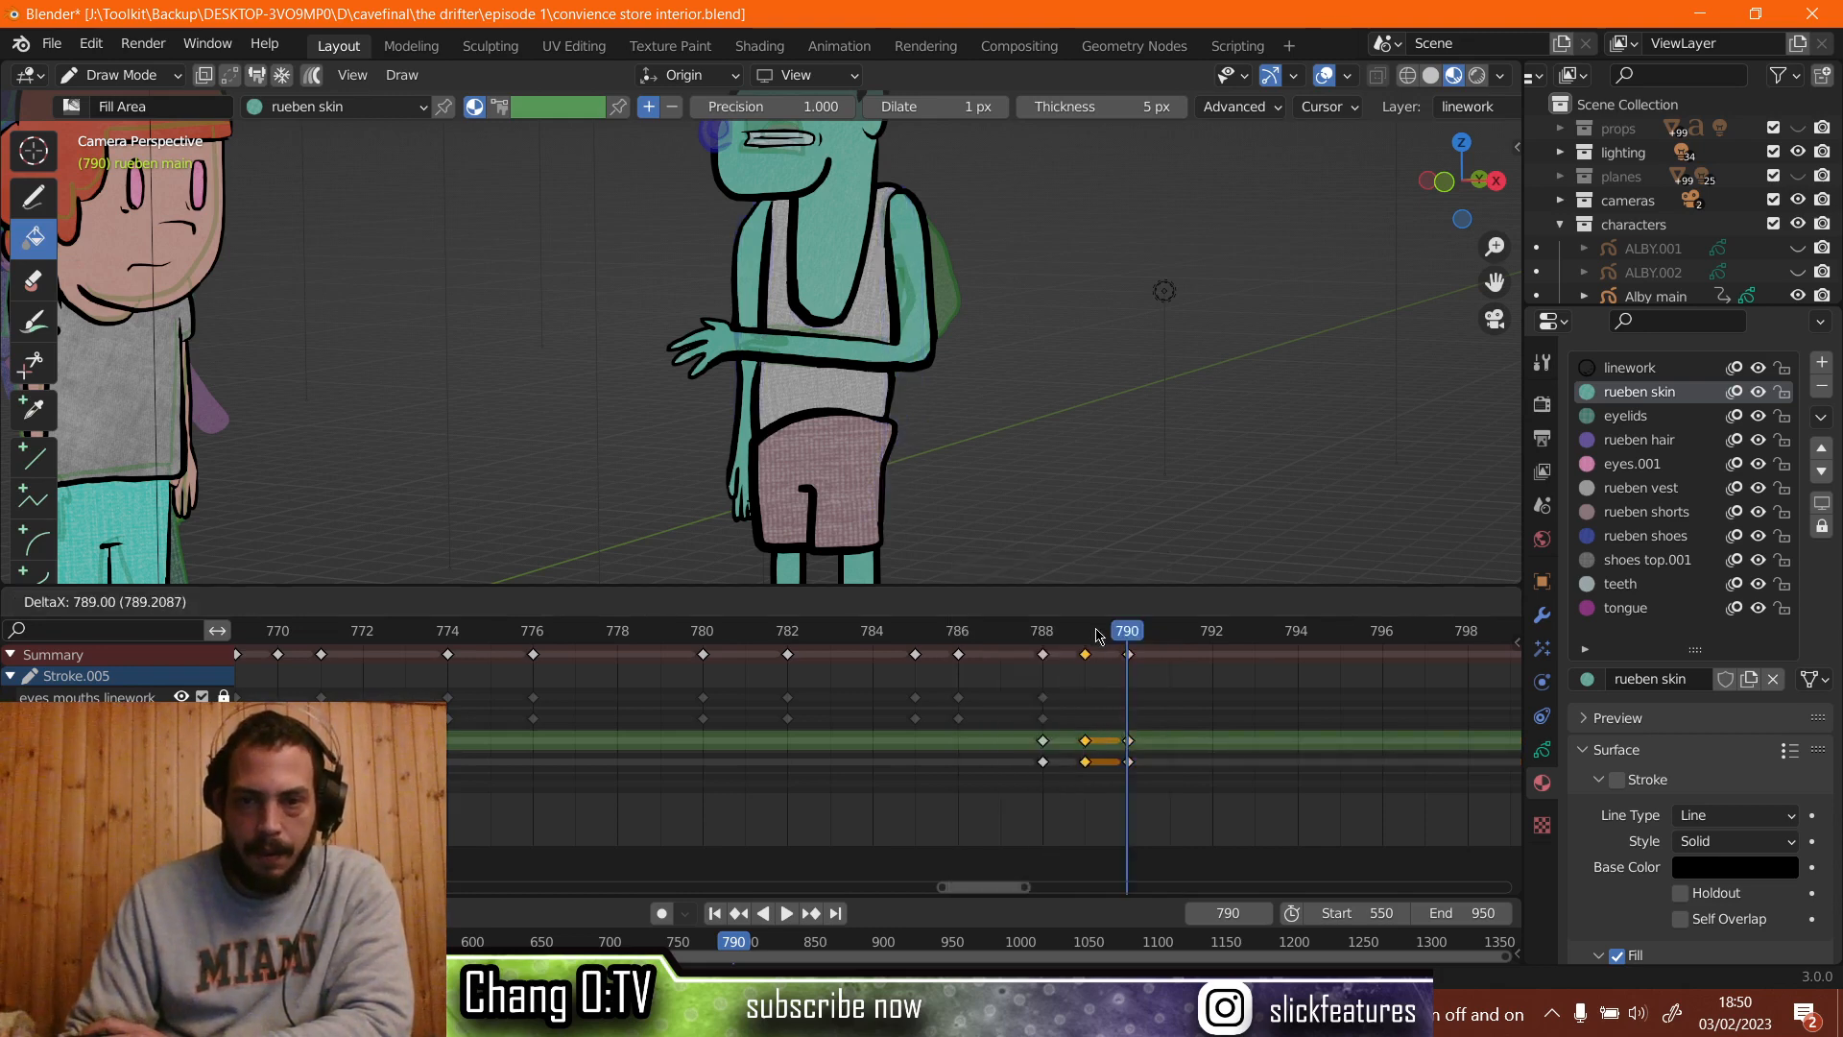
left_click(1094, 742)
key("Left")
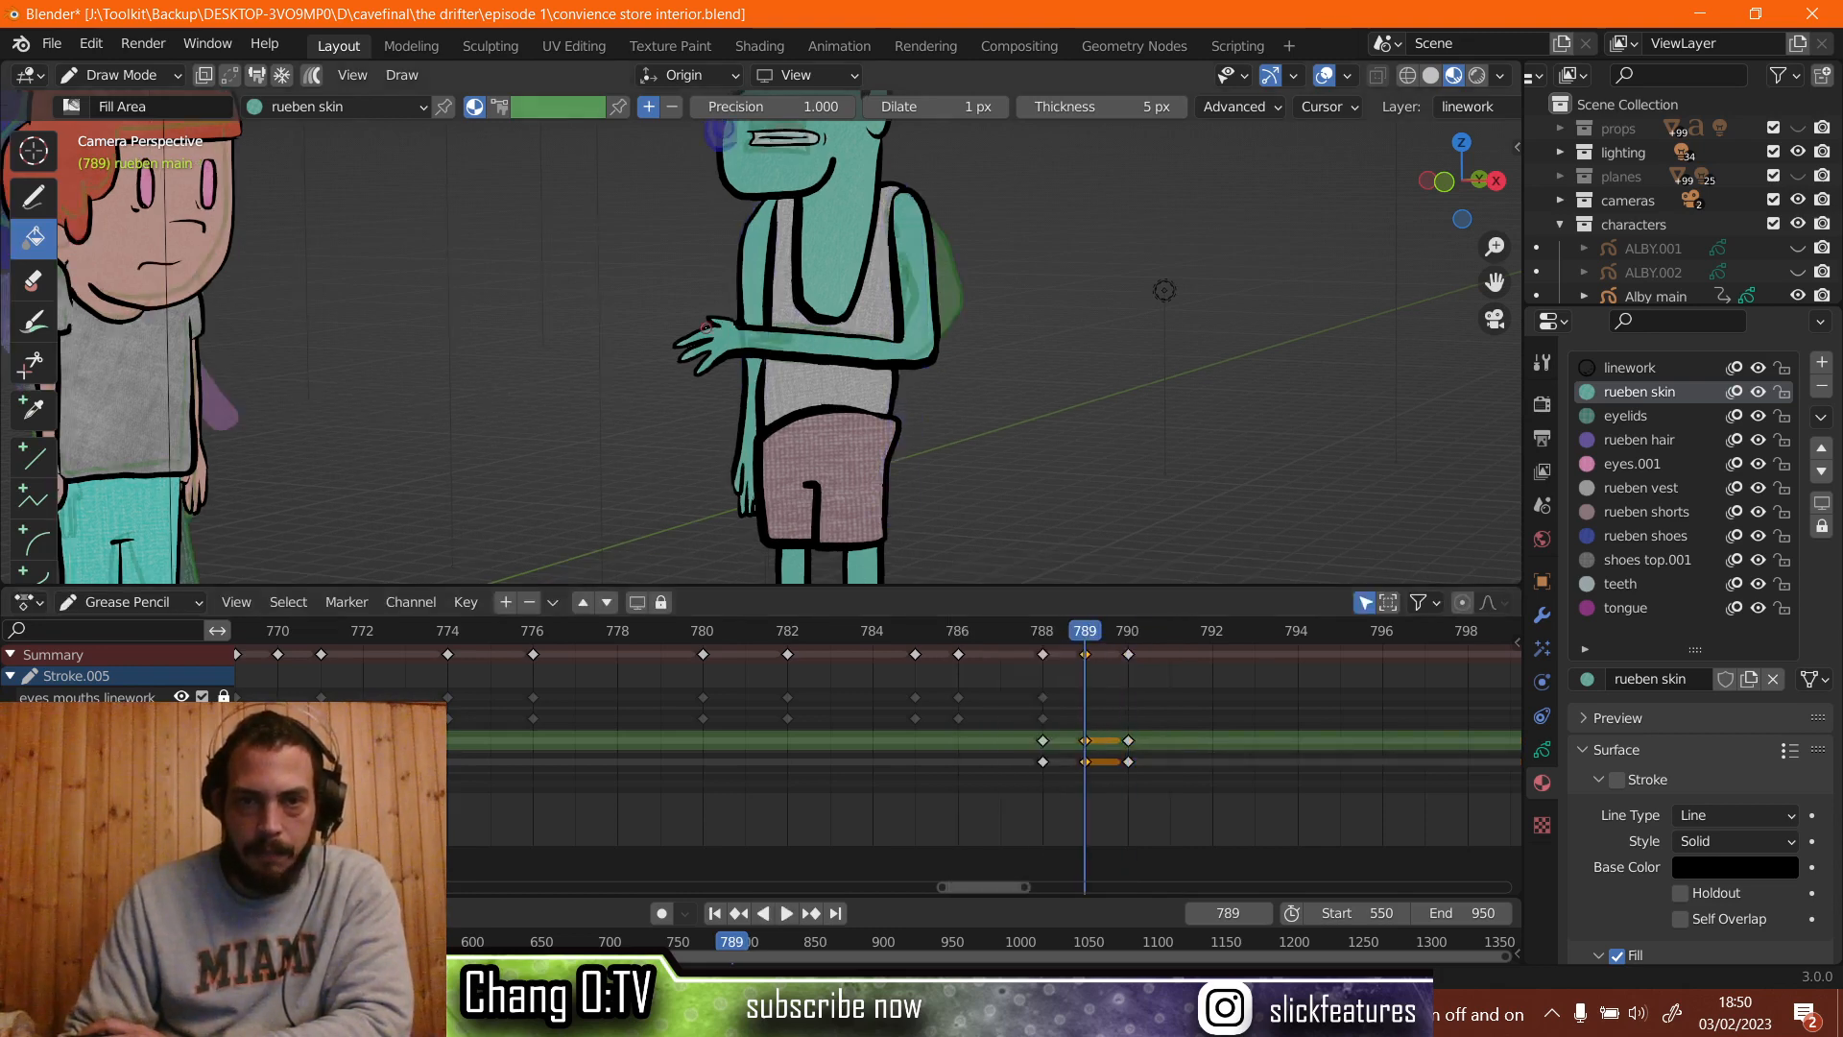
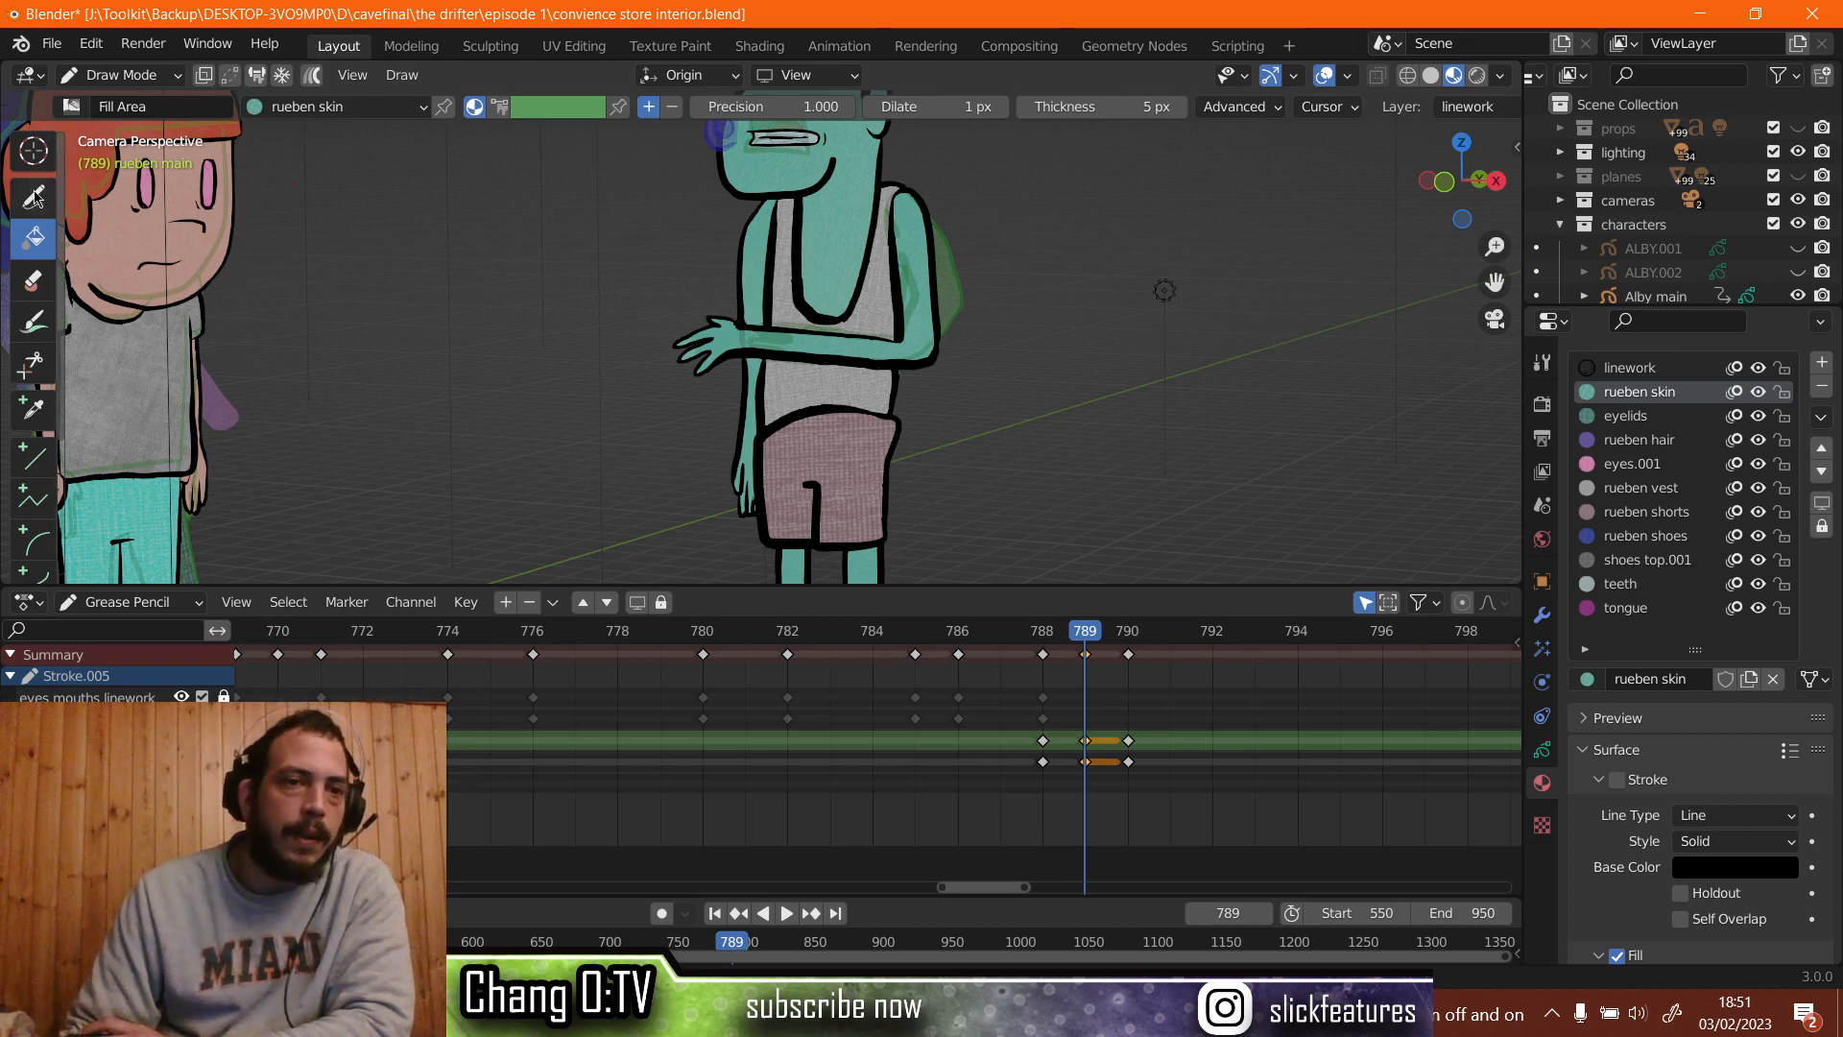
Set the eraser to Point mode and erase the wrist section of Rueben's outstretched arm outline, separating the hand from the forearm.
left_click(33, 280)
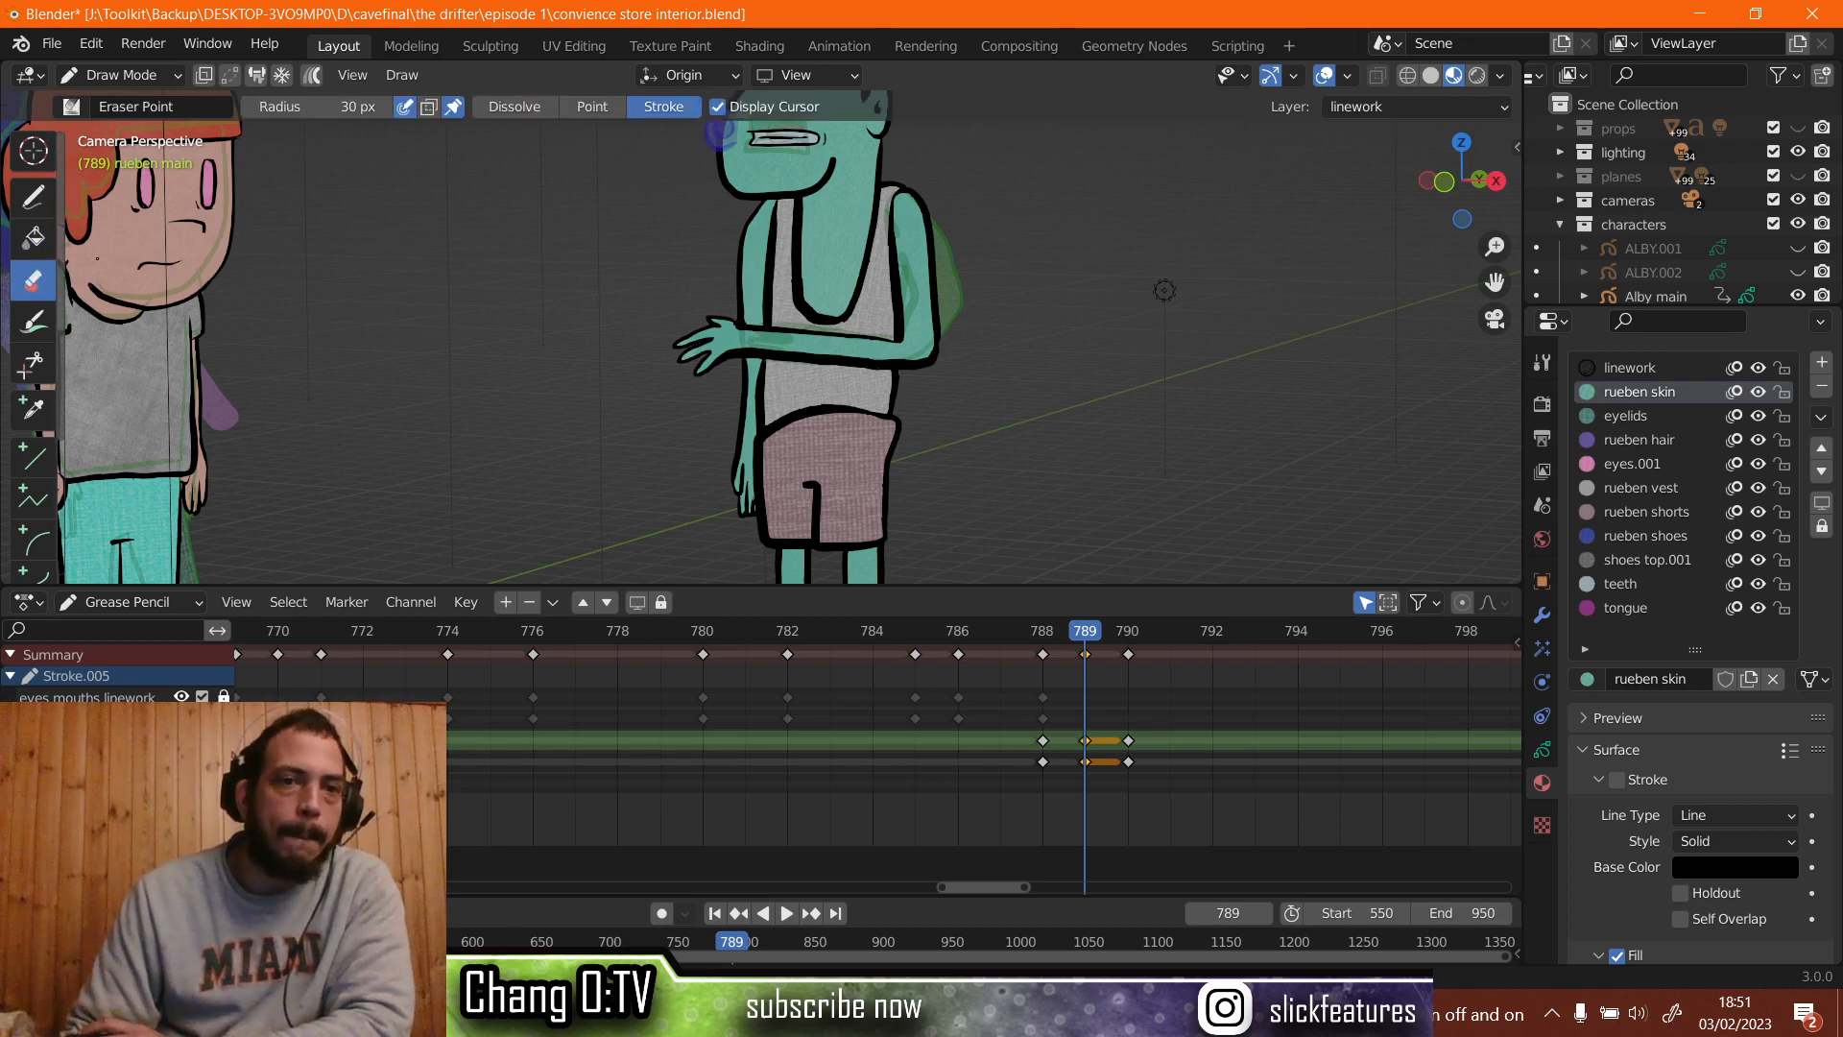
left_click(592, 107)
scroll(680, 257, "up", 8)
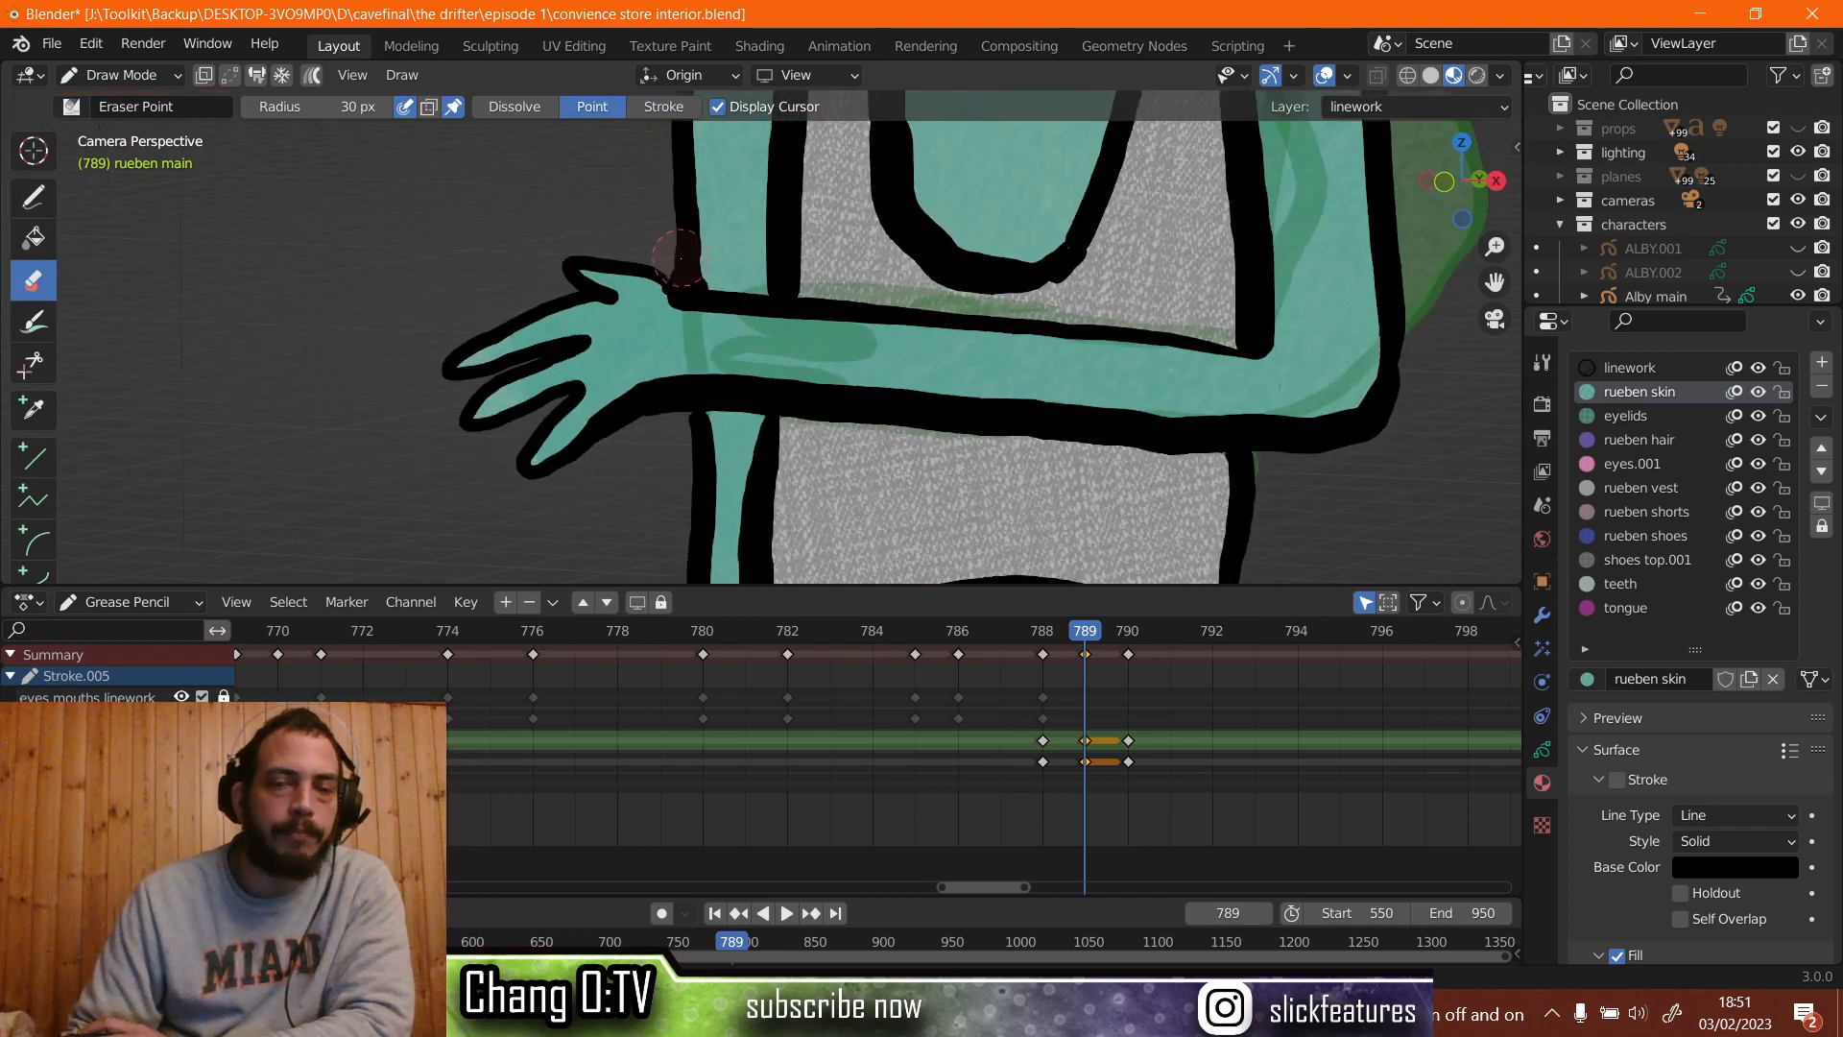
mouse_move(680, 257)
left_mouse_down()
mouse_move(729, 298)
mouse_move(685, 301)
left_mouse_up()
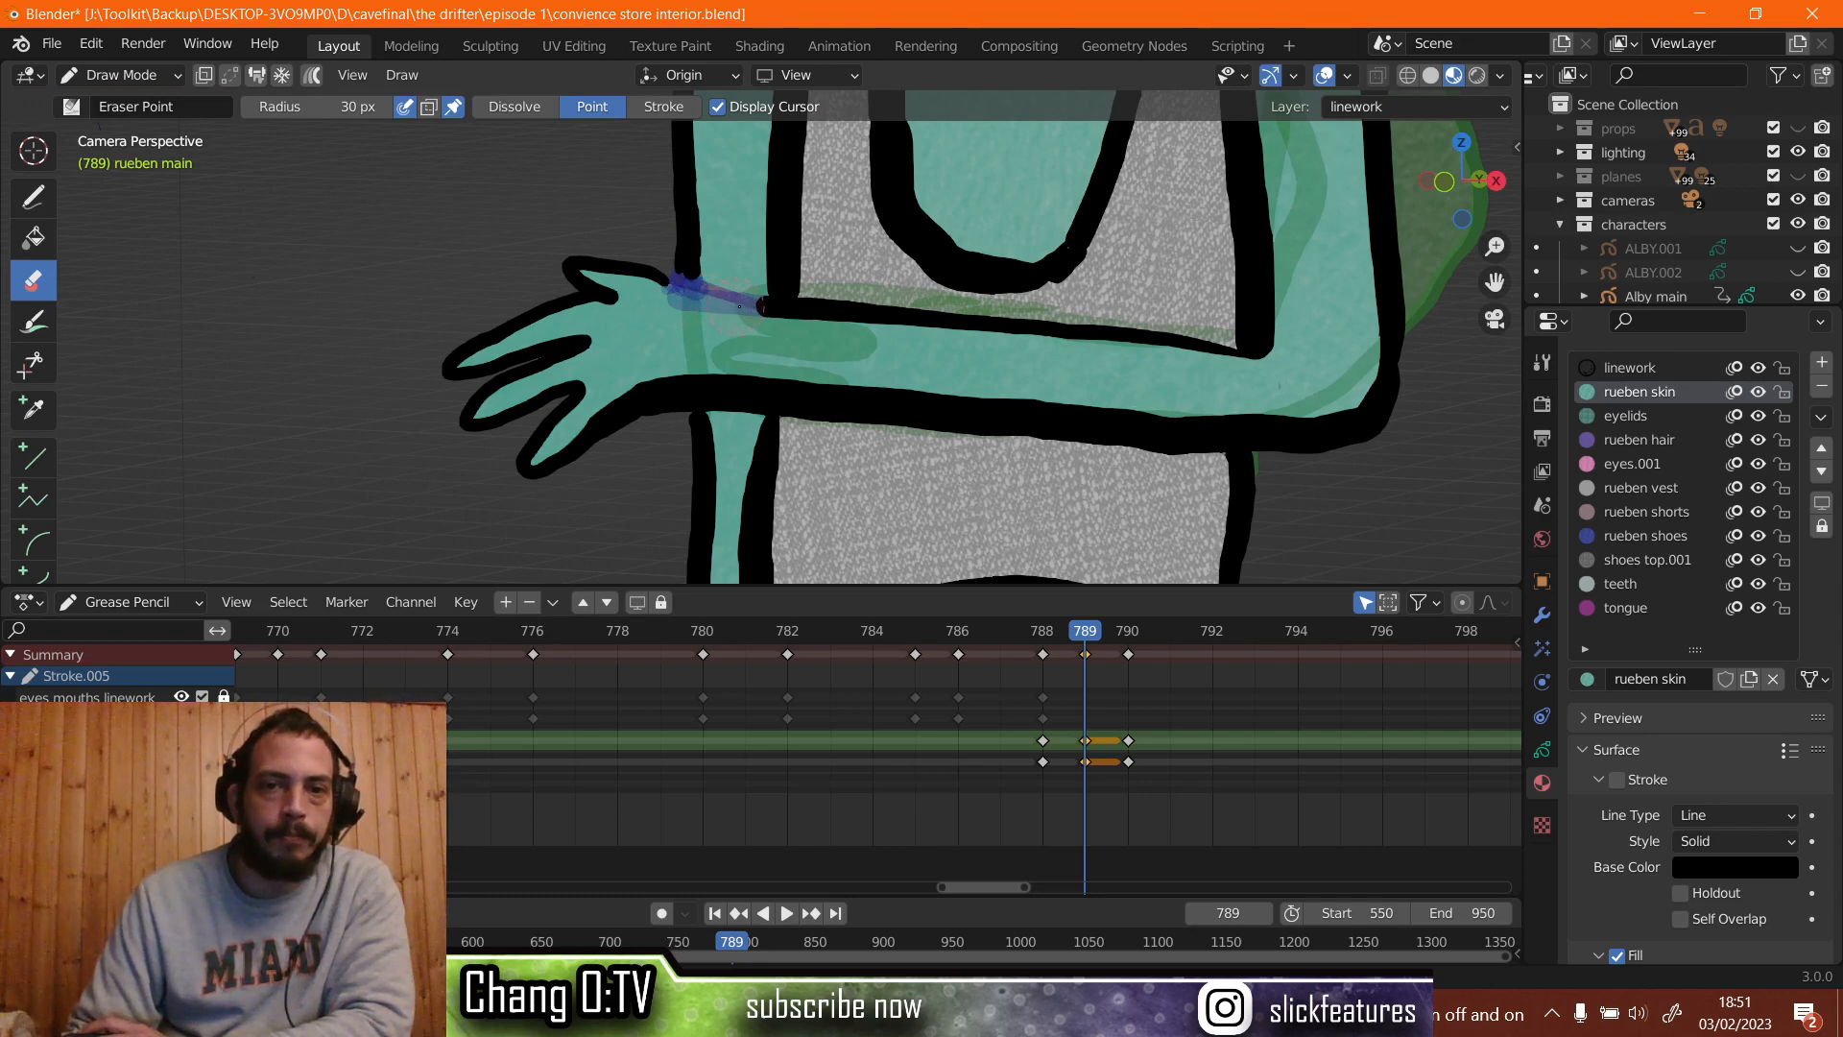
left_click_drag(739, 307, 782, 317)
mouse_move(773, 394)
left_mouse_down()
mouse_move(697, 393)
mouse_move(811, 398)
left_mouse_up()
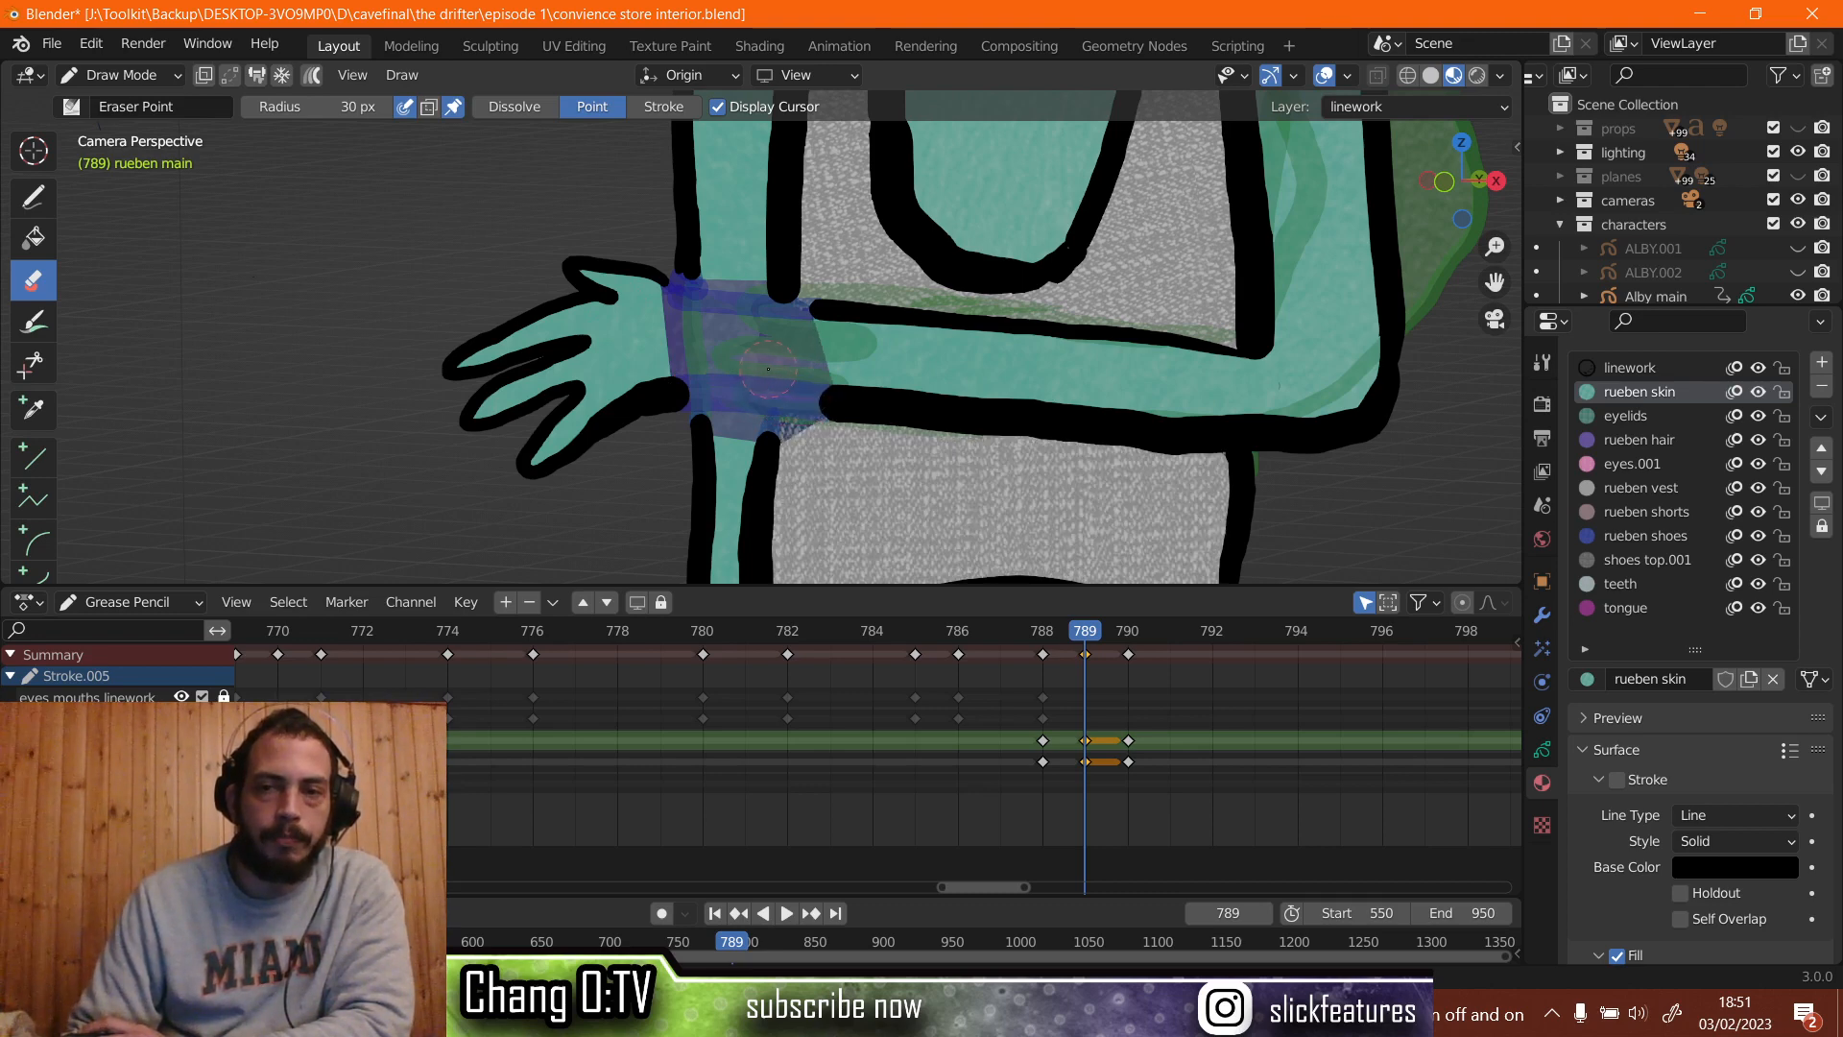
In Edit Mode, move the detached hand's strokes about 0.39 m along X to meet the forearm and rotate them about 5.5 degrees.
left_click(121, 74)
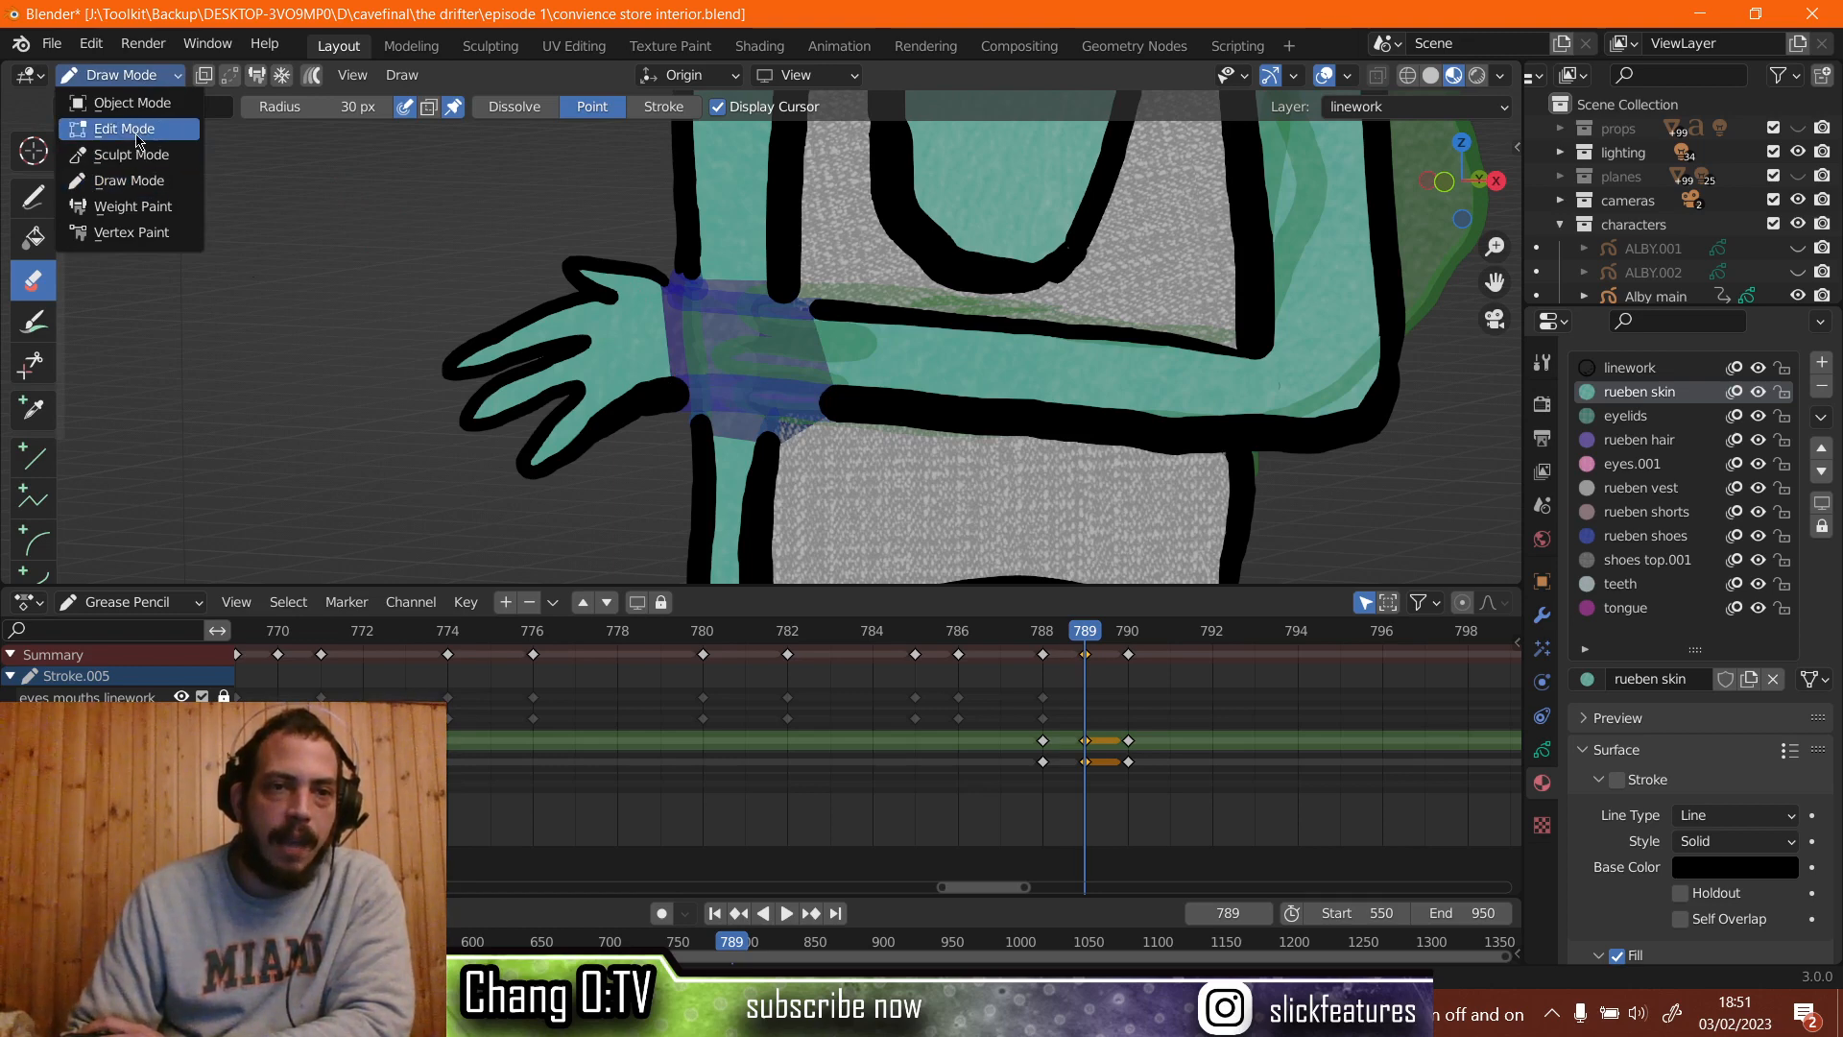
left_click(137, 131)
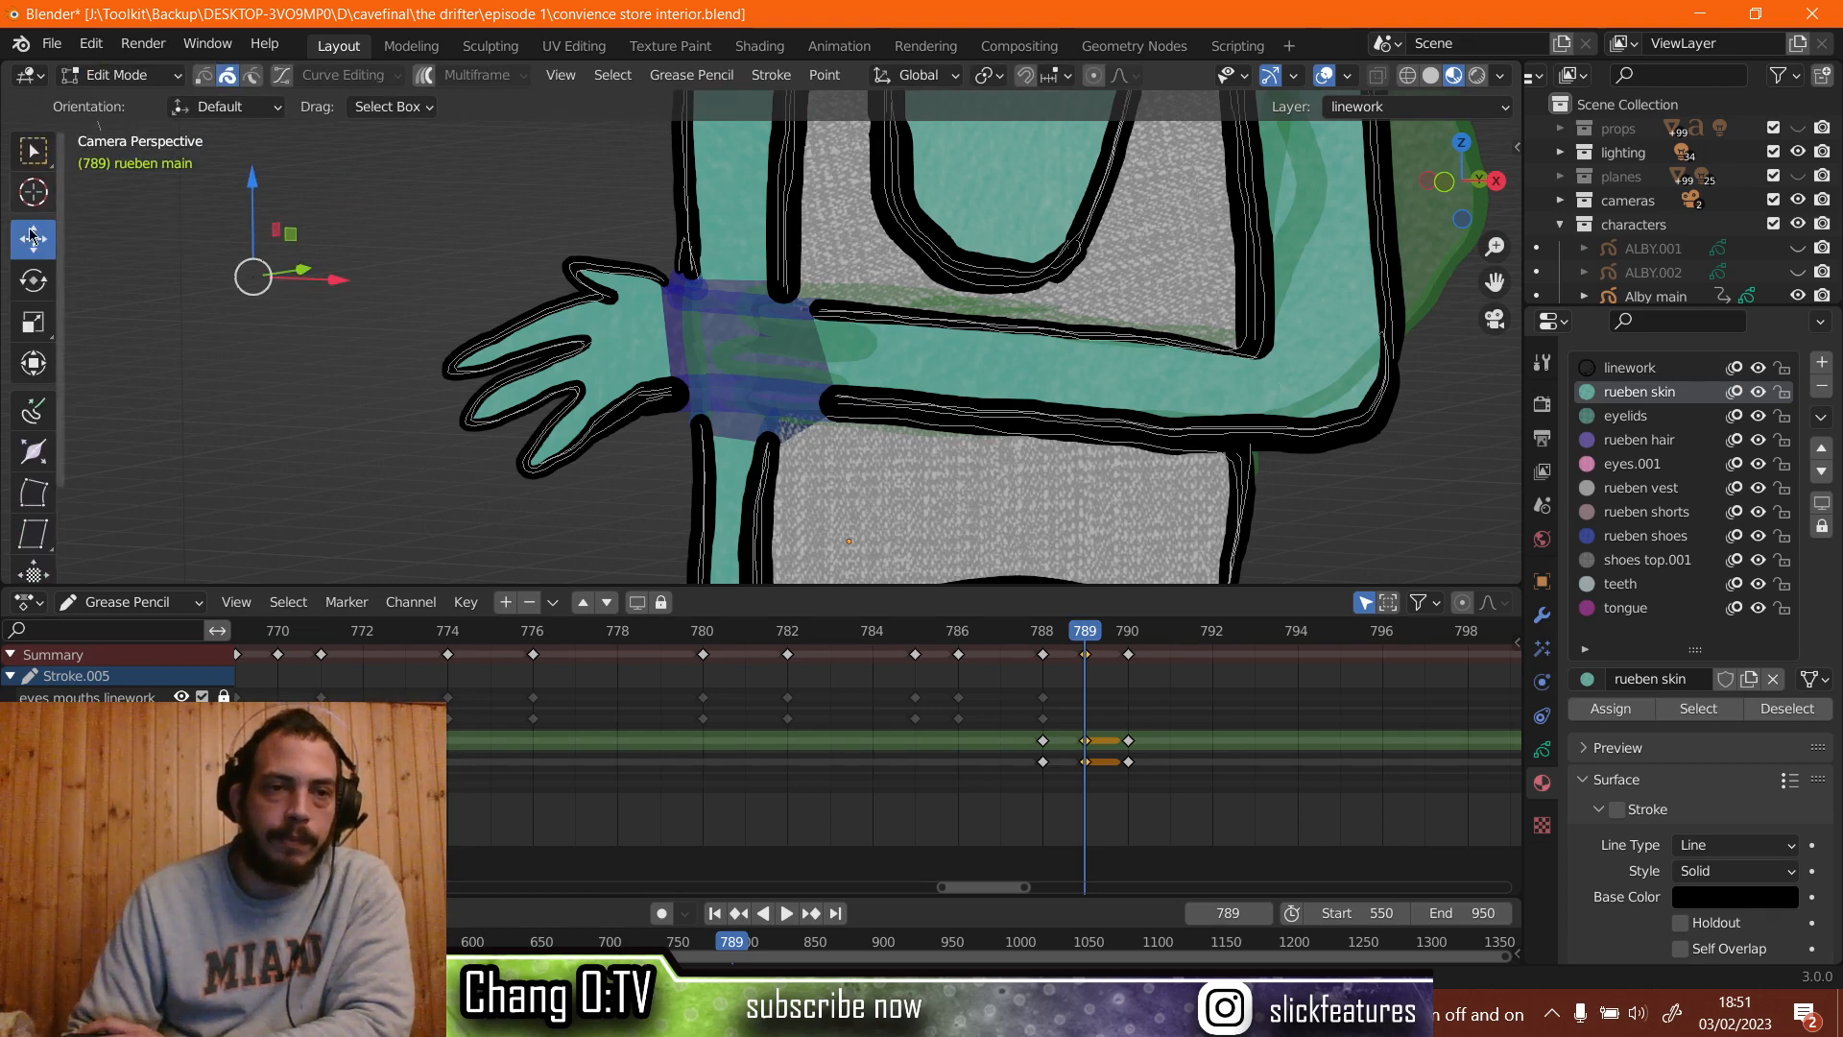
mouse_move(411, 232)
left_mouse_down()
mouse_move(591, 435)
mouse_move(641, 465)
left_mouse_up()
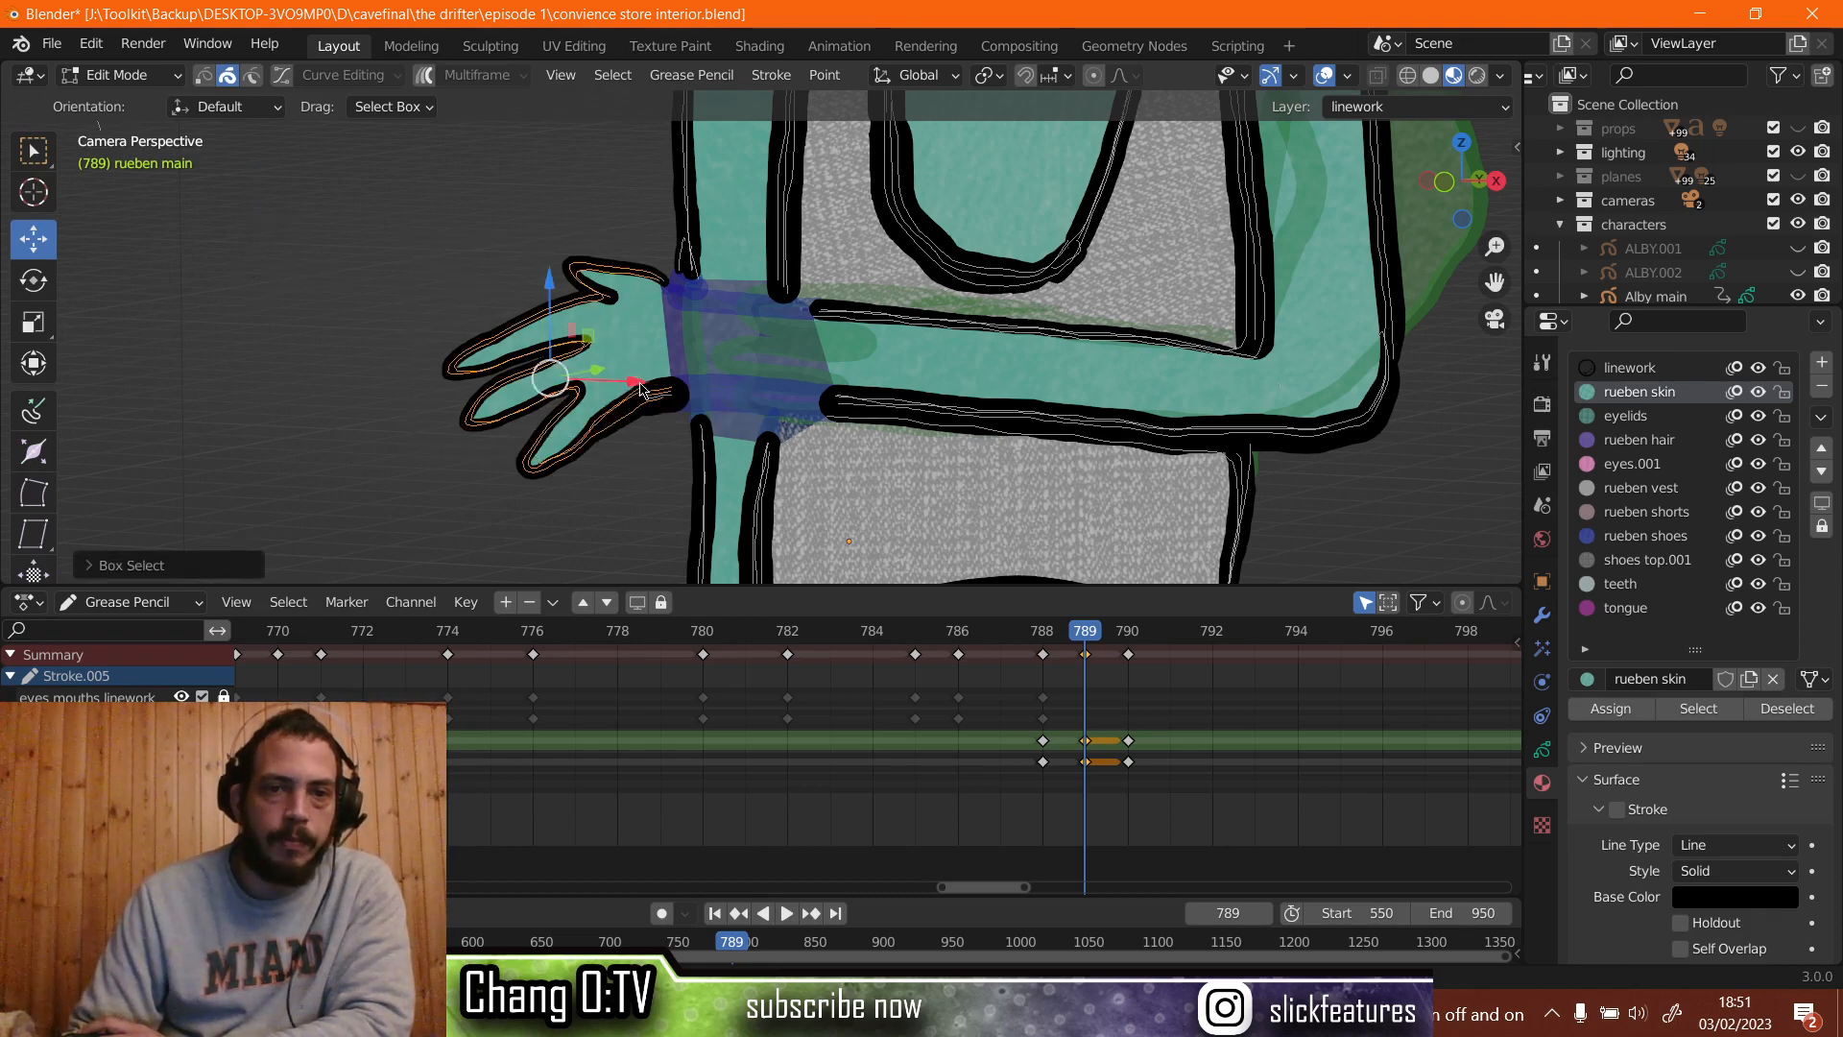
key("g")
key("x")
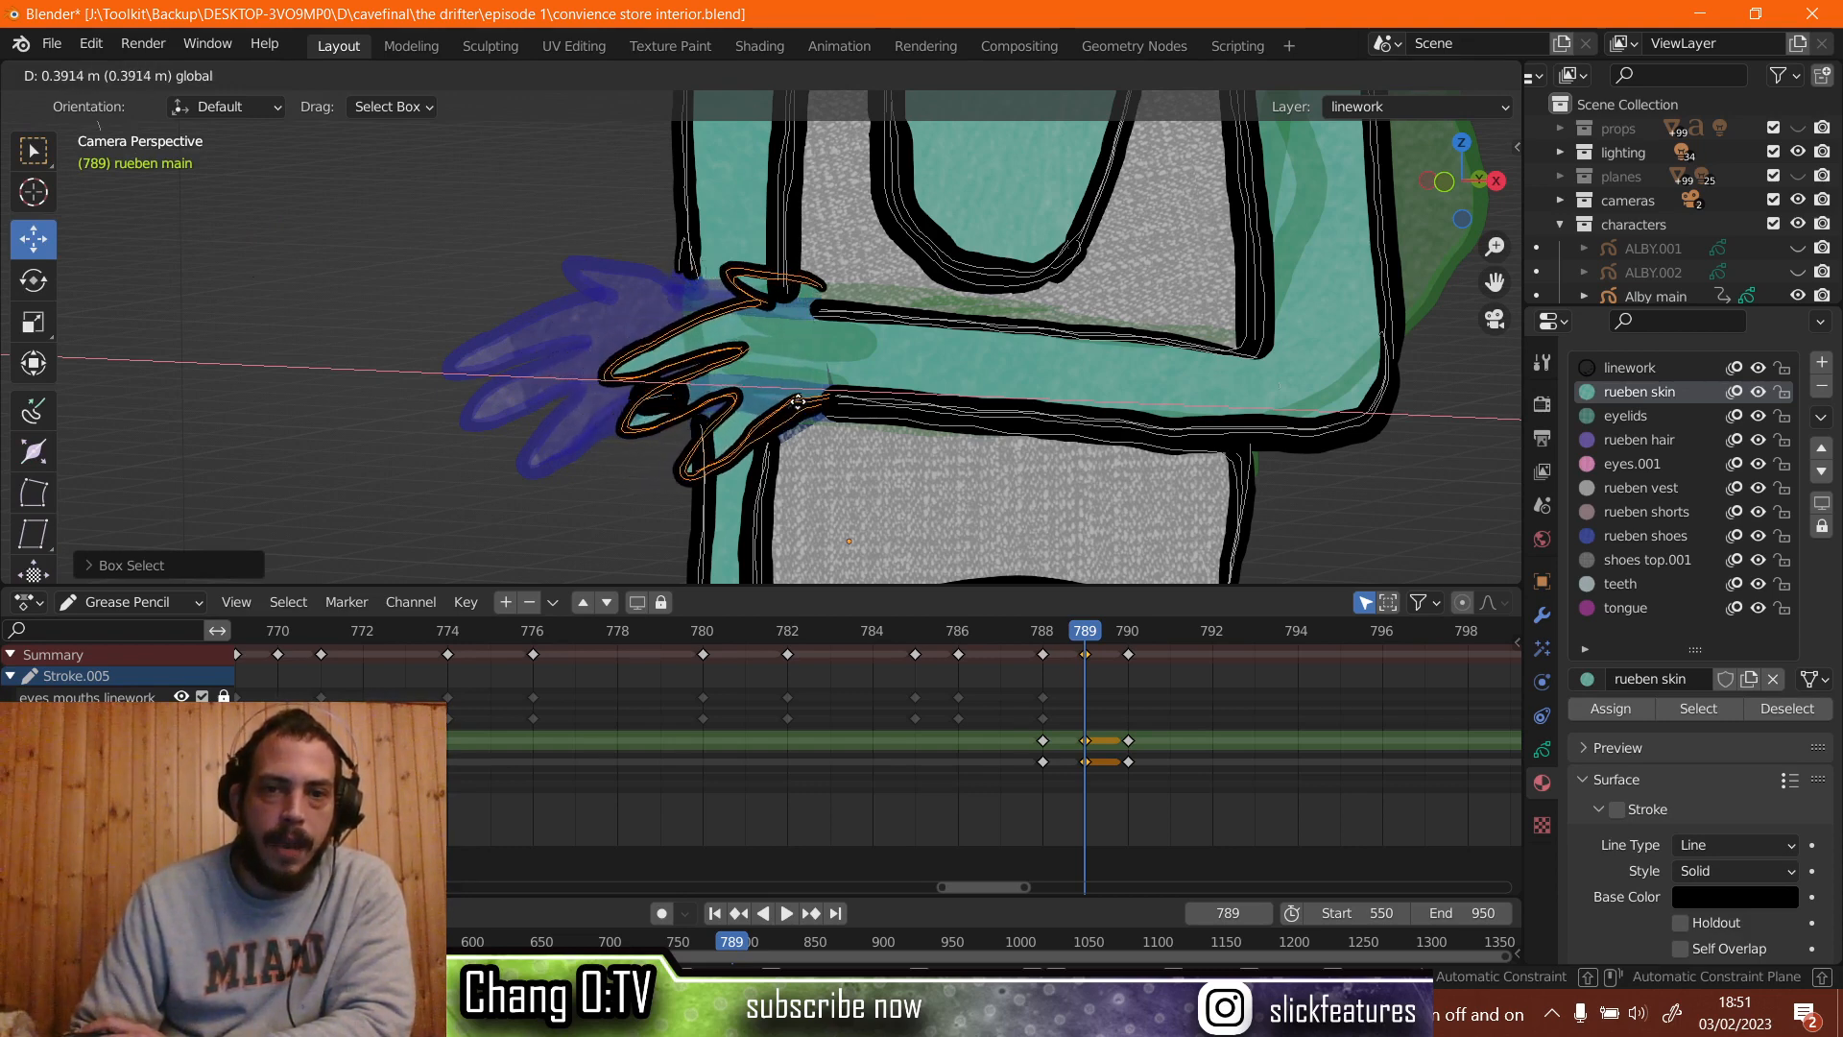
left_click(802, 408)
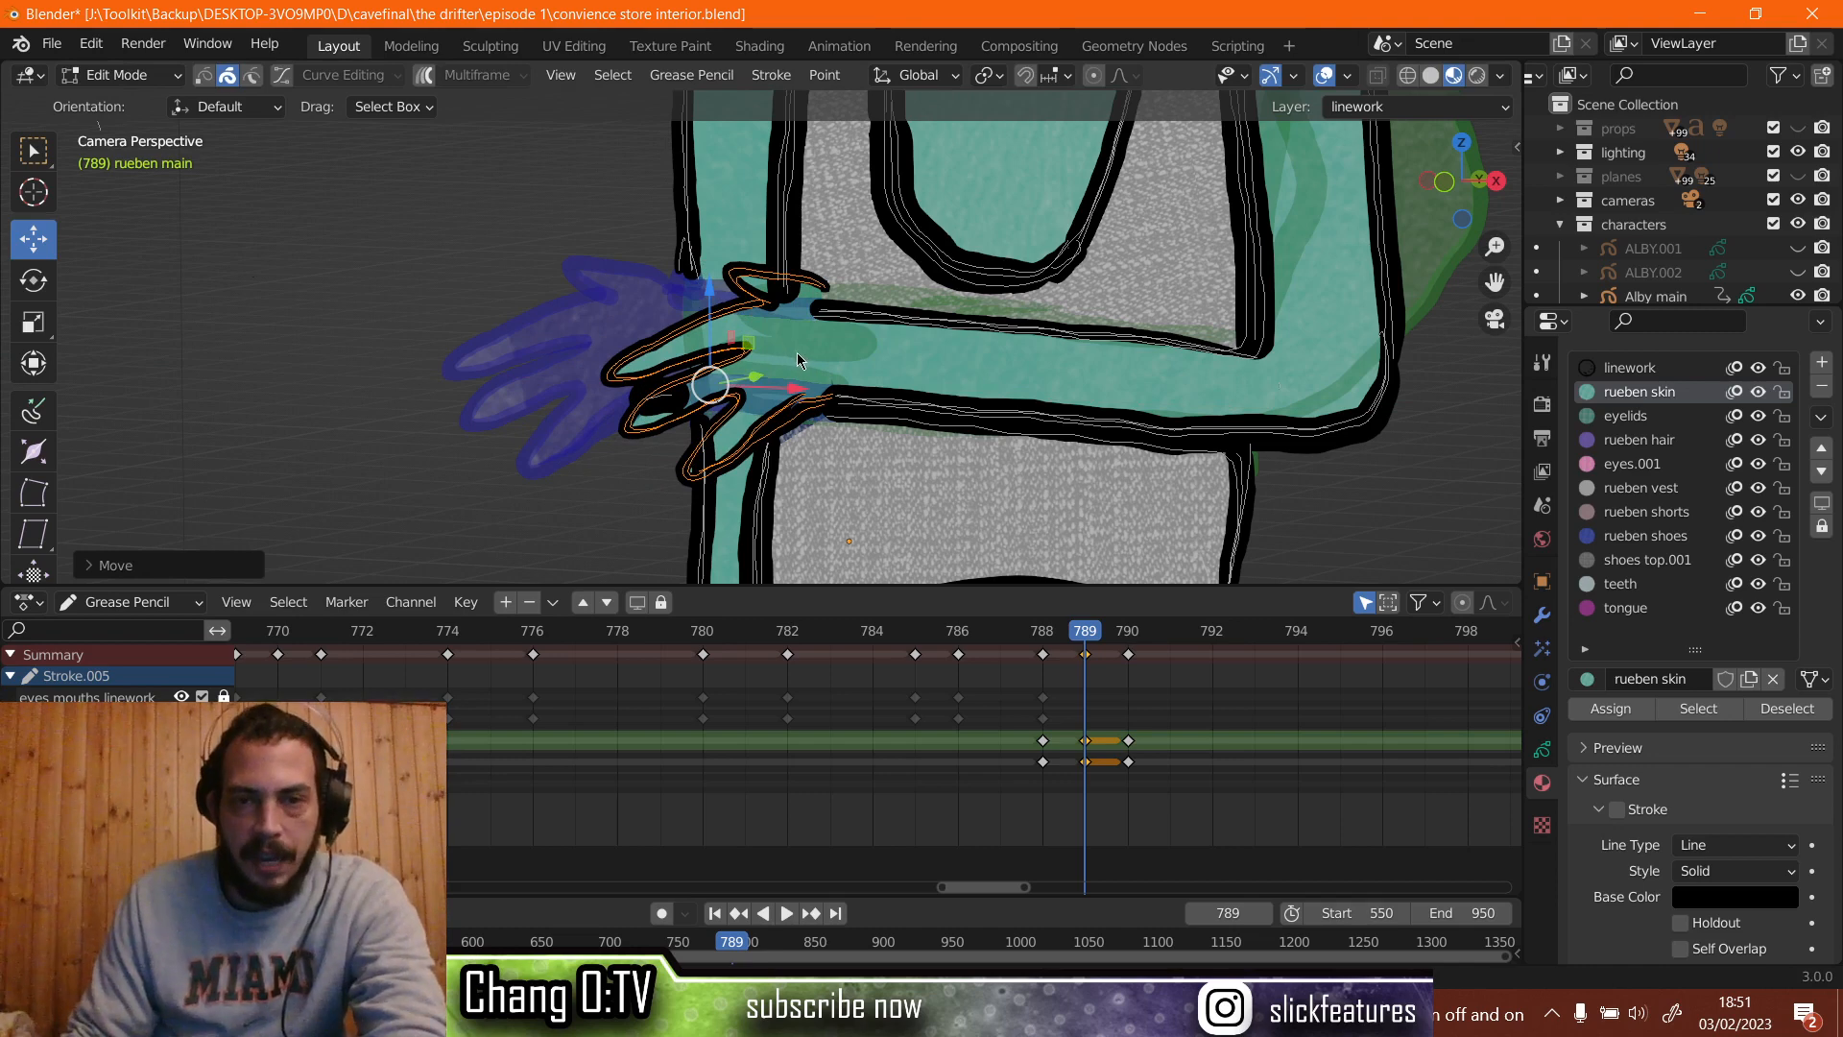
key("r")
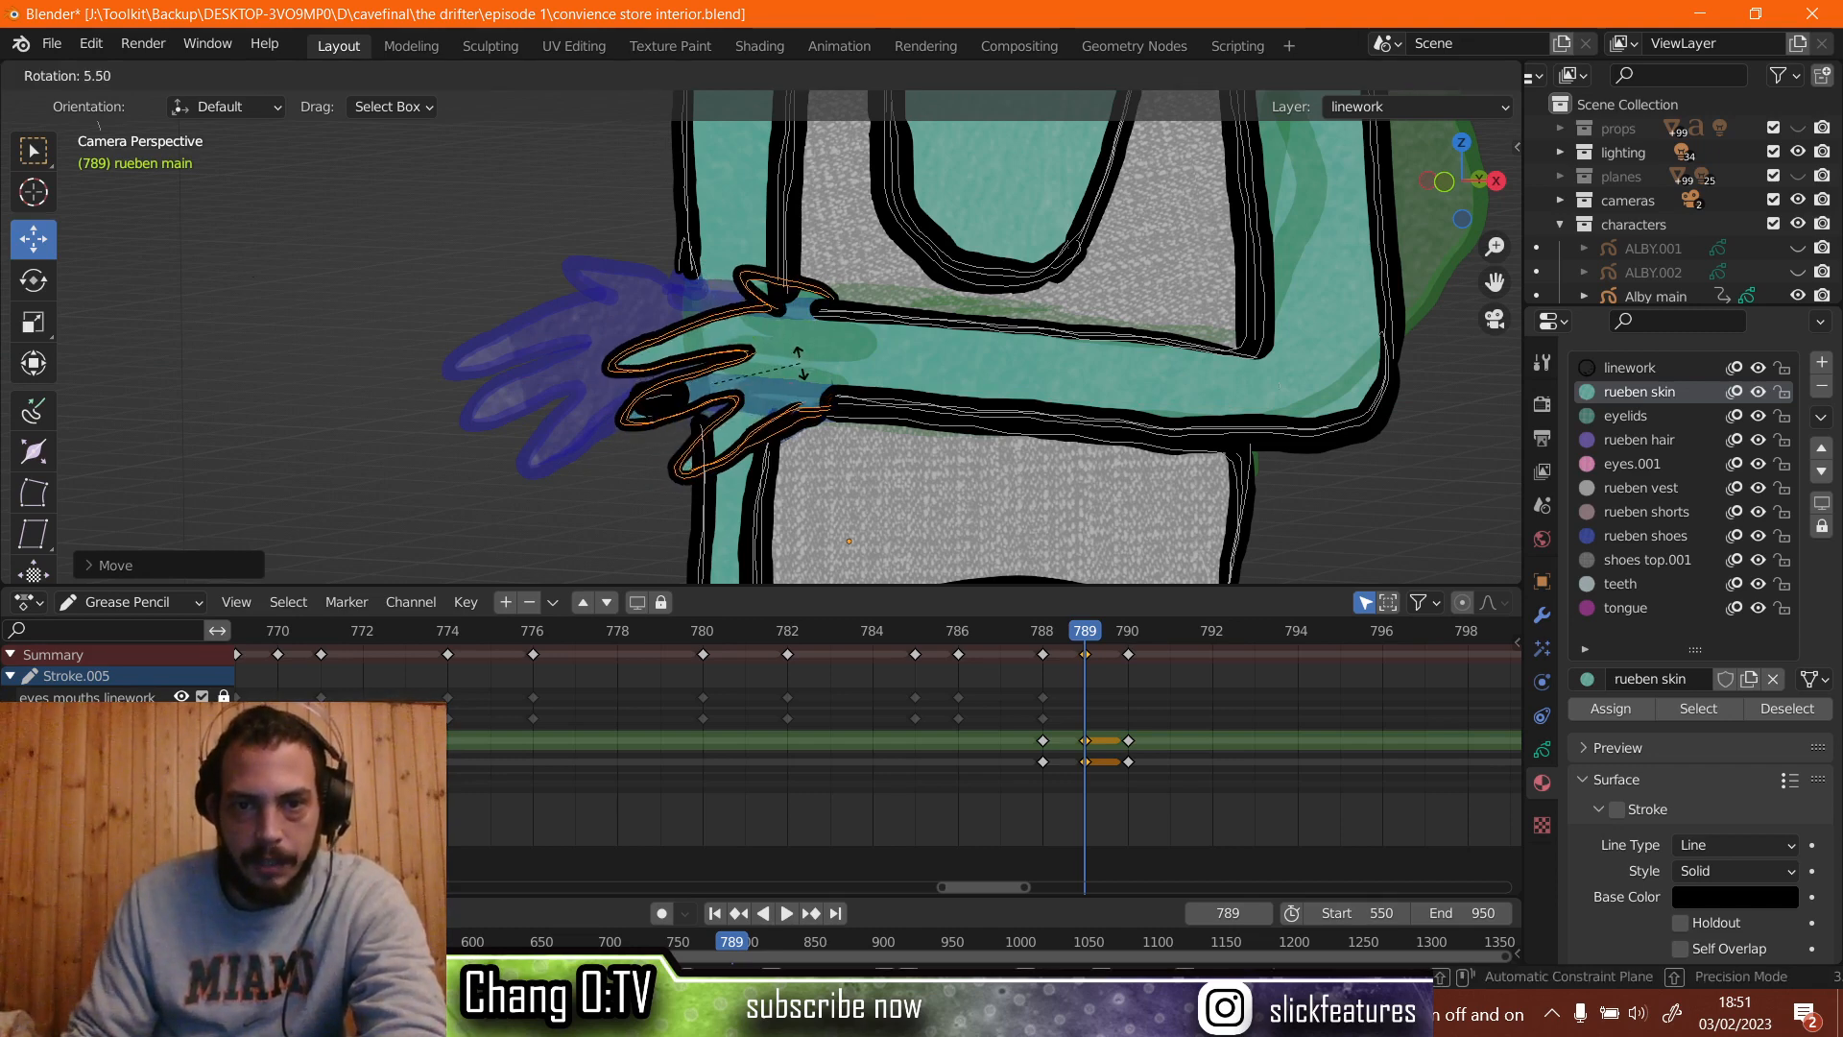
left_click(801, 370)
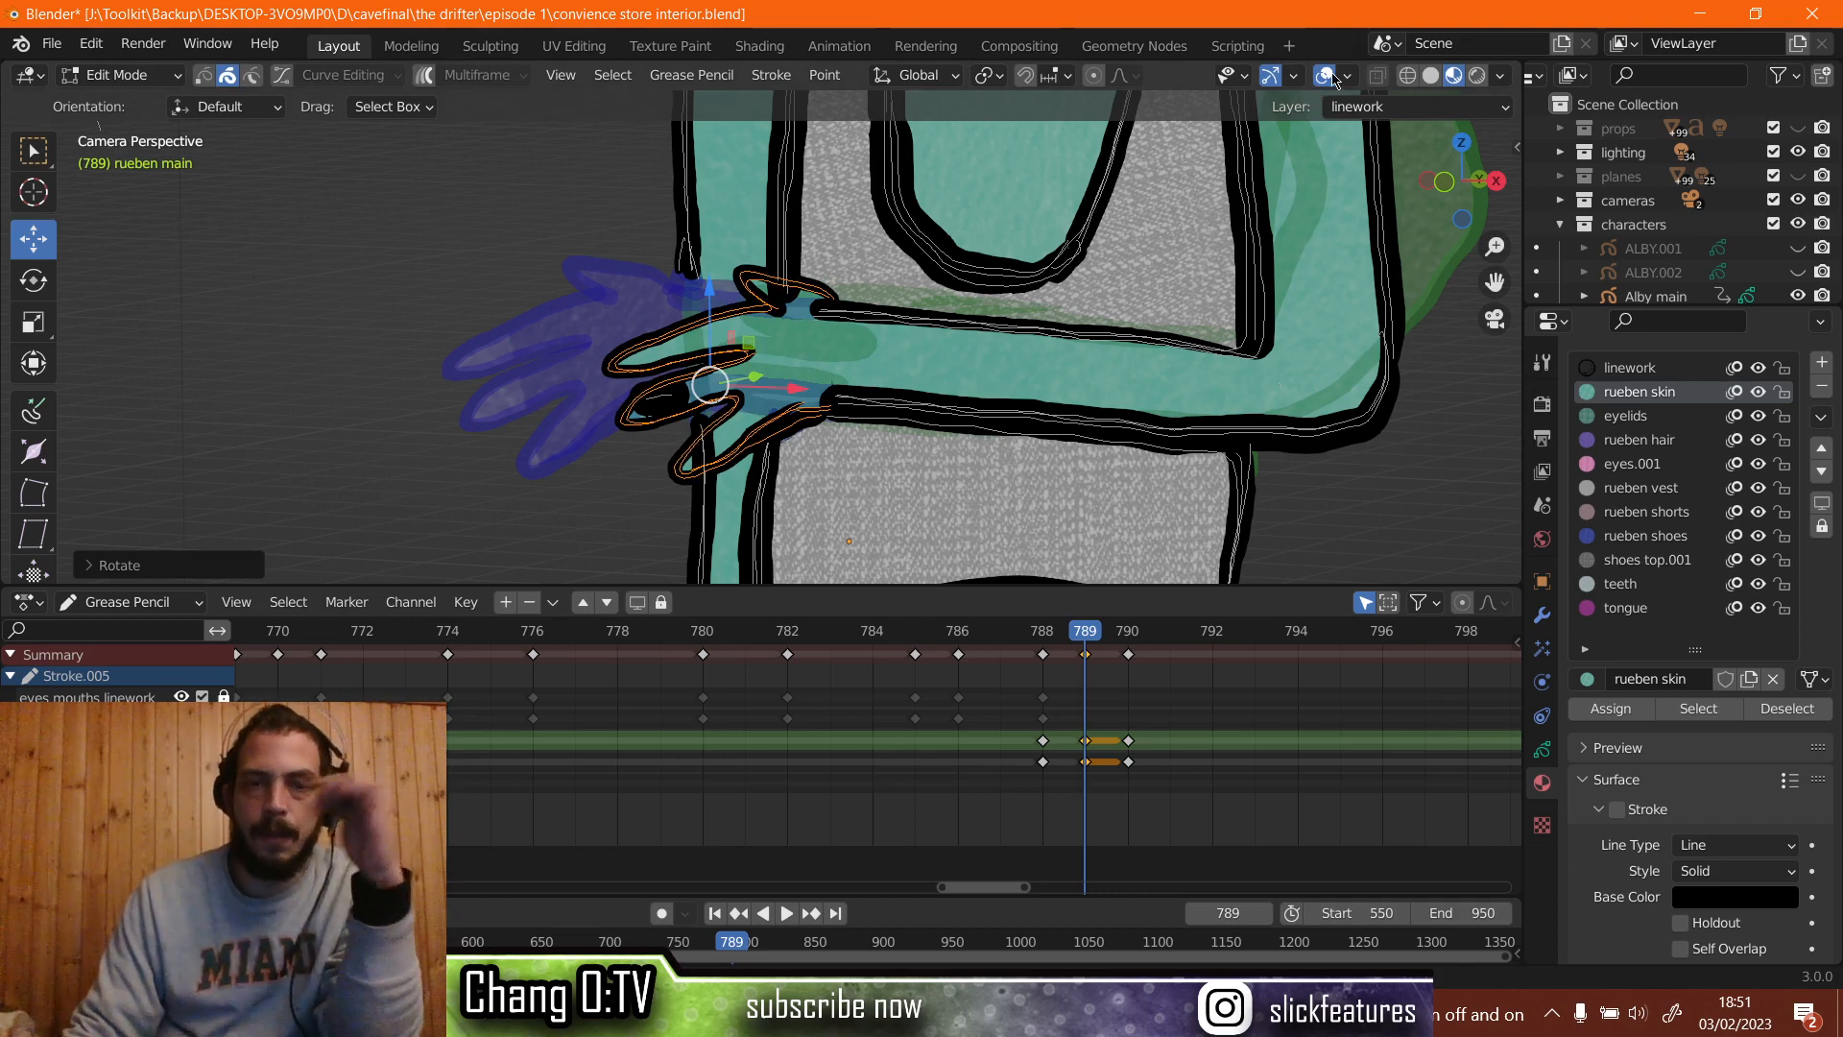
Hide the viewport overlays and, back in Draw Mode, erase the black blob between the fingers of Rueben's moved hand.
left_click(1324, 75)
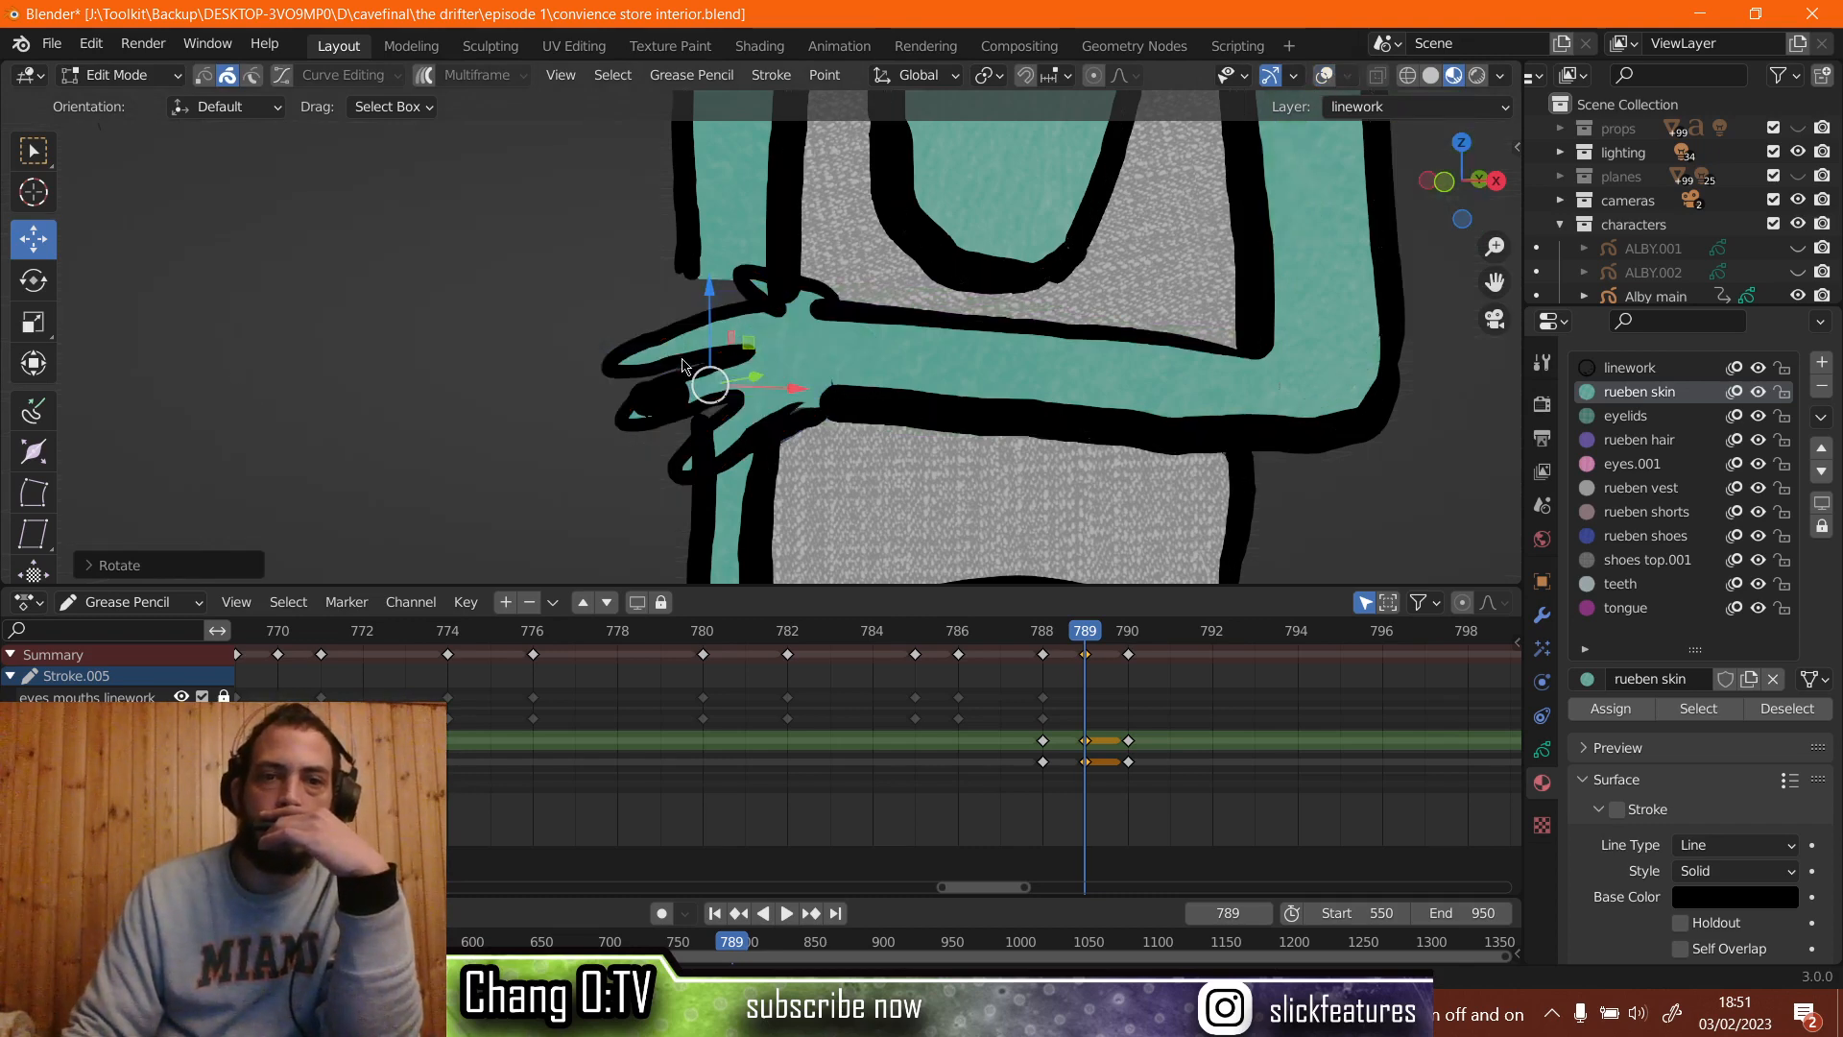
scroll(678, 375, "up", 2)
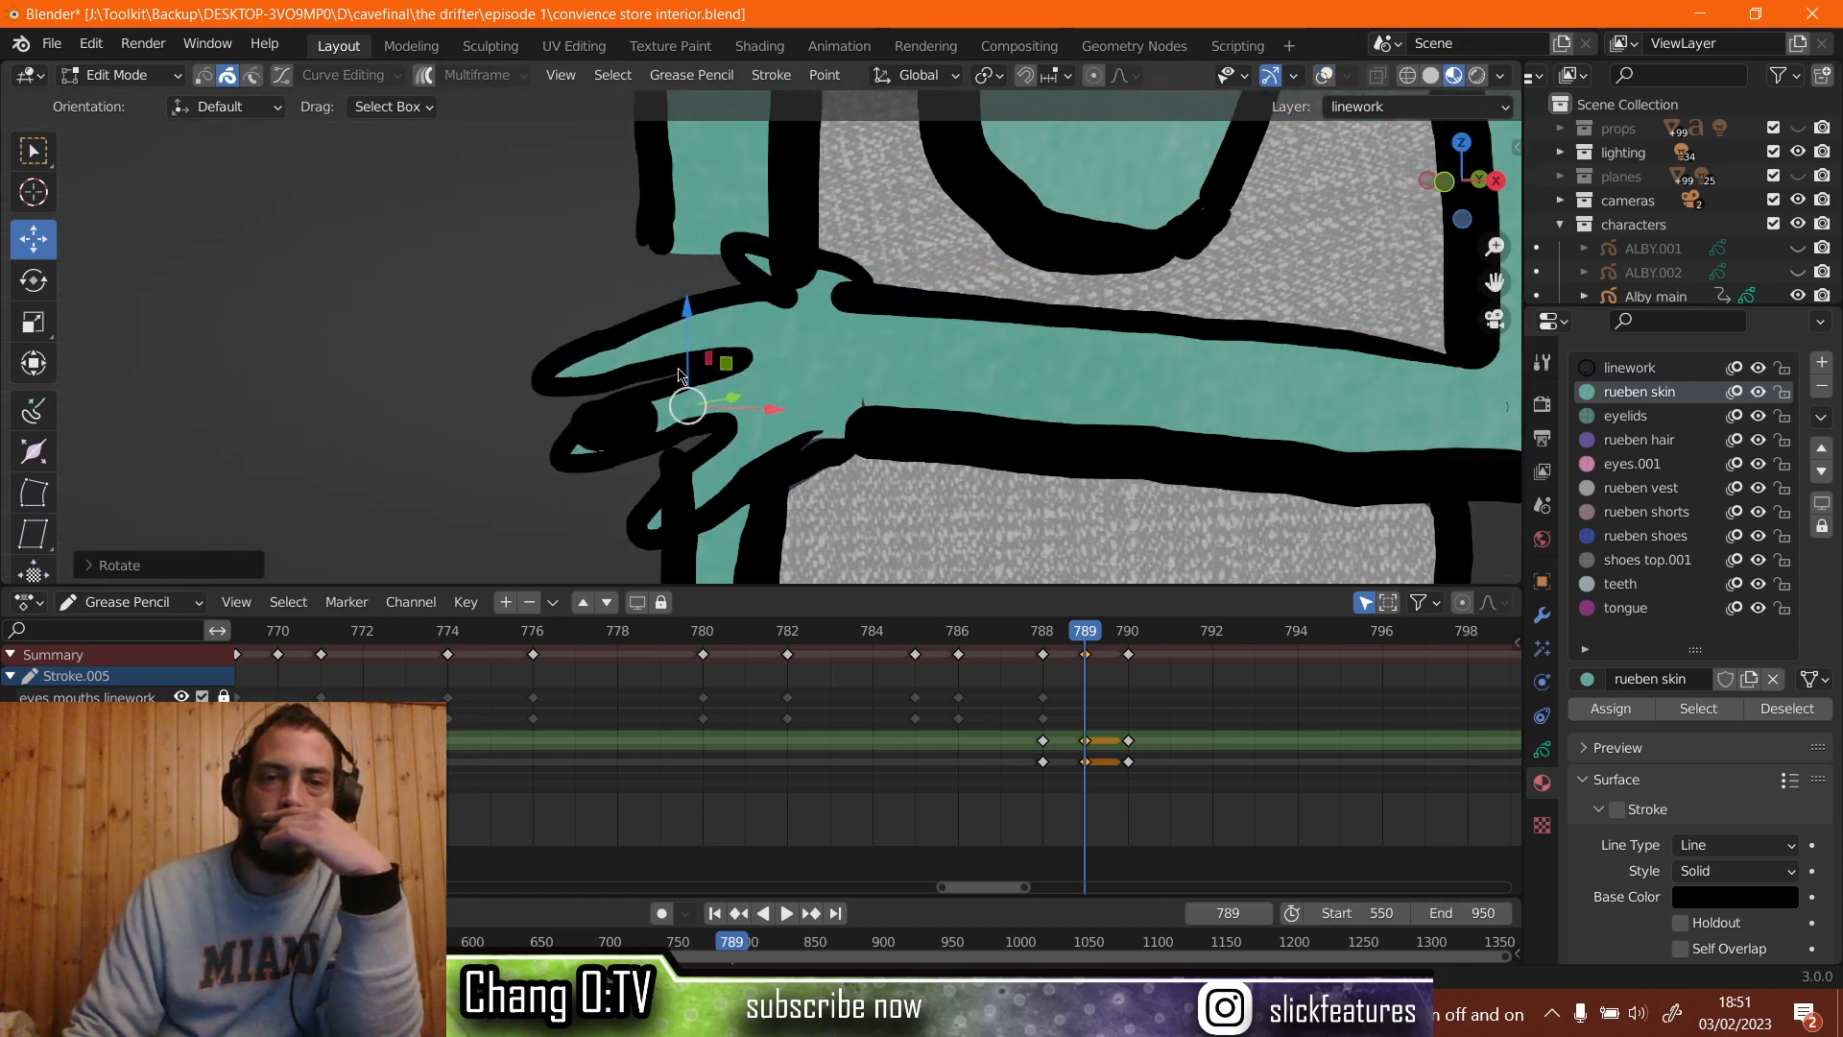
left_click(120, 75)
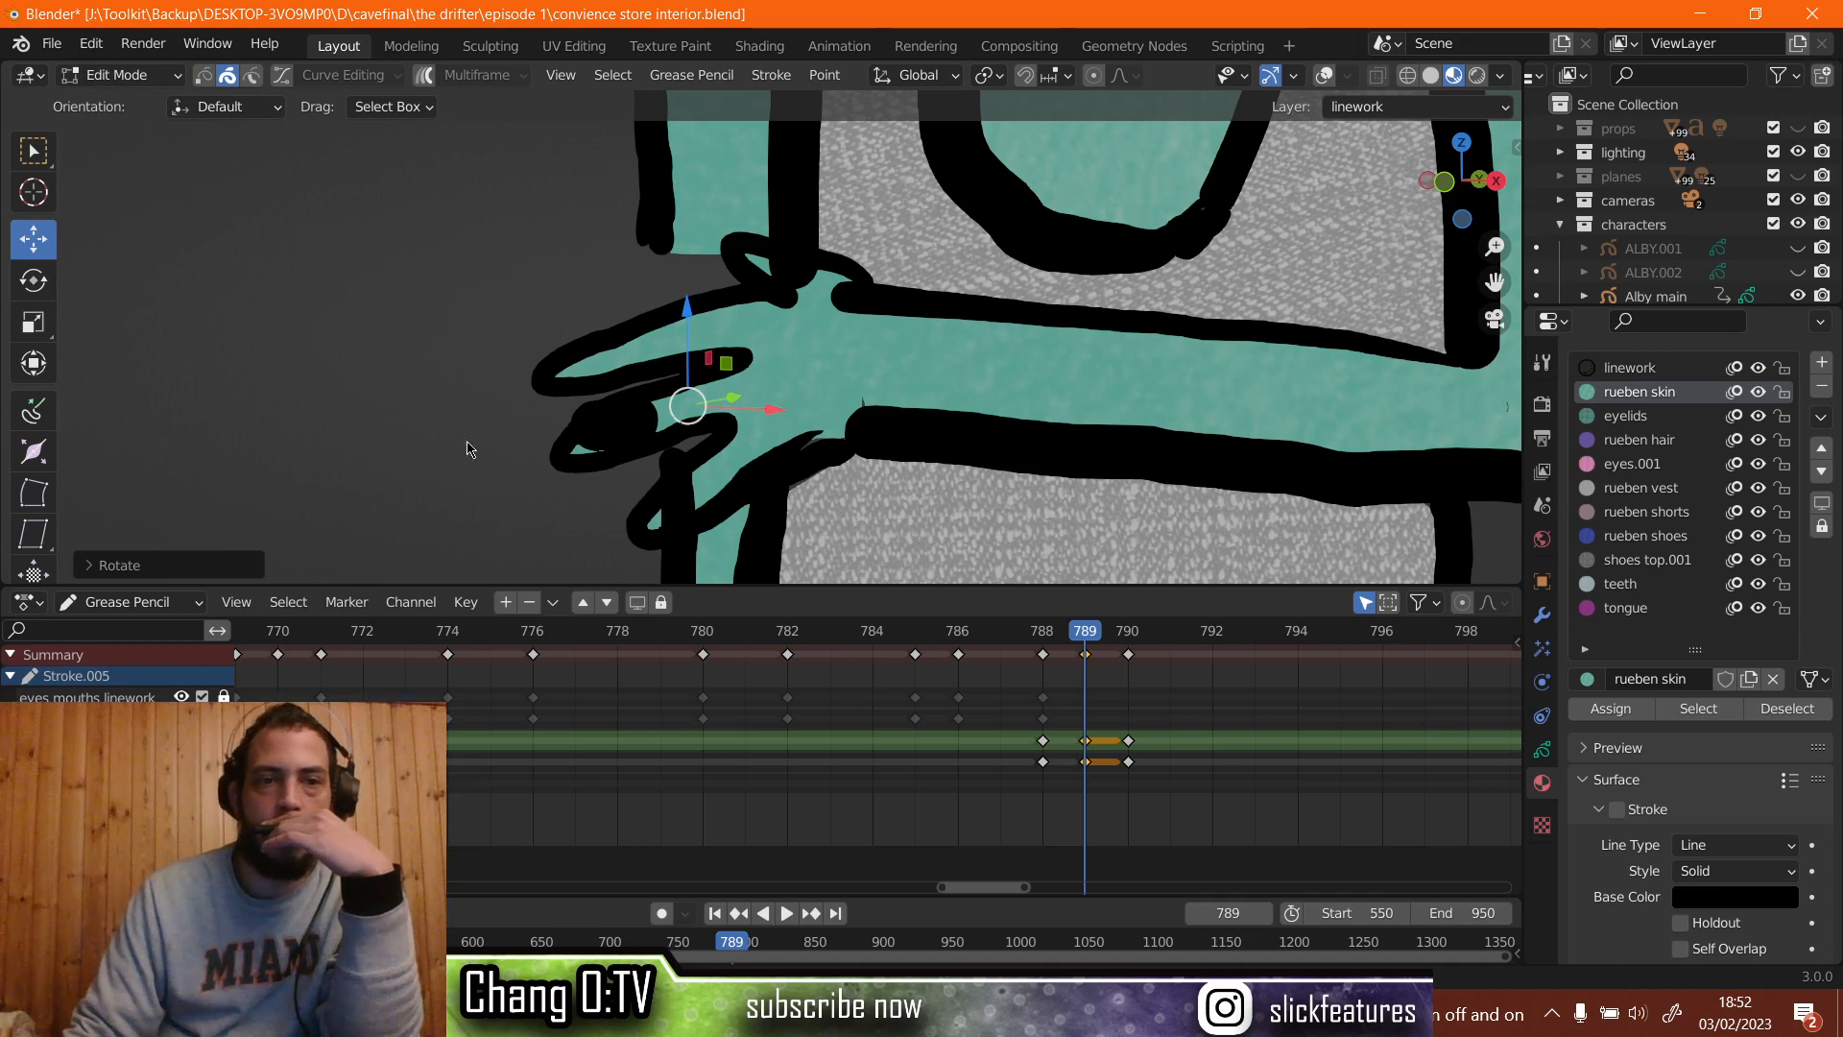
left_click(120, 75)
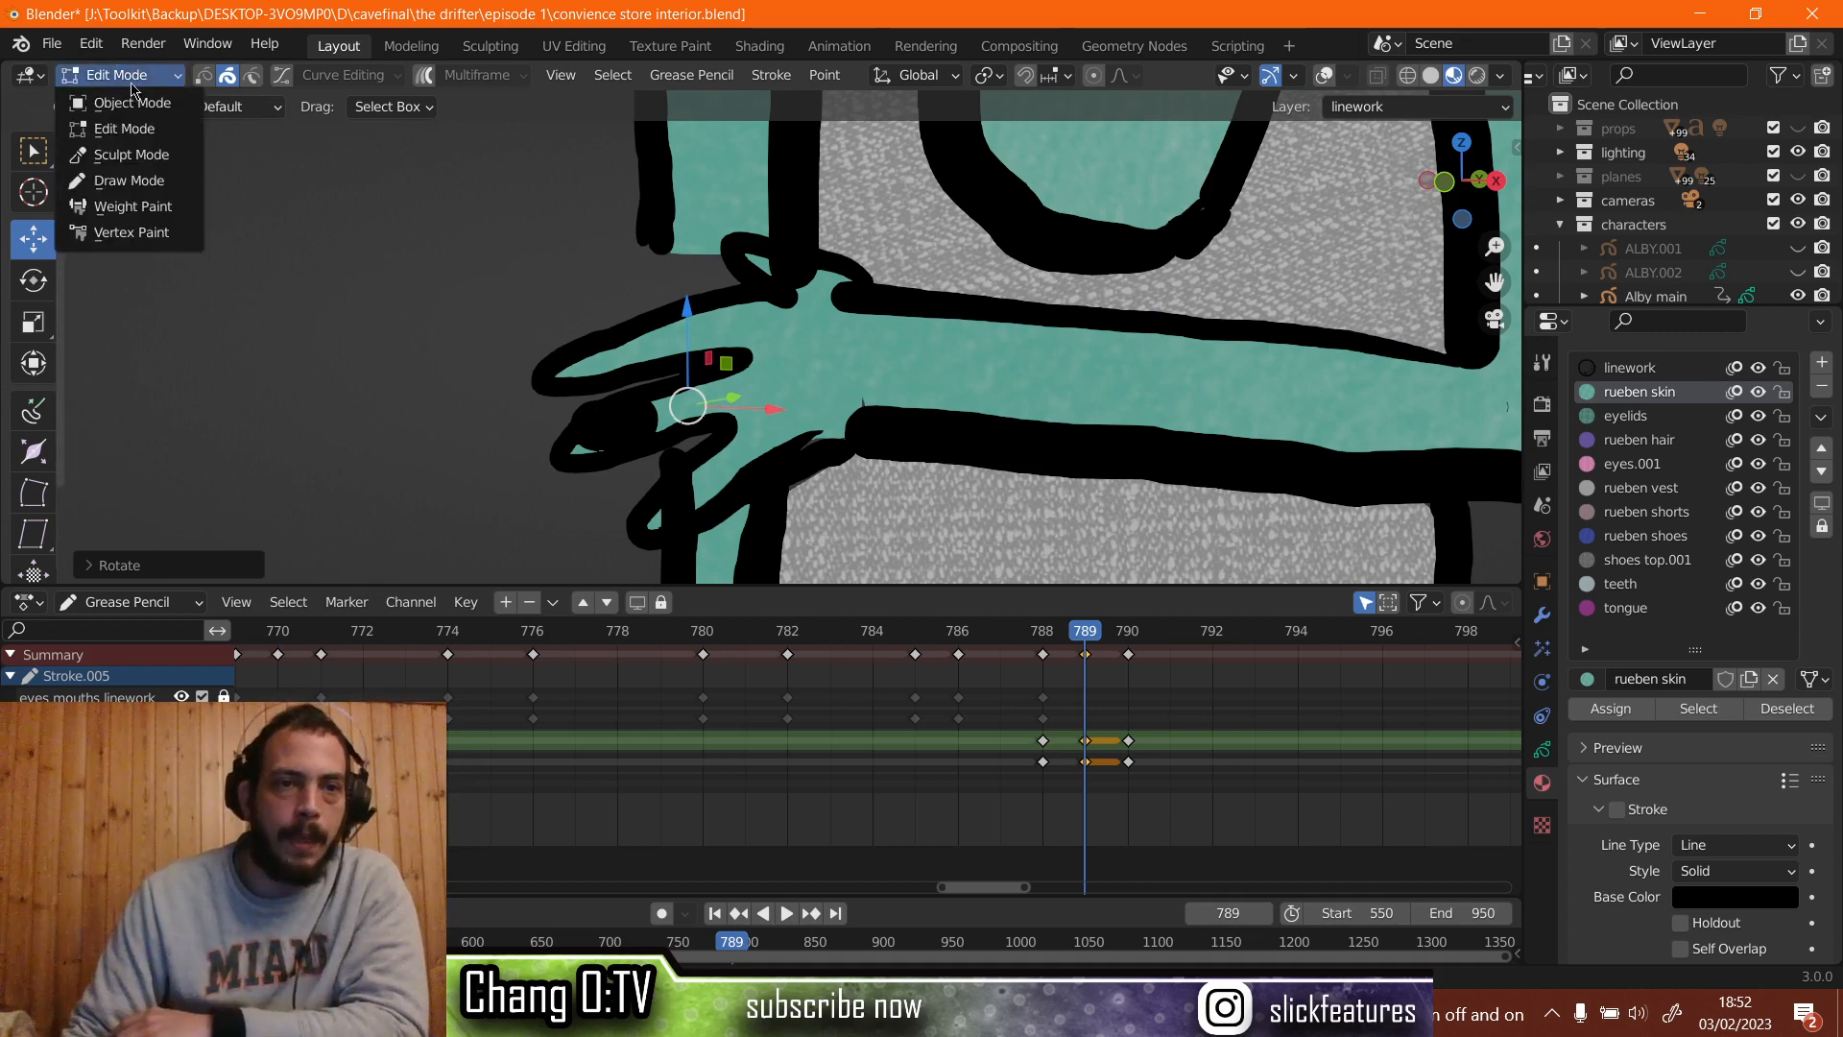
left_click(129, 181)
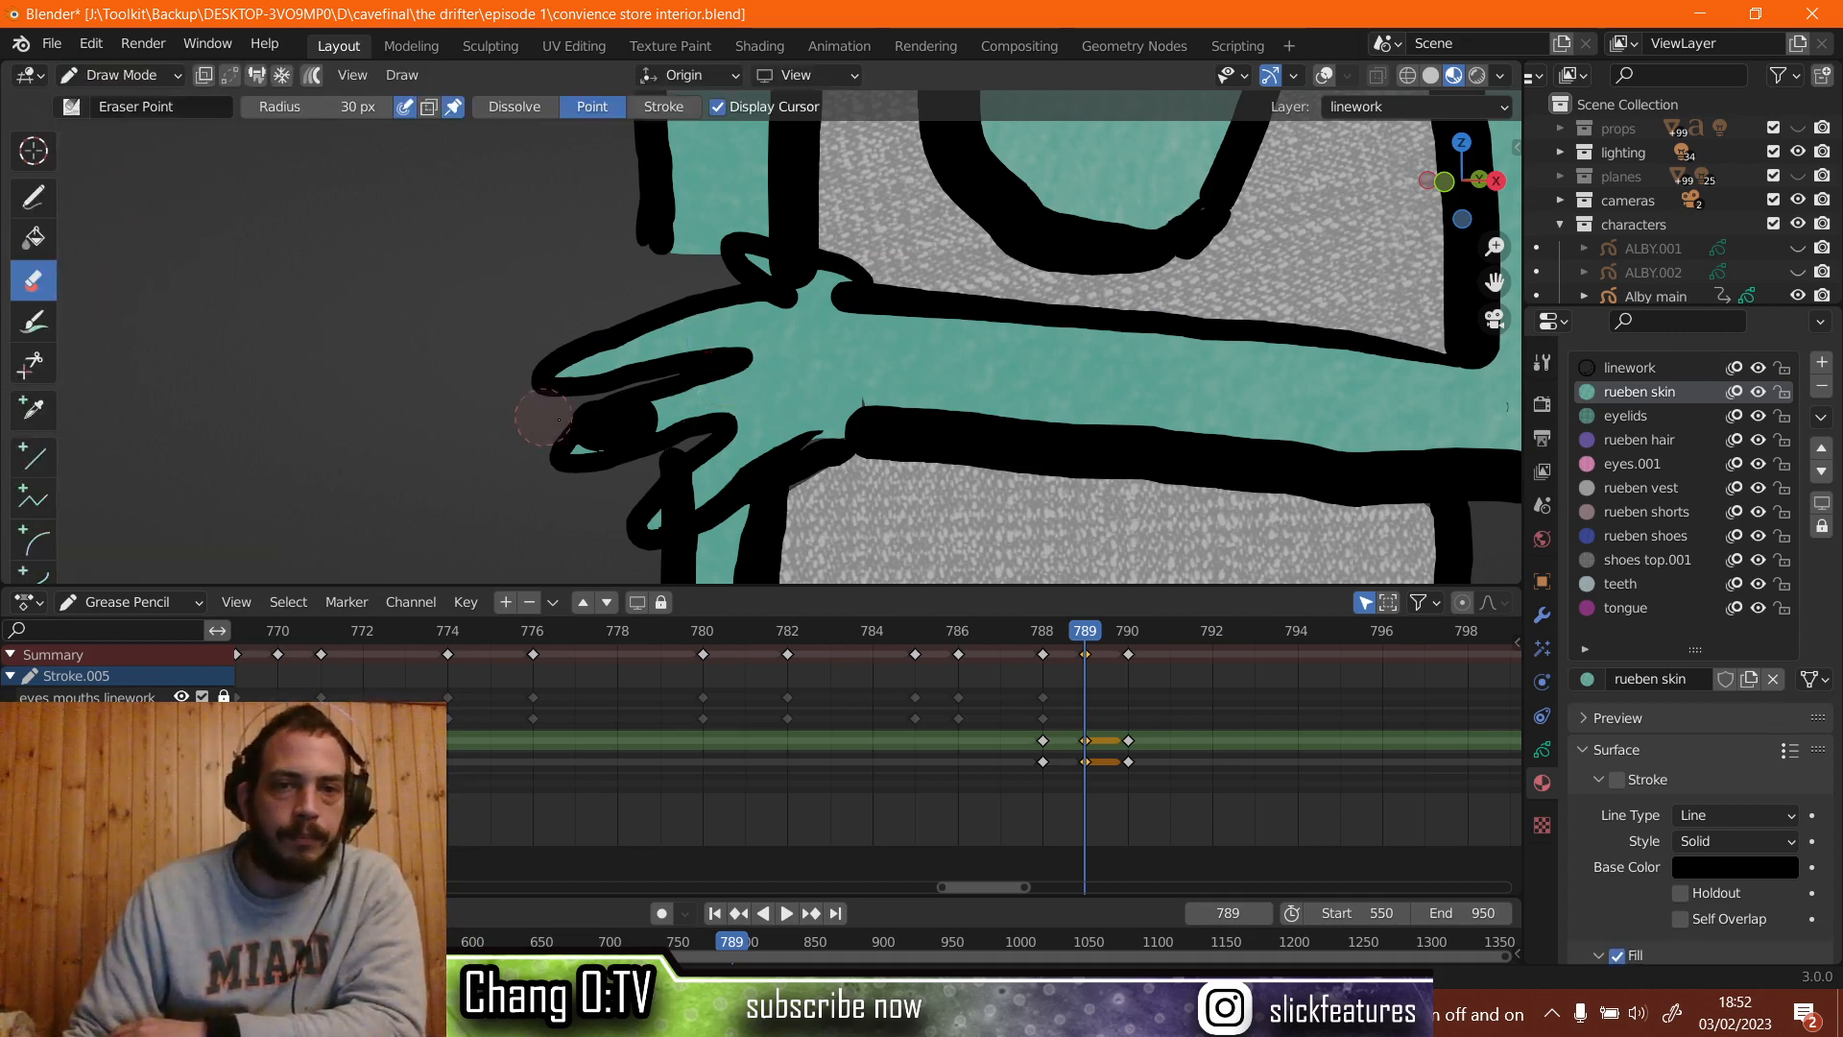
mouse_move(519, 418)
left_mouse_down()
mouse_move(619, 422)
mouse_move(675, 397)
left_mouse_up()
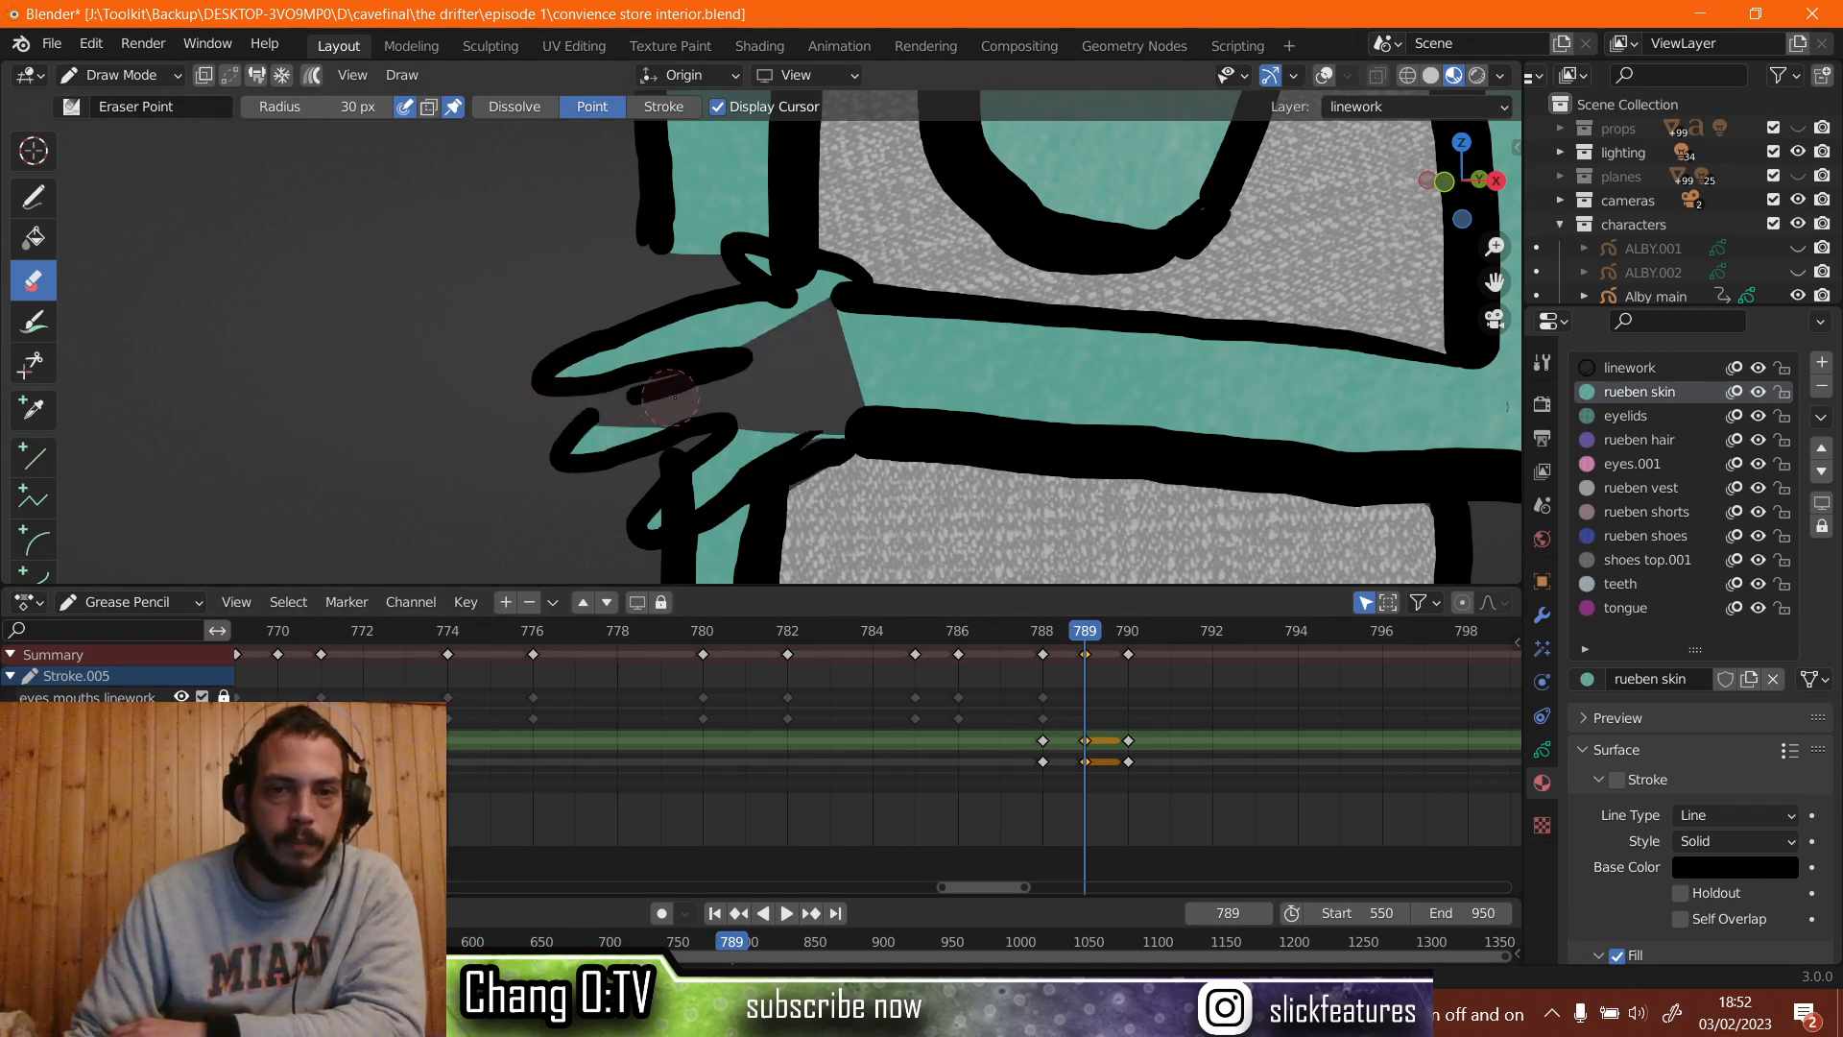
key("ctrl+z")
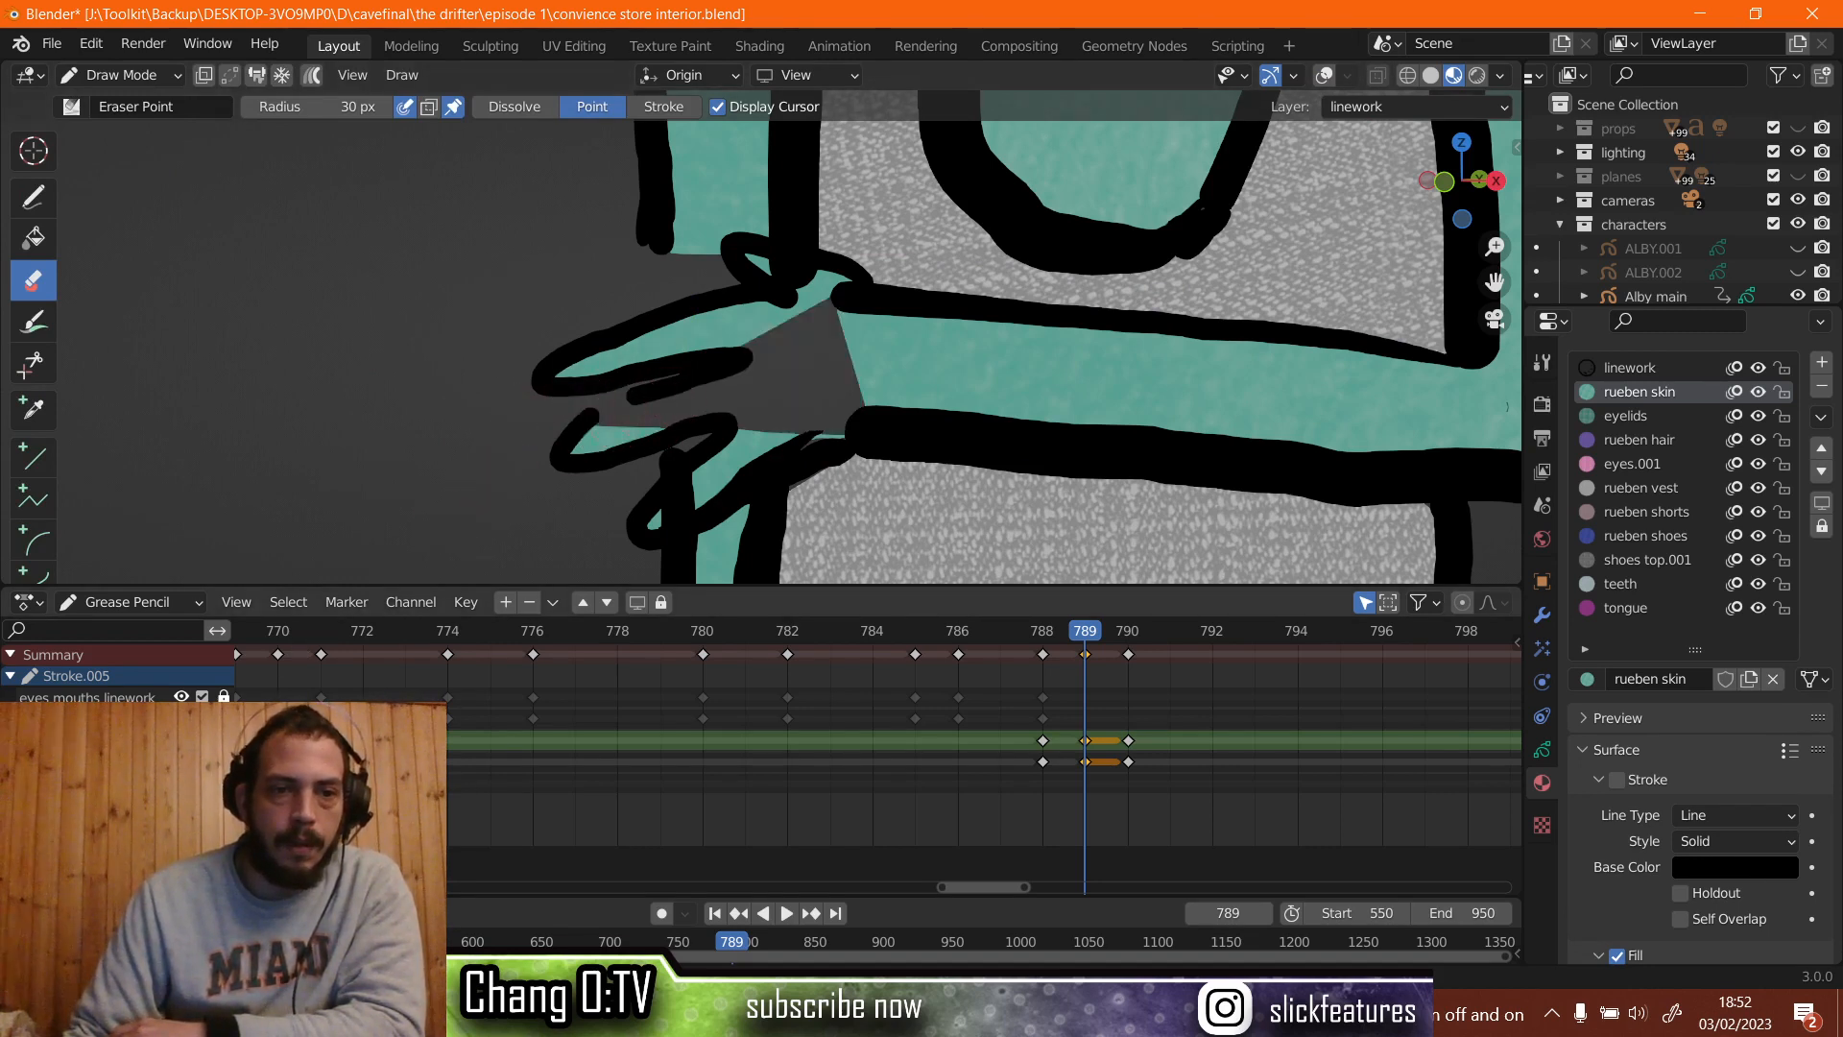
Lock the linework layer and, with the eraser in Stroke mode, remove the fills of Rueben's moved hand, bent arm, lower far arm and upper vest.
left_click(224, 740)
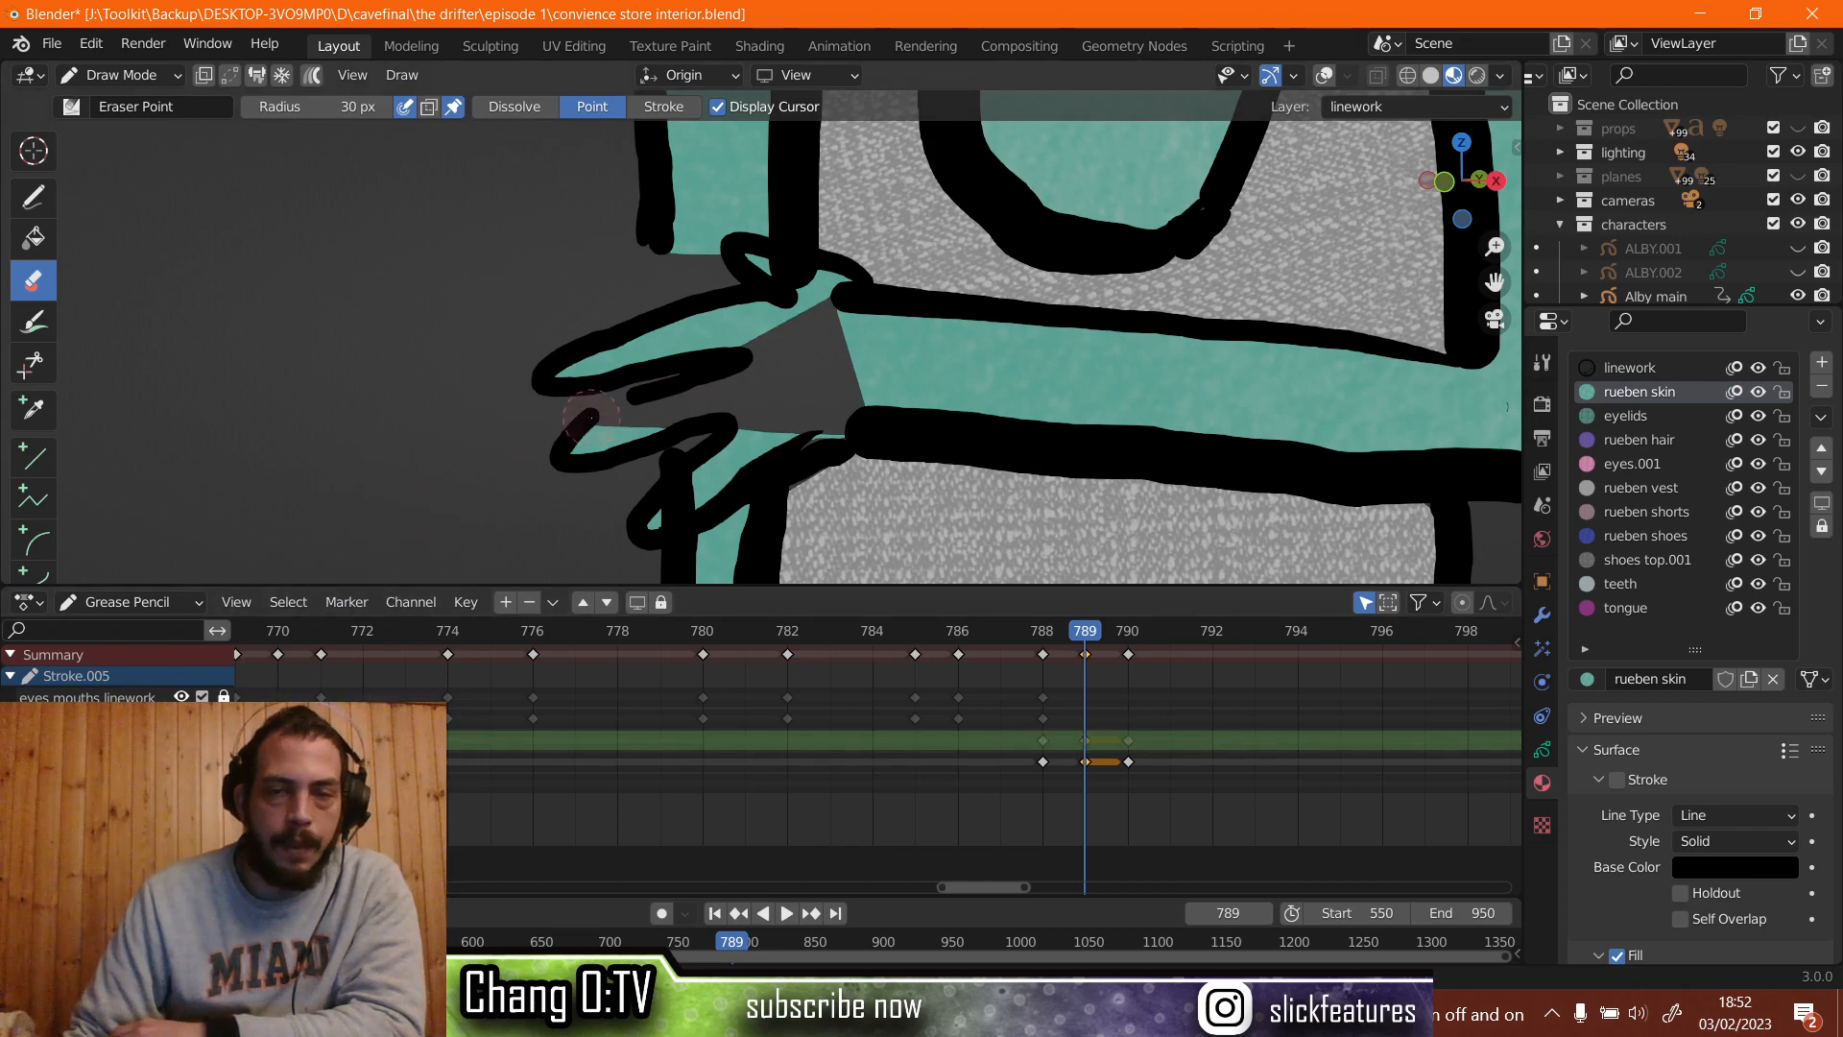
scroll(589, 416, "down", 2)
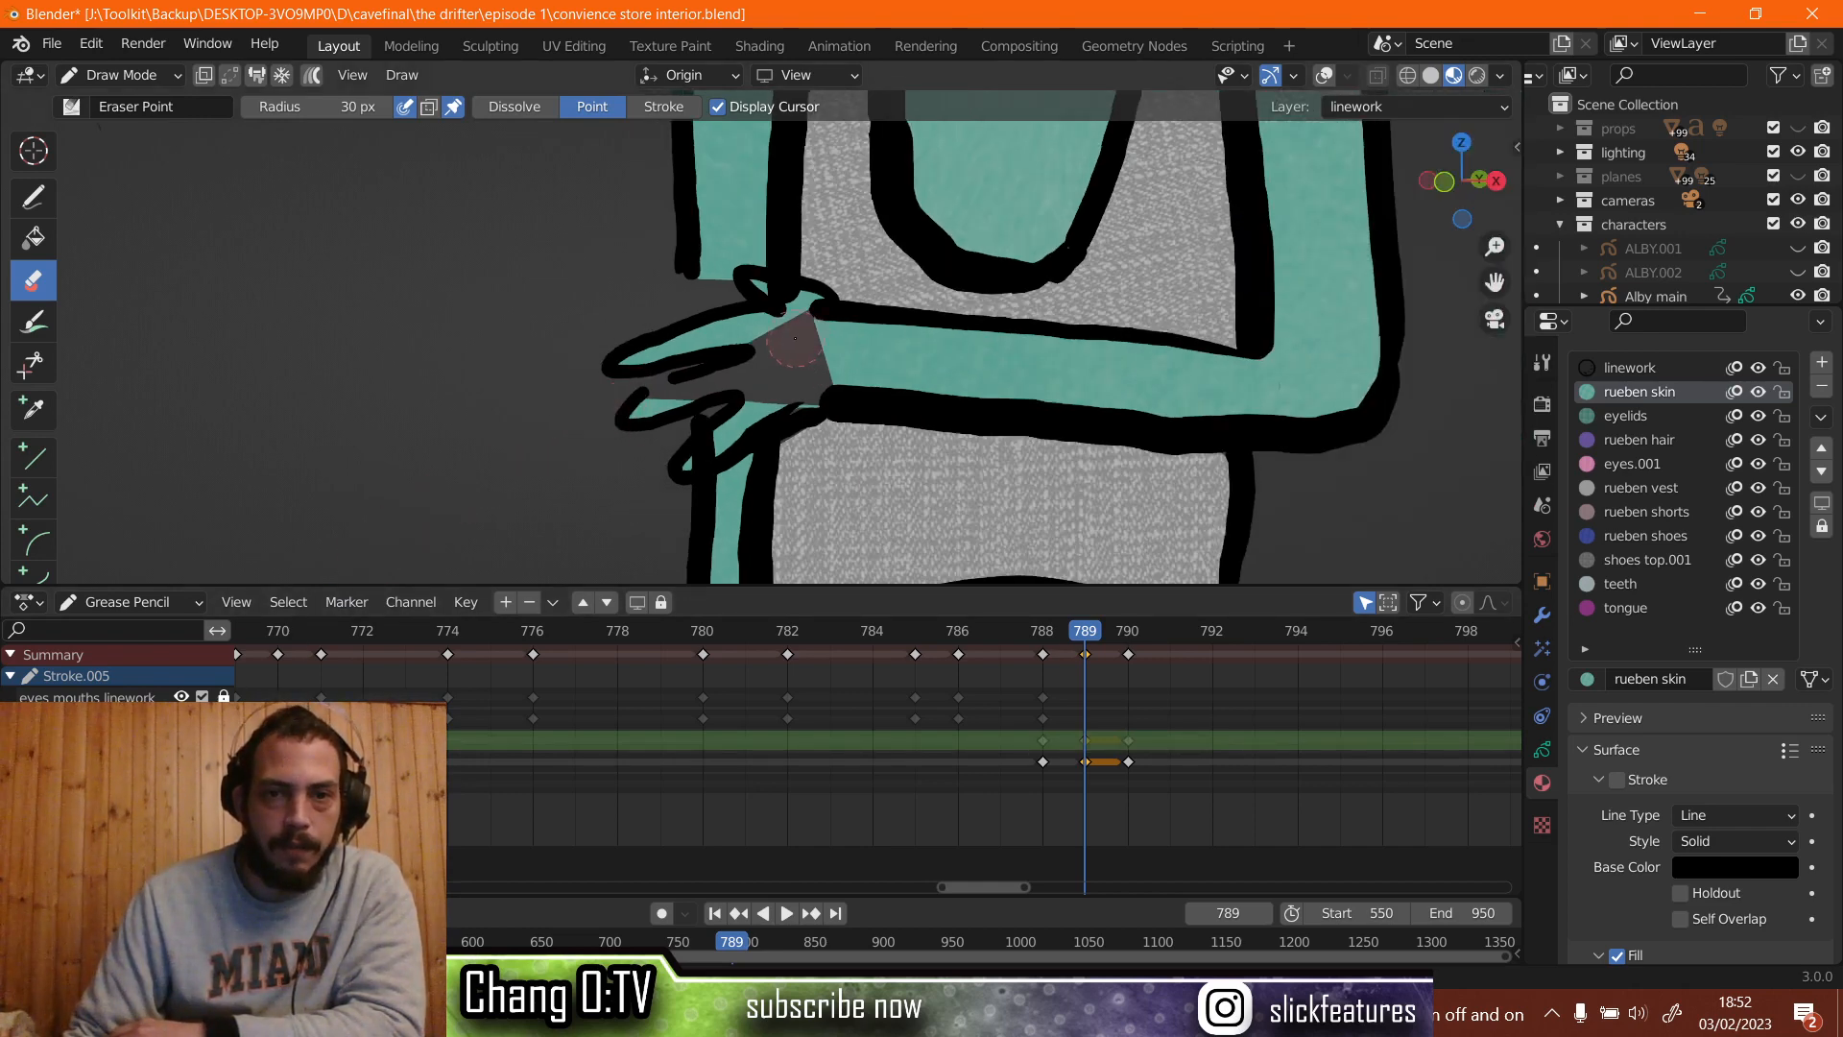
left_click_drag(795, 338, 778, 334)
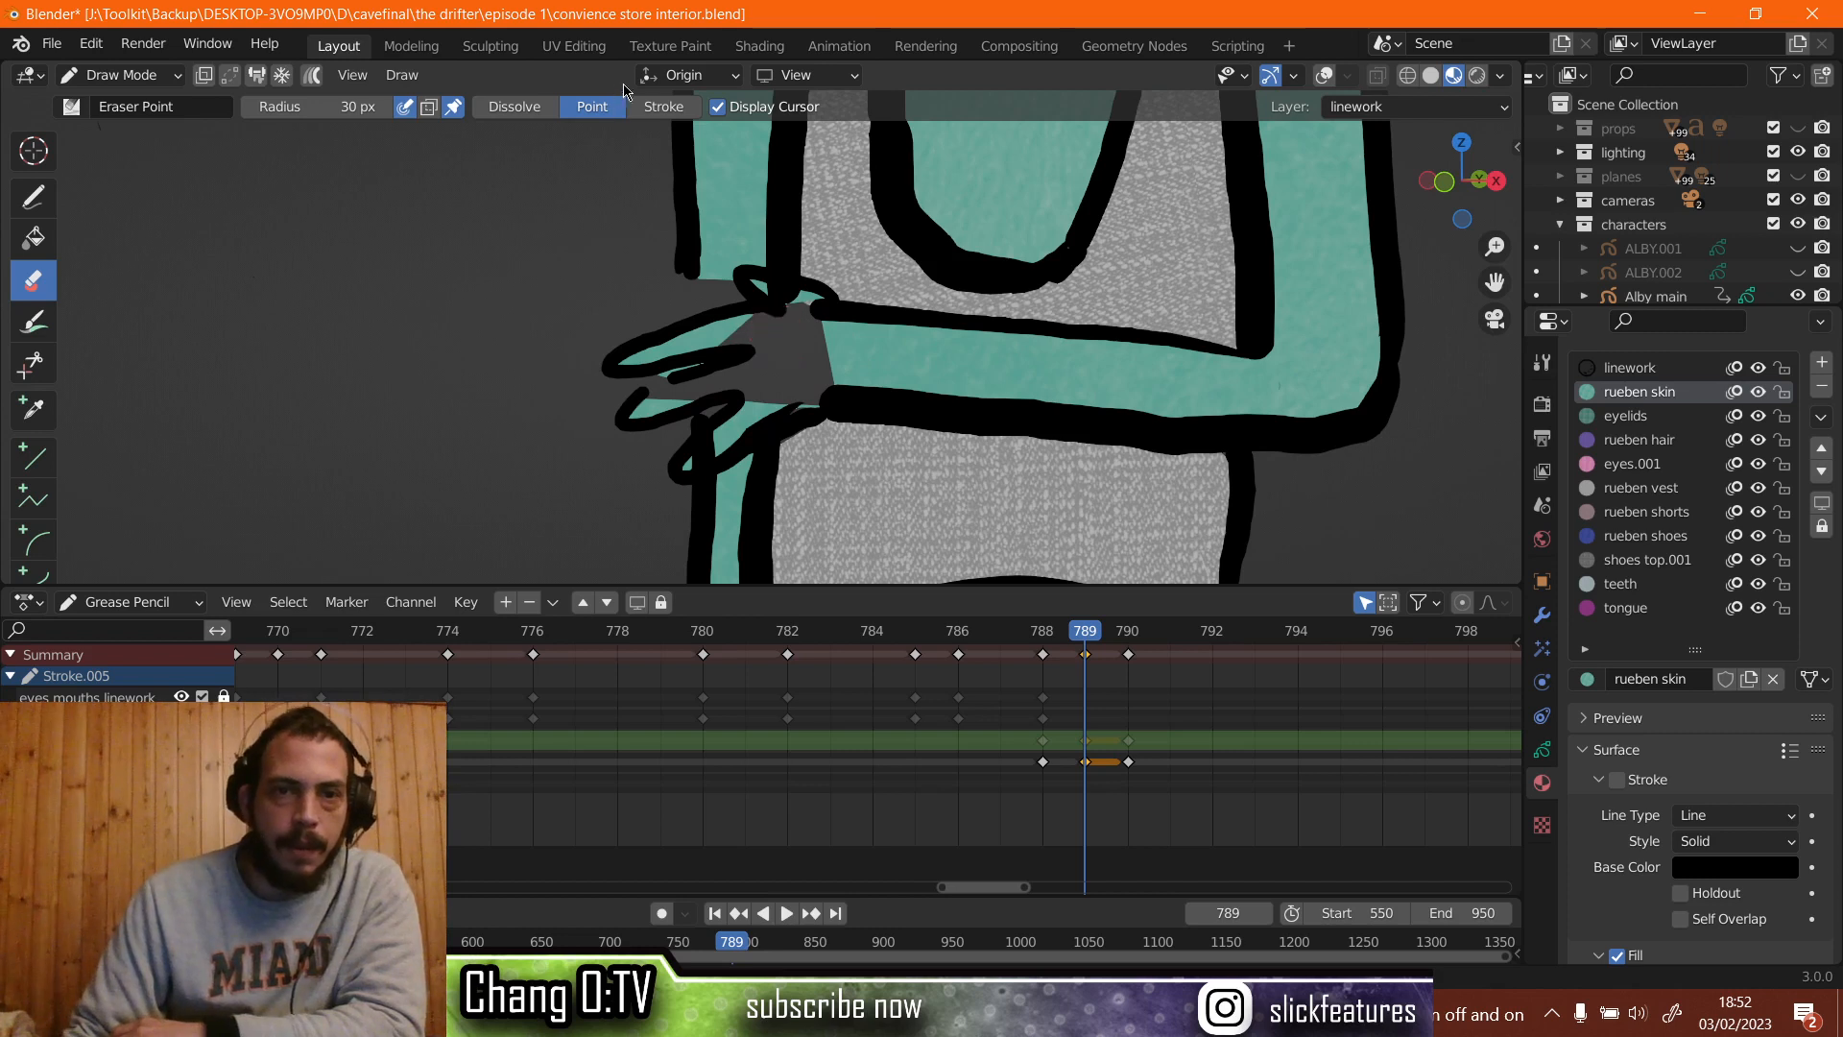
left_click(663, 106)
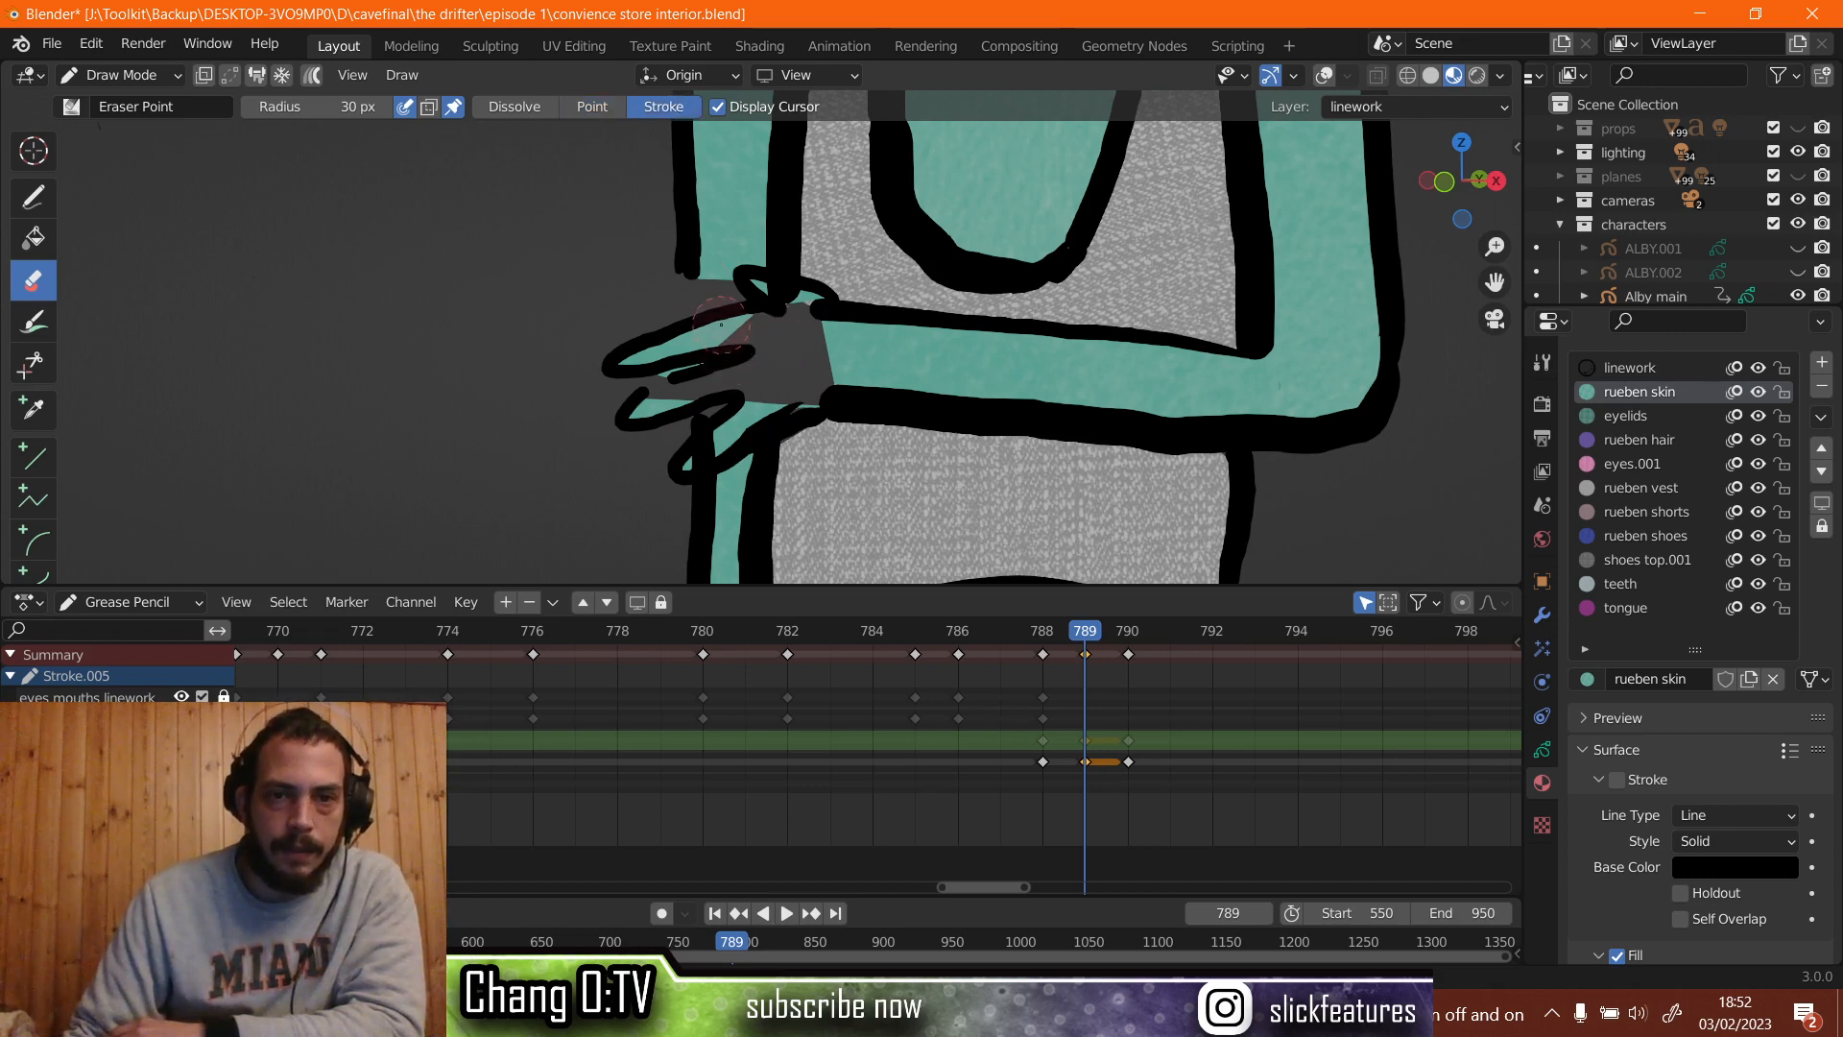
left_click(721, 324)
left_click(659, 406)
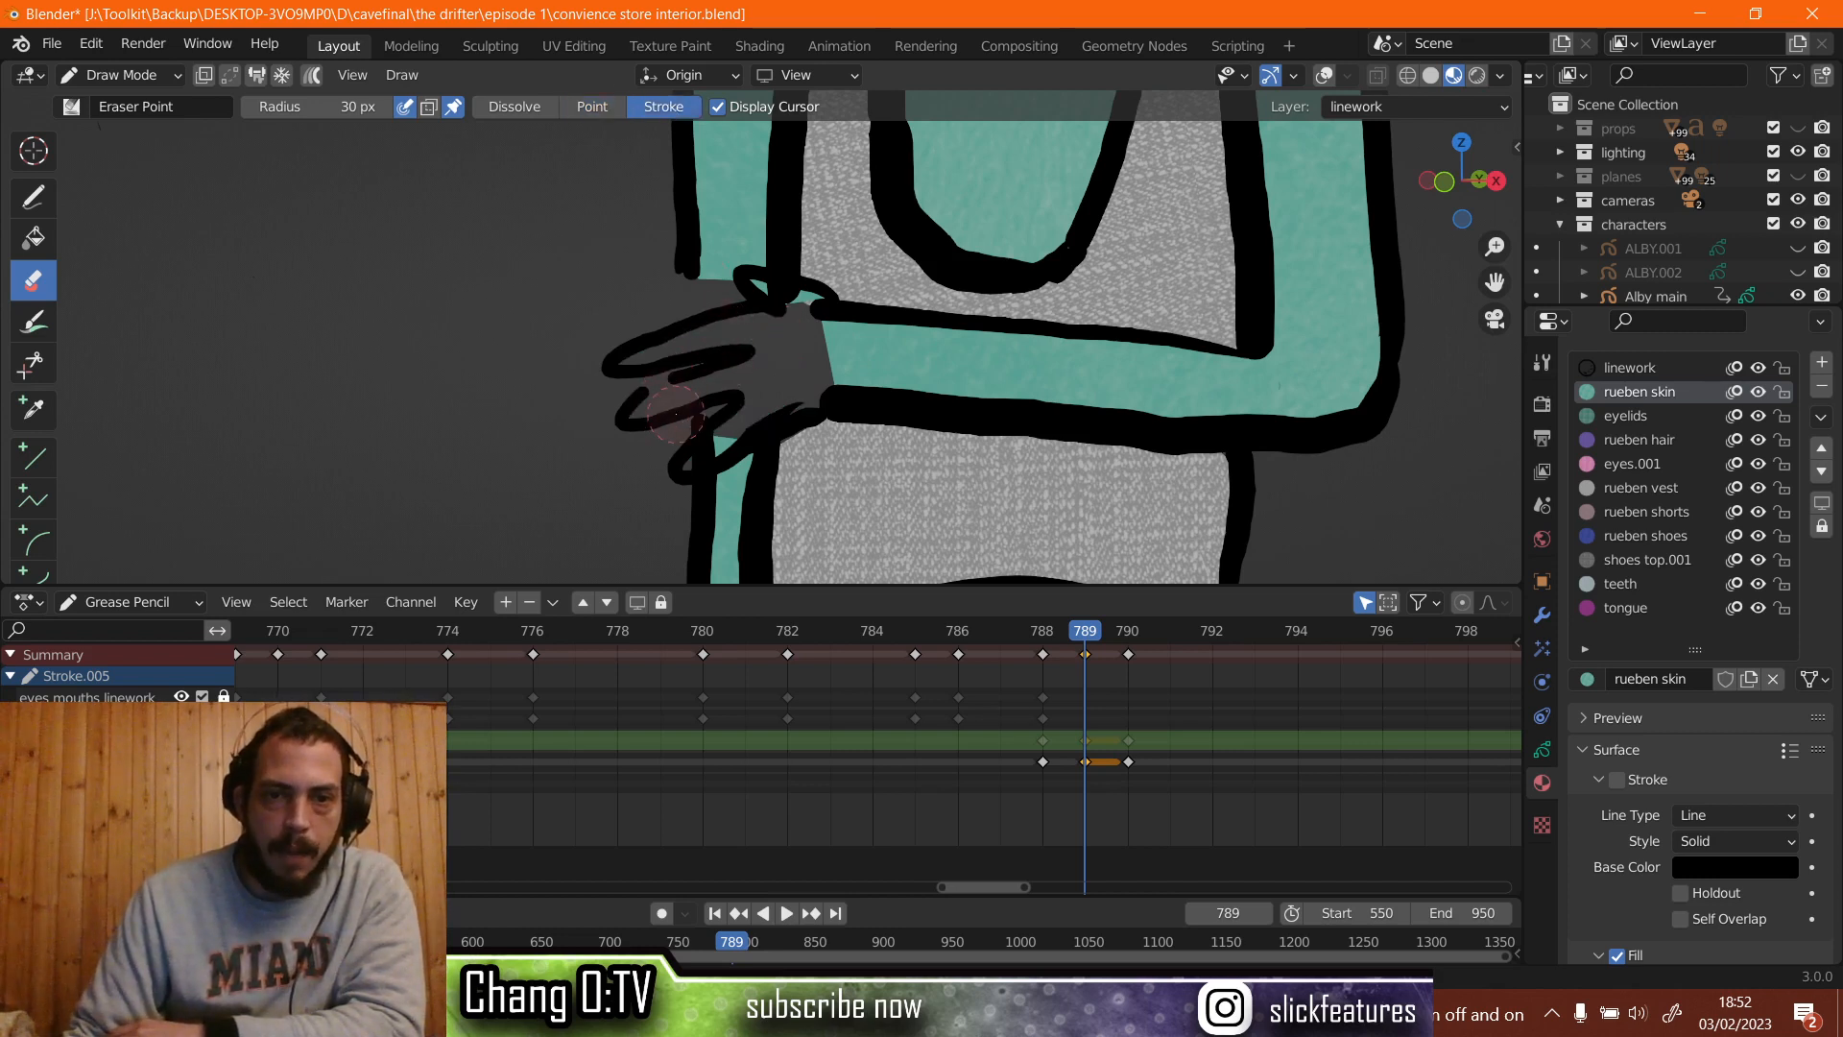
left_click(704, 429)
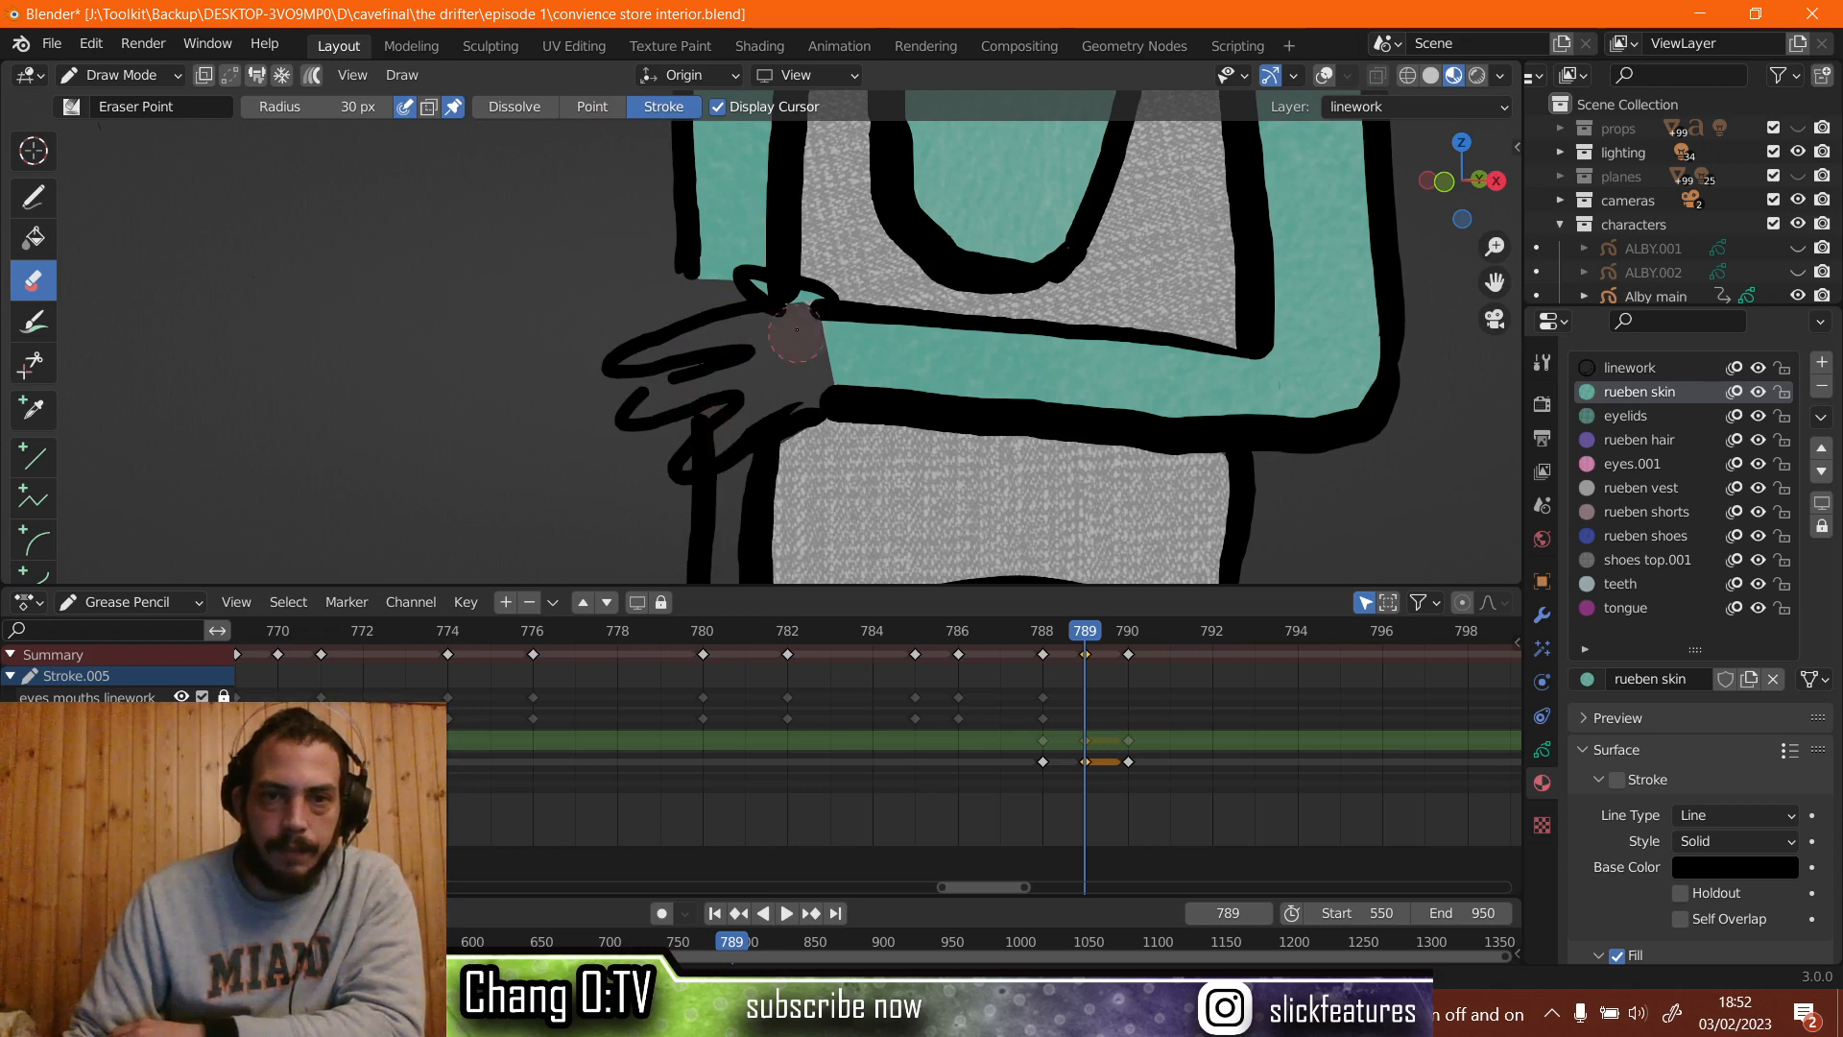
left_click(791, 304)
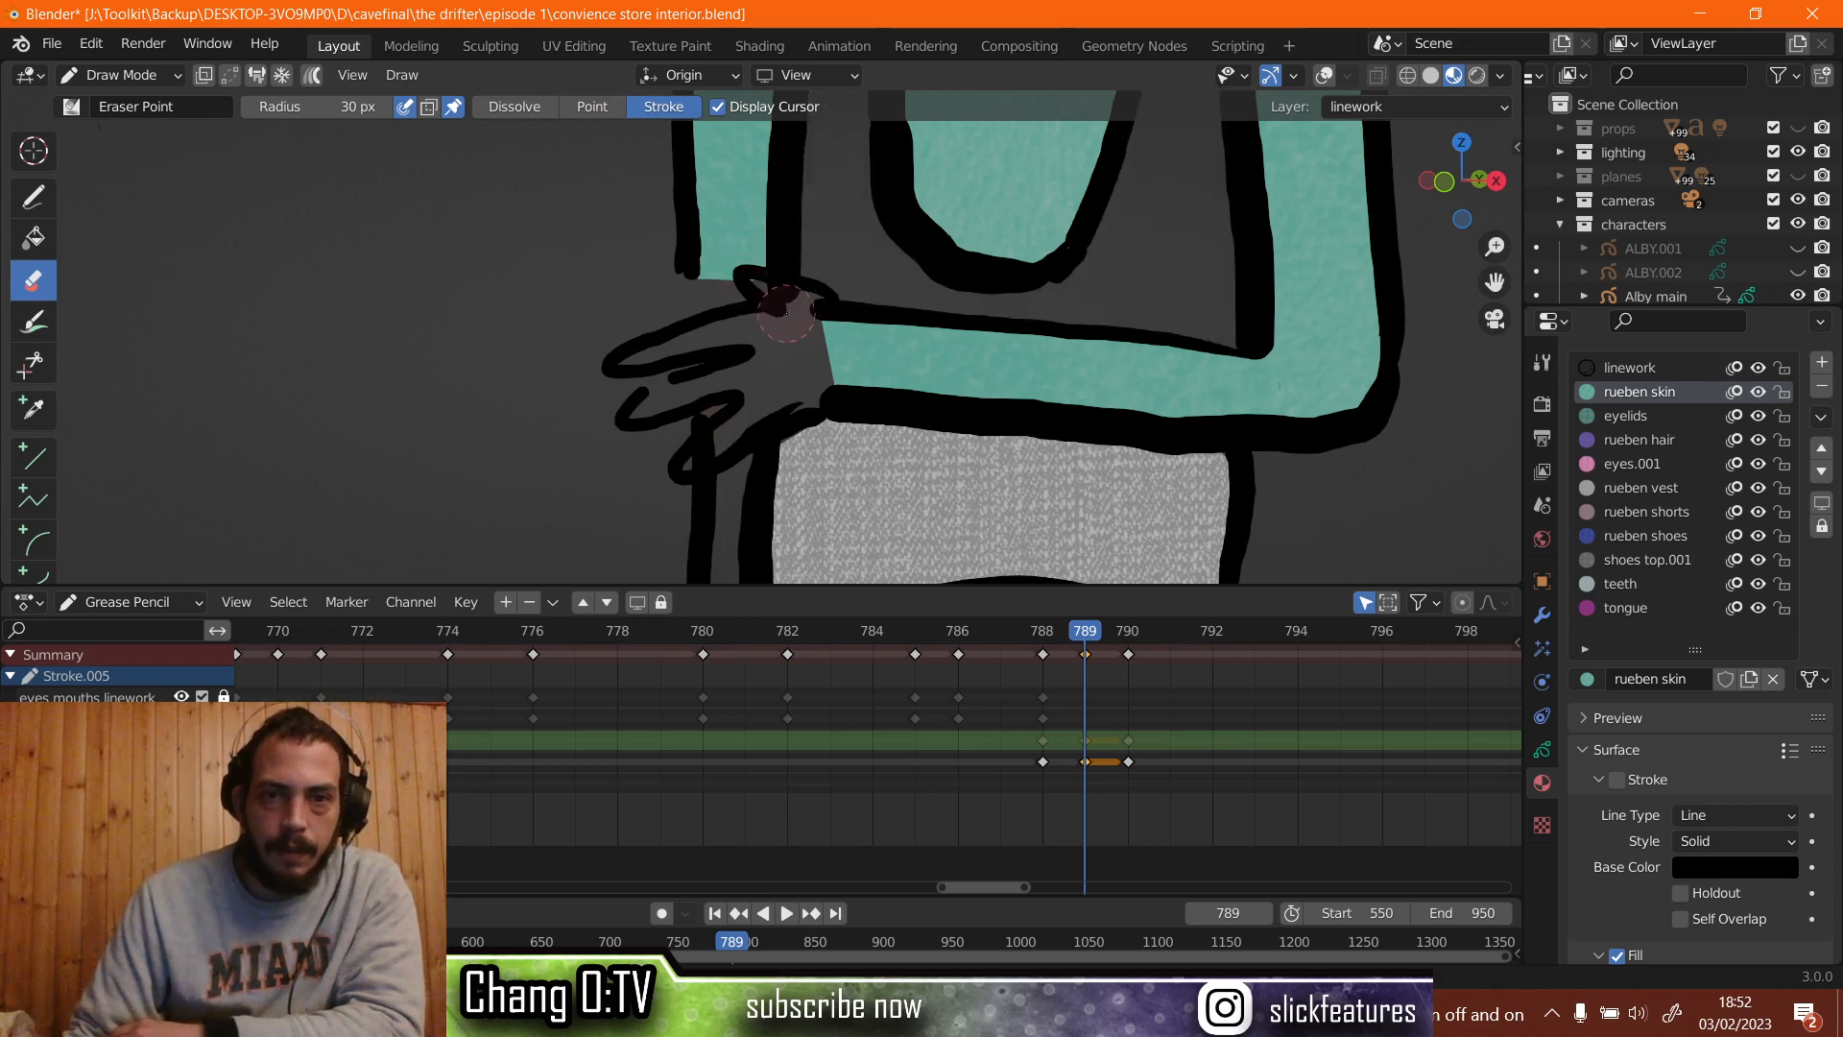
left_click(885, 344)
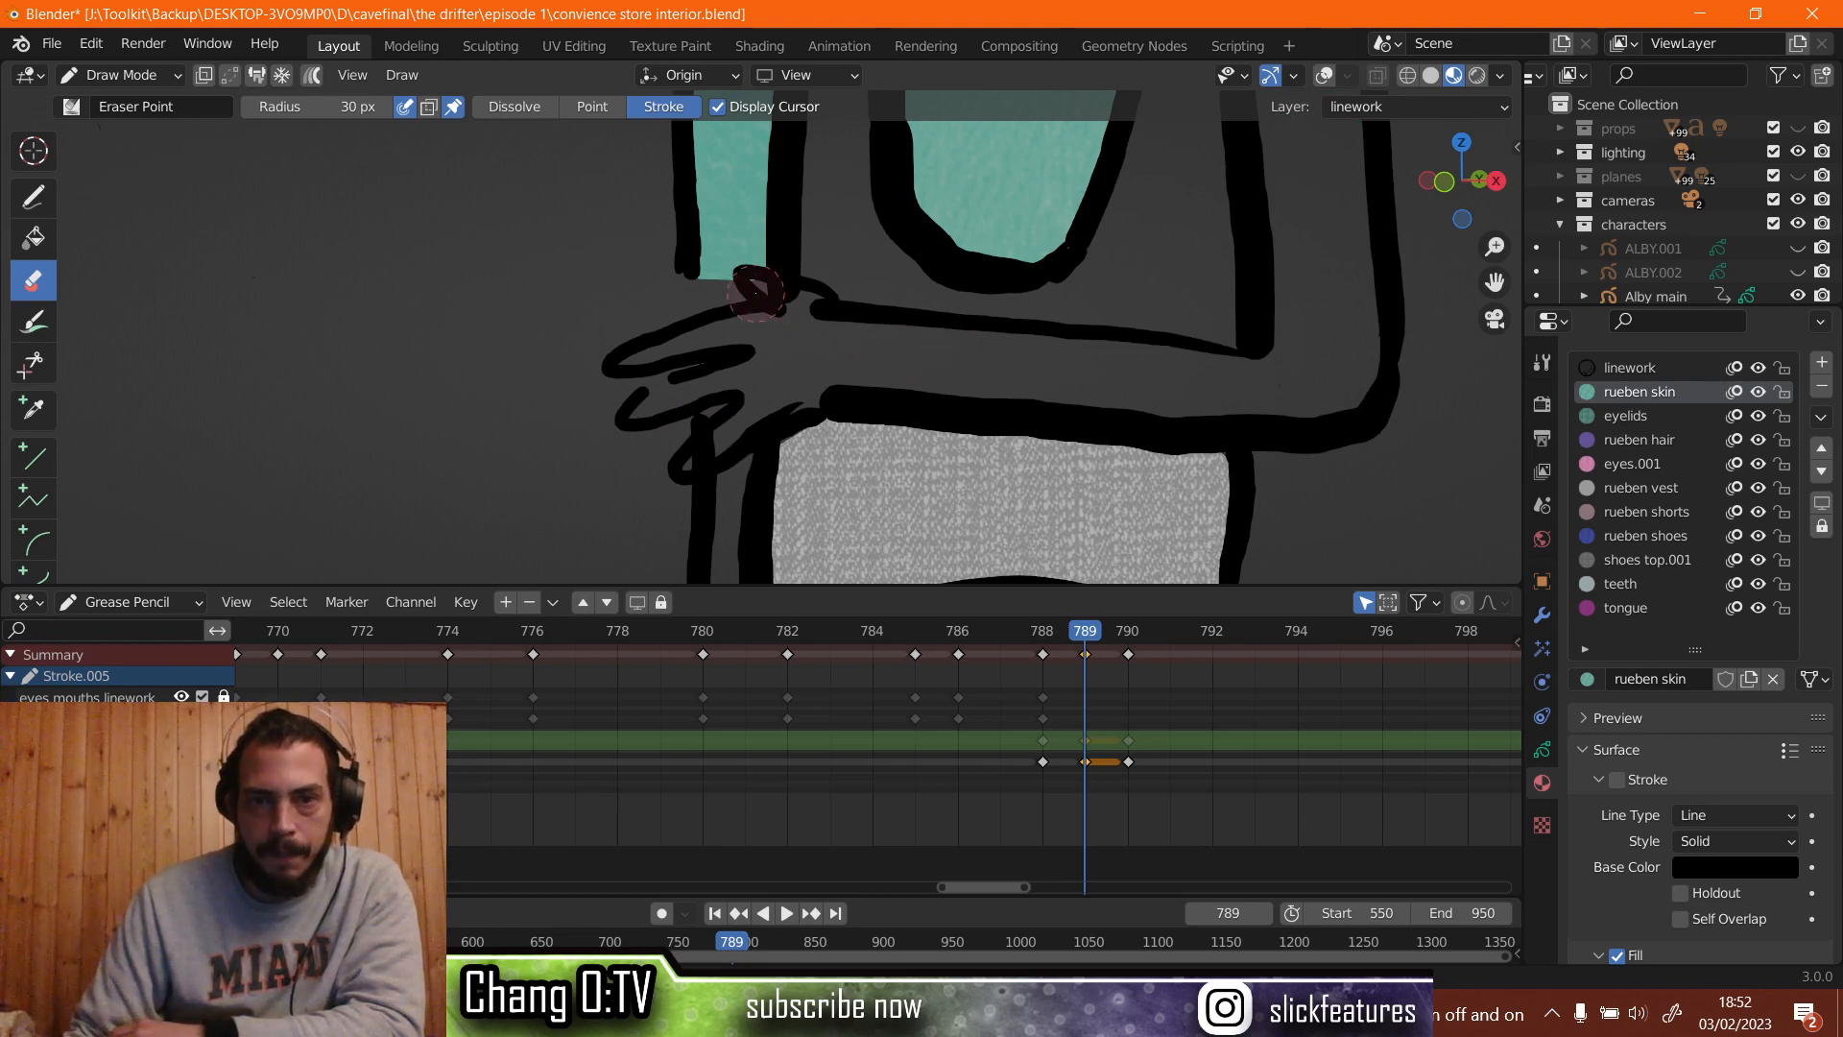
Unlock the linework layer and, with the eraser in Point mode, erase the far arm's outline where it crosses the moved hand's lower fingers.
scroll(758, 317, "up", 3)
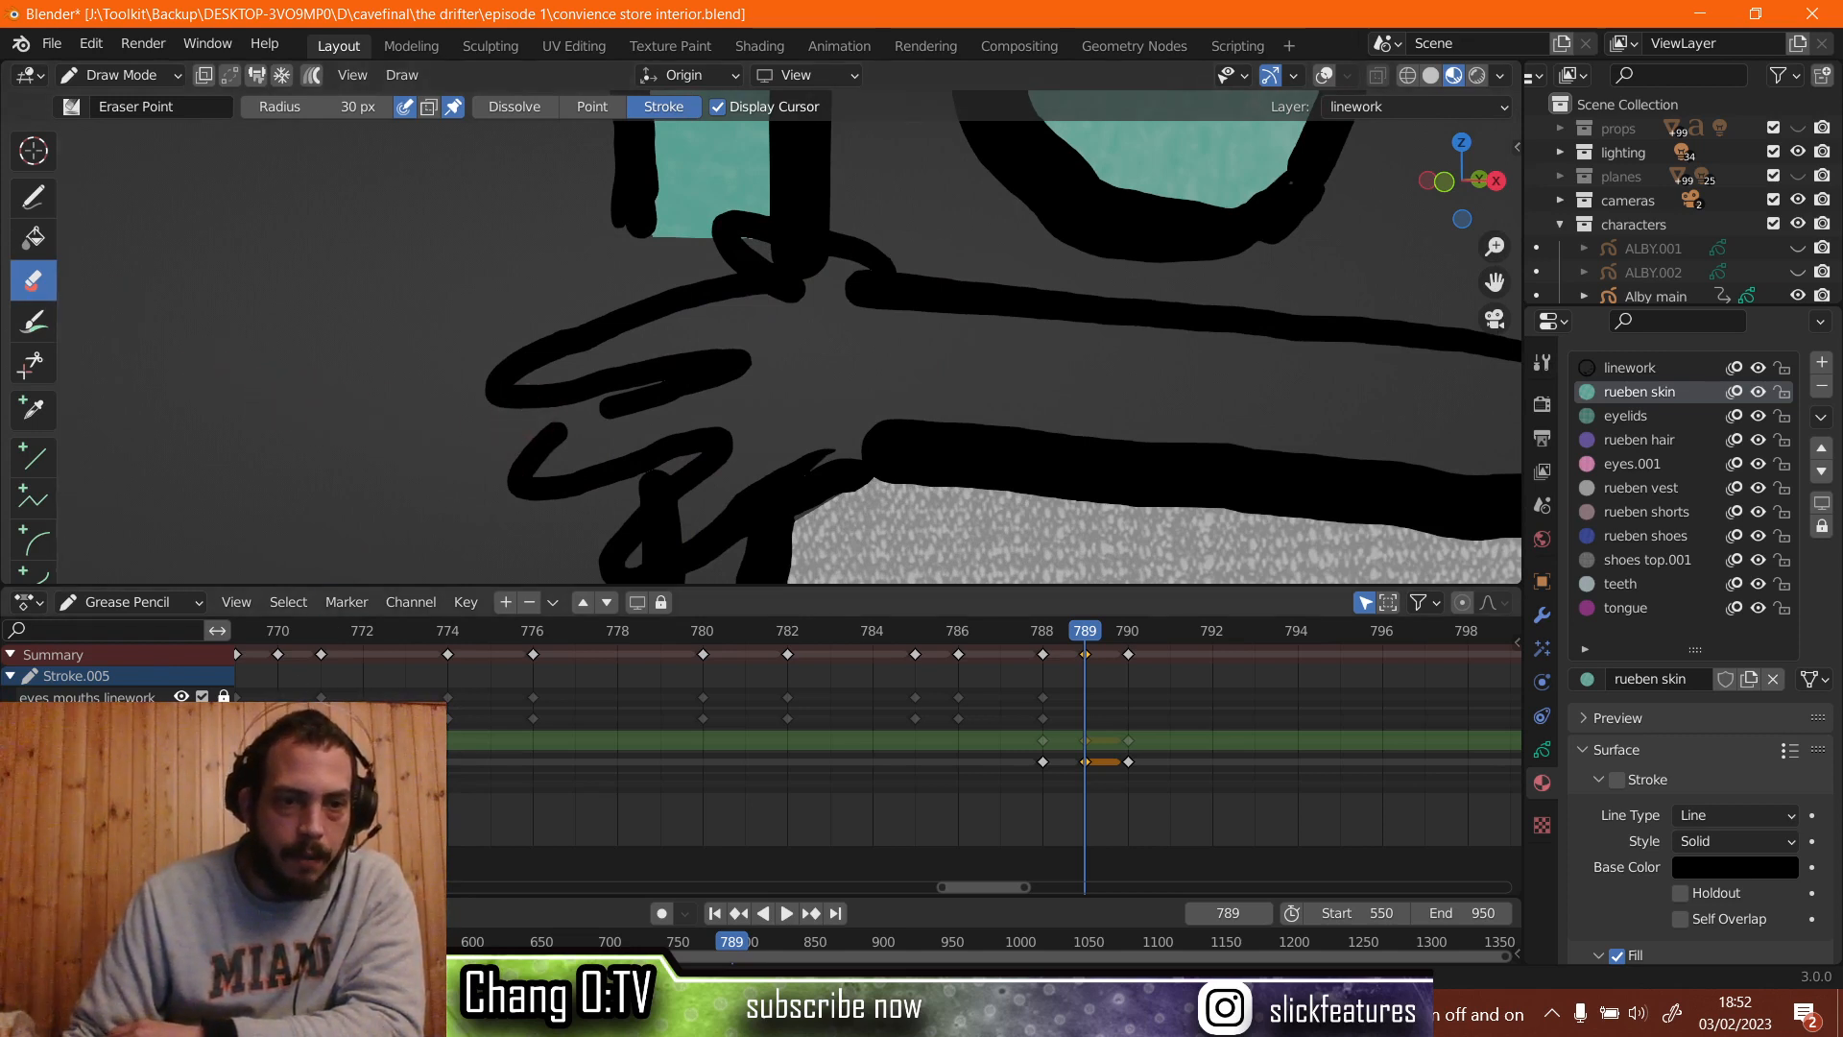
left_click(223, 761)
left_click(223, 761)
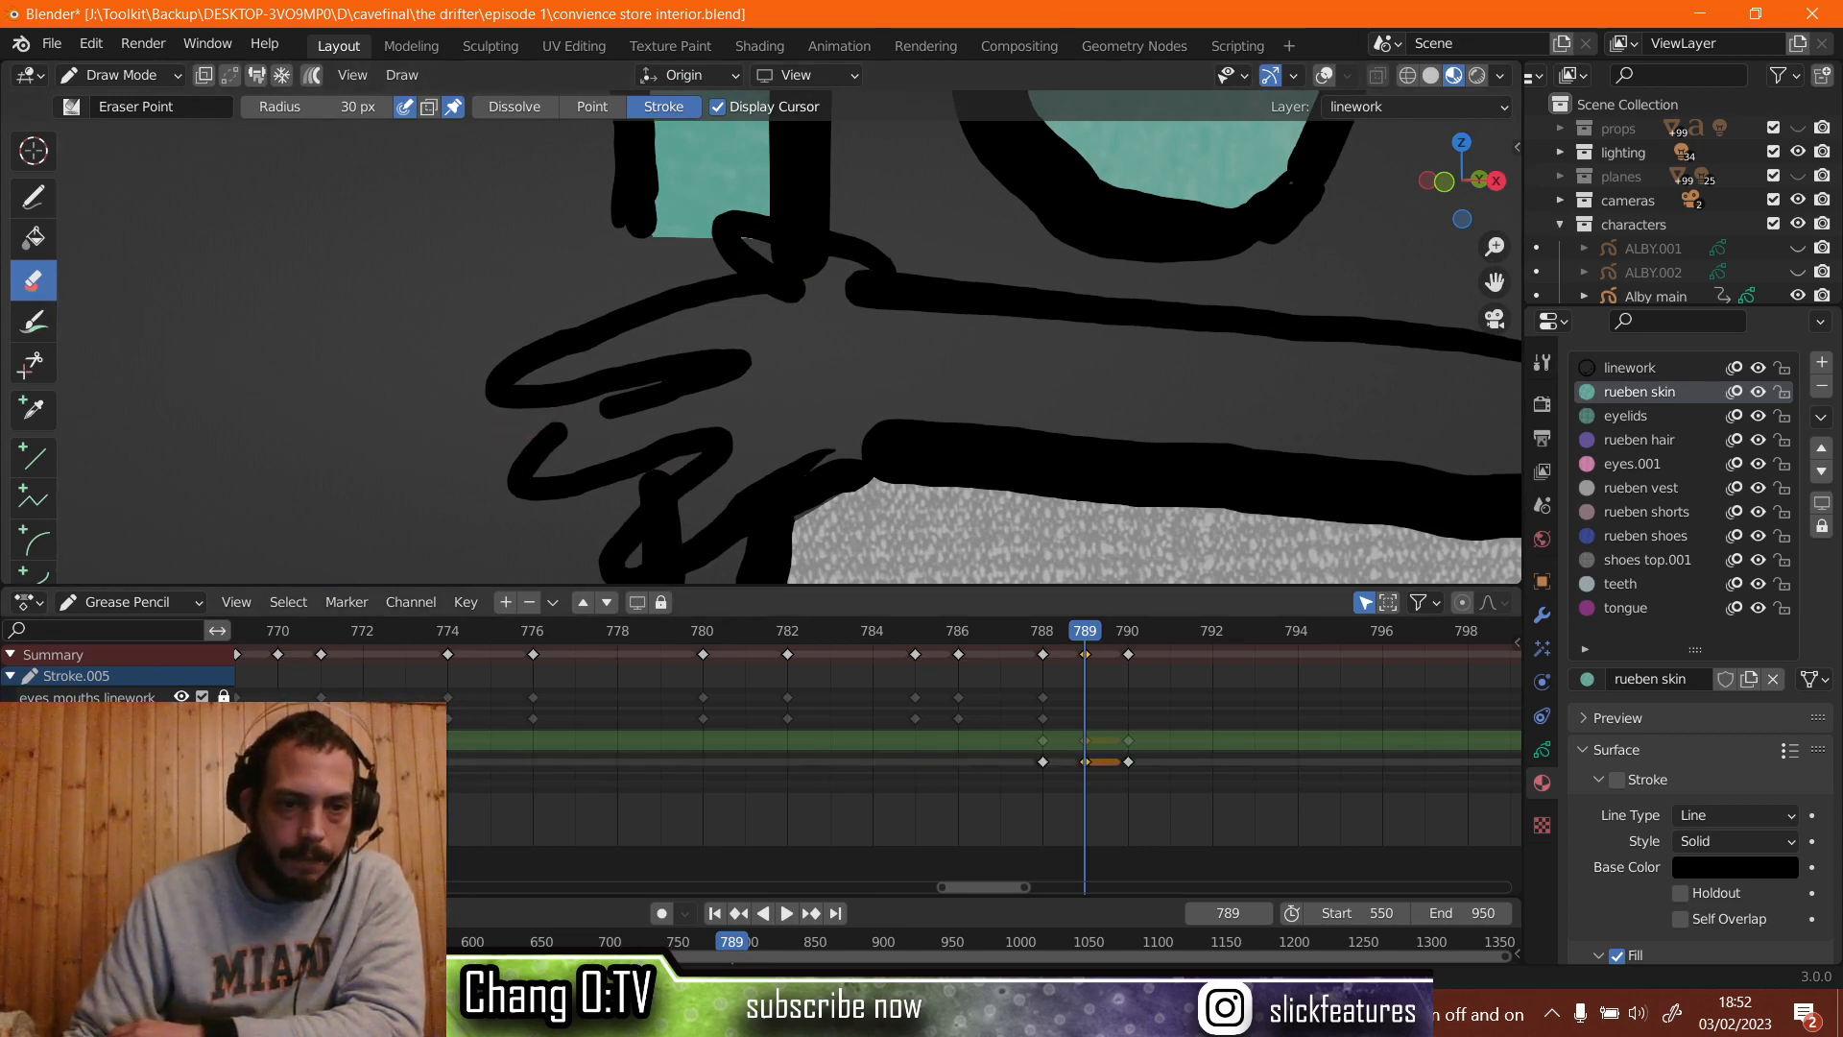
left_click(224, 741)
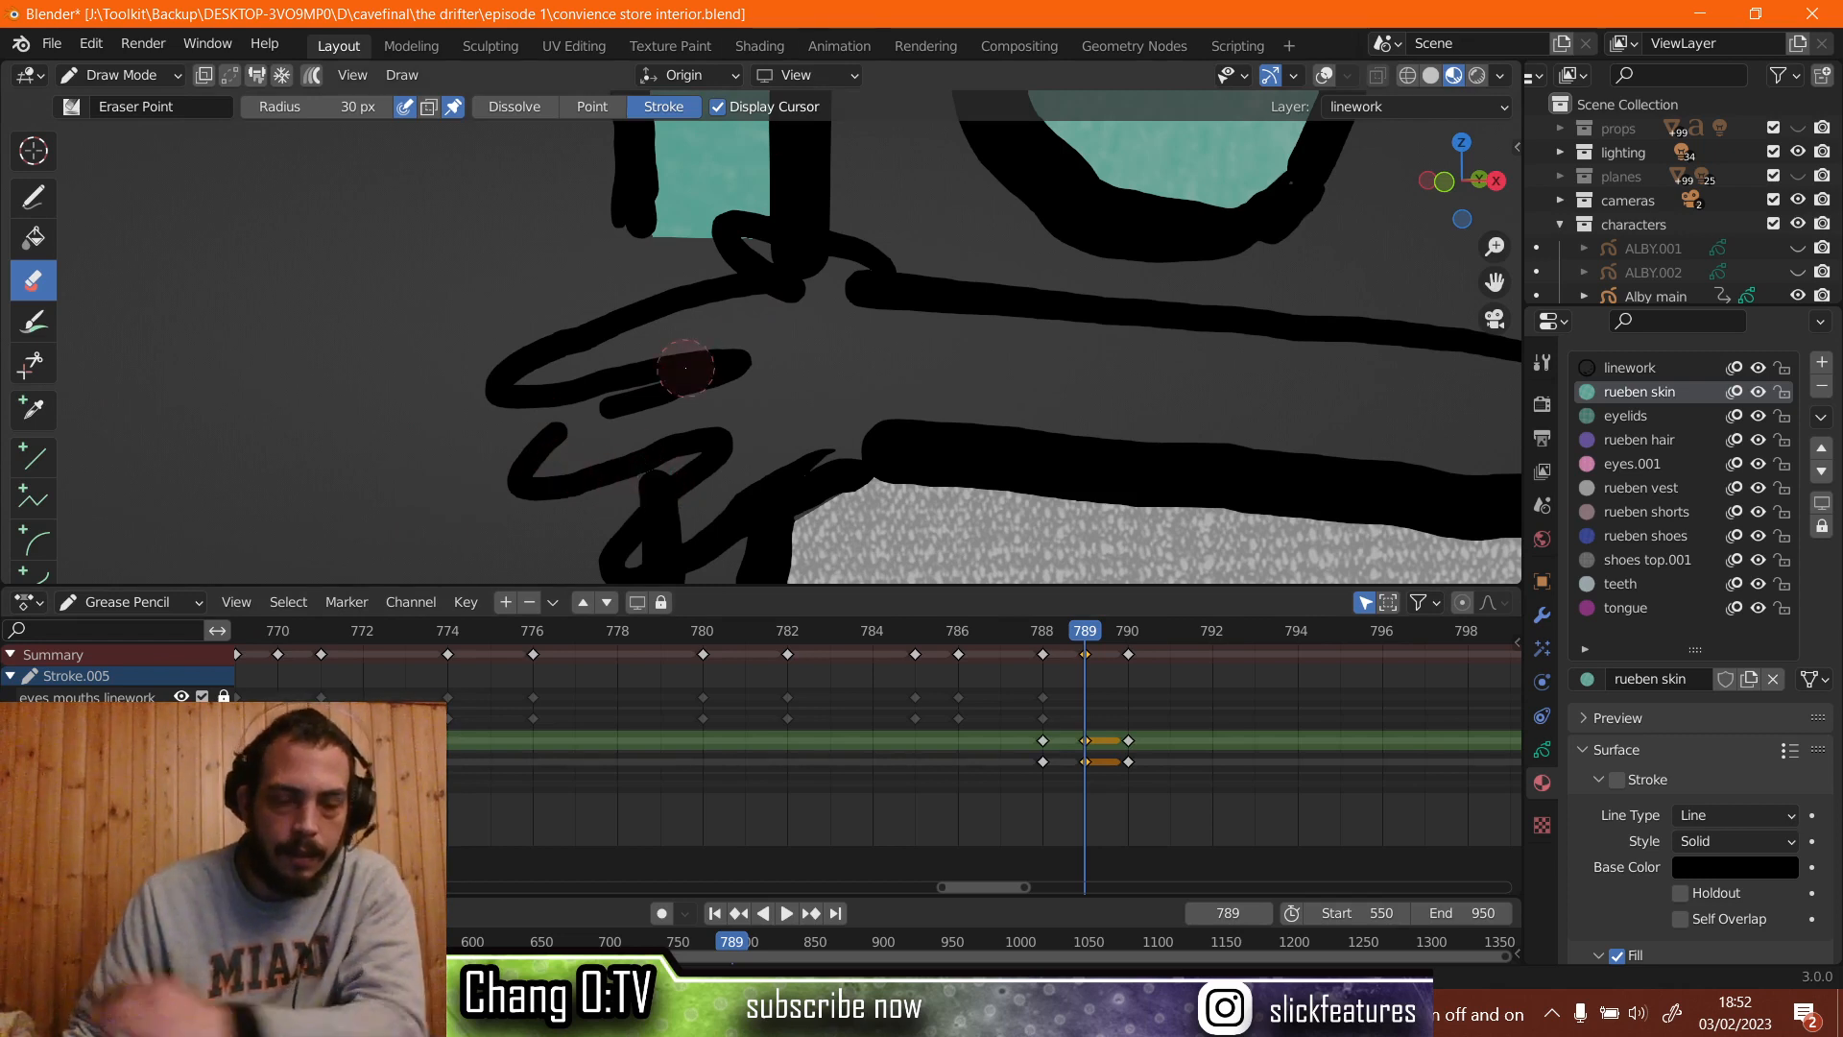
mouse_move(678, 370)
middle_mouse_down("shift")
mouse_move(678, 133)
mouse_move(678, 494)
middle_mouse_up("shift")
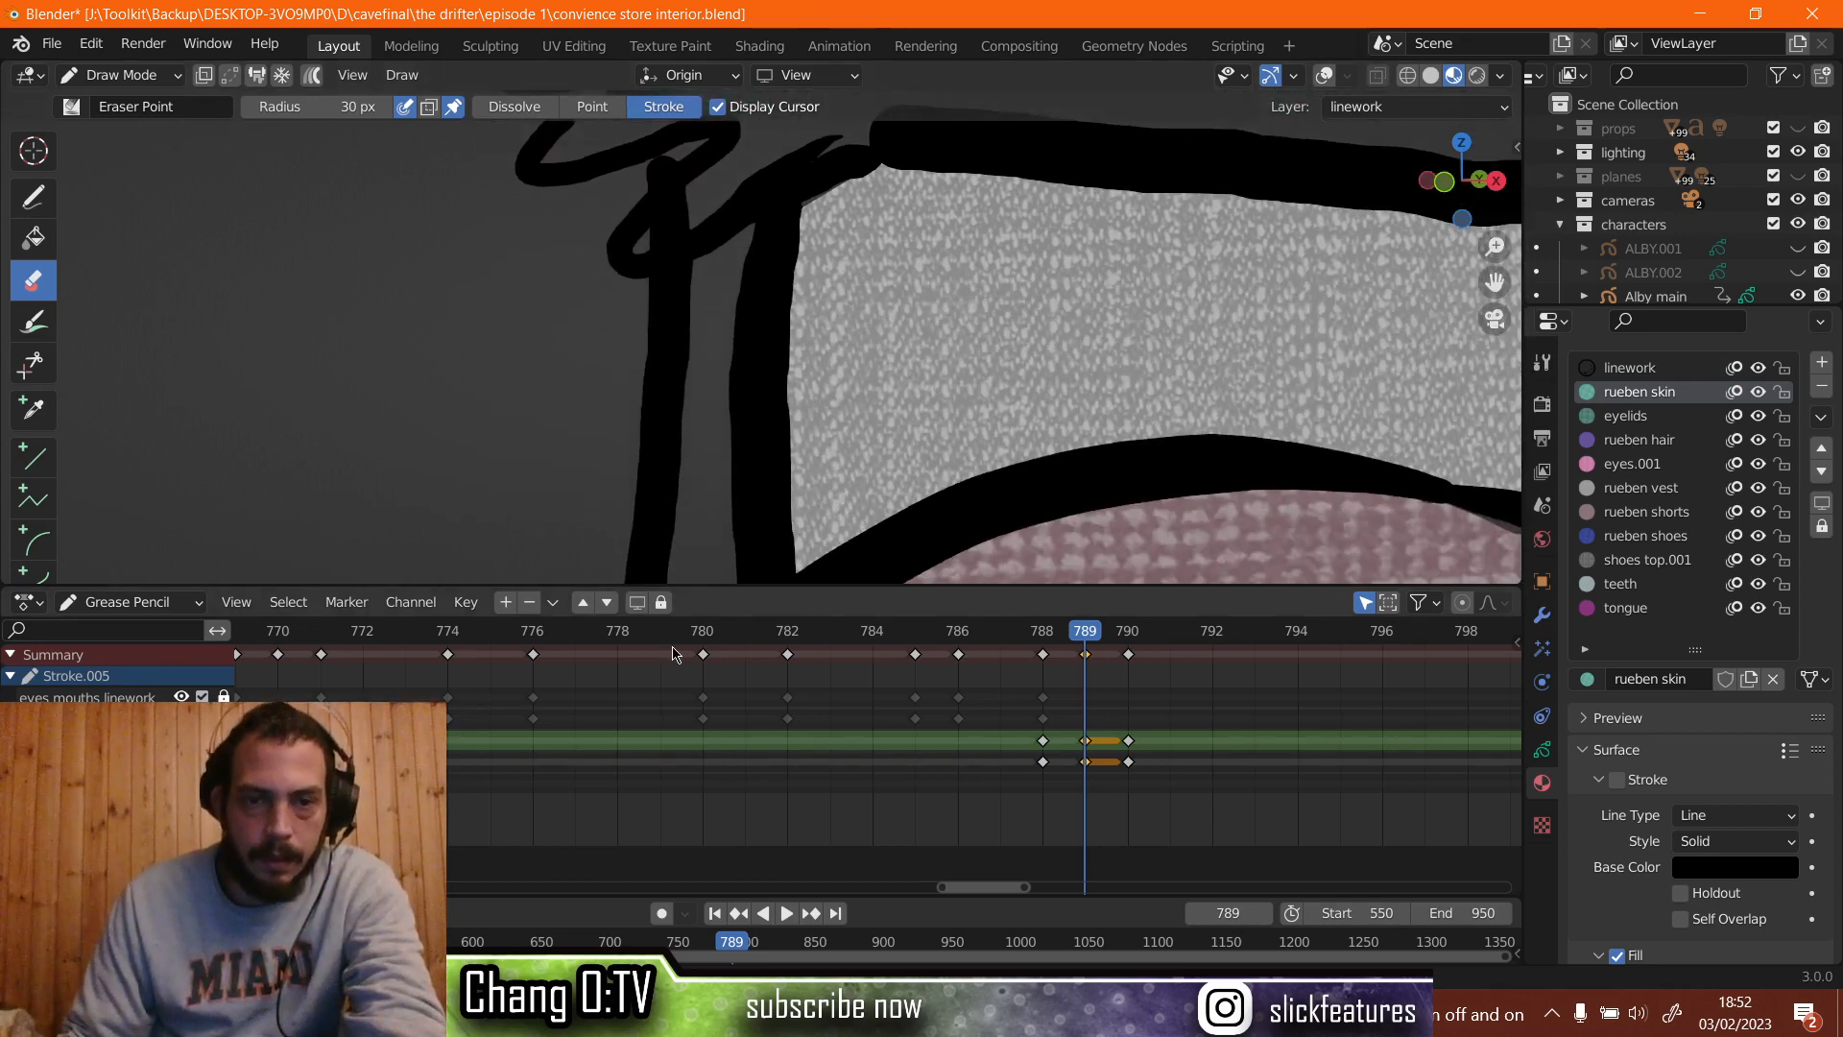
scroll(678, 495, "down", 6)
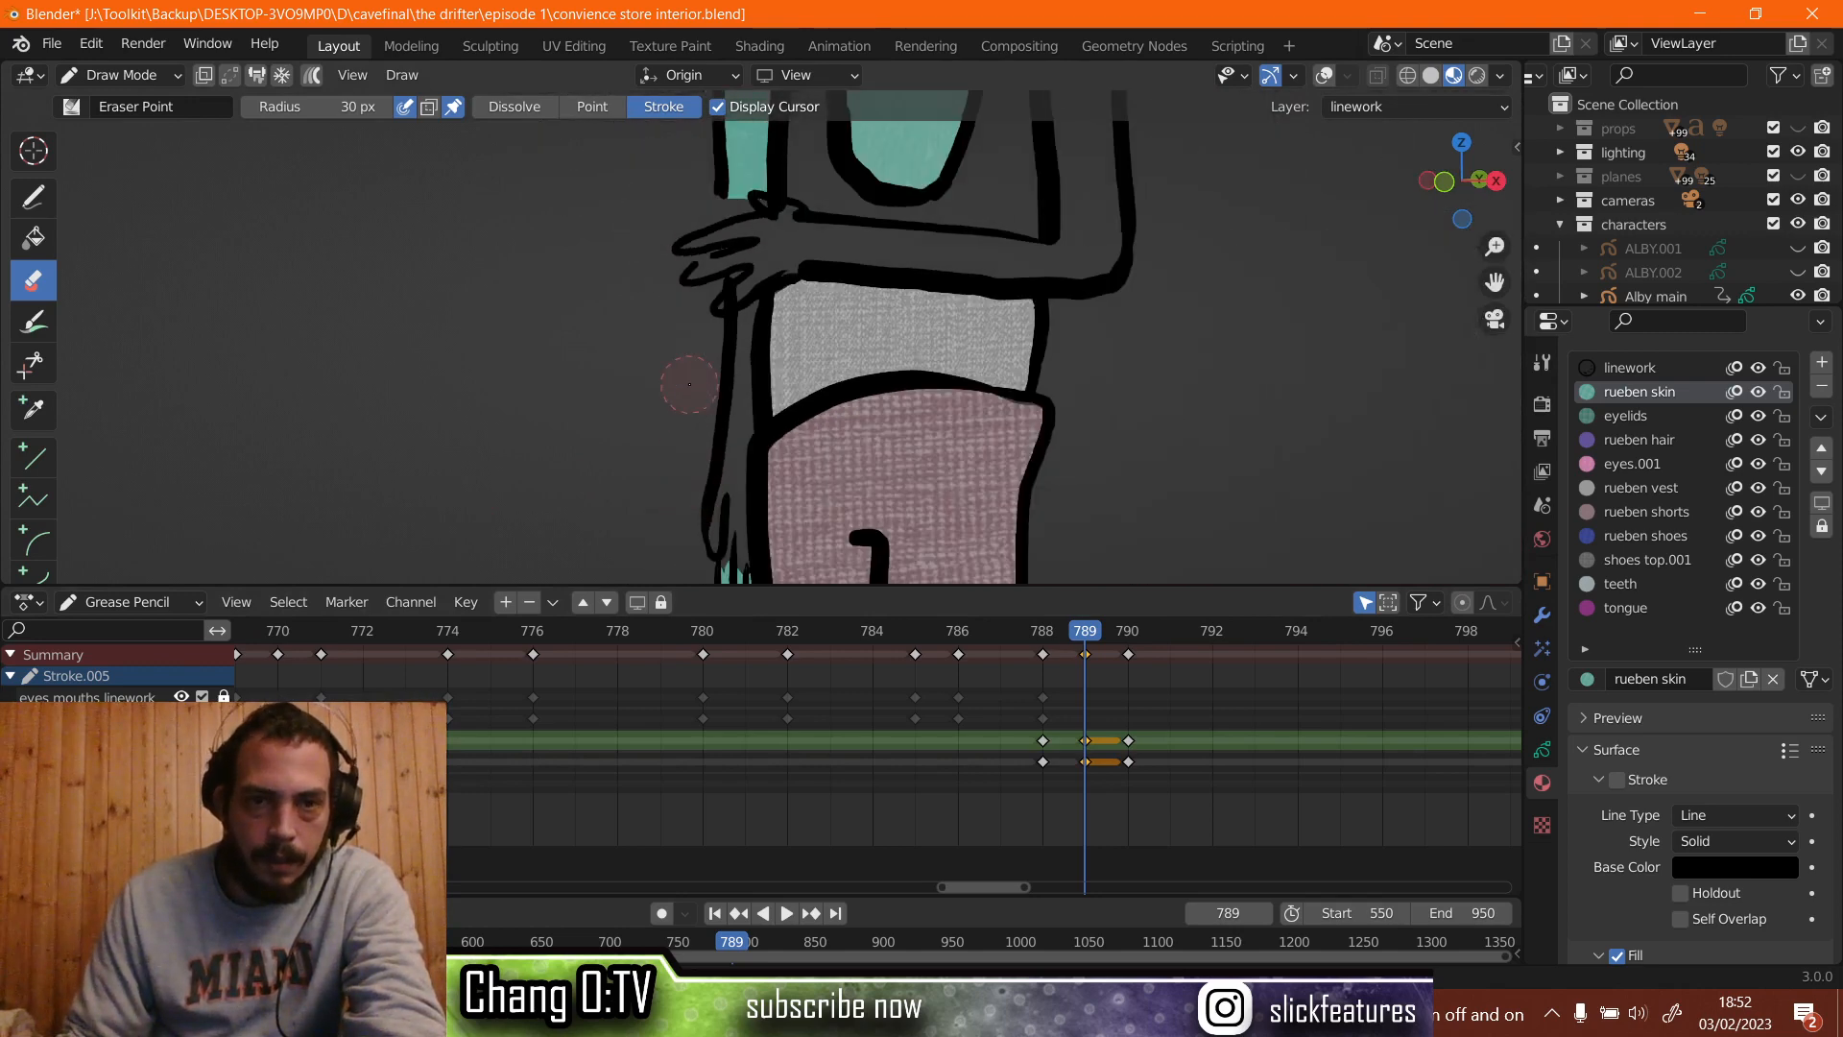
scroll(690, 384, "up", 4)
left_click(591, 107)
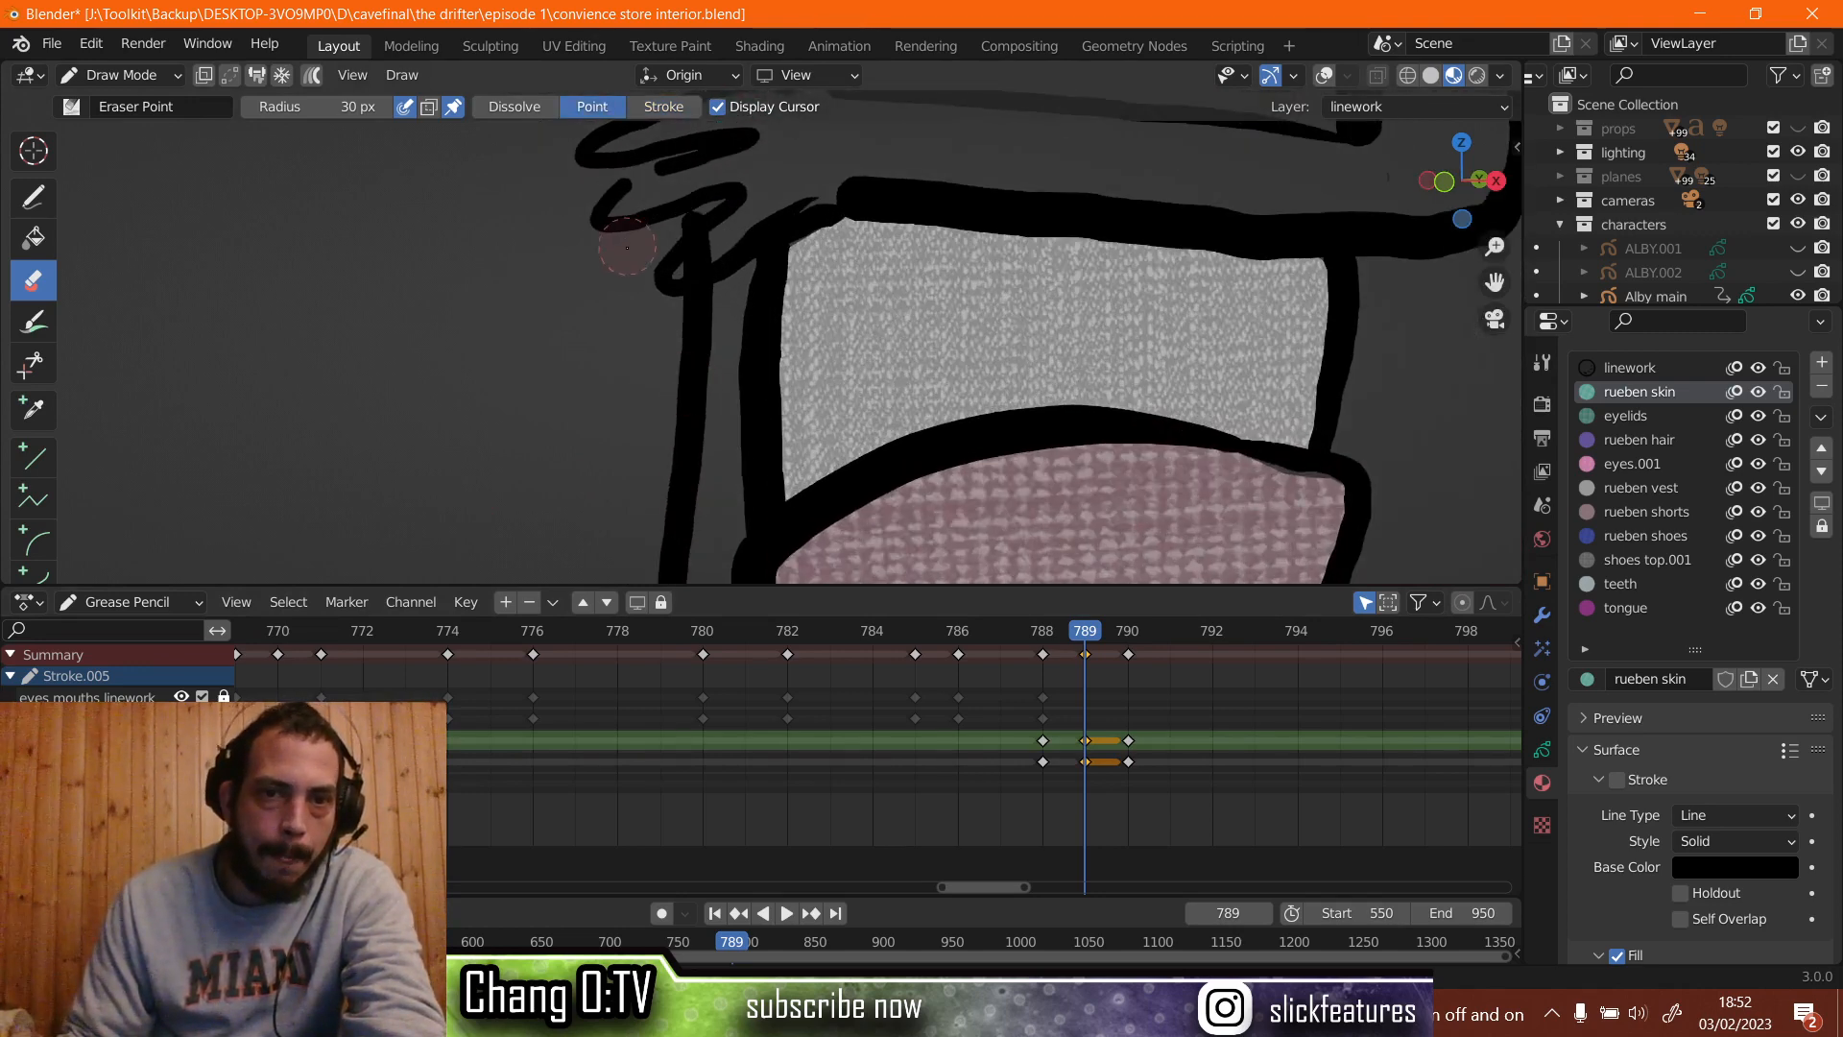
scroll(626, 248, "up", 3)
mouse_move(627, 247)
middle_mouse_down("shift")
mouse_move(691, 481)
mouse_move(678, 424)
mouse_move(629, 448)
middle_mouse_up("shift")
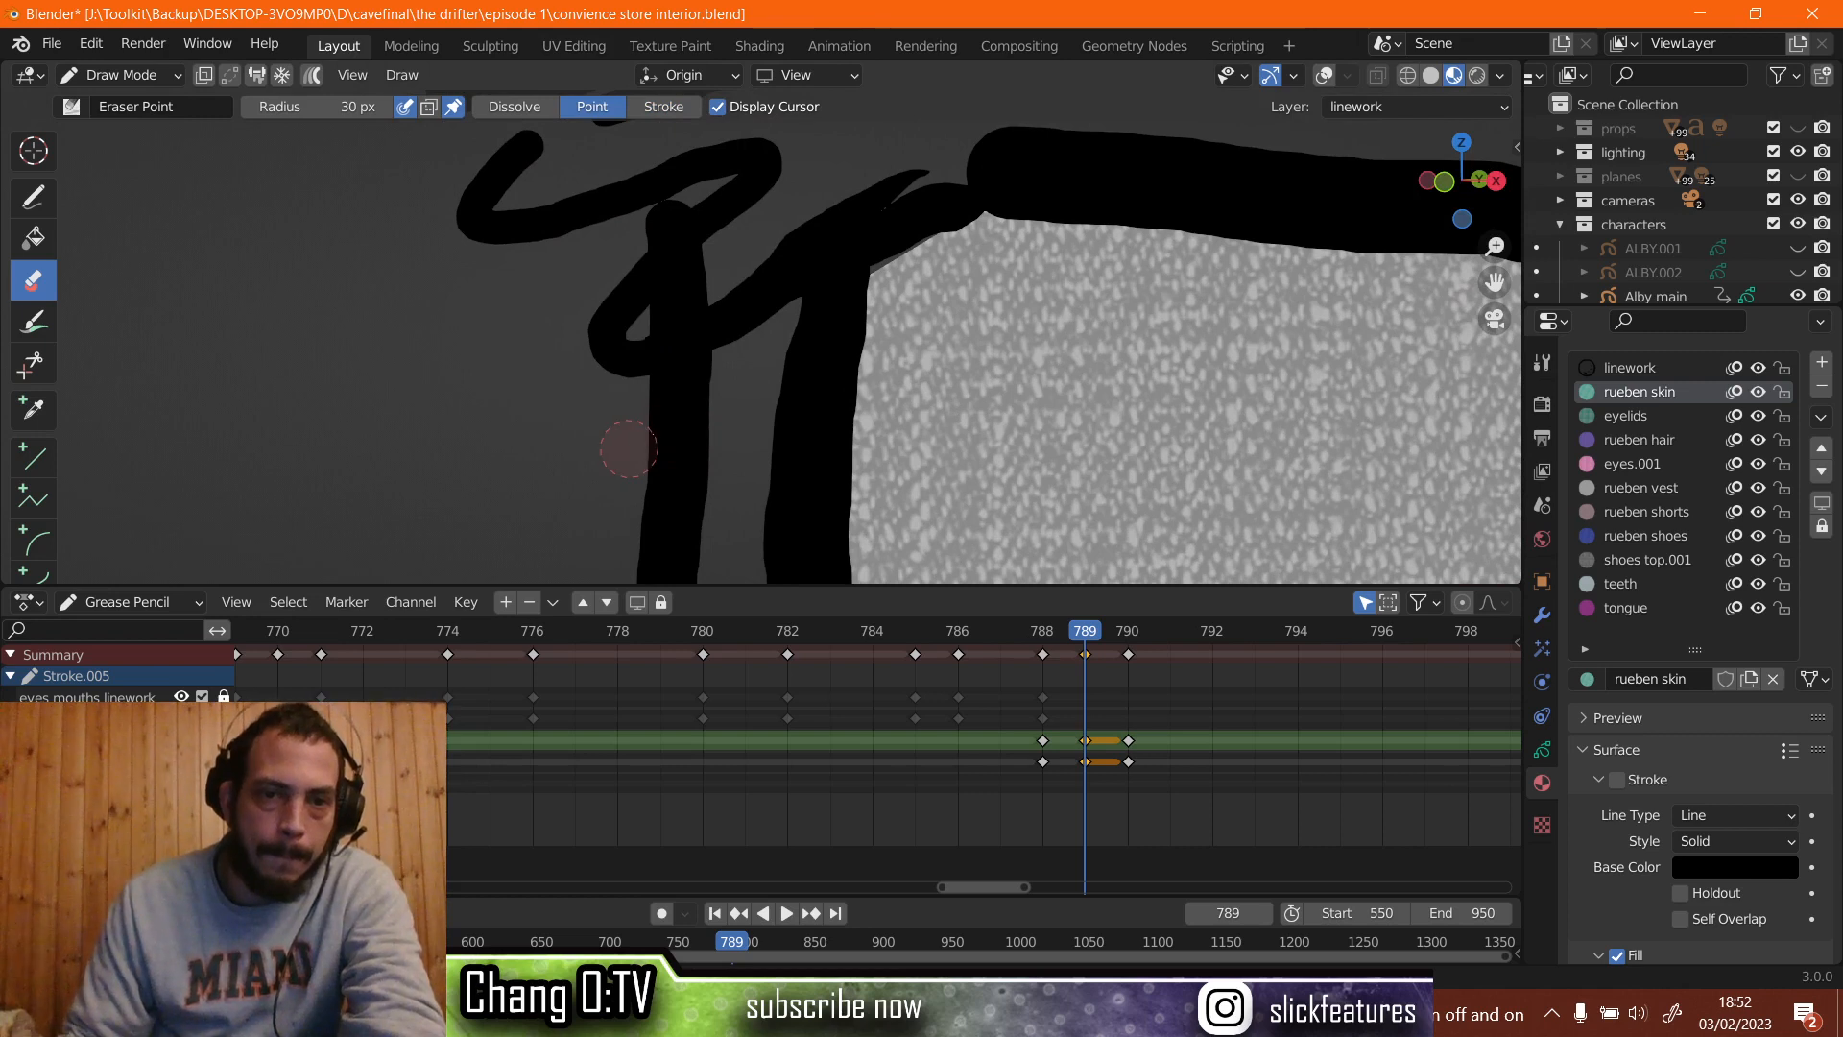
mouse_move(629, 449)
left_mouse_down()
mouse_move(662, 437)
mouse_move(677, 384)
mouse_move(688, 394)
left_mouse_up()
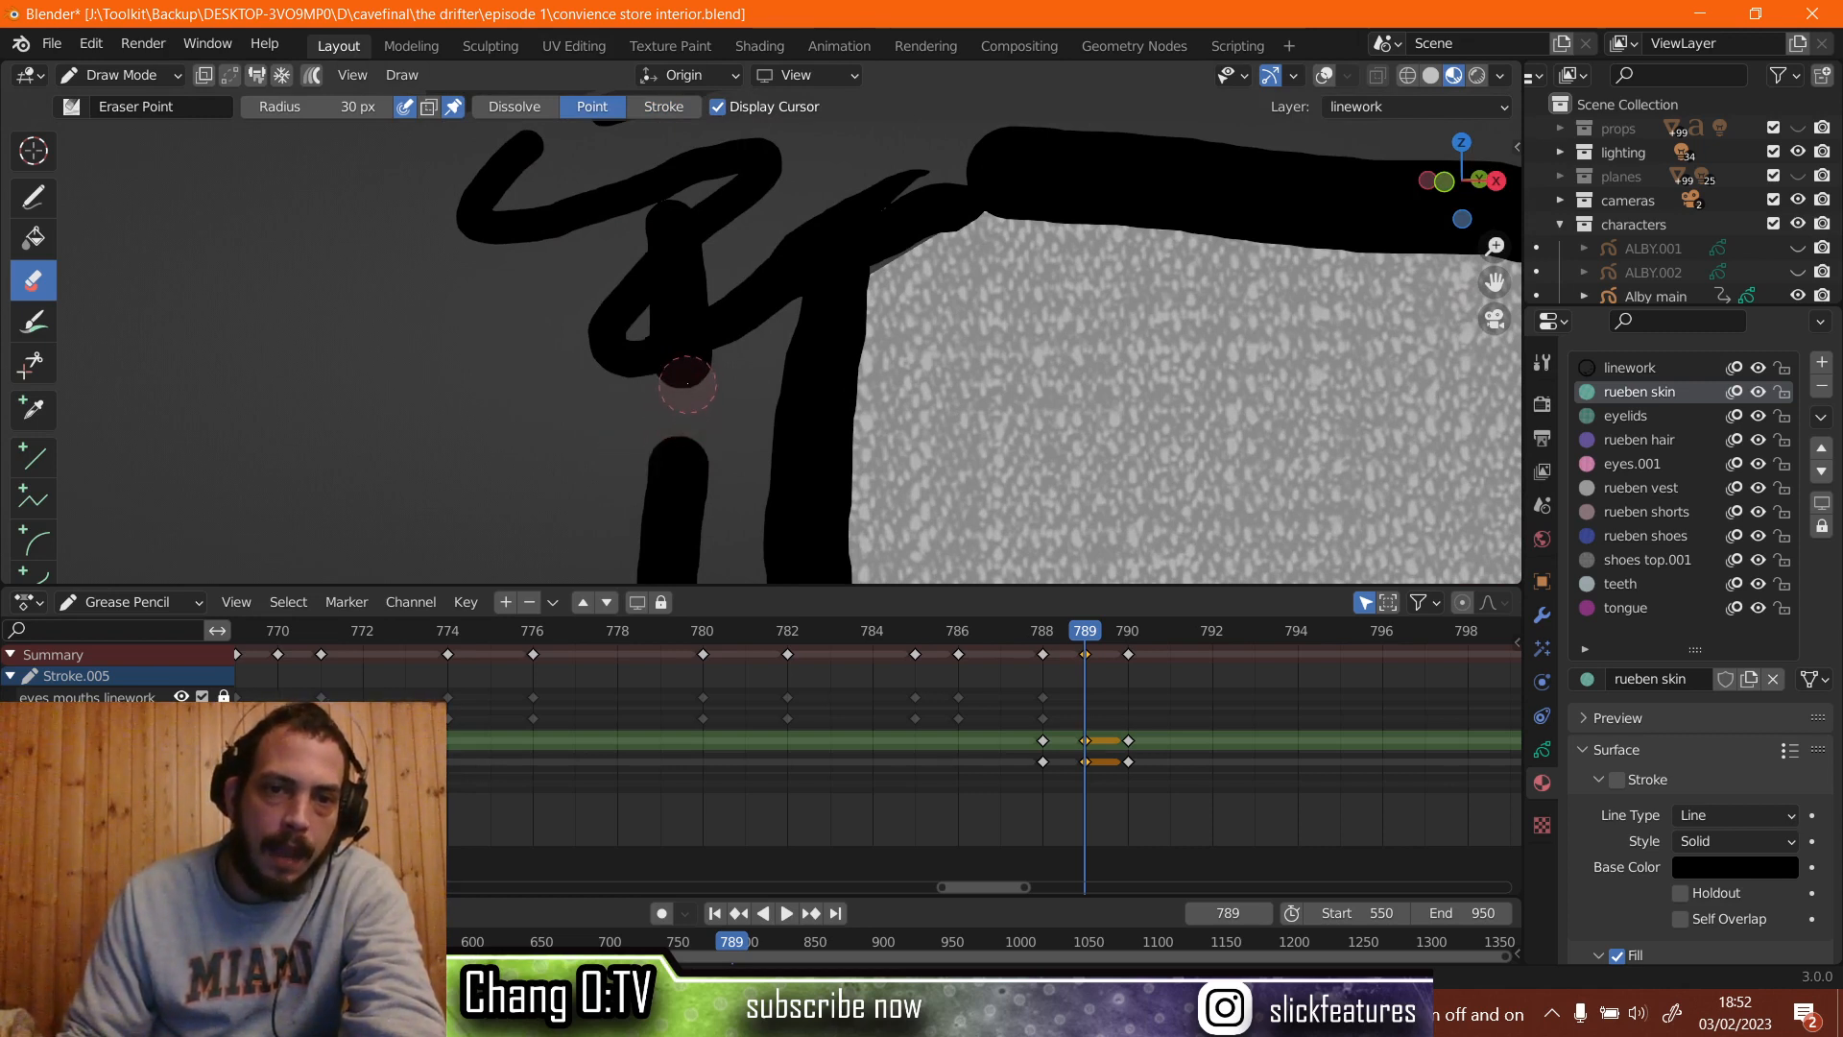
mouse_move(687, 382)
left_mouse_down()
mouse_move(671, 271)
mouse_move(699, 231)
left_mouse_up()
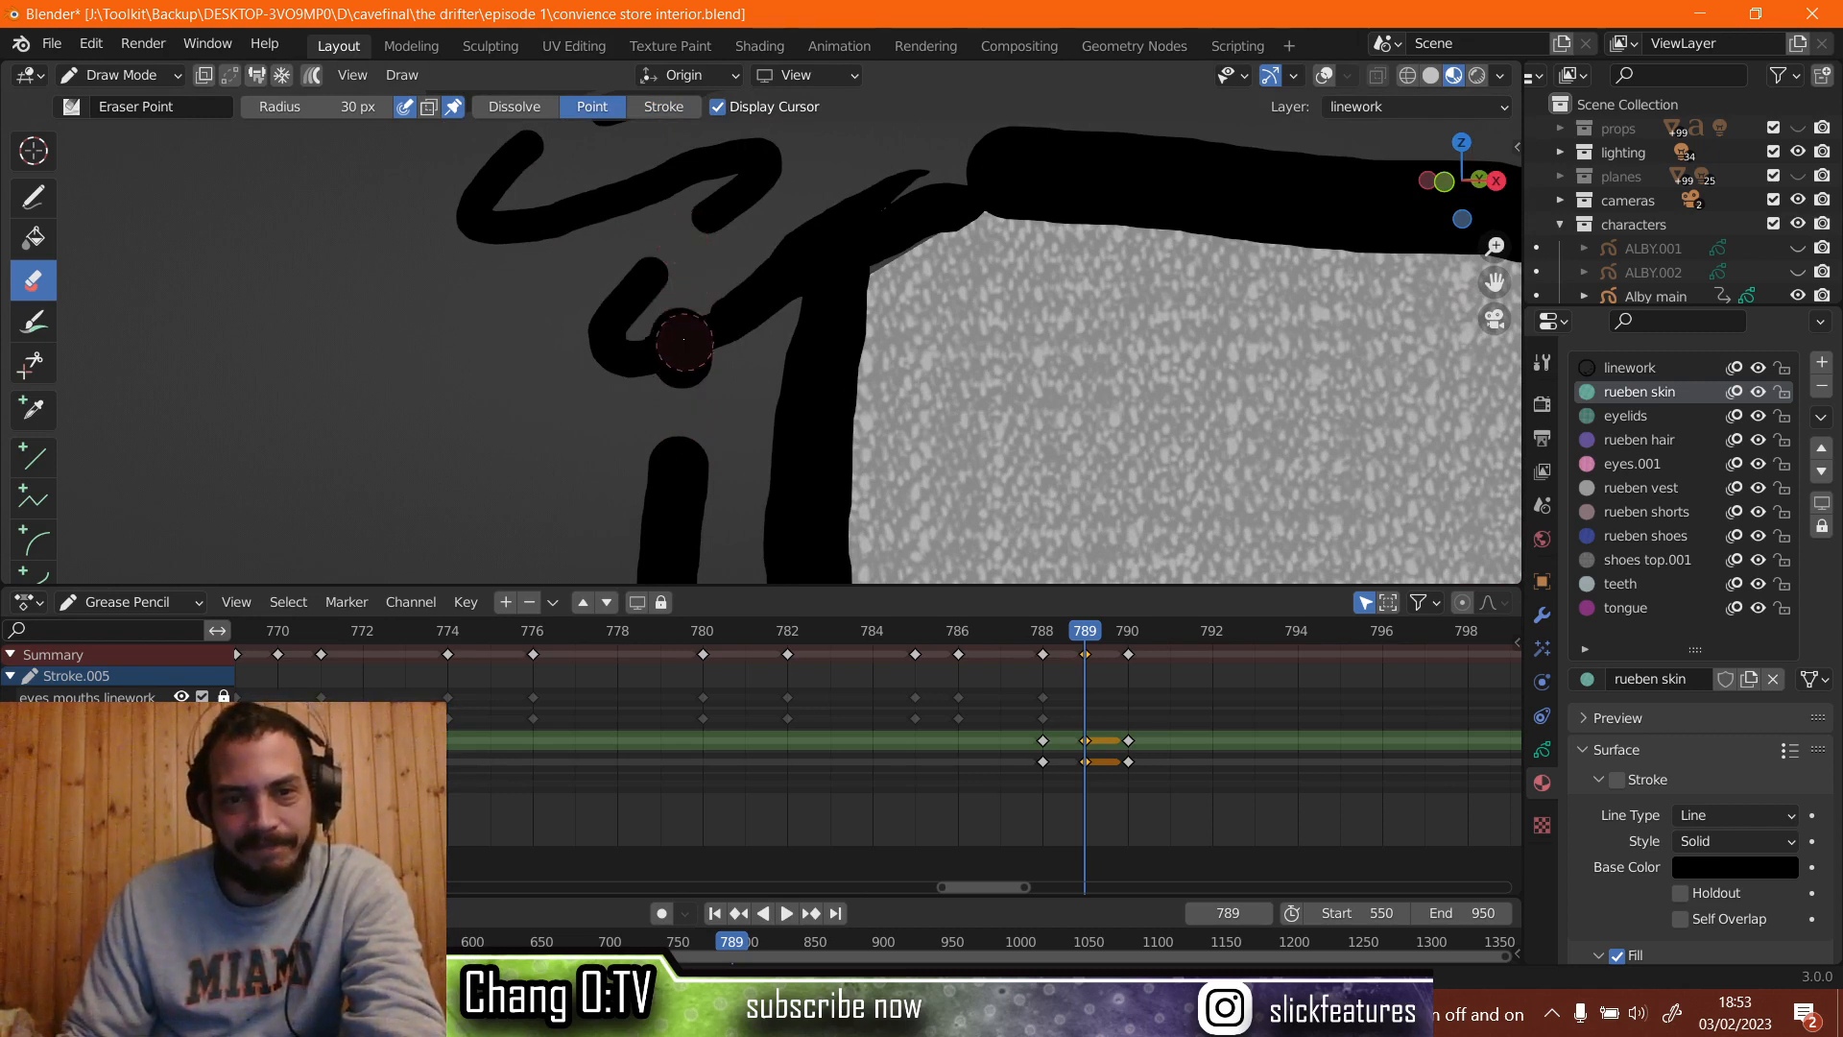
left_click(683, 339)
scroll(679, 413, "down", 4)
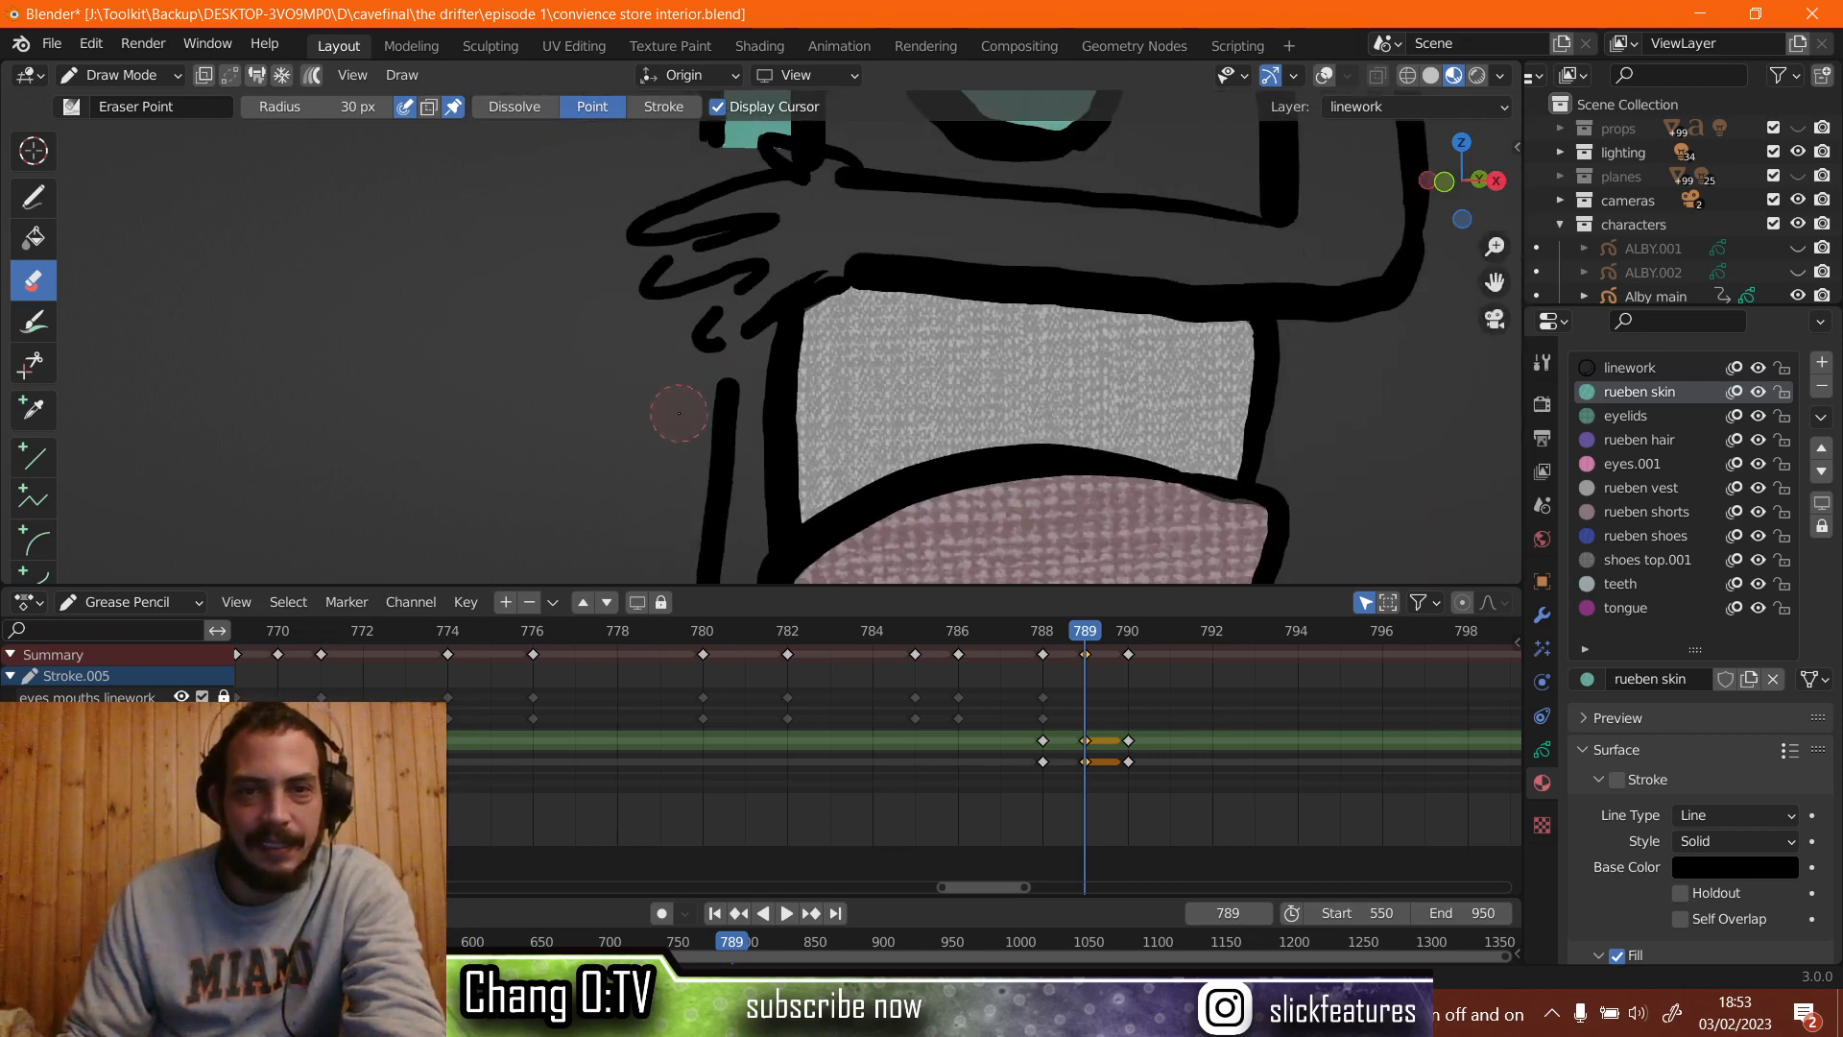
Erase the lower end of the far arm's inner outline where it overlaps the thumb of the moved hand.
scroll(678, 413, "up", 5, "shift")
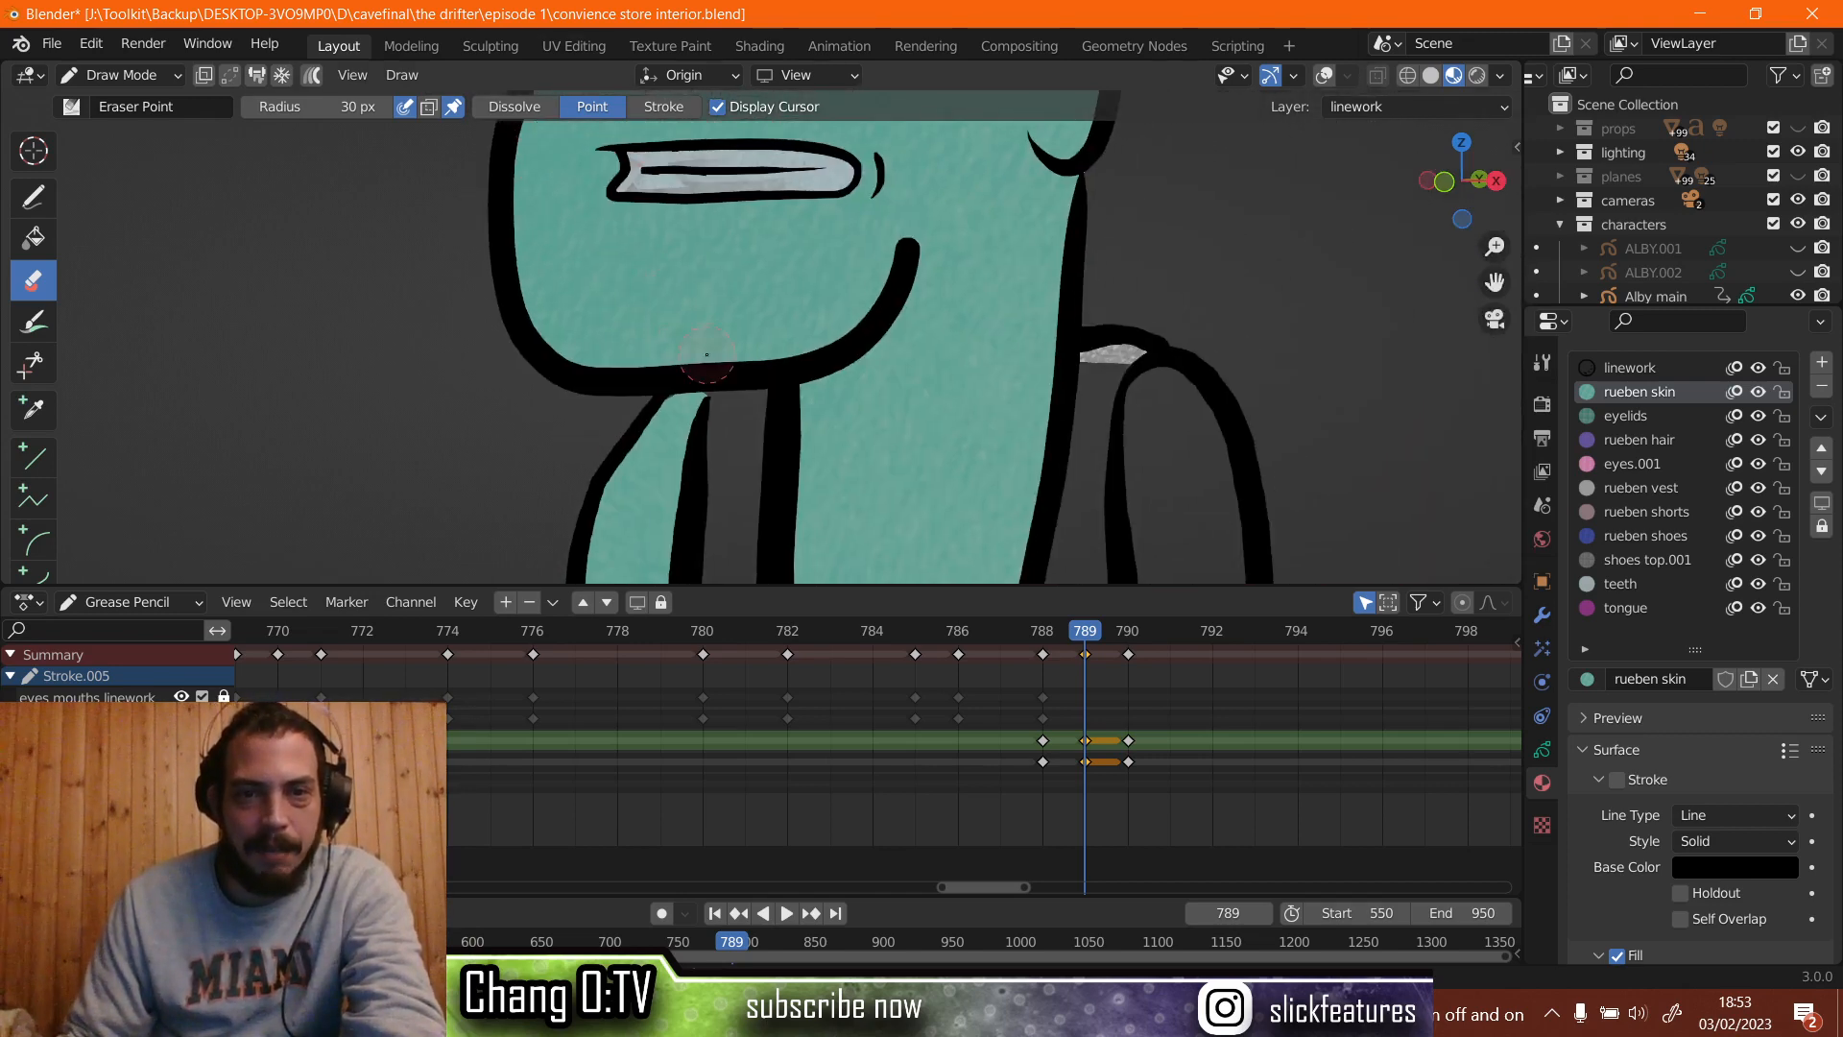
scroll(686, 465, "up", 4)
scroll(686, 466, "up", 6)
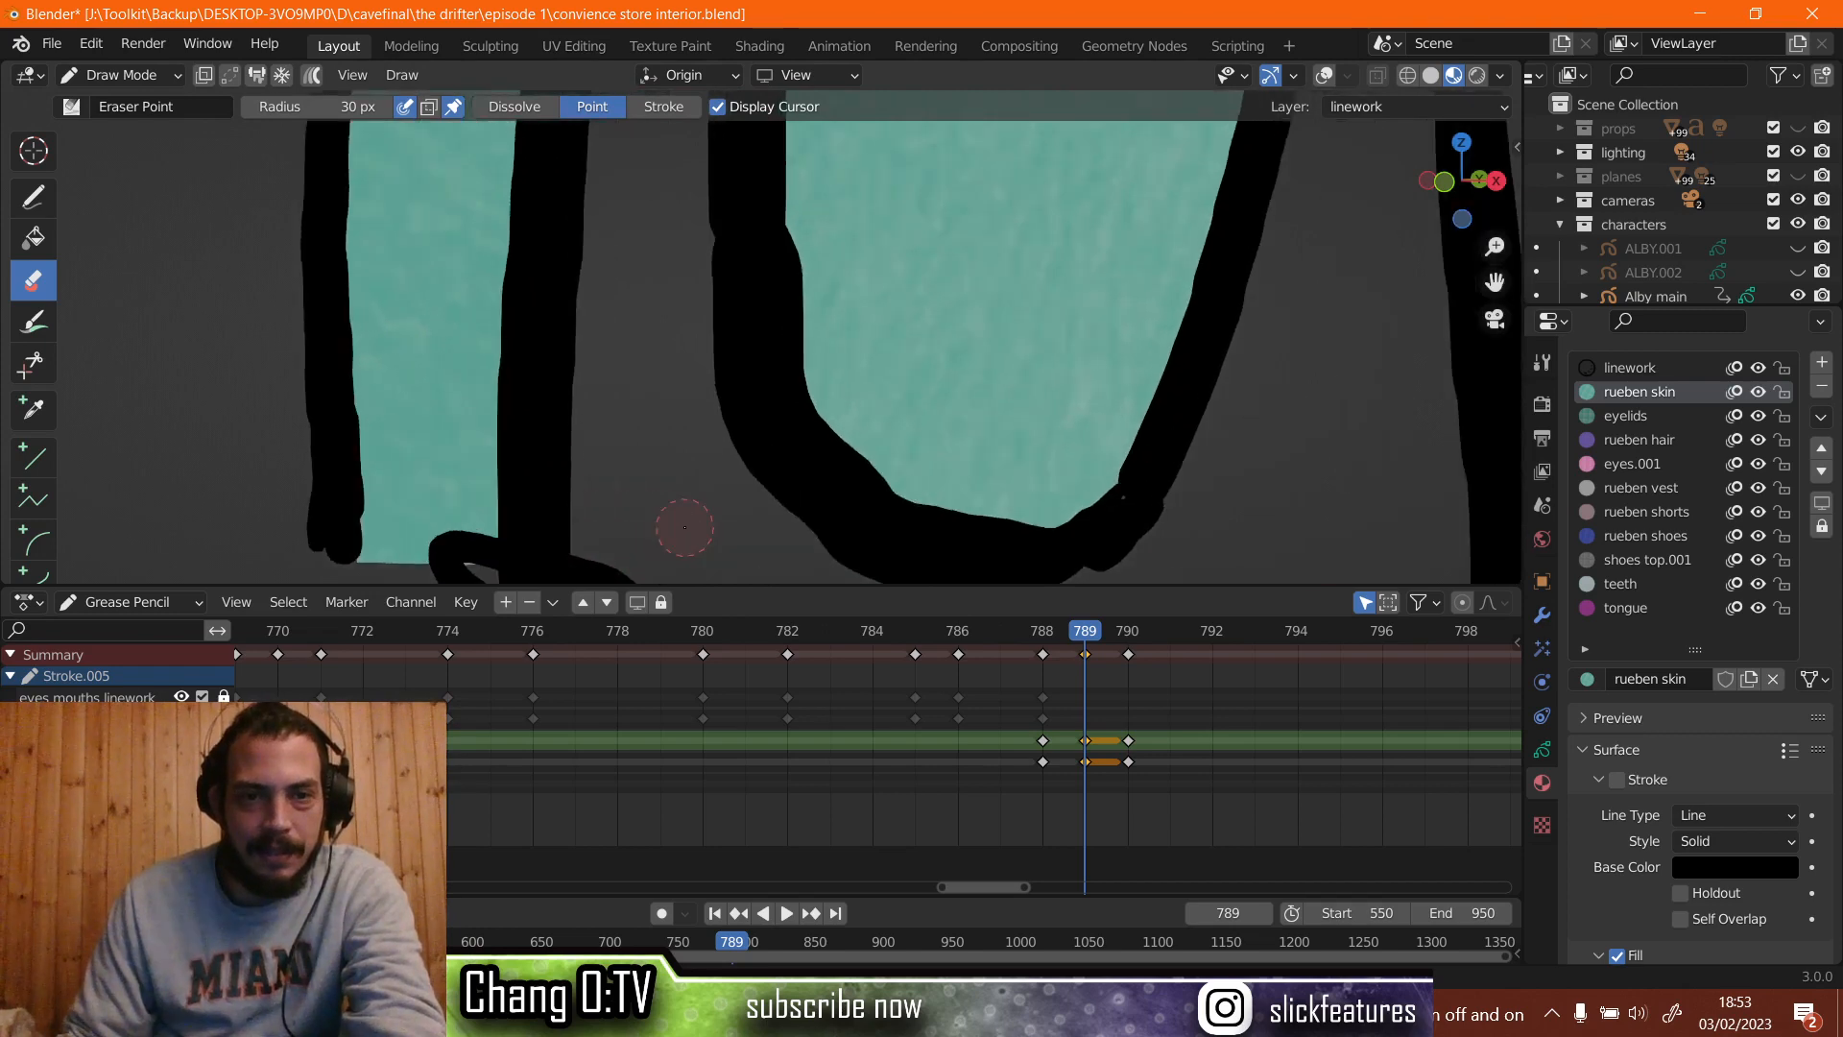
middle_click_drag(683, 488, 904, 82, "shift")
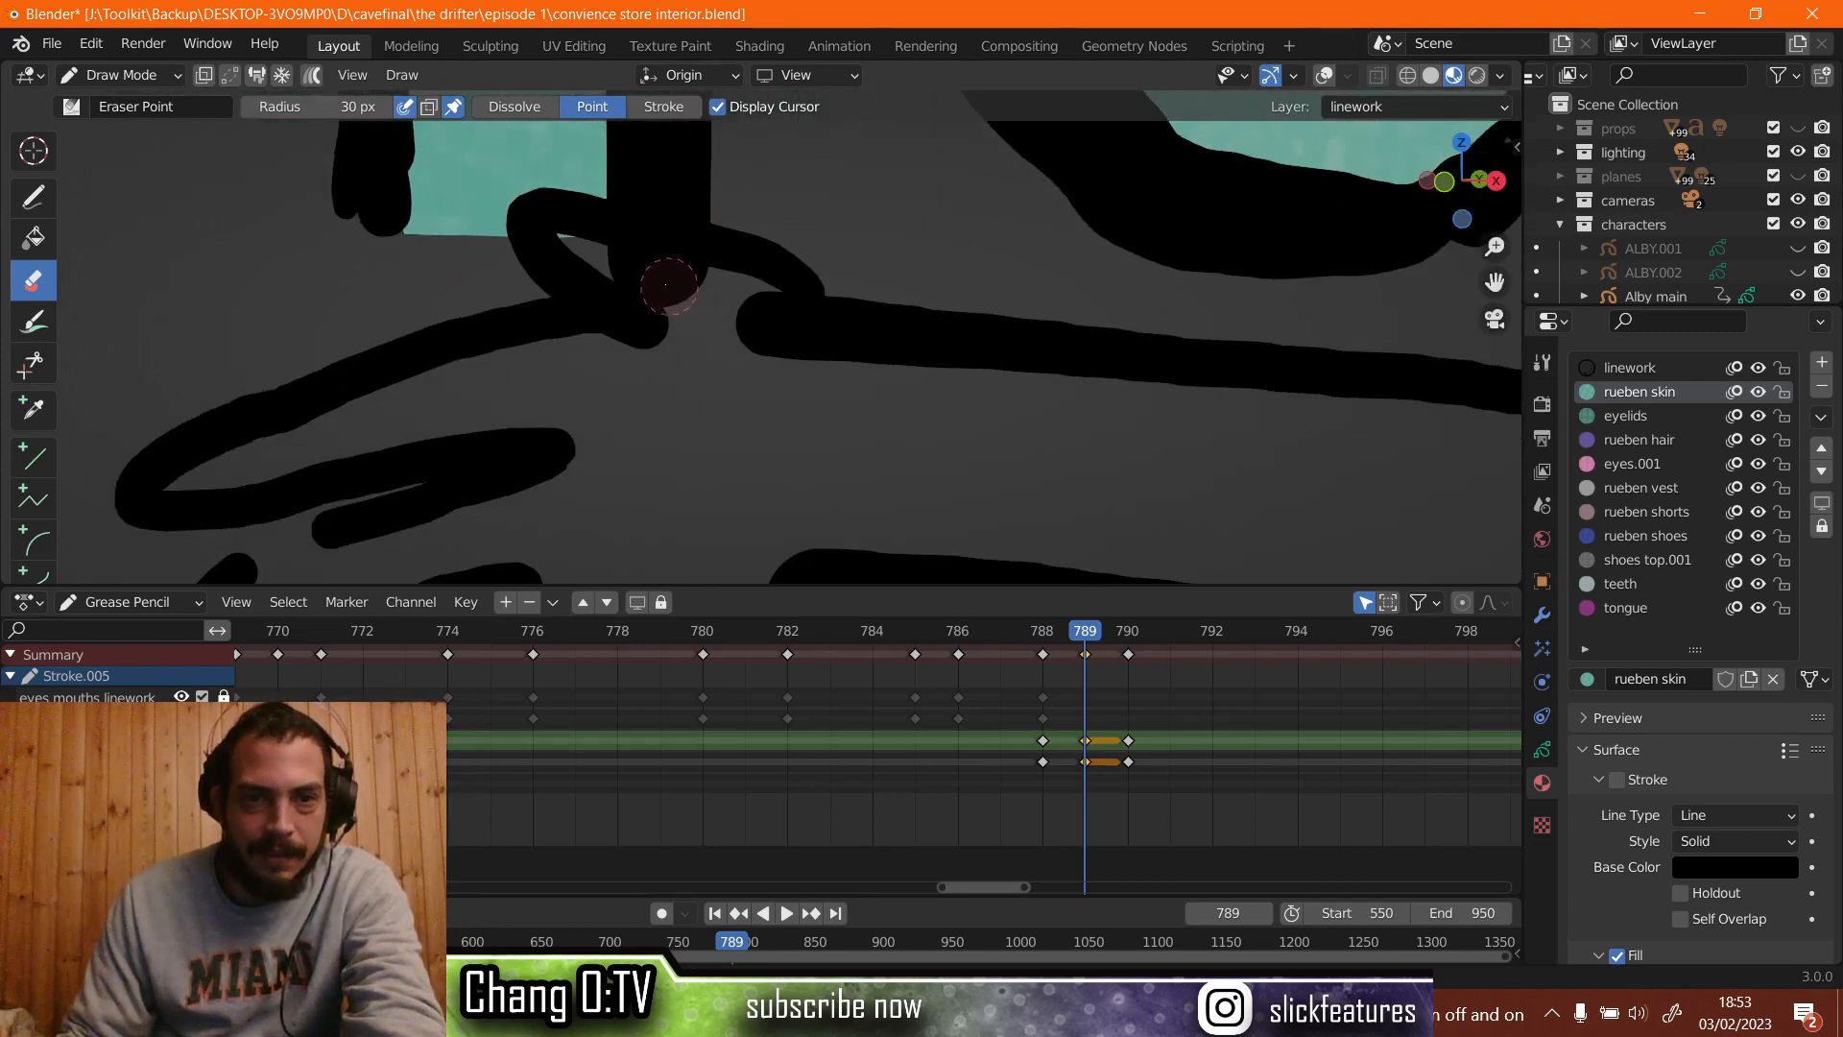
left_click_drag(665, 285, 660, 281)
scroll(660, 281, "down", 6)
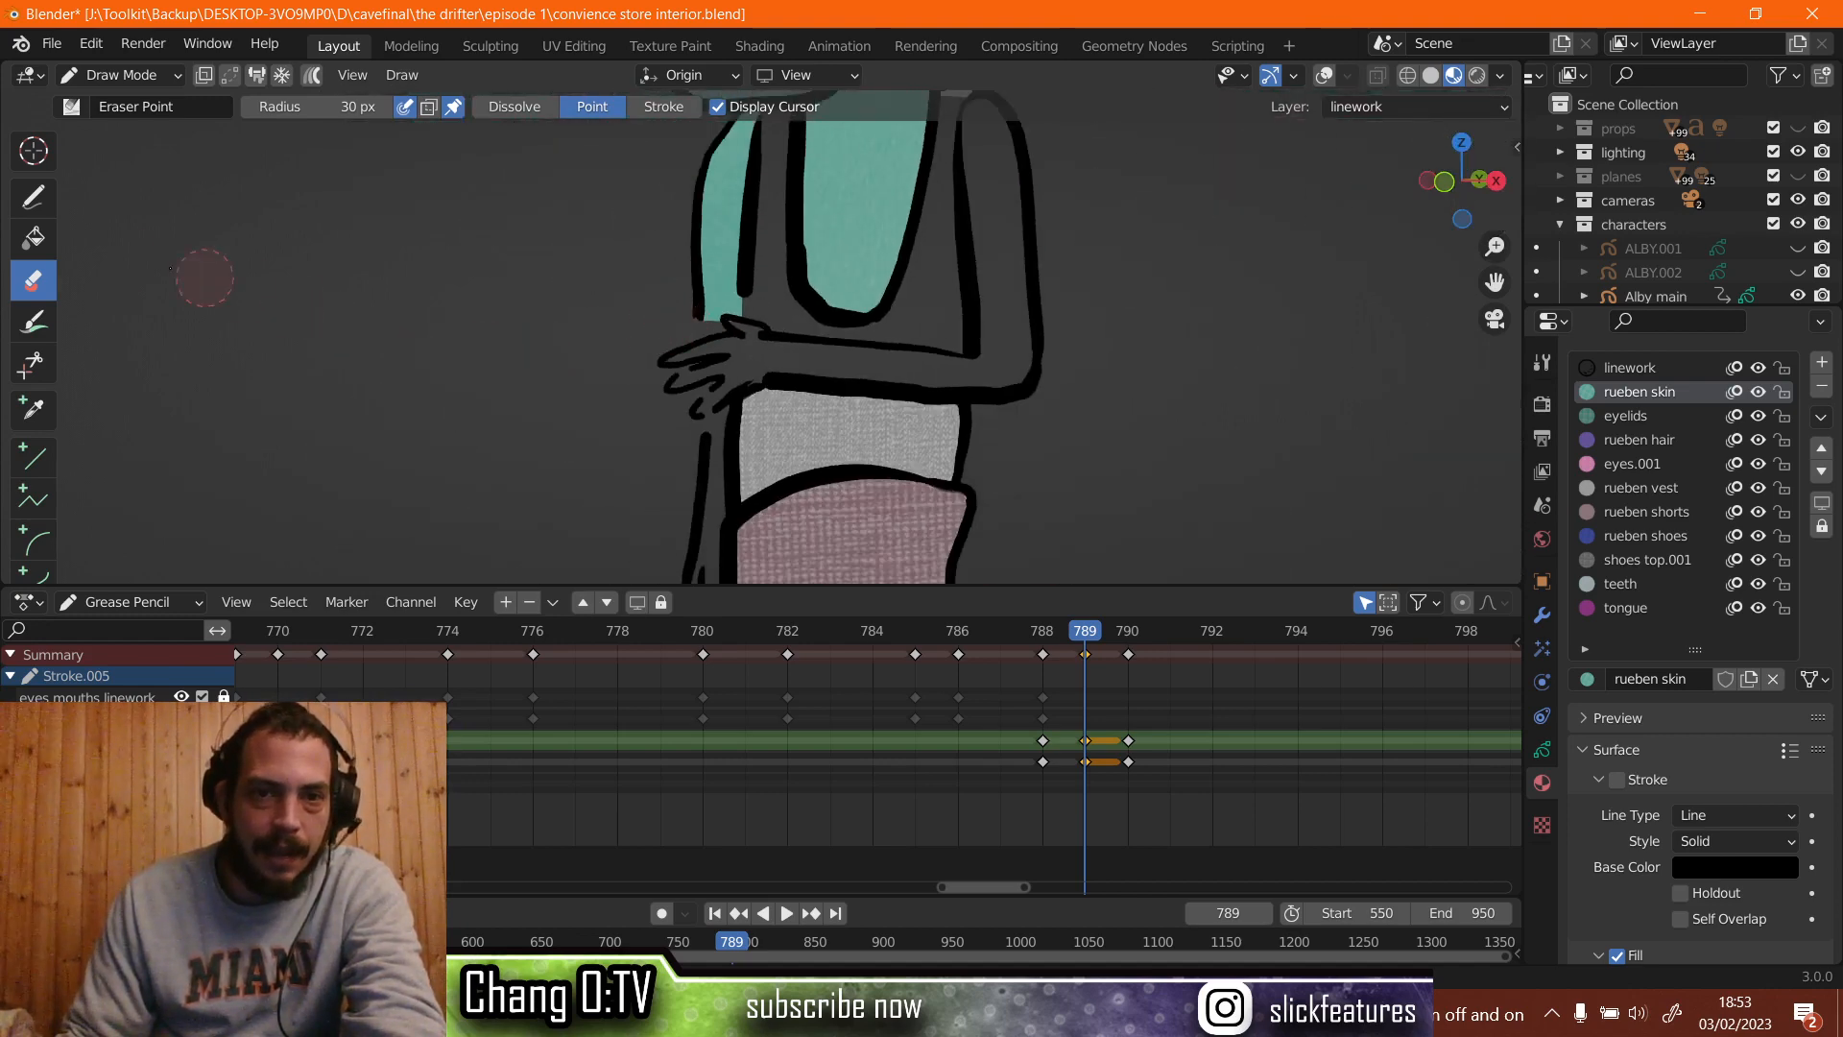
With the Ink Pen and linework material, extend the far arm's inner line to the thumb and redraw the missing finger outlines.
left_click(42, 198)
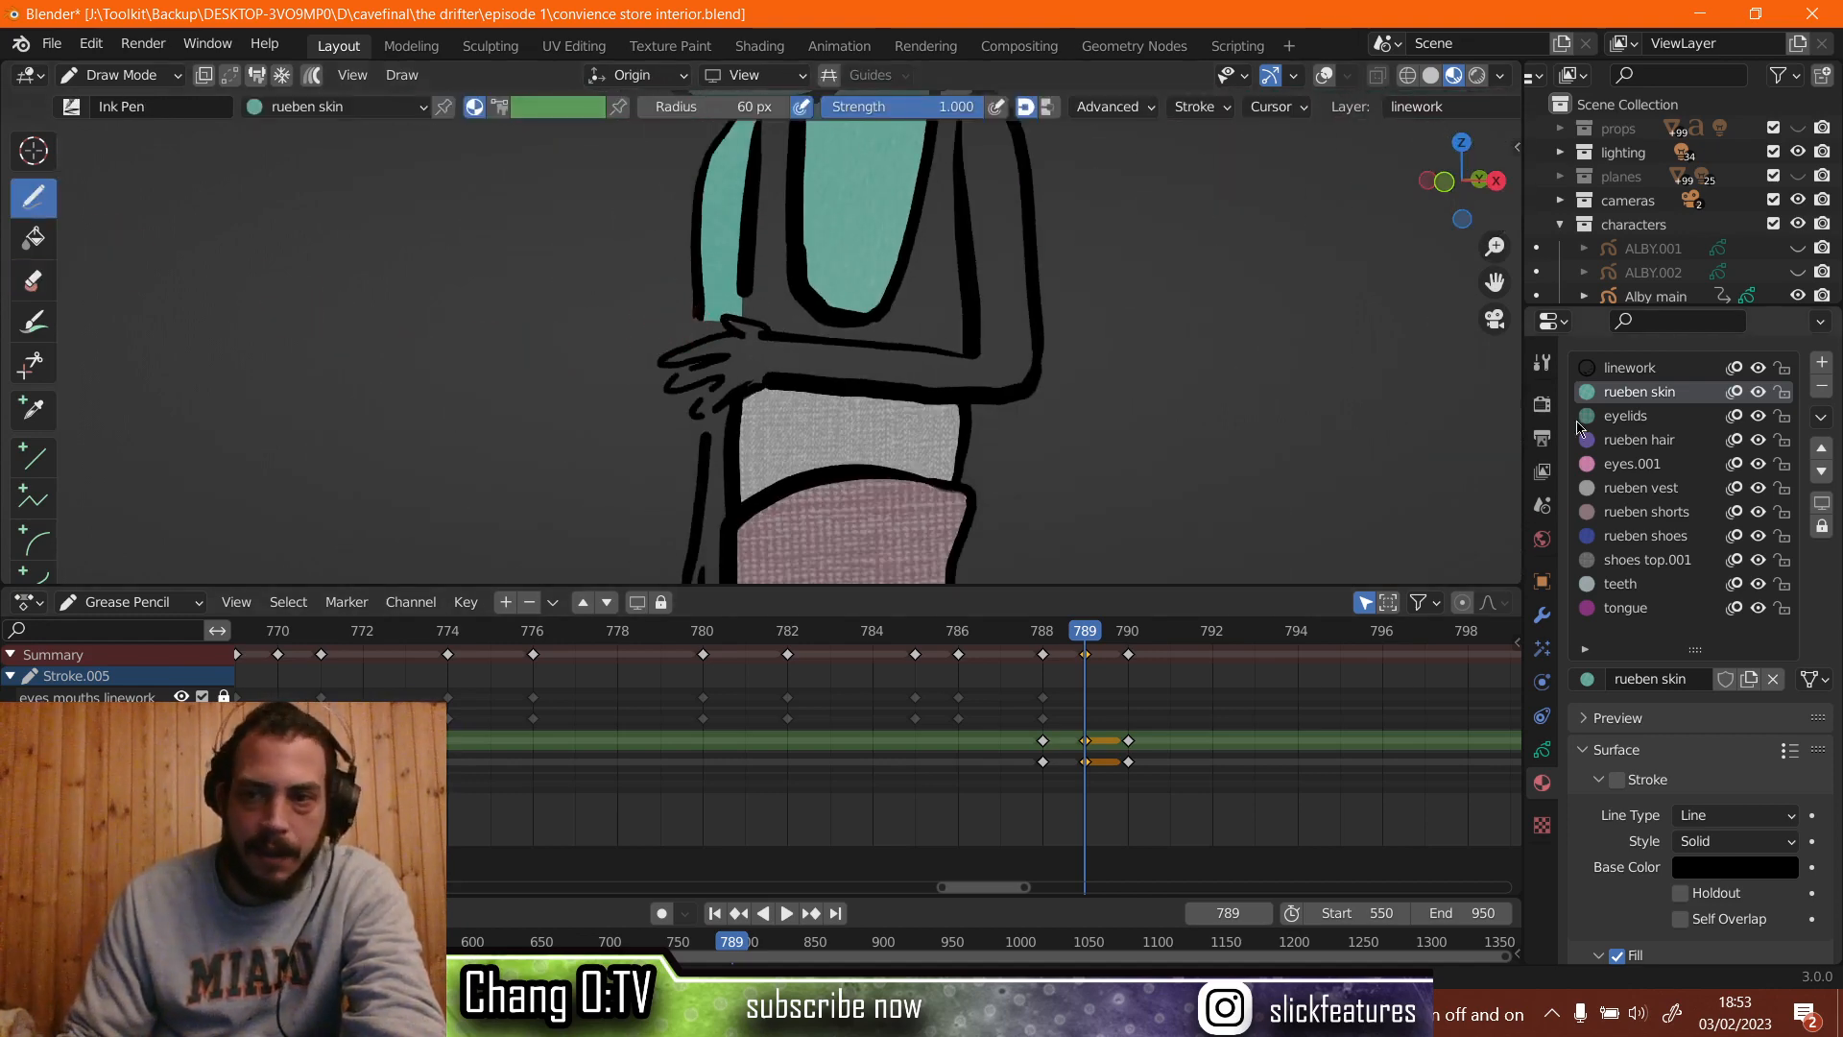
left_click(1630, 367)
scroll(846, 376, "up", 5)
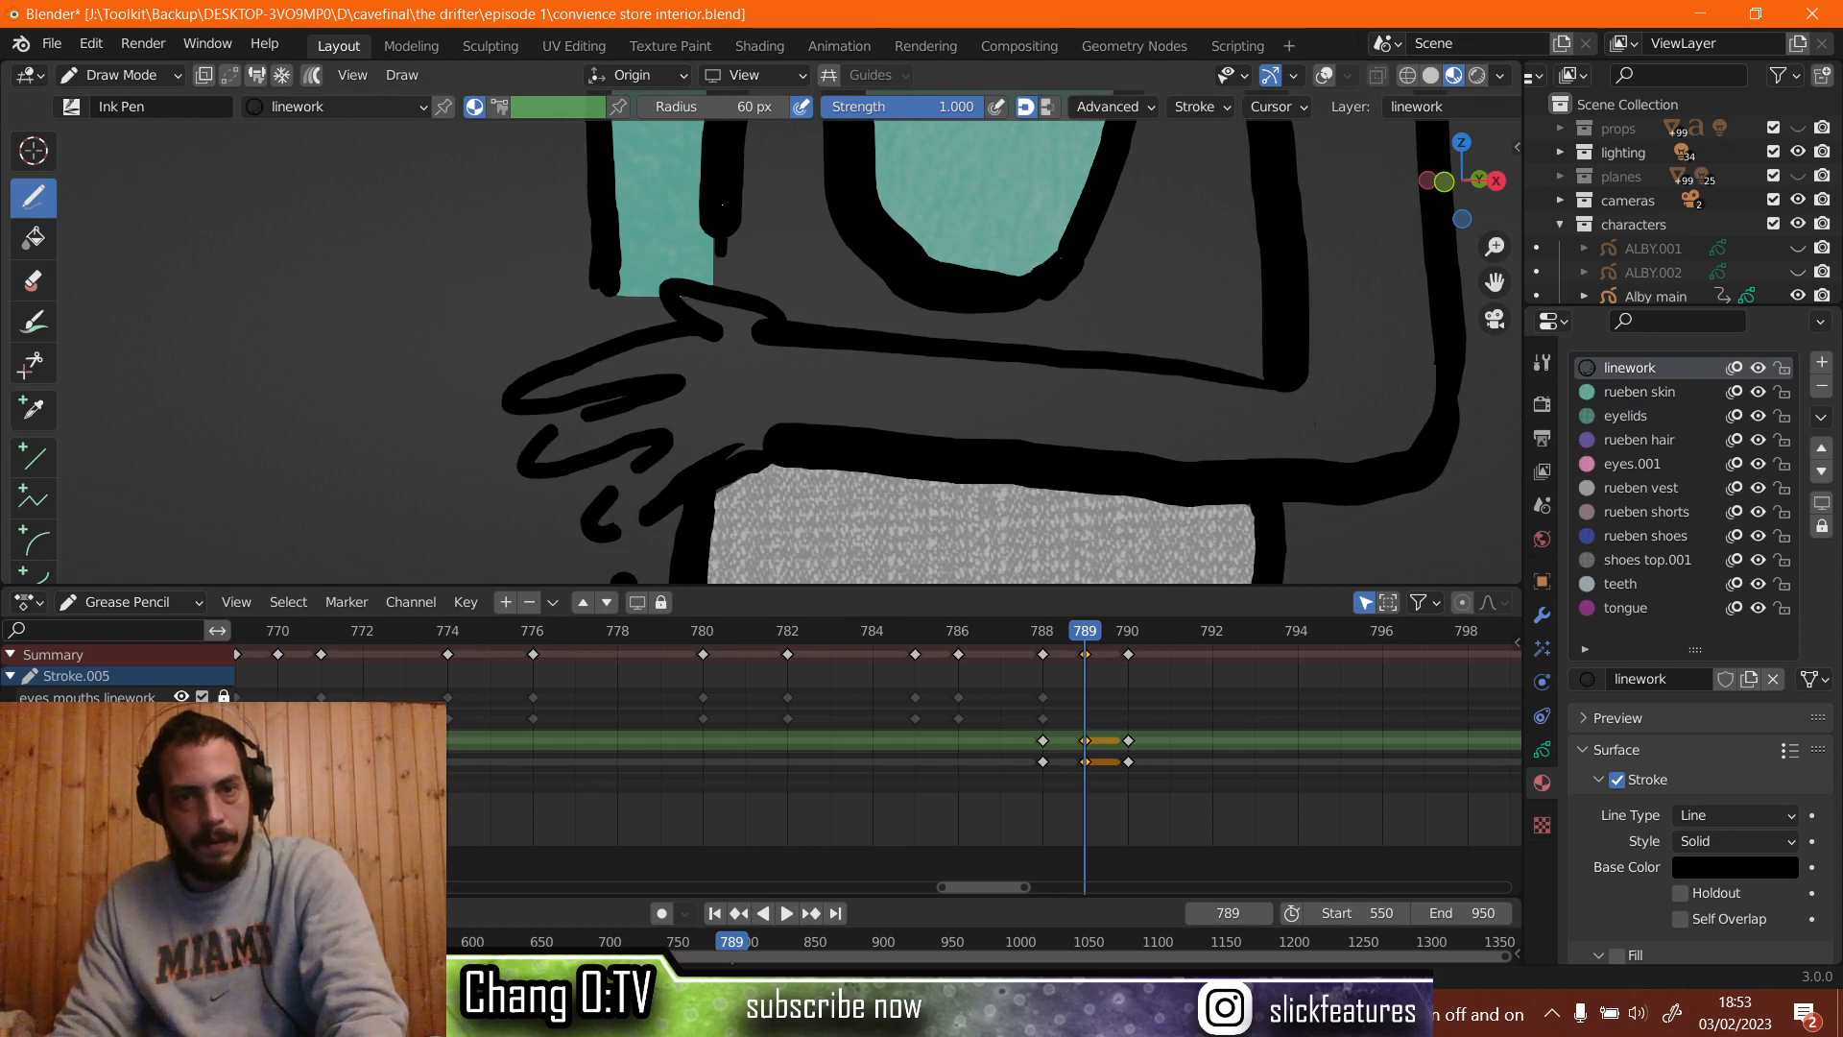
left_click_drag(722, 247, 719, 275)
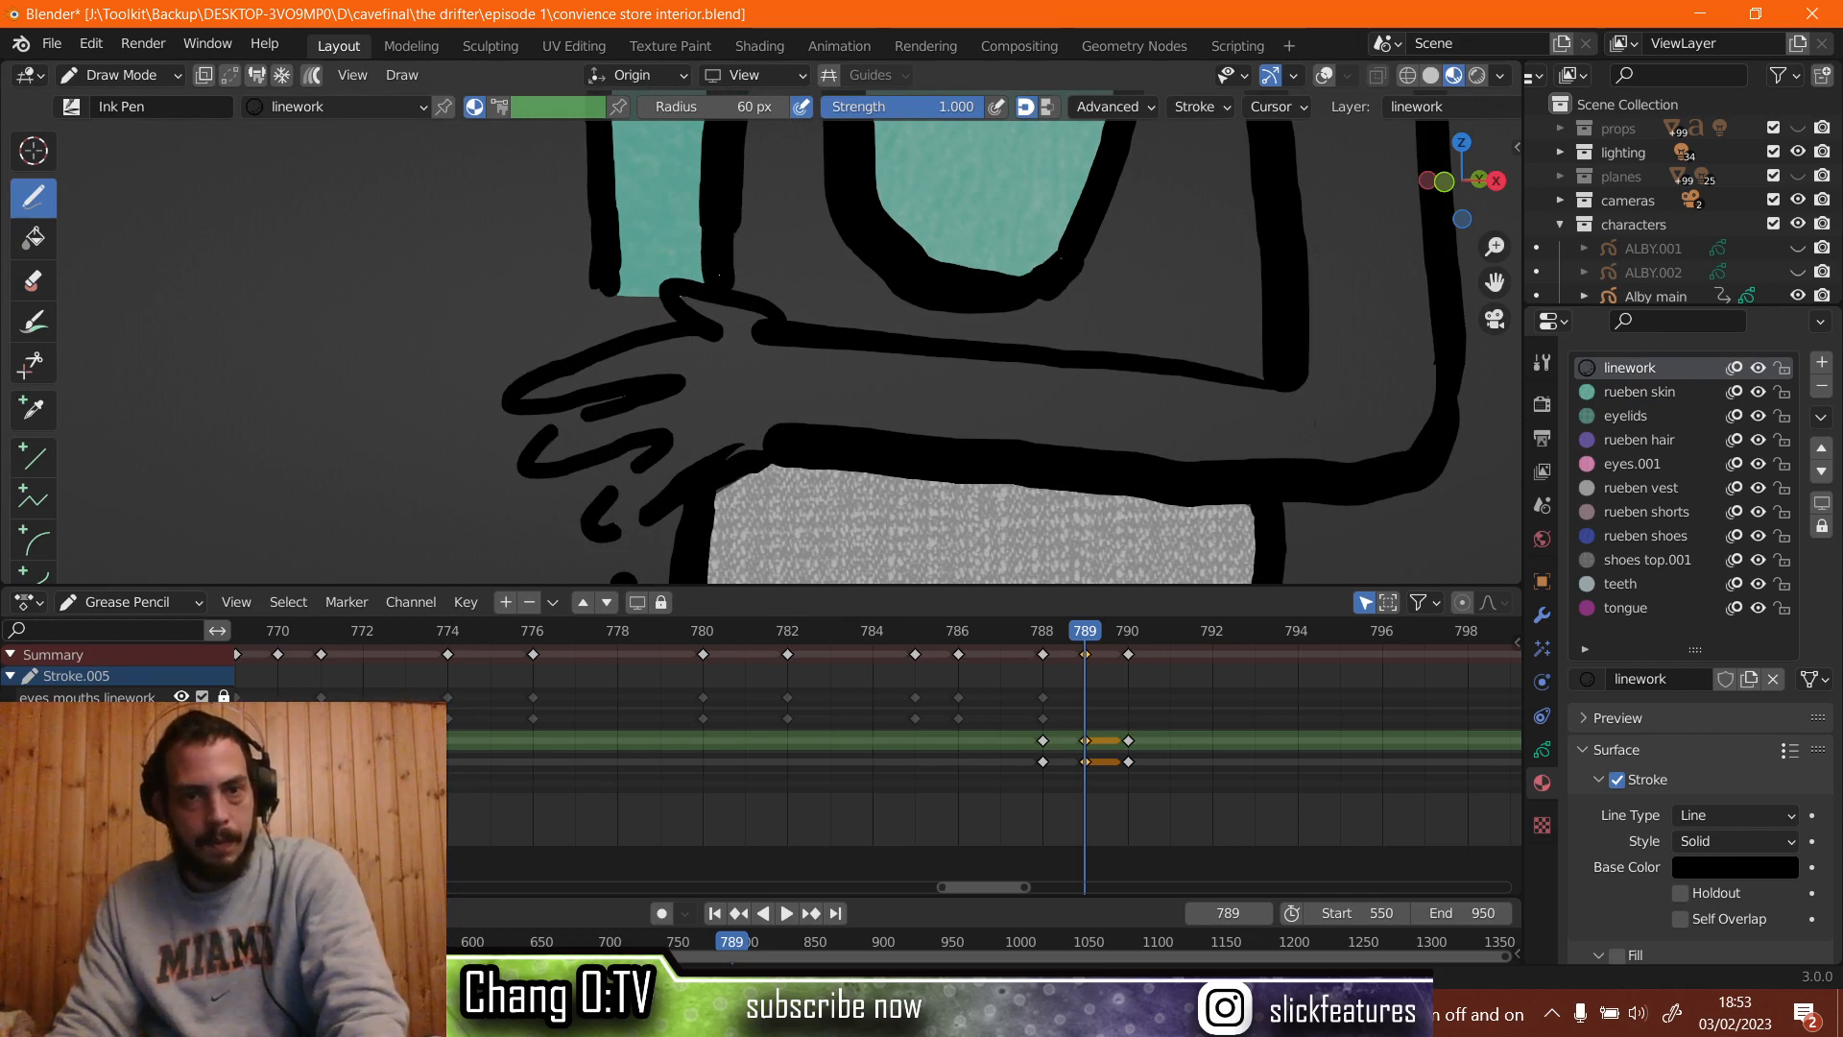
mouse_move(560, 423)
left_mouse_down()
mouse_move(596, 413)
mouse_move(606, 491)
left_mouse_up()
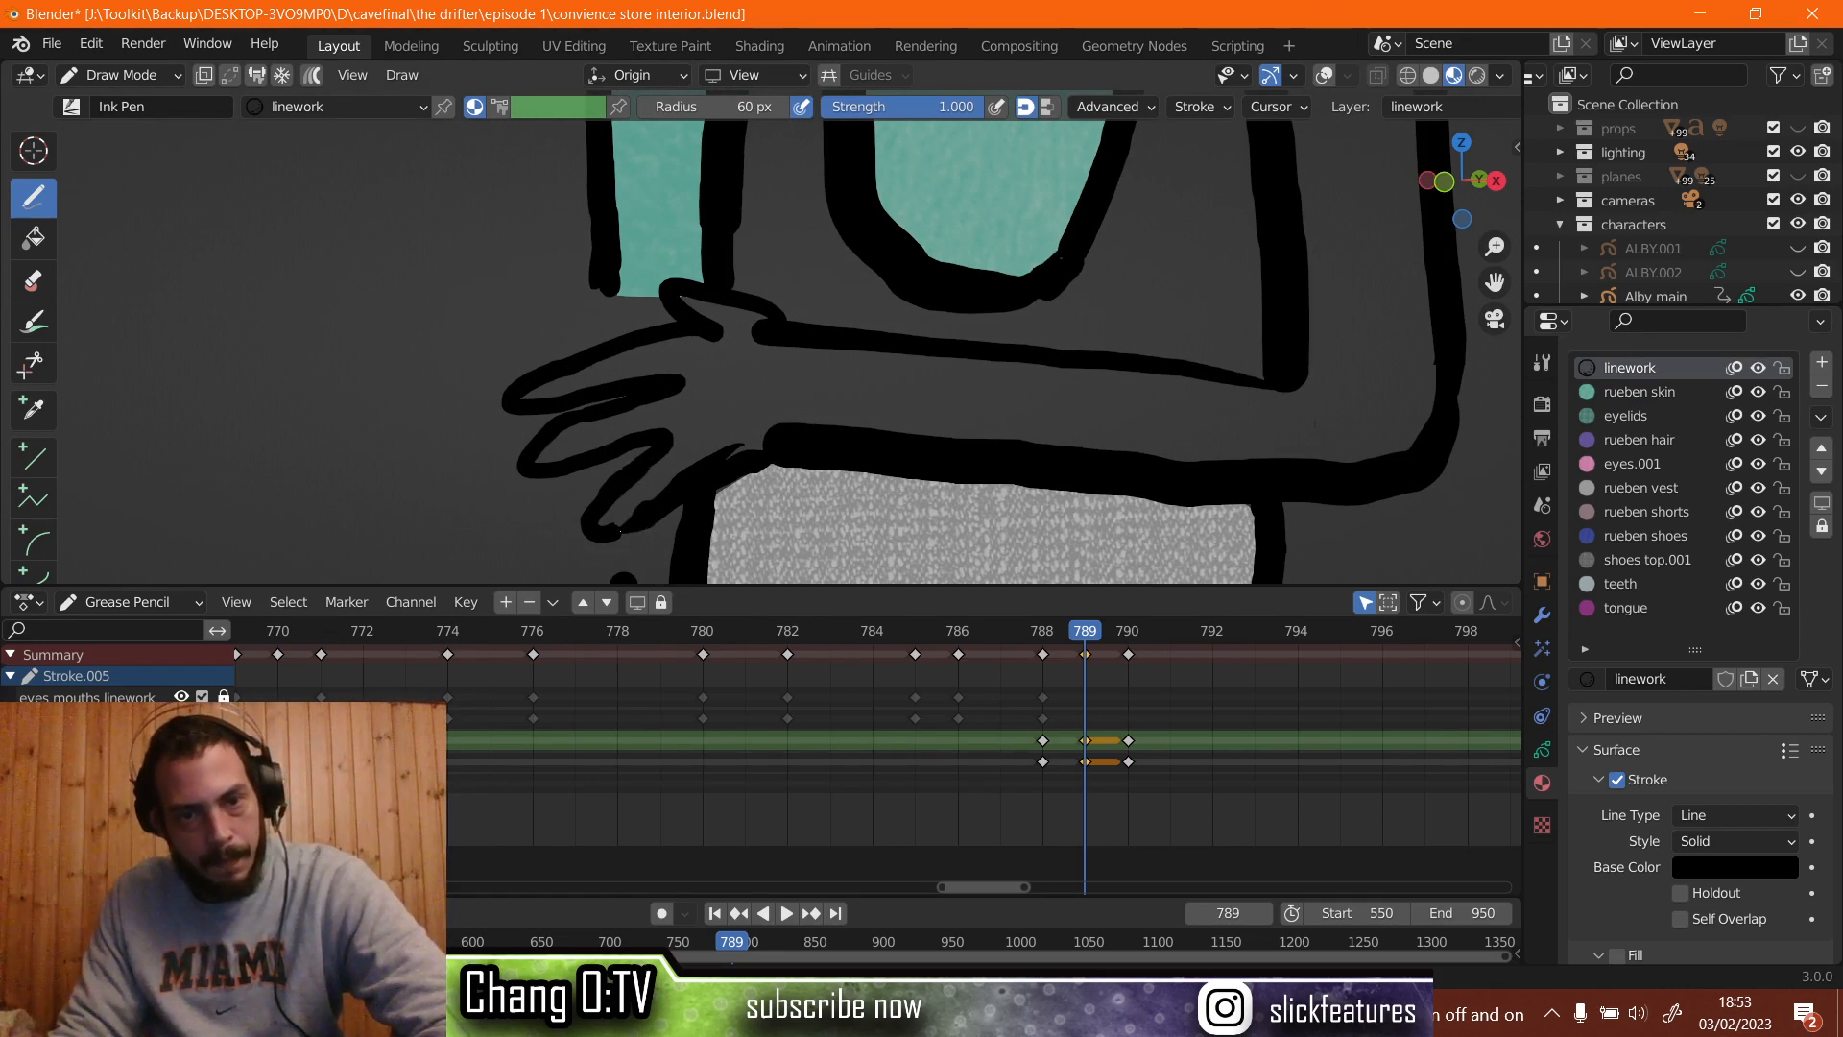
Play the animation and scrub between frames 789 and 790 to check the new hand pose.
scroll(878, 749, "down", 2)
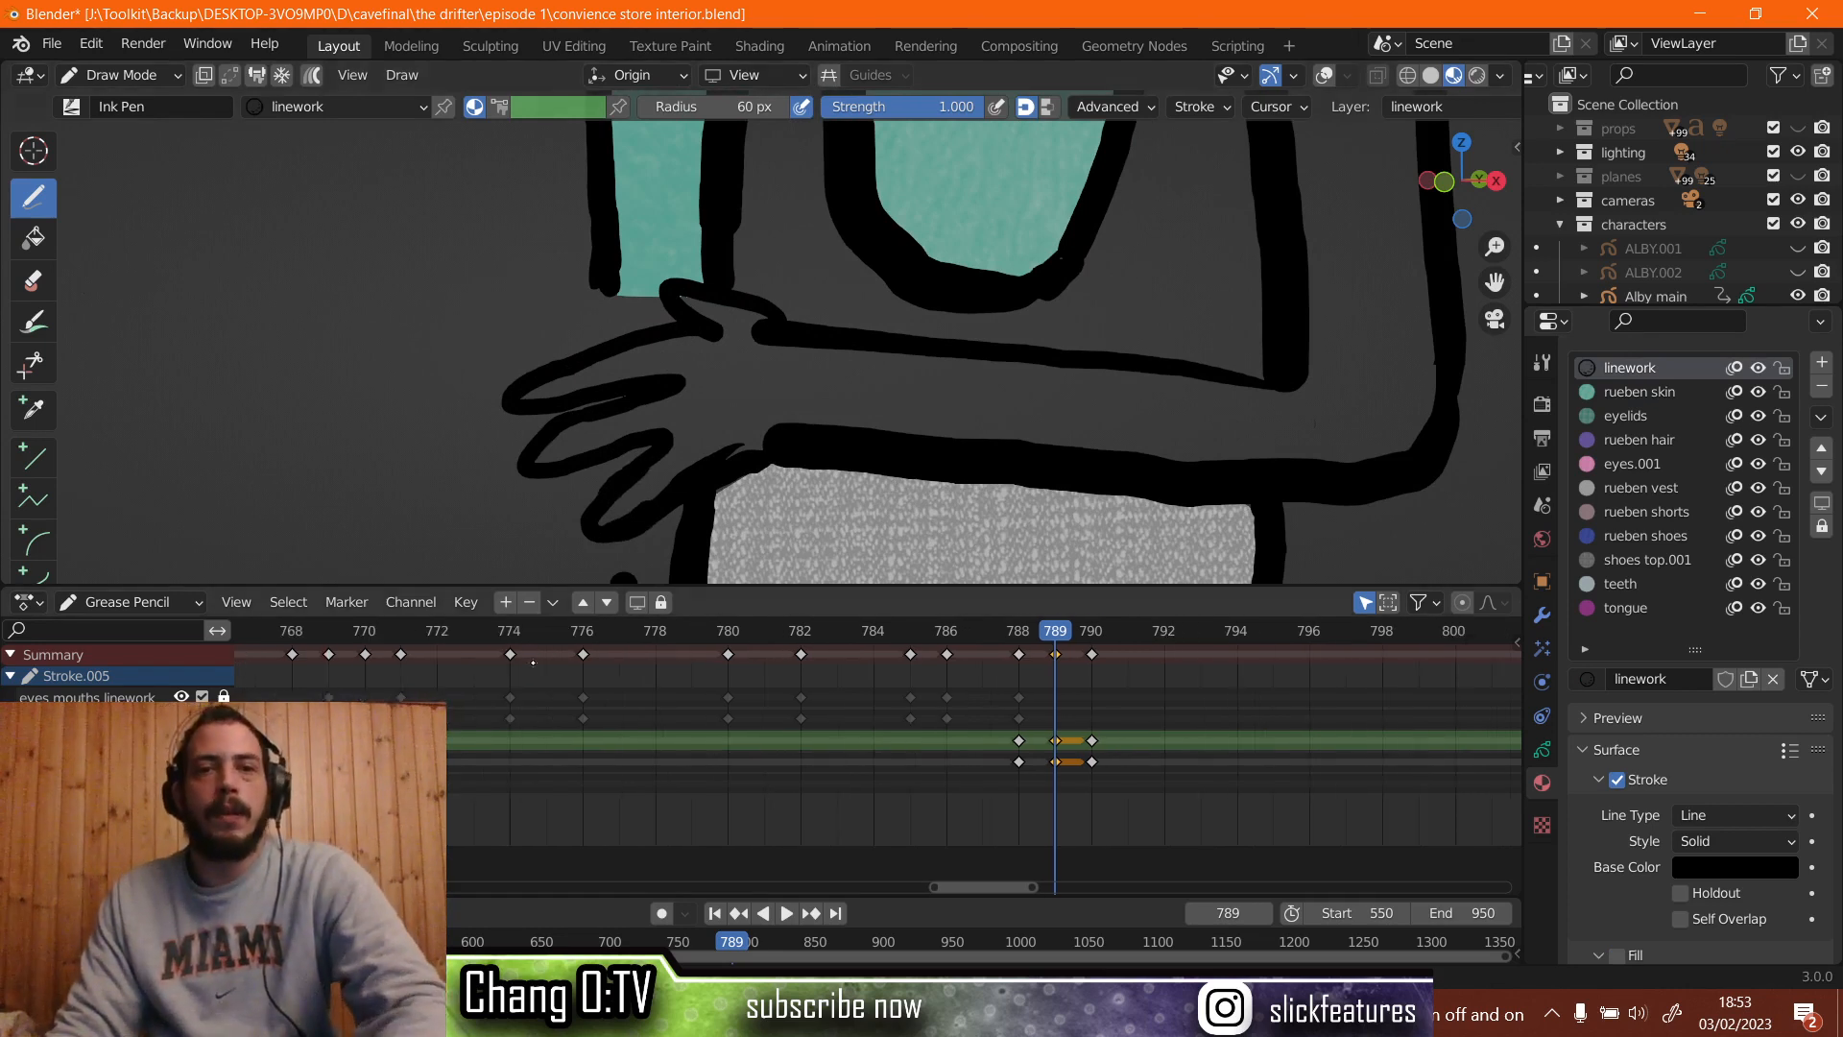
scroll(761, 337, "down", 2)
key("space")
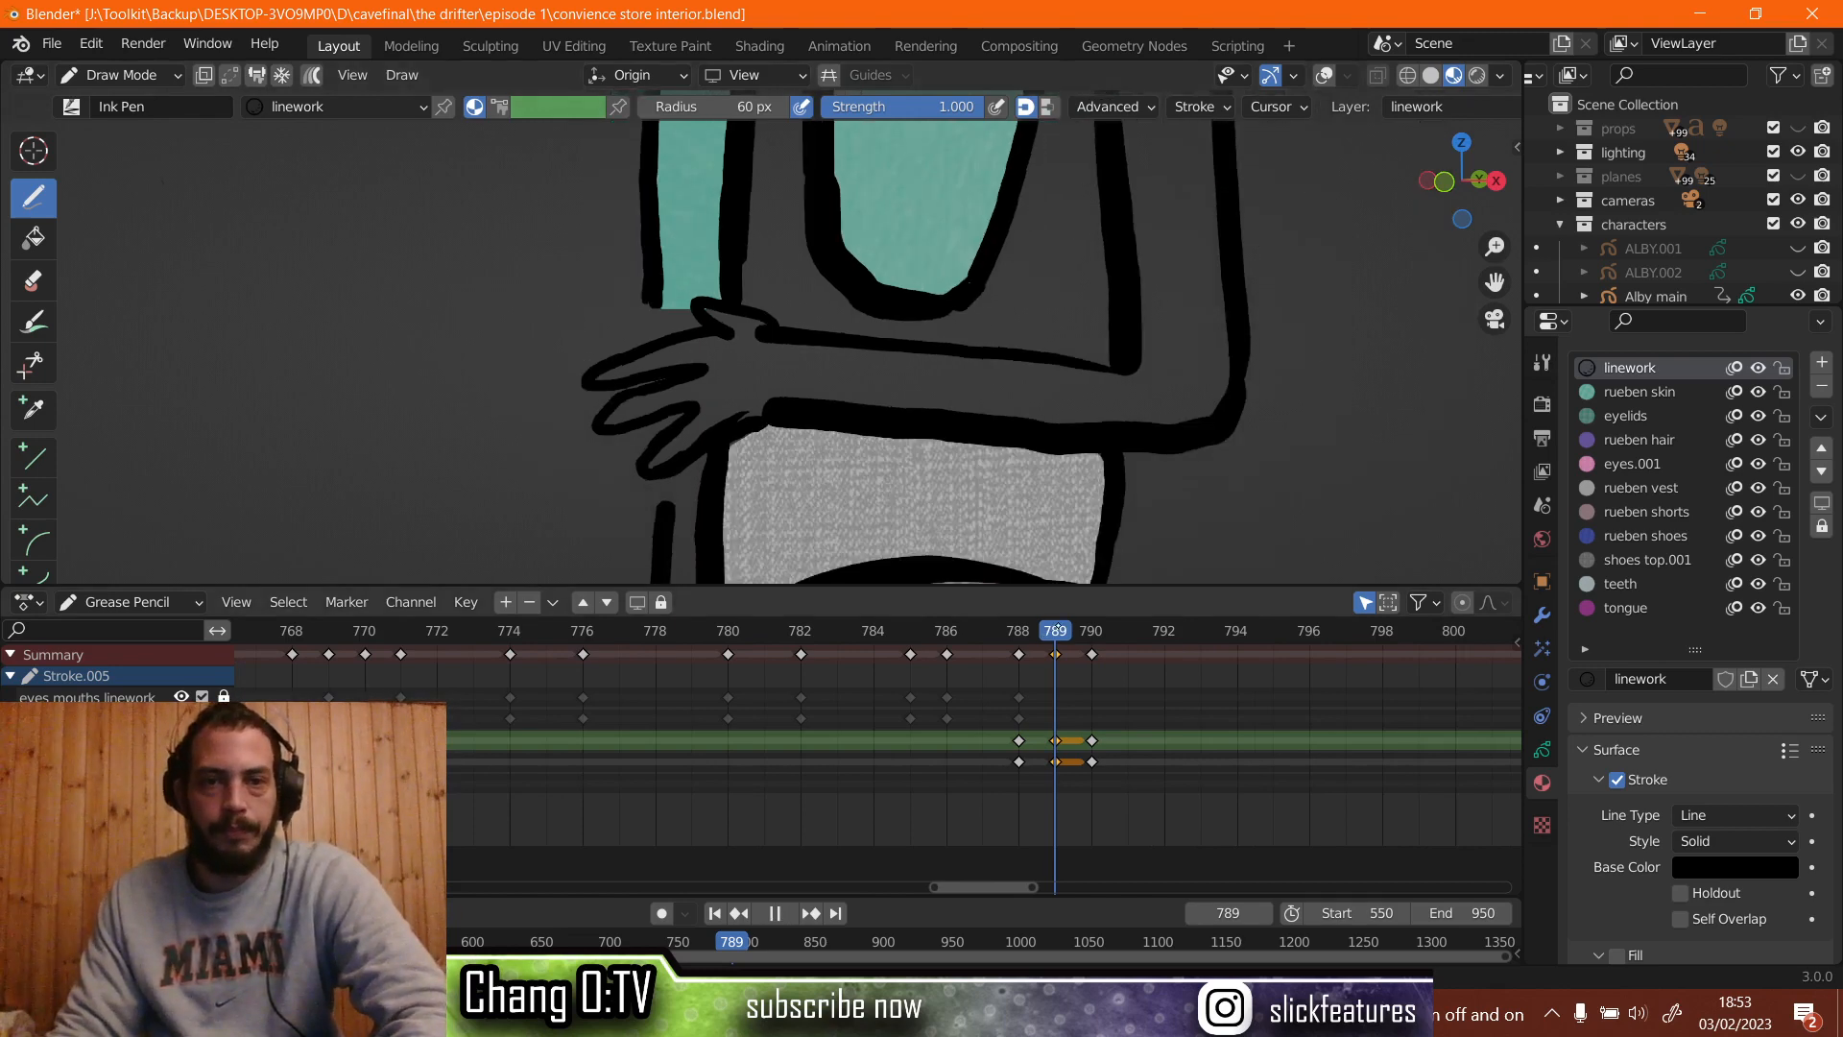
mouse_move(1091, 626)
left_mouse_down()
mouse_move(1019, 625)
mouse_move(1091, 626)
mouse_move(1019, 626)
mouse_move(1091, 626)
mouse_move(1056, 629)
left_mouse_up()
key("space")
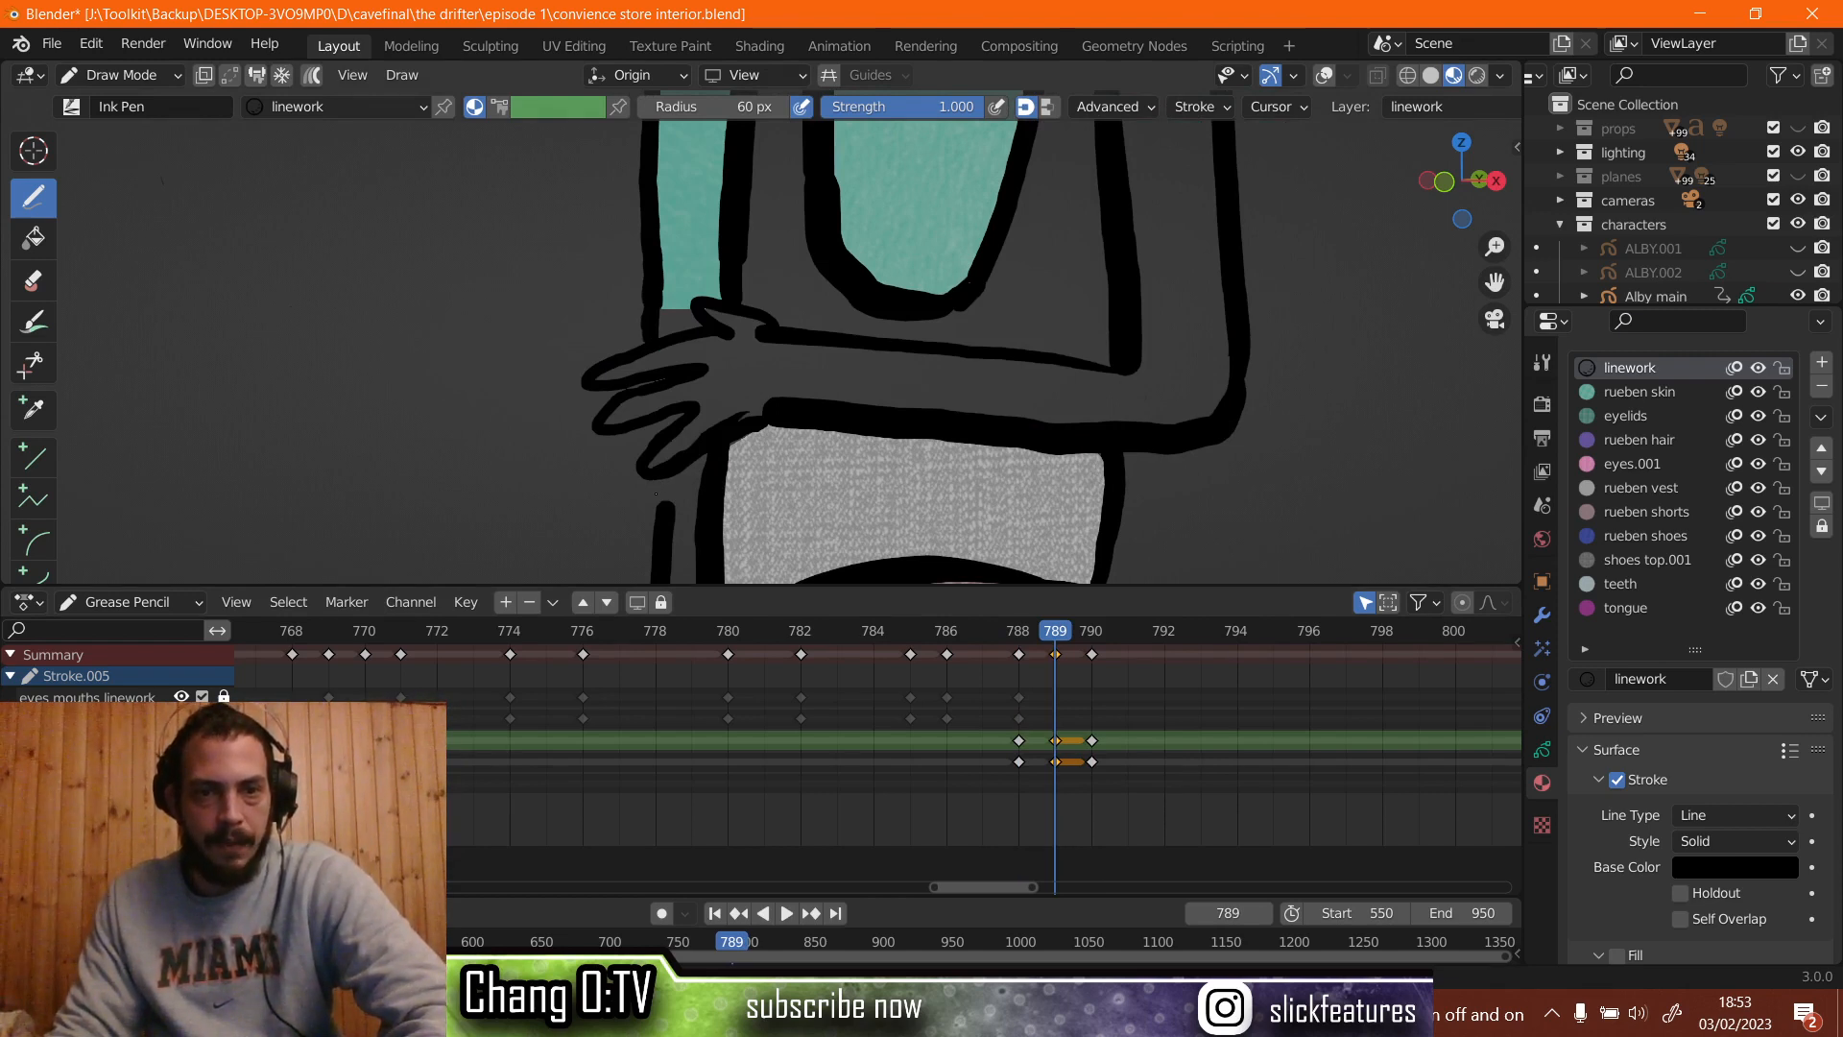
Switch to Sculpt Mode with the viewport overlays shown, and set the Grab brush radius to 156 px.
scroll(658, 518, "down", 2)
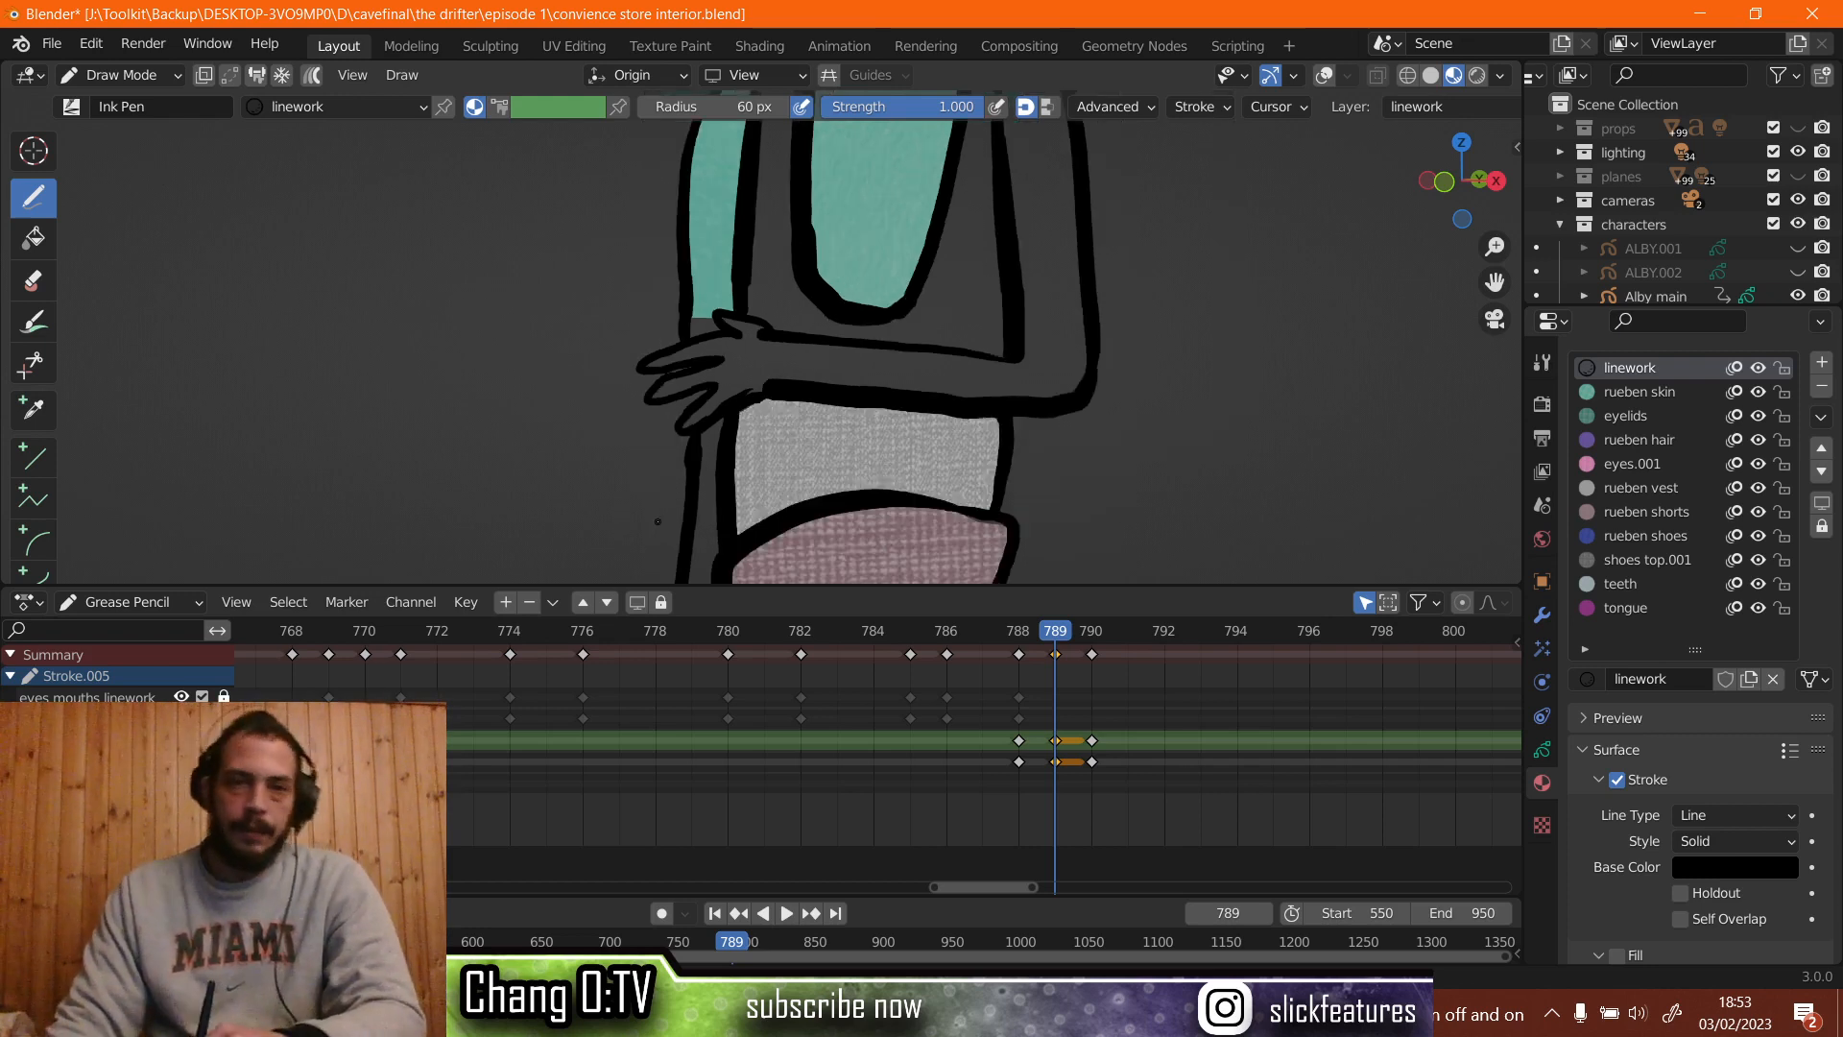
scroll(658, 521, "down", 1)
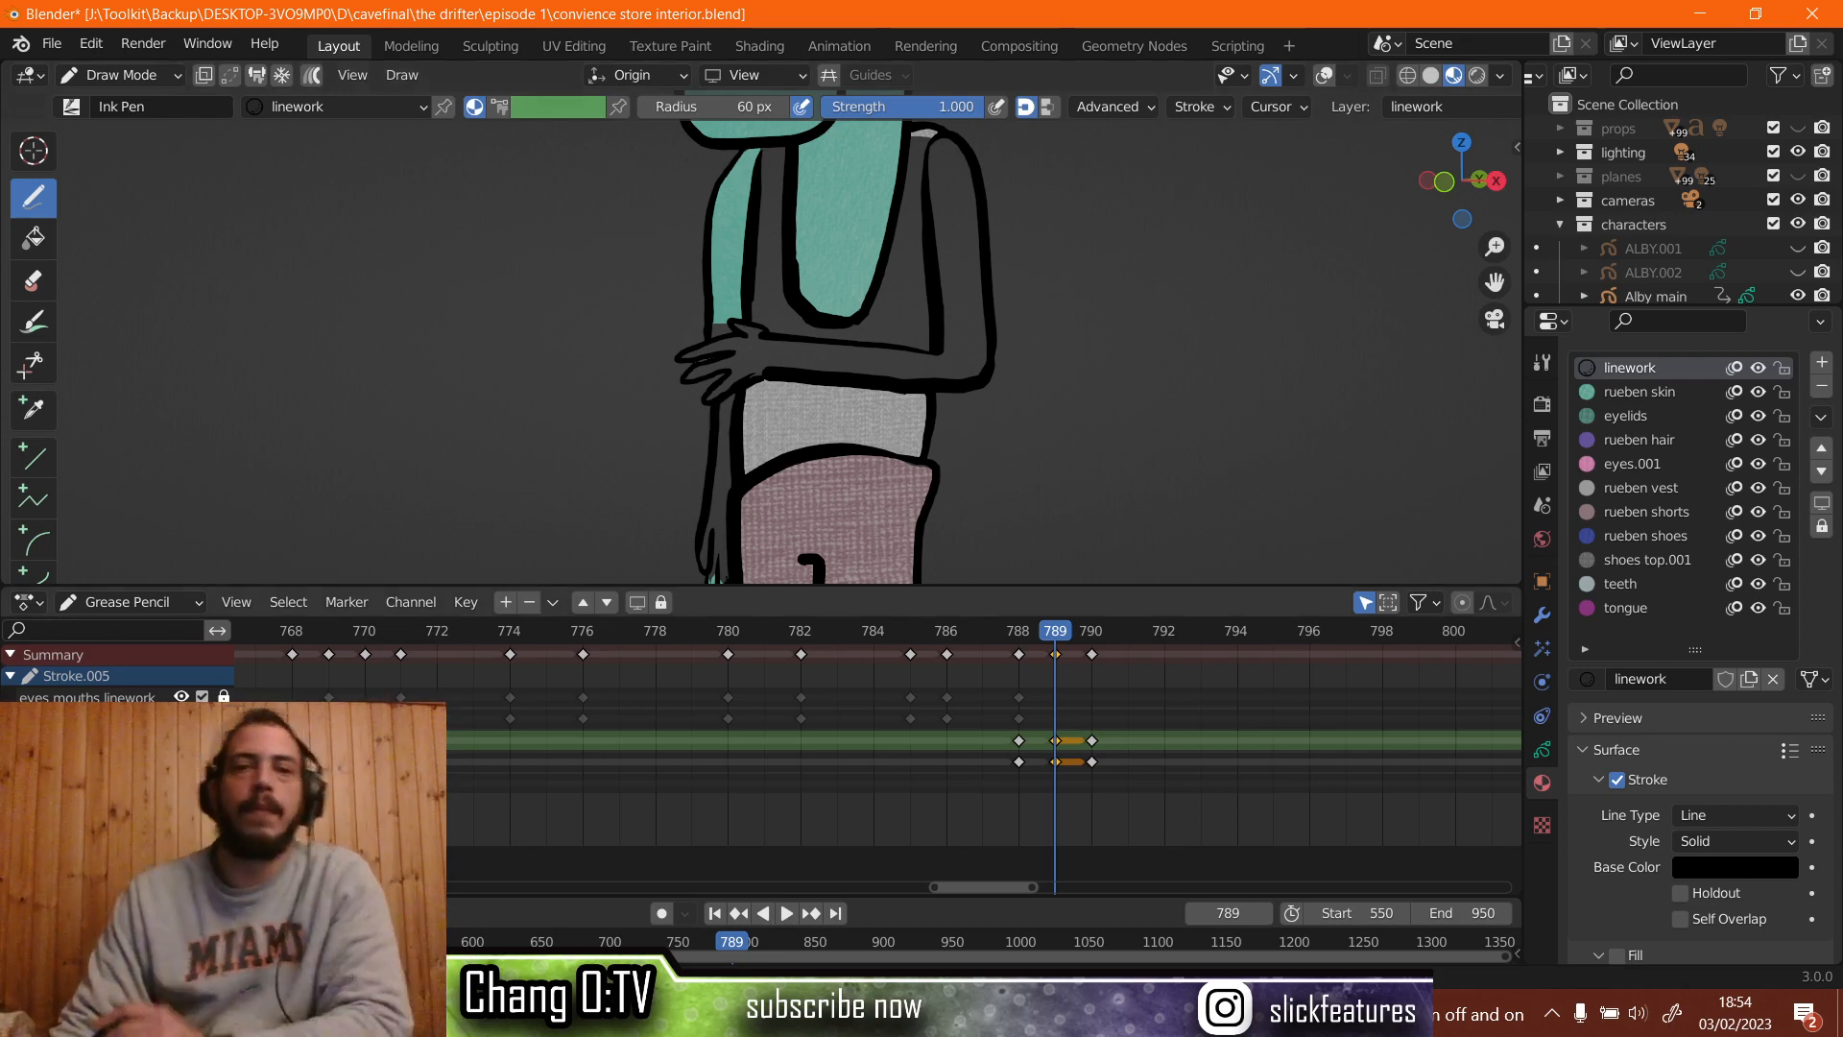
left_click(120, 75)
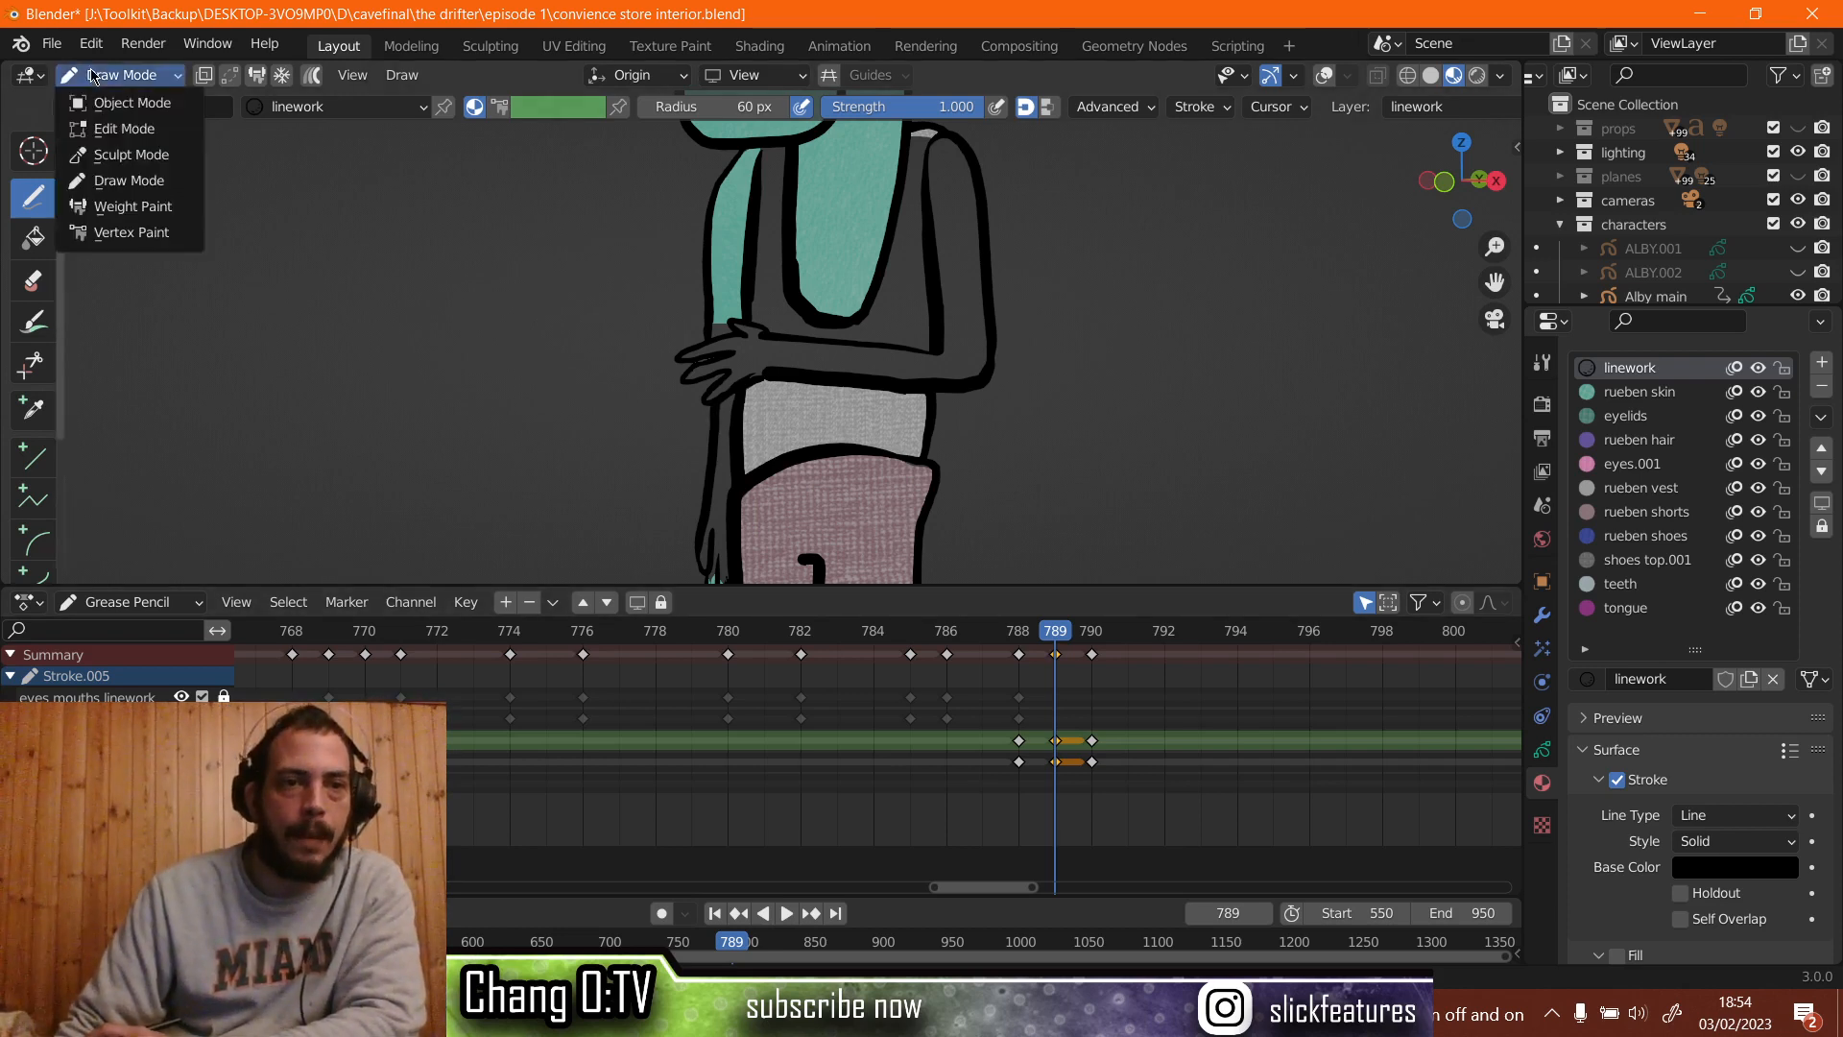
key("Return")
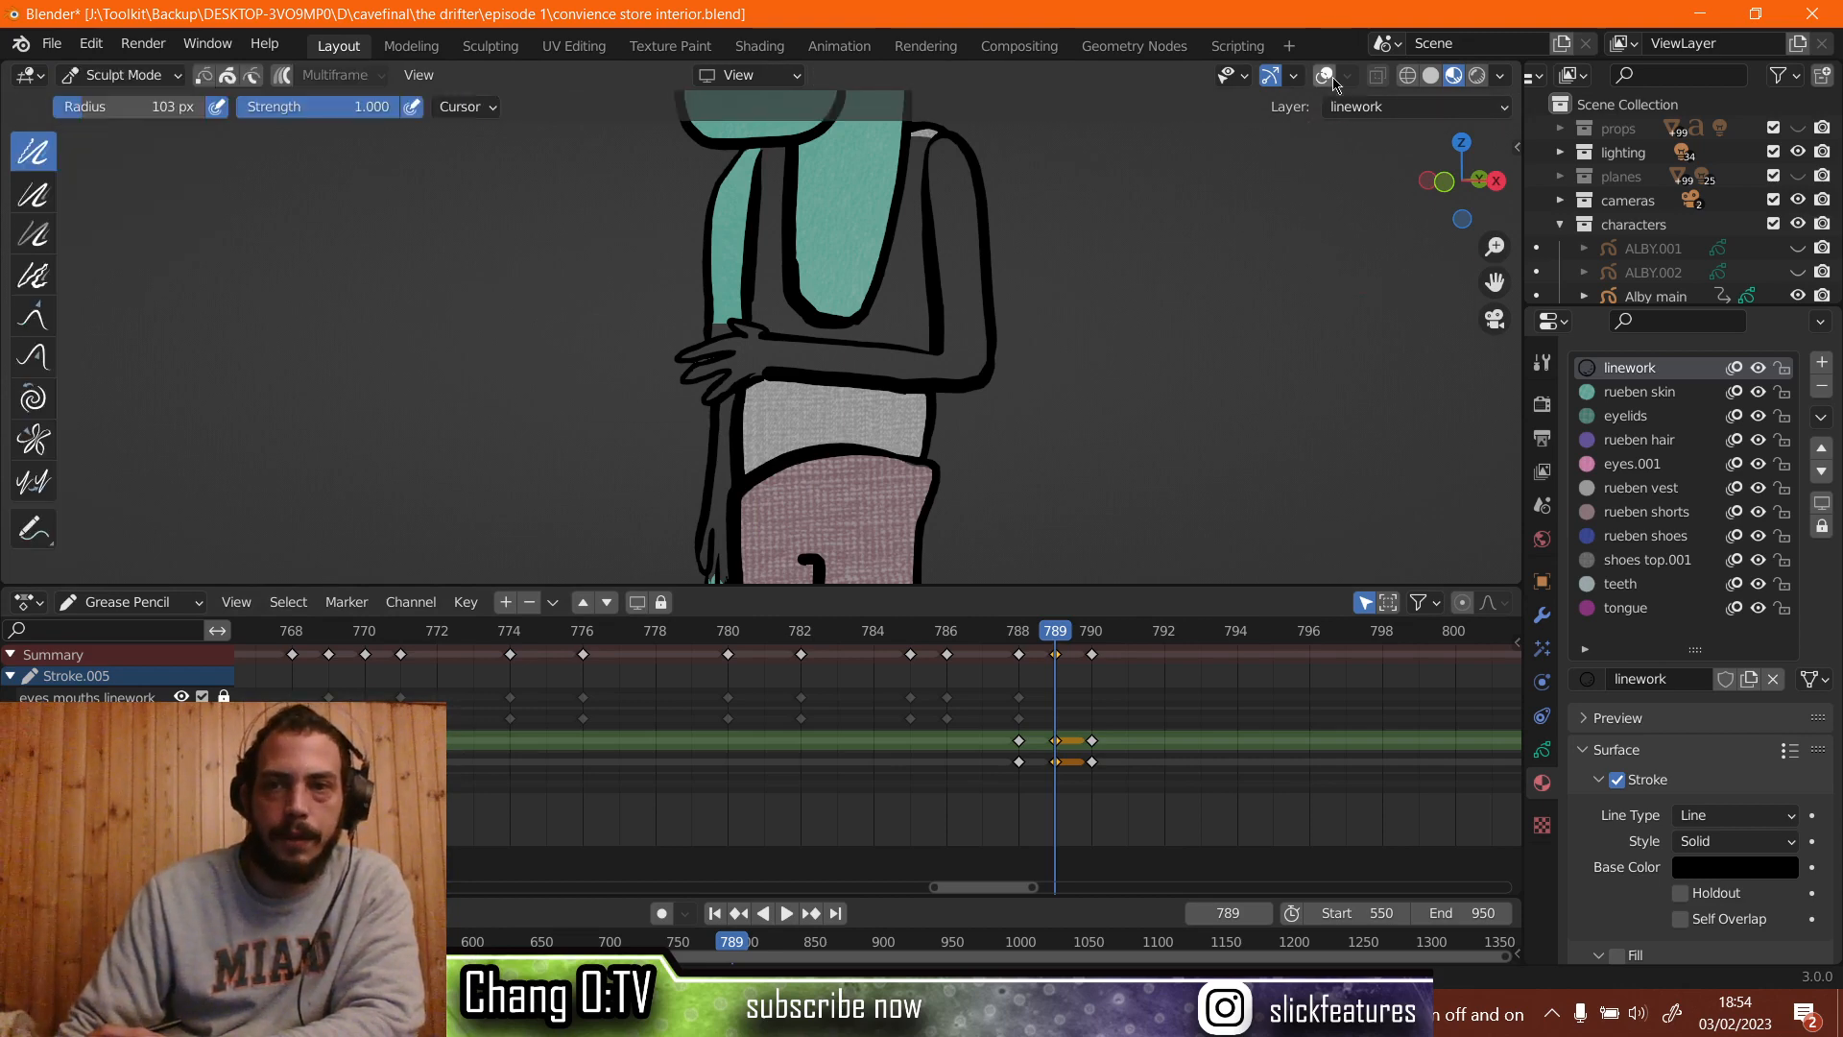
left_click(1331, 79)
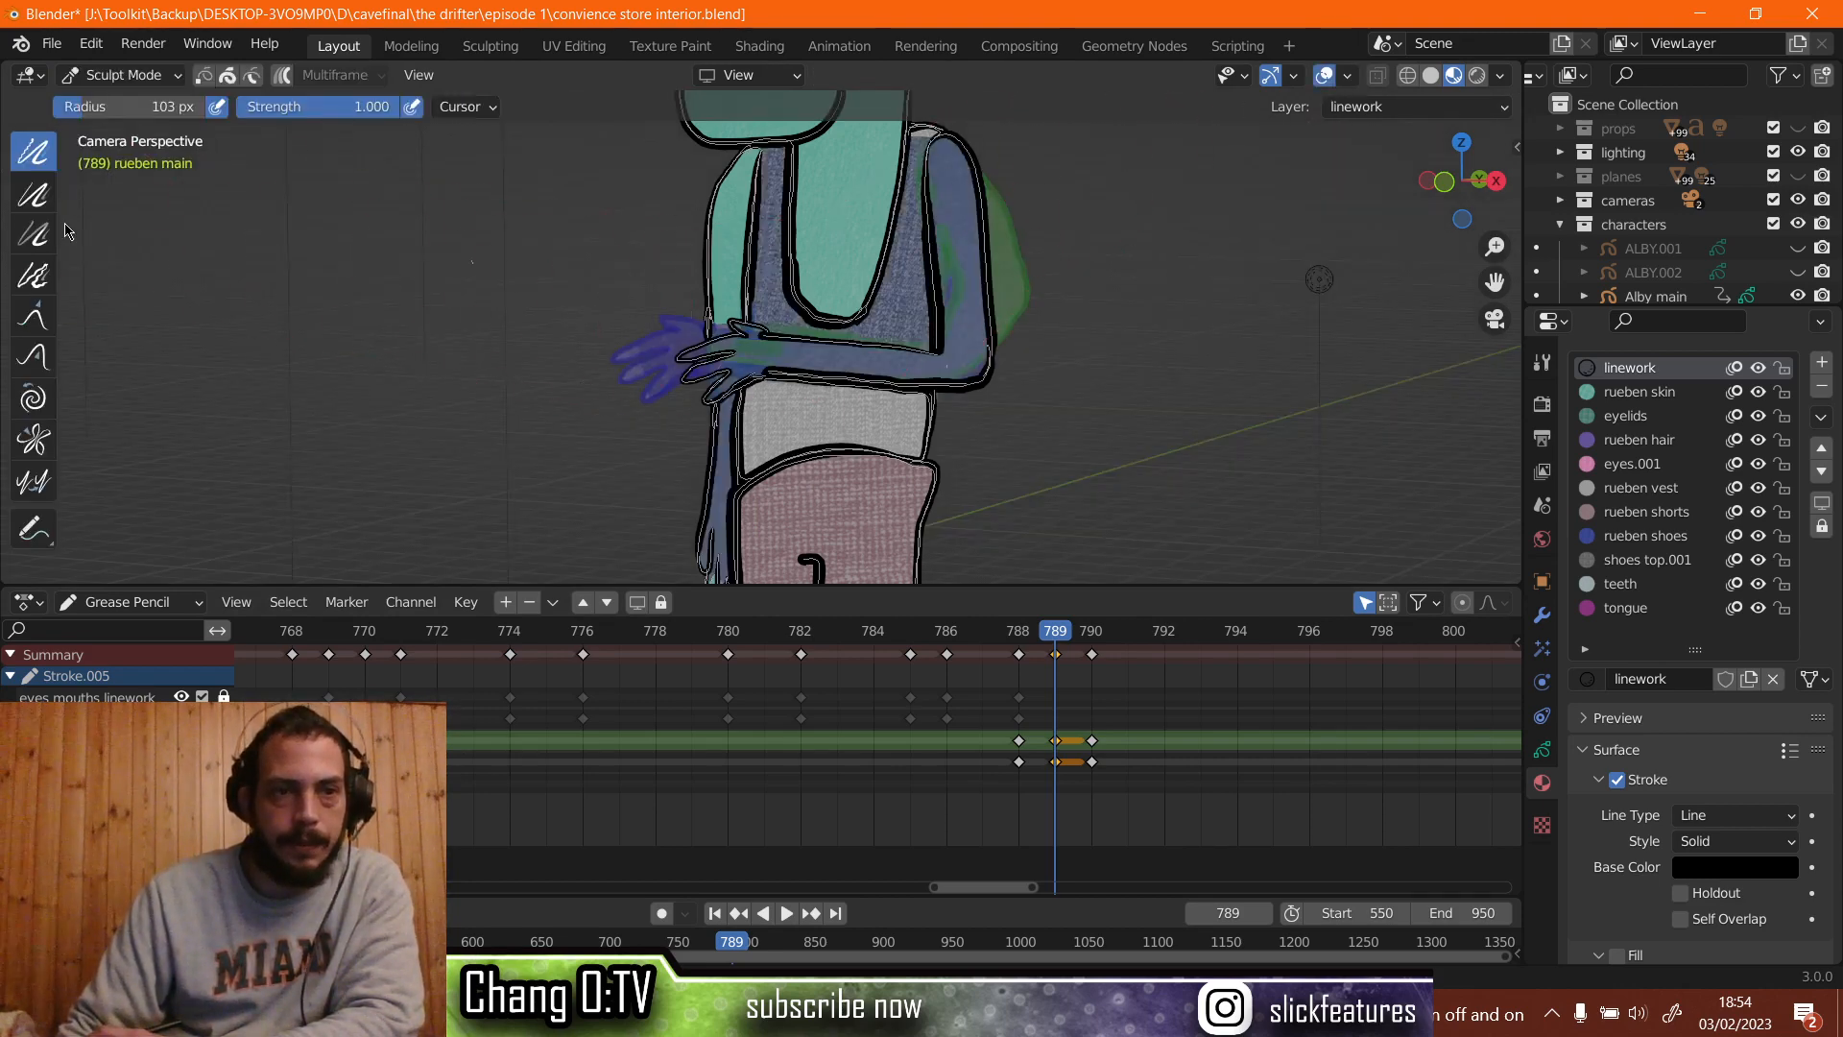
left_click(33, 316)
key("f")
left_click(1200, 349)
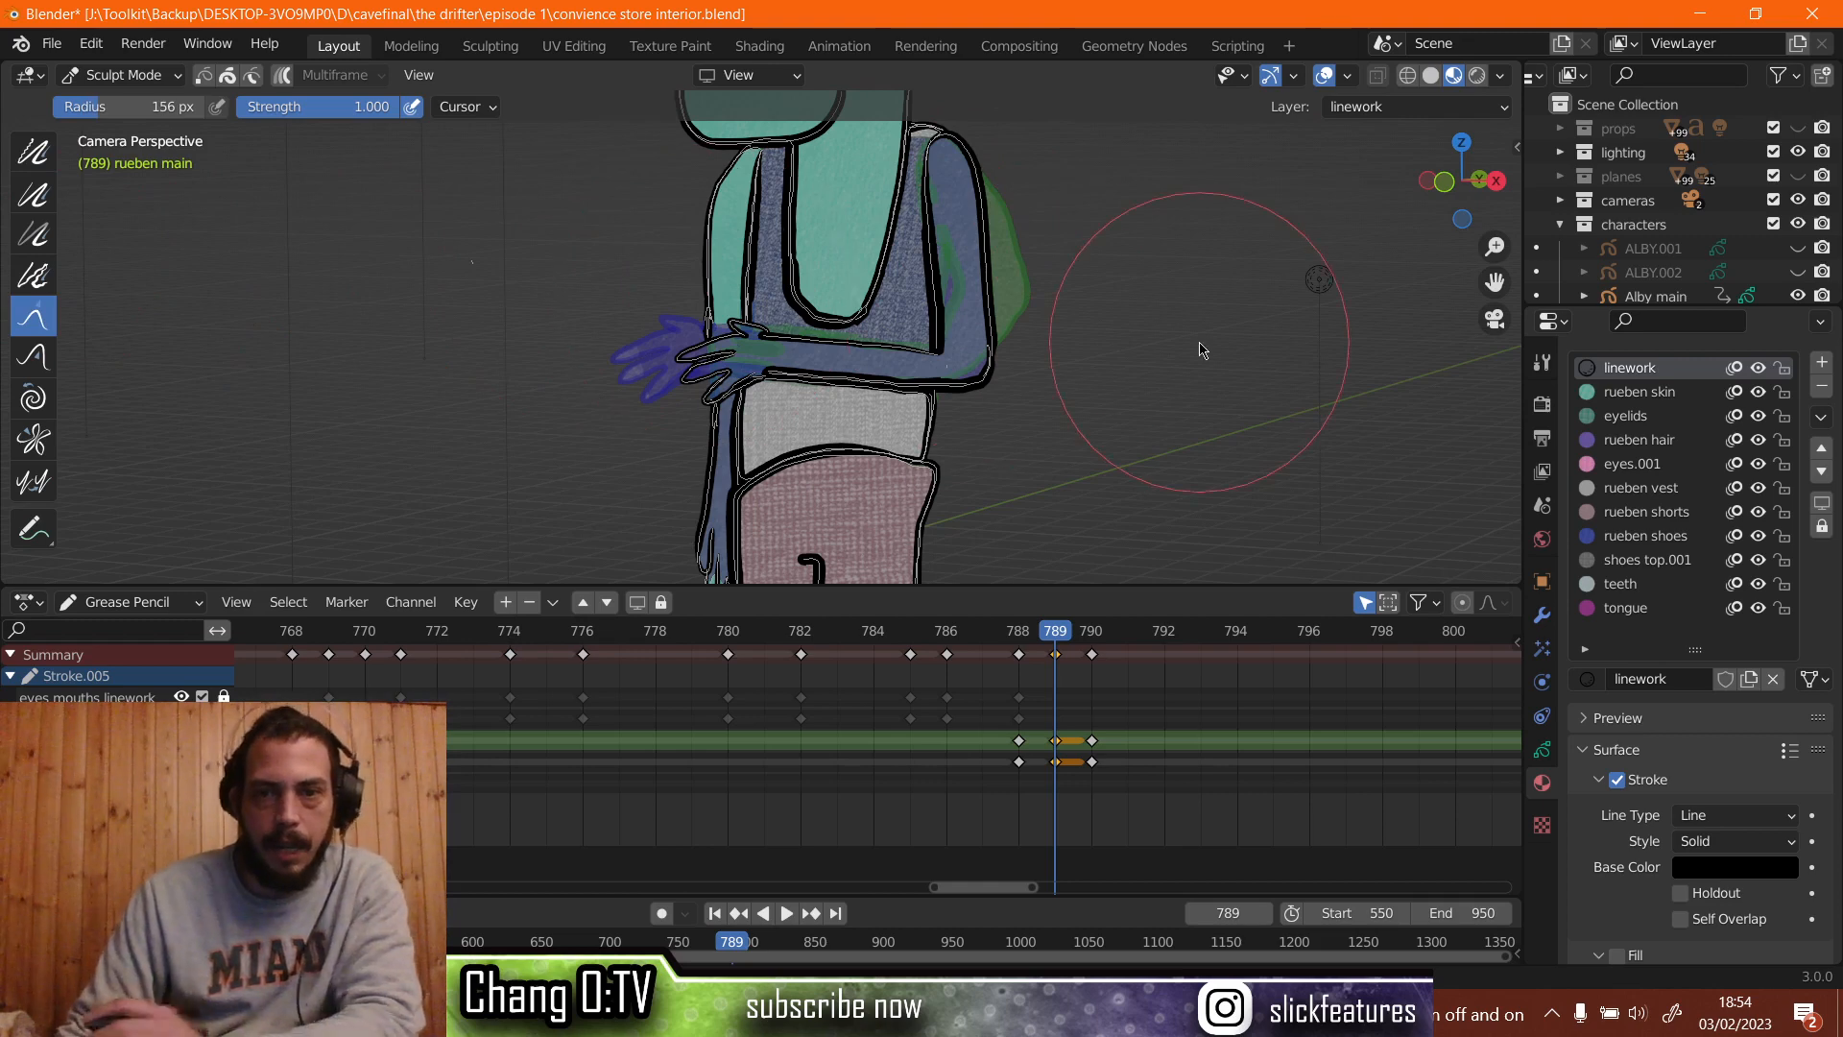
With the Grab brush, bow the near arm's outer and inner outlines outward and lift the elbow line, and check the result by scrubbing around frame 789.
scroll(1203, 349, "up", 2)
scroll(1201, 349, "up", 1)
middle_click_drag(1201, 349, 773, 362, "shift")
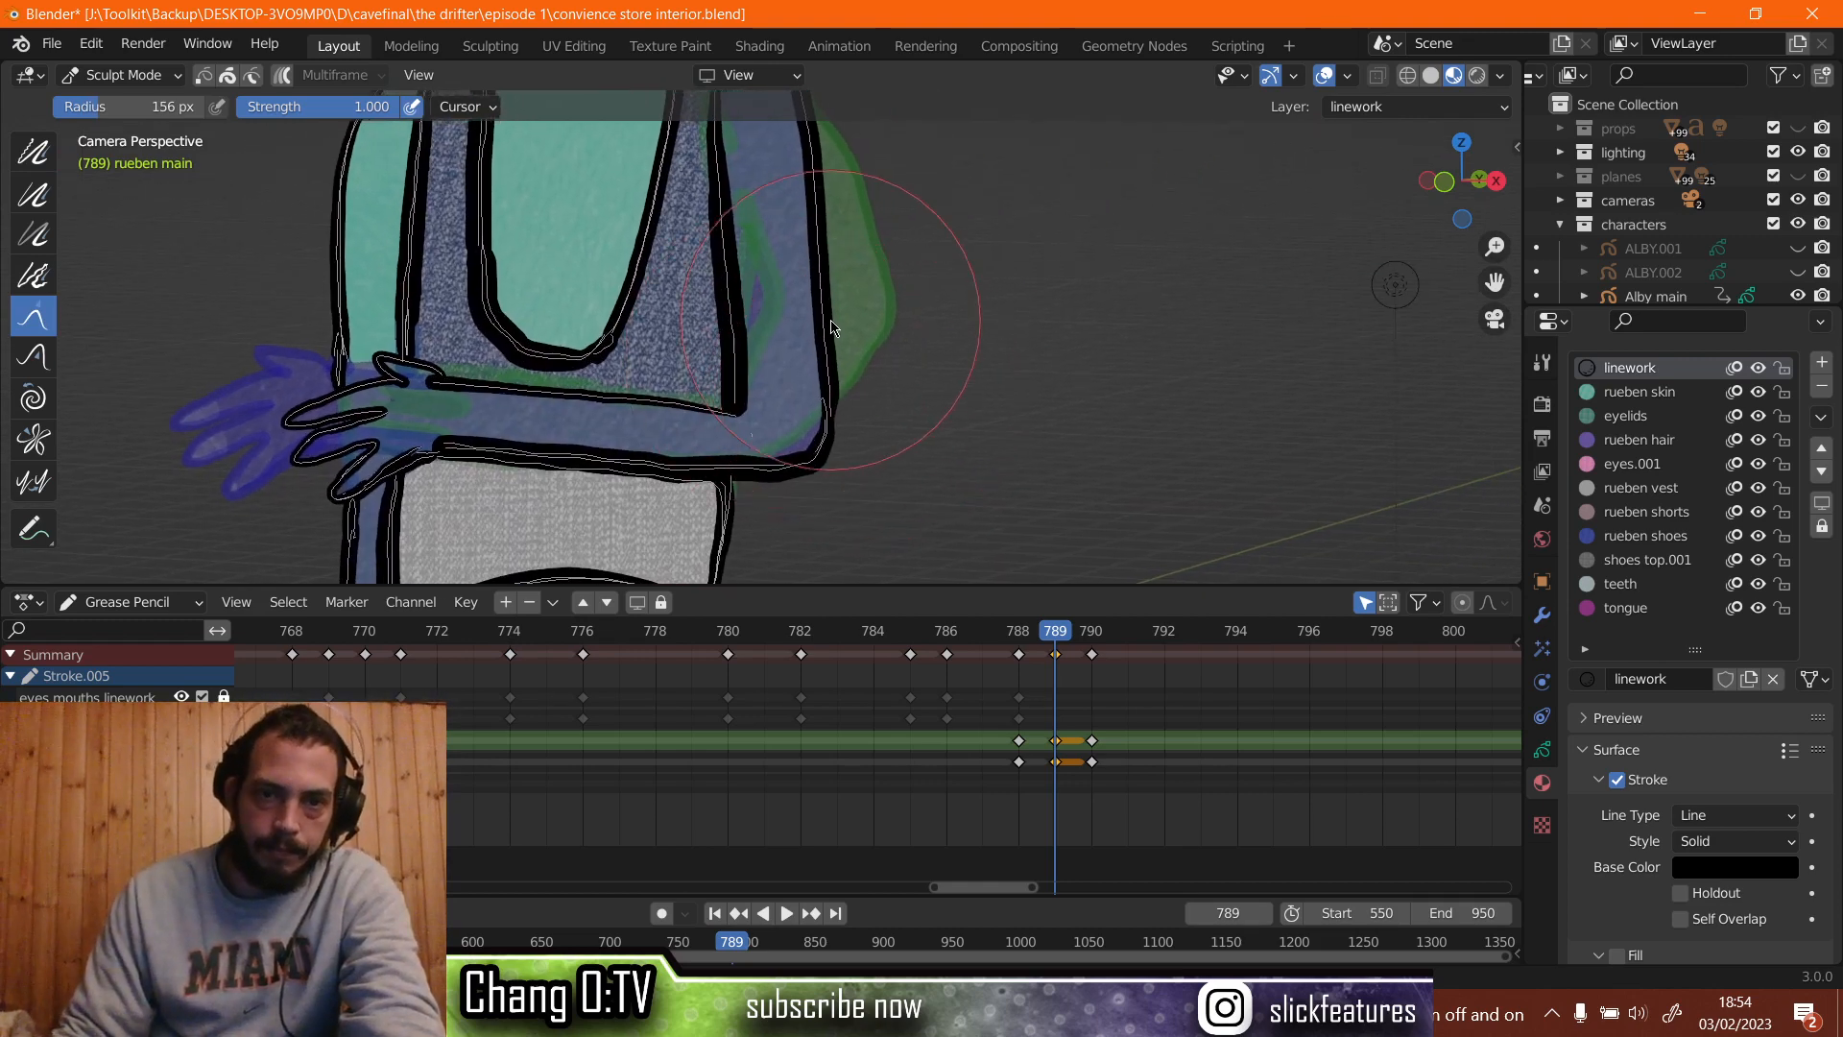
left_click_drag(831, 332, 842, 303)
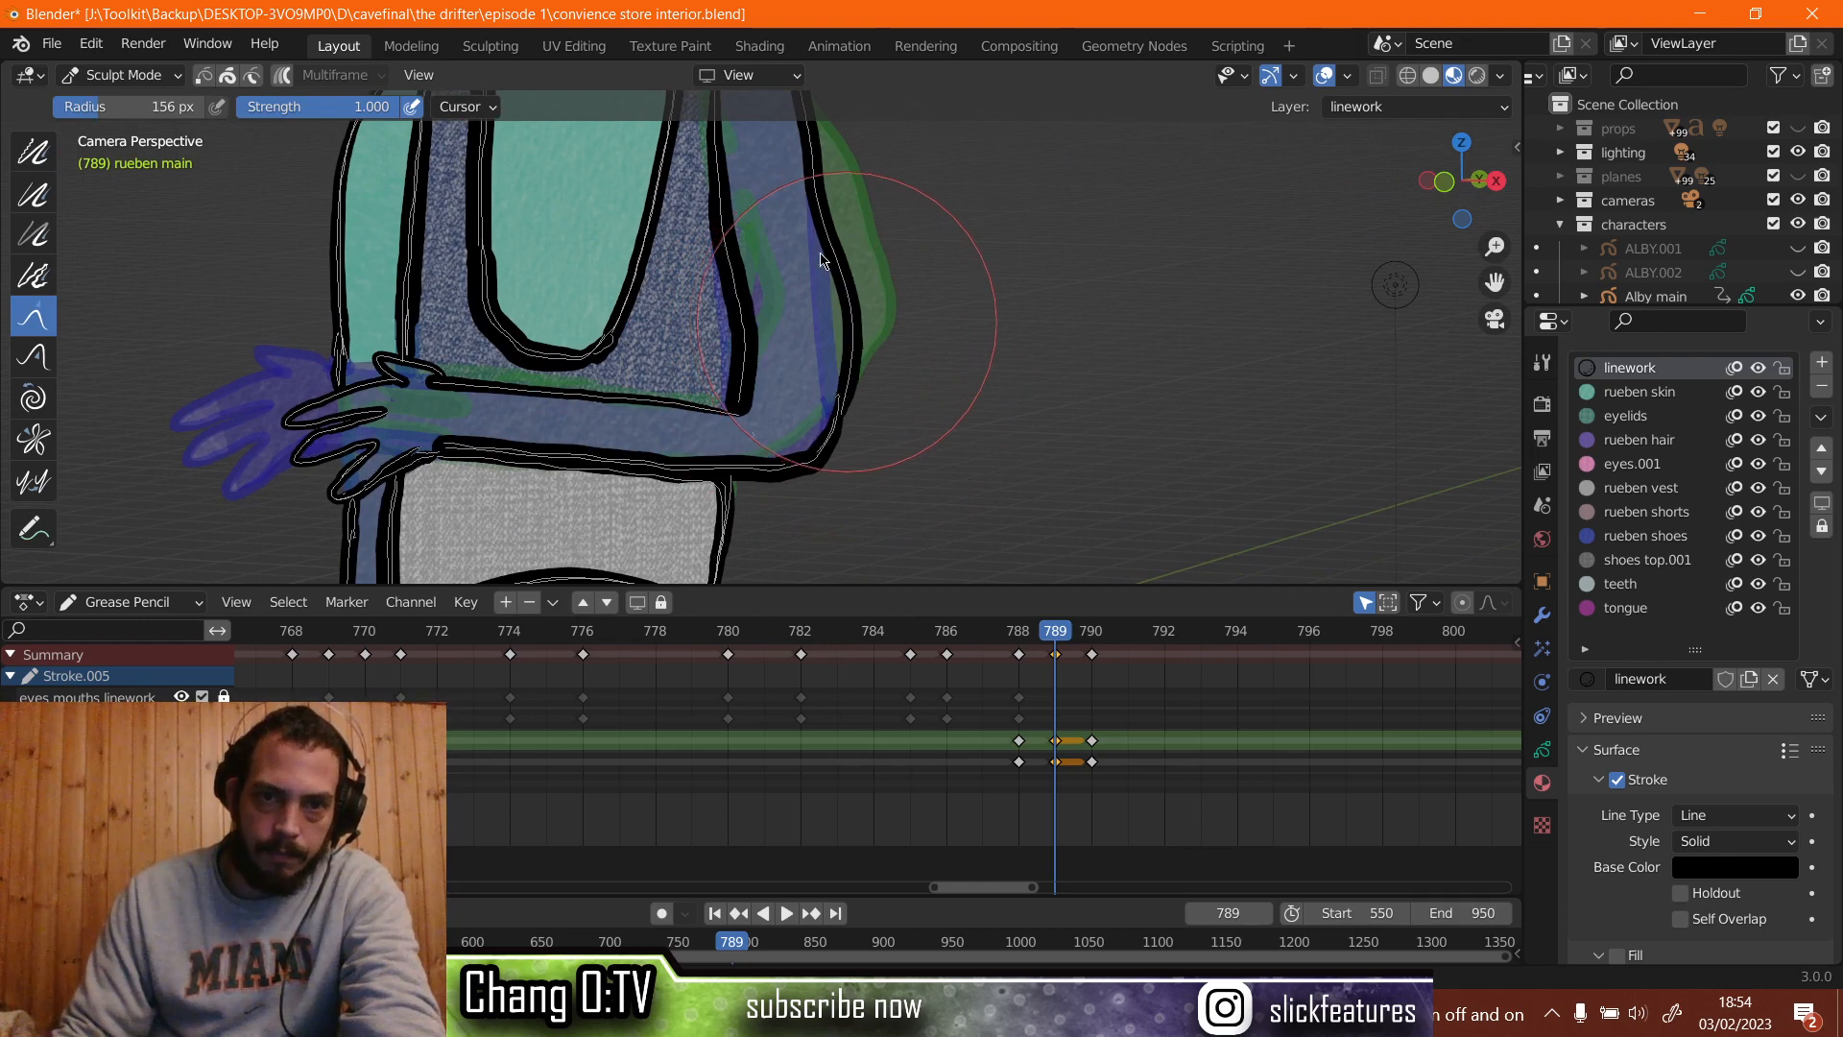
left_click_drag(831, 233, 847, 230)
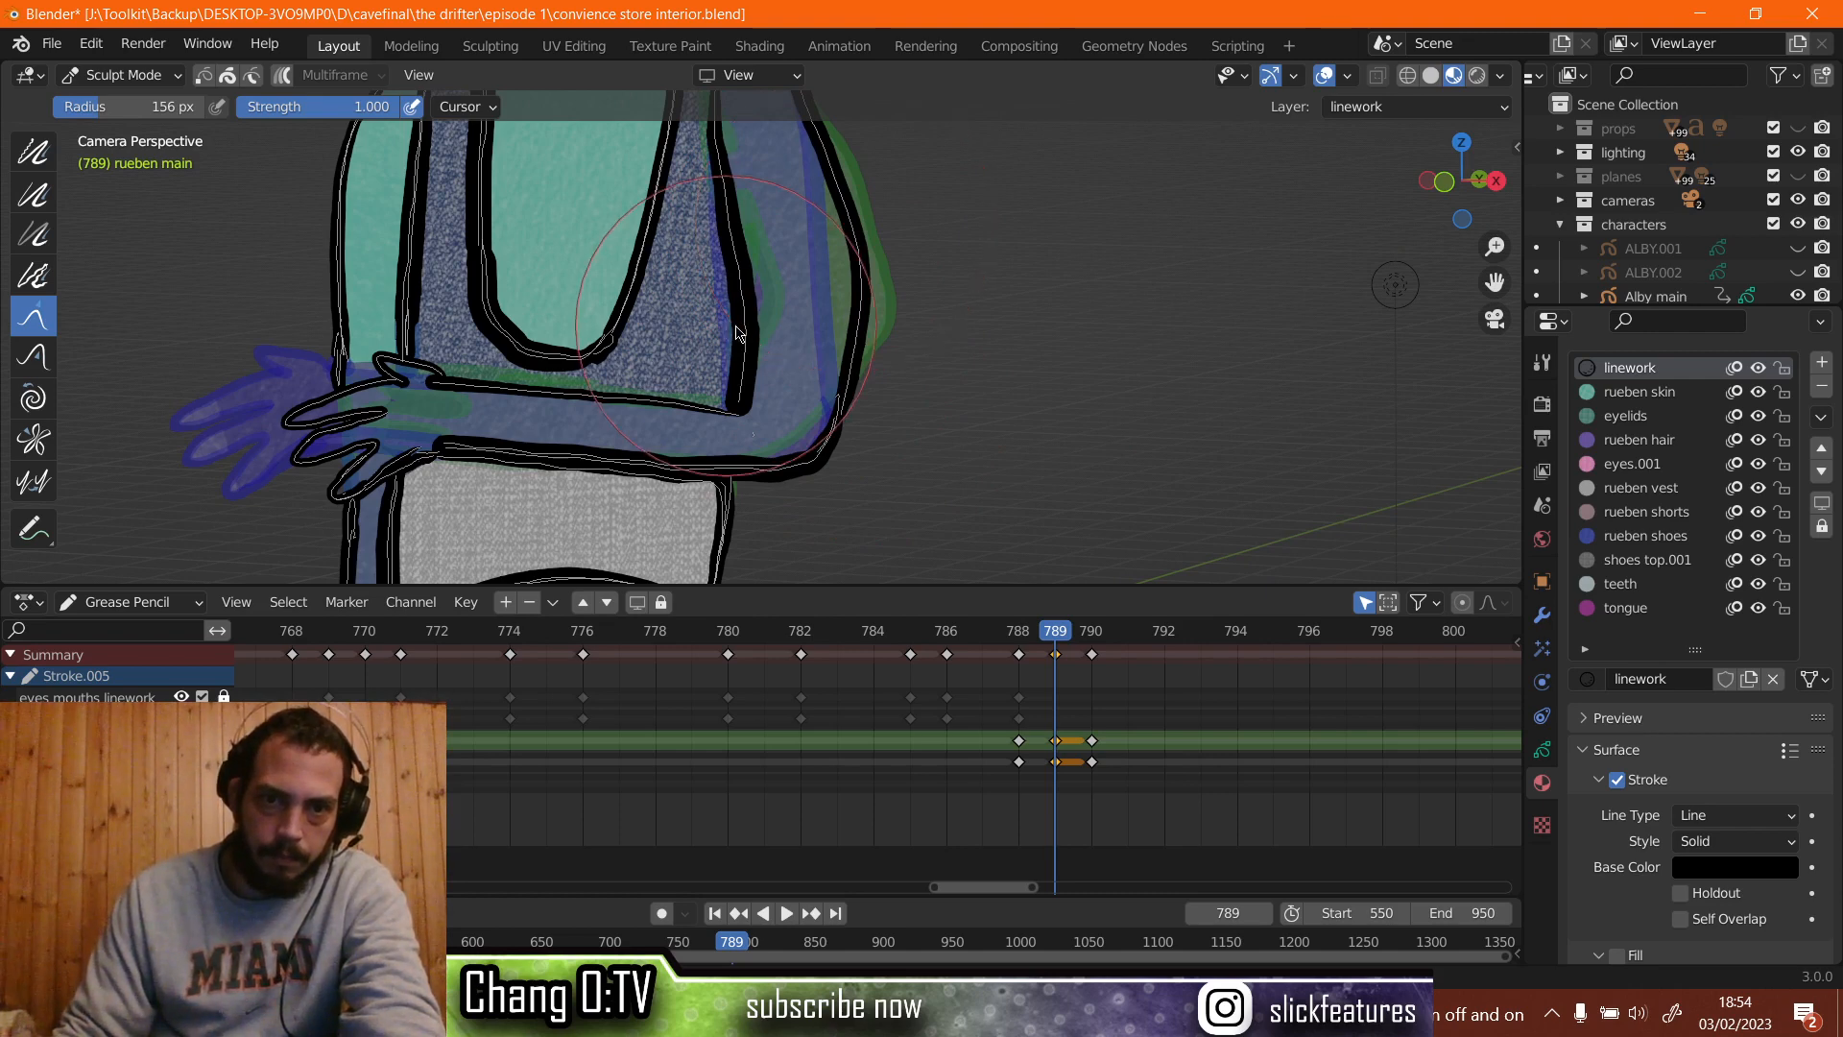
left_click_drag(731, 331, 739, 333)
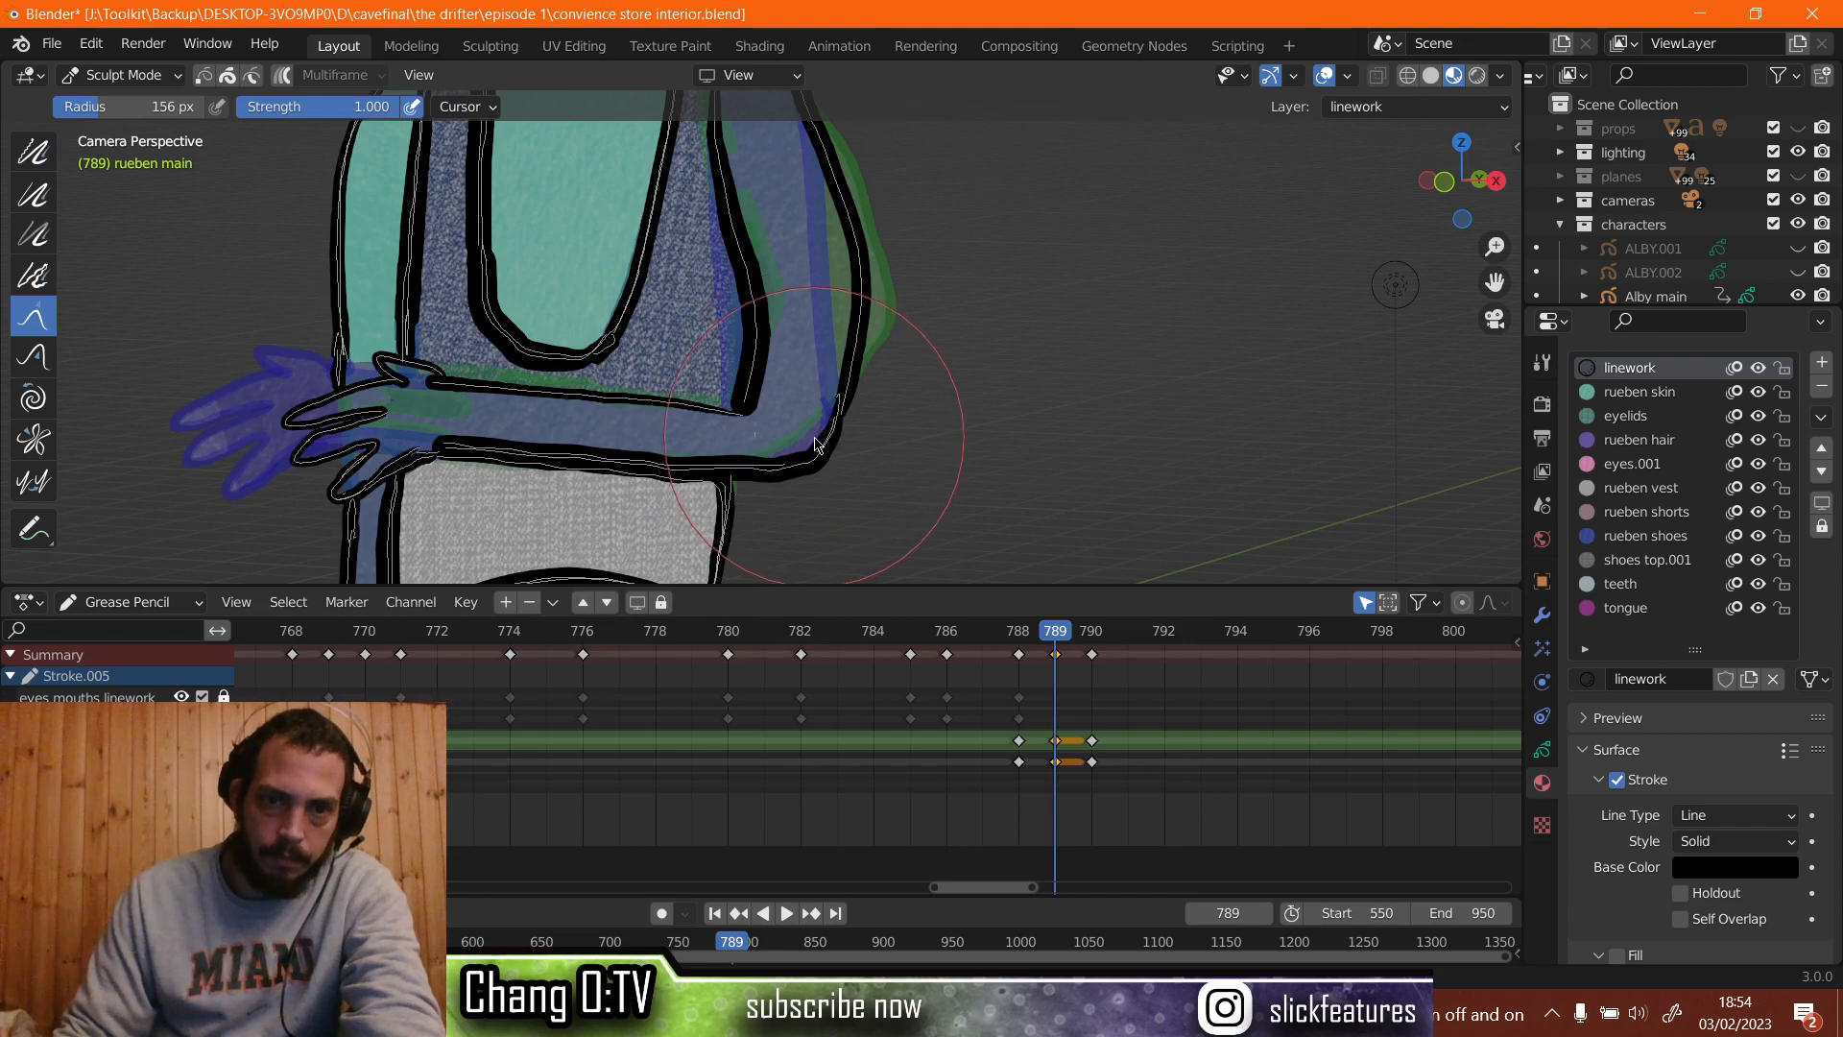
left_click_drag(817, 437, 820, 412)
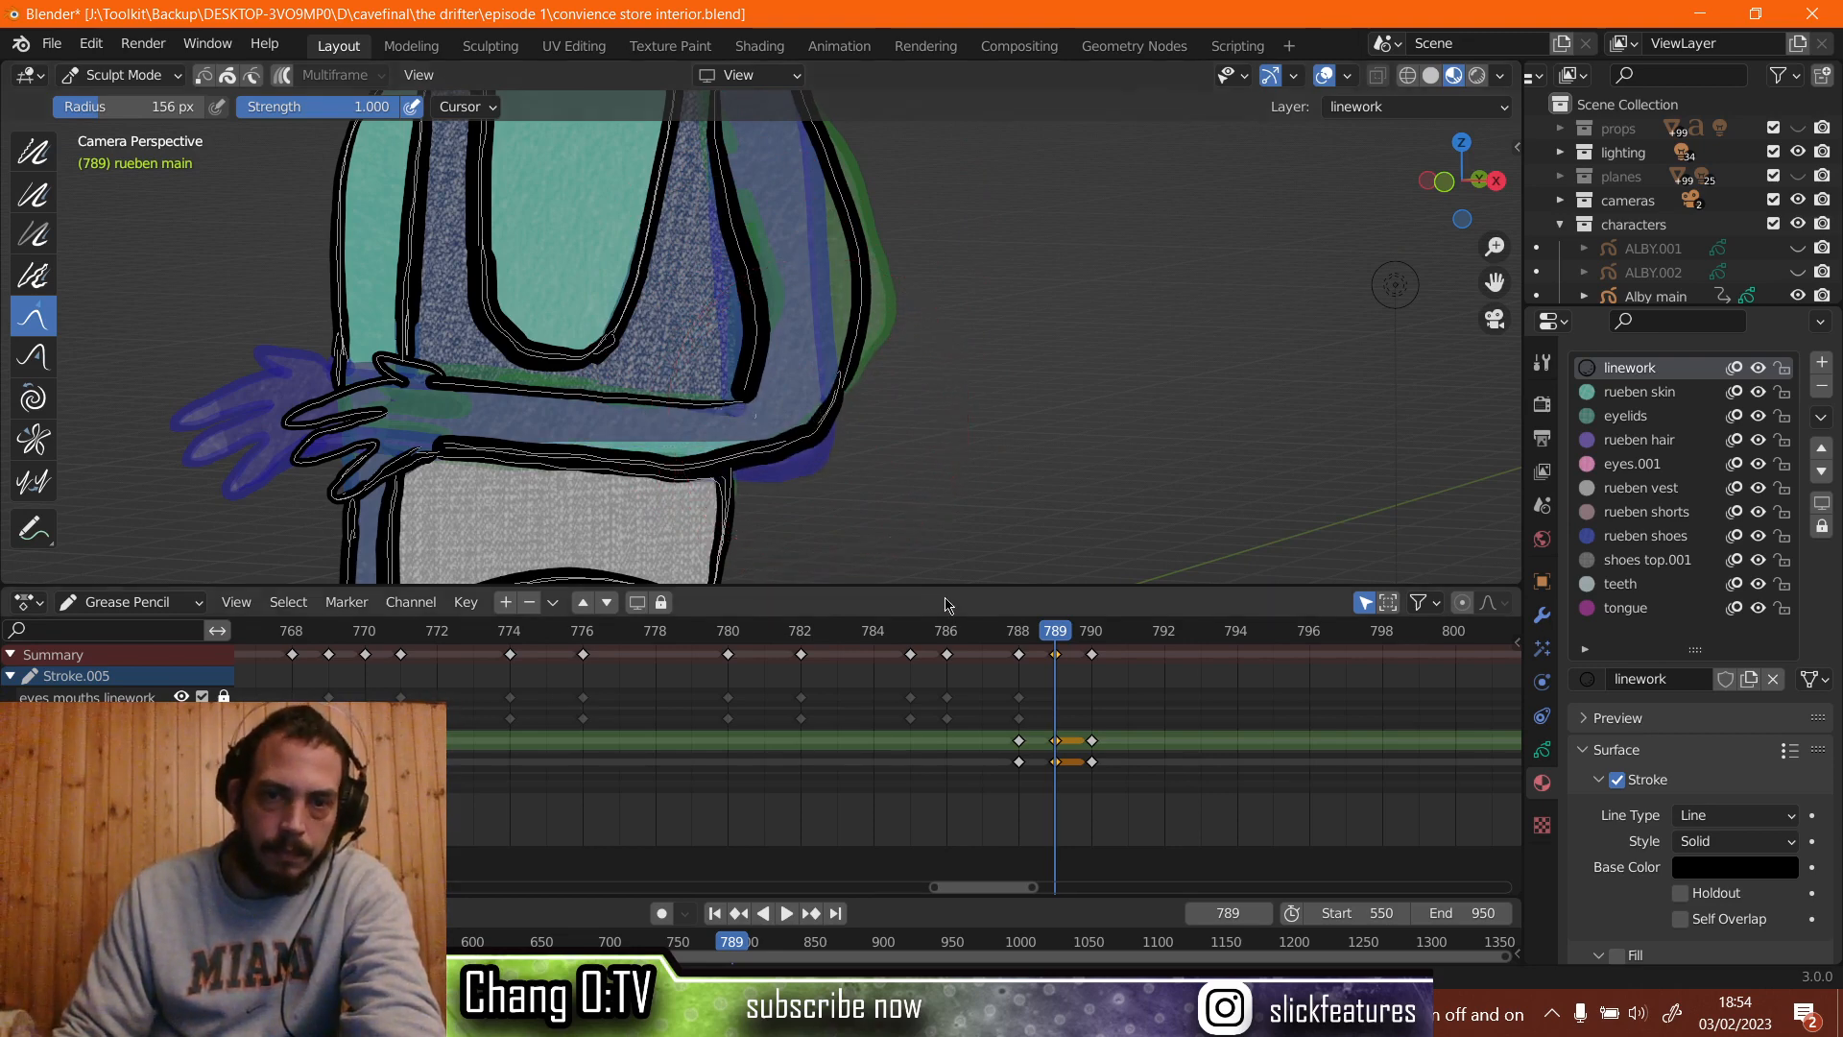
scroll(902, 378, "down", 4)
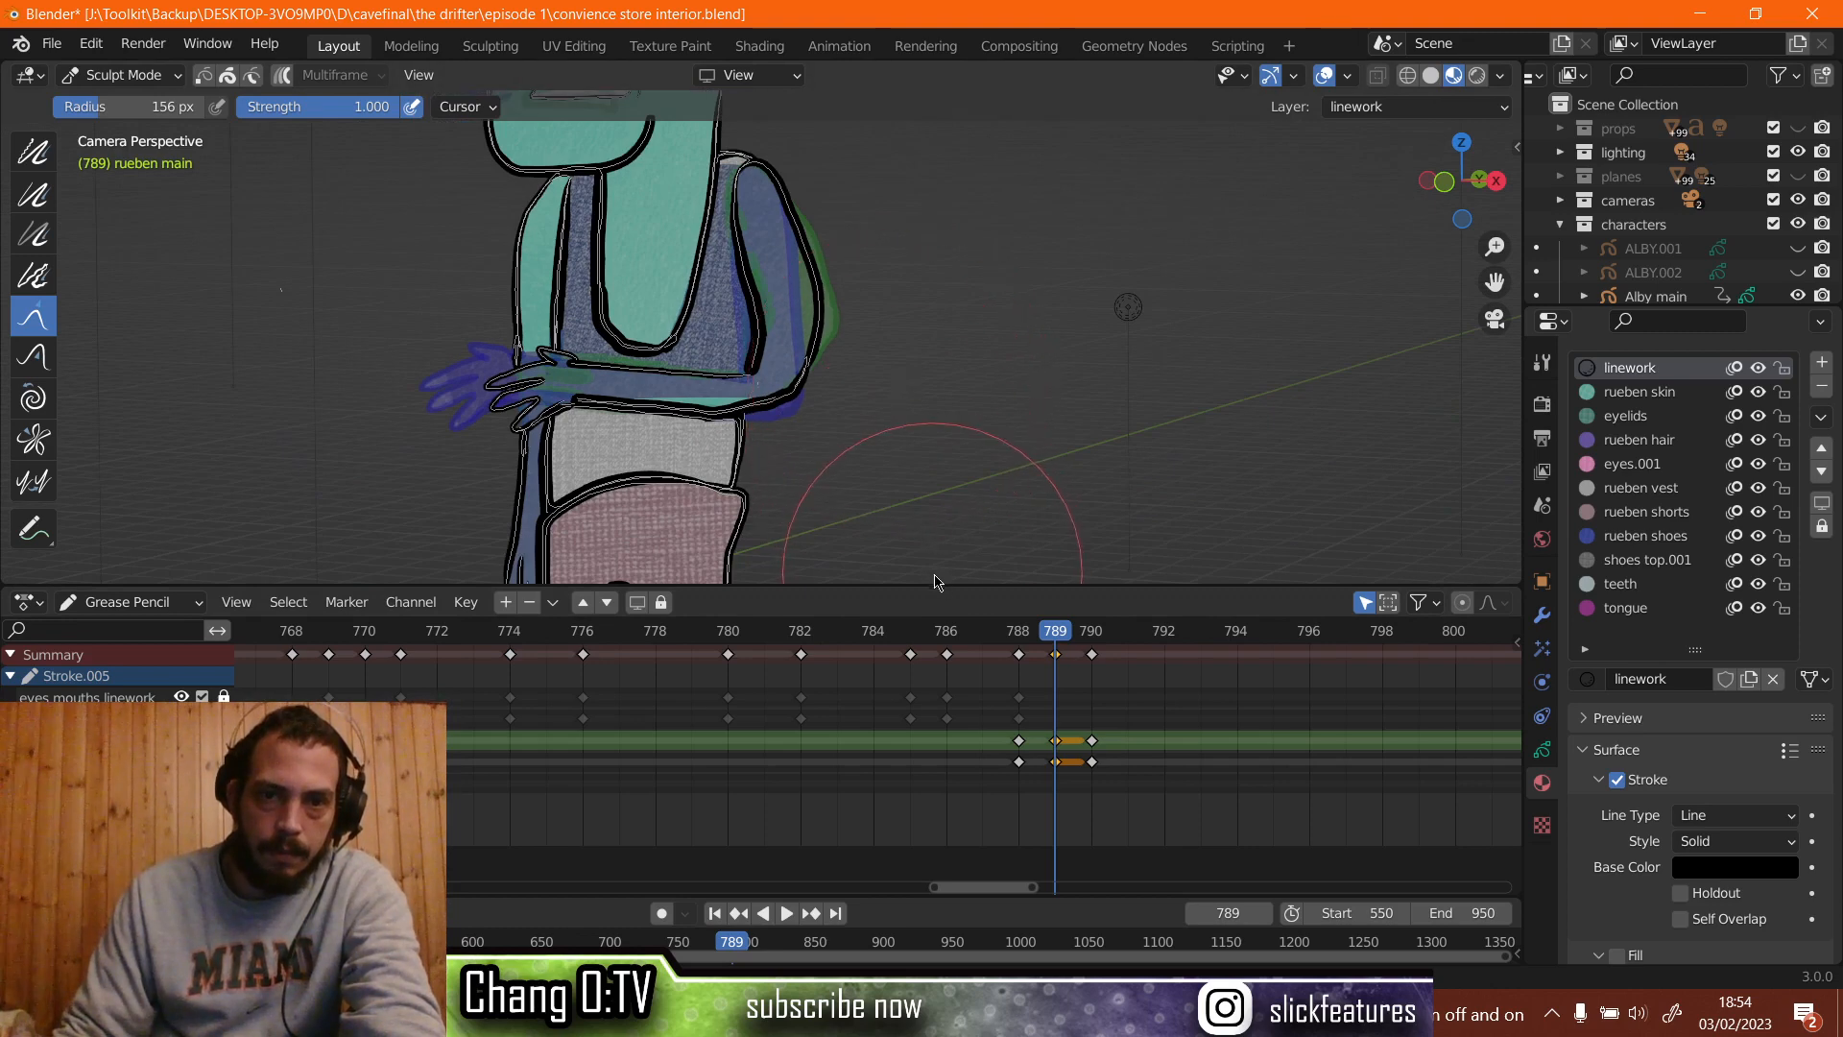
left_click_drag(1008, 632, 1042, 601)
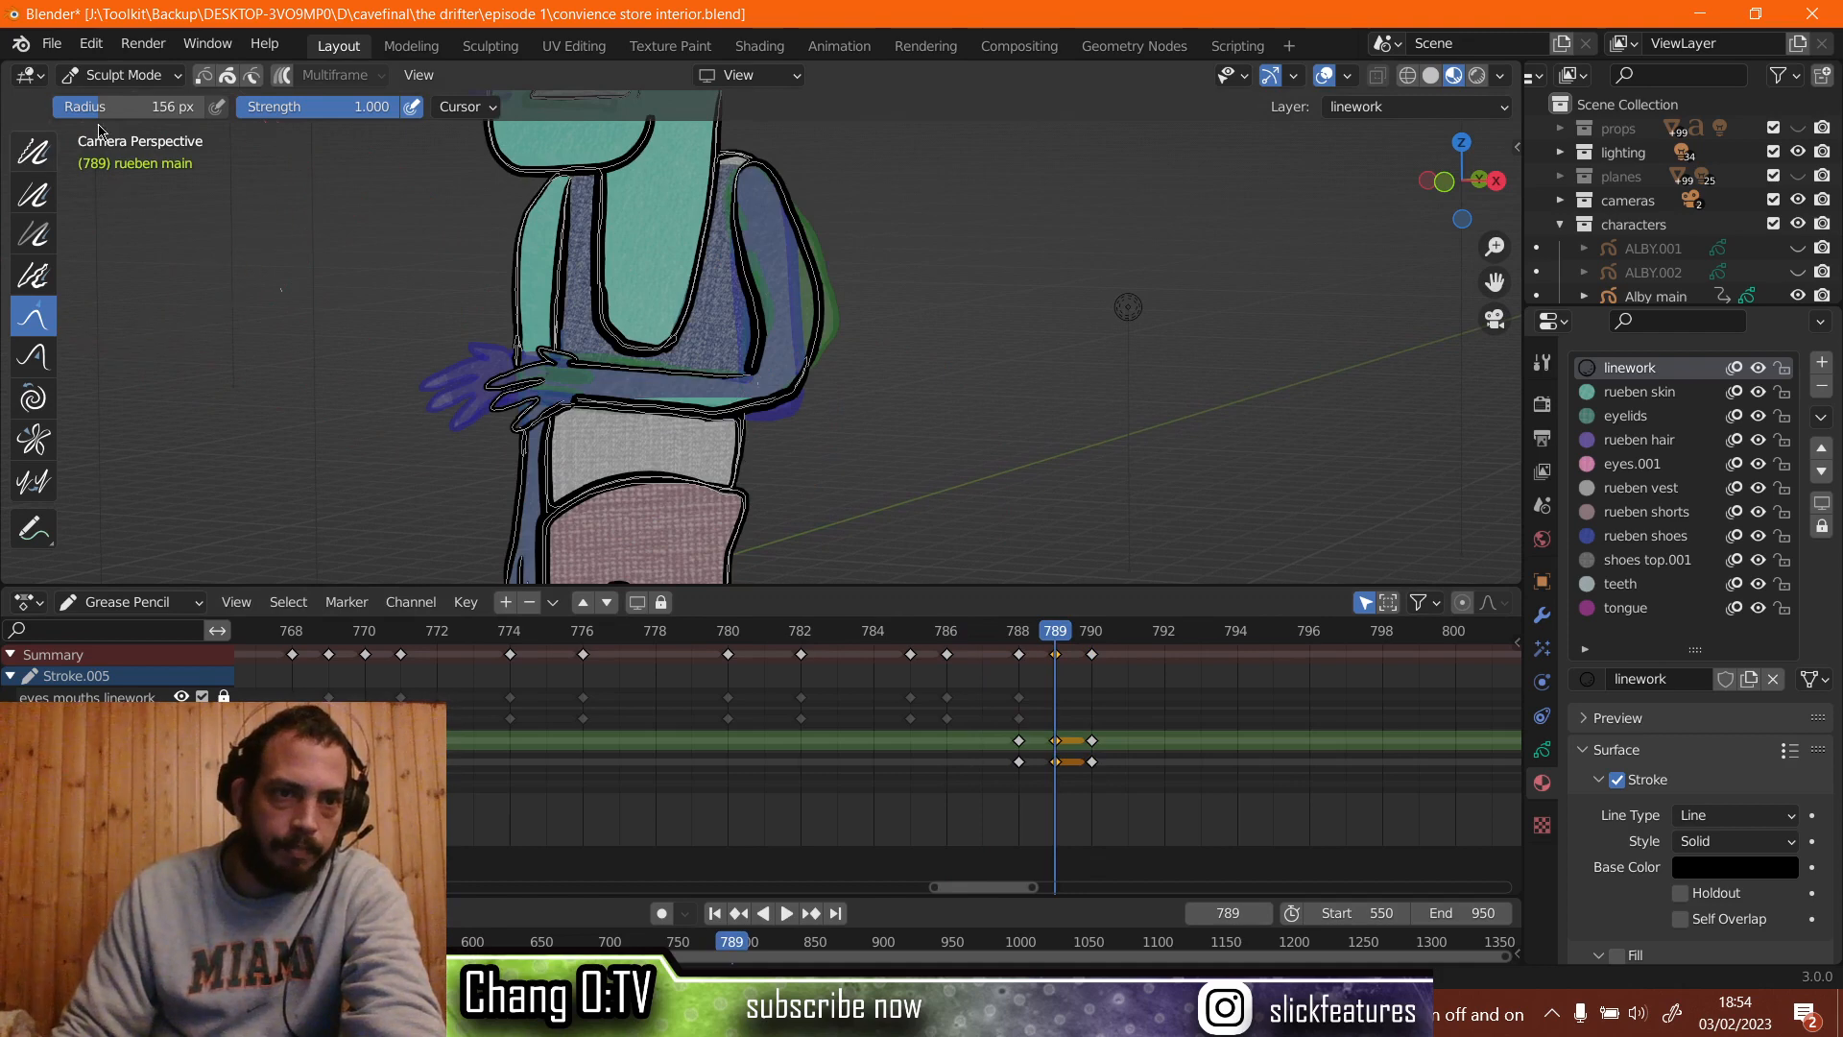
In Draw Mode with the Ink Pen and linework material, draw a small bulge and the line below it beside the near upper arm's inner outline.
left_click(120, 75)
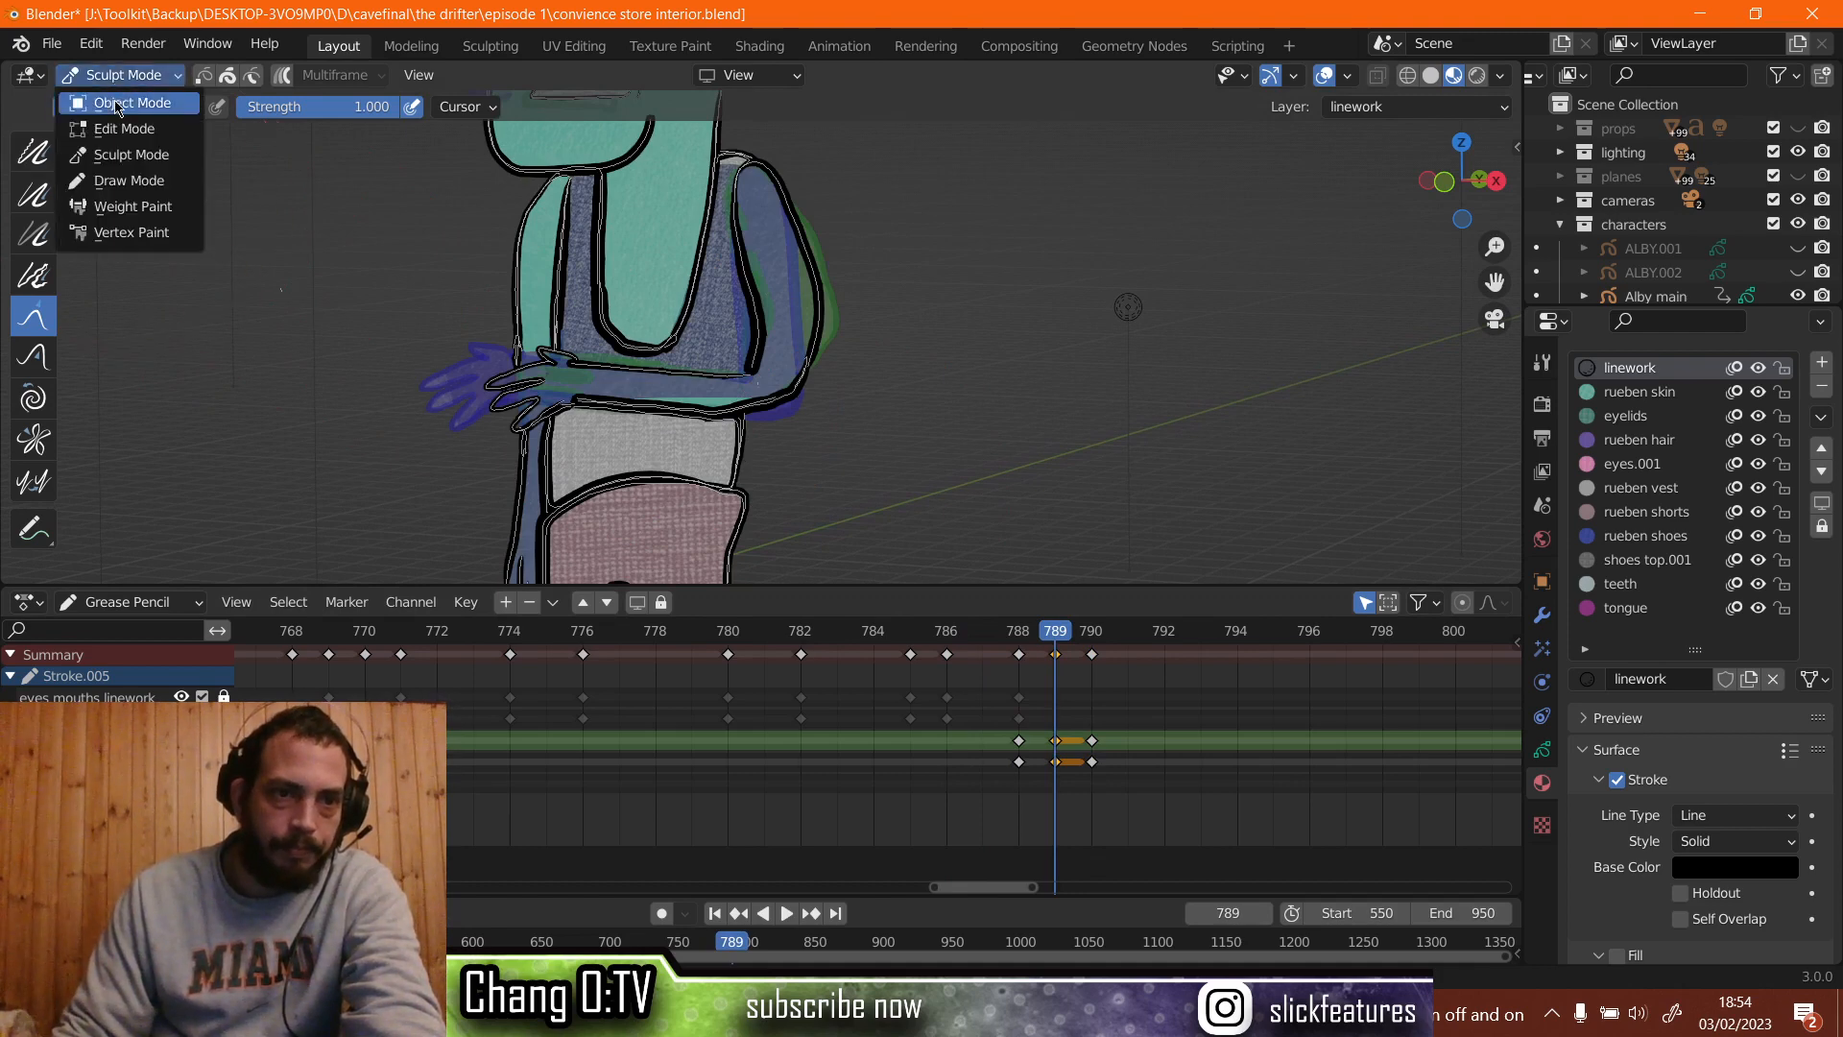
left_click(124, 181)
scroll(483, 281, "up", 2)
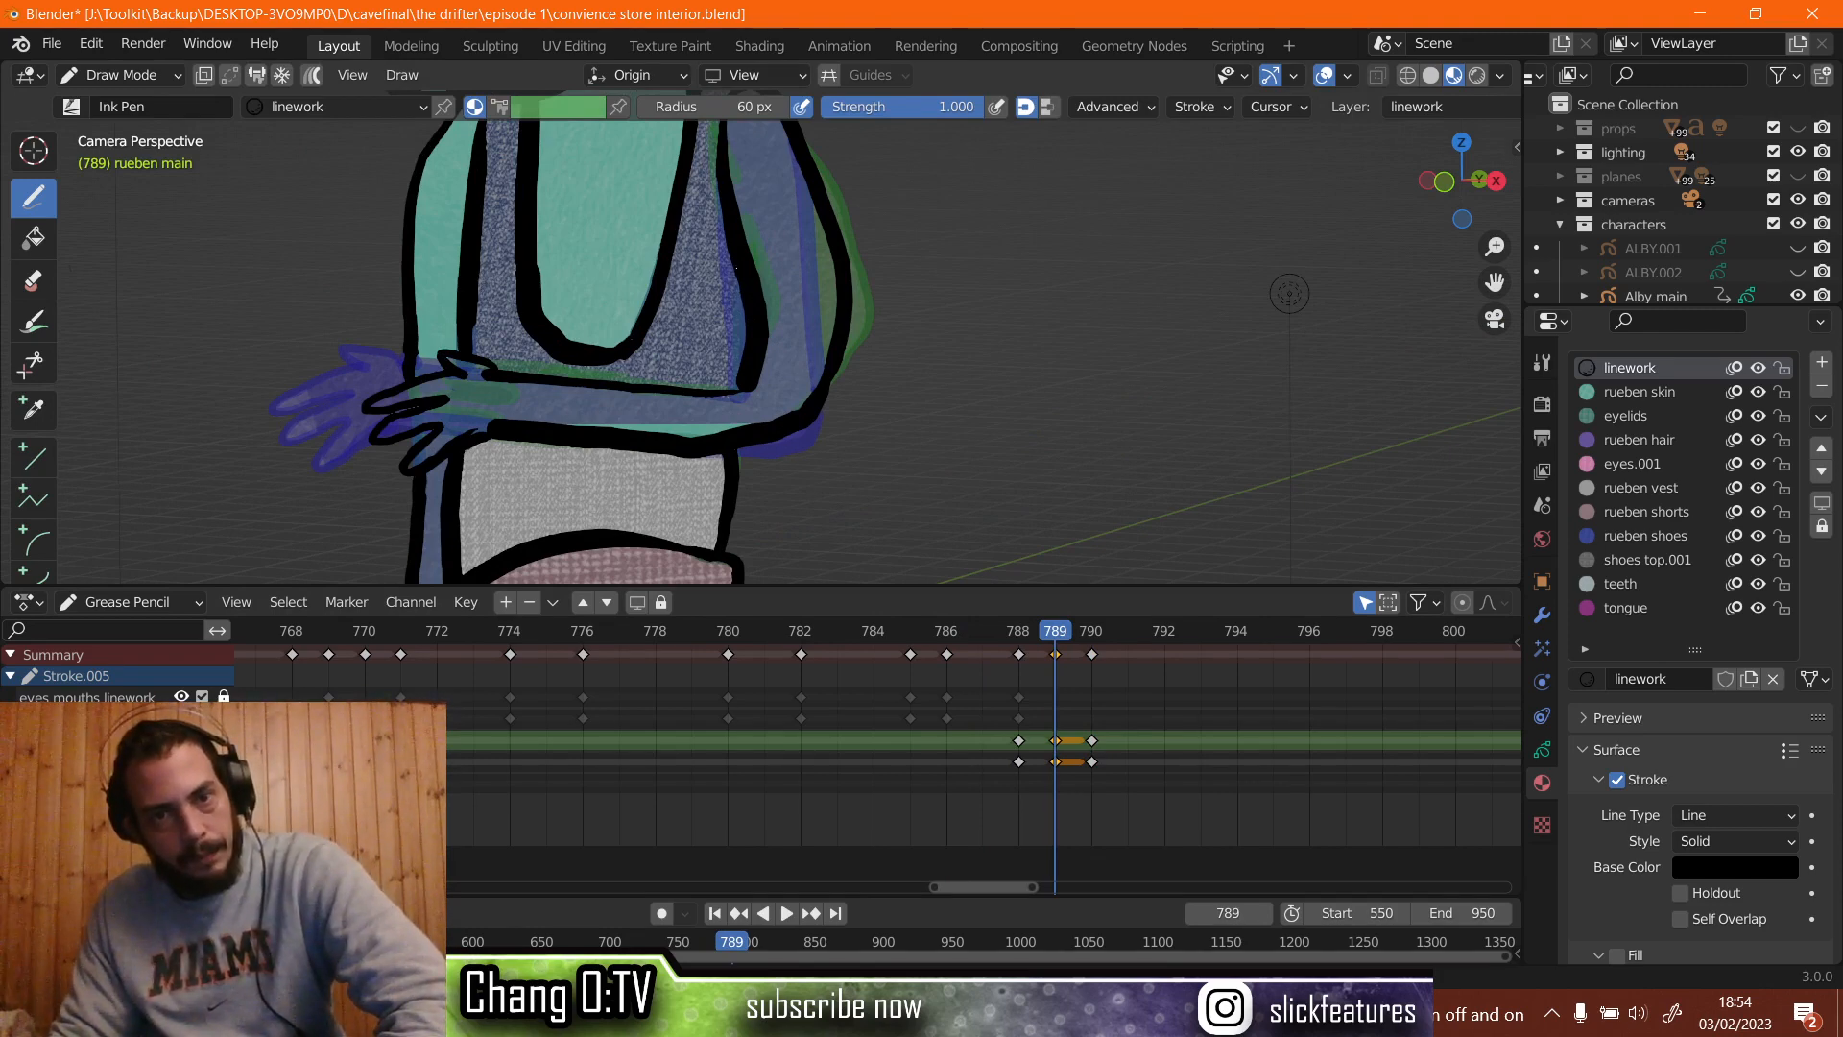
scroll(731, 316, "down", 2)
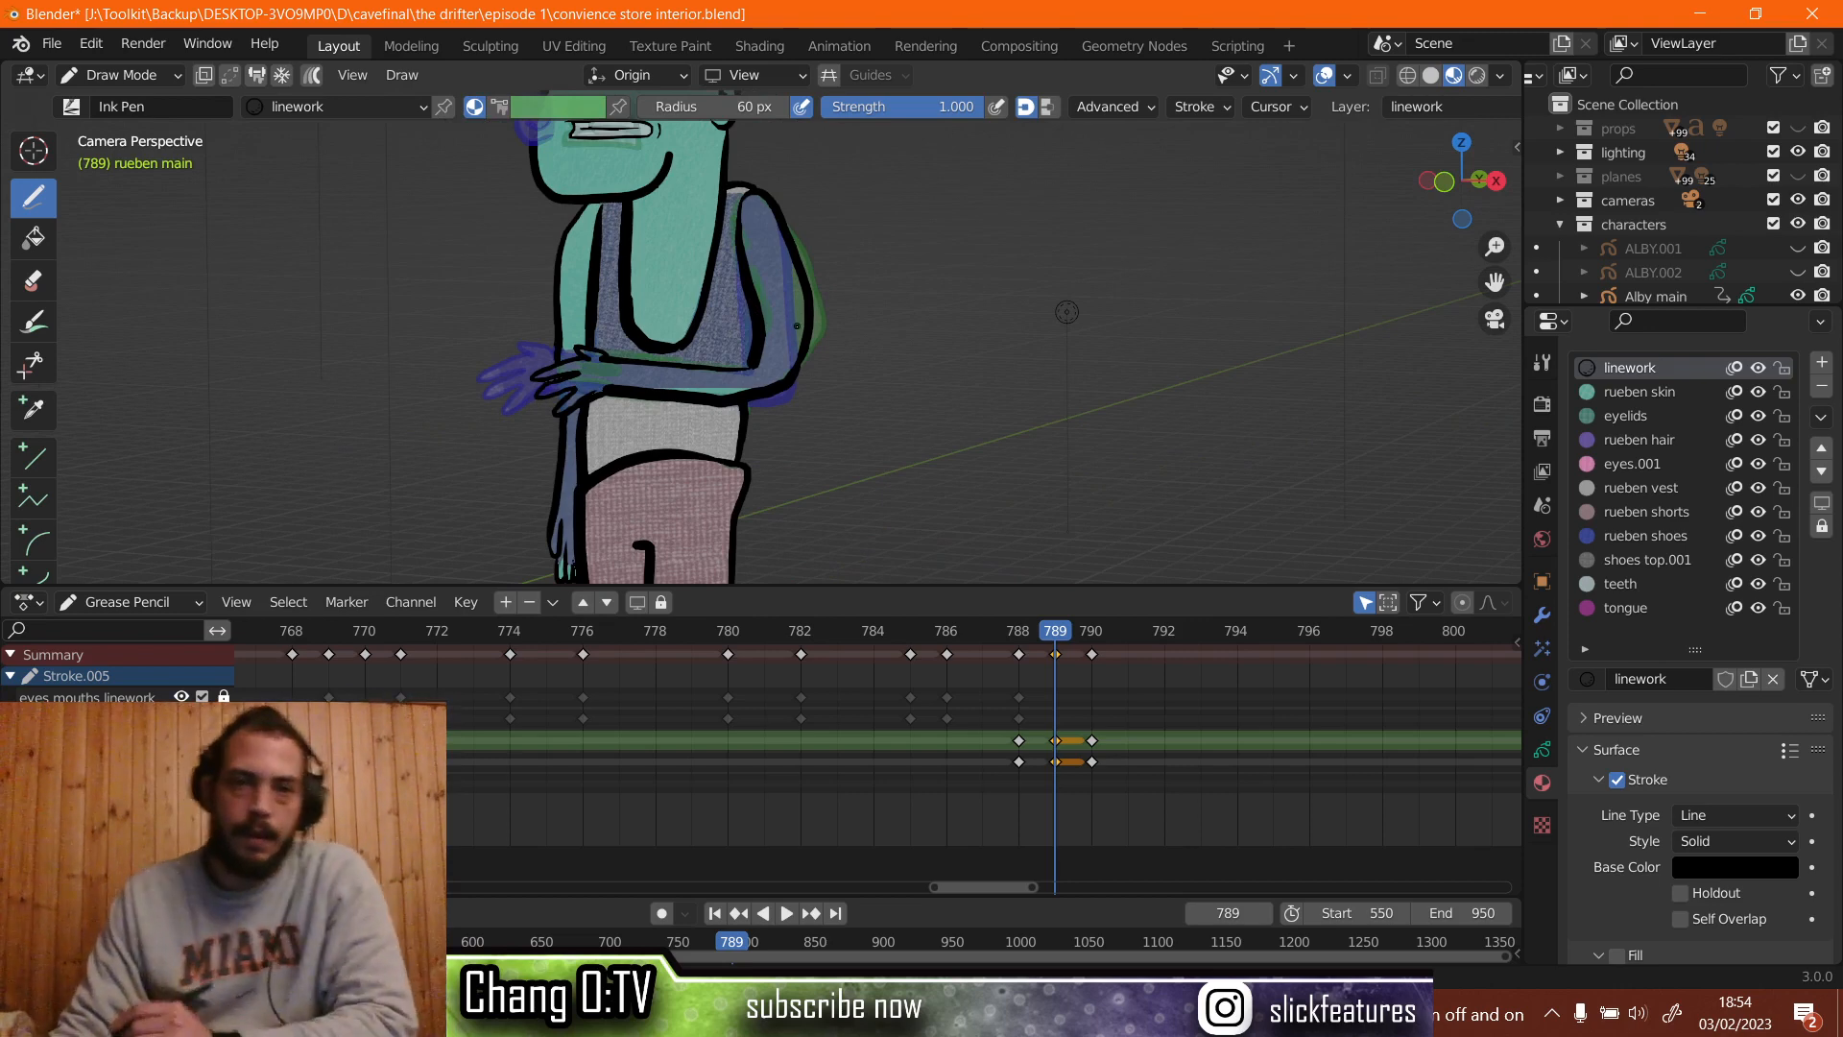
scroll(796, 328, "up", 2)
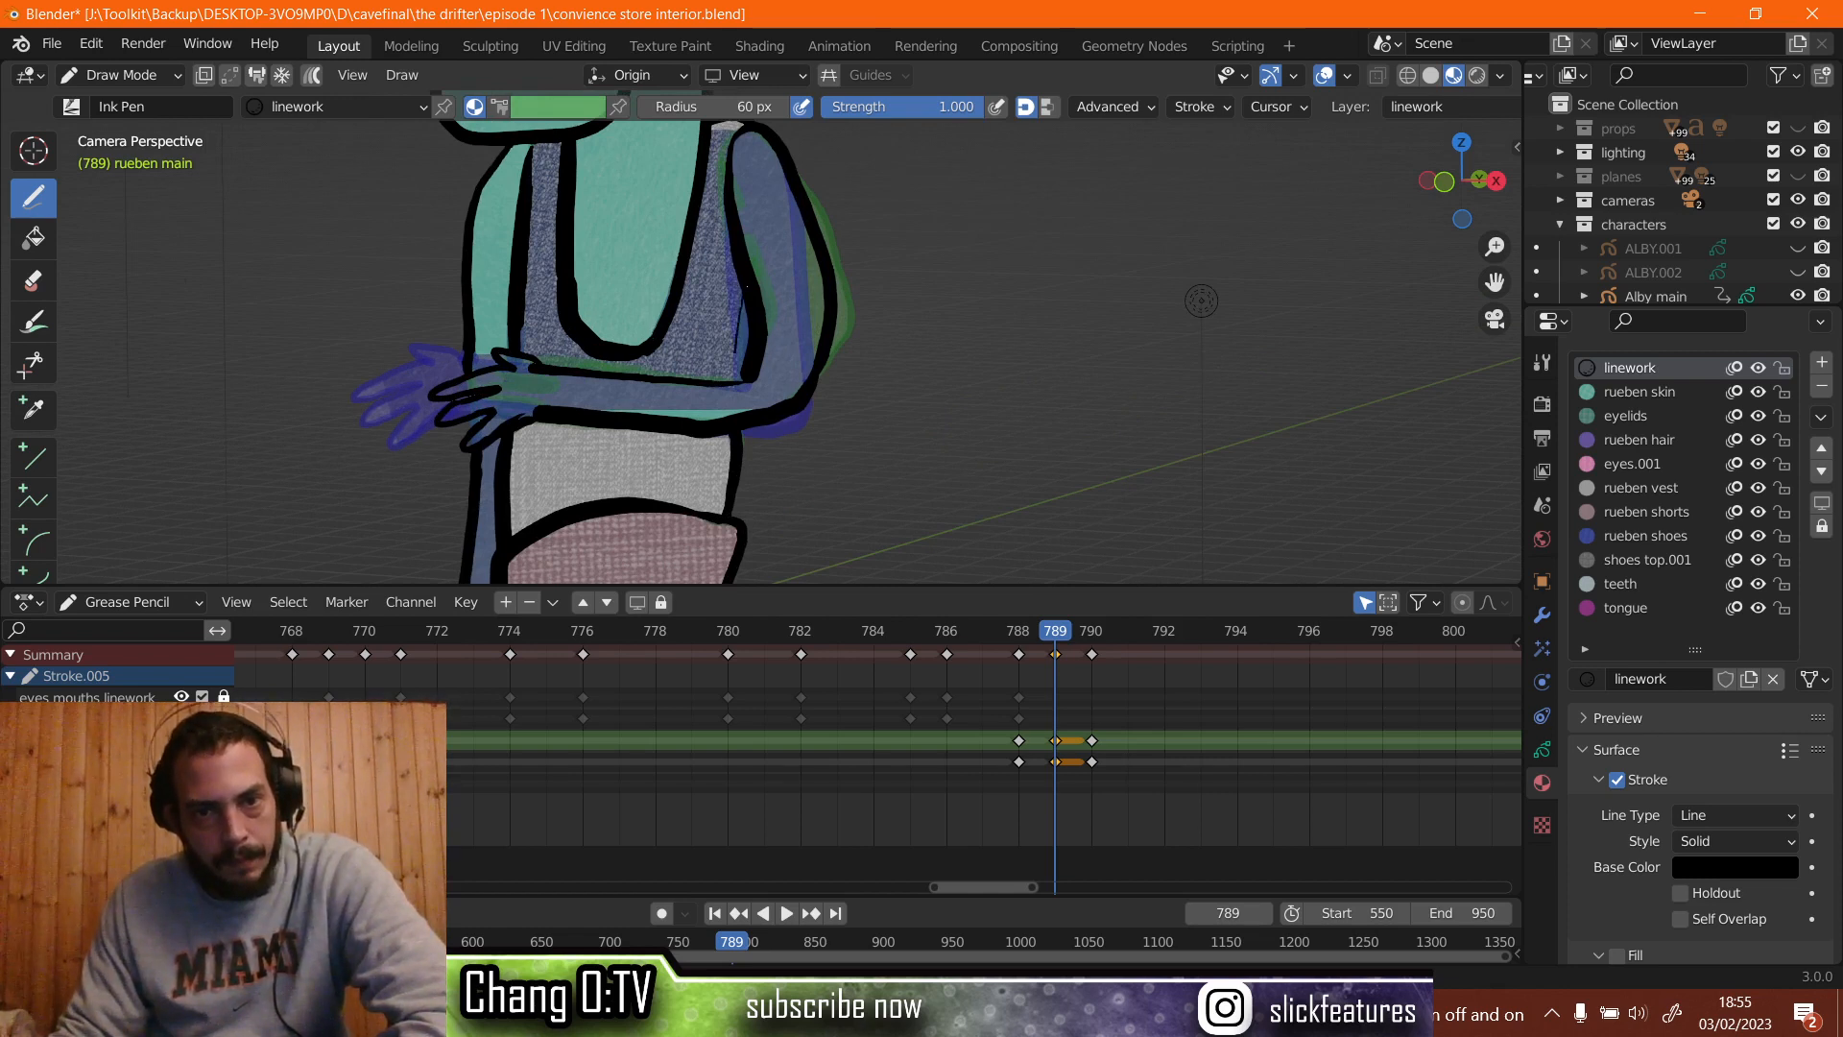
left_click_drag(733, 374, 744, 303)
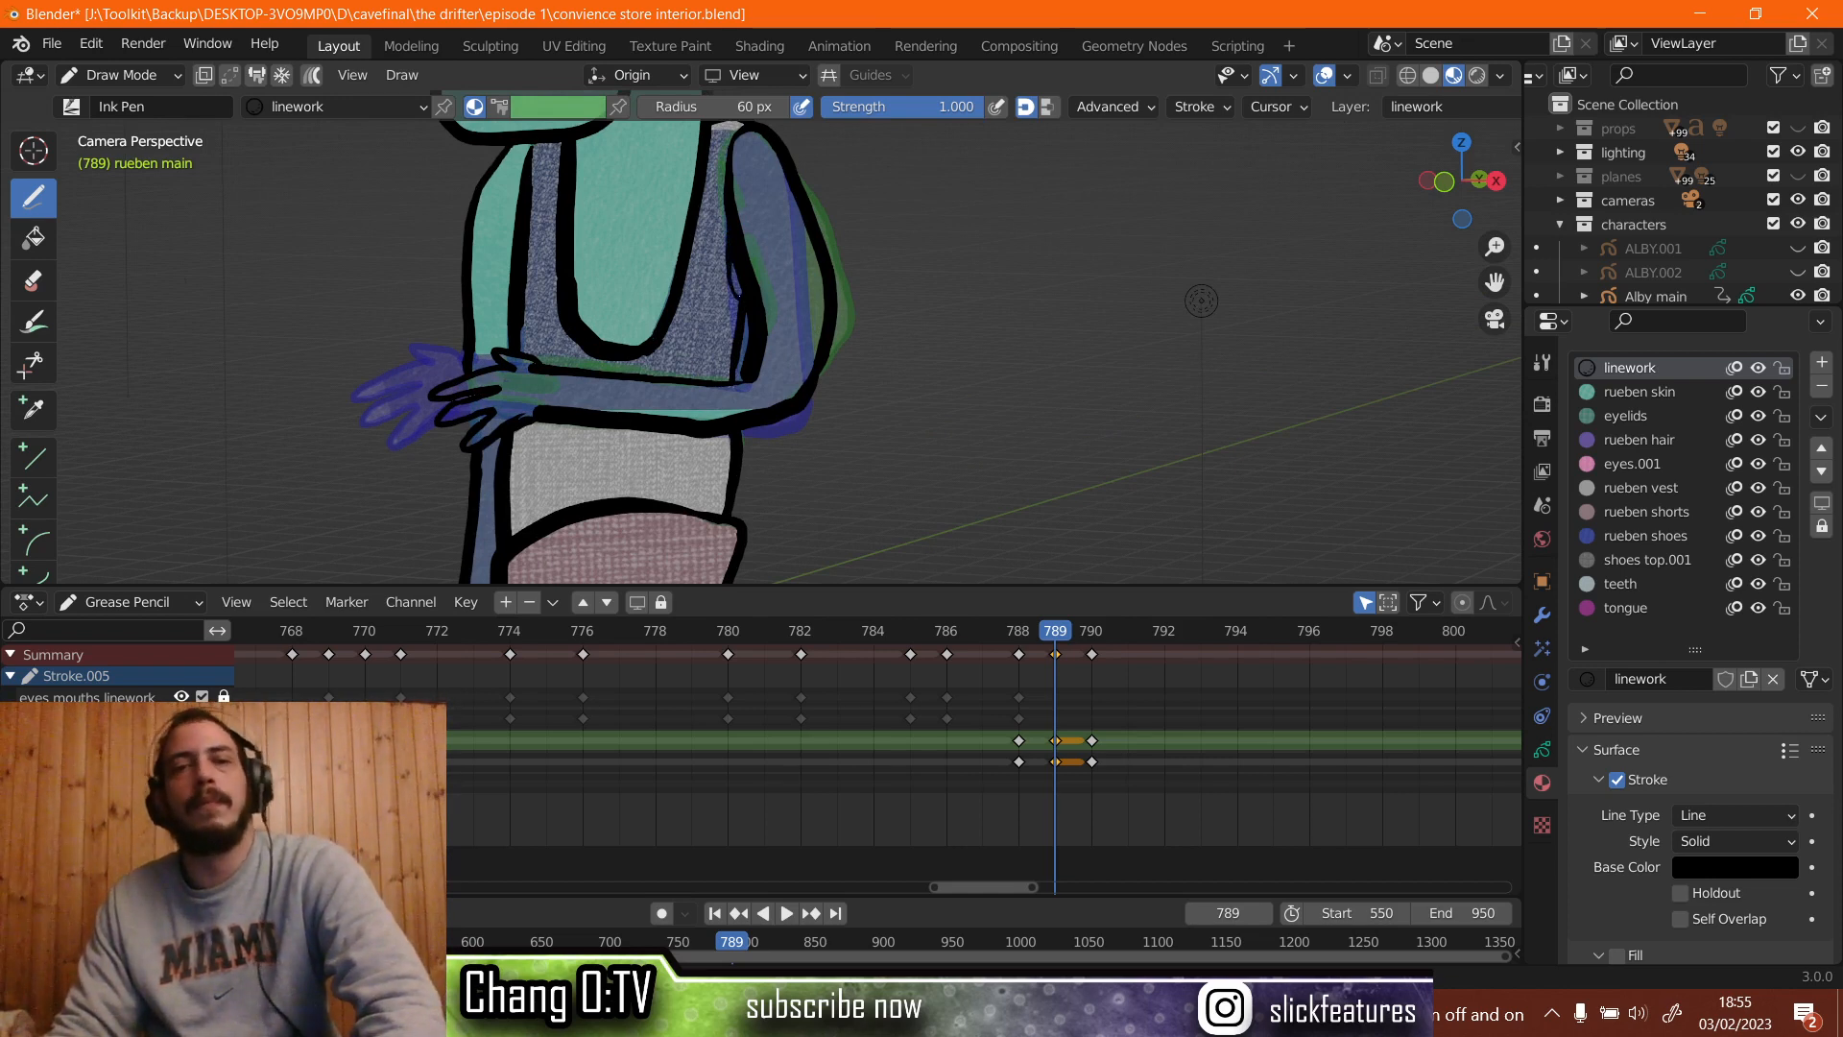
With the Eraser Point brush, erase the short stretch of the near arm's inner outline that separates the new bulge from the arm.
scroll(1289, 292, "up", 1)
scroll(1289, 293, "up", 3)
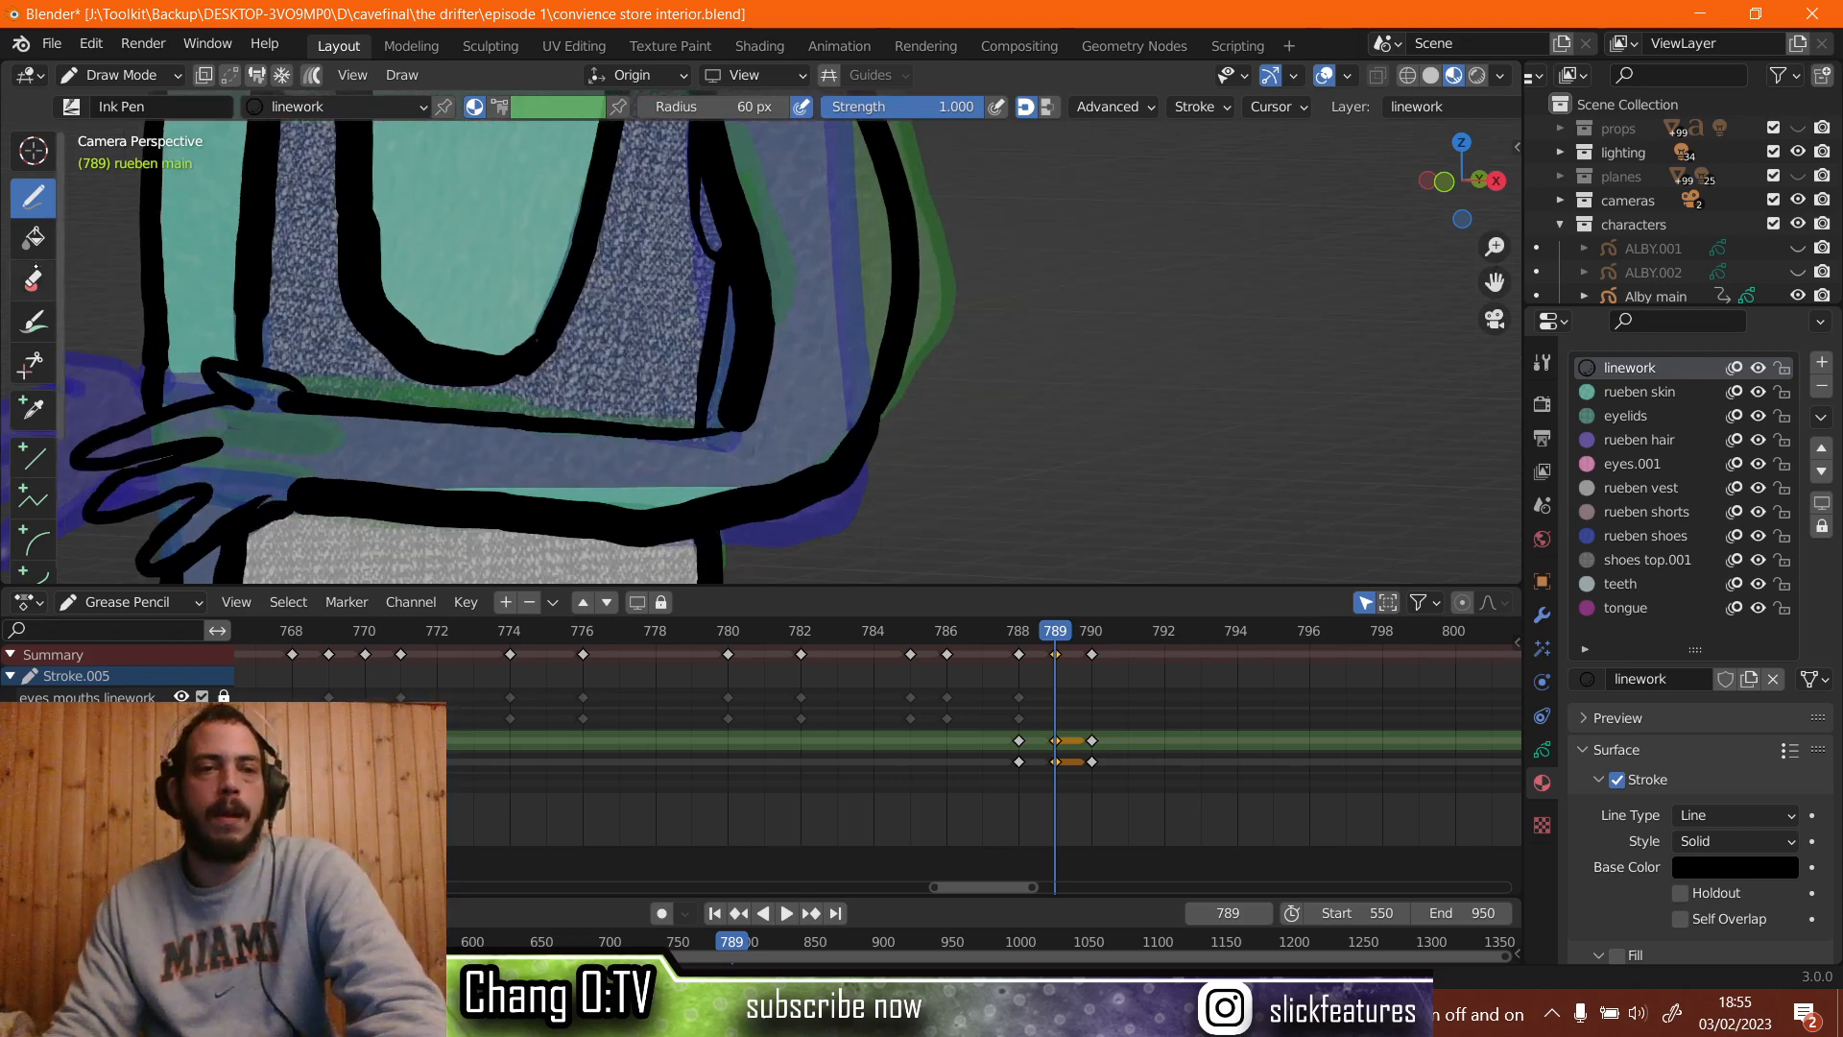
left_click(31, 281)
scroll(710, 201, "up", 1)
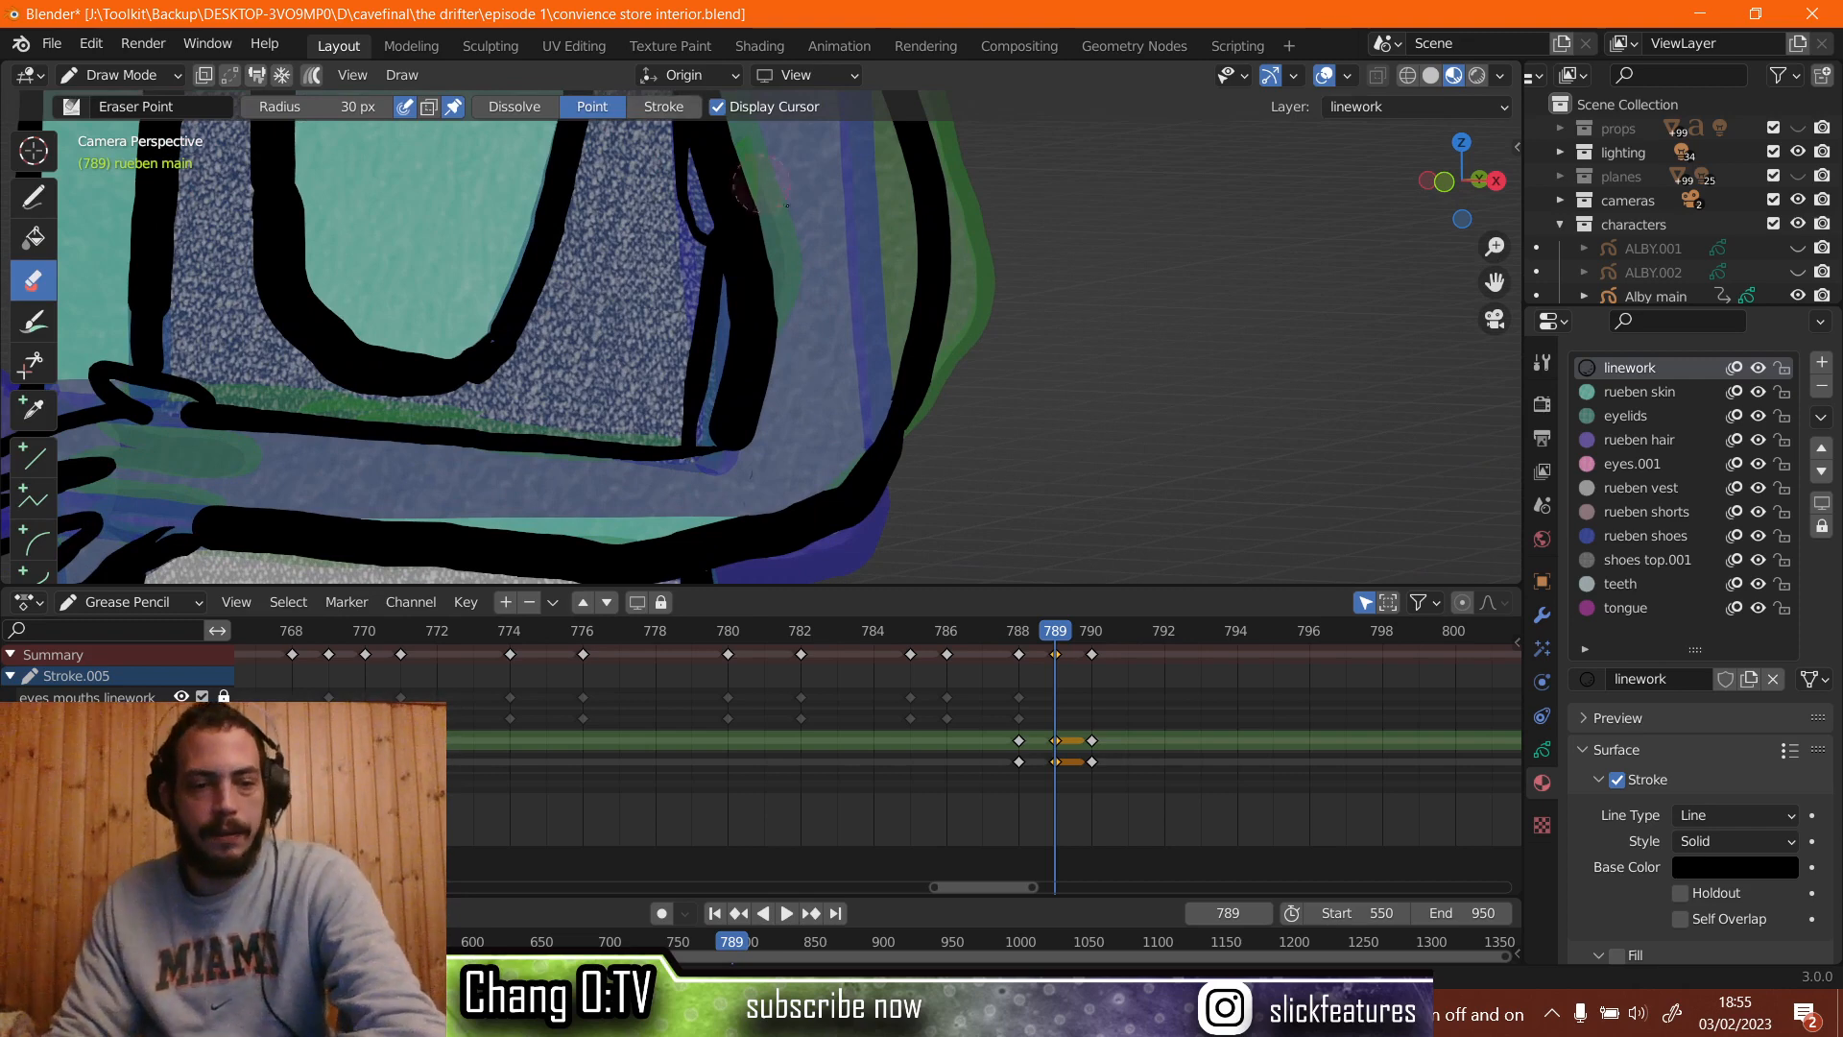
middle_click_drag(776, 257, 793, 371, "shift")
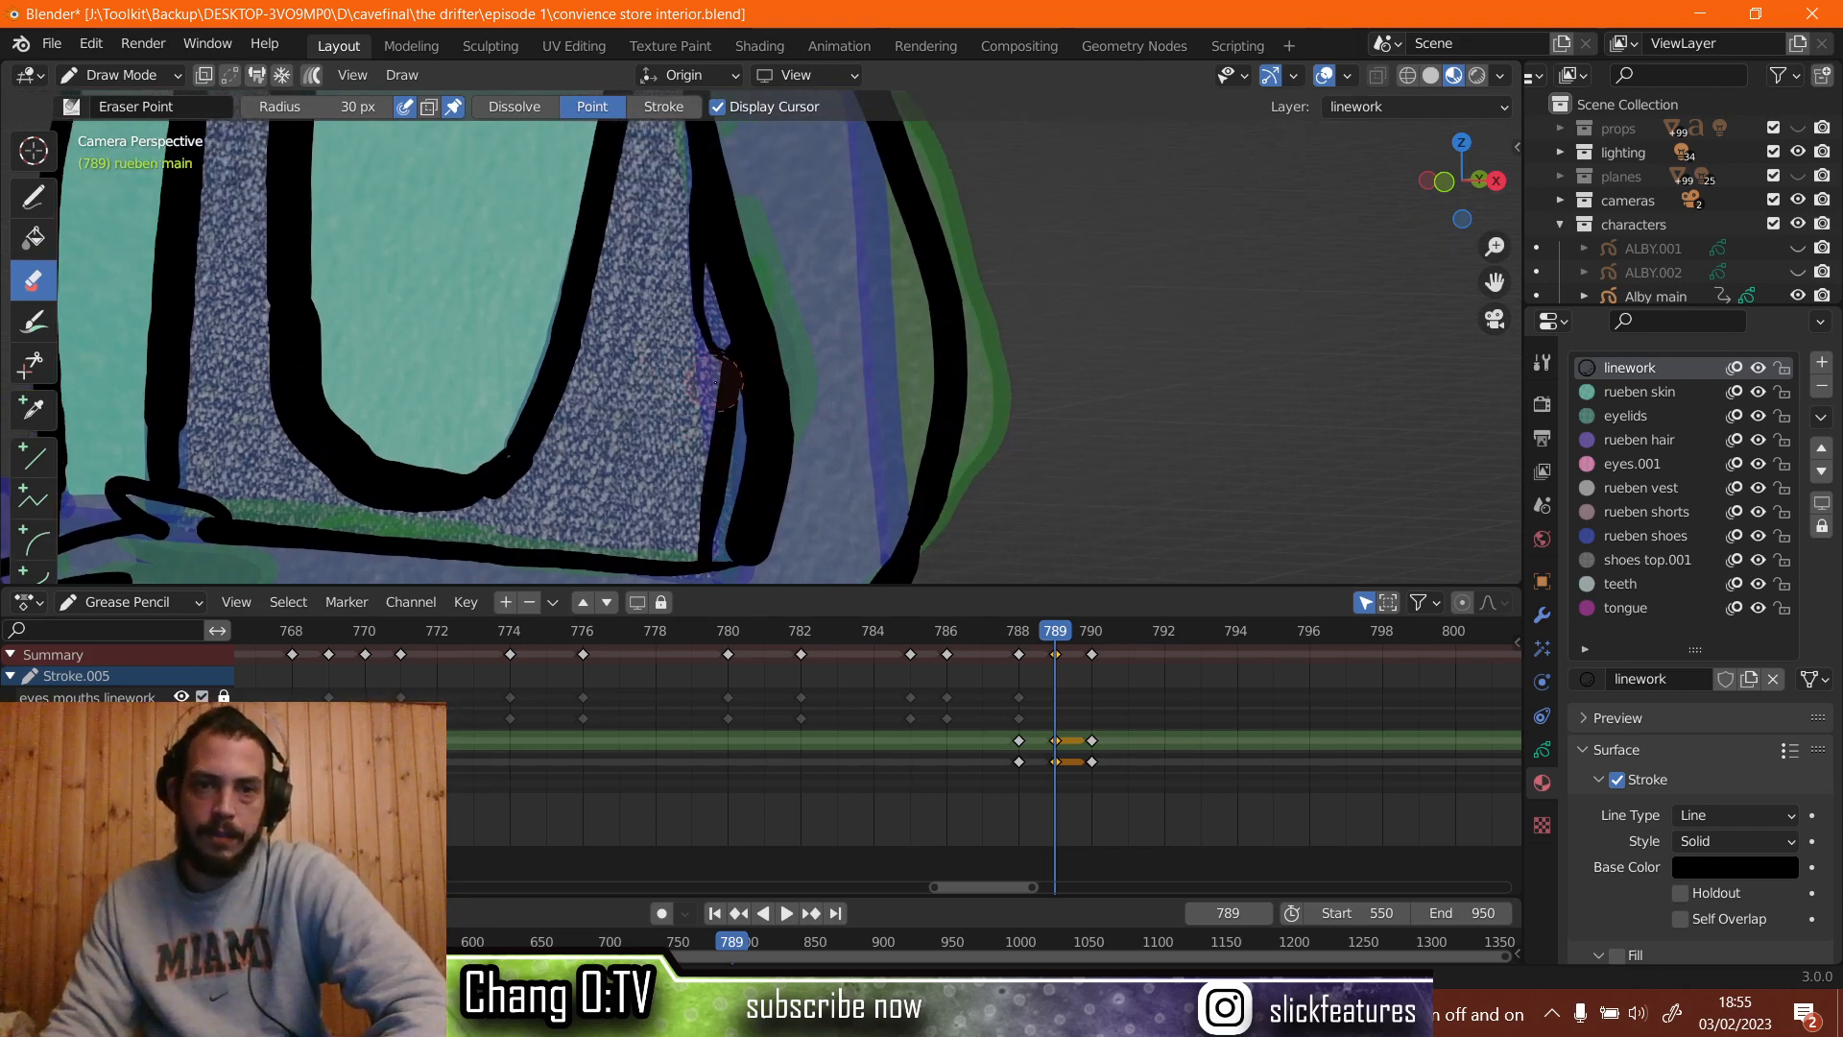
scroll(685, 404, "down", 1)
scroll(685, 404, "down", 4)
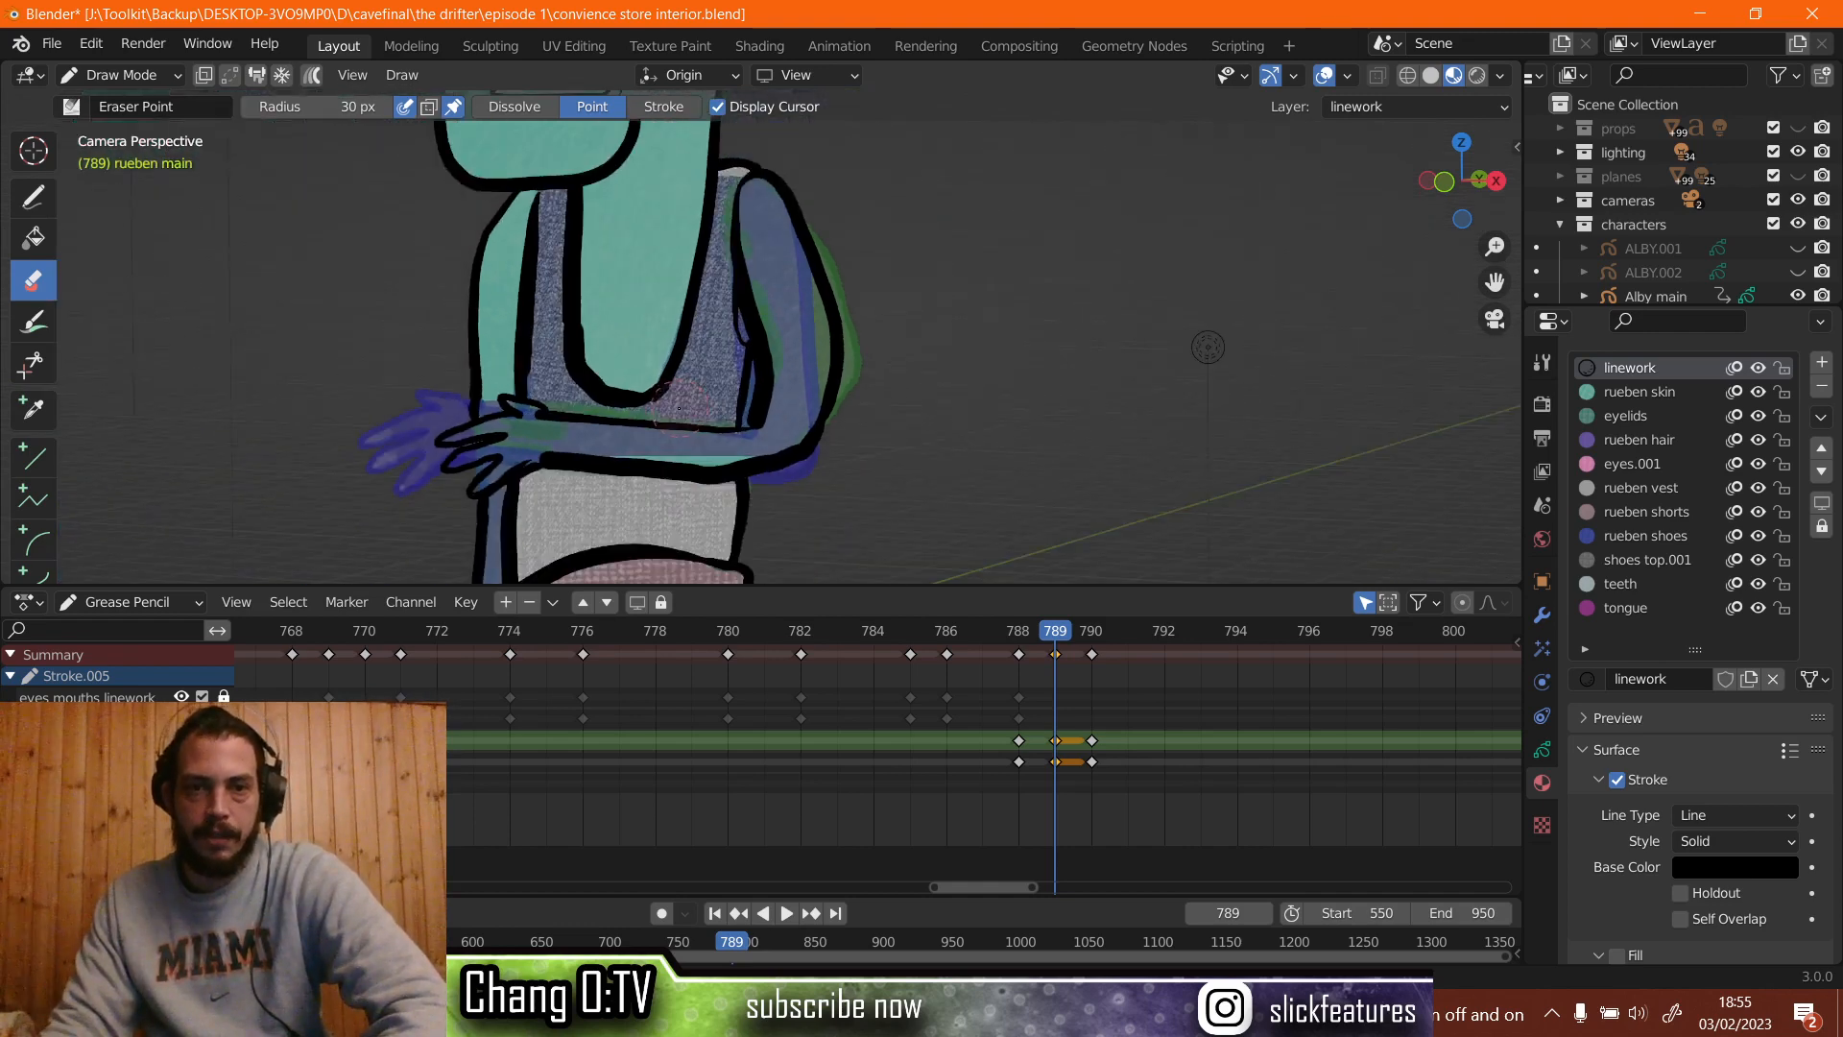
scroll(682, 415, "up", 6)
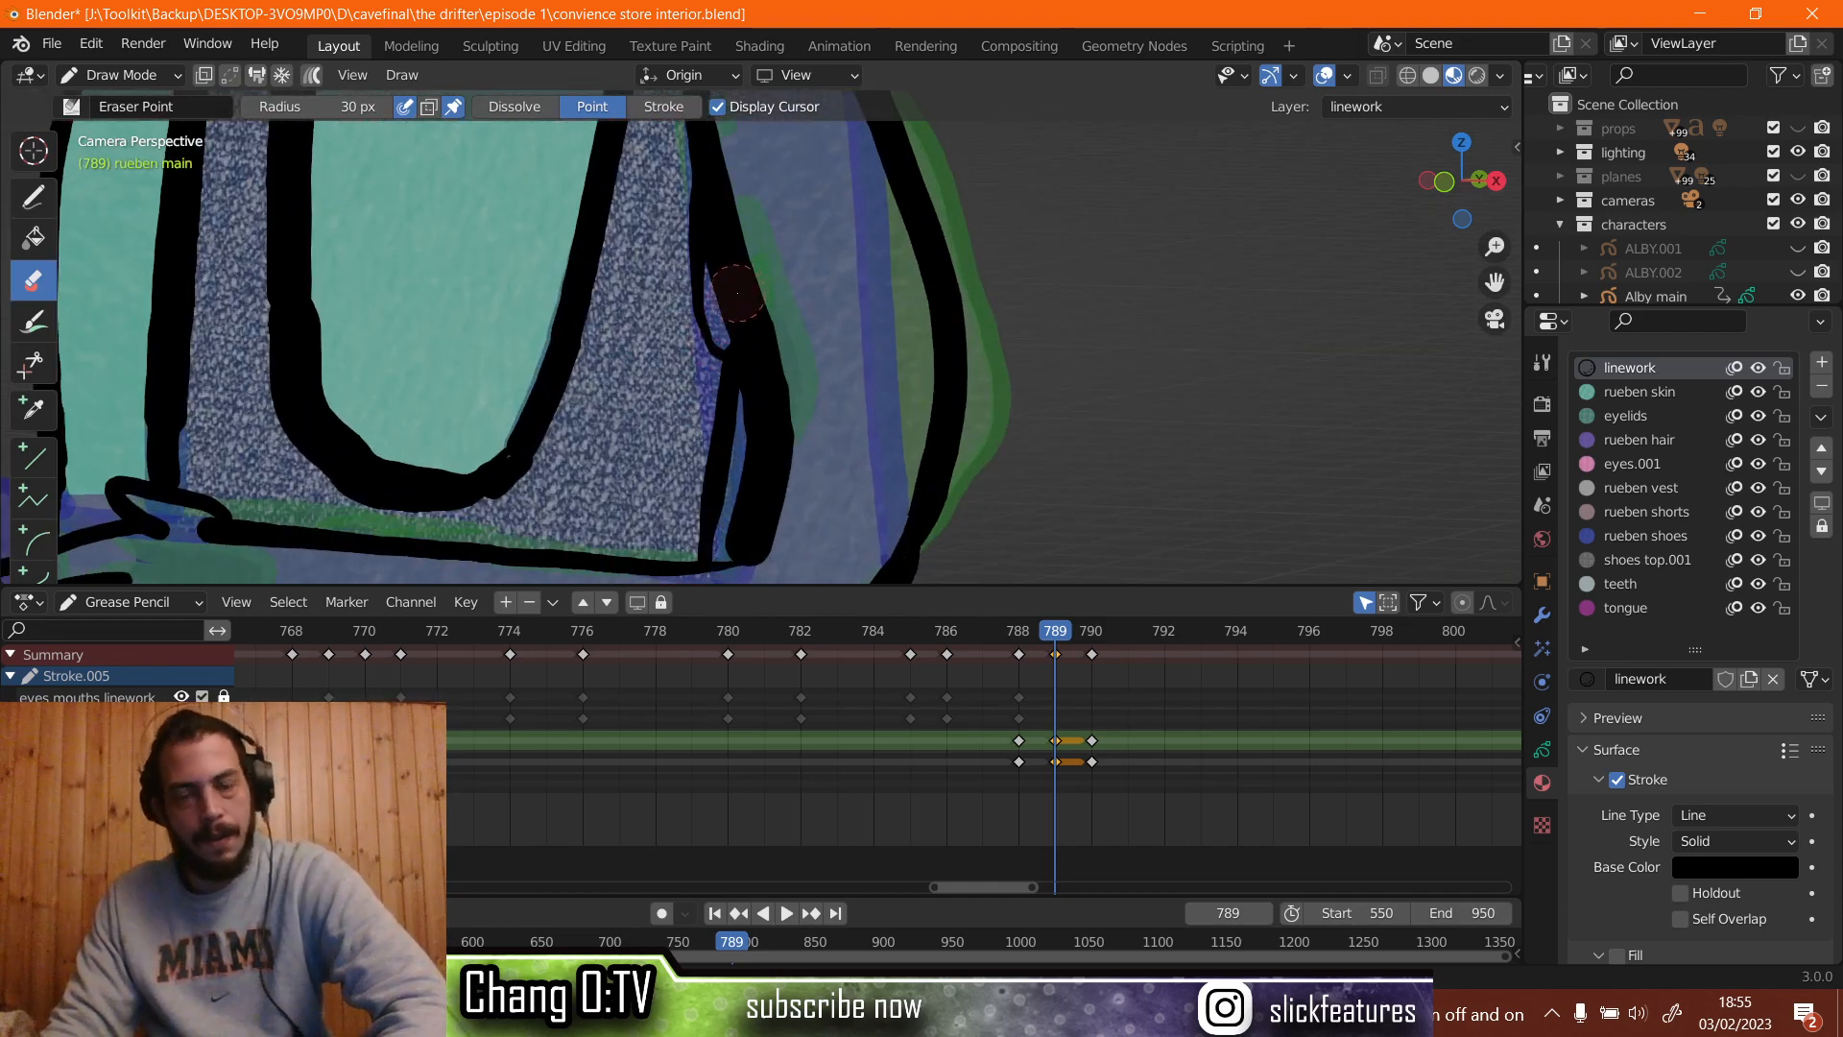
left_click(737, 293)
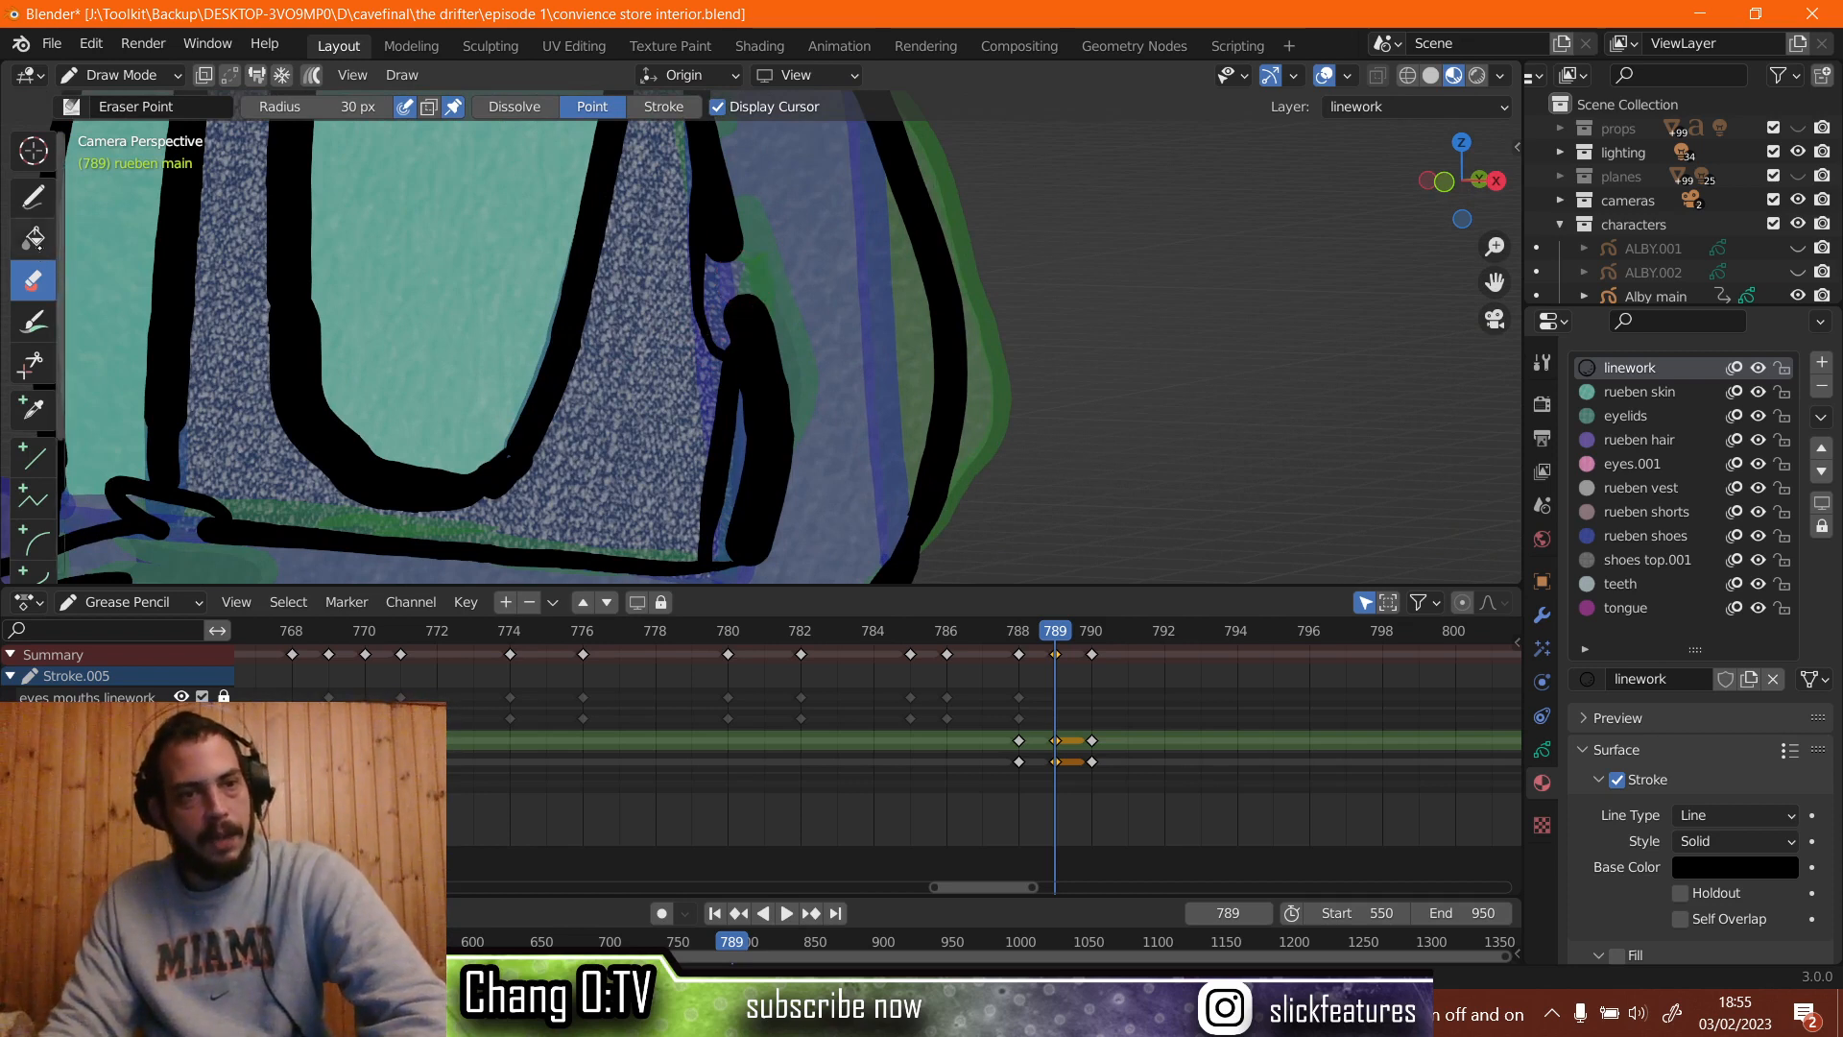
Hide the viewport overlays and fill the near arm on the Fills layer with the rueben skin material using the Fill tool.
left_click(33, 237)
left_click(123, 75)
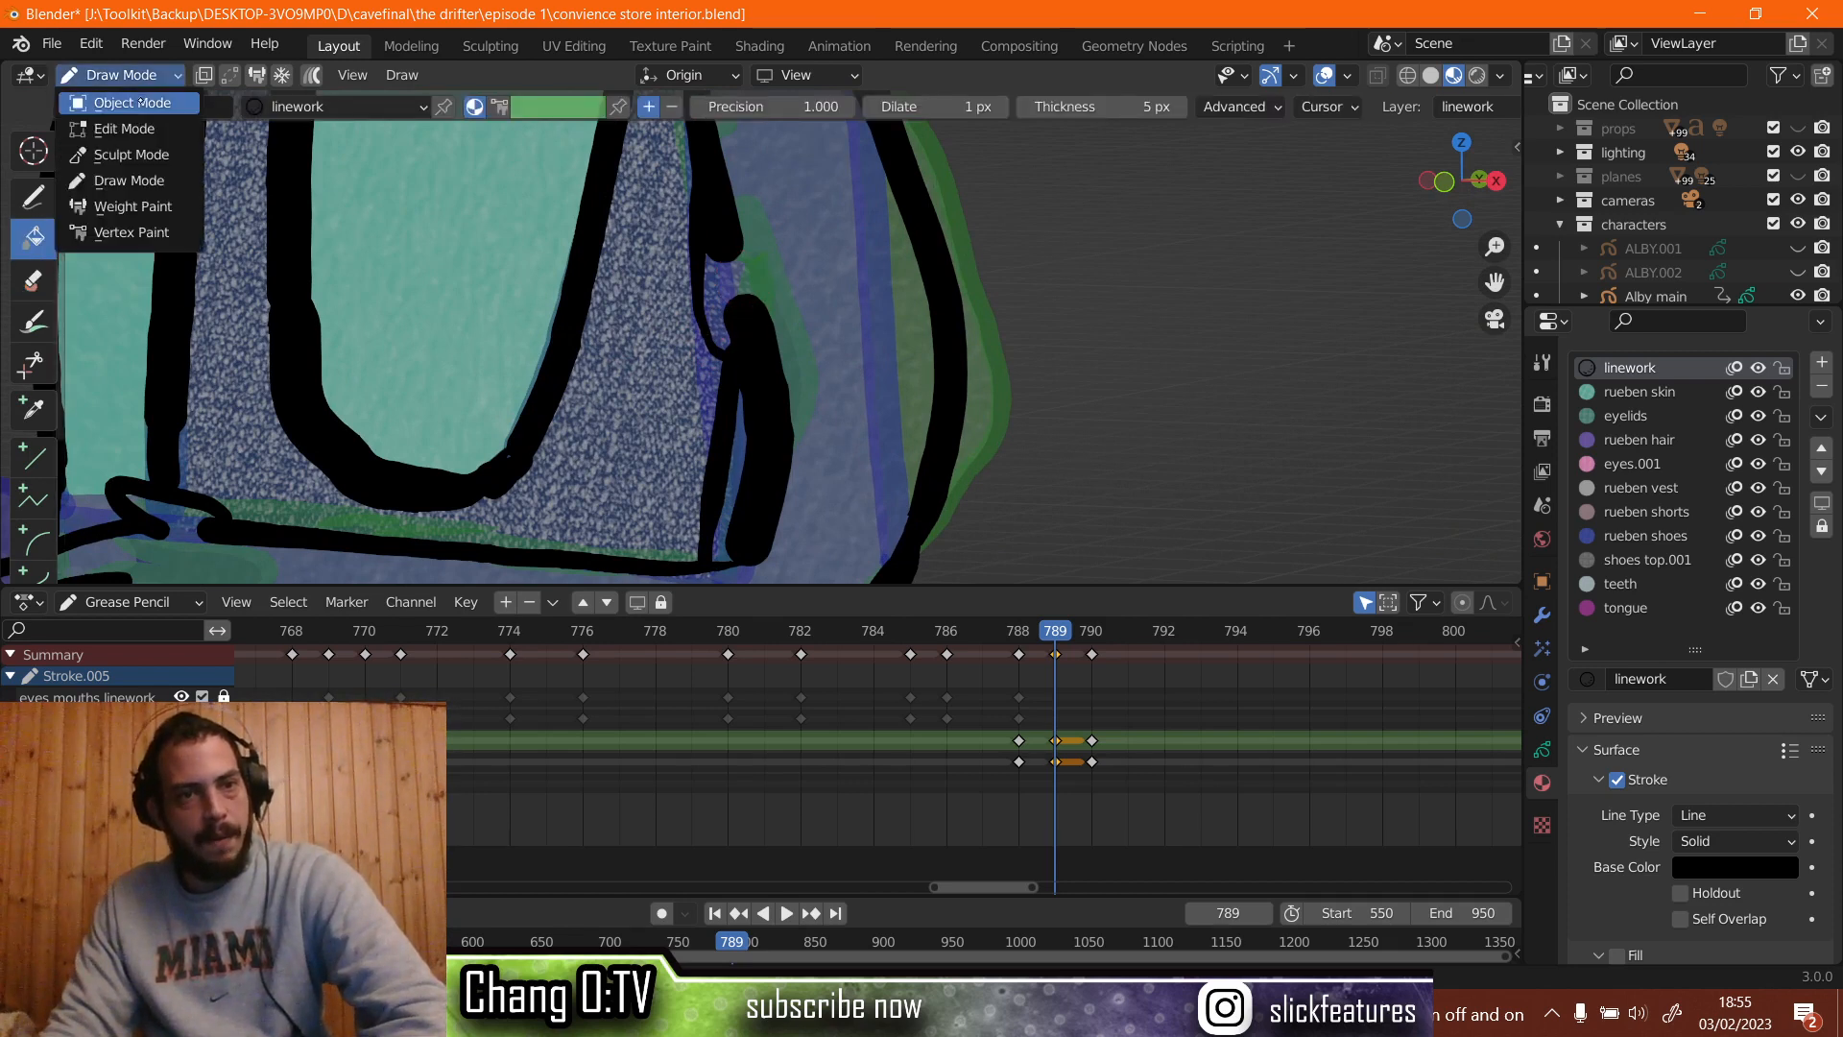
left_click(115, 180)
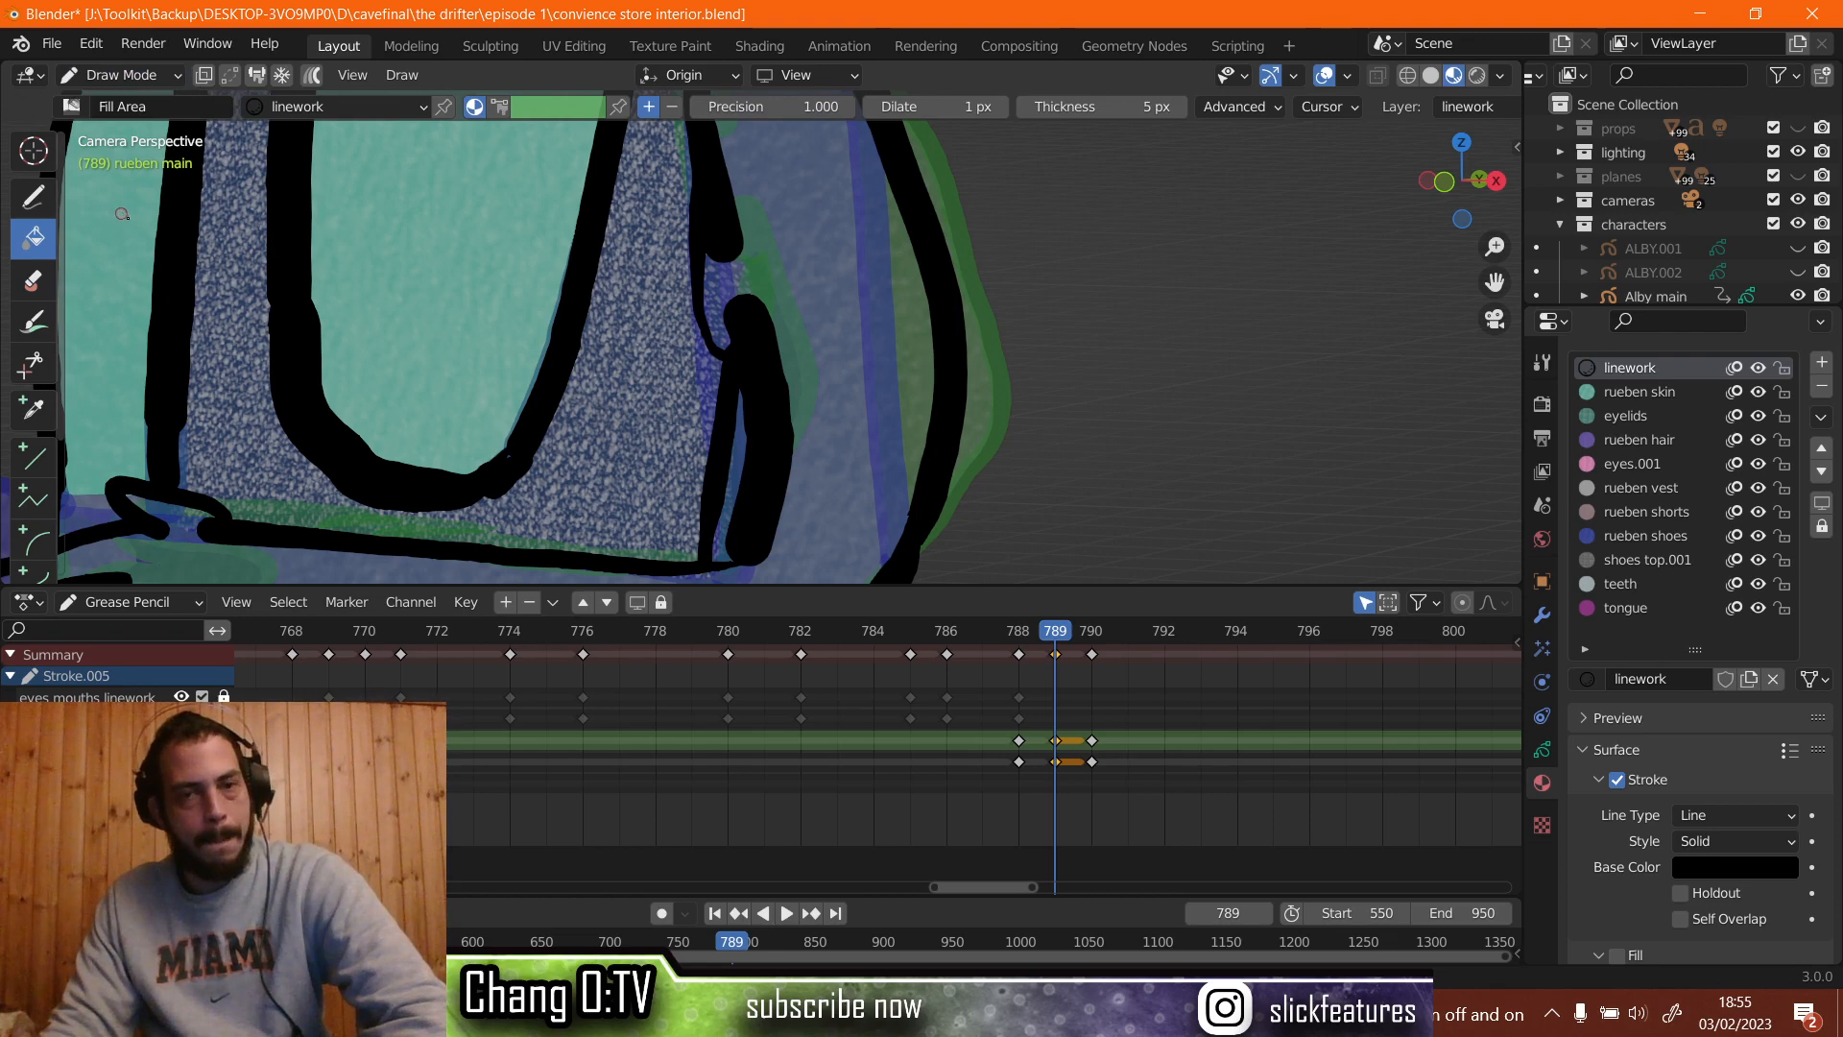
left_click(1637, 393)
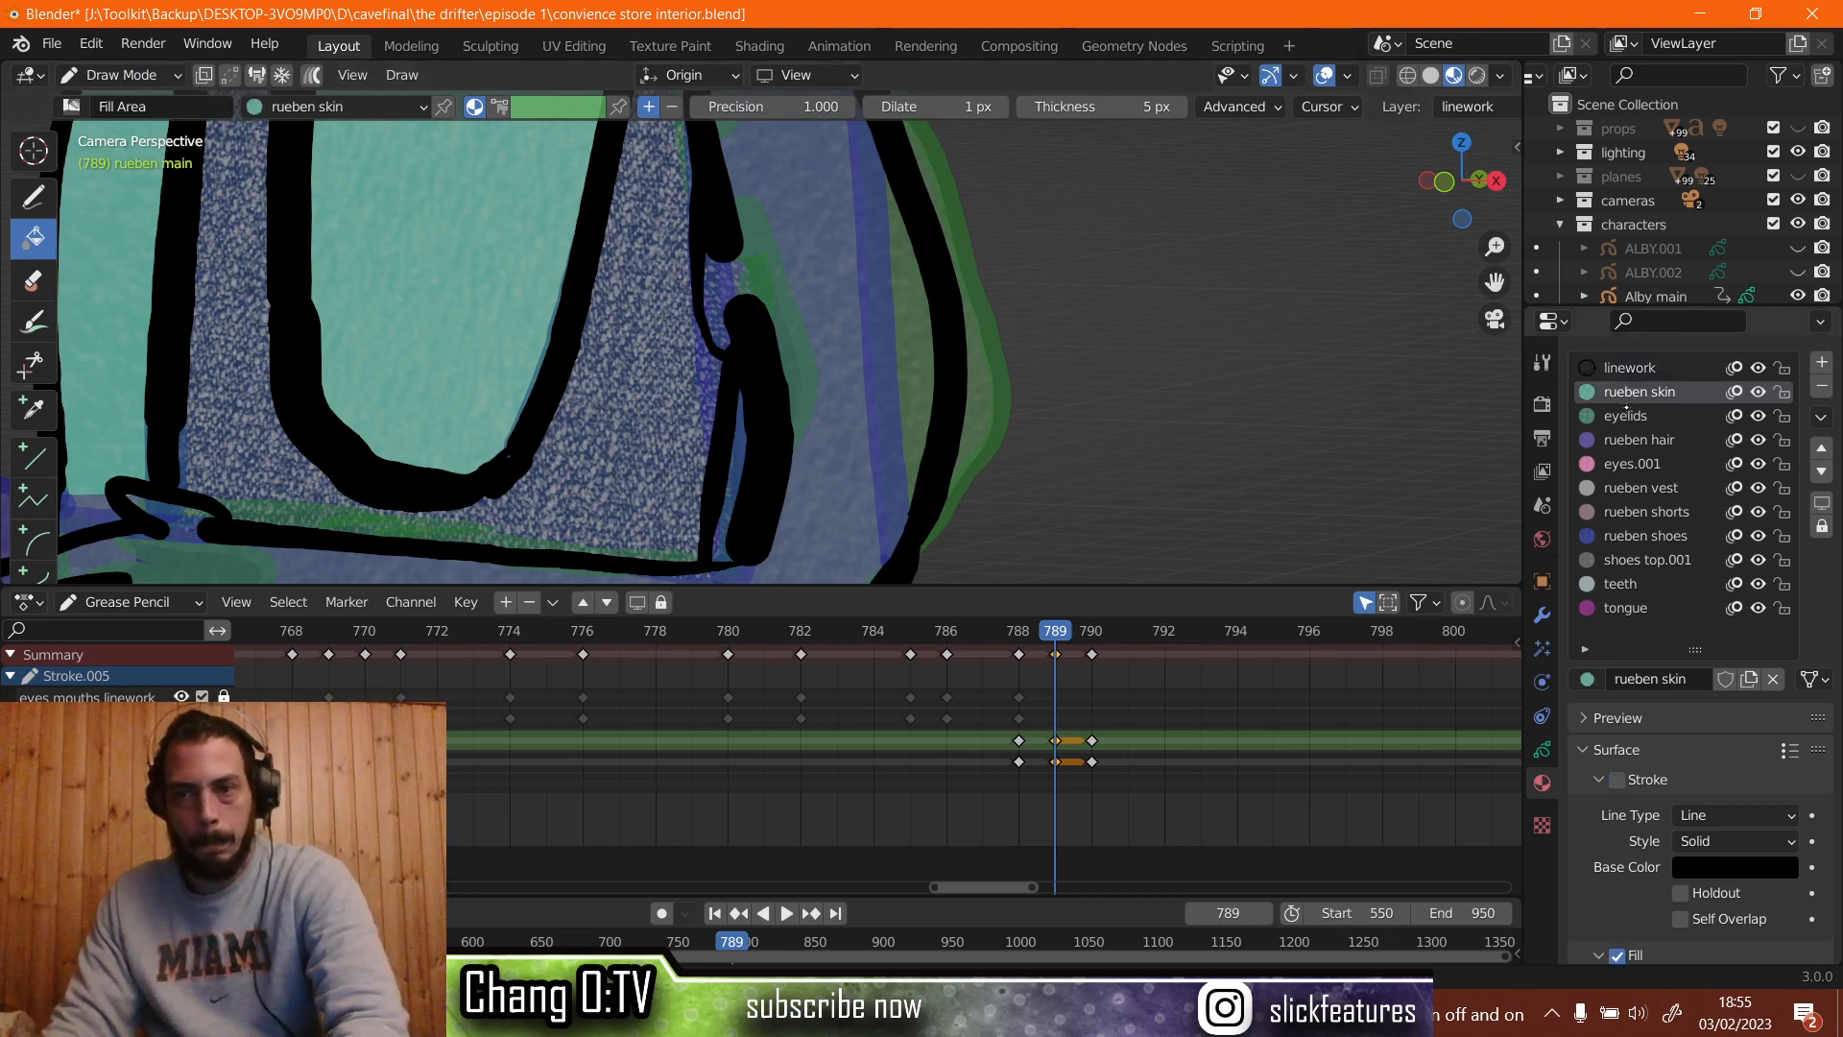
left_click(814, 316)
key("shift+alt+z")
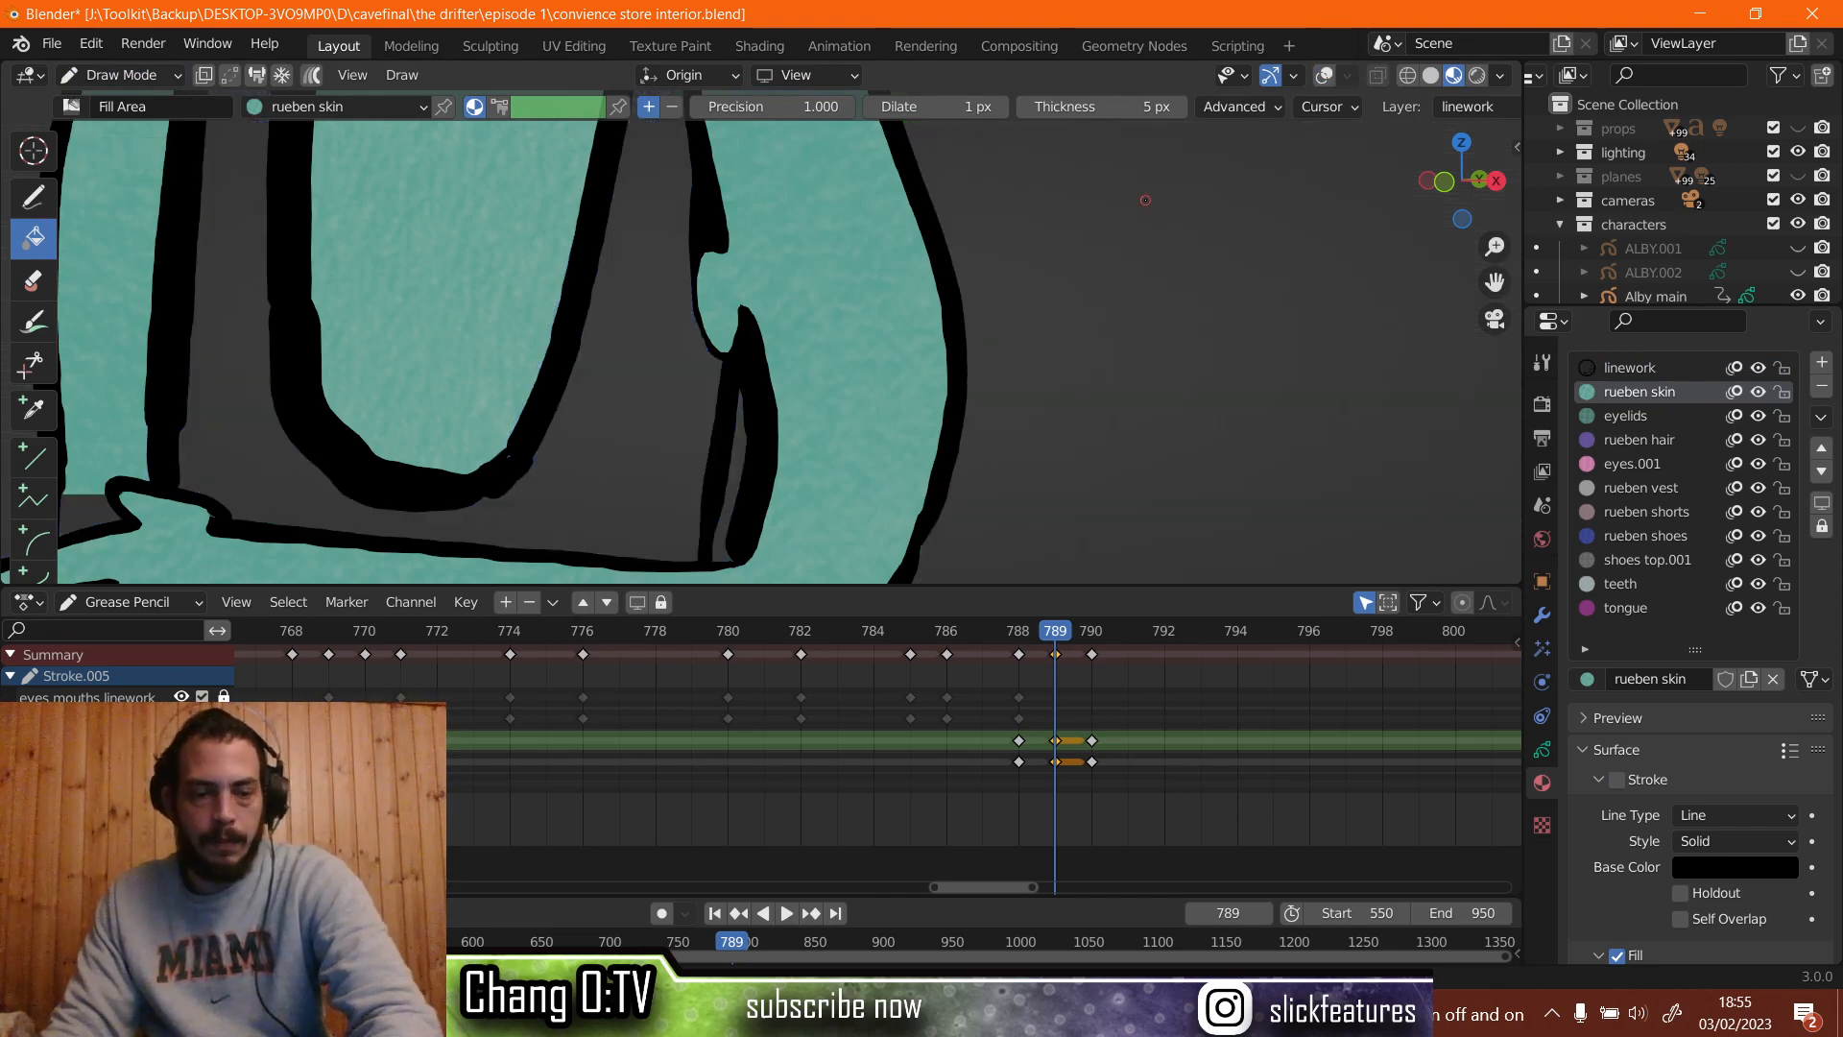
key("ctrl+z")
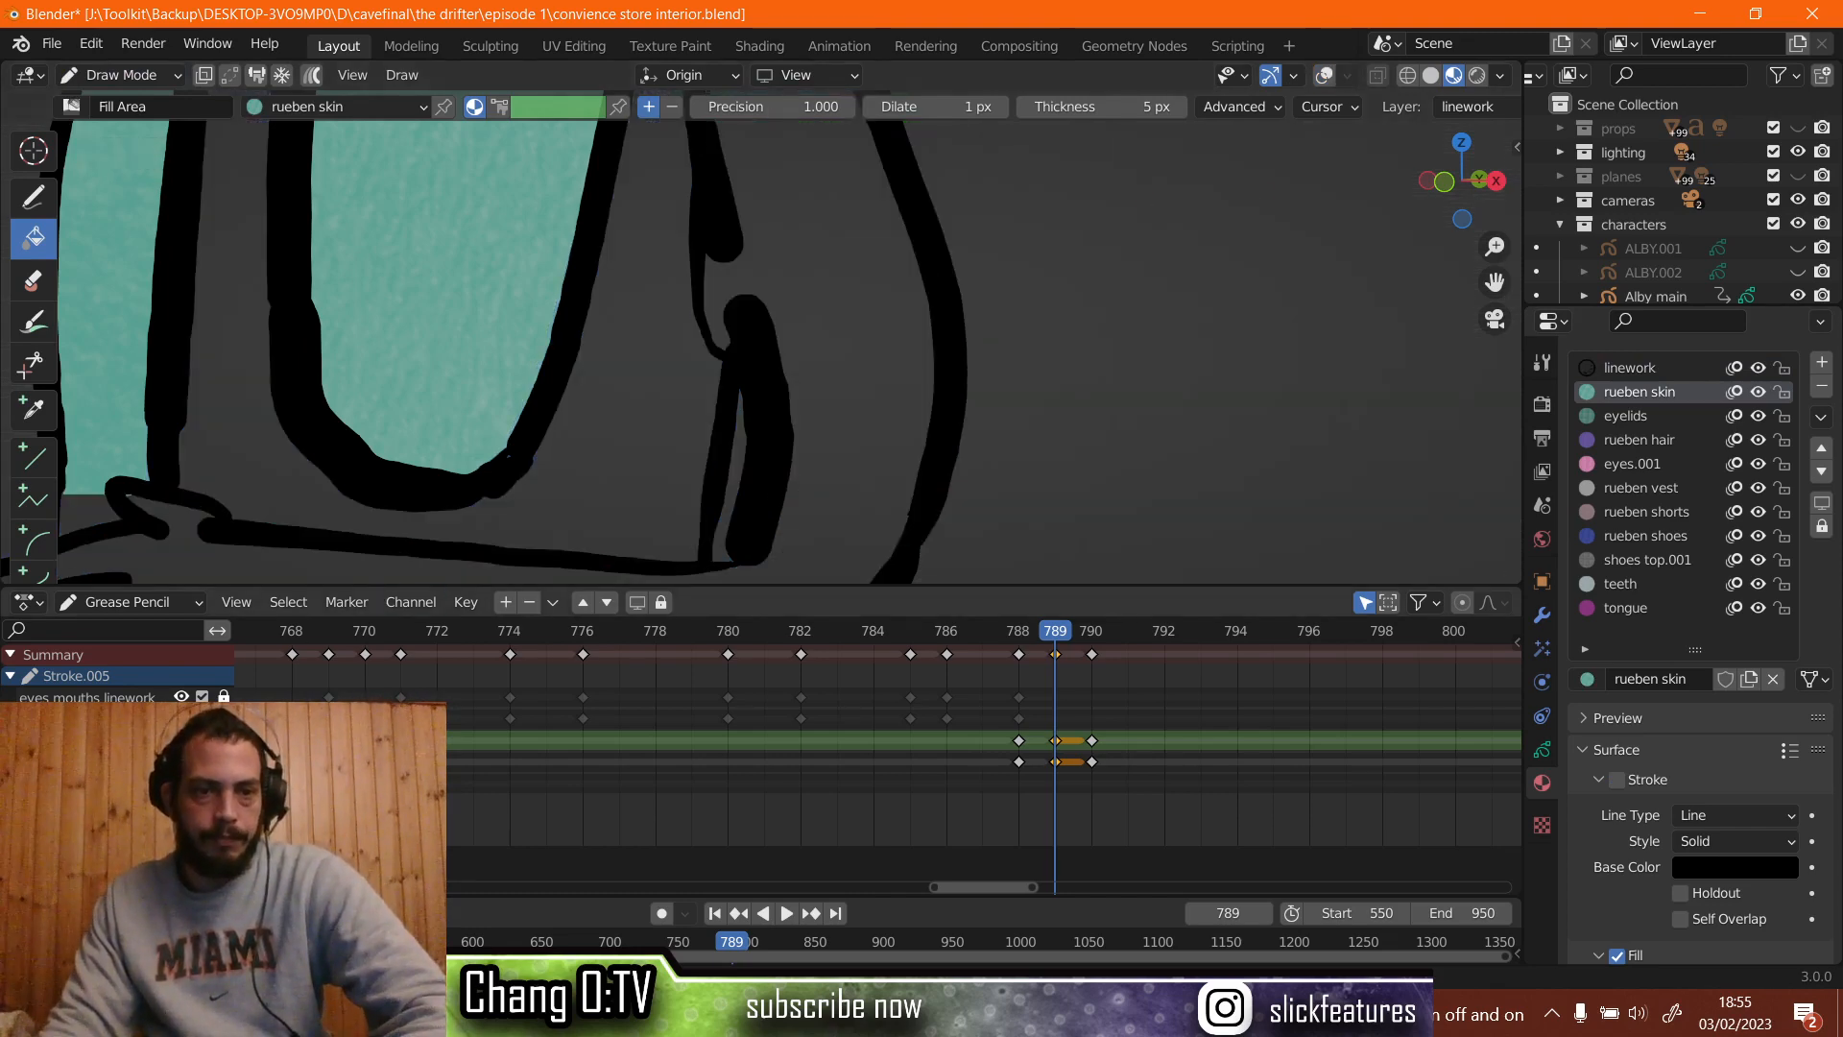
left_click(115, 762)
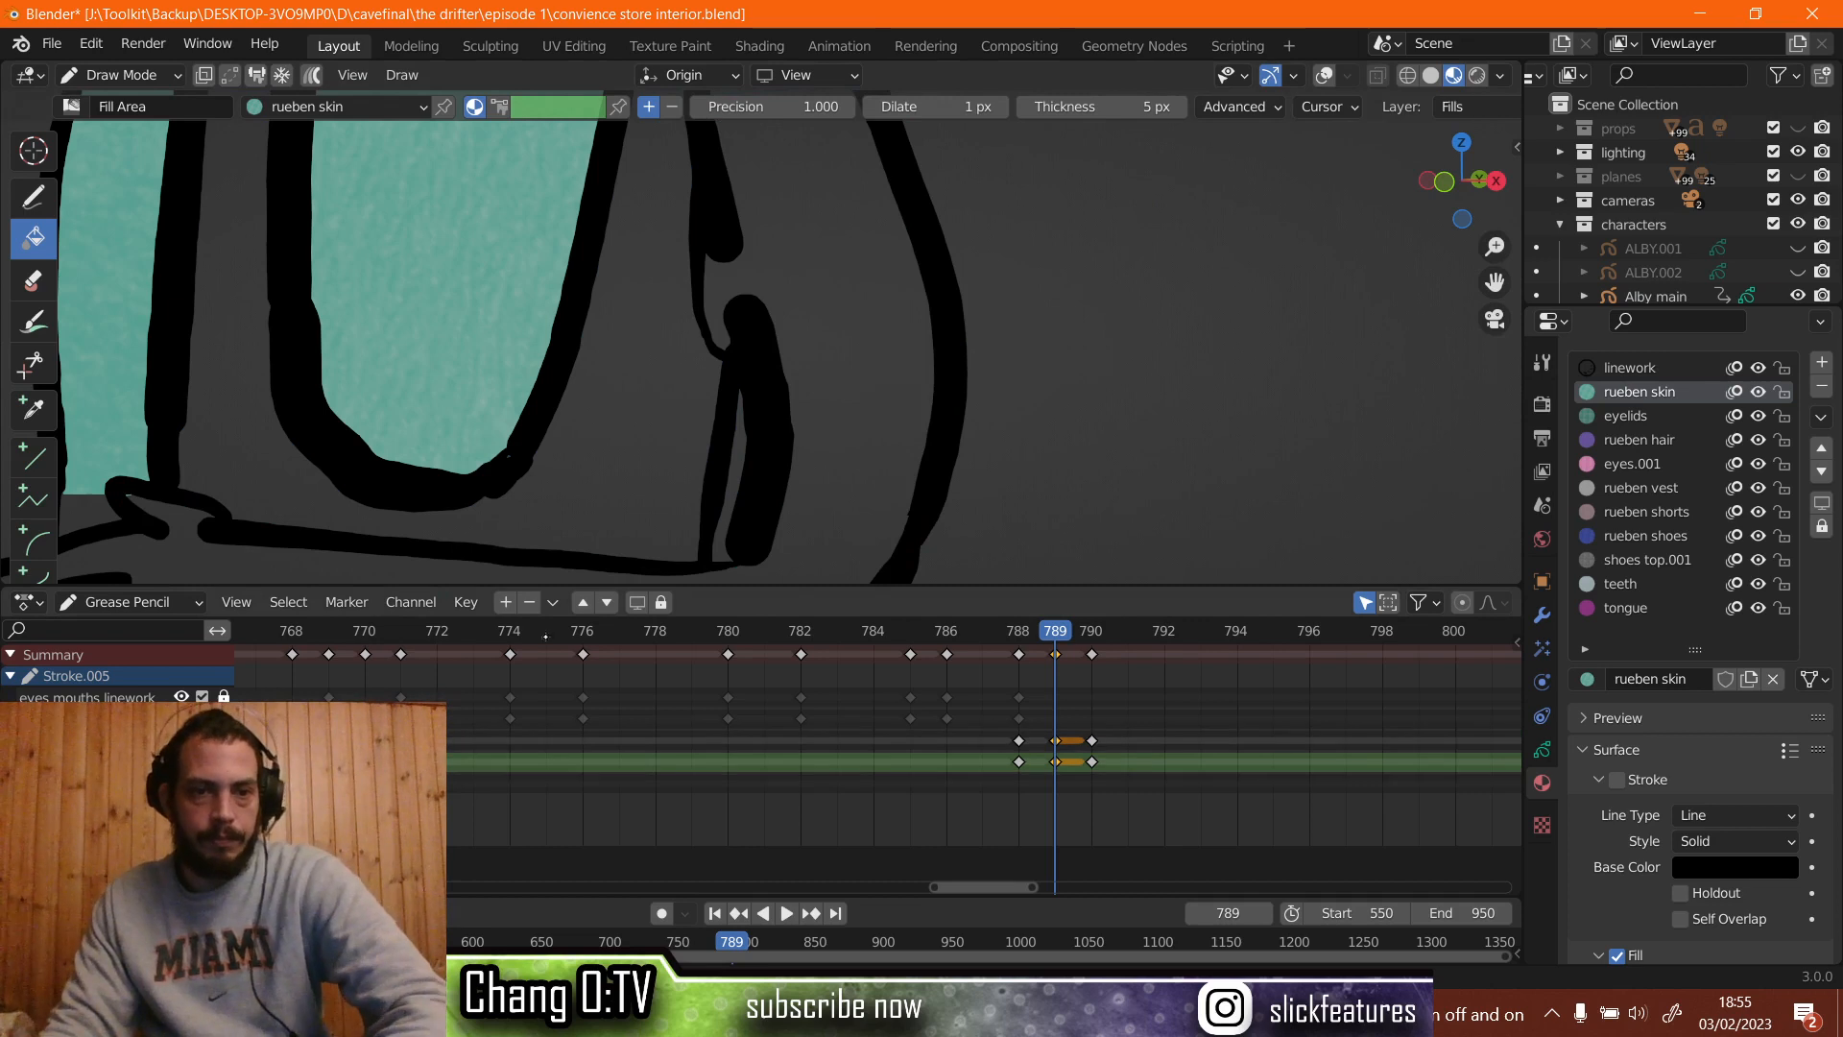
left_click(799, 348)
scroll(796, 352, "down", 6)
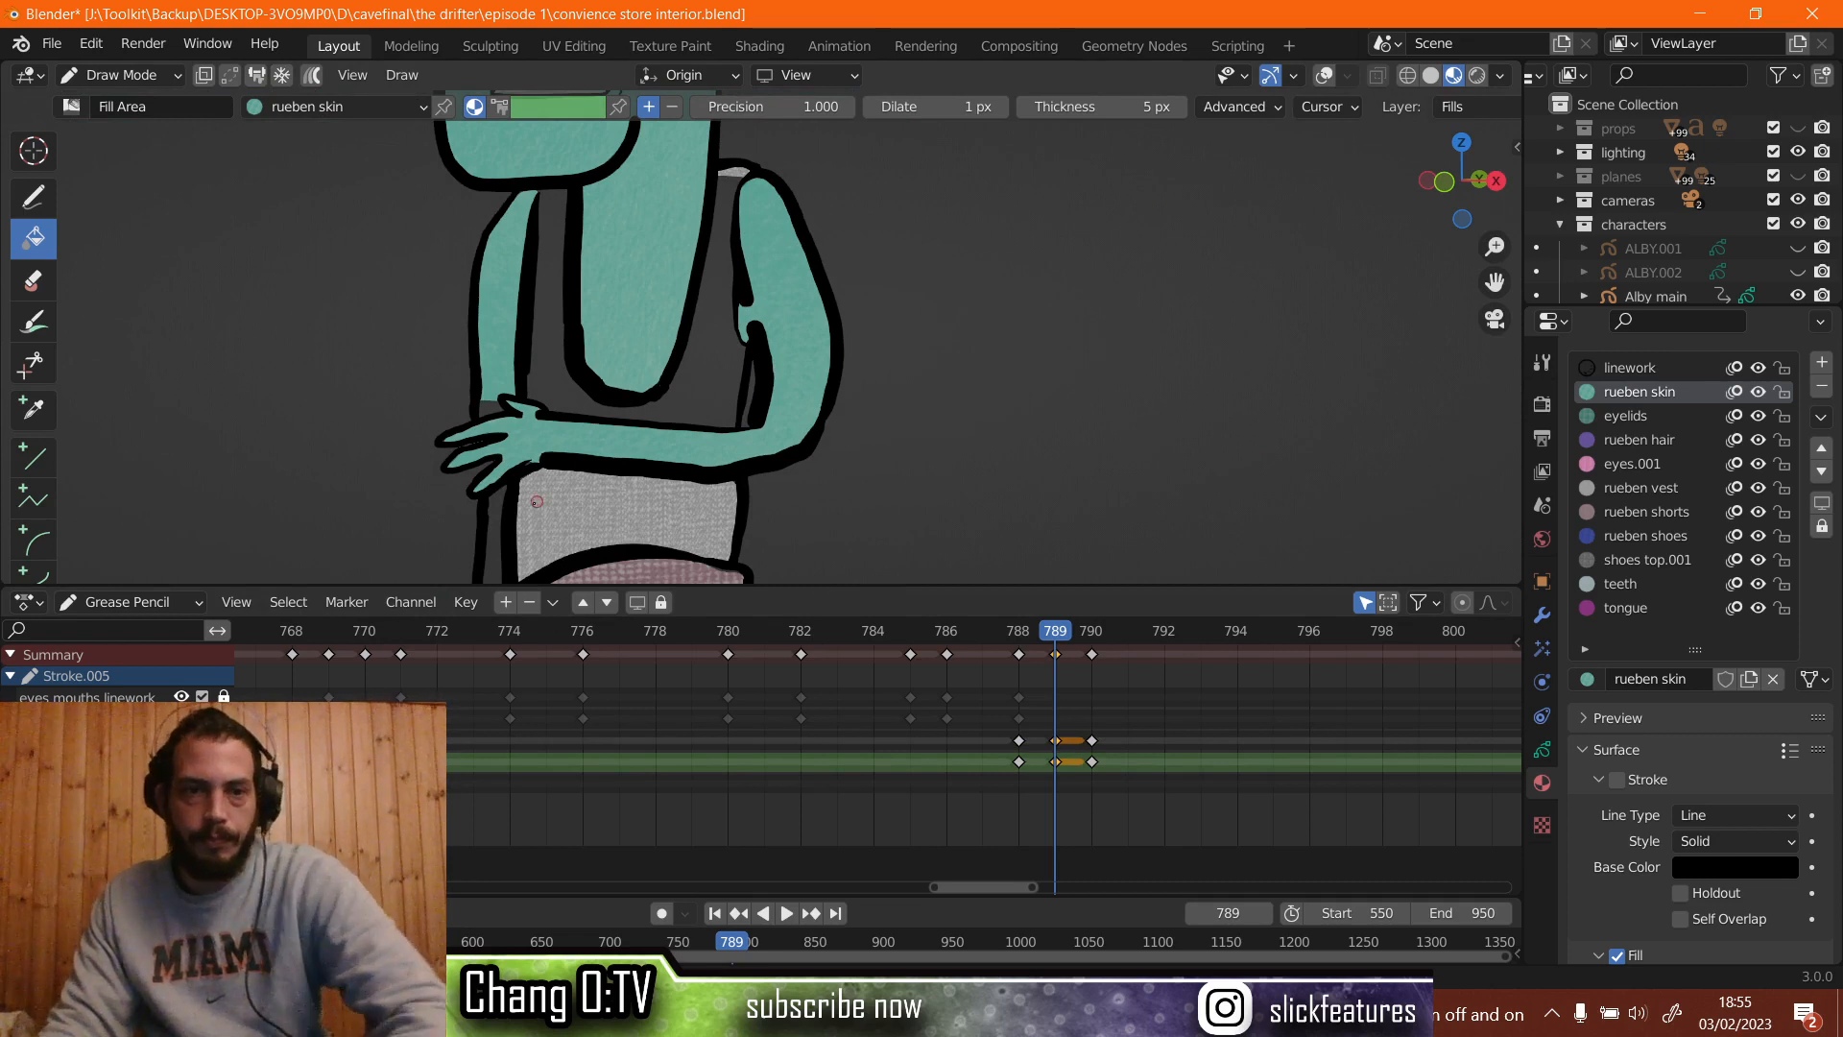
Fill the unpainted gap at the far arm's wrist and the far forearm beside the shorts with the rueben skin material.
scroll(456, 390, "up", 2)
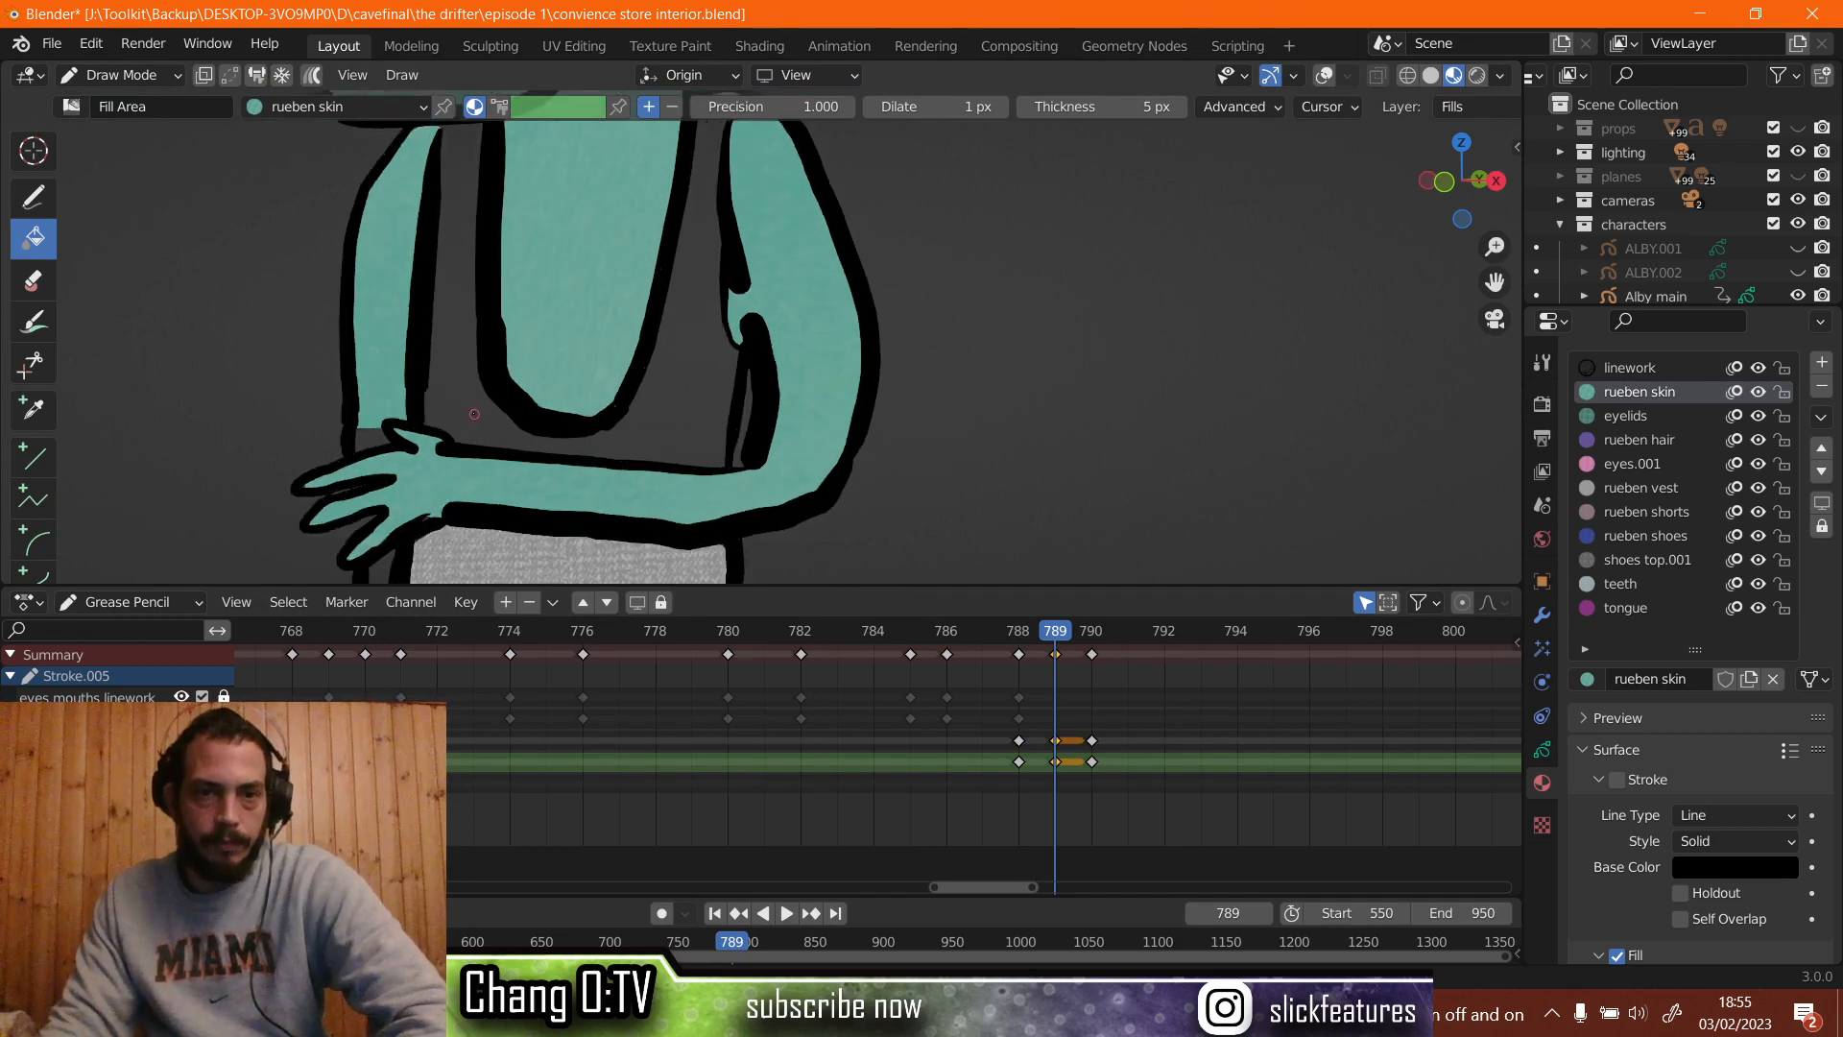
left_click(370, 438)
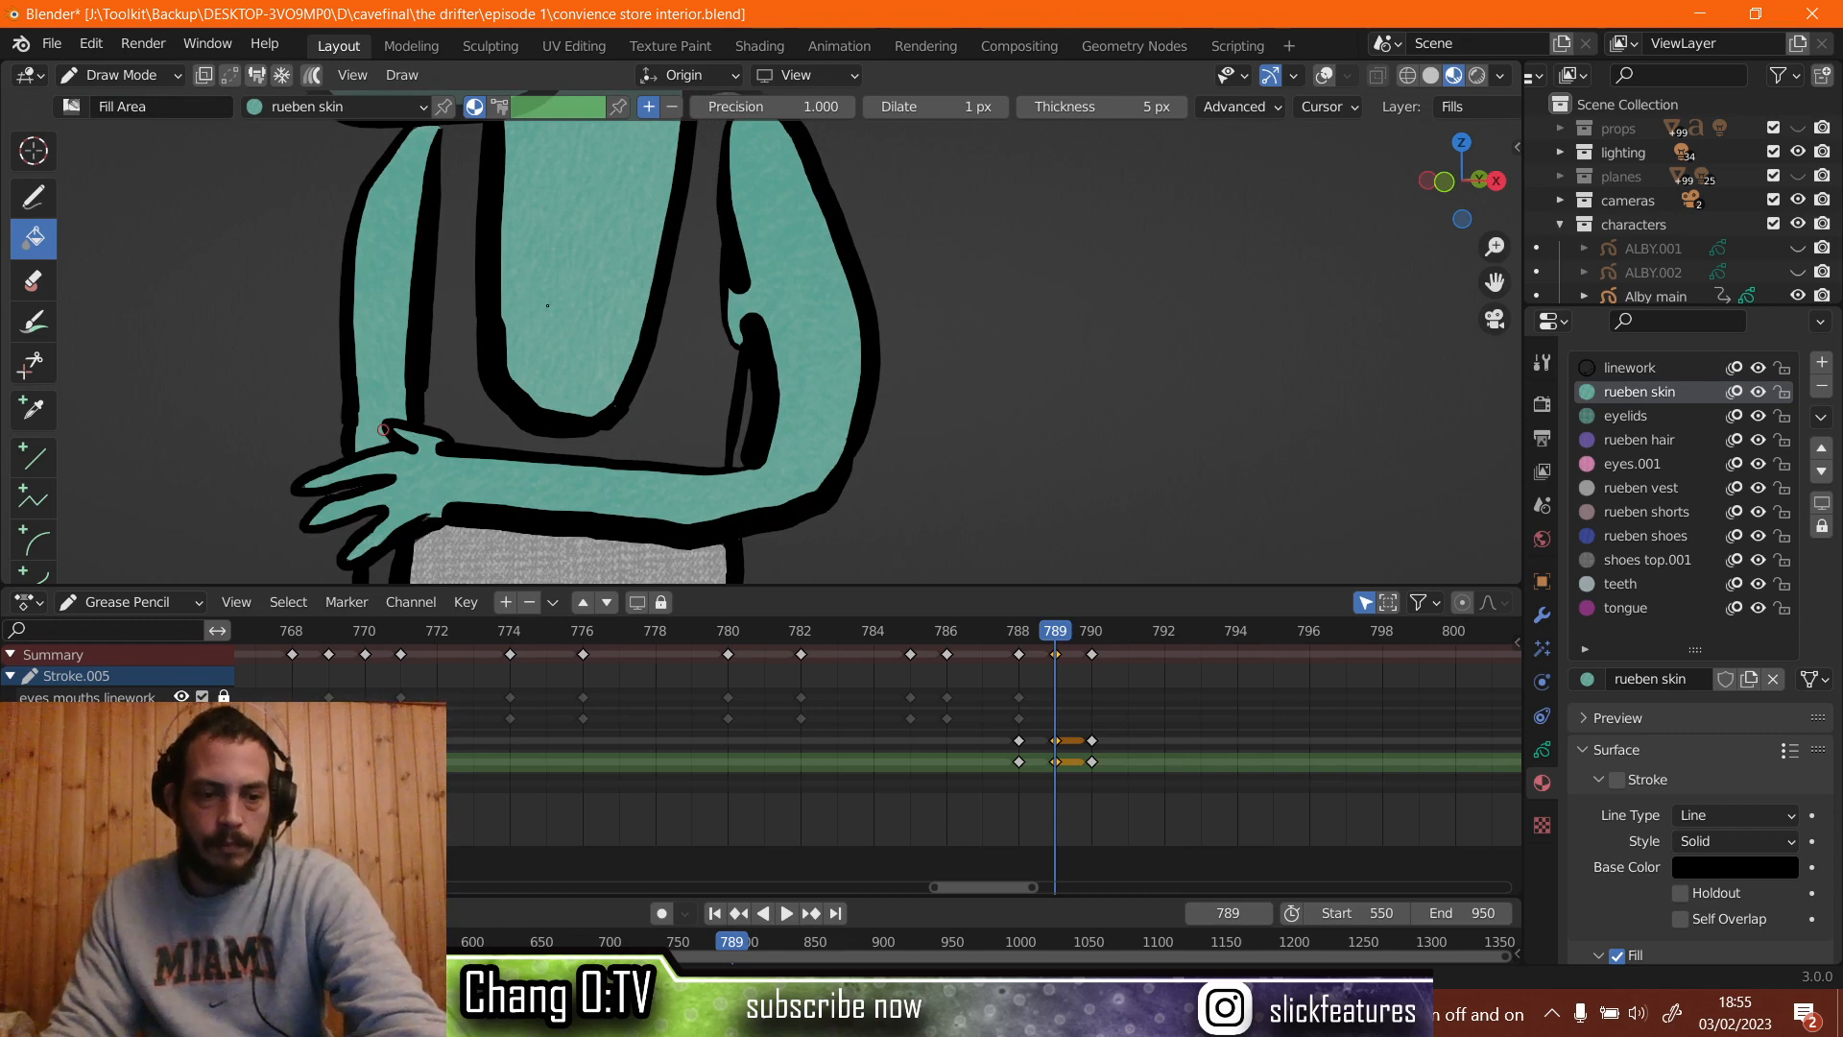
middle_click_drag(465, 373, 740, 38, "shift")
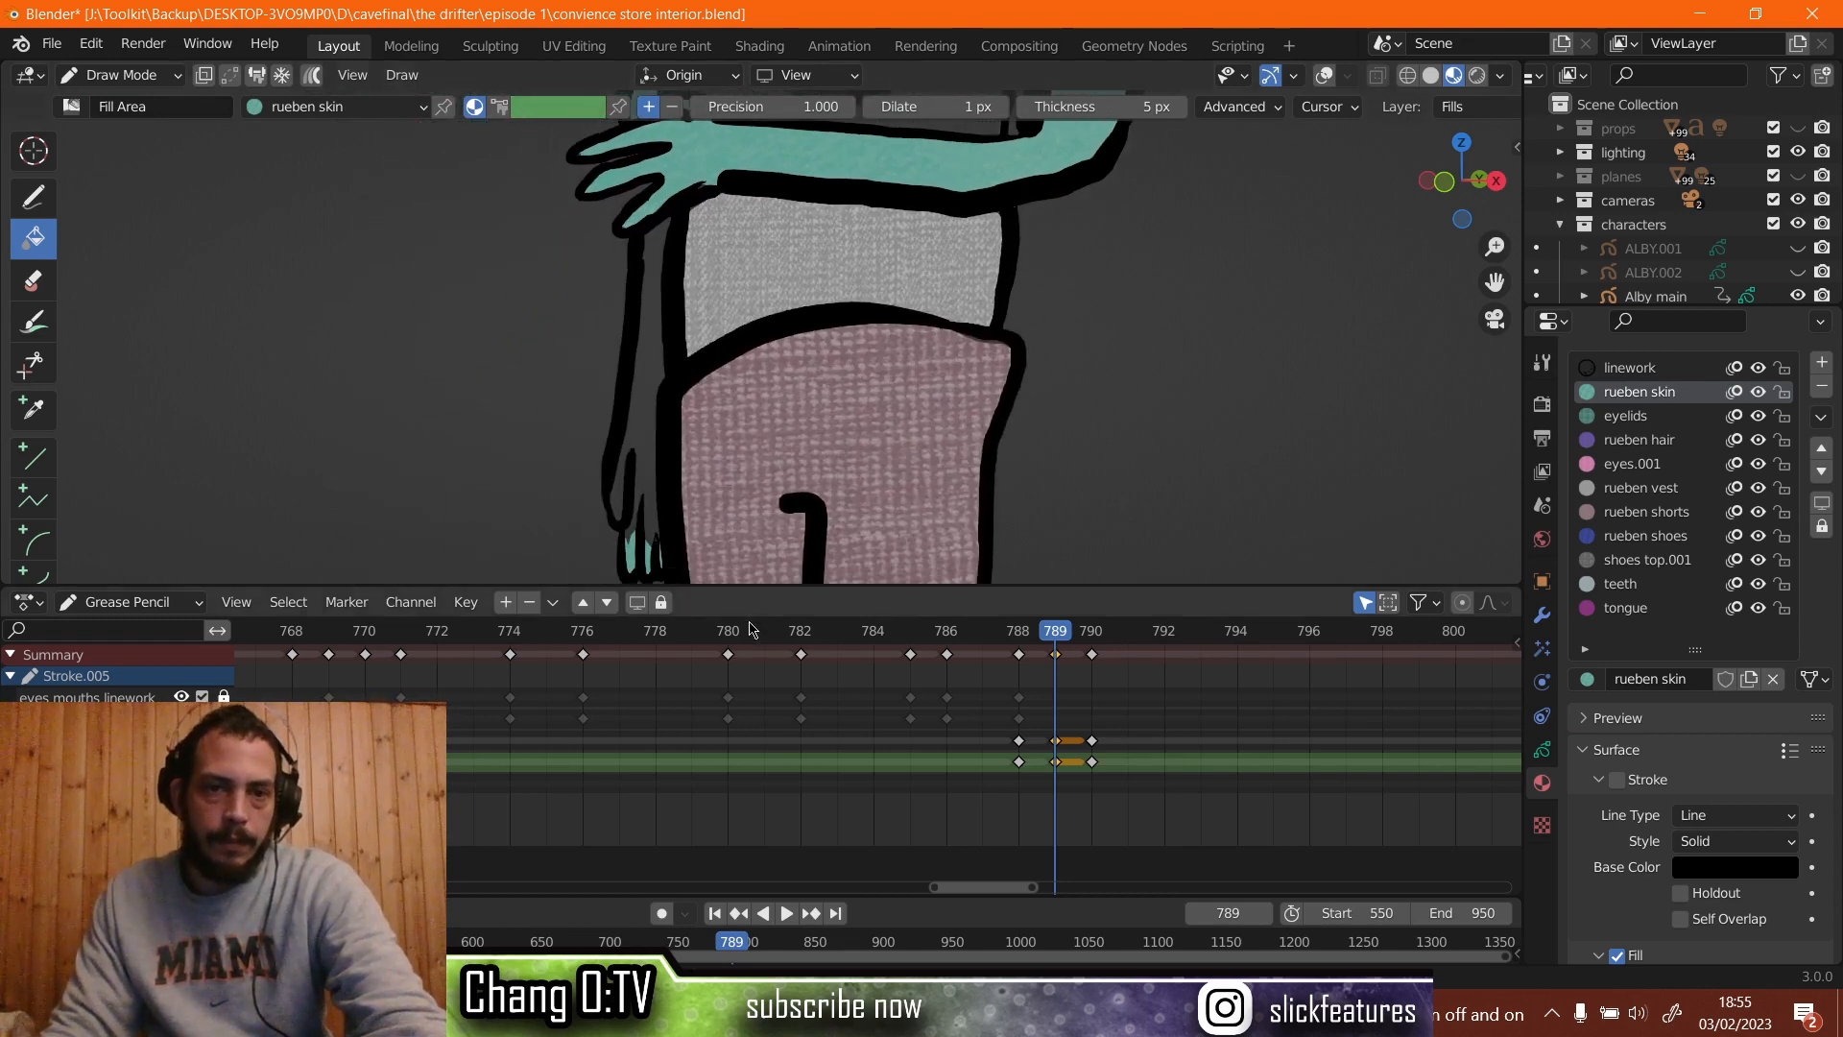
scroll(755, 629, "up", 2)
scroll(681, 401, "up", 1)
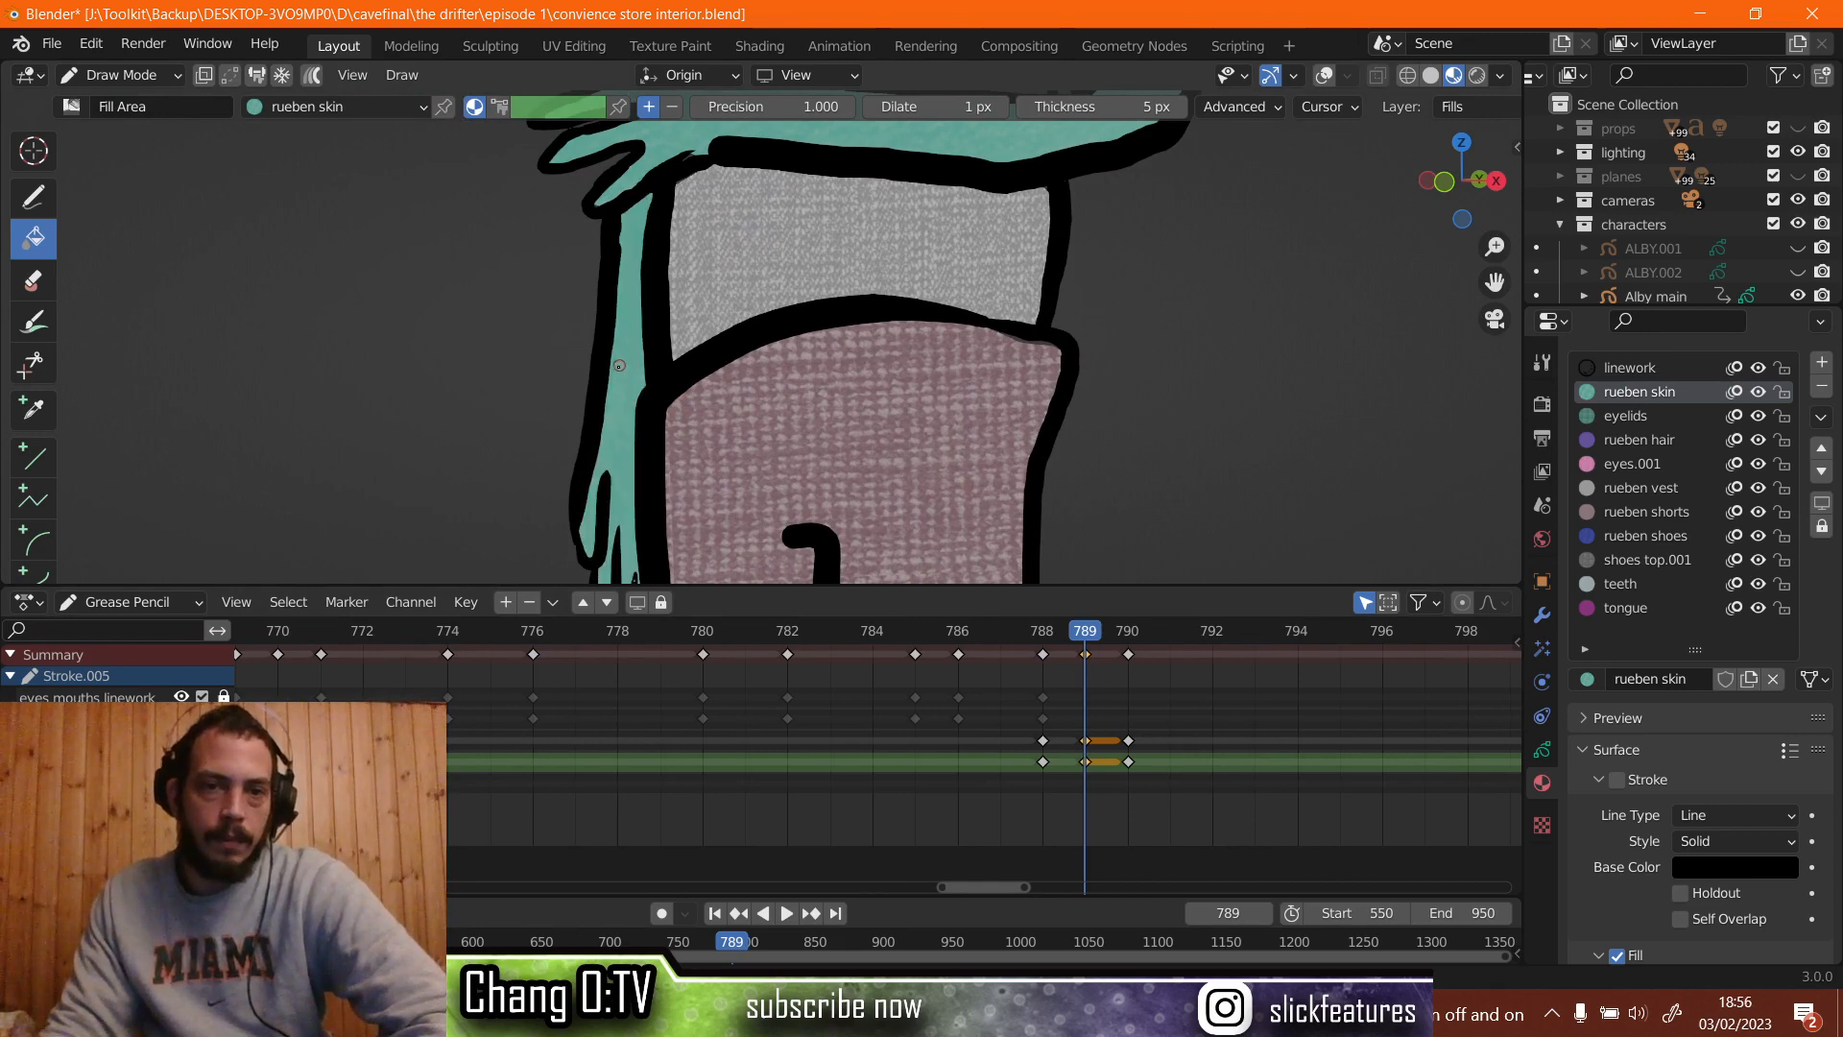
scroll(624, 359, "down", 3)
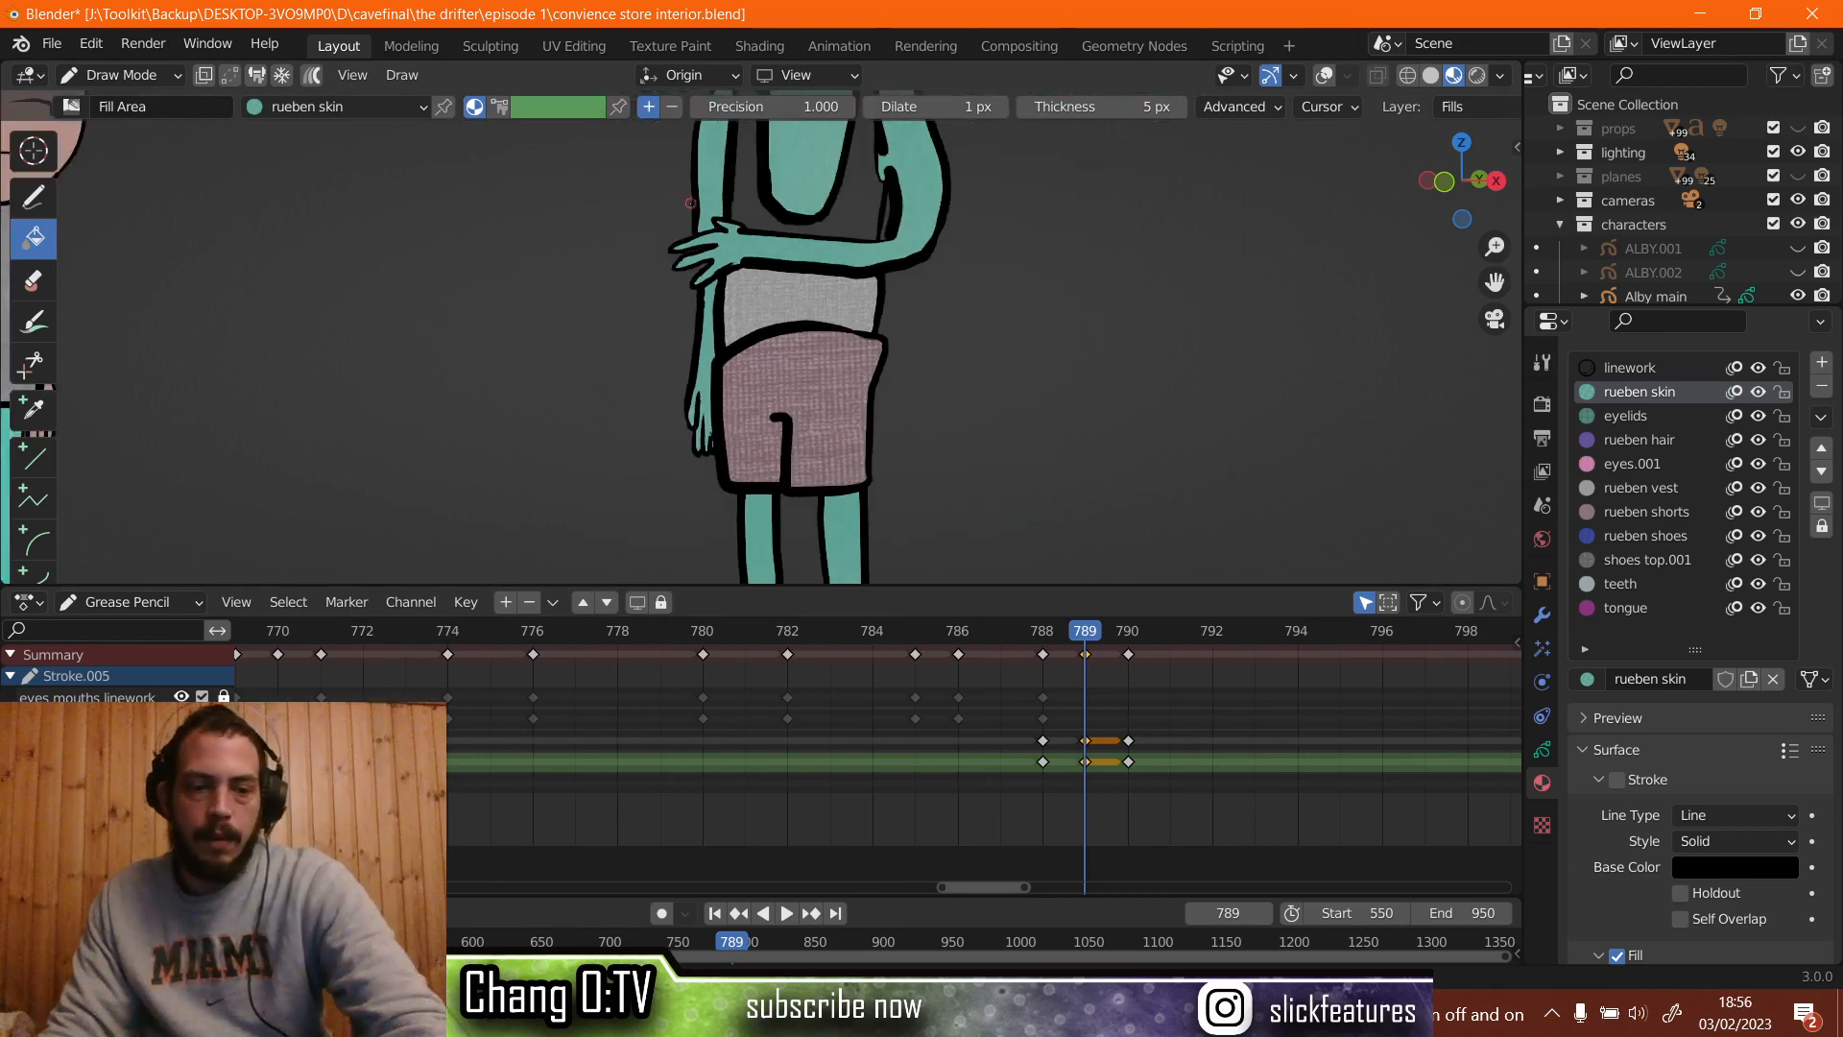
Fill the empty part of the vest above the folded arm with the rueben vest material.
middle_click_drag(919, 247, 851, 389, "shift")
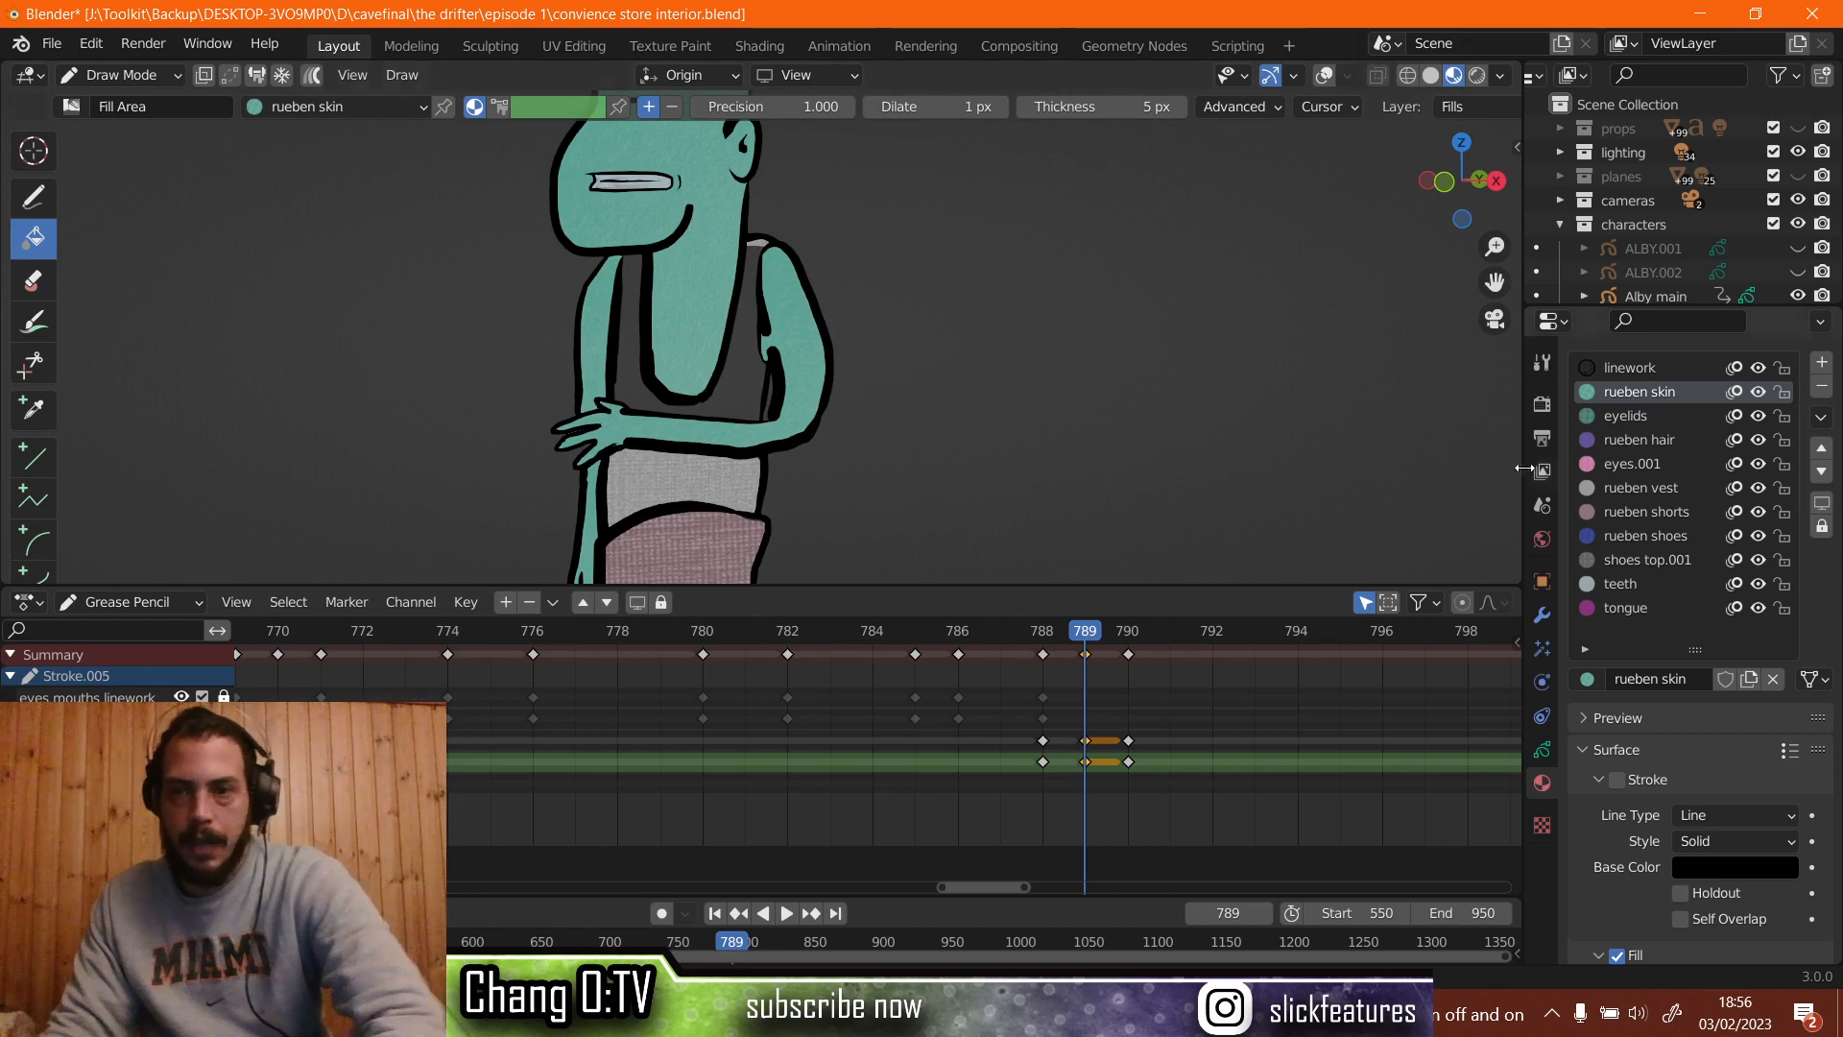
left_click(1607, 486)
scroll(700, 401, "up", 4)
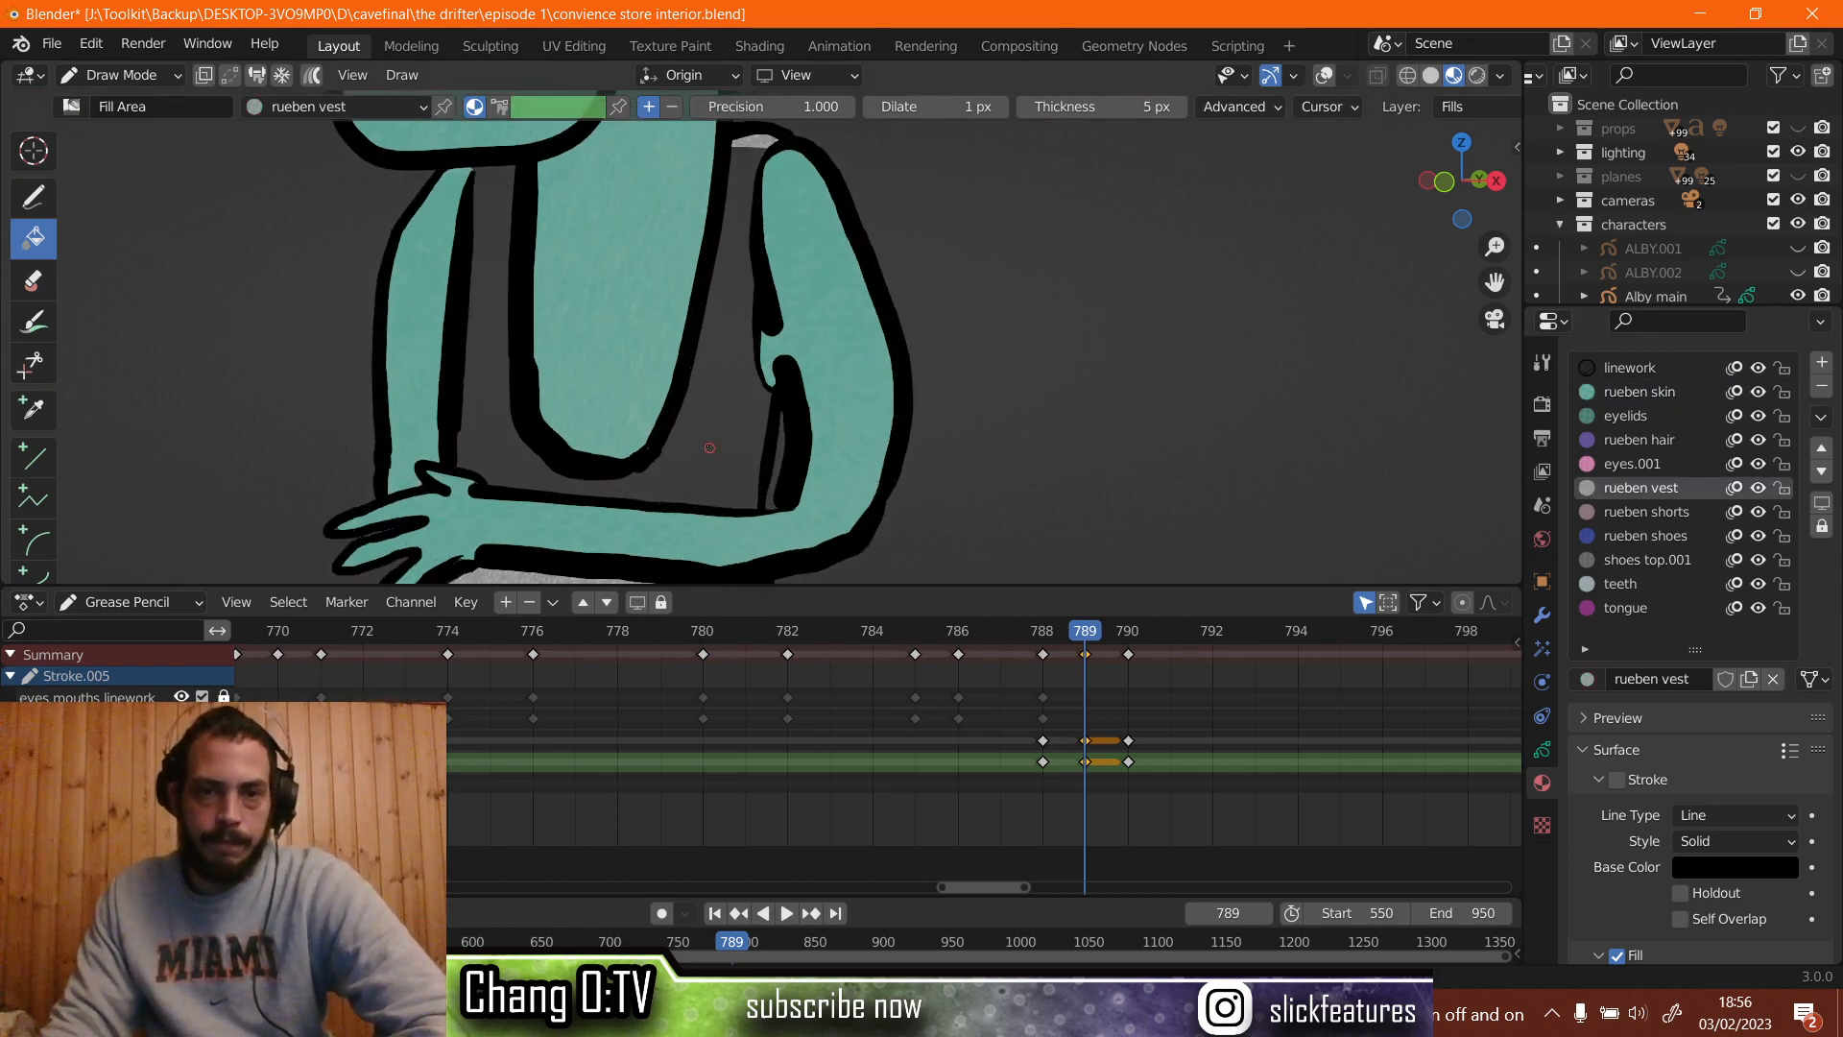
left_click(700, 446)
scroll(696, 446, "down", 6)
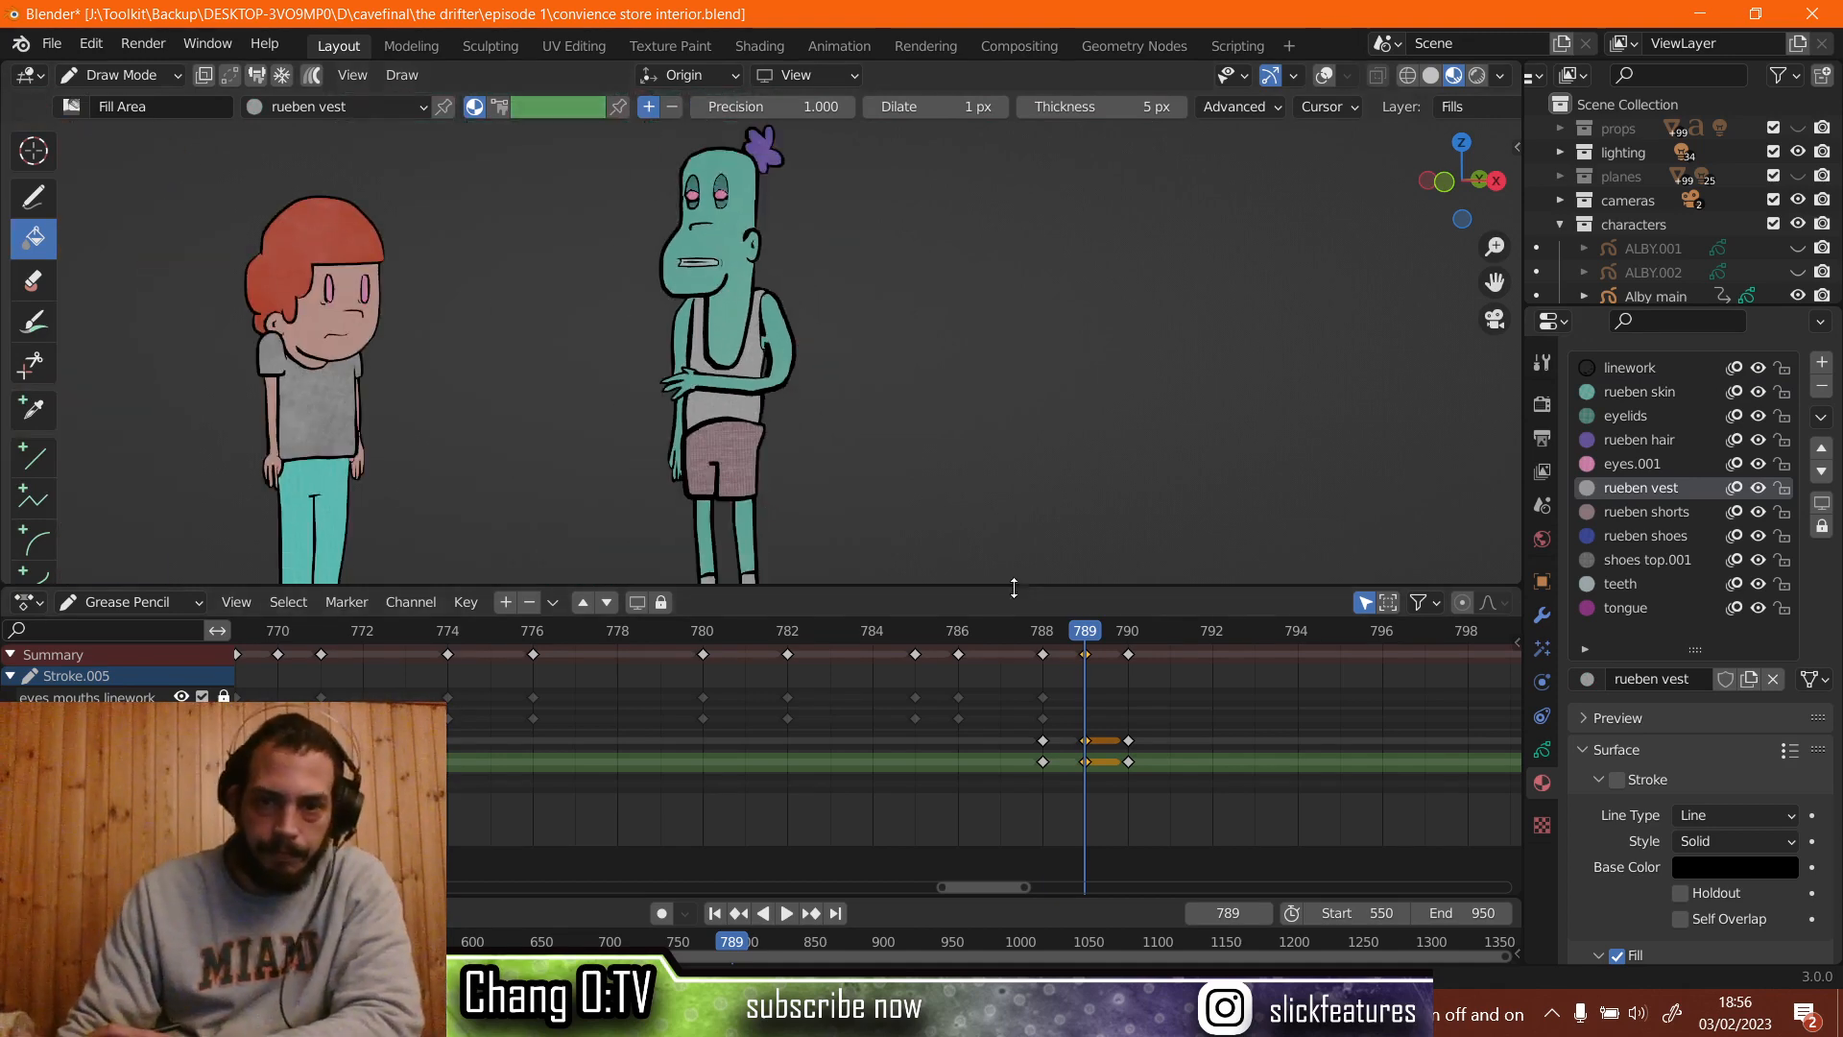
At frame 790, show the overlays in Sculpt Mode and pull the fingertips of Rueben's outstretched hand slightly outward with the Grab brush.
left_click_drag(1084, 638, 1111, 606)
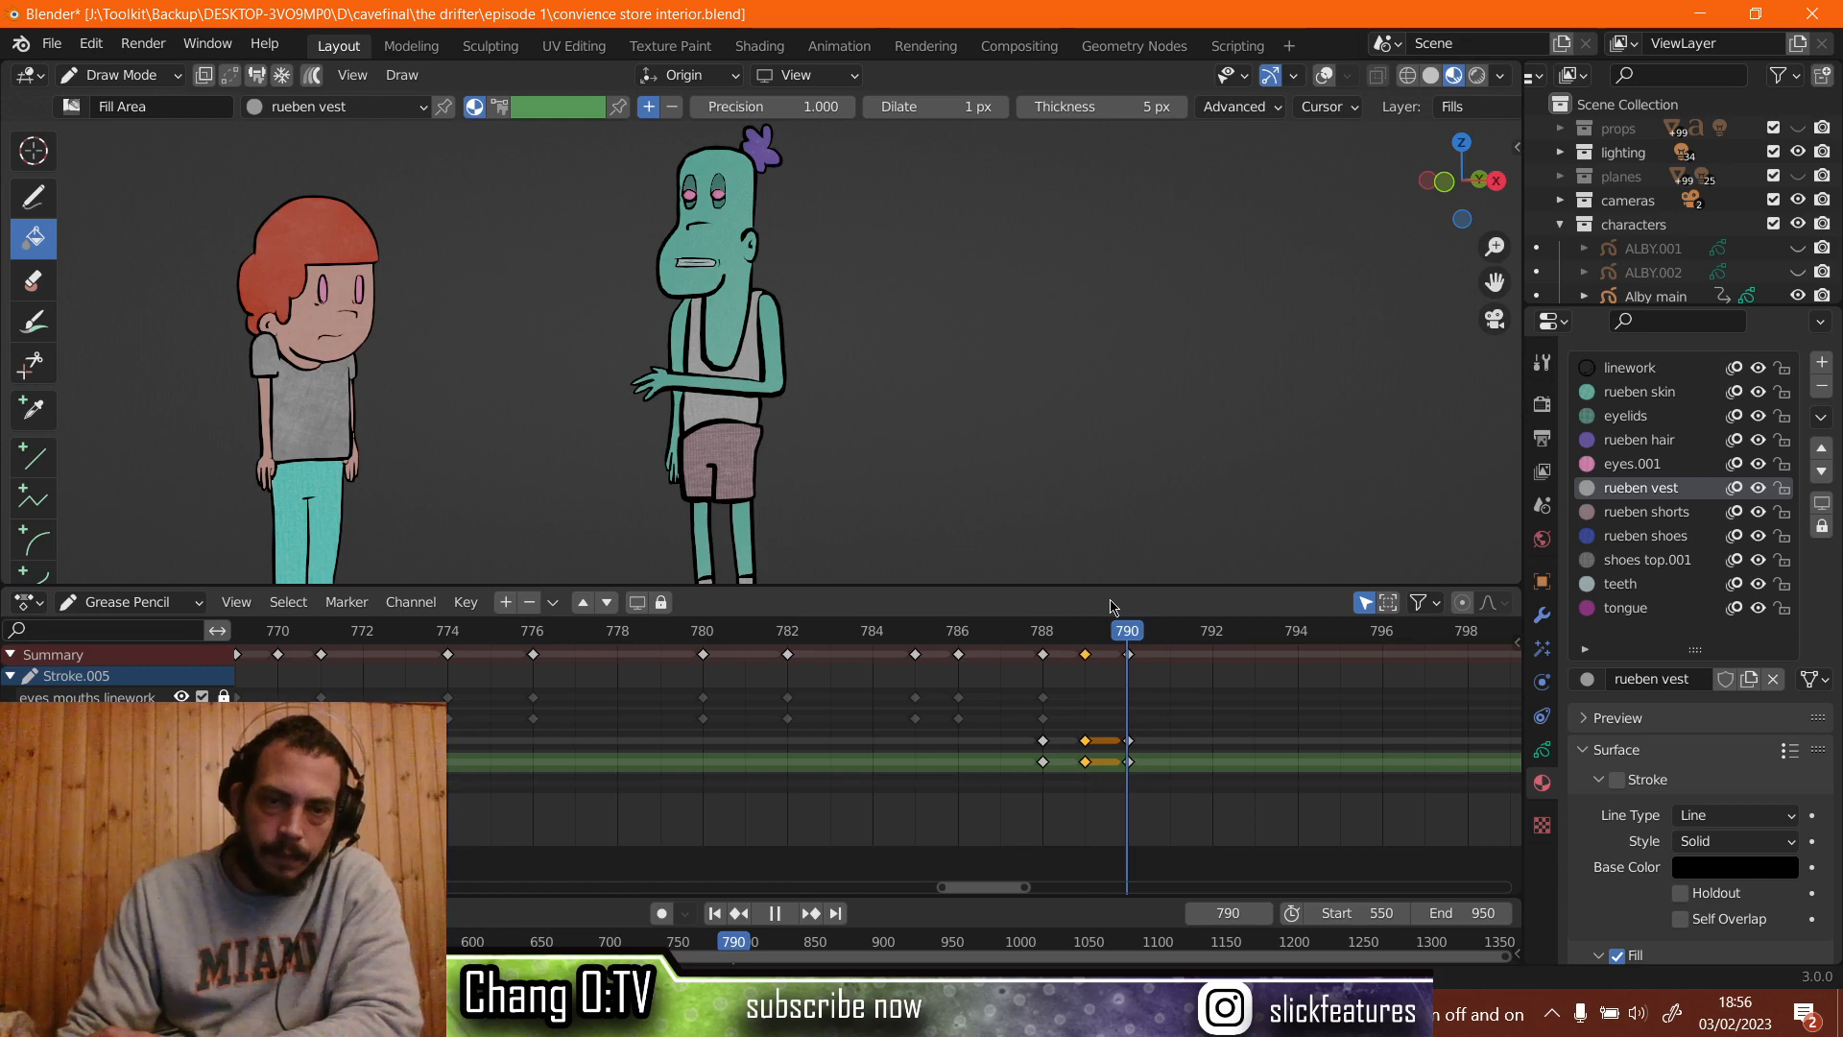
left_click(121, 75)
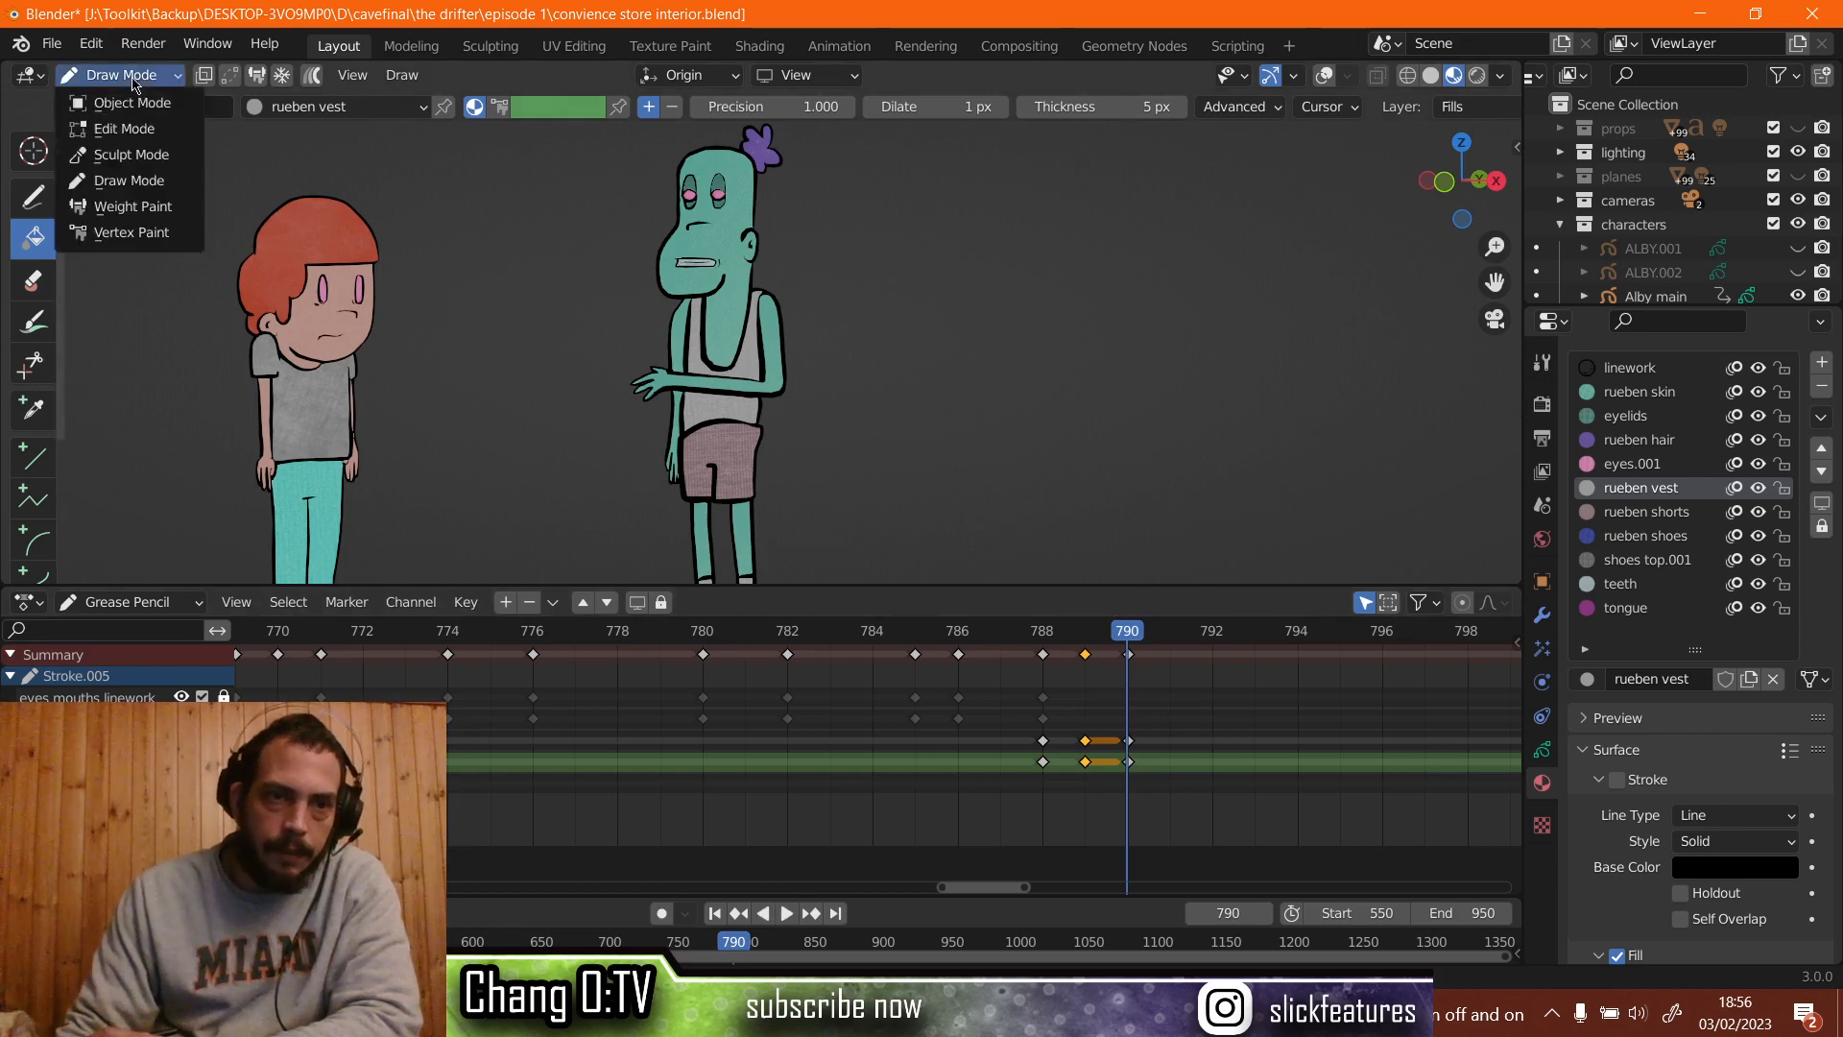
left_click(132, 155)
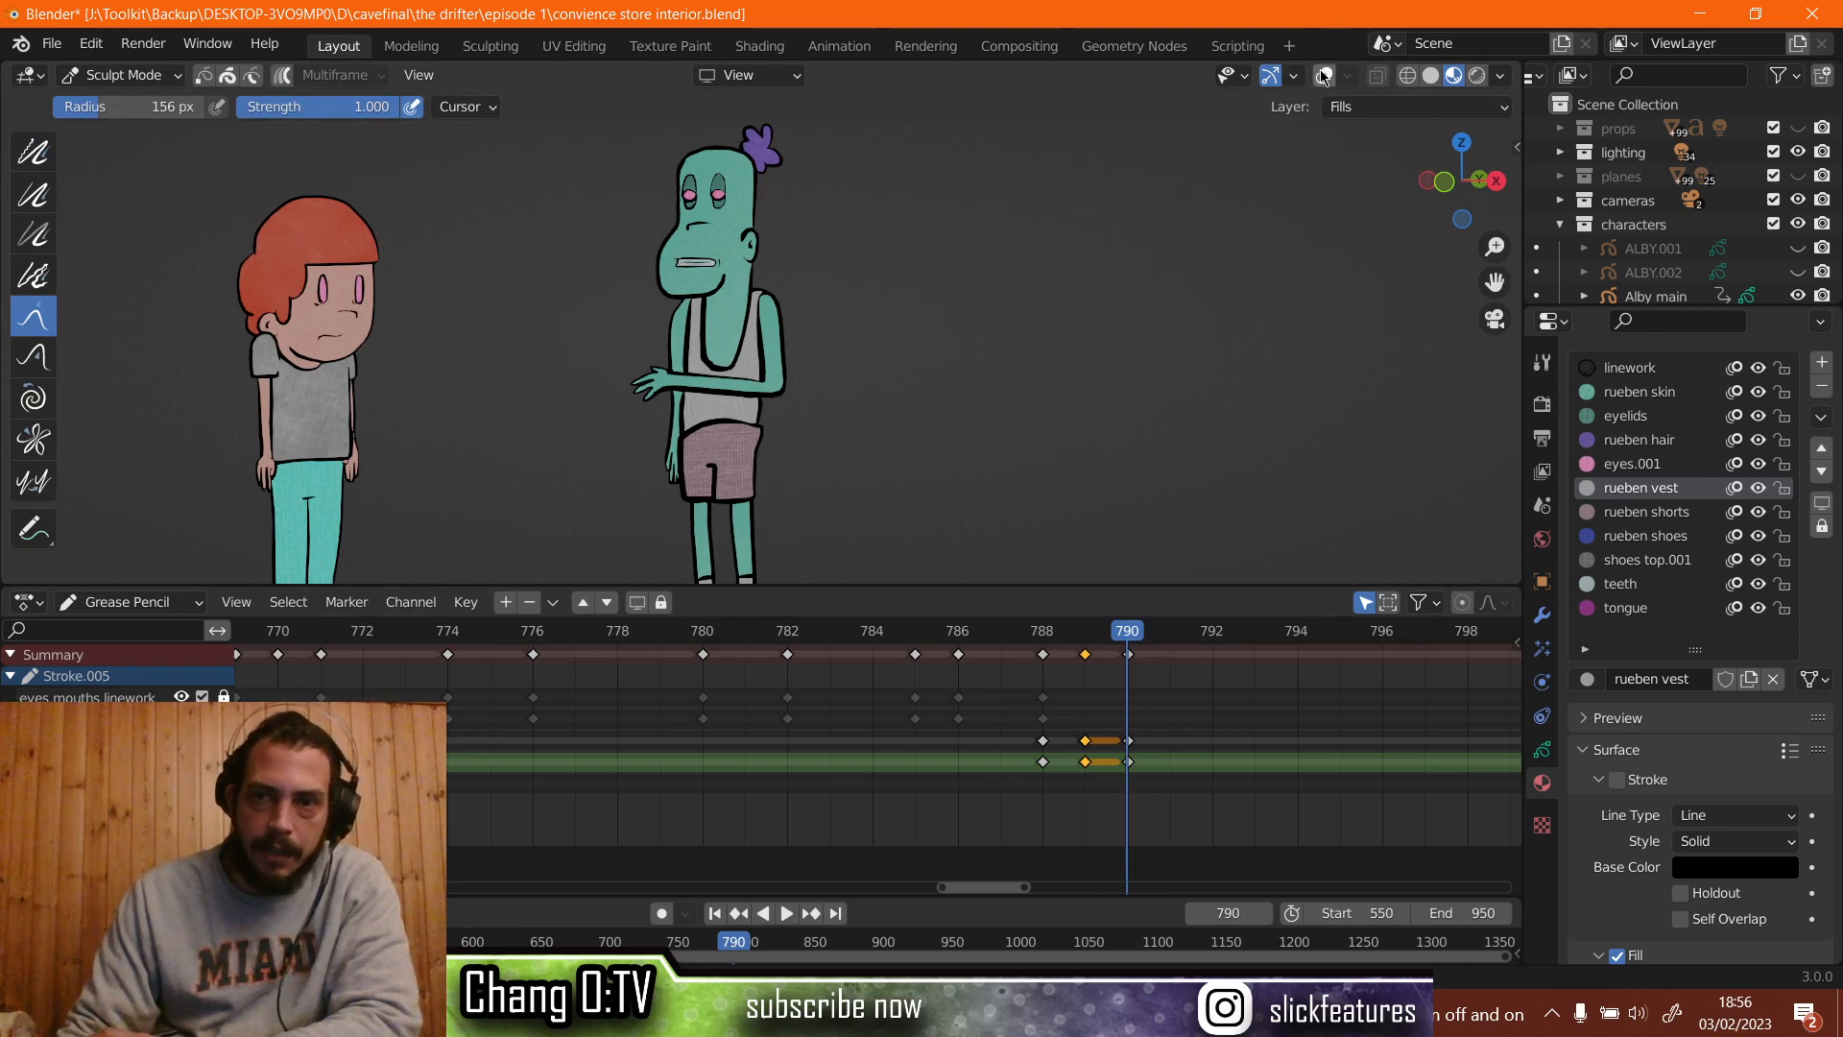
scroll(683, 261, "up", 8)
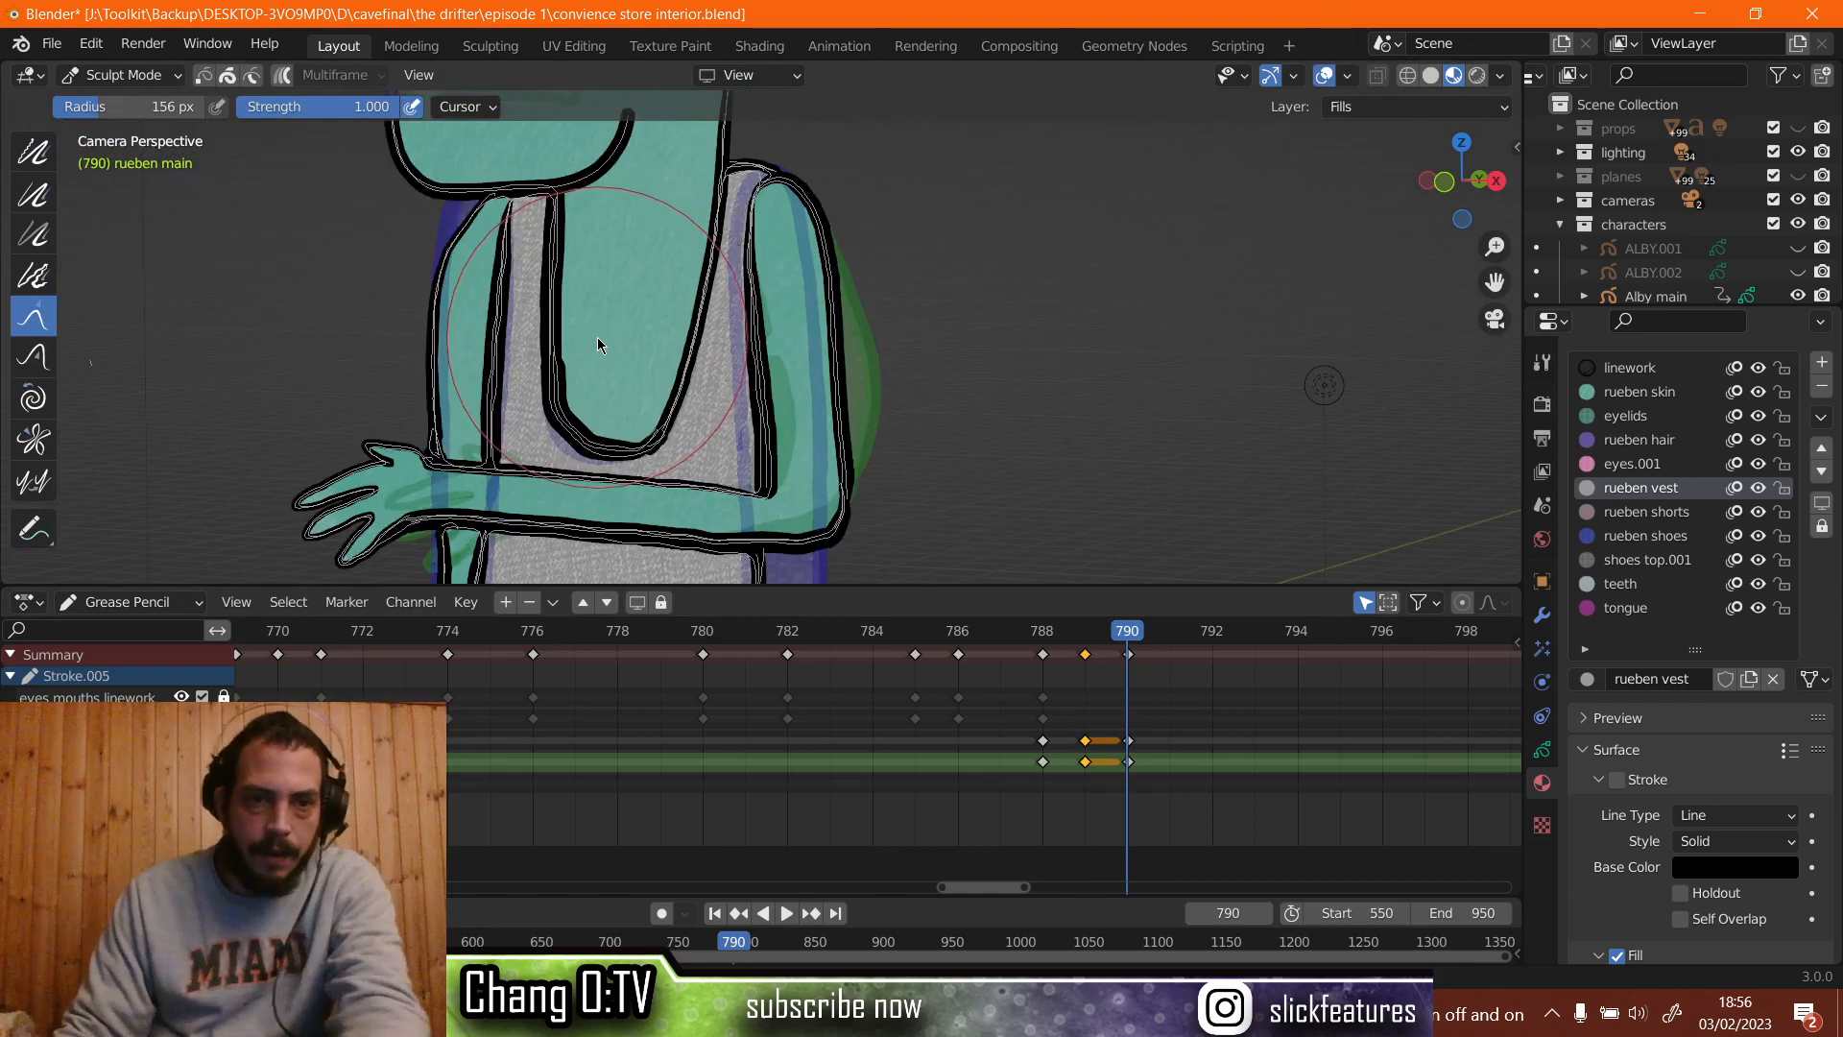
mouse_move(595, 340)
middle_mouse_down("shift")
mouse_move(923, 187)
mouse_move(1104, 67)
mouse_move(936, 408)
mouse_move(950, 473)
middle_mouse_up("shift")
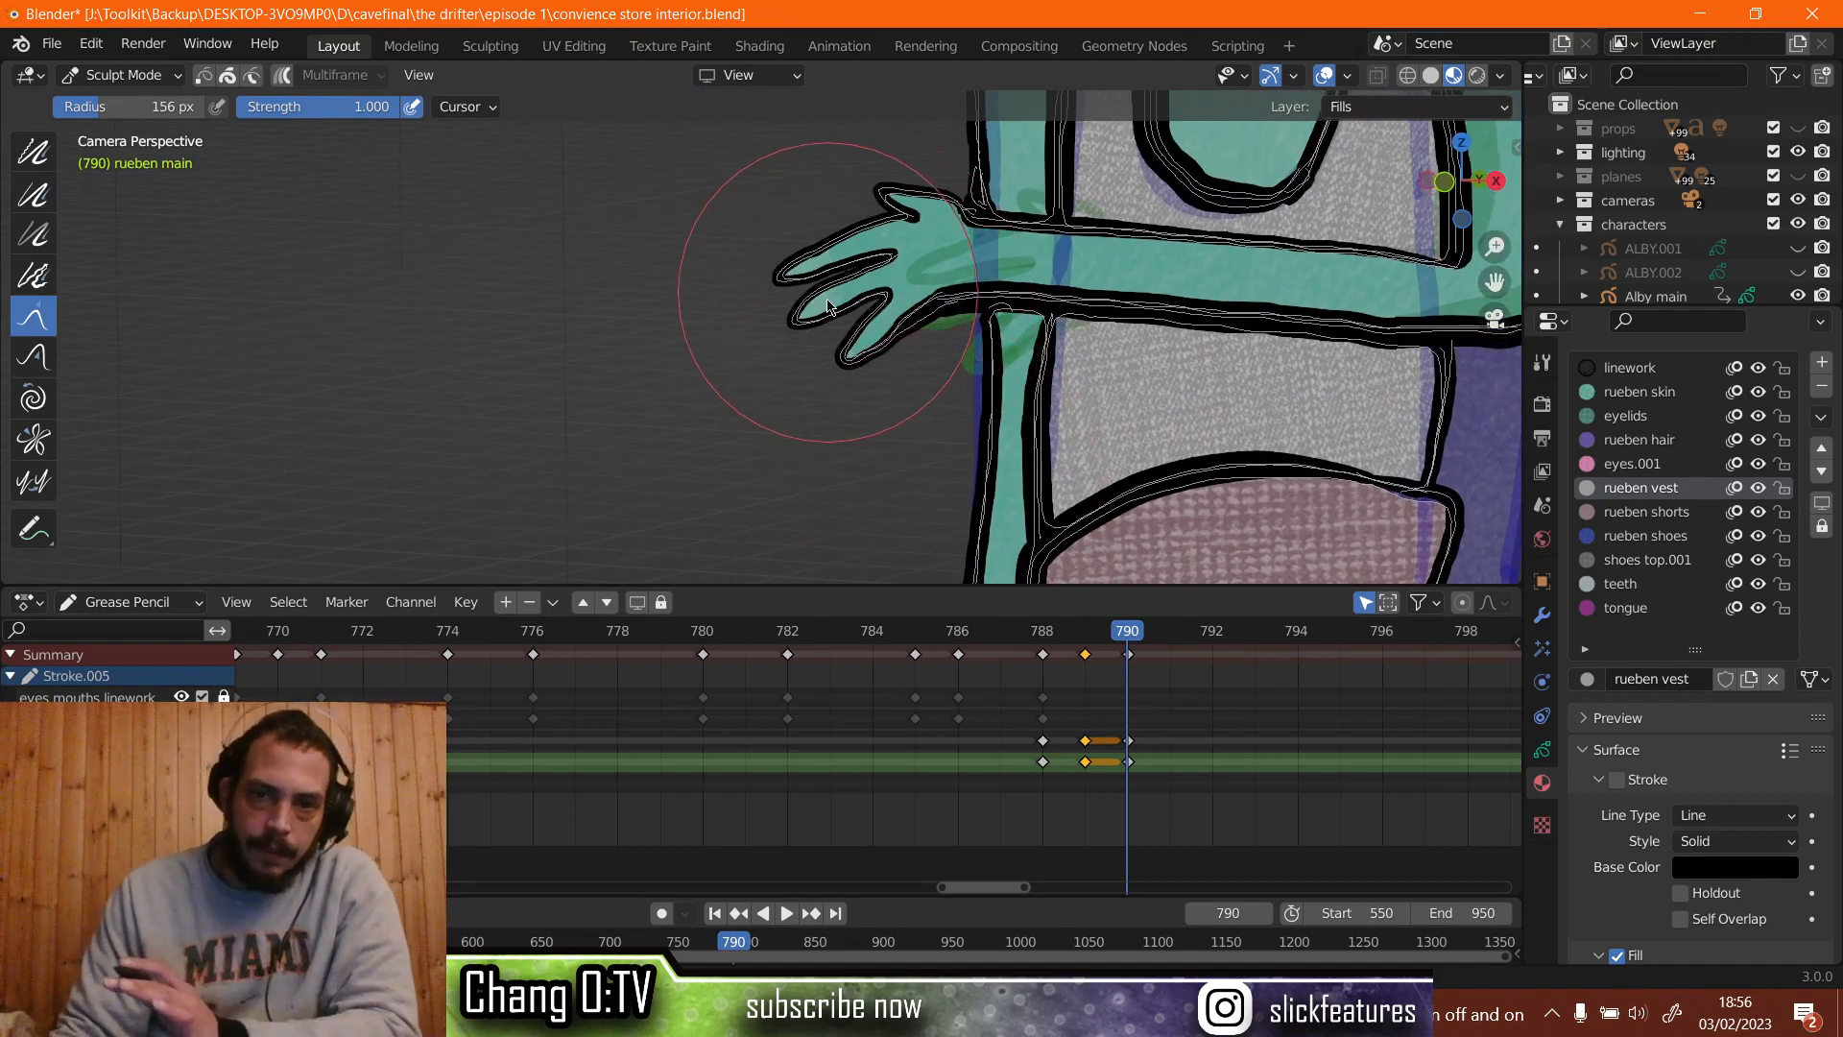
left_click_drag(828, 305, 799, 298)
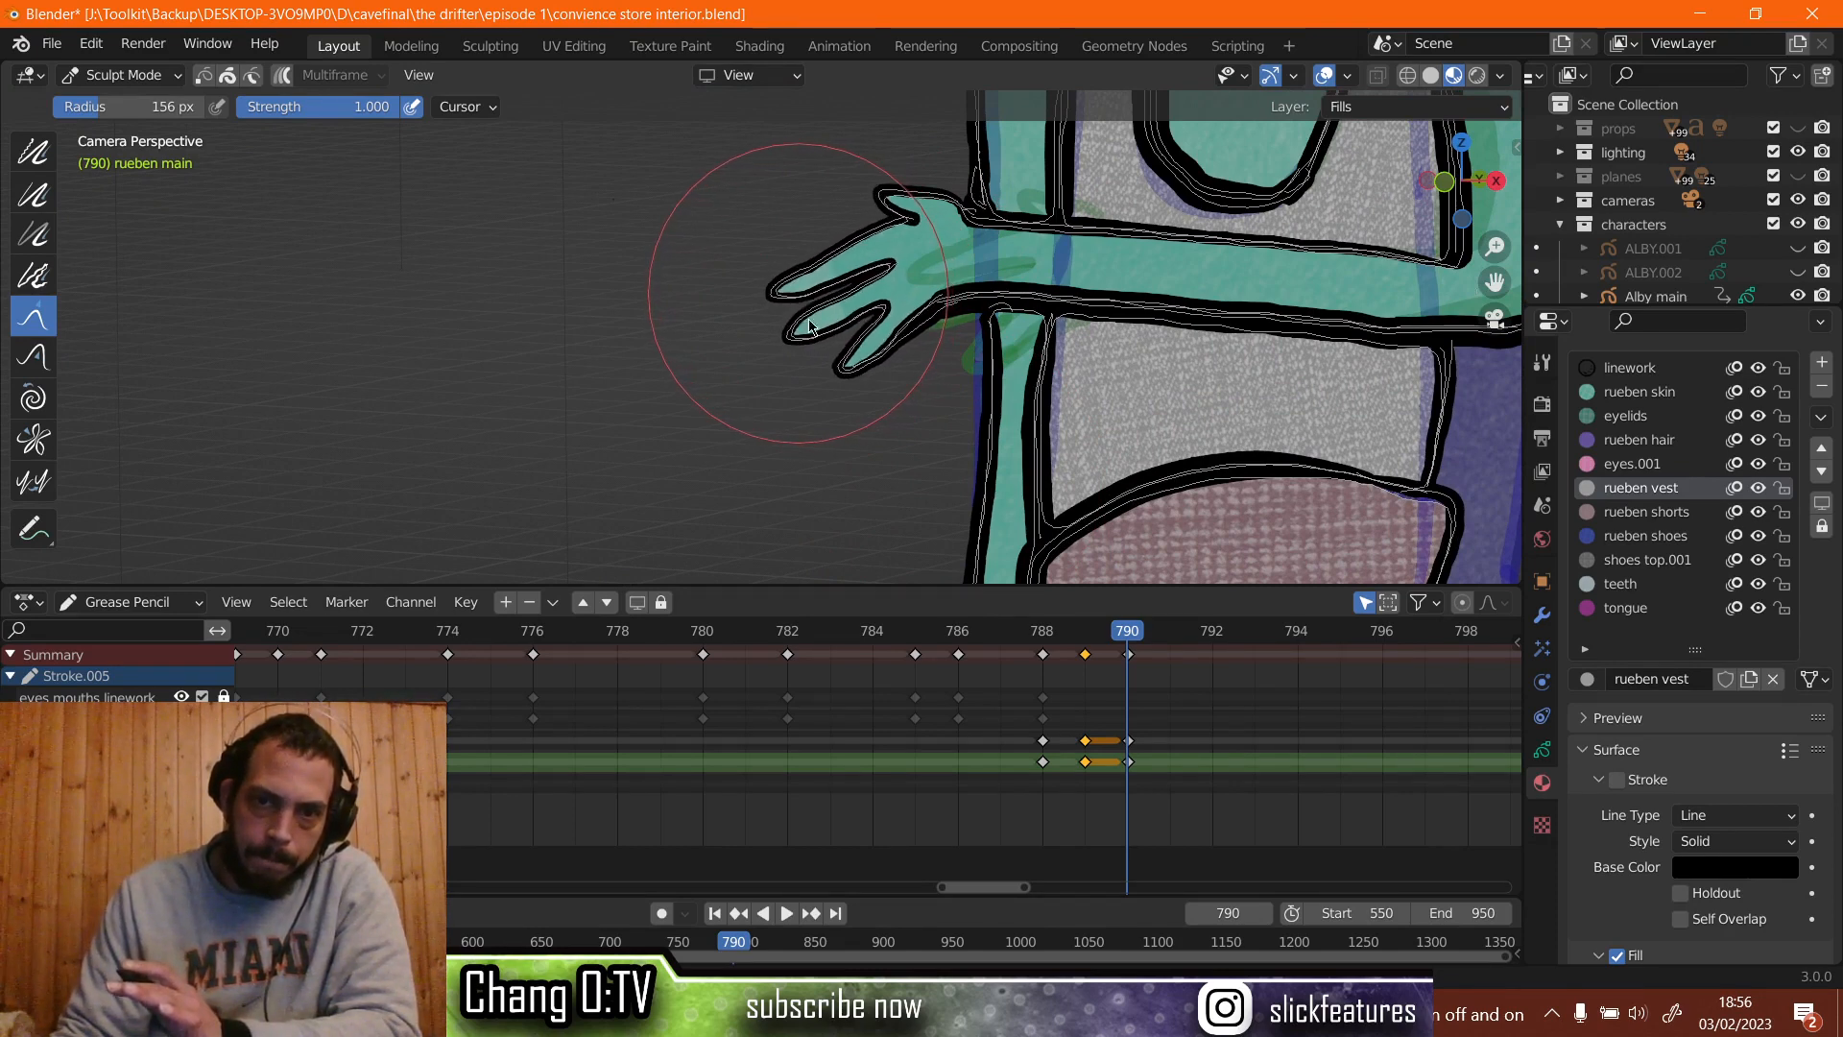
Play back the near arm's movement around frames 779 to 790 and return to Draw Mode.
key("space")
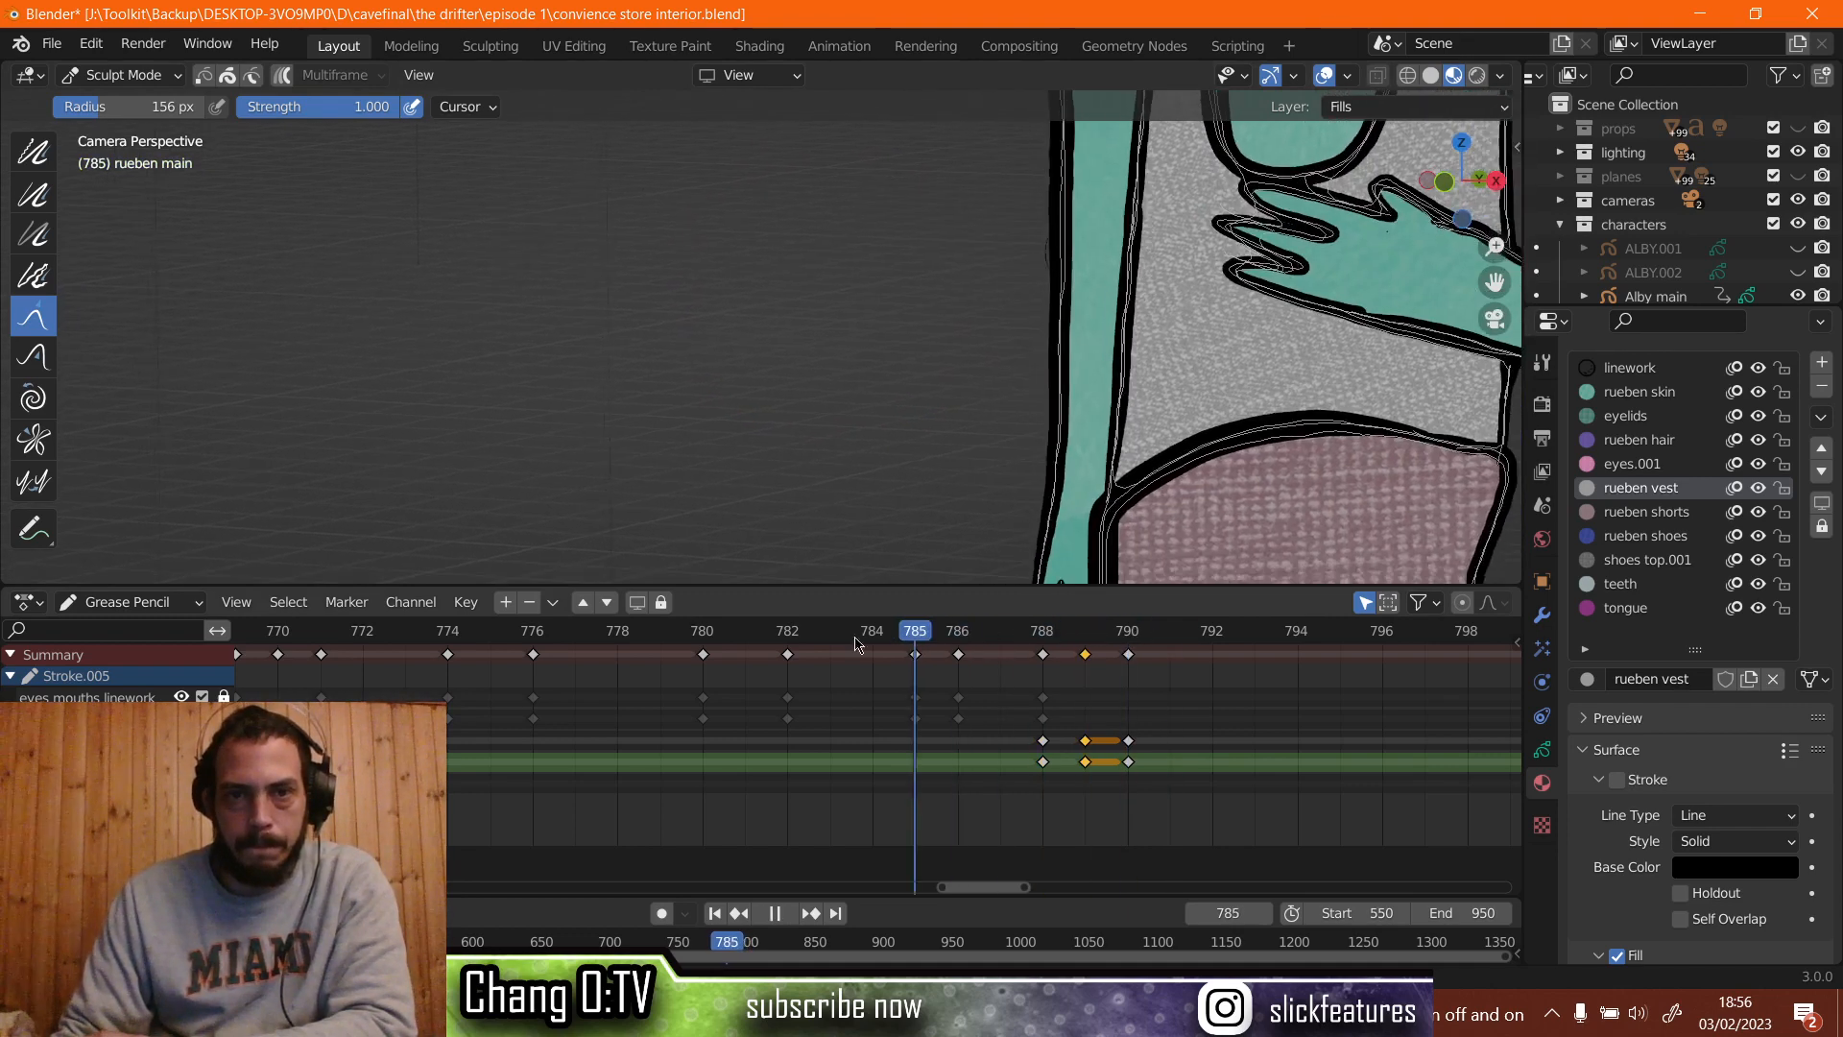
key("Escape")
scroll(710, 426, "down", 3)
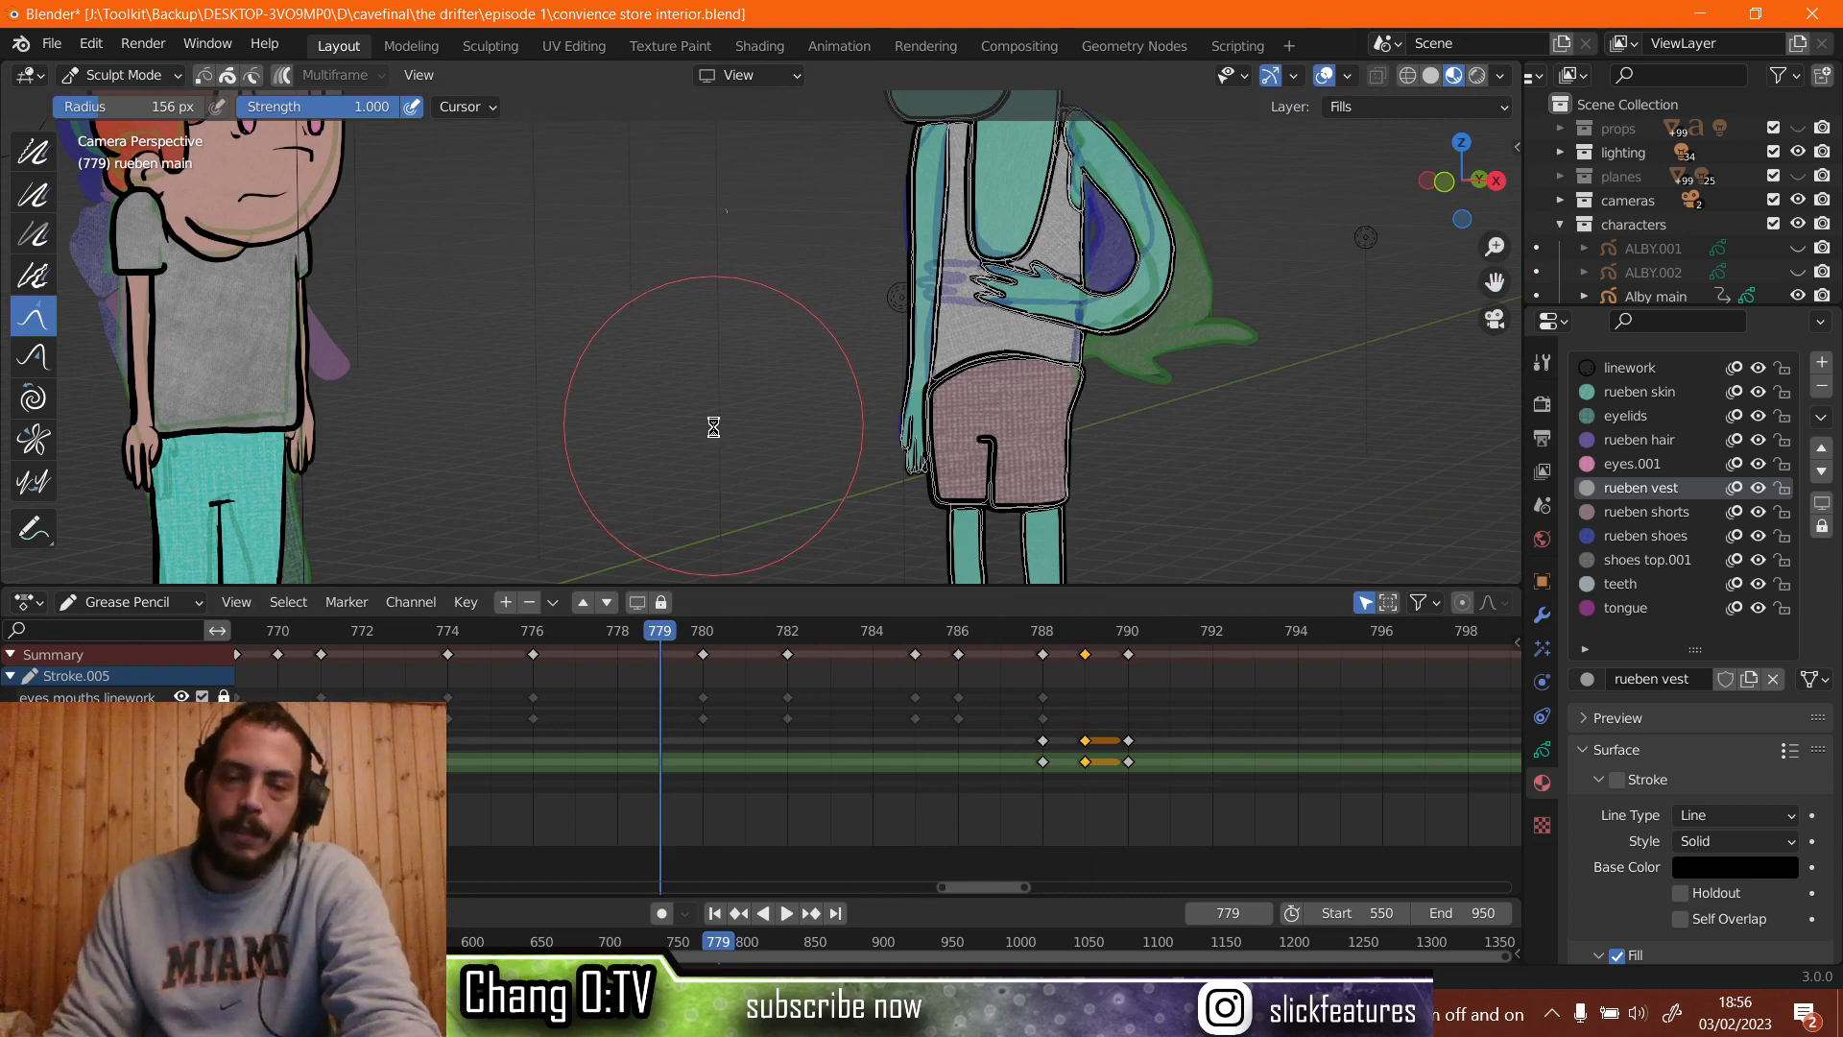
left_click(133, 77)
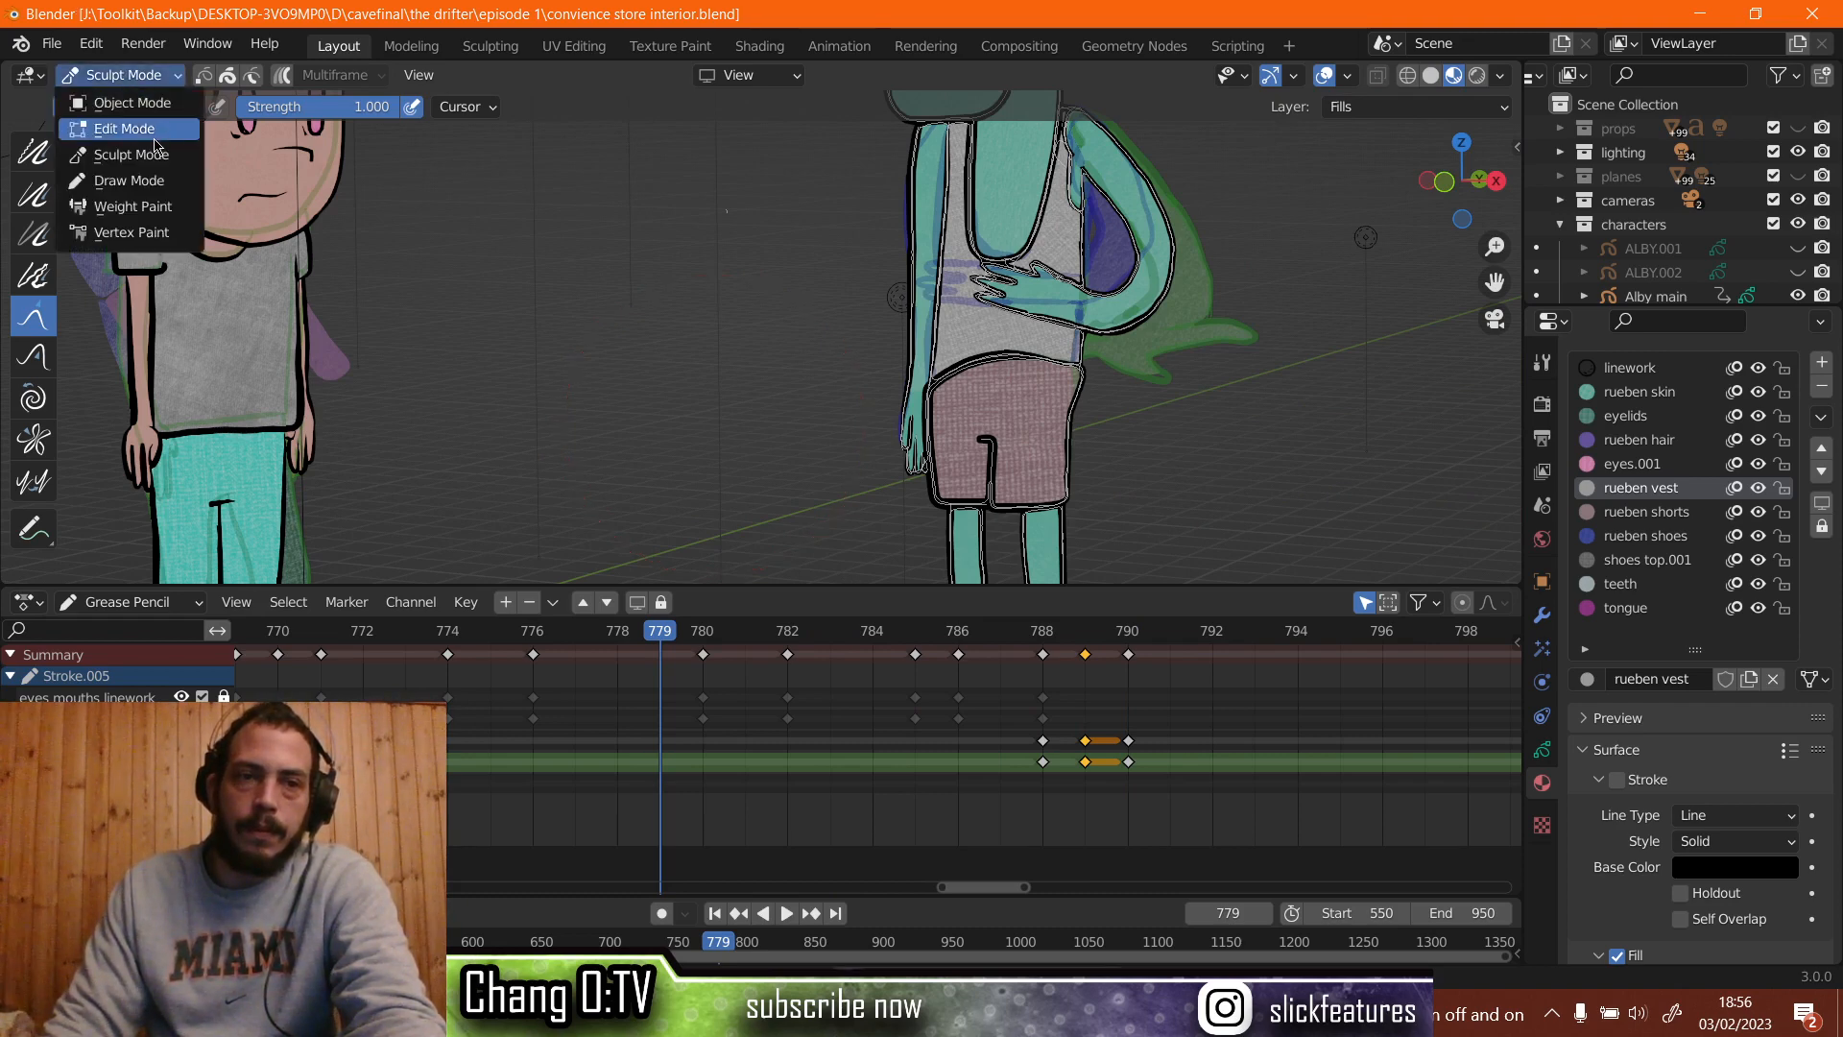
left_click(129, 180)
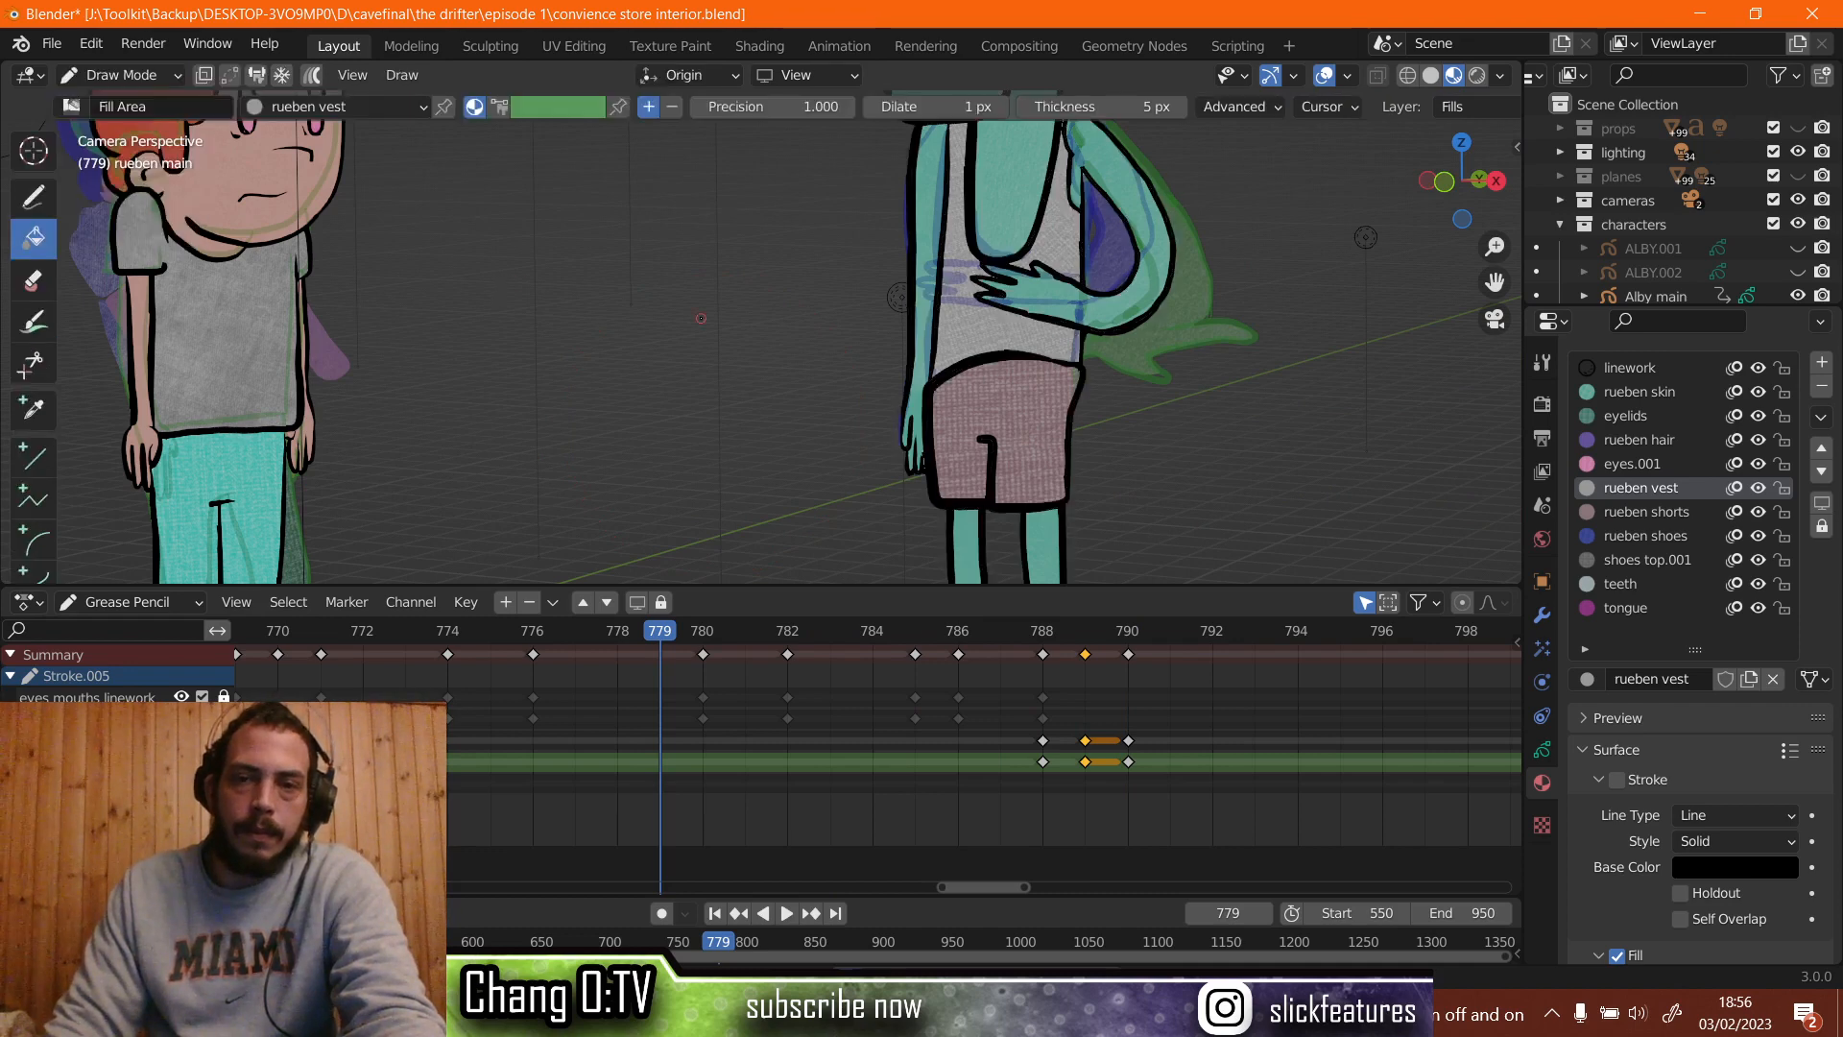
Play back the whole 550–950 shot in a maximized viewport with the overlays hidden to review both characters' animation.
scroll(704, 320, "down", 2)
scroll(705, 321, "down", 2)
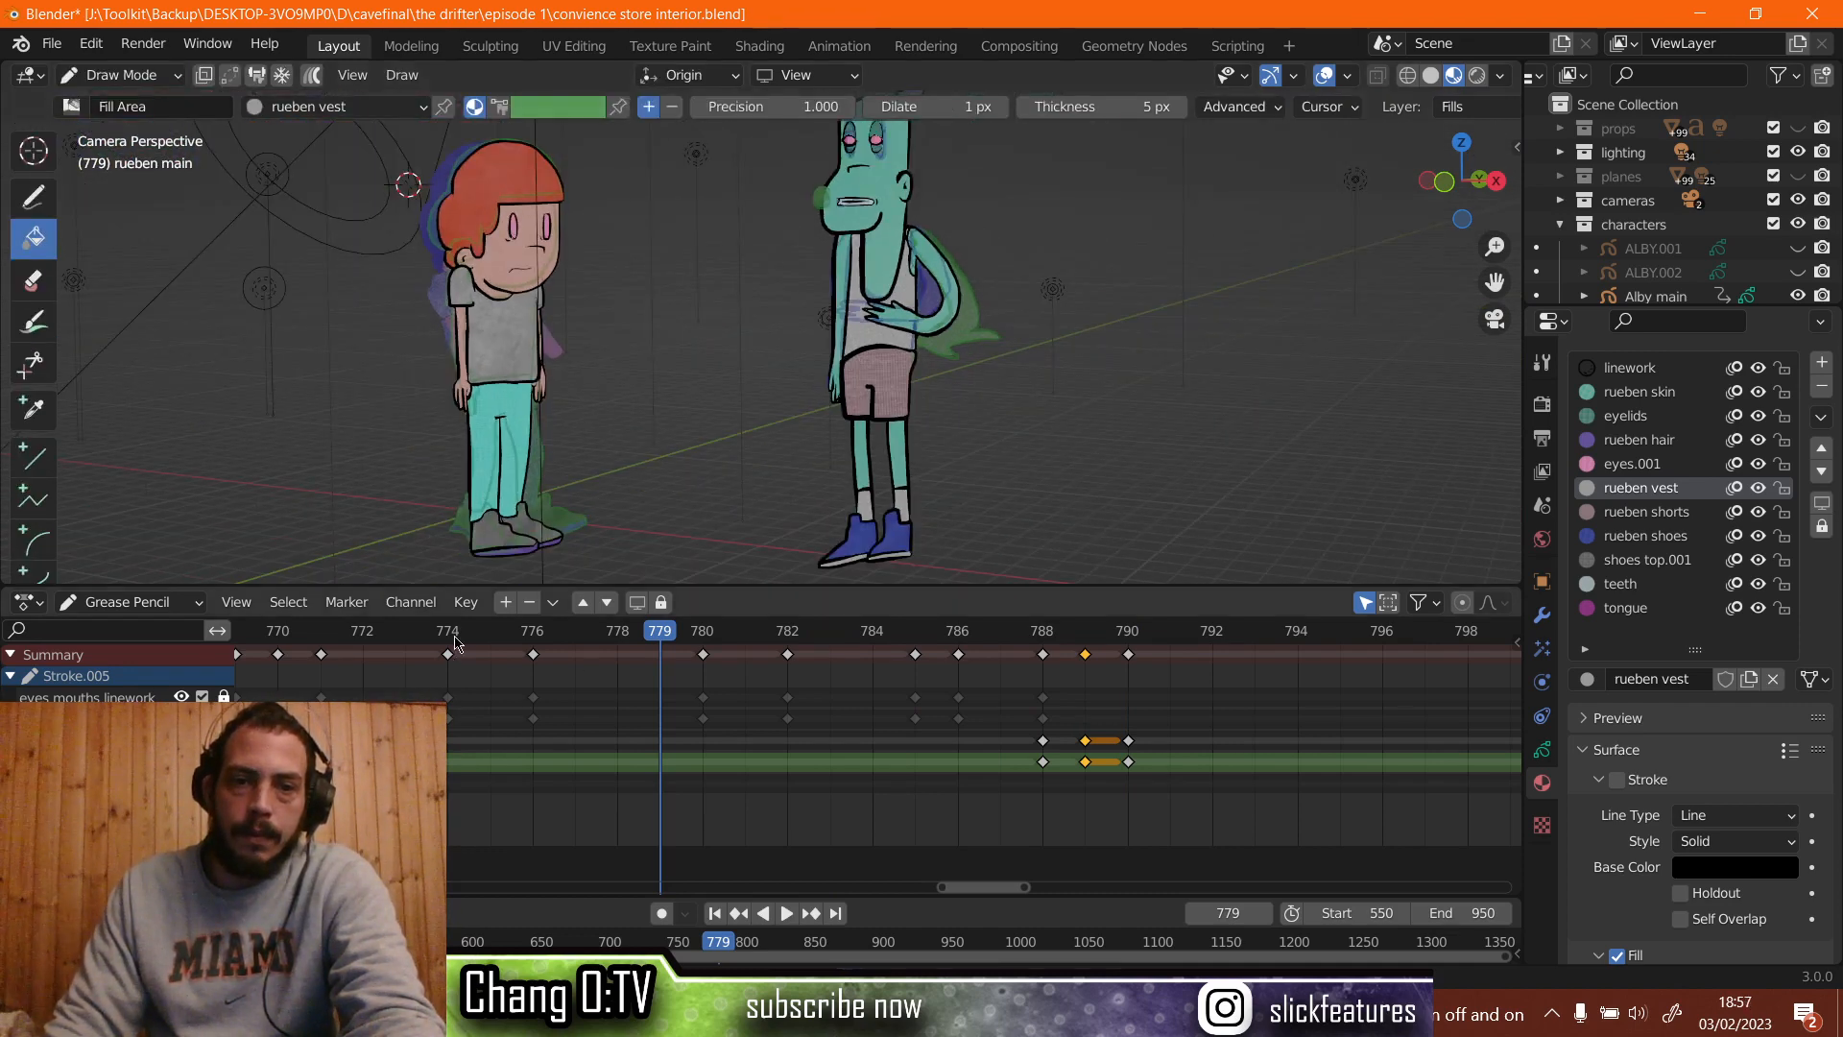
left_click(455, 641)
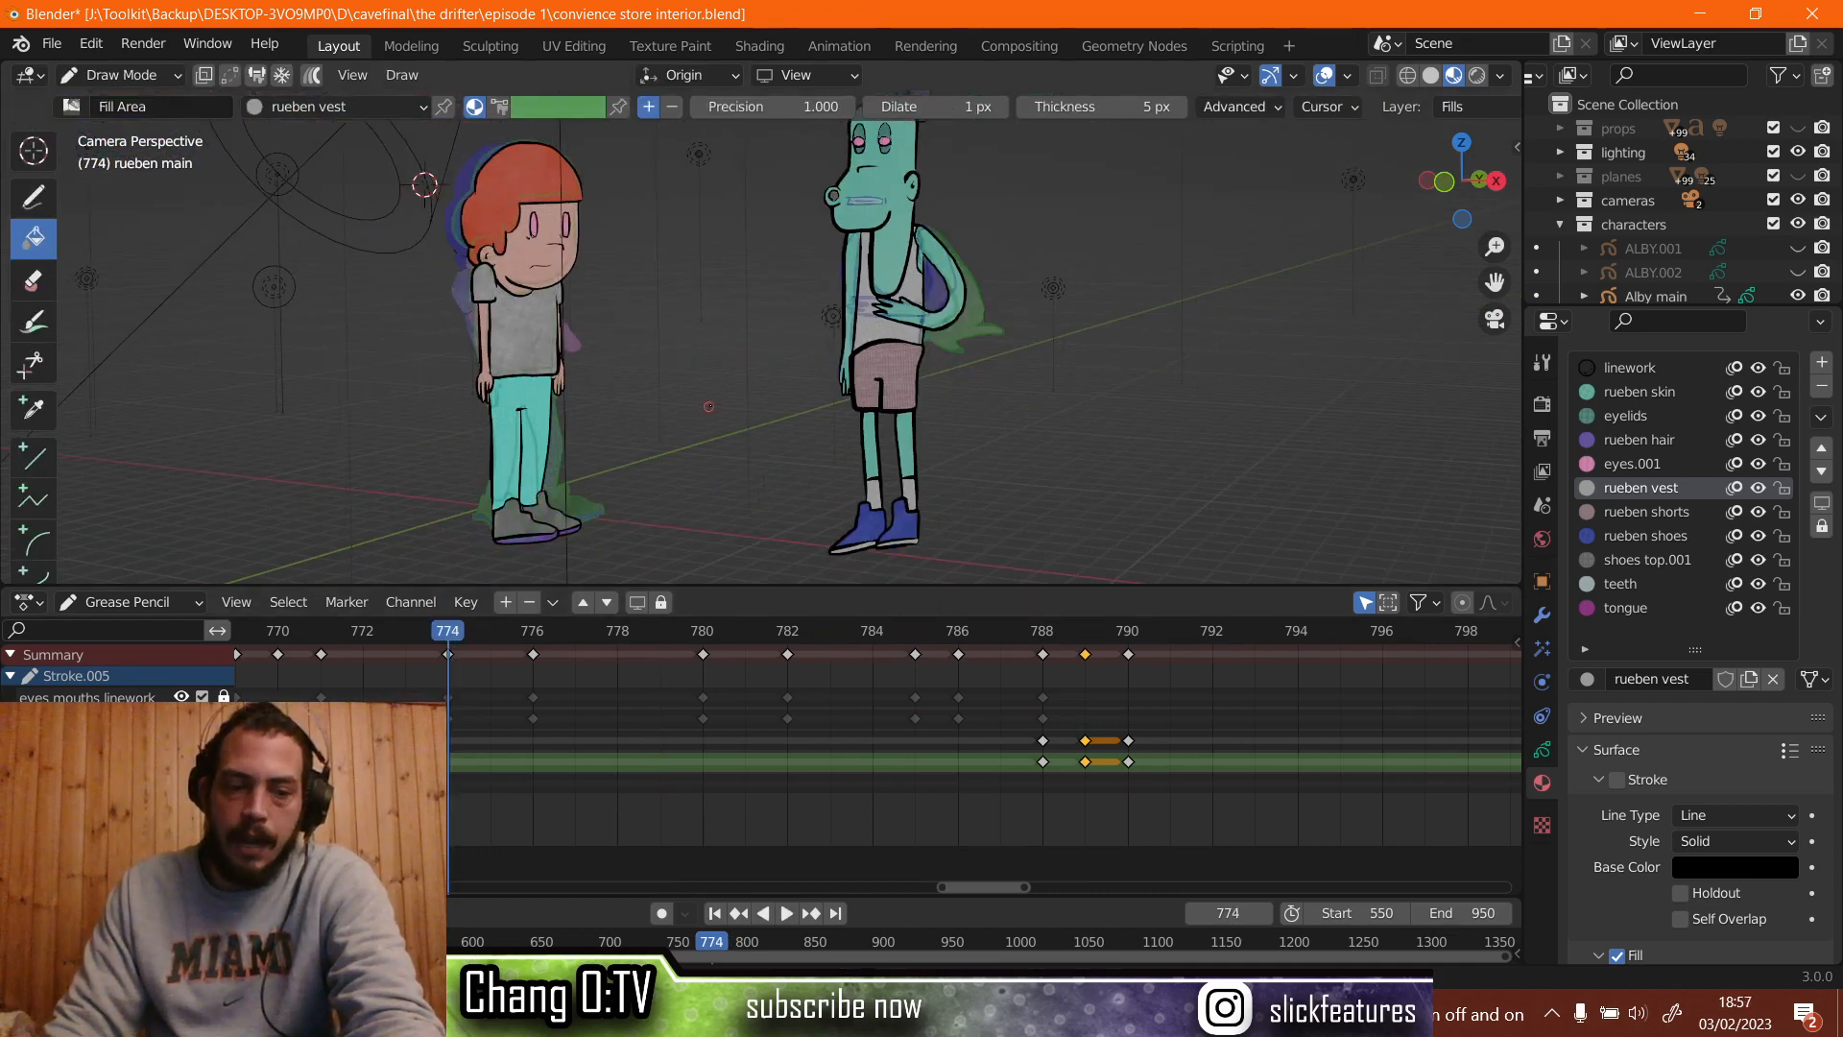
scroll(730, 403, "up", 2, "shift")
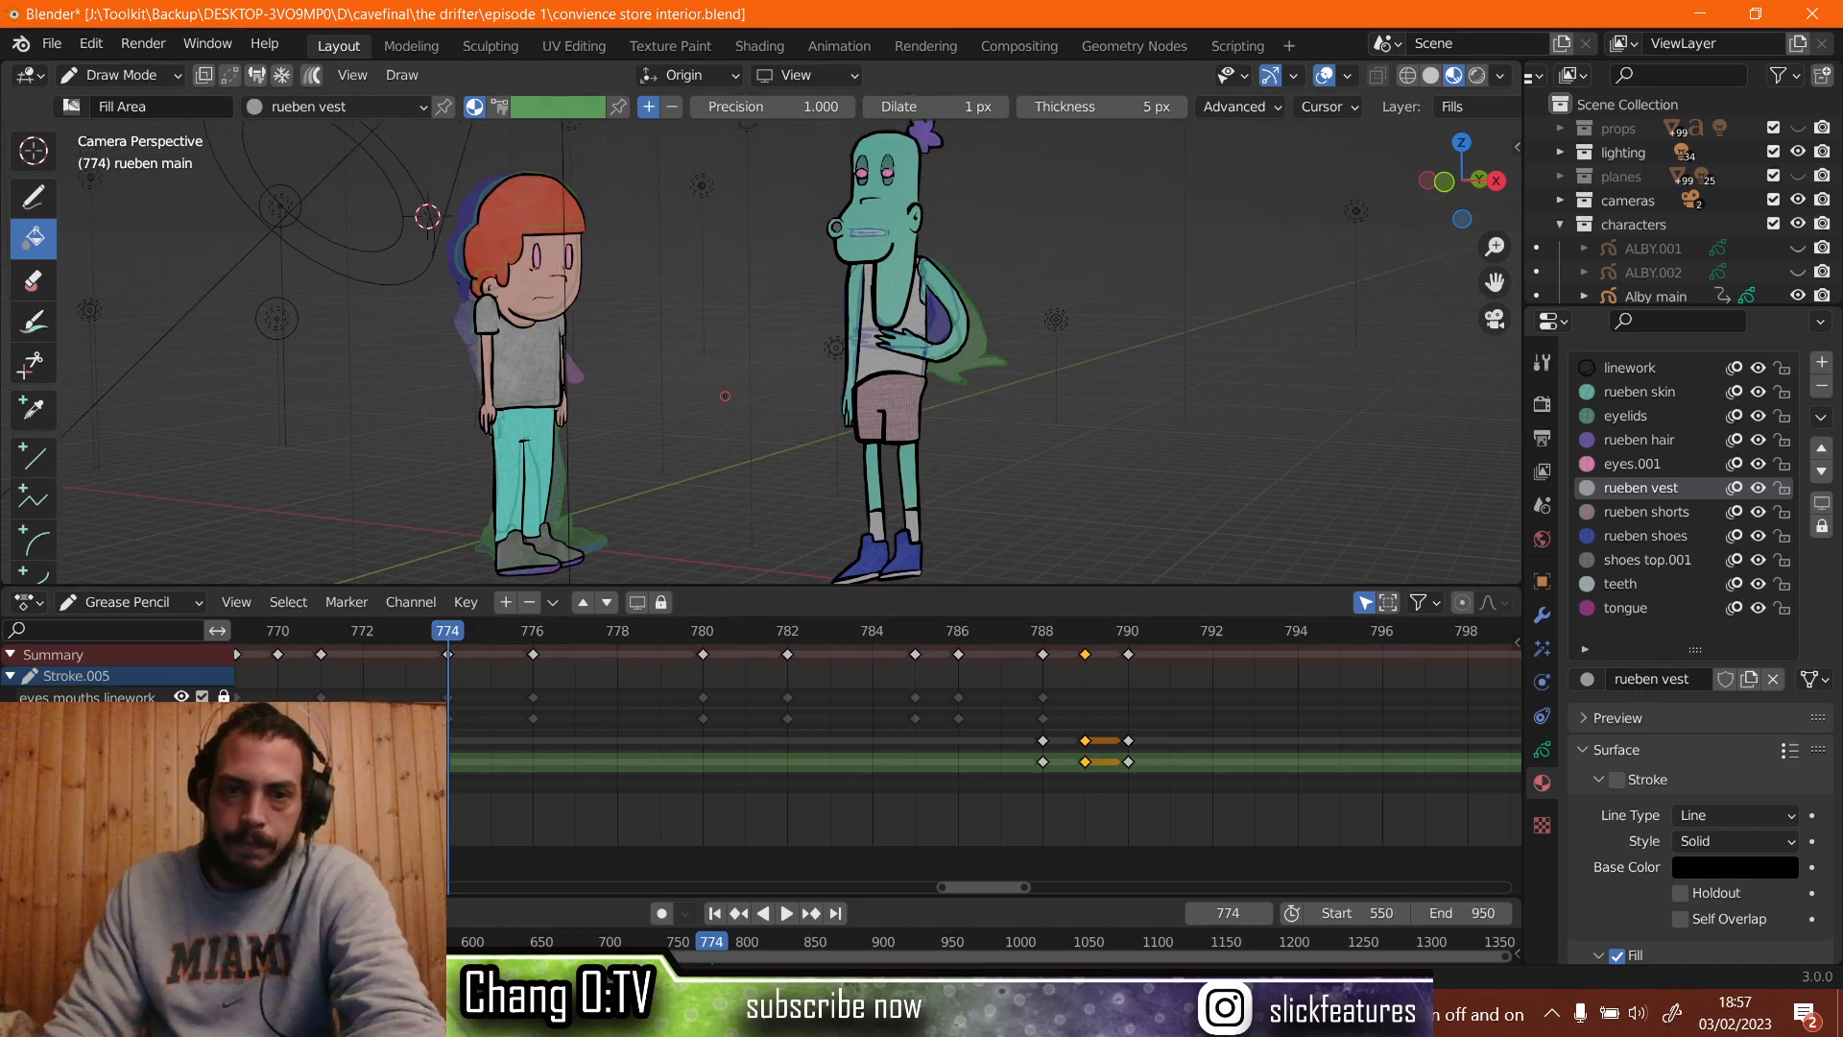
key("ctrl+space")
key("space")
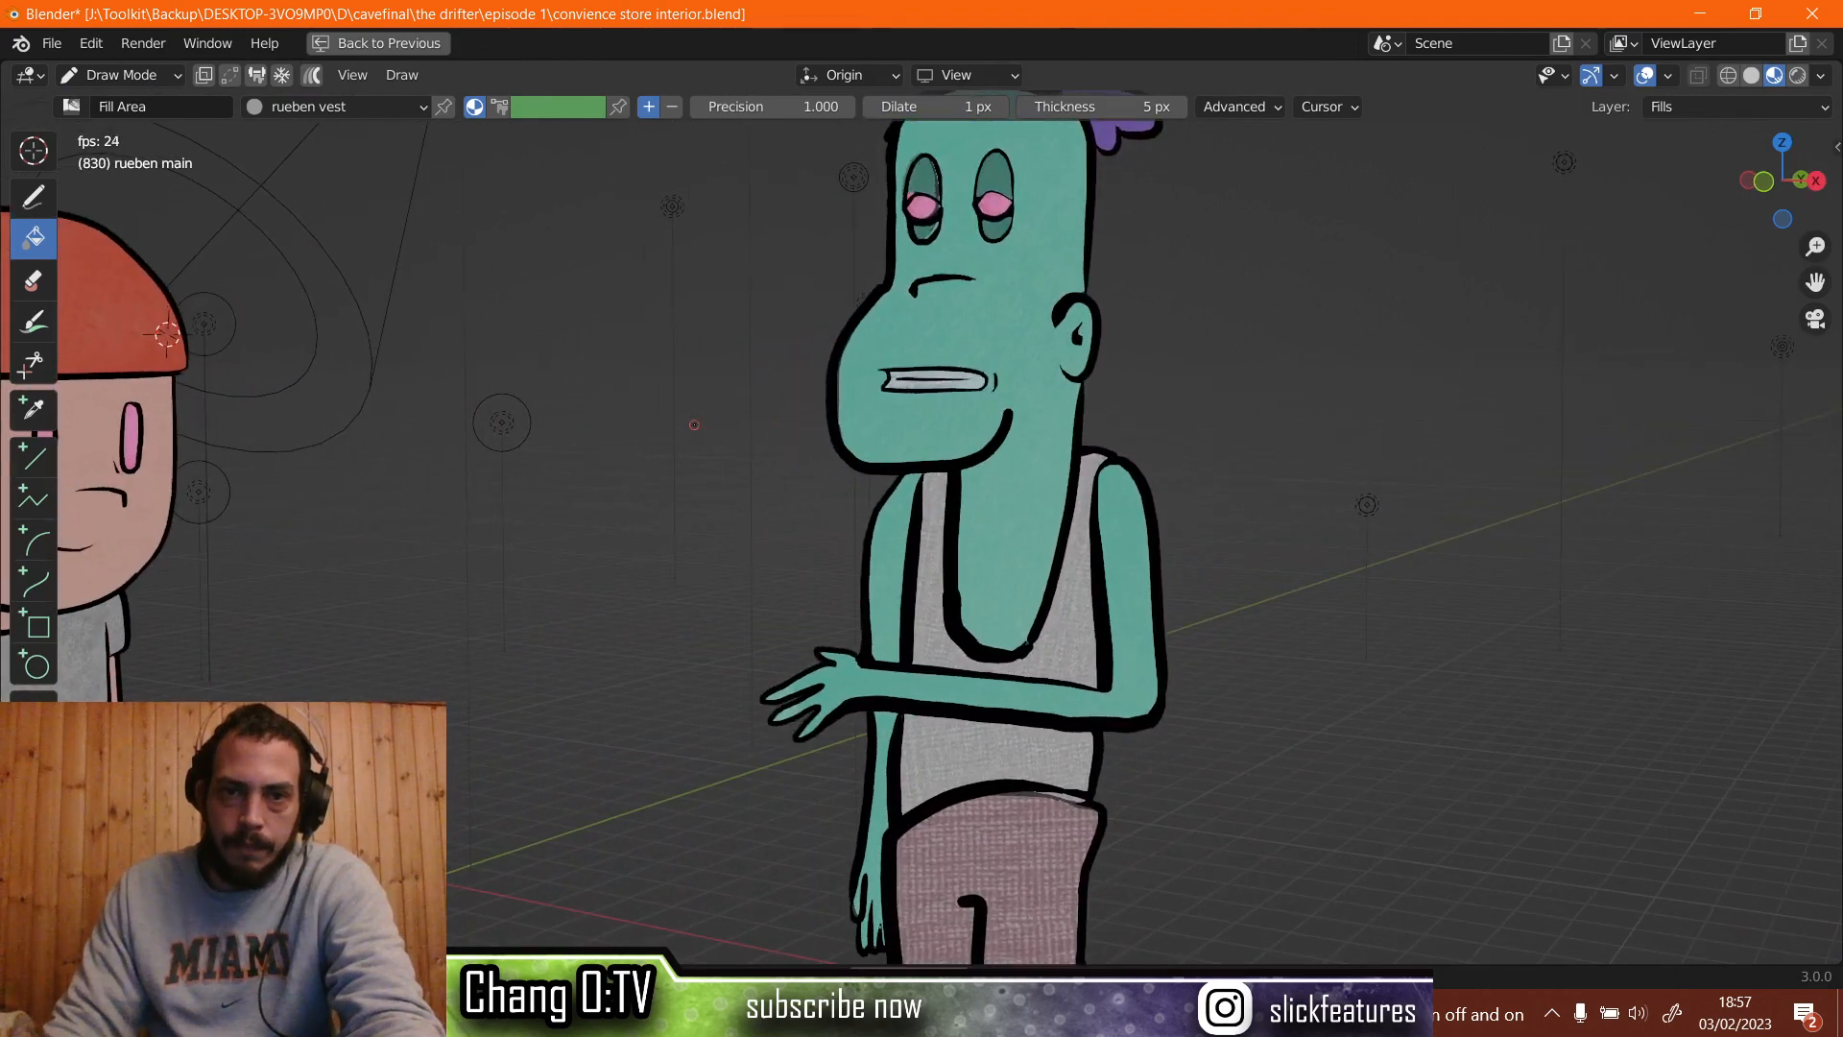
key("space")
key("space")
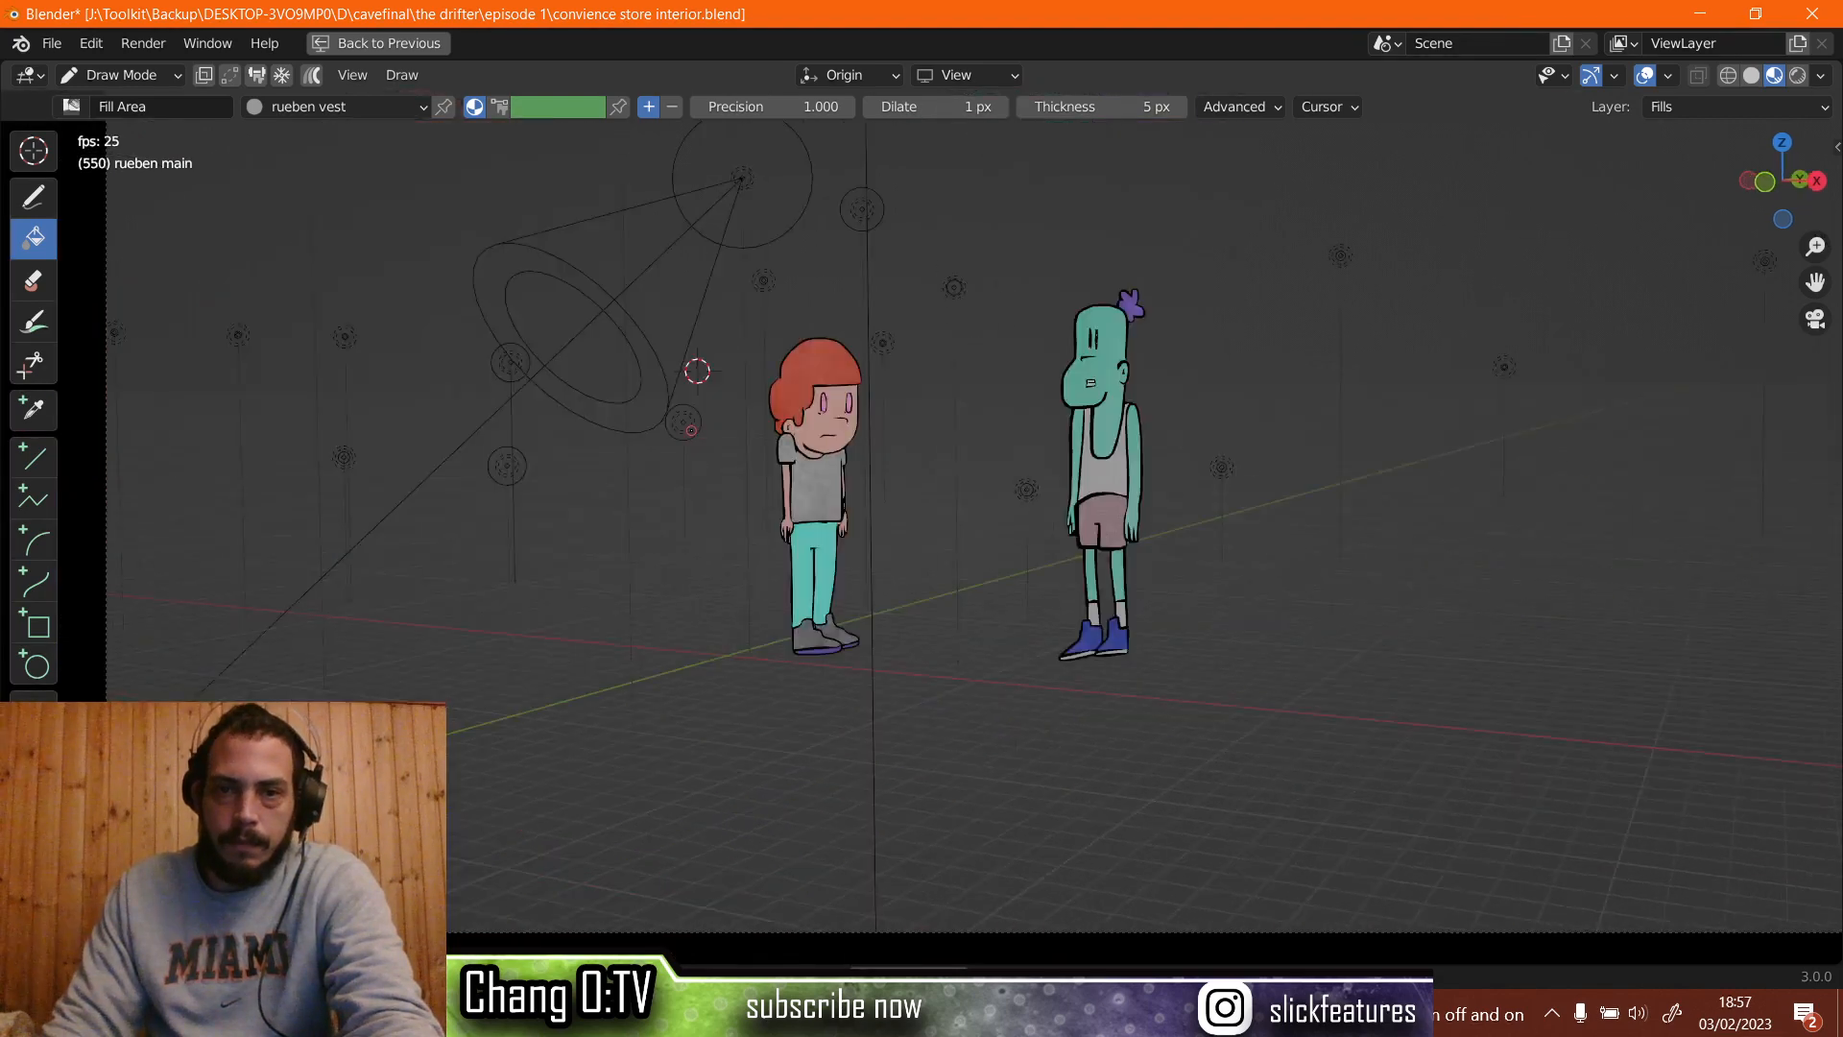
left_click(1649, 75)
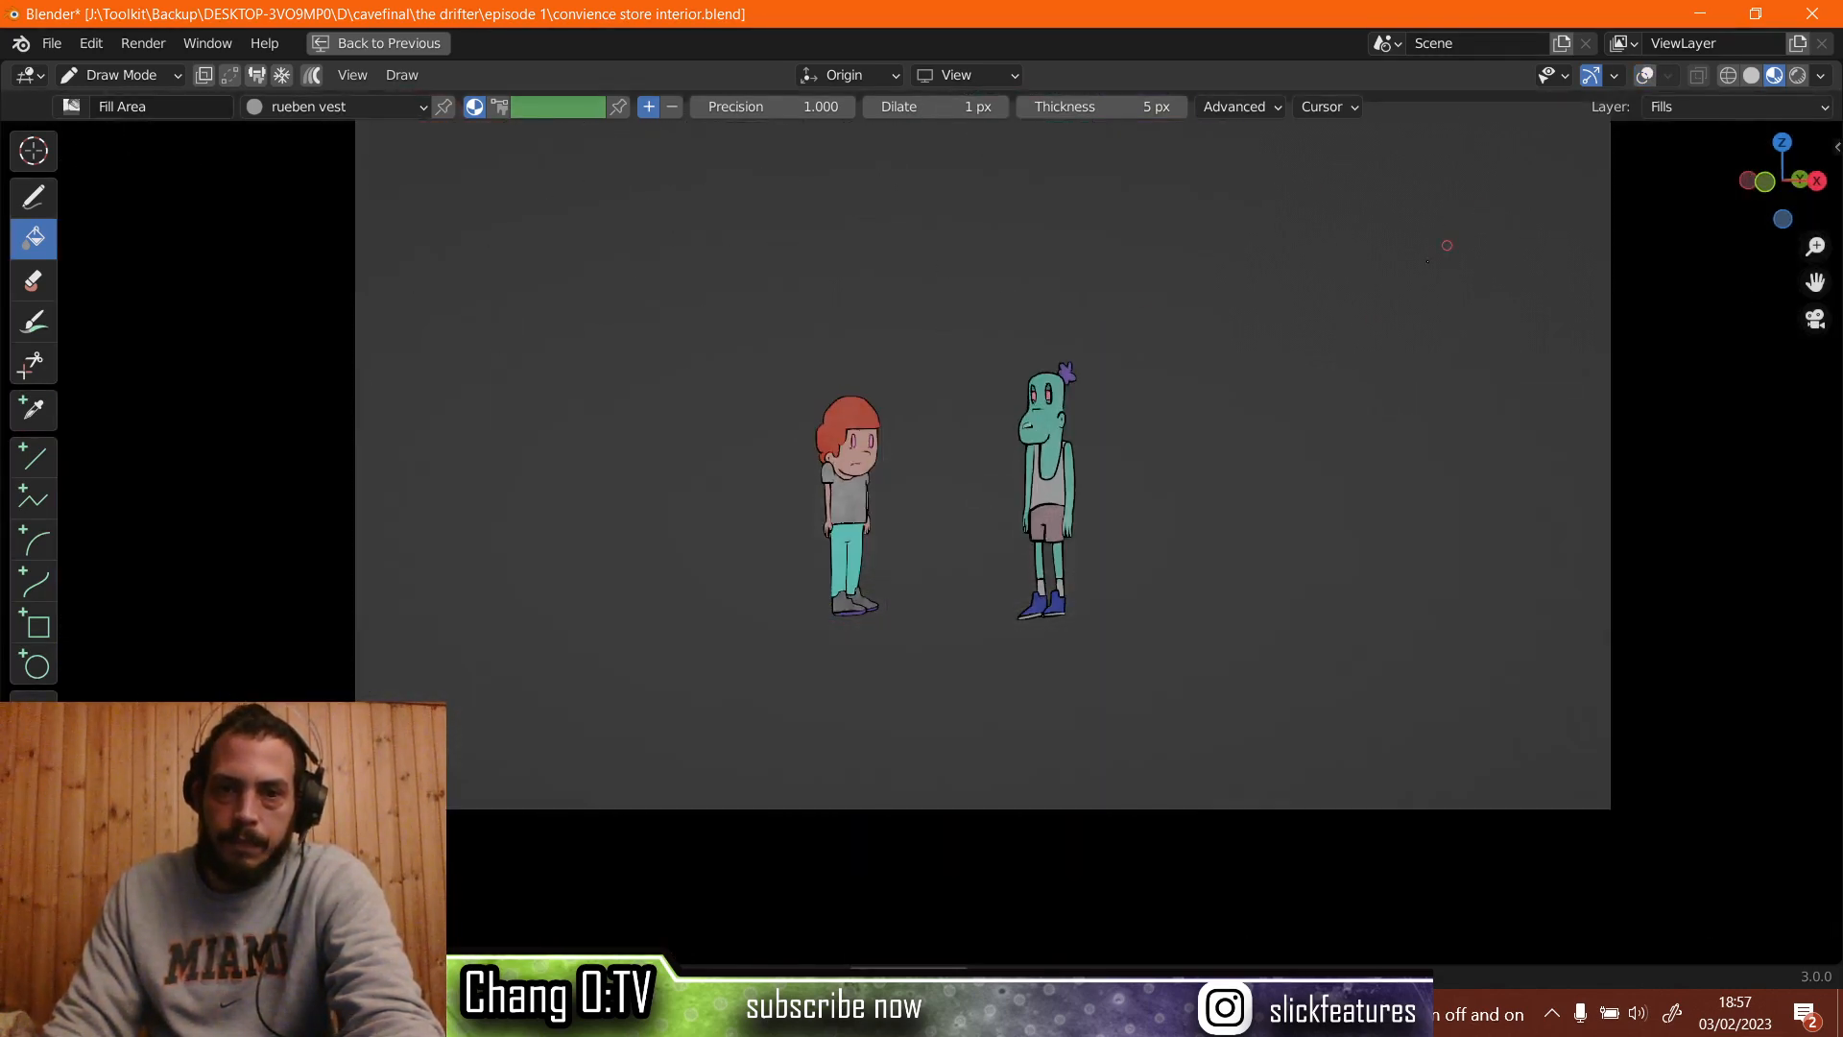
middle_click_drag(1219, 391, 1121, 443, "shift")
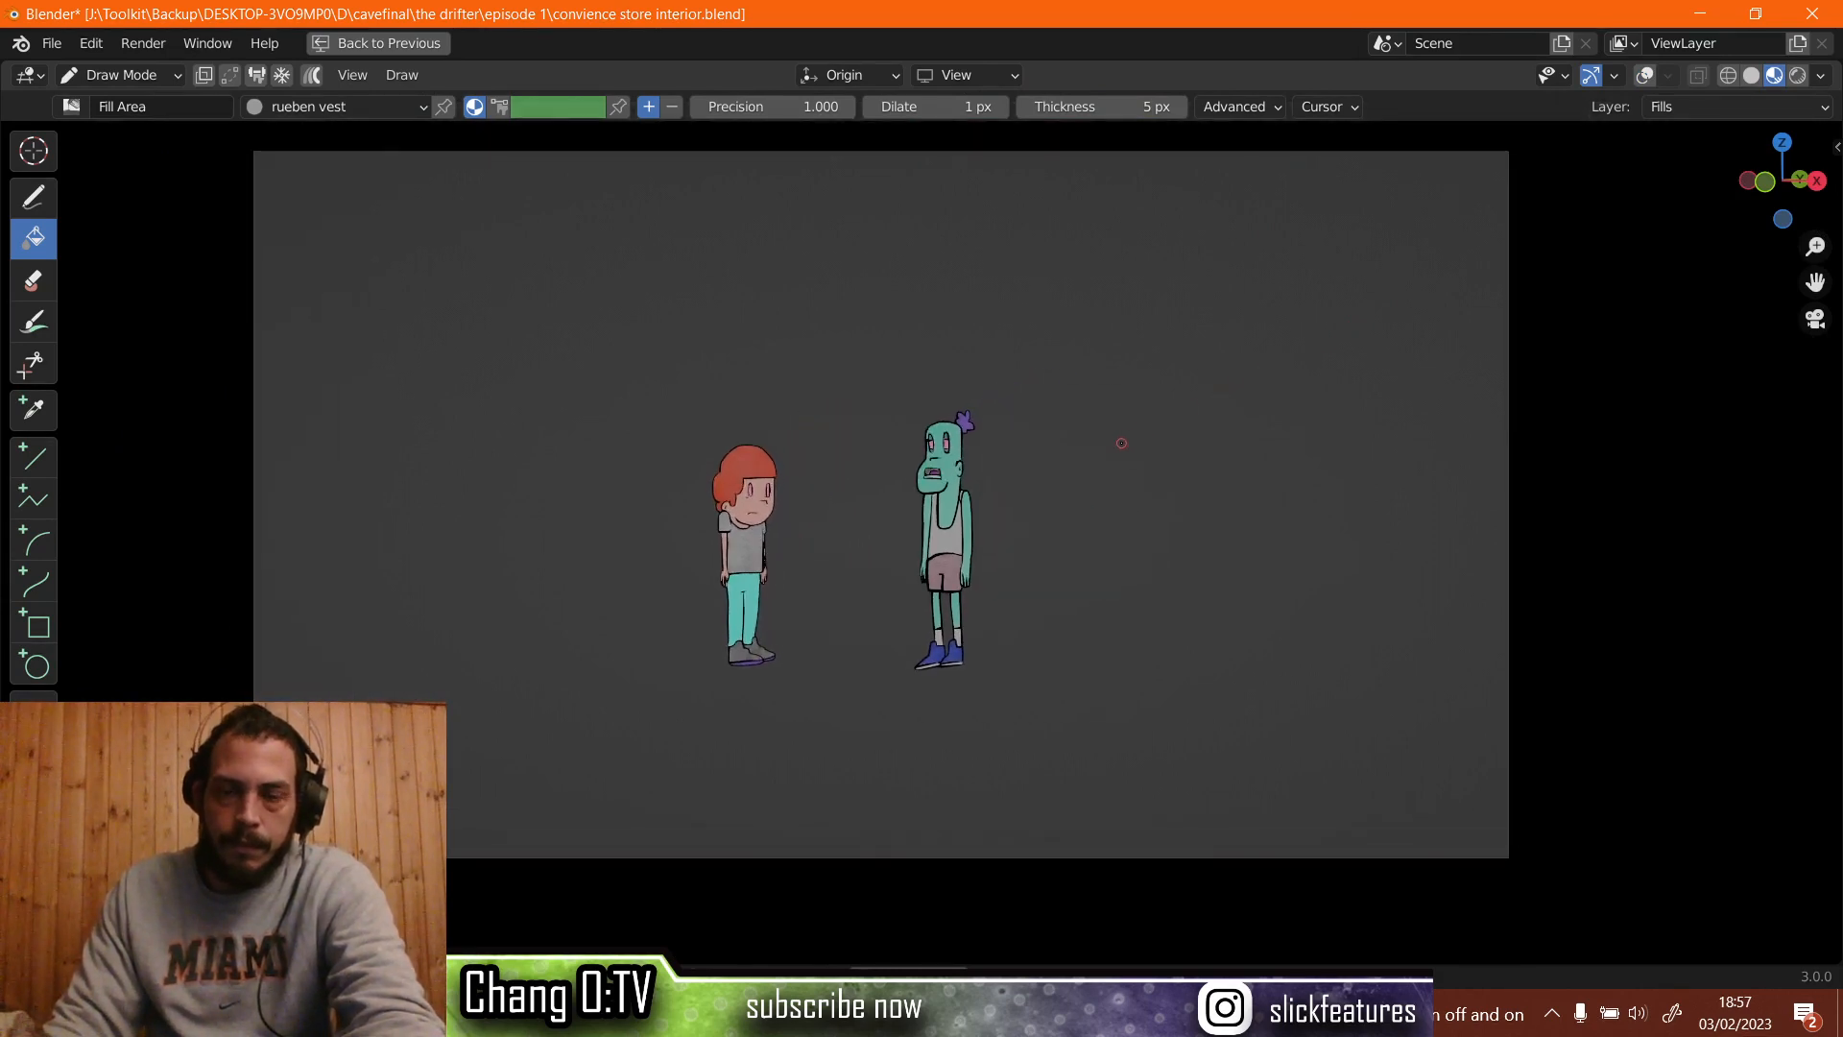
scroll(1121, 442, "up", 1)
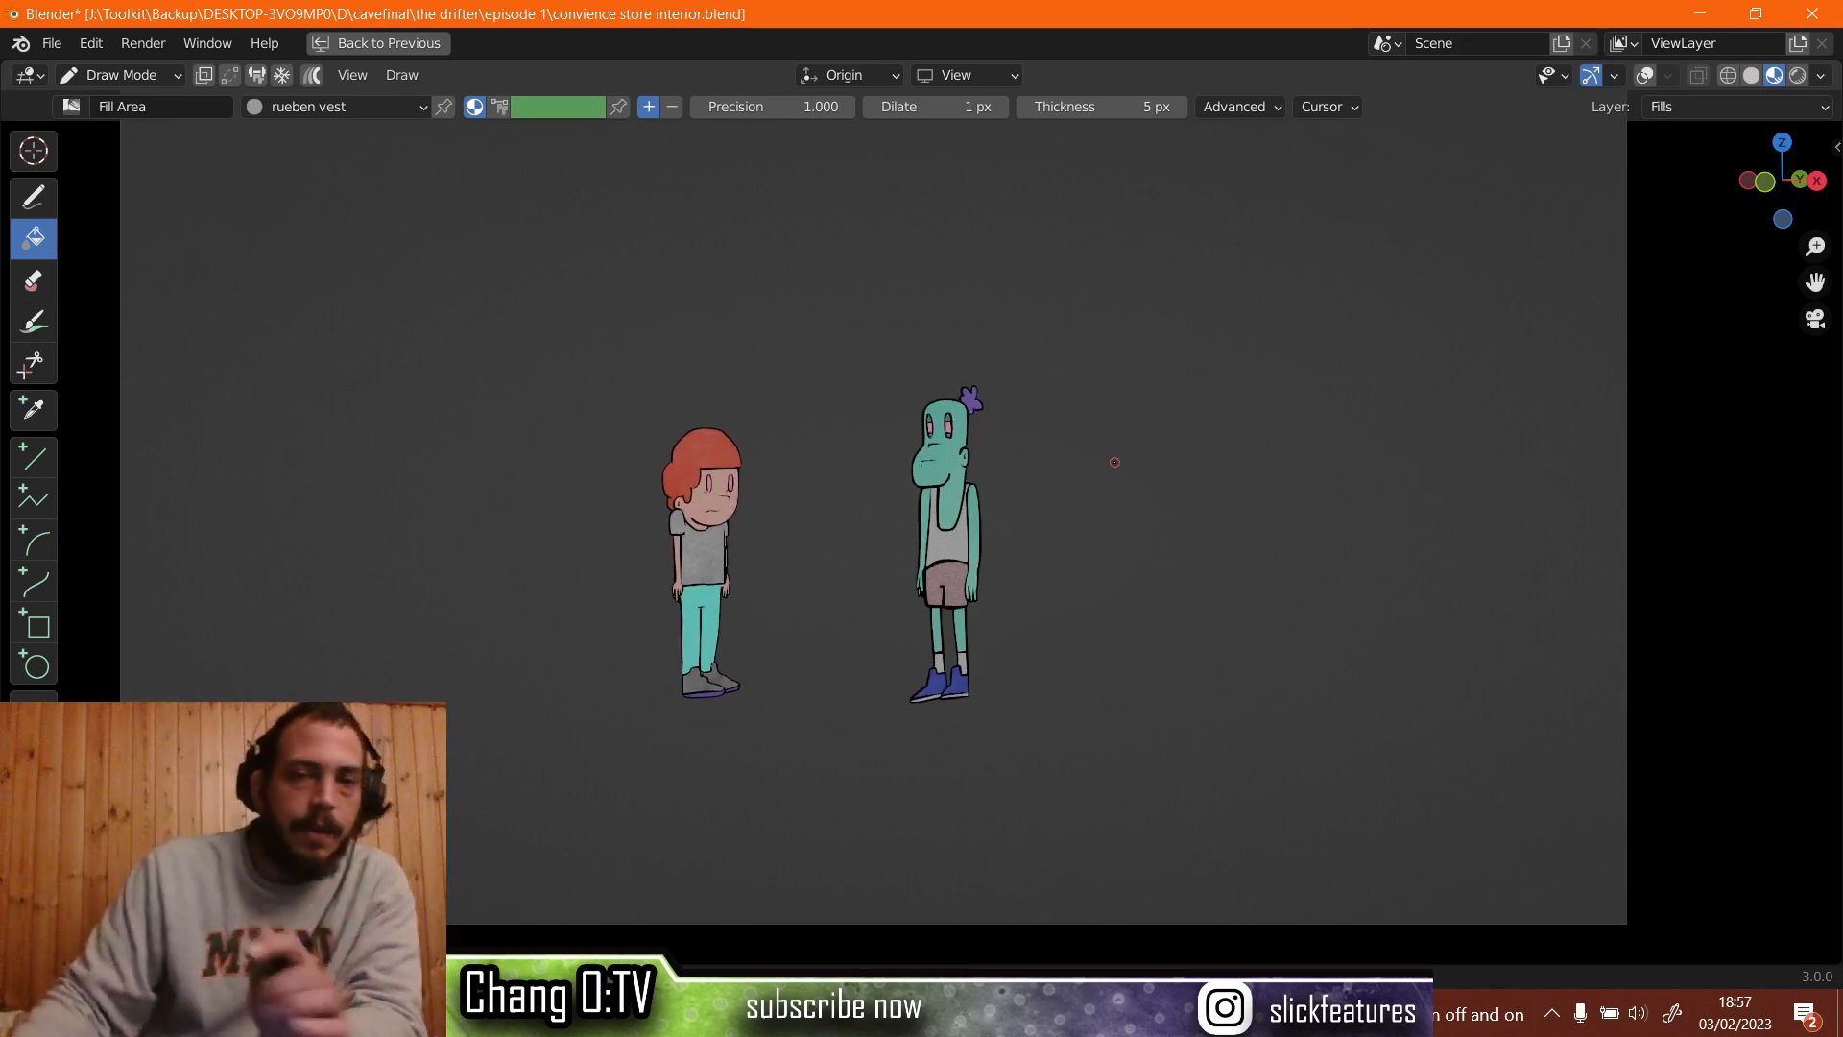
key("ctrl+space")
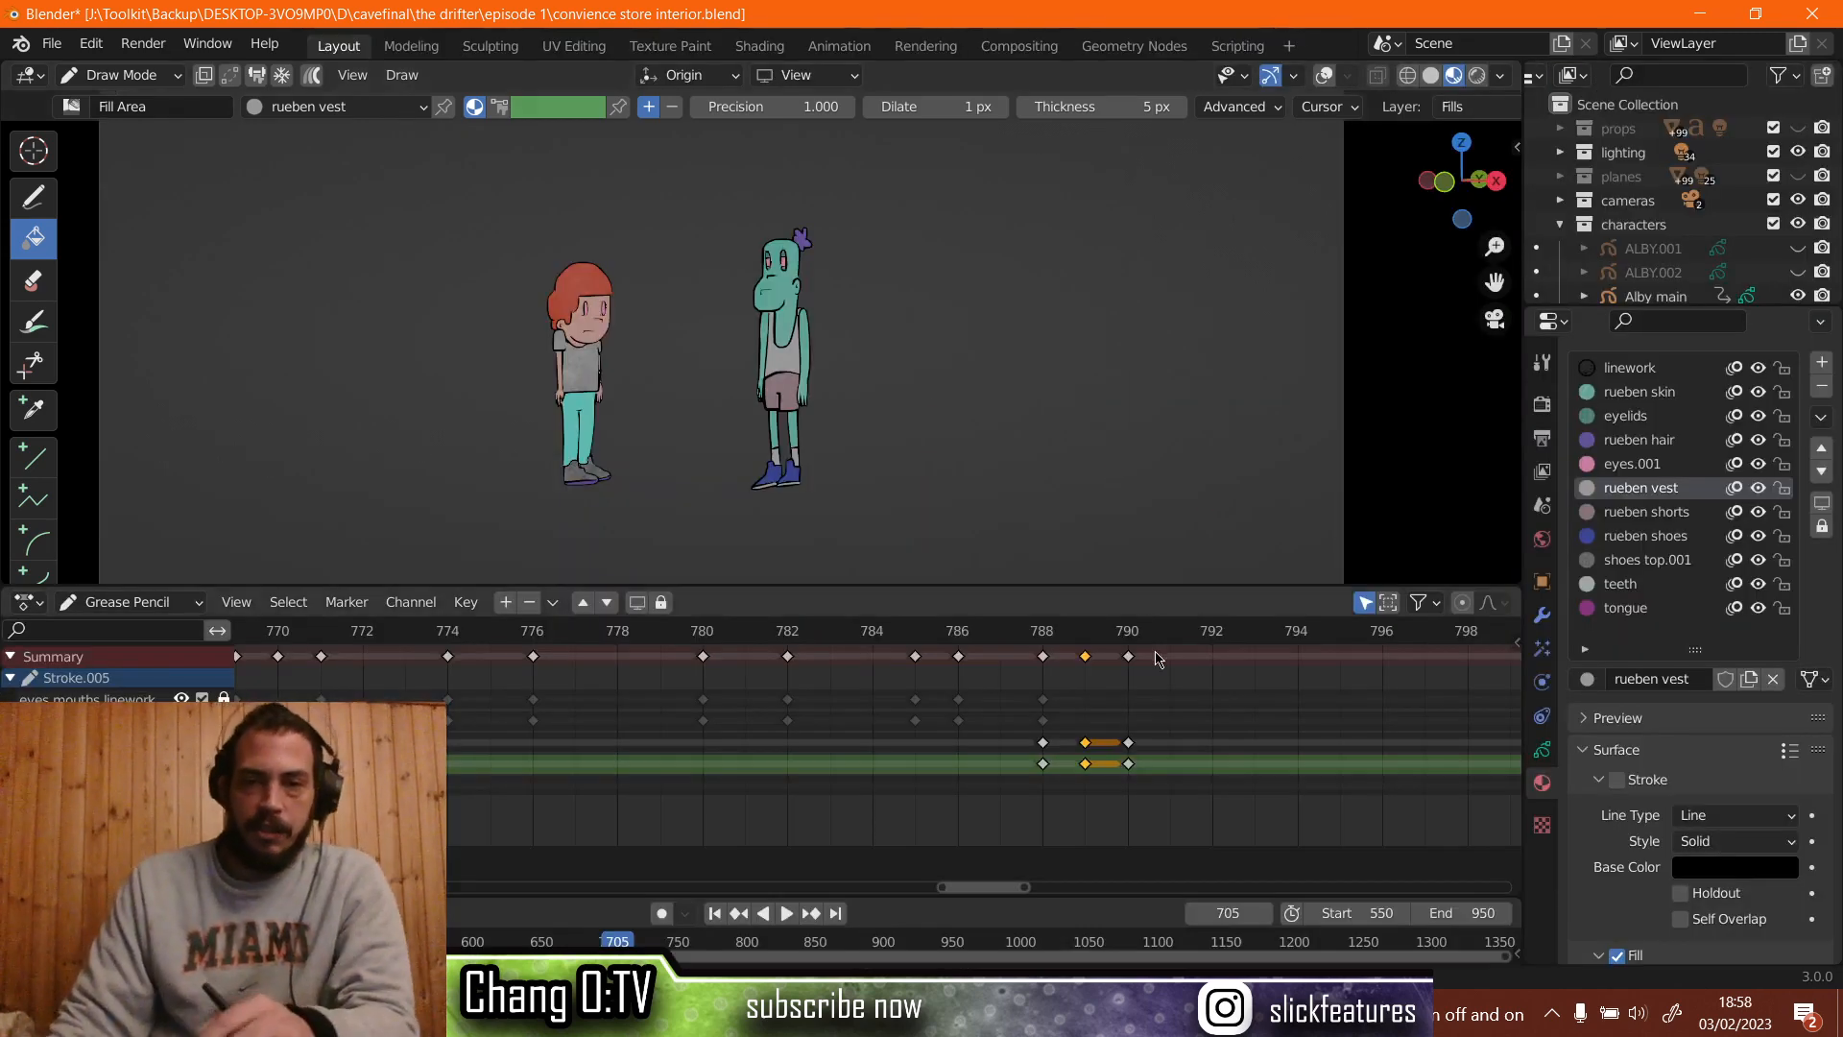
Scrub and play the frames between 790 and 772 to review the movement of Rueben's folded arm.
left_click(999, 635)
key("space")
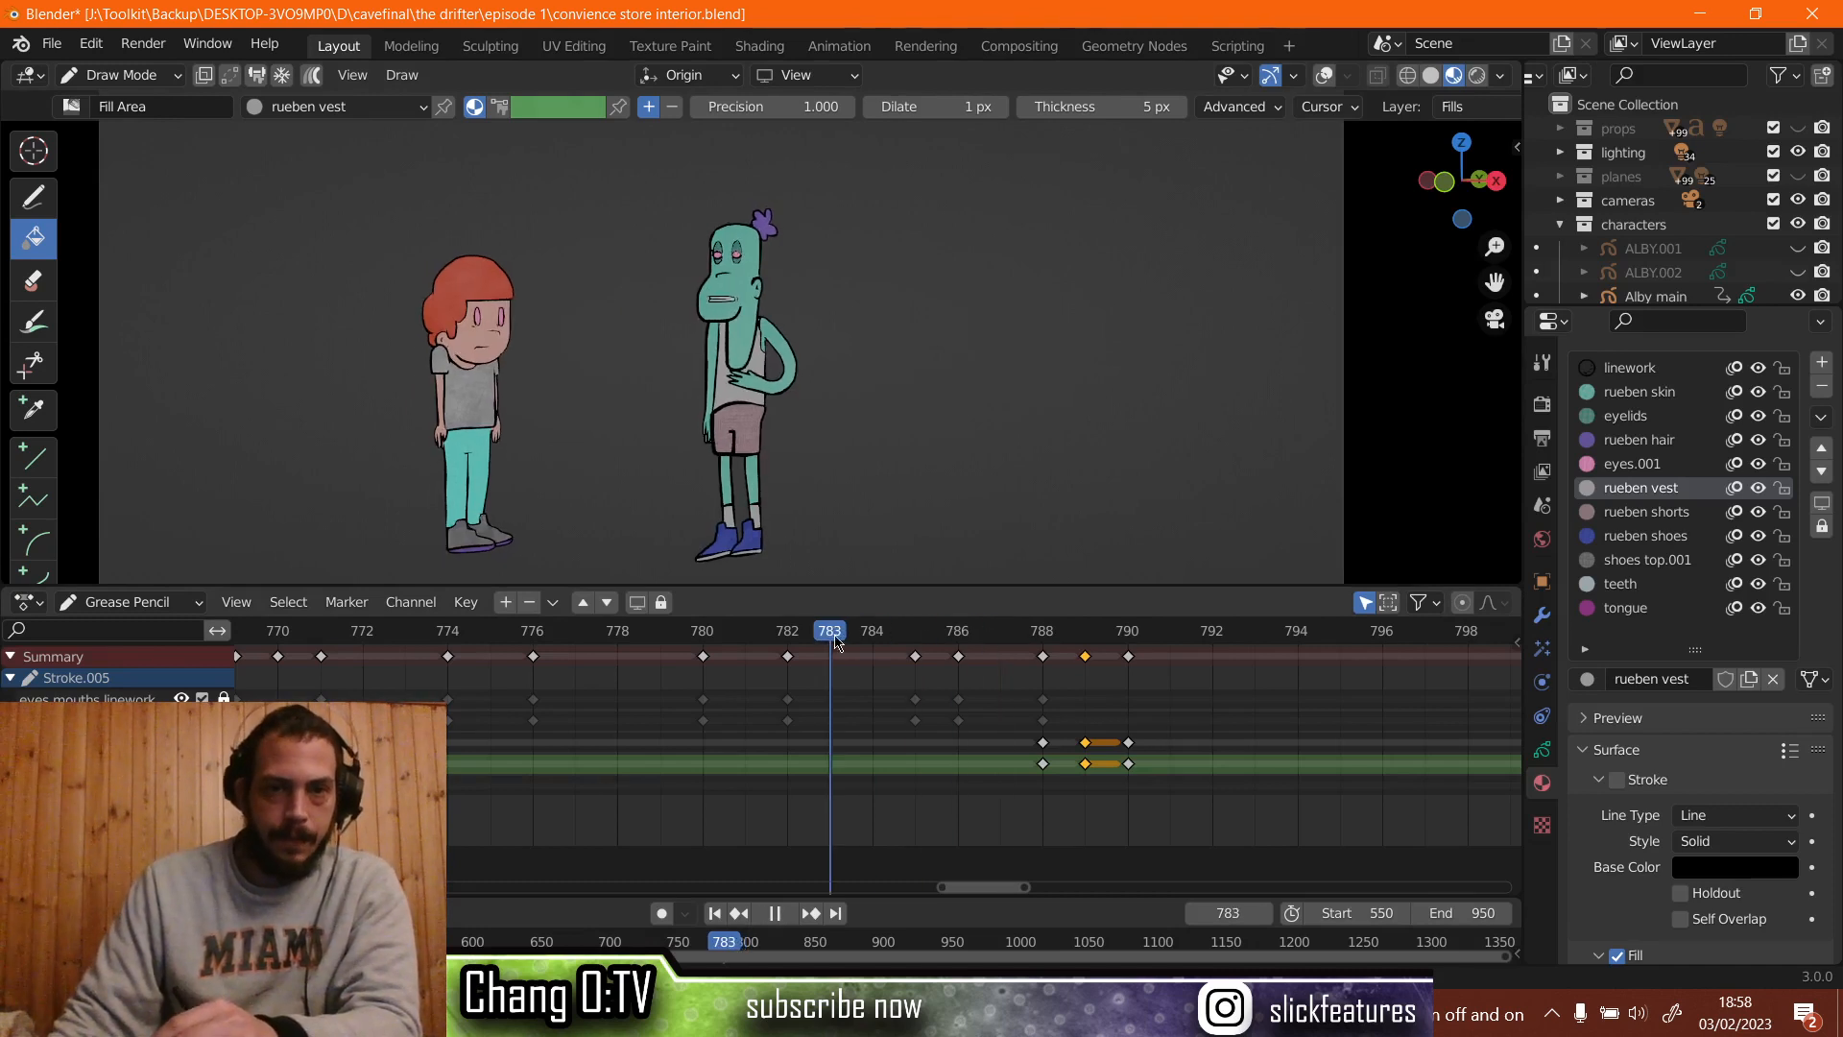
left_click_drag(978, 625, 353, 672)
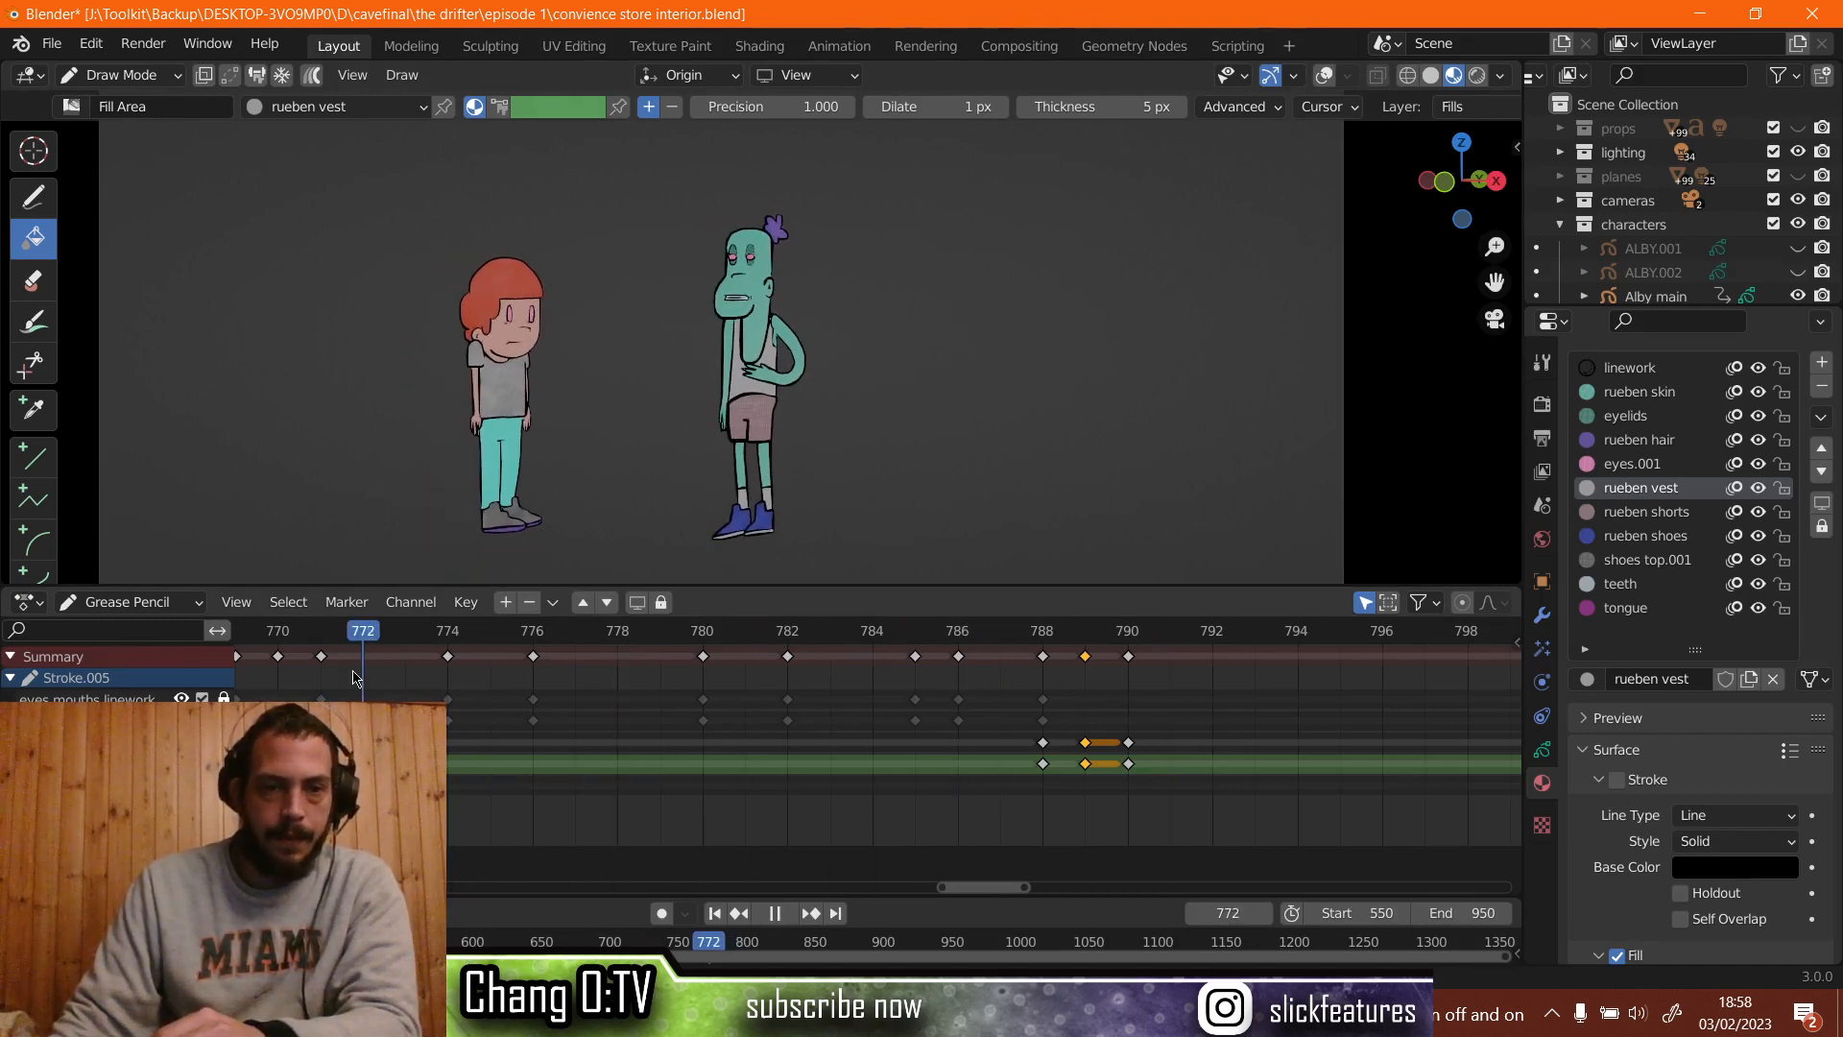
key("space")
scroll(353, 677, "down", 2)
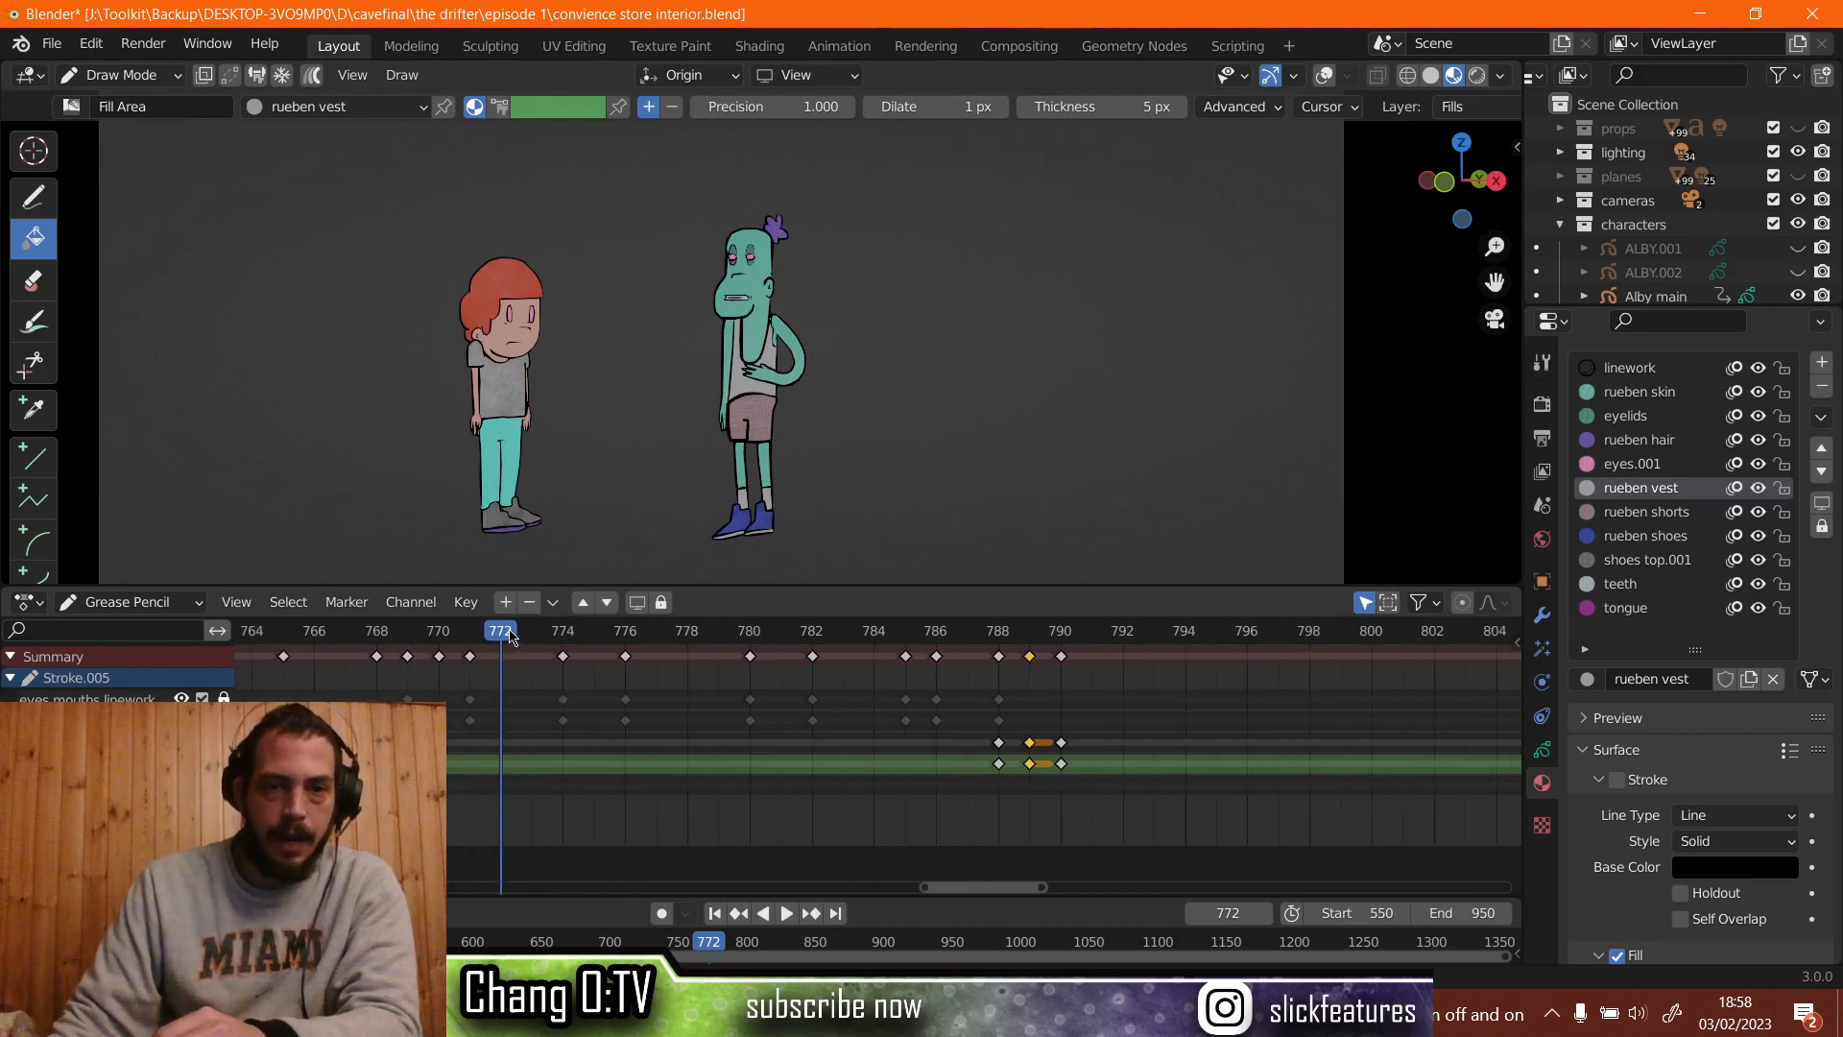
Duplicate Rueben's outstretched-arm keyframe from frame 765 to frame 767.
left_click_drag(500, 632, 367, 655)
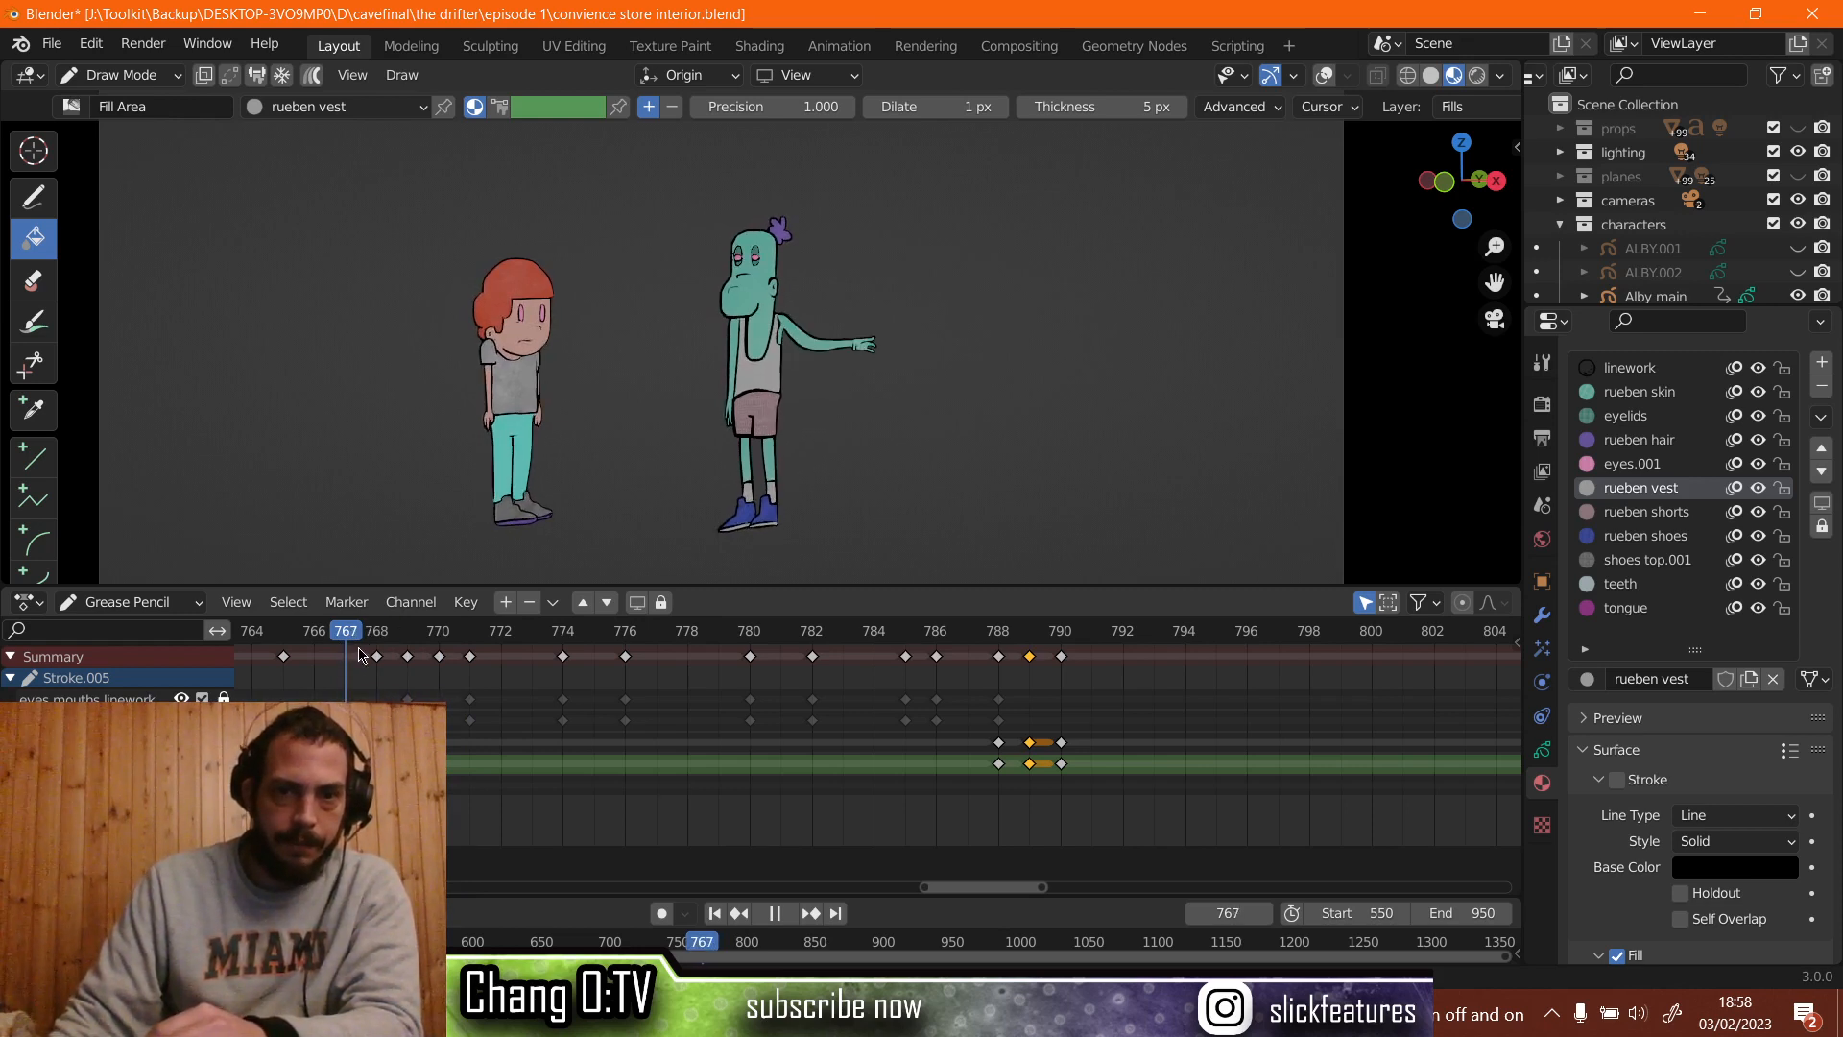
key("Left")
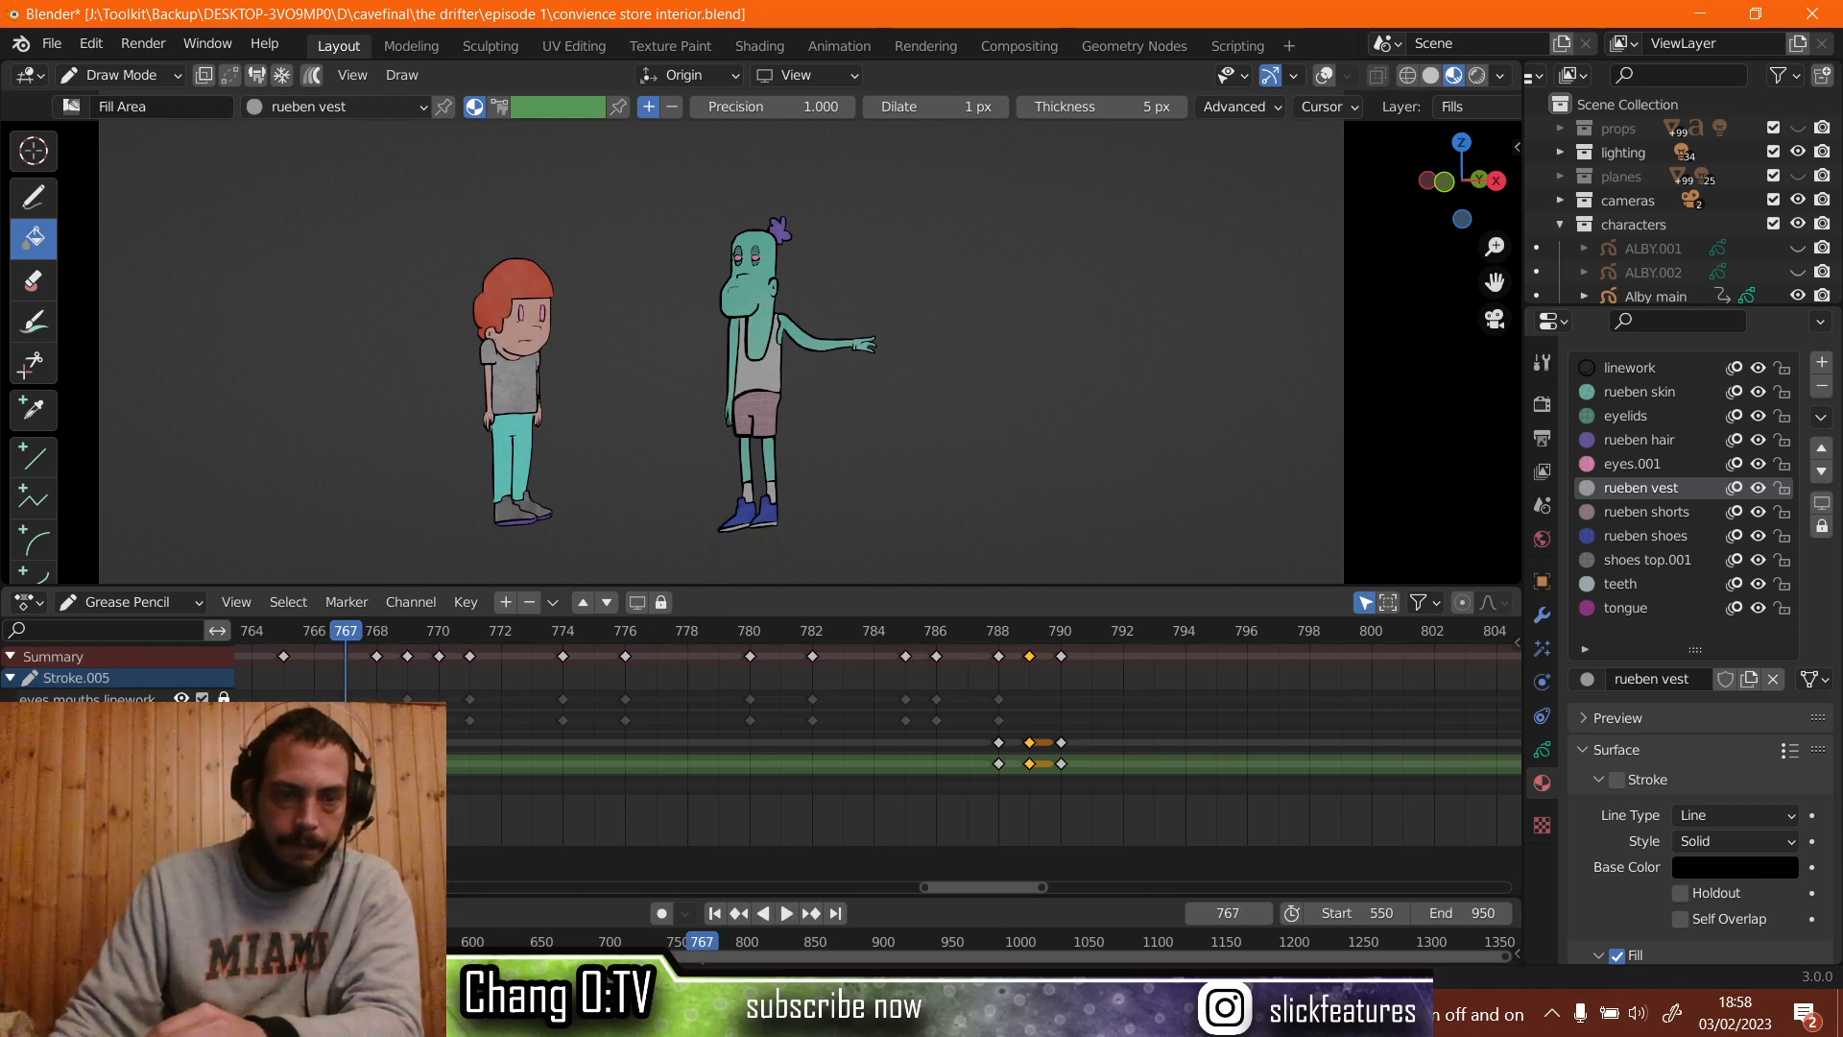
right_click(283, 663)
left_click(283, 739)
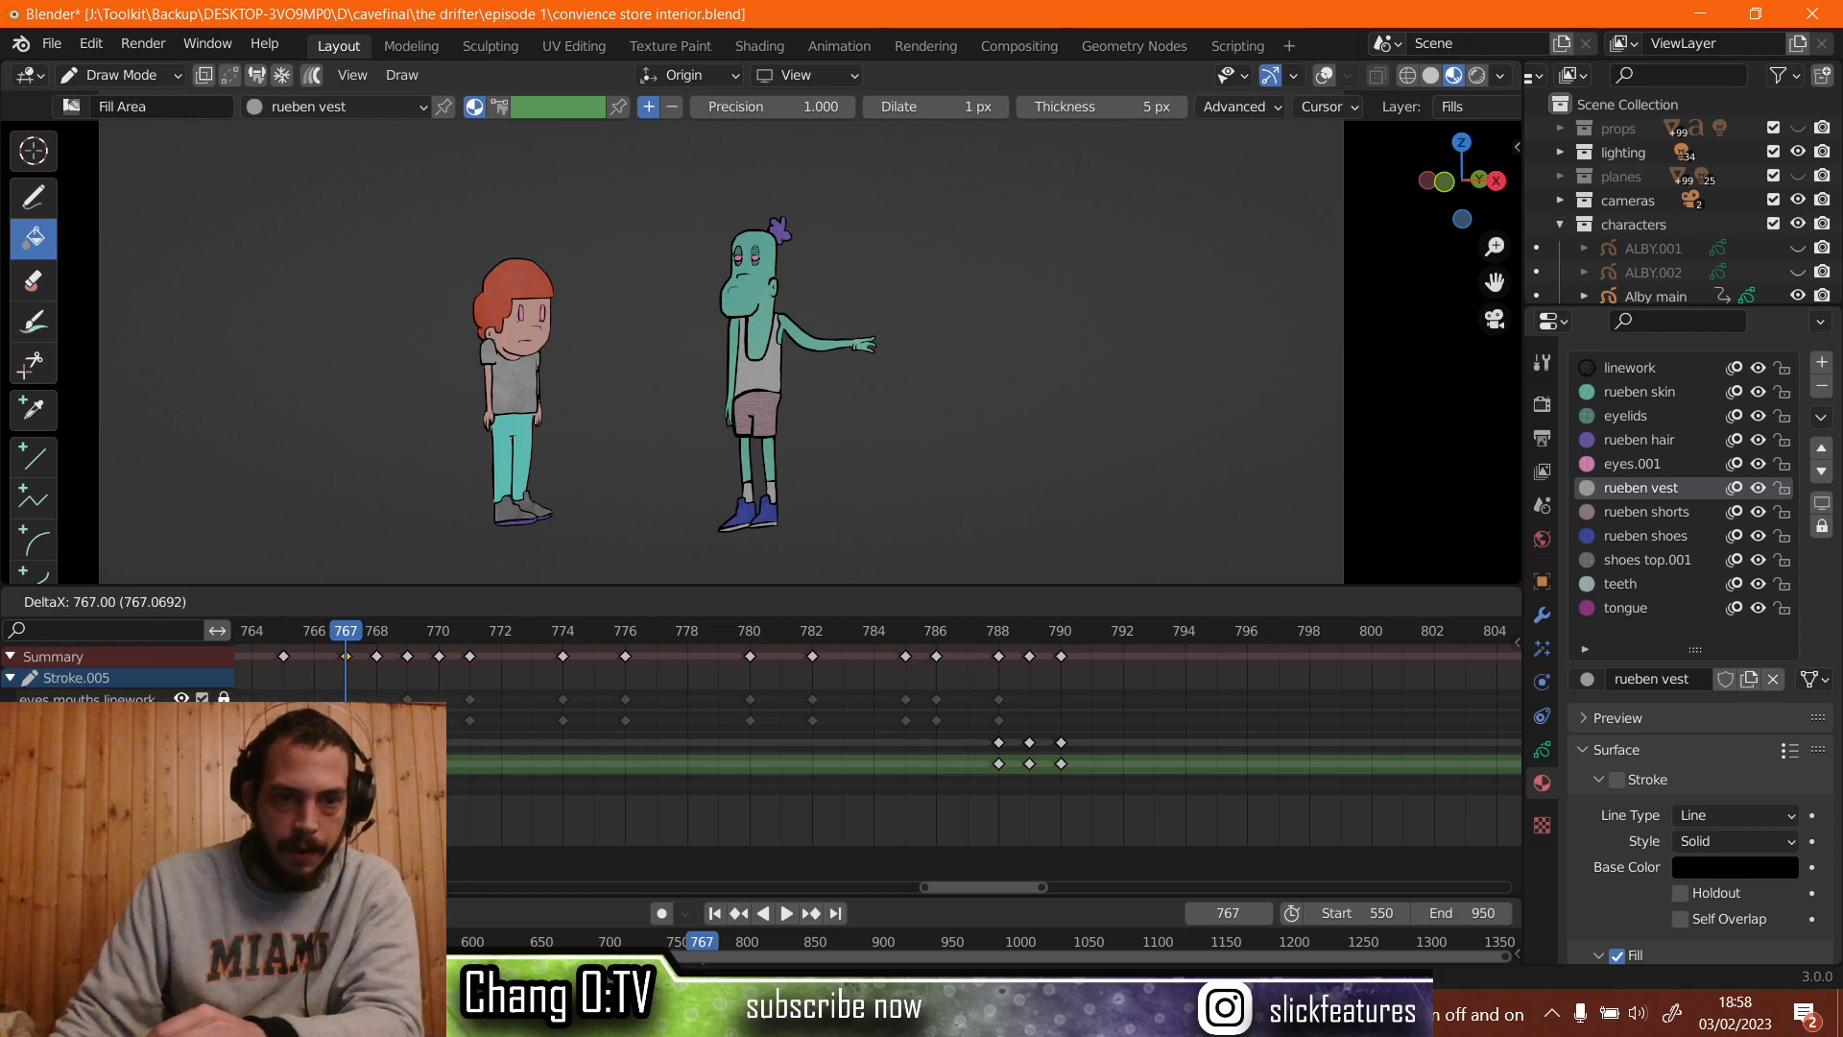
left_click(608, 514)
In Sculpt Mode with overlays shown, pull the outstretched near hand and forearm downward at frame 767 with the Grab brush.
left_click(124, 74)
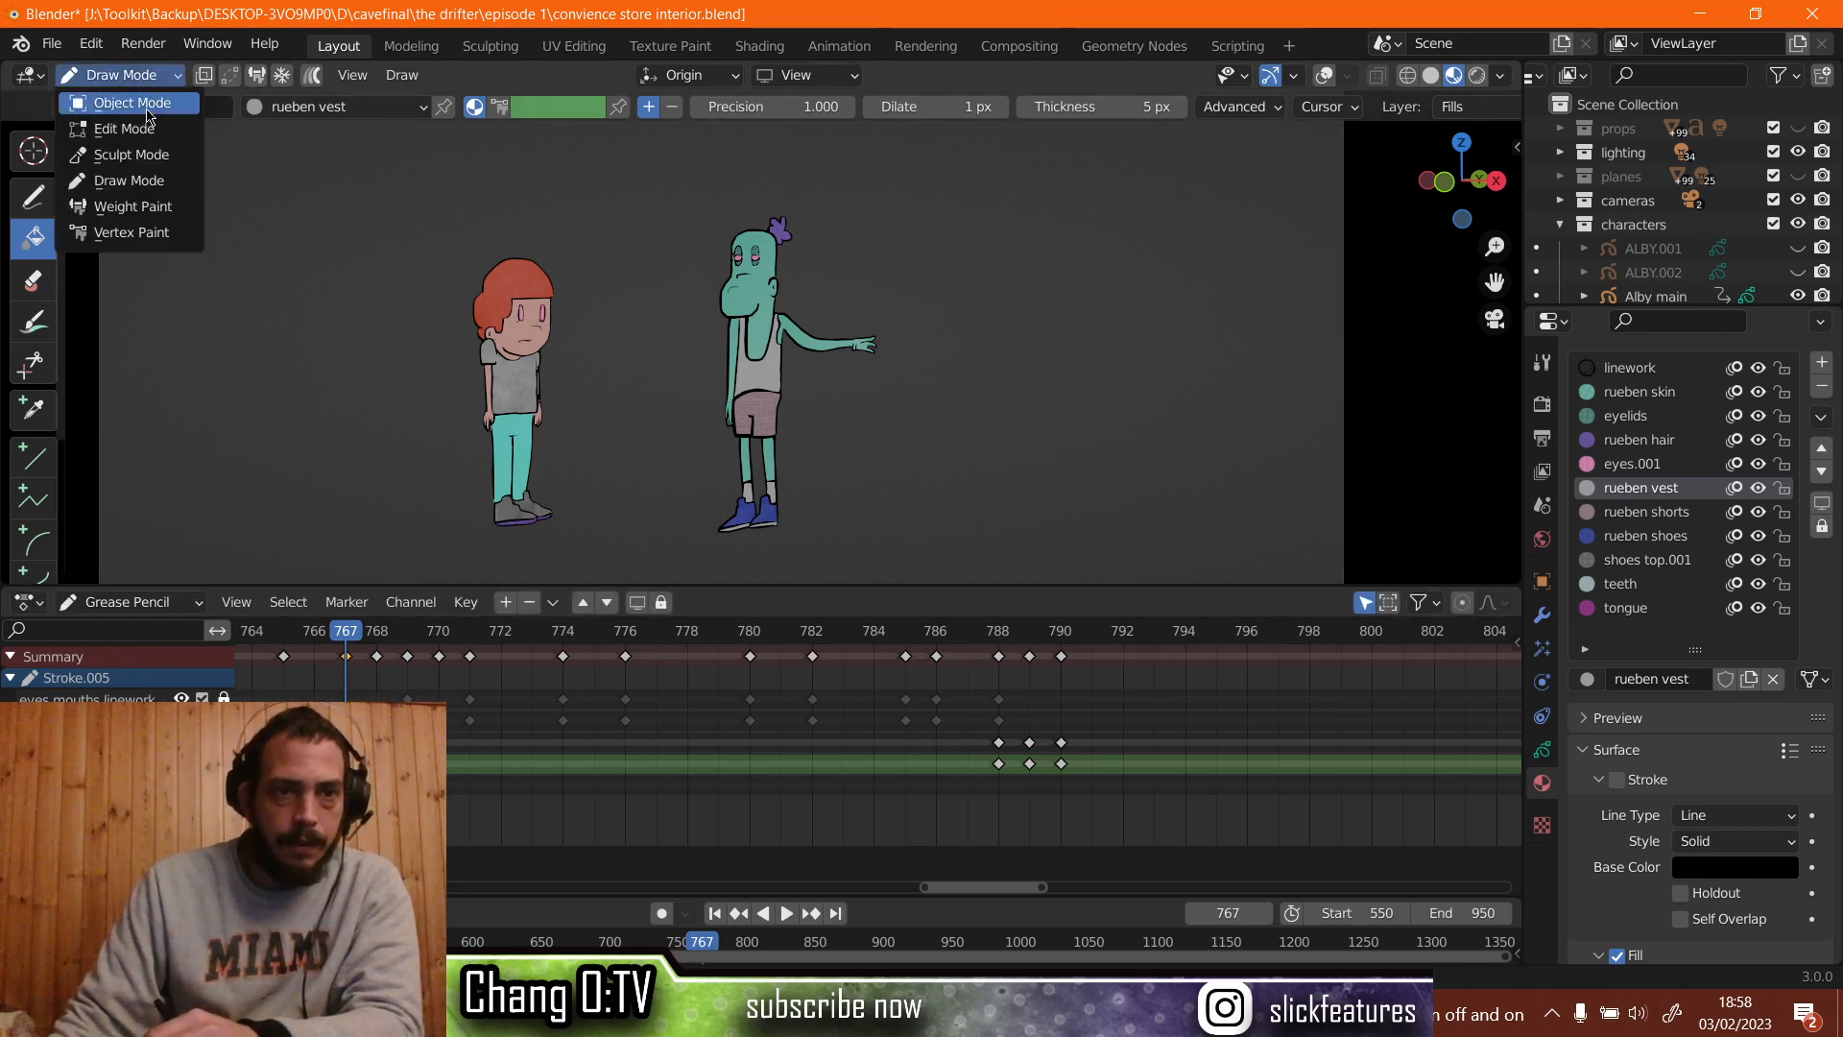
left_click(139, 131)
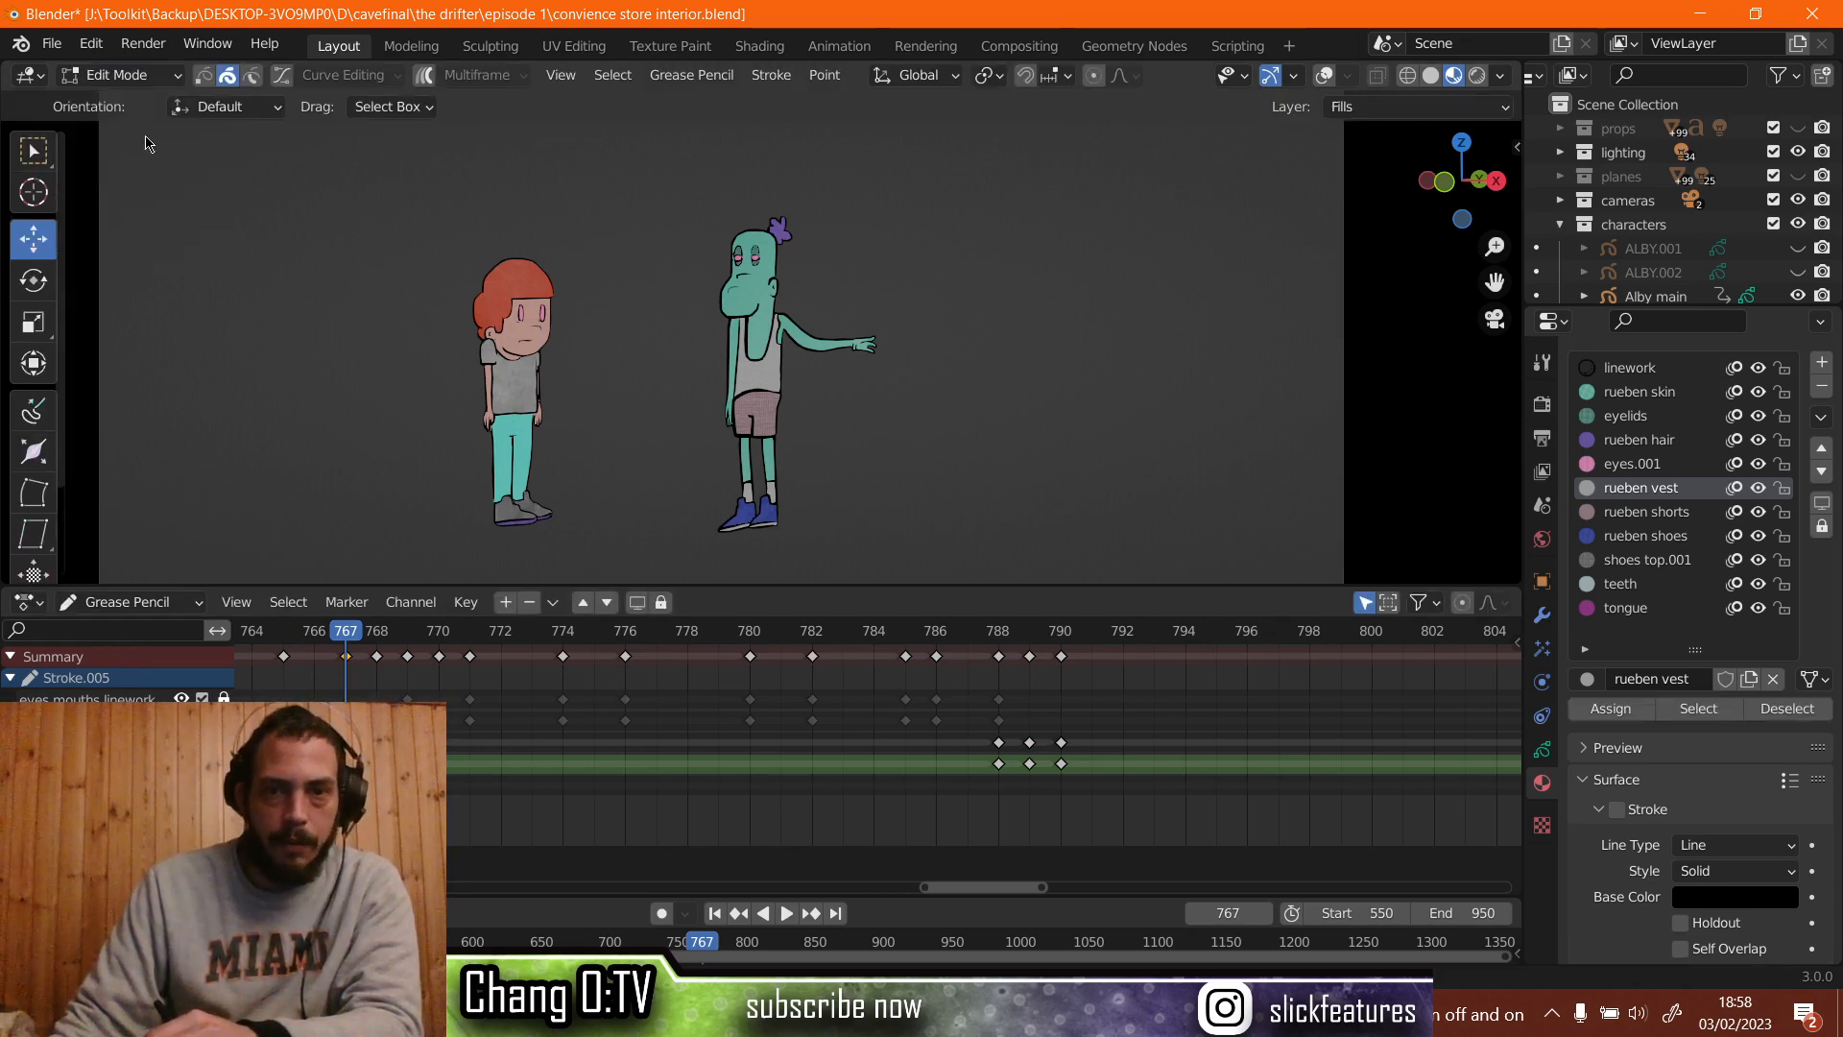
key("shift+alt+z")
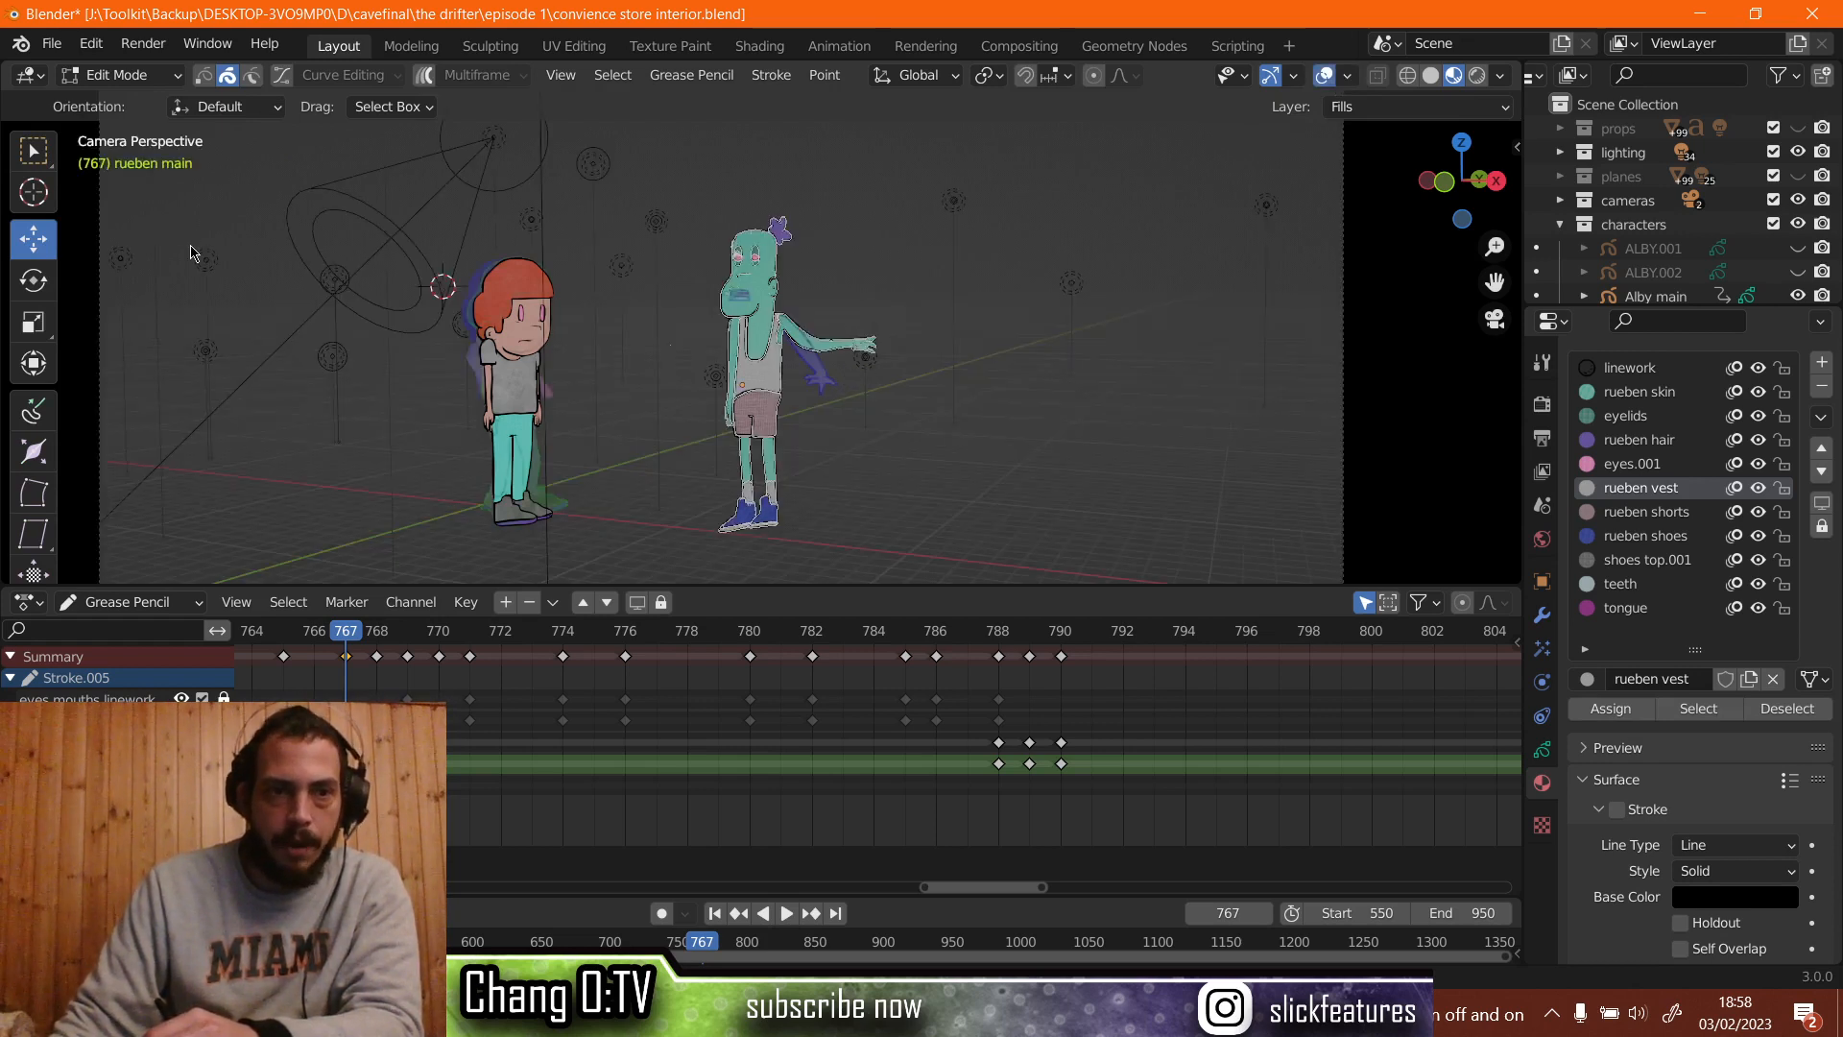
left_click(116, 75)
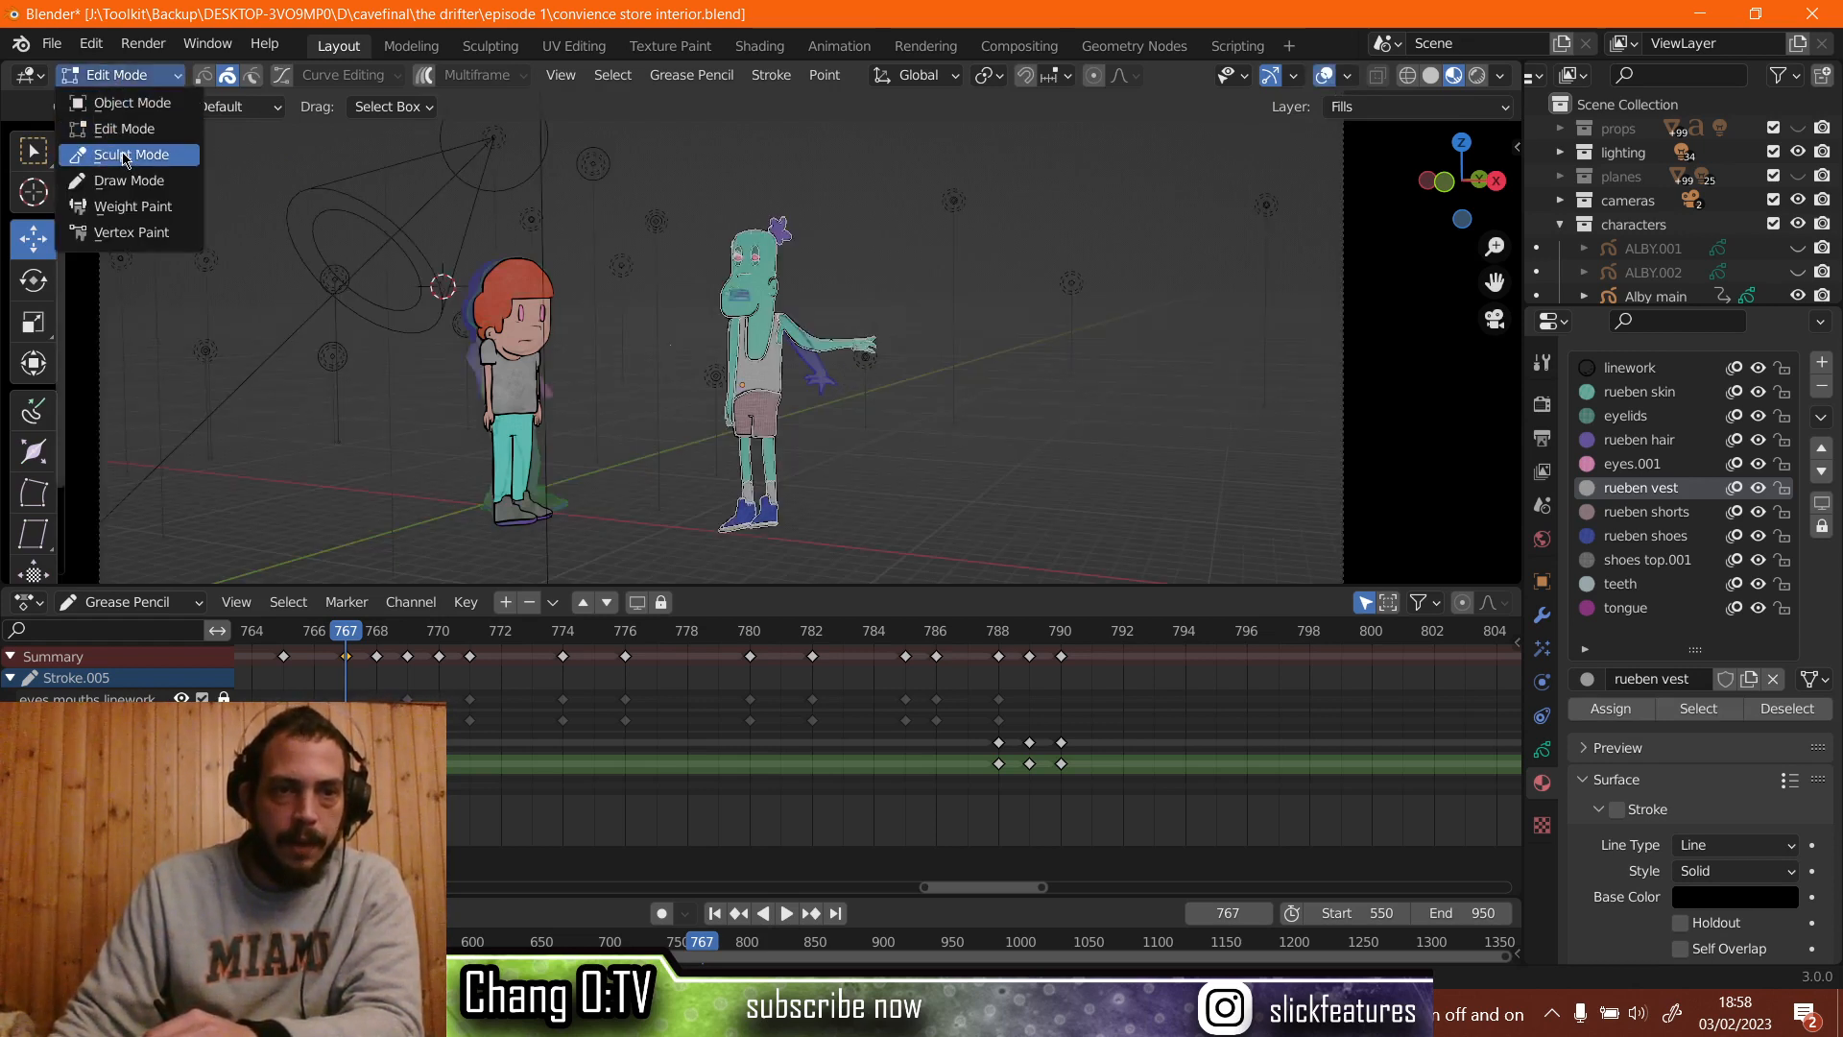
left_click(131, 155)
scroll(811, 338, "up", 5)
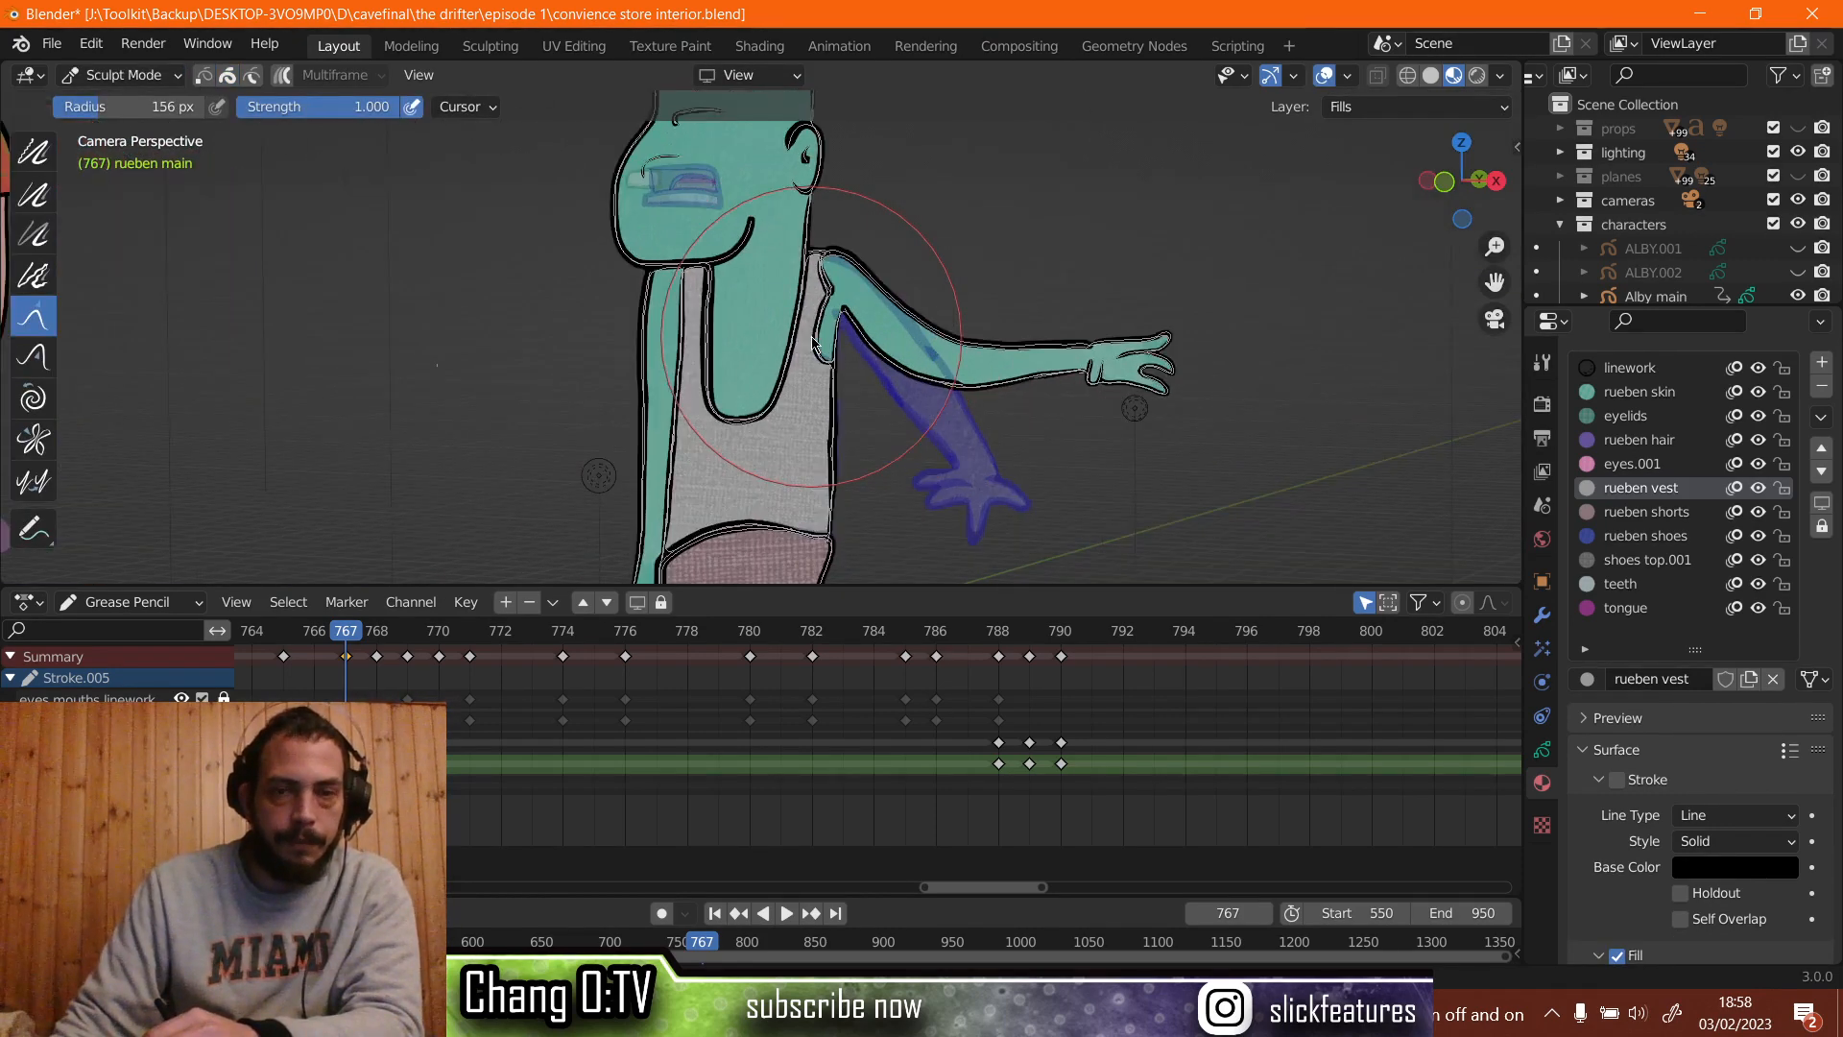
scroll(815, 344, "up", 2)
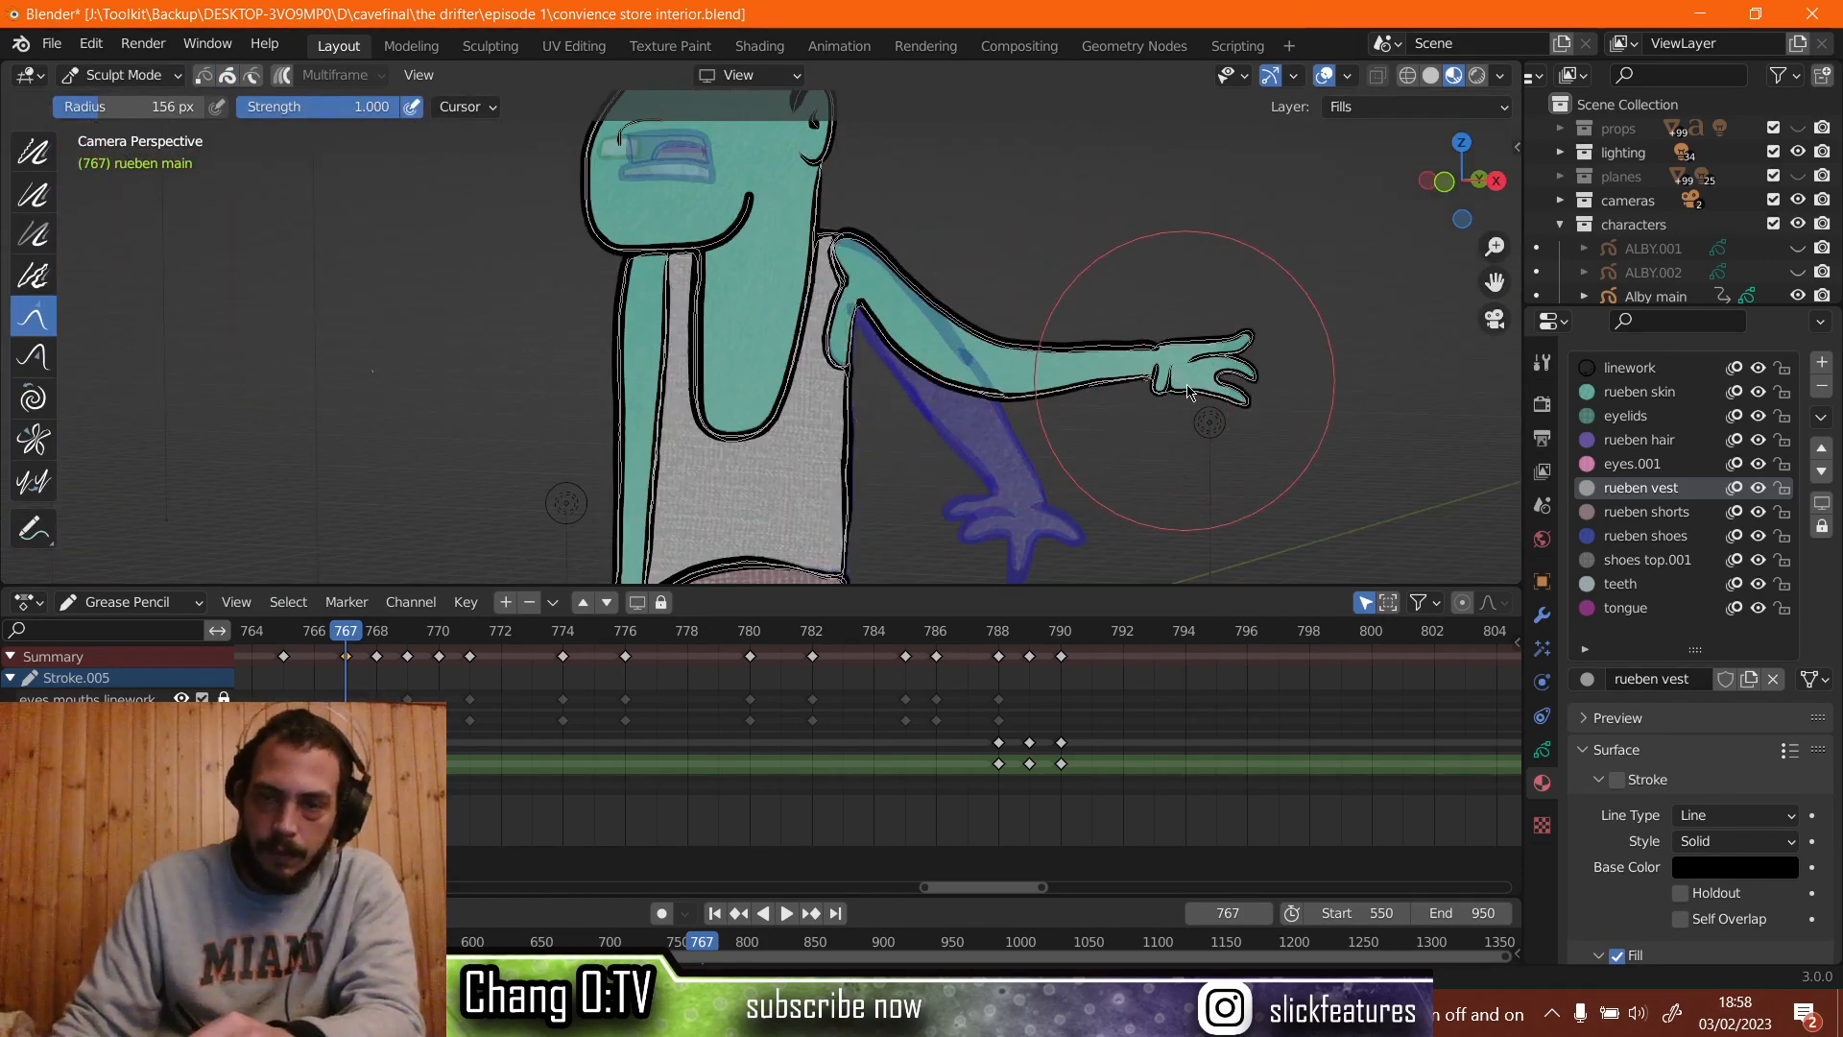
mouse_move(1188, 392)
left_mouse_down()
mouse_move(1166, 430)
mouse_move(1071, 418)
mouse_move(1067, 435)
mouse_move(1168, 450)
left_mouse_up()
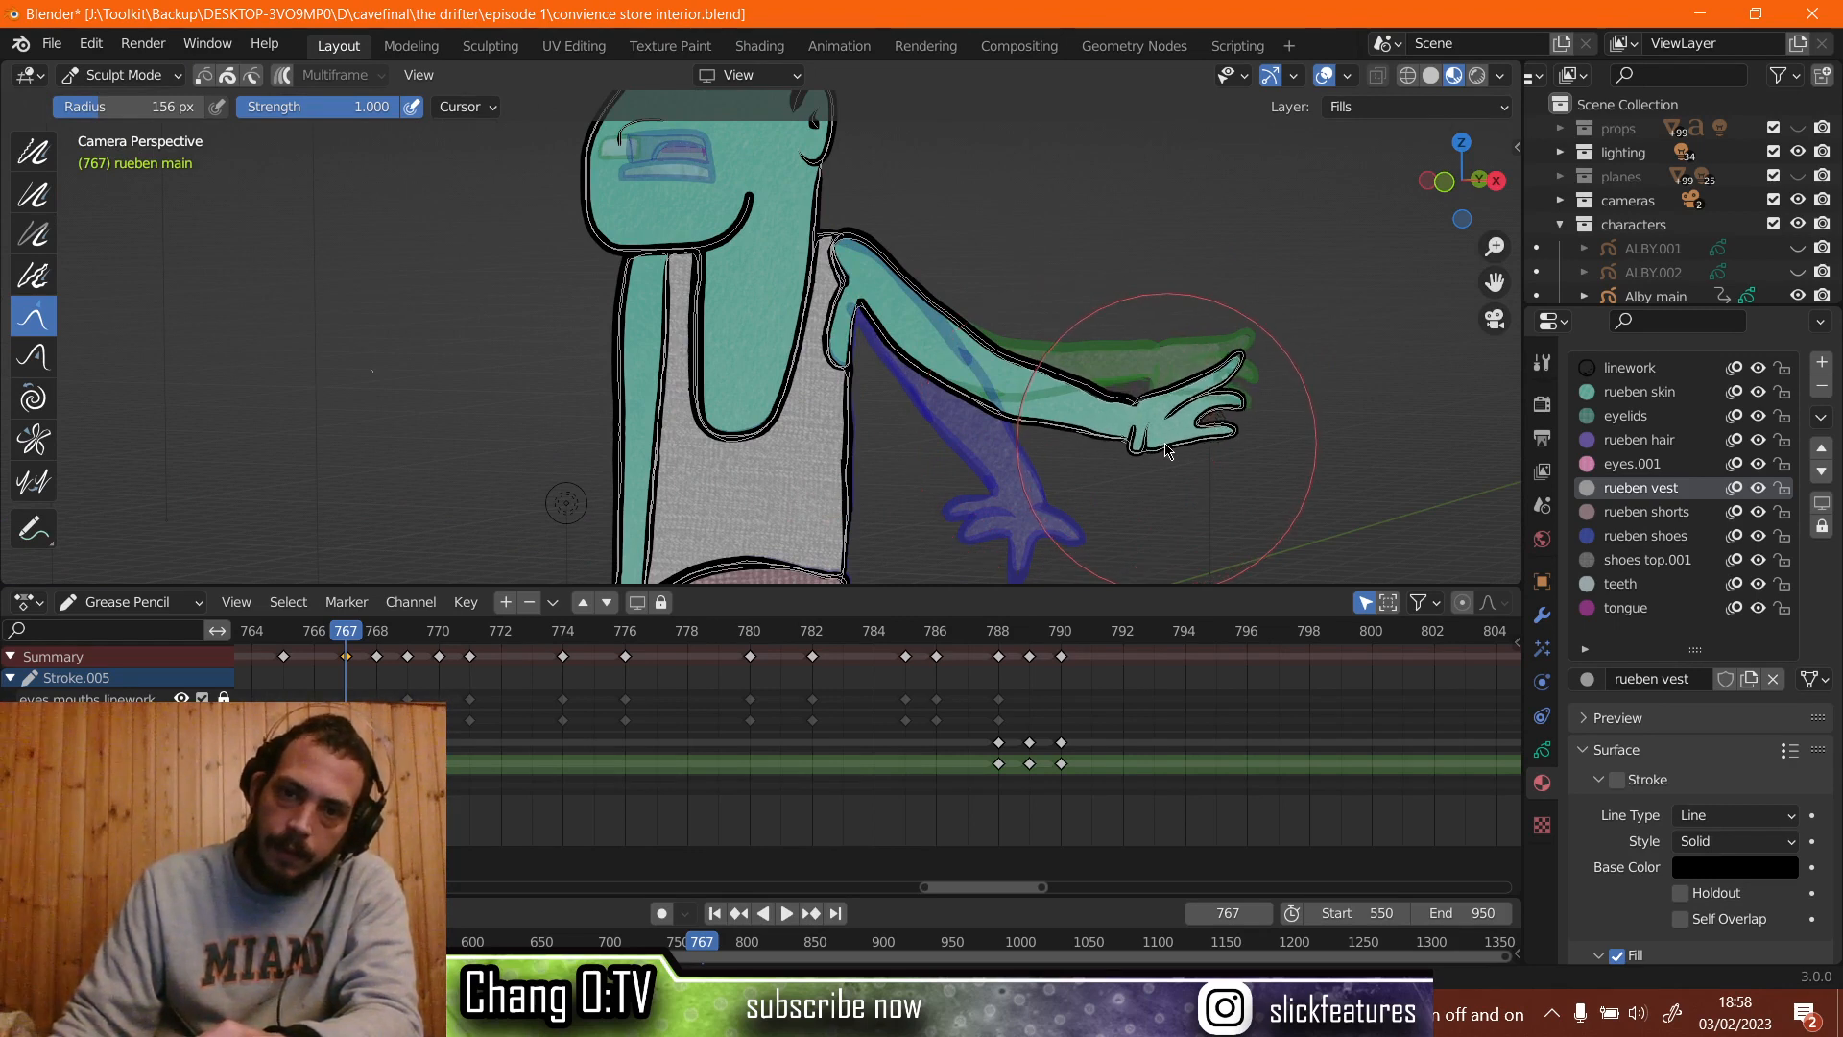
Switch to the Smooth brush and play back the arm movement from before frame 767 to check the new in-between pose.
left_click(40, 159)
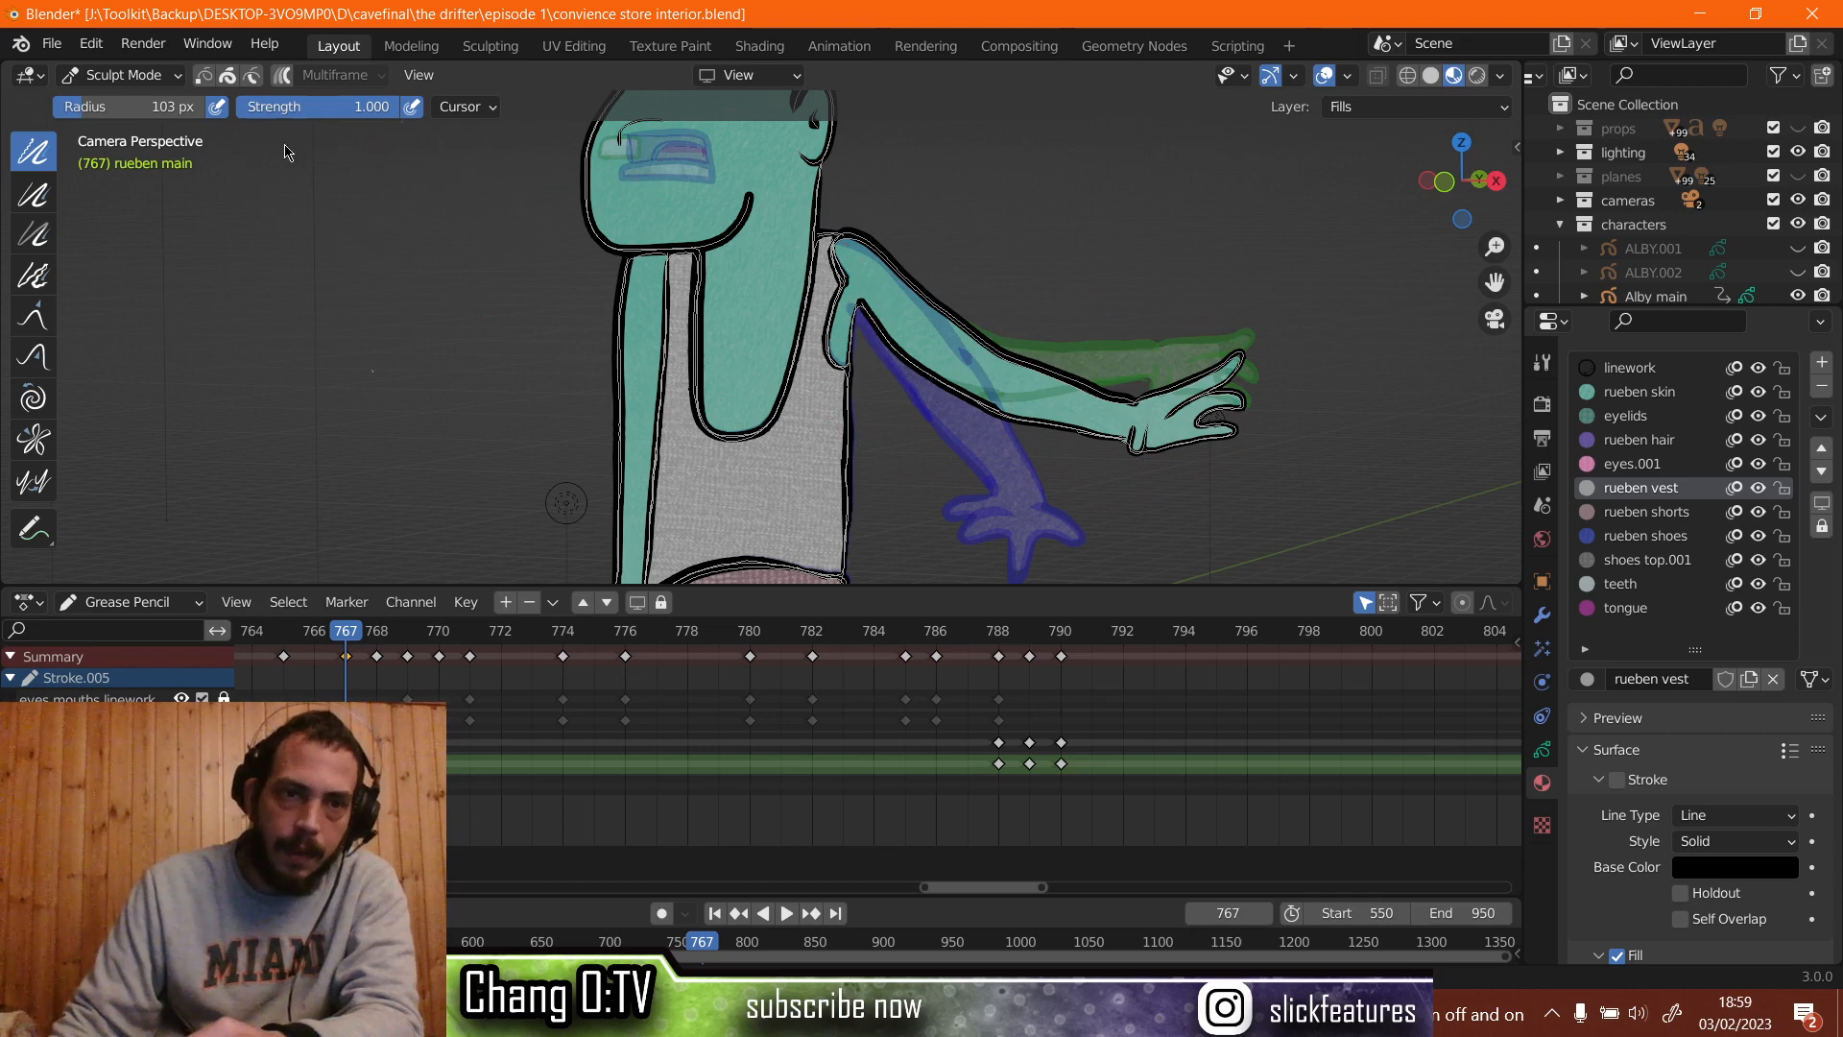
left_click_drag(340, 635, 249, 613)
key("space")
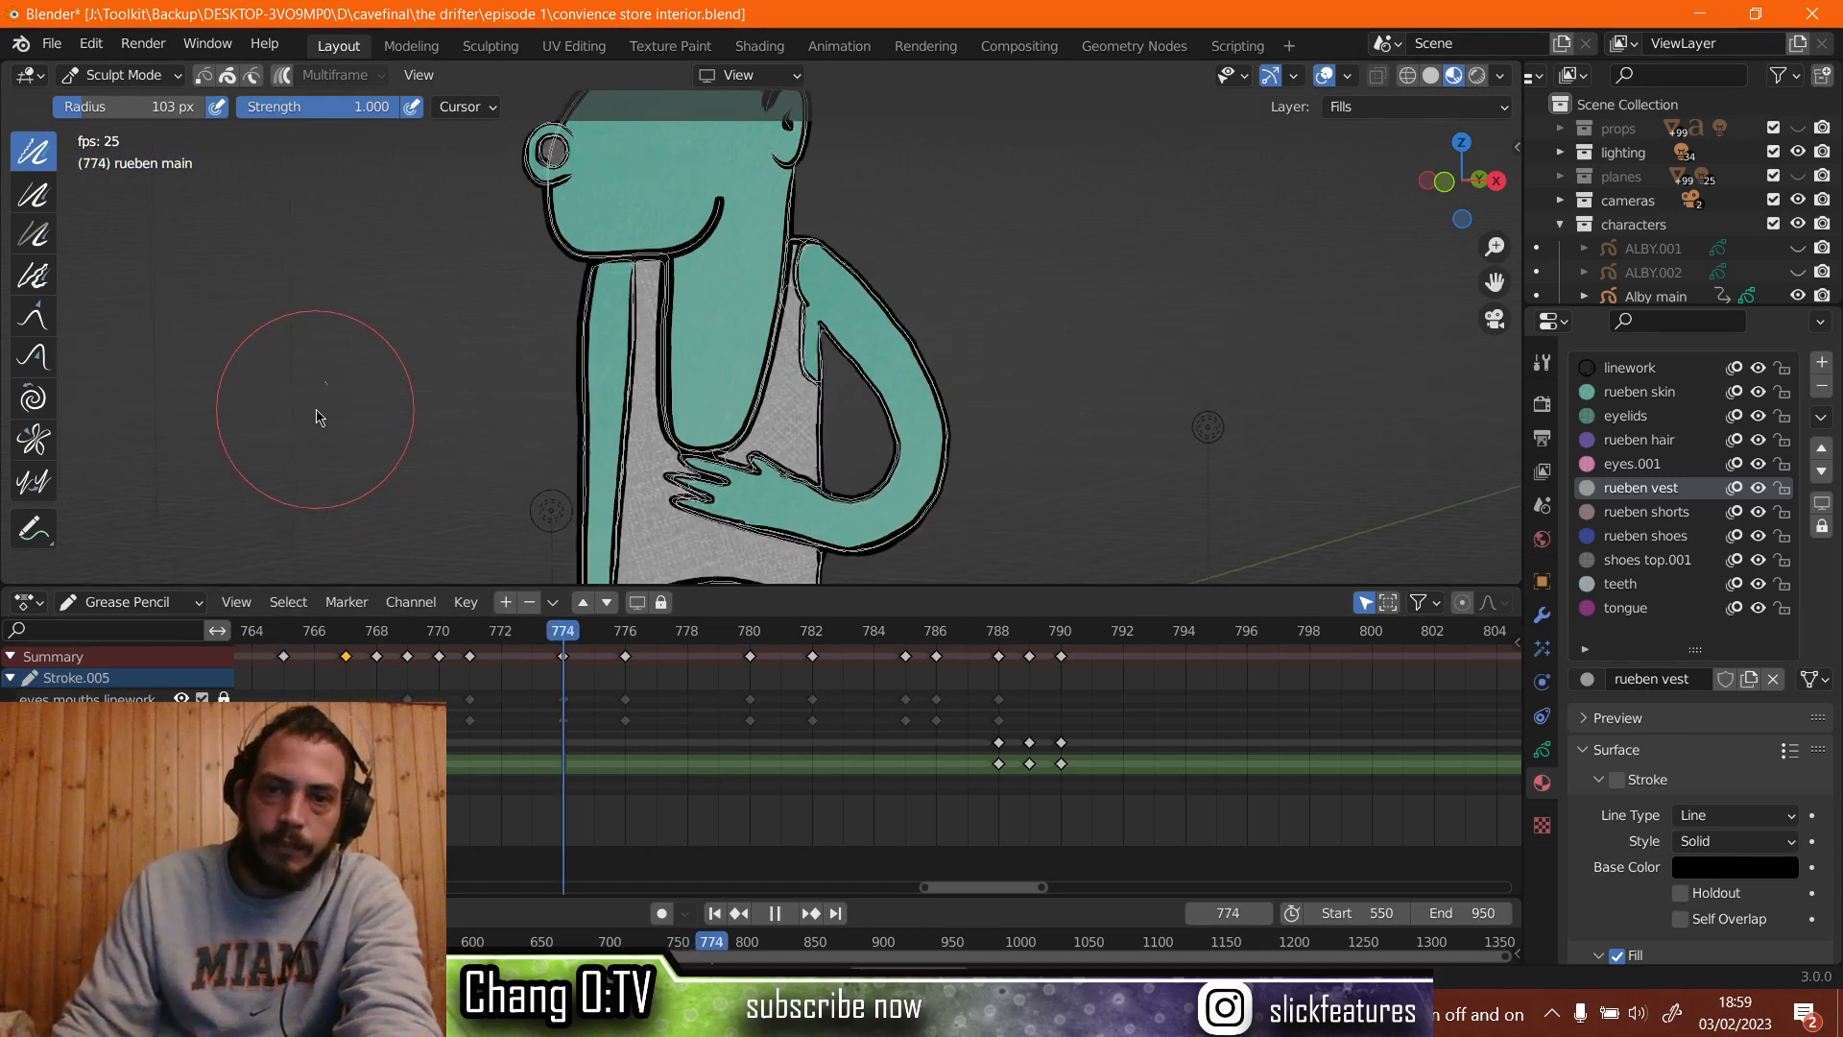
key("space")
scroll(387, 678, "down", 3)
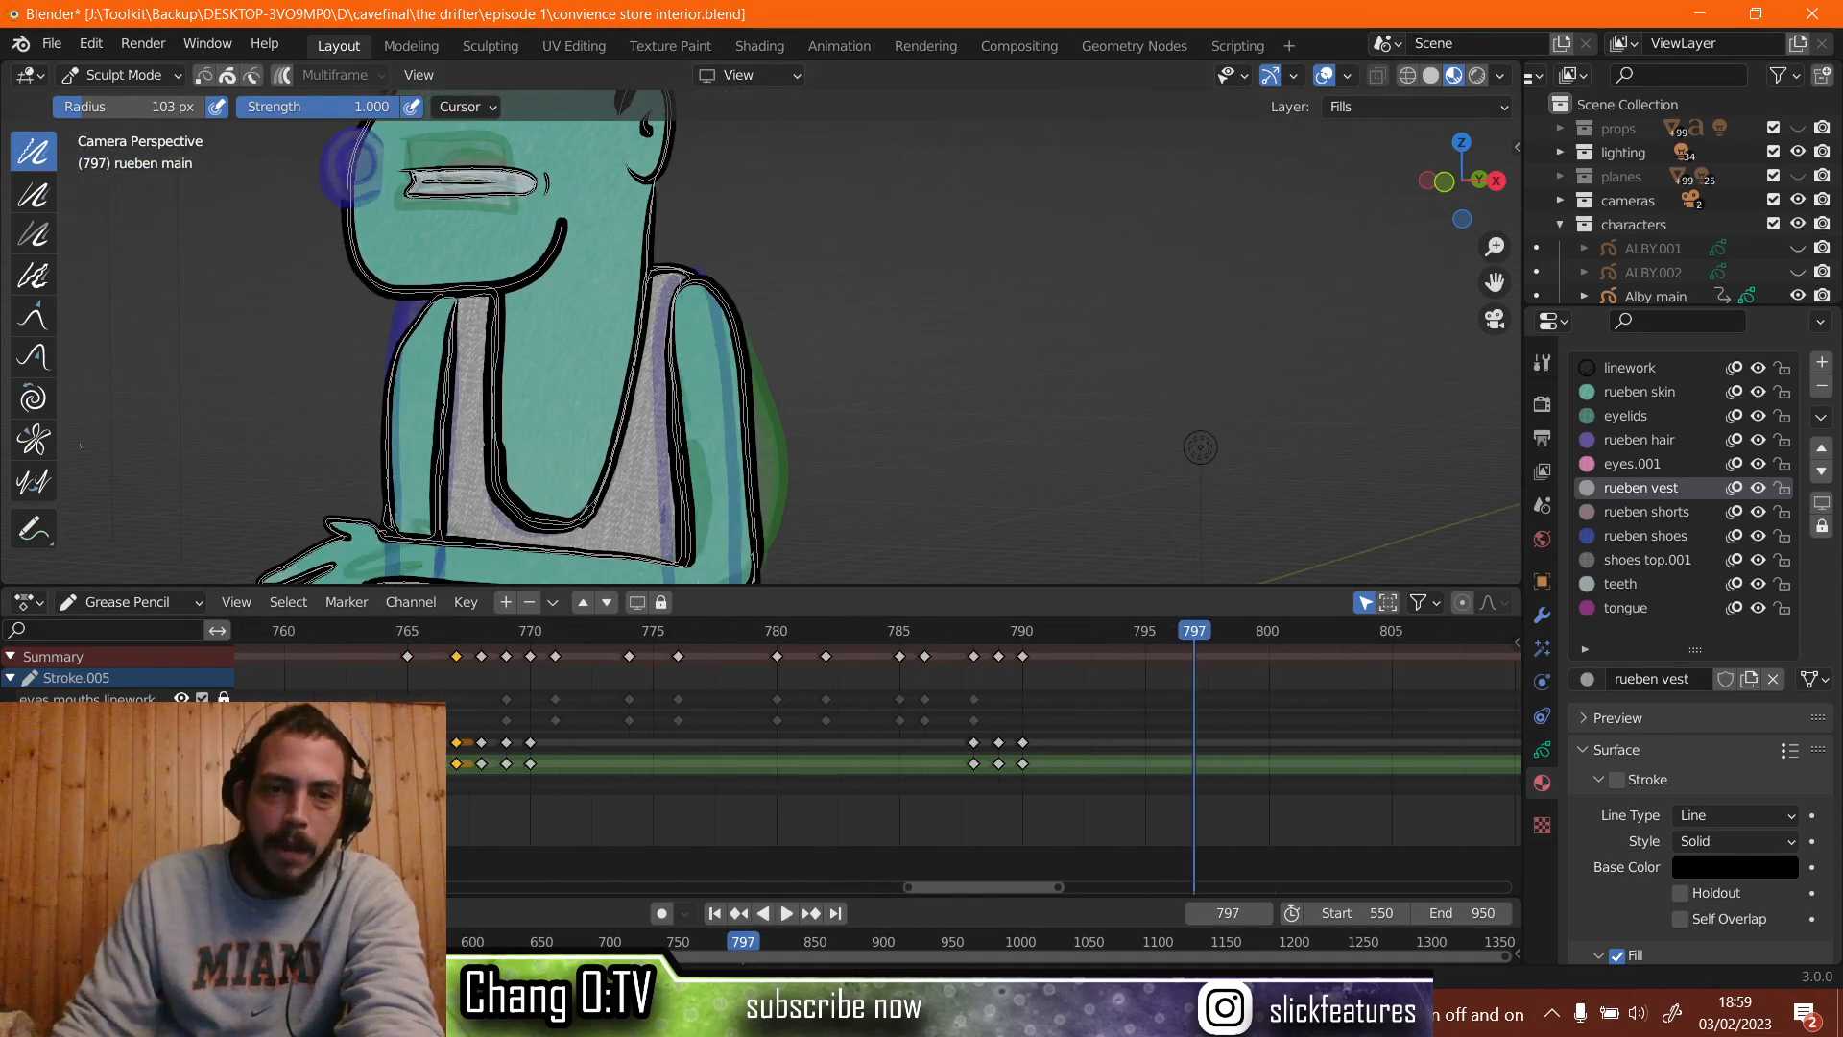
Play back Rueben's arm movement several times from before frame 765 to check how the in-between poses flow.
left_click(372, 631)
key("space")
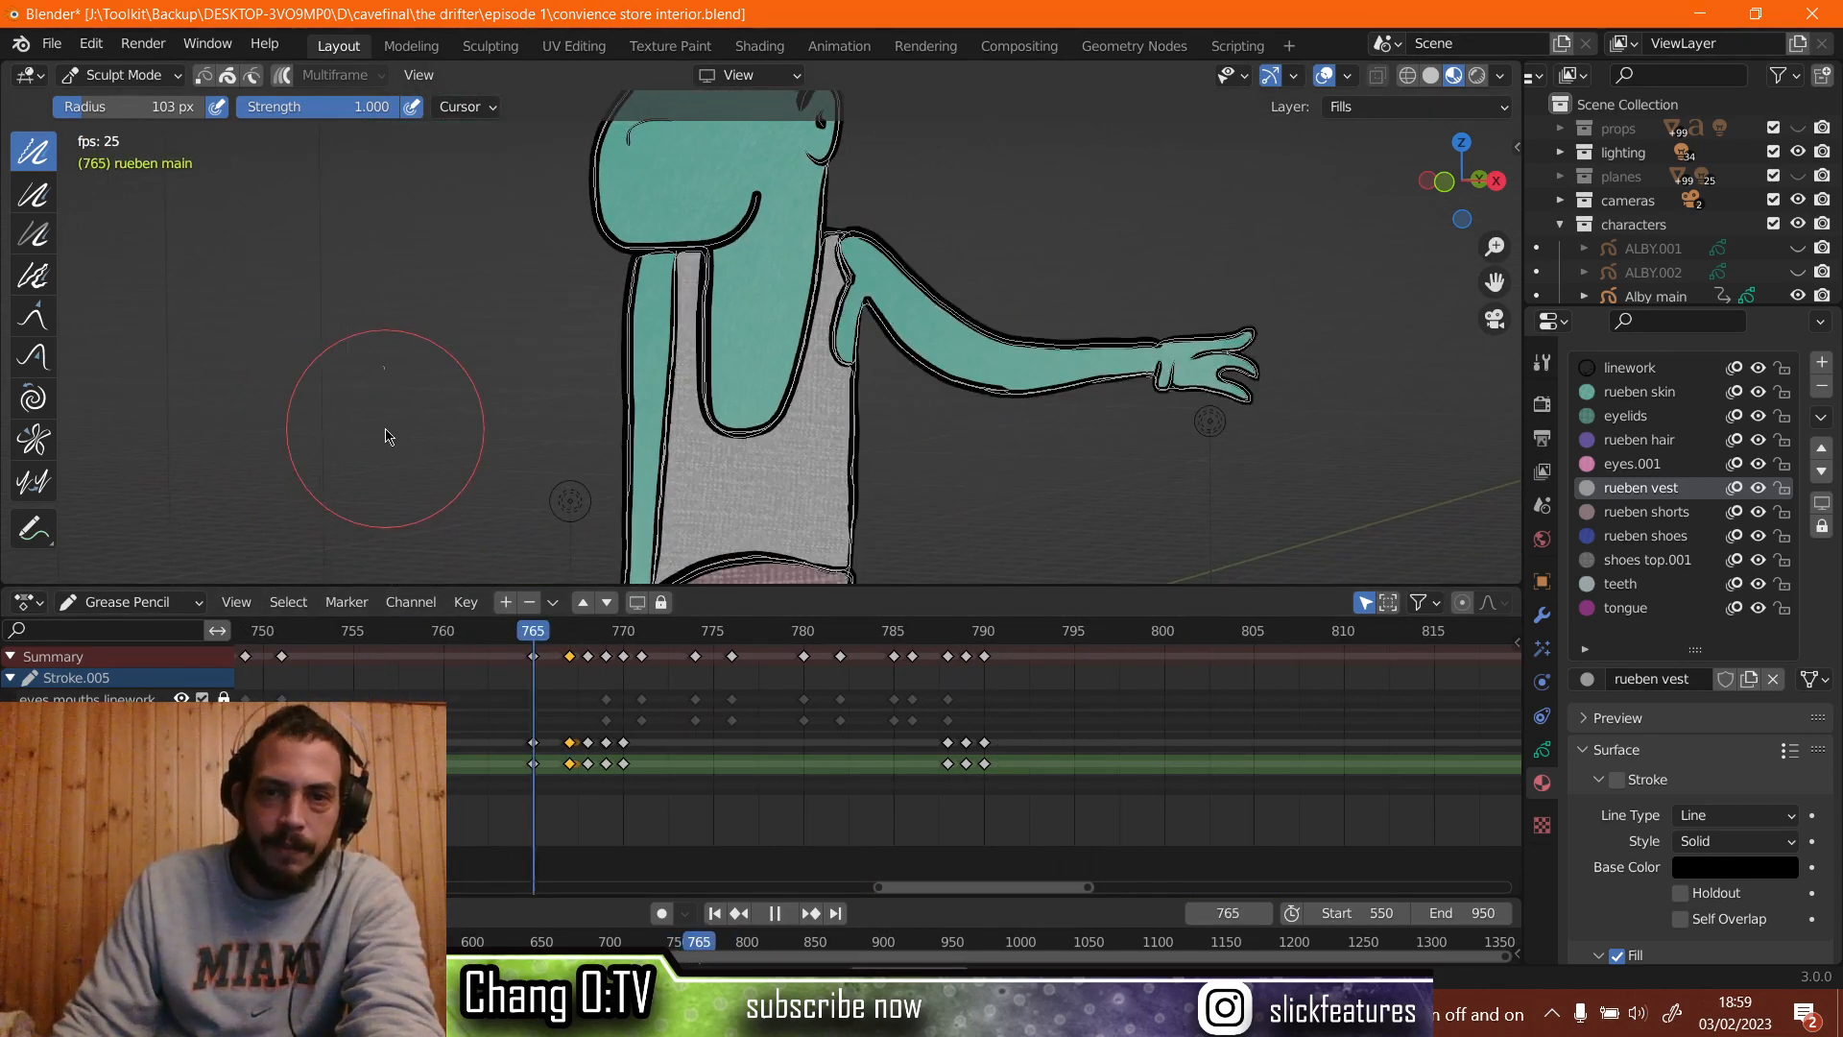
key("space")
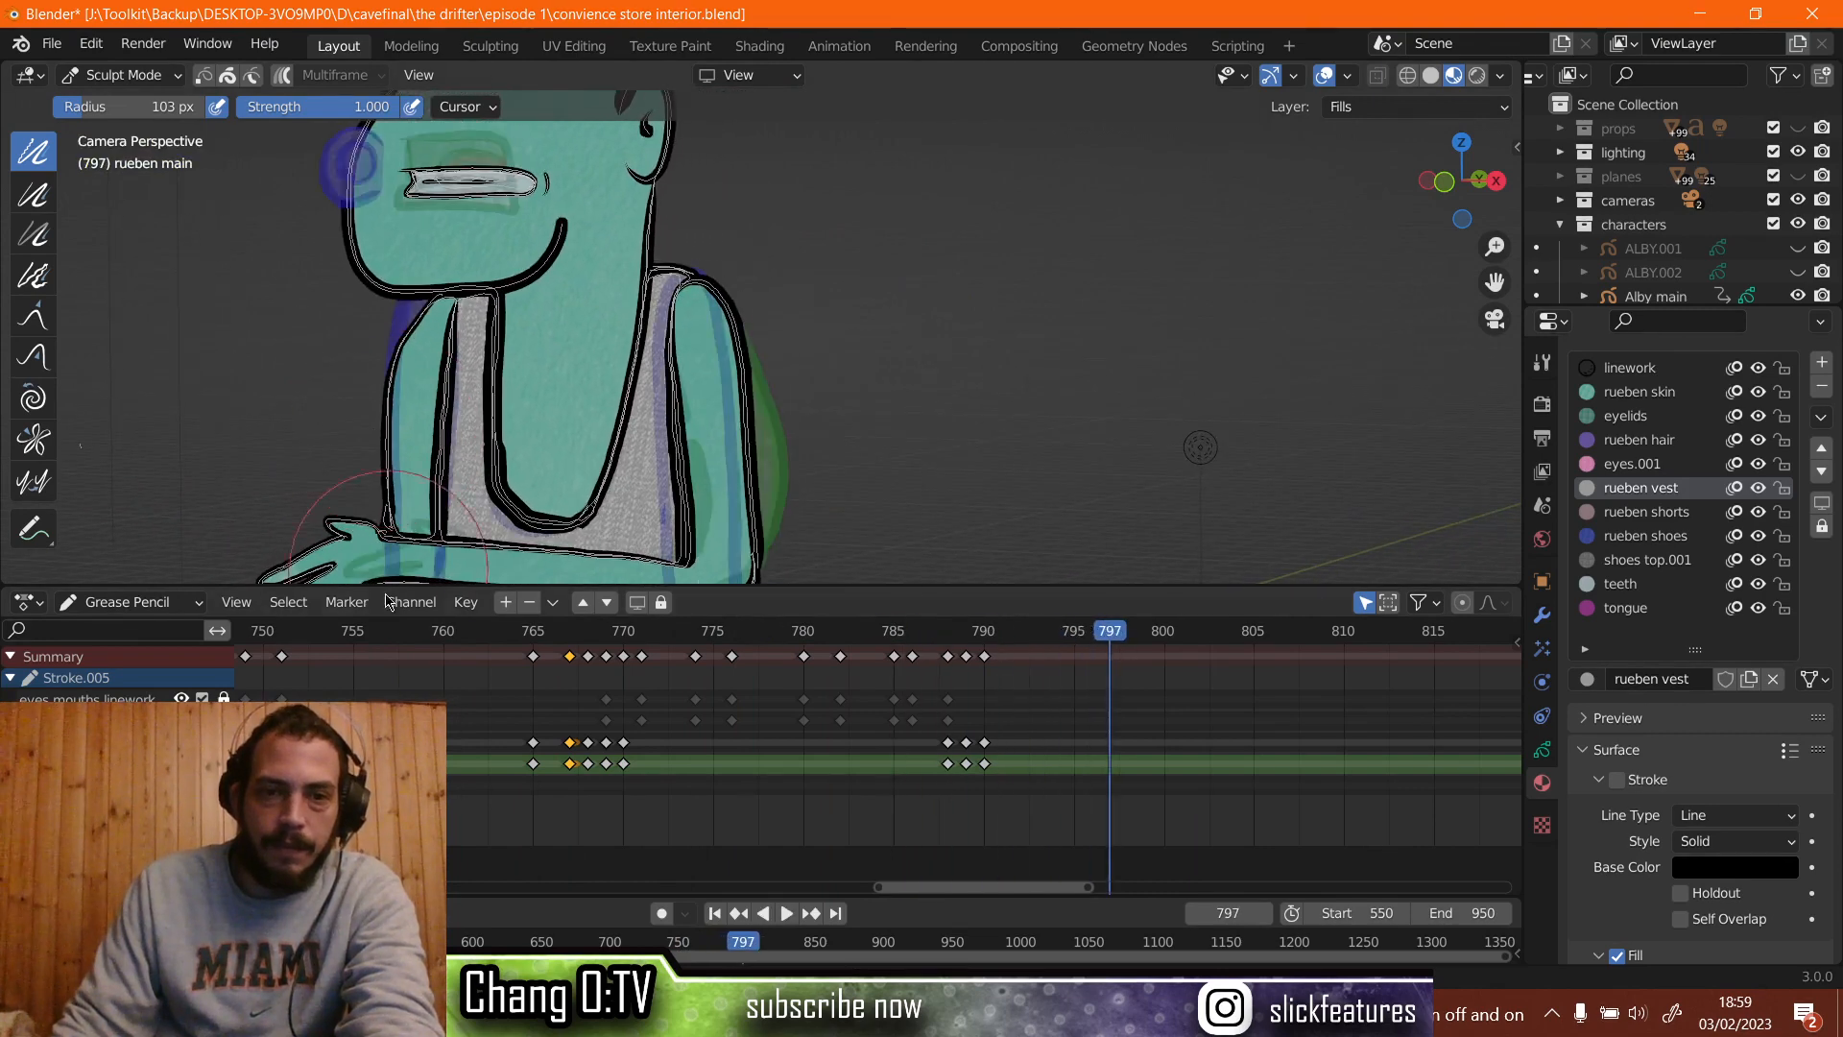
left_click(316, 632)
key("space")
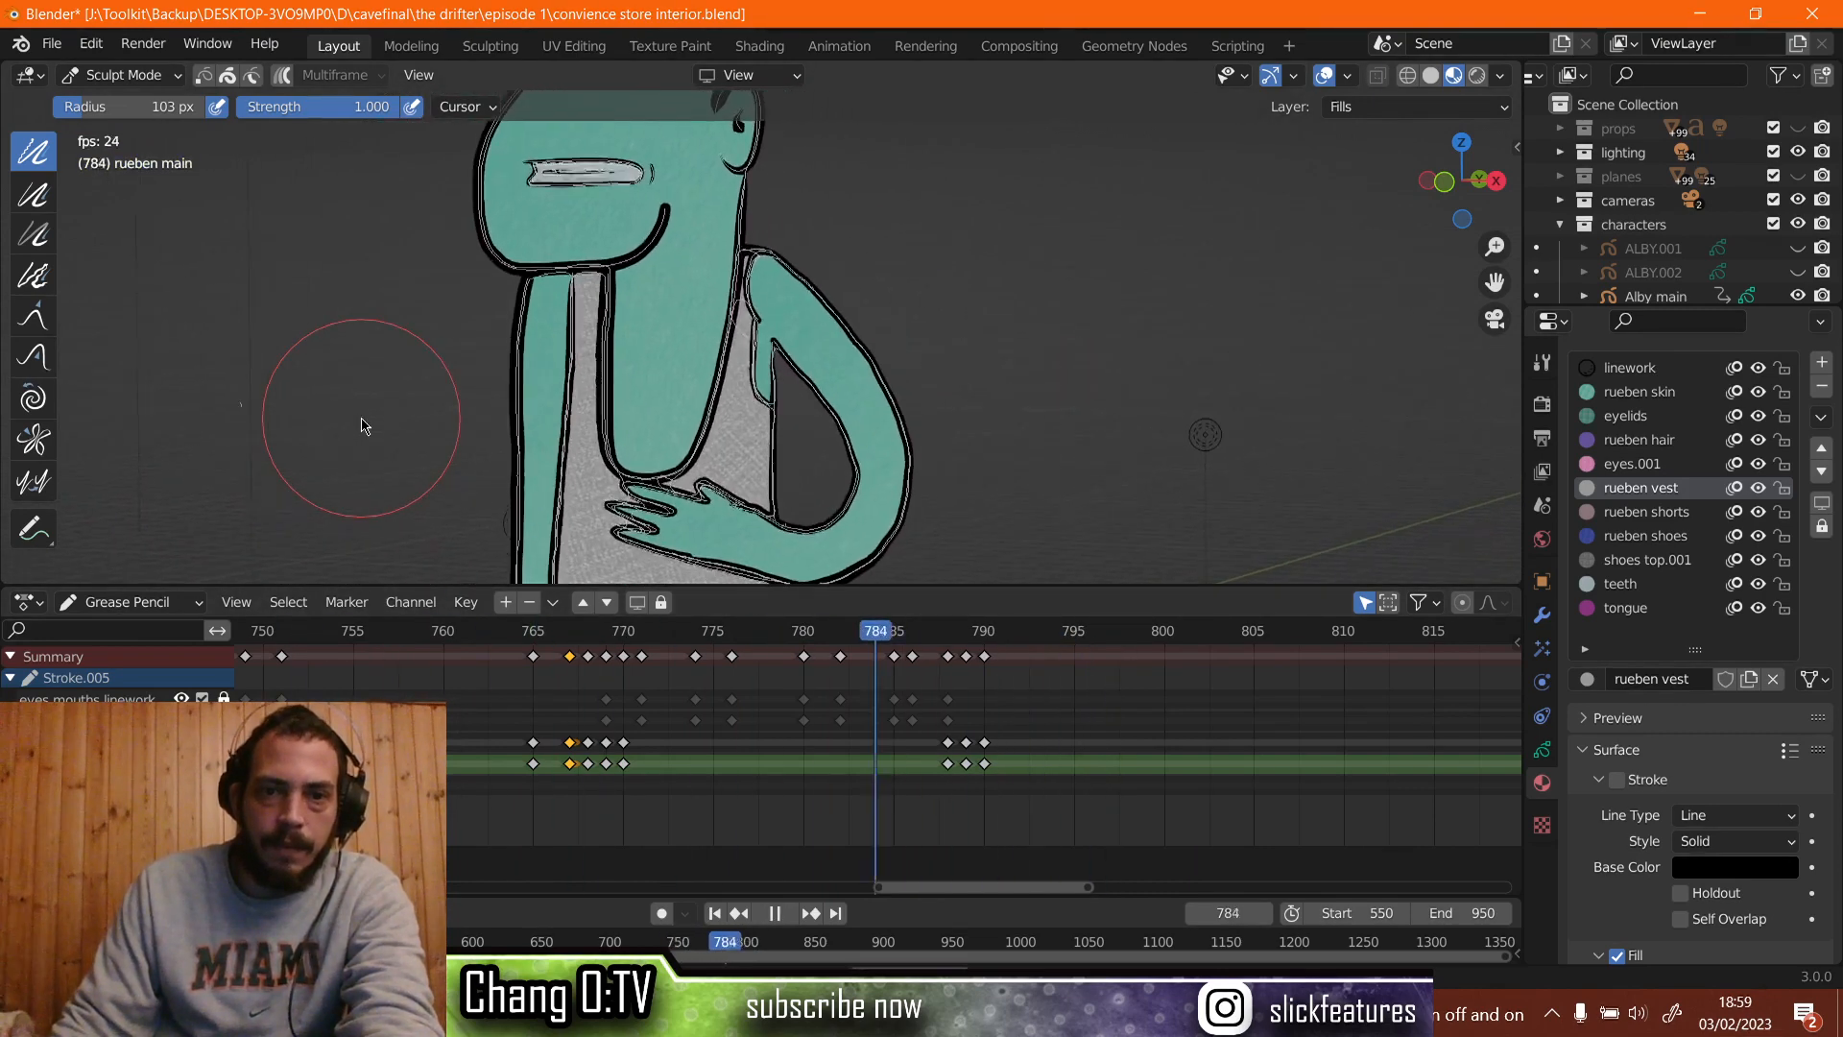
key("space")
scroll(514, 653, "down", 4)
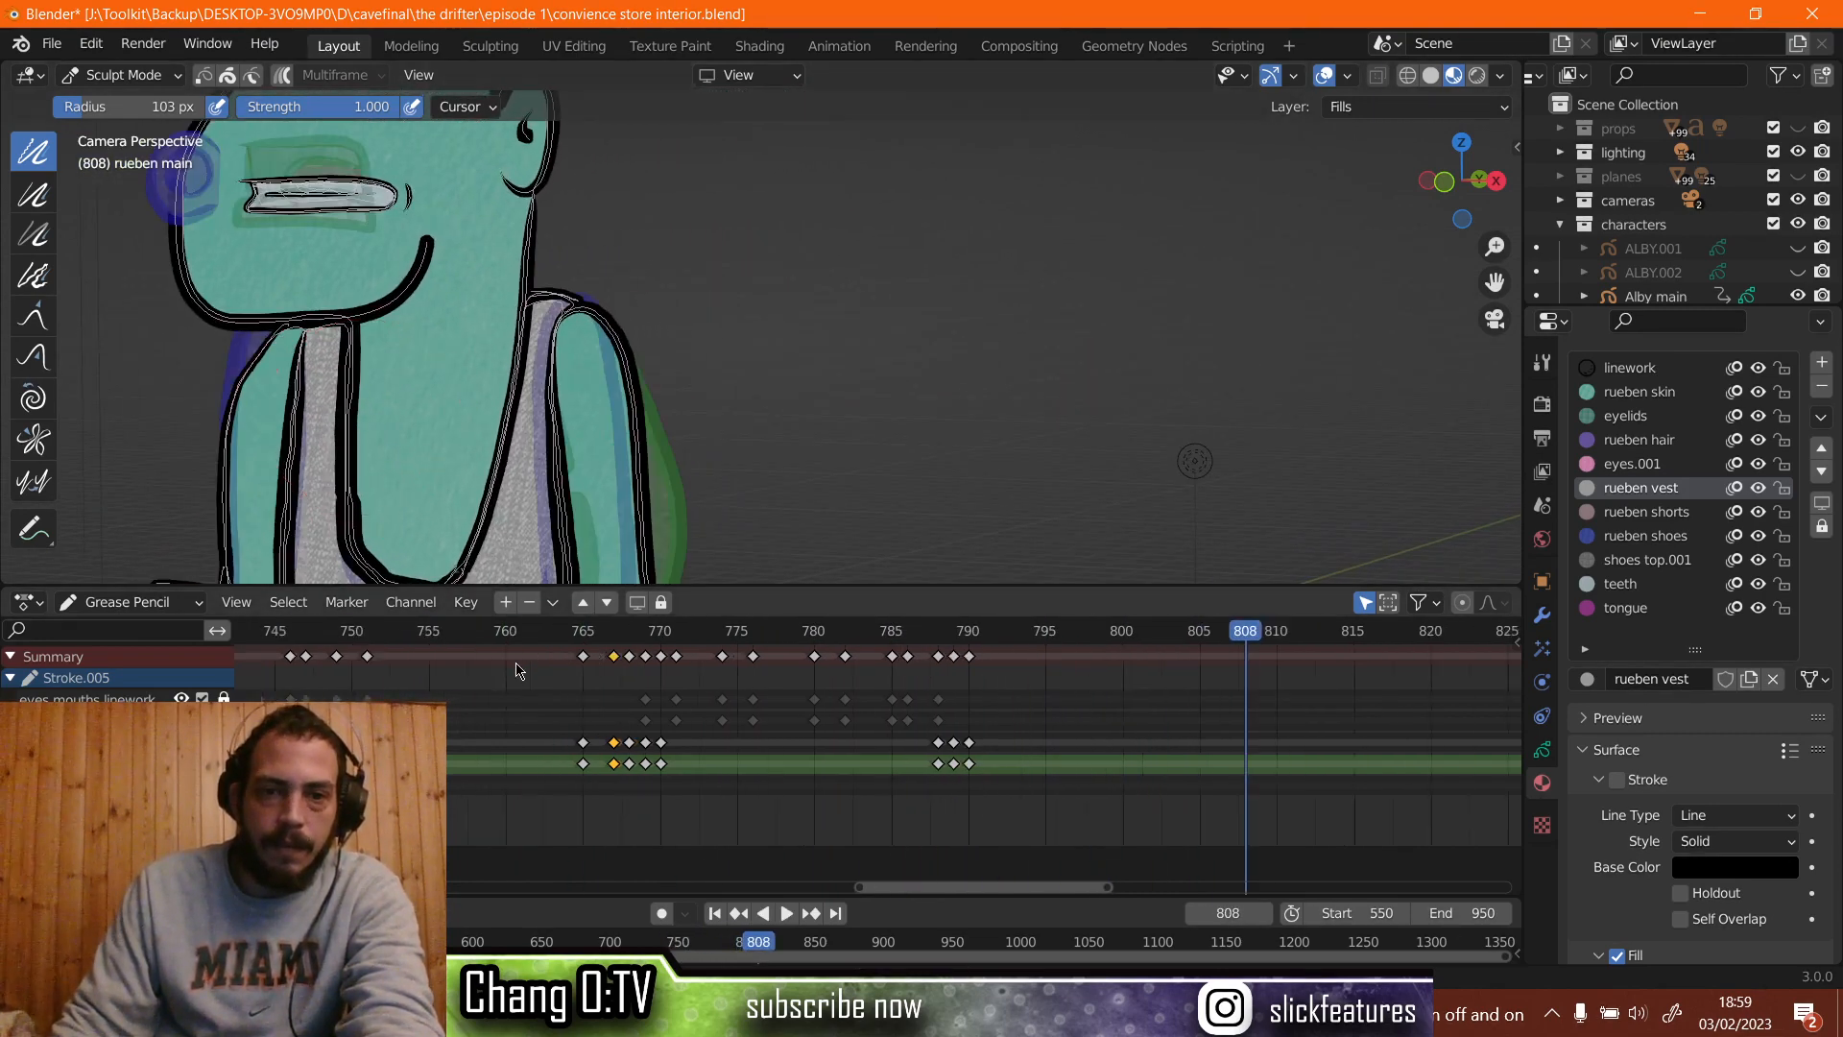
left_click(509, 634)
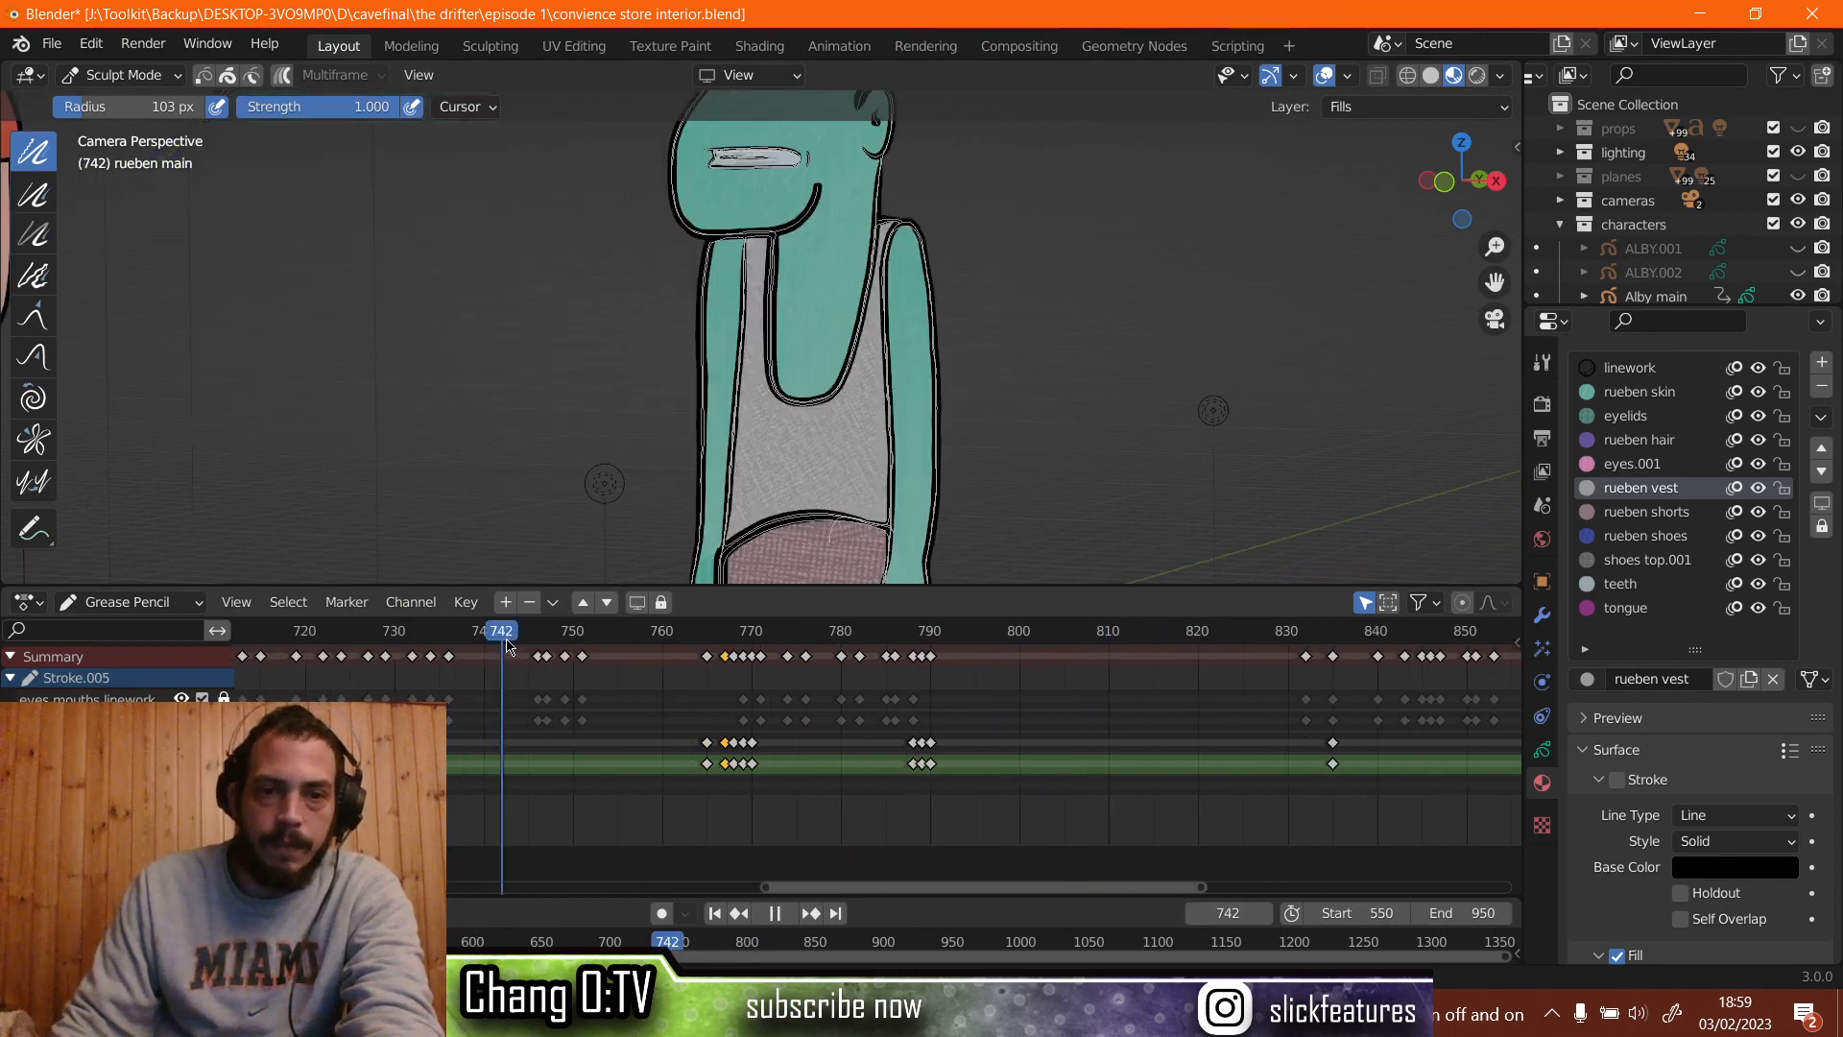
key("space")
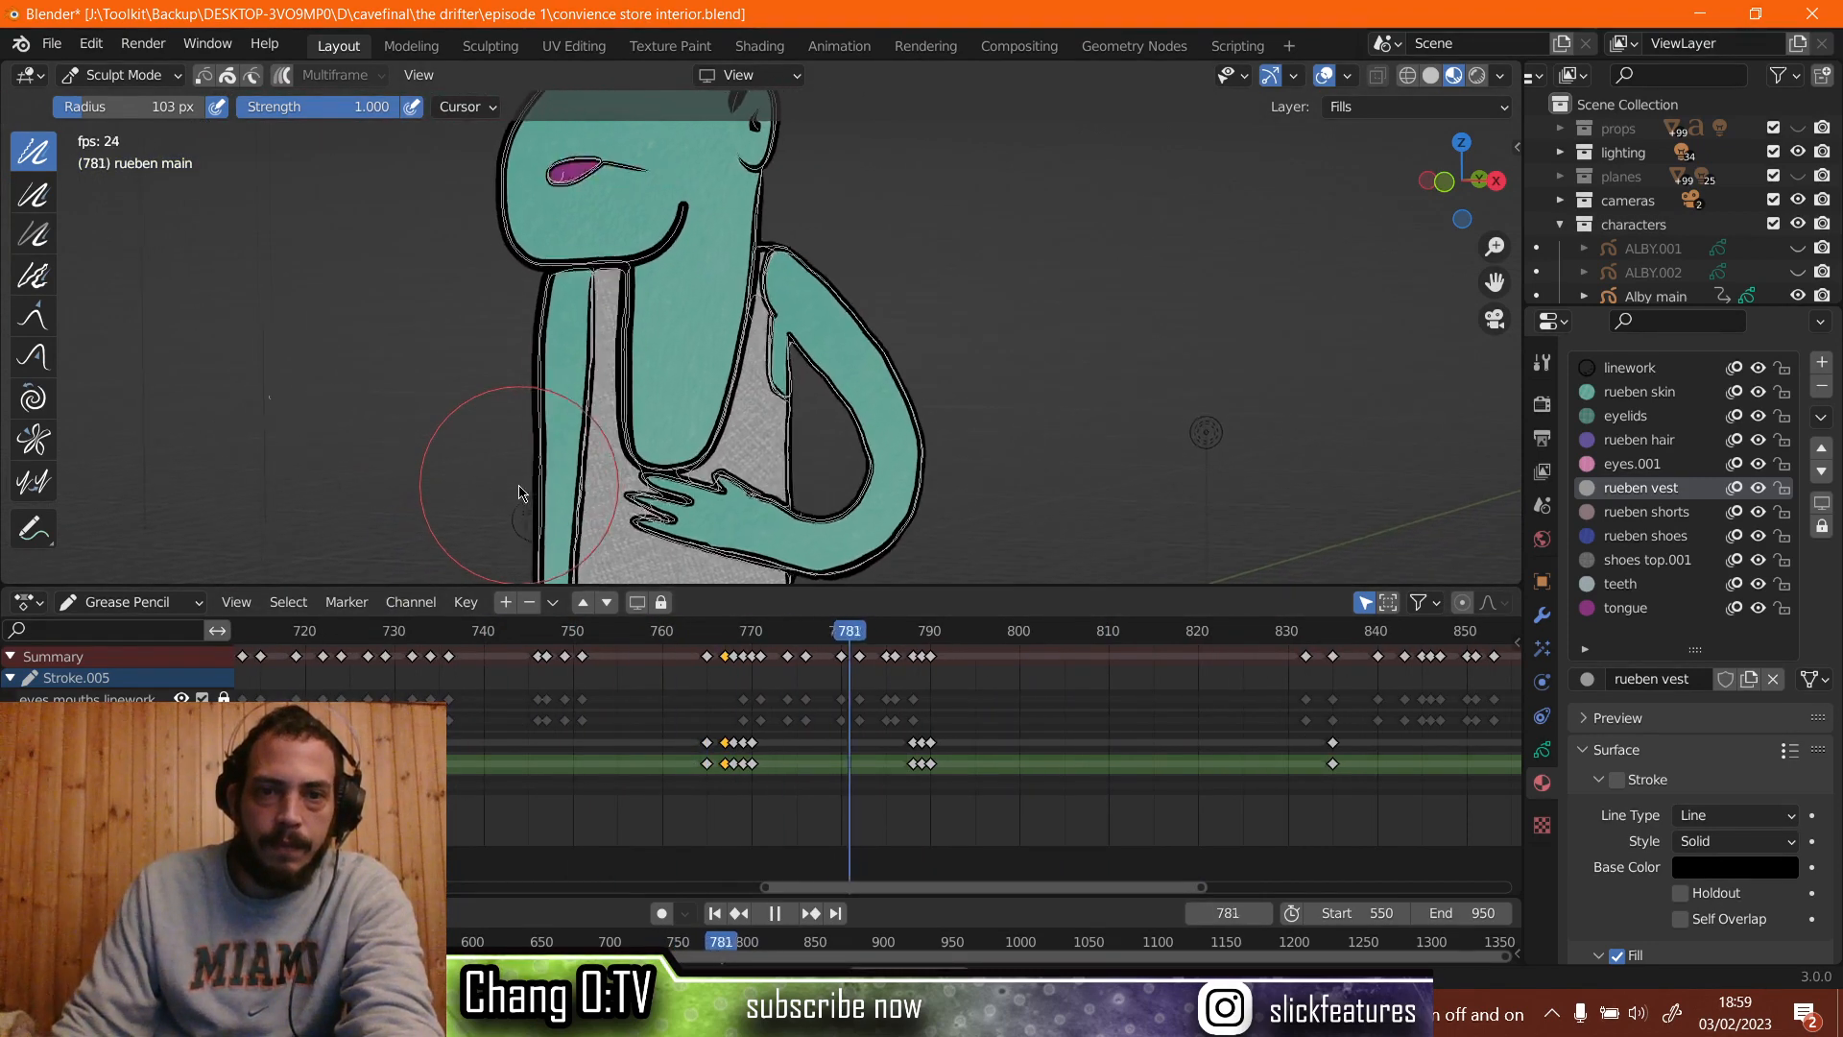
key("space")
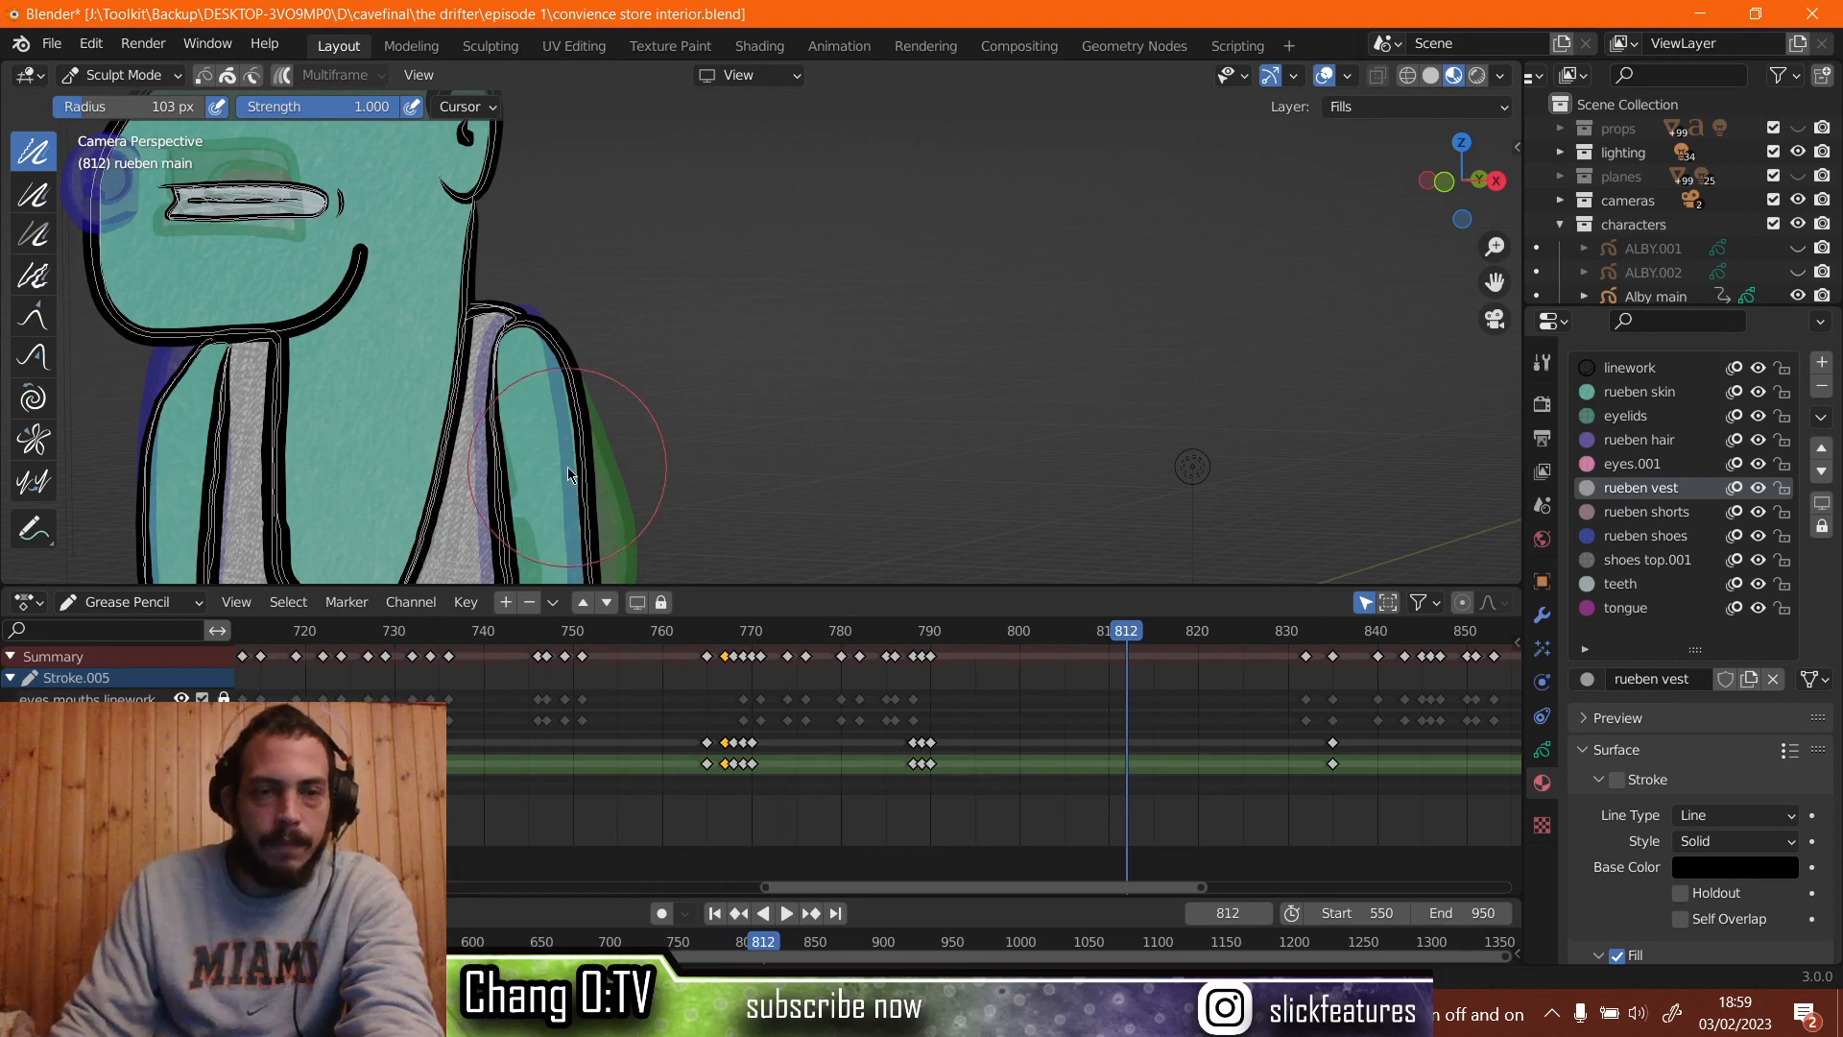
Play the animation from frame 741 with both characters in full view to review the arm gesture.
scroll(519, 492, "down", 6)
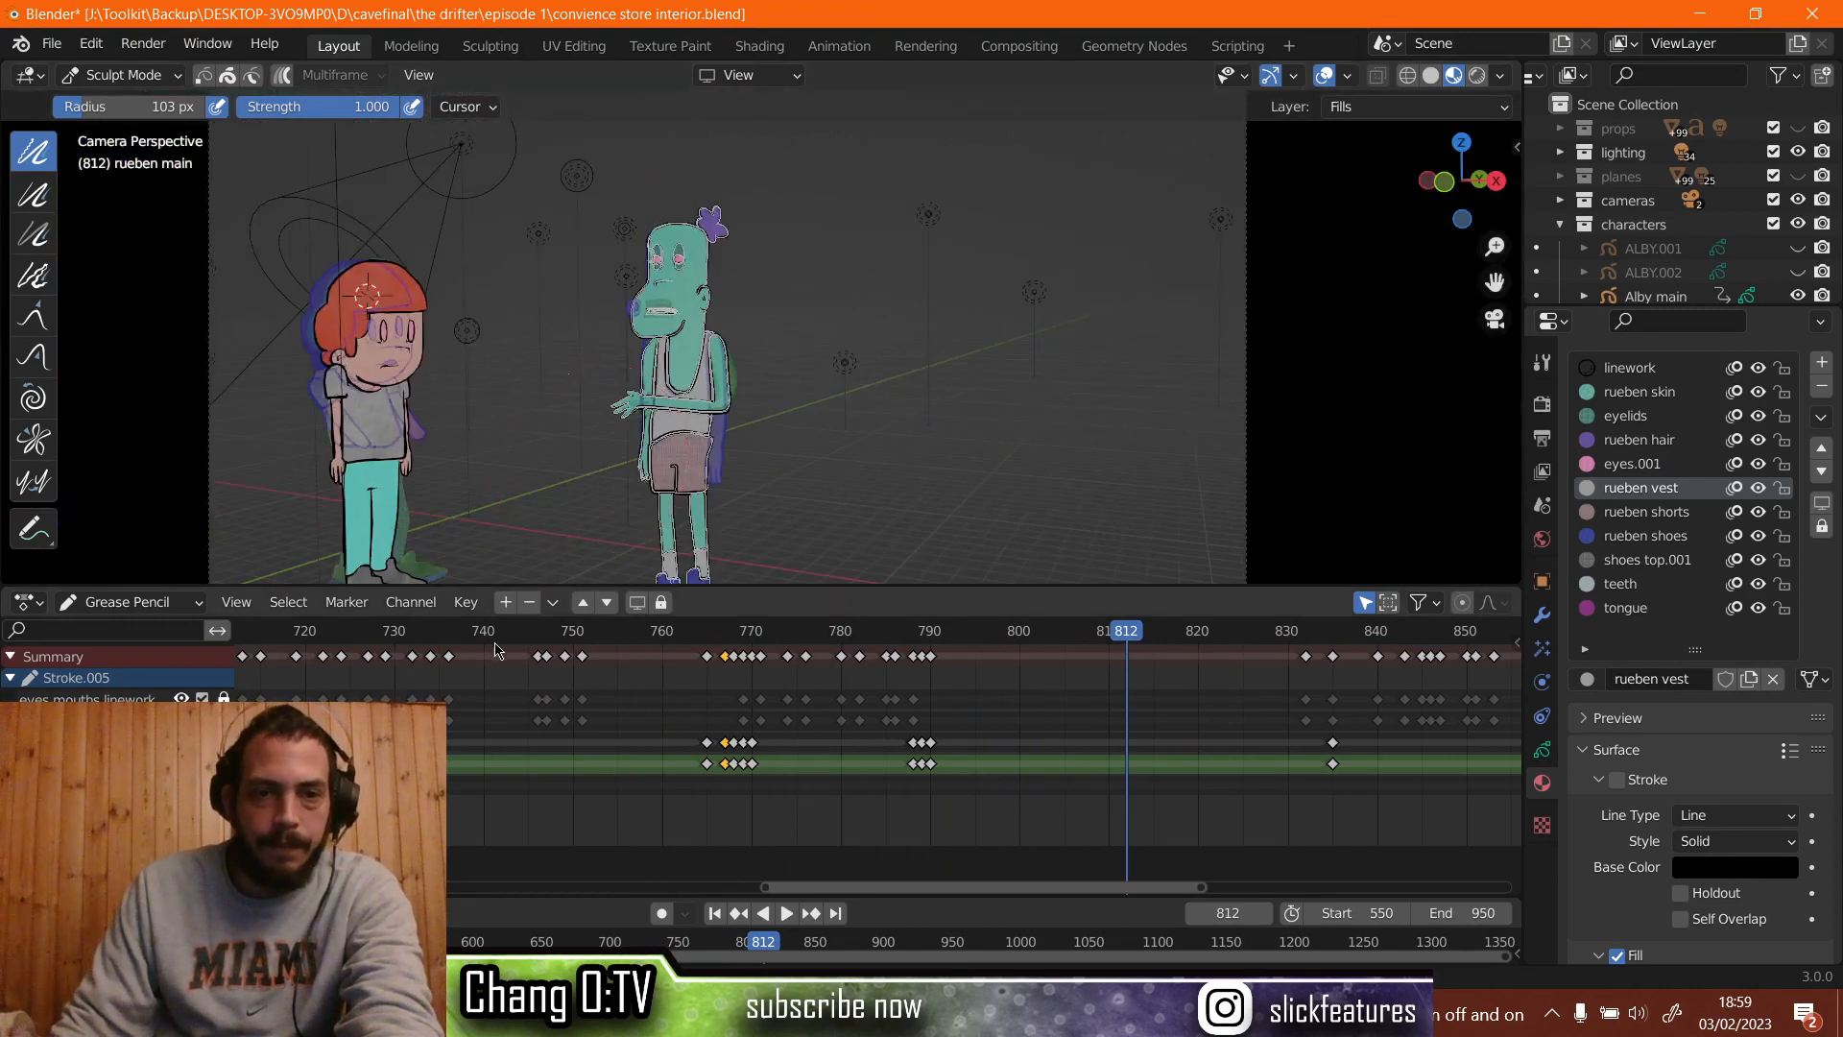
left_click(492, 631)
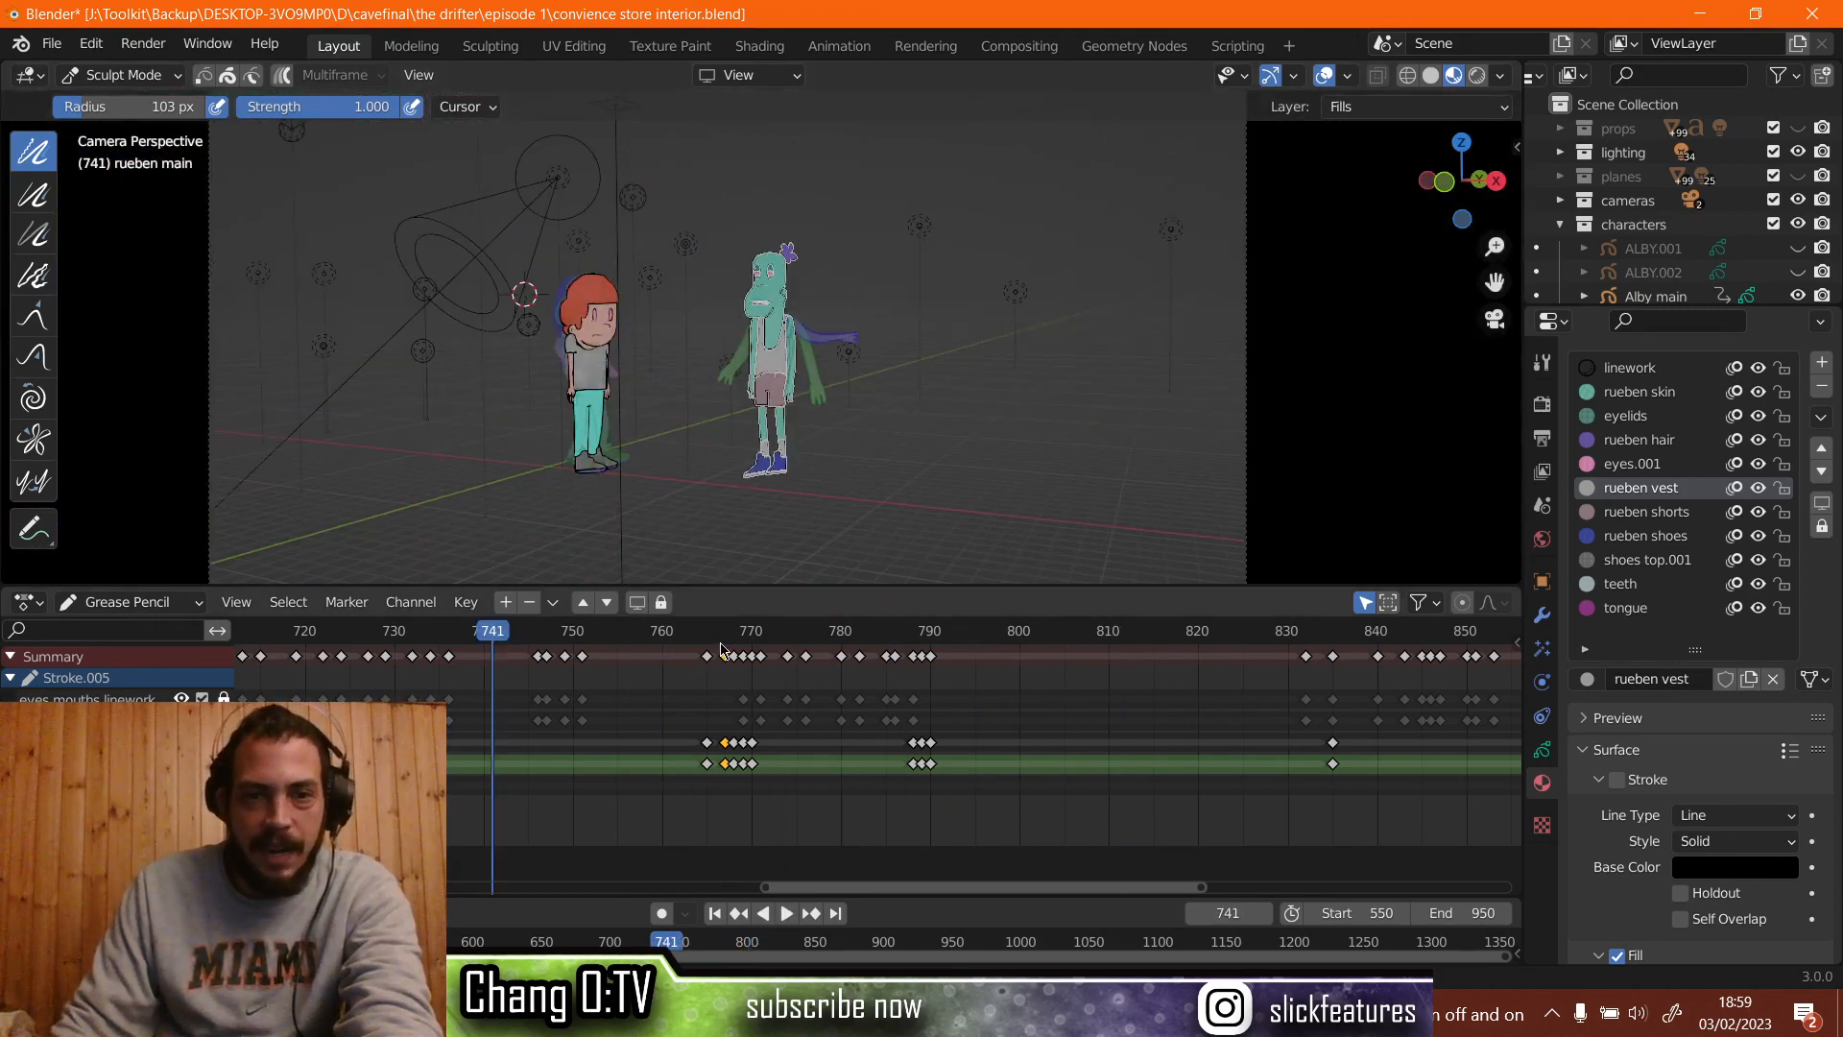
key("space")
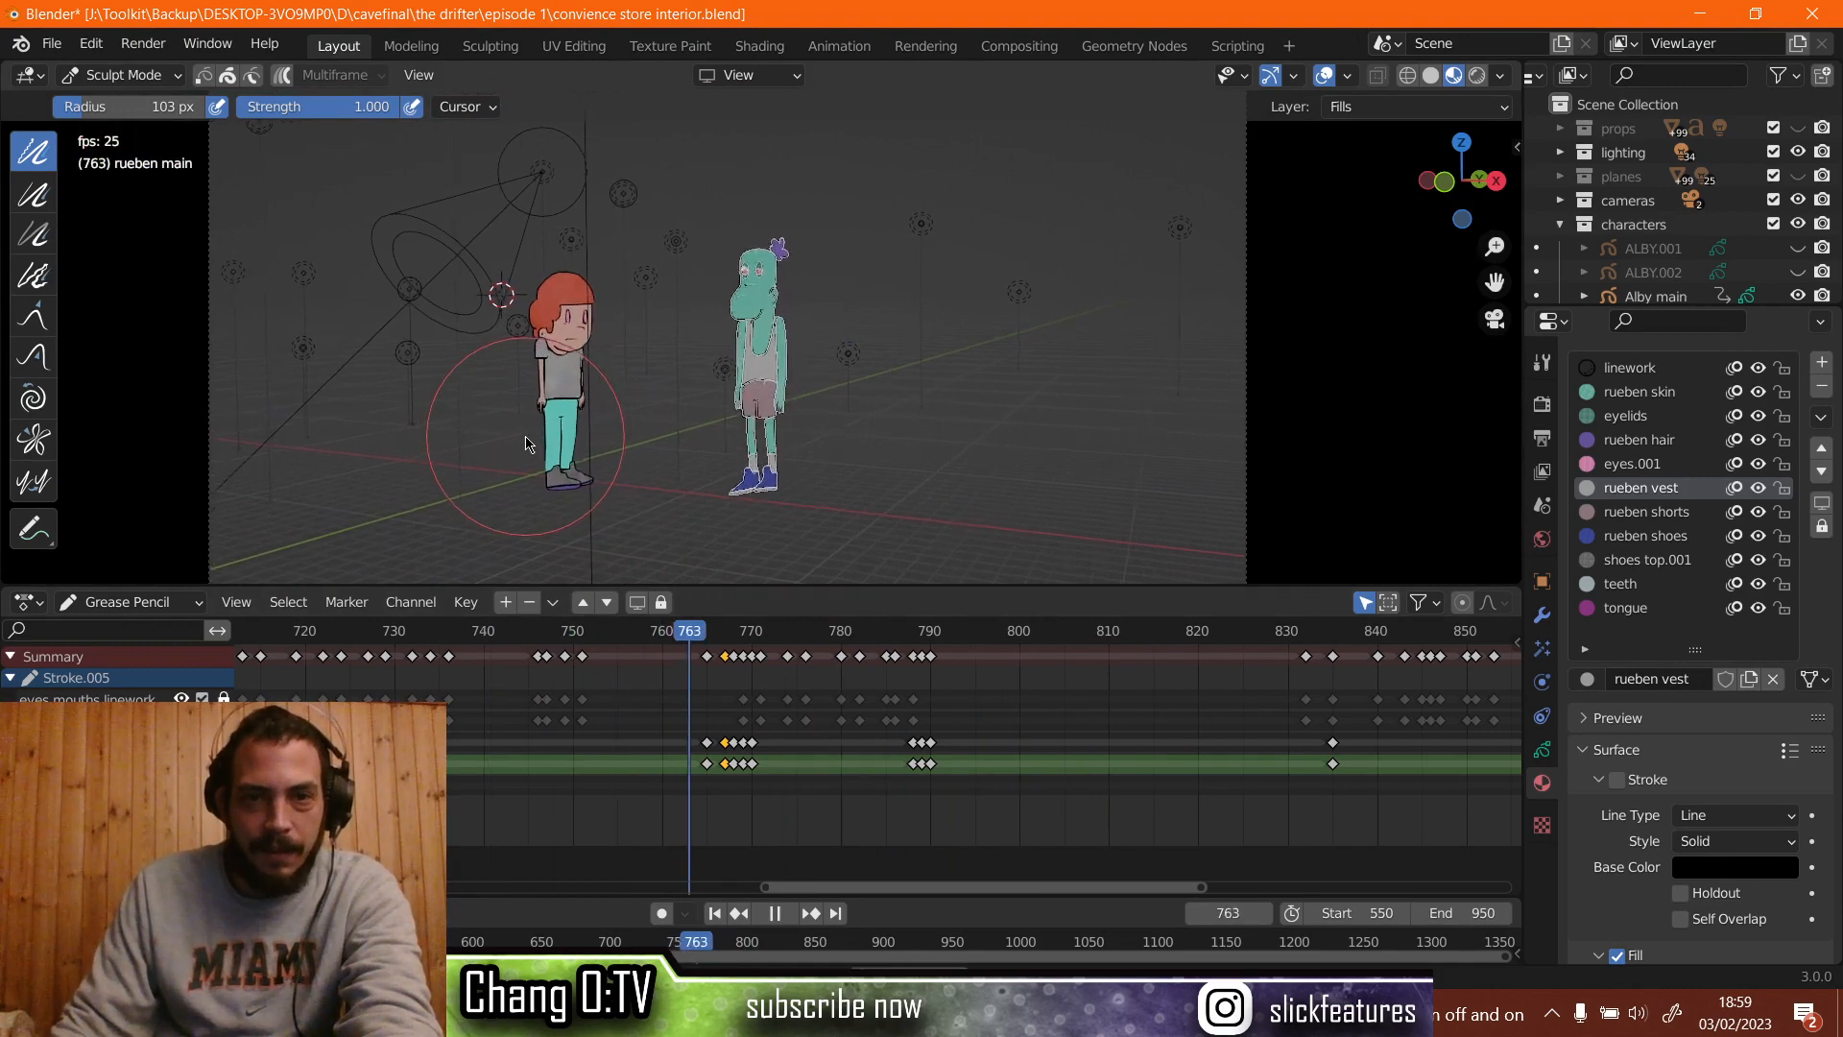
key("space")
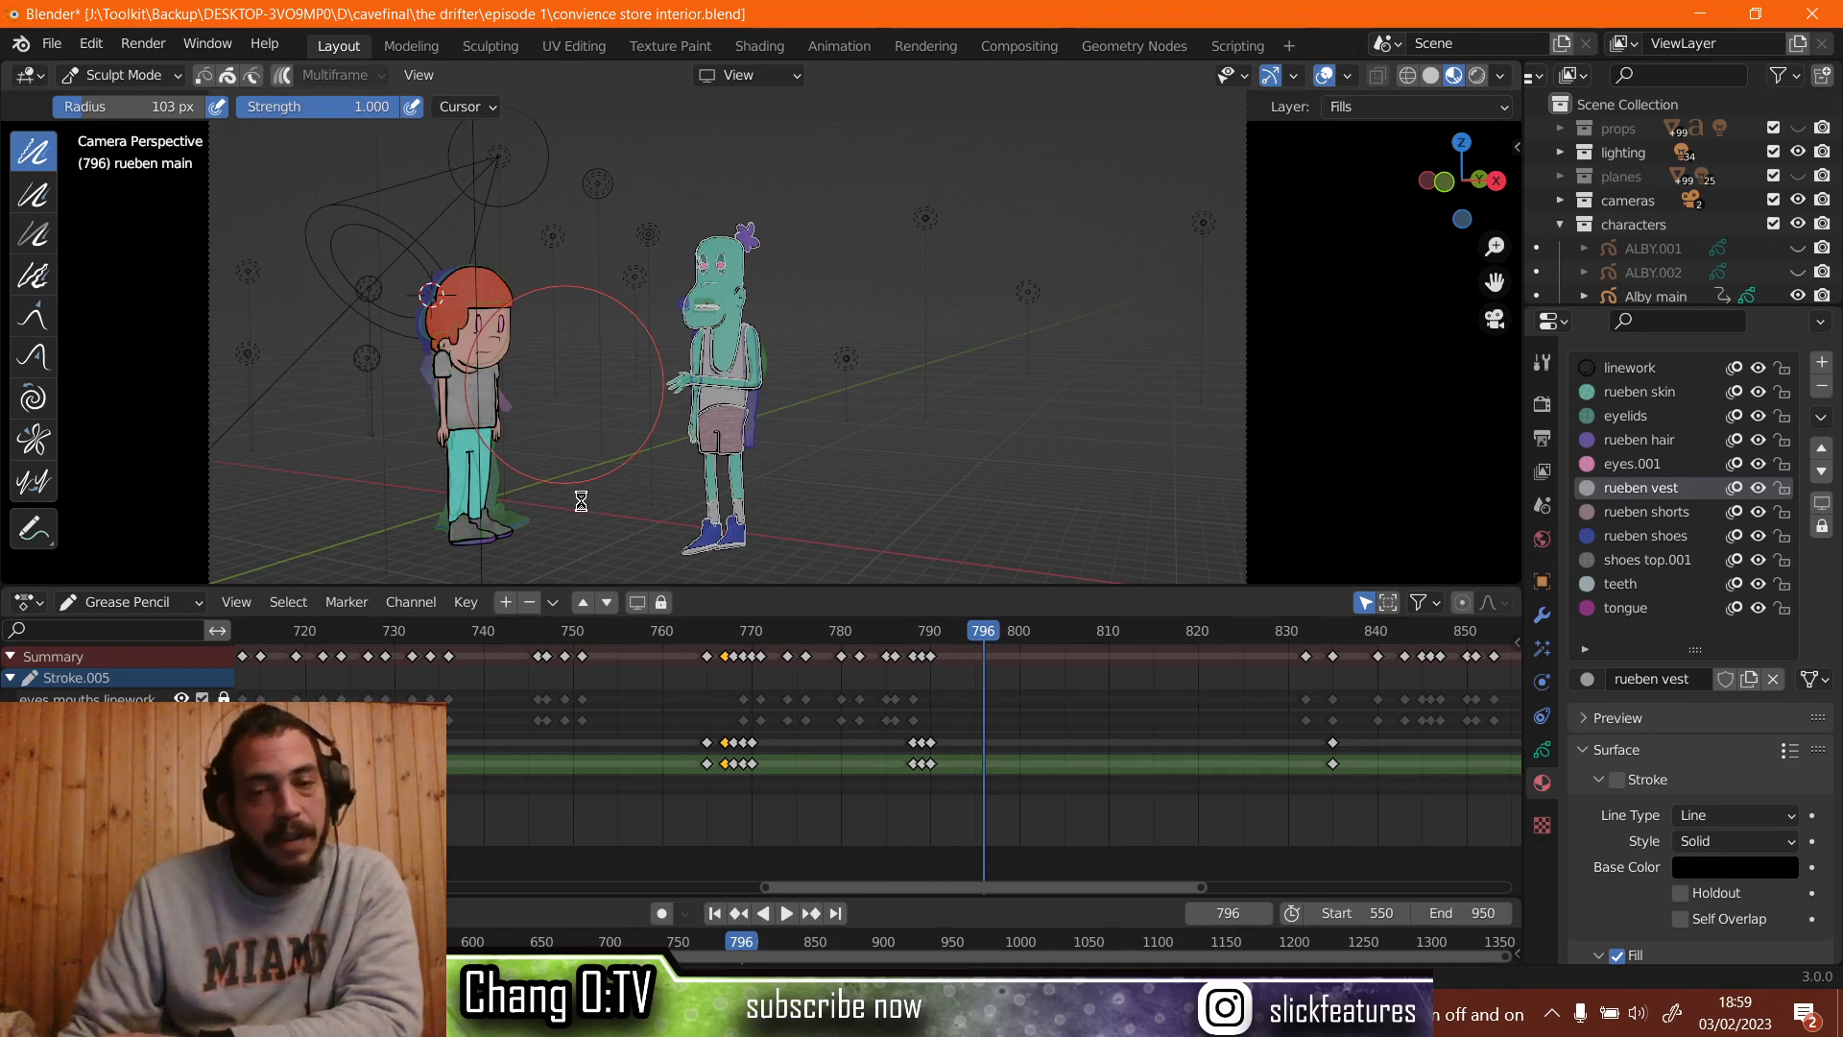
Go to frame 569 near the start of the shot and switch Rueben's Grease Pencil object to Draw Mode.
middle_click_drag(697, 690, 940, 765, "ctrl")
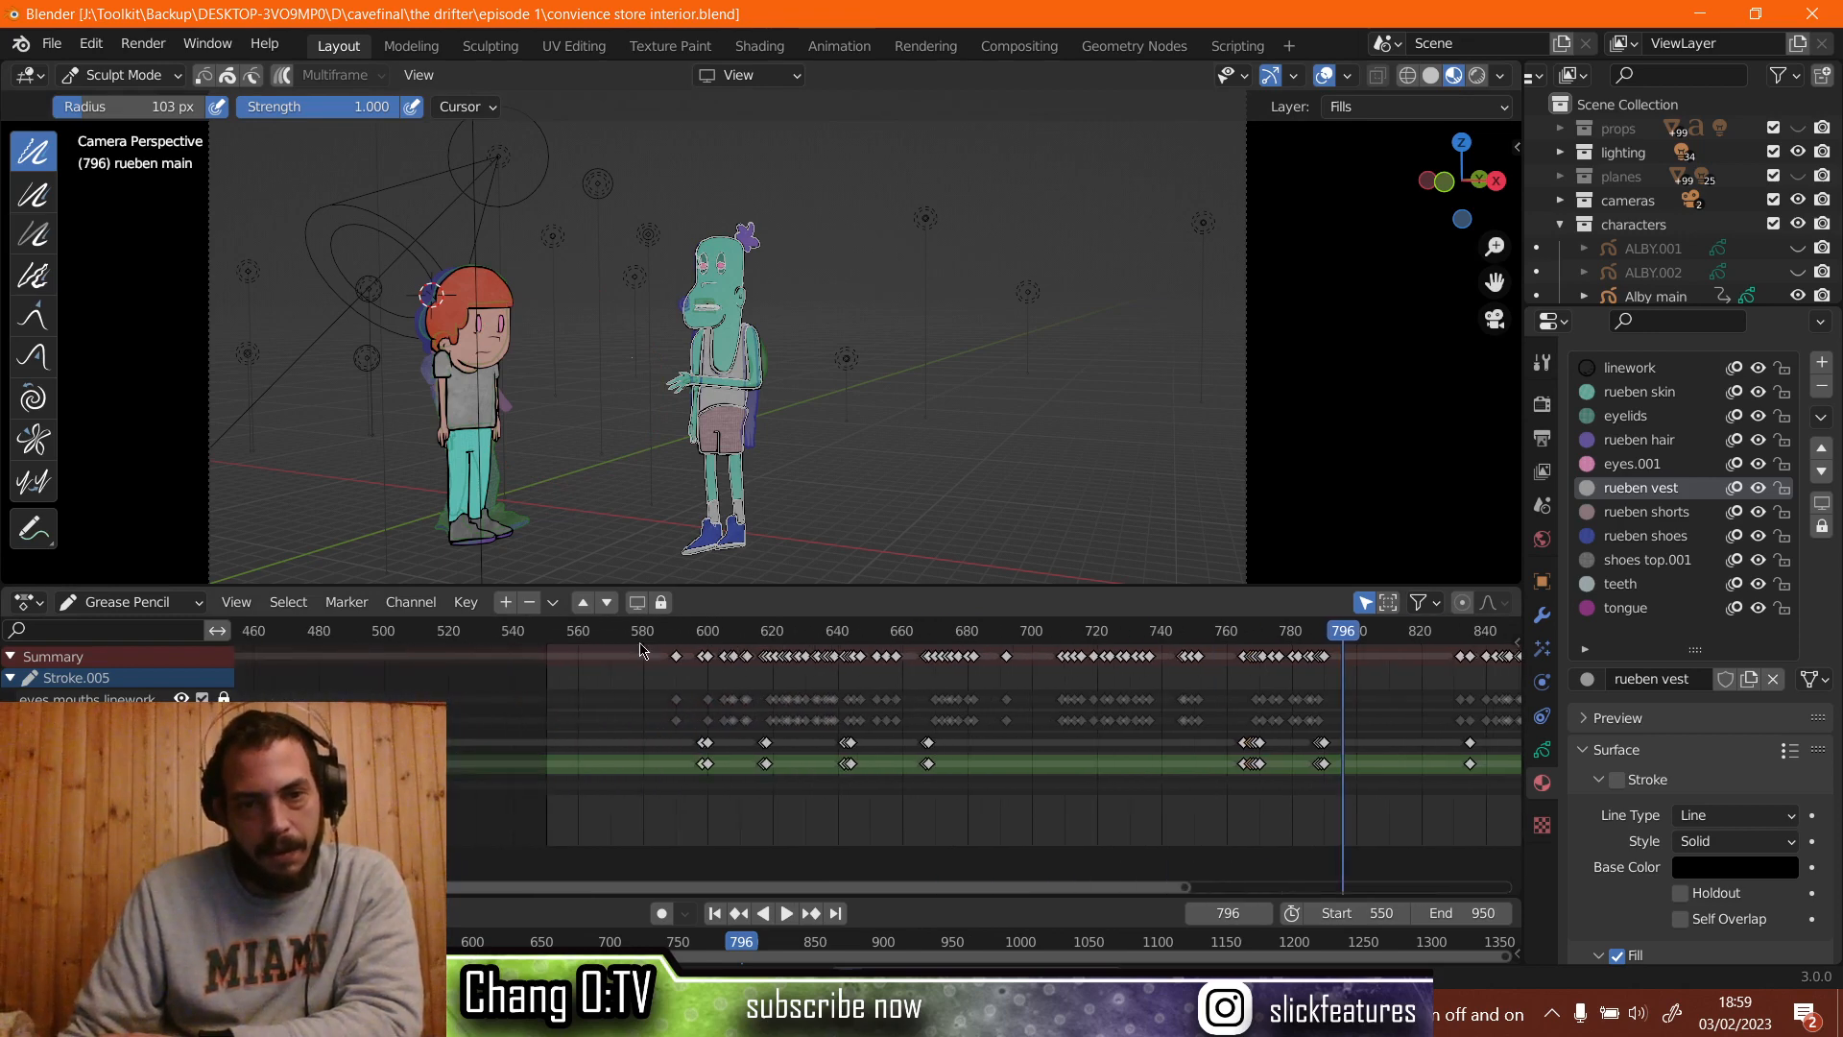
left_click(609, 641)
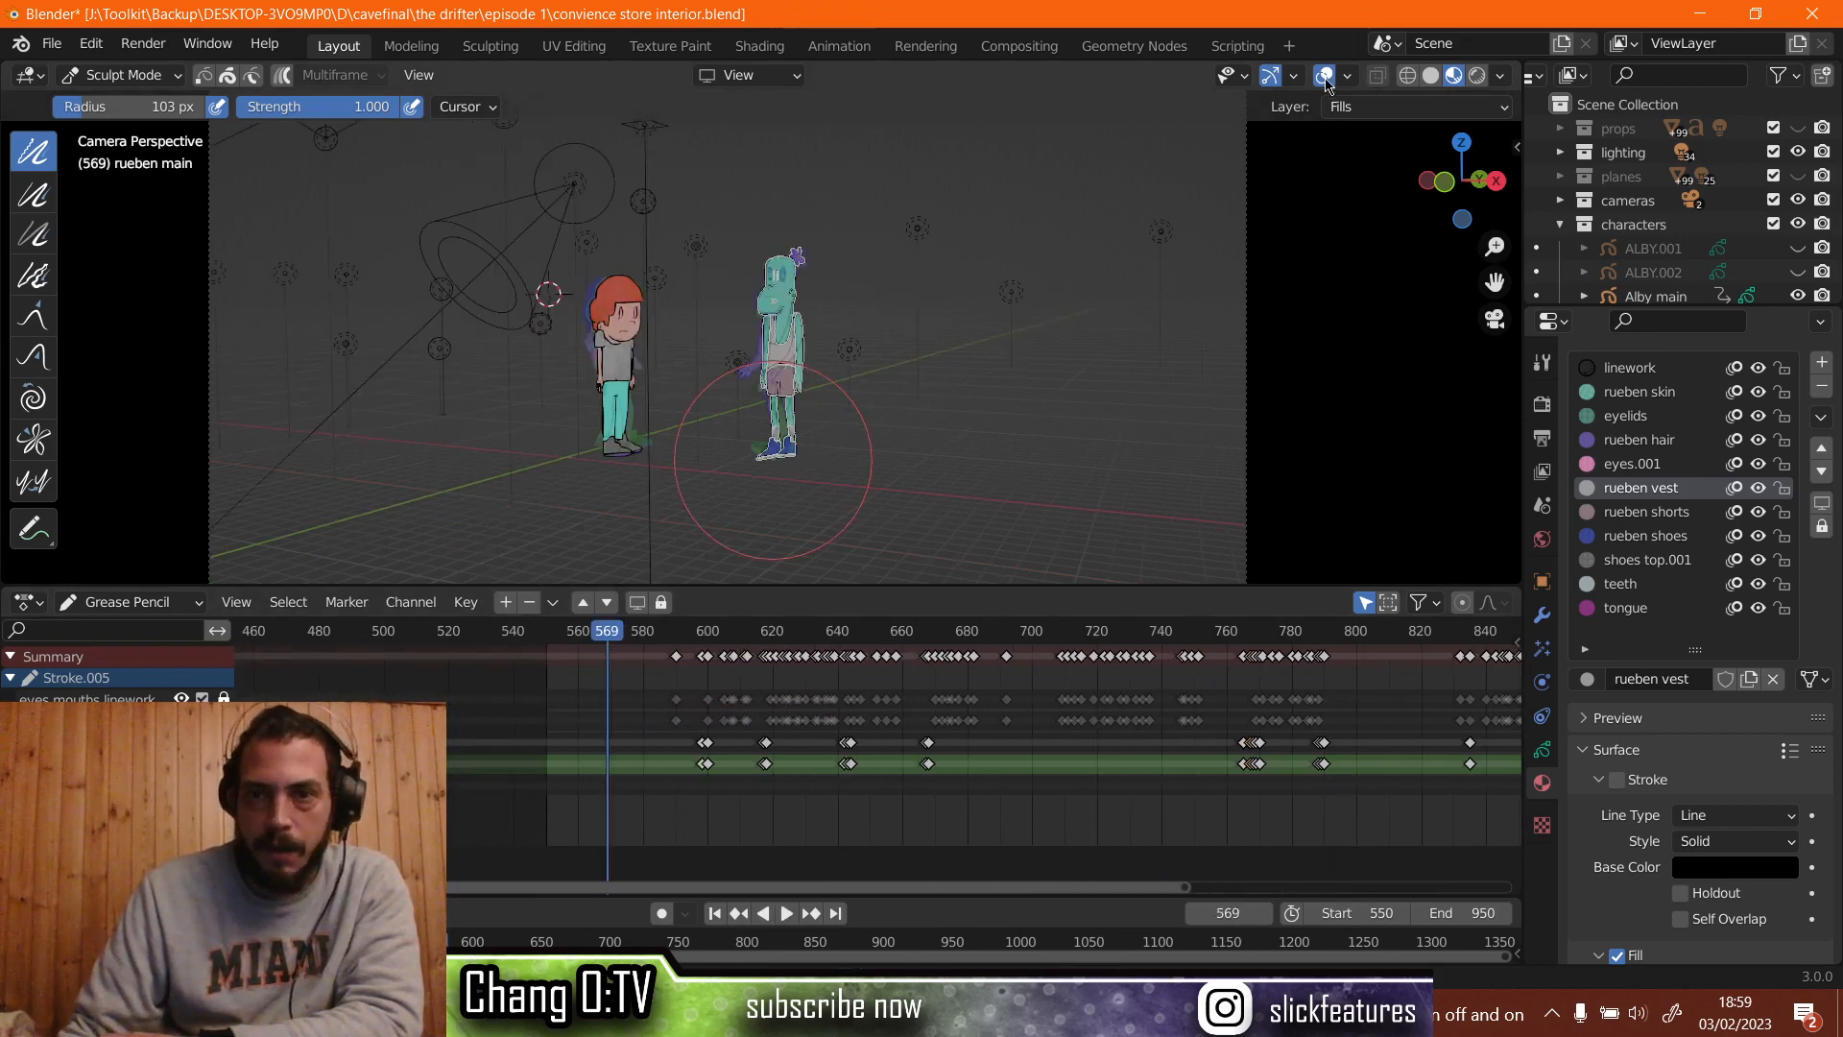
left_click(119, 77)
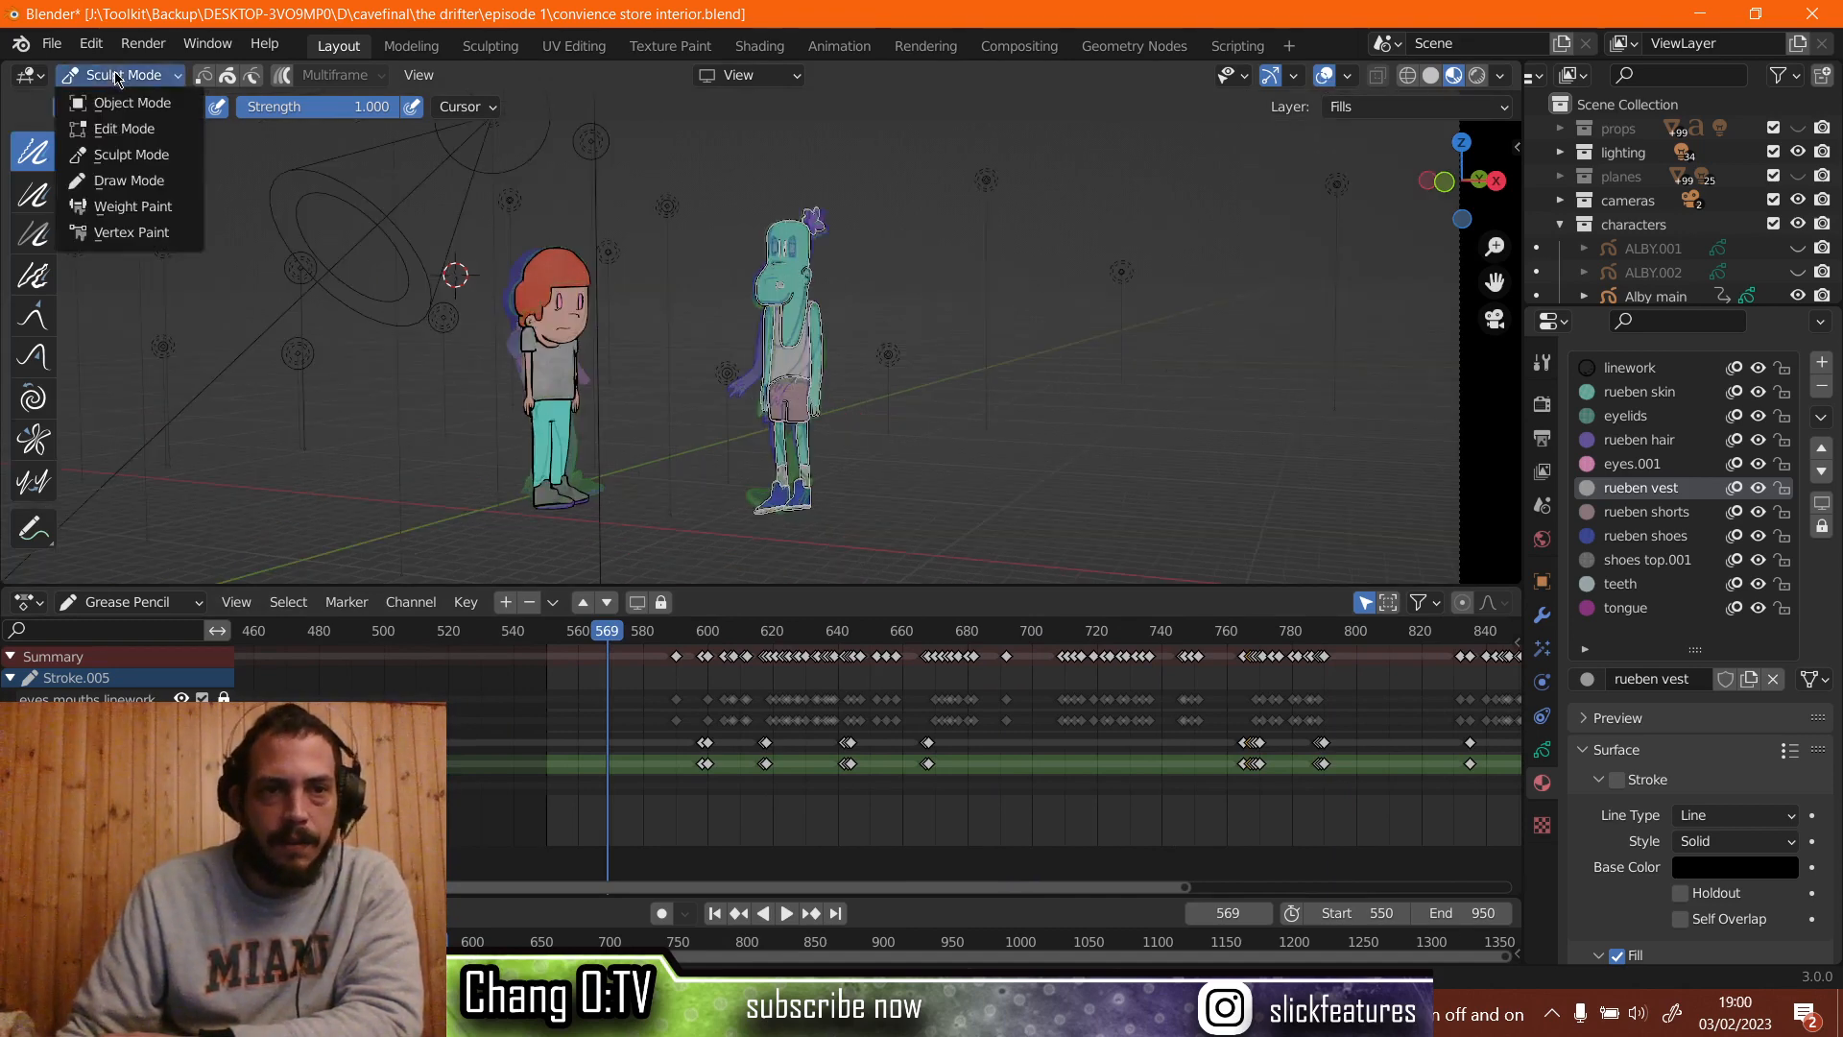
left_click(121, 182)
scroll(810, 204, "up", 4)
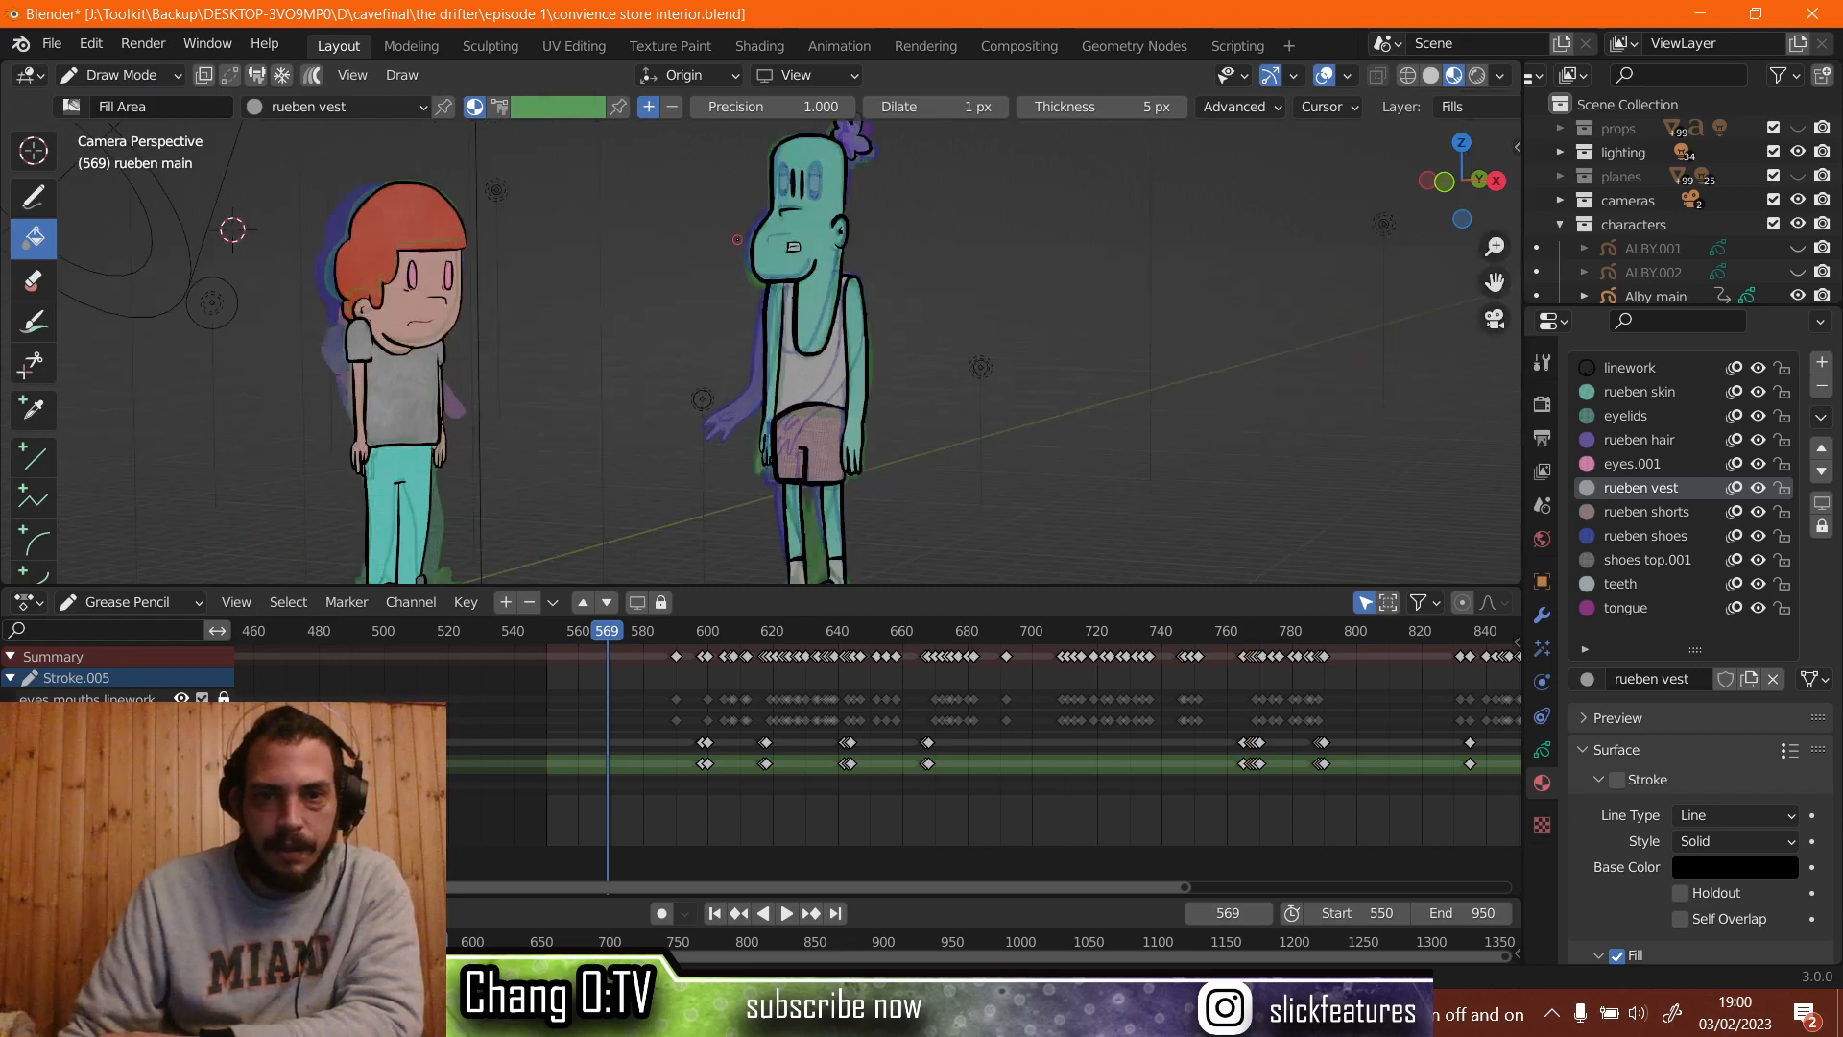
Go back to the earlier walking section of the timeline and scrub from frame 350 to frame 366.
scroll(812, 369, "down", 3)
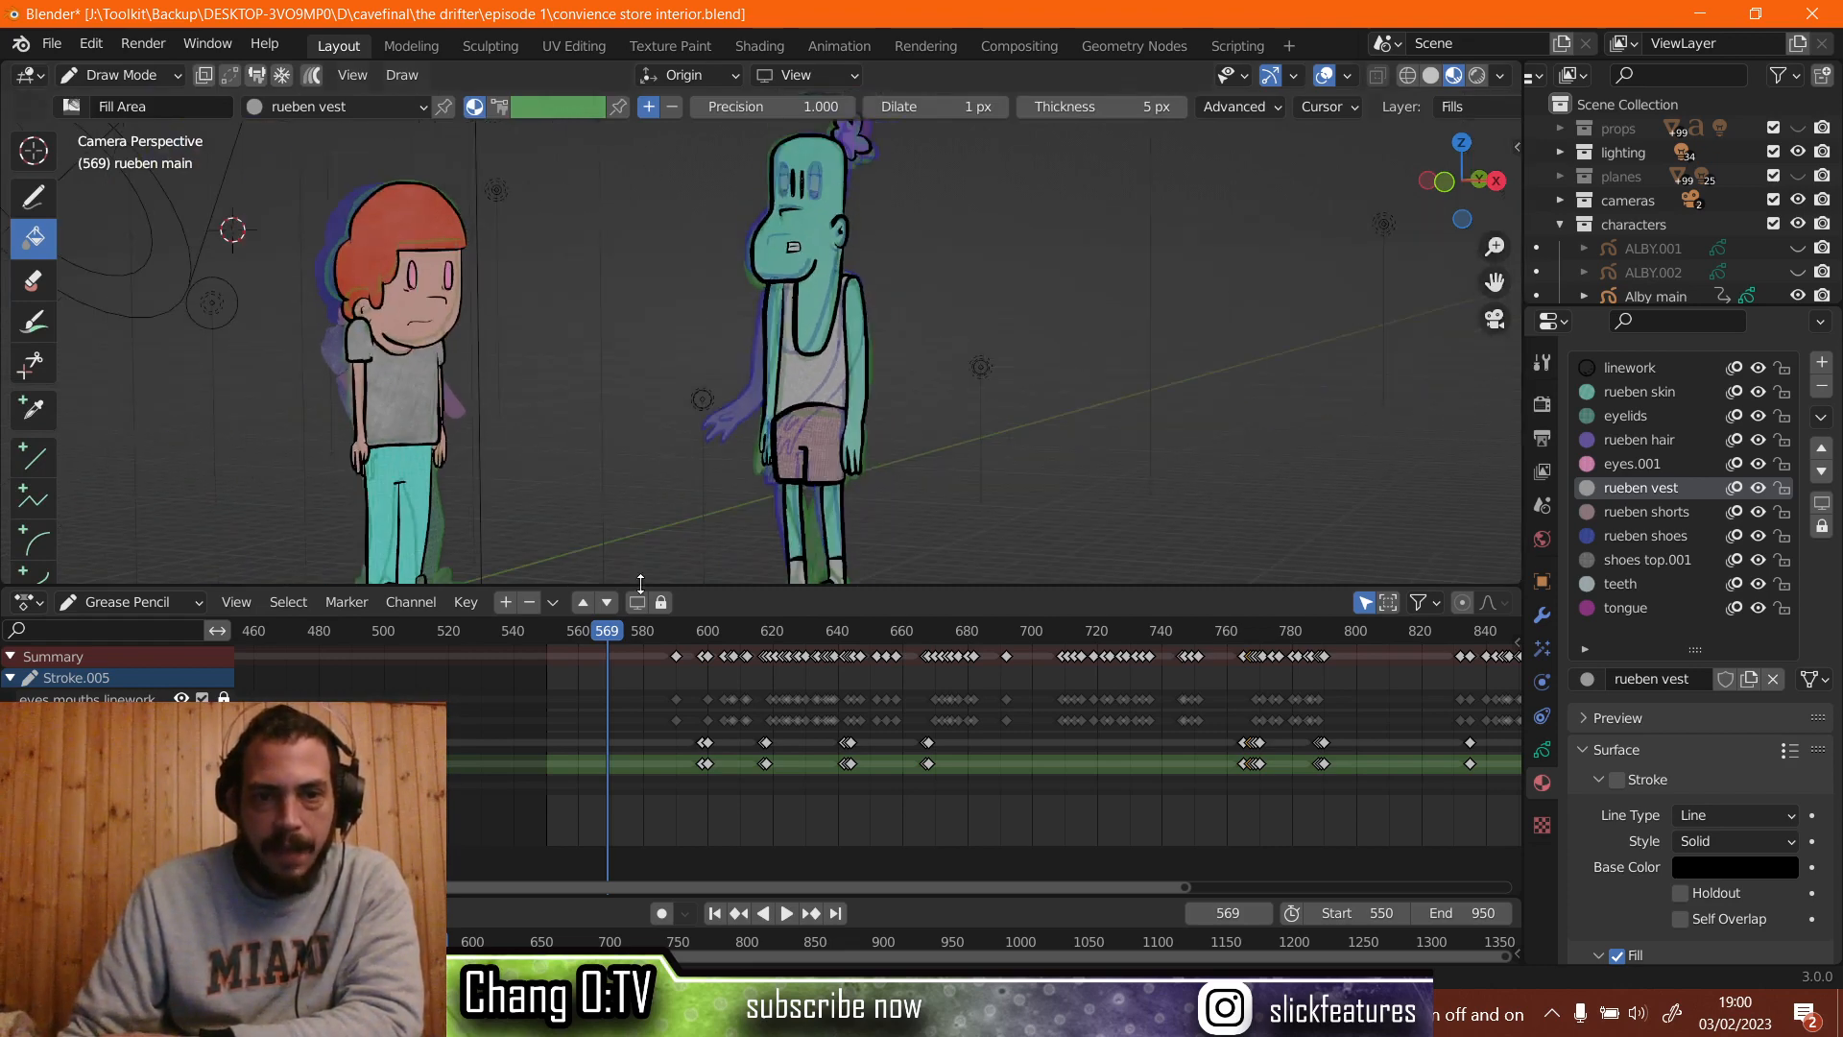
scroll(873, 768, "down", 5)
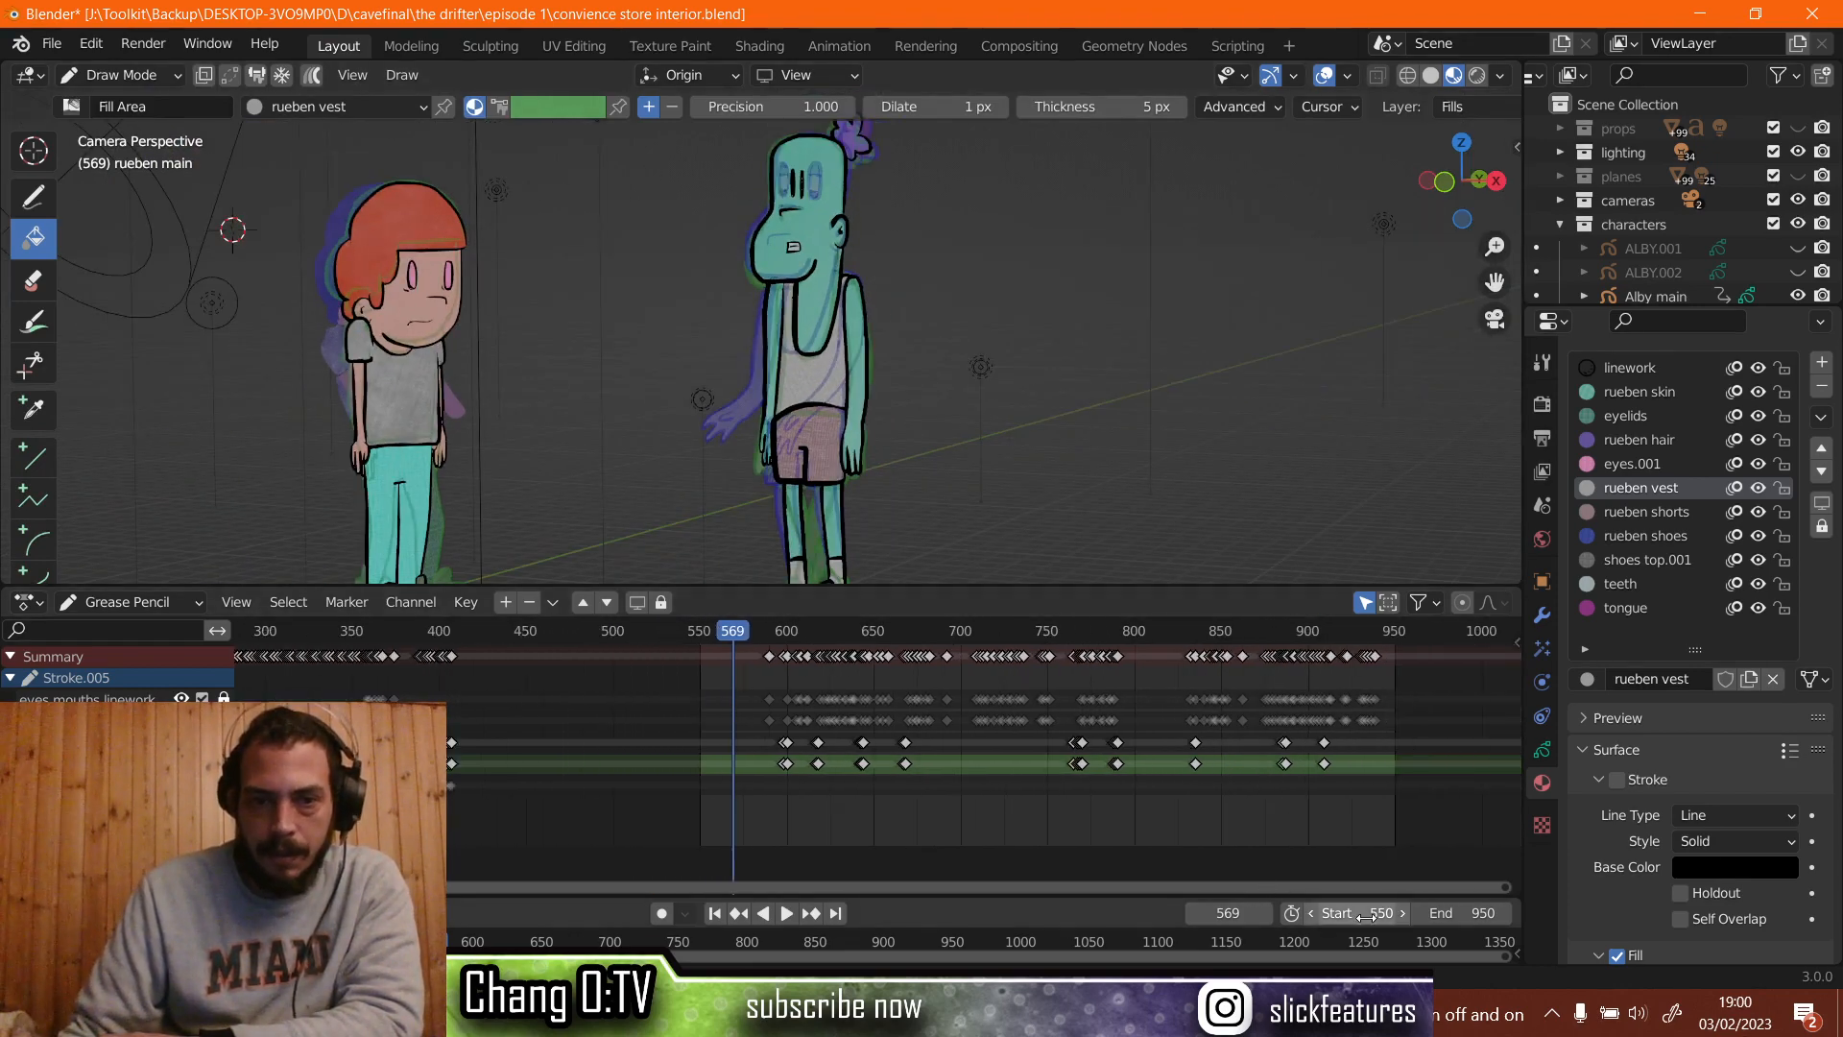
scroll(494, 693, "down", 1)
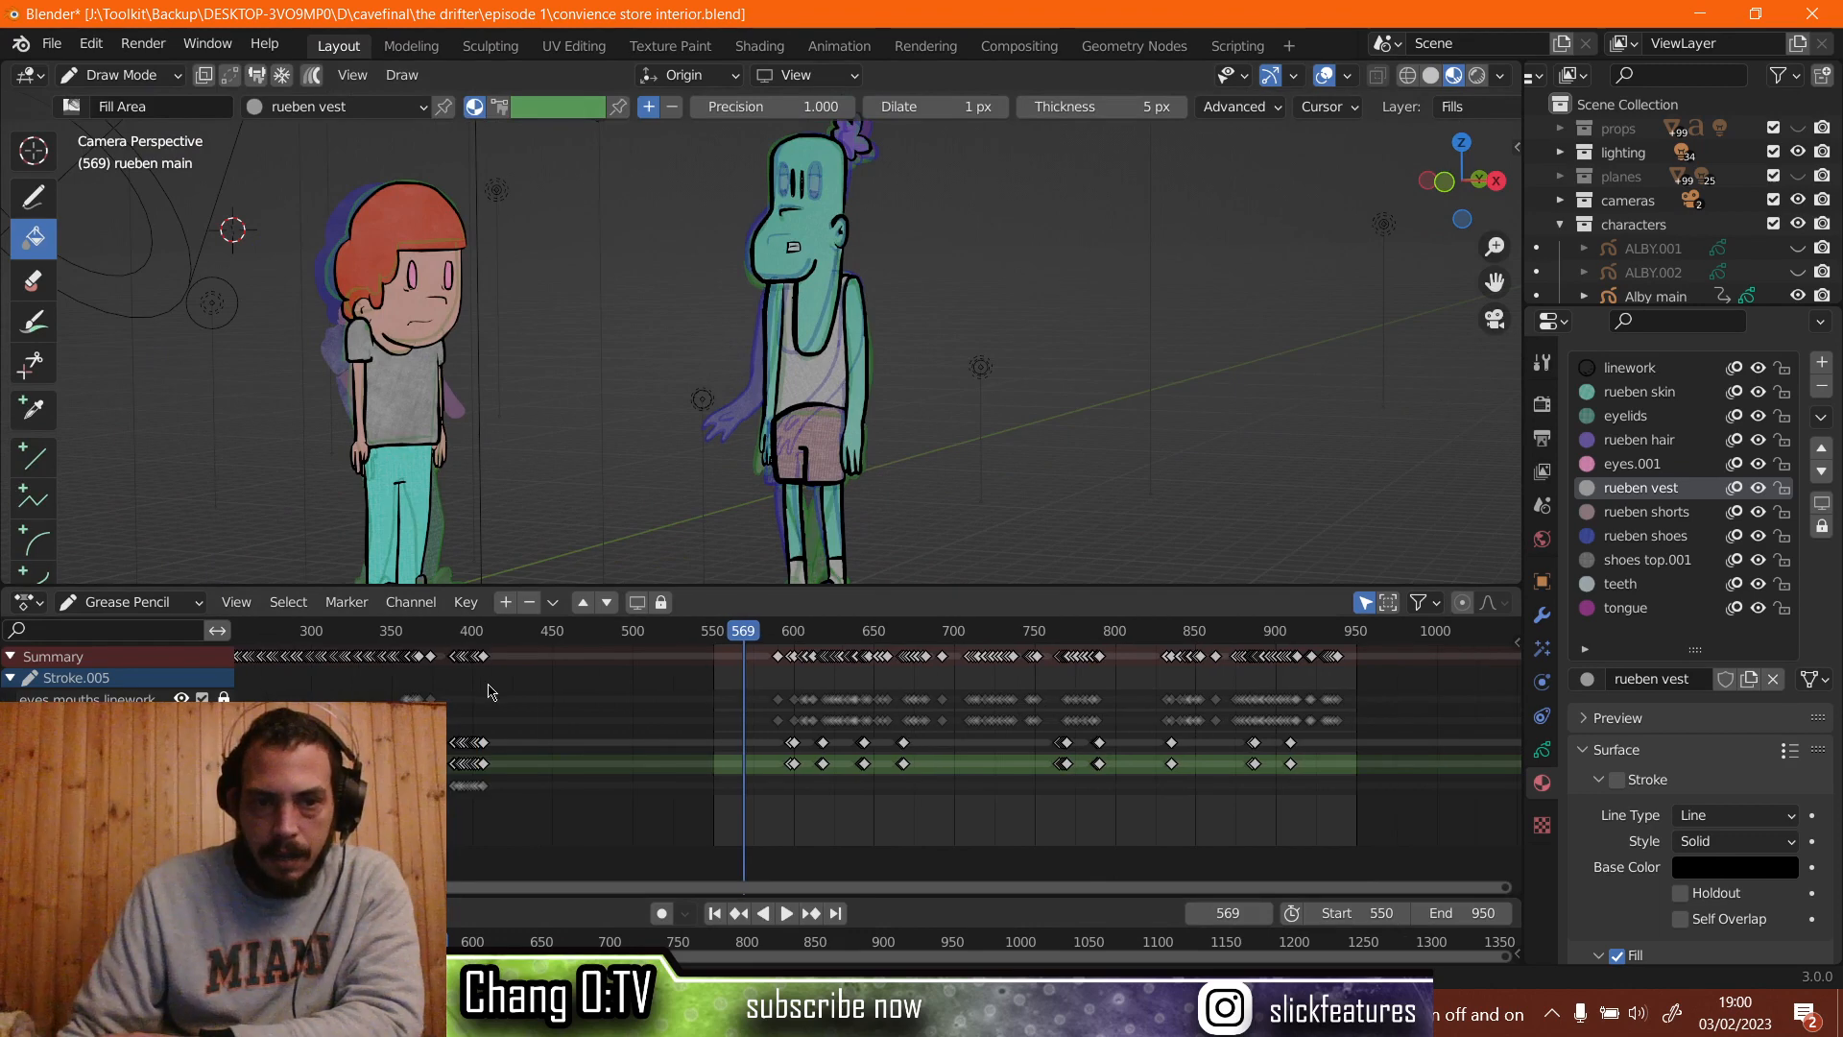
left_click(391, 640)
key("space")
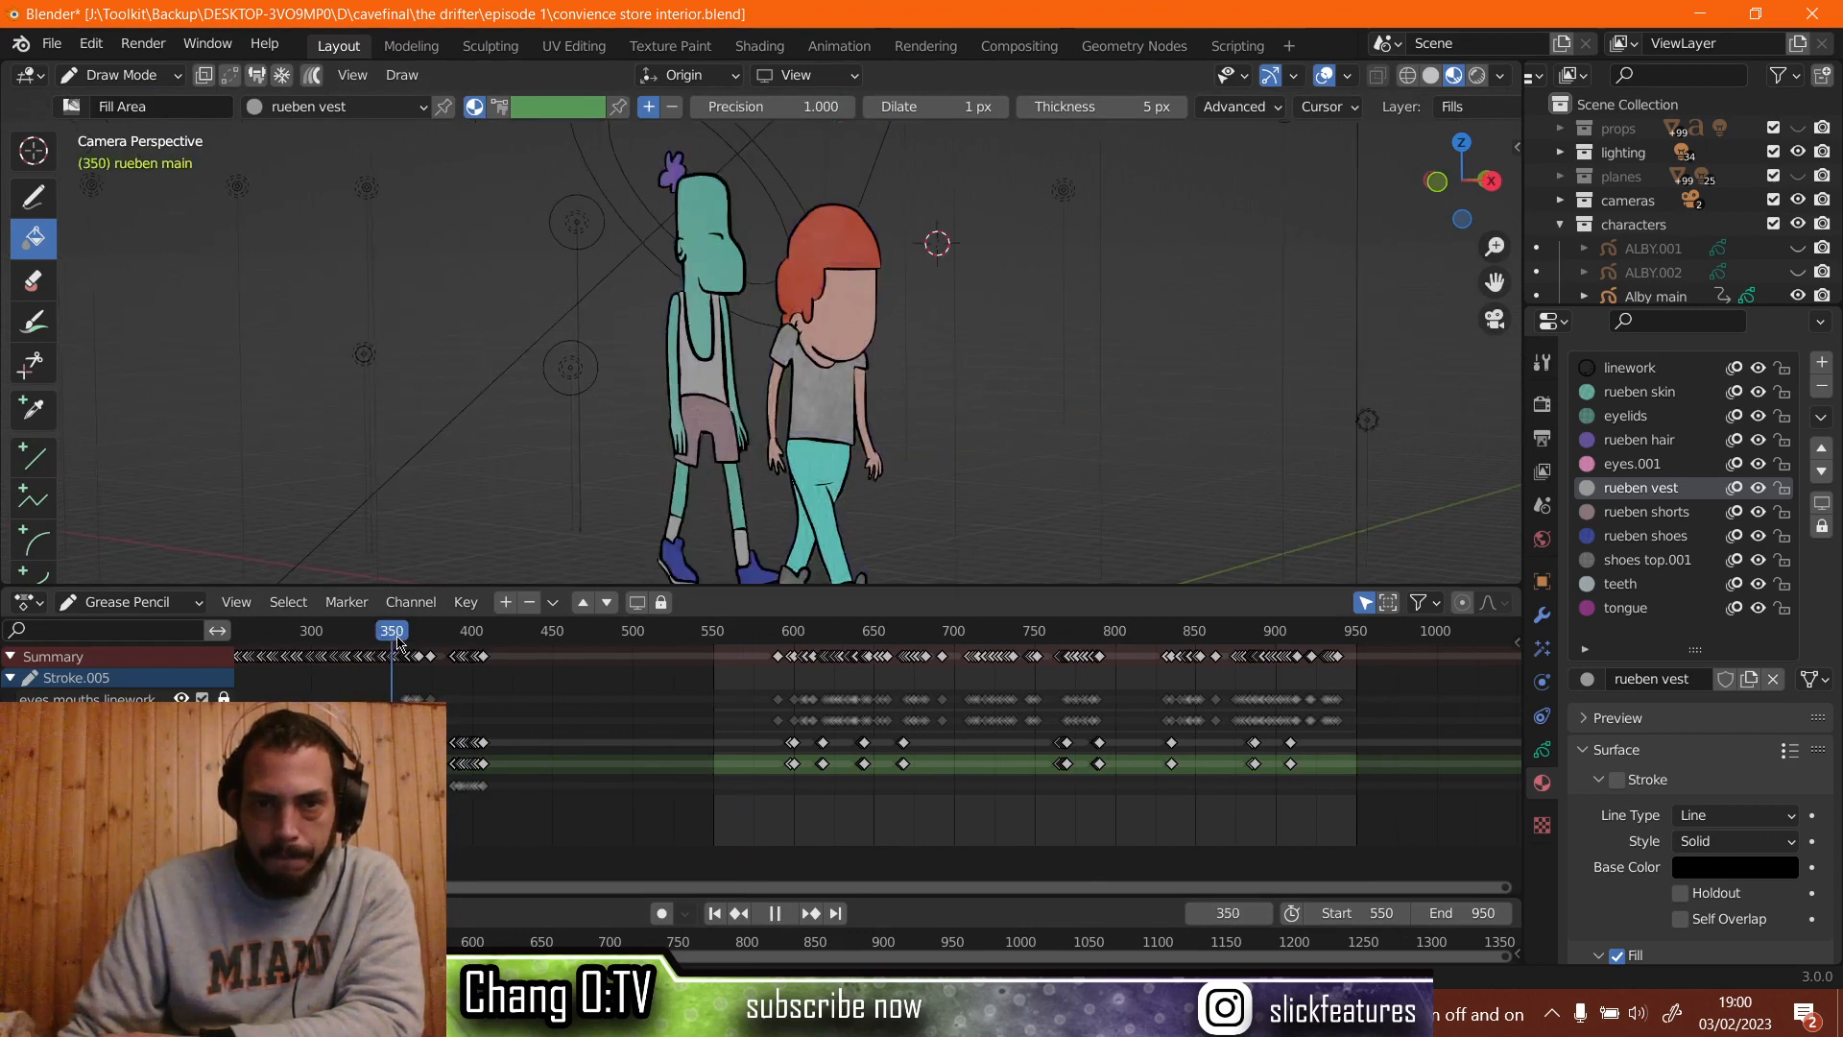
mouse_move(415, 639)
left_mouse_down()
mouse_move(400, 639)
mouse_move(433, 633)
mouse_move(418, 626)
left_mouse_up()
Scrub through the keyframes from frame 366 onward to review both characters' poses, stopping at frame 374.
scroll(419, 633, "up", 6)
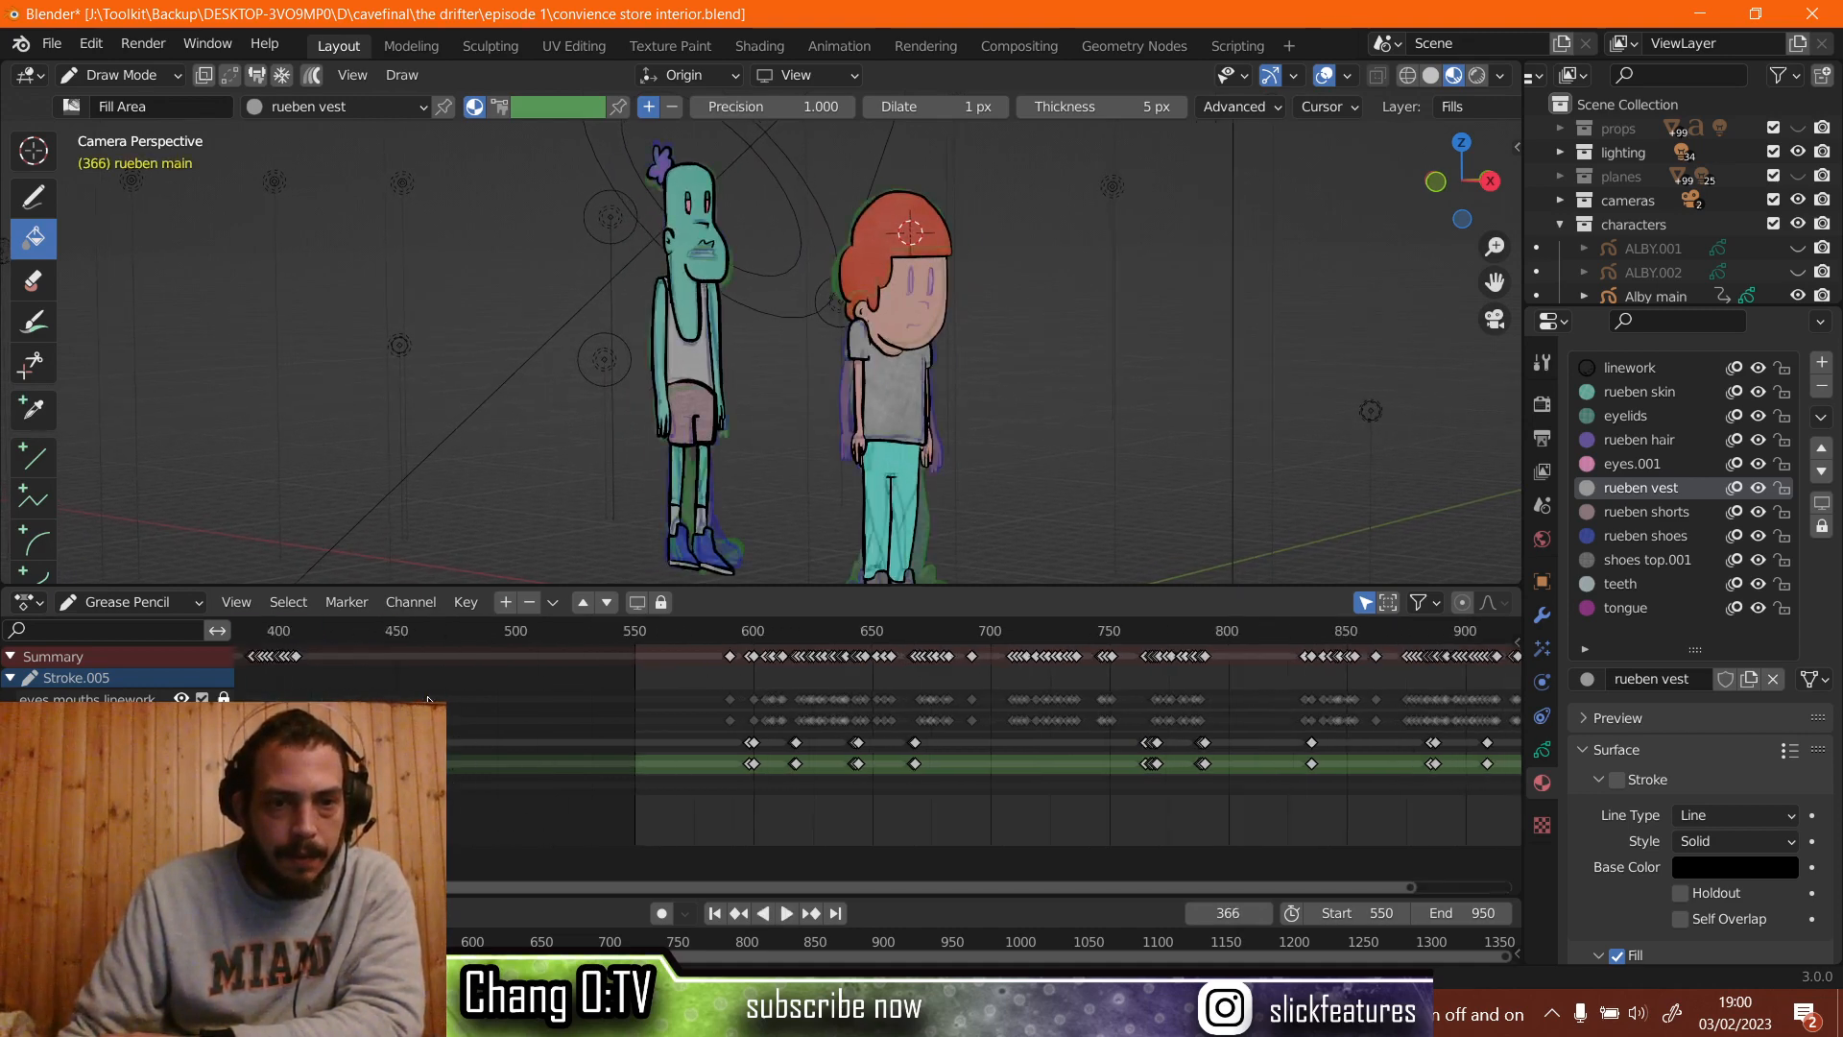
middle_click_drag(375, 749, 716, 798)
scroll(672, 786, "up", 7)
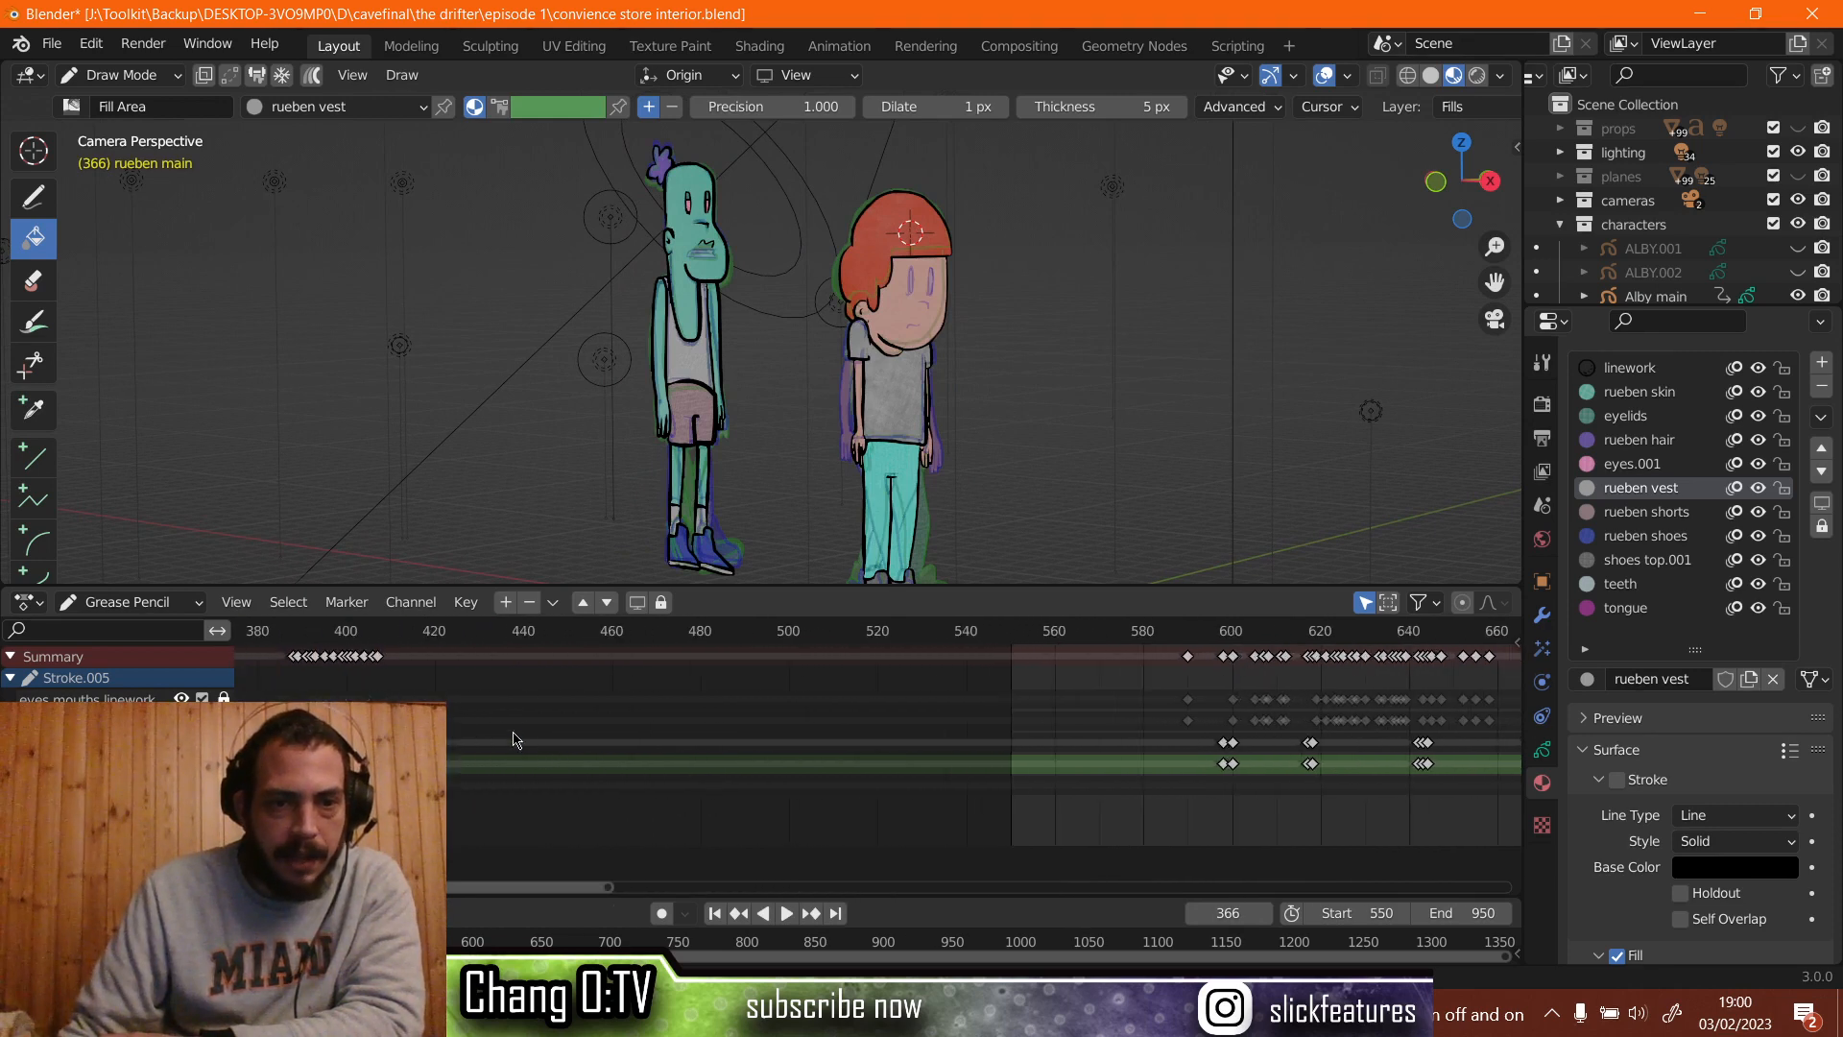
middle_click_drag(564, 746, 793, 785)
scroll(793, 785, "up", 5)
middle_click_drag(576, 777, 777, 775)
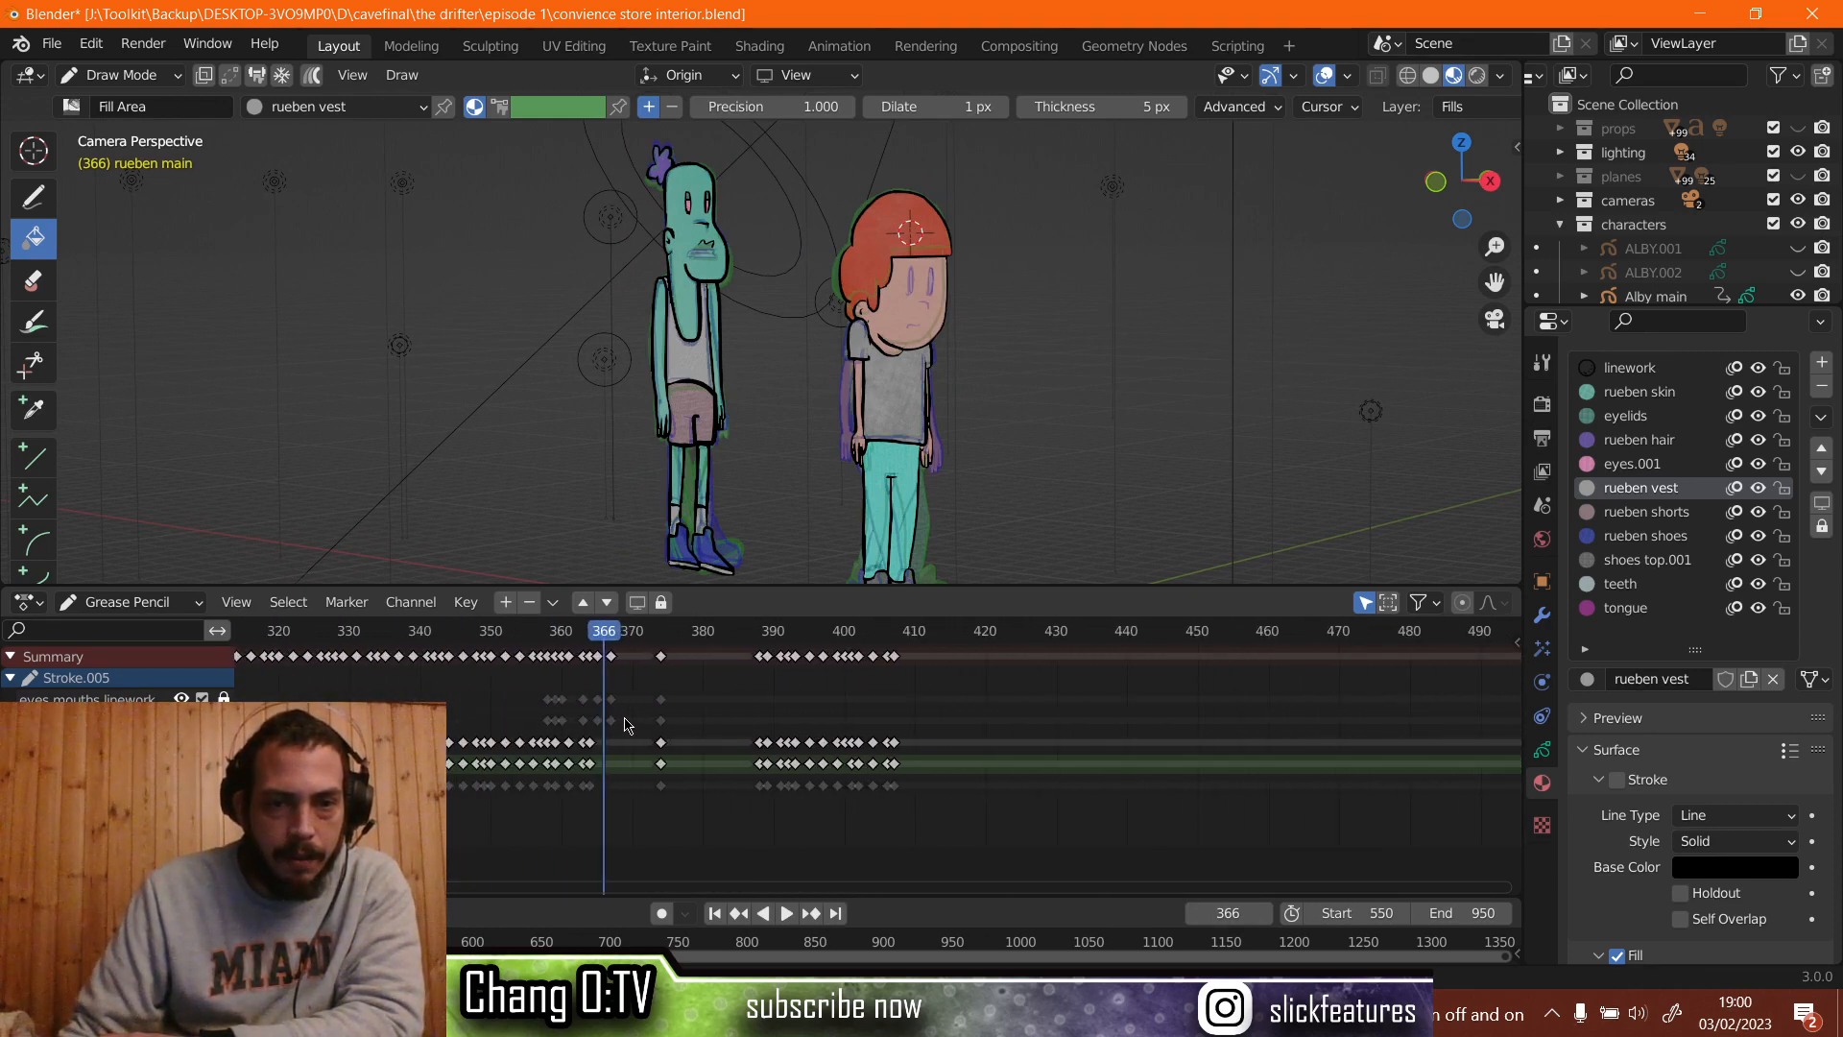
key("space")
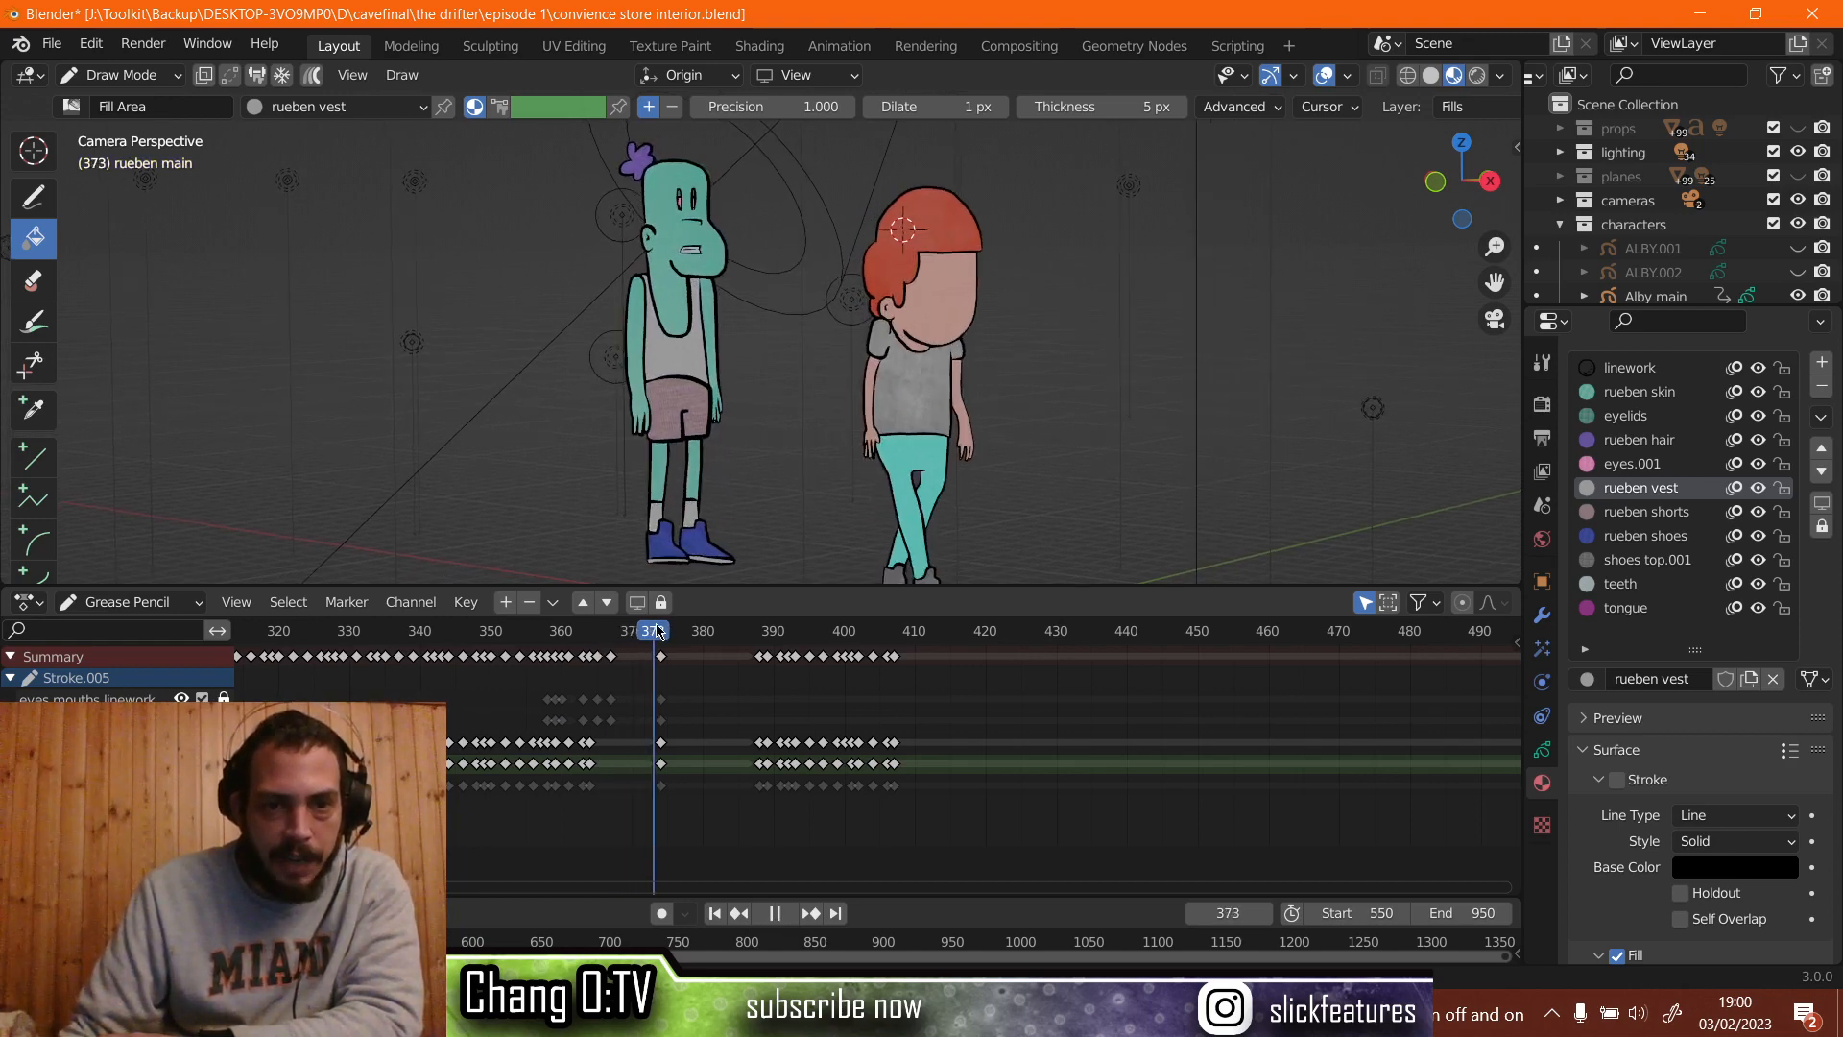
key("space")
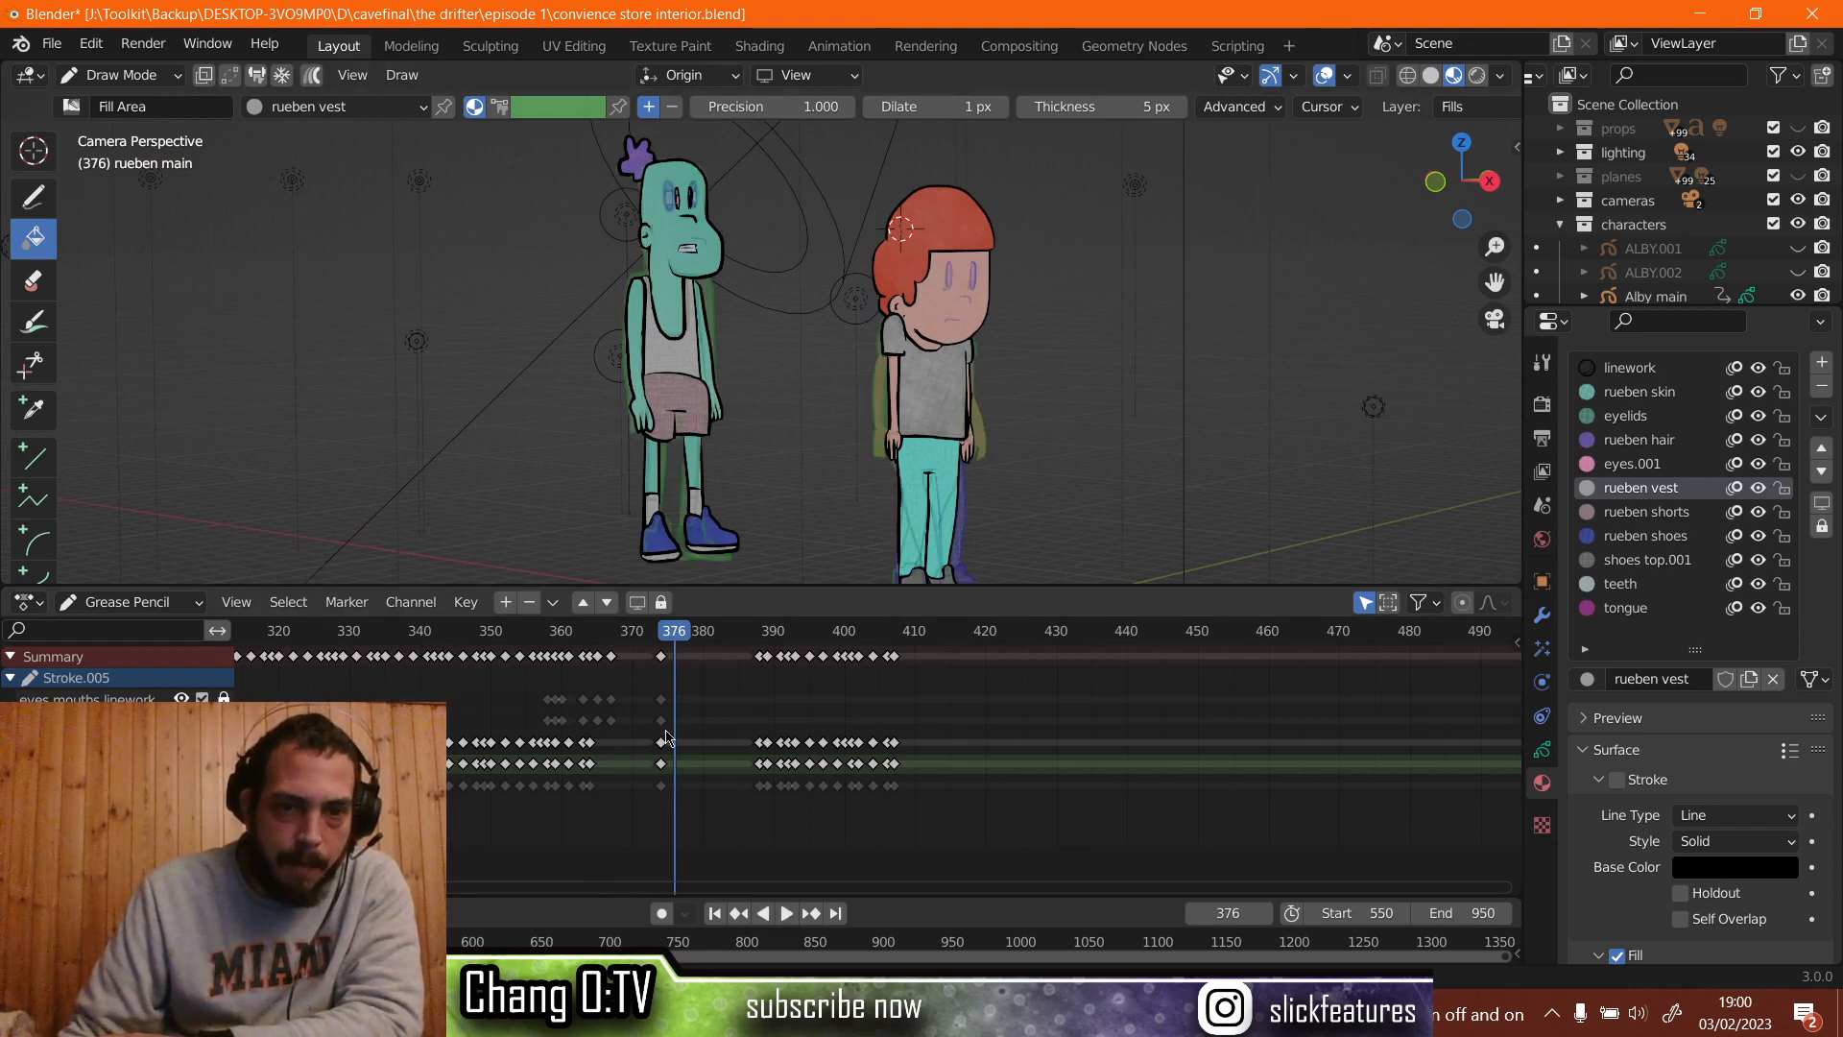
key("space")
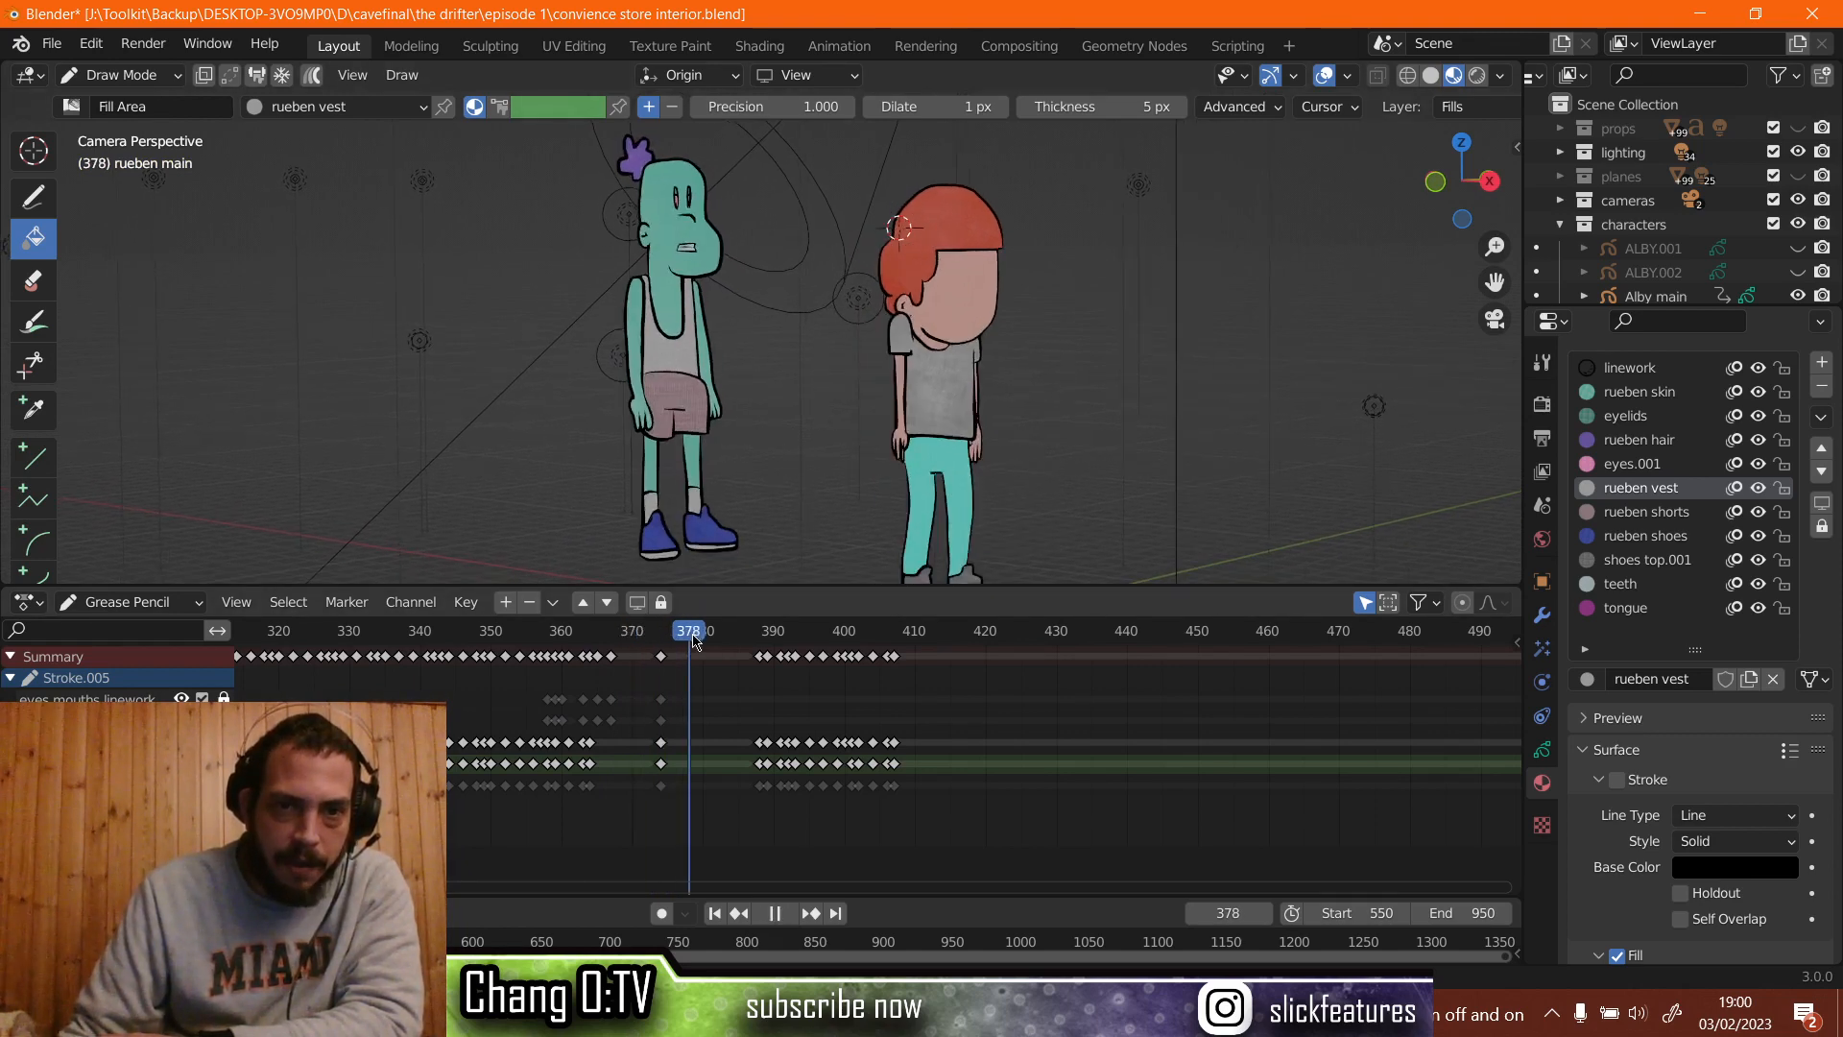
left_click_drag(809, 636, 662, 624)
key("space")
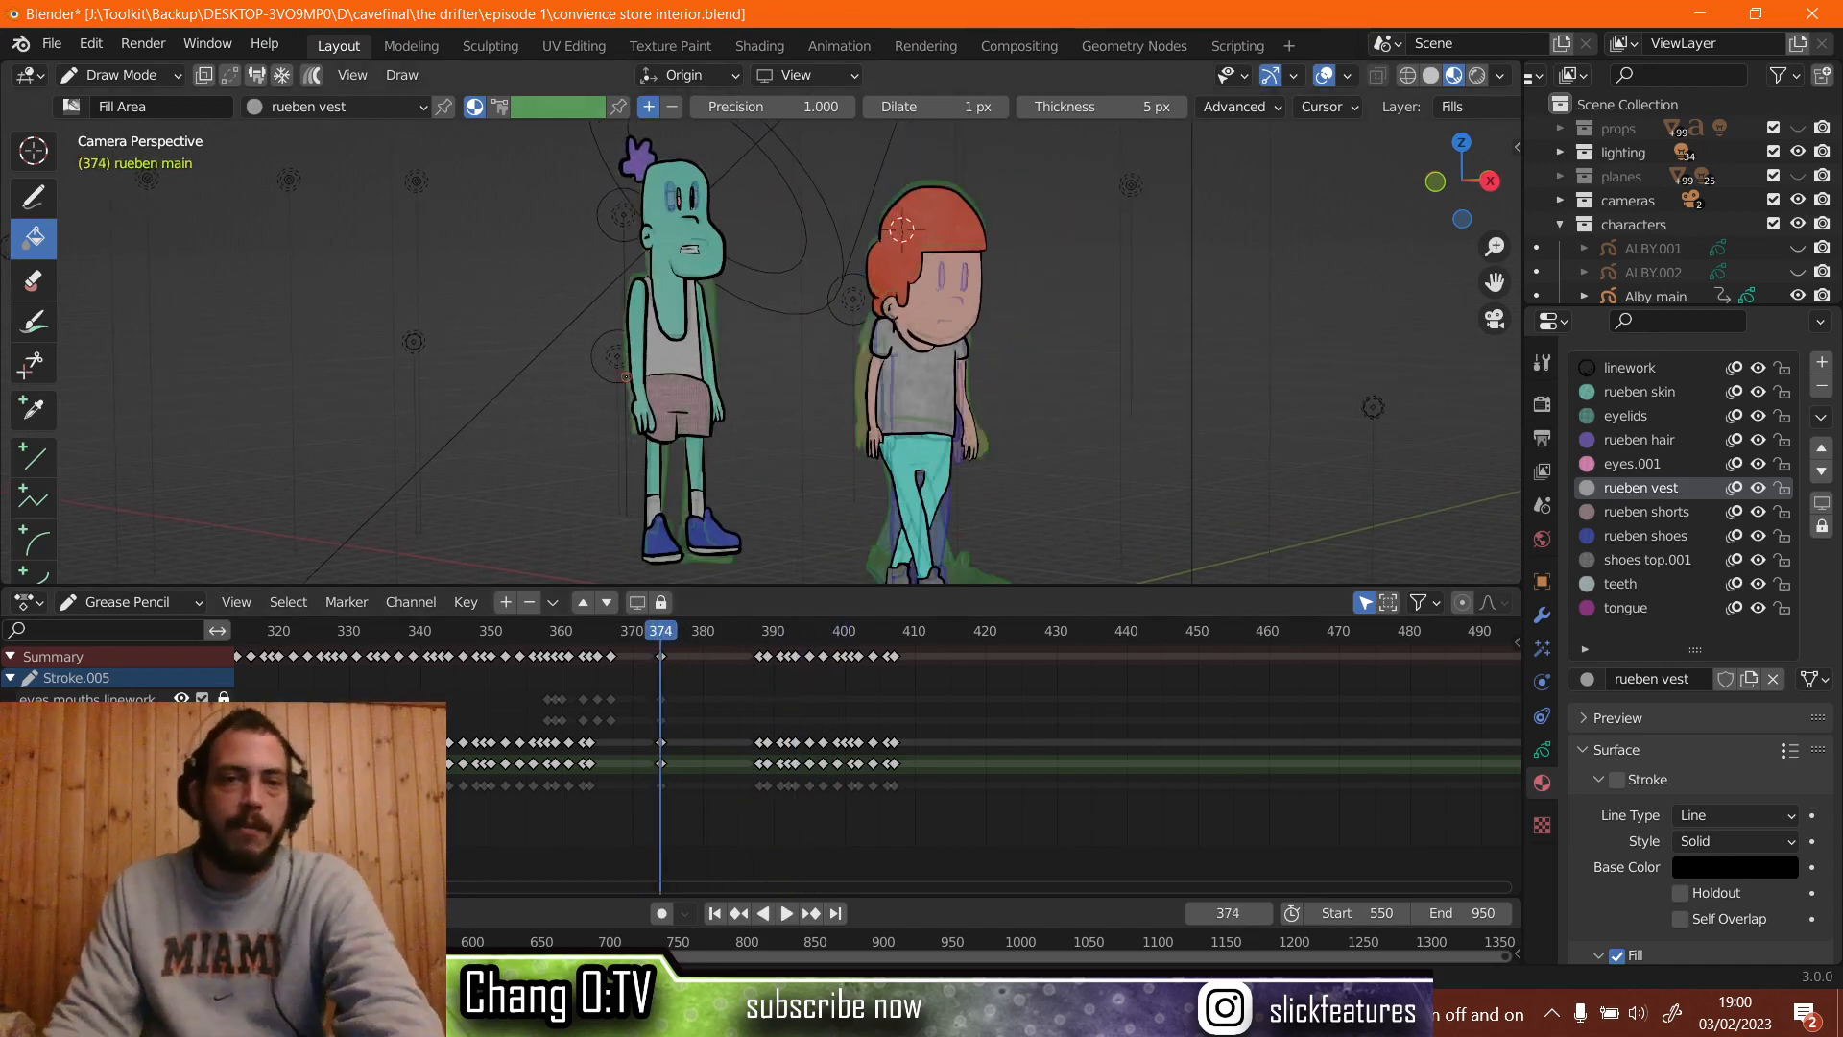
Set the scene's frame range to start at 350 and end at 1200.
scroll(735, 713, "up", 3)
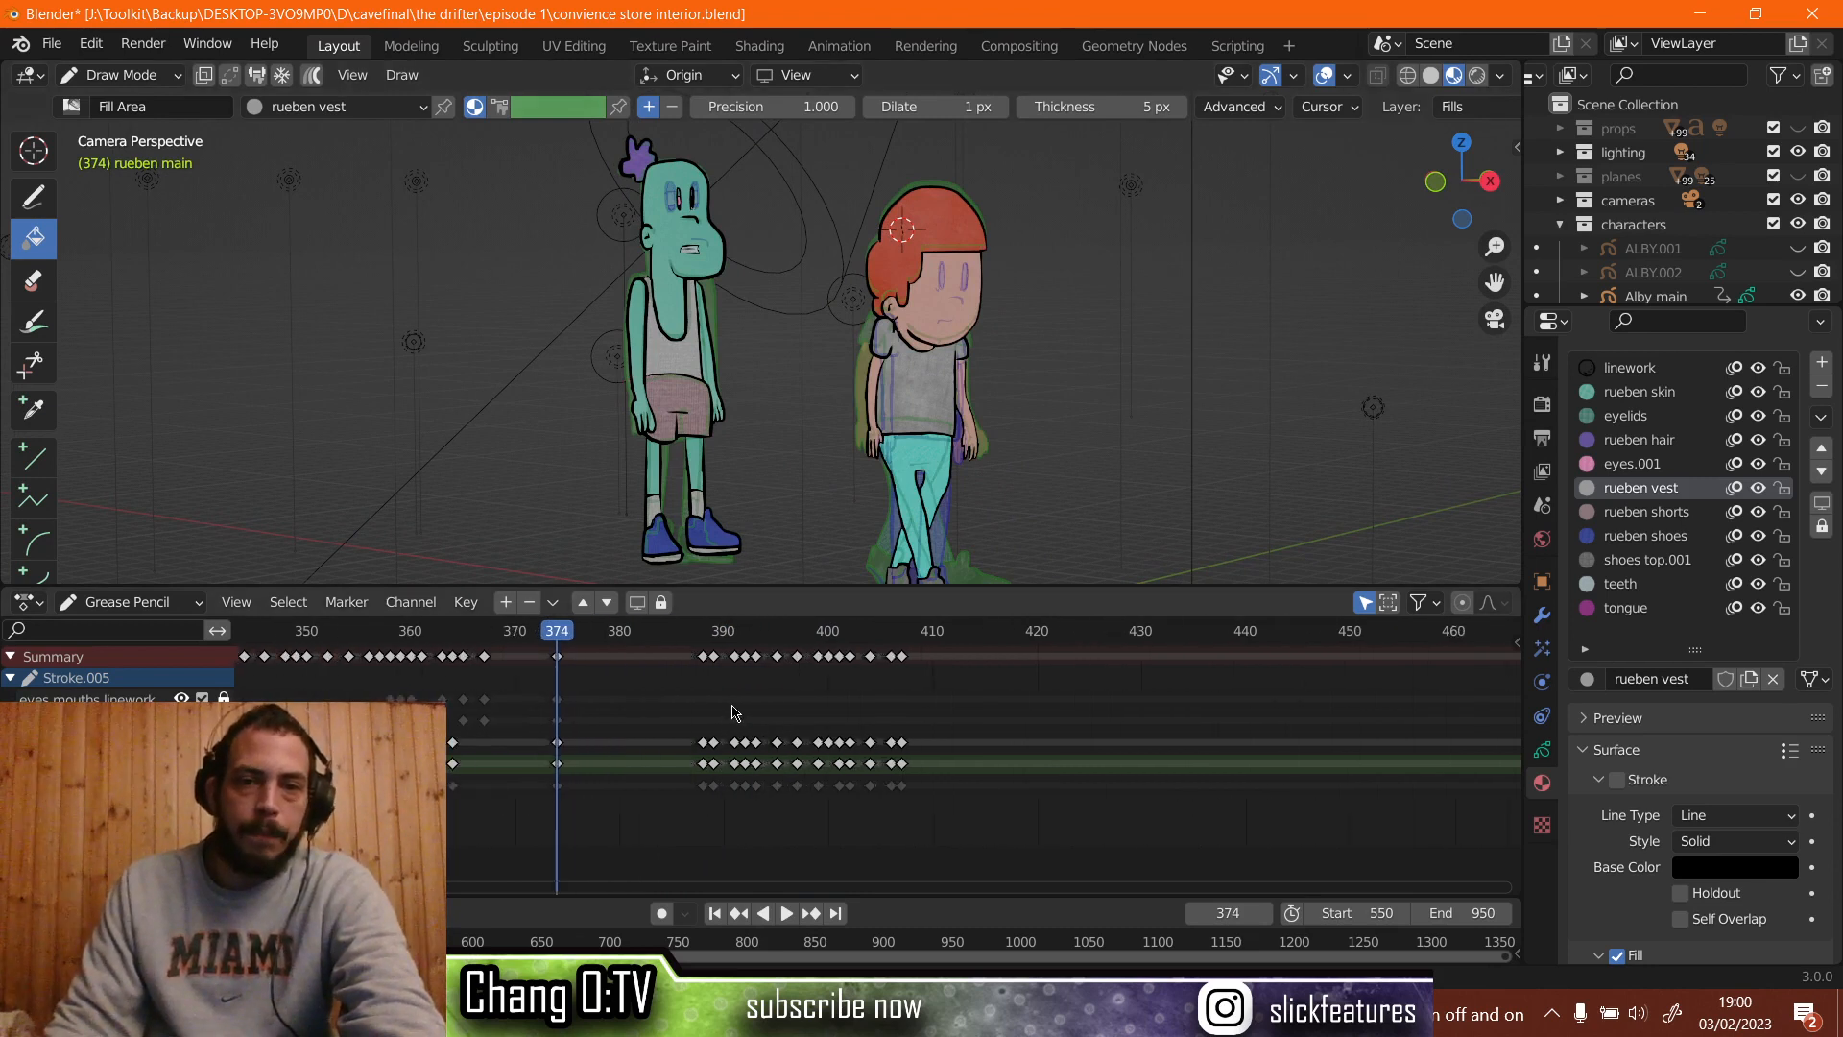
scroll(638, 716, "up", 3, "ctrl")
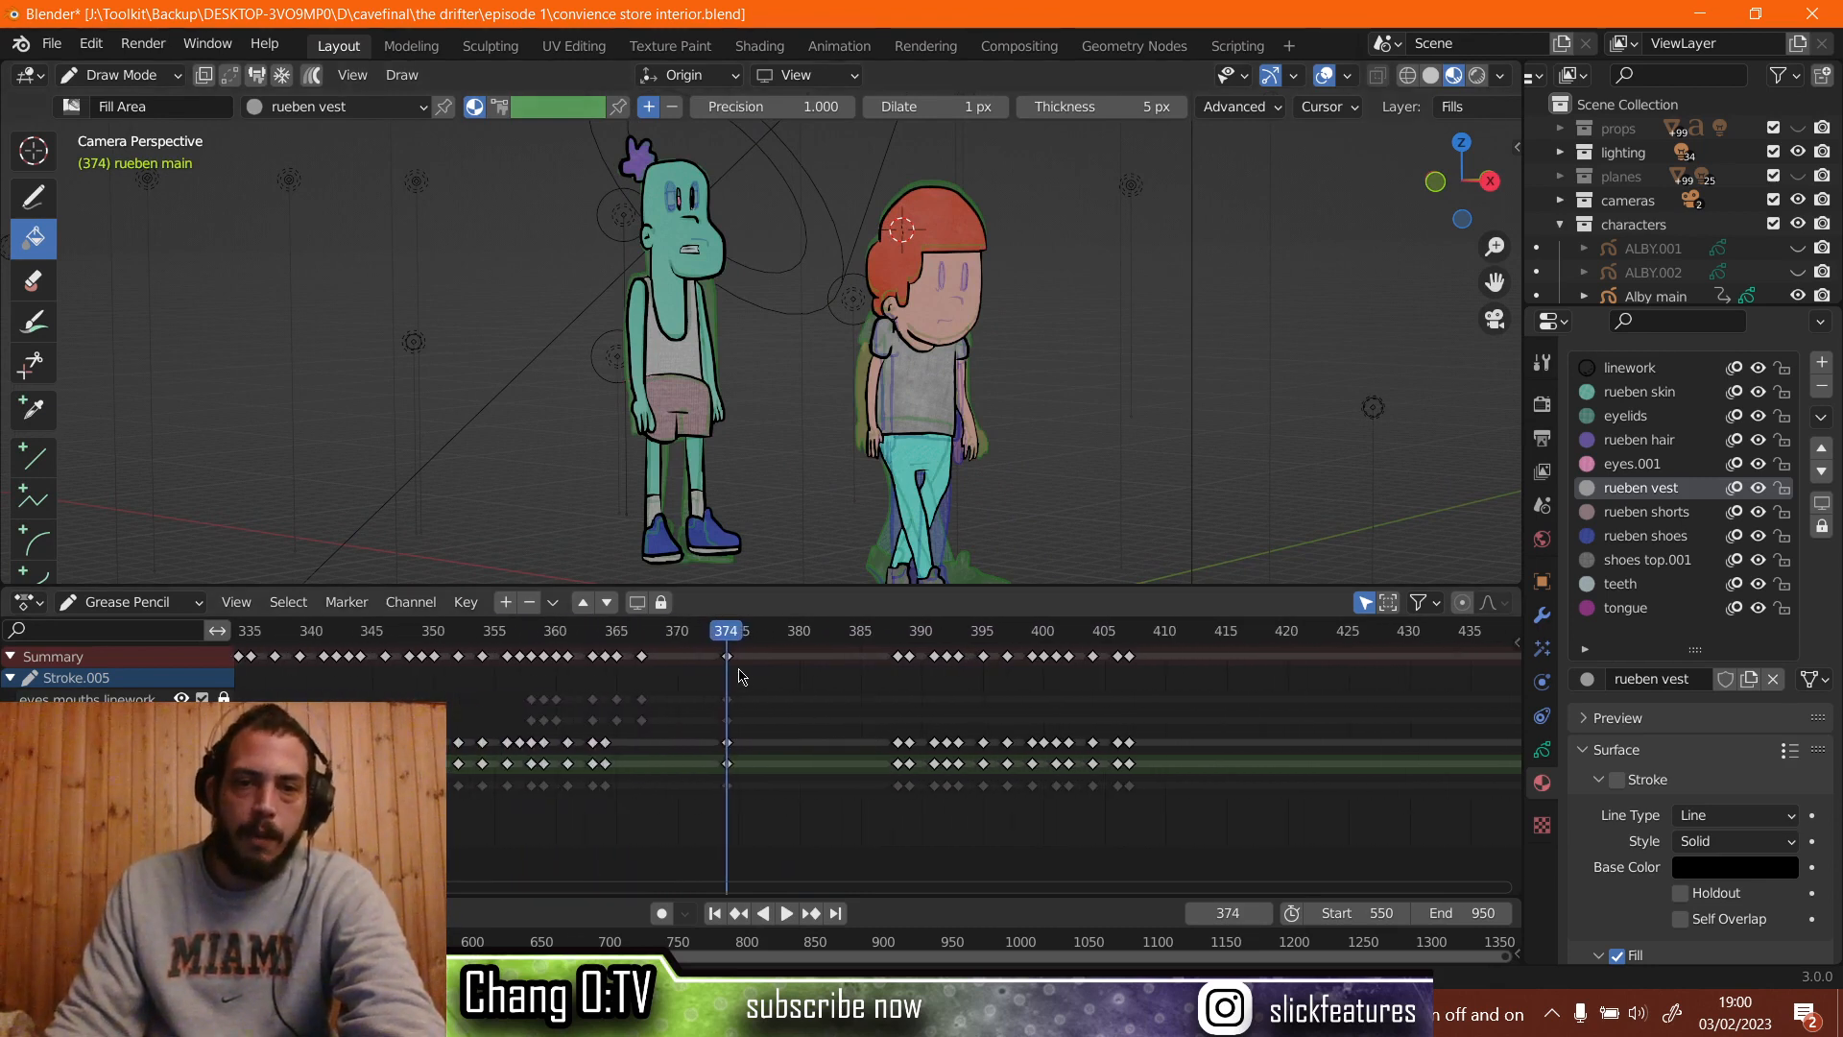
left_click(1351, 913)
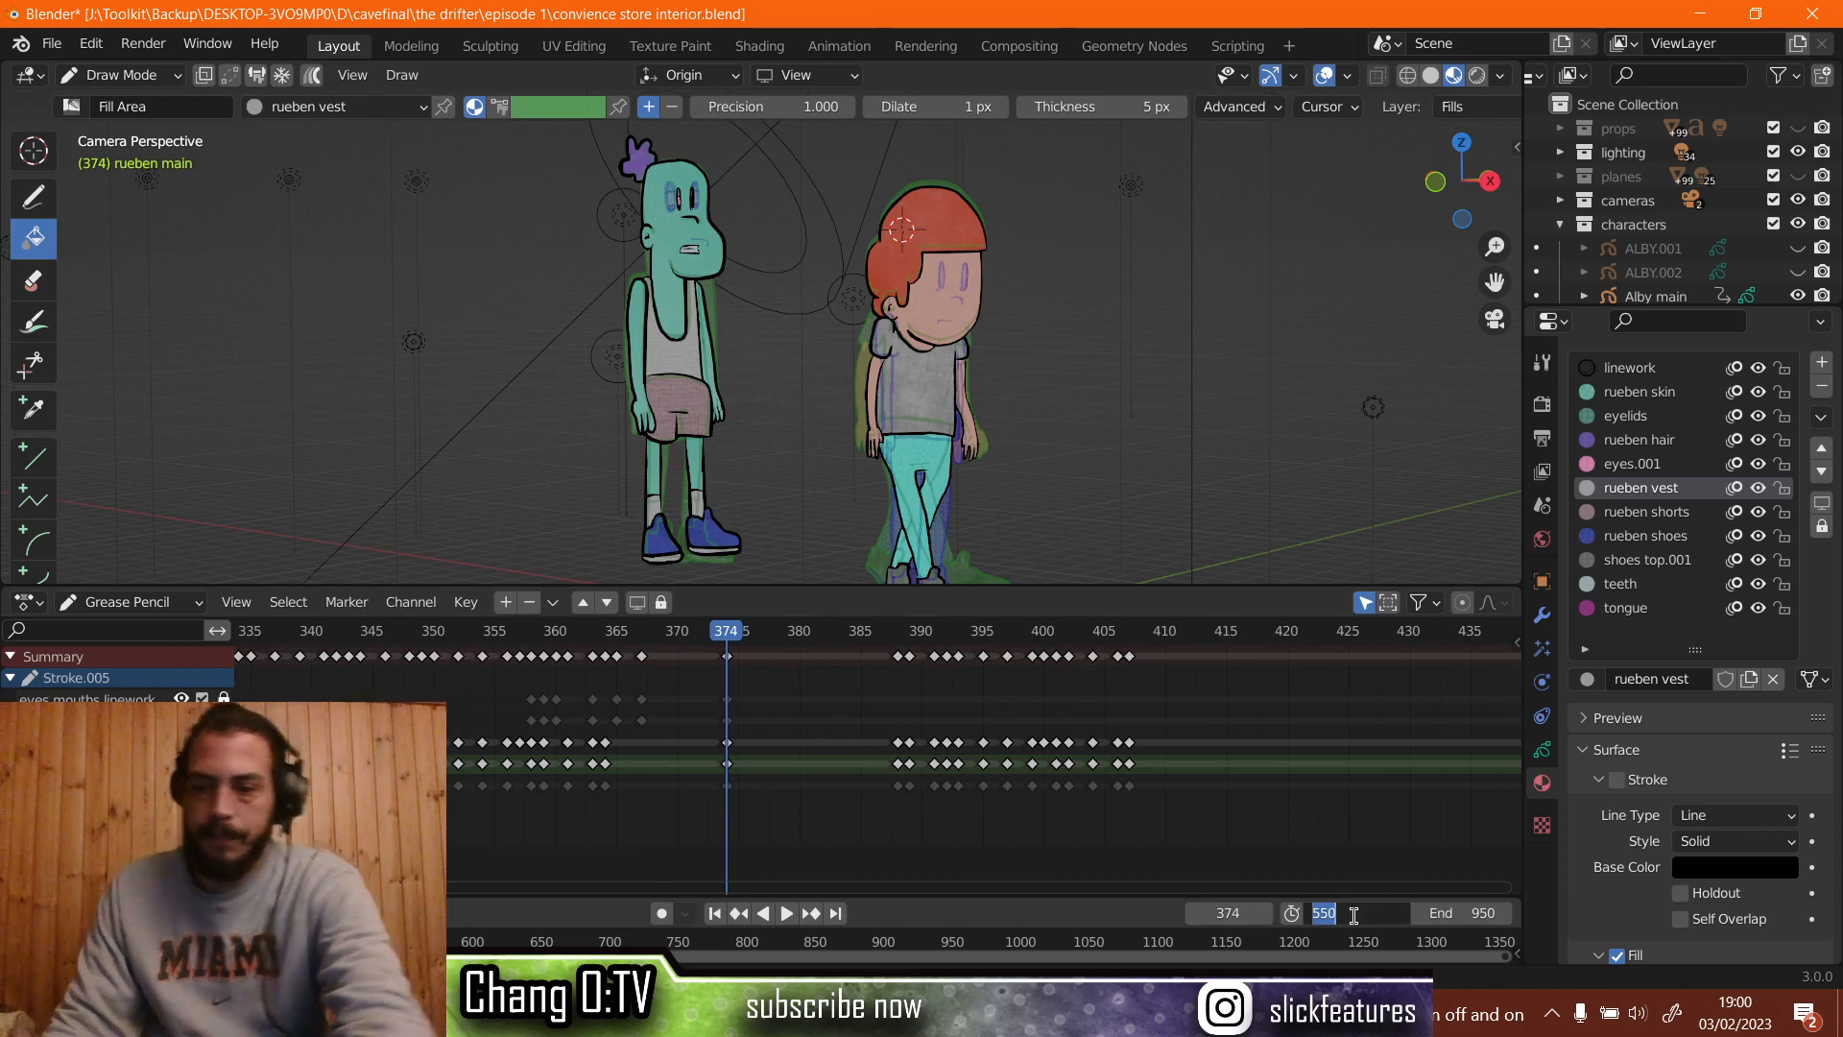
type("350")
key("Return")
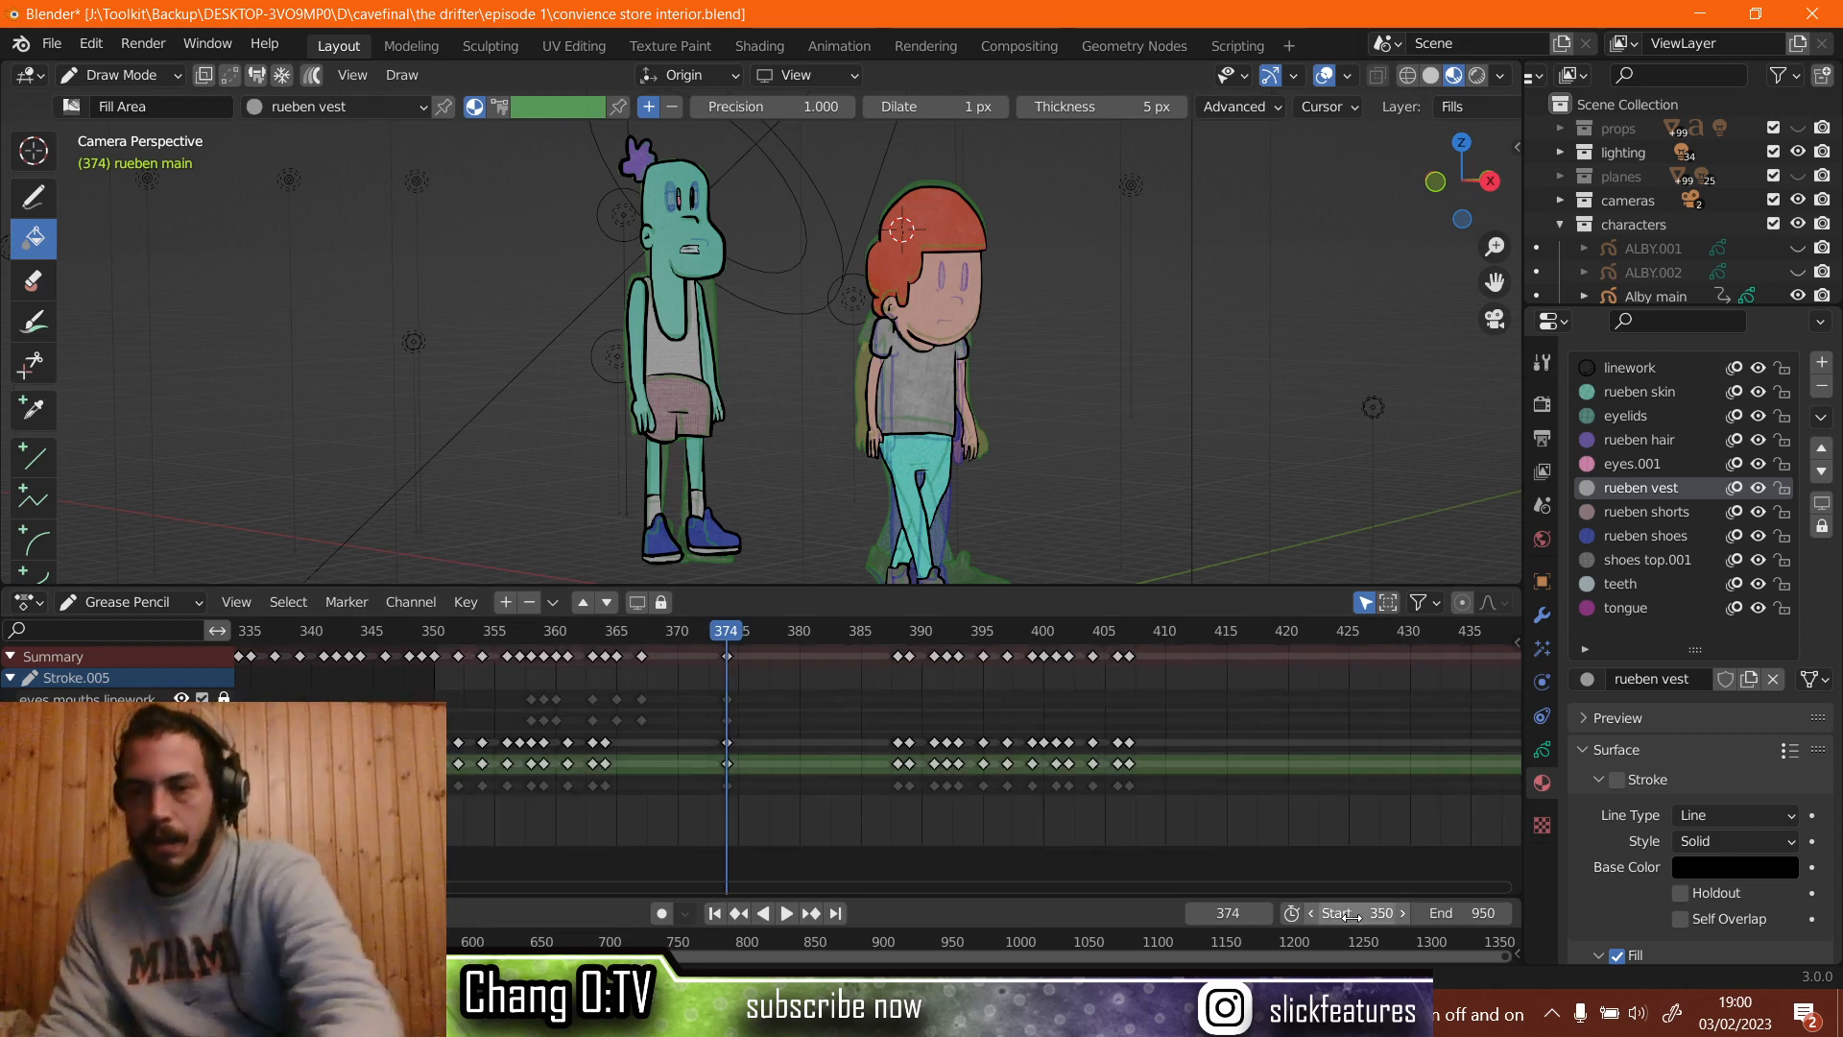
left_click(1477, 913)
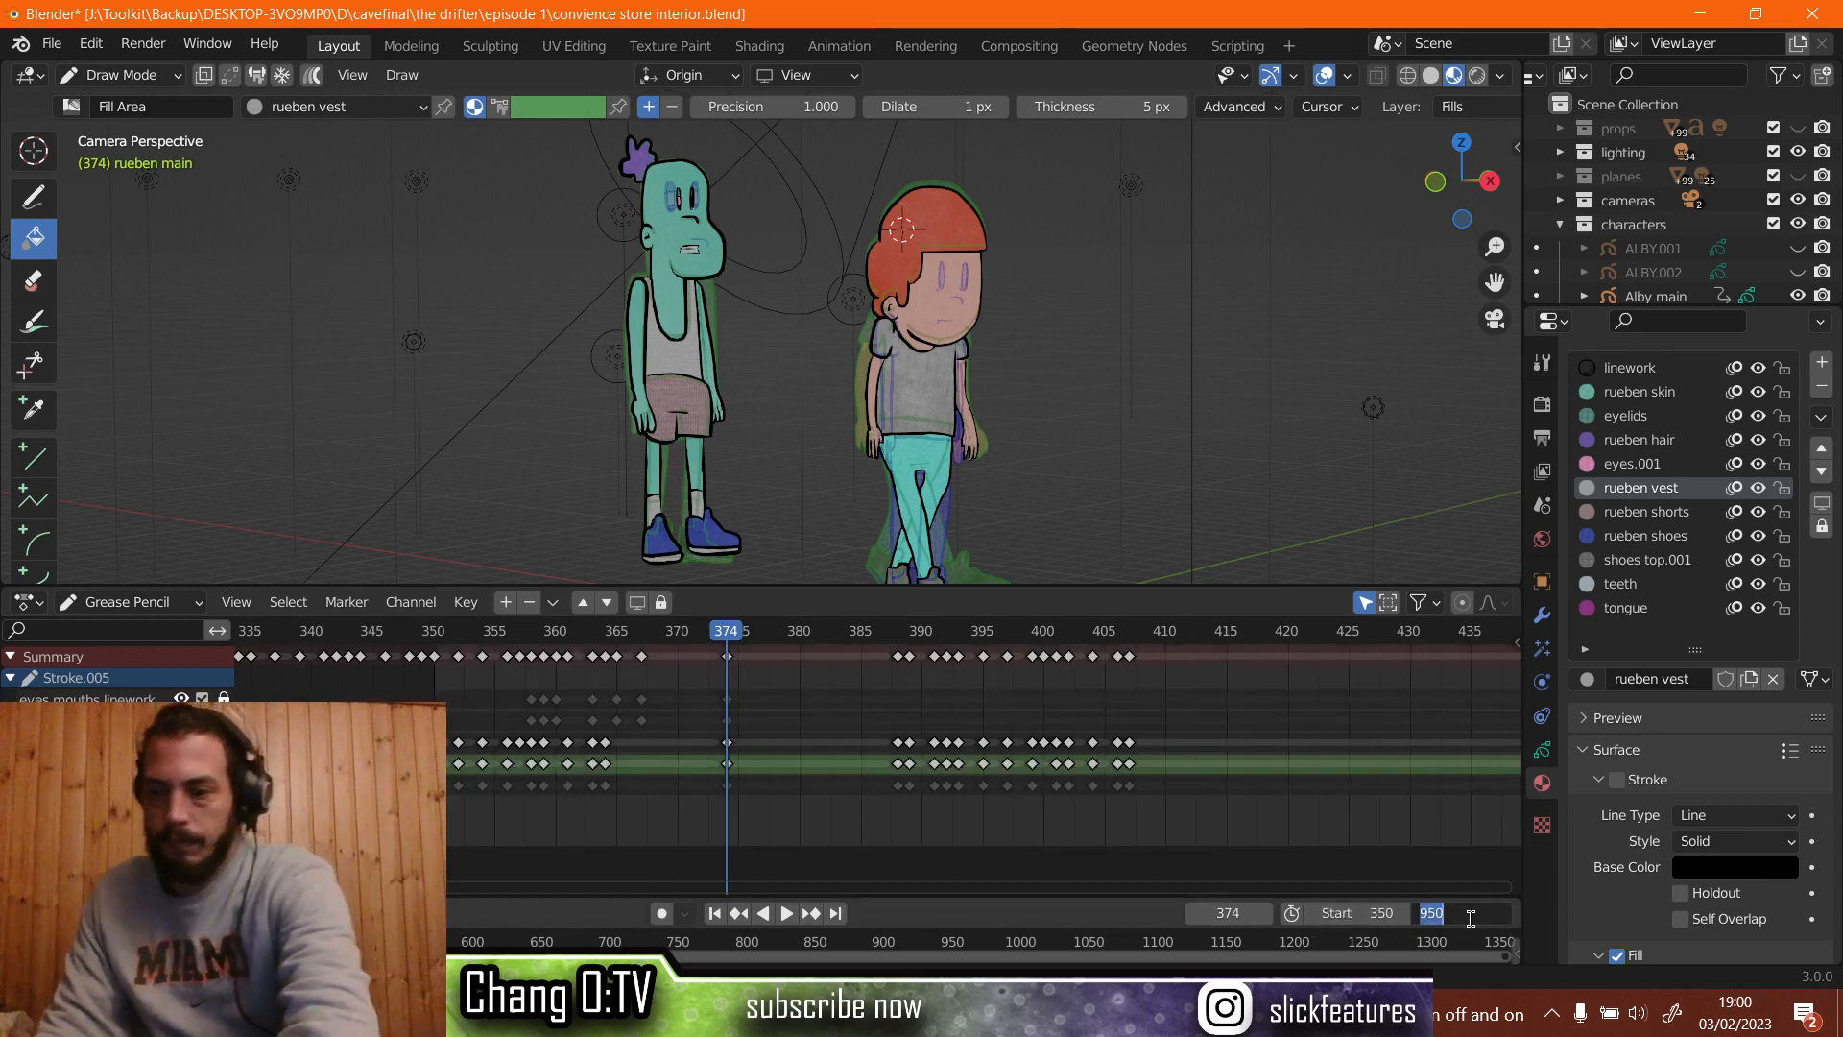
type("1200")
key("Return")
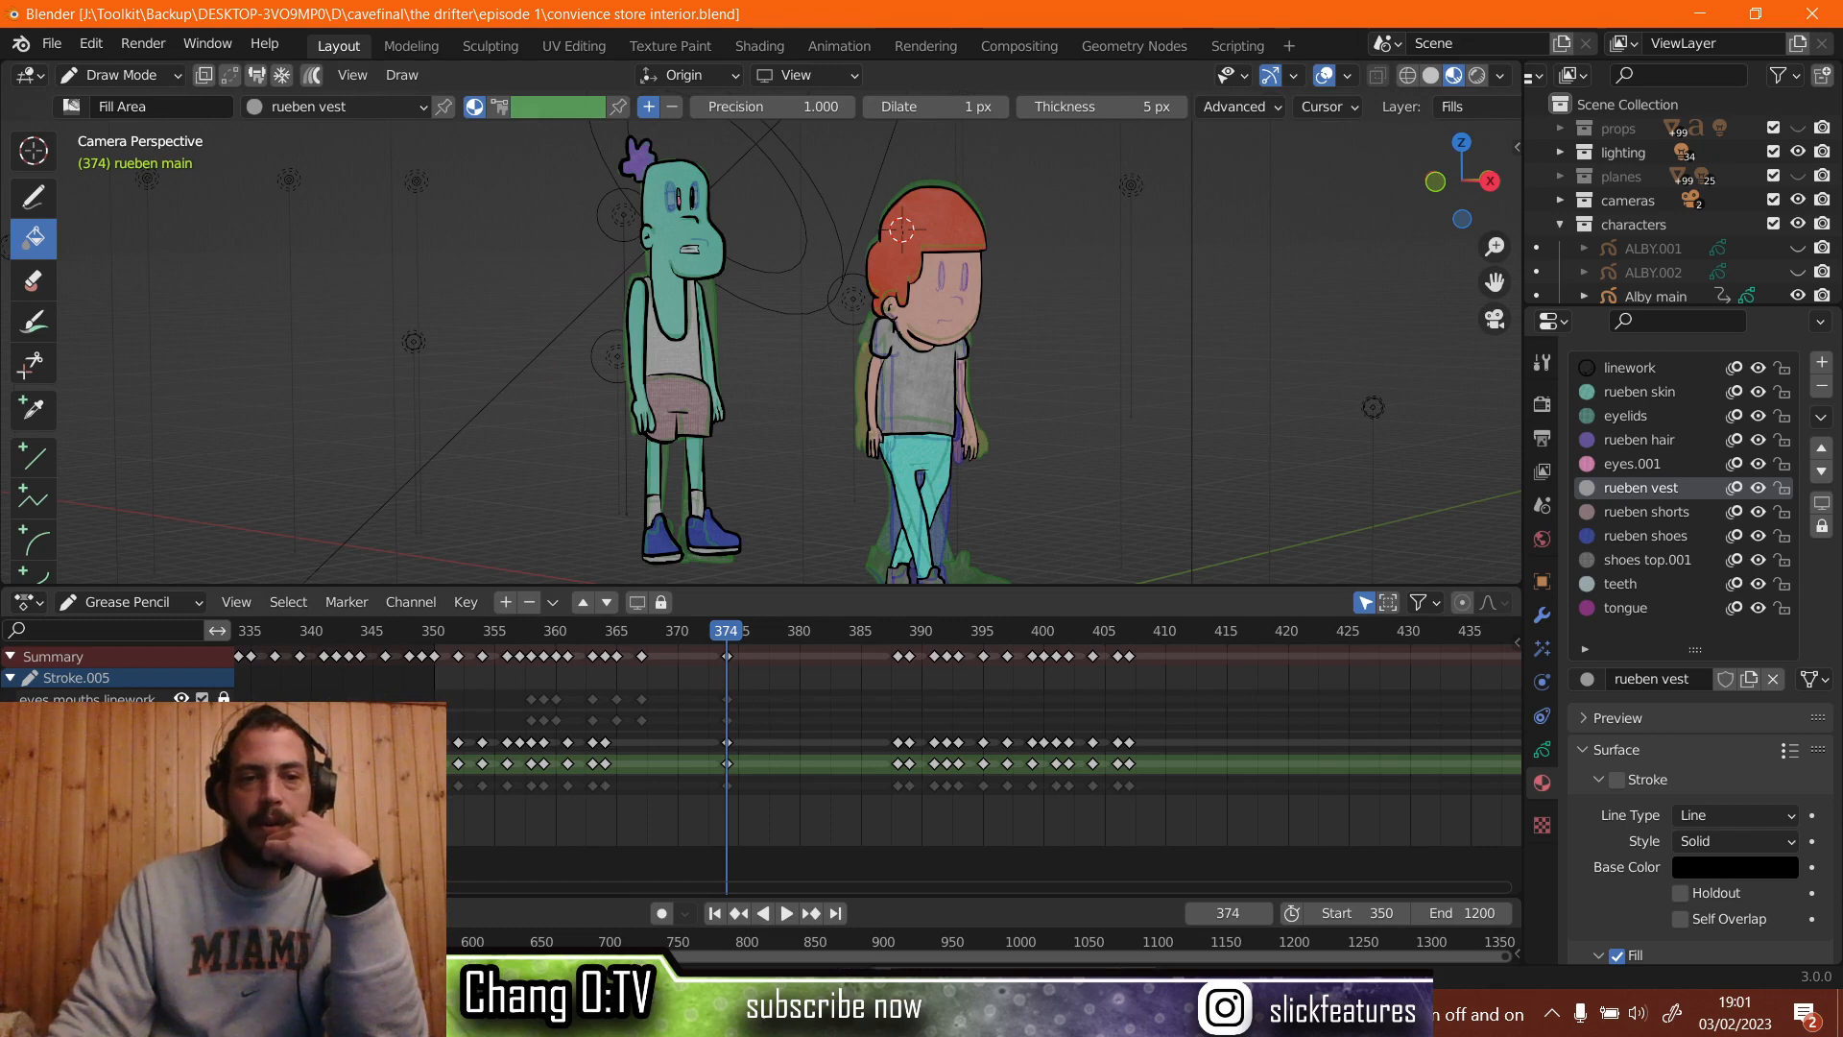
Unlock the eyes and mouth layers, lock the Fills layer, and play the animation around frame 374.
left_click(901, 229)
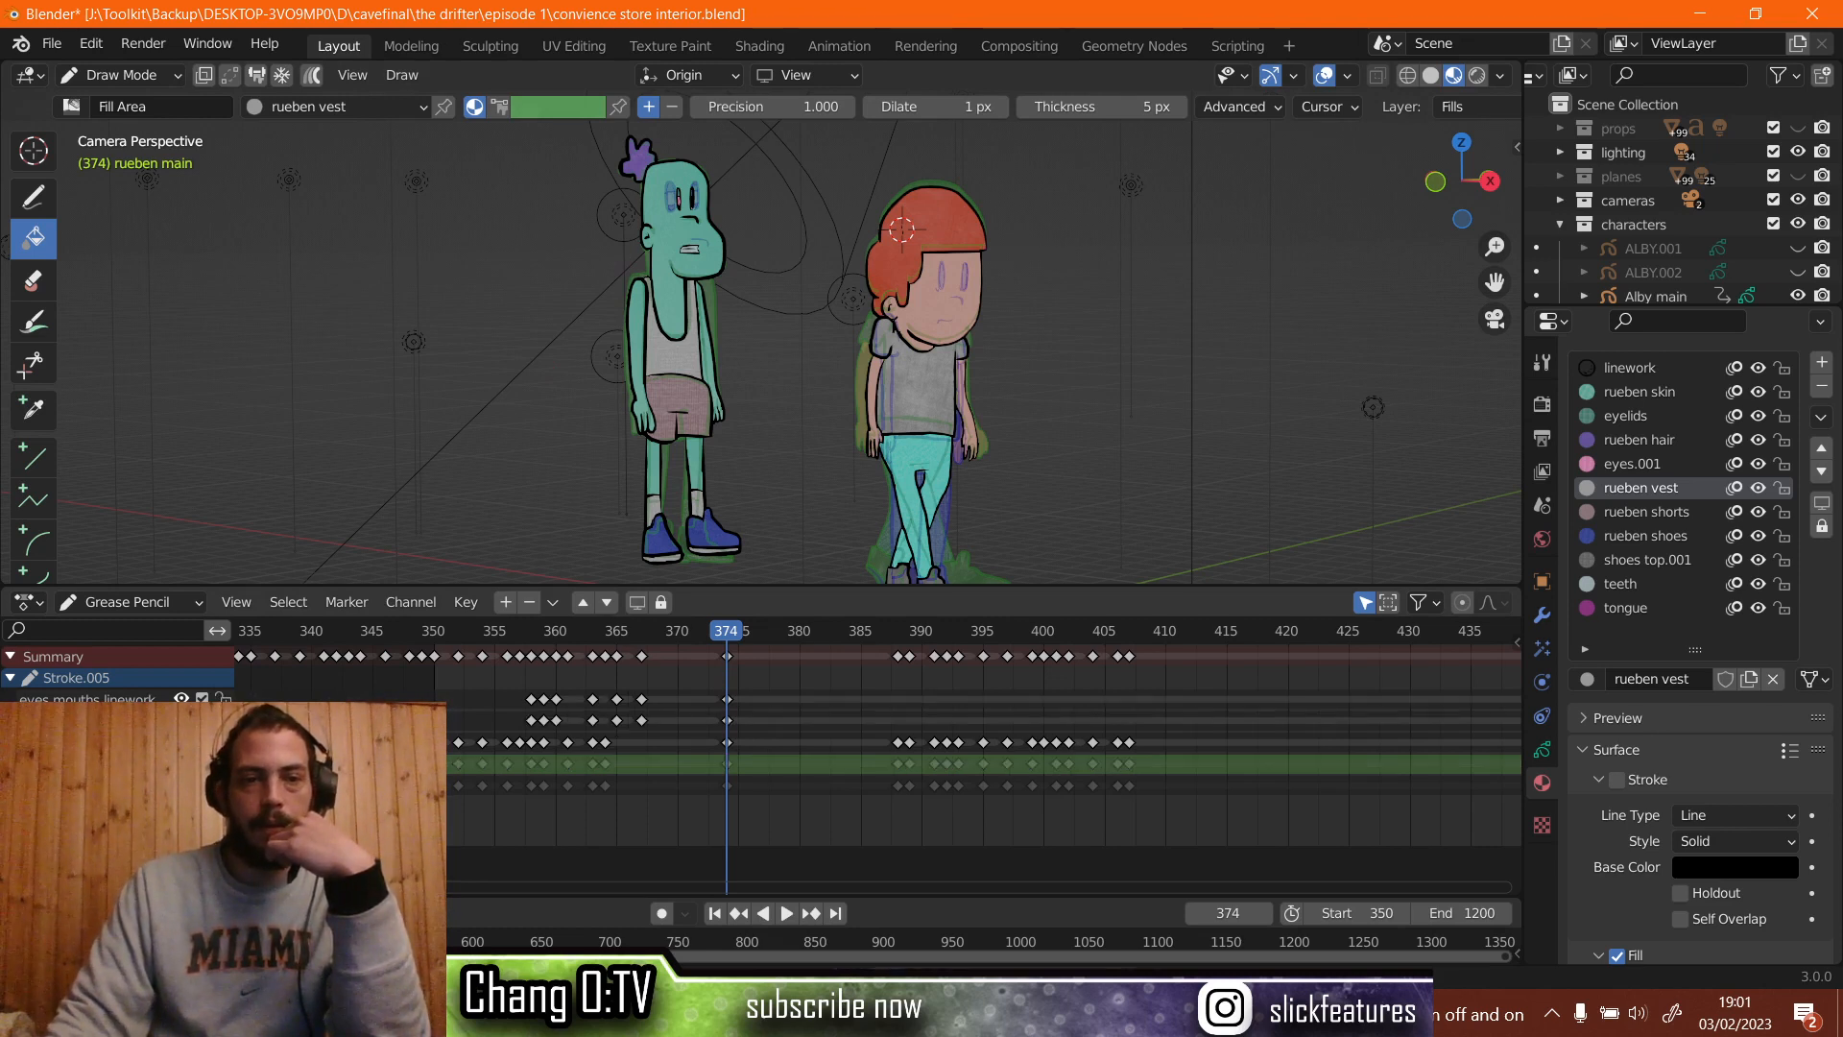
middle_click_drag(758, 693, 548, 718, "ctrl")
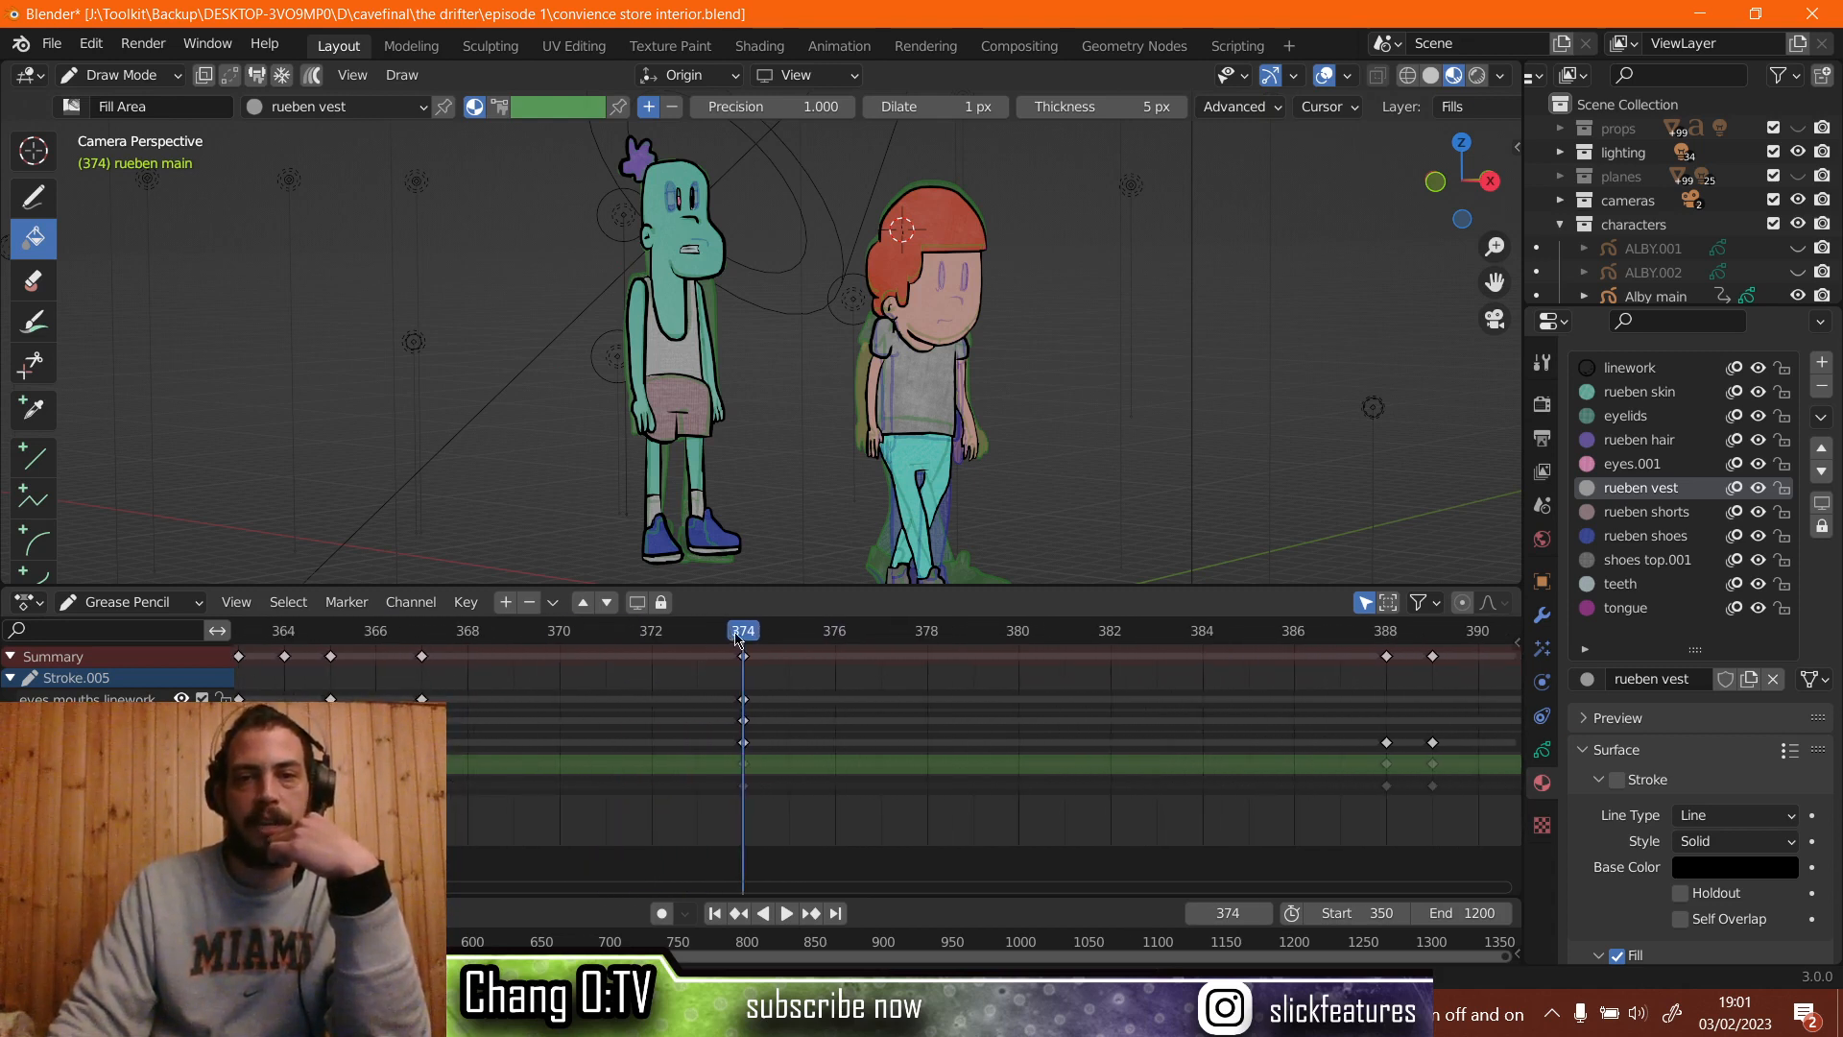
key("space")
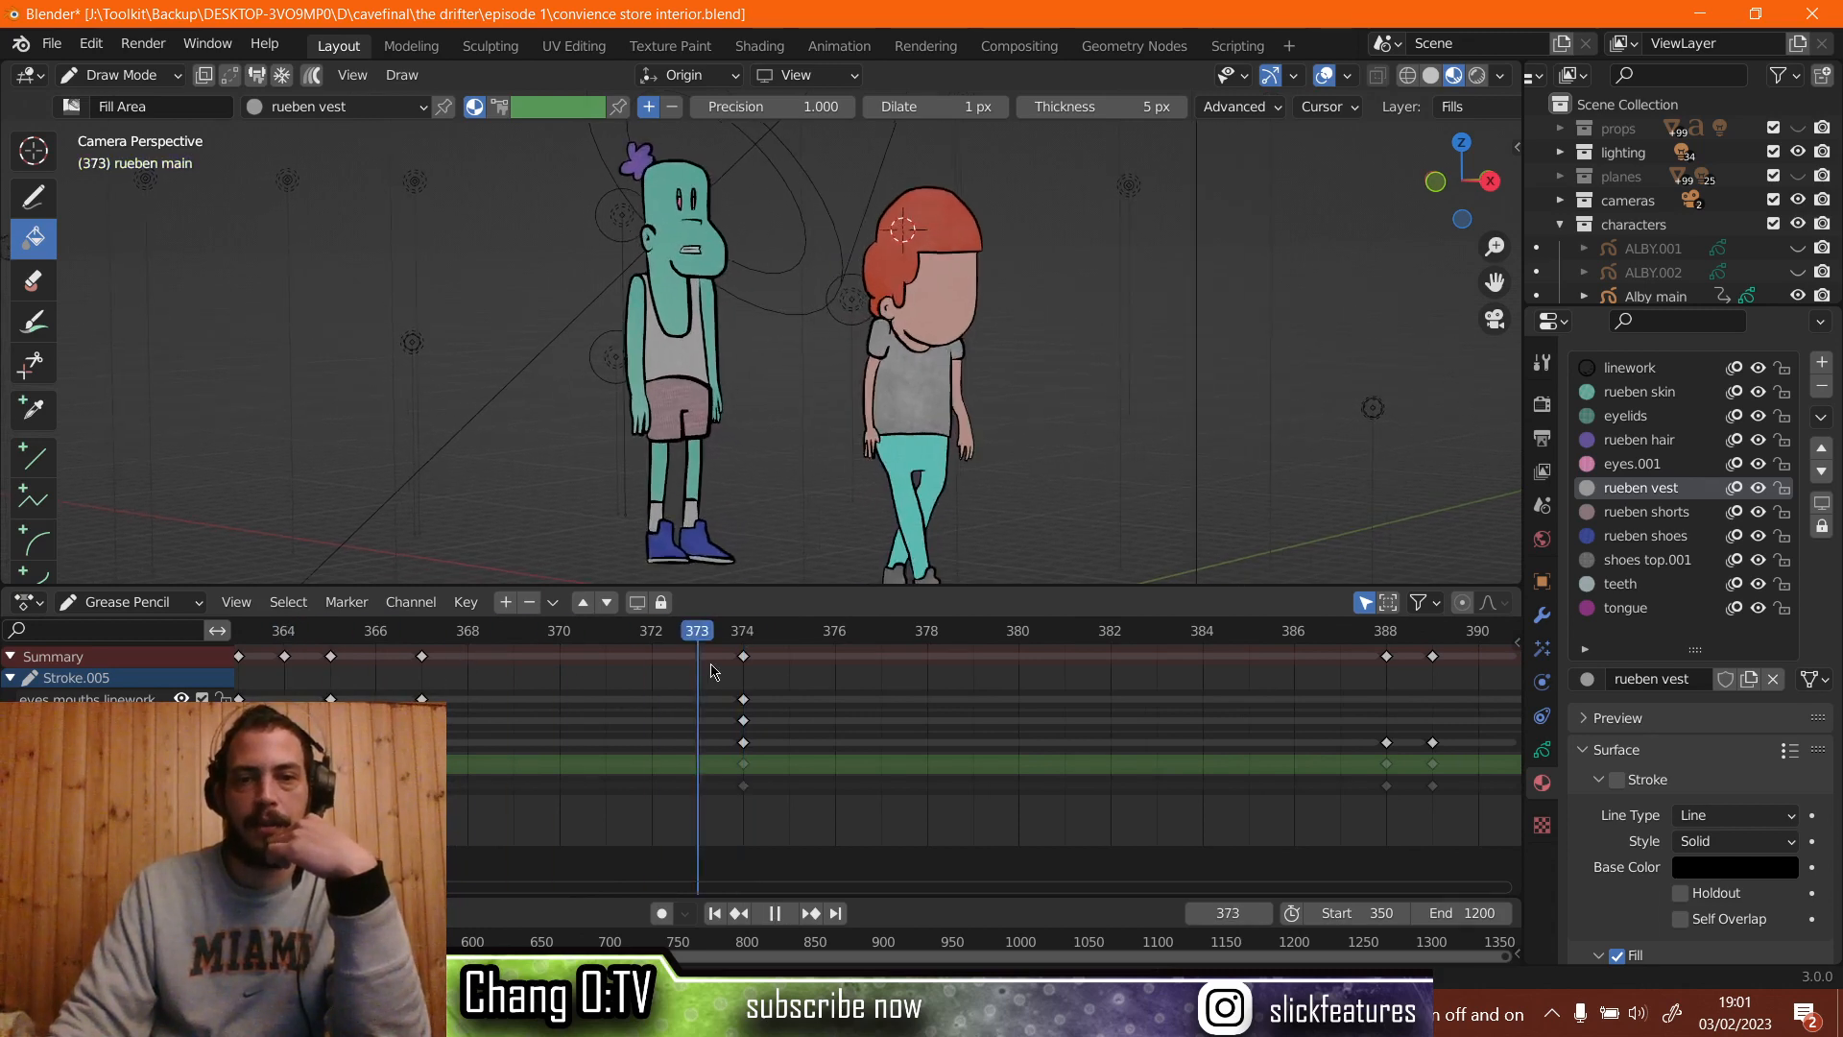
key("space")
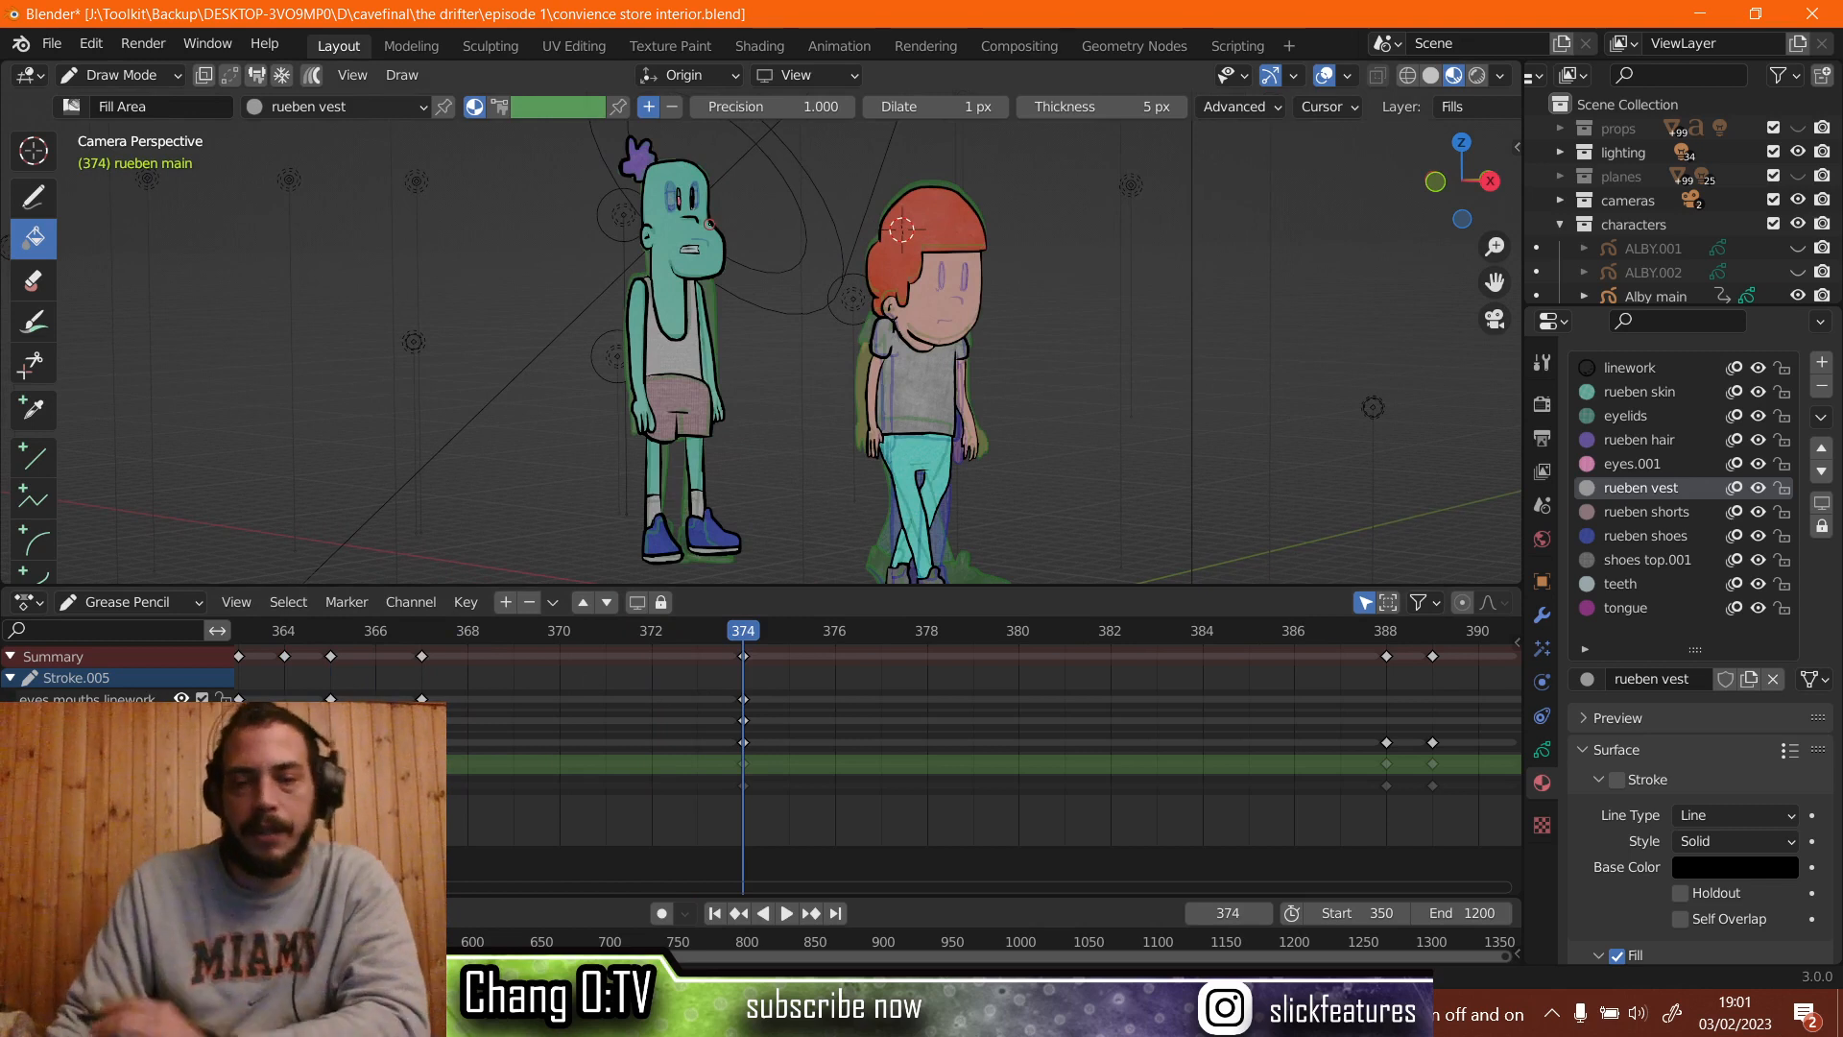
Select the keyframes at frame 374 on the two eyes and mouth layers.
scroll(730, 727, "up", 4)
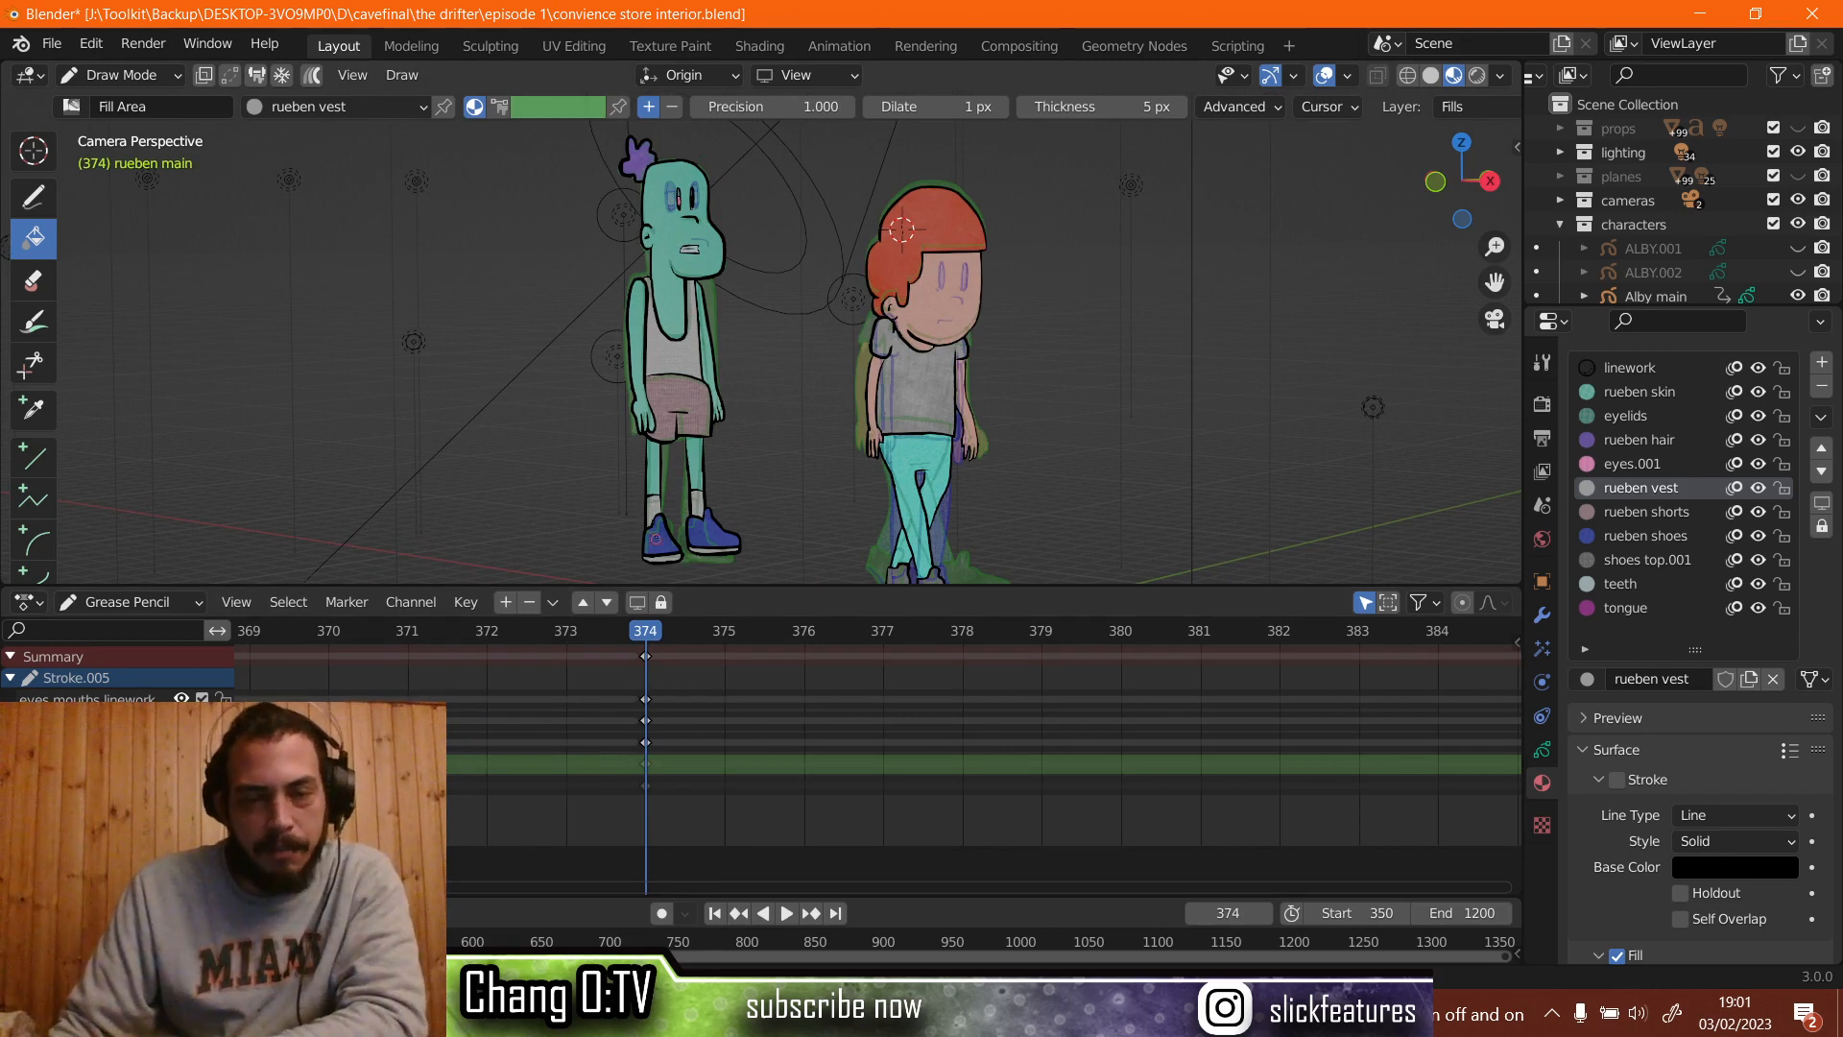
scroll(625, 693, "up", 1)
middle_click_drag(622, 708, 867, 707)
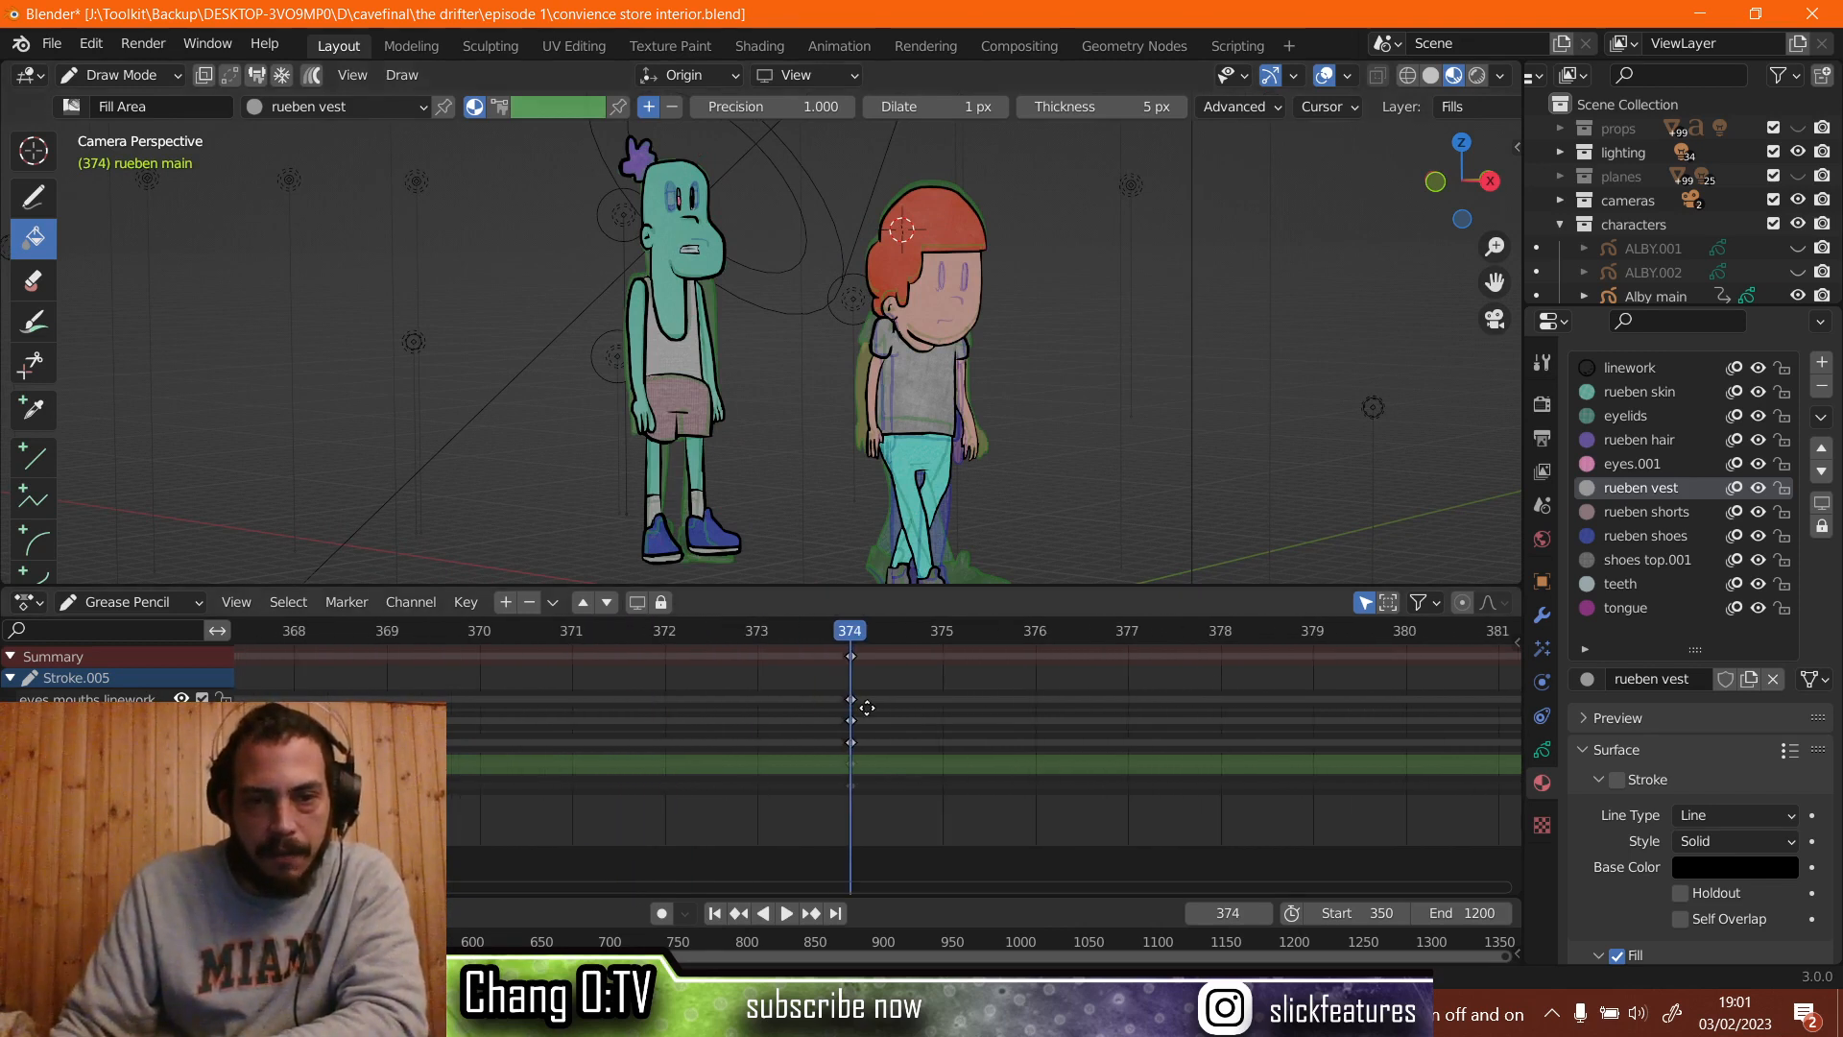
scroll(867, 710, "up", 1)
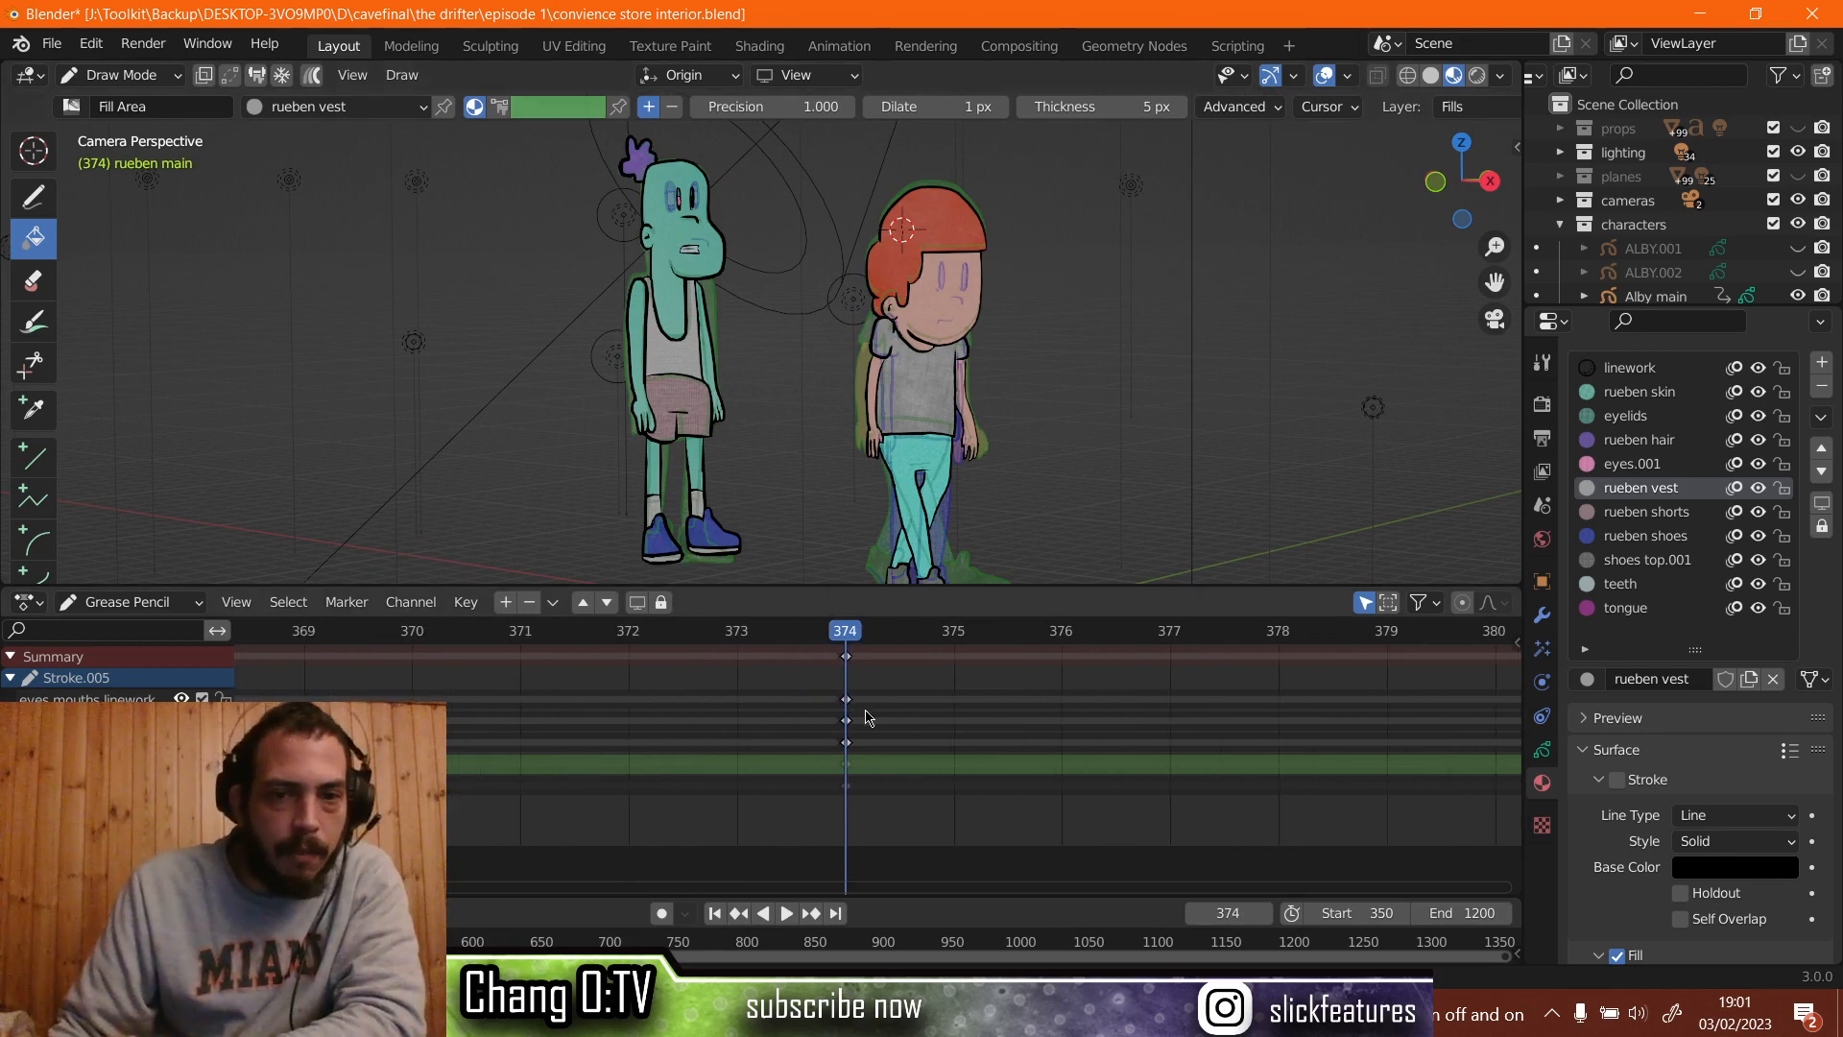
left_click_drag(833, 695, 859, 741)
Jump back to frame 359 and scrub forward to frame 374 to review the characters' faces.
scroll(866, 752, "down", 3)
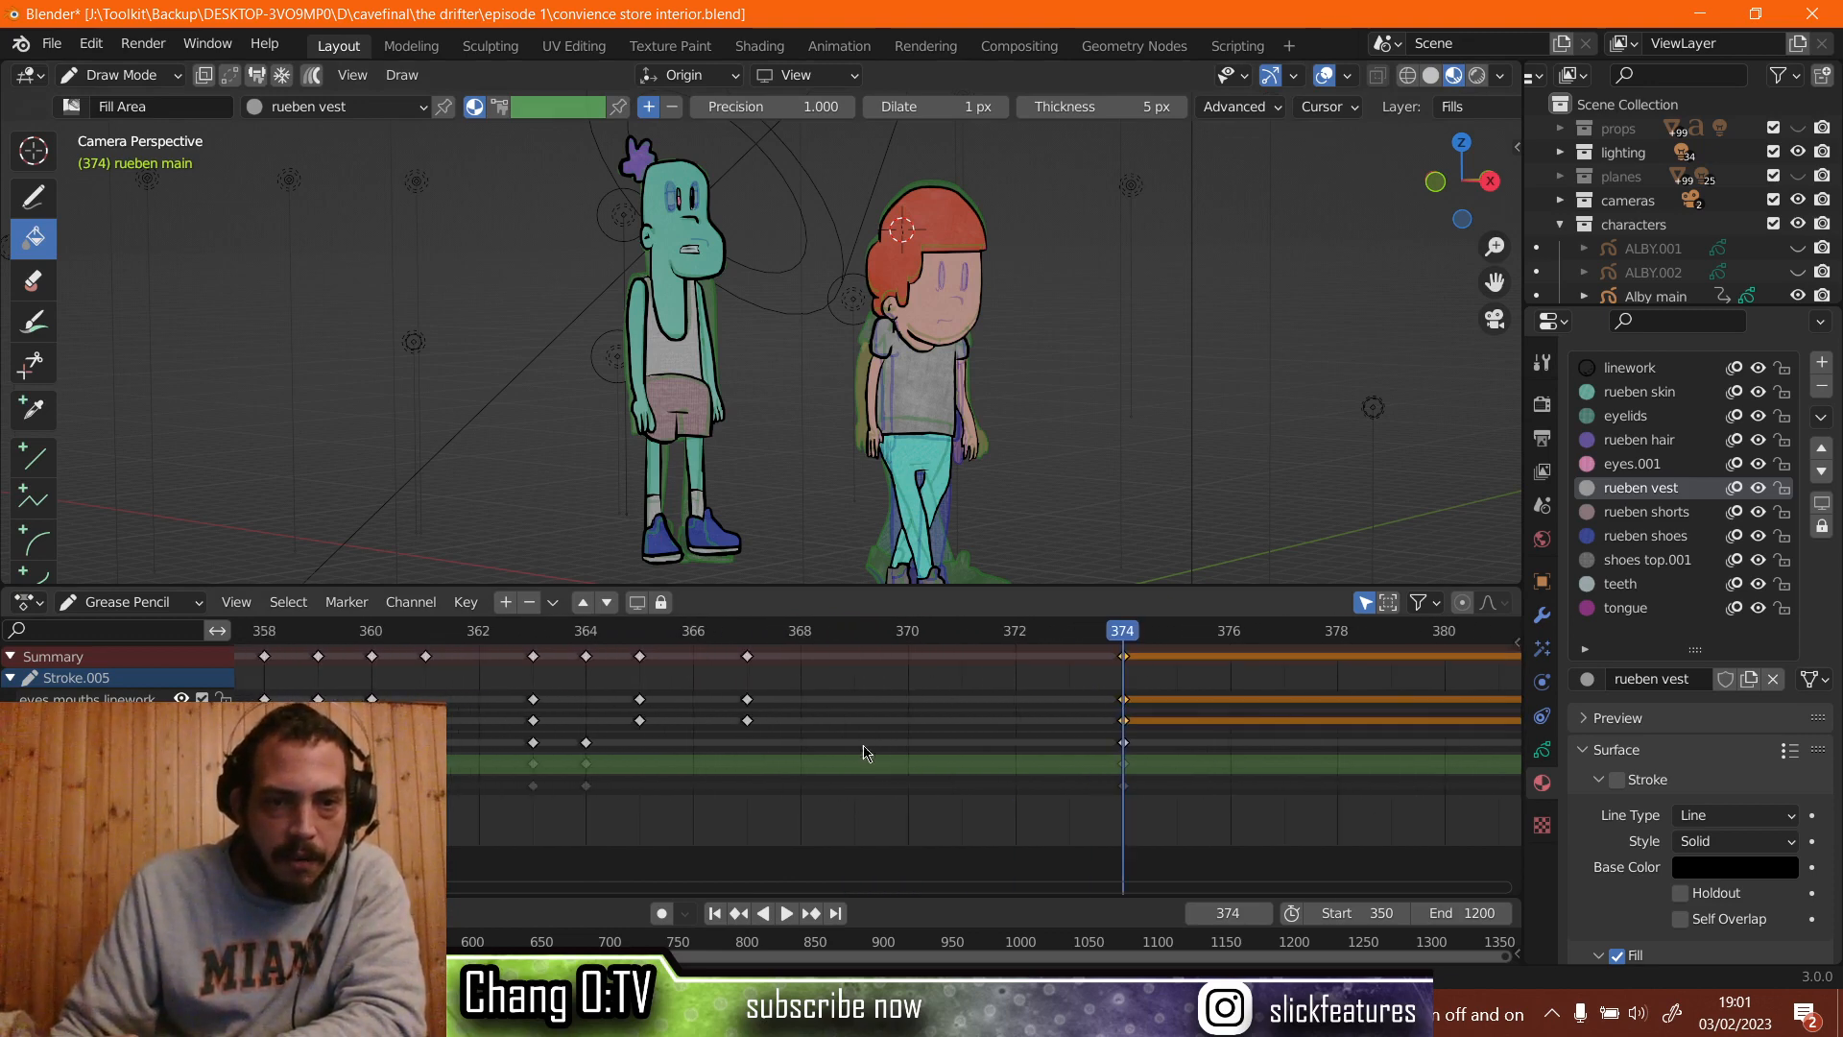
left_click(354, 638)
scroll(413, 672, "down", 3)
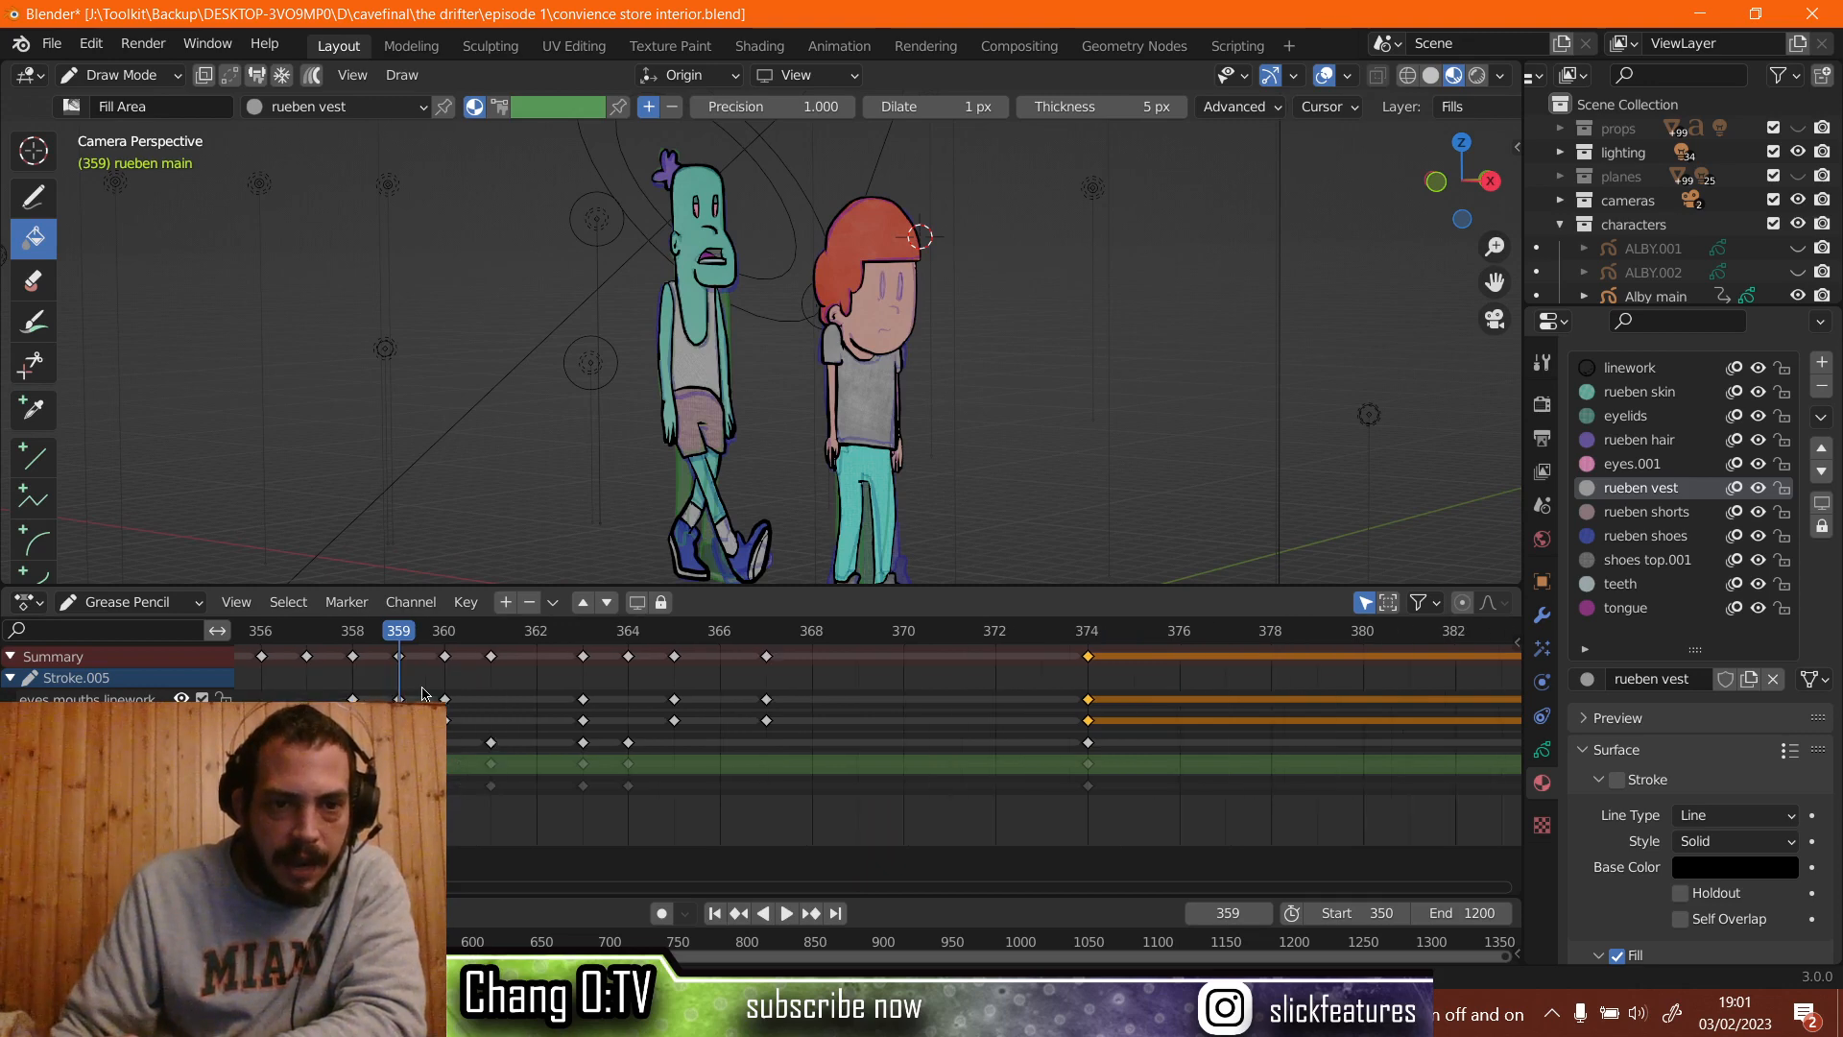
left_click_drag(618, 629, 992, 659)
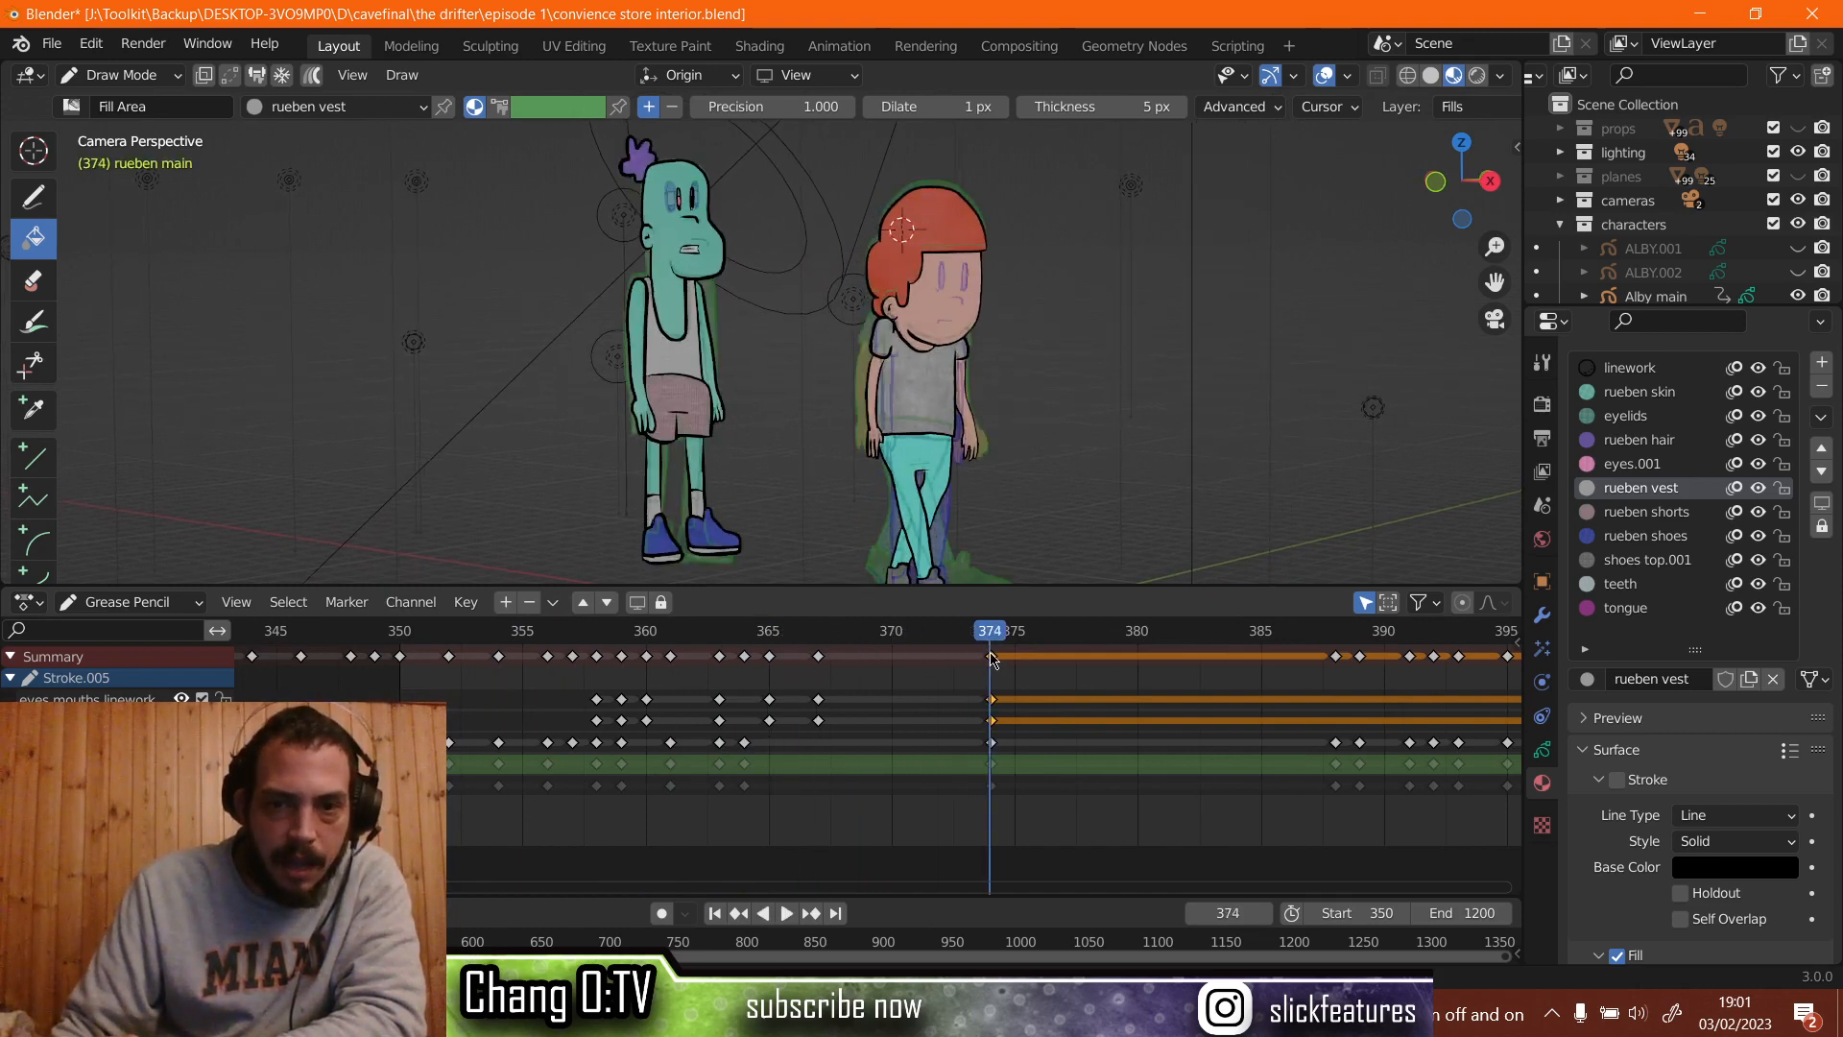
Compare the next eyes and mouth keyframe at frame 590, scrubbing back to frame 374.
scroll(1037, 708, "down", 10)
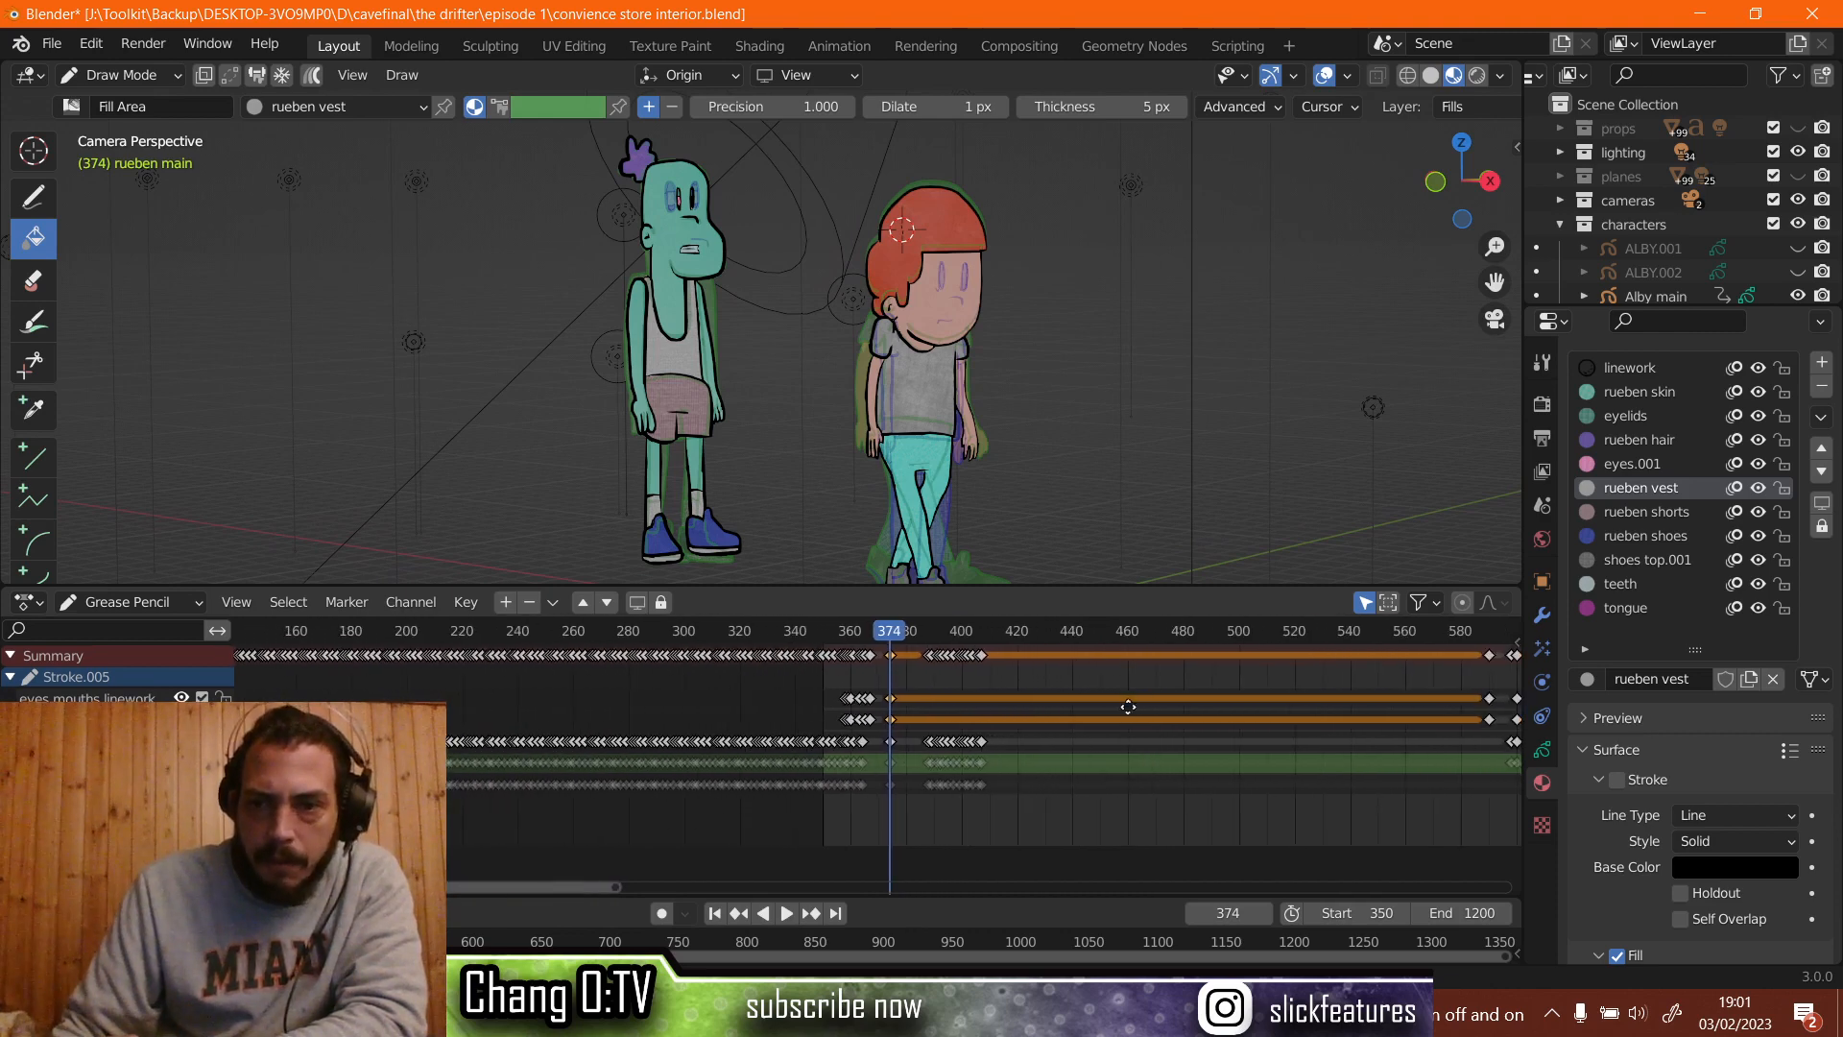
scroll(1149, 715, "down", 2)
middle_click_drag(1149, 715, 898, 724)
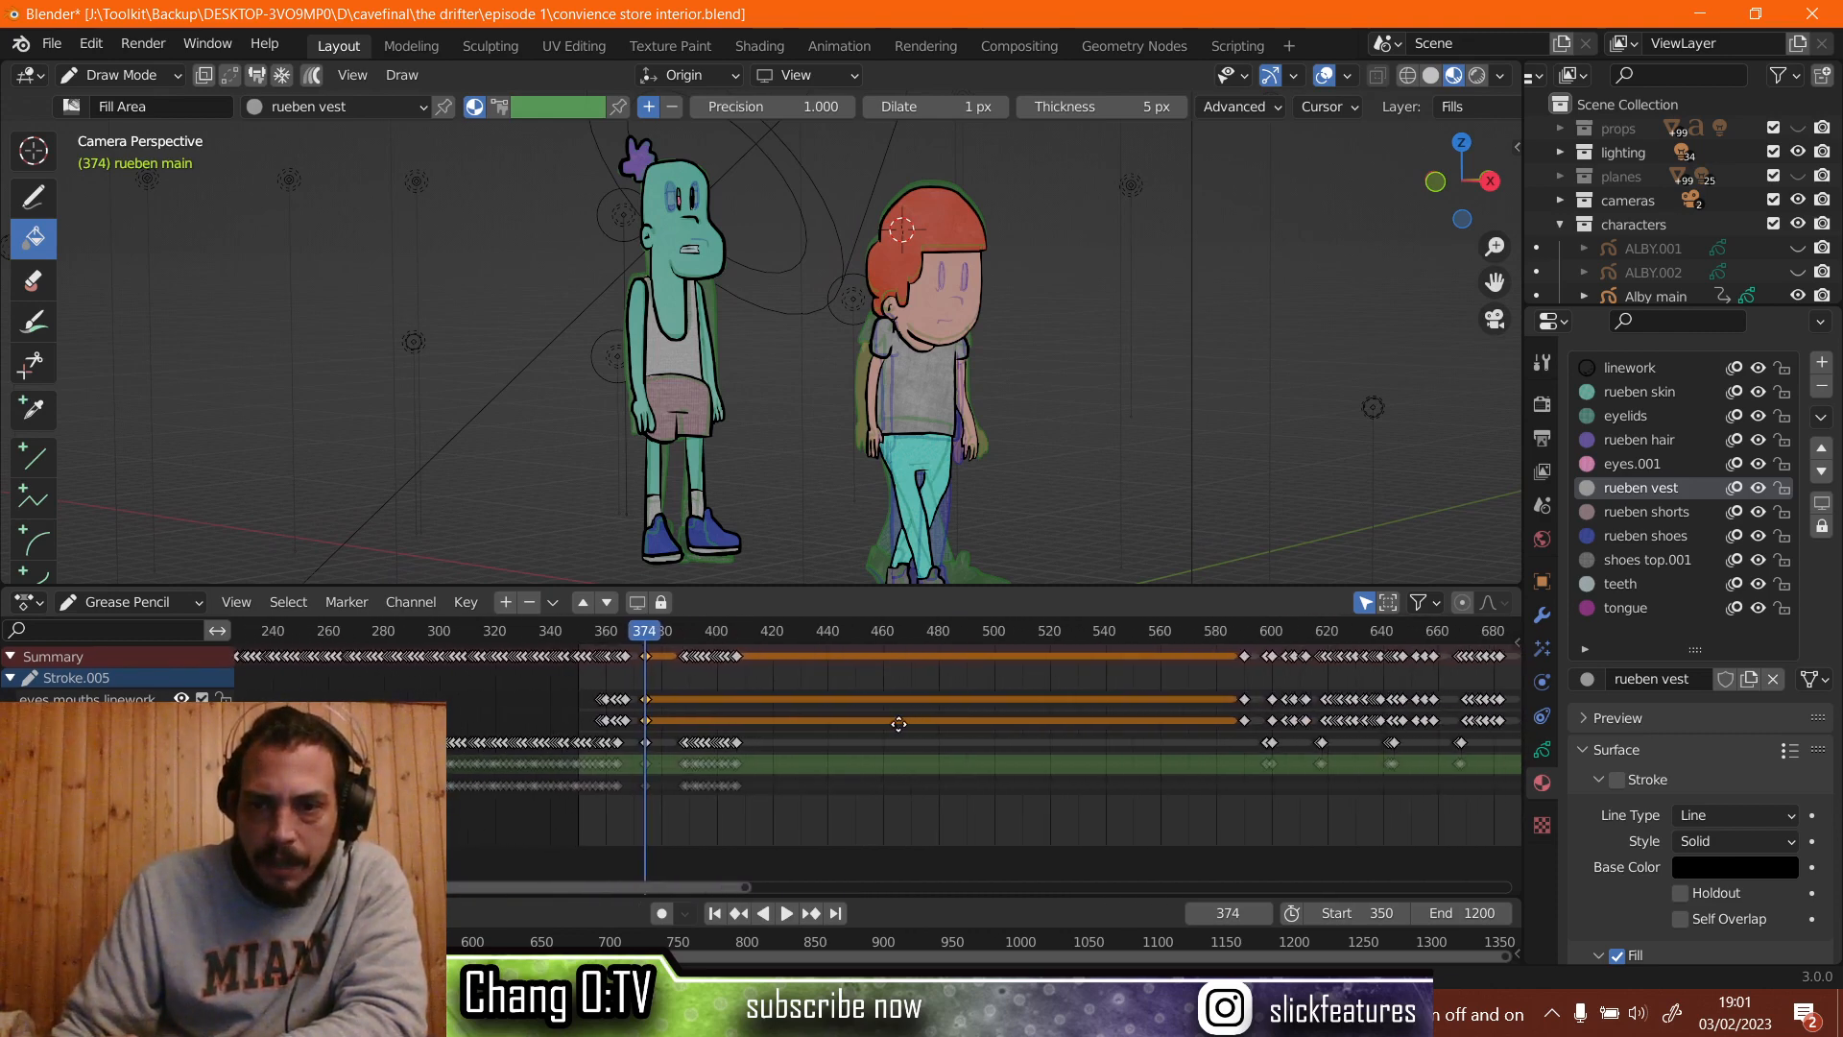
left_click(1245, 641)
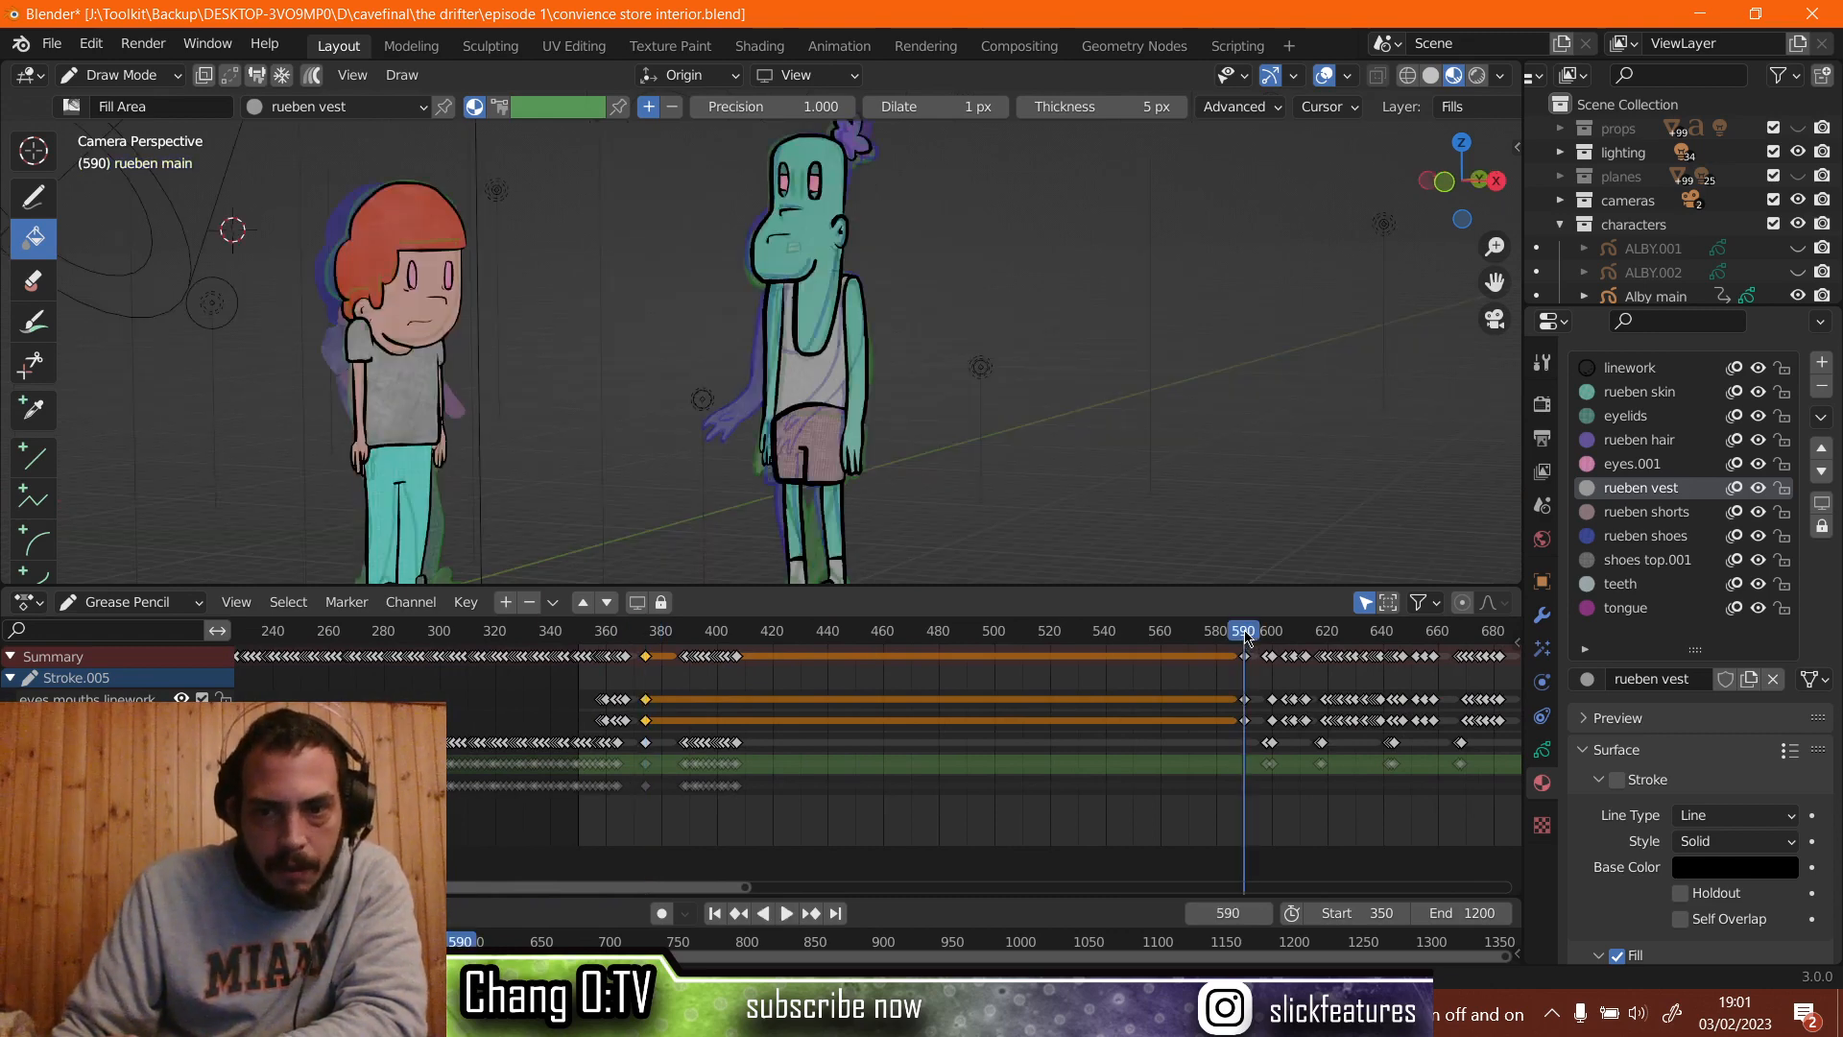
left_click_drag(1245, 638, 649, 584)
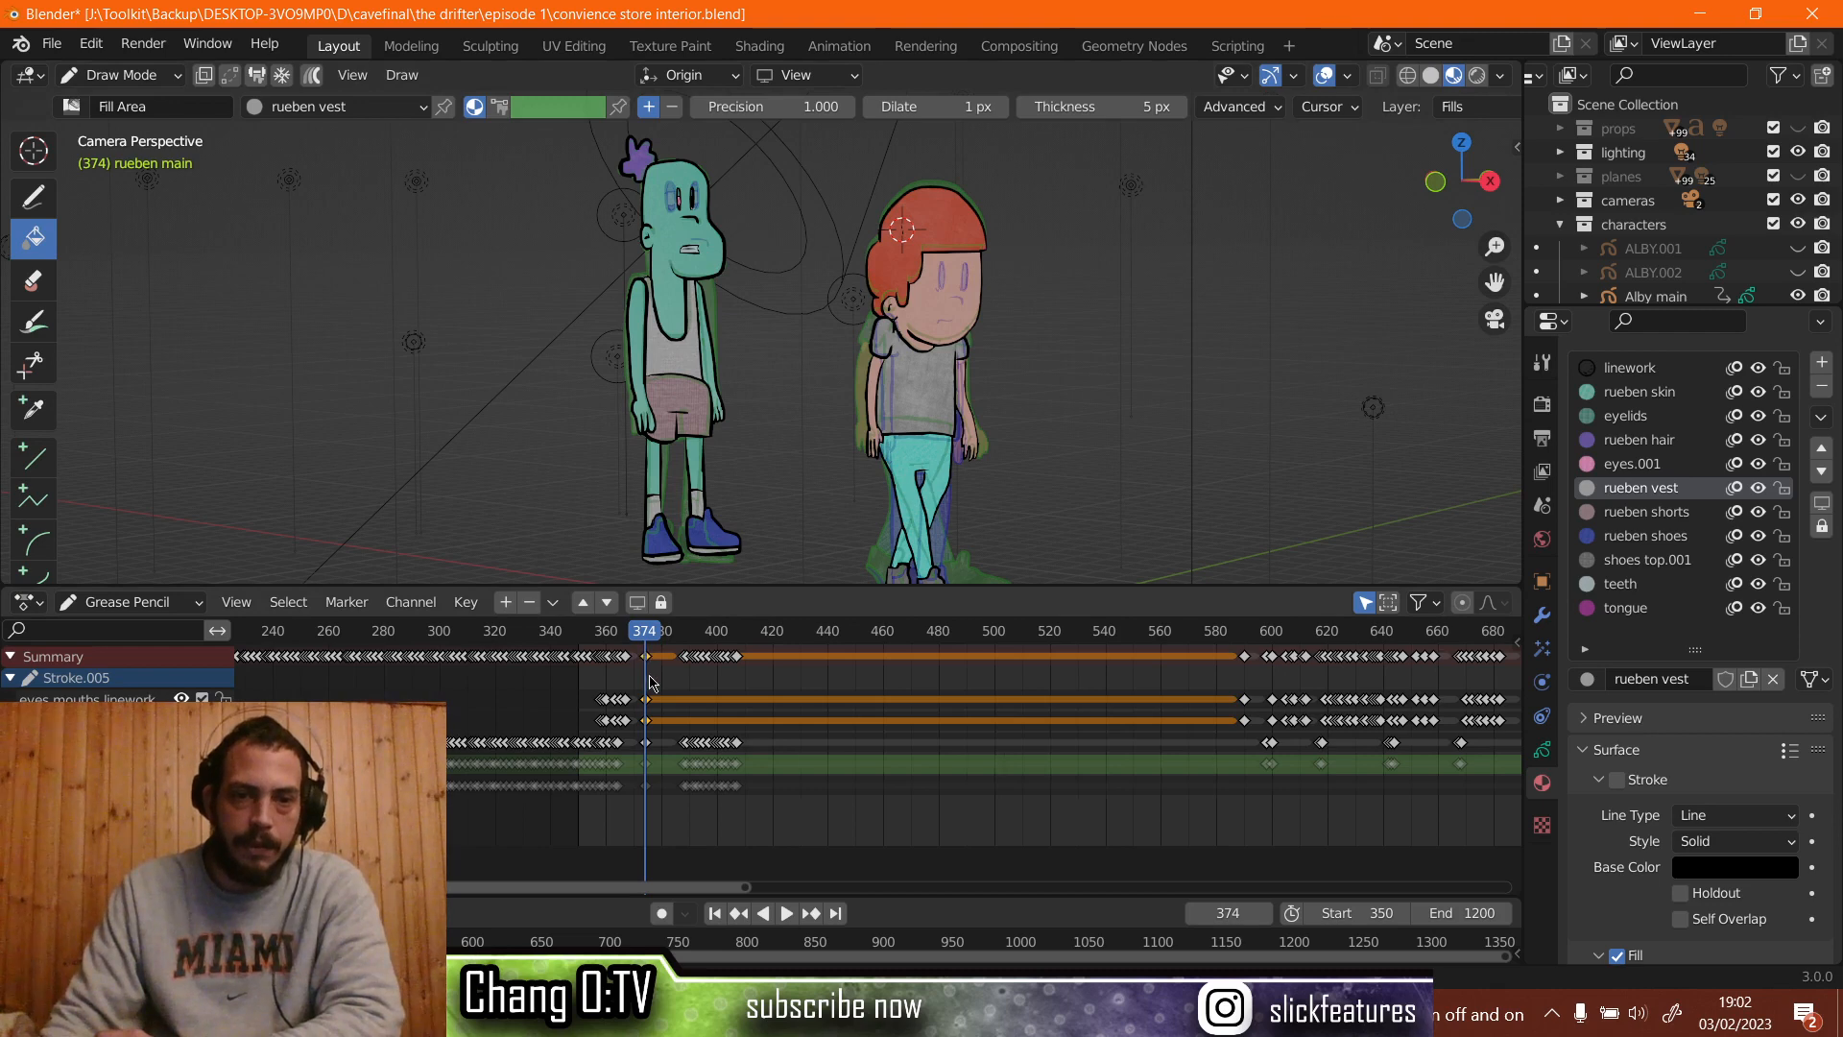
scroll(651, 684, "up", 5)
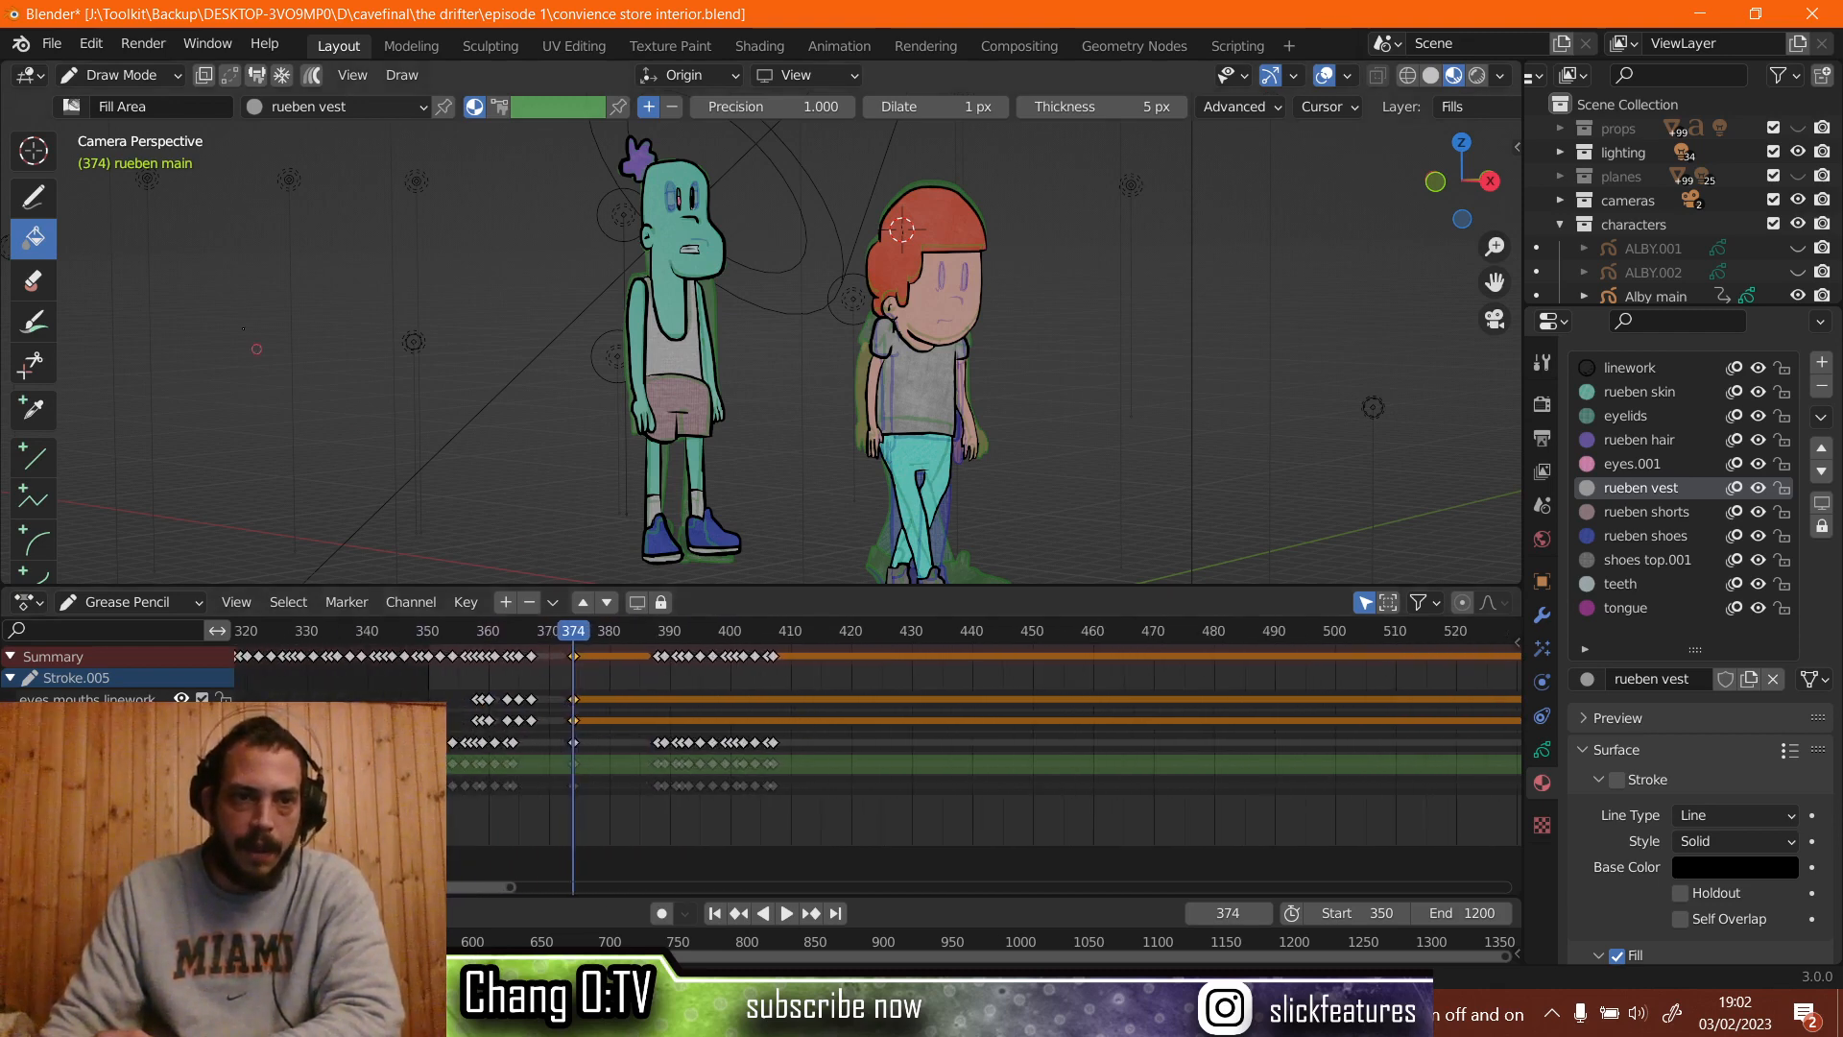
Lock the layer directly above Fills and erase Rueben's eyes and mouth at frame 374 with the Eraser Point brush in Stroke mode.
left_click(34, 280)
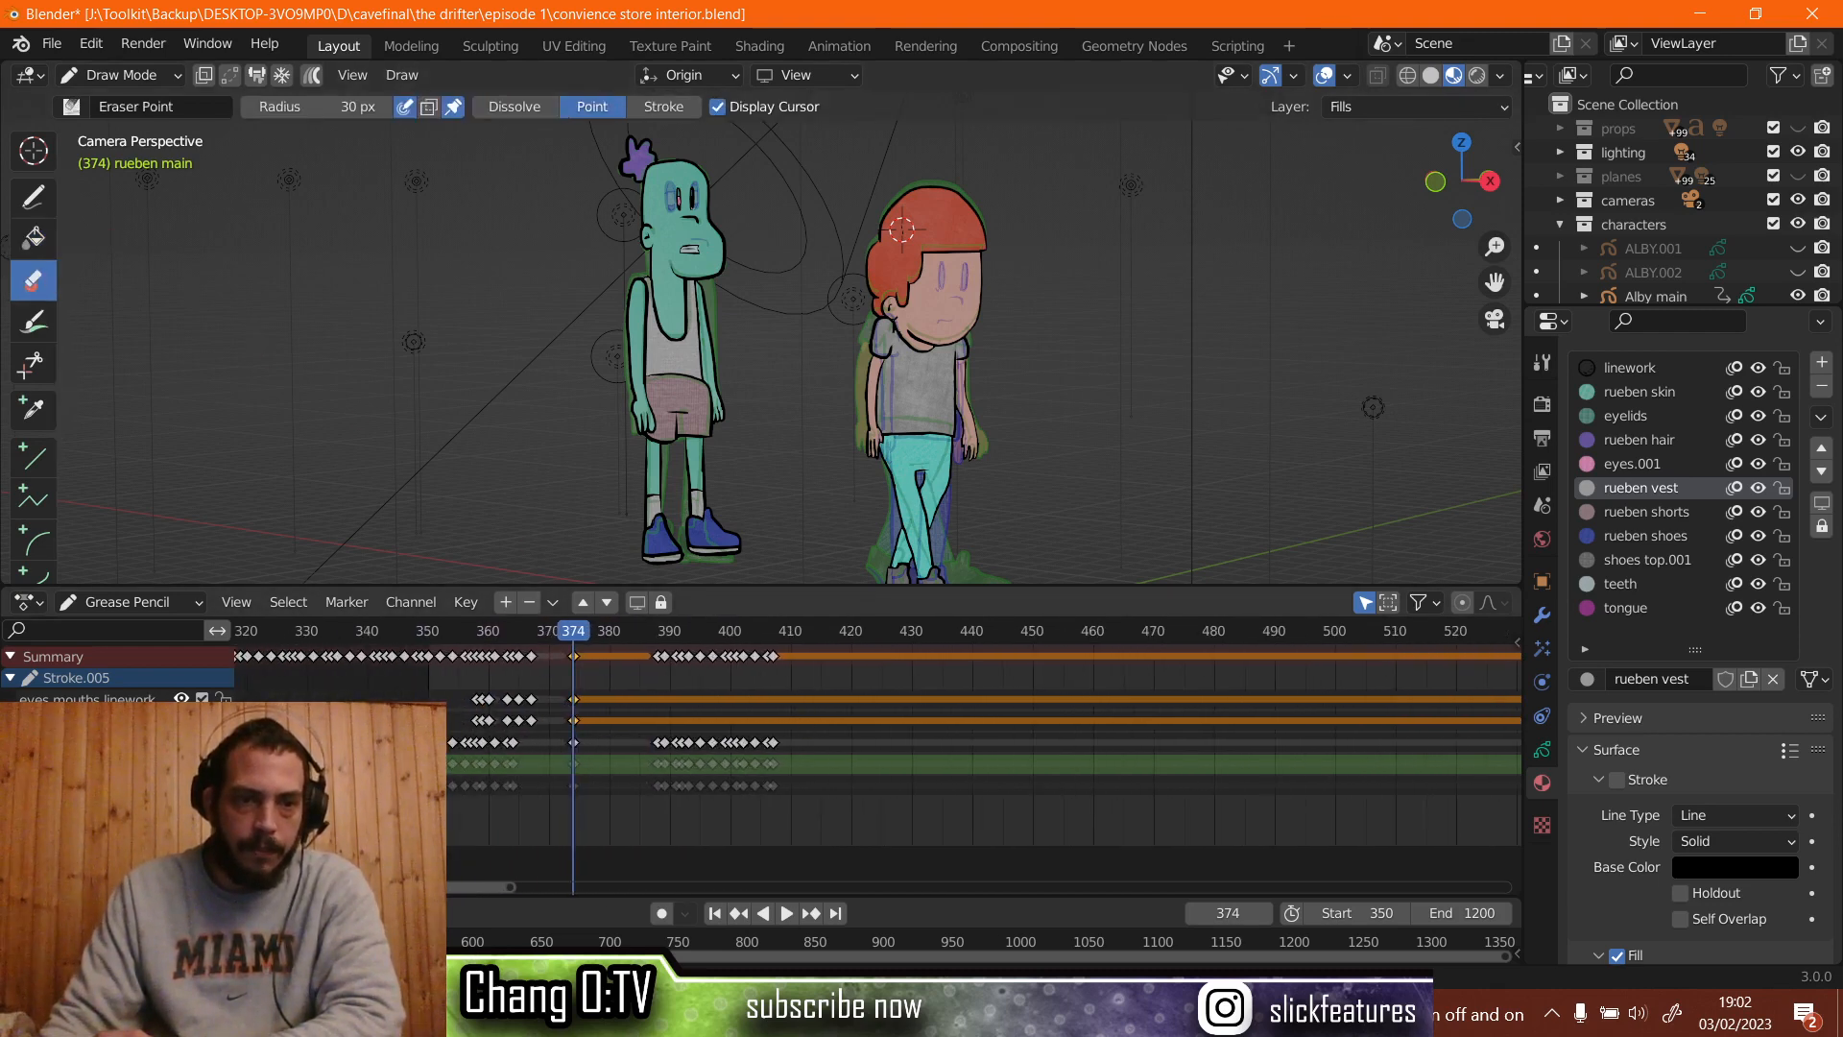
left_click(223, 742)
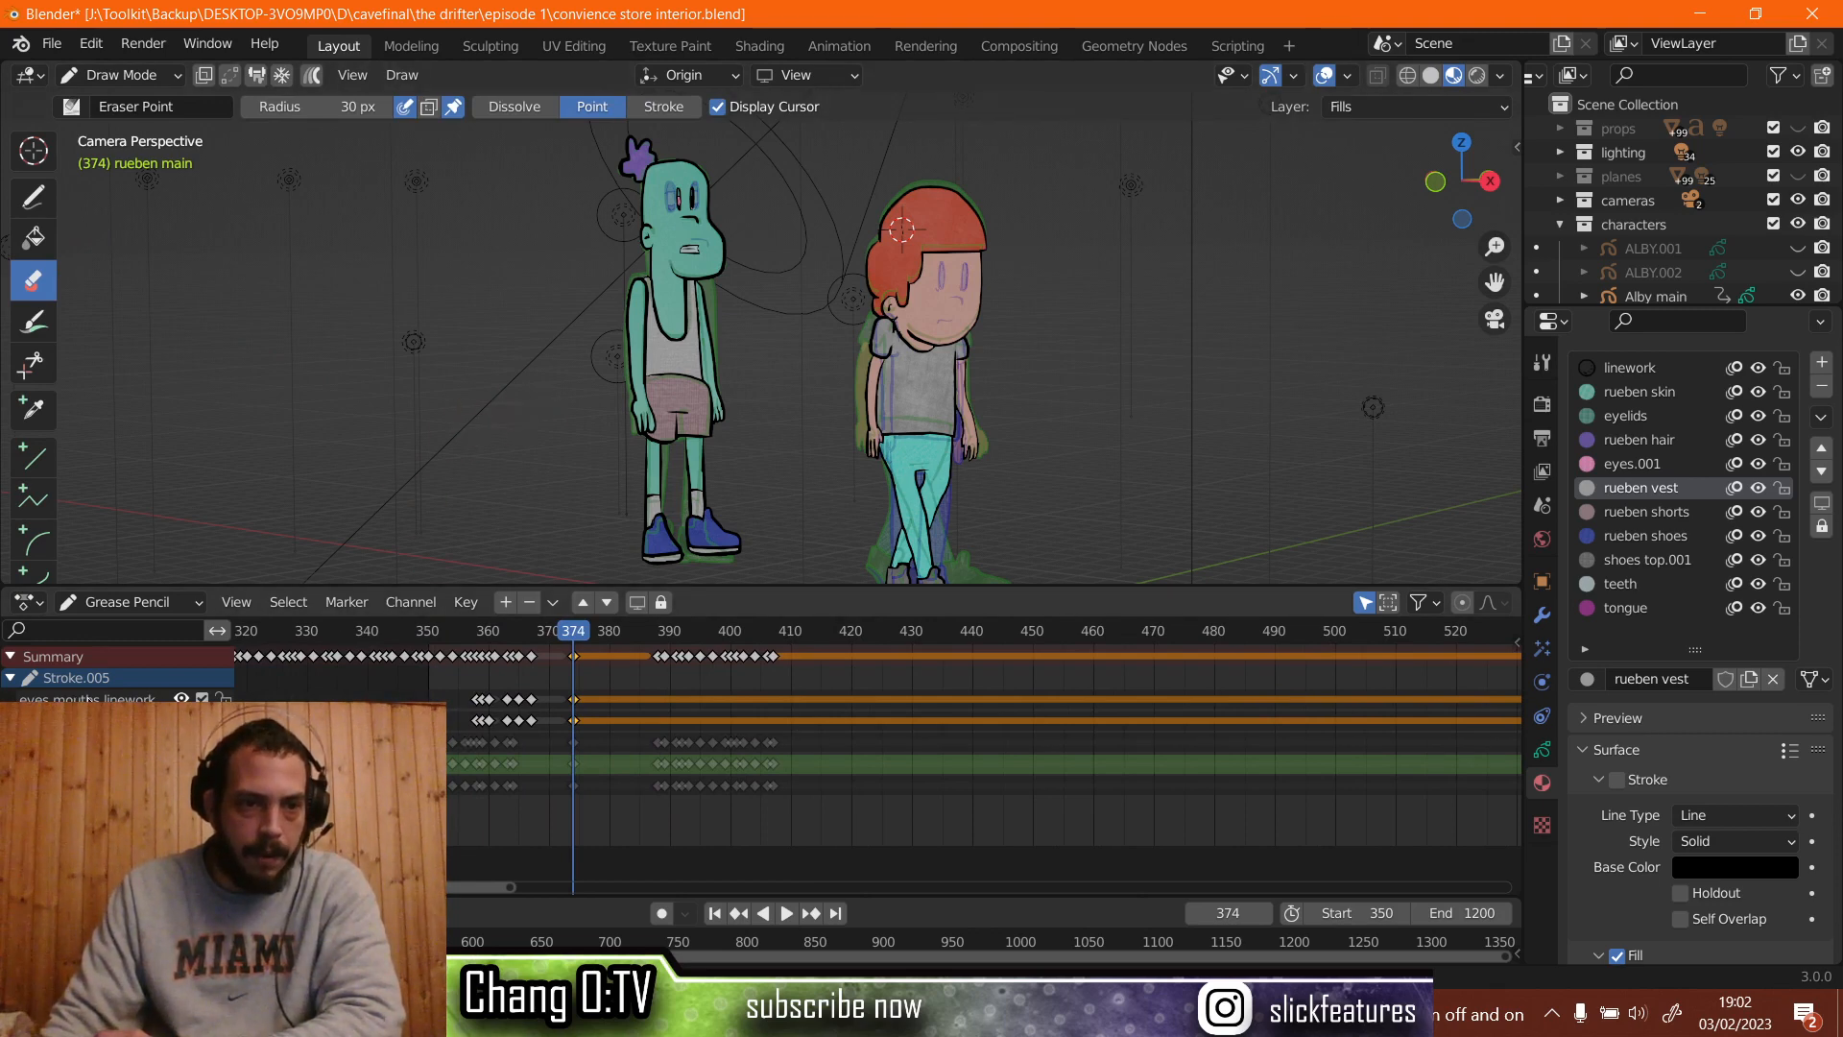
scroll(605, 459, "up", 5)
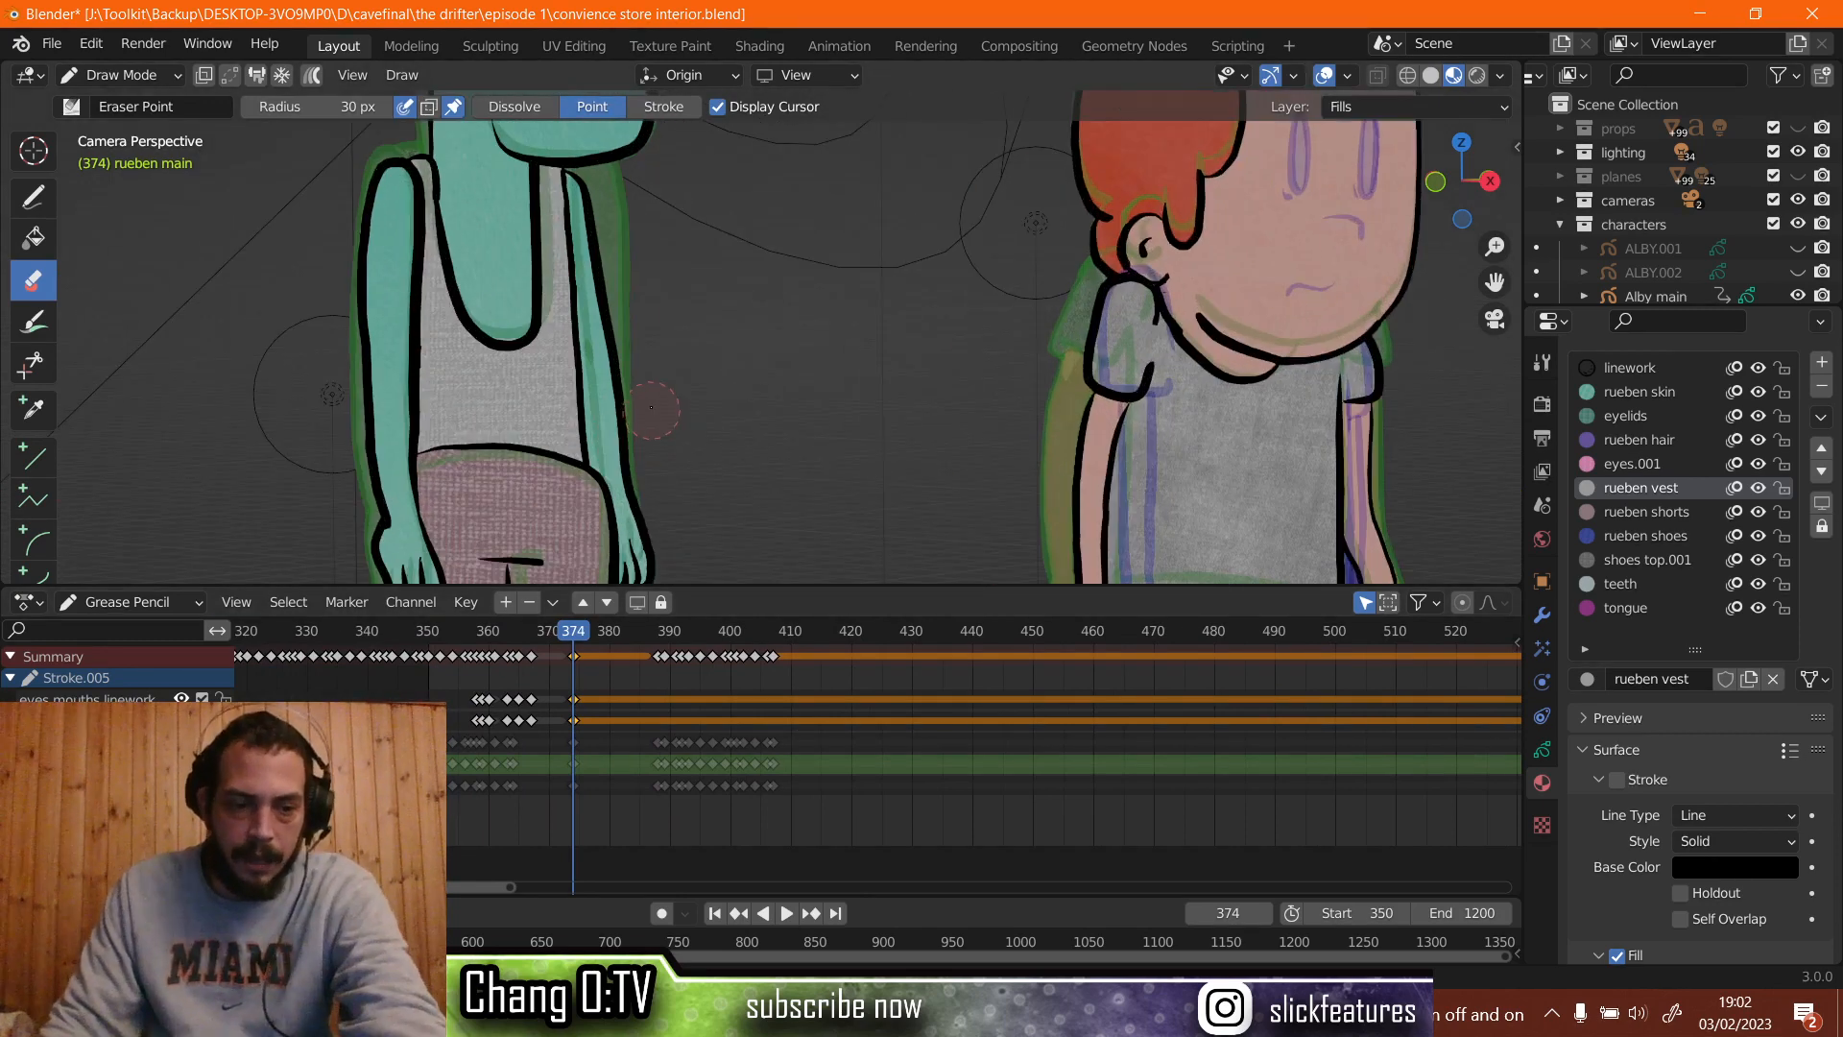
middle_click_drag(710, 570, 920, 363, "shift")
scroll(758, 235, "up", 3)
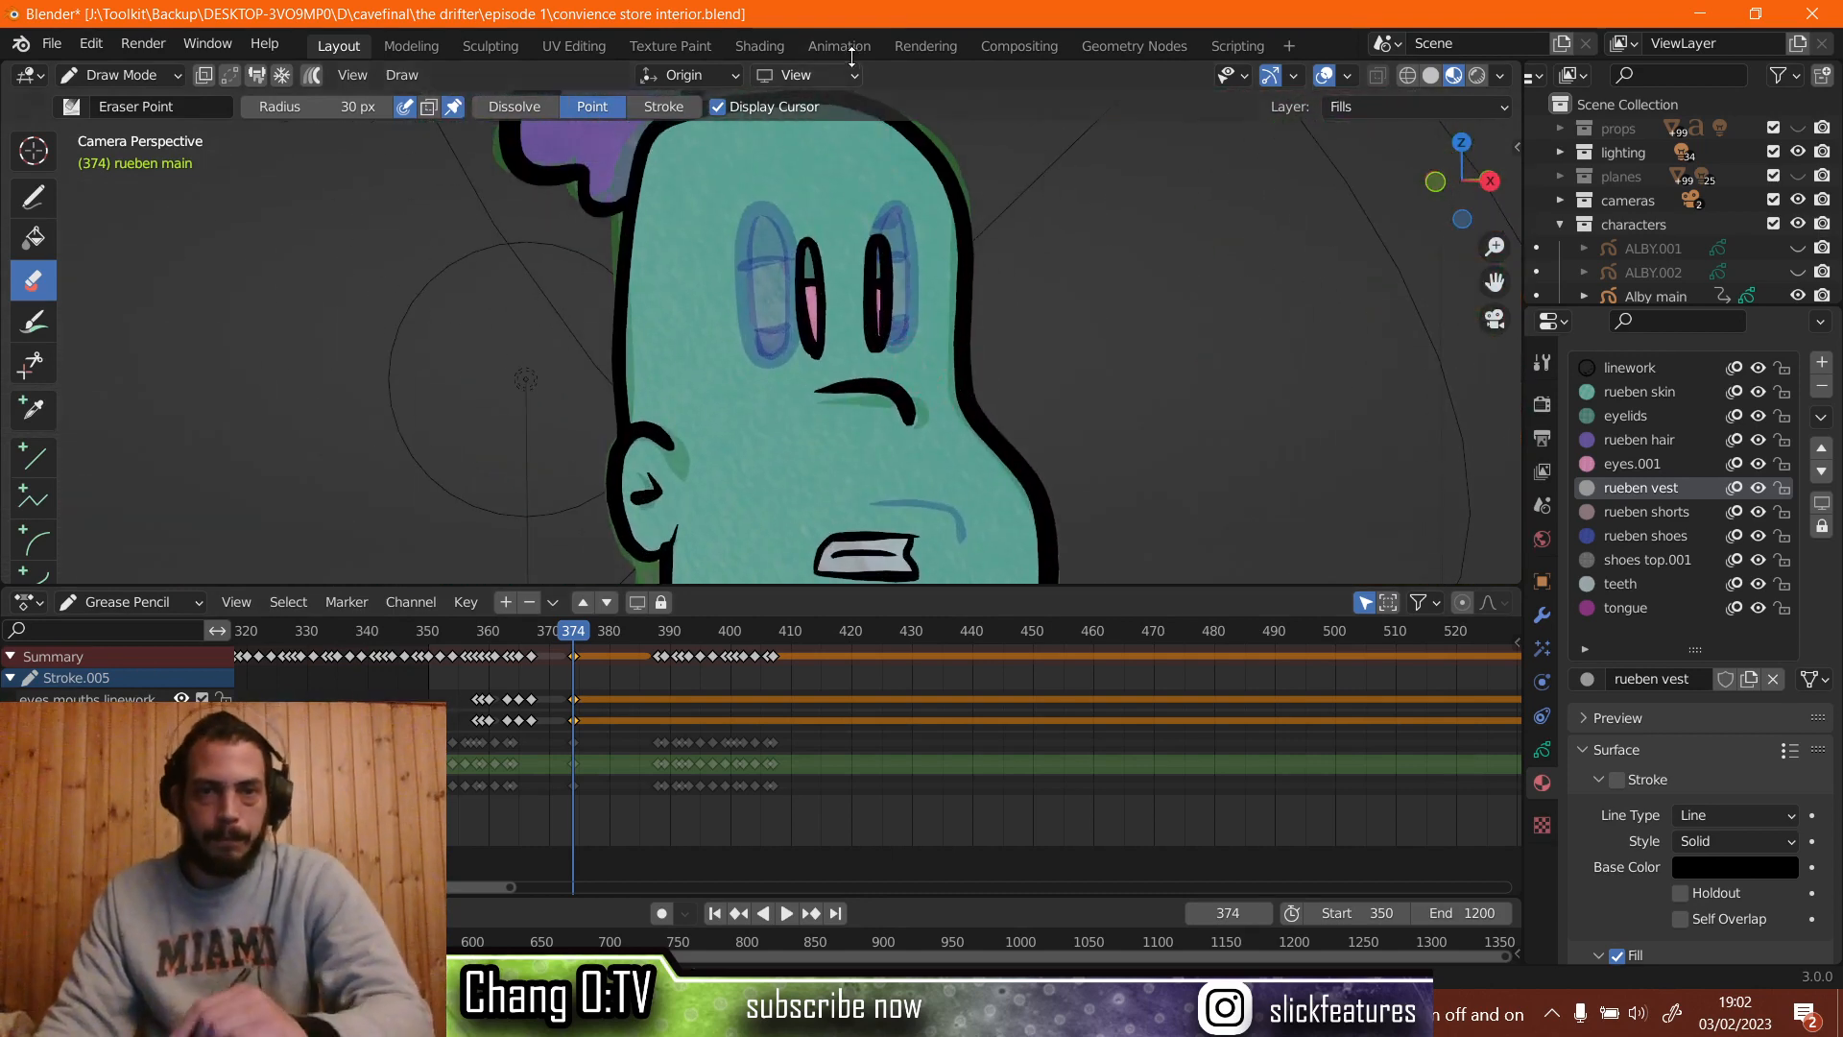
left_click(682, 107)
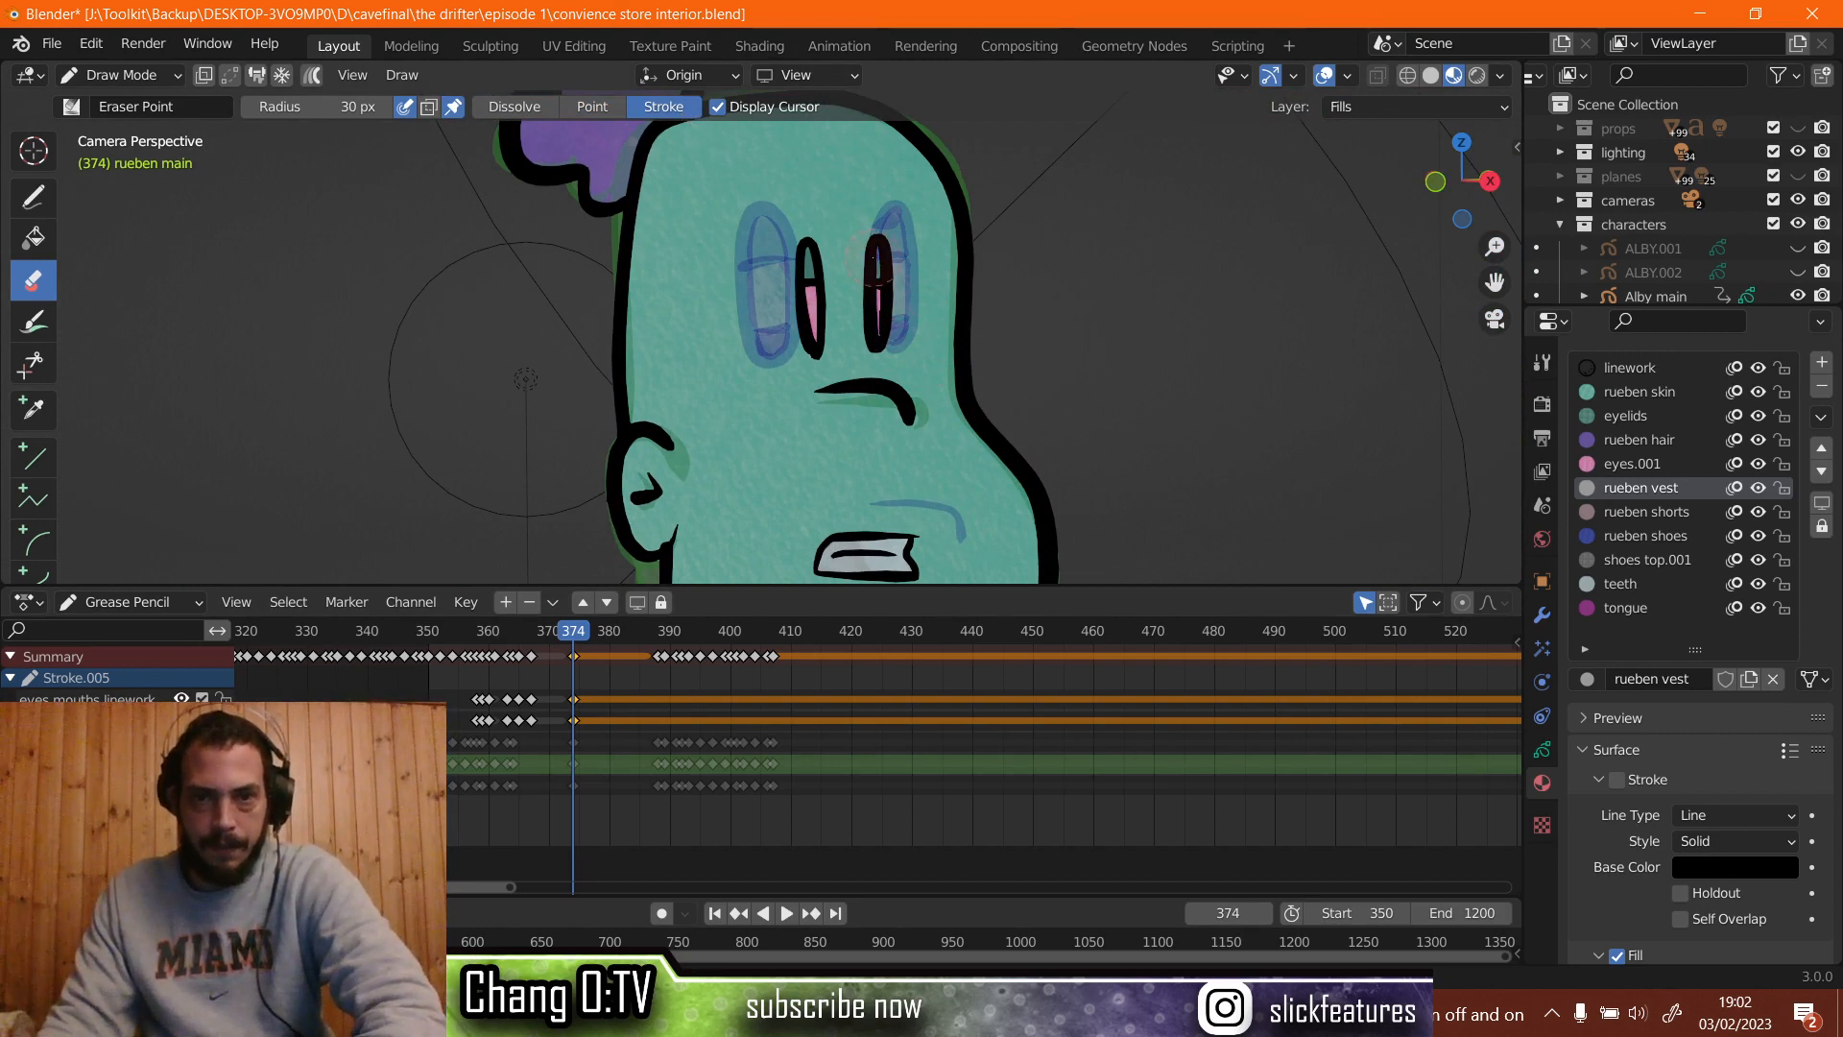
mouse_move(872, 257)
left_mouse_down()
mouse_move(875, 327)
mouse_move(824, 260)
left_mouse_up()
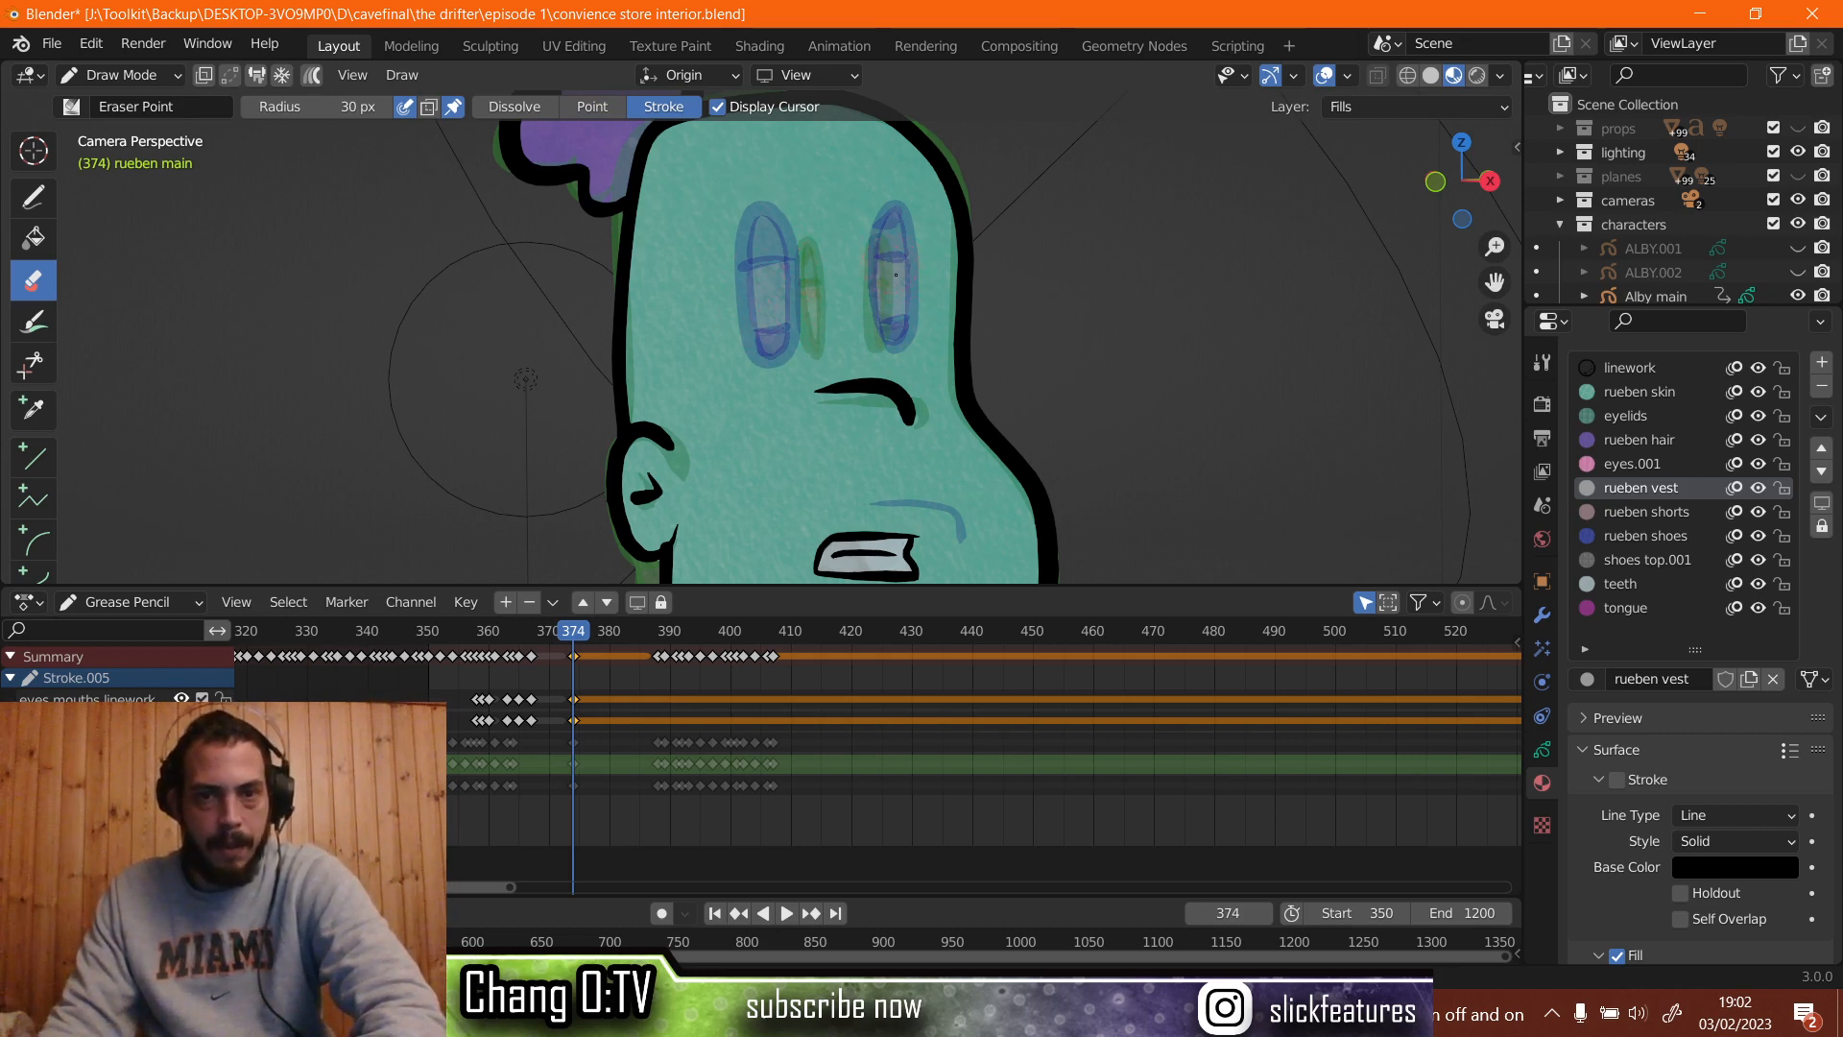
scroll(852, 550, "down", 1)
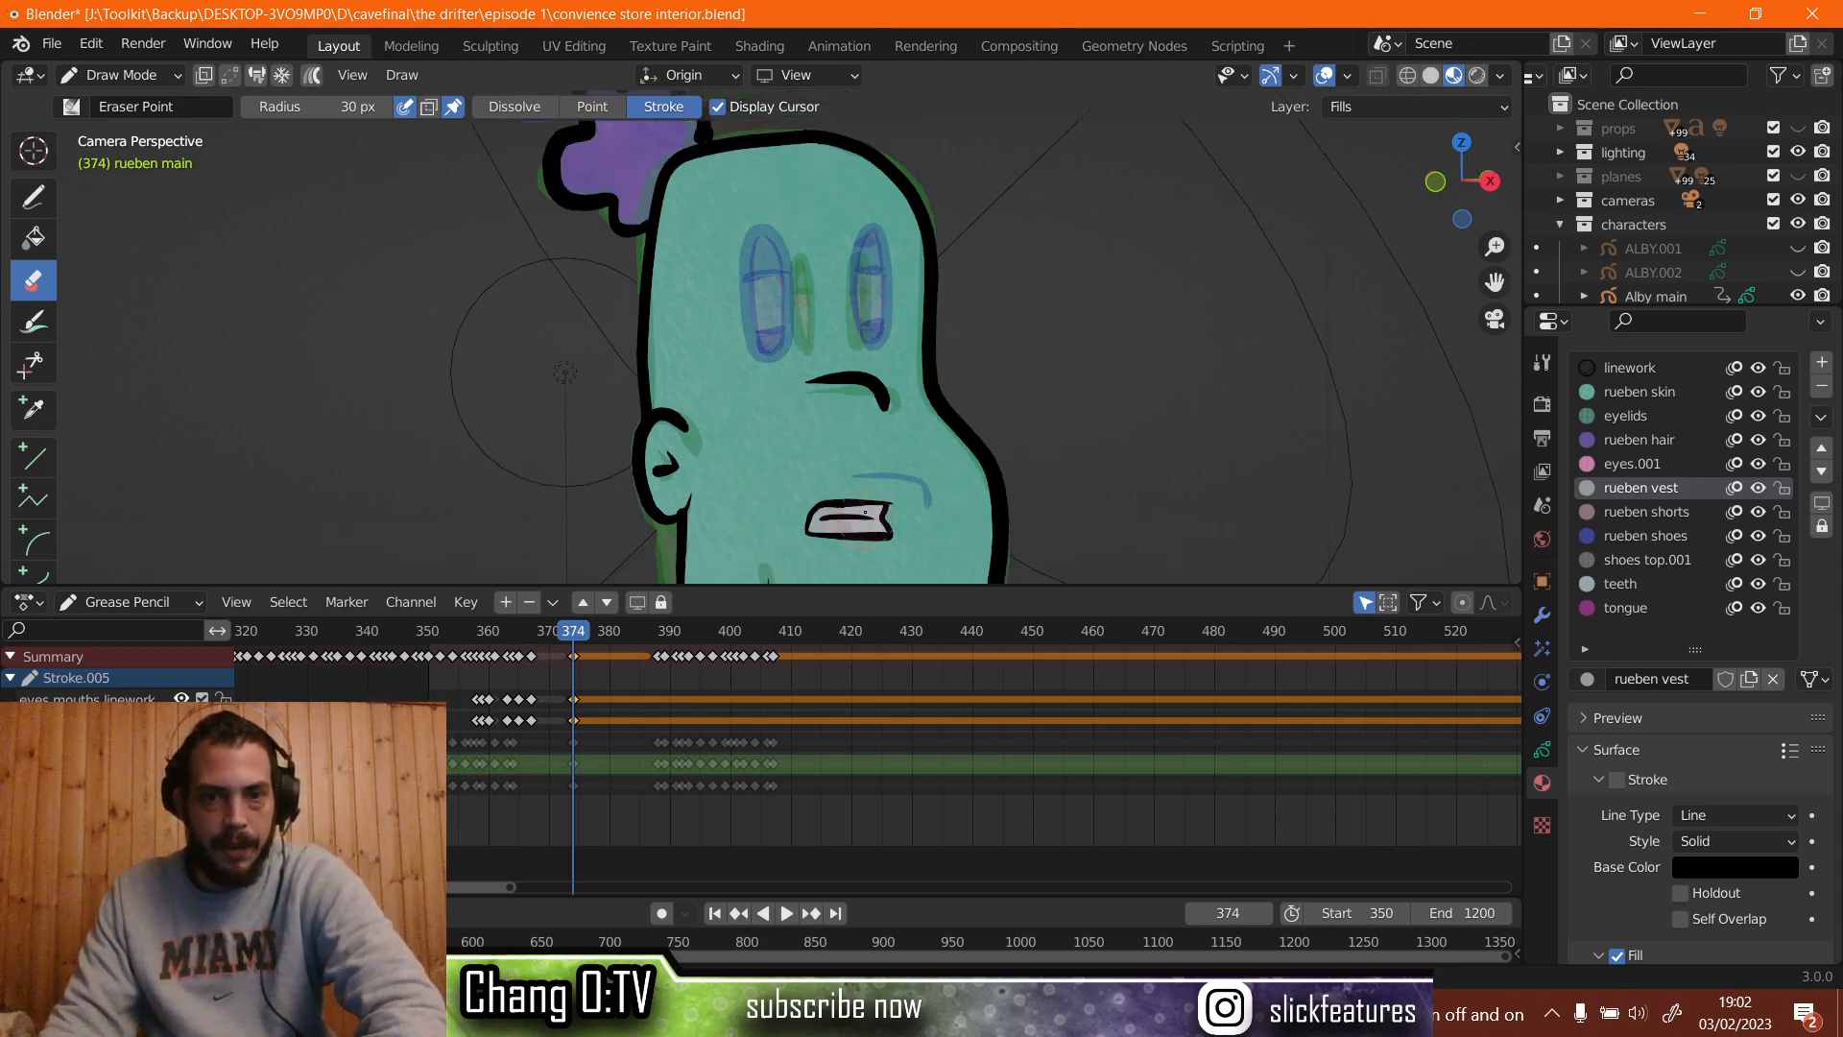
left_click_drag(865, 511, 852, 507)
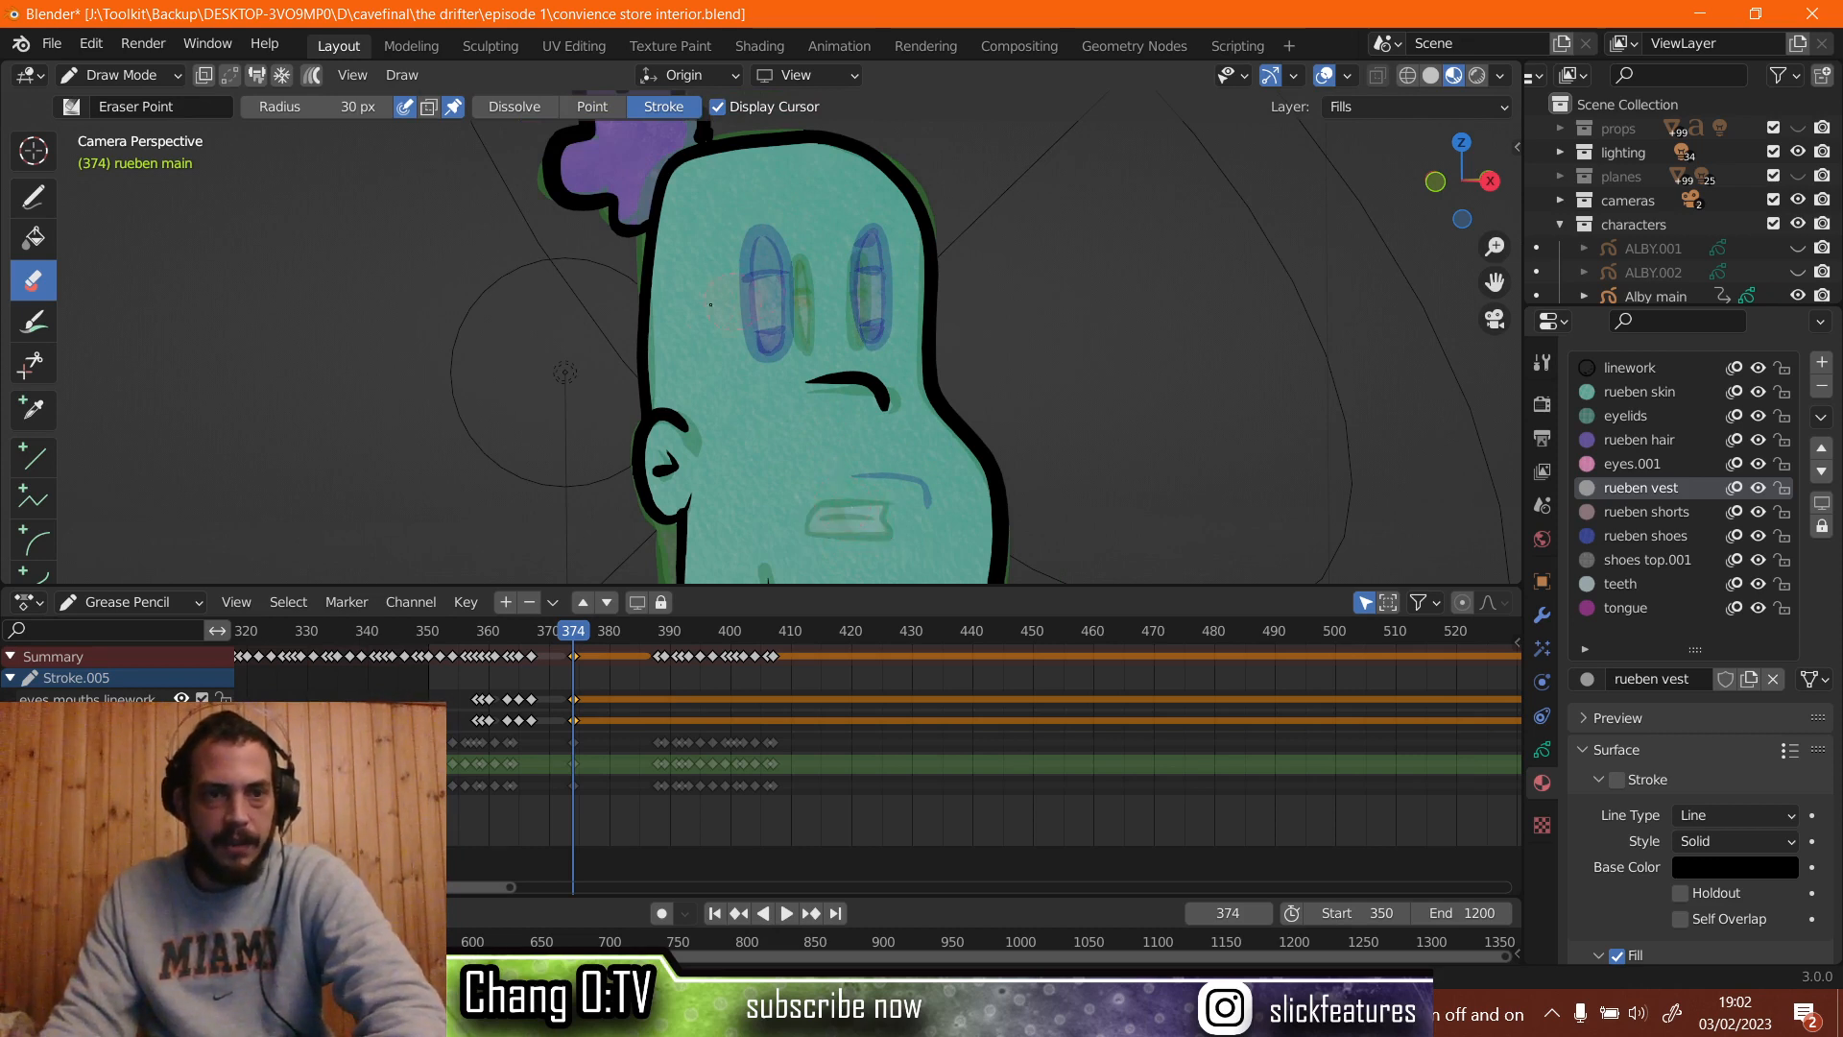
Draw Rueben's new eyes and mouth over the onion skin with the Ink Pen, using the linework material on the eyes mouths linework layer.
left_click(39, 199)
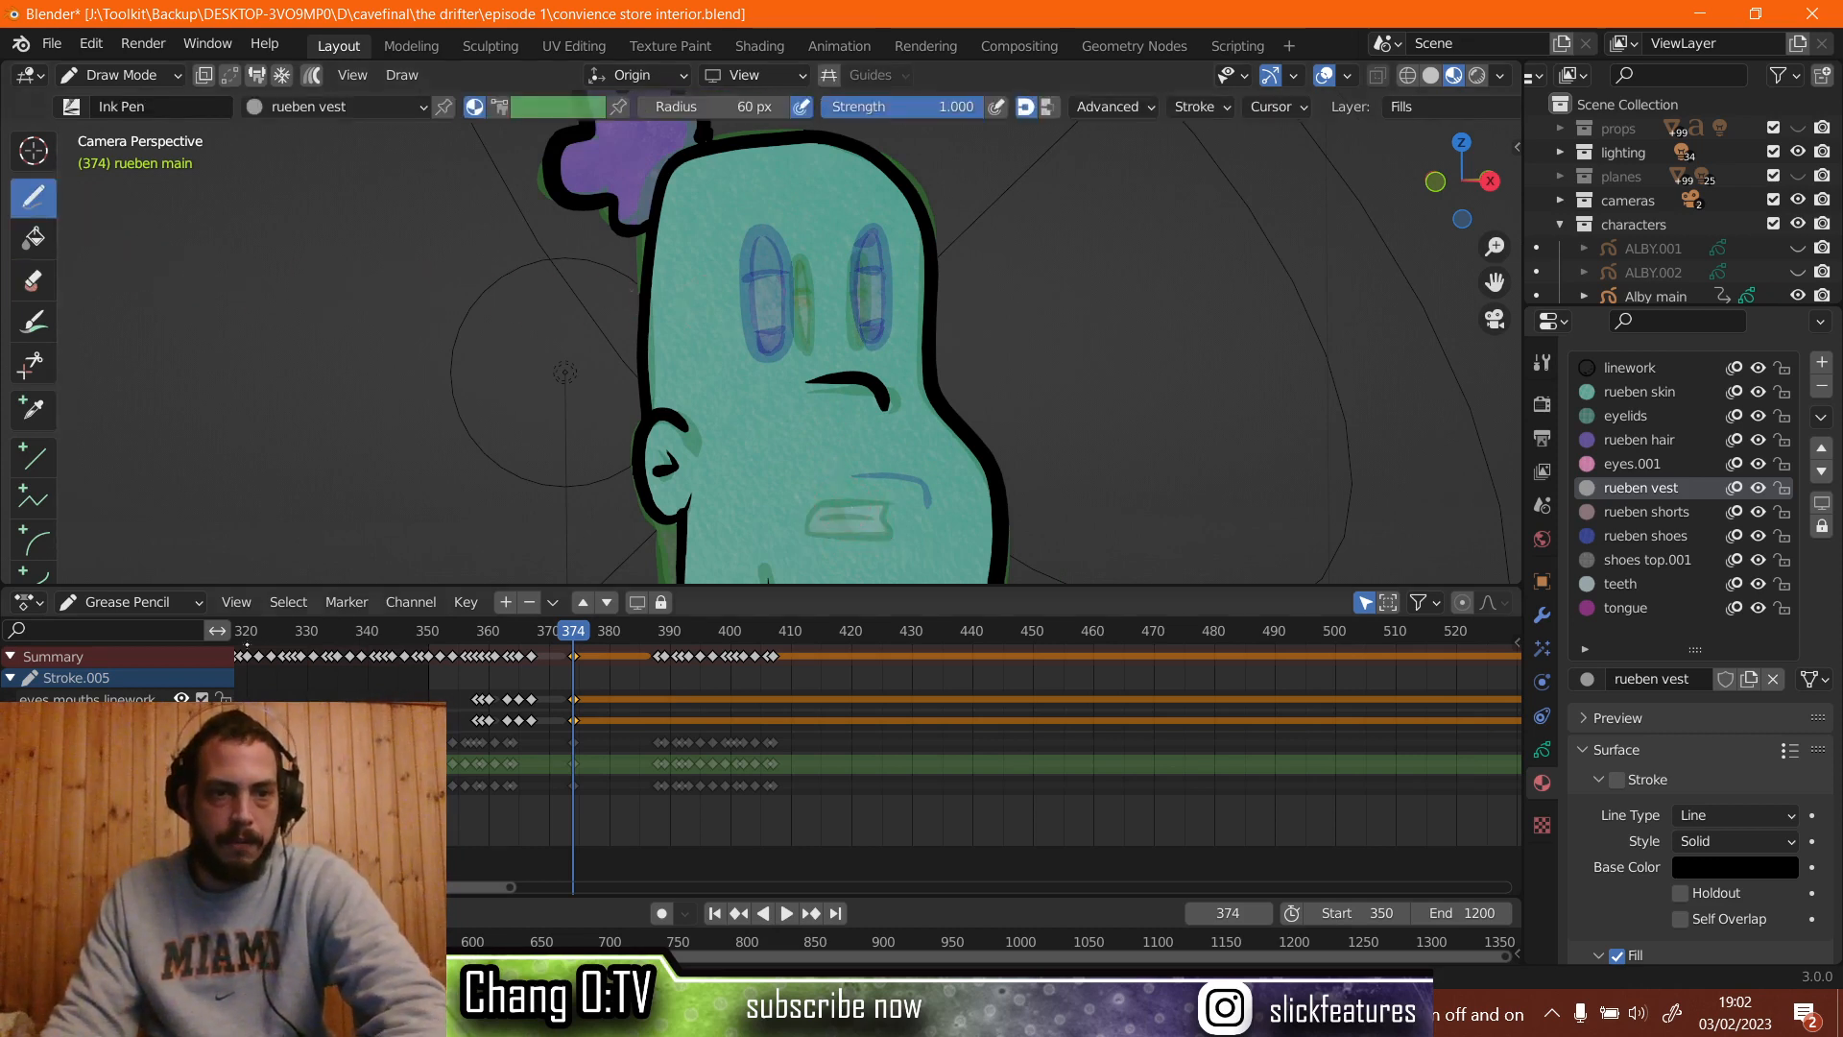
left_click(130, 699)
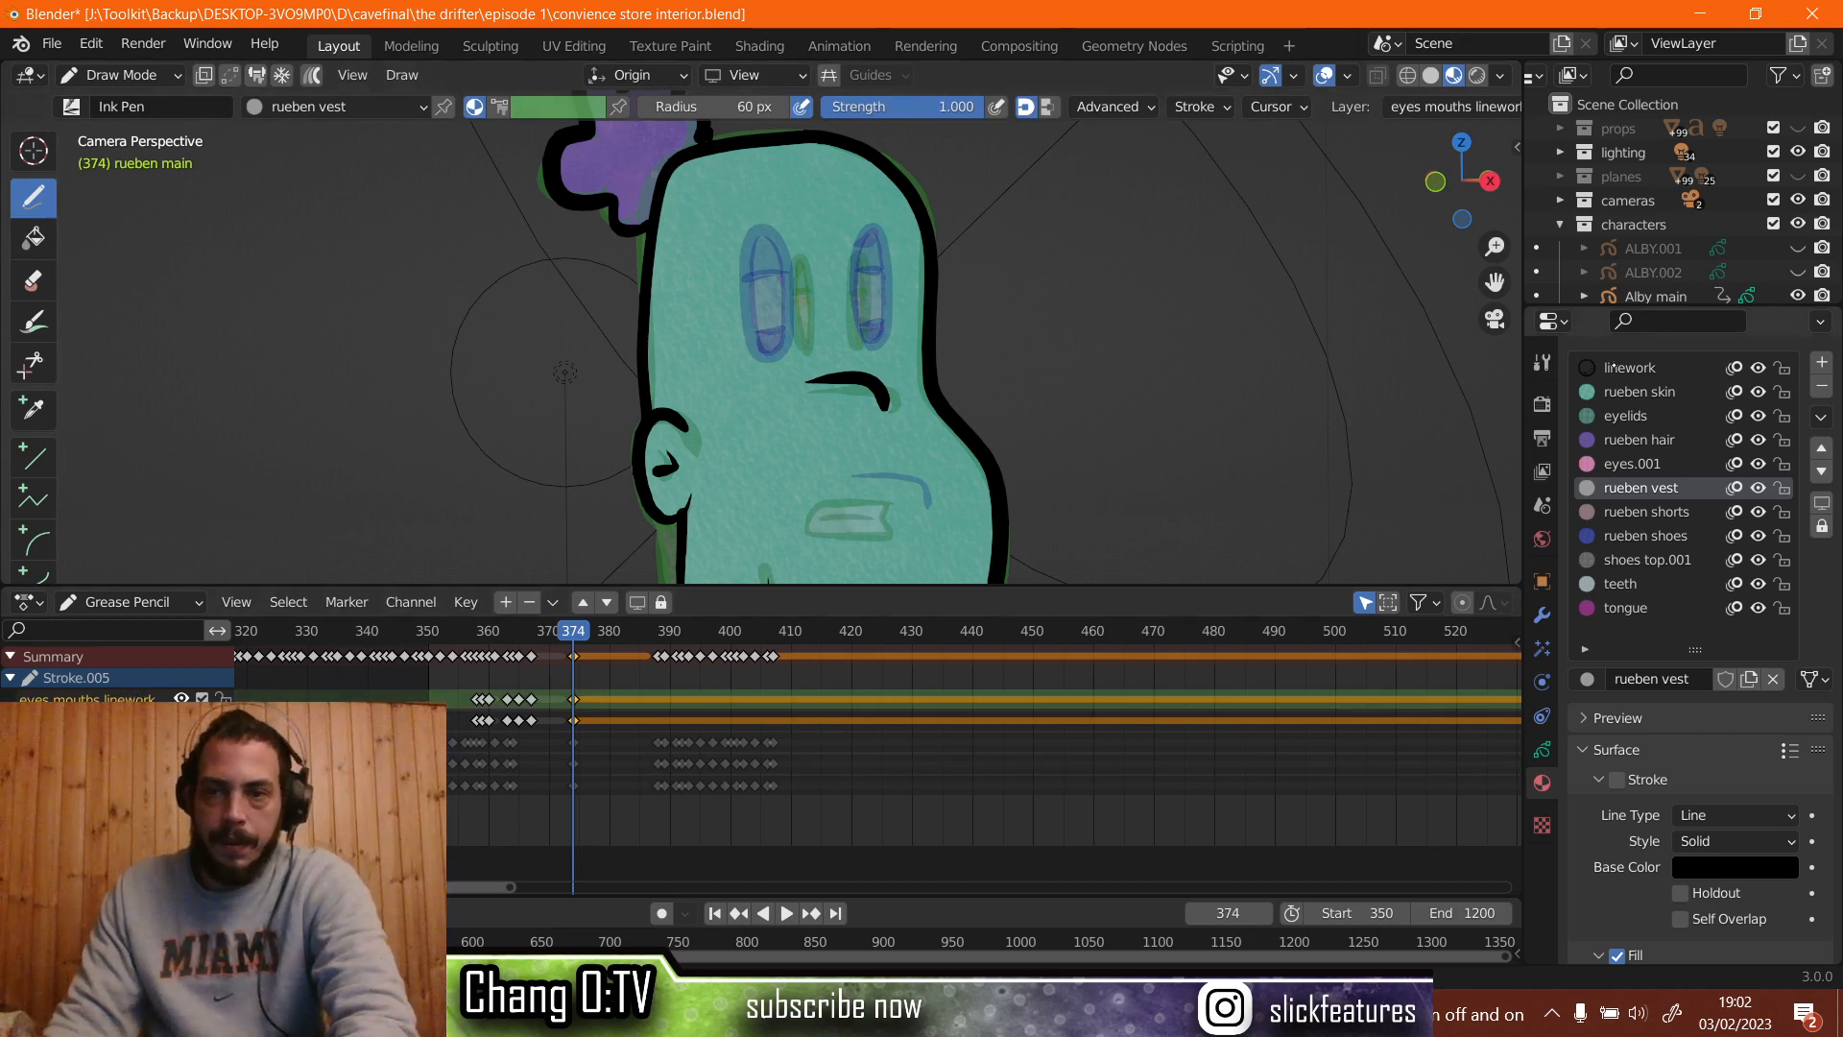
left_click(1630, 367)
scroll(574, 368, "up", 1)
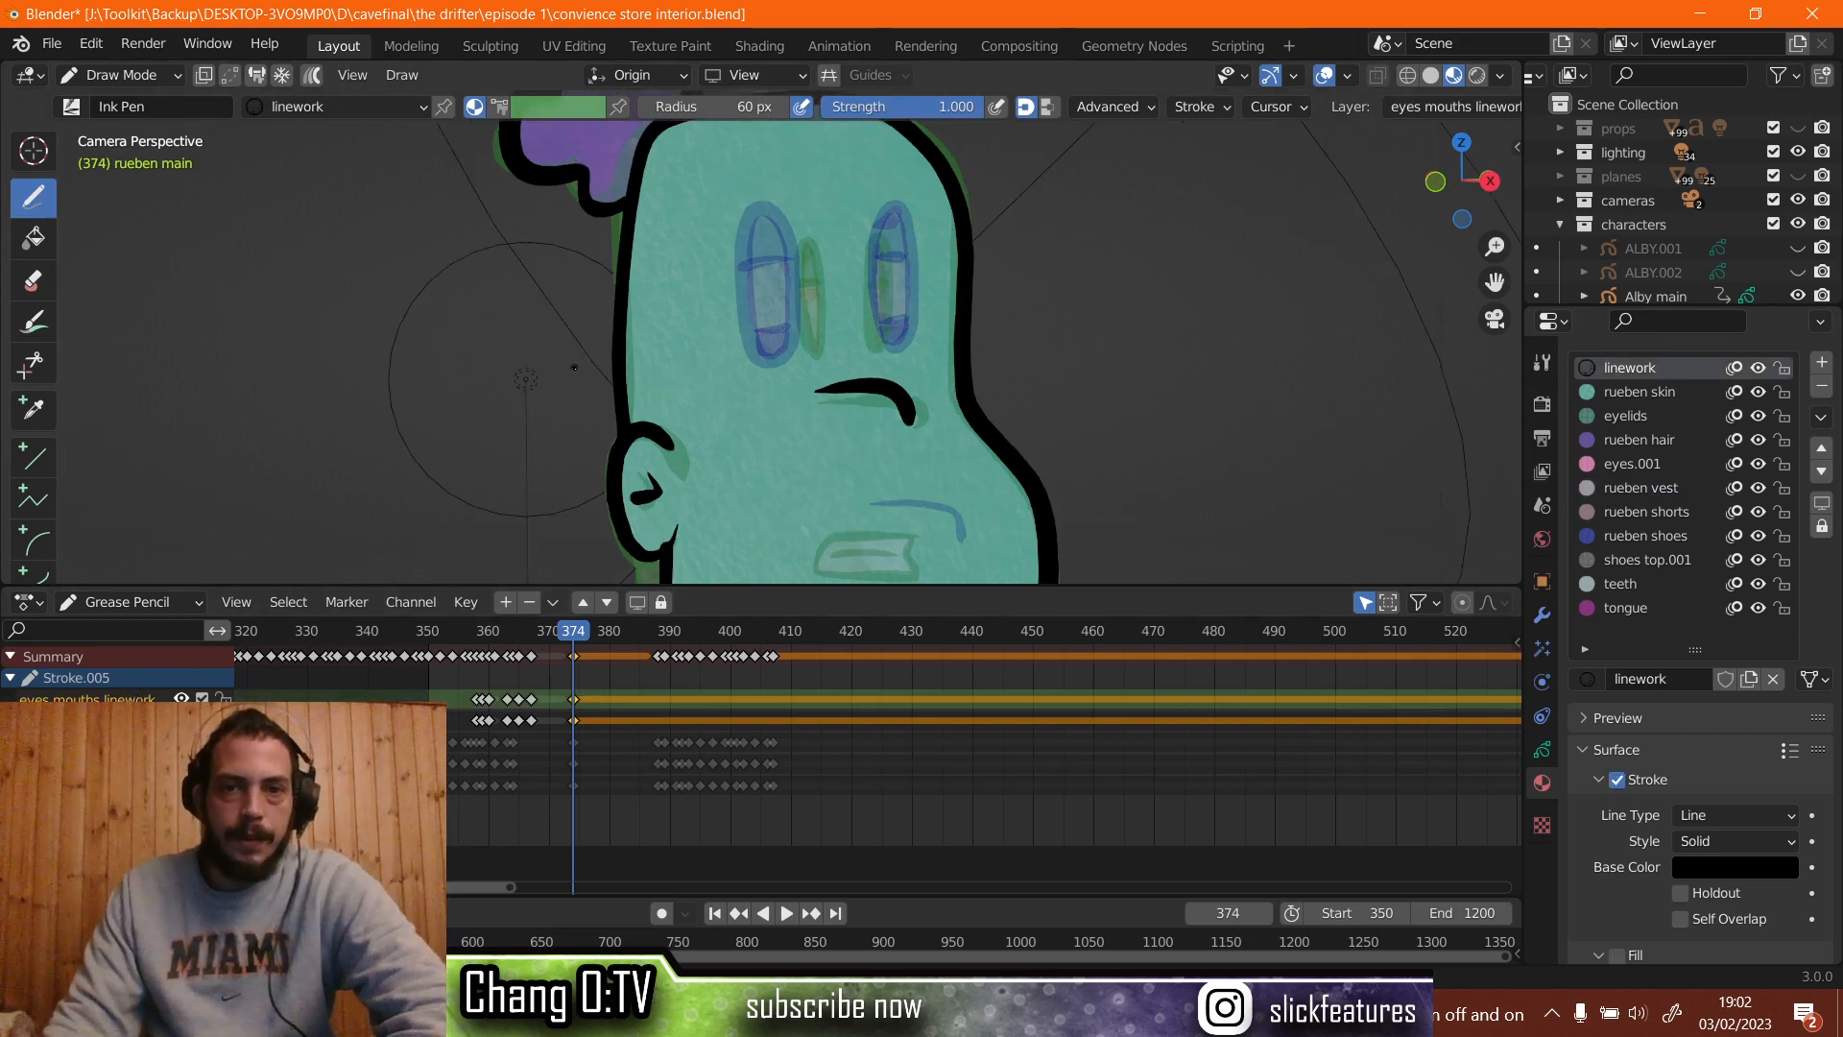
scroll(574, 368, "up", 1)
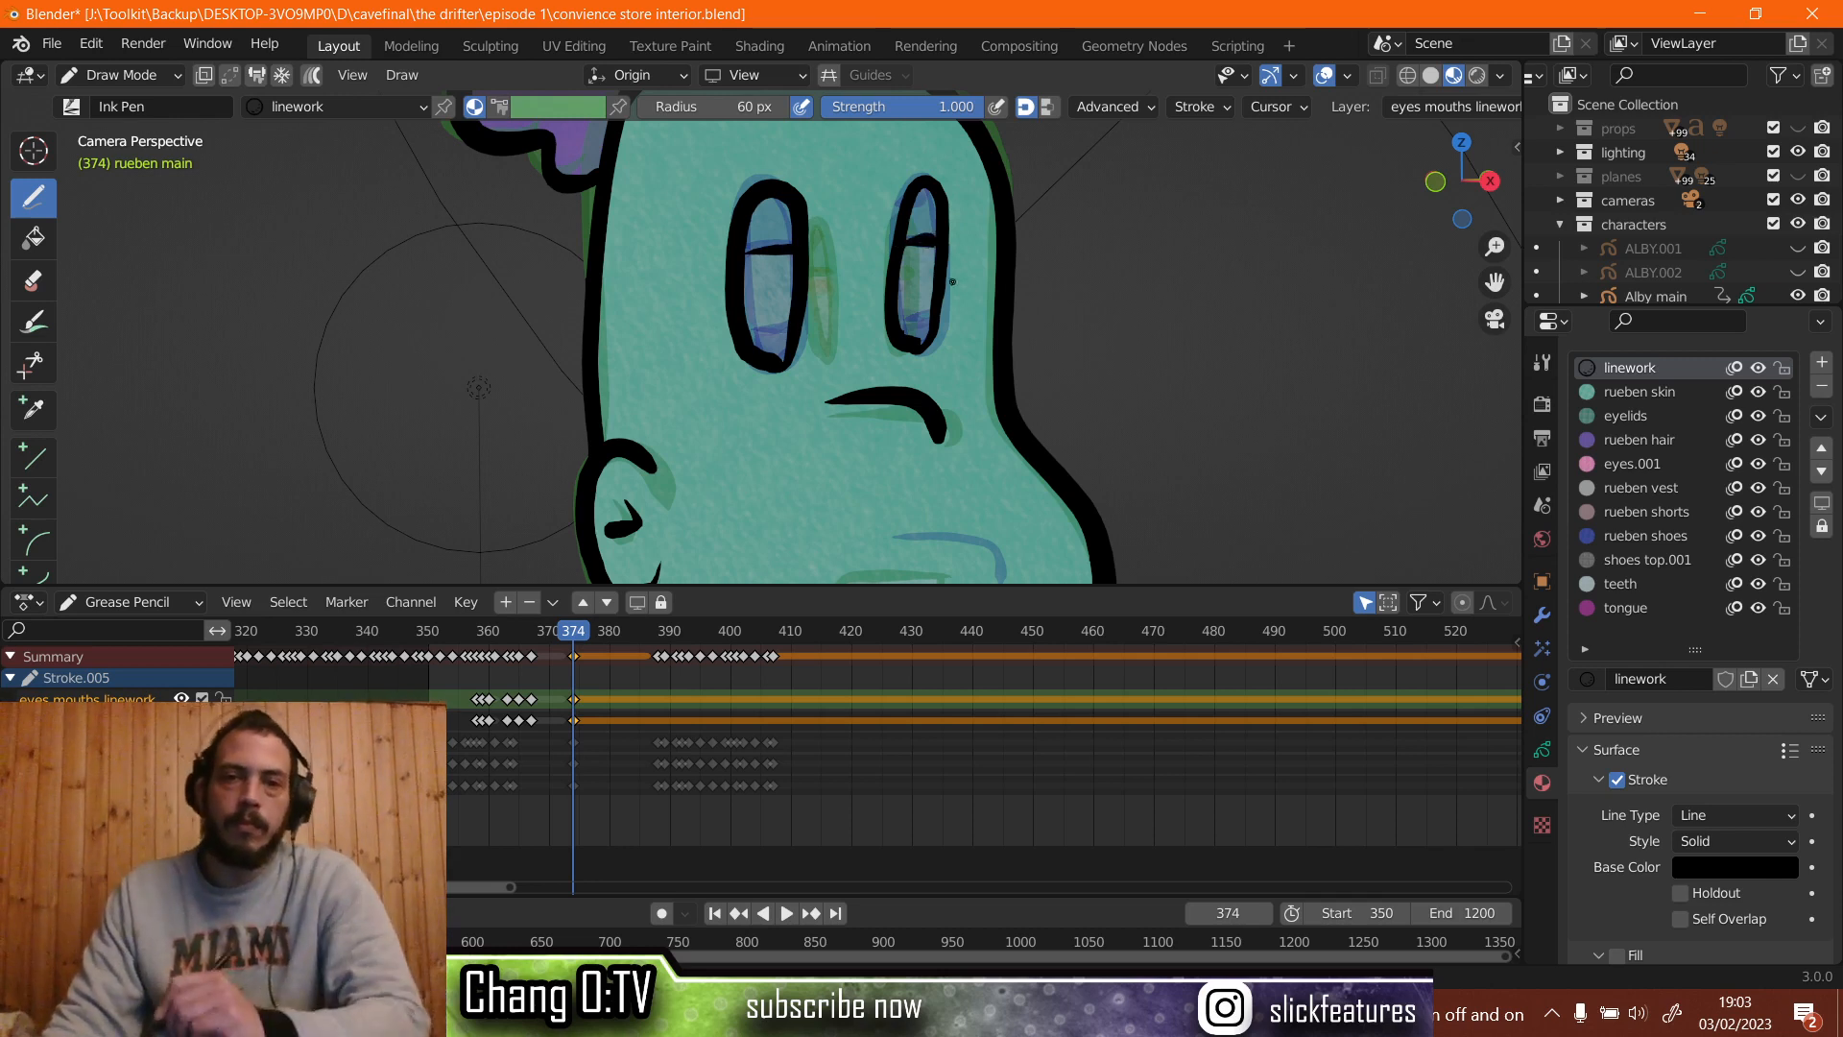
scroll(983, 568, "down", 2)
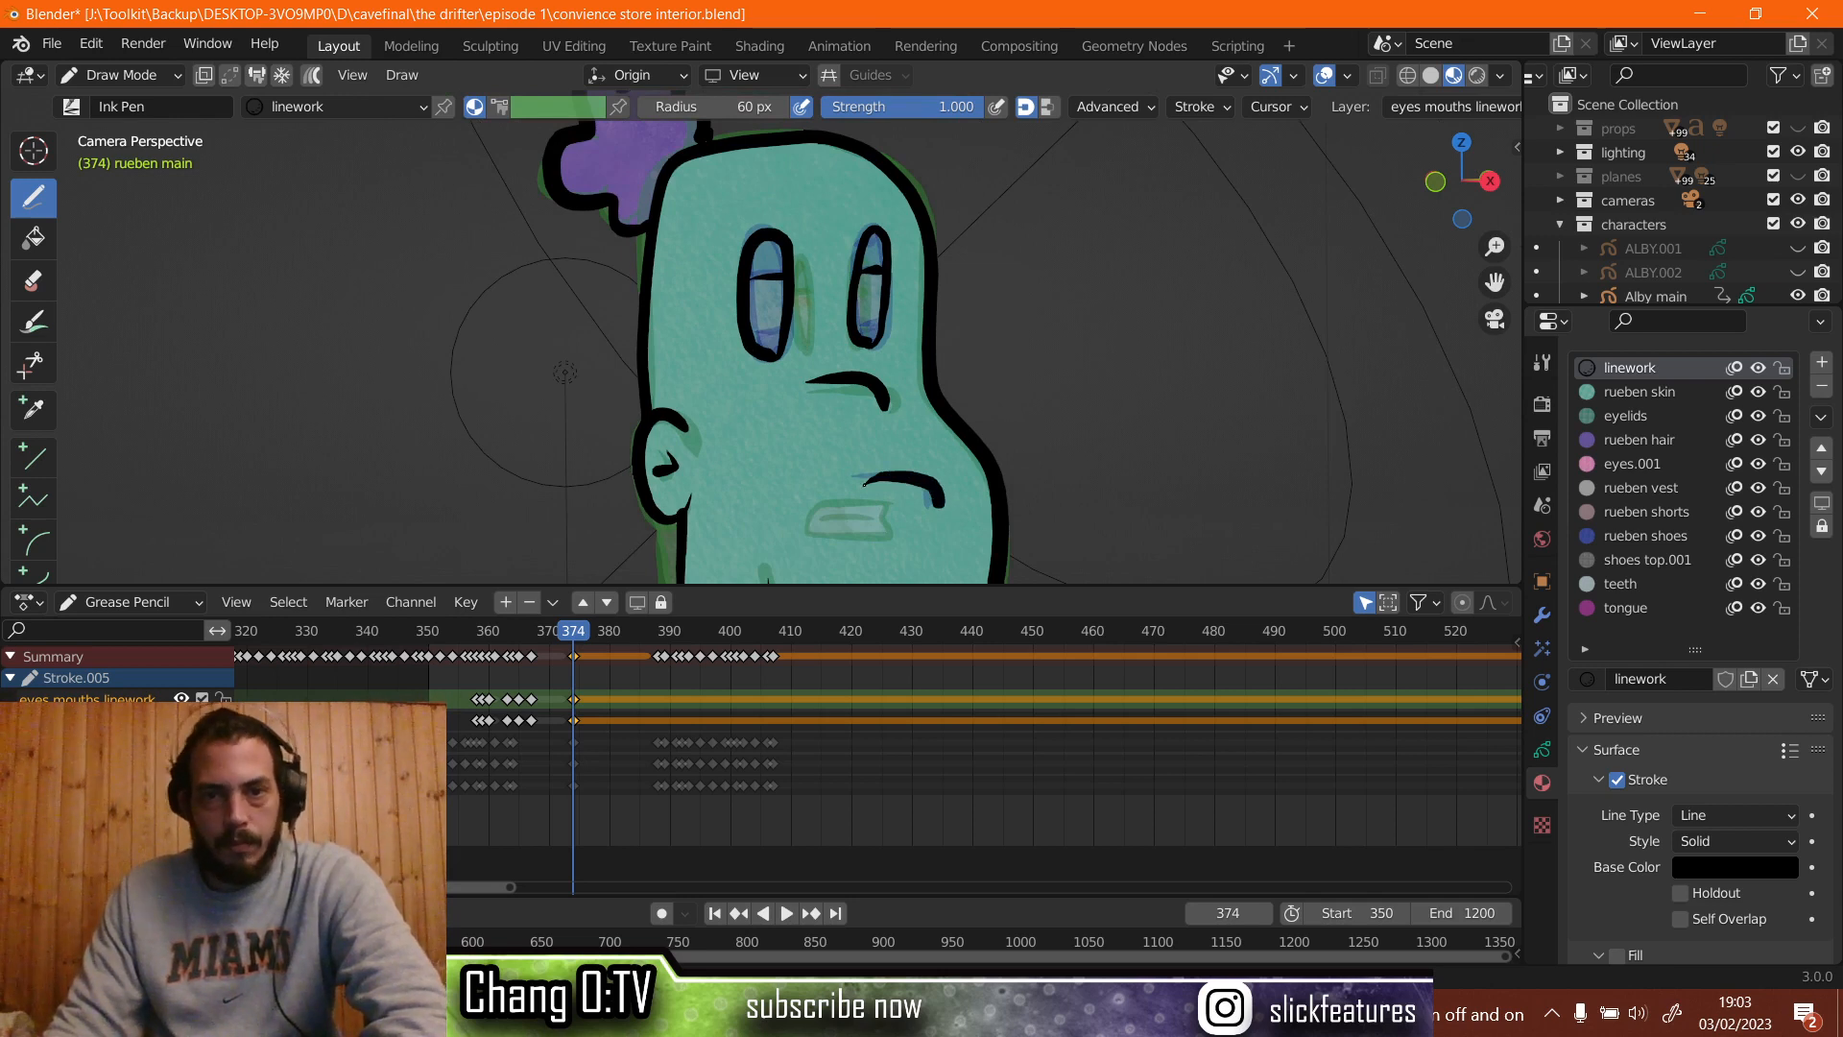
scroll(884, 768, "down", 1)
scroll(641, 466, "down", 1)
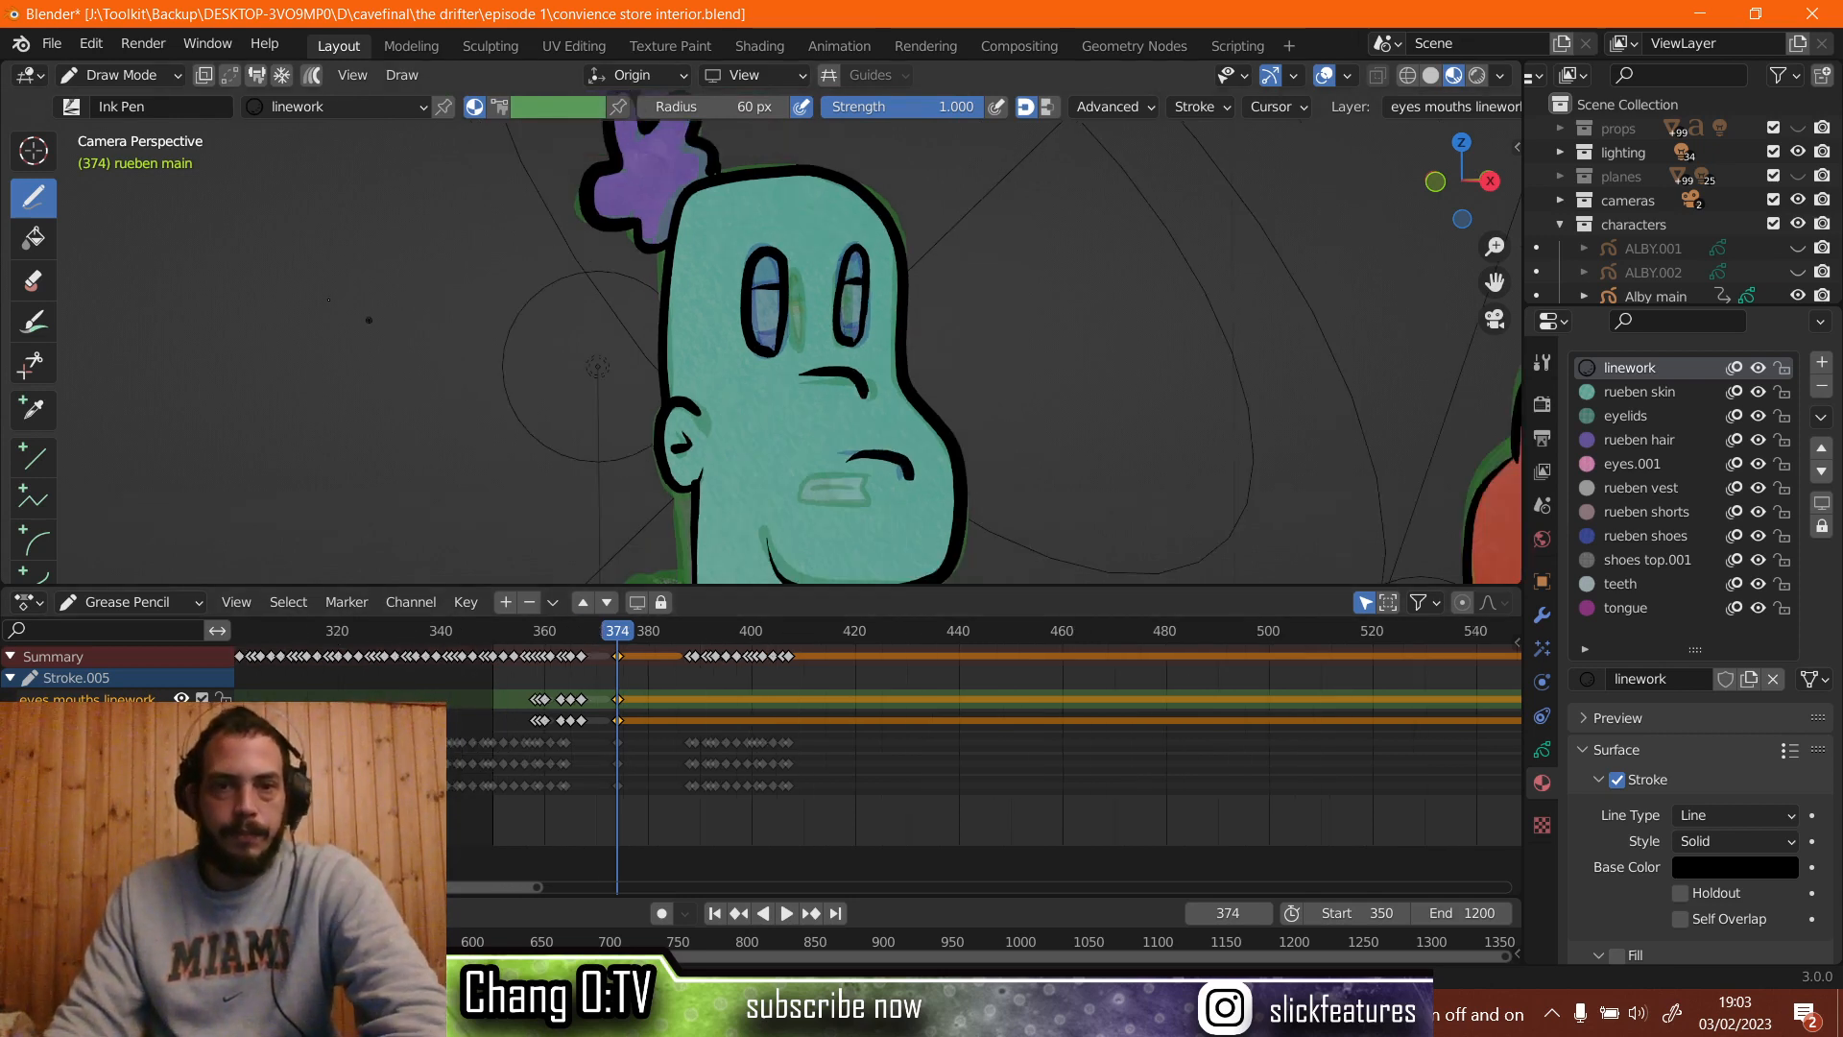
Switch Rueben's drawing to Edit Mode, select the strokes of the eye nearer the front of his face at frame 374, and rotate them slightly.
left_click(120, 75)
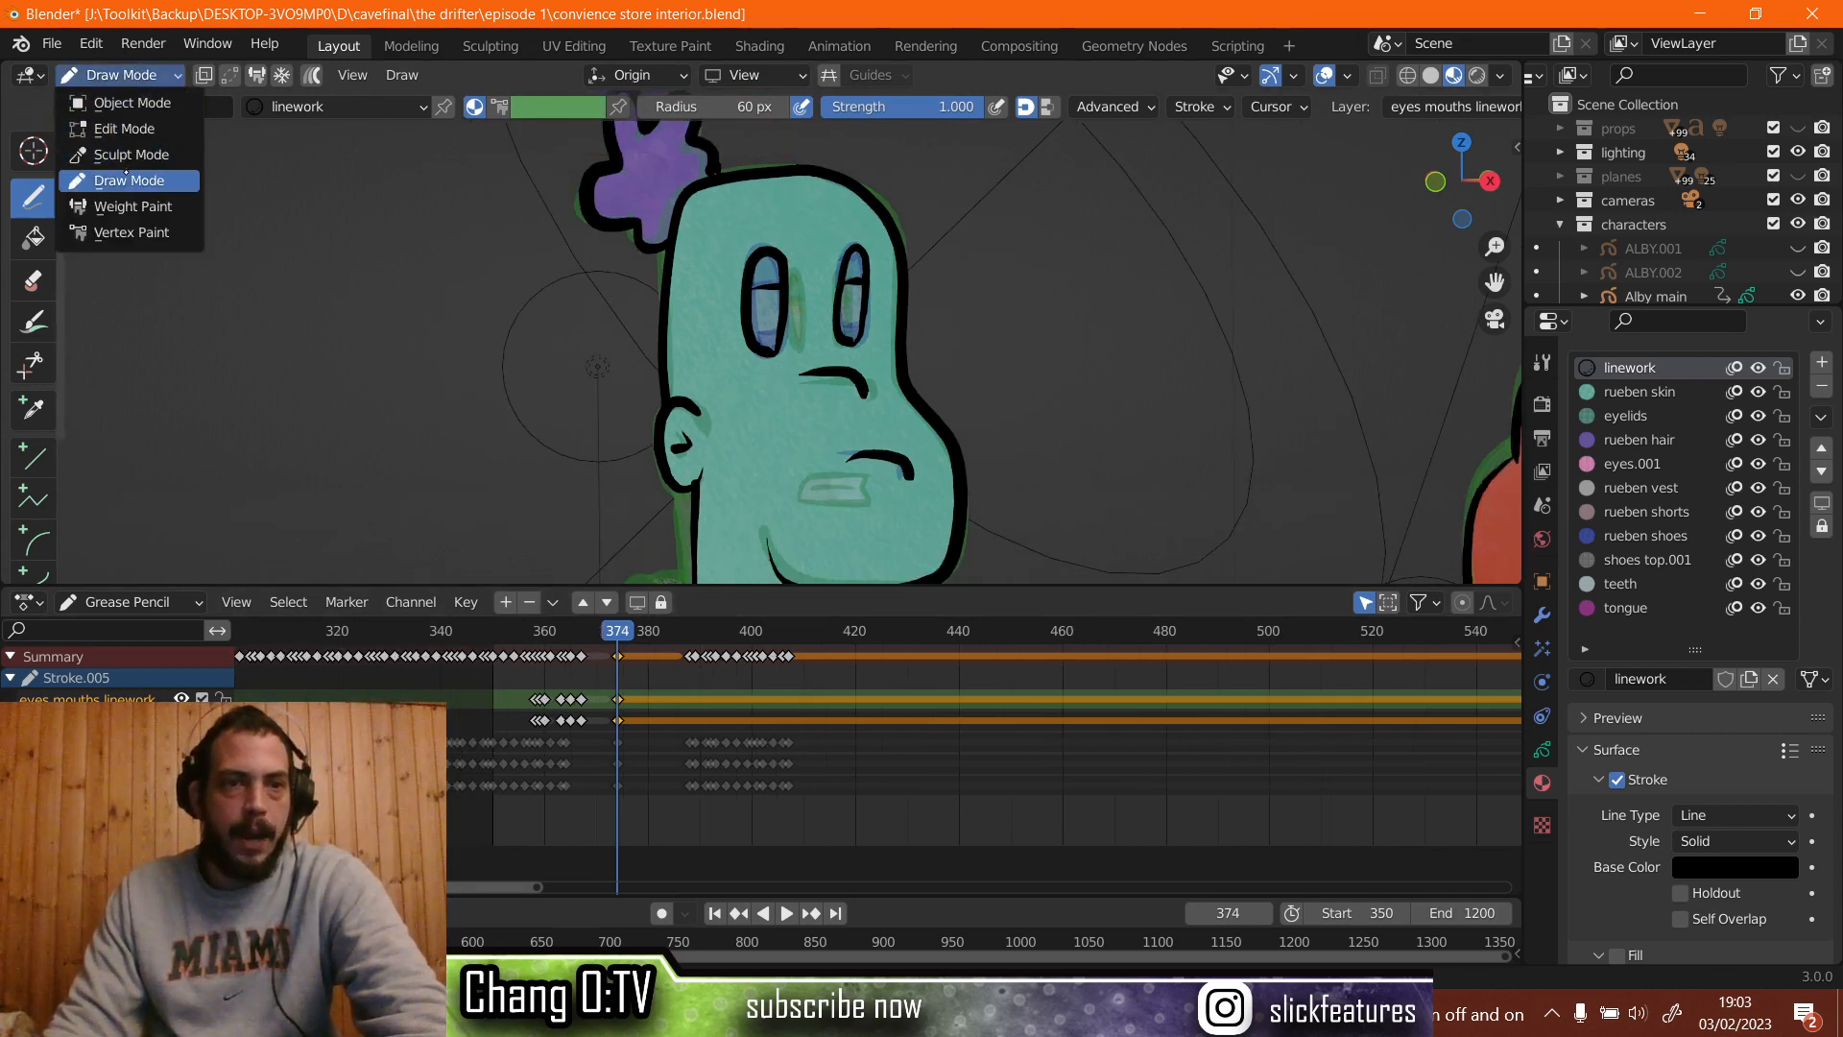
left_click(127, 180)
left_click(123, 77)
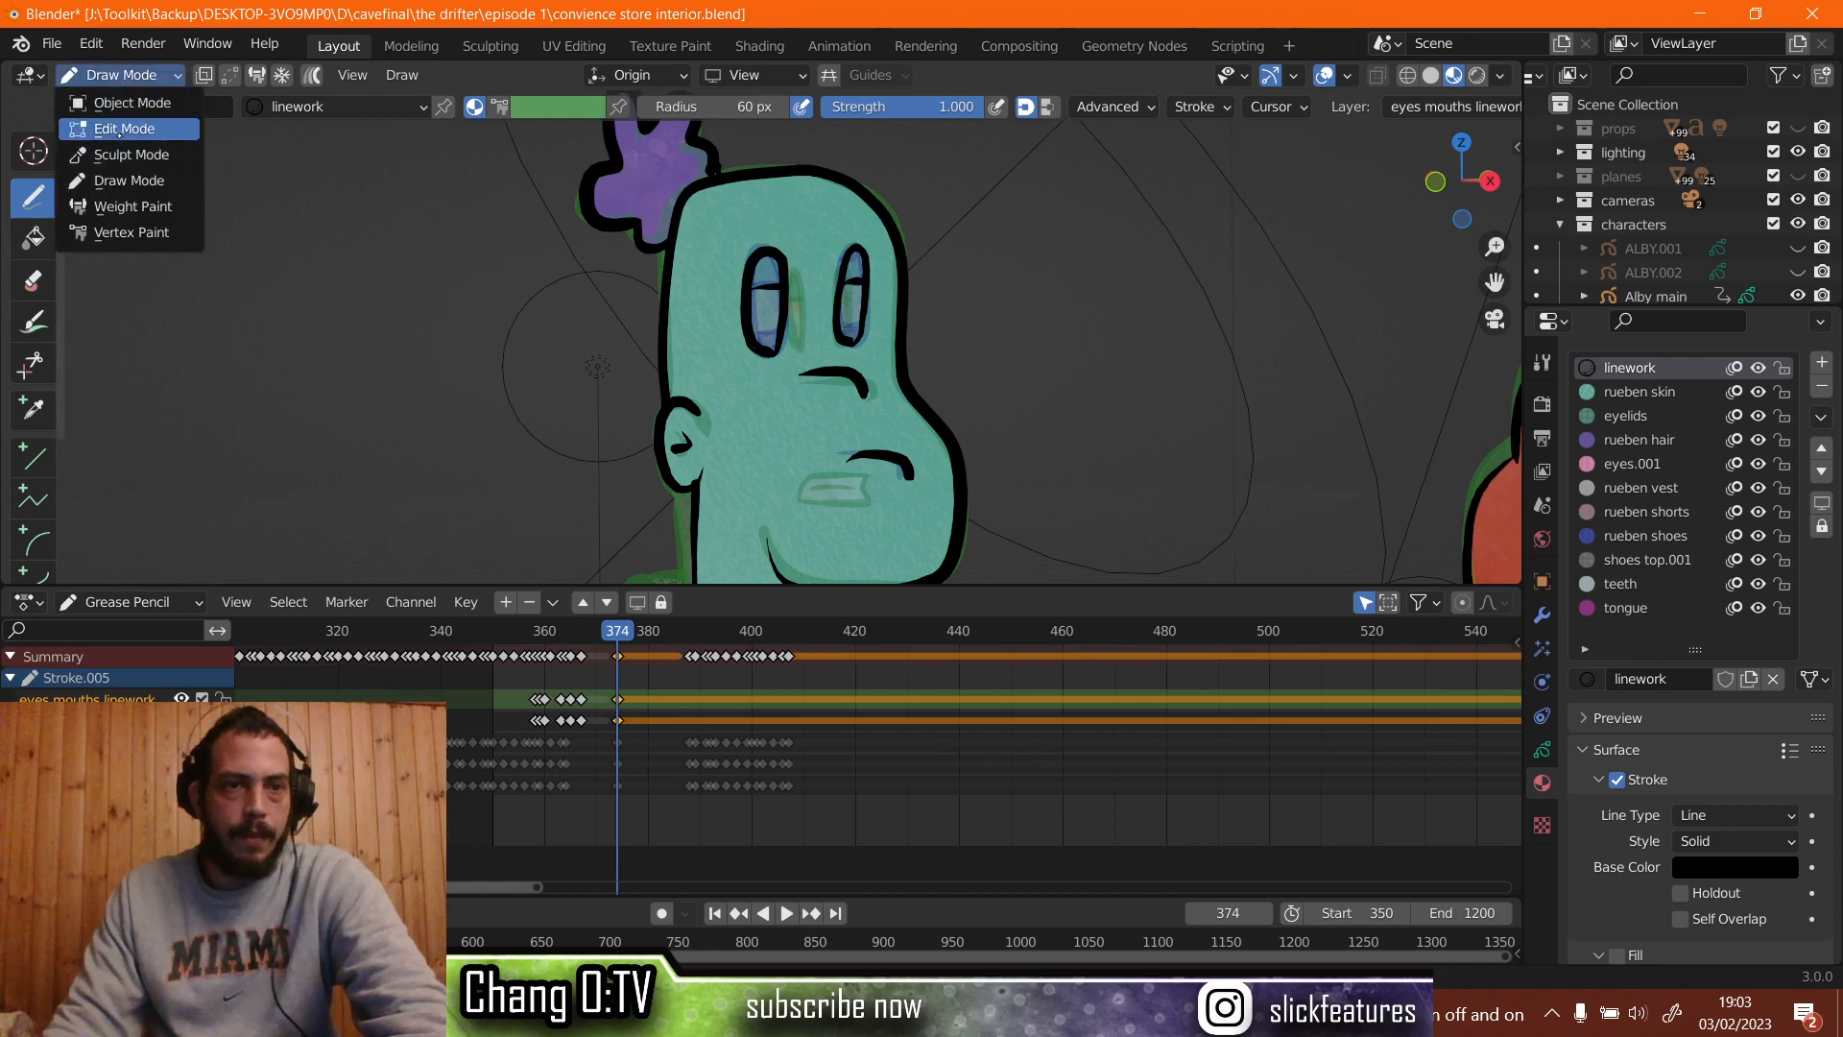
left_click(123, 128)
scroll(806, 364, "up", 3)
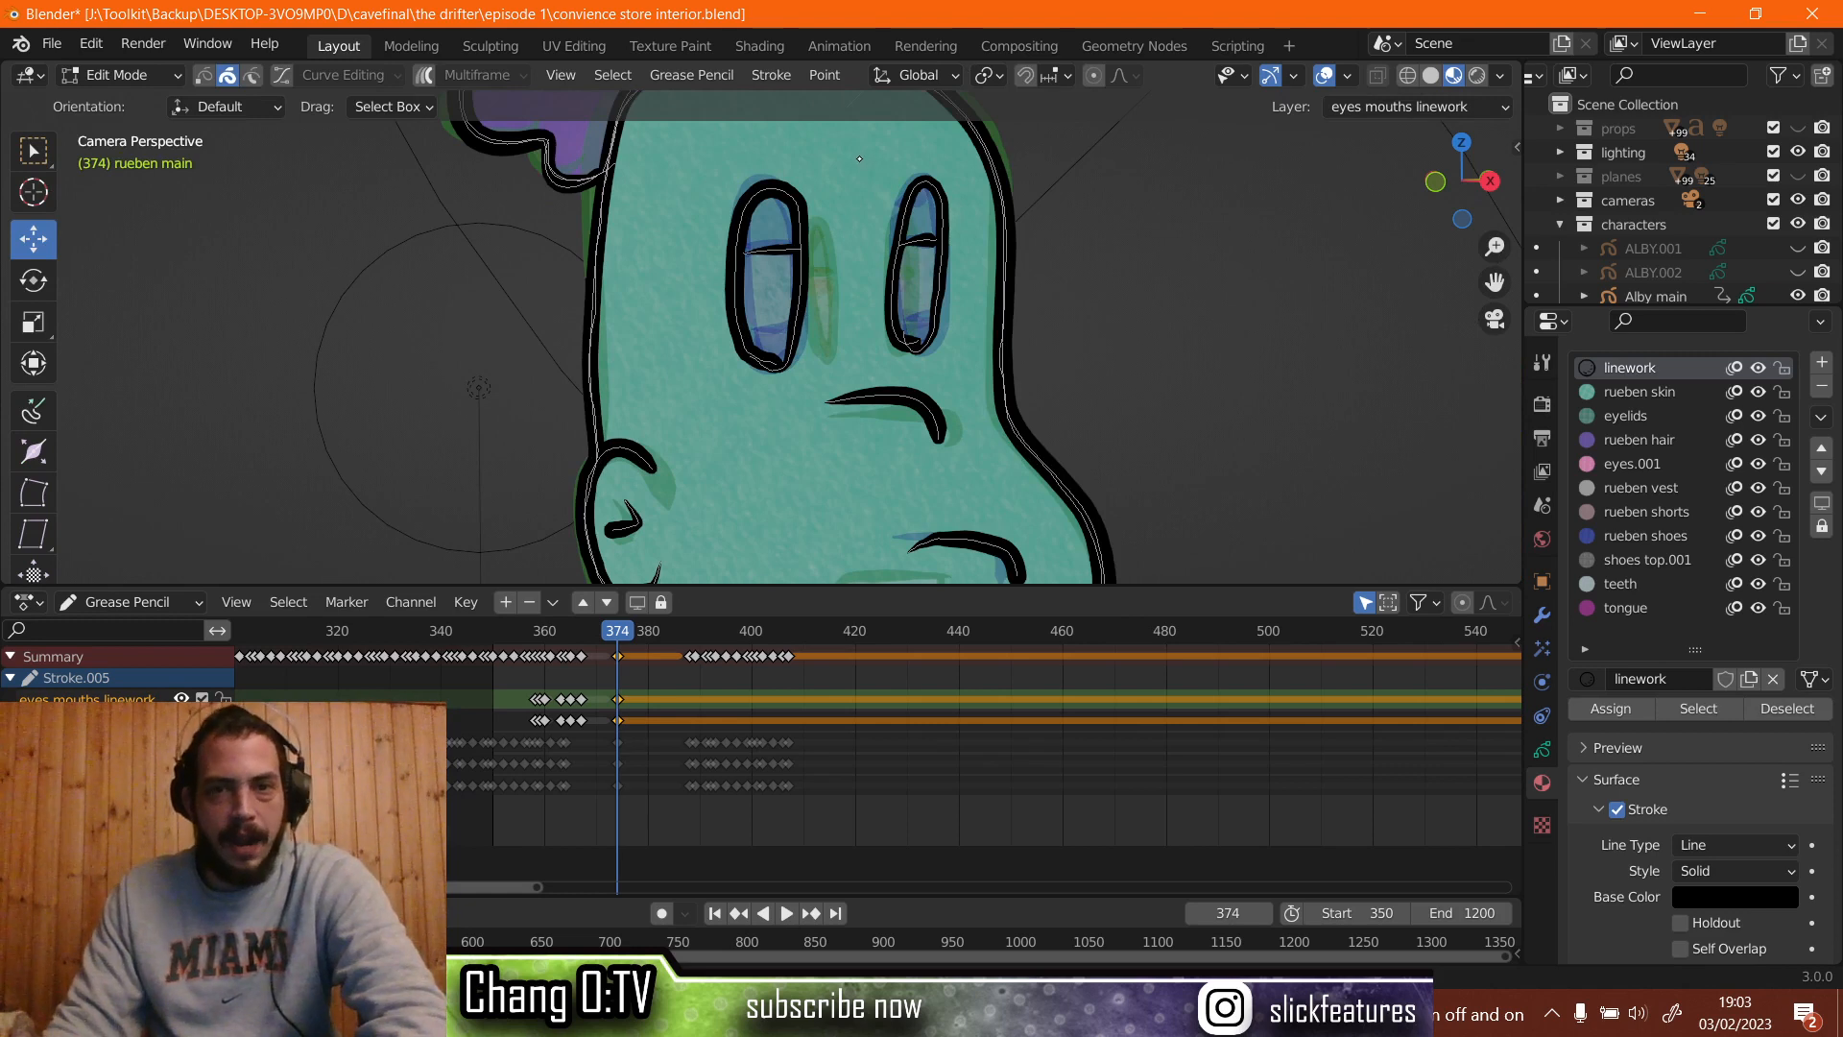
left_click_drag(861, 162, 974, 361)
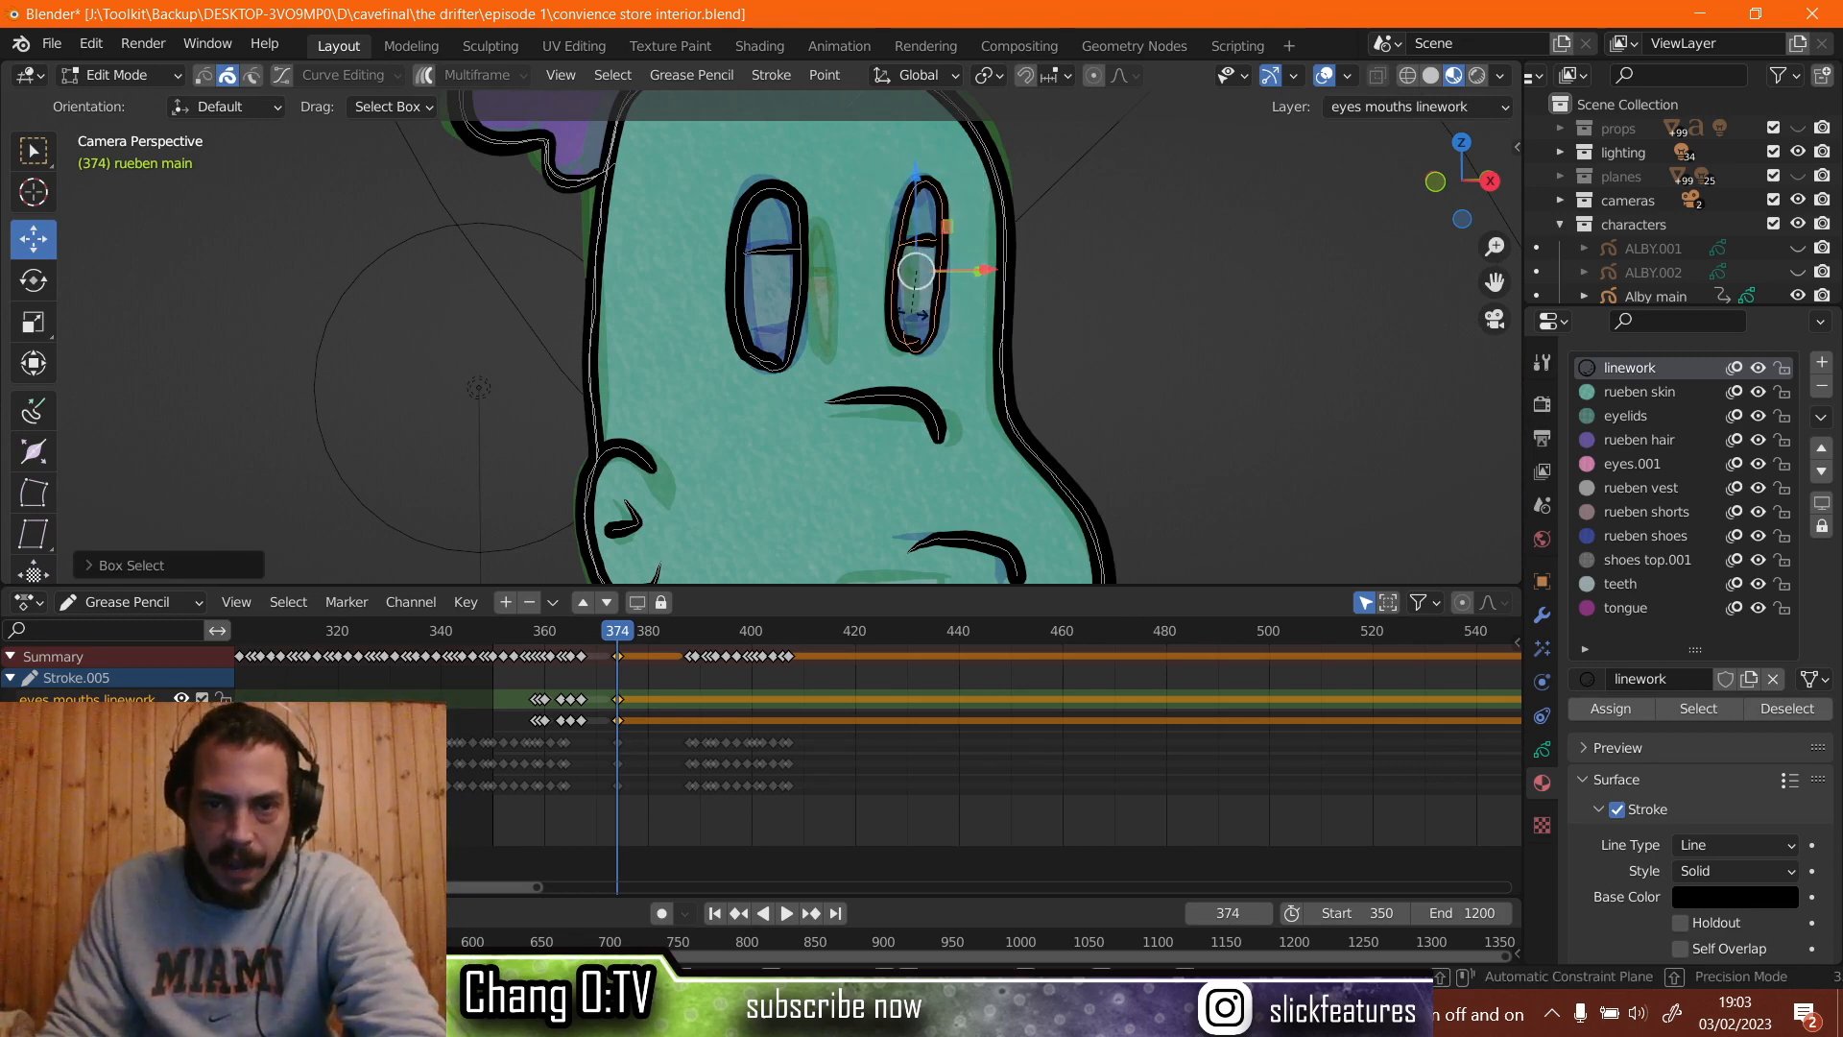
key("r")
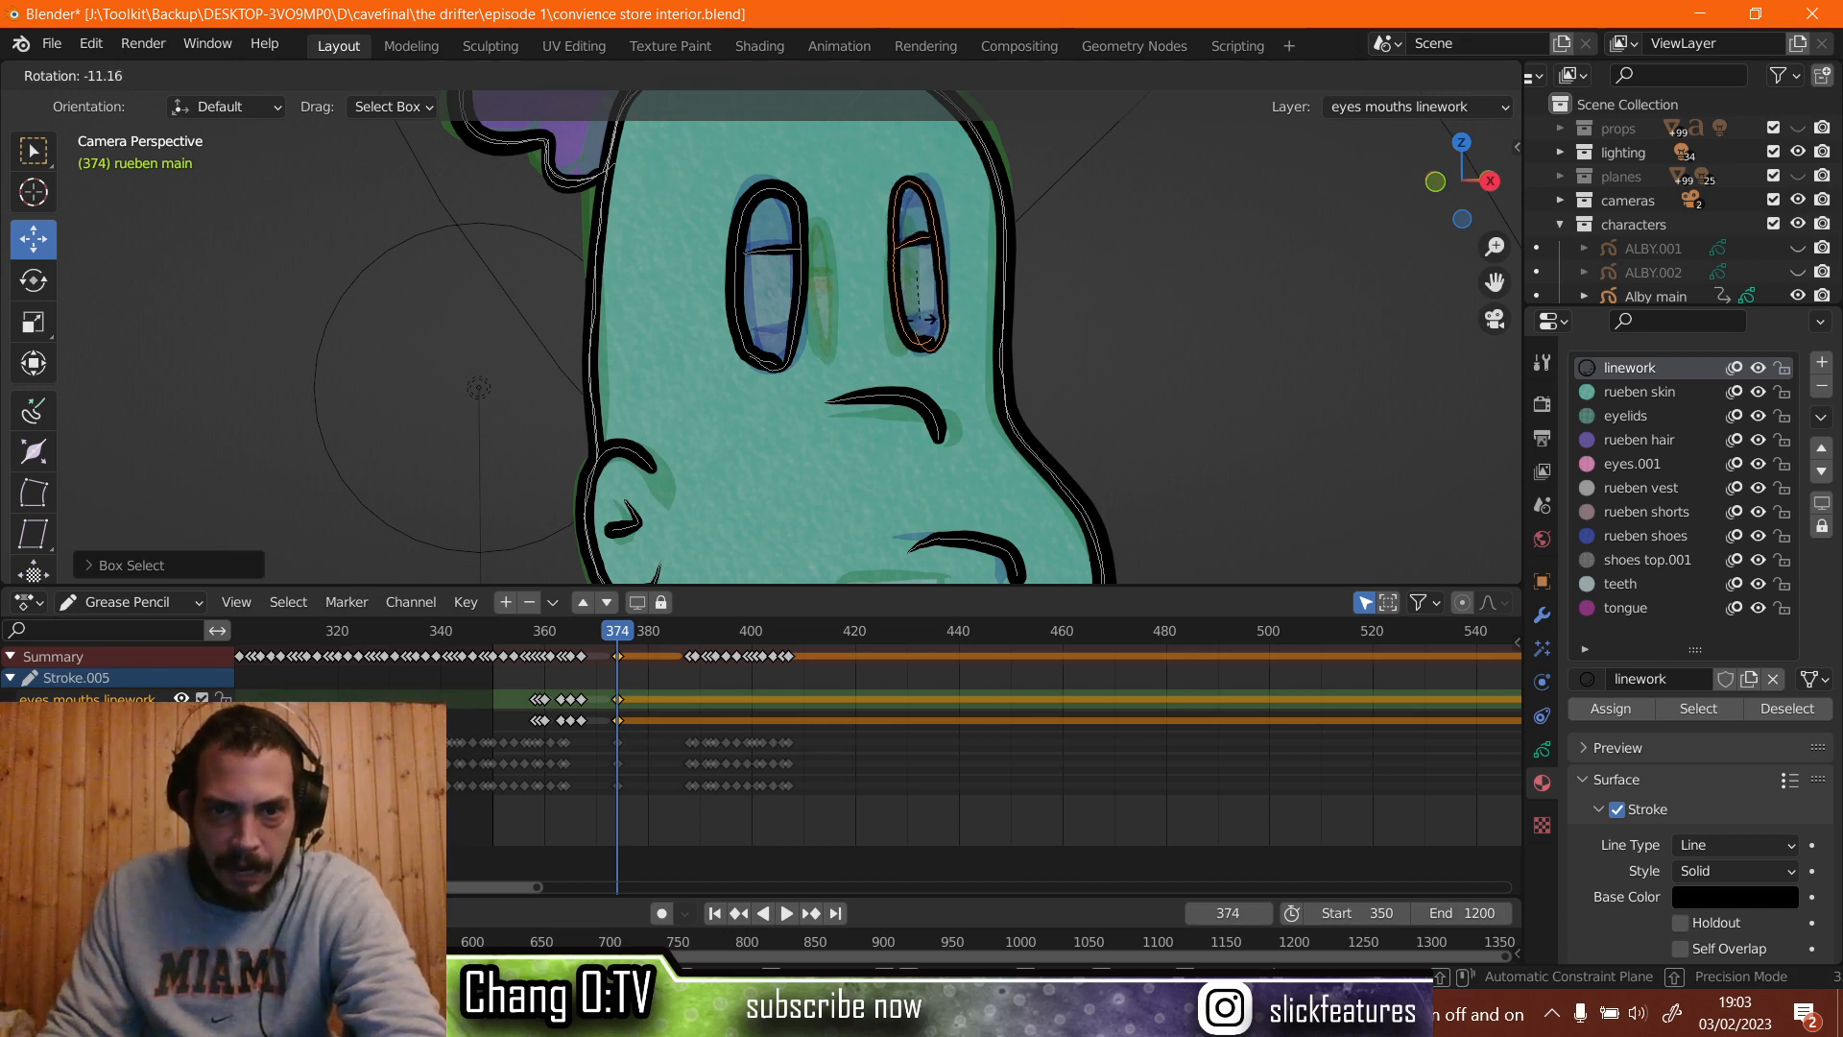
left_click(917, 326)
Scale the selected eye slightly taller along global Z and wider along global X.
key("s")
key("z")
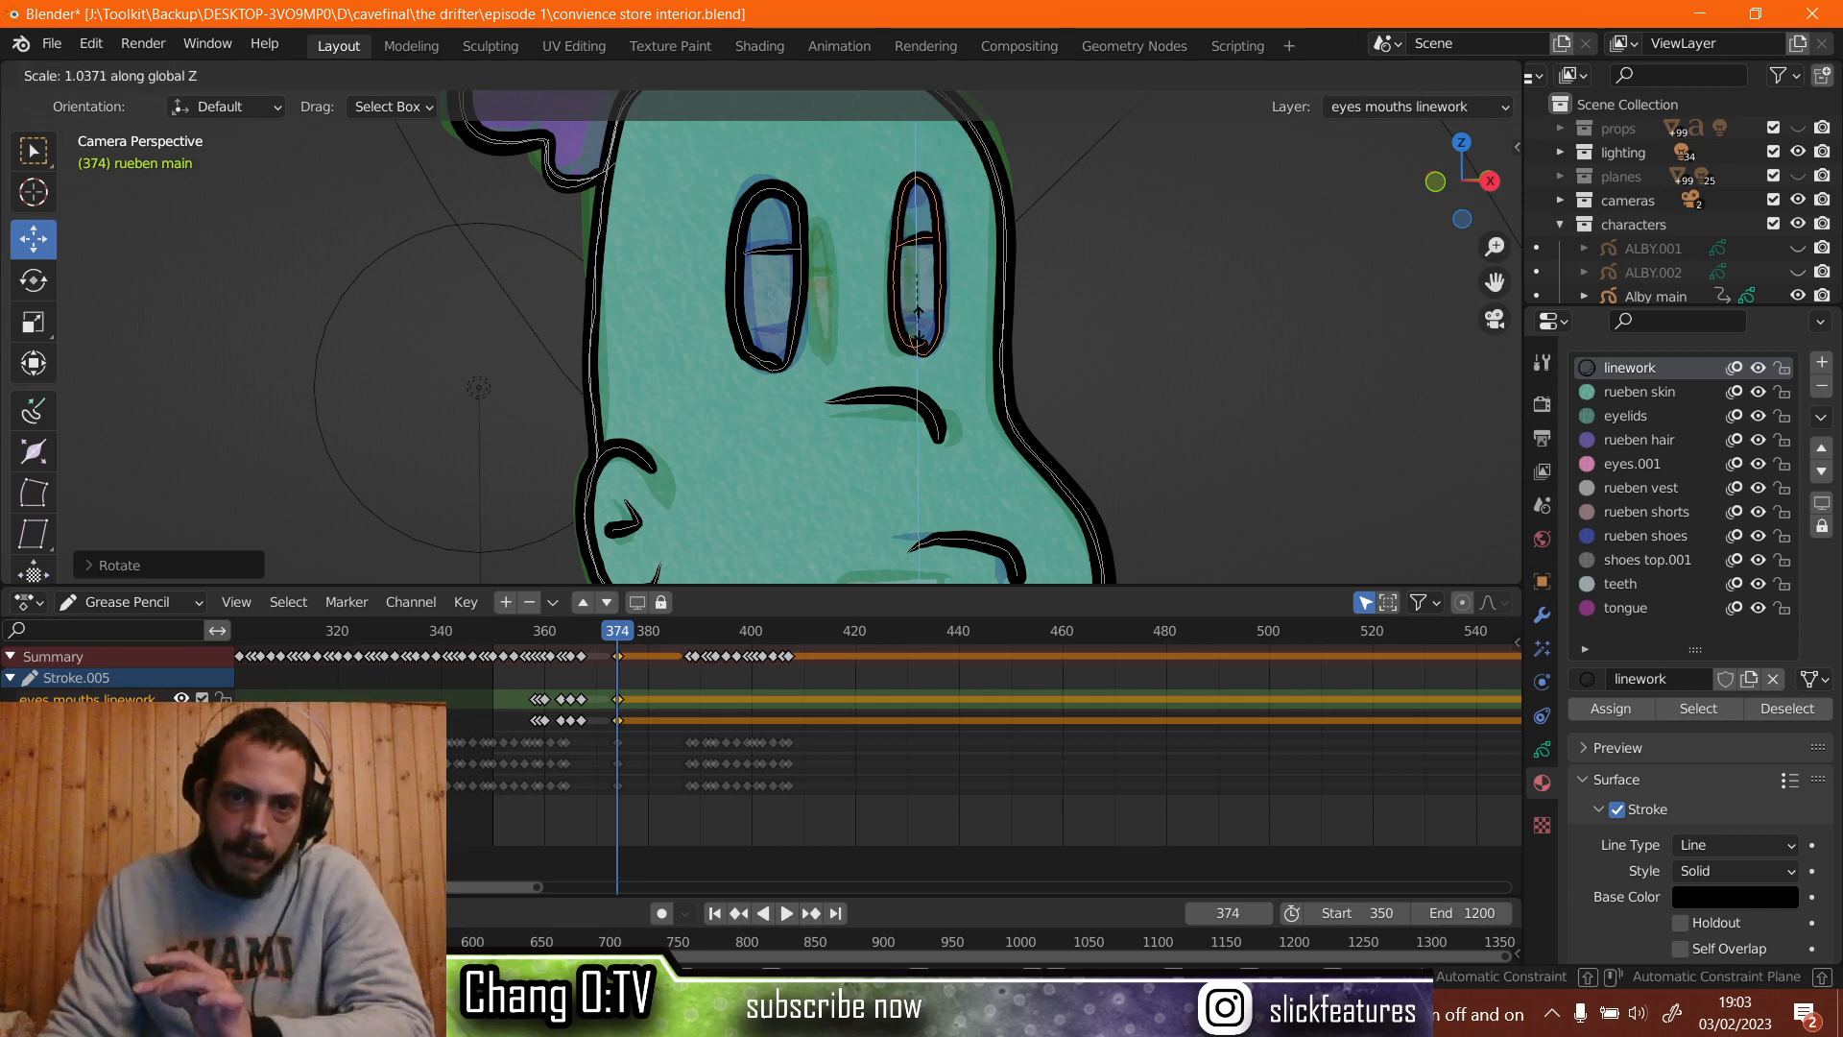
left_click(923, 331)
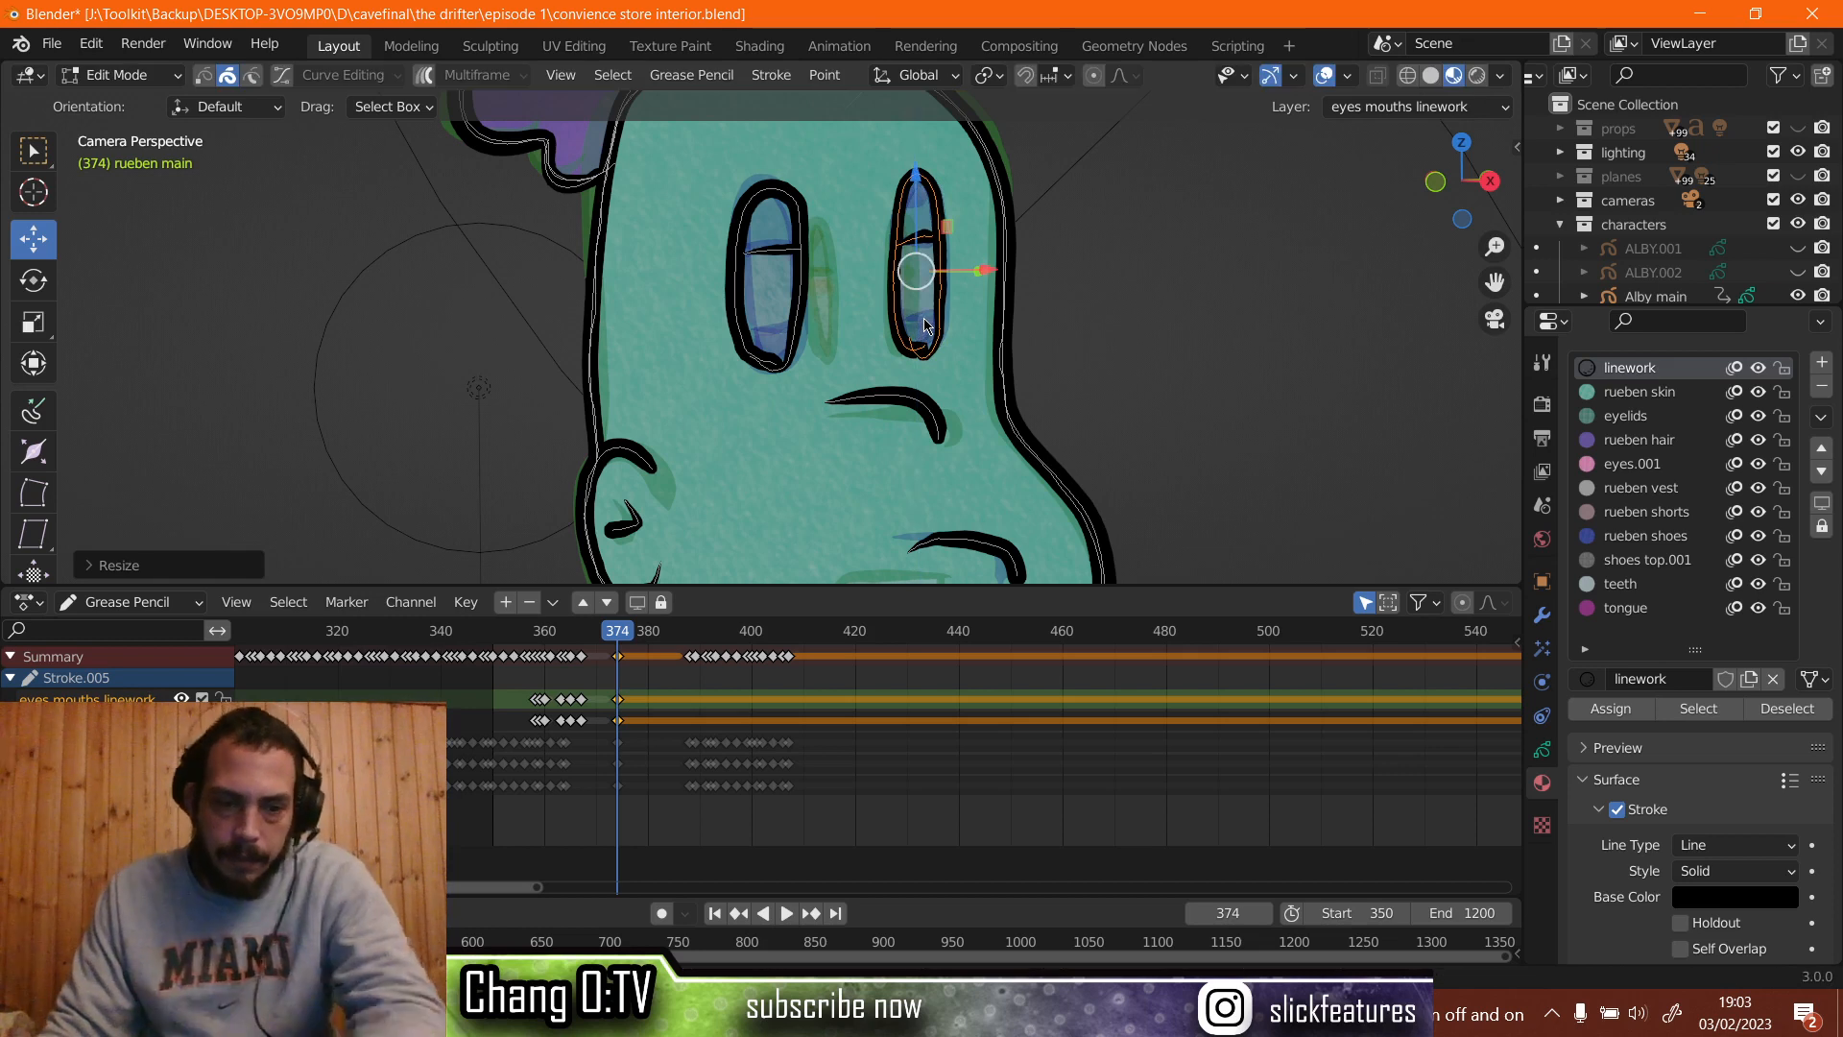
key("s")
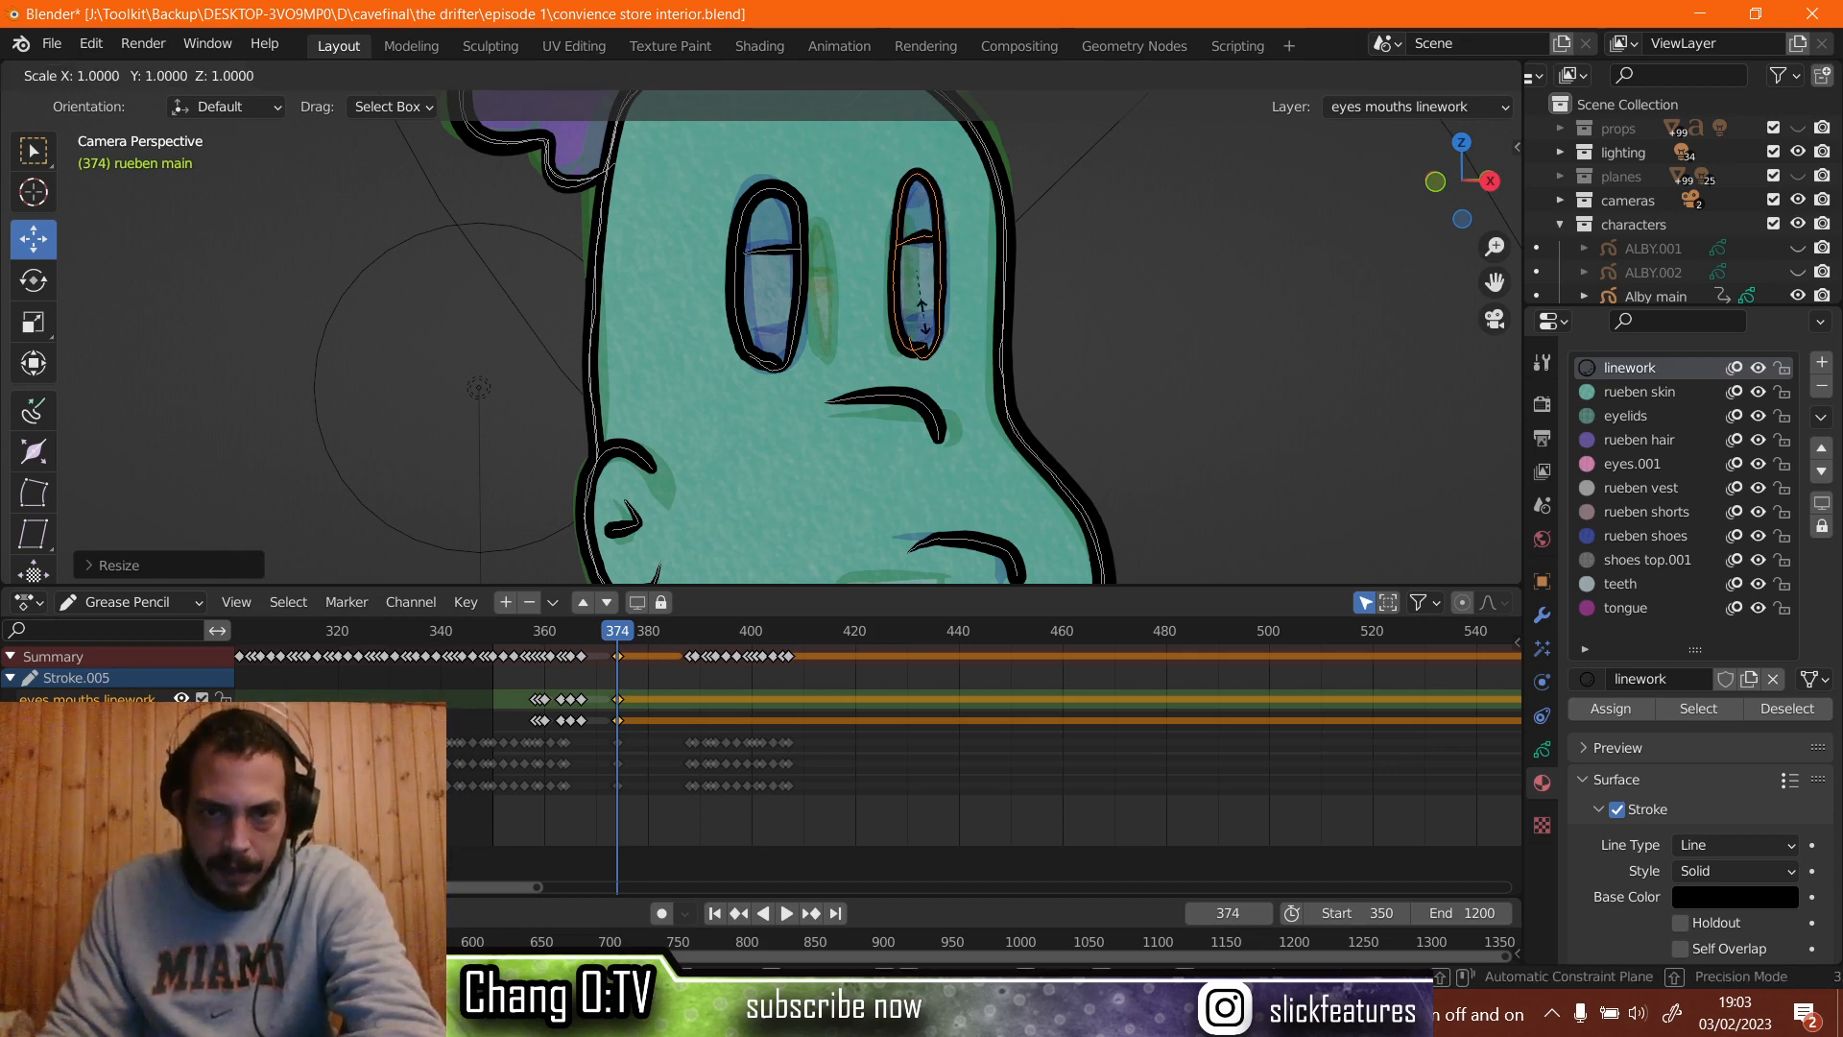
key("x")
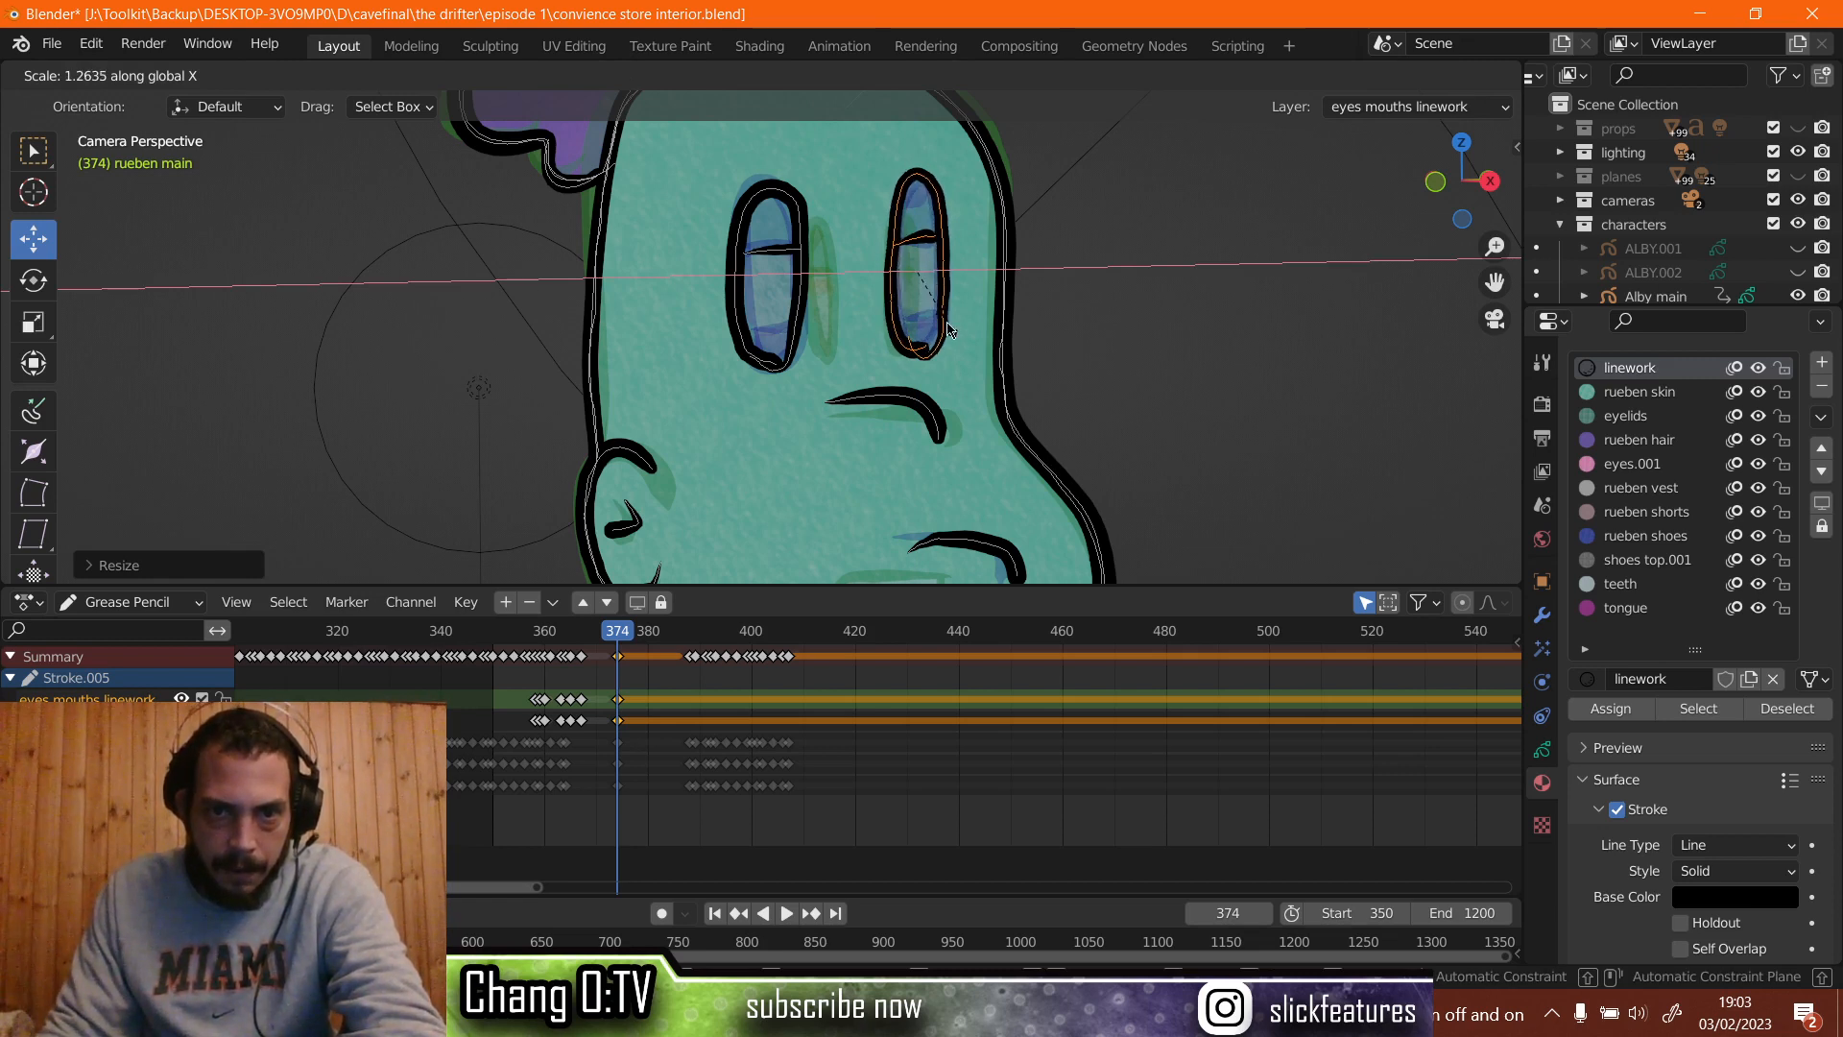
left_click(929, 327)
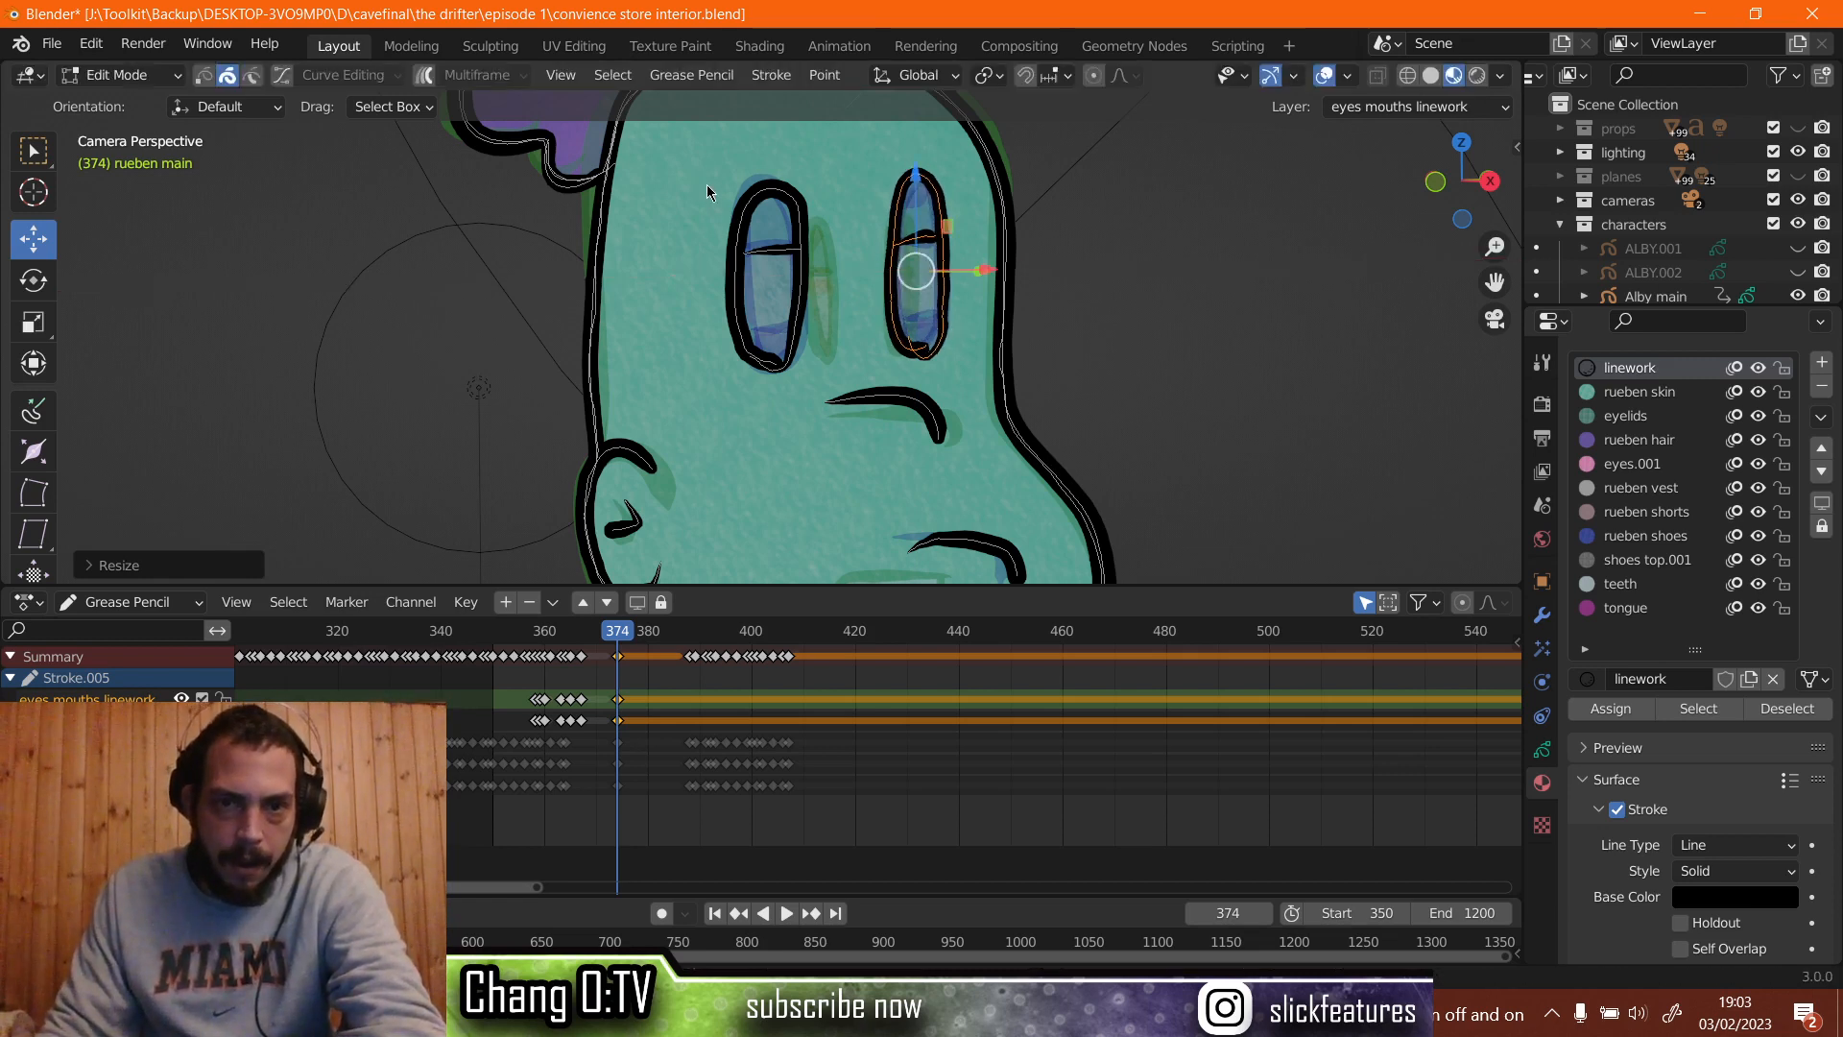
Add Rueben's other eye to the selection and move both eyes about 0.015 m forward along global X.
mouse_move(698, 176)
left_mouse_down()
mouse_move(800, 371)
mouse_move(816, 365)
left_mouse_up()
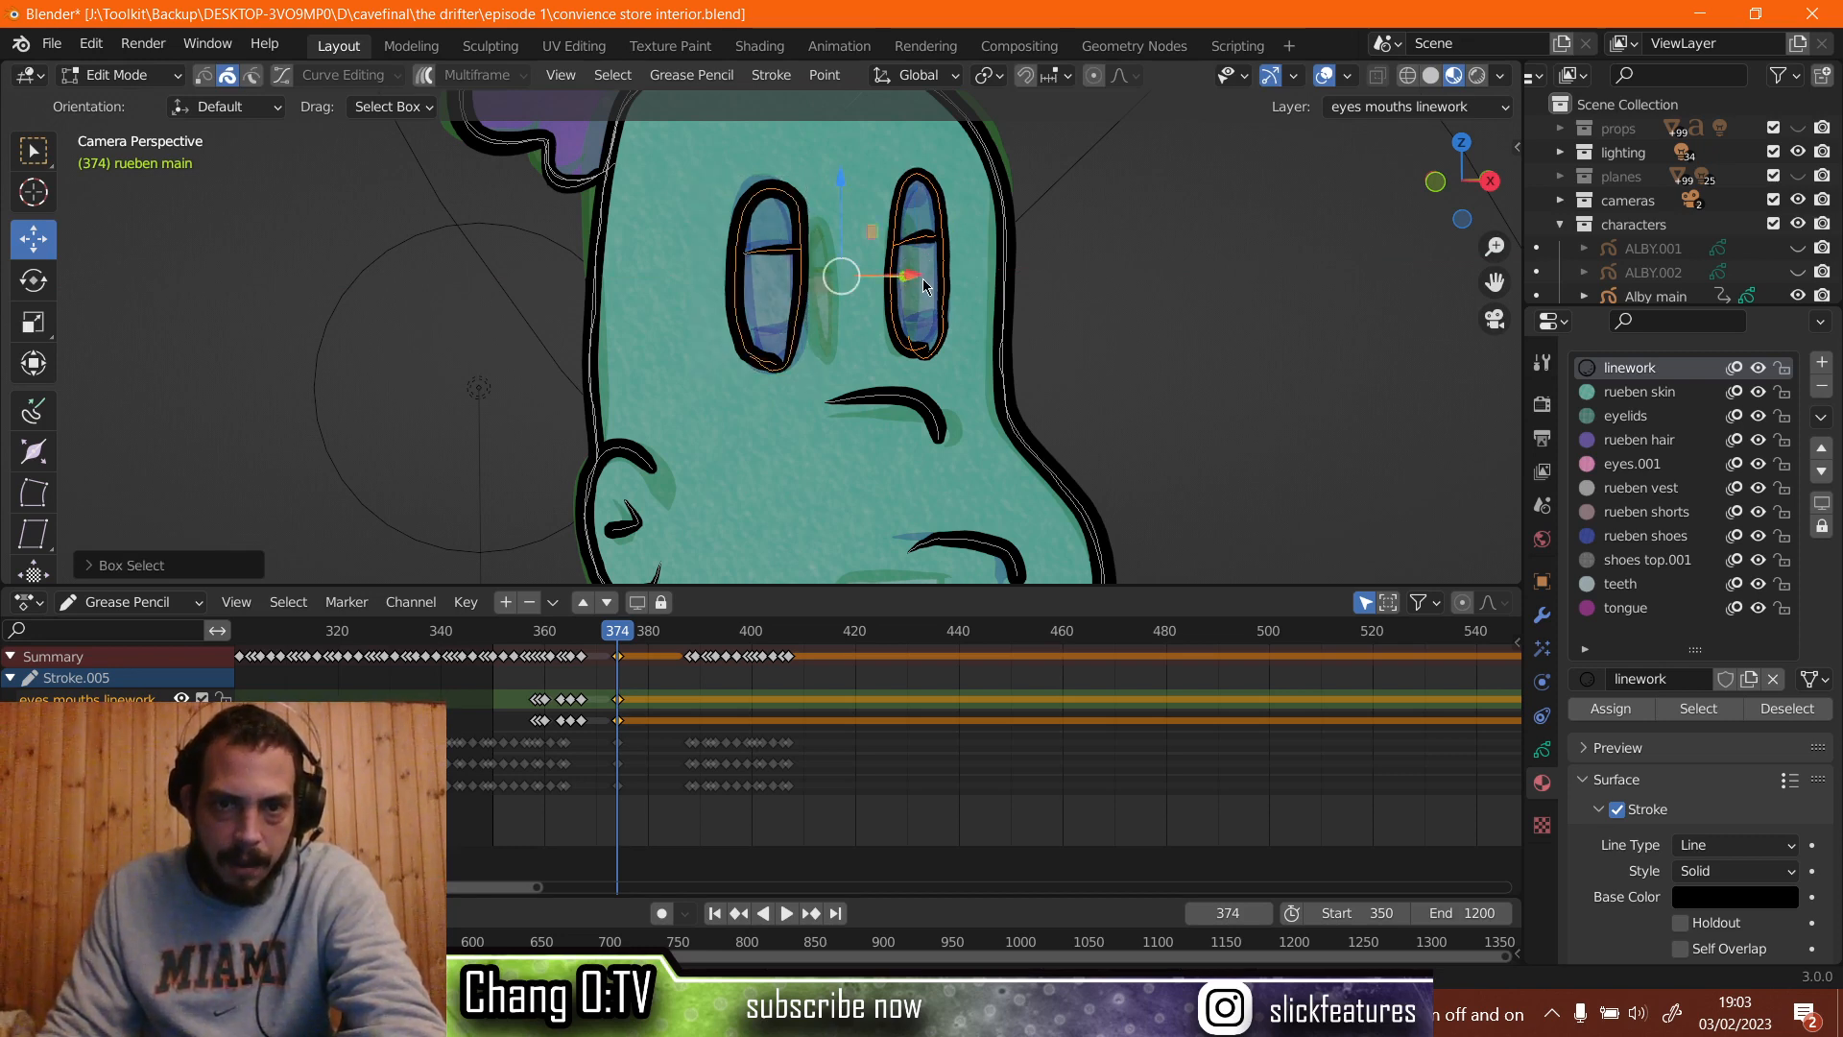
left_click_drag(922, 280, 928, 272)
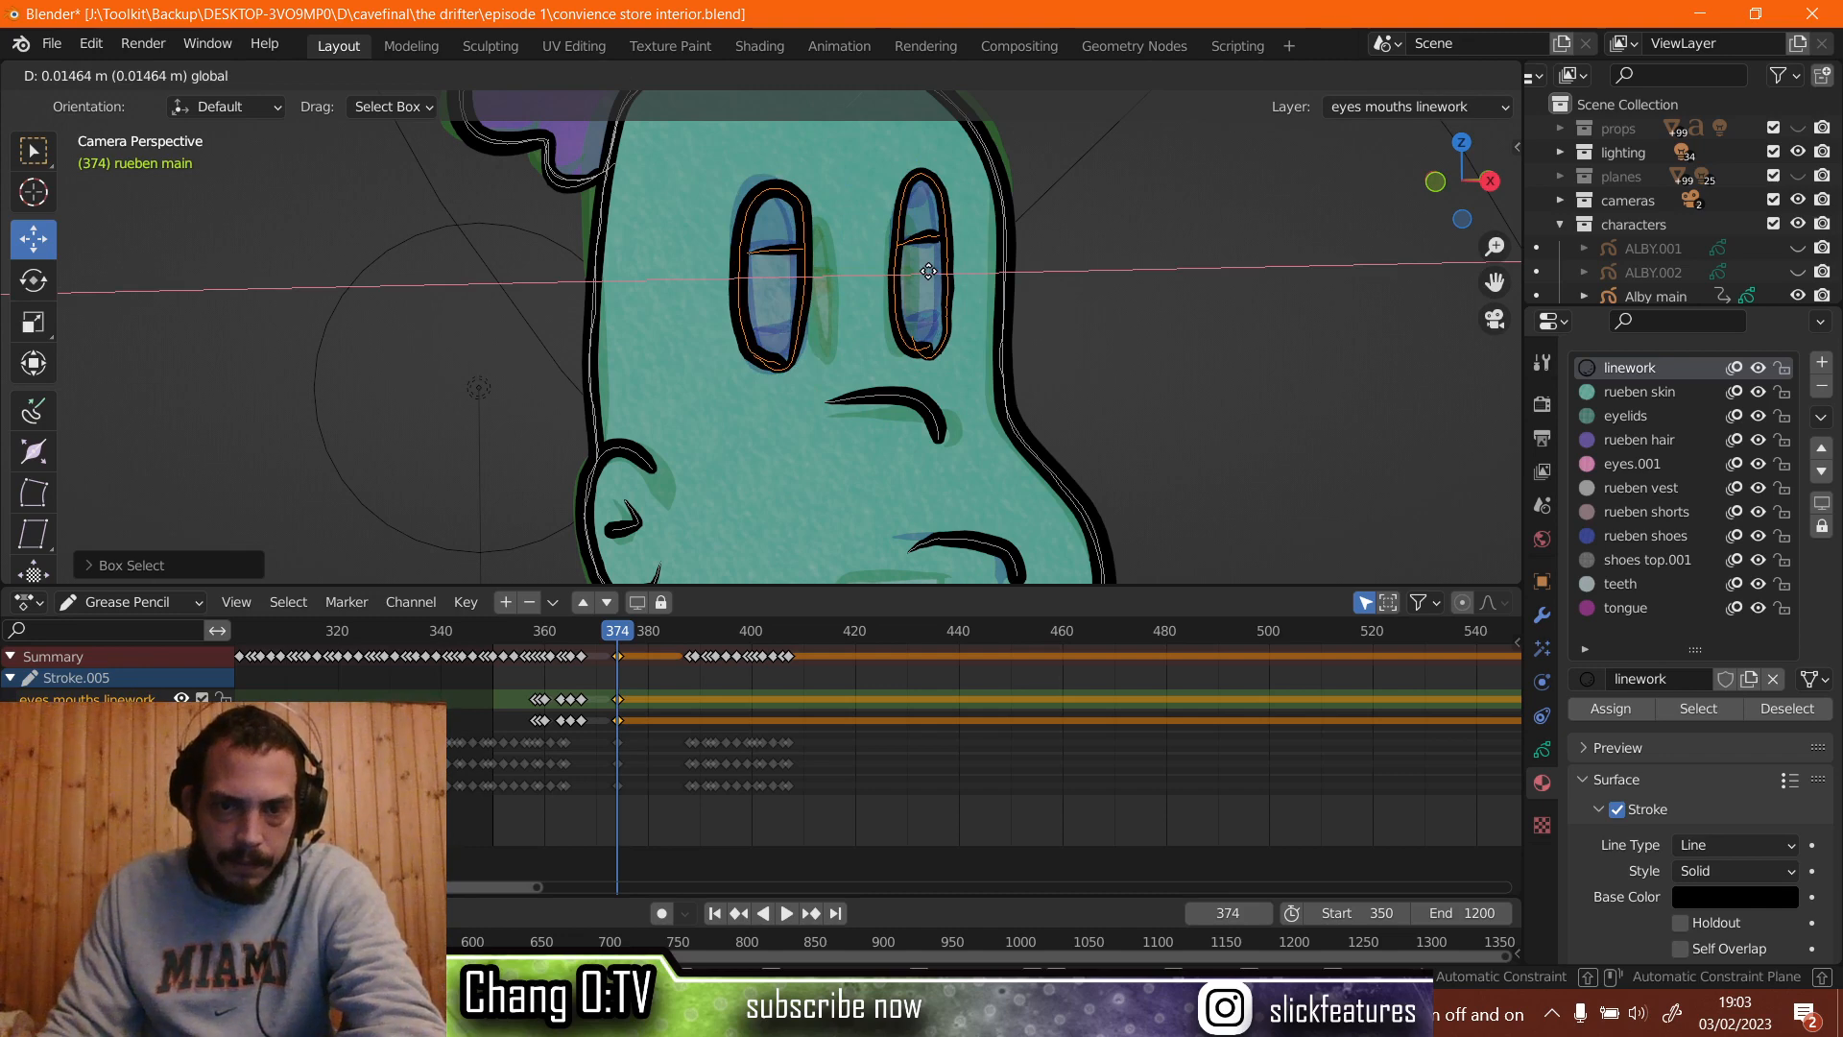
left_click_drag(698, 306, 697, 307)
Play the animation from about frame 364 through the redrawn pose, and scrub back to frame 368 to examine the eyes and mouth keyframe spacing.
scroll(698, 306, "down", 6)
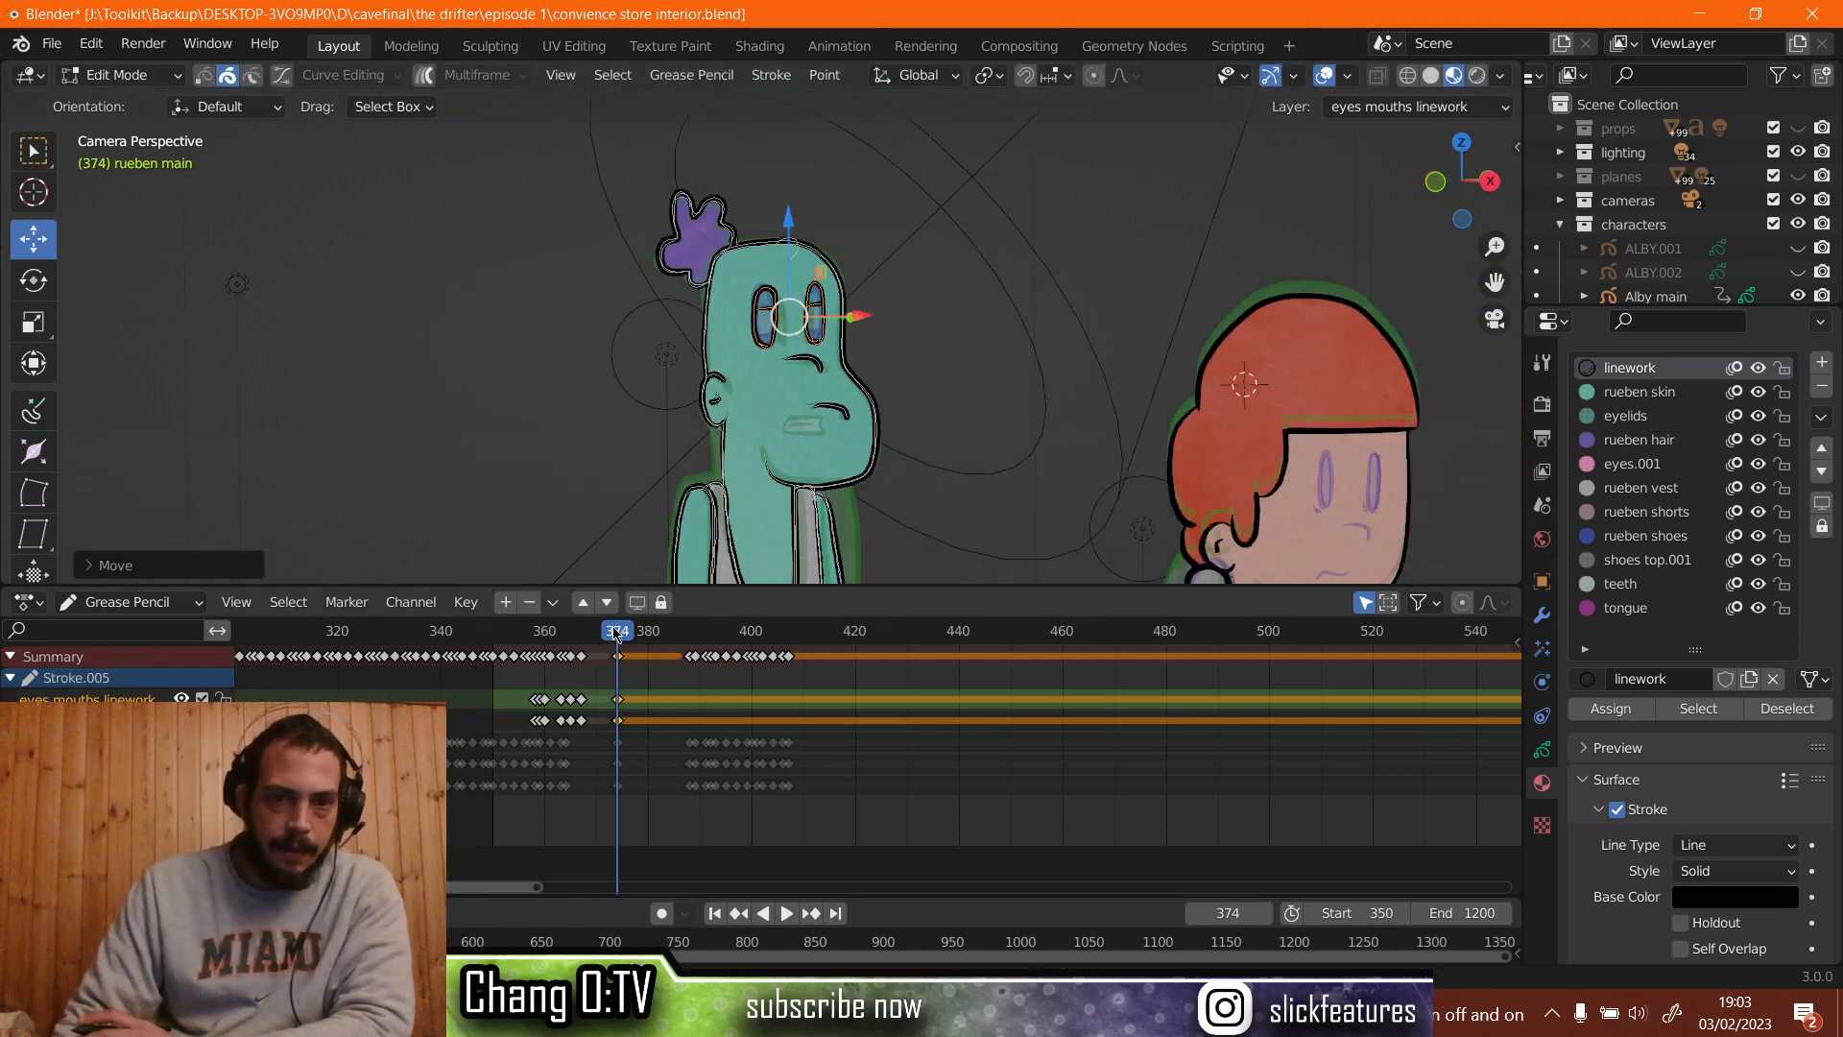
left_click(564, 639)
key("space")
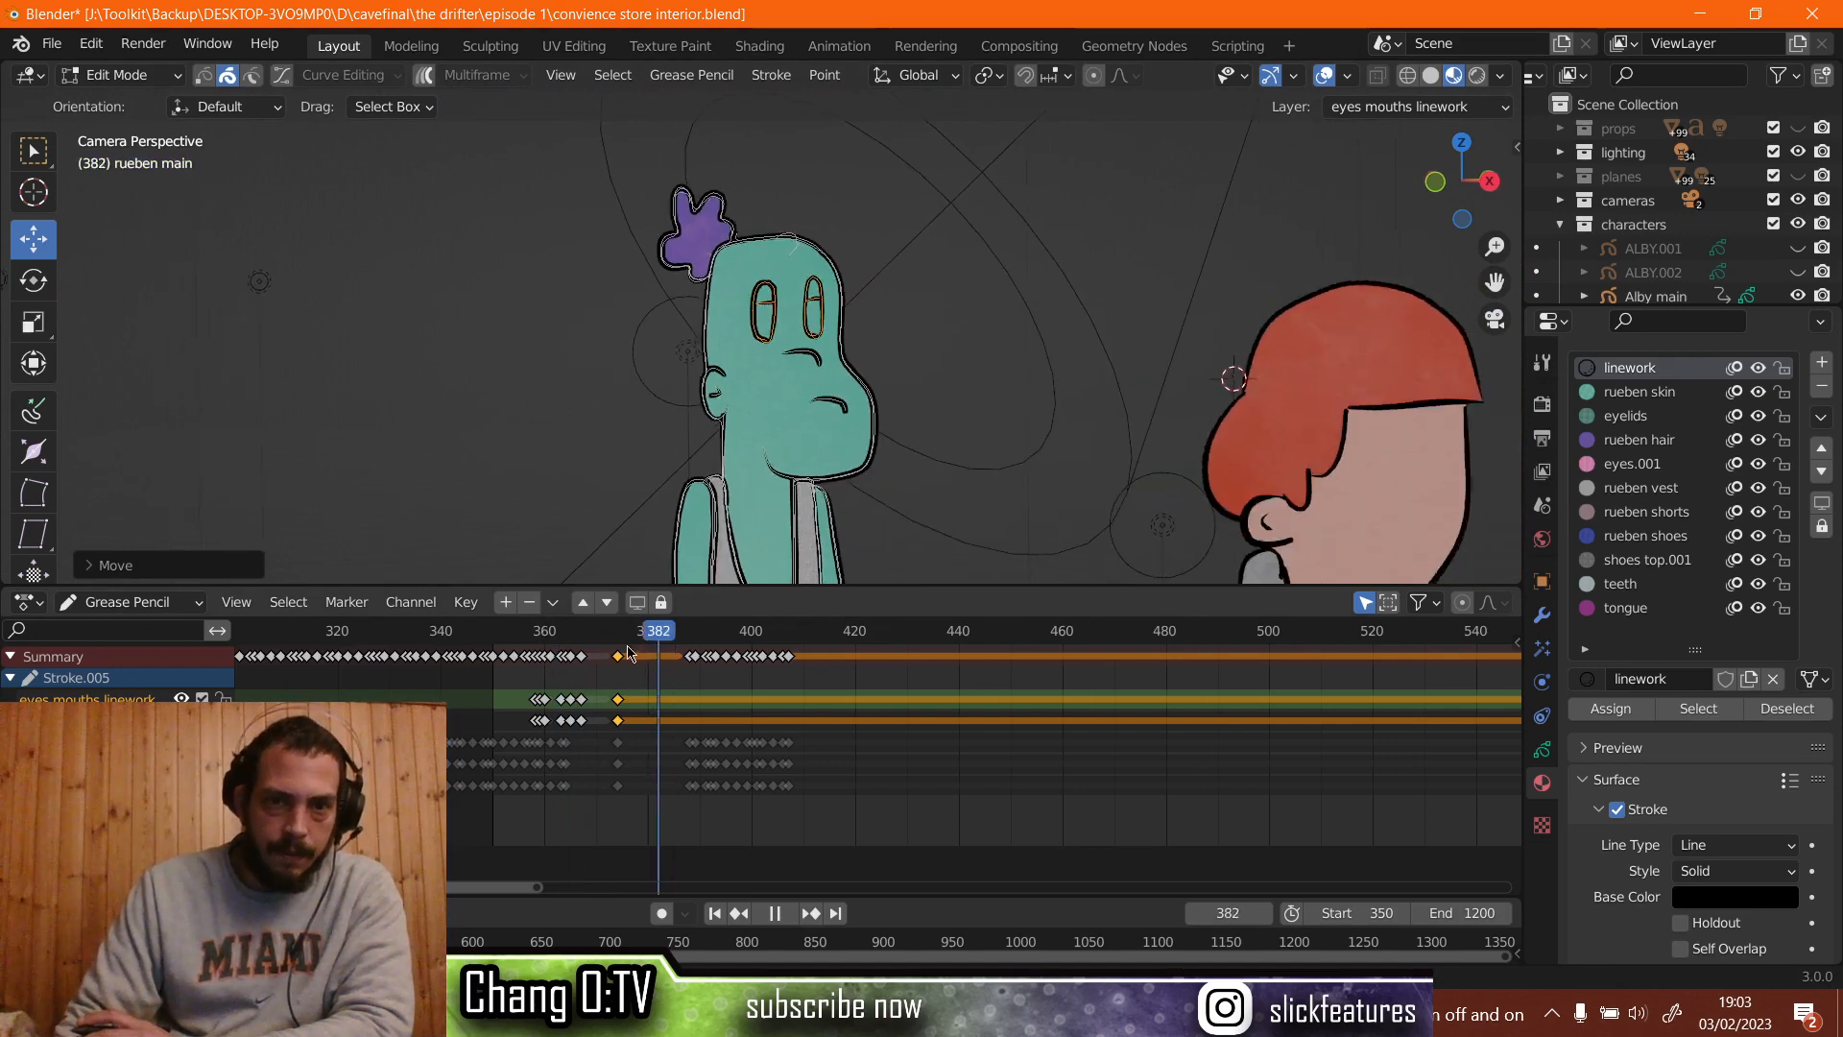
left_click_drag(669, 649, 588, 635)
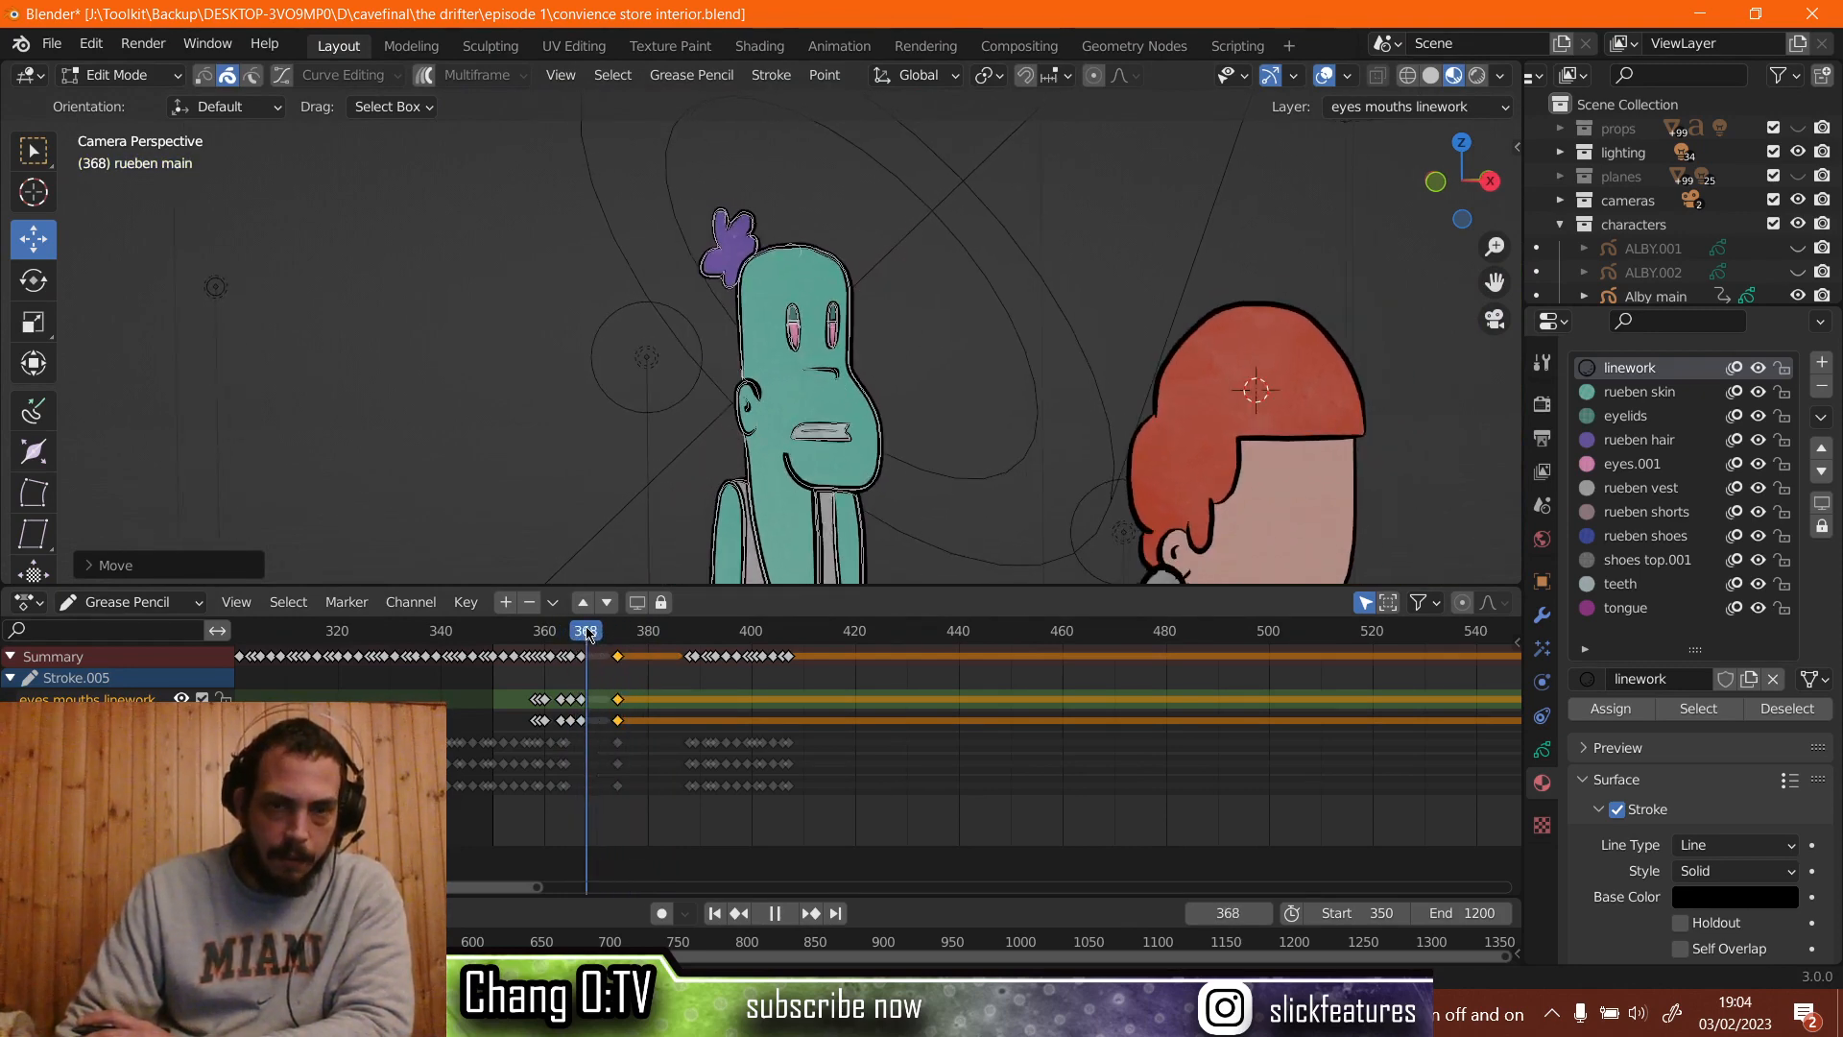
scroll(638, 713, "up", 7)
middle_click_drag(429, 724, 828, 740)
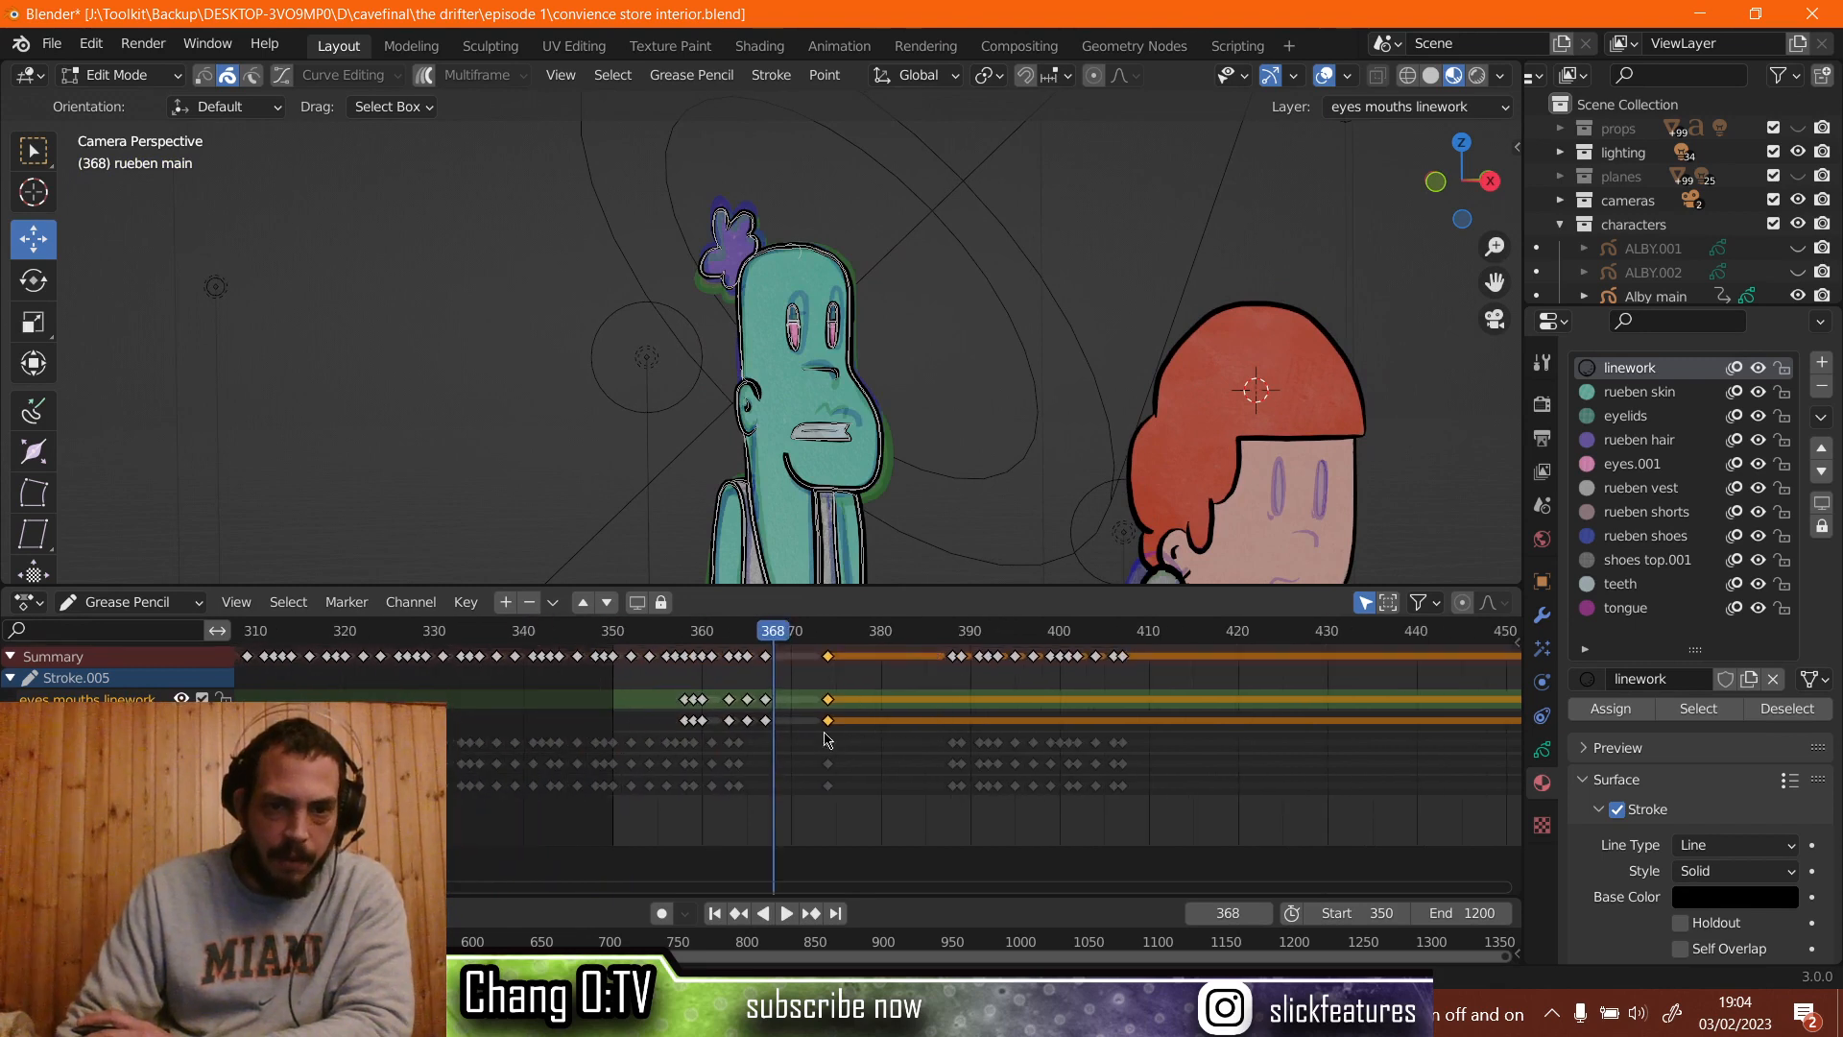
scroll(768, 725, "up", 3)
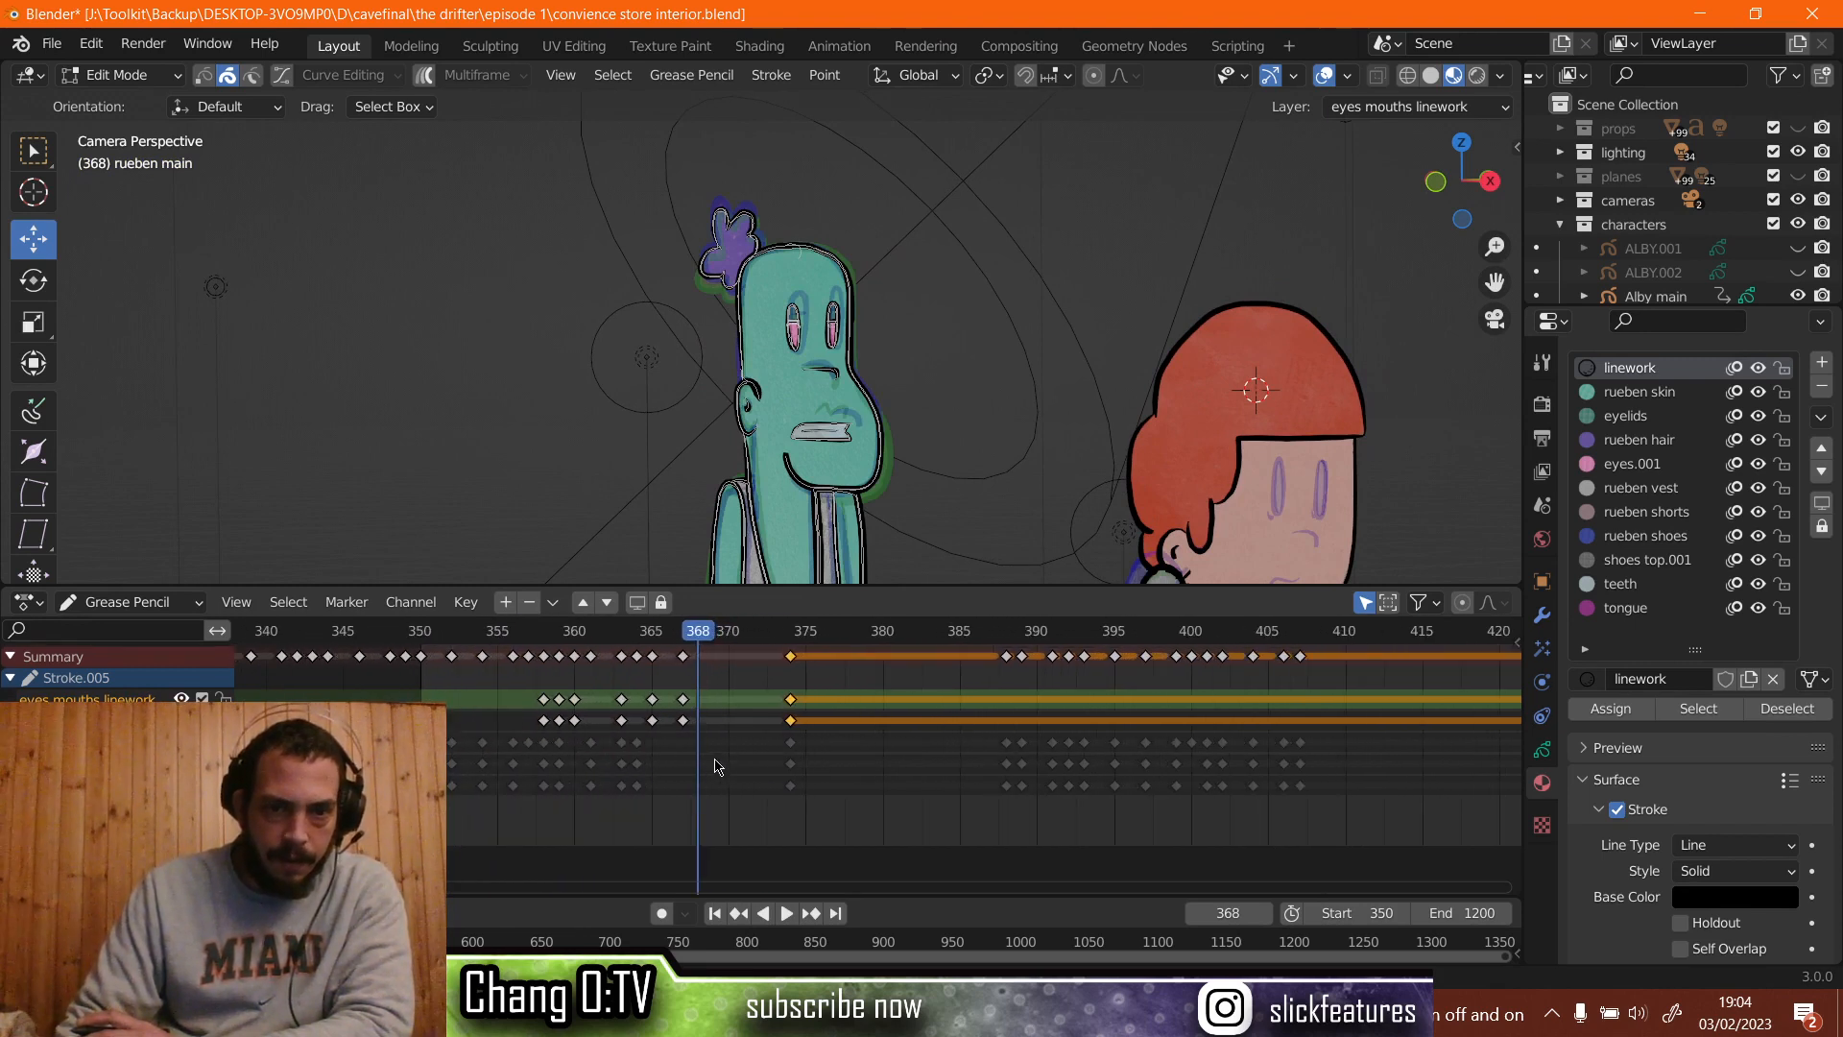
Duplicate the frame 367 keyframes of the eyes mouths linework layer and place the copy at frame 373.
left_click(764, 707)
scroll(762, 707, "up", 2)
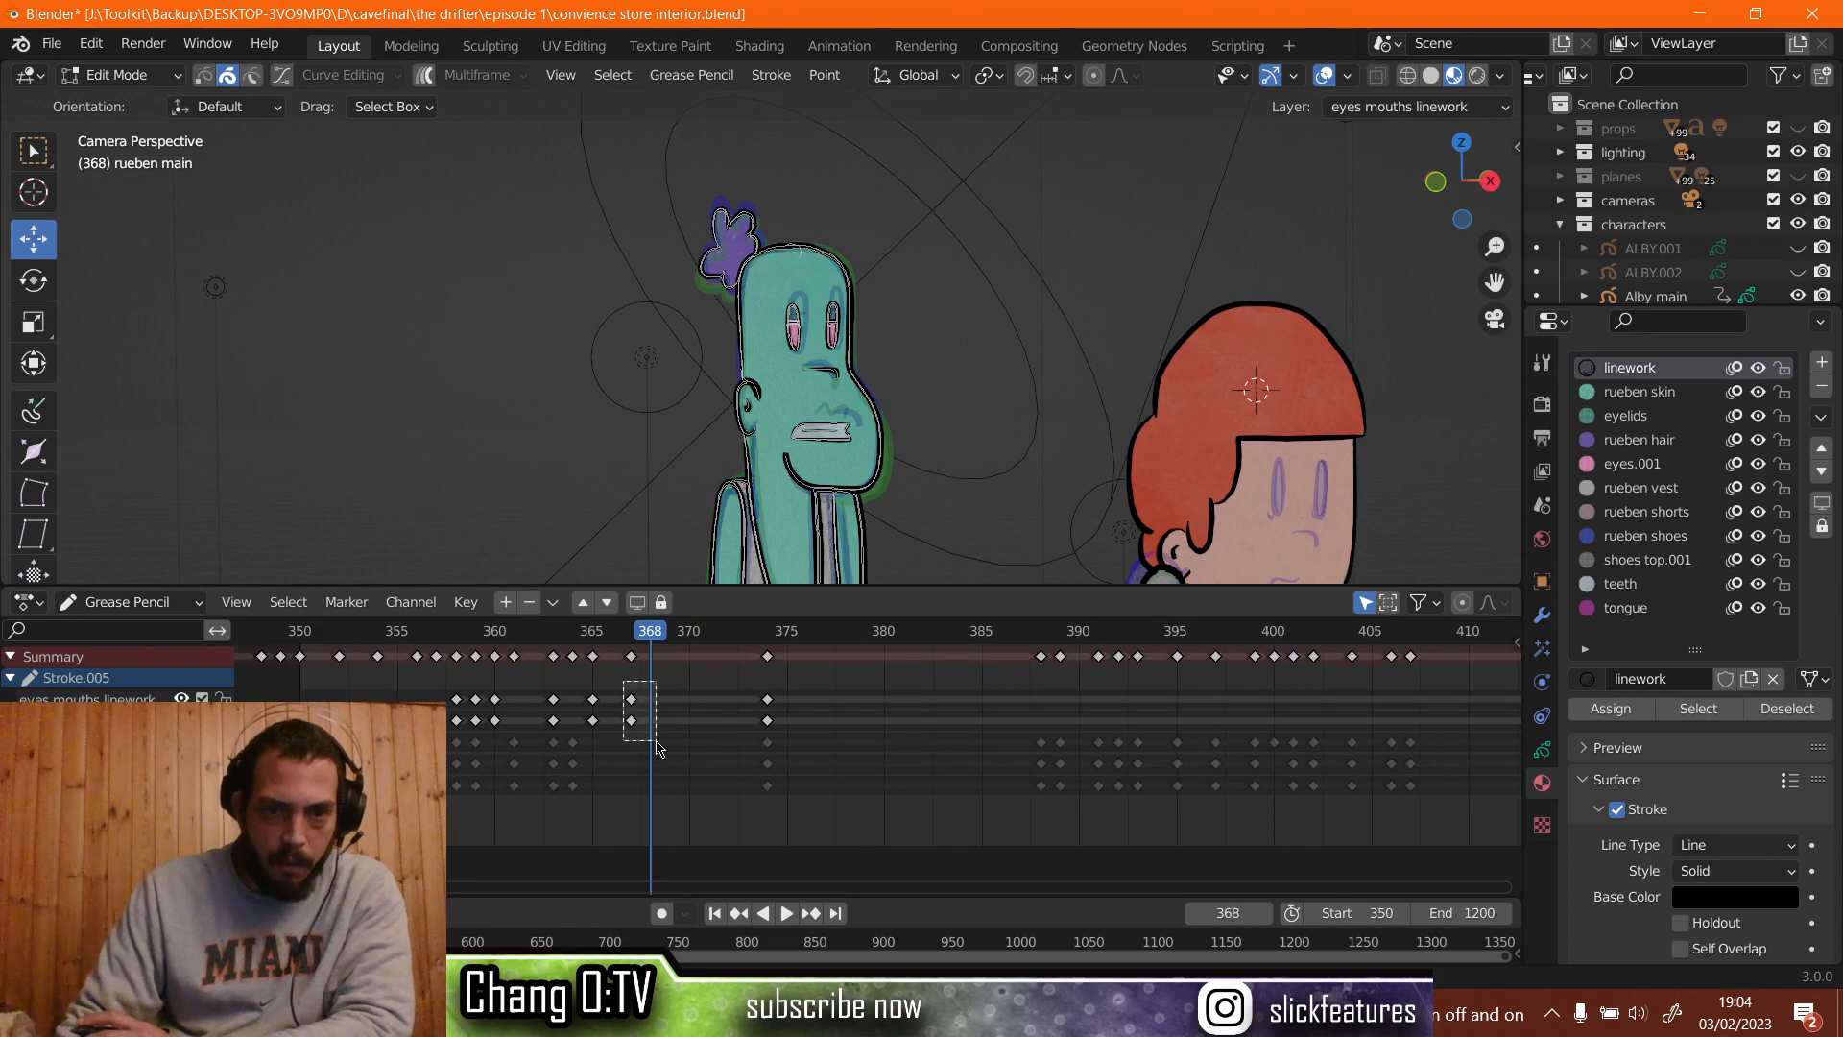
left_click_drag(651, 712, 649, 713)
right_click(633, 707)
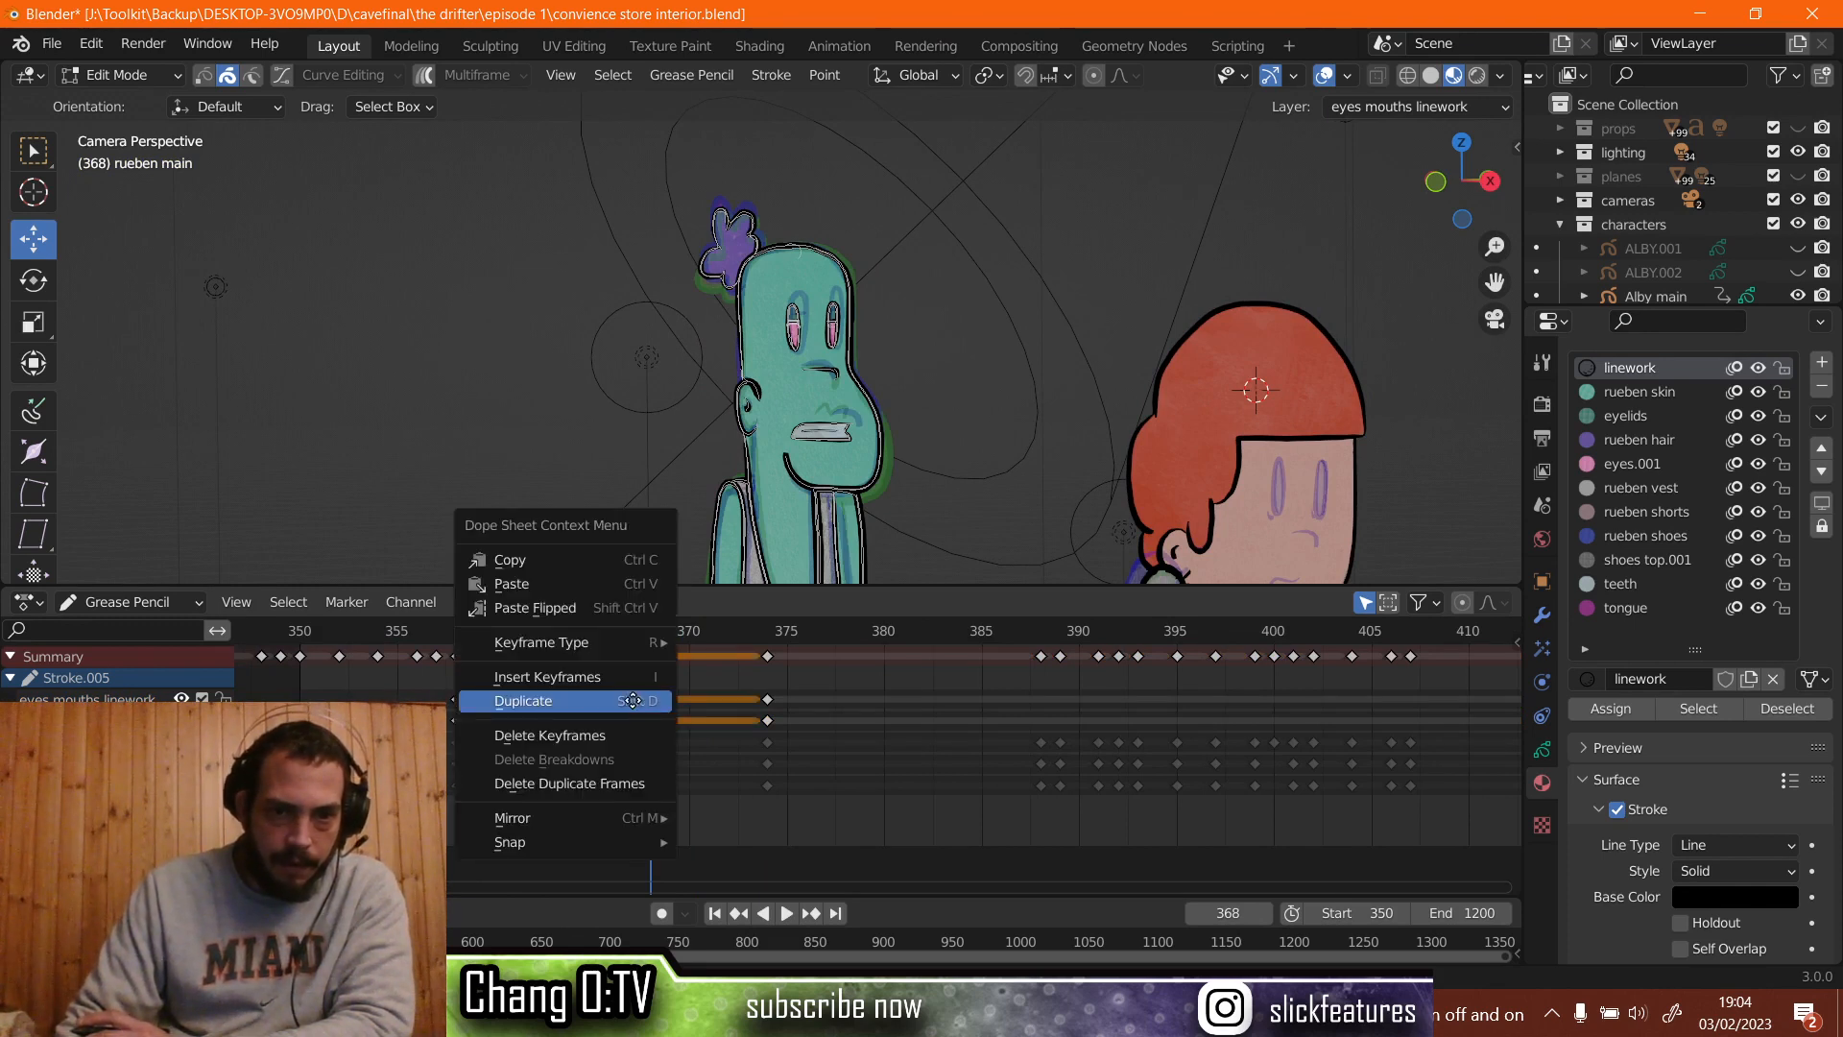
left_click(633, 701)
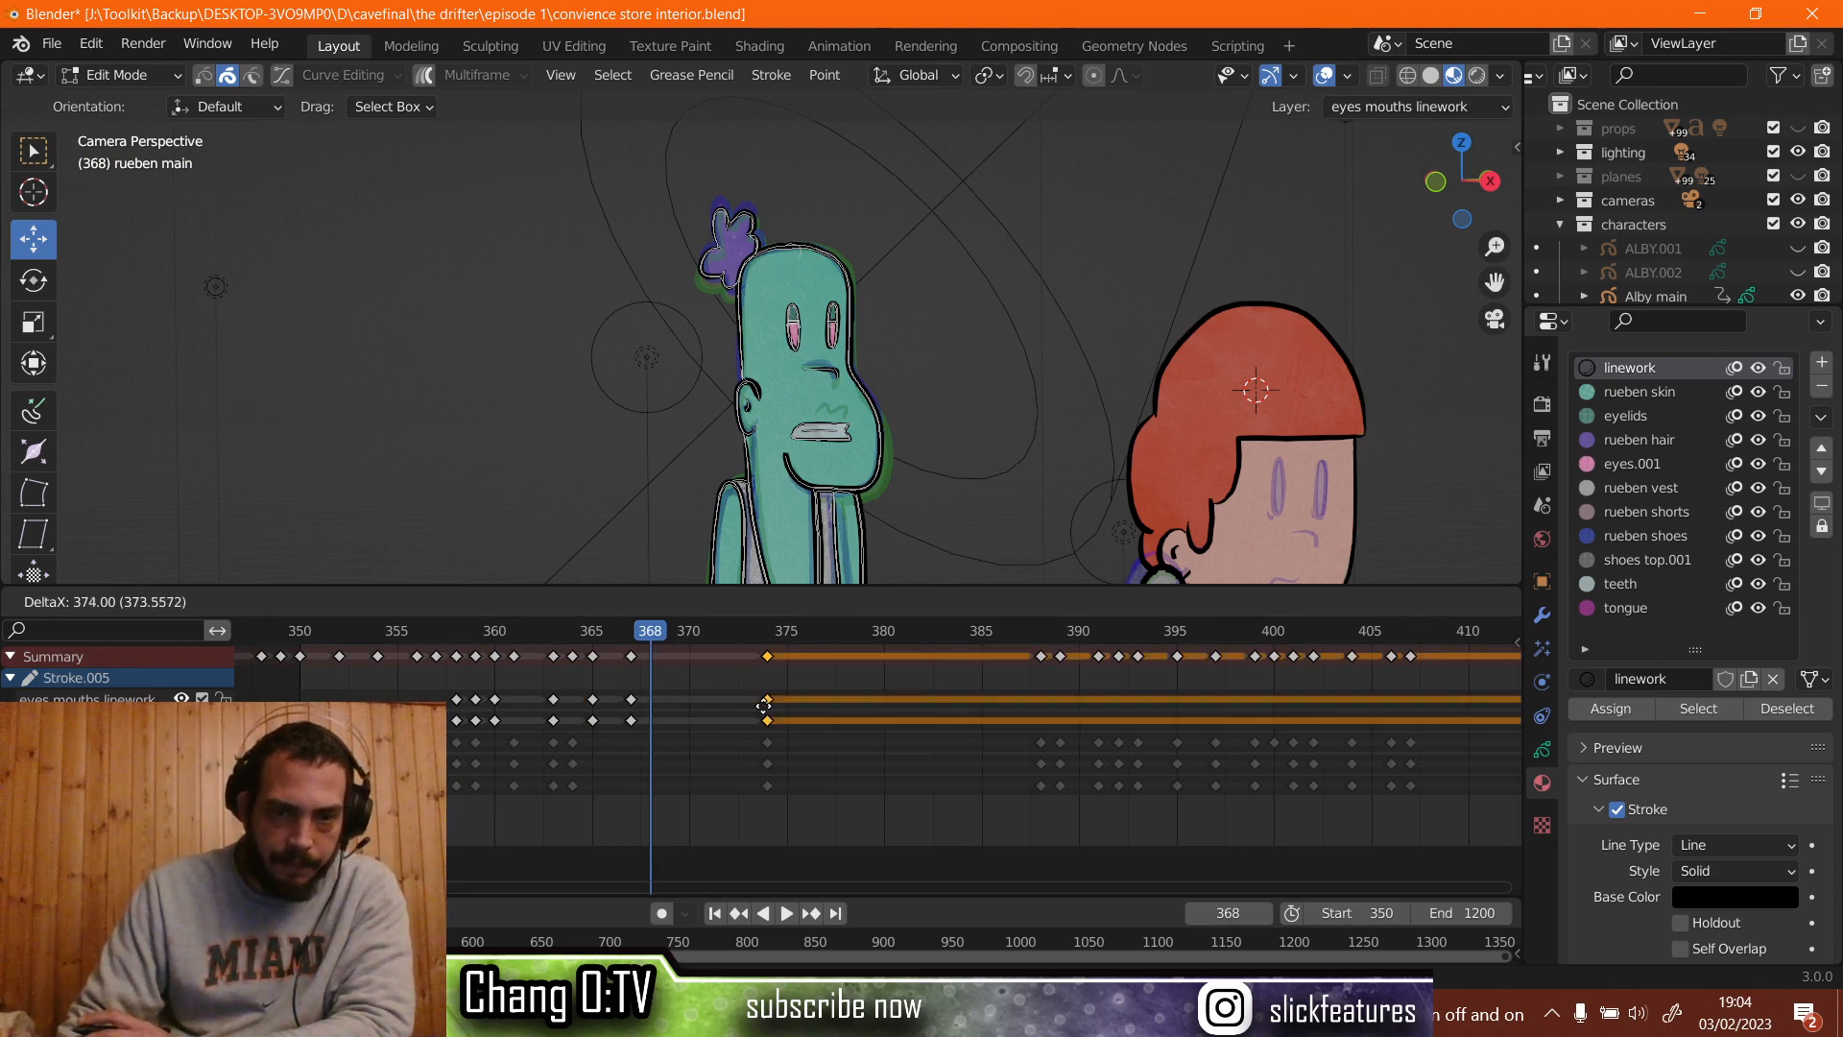
left_click(737, 701)
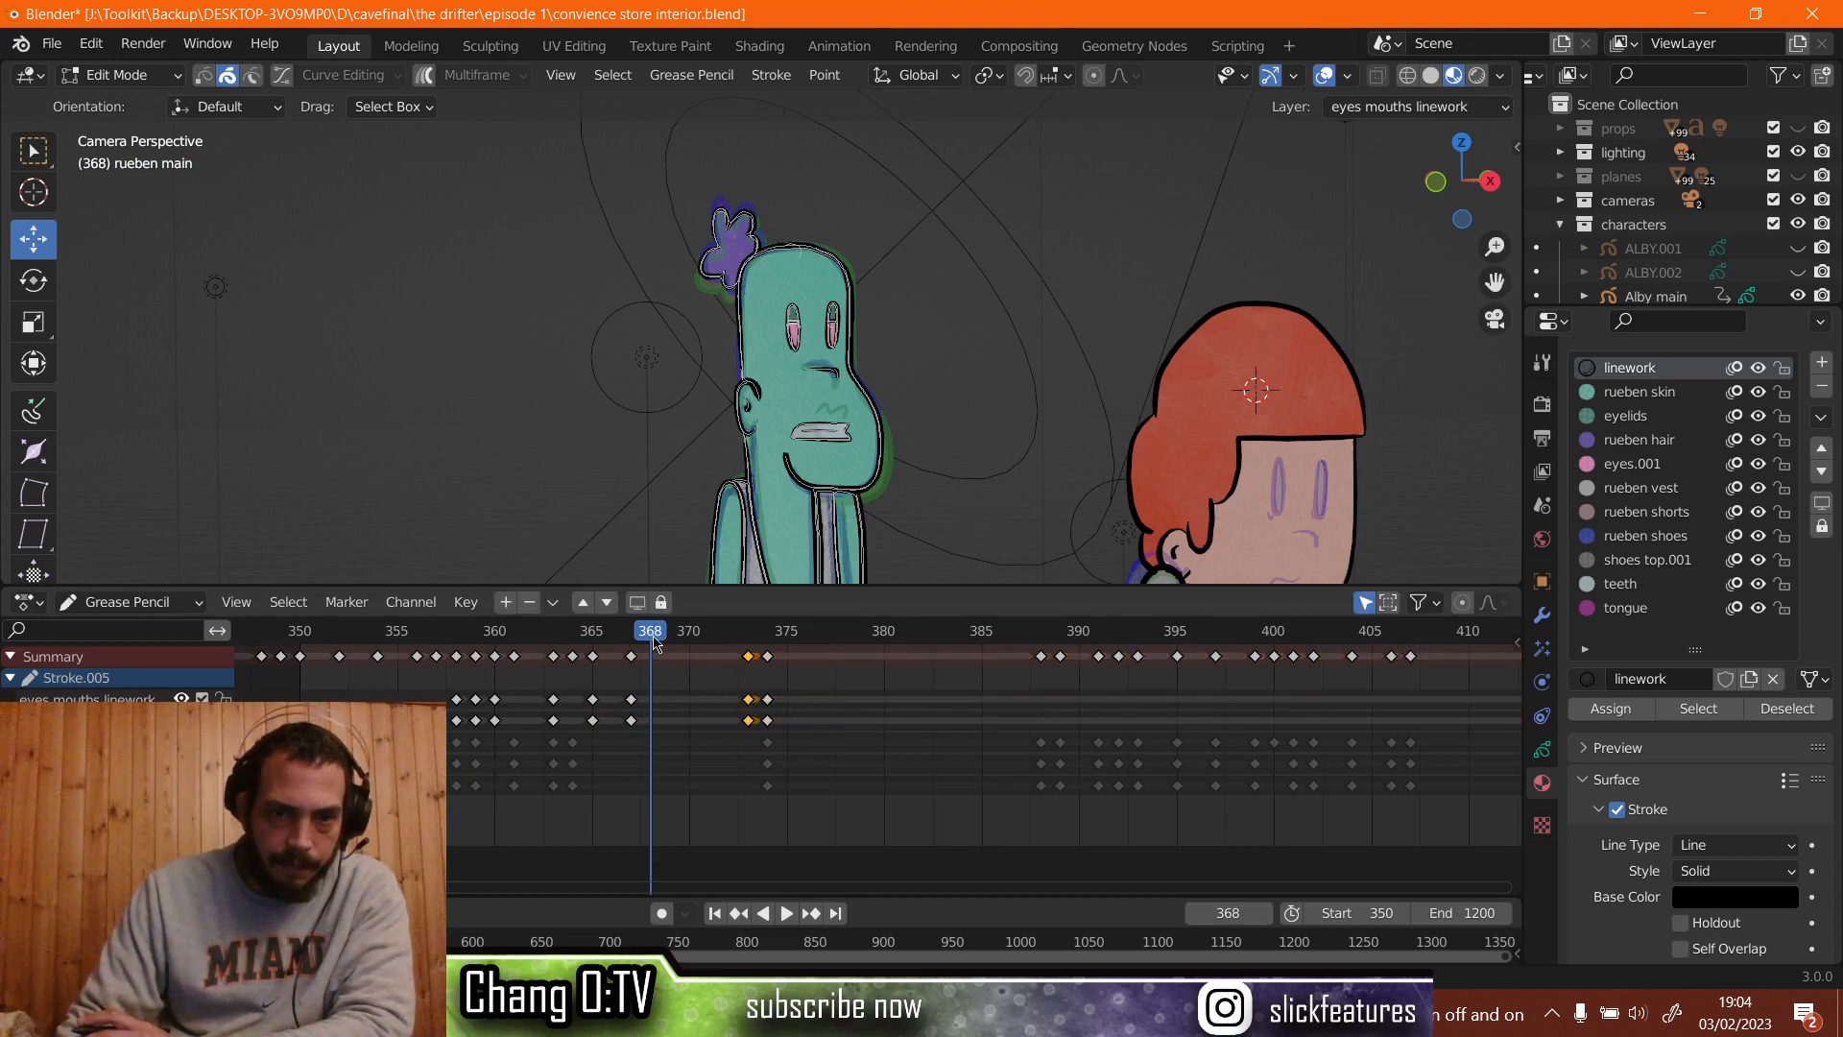
Move the eyes and mouths keyframes at frames 373 and 374 back to frames 368 and 369.
key("space")
mouse_move(735, 638)
left_mouse_down()
mouse_move(773, 638)
mouse_move(542, 672)
mouse_move(815, 661)
mouse_move(589, 662)
mouse_move(763, 650)
mouse_move(709, 654)
mouse_move(735, 720)
left_mouse_up()
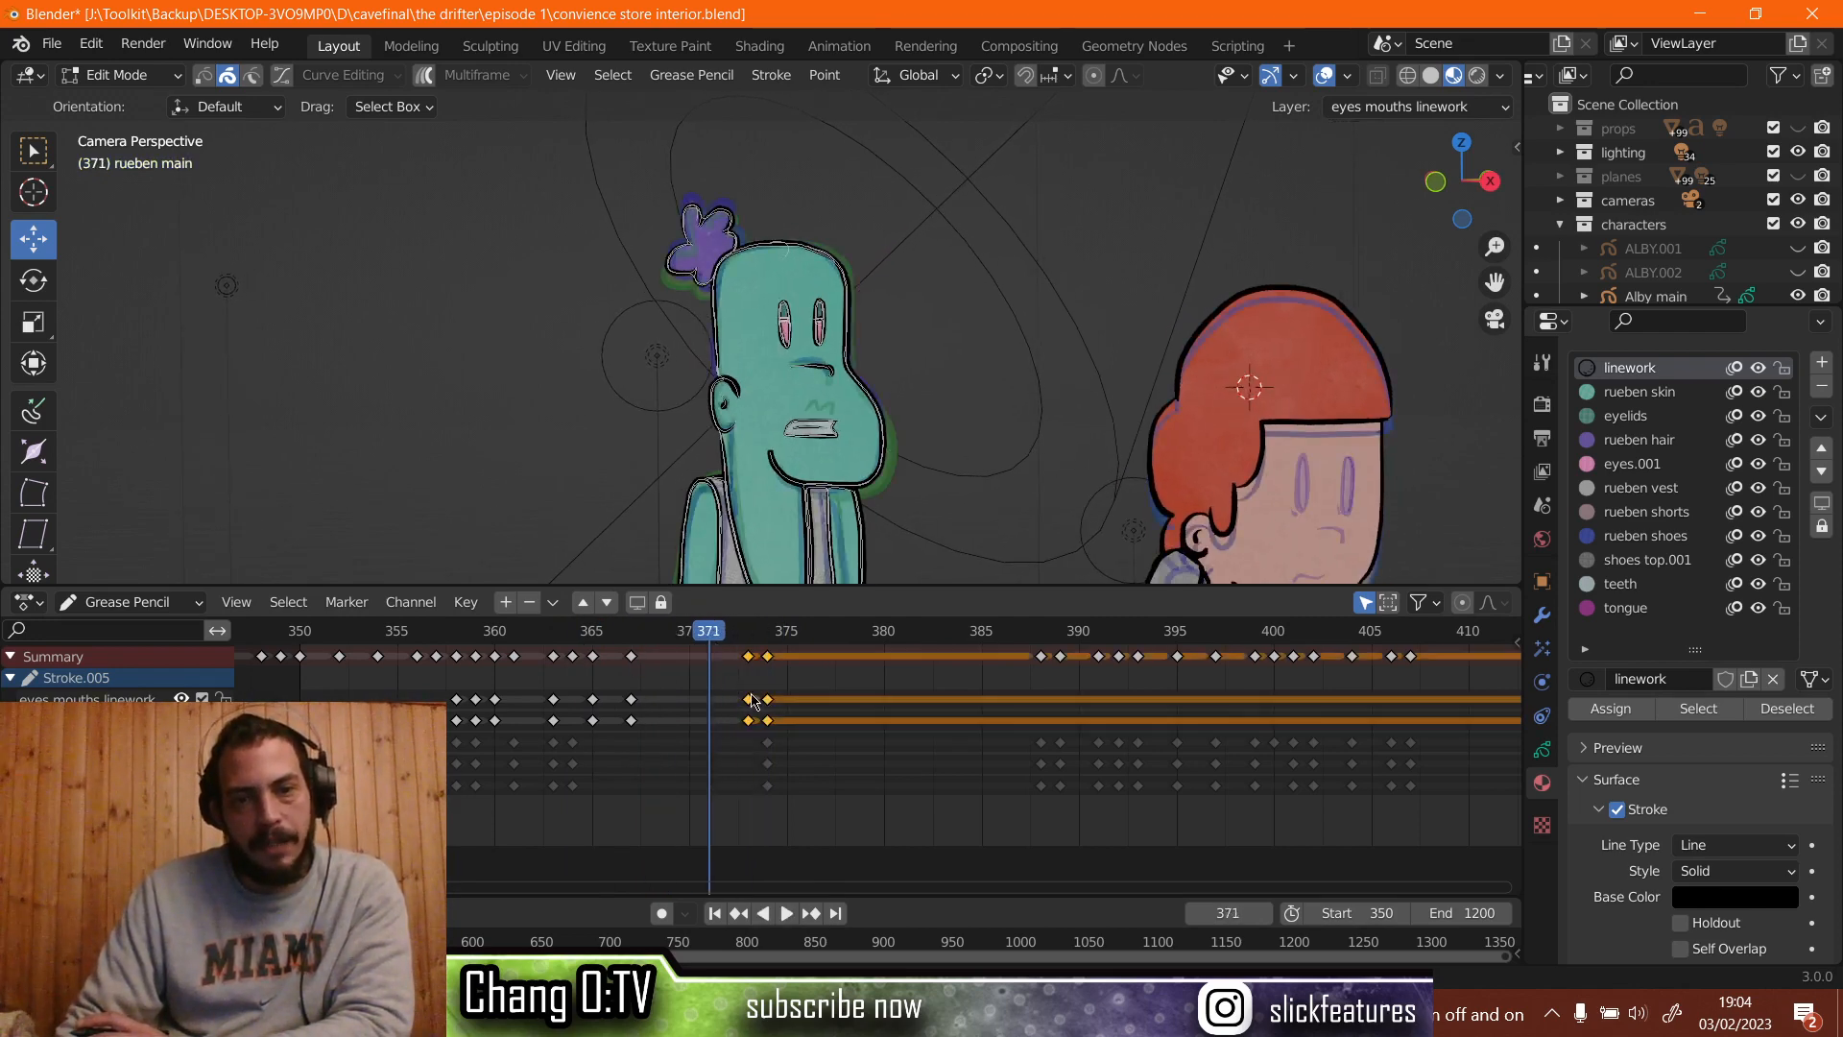
key("g")
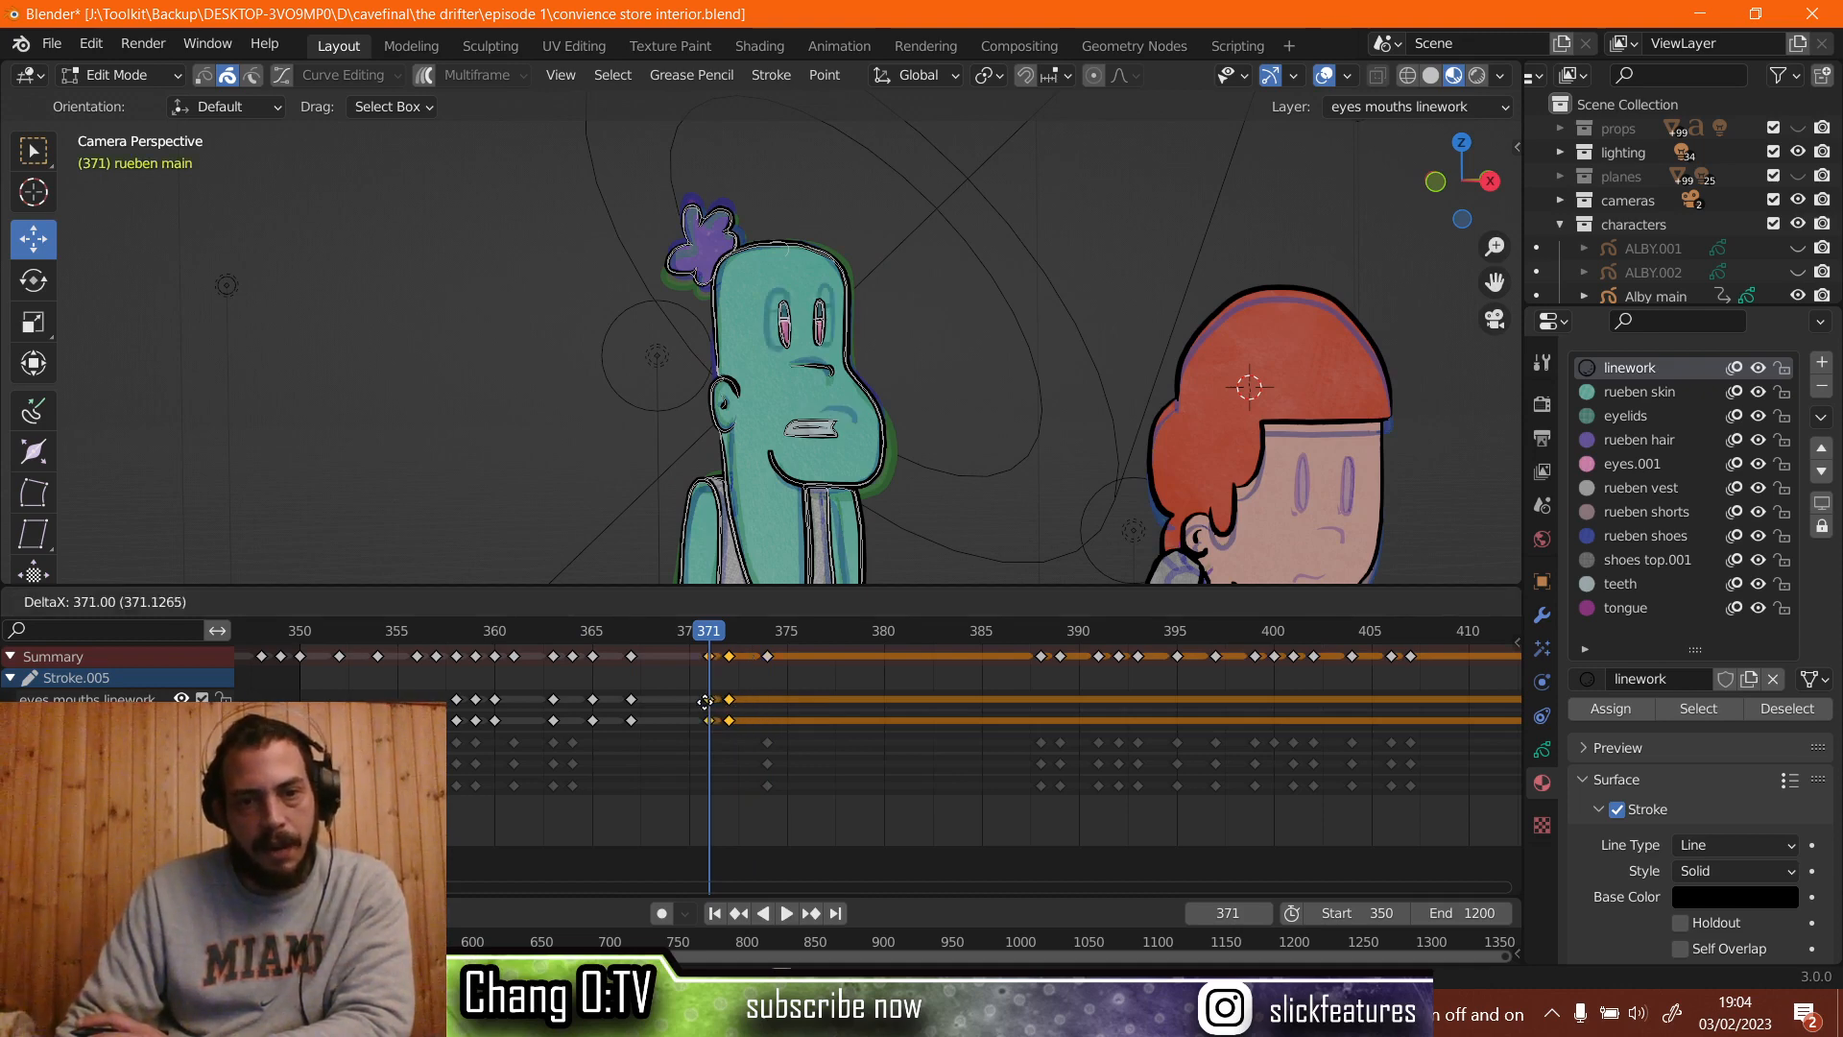
left_click(735, 634)
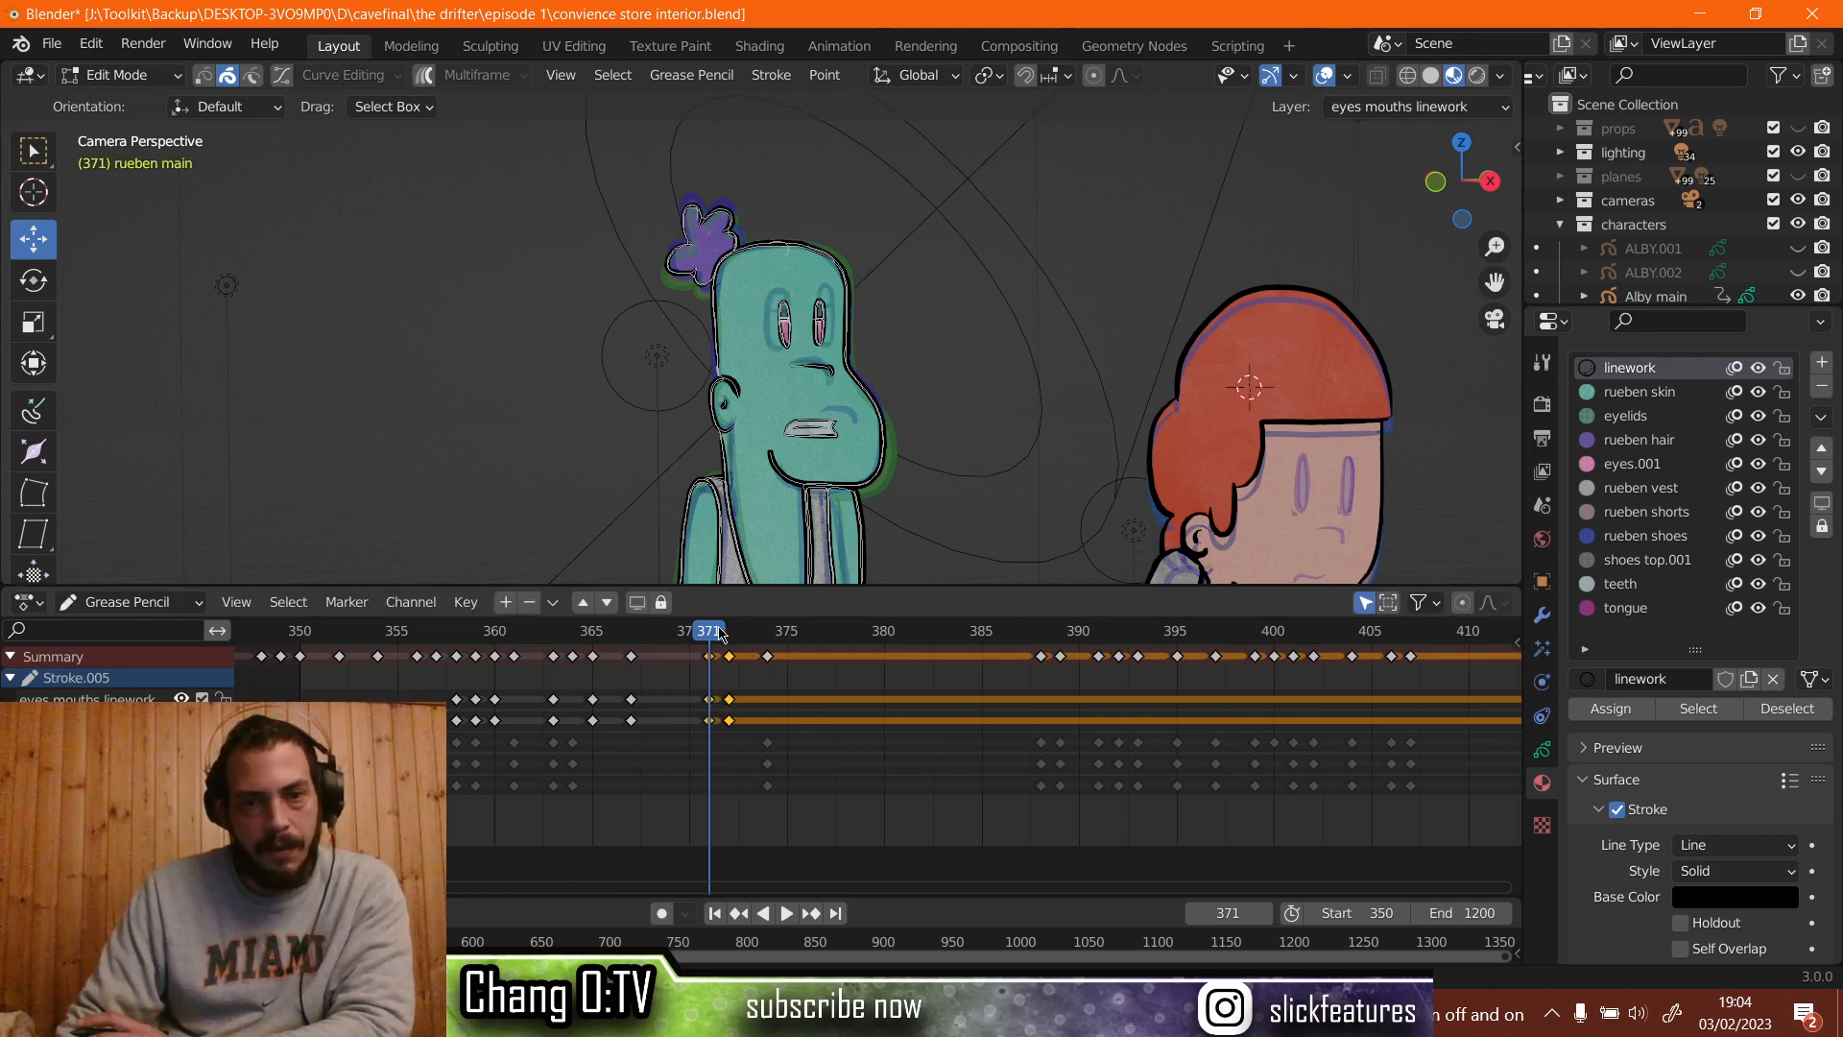
key("ctrl+shift+space")
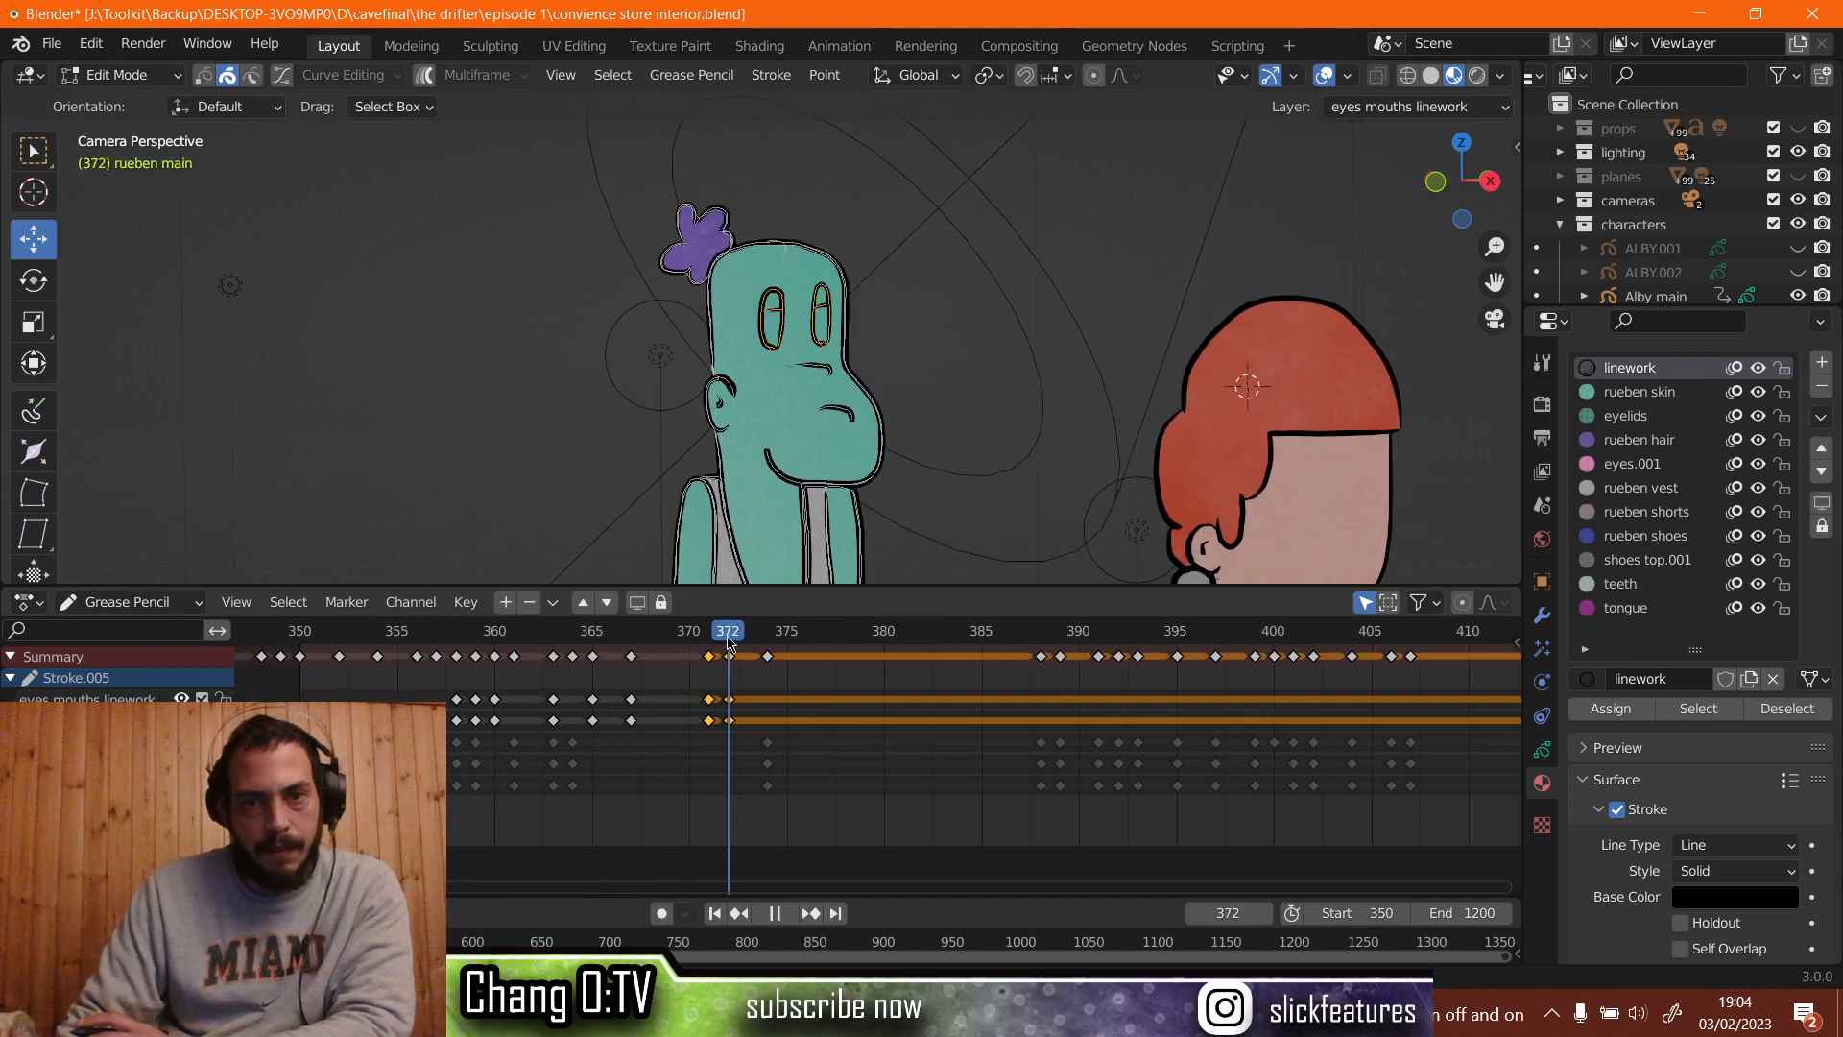
key("space")
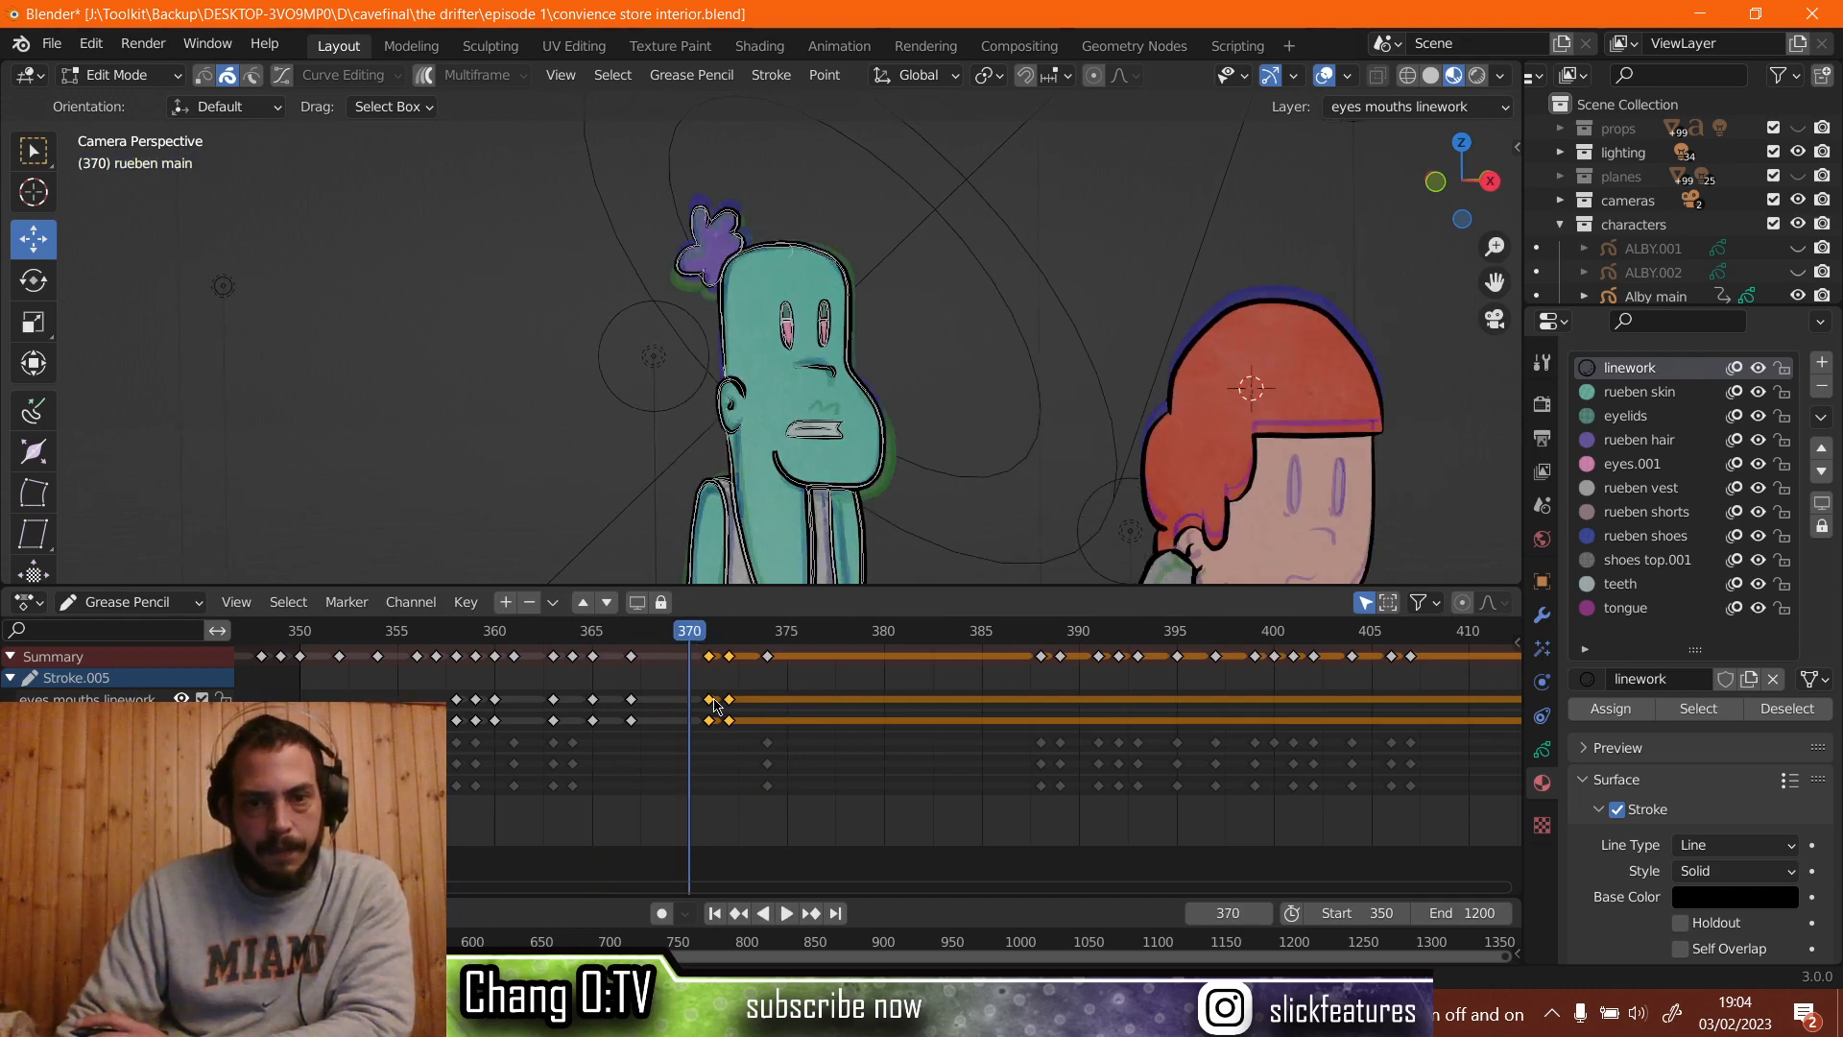
key("g")
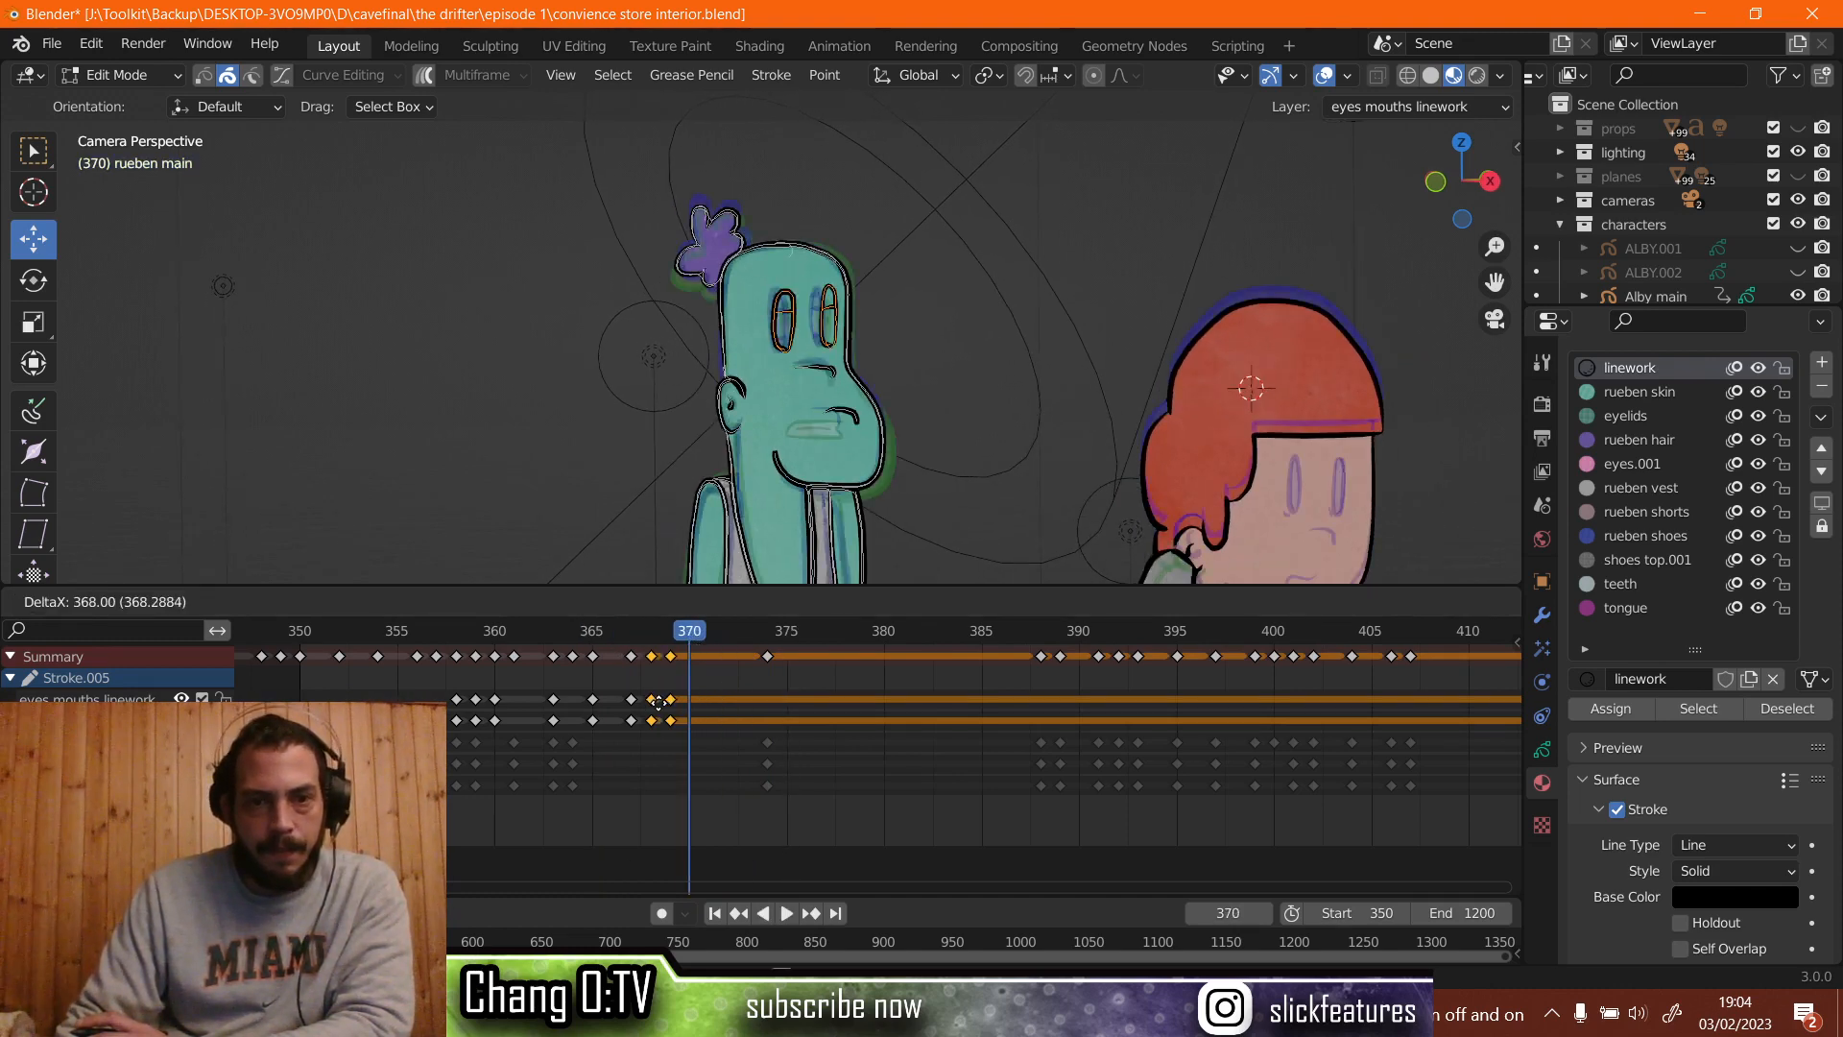
left_click(690, 634)
Scrub and repeatedly play back the shot between about frames 360 and 400 to check the eye and mouth timing.
key("space")
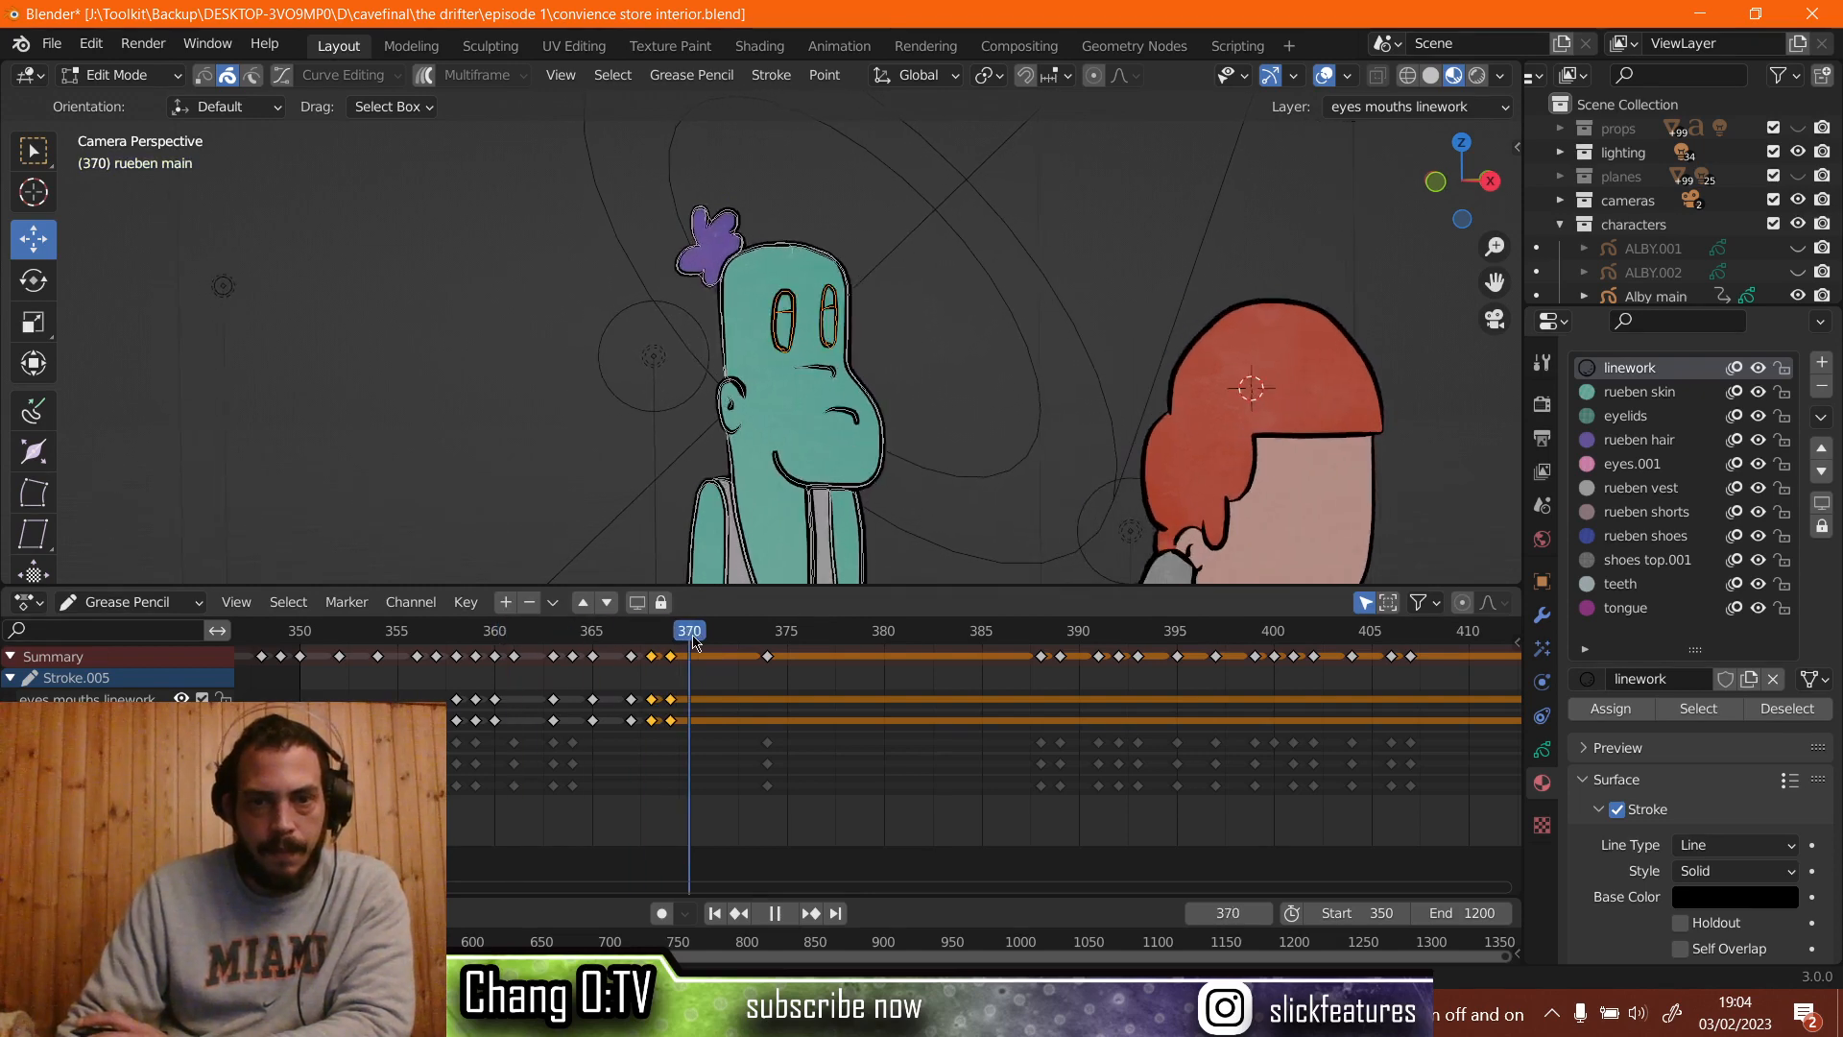
mouse_move(782, 642)
left_mouse_down()
mouse_move(556, 639)
mouse_move(816, 641)
mouse_move(645, 648)
left_mouse_up()
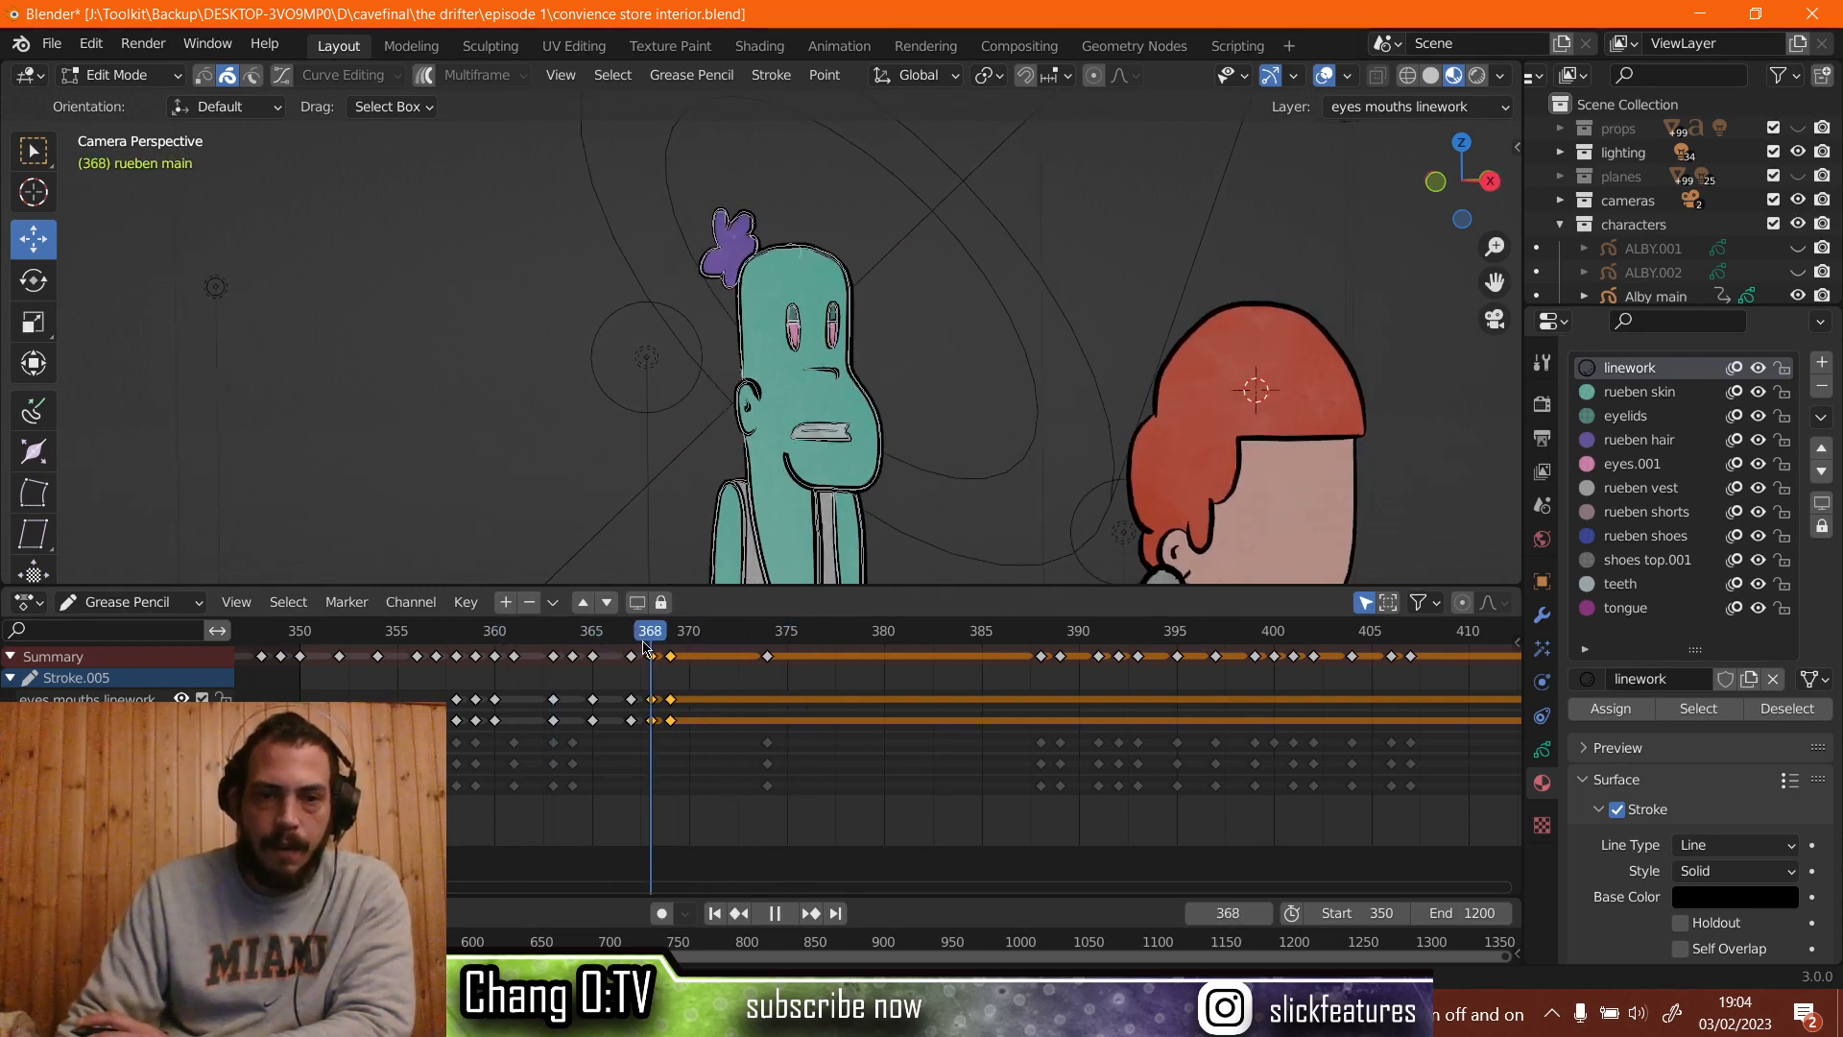
key("space")
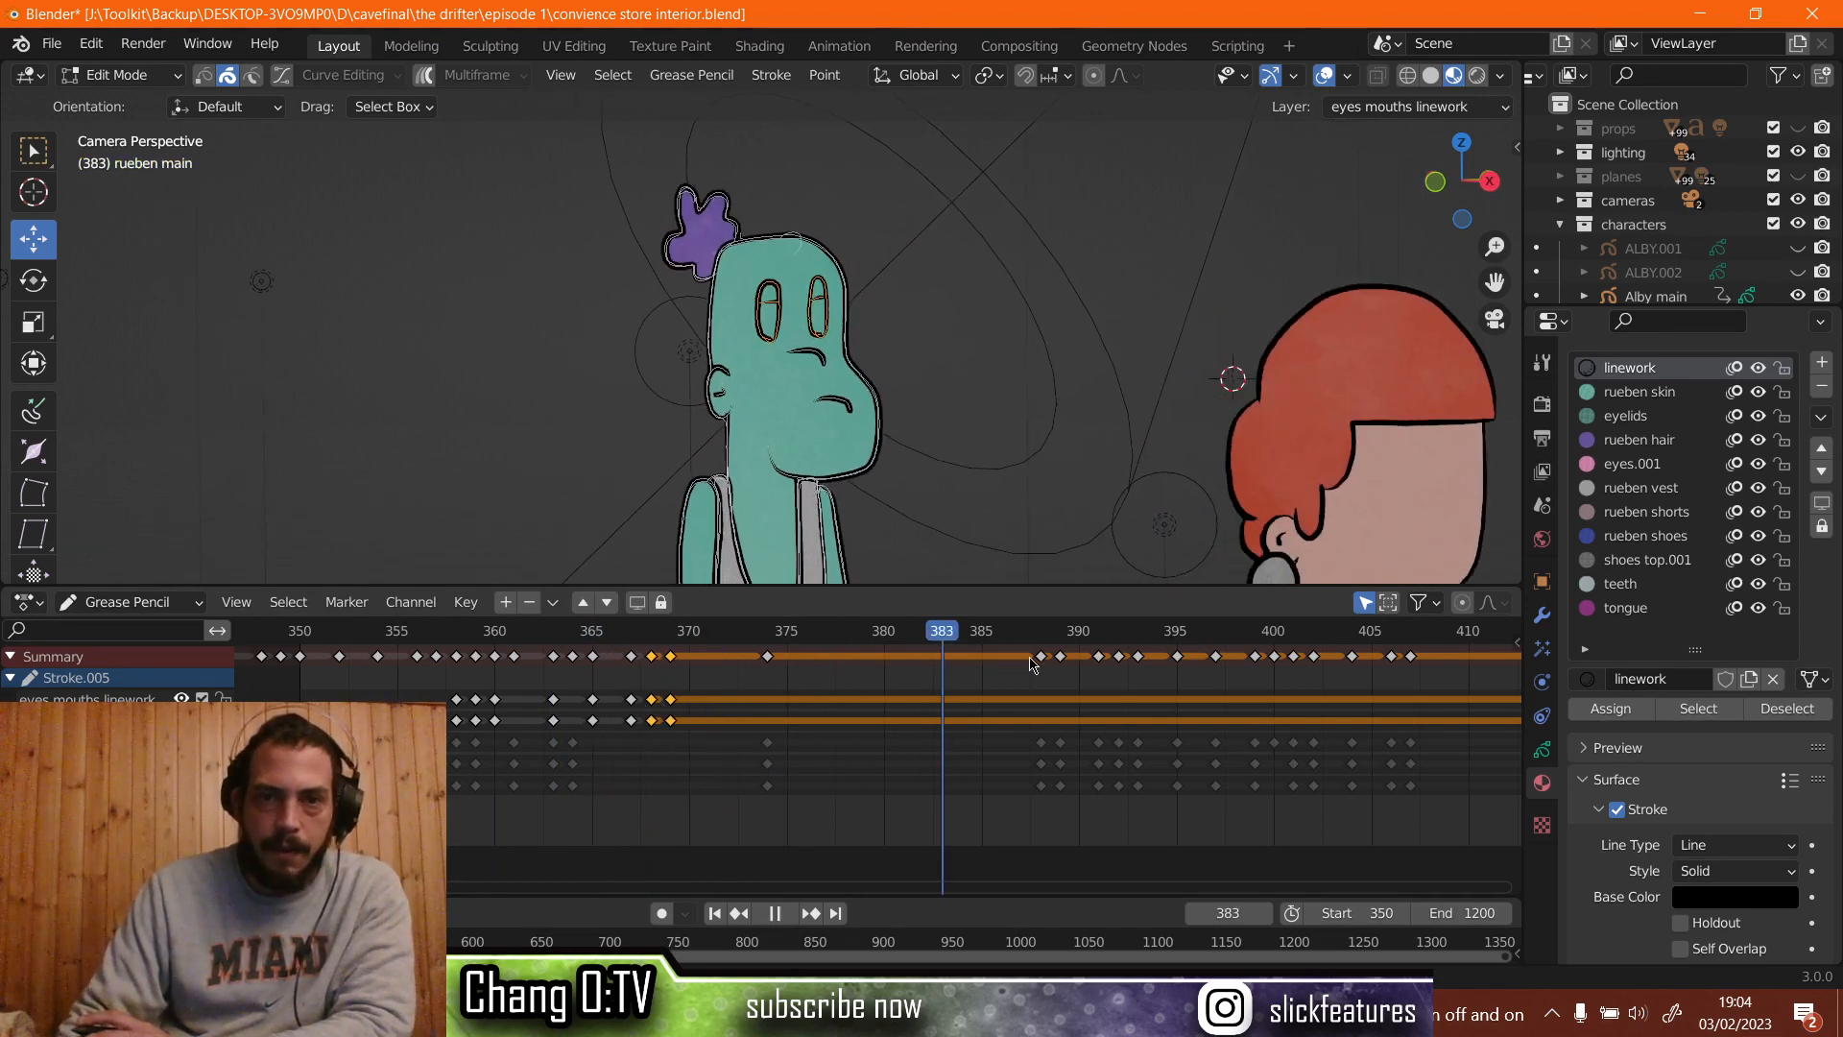
left_click_drag(1148, 641, 663, 650)
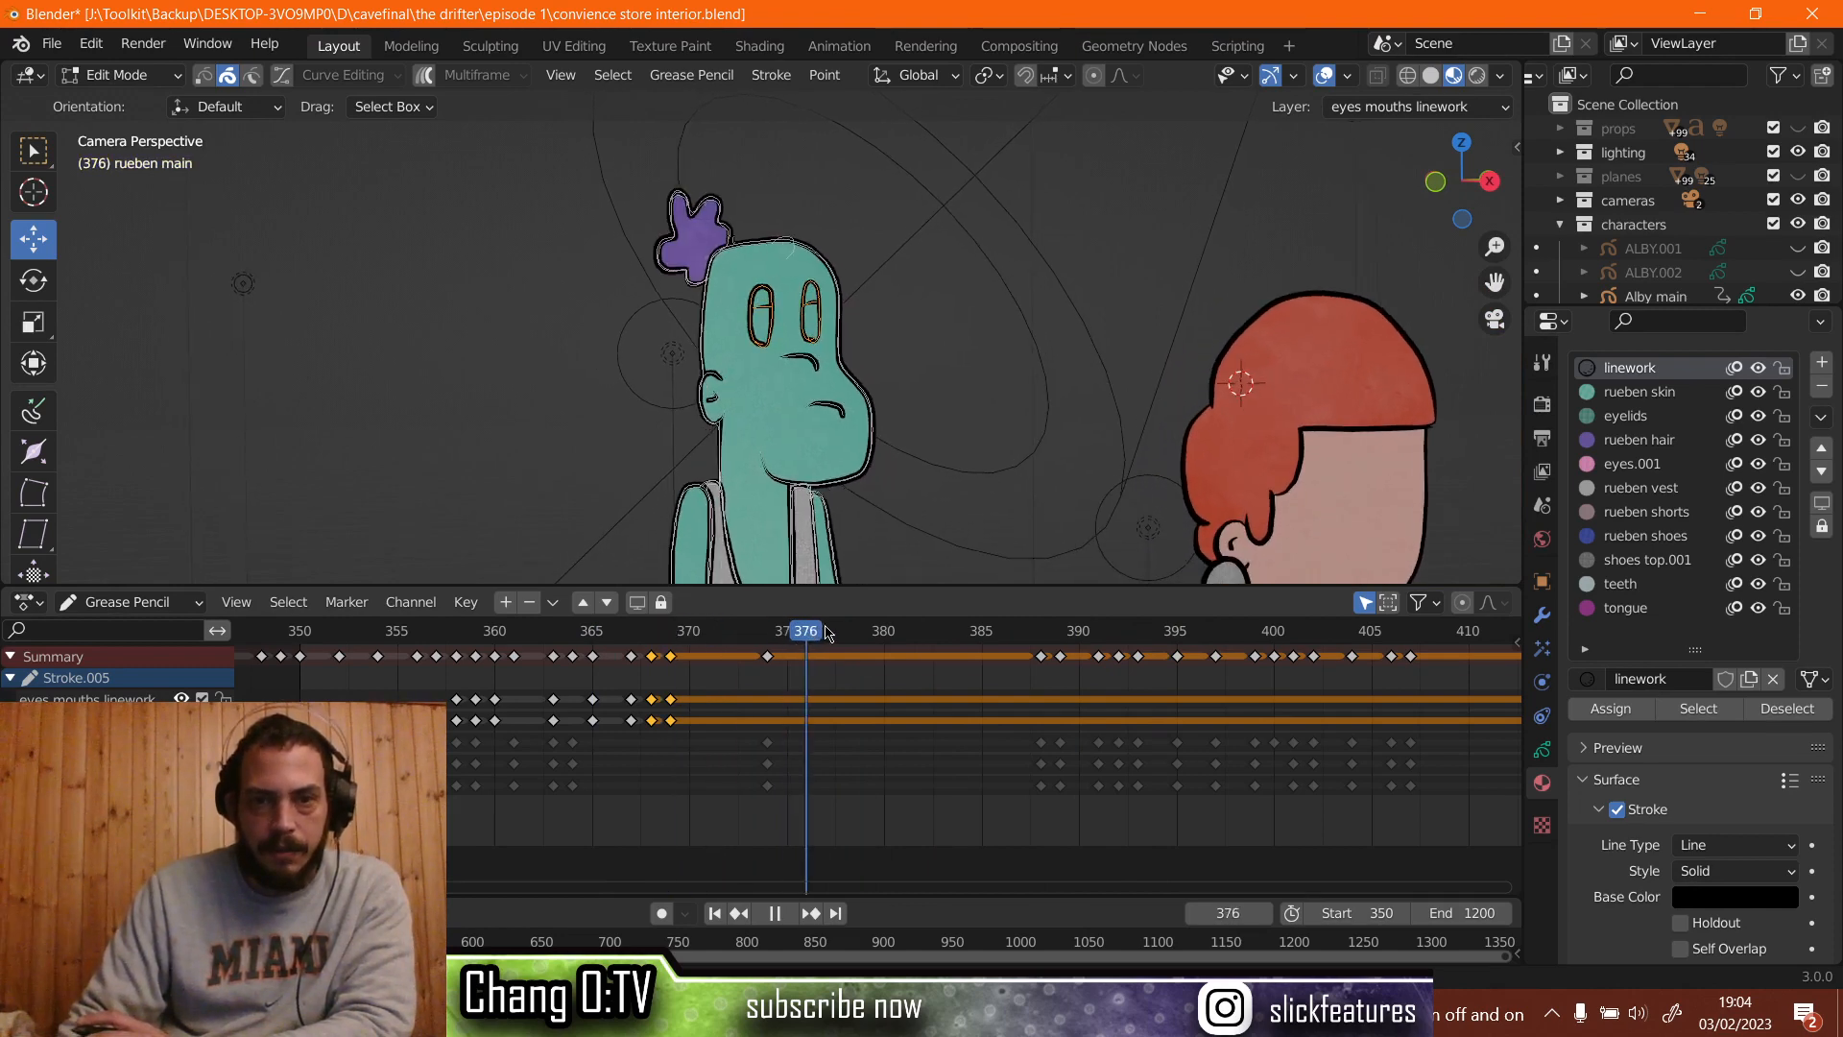
mouse_move(717, 633)
left_mouse_down()
mouse_move(509, 638)
mouse_move(904, 623)
mouse_move(401, 607)
mouse_move(1098, 608)
mouse_move(631, 615)
left_mouse_up()
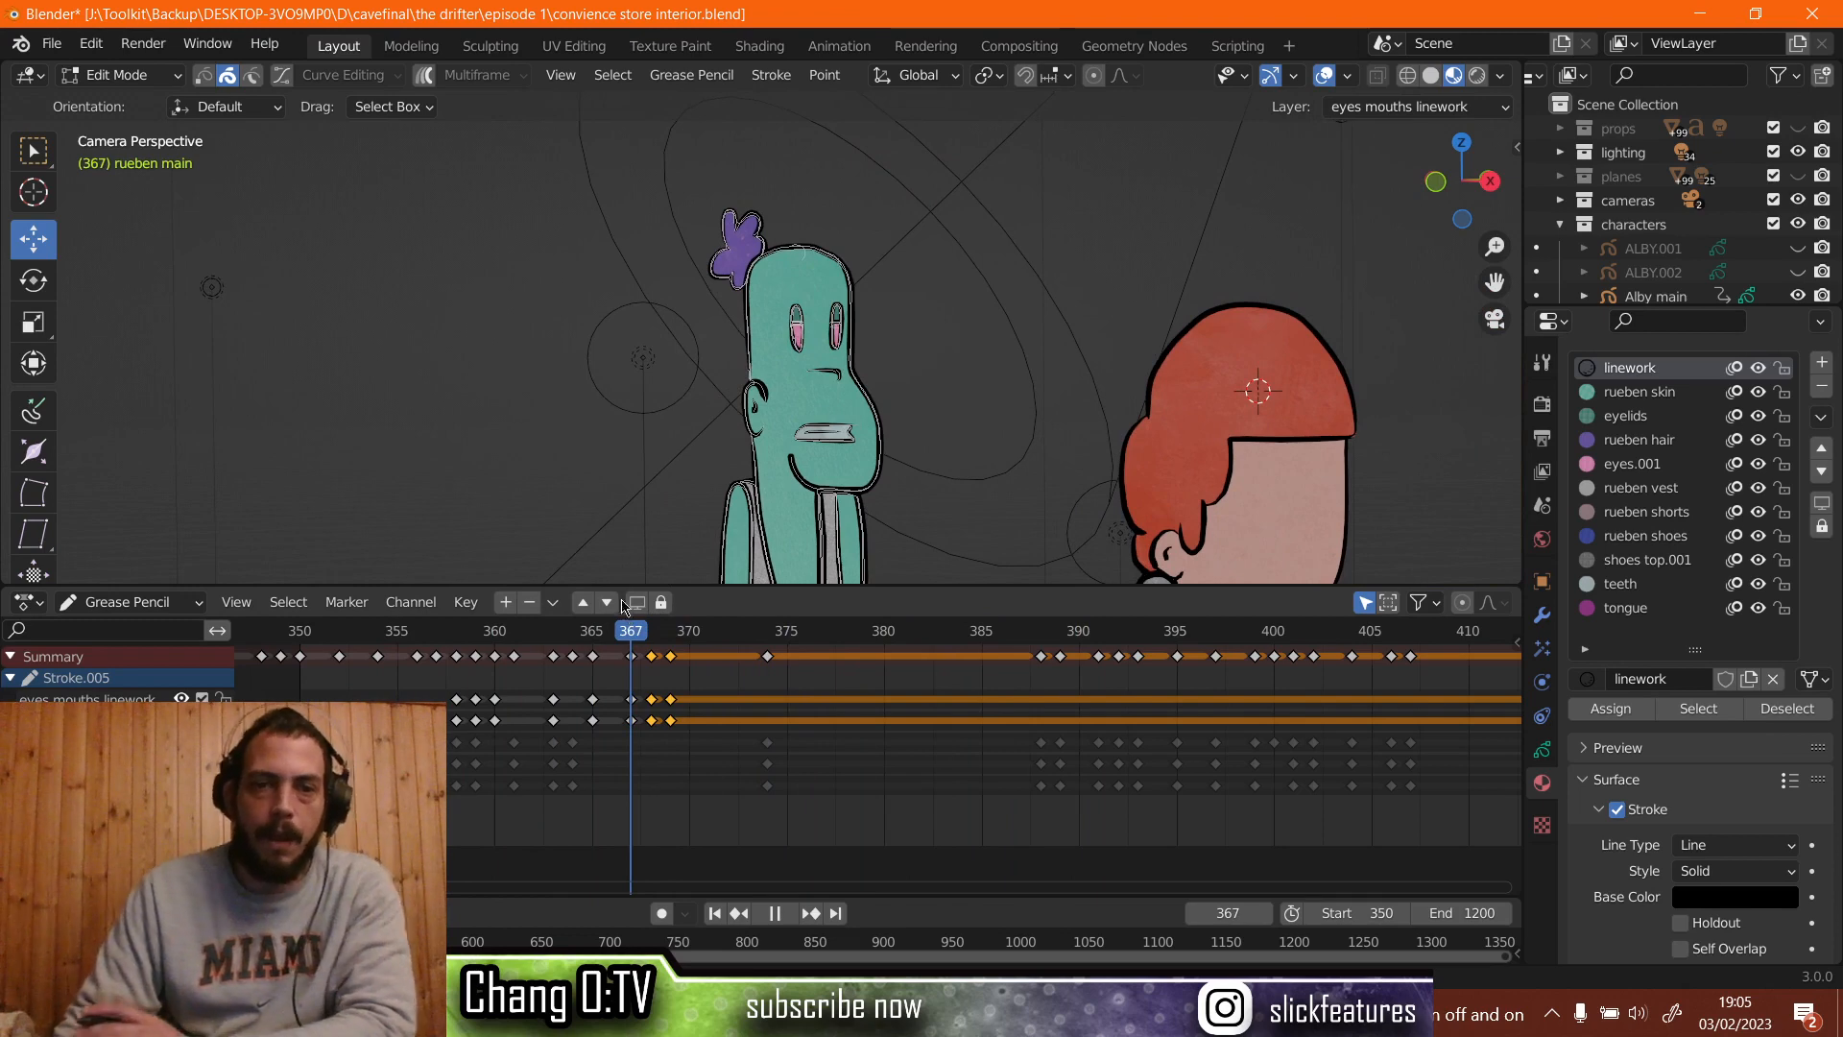
key("space")
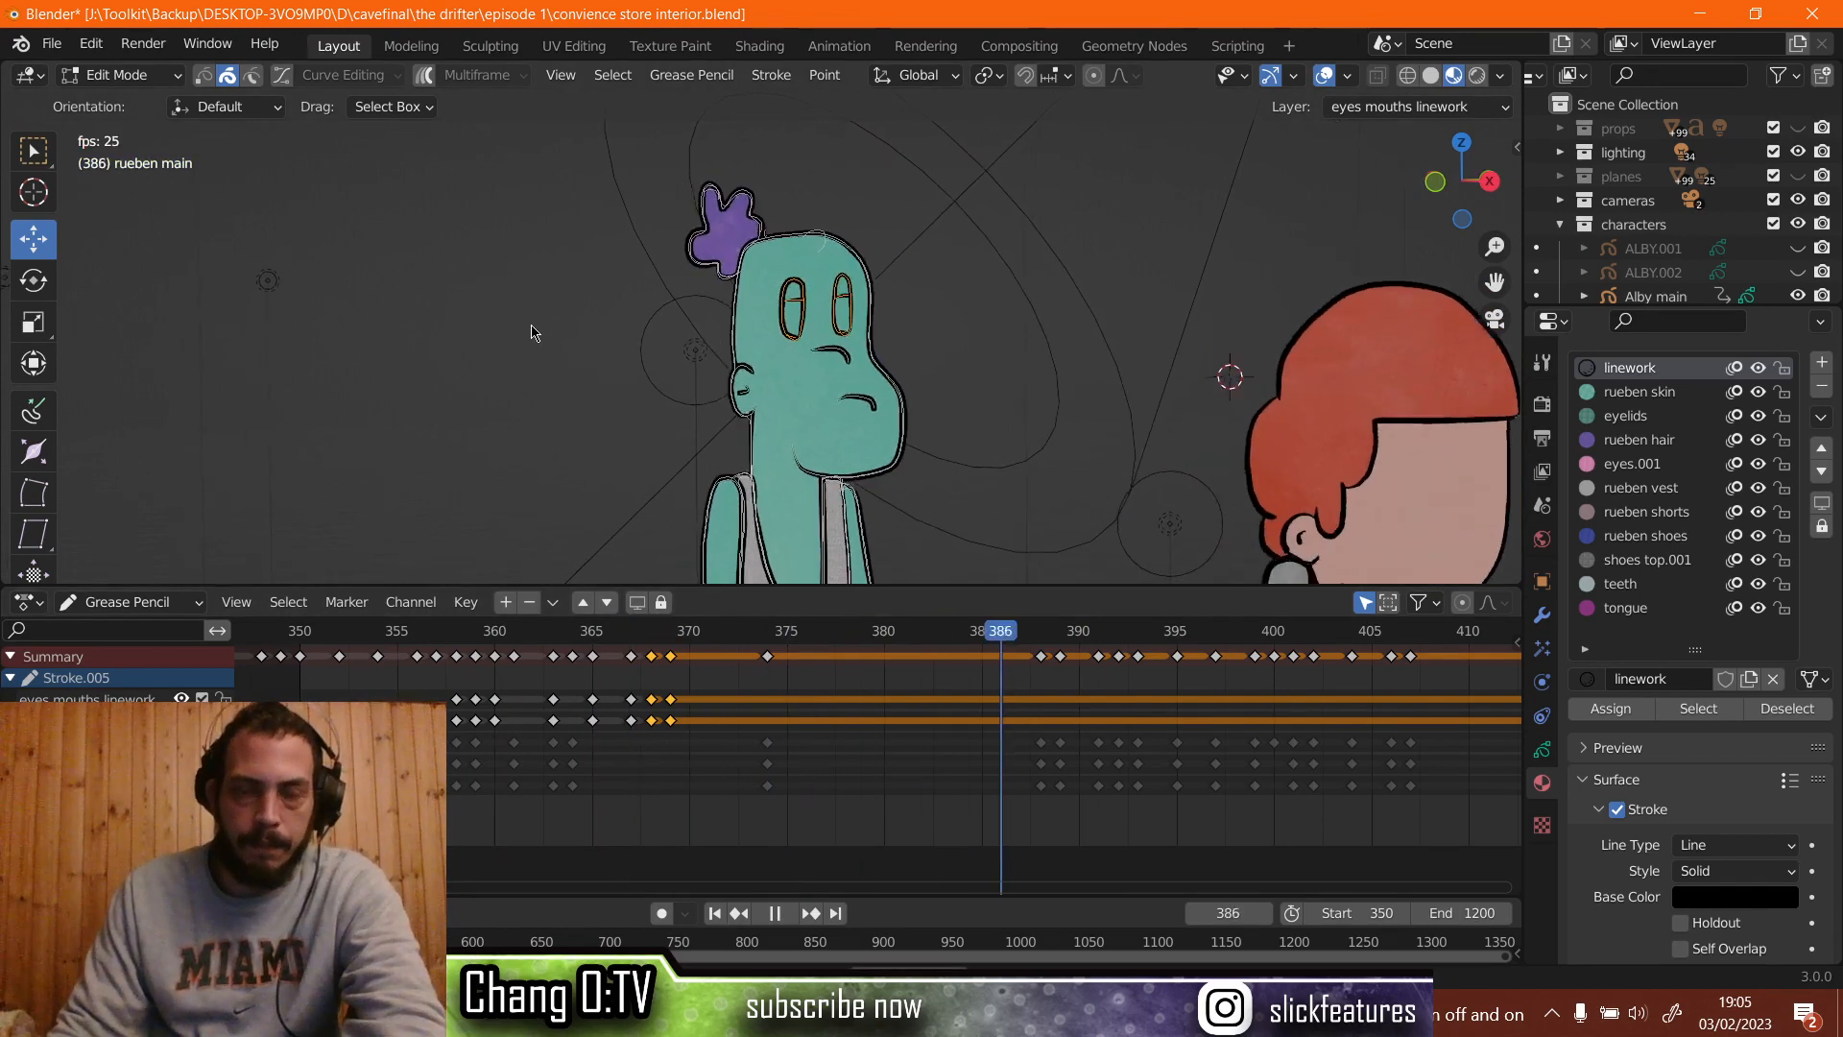
key("space")
key("shift+Left")
key("space")
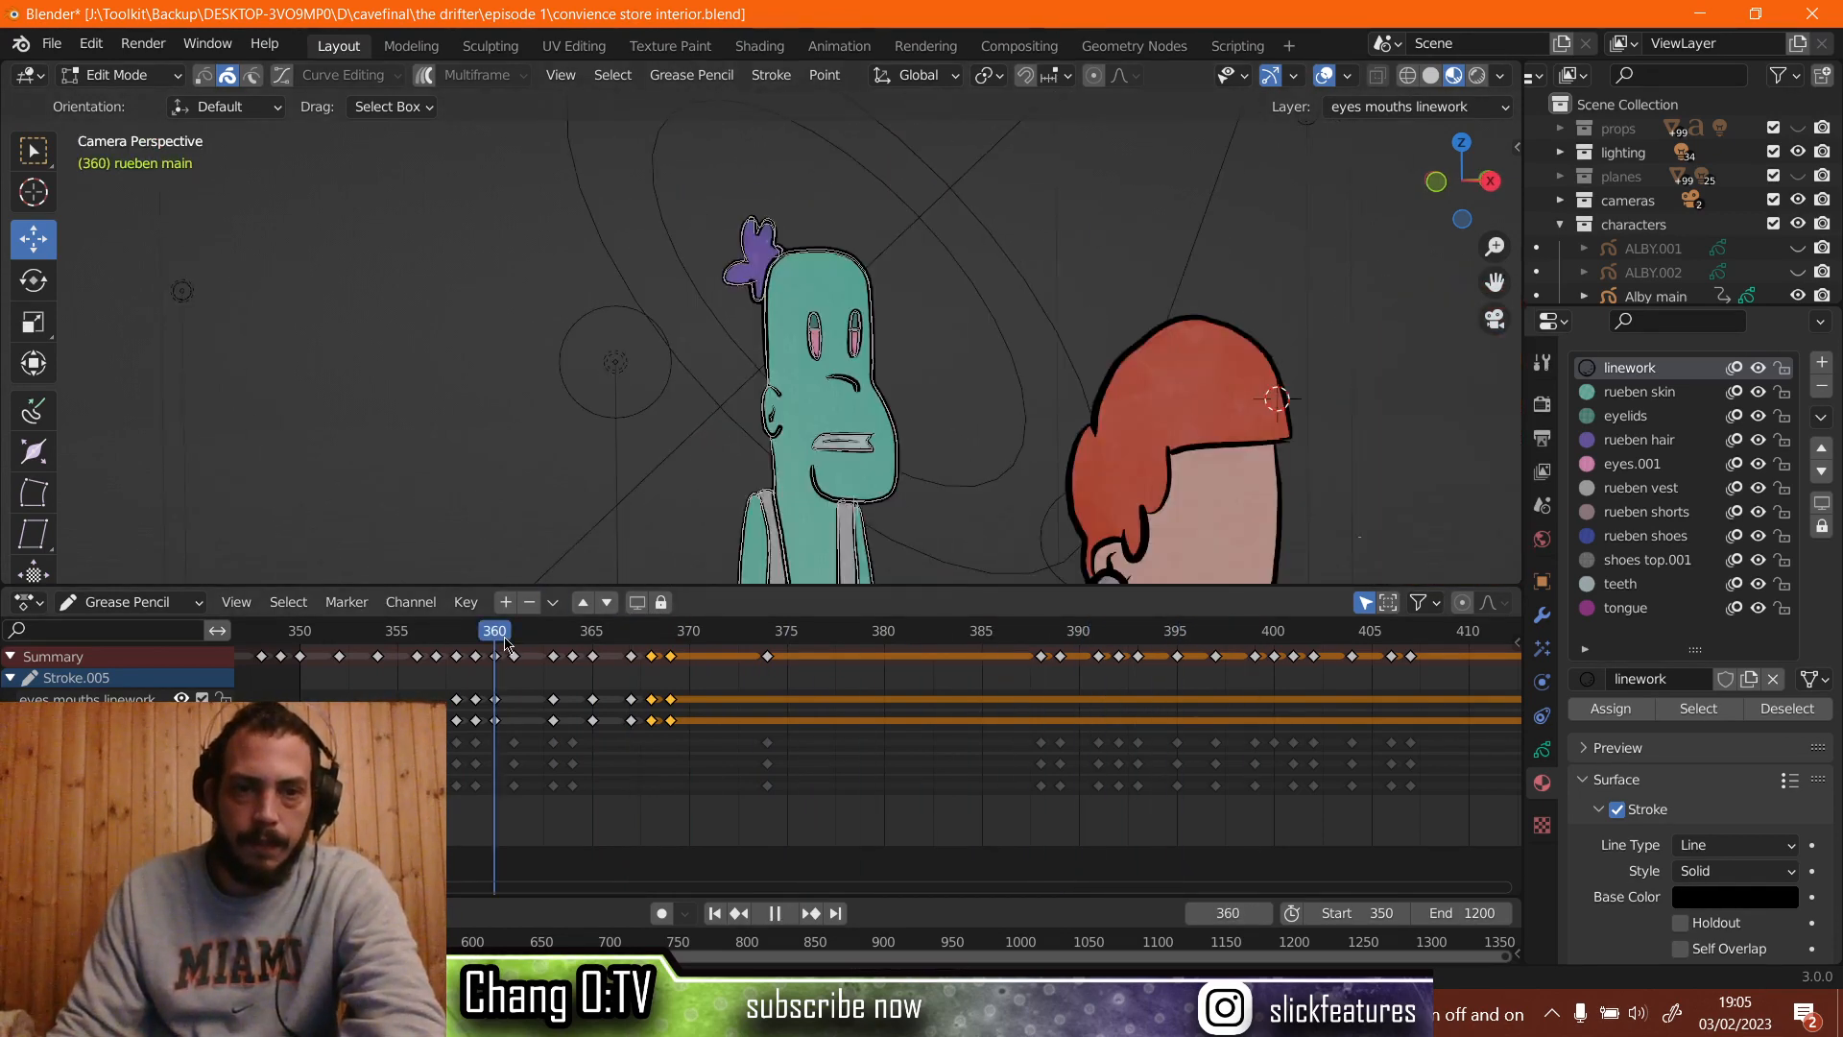
key("space")
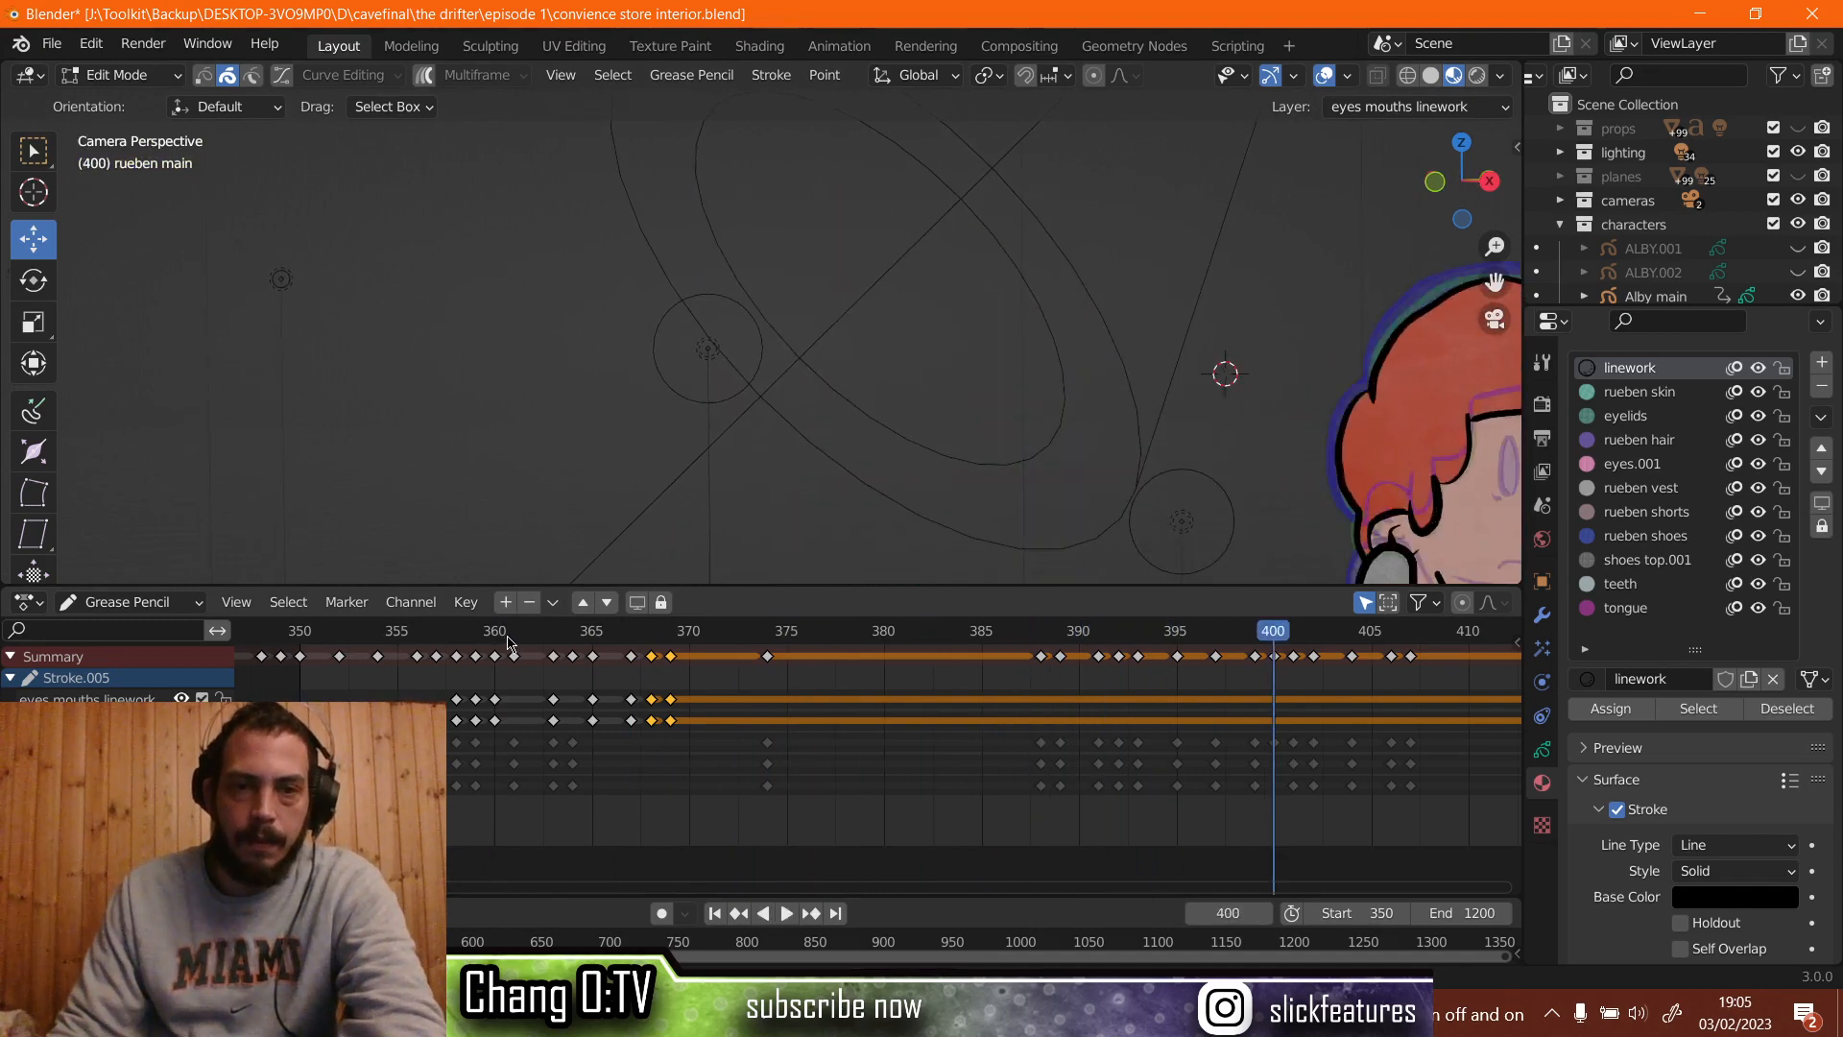
key("shift+Left")
key("space")
key("shift+Left")
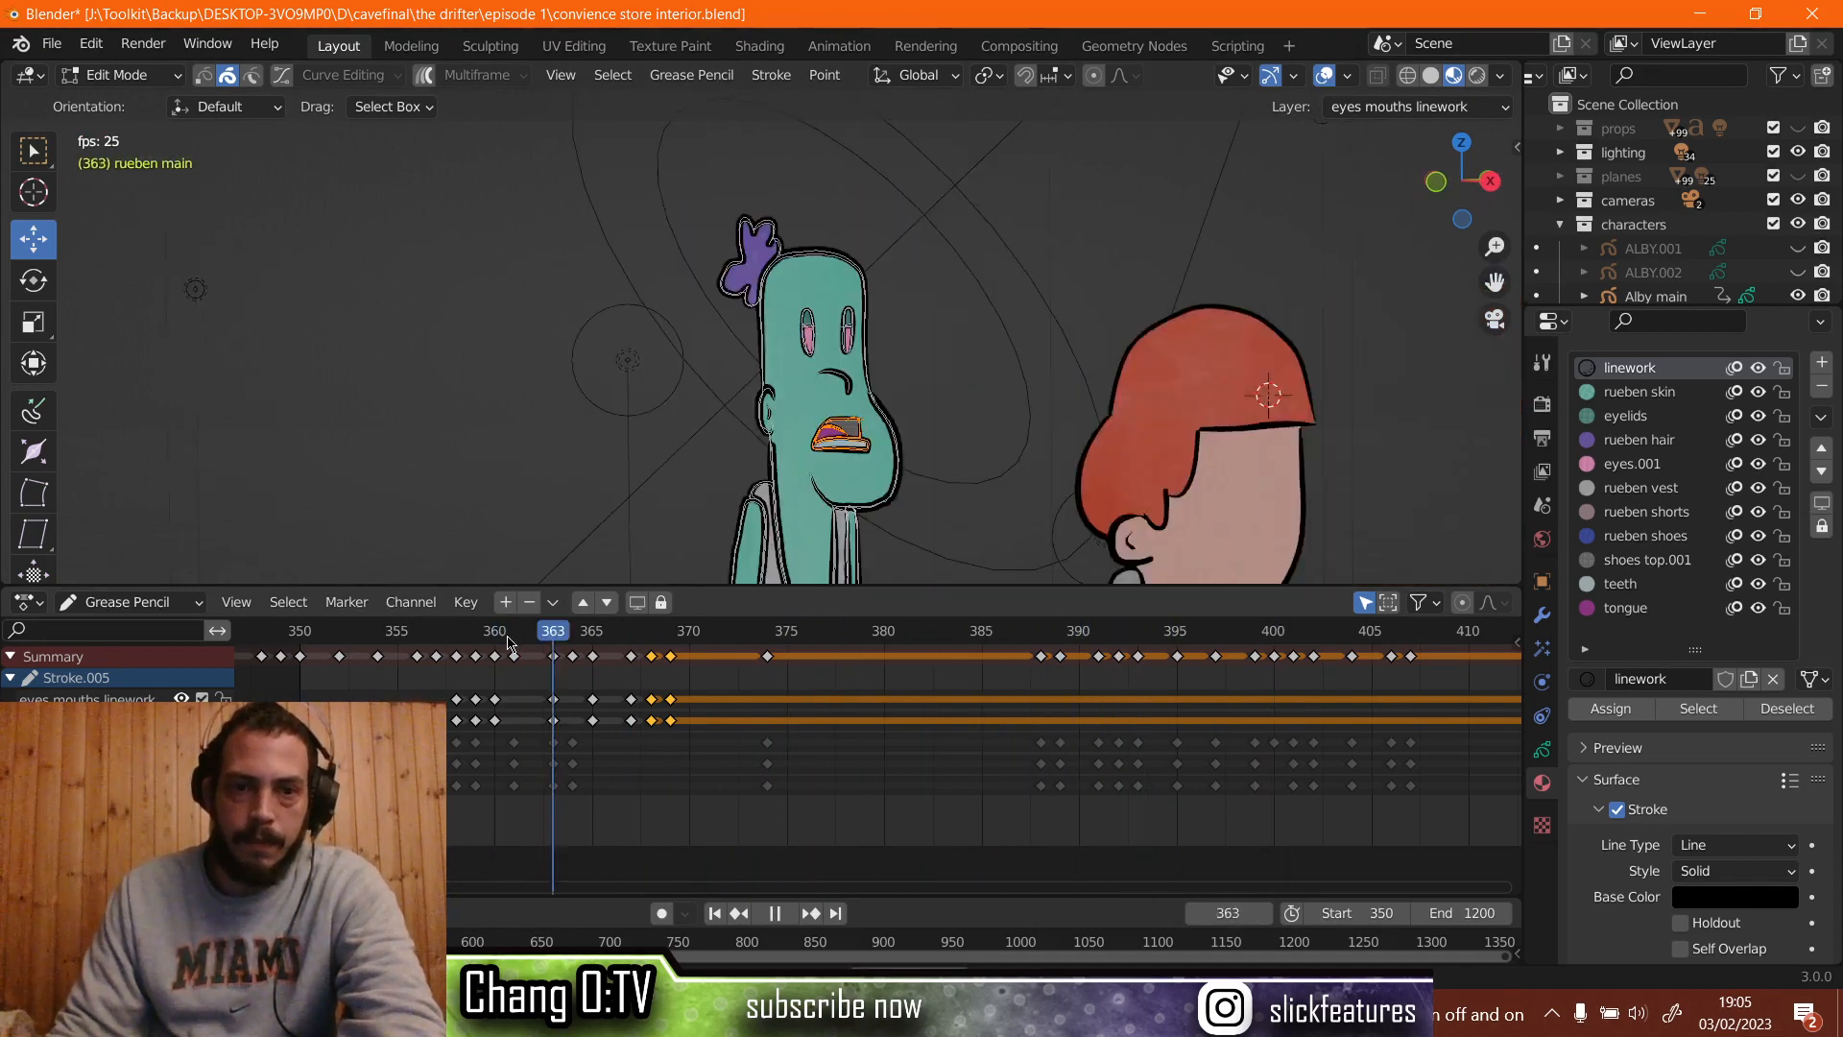
key("shift+Left")
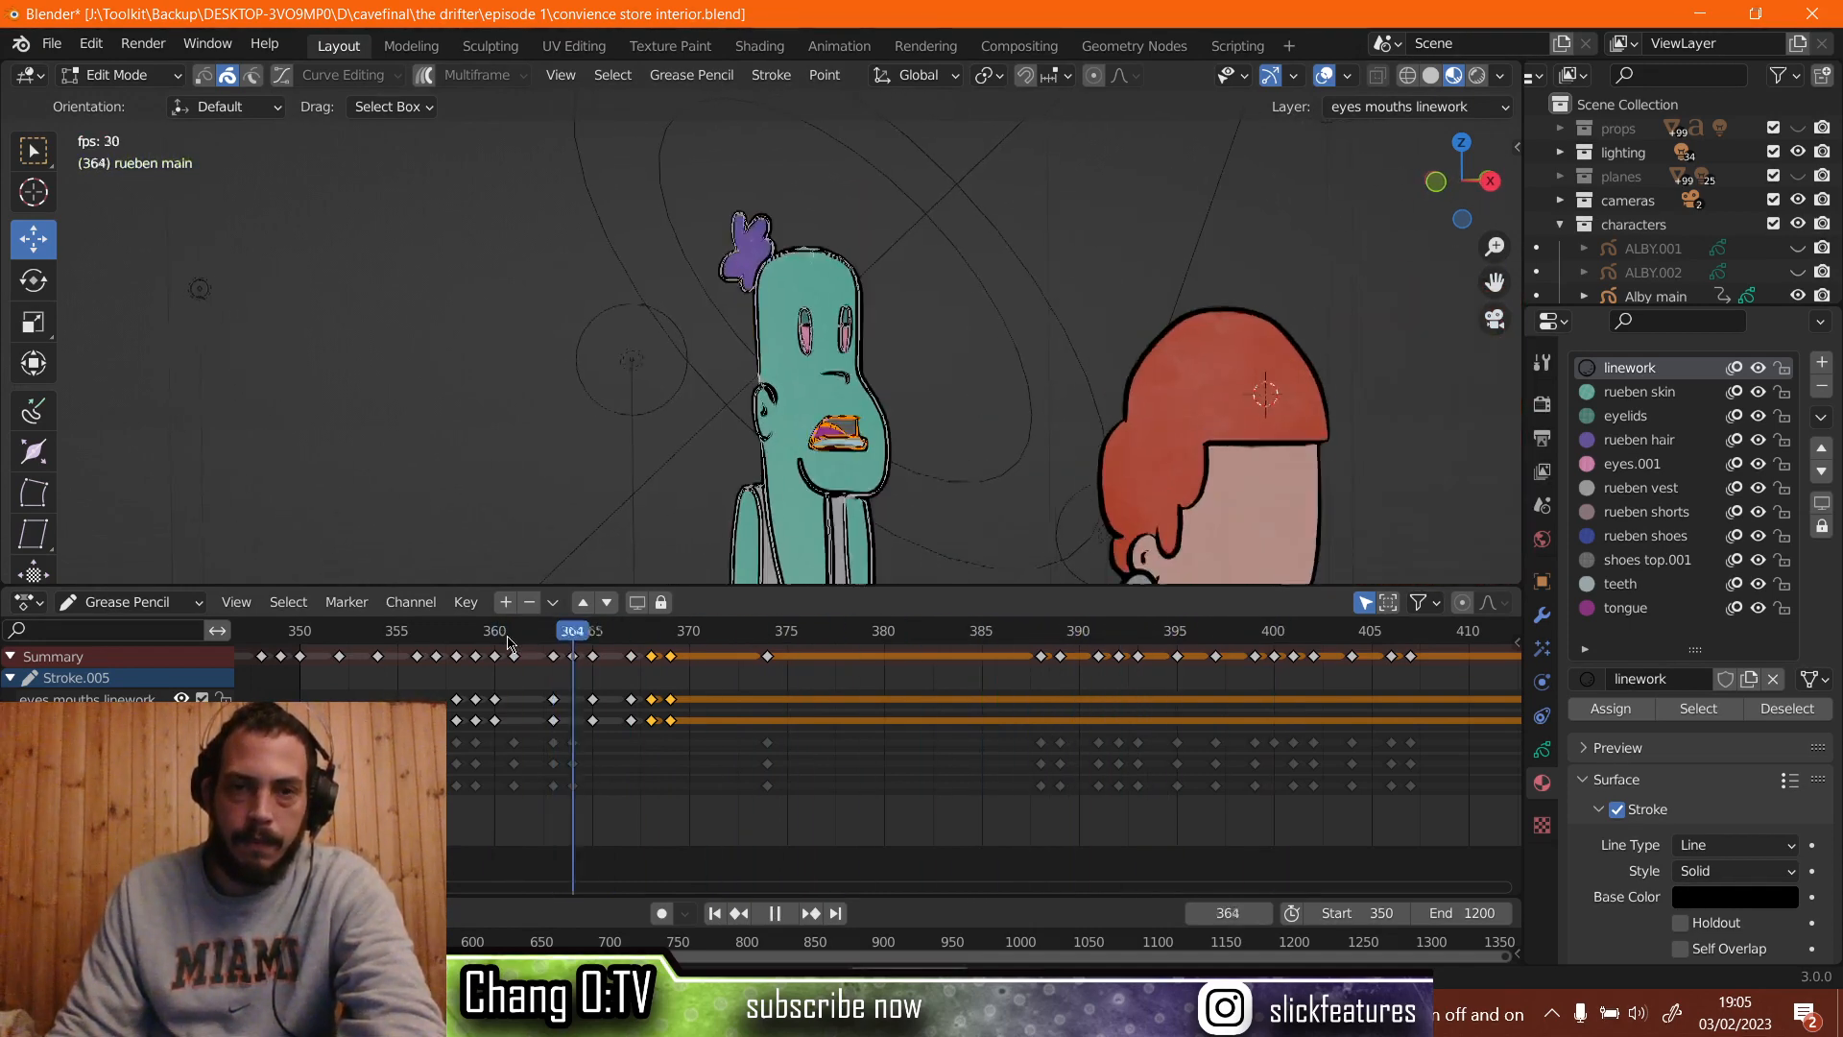
key("shift+Left")
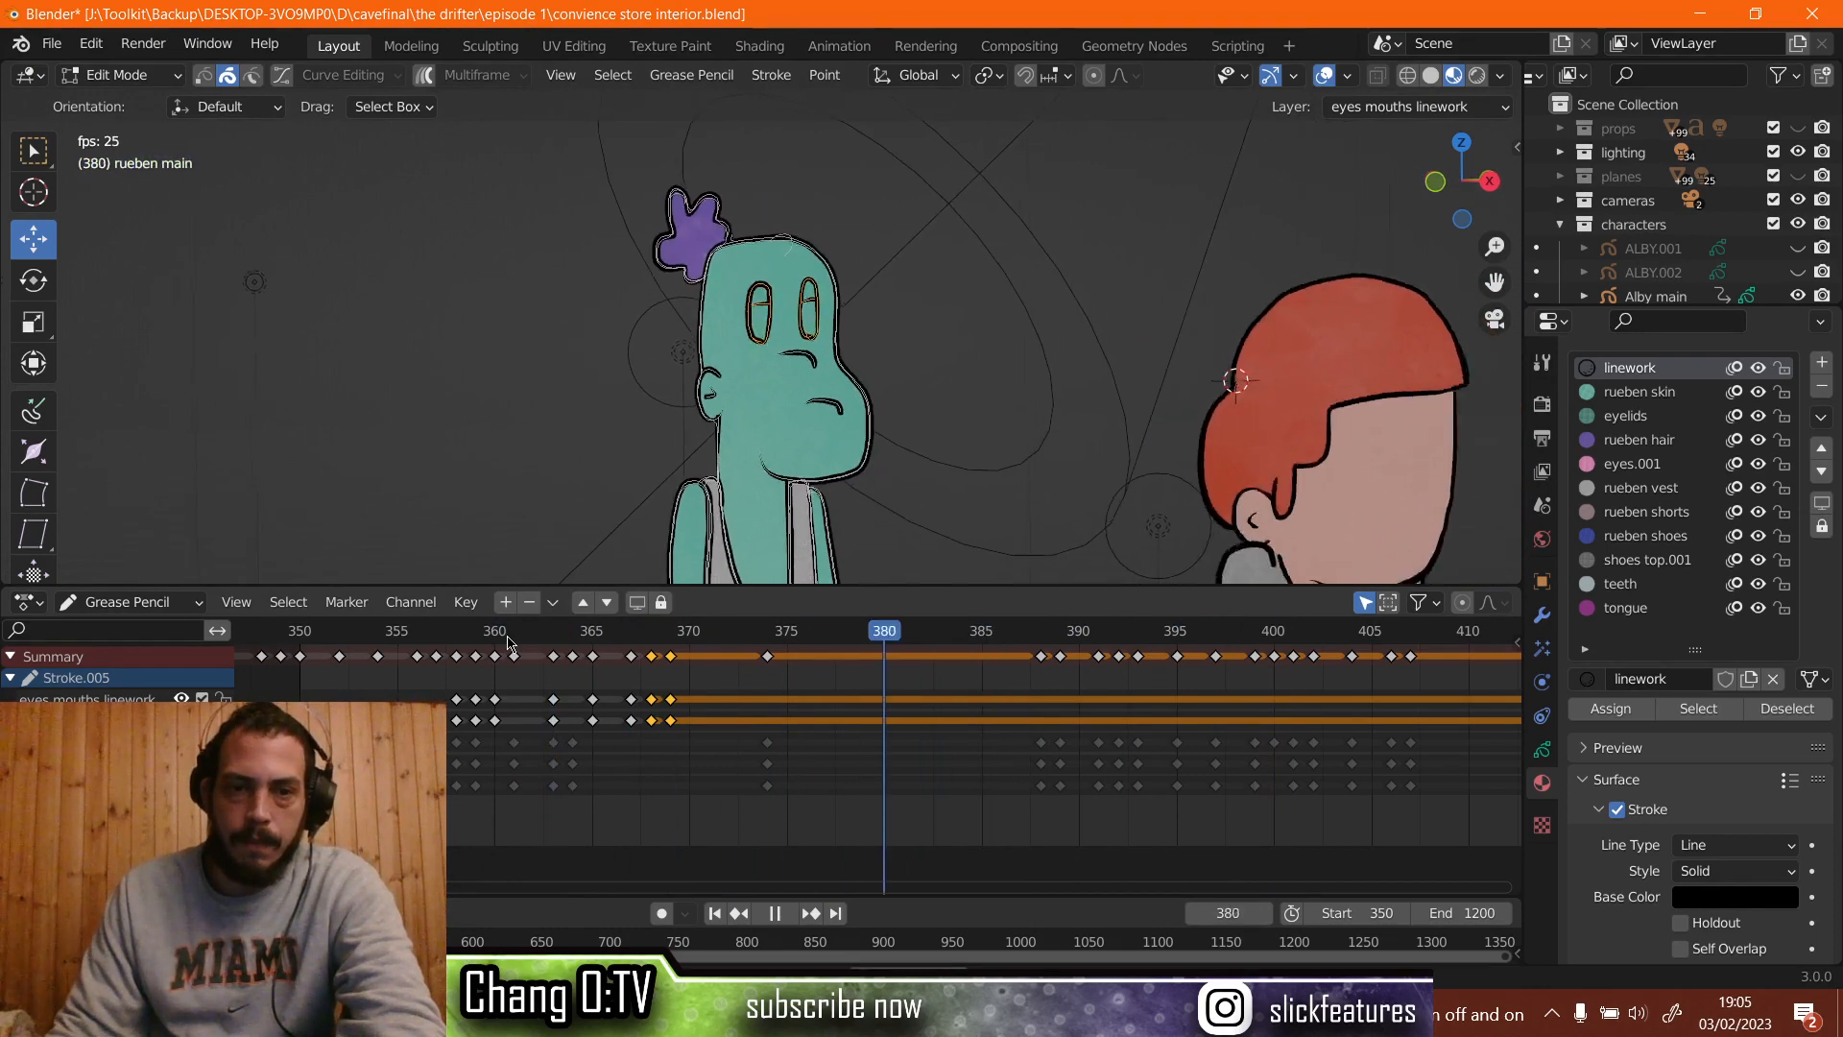
key("shift+Left")
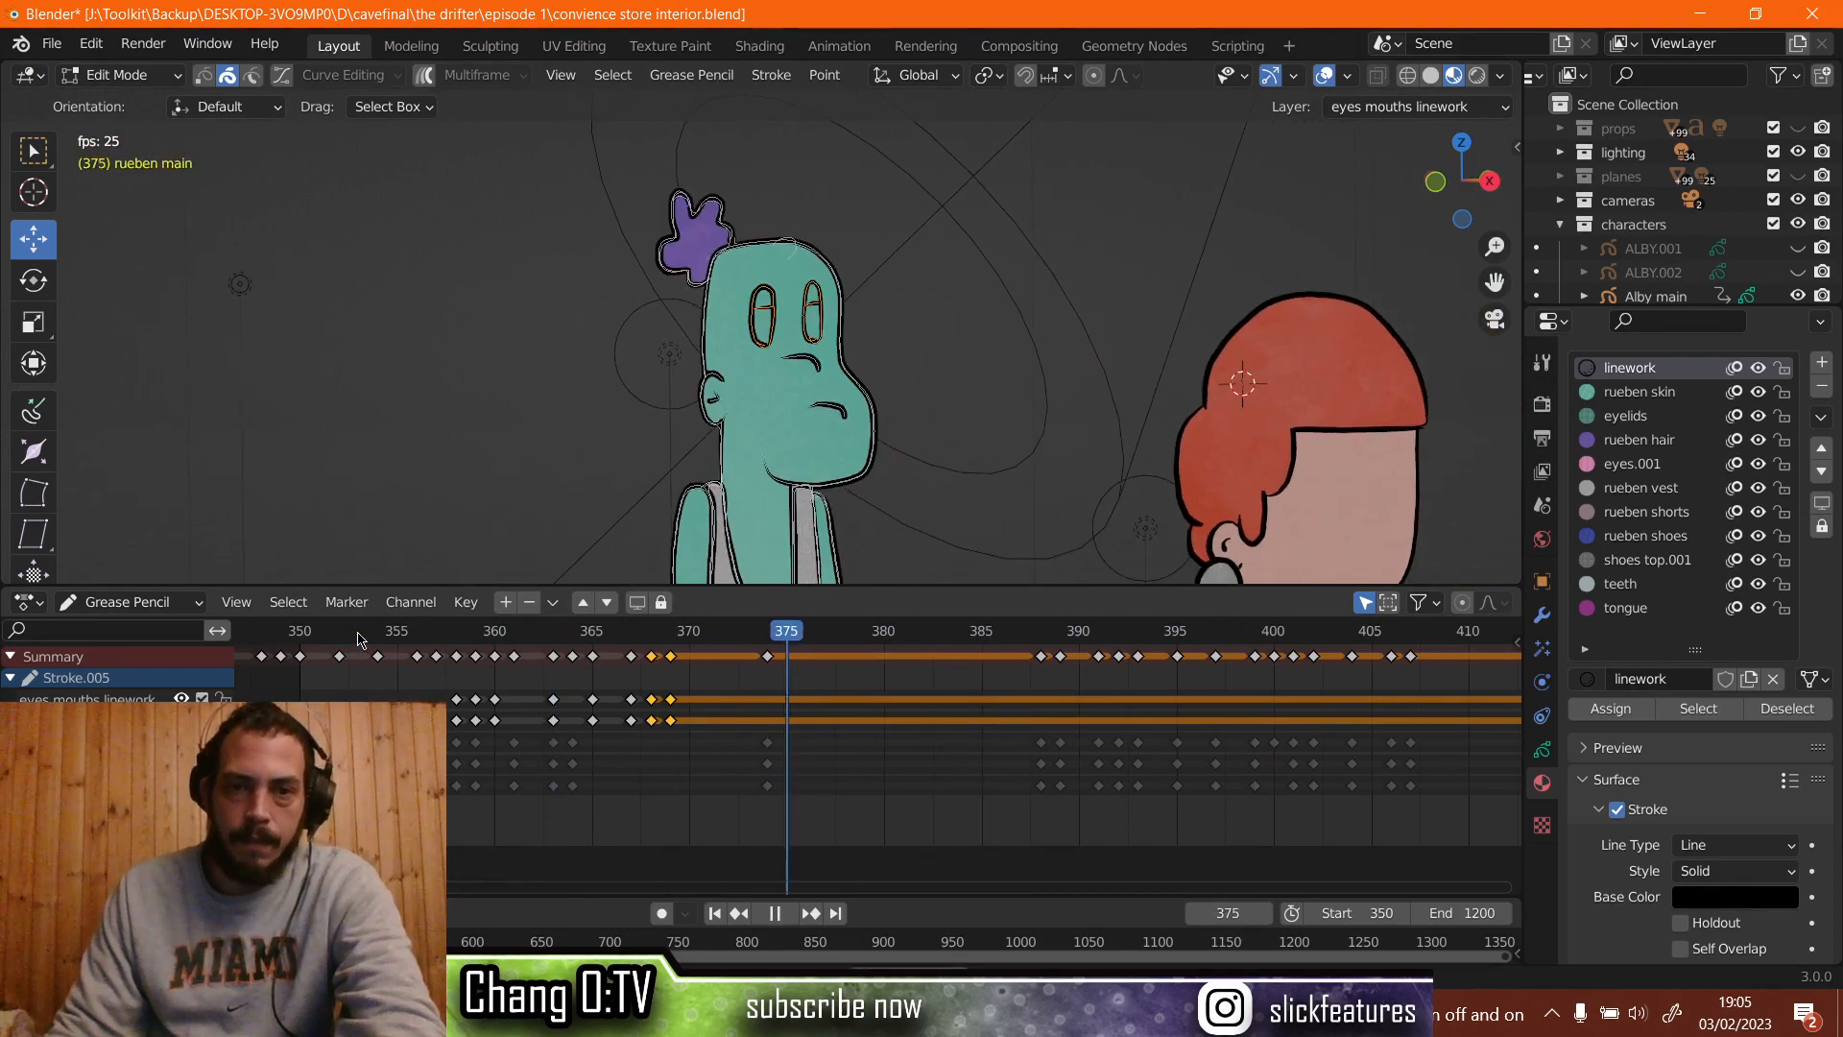
key("shift+Left")
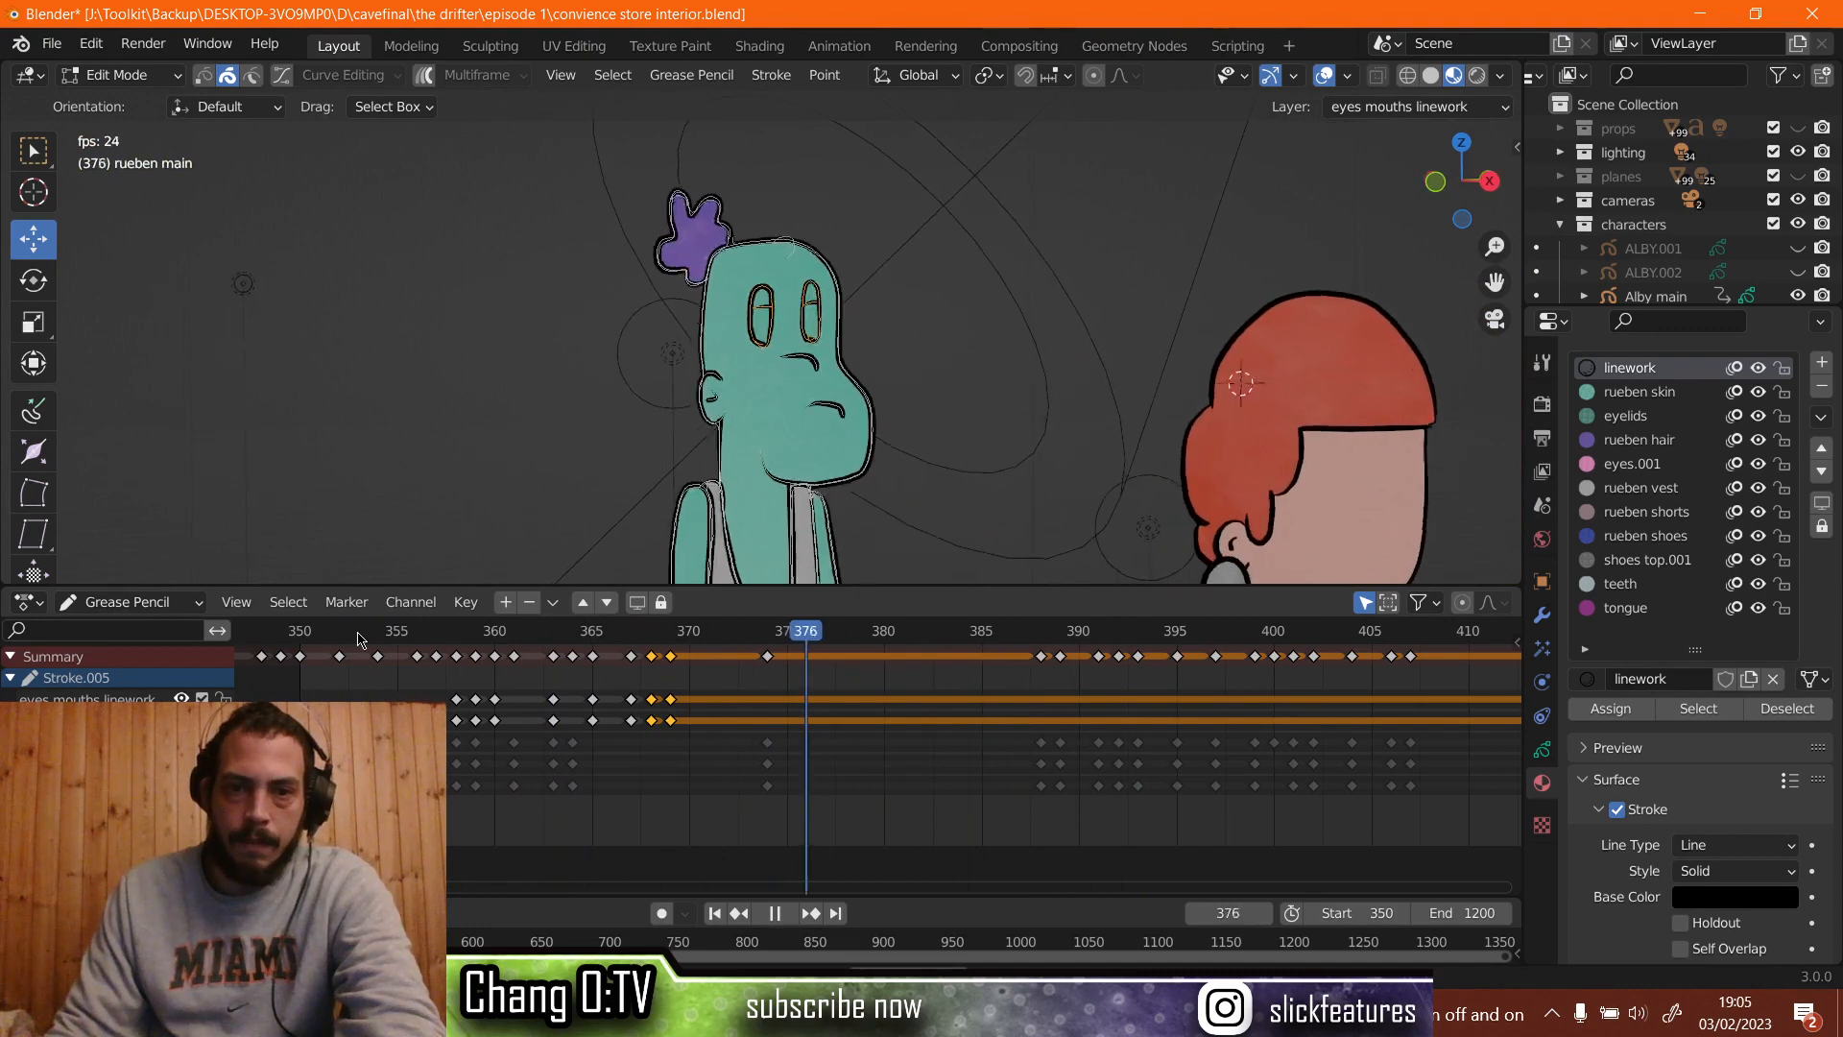
key("shift+Left")
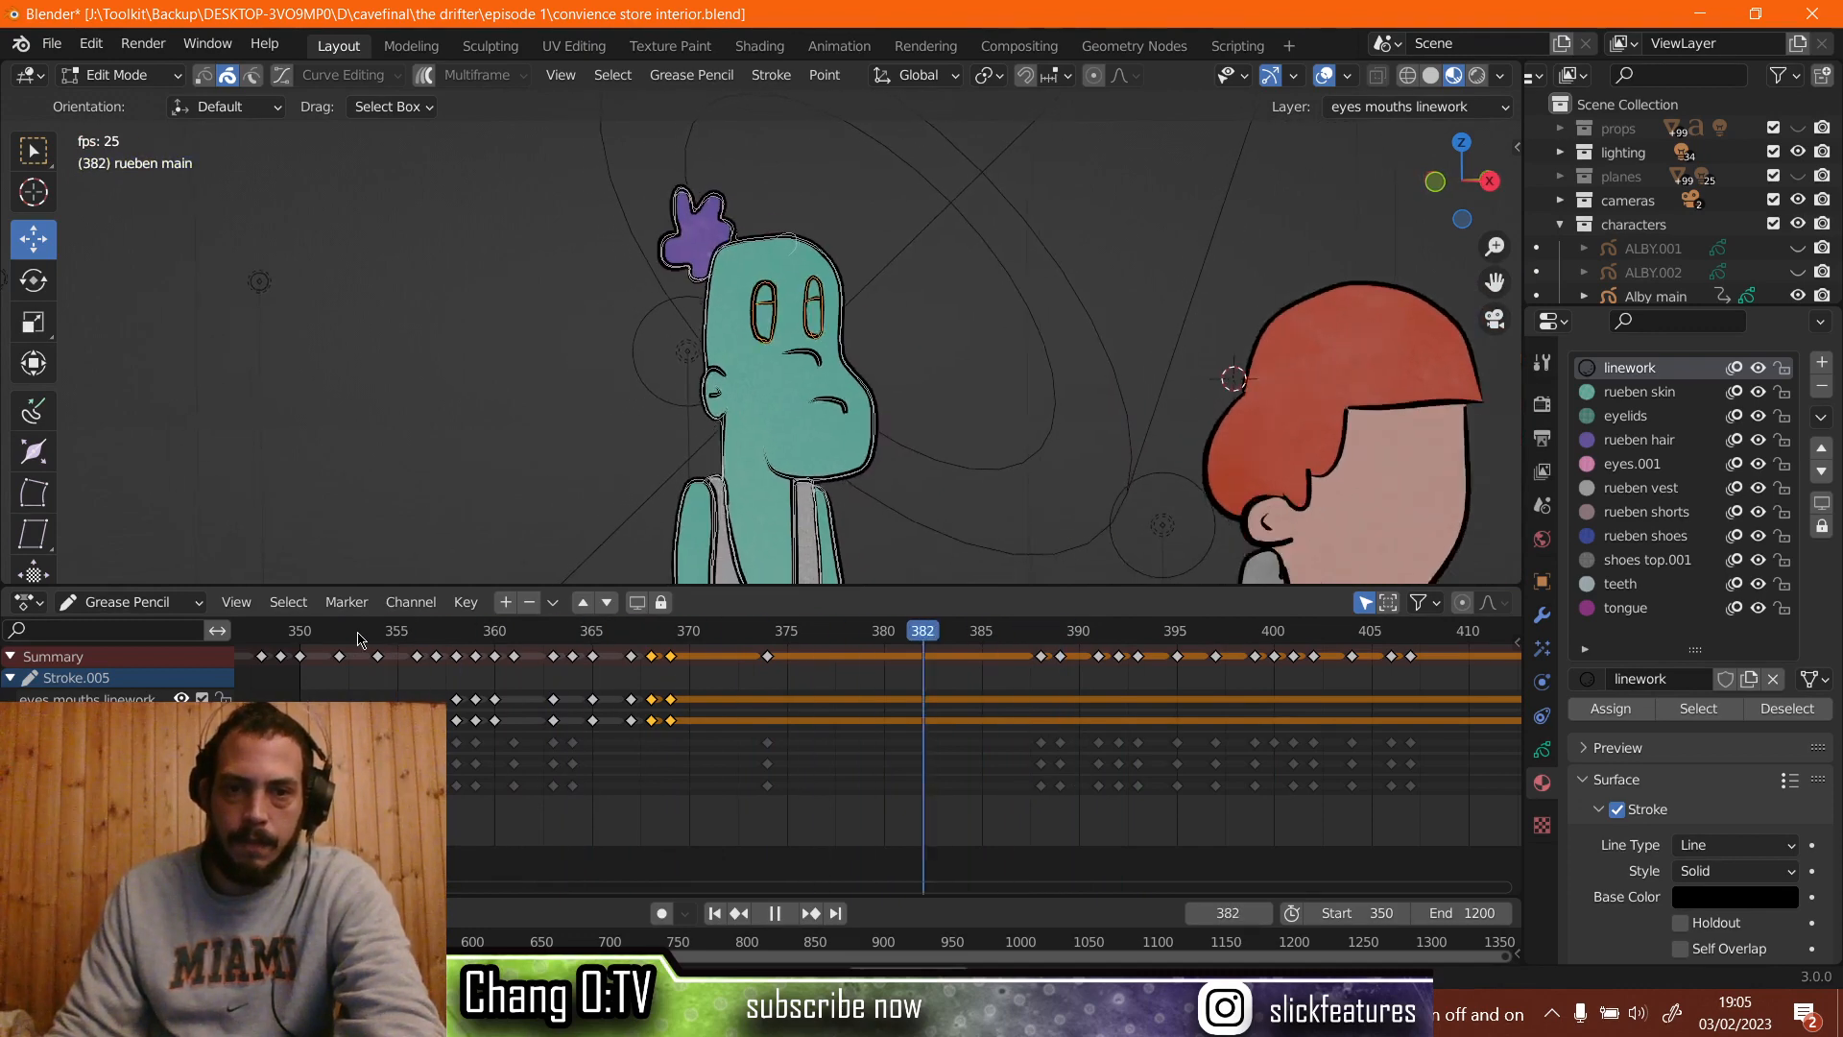
key("space")
Try to duplicate the selected keyframes at frames 368 and 369 to frames 370 and 371, and undo it.
left_click(715, 640)
scroll(691, 691, "up", 1)
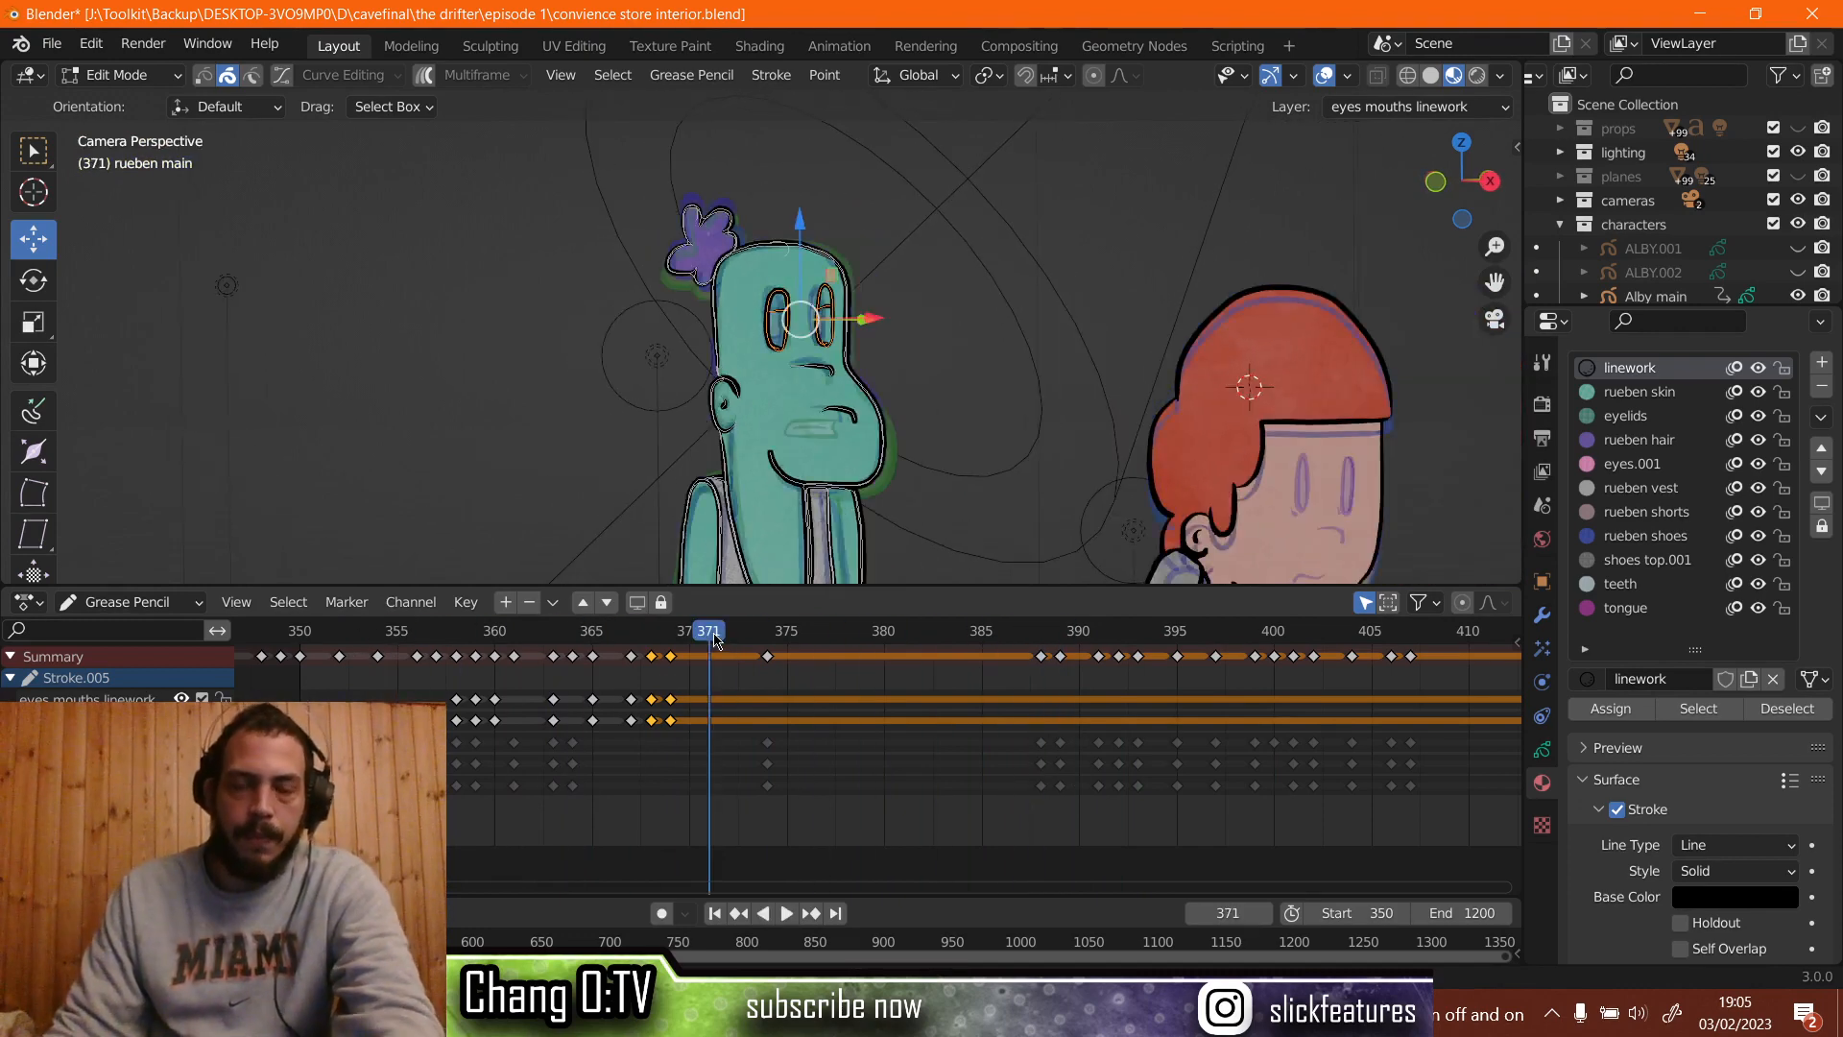
scroll(690, 691, "up", 2)
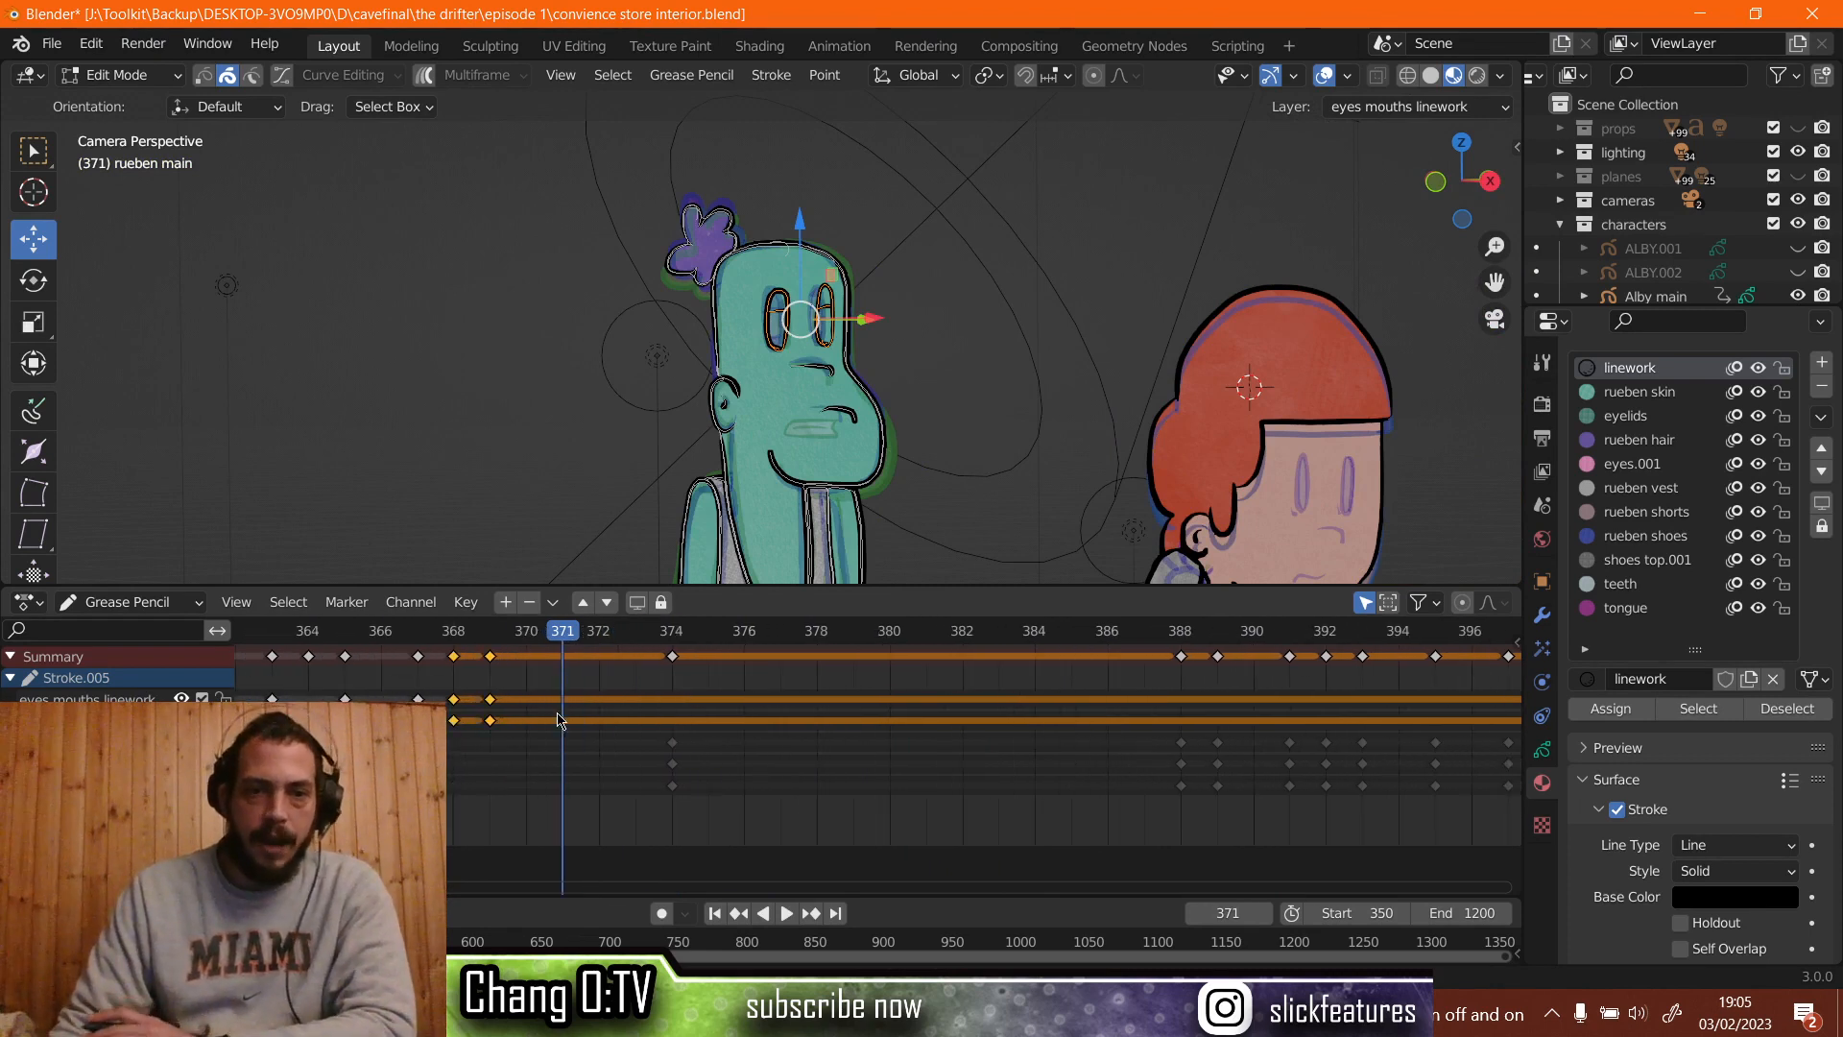
right_click(490, 705)
left_click(494, 701)
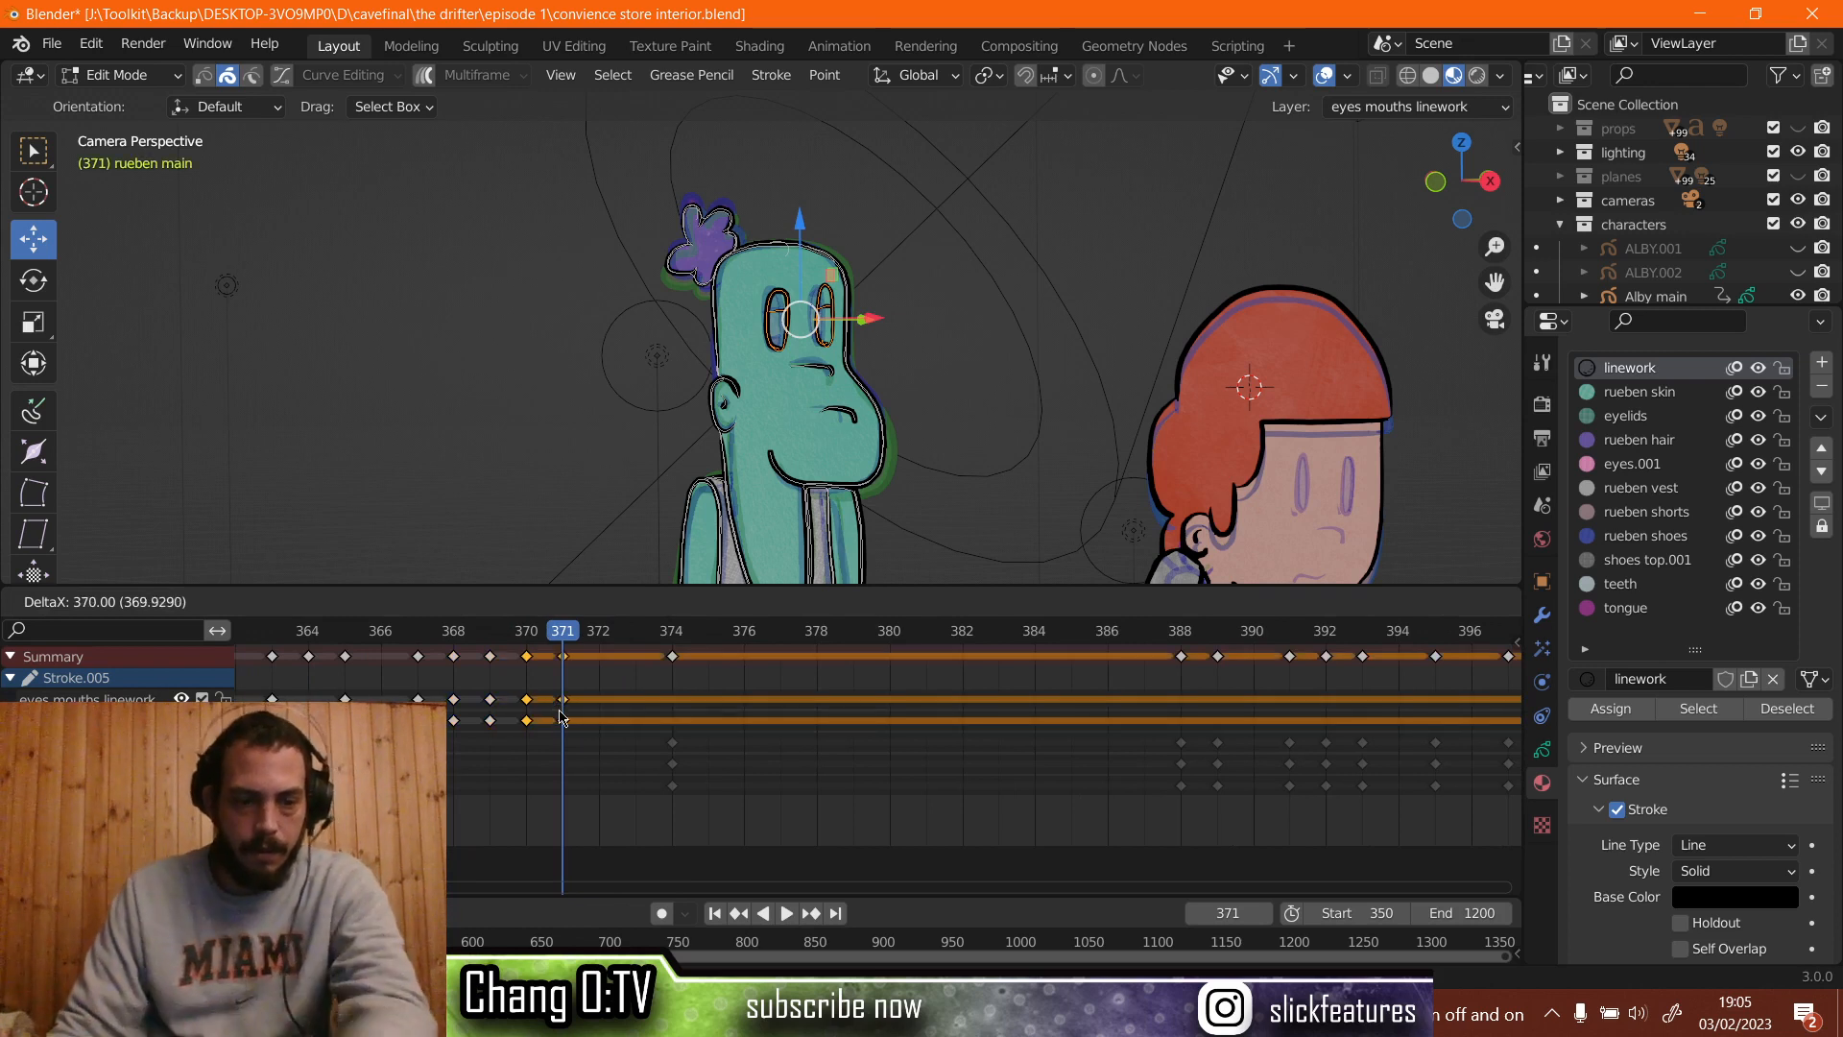
left_click(559, 718)
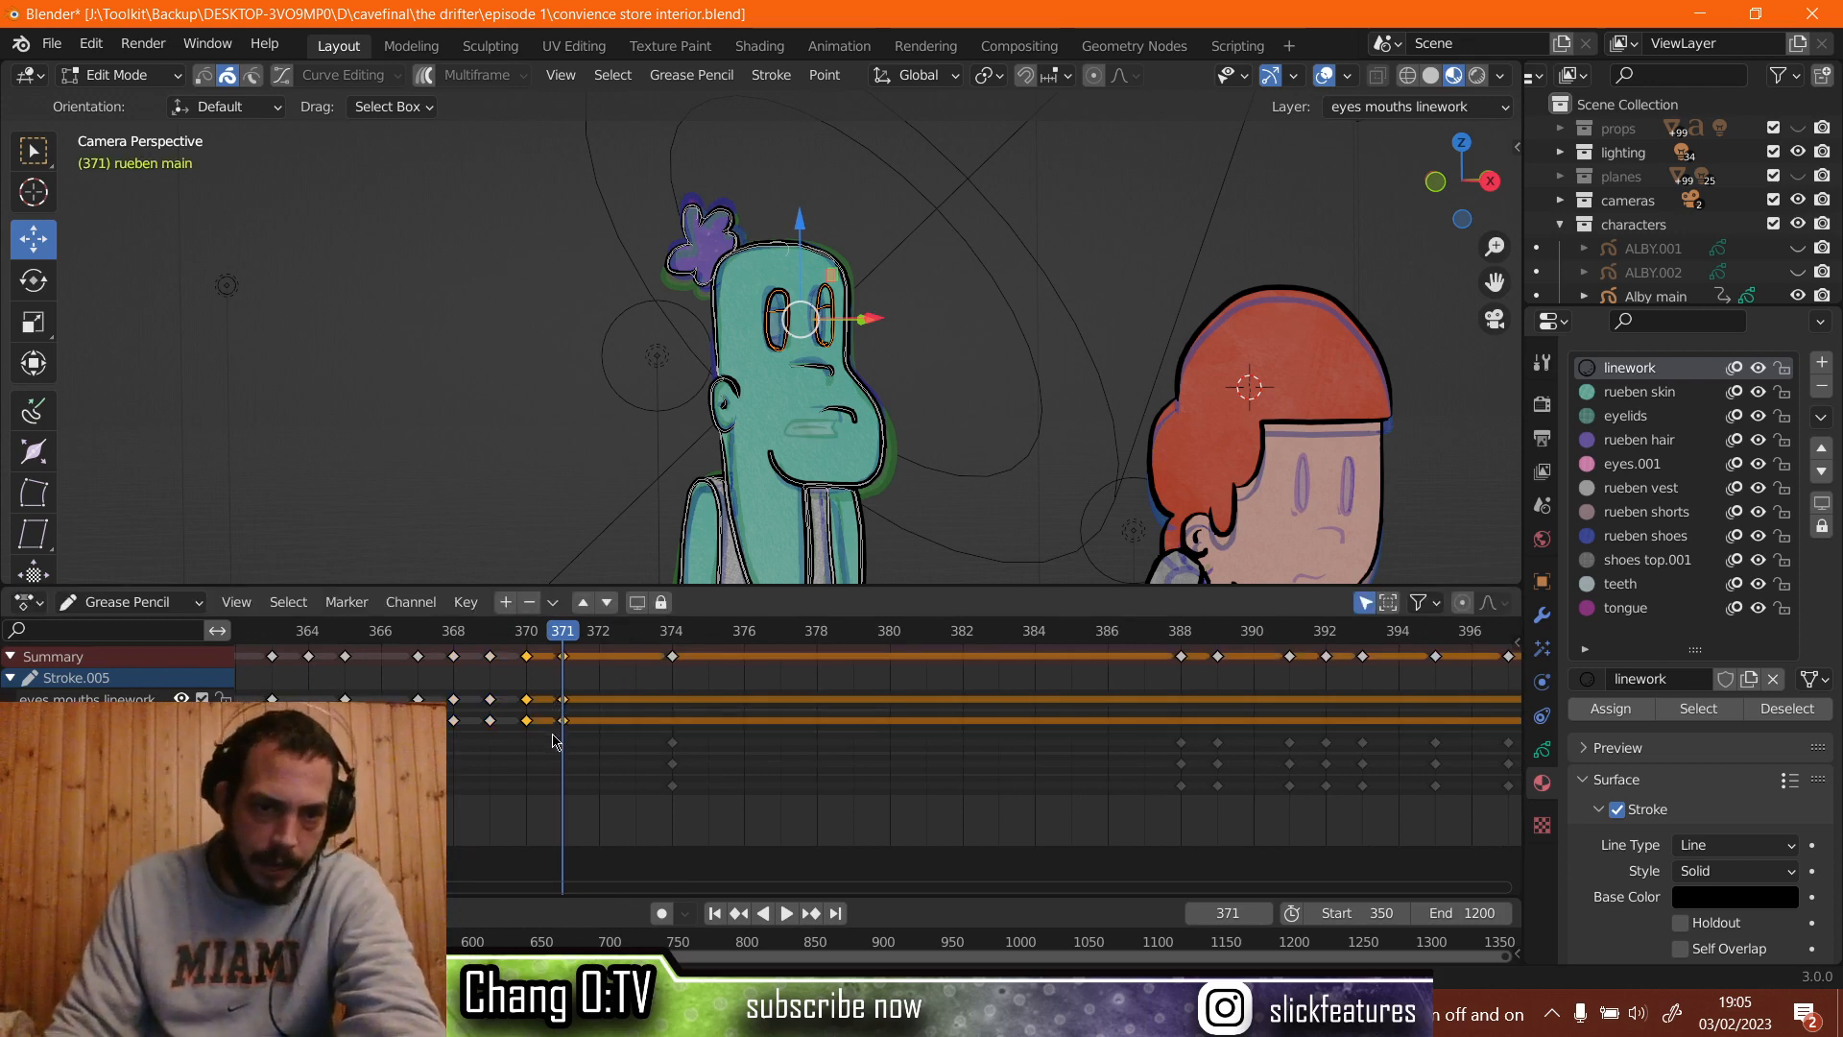
key("ctrl+z")
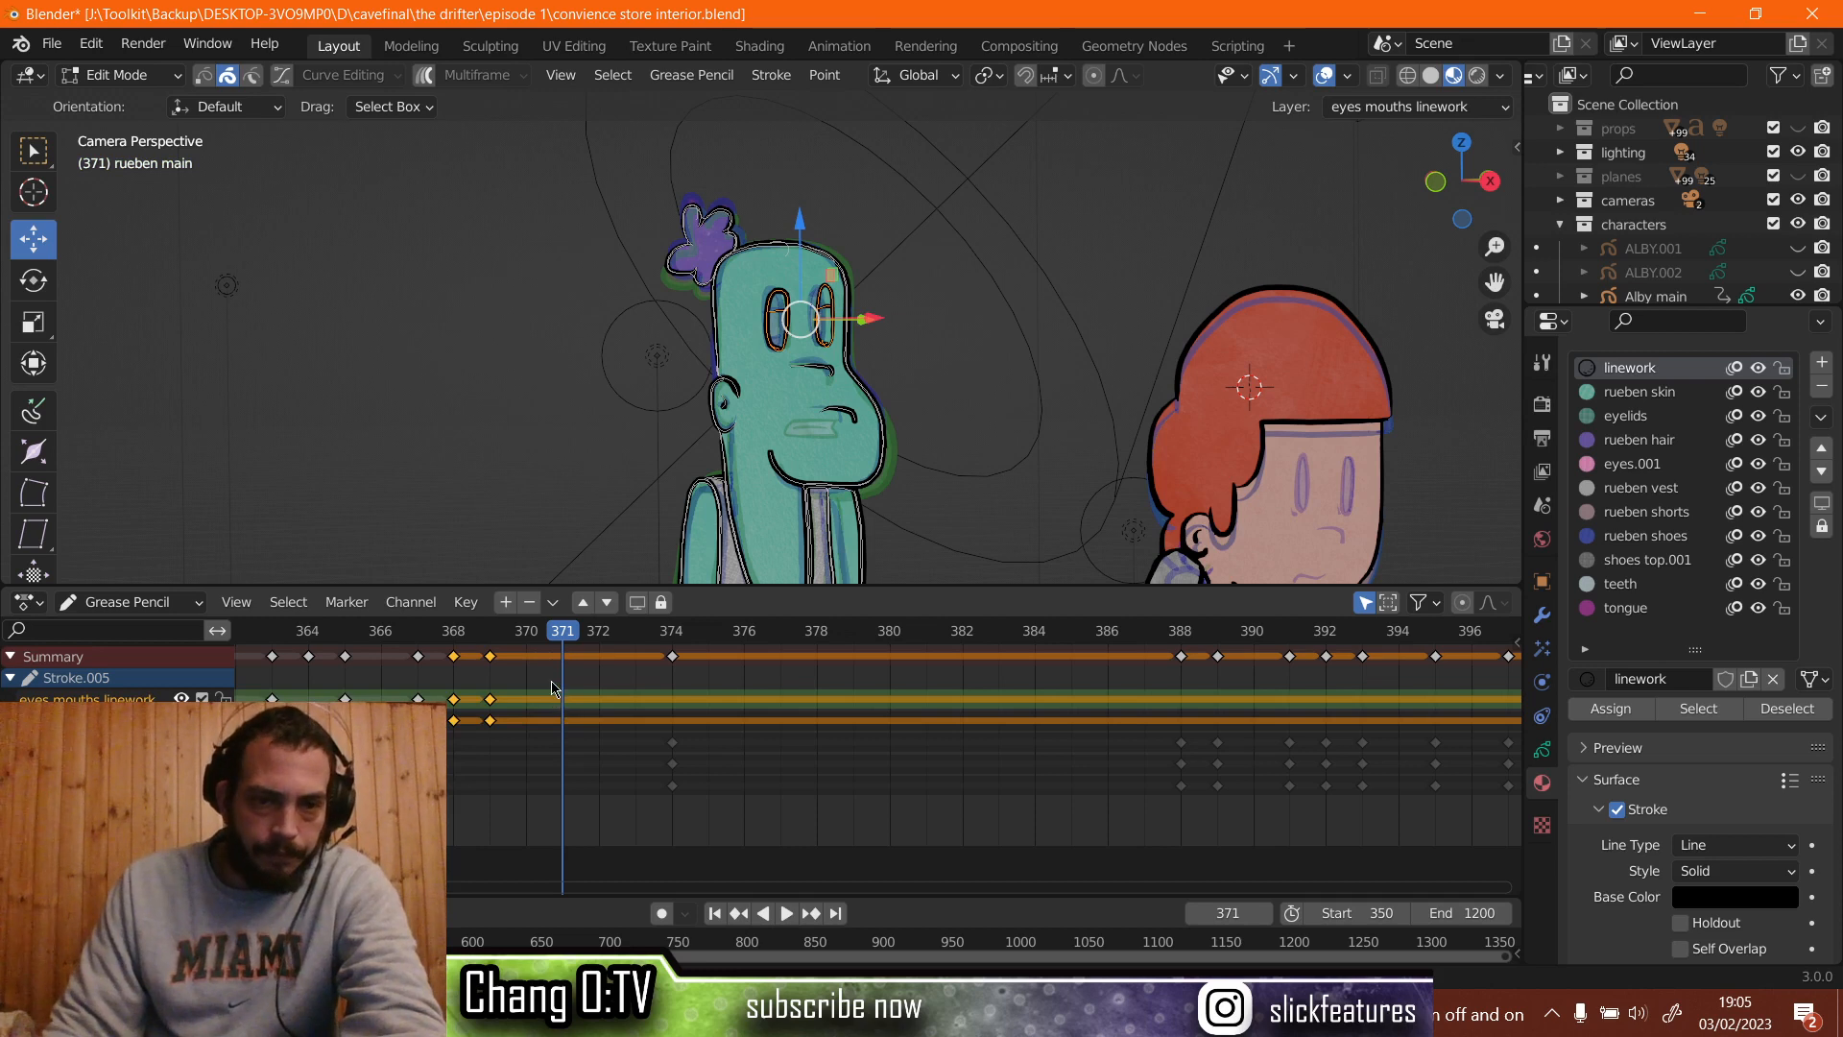
Duplicate only the frame 369 keyframes of the eyes and mouths and place the copy at frame 371.
left_click(544, 681)
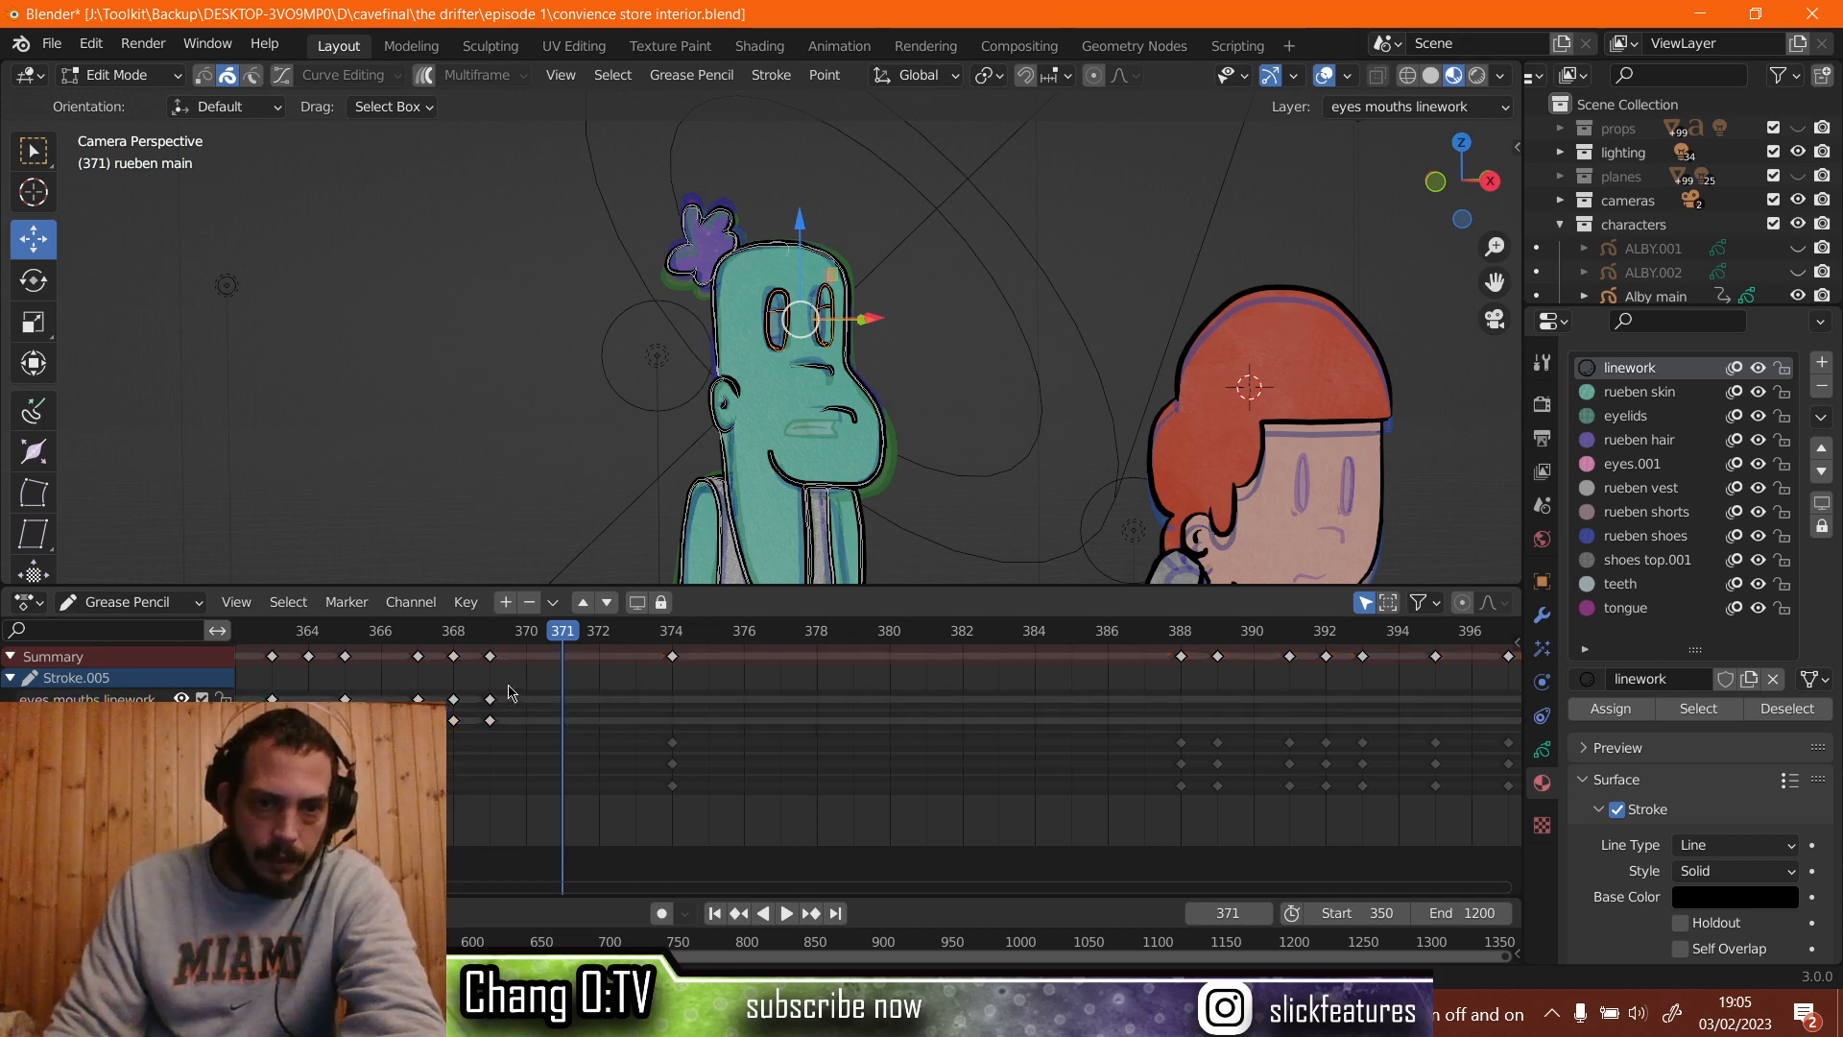
left_click_drag(489, 720, 490, 712)
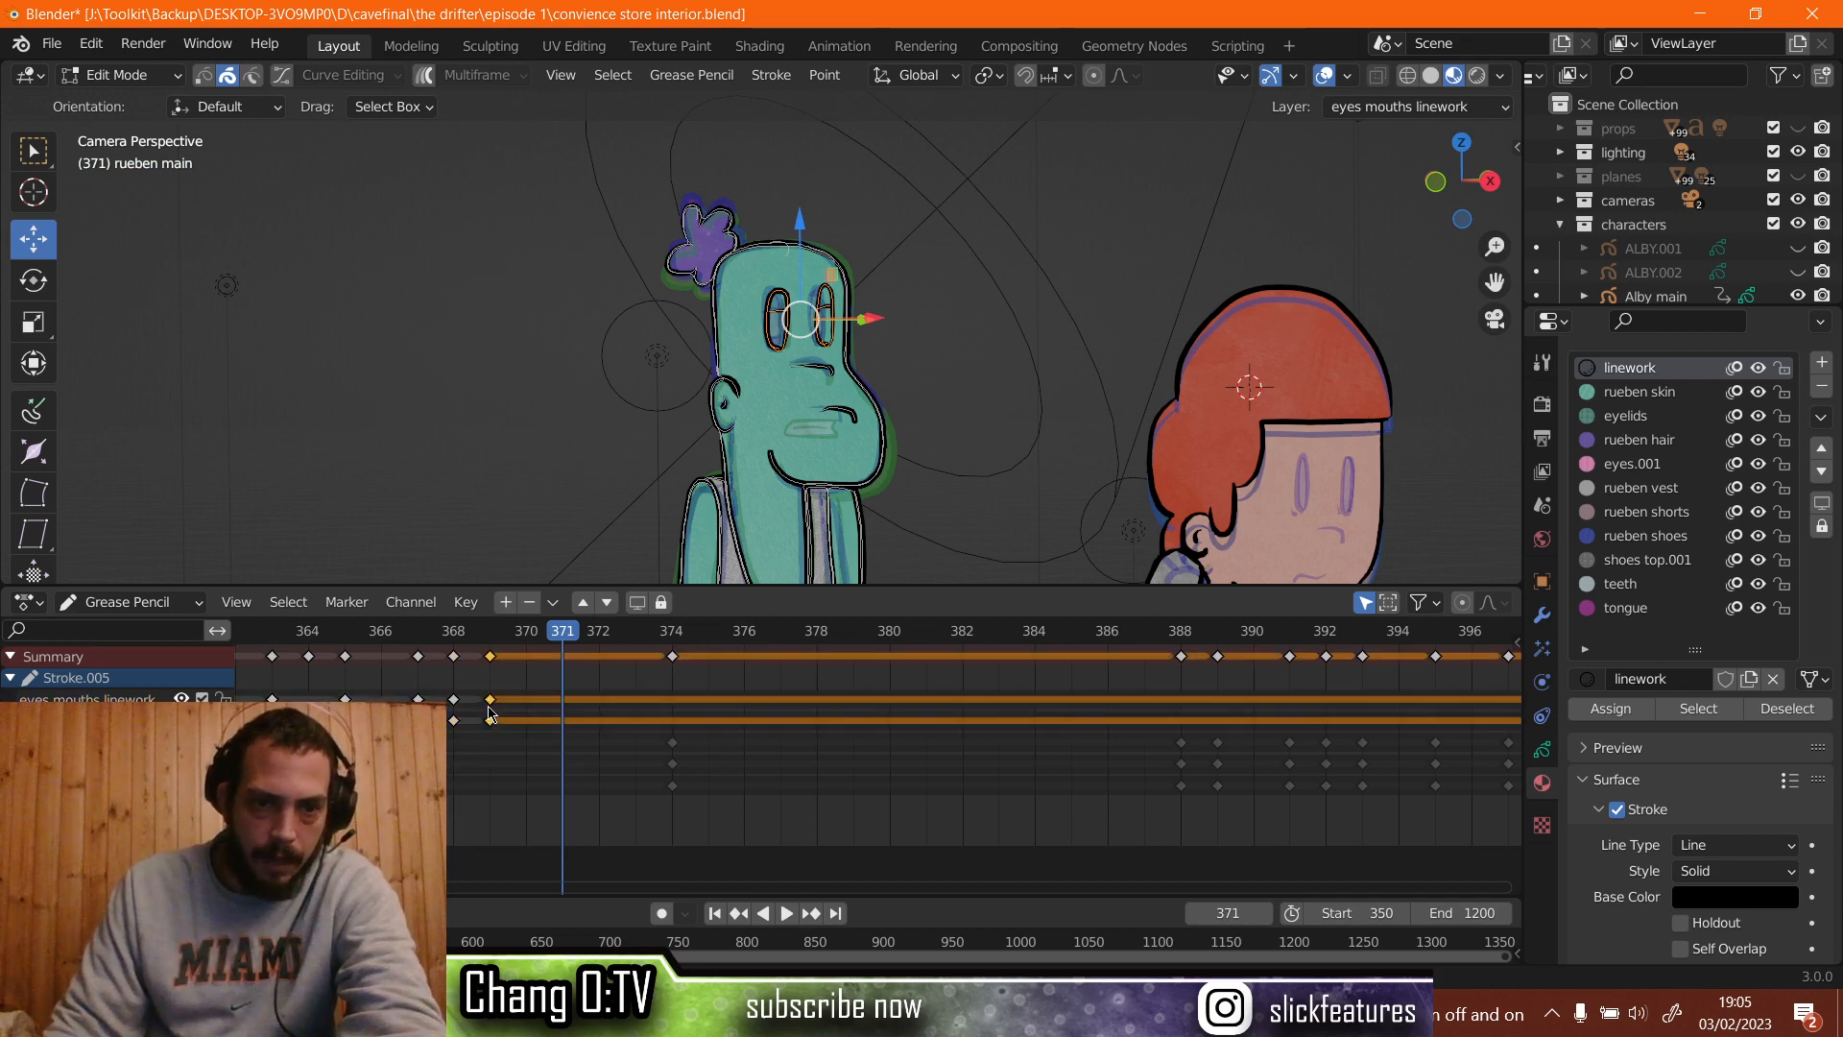
right_click(490, 708)
left_click(489, 700)
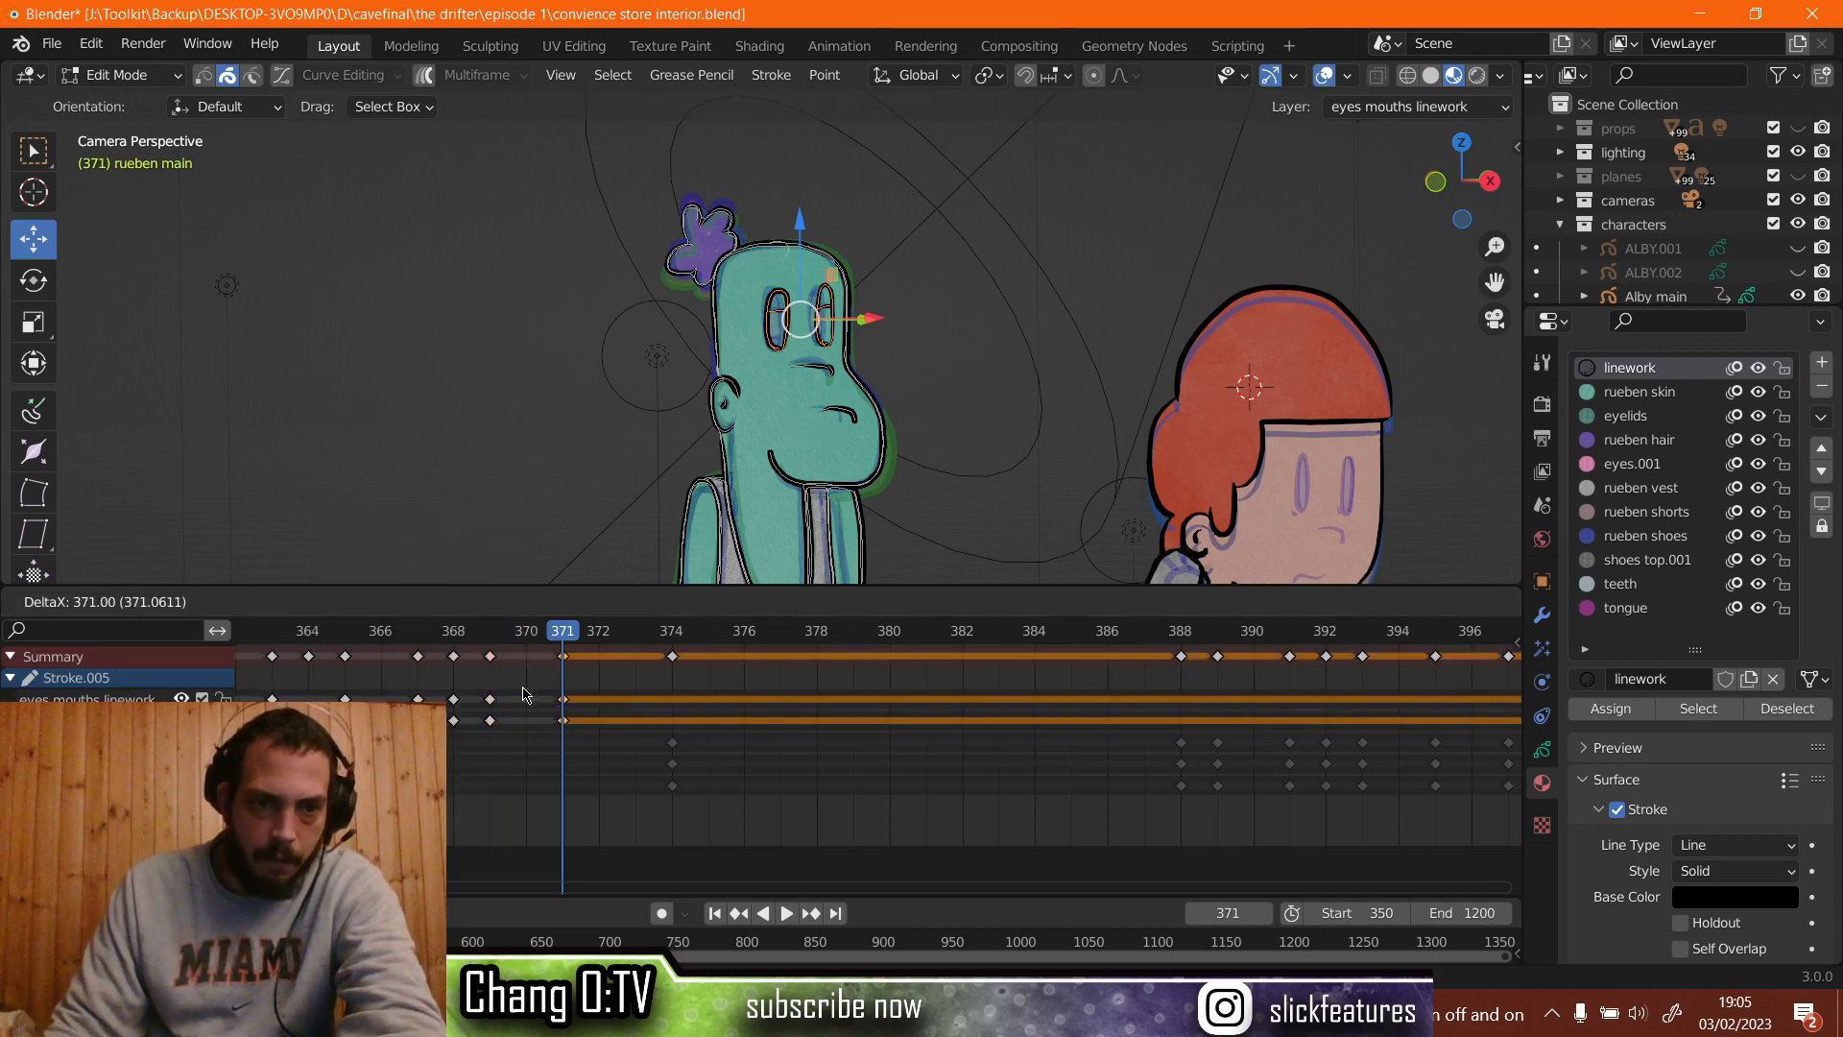
left_click(524, 693)
Erase the existing mouth line on the teal character at frame 369 with the stroke eraser in Draw Mode.
left_click(453, 642)
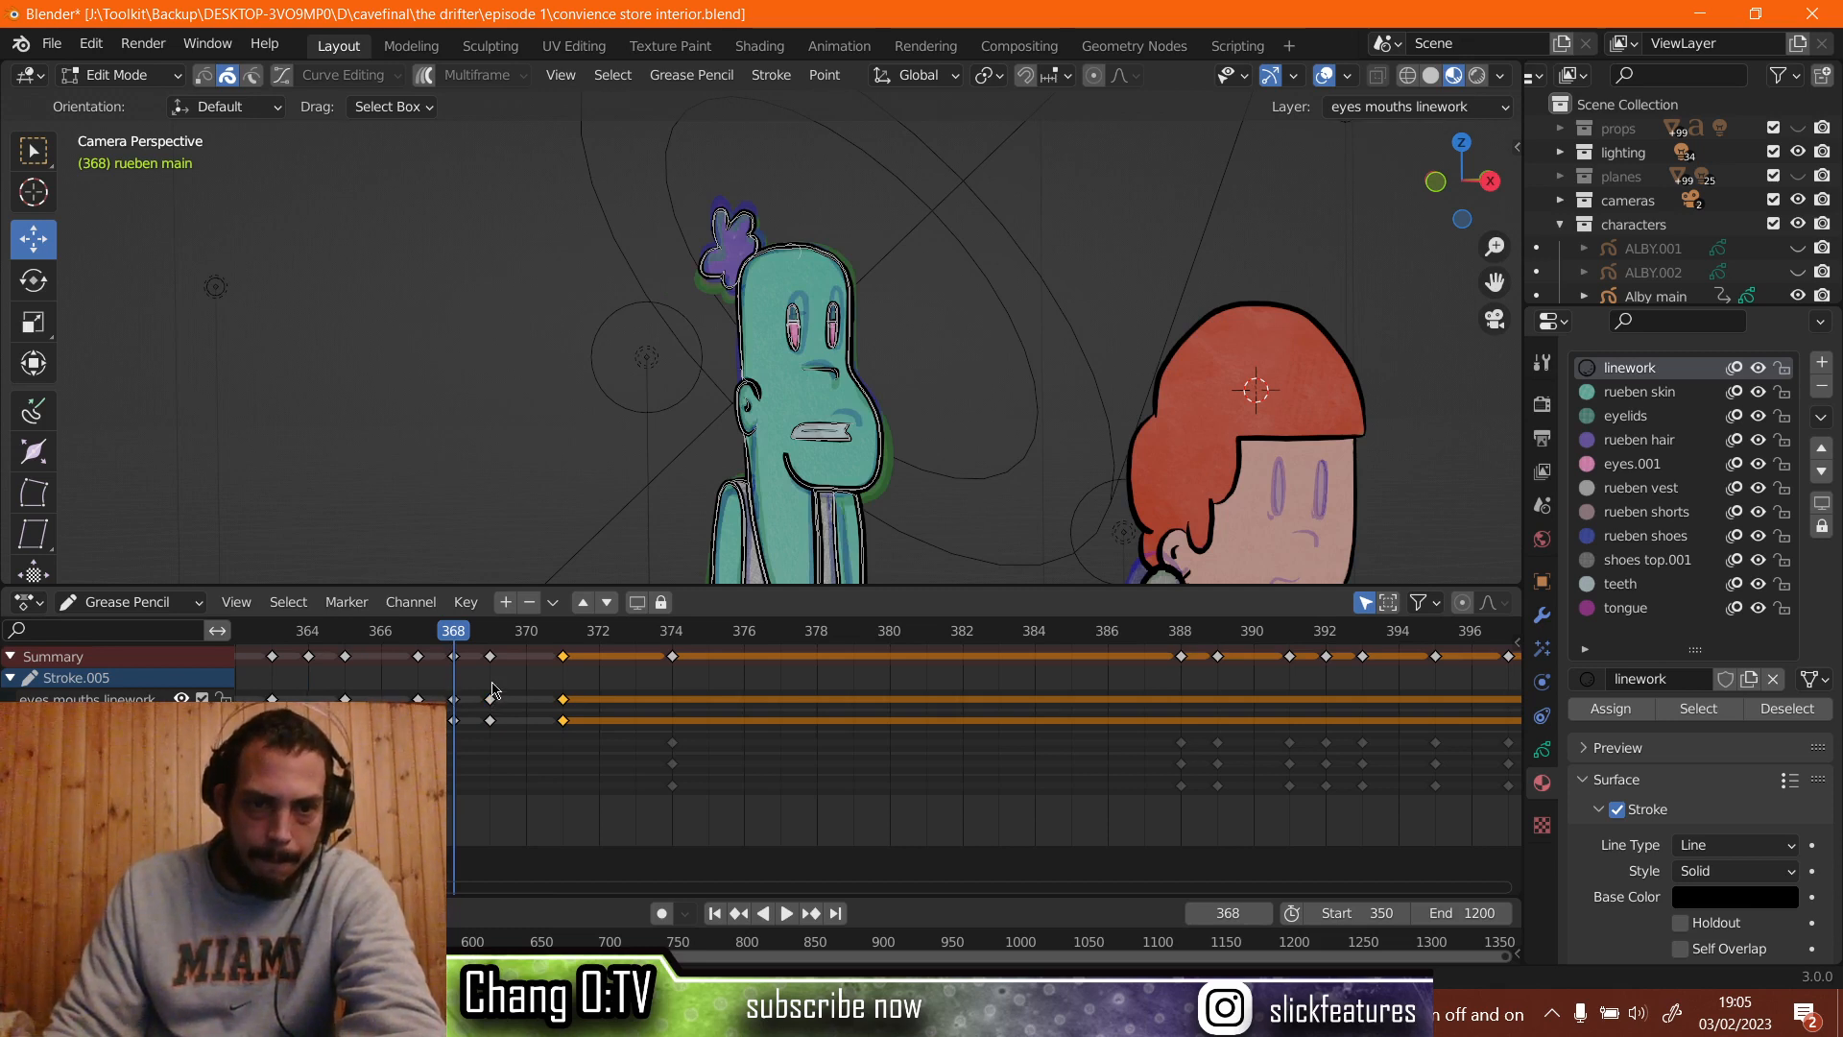
left_click(492, 689)
key("space")
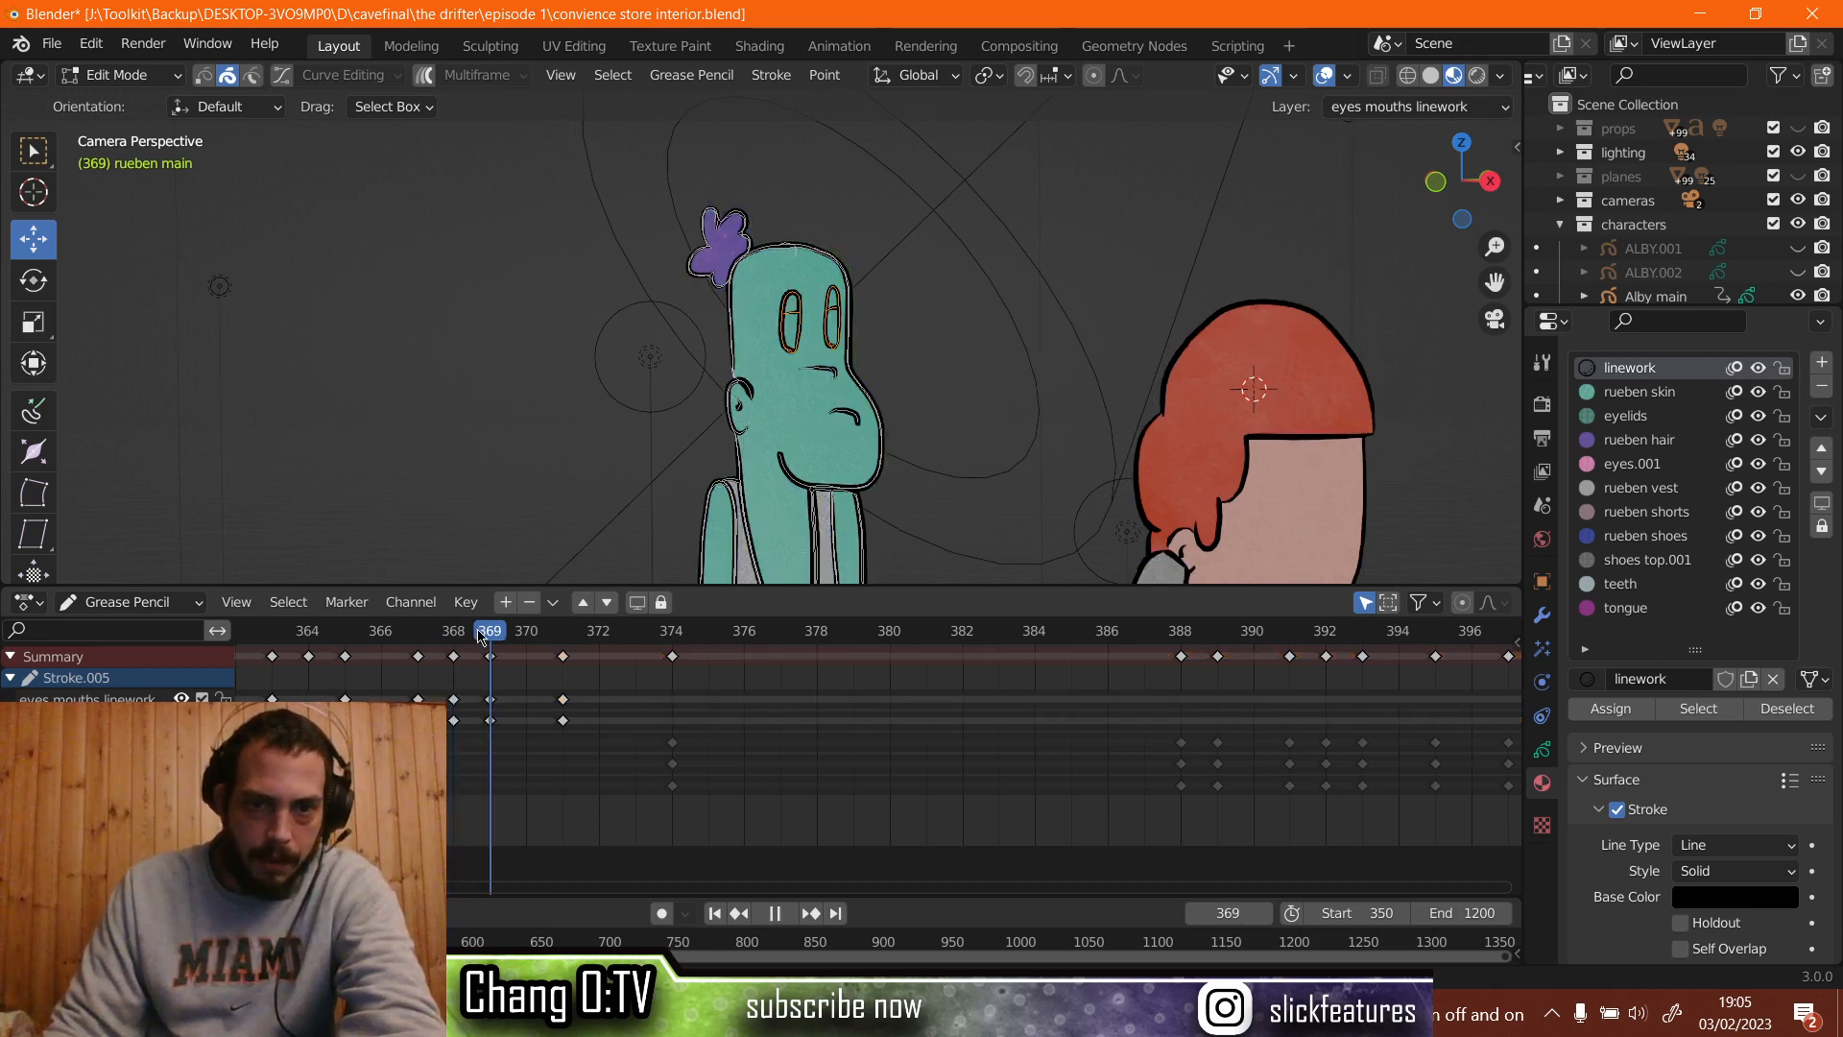
key("space")
left_click(113, 77)
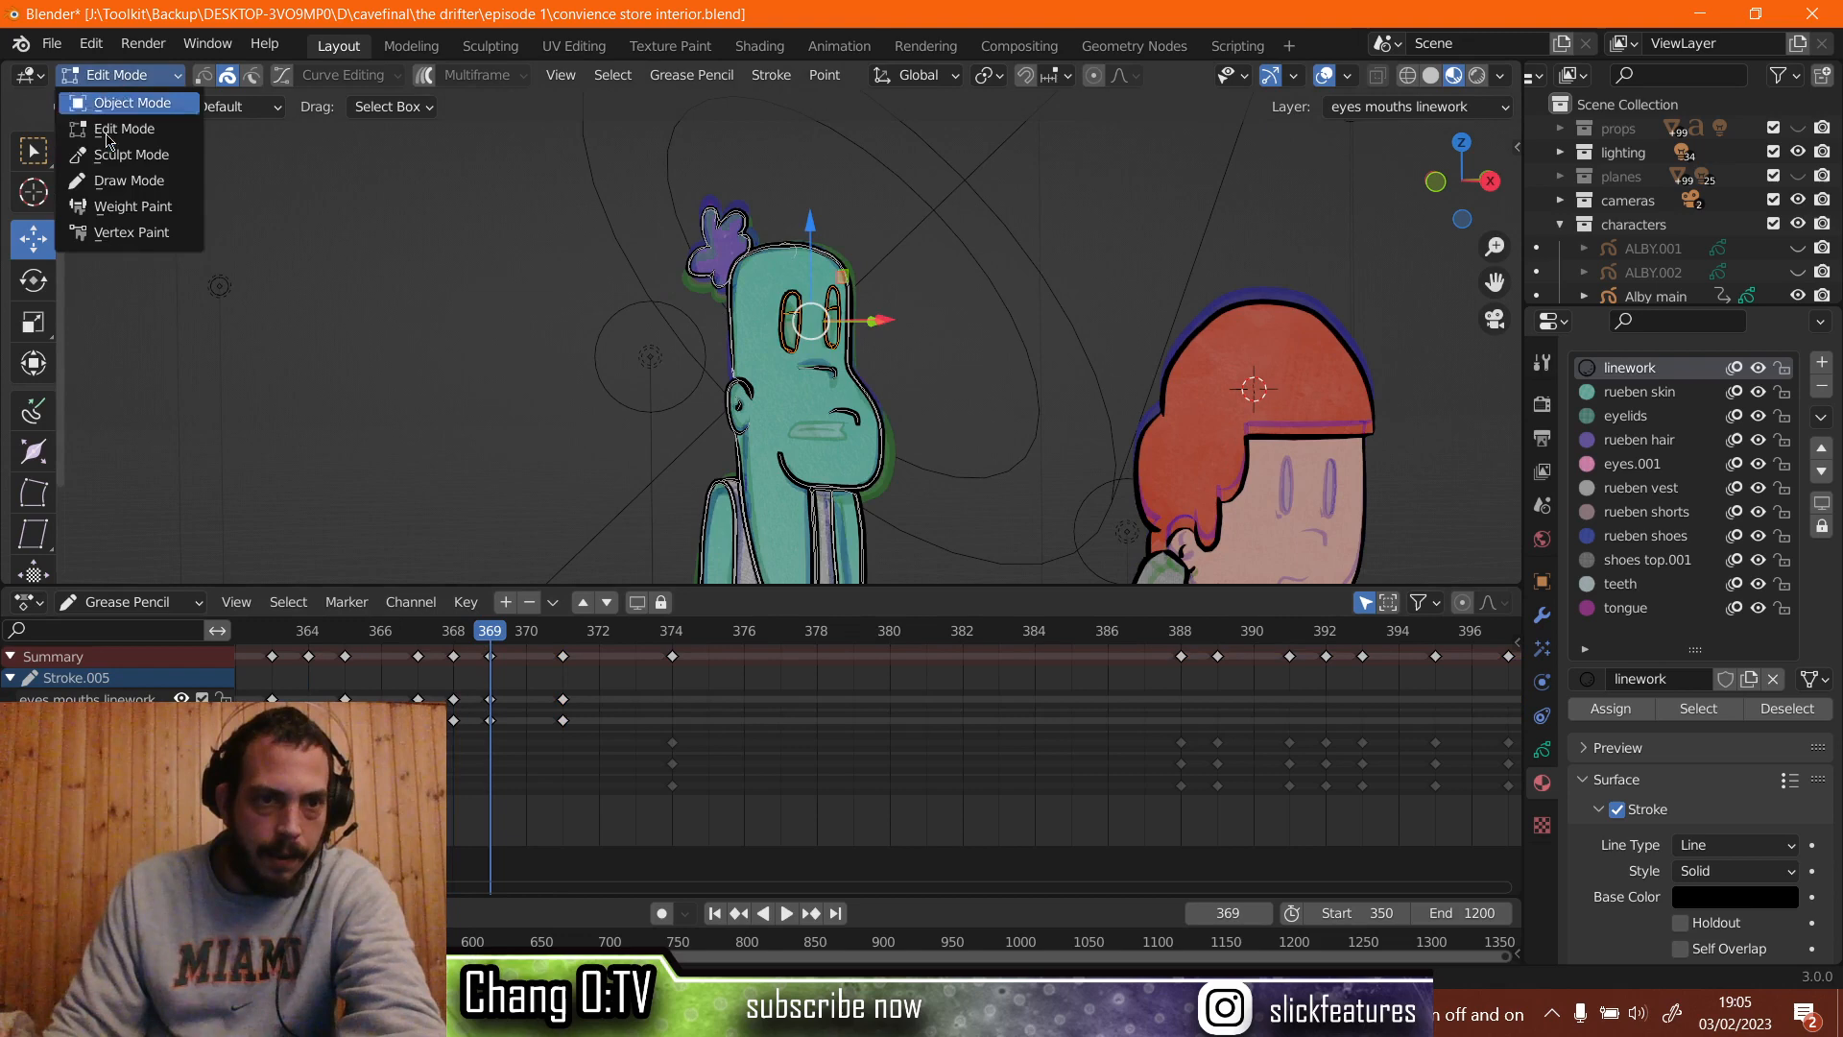
left_click(109, 186)
left_click(32, 281)
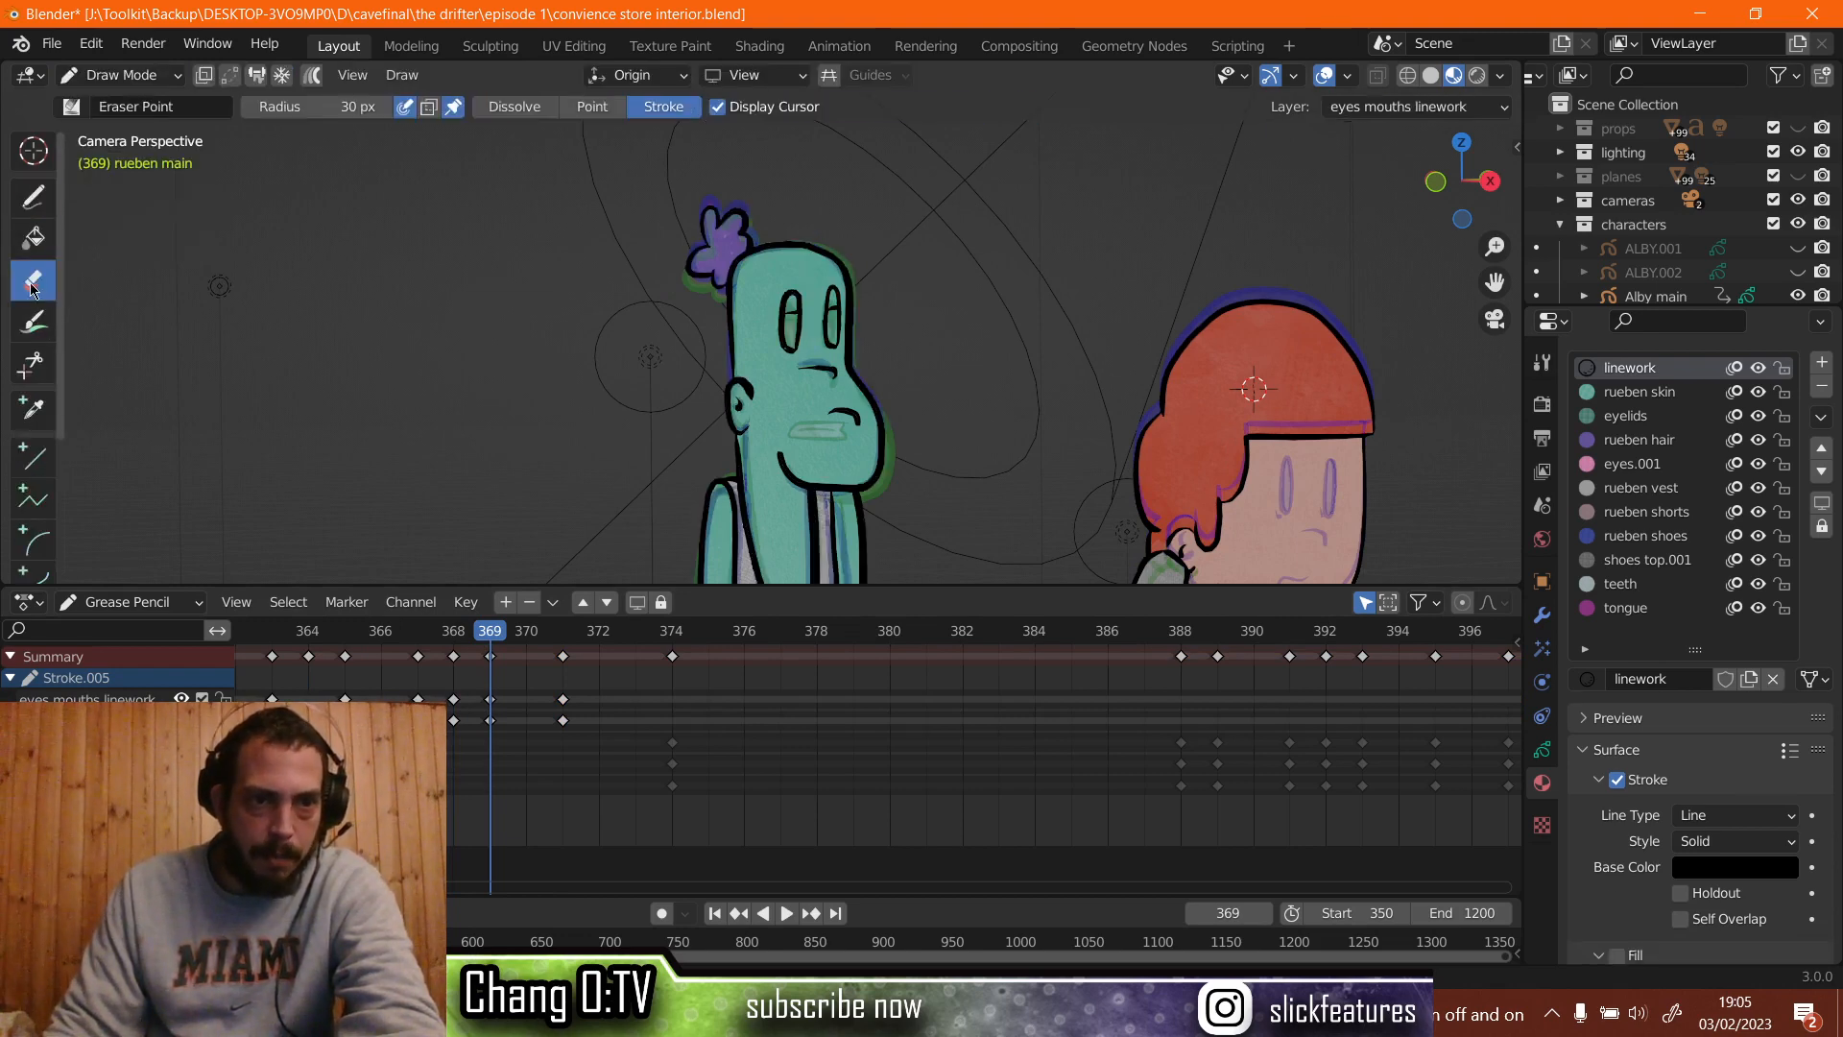
scroll(813, 425, "up", 6)
middle_click_drag(812, 425, 687, 234, "shift")
scroll(688, 234, "up", 4)
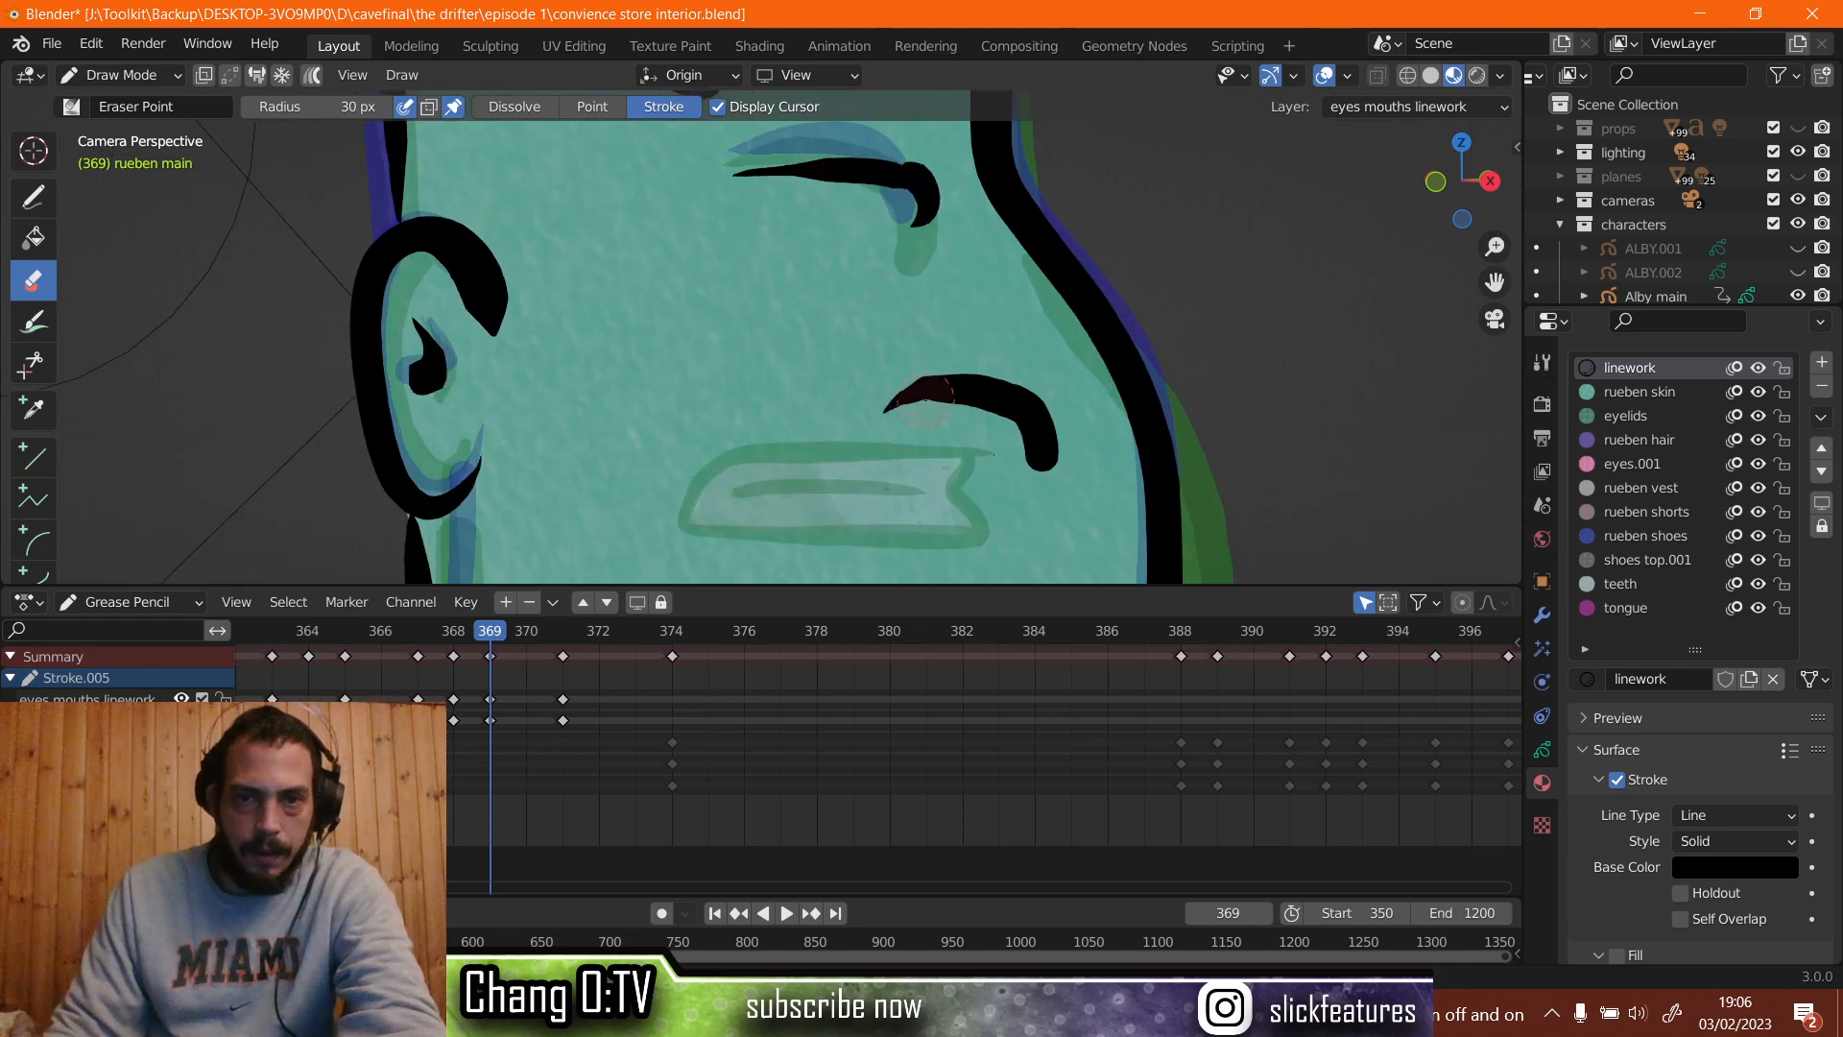
left_click(926, 398)
scroll(614, 402, "down", 5)
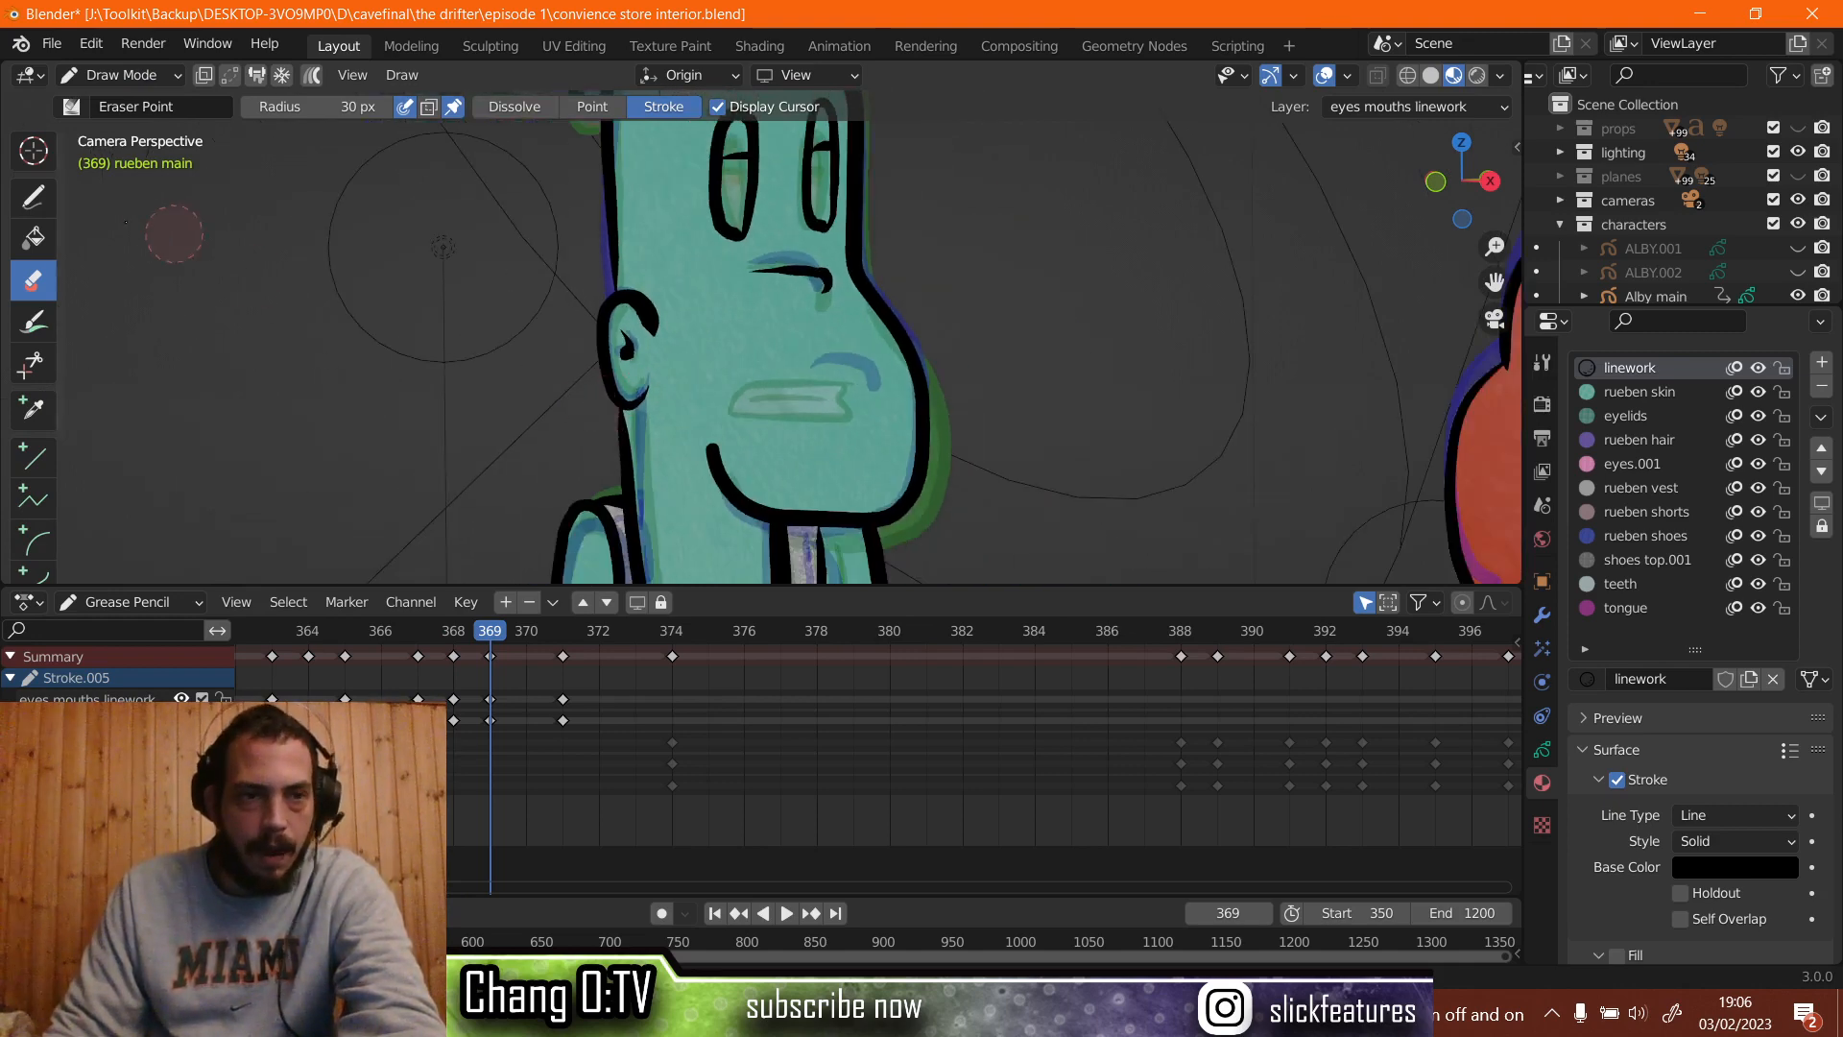
Draw a clenched-teeth mouth outline with a centre line in linework at frame 369, and smooth its strokes in Sculpt Mode.
left_click(32, 198)
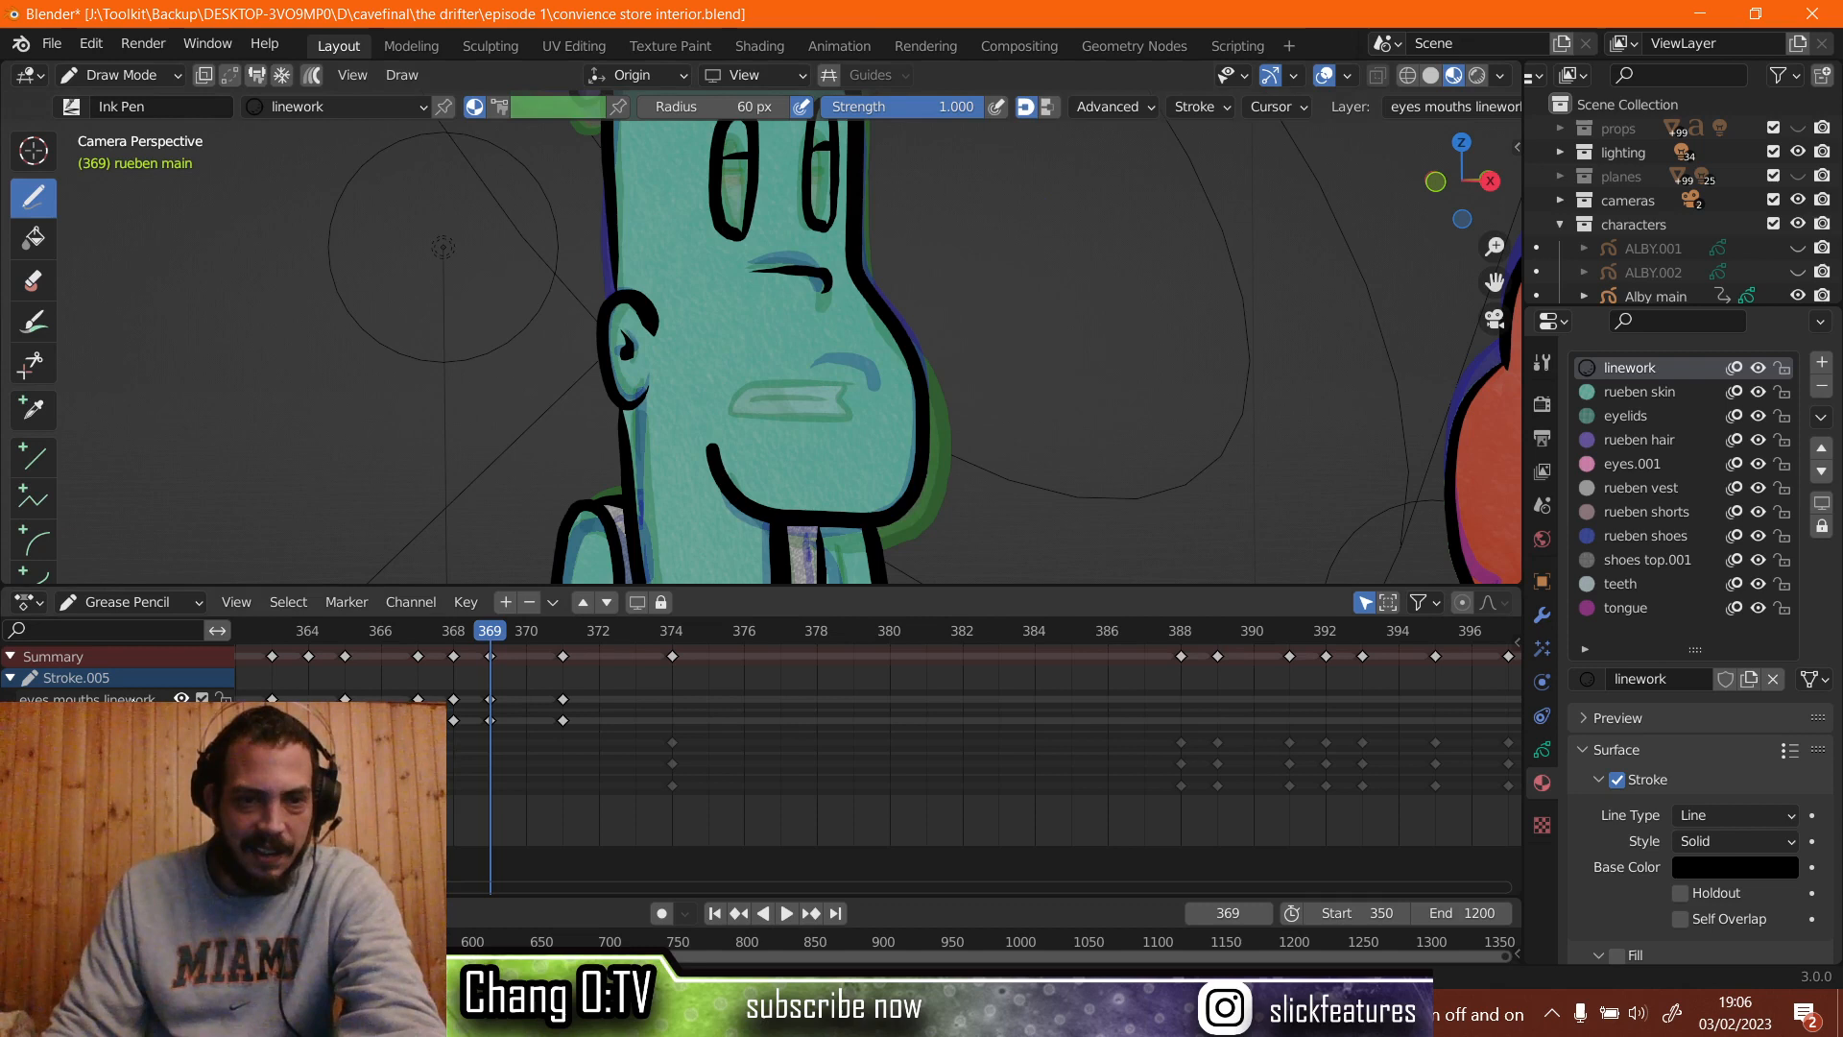
scroll(855, 385, "up", 1)
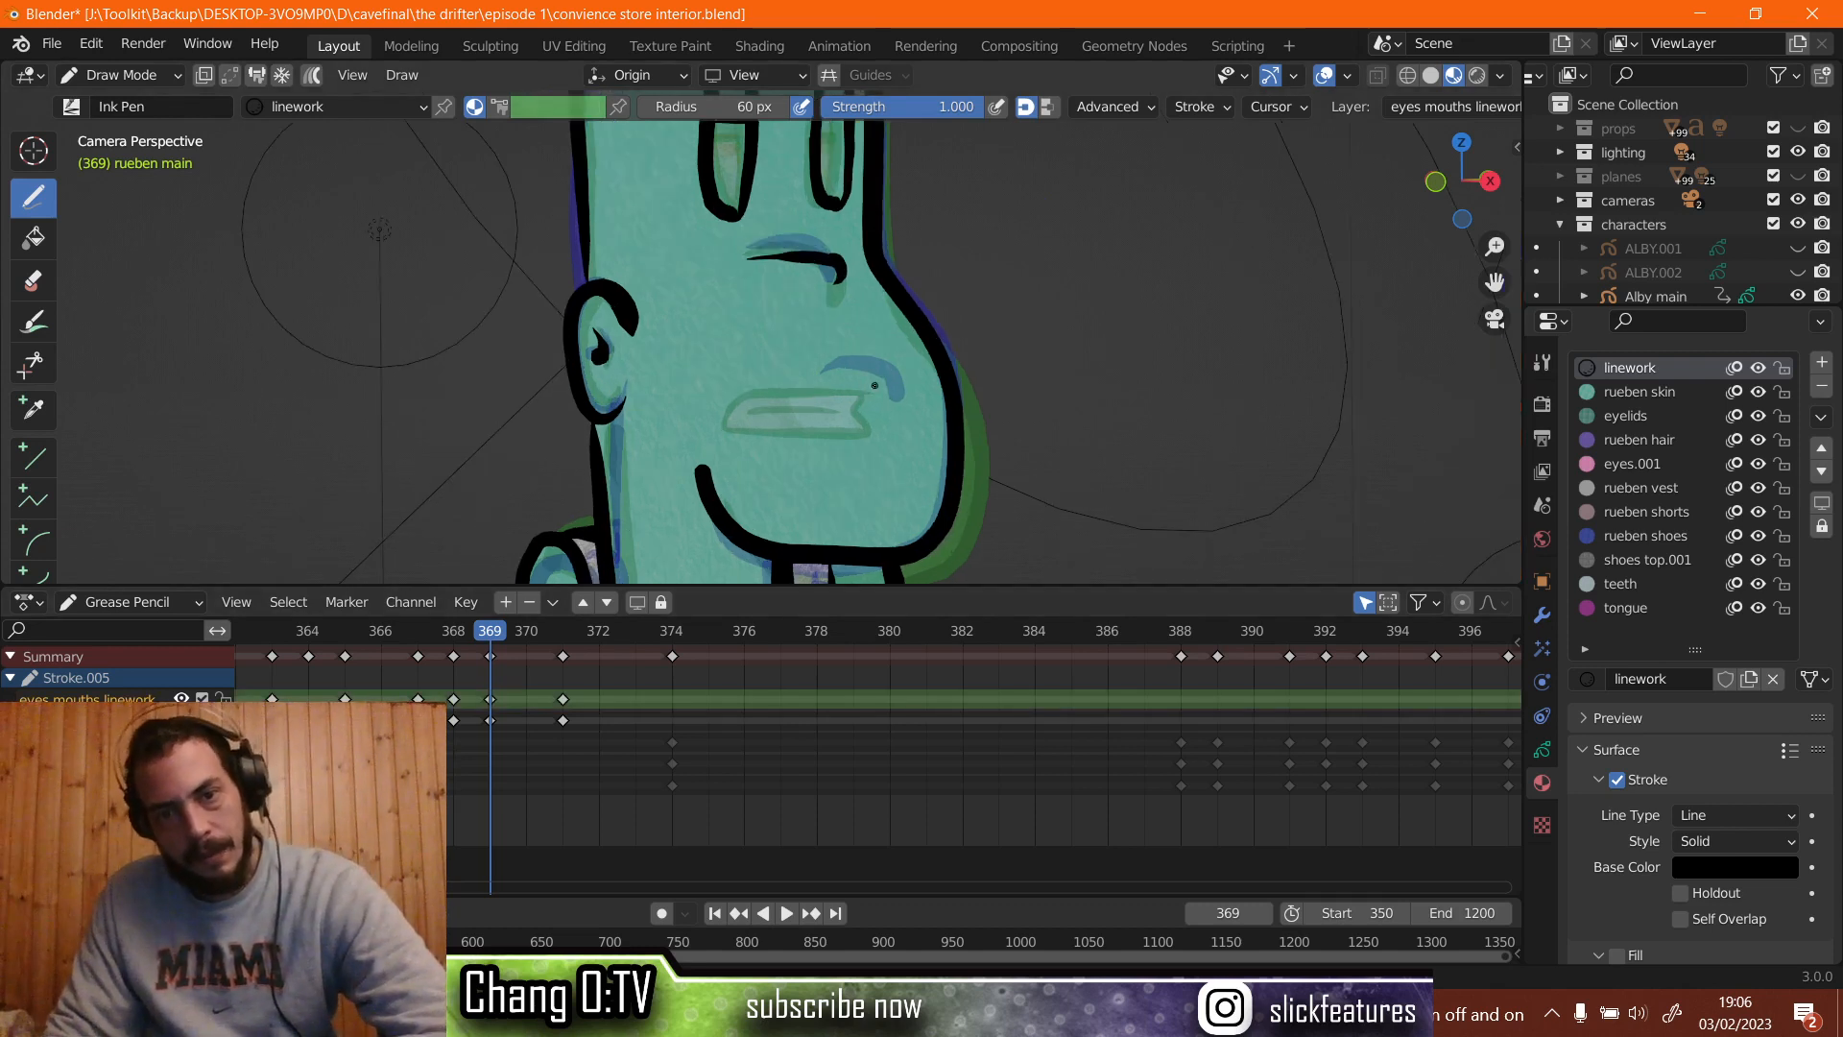
mouse_move(821, 380)
left_mouse_down()
mouse_move(737, 392)
mouse_move(736, 422)
mouse_move(875, 426)
mouse_move(756, 405)
left_mouse_up()
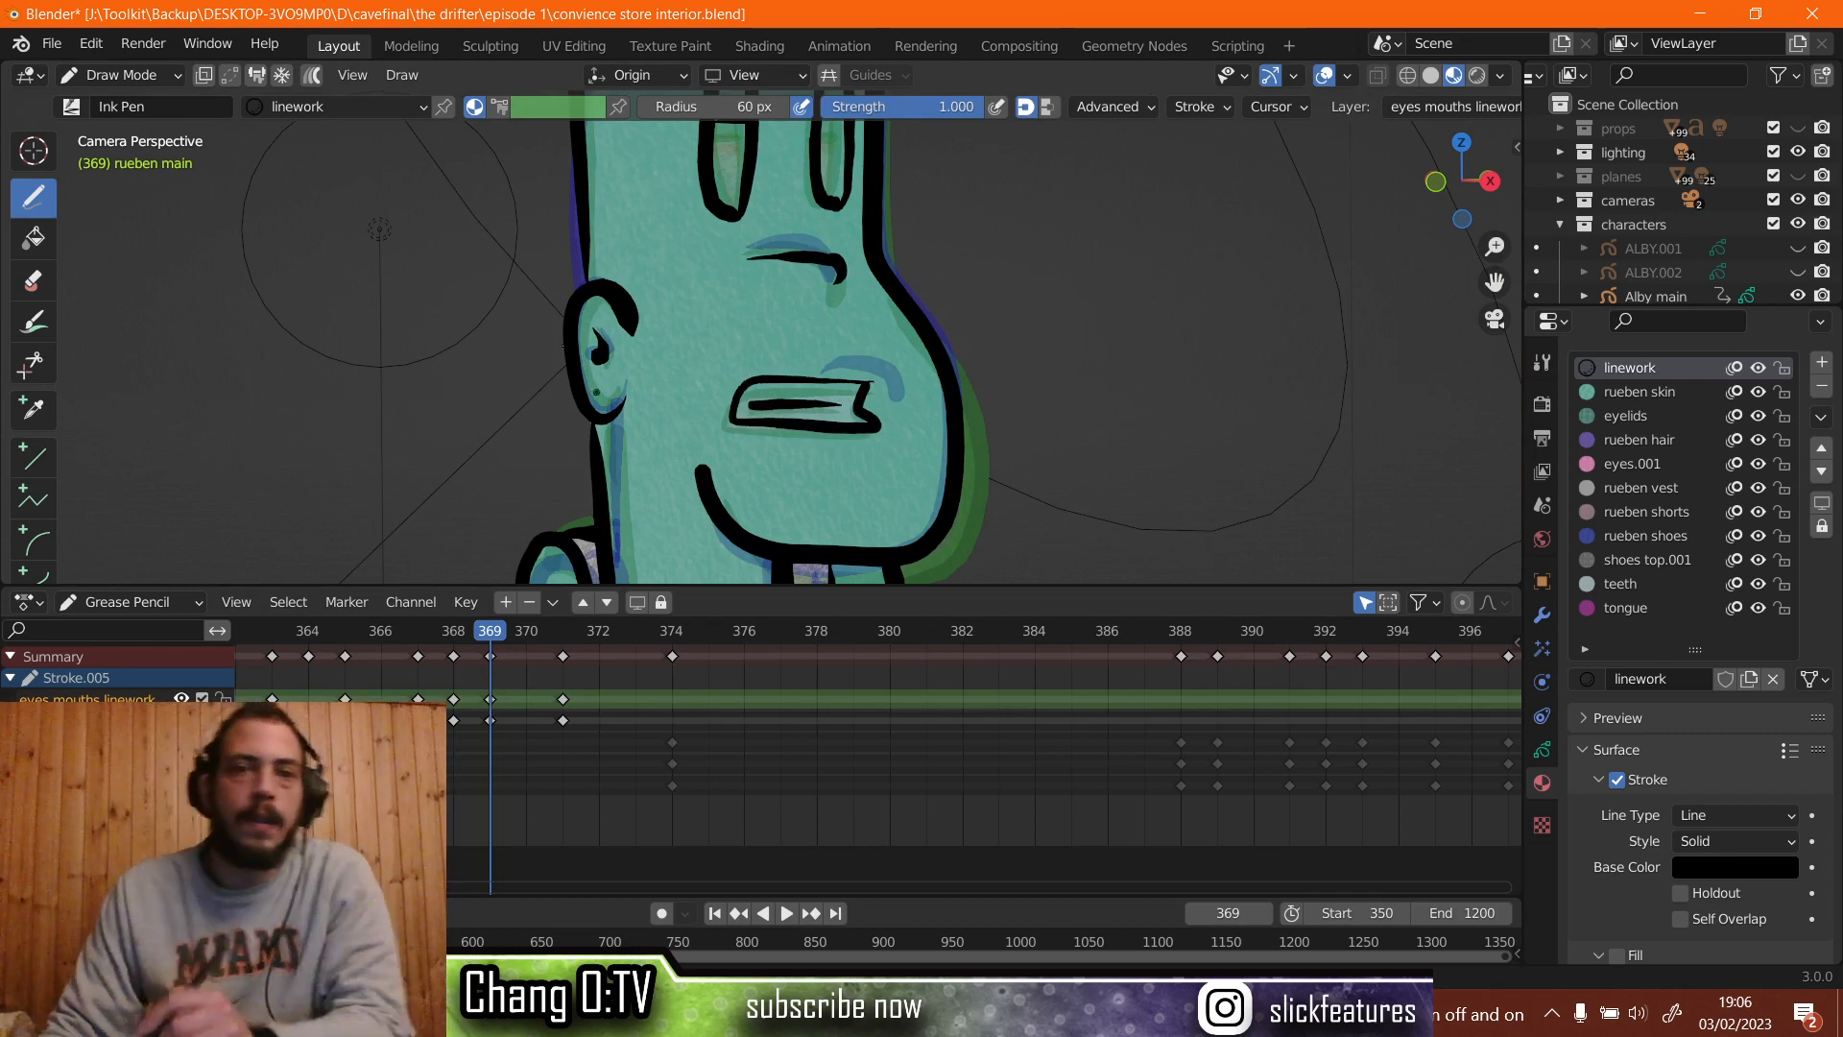
left_click(121, 81)
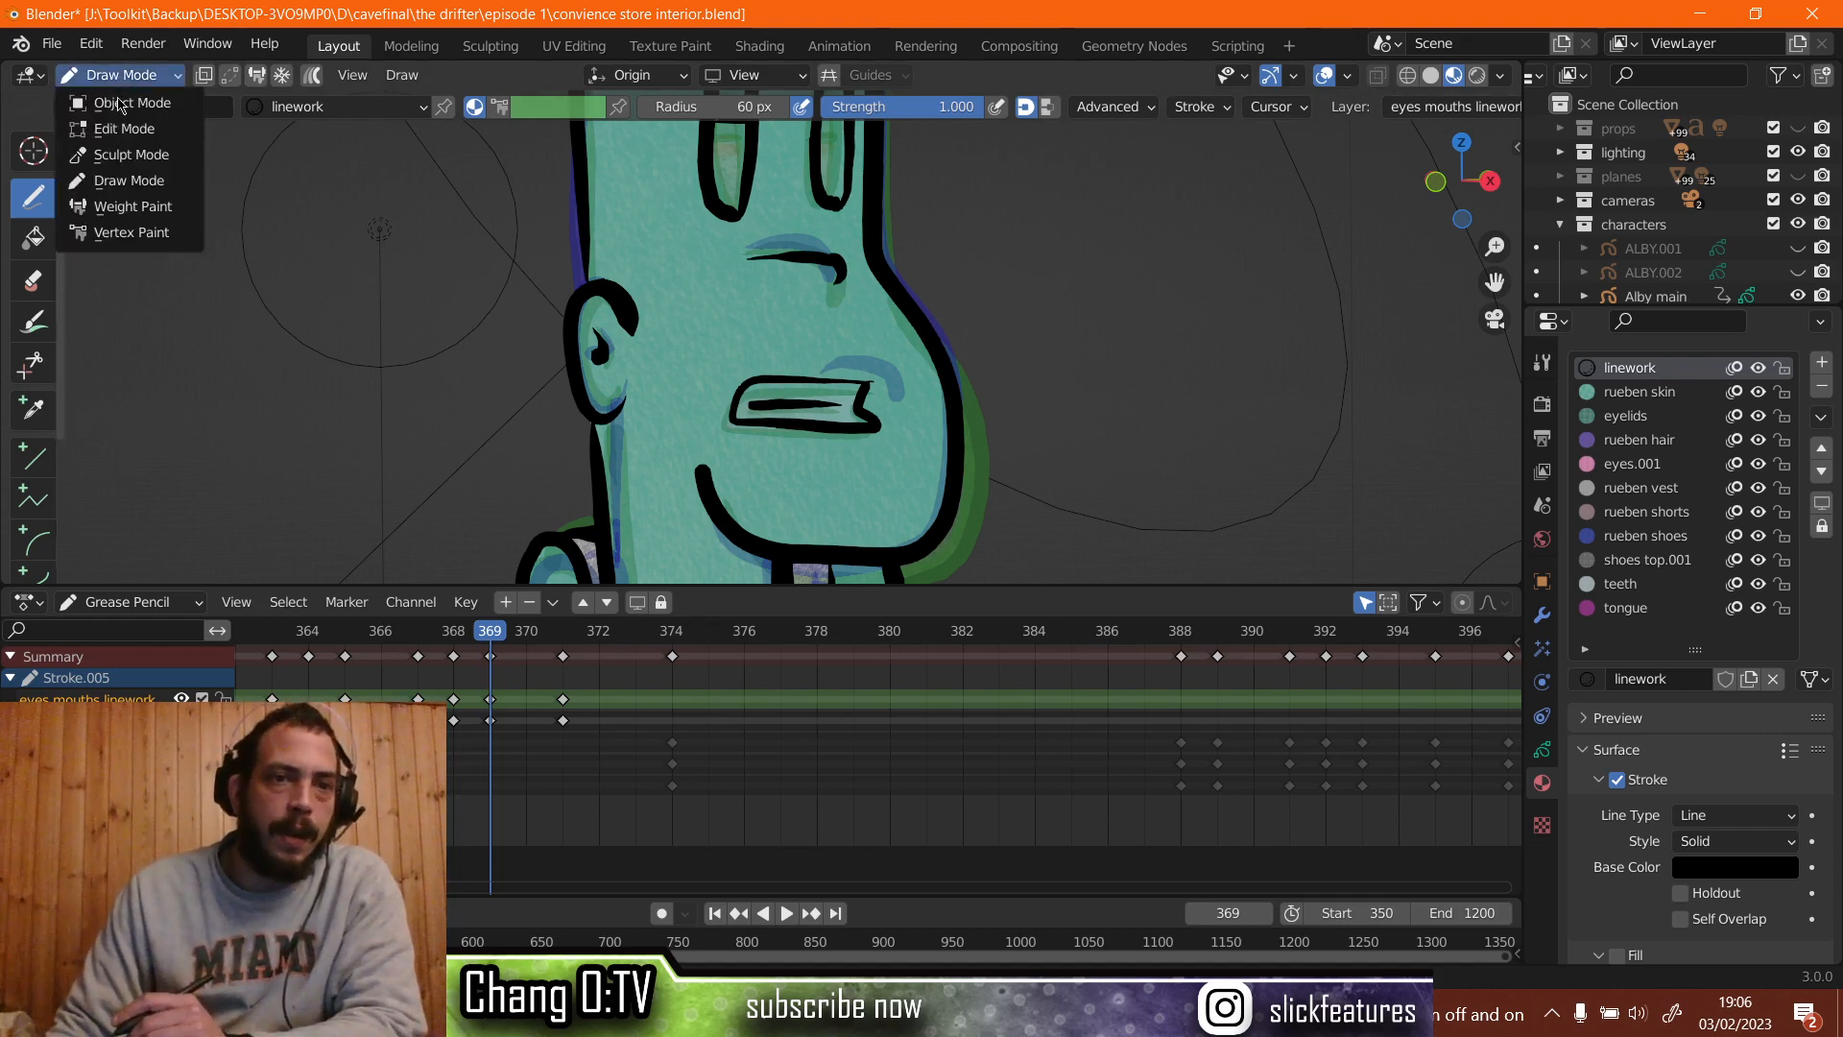
left_click(121, 153)
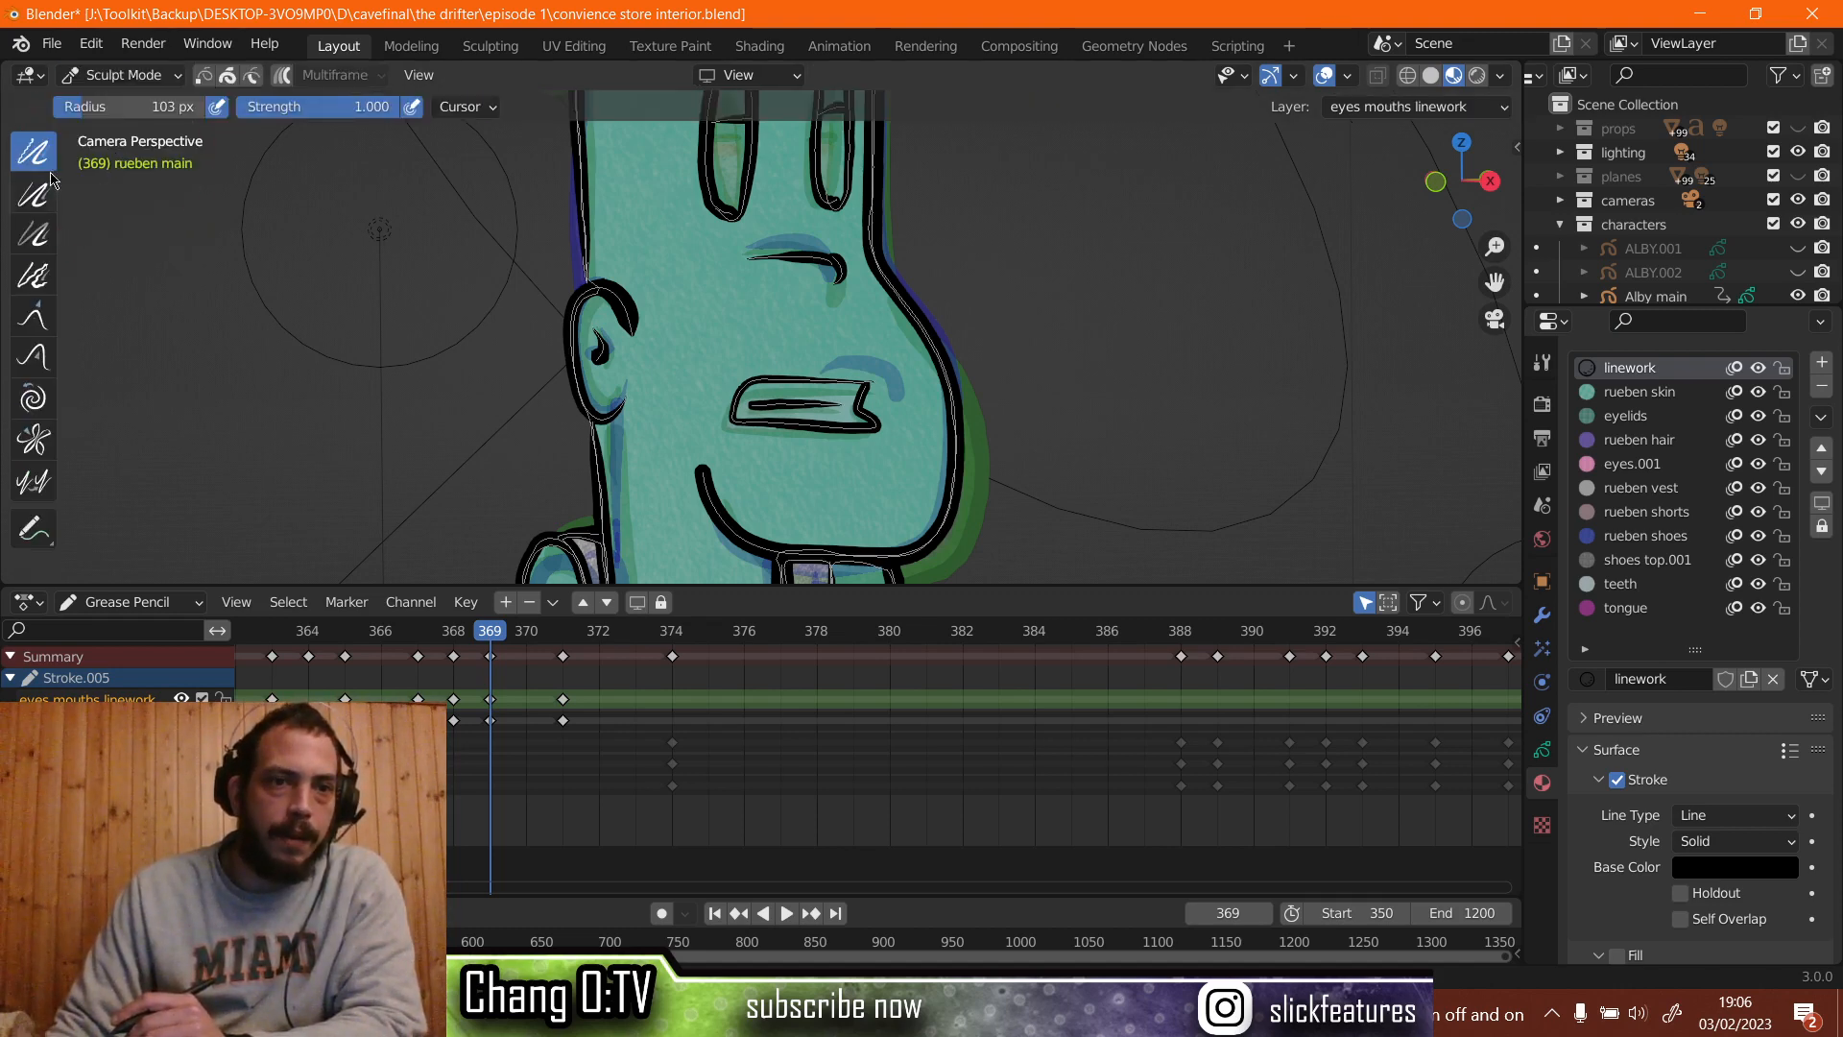
scroll(812, 480, "up", 2)
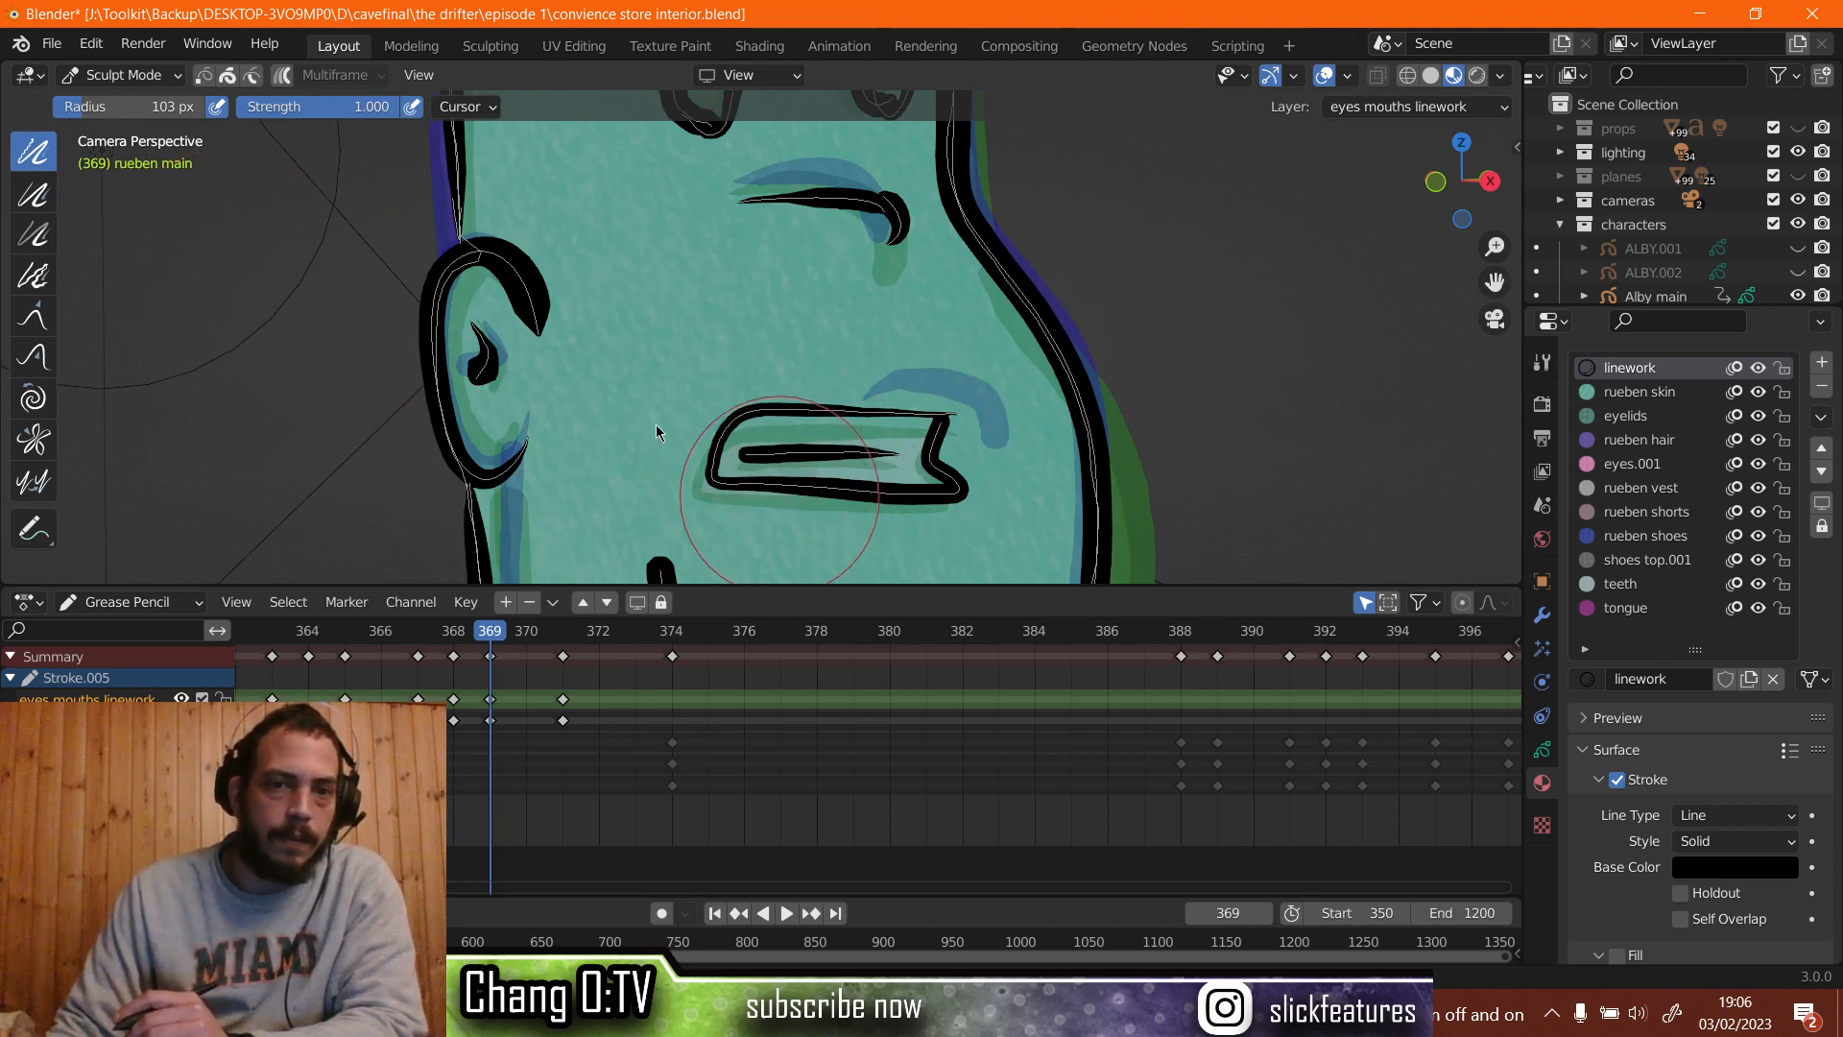
Fill the mouth's interior at frame 369 with the teeth material on the fills eyes mouths layer.
left_click(137, 82)
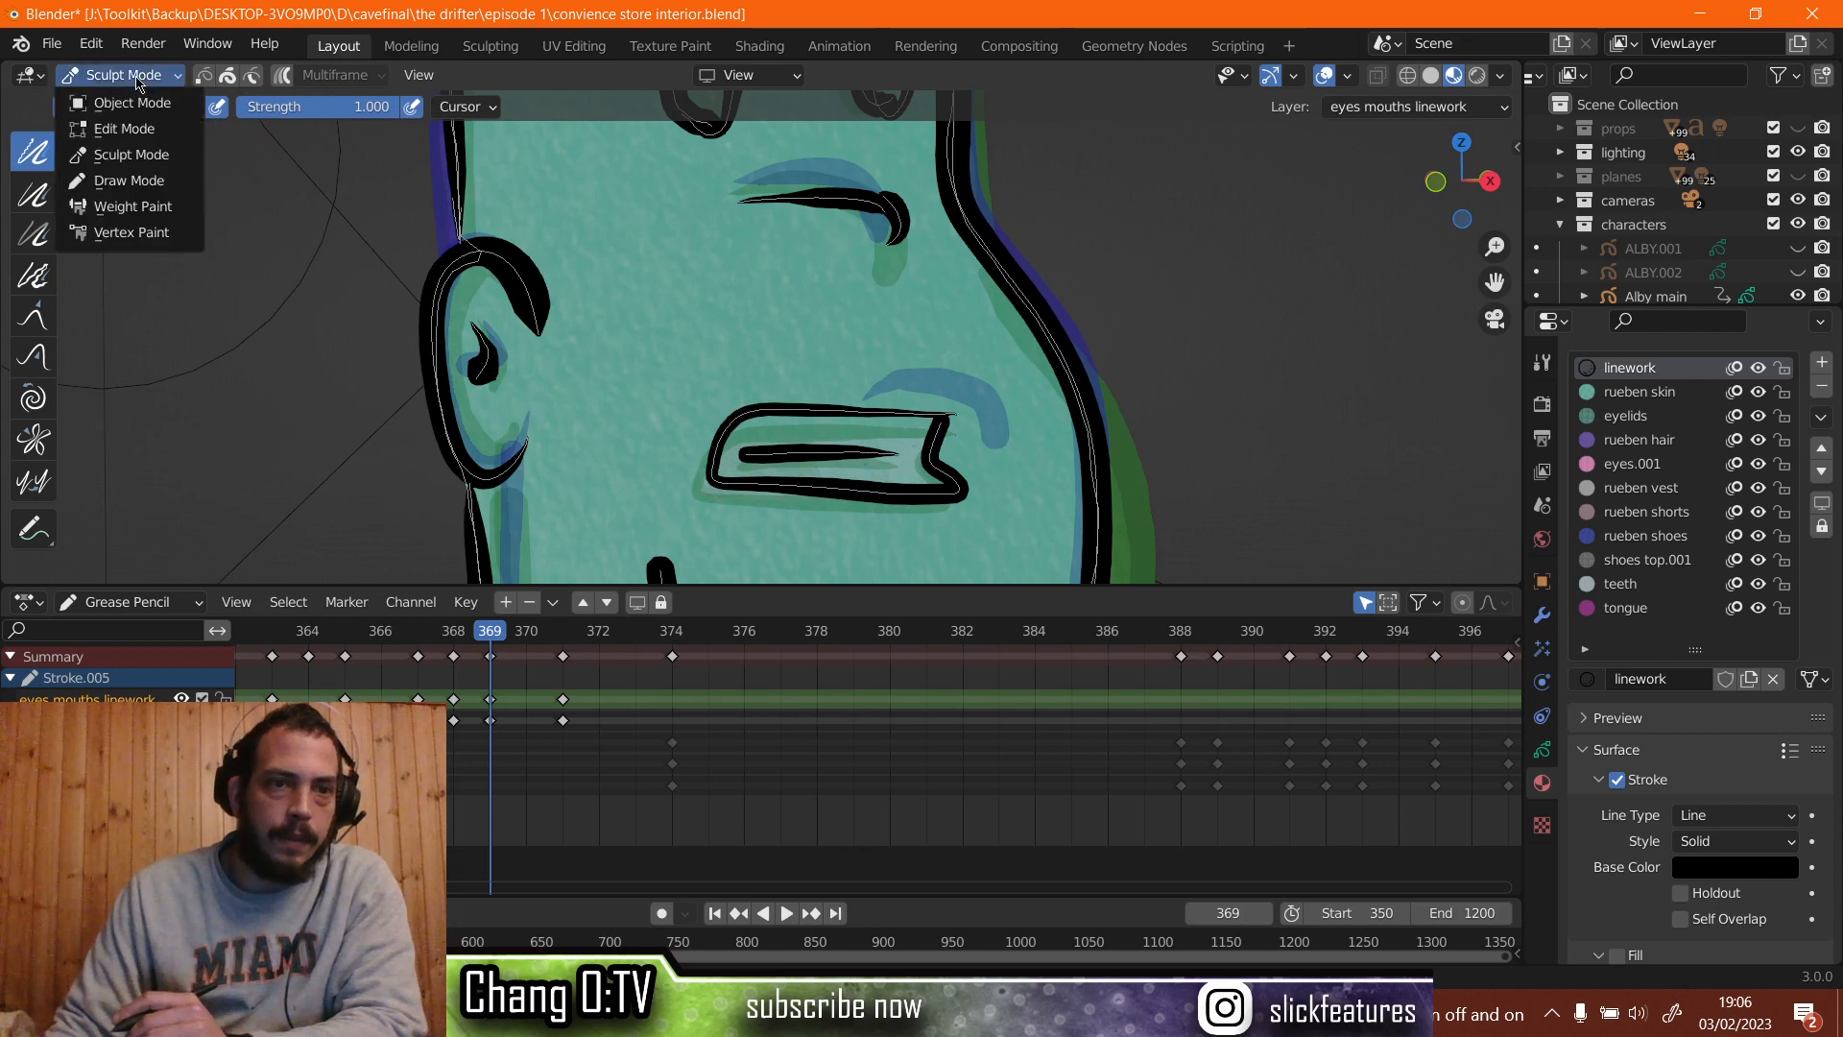
left_click(128, 180)
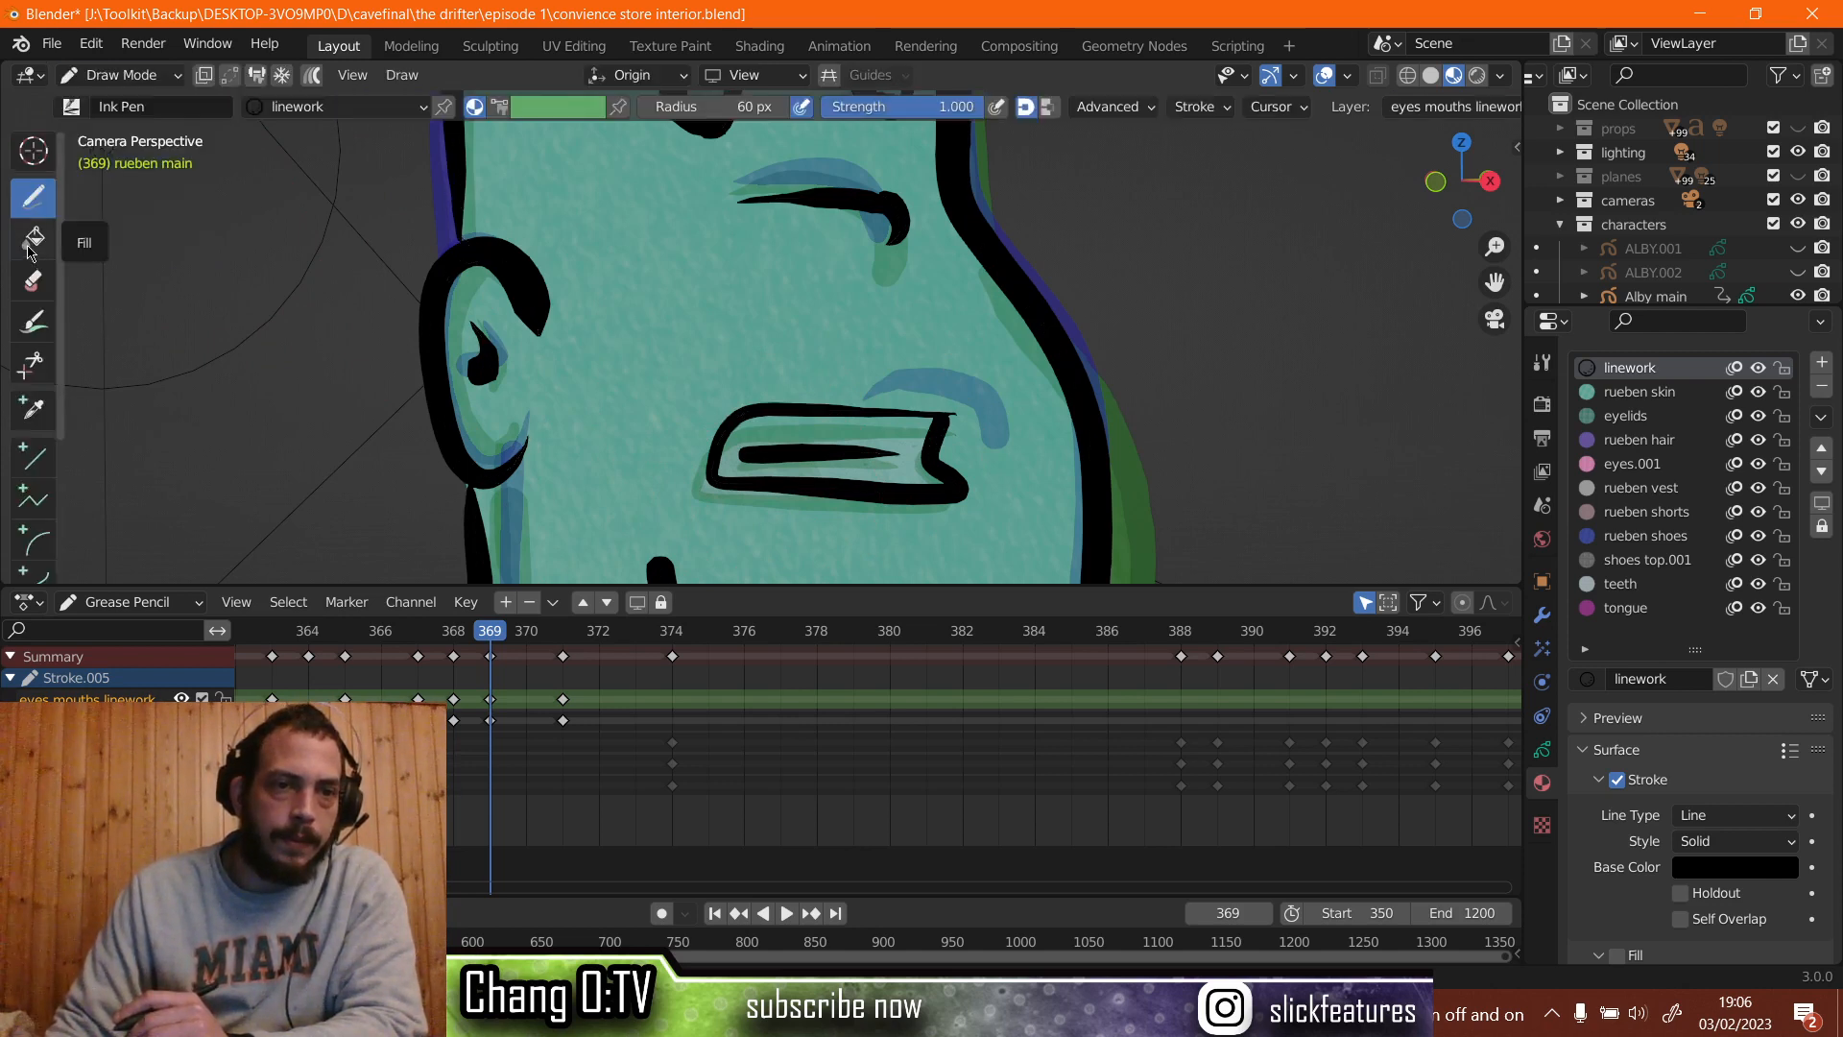
left_click(34, 238)
left_click(96, 720)
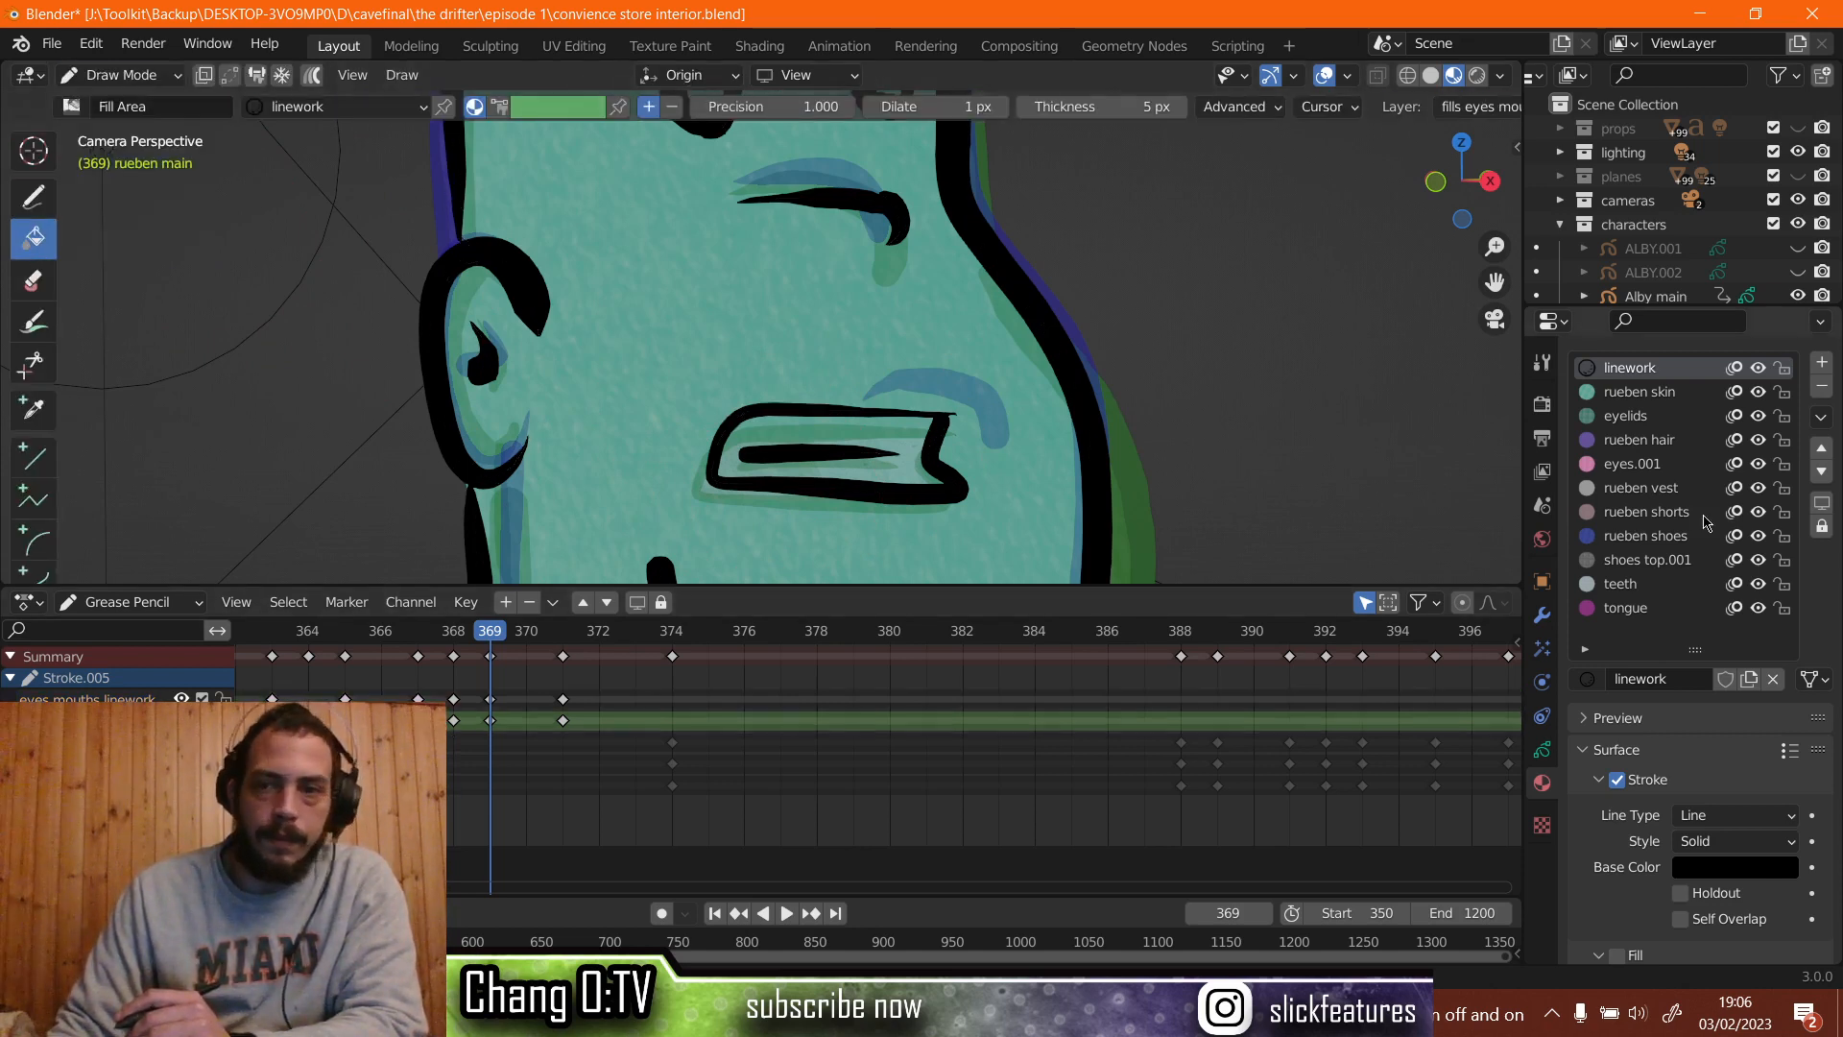
left_click(1631, 584)
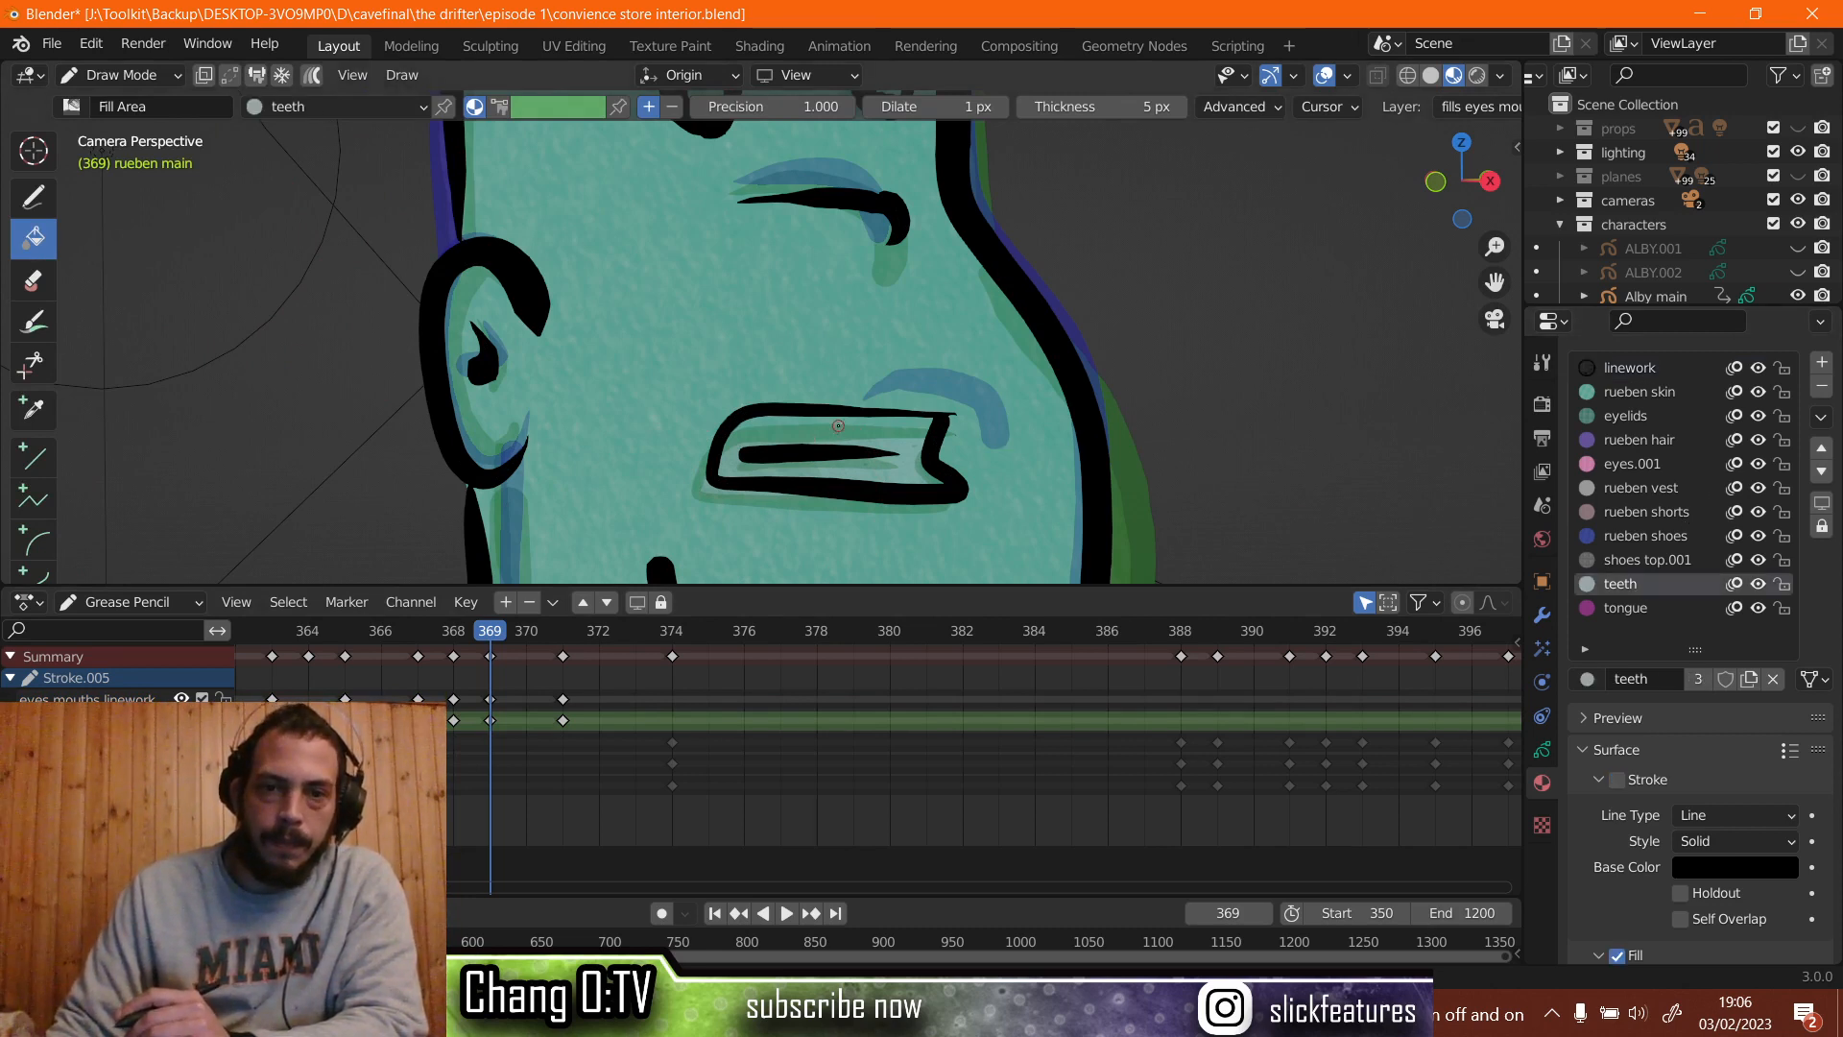
left_click(838, 425)
scroll(909, 425, "up", 3)
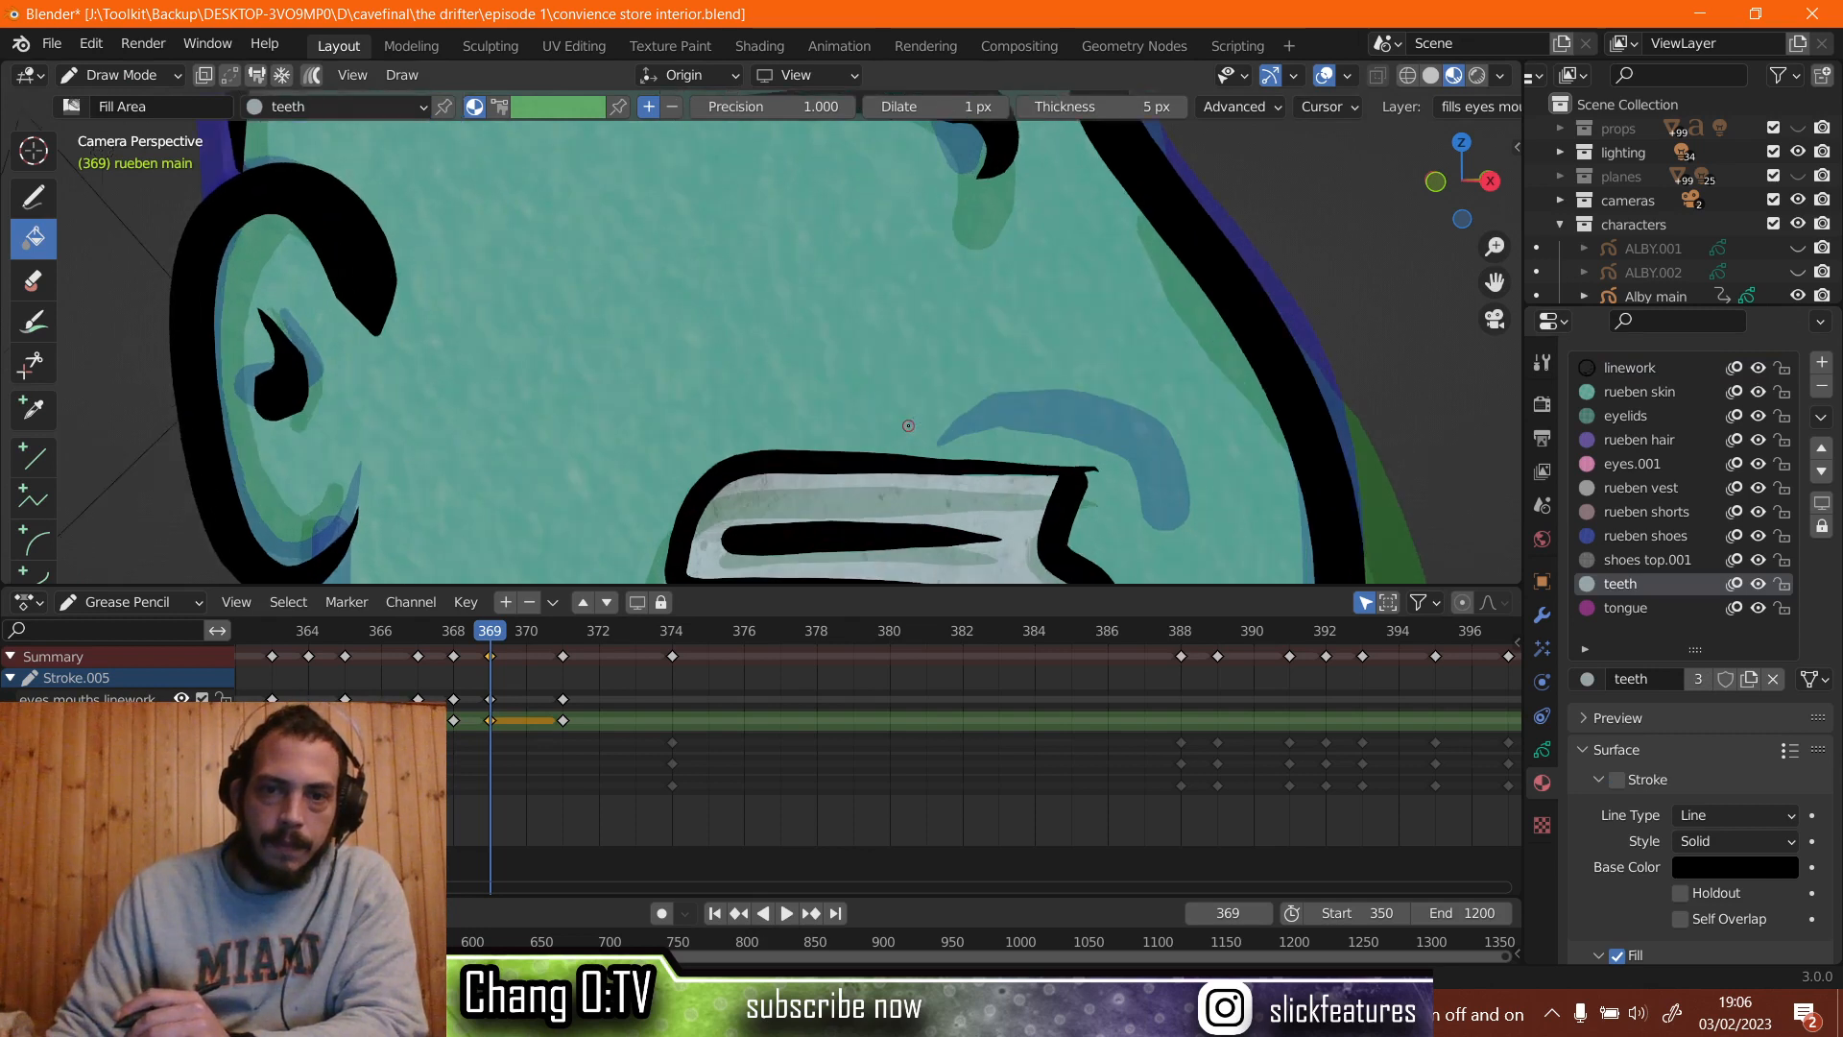
Switch to the Draw tool and hide the viewport overlays to inspect the teeth fill.
left_click(32, 198)
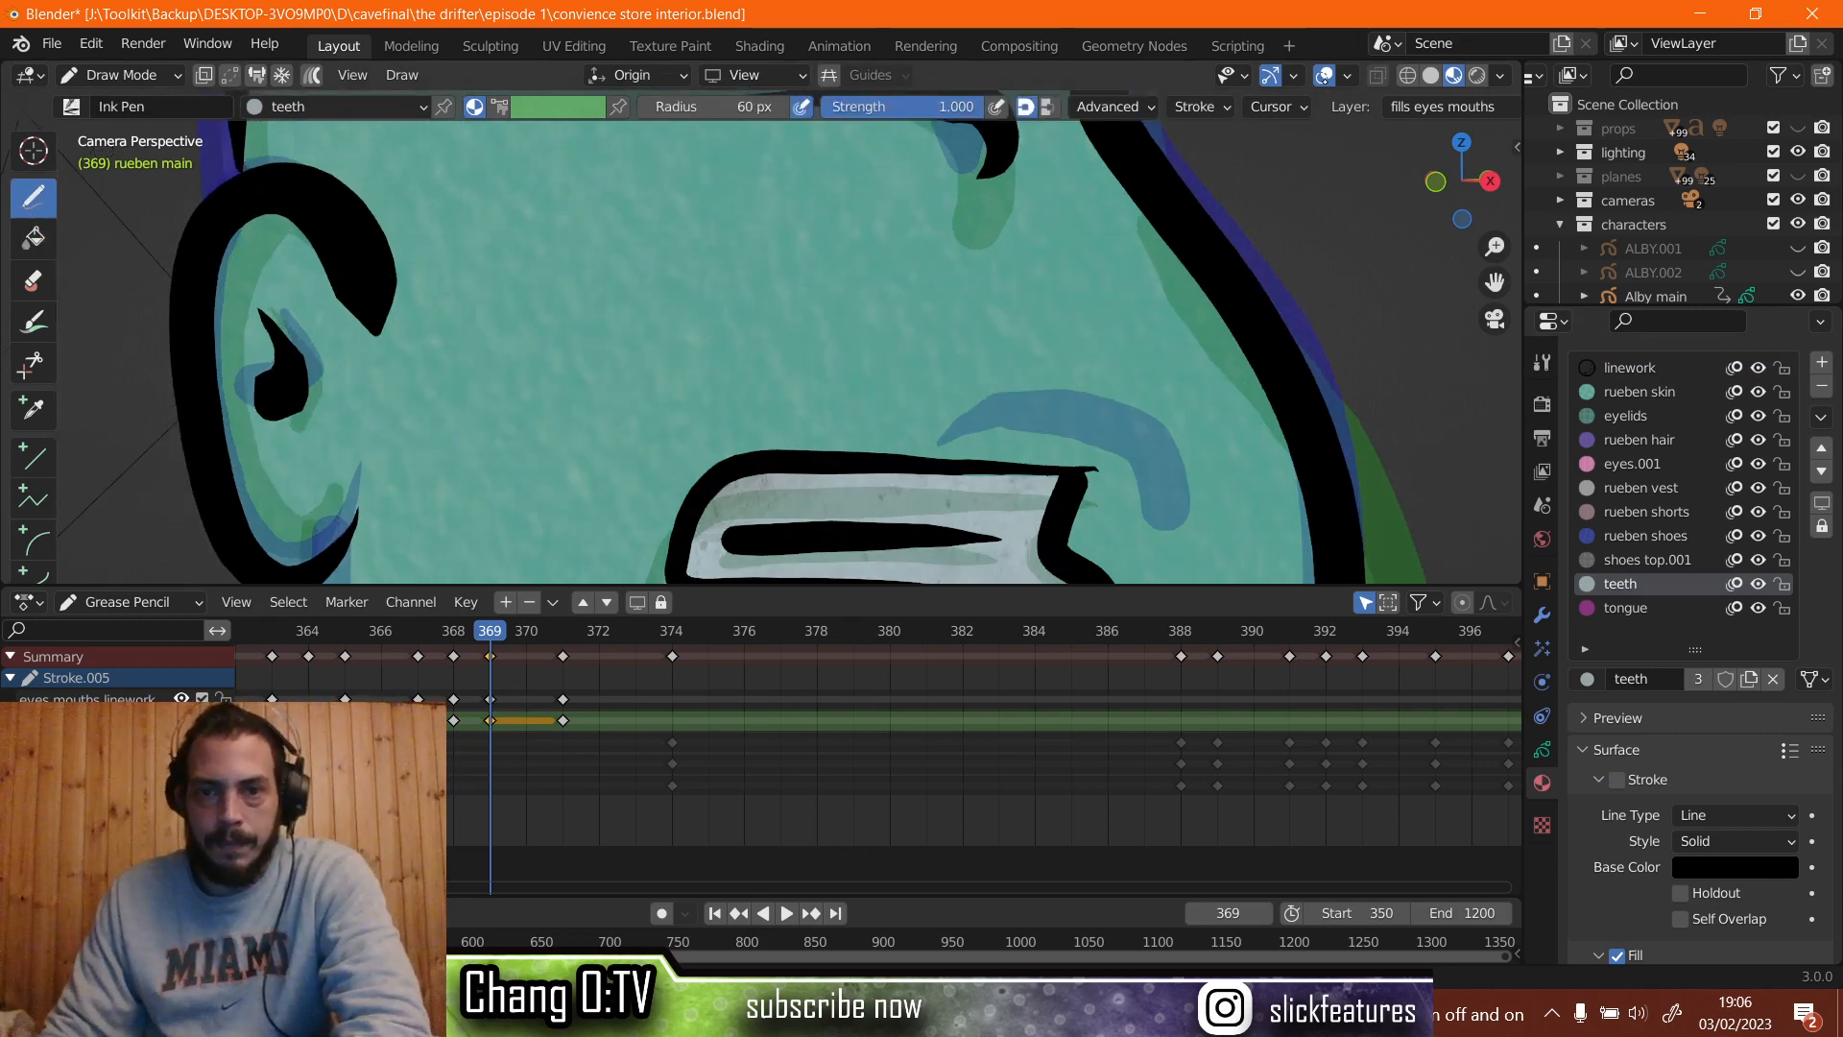
left_click(1325, 77)
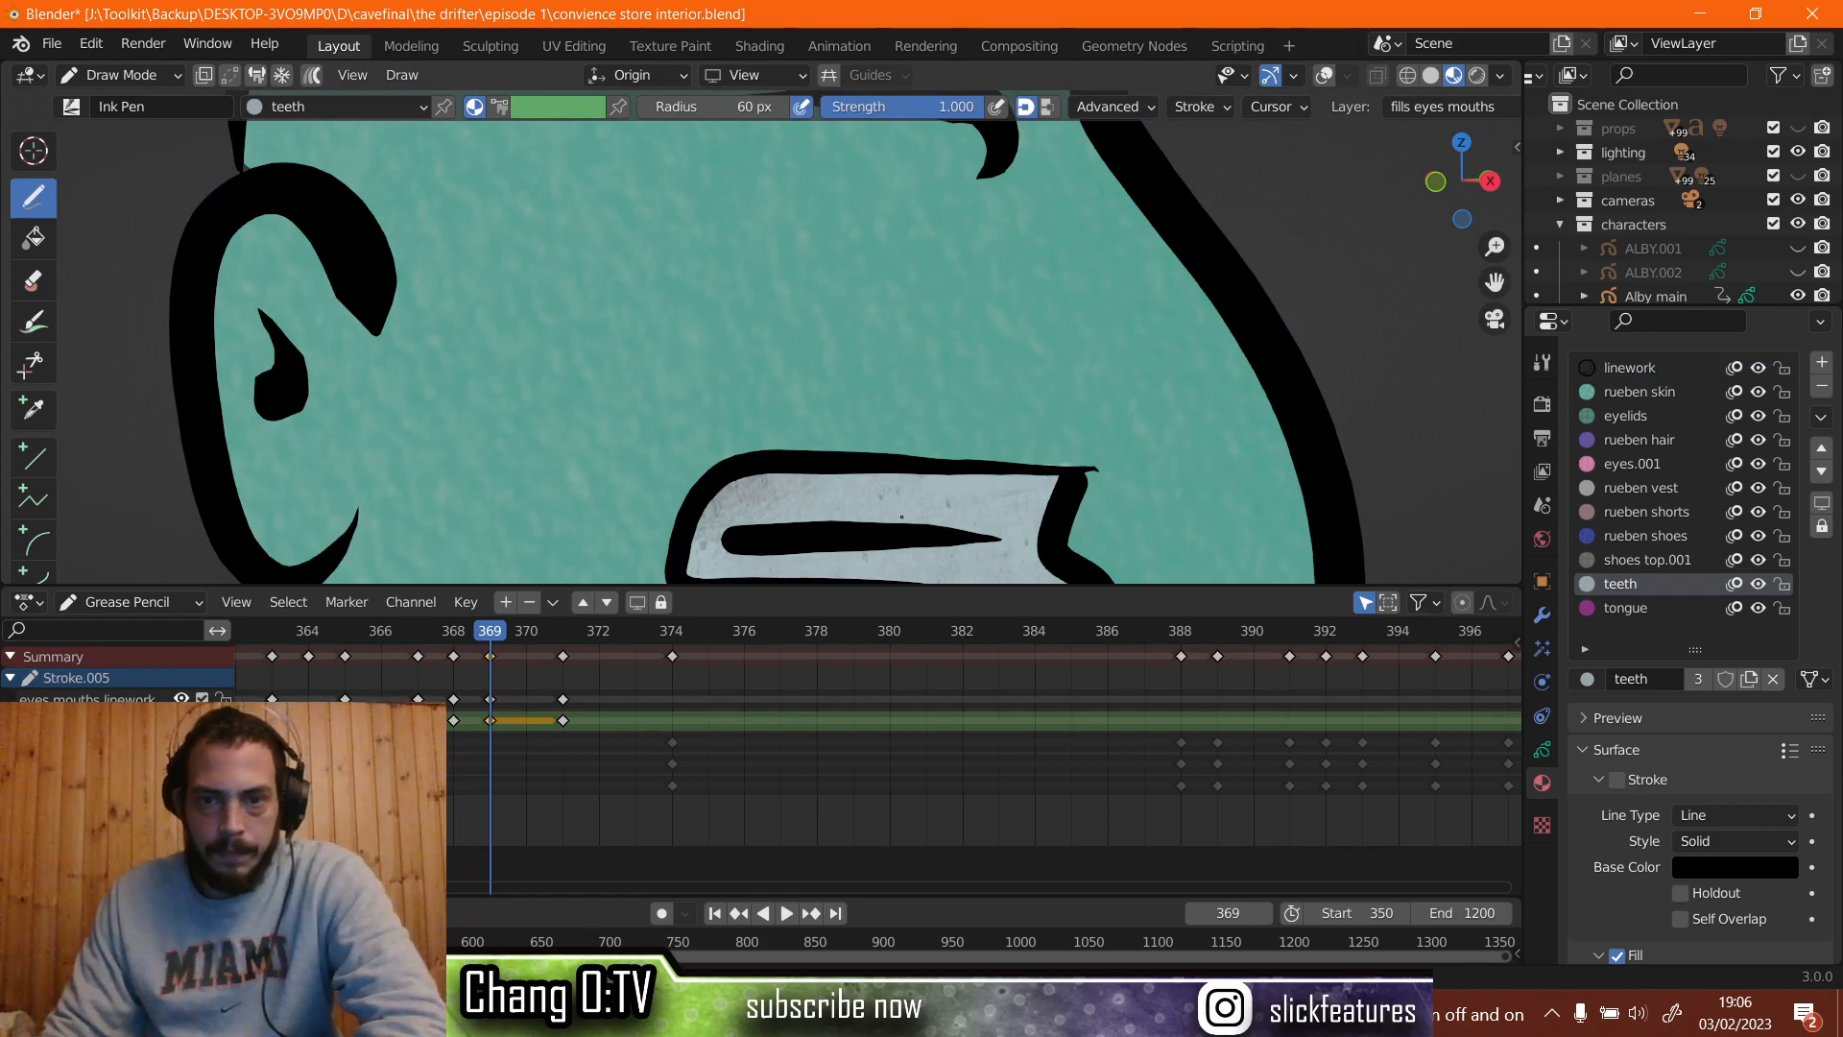
left_click_drag(1070, 459, 942, 457)
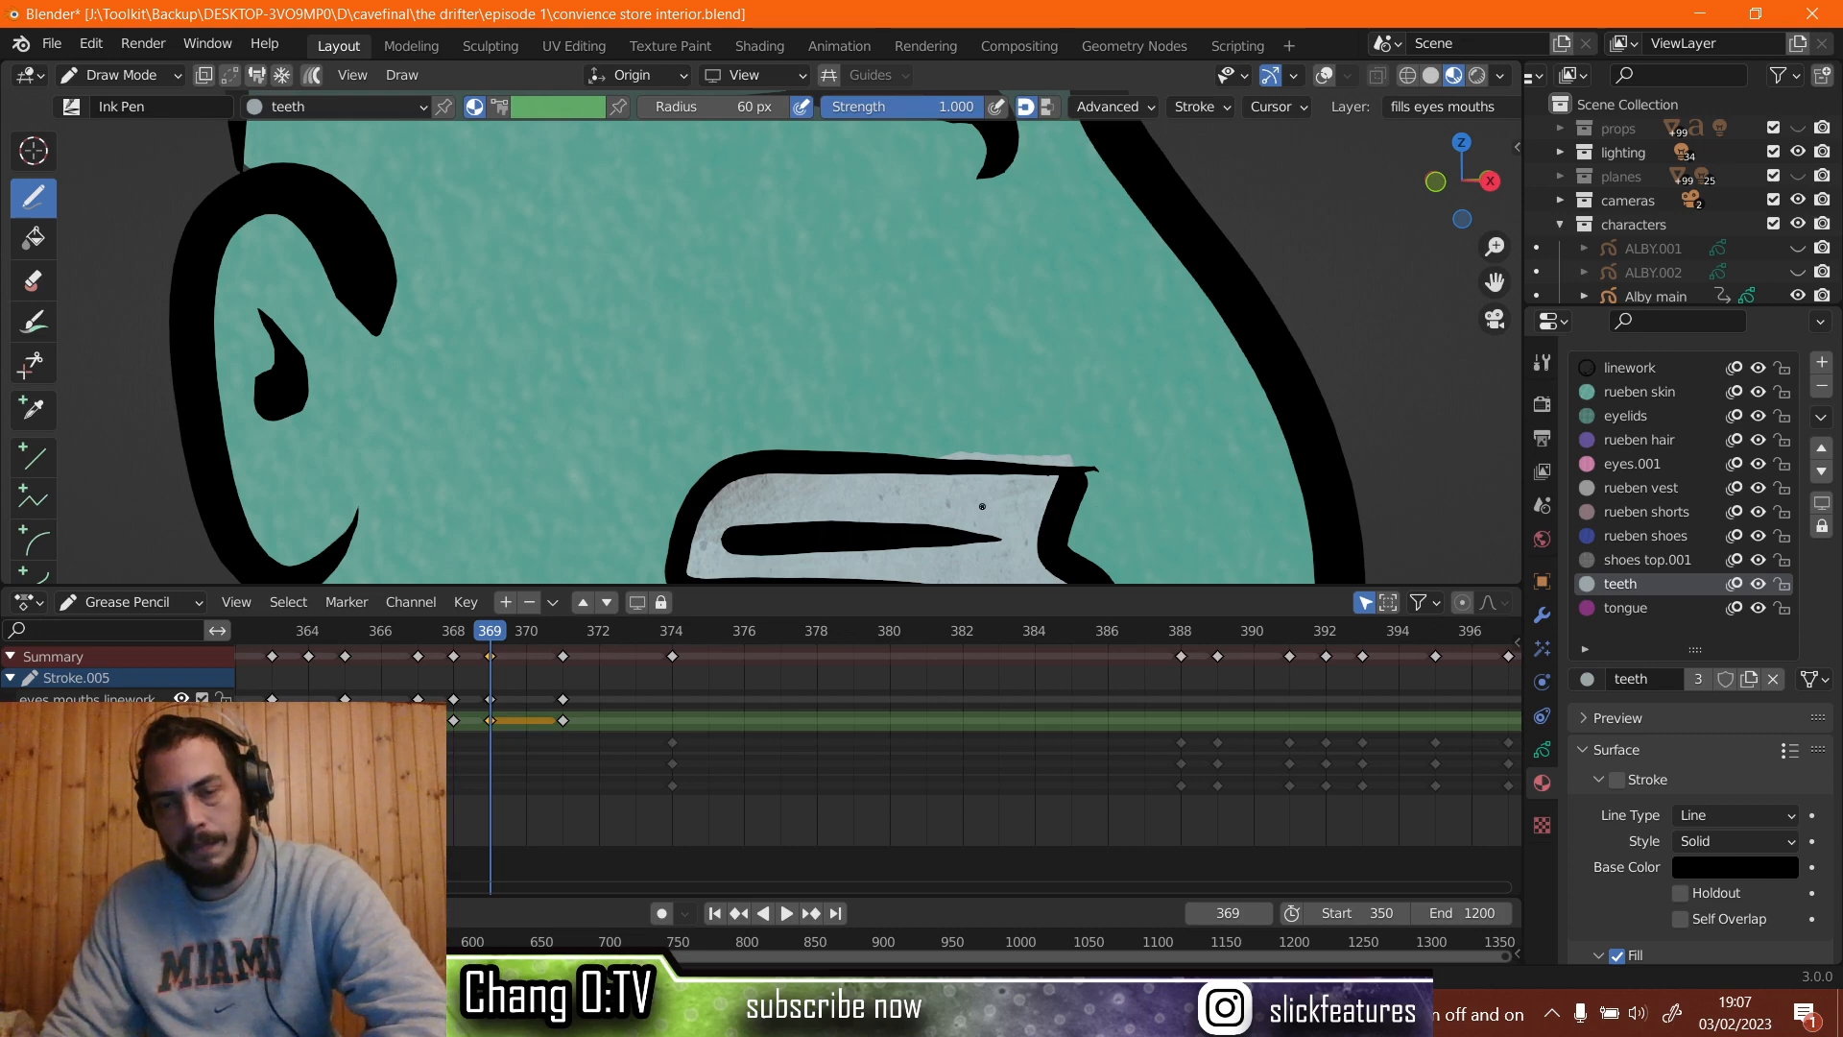
key("ctrl+z")
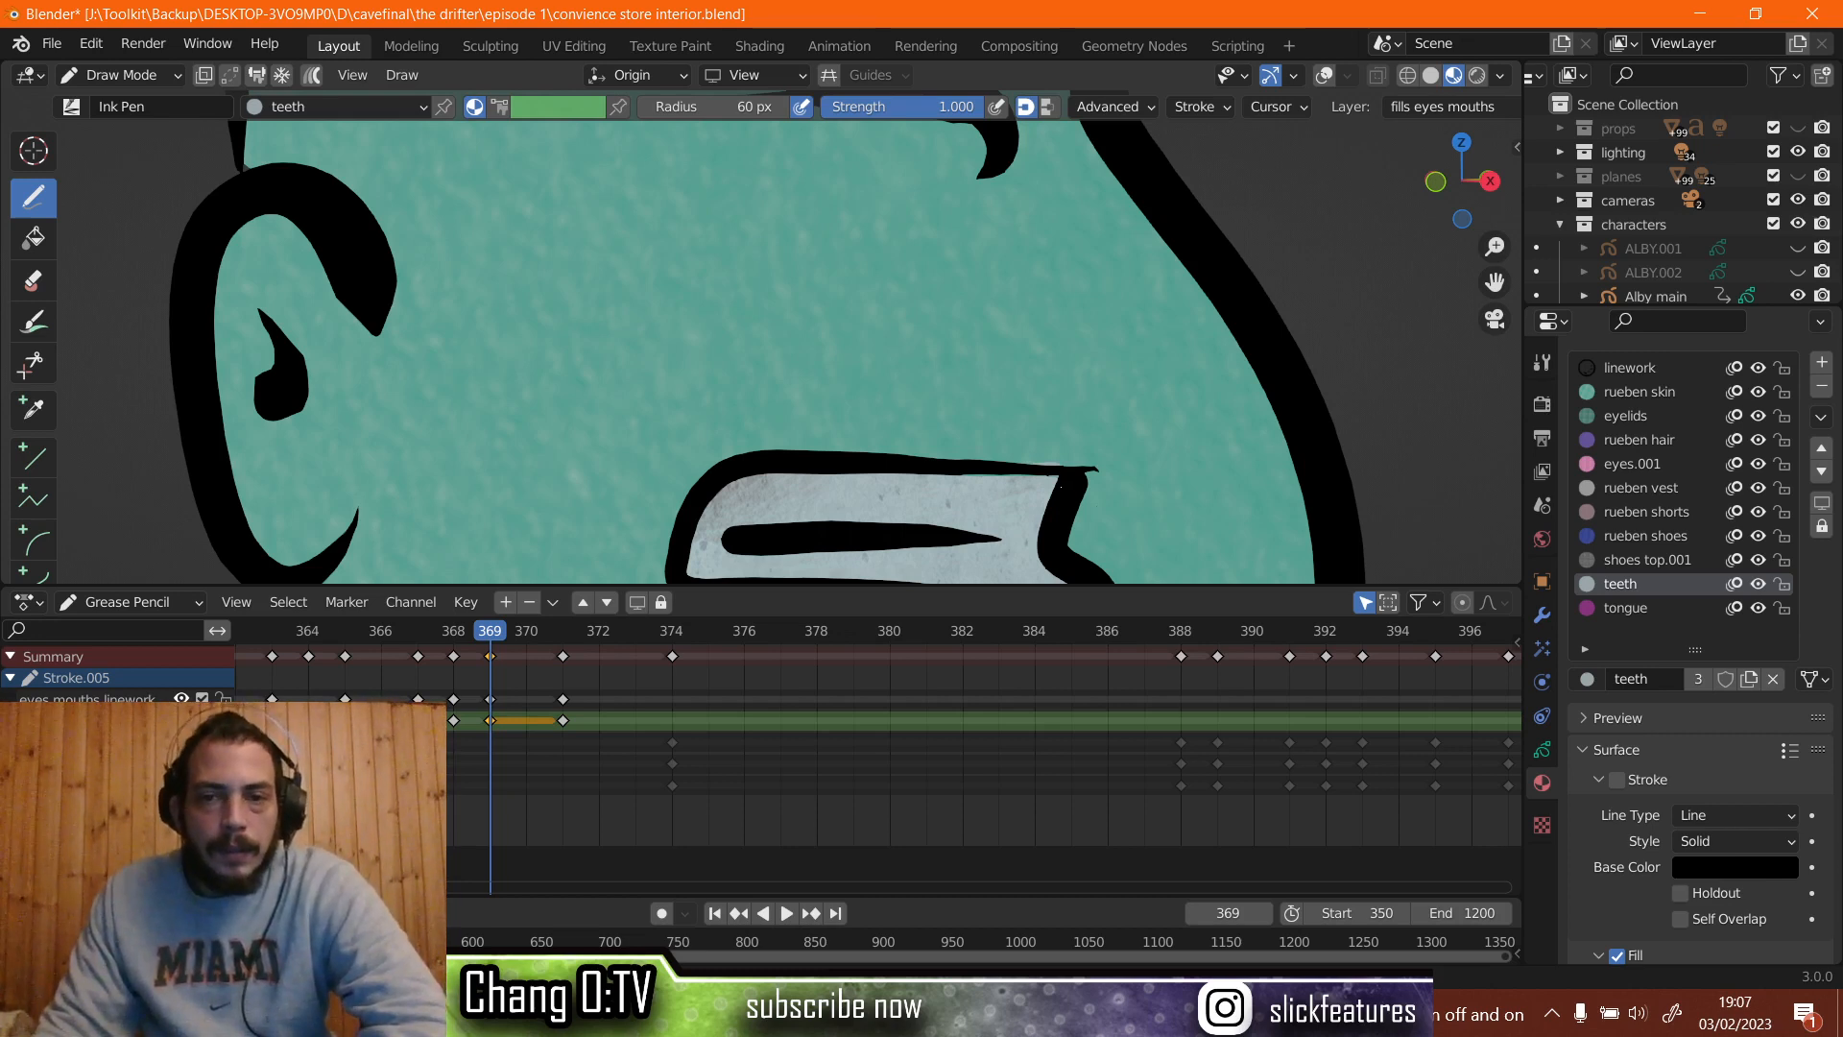
left_click_drag(1034, 456, 1063, 458)
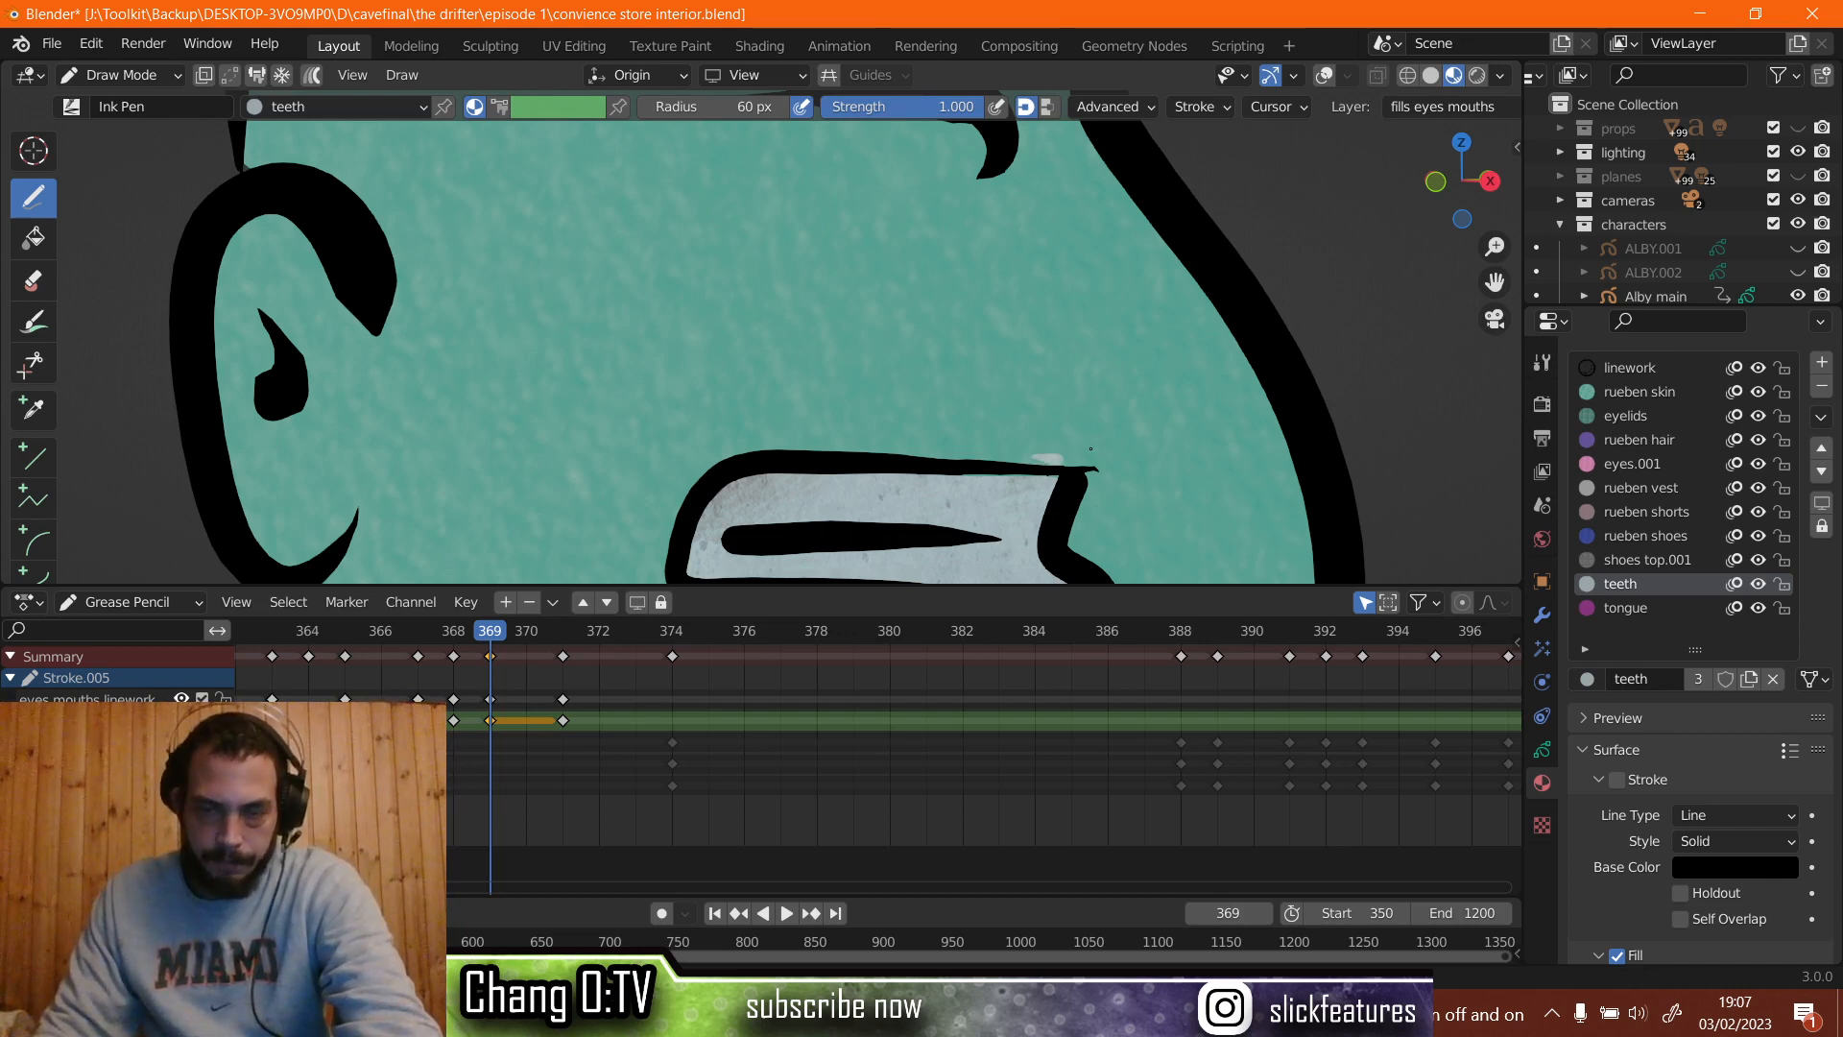
Paint over the unfilled gap along the teeth's upper edge with the teeth material at frame 369.
scroll(1090, 448, "up", 4)
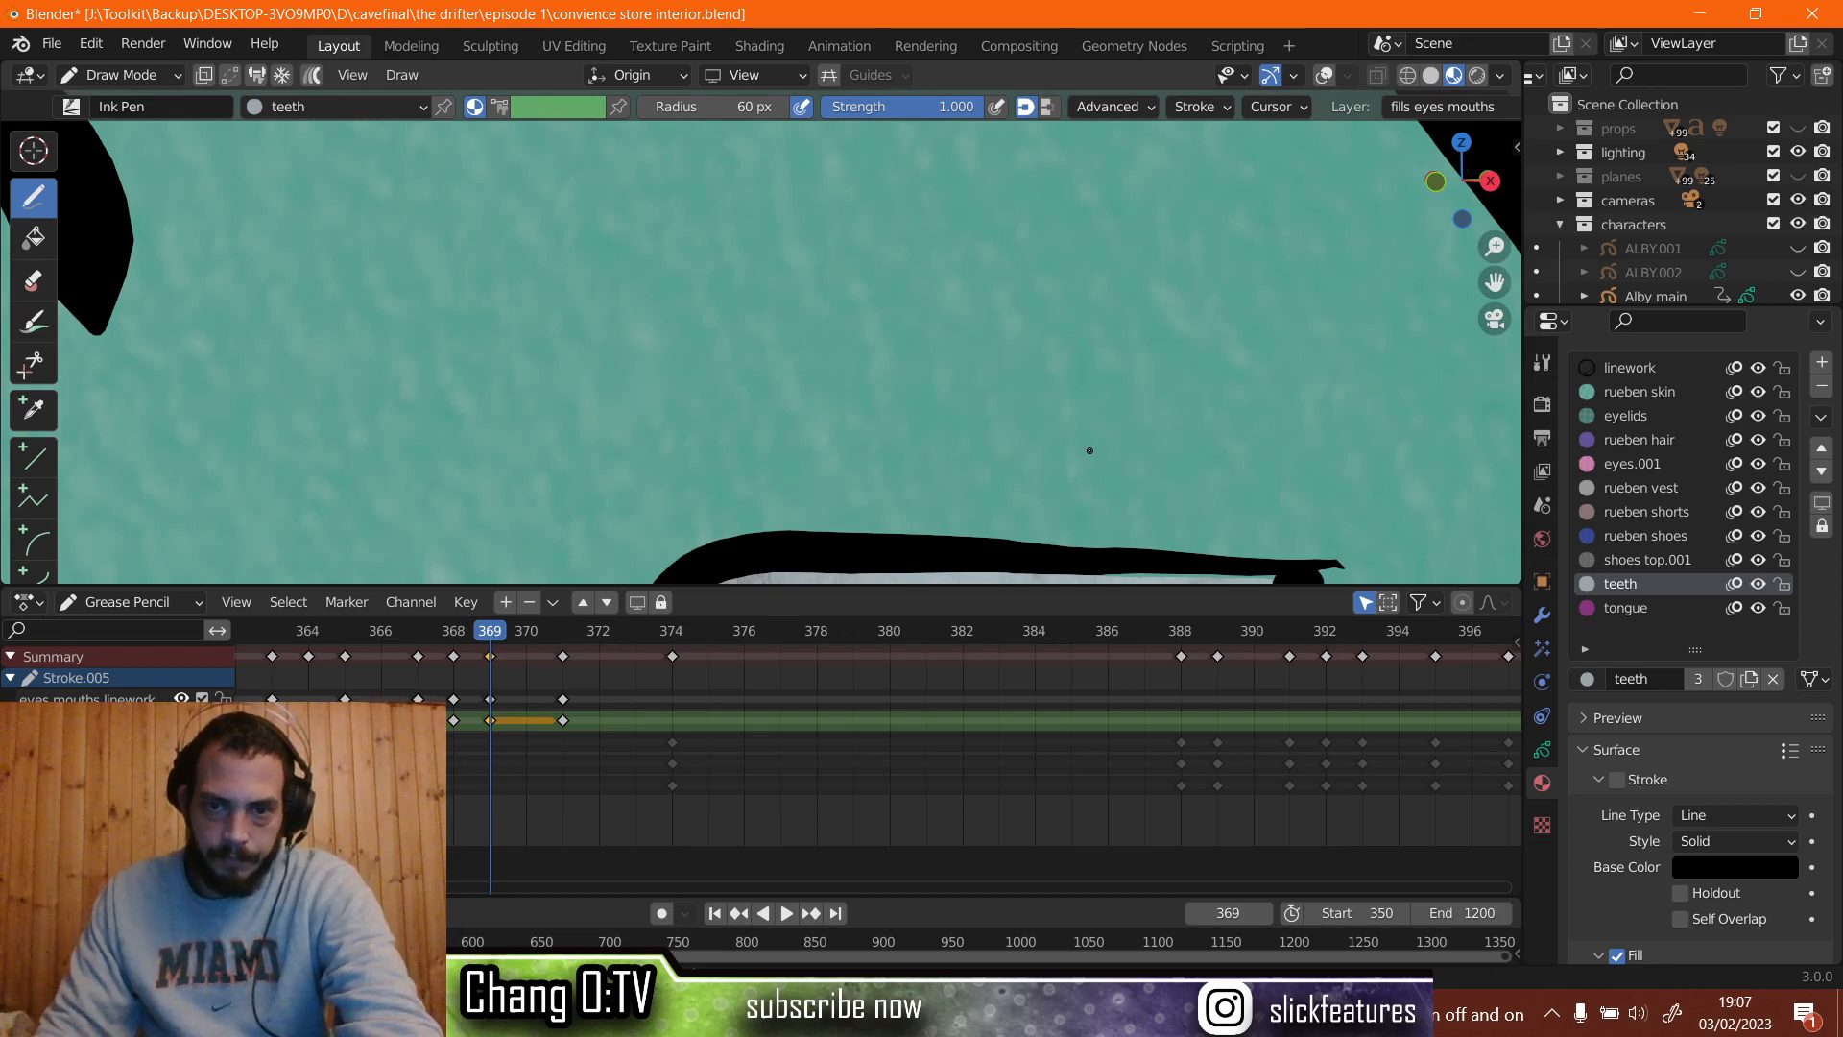
middle_click_drag(1090, 450, 961, 221, "shift")
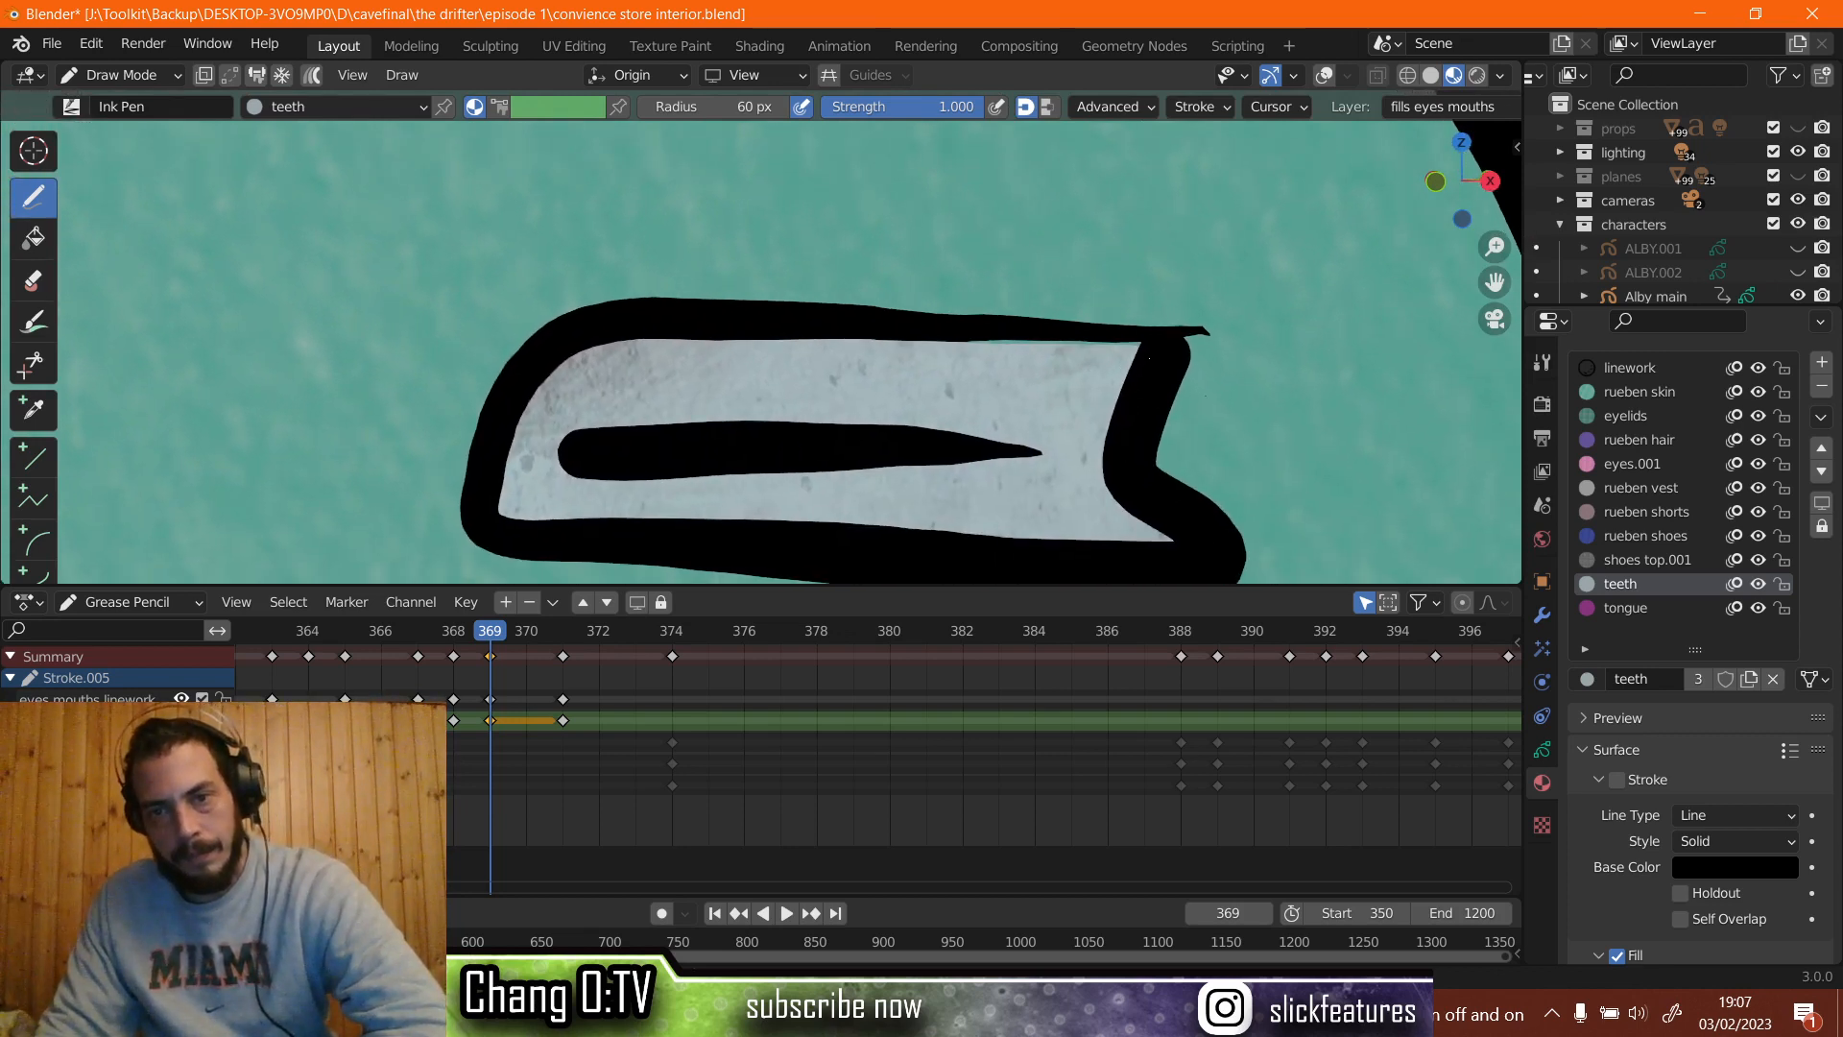
left_click_drag(1120, 343, 902, 363)
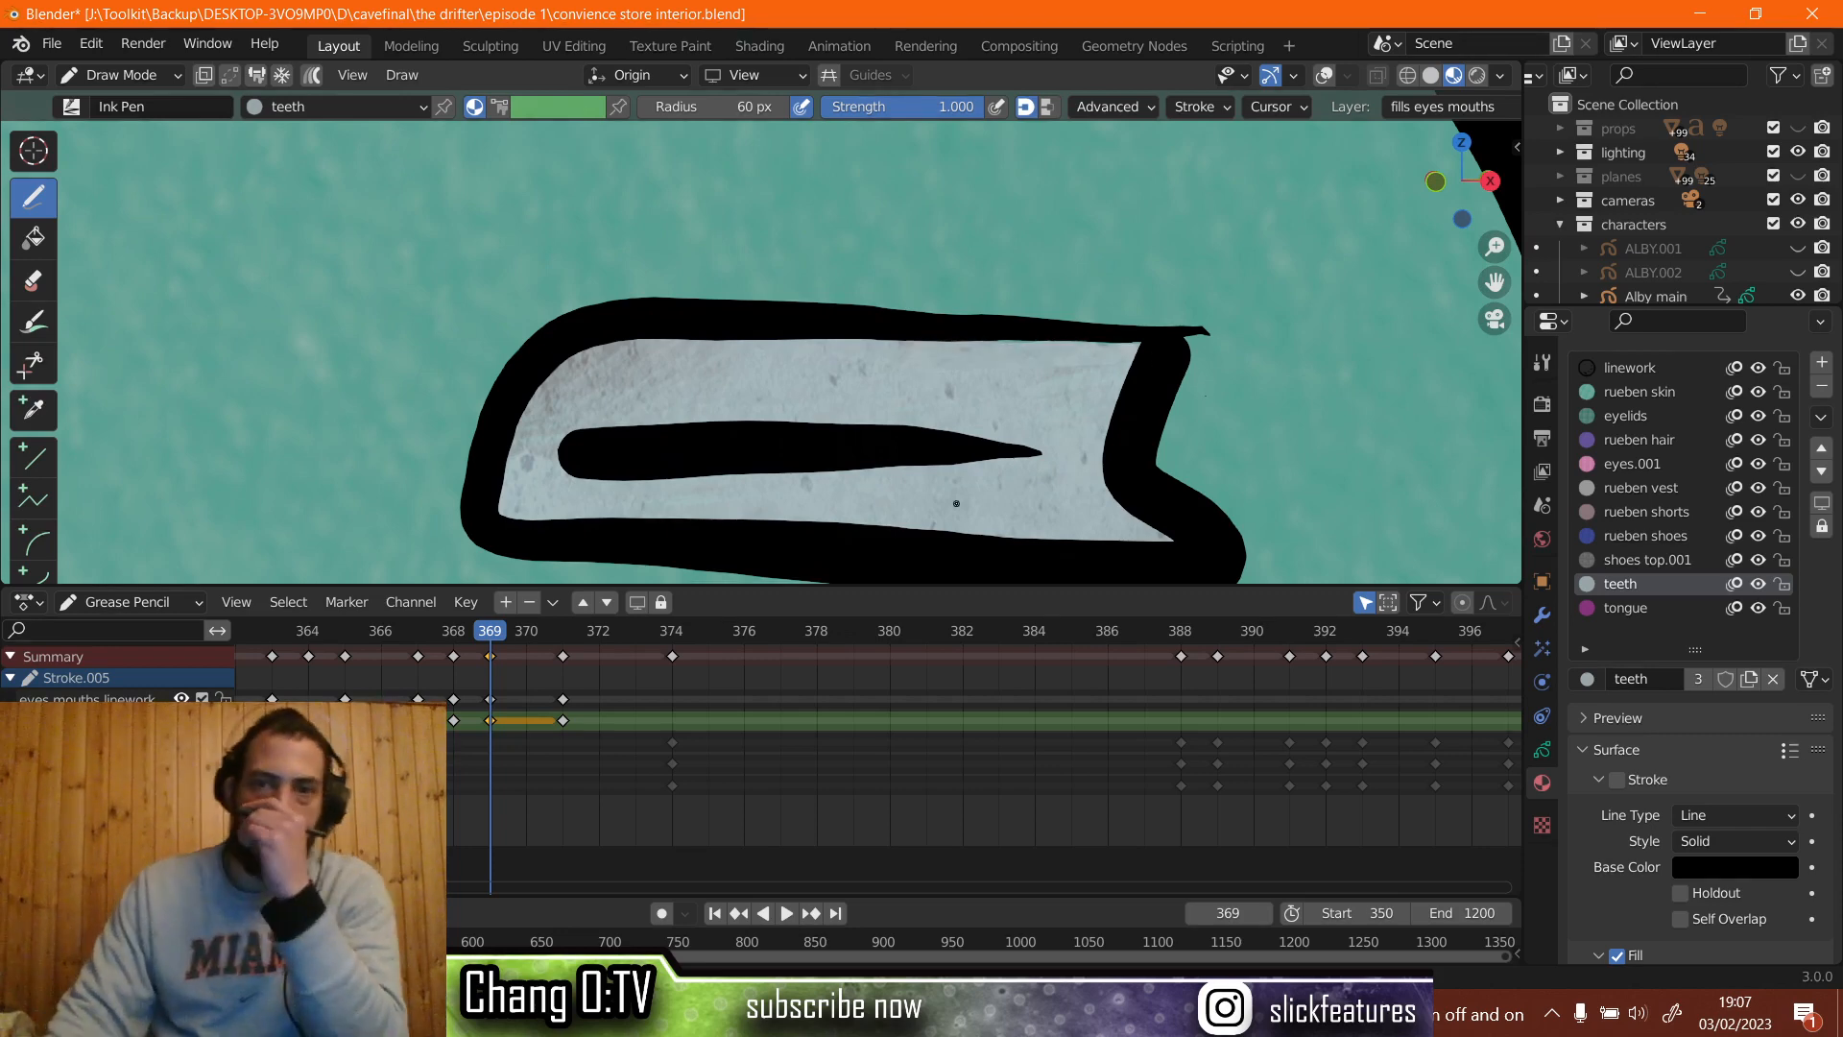
Erase the existing mouth line on the teal character at frame 371.
scroll(957, 498, "down", 5)
scroll(957, 497, "down", 3)
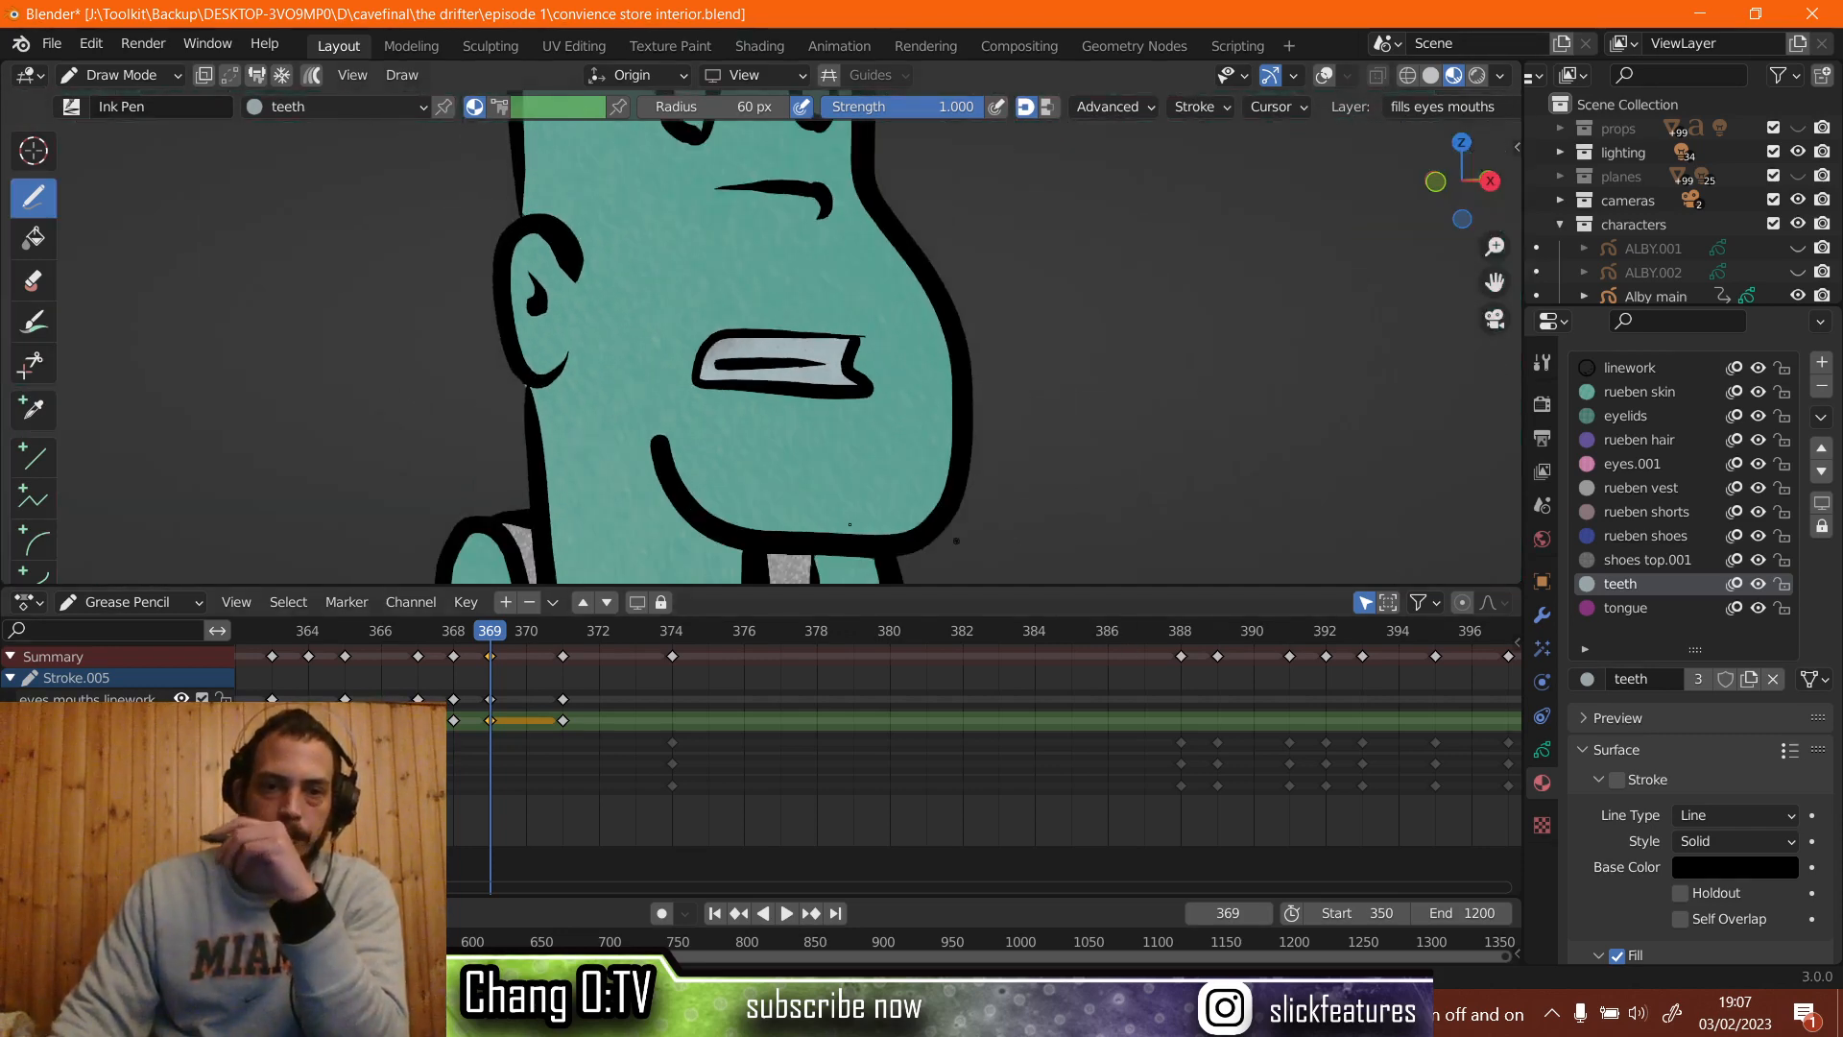
left_click_drag(492, 632, 567, 635)
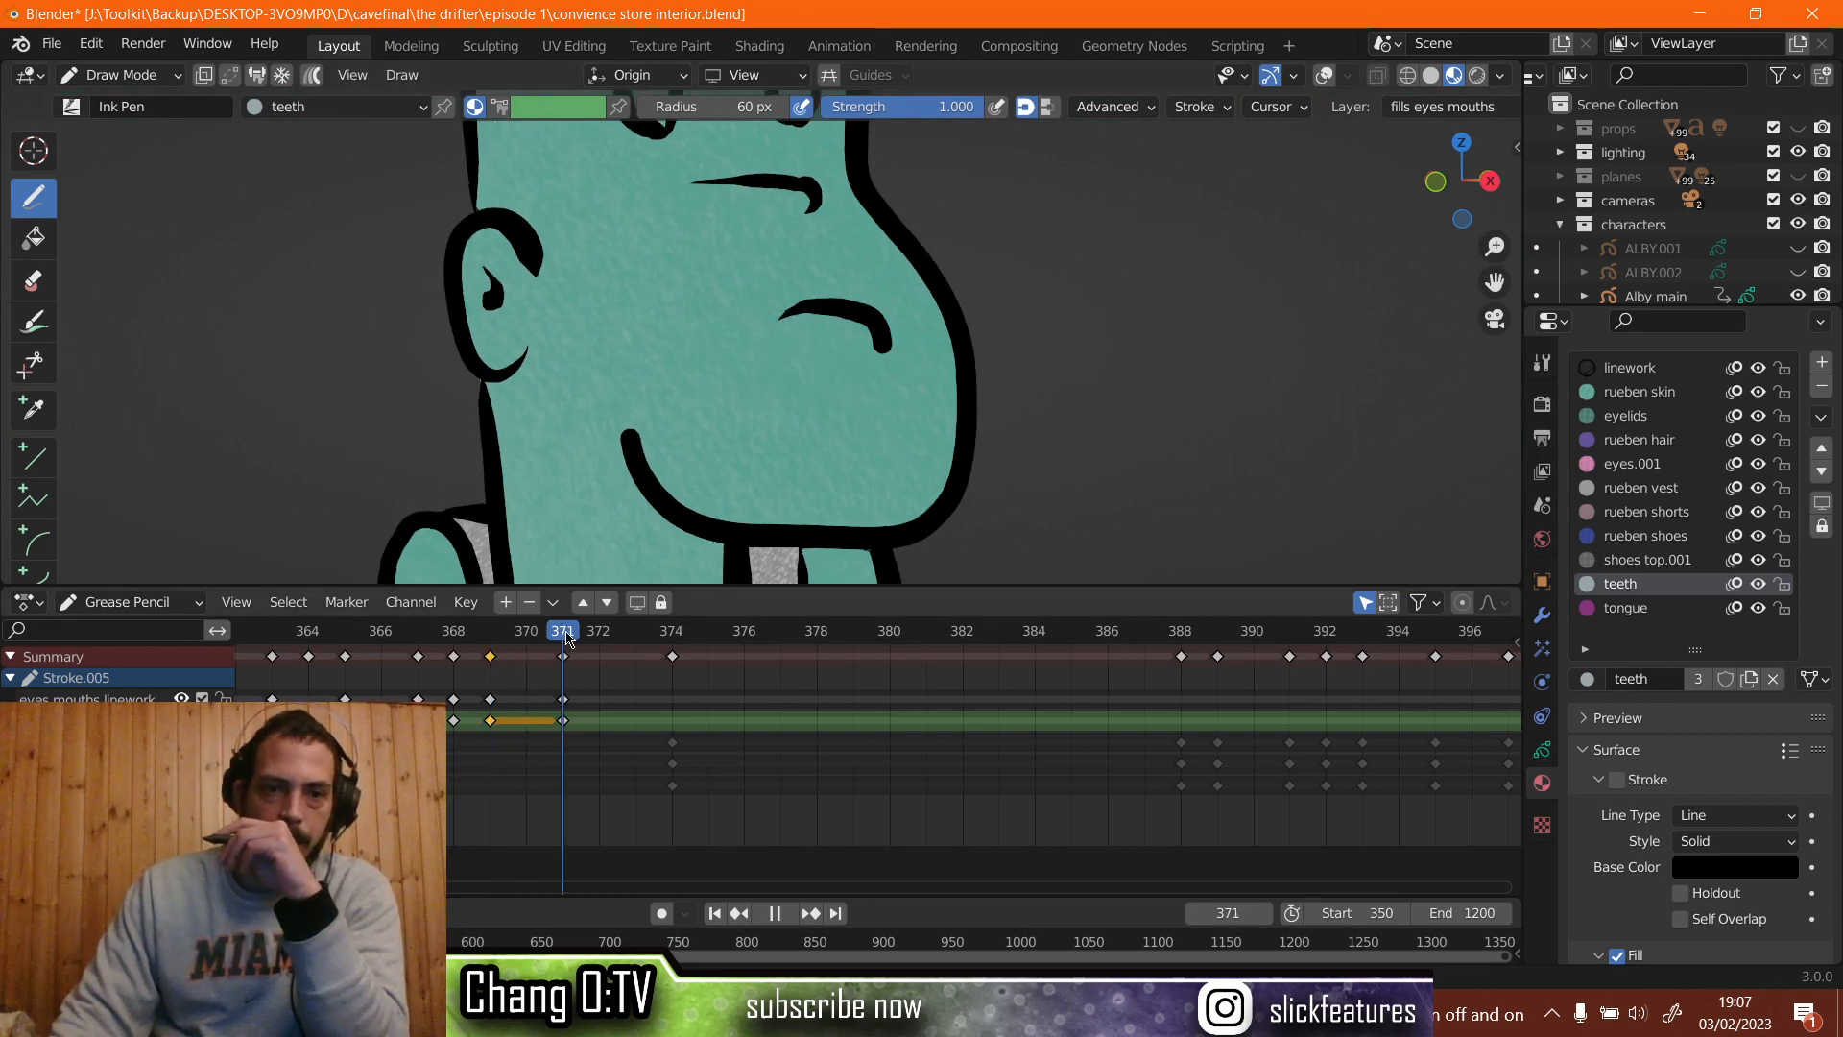
left_click(33, 281)
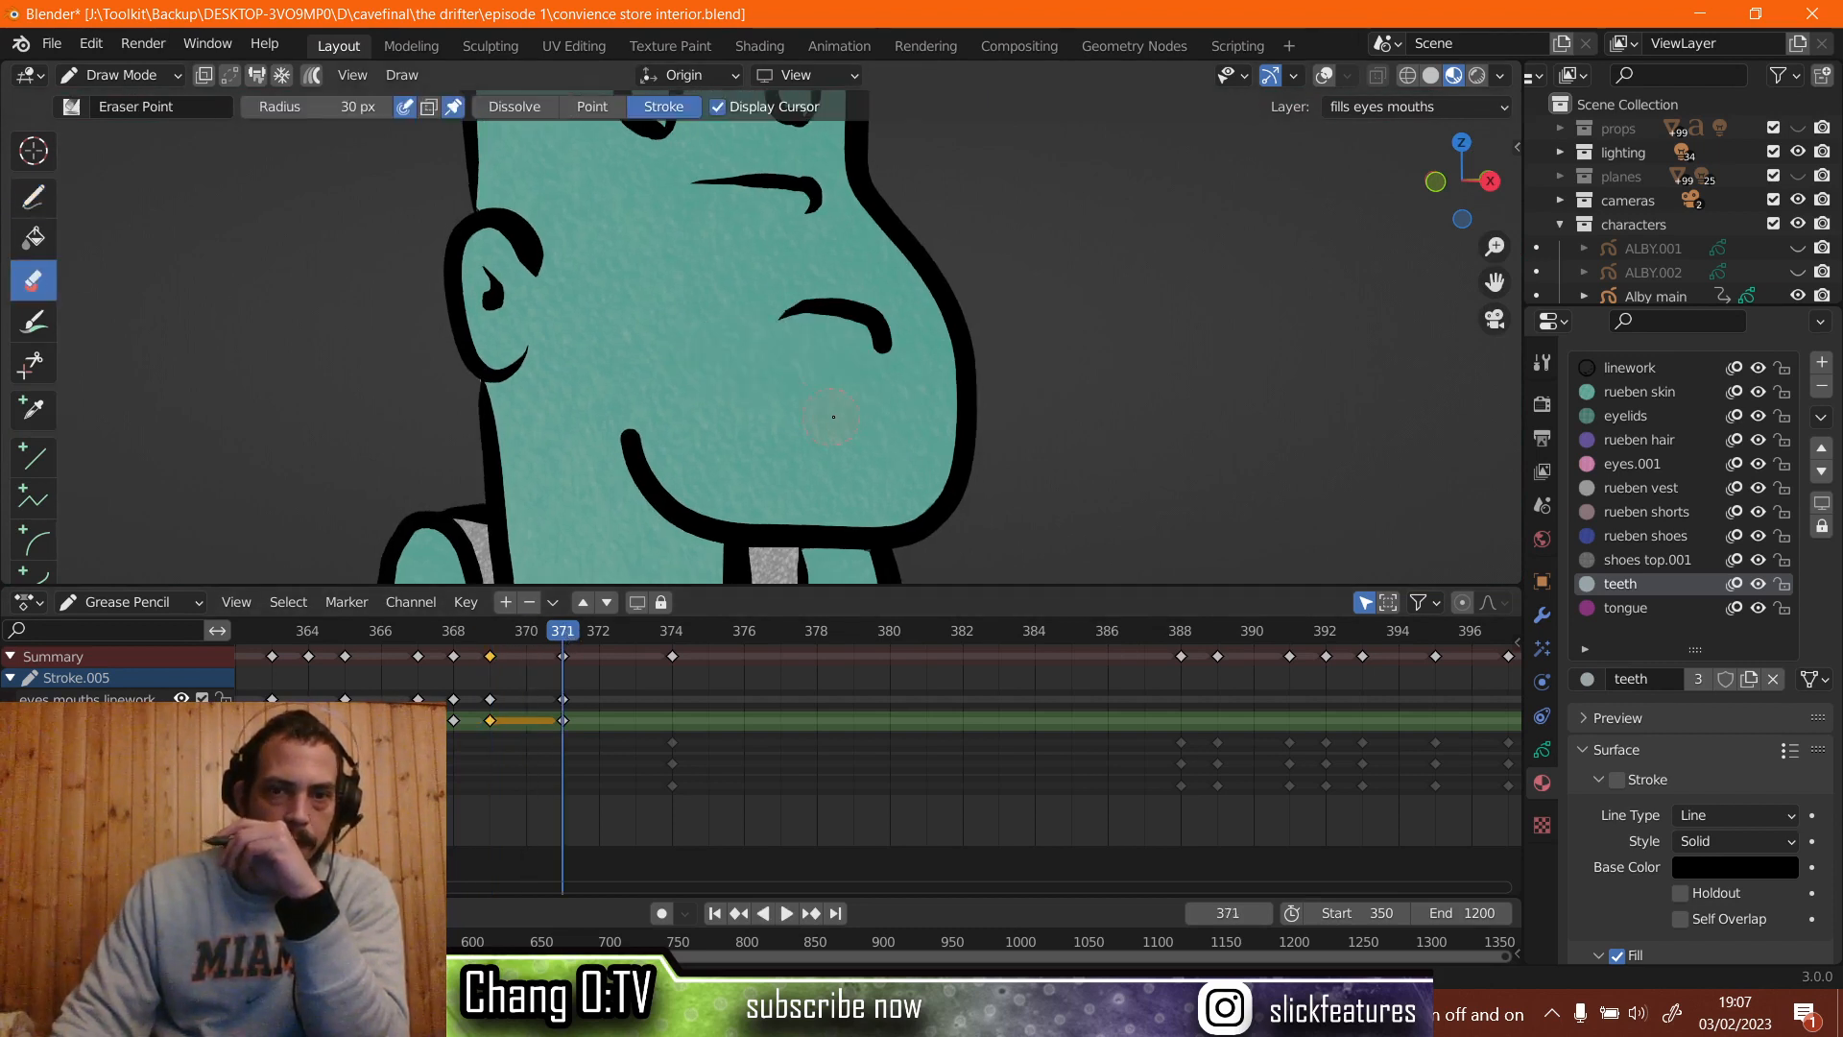
left_click_drag(824, 325, 824, 314)
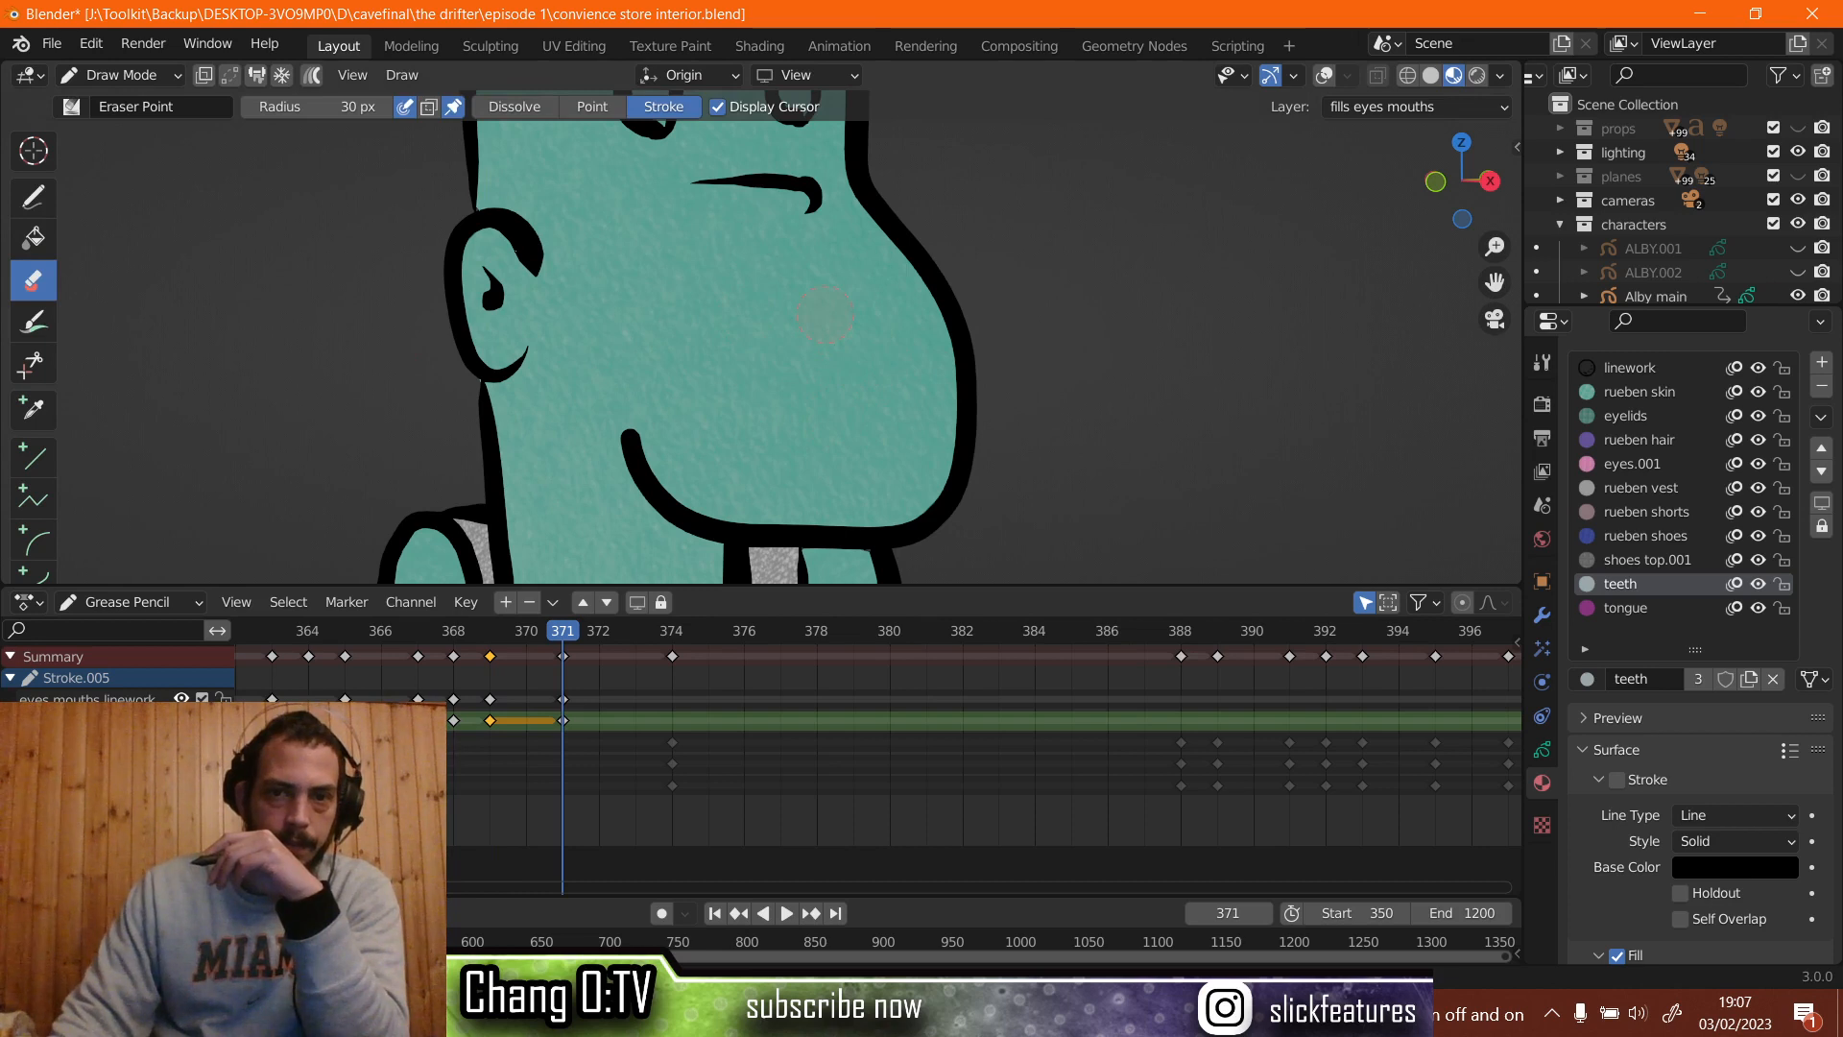
Show the viewport overlays and draw a small oval mouth with a line trailing from it in linework on the eyes mouths linework layer at frame 371.
left_click(1325, 77)
left_click(21, 195)
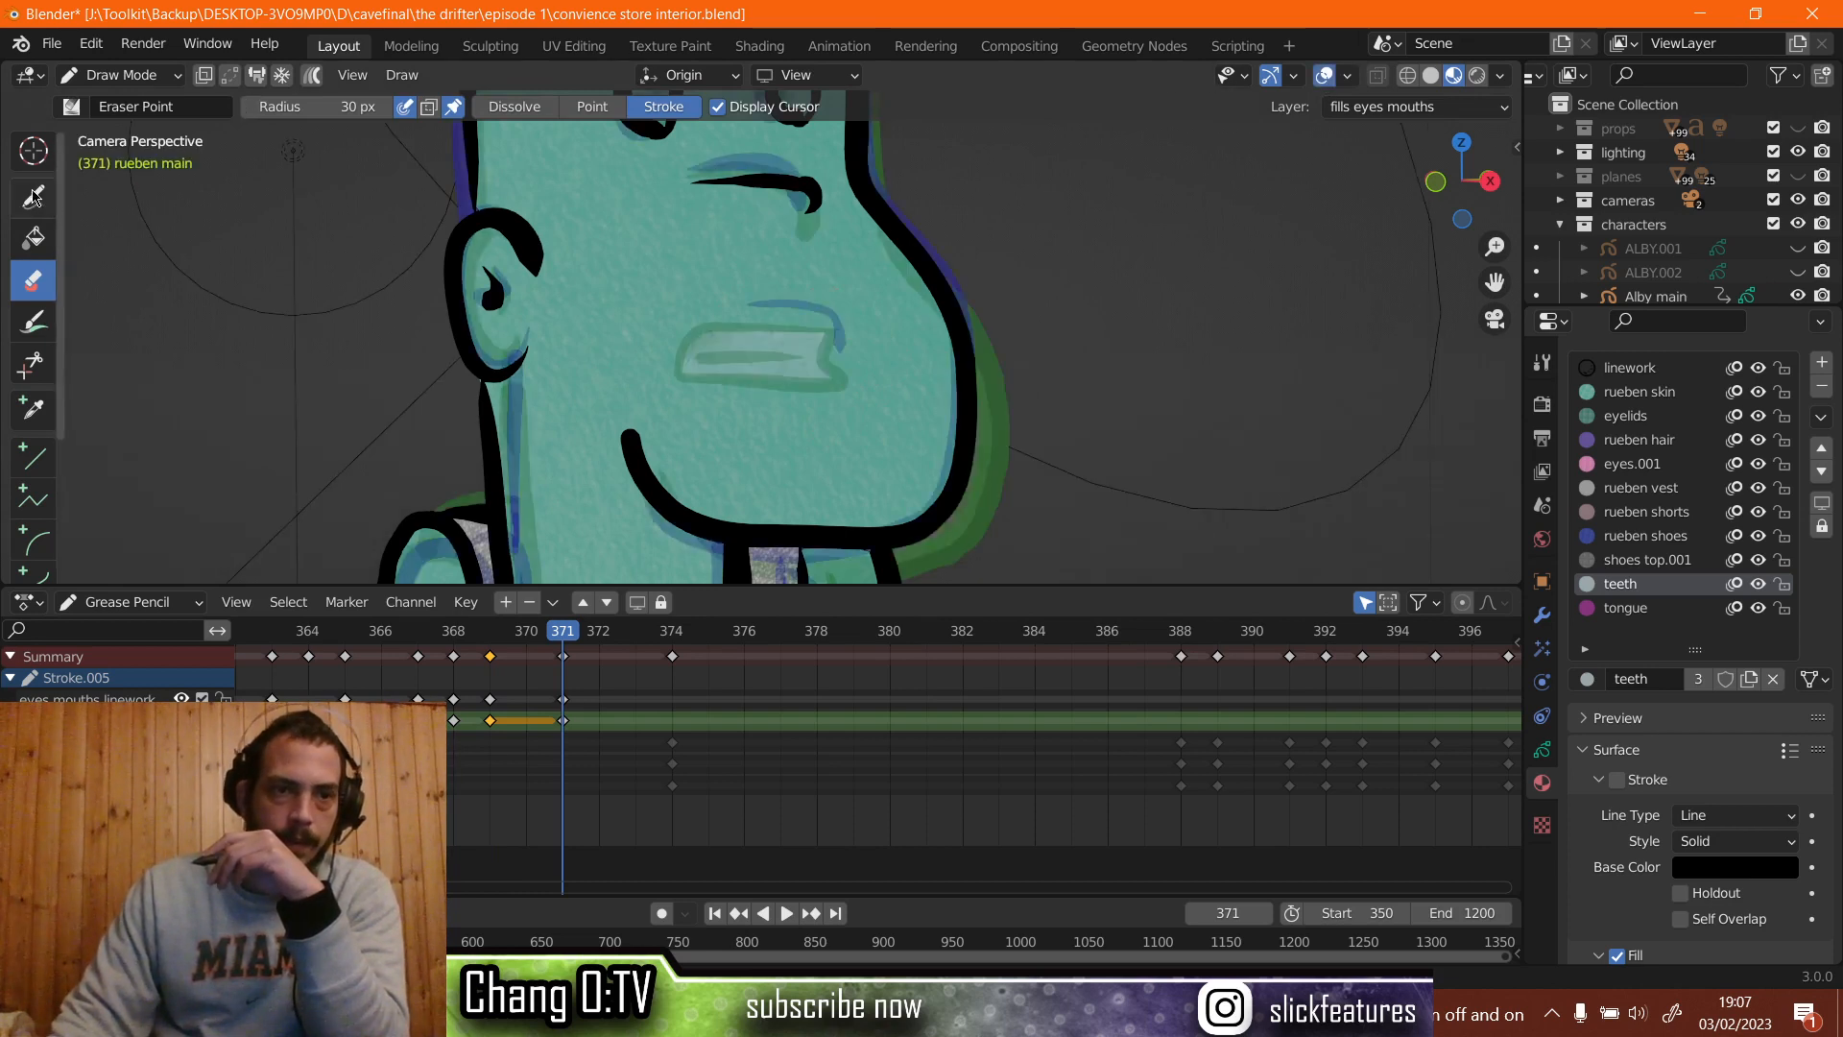
left_click(111, 698)
left_click(1632, 368)
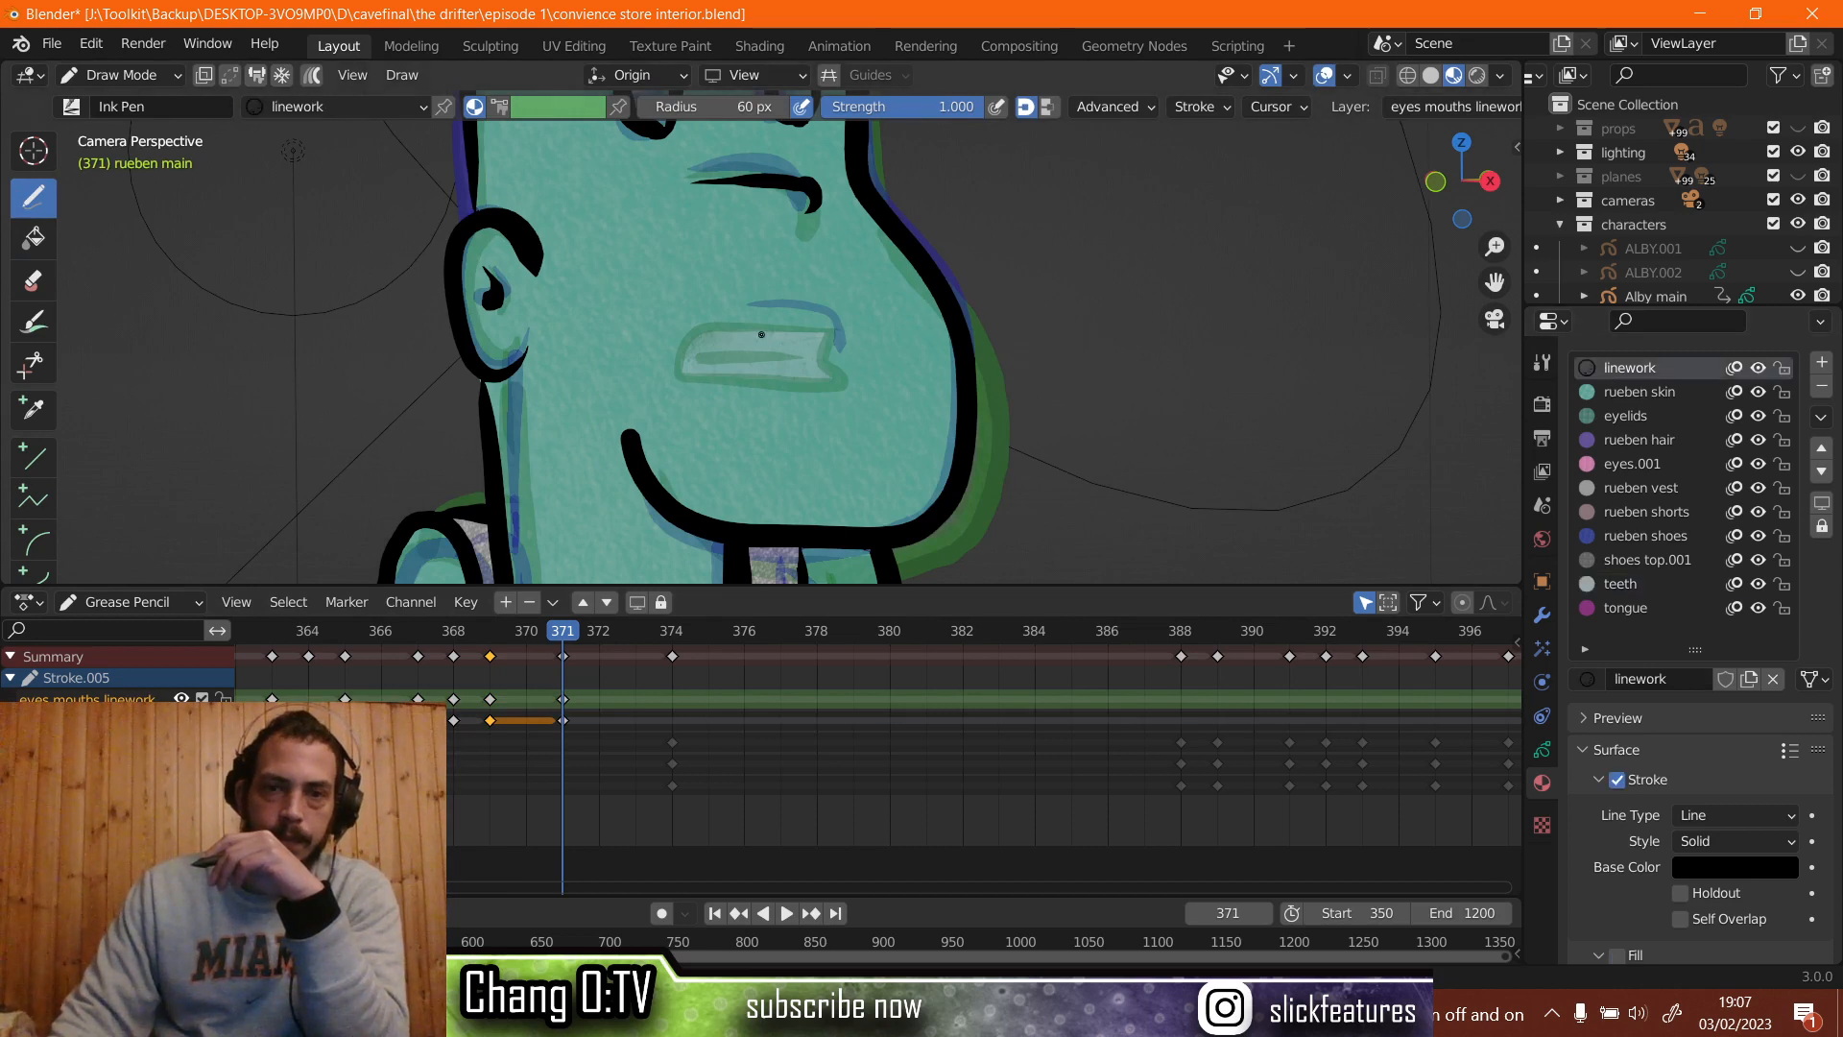
scroll(813, 349, "up", 3)
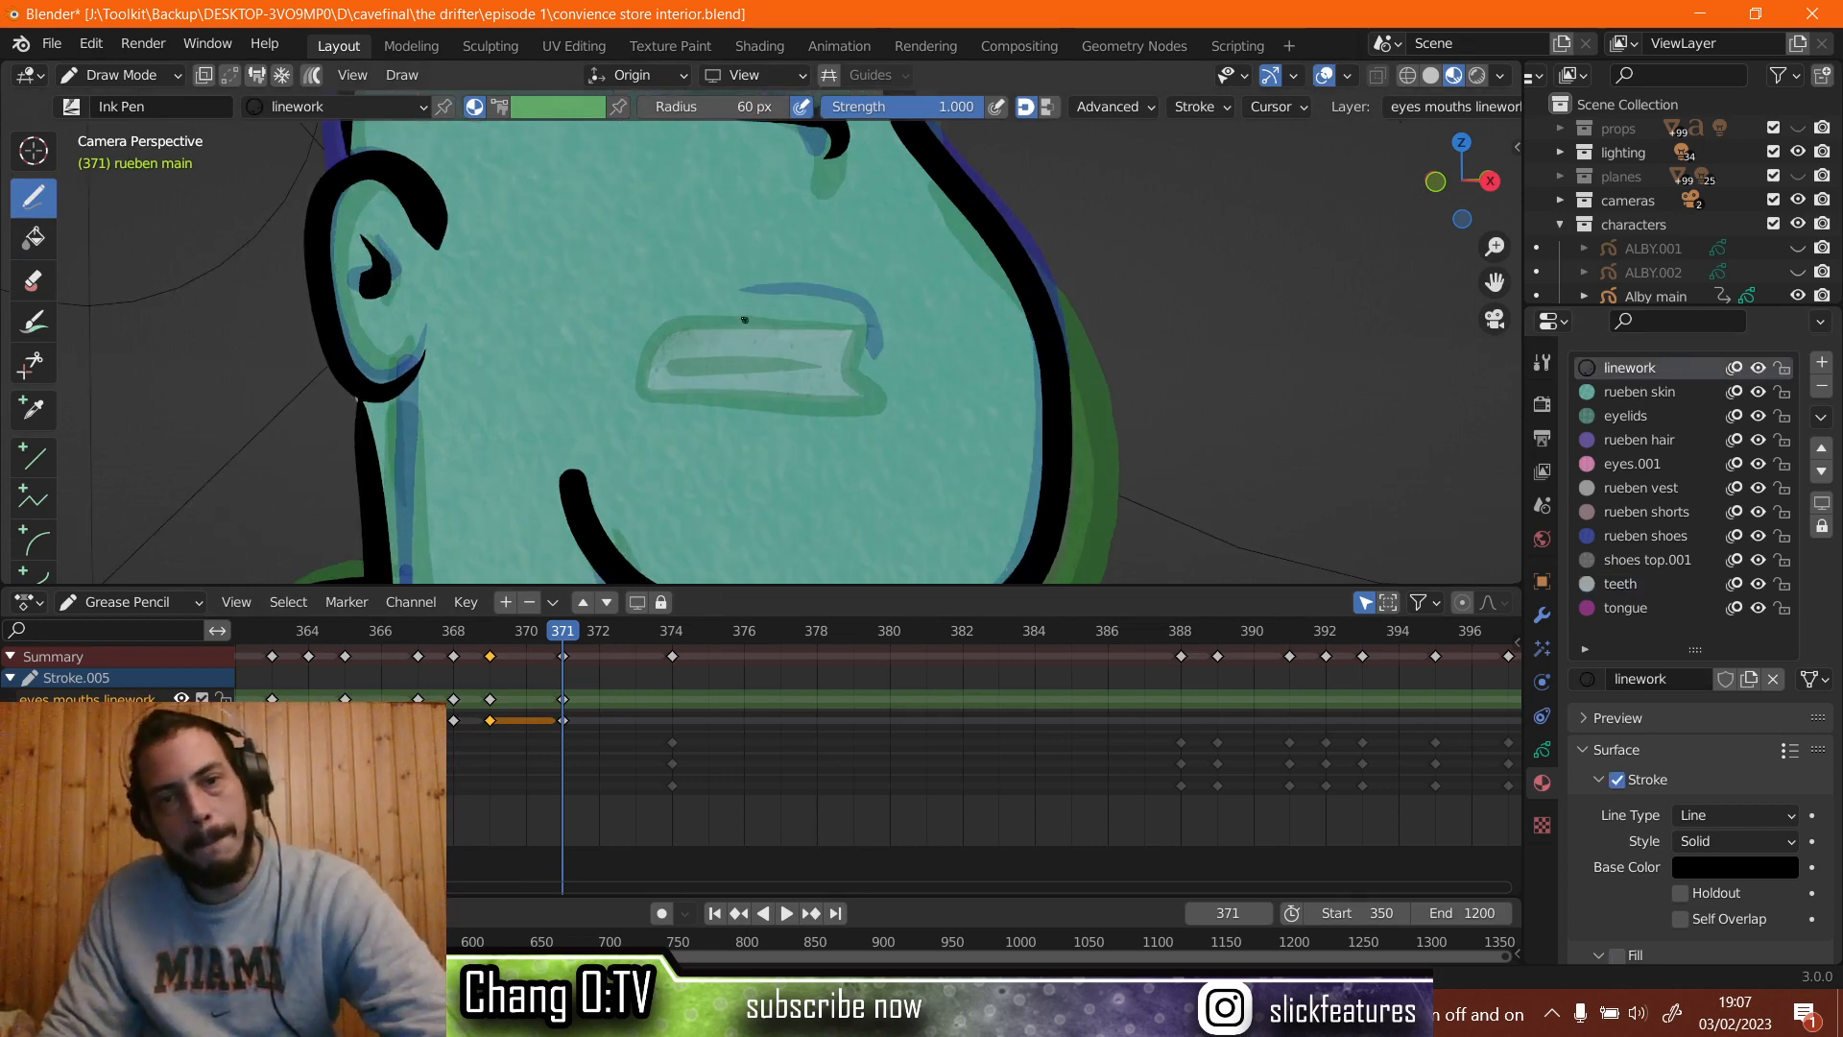
mouse_move(701, 323)
left_mouse_down()
mouse_move(763, 312)
mouse_move(855, 363)
mouse_move(908, 333)
mouse_move(841, 288)
mouse_move(795, 312)
left_mouse_up()
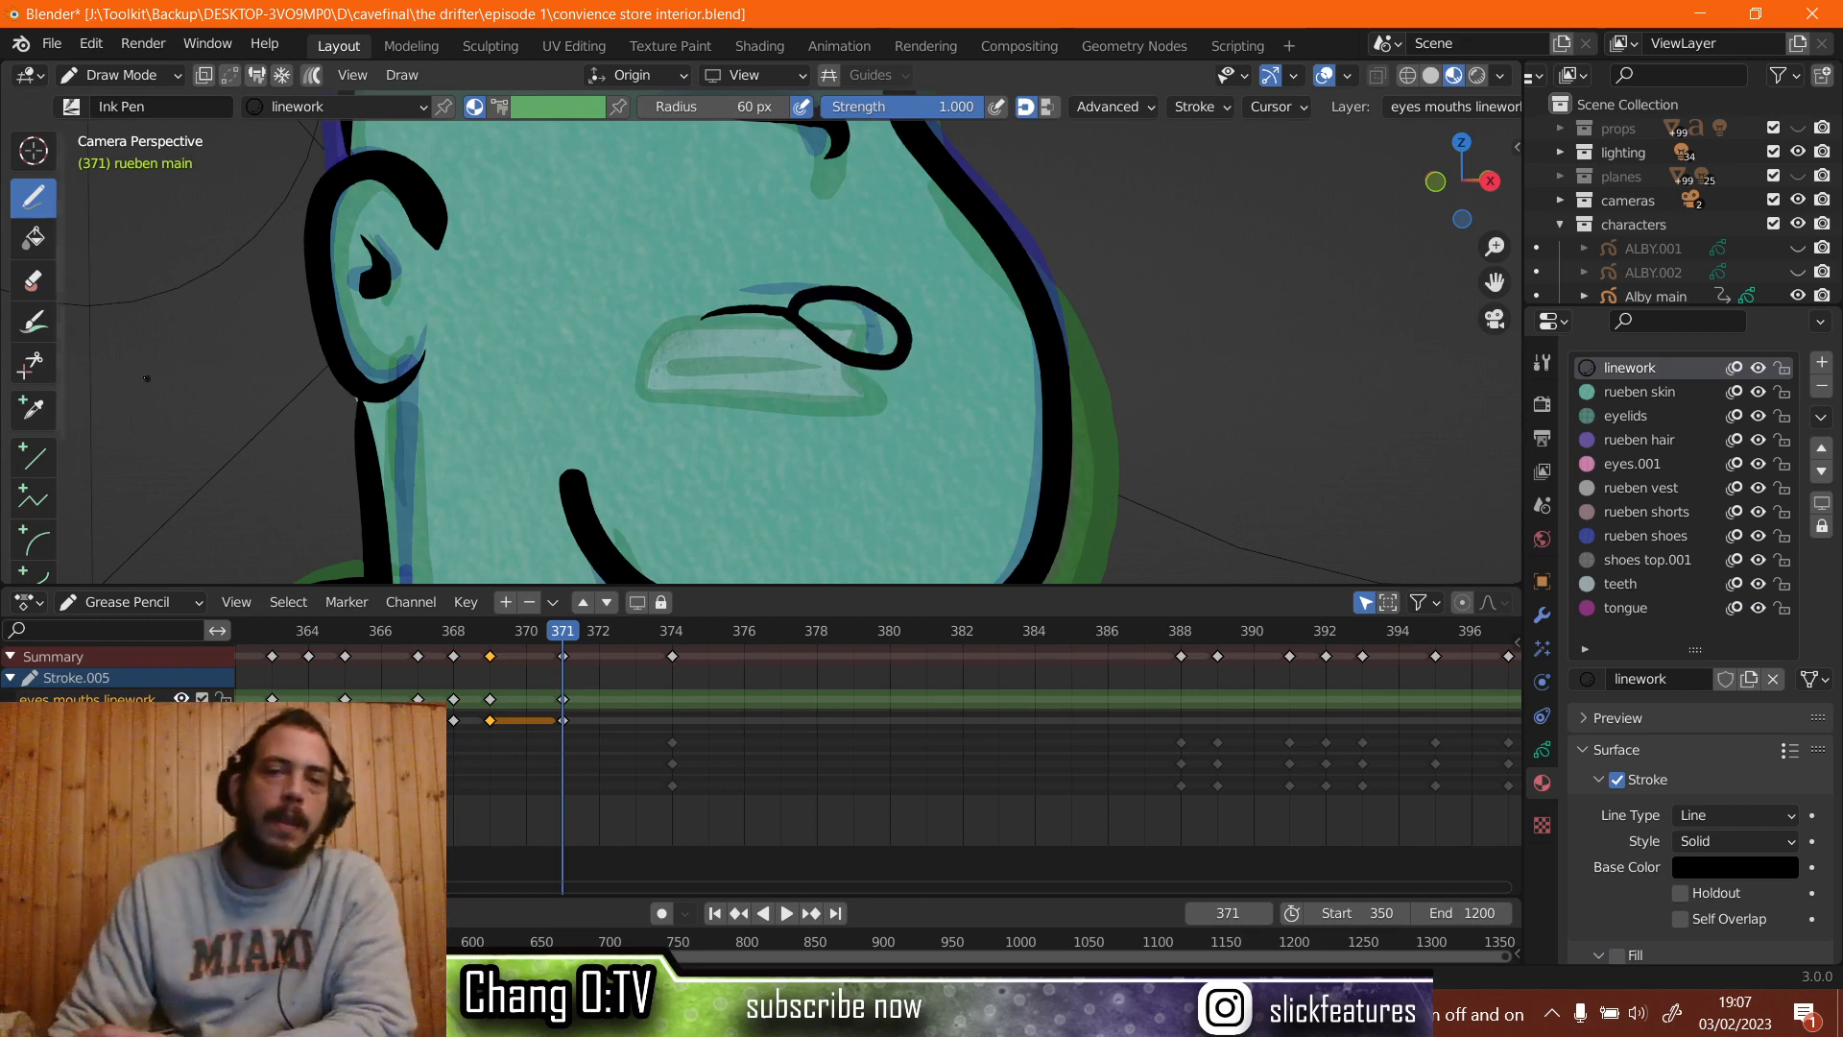
left_click(106, 82)
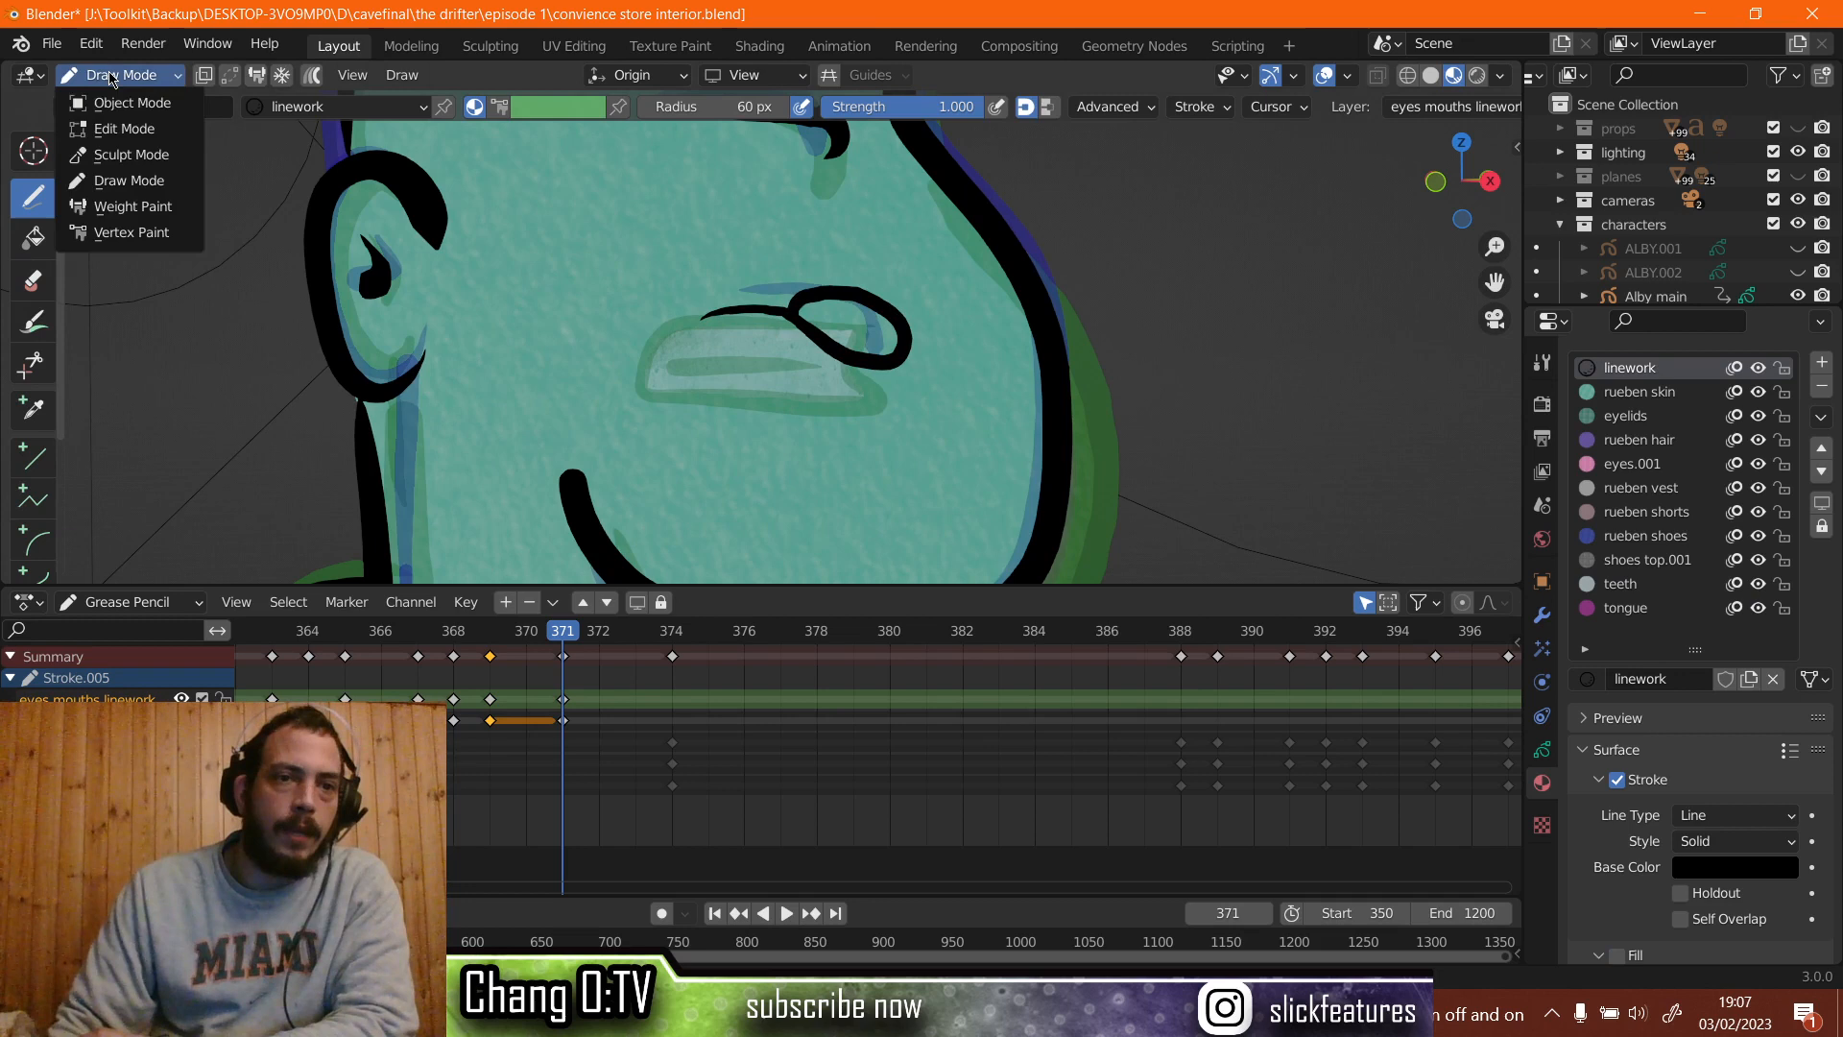
left_click(119, 154)
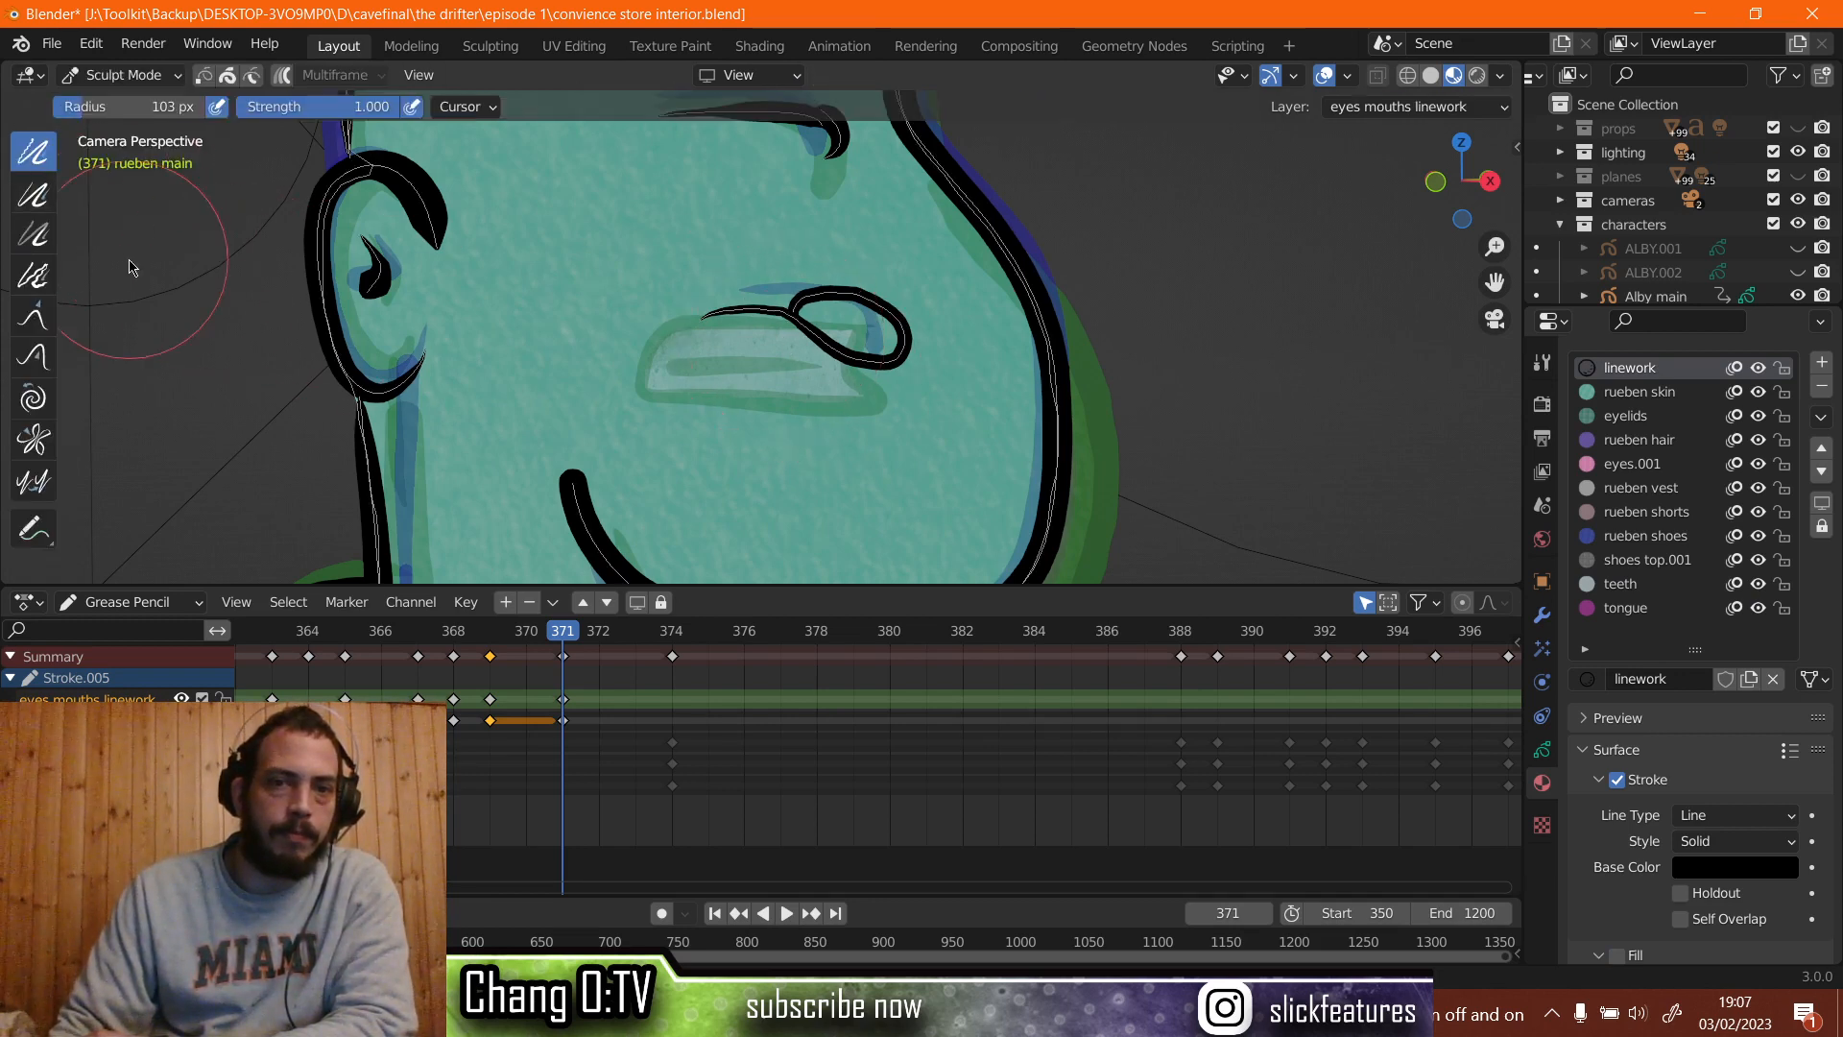
left_click(127, 76)
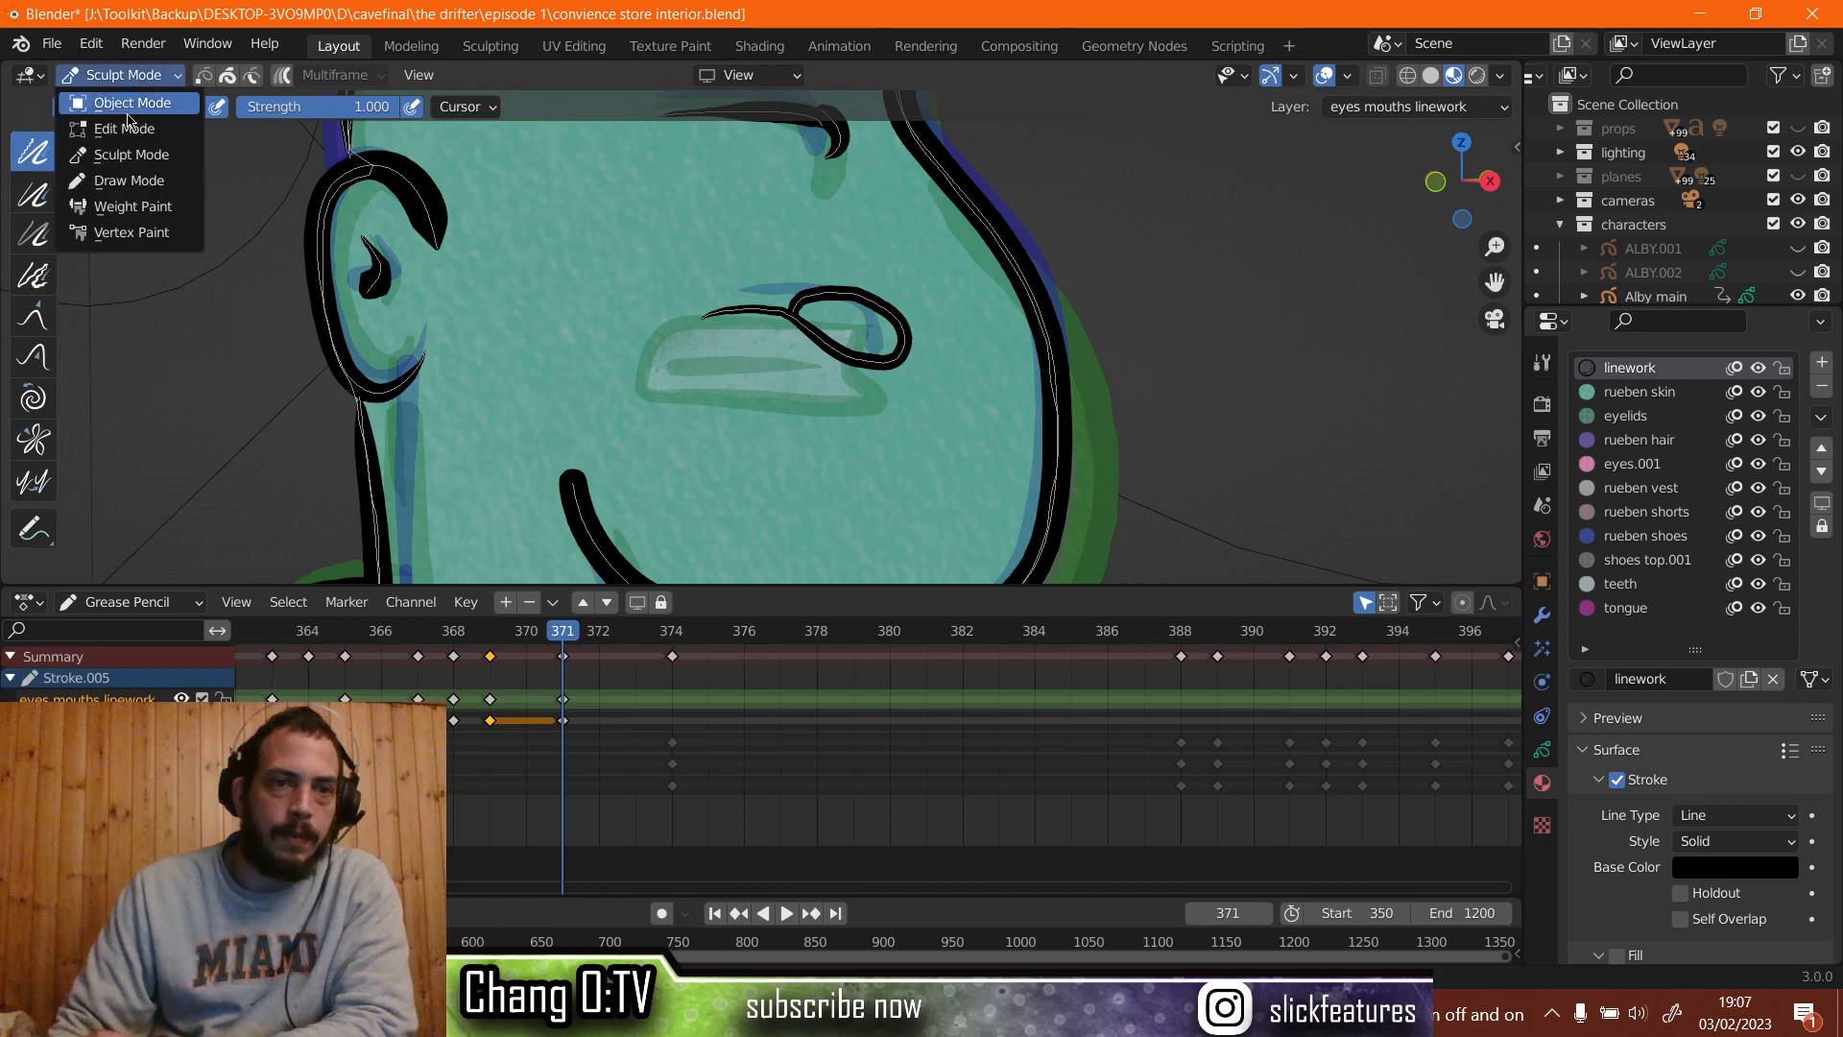
left_click(129, 181)
Fill the small oval mouth with the tongue material on the fills eyes mouths layer at frame 371.
left_click(77, 721)
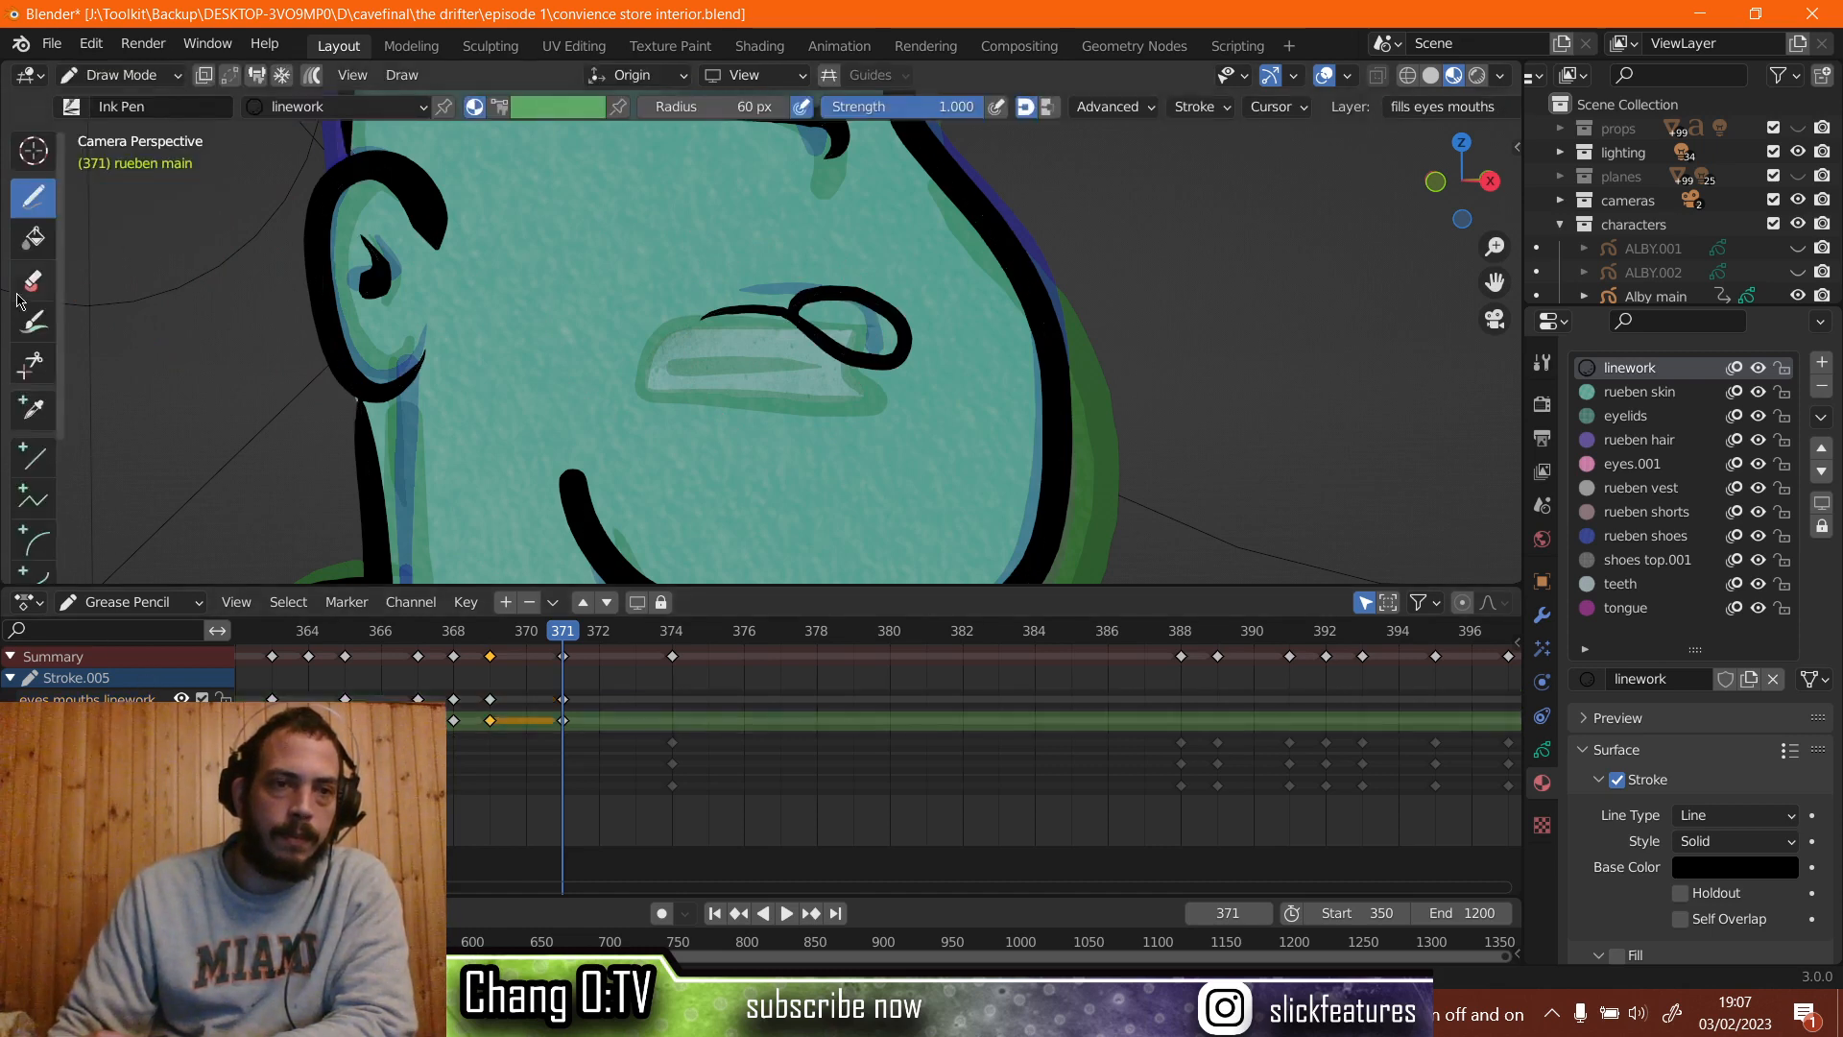
left_click(46, 237)
left_click(1625, 608)
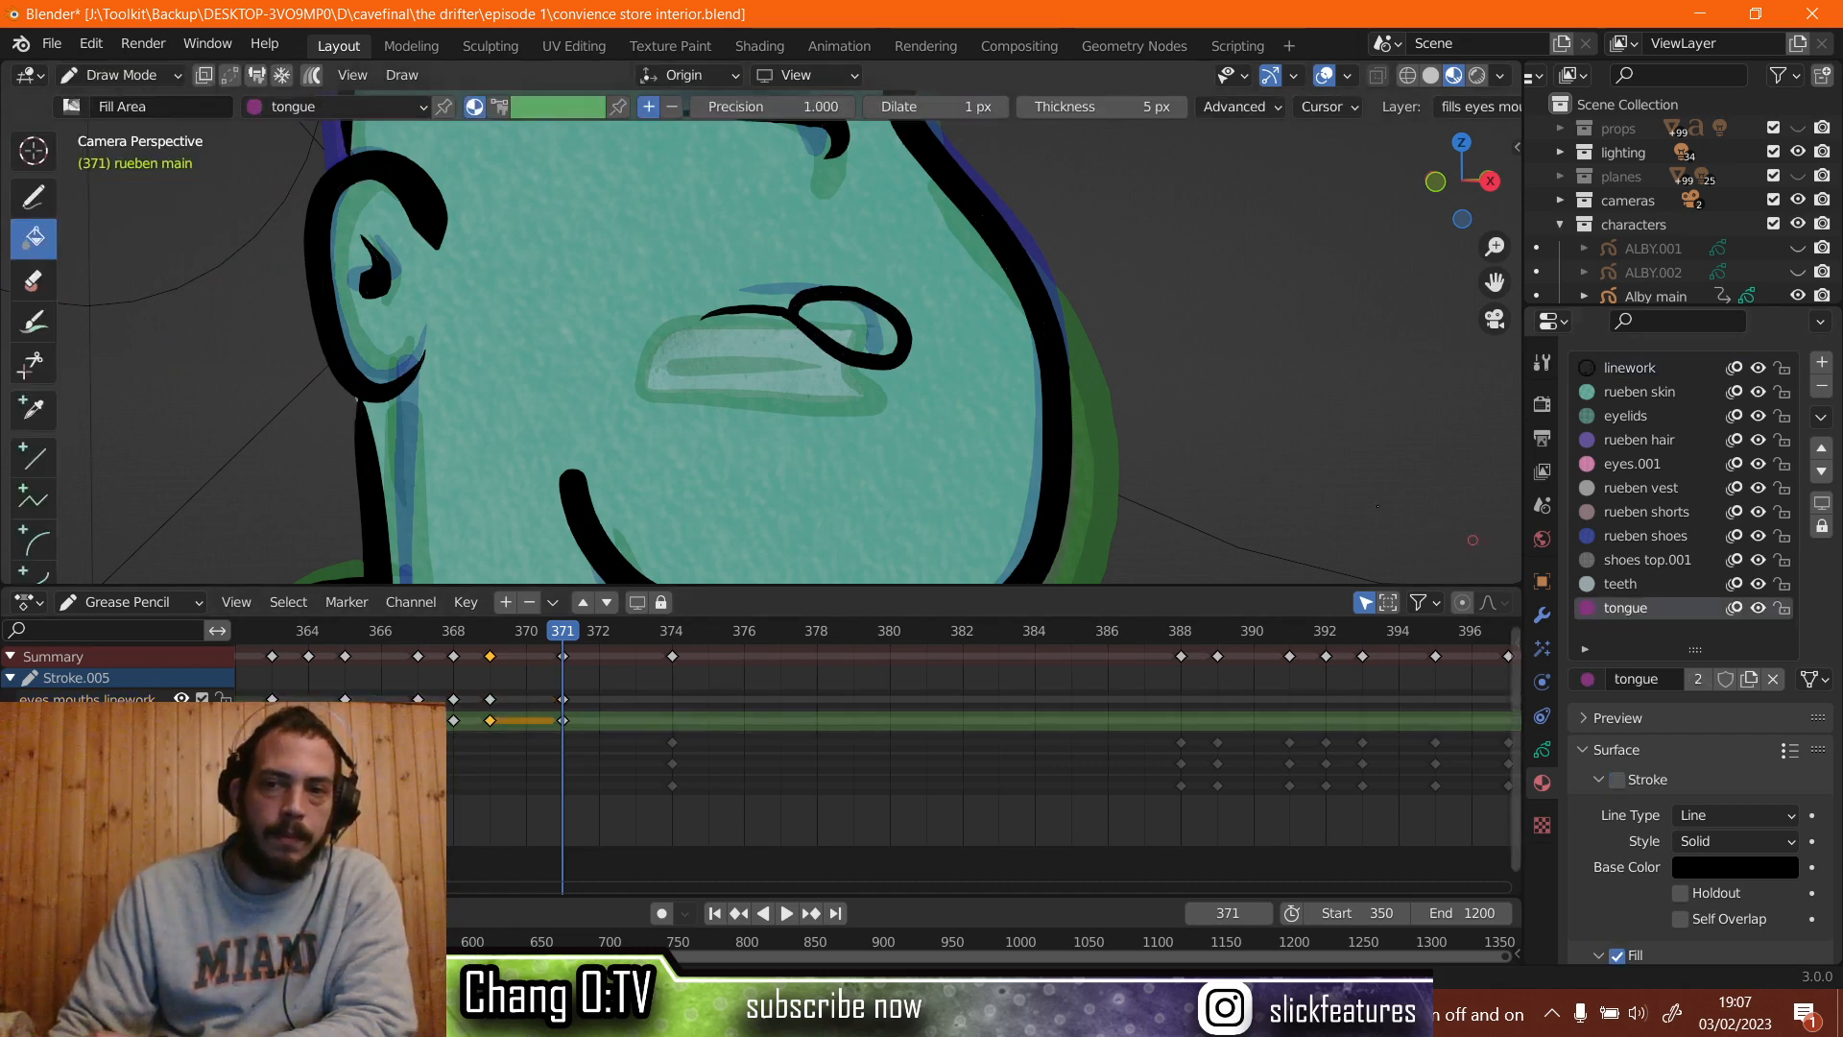
scroll(984, 335, "up", 4)
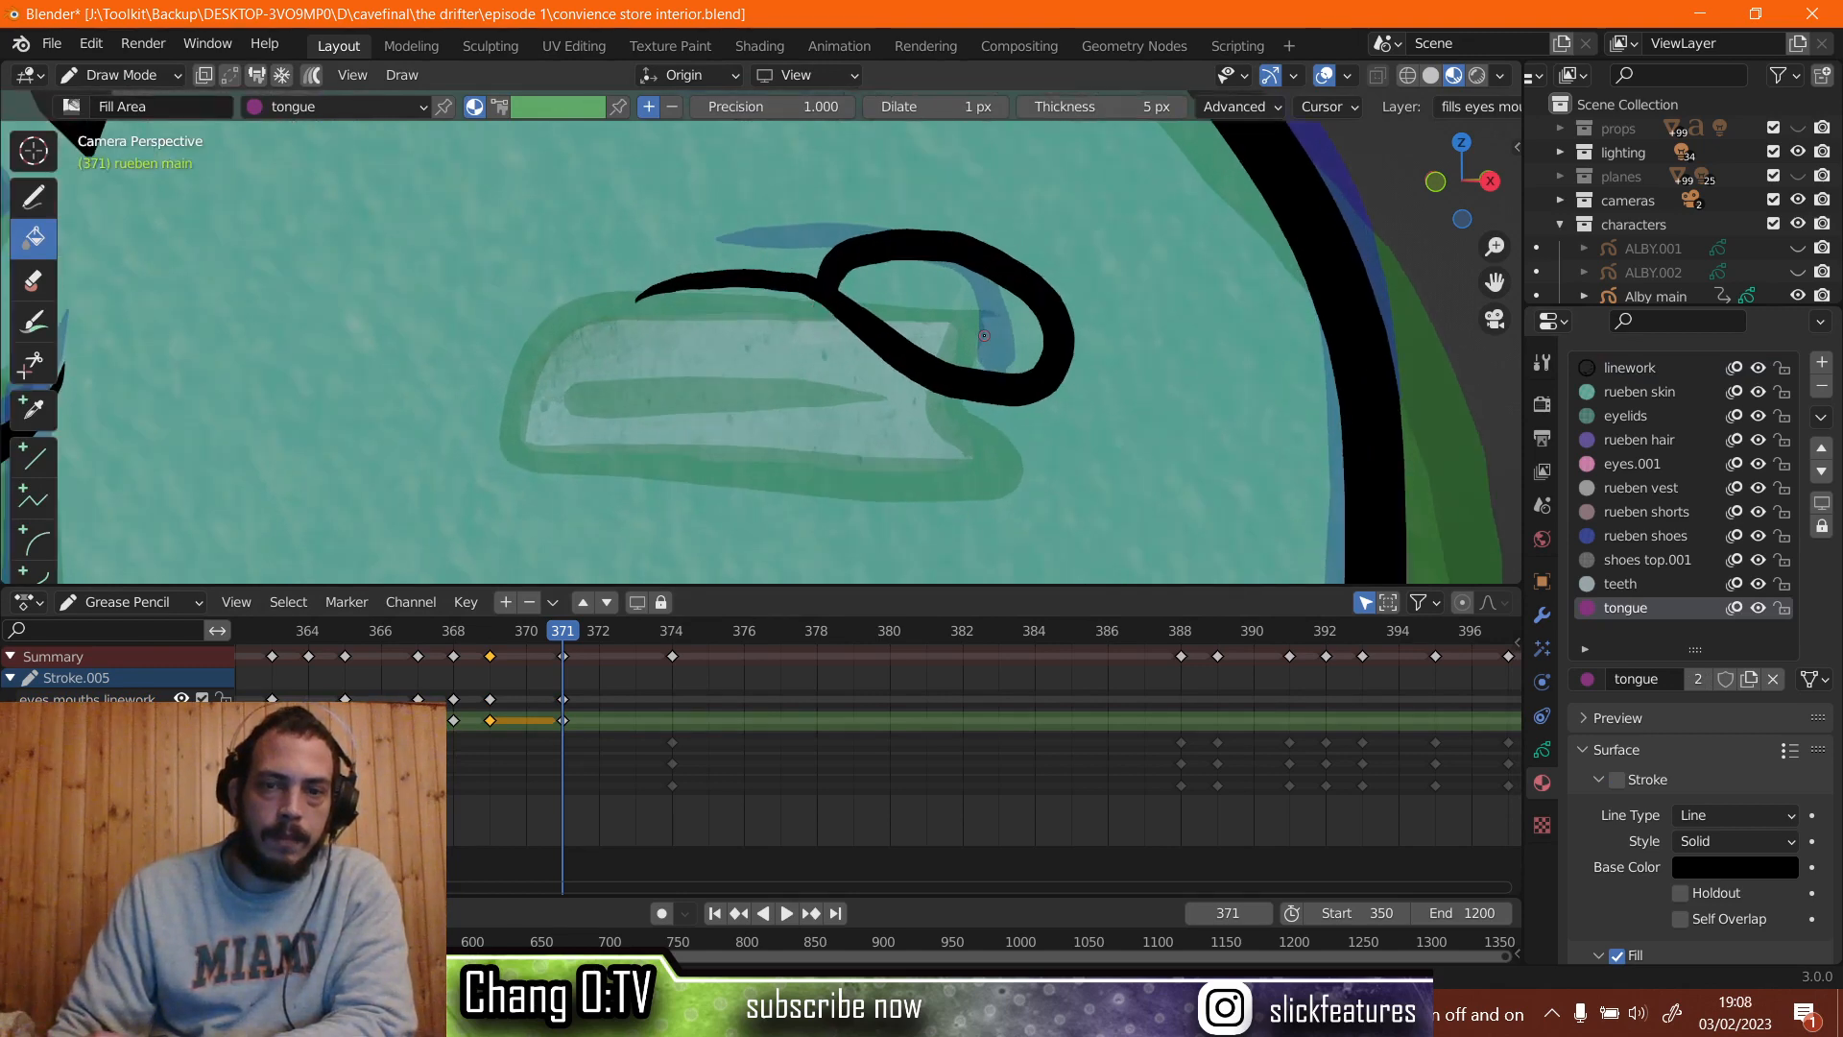
left_click(984, 335)
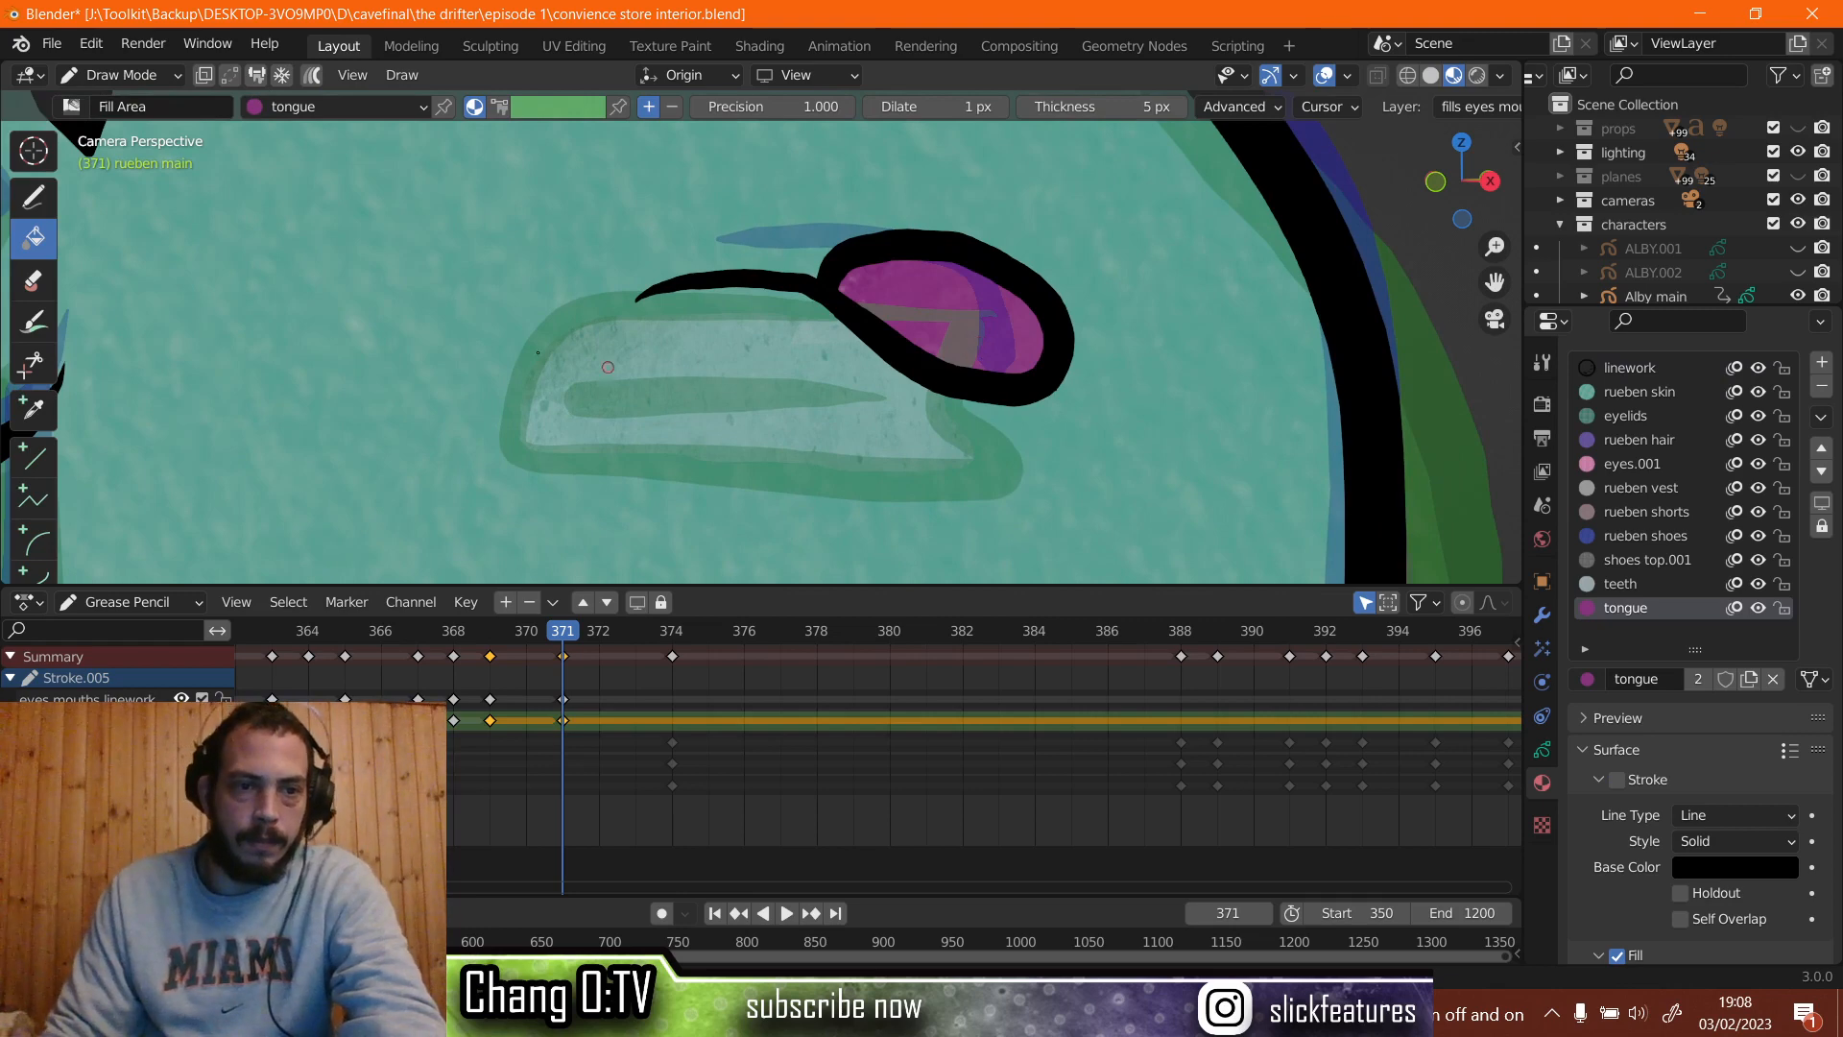
Play back the animation from around frame 356 to examine the timing of the new mouth shapes.
scroll(444, 346, "down", 6)
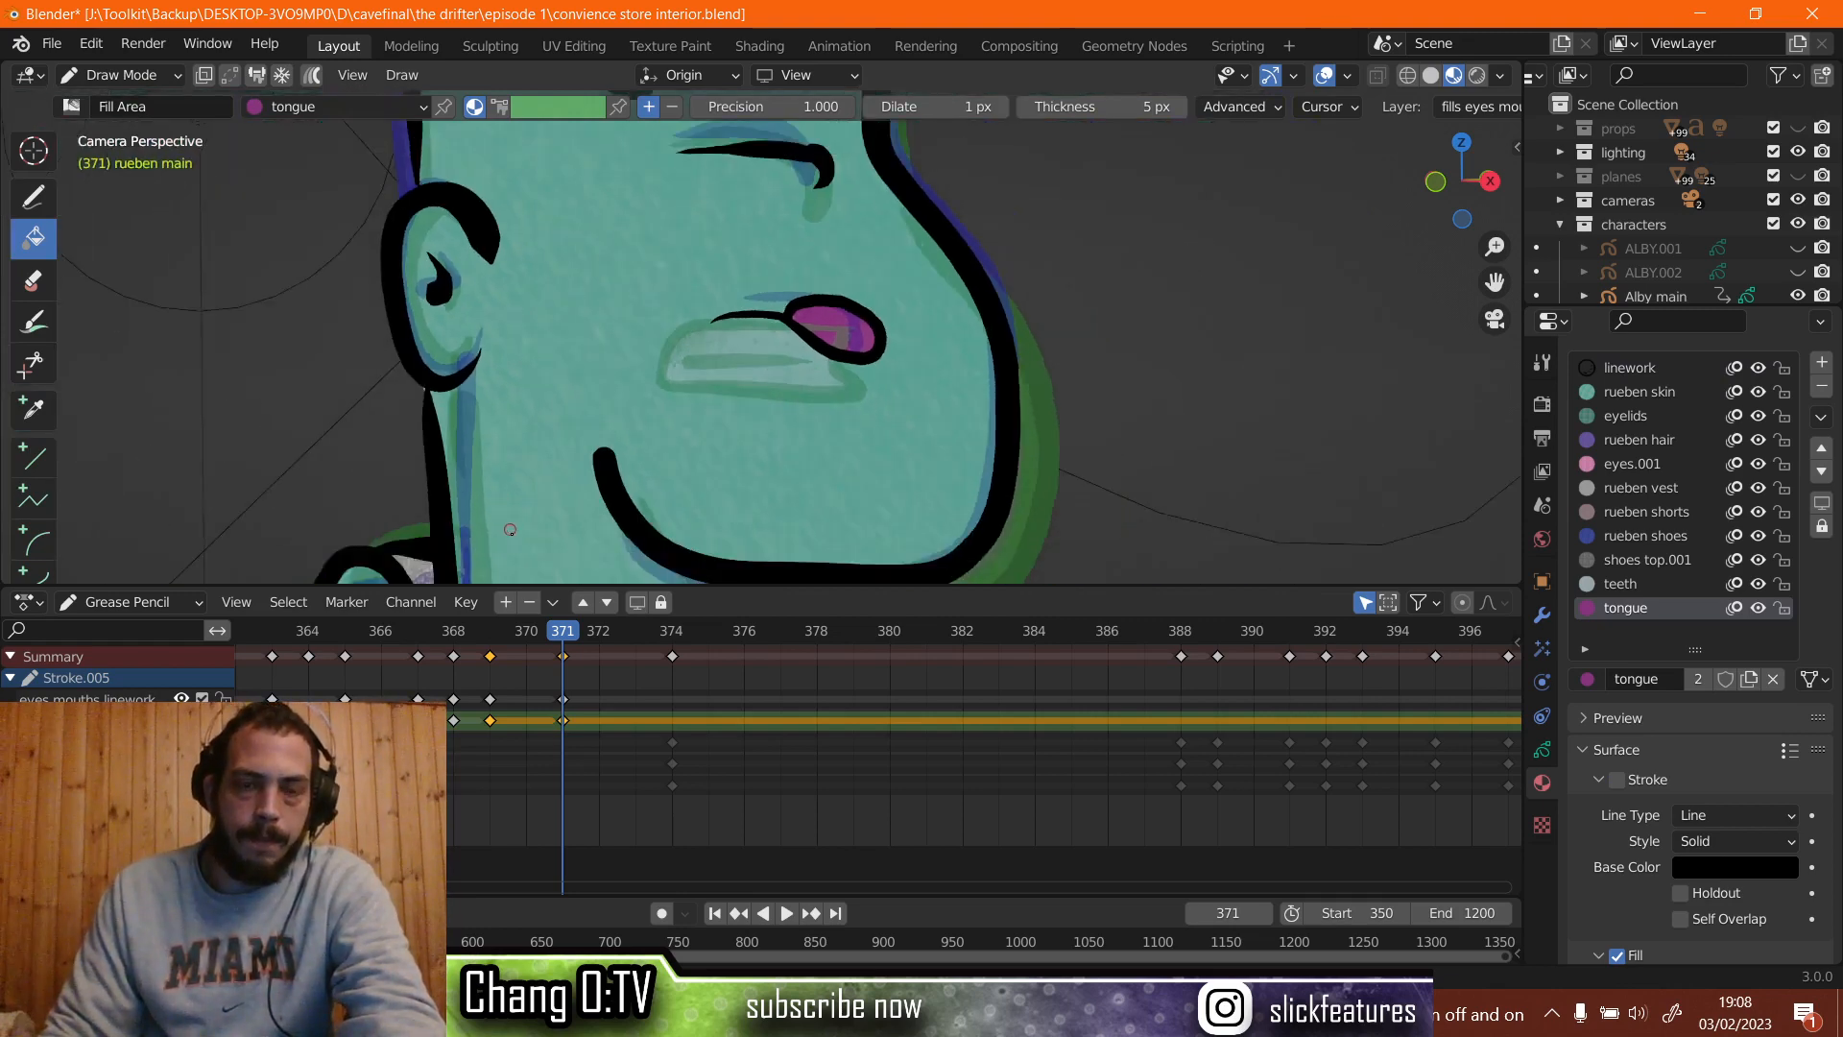
key("space")
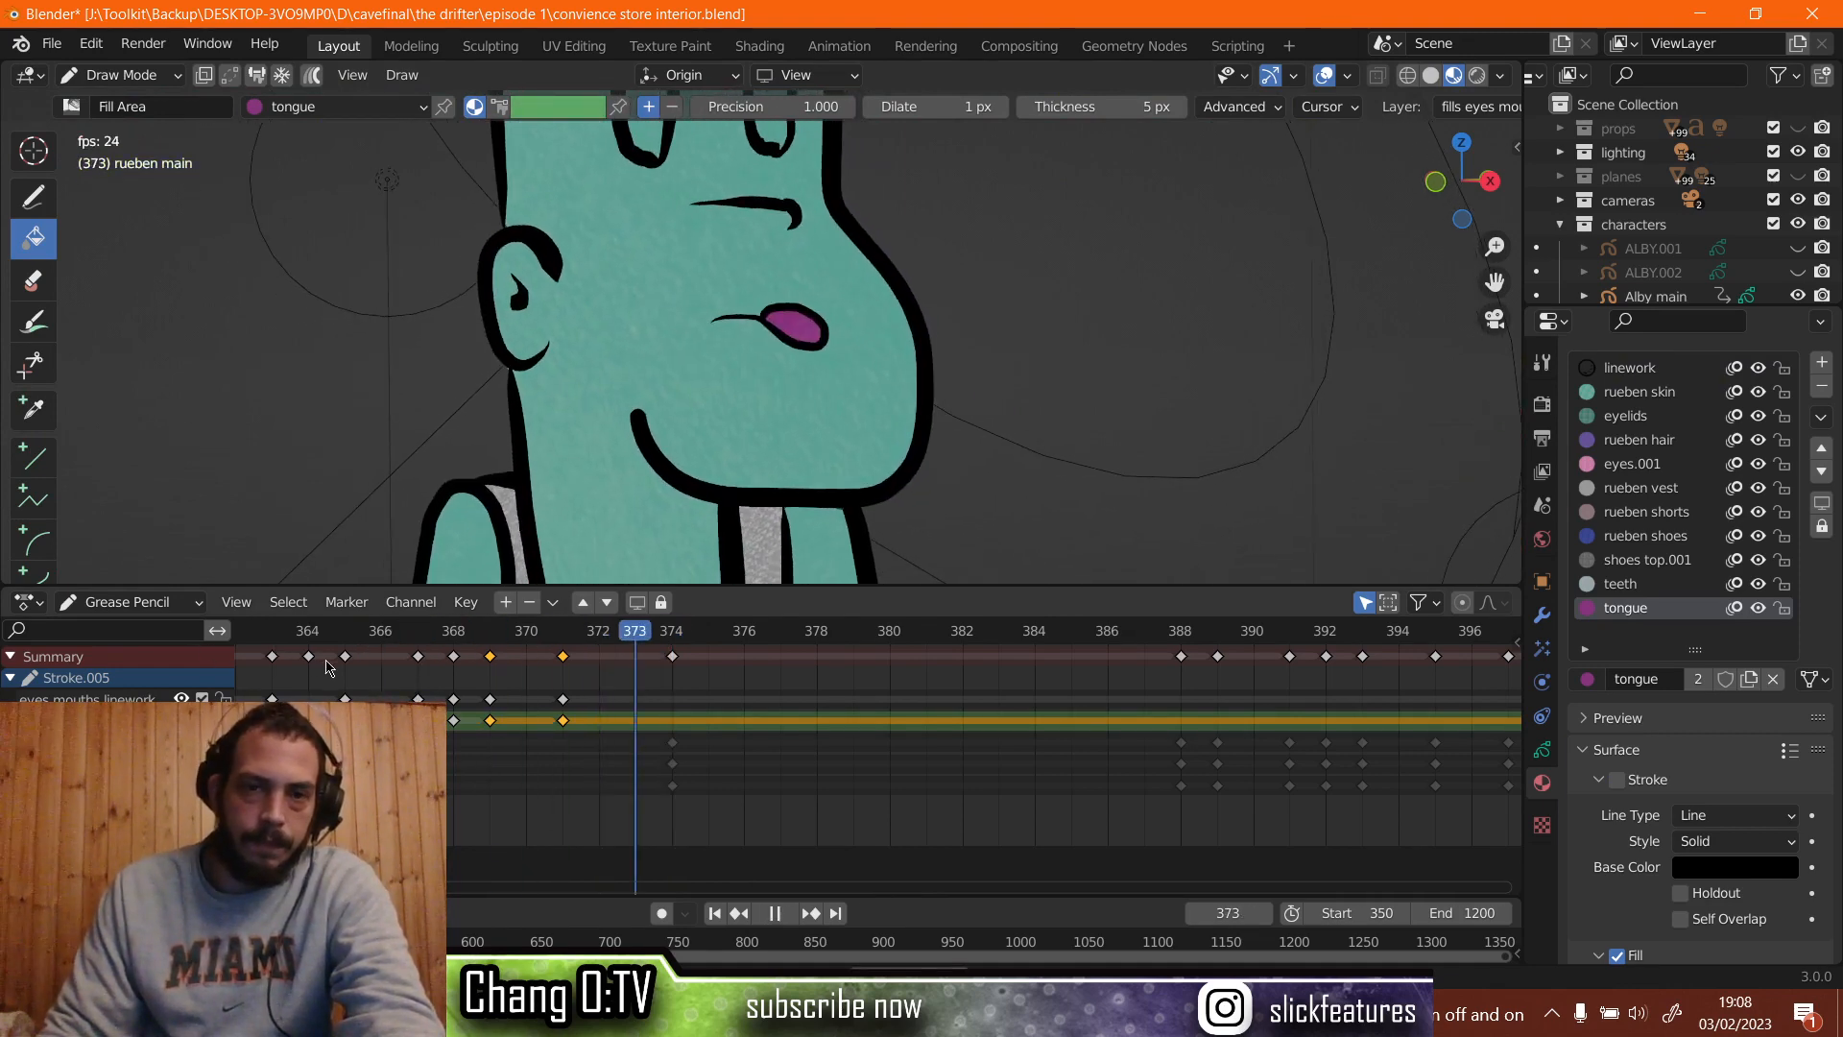
key("space")
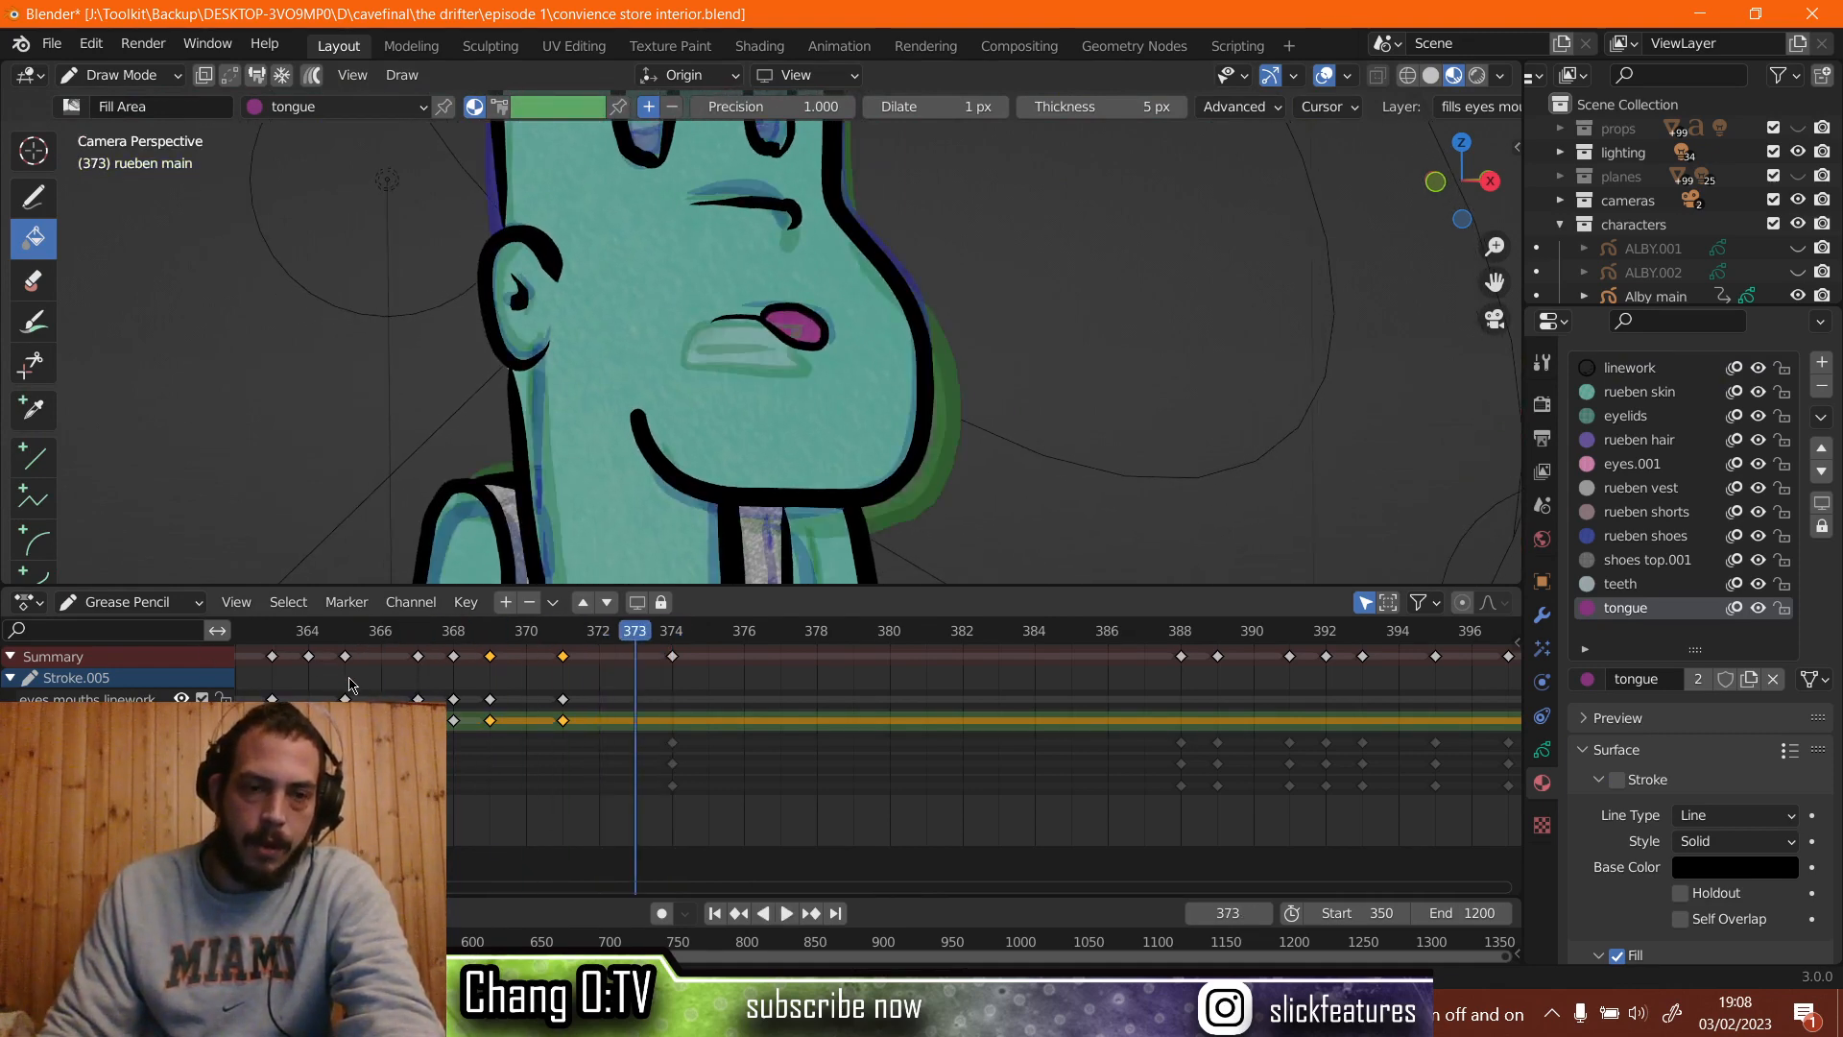
scroll(351, 687, "down", 3)
key("space")
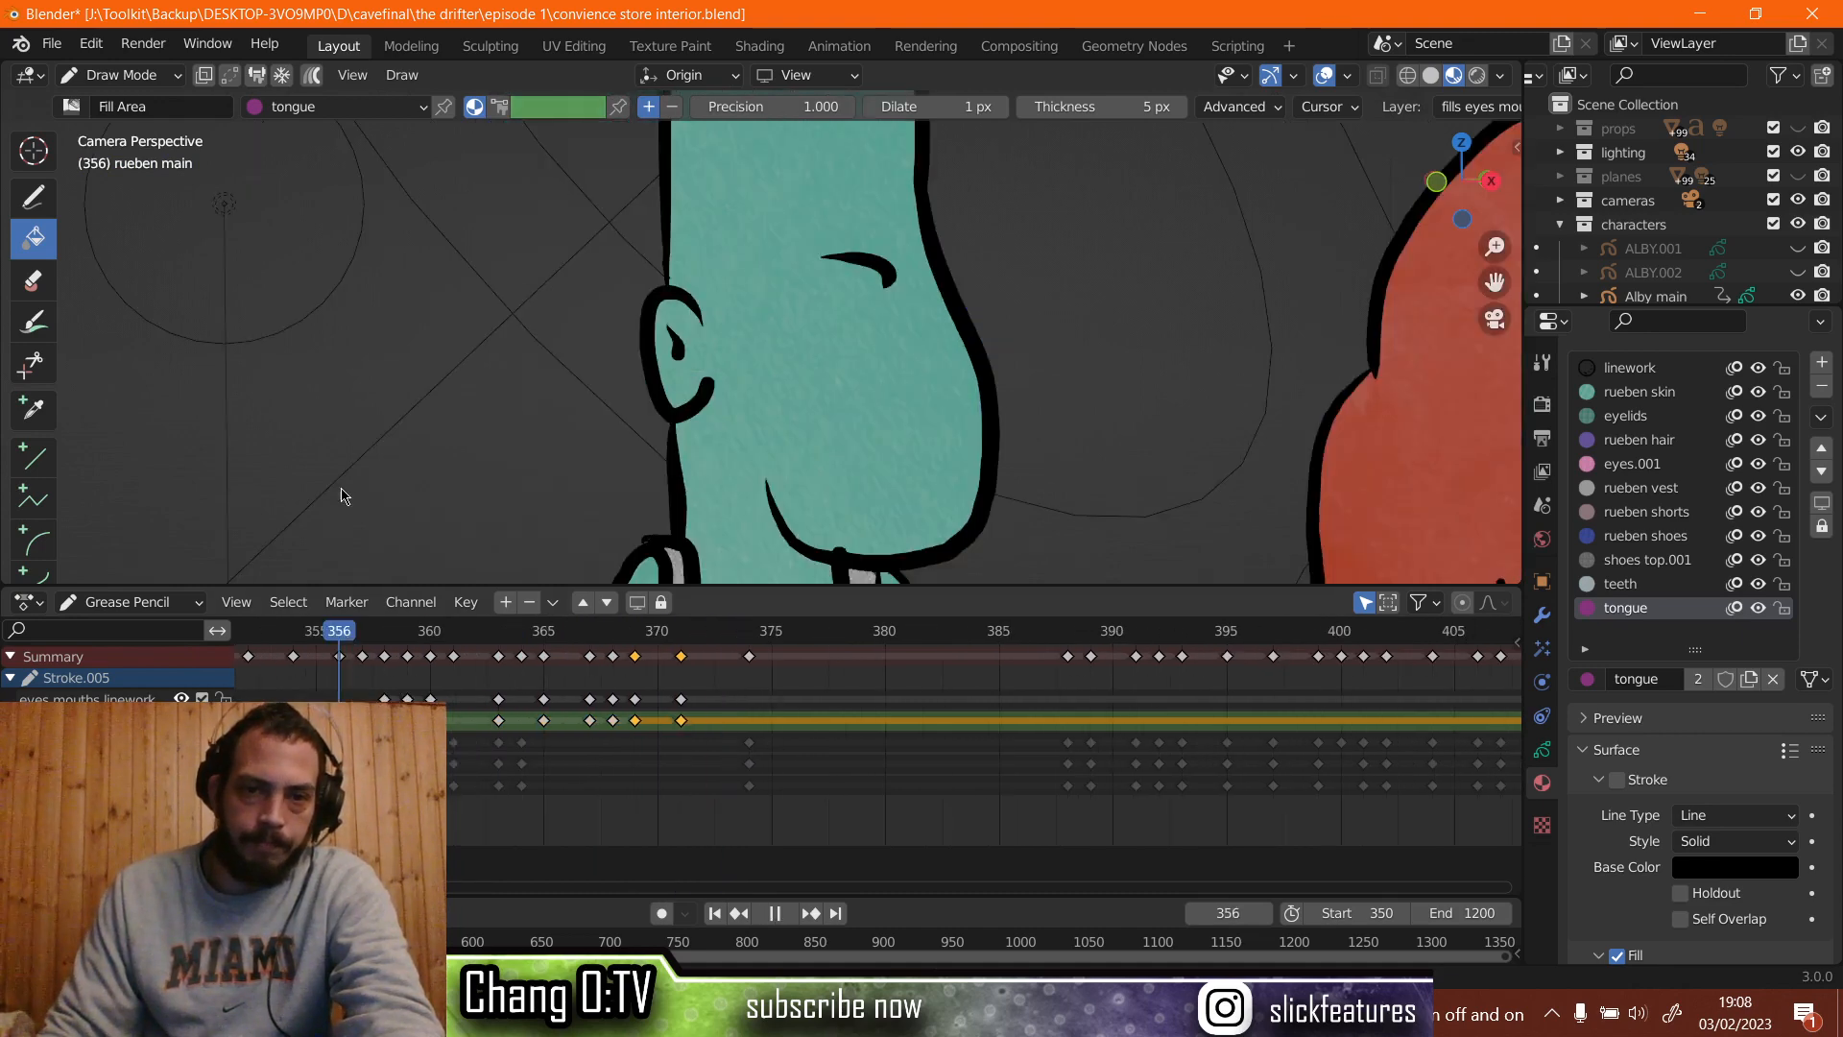
key("space")
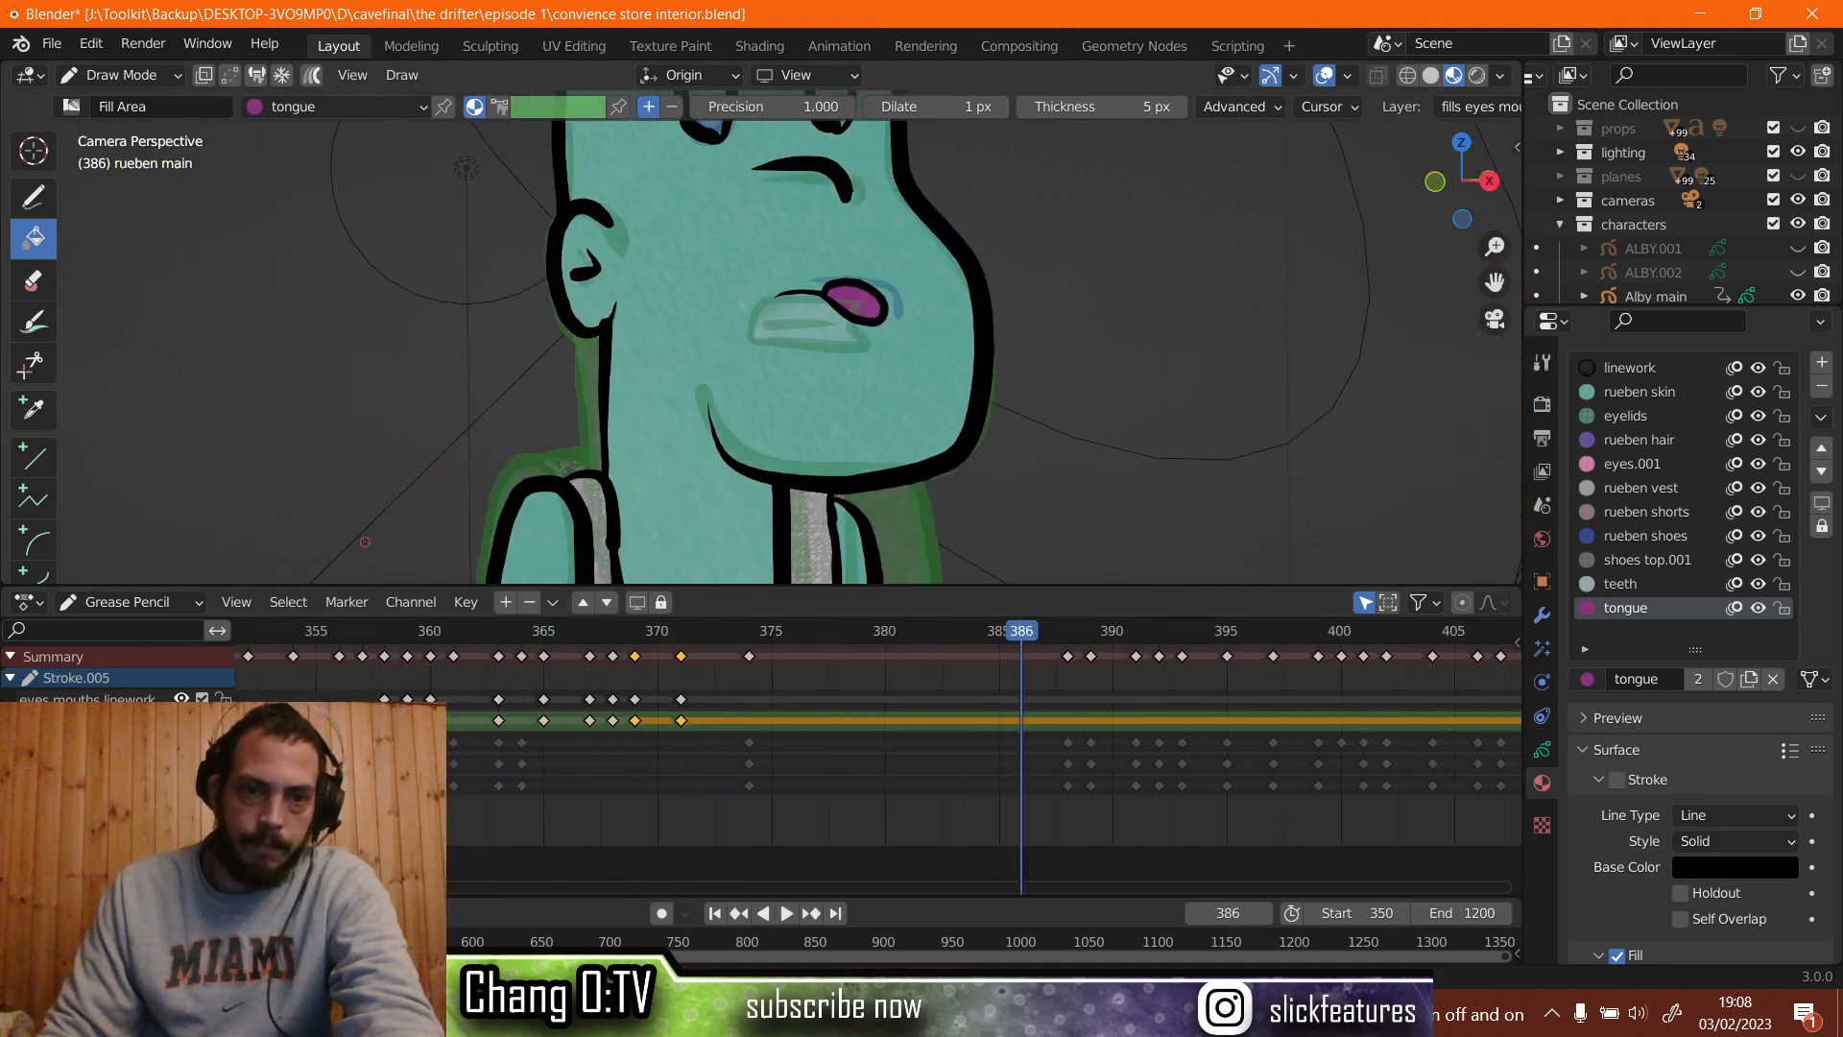
left_click(340, 638)
key("space")
key("space")
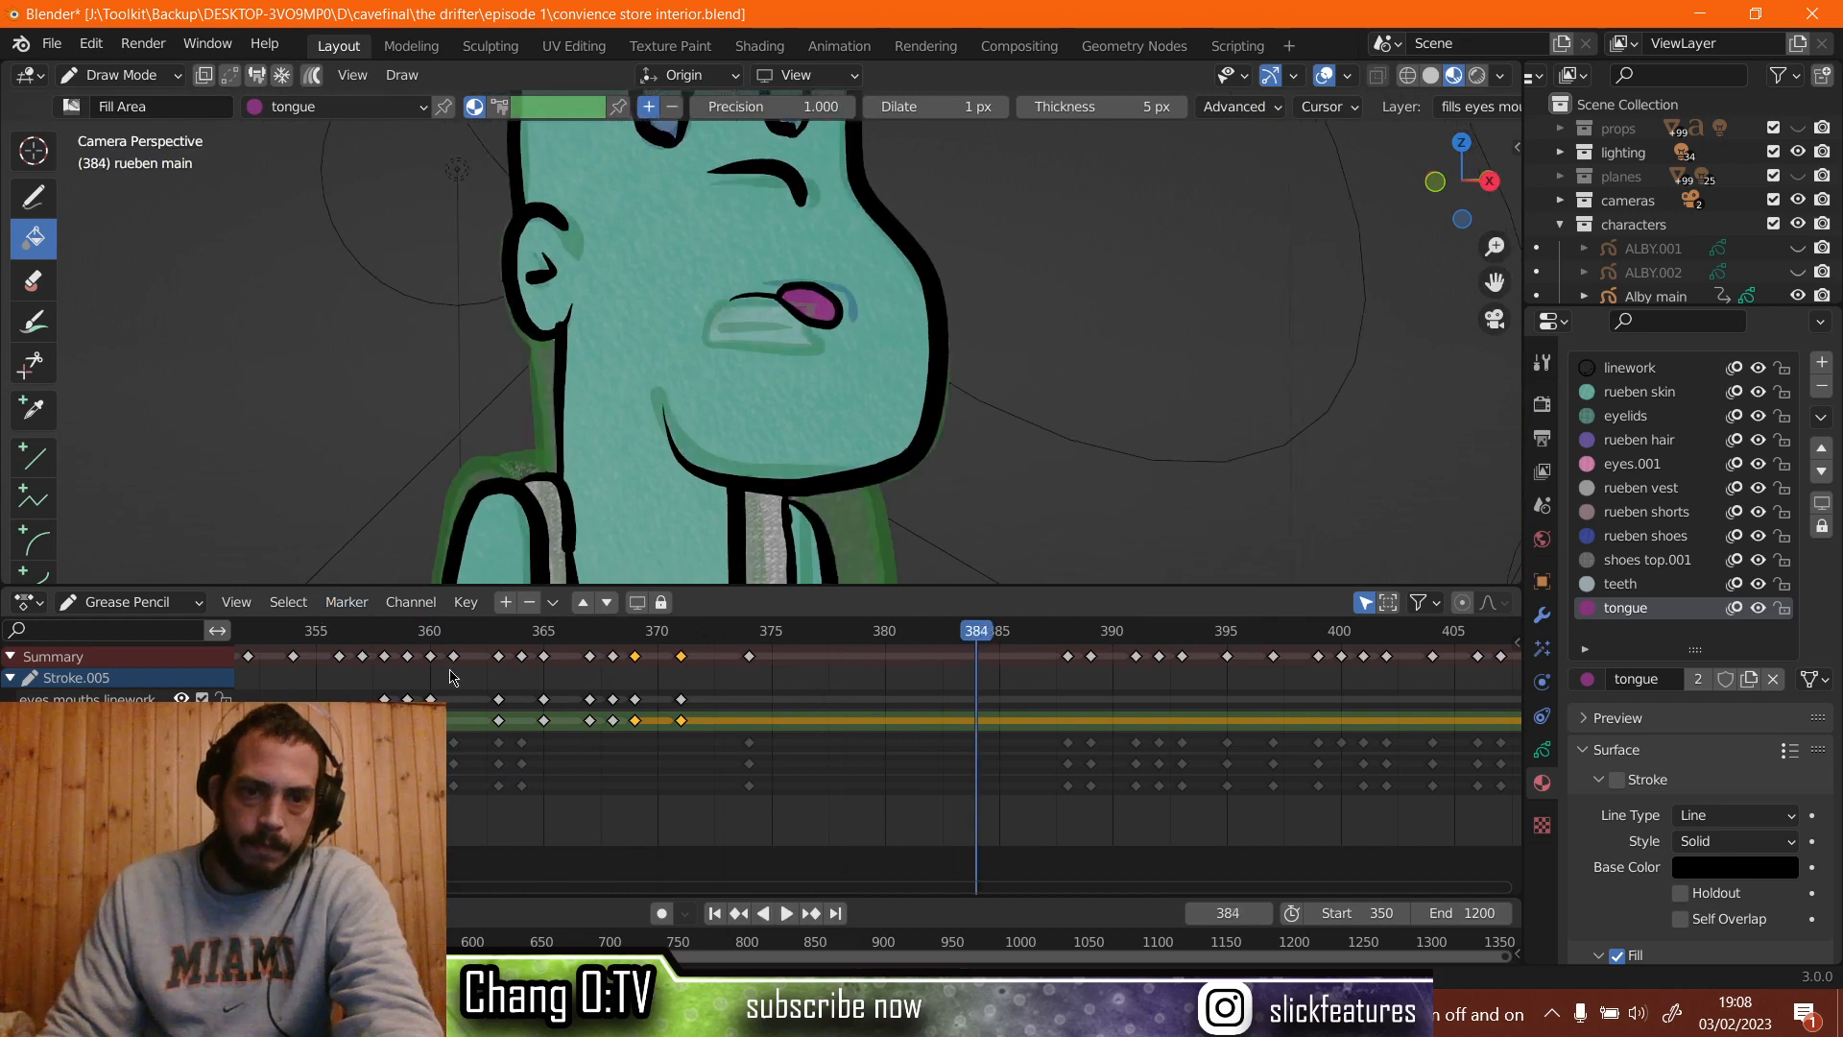
Duplicate the mouth linework and fill keyframes from frame 369 to frame 373.
left_click(680, 639)
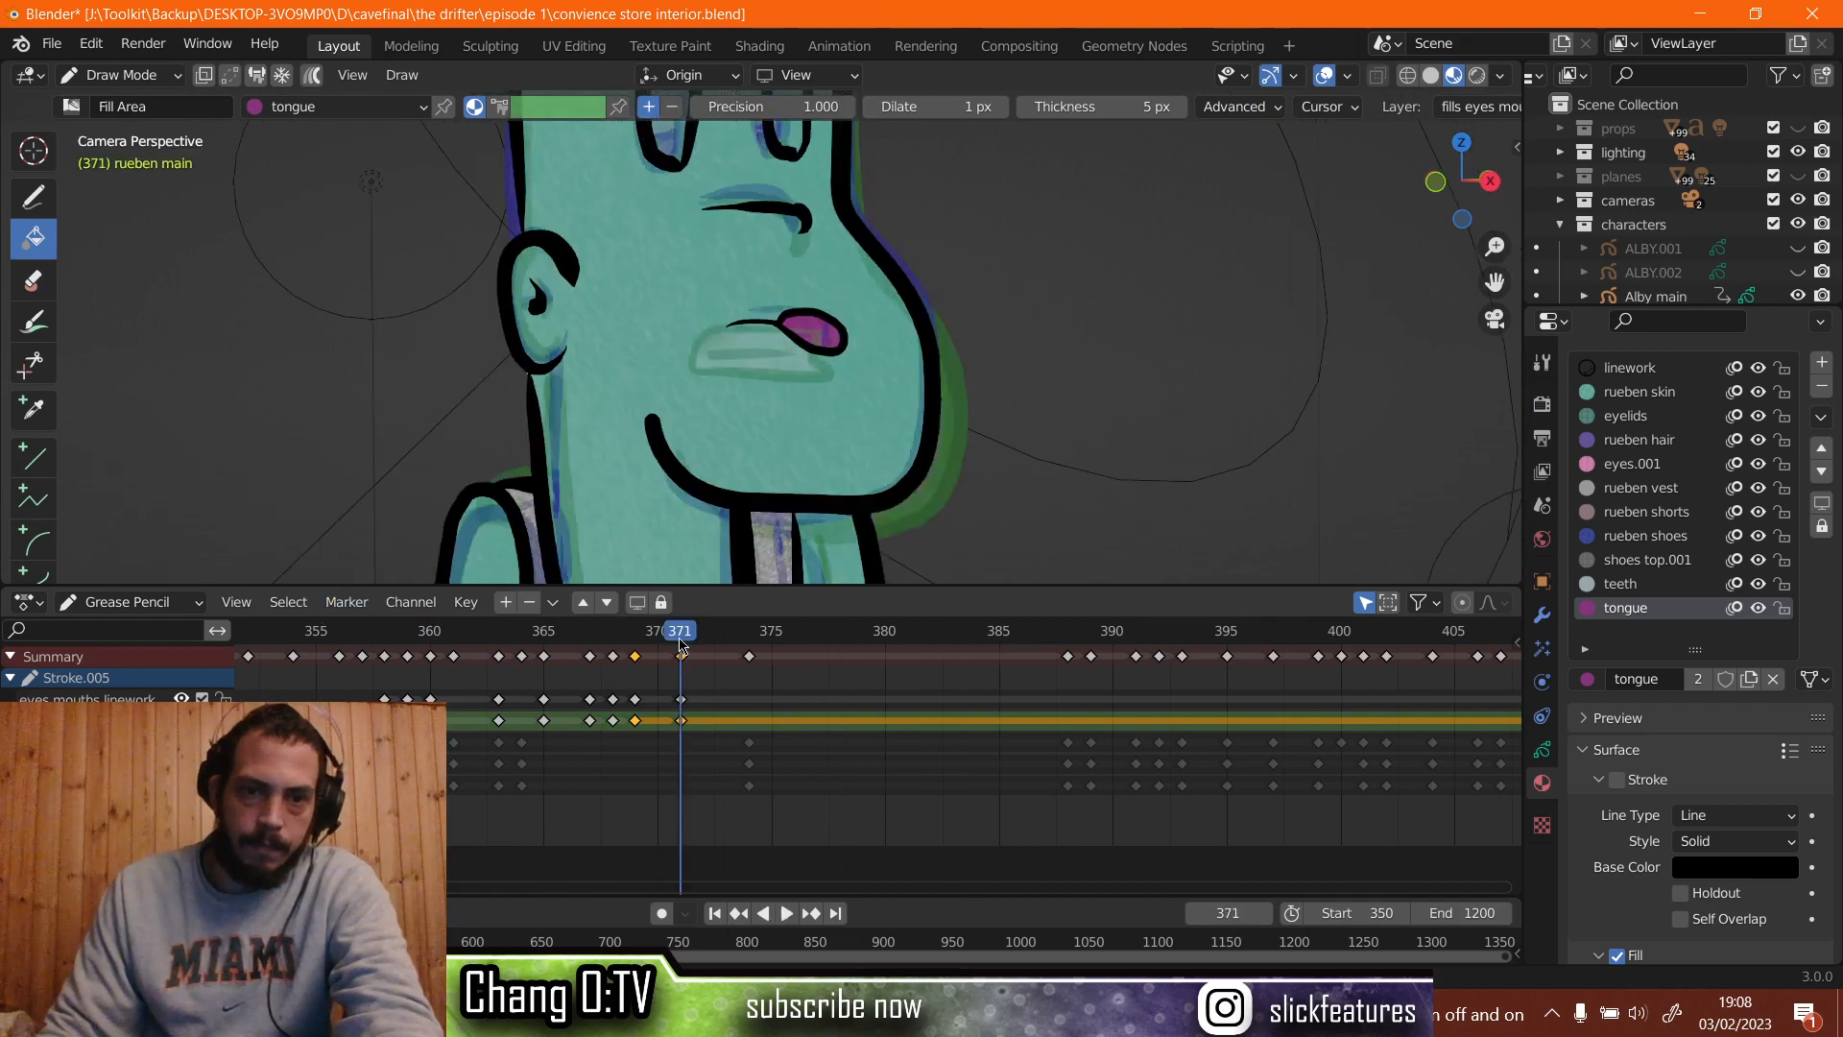
left_click_drag(679, 638, 640, 726)
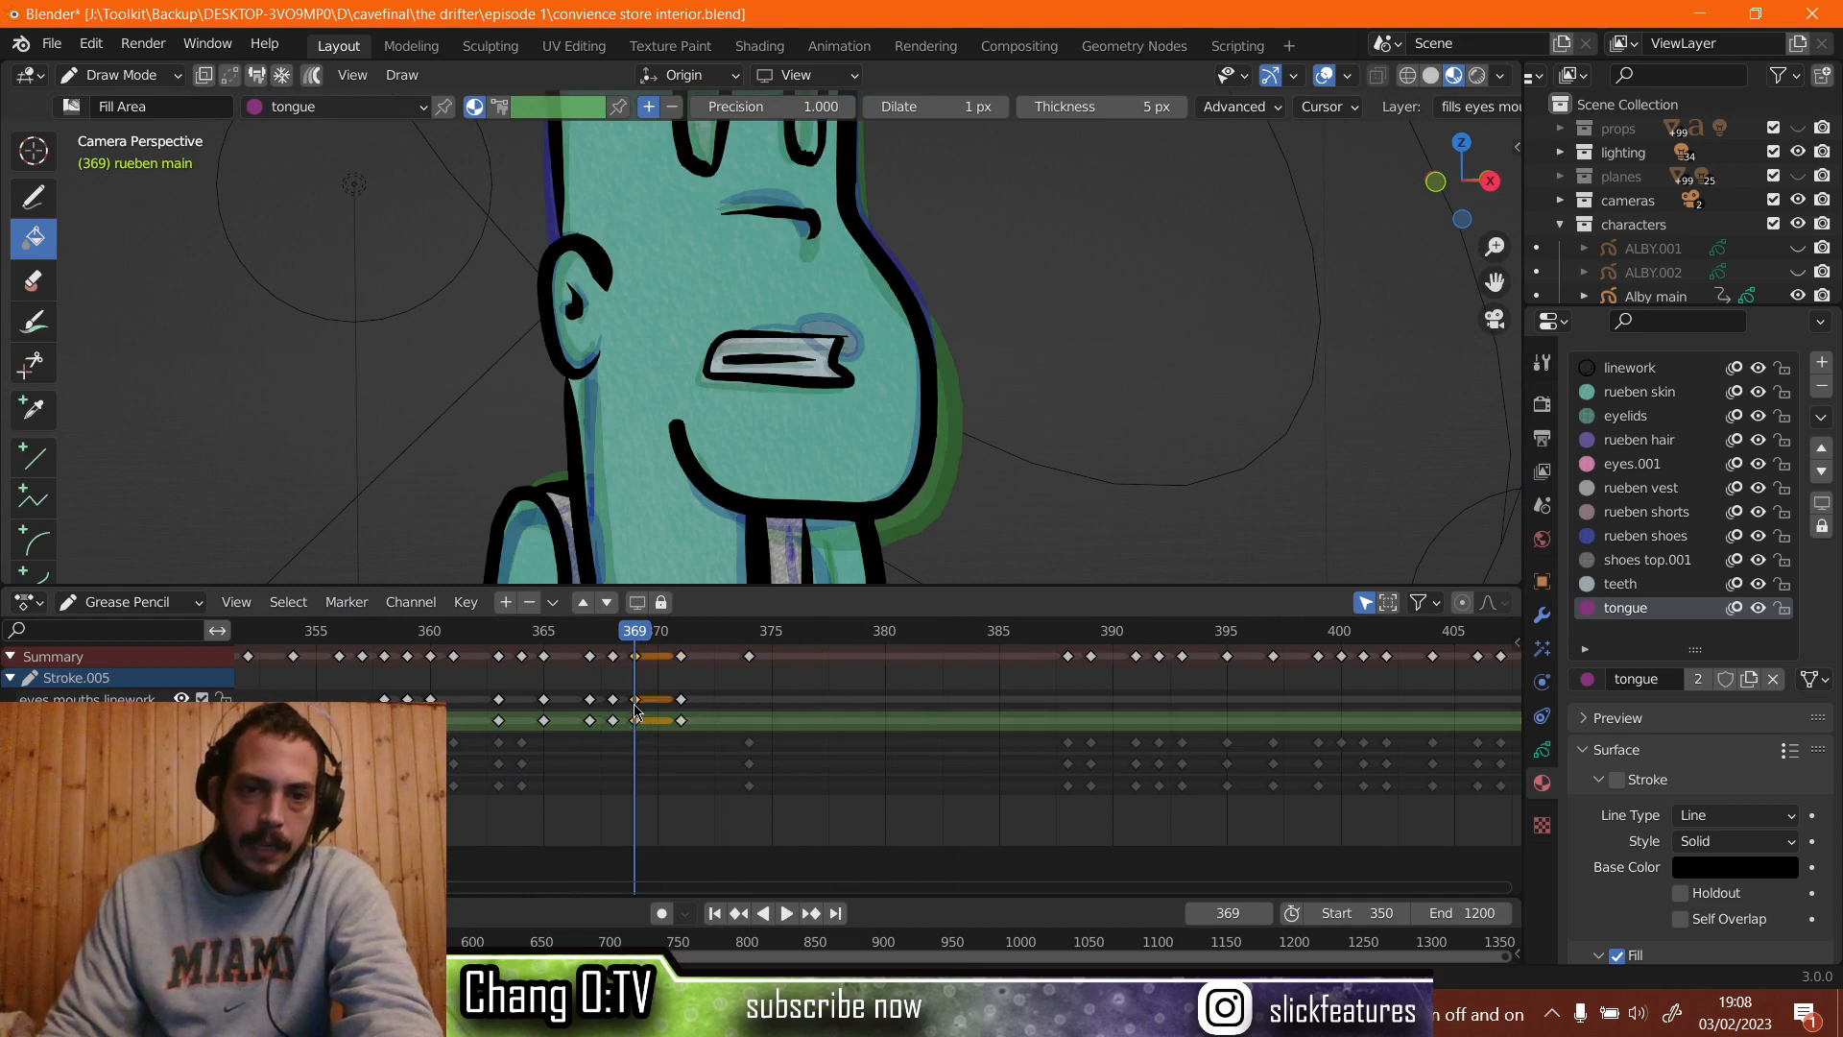
right_click(636, 700)
left_click(635, 699)
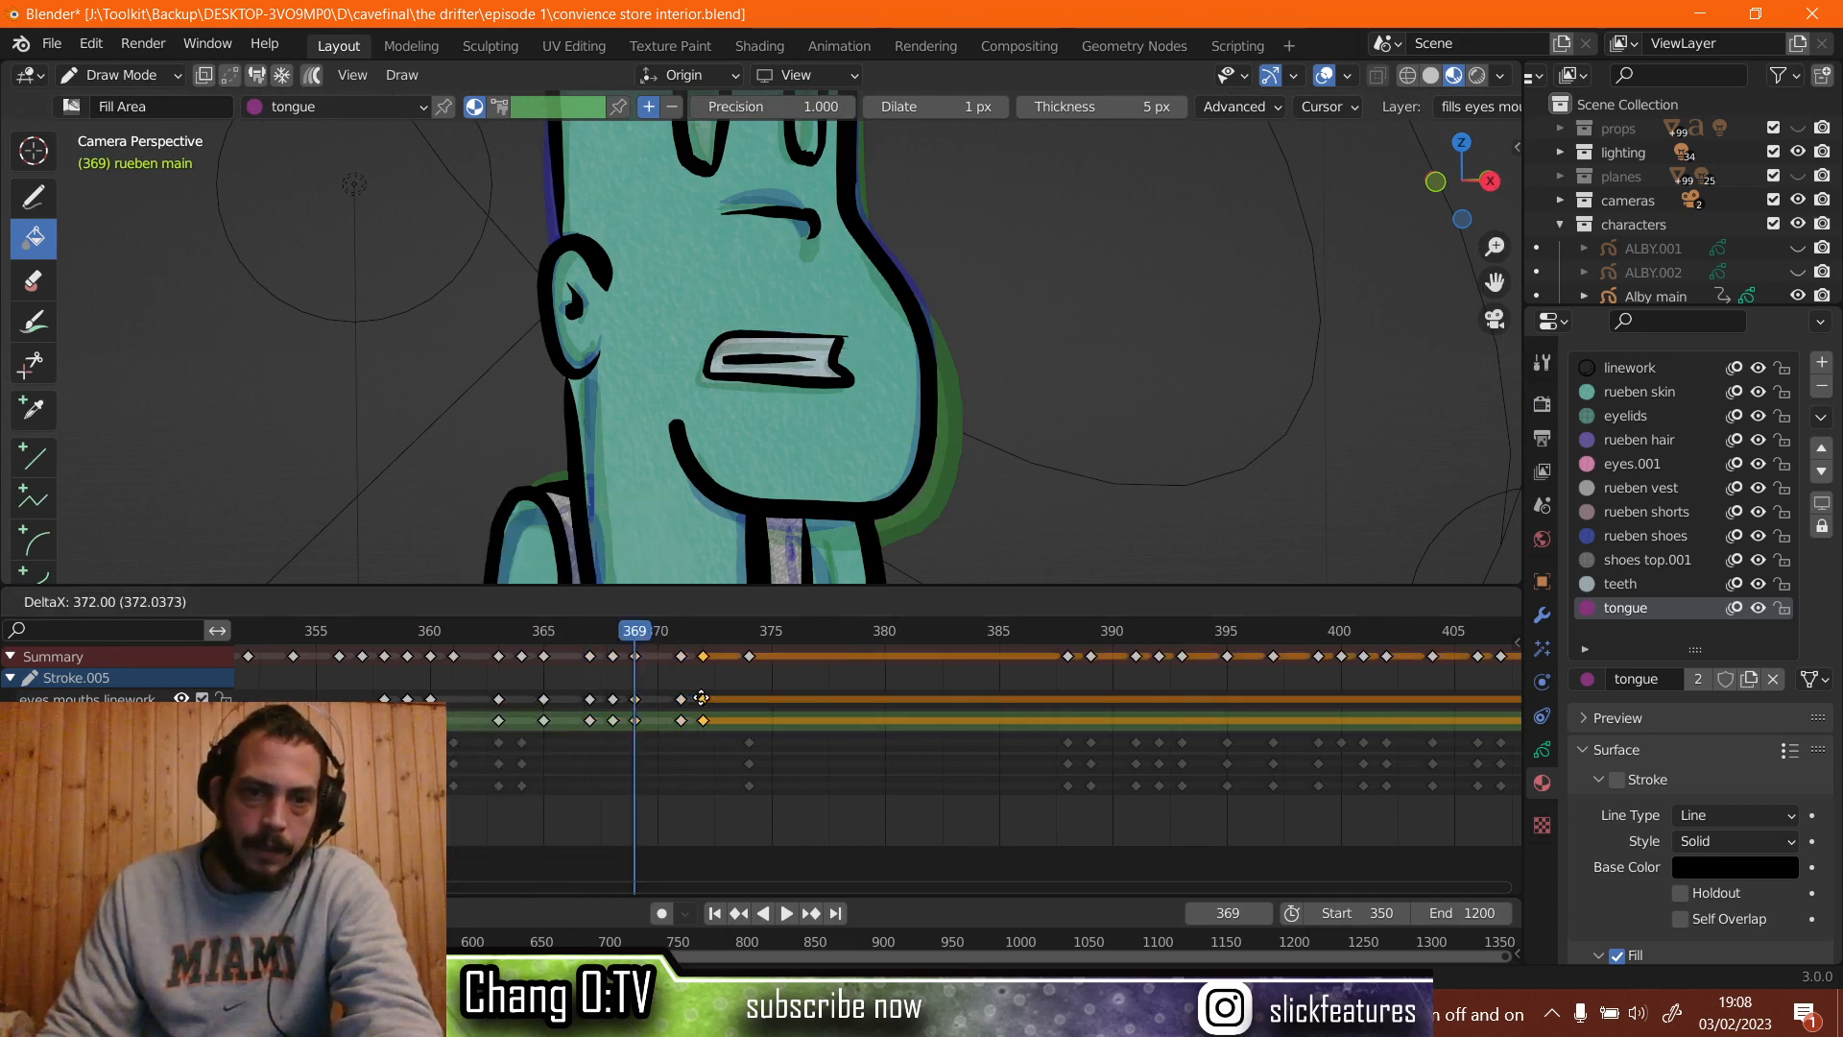
left_click(722, 699)
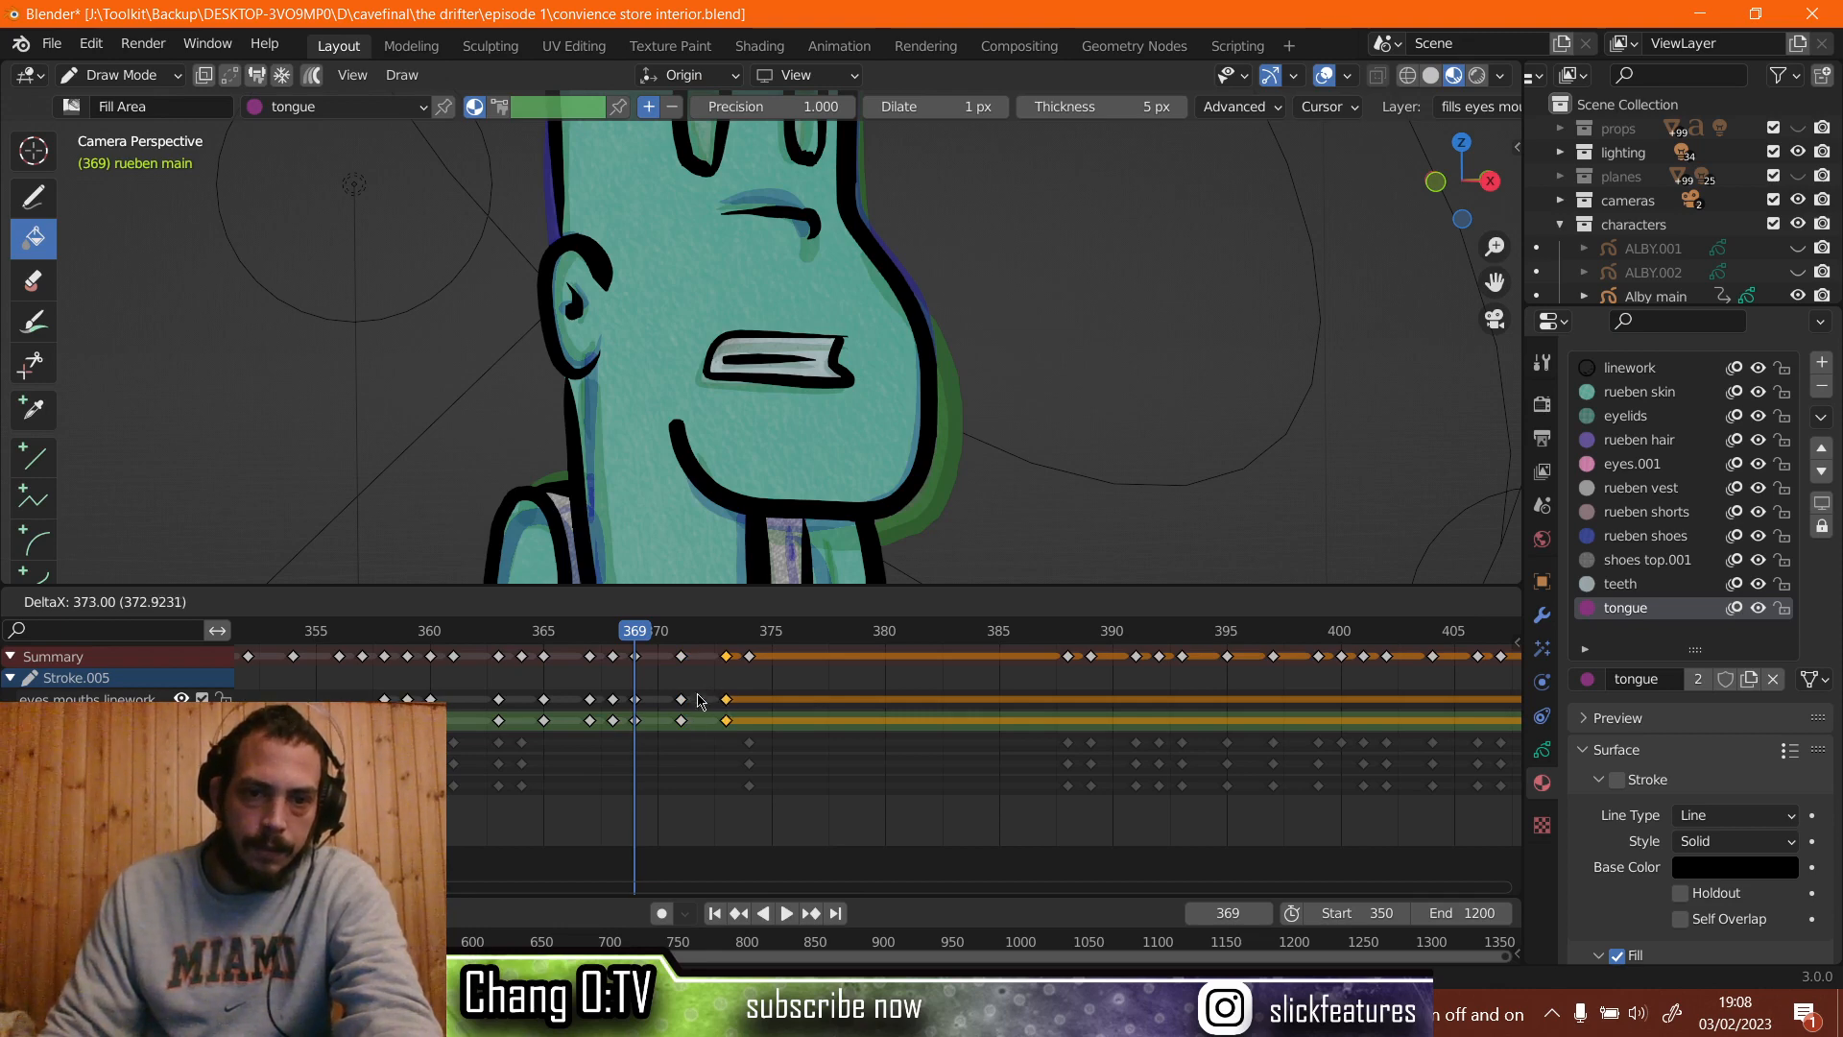
Replay the animation from around frame 362 to review how the repeated teeth mouth reads.
key("space")
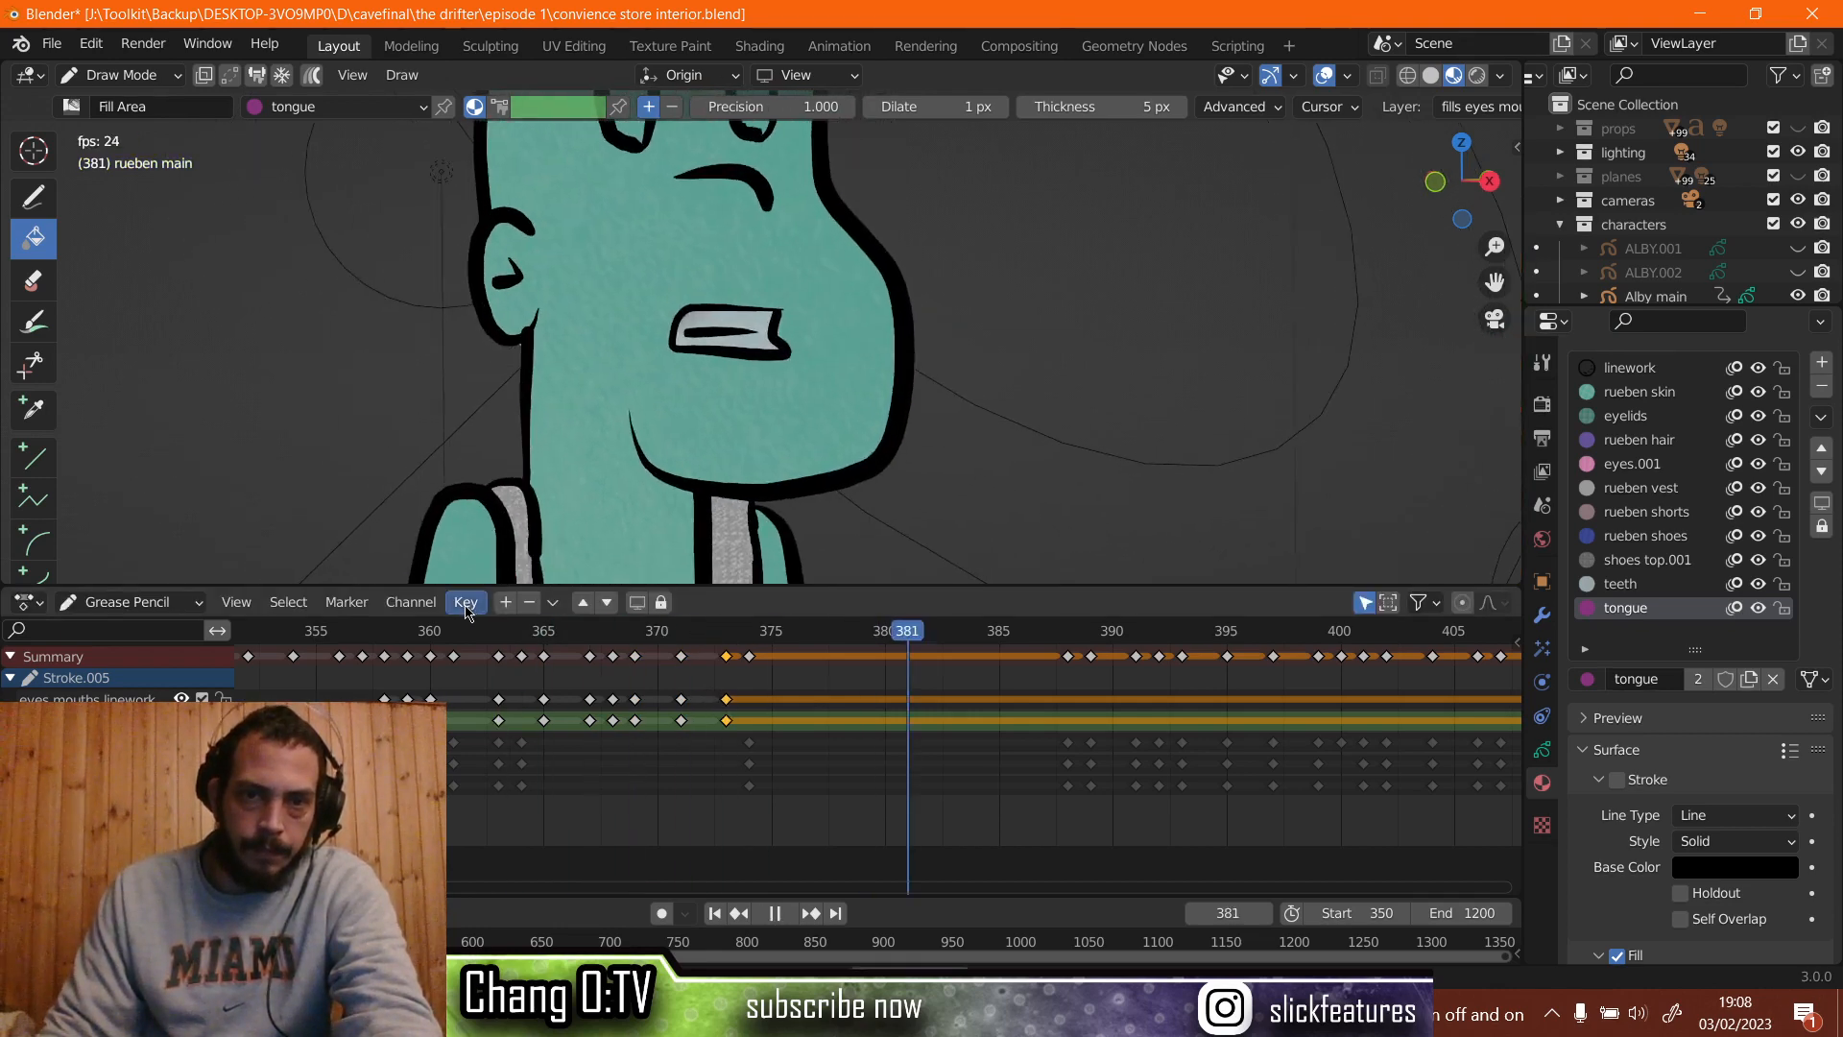
key("space")
left_click(483, 641)
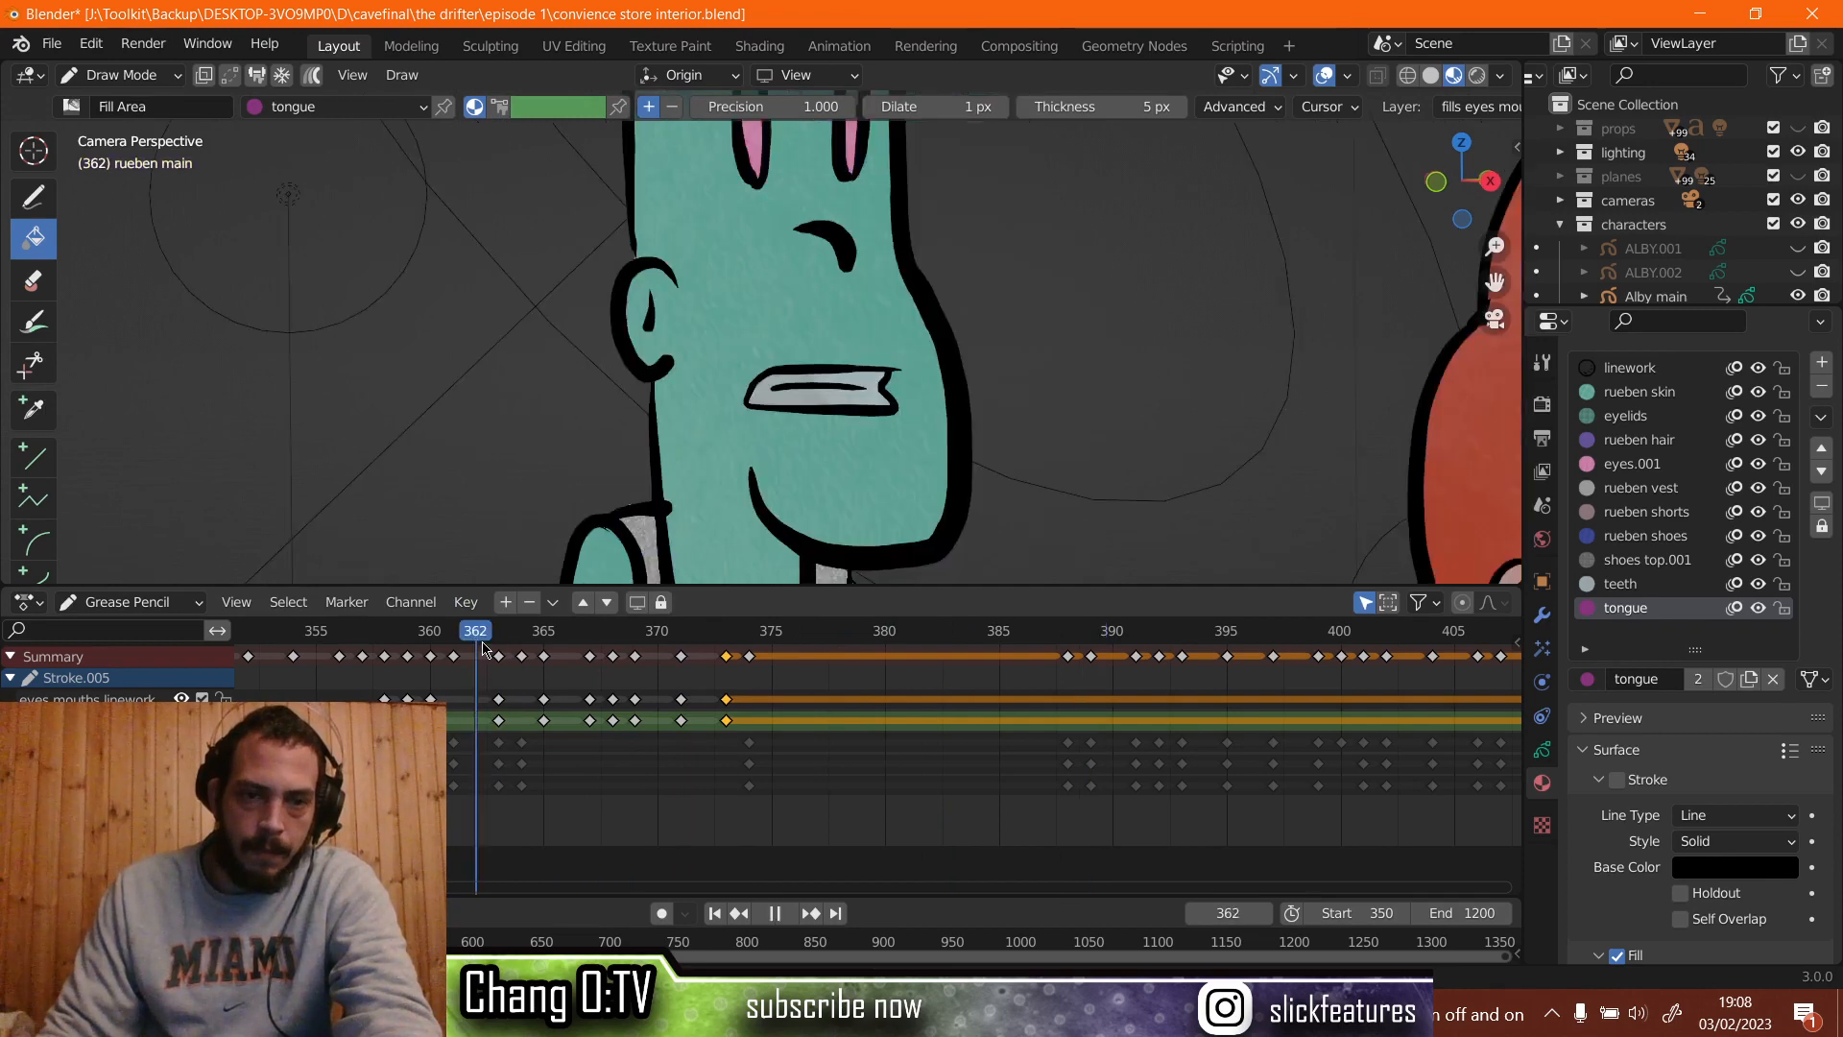
key("space")
key("space")
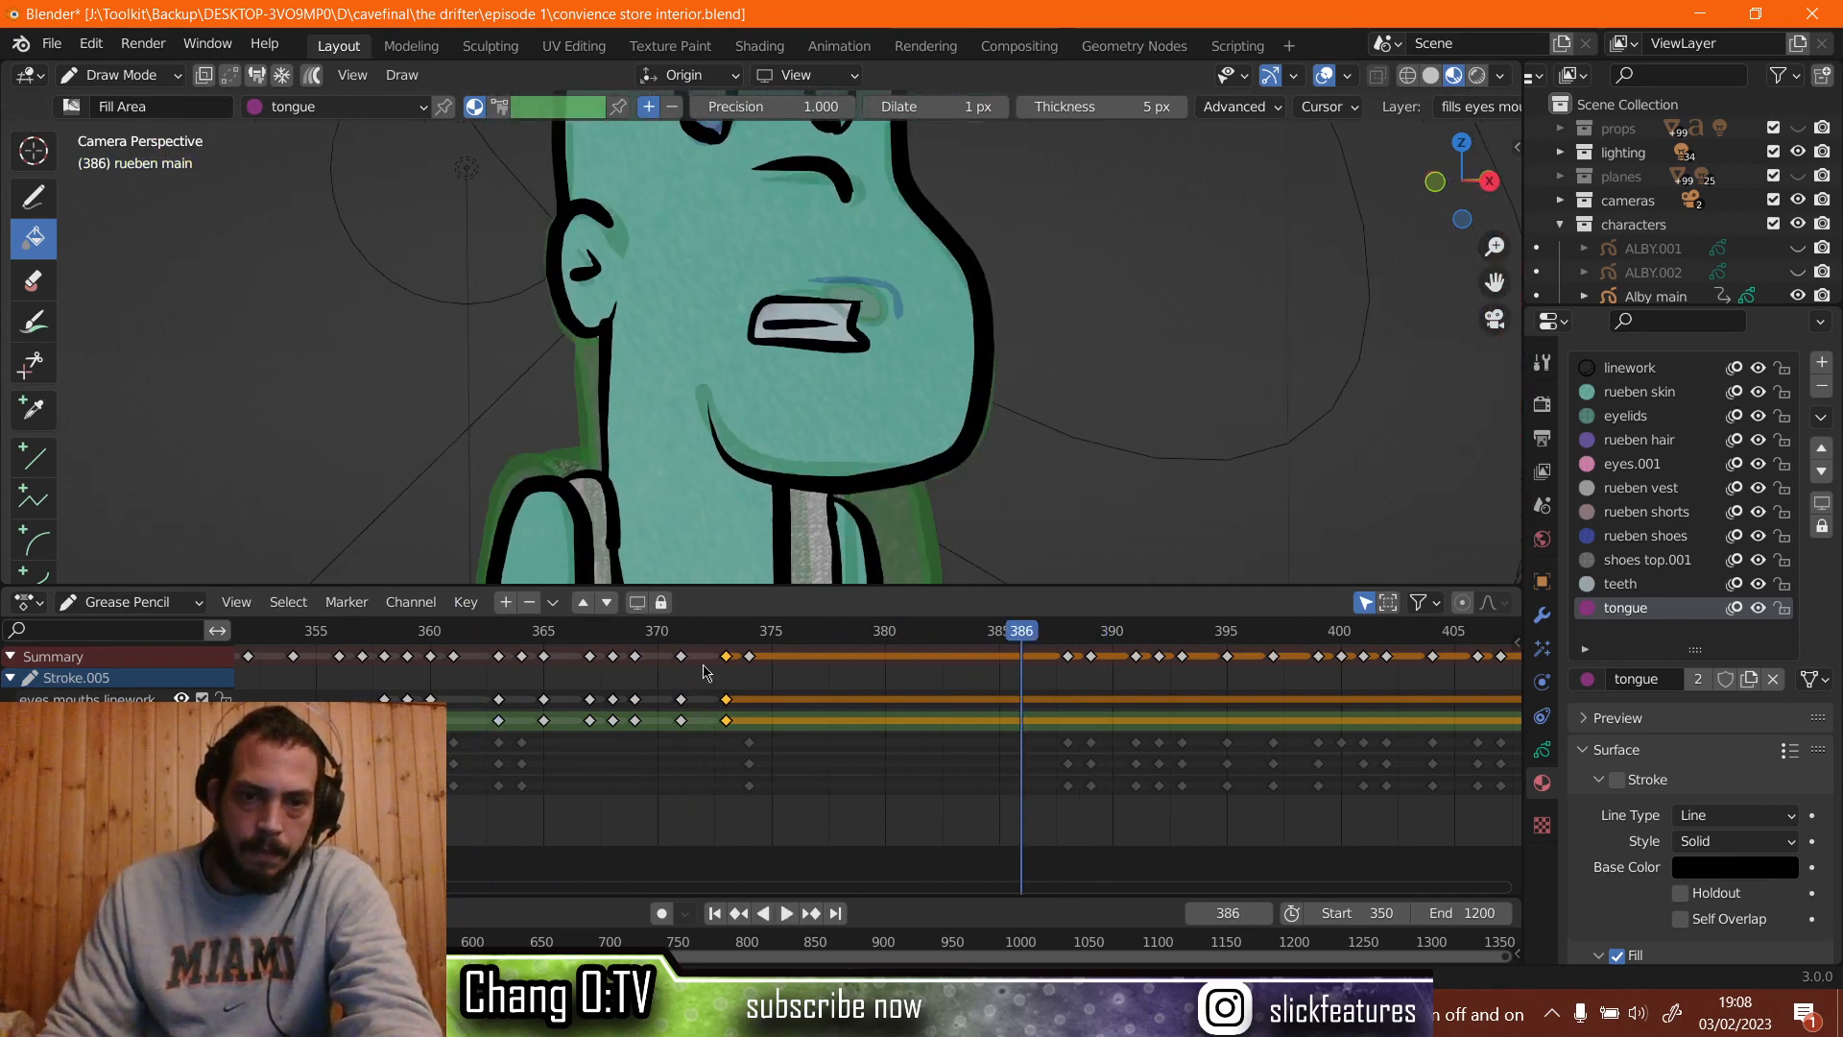
Go to frame 375 and duplicate the mouth linework and fill keyframes from frame 373 onto it.
left_click(769, 641)
mouse_move(769, 641)
left_mouse_down()
mouse_move(753, 642)
mouse_move(776, 643)
left_mouse_up()
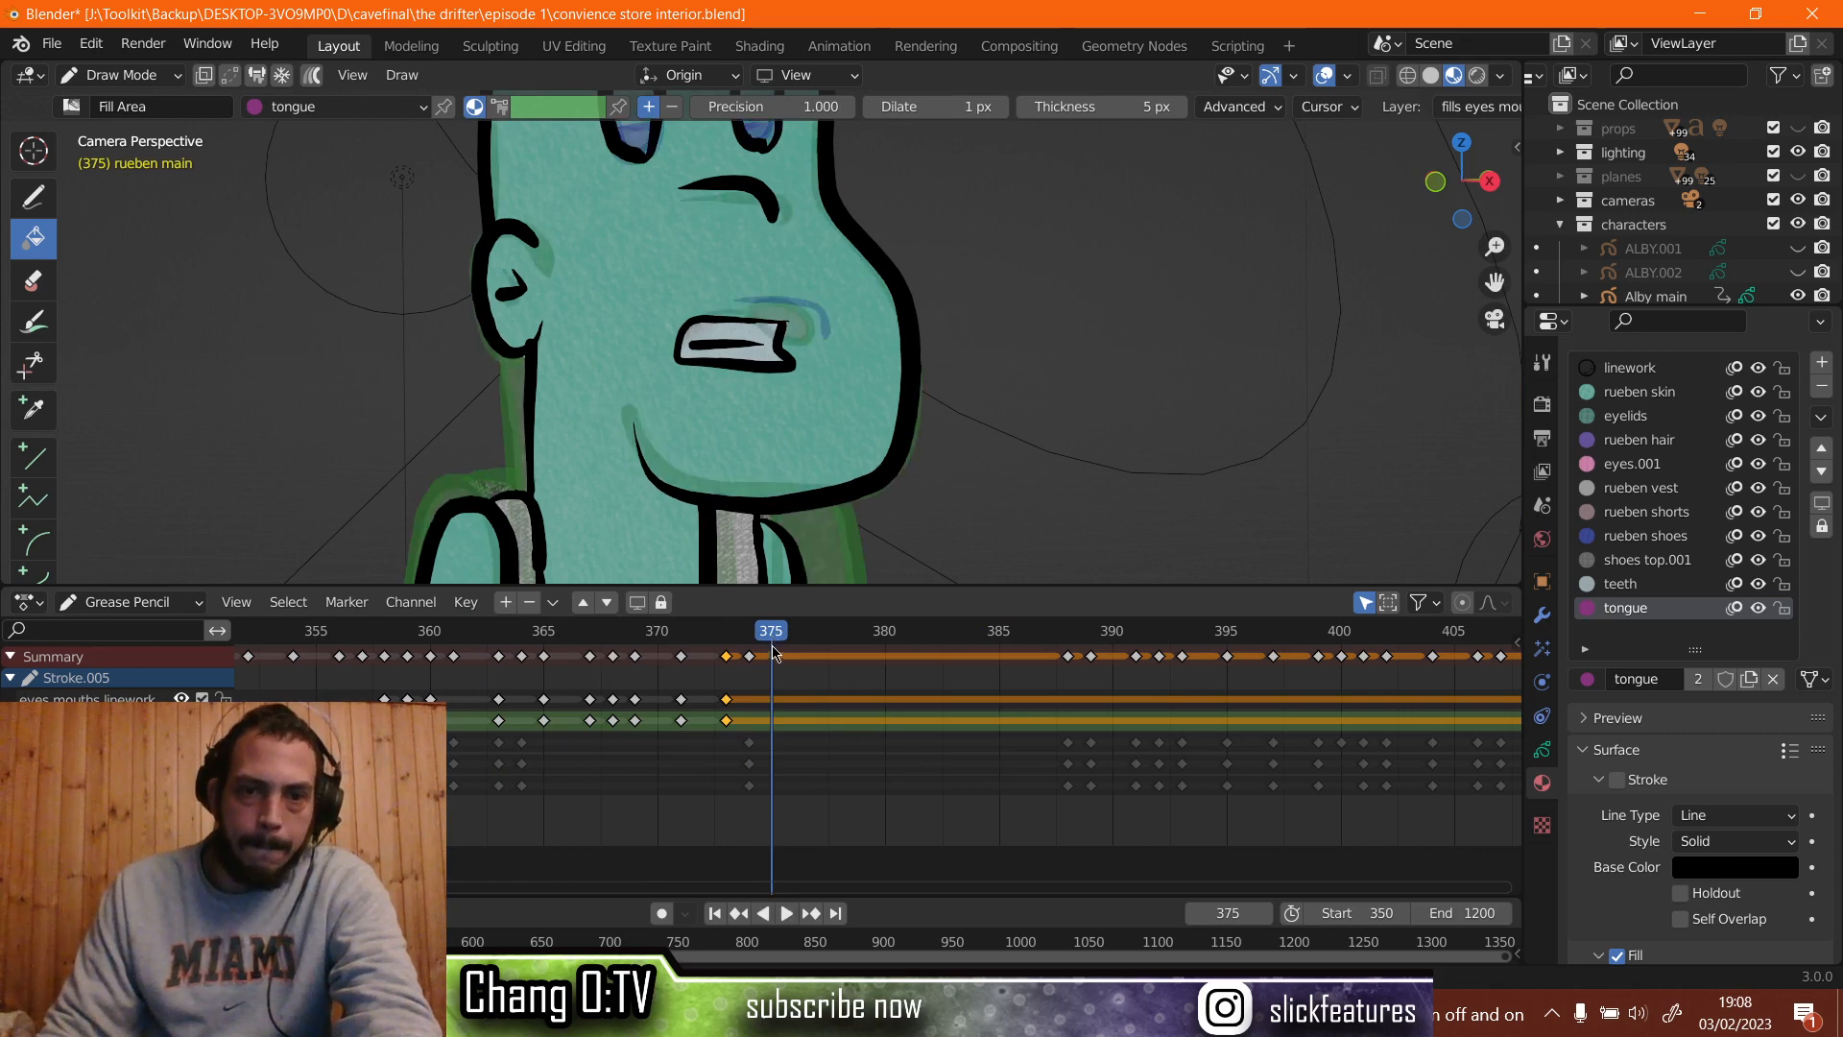
scroll(699, 674, "up", 4)
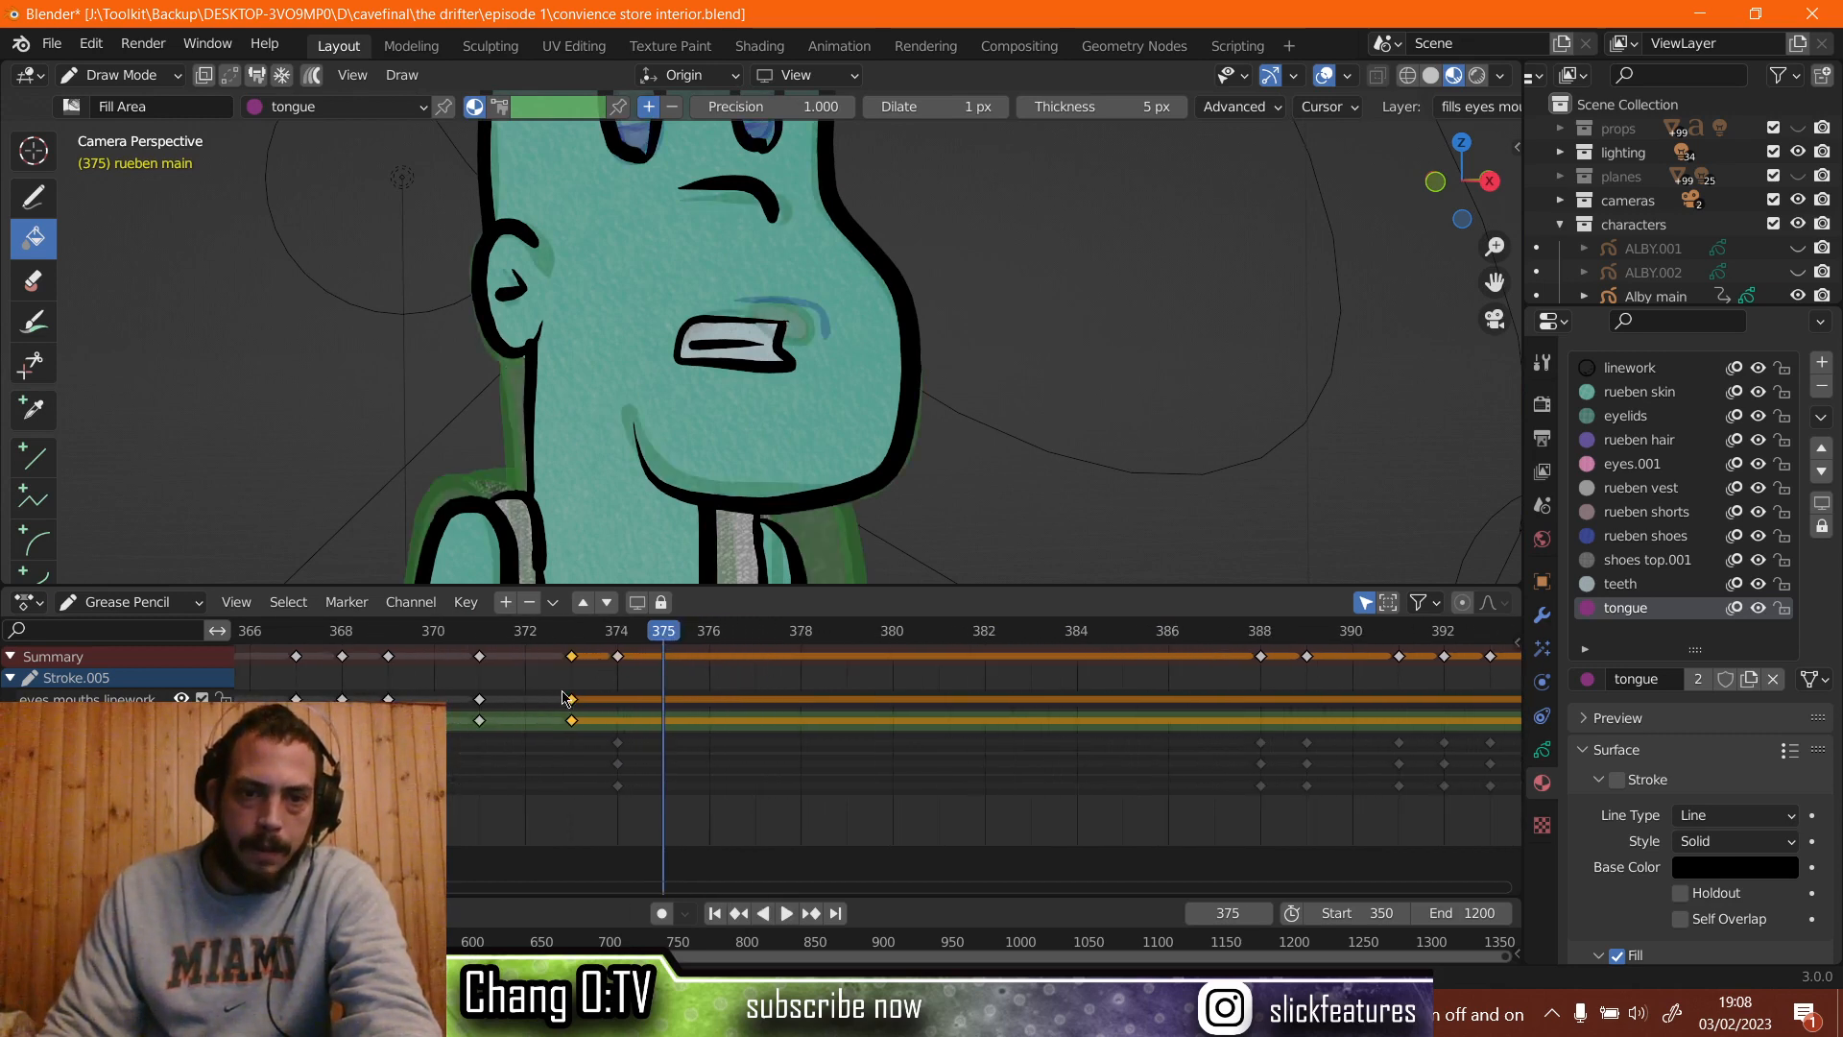
mouse_move(564, 698)
left_mouse_down()
mouse_move(604, 754)
mouse_move(577, 700)
left_mouse_up()
right_click(576, 704)
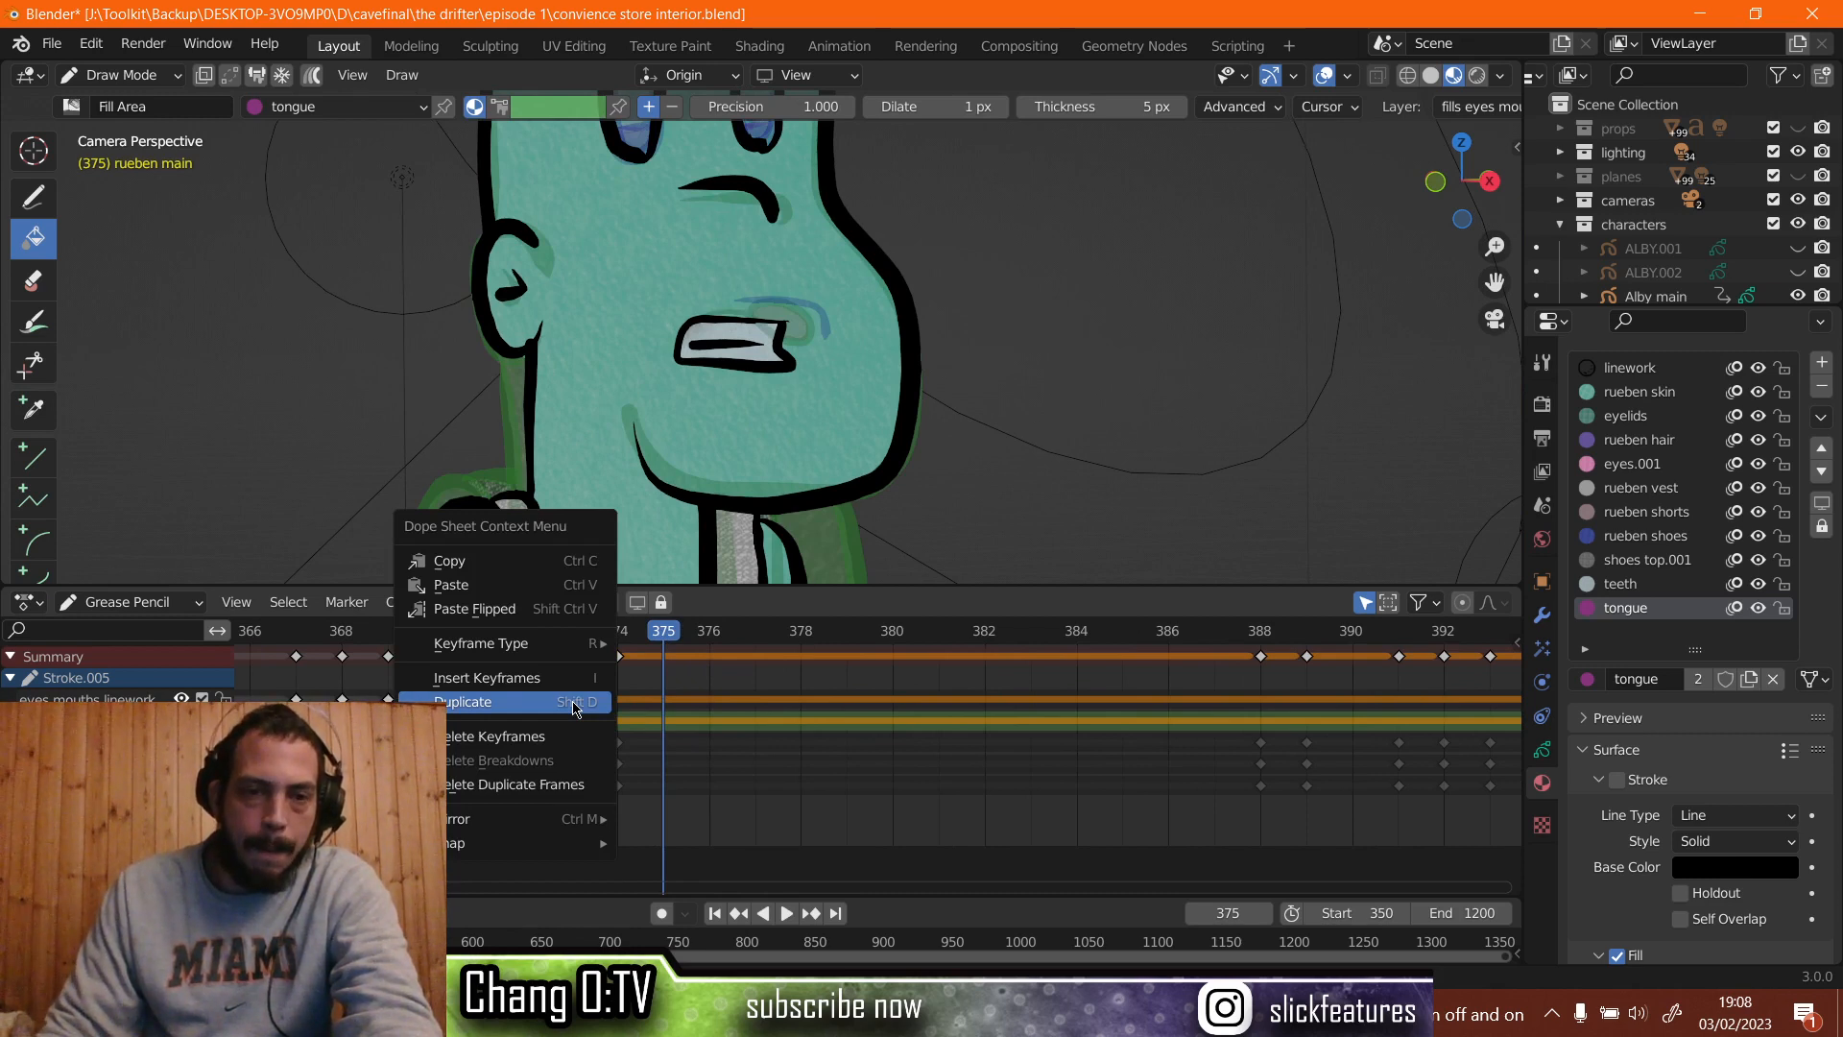
left_click(574, 704)
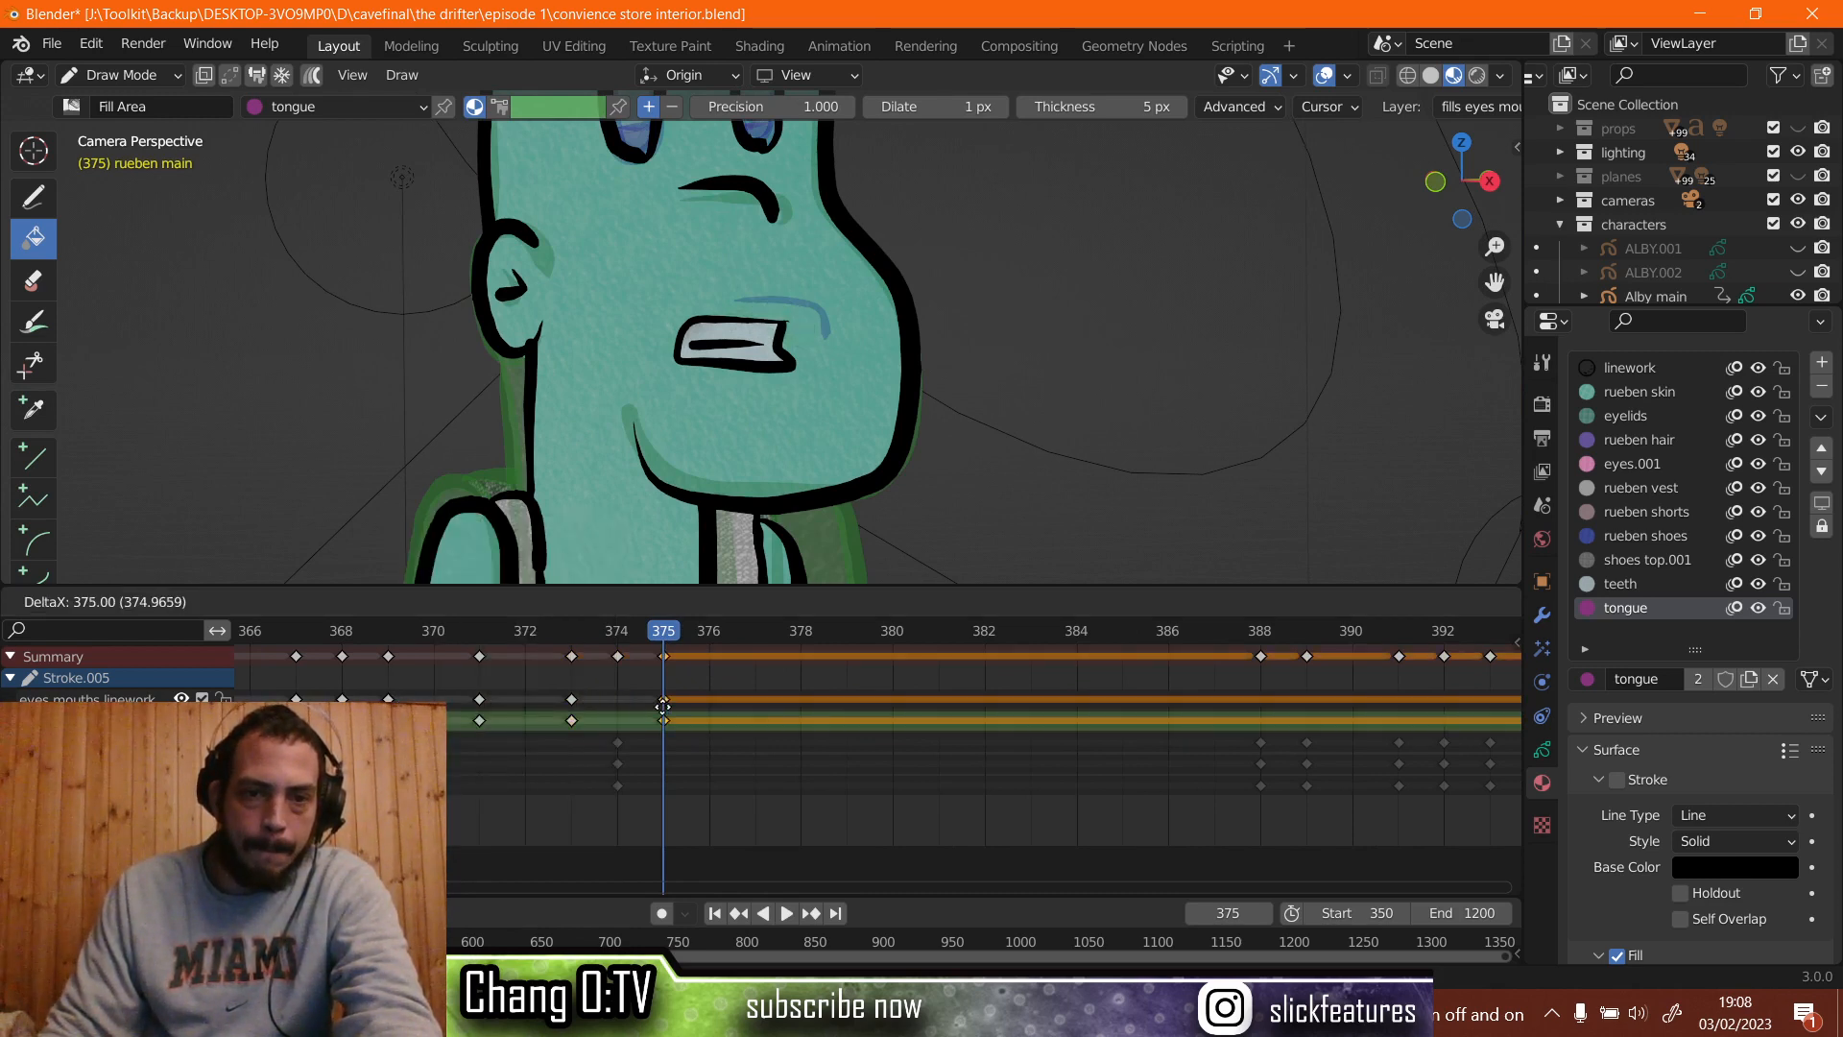
left_click(664, 716)
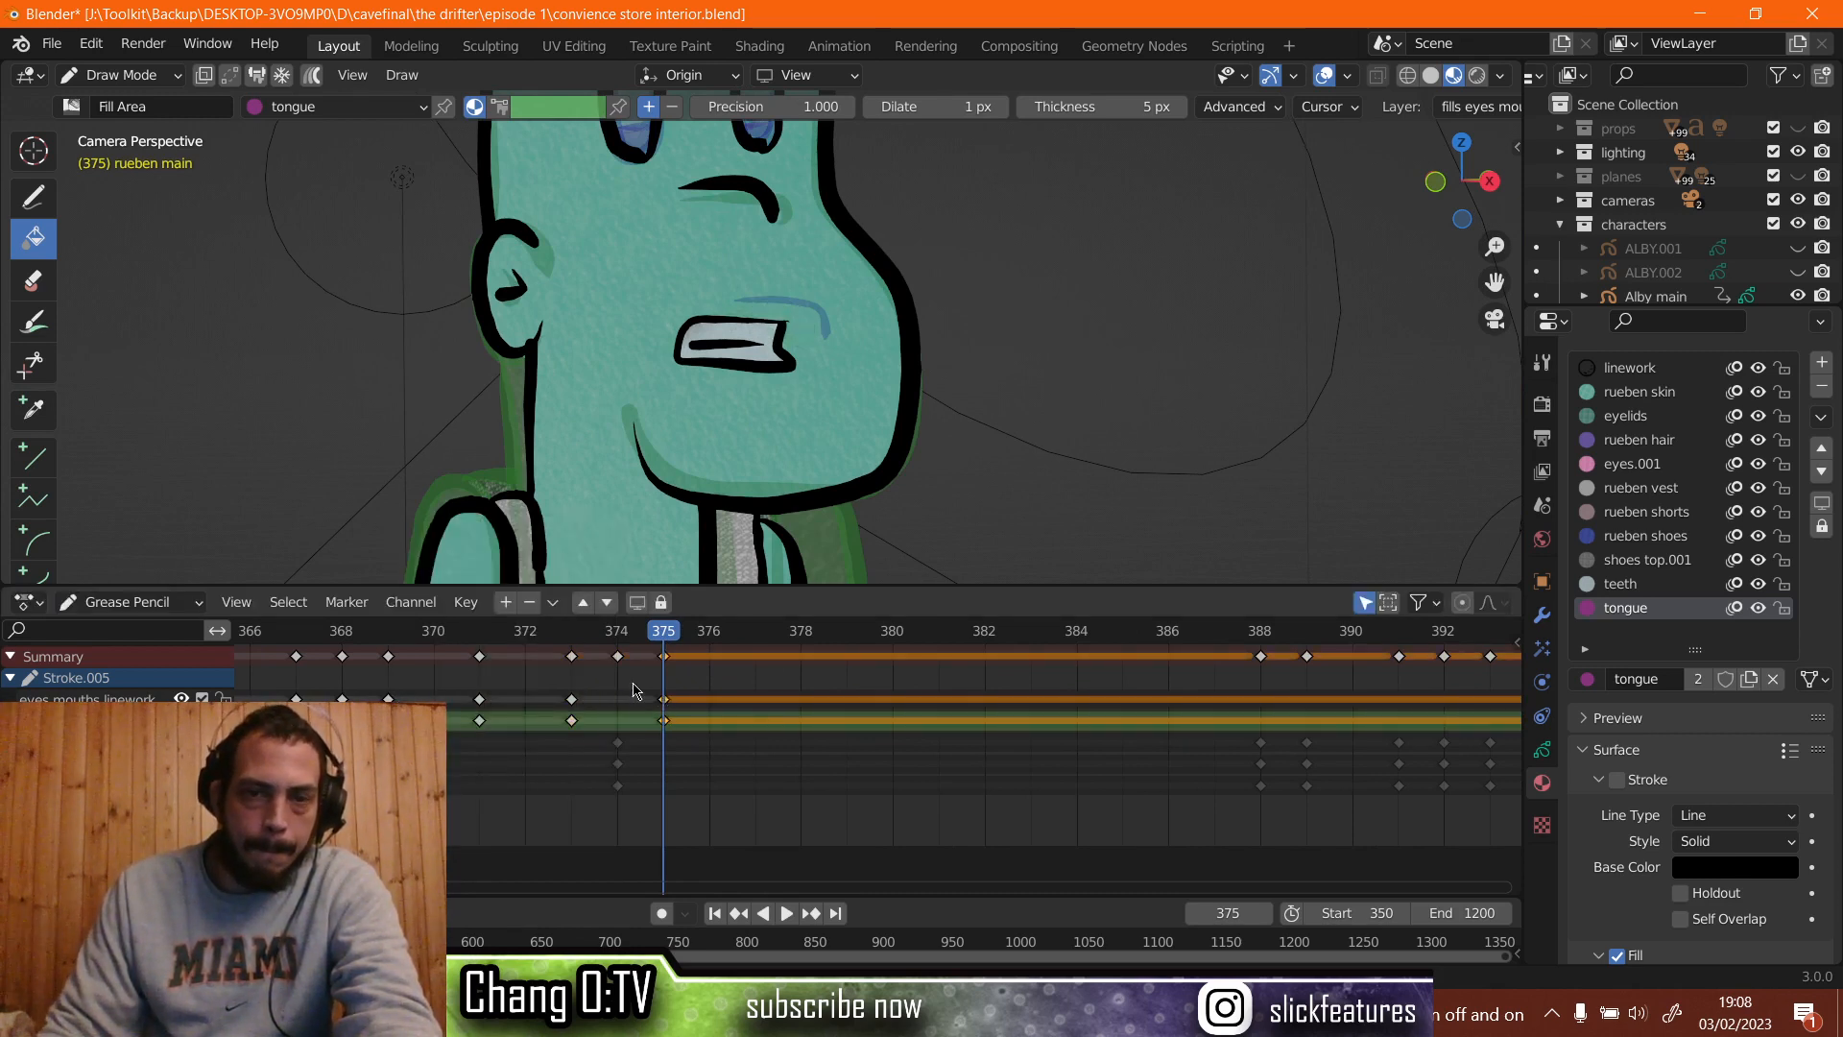
Erase the duplicated teeth mouth, both linework and fill, at frame 375 with the stroke eraser.
left_click(36, 280)
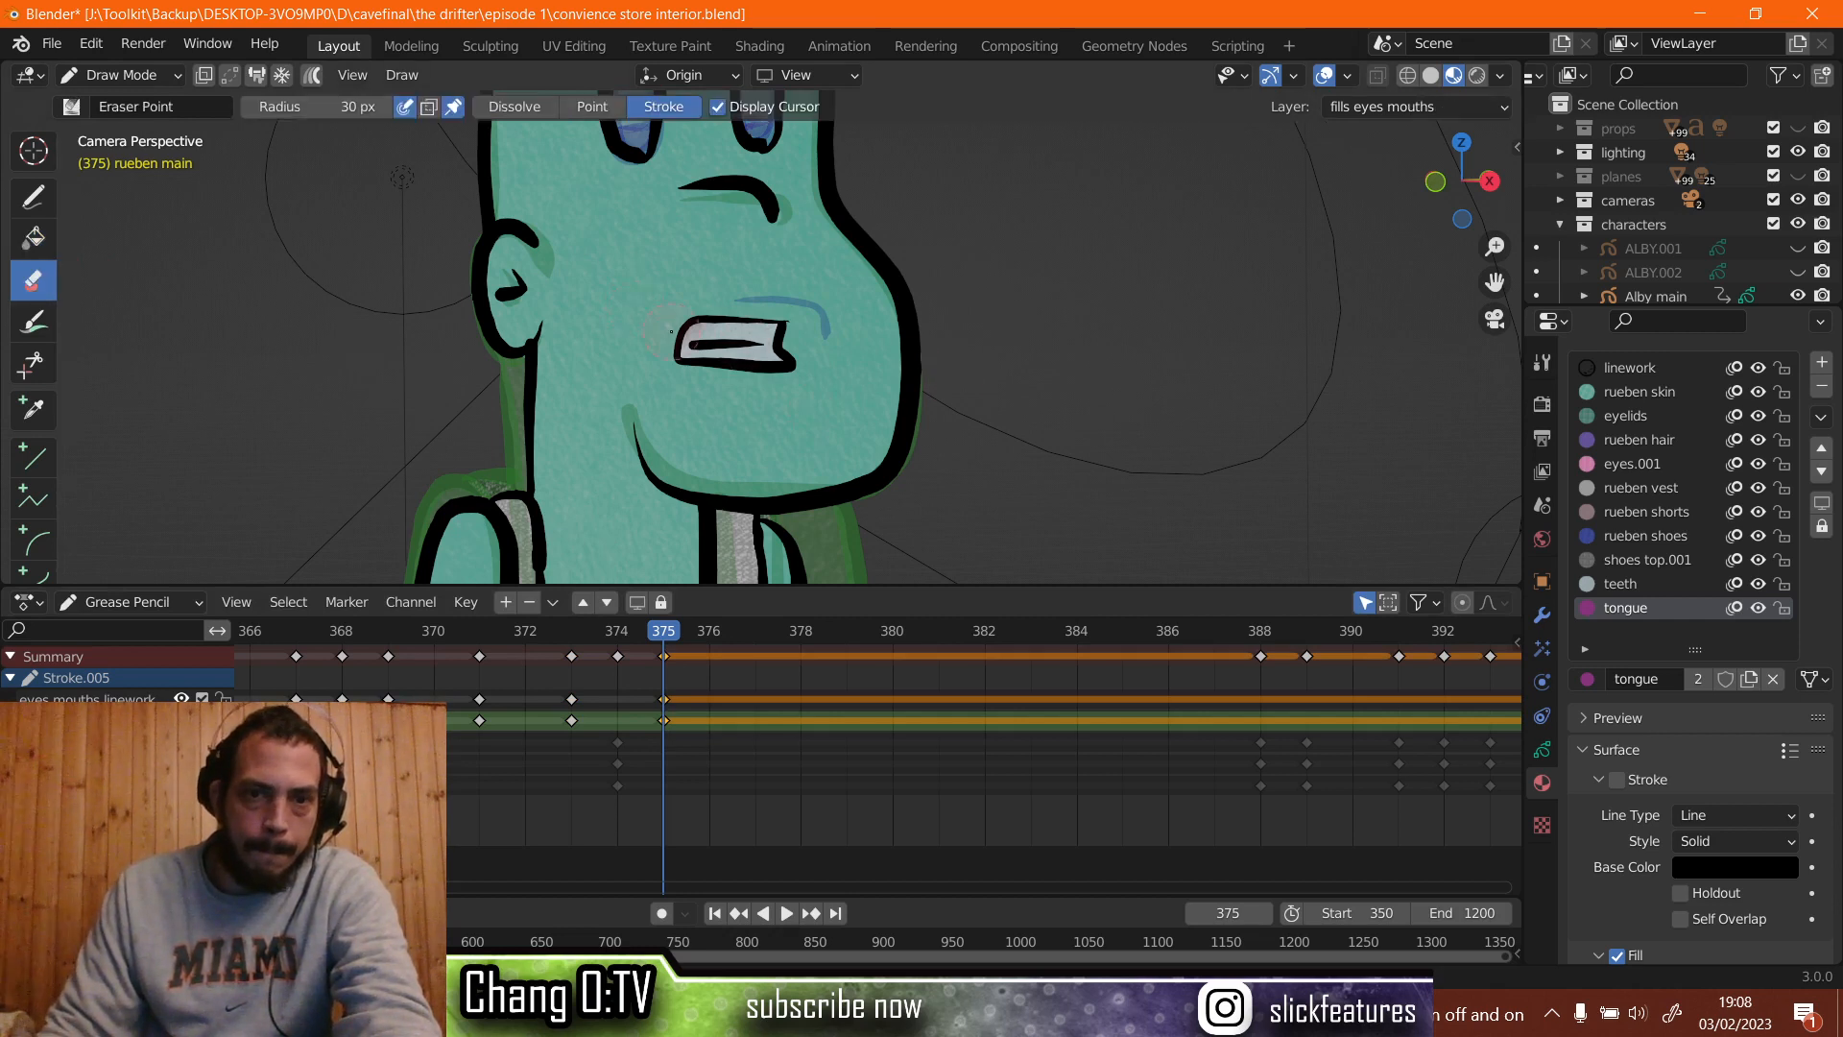
left_click_drag(671, 331, 708, 335)
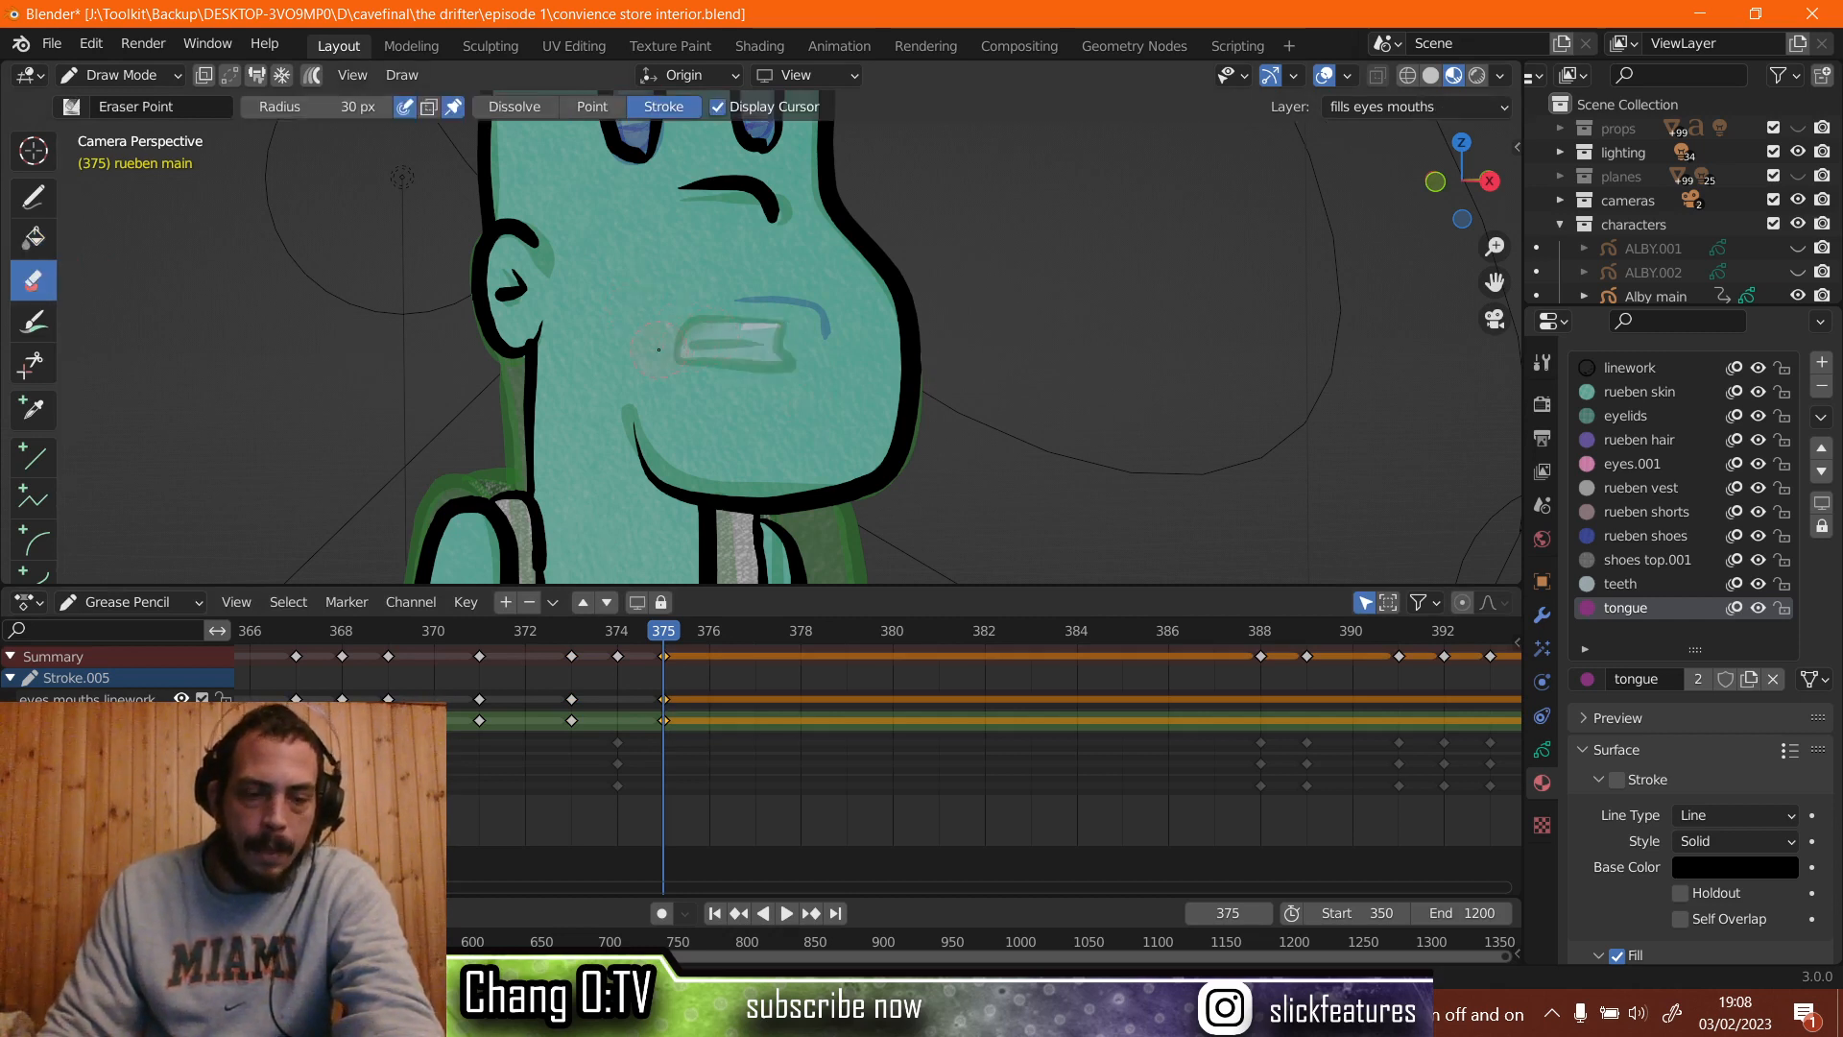
middle_click_drag(689, 342, 683, 530, "shift")
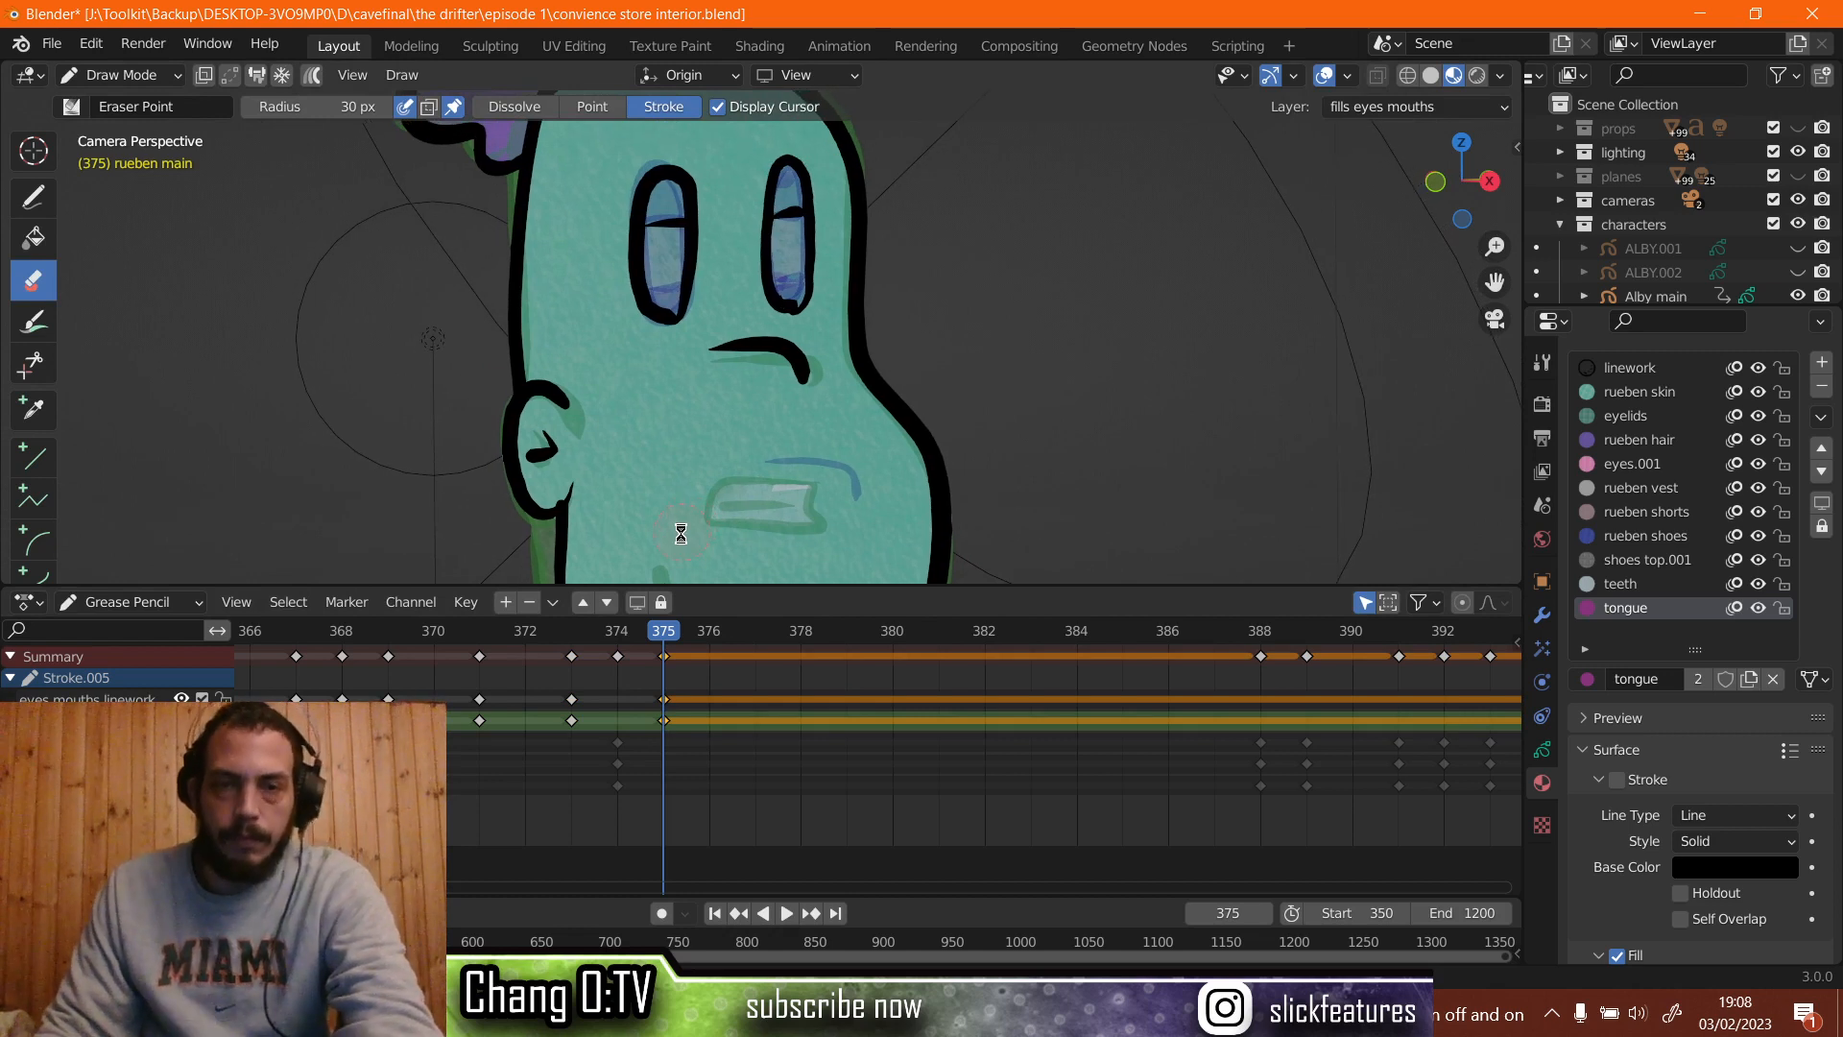
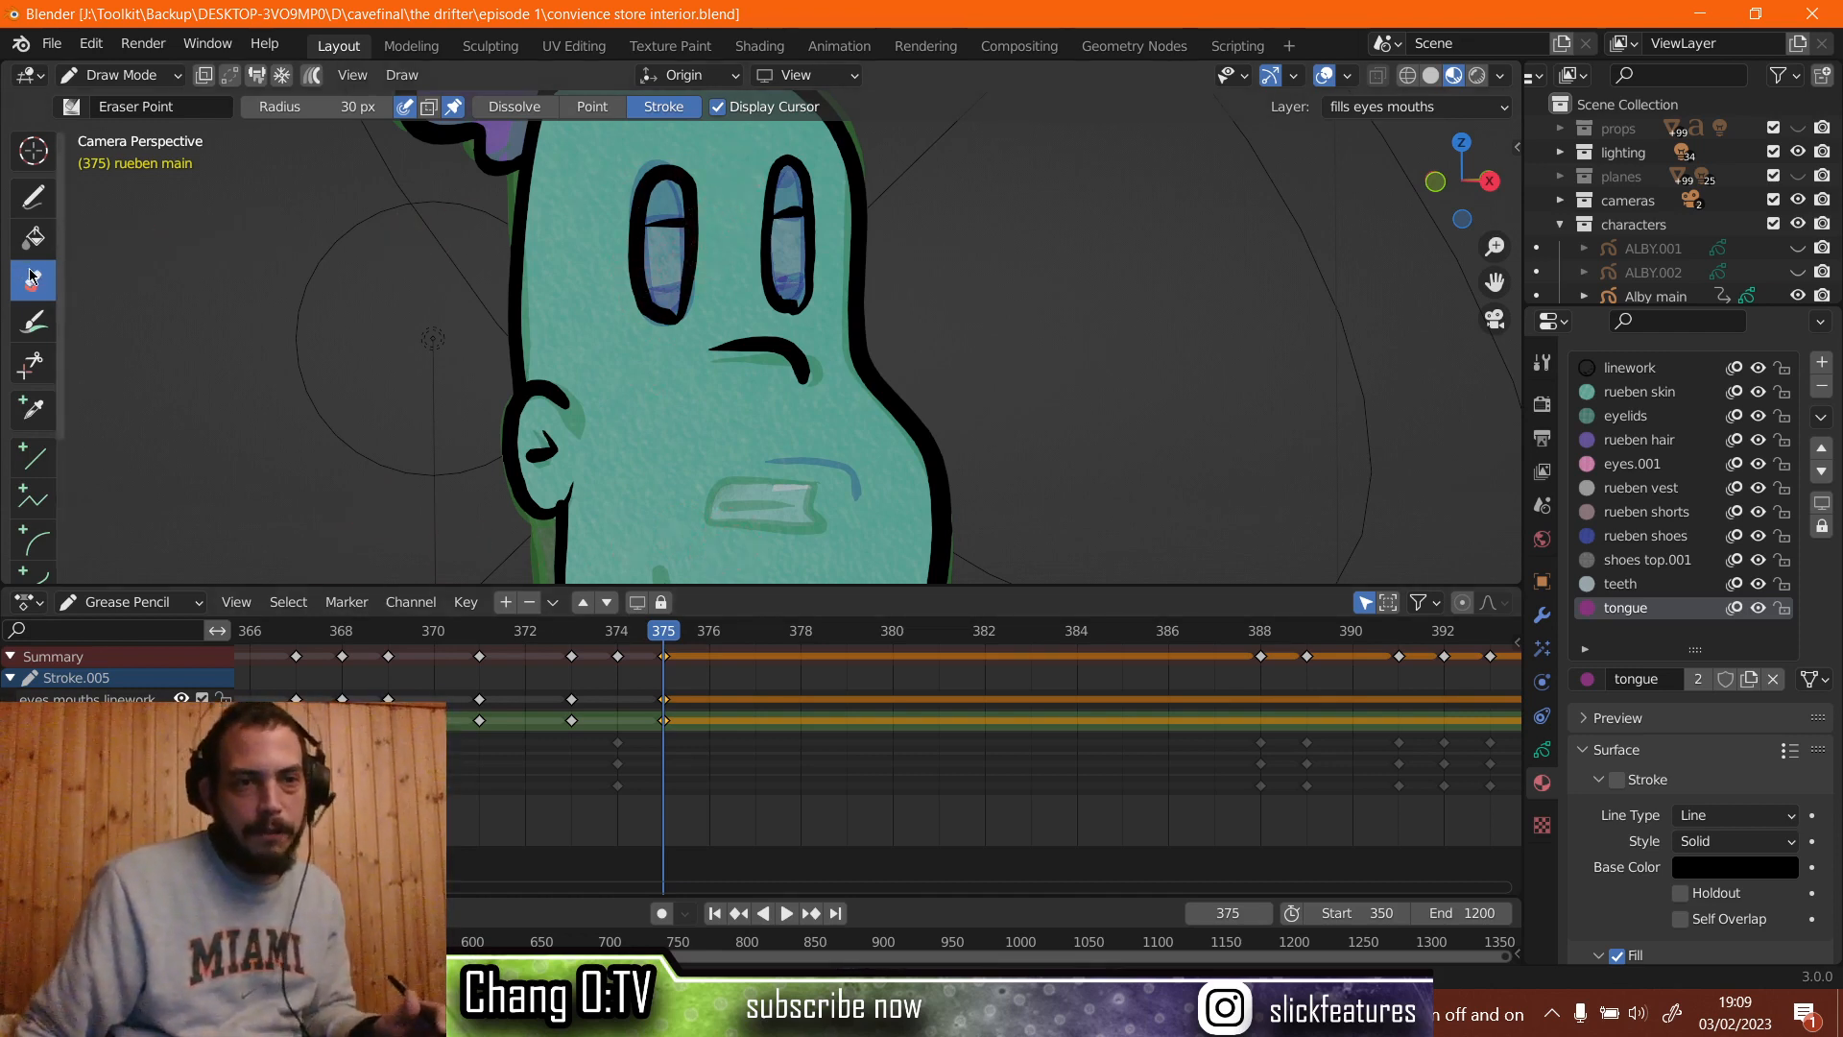
Go to frame 369 and fill both upper eyelids with the eyelids material using the Fill tool.
left_click(33, 237)
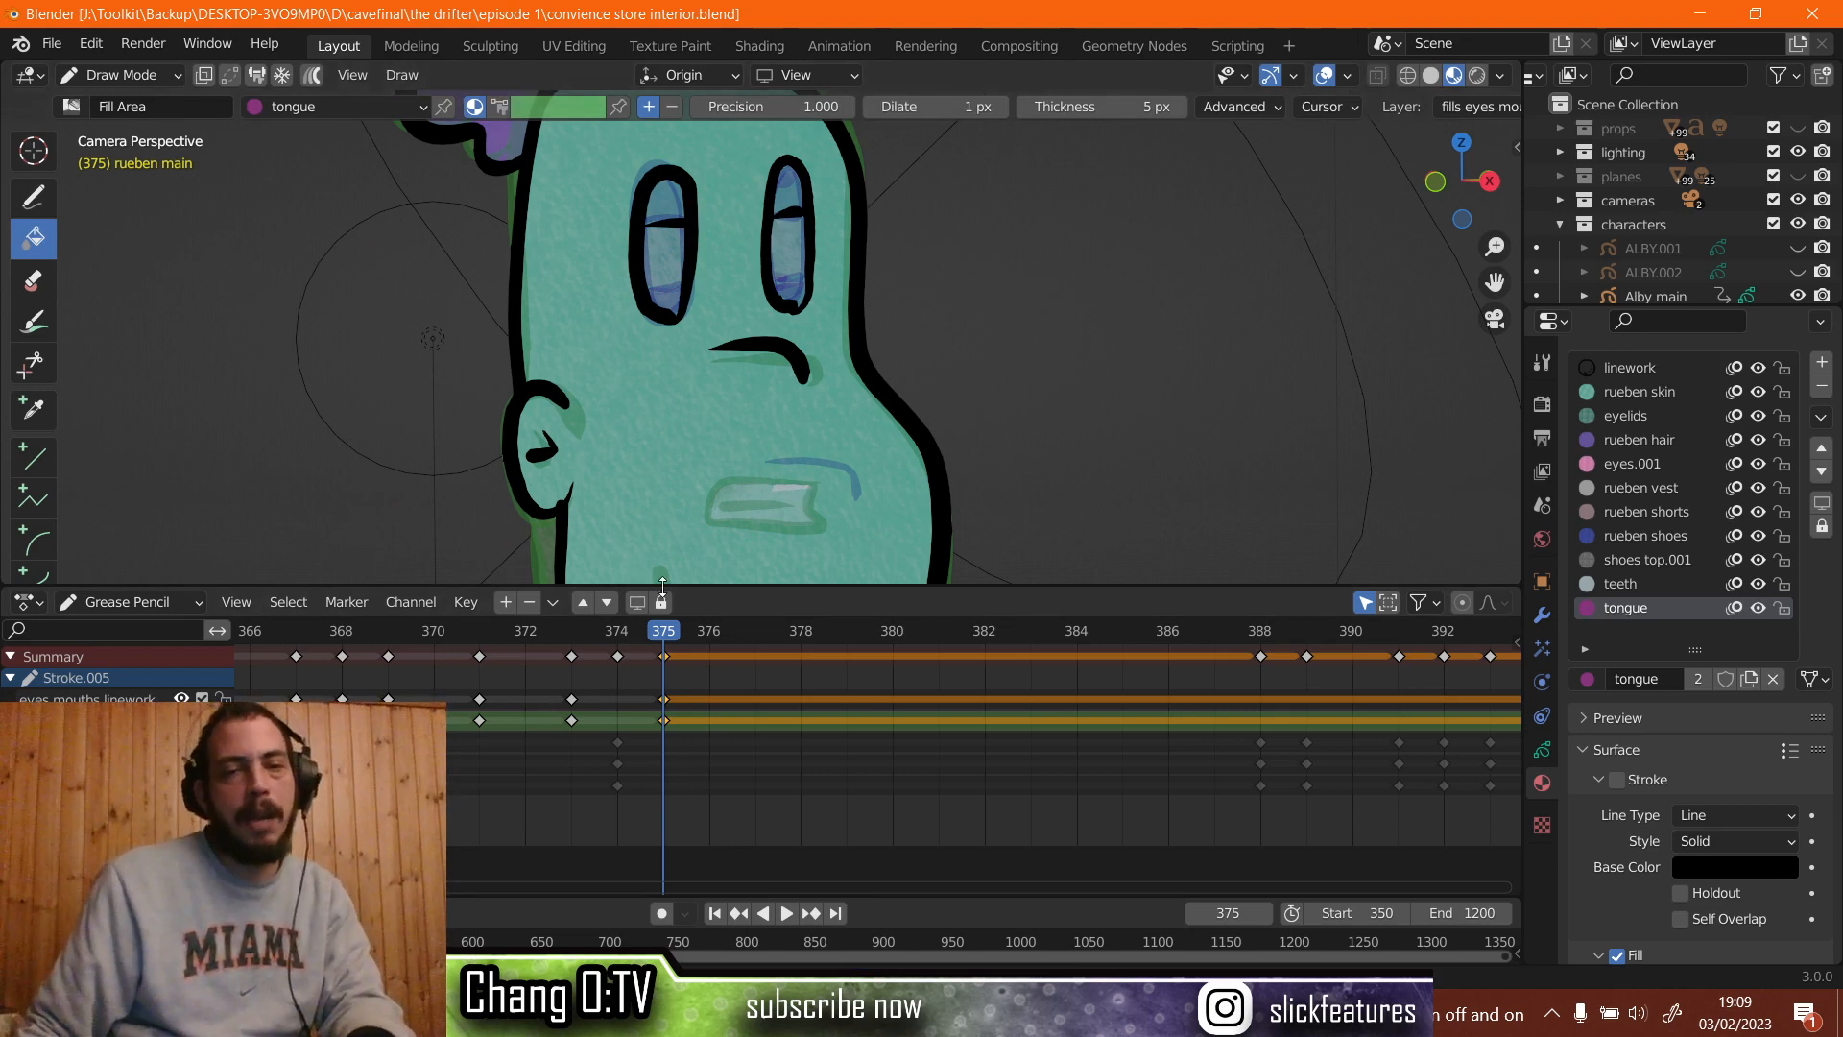
key("space")
left_click_drag(640, 638, 485, 672)
left_click_drag(436, 685, 388, 684)
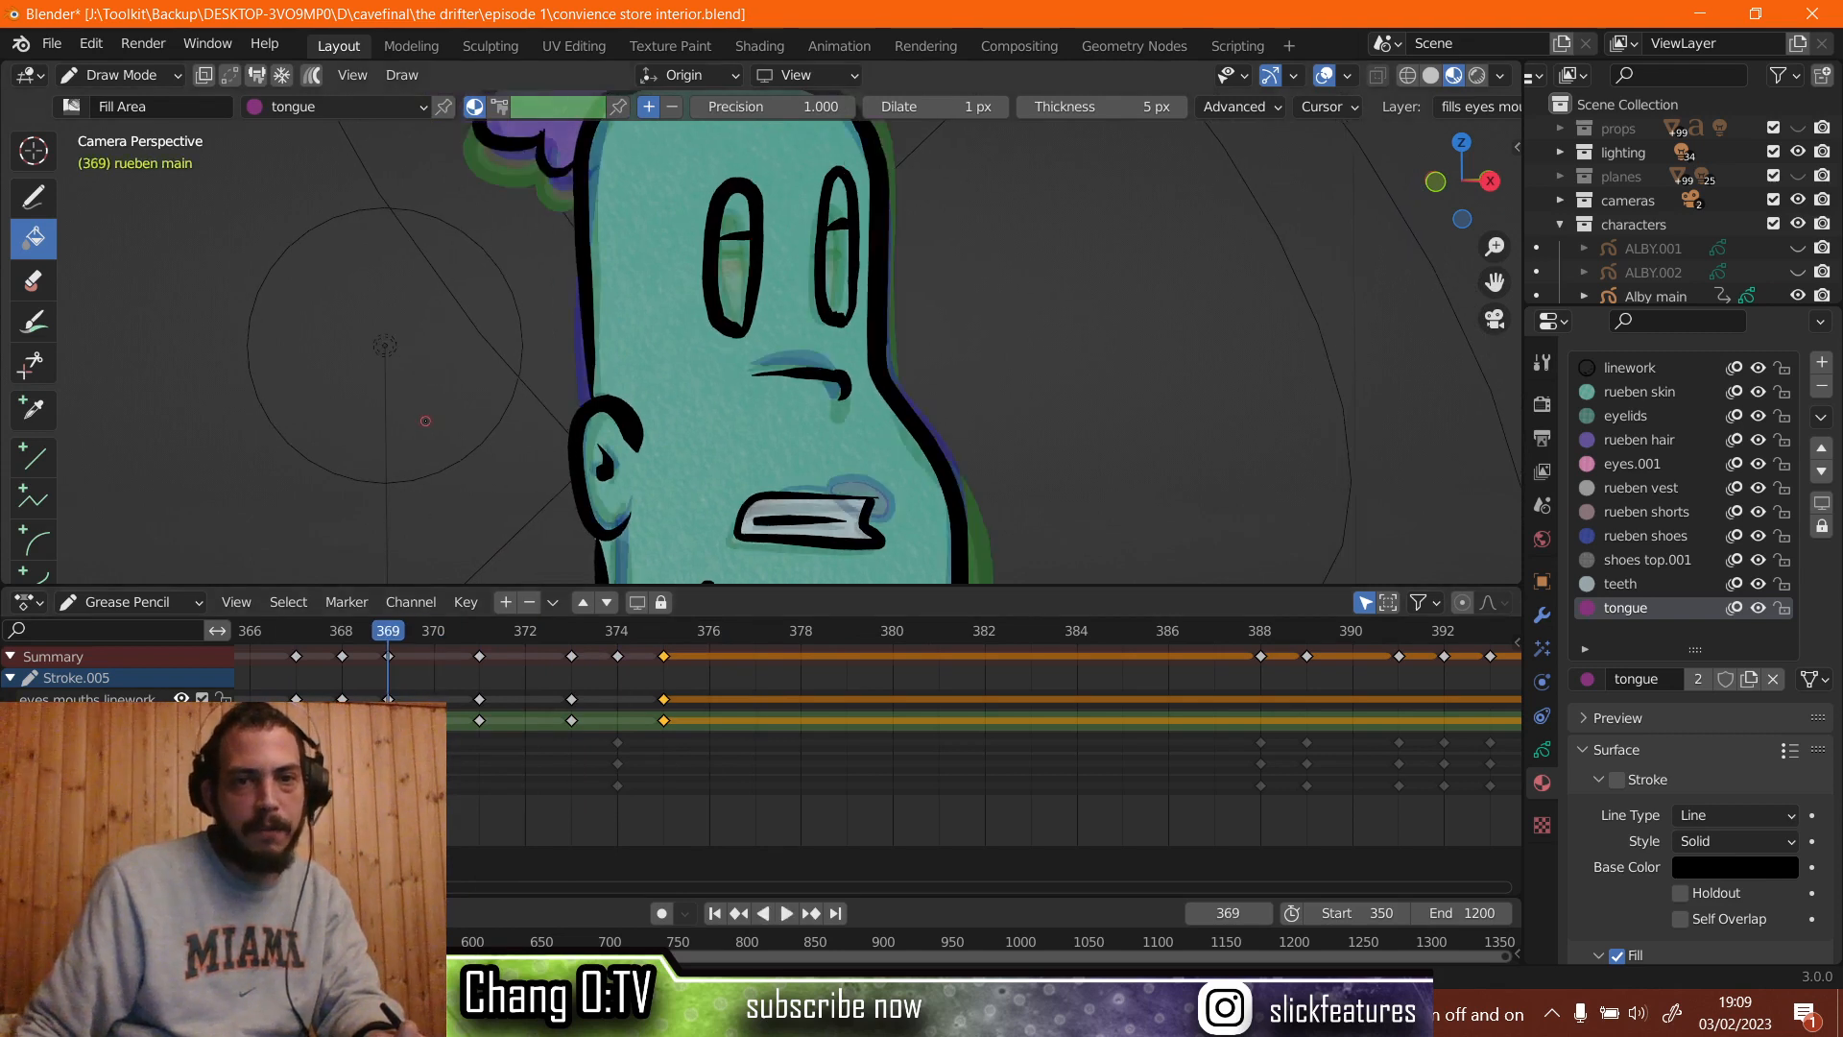
left_click(1601, 418)
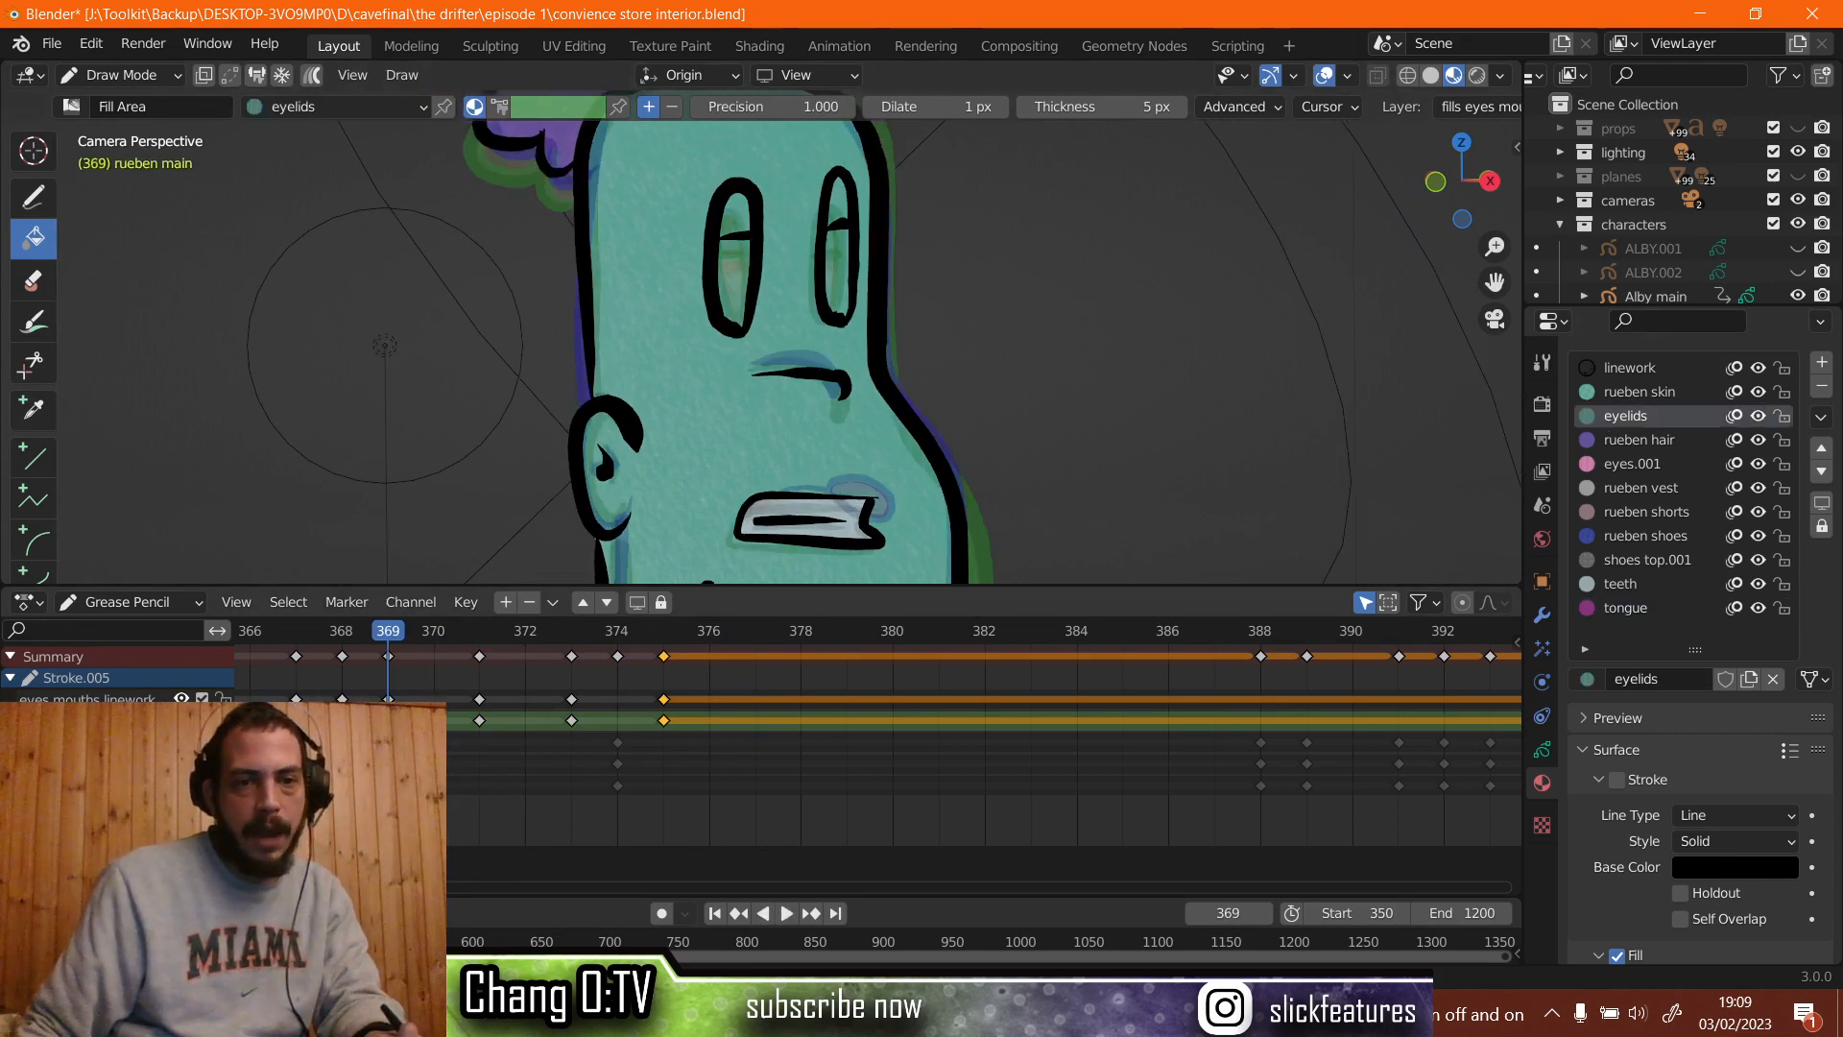
scroll(647, 310, "up", 4)
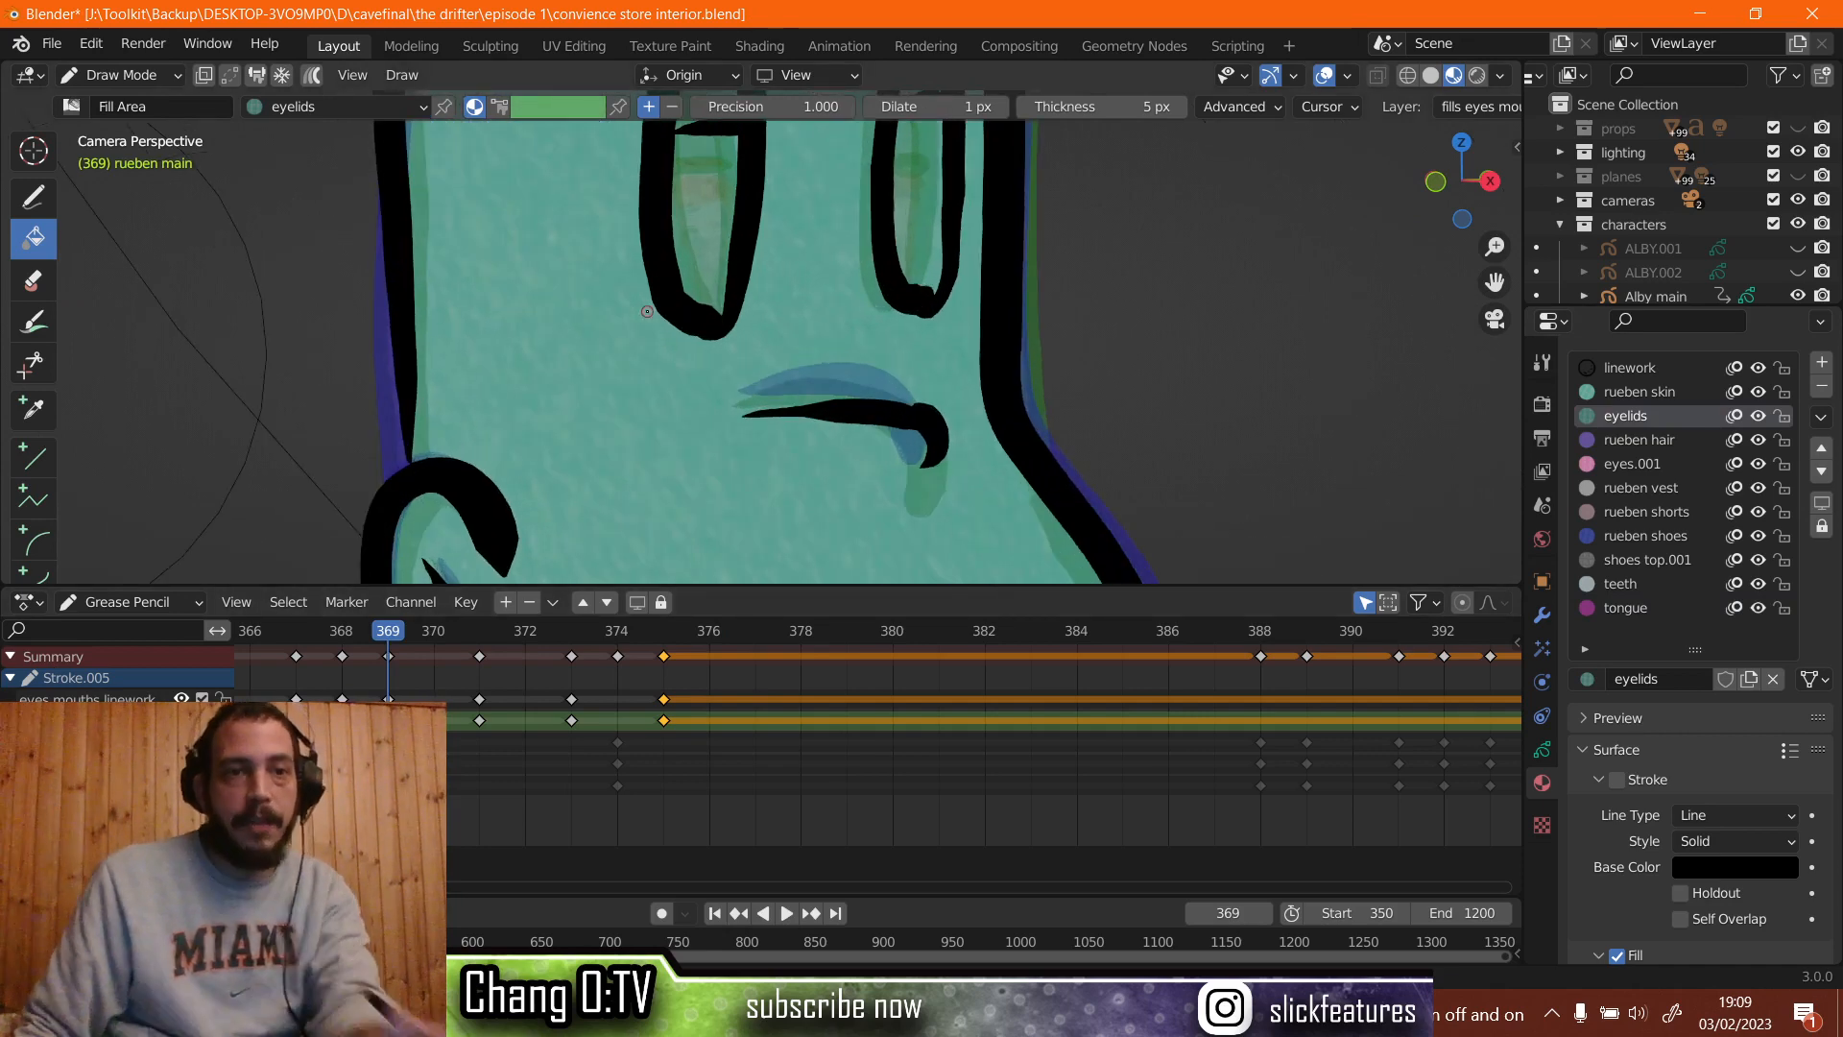
scroll(647, 310, "up", 3, "shift")
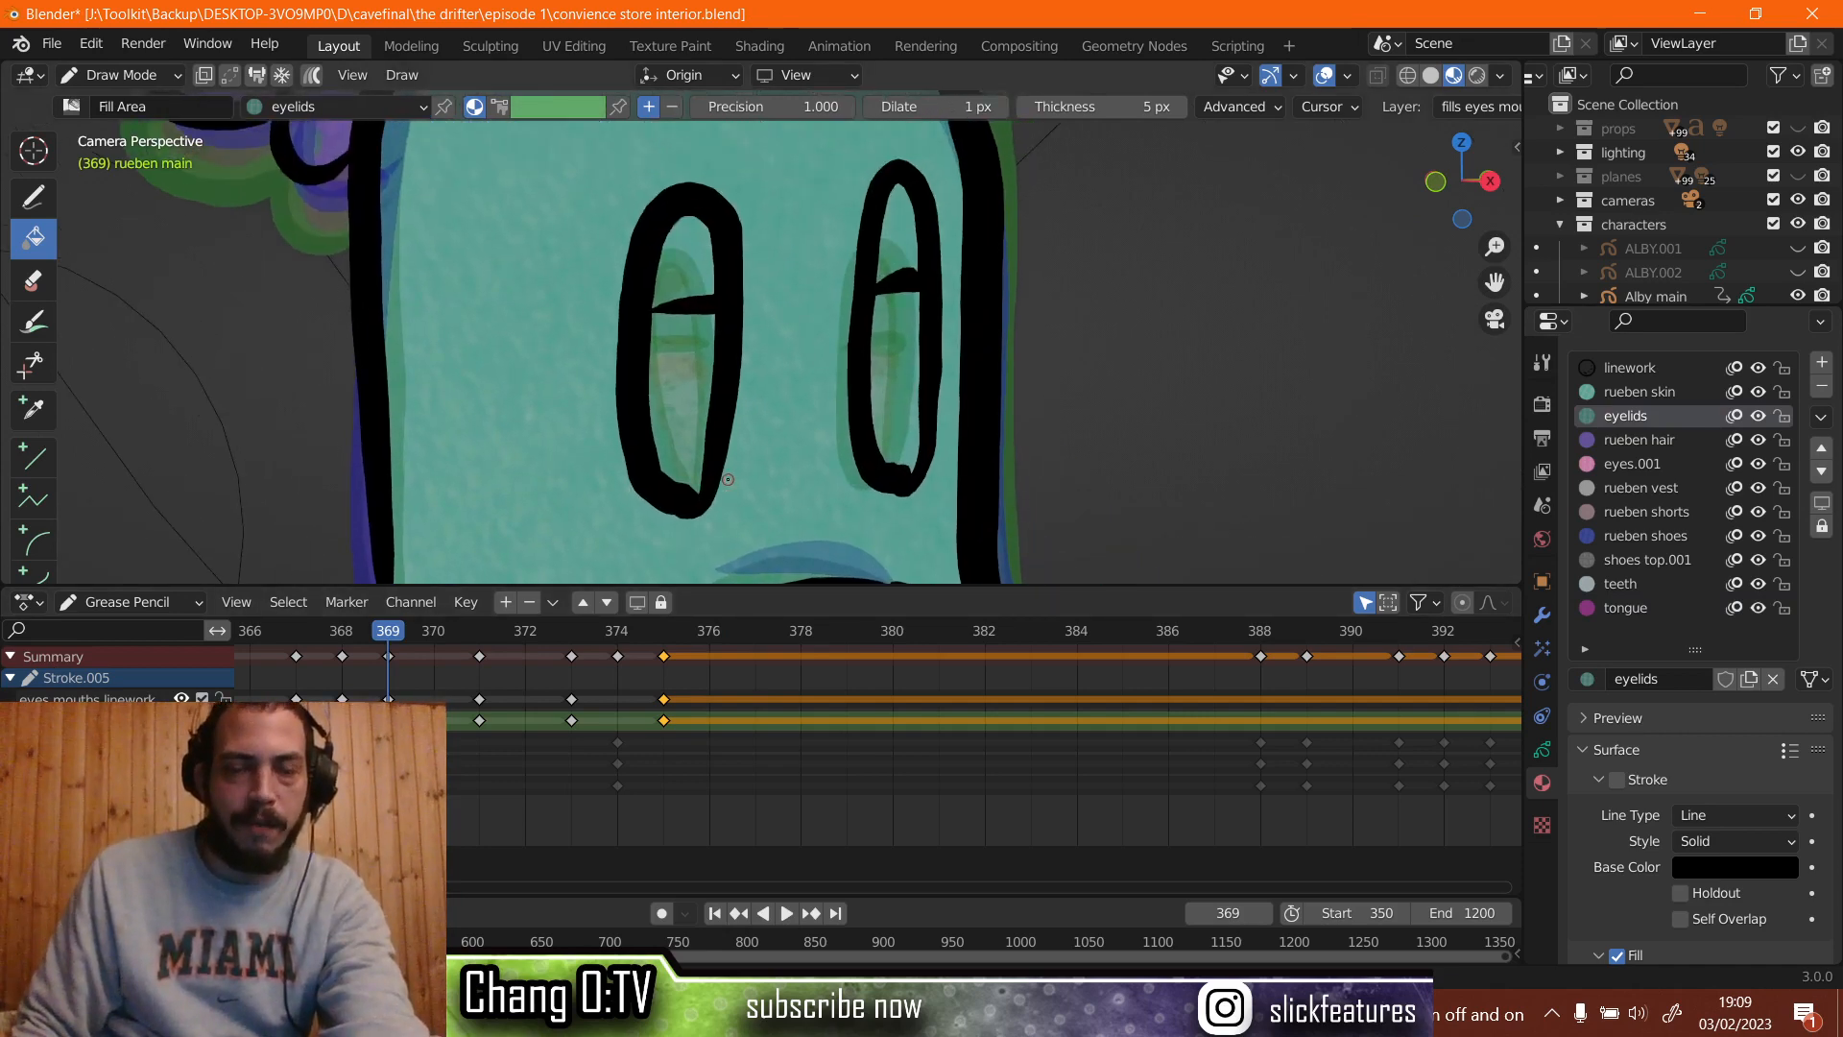
scroll(648, 360, "up", 3)
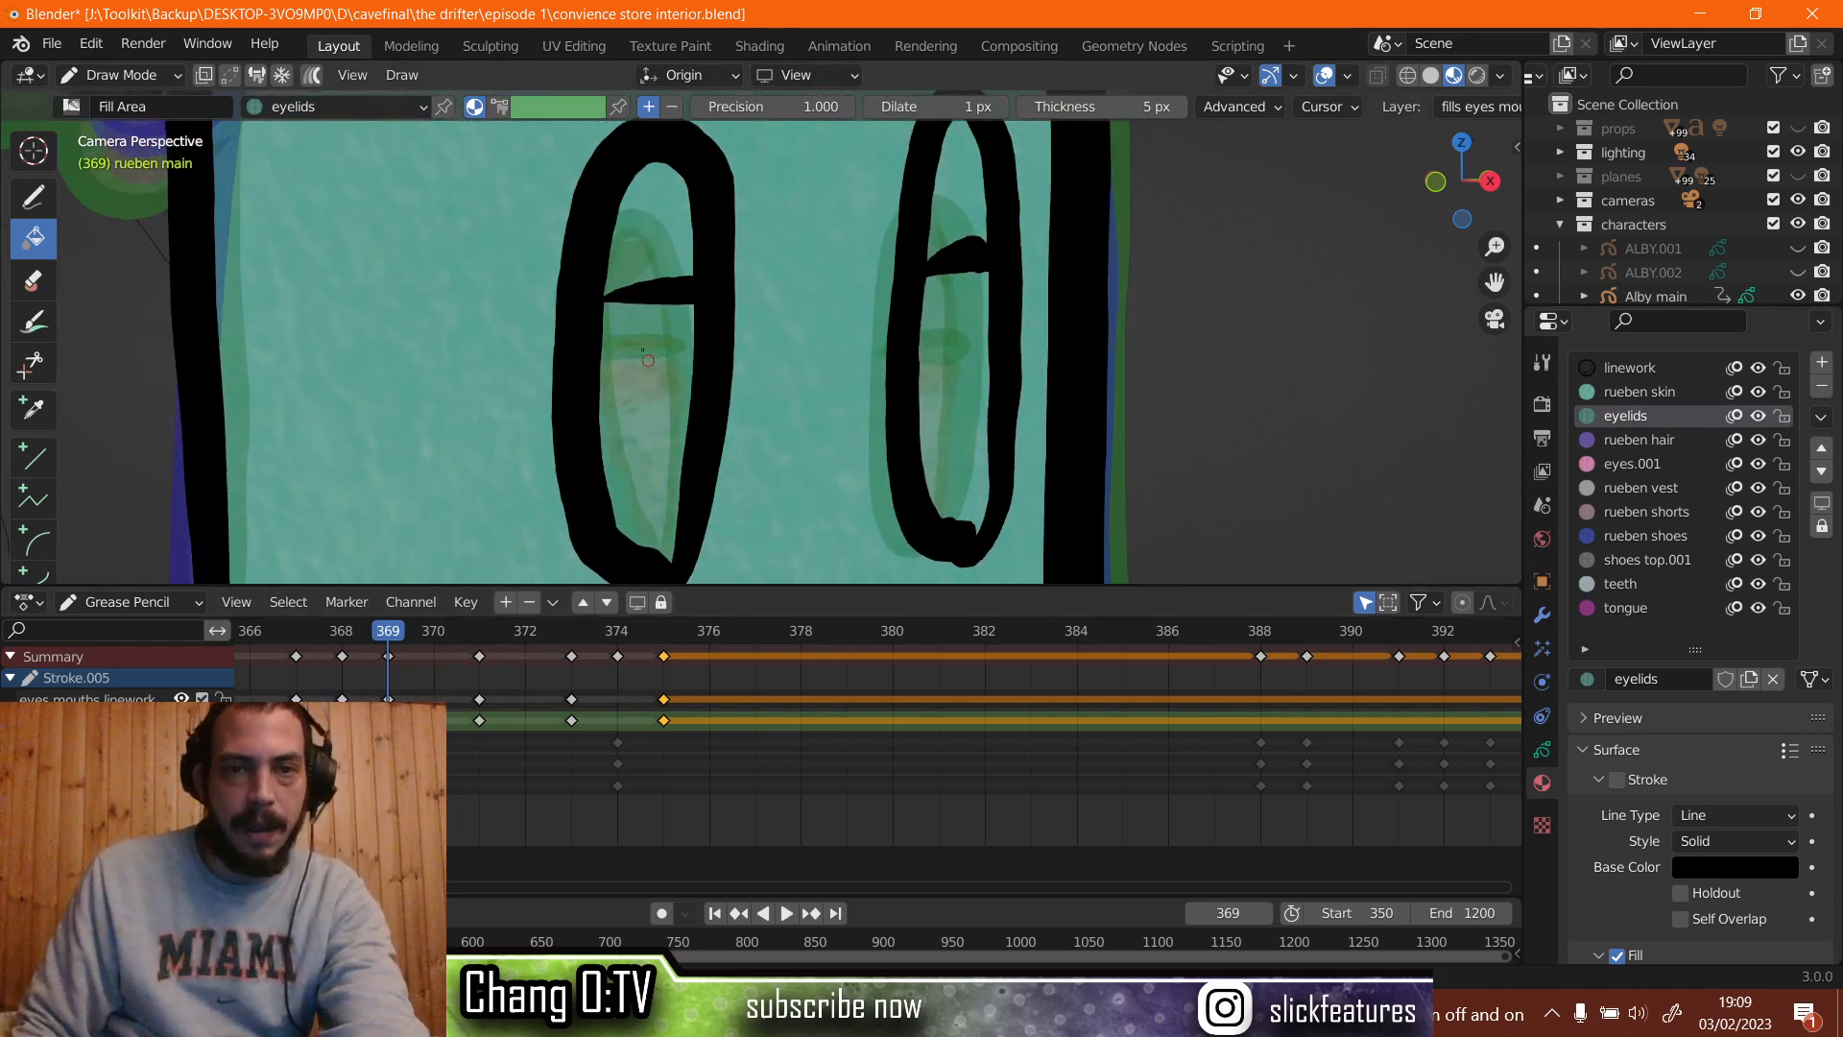
left_click(682, 218)
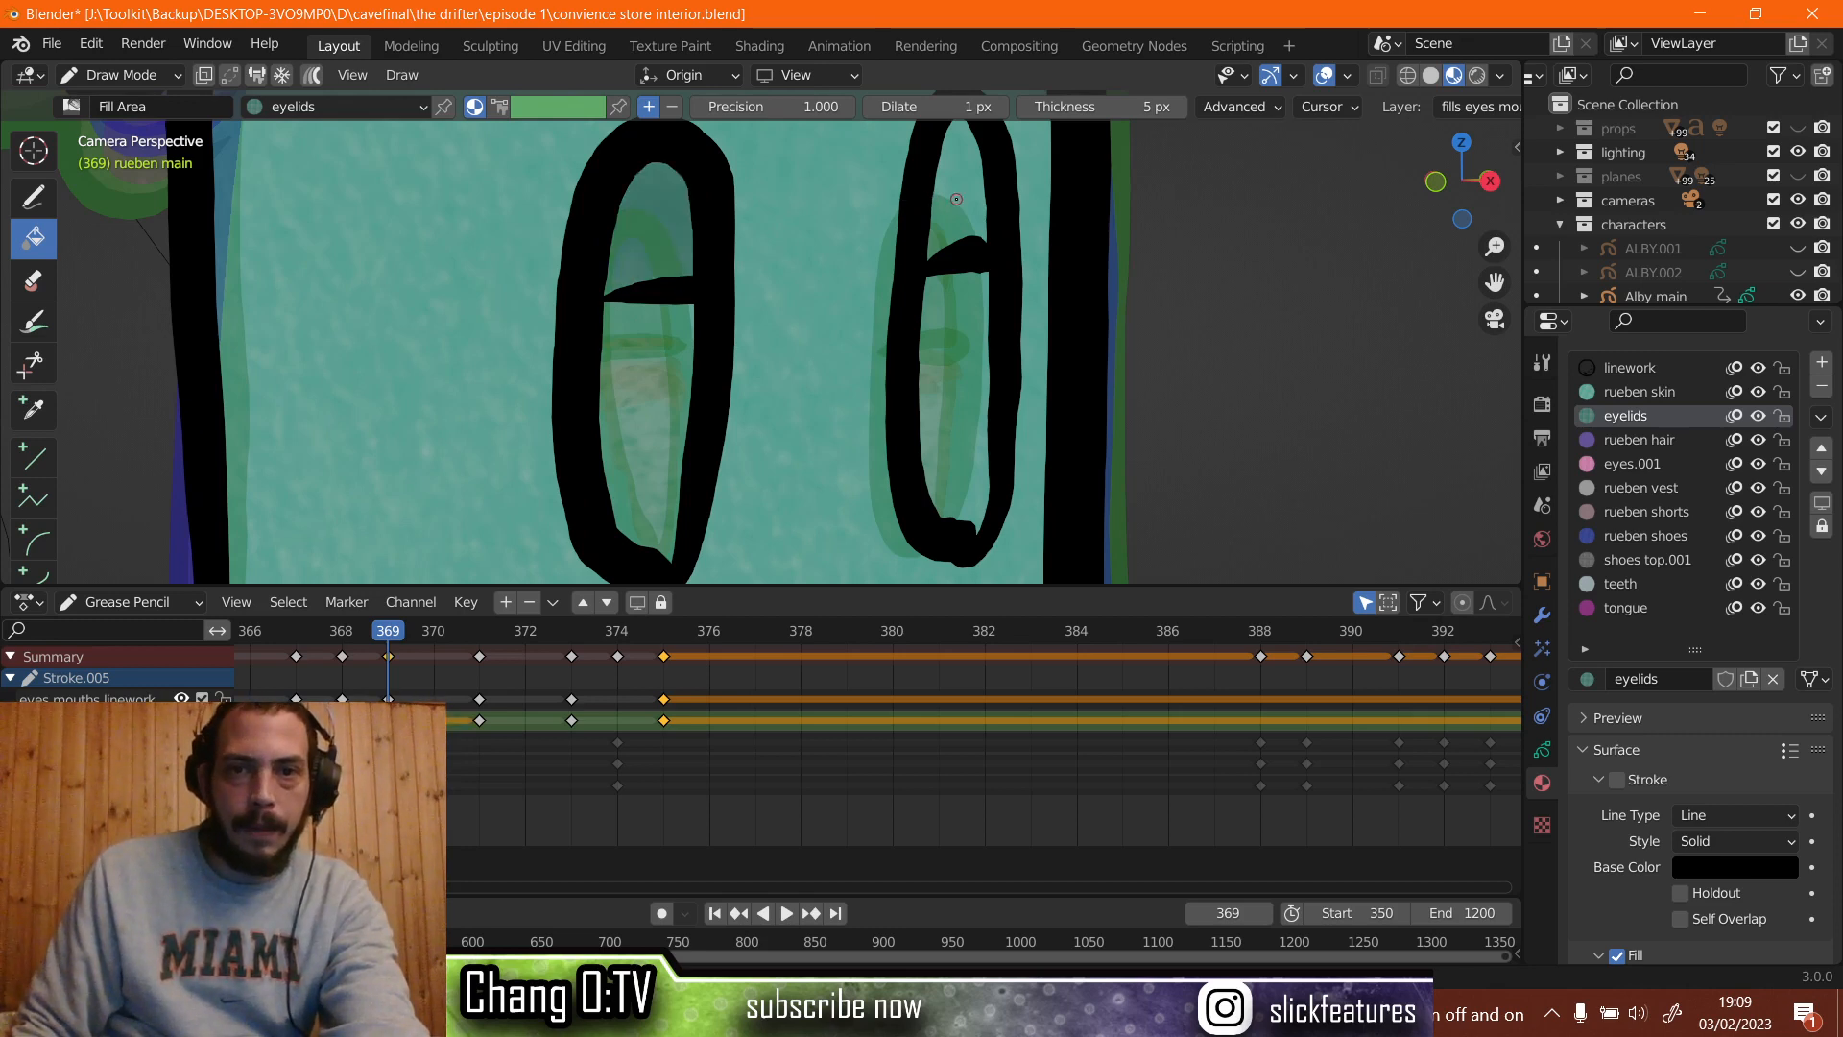
left_click(963, 203)
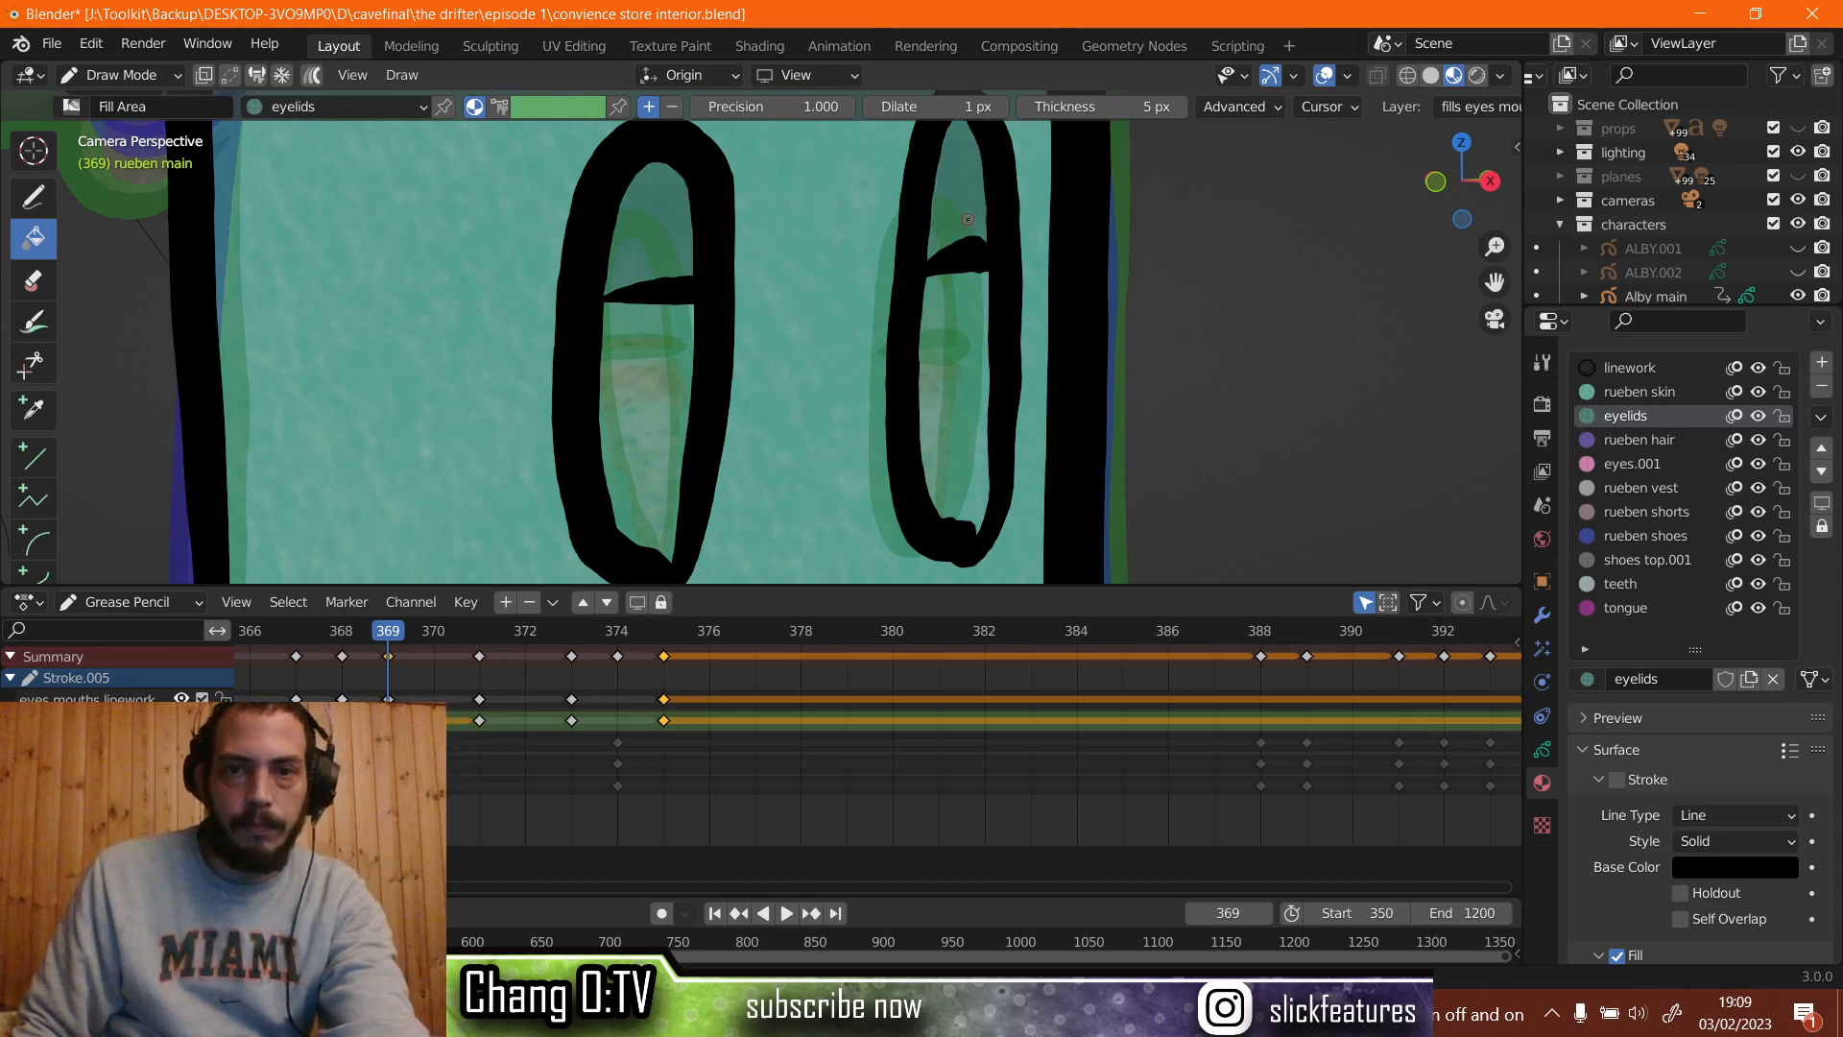
Fill the open area below the eyelid line of both eyes with the eyes.001 material at frame 369.
scroll(968, 219, "down", 2)
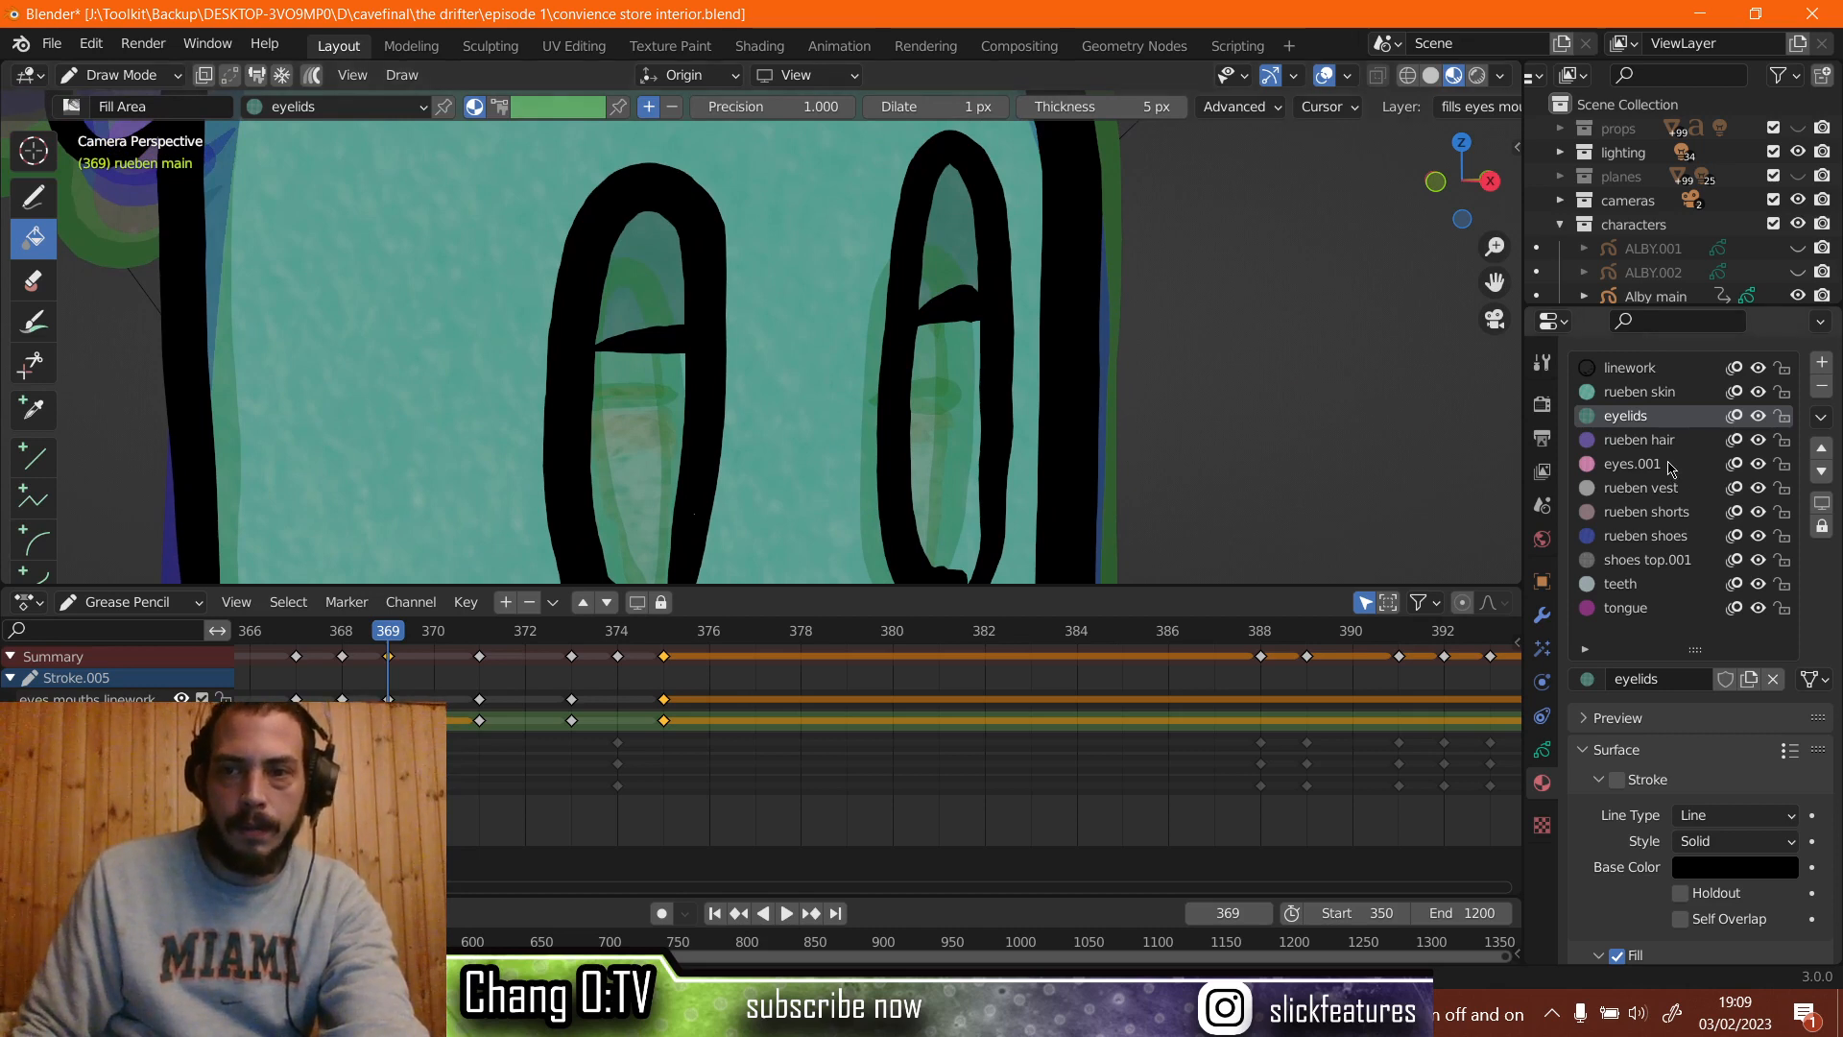
left_click(1670, 465)
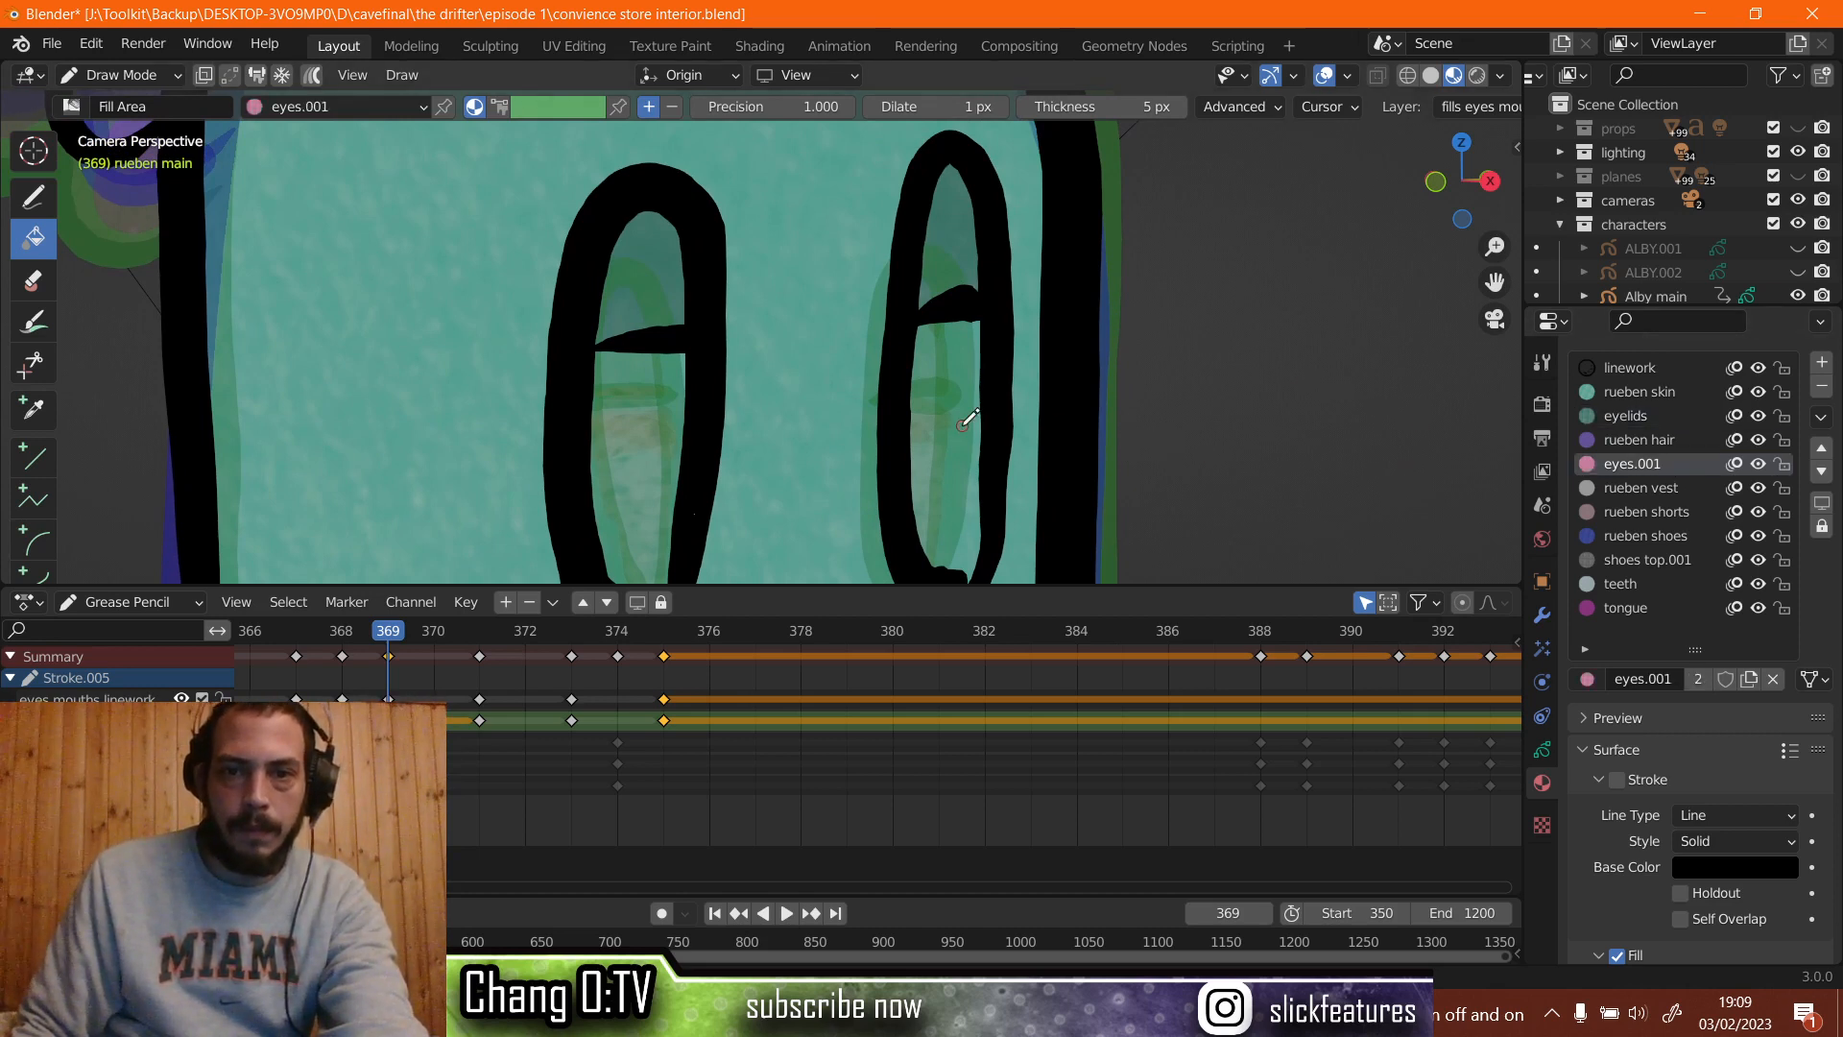
left_click(964, 423)
left_click(630, 491)
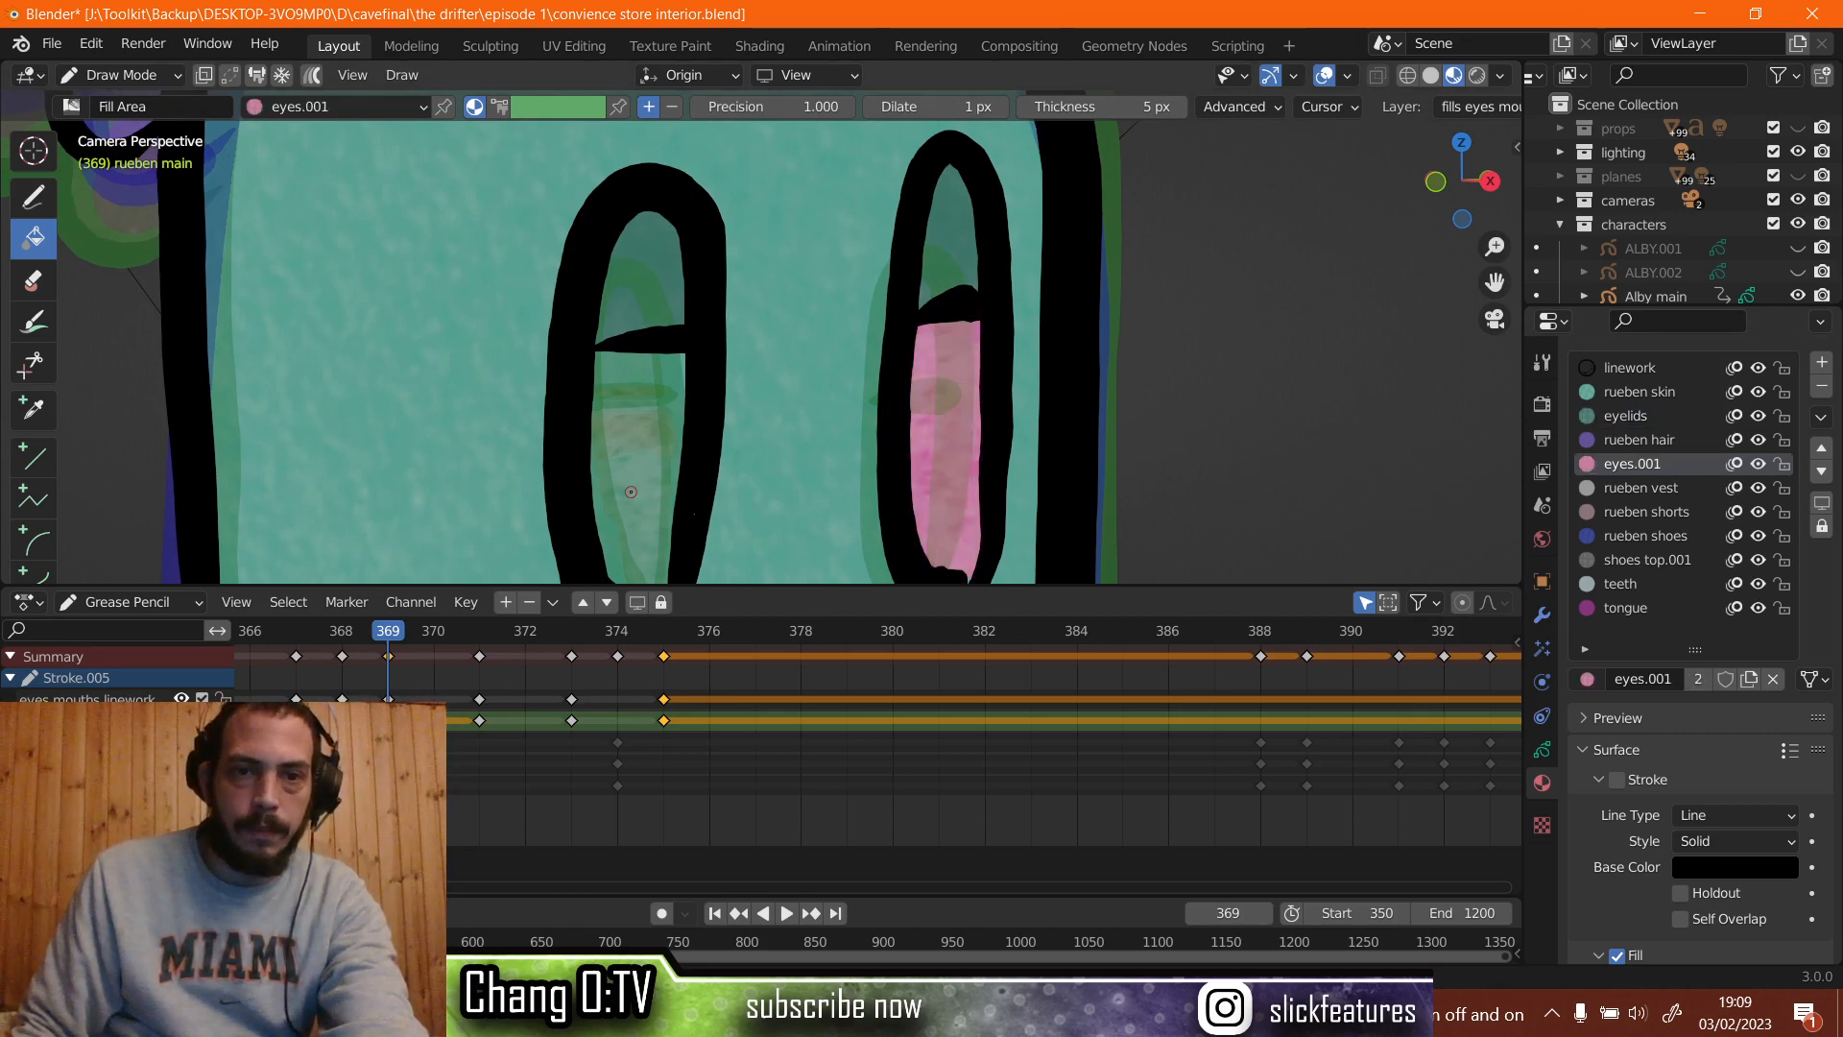
scroll(630, 491, "down", 3, "shift")
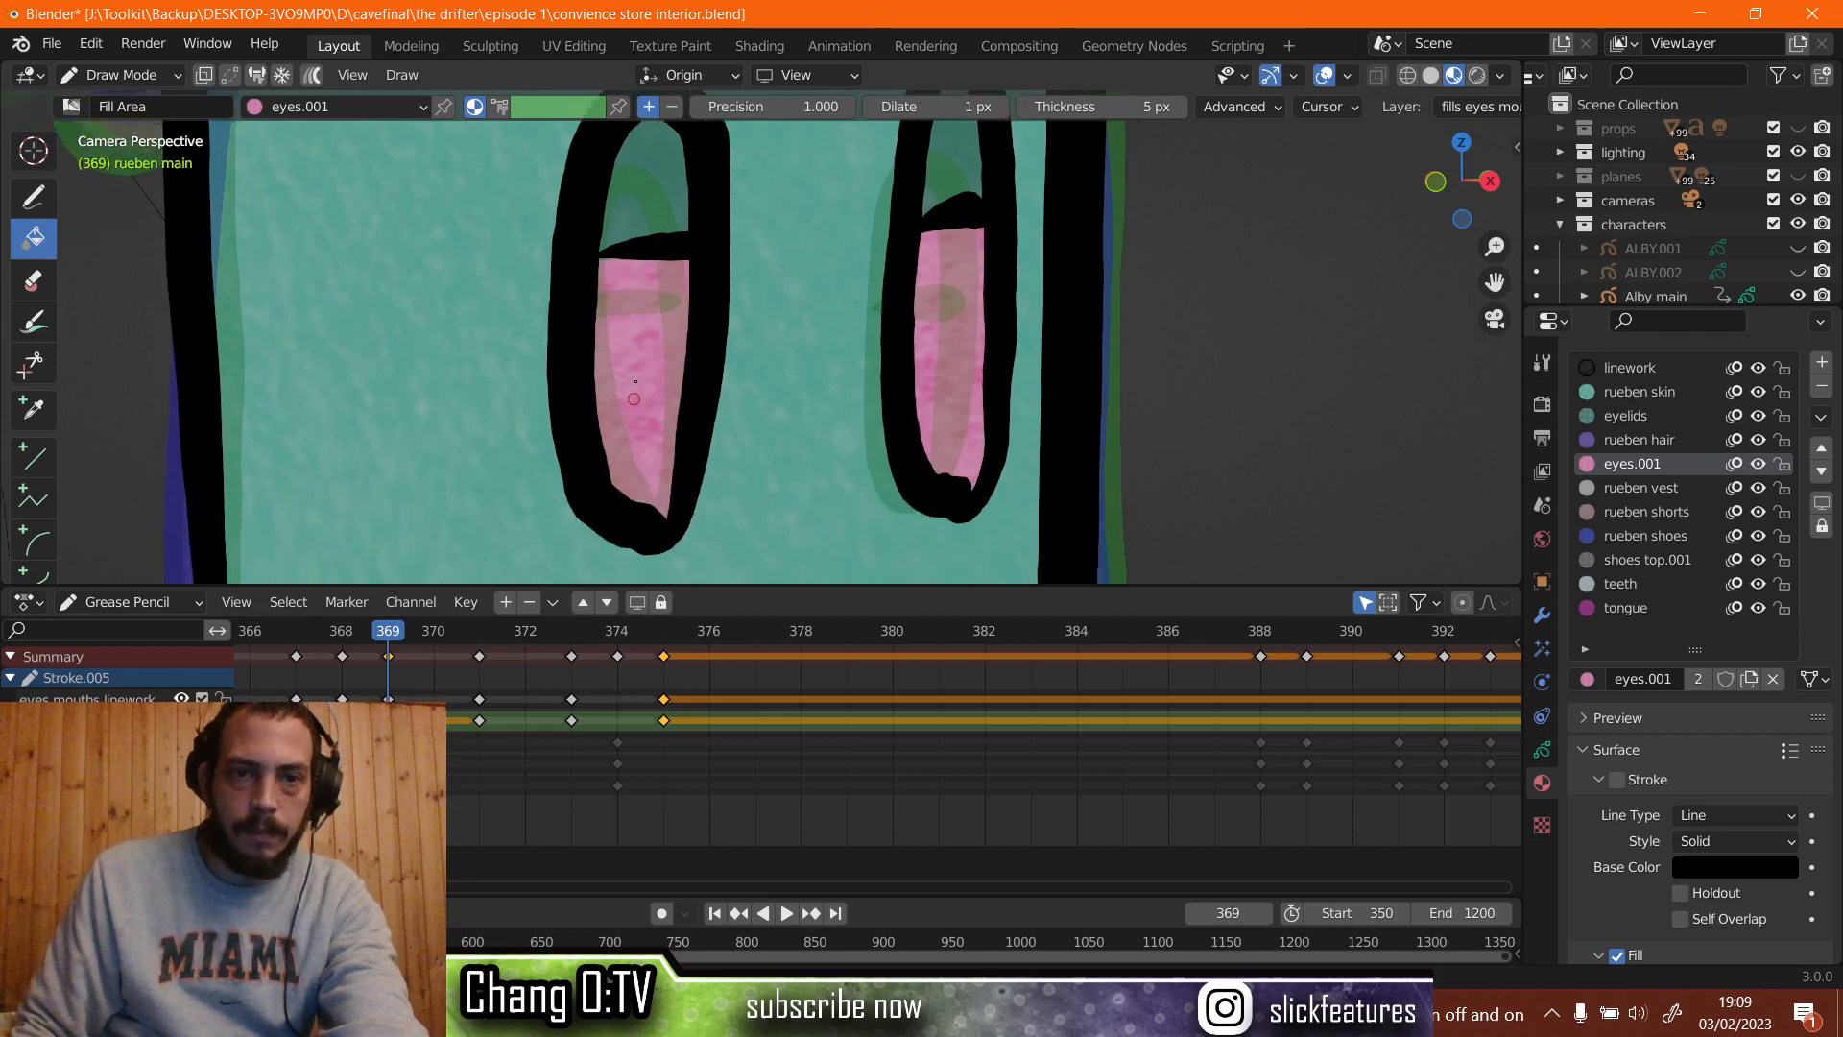
Go to frame 371 and fill both eyes below the eyelid line with the eyes.001 material.
key("space")
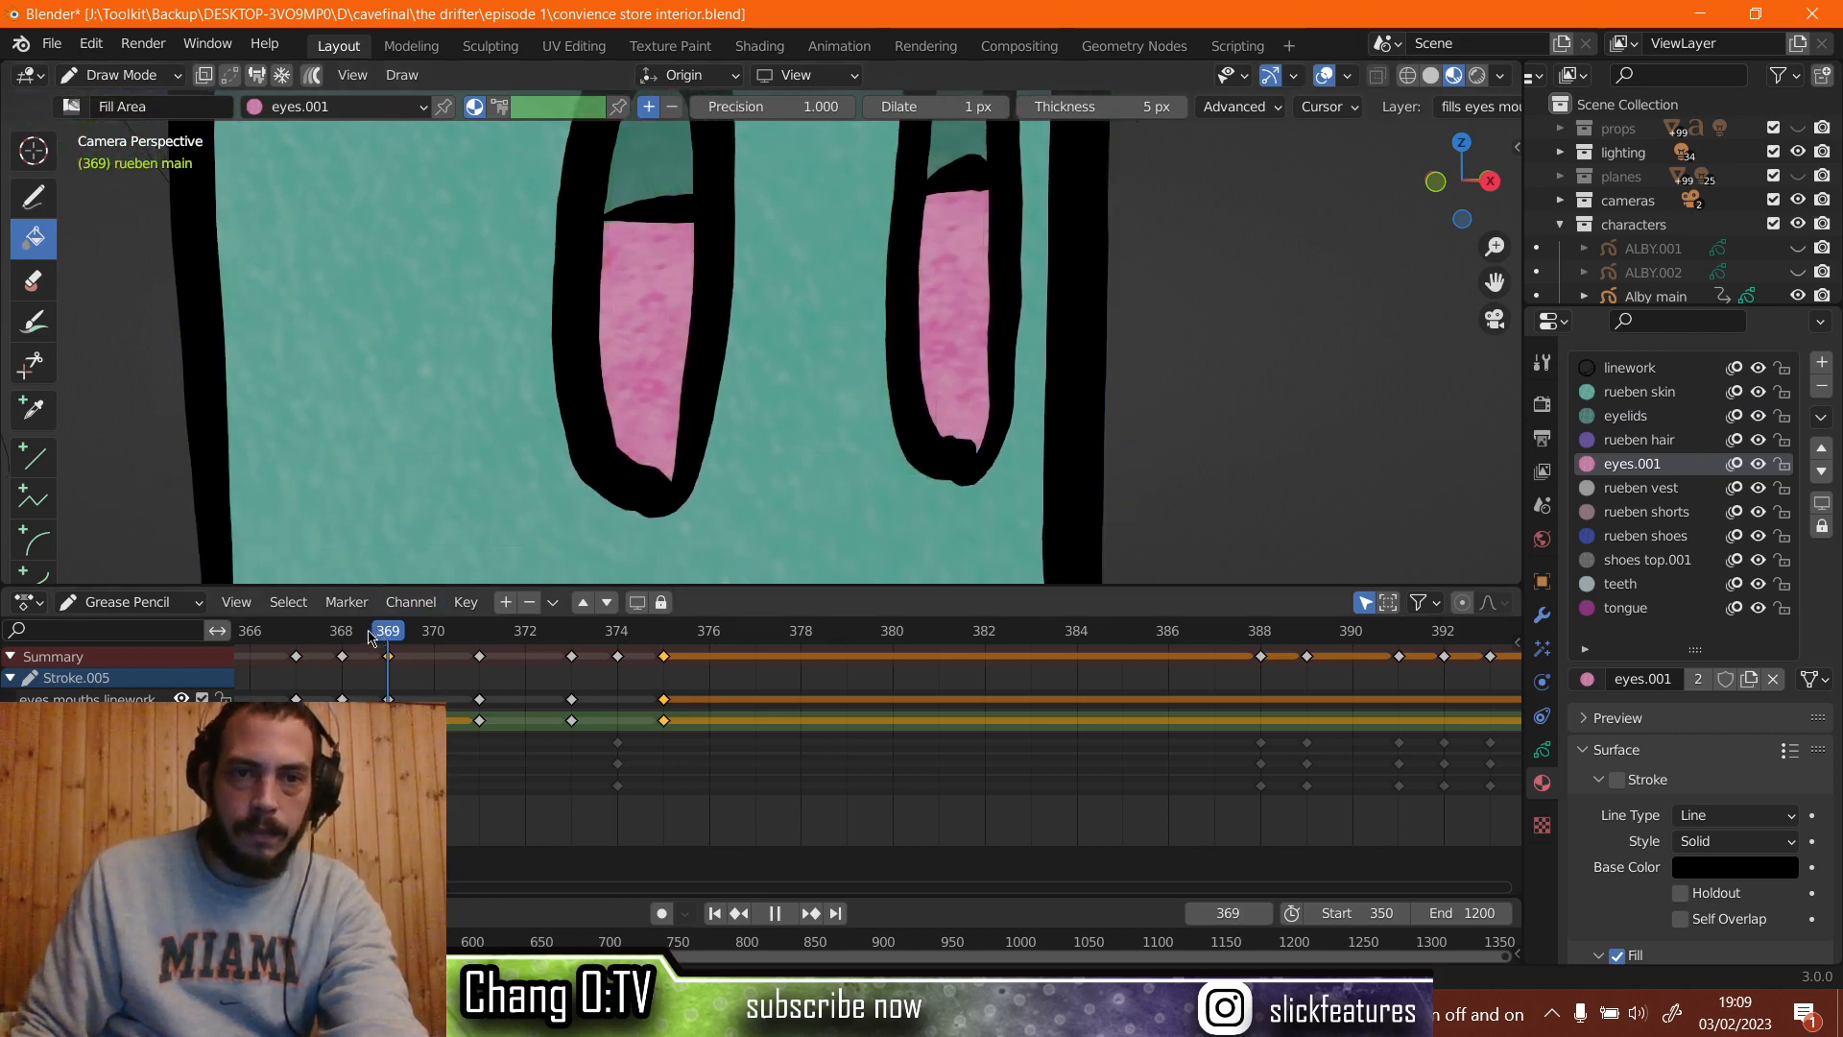
left_click_drag(373, 636, 461, 622)
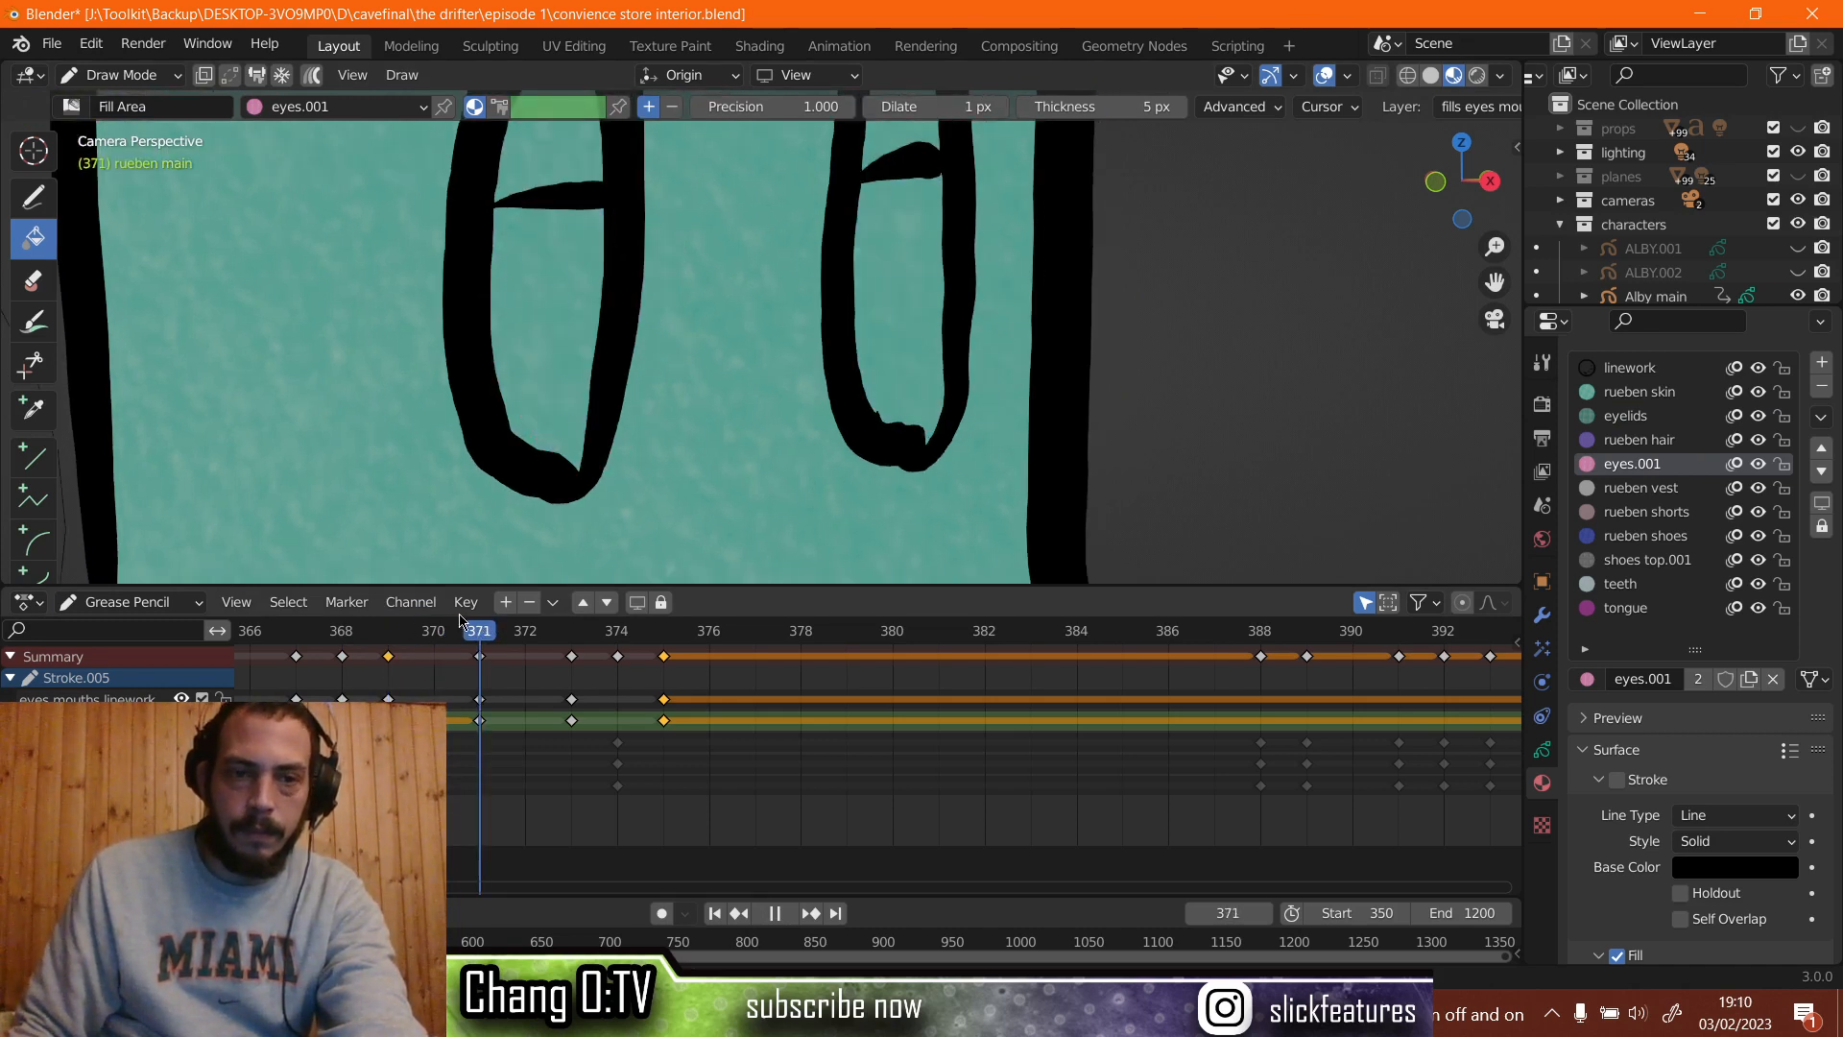
key("space")
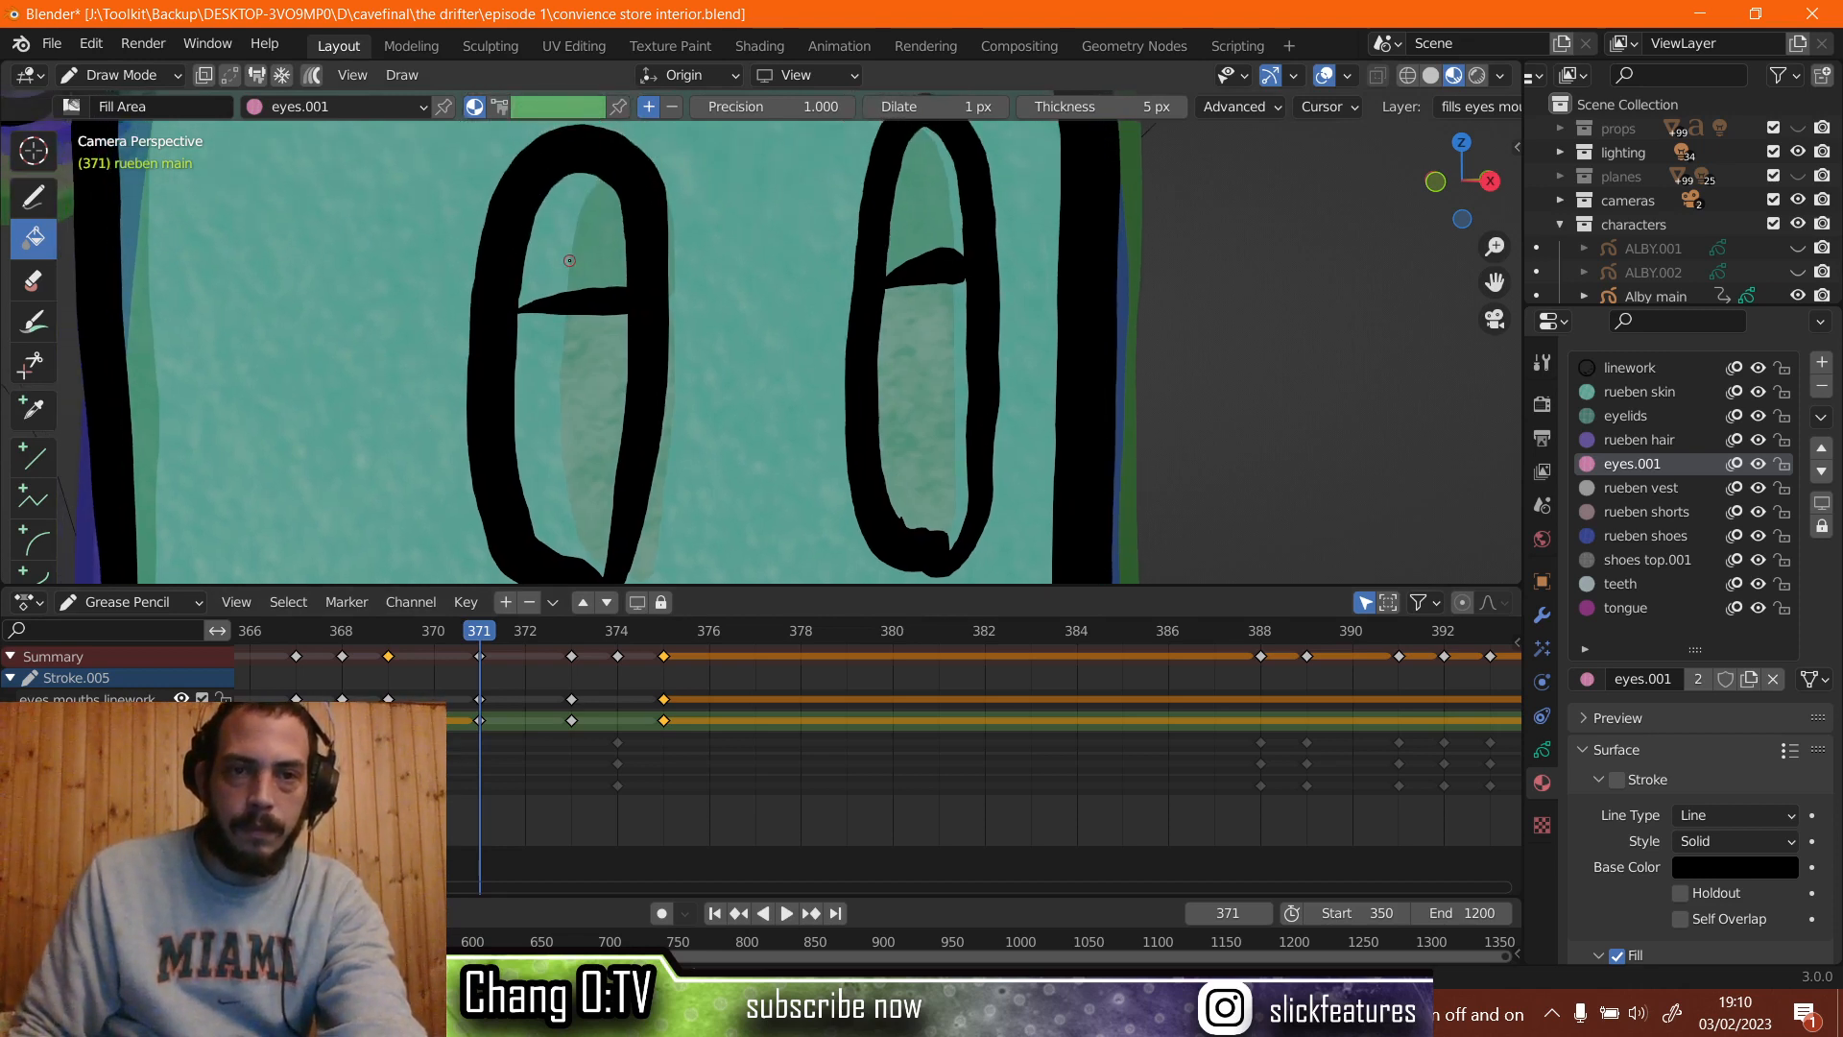
left_click(570, 260)
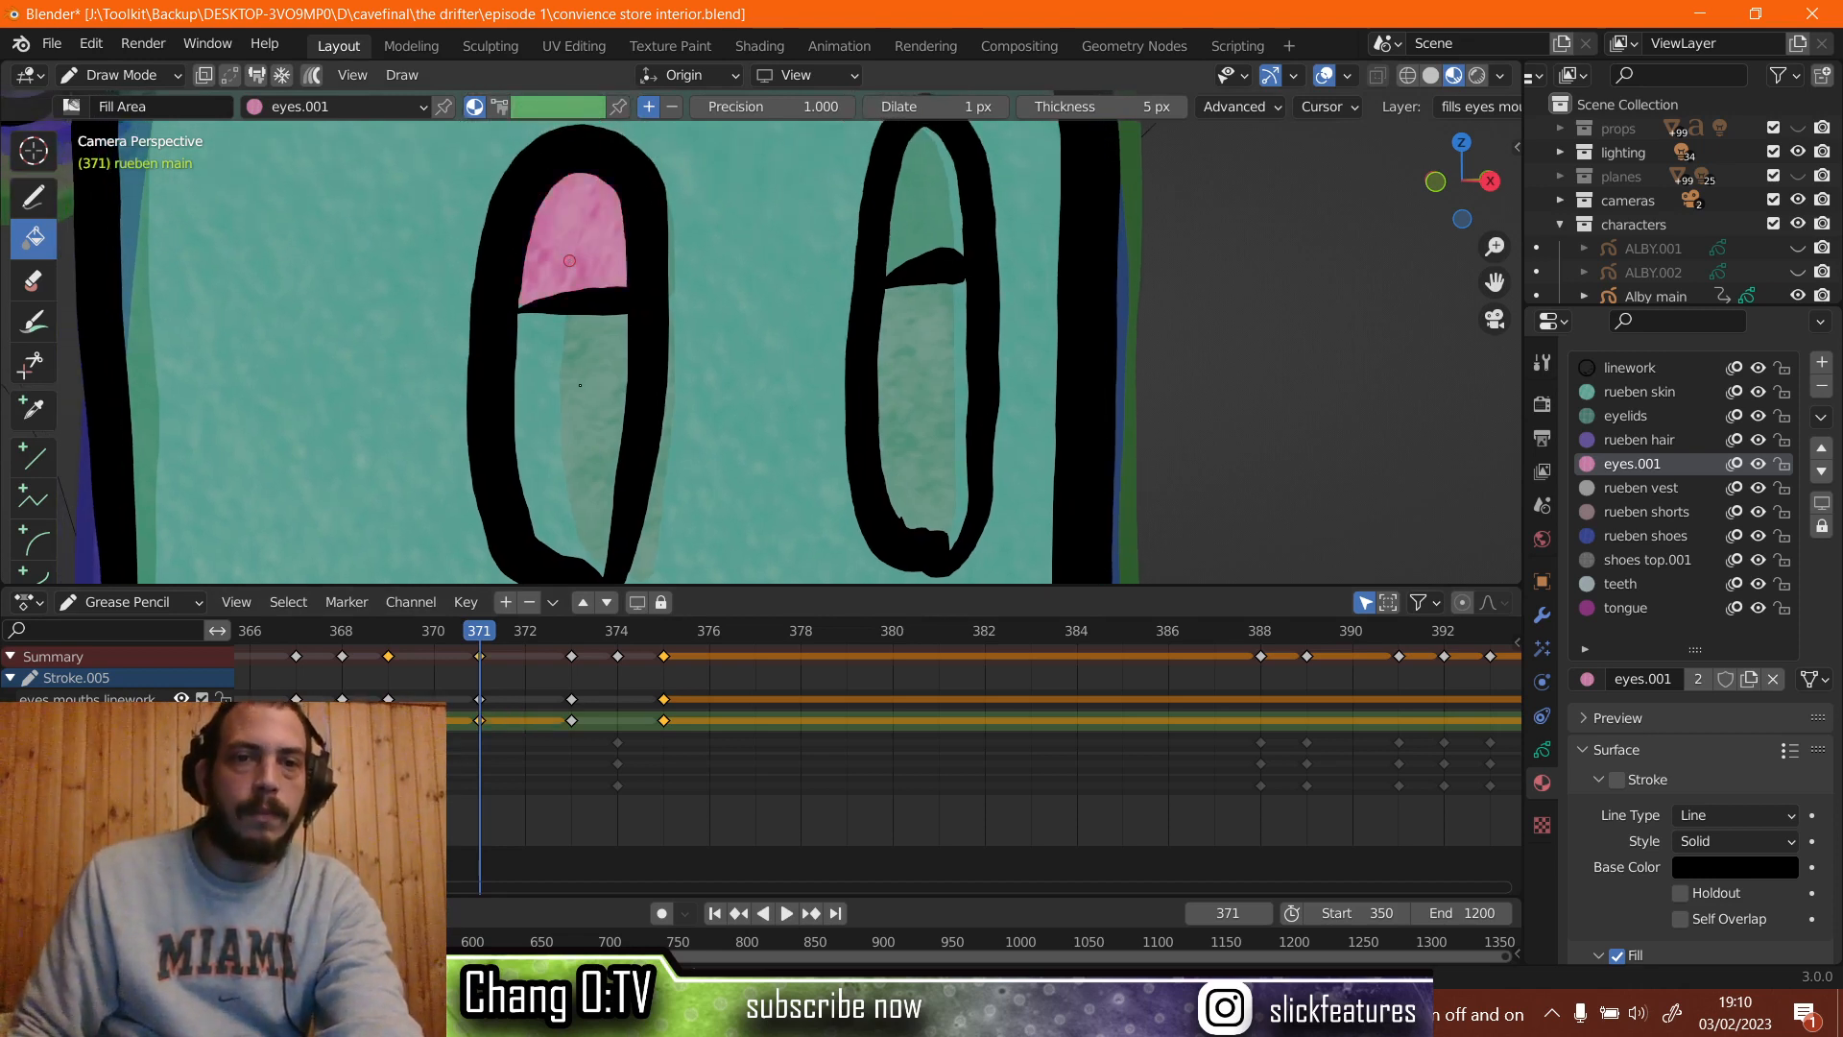
key("ctrl+z")
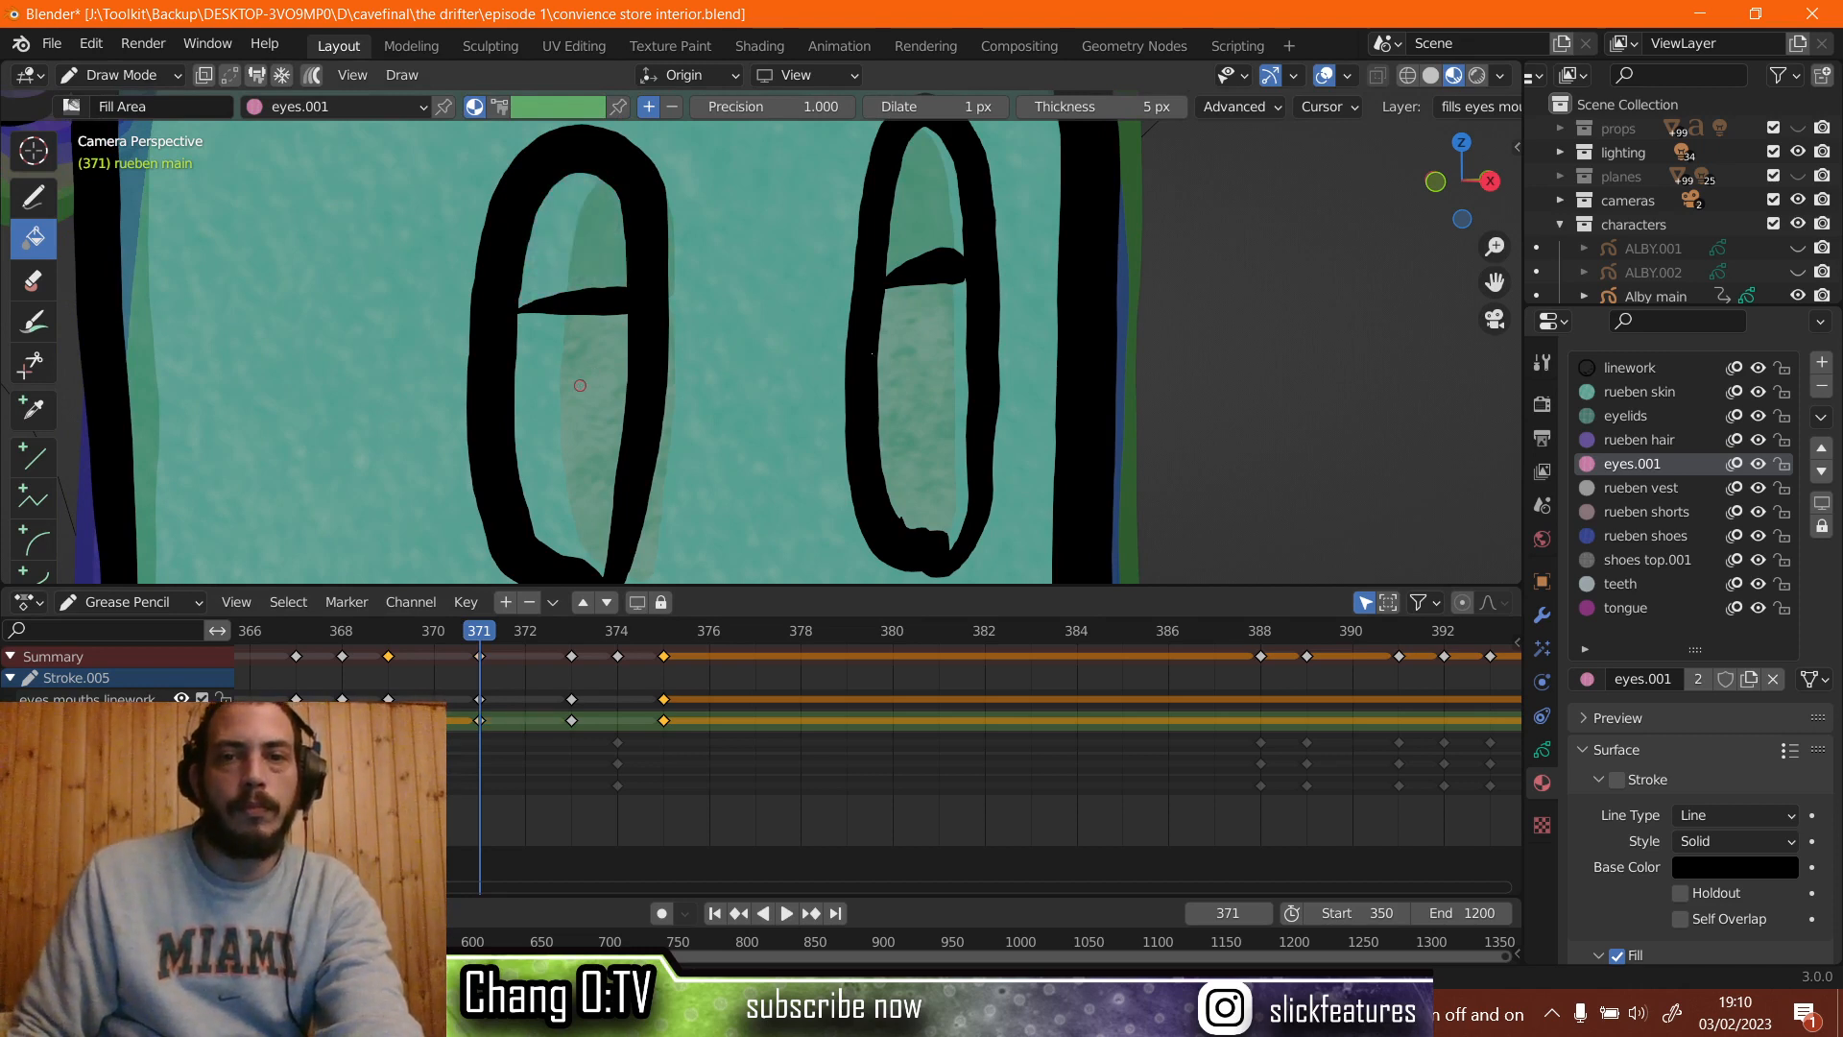
left_click(580, 385)
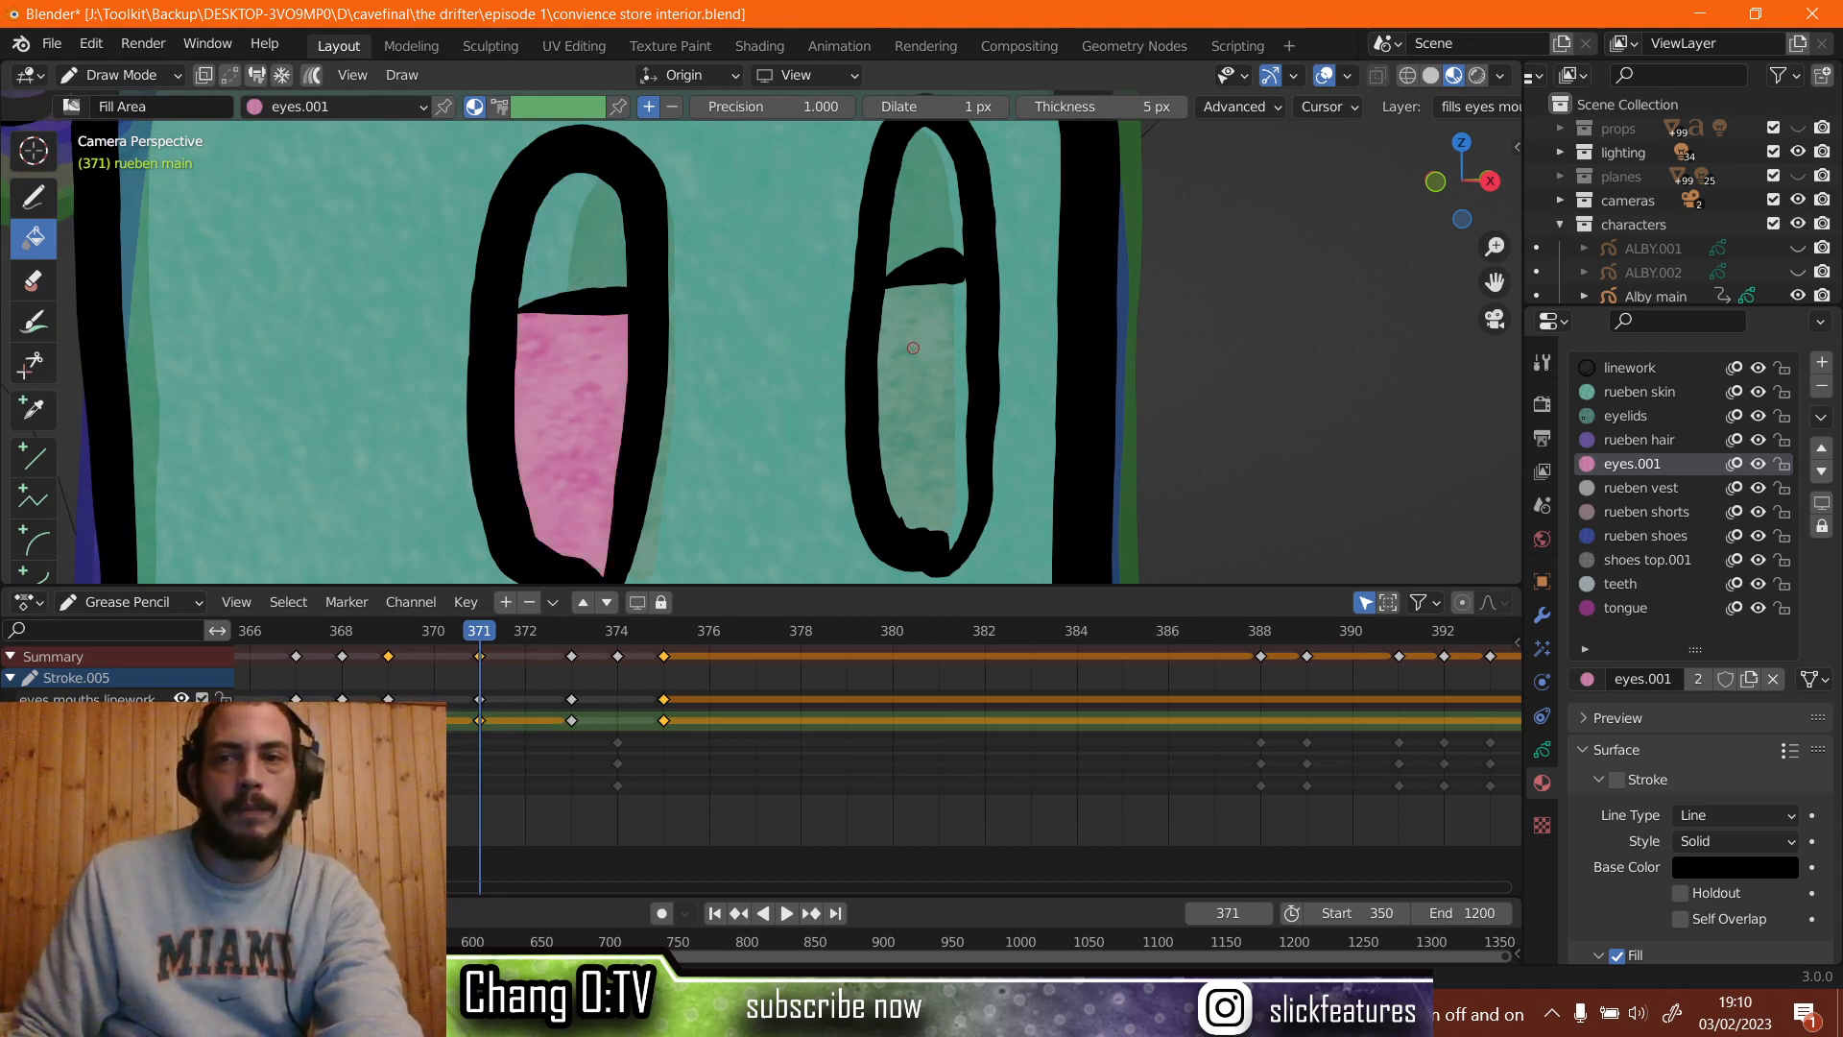
left_click(912, 348)
Fill both upper eyelids with the eyelids material at frame 371.
left_click(1632, 415)
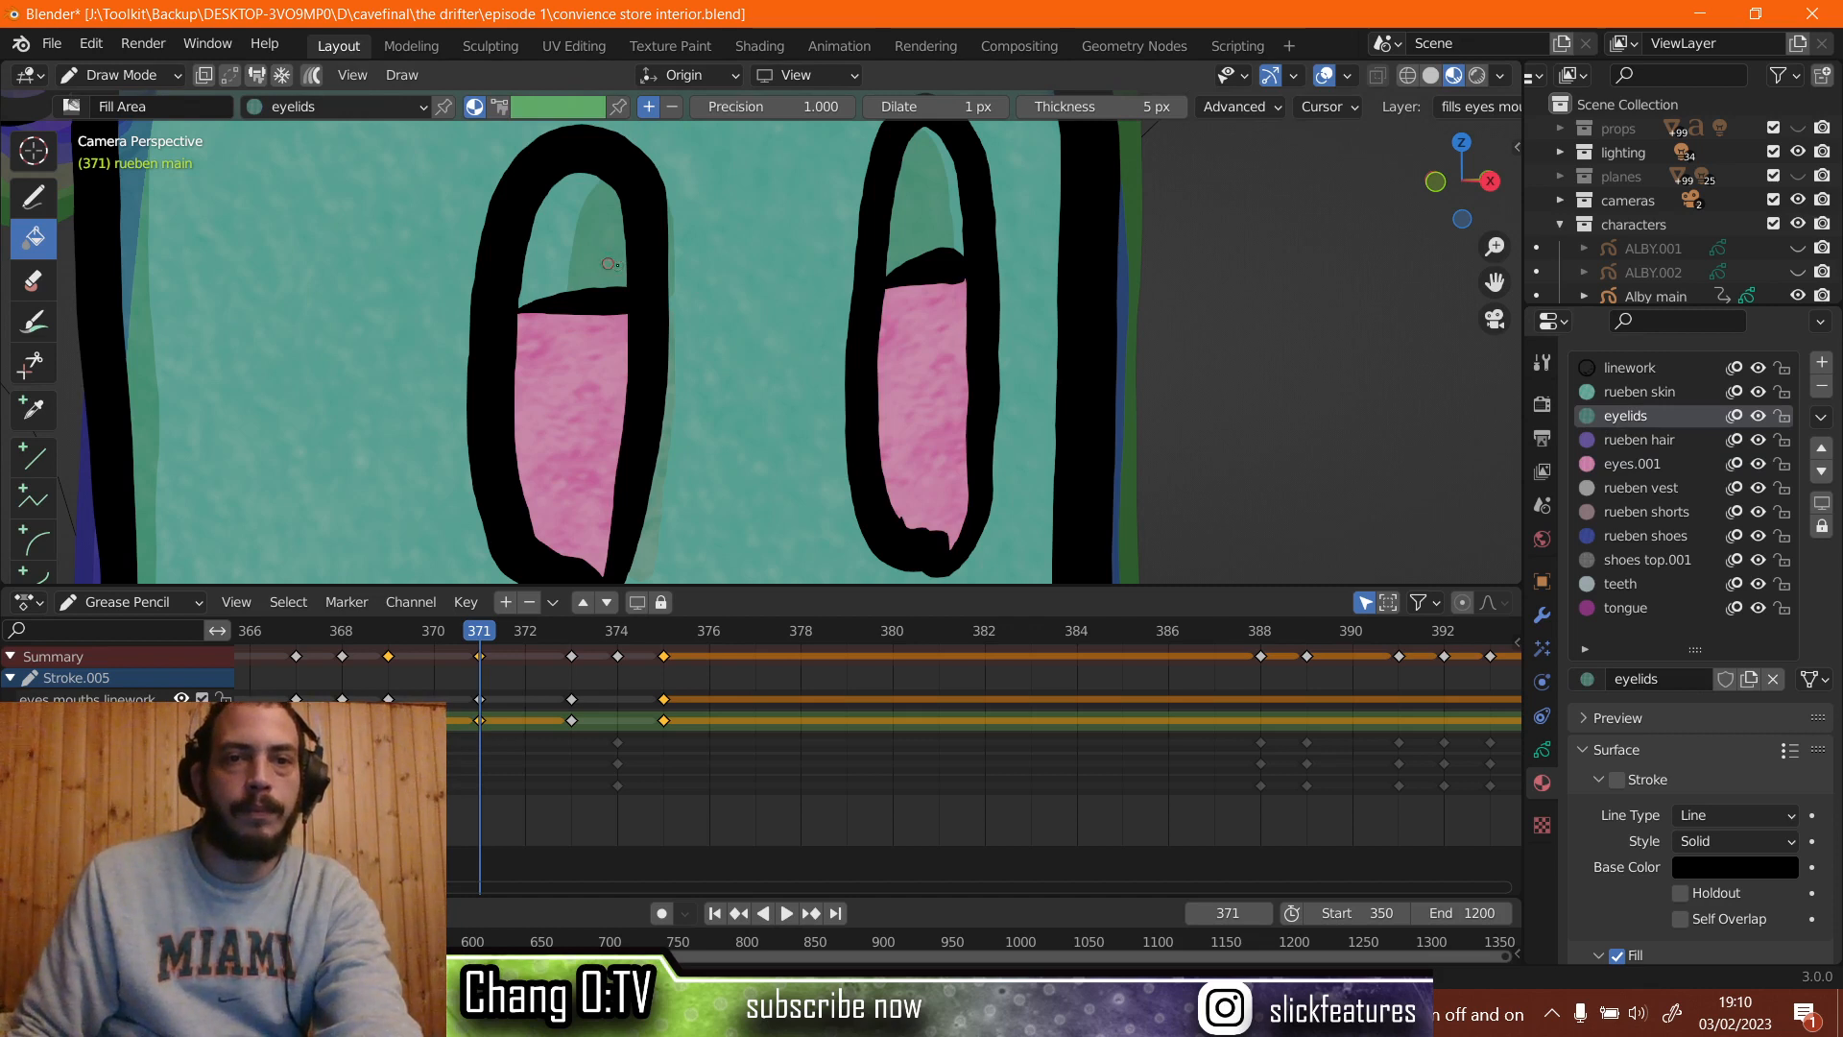
left_click(598, 243)
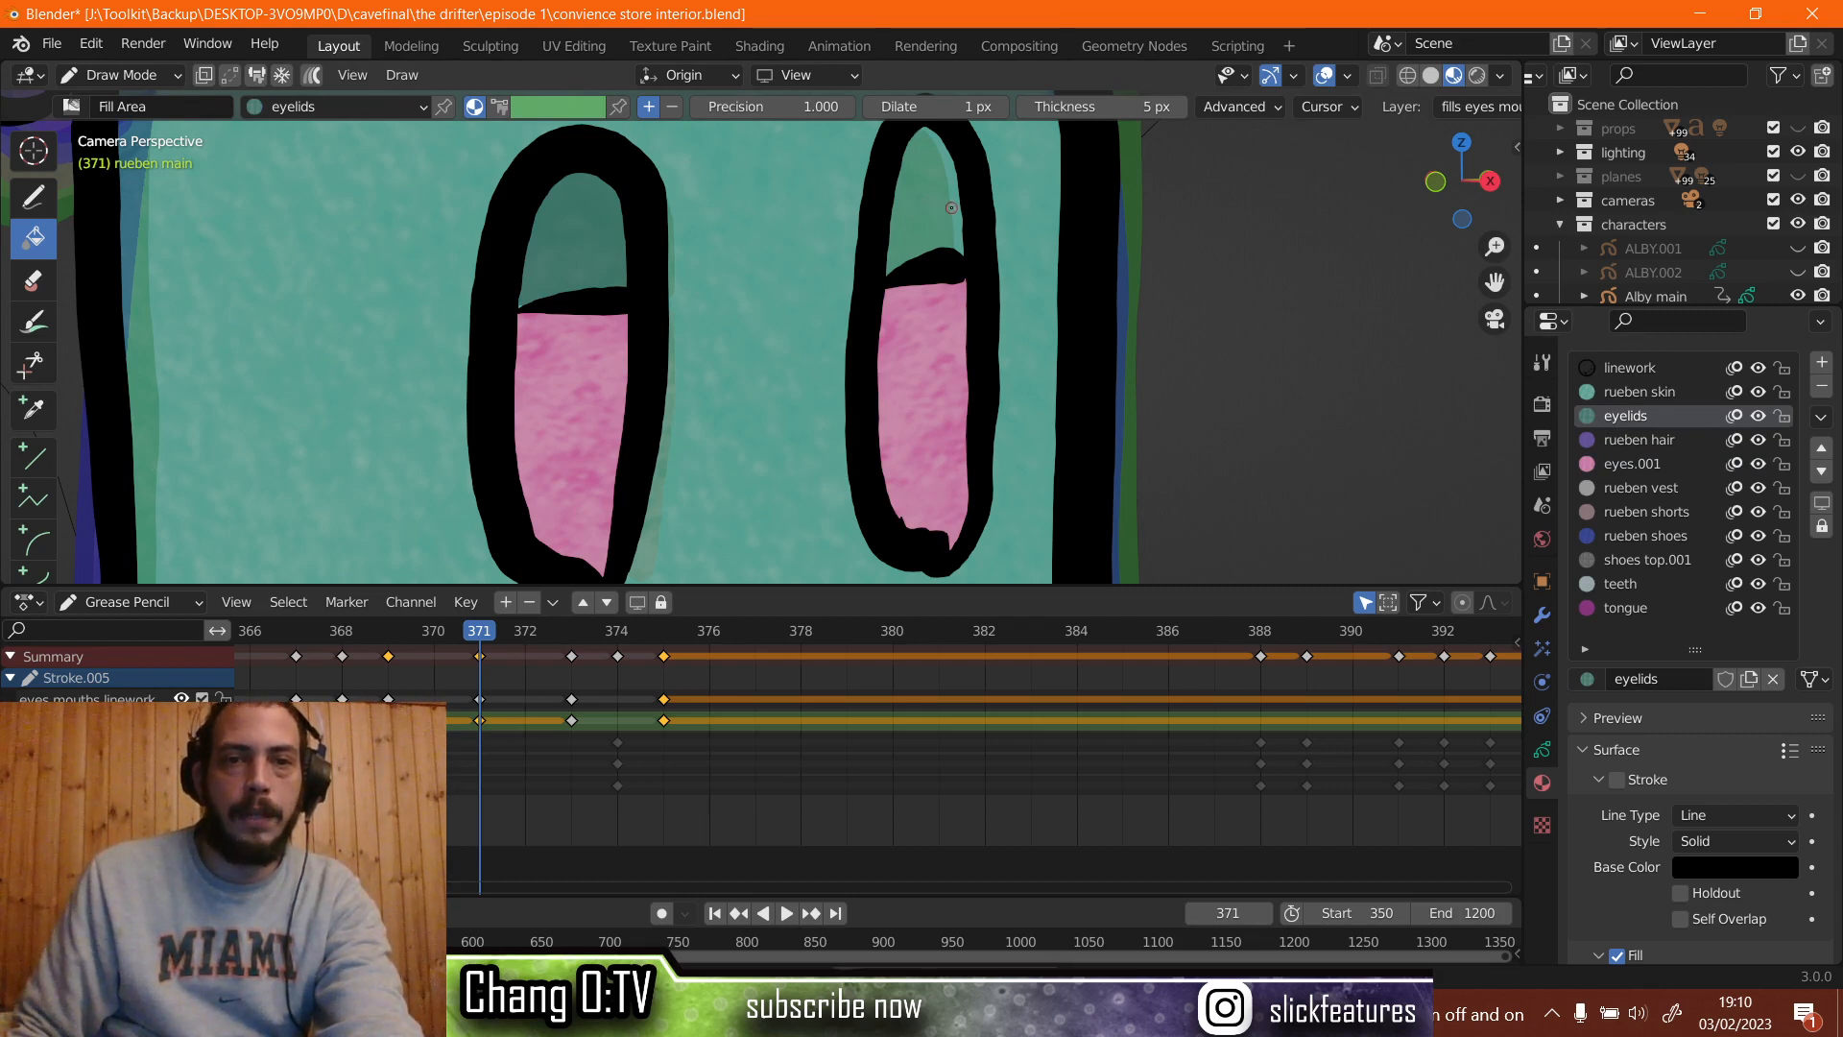
left_click(946, 204)
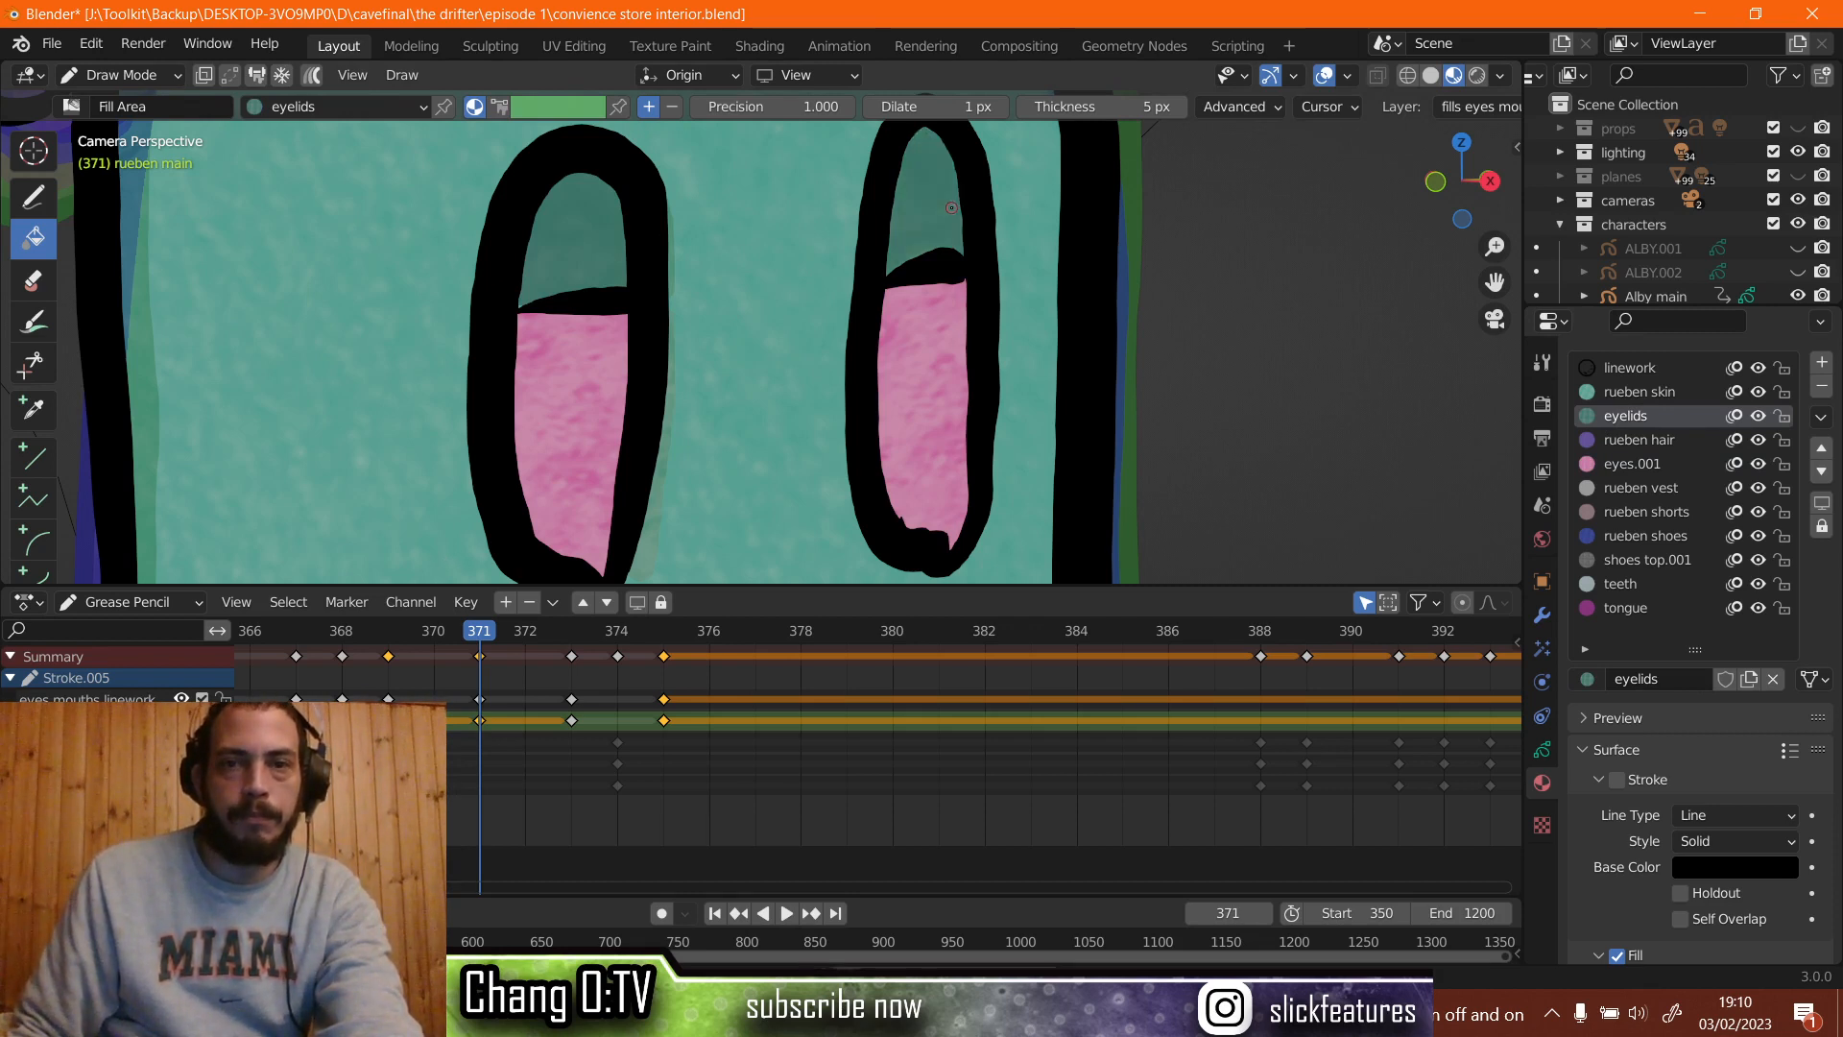
Go to frame 373 and fill both upper eyelids with the eyelids material.
key("space")
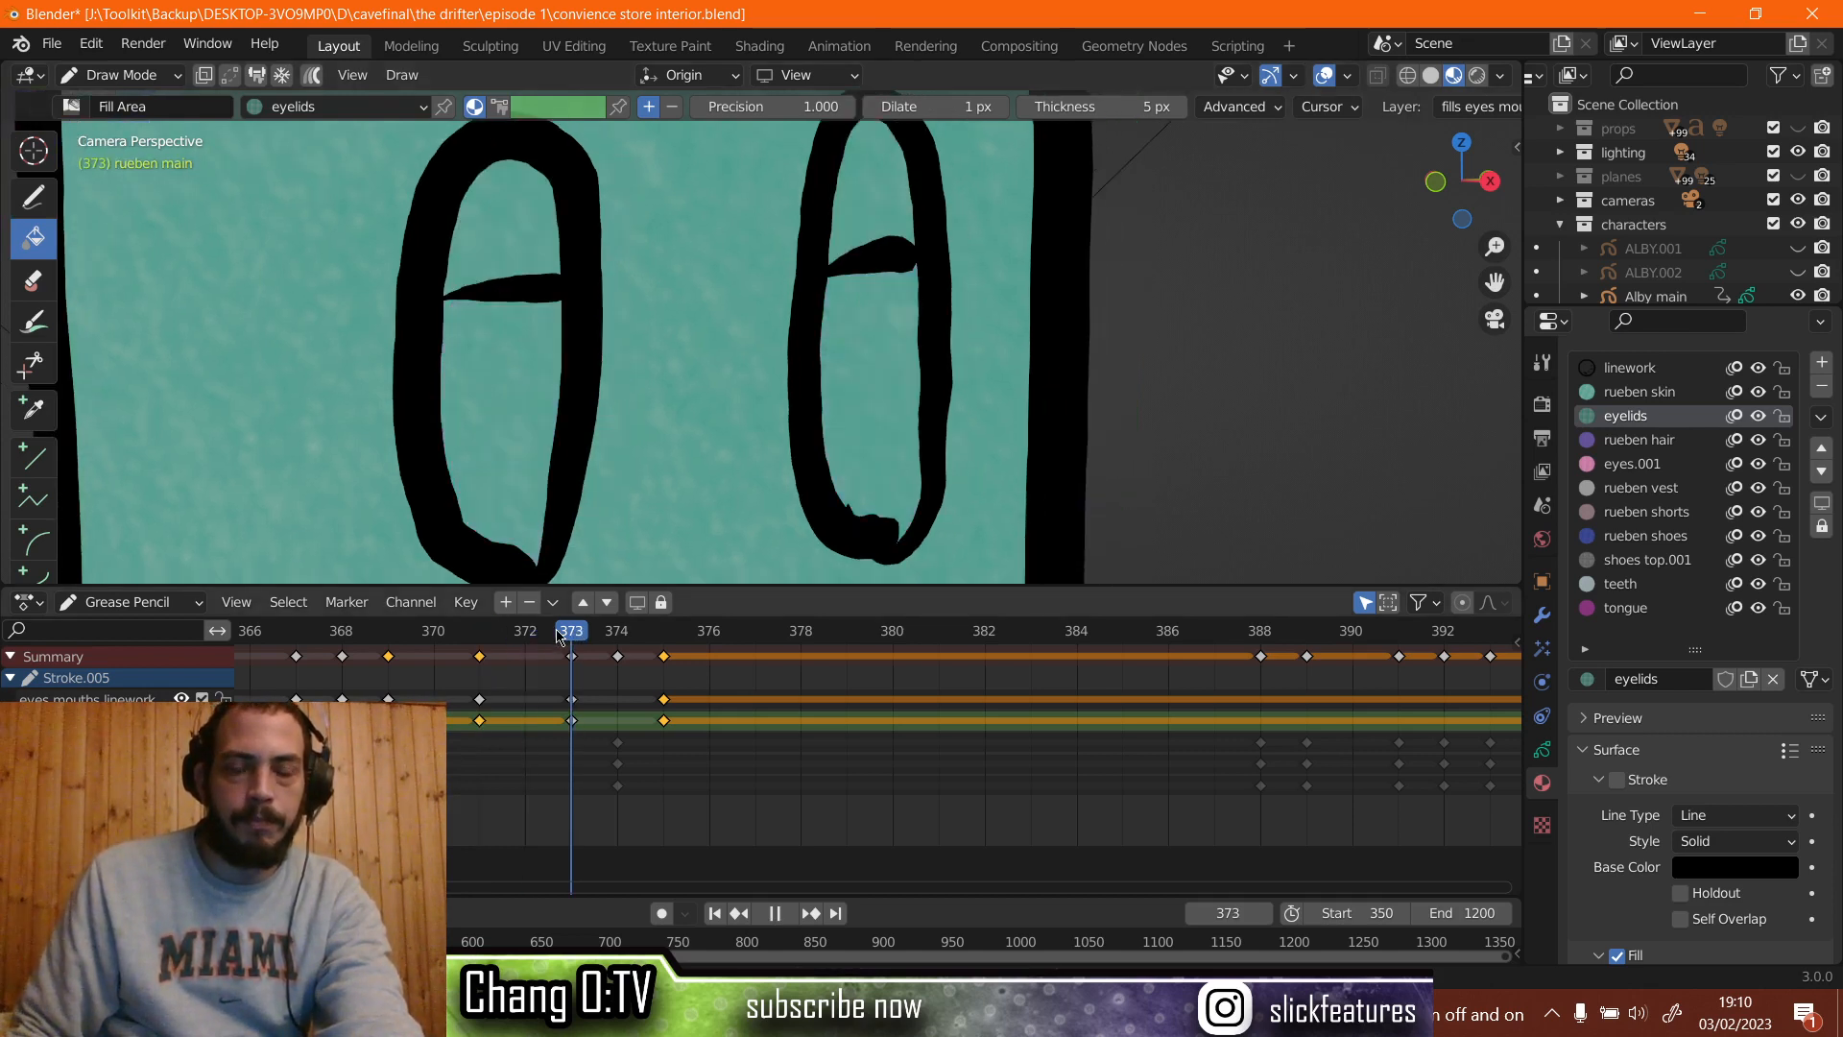
key("space")
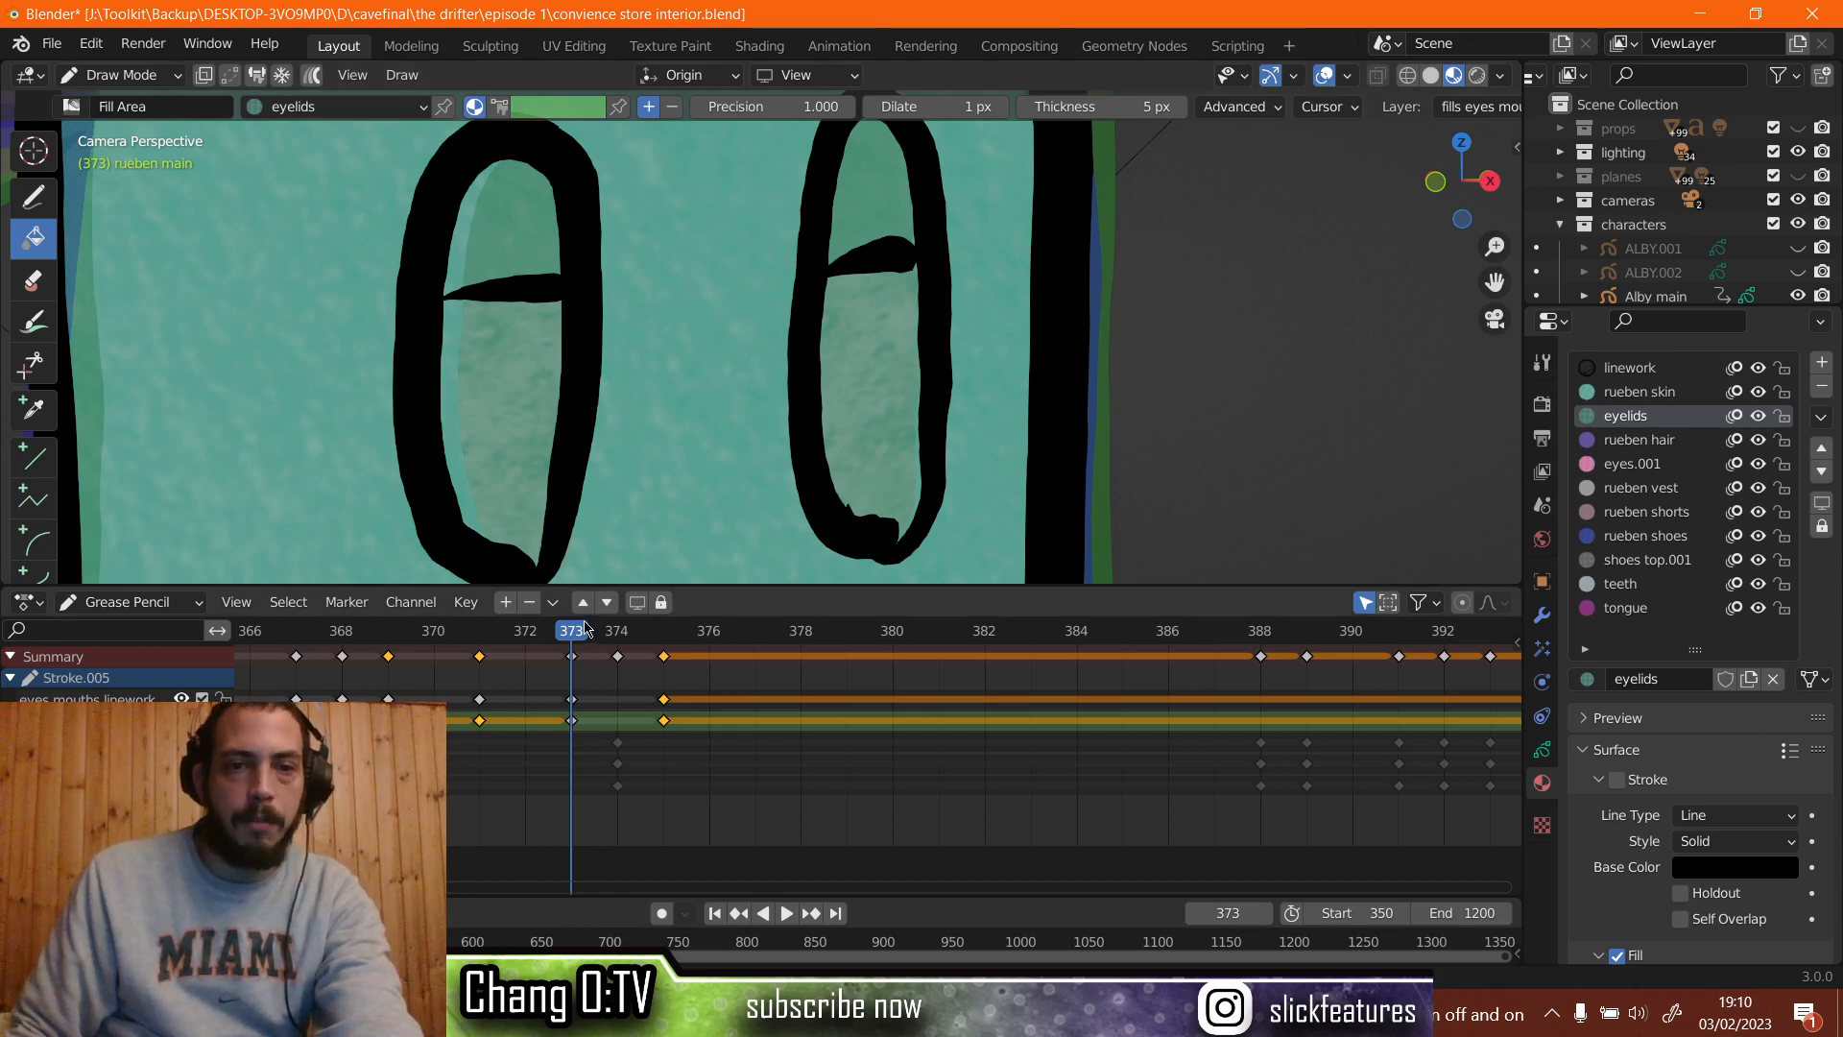
key("space")
left_click_drag(547, 635, 452, 652)
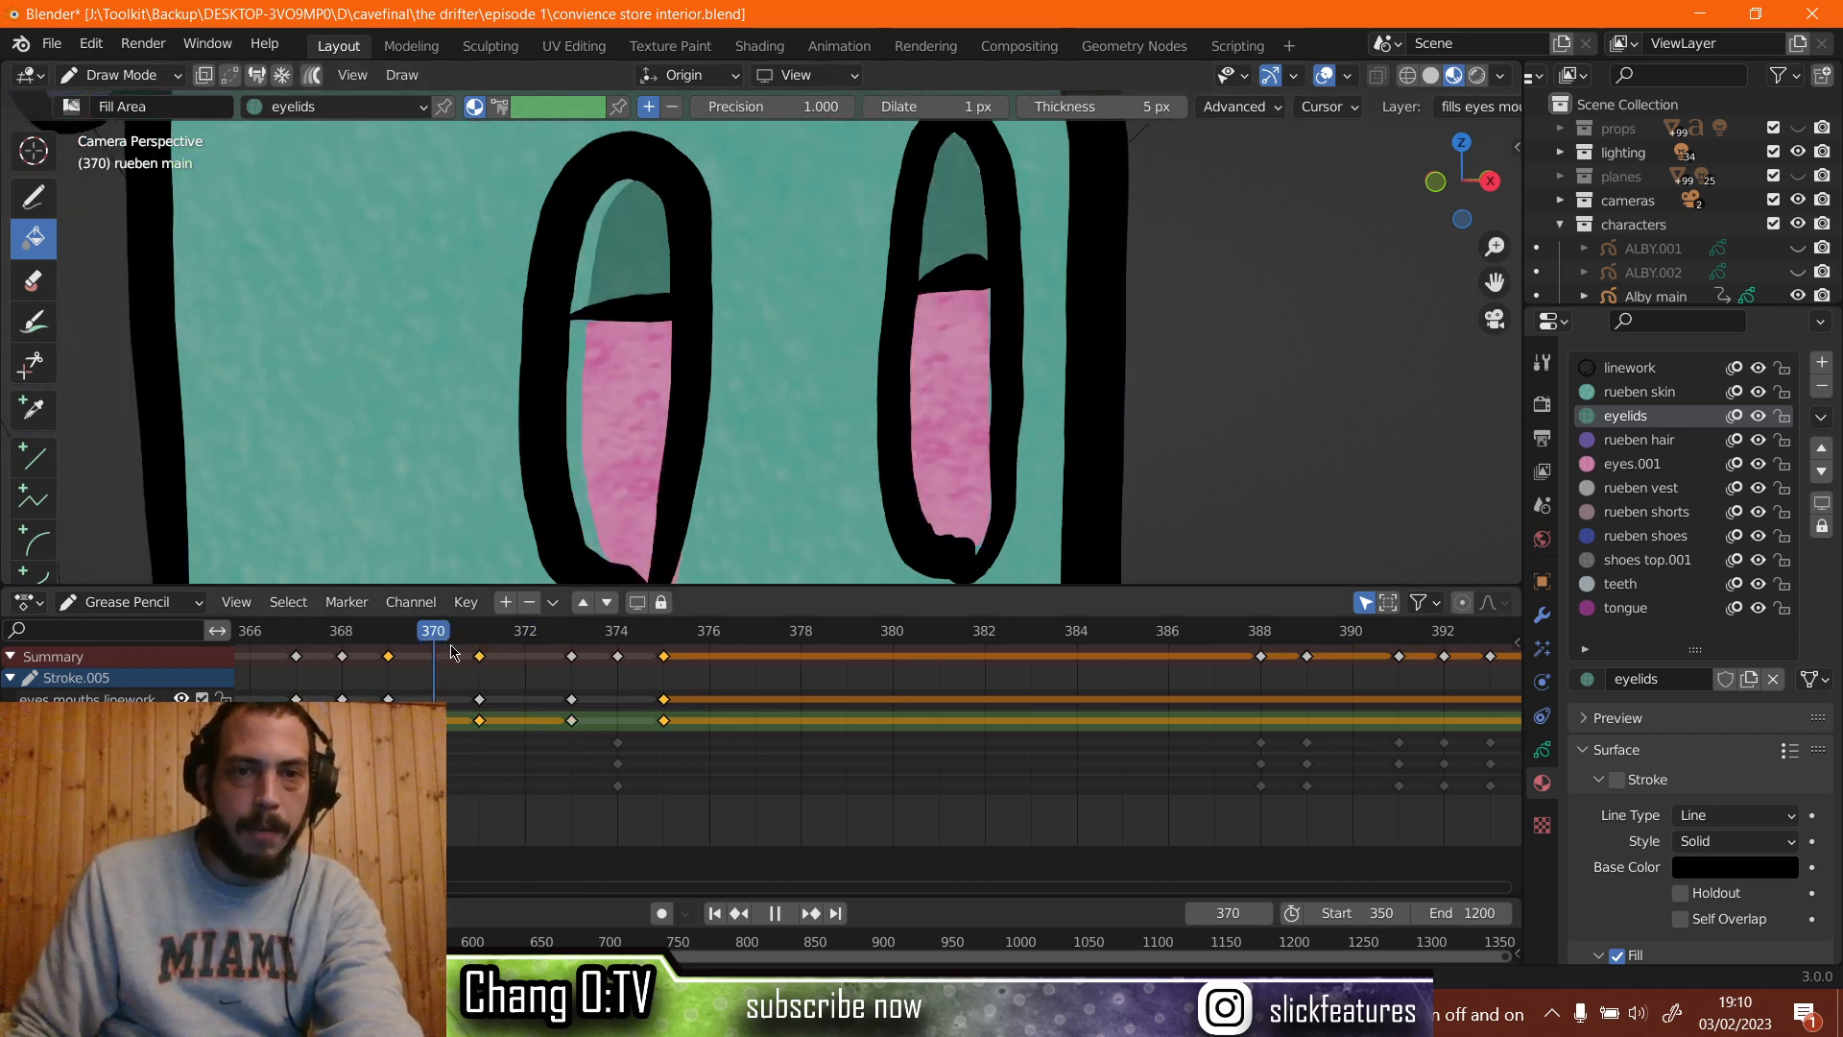
left_click_drag(457, 651, 572, 630)
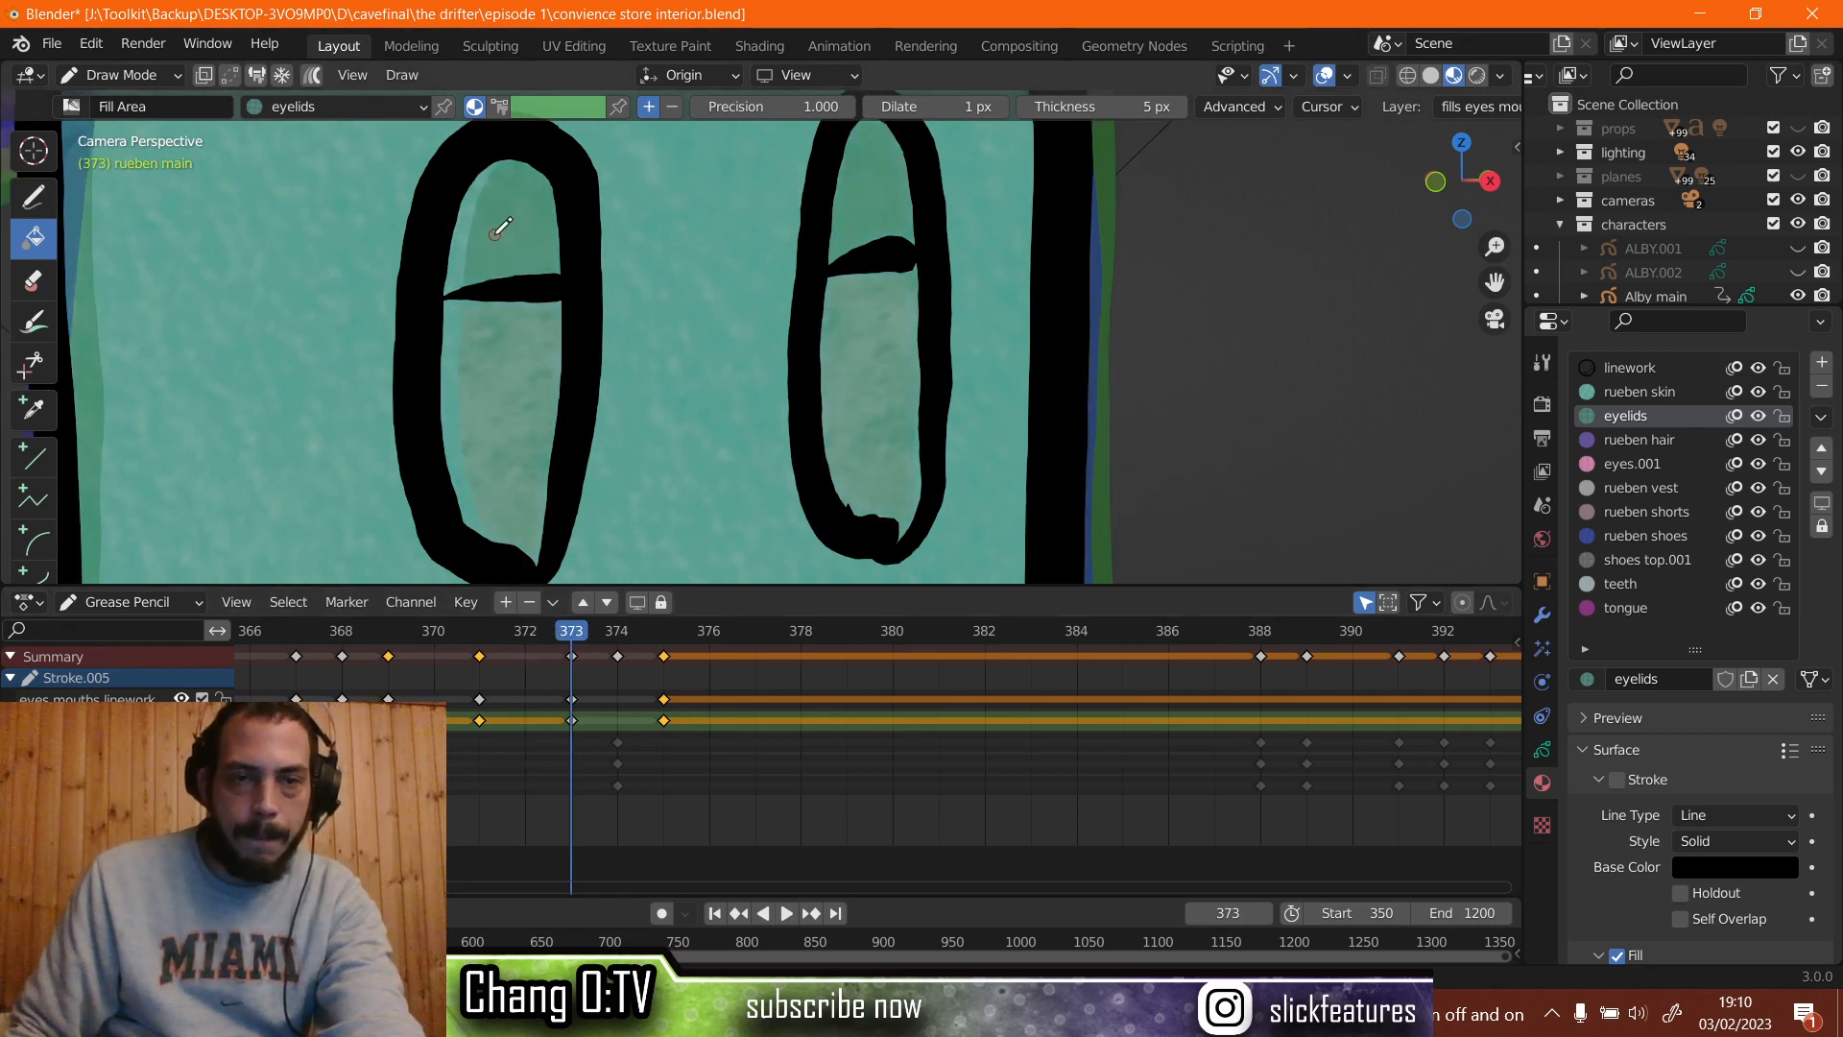
left_click(494, 234)
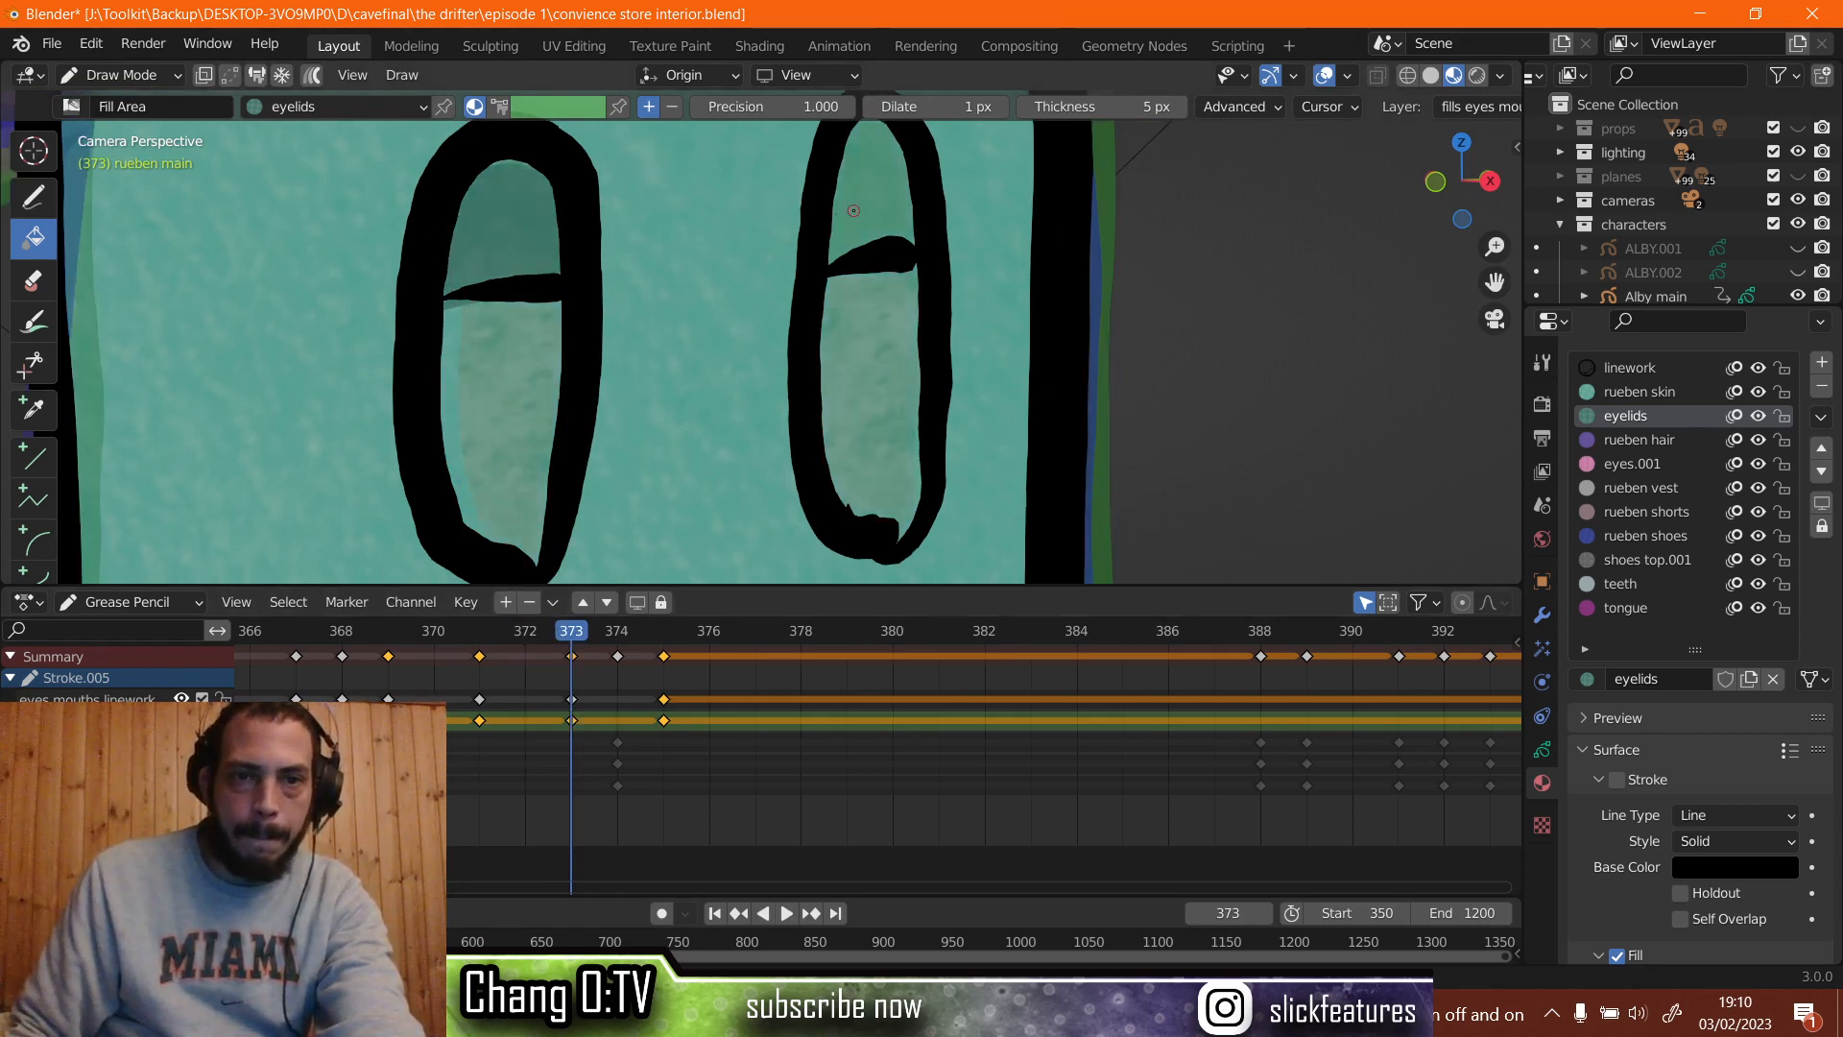
left_click(848, 211)
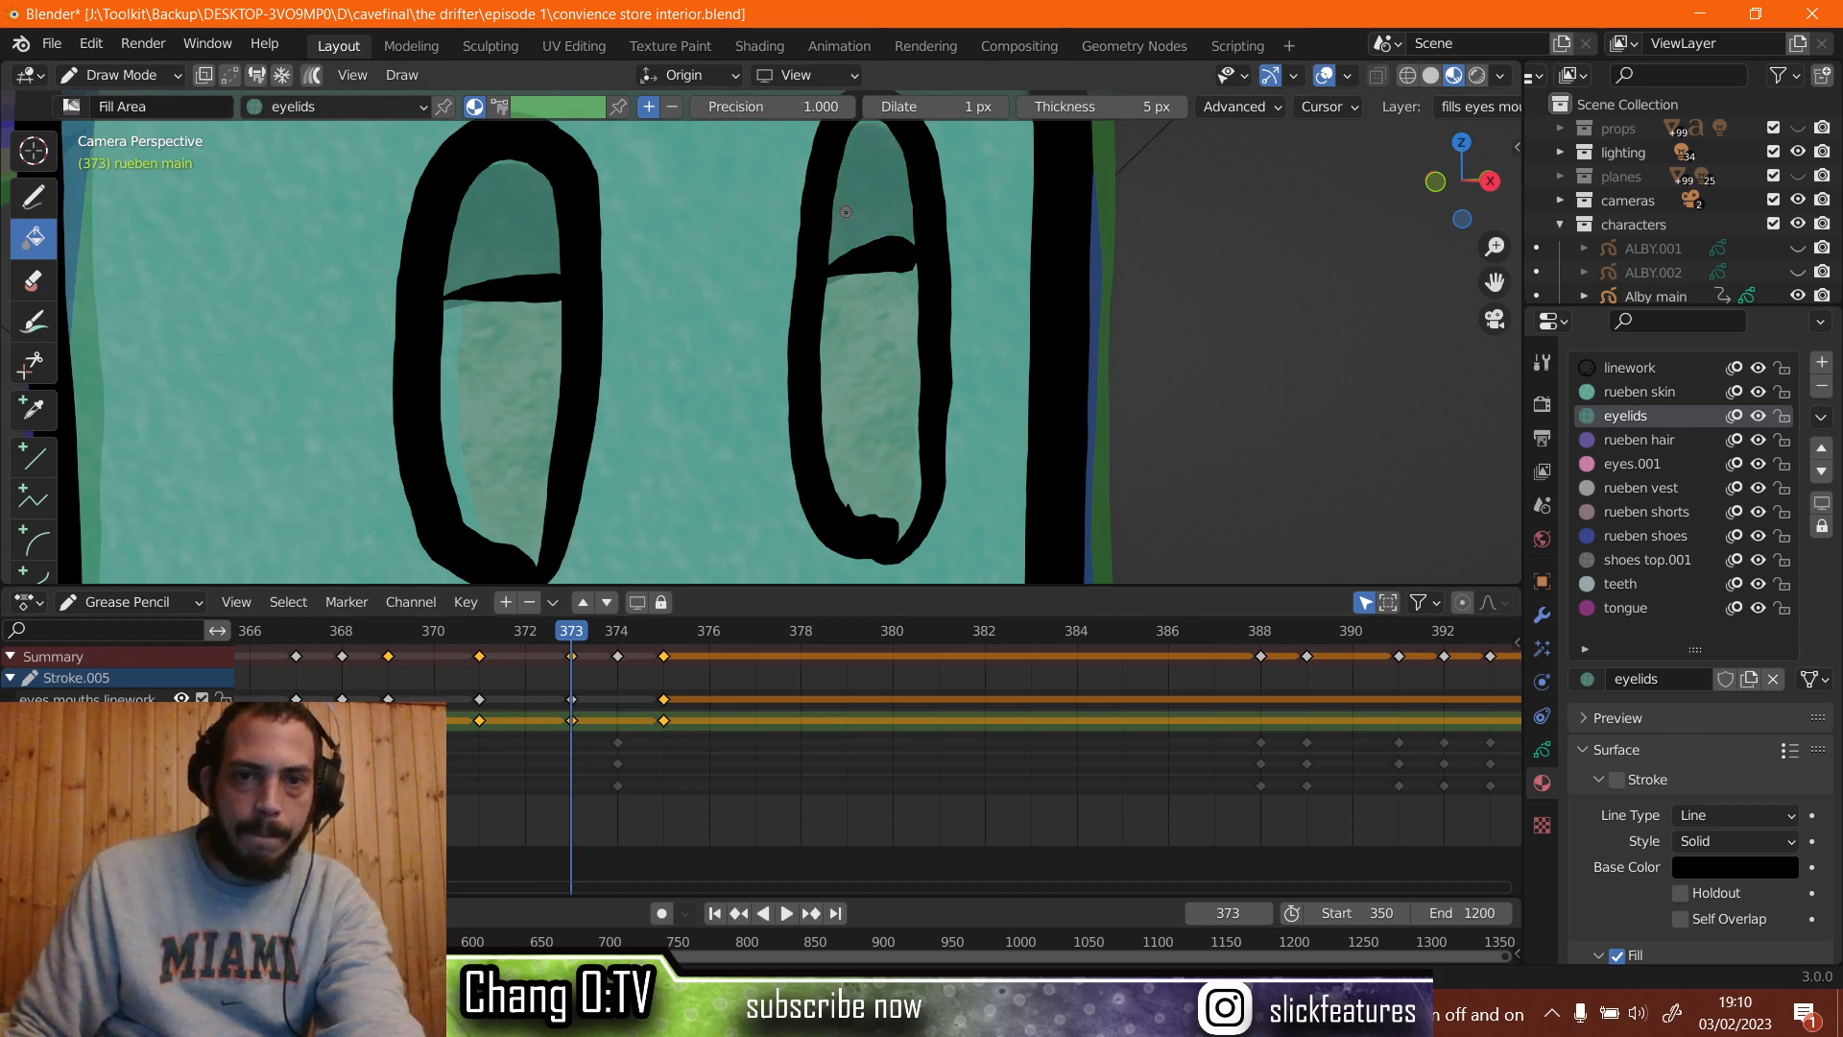
Fill both eyes below the eyelid line with the eyes.001 material at frame 373.
left_click(1634, 465)
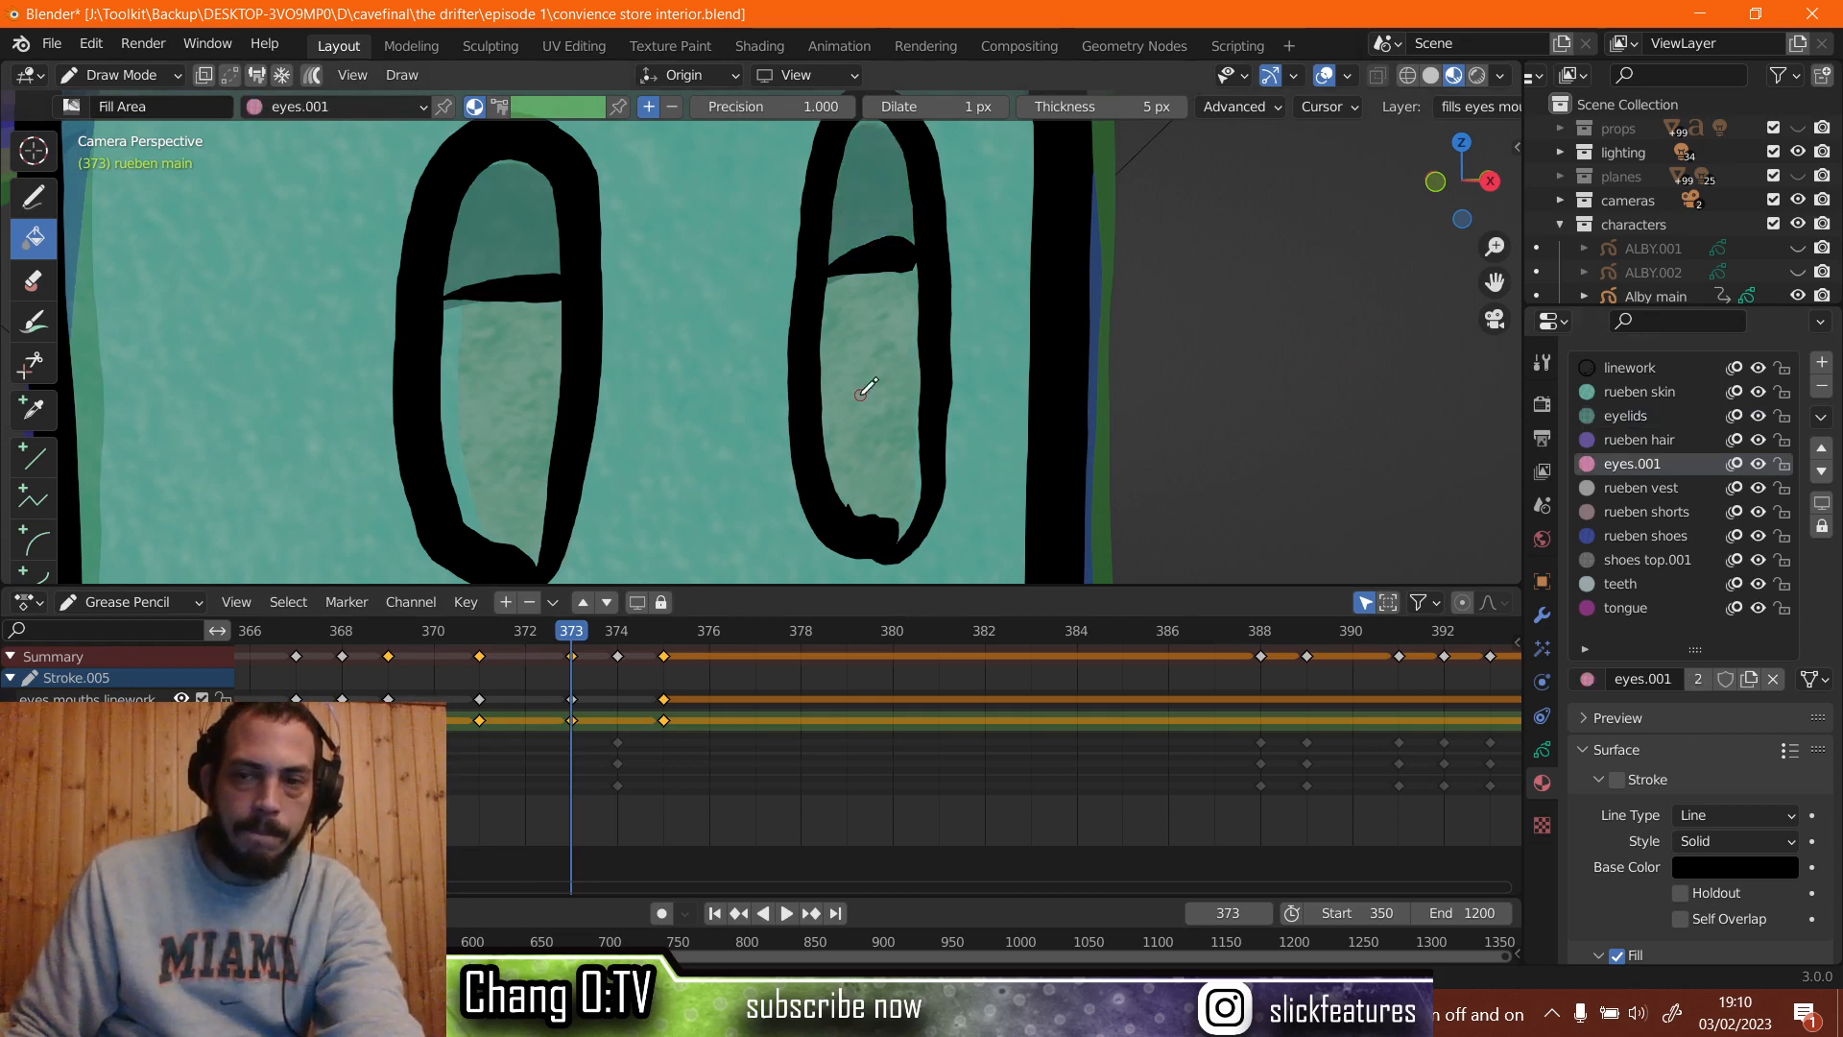
left_click(860, 395)
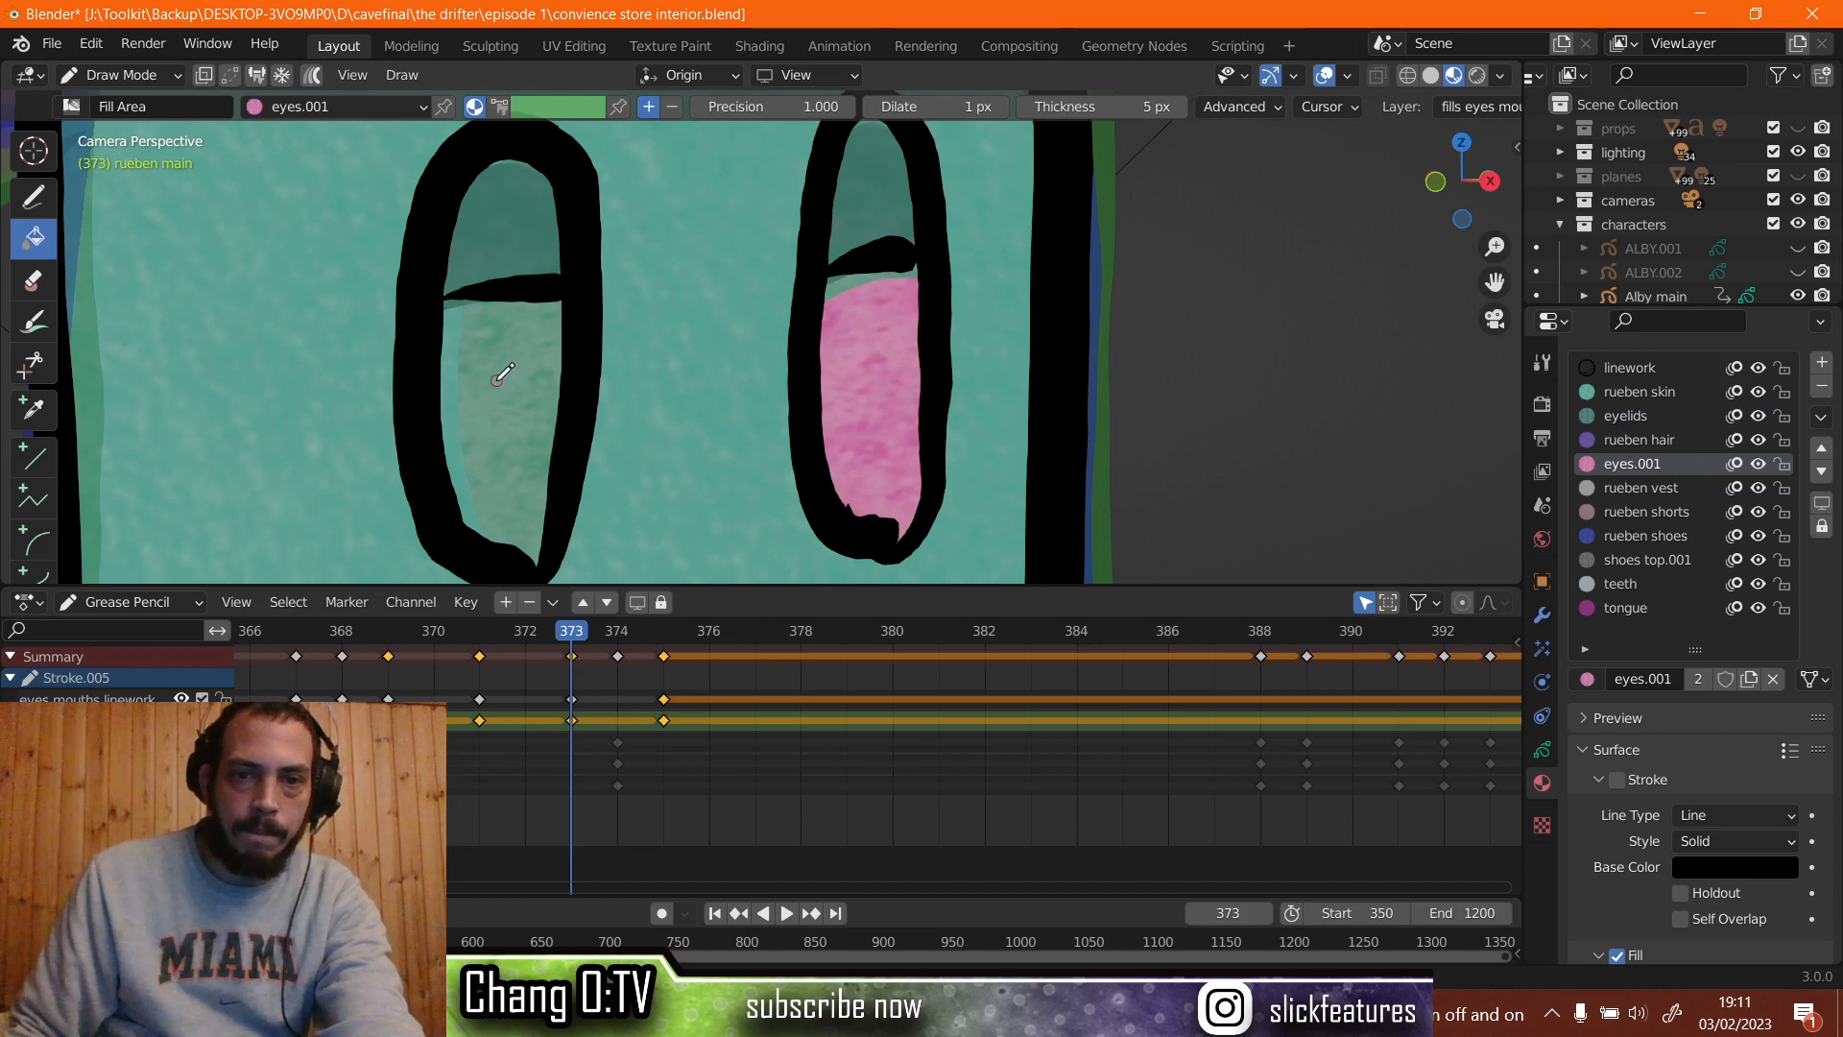
left_click(496, 380)
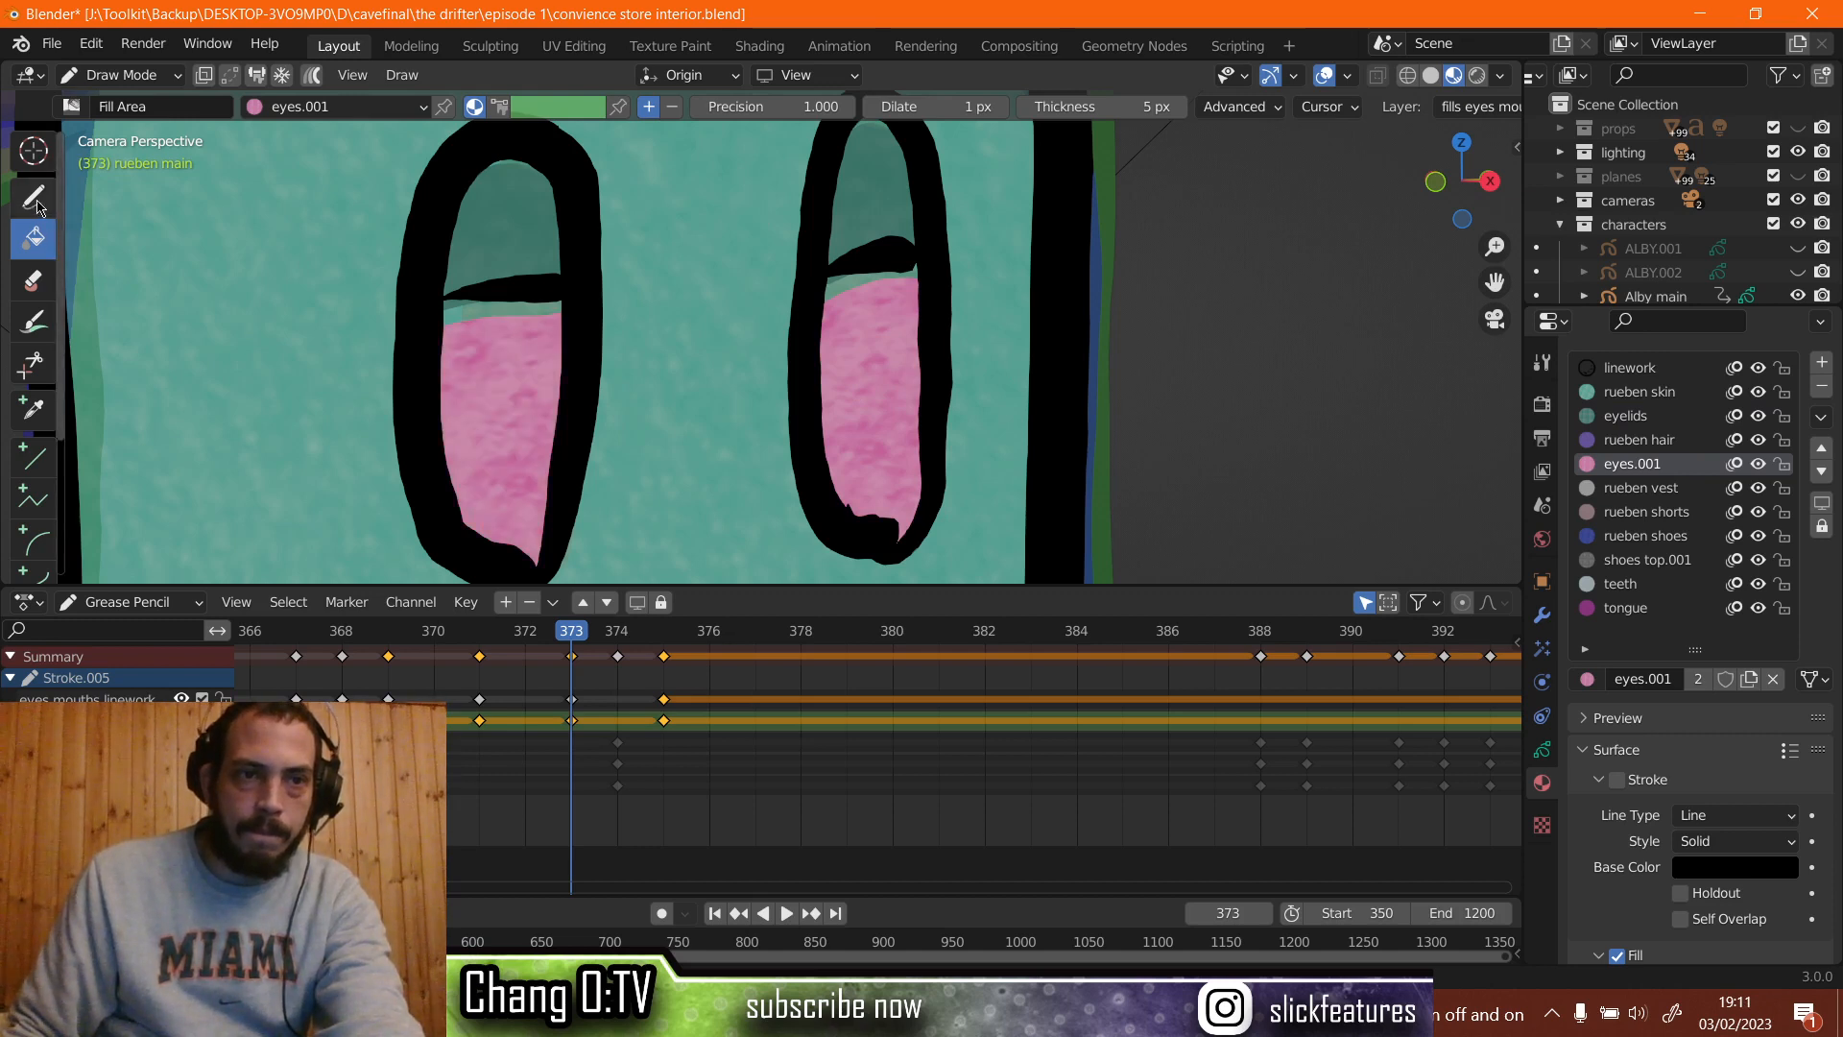
Draw eyes.001 patches with the Ink Pen over the unfilled gaps beneath both eyelid lines at frame 373.
left_click(36, 204)
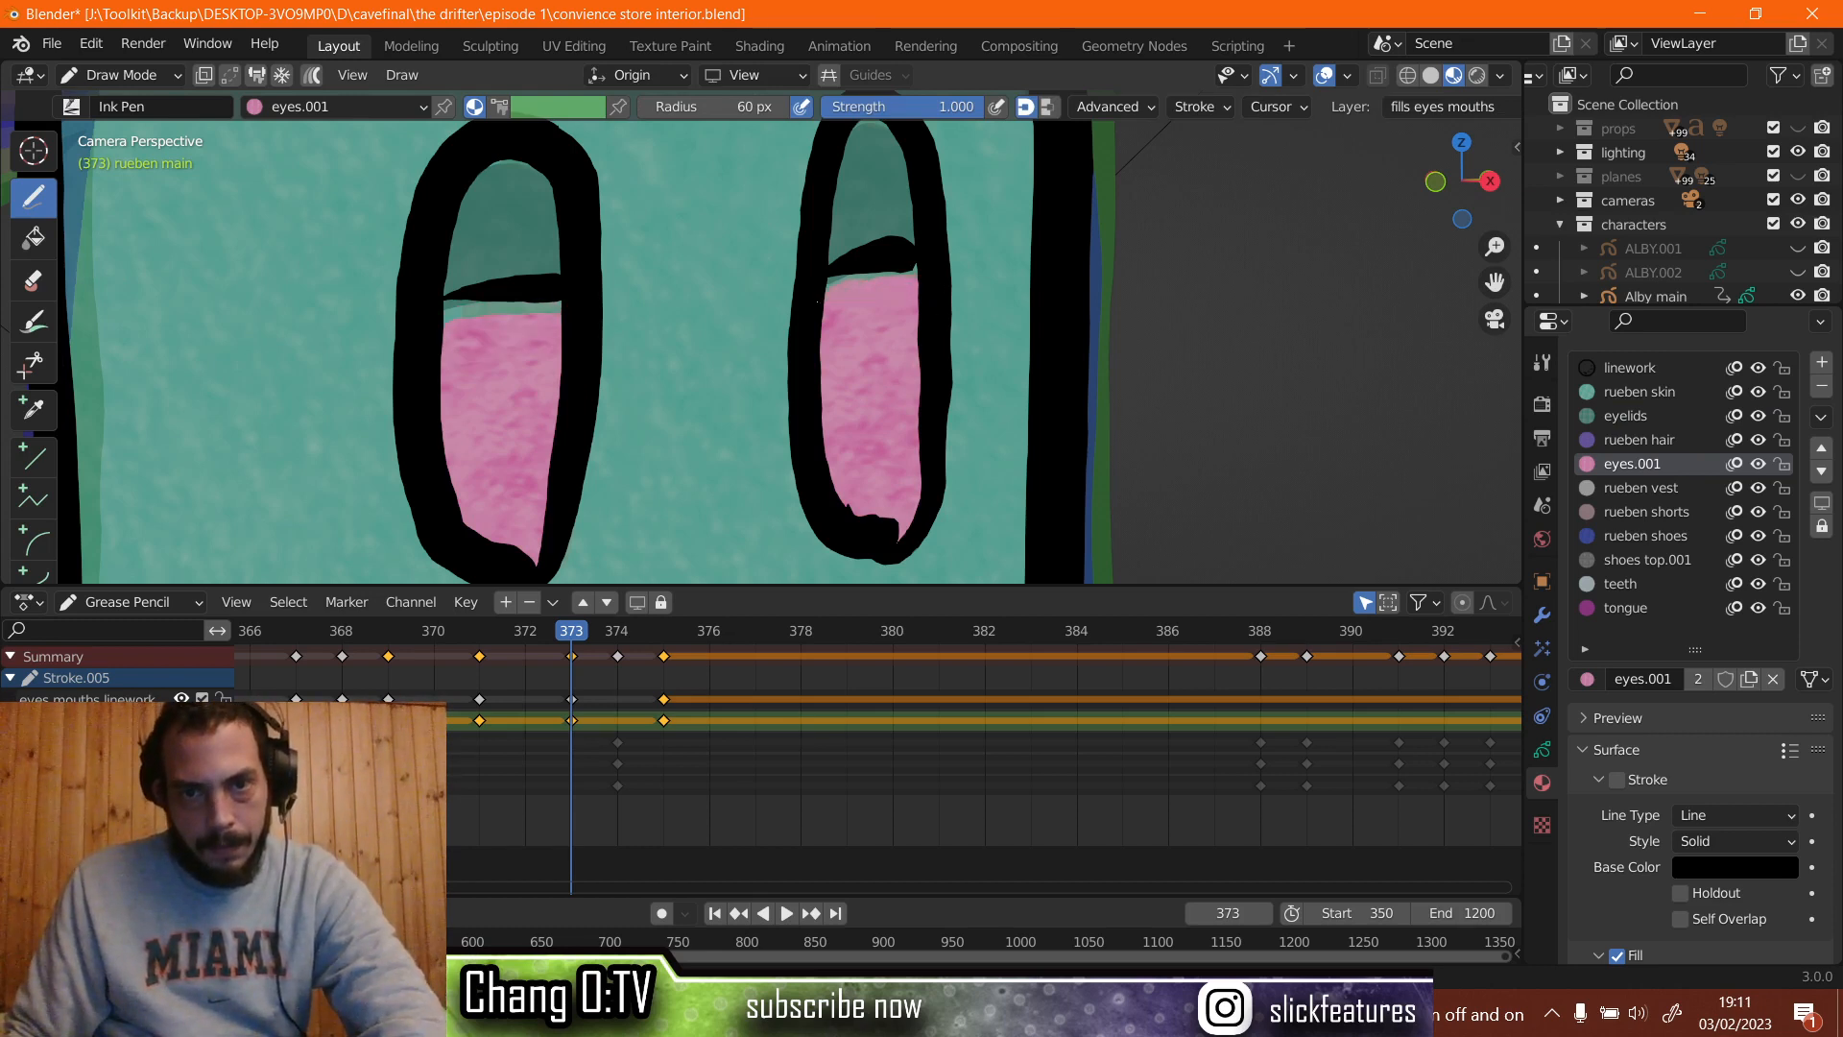
scroll(933, 293, "up", 3)
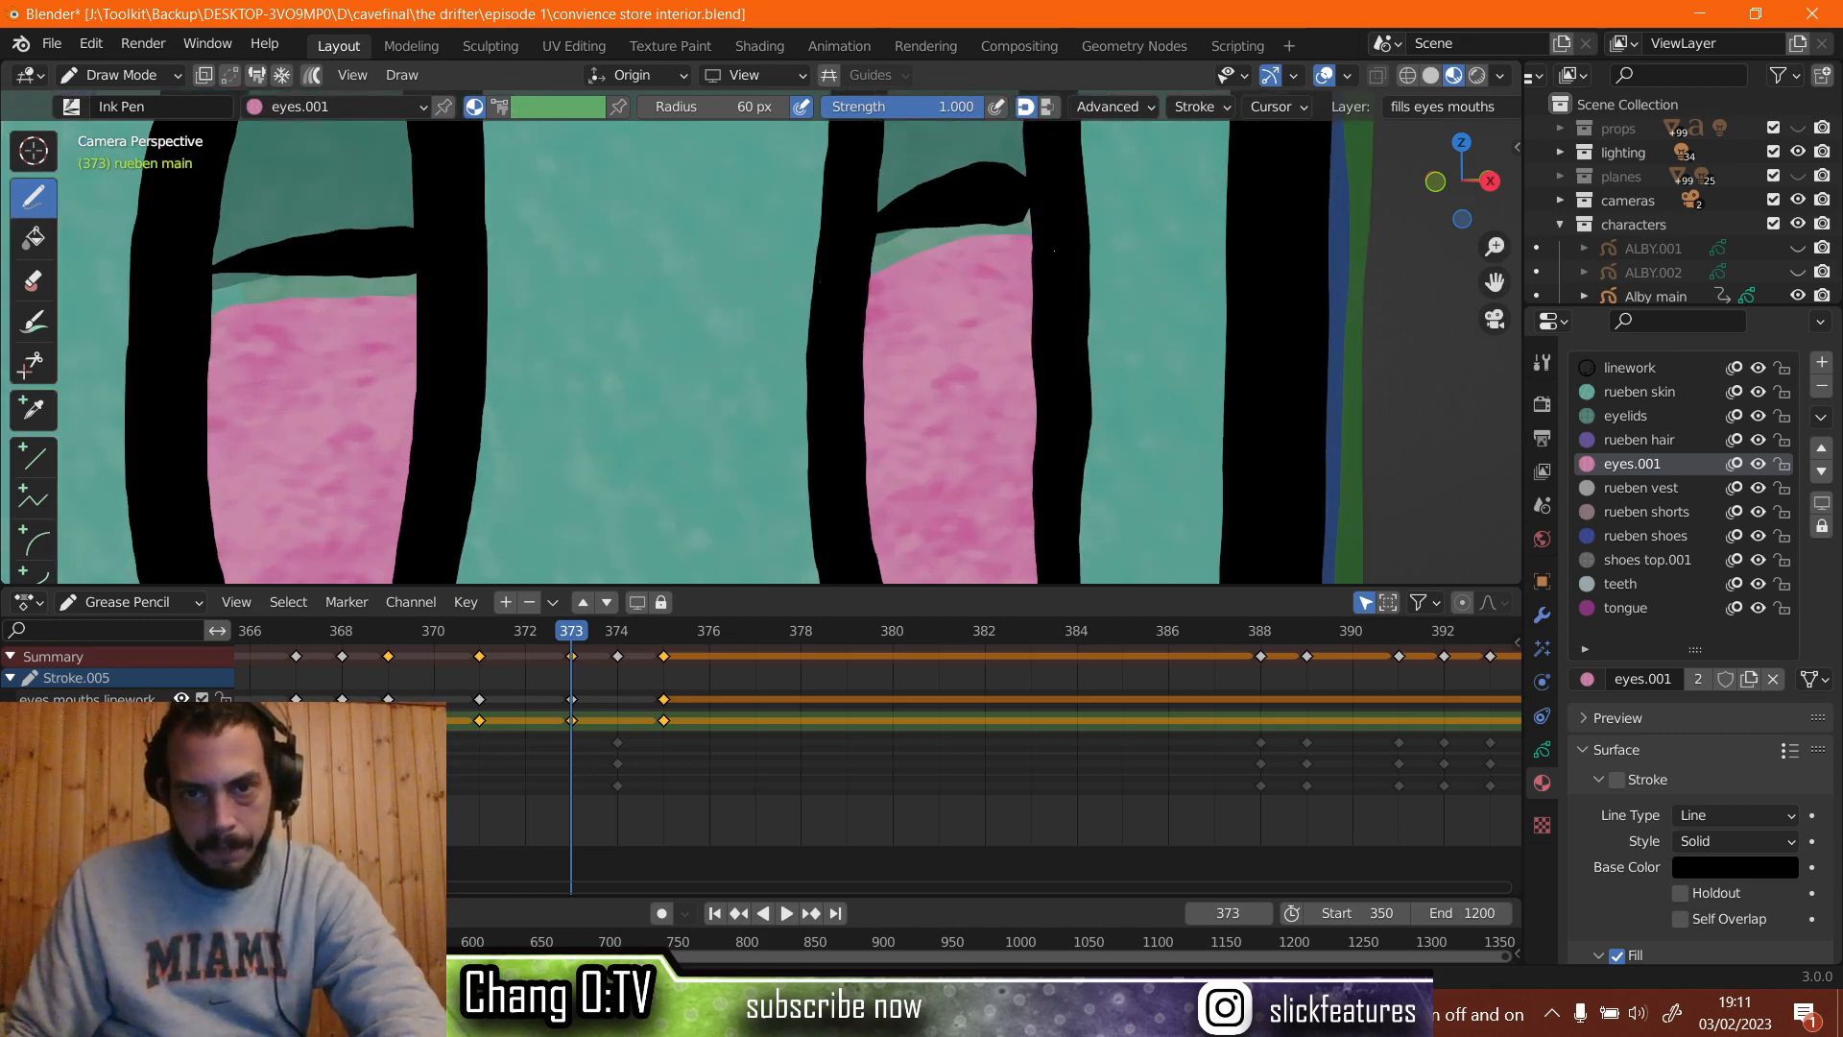
mouse_move(1018, 230)
left_mouse_down()
mouse_move(970, 231)
mouse_move(828, 315)
left_mouse_up()
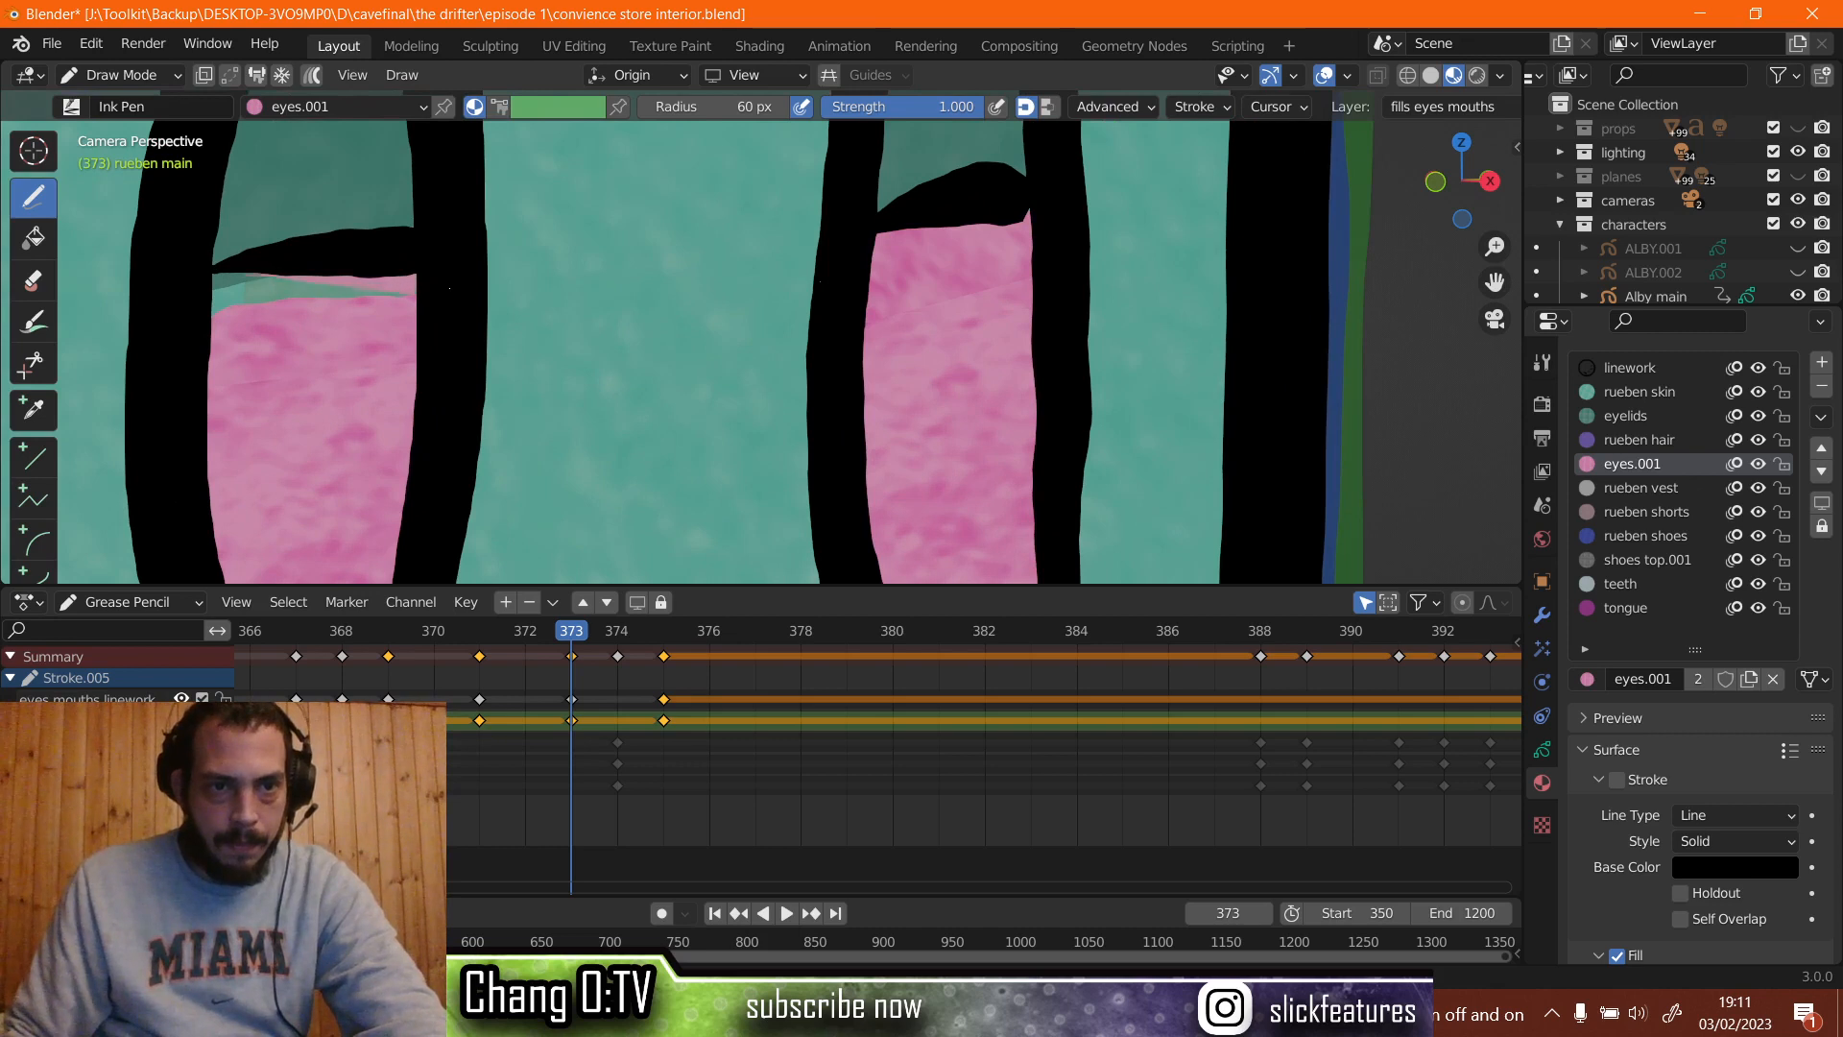
mouse_move(449, 288)
left_mouse_down()
mouse_move(216, 288)
mouse_move(196, 356)
left_mouse_up()
key("ctrl+z")
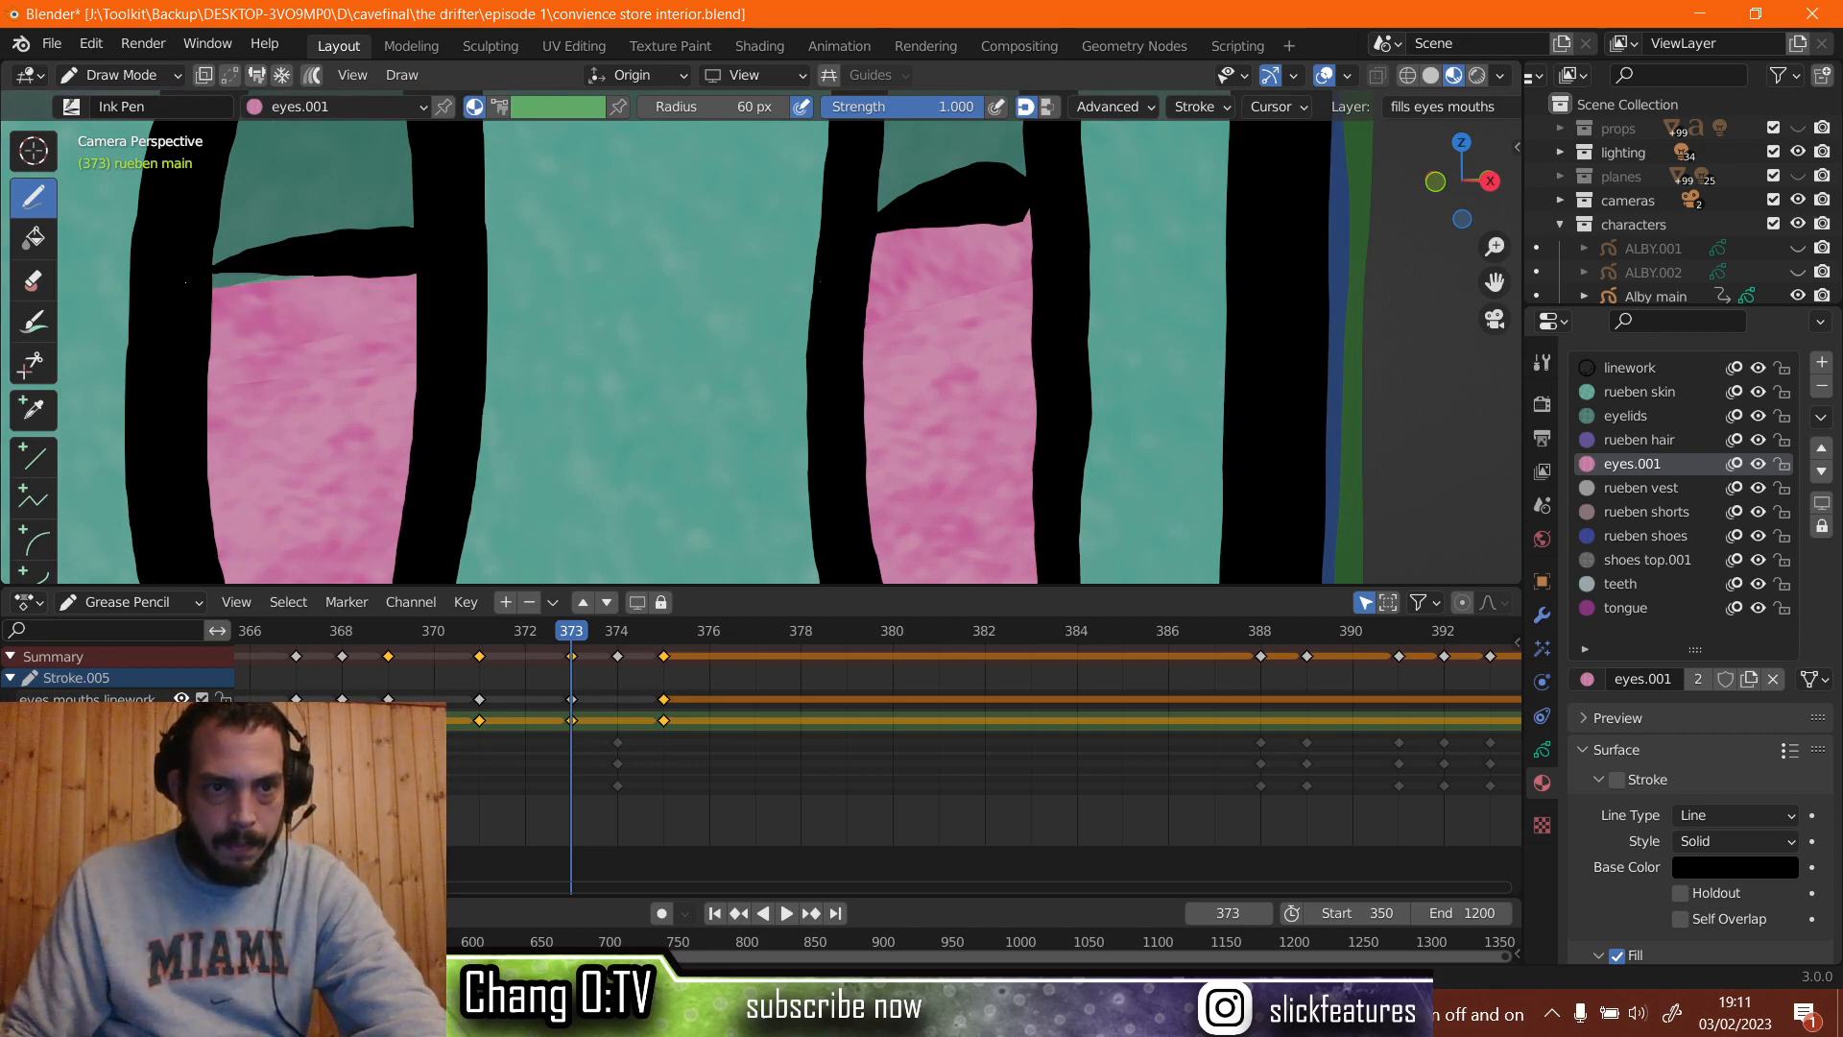
key("ctrl+shift+z")
left_click_drag(186, 282, 294, 342)
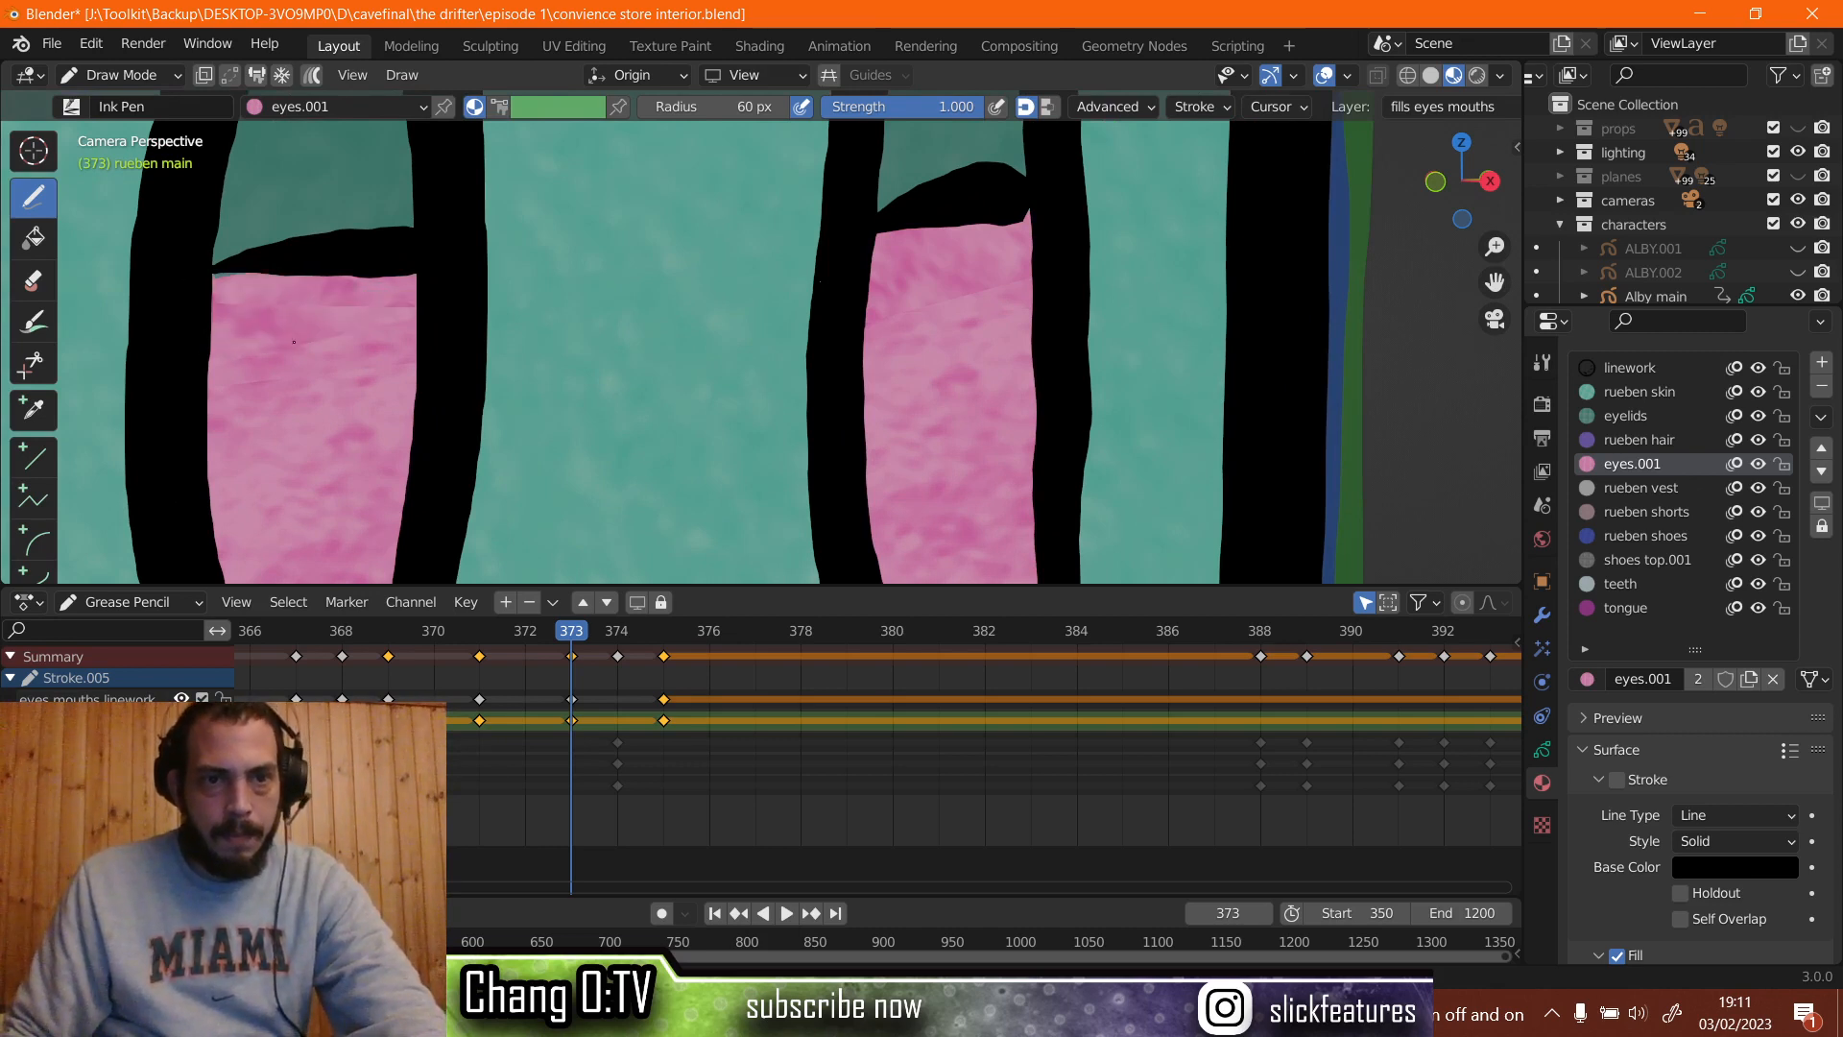
Save the file and fill both upper eyelids with the eyelids material at frame 375.
scroll(297, 331, "down", 3)
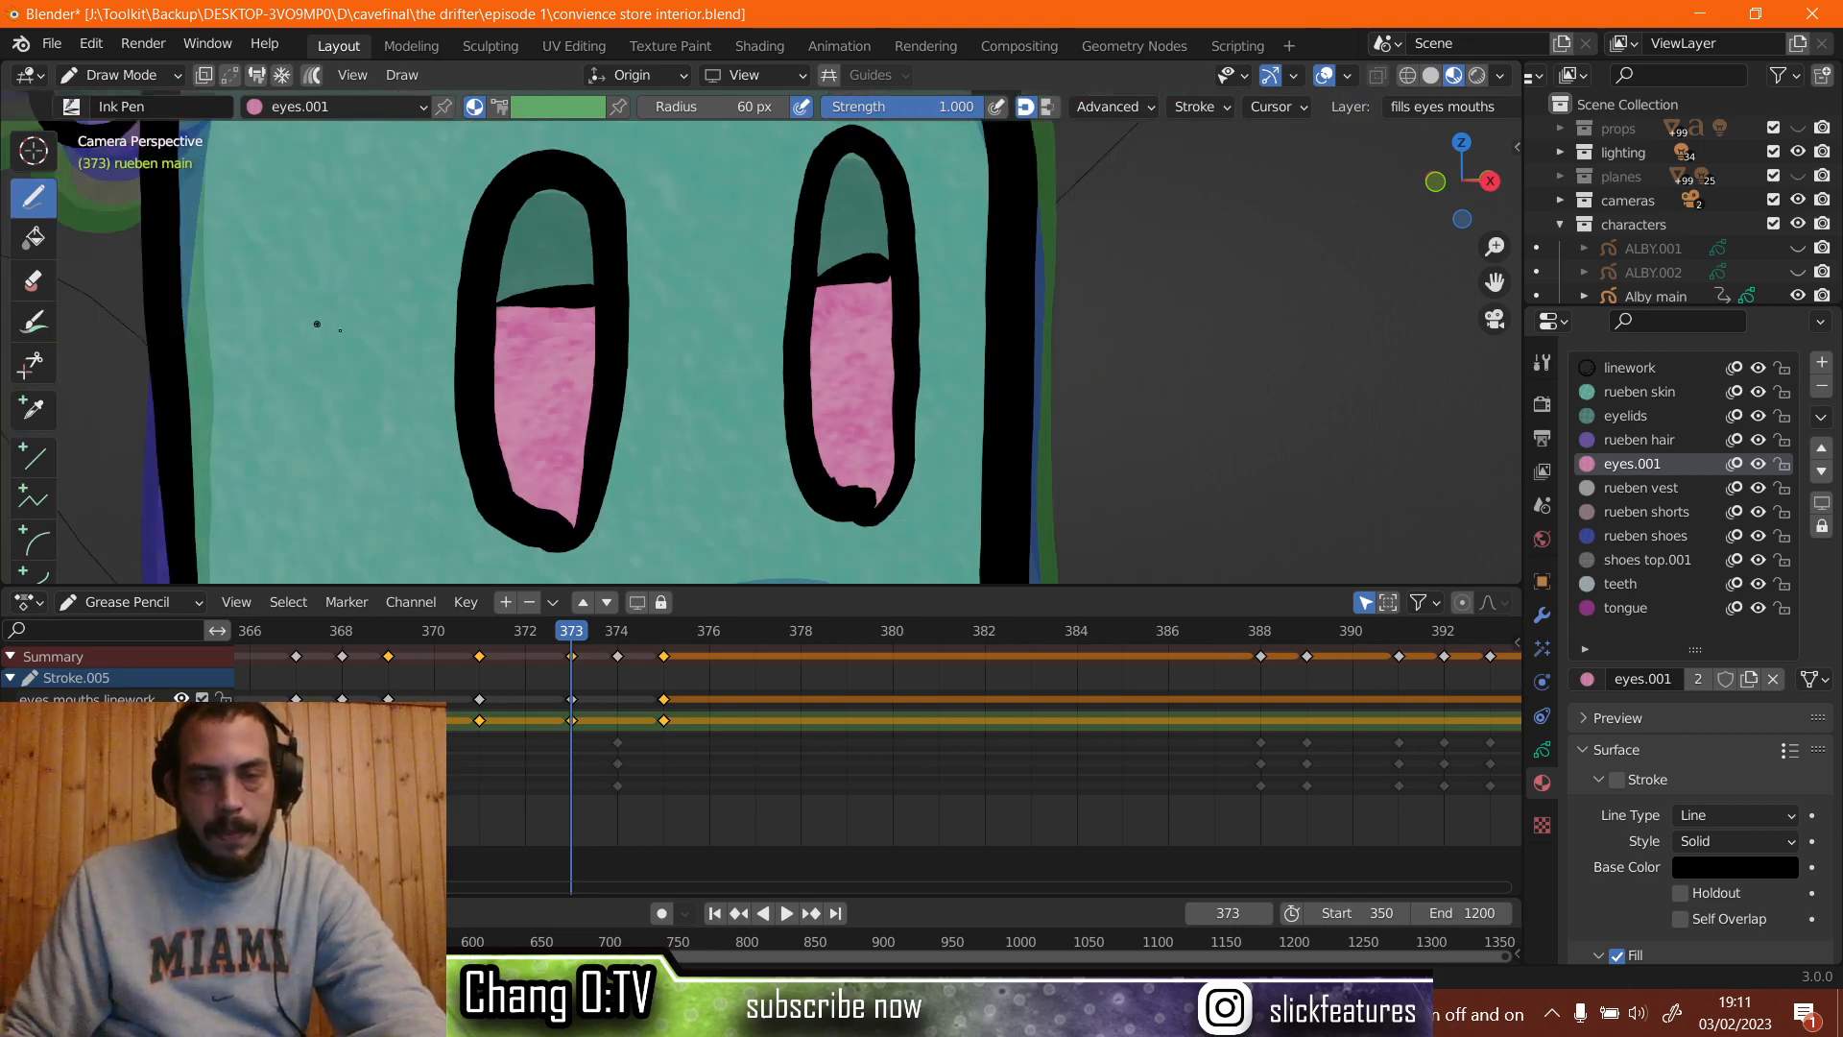
key("space")
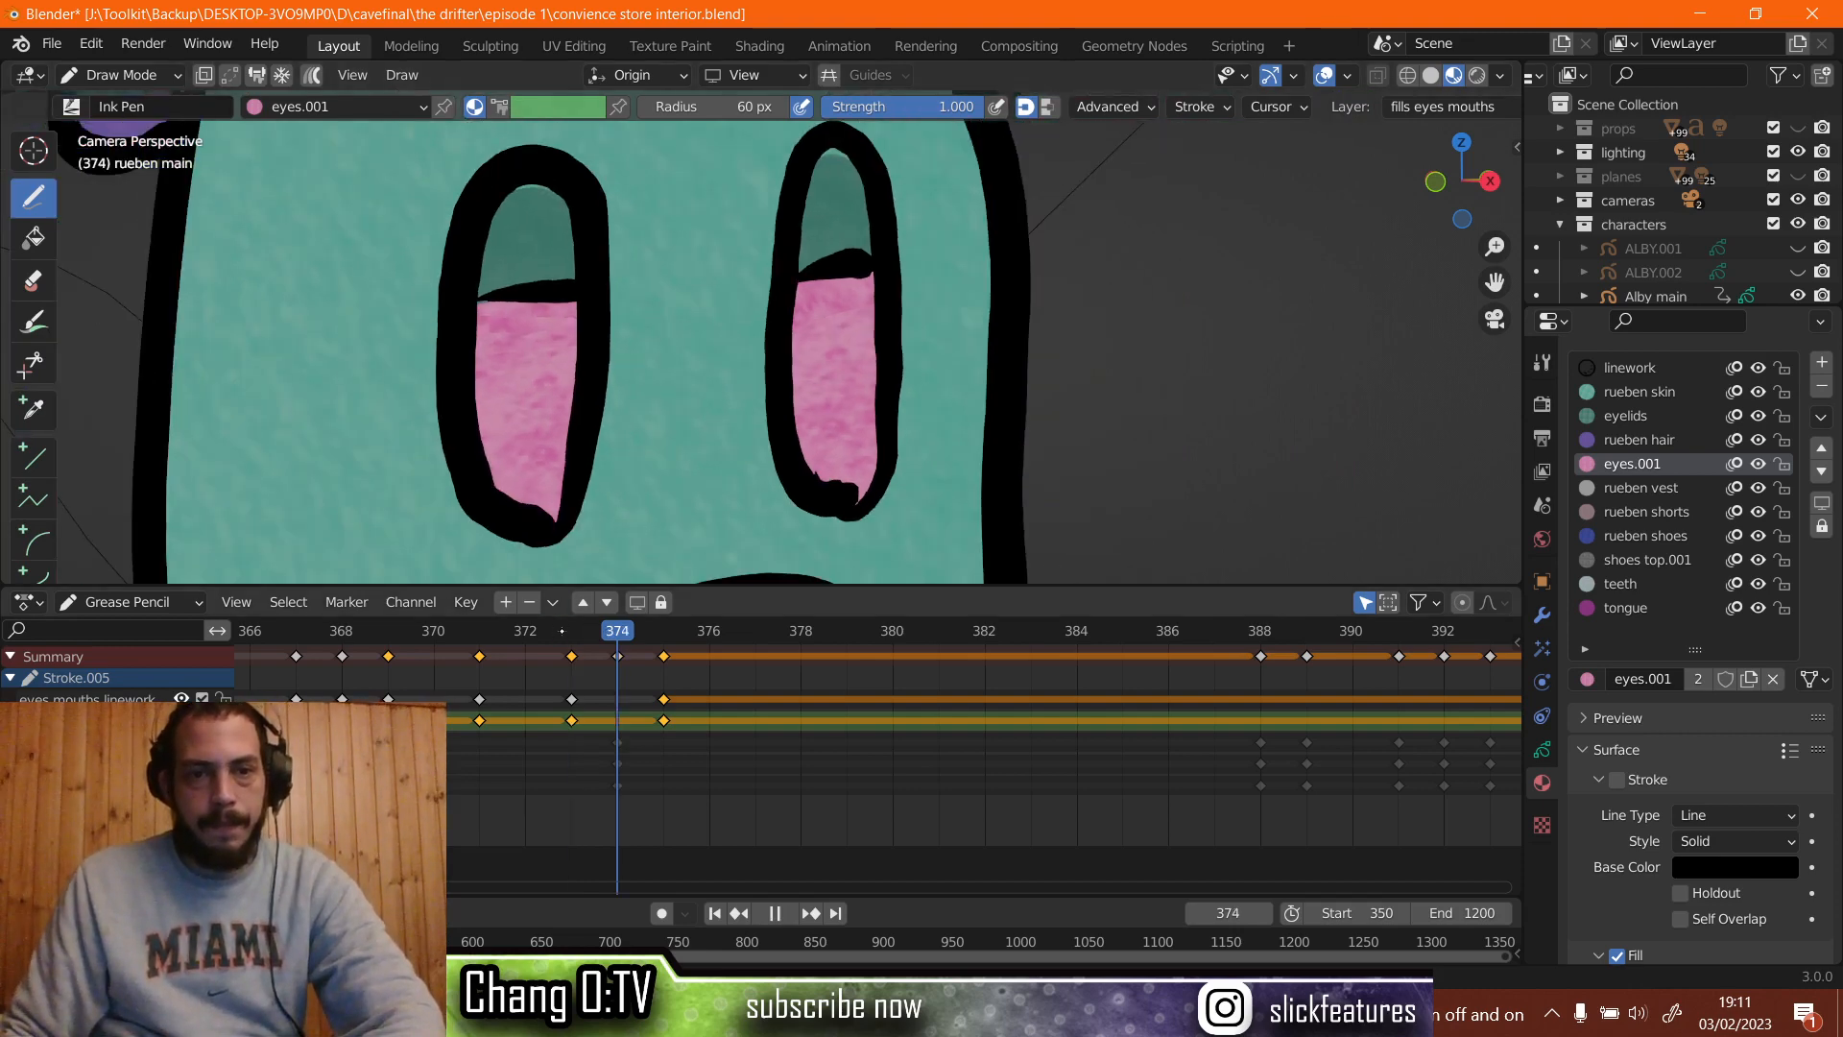
key("space")
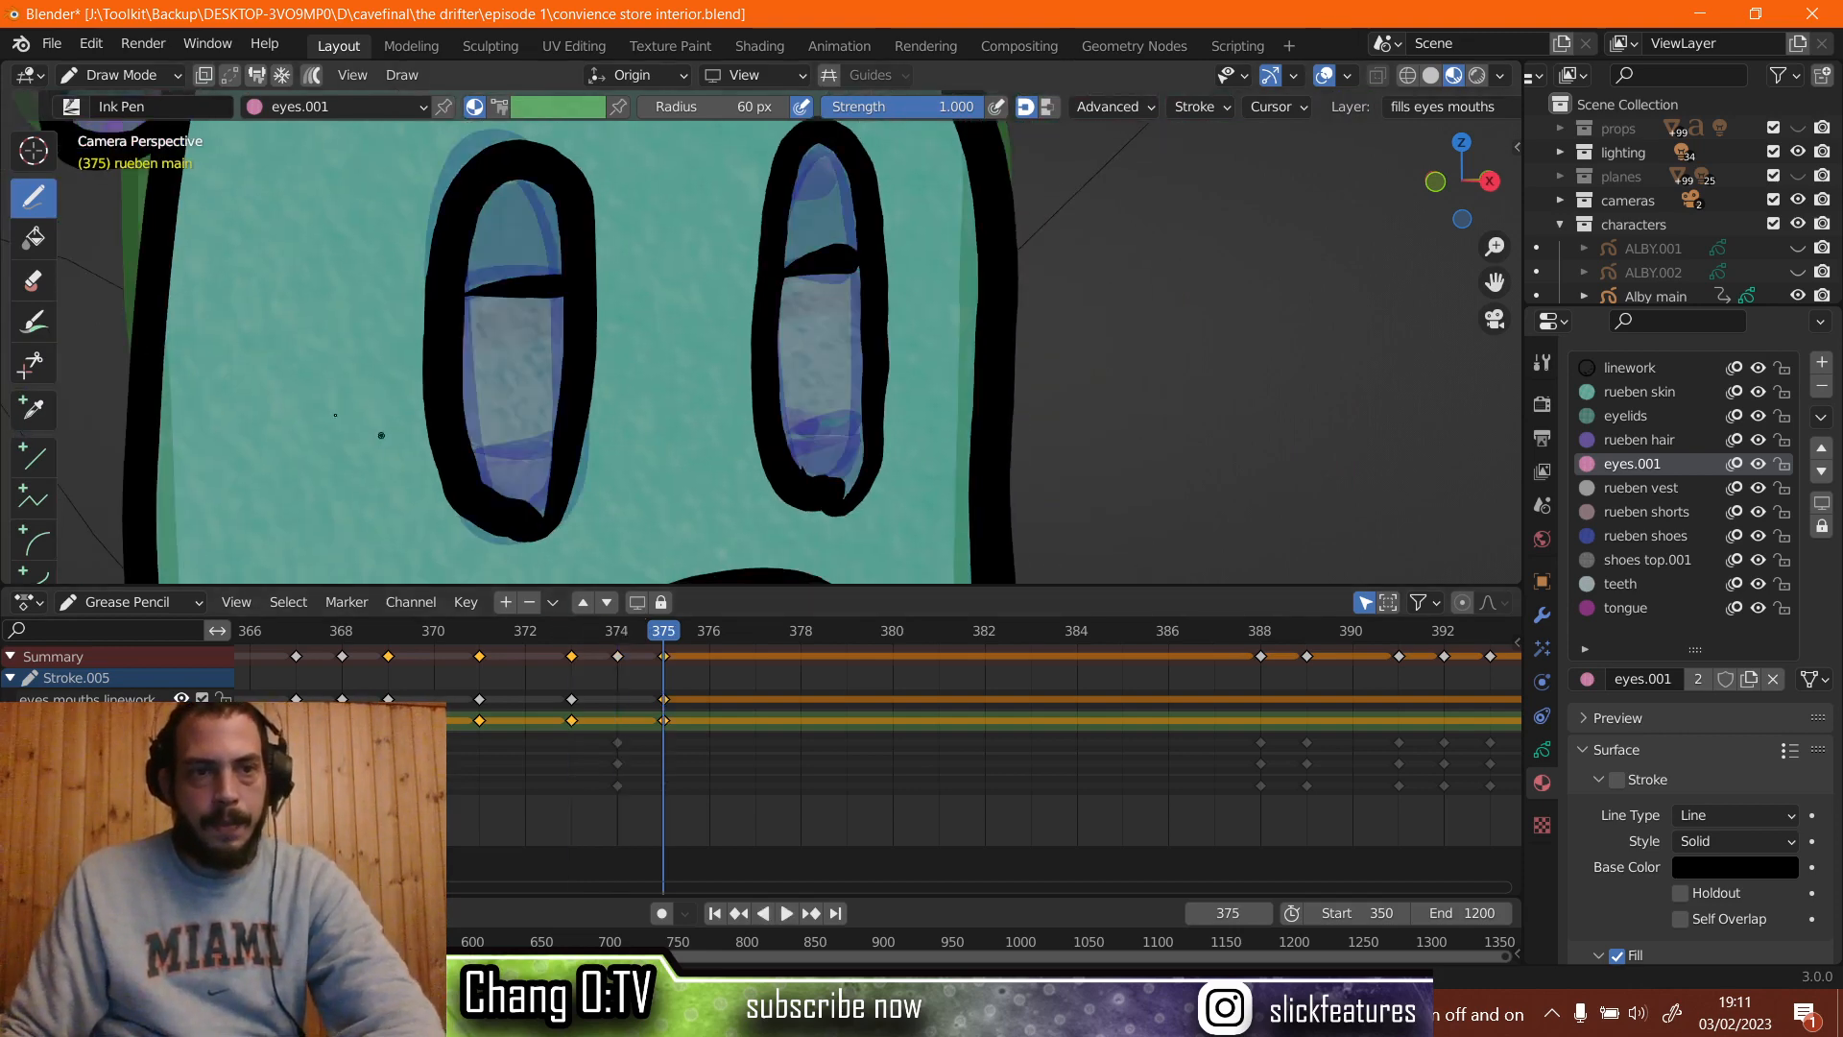
key("shift+space")
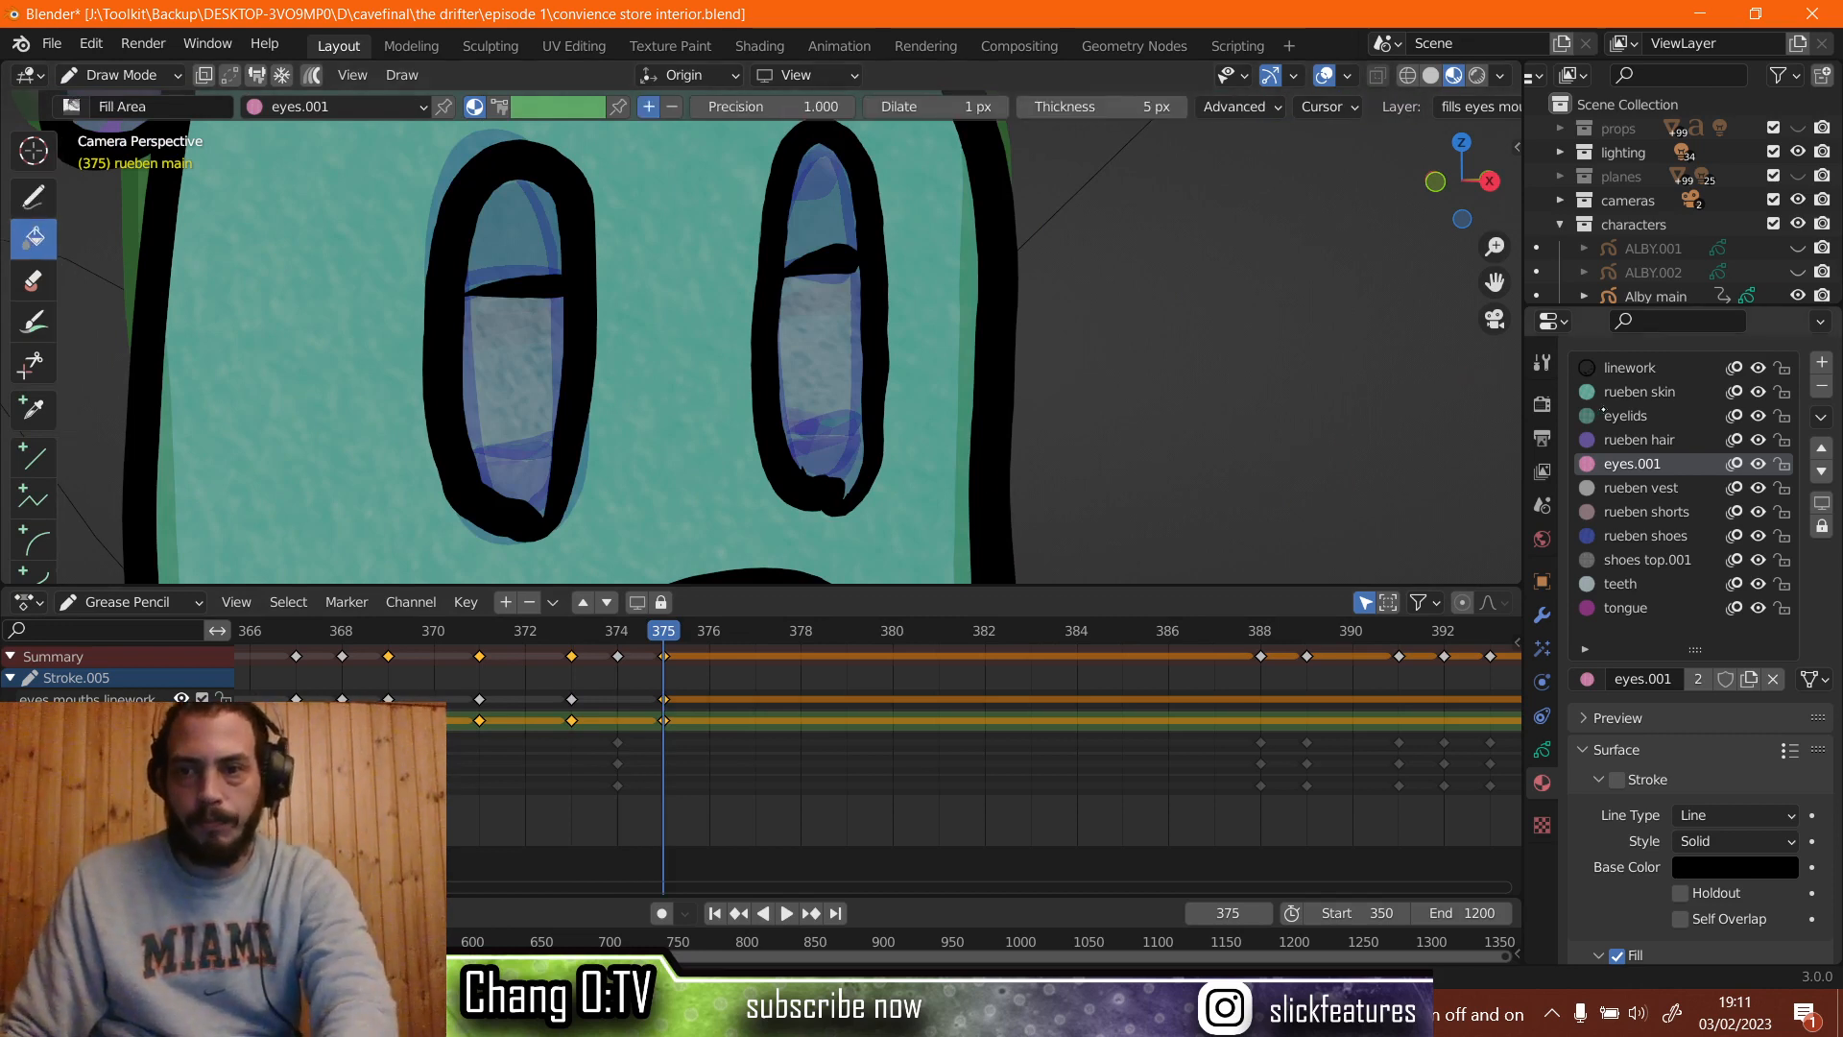
left_click(1623, 414)
scroll(809, 219, "up", 1)
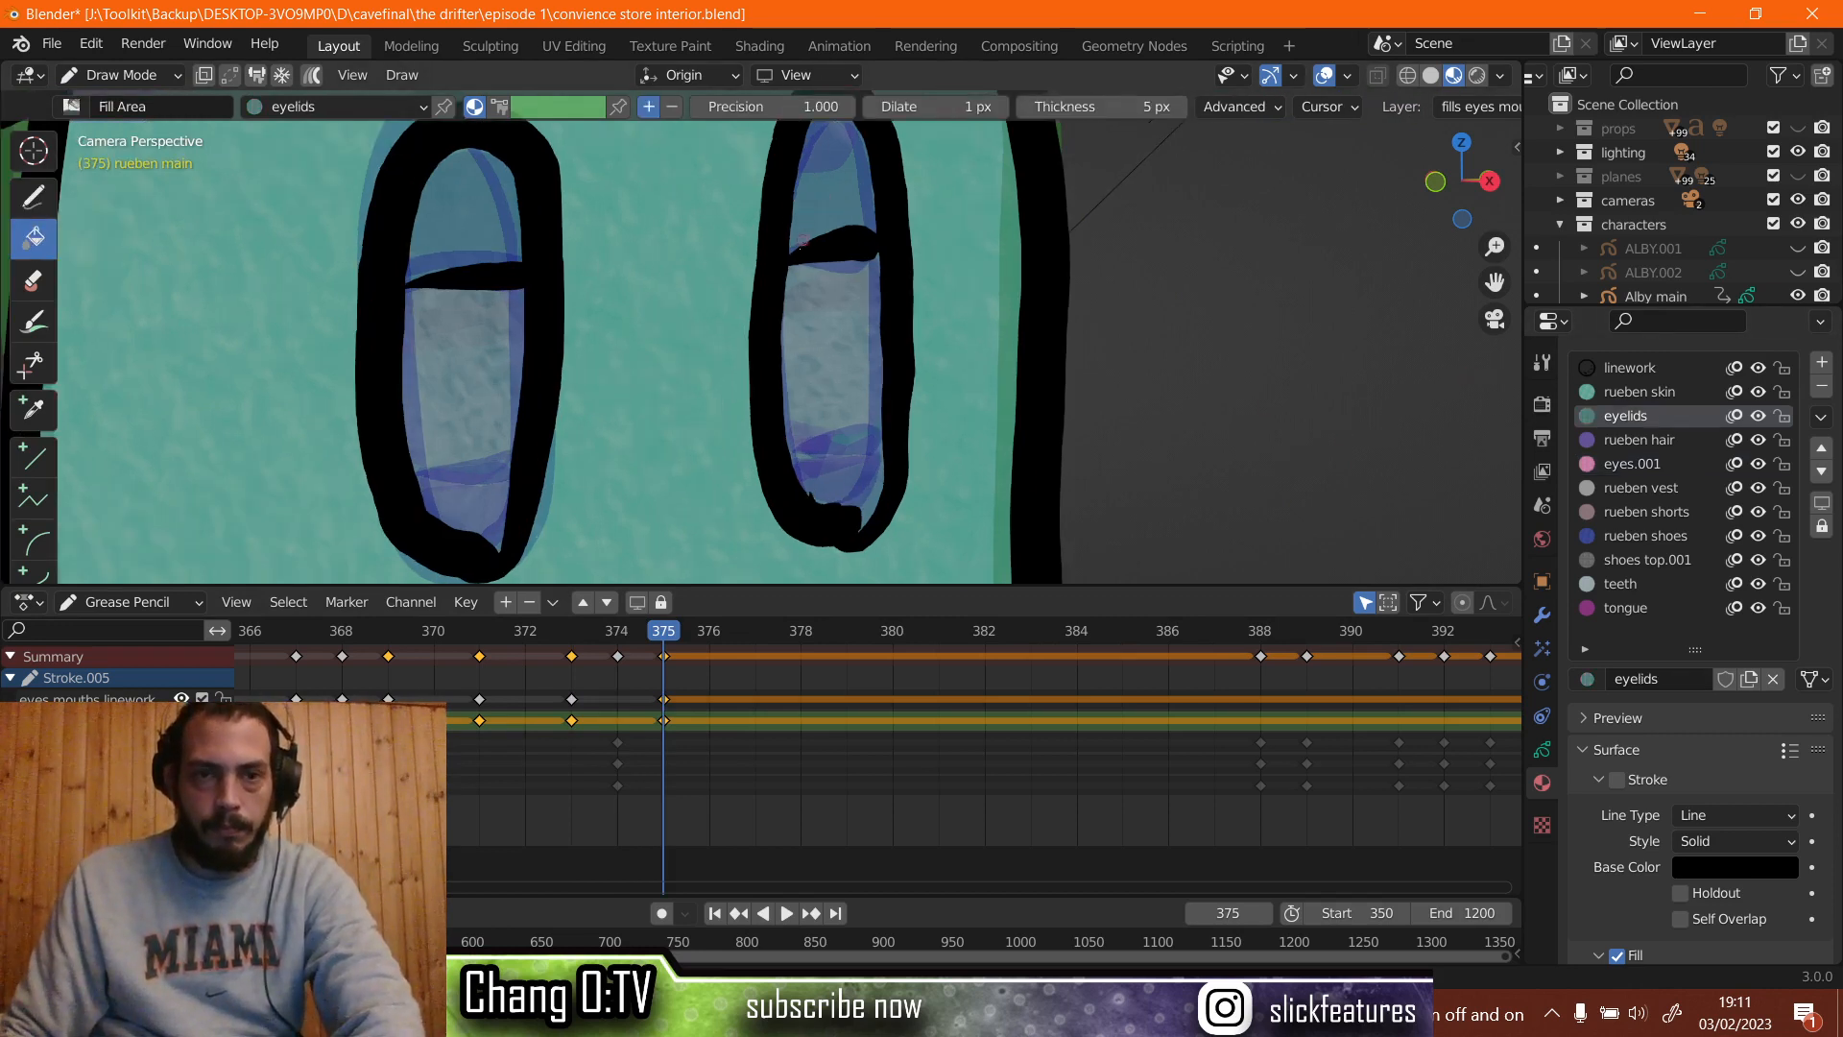
scroll(805, 235, "down", 1)
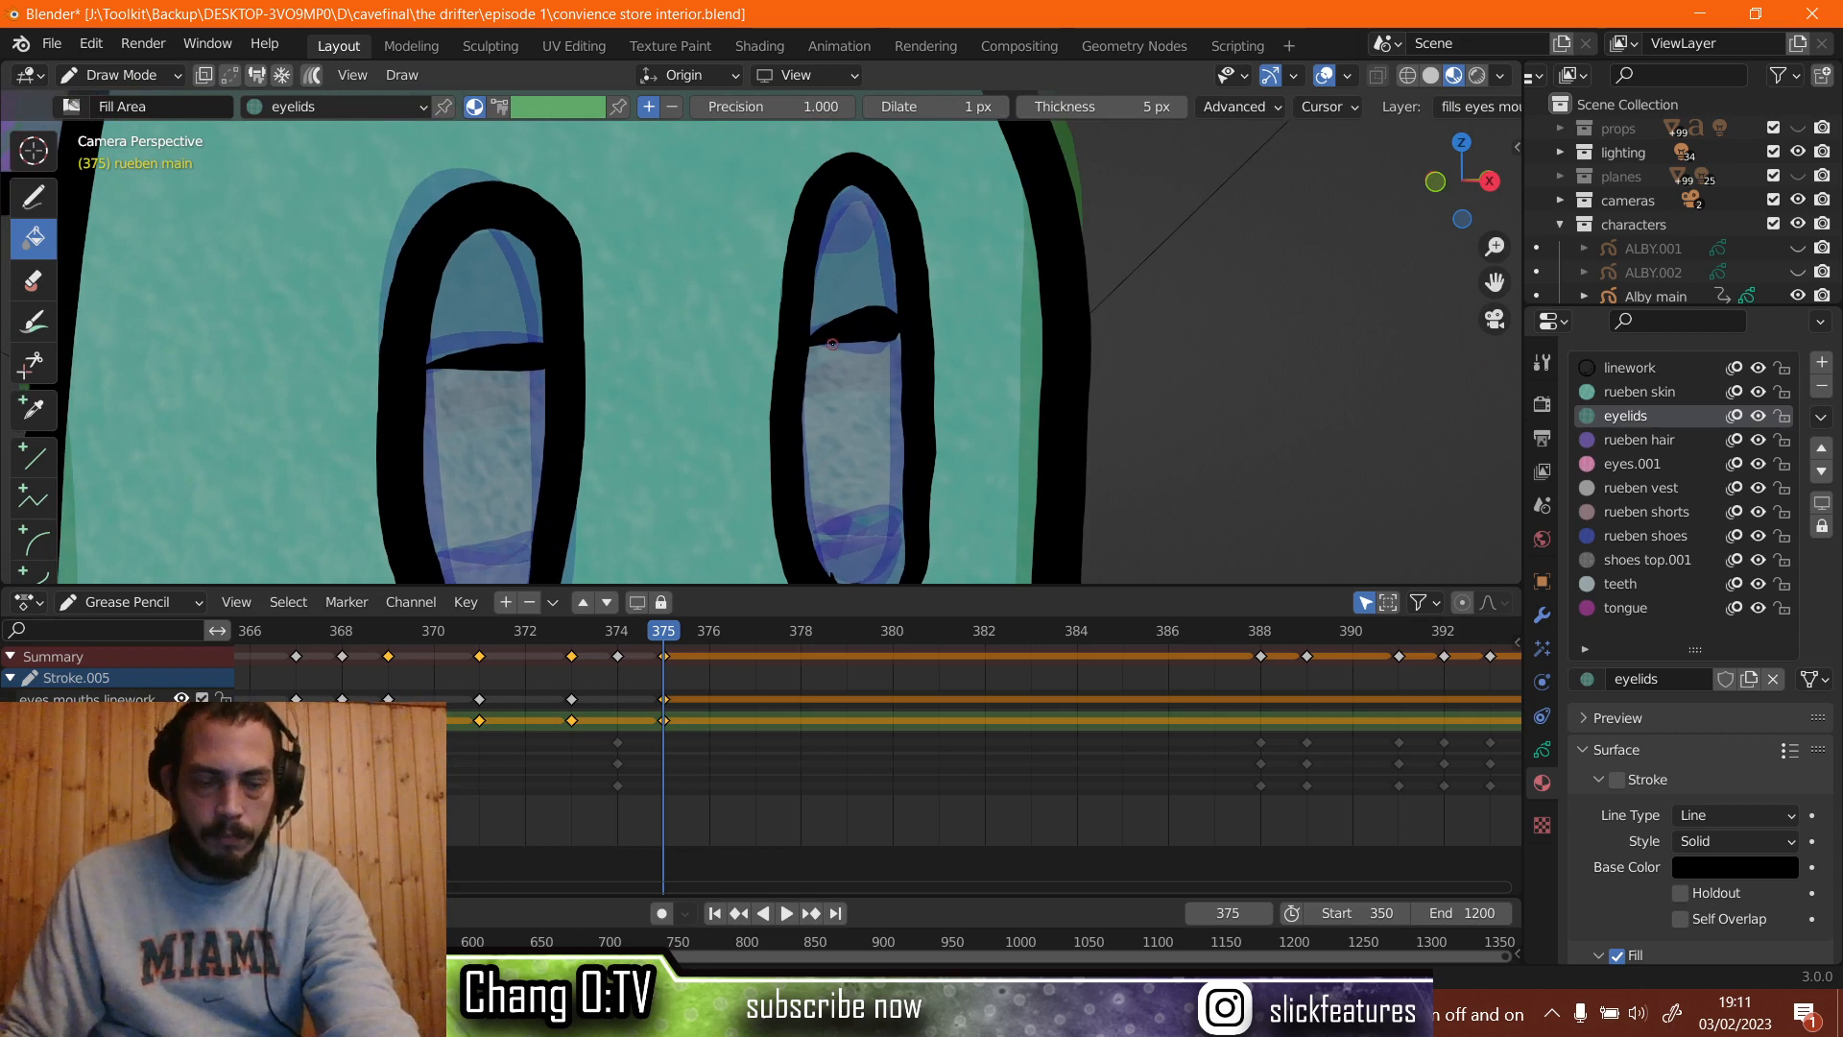
key("ctrl+s")
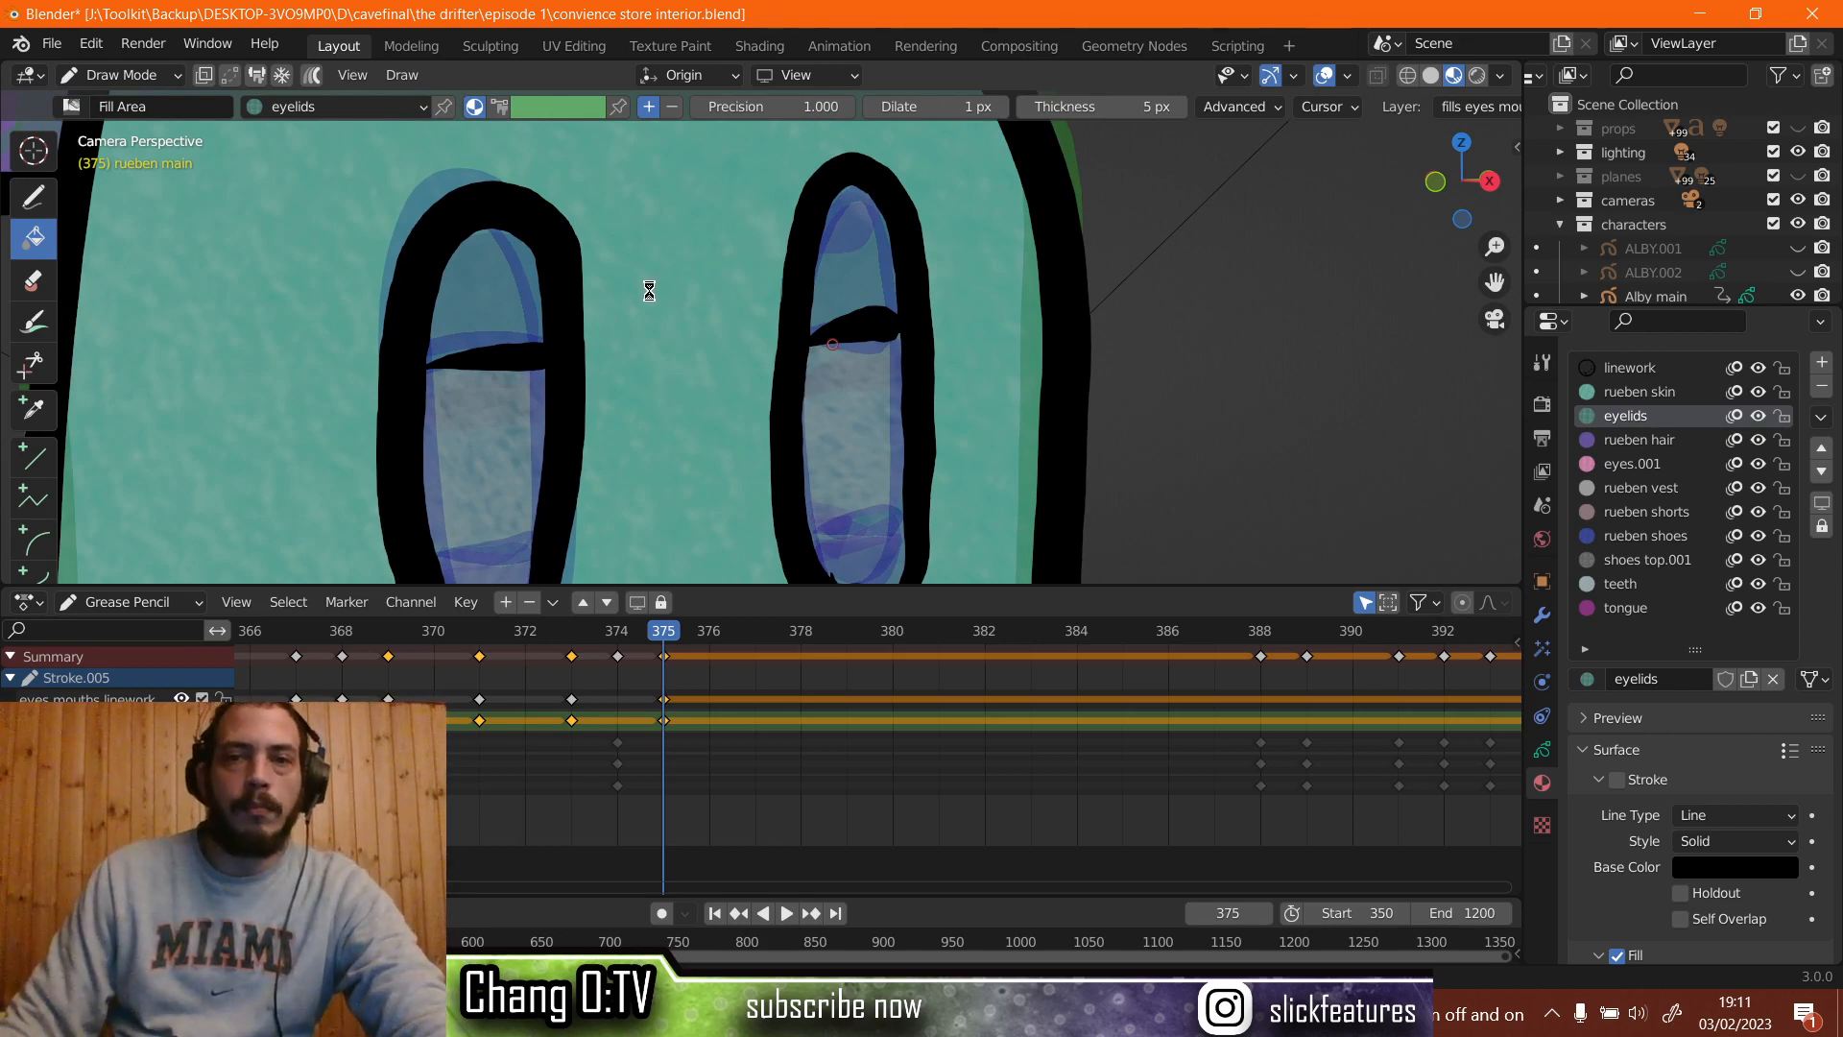
scroll(649, 291, "up", 3)
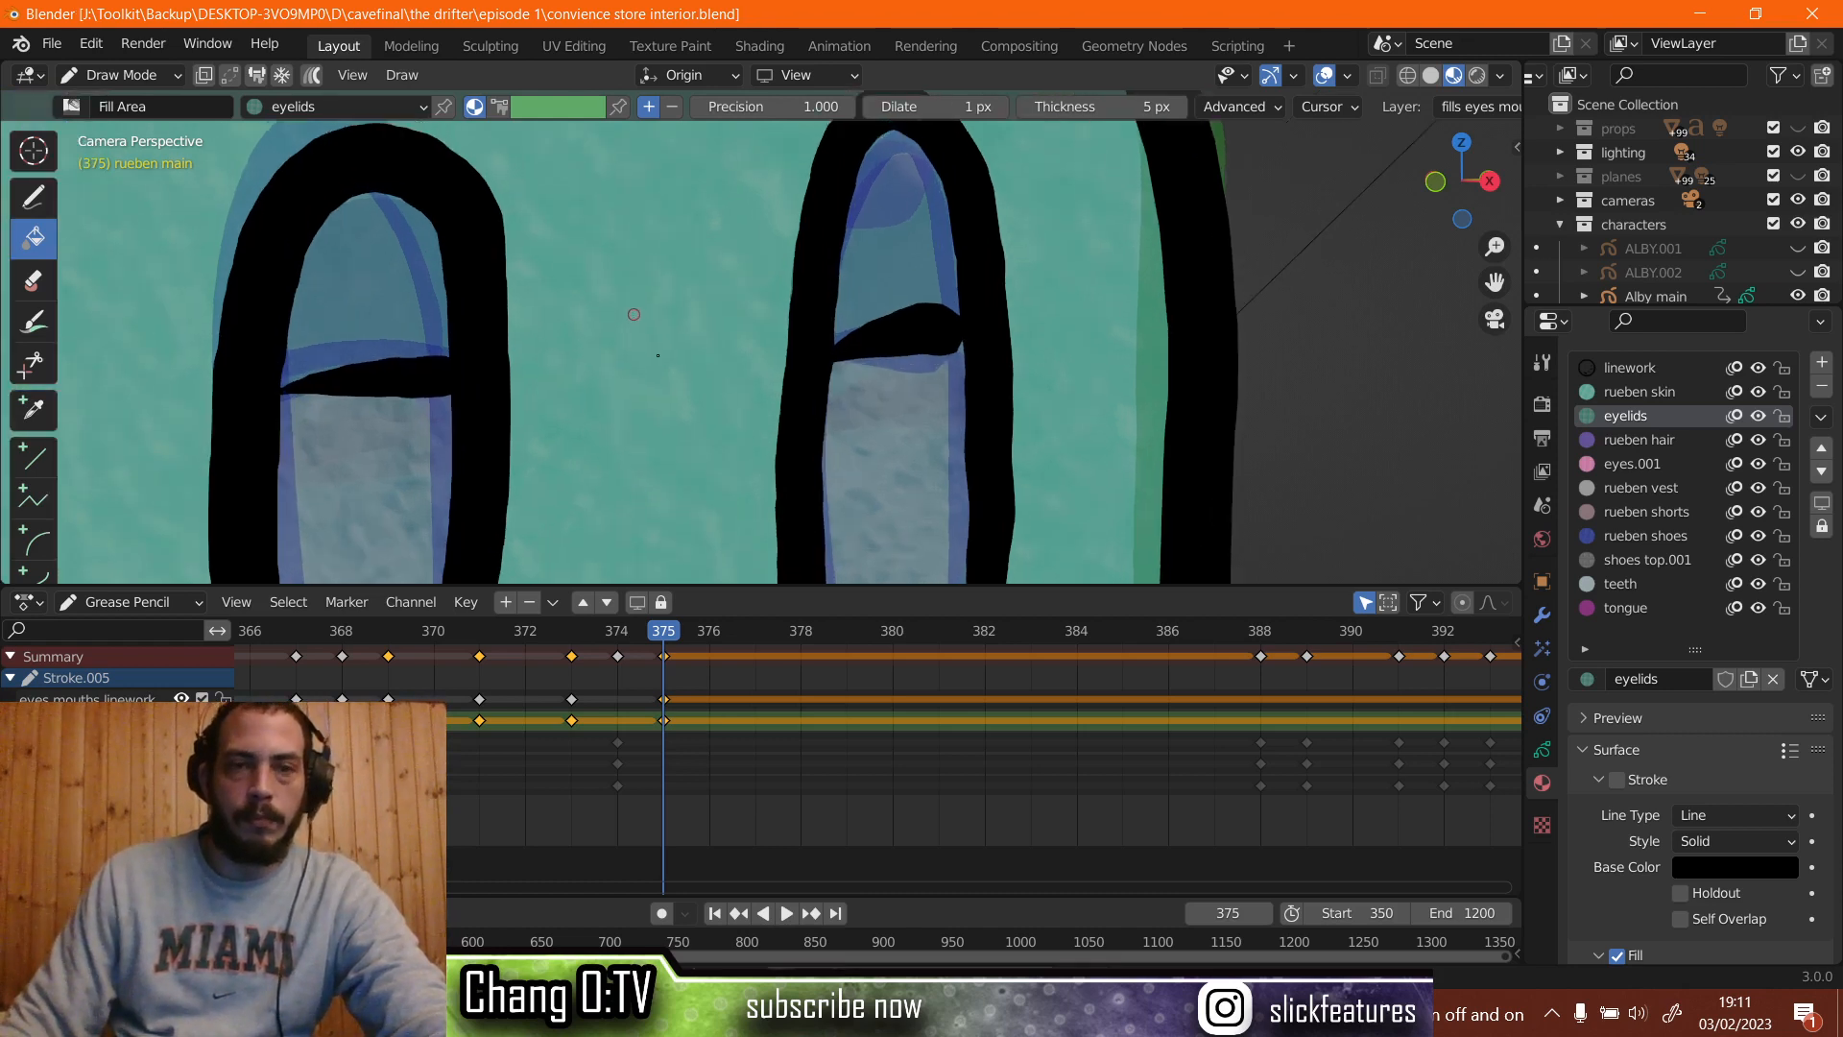
middle_click_drag(634, 314, 776, 397, "shift")
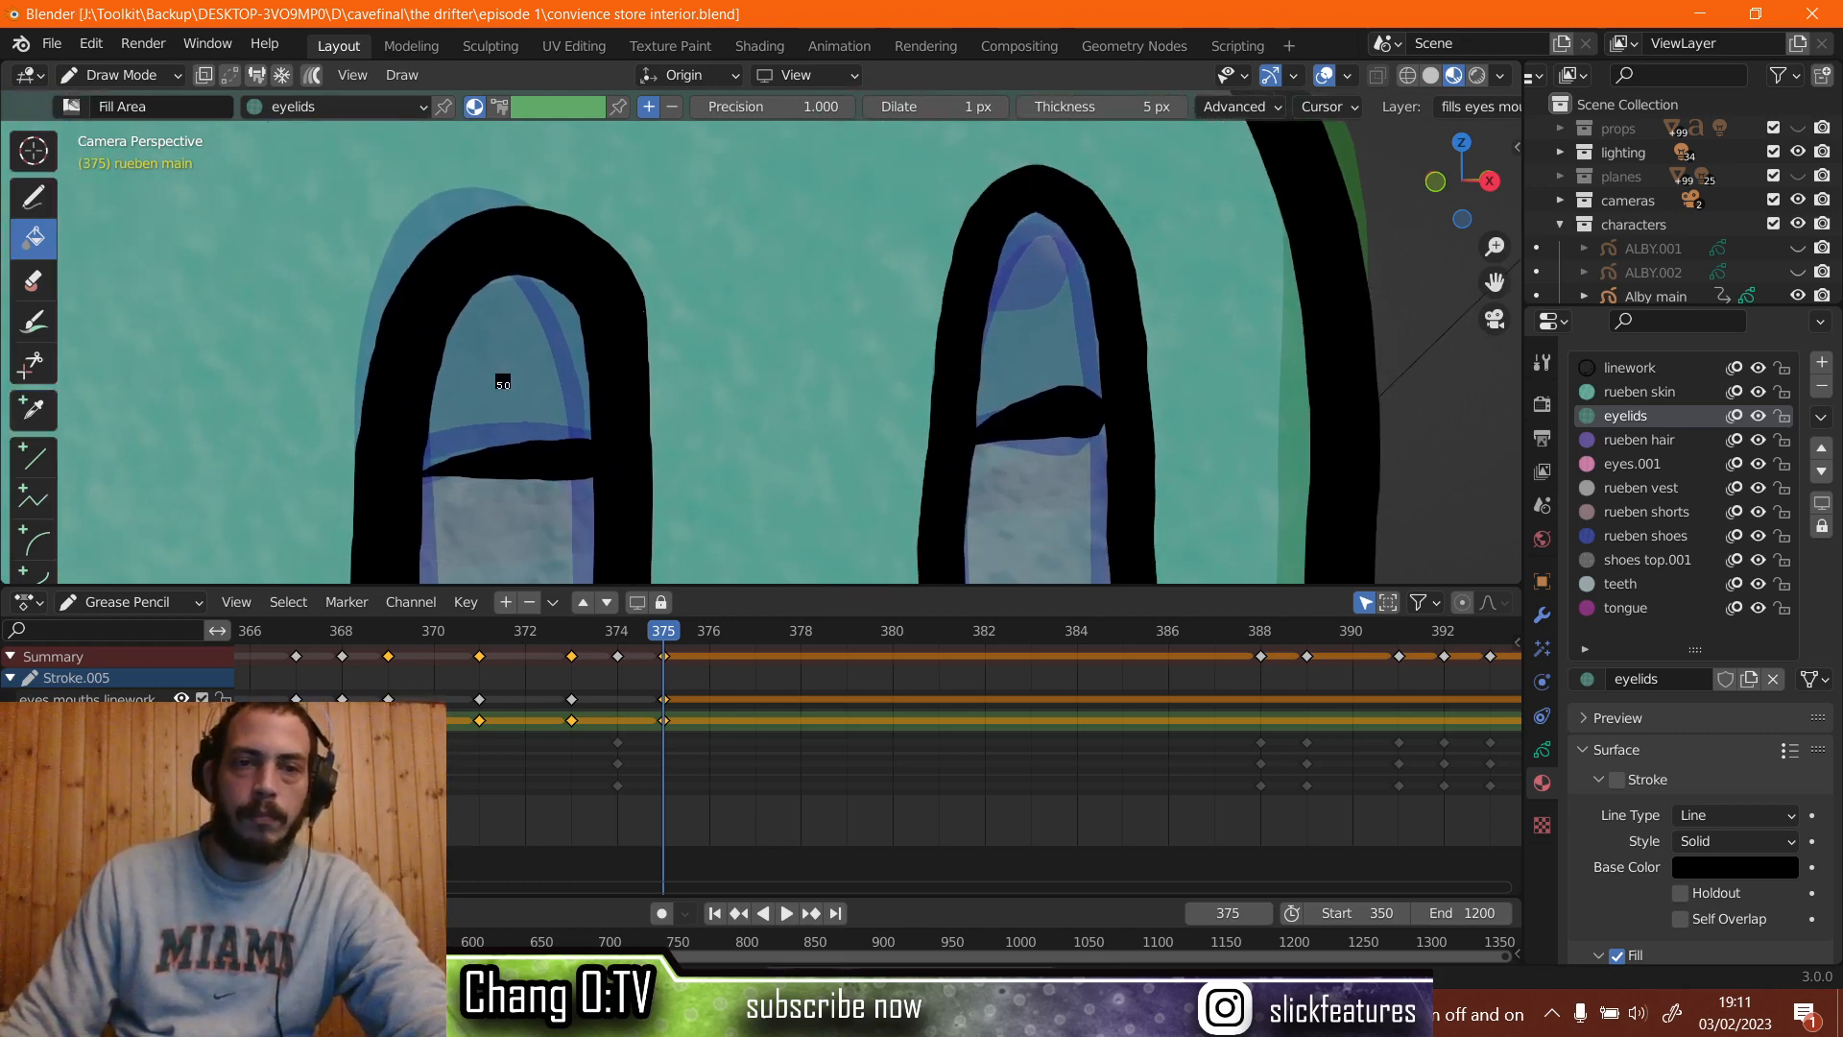
left_click(502, 380)
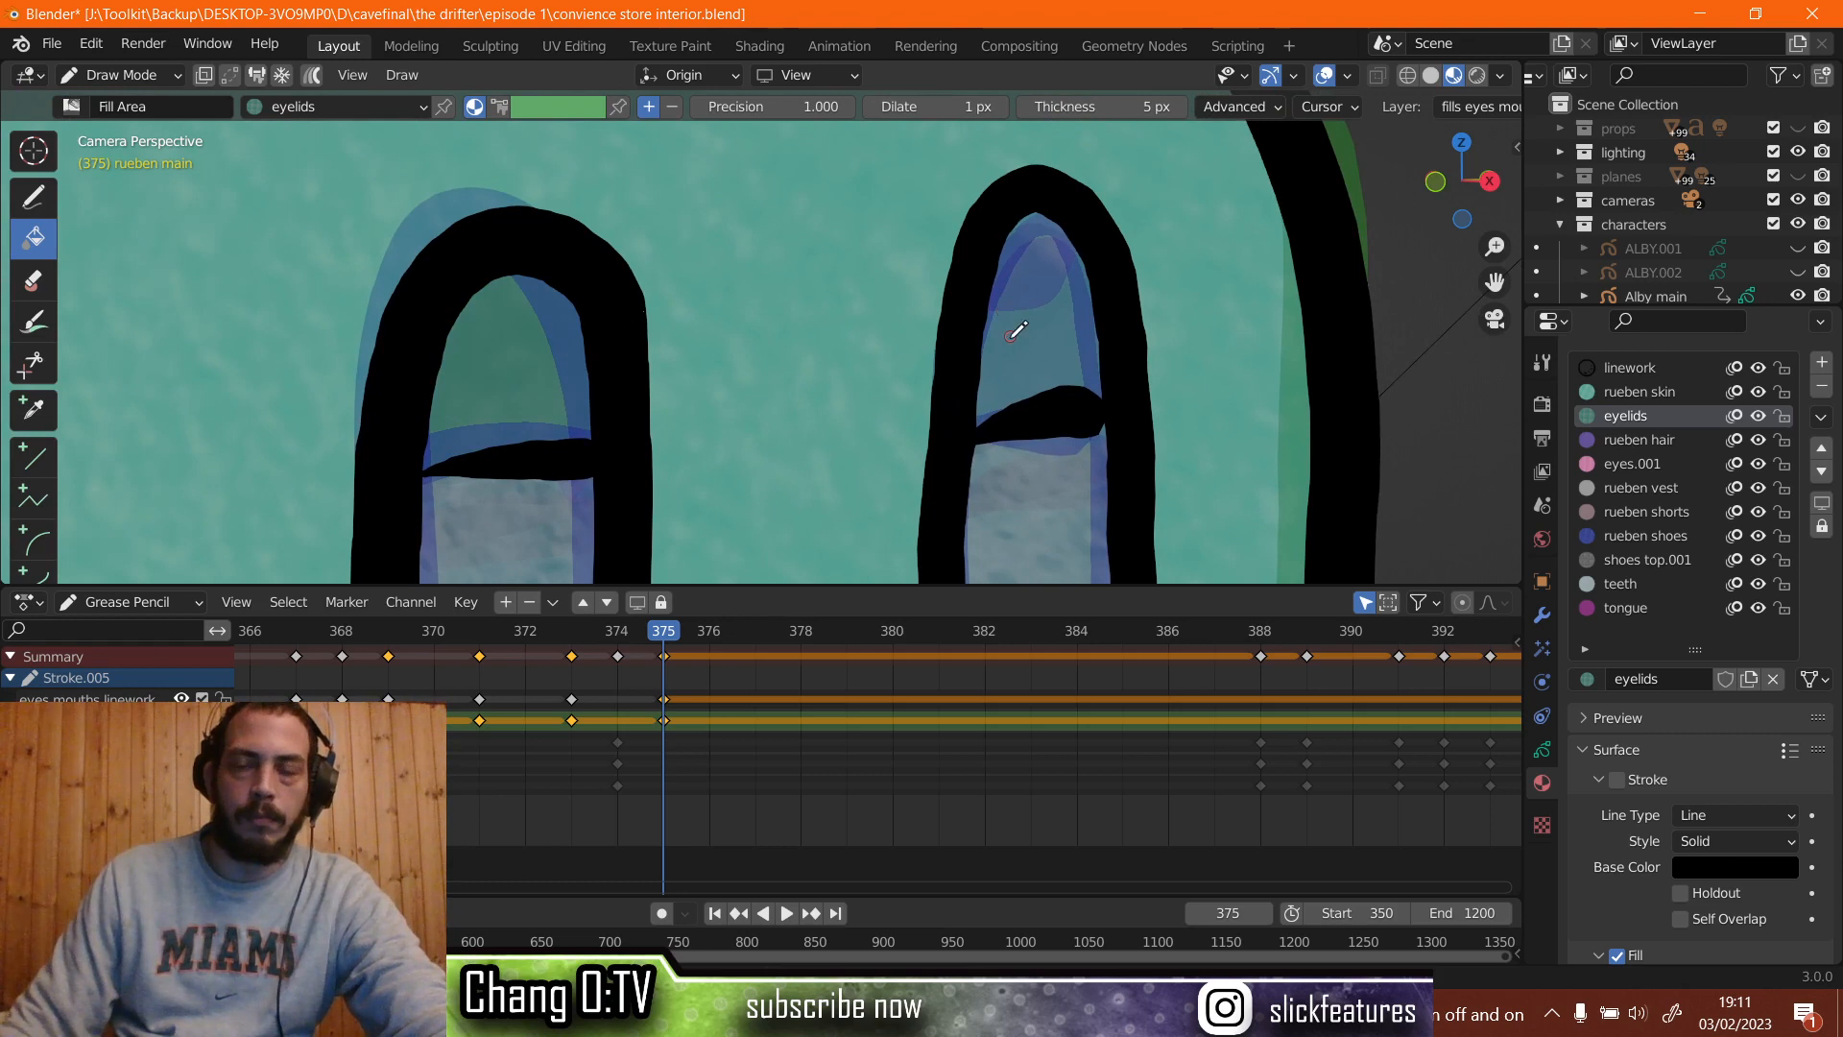
left_click(1010, 338)
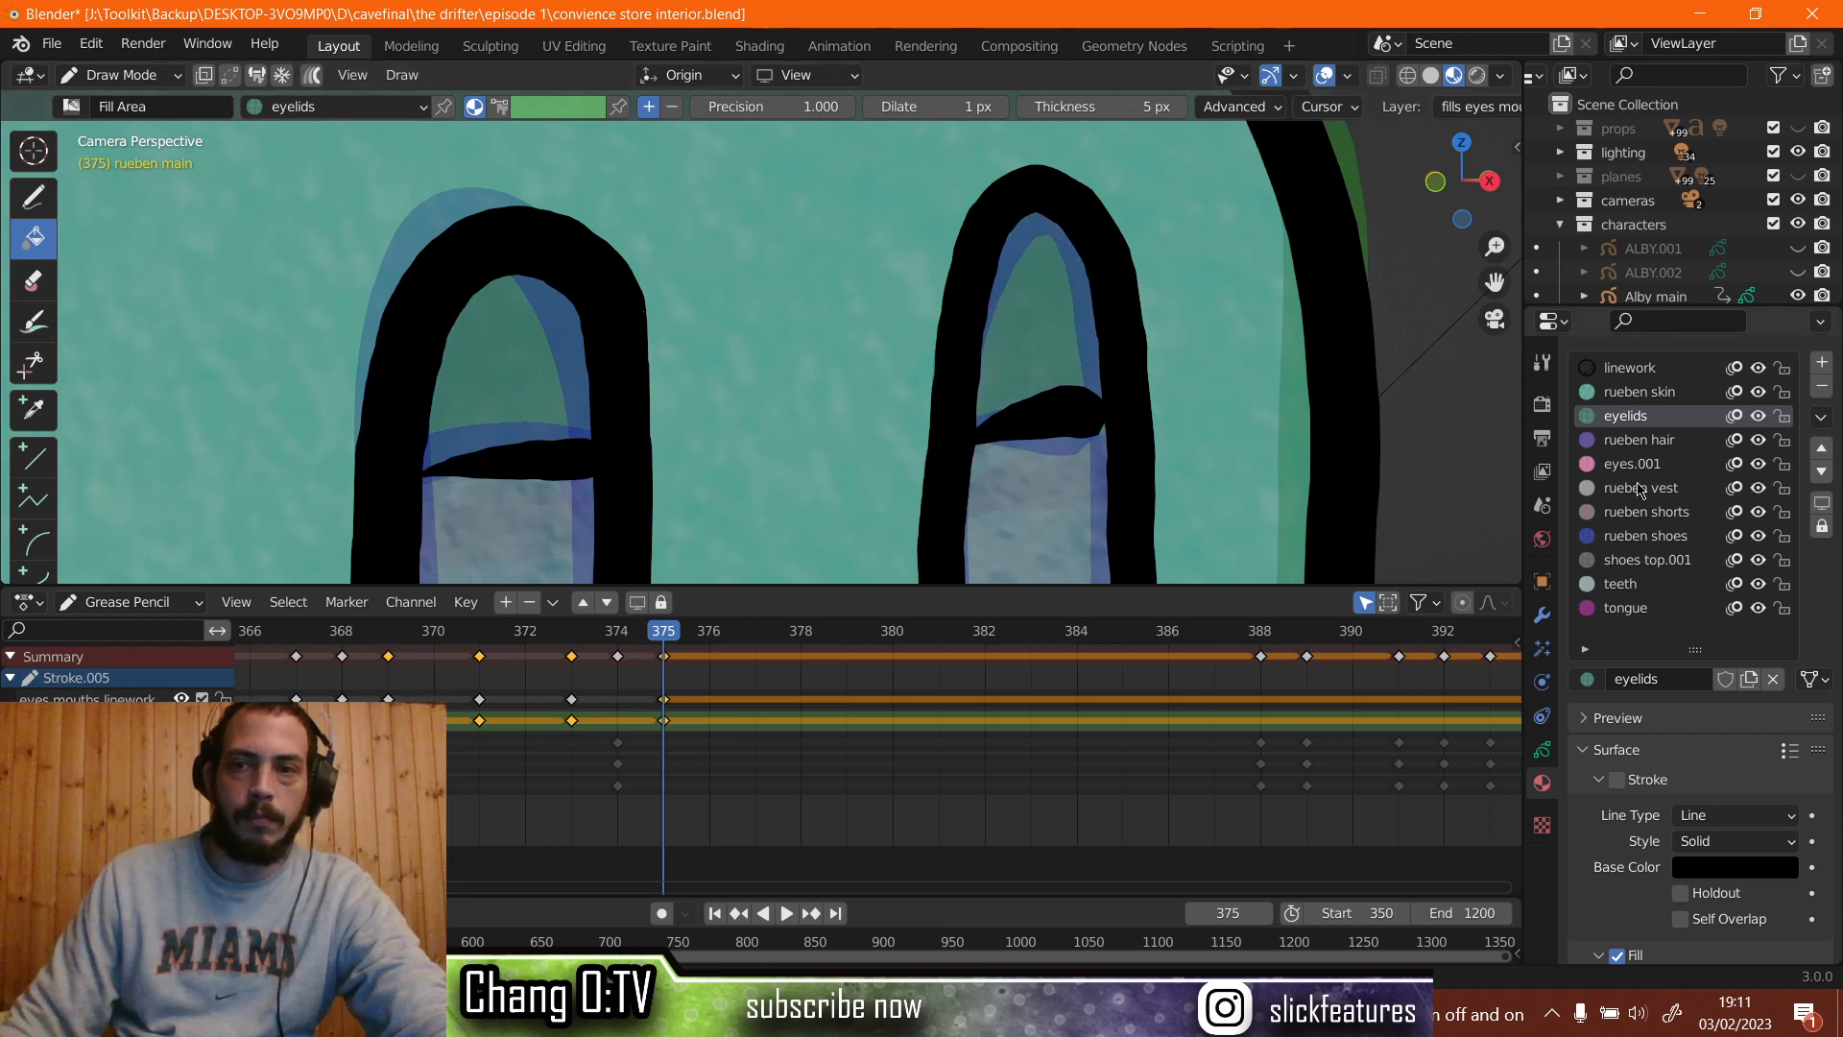
Fill both eyes below the eyelid lines with the eyes.001 material at frame 375.
left_click(1642, 469)
middle_click_drag(1137, 450, 1030, 223, "shift")
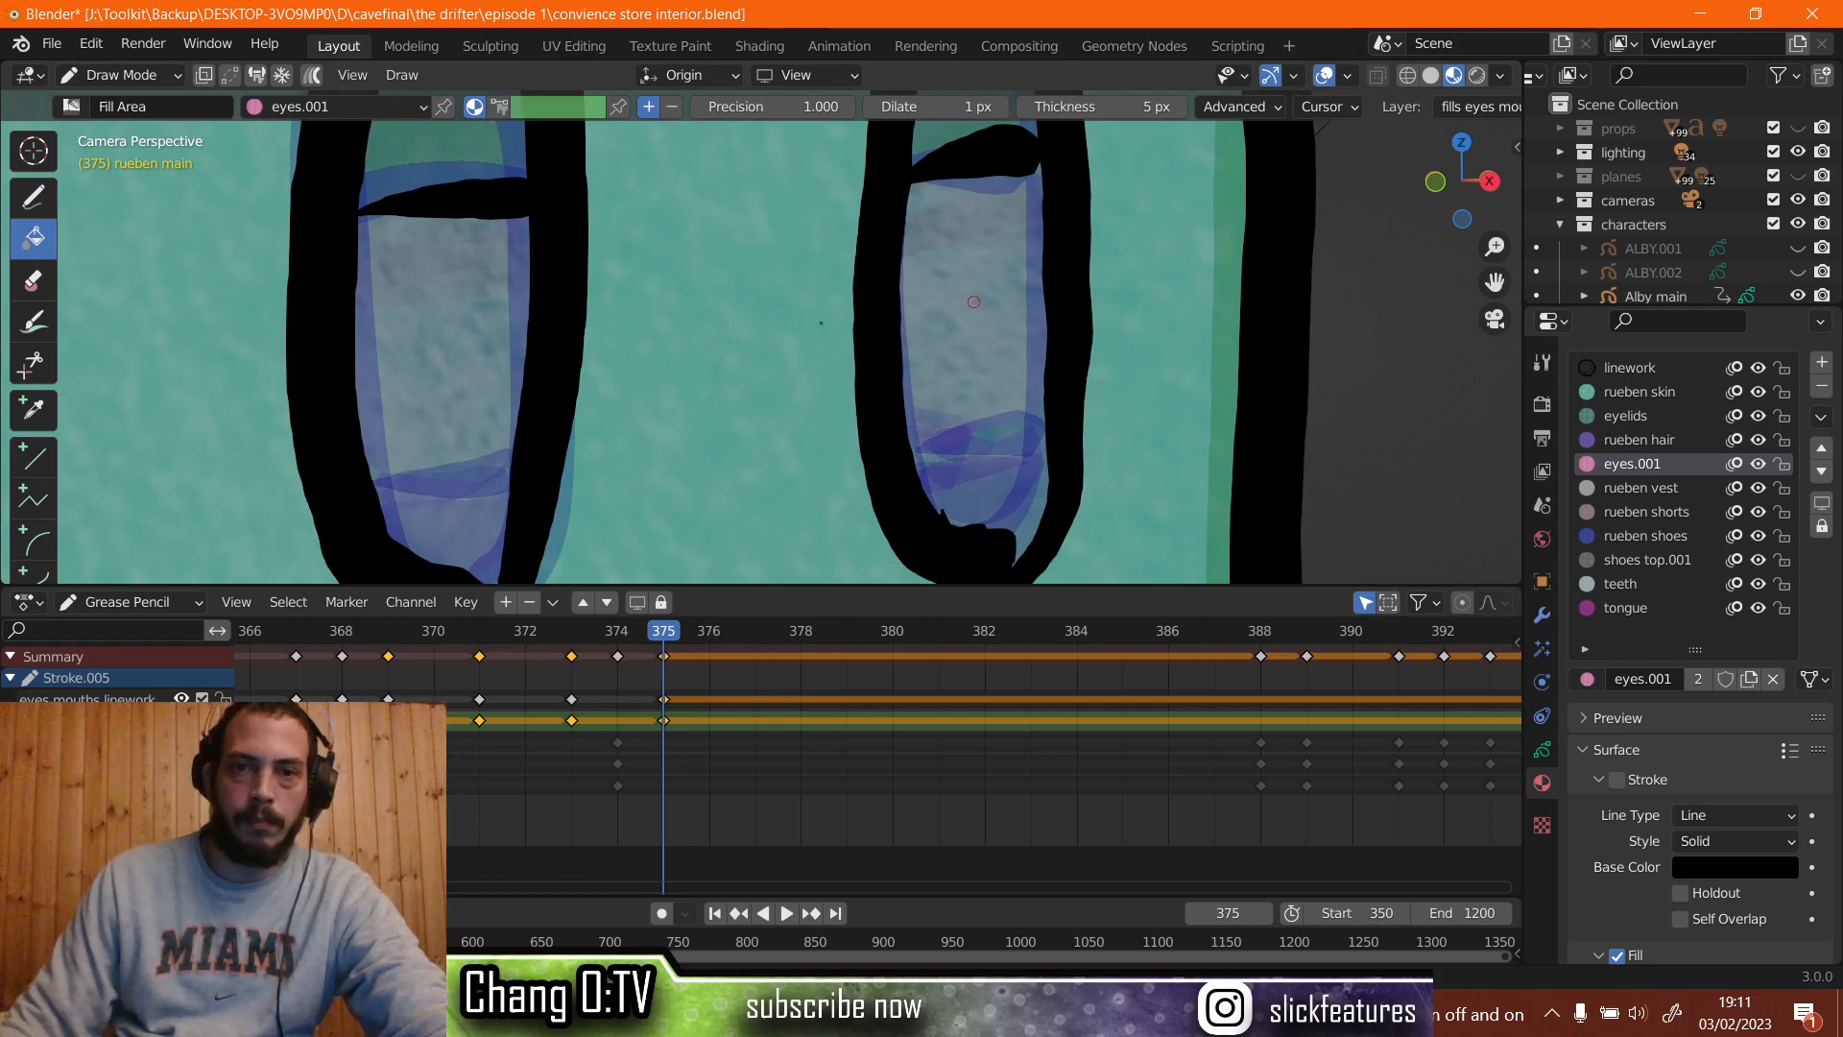
left_click(973, 301)
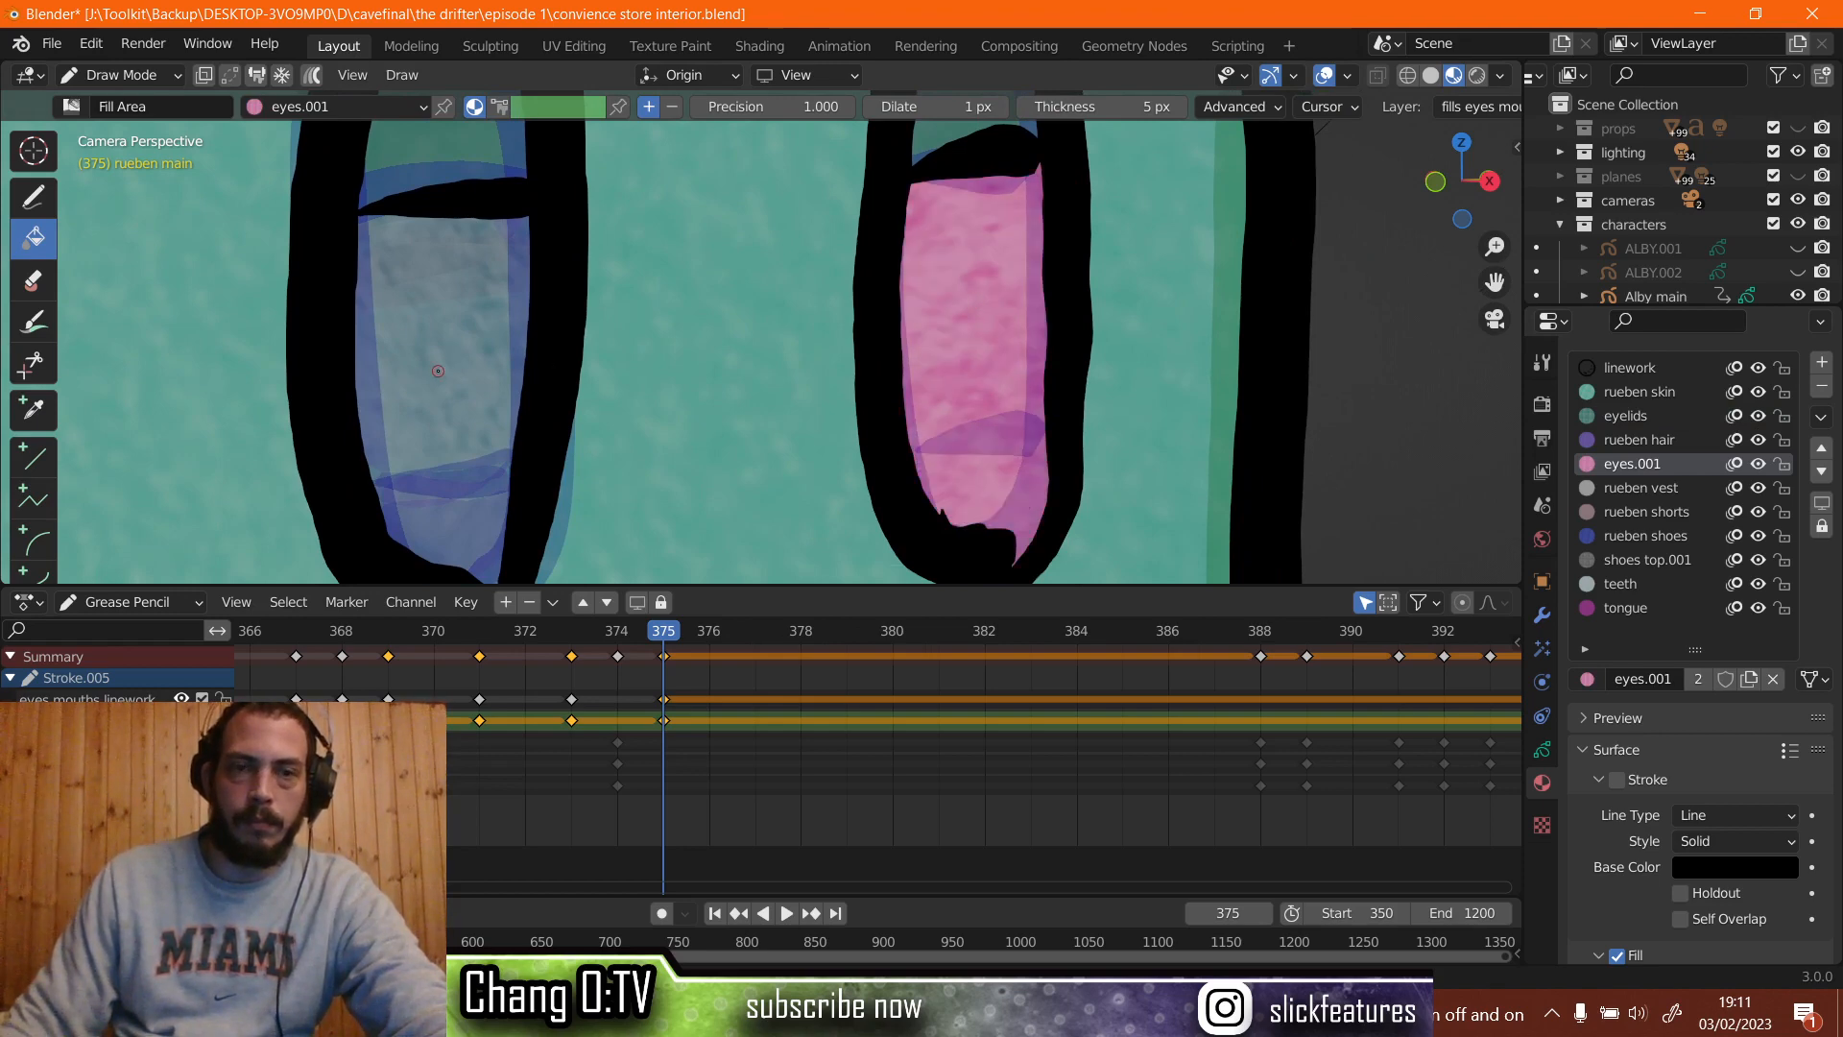
left_click(438, 371)
scroll(438, 370, "down", 8)
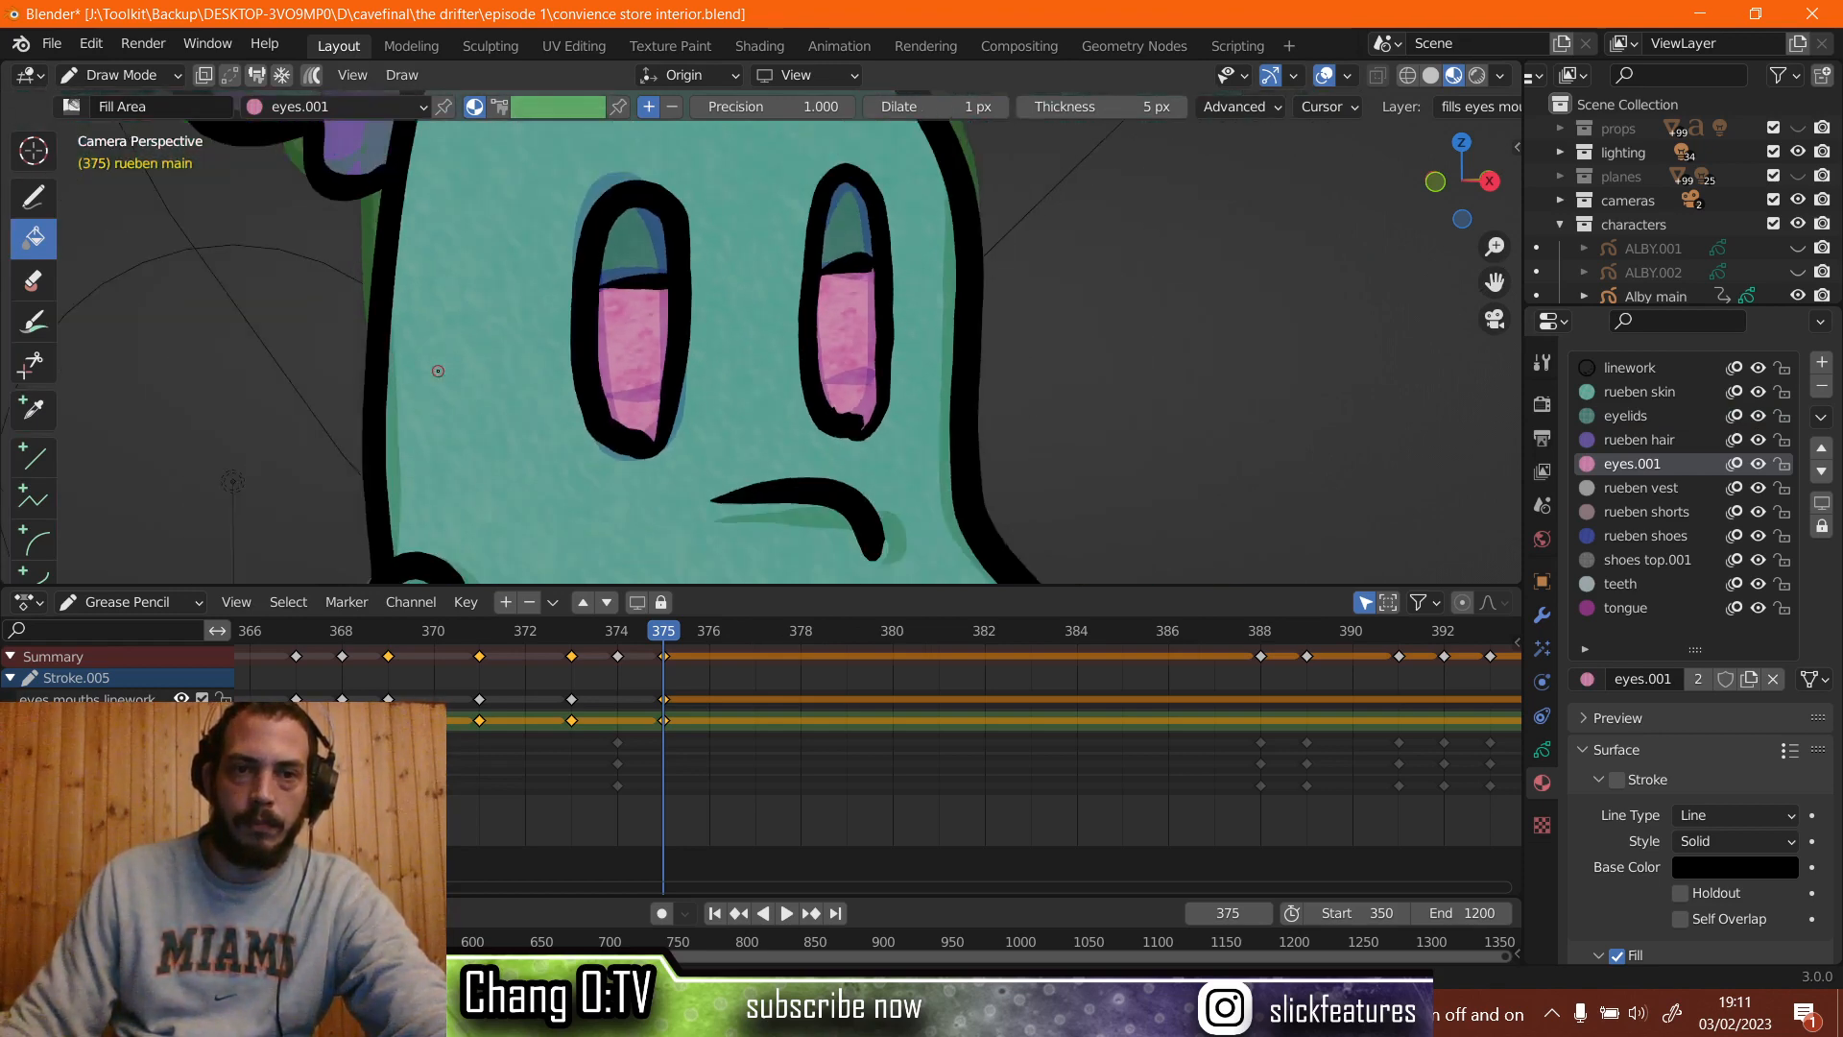
scroll(438, 371, "down", 1)
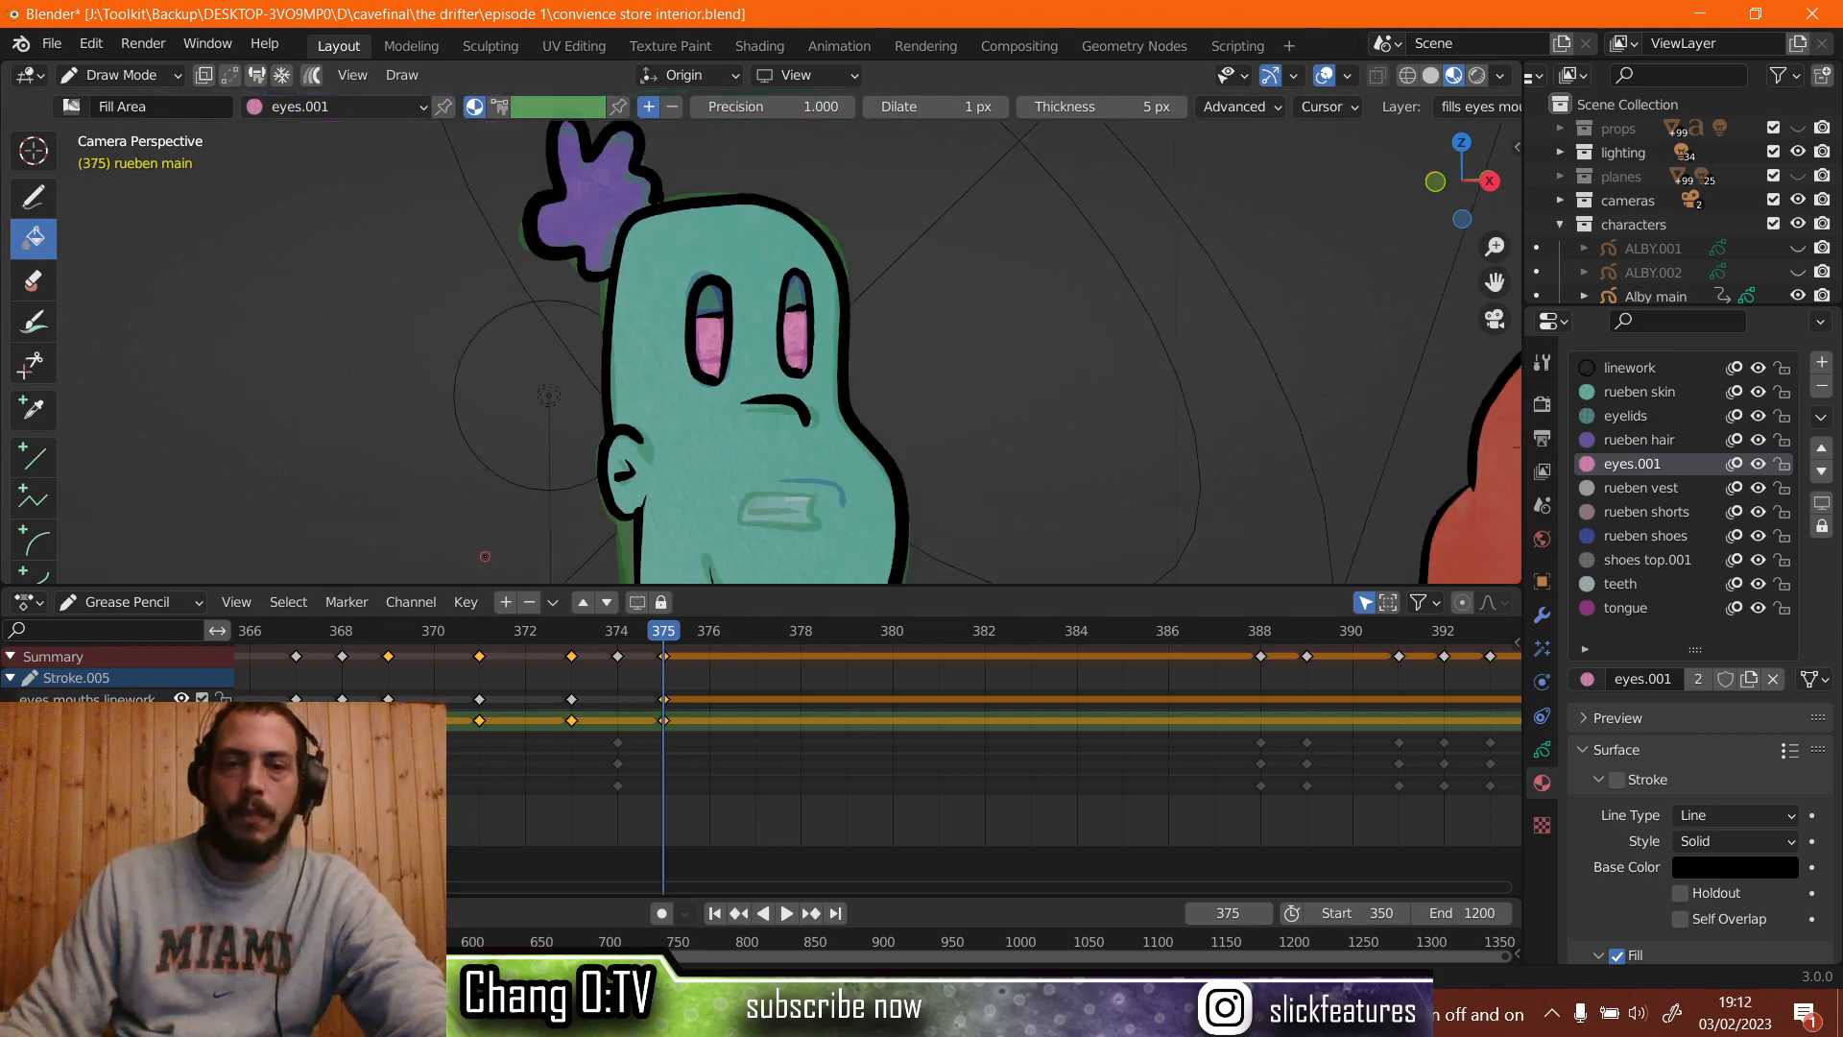
Return to frame 373 and widen the mouth strokes by scaling them about 2.76 along global X in Edit Mode.
key("space")
mouse_move(644, 638)
left_mouse_down()
mouse_move(434, 638)
mouse_move(663, 637)
mouse_move(590, 642)
left_mouse_up()
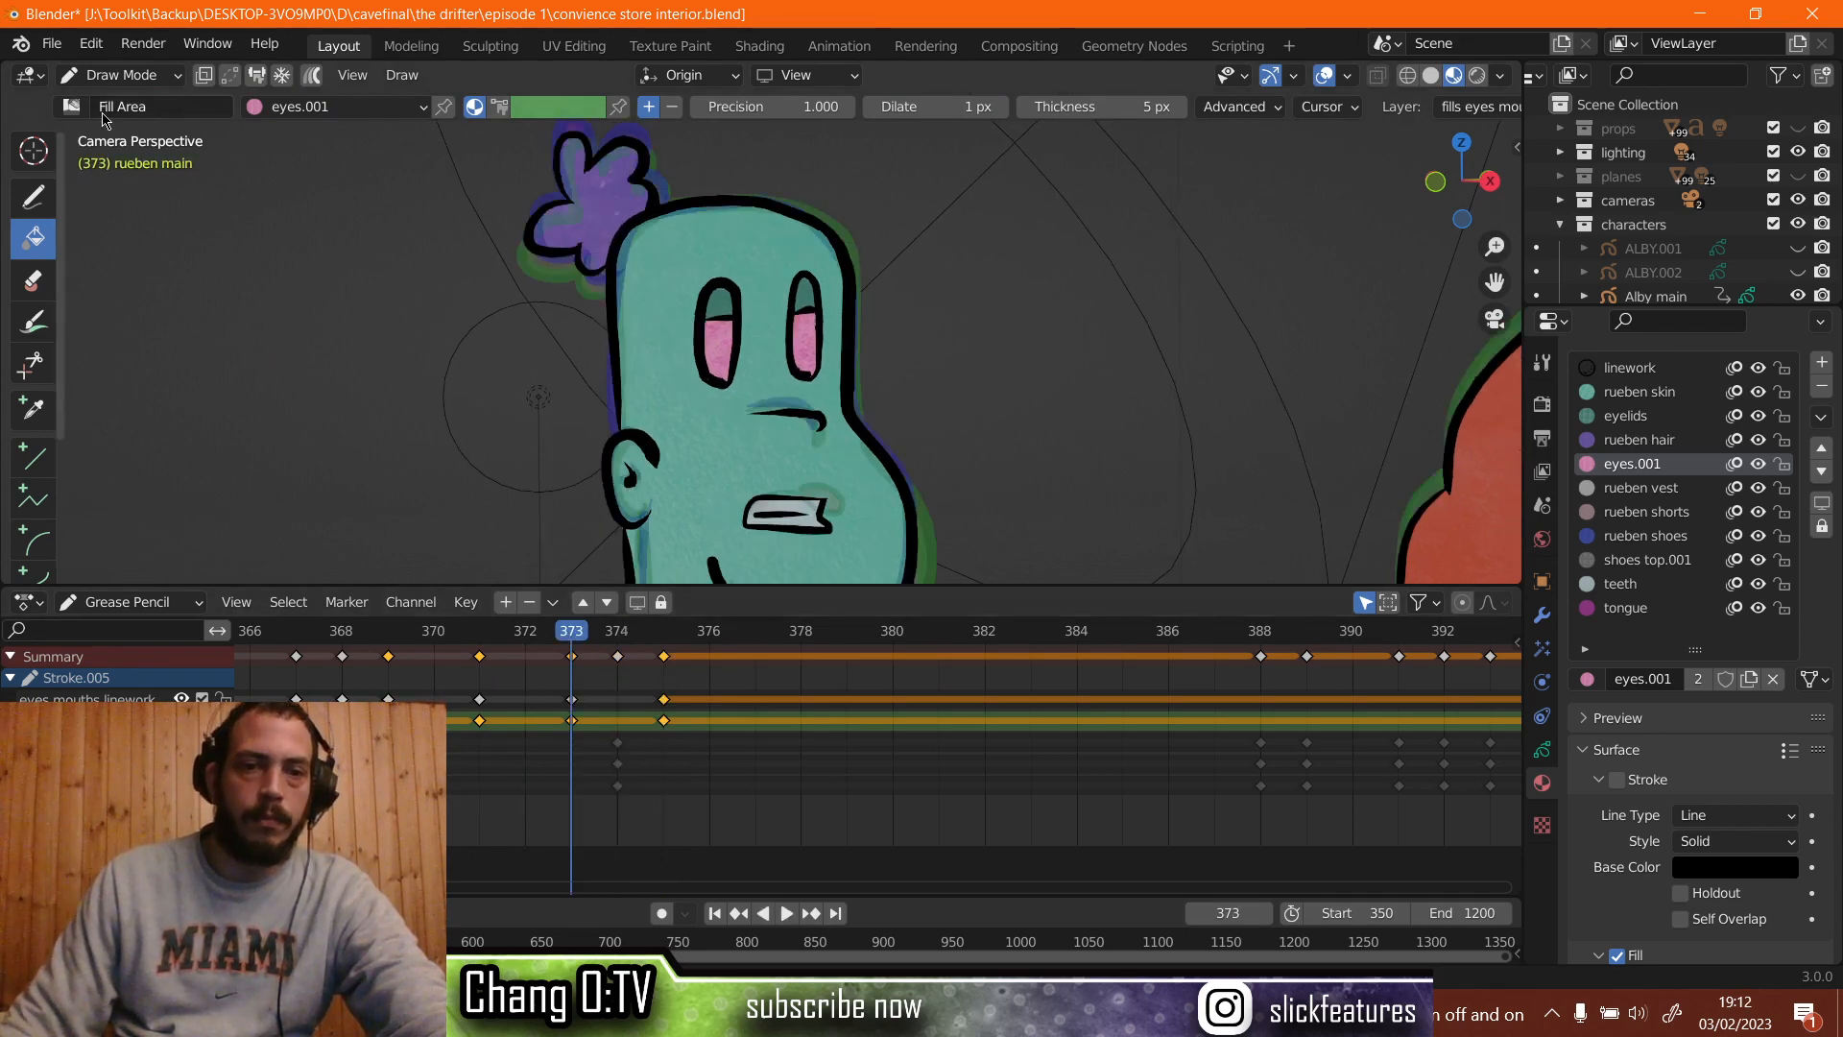
left_click(93, 77)
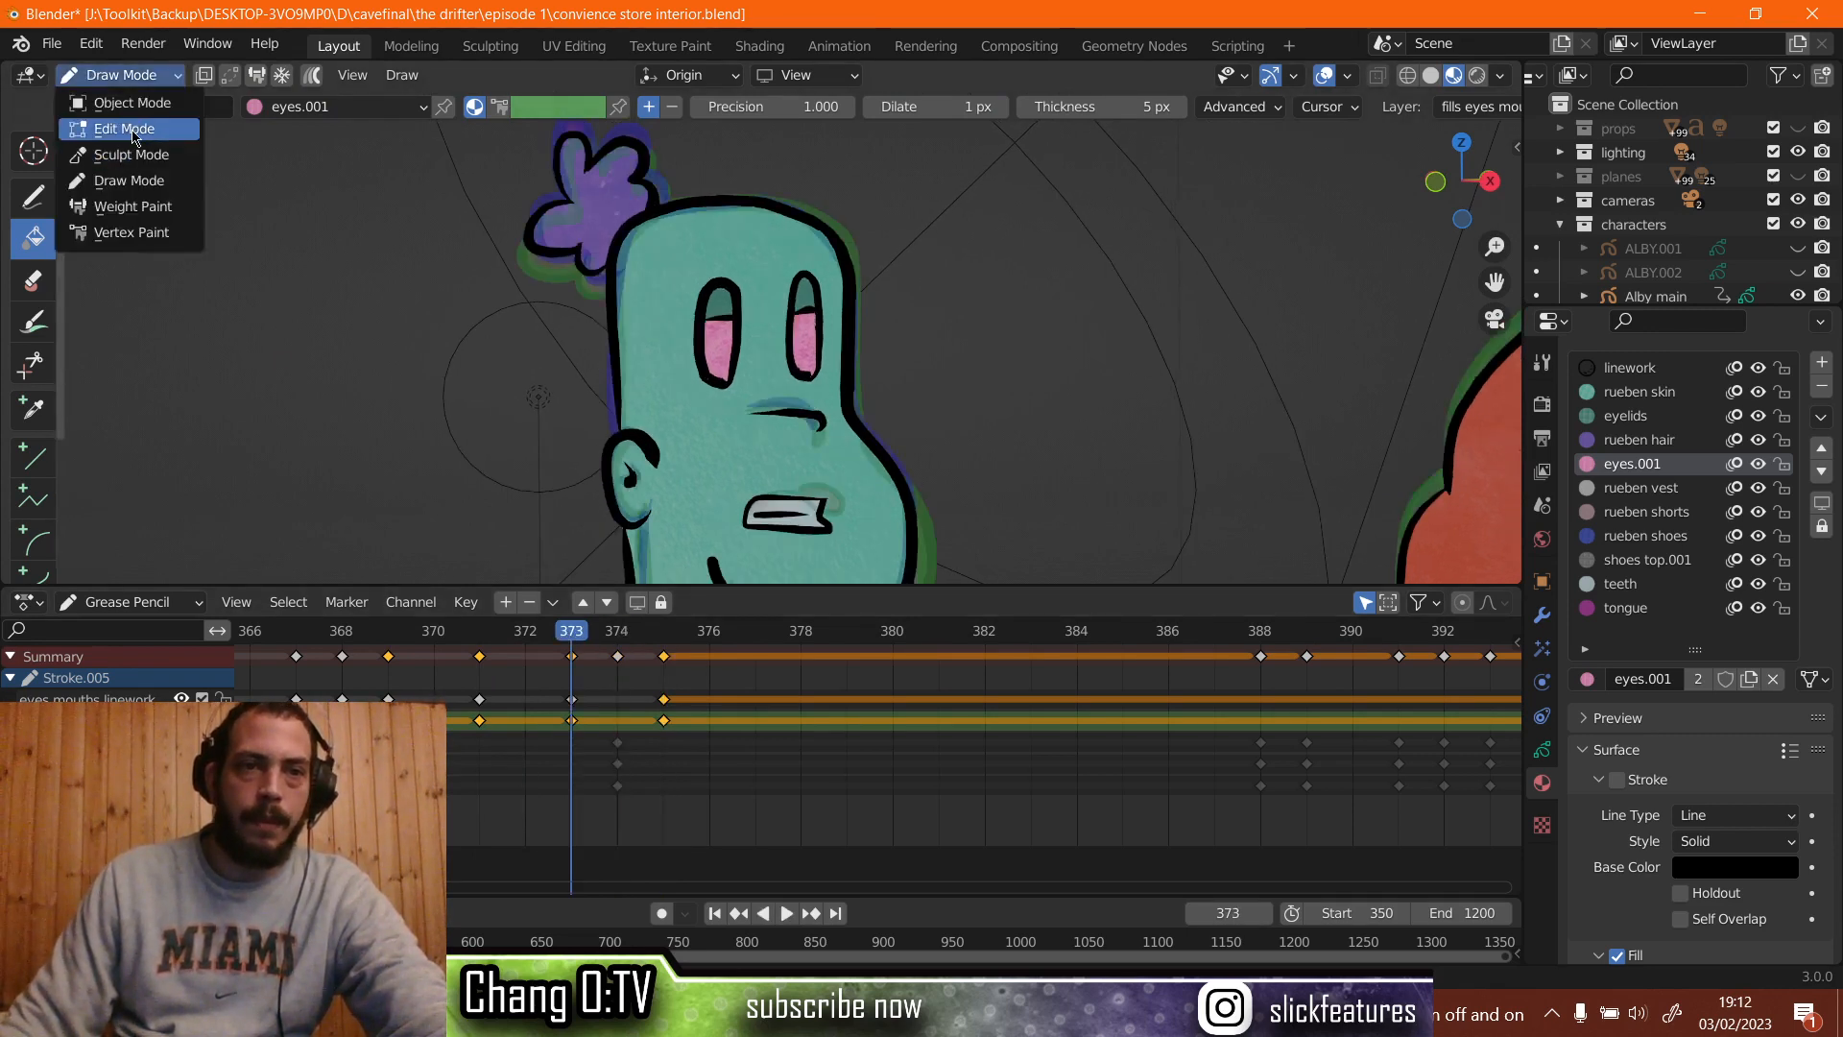
left_click(132, 137)
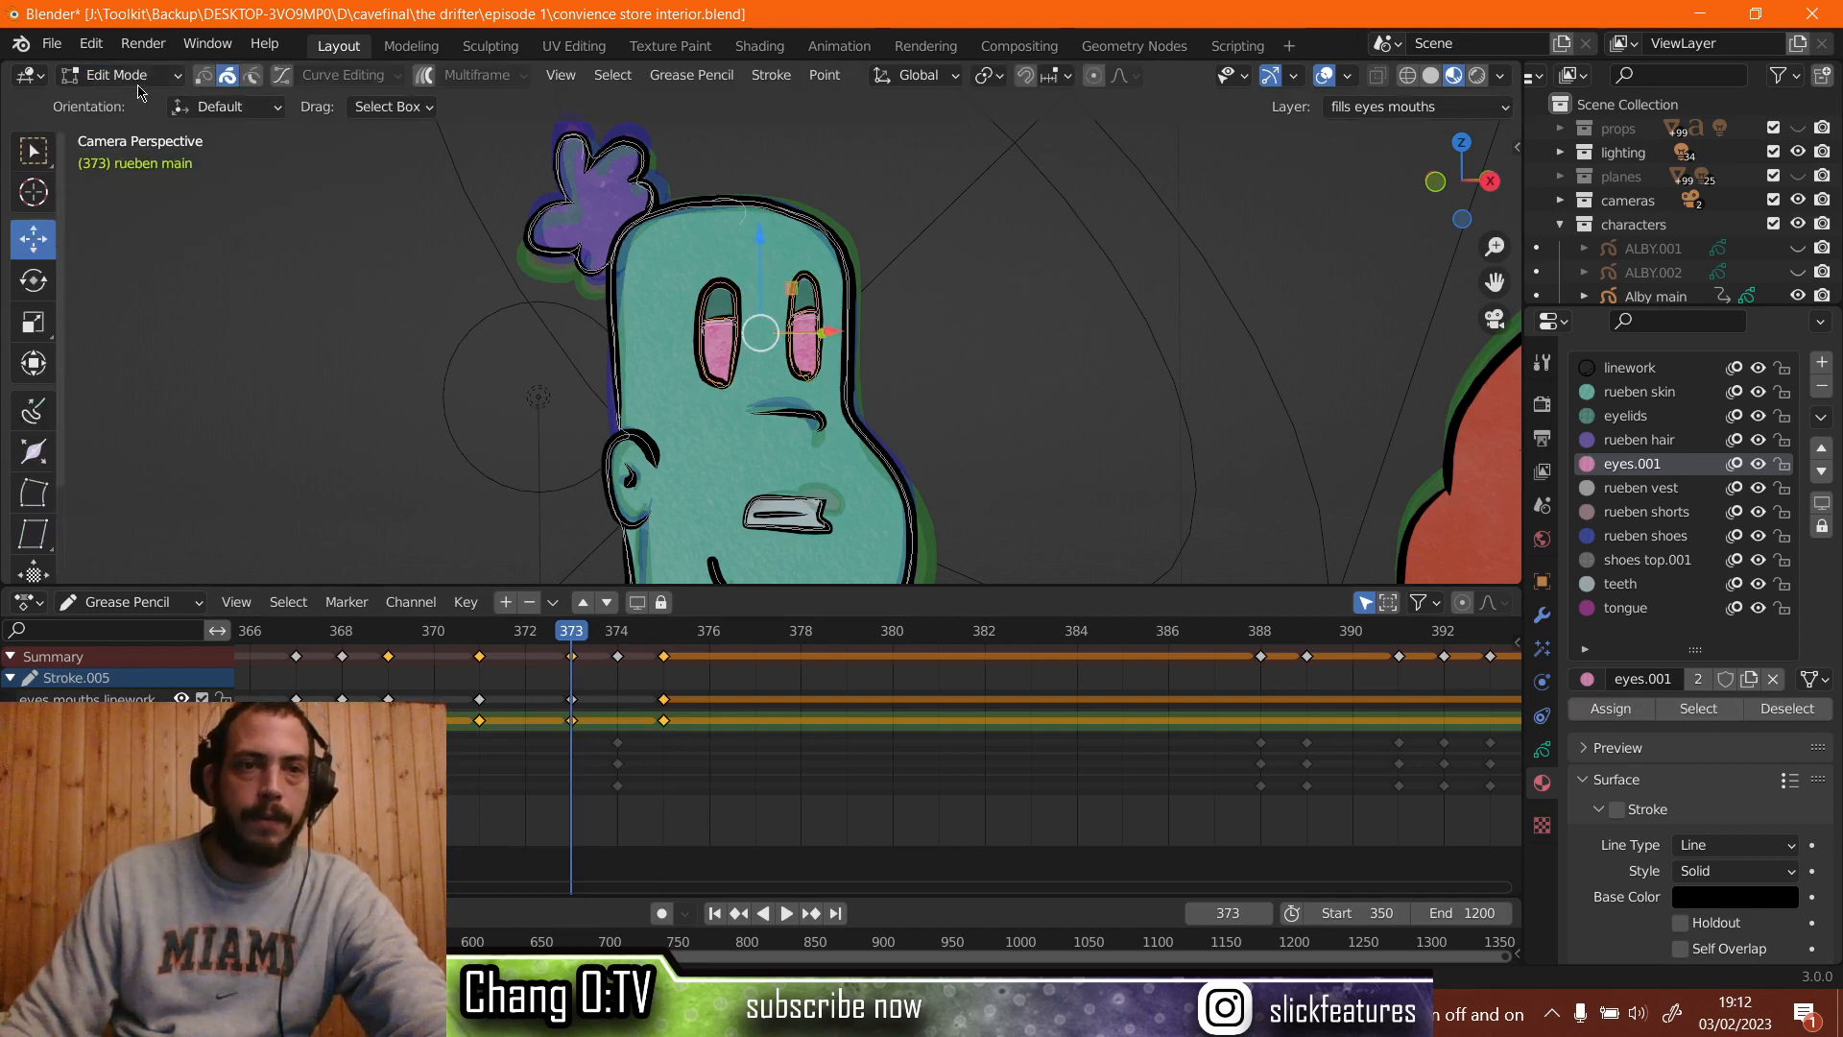
scroll(641, 506, "up", 2)
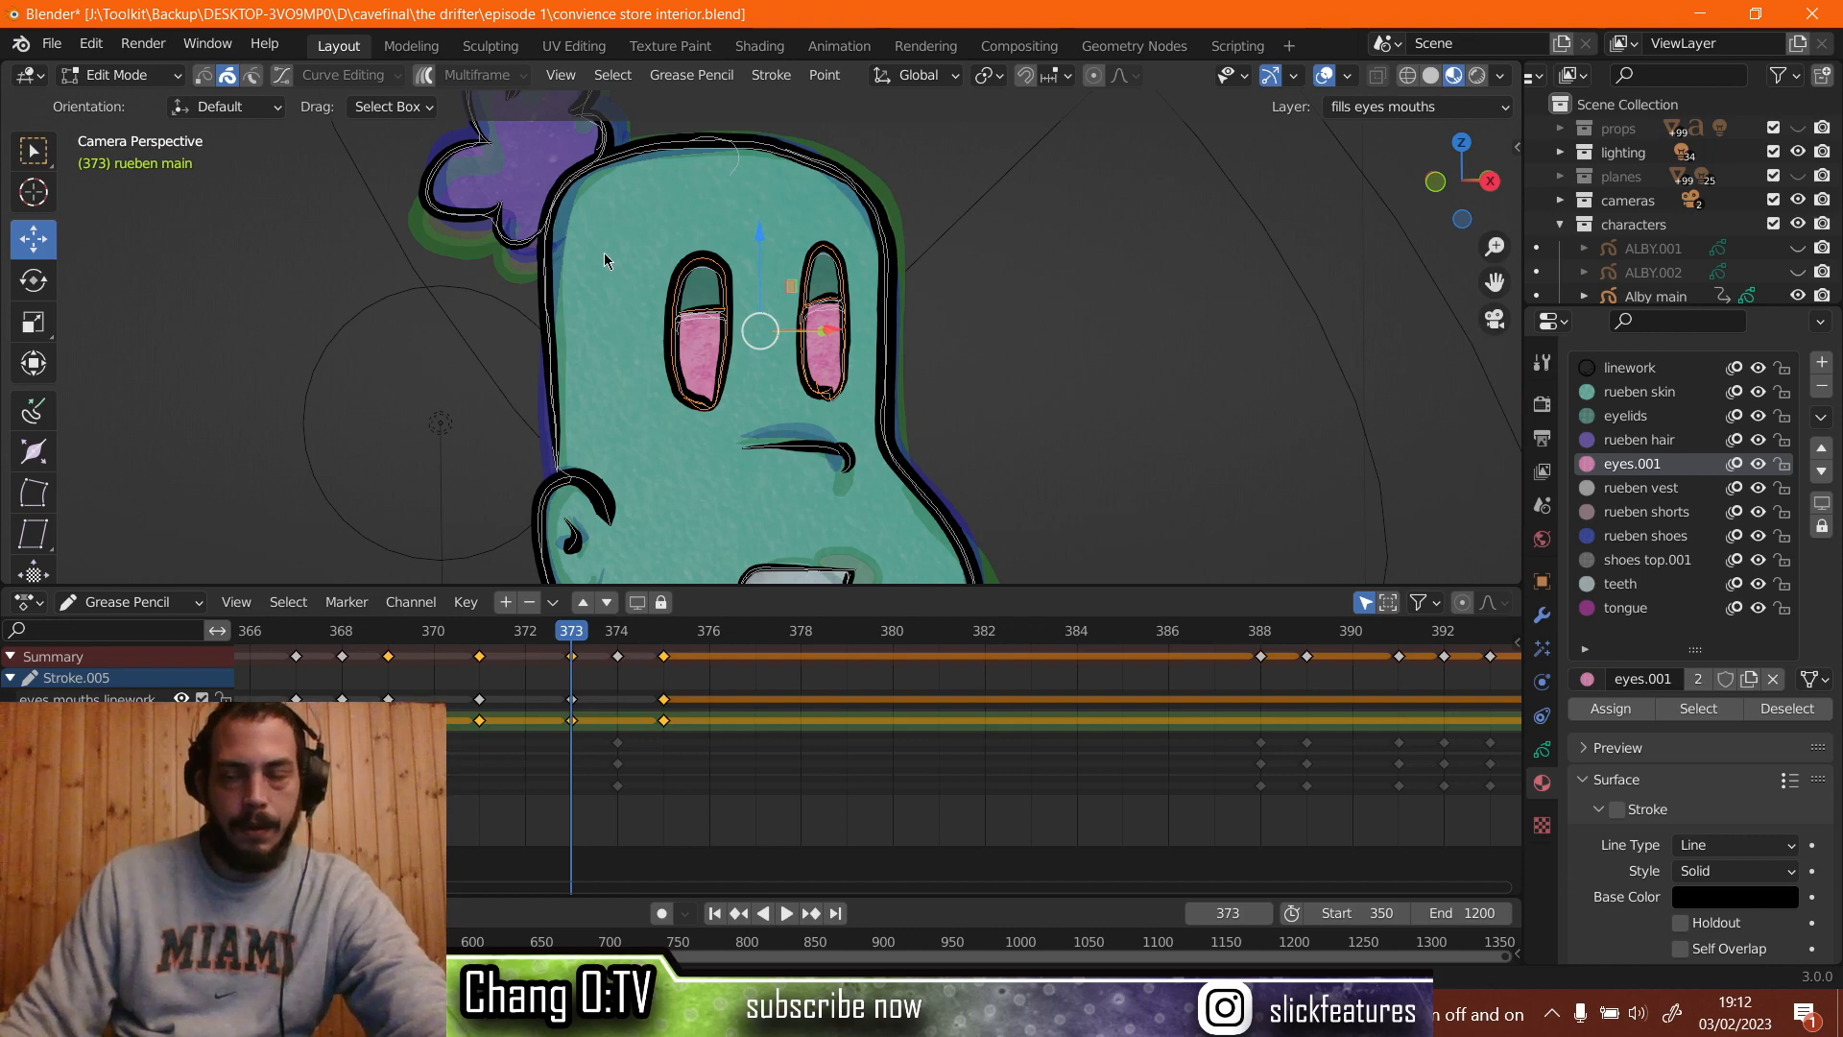
scroll(672, 348, "up", 2)
scroll(705, 397, "up", 1)
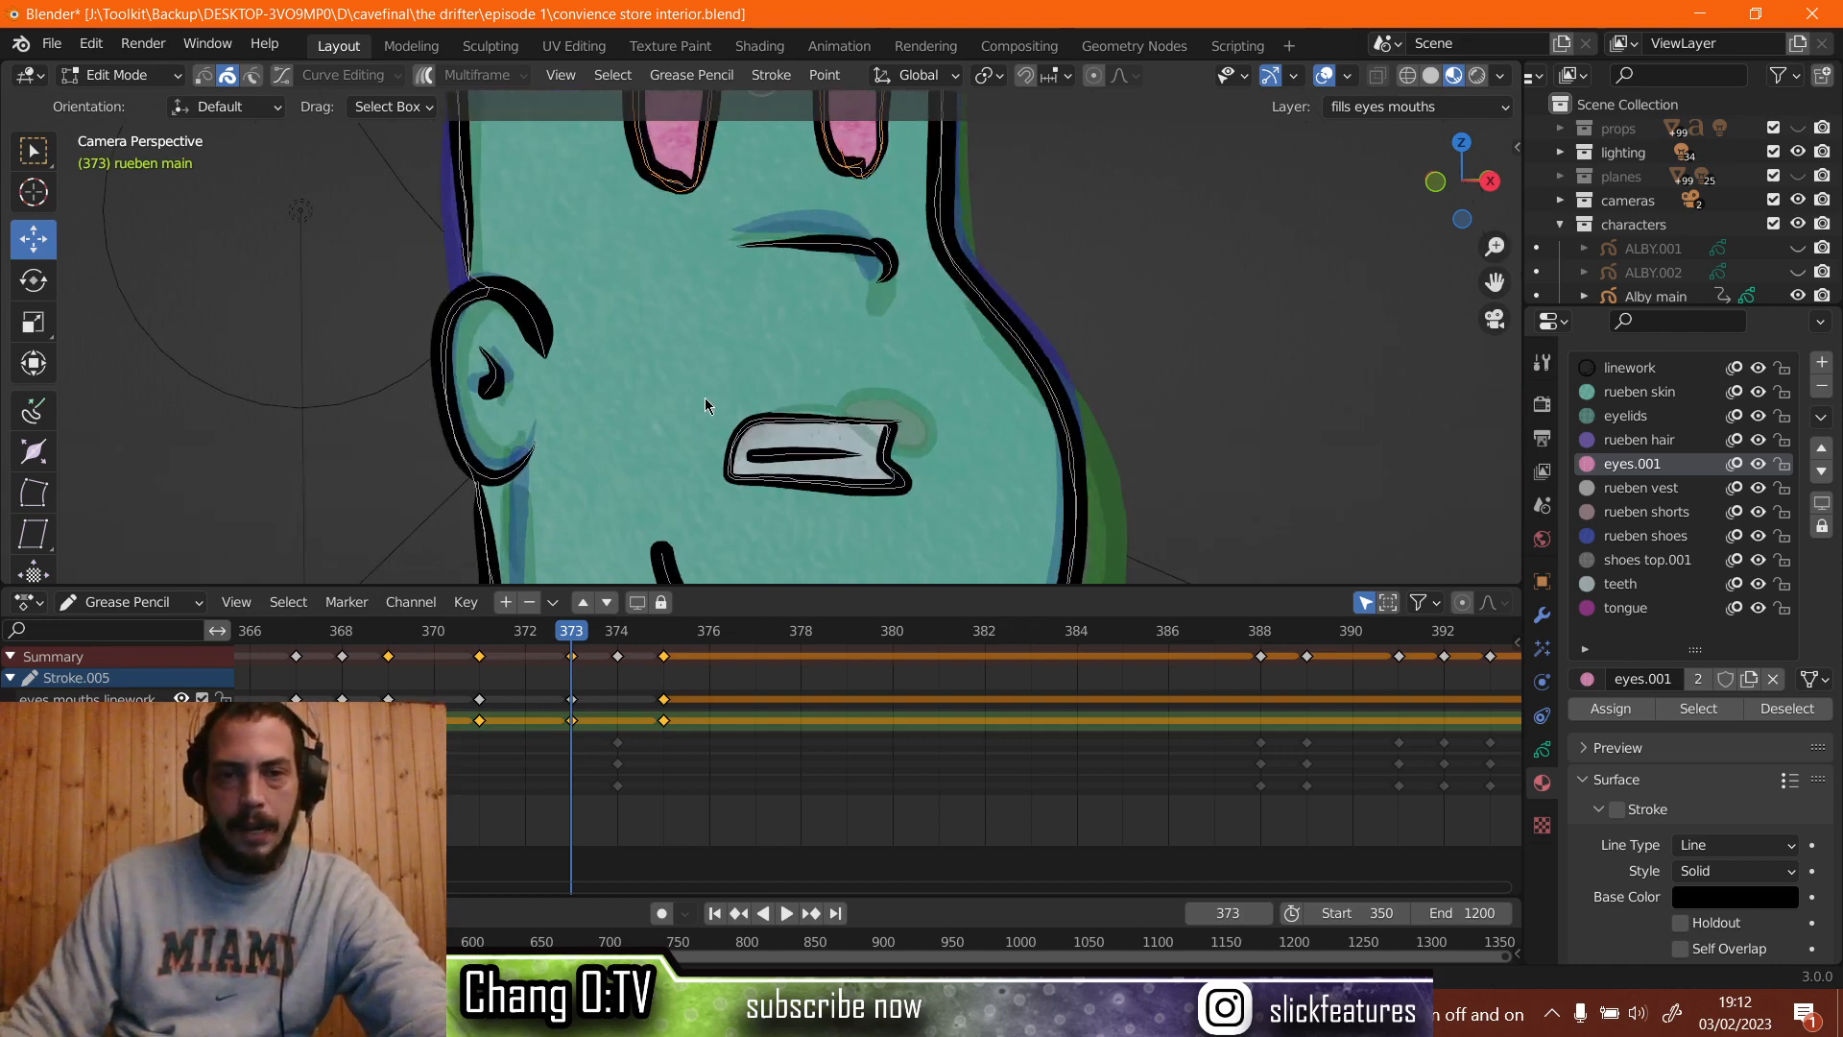
left_click_drag(732, 432, 933, 499)
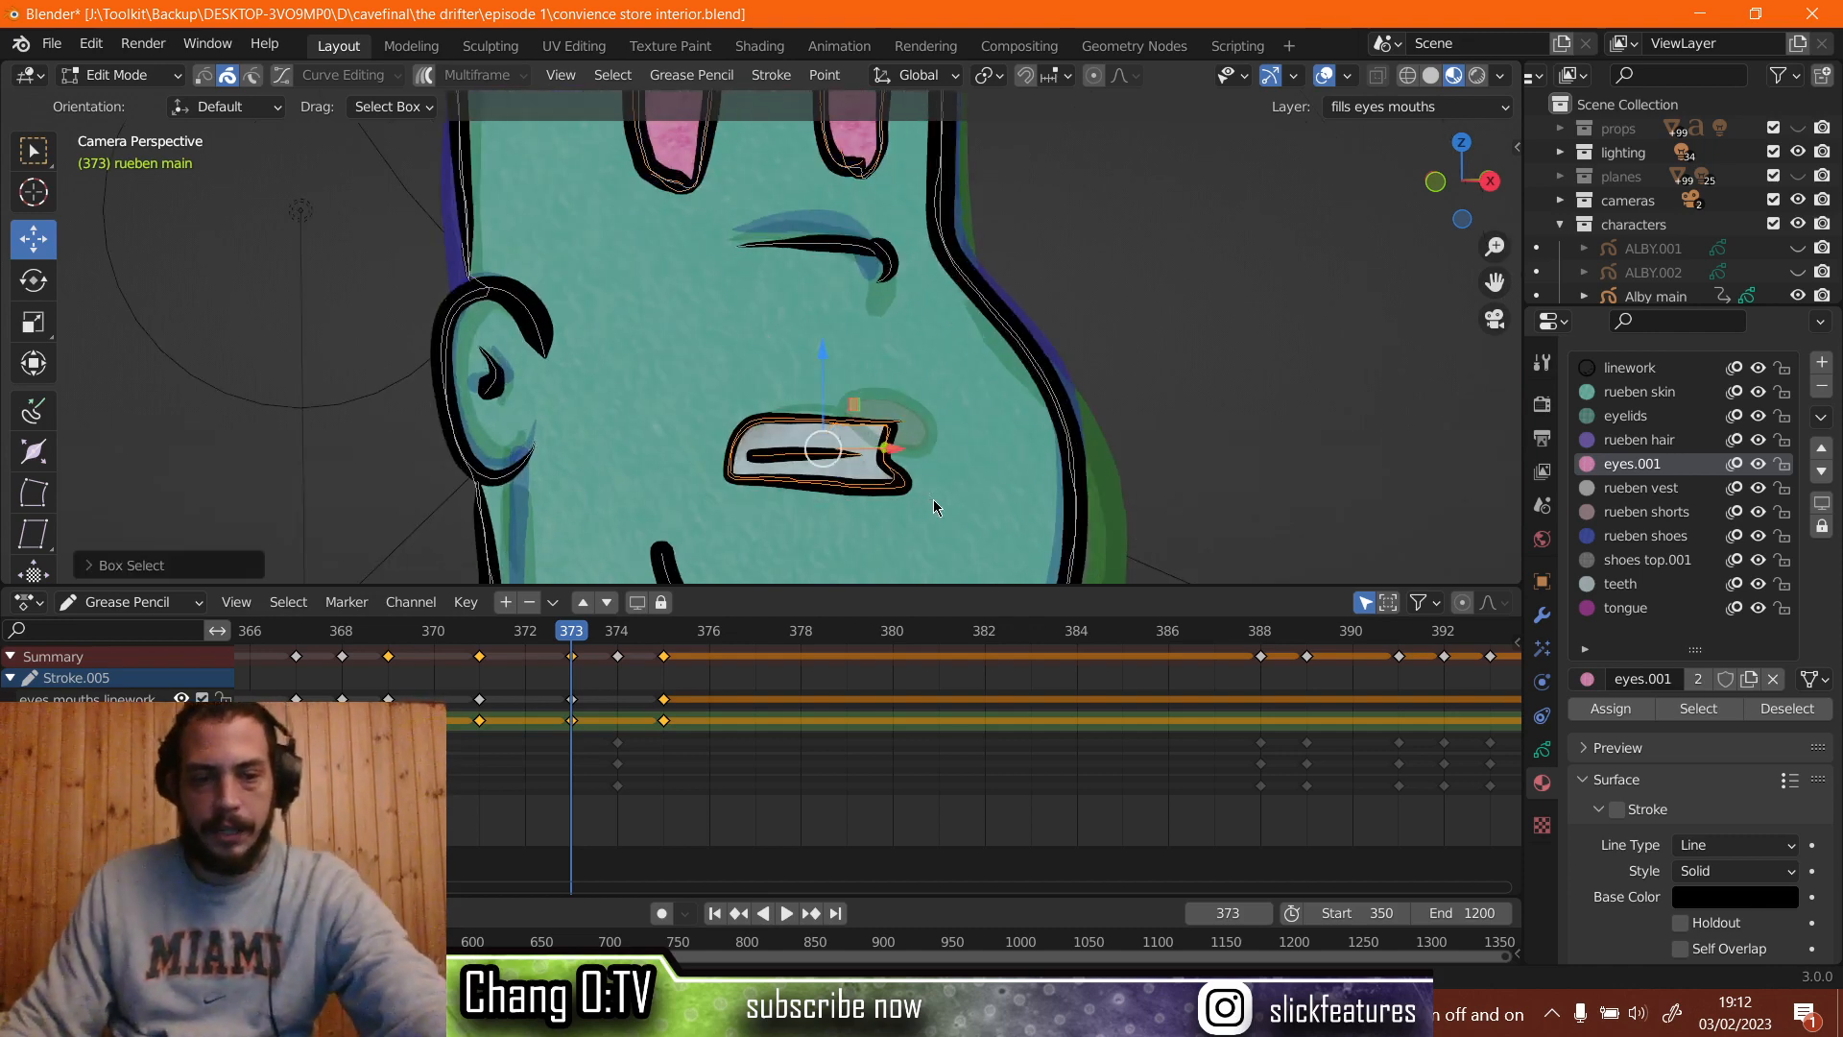
key("s")
key("x")
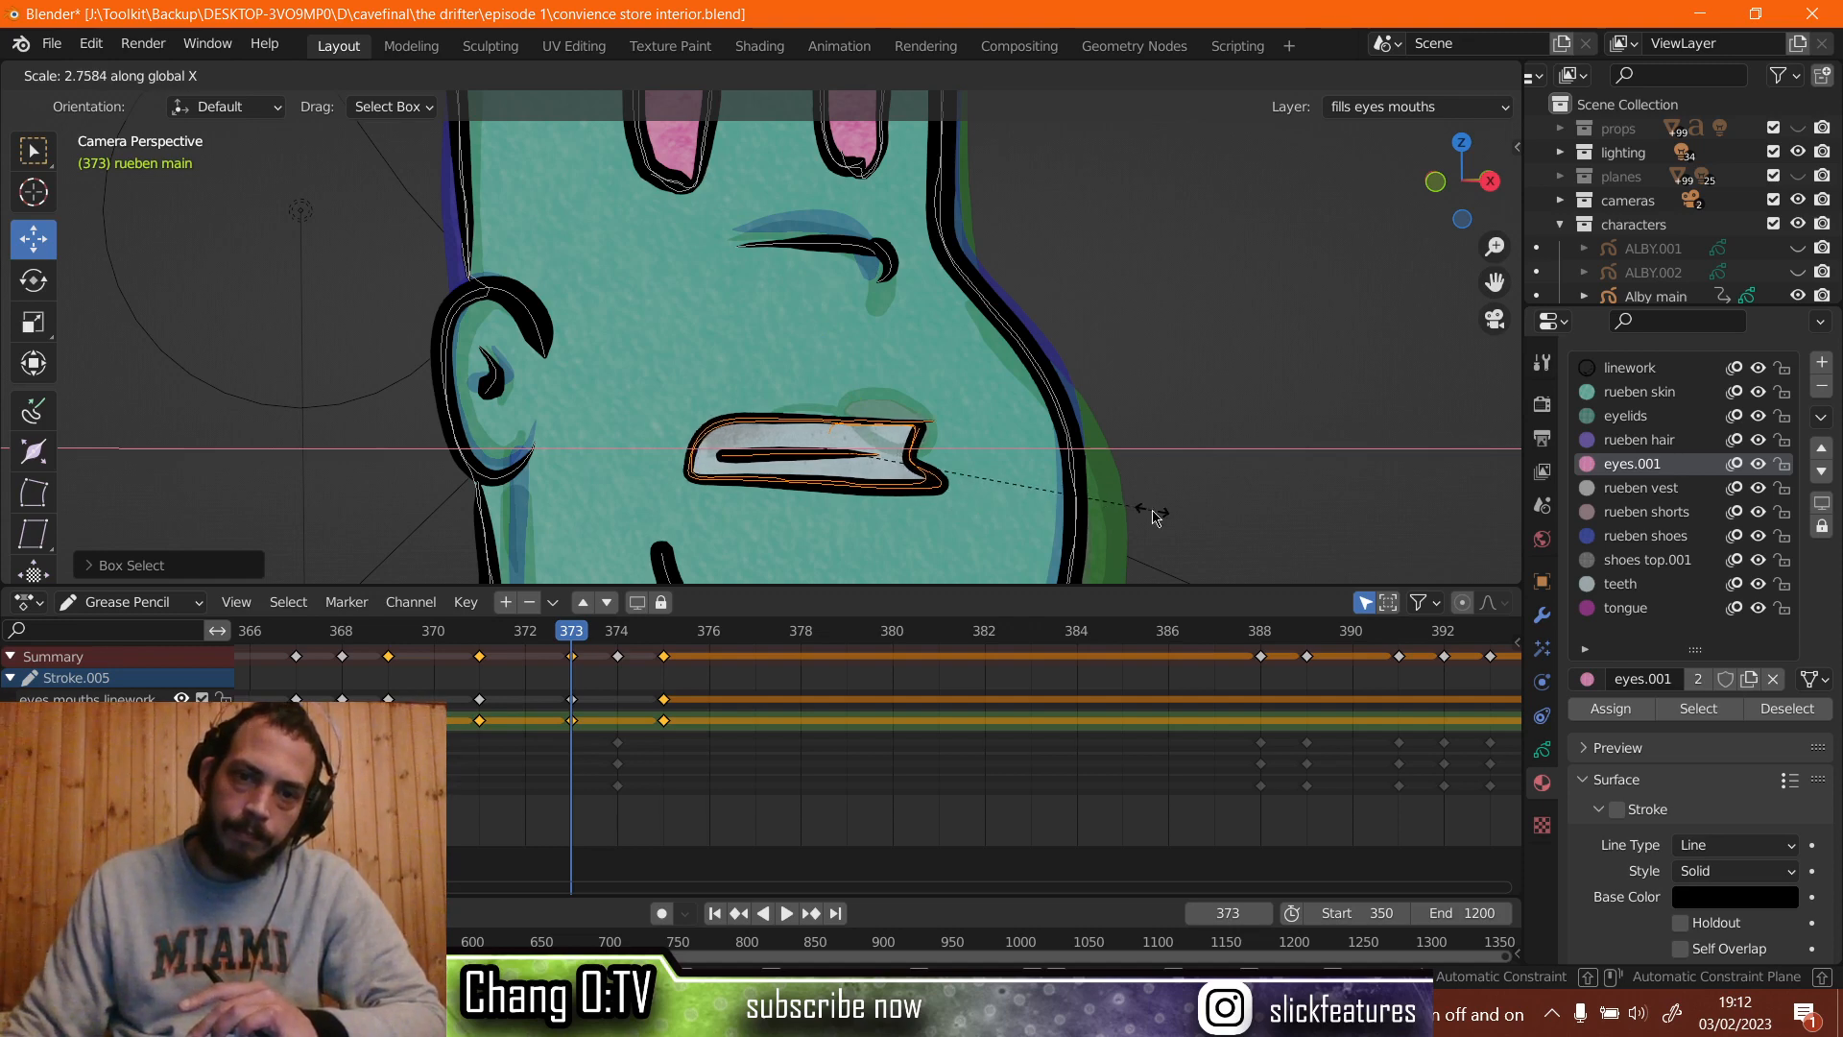
left_click(1155, 516)
At frame 375, draw a zigzag mouth line on the eyes mouths linework layer with the Ink Pen and linework material.
key("space")
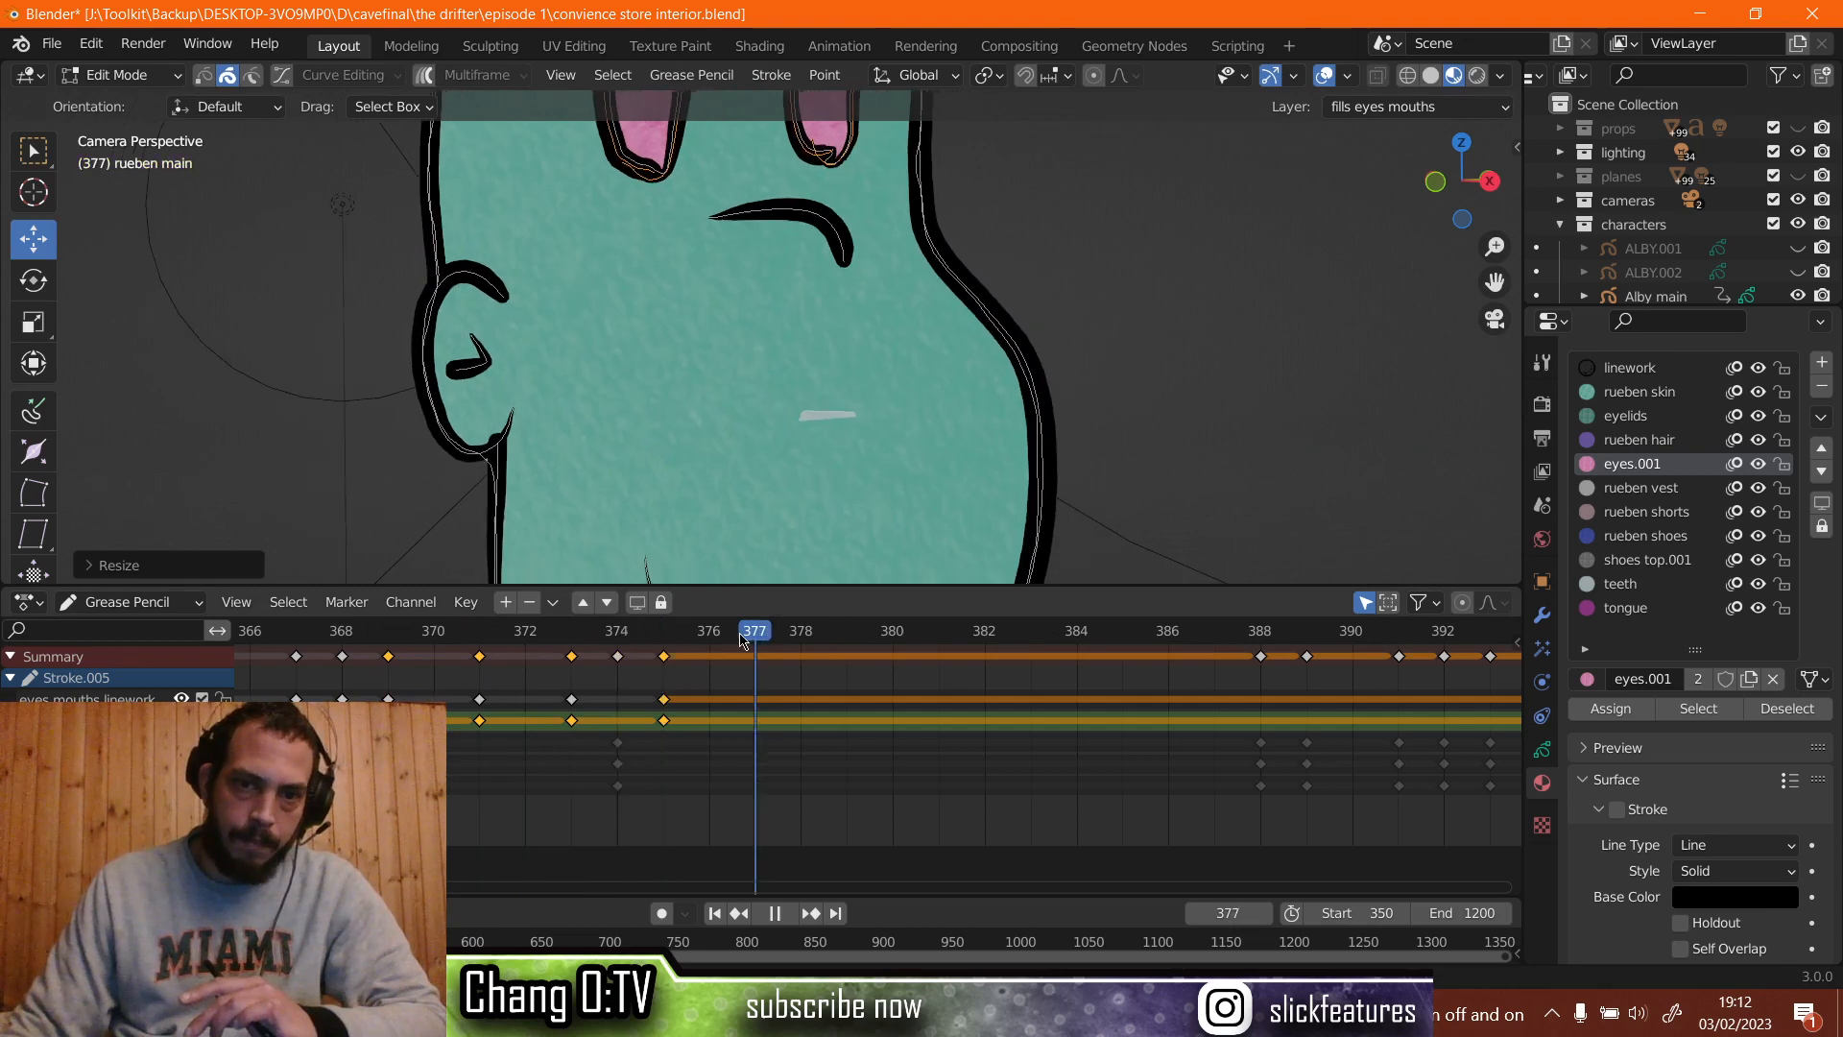
mouse_move(741, 639)
left_mouse_down()
mouse_move(633, 656)
mouse_move(651, 654)
left_mouse_up()
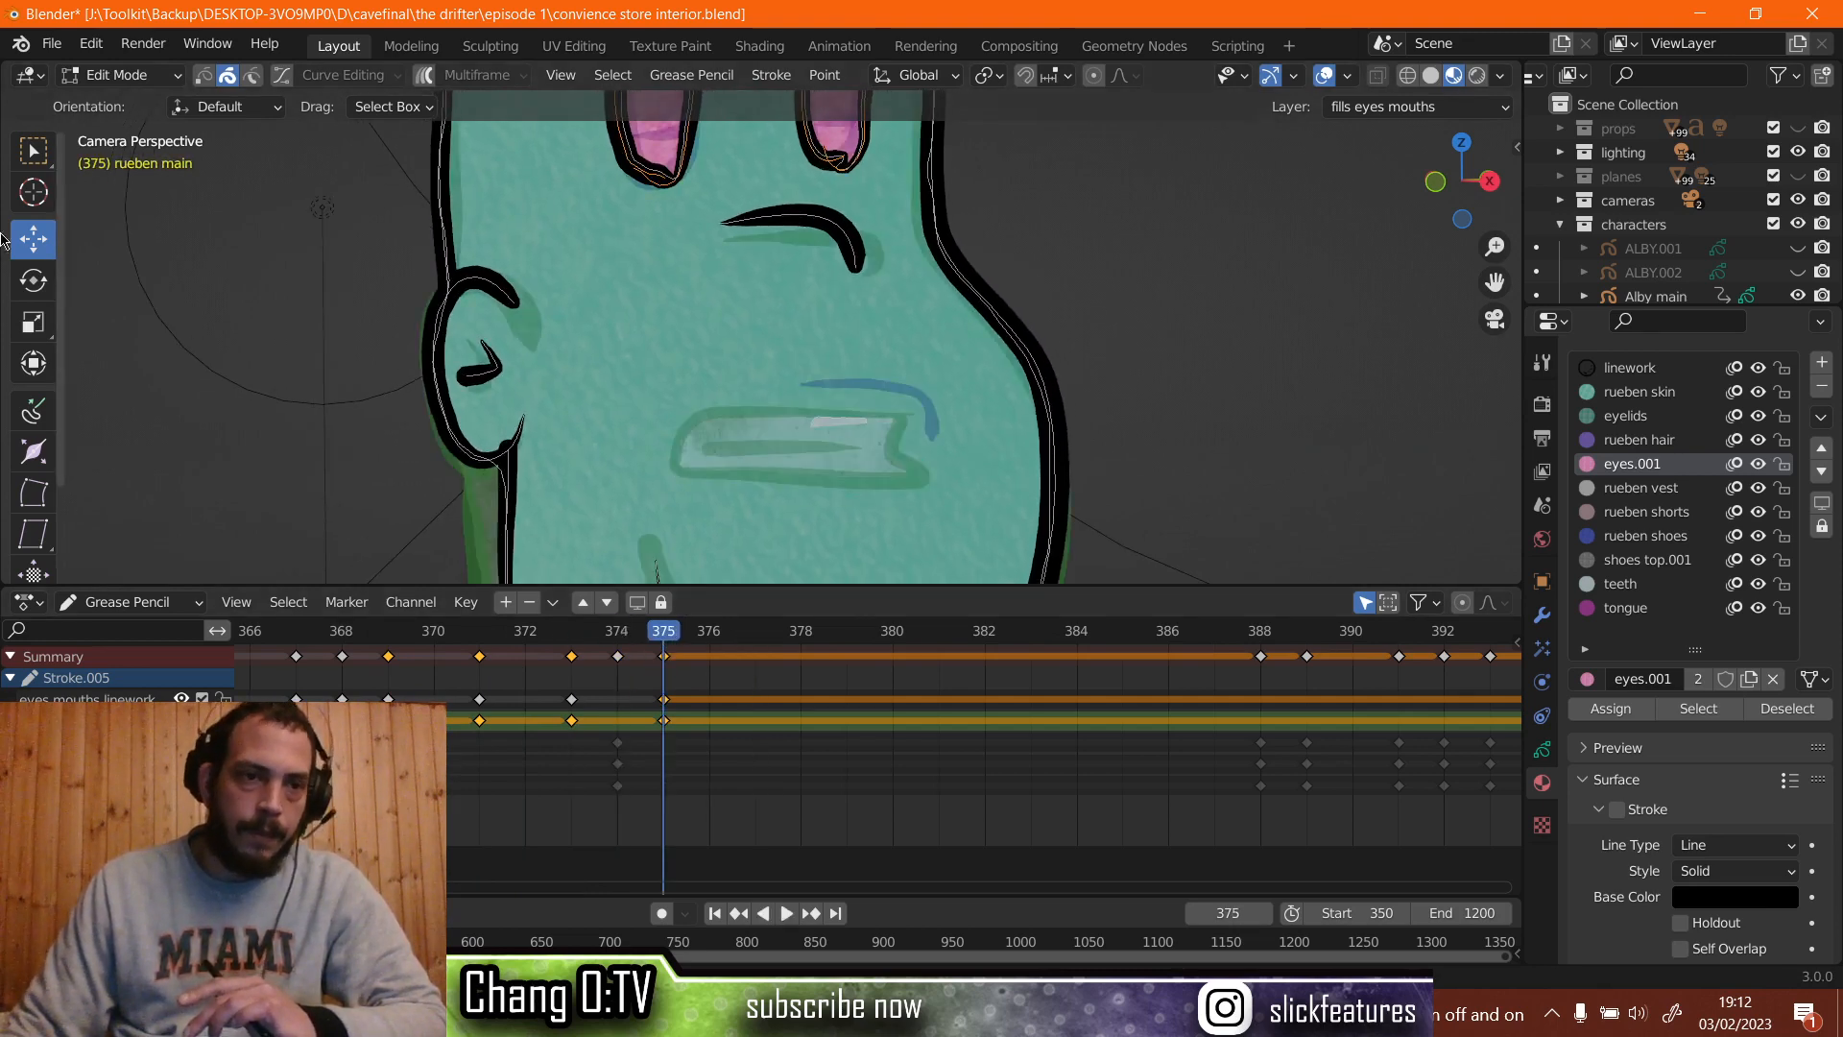
left_click(150, 77)
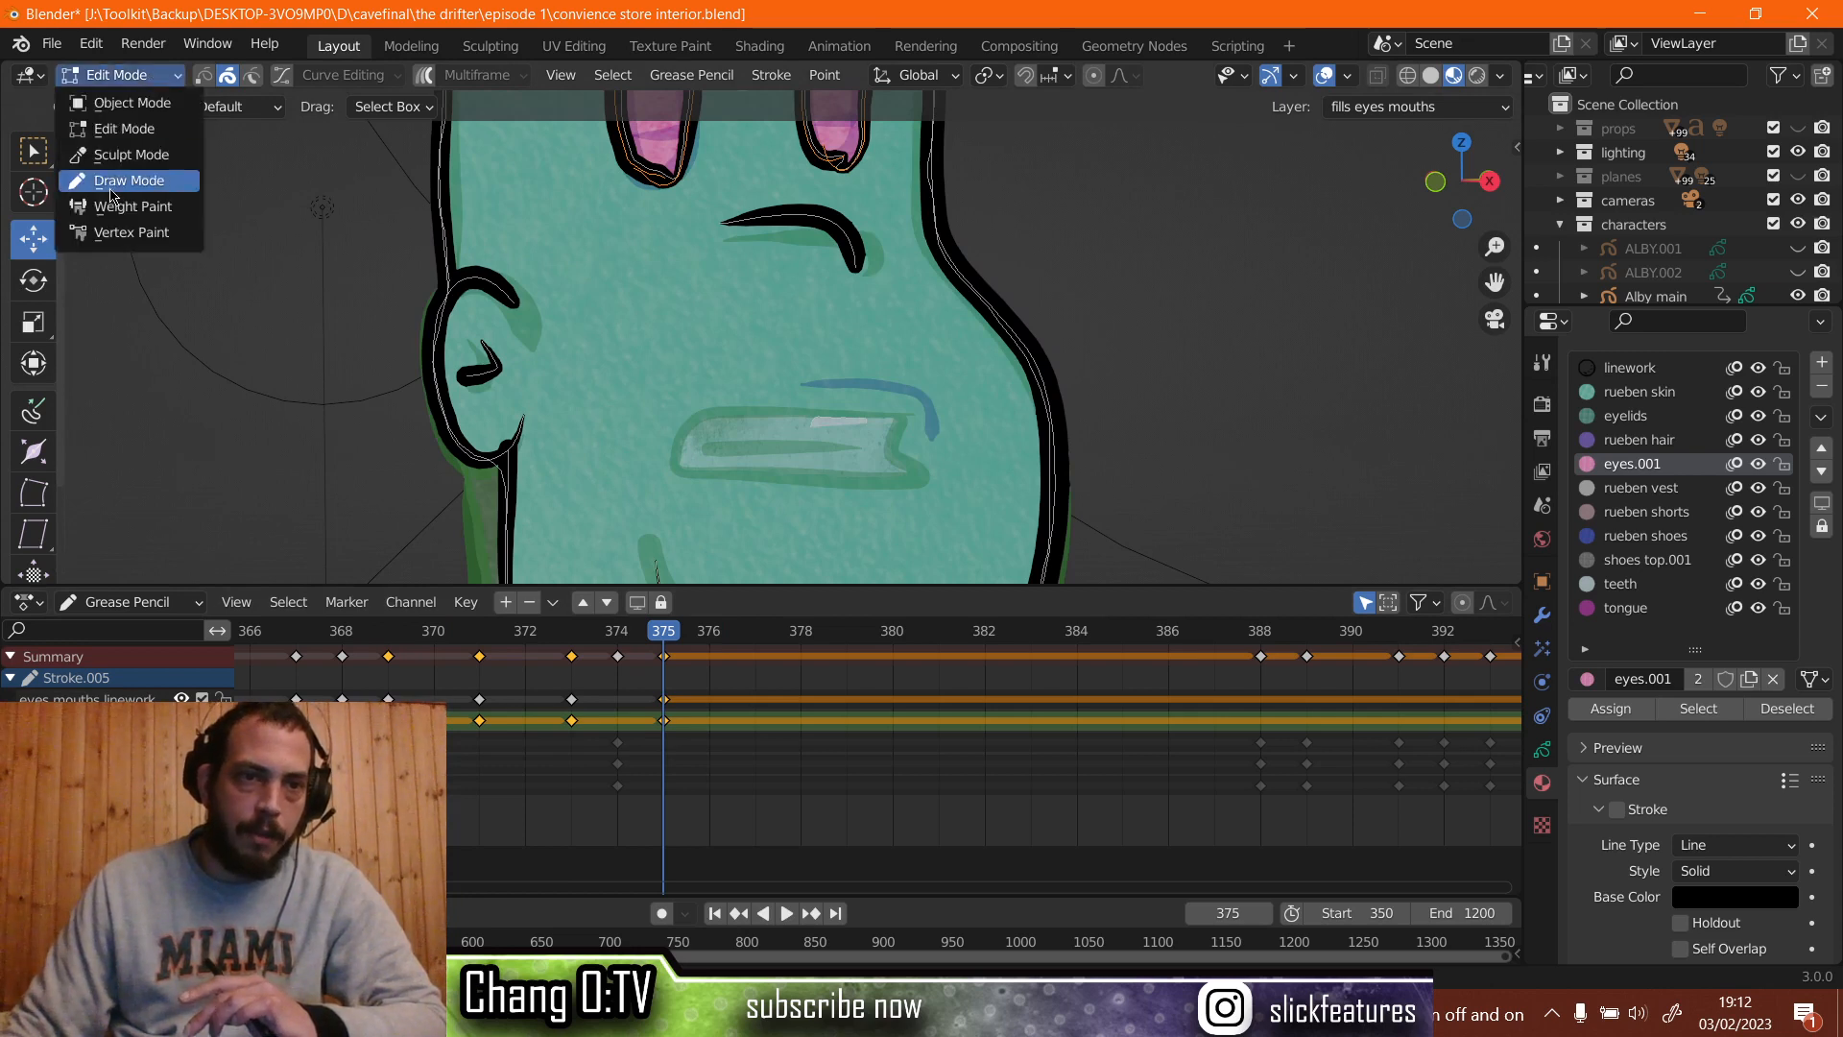
left_click(34, 279)
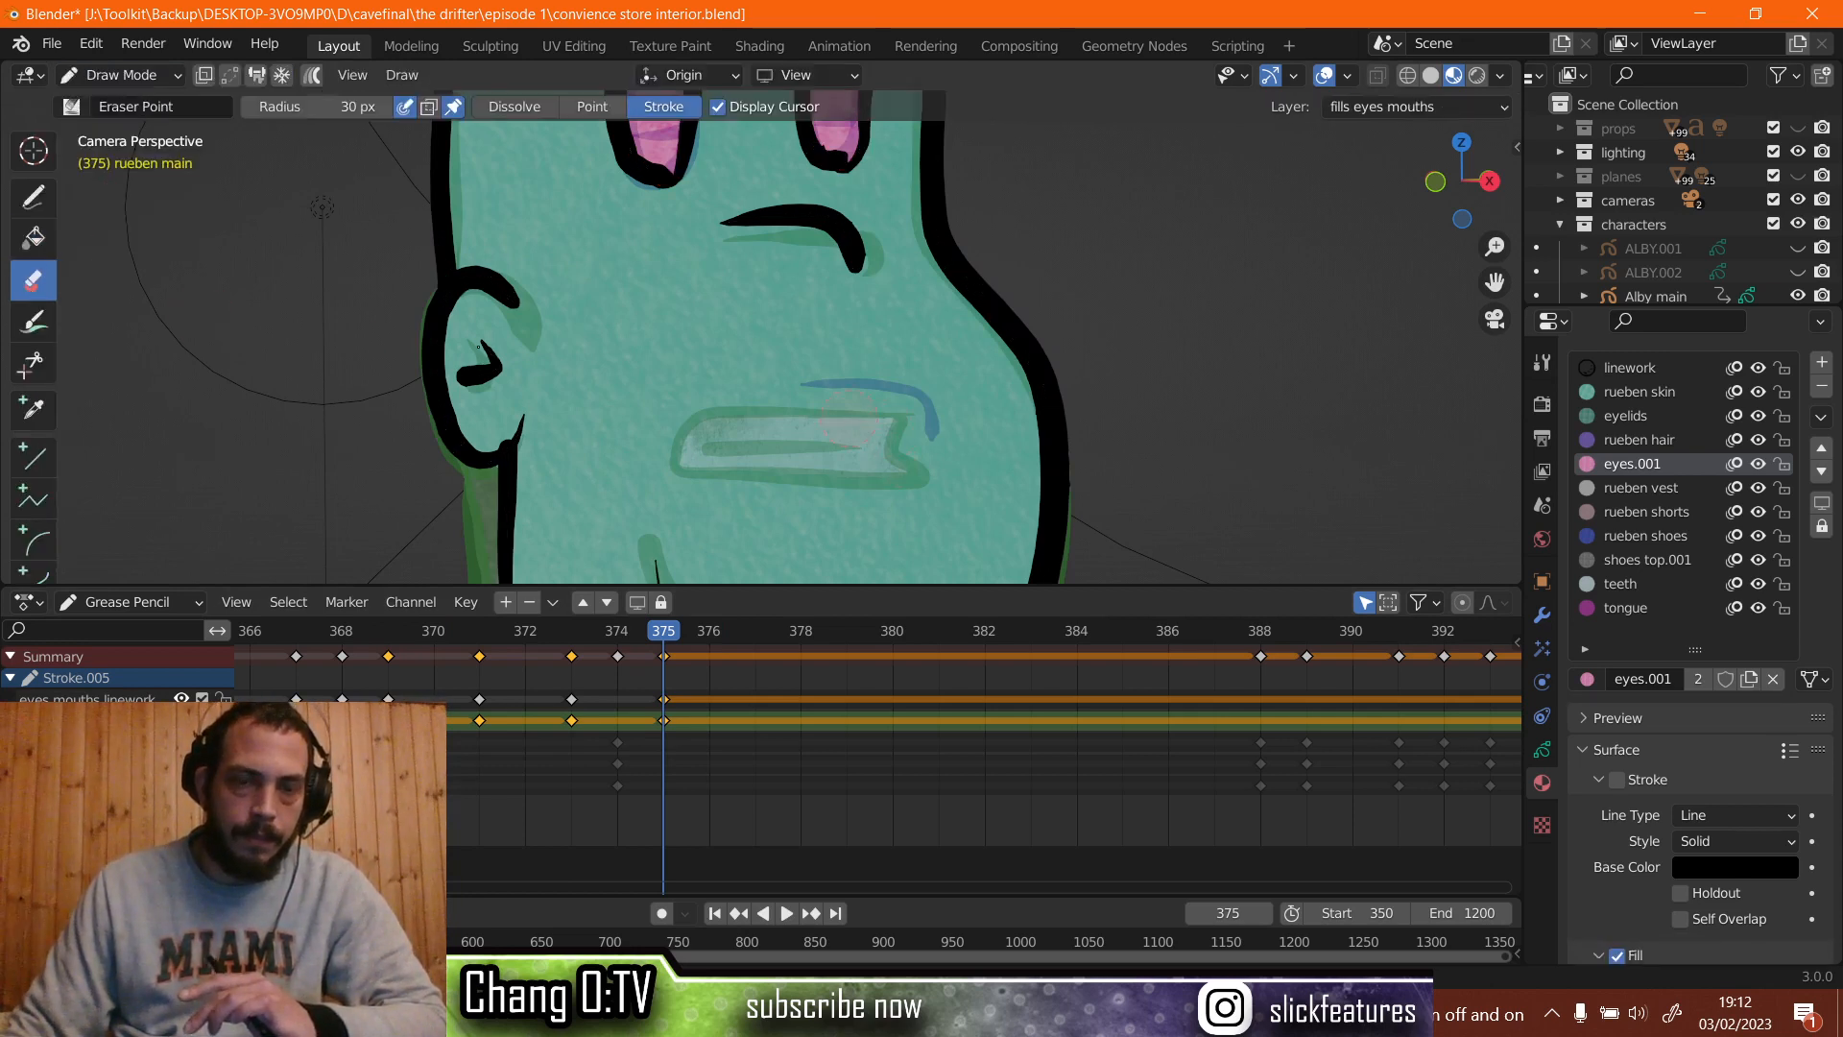
left_click(44, 202)
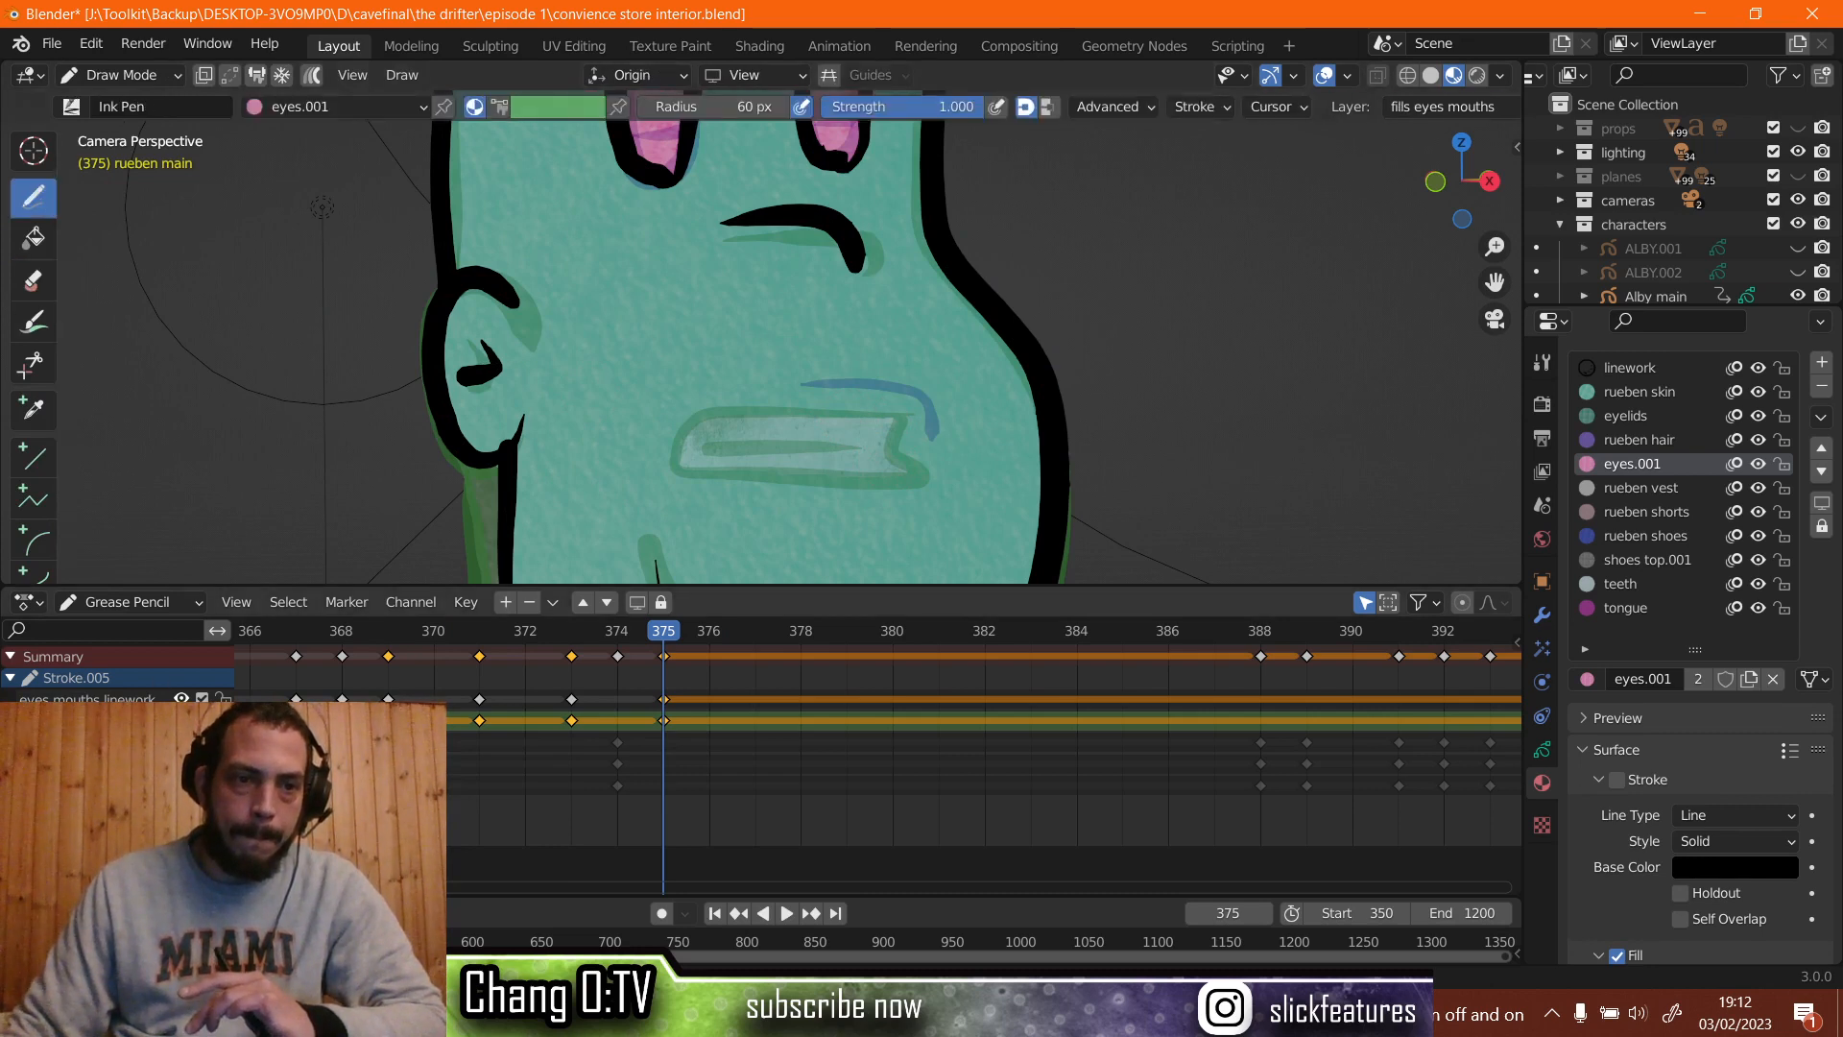
left_click(89, 699)
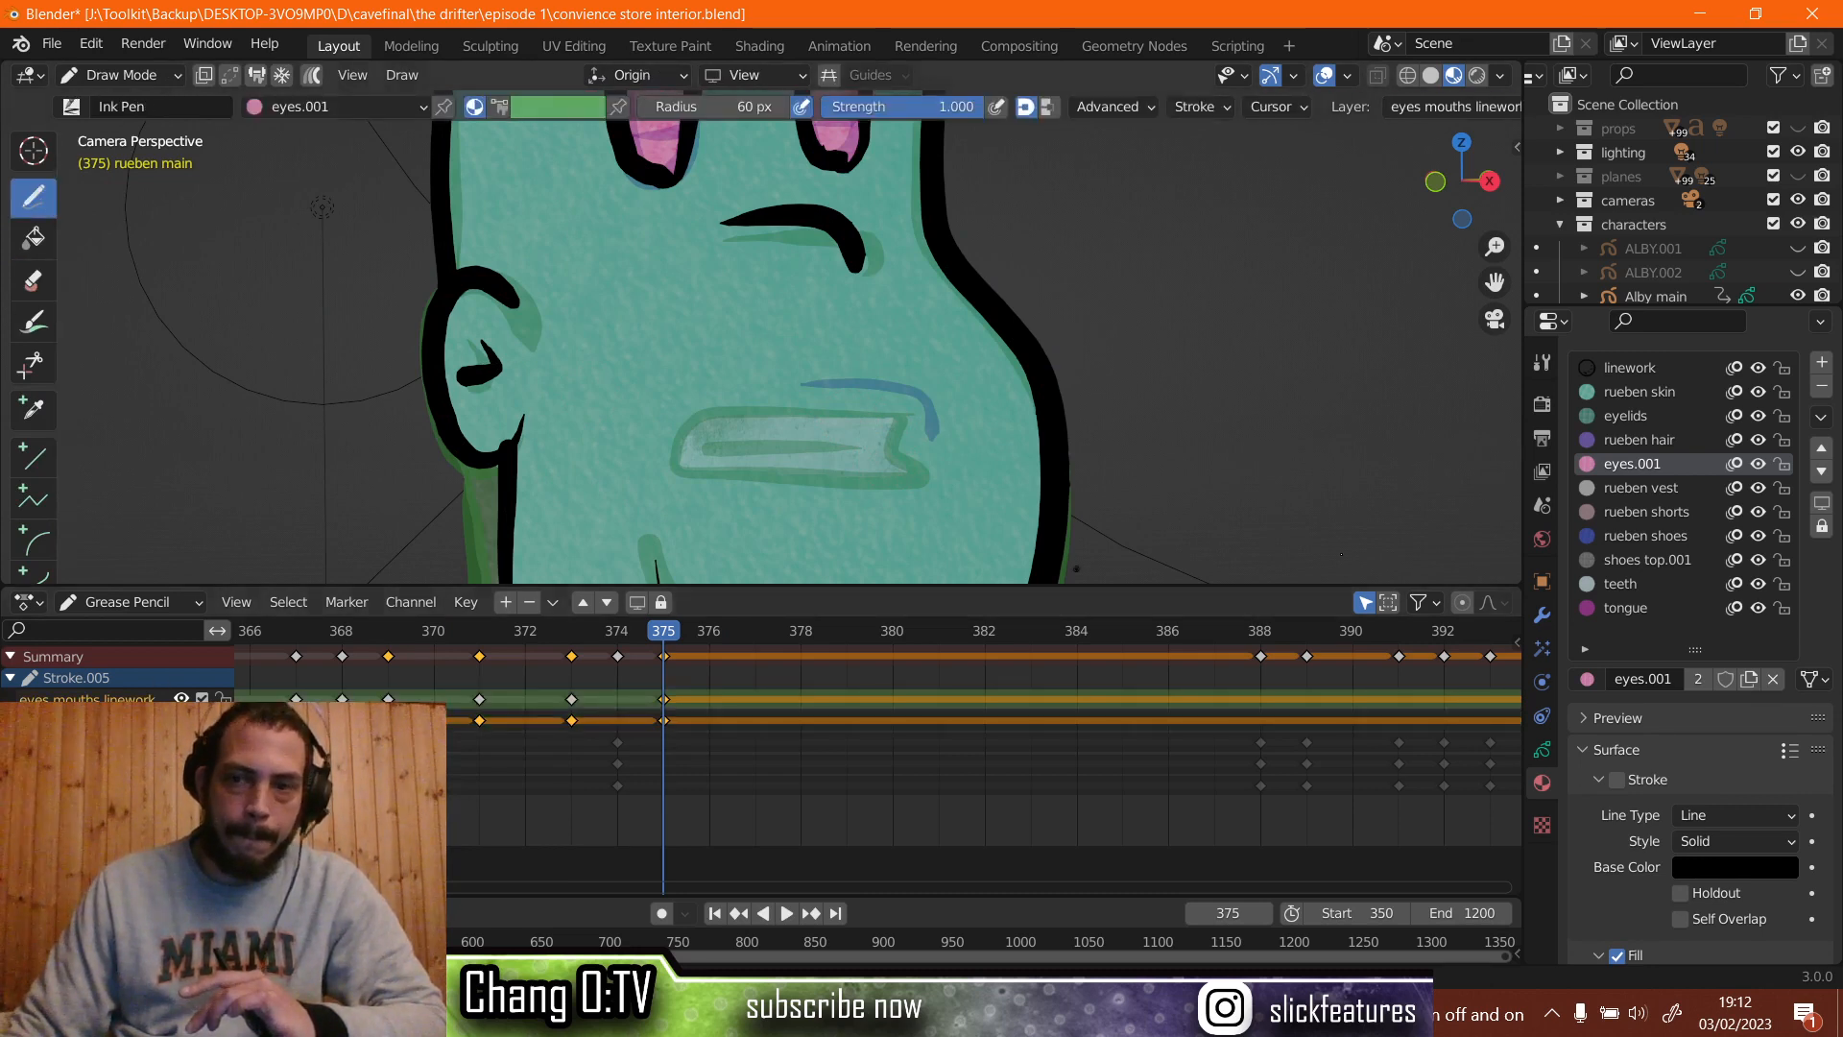
left_click(1643, 370)
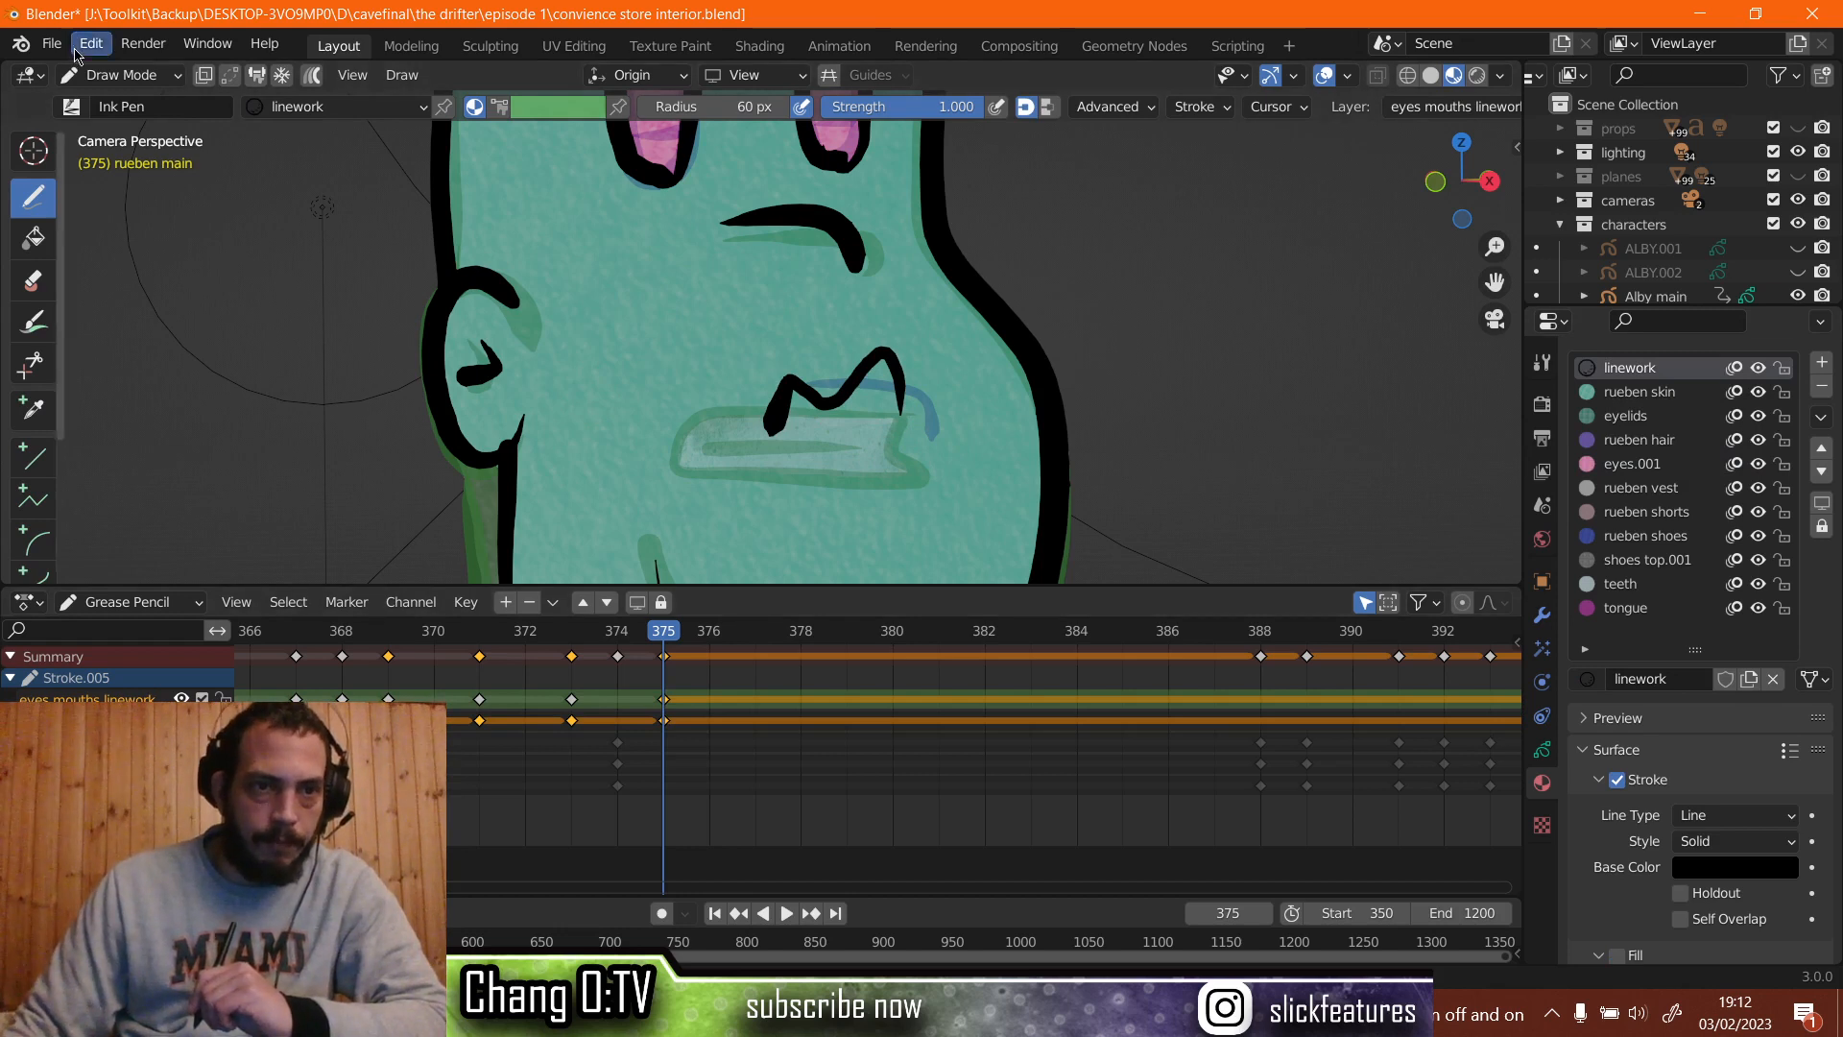
left_click(118, 75)
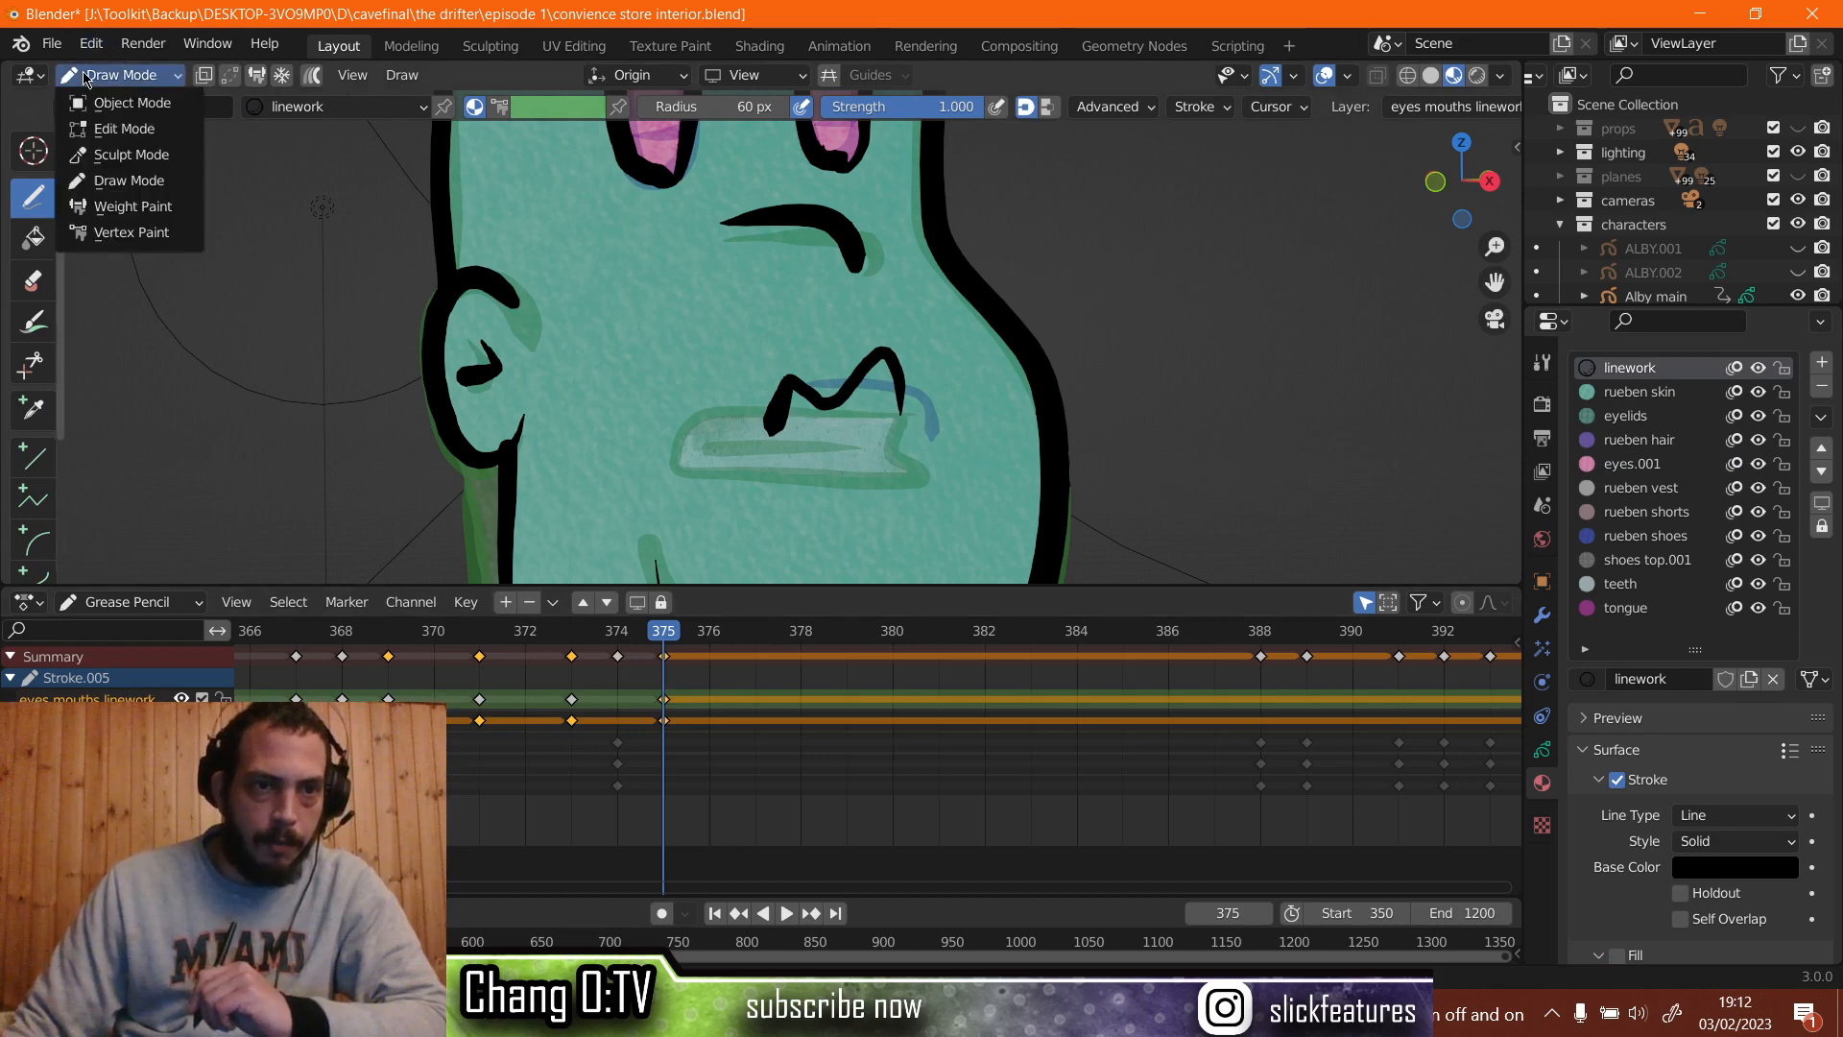
left_click(123, 155)
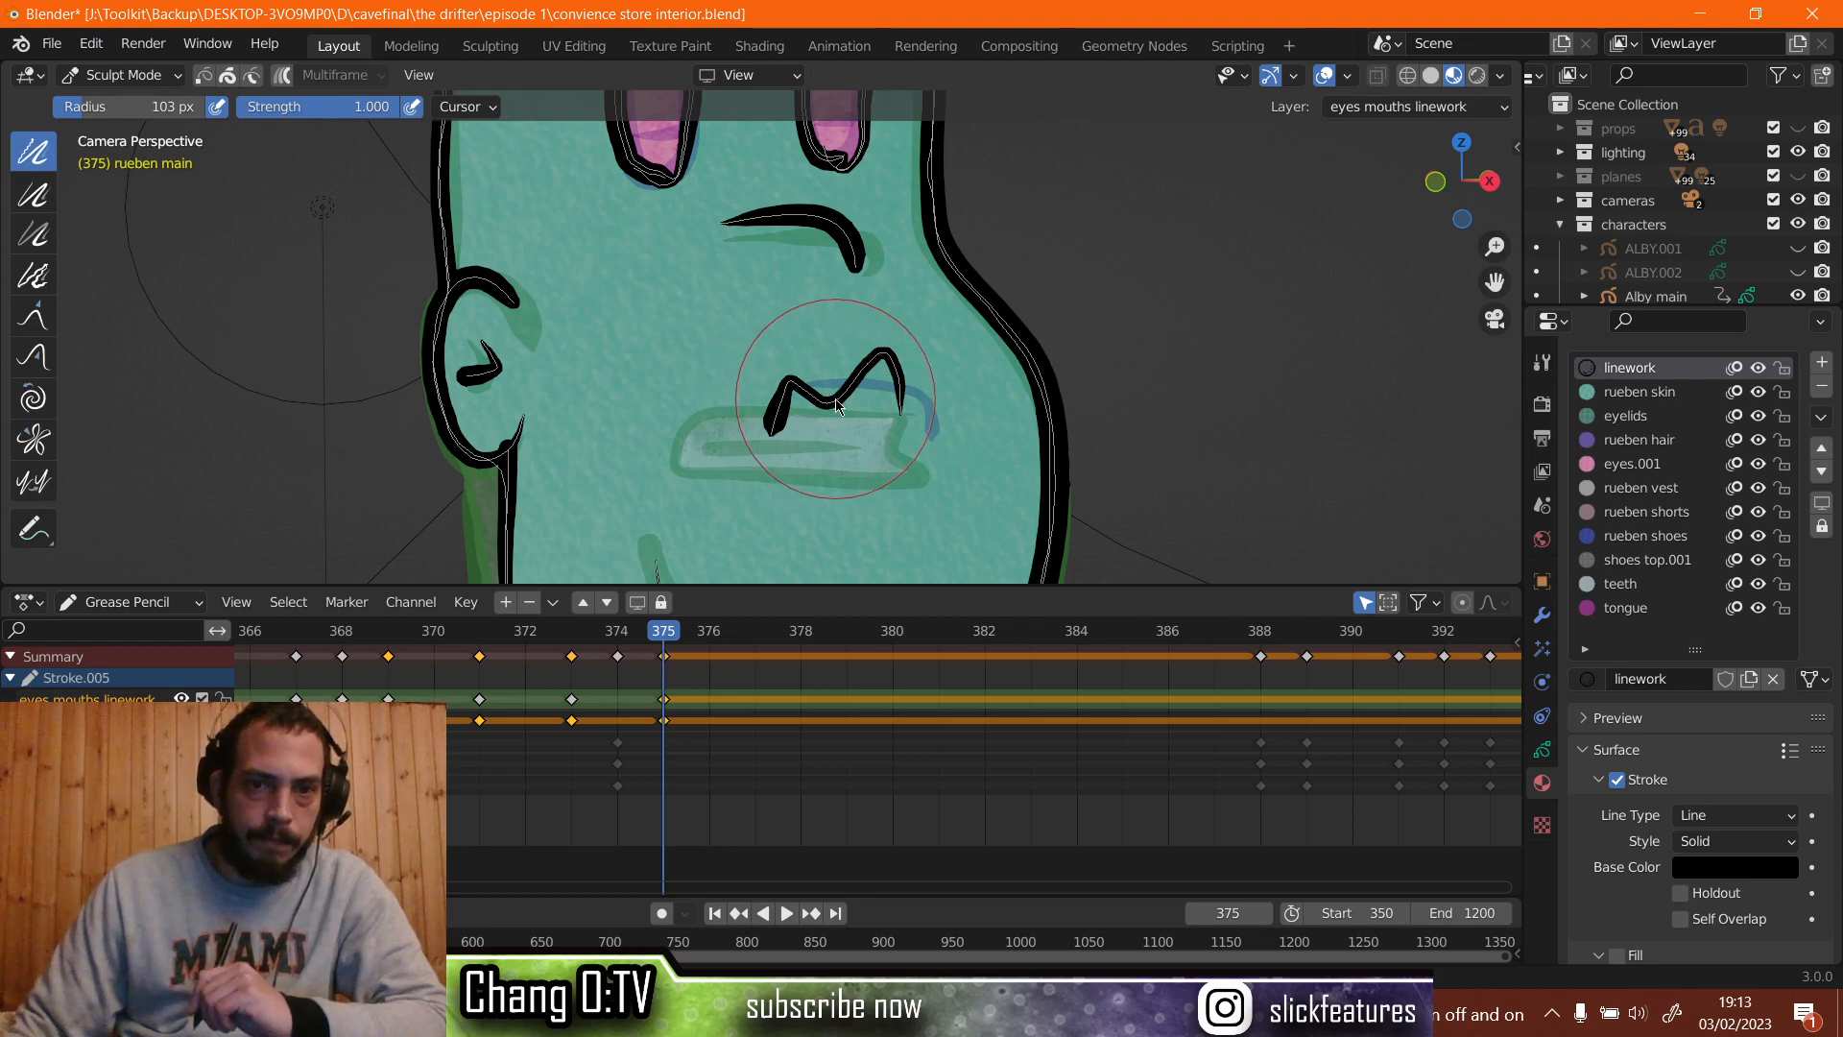
left_click(126, 77)
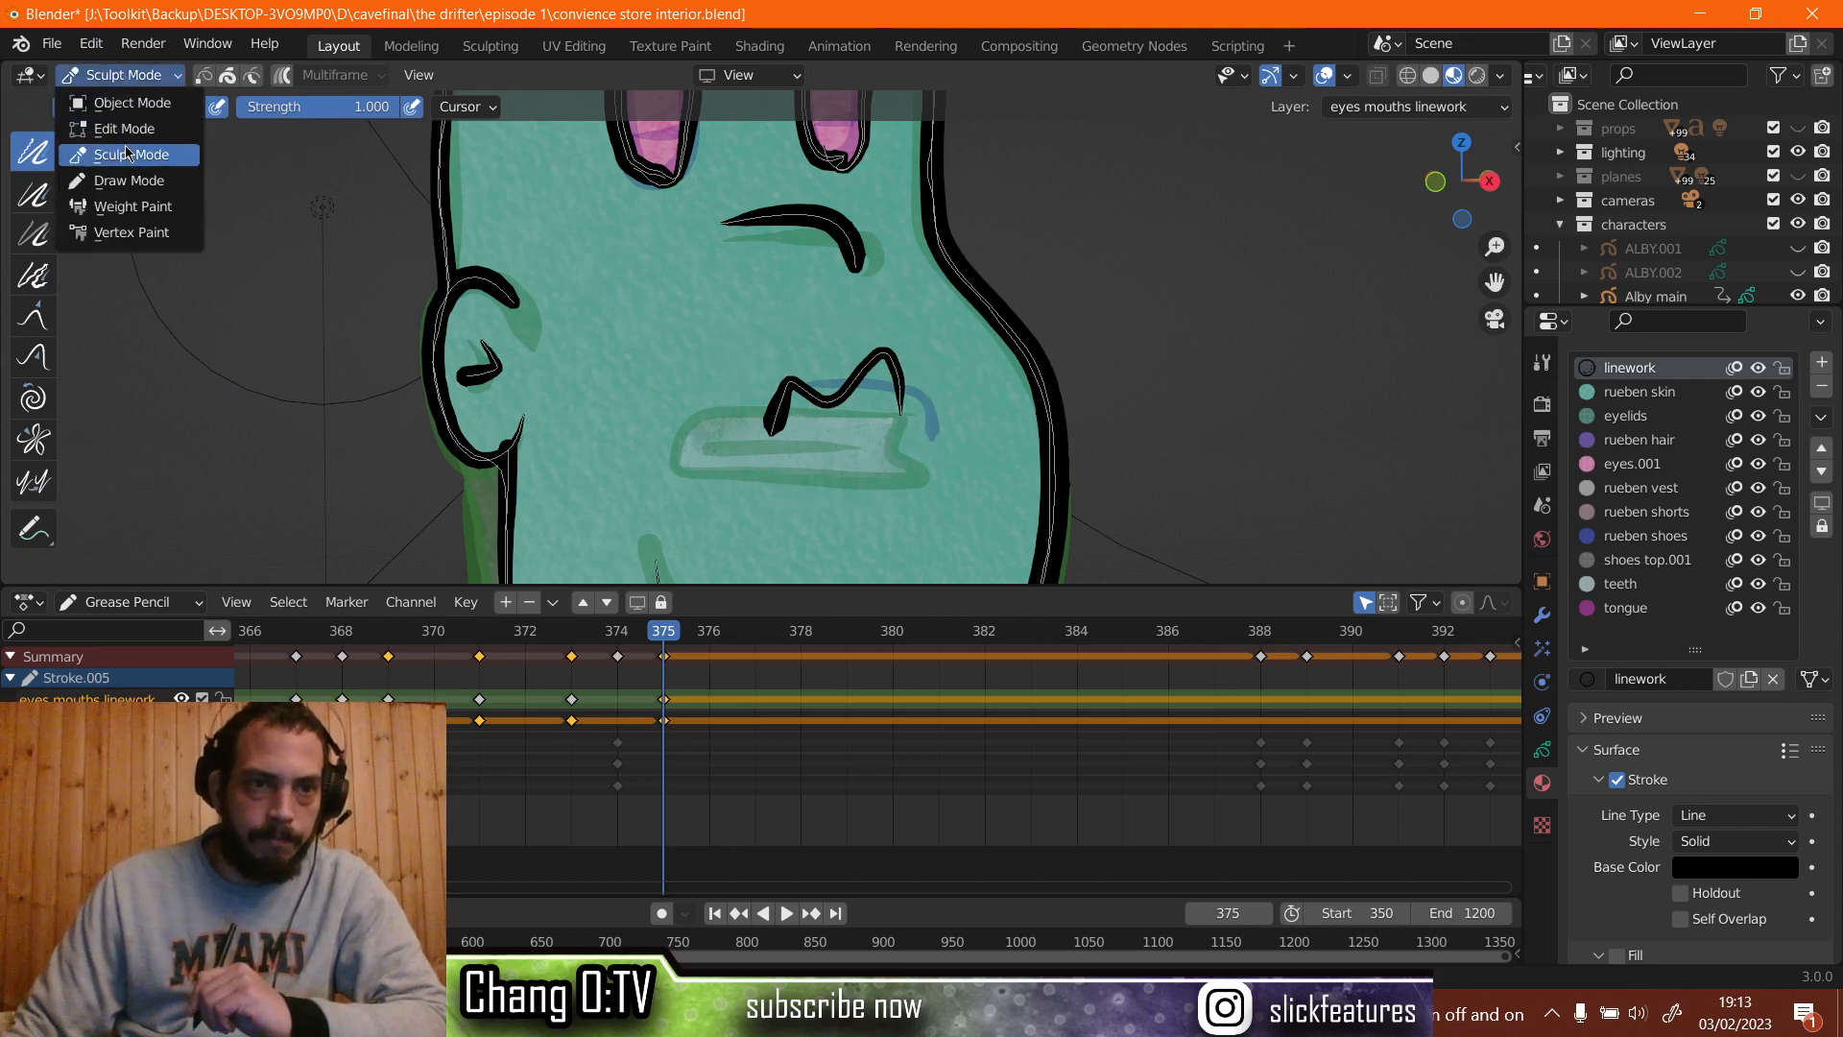
left_click(122, 179)
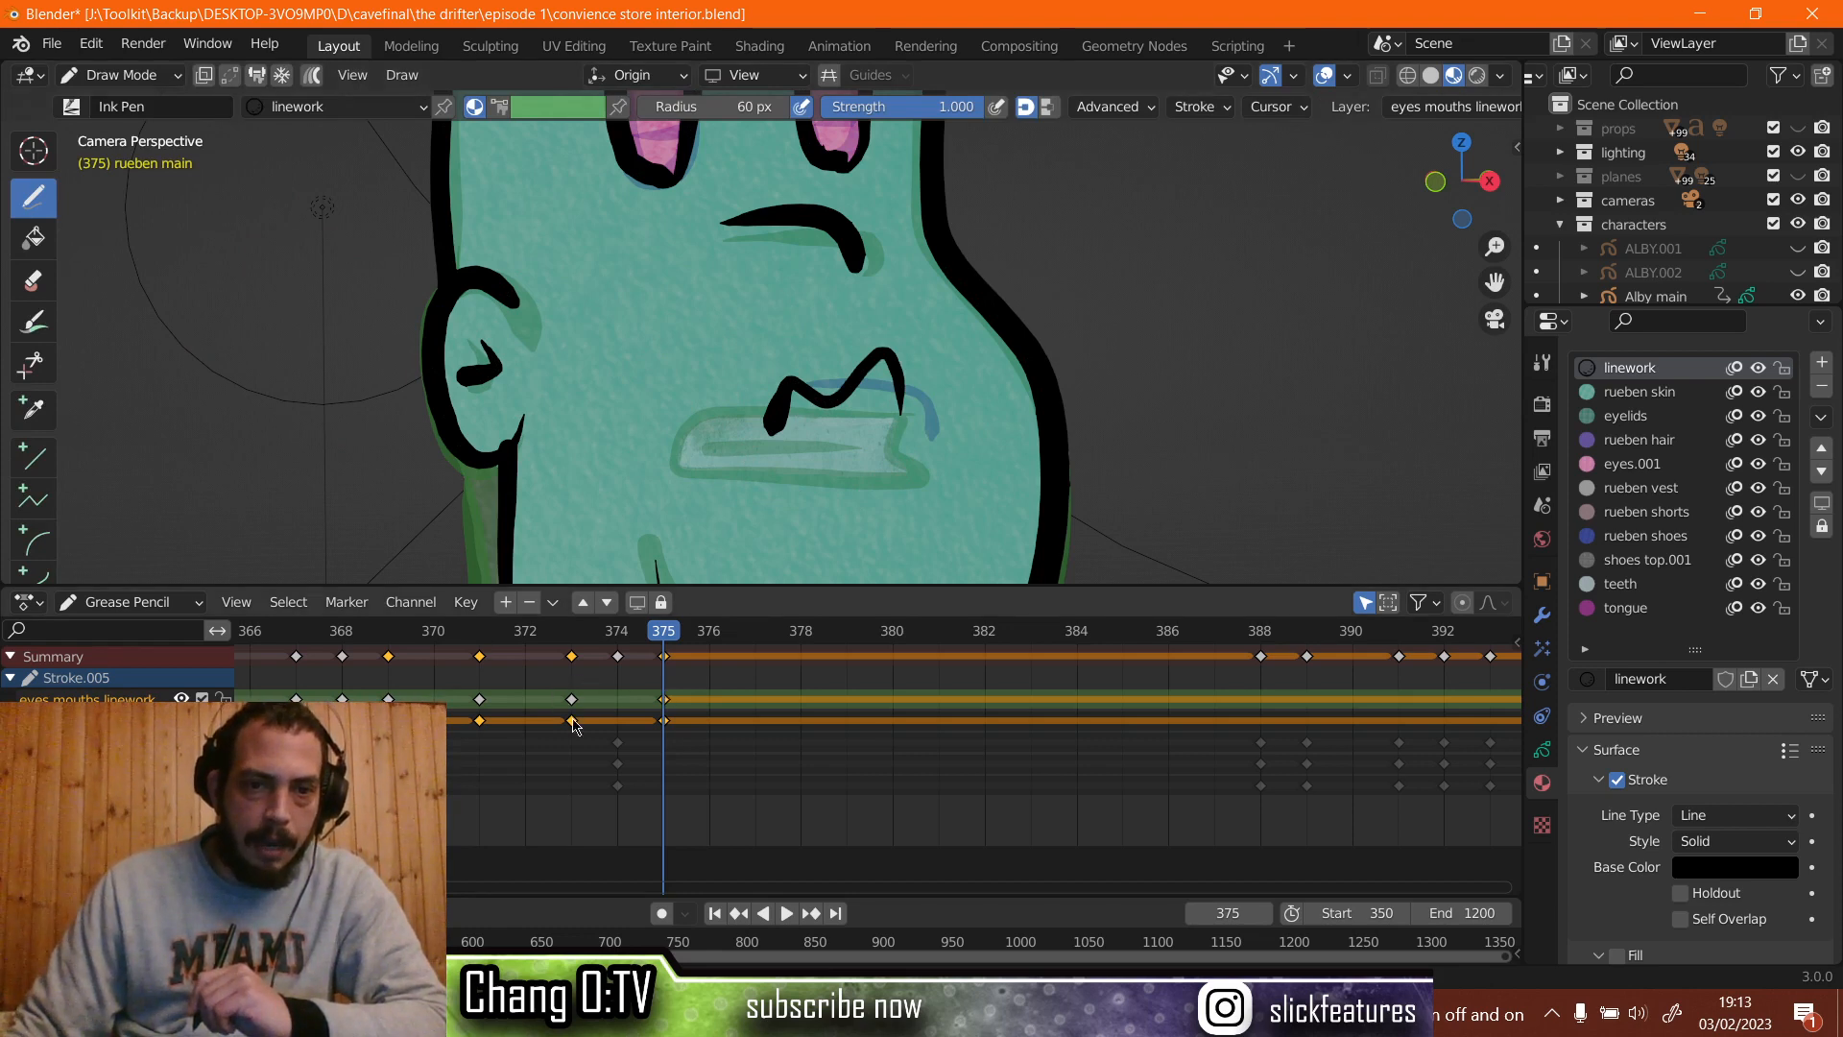
Duplicate the frame 373 keyframes of the eyes mouths linework layer and the layer below it to frame 377.
left_click_drag(583, 727, 582, 724)
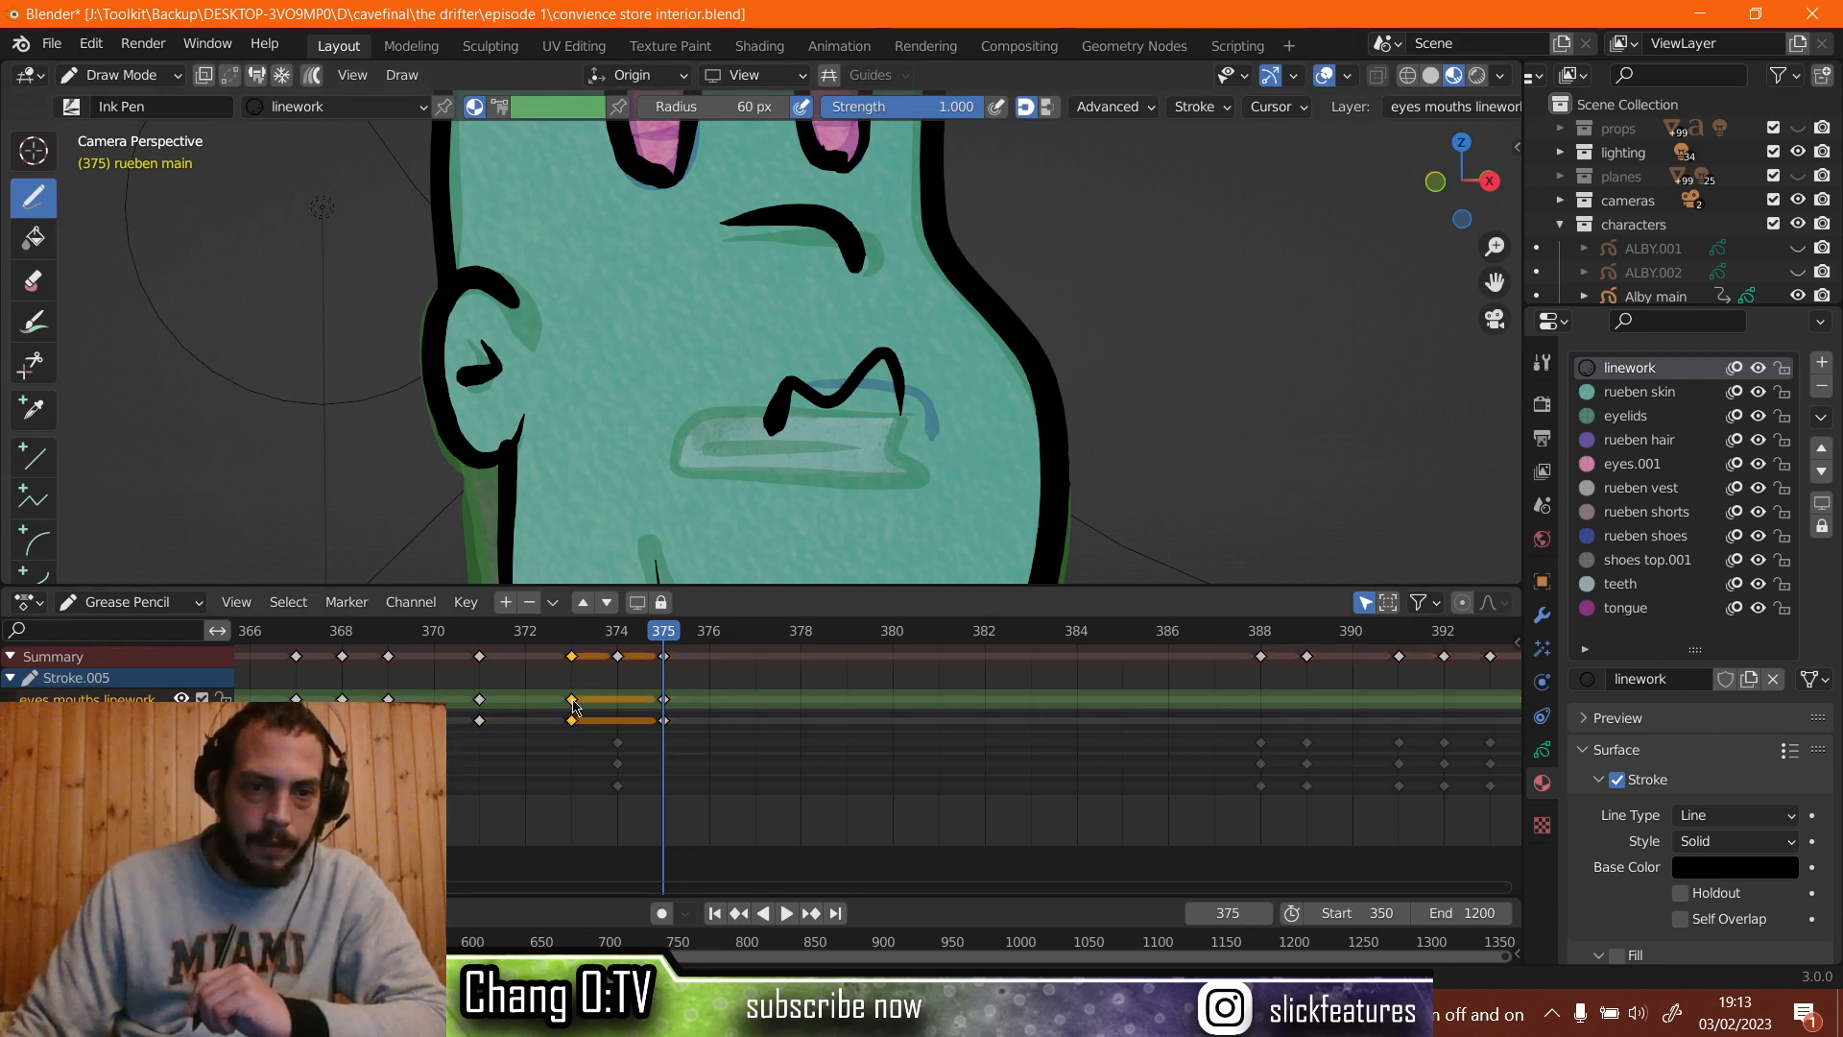
right_click(574, 707)
left_click(574, 706)
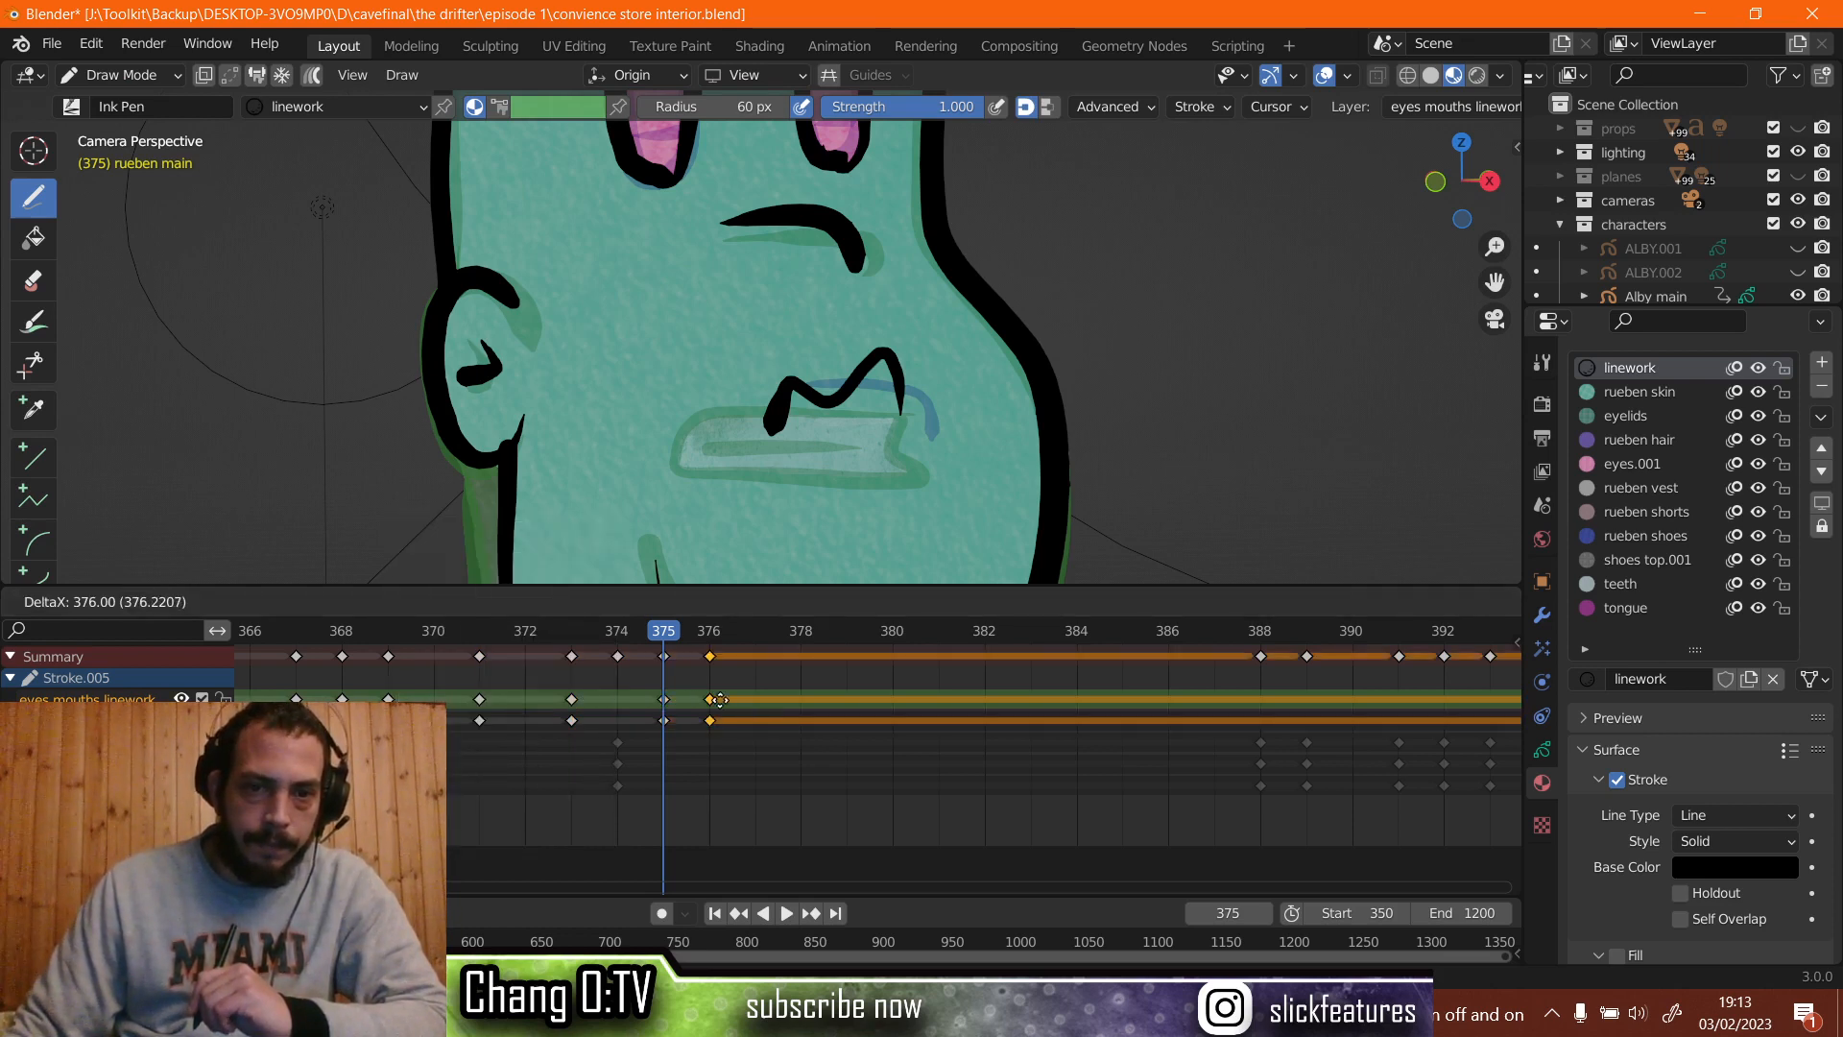
left_click(622, 608)
Play back the teal character's mouth animation in close-up from frame 368 and again from frame 365.
left_click_drag(651, 630, 338, 646)
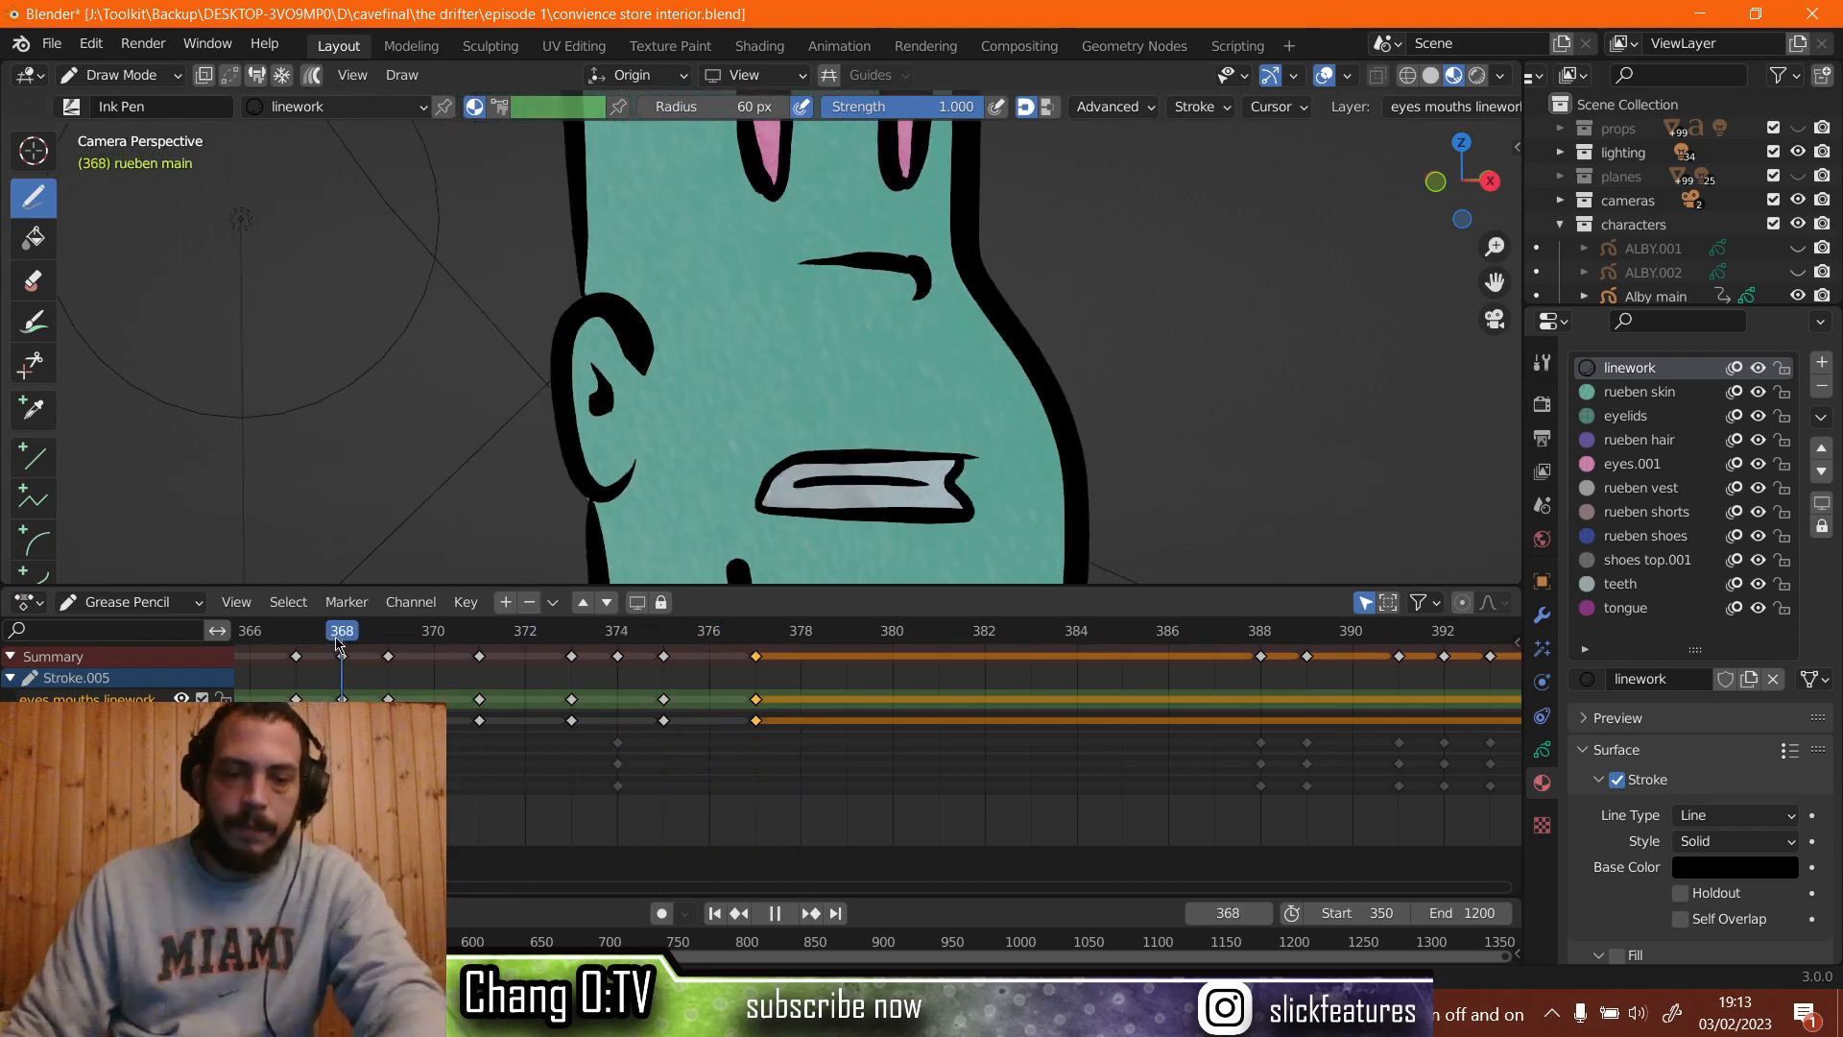
key("space")
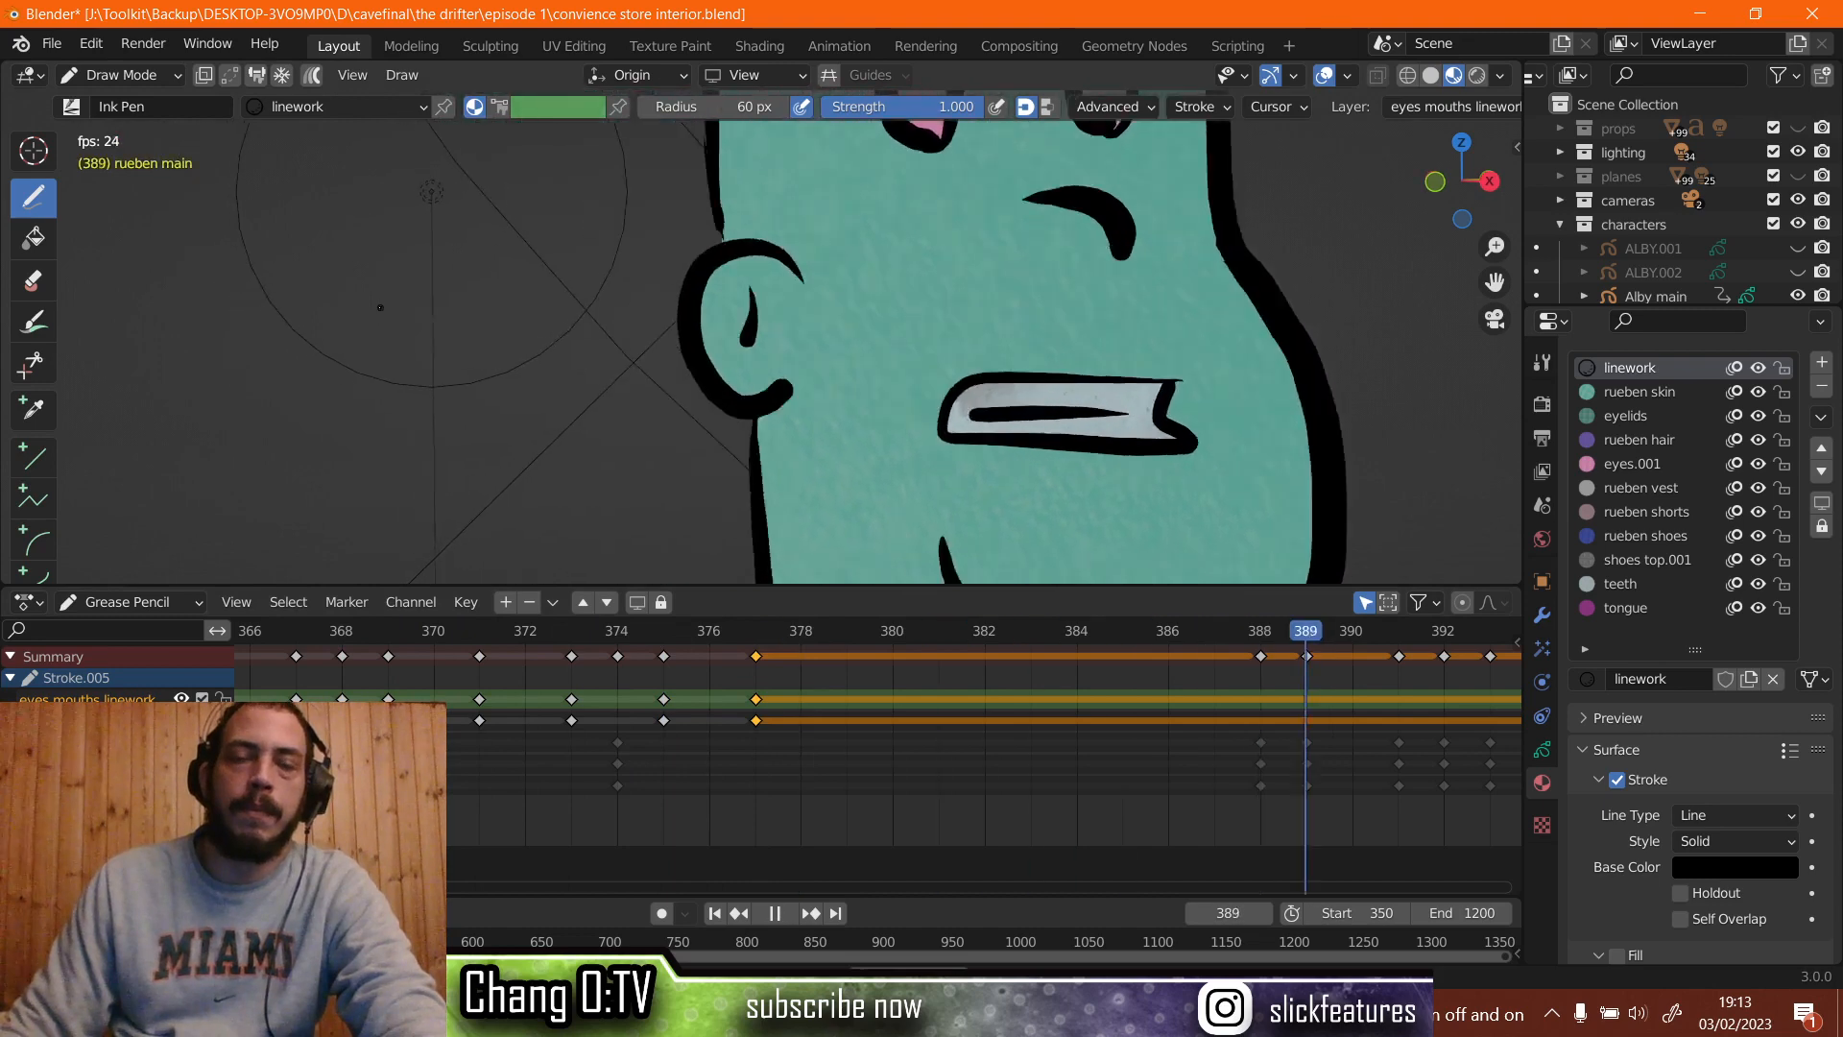
key("space")
scroll(396, 662, "down", 2)
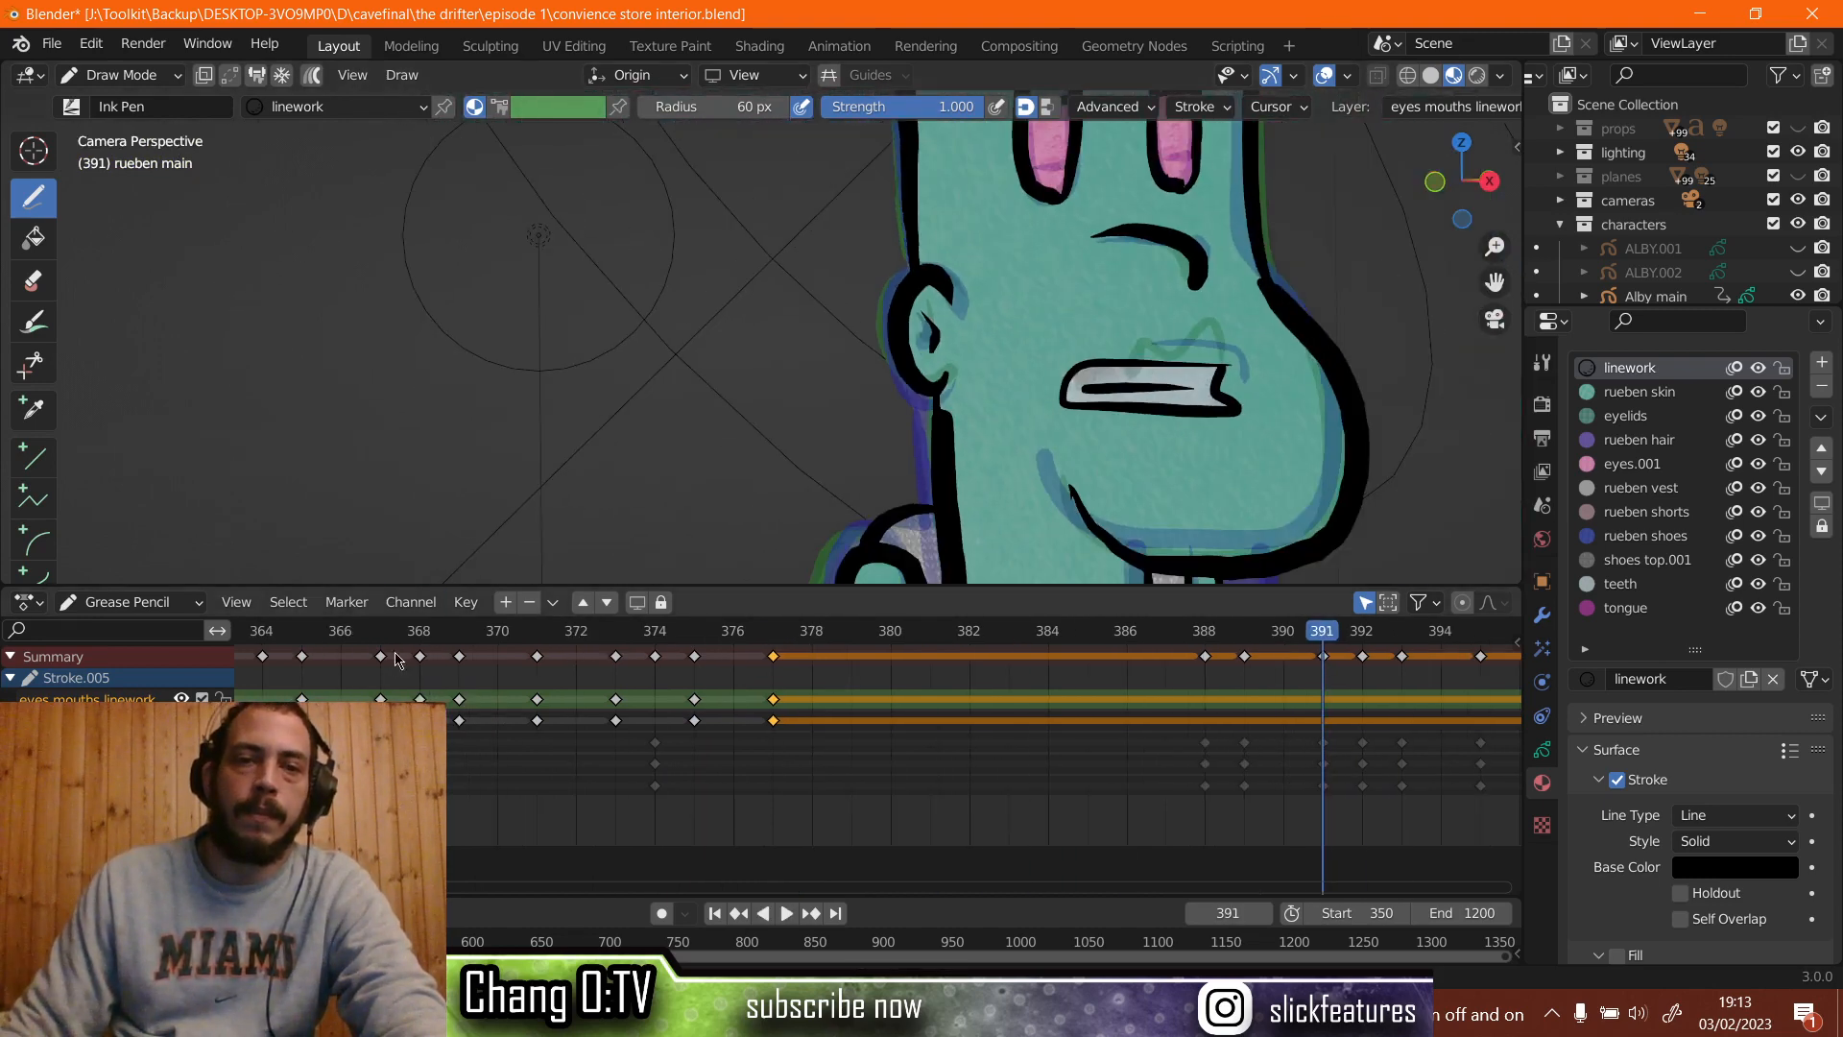
key("space")
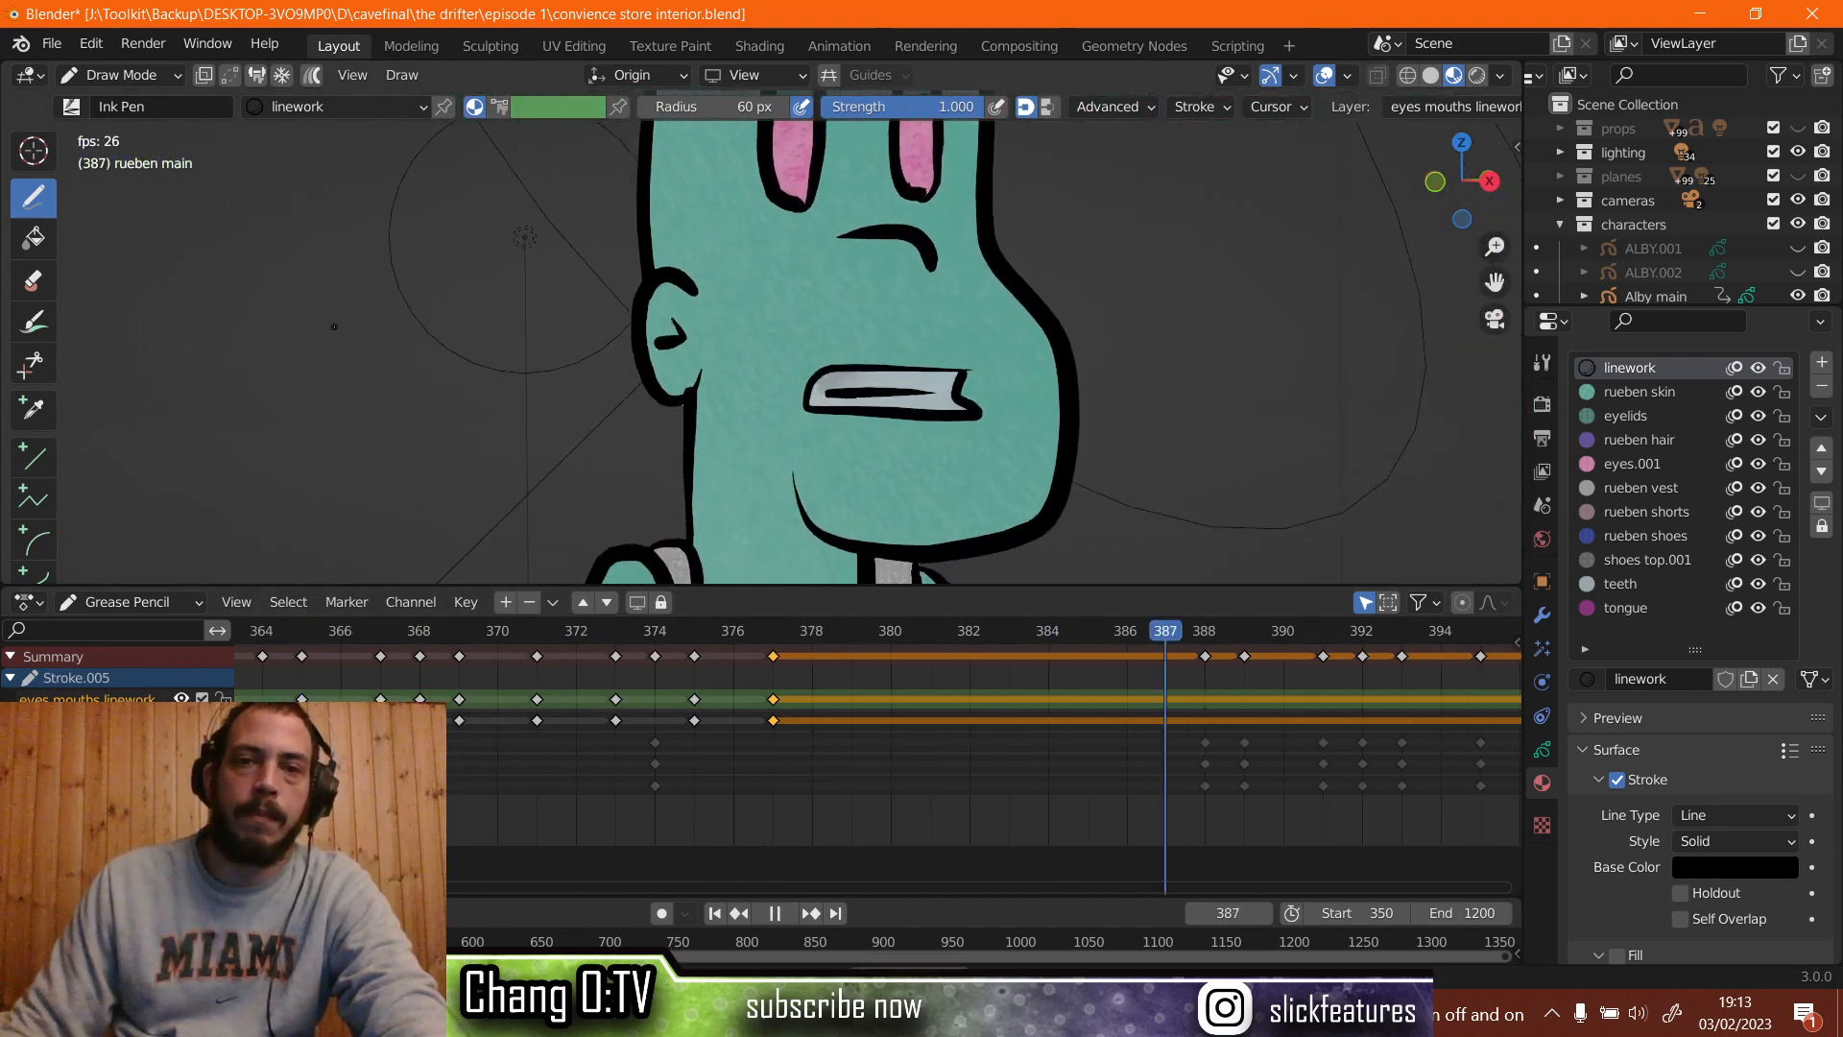
key("space")
left_click(302, 652)
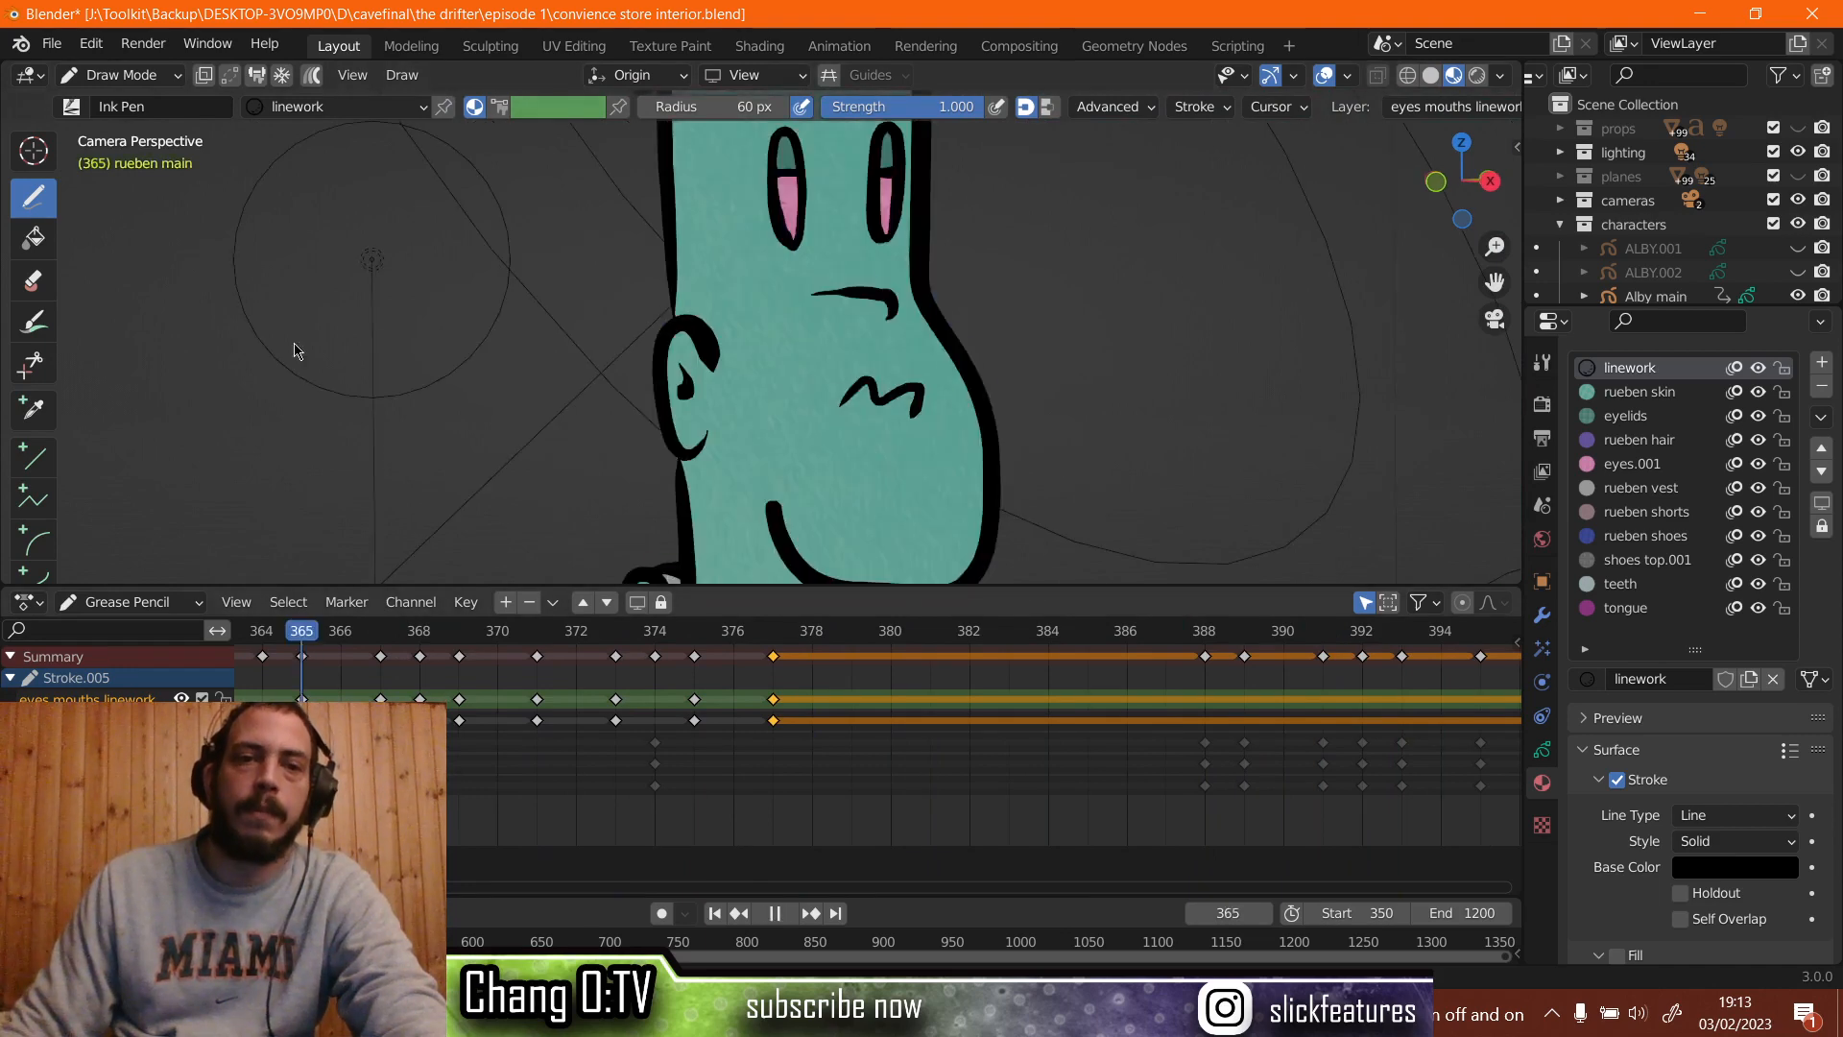
key("space")
key("space")
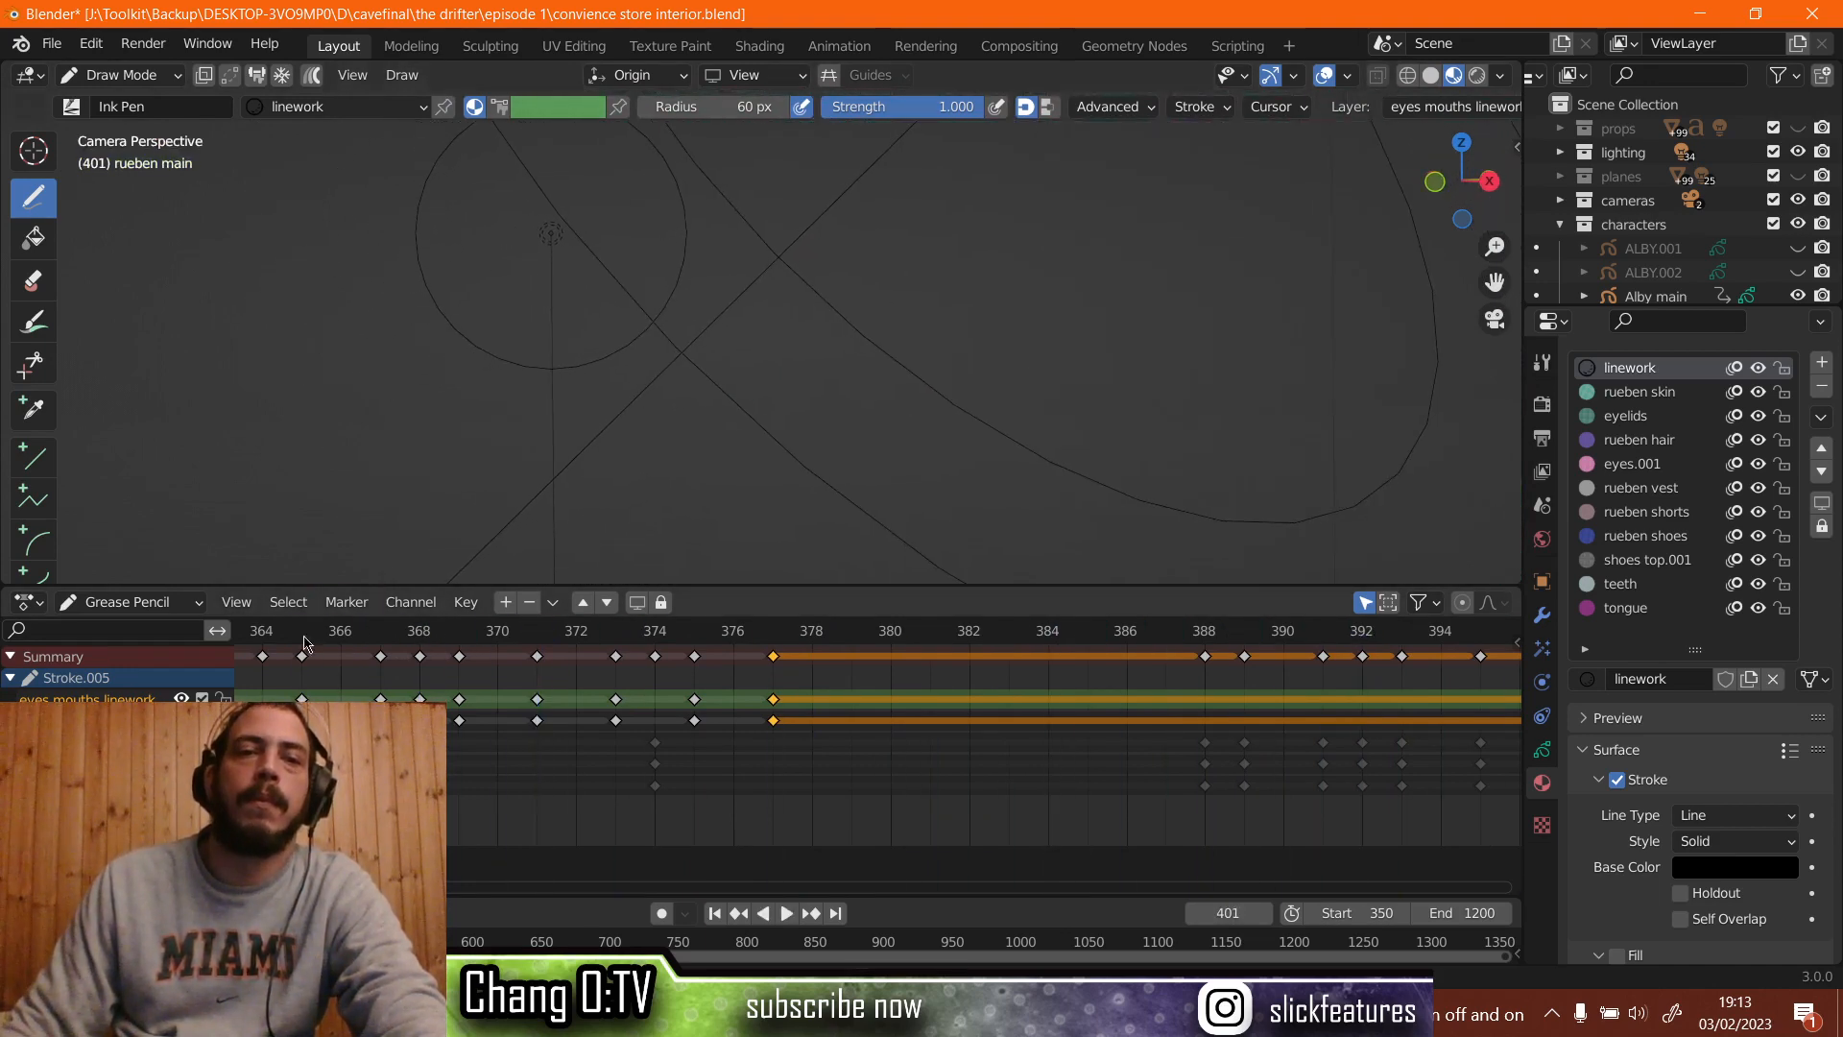
Review the animation with both characters in view, playing from frame 360 and repeating from several frames up to about 378.
scroll(445, 695, "down", 2)
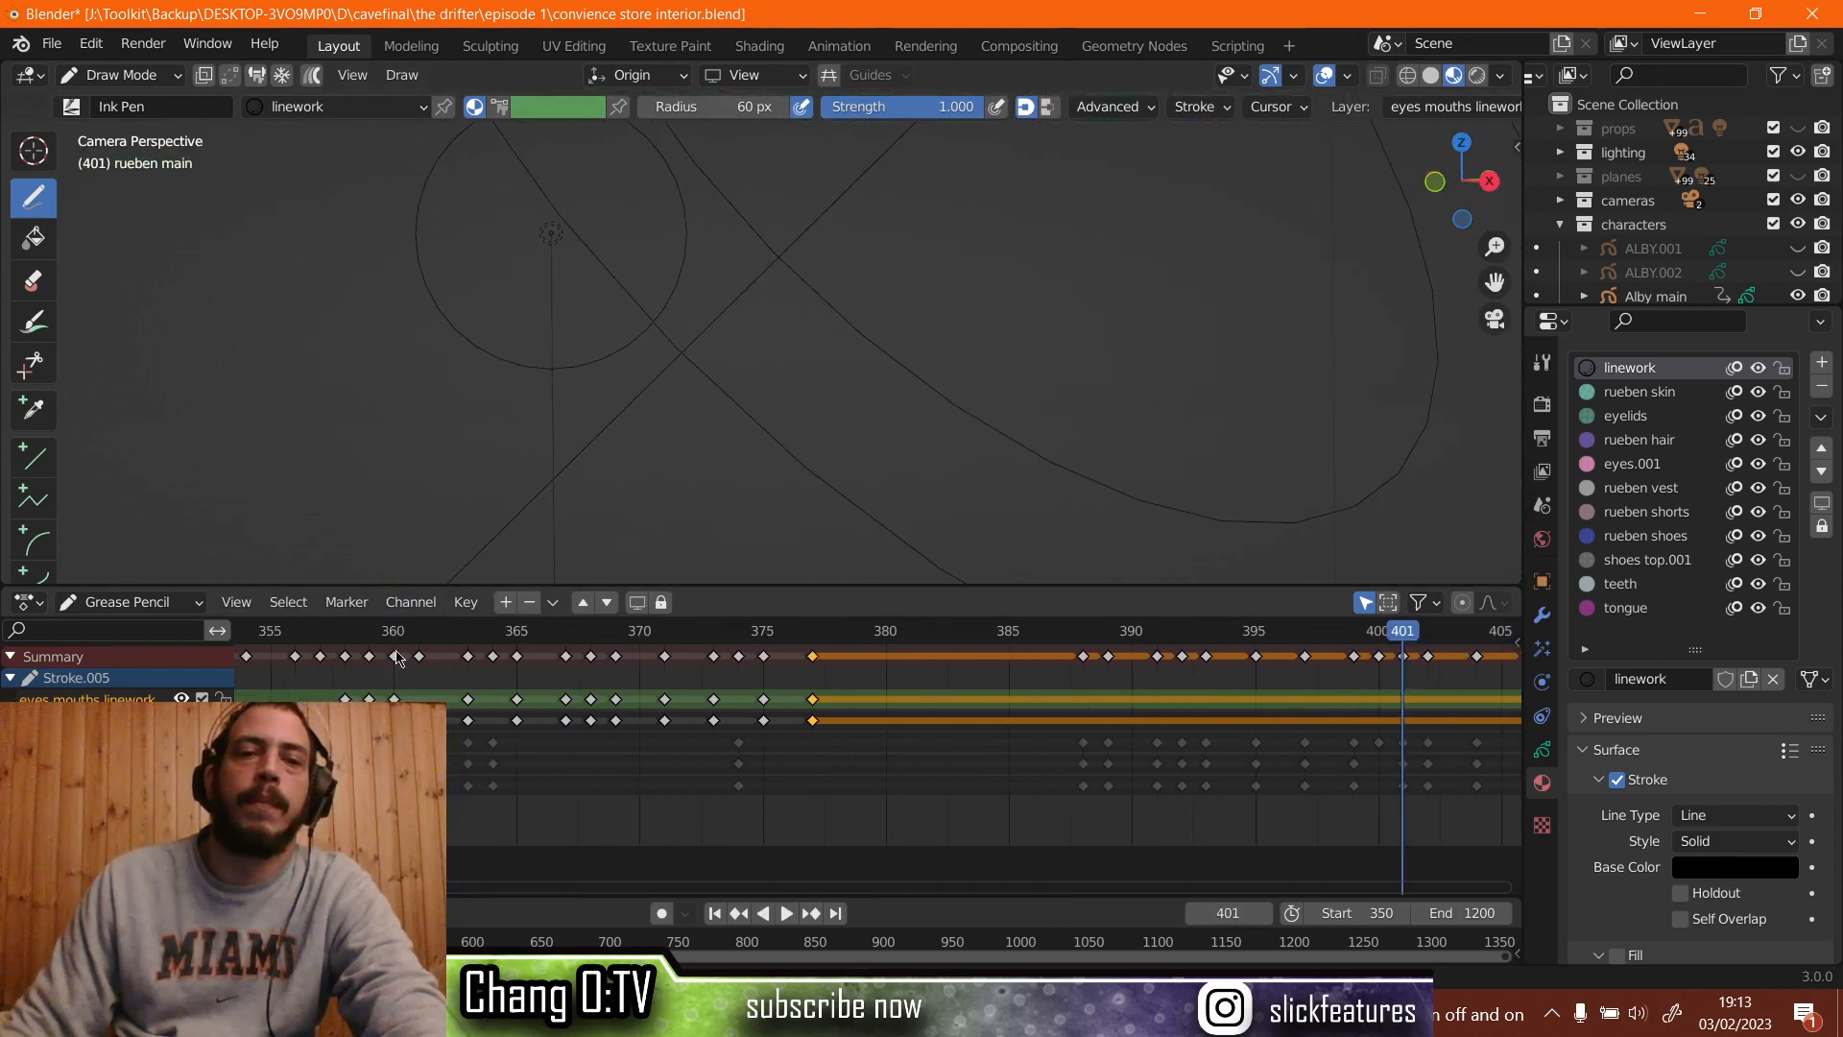
left_click(394, 650)
key("space")
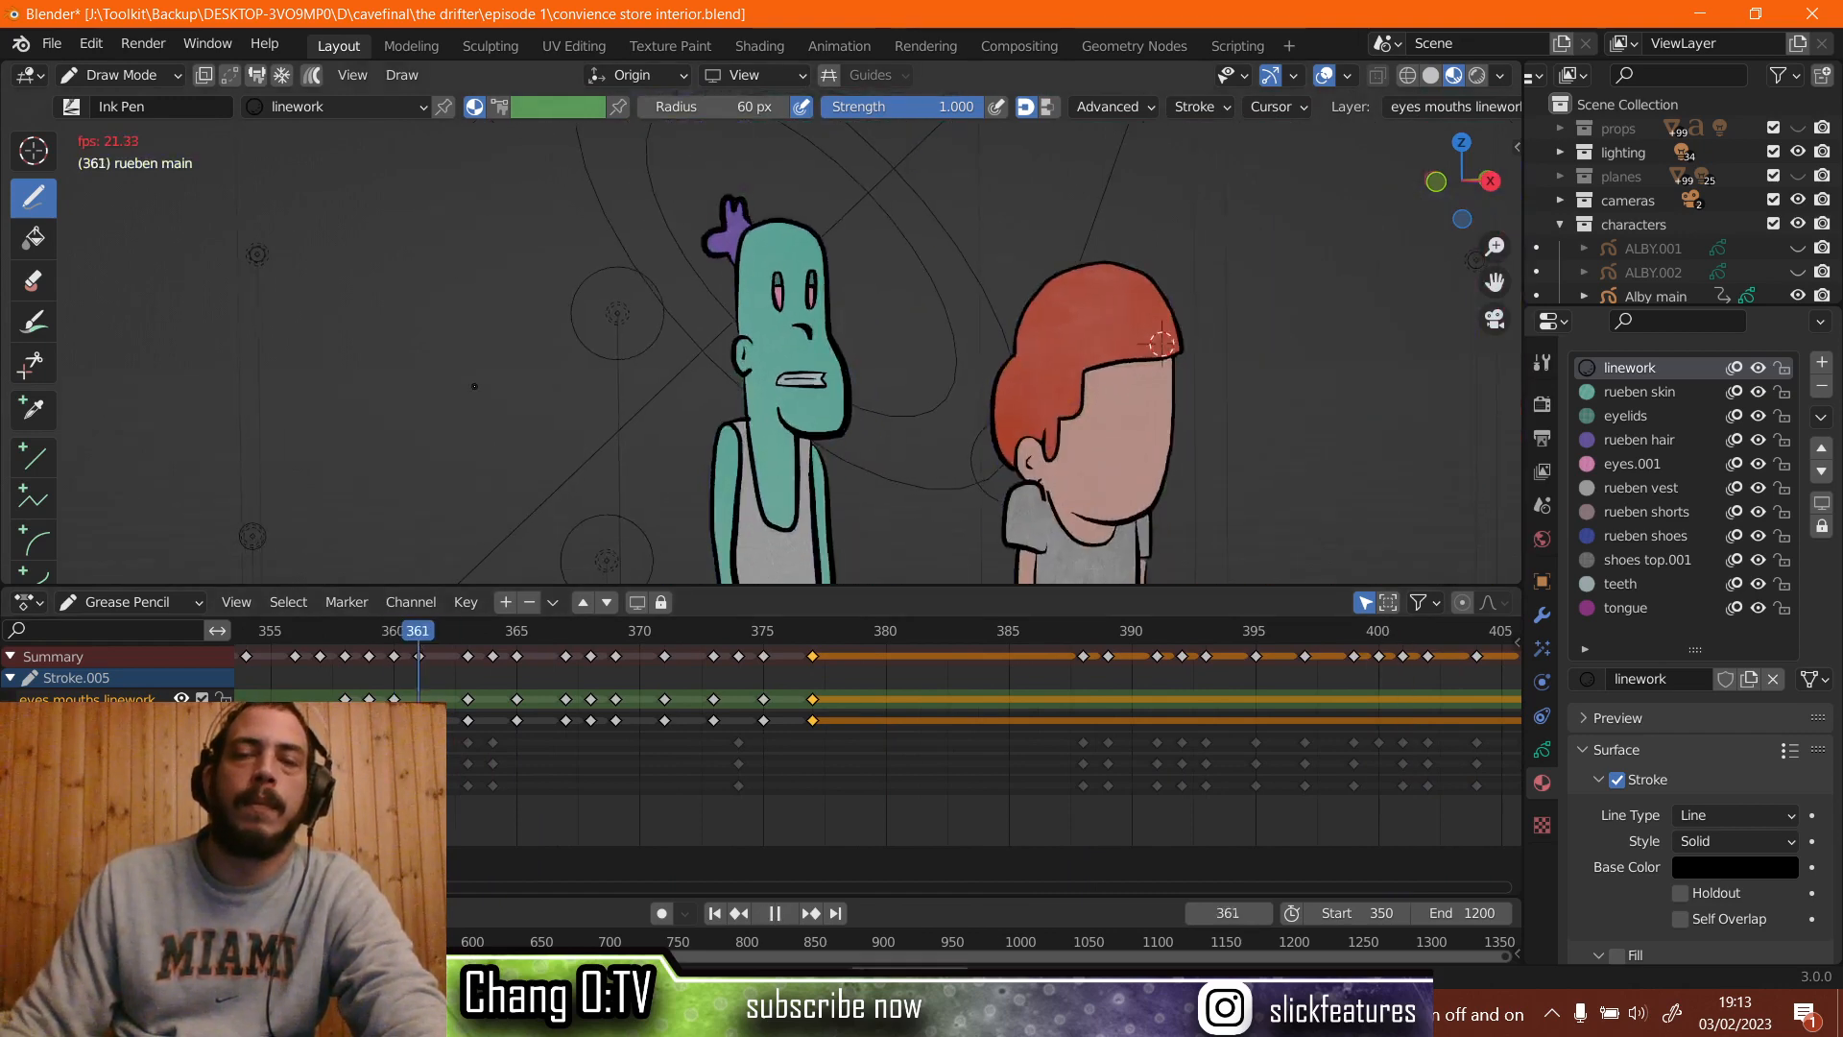
key("space")
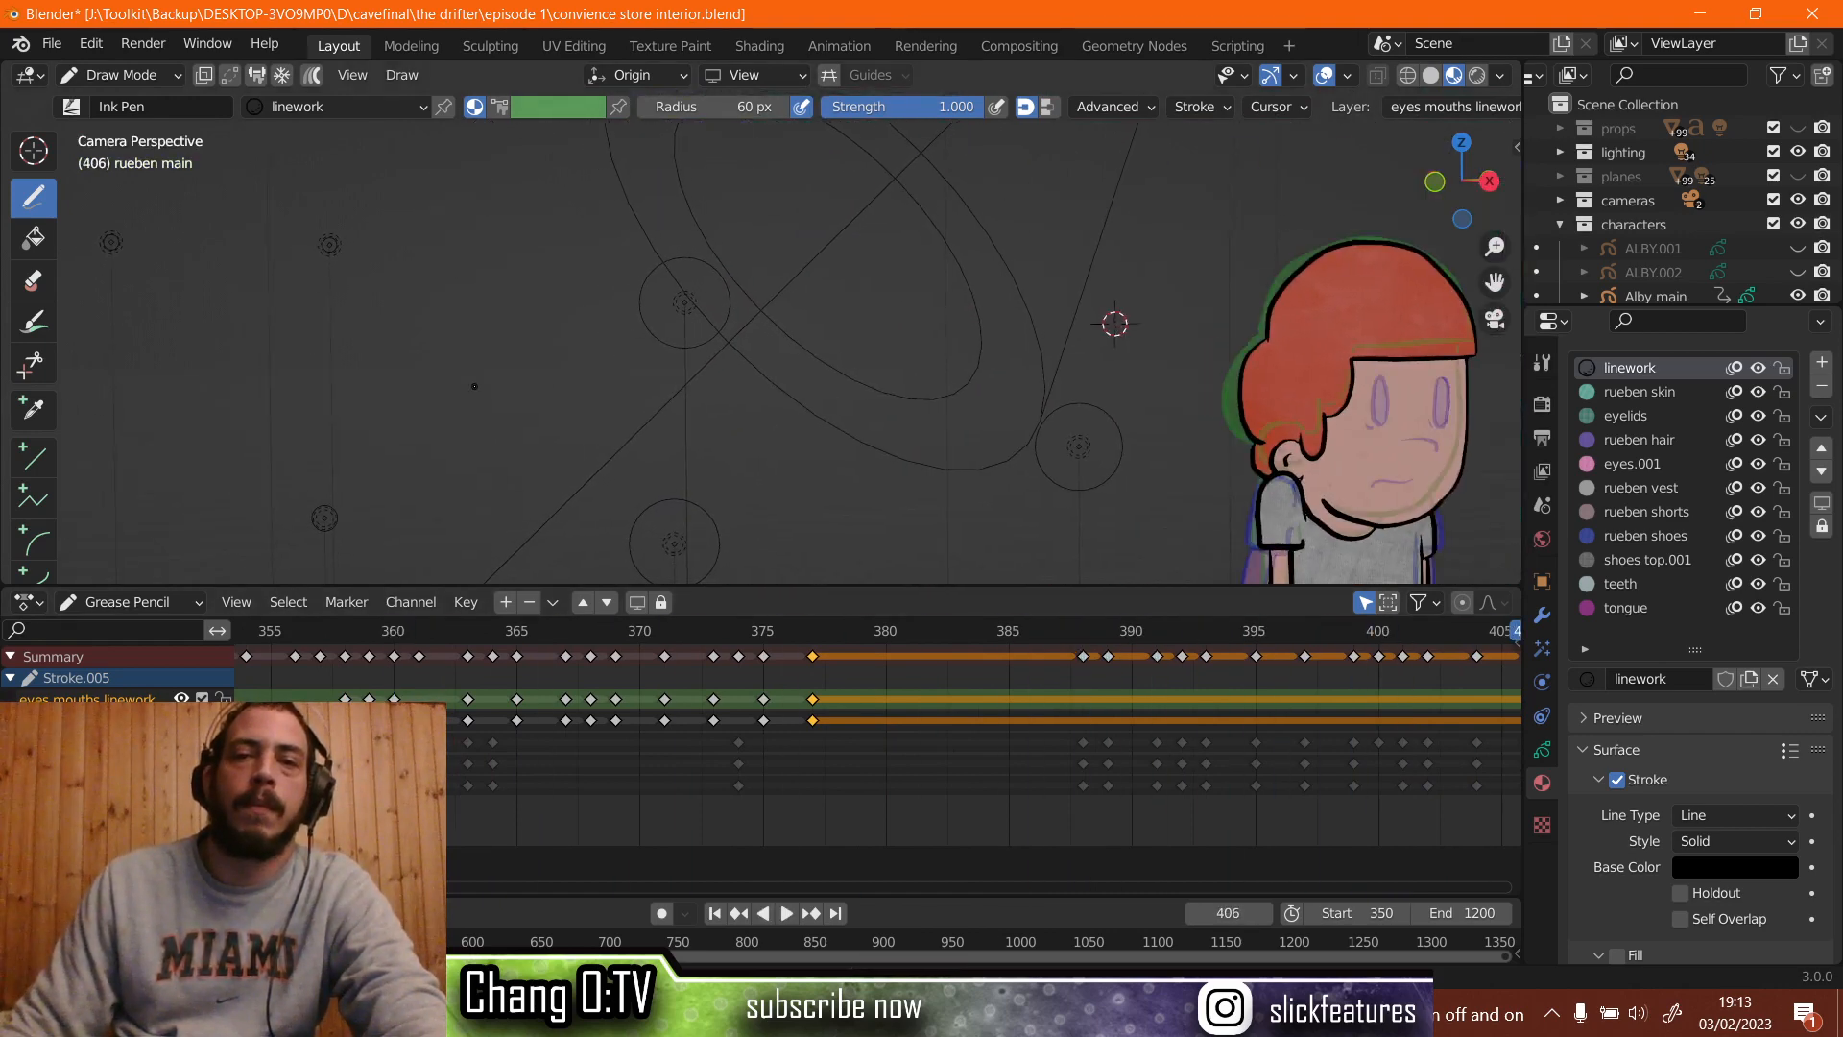
scroll(724, 675, "down", 2)
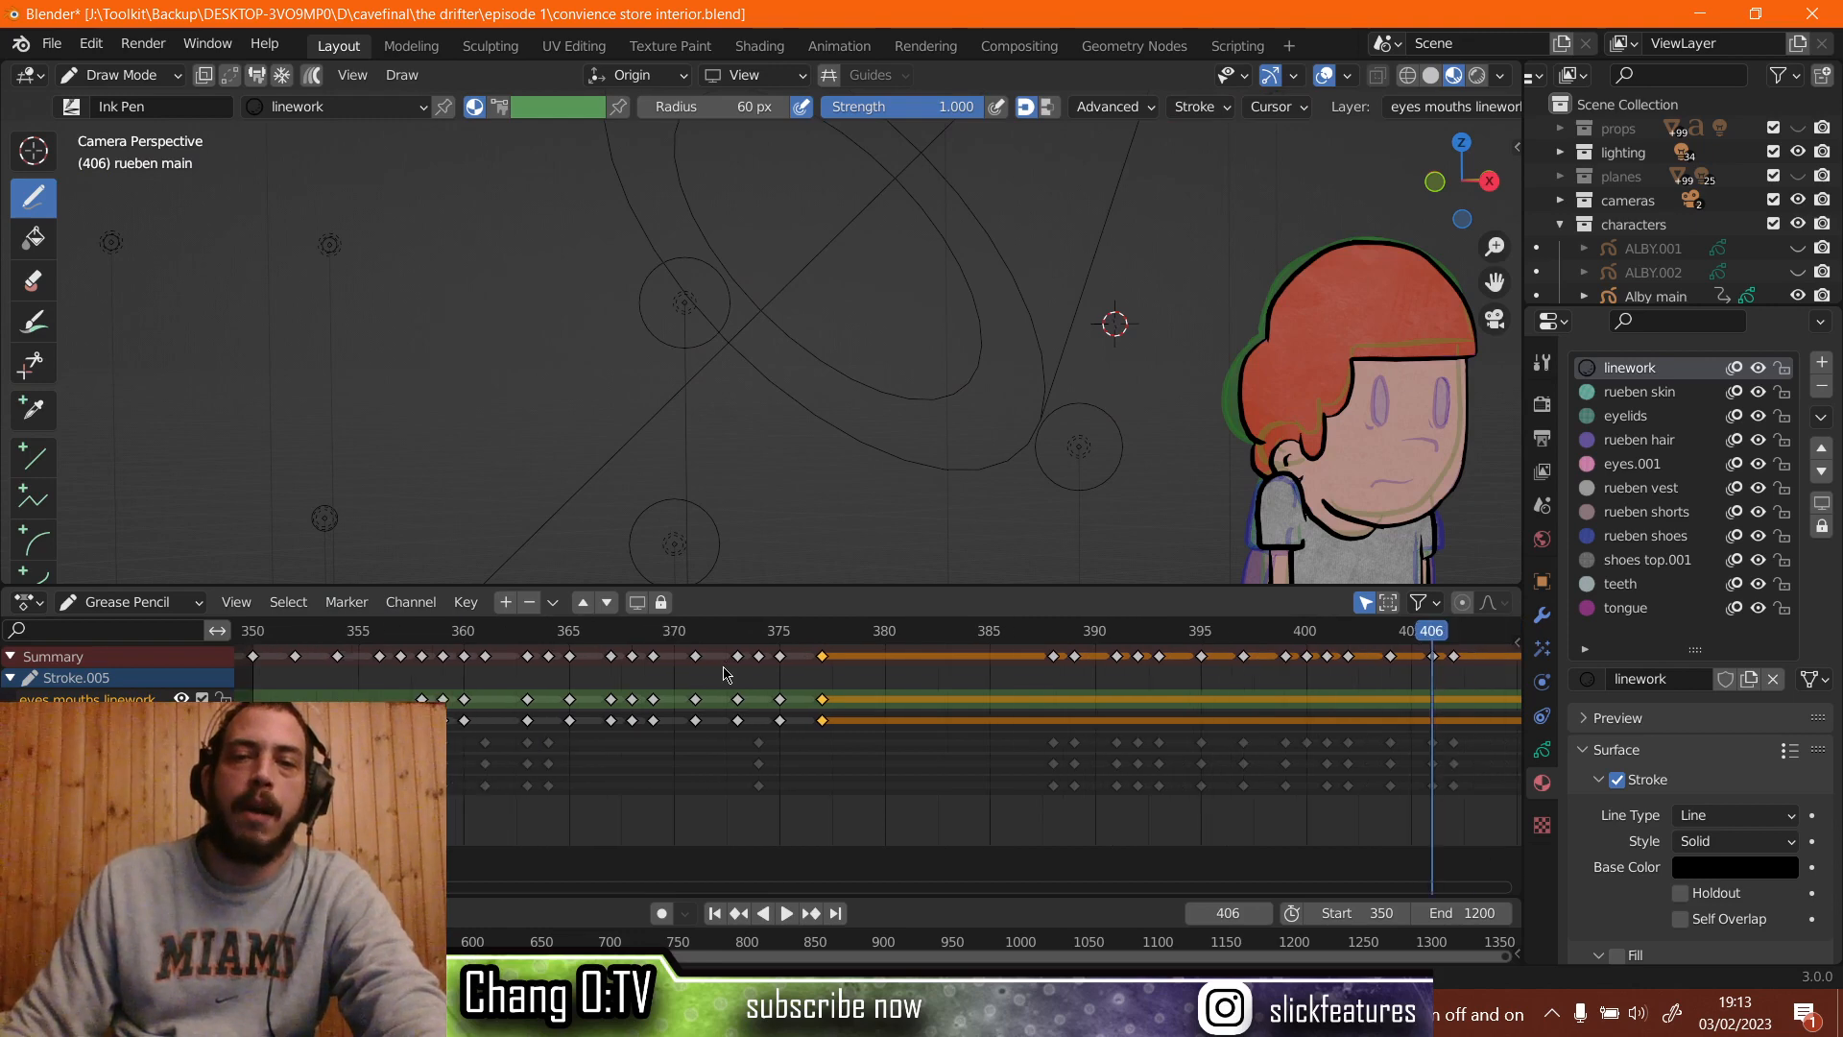
left_click(651, 638)
key("space")
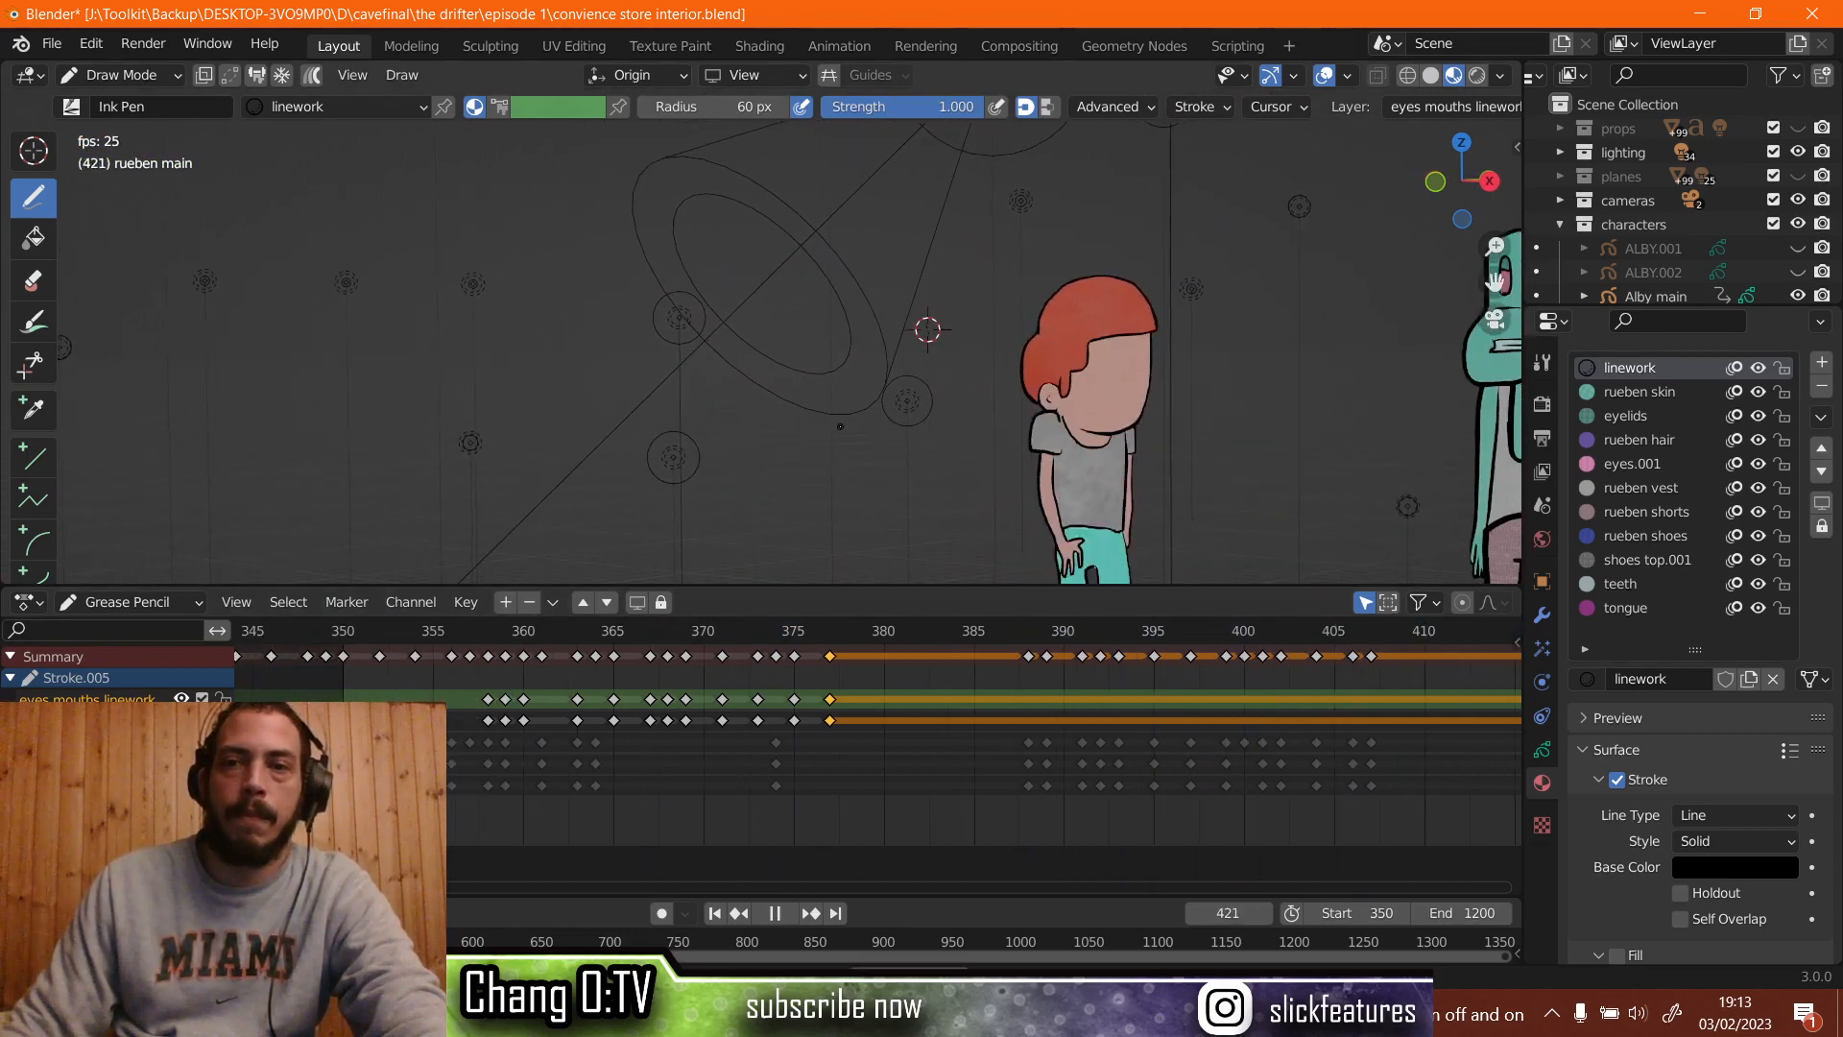
key("space")
scroll(1049, 683, "down", 6)
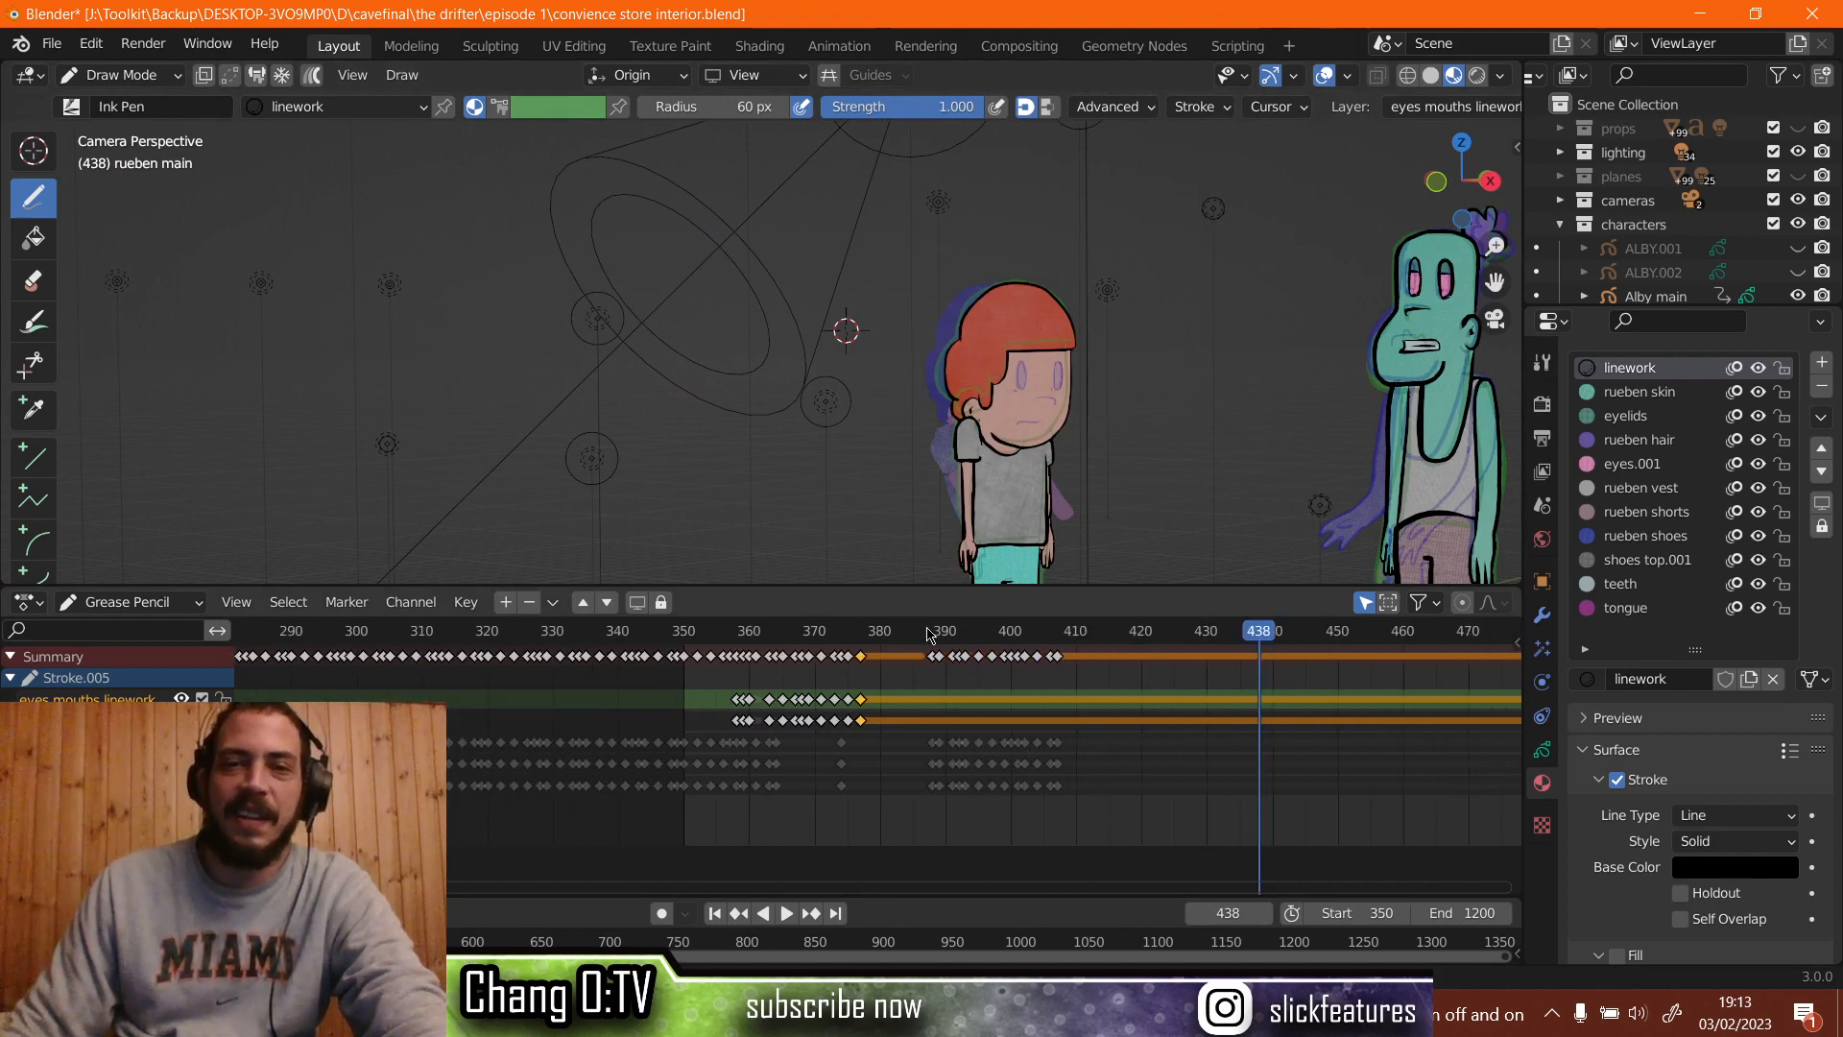
scroll(939, 661, "up", 3)
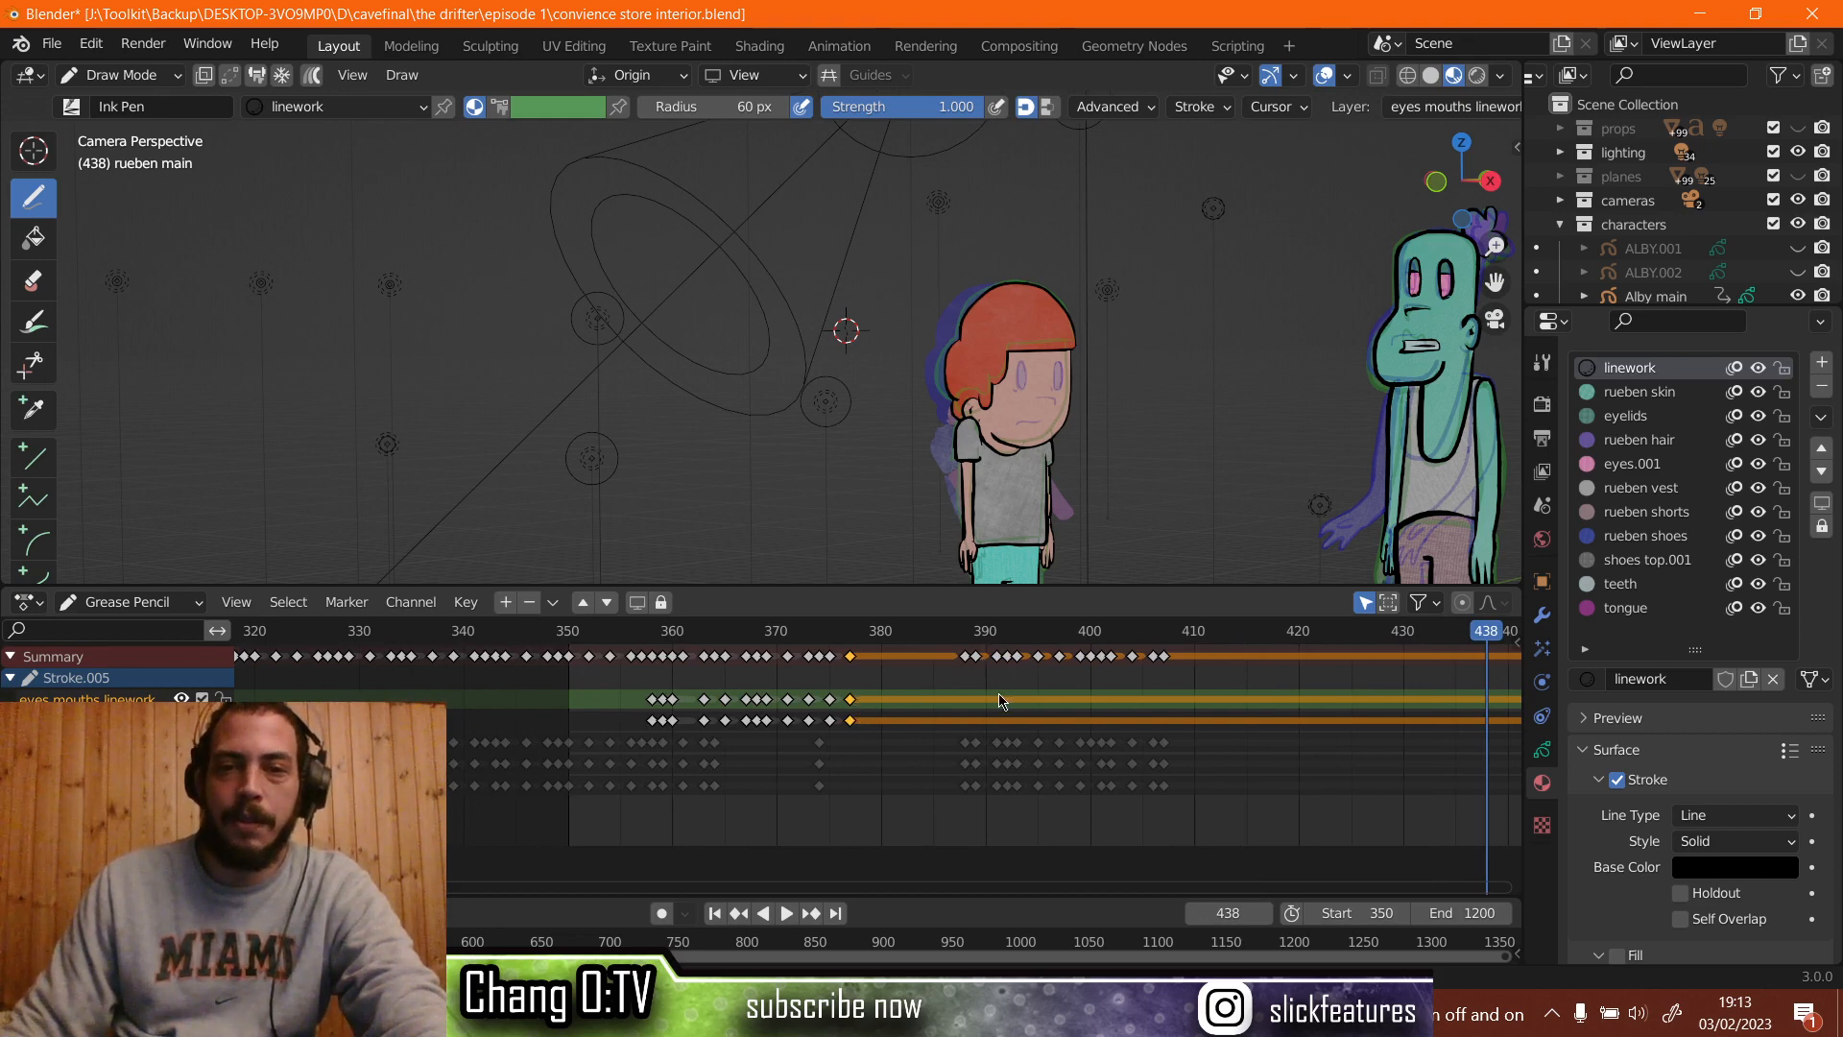
left_click(858, 638)
key("space")
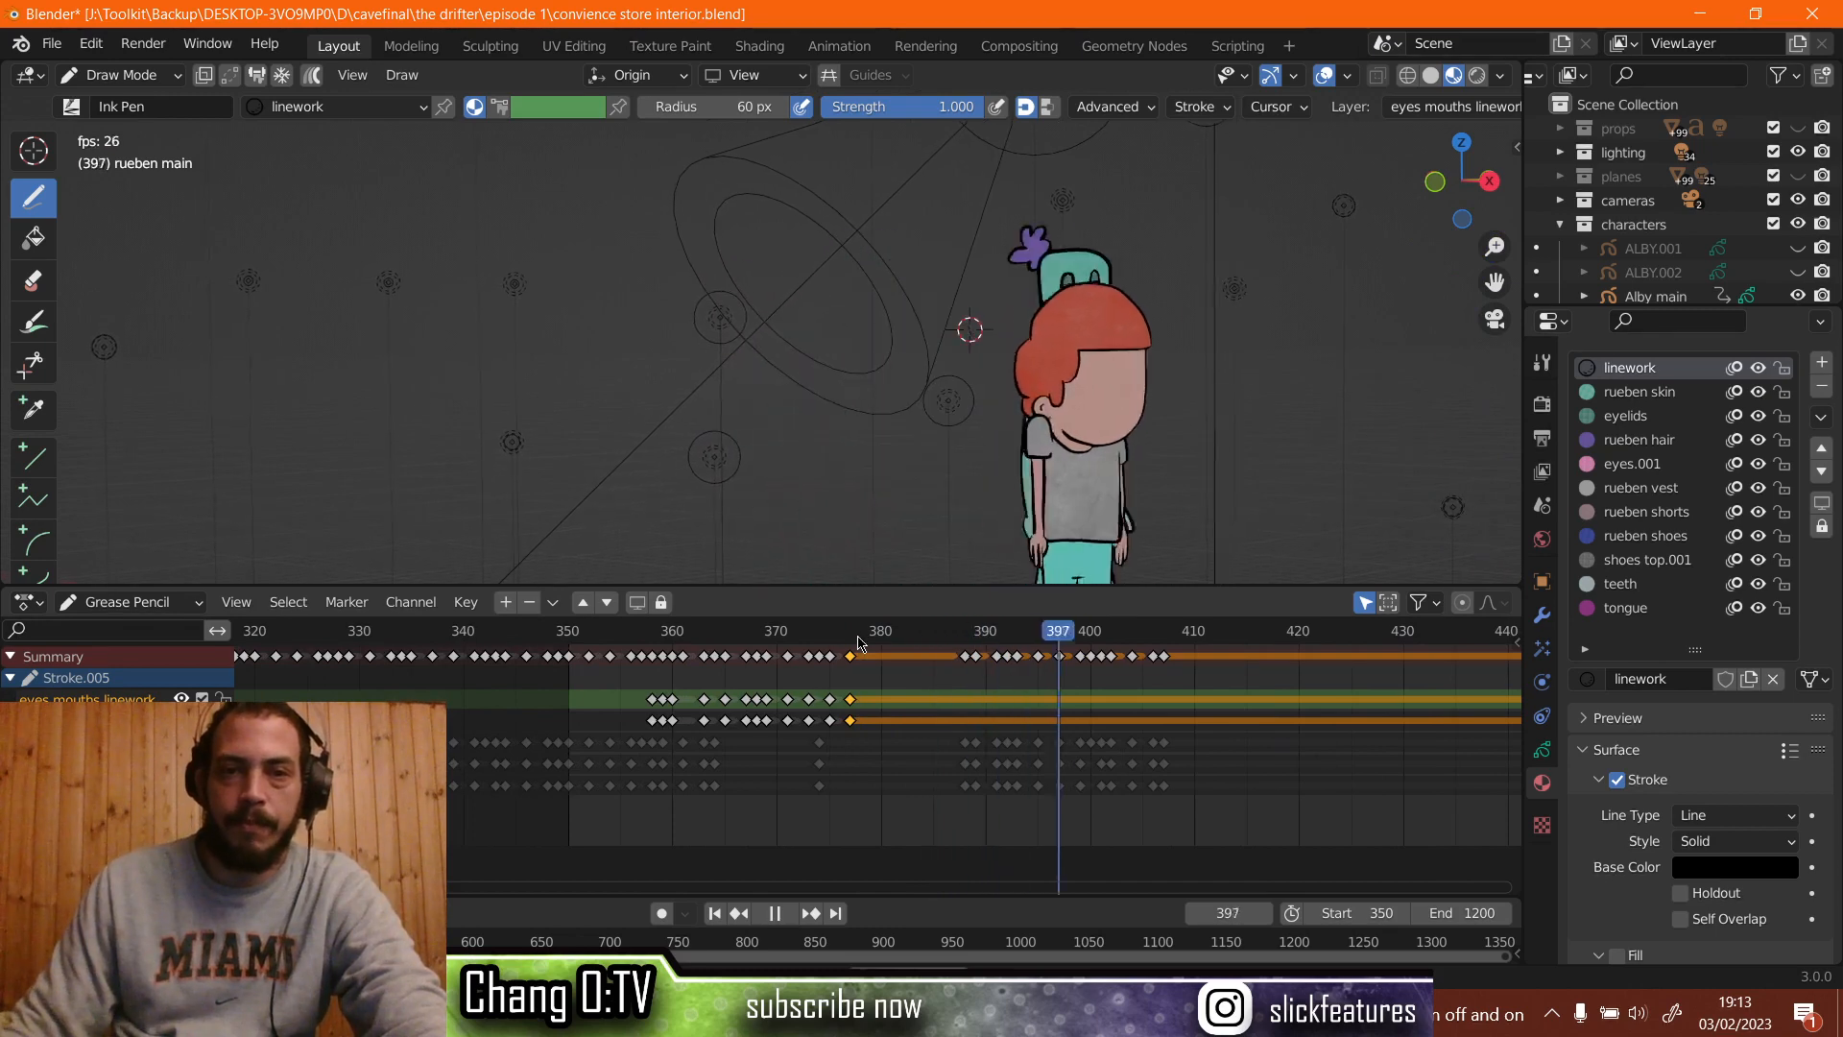
key("space")
left_click(684, 637)
key("space")
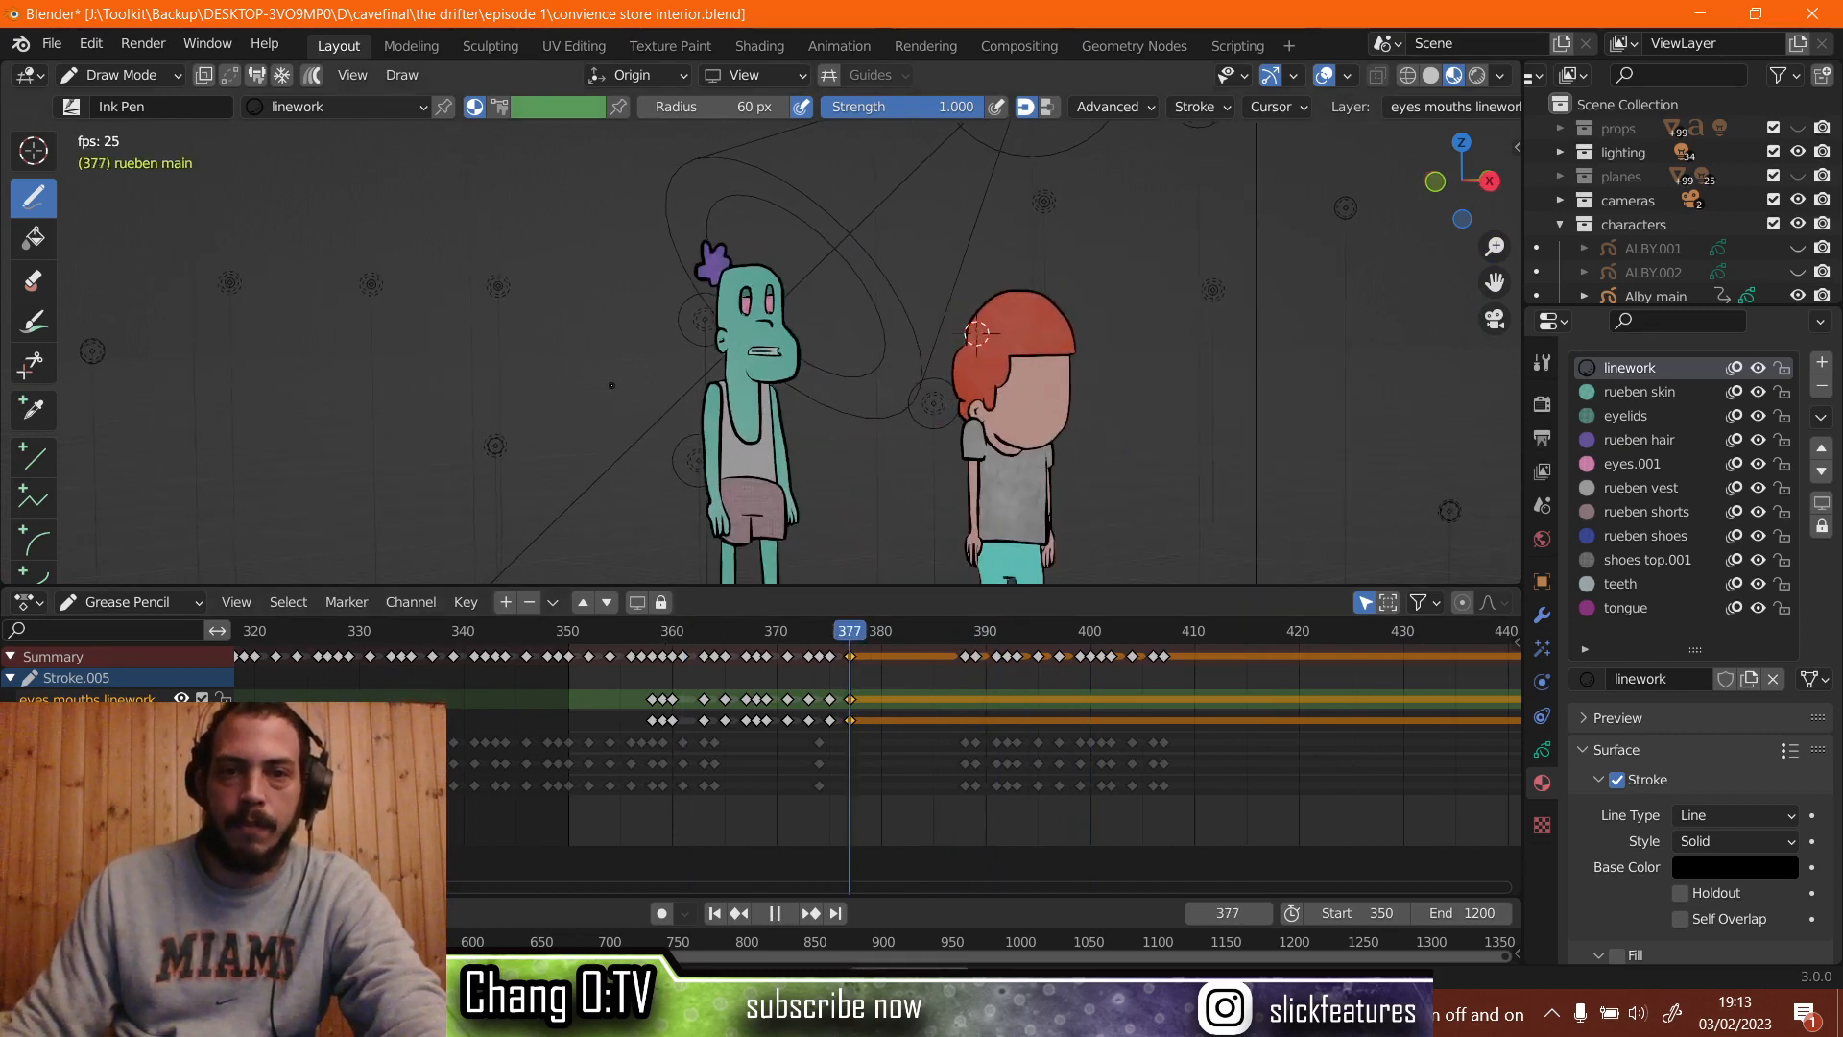
key("space")
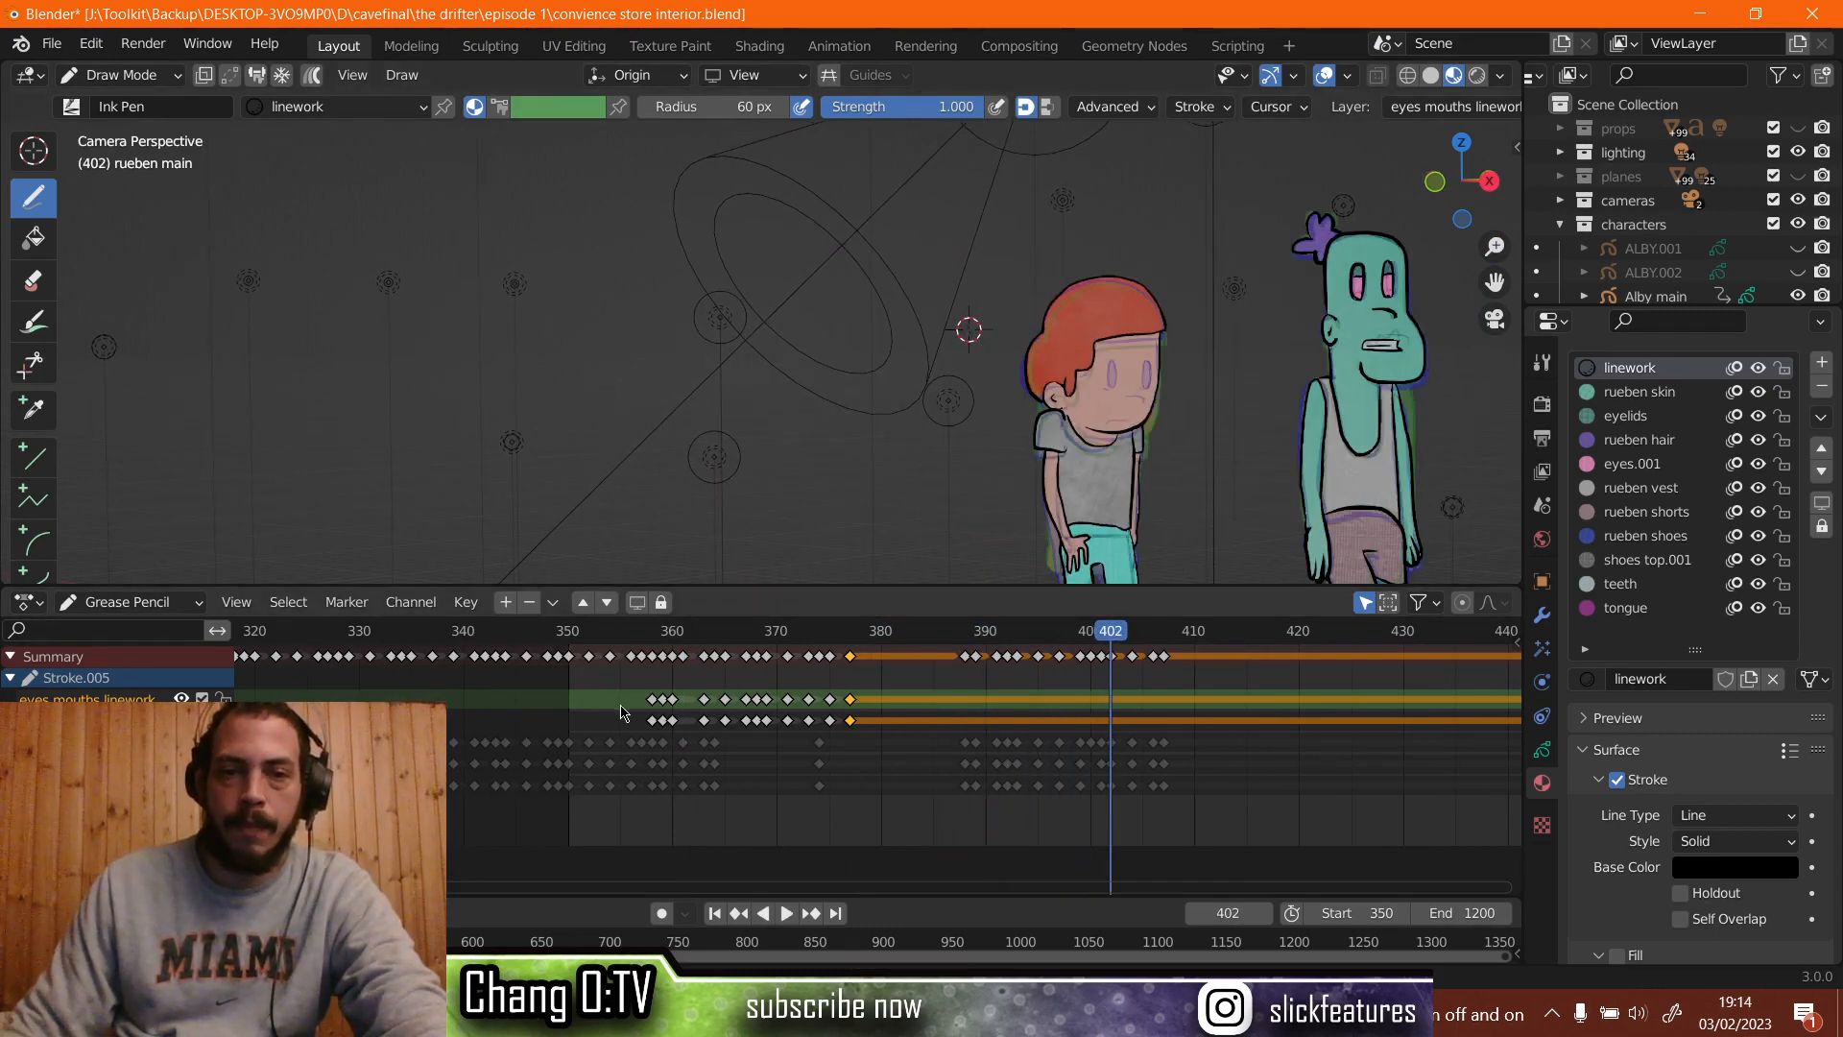
Replay the mouth movement in the wide view from frames 357, 355 and 359 to check its timing.
left_click(640, 638)
scroll(833, 707, "up", 8)
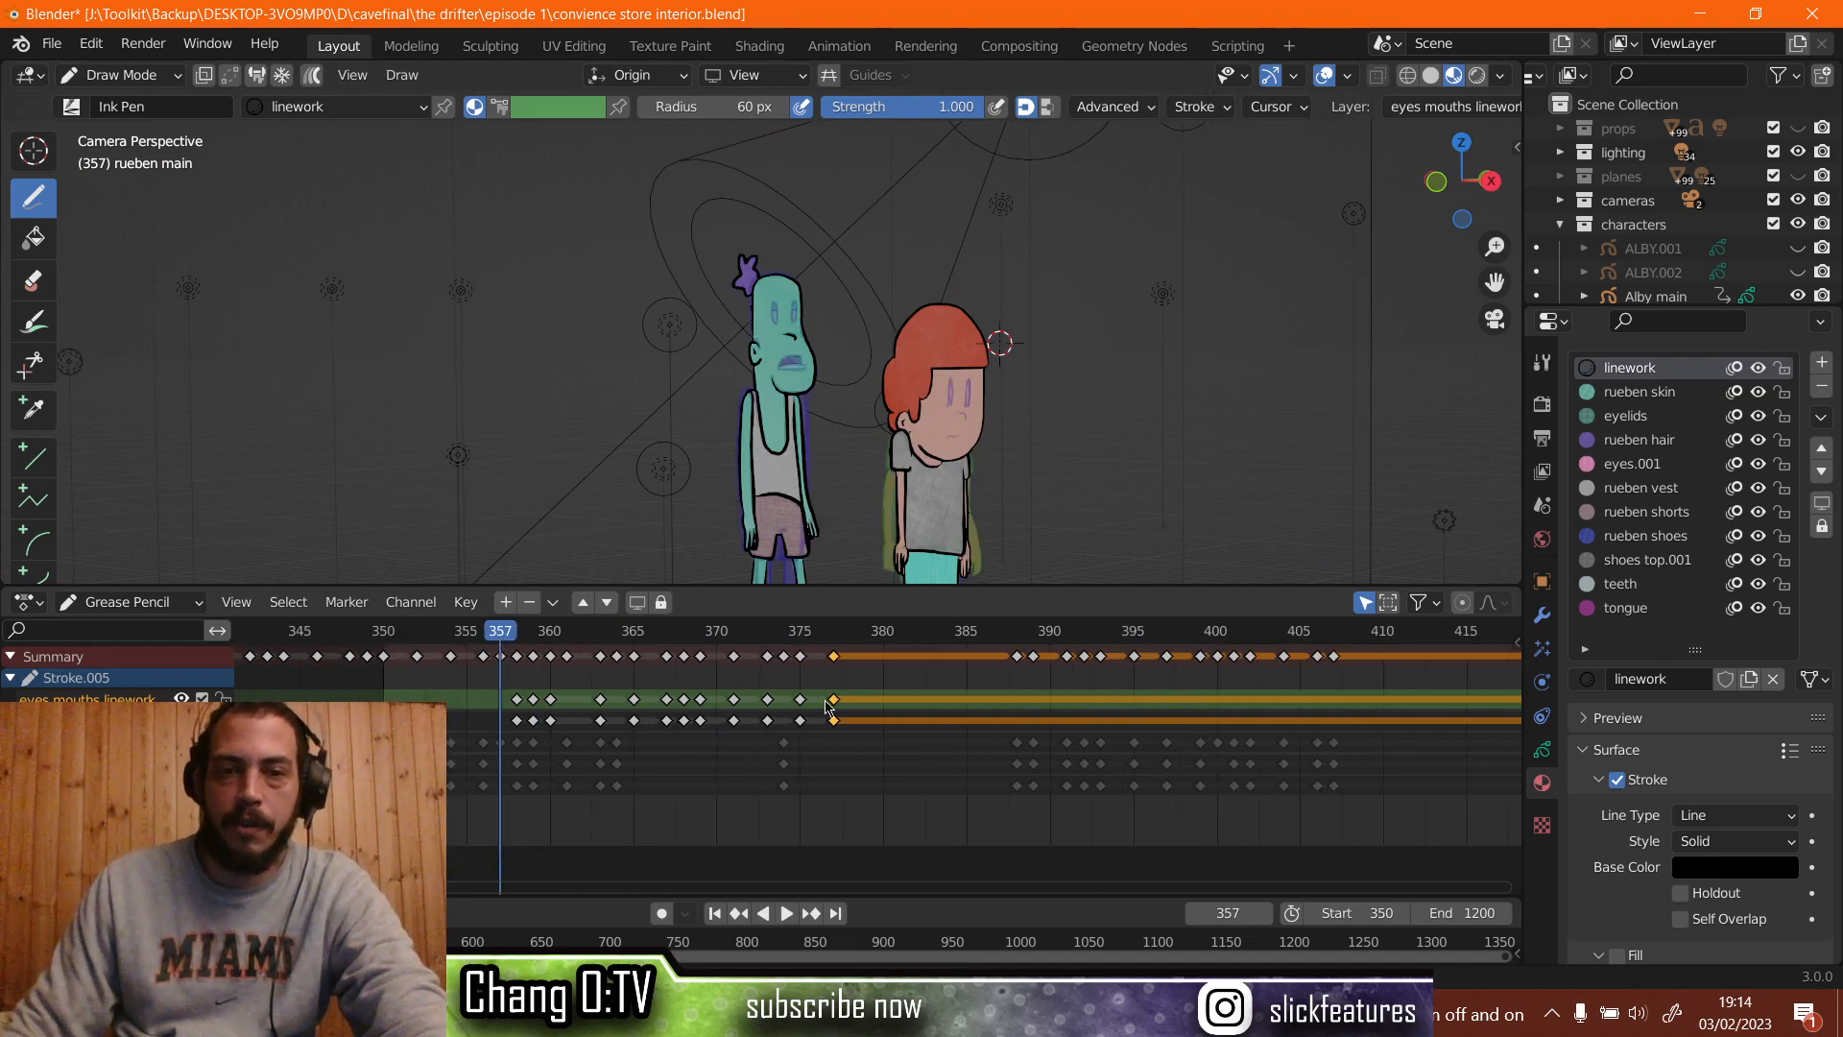
key("space")
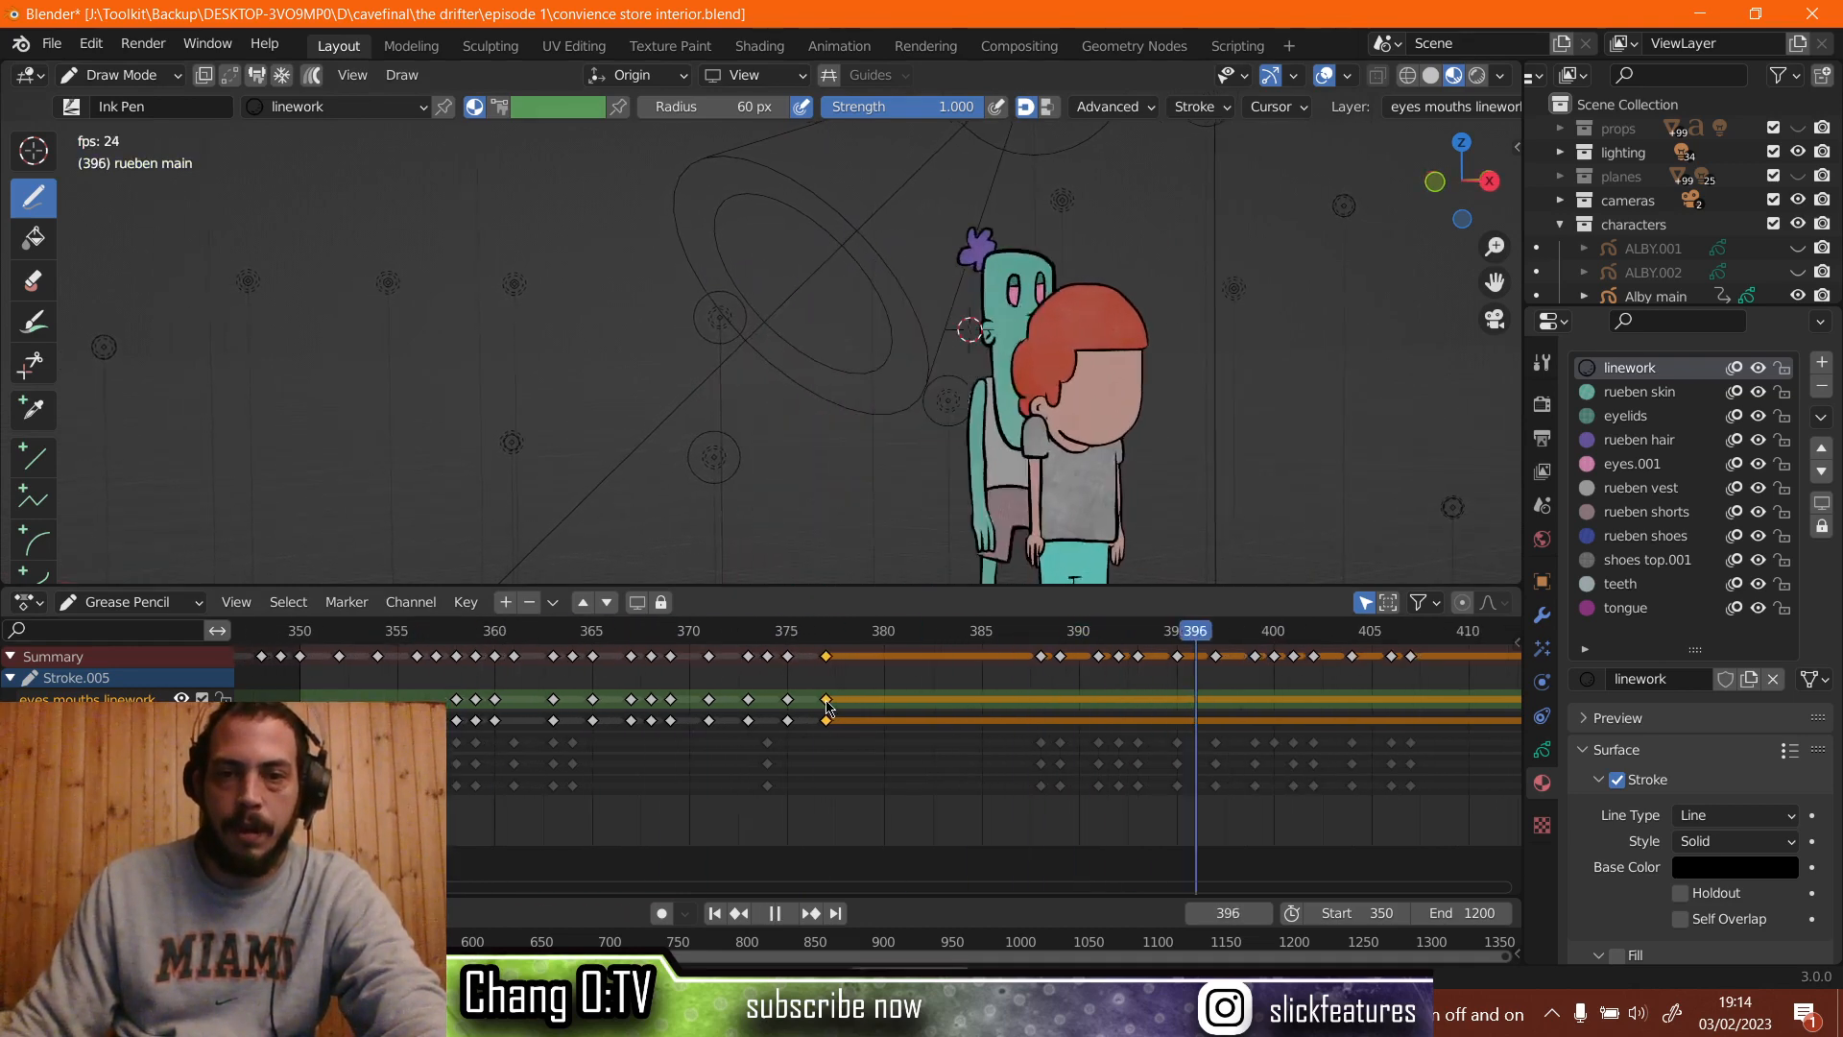
key("space")
key("space")
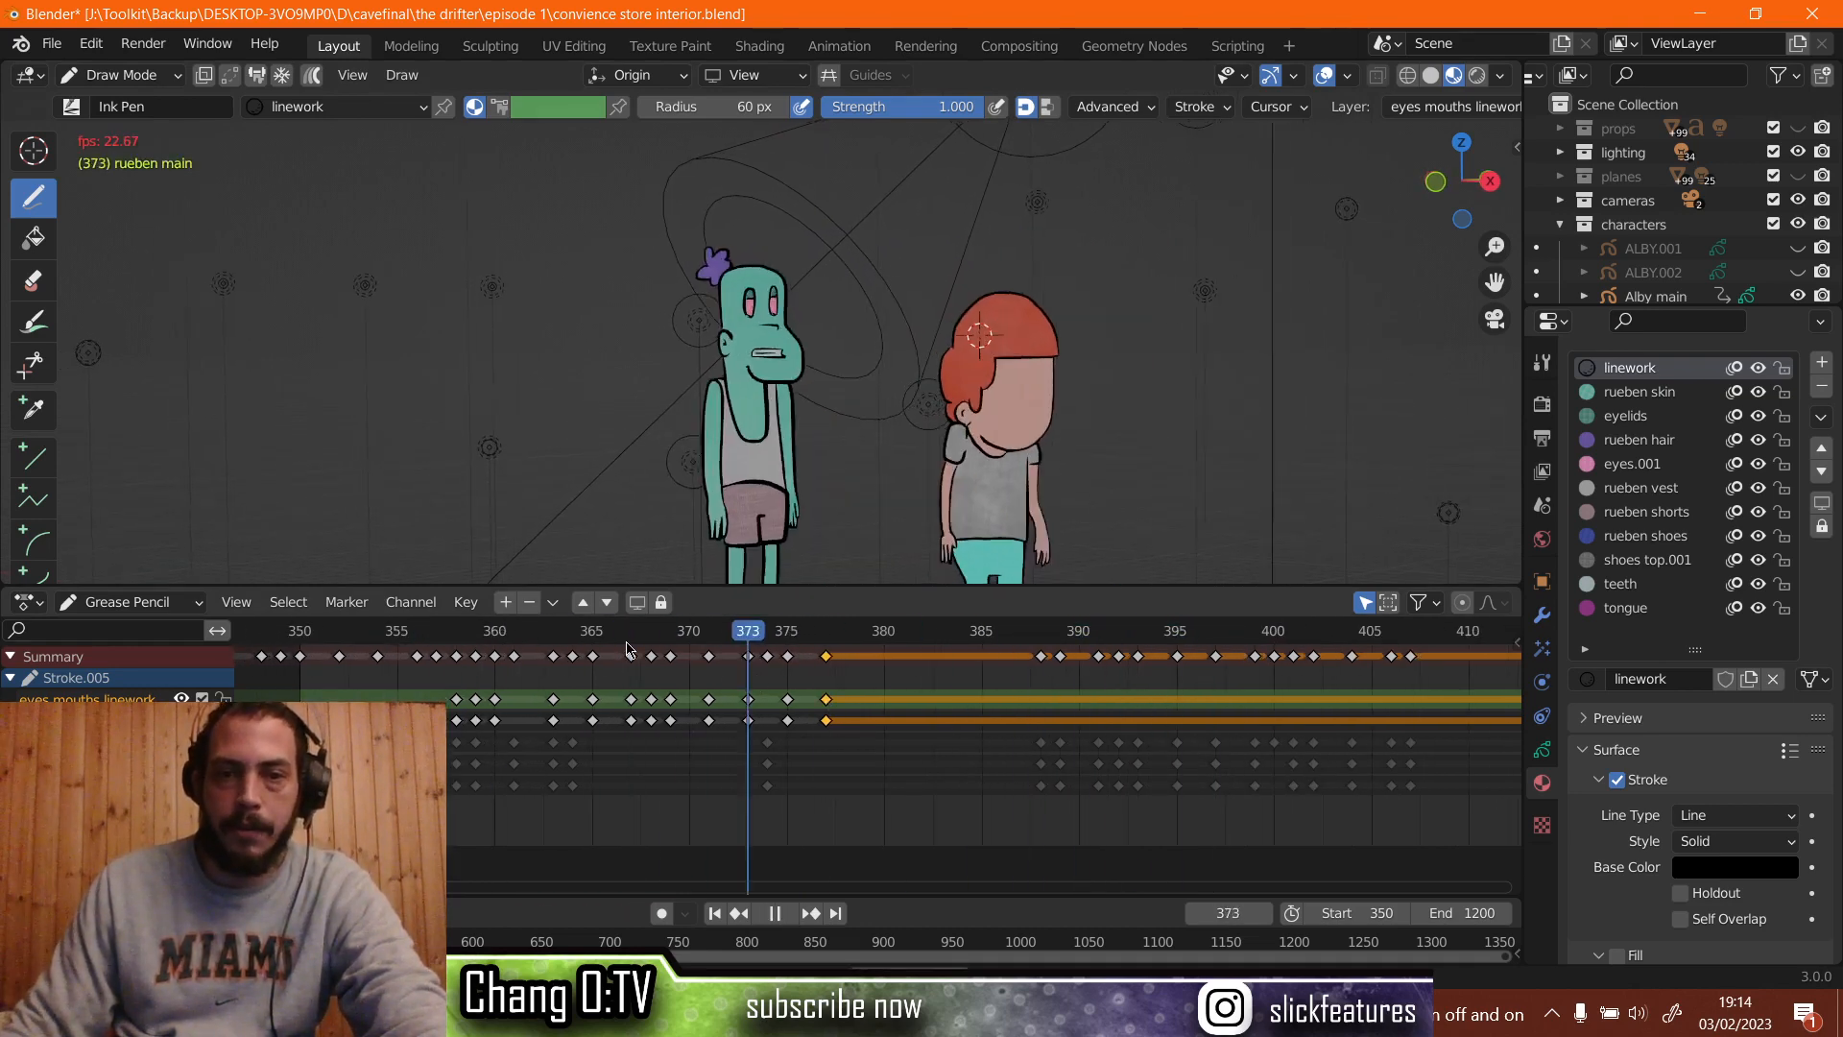
key("space")
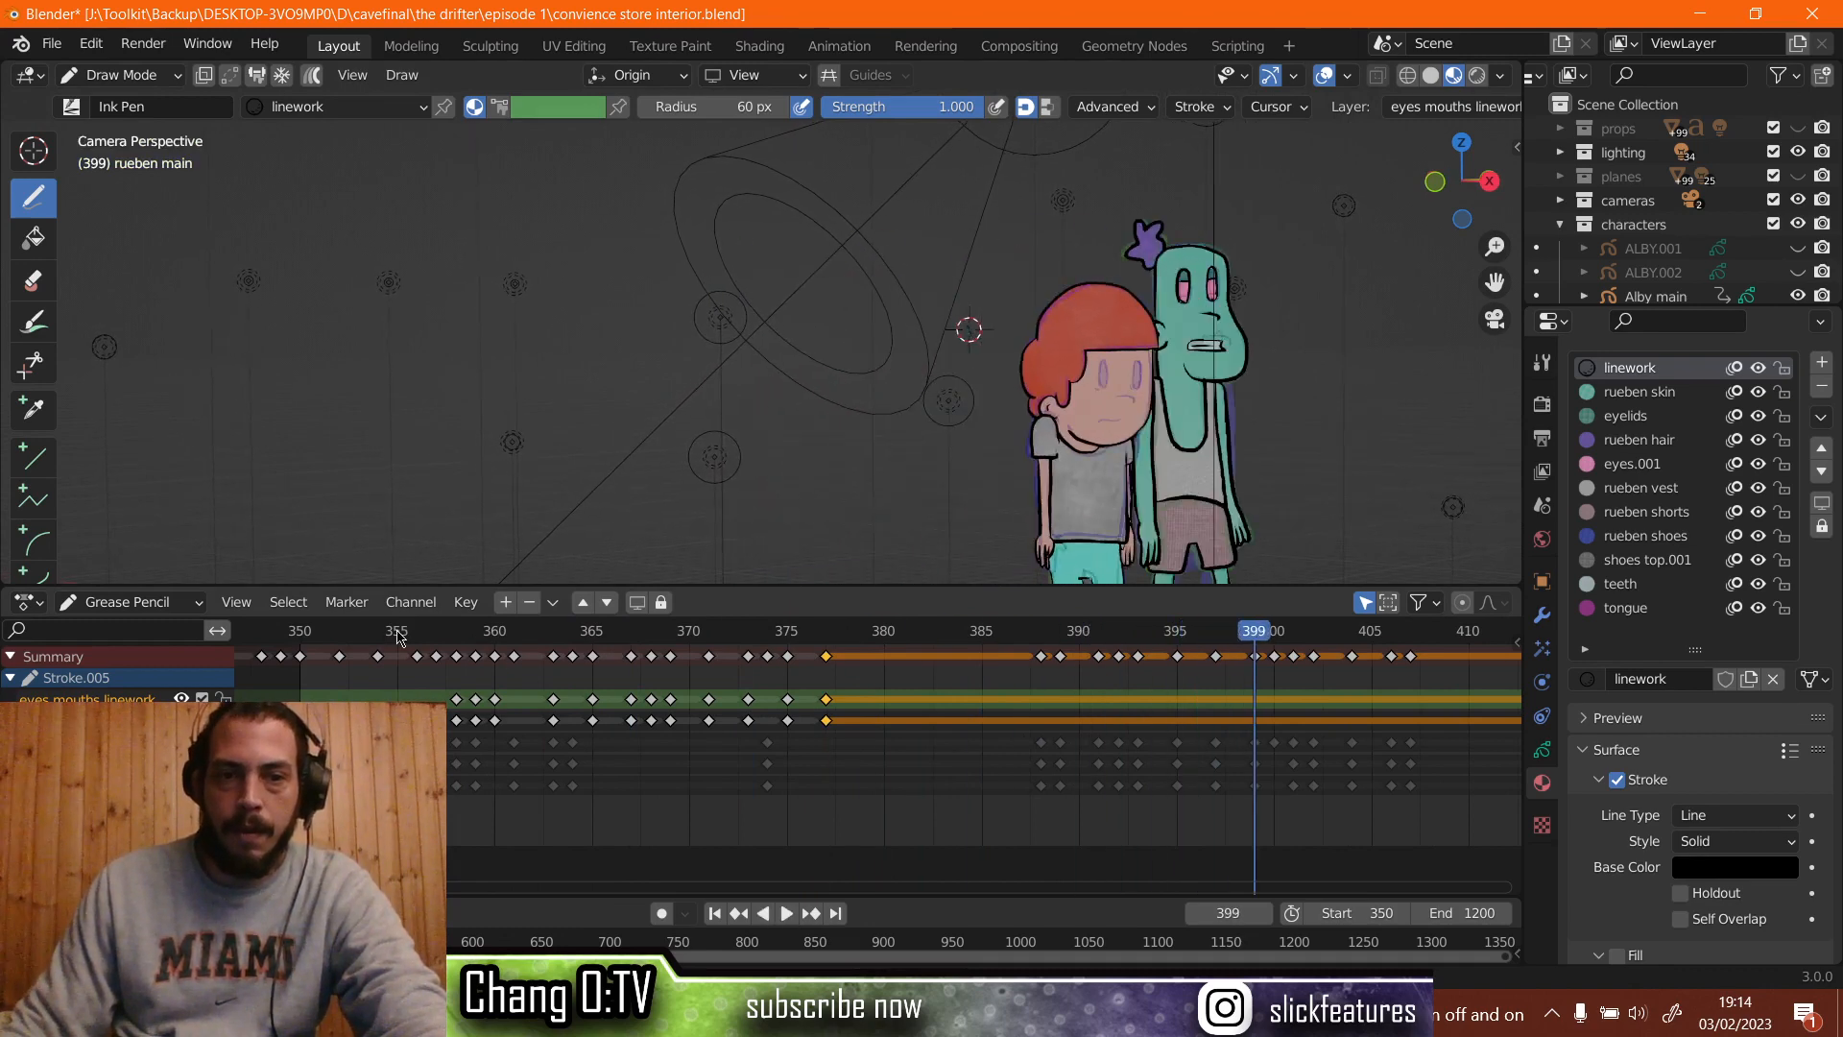
left_click(396, 636)
key("space")
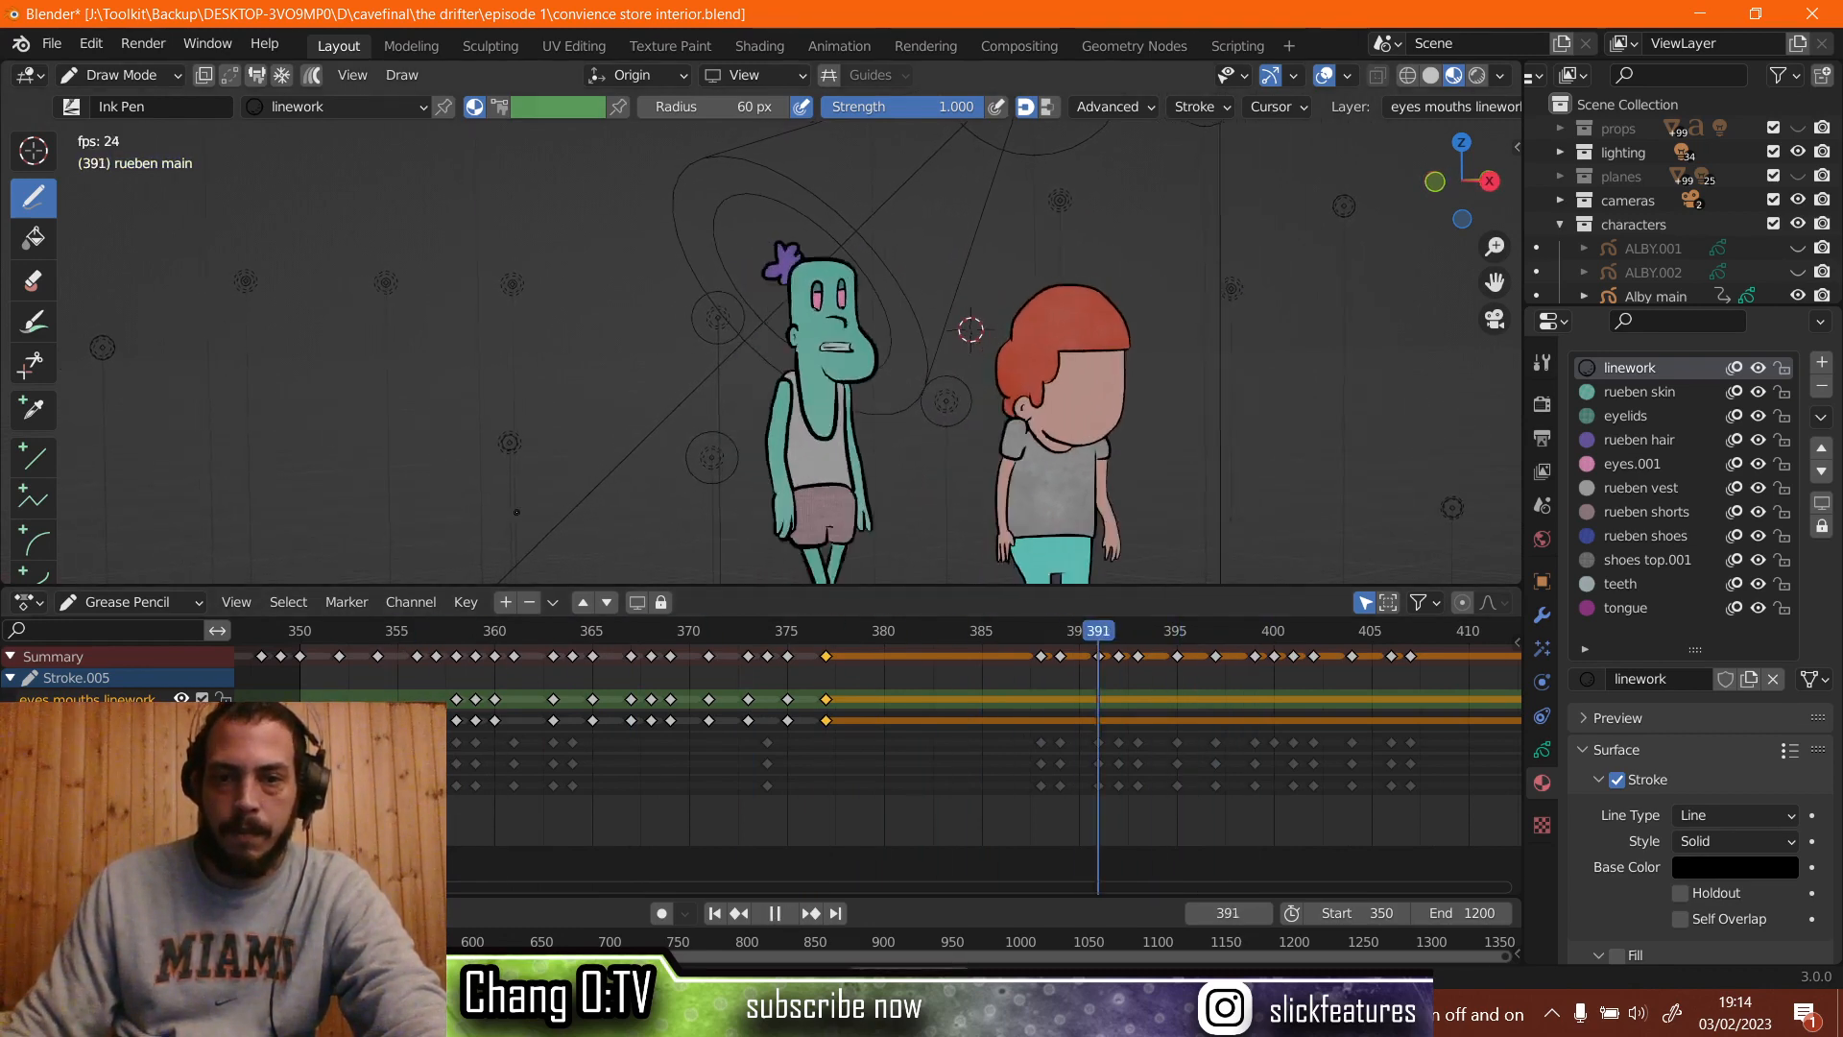
key("space")
left_click(483, 650)
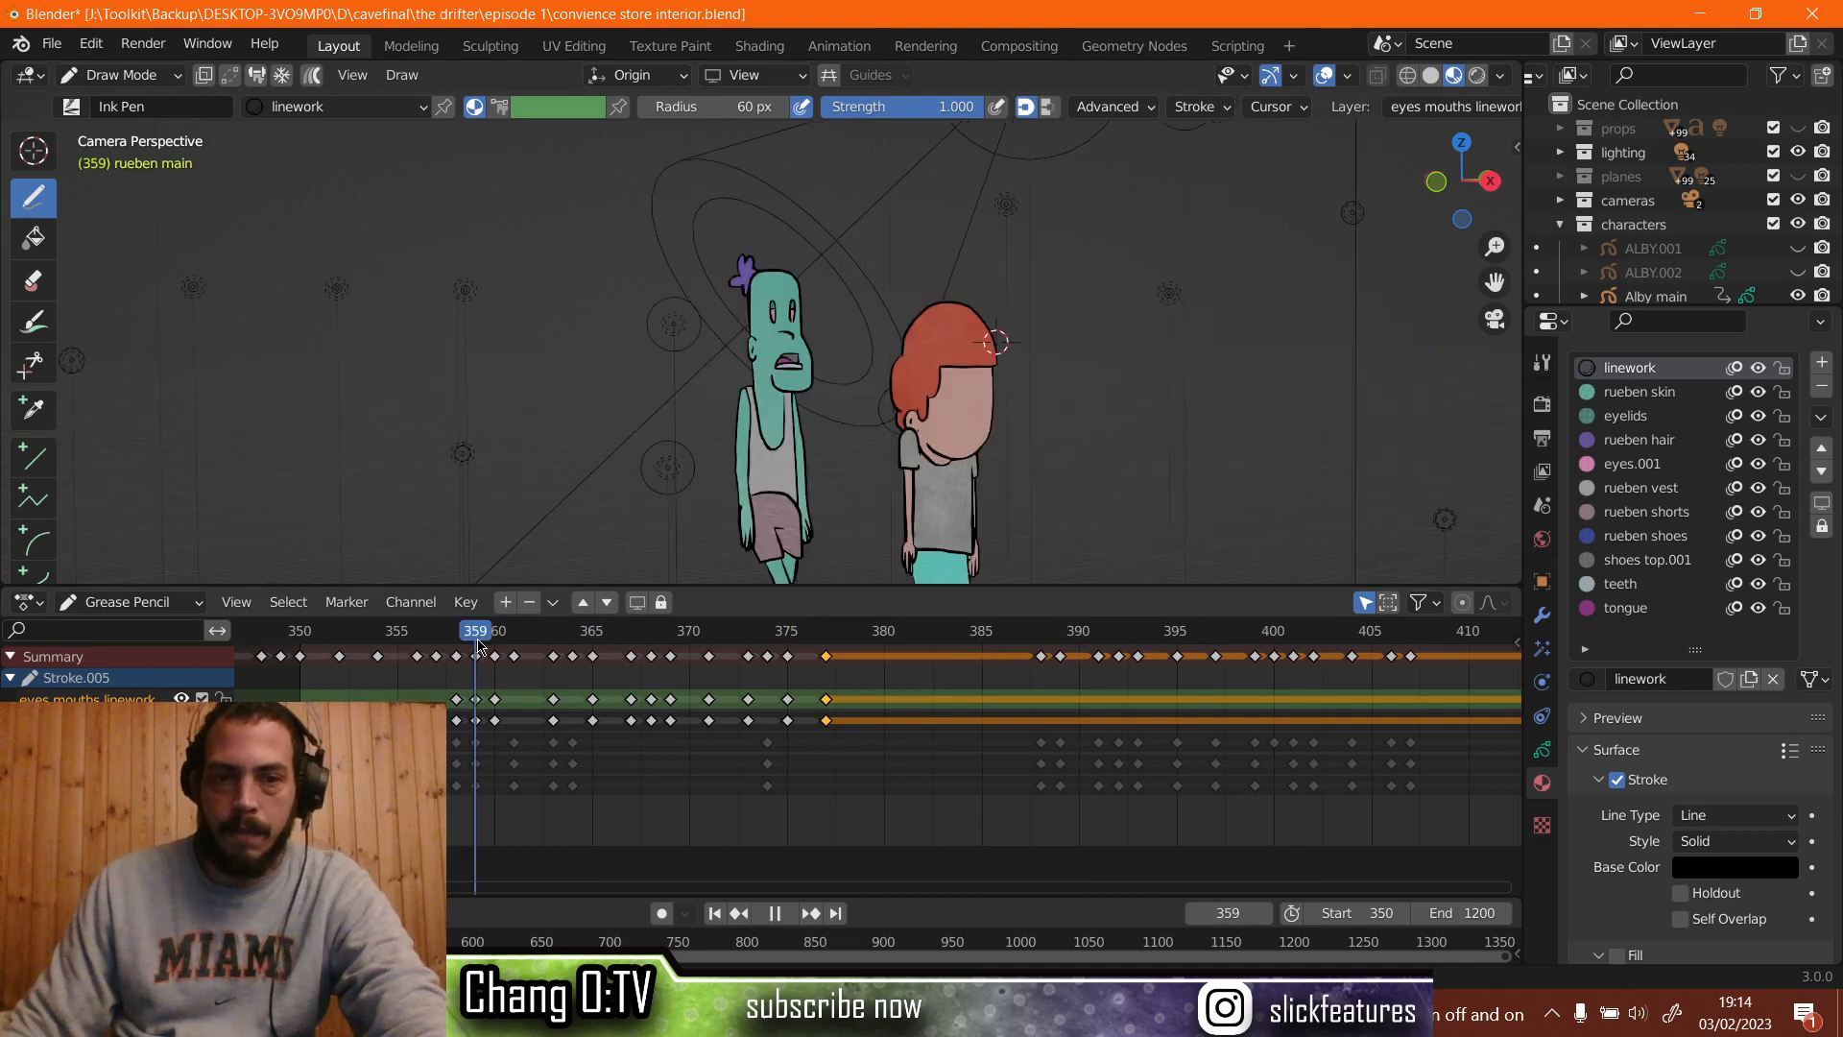
scroll(819, 759, "up", 2)
key("space")
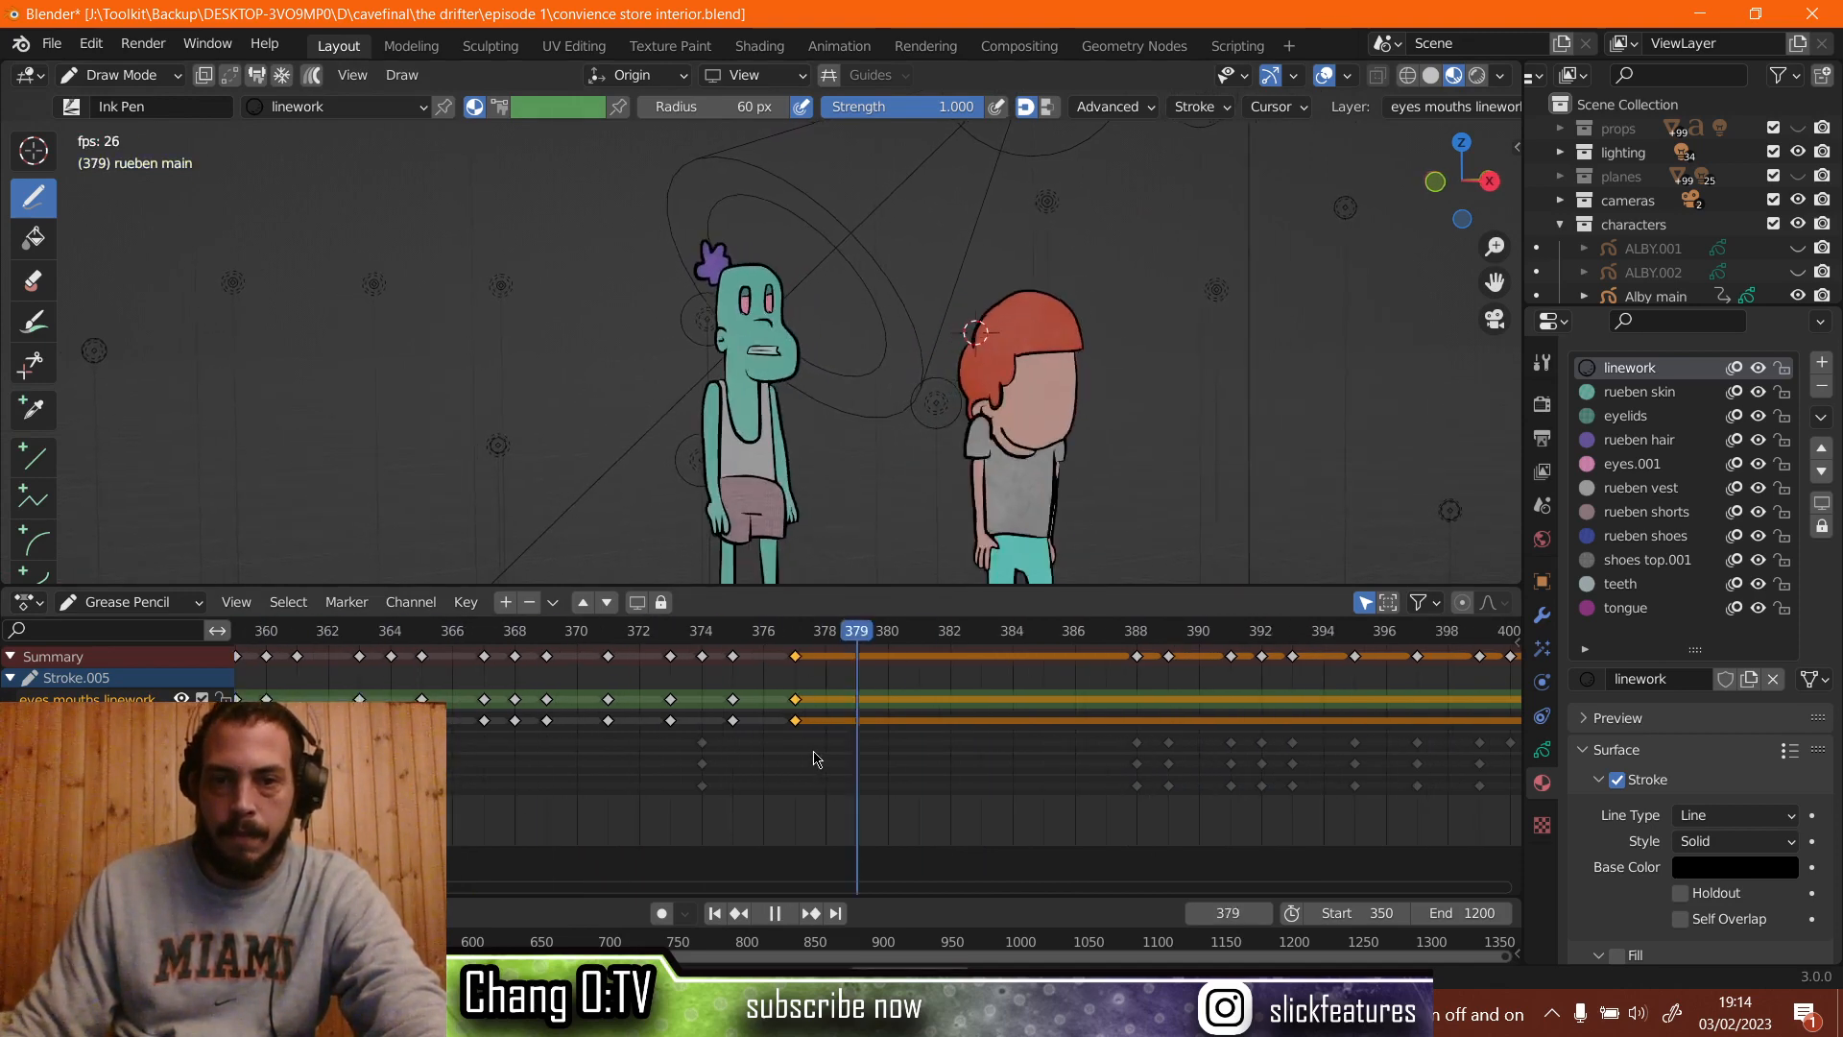
key("space")
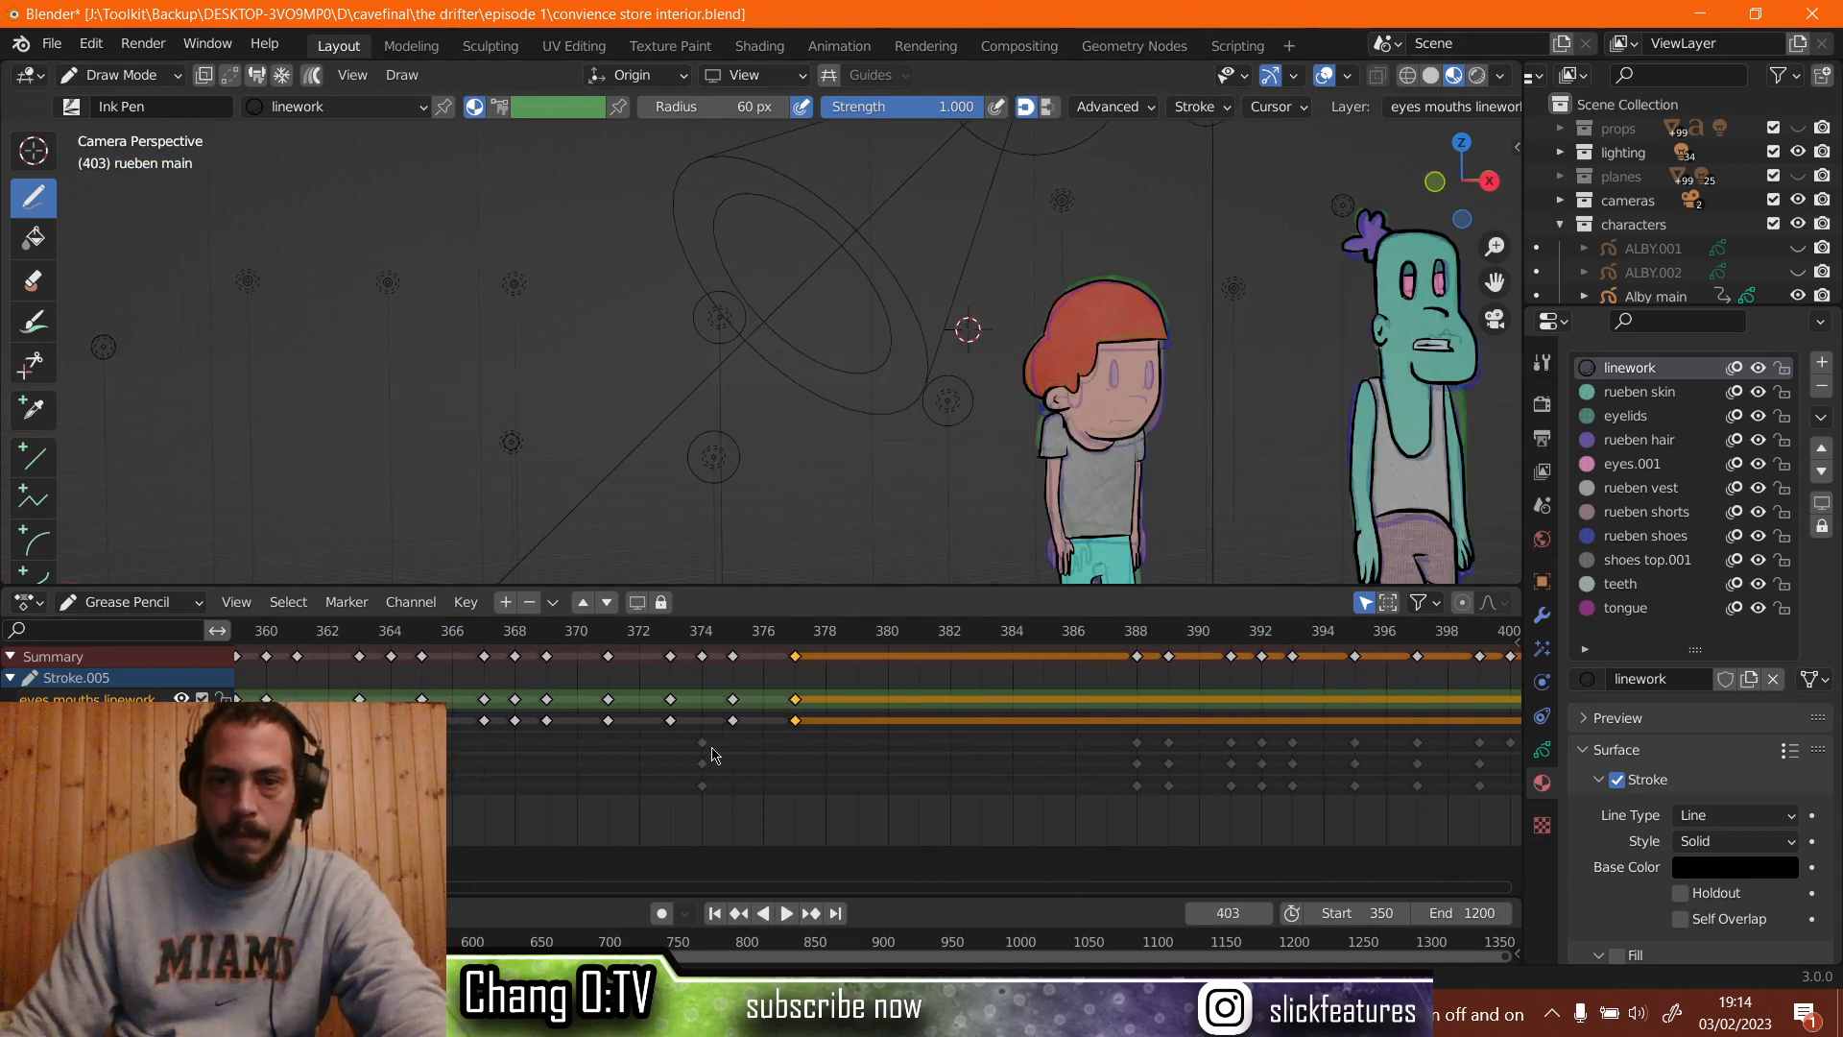
Replay the shot from frames 361 and 360, and compare the mouth poses at frames 377 and 372.
left_click(302, 635)
key("space")
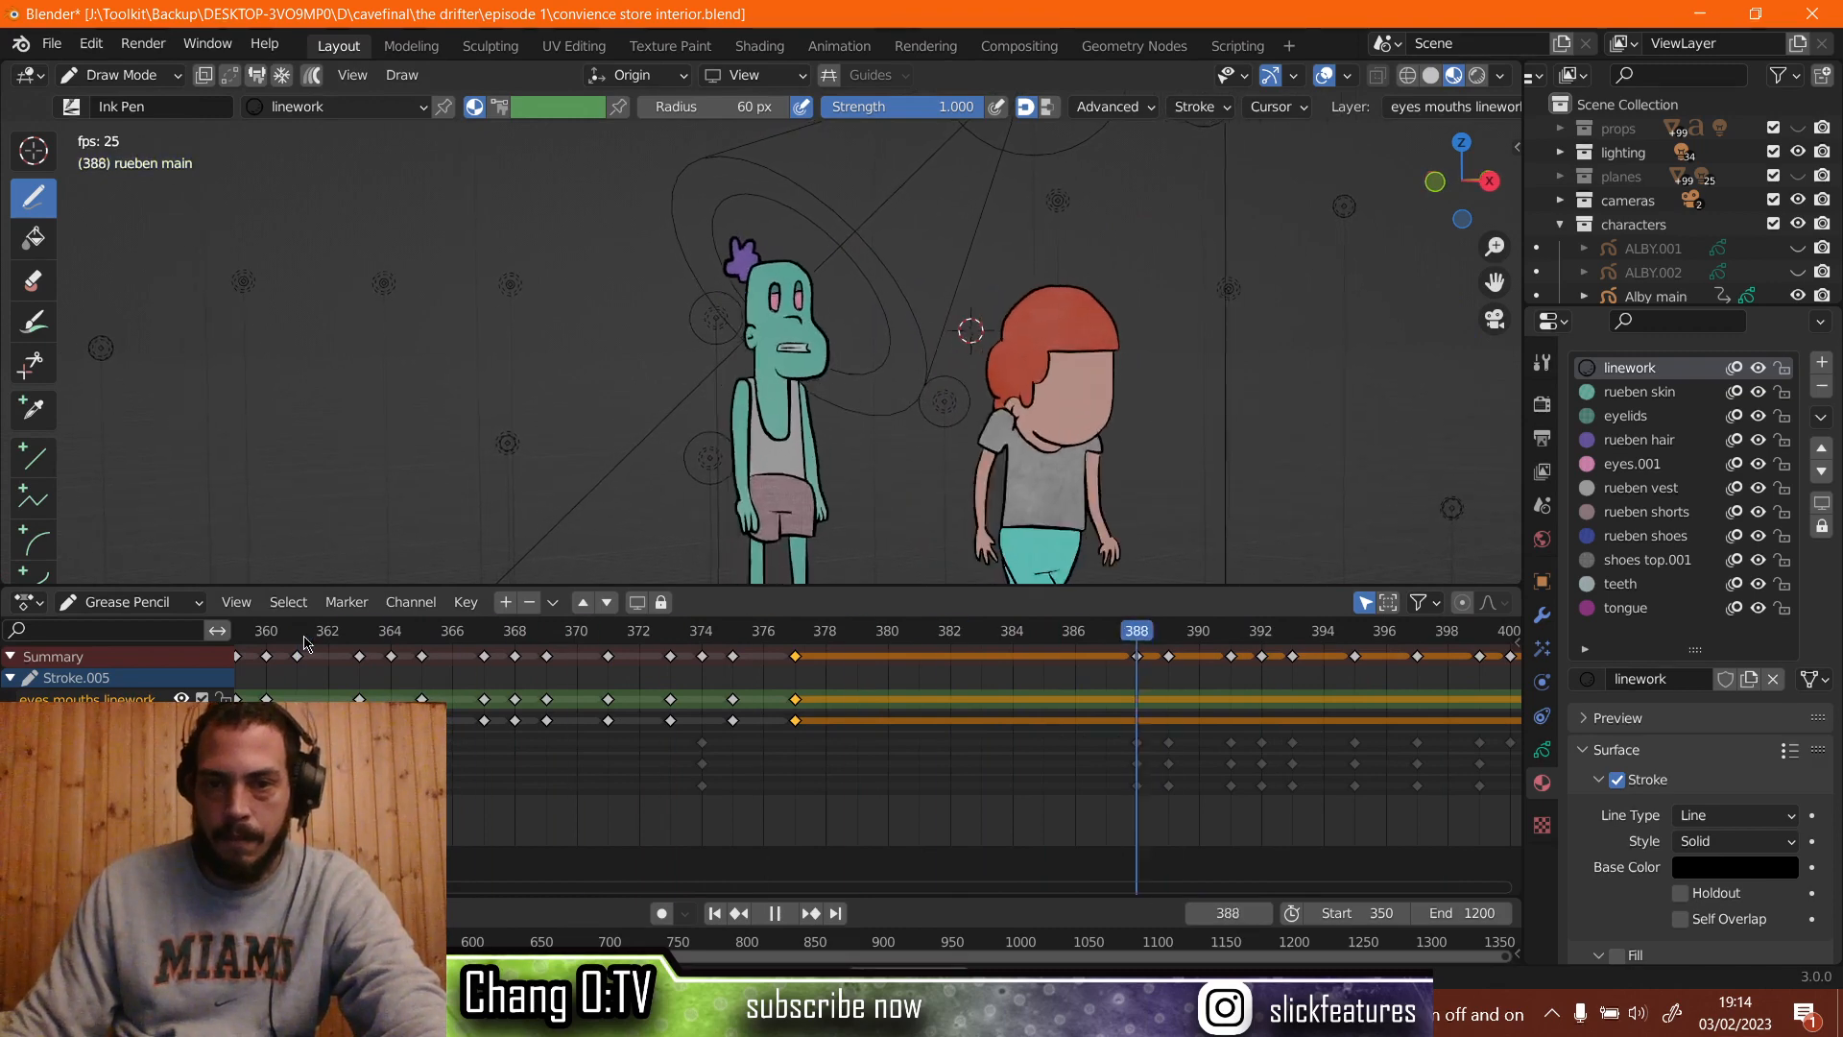
key("space")
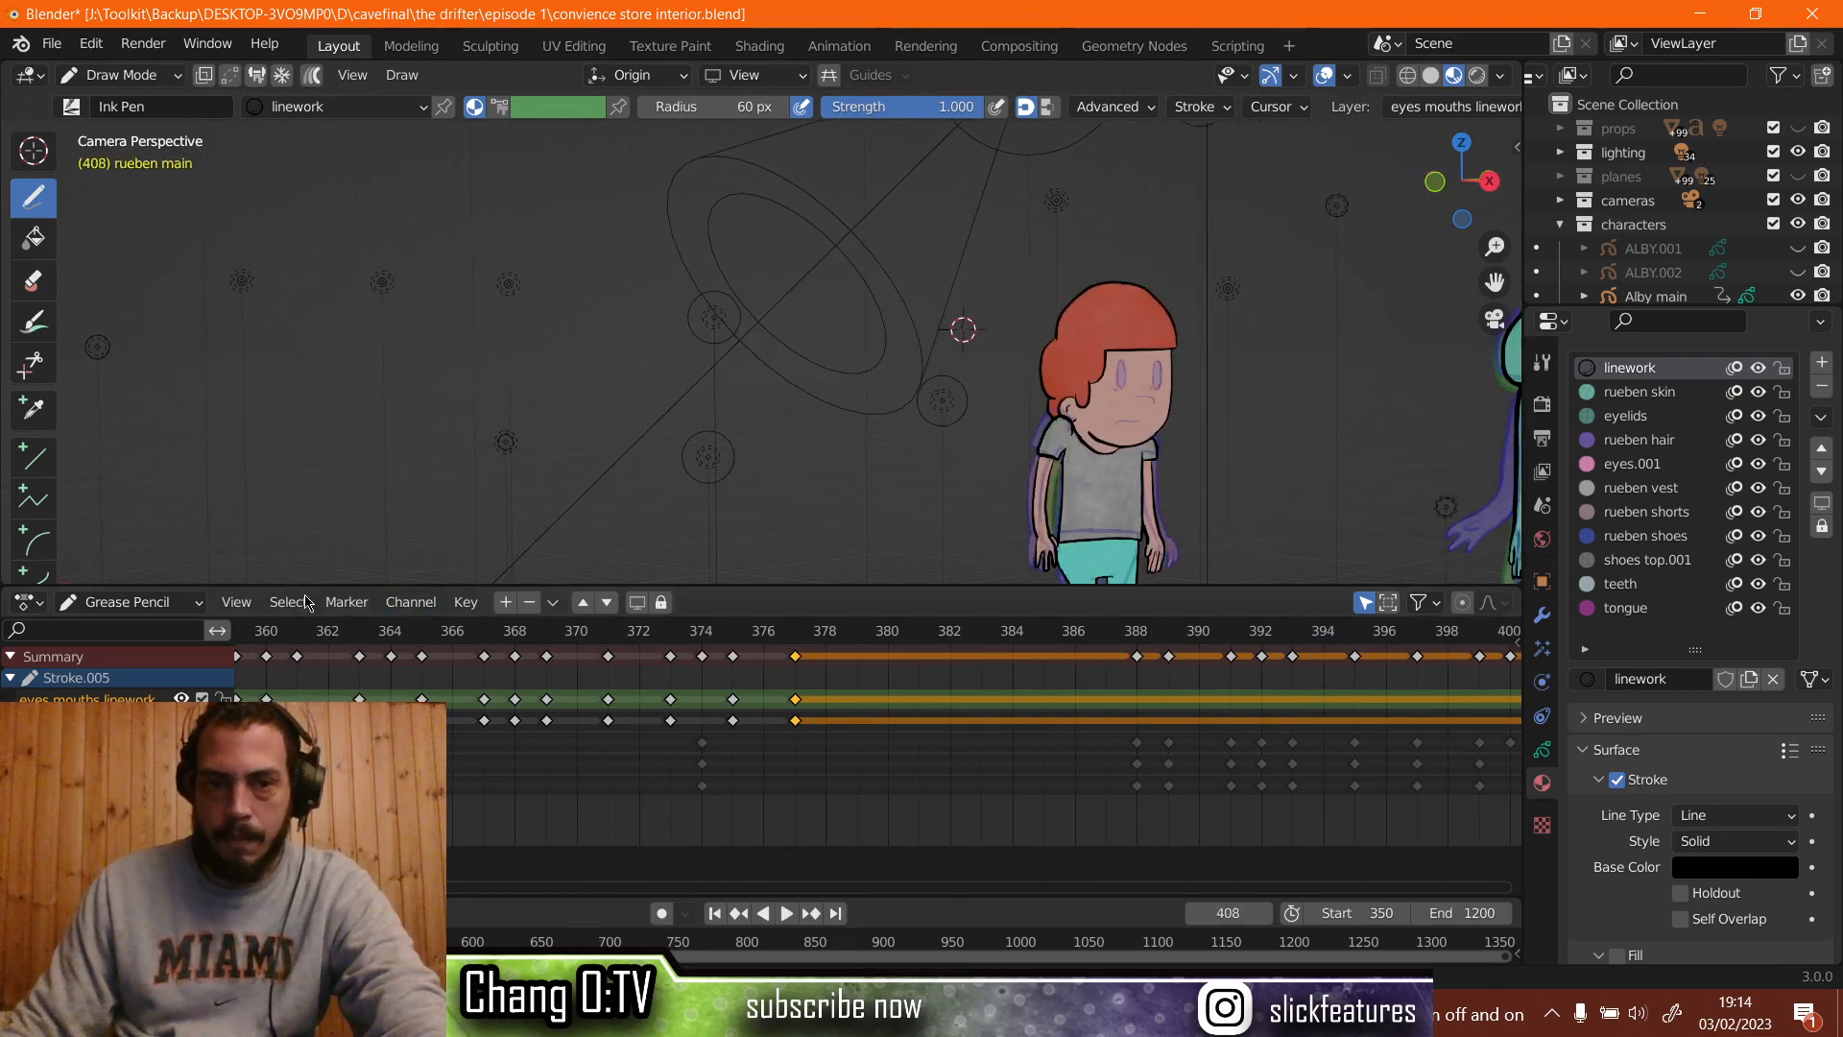
left_click(267, 635)
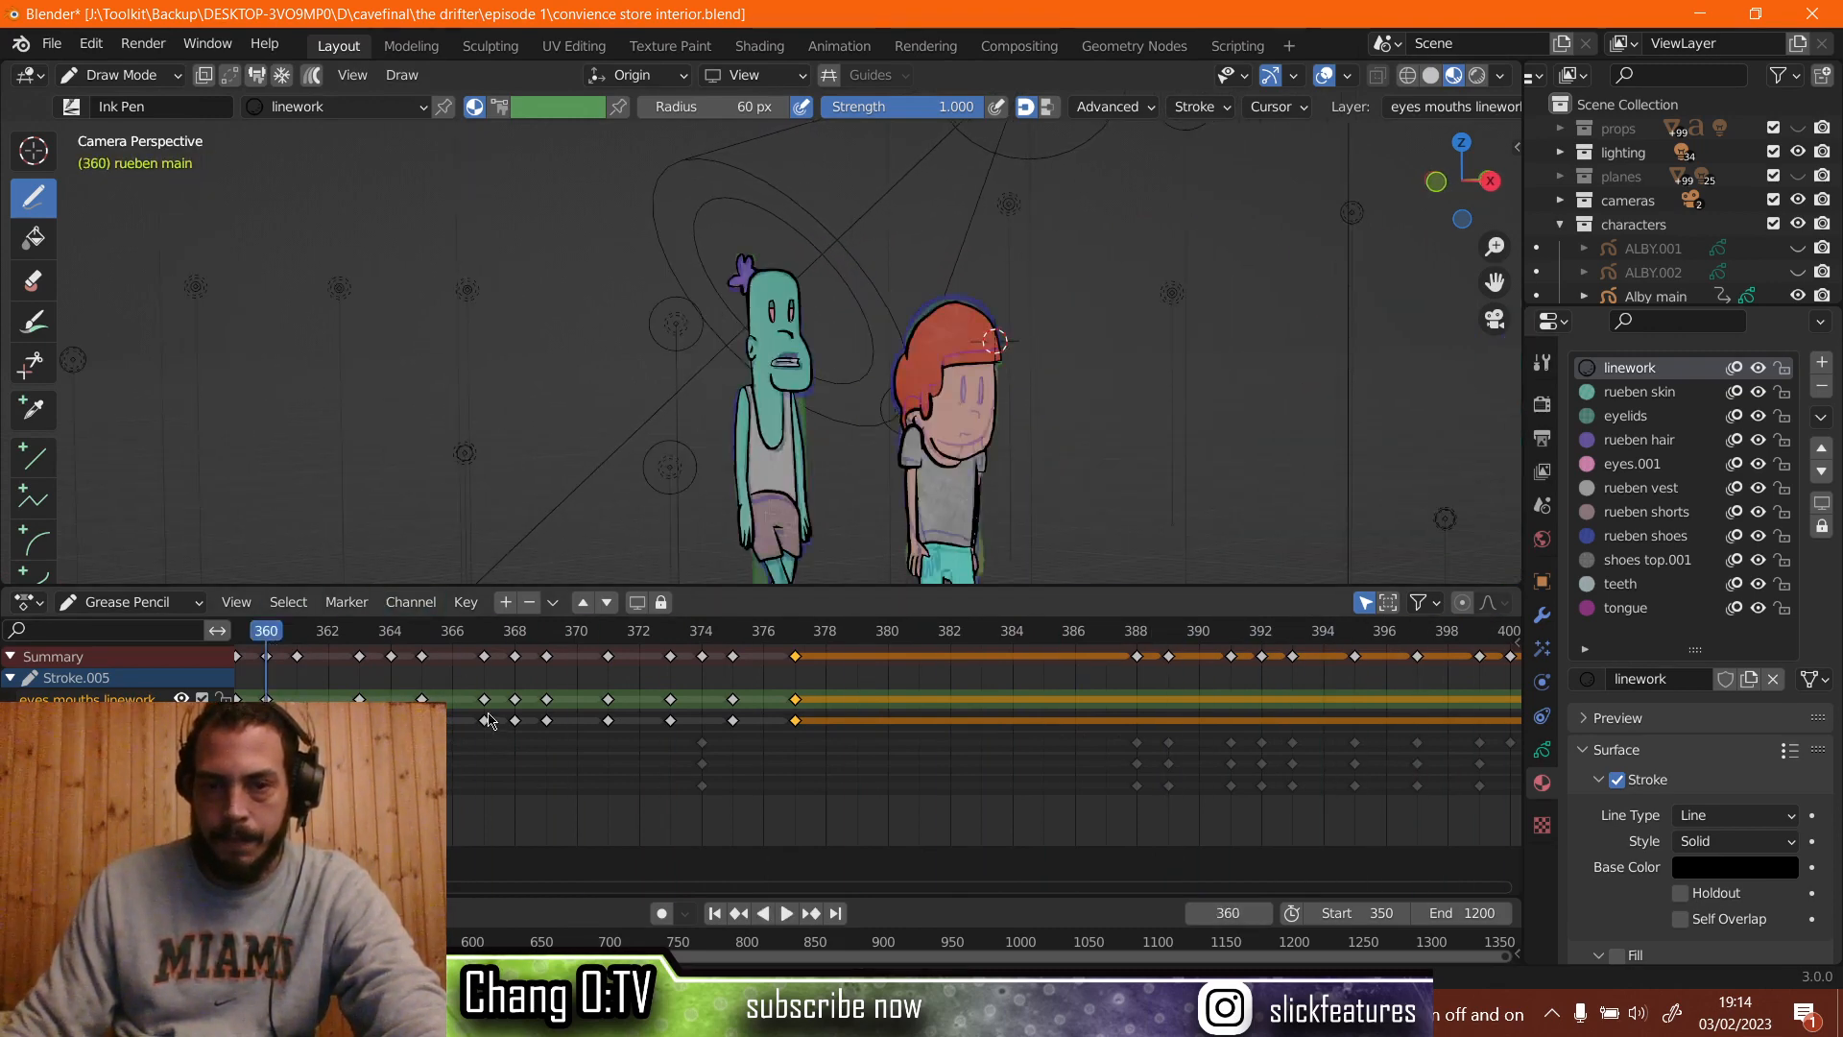
key("space")
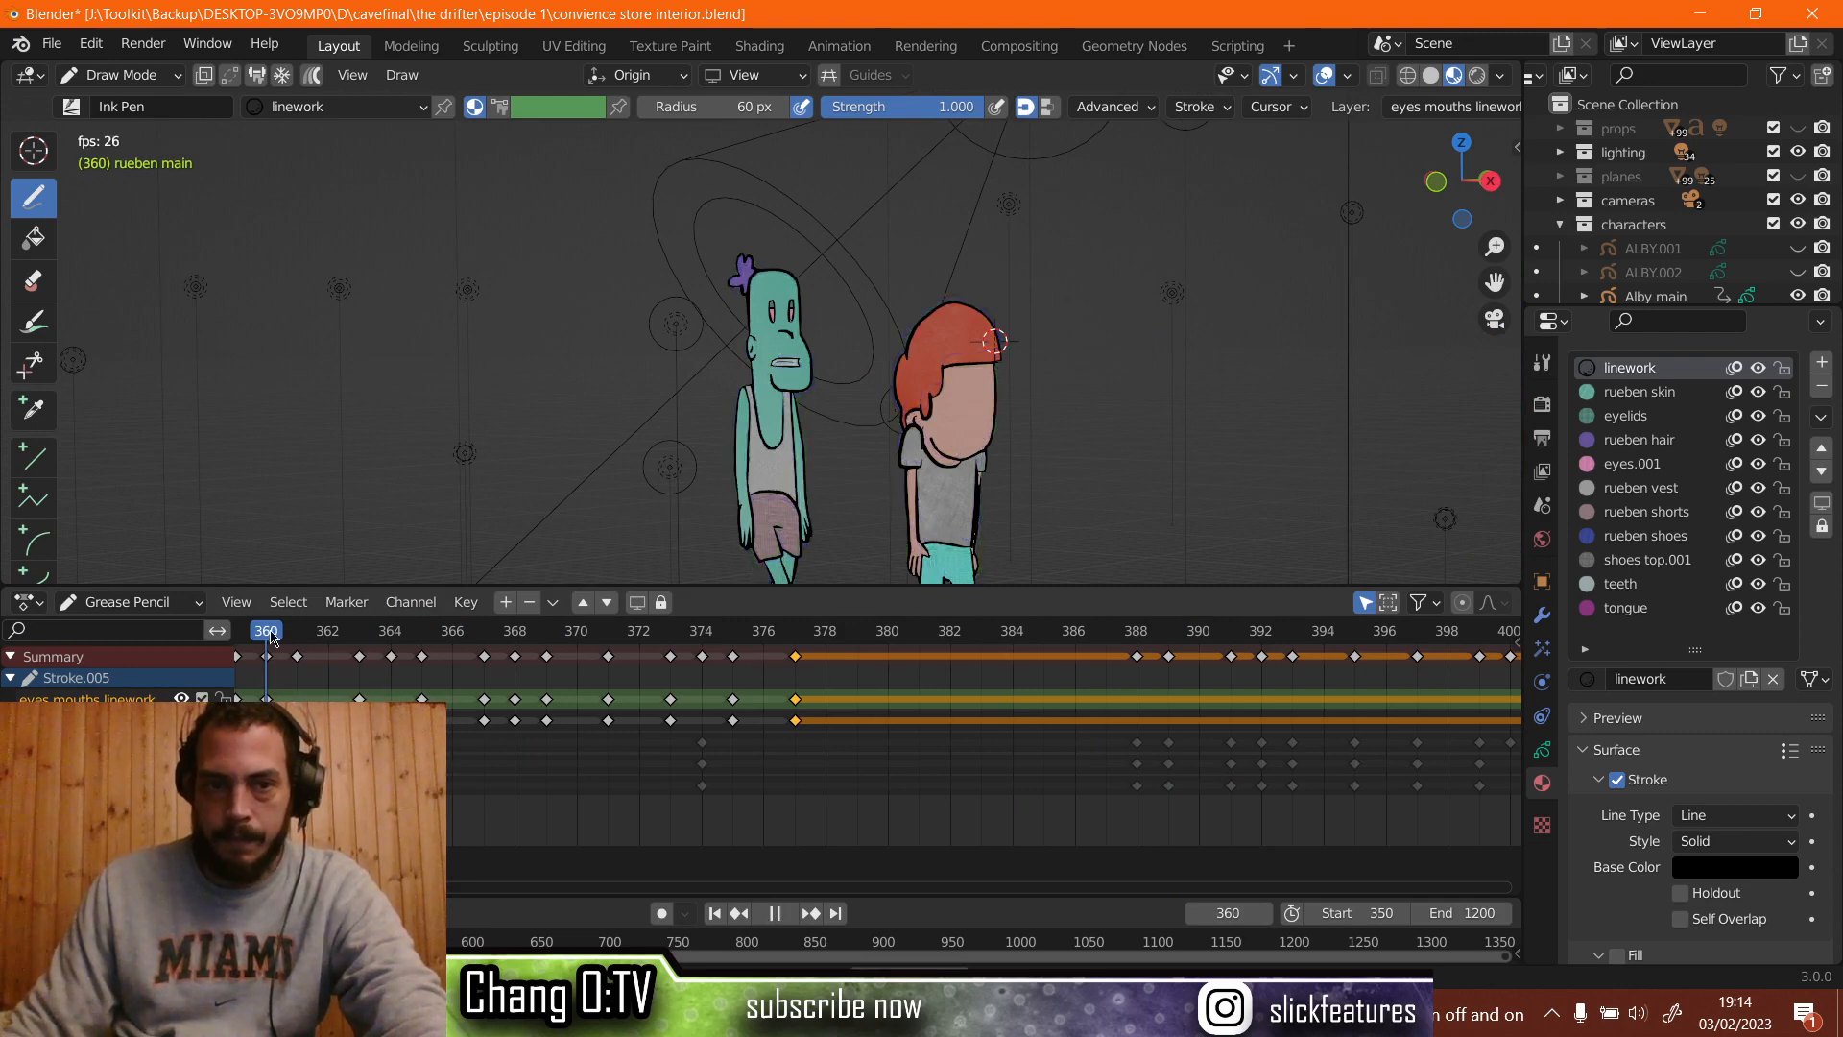
key("space")
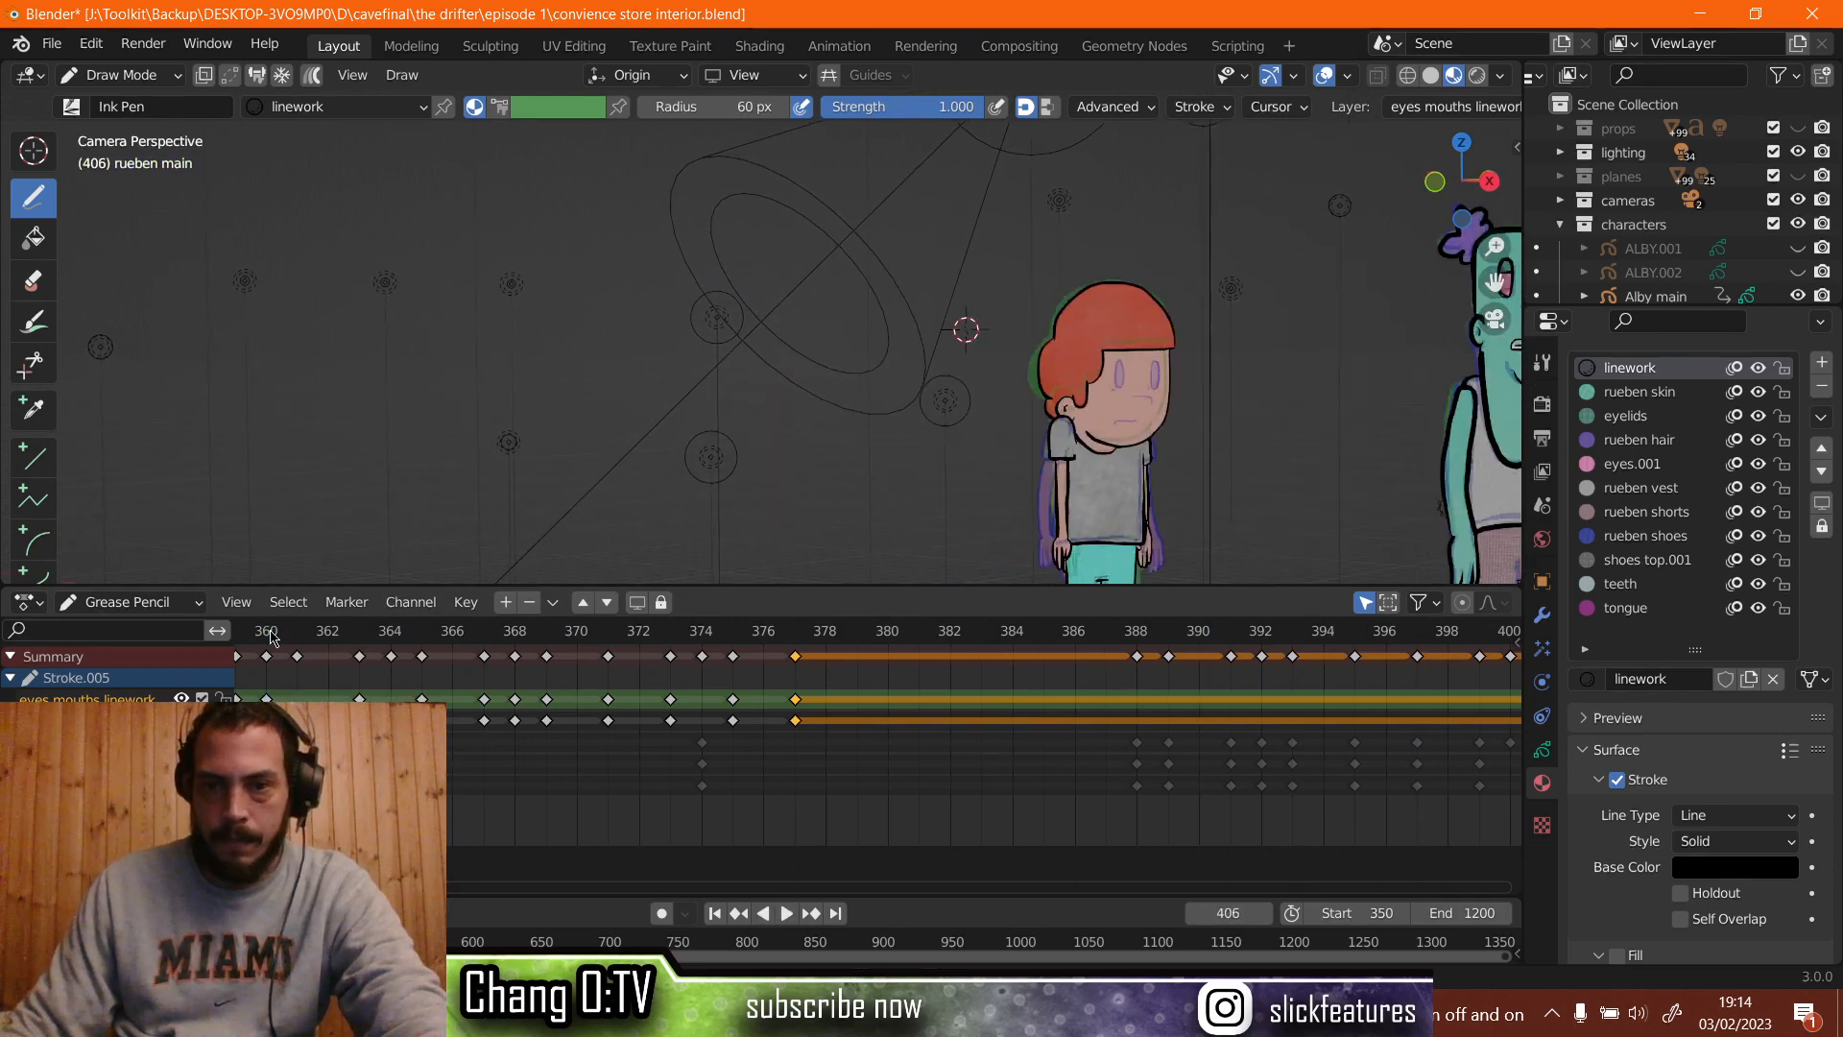
left_click(274, 635)
key("space")
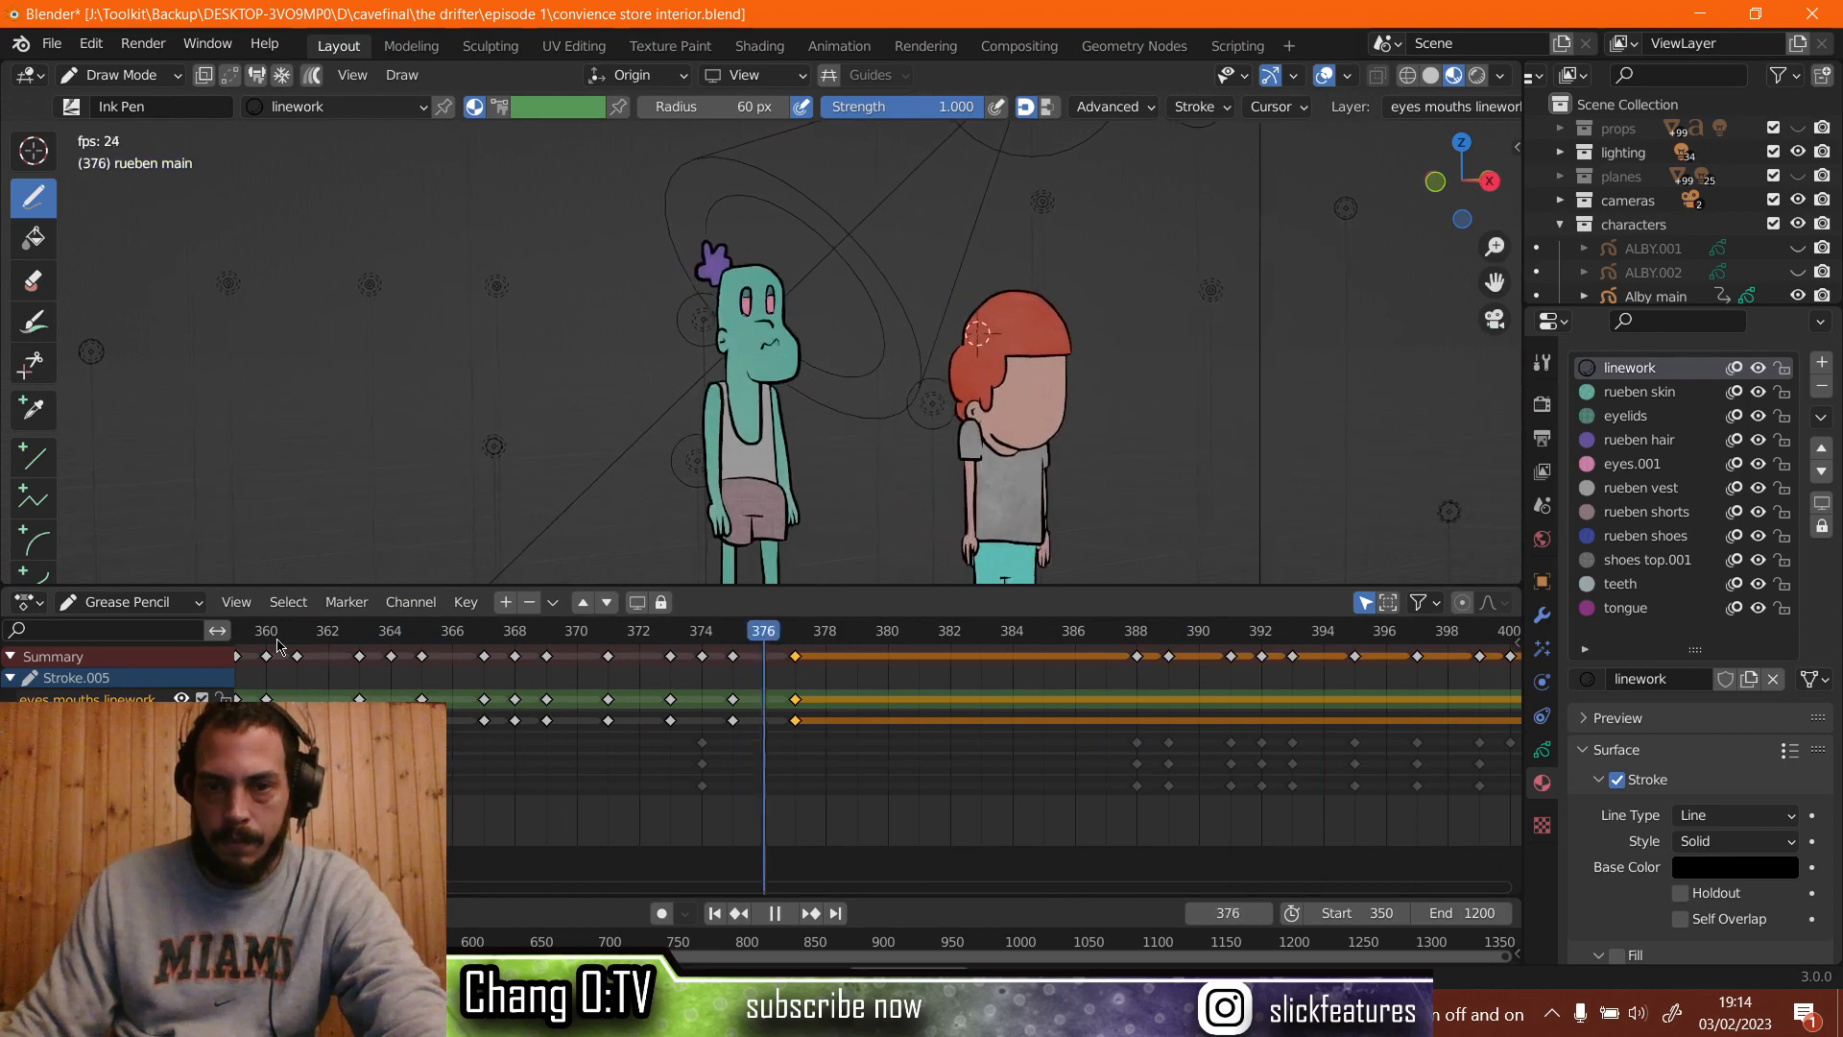
key("space")
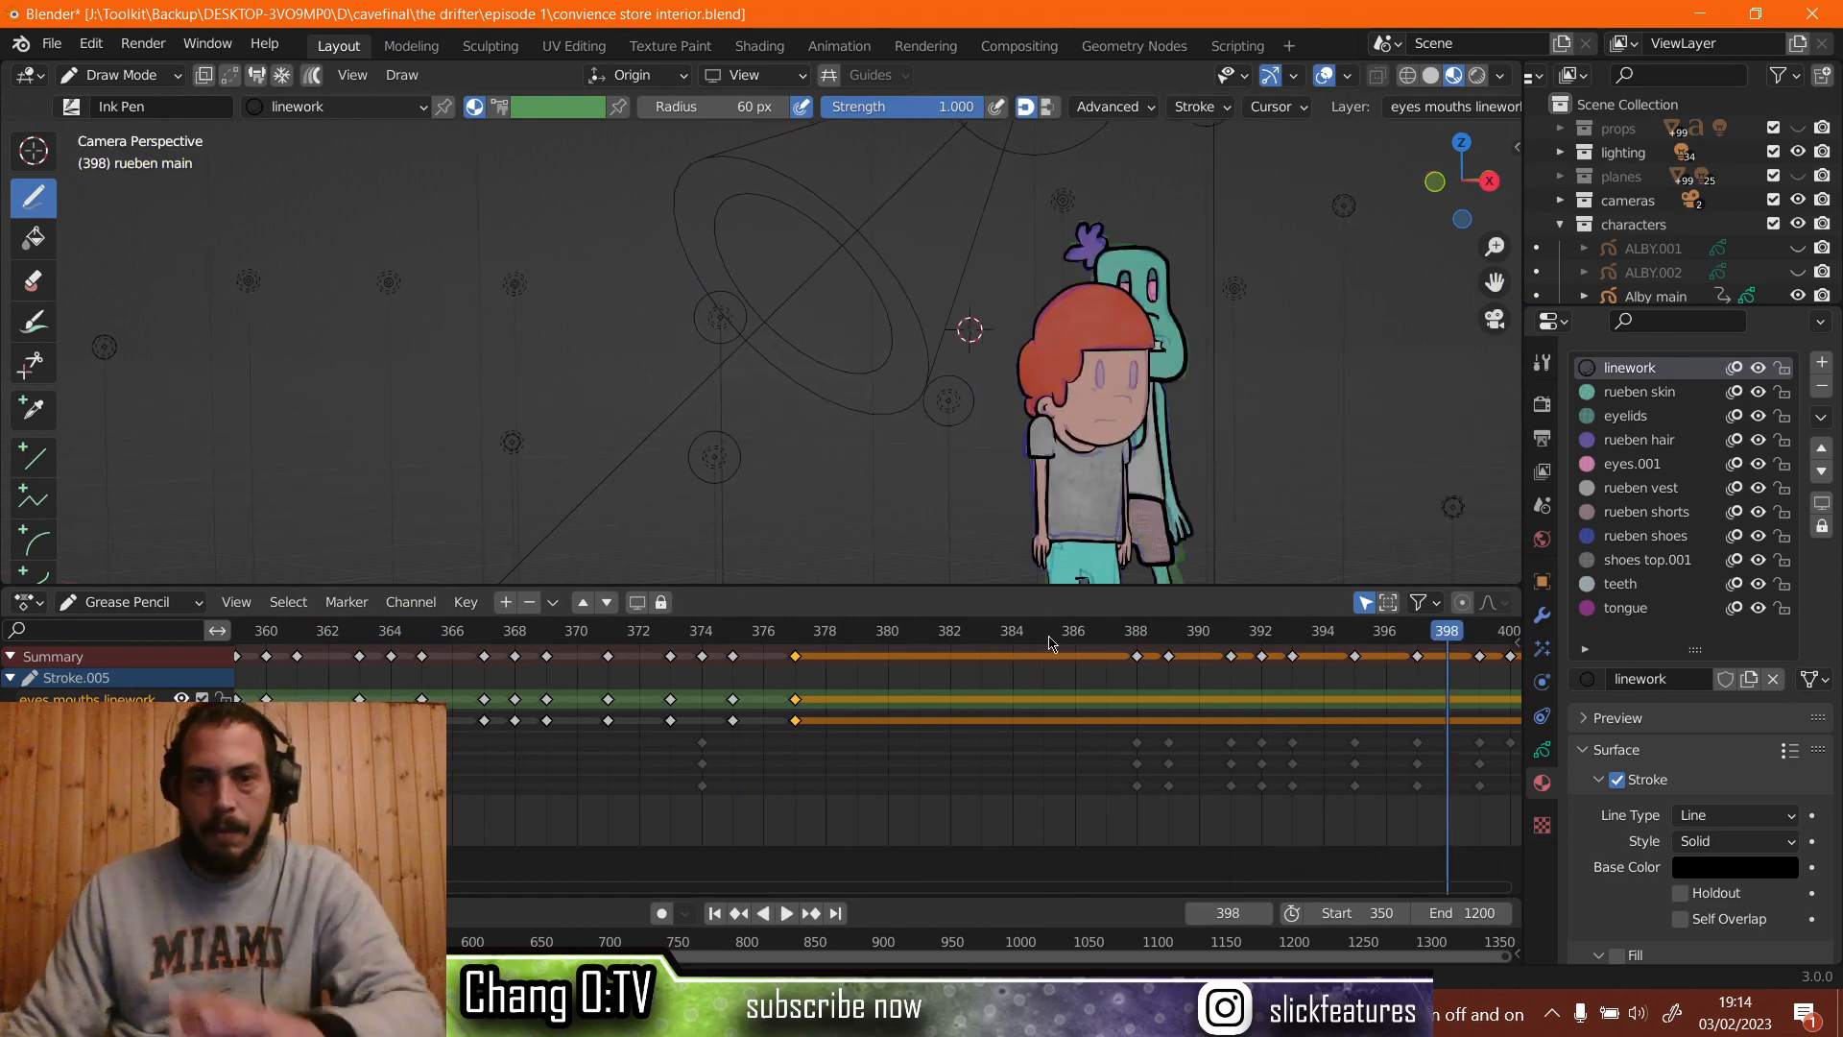
left_click(794, 633)
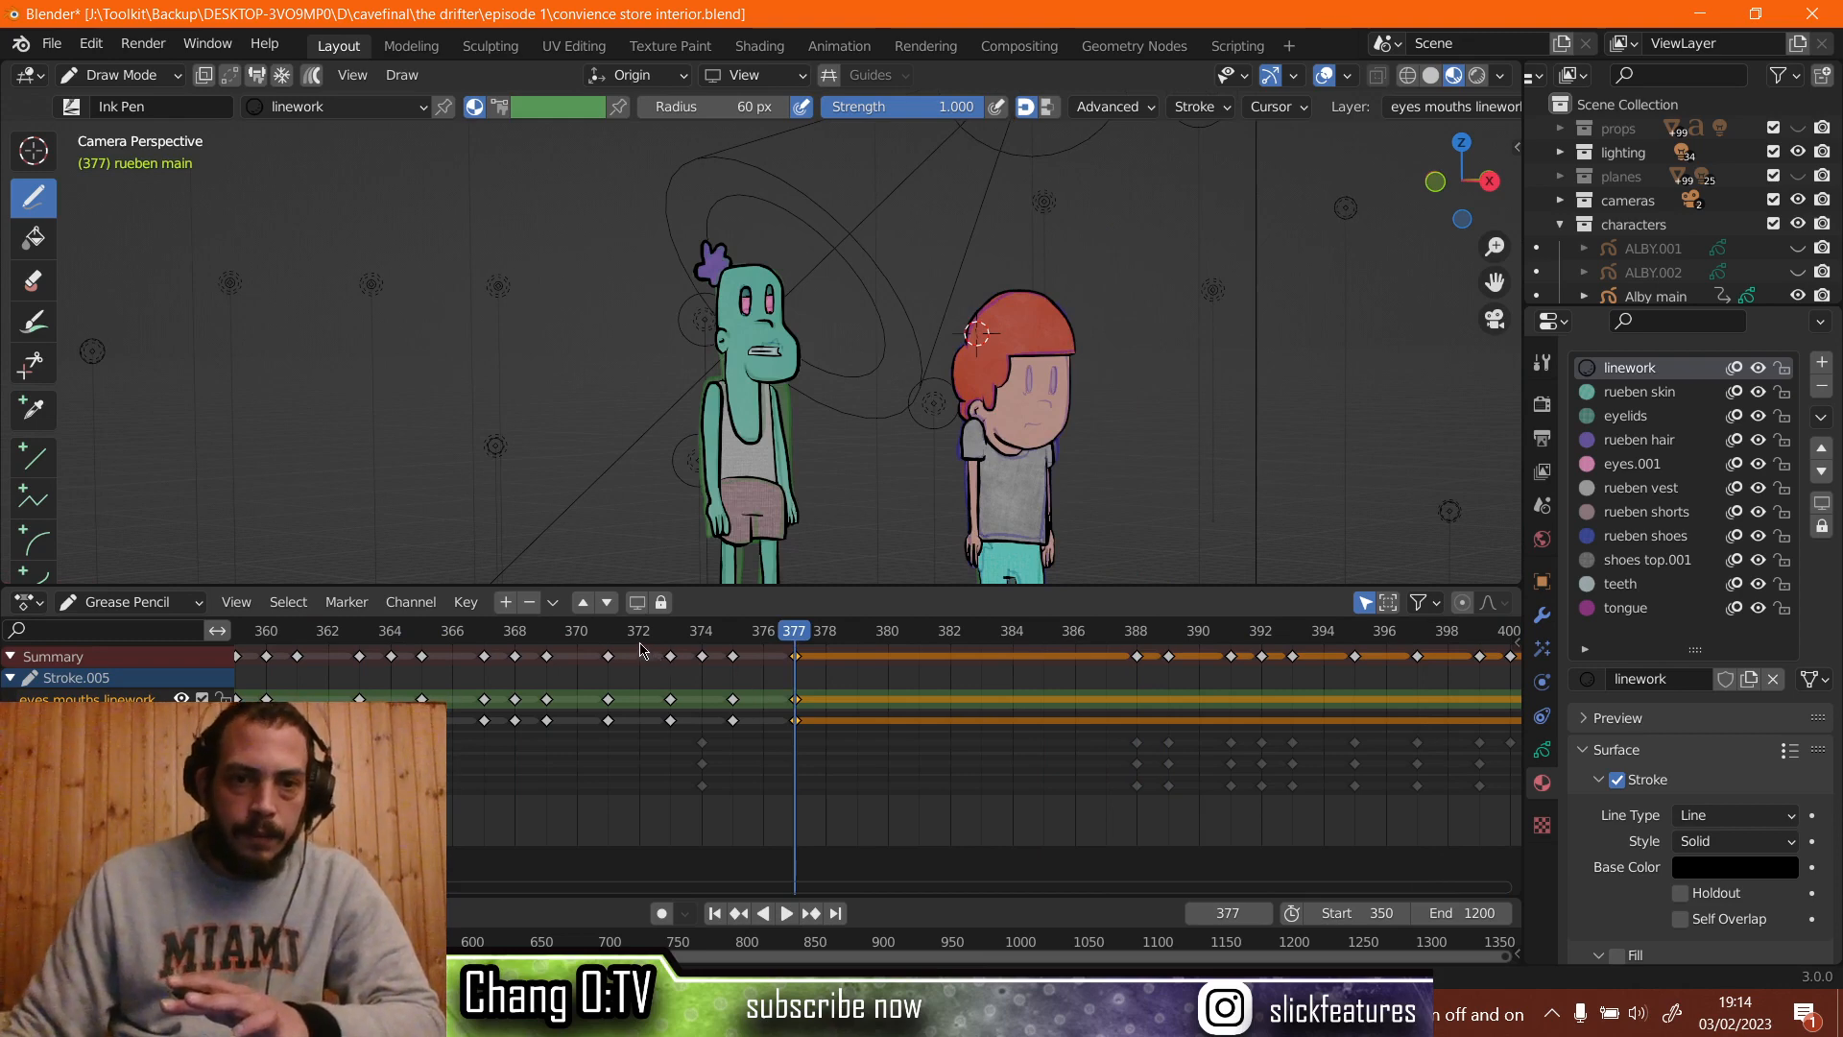
left_click(641, 635)
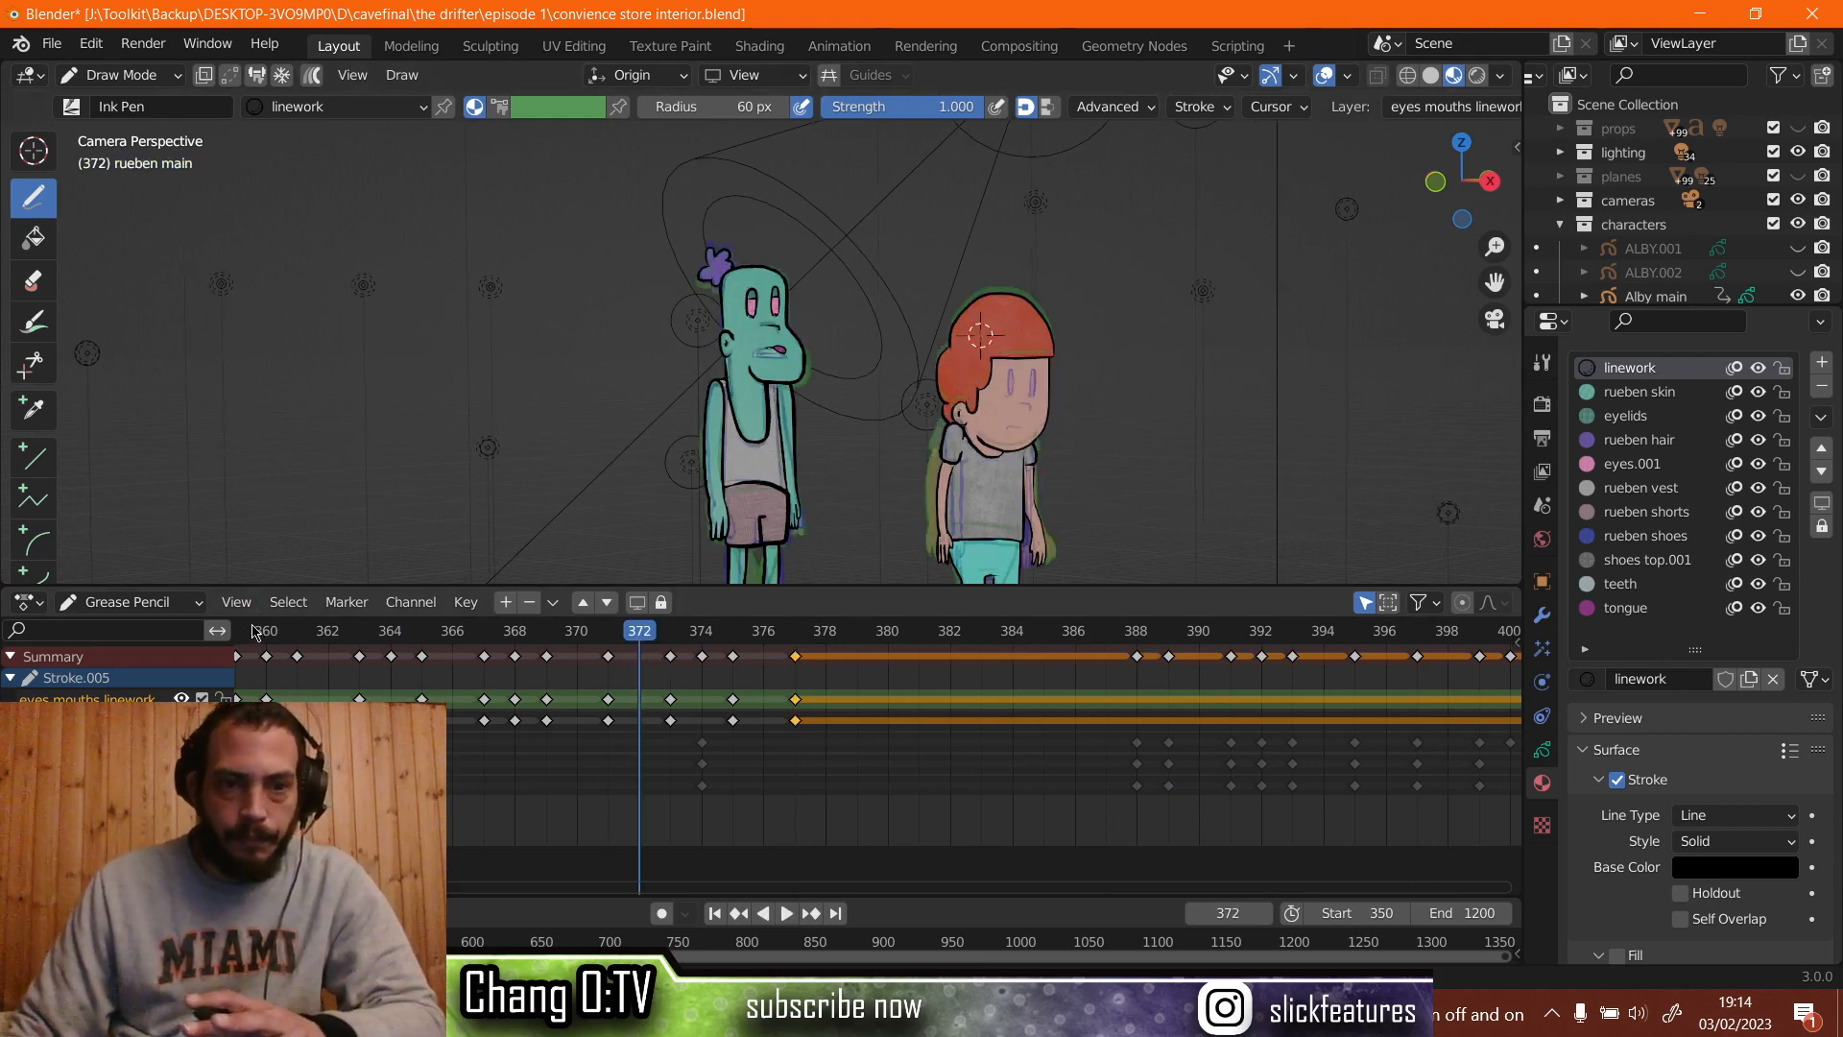
Play back the animation from frame 360 to about frame 420 with both characters in view.
left_click(261, 631)
key("space")
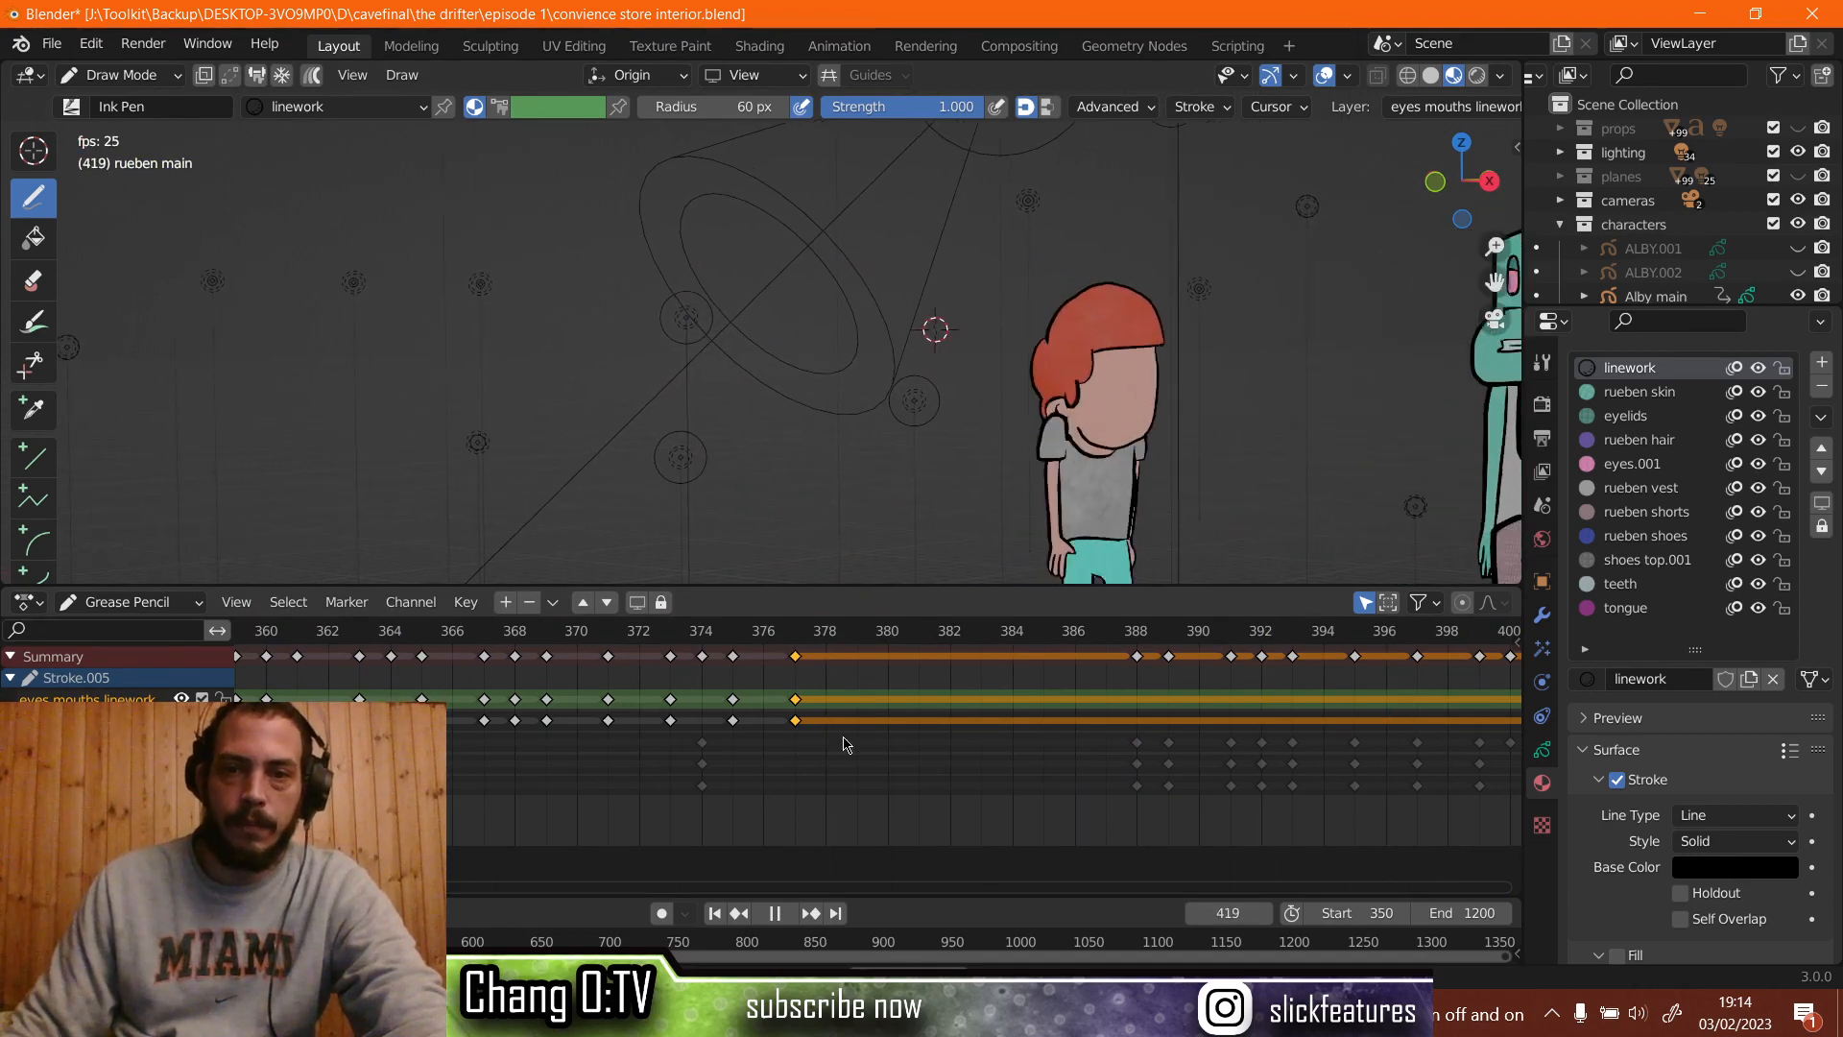
key("space")
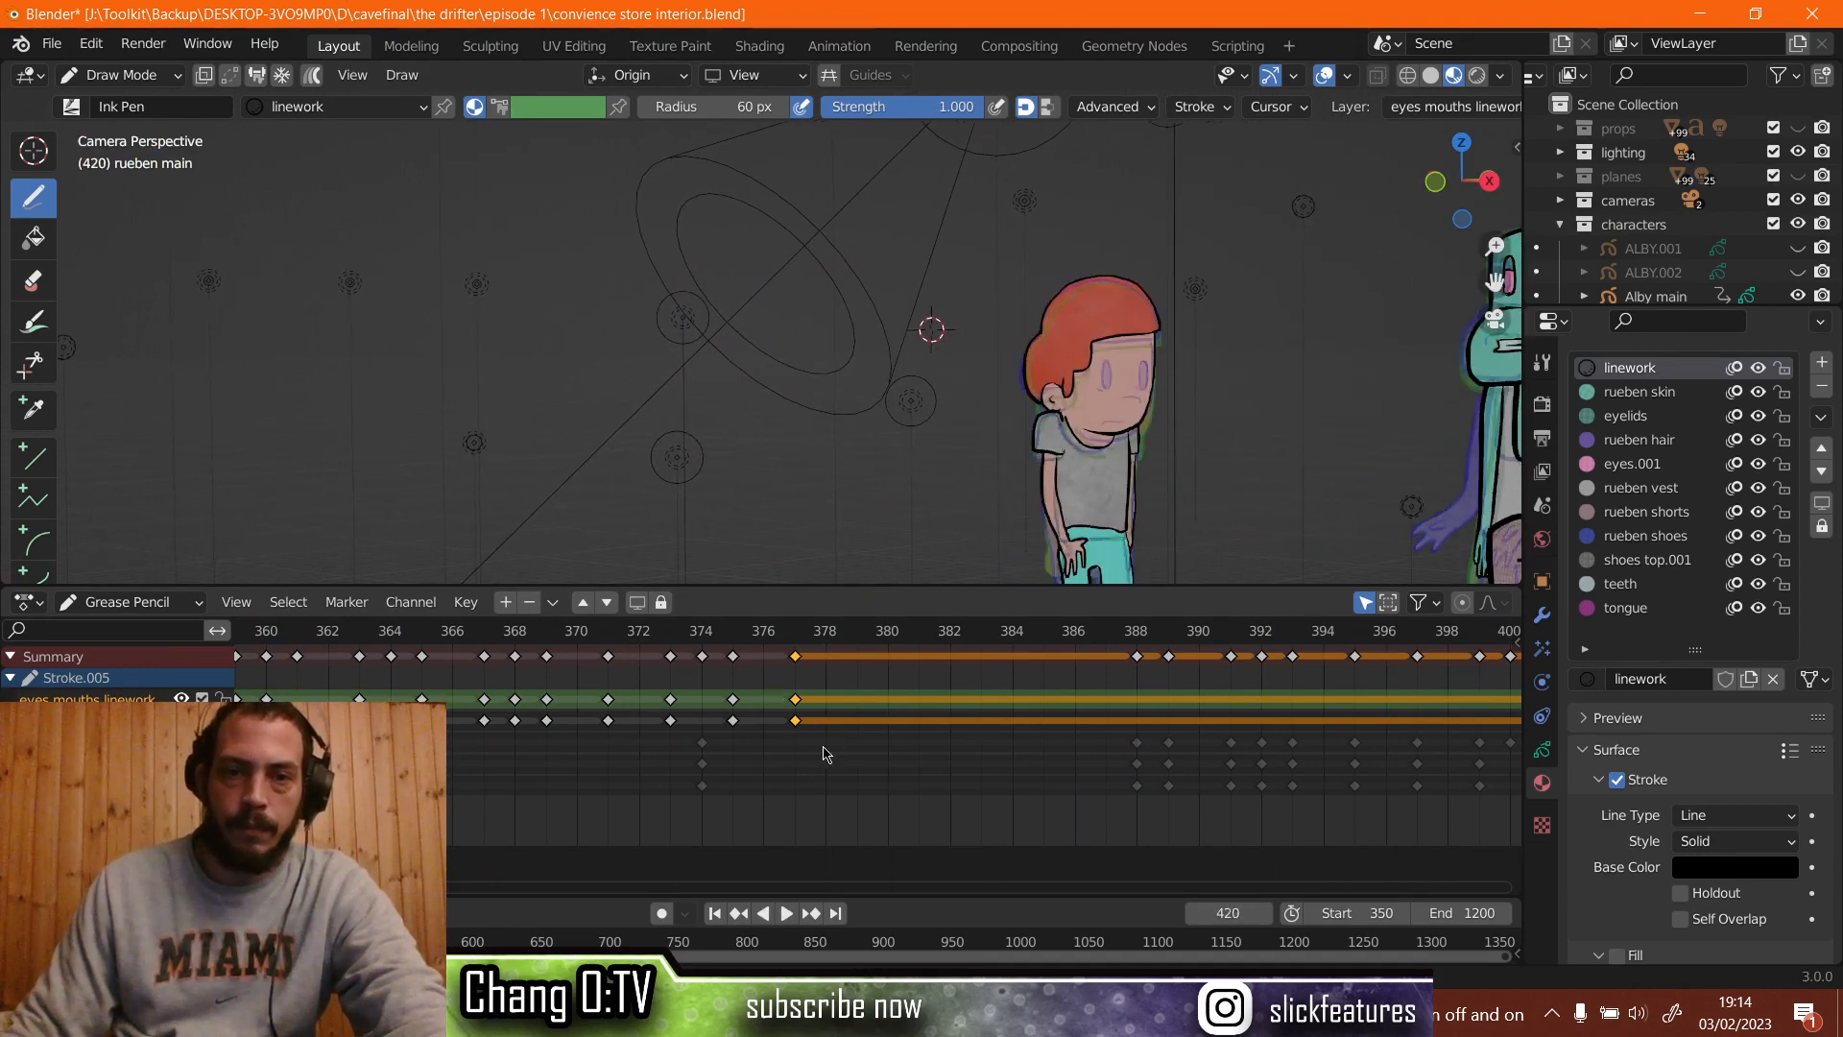
Duplicate the eyes and mouth keyframes at frame 377 to frame 387 and go to frame 387.
left_click_drag(777, 687, 822, 749)
right_click(800, 704)
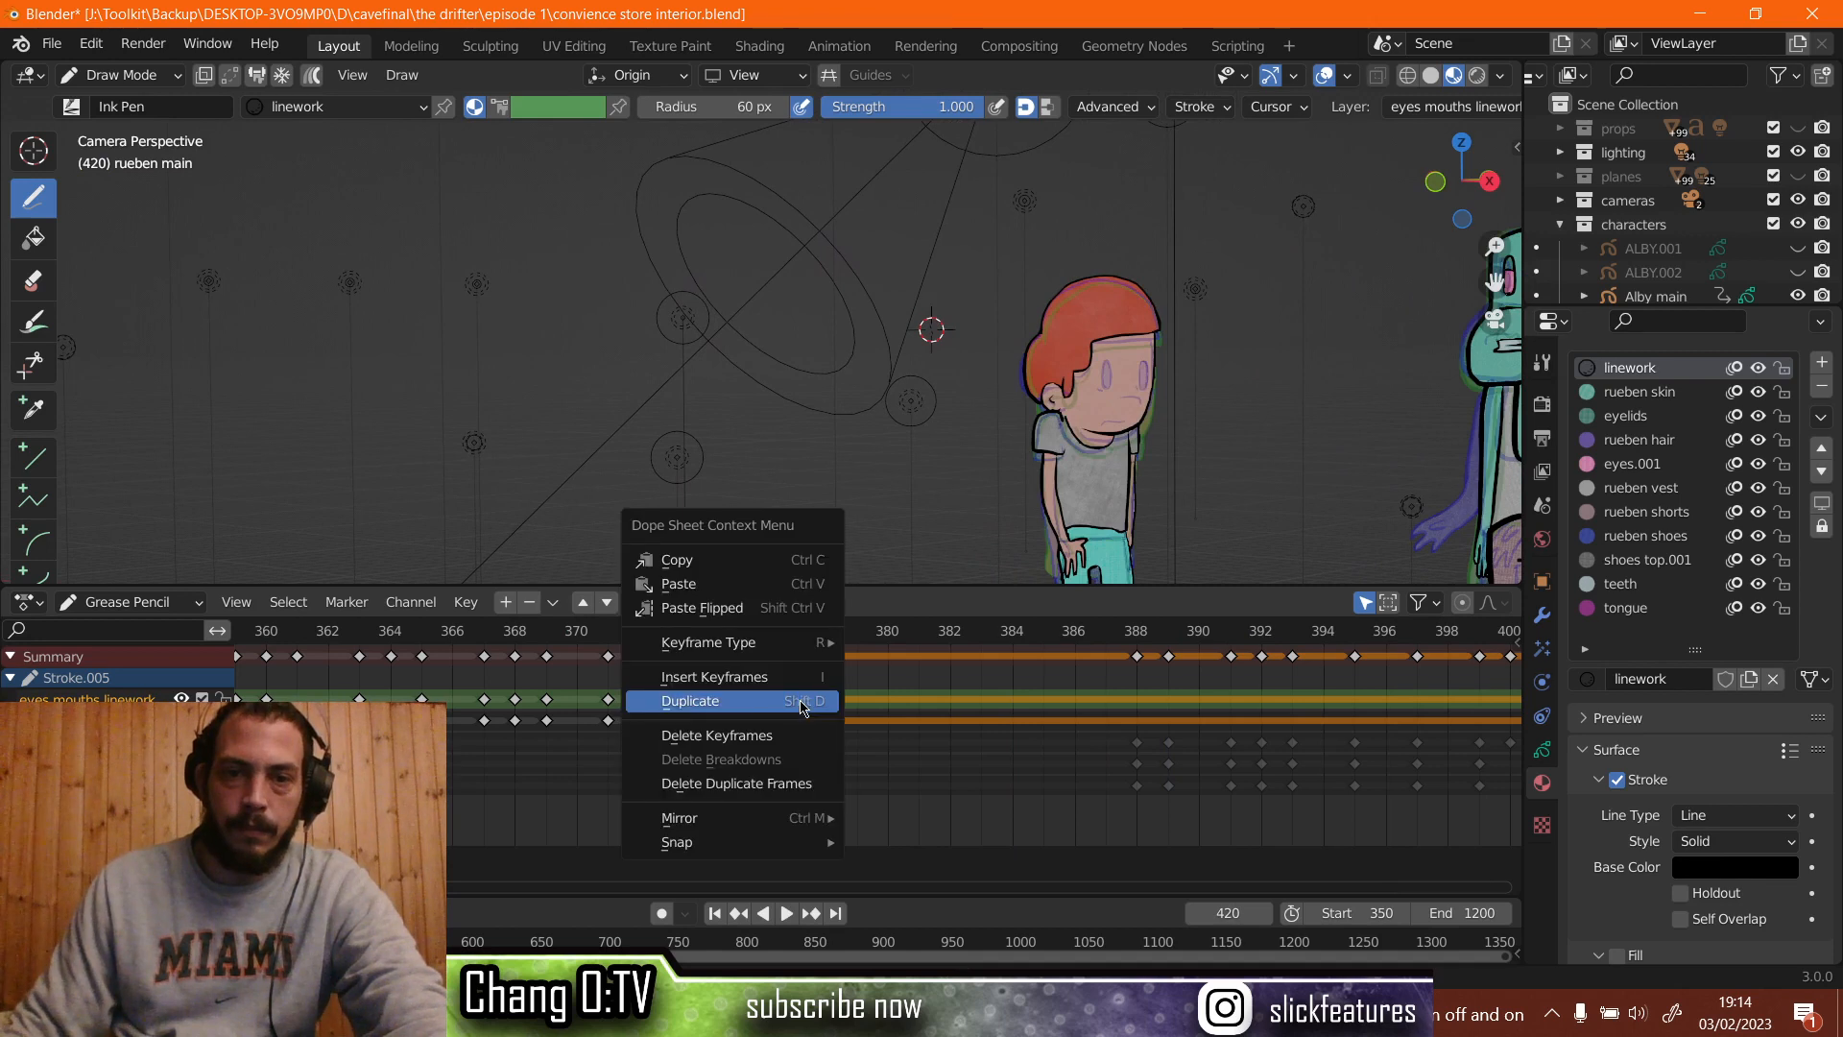
left_click(801, 701)
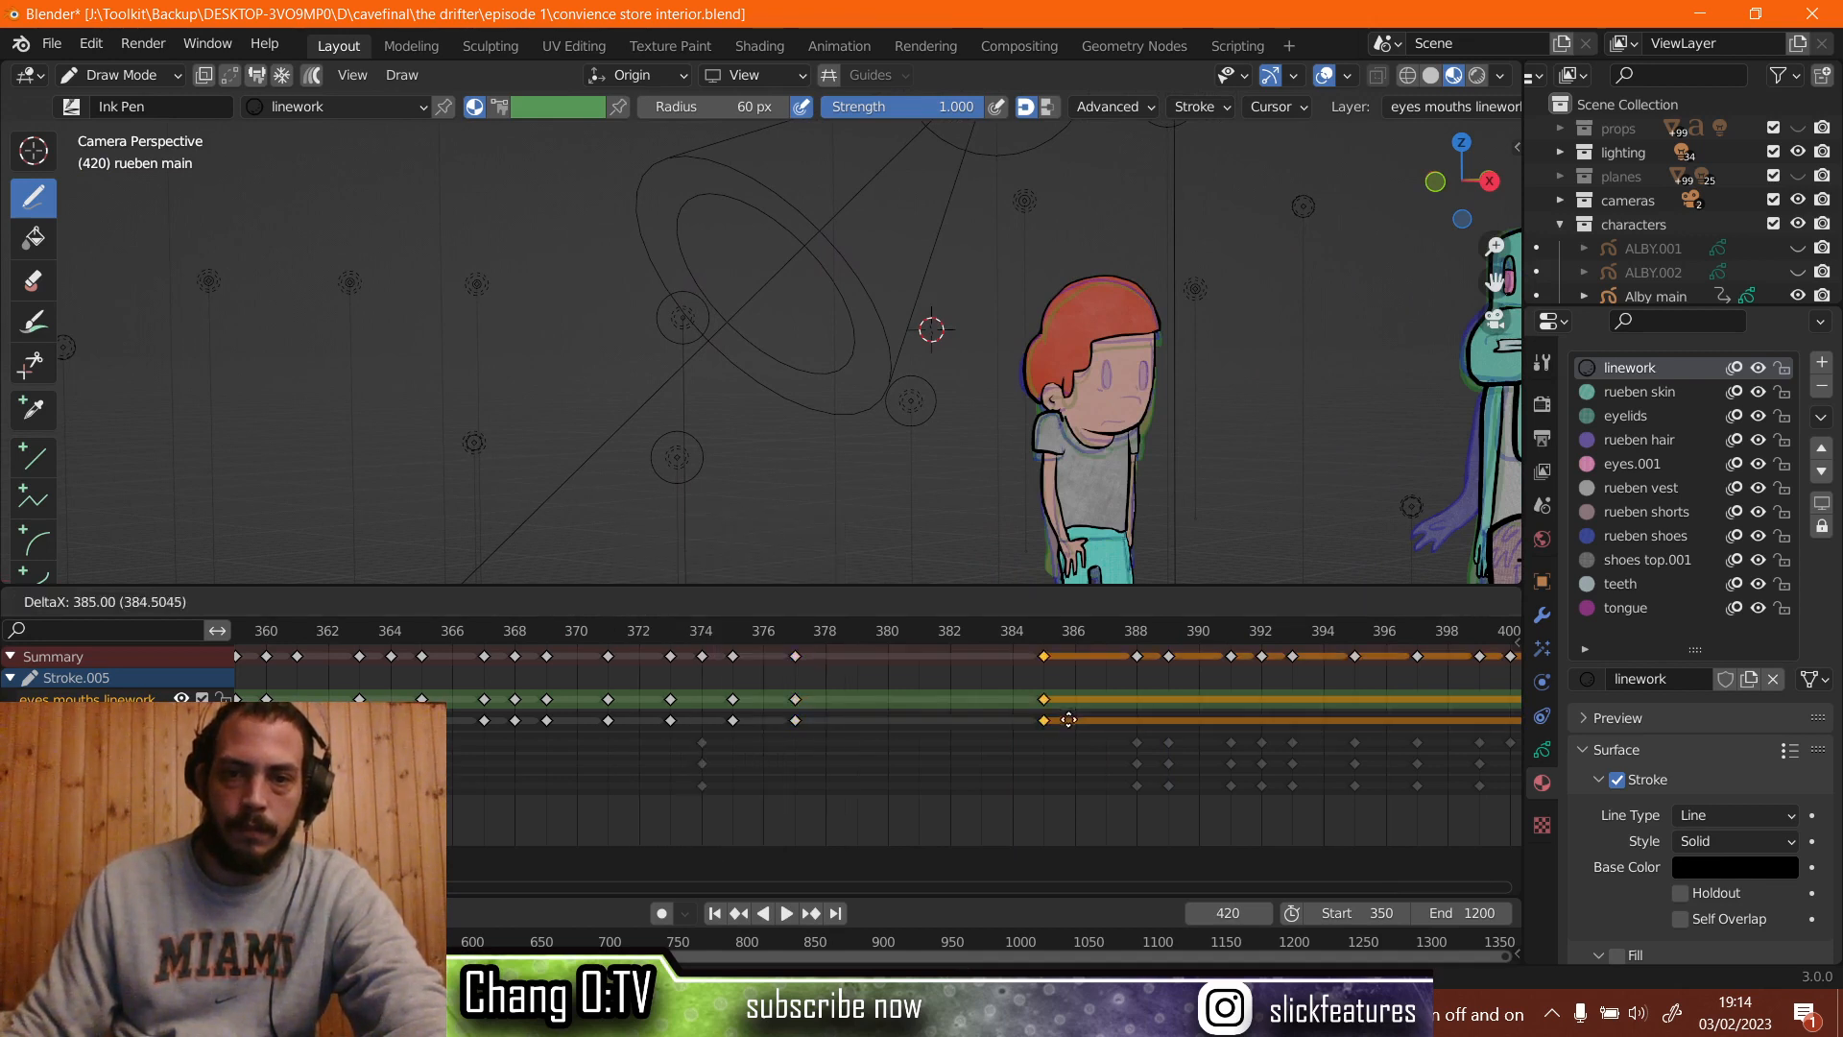
left_click(1084, 633)
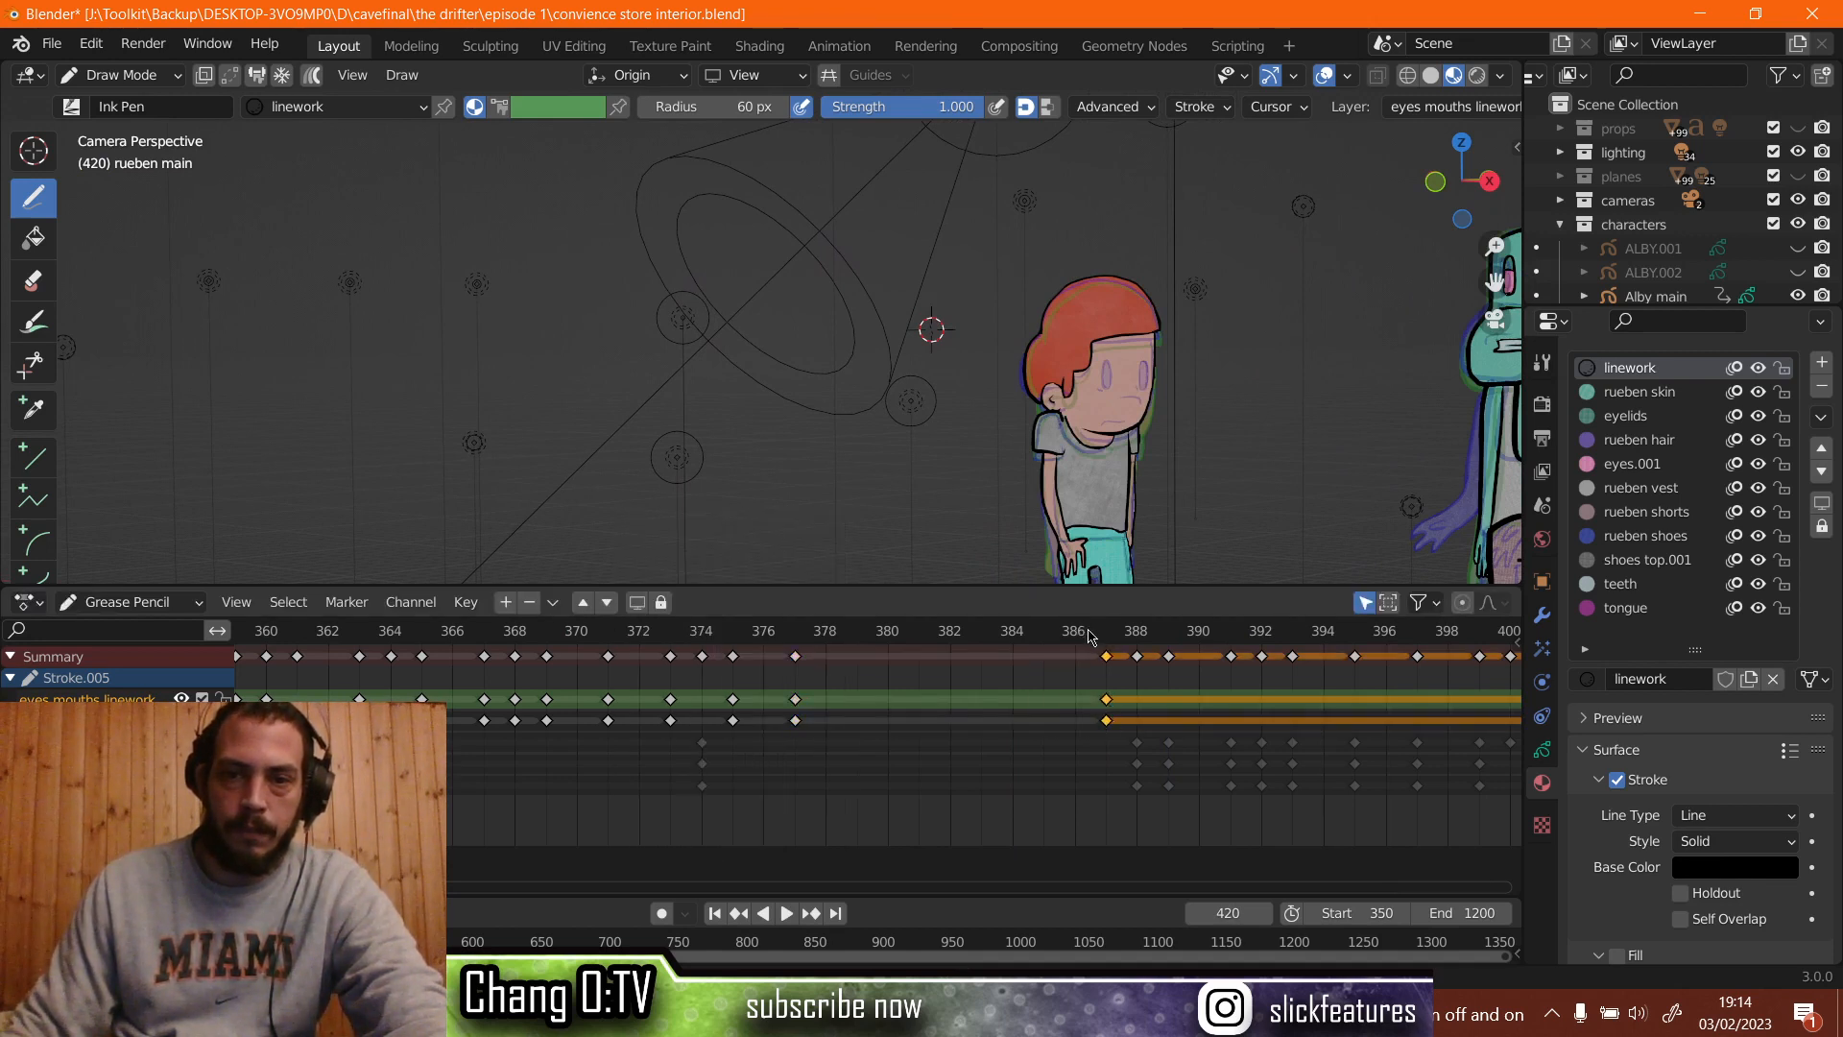
left_click(1104, 634)
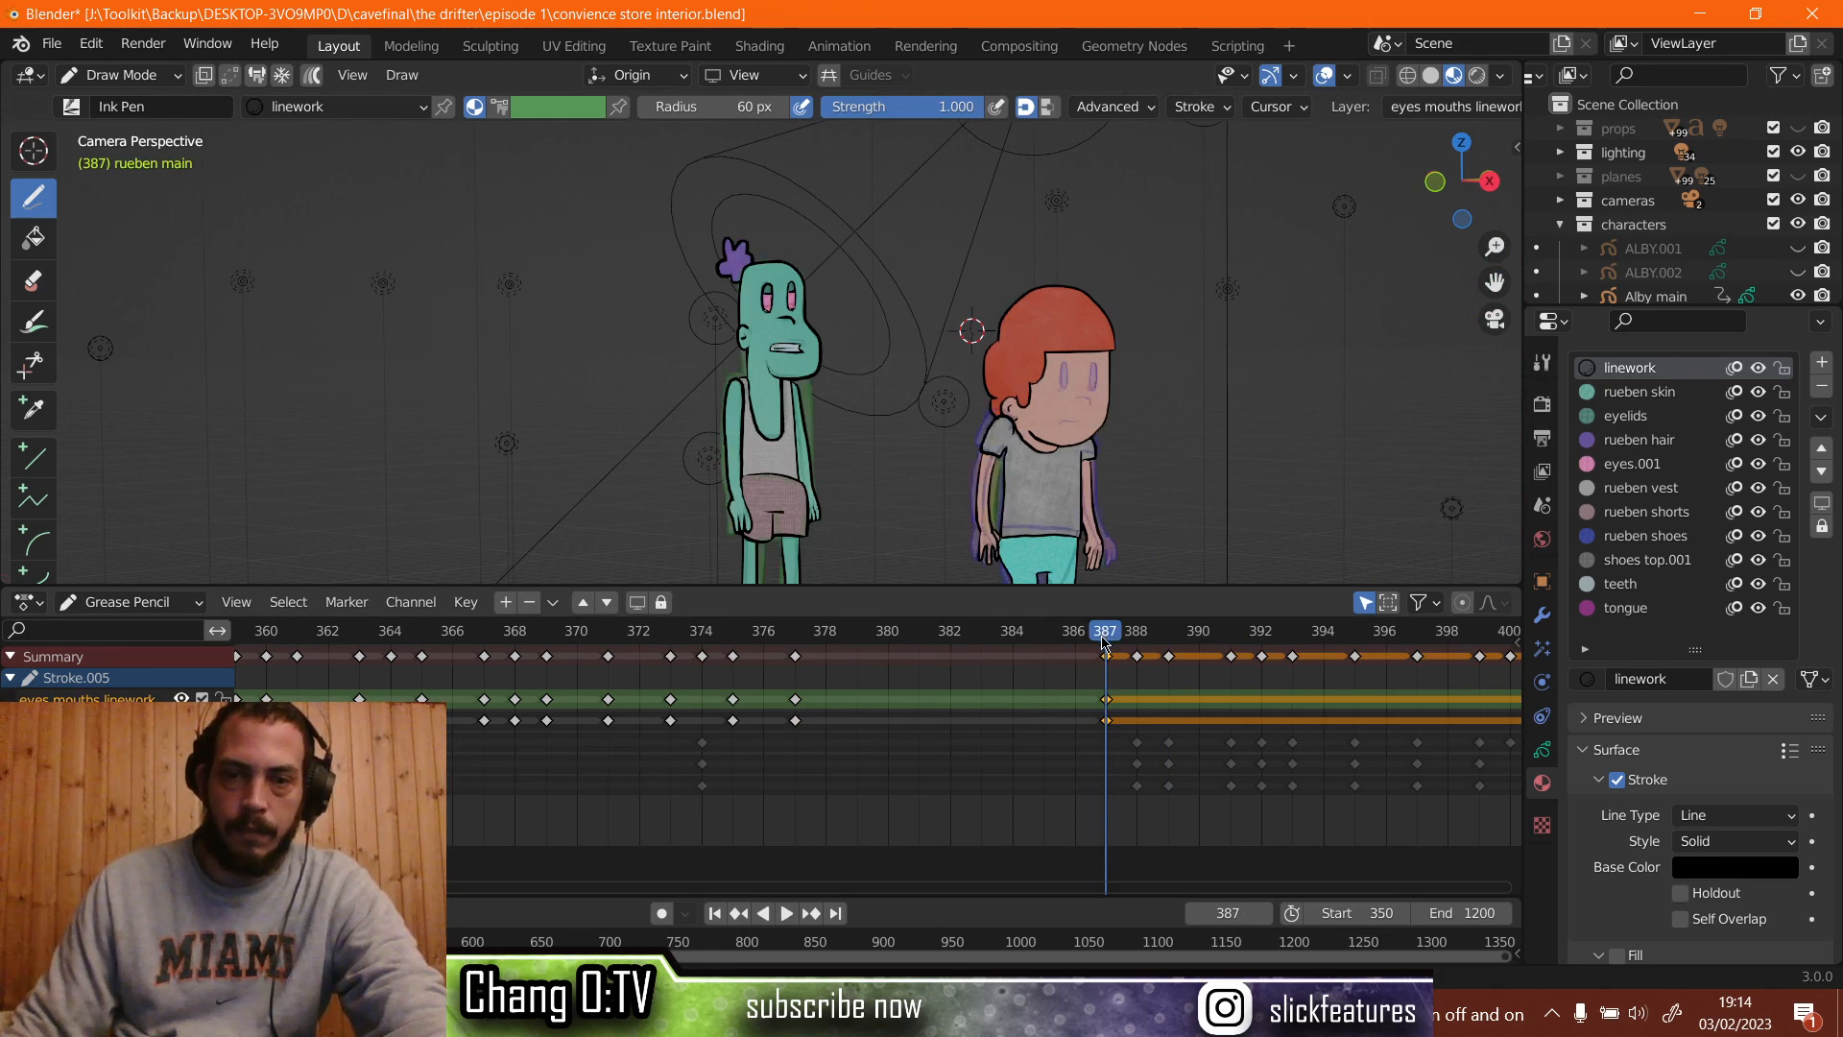
key("space")
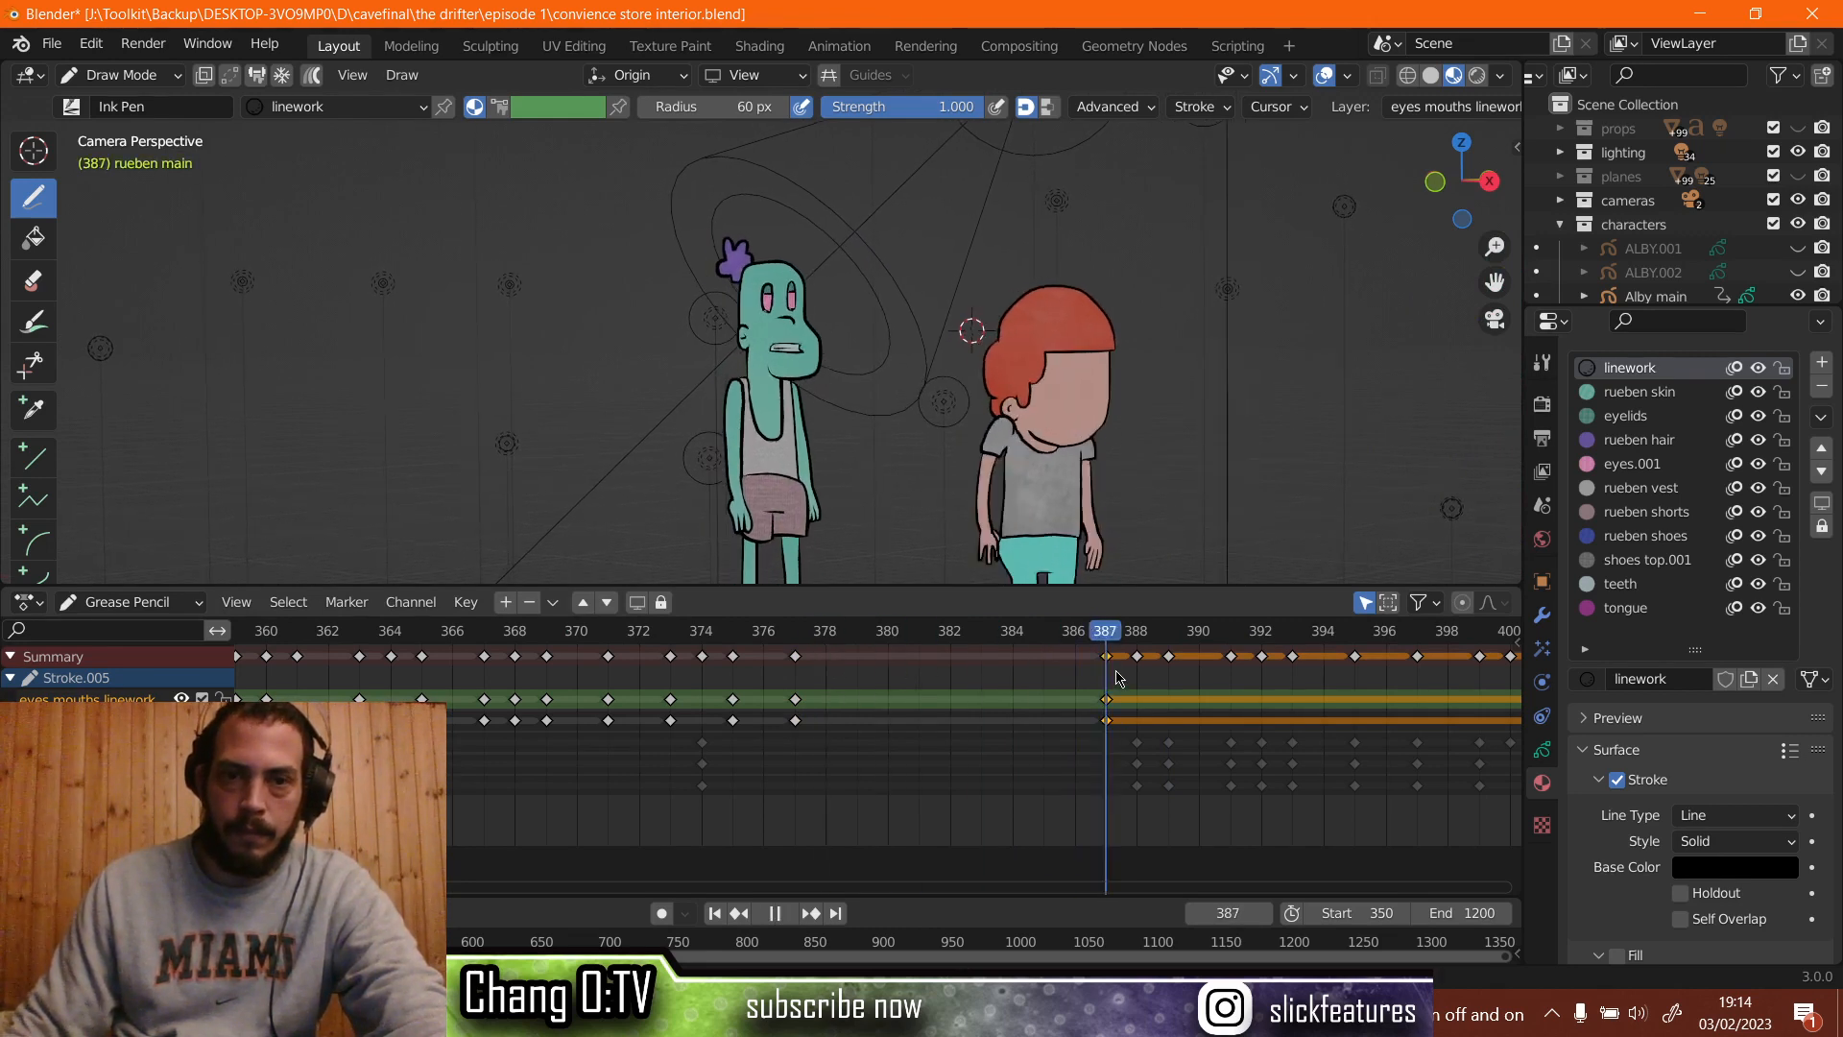
key("space")
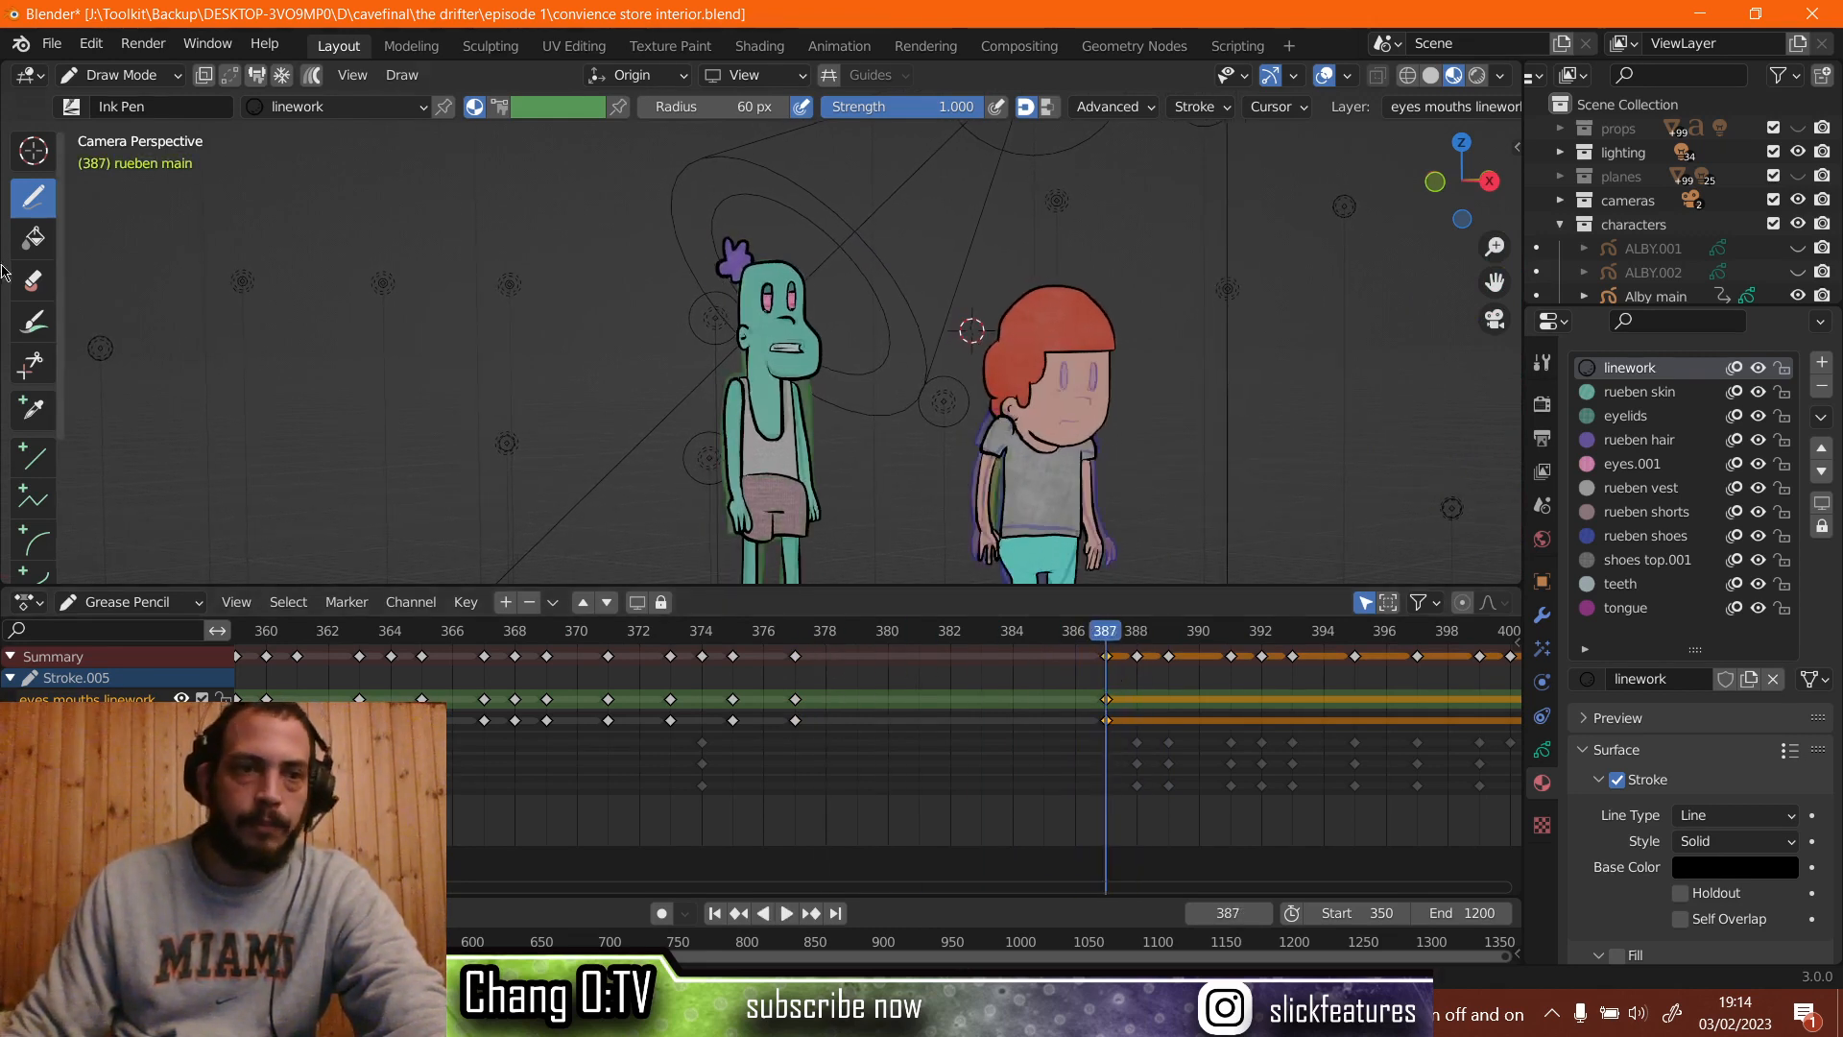
Erase the teal character's mouth linework at frame 387 with the stroke eraser.
left_click(32, 280)
scroll(708, 364, "up", 4)
scroll(708, 364, "up", 3)
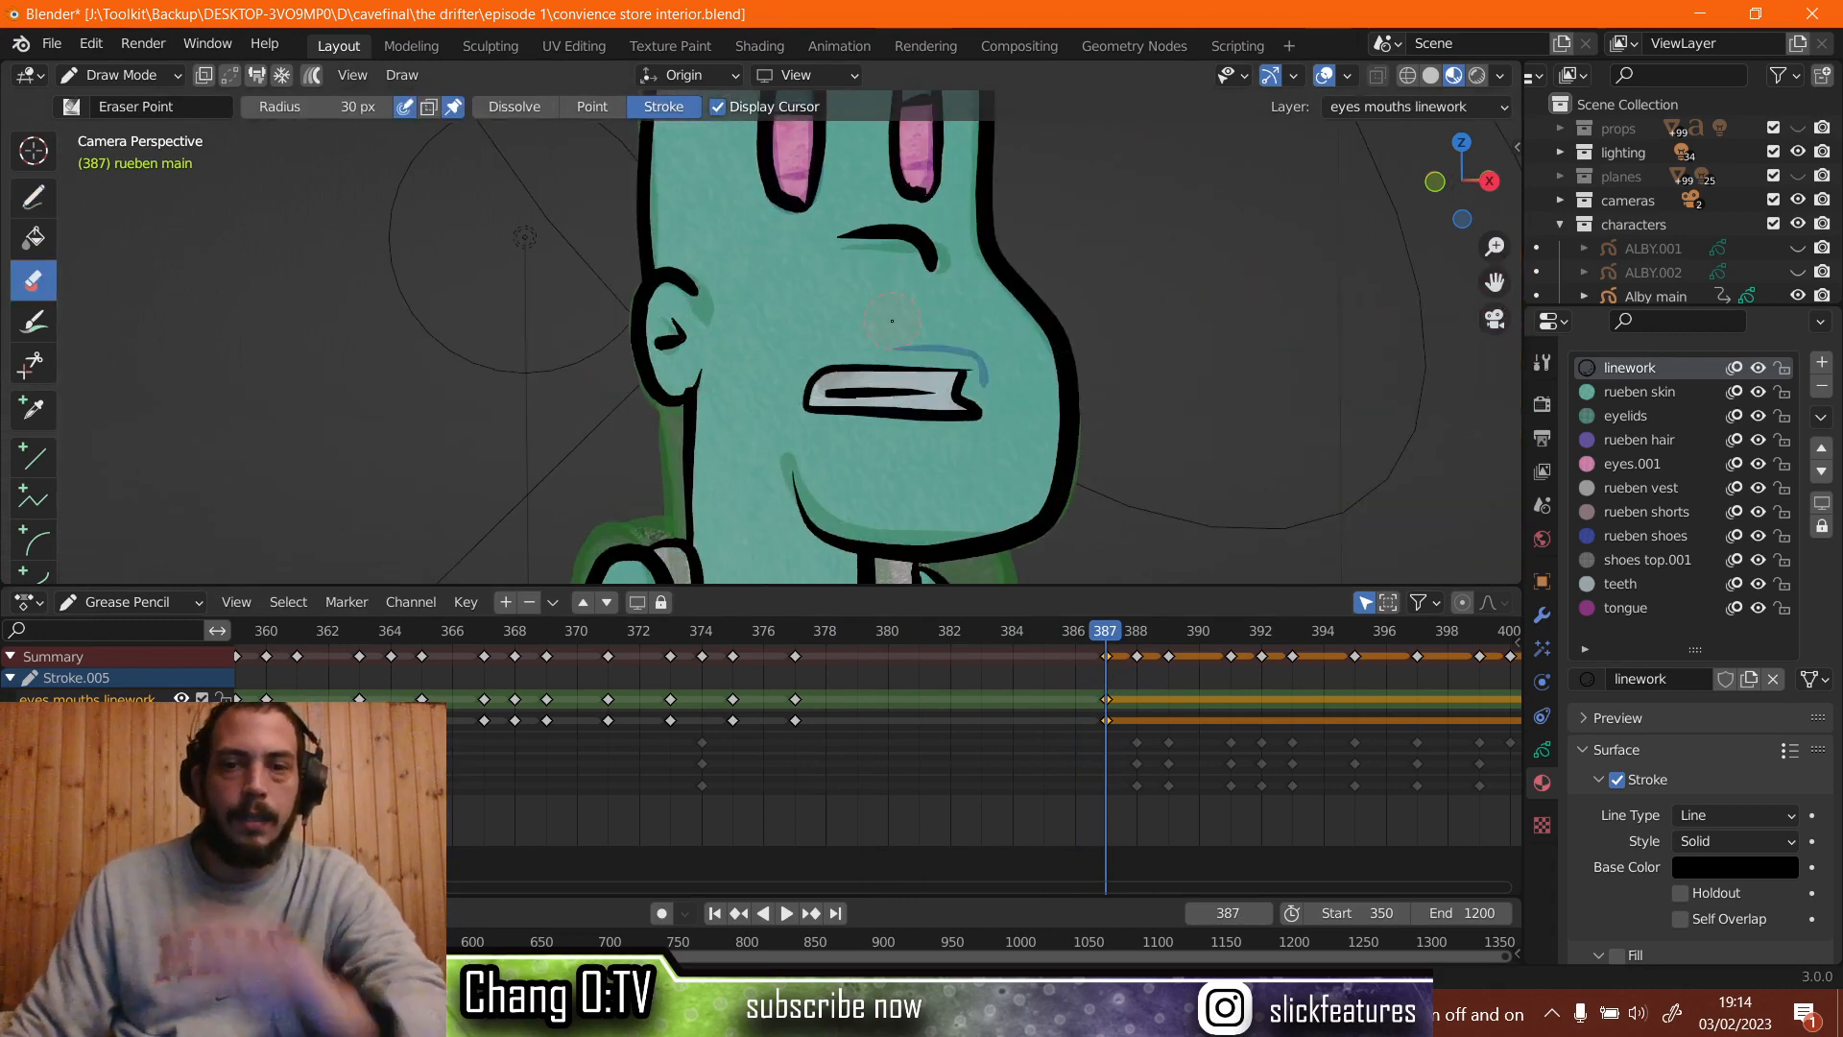
left_click_drag(816, 394, 904, 380)
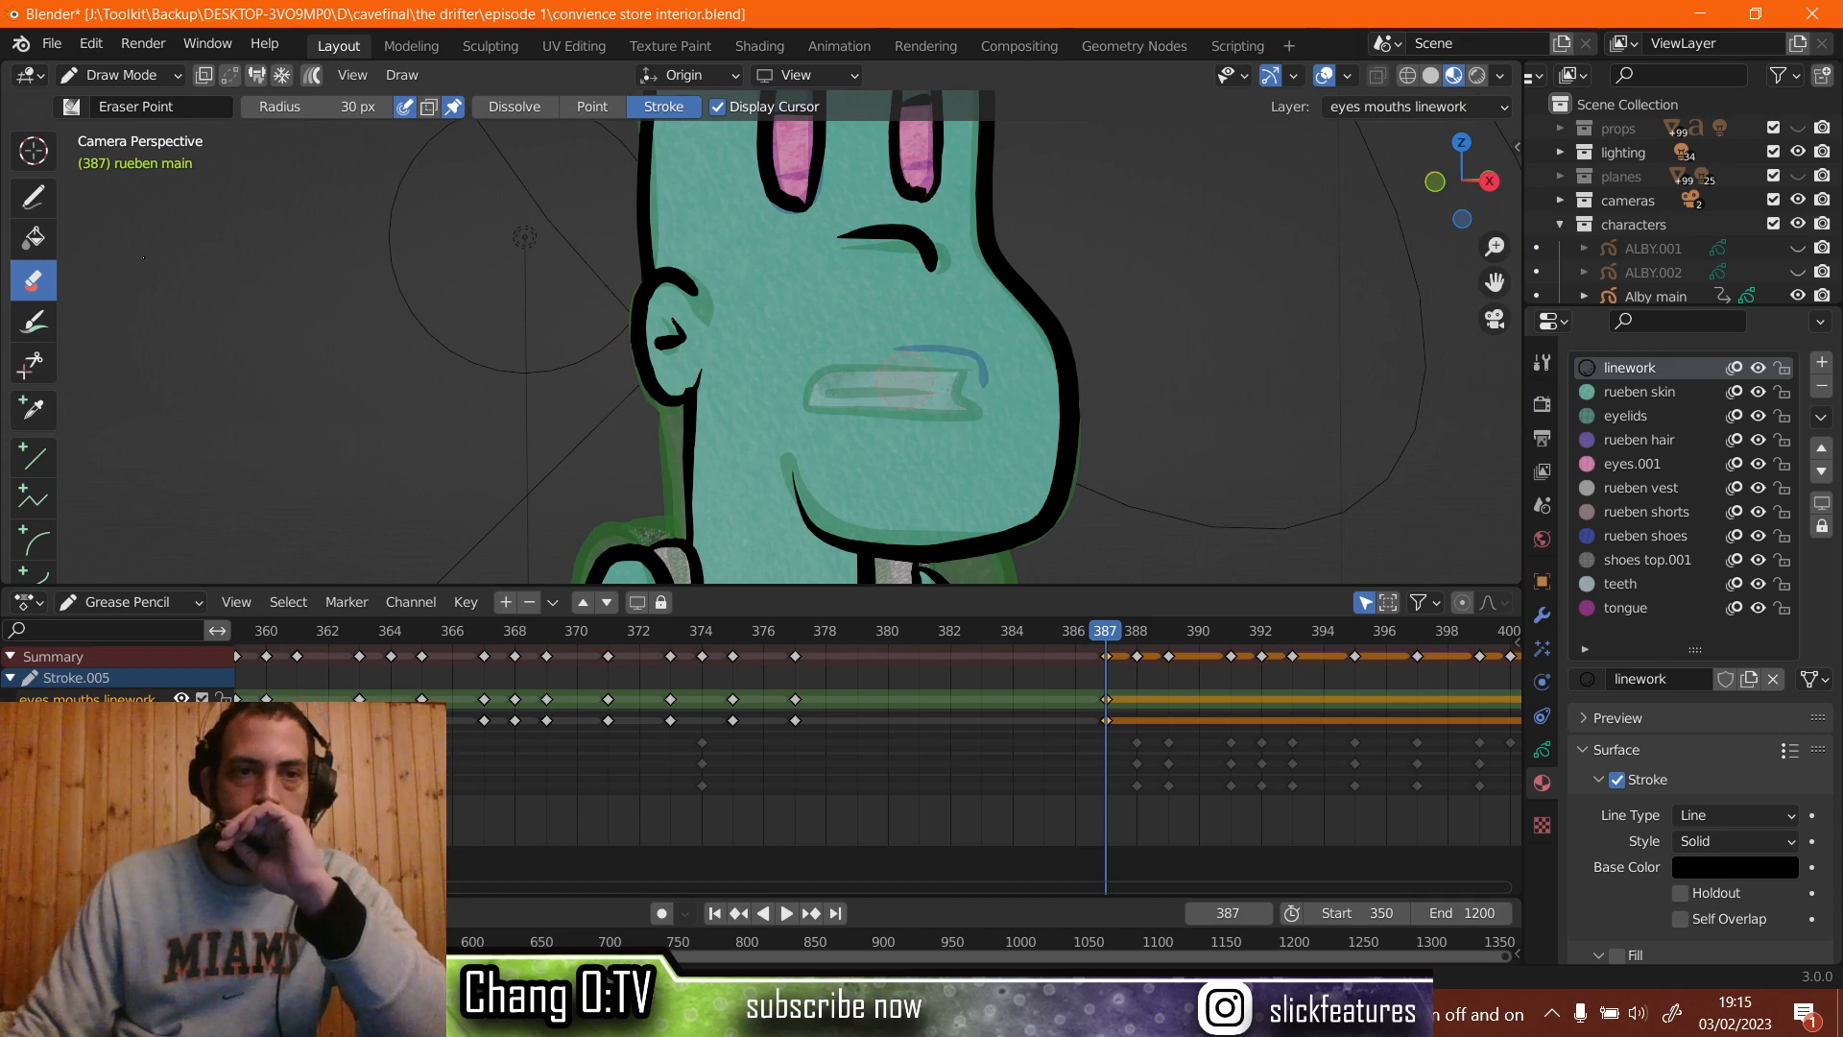
Draw a taller open mouth with a lower teeth row and a curved tongue in linework at frame 387, redrawing the tongue line.
left_click(32, 197)
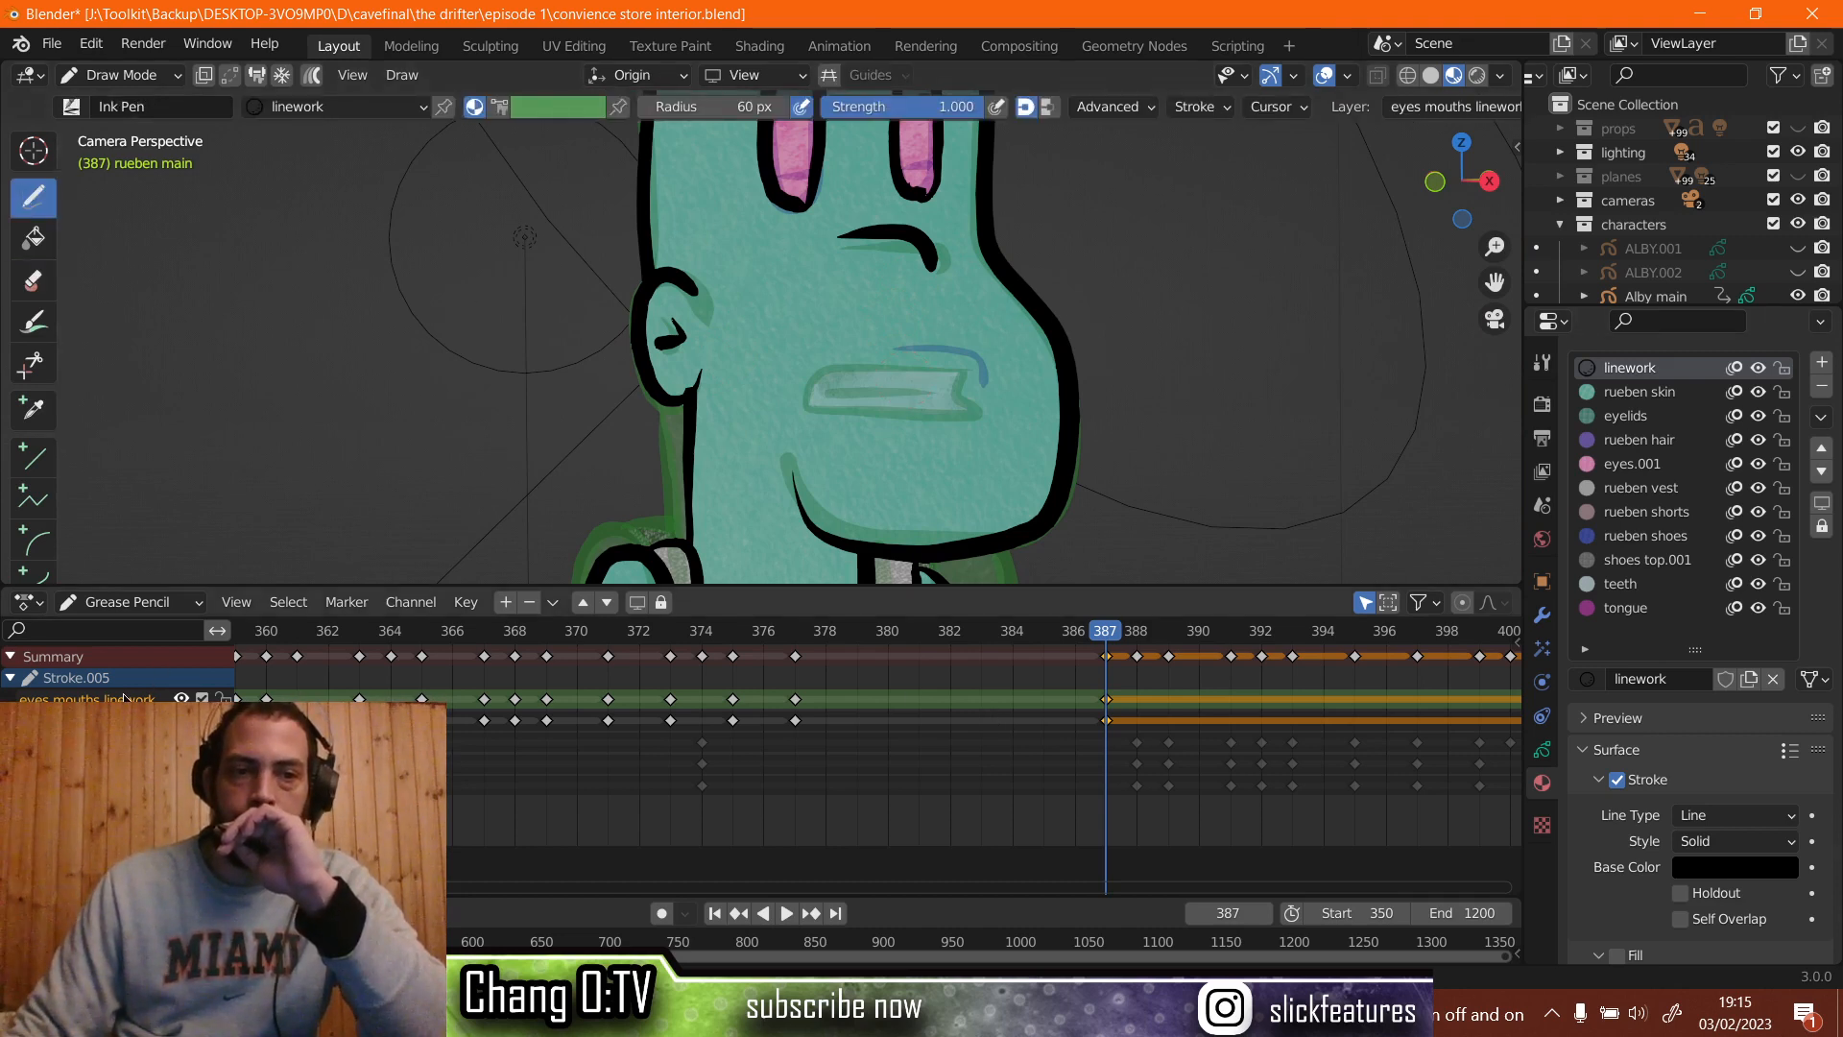
scroll(1057, 353, "up", 5)
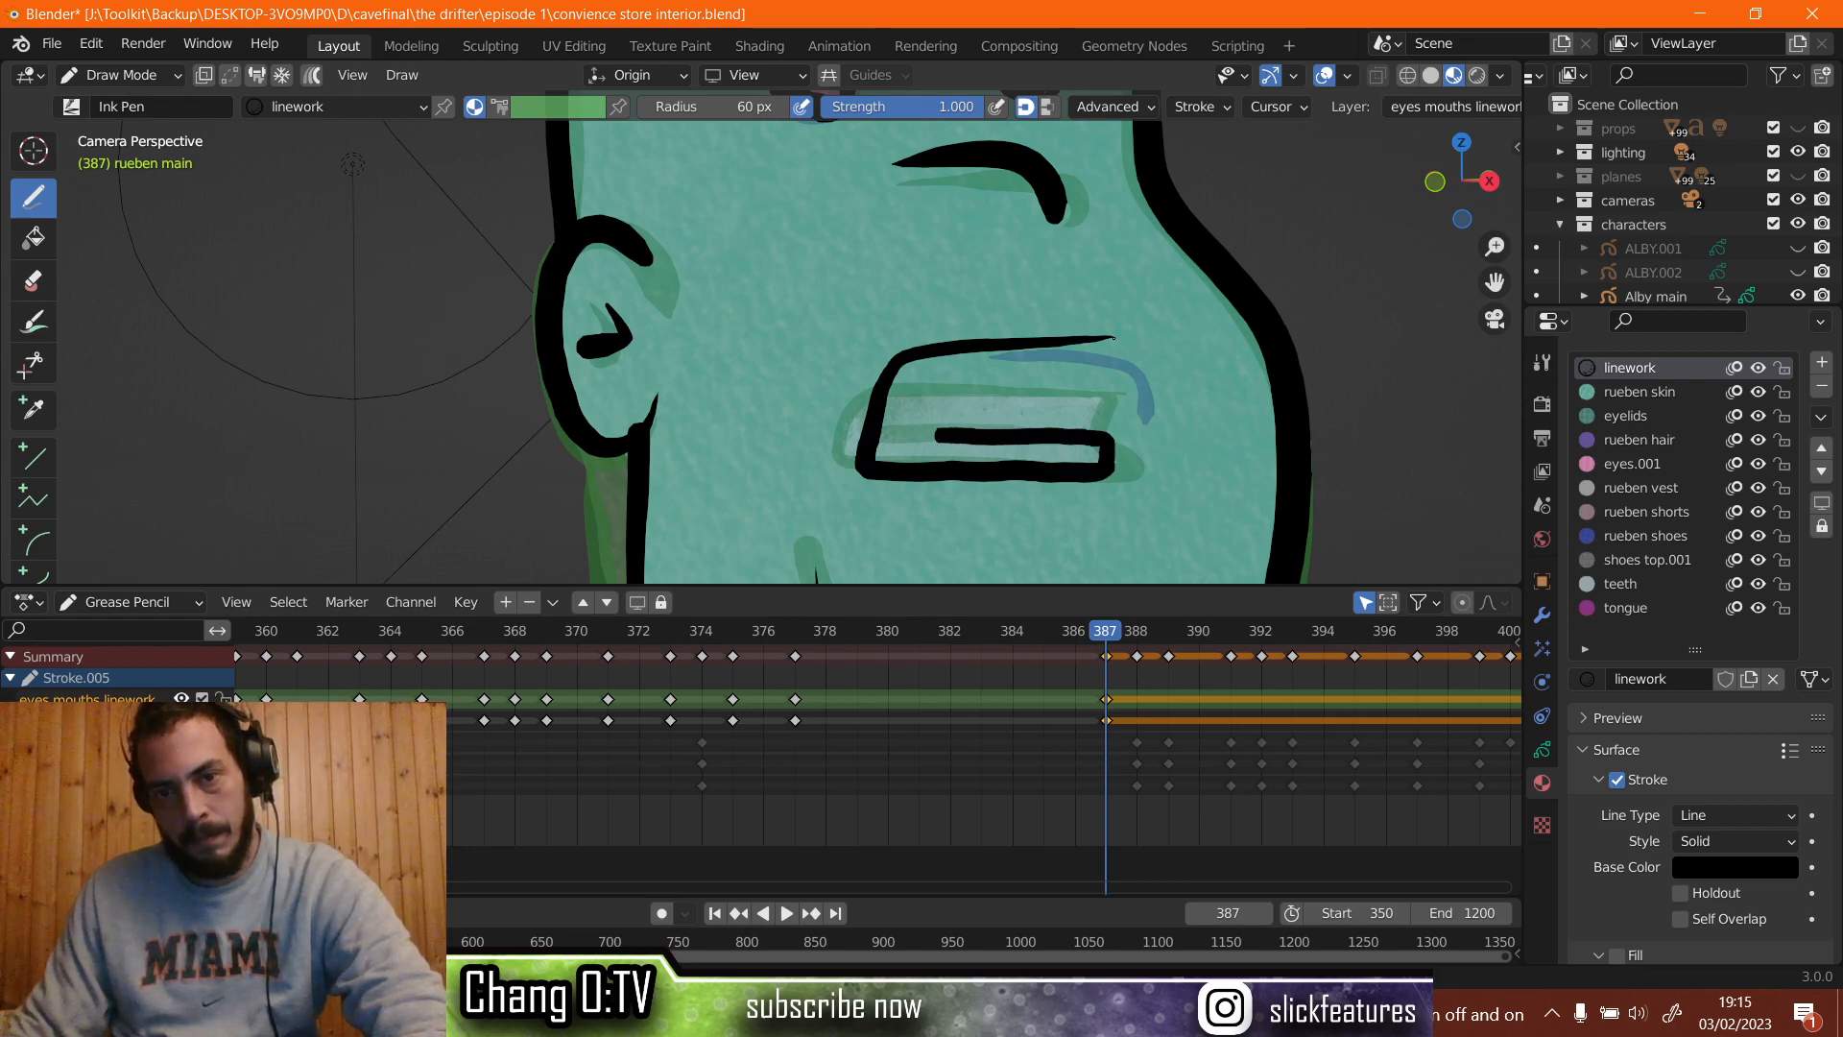
left_click_drag(1114, 338, 1114, 336)
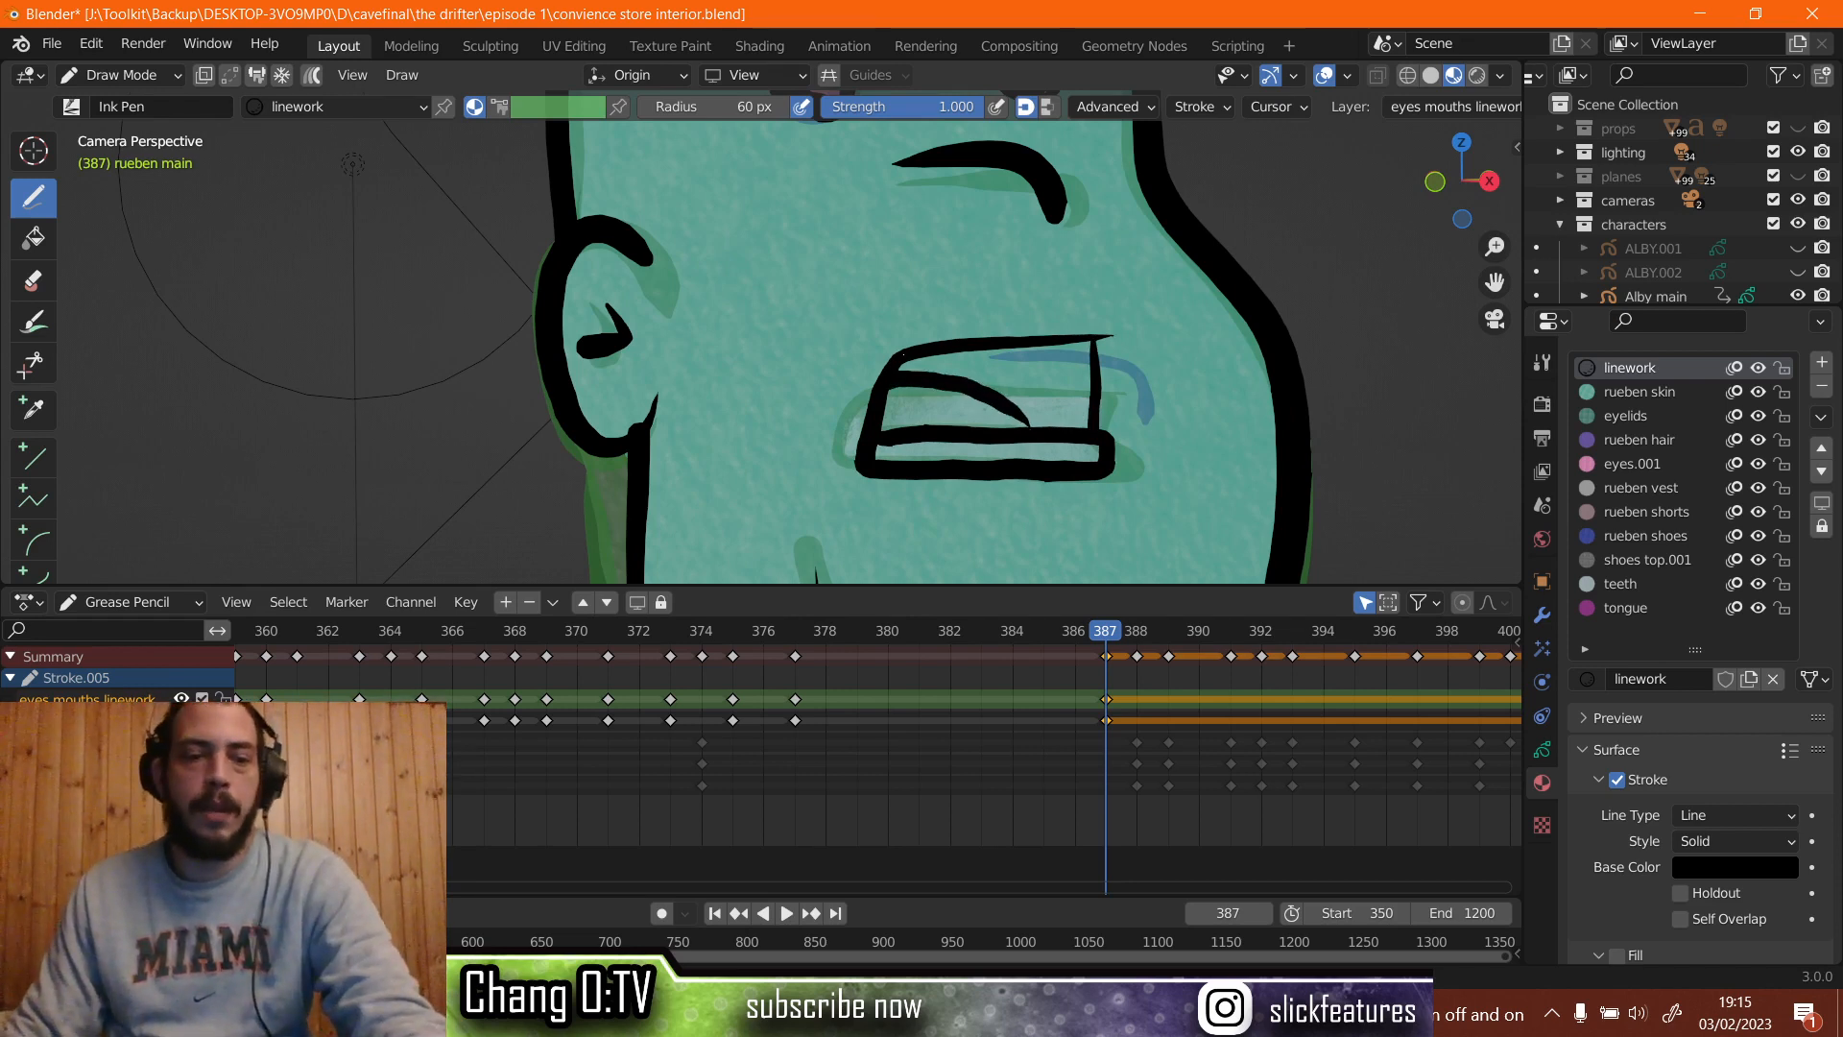
key("ctrl+z")
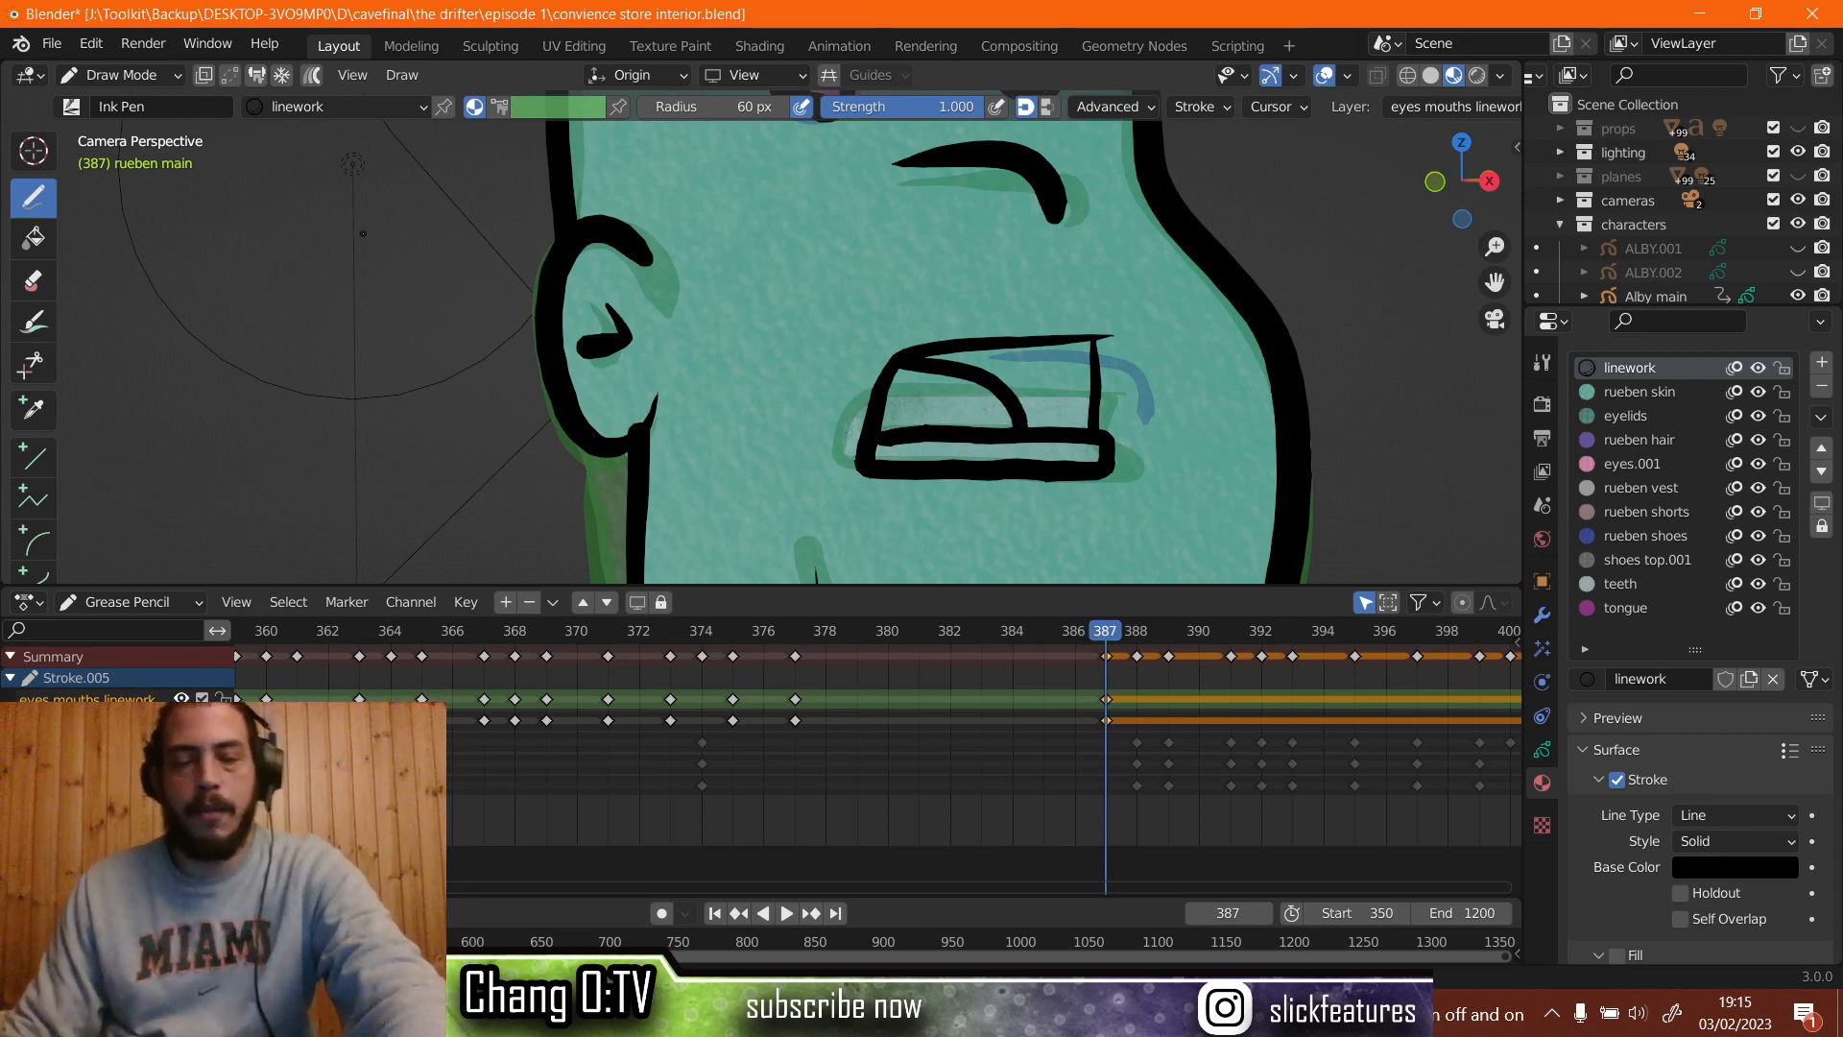
key("ctrl+z")
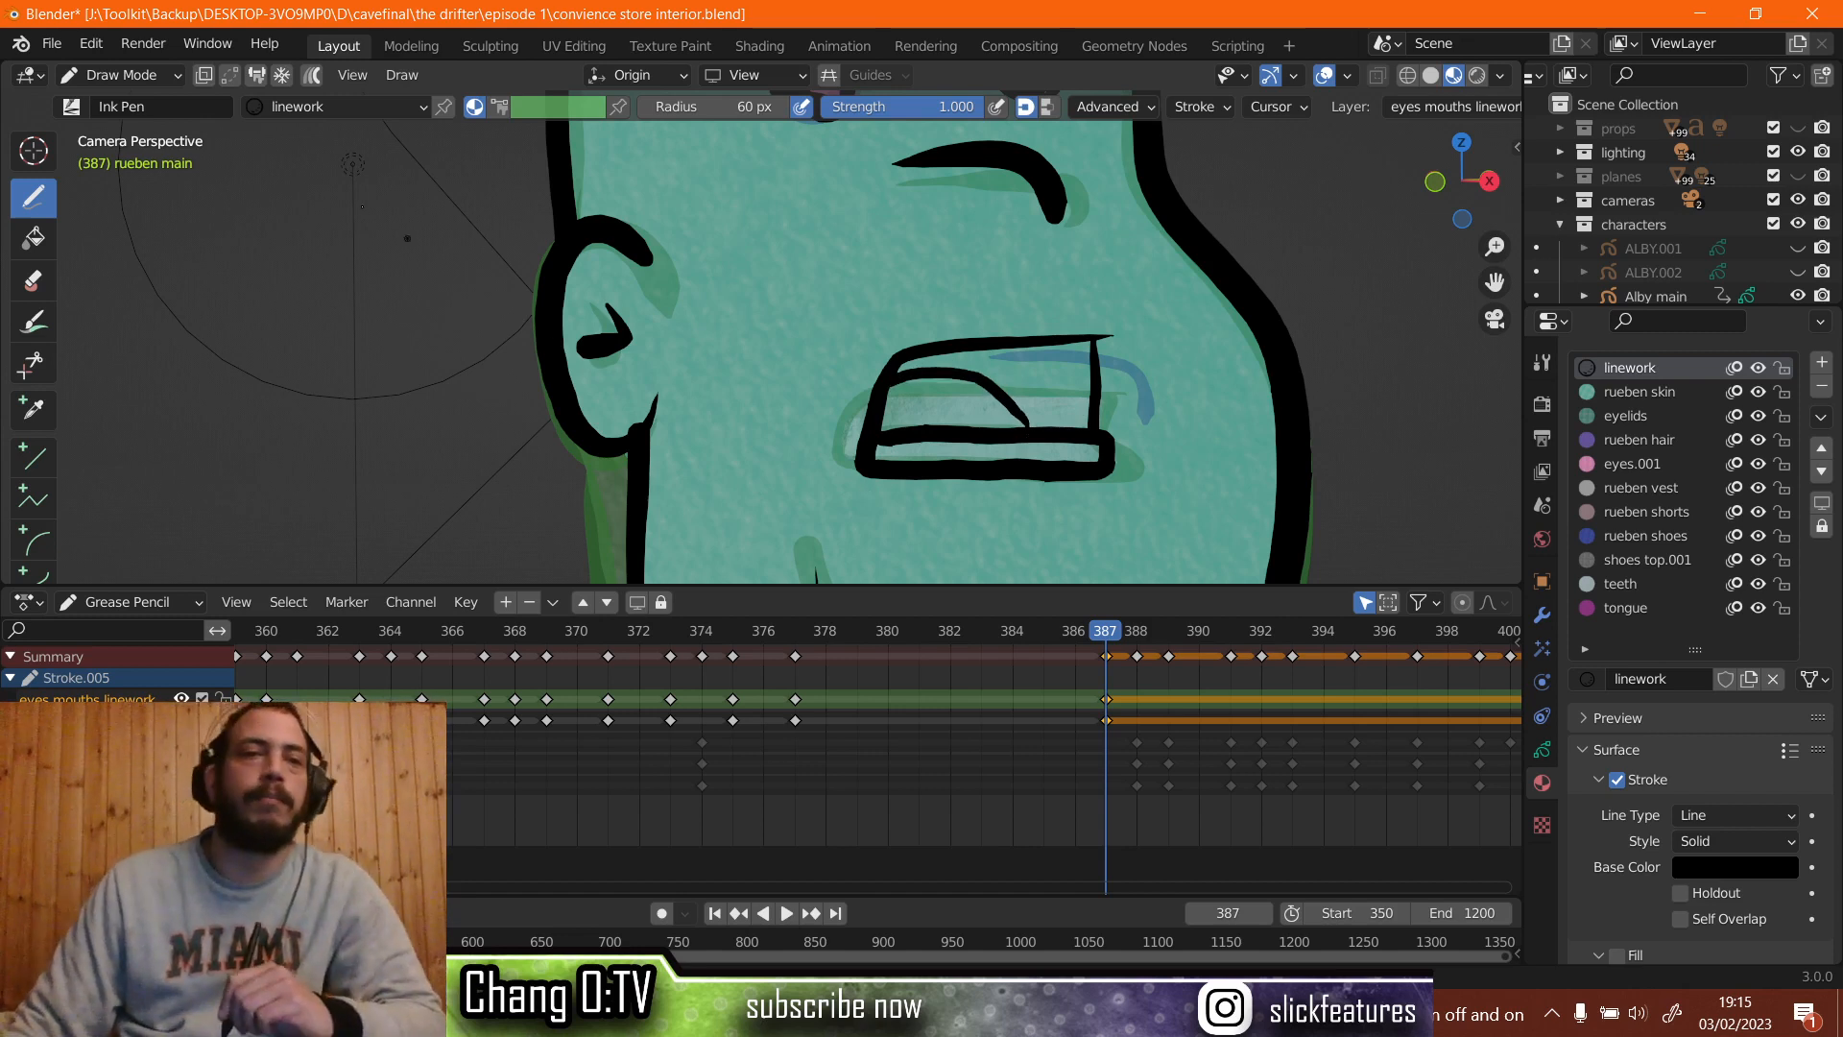
left_click(122, 75)
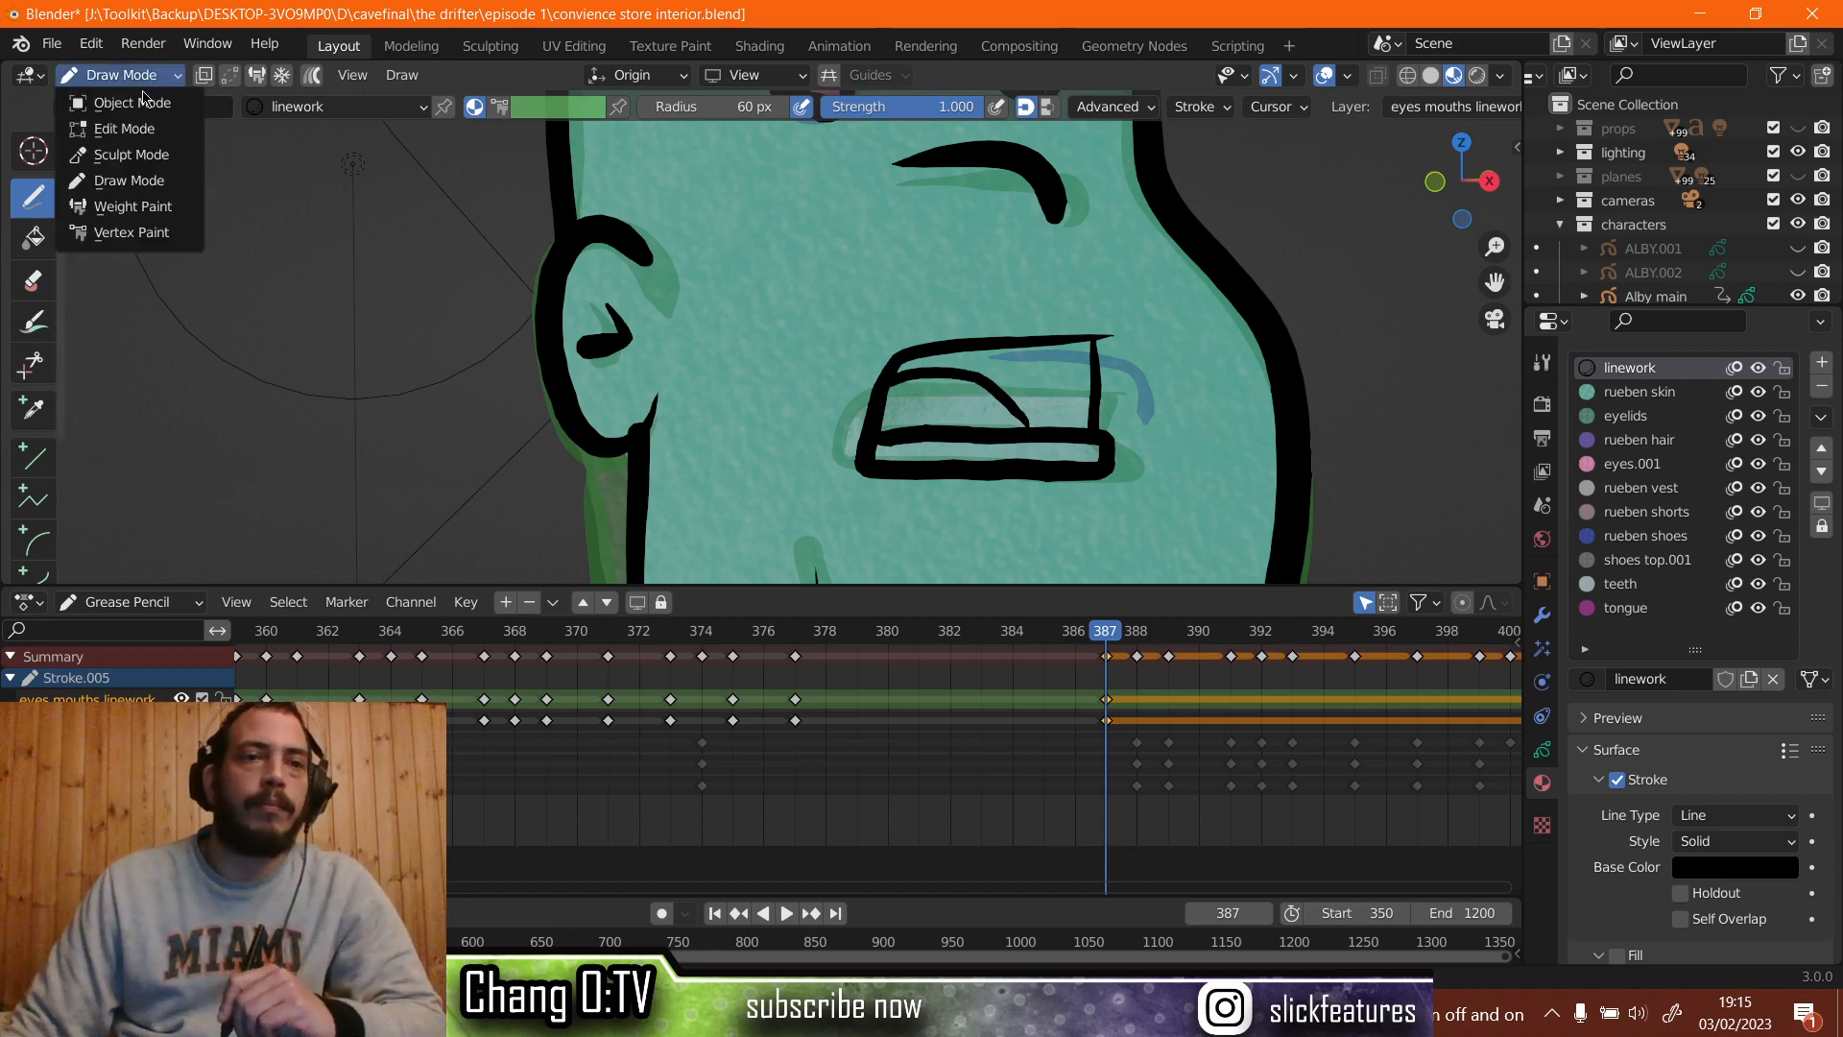
left_click(134, 155)
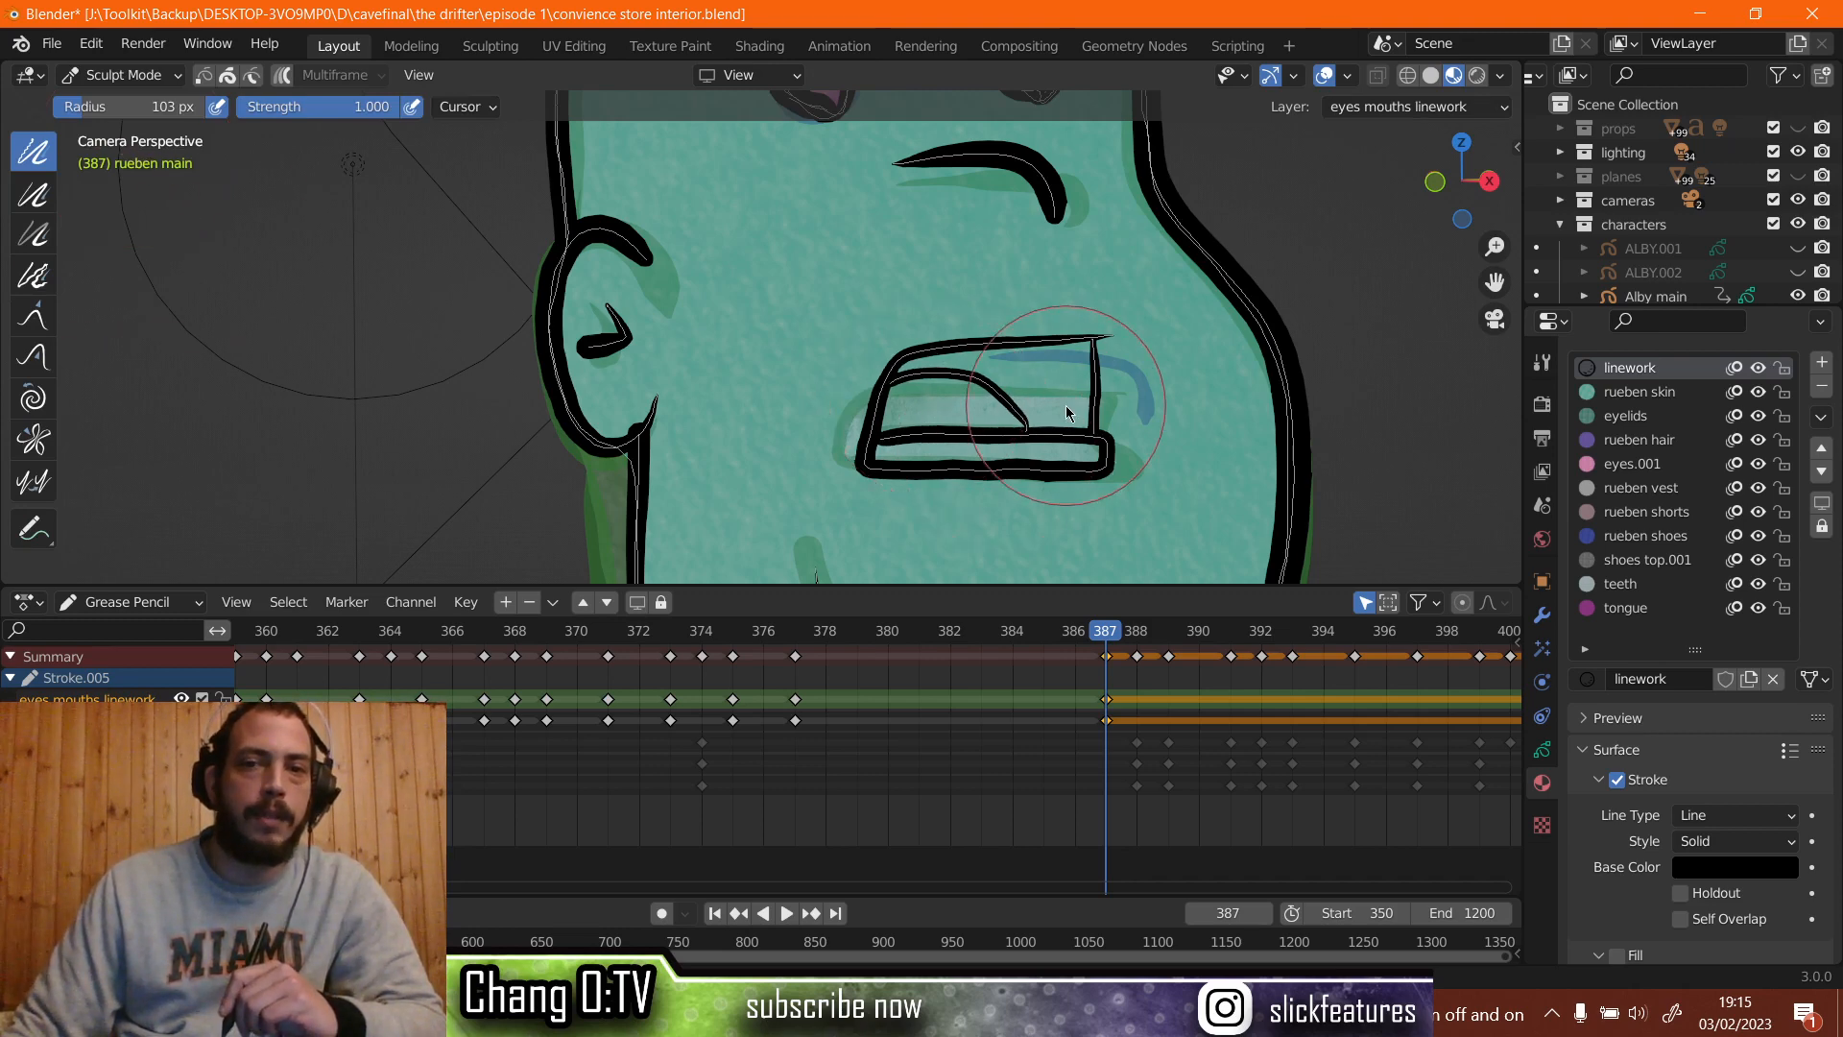
scroll(1017, 444, "up", 2)
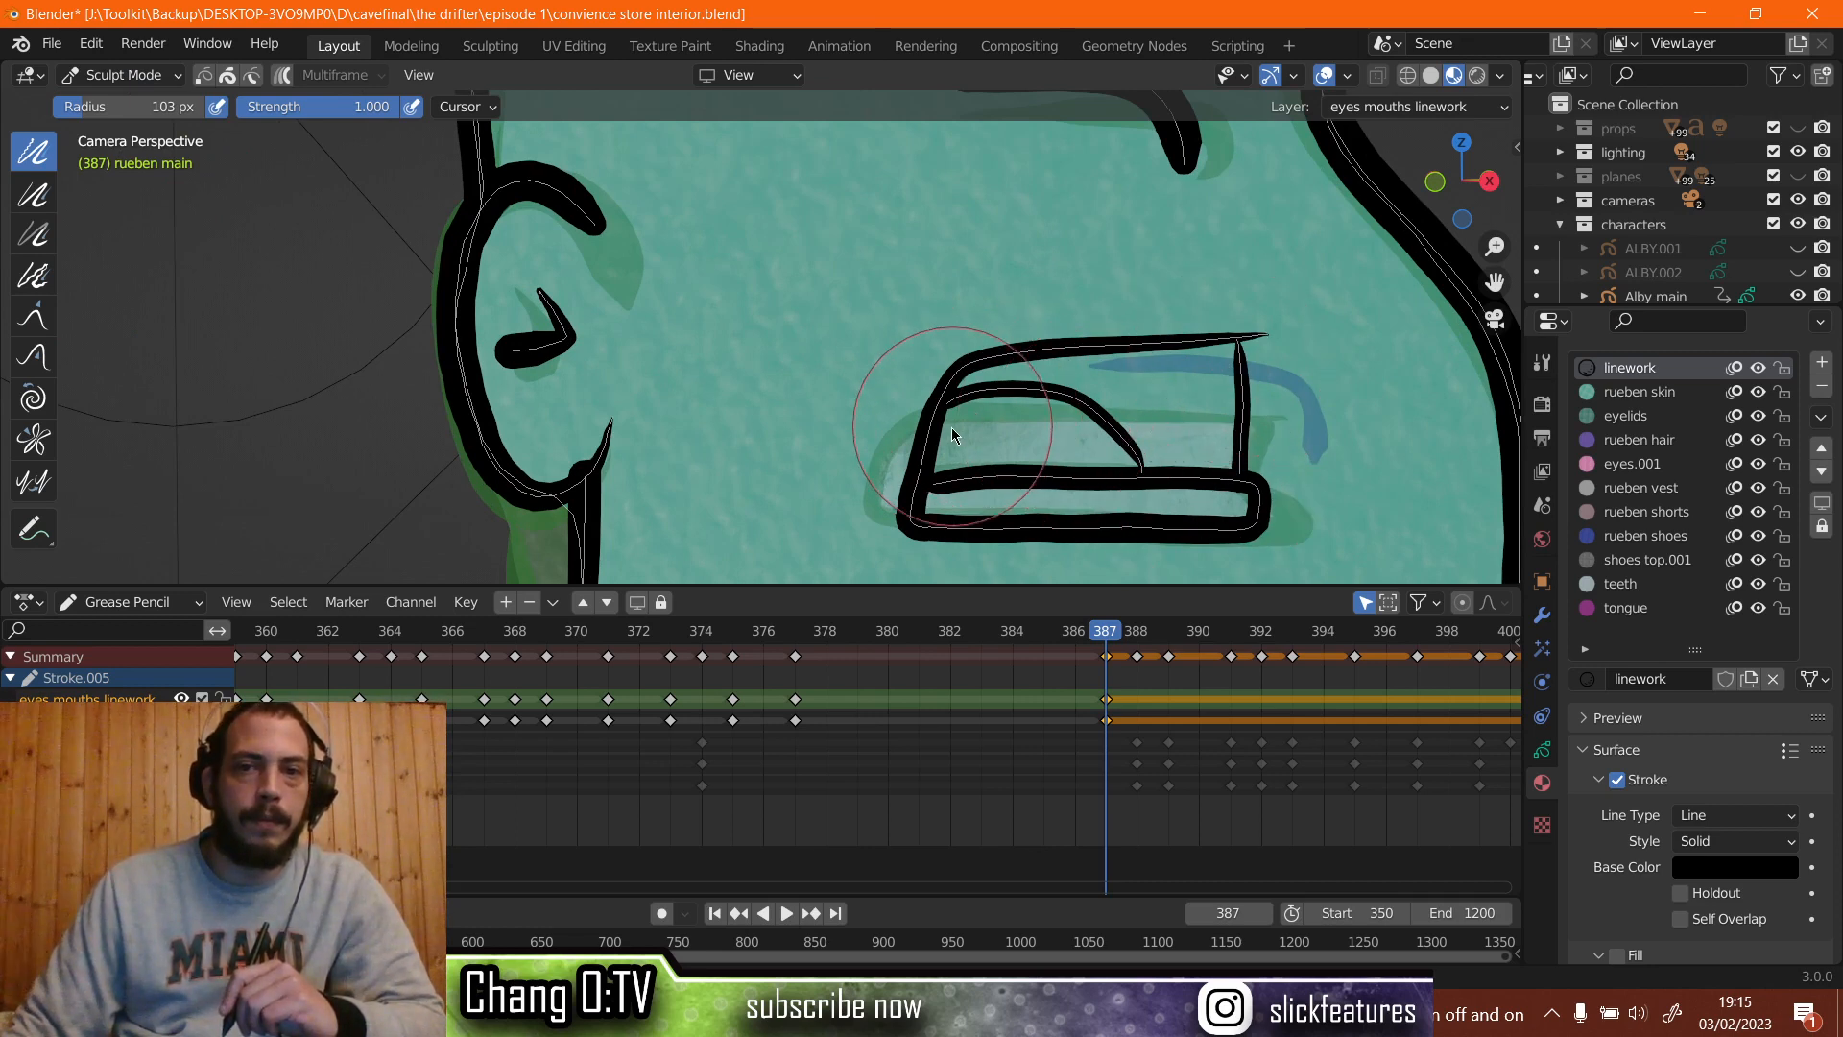
Select all of the new mouth strokes in Edit Mode and rotate them very slightly.
left_click(120, 75)
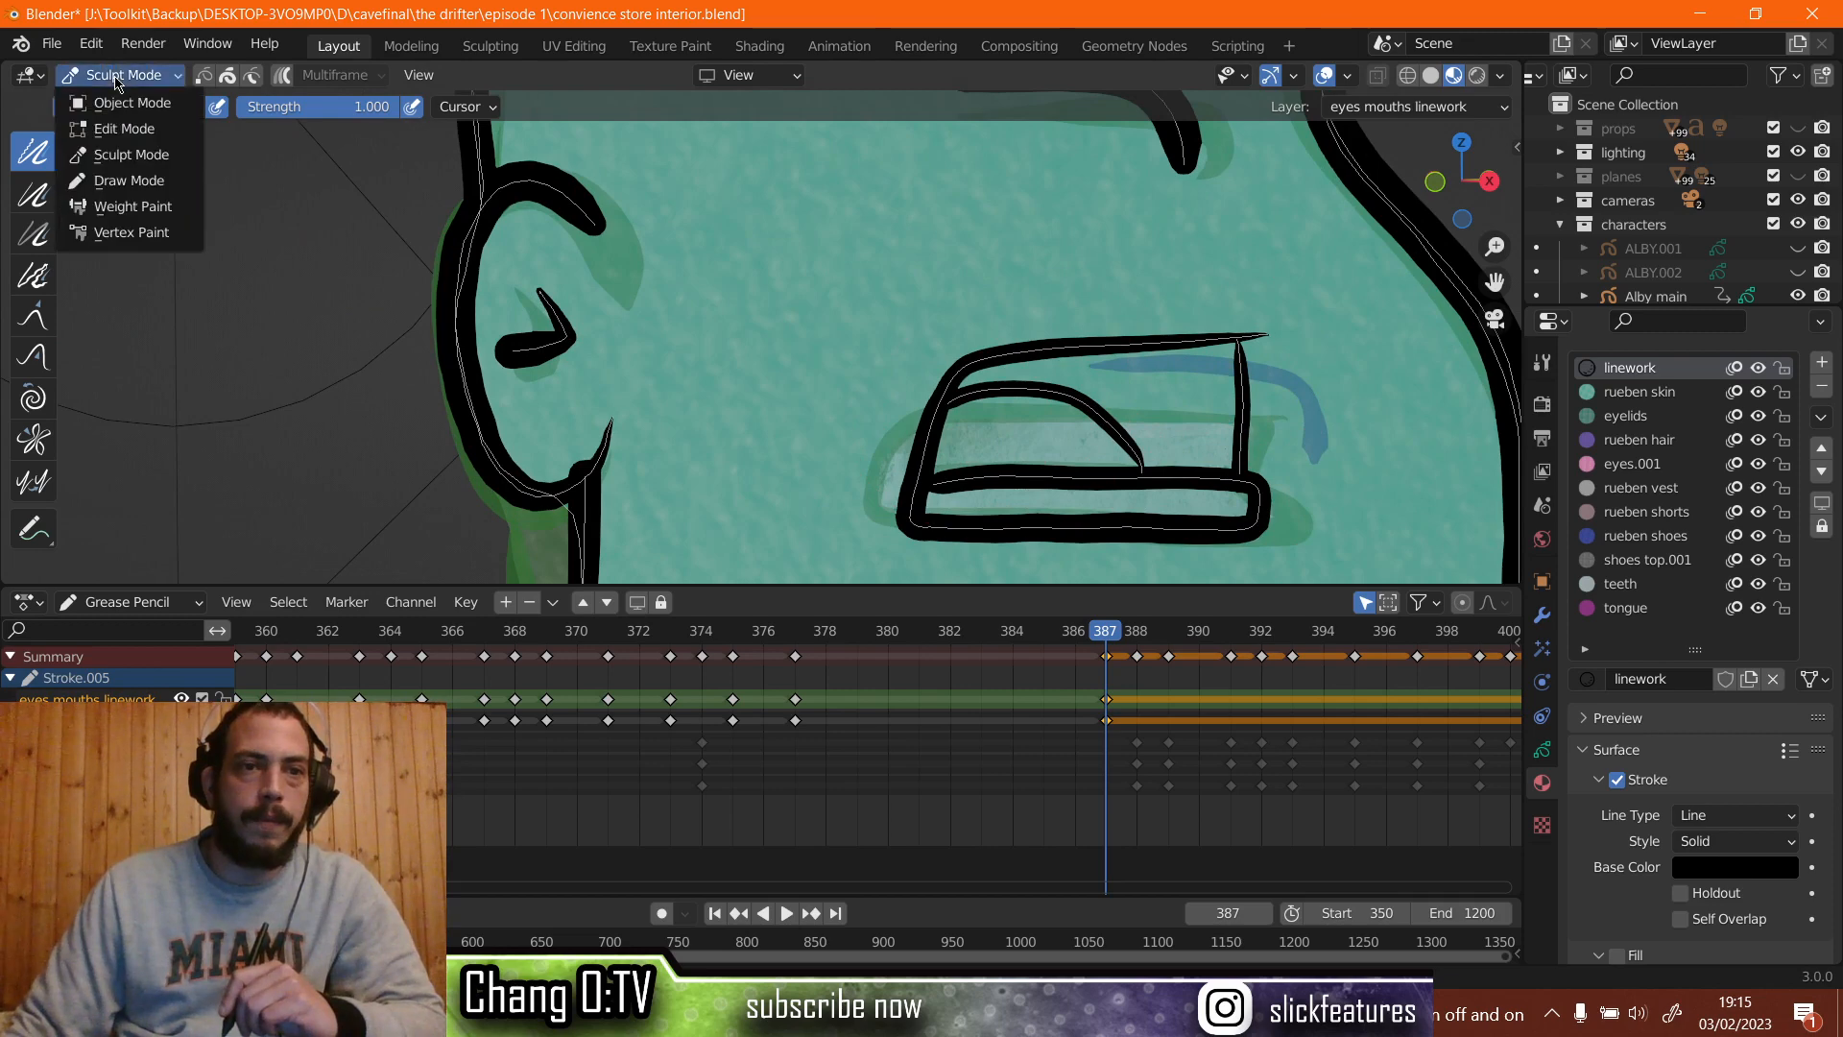
left_click(124, 127)
scroll(821, 290, "down", 2)
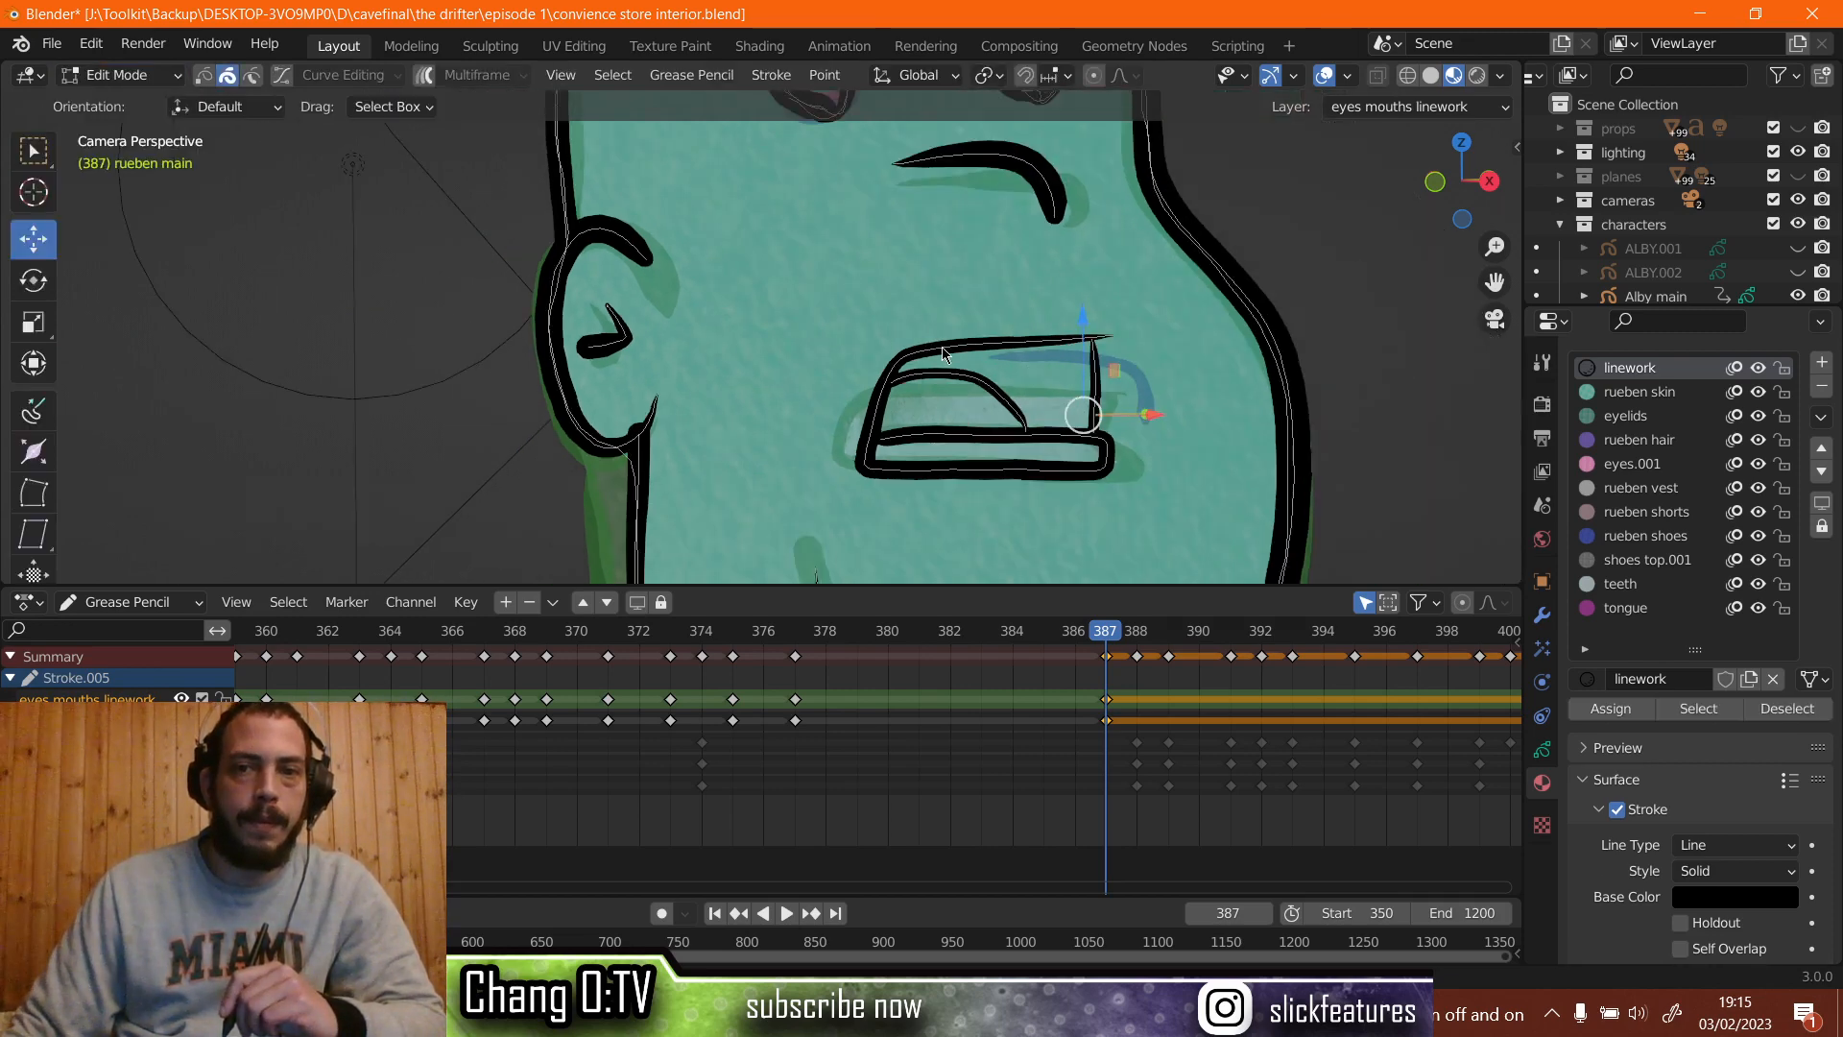
mouse_move(821, 290)
left_mouse_down()
mouse_move(1079, 504)
mouse_move(1135, 487)
left_mouse_up()
key("r")
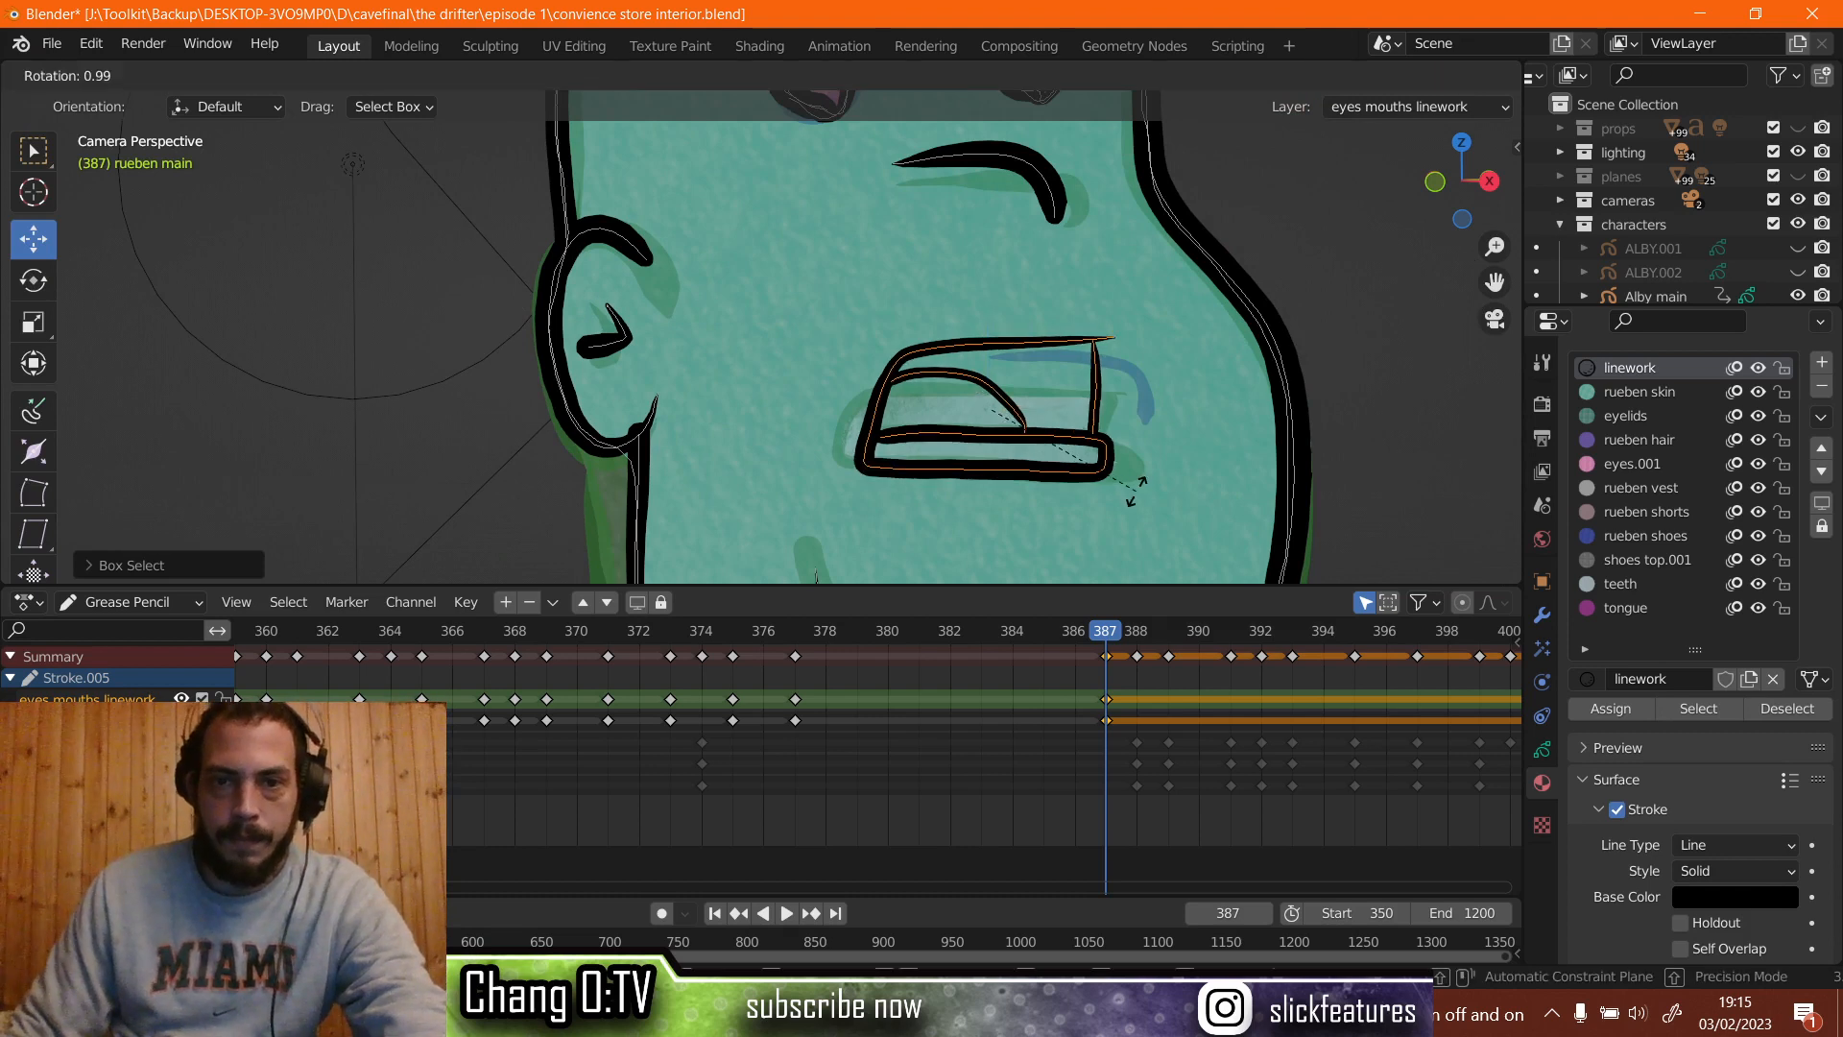
left_click(1137, 493)
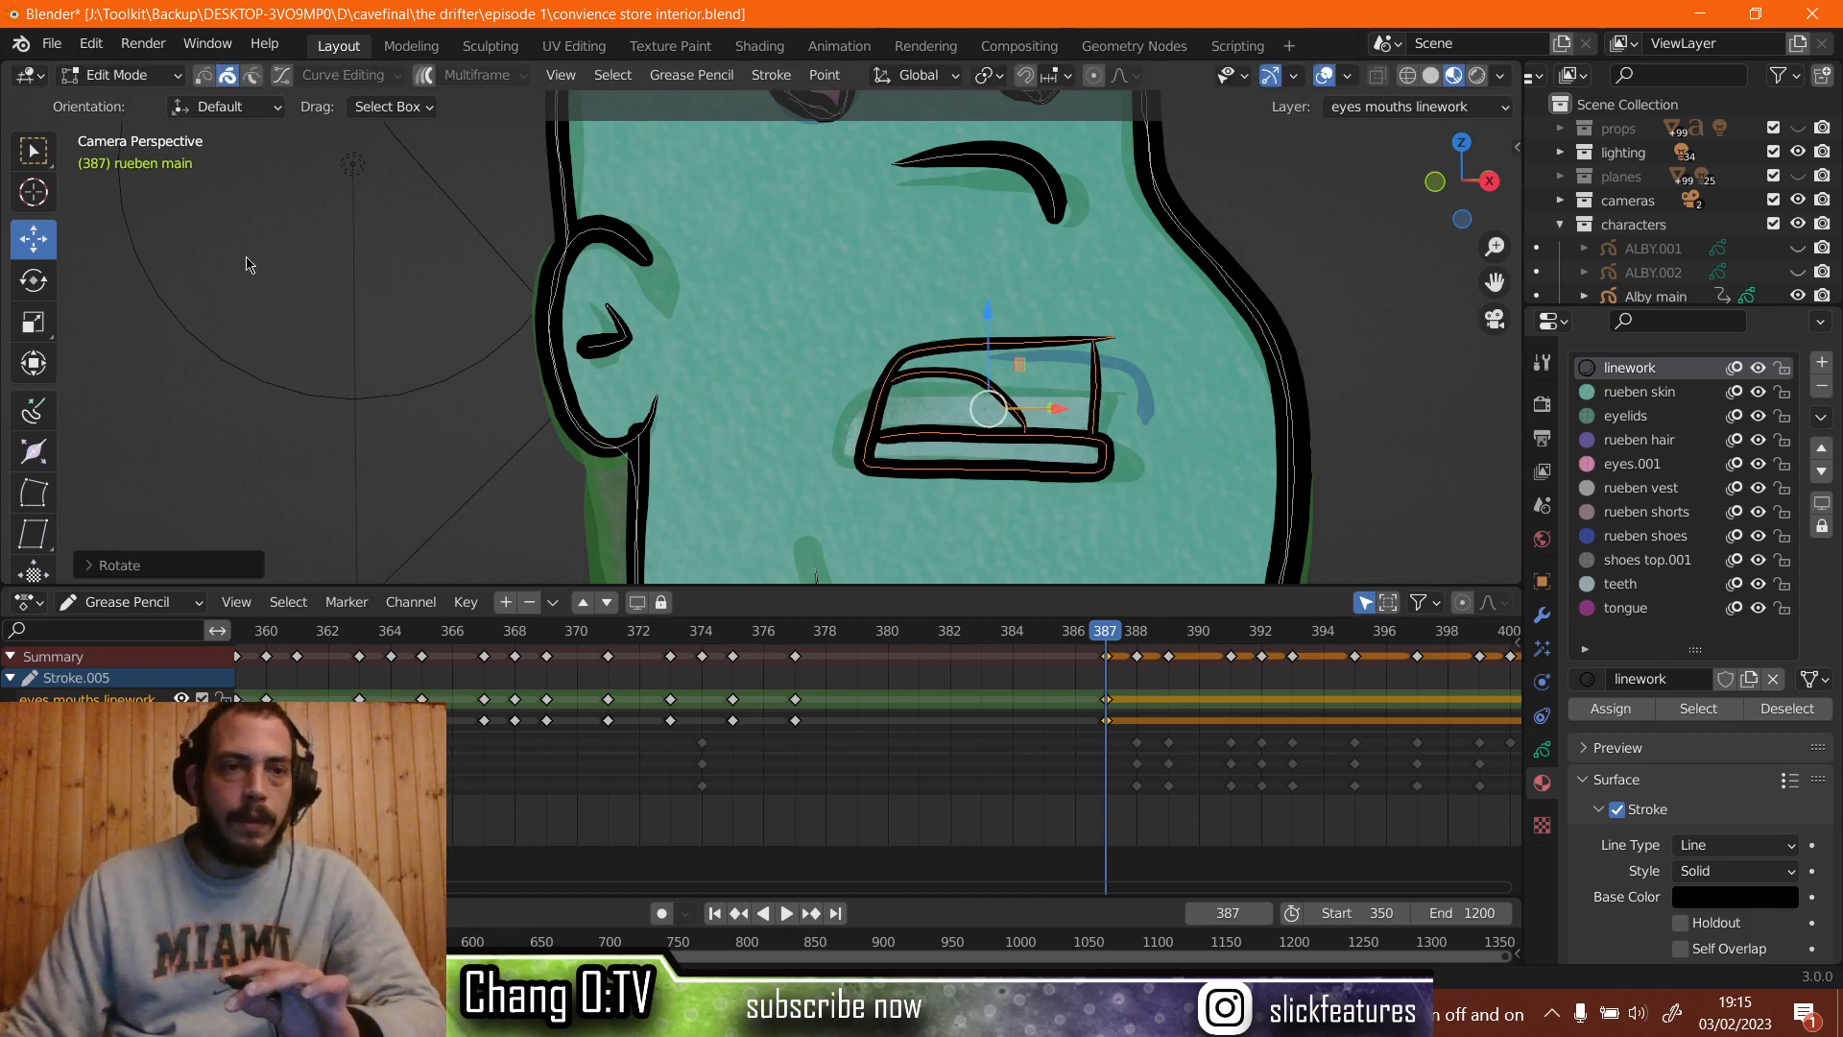
Return to Draw Mode and fill the mouth cavity above the tongue with the shoes top.001 material.
left_click(109, 73)
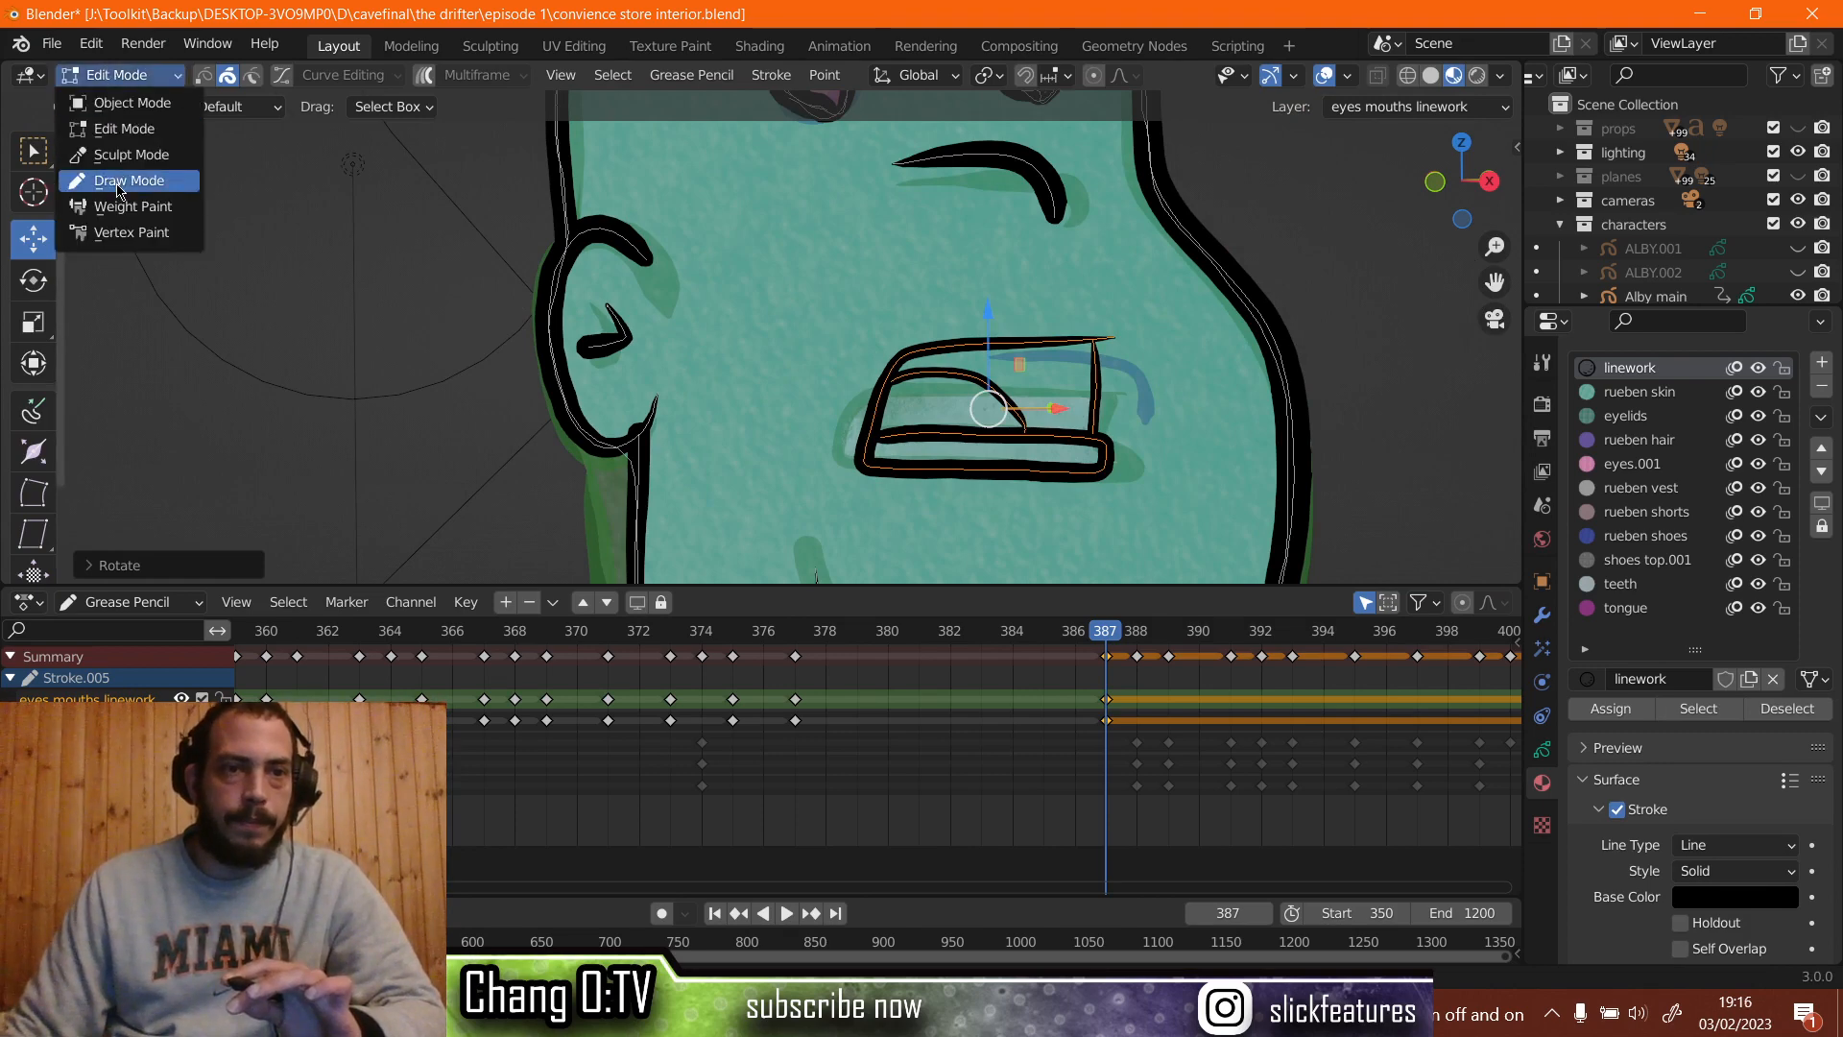
left_click(119, 183)
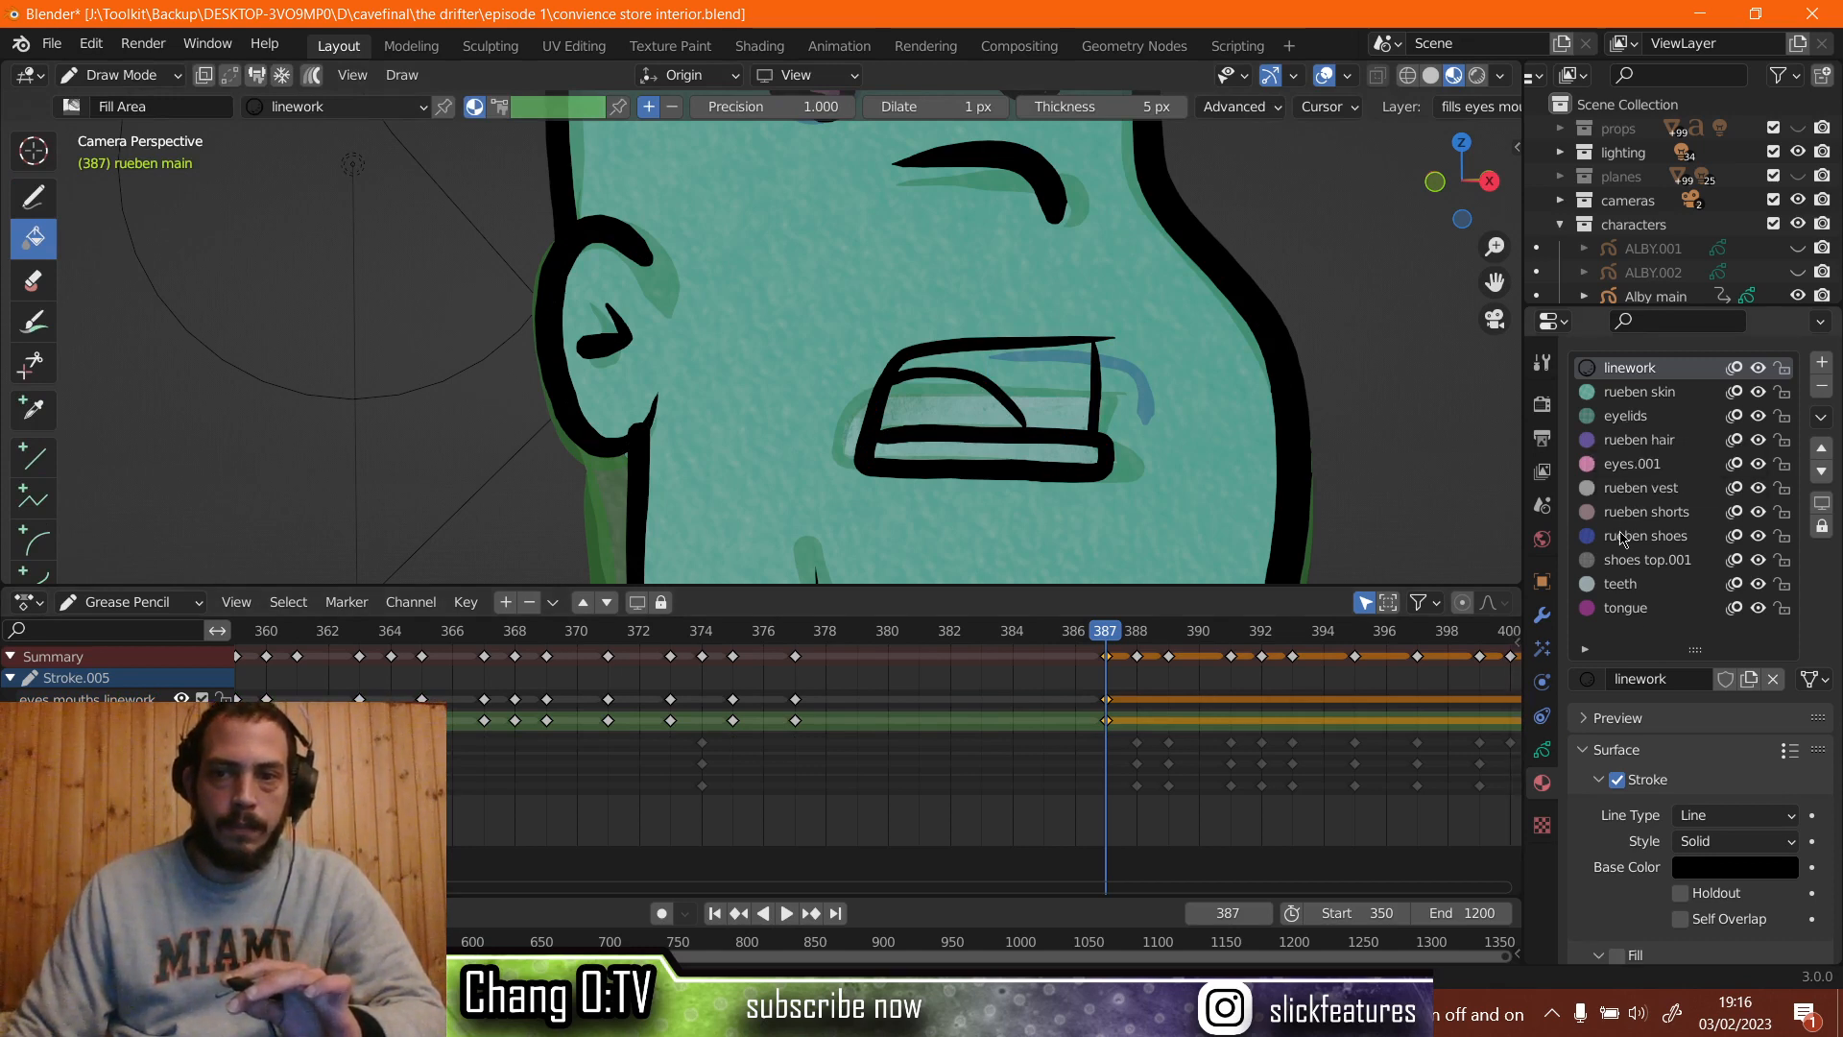
left_click(1627, 568)
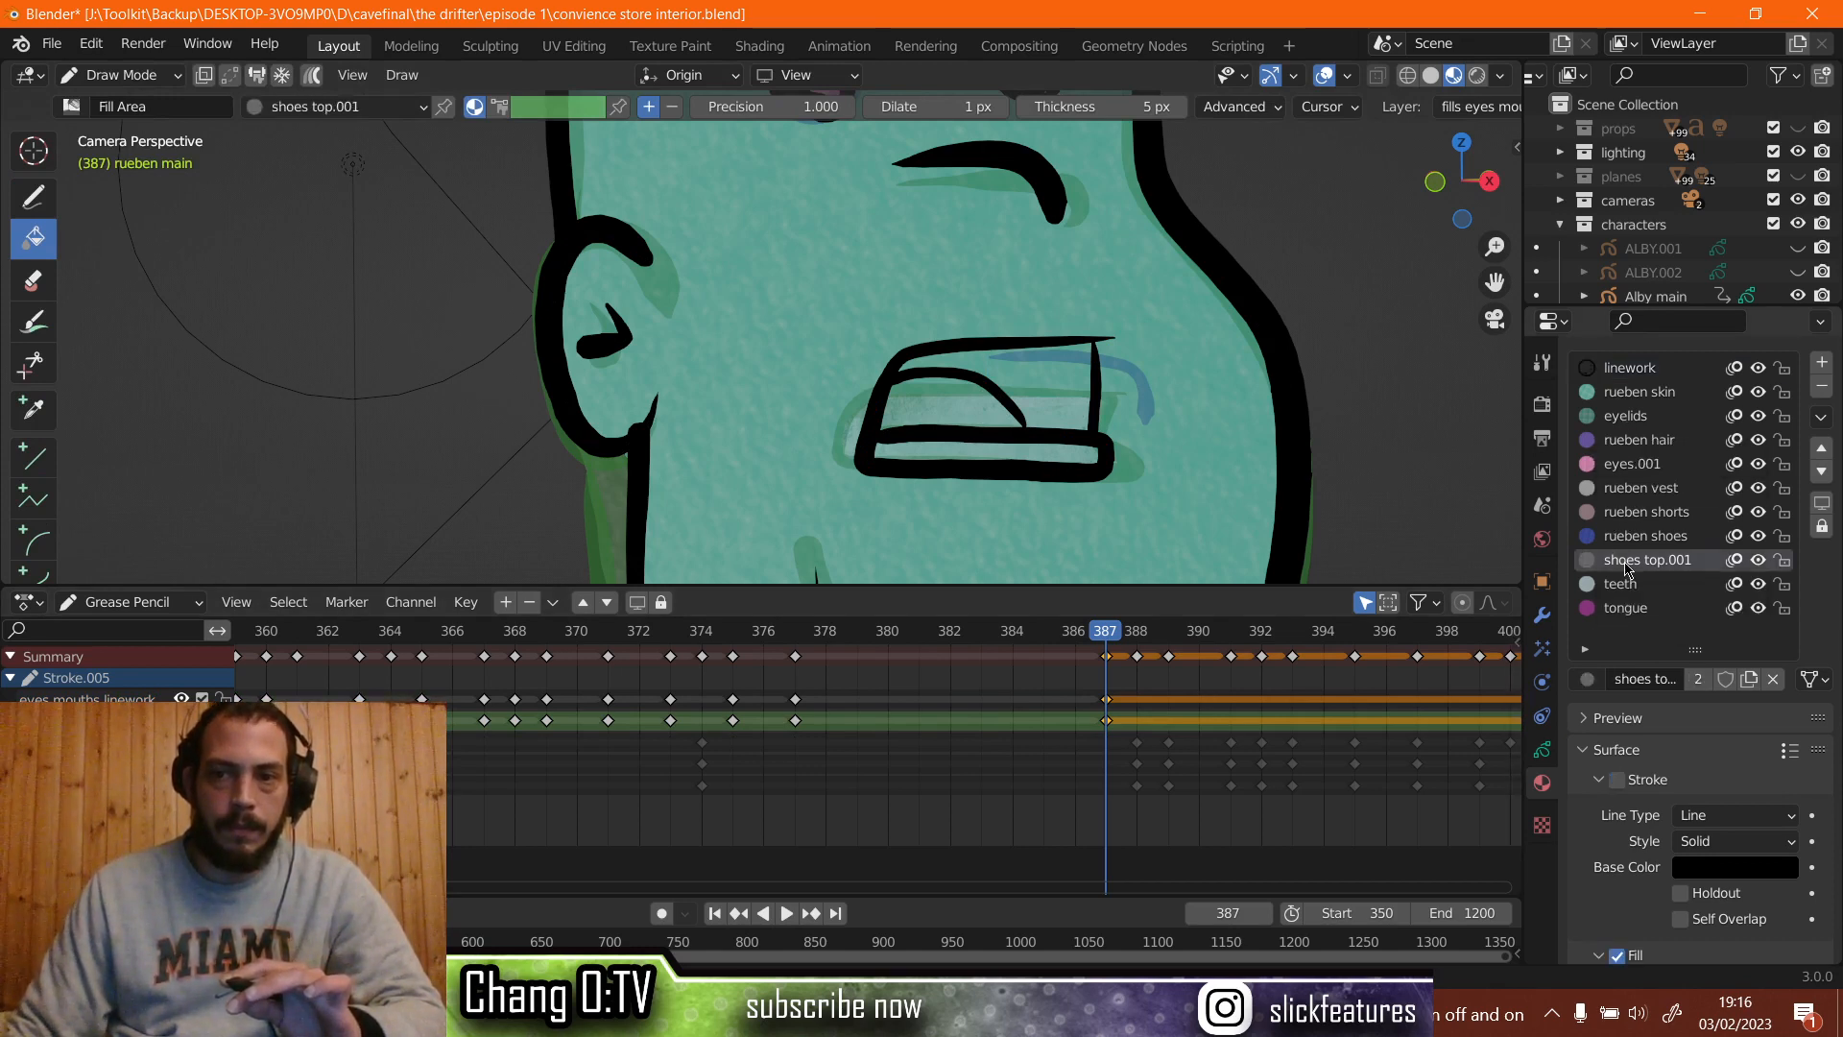
scroll(1152, 291, "up", 3)
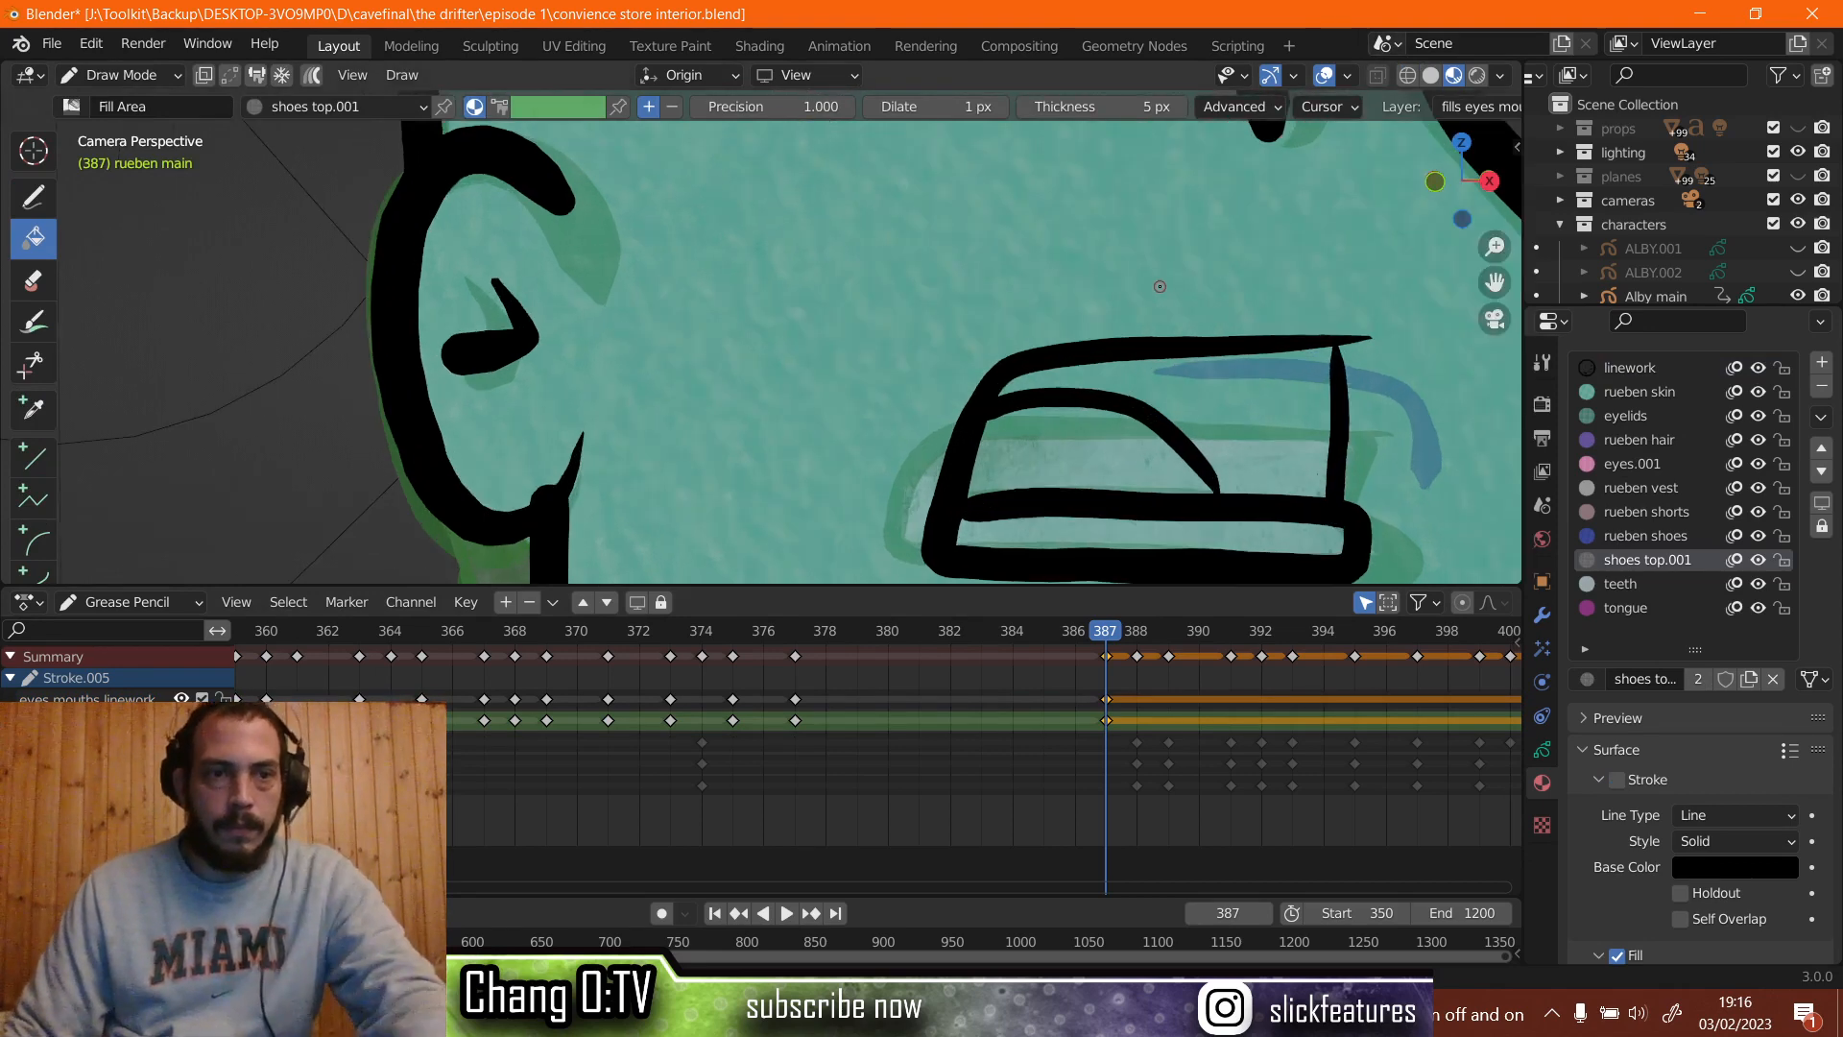
middle_click_drag(1152, 292, 994, 195, "shift")
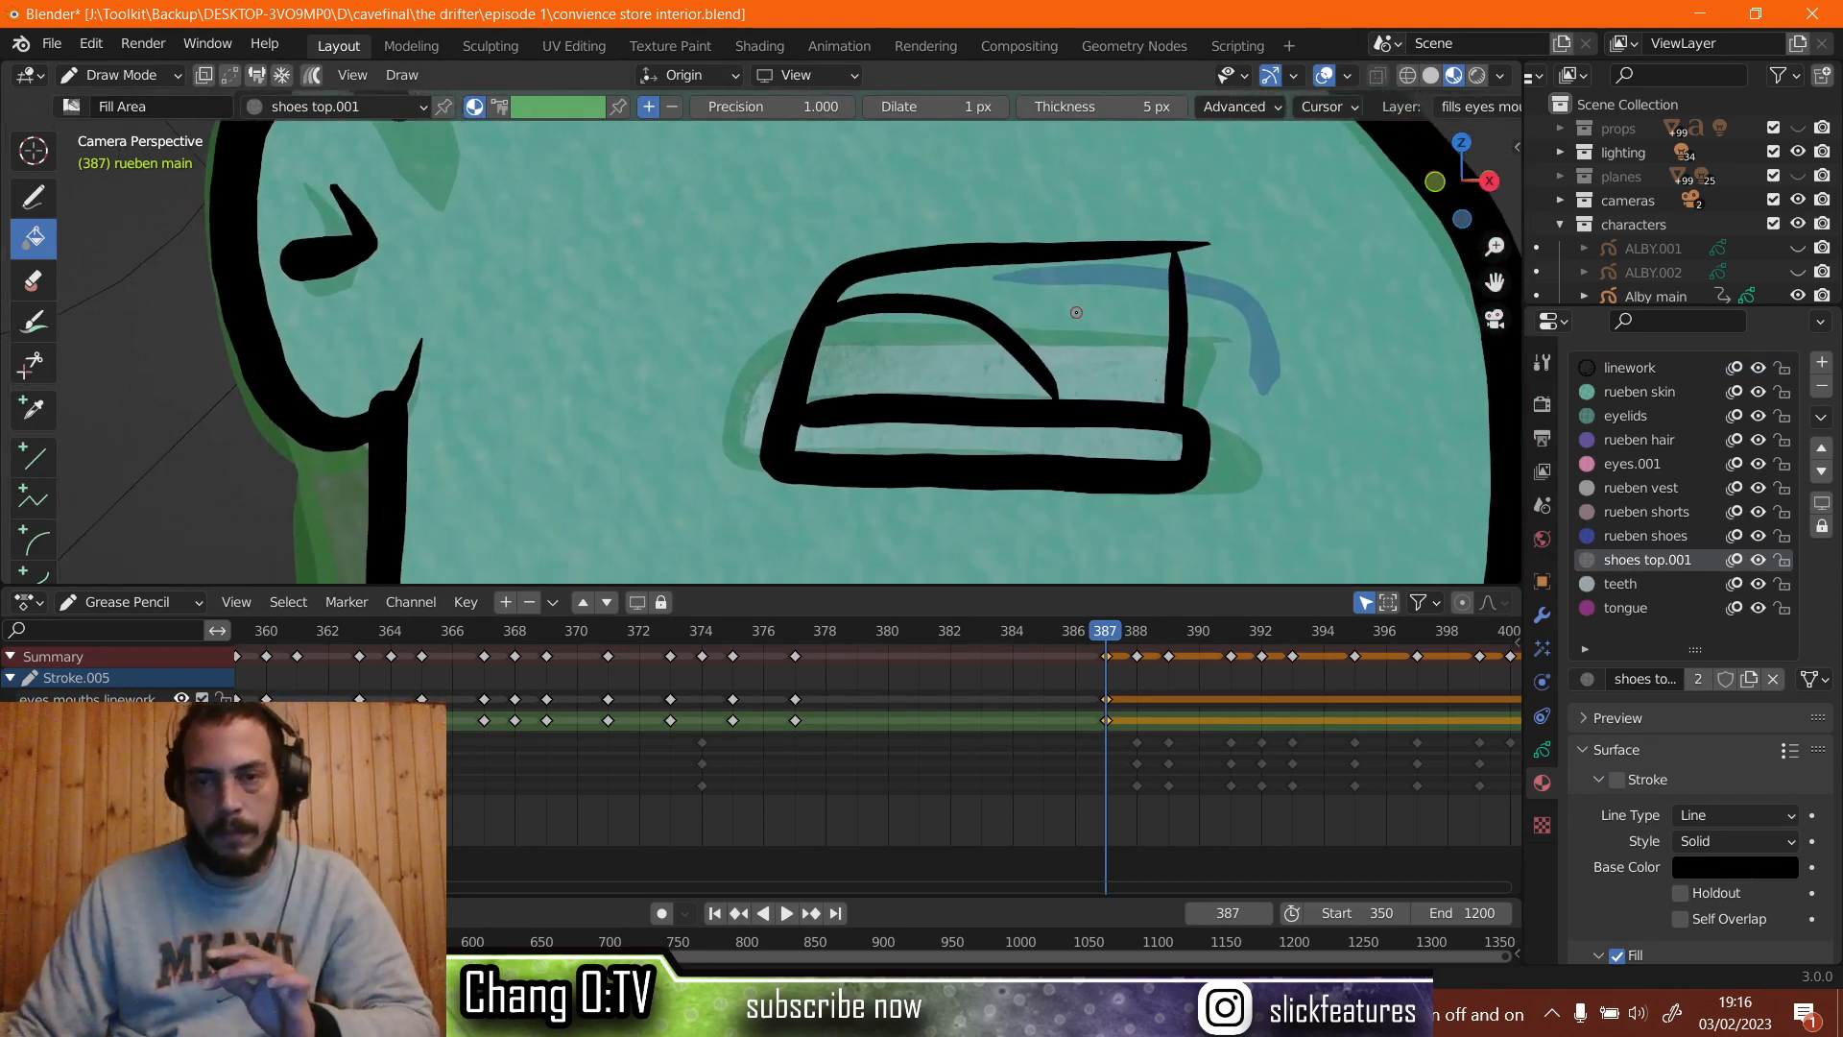
left_click(1076, 312)
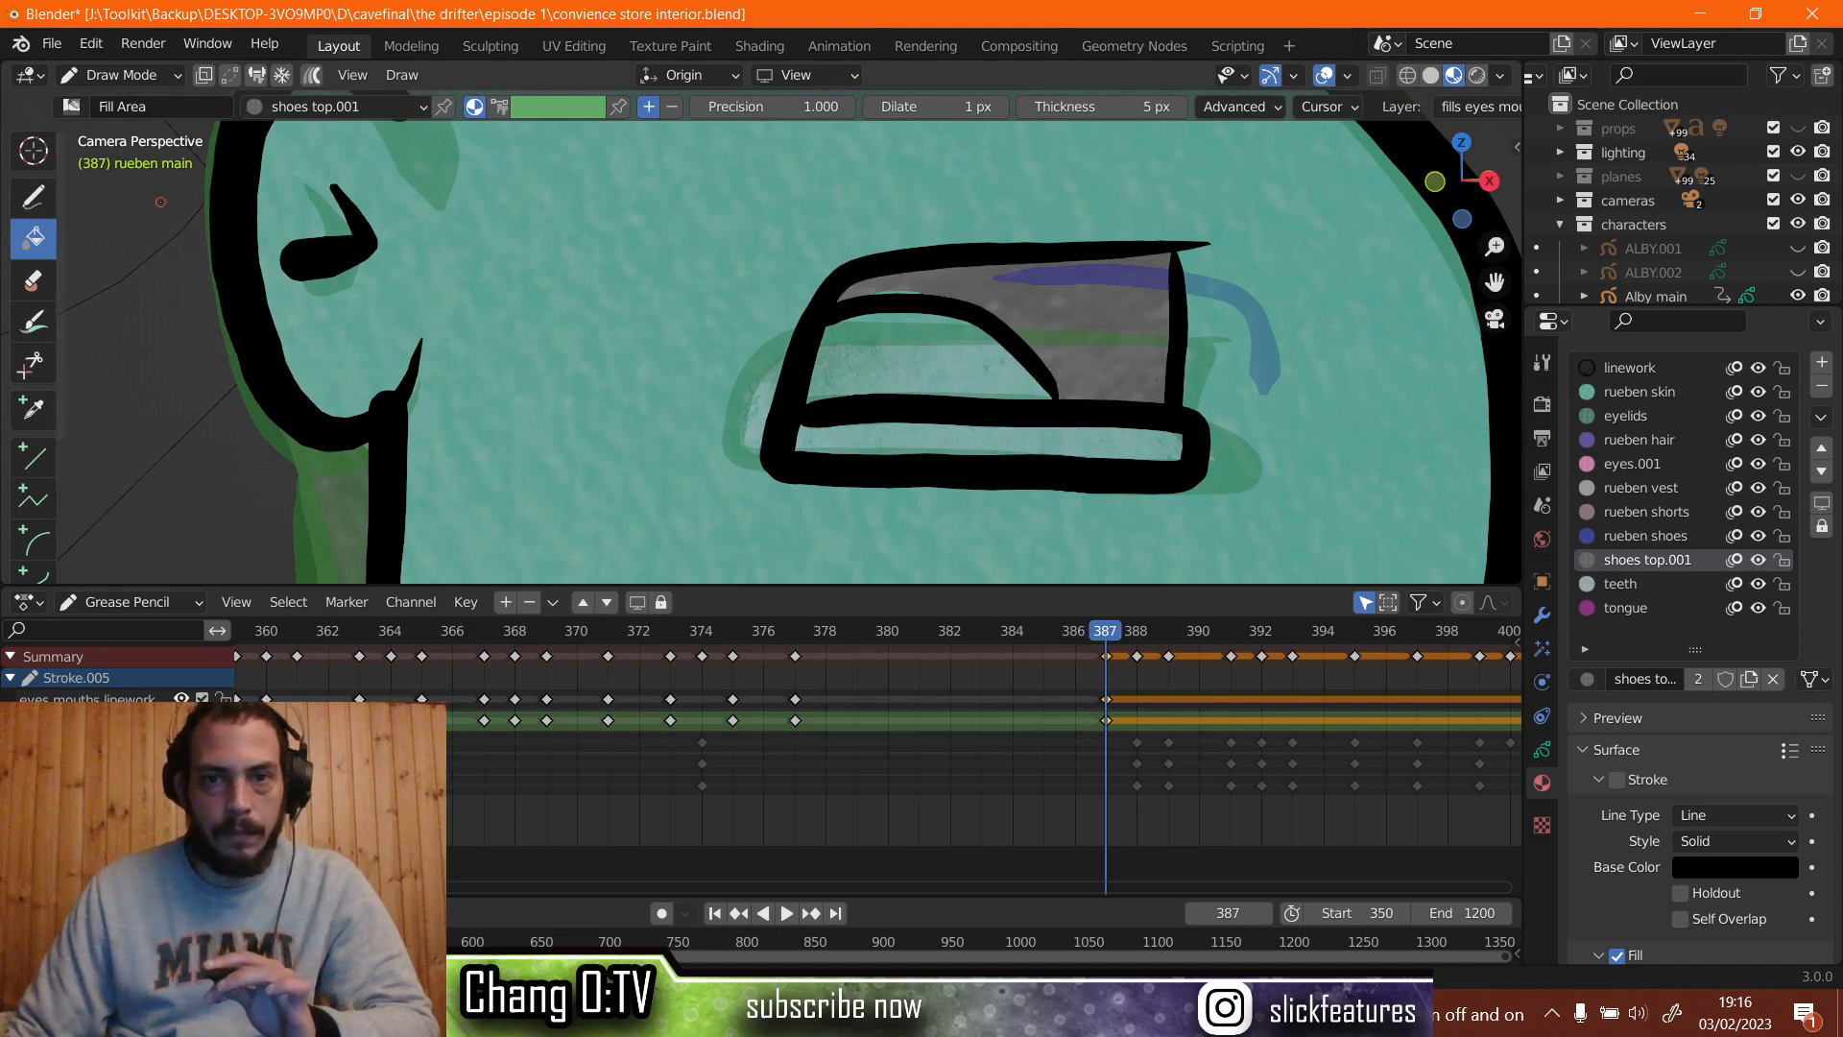
Touch up the grey fill above the tongue with the Ink Pen, undoing the first stroke and redrawing it.
left_click(33, 199)
scroll(981, 267, "up", 2)
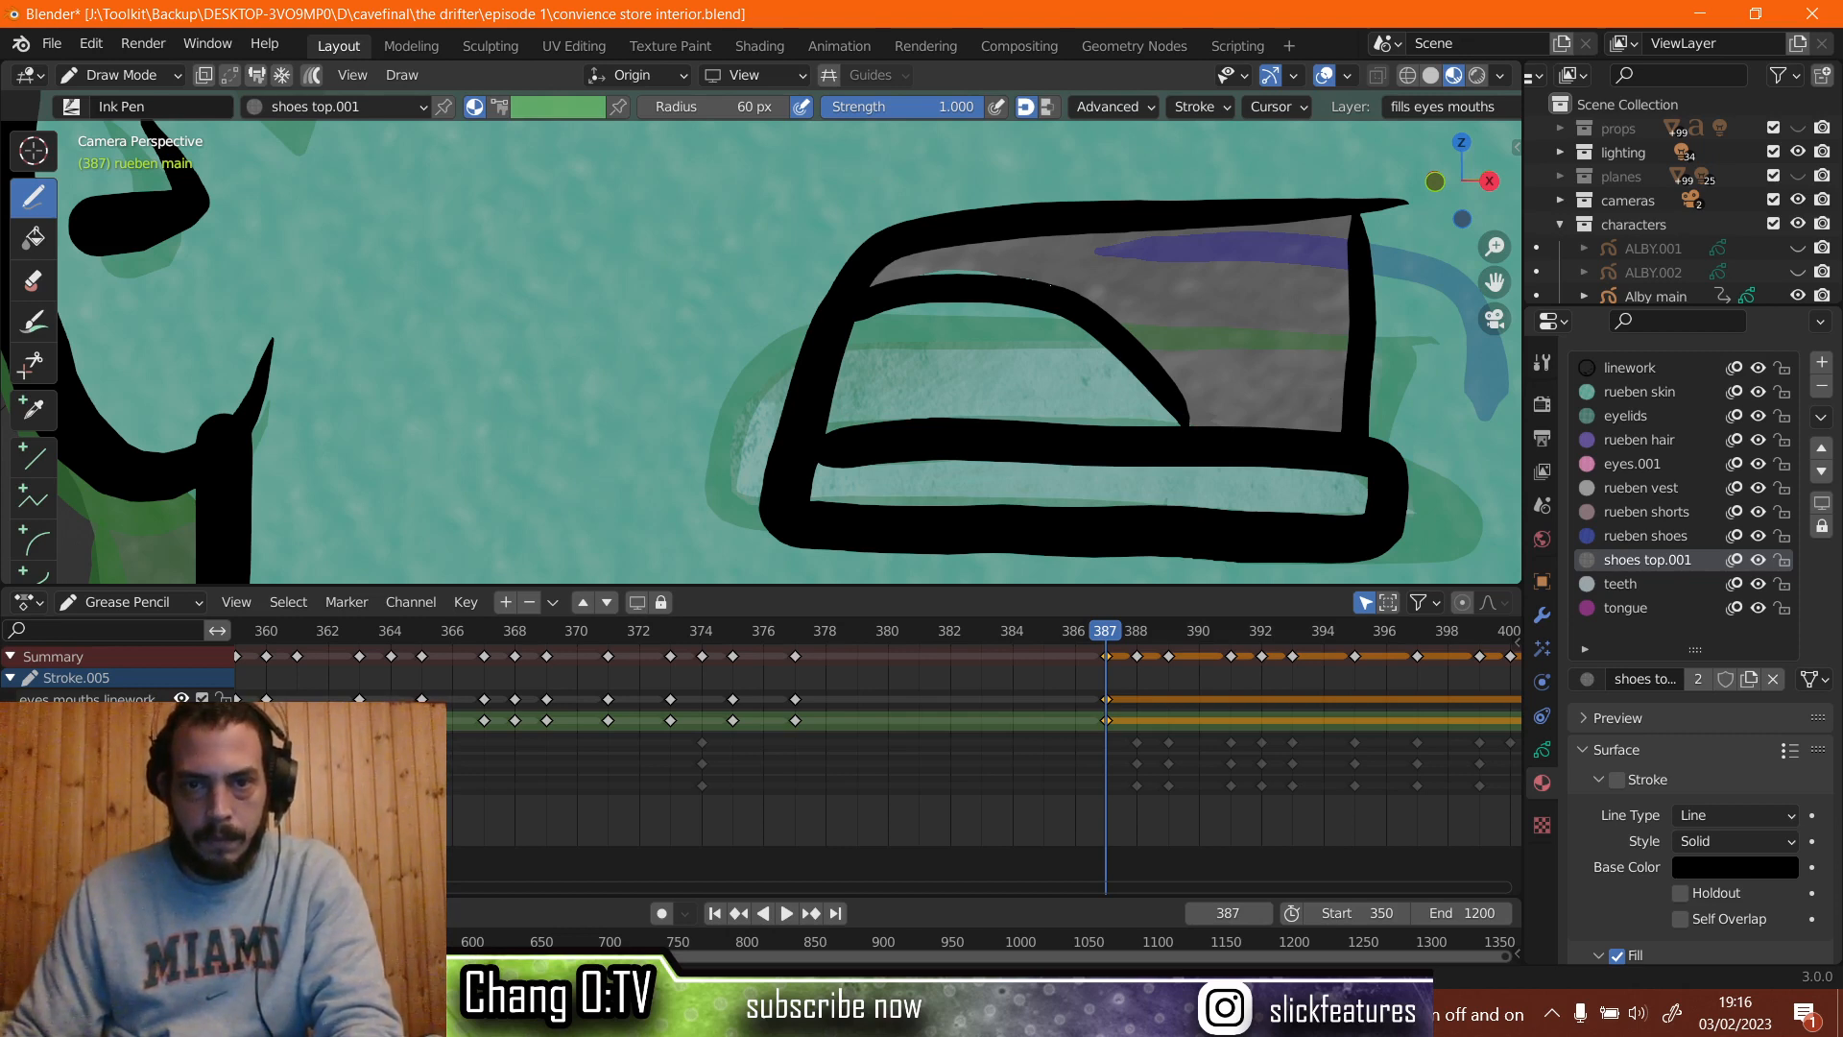
left_click_drag(936, 280, 903, 279)
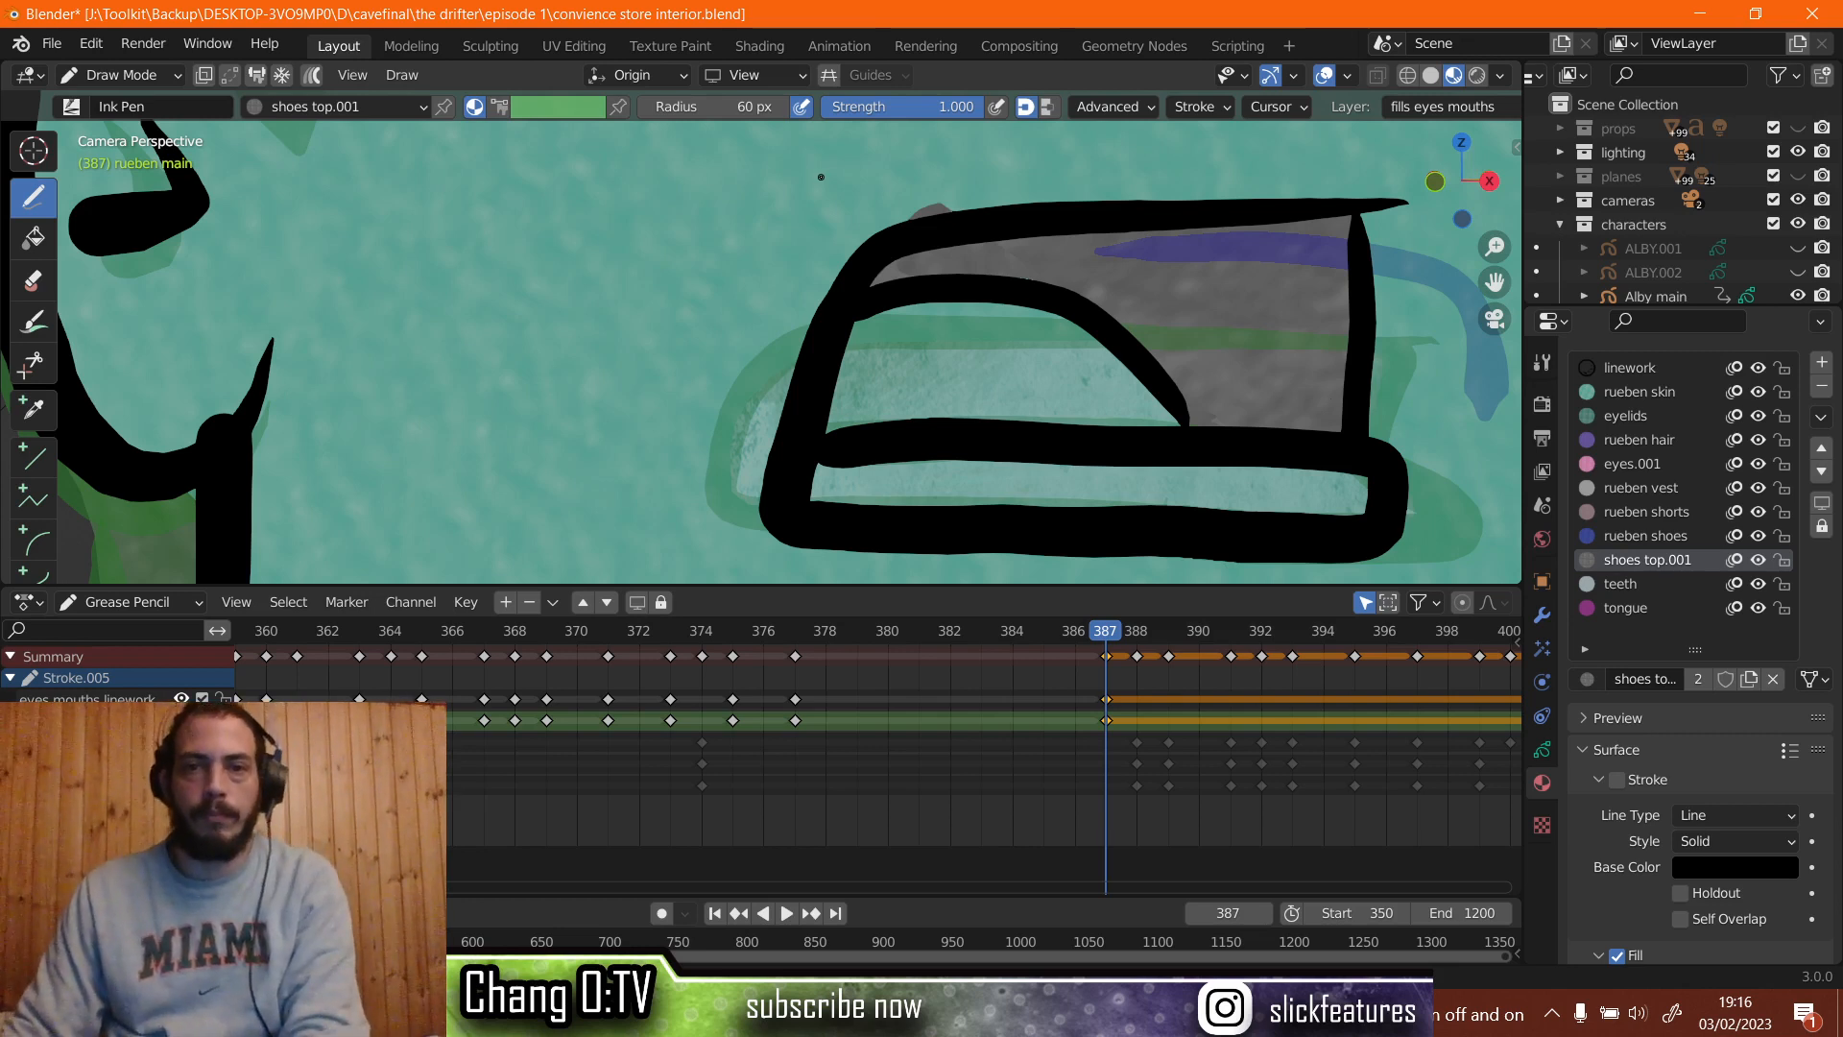
key("ctrl+z")
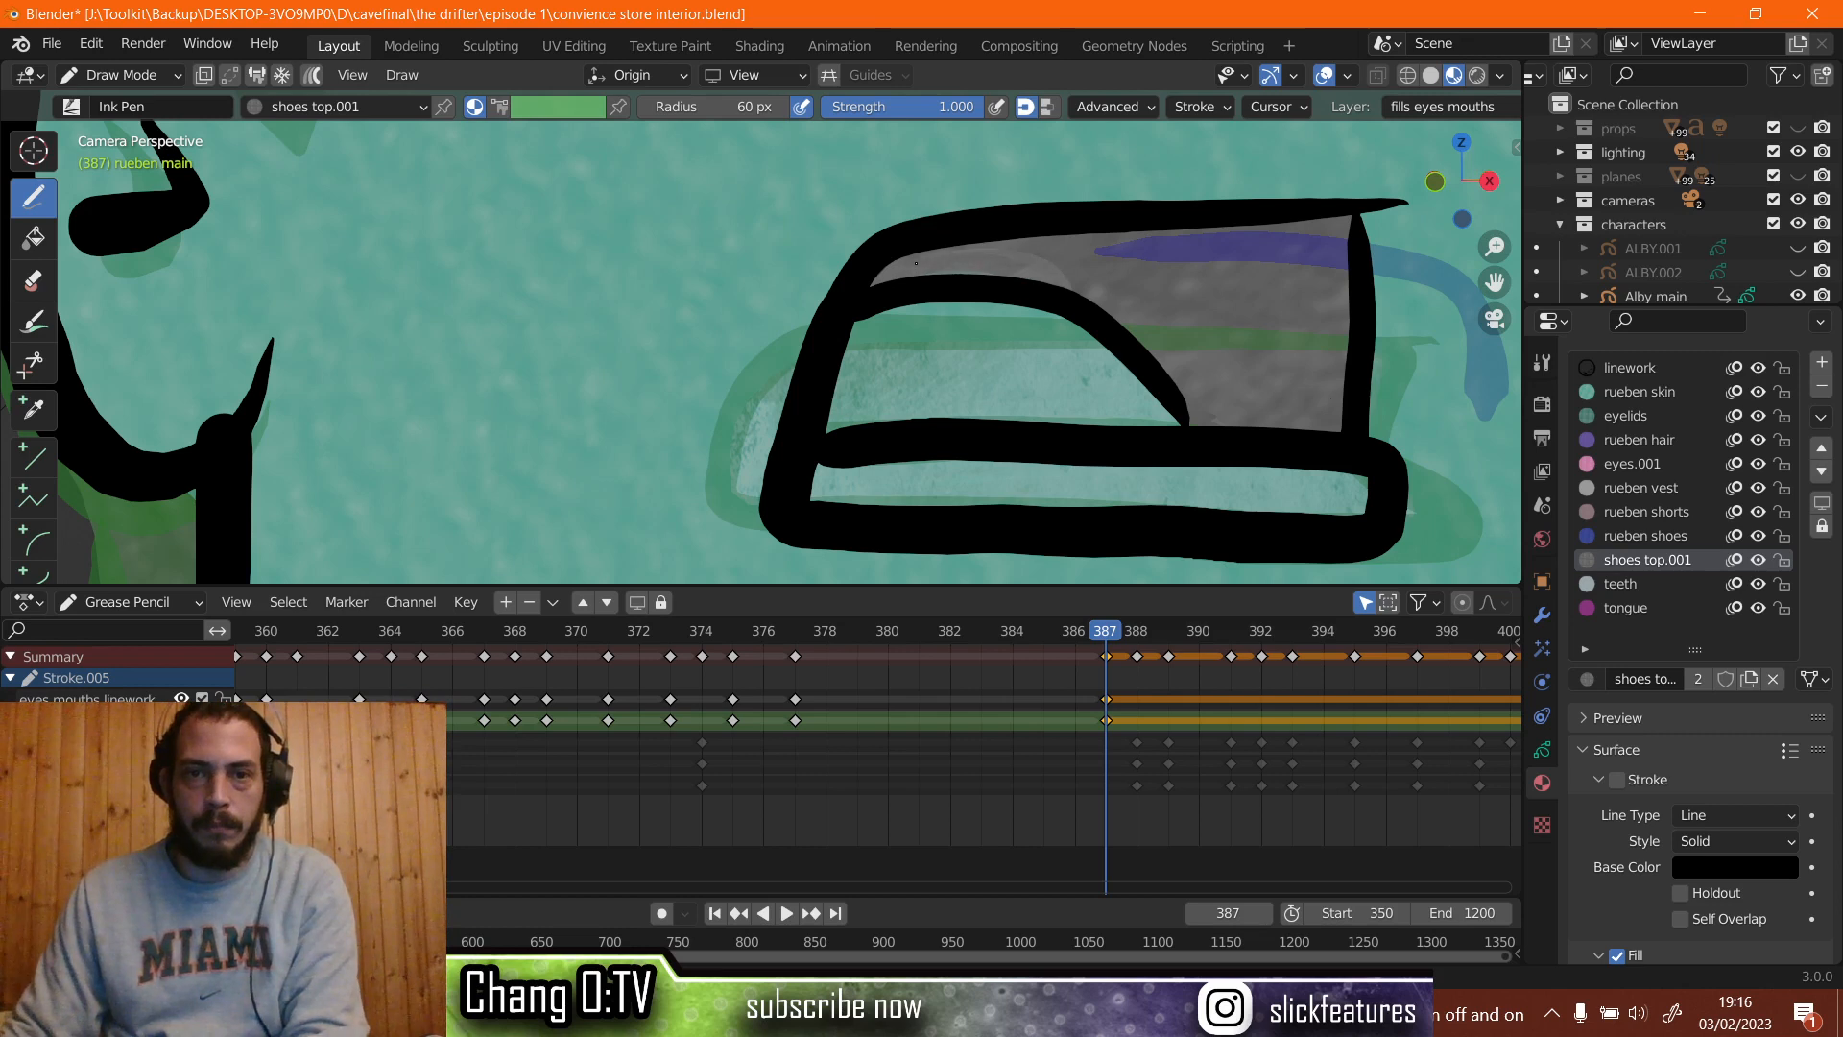
left_click_drag(916, 263, 876, 279)
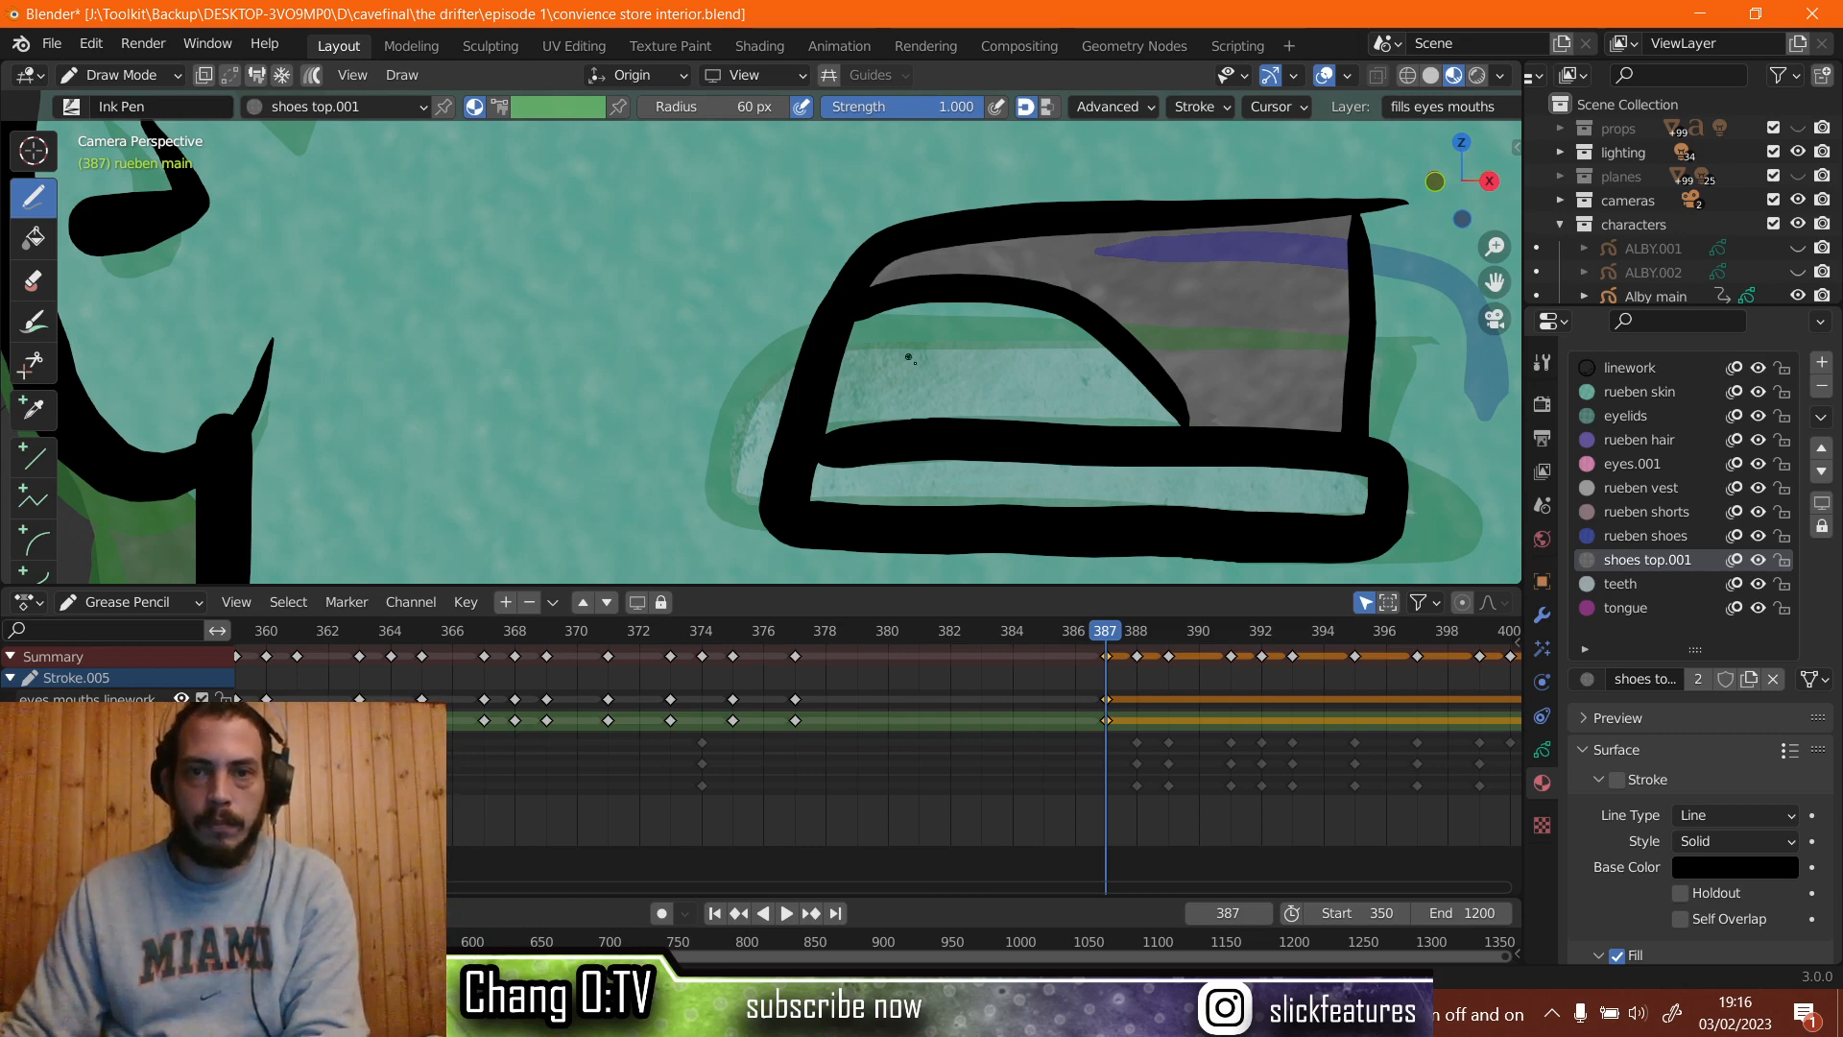
Fill the tongue shape inside the mouth with the tongue material.
left_click(1625, 608)
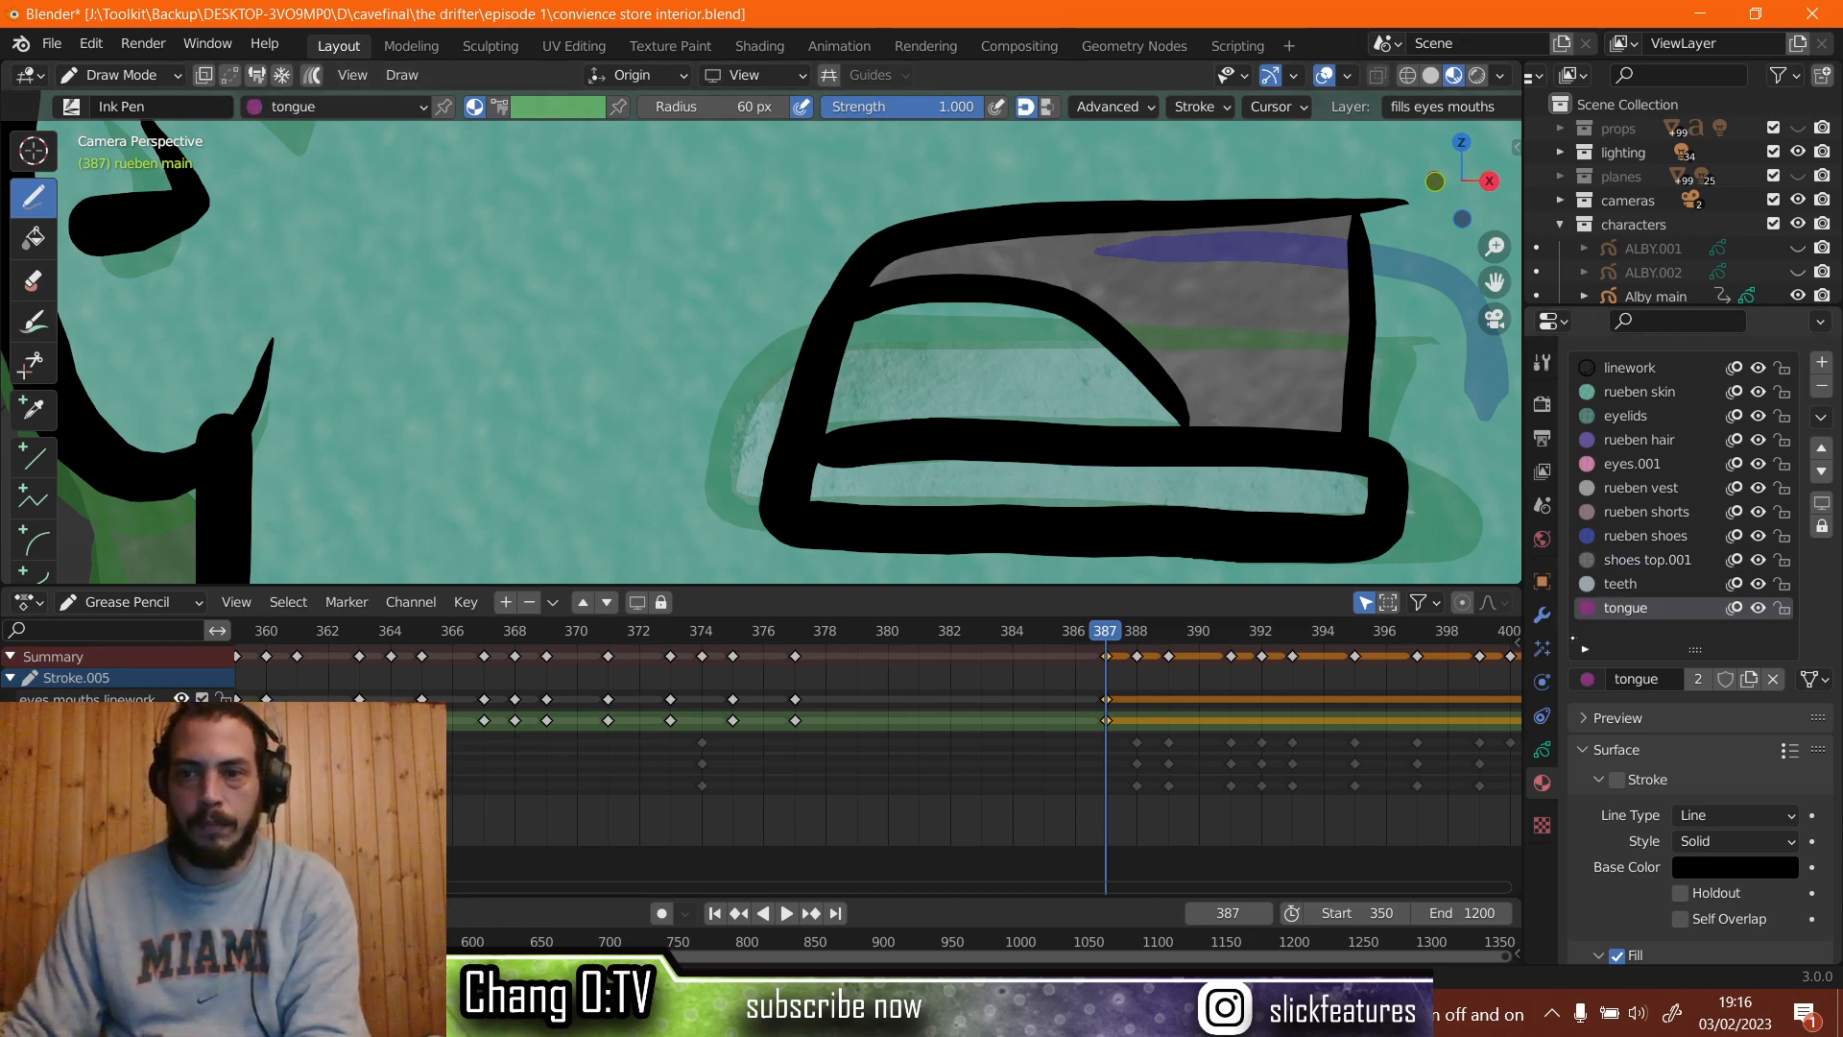
left_click(33, 237)
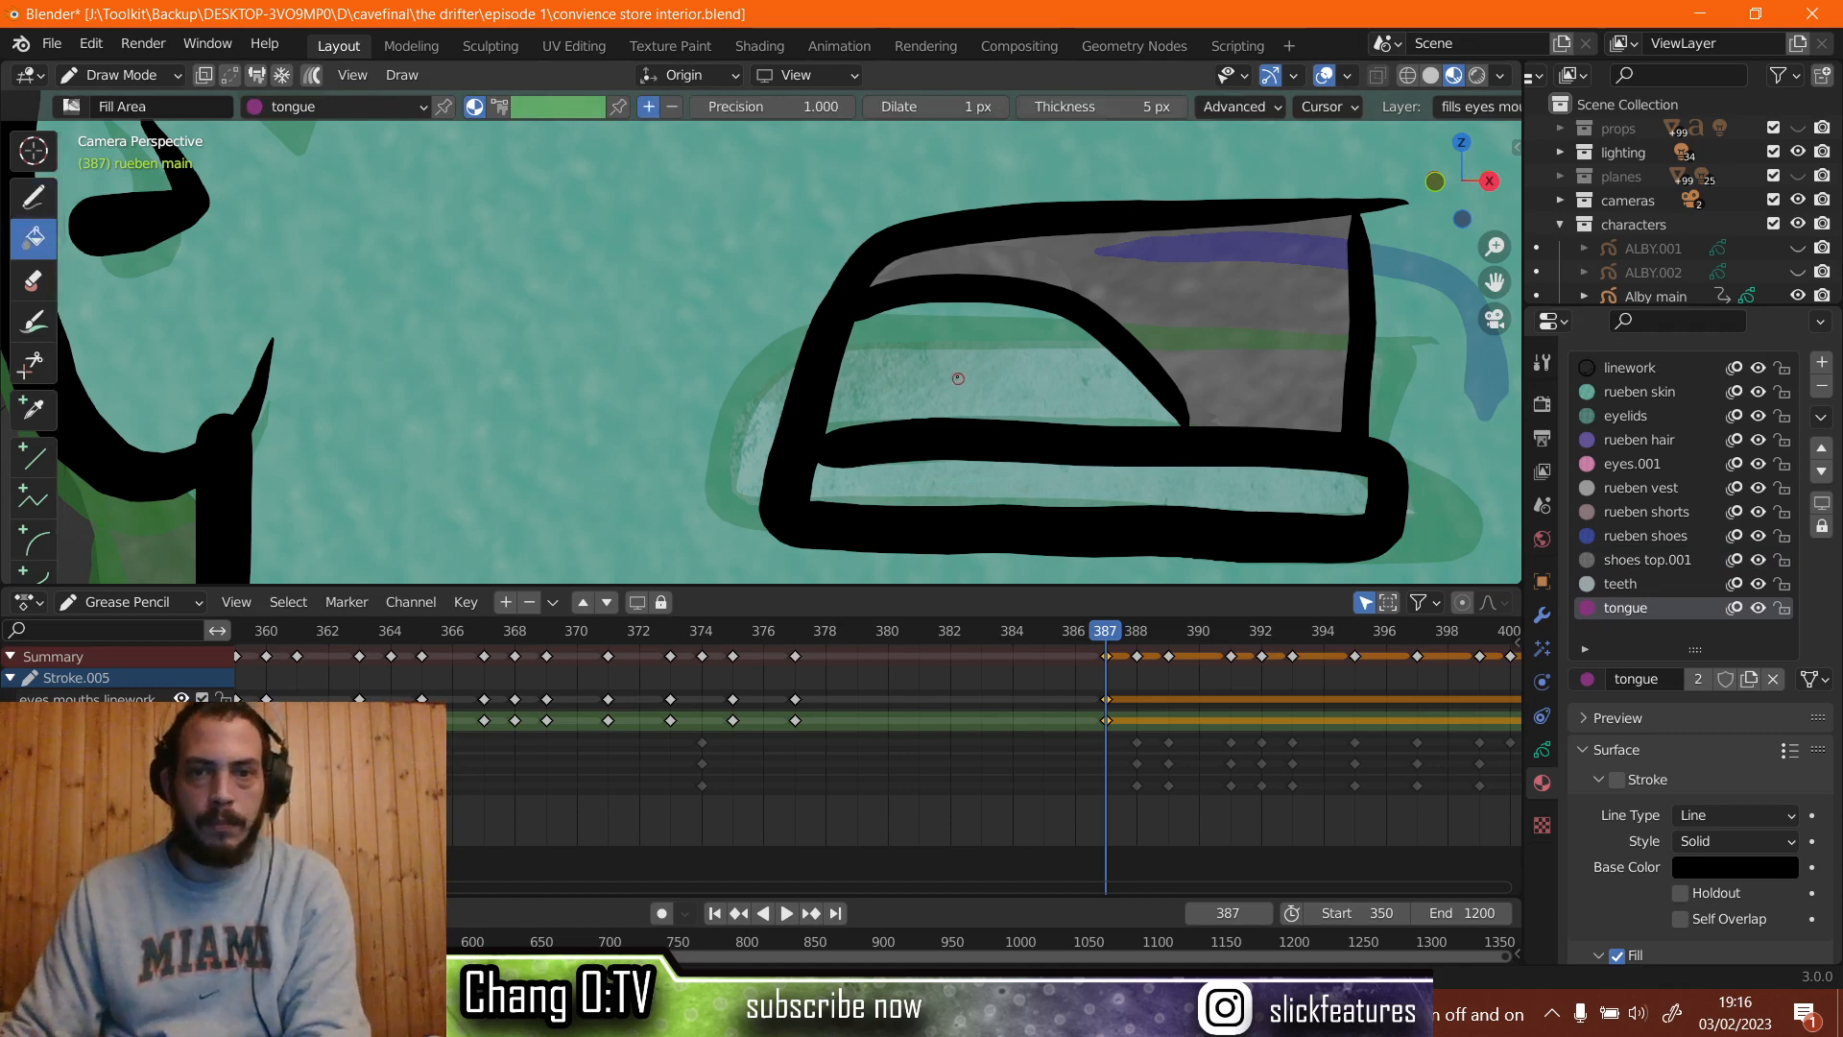
left_click(954, 380)
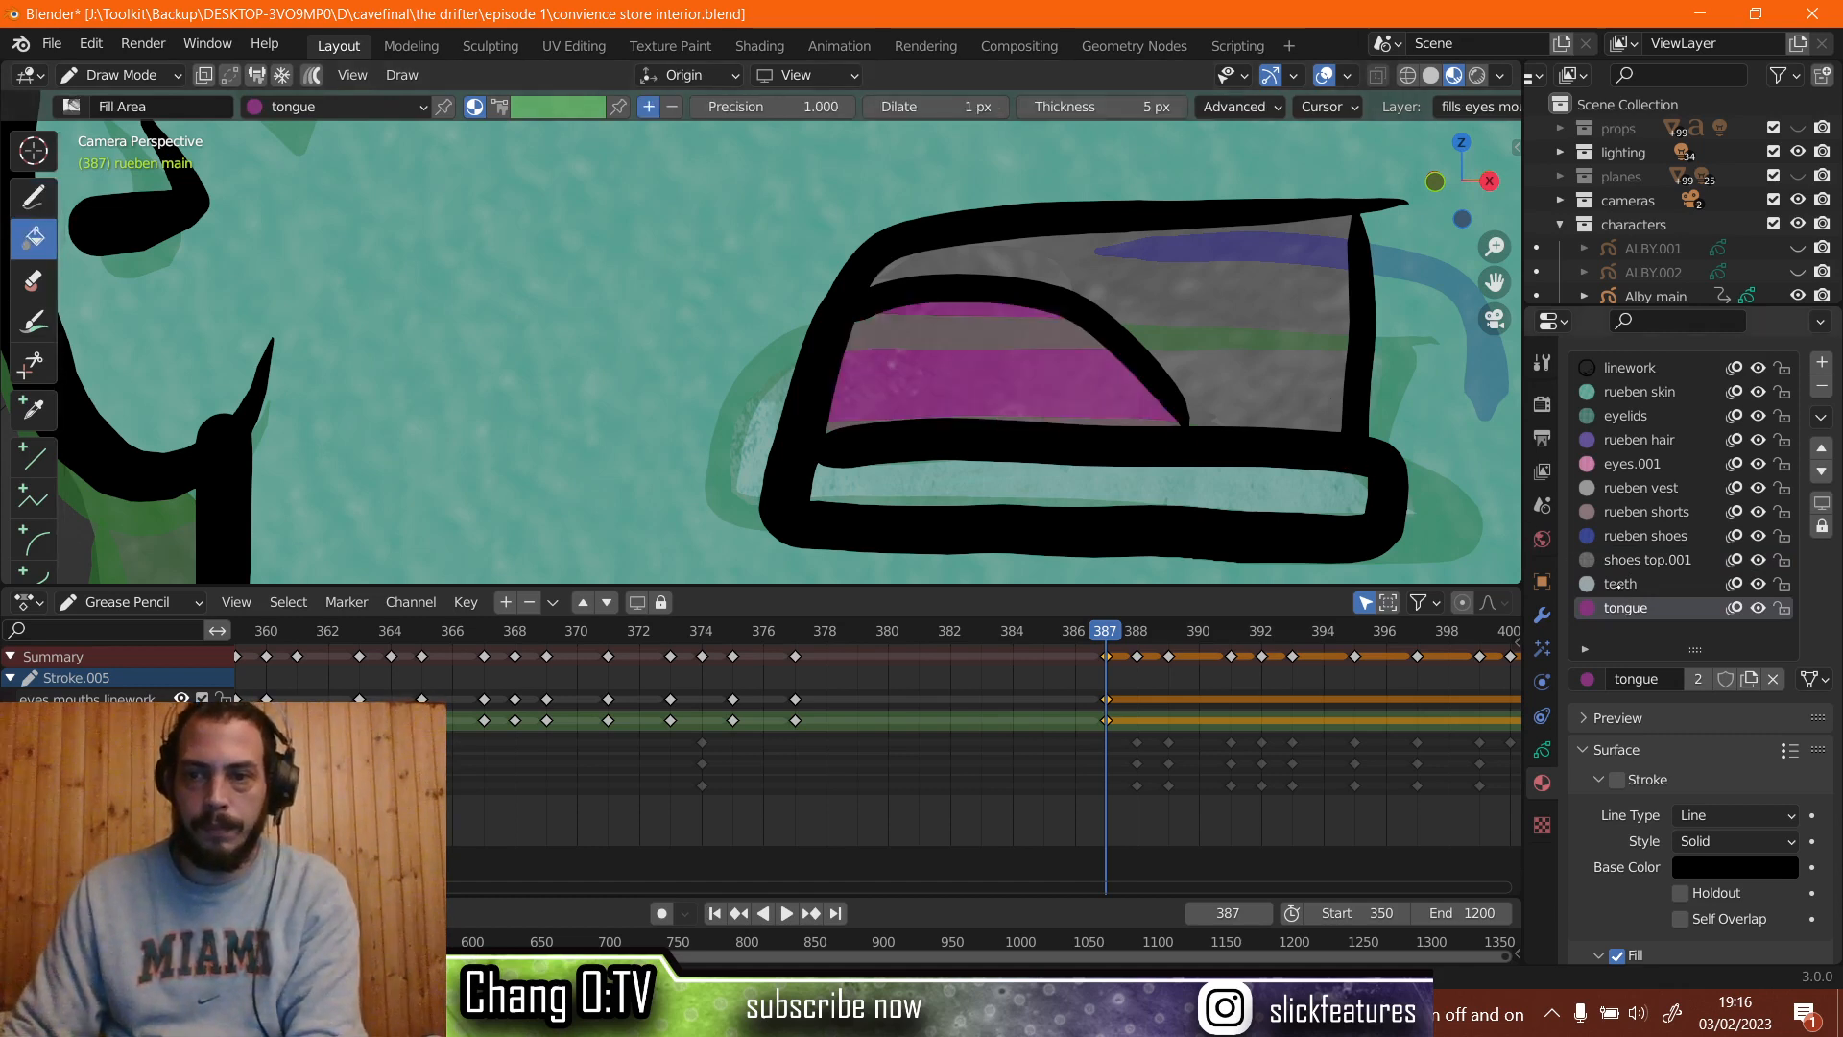
Fill the lower teeth strip of the mouth with the teeth material and hide the viewport overlays to check the result.
left_click(1619, 584)
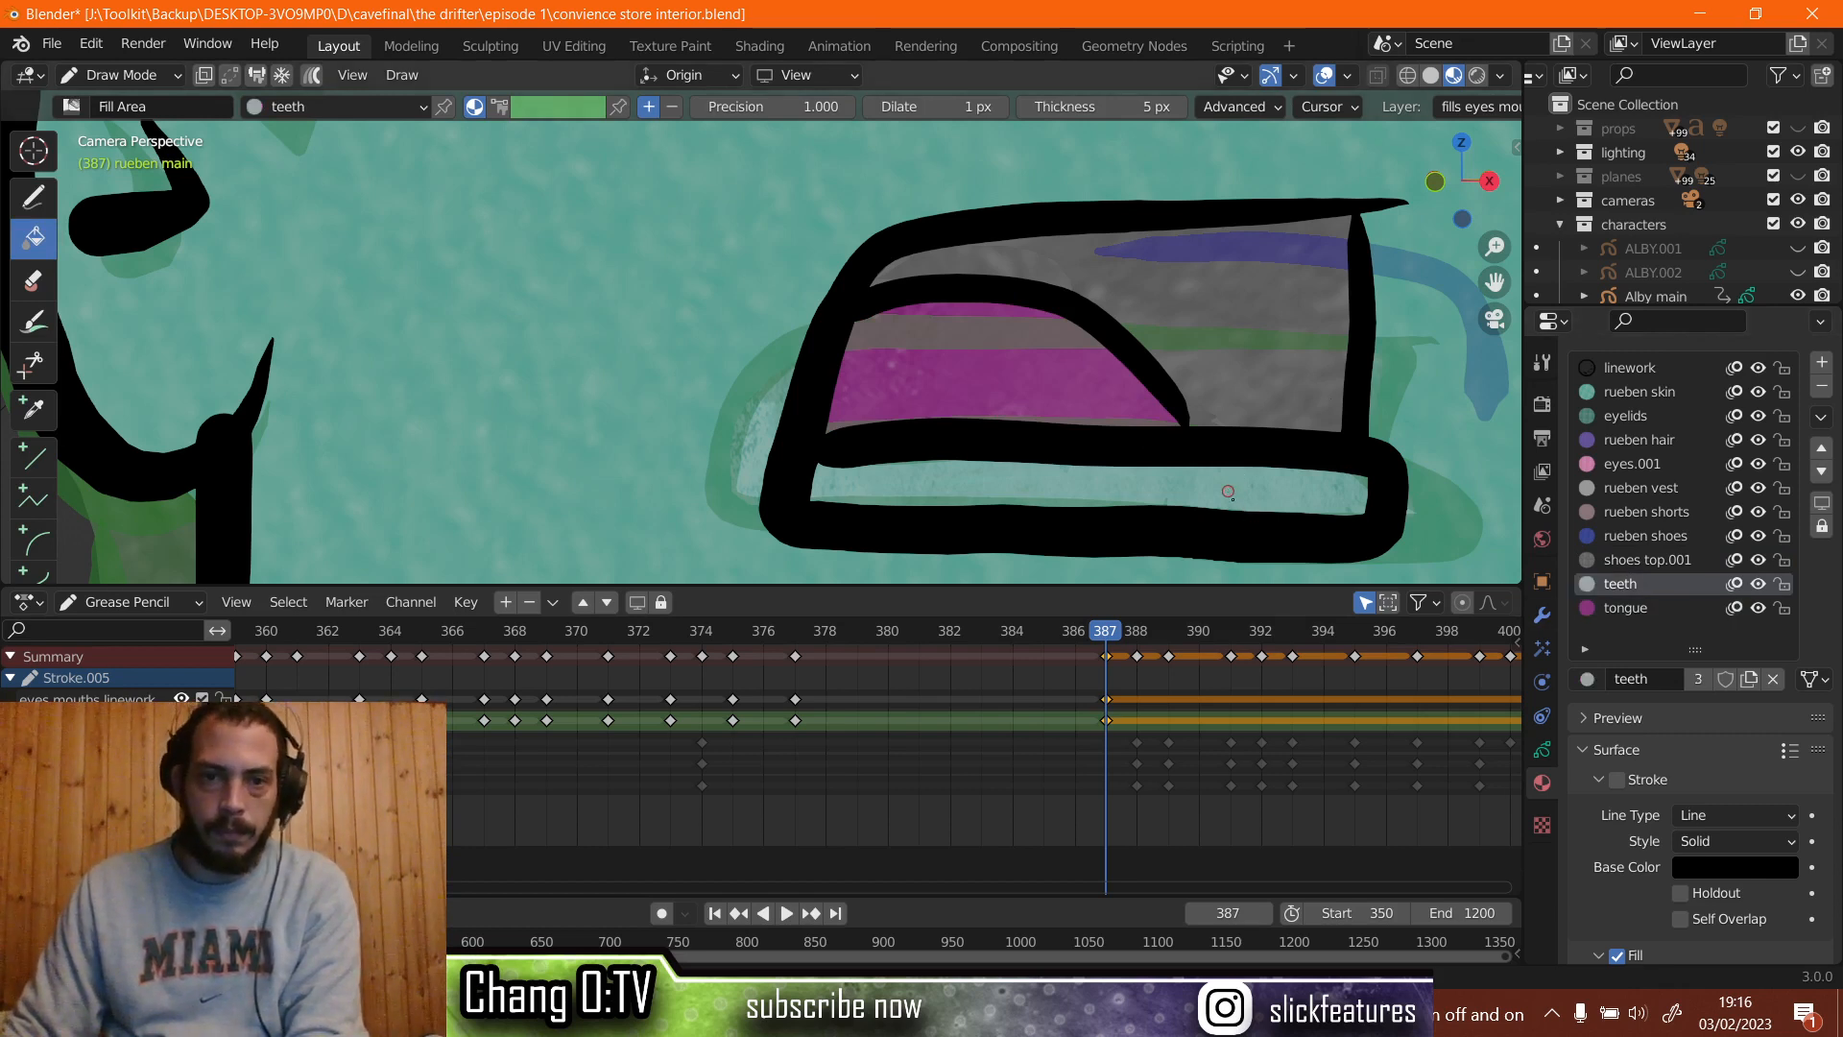
left_click(1227, 491)
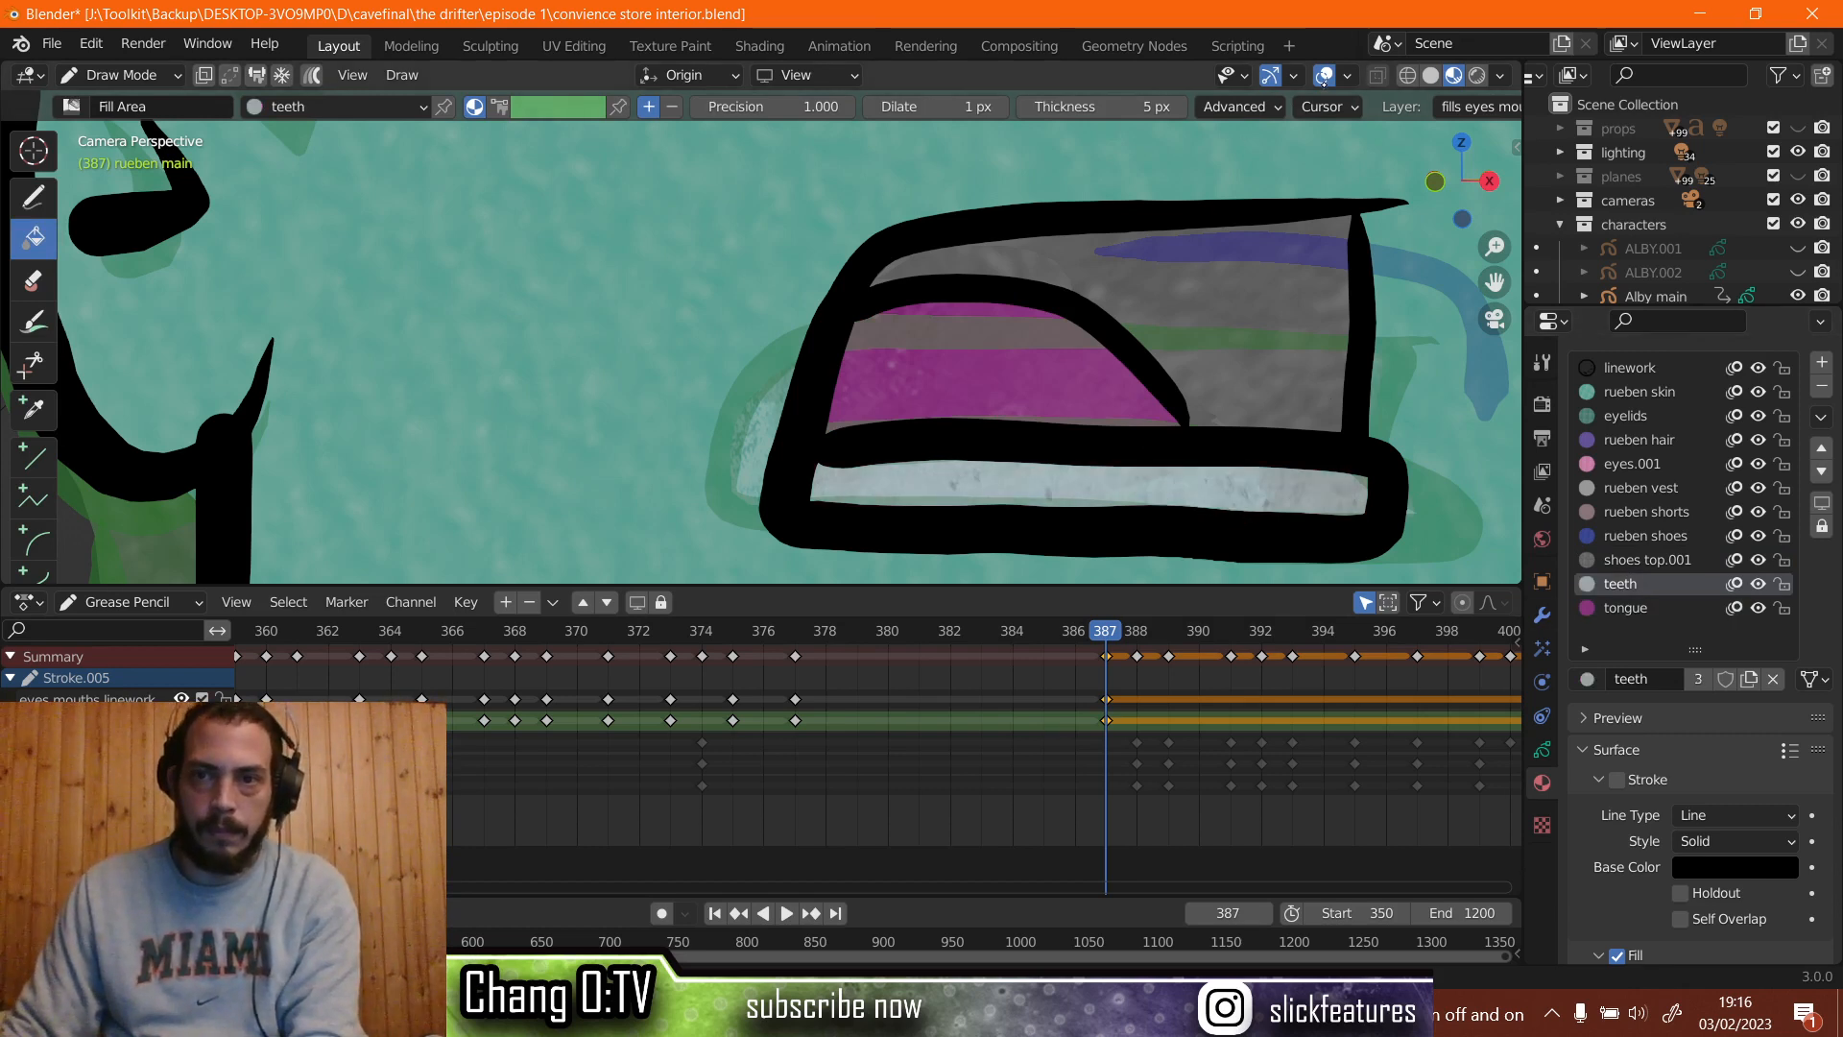
left_click(1323, 76)
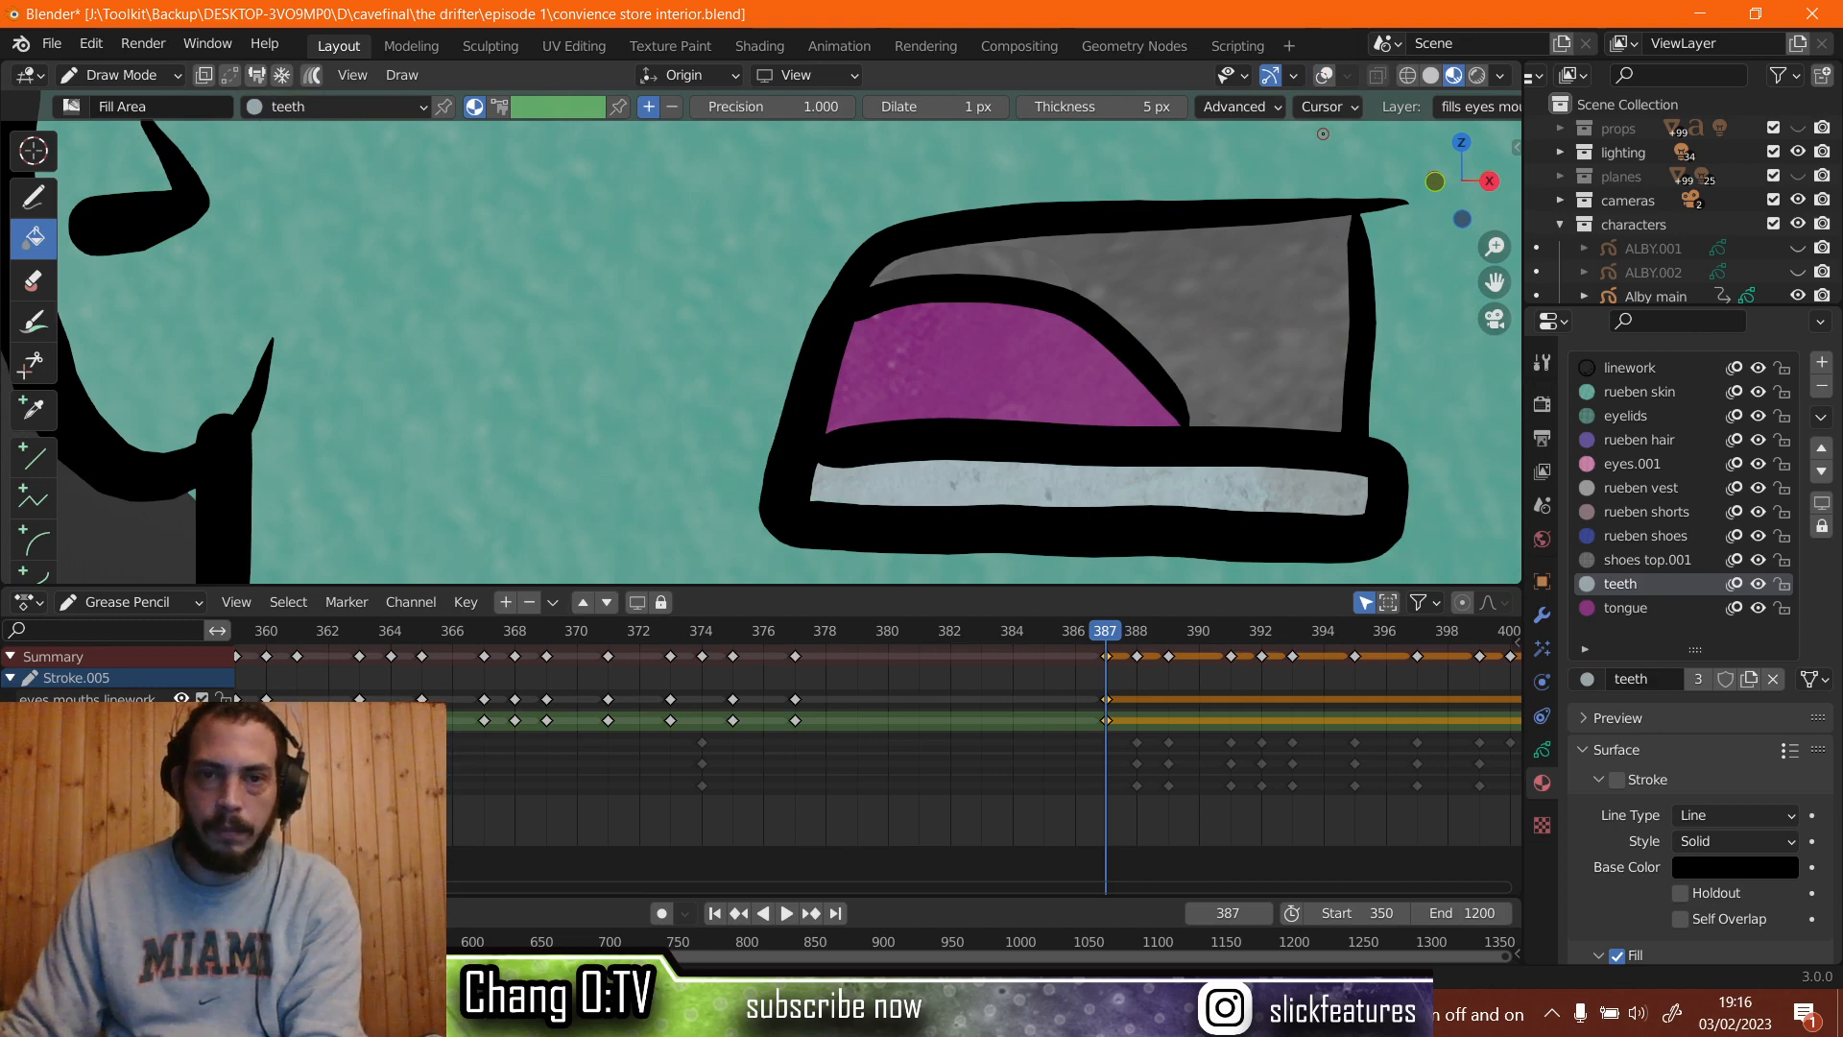
scroll(1227, 307, "down", 8)
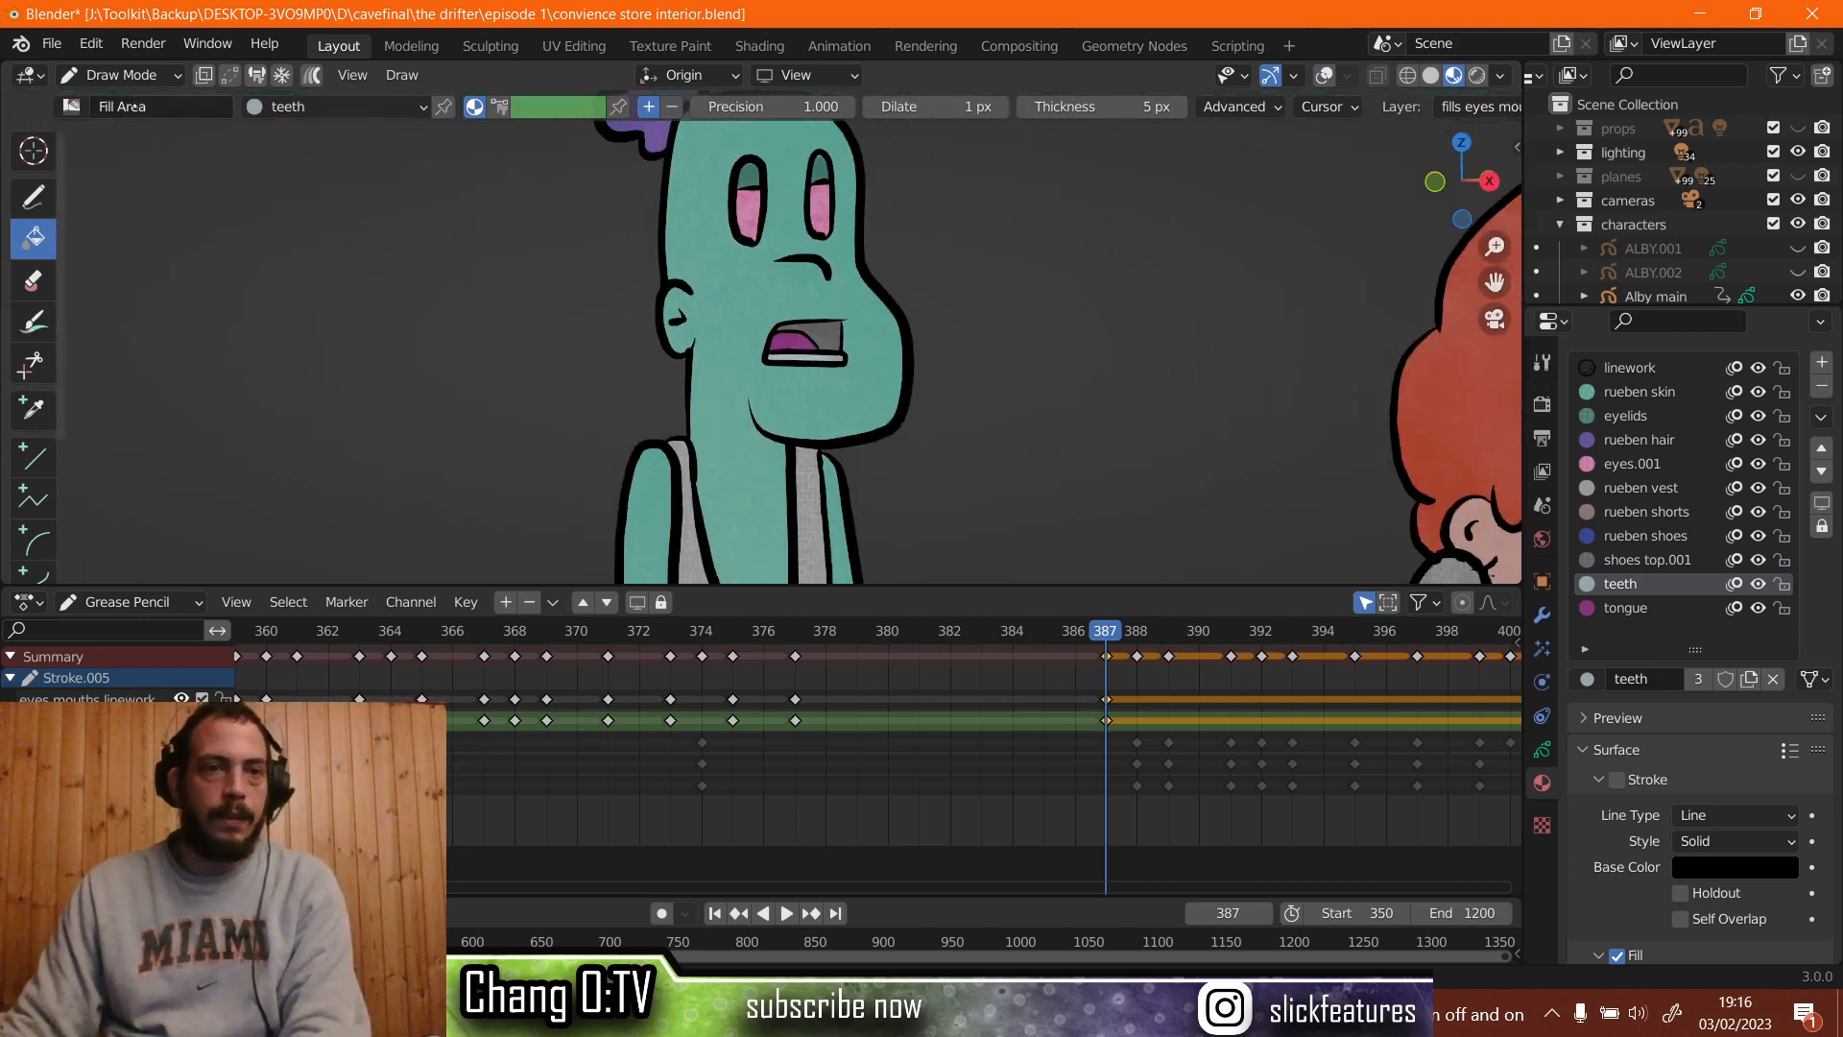
Switch to Edit Mode with overlays shown, select the mouth strokes at frame 387 and shift them slightly toward the front of the face.
left_click(121, 75)
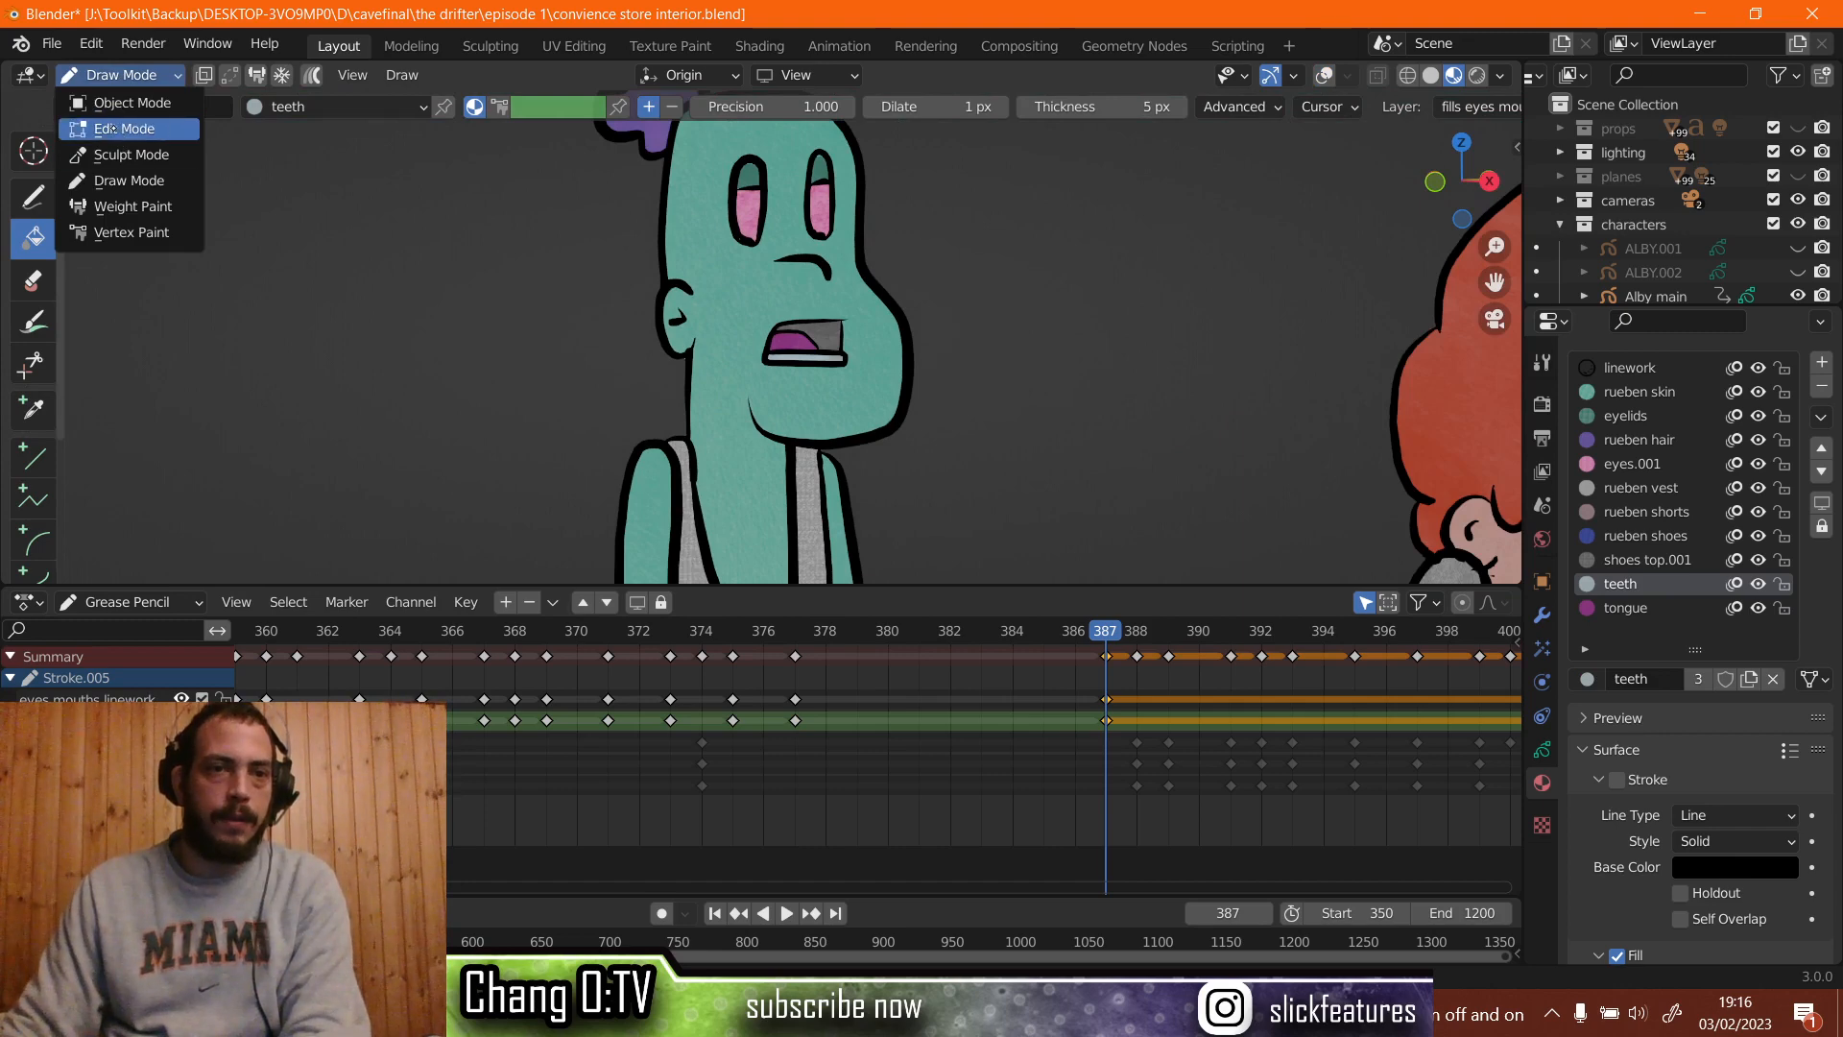
left_click(113, 129)
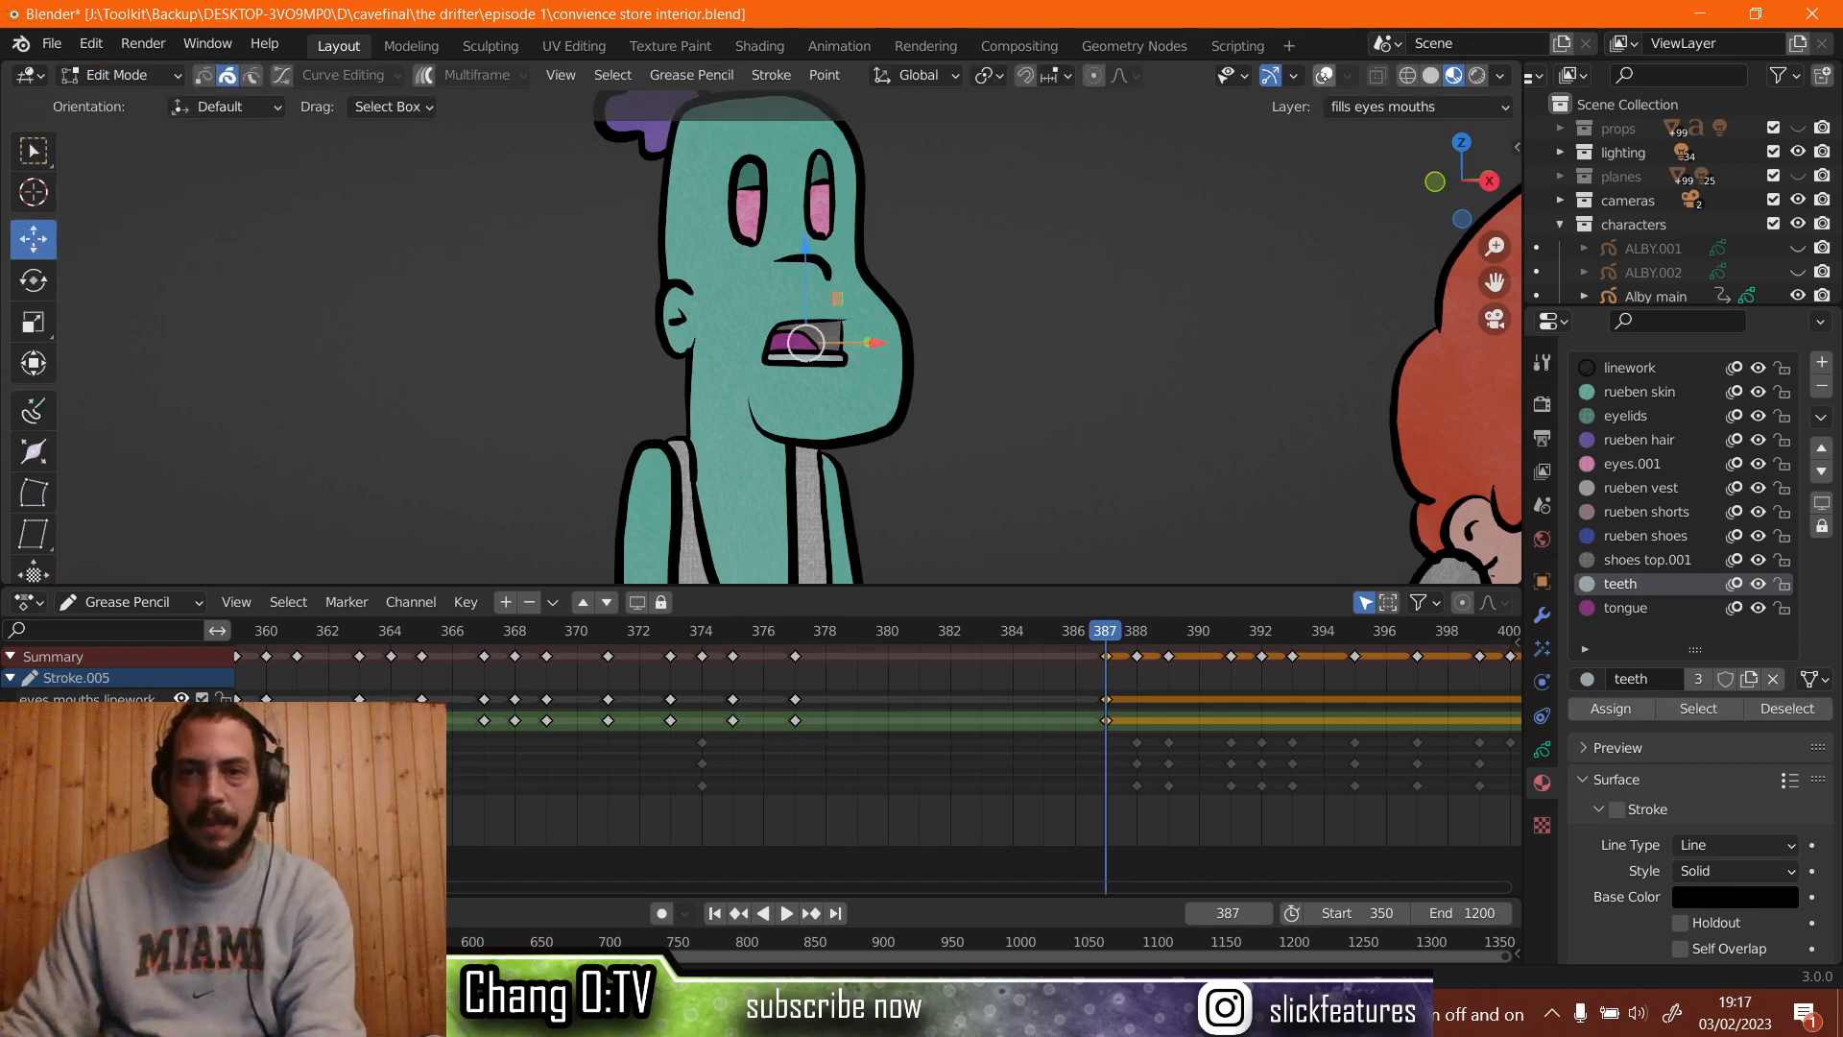
key("shift+alt+z")
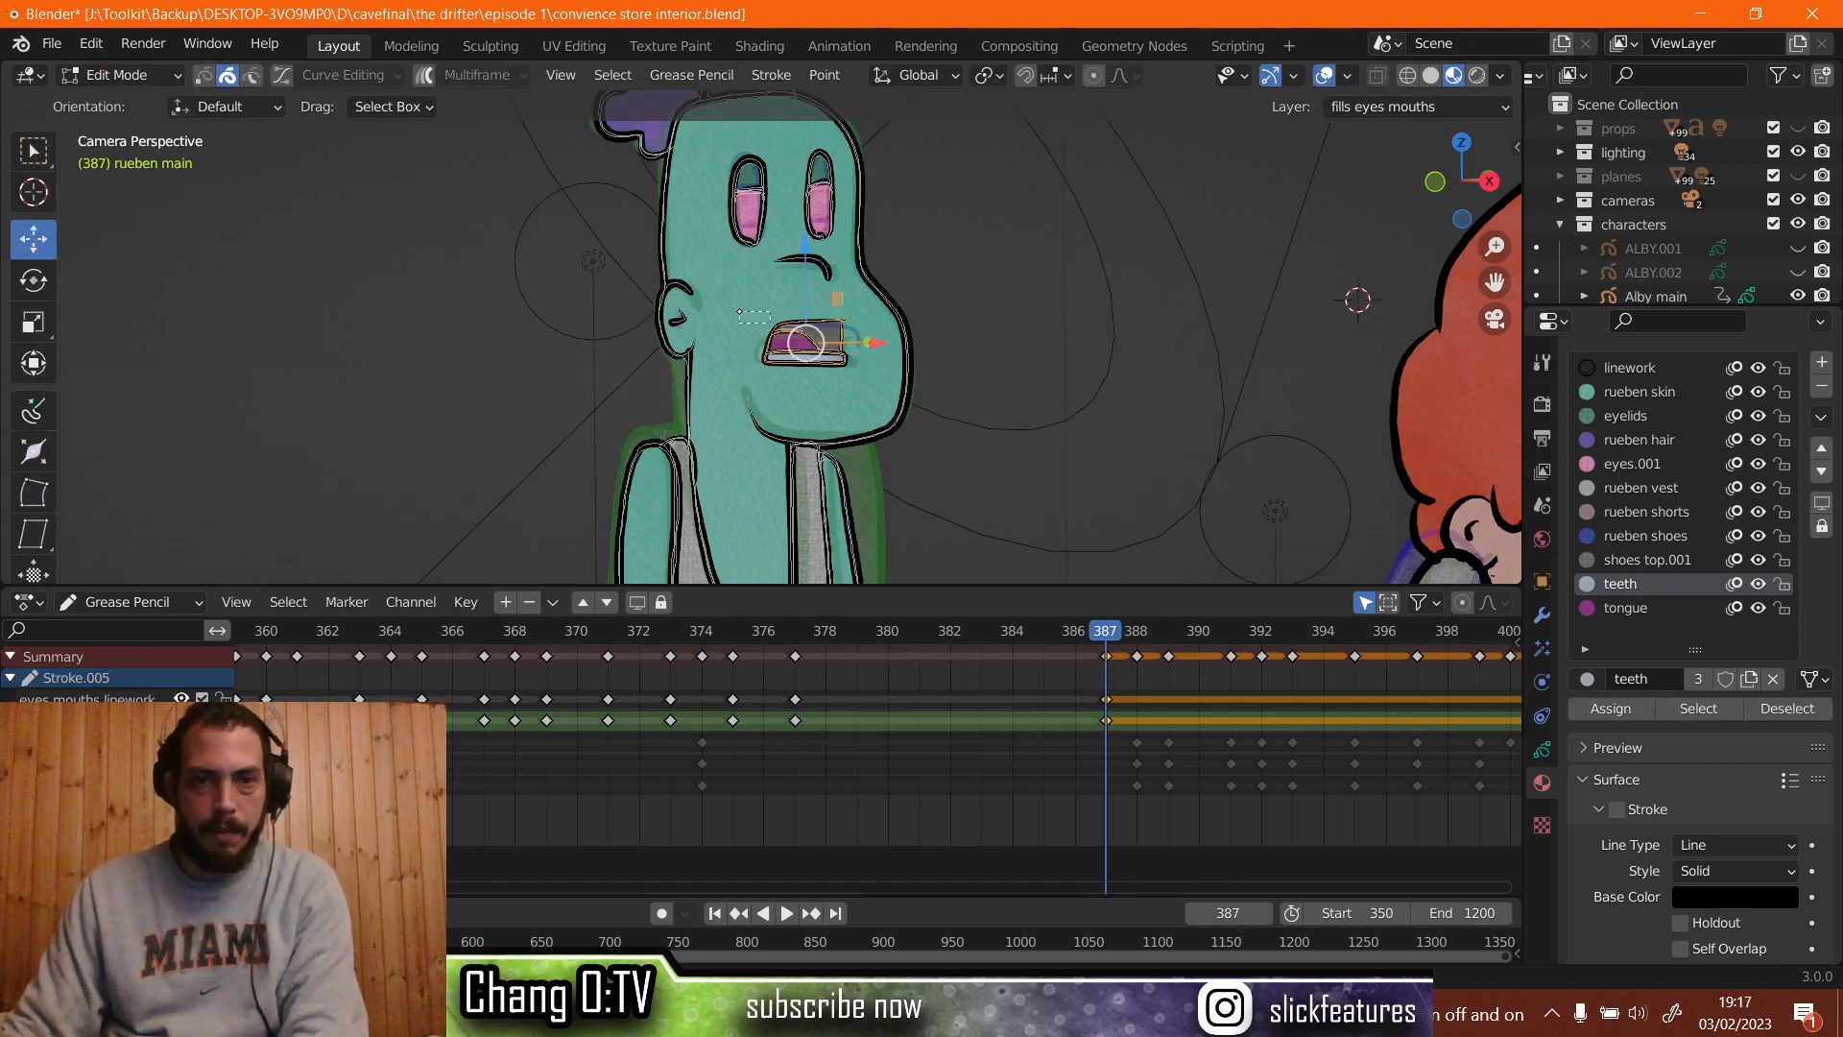
mouse_move(770, 323)
left_mouse_down()
mouse_move(849, 373)
mouse_move(872, 346)
left_mouse_up()
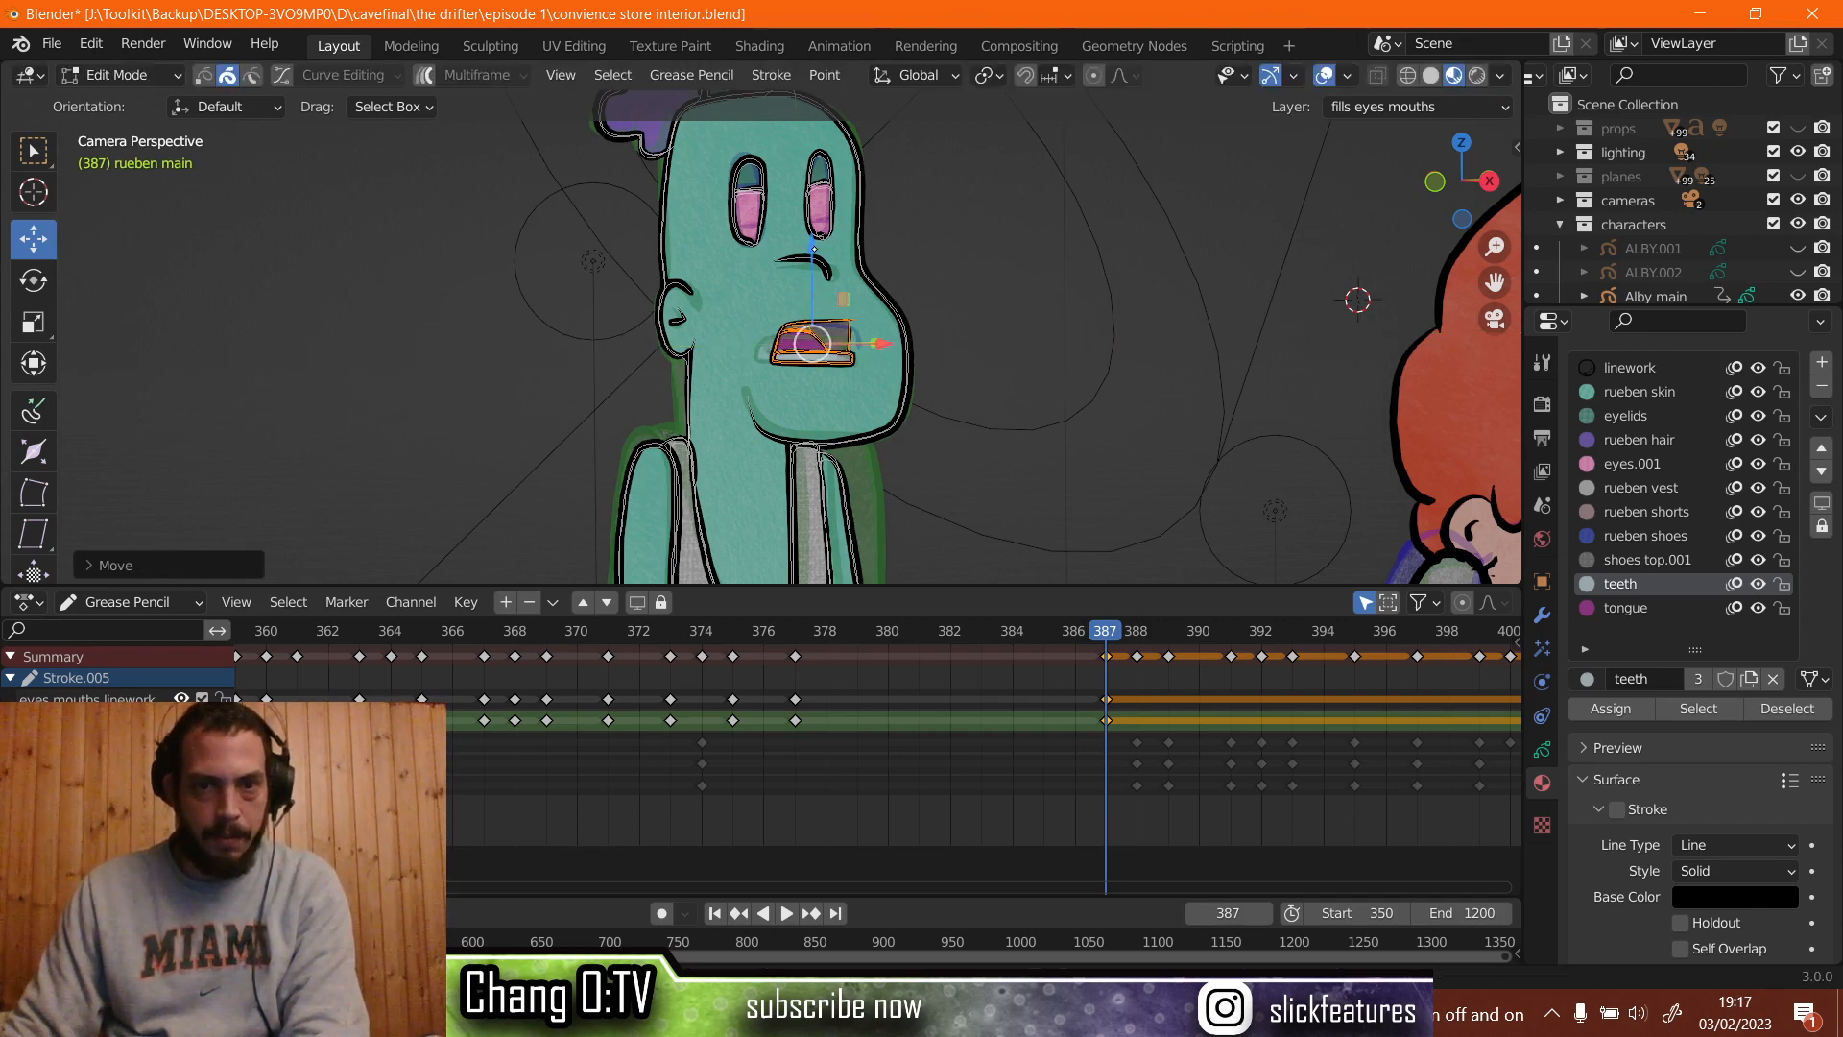
key("g")
key("z")
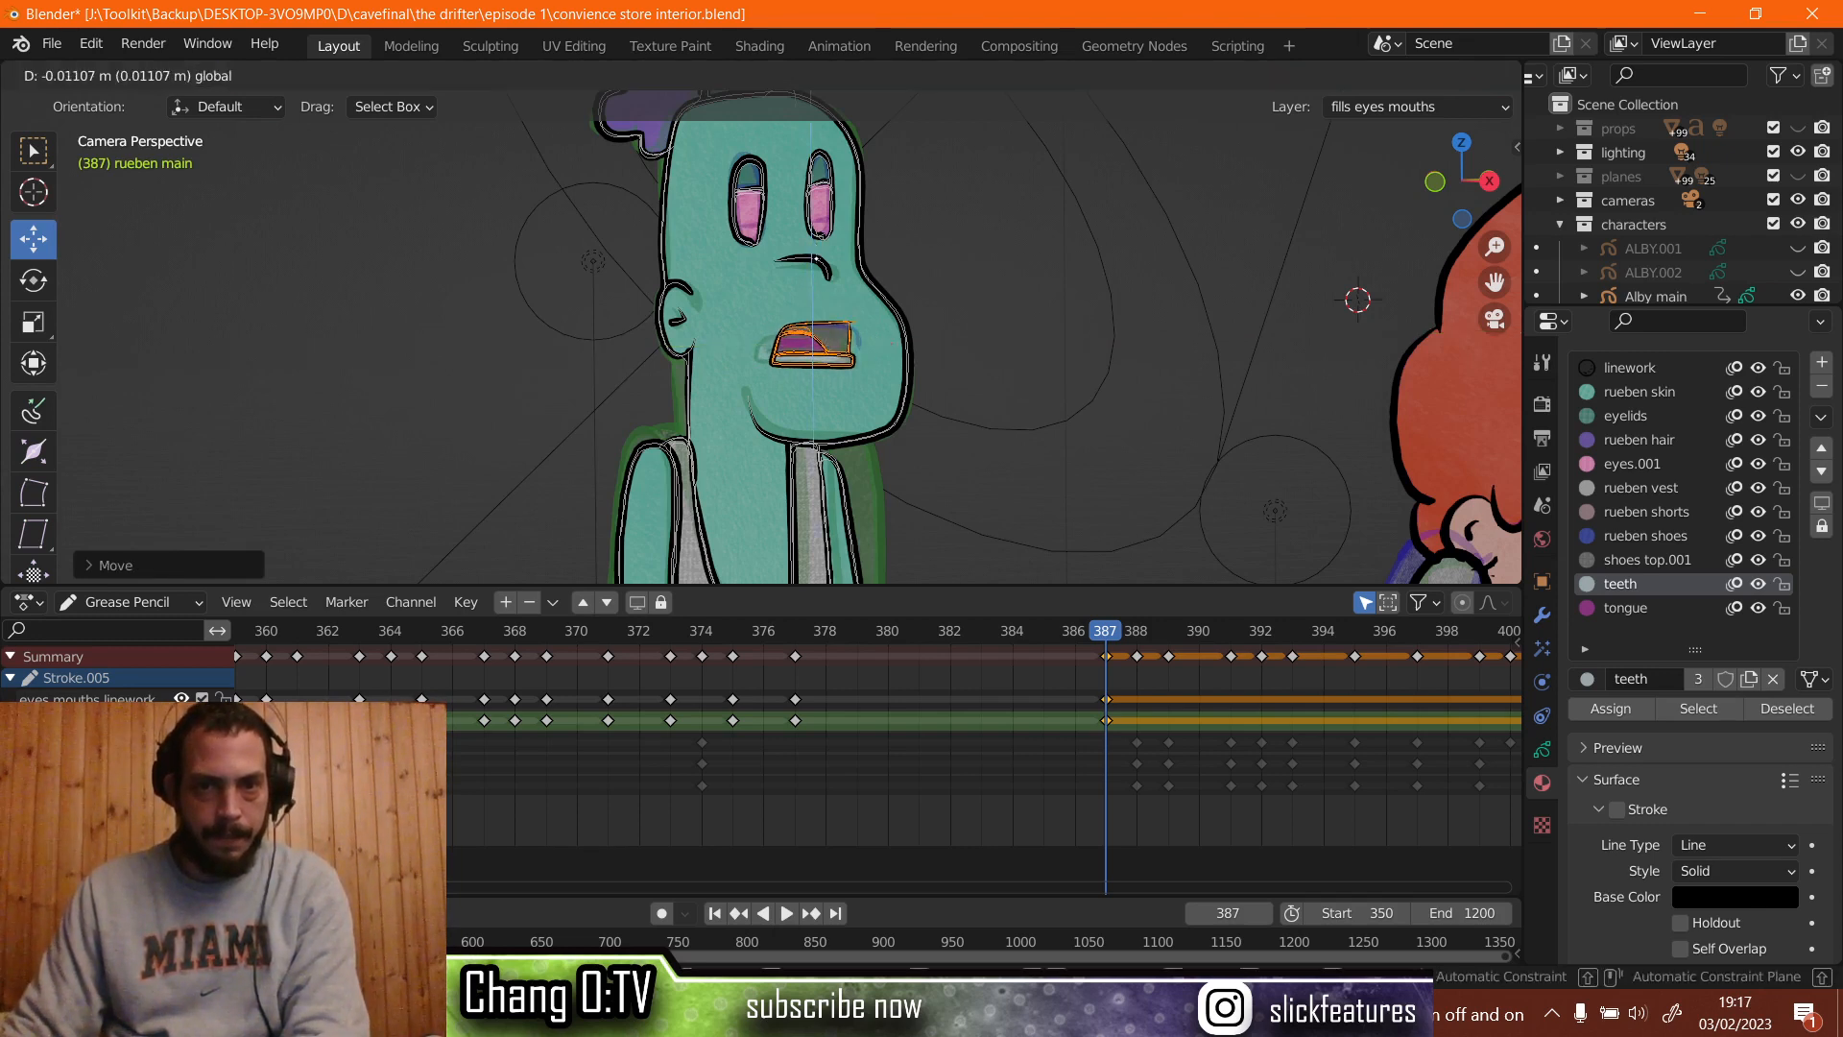
left_click_drag(816, 257, 816, 257)
left_click_drag(881, 344, 901, 336)
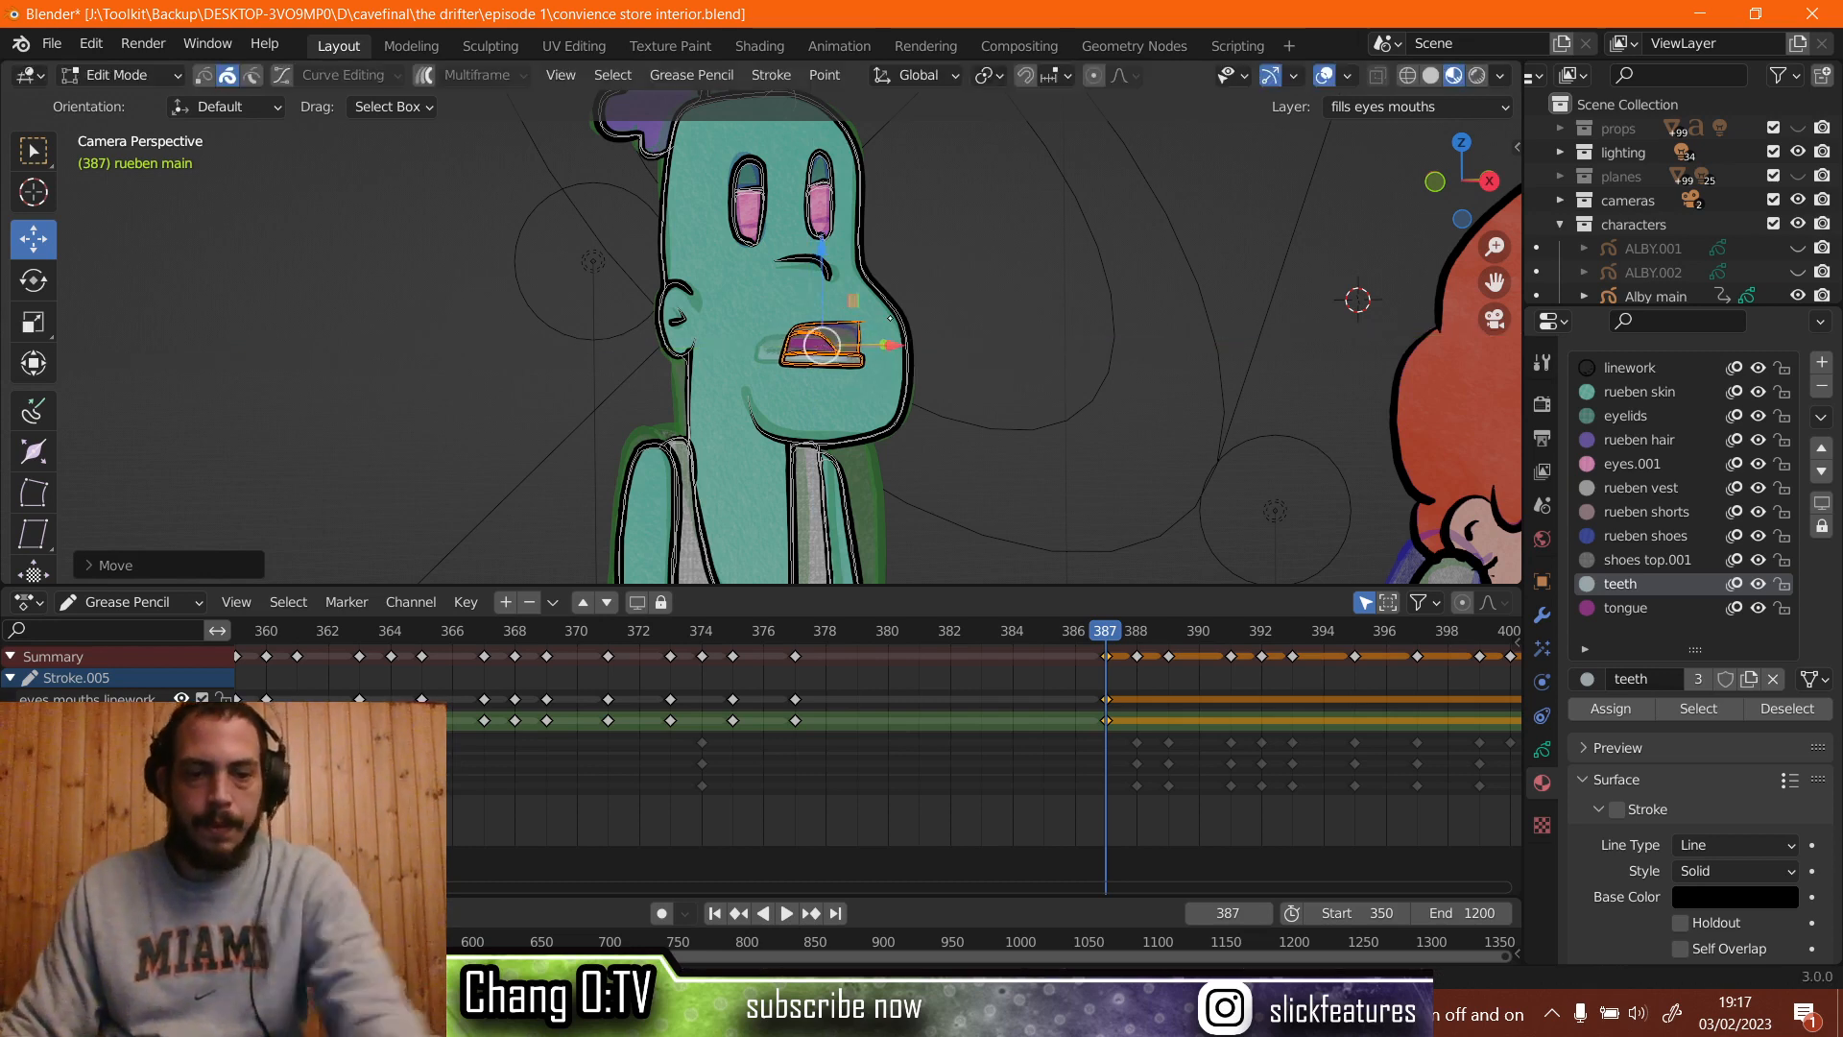
Scale the selected mouth strokes up by about 1.11 and deselect them.
key("s")
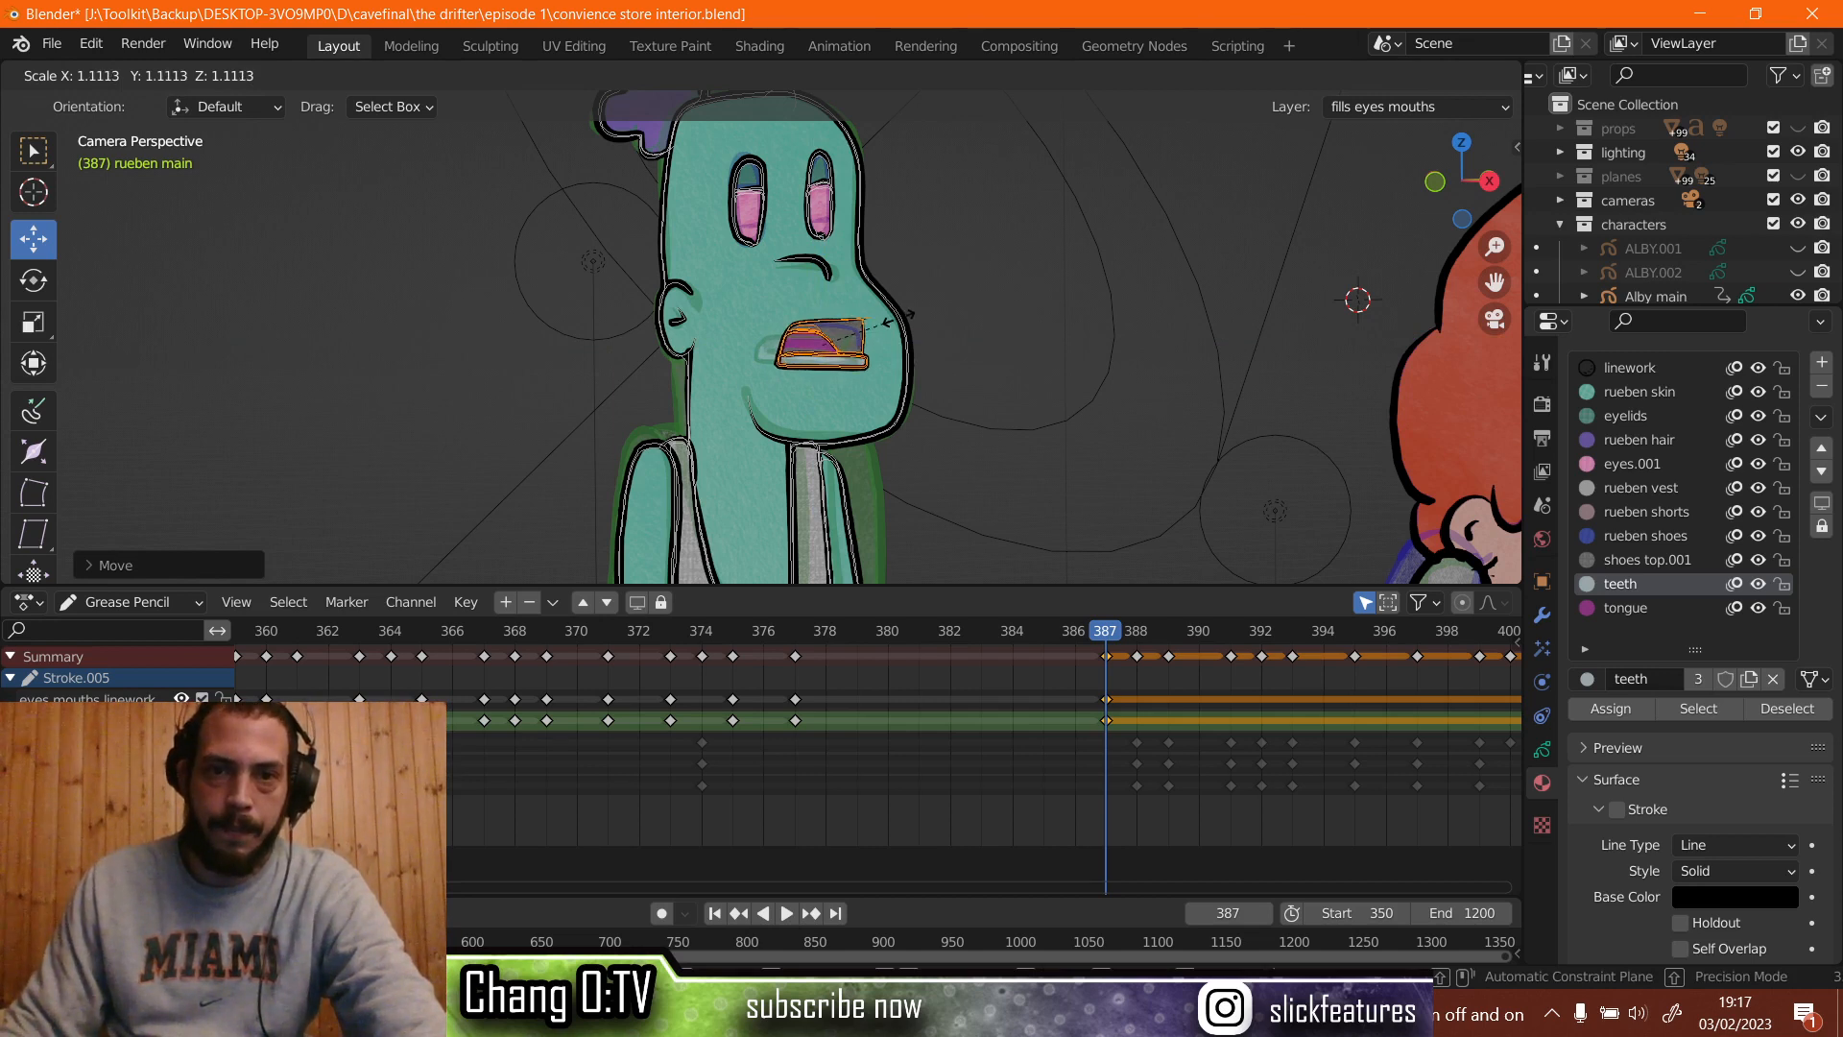
left_click(907, 314)
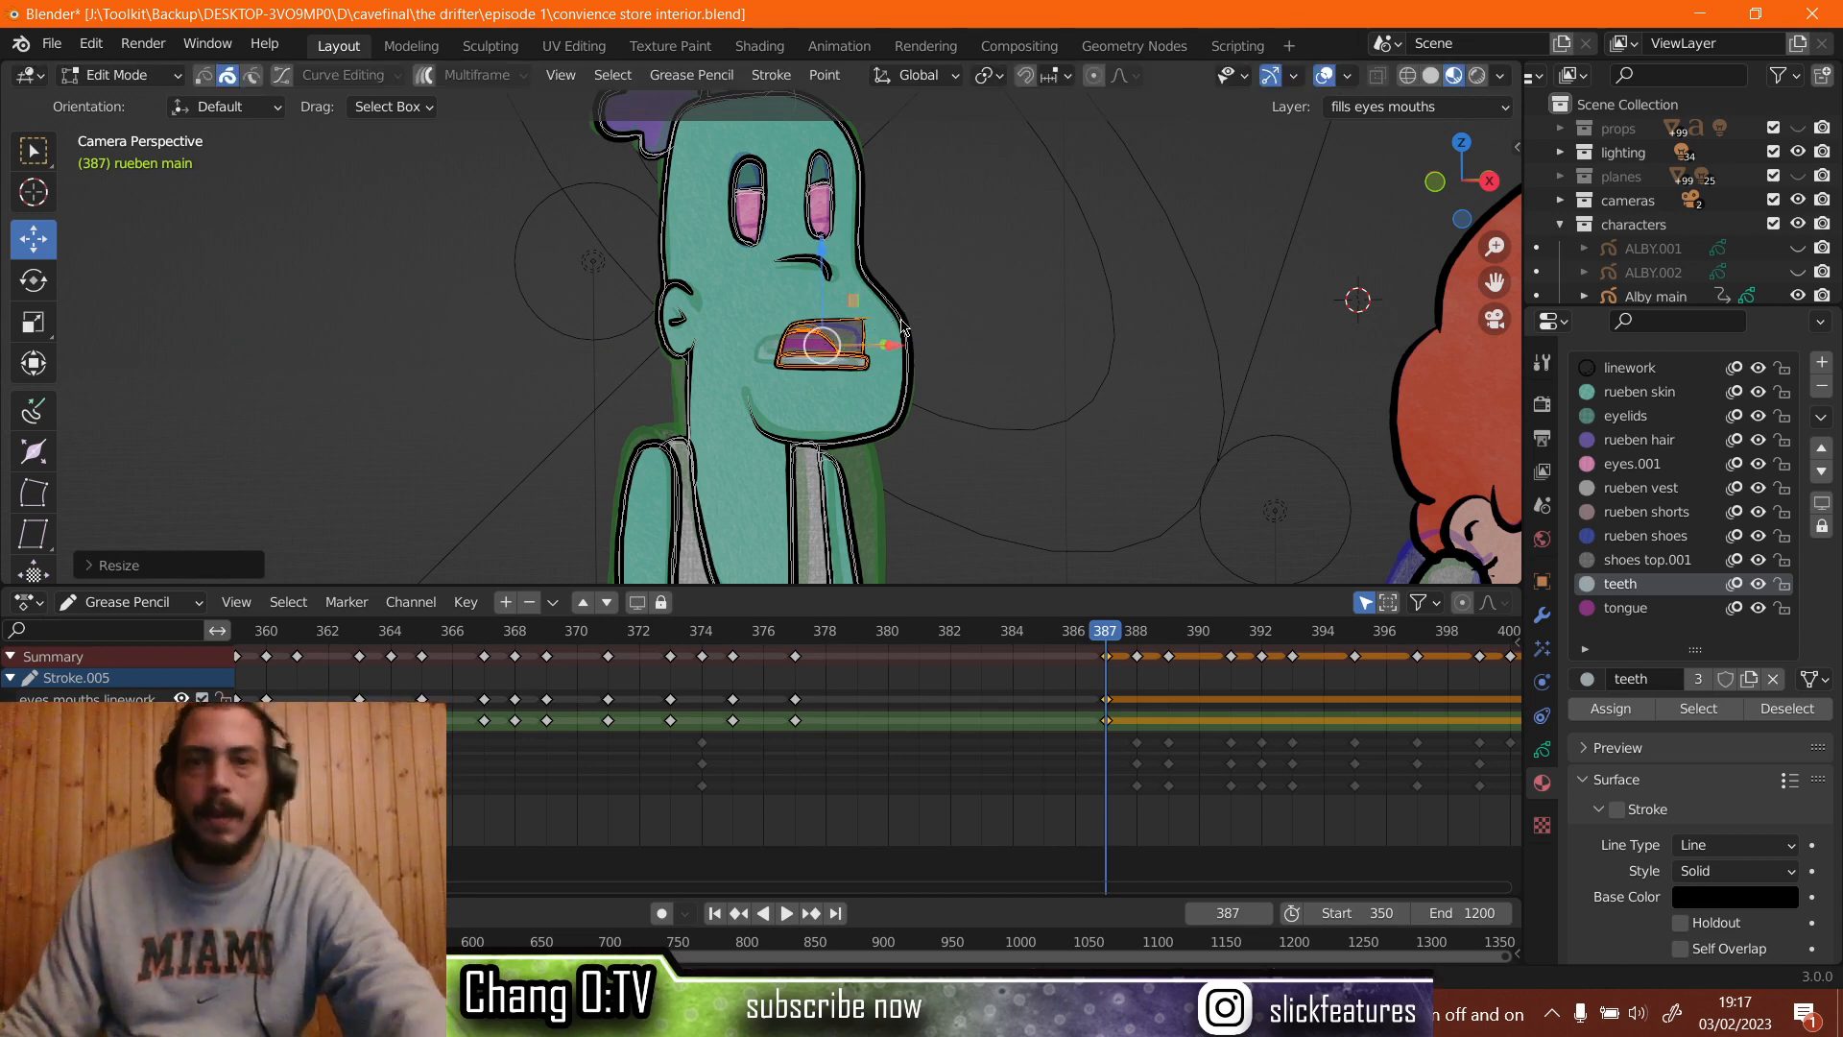
left_click(452, 279)
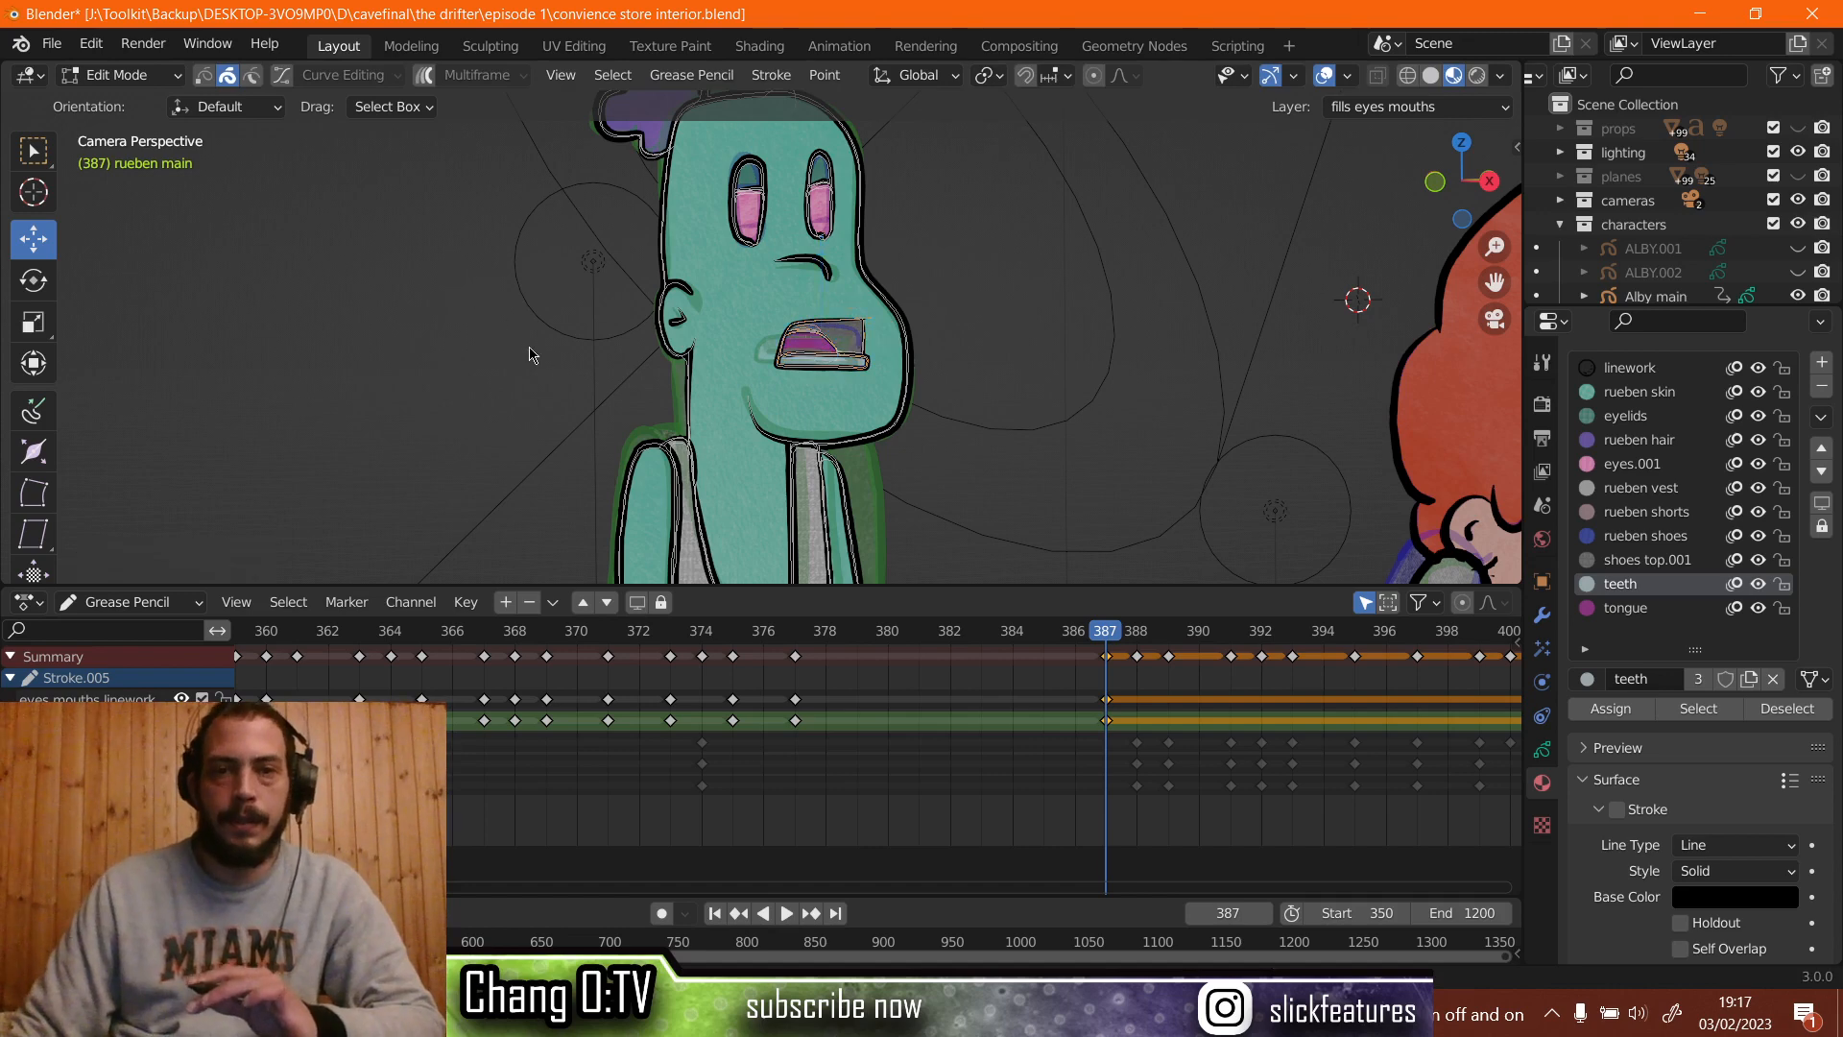
Scrub and play back the animation from about frame 374 to review the transition into the new mouth at frame 387.
key("shift+ctrl+space")
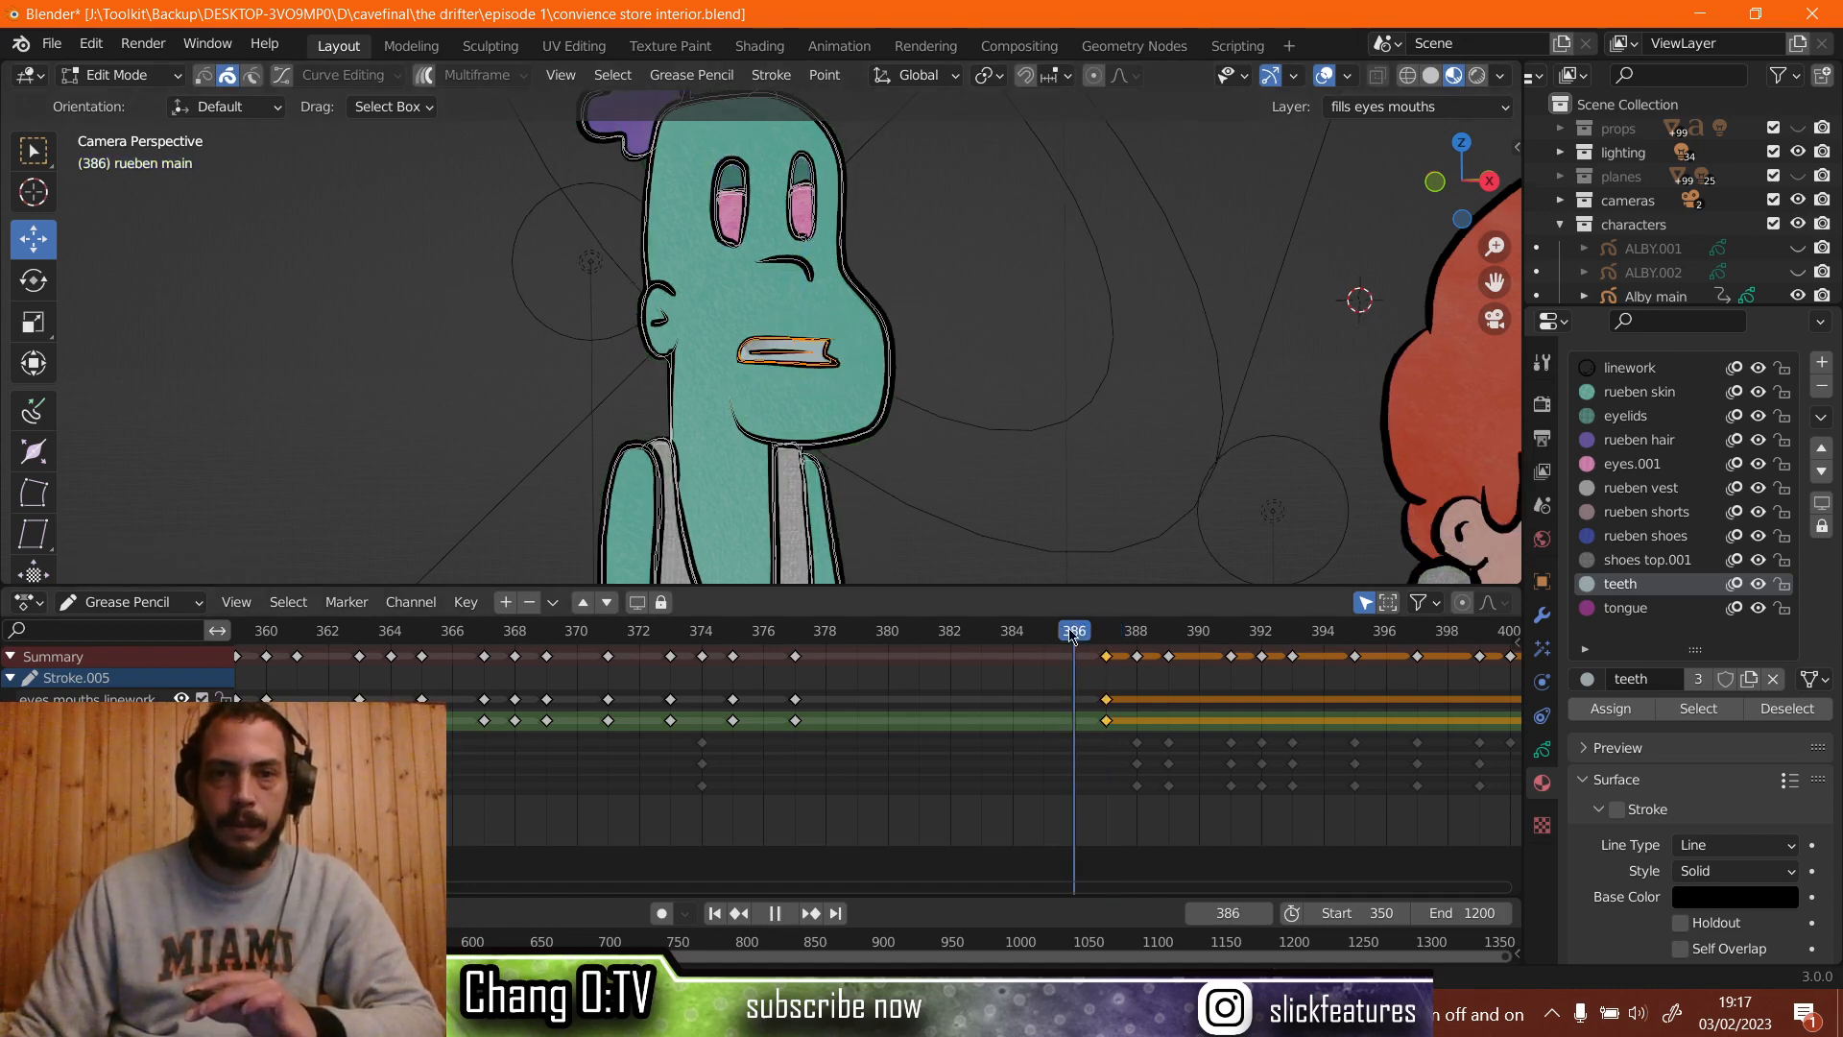
left_click_drag(917, 631, 1171, 624)
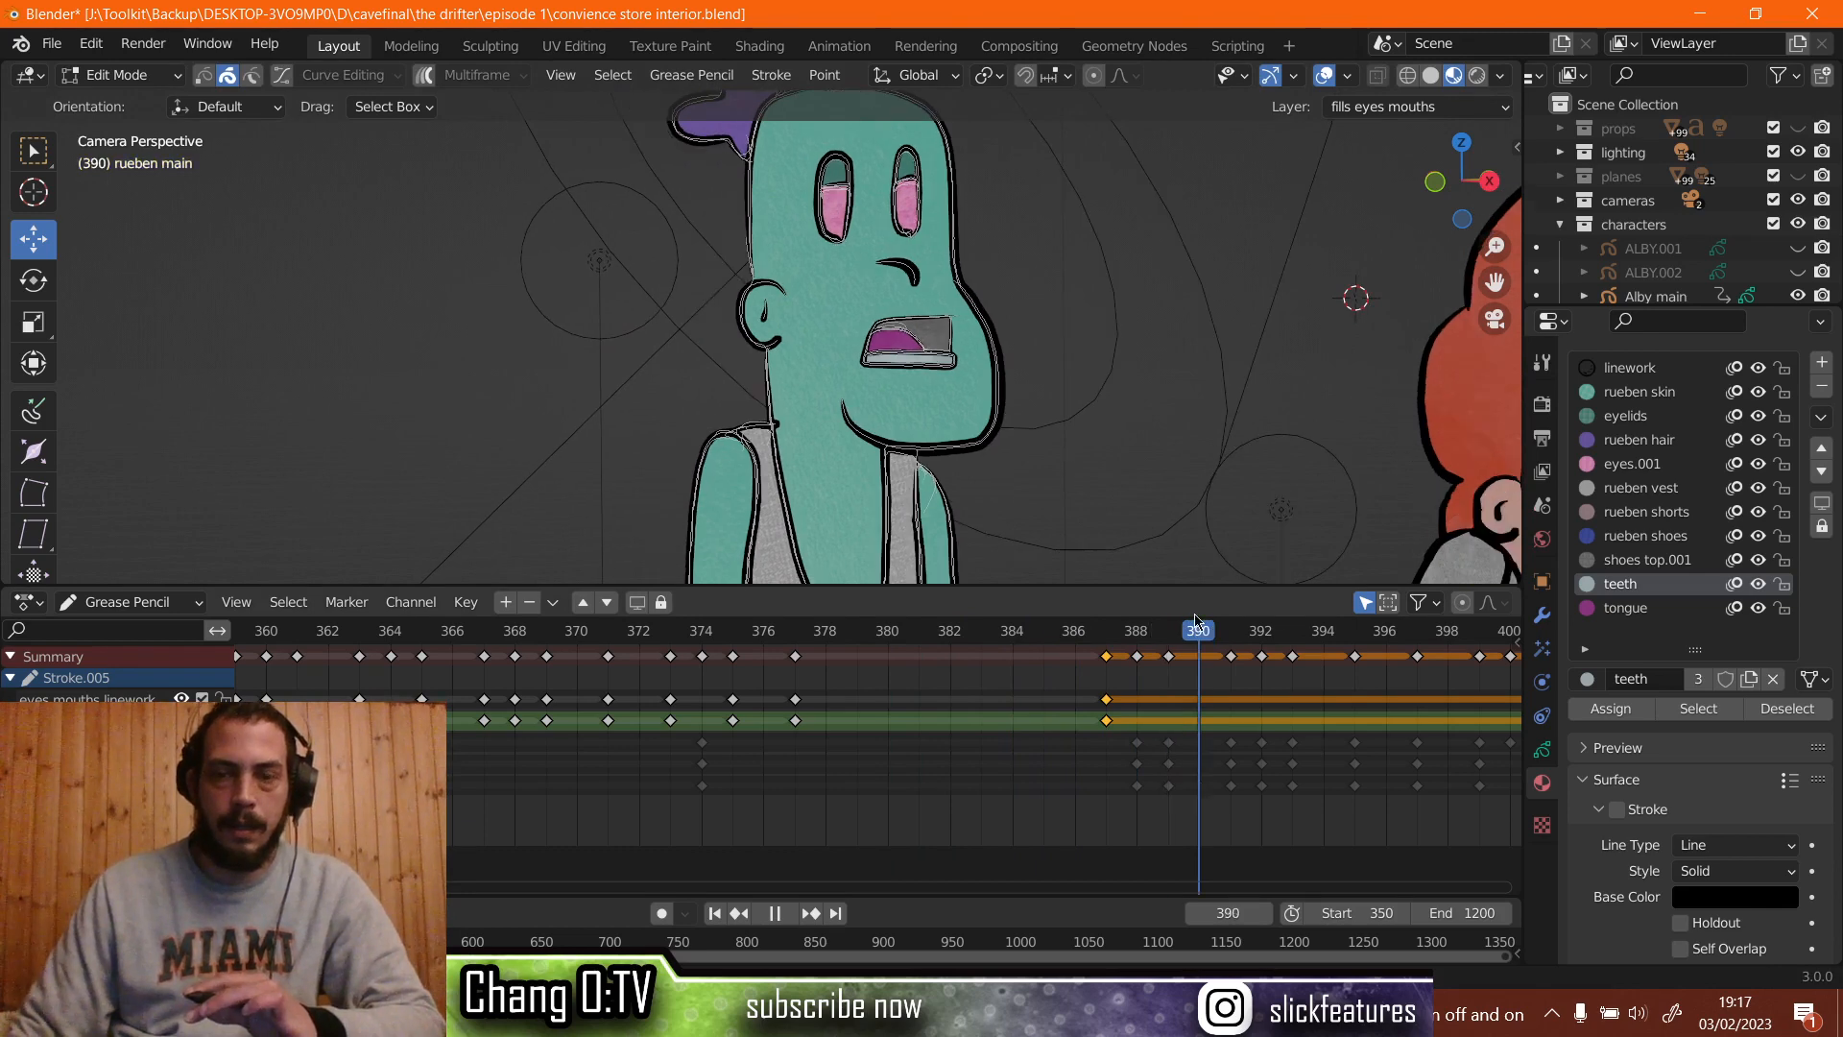
left_click_drag(989, 624, 907, 624)
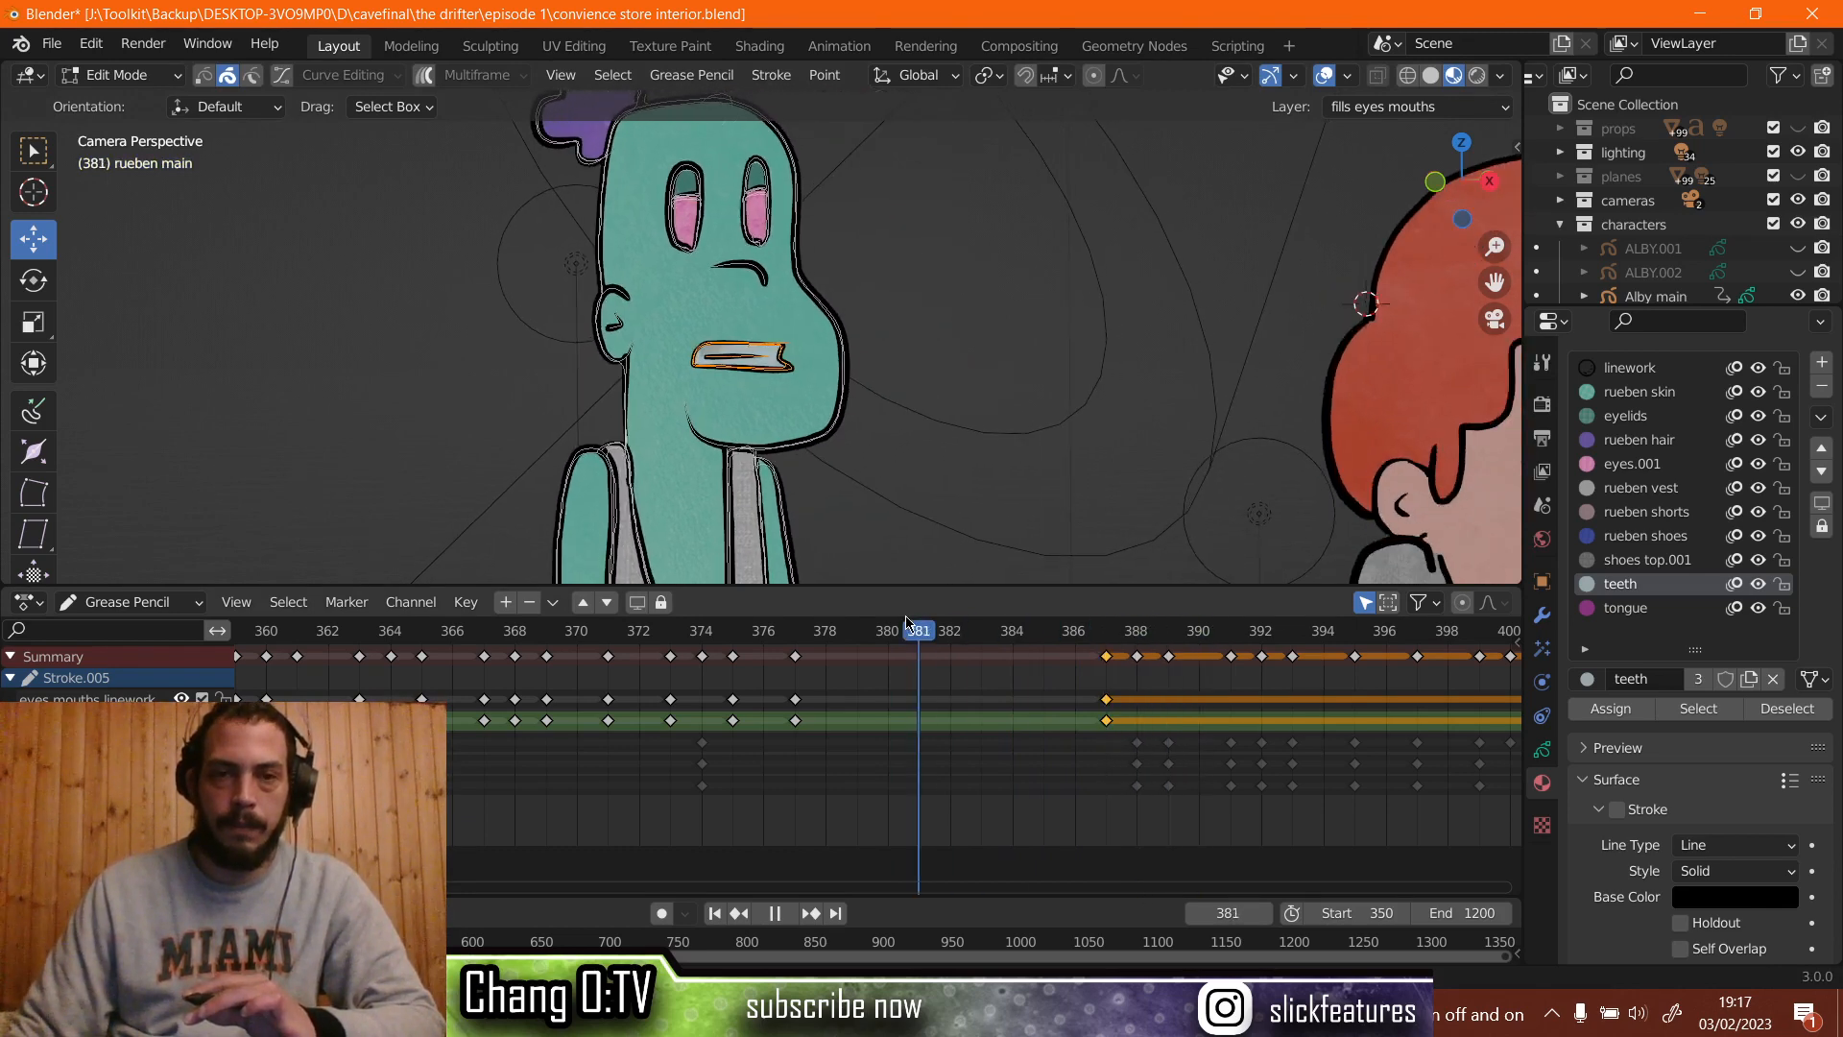
key("space")
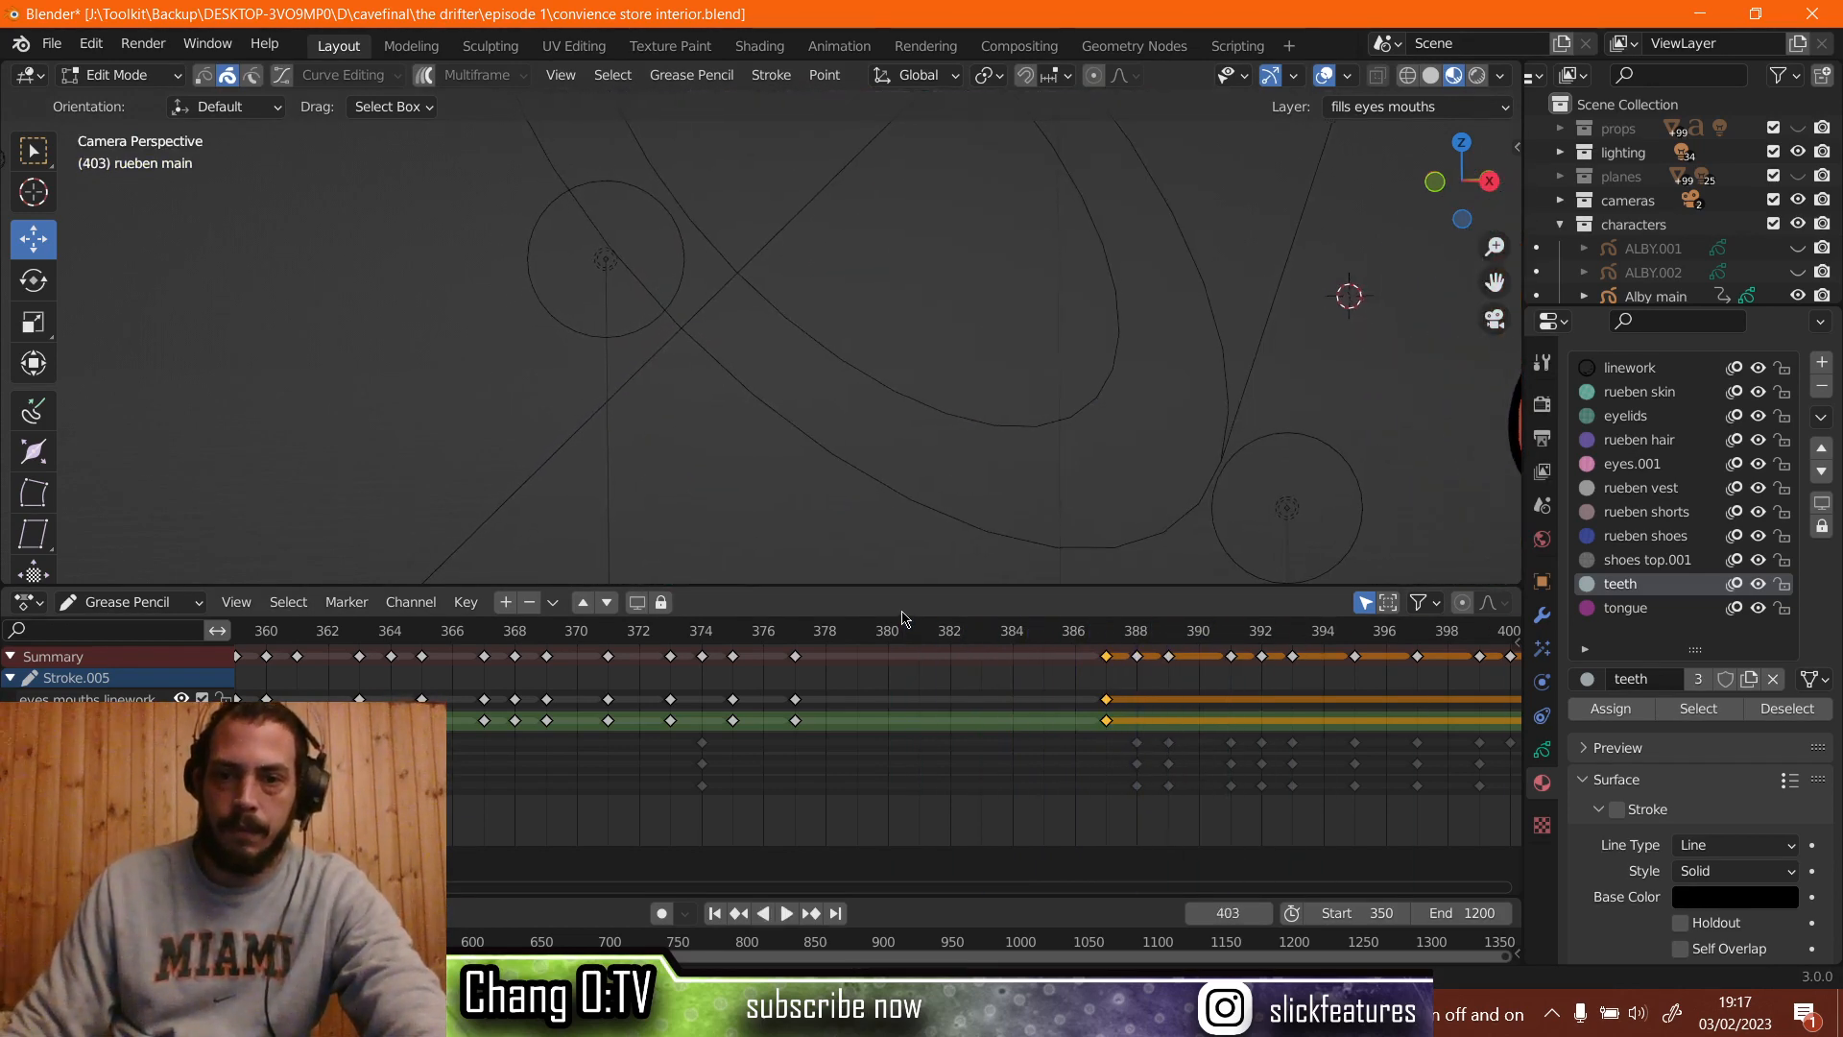
left_click(702, 643)
key("space")
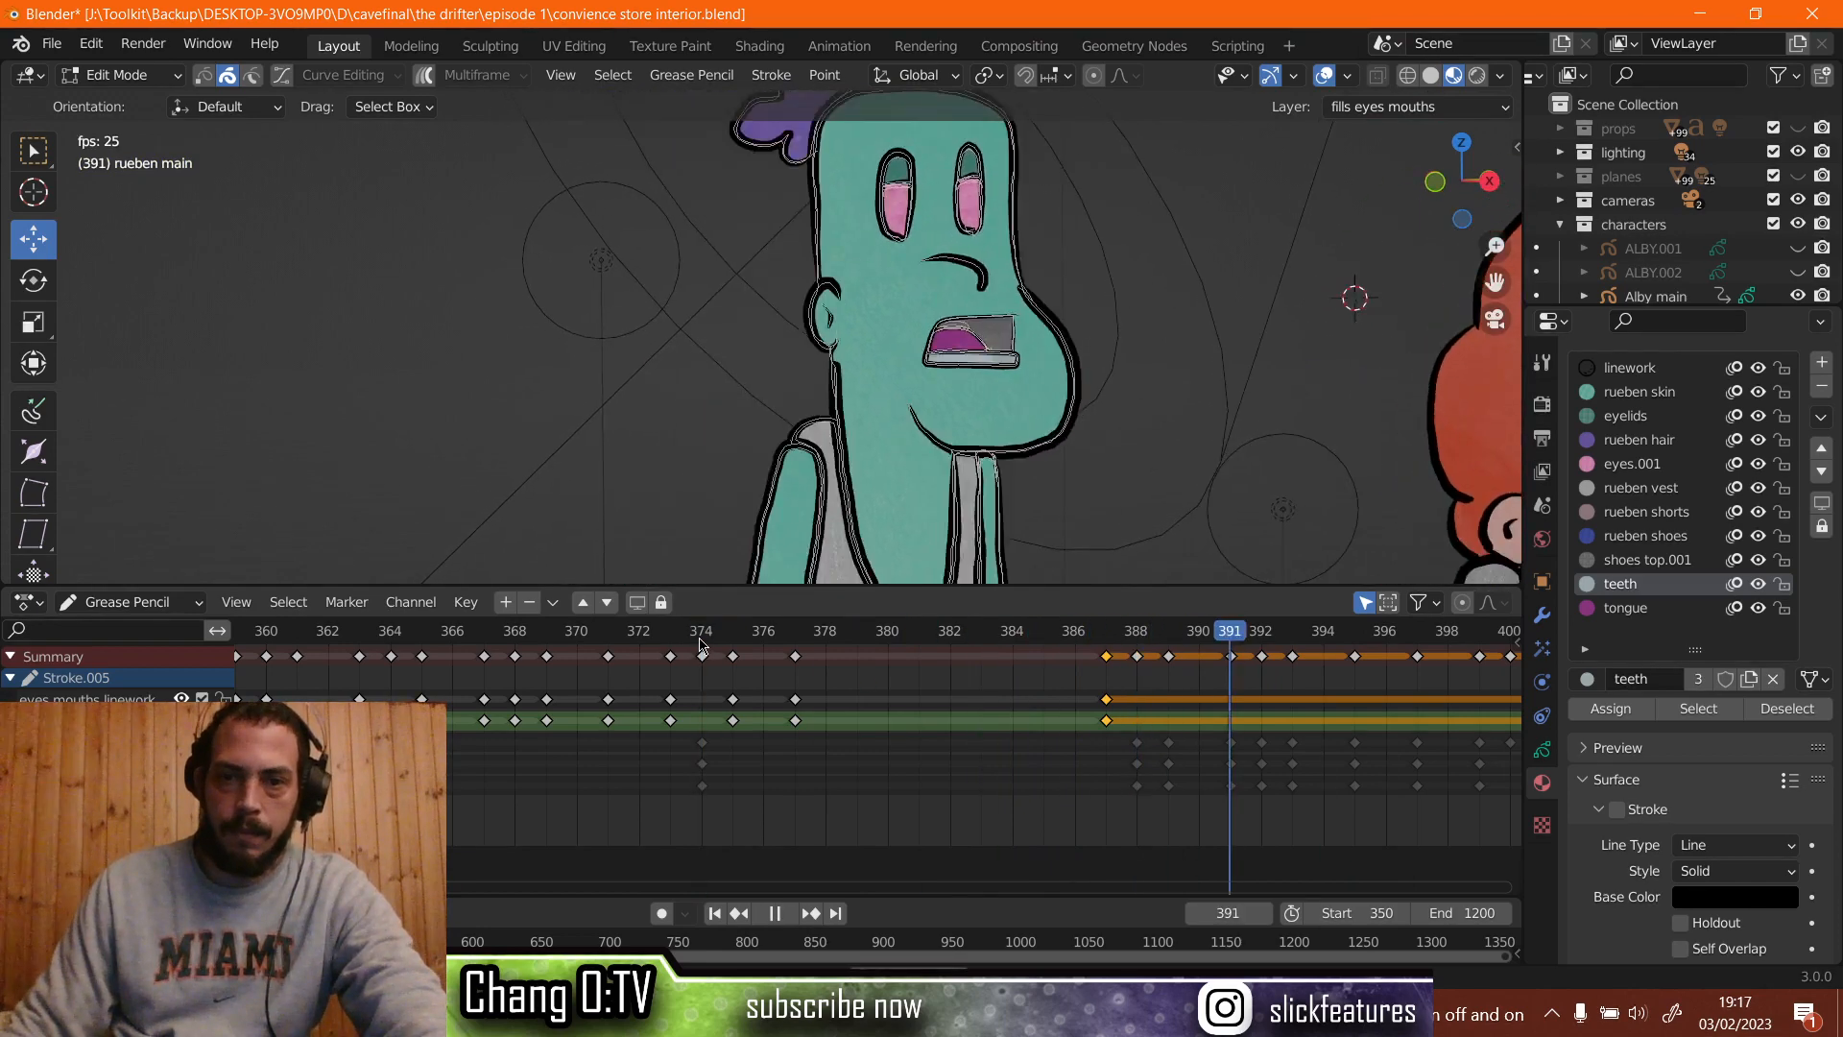
key("space")
left_click(698, 651)
key("space")
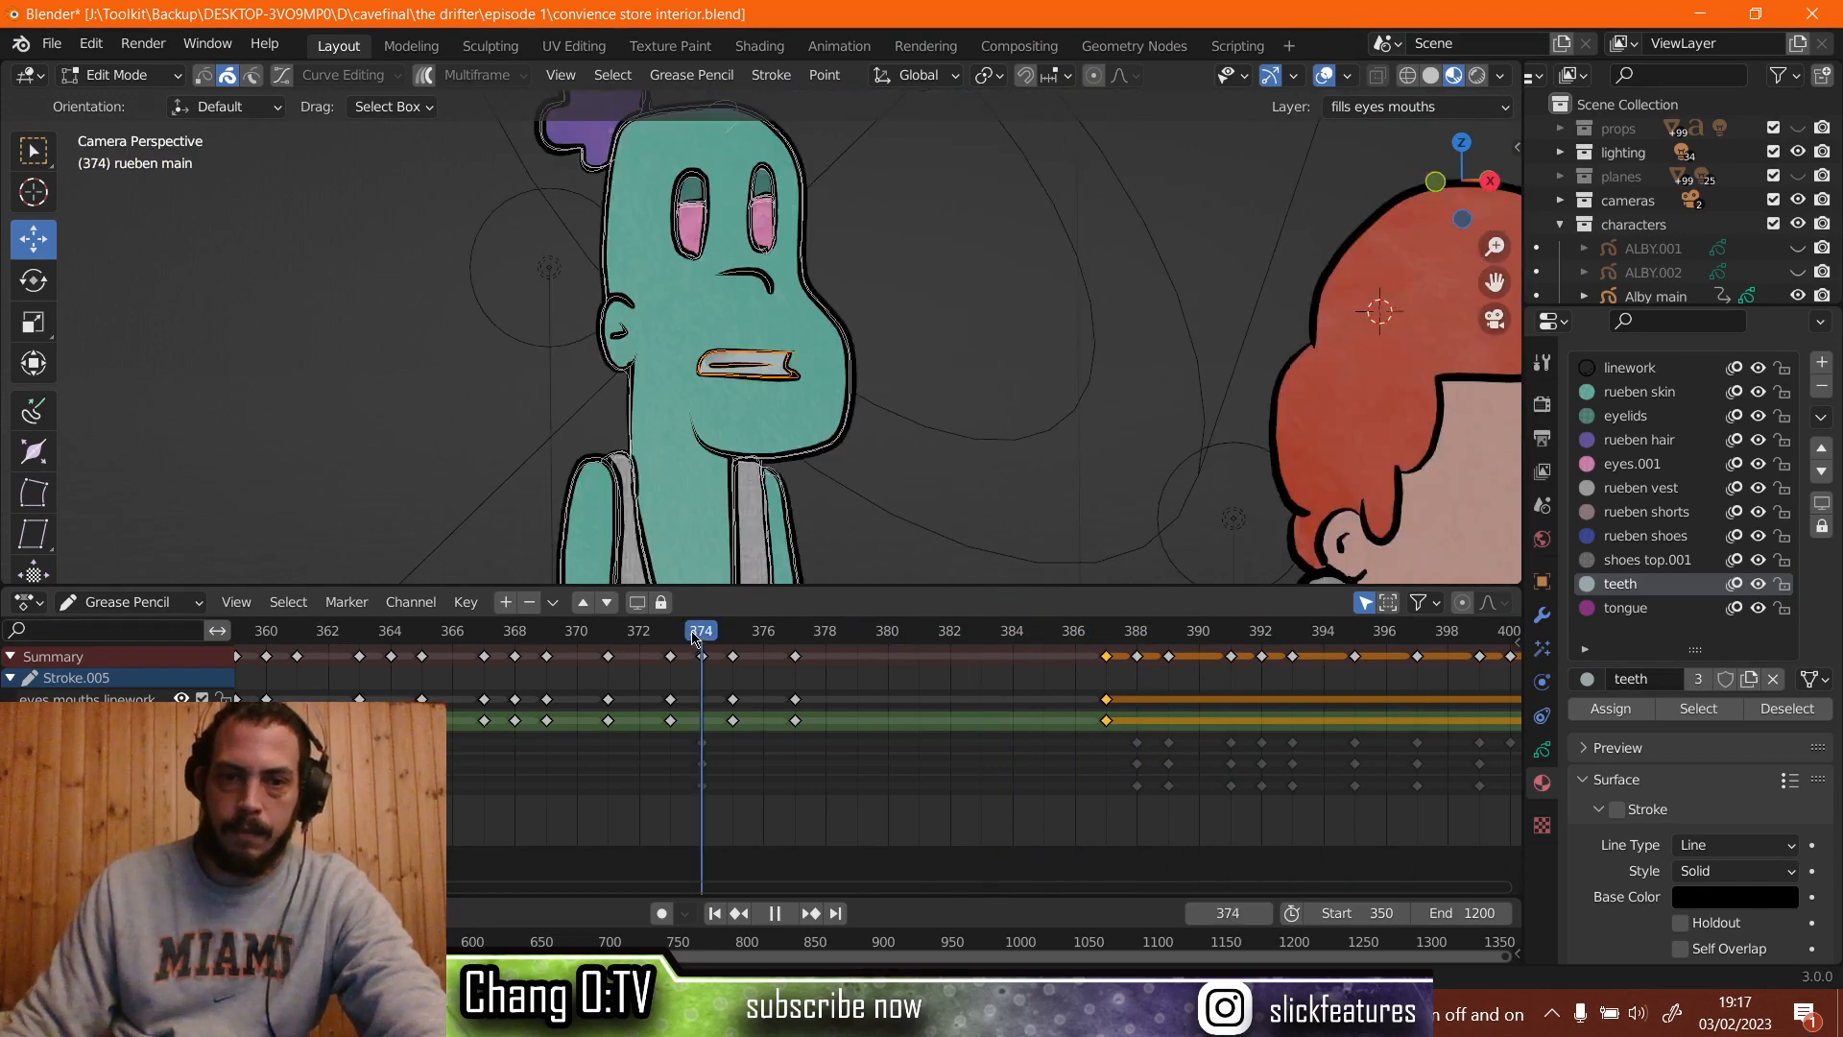
key("space")
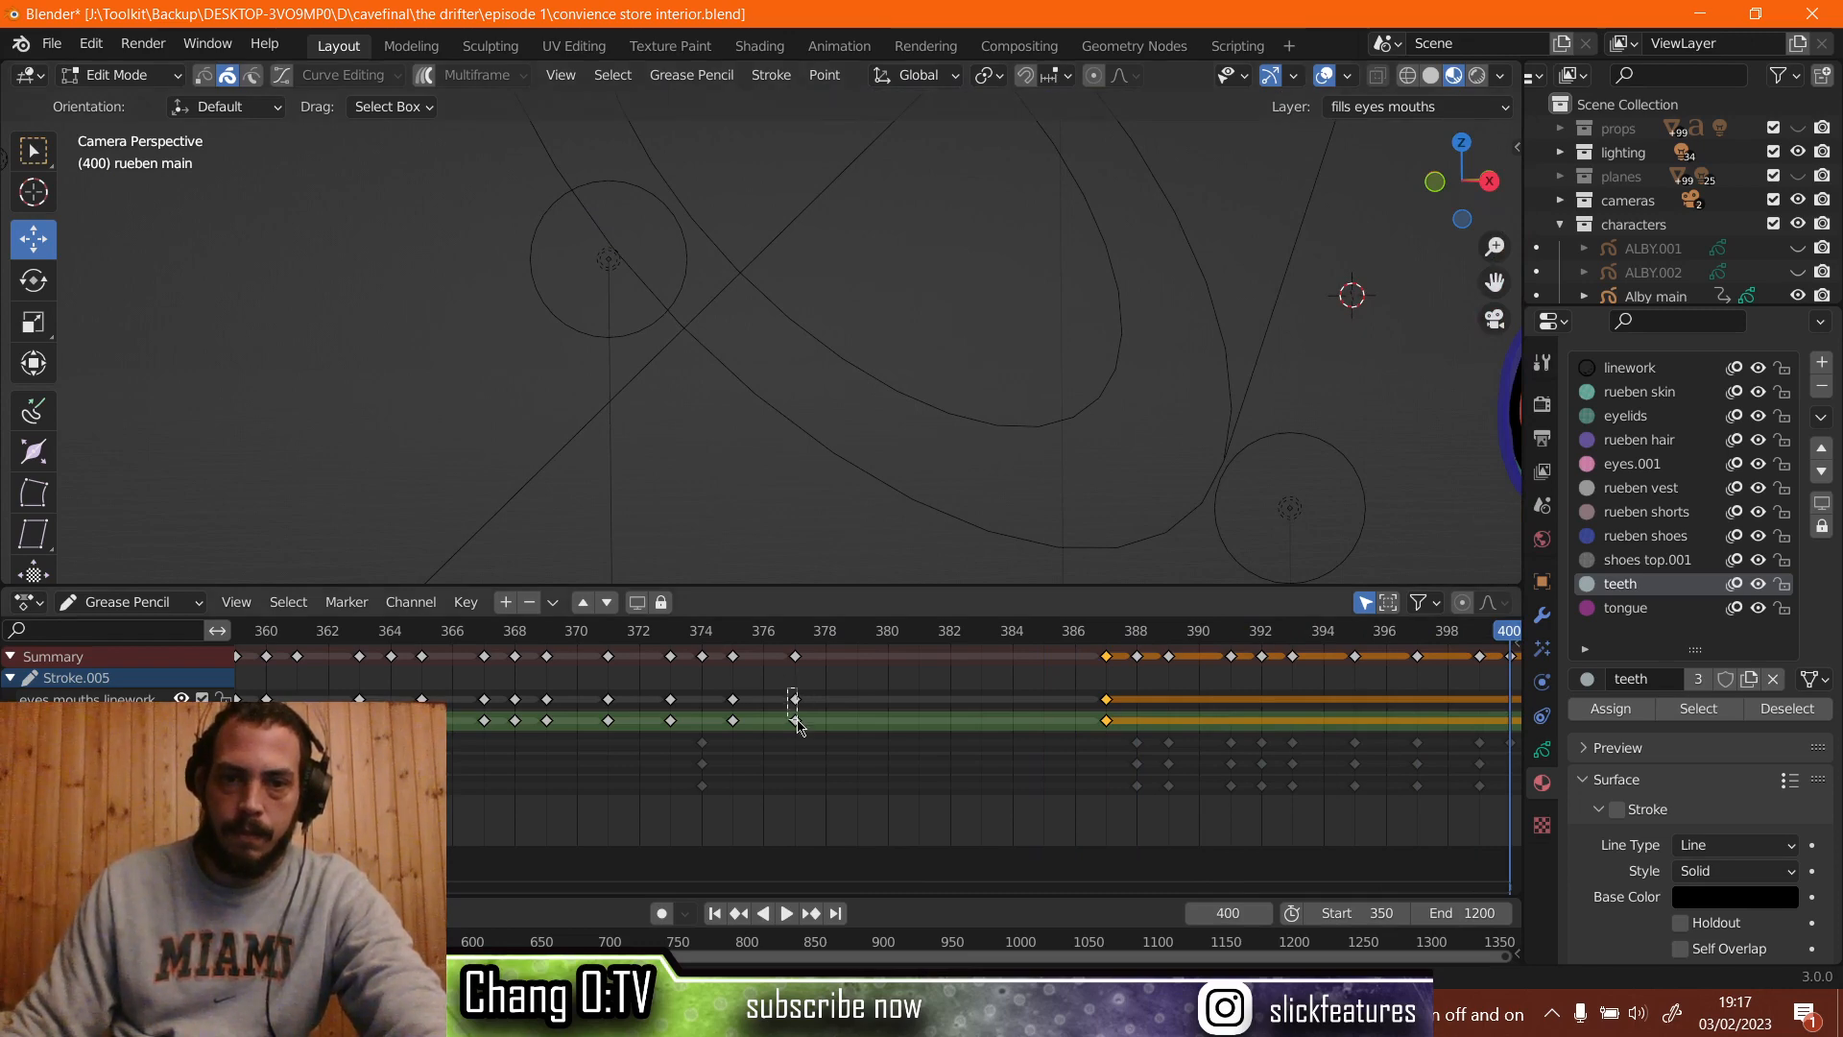
Duplicate the eyes and mouth linework and fill keyframes at frames 375 and 377 to frames 389 and 391.
left_click(795, 656)
left_click(795, 636)
key("space")
left_click_drag(793, 637, 730, 647)
left_click_drag(822, 683, 730, 715)
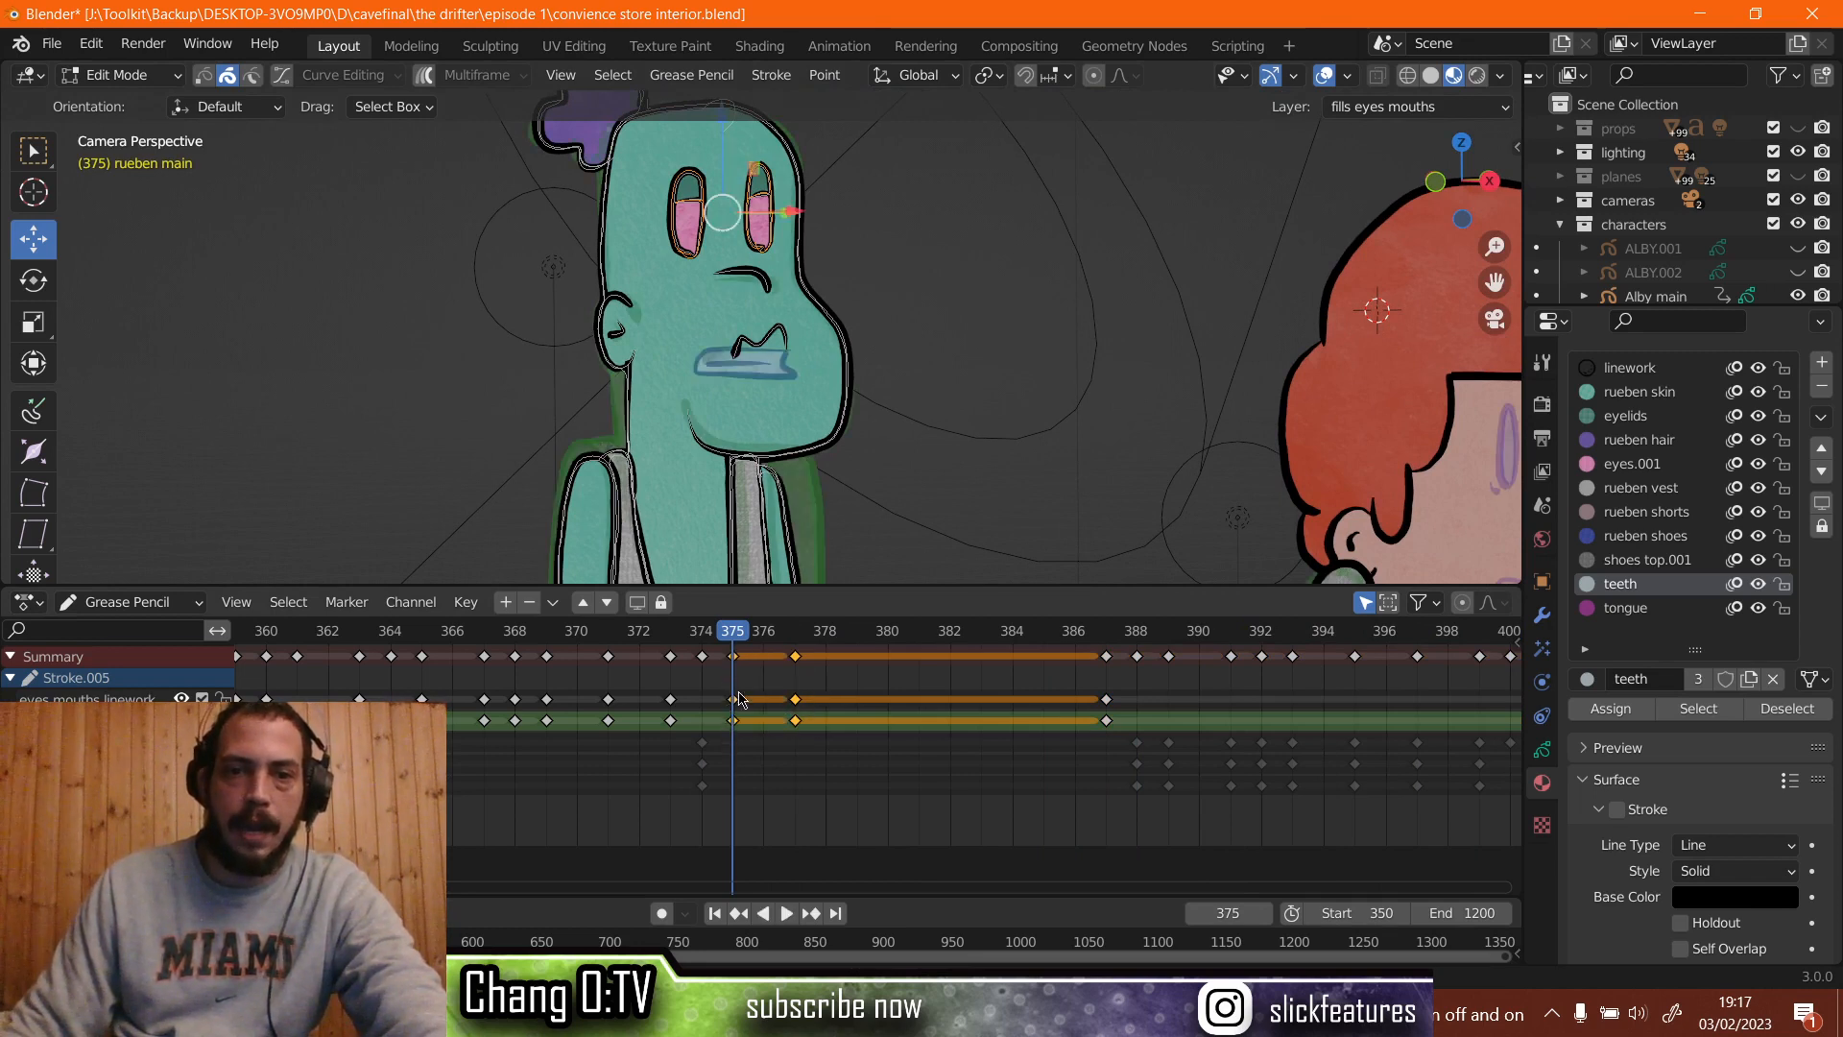
left_click(796, 641)
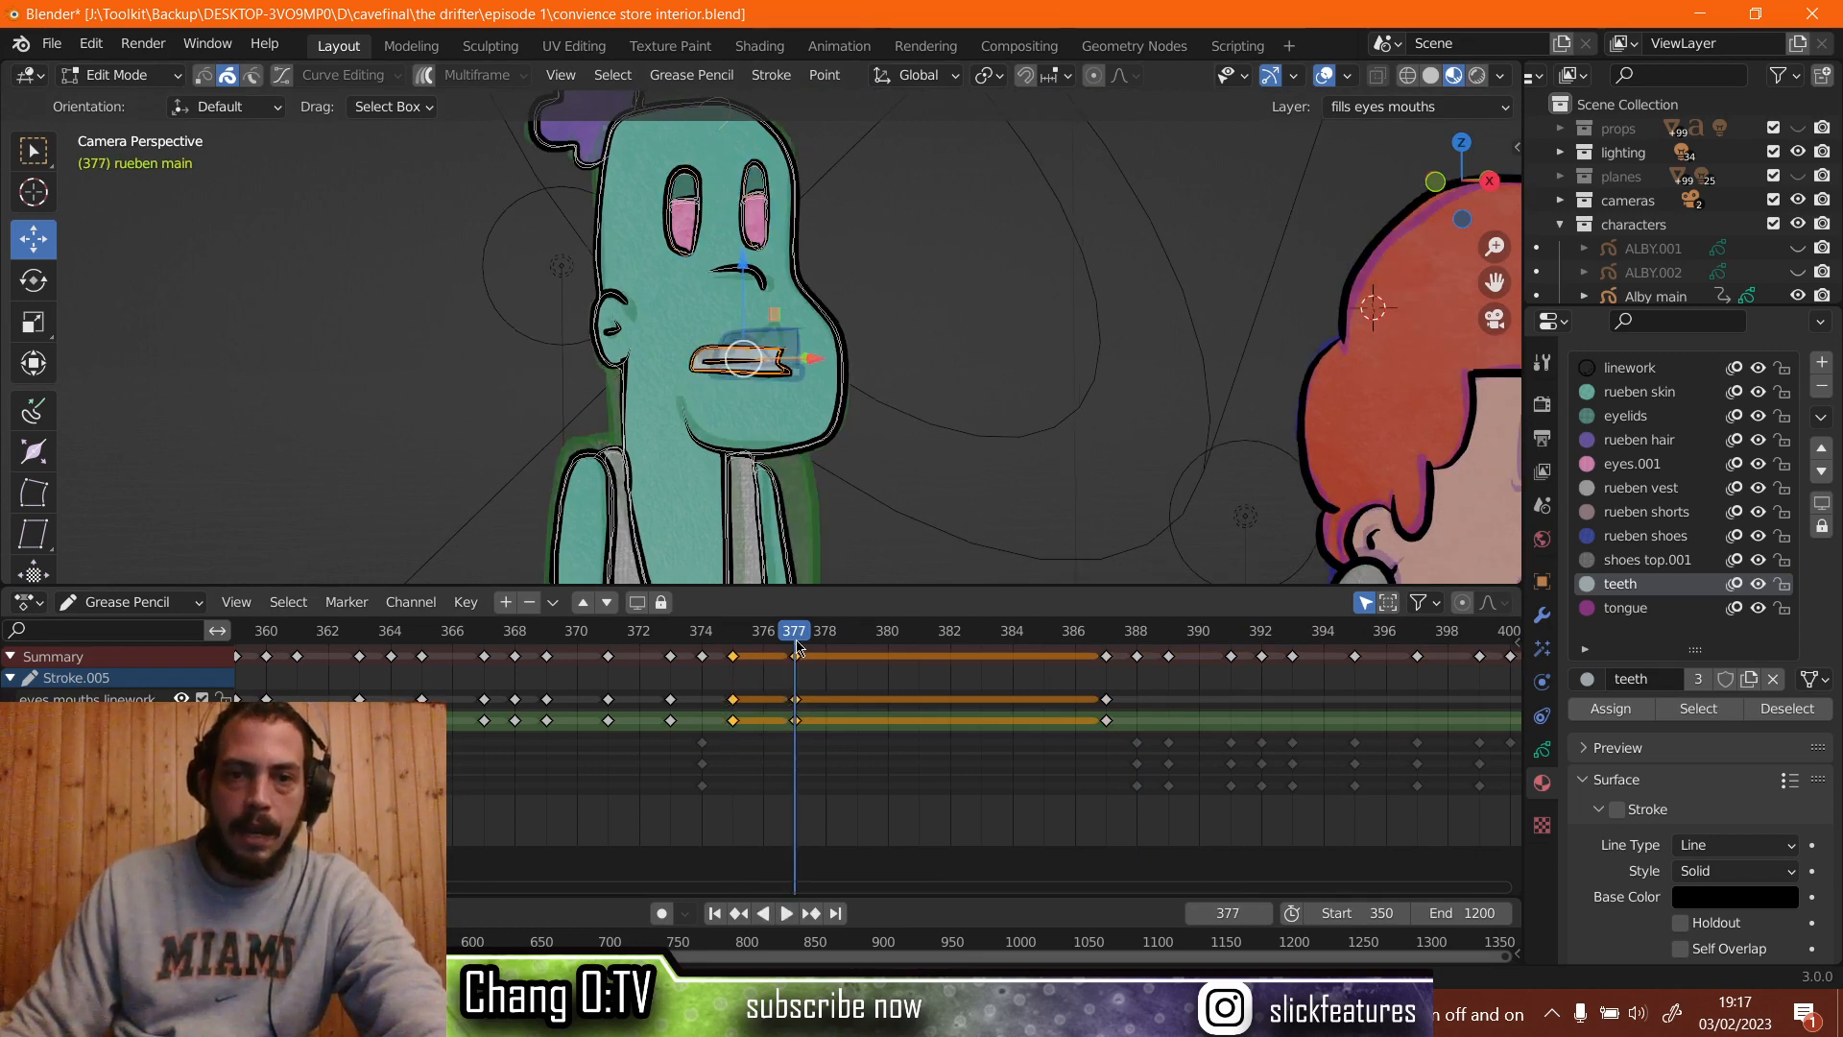
right_click(734, 705)
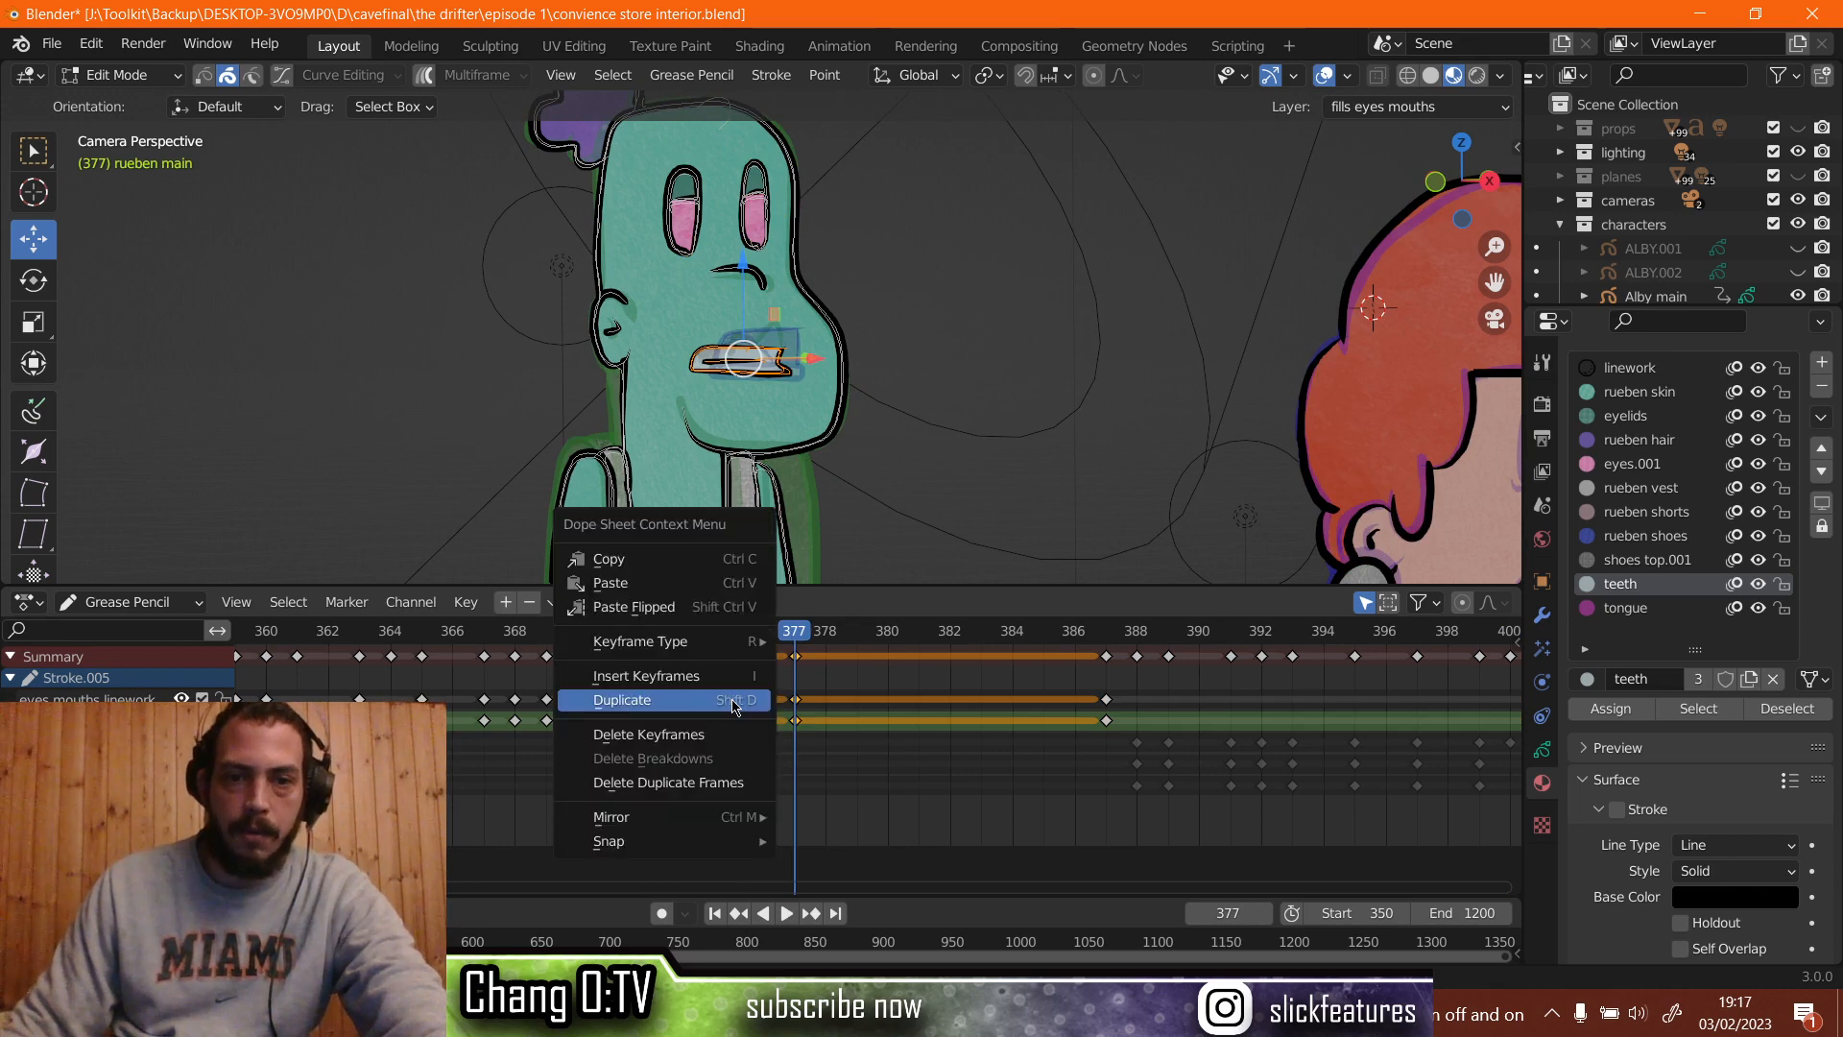
left_click(734, 705)
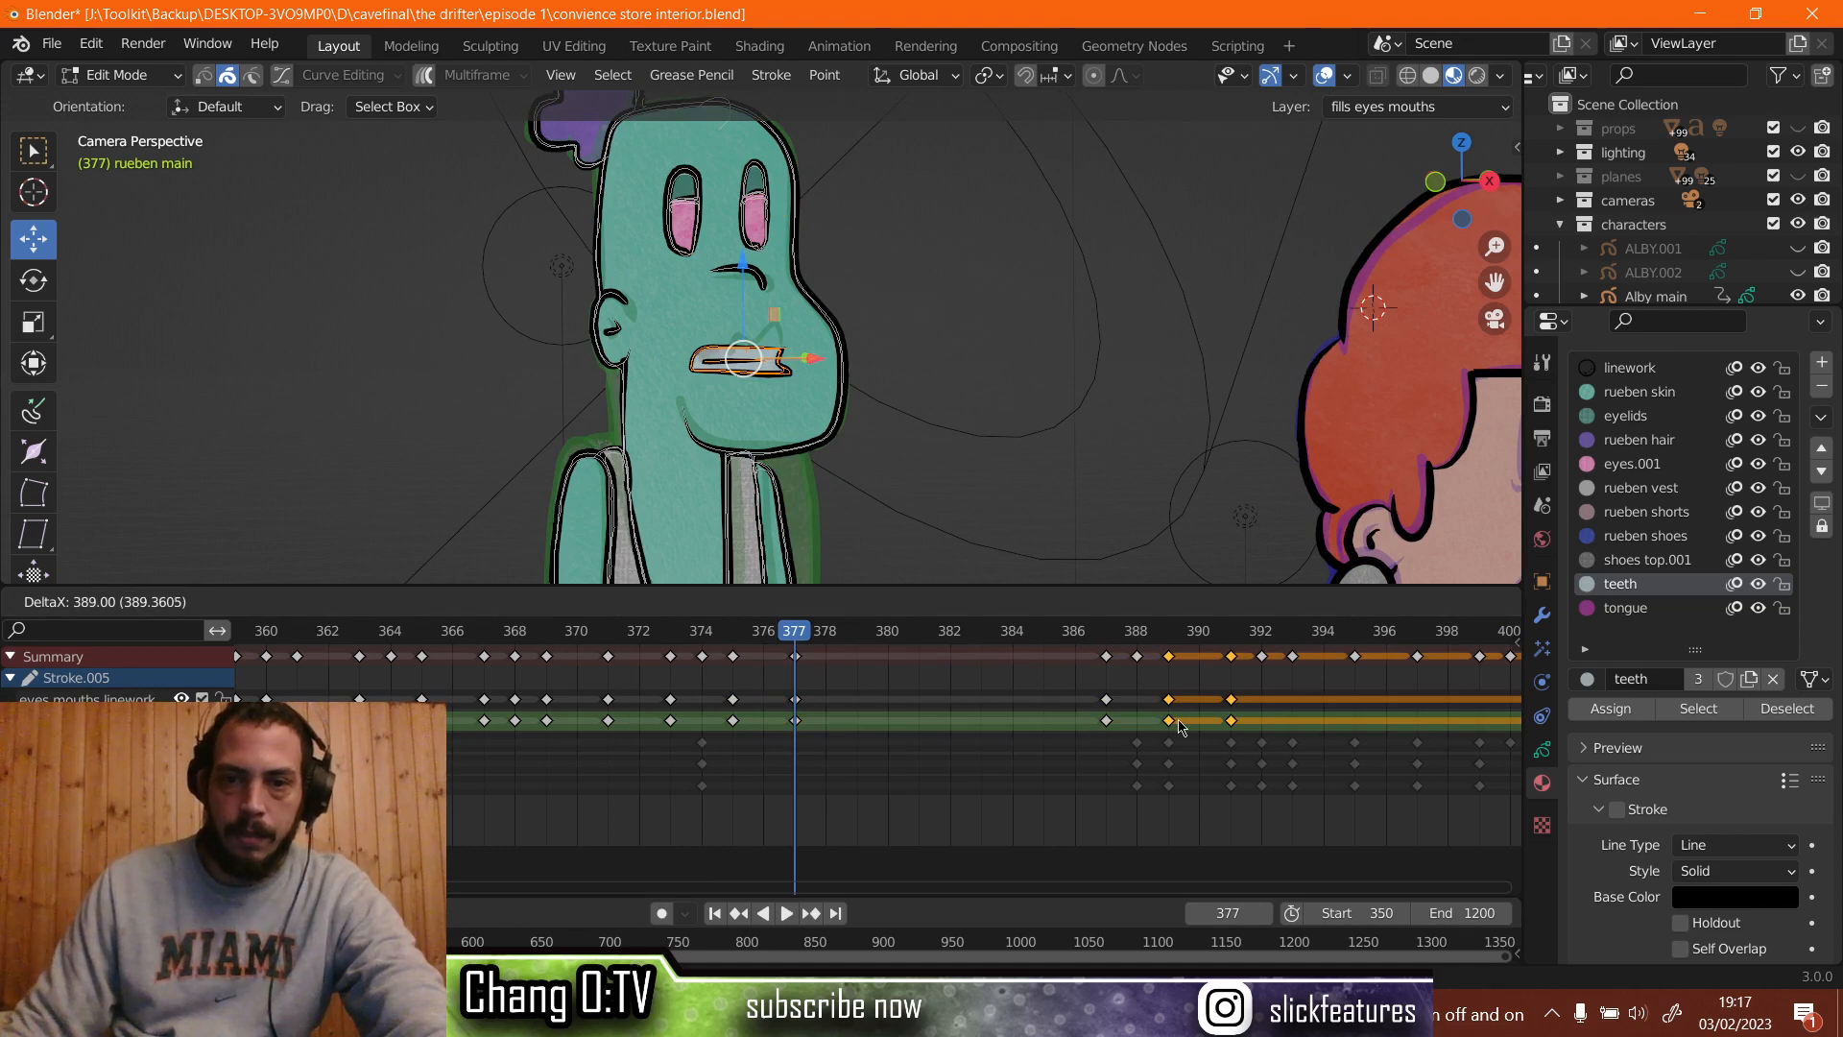
left_click(1204, 719)
Play the animation from frame 371 and scrub around frames 387 and 388 to review the mouth timing.
key("space")
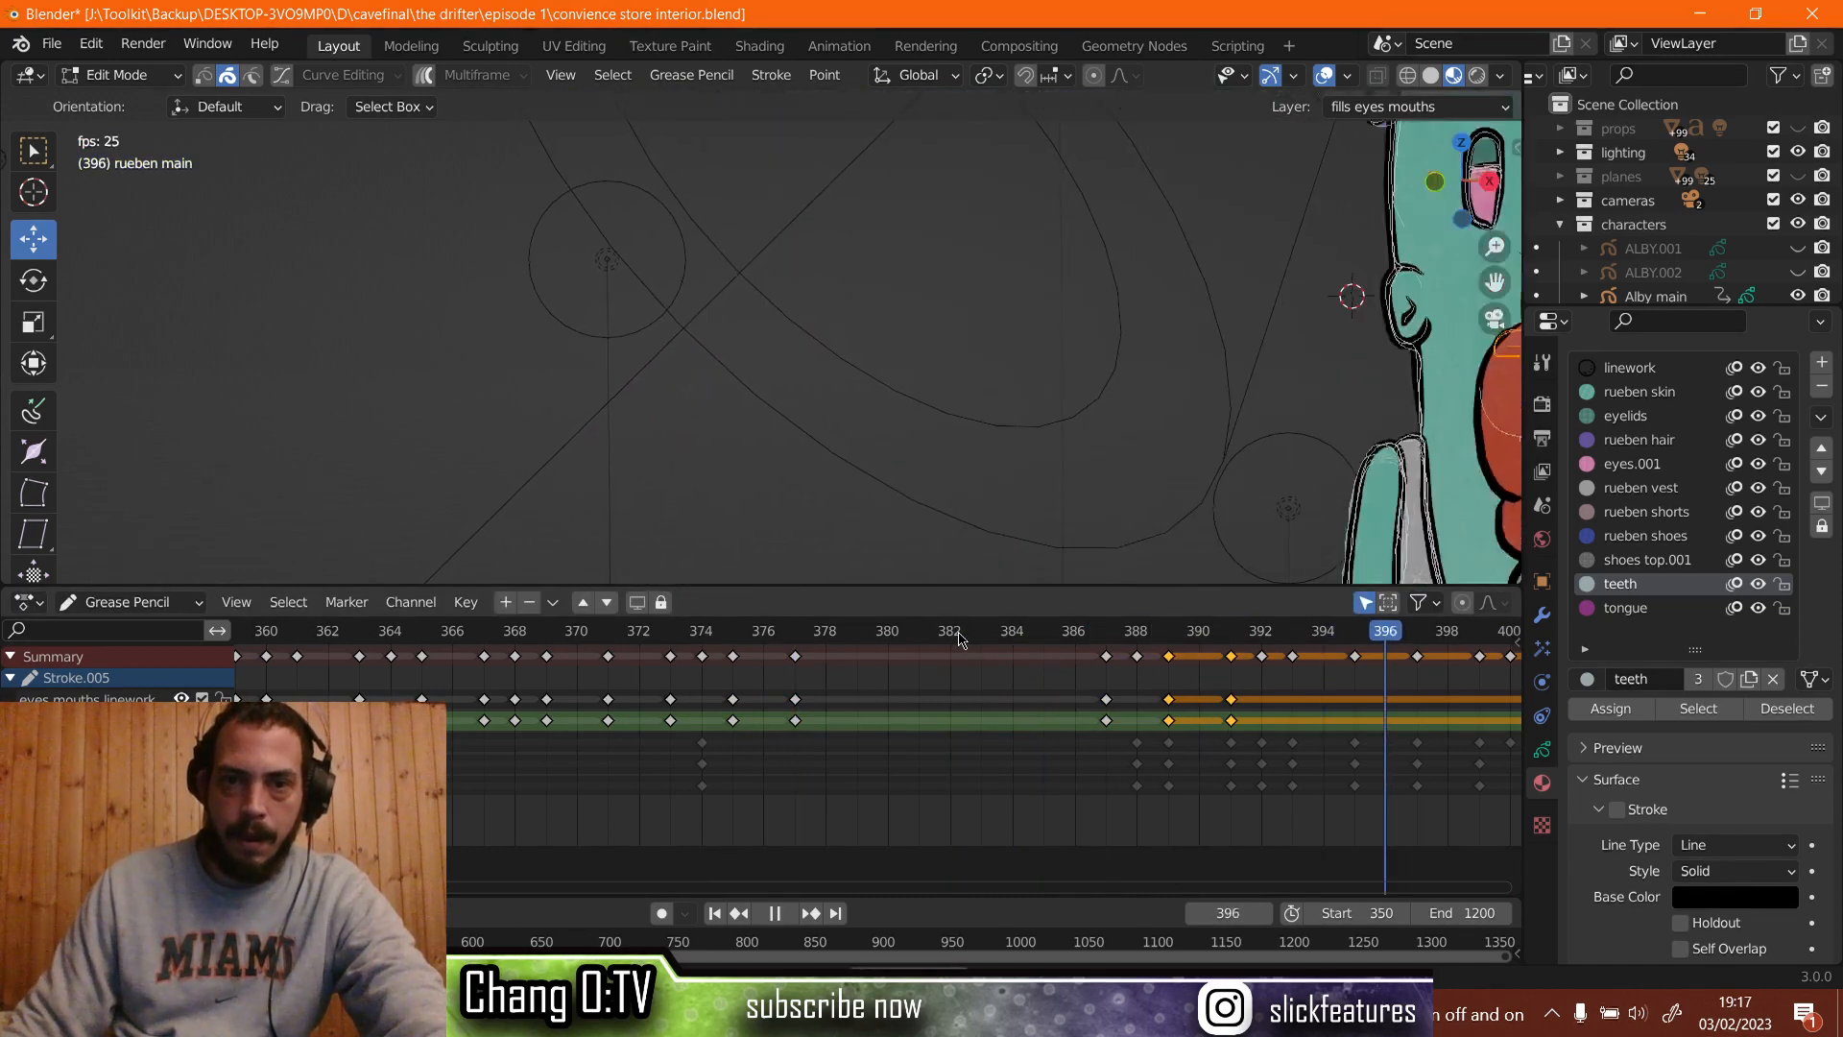
left_click(616, 631)
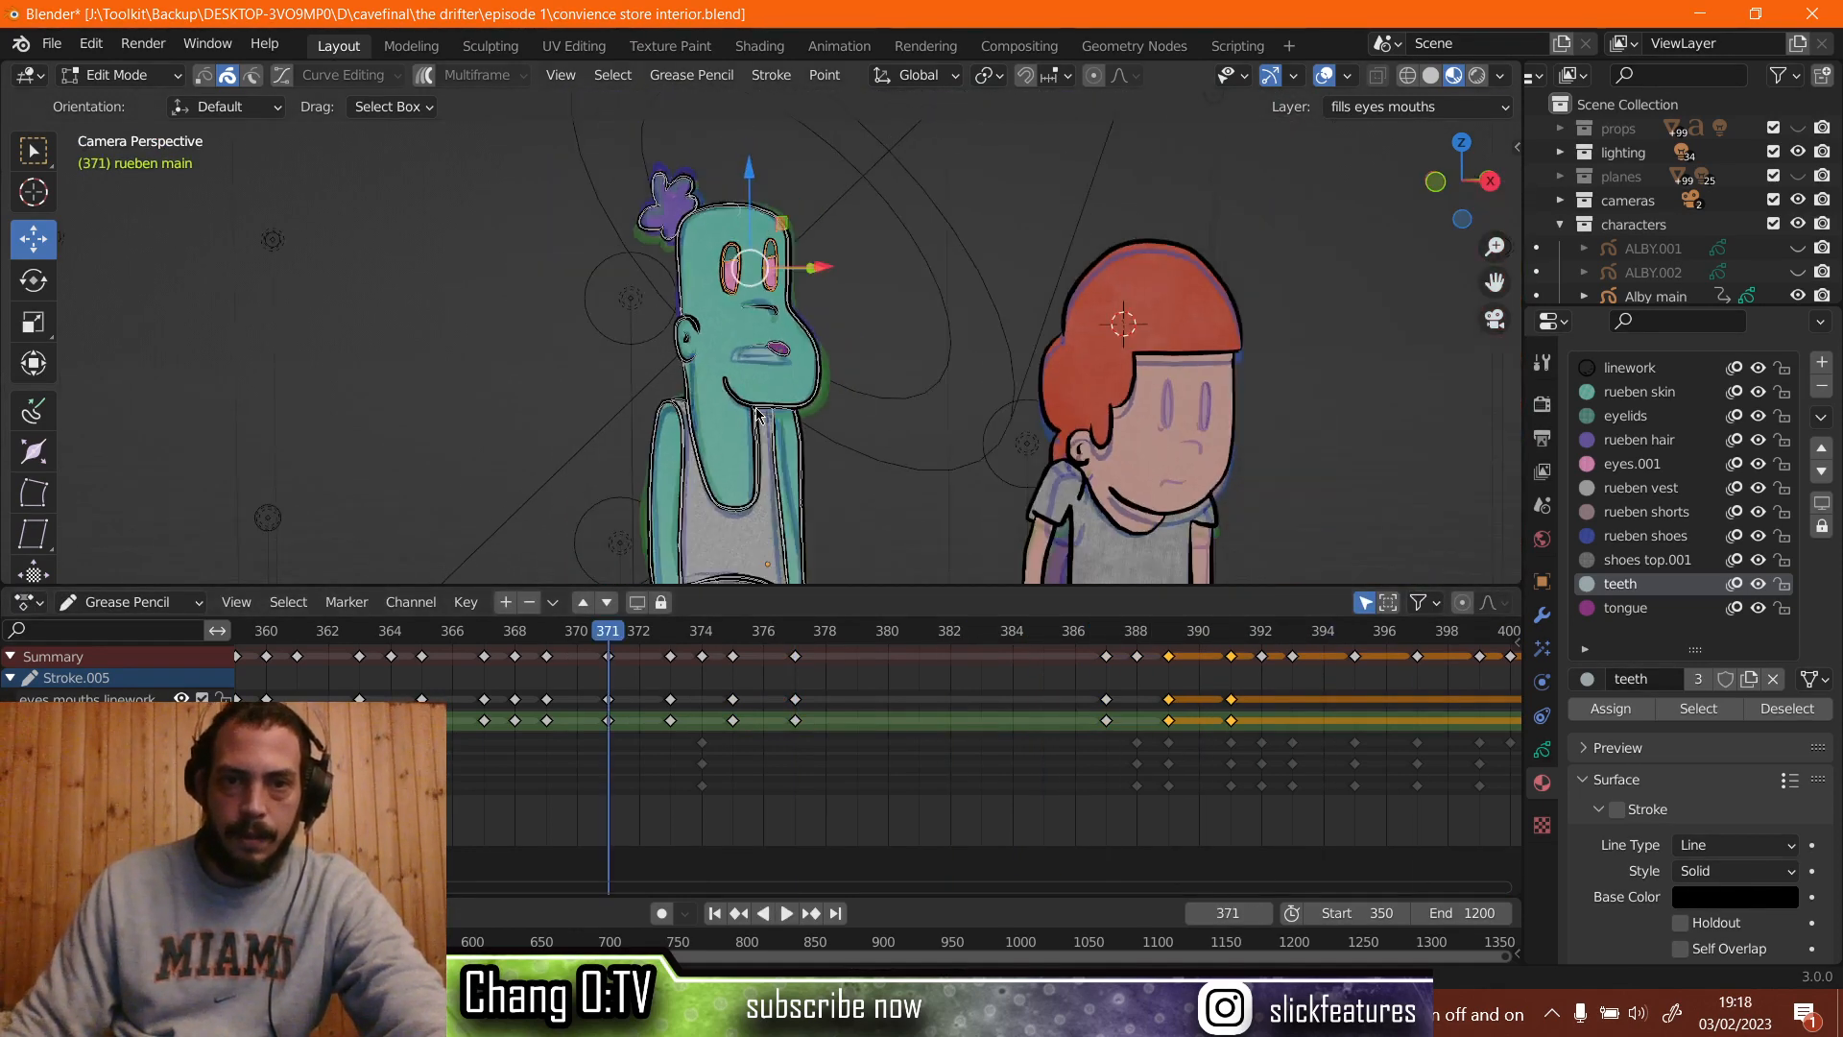
key("space")
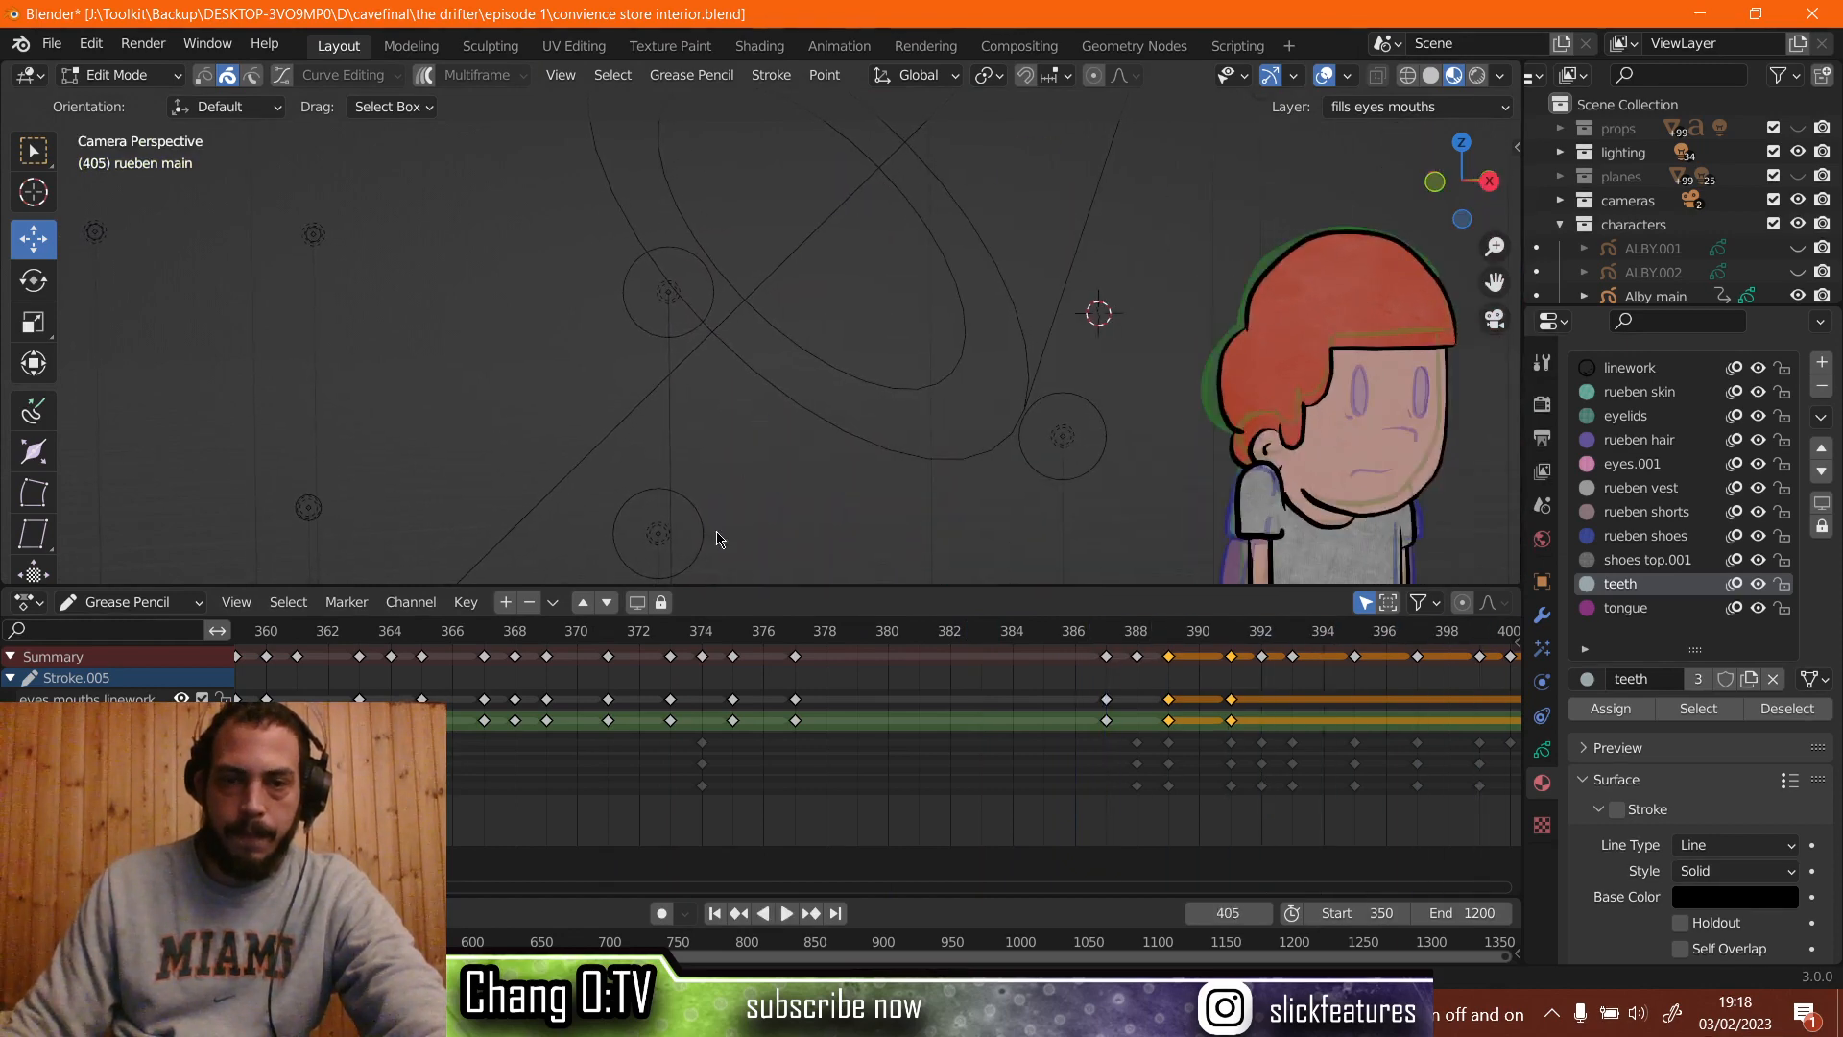
left_click(618, 635)
key("space")
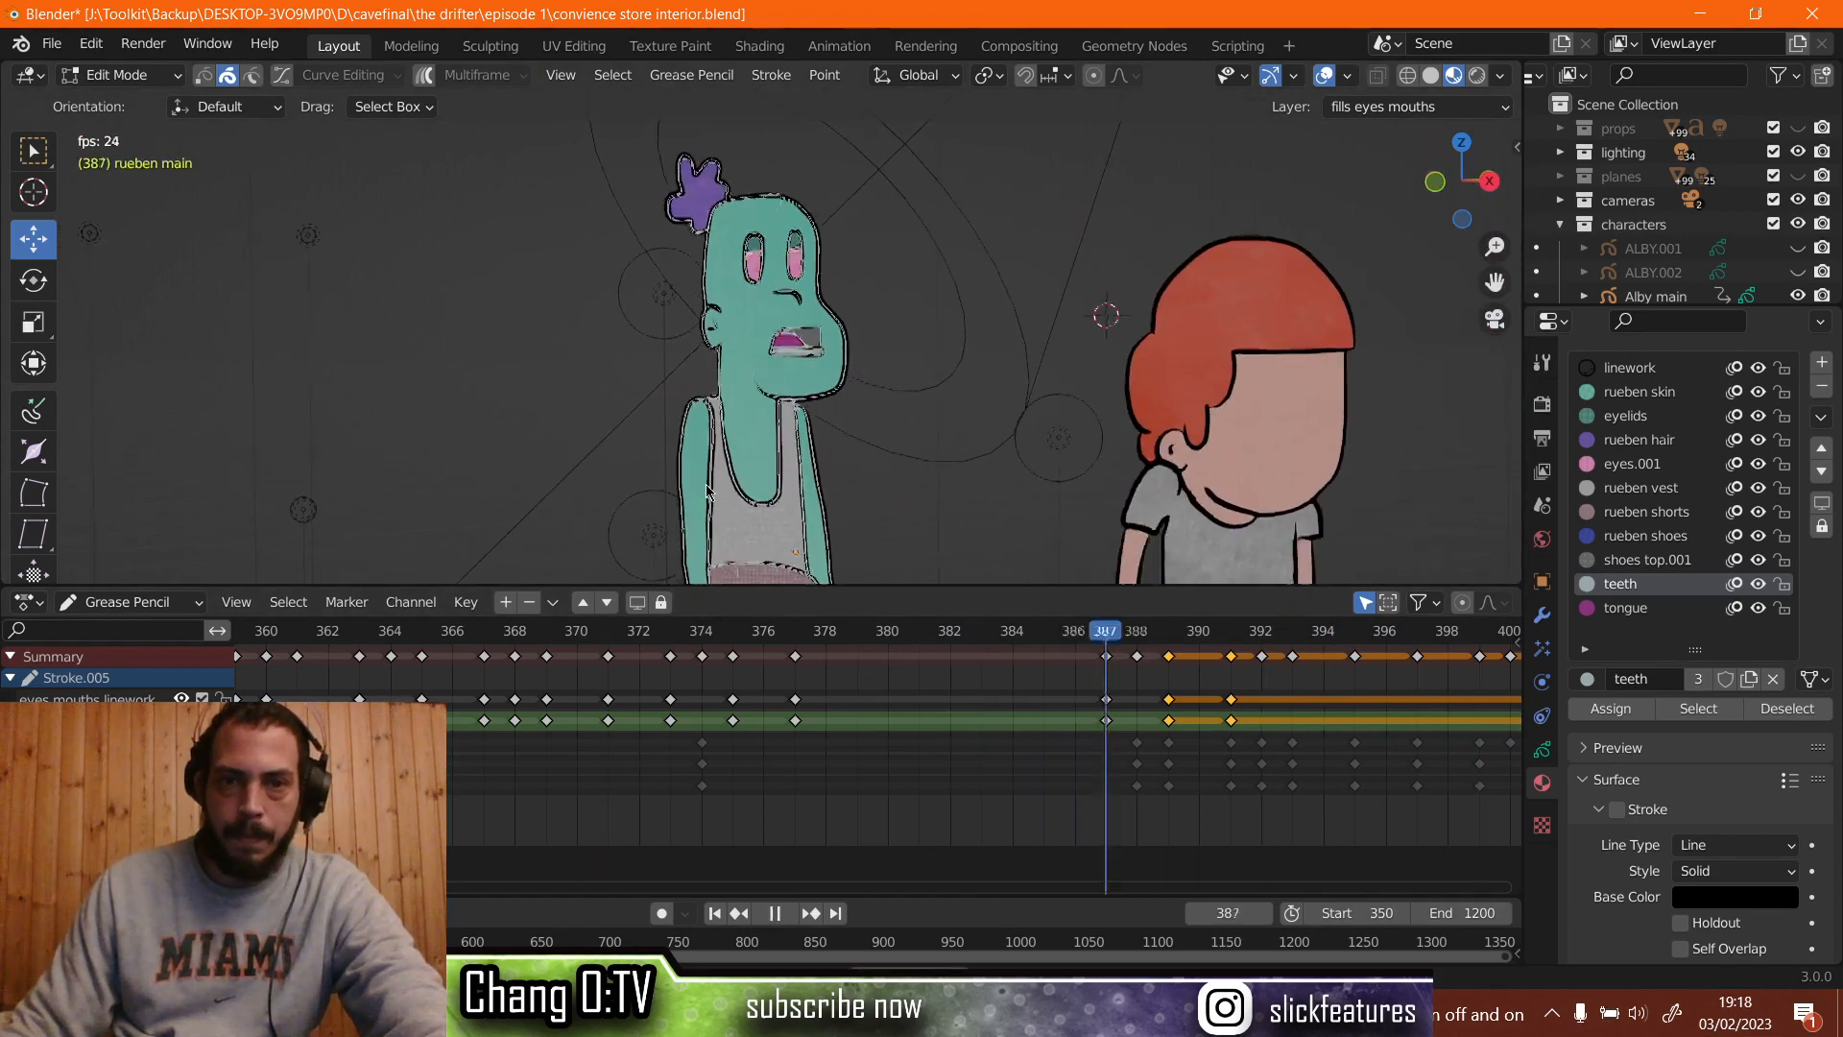
key("space")
left_click(1109, 635)
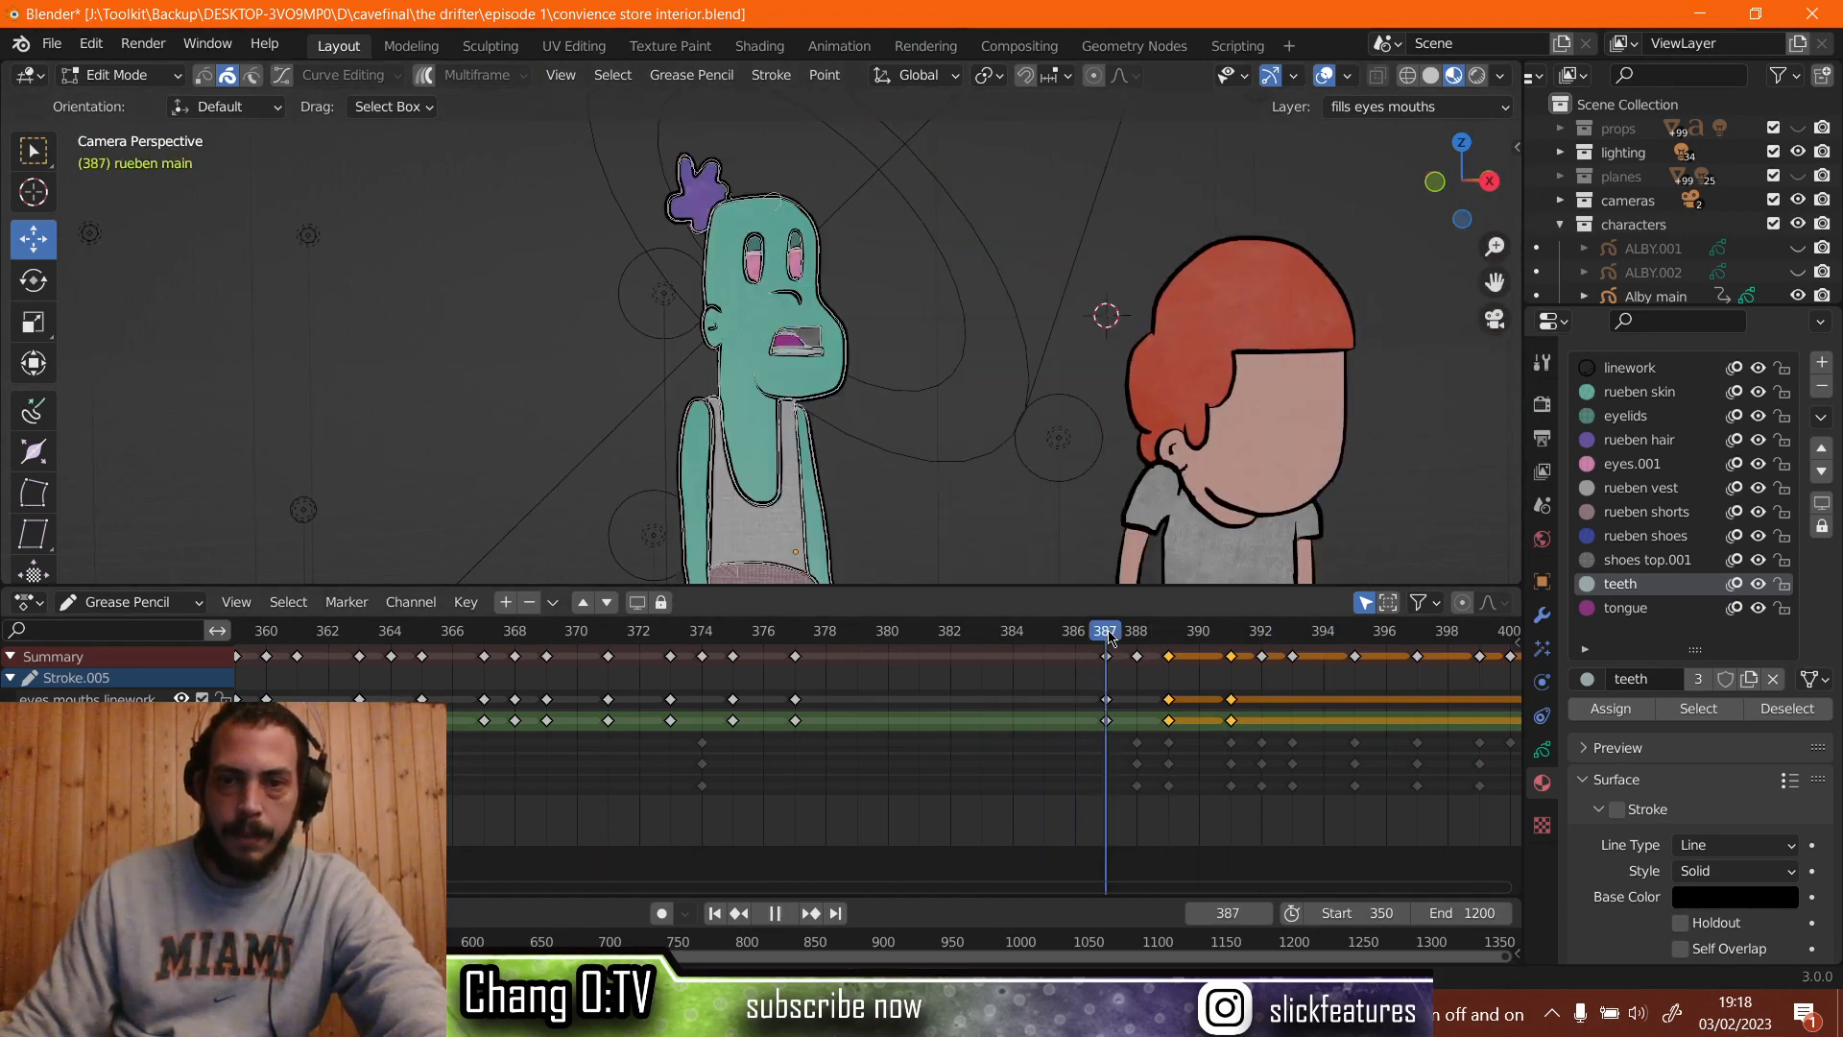
key("space")
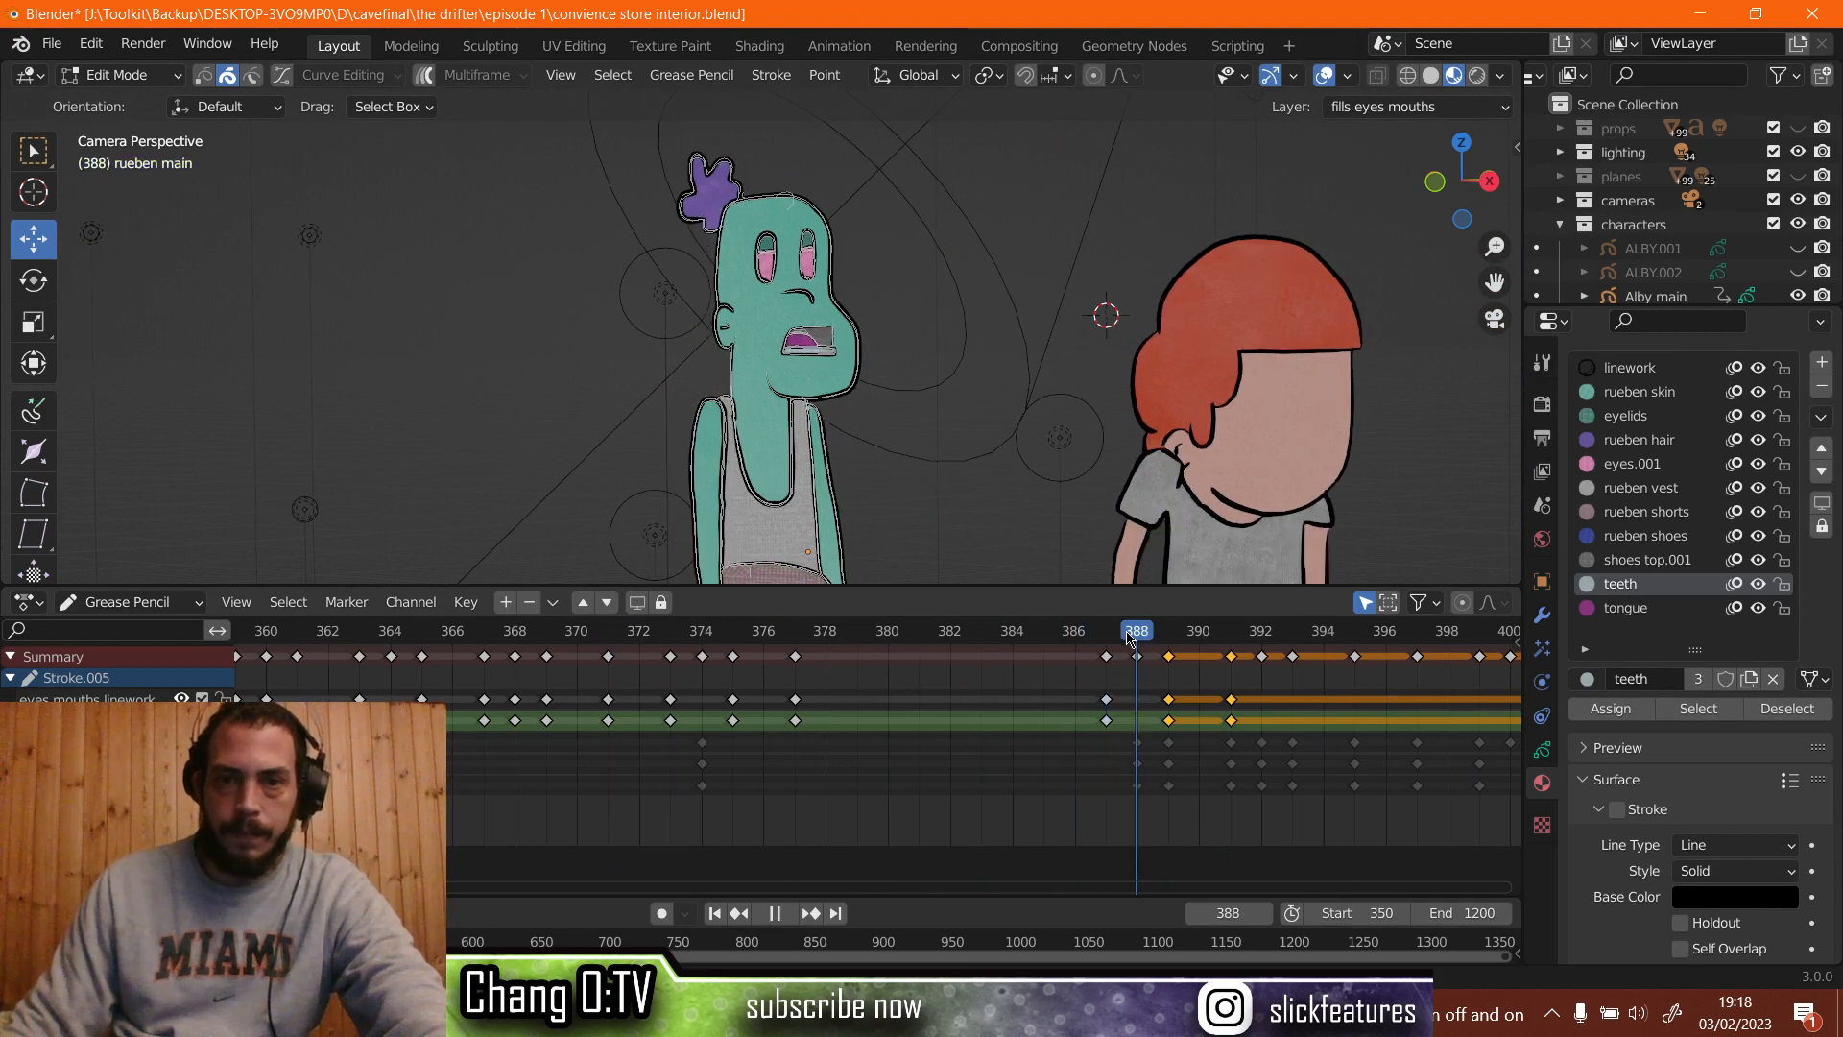
key("space")
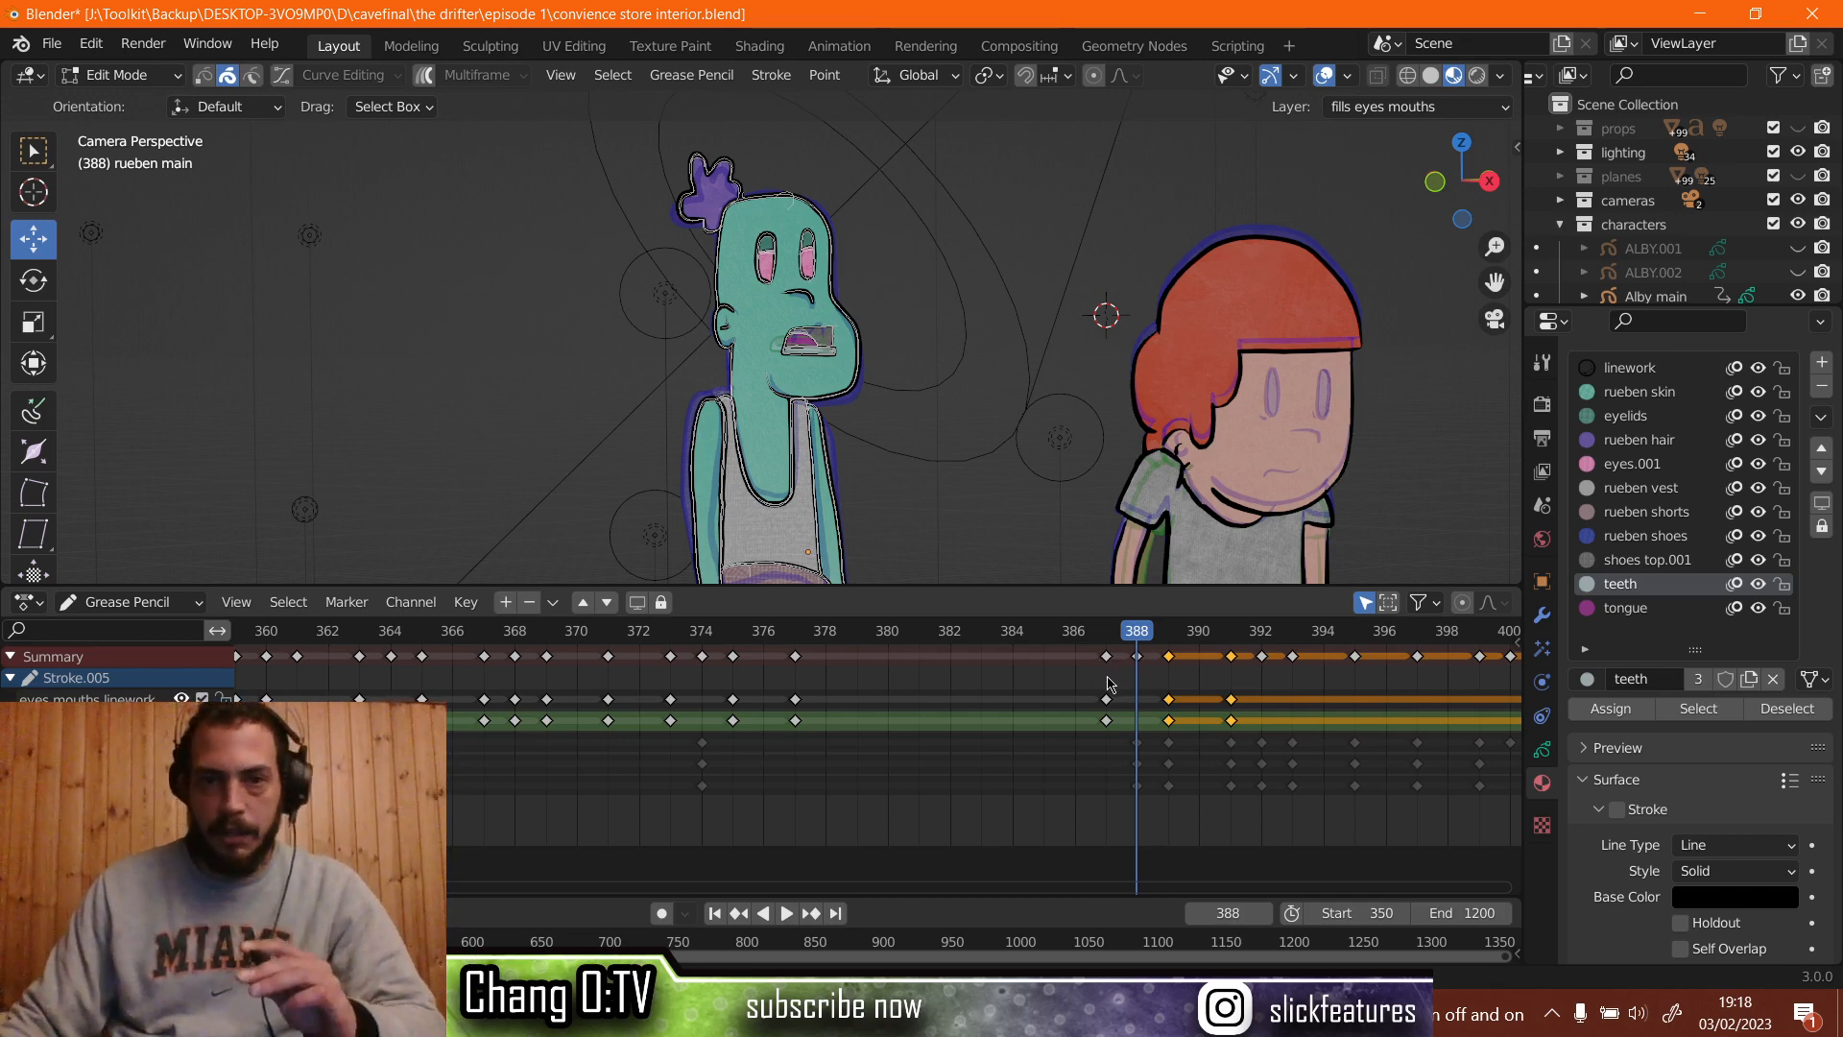
Duplicate the eyes and mouth linework and fill keyframes at frame 387 to frame 388.
scroll(1107, 683, "up", 1)
scroll(776, 415, "up", 4)
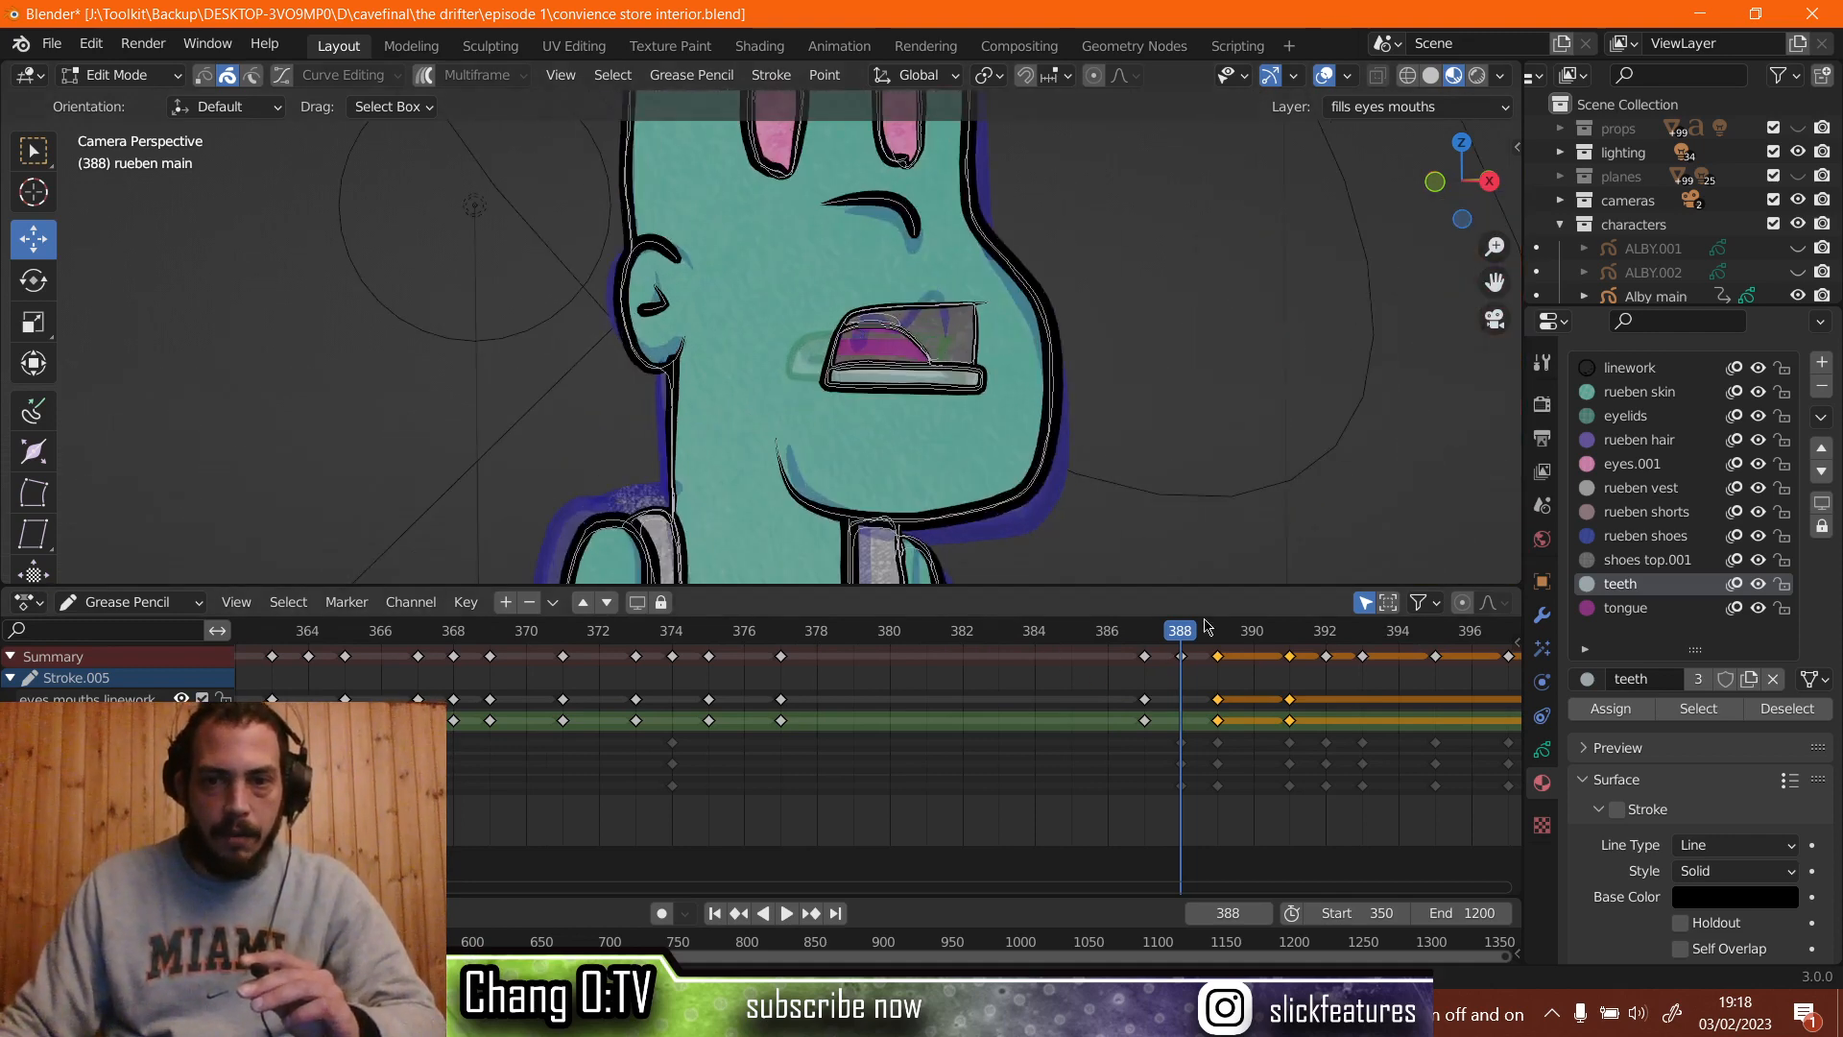
key("Left")
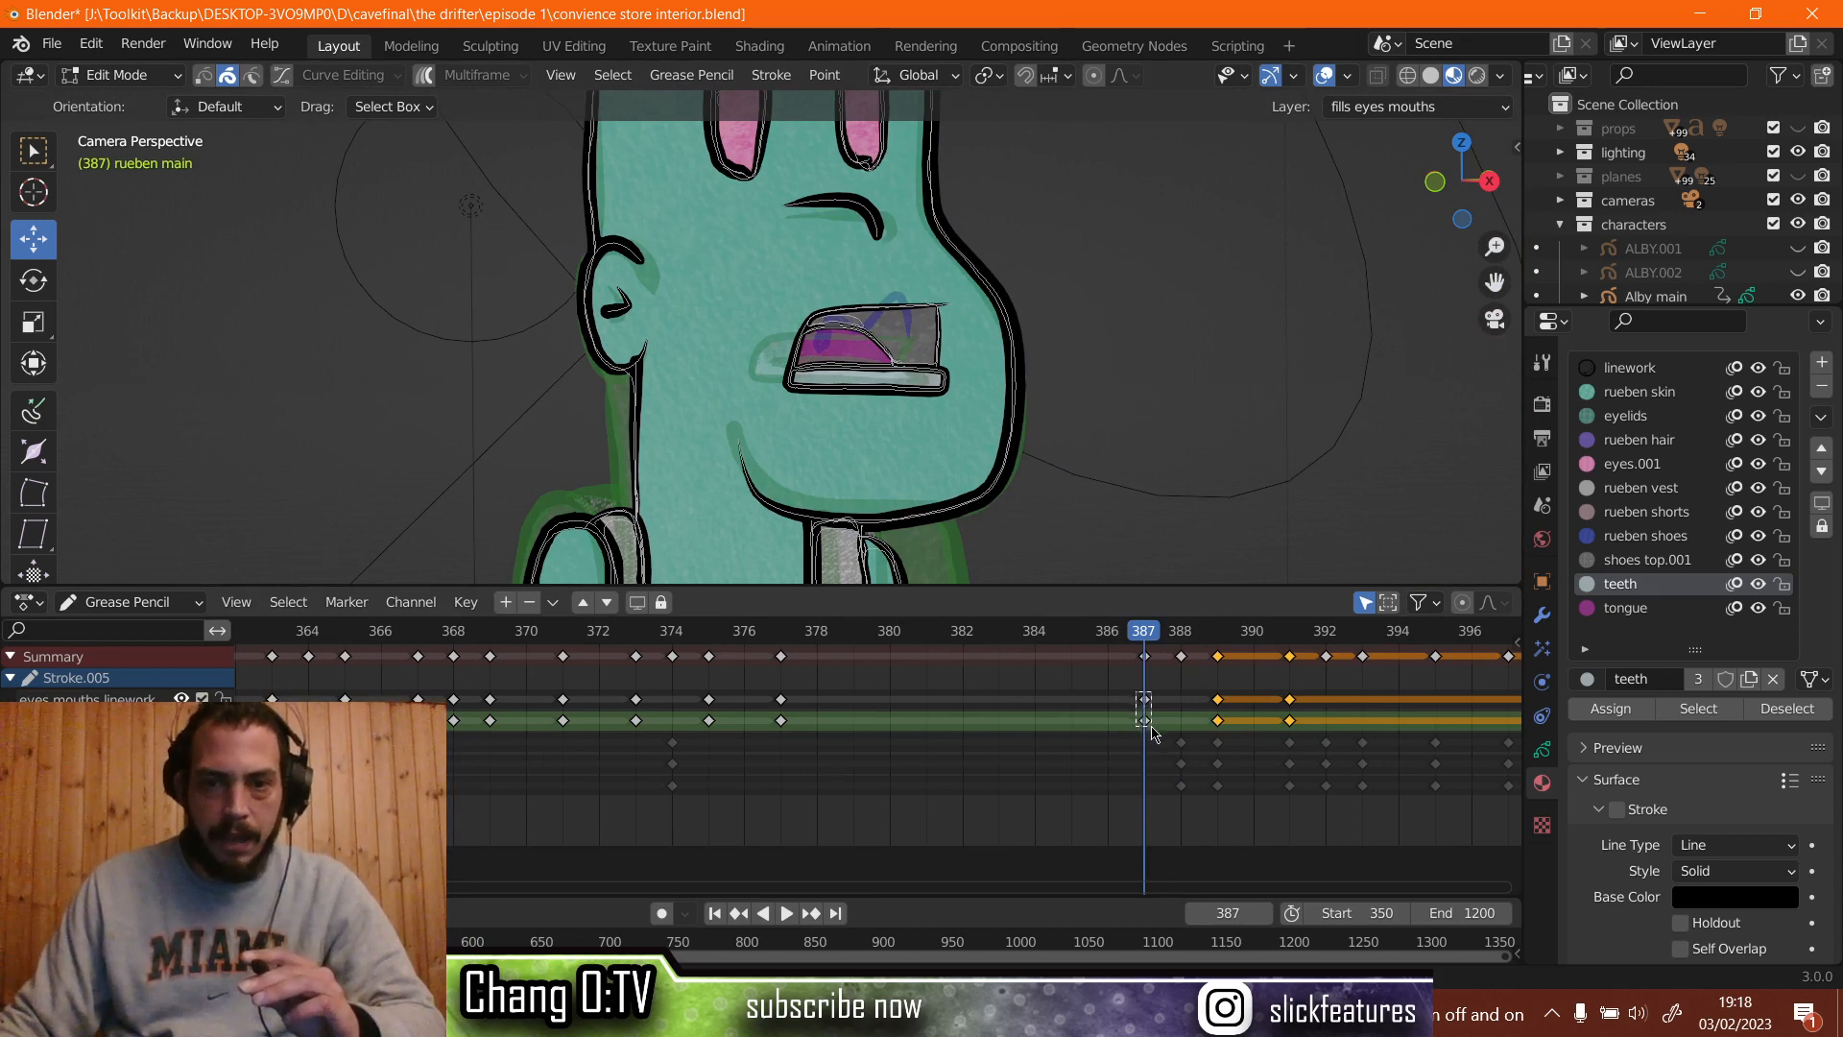
left_click(1144, 718)
right_click(1148, 704)
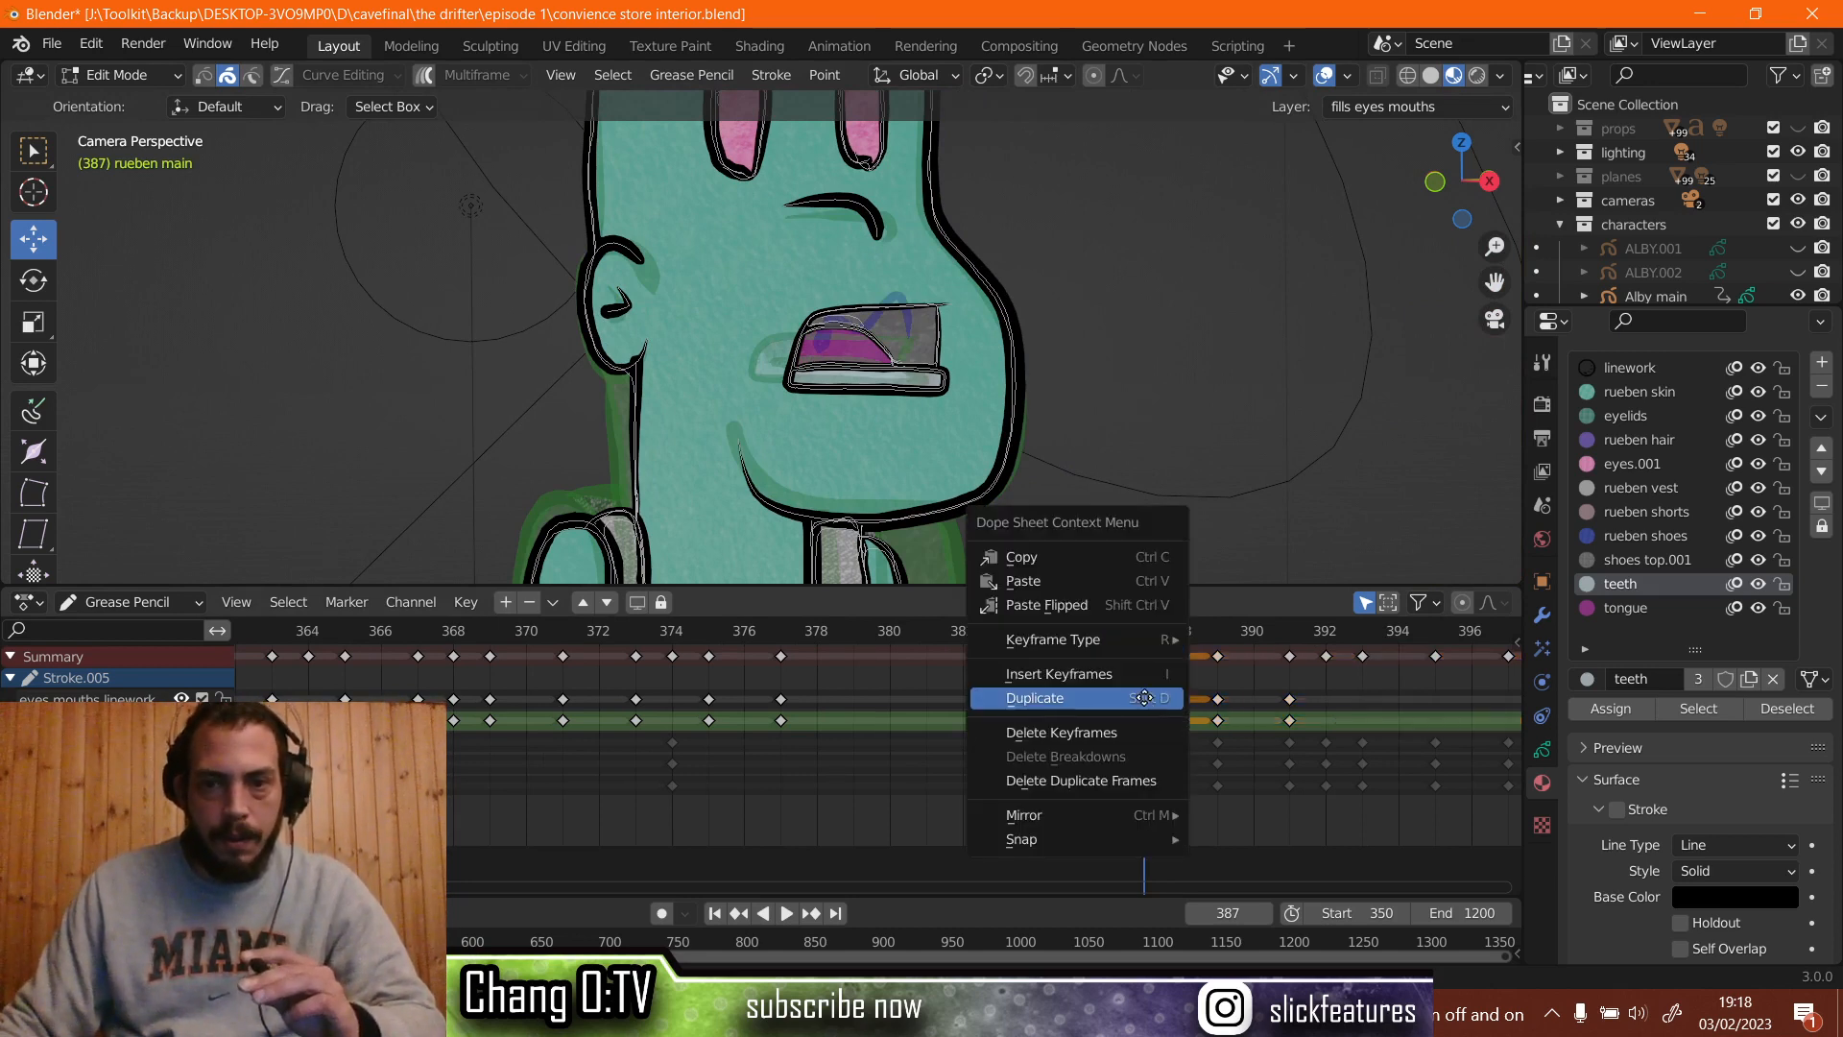
left_click(1149, 704)
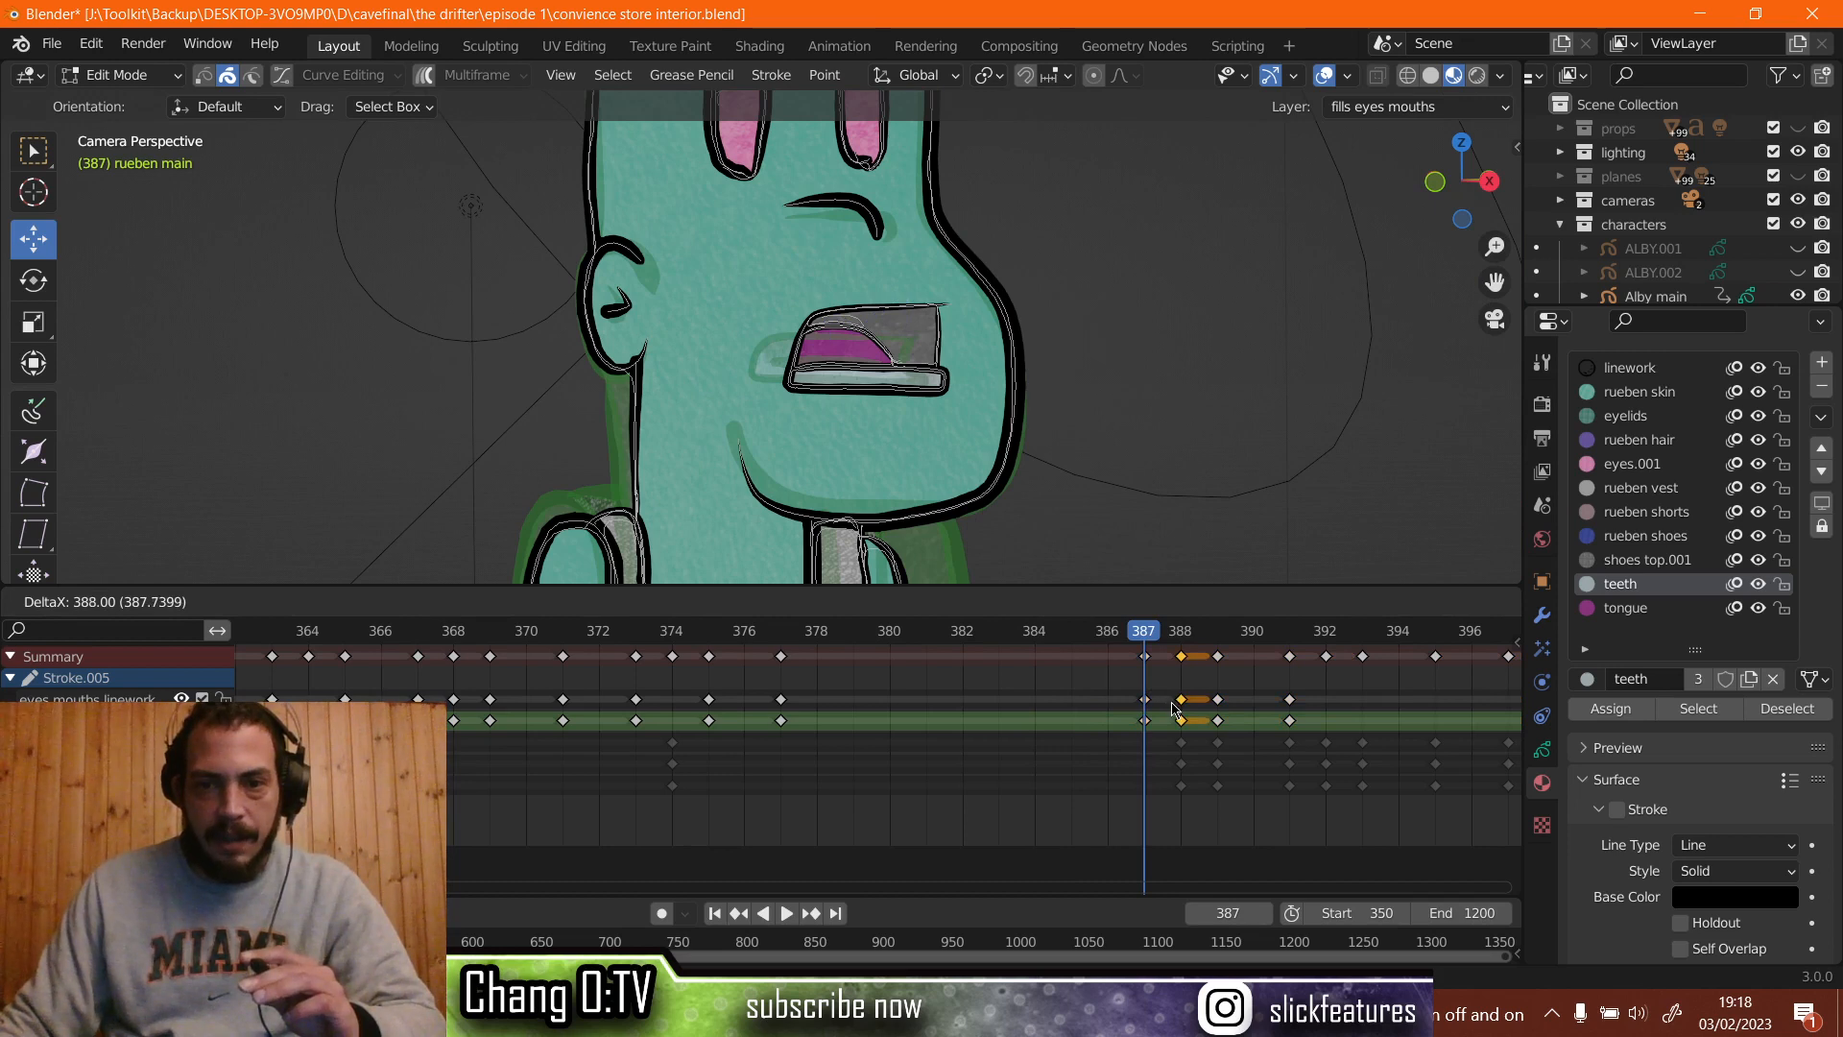
left_click(1155, 631)
Select the whole mouth at frame 388 and scale it by about 1.2 along the global Z axis.
key("space")
left_click_drag(1155, 631, 1179, 631)
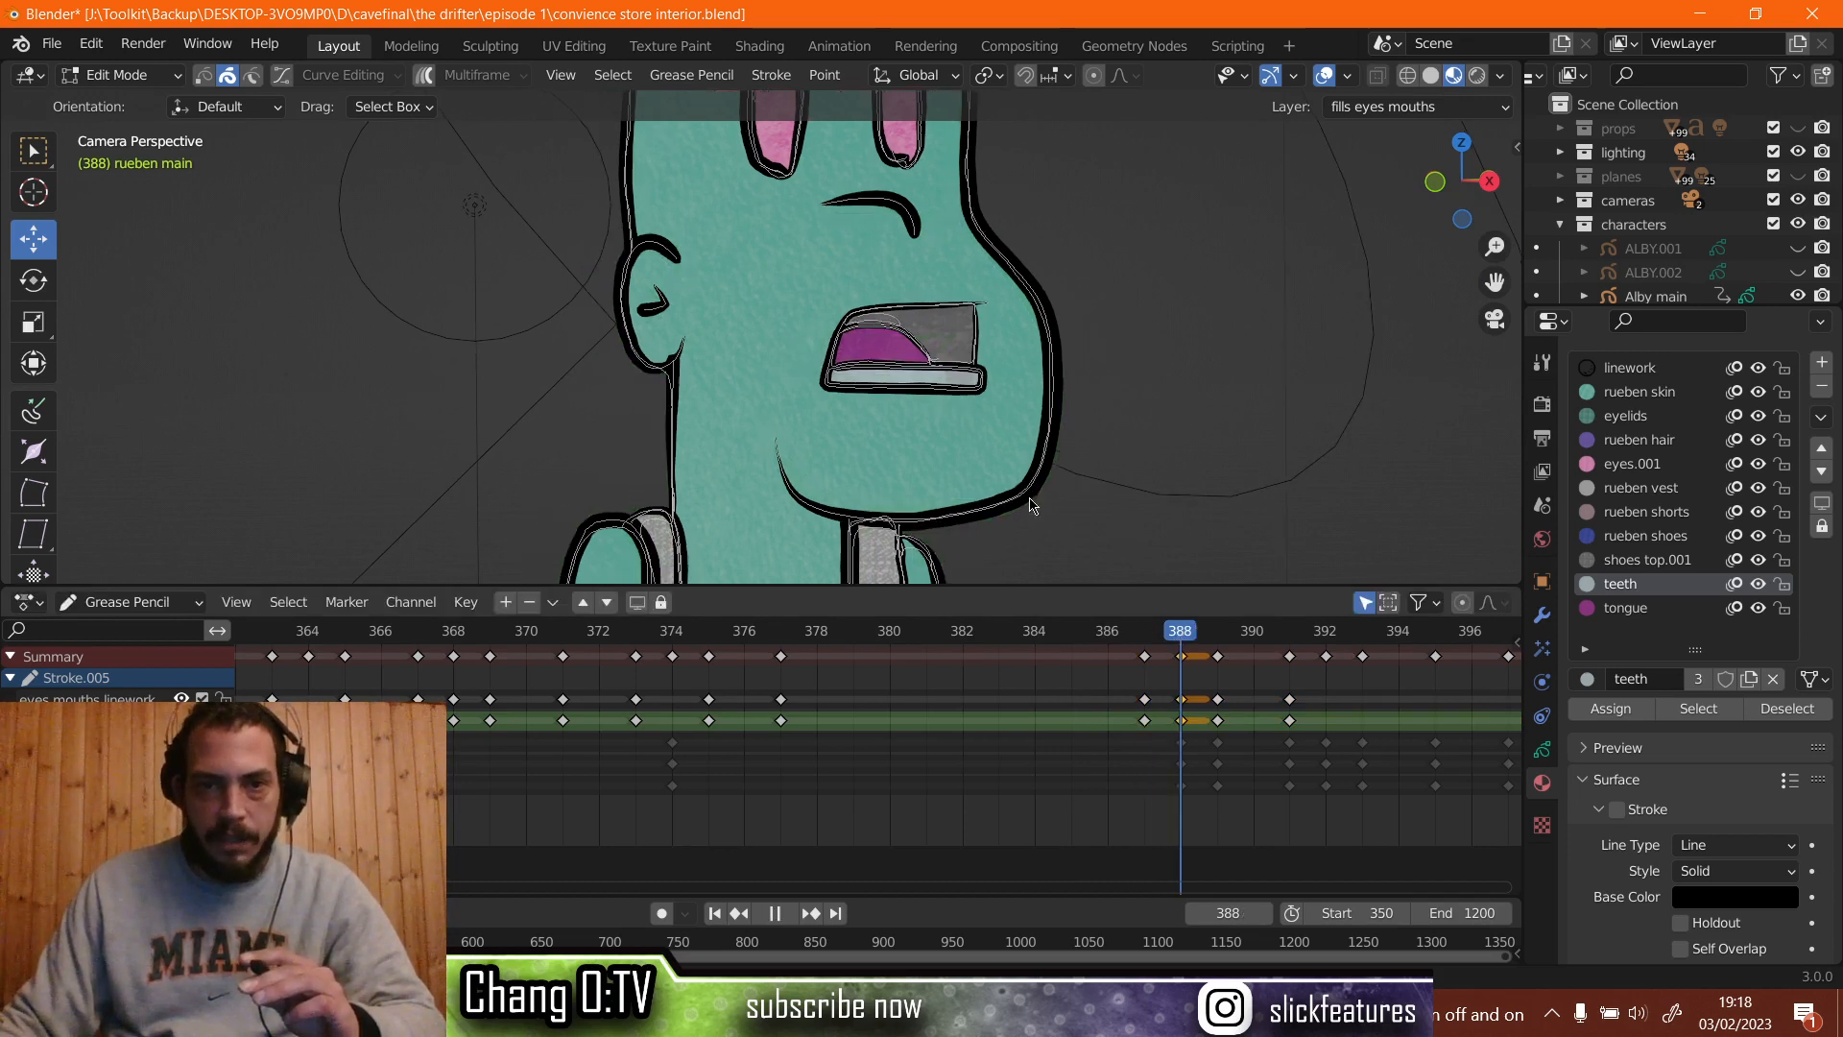
key("space")
left_click_drag(791, 282, 993, 403)
key("s")
key("z")
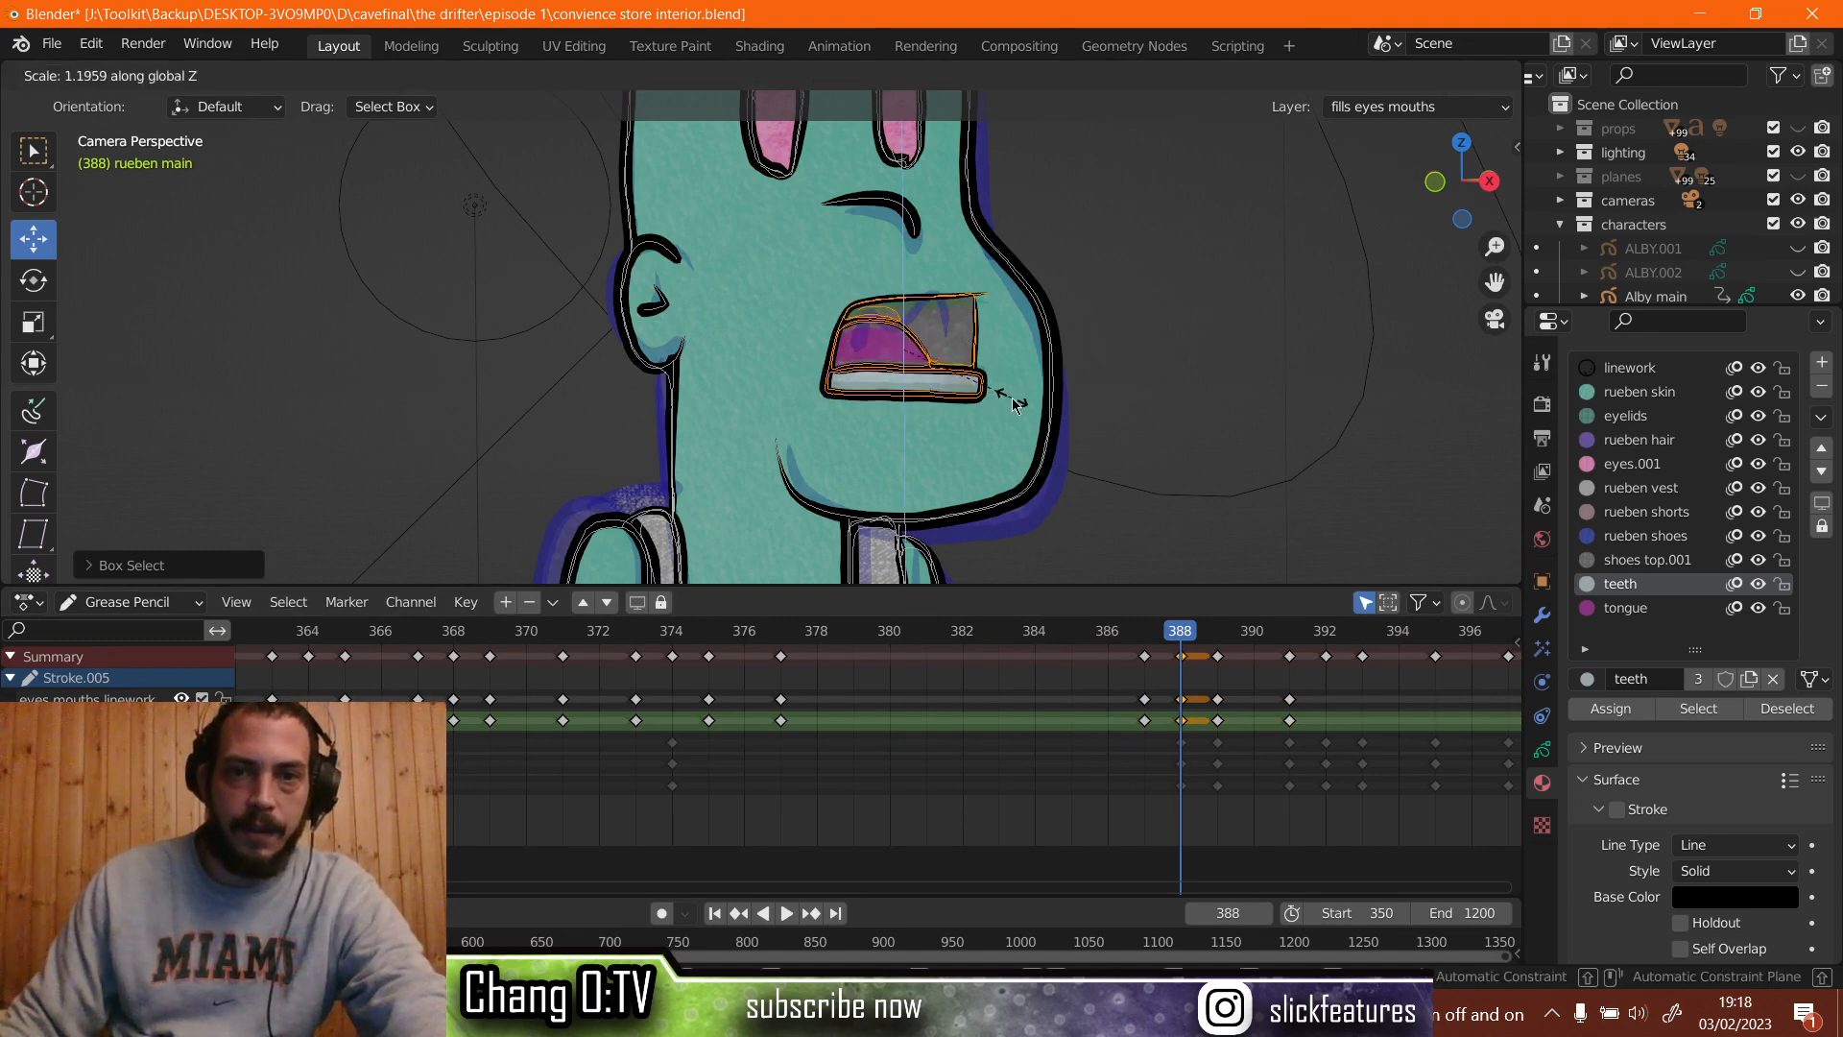
left_click(1013, 405)
Duplicate the eyes and mouth linework and fill keyframes at frame 391 to frame 393.
mouse_move(1187, 631)
left_mouse_down()
mouse_move(1070, 634)
mouse_move(1329, 604)
mouse_move(1296, 617)
left_mouse_up()
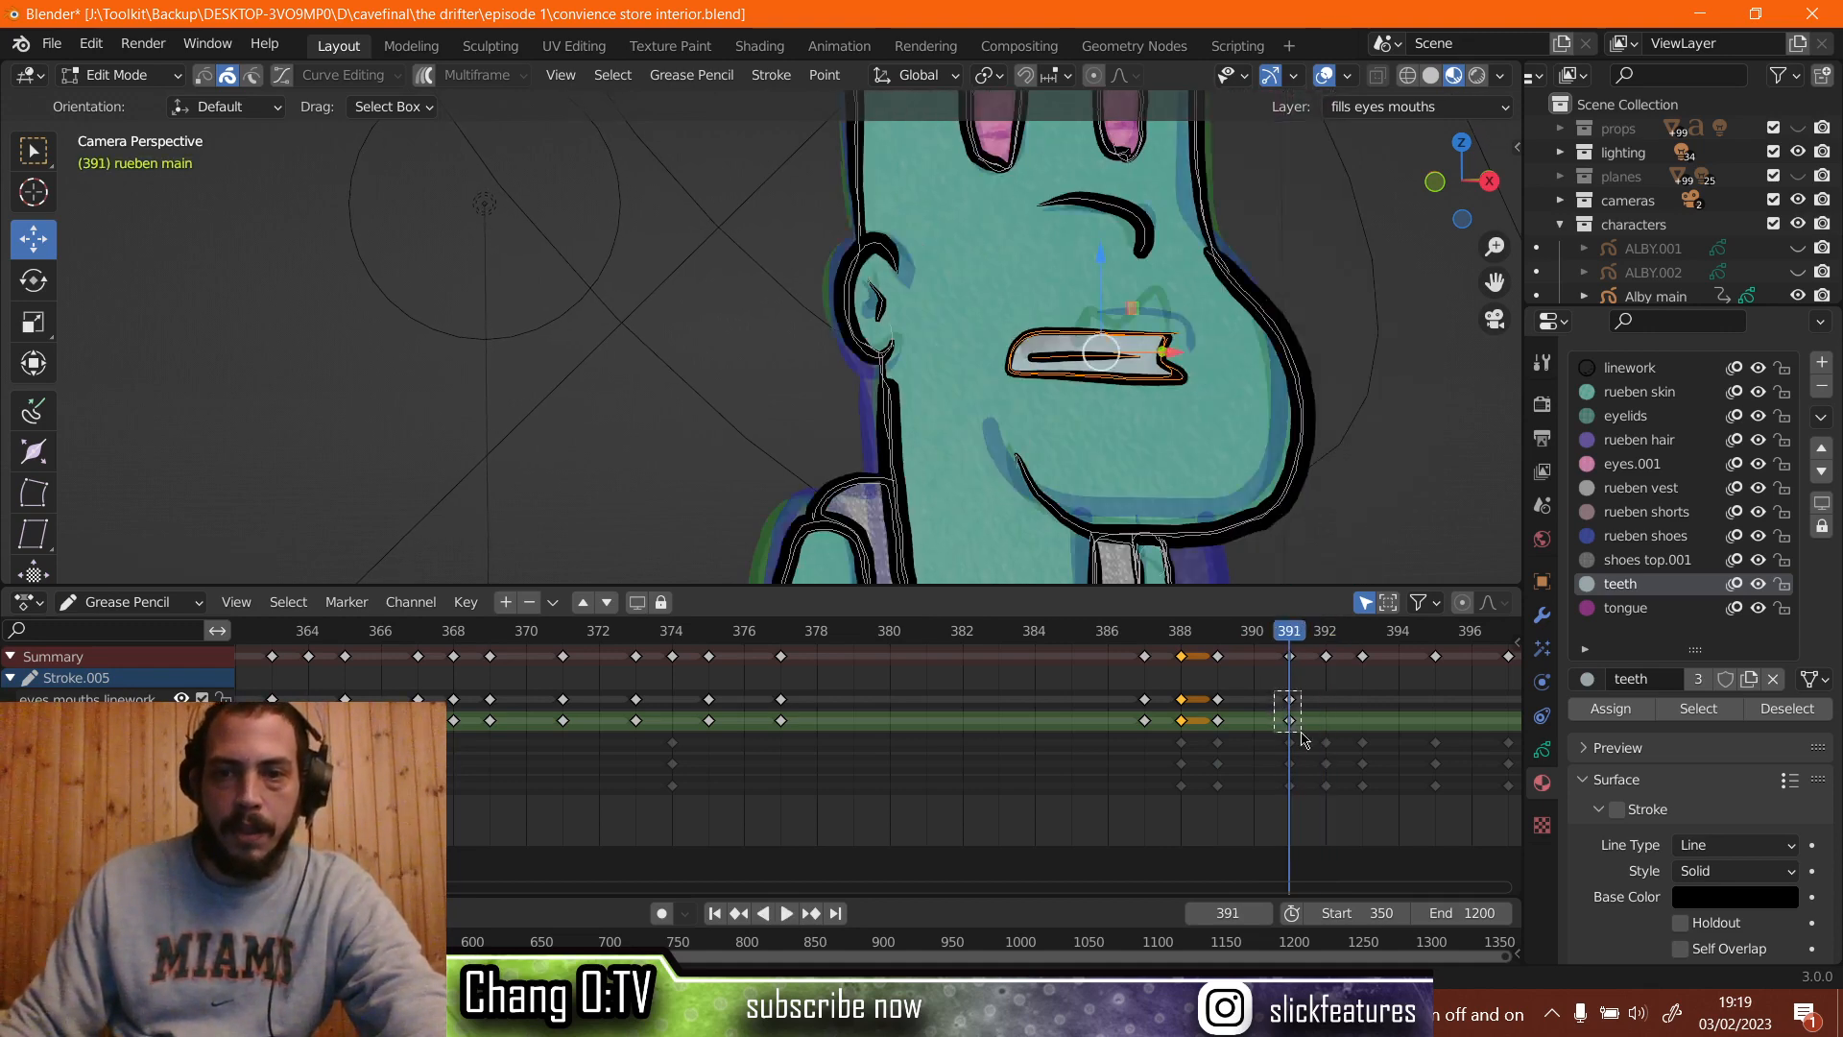
left_click(1292, 720, "ctrl")
right_click(1295, 711)
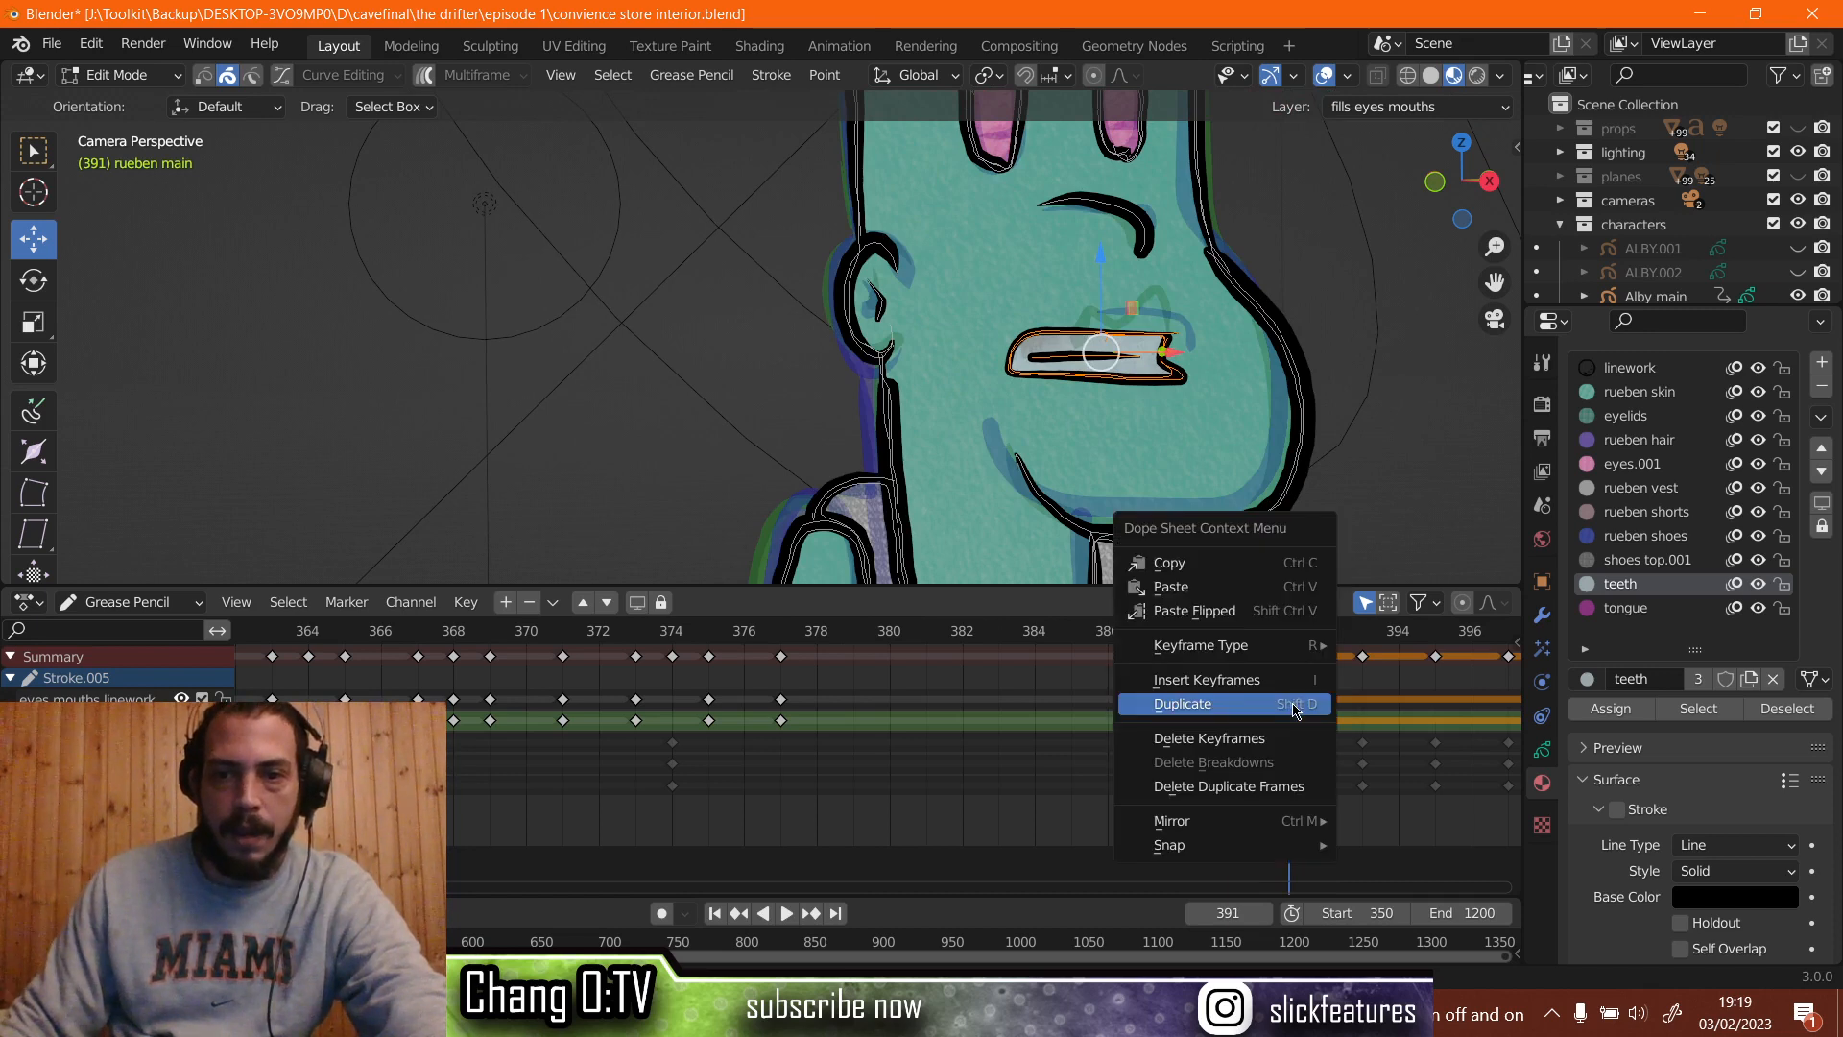
left_click(1295, 711)
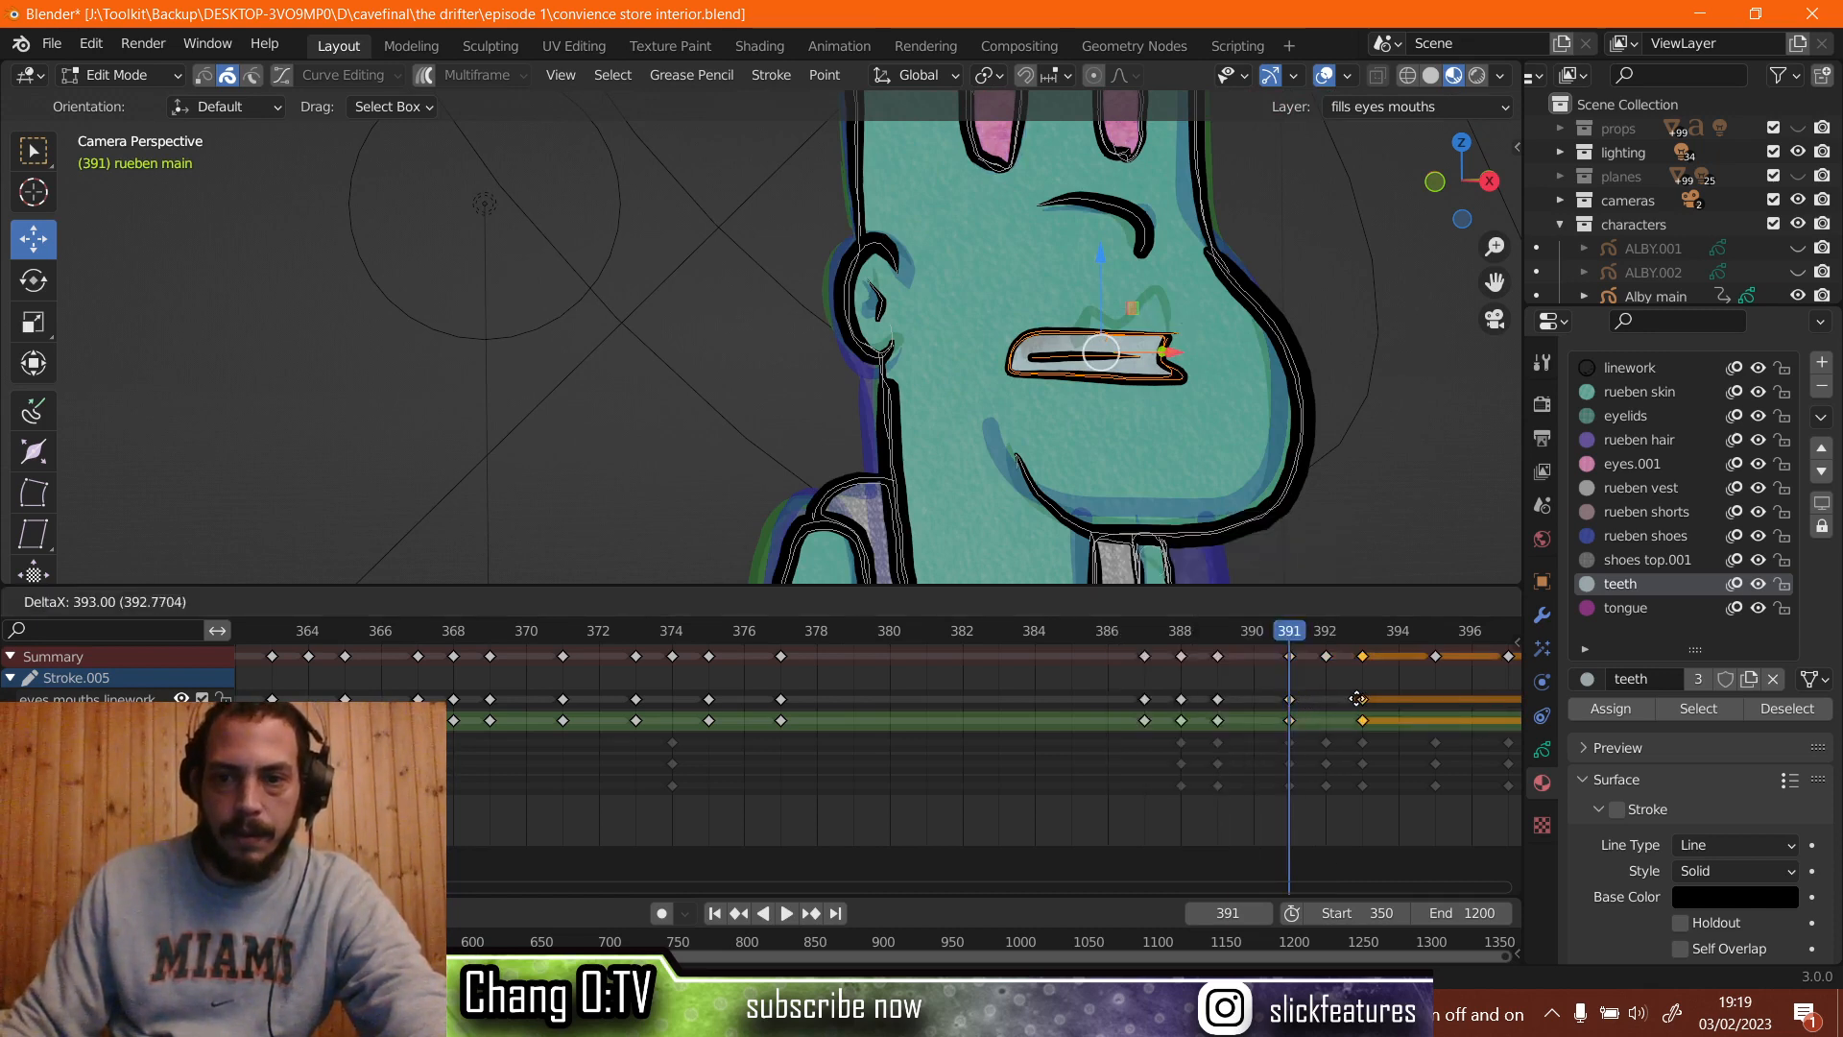
left_click(1359, 706)
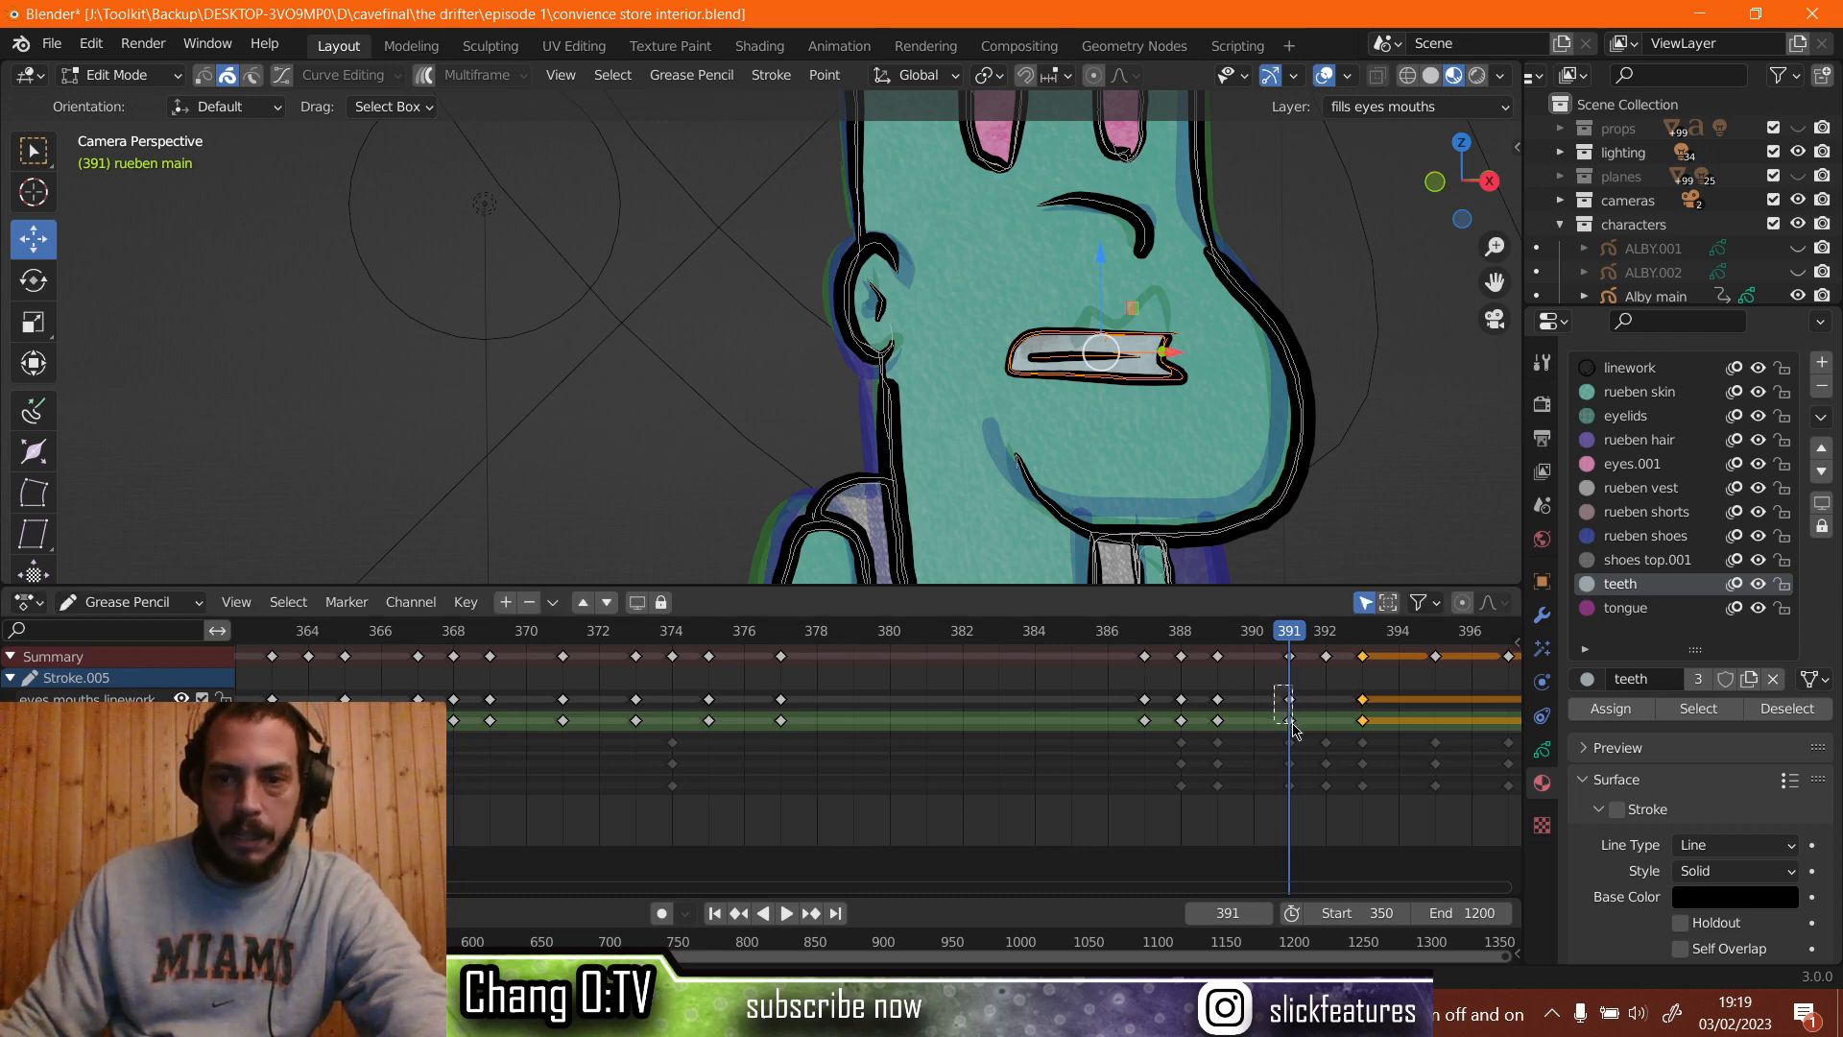
Widen the mouth strokes at frame 391 along the global X axis and flatten them by about 0.85 along Z.
left_click(1293, 710)
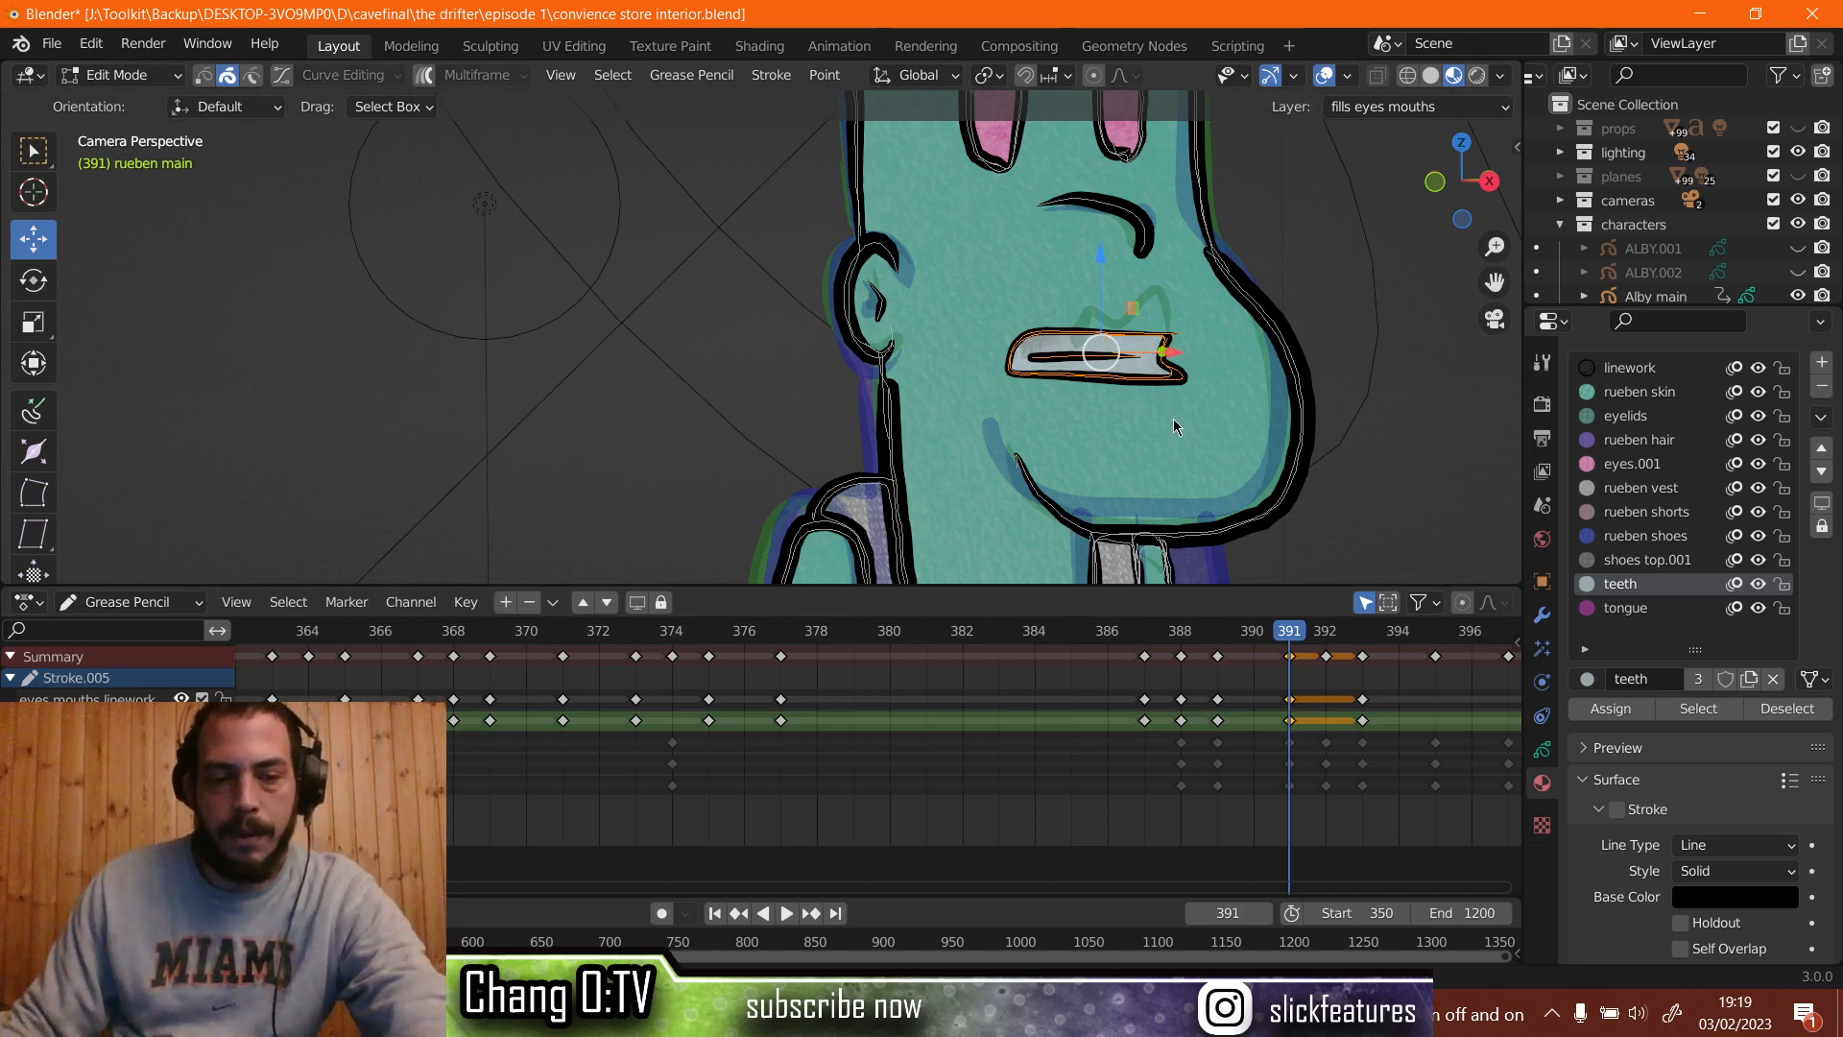
key("s")
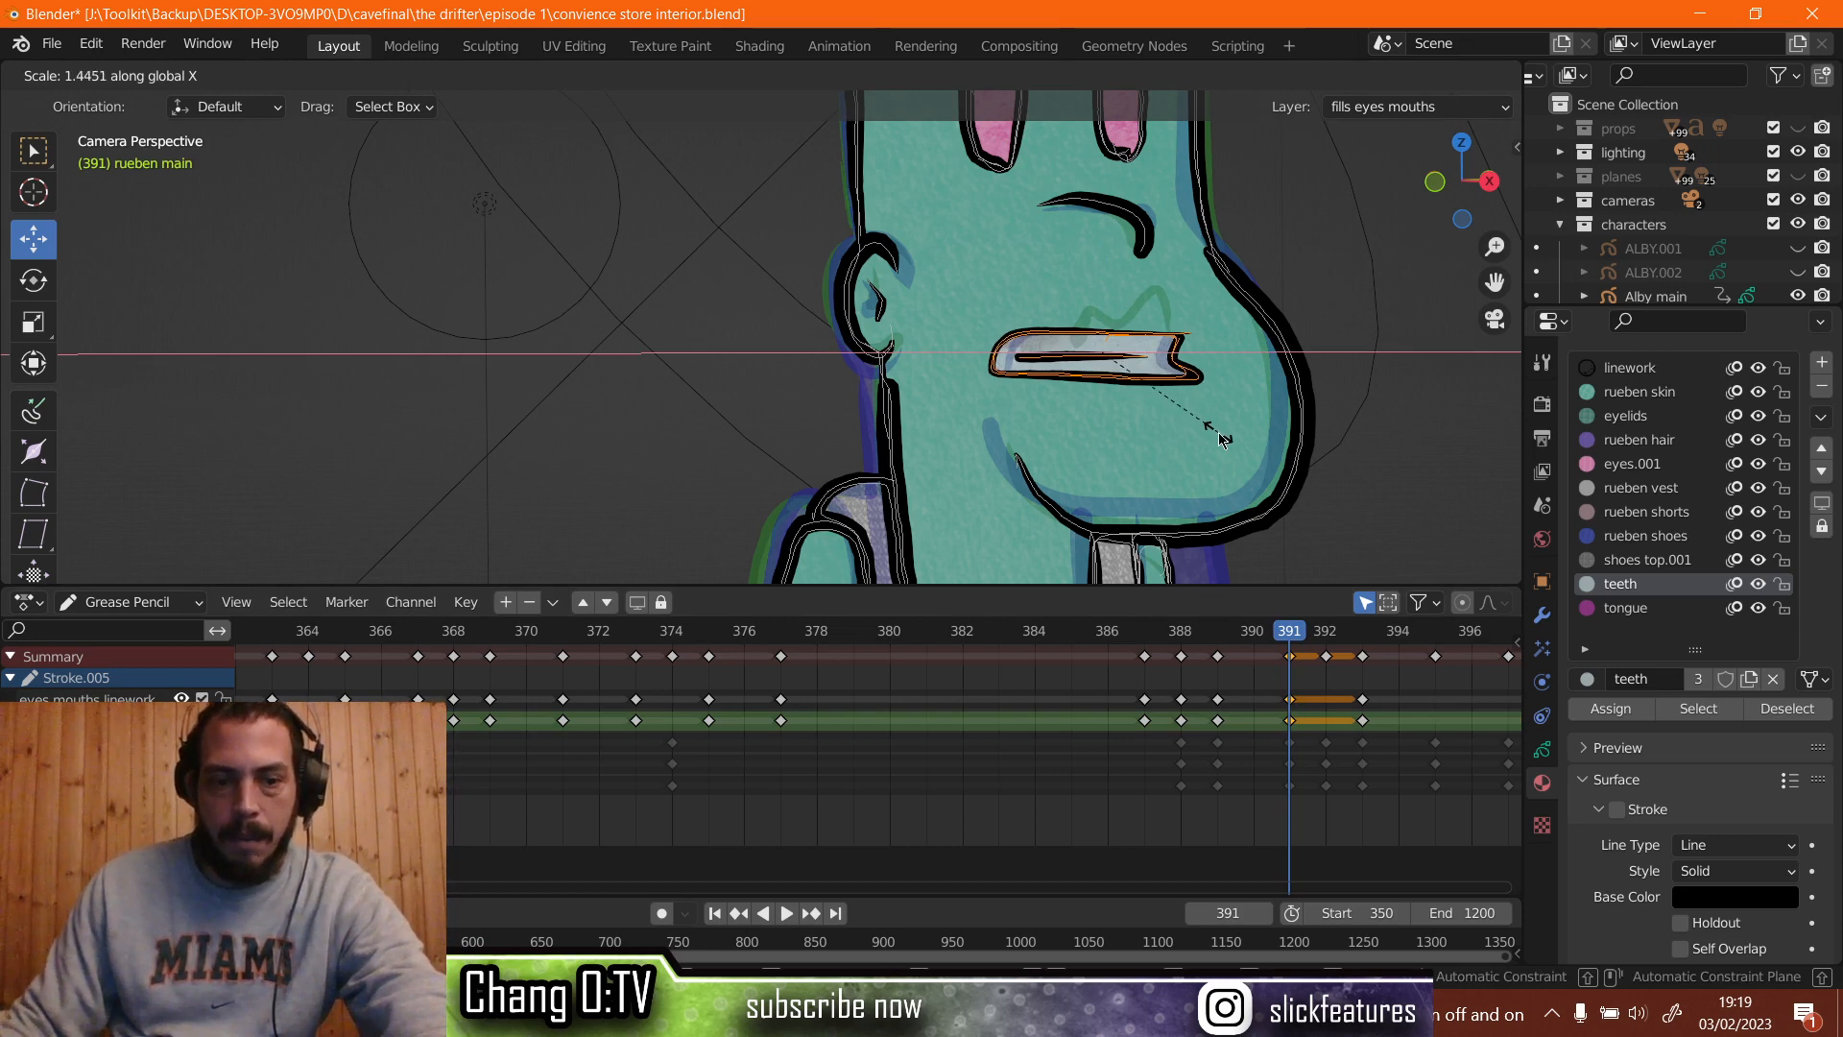
left_click(1220, 438)
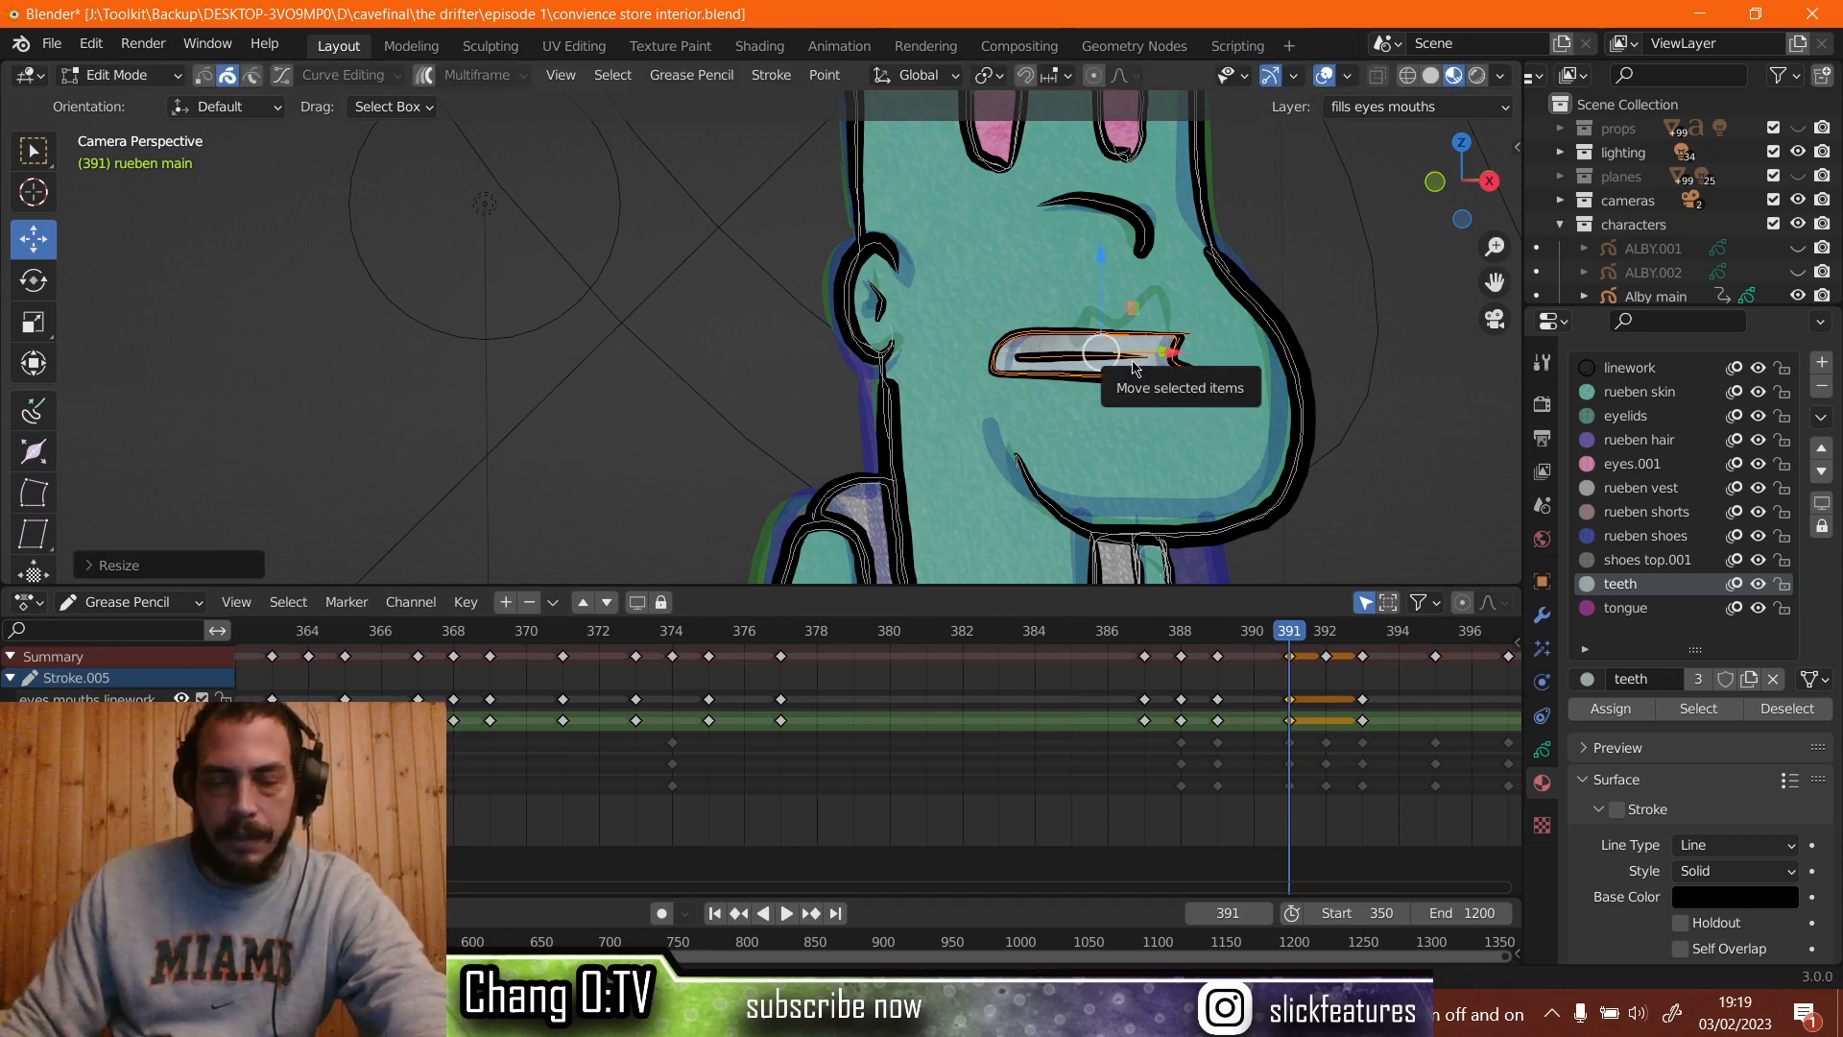
key("s")
key("z")
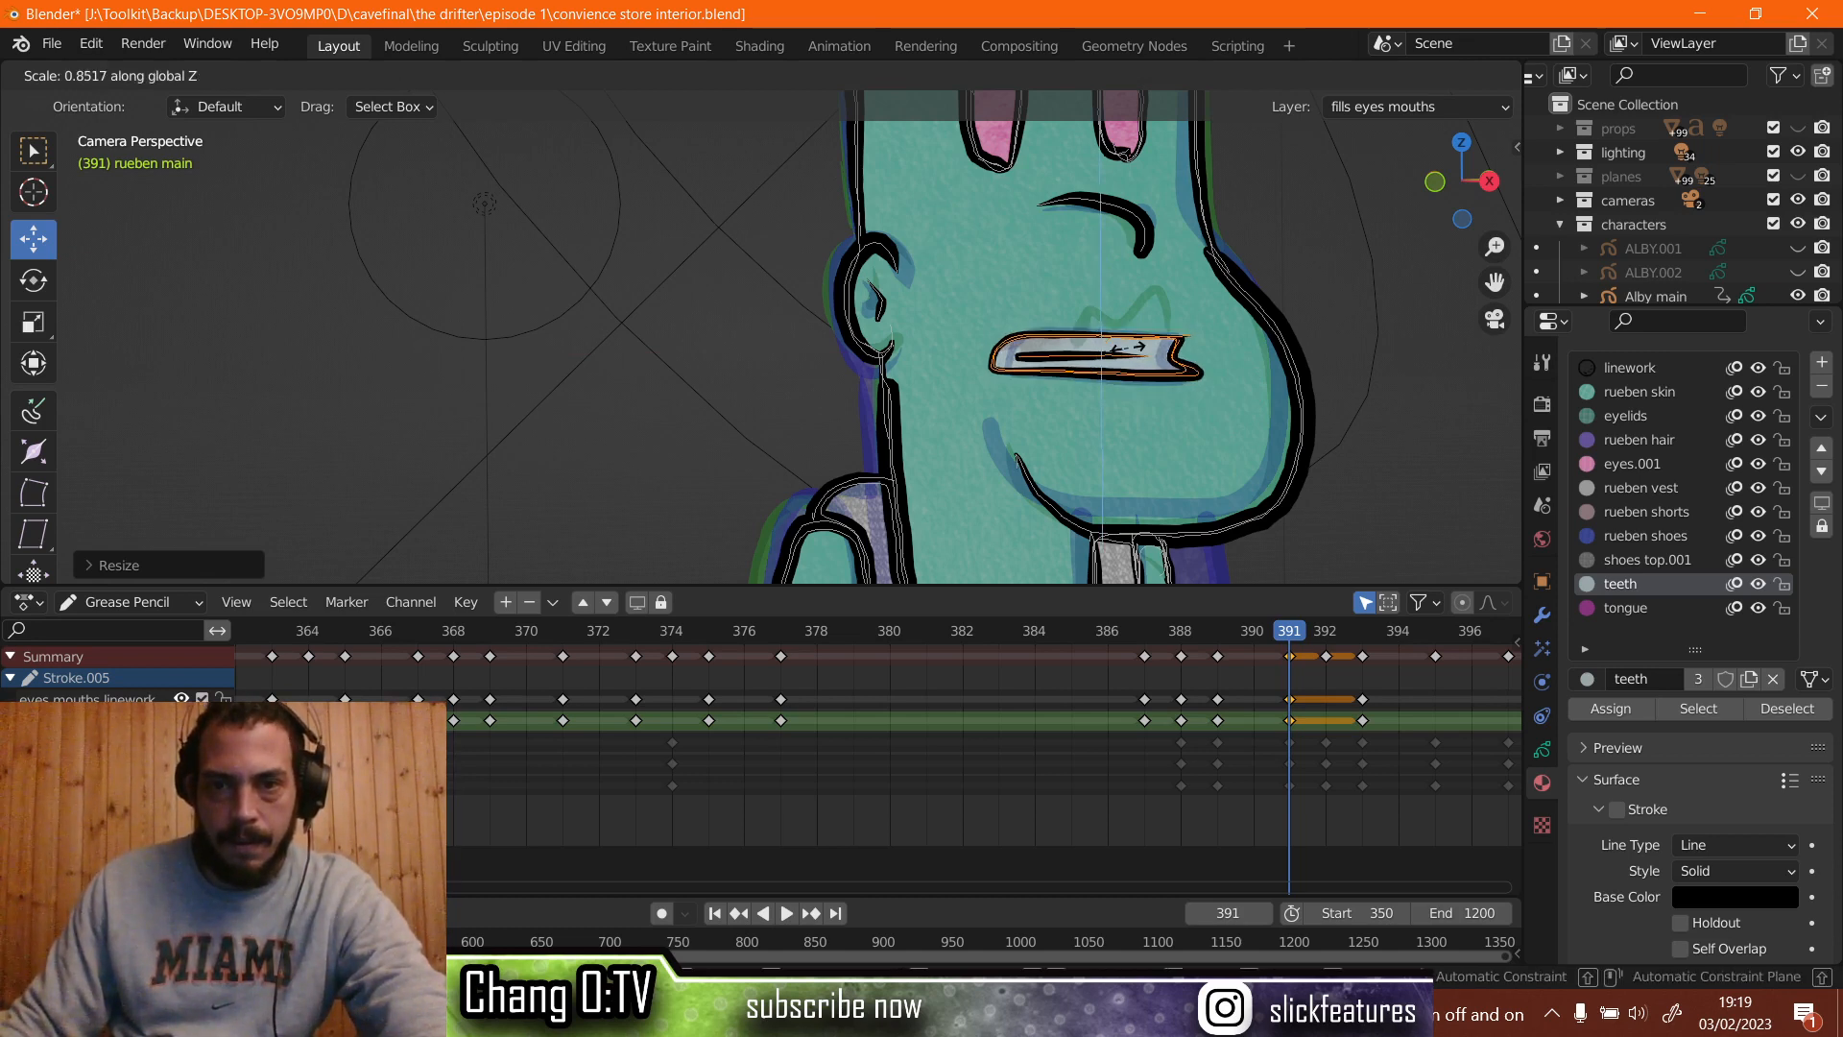
left_click(1130, 355)
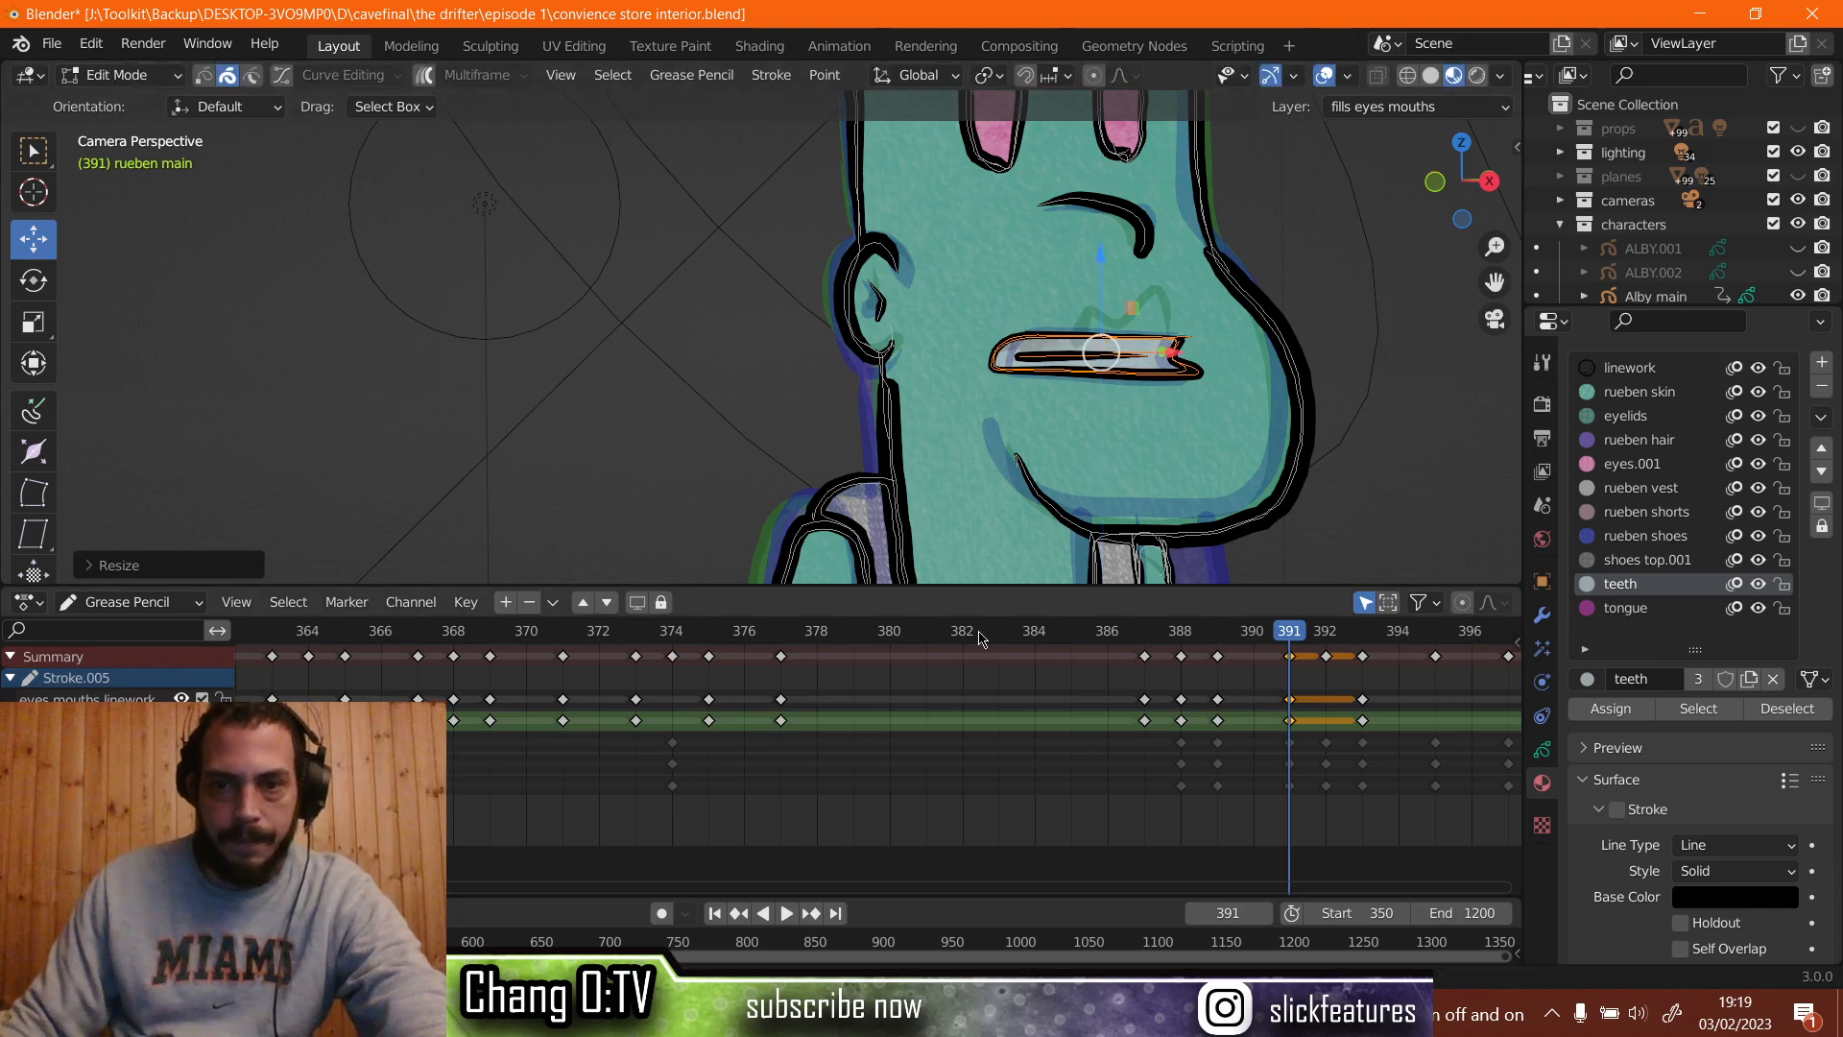
Hide the viewport overlays and gizmos while playing the animation from about frame 384 to review the new mouth shapes.
key("space")
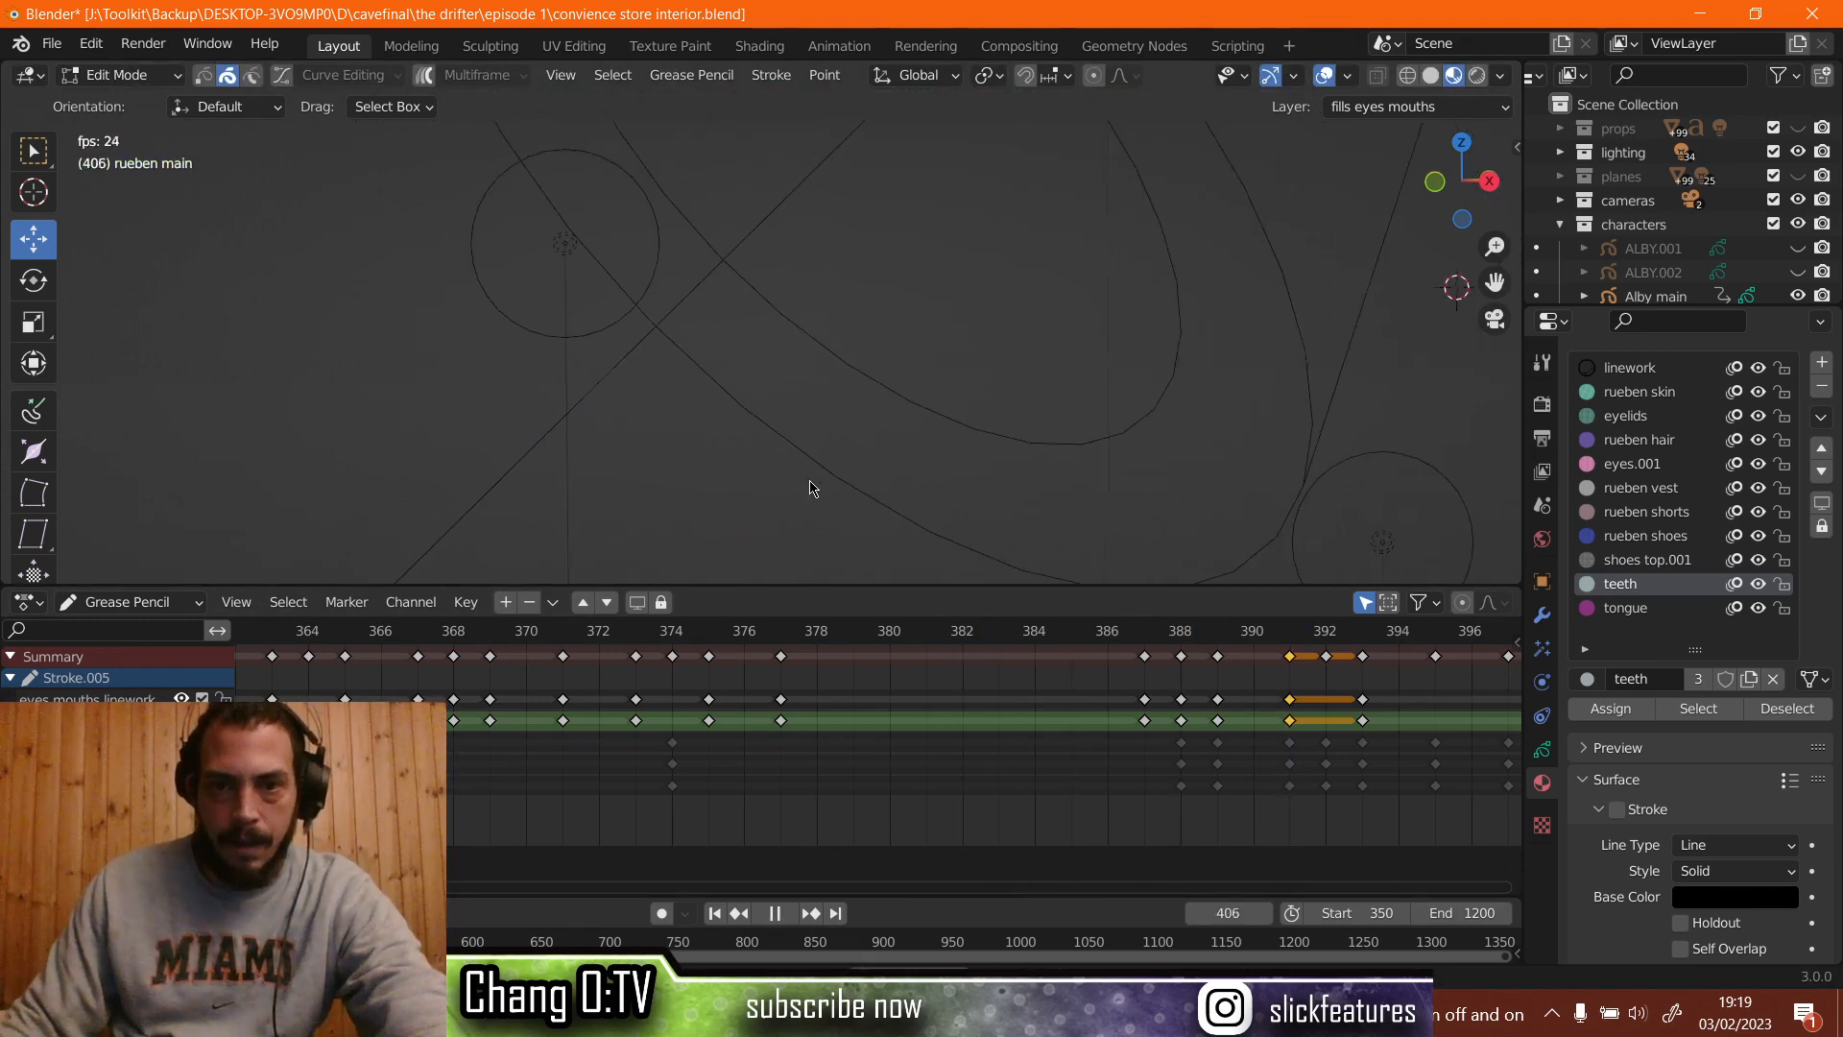
key("space")
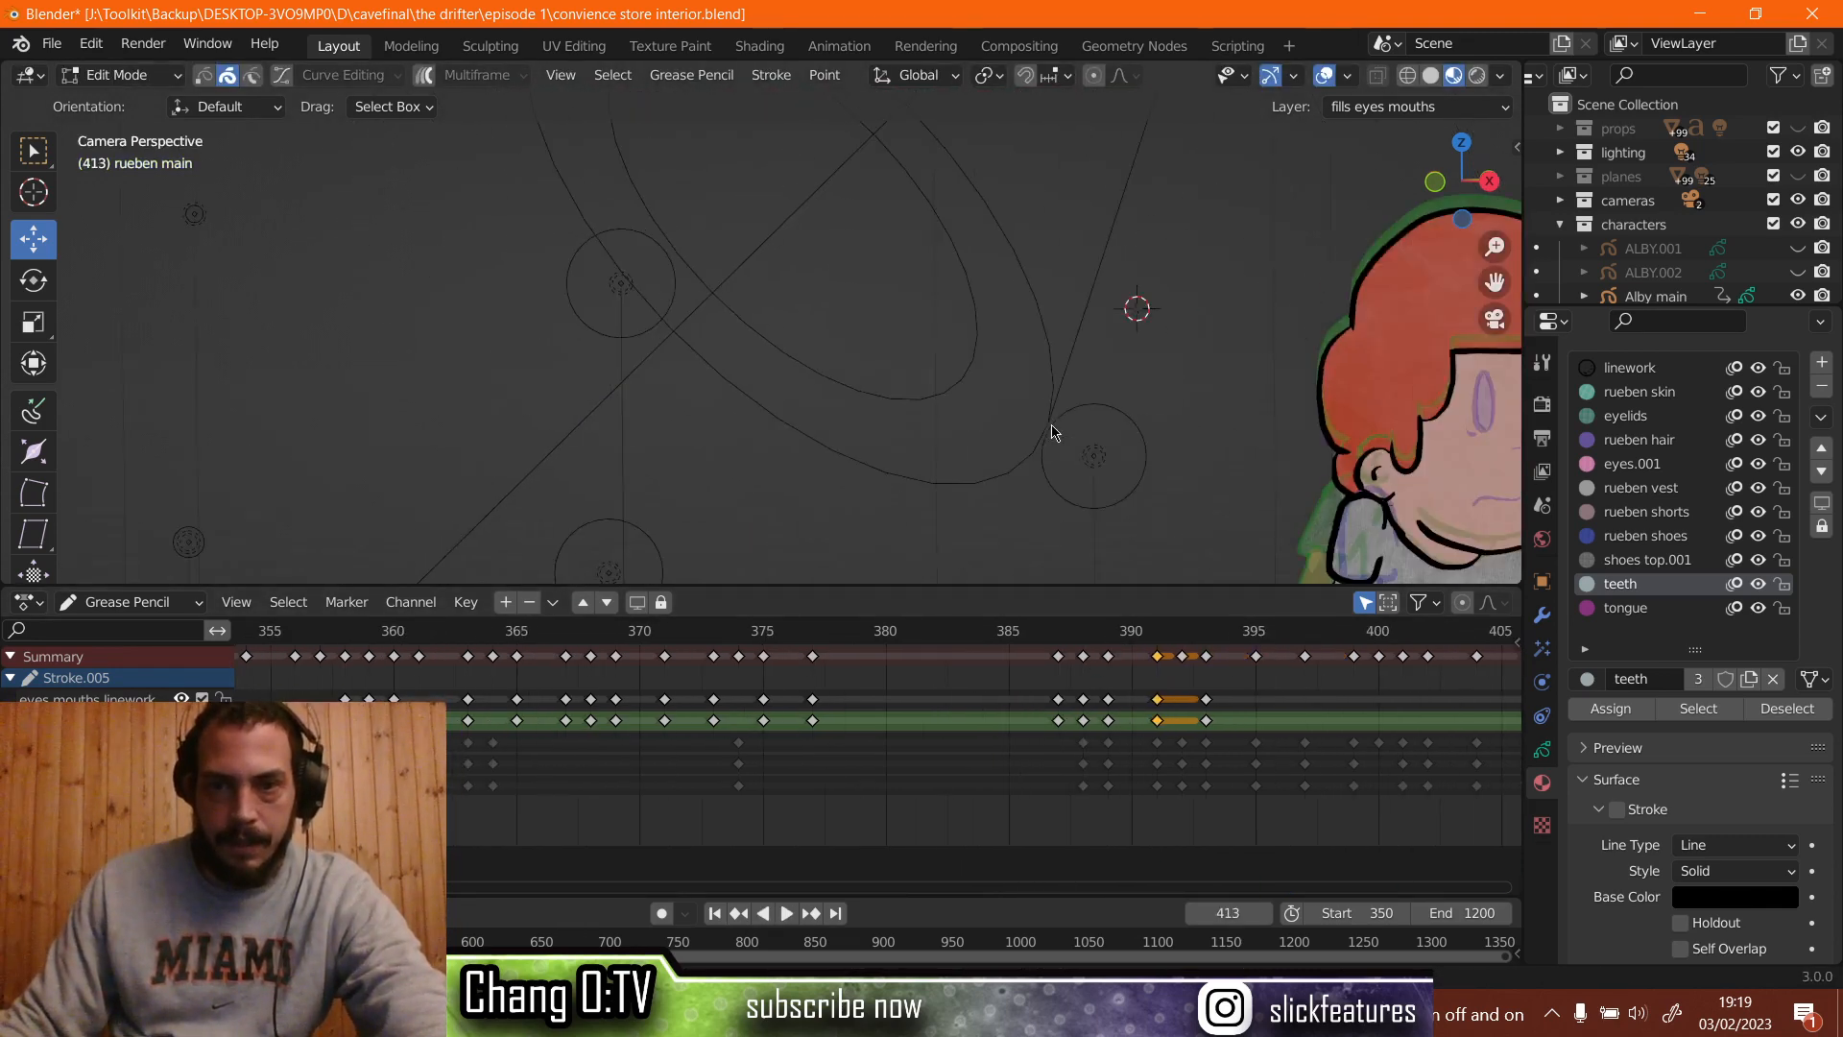
scroll(1053, 432, "down", 3)
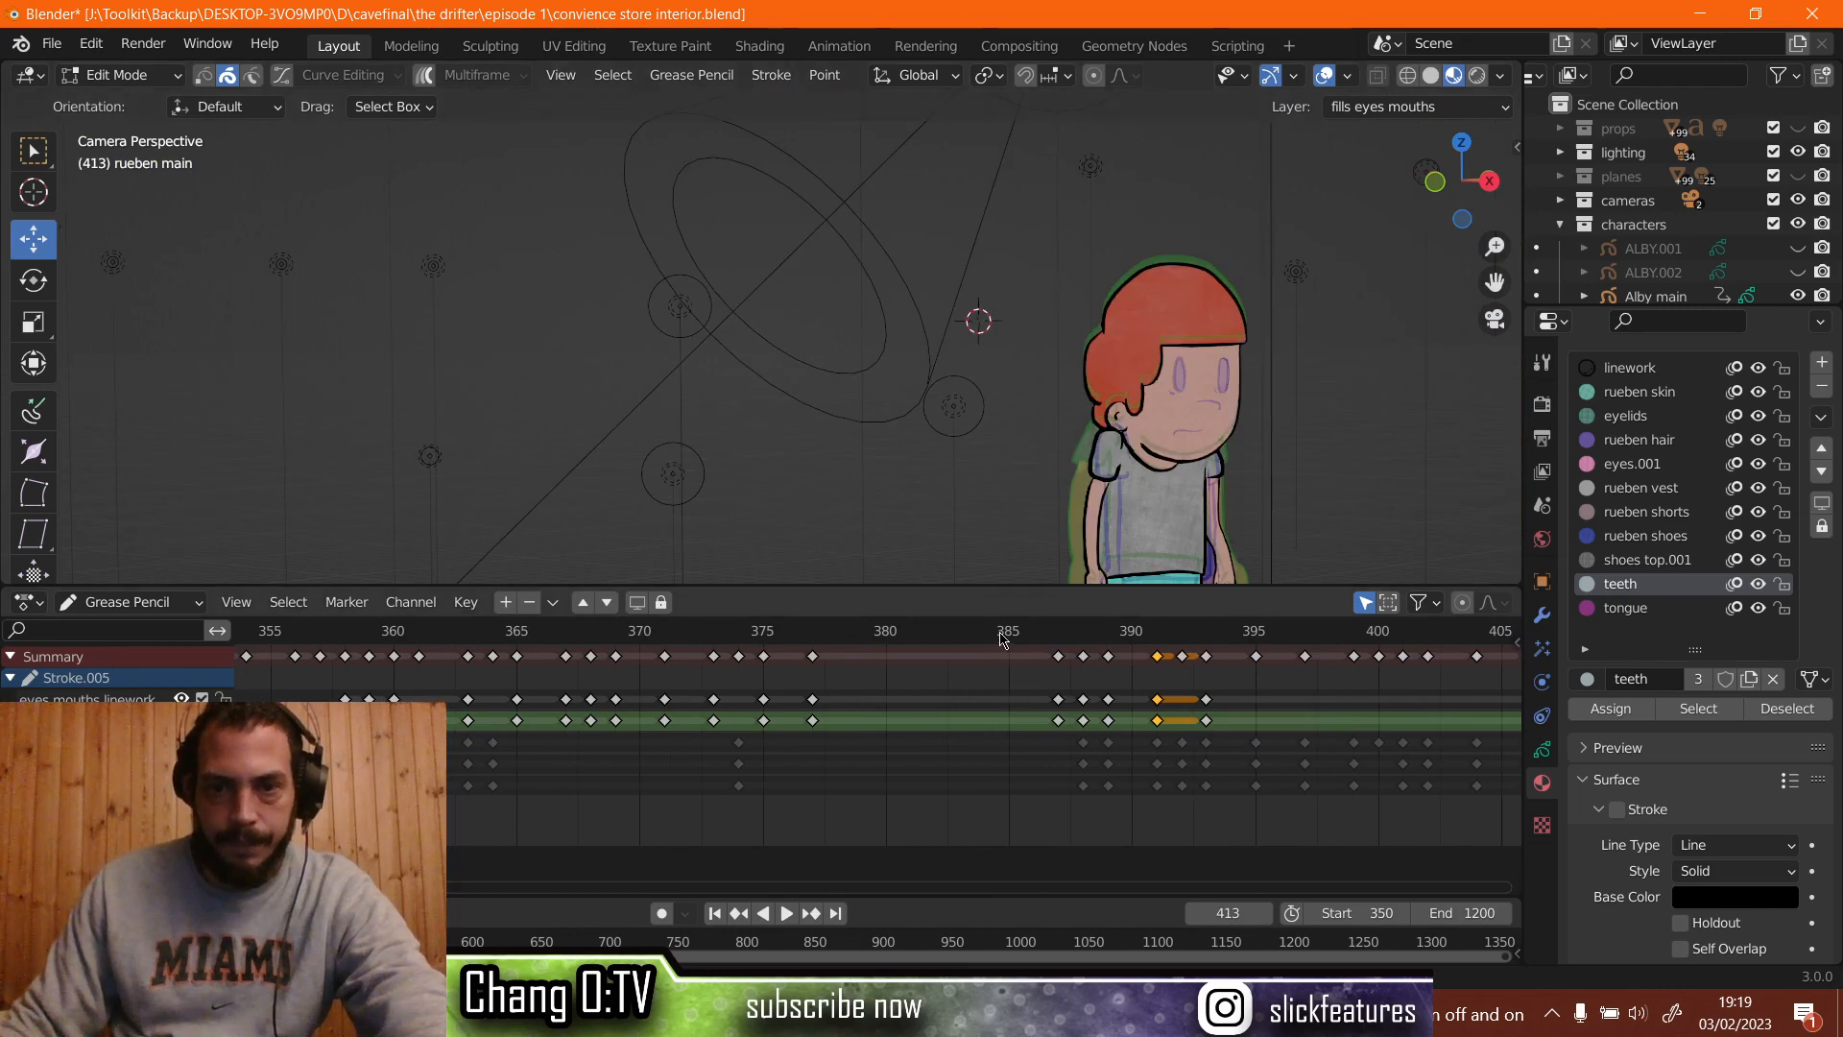
left_click(997, 633)
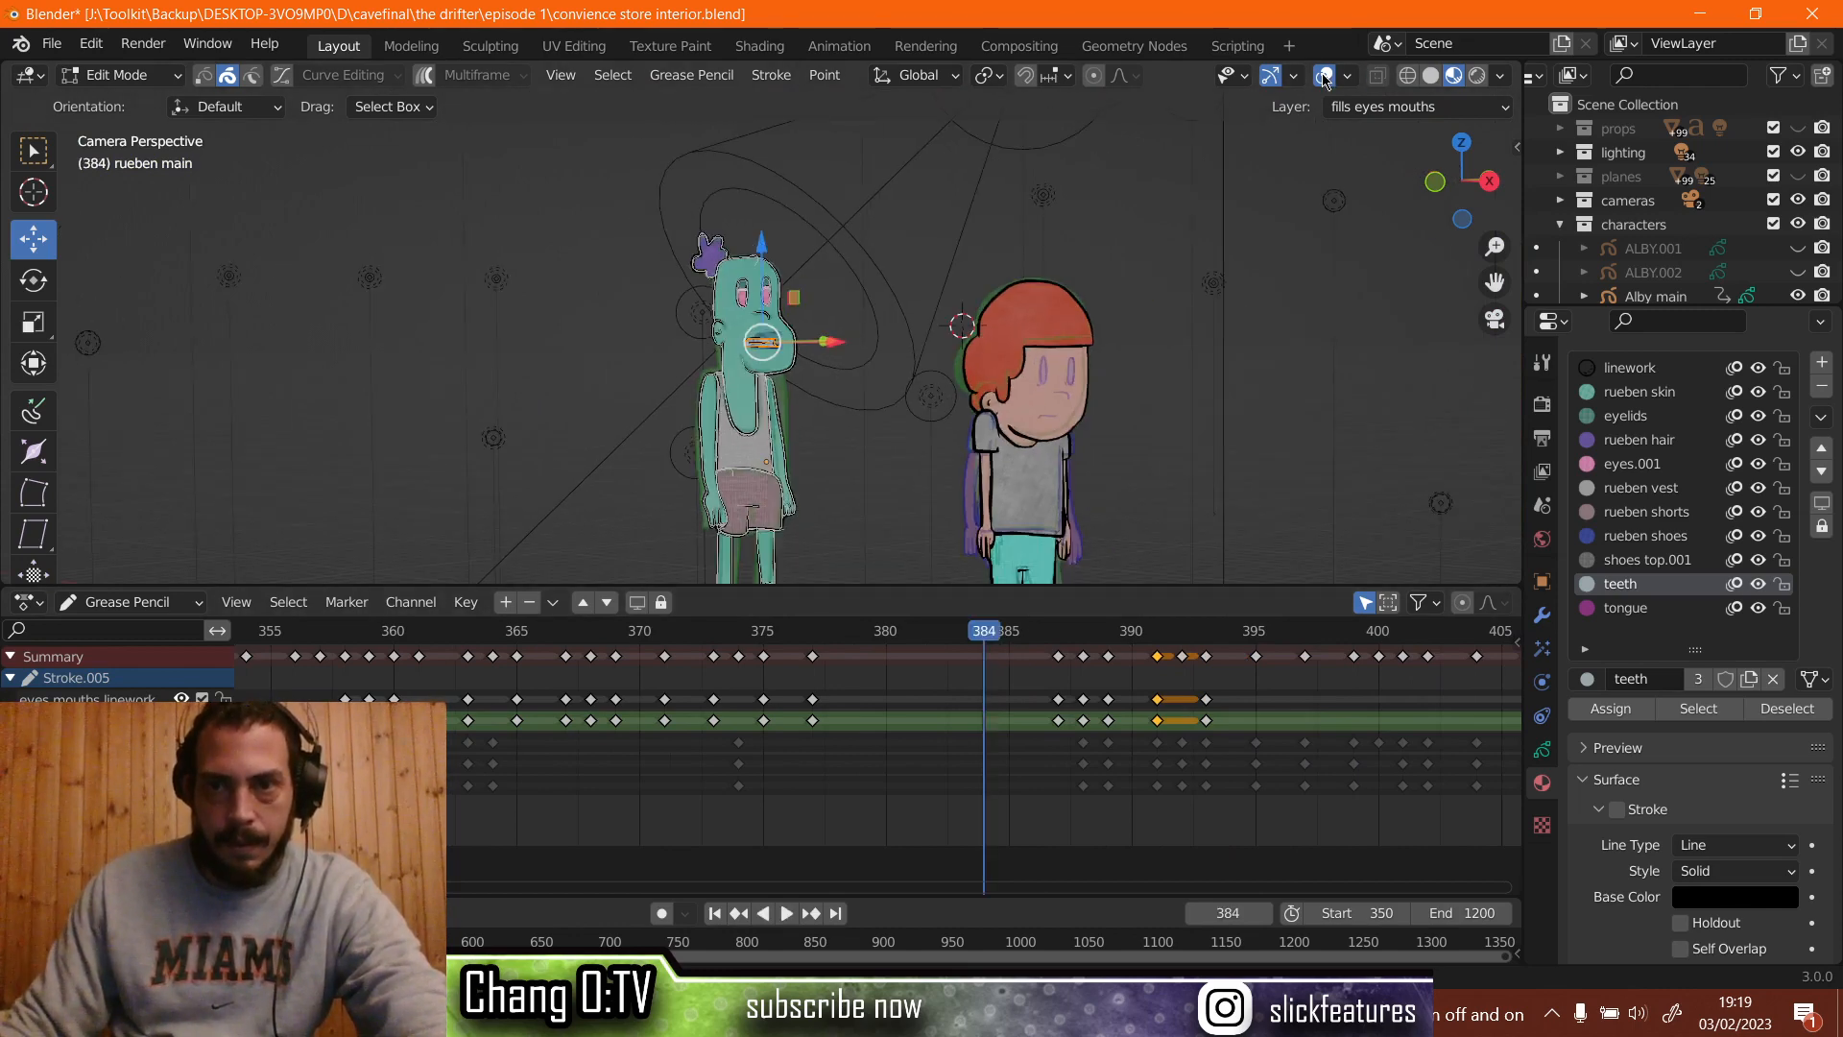
key("shift+alt+z")
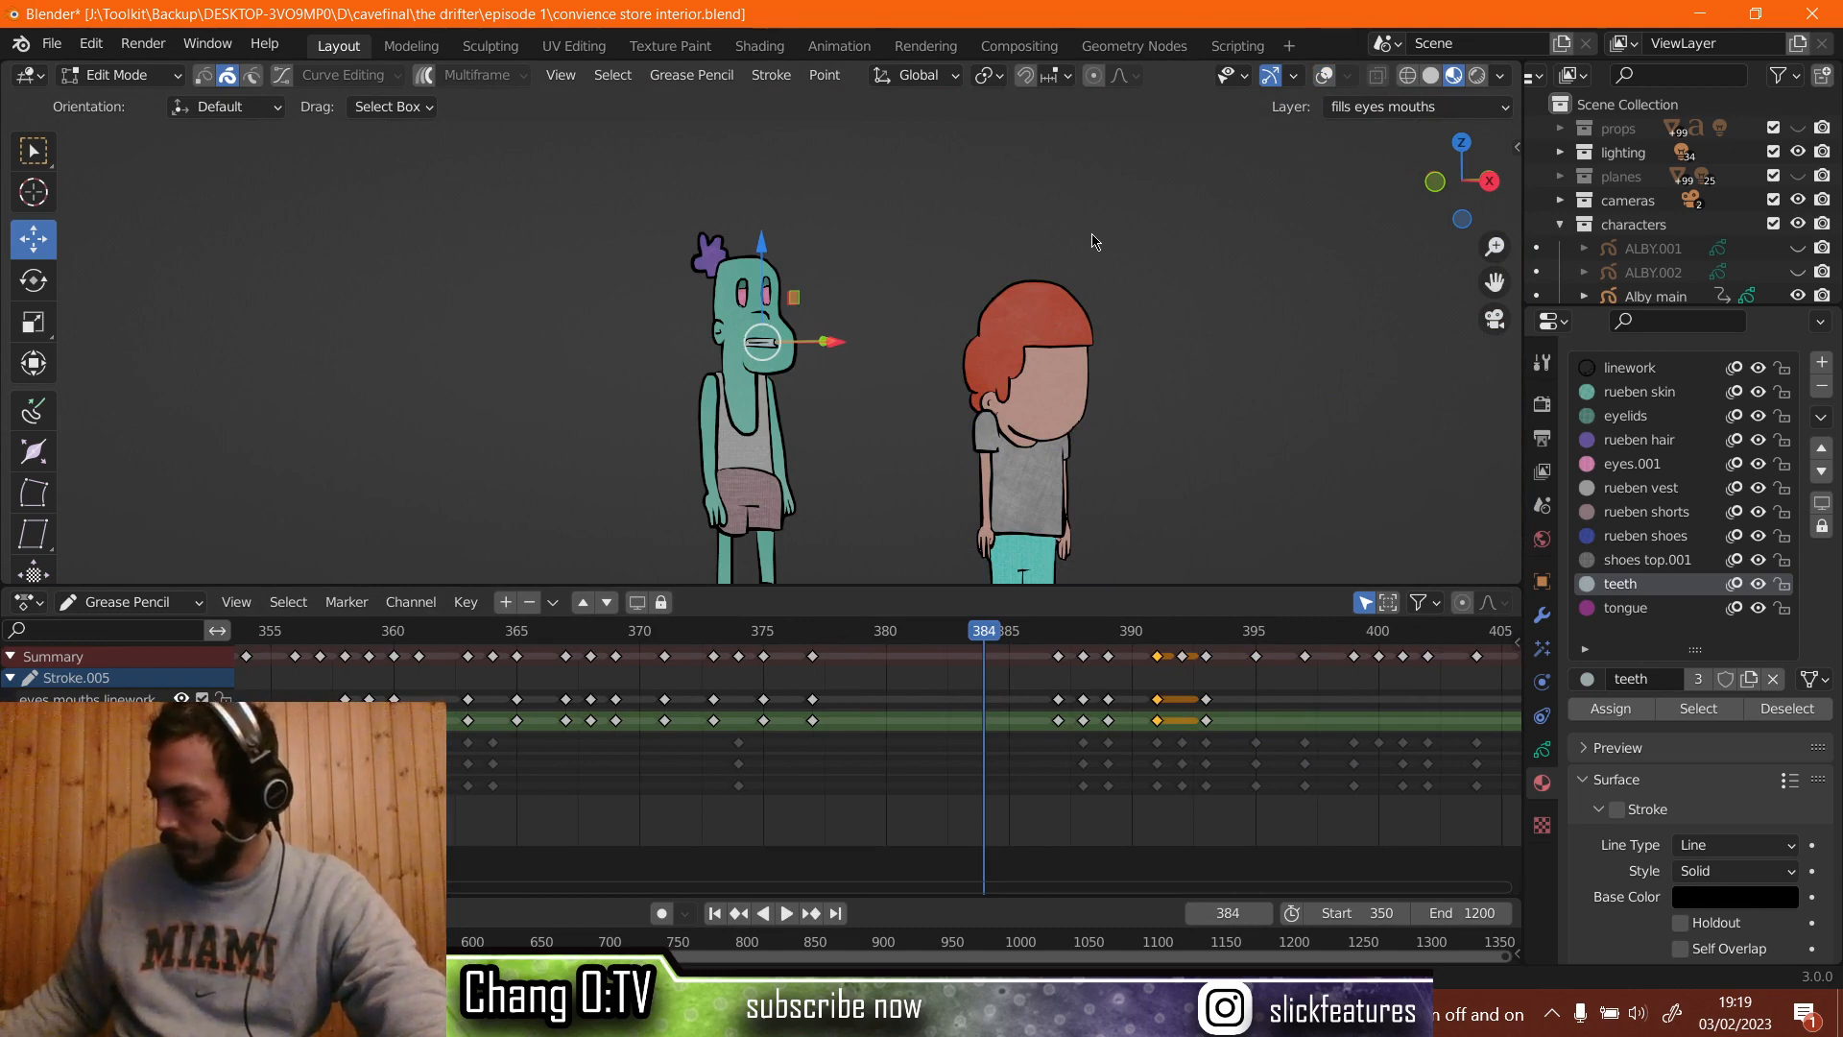
key("space")
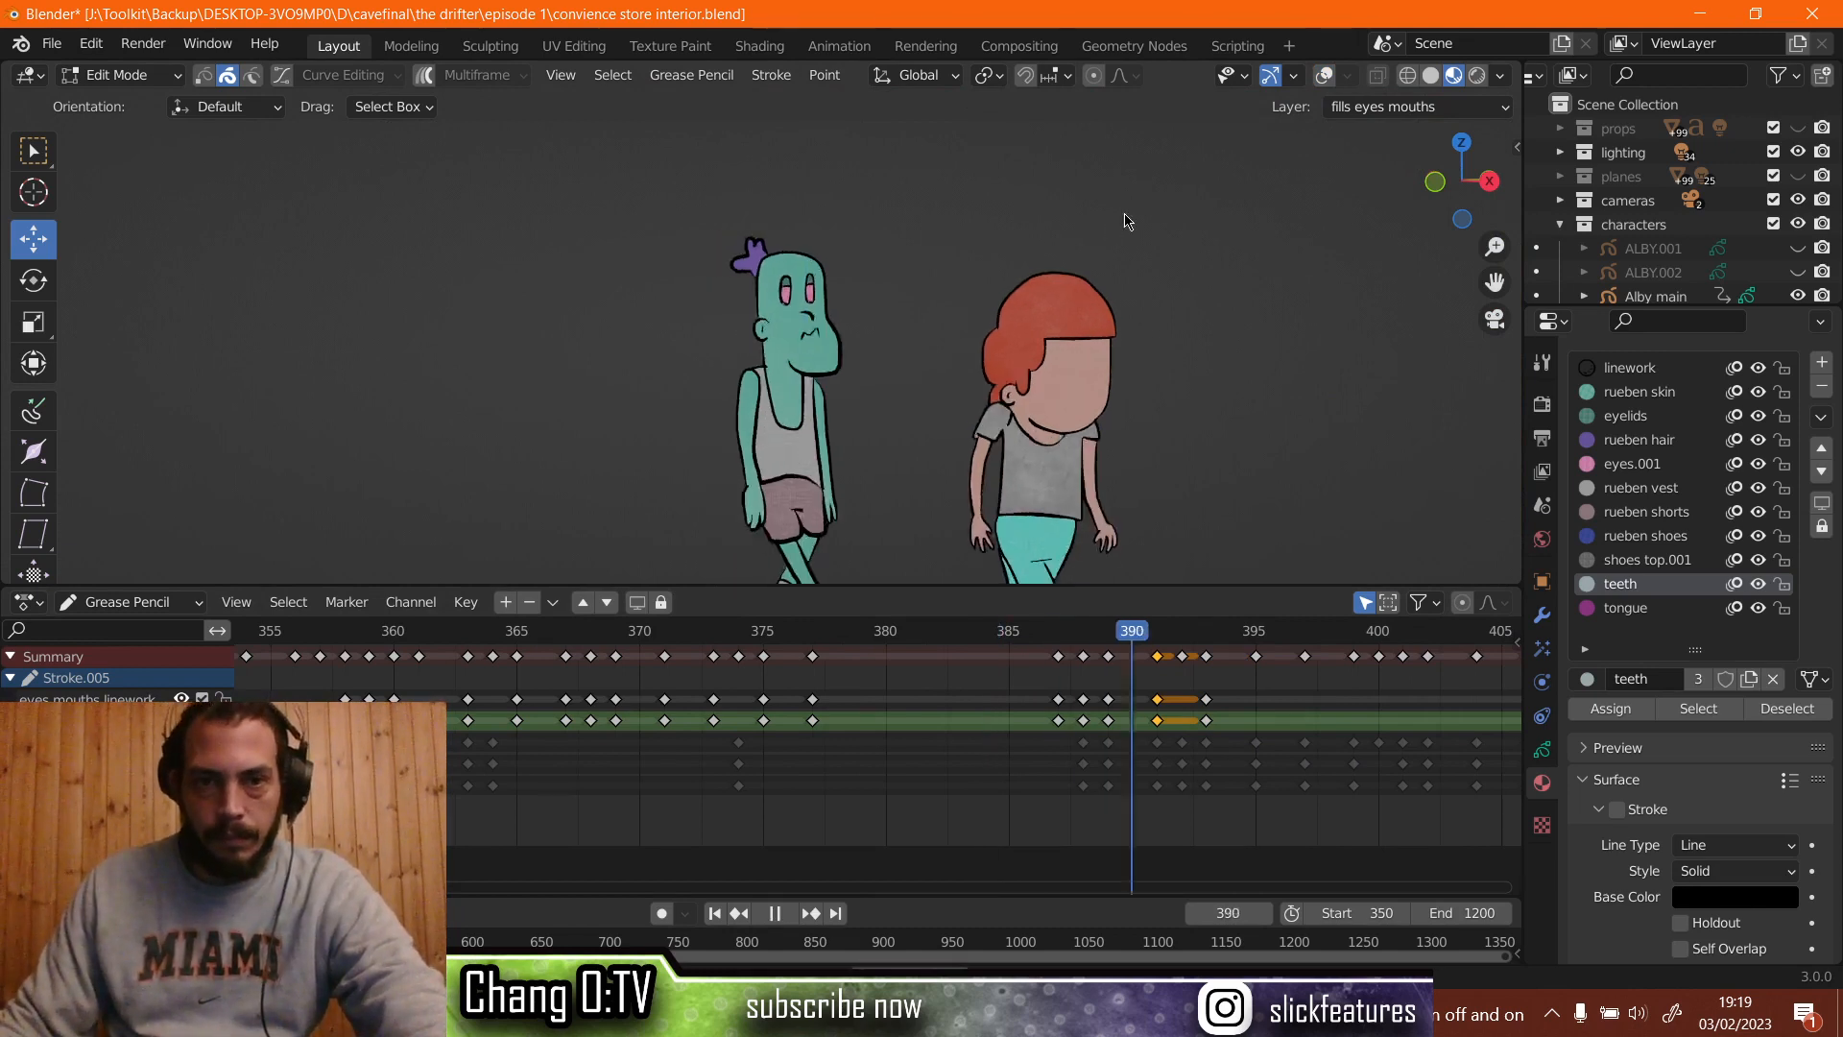
key("space")
left_click(1283, 81)
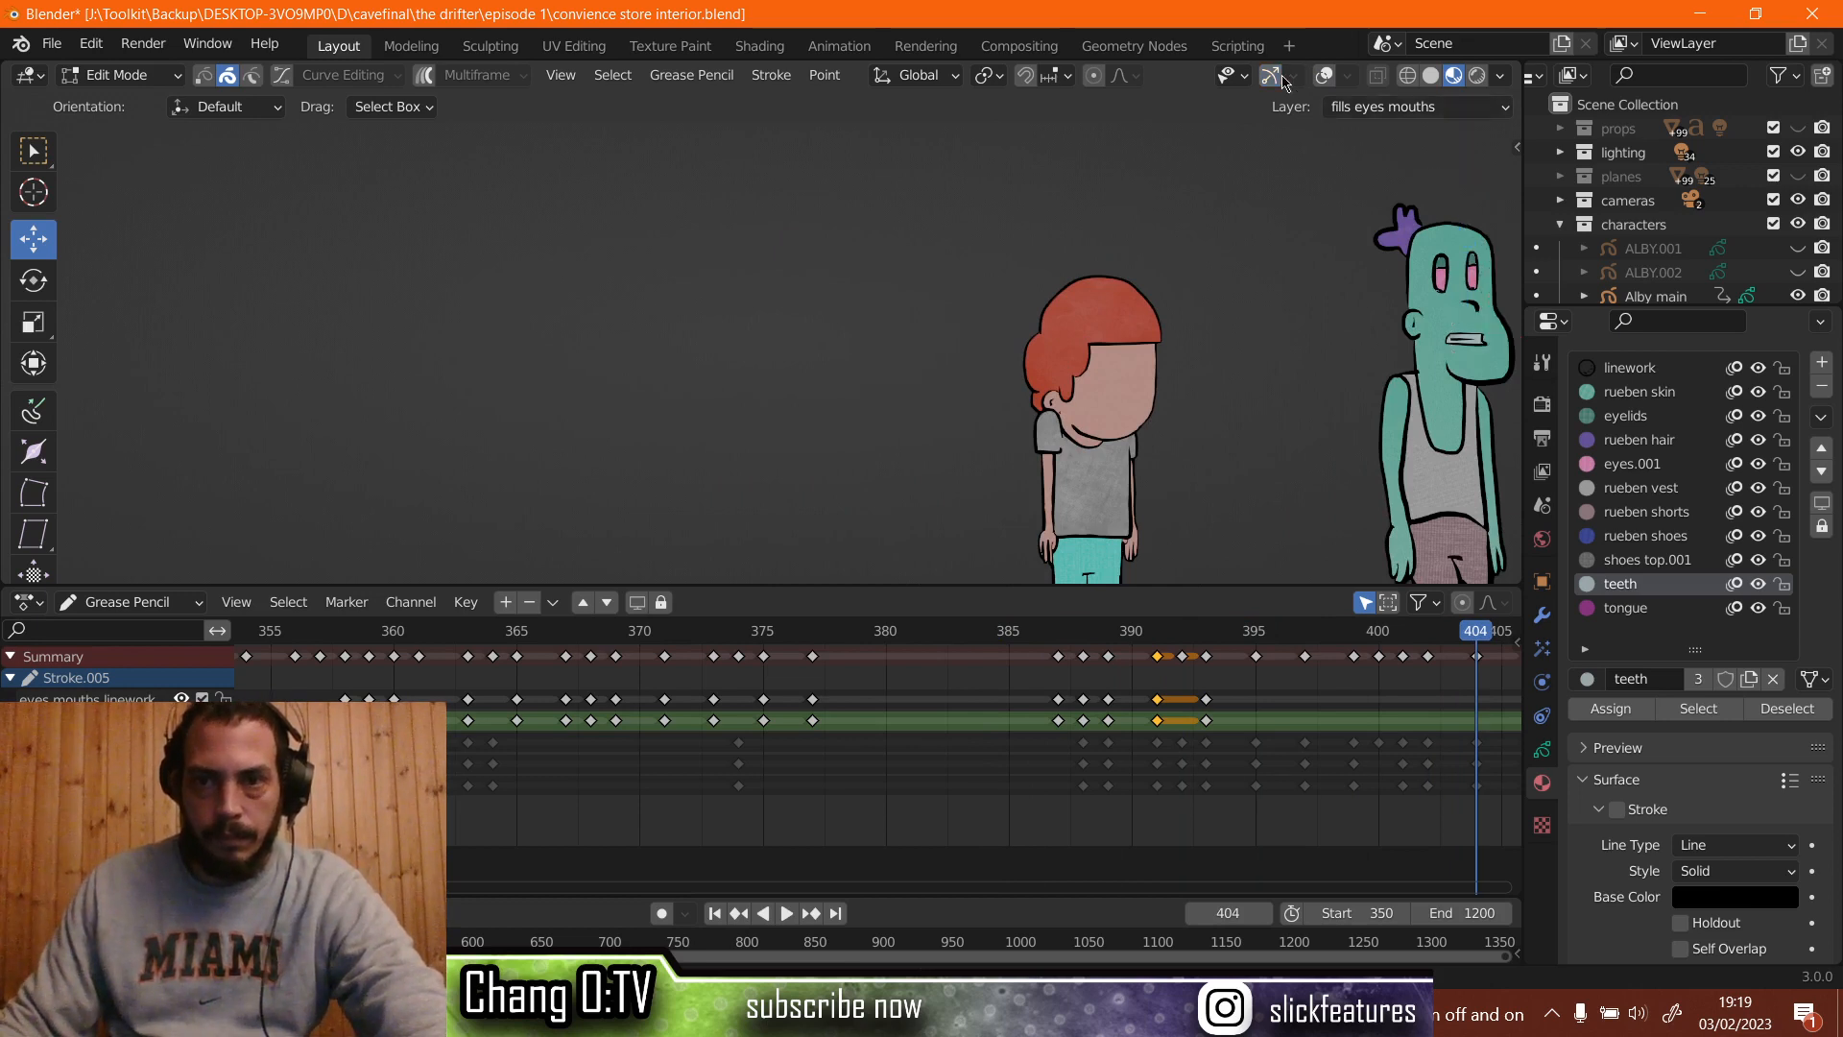
scroll(1102, 403, "down", 3)
Replay the animation from frame 381 and from around frame 361 to check the mouth movement with both characters in view.
left_click(908, 634)
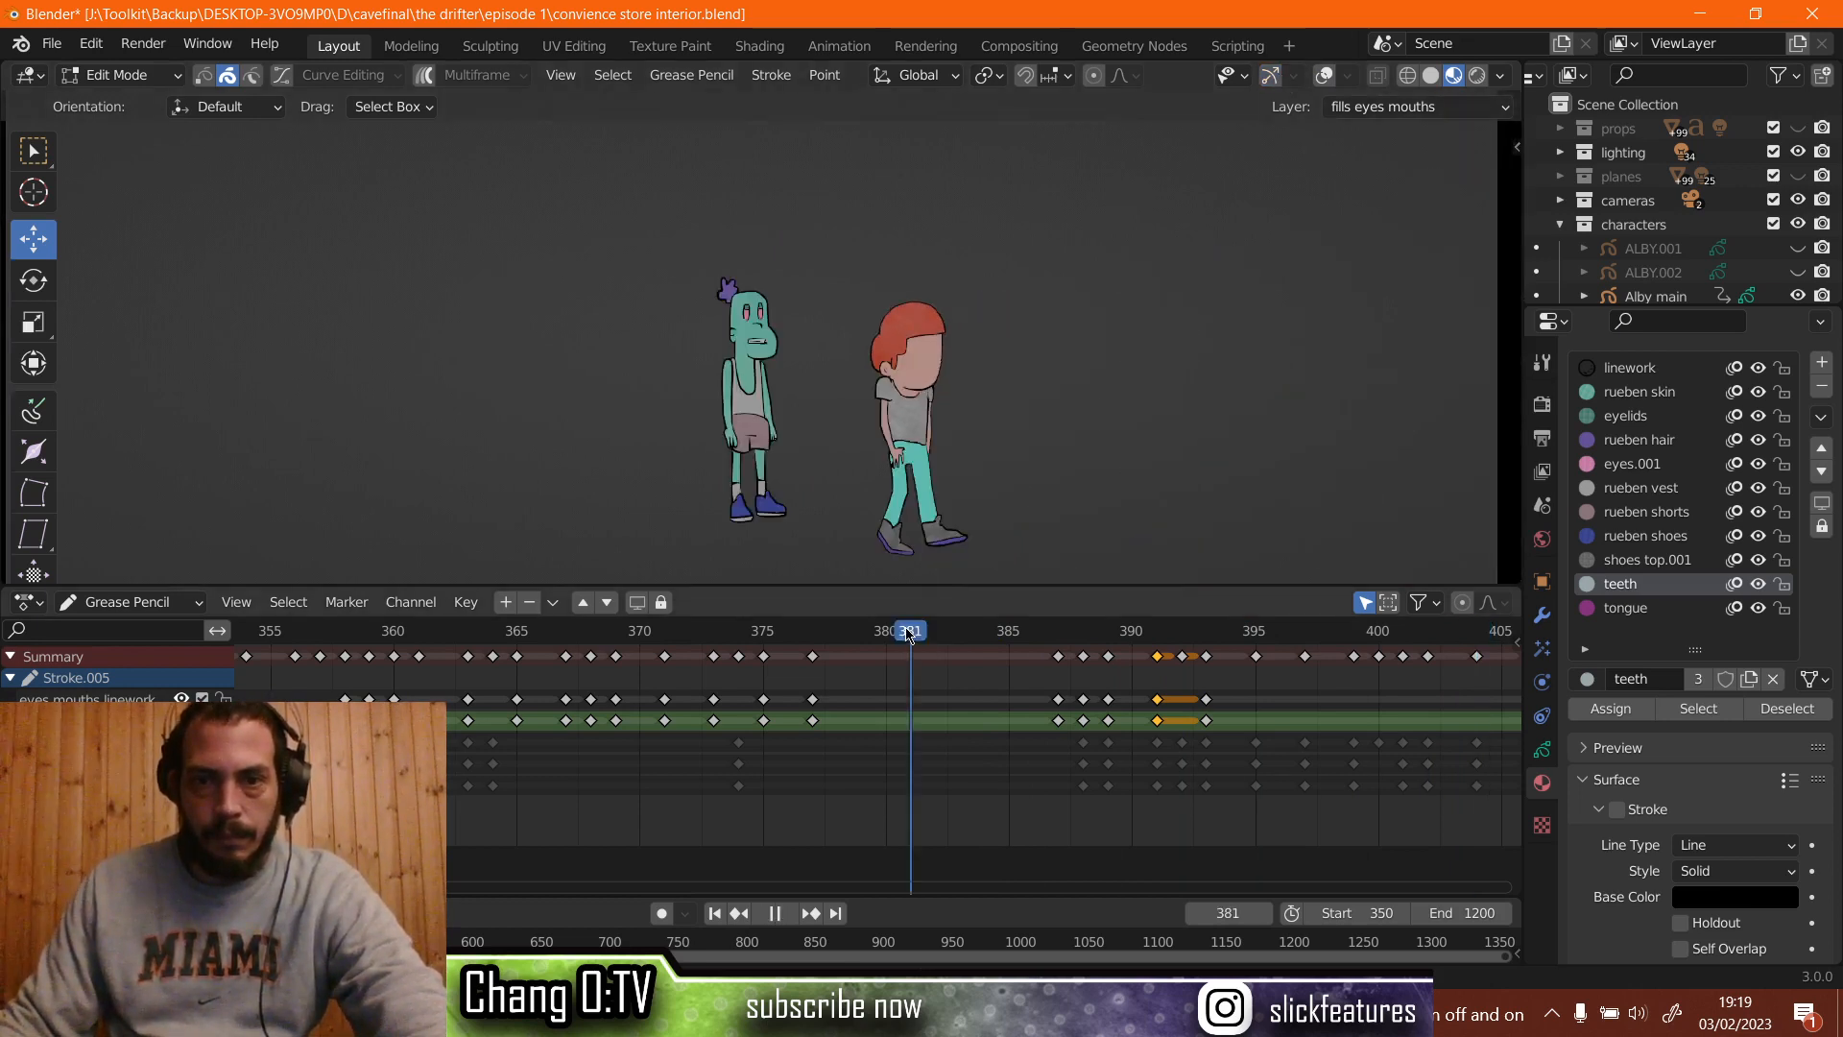
key("space")
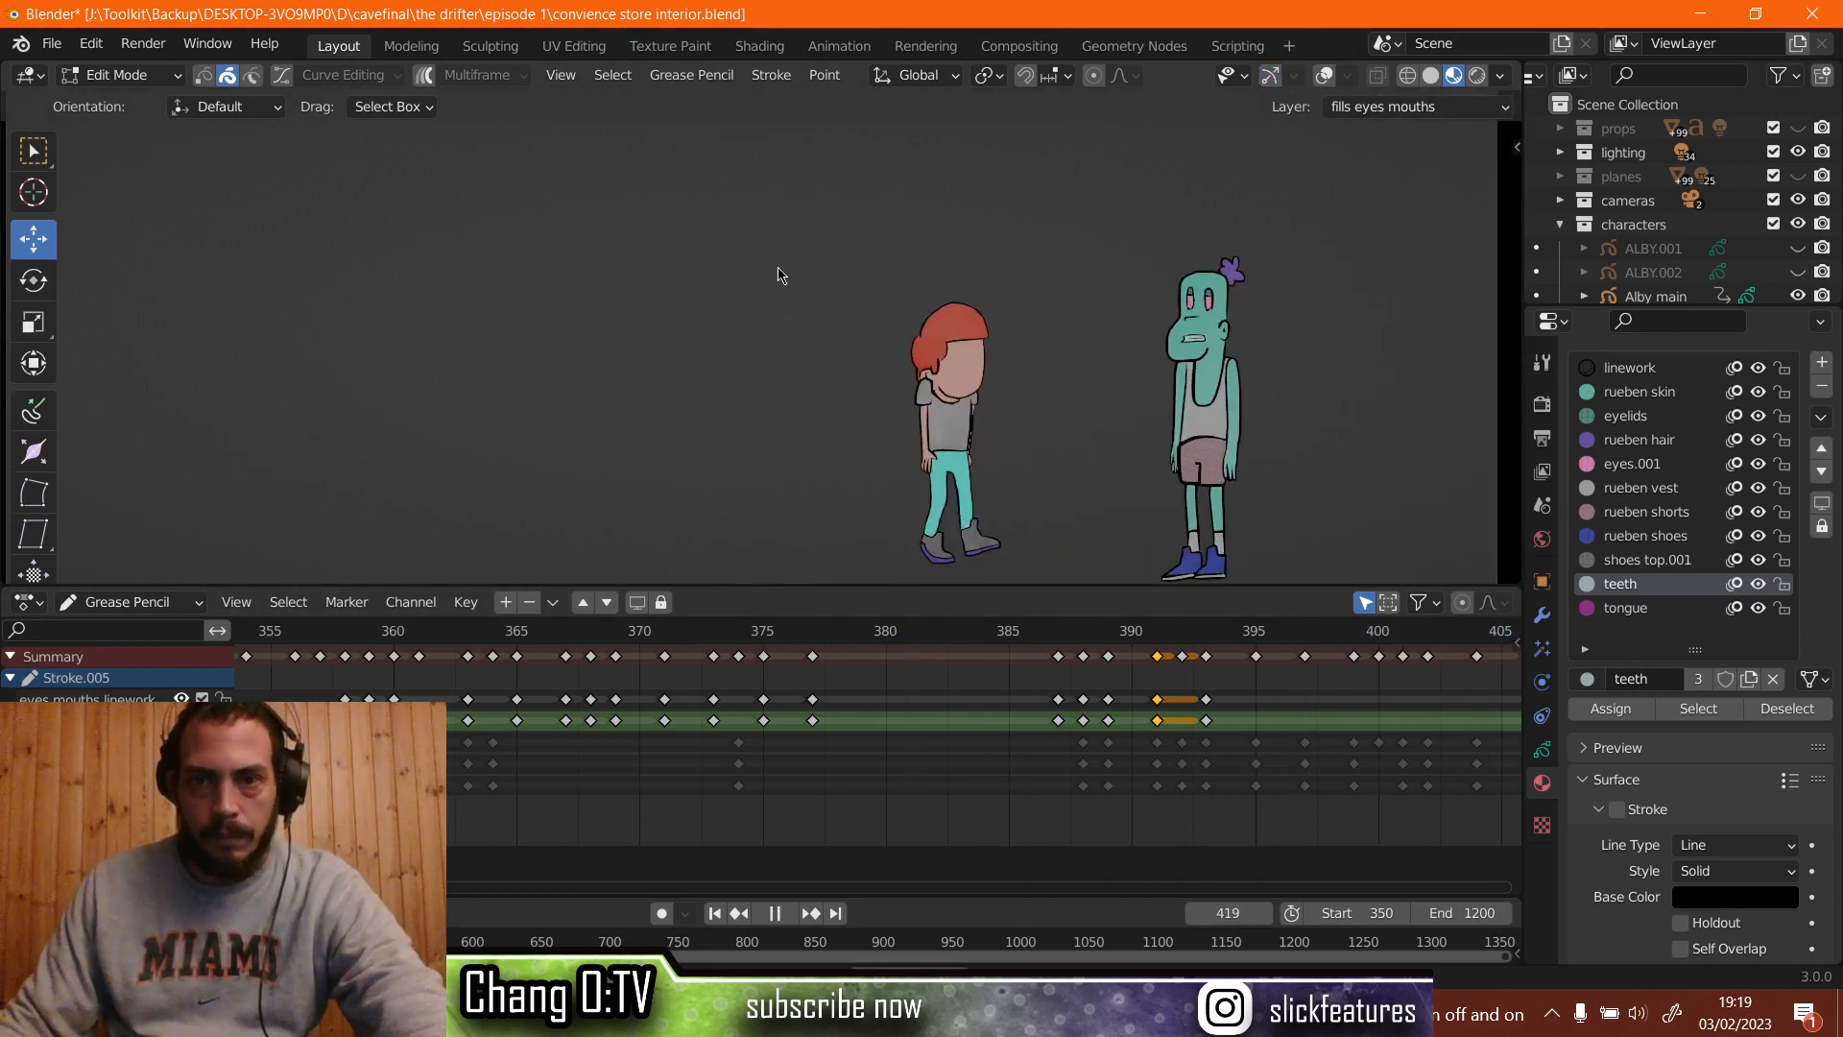
key("space")
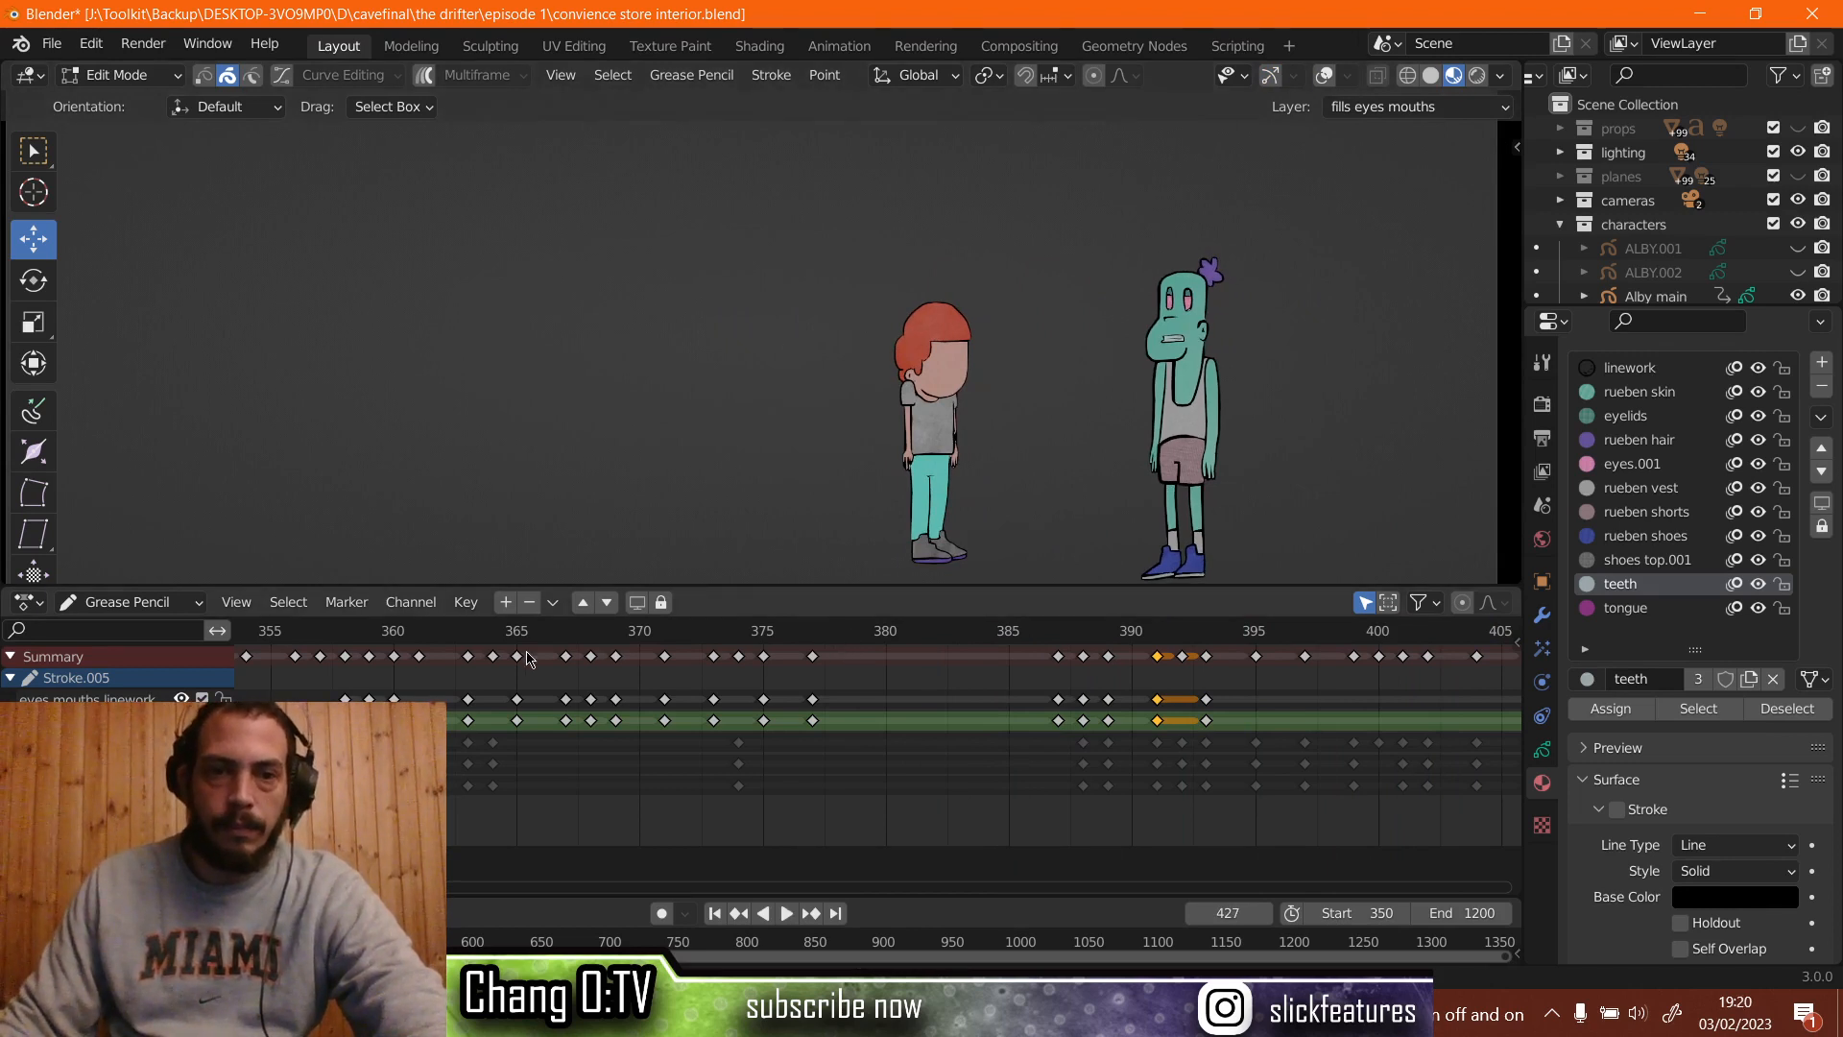
left_click(478, 605)
key("Escape")
left_click(412, 631)
key("space")
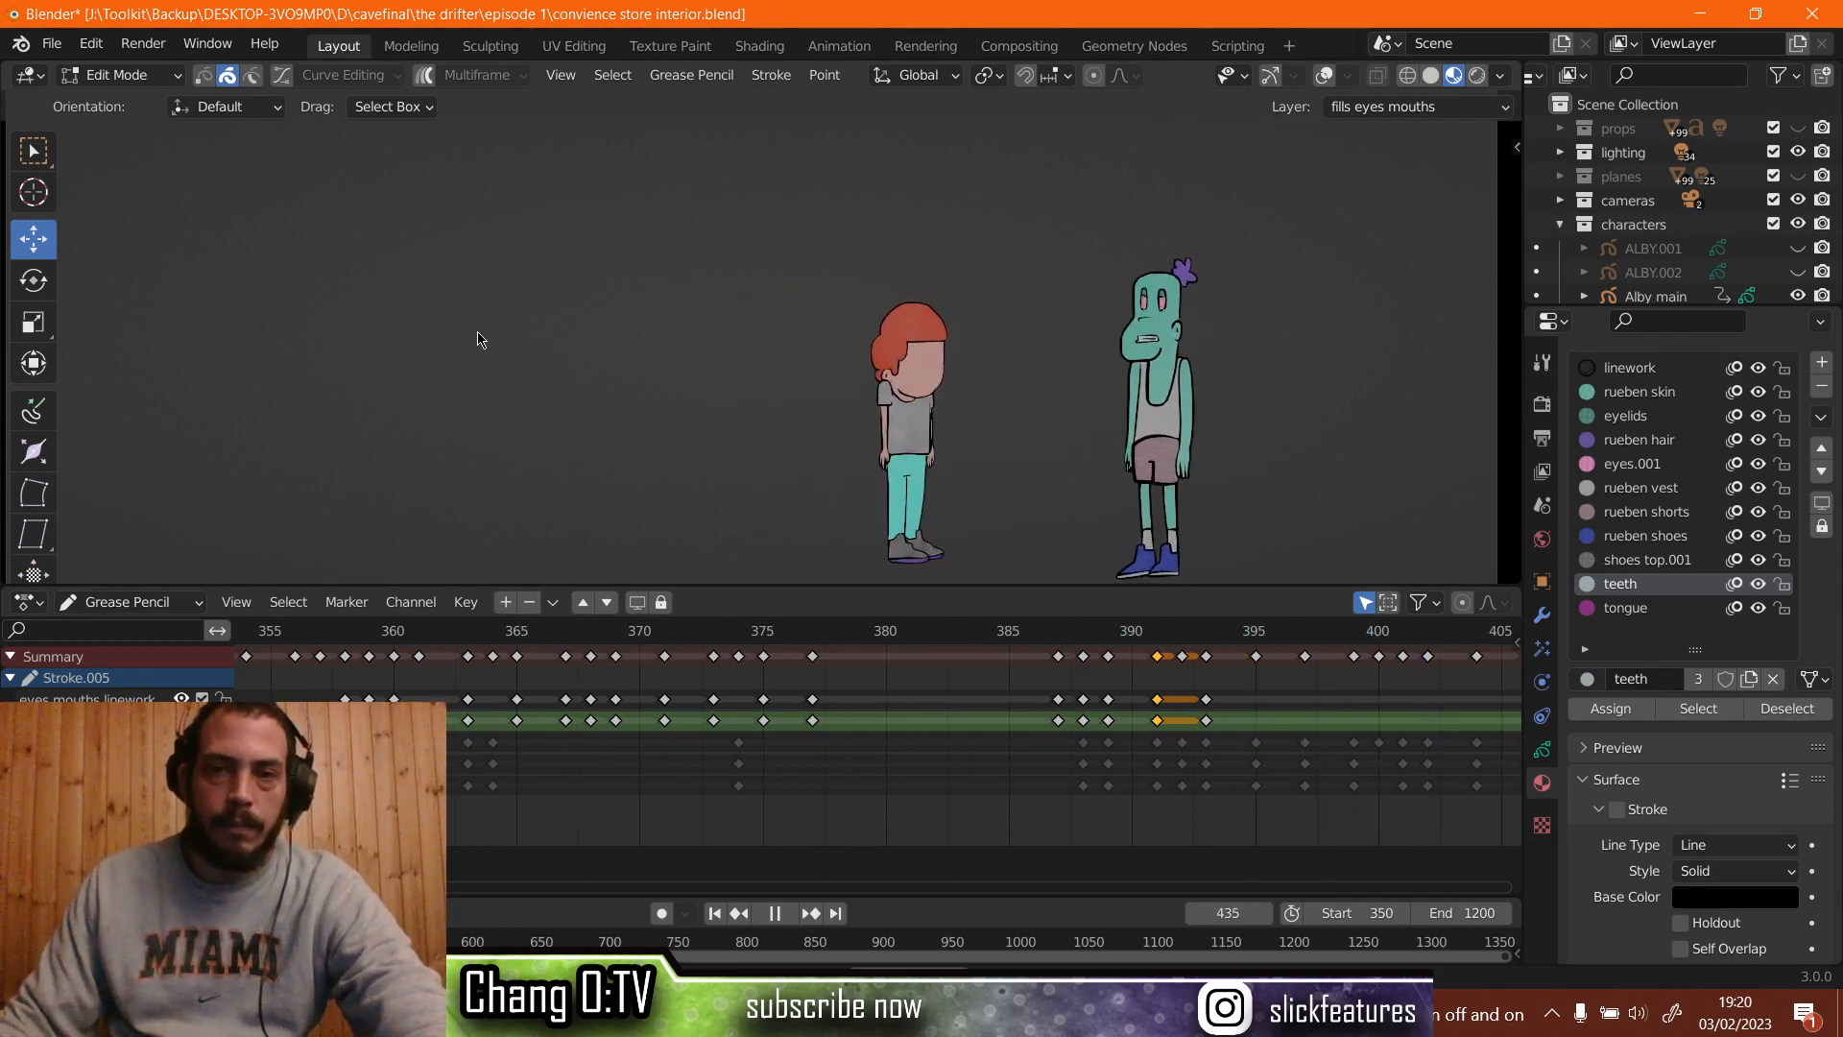
key("space")
left_click(456, 641)
key("space")
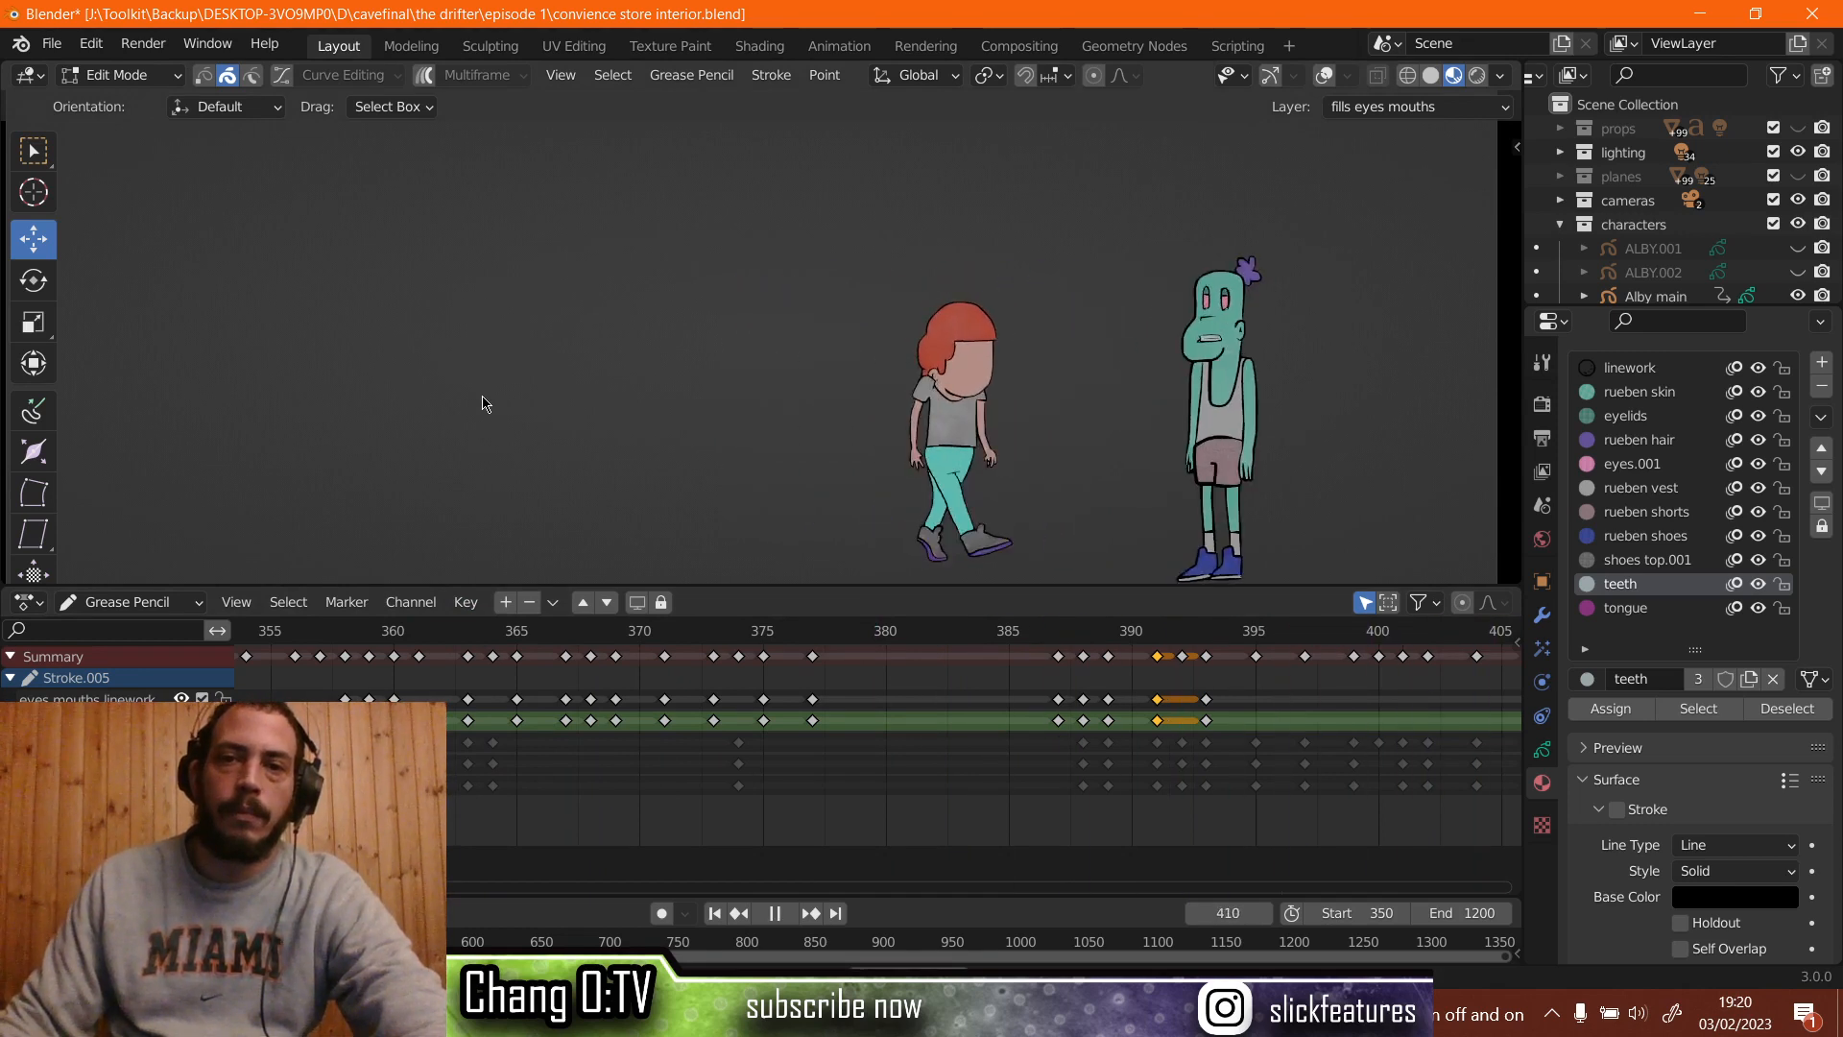
key("space")
Duplicate the eyes and mouth linework and fill keyframes at frame 377 to frame 381.
left_click(900, 640)
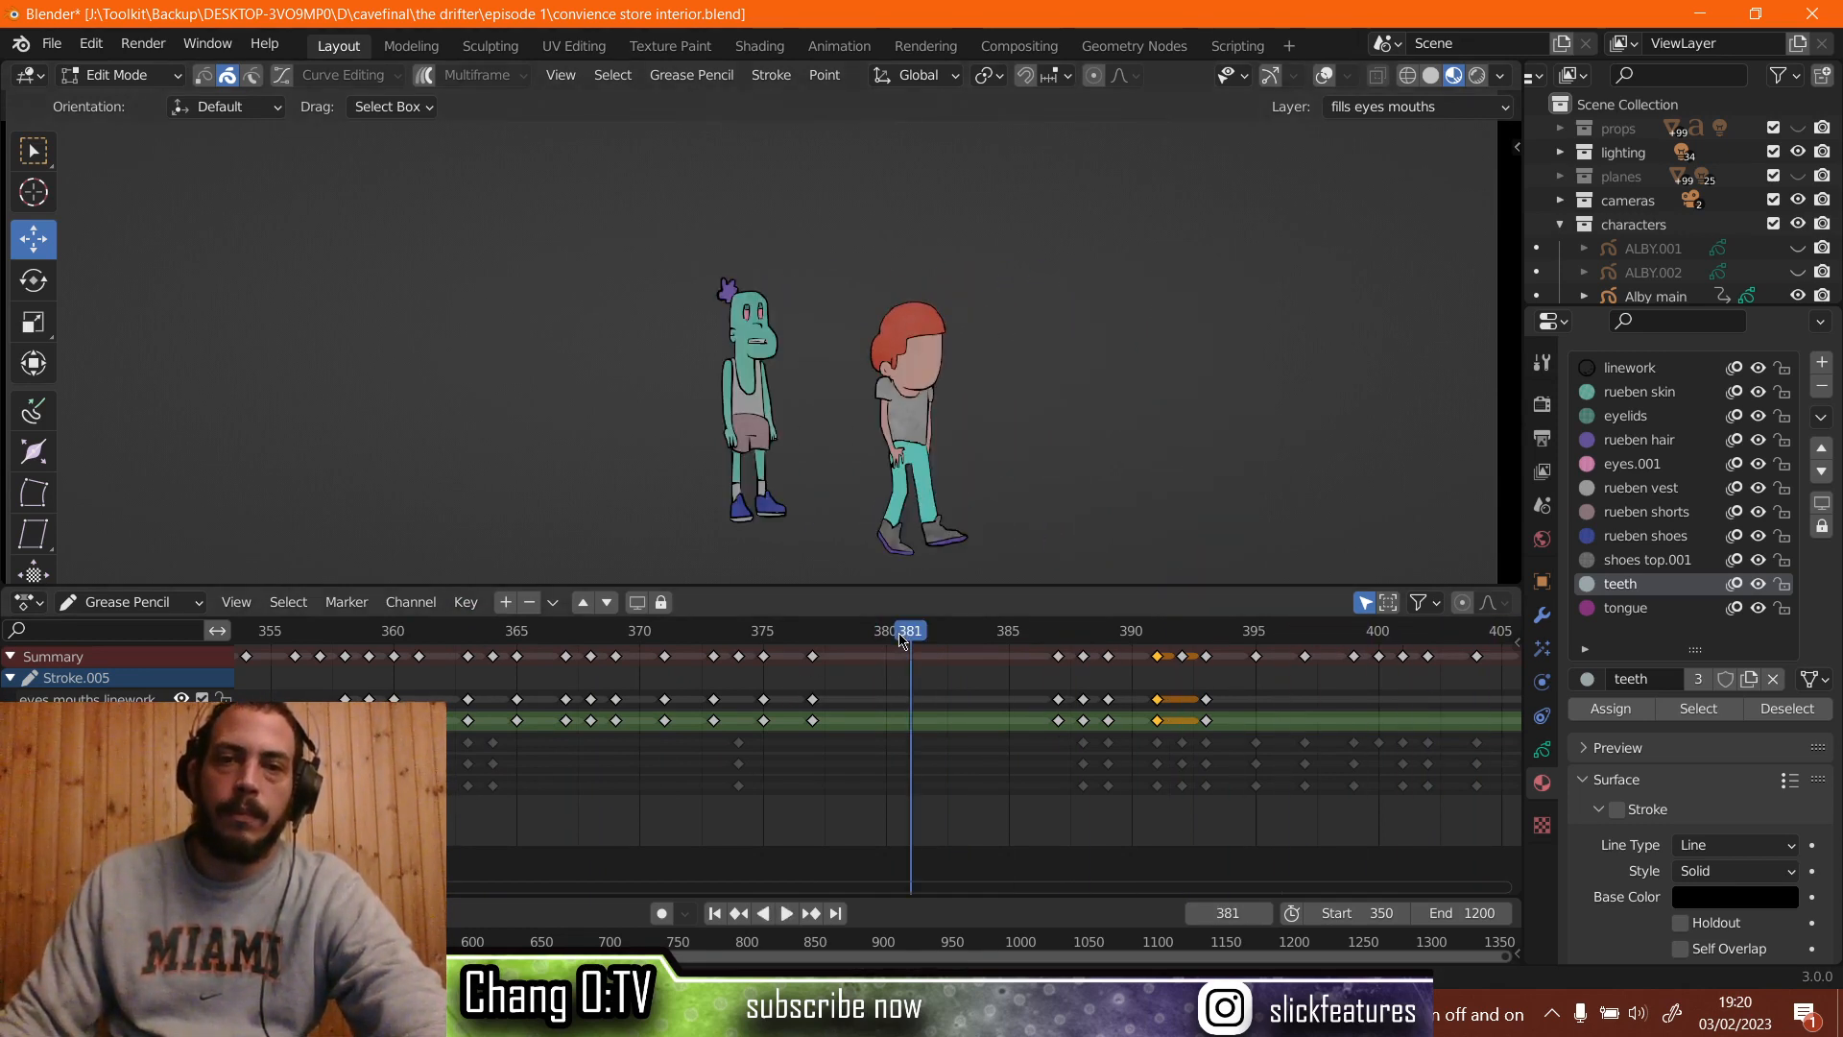
scroll(900, 653, "up", 4)
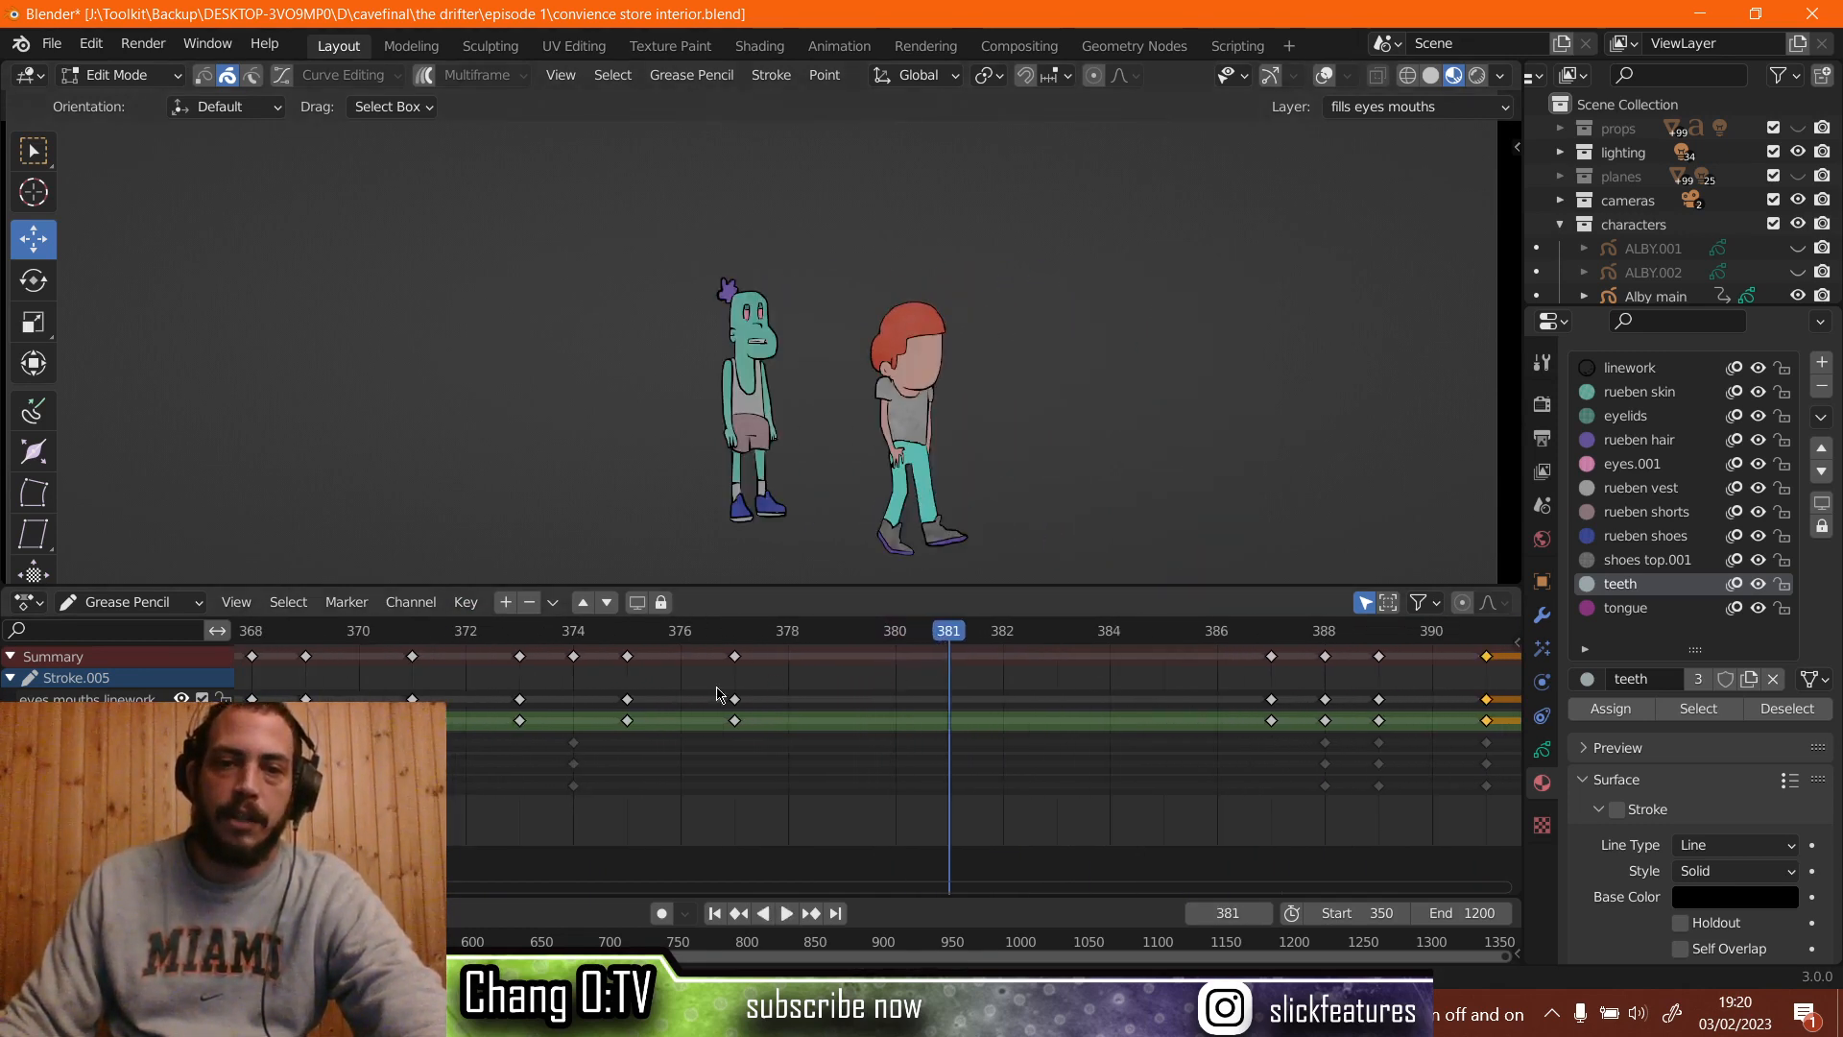
left_click_drag(717, 687, 755, 726)
right_click(738, 705)
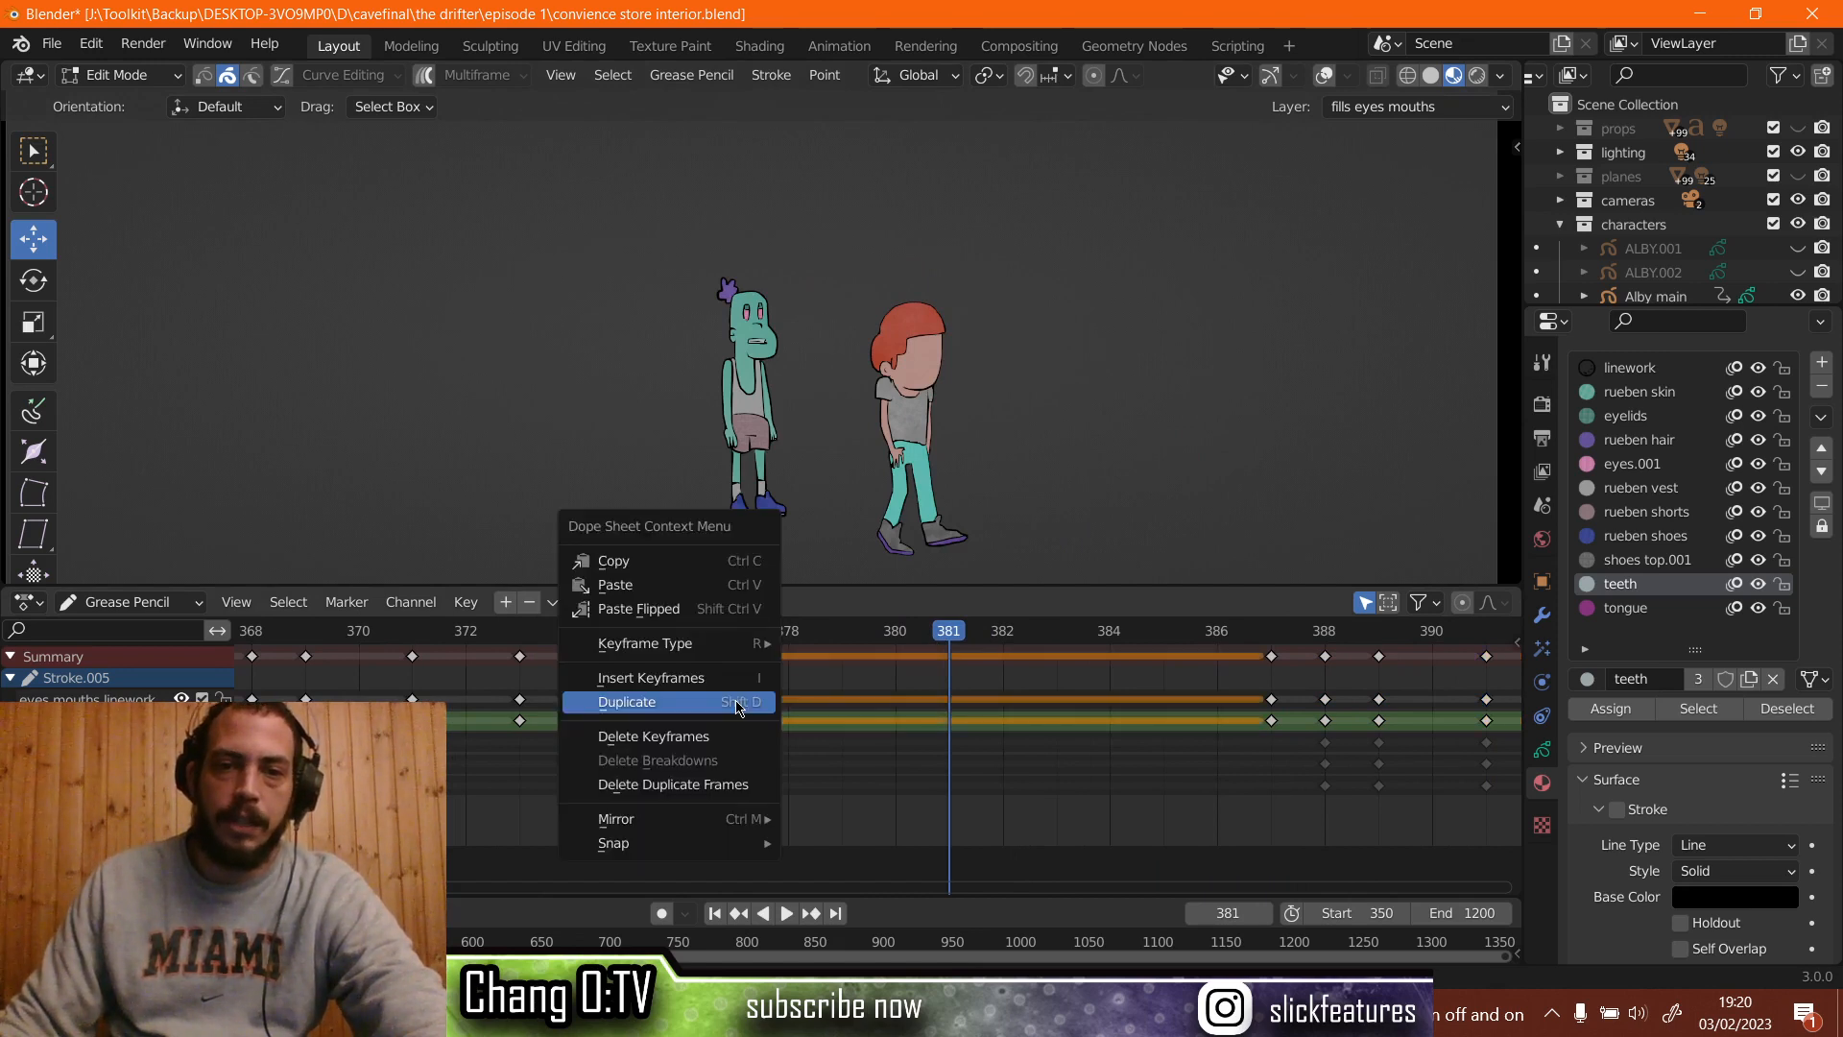
left_click(738, 705)
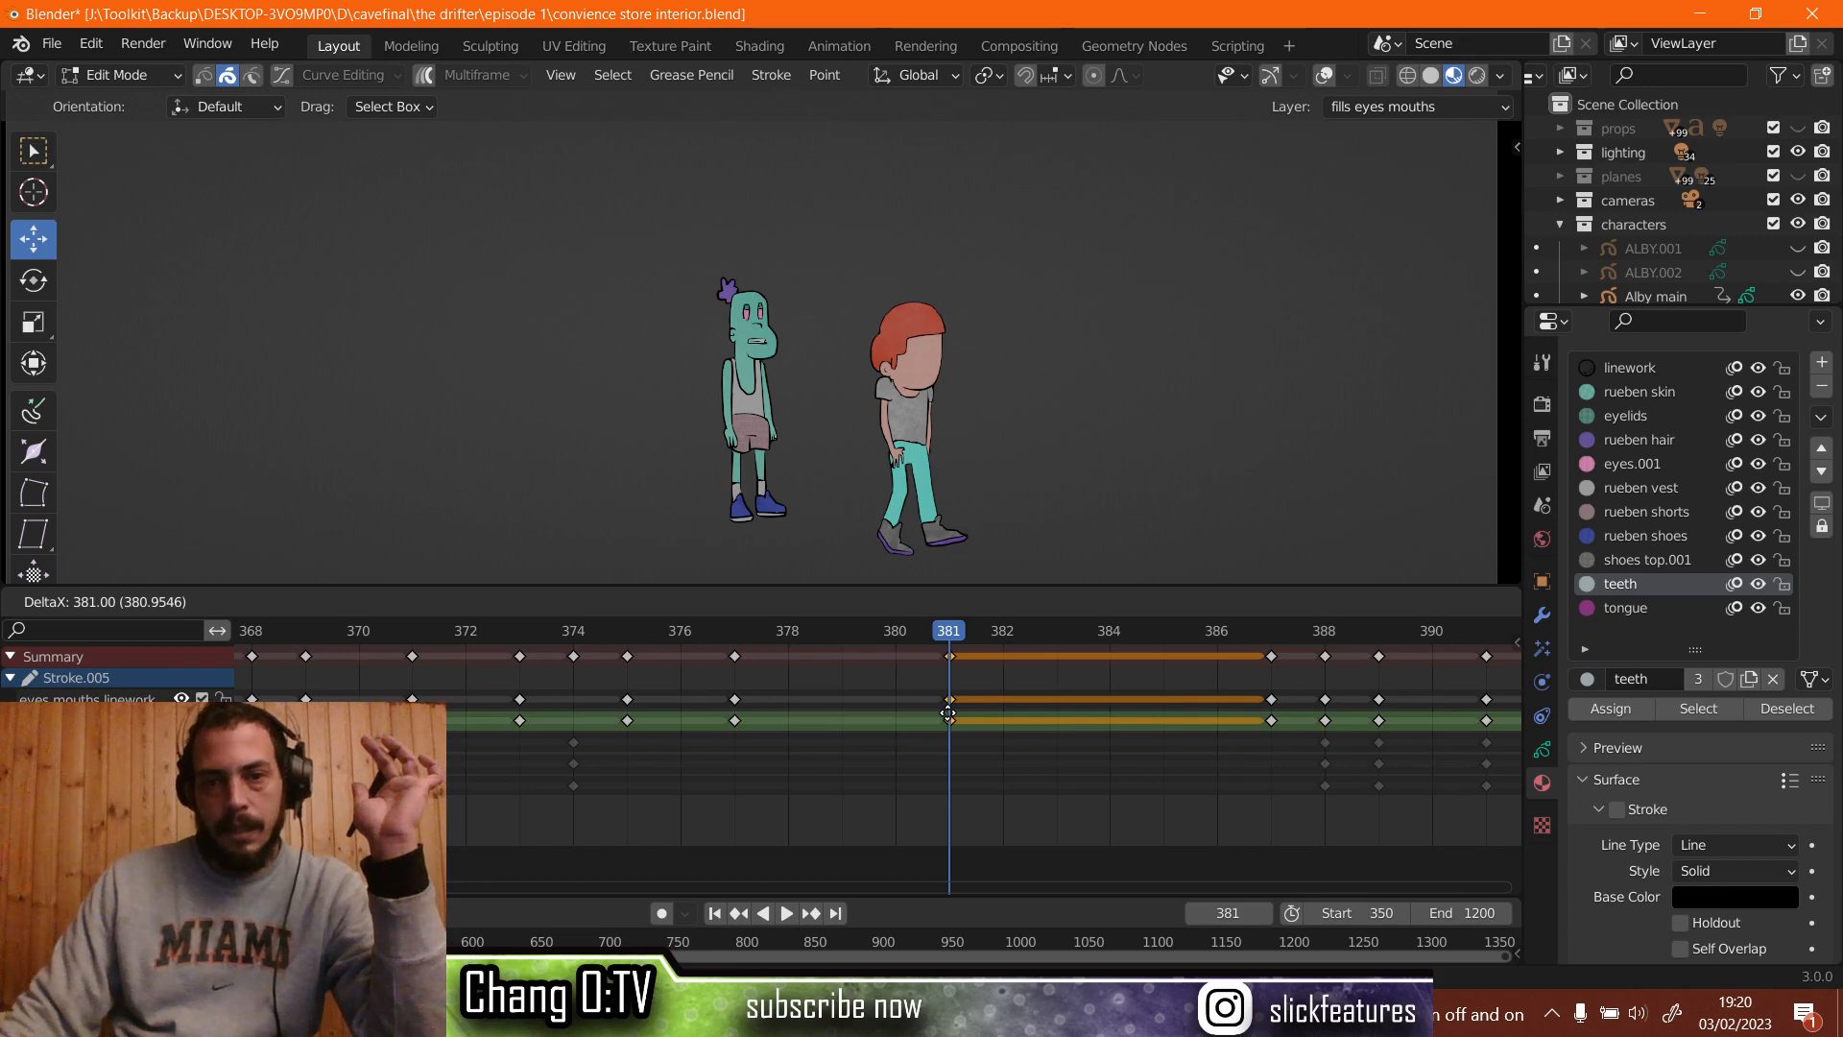
left_click(949, 720)
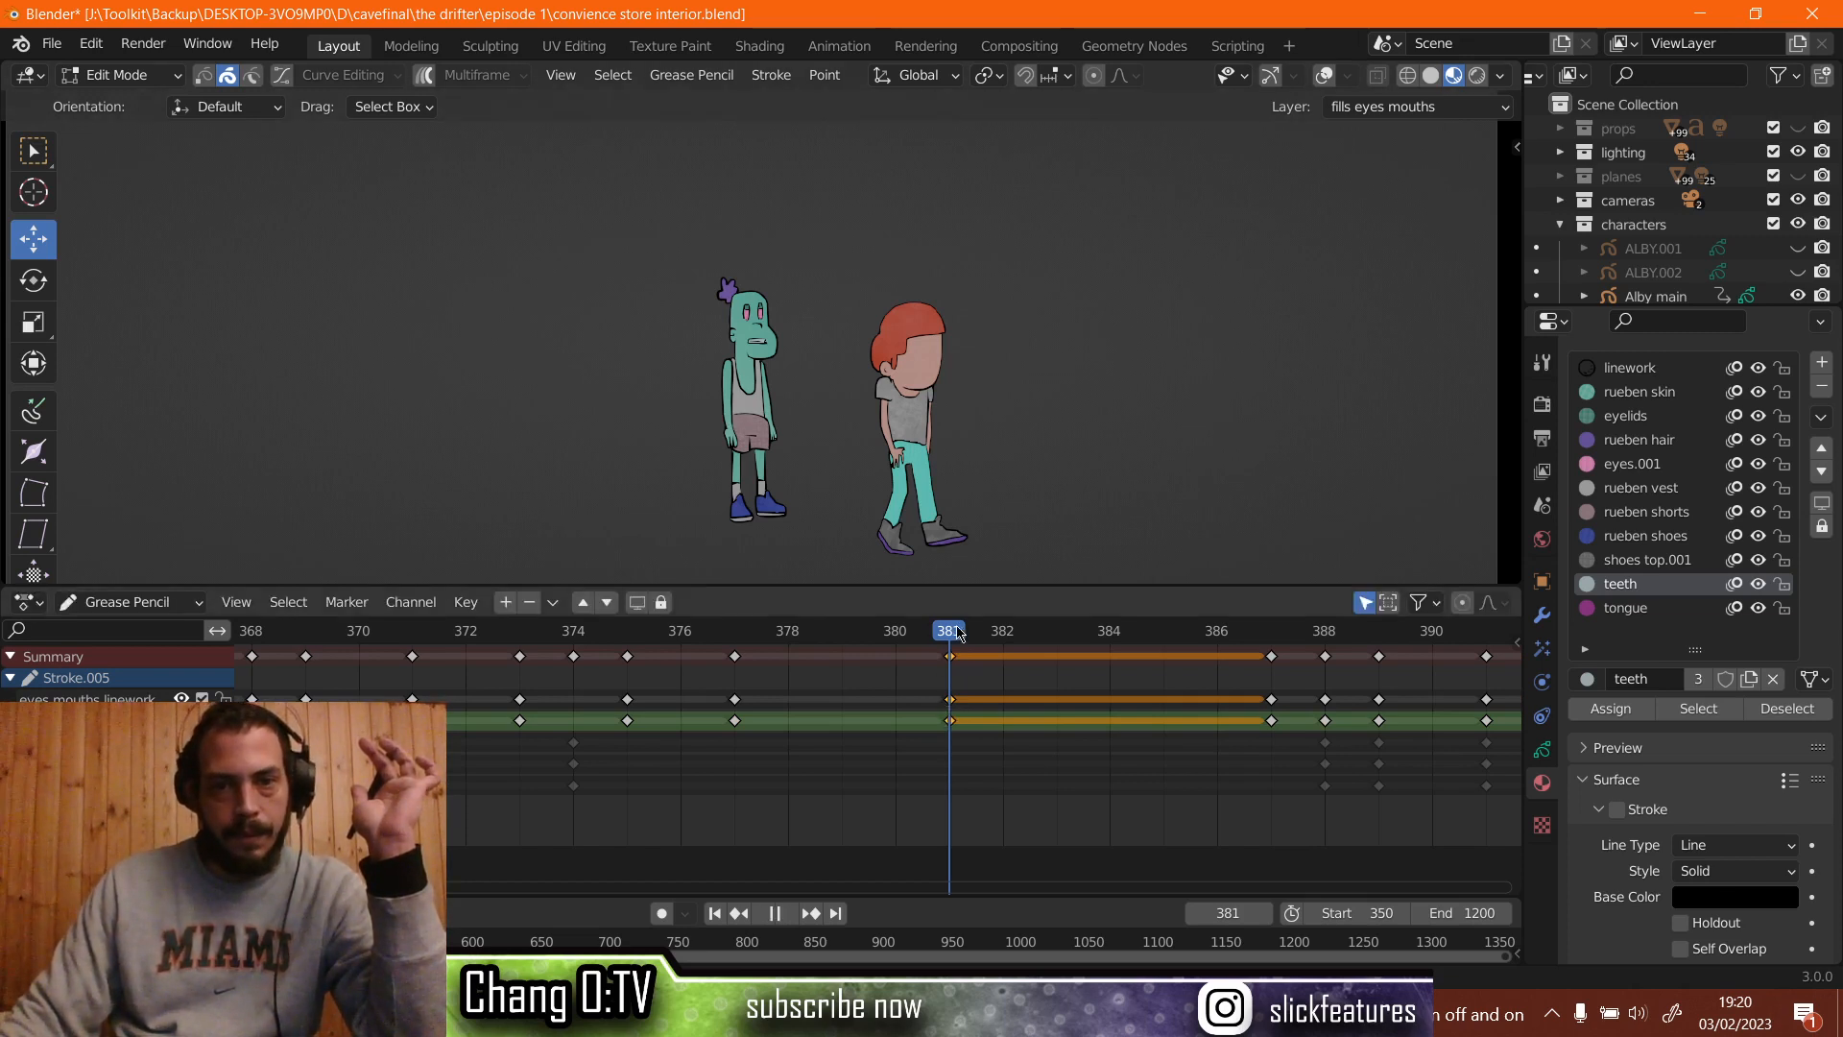
Stop playback at frame 381, switch to Draw Mode and erase the teal character's mouth with the stroke eraser.
key("Escape")
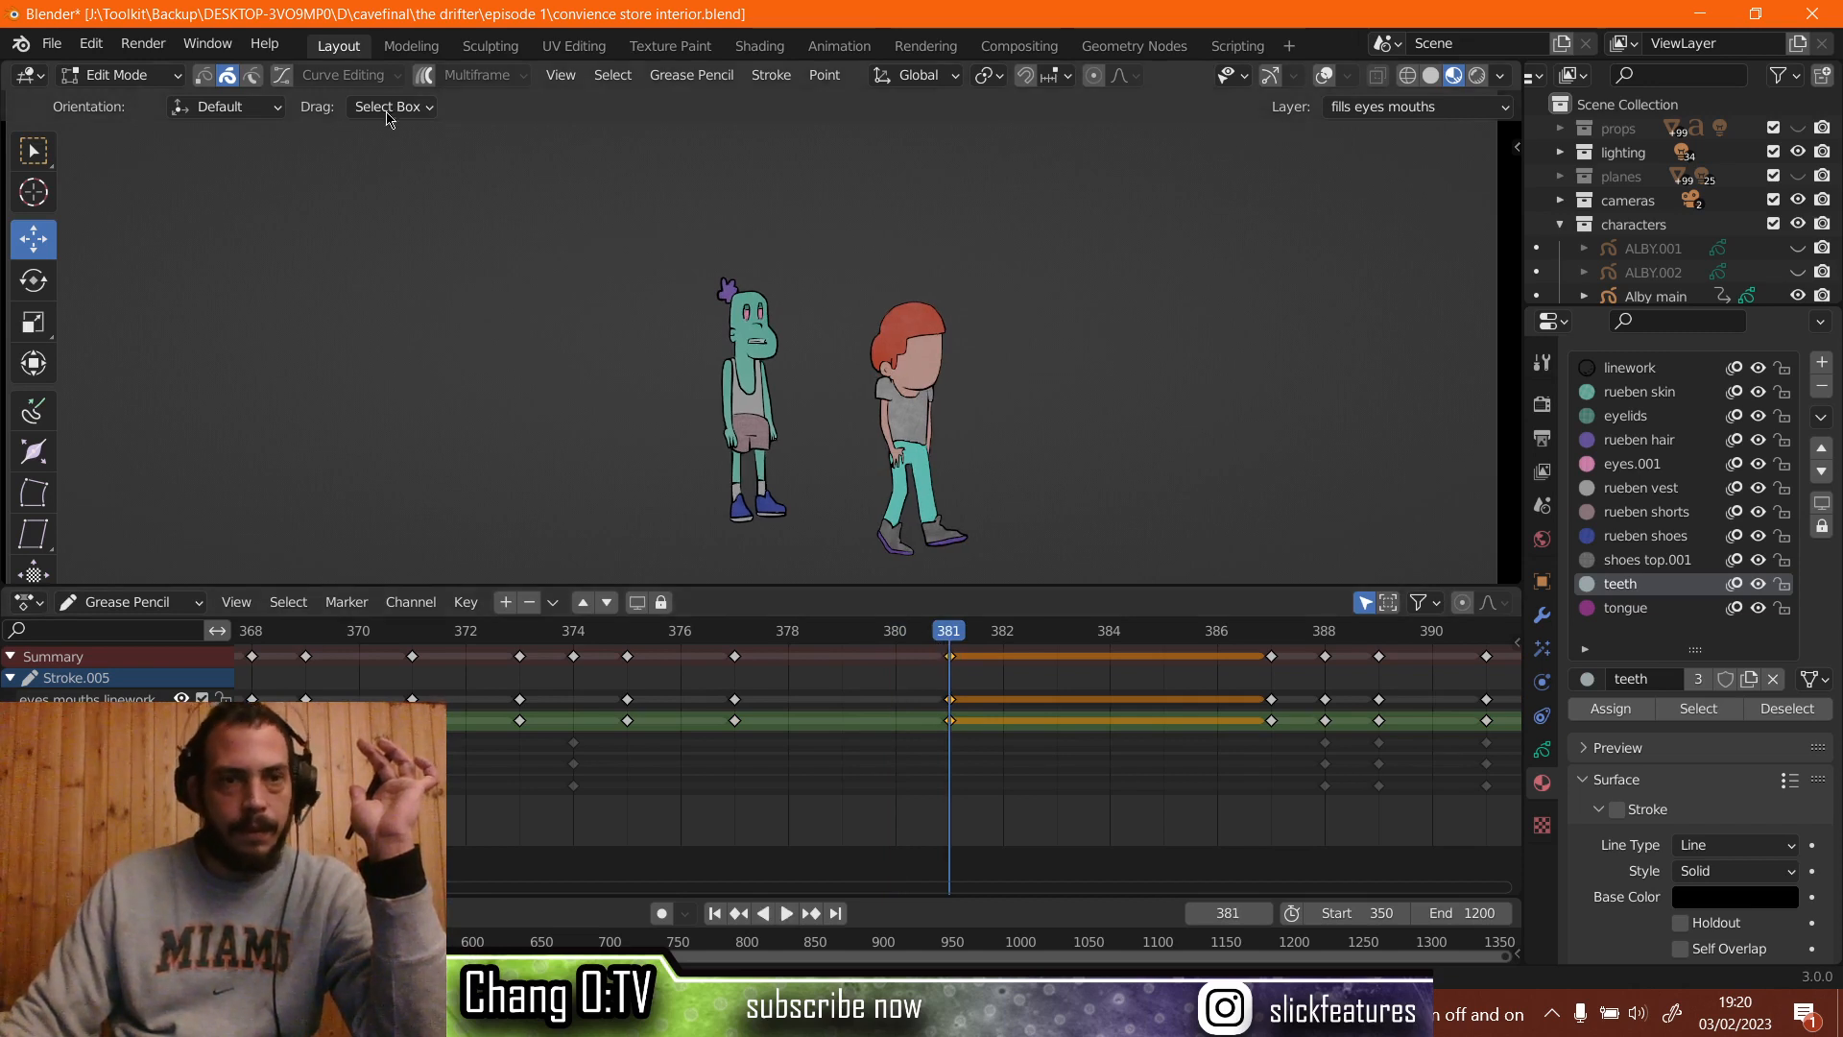
left_click(117, 75)
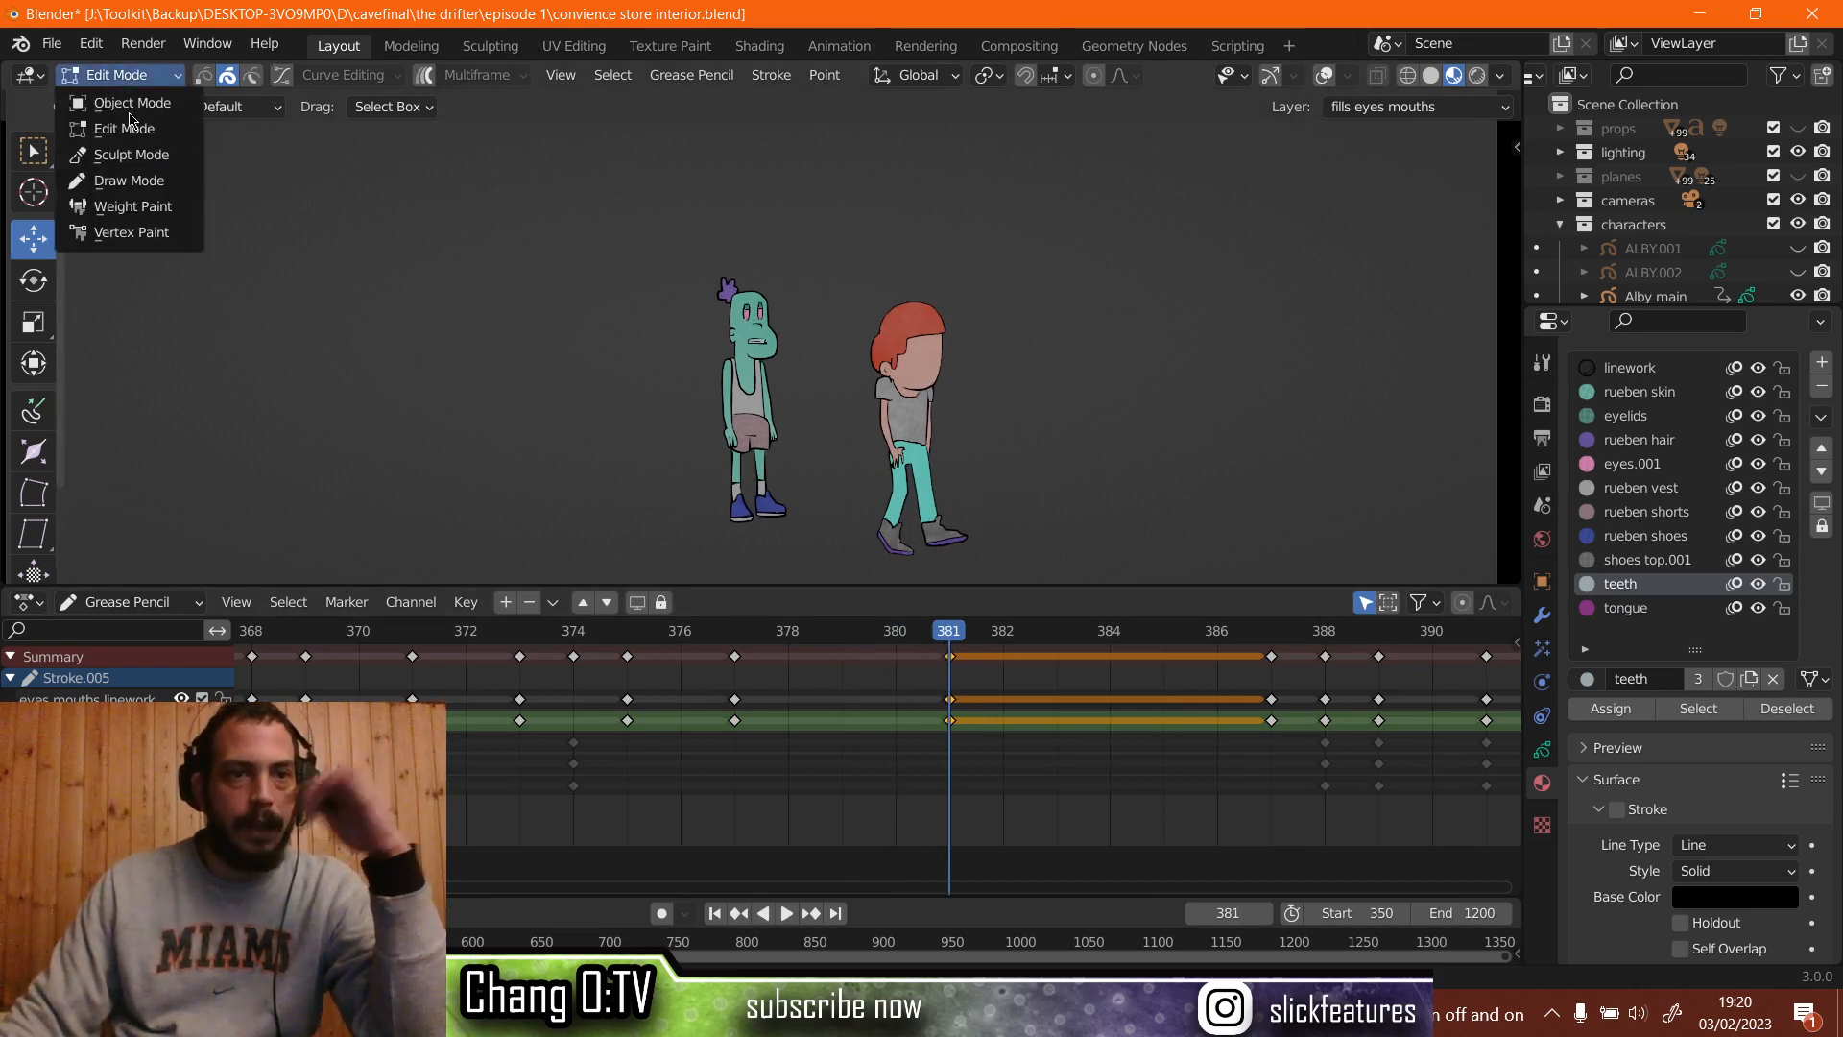
left_click(129, 181)
left_click(32, 281)
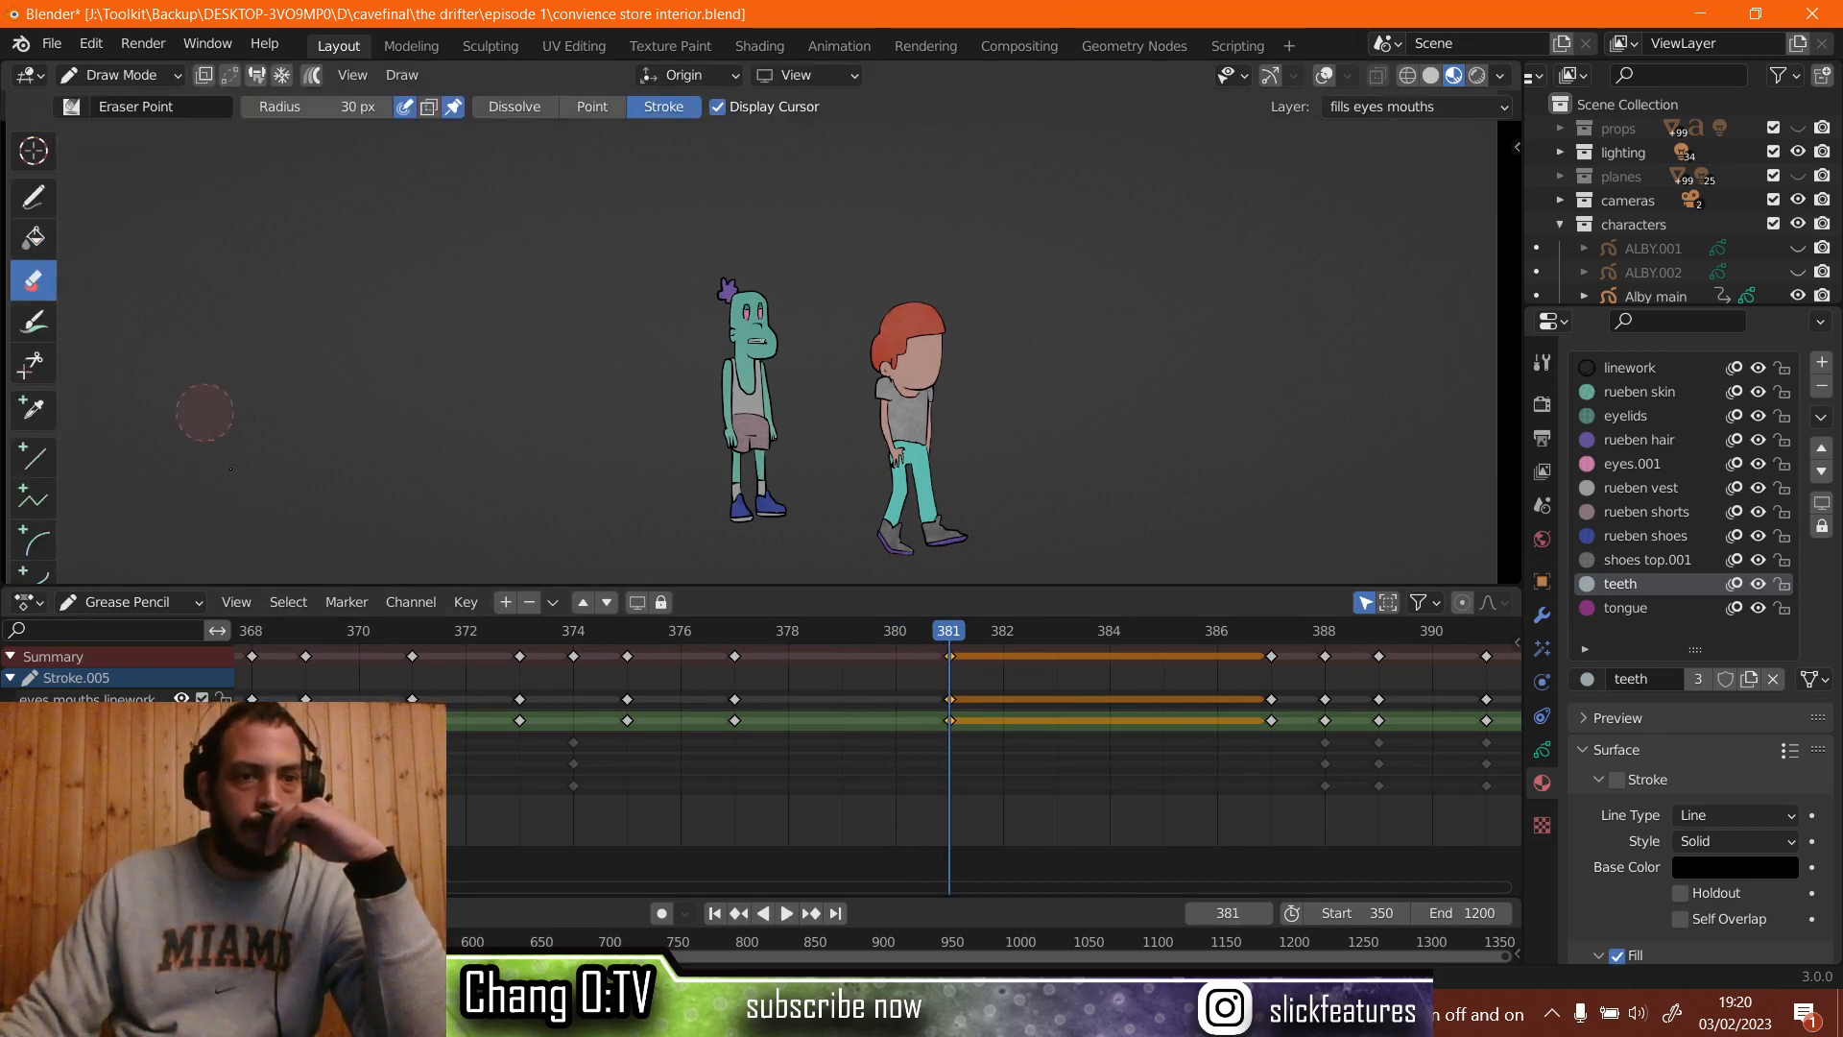
scroll(677, 535, "up", 6)
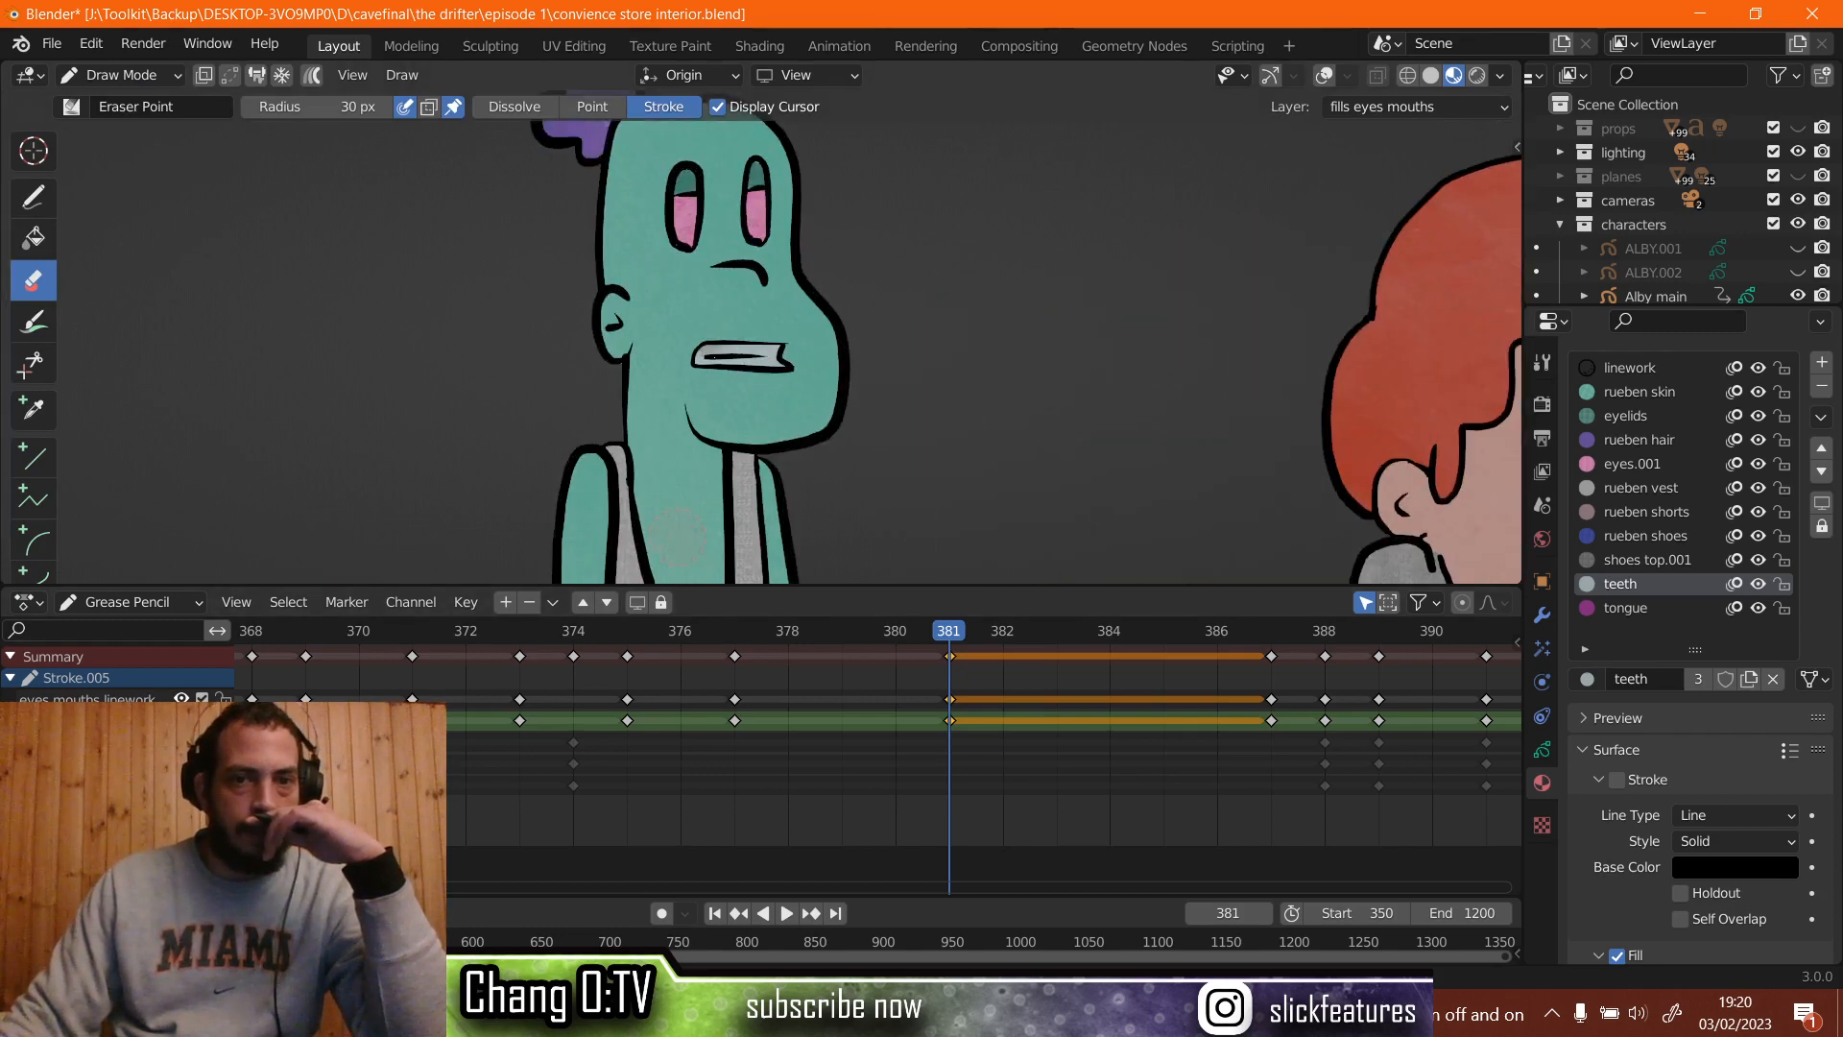
left_click(754, 333)
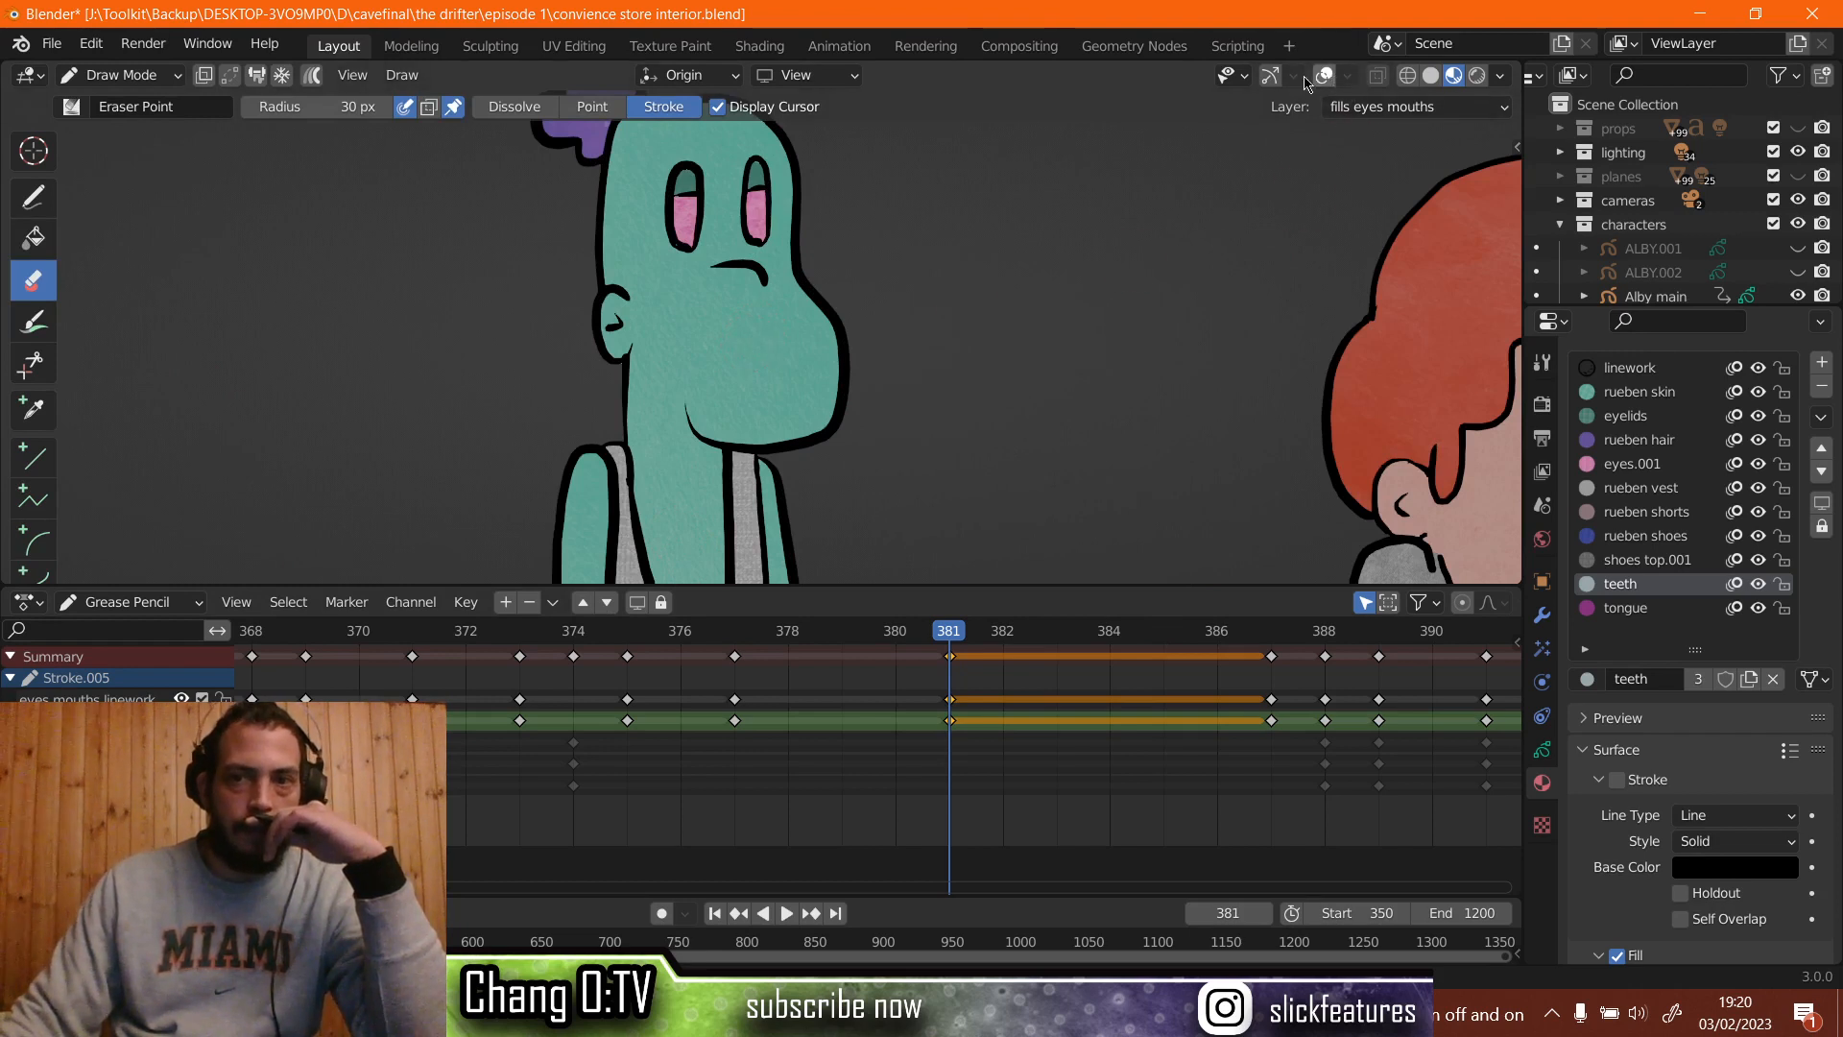
Show the overlays and draw a thin, curved closed-mouth line with the linework material on the eyes mouths linework layer at frame 381.
left_click(1311, 81)
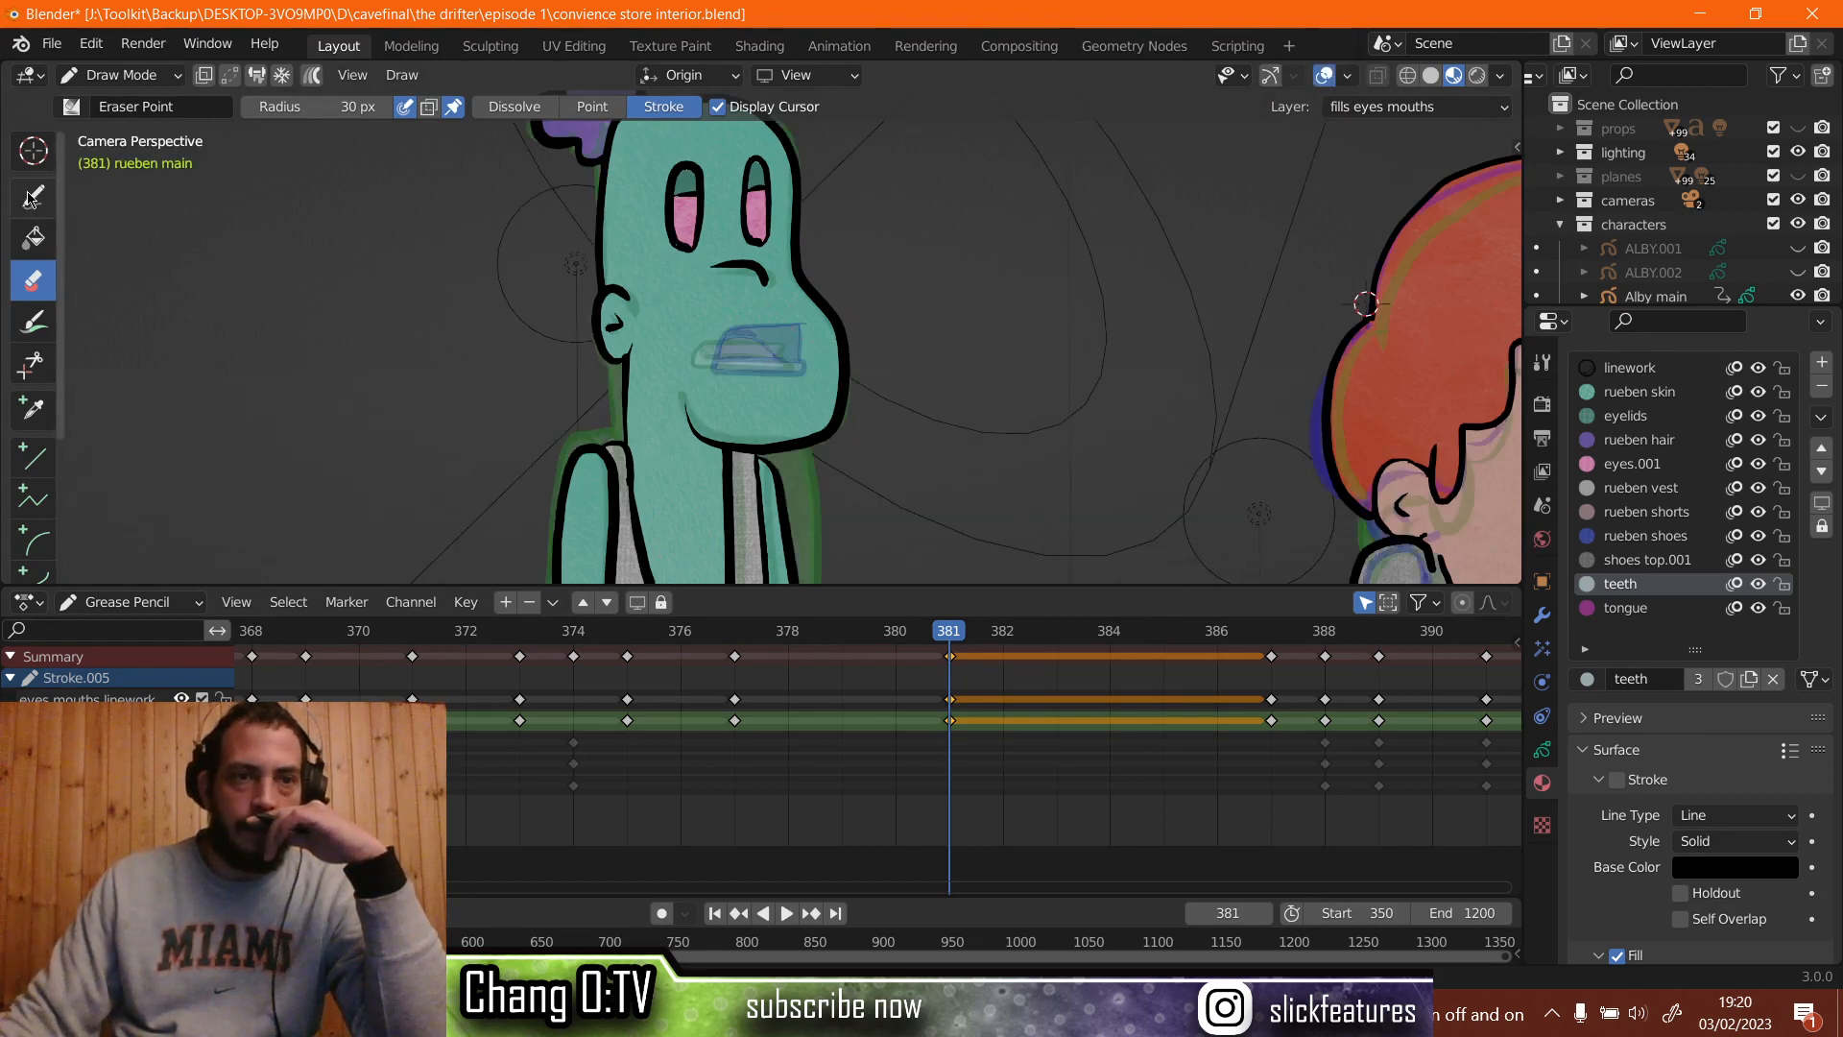
left_click(32, 198)
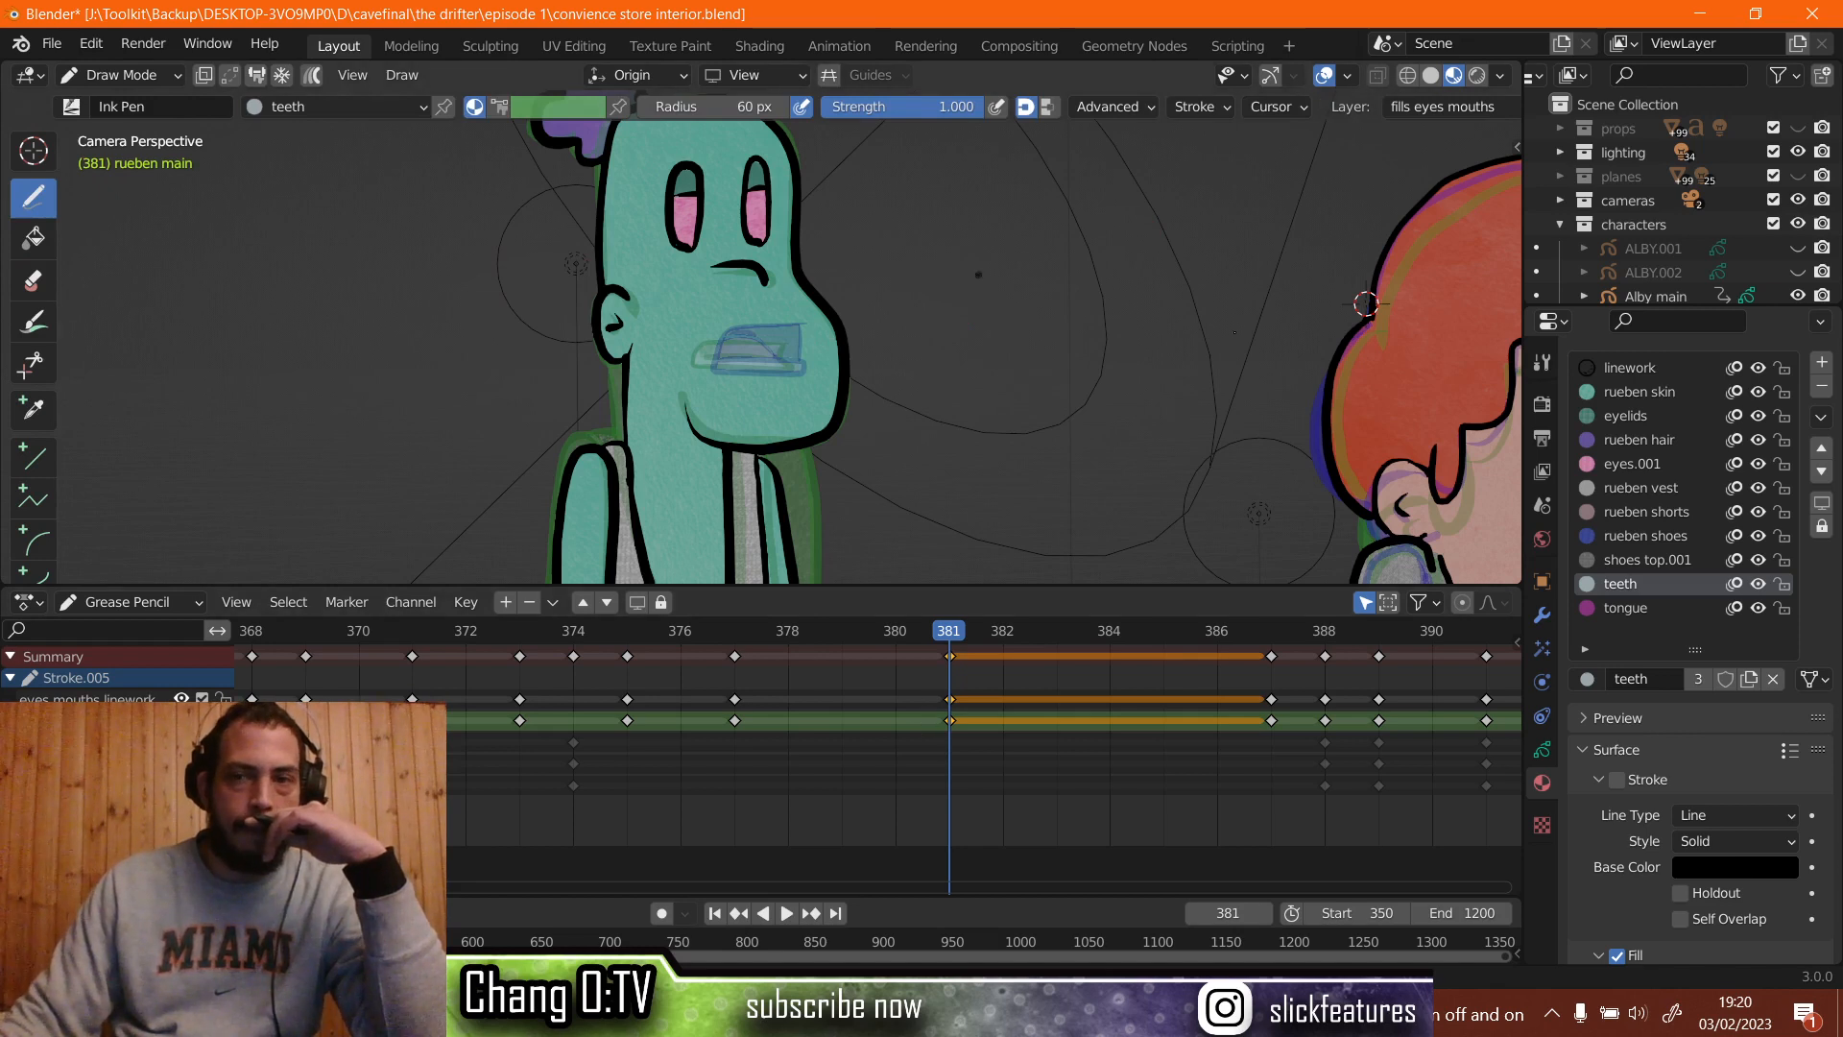
left_click(1644, 369)
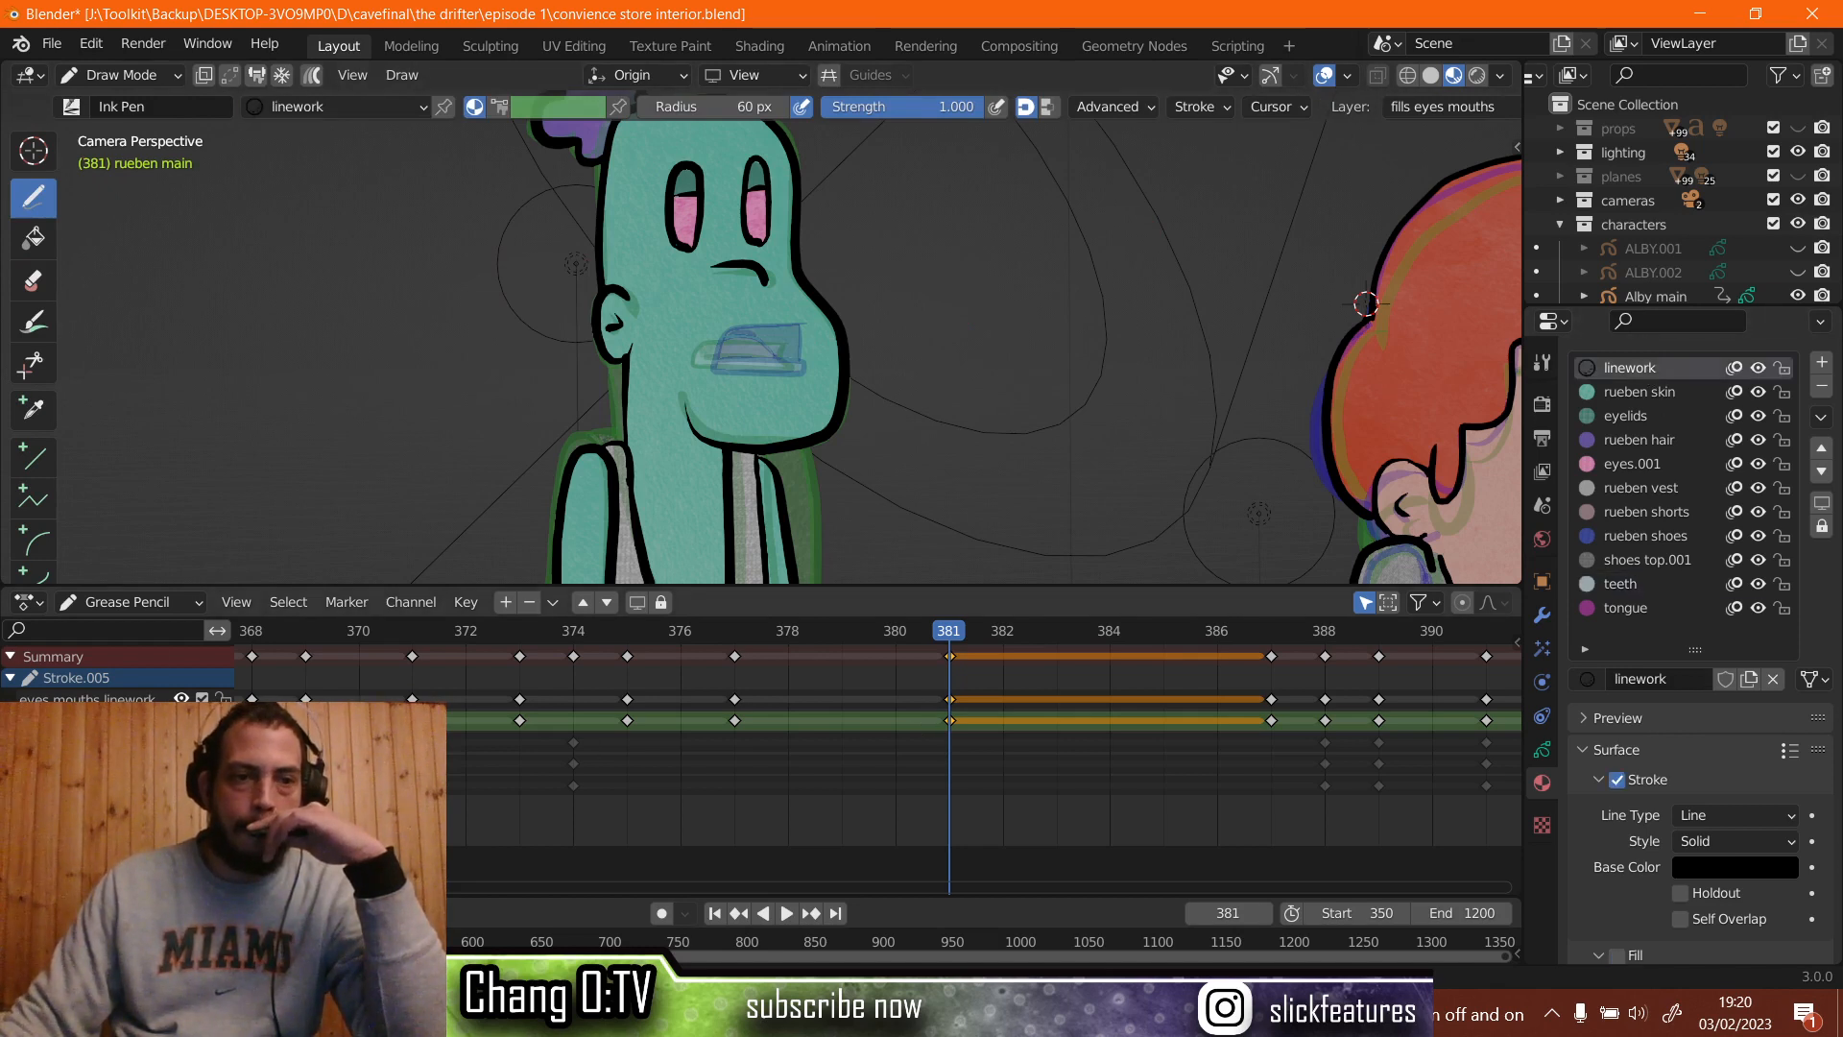
left_click(99, 698)
scroll(689, 459, "up", 6)
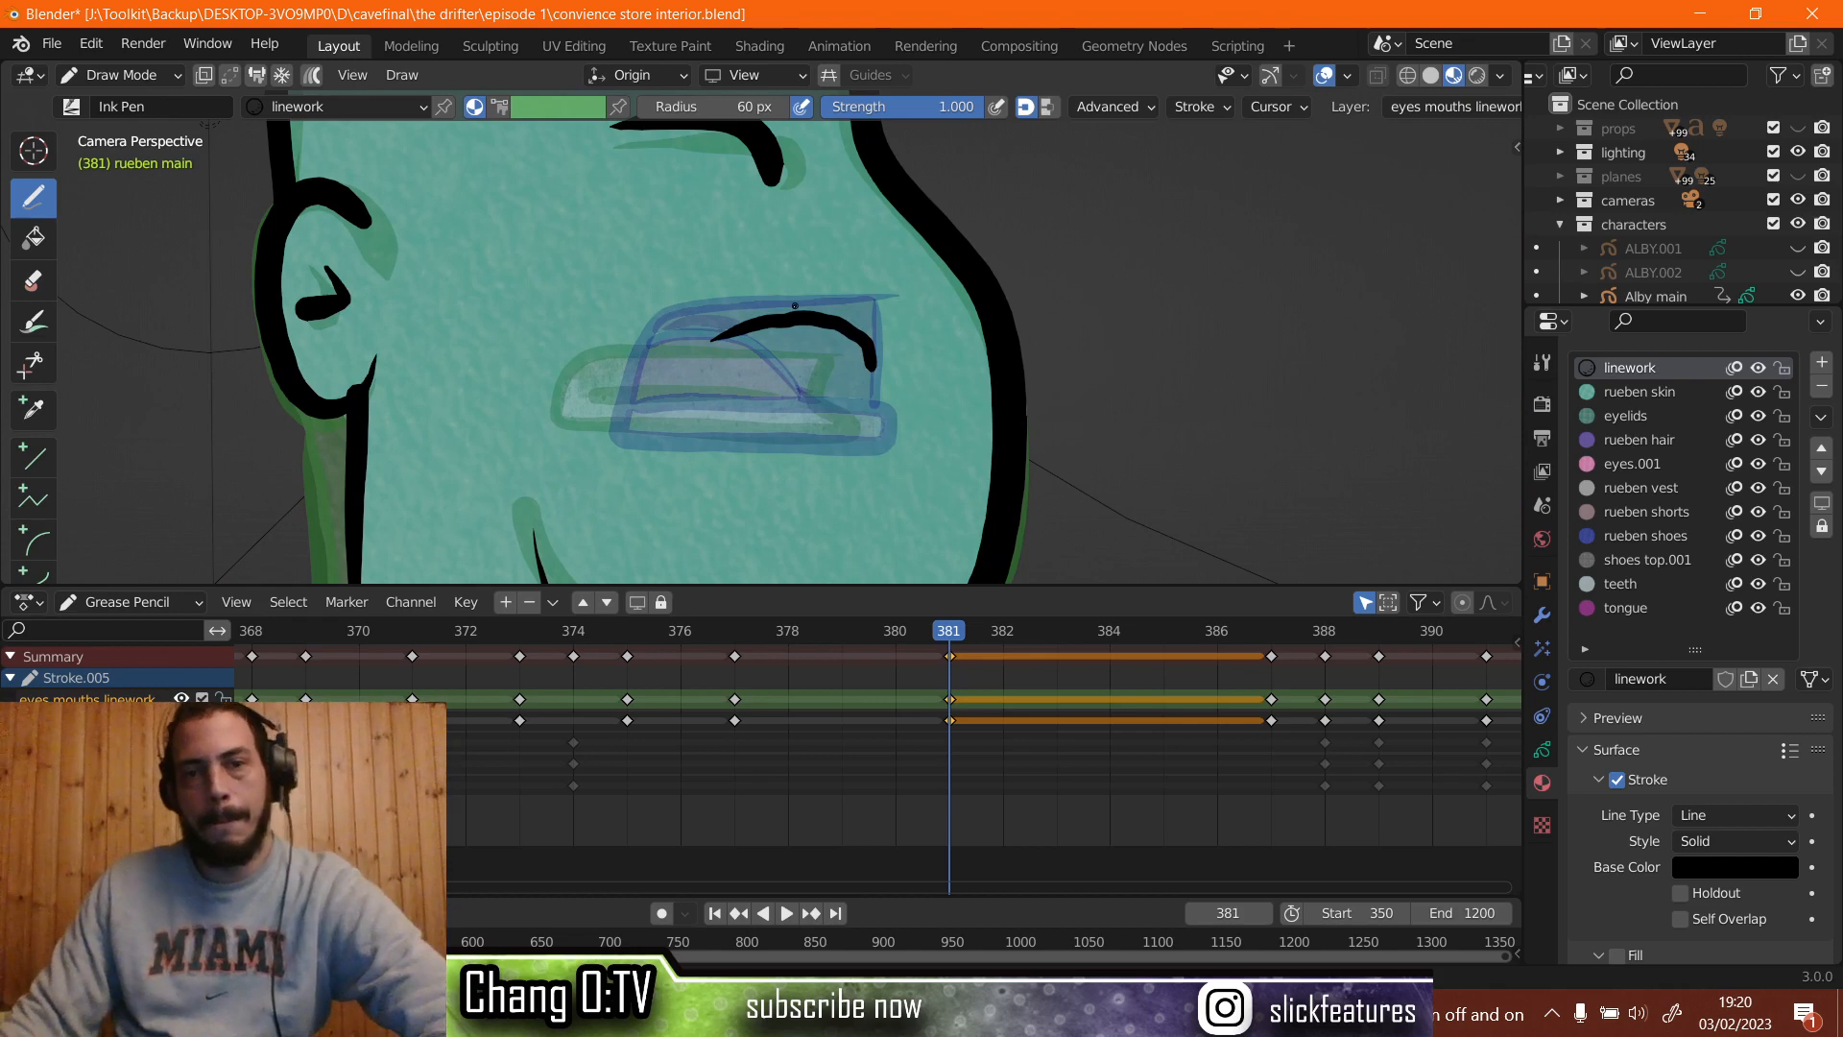
key("ctrl+z")
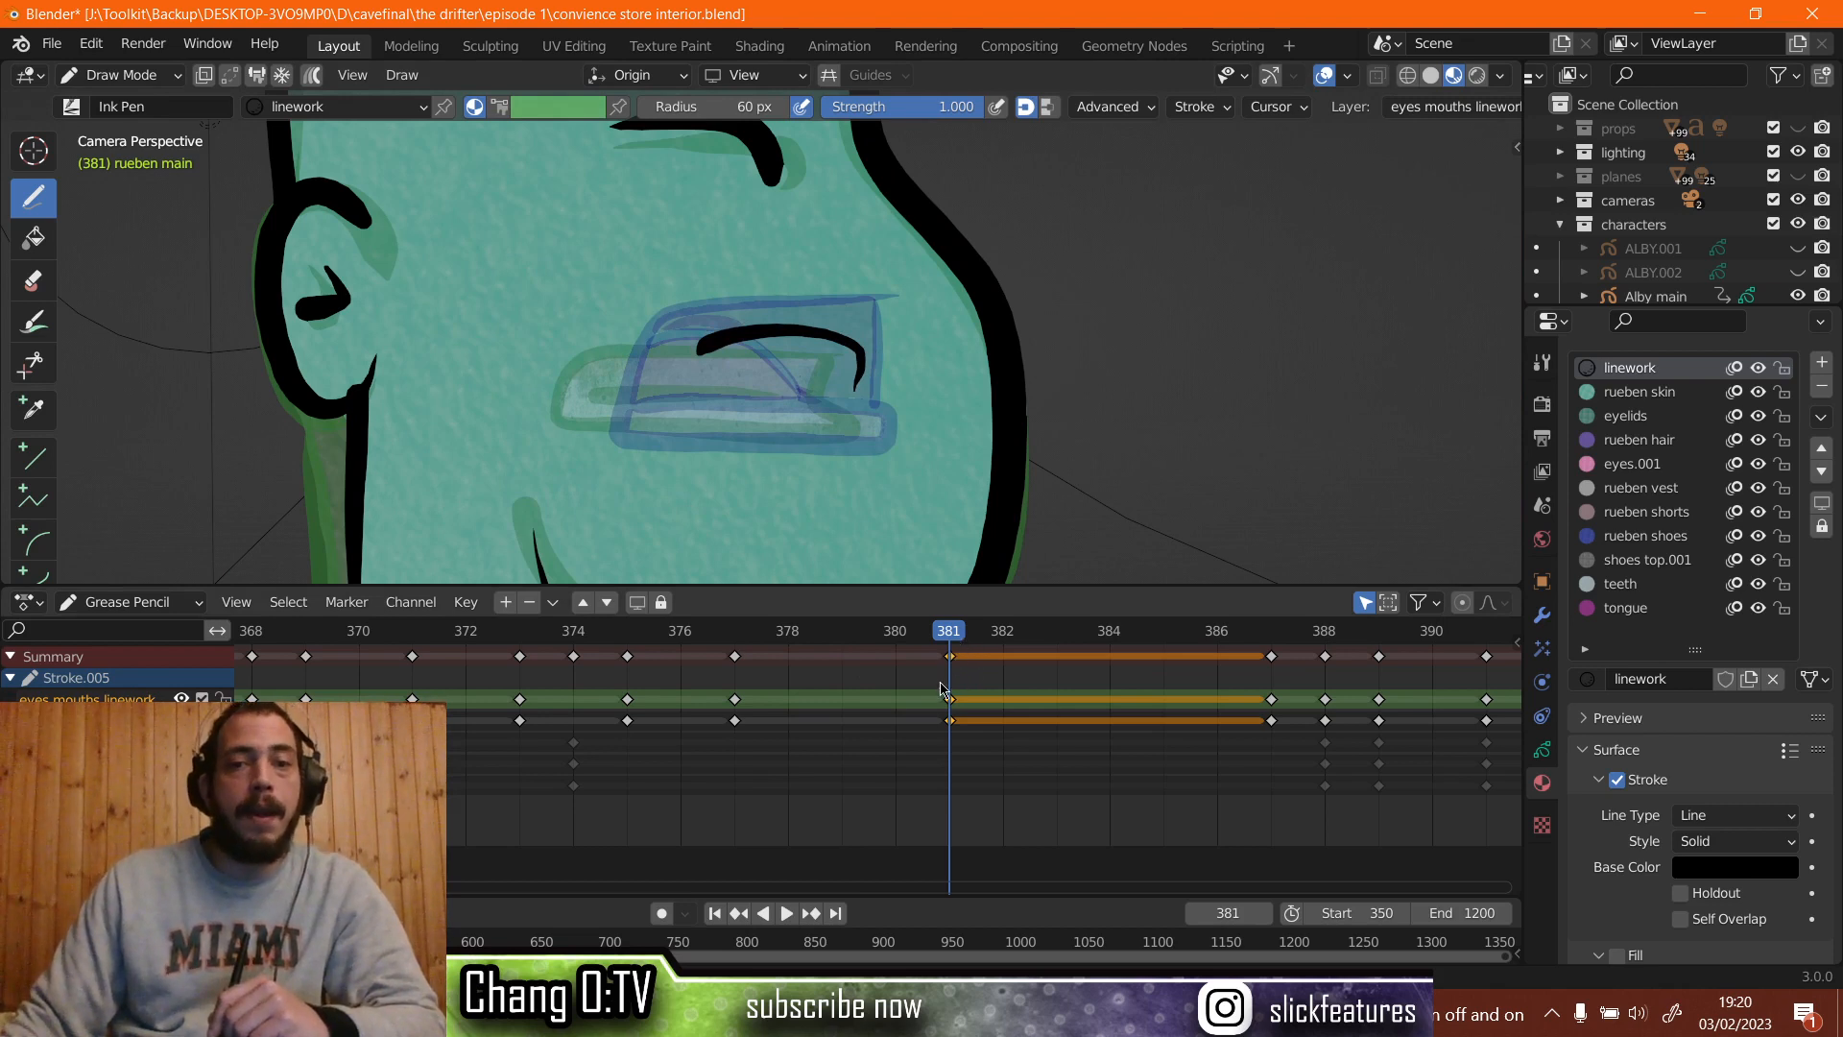
Duplicate the eyes and mouth linework and fill keyframes at frame 381 to frame 380.
left_click_drag(941, 690, 952, 735)
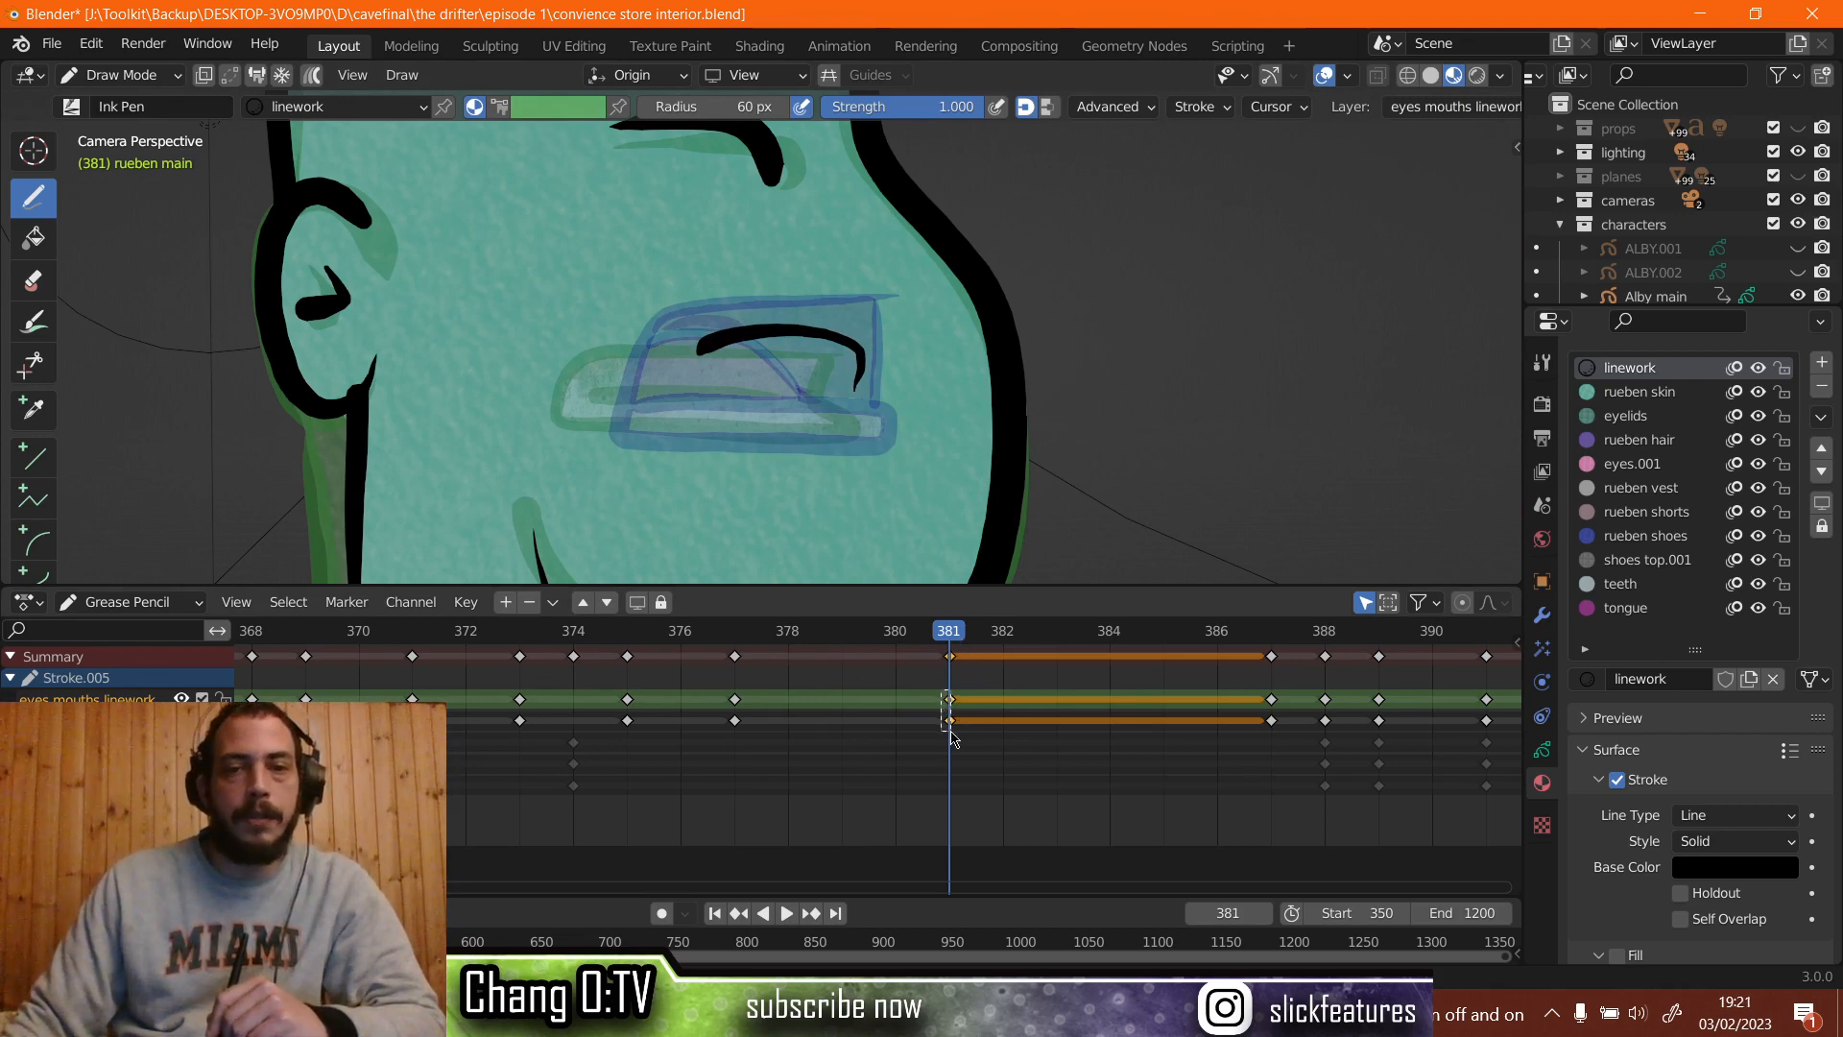
right_click(950, 708)
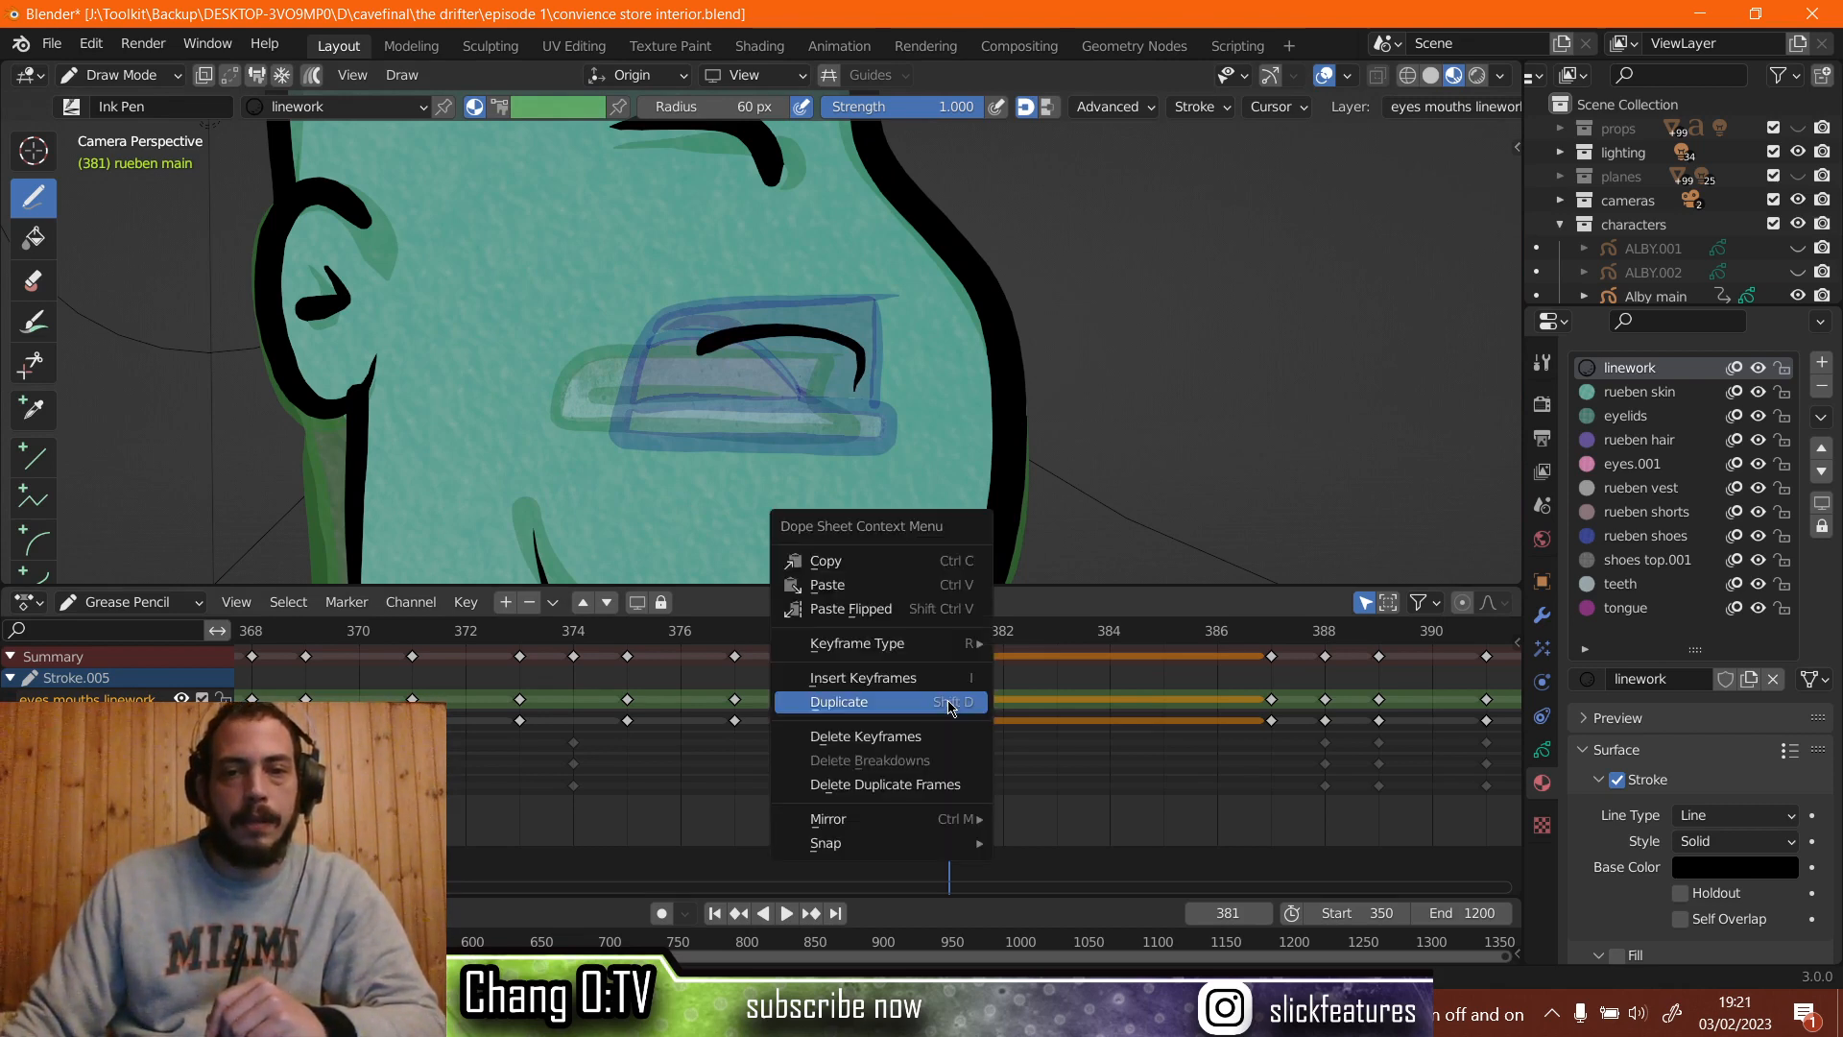
left_click(948, 700)
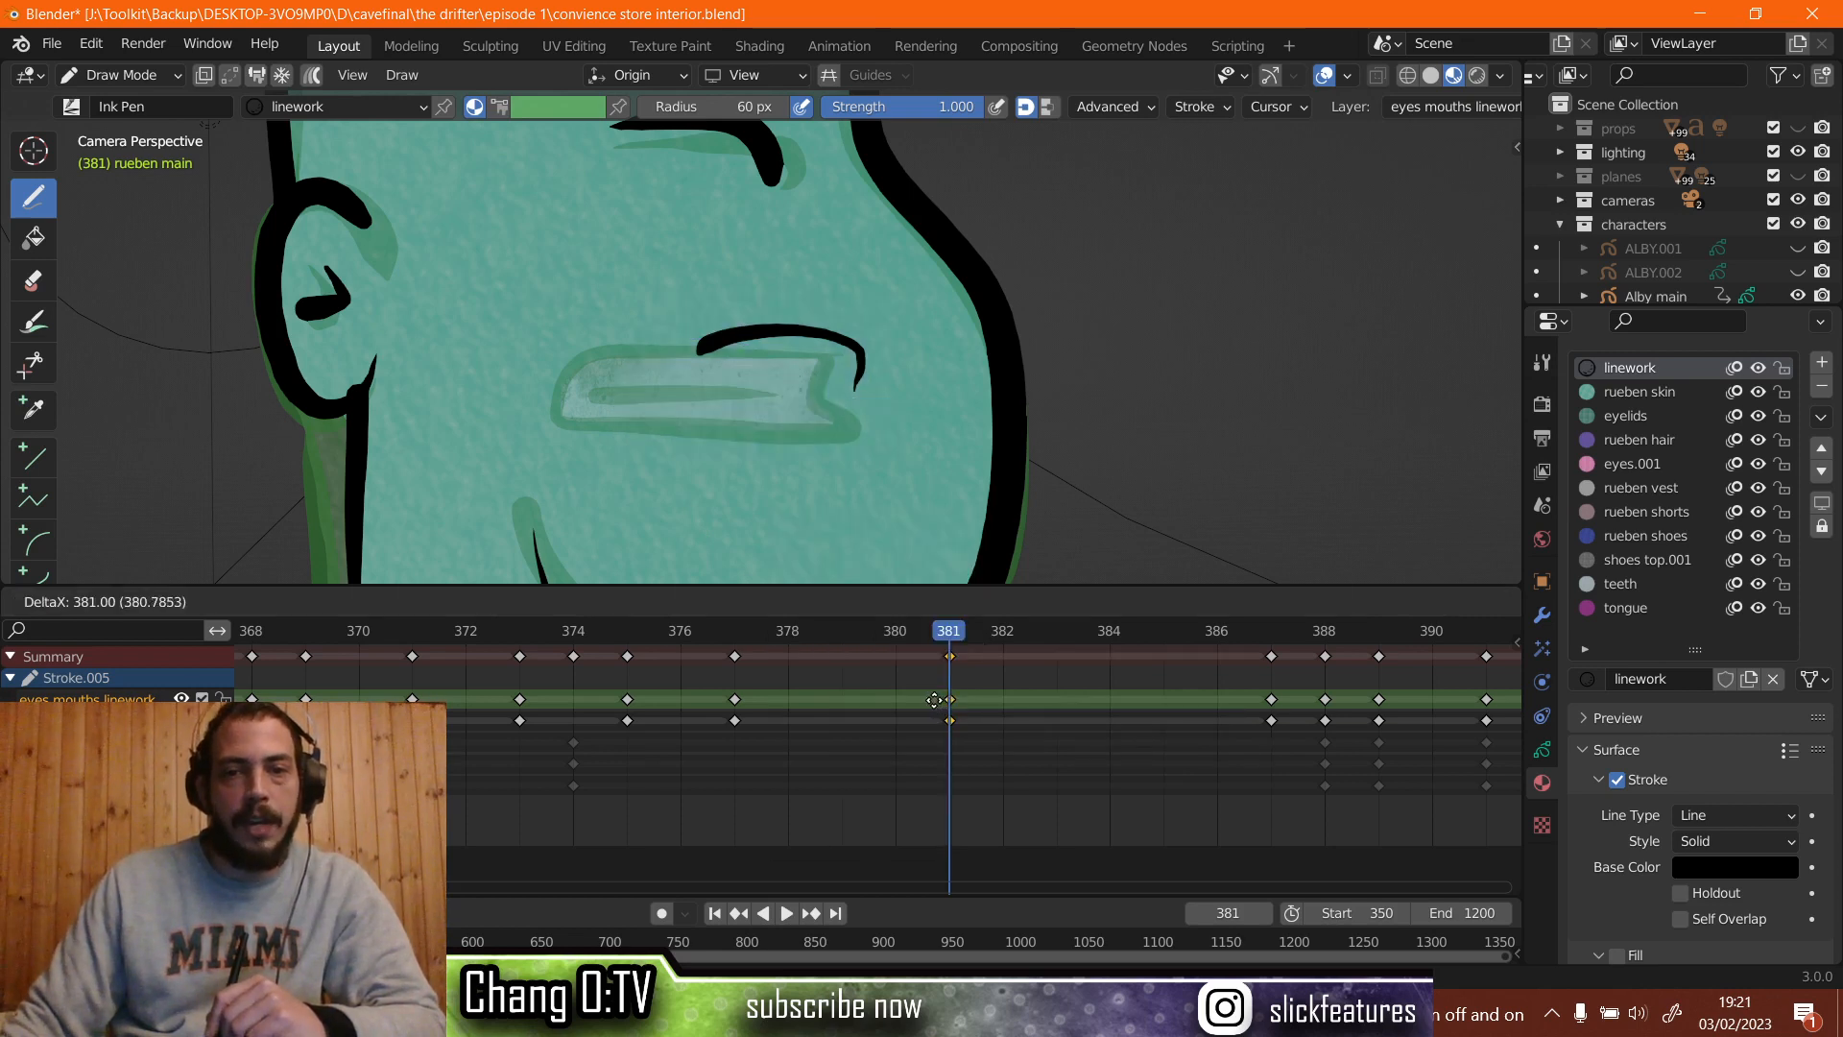
left_click_drag(915, 698, 892, 689)
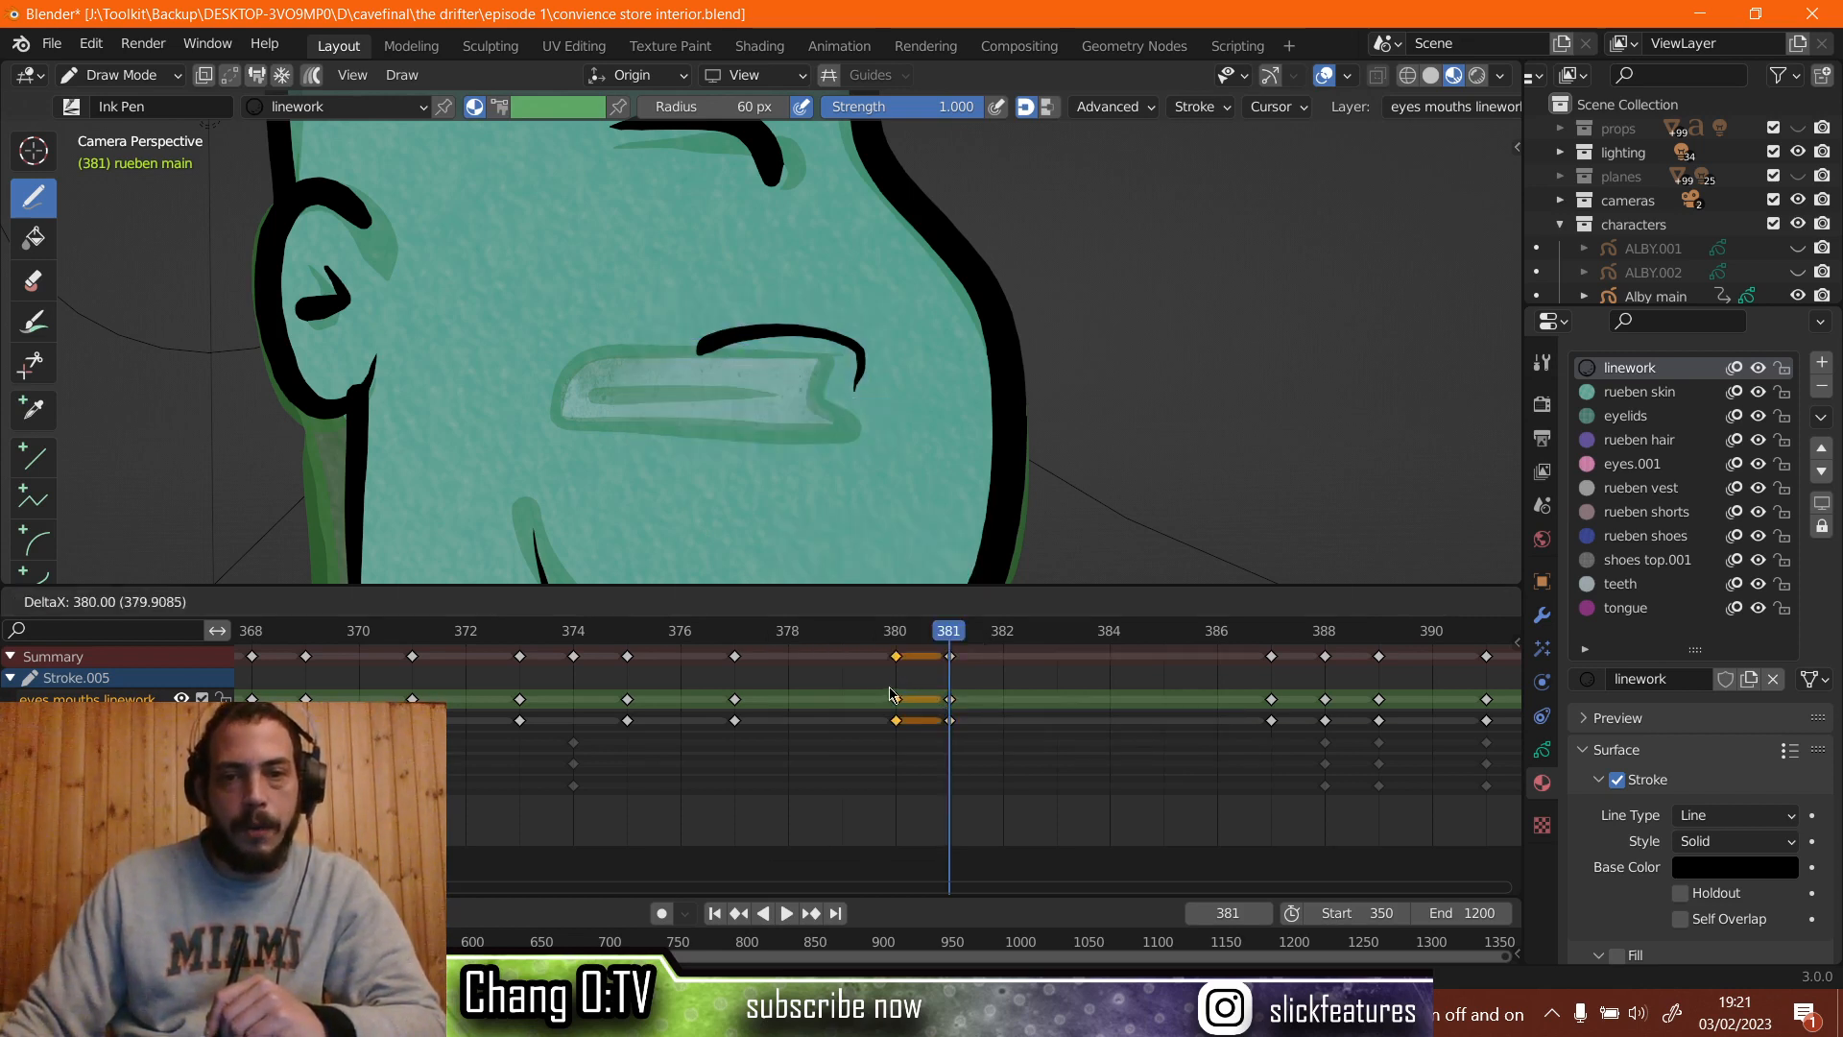
left_click(892, 693)
At frame 380, erase the curved mouth line and draw a small rectangular mouth outline in its place with the Ink Pen.
left_click(894, 631)
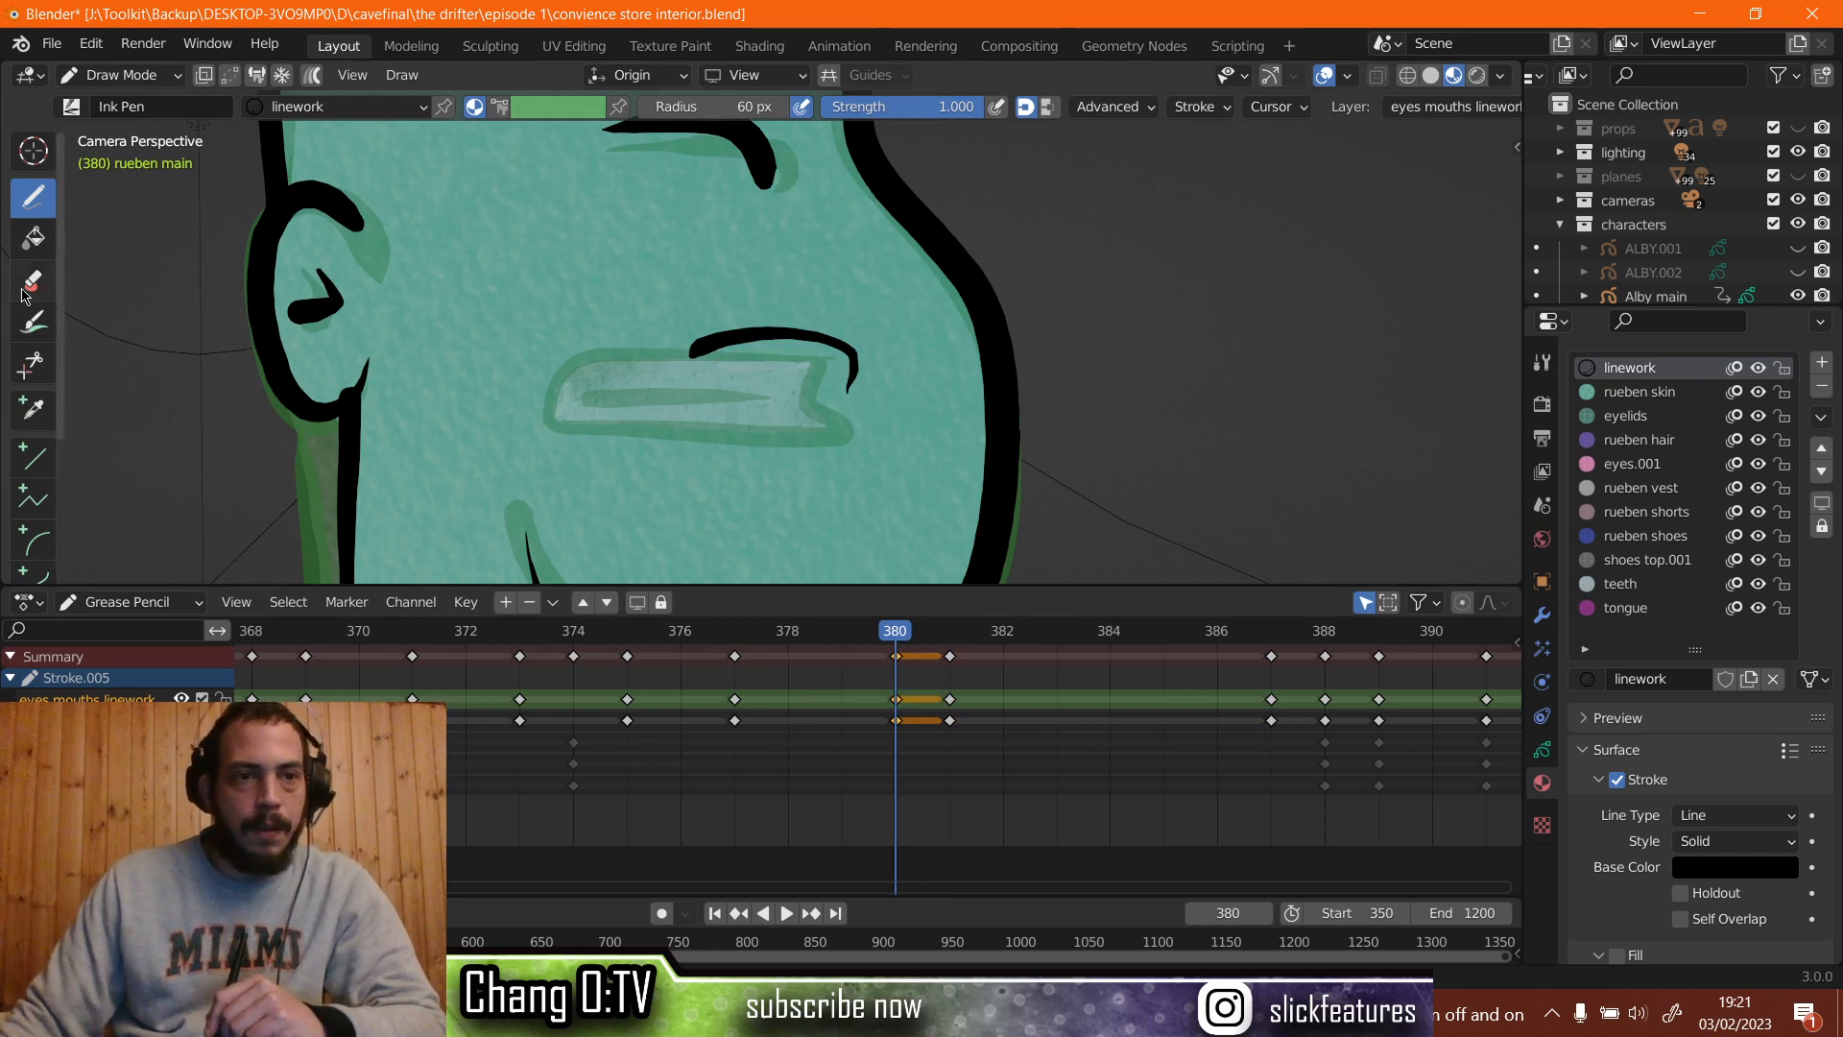
left_click(25, 288)
left_click_drag(708, 332, 726, 332)
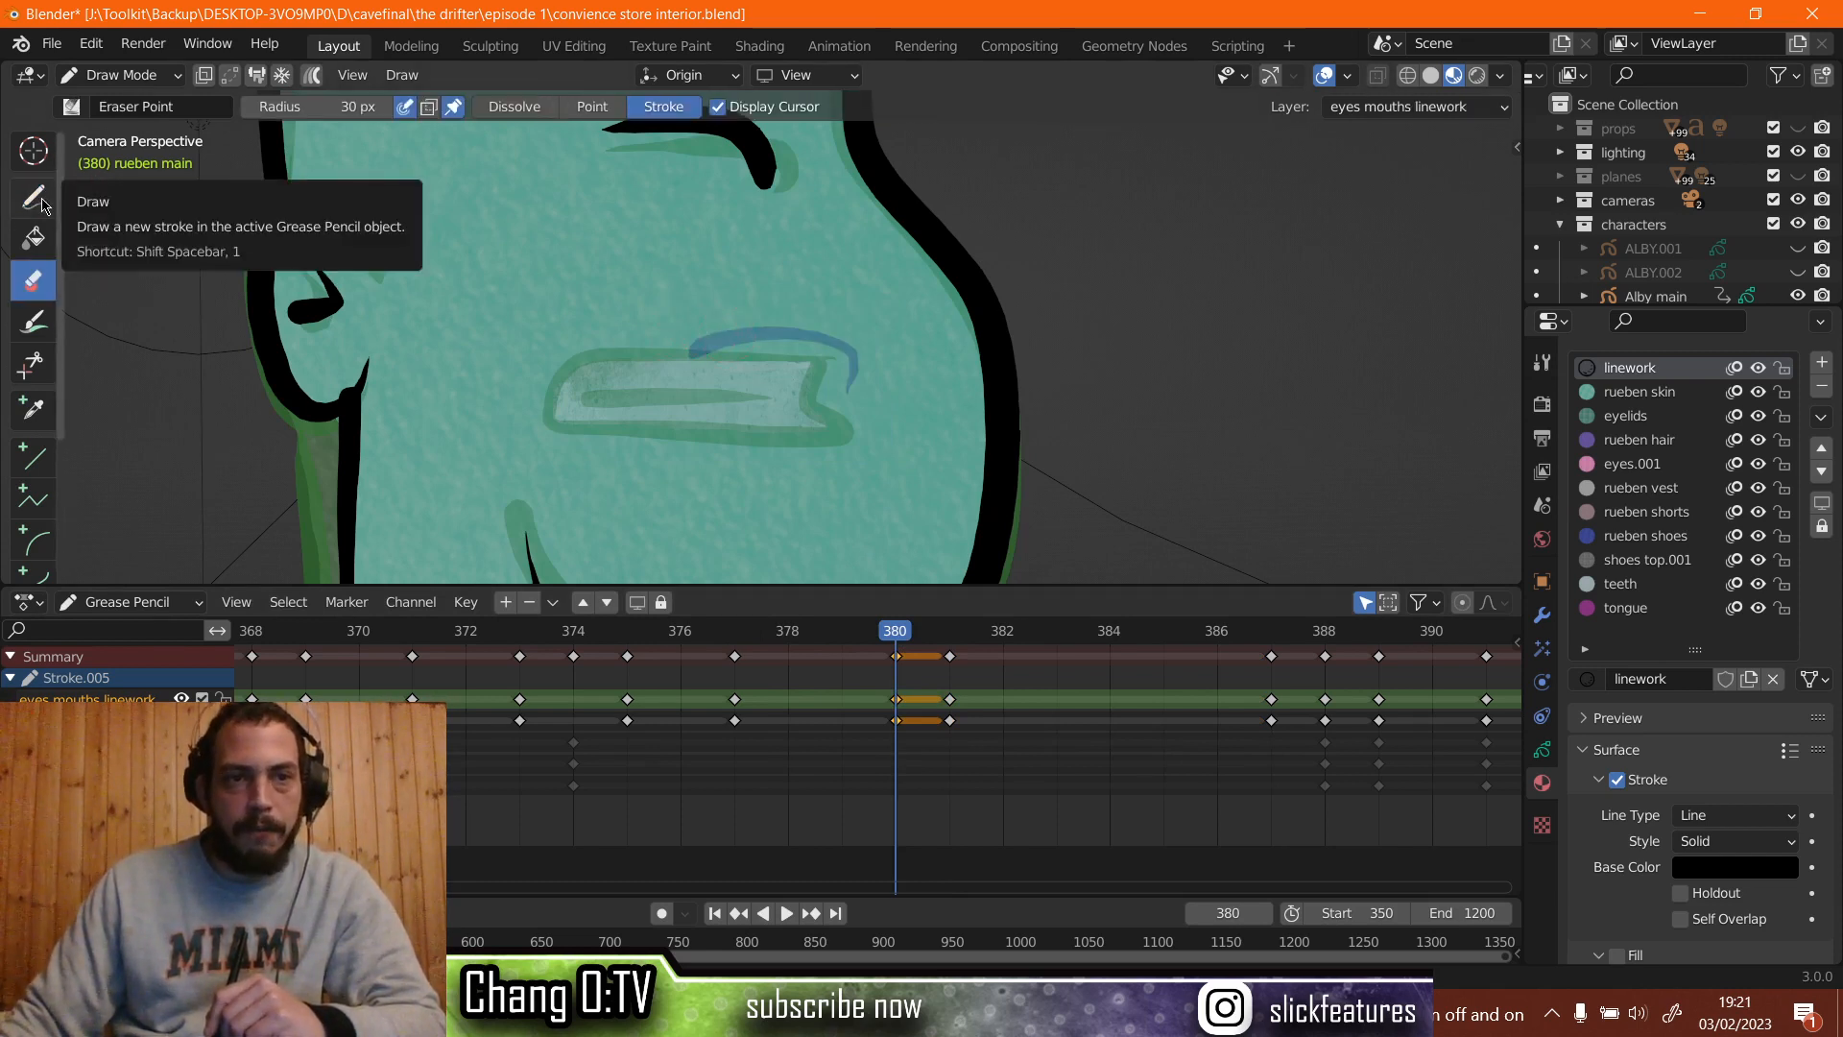
left_click(42, 203)
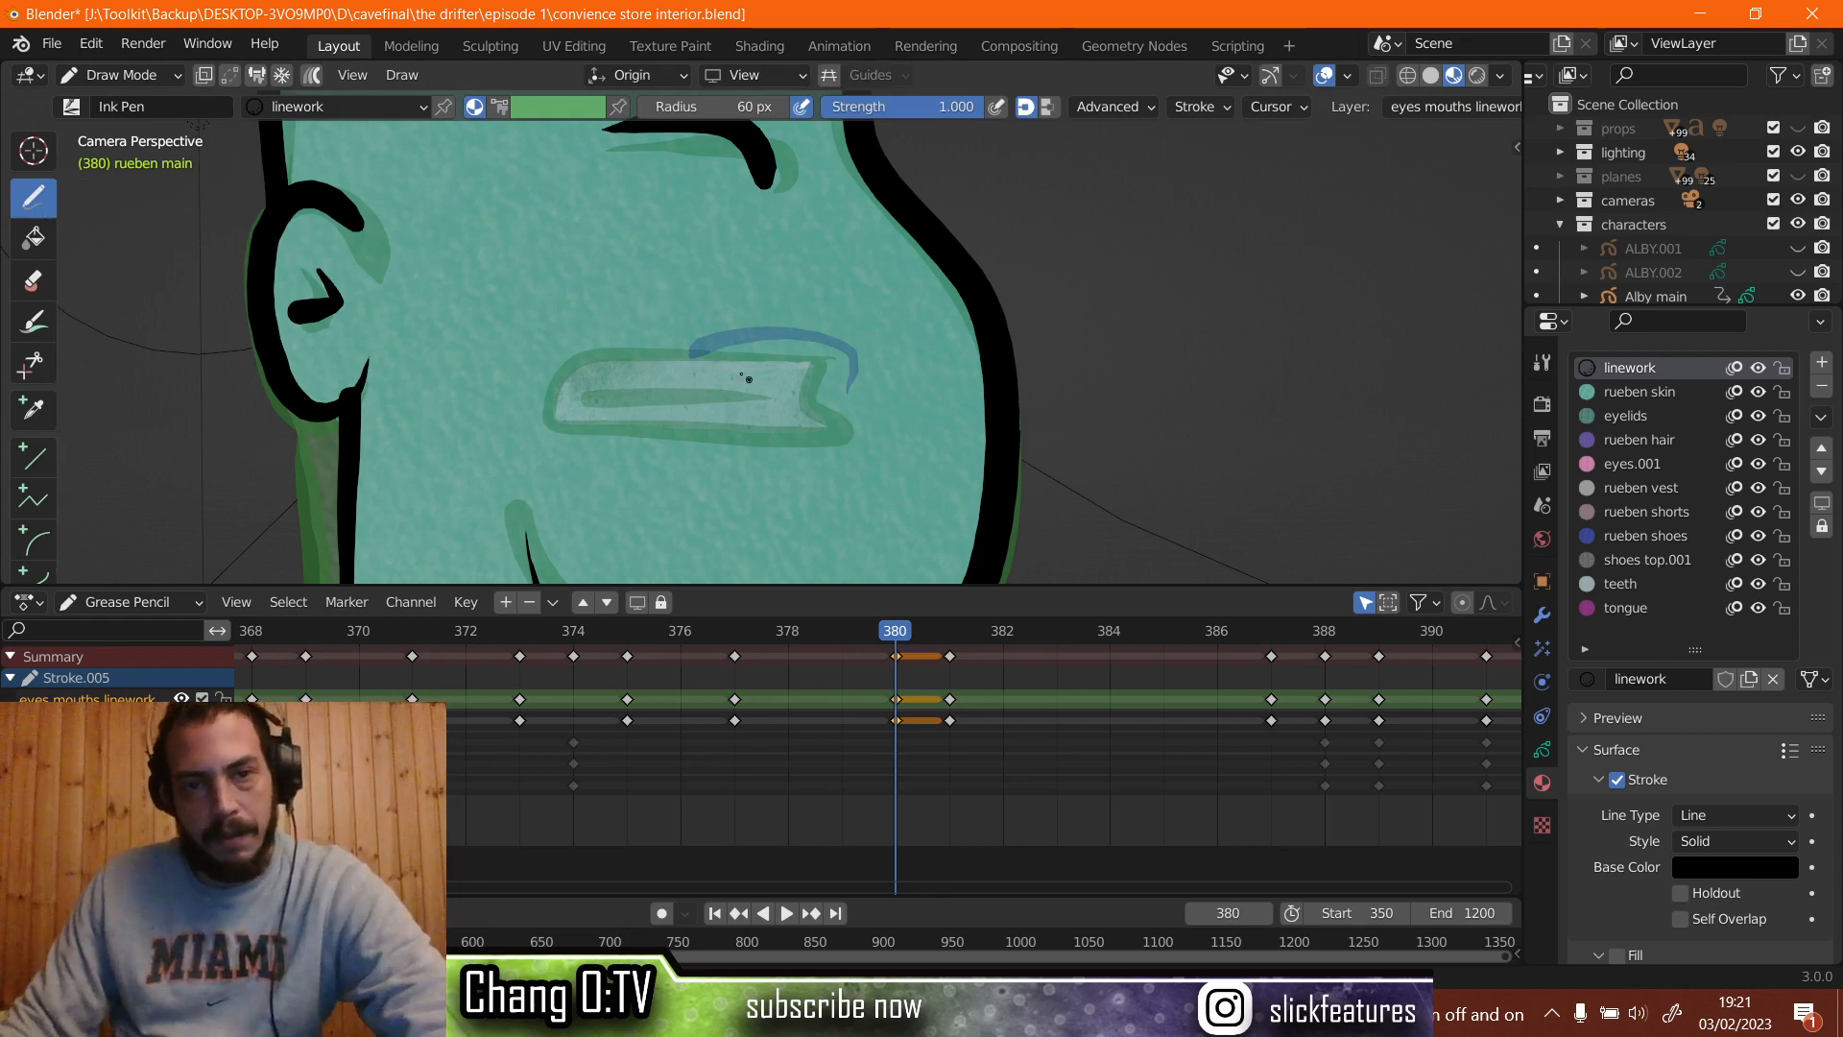
left_click_drag(699, 347, 795, 338)
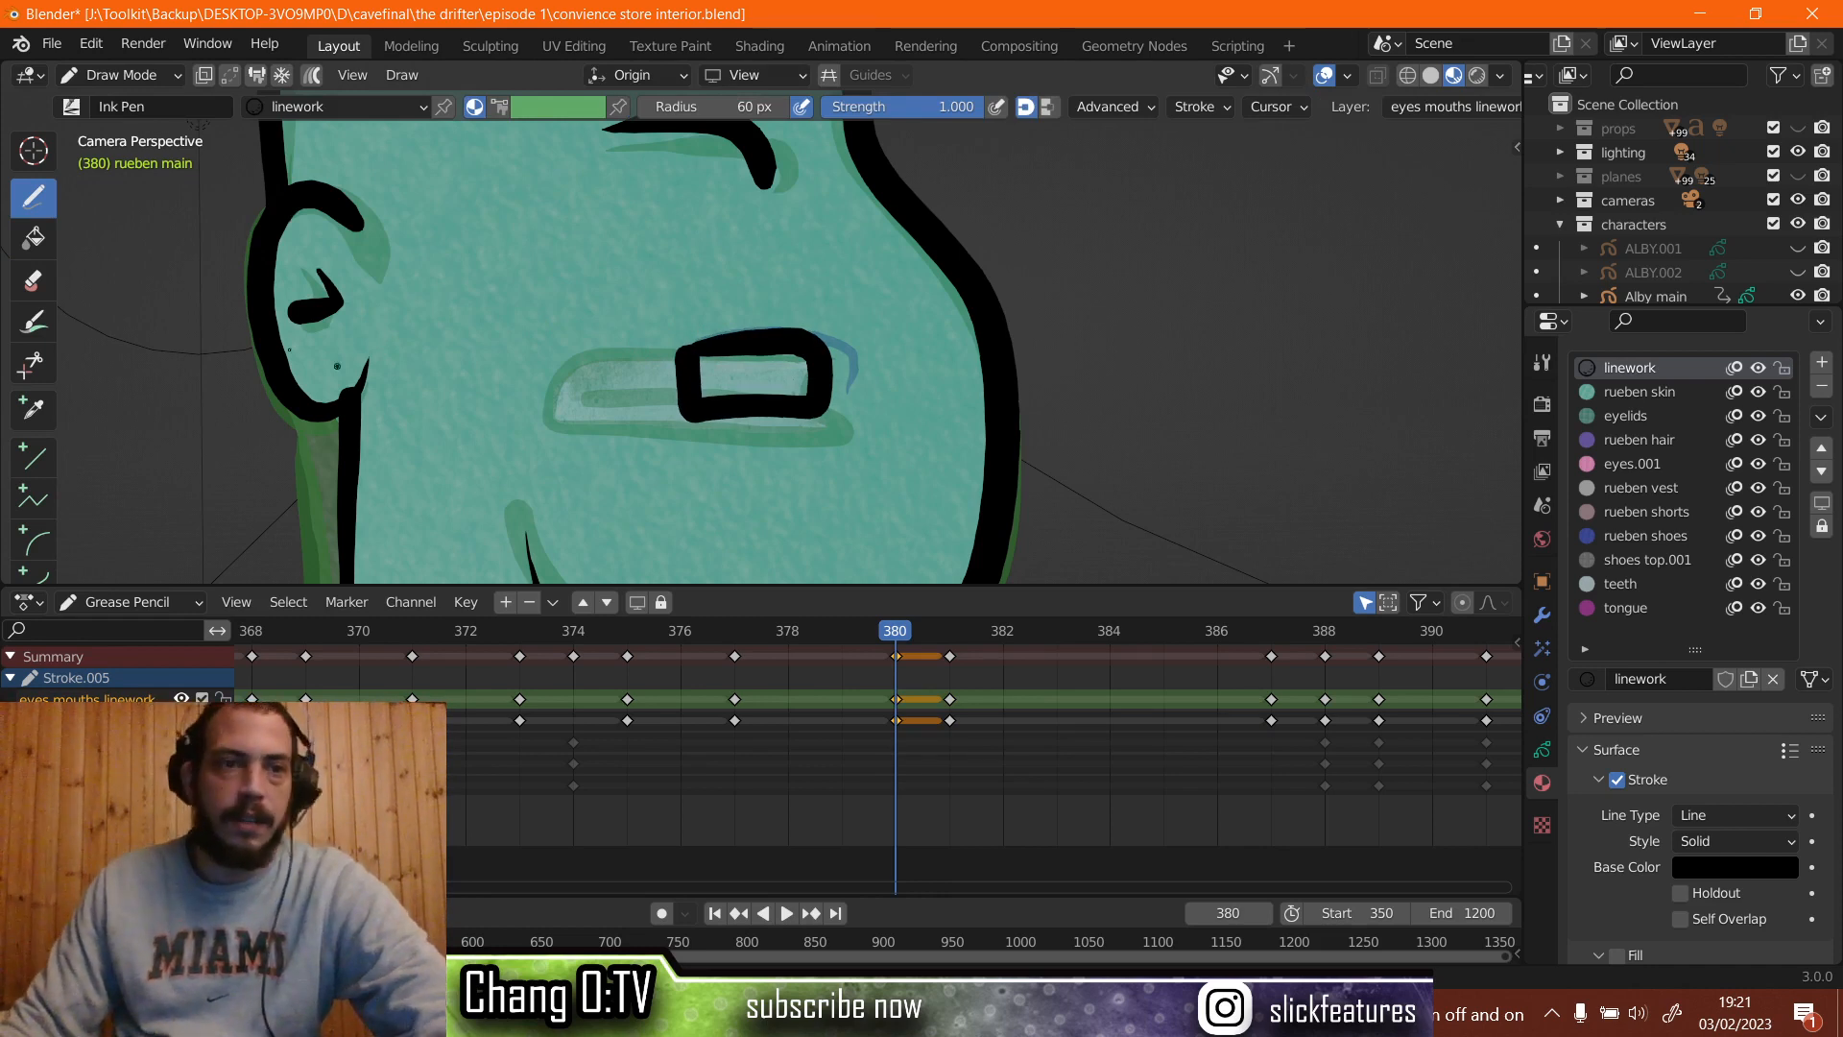
Fill the inside of the rectangular mouth with the teeth material on the fills eyes mouths layer.
left_click(36, 236)
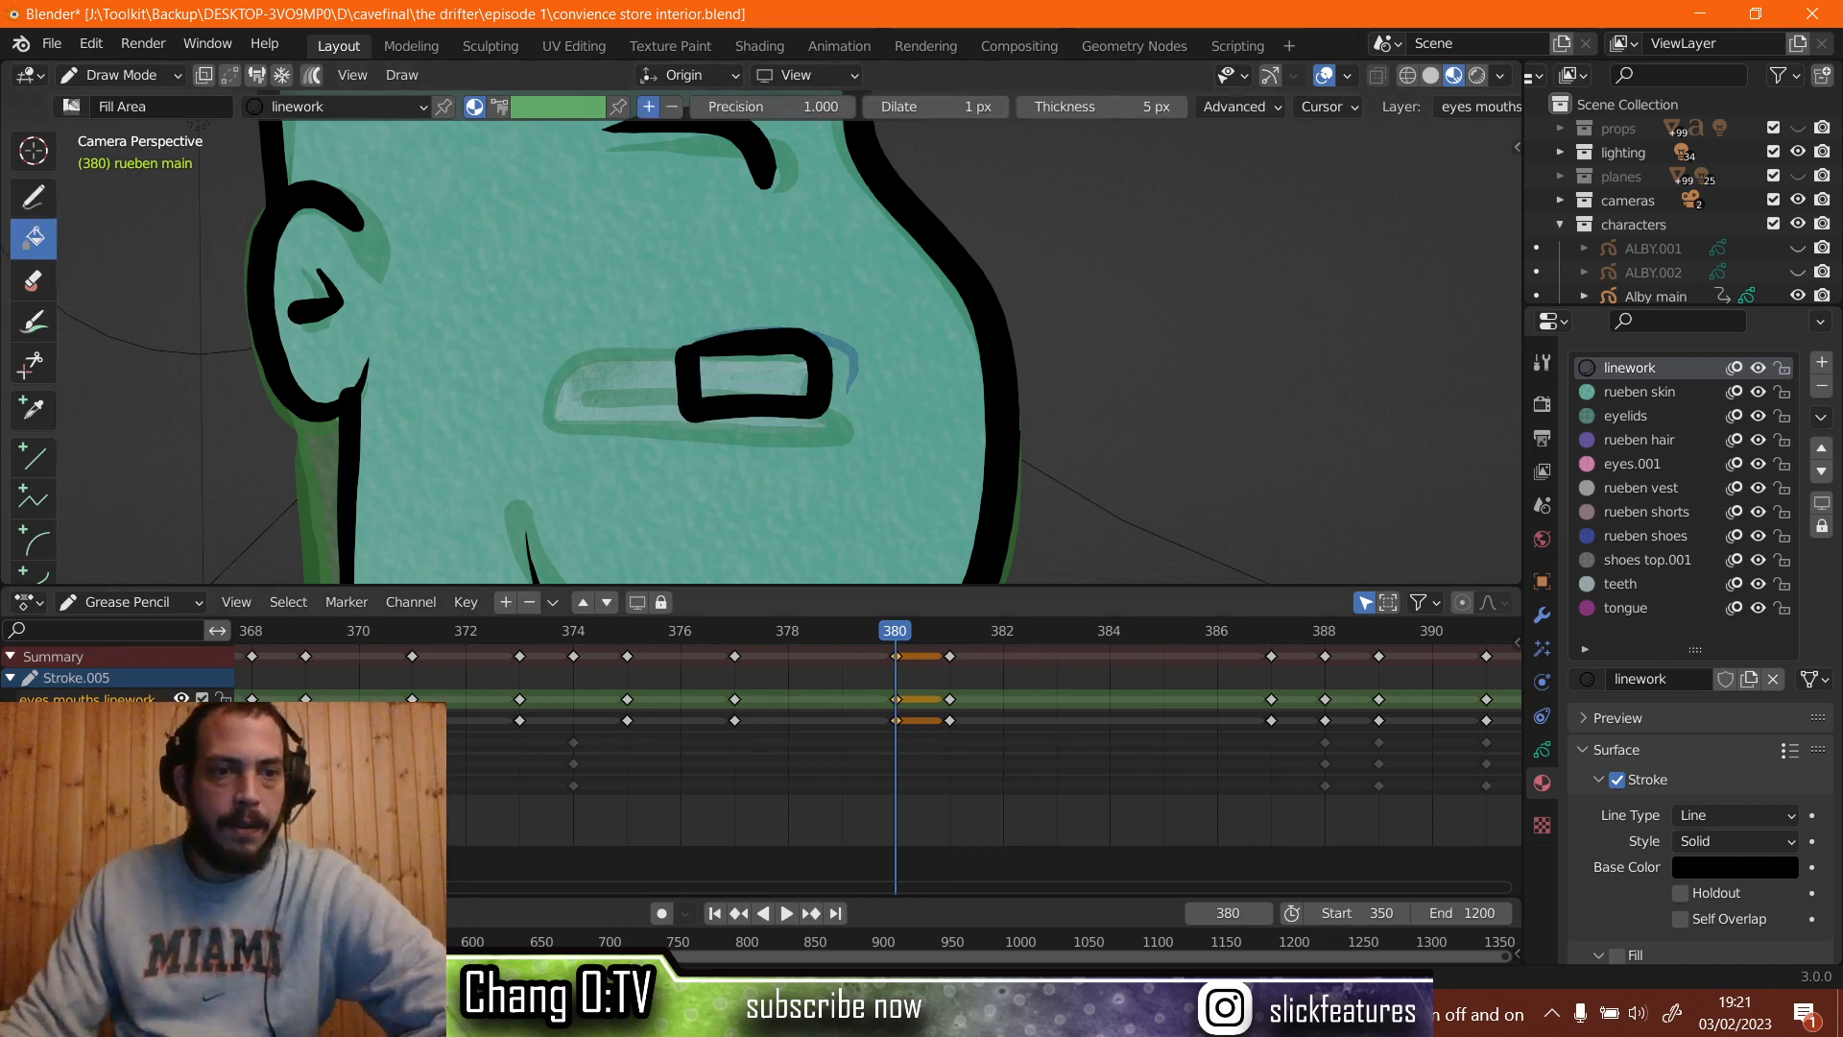
left_click(96, 720)
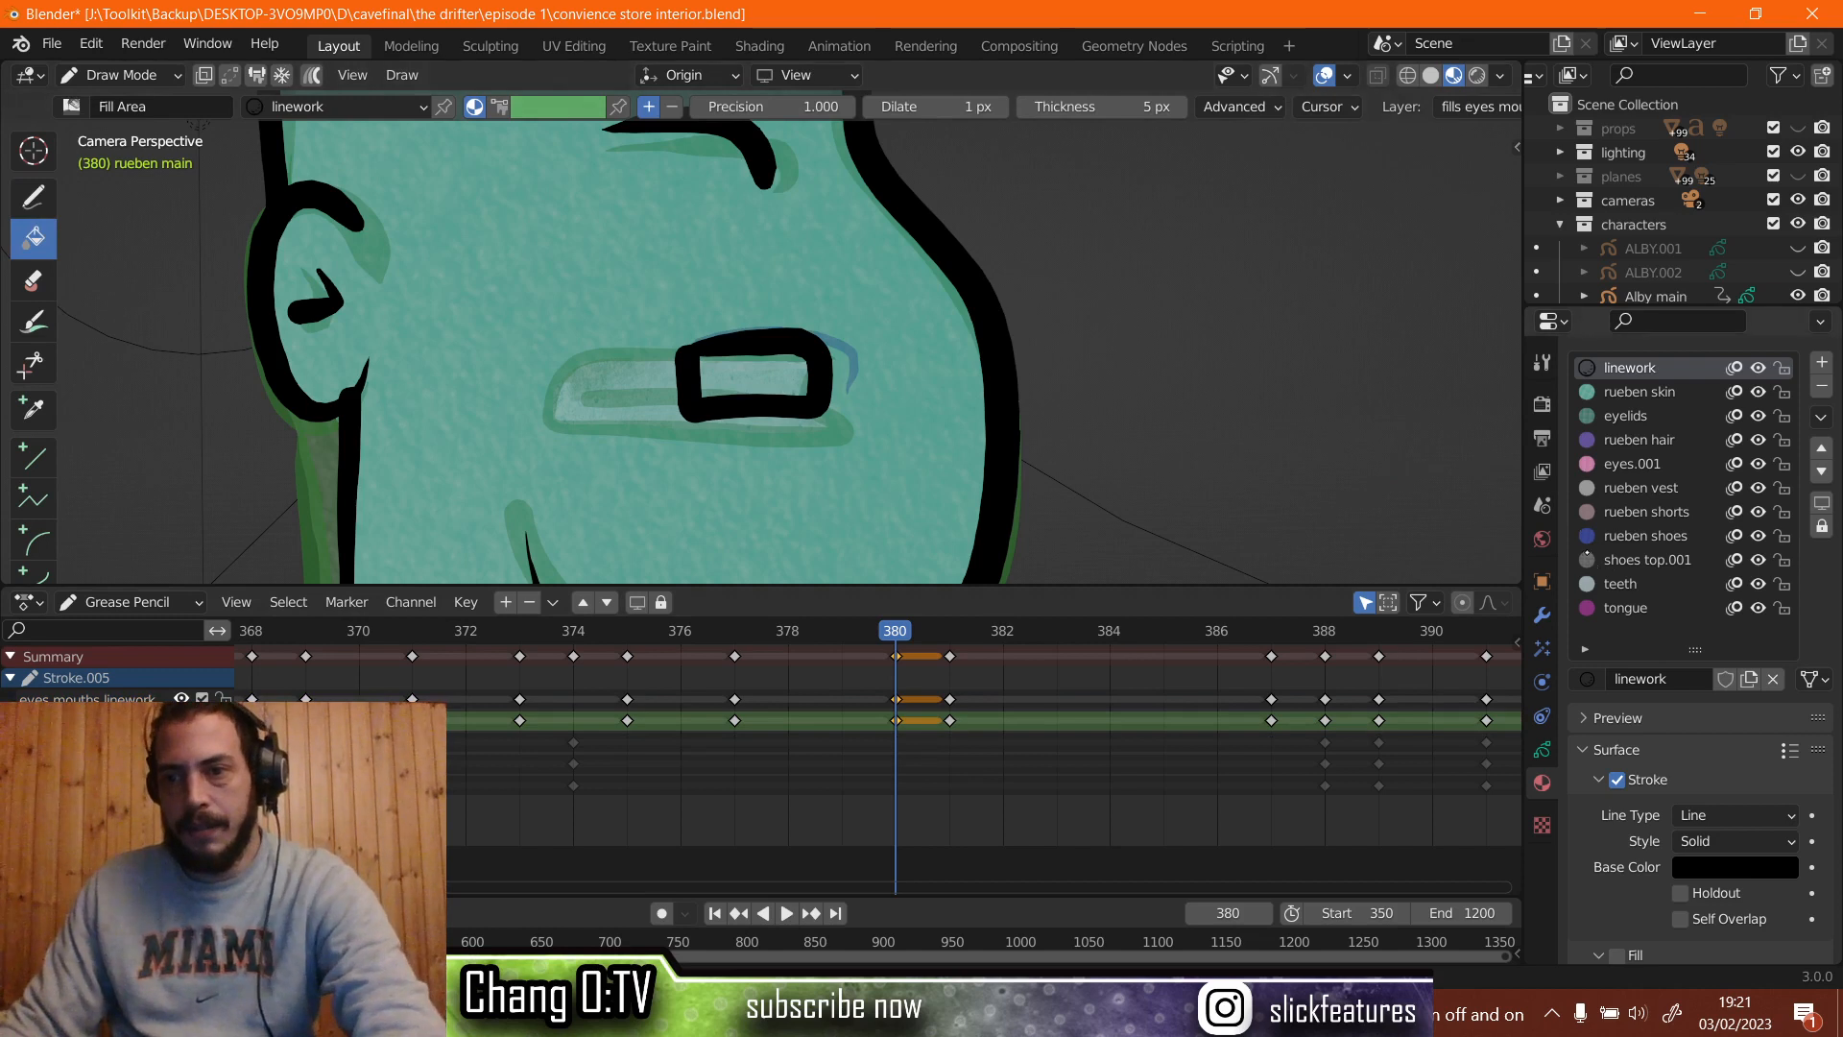
left_click(1619, 582)
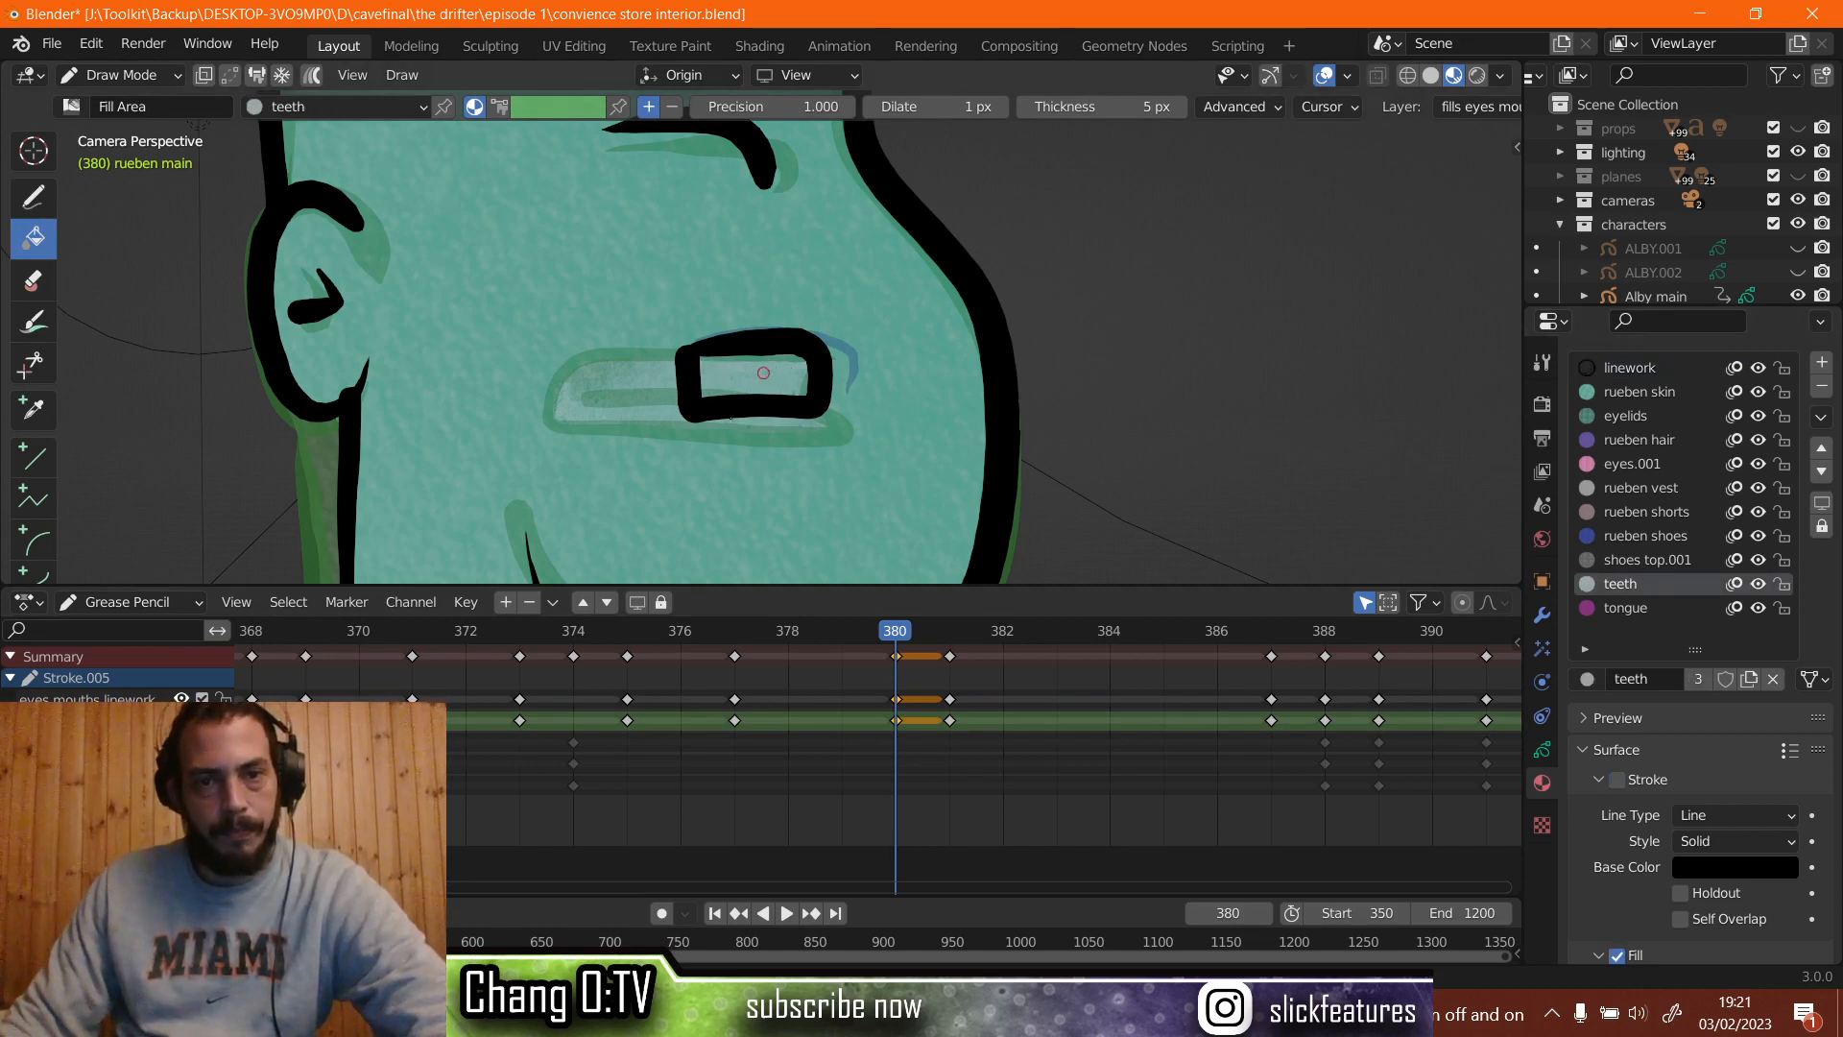
left_click(763, 372)
Hide the overlays and patch the gaps along the edges of the teeth fill with the Ink Pen.
scroll(837, 511, "up", 3)
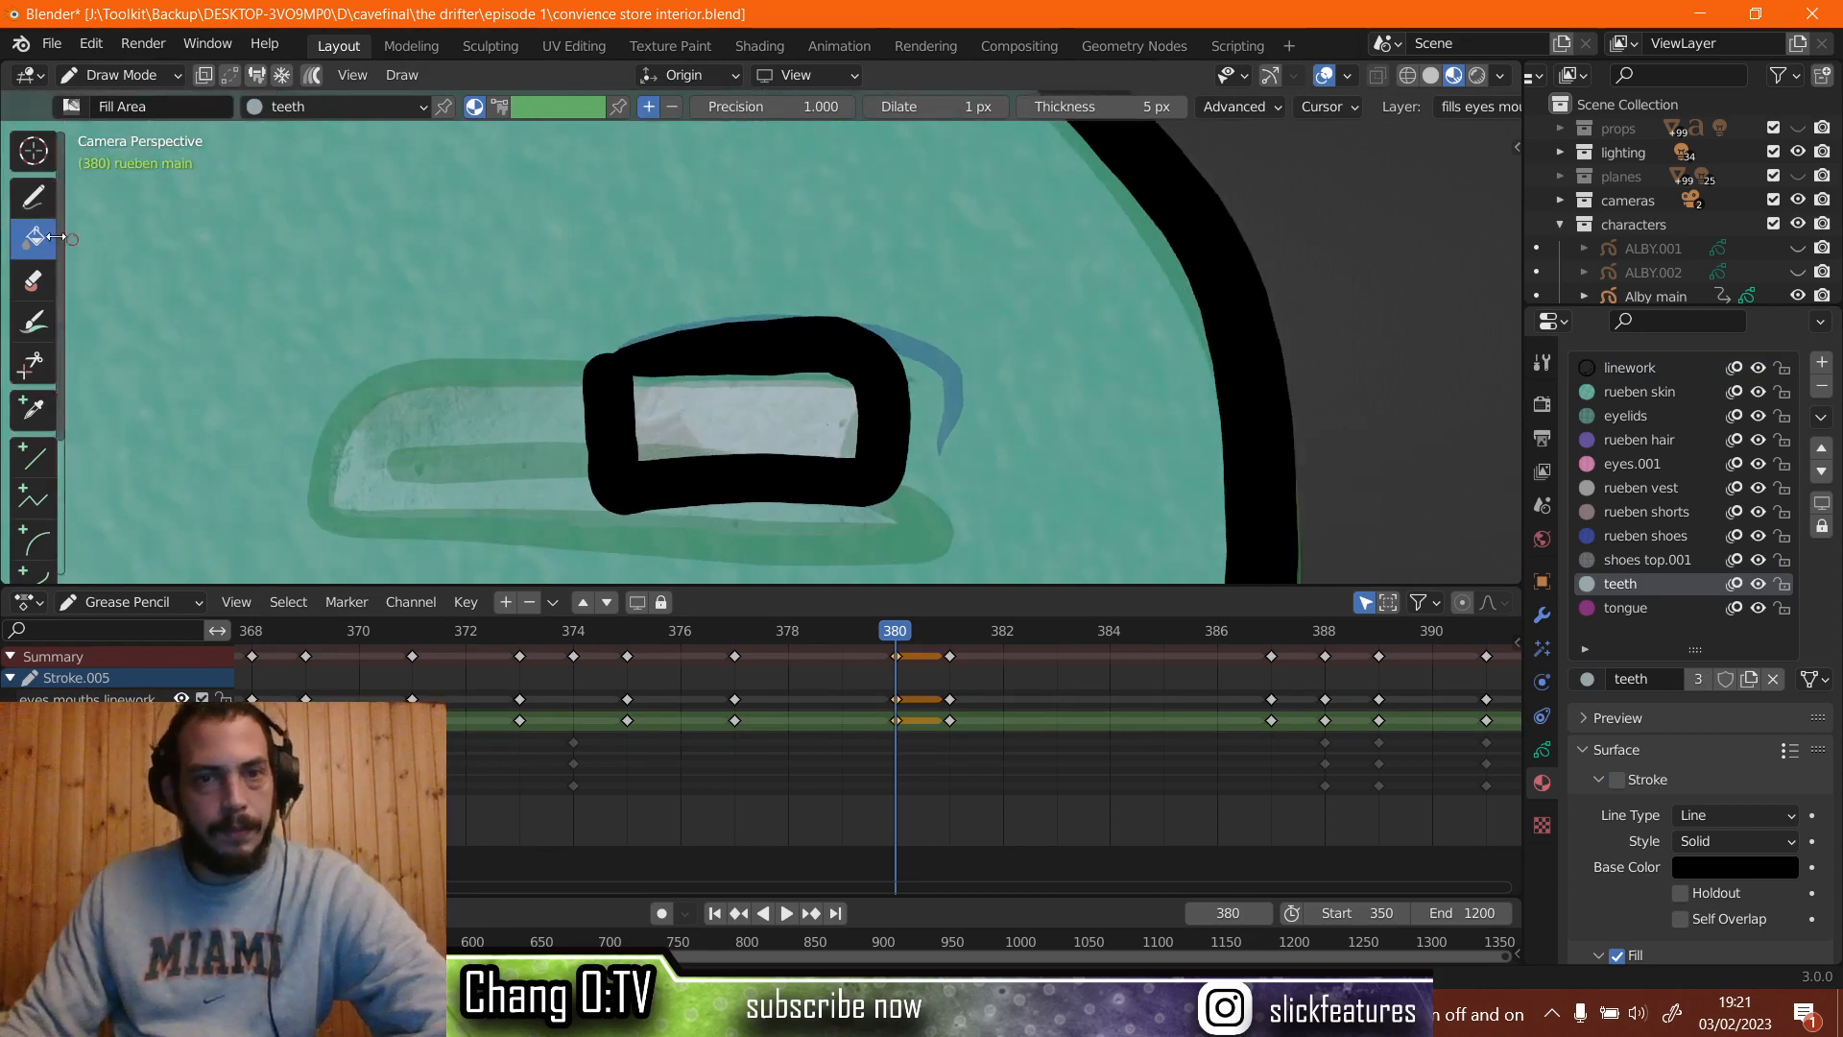
left_click(33, 198)
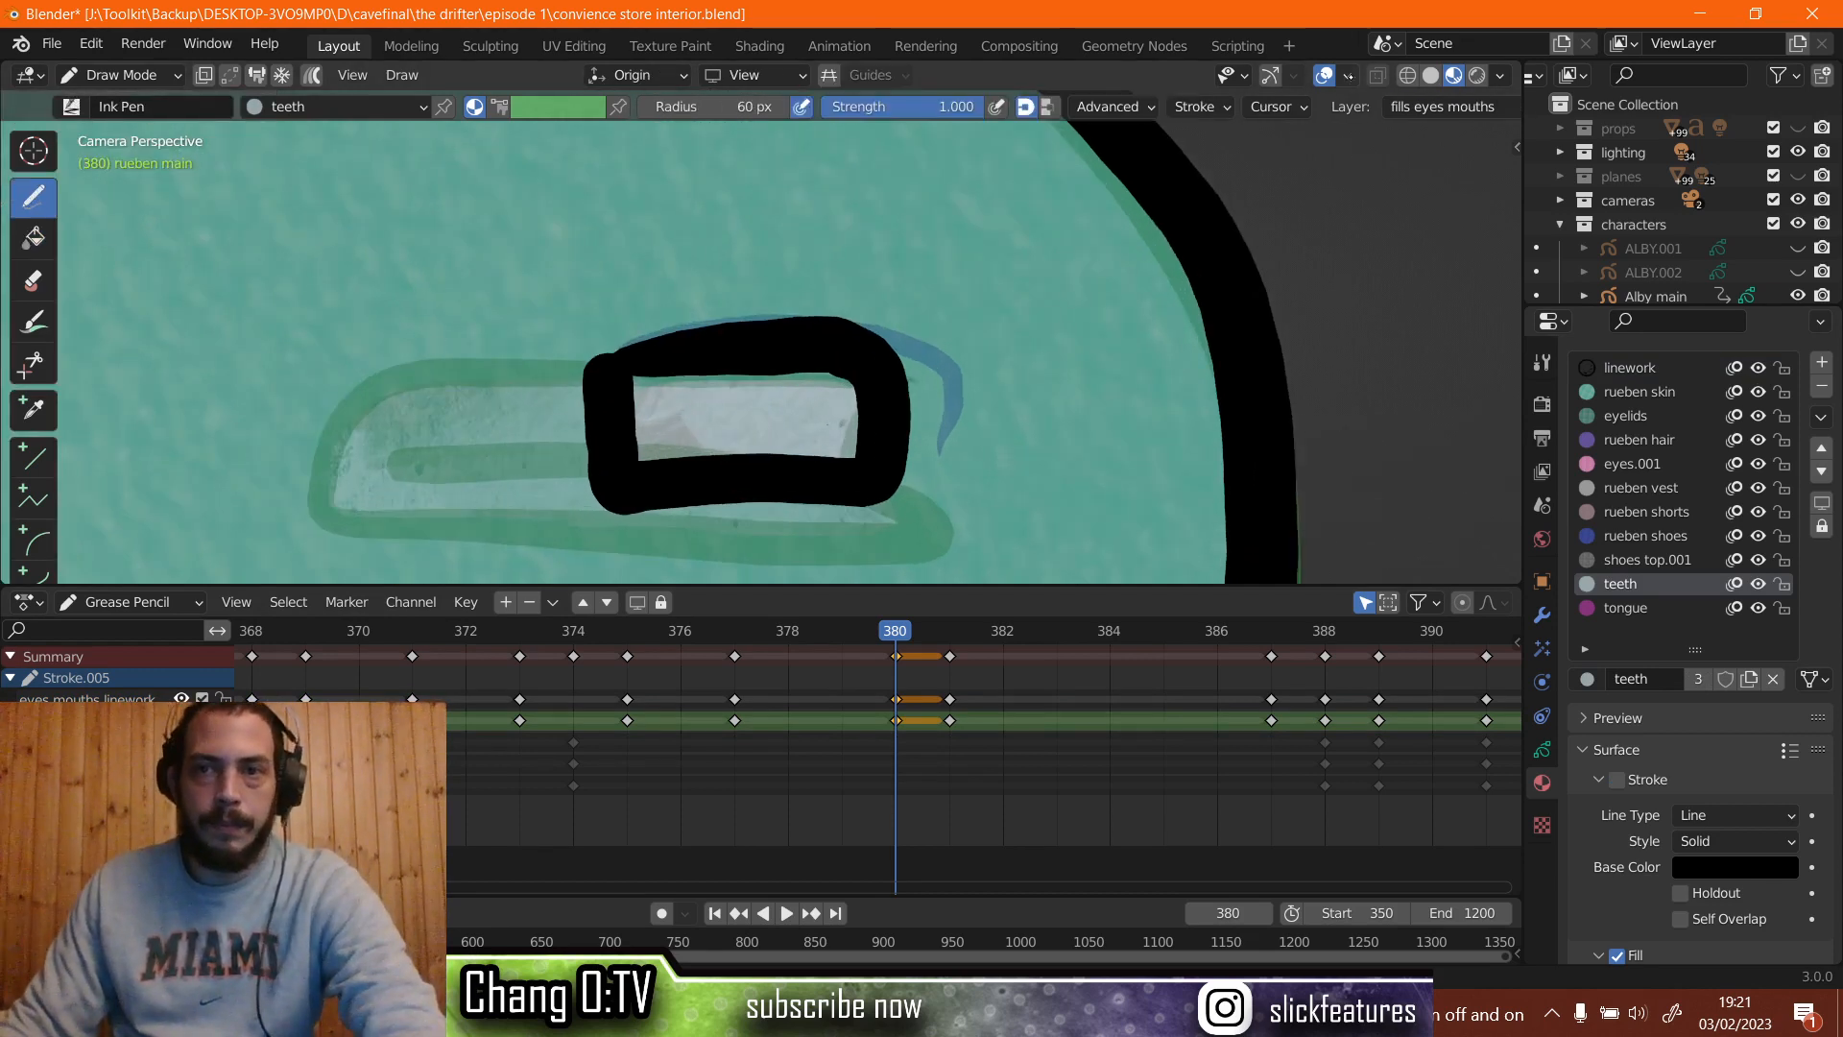
key("shift+alt+z")
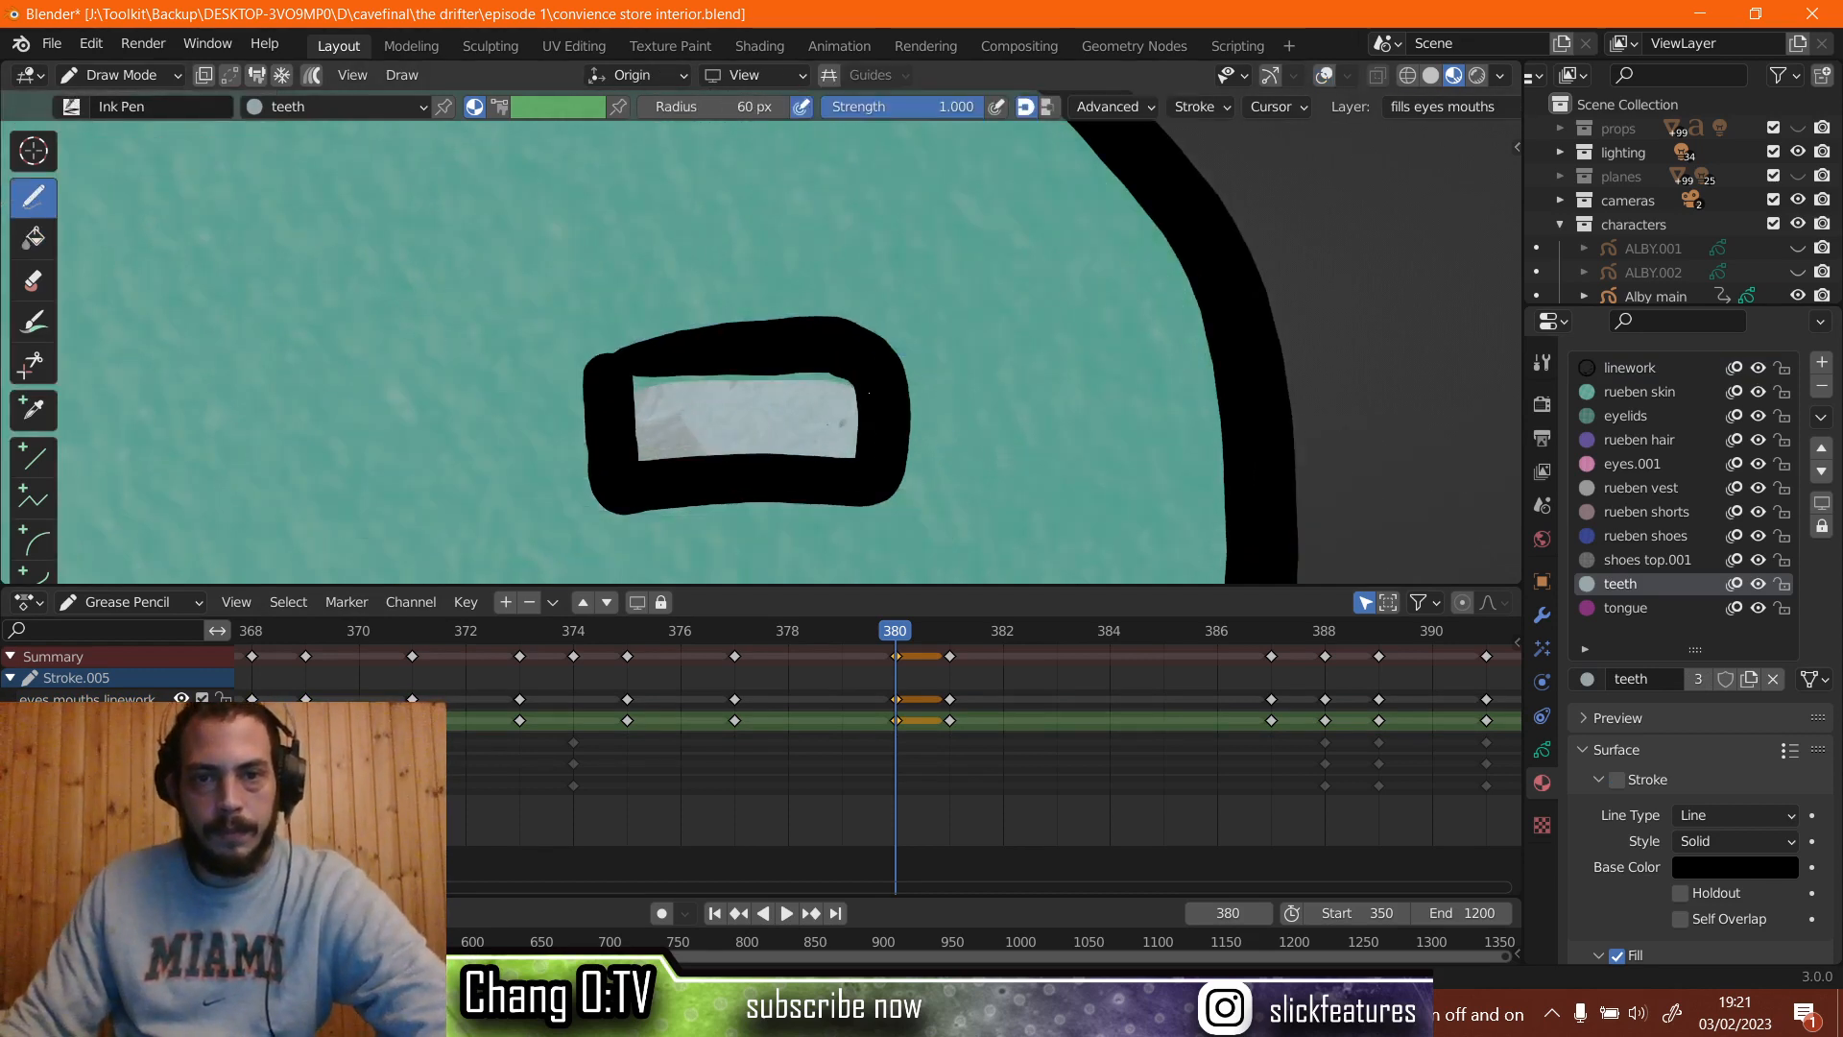
left_click_drag(869, 392, 612, 419)
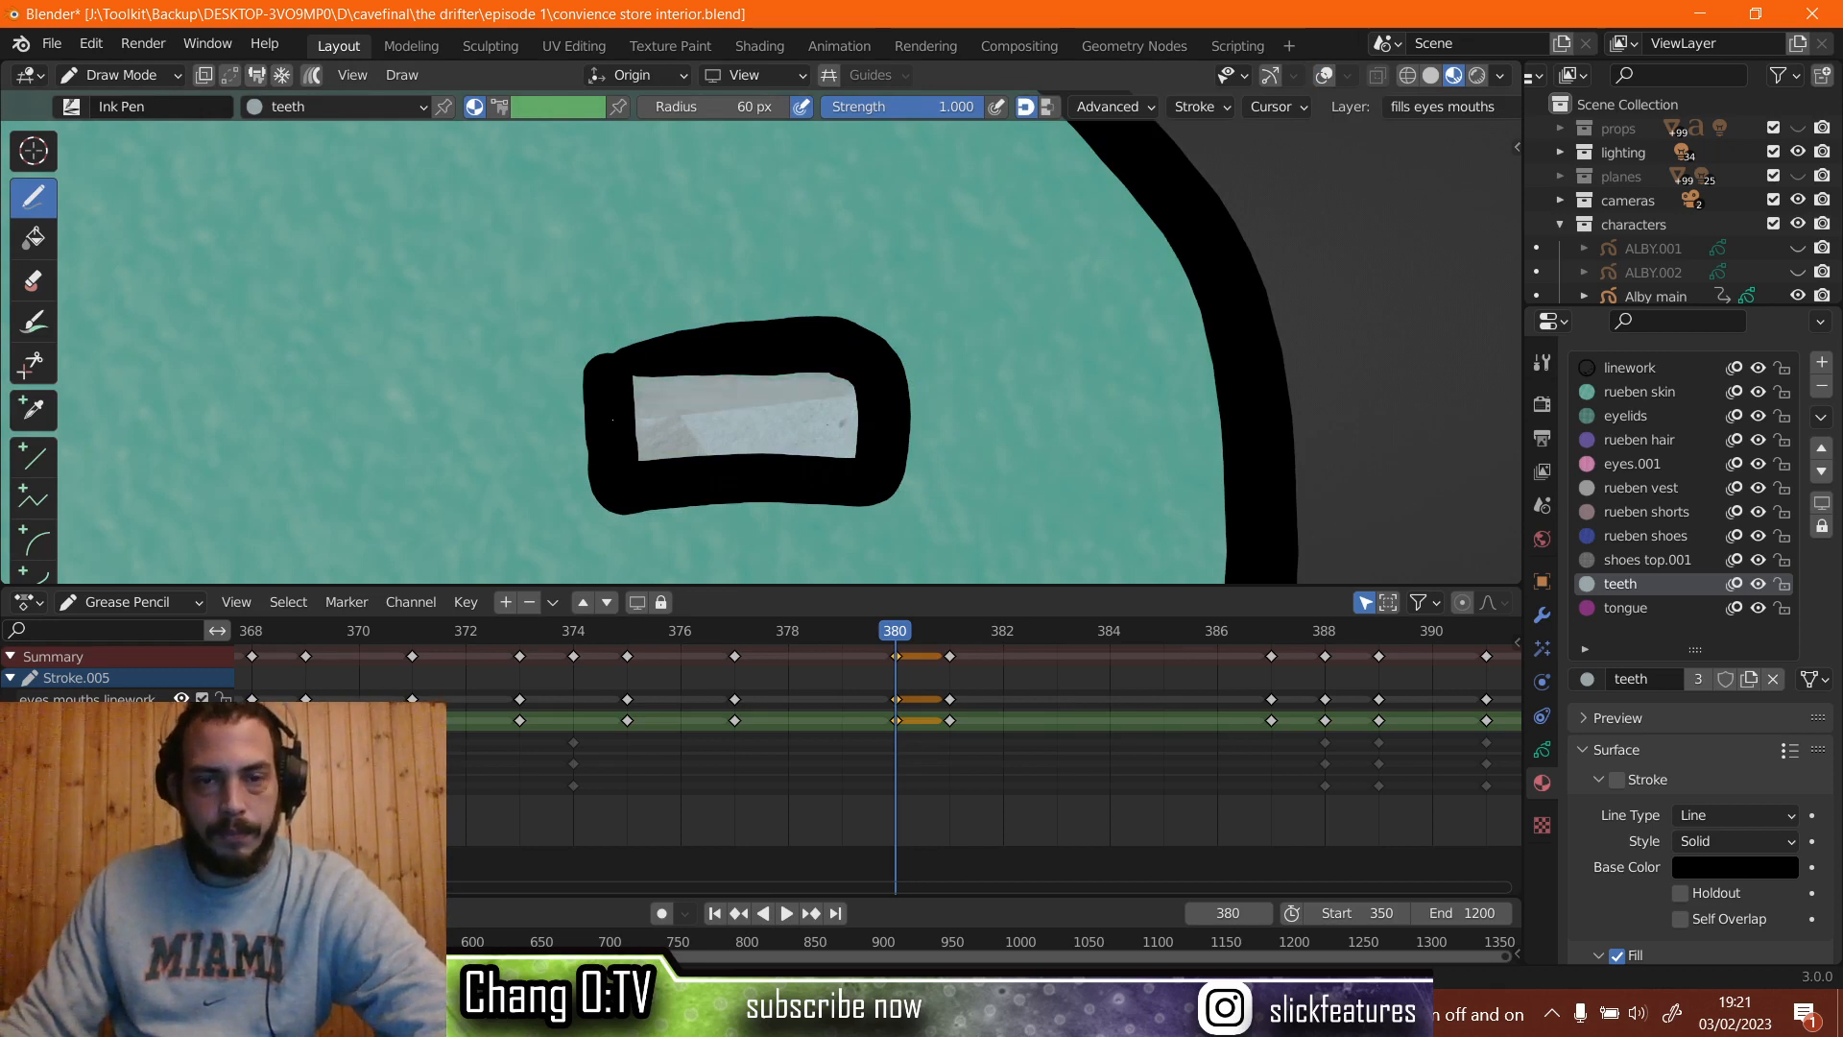
scroll(616, 447, "down", 4)
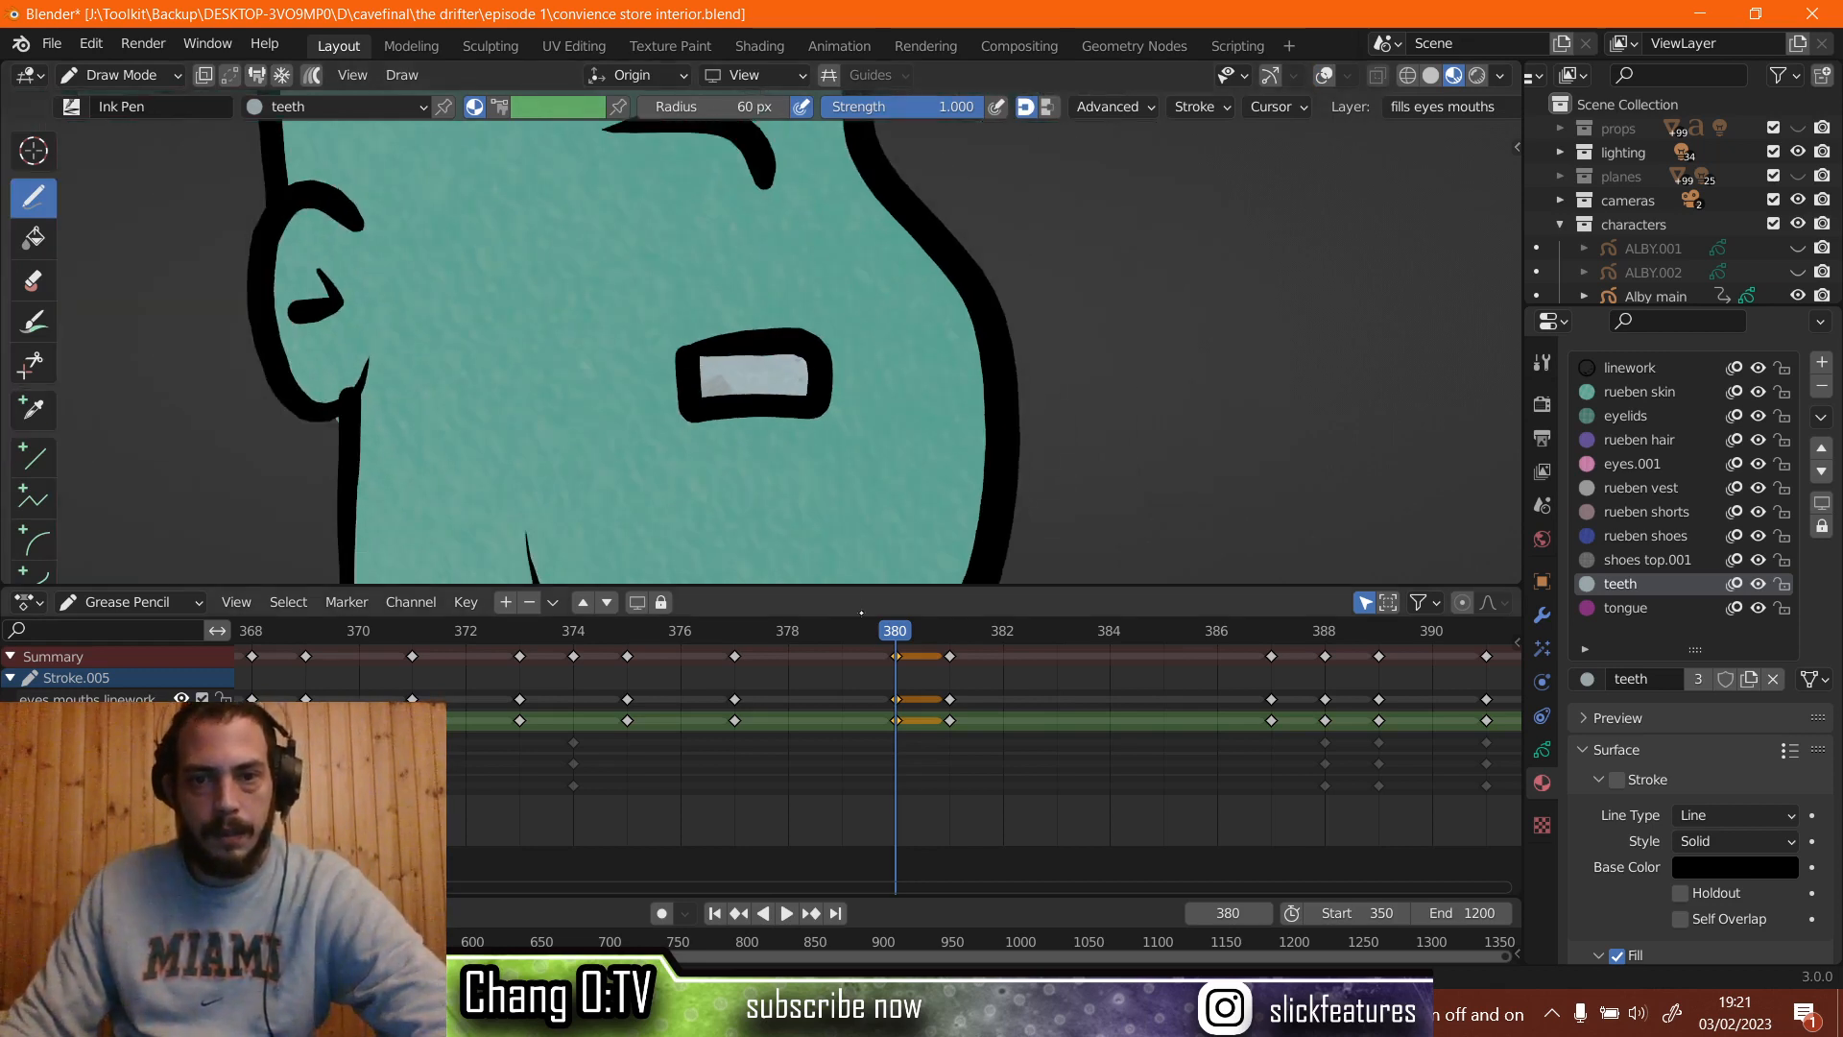
Move back and forth through frames 379 to 383 to check how the new mouth shapes flow together.
key("Left")
key("Right")
key("Right")
key("Left")
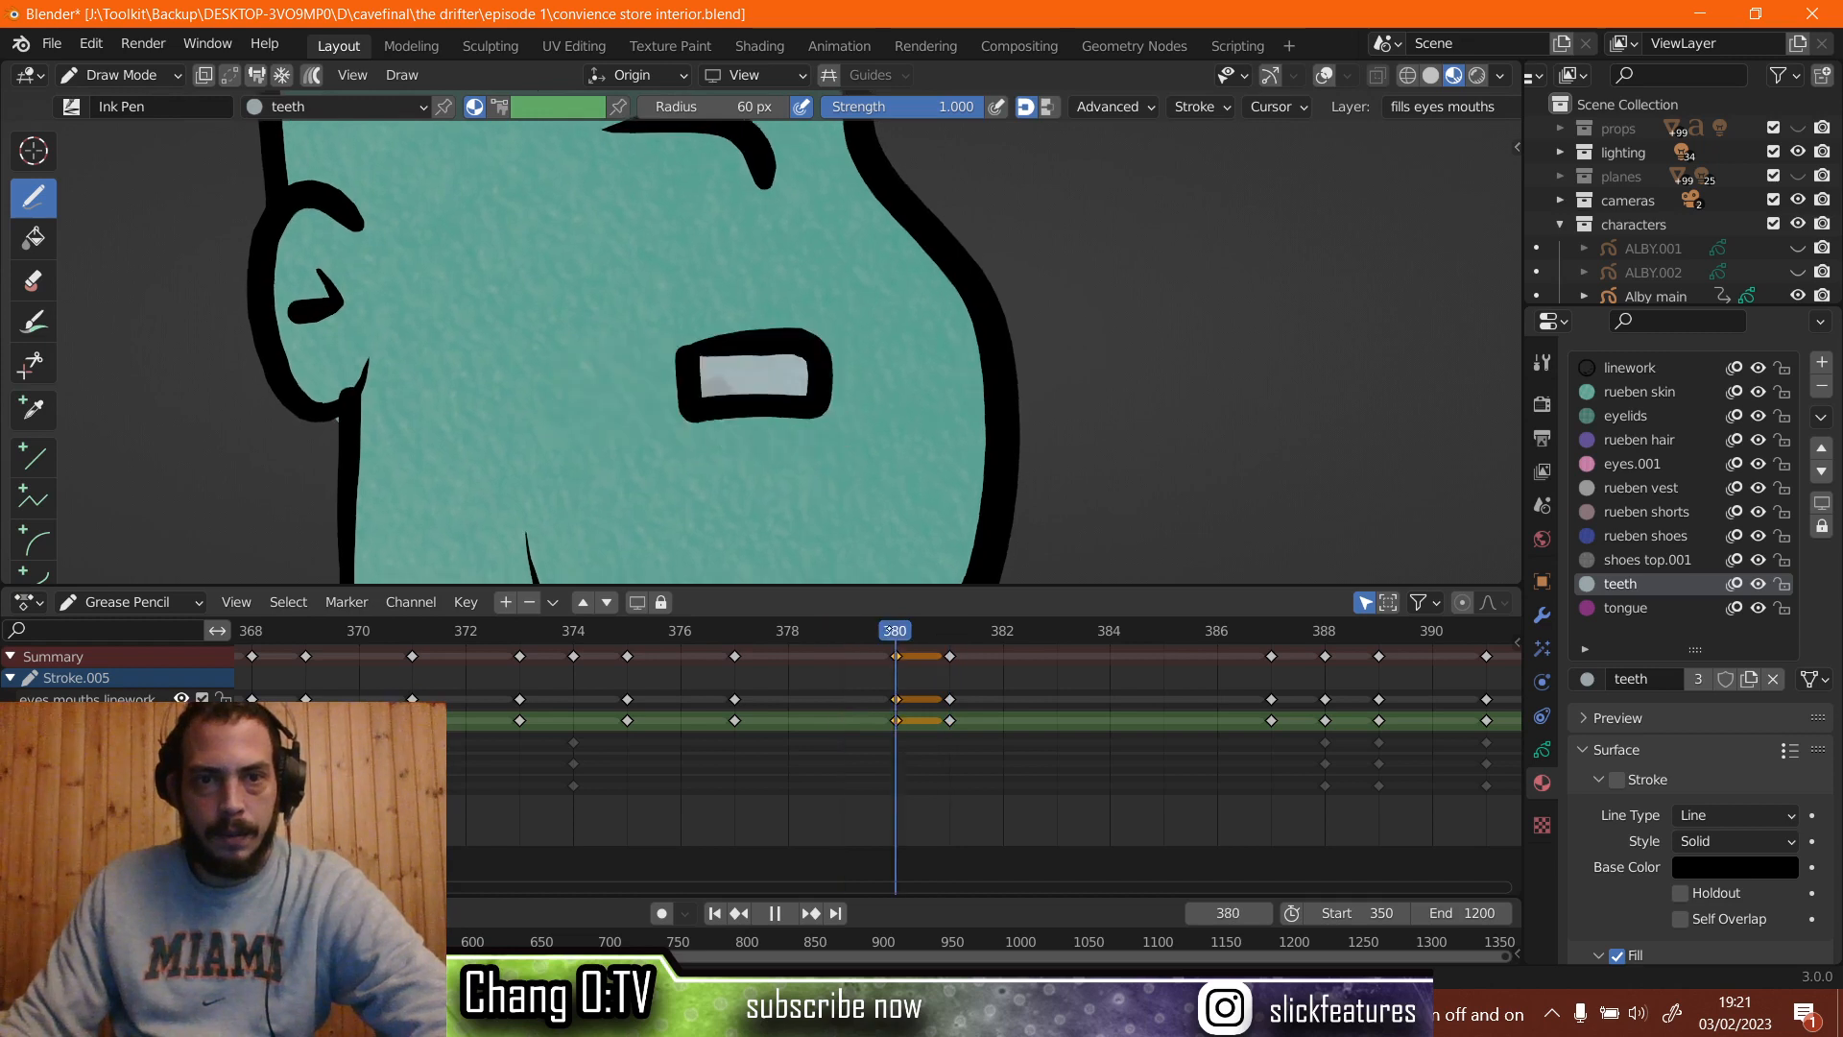
key("Right")
key("Left")
key("Left")
key("Right")
key("Right")
key("Left")
key("Left")
key("Right")
key("Right")
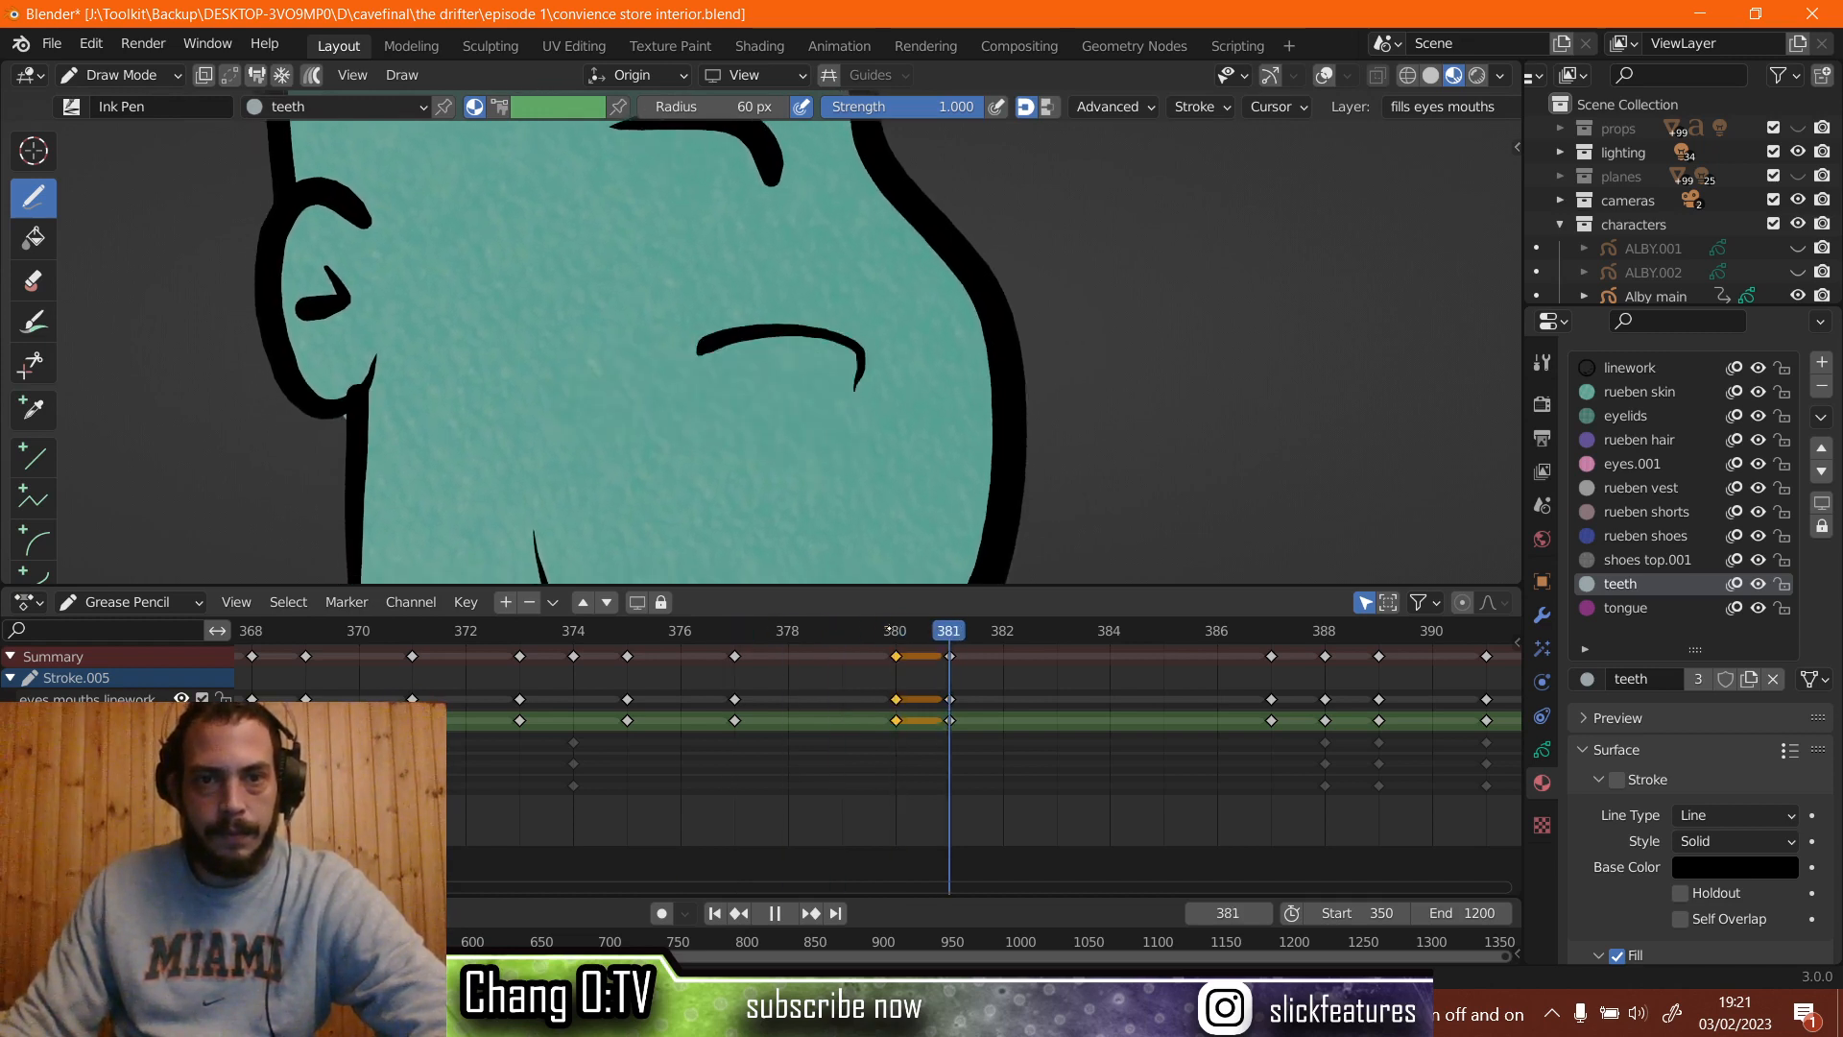
key("Left")
key("Left")
key("Right")
key("Left")
key("Left")
key("Right")
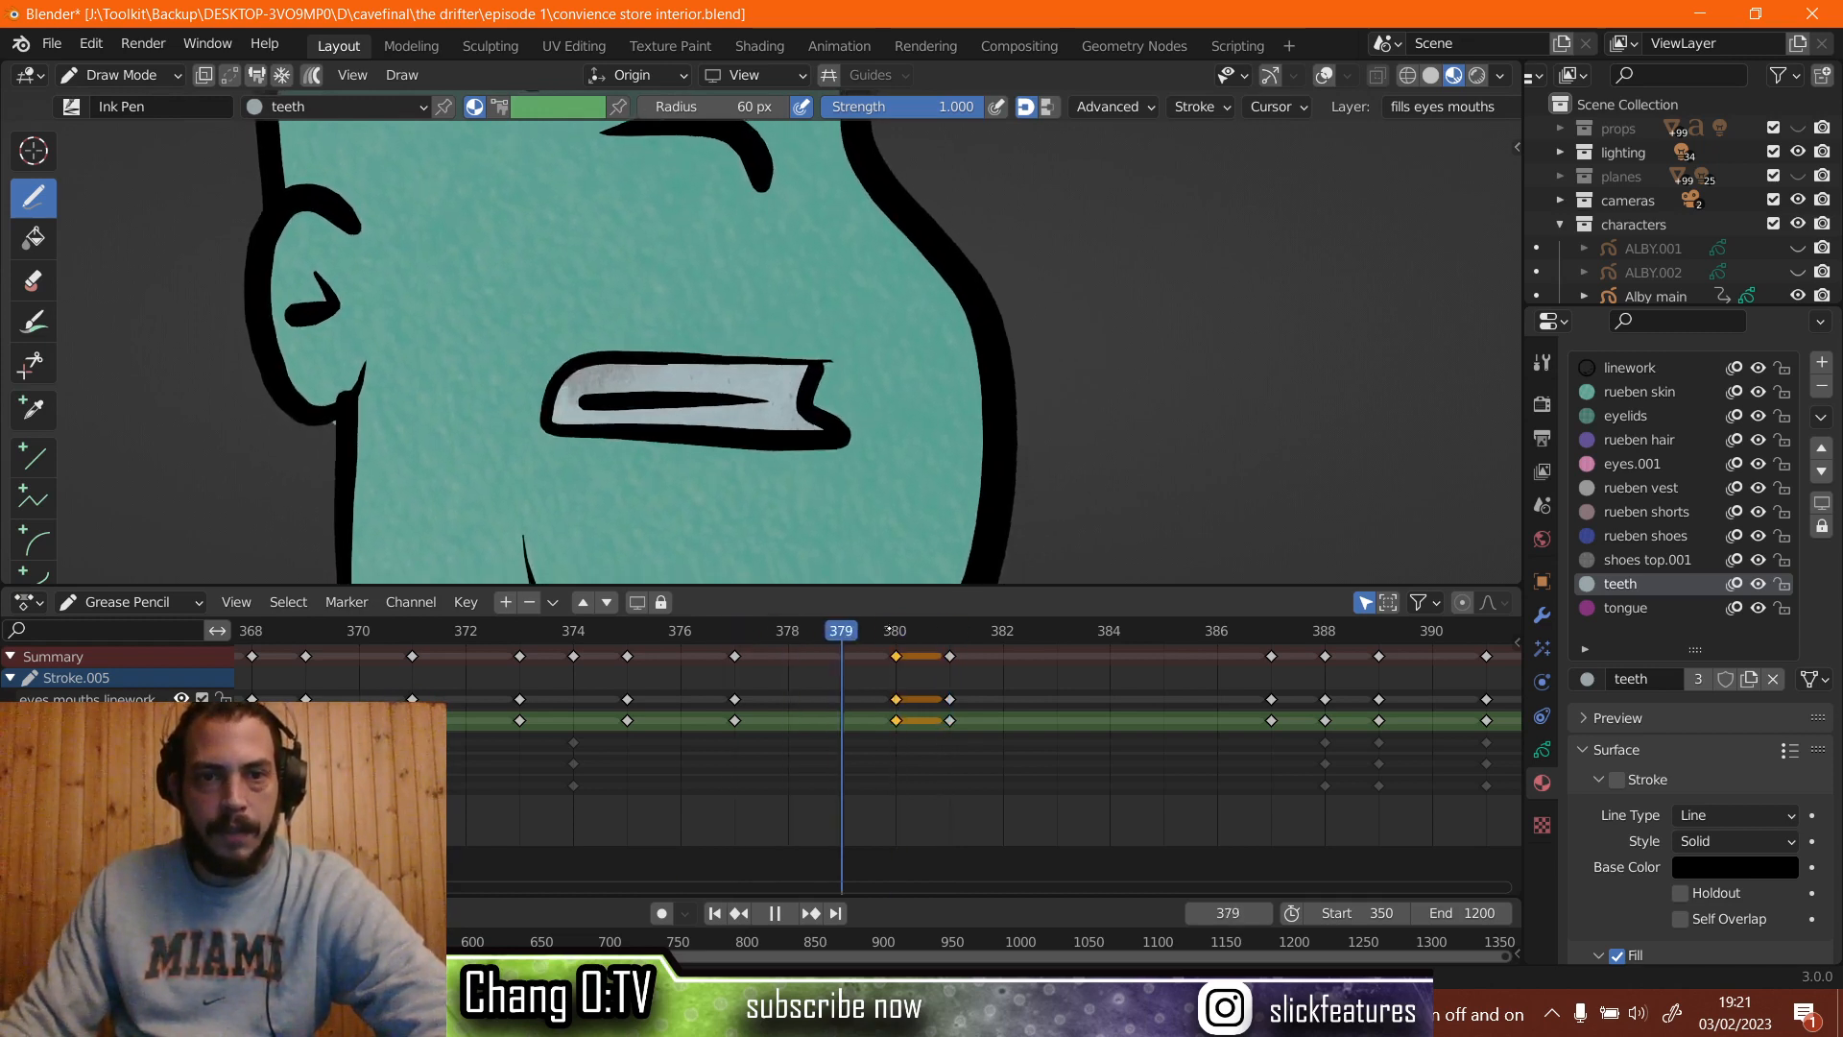
key("Right")
key("Right")
key("Left")
key("Left")
key("Right")
key("Right")
key("Right")
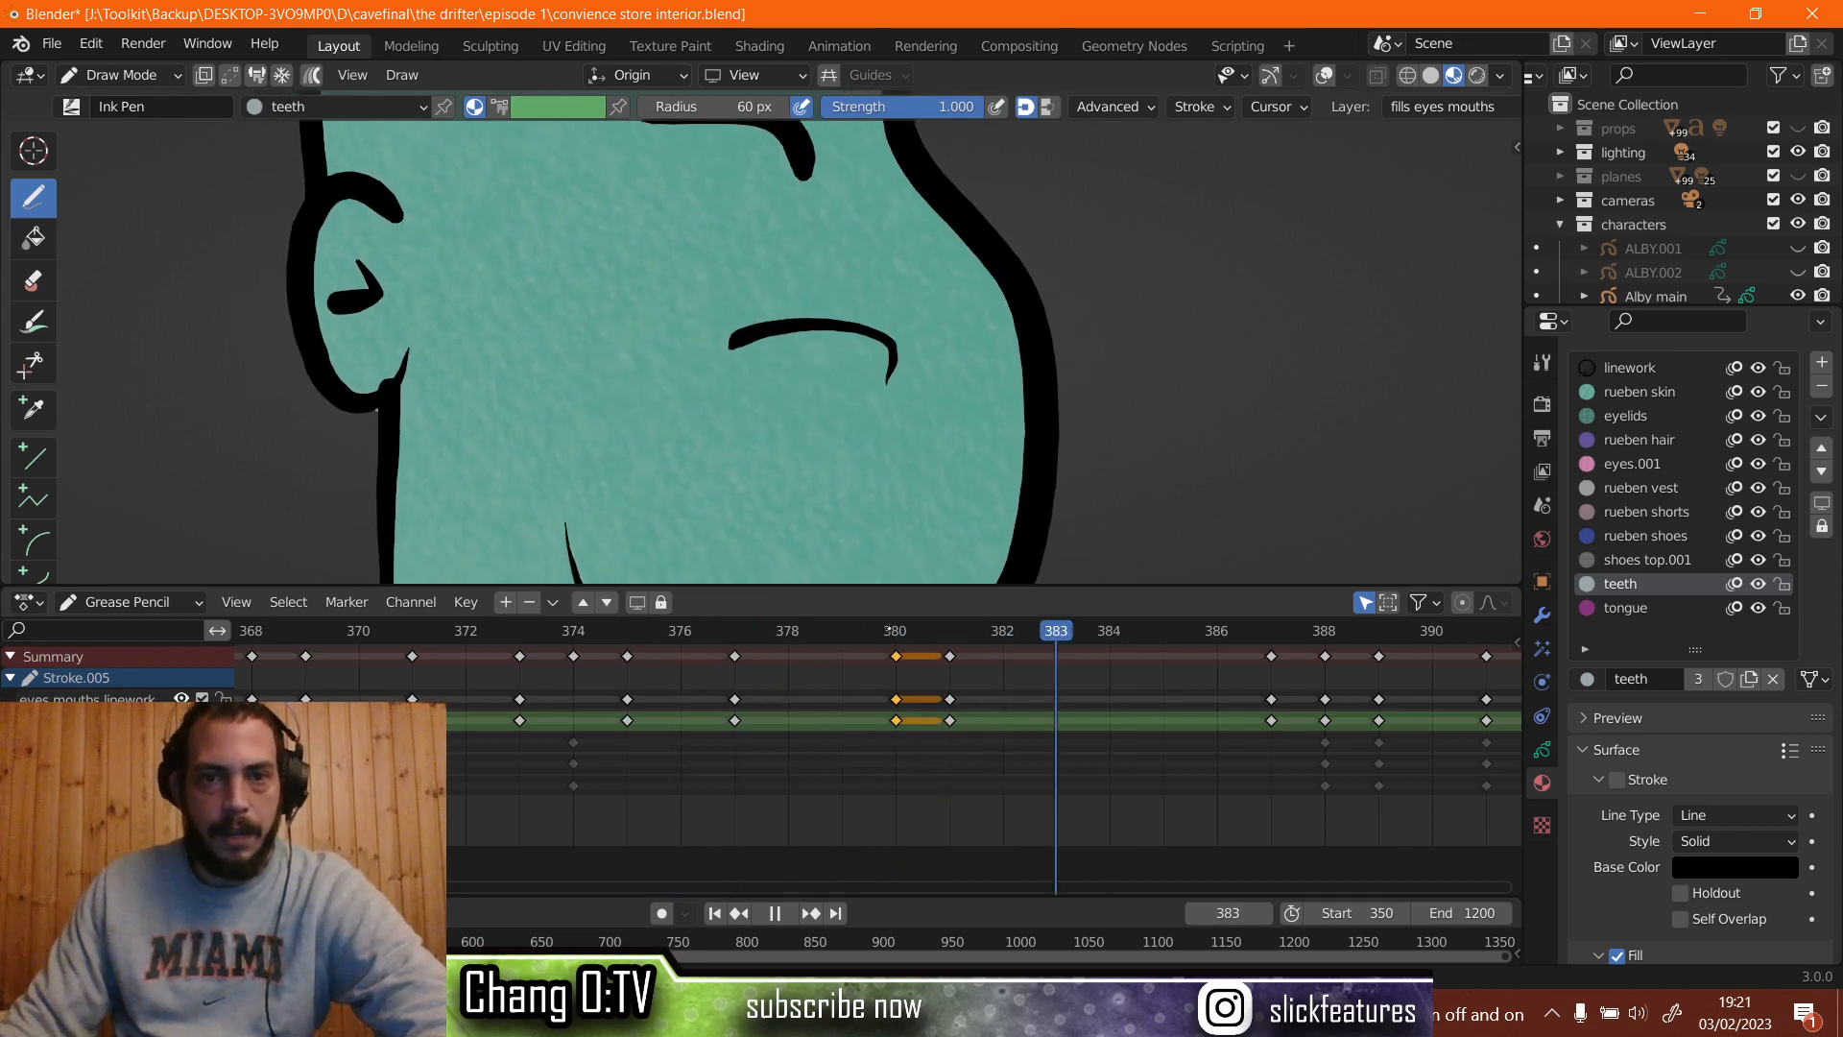
key("Left")
key("Left")
Duplicate the rectangular mouth's linework and fill keyframes at frame 380 to frame 386 and play the animation past it.
mouse_move(890, 629)
left_mouse_down()
mouse_move(1271, 630)
mouse_move(890, 629)
mouse_move(866, 683)
left_mouse_up()
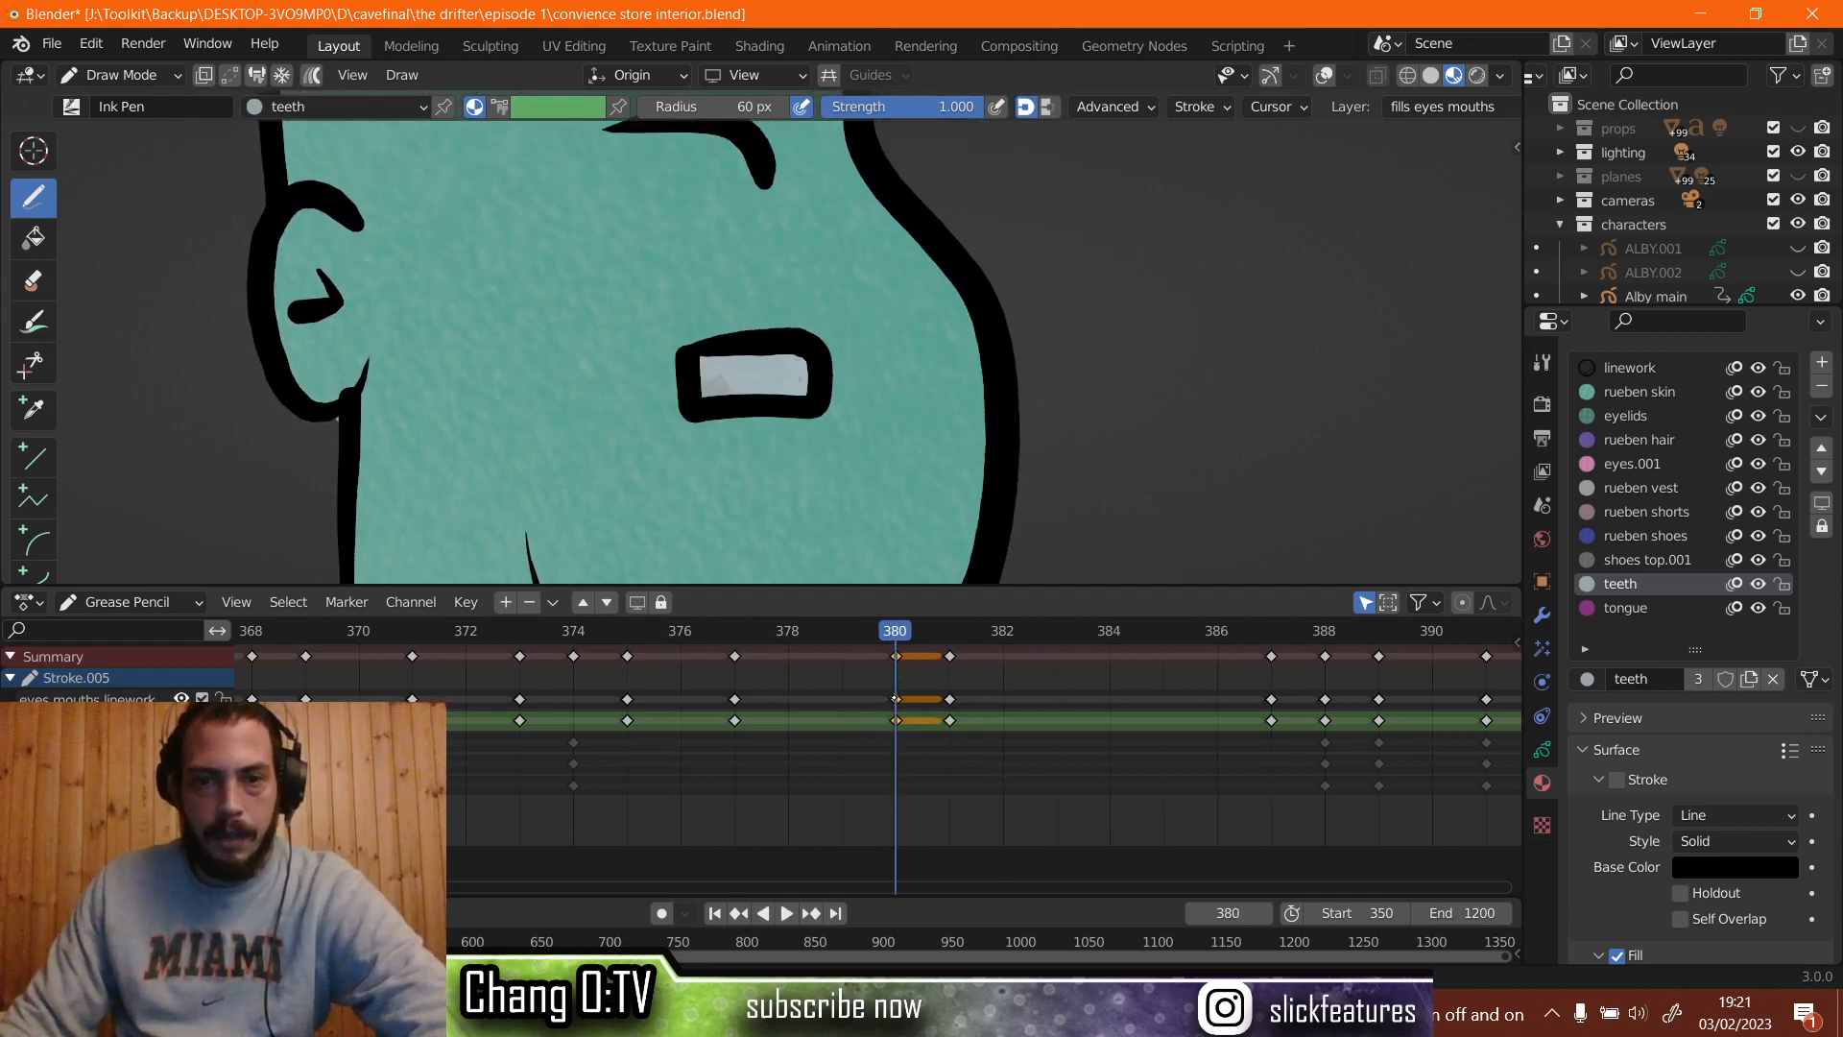
right_click(895, 698)
left_click(892, 693)
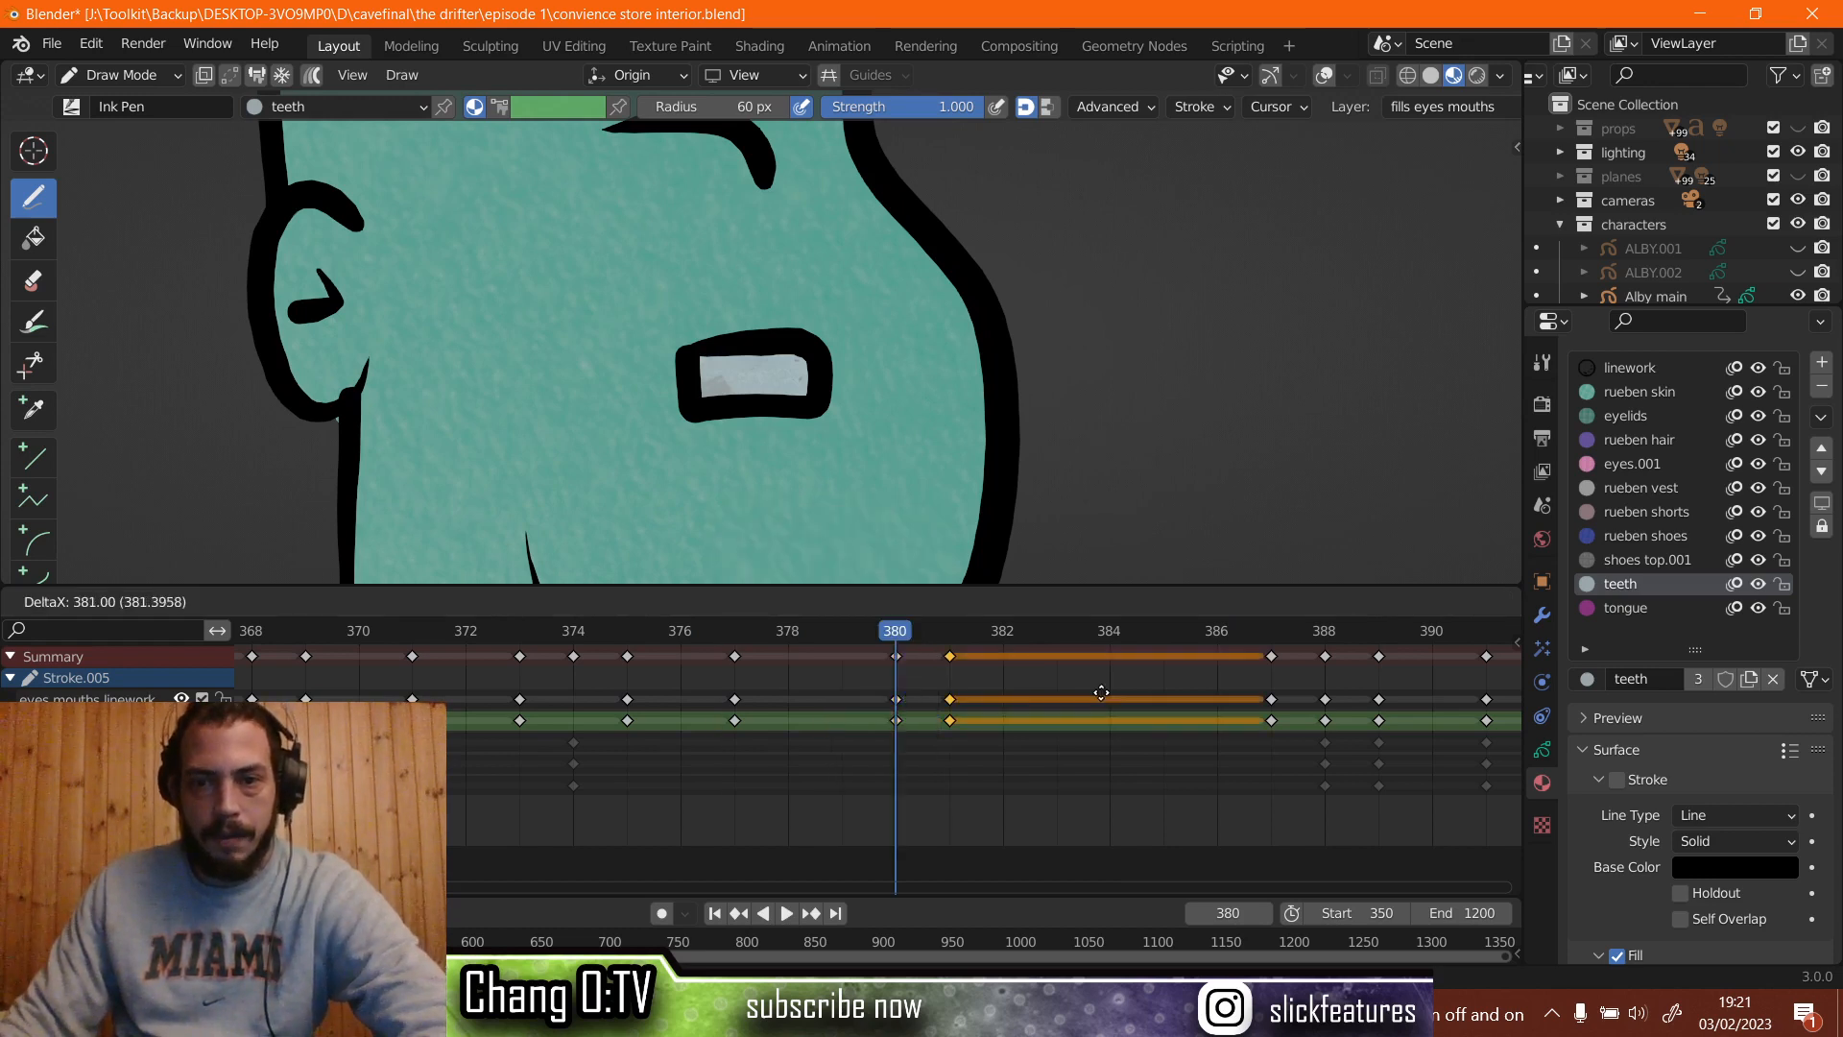
left_click(1225, 699)
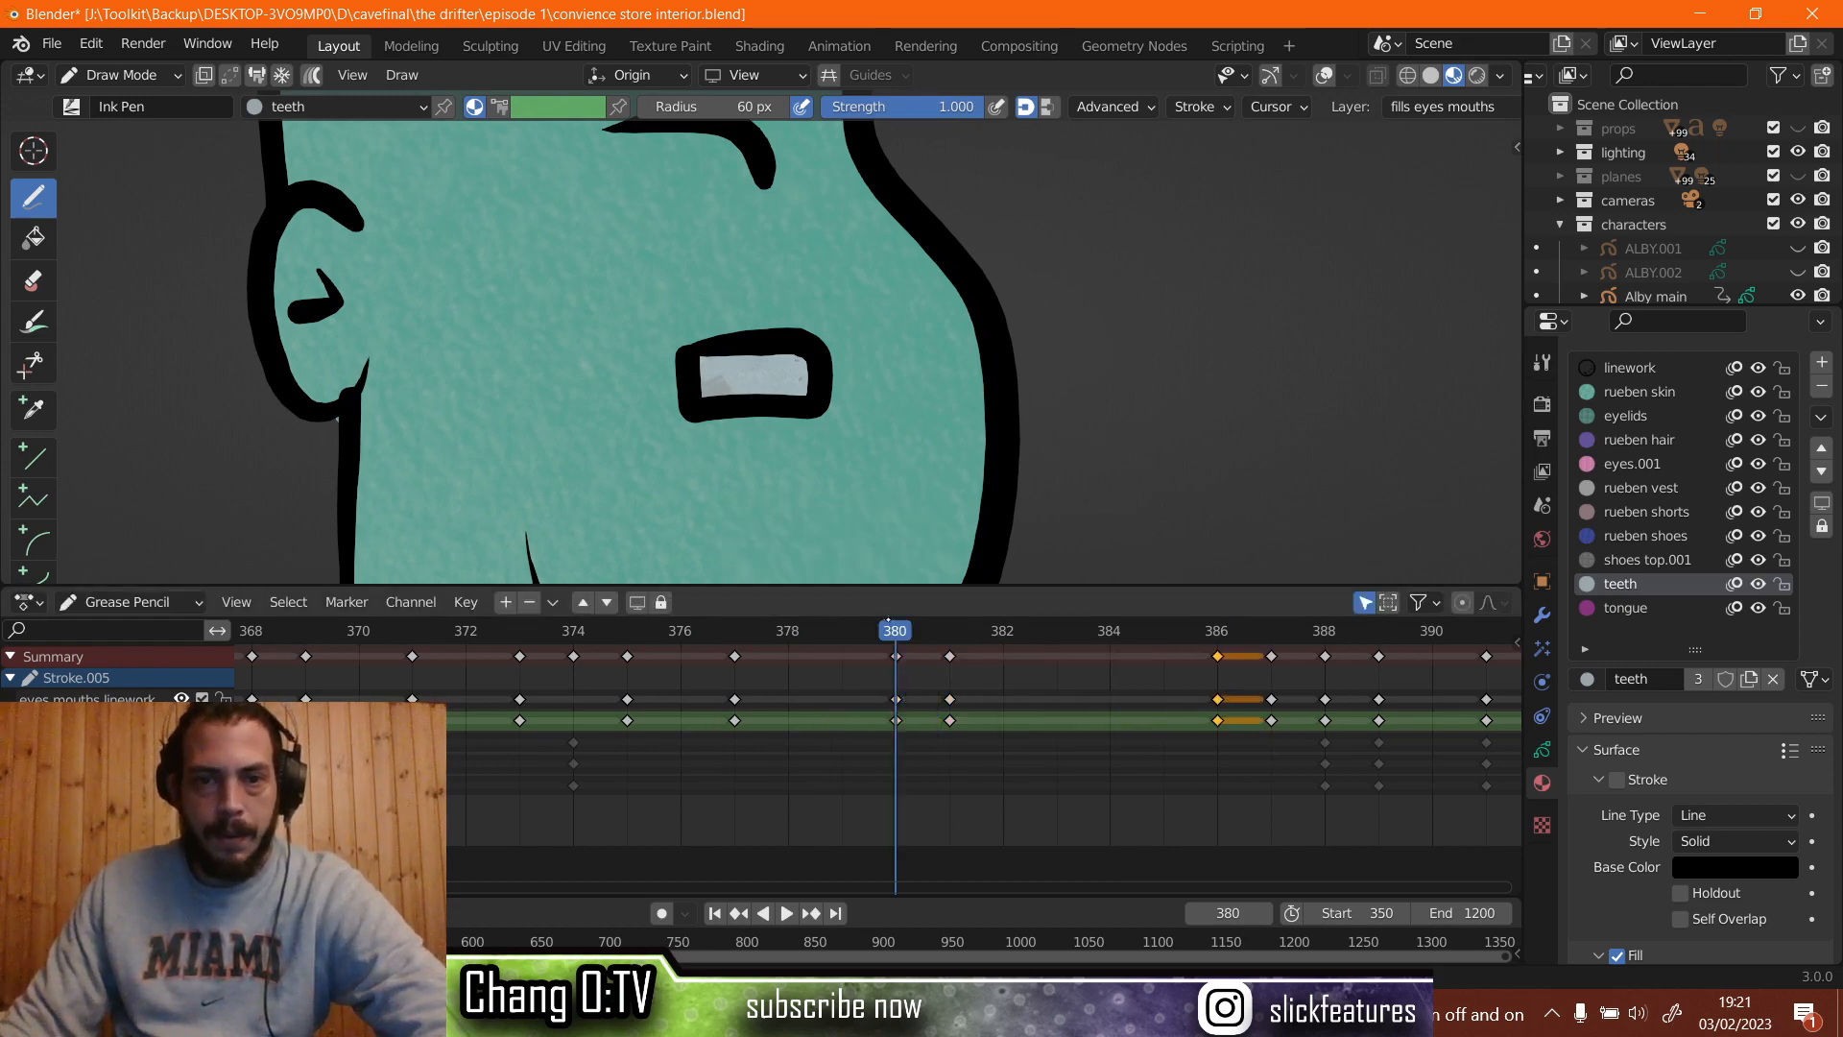
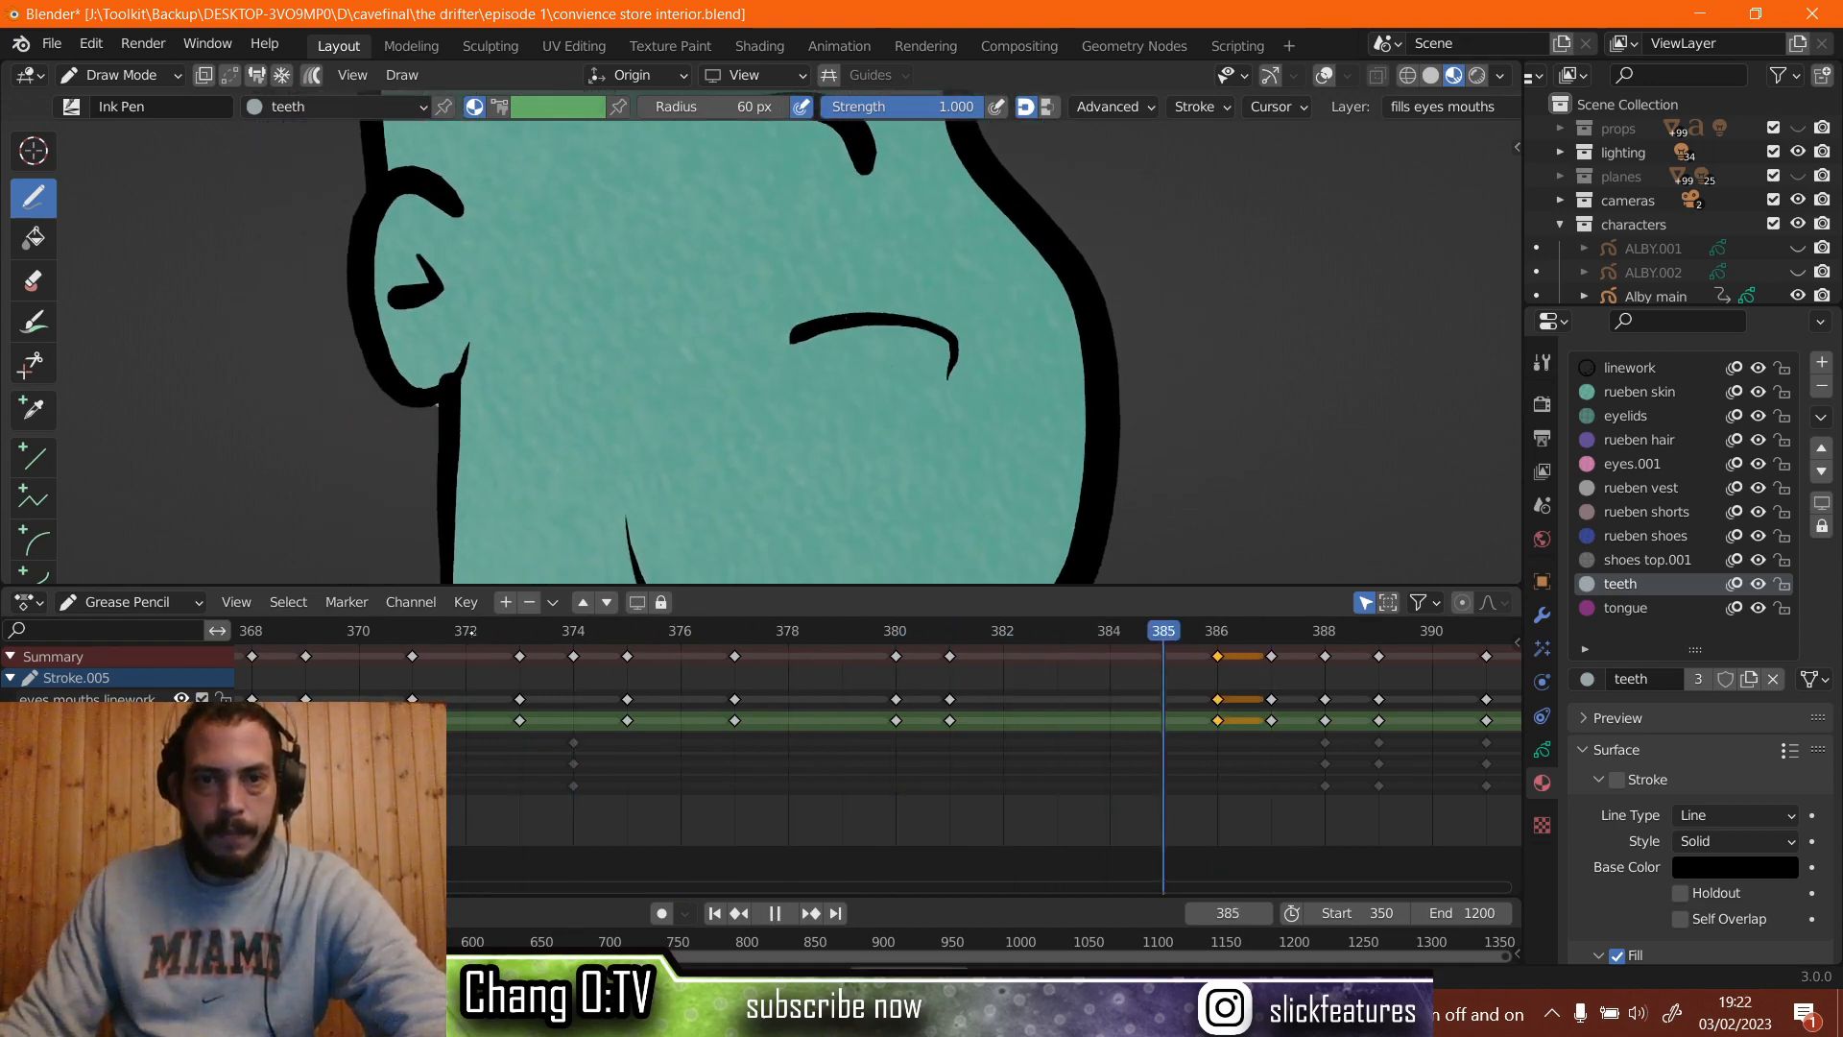
key("space")
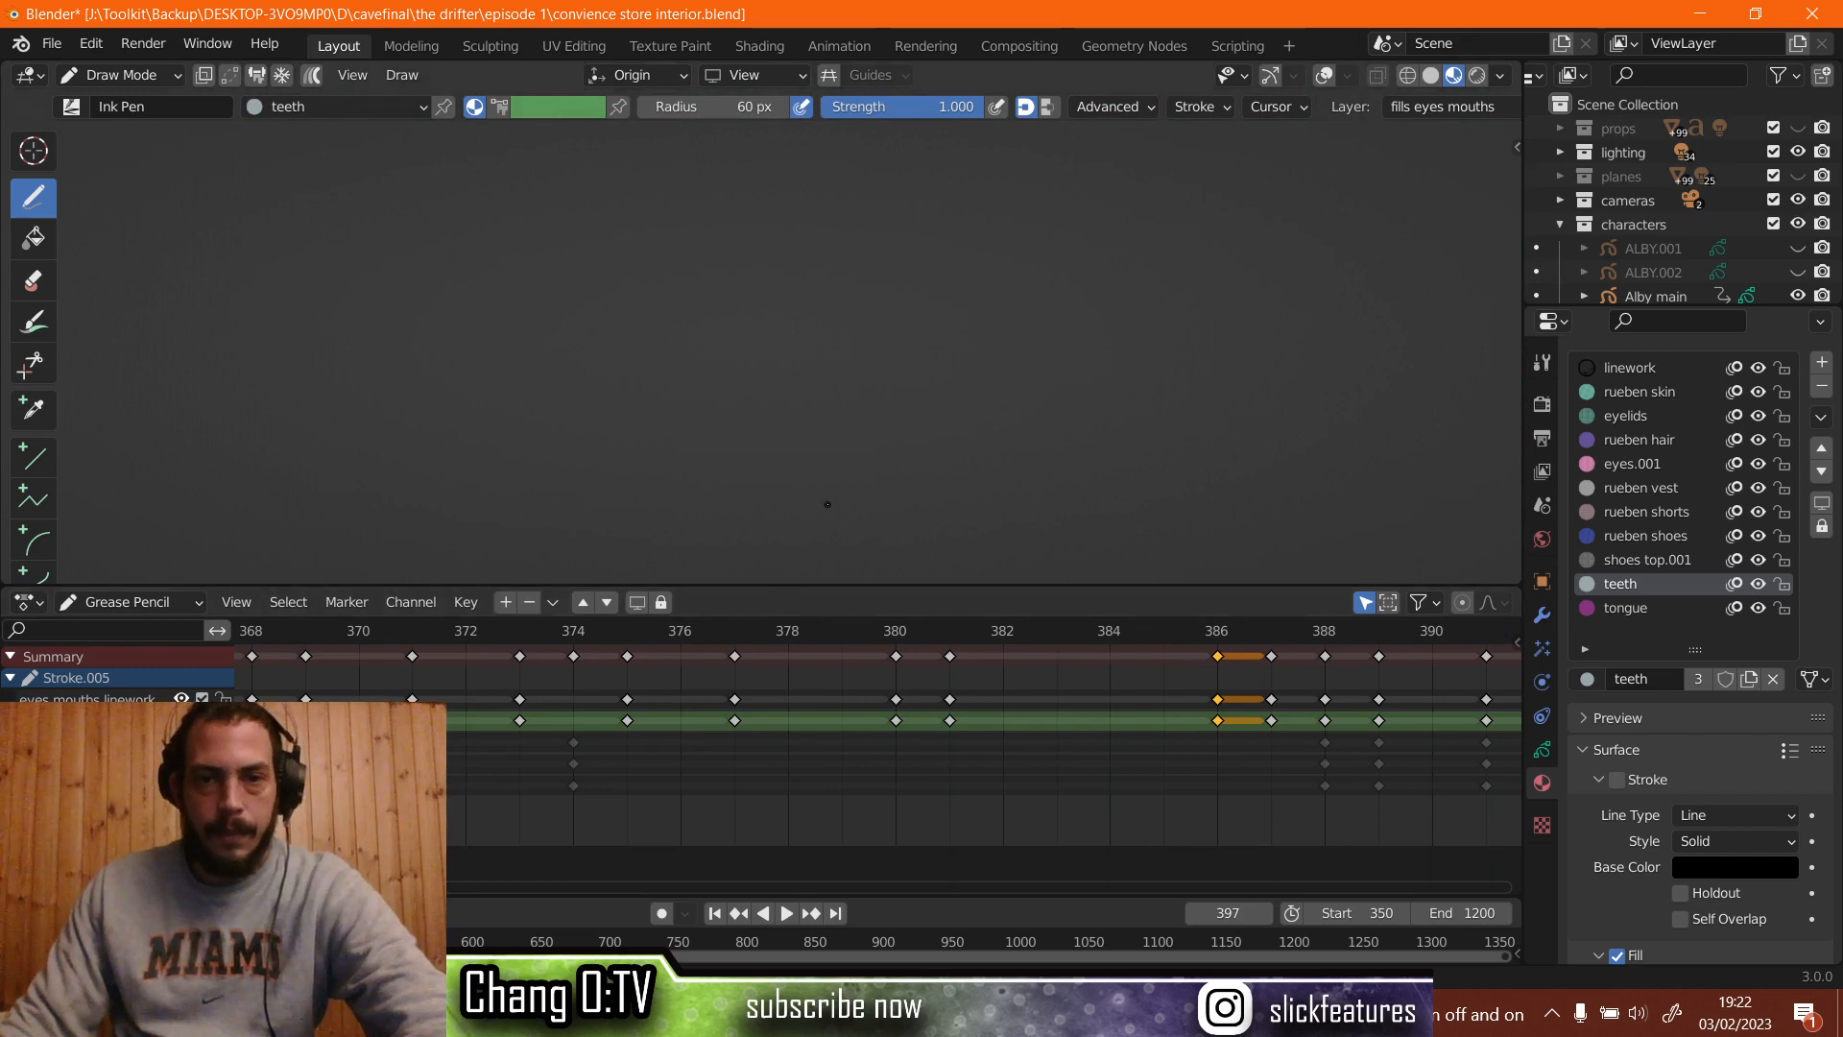
Play the animation repeatedly from about frame 376 to review the teal character's new mouth shapes.
scroll(1013, 328, "down", 6)
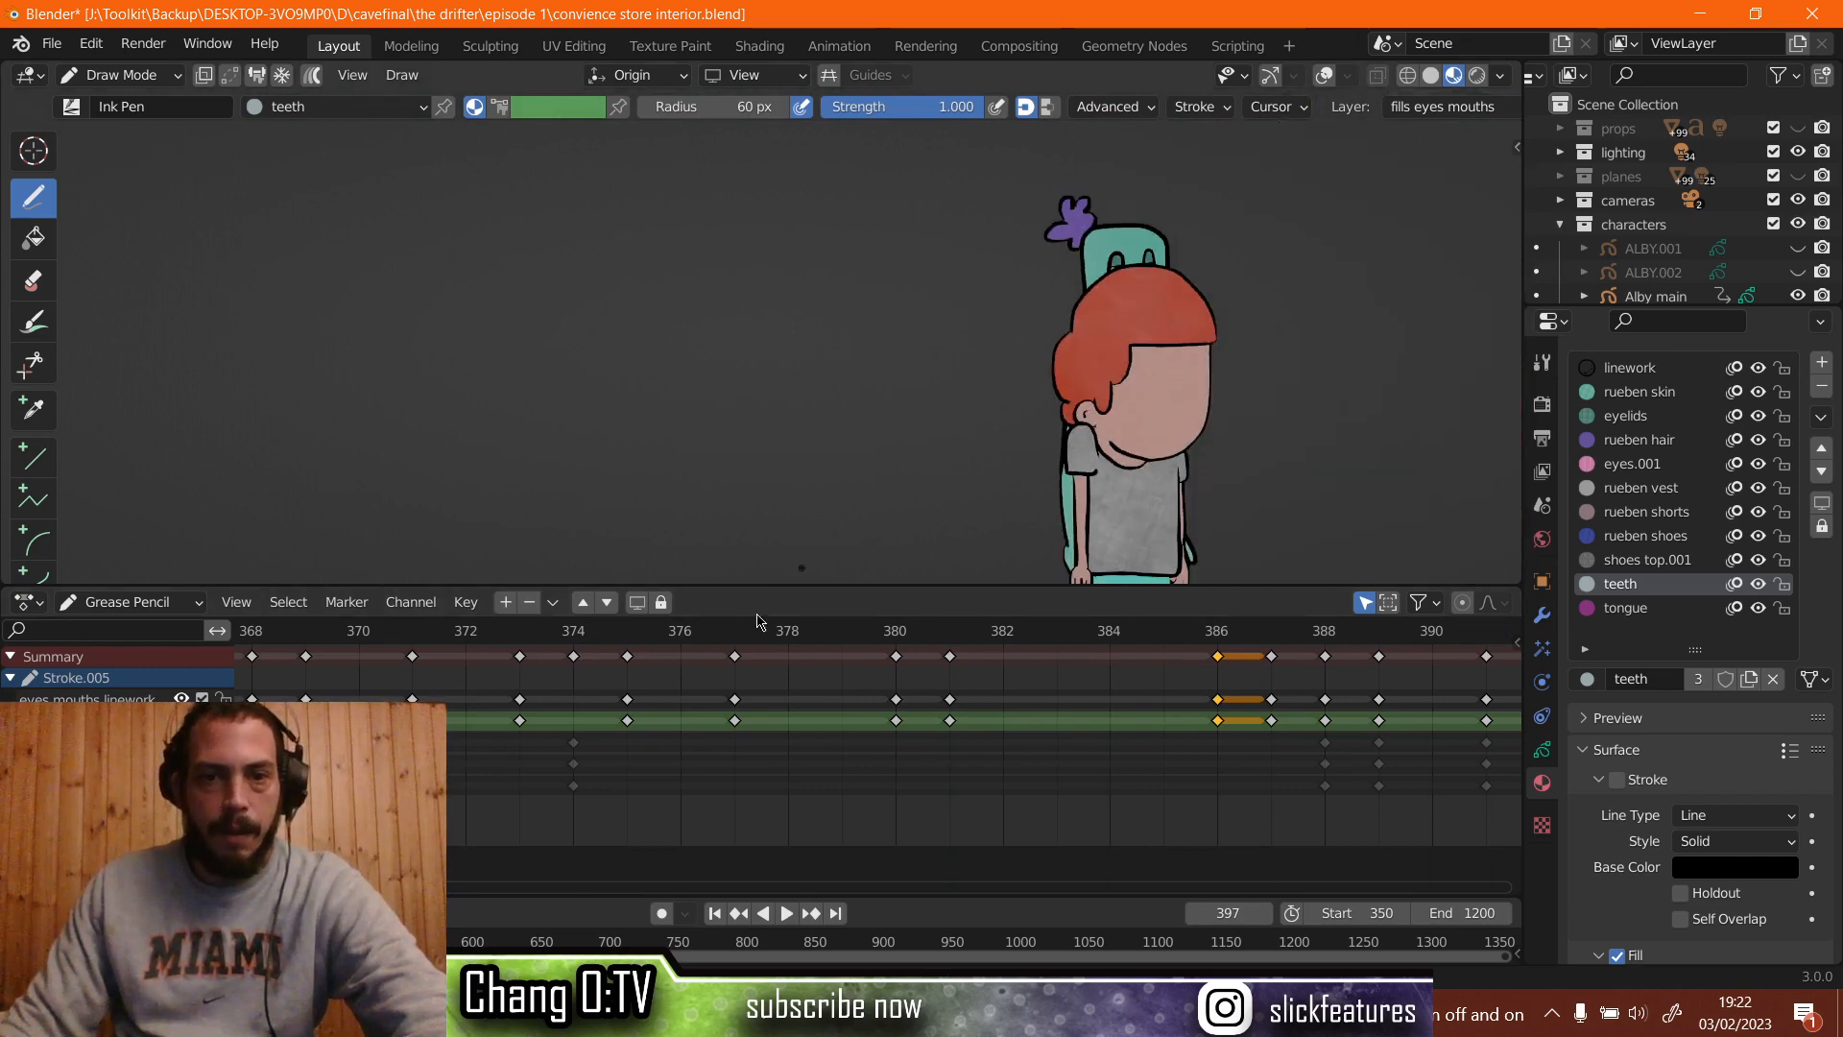
left_click(659, 645)
key("space")
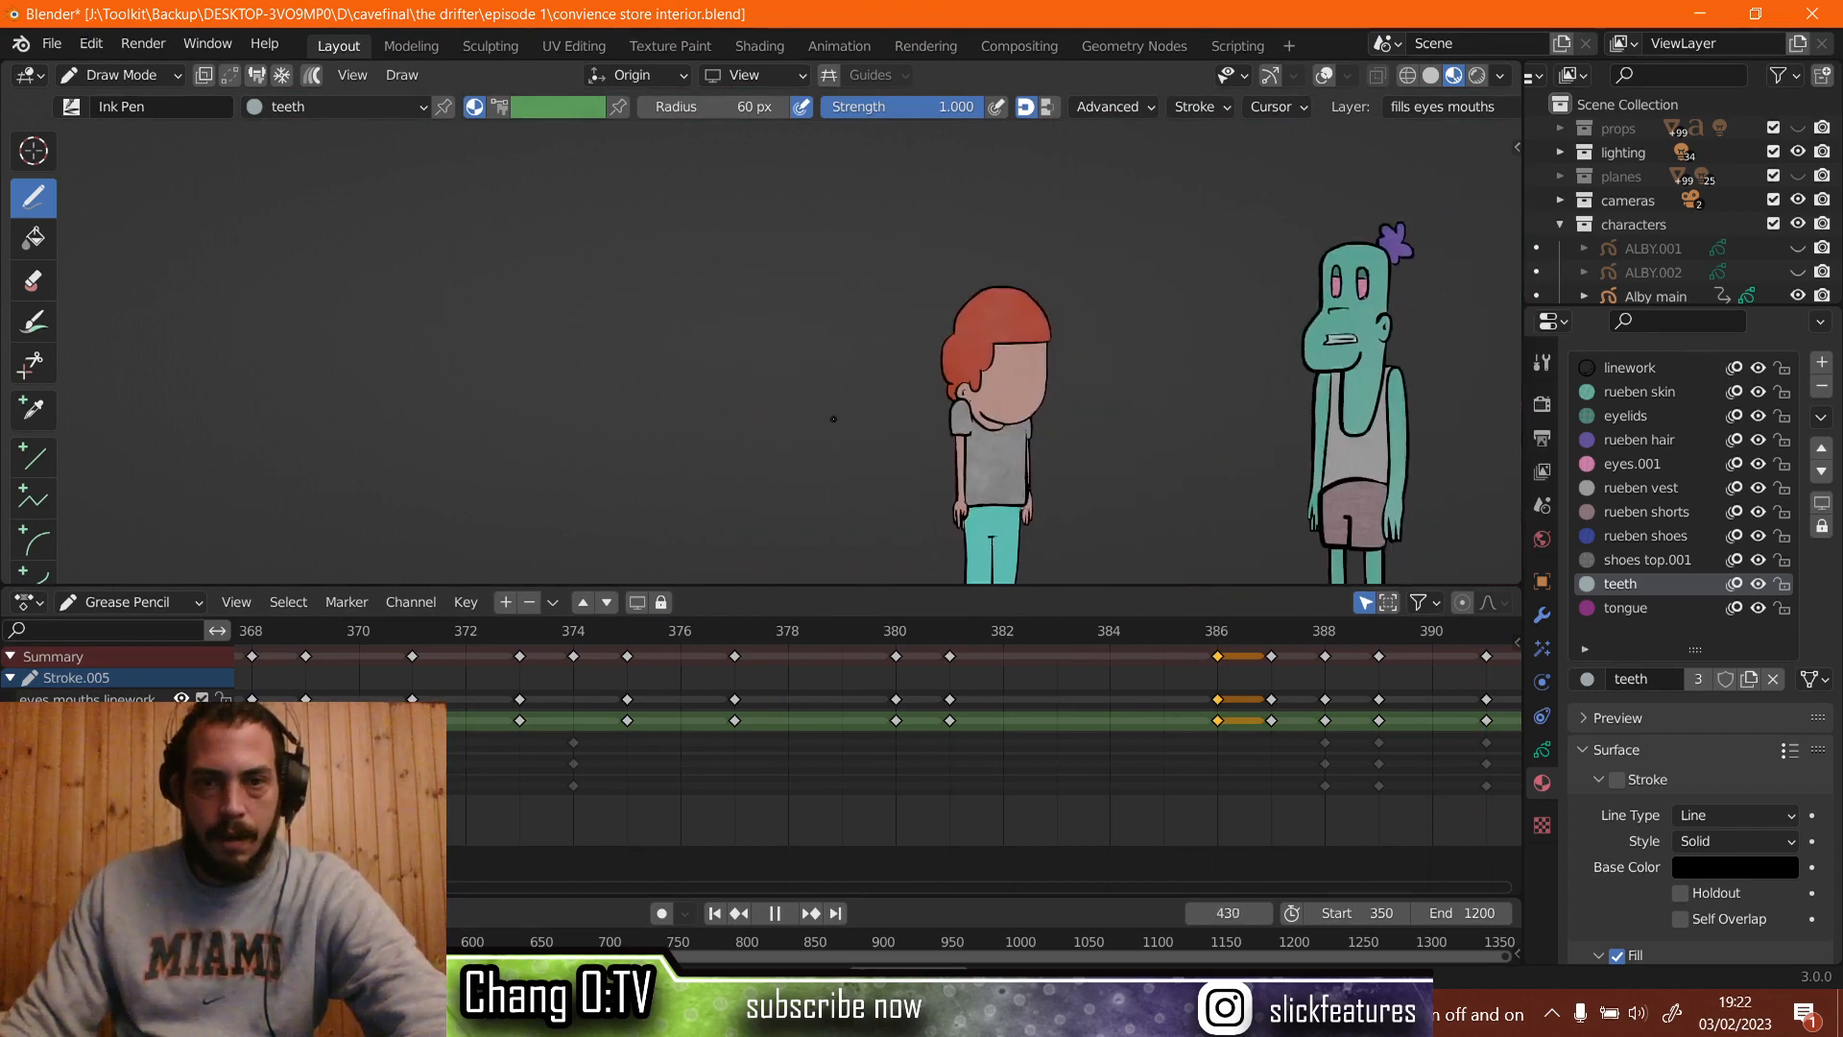
key("space")
left_click(669, 644)
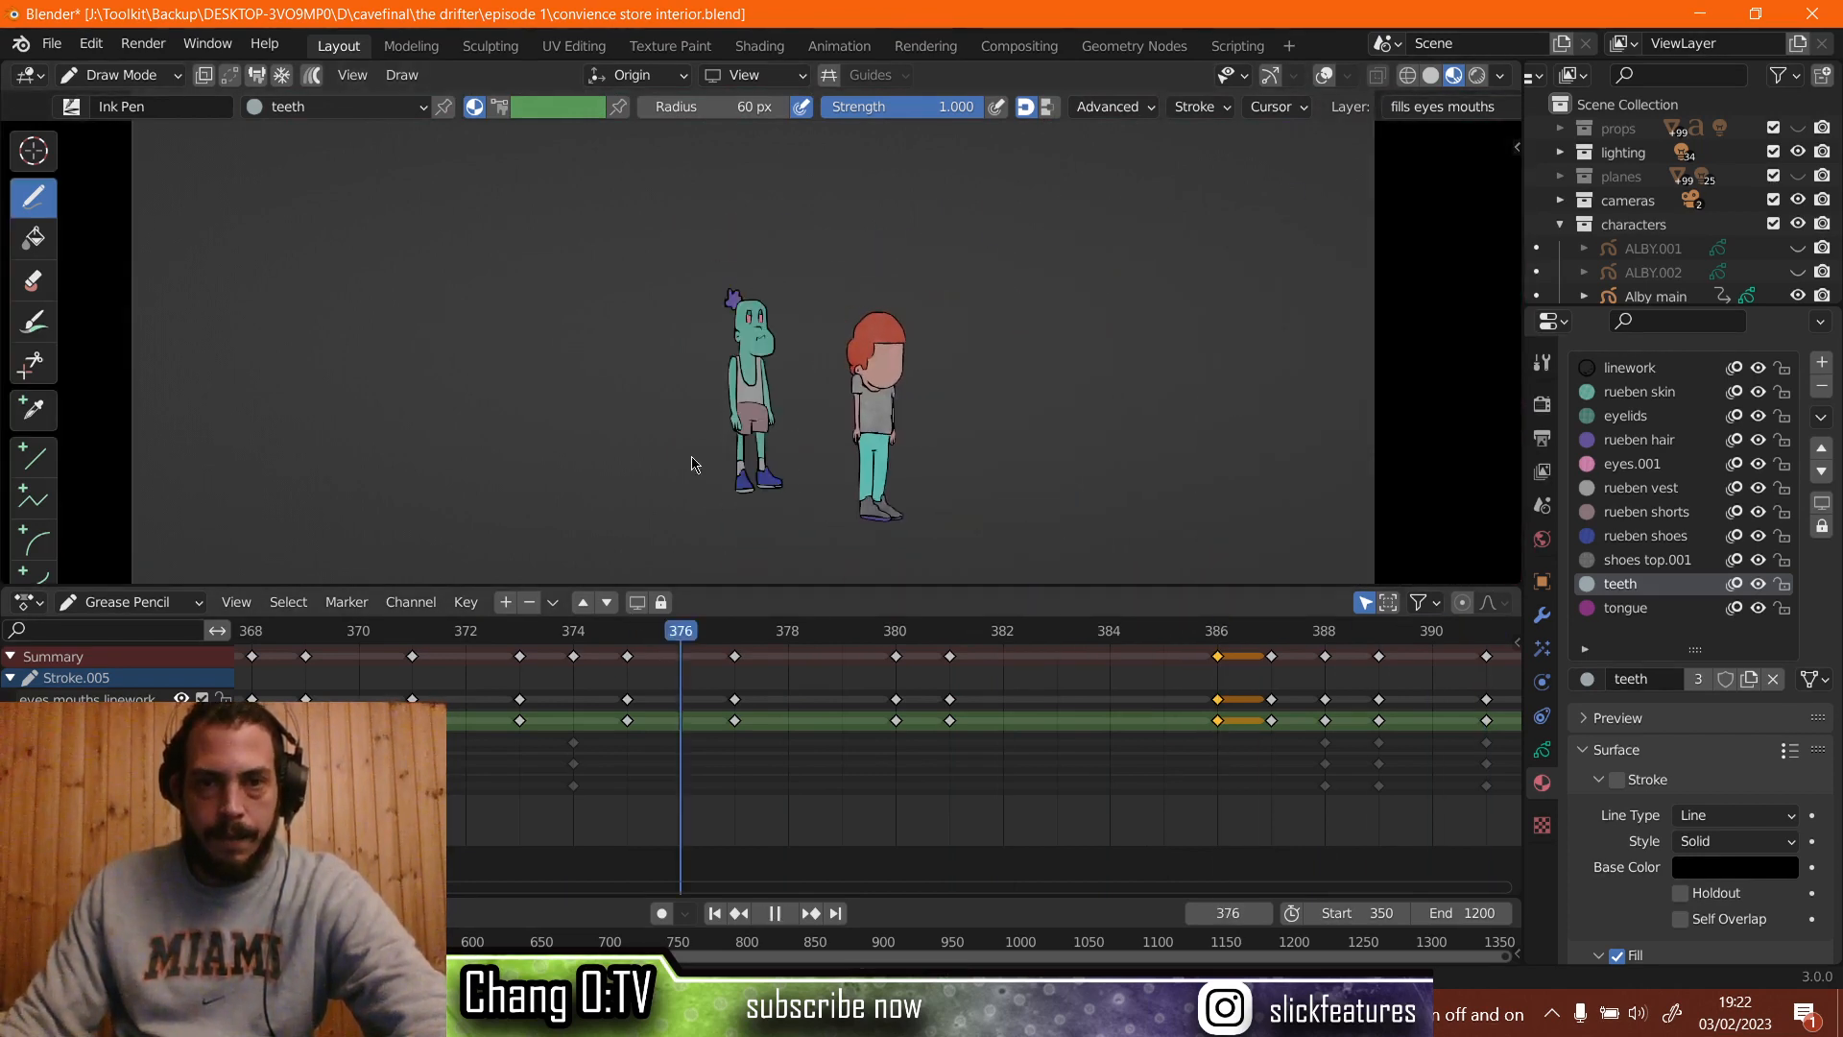
key("space")
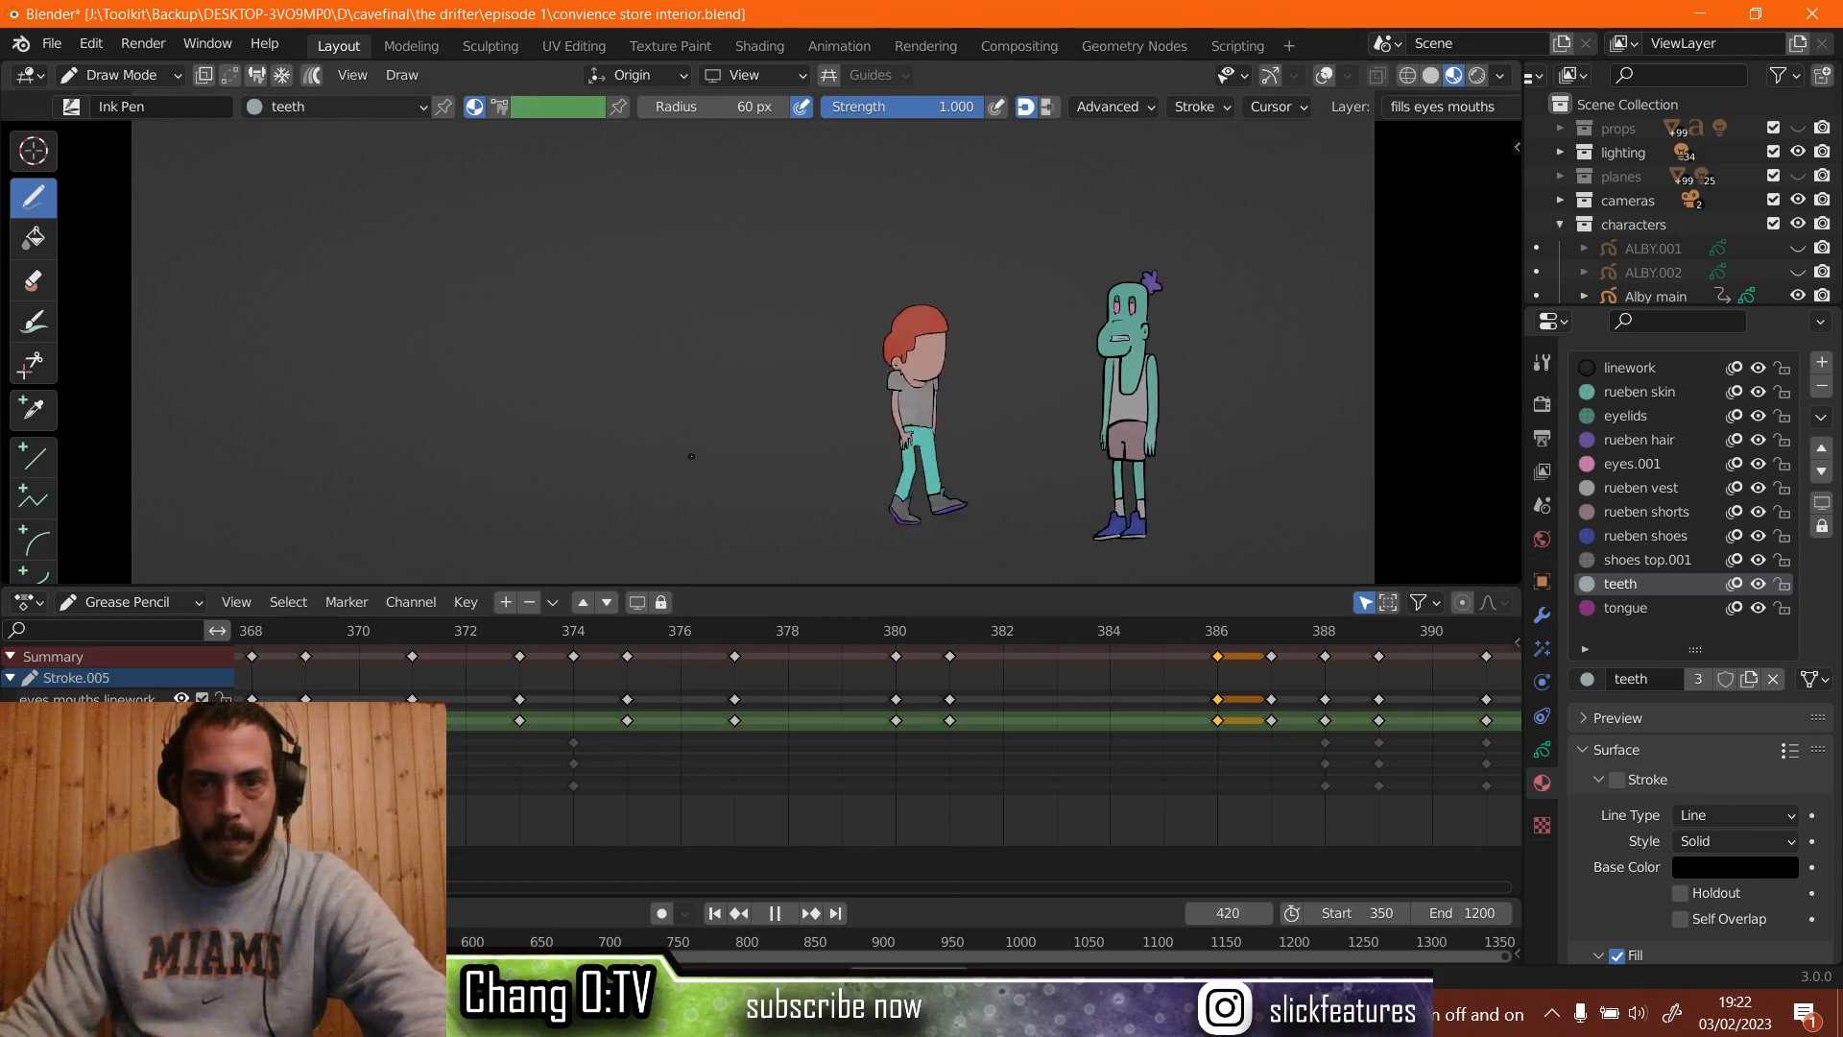
key("space")
left_click(649, 643)
key("space")
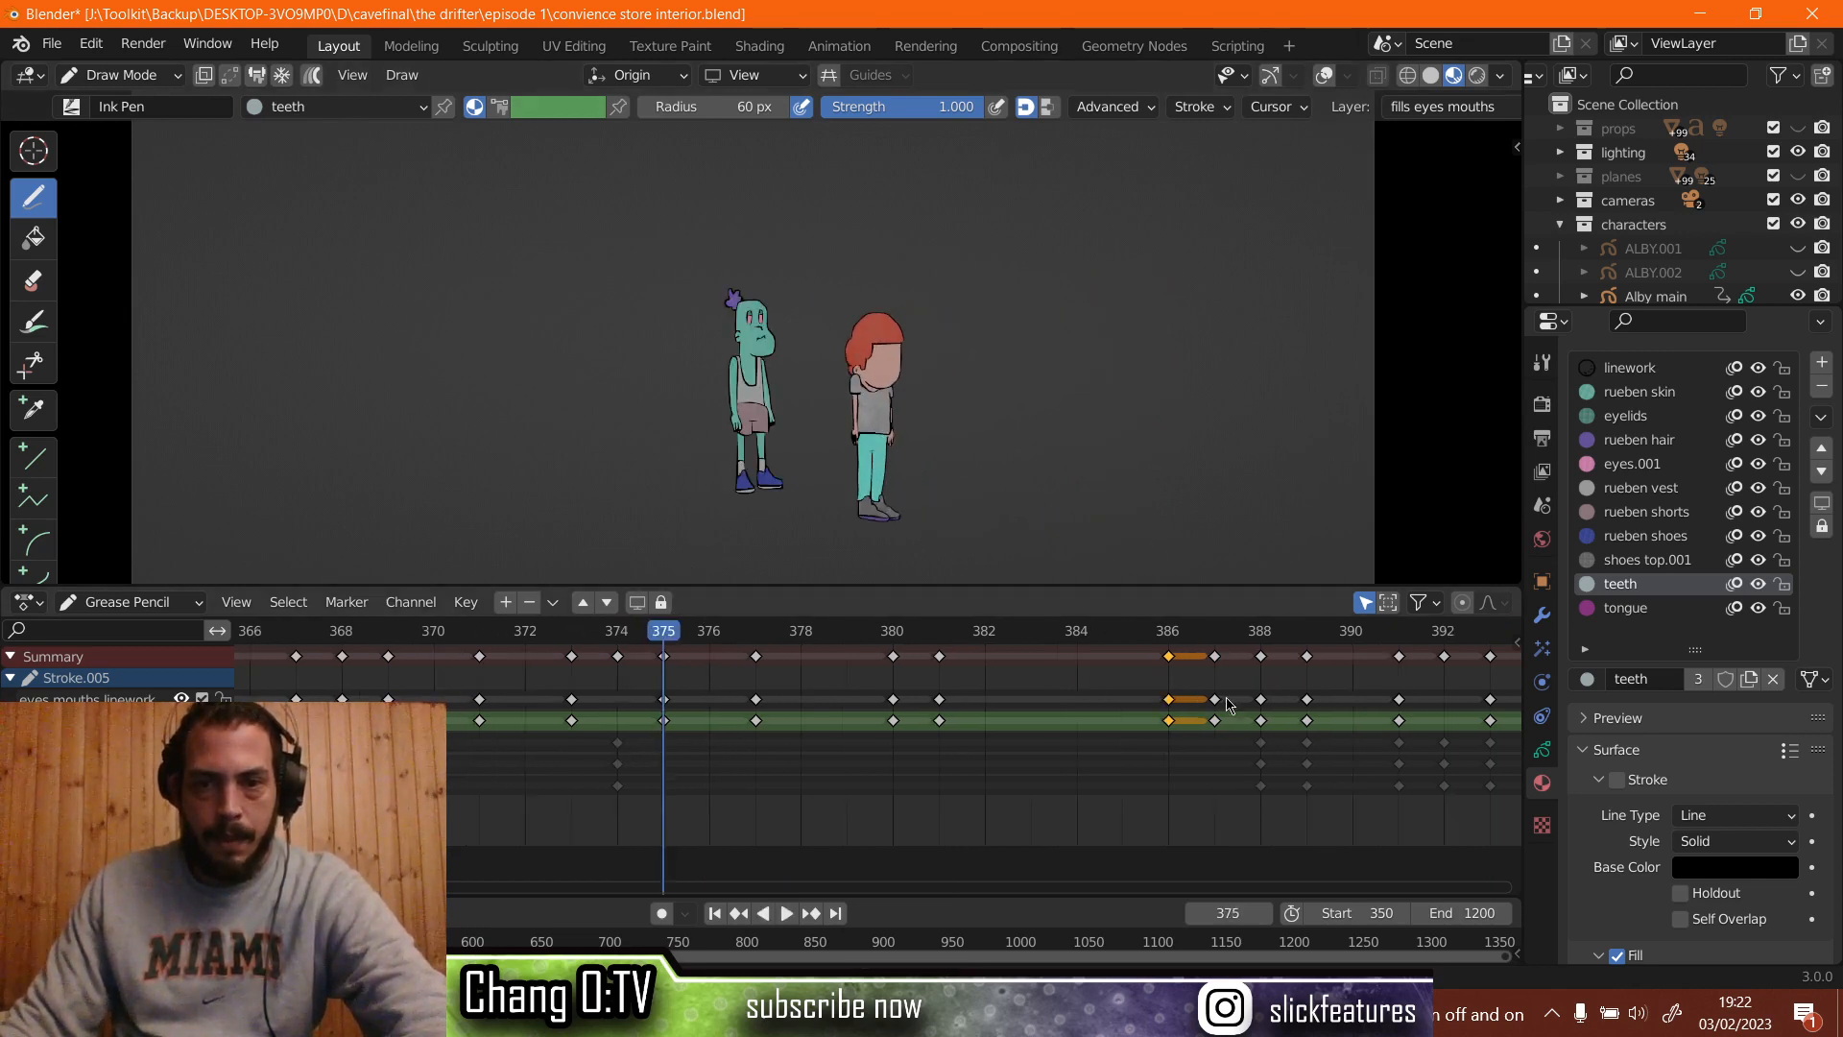
Replay the shot from frame 375 past frame 400 to check the mouth timing while the teal character walks.
scroll(1228, 705, "down", 2)
key("space")
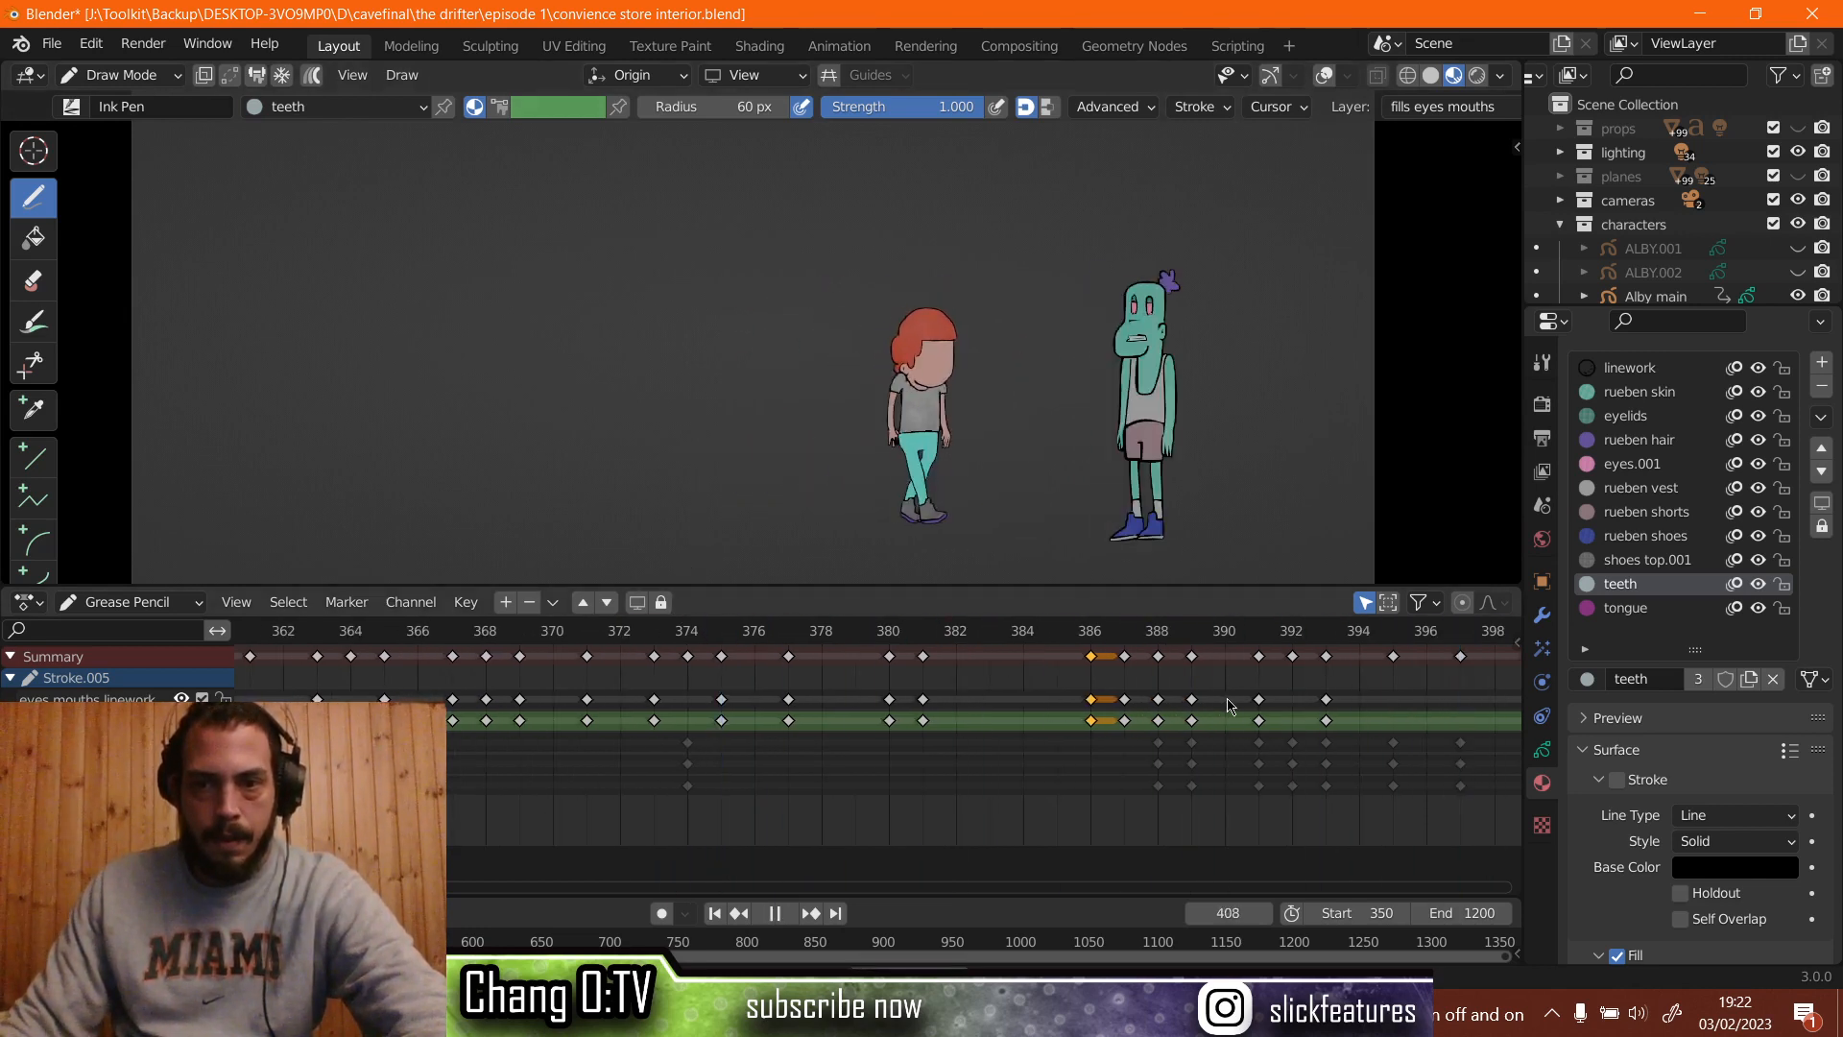
scroll(1231, 730, "down", 2)
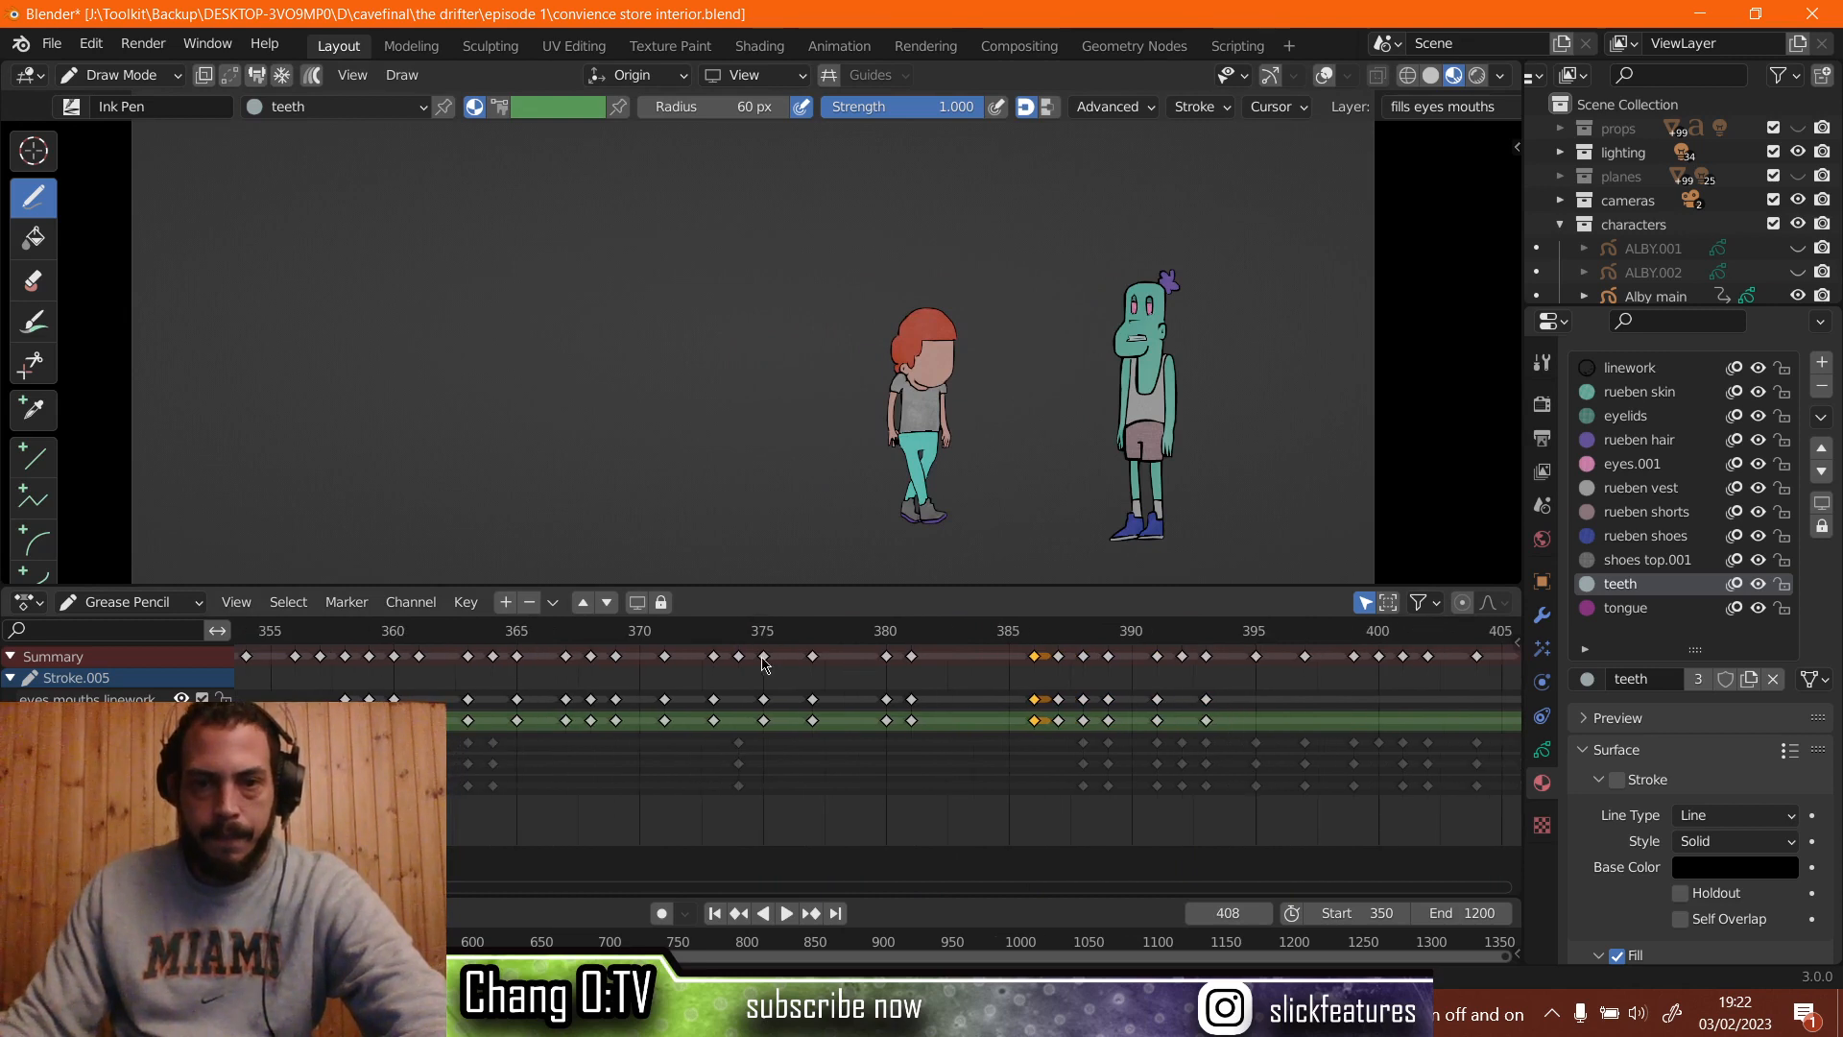
left_click(762, 633)
key("space")
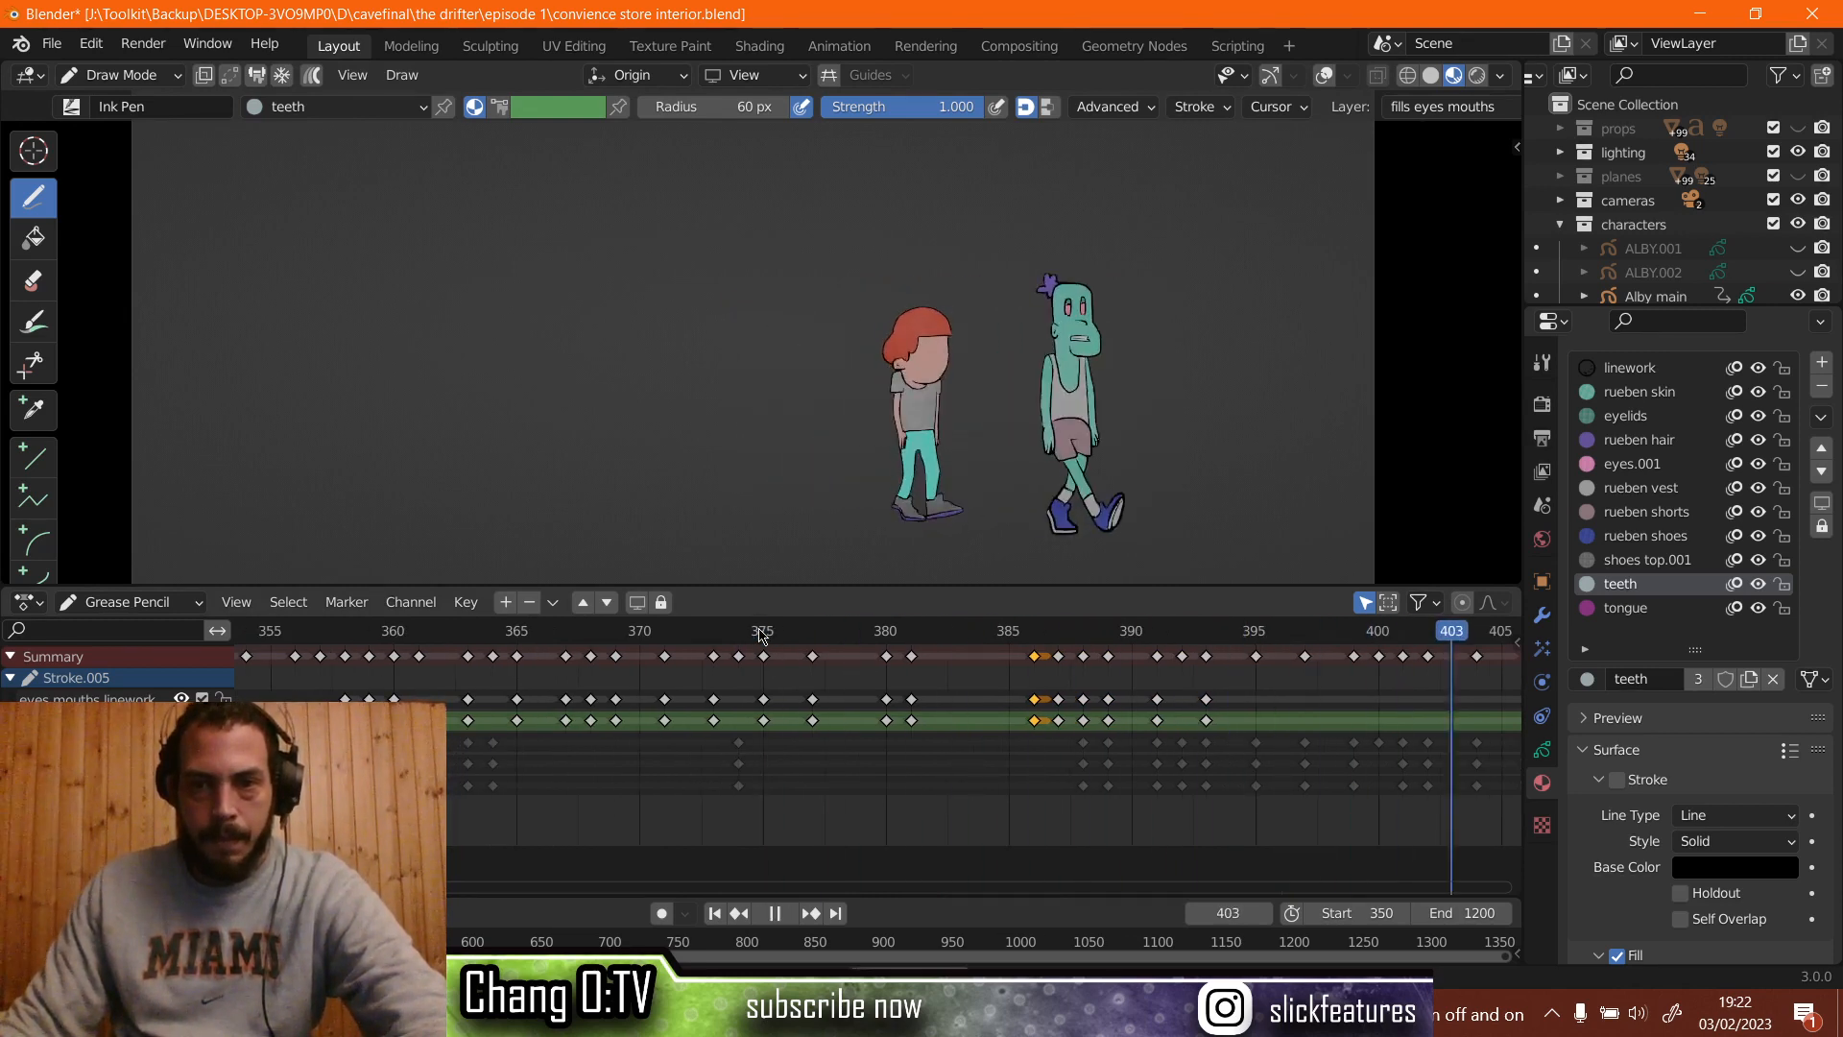
key("space")
left_click(502, 637)
key("space")
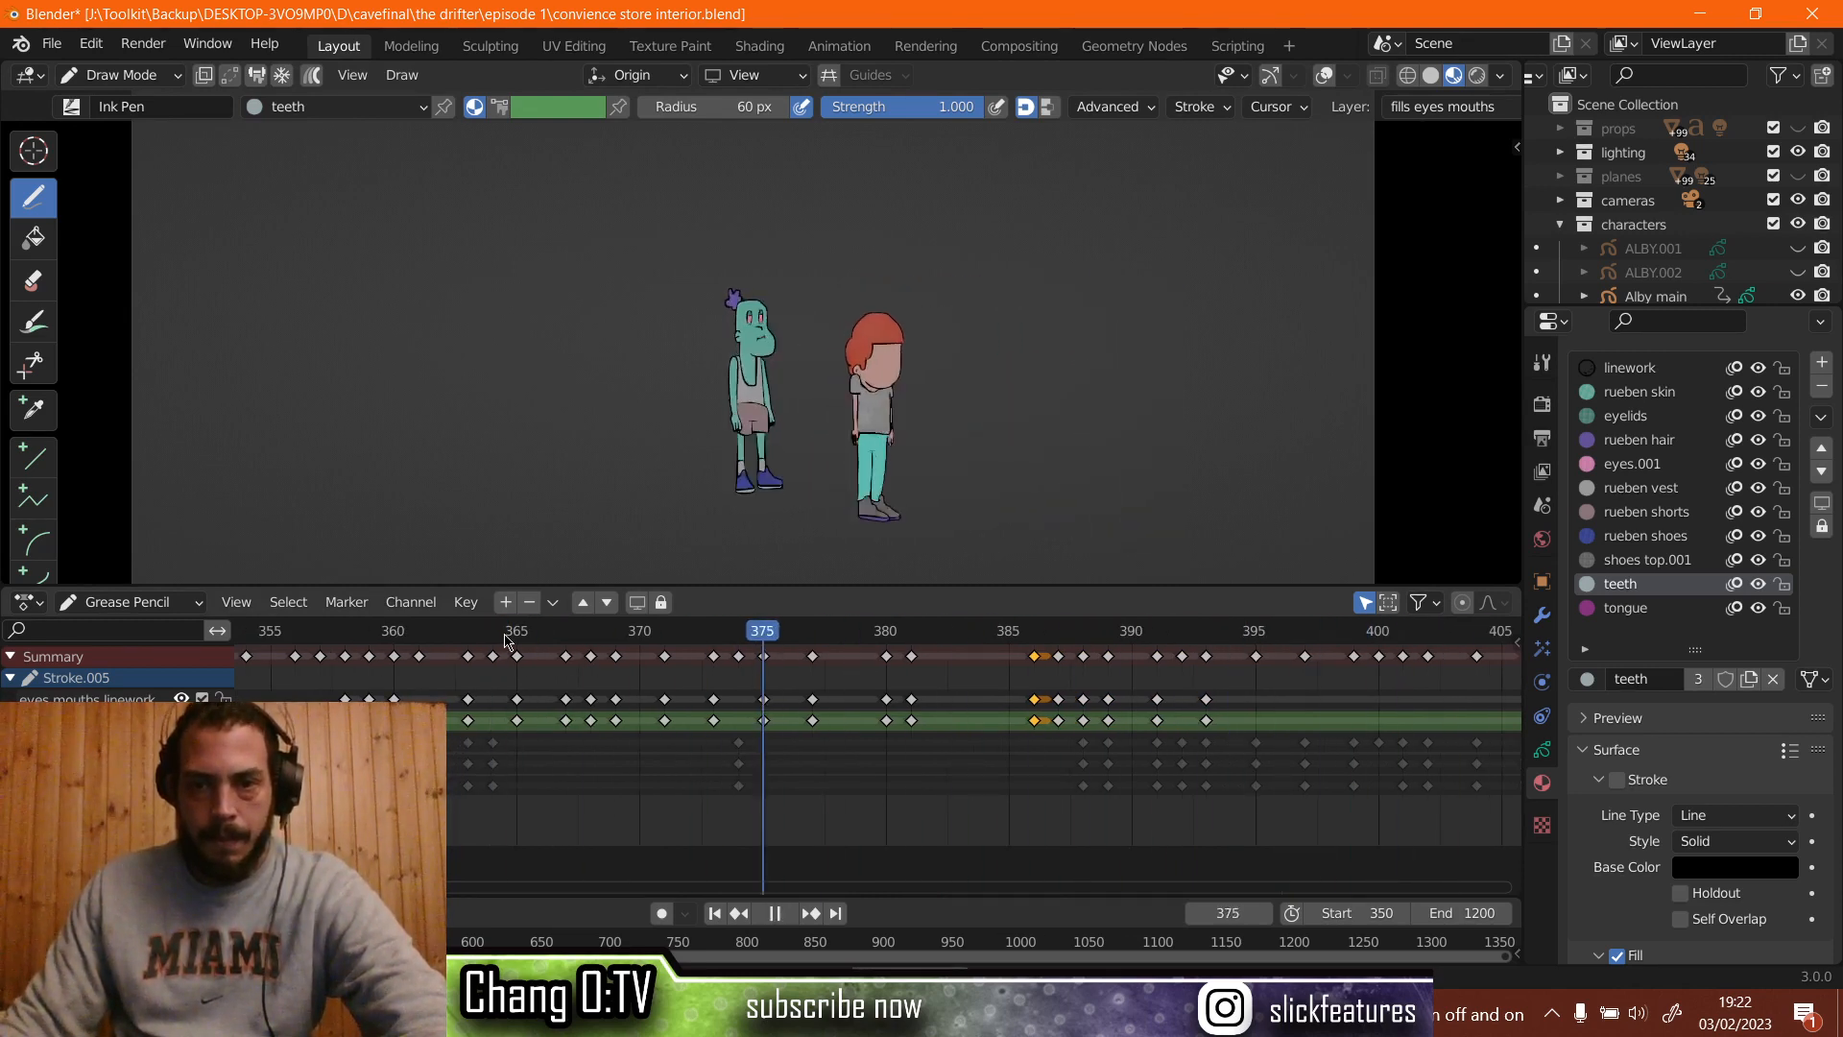
key("space")
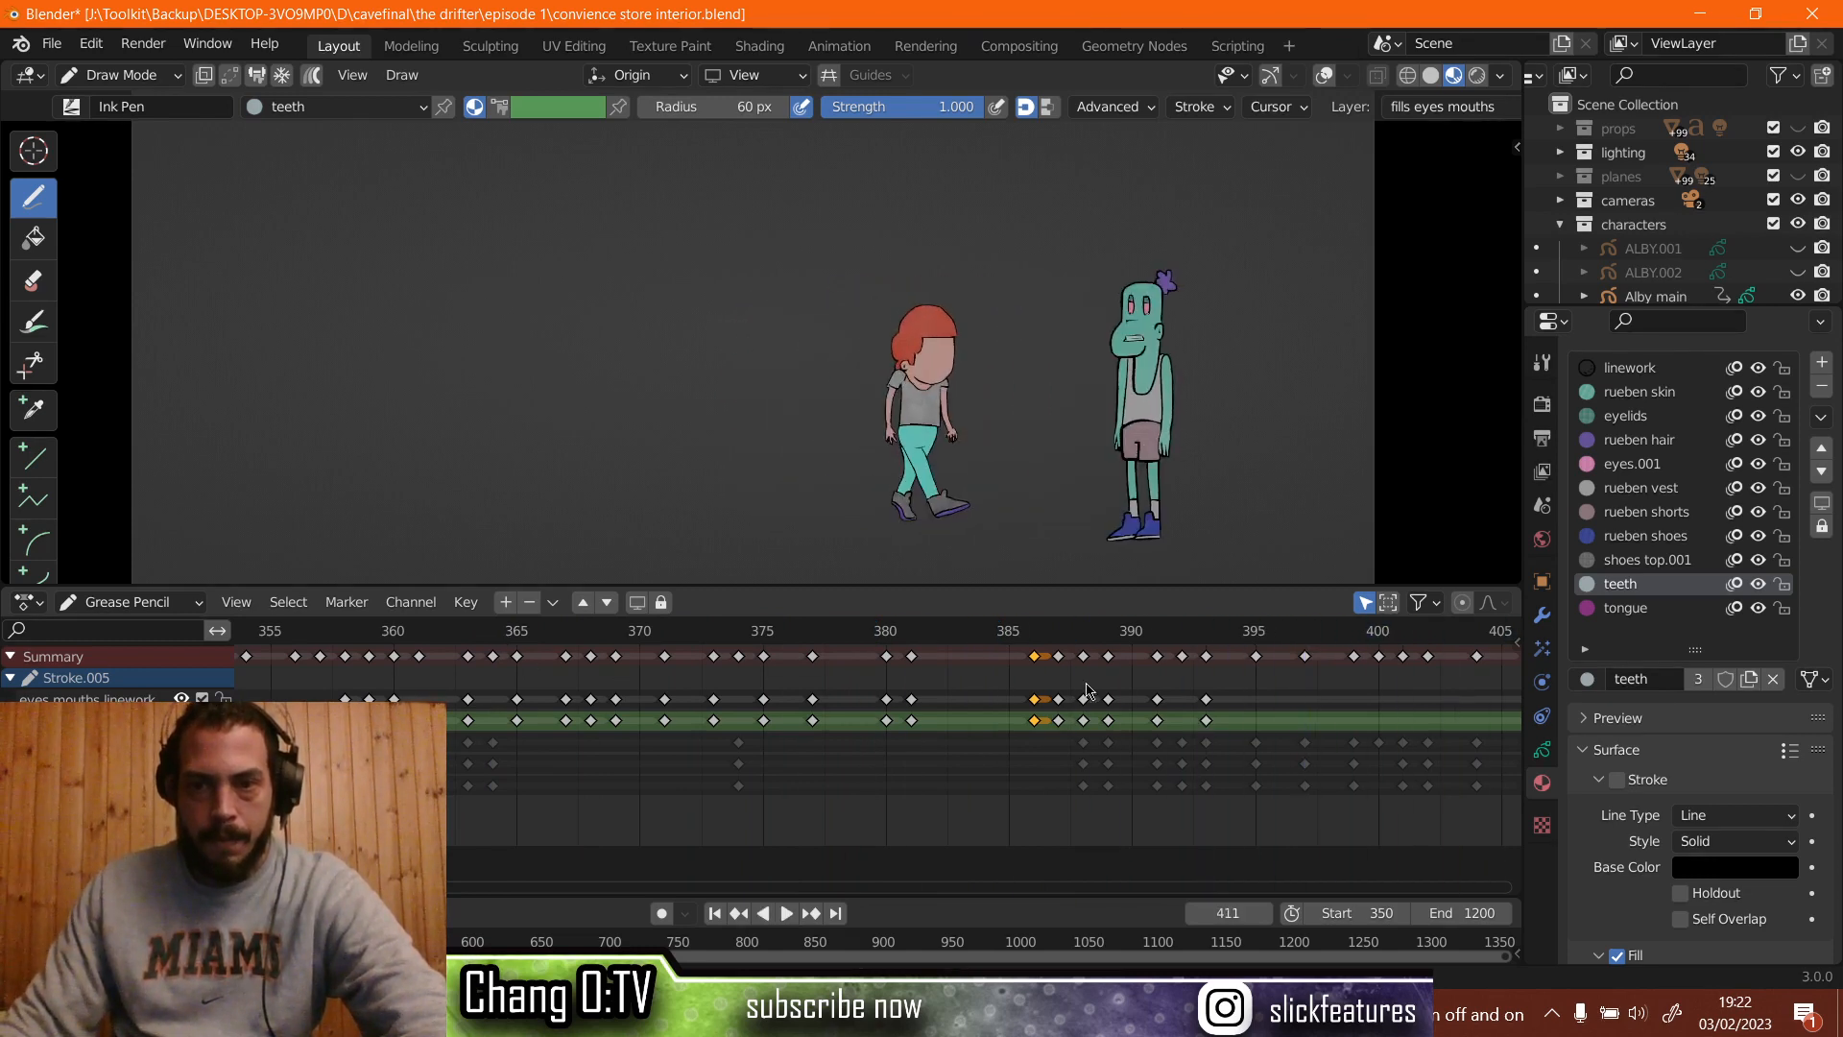
Replay the section from around frames 380 to 383 onward to check the duplicated mouth at frame 386.
middle_click_drag(1152, 709, 808, 726)
scroll(798, 724, "up", 2)
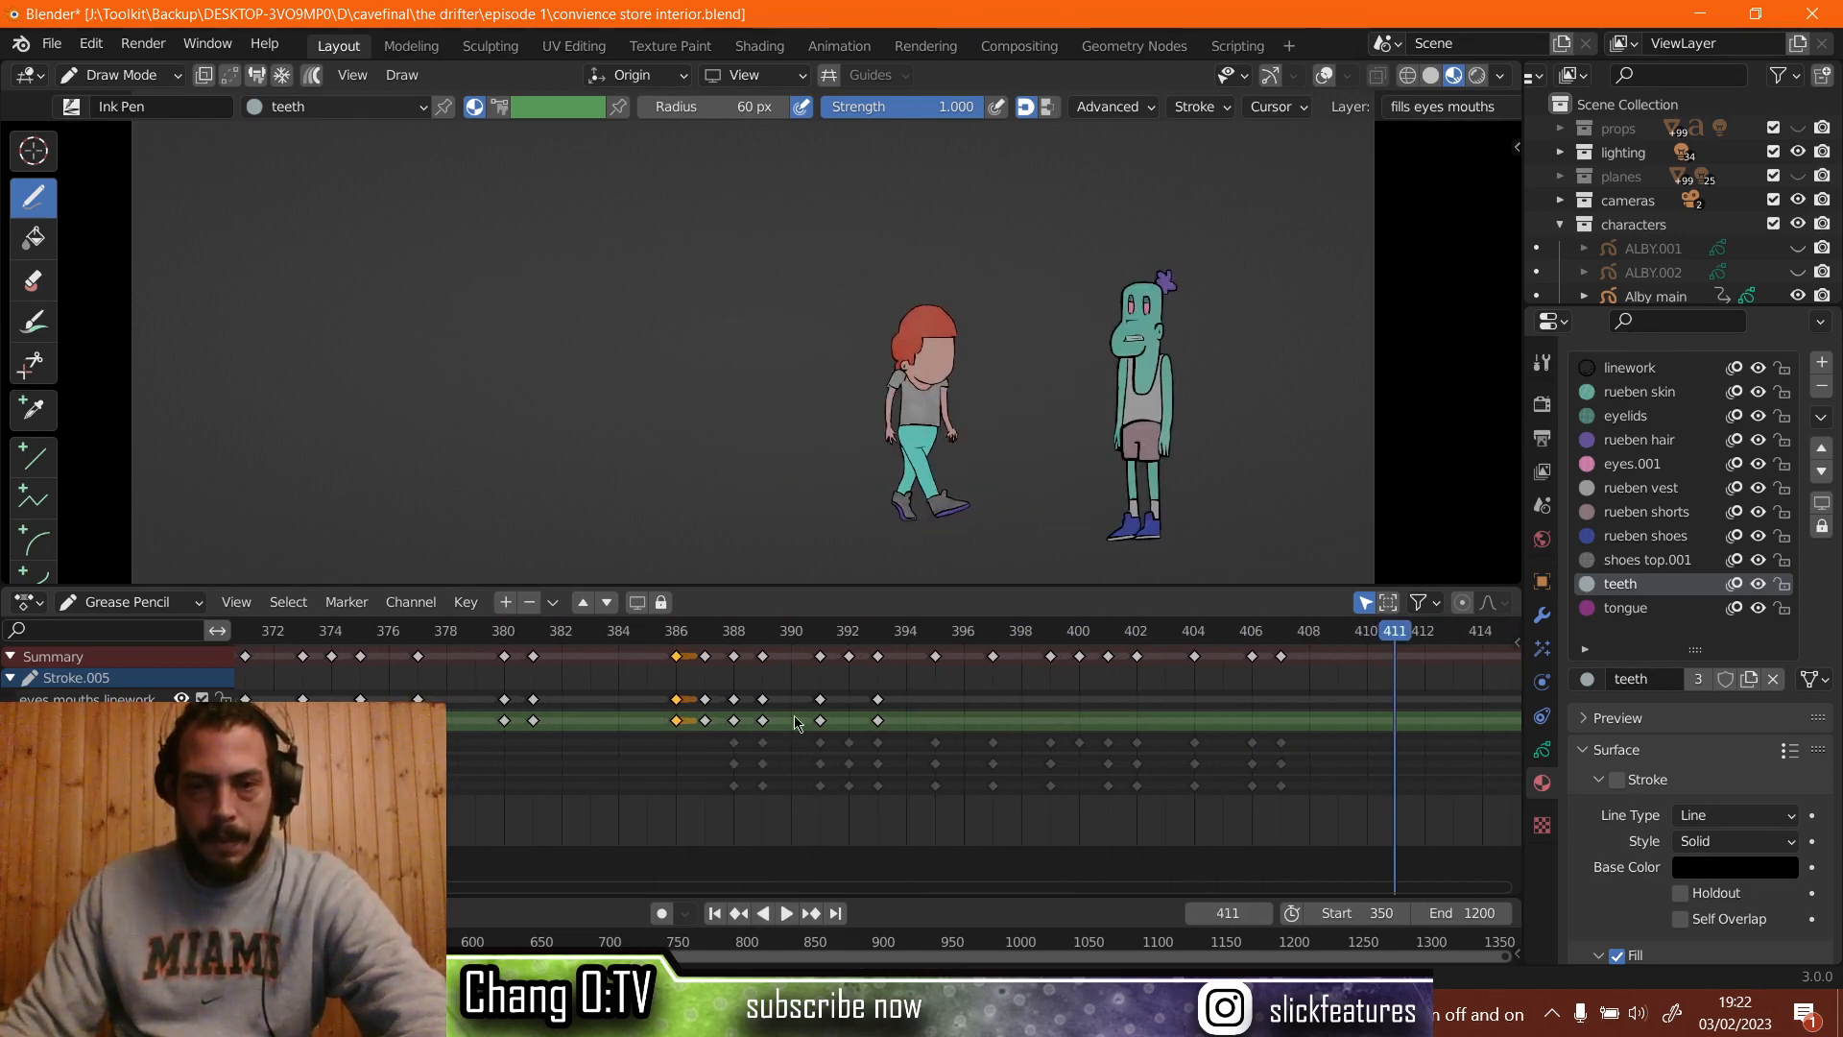
left_click(588, 648)
key("space")
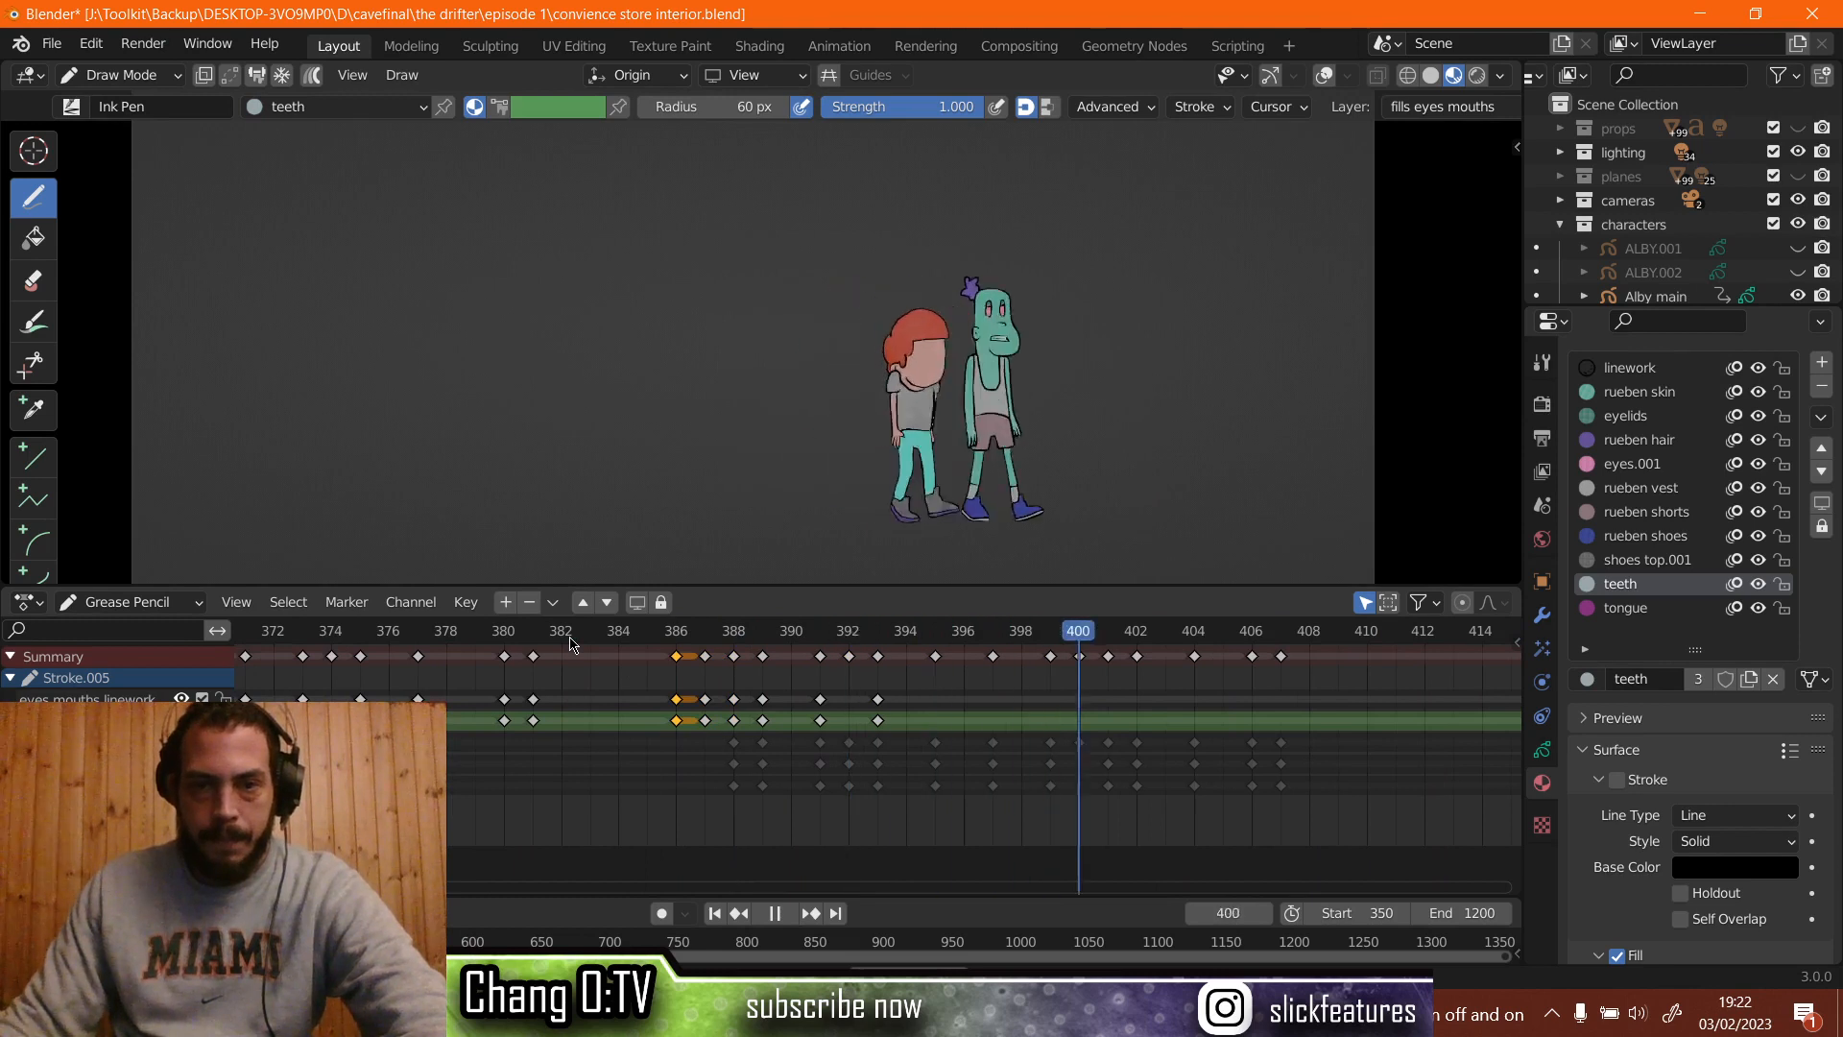
key("space")
left_click(497, 641)
key("space")
scroll(518, 648, "up", 2)
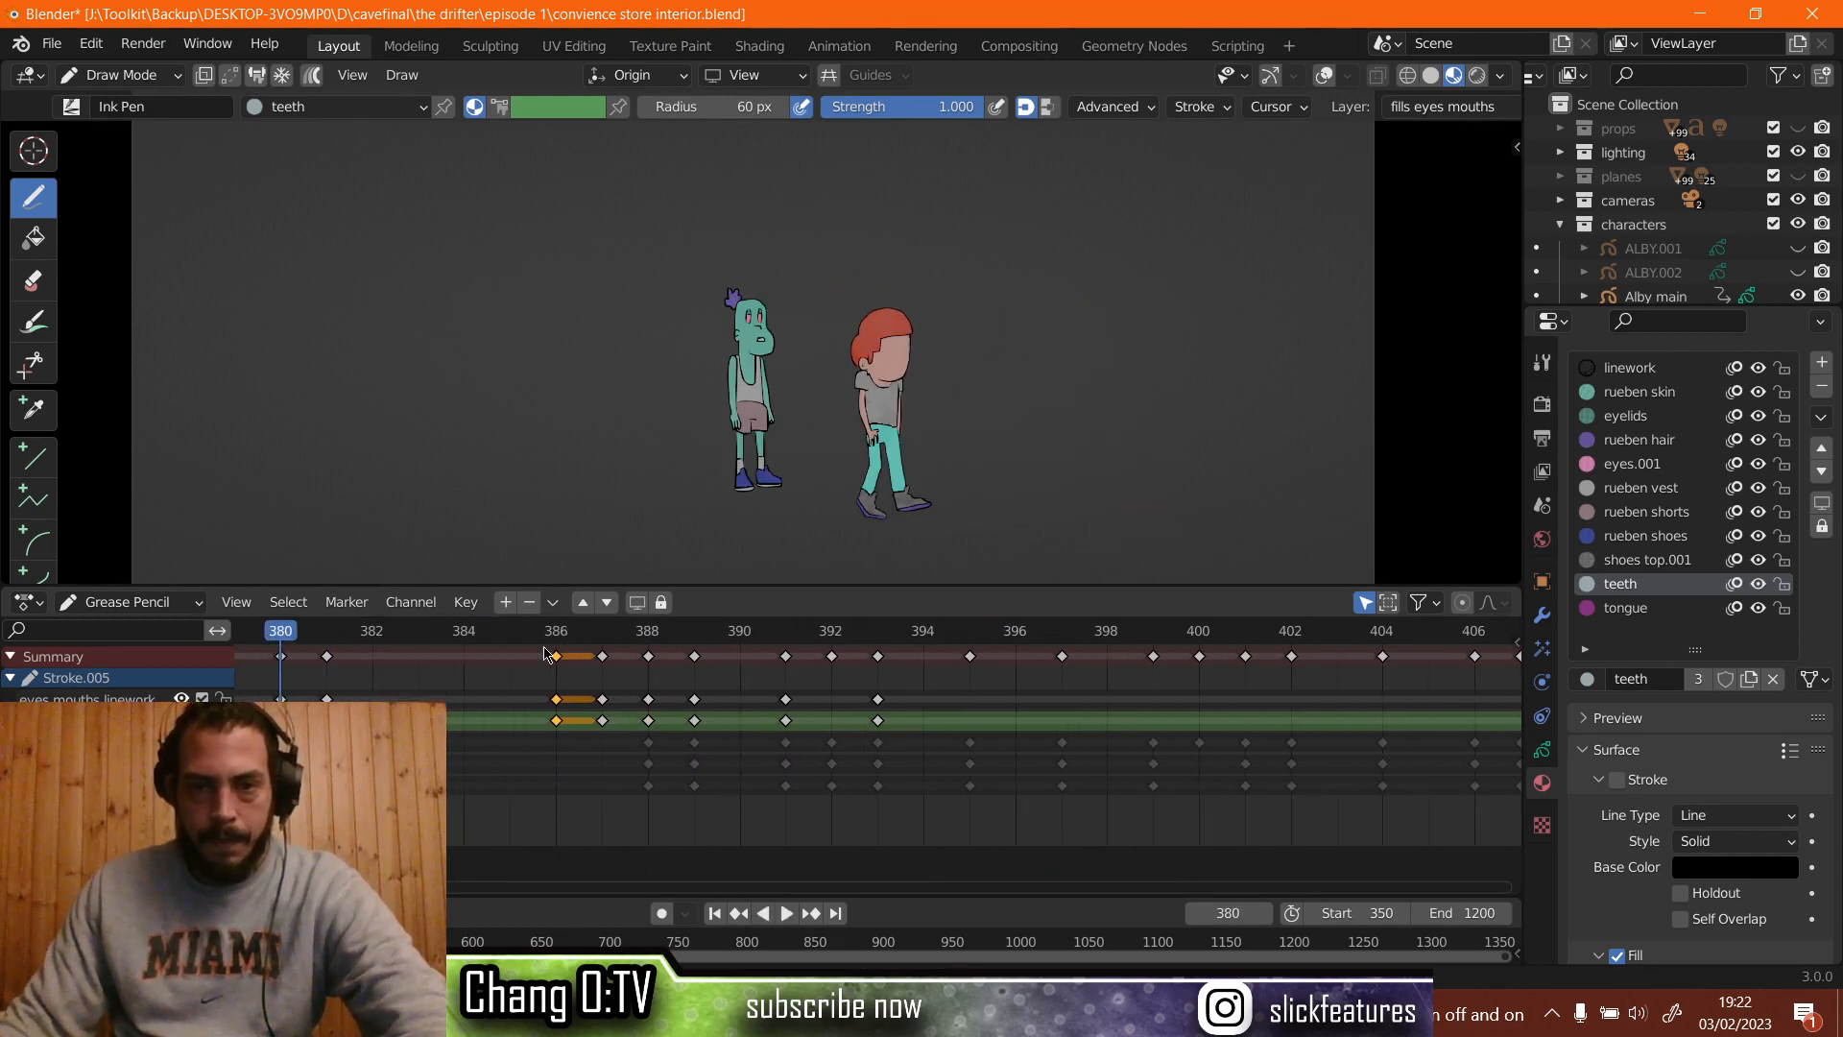
left_click(372, 635)
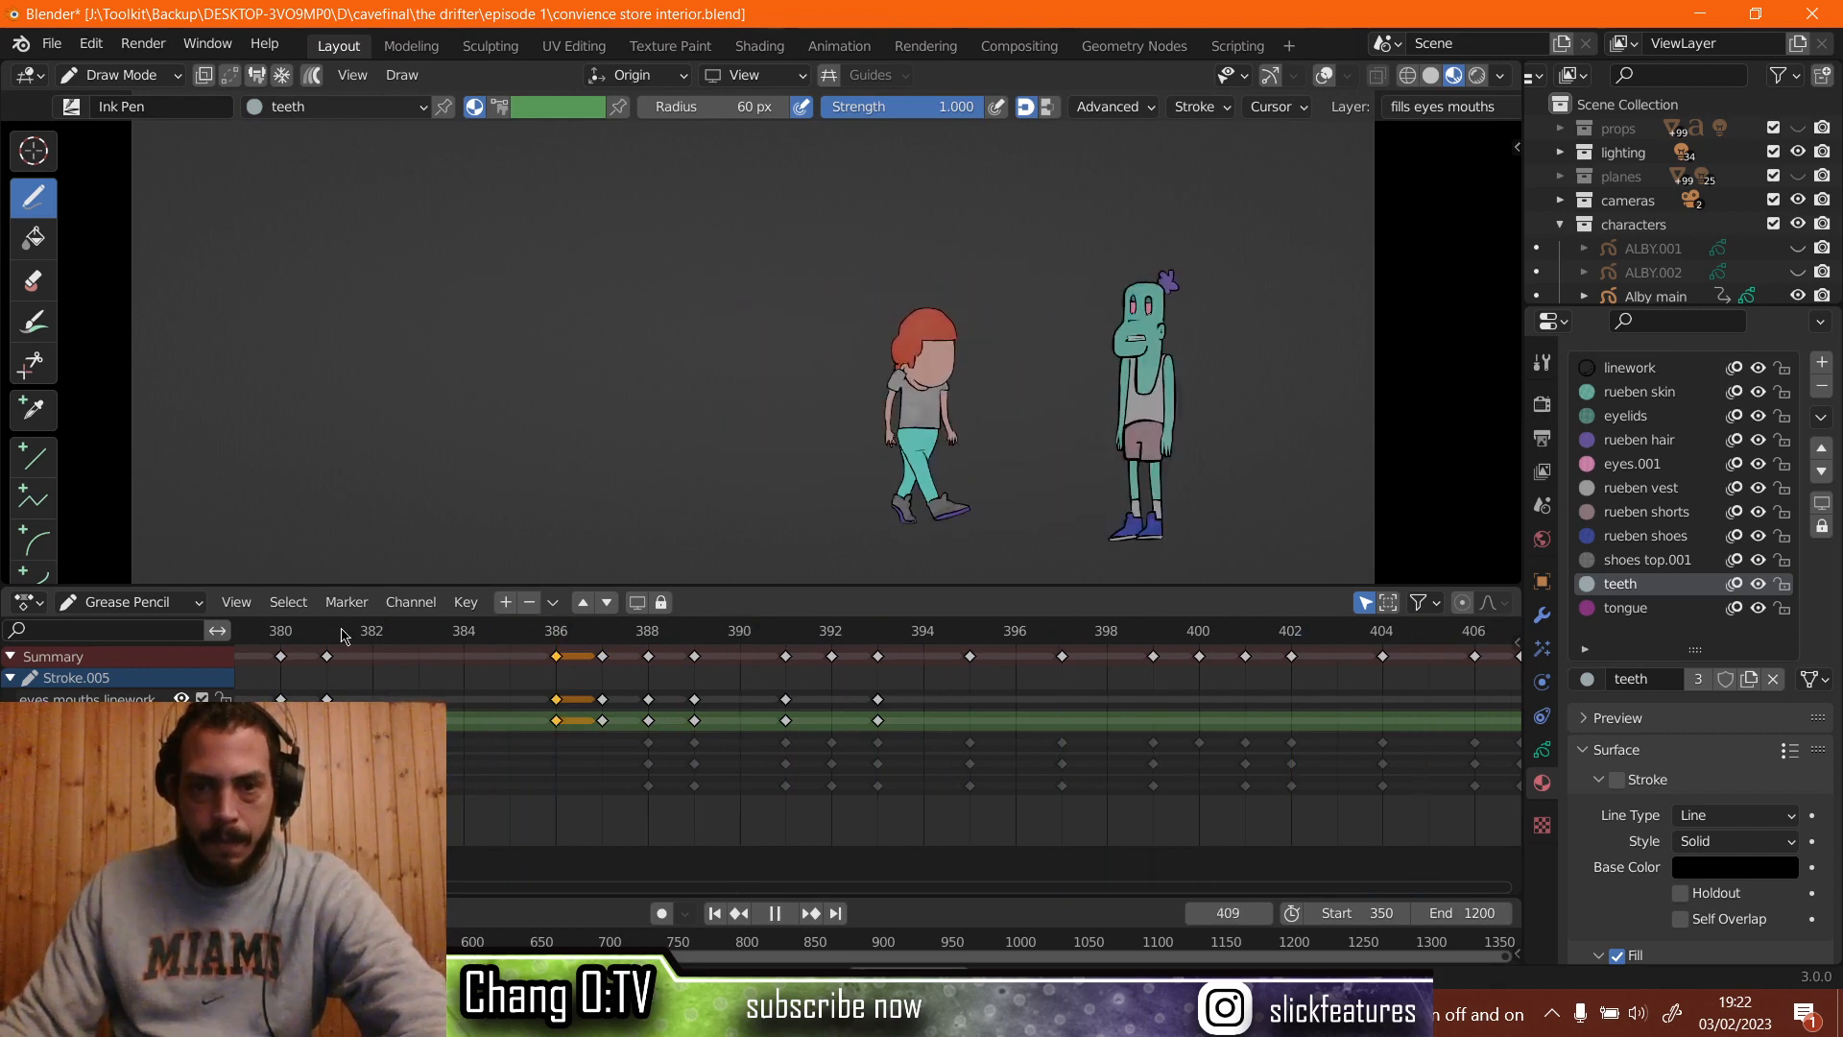
key("space")
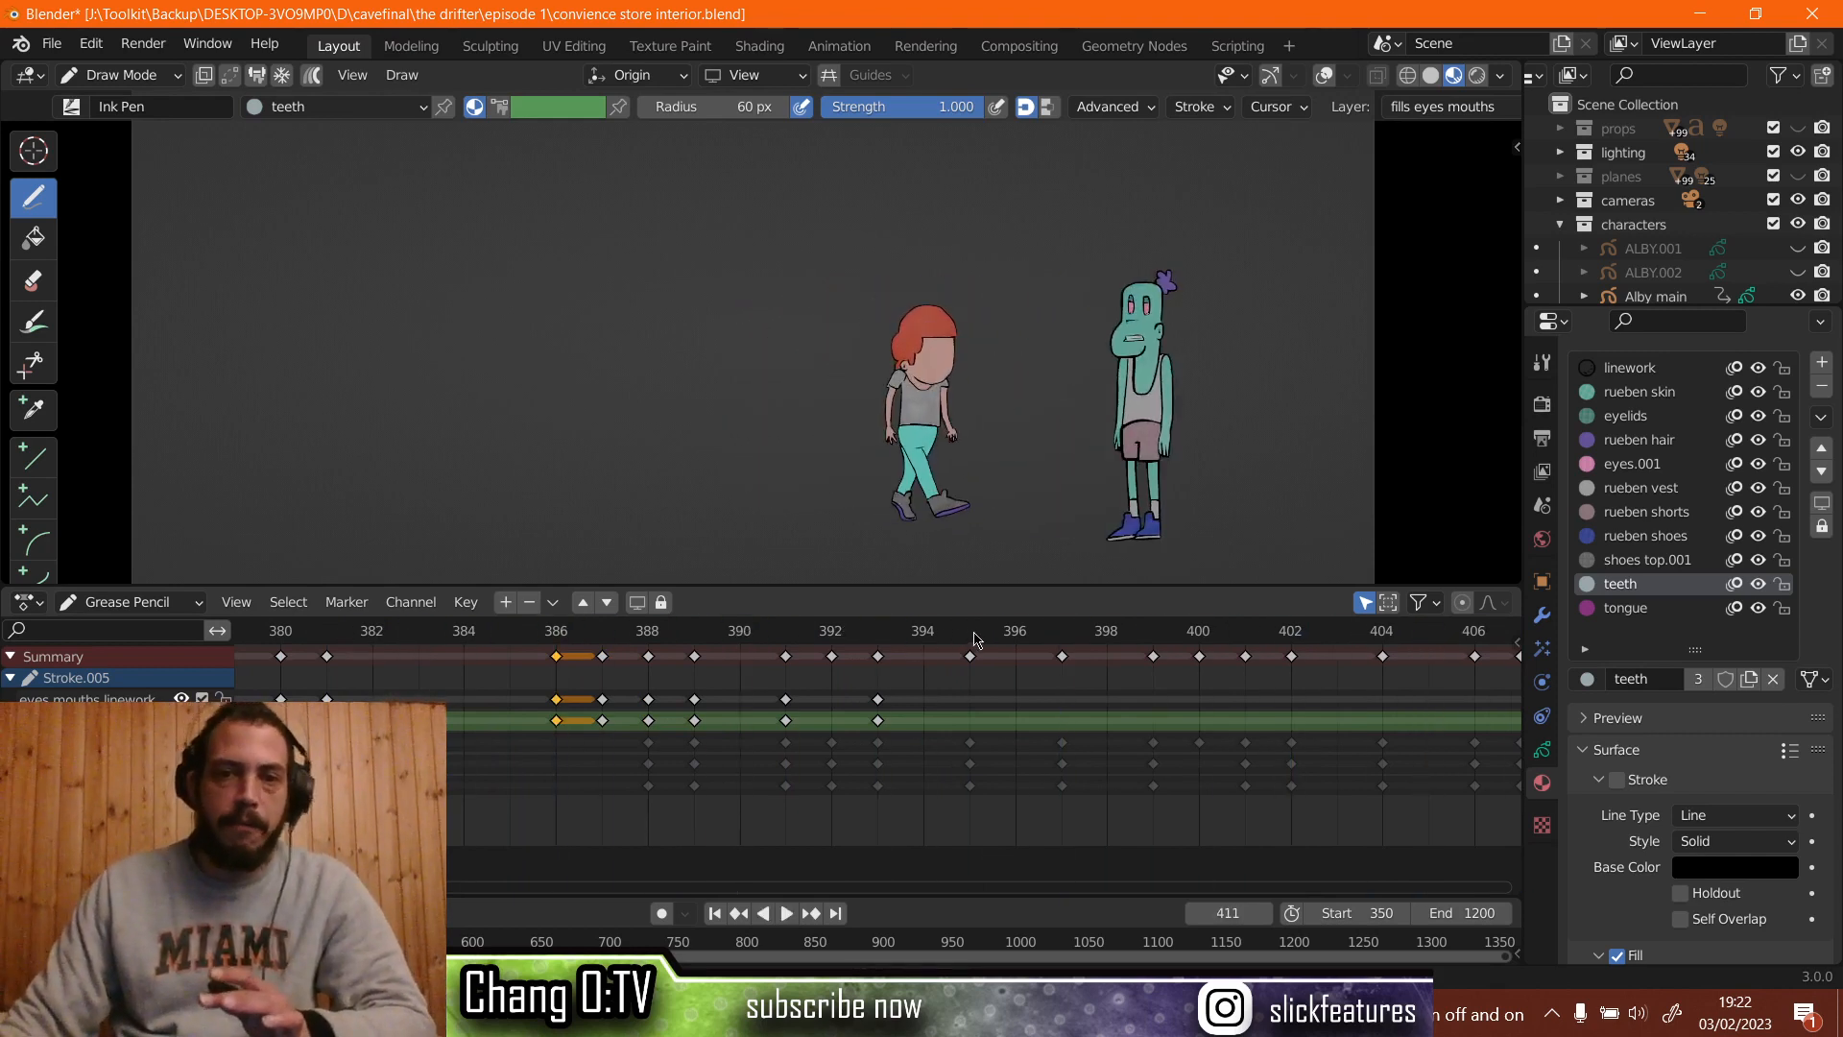
Go to frame 395 and examine the keyframes around it in the dope sheet.
left_click(969, 636)
scroll(953, 643, "up", 2)
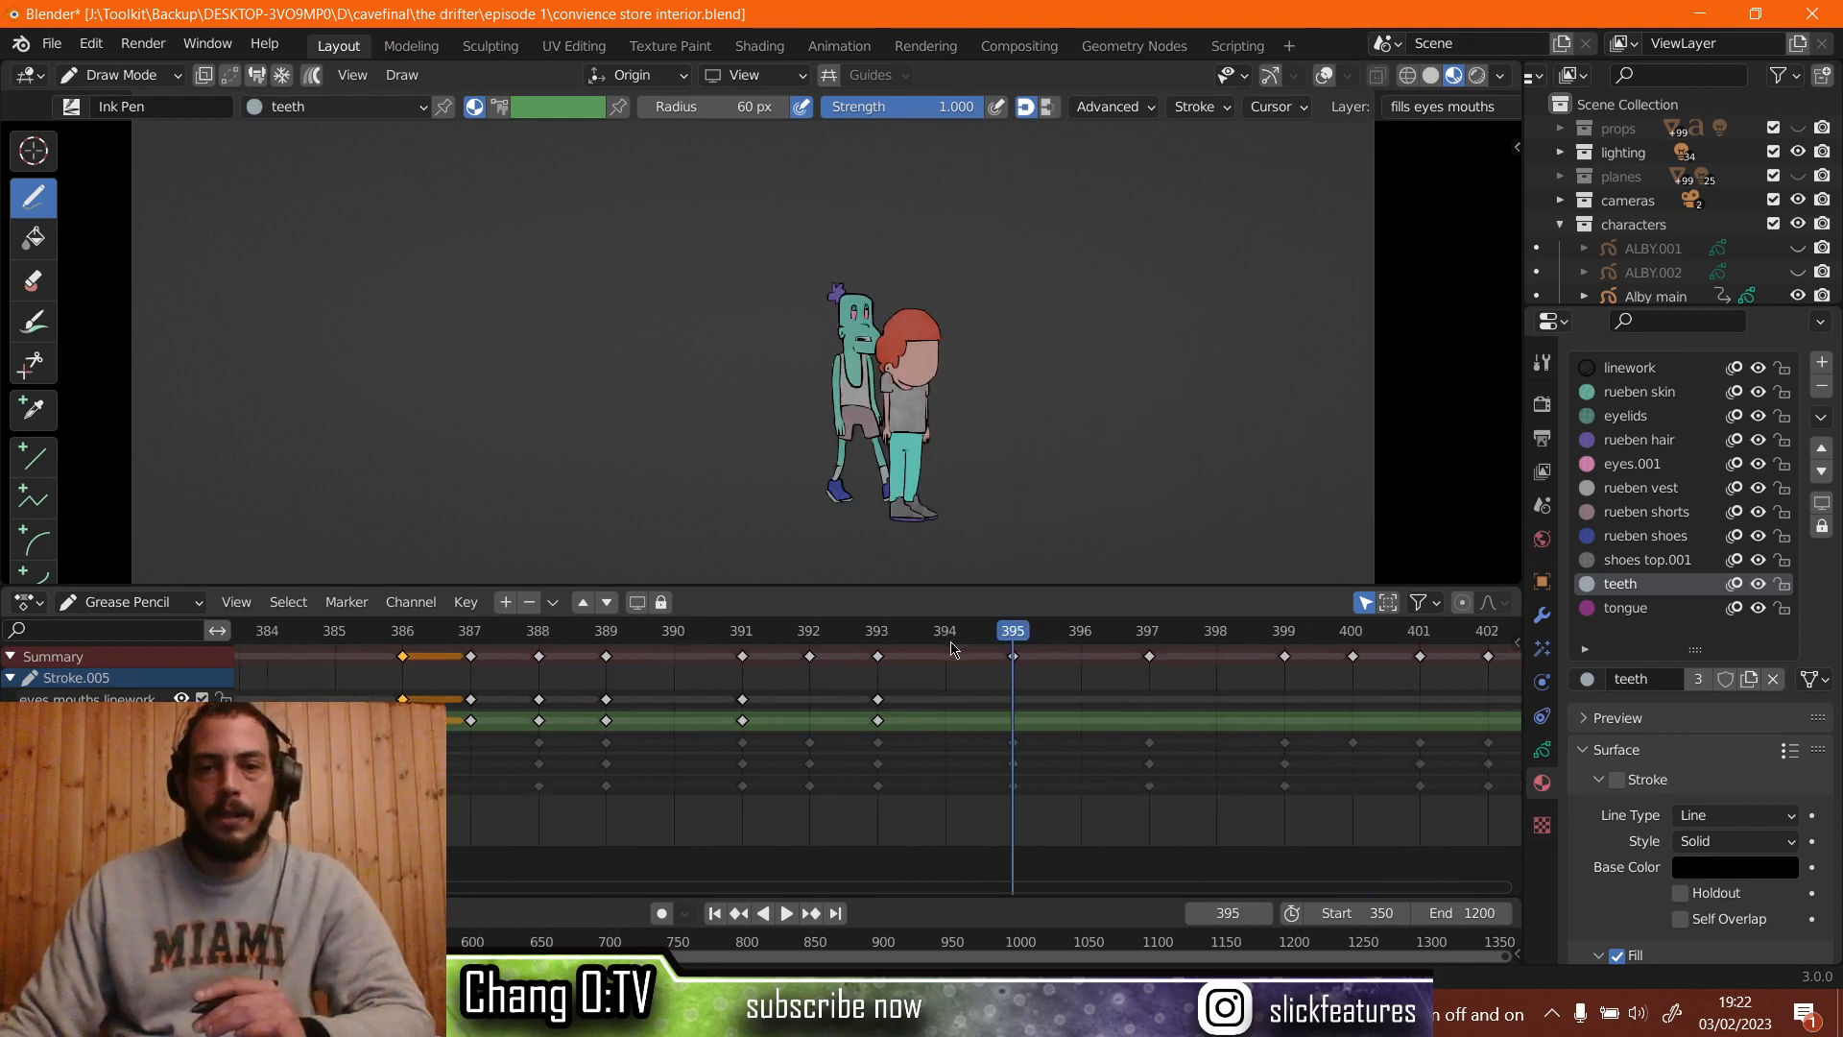
scroll(951, 648, "up", 2)
scroll(960, 663, "up", 1)
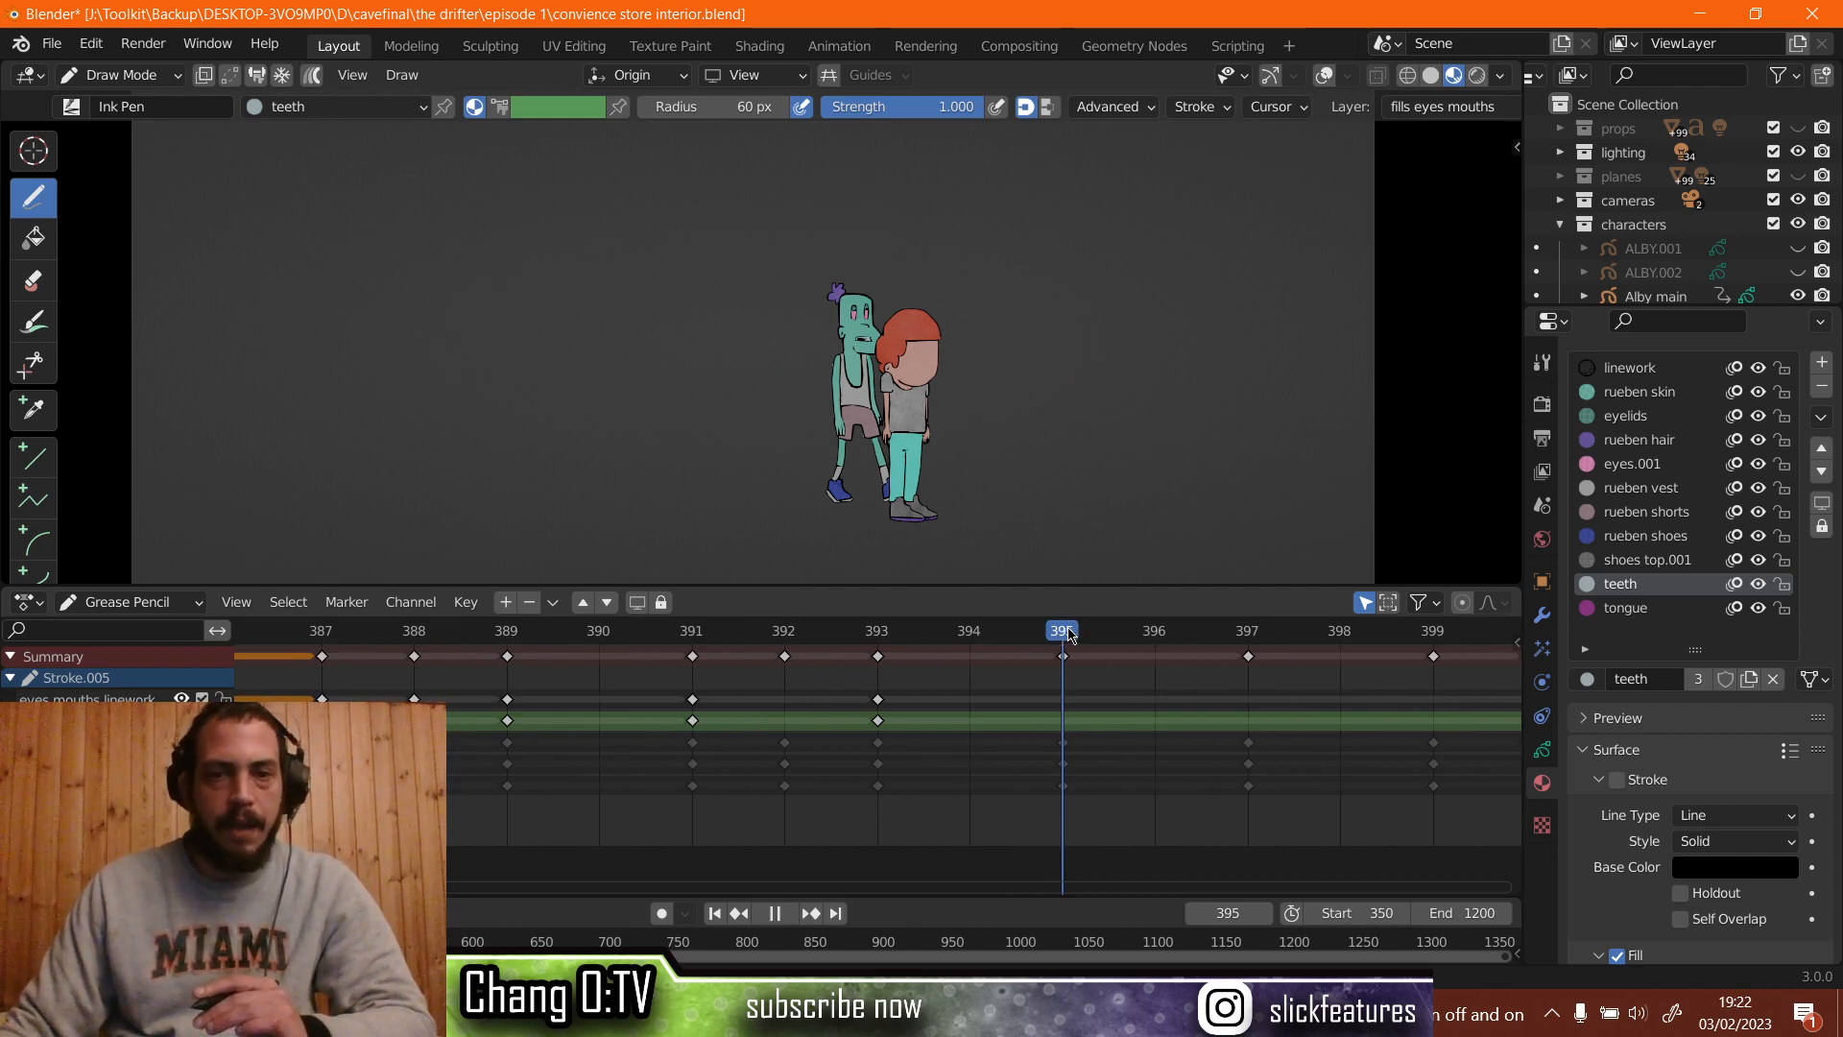
left_click(1074, 630)
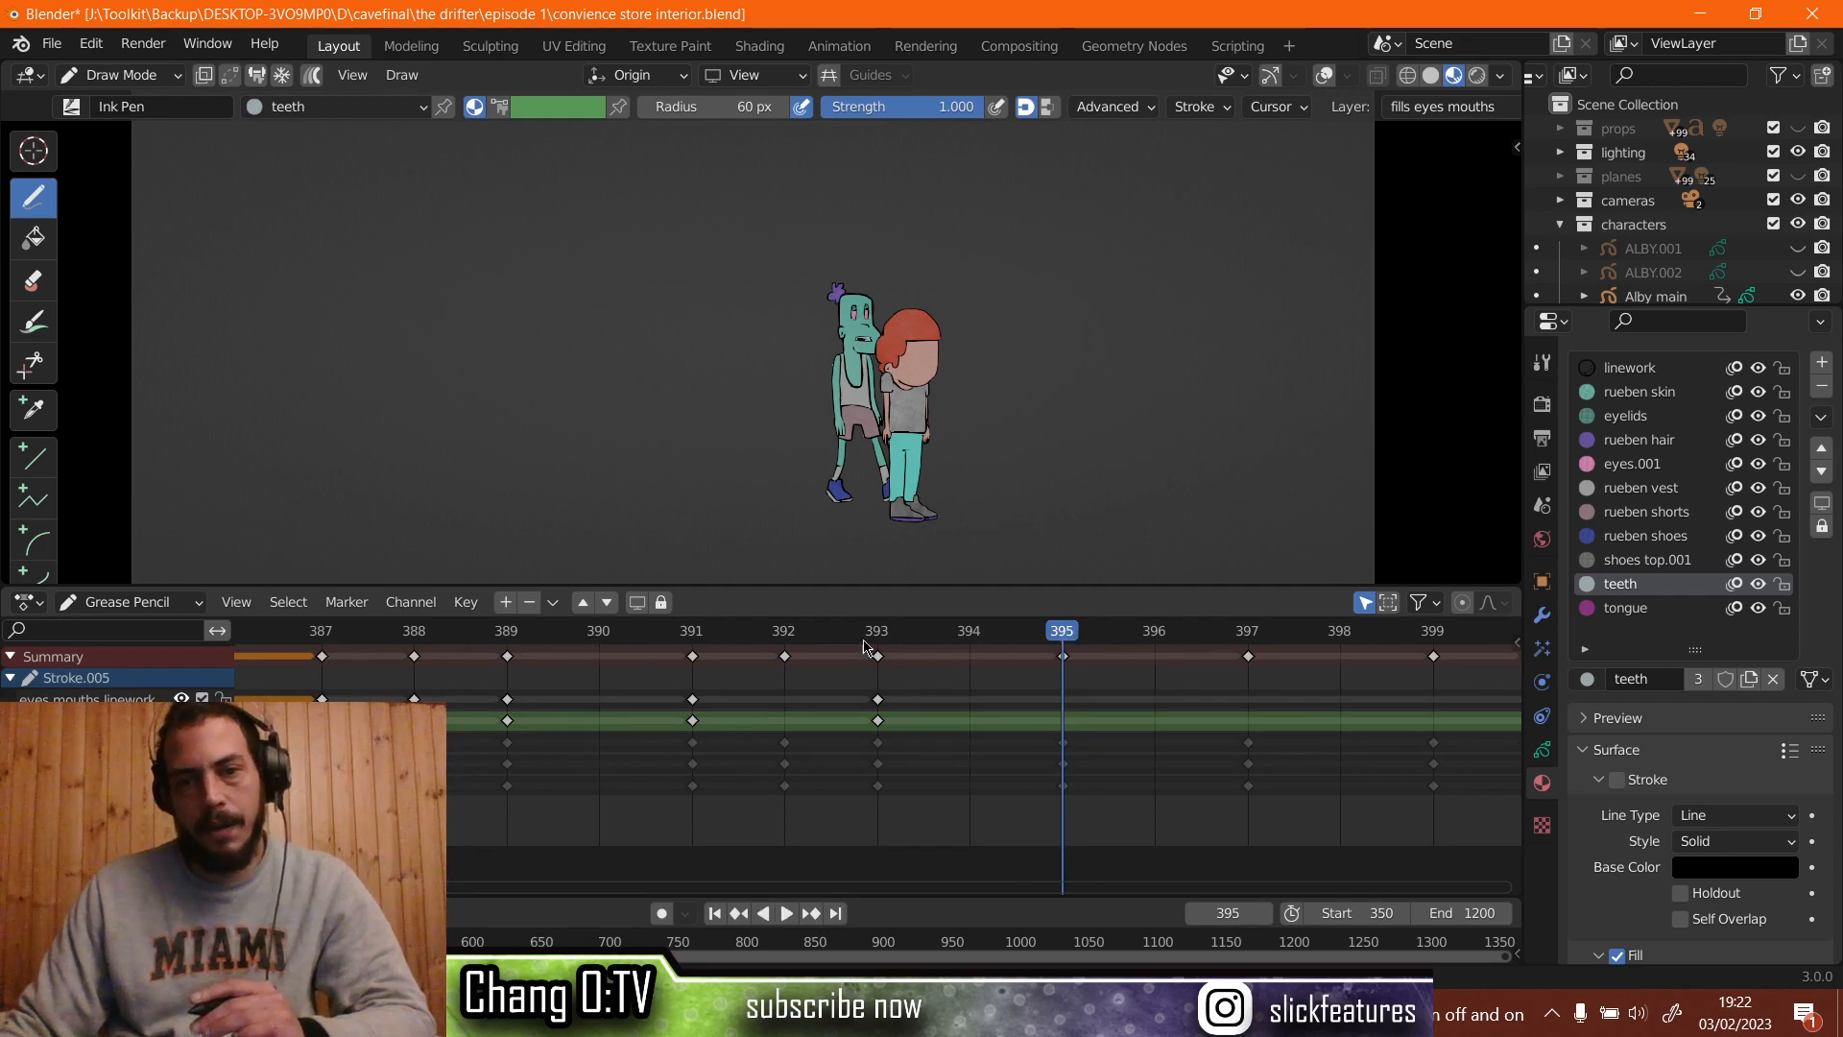
Play back and scrub the walk animation between about frames 381 and 410 to check the green character's mouth shapes.
left_click(787, 634)
left_click_drag(787, 633, 693, 633)
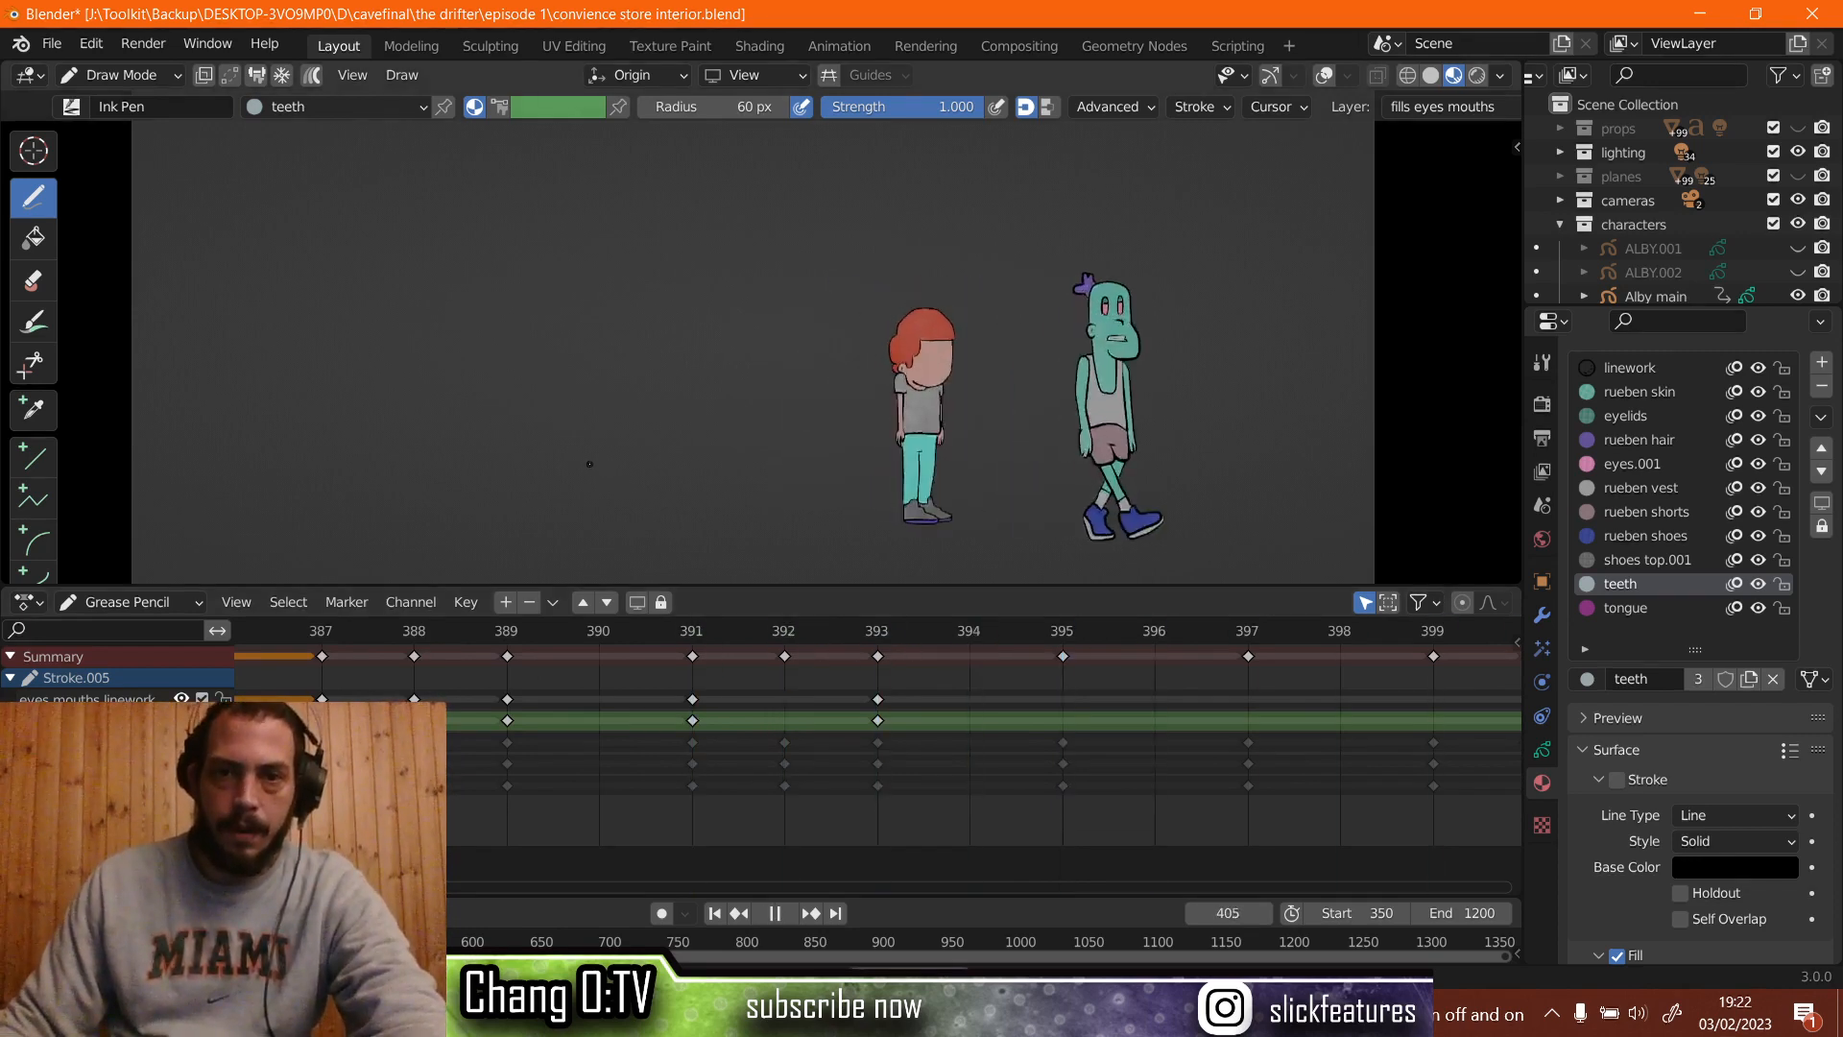
scroll(583, 672, "down", 3)
left_click(583, 633)
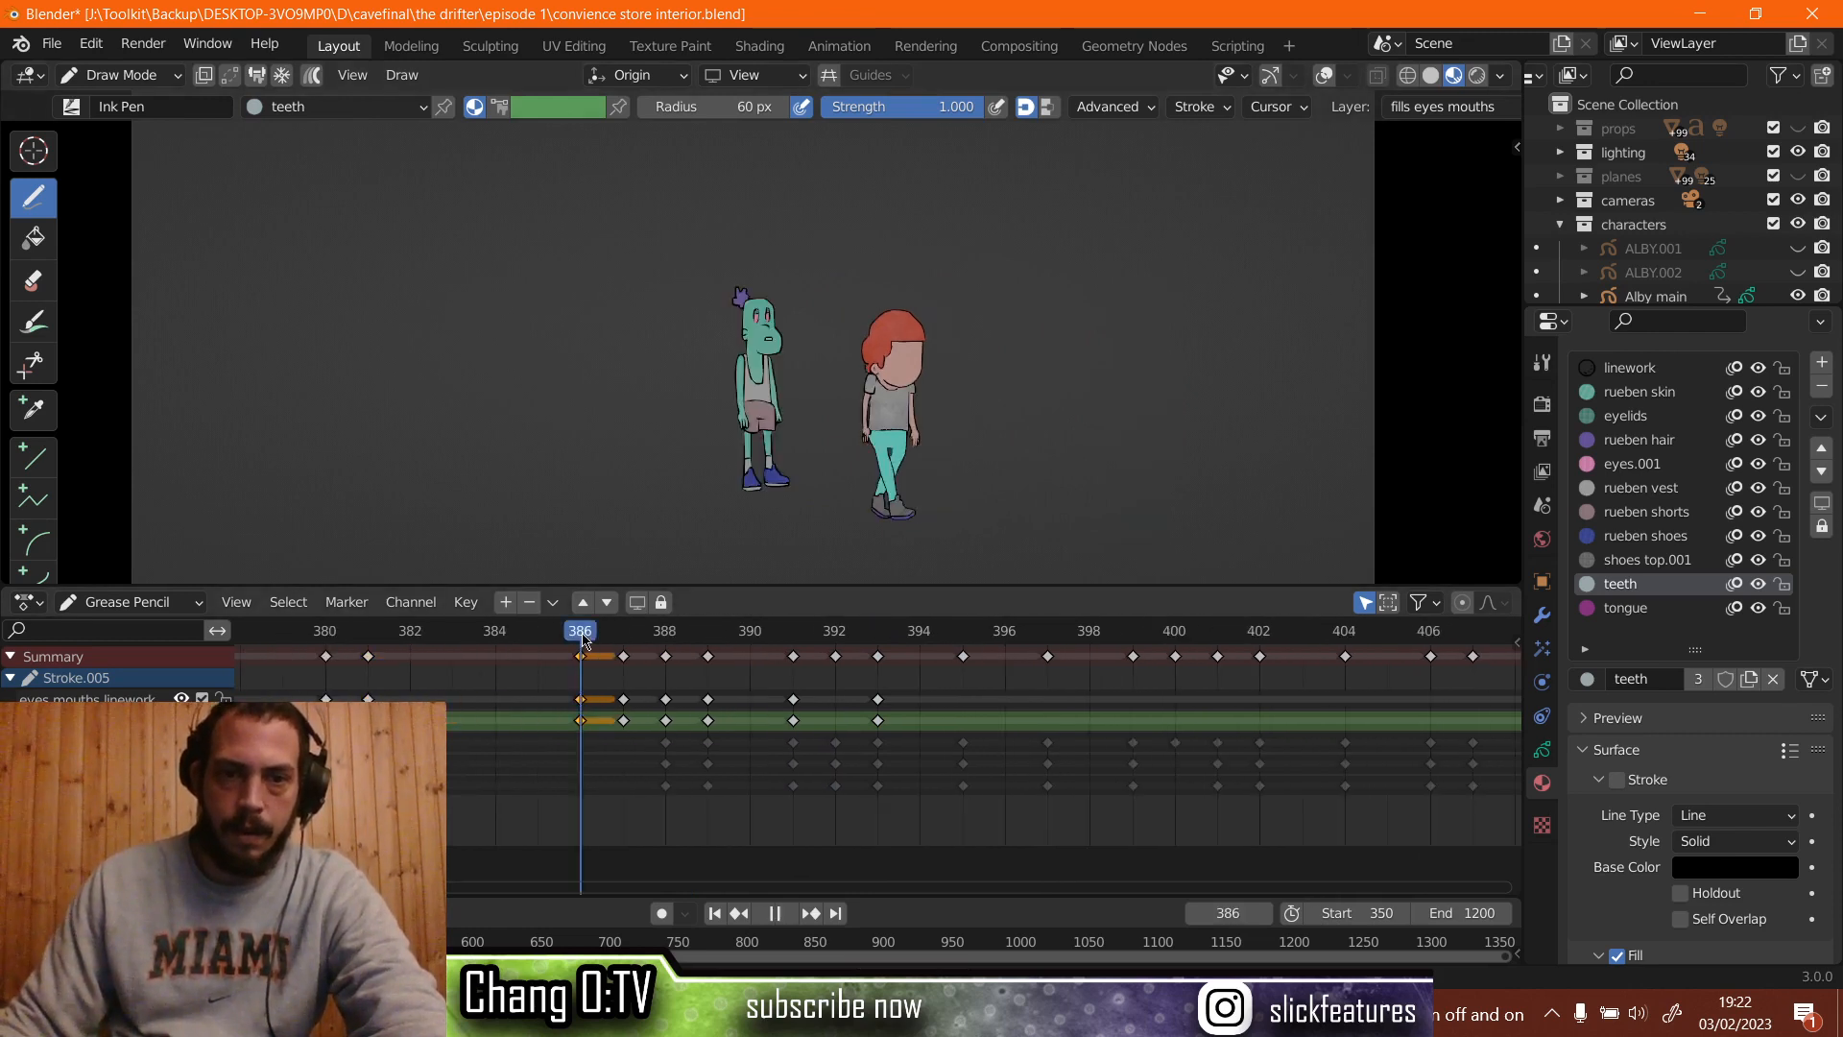
key("space")
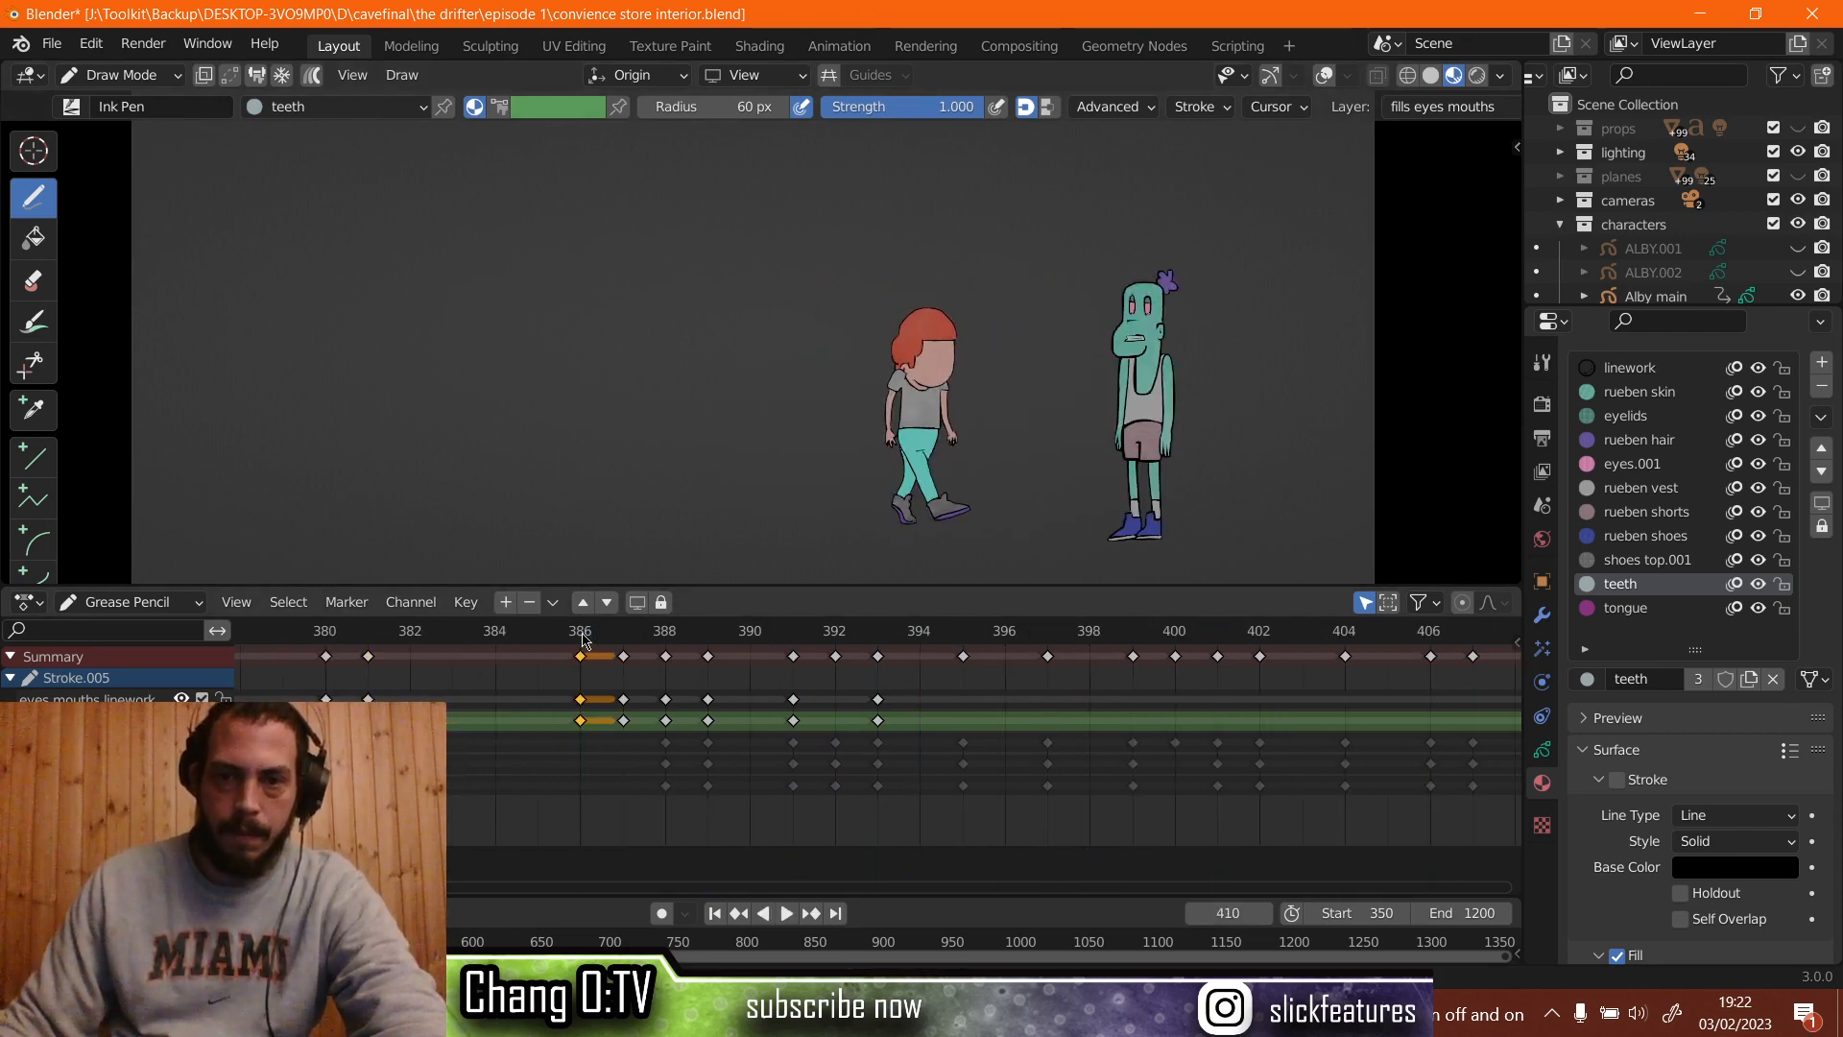
left_click(370, 635)
key("space")
key("space")
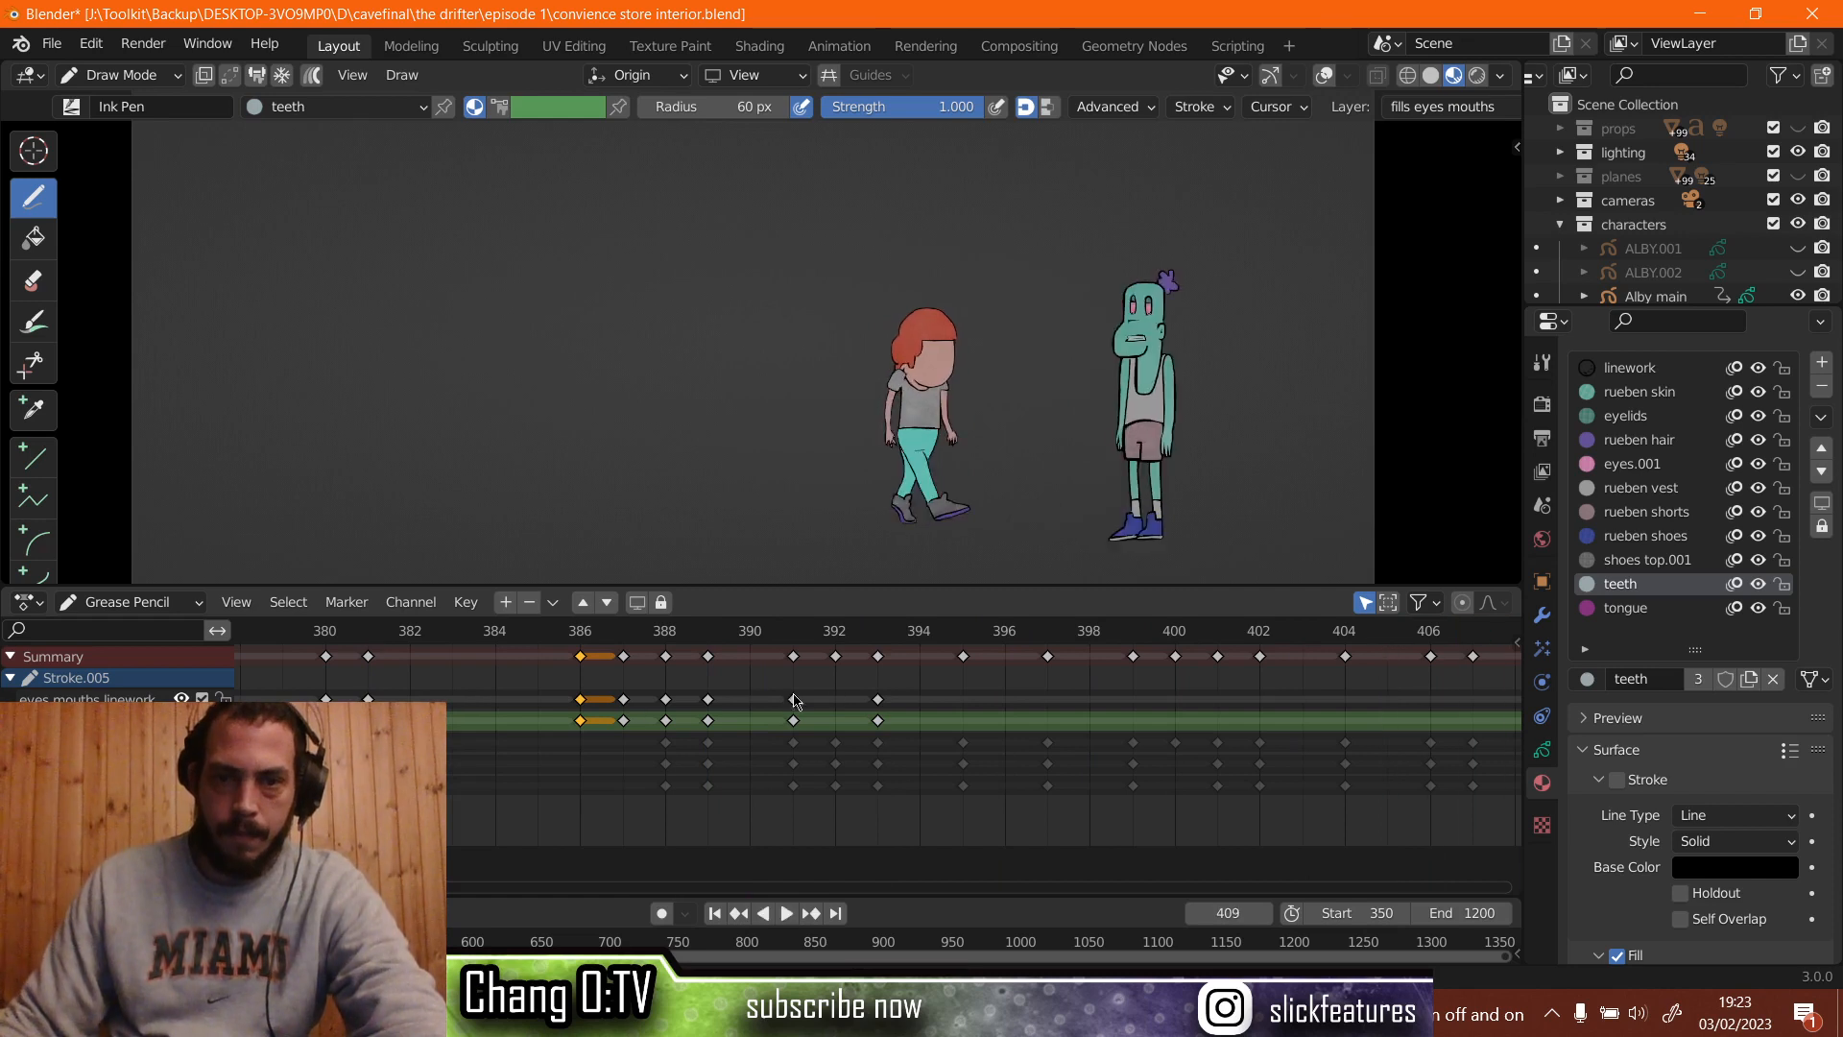
left_click(962, 635)
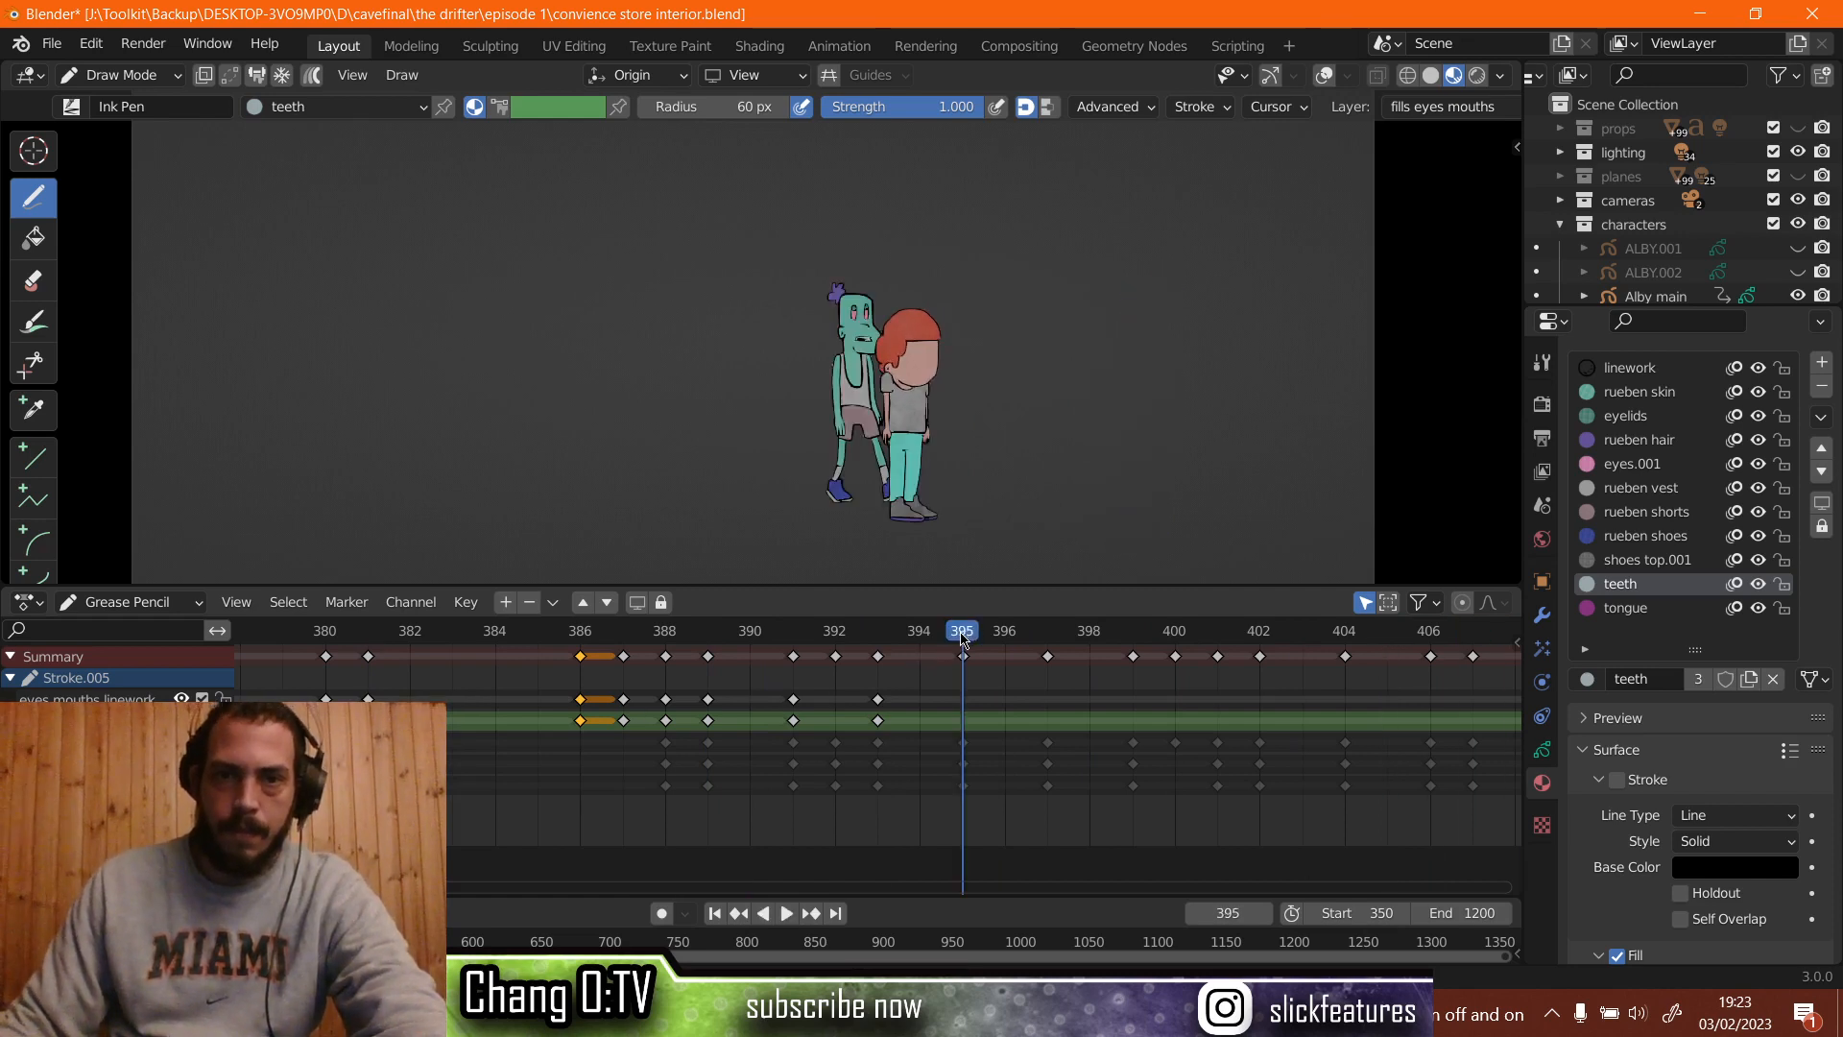
scroll(960, 645, "up", 5)
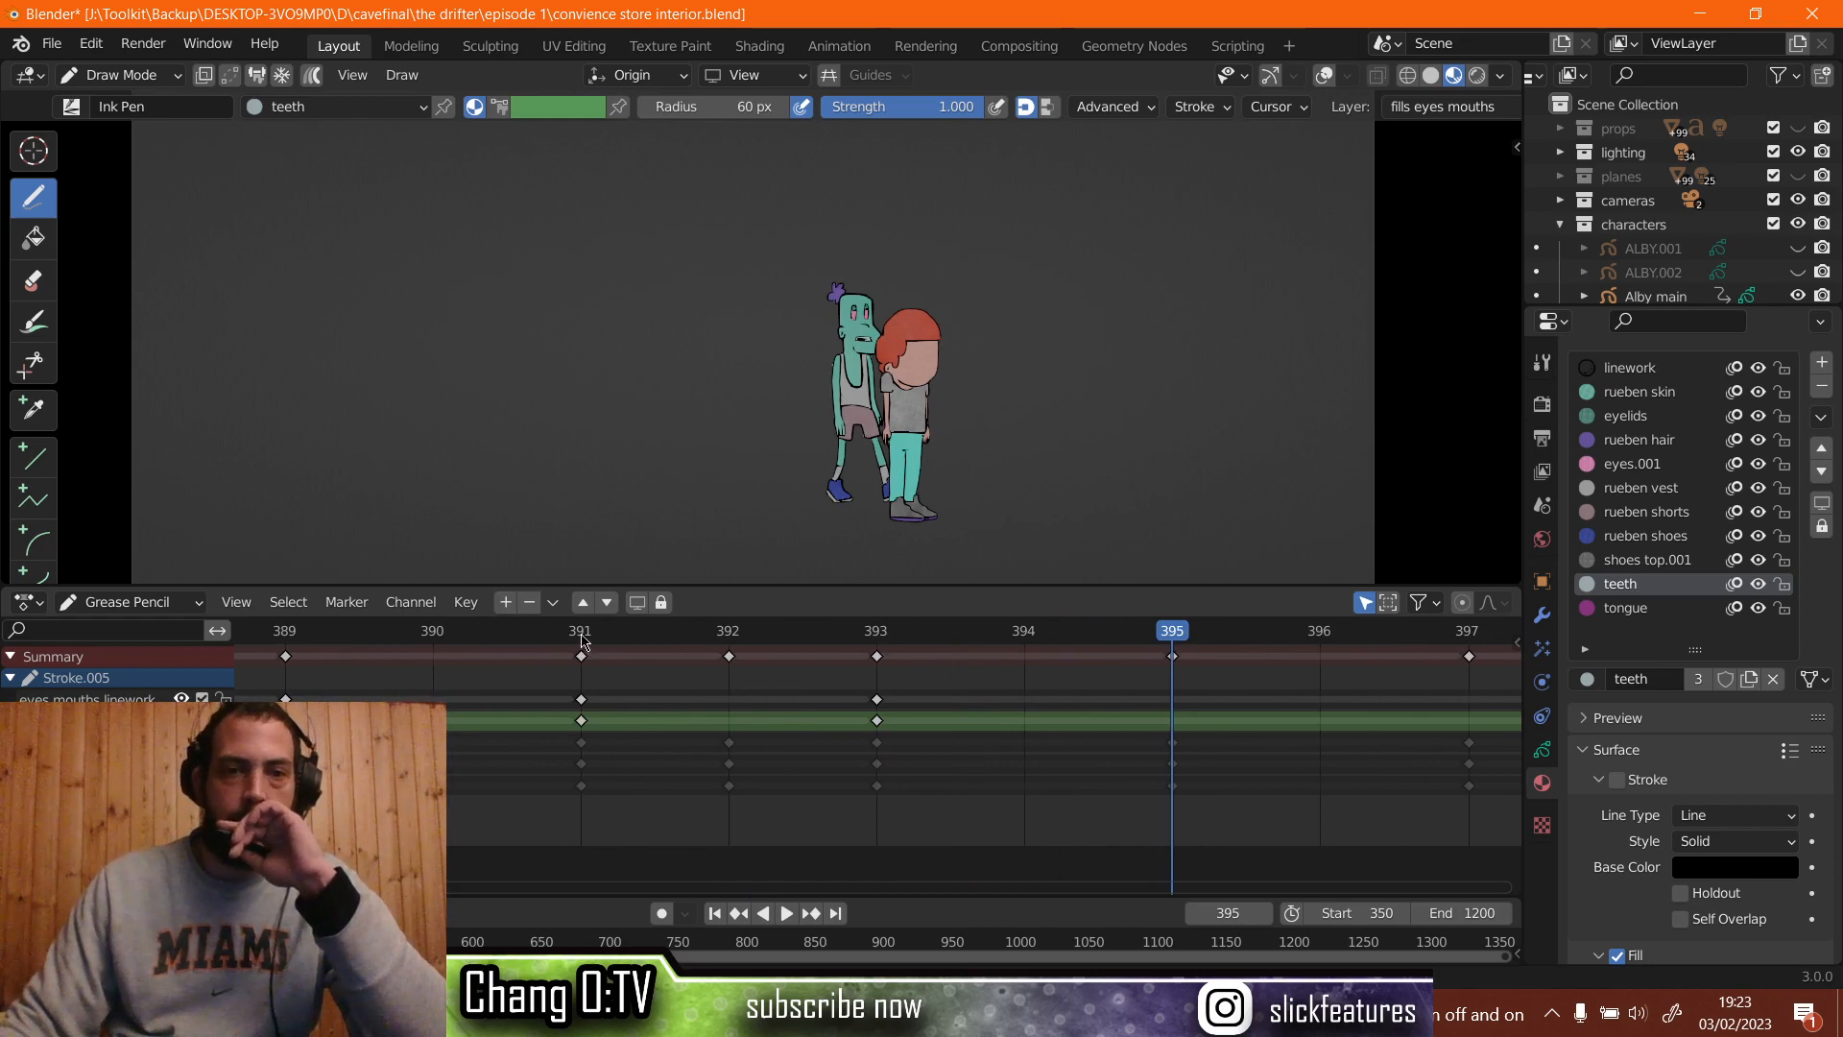
left_click(581, 635)
key("space")
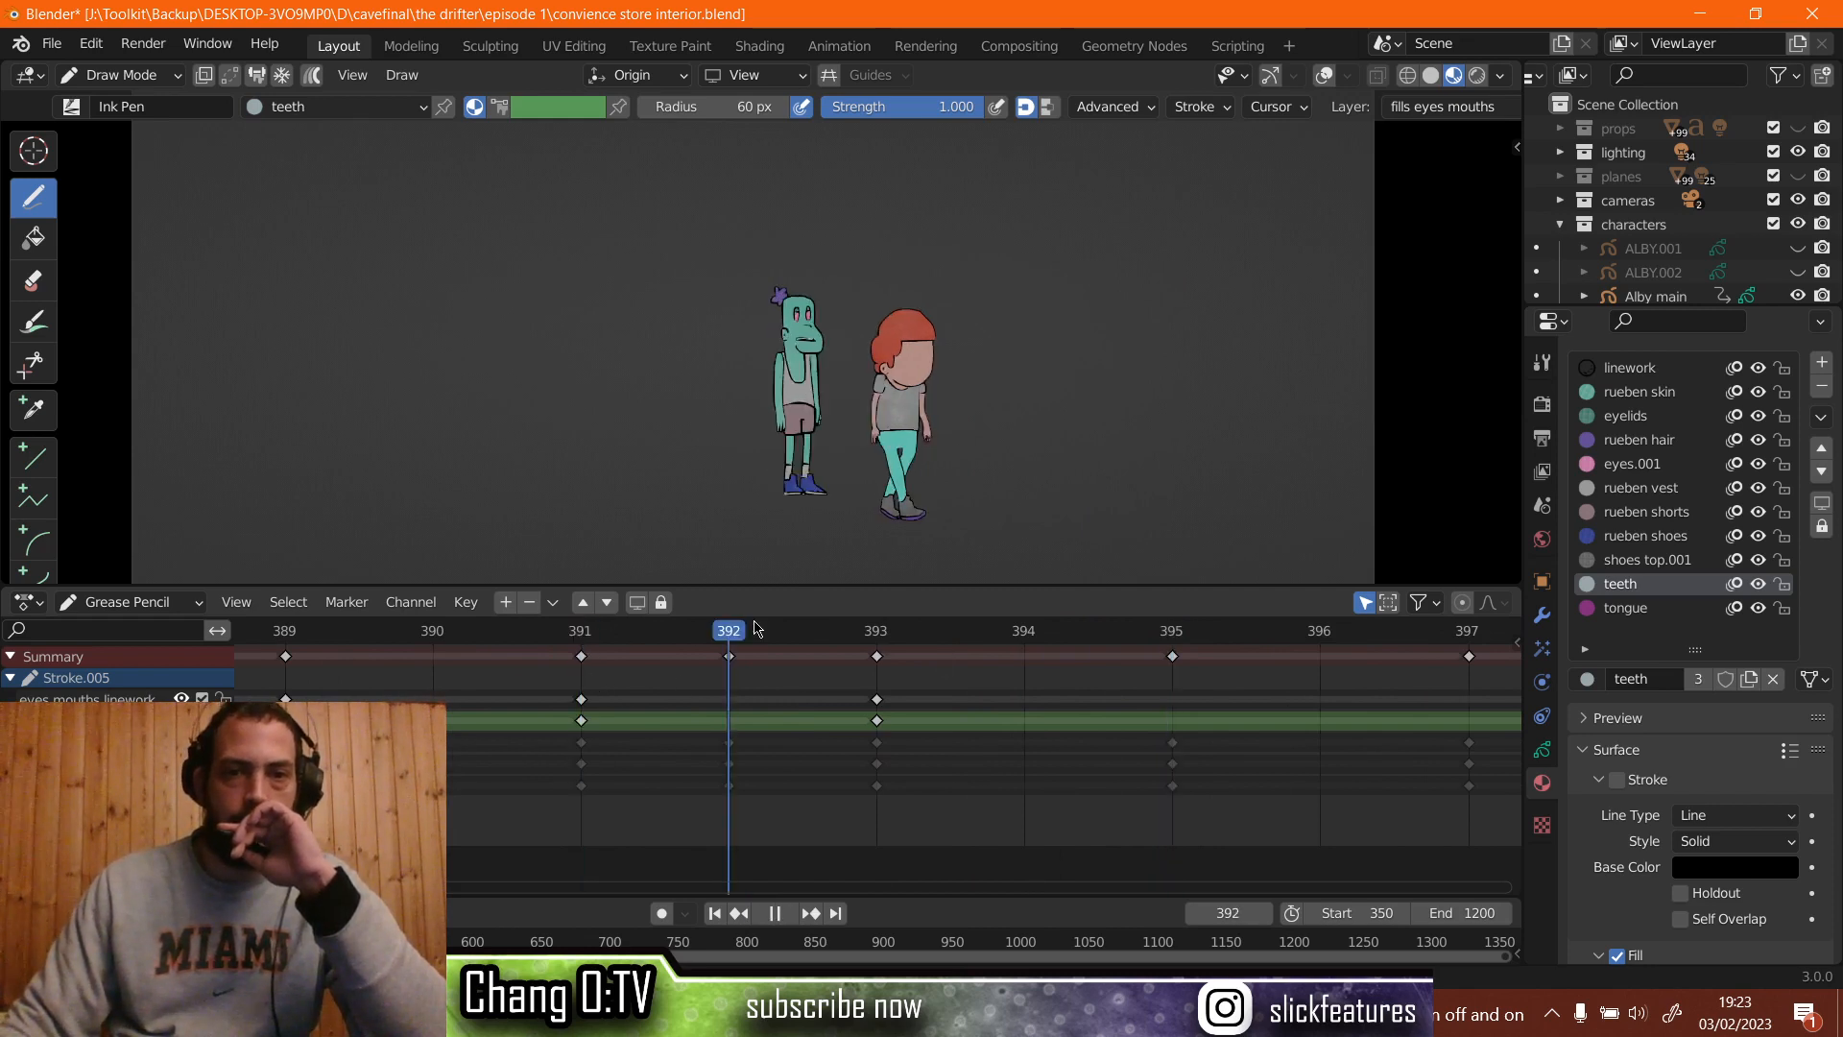
left_click_drag(756, 629, 352, 669)
key("space")
scroll(352, 669, "down", 1)
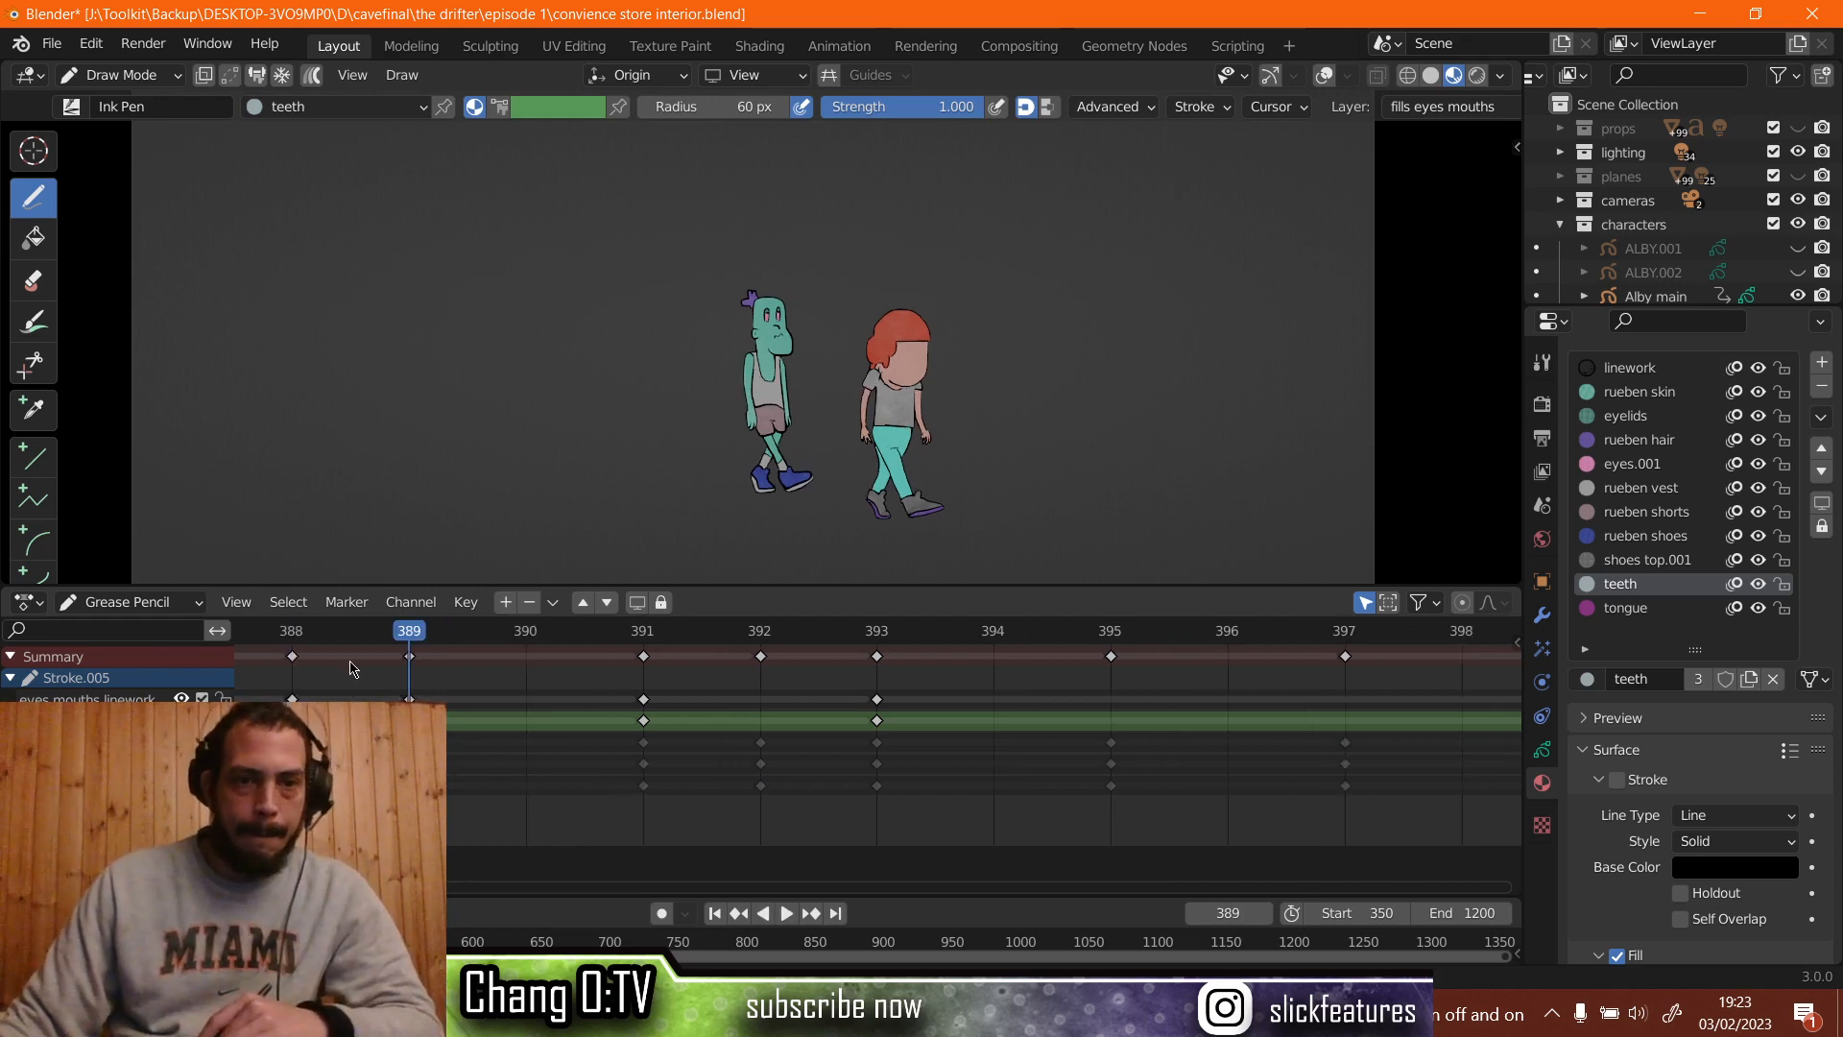
Duplicate the eyes and mouth keyframes from frame 388 to frame 395 and play back the result.
left_click(292, 633)
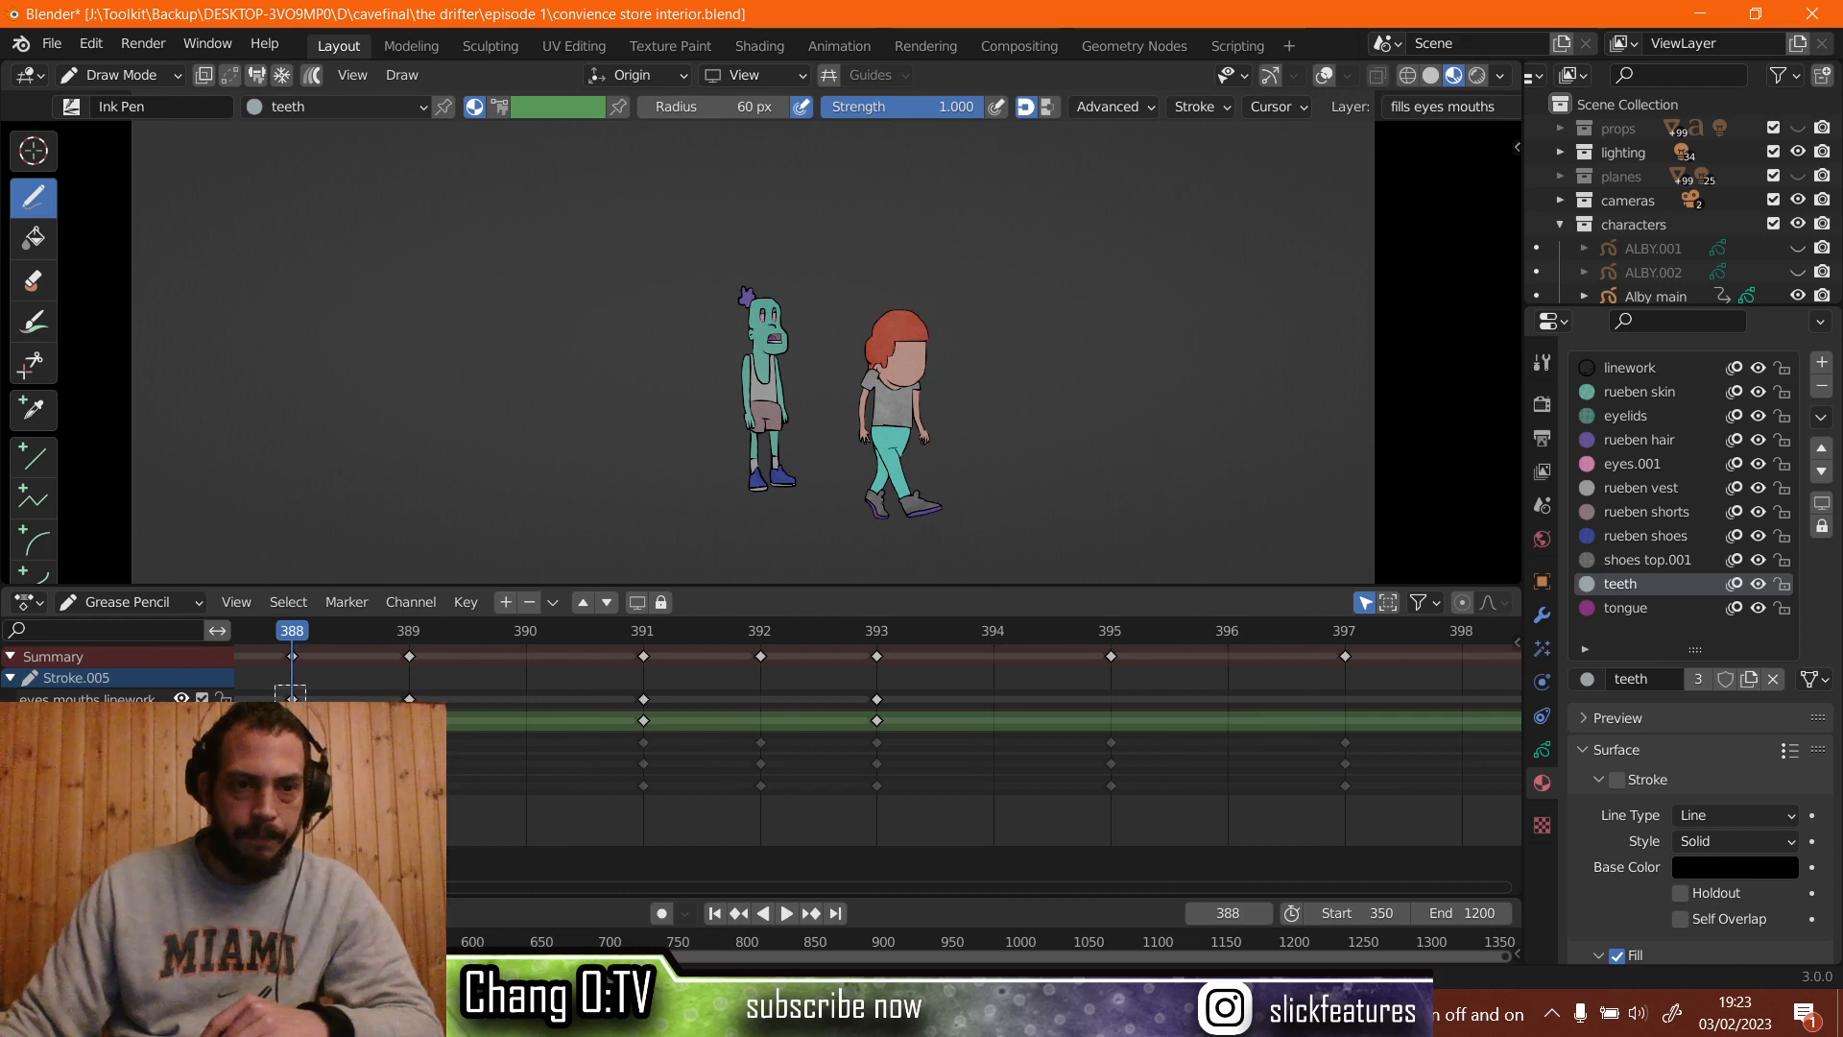
right_click(291, 701)
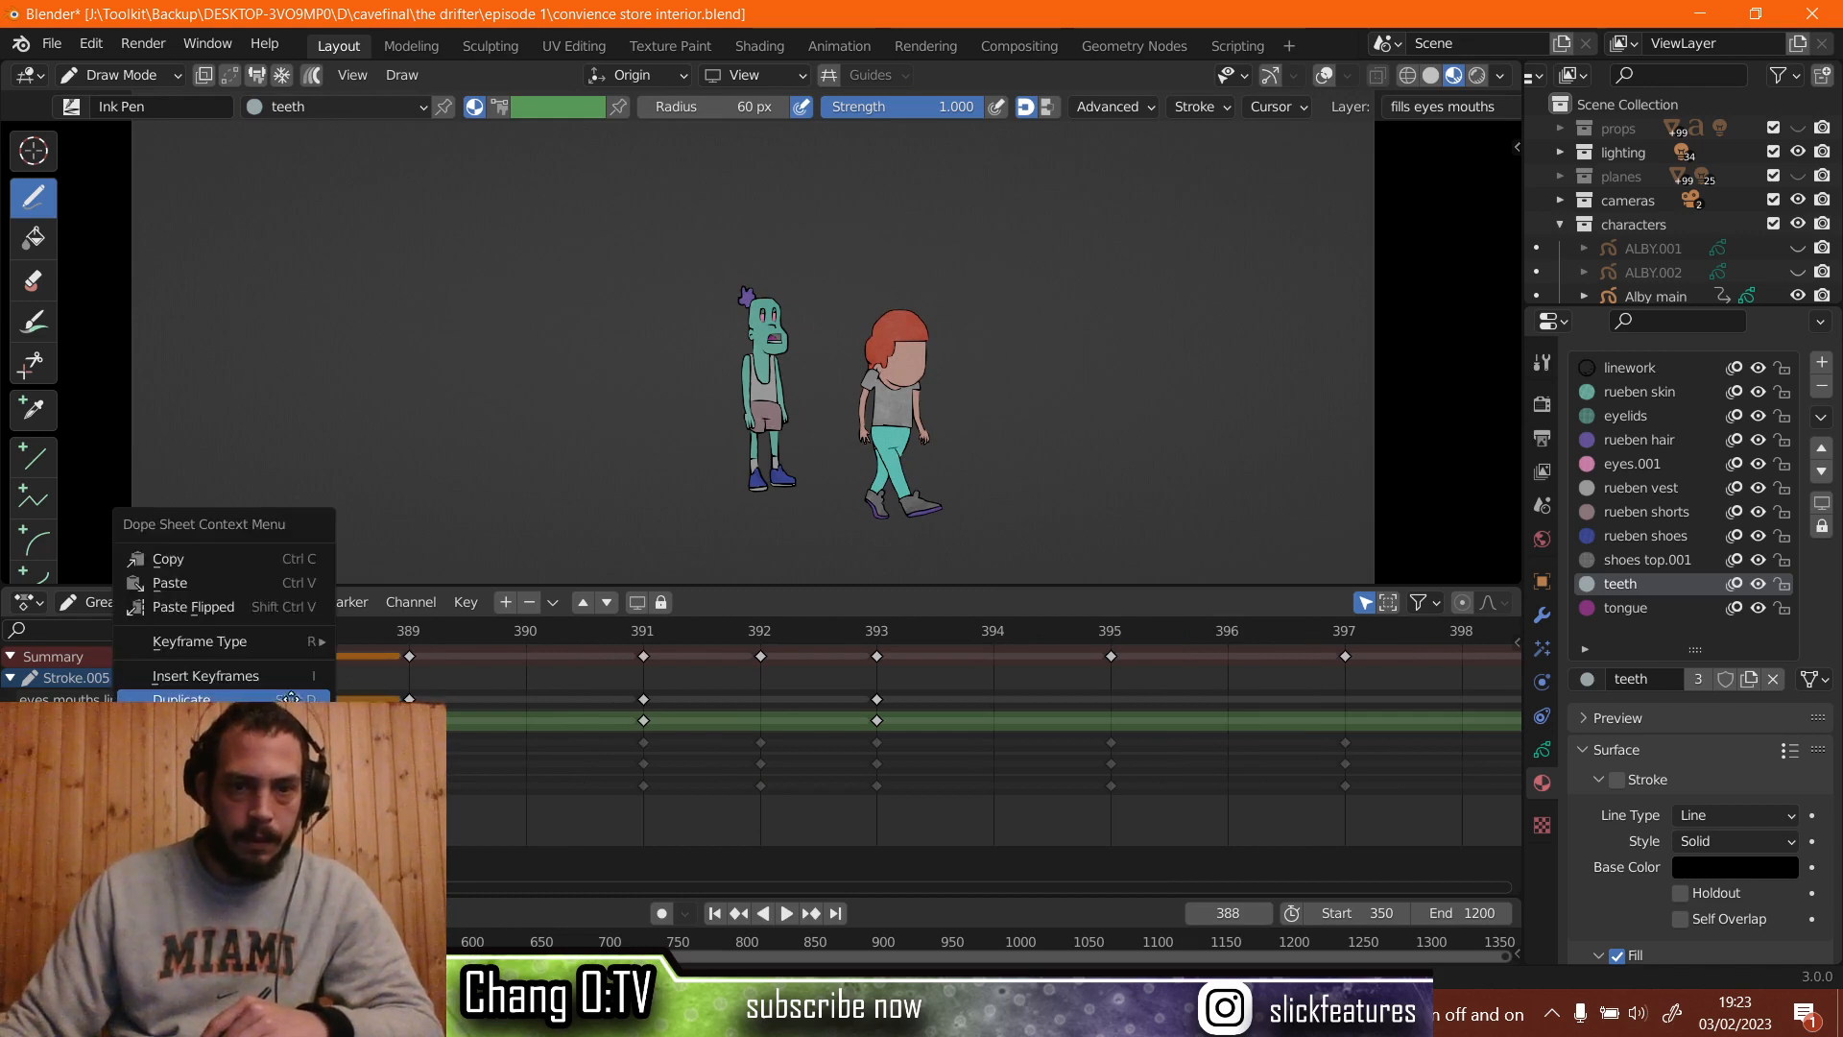
left_click(291, 698)
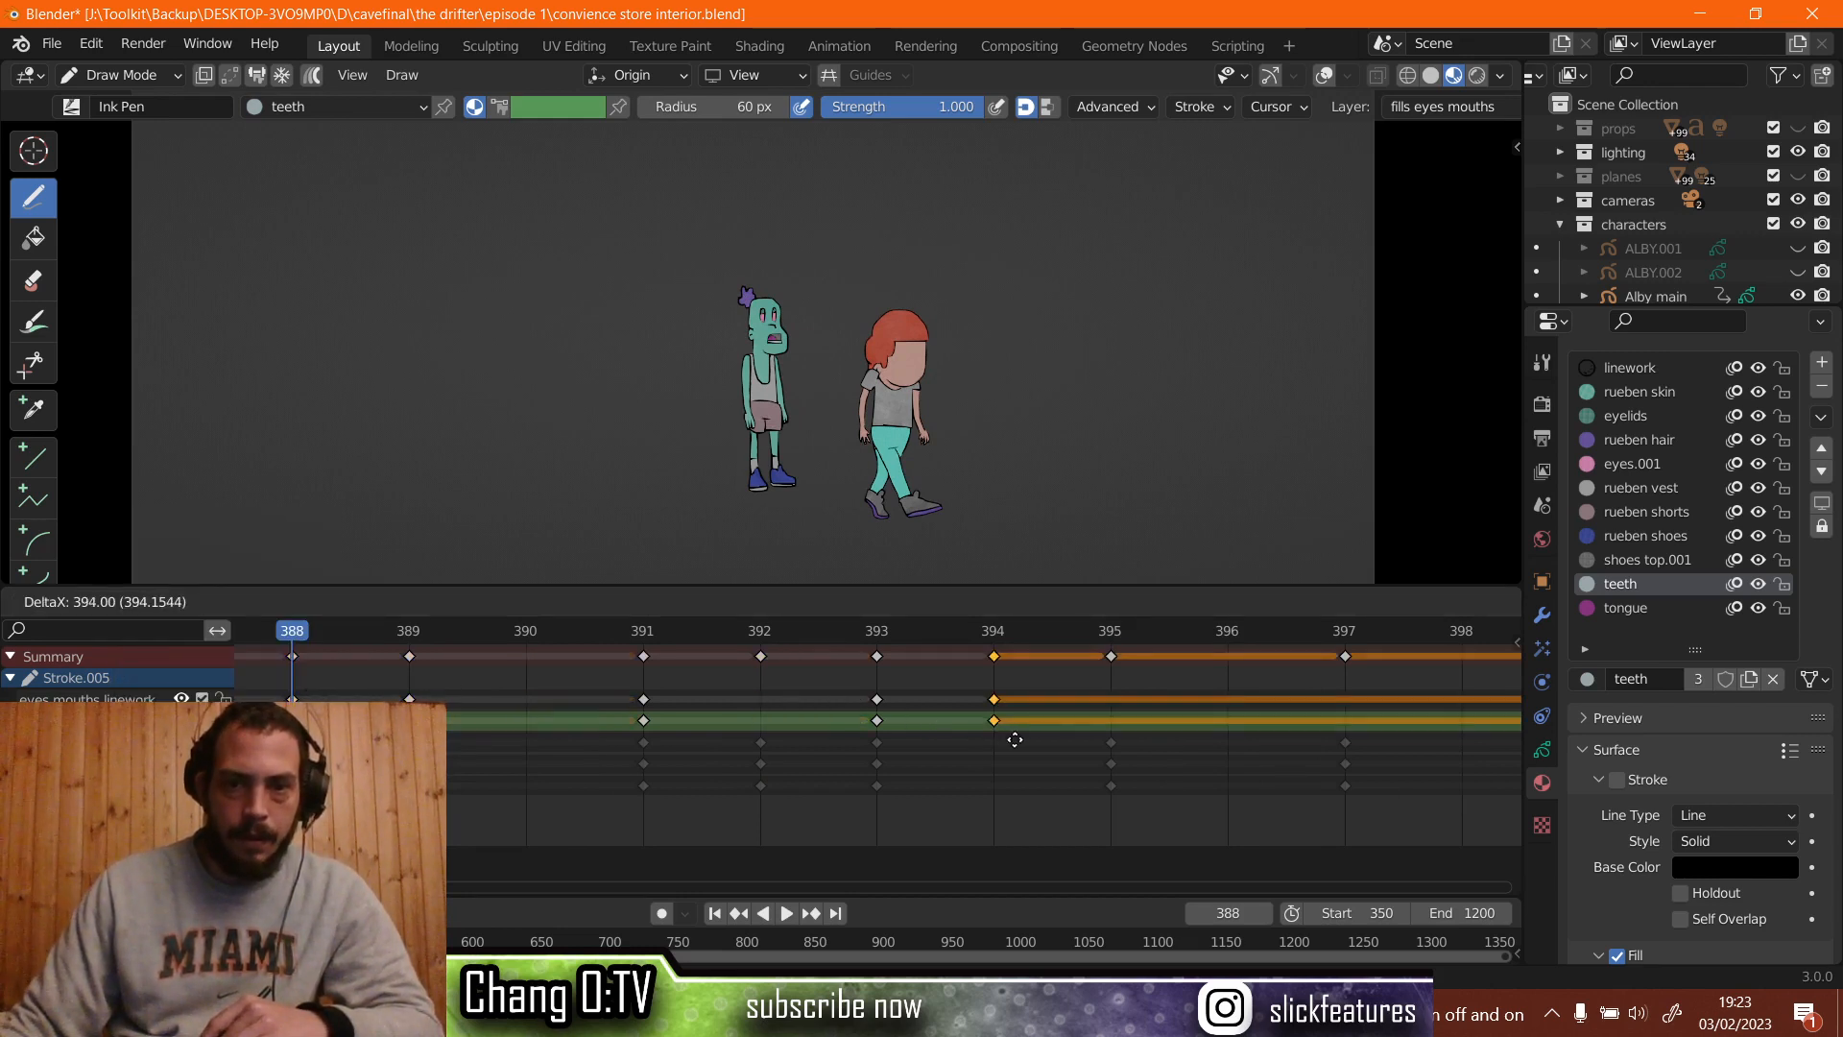
left_click(838, 662)
key("space")
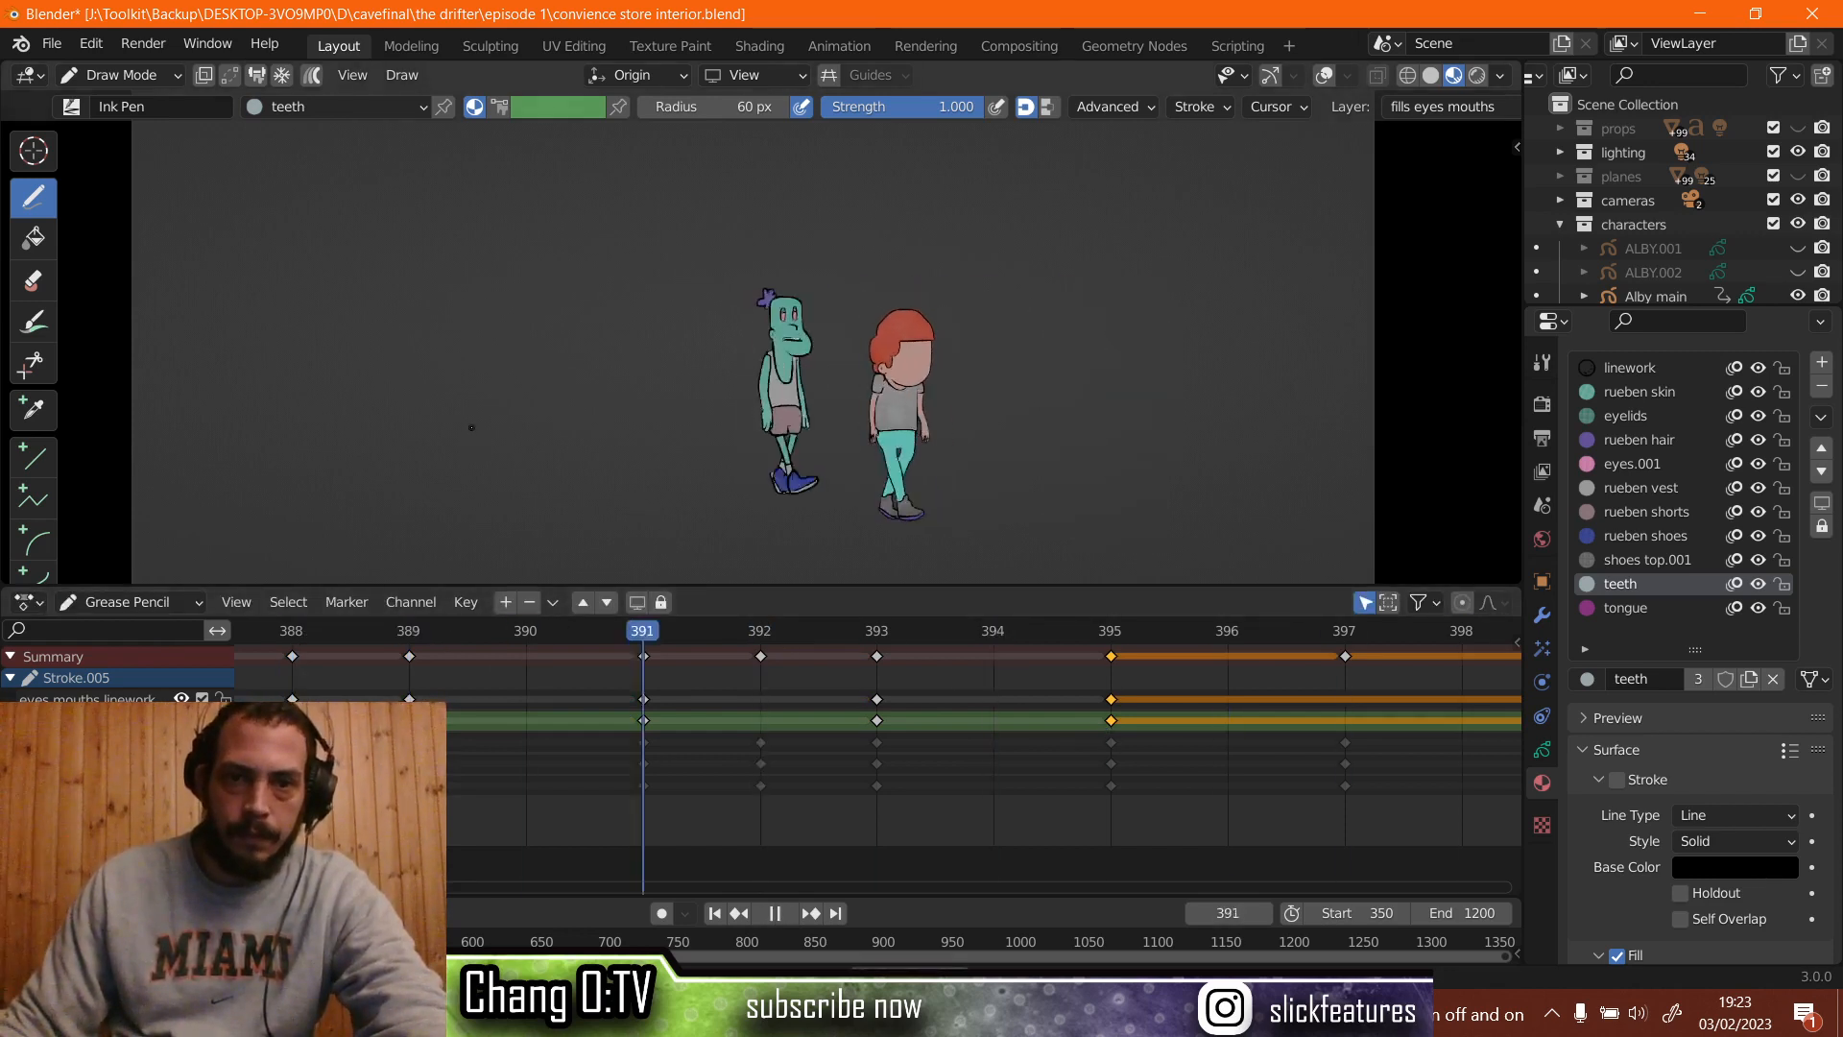
key("space")
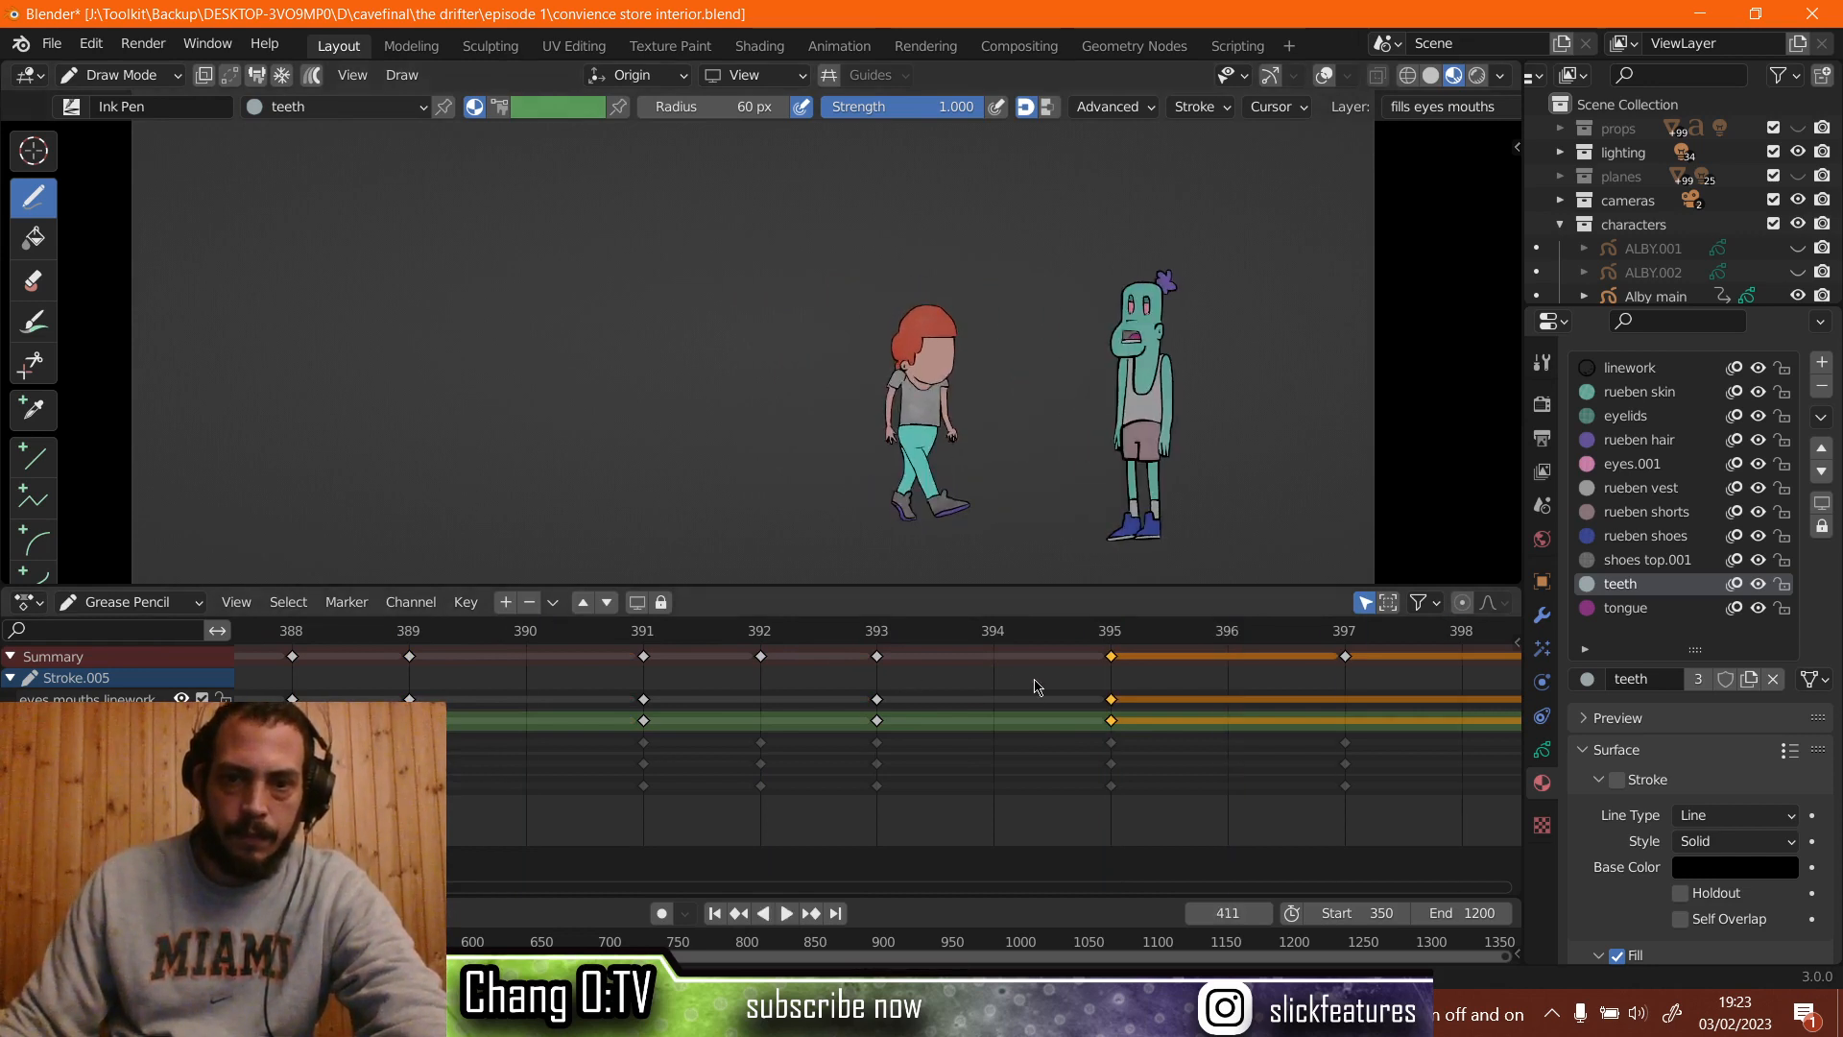
Check the green character's pose and mouth across frames 396 to 398 as he passes behind the red-haired character.
middle_click_drag(1035, 687, 678, 699)
scroll(679, 699, "up", 1)
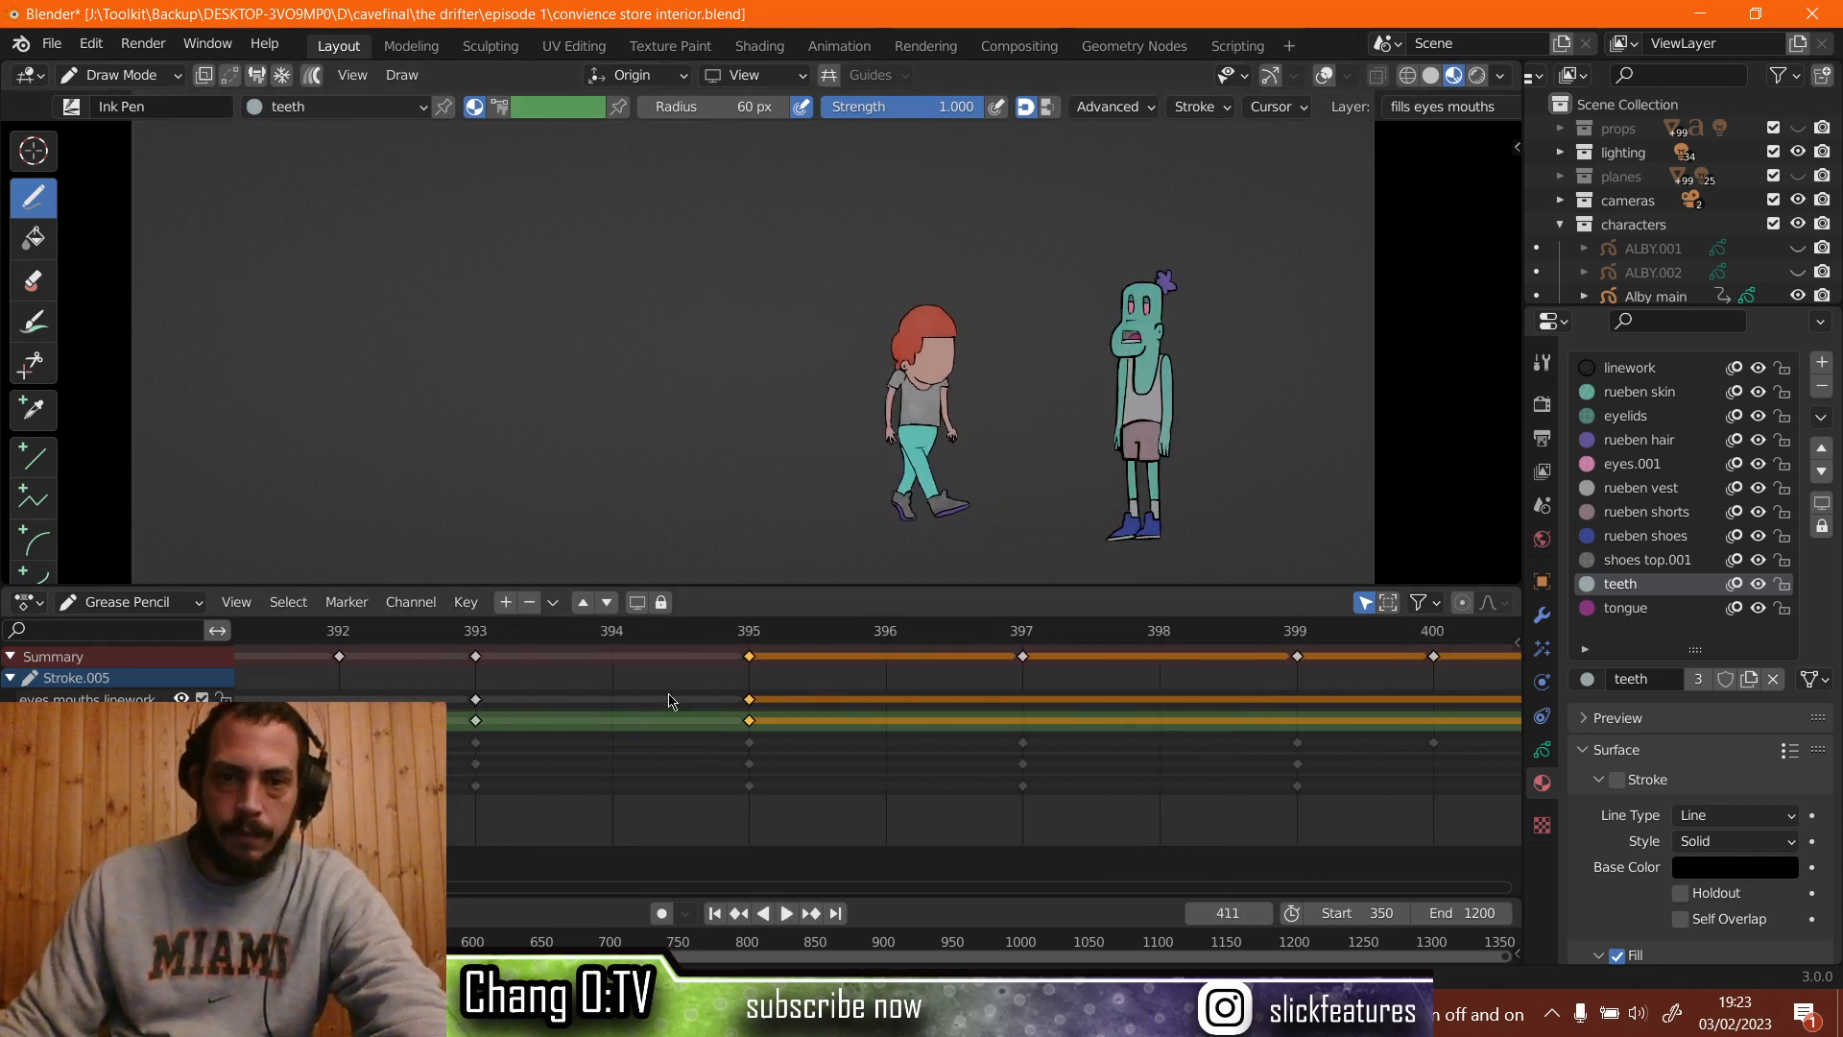
left_click(888, 640)
scroll(888, 642, "up", 4)
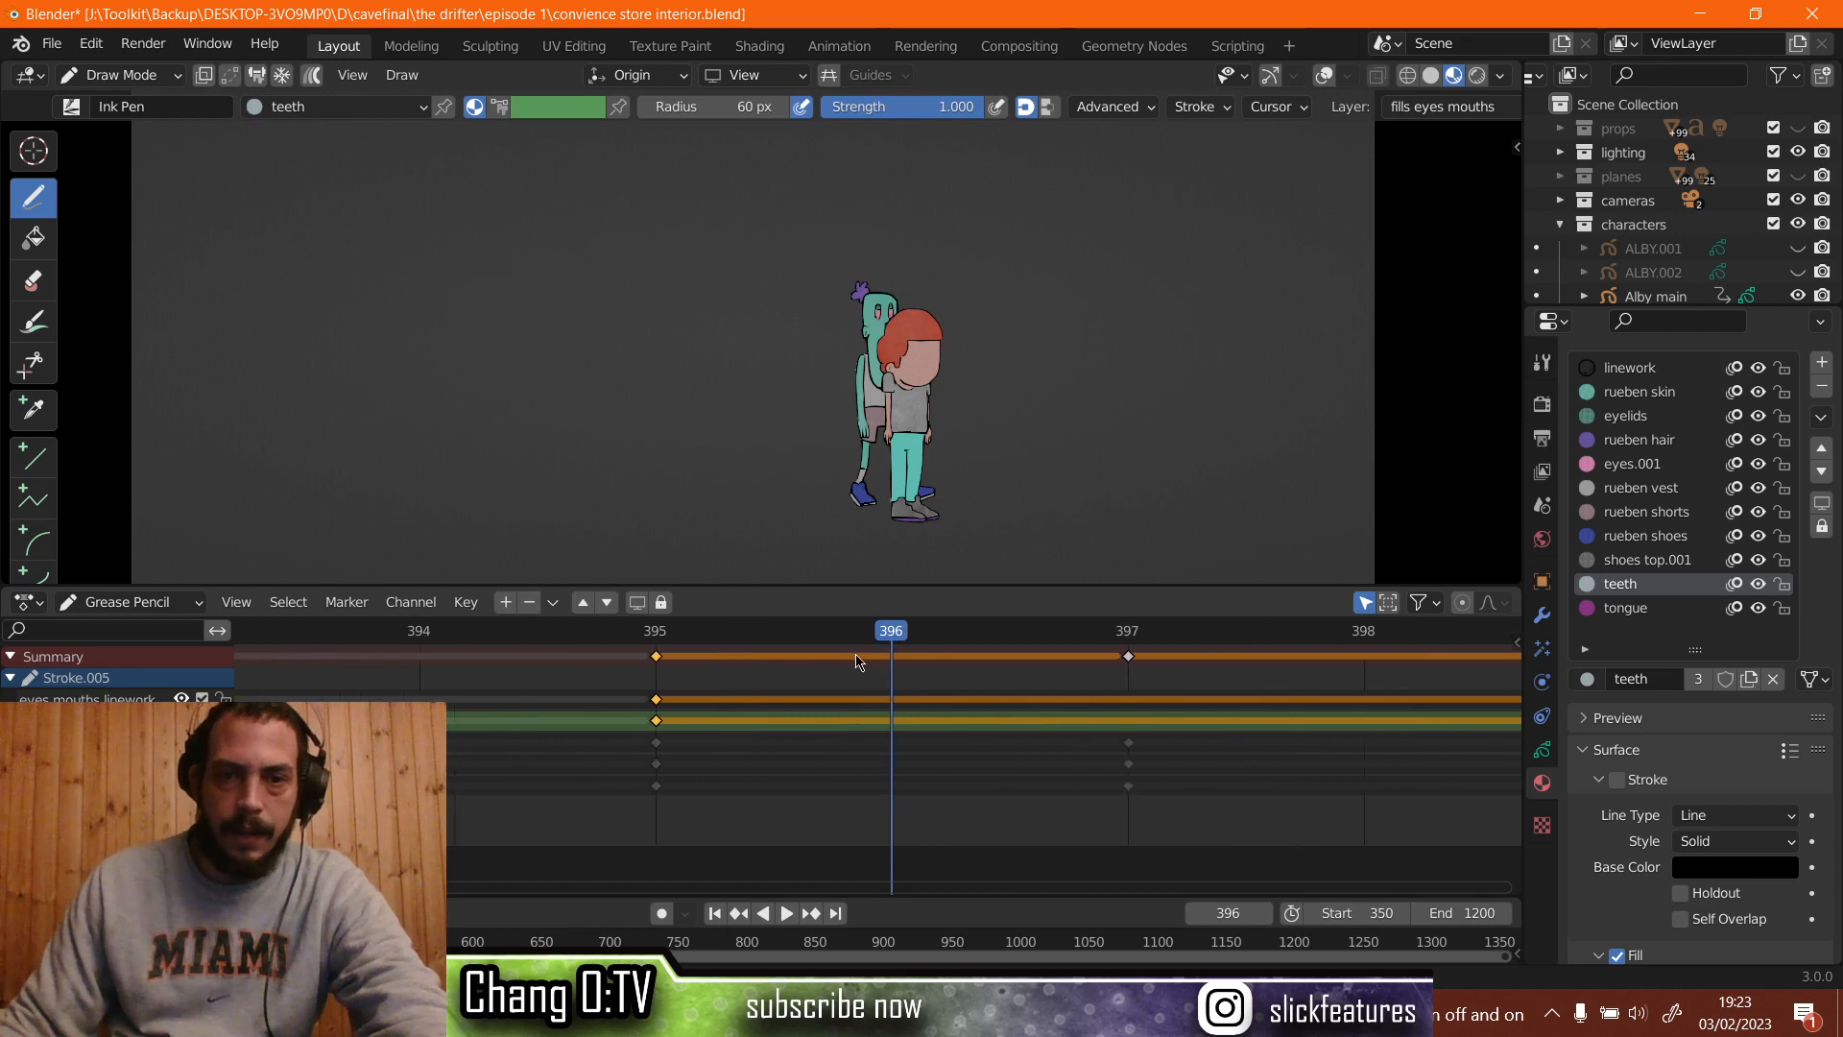
left_click(1169, 636)
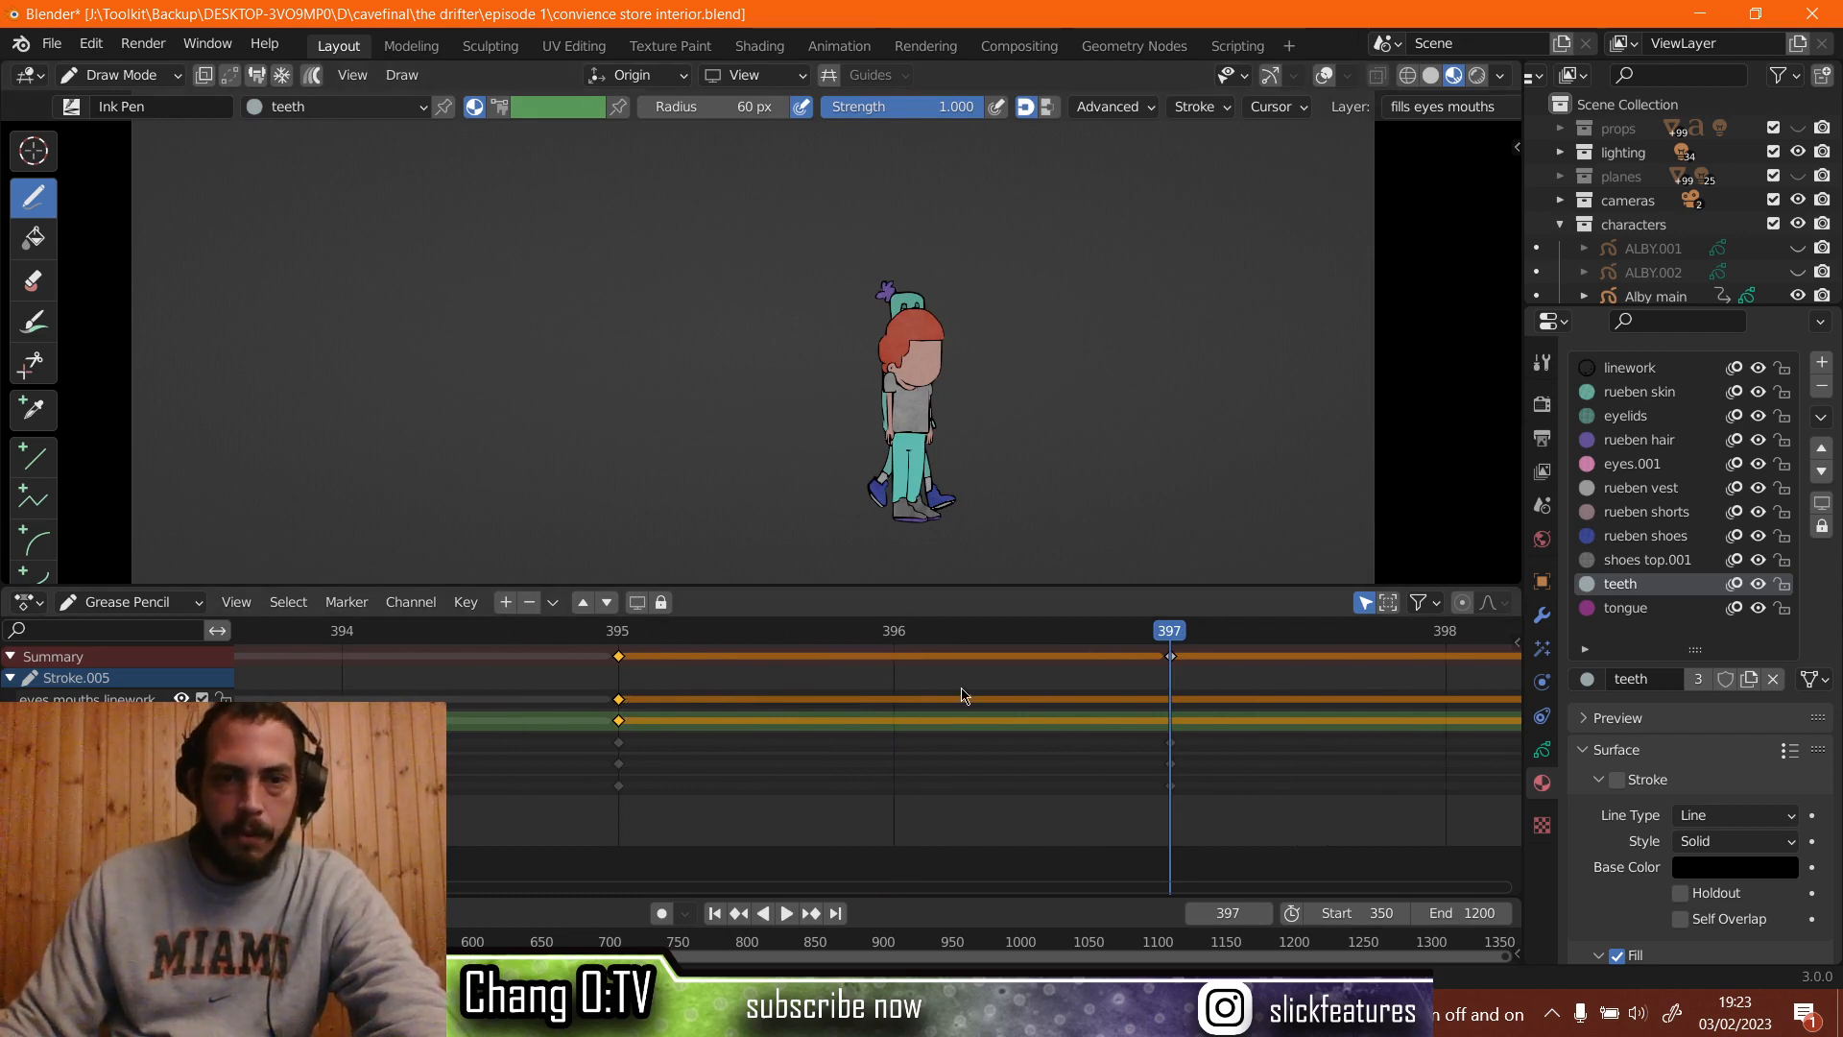
middle_click_drag(963, 694, 715, 719)
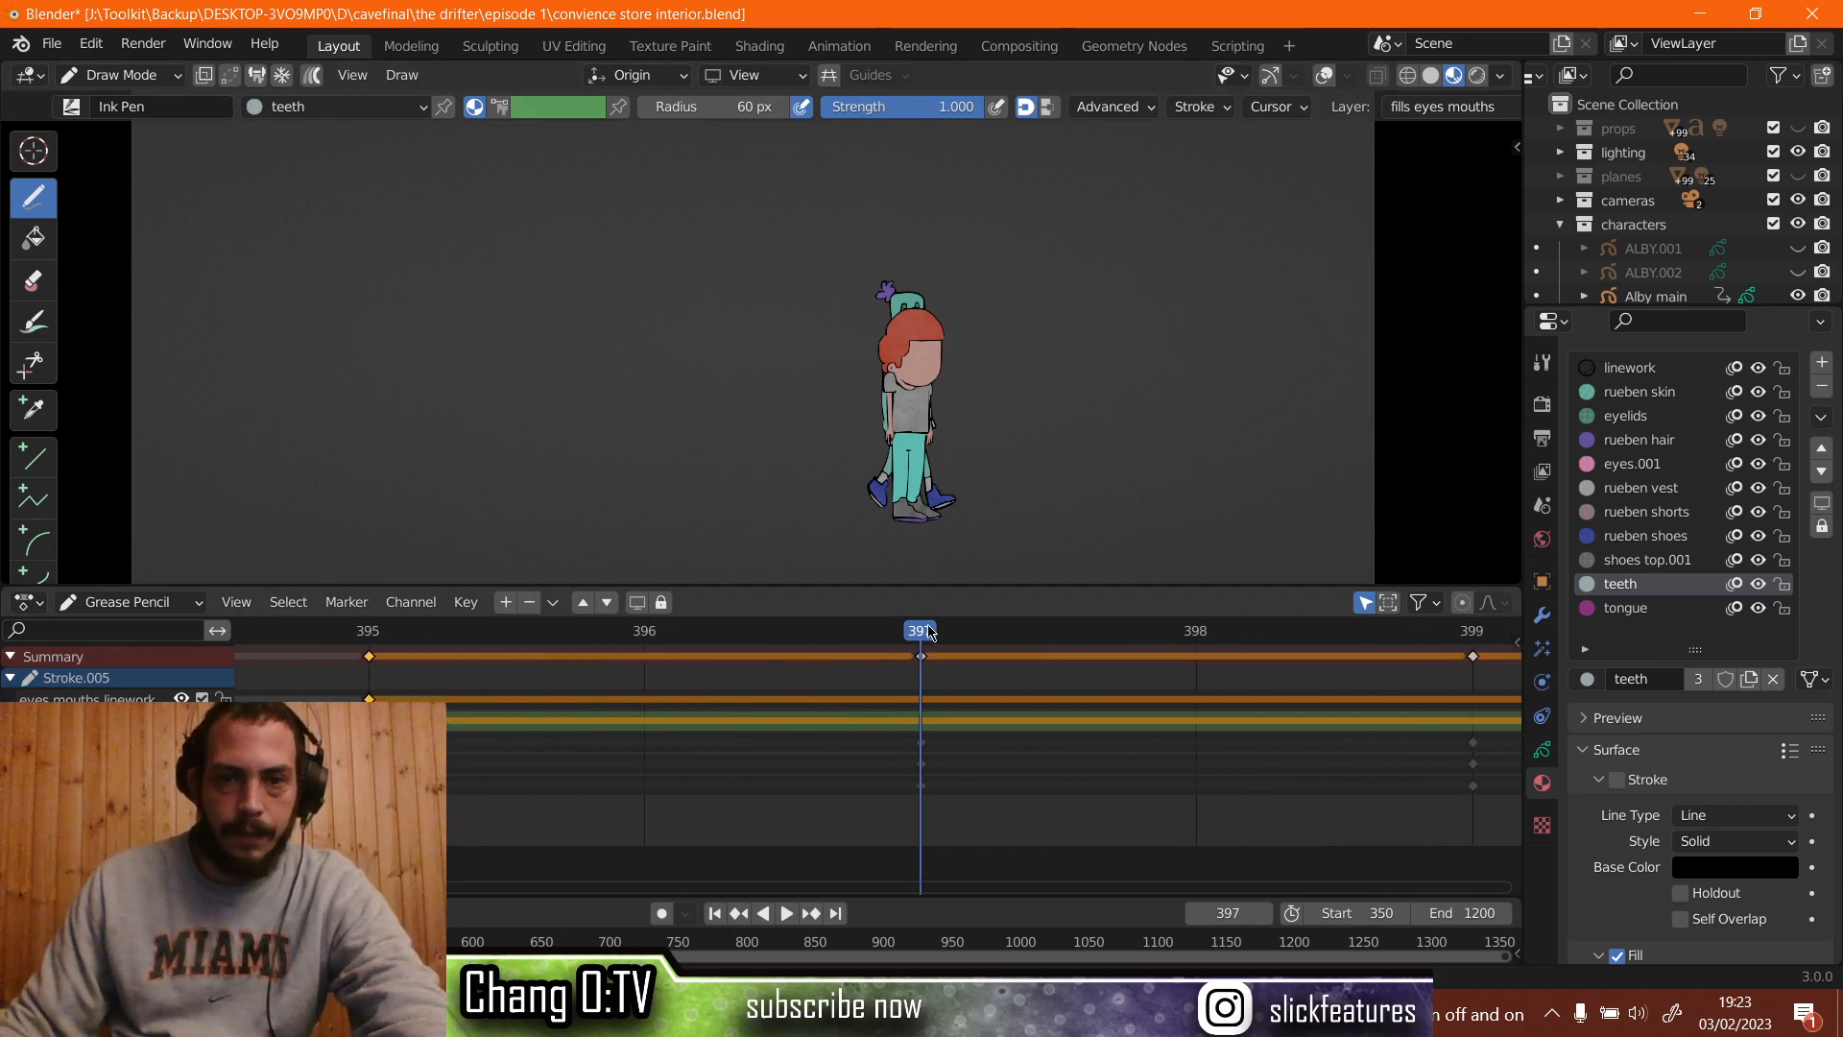
key("space")
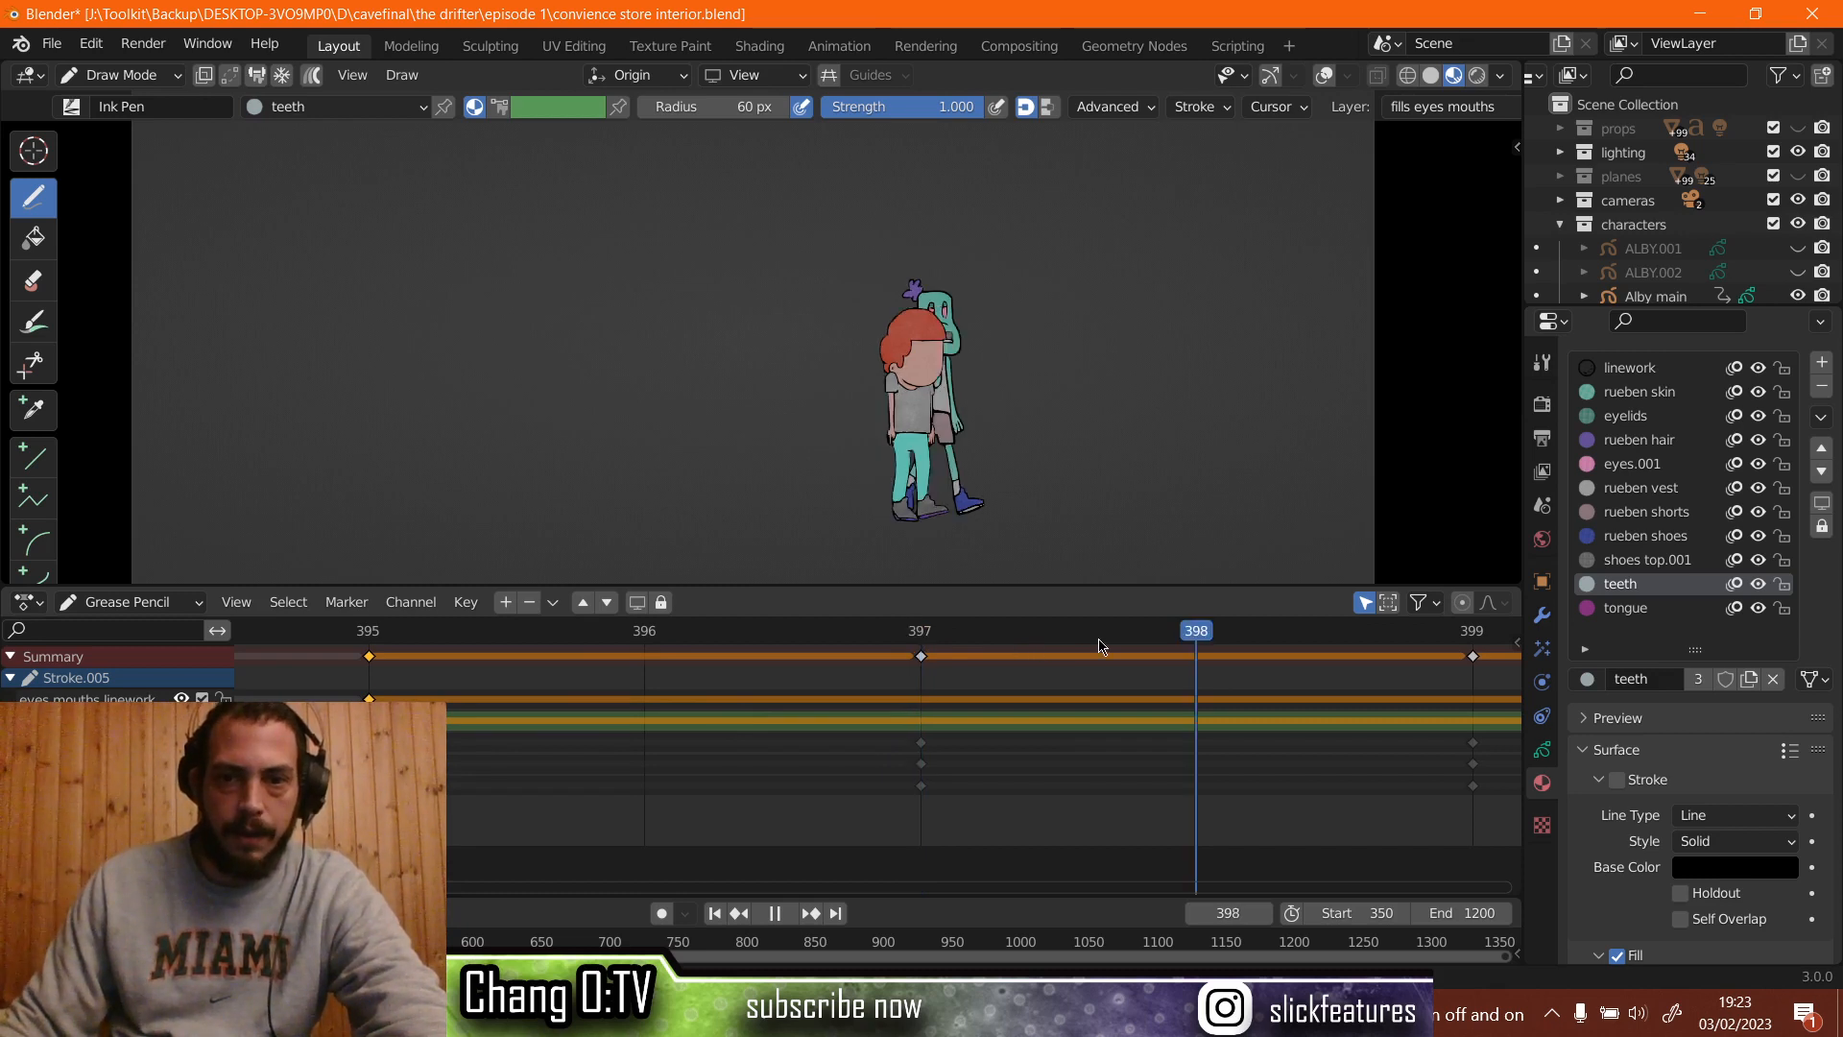
key("space")
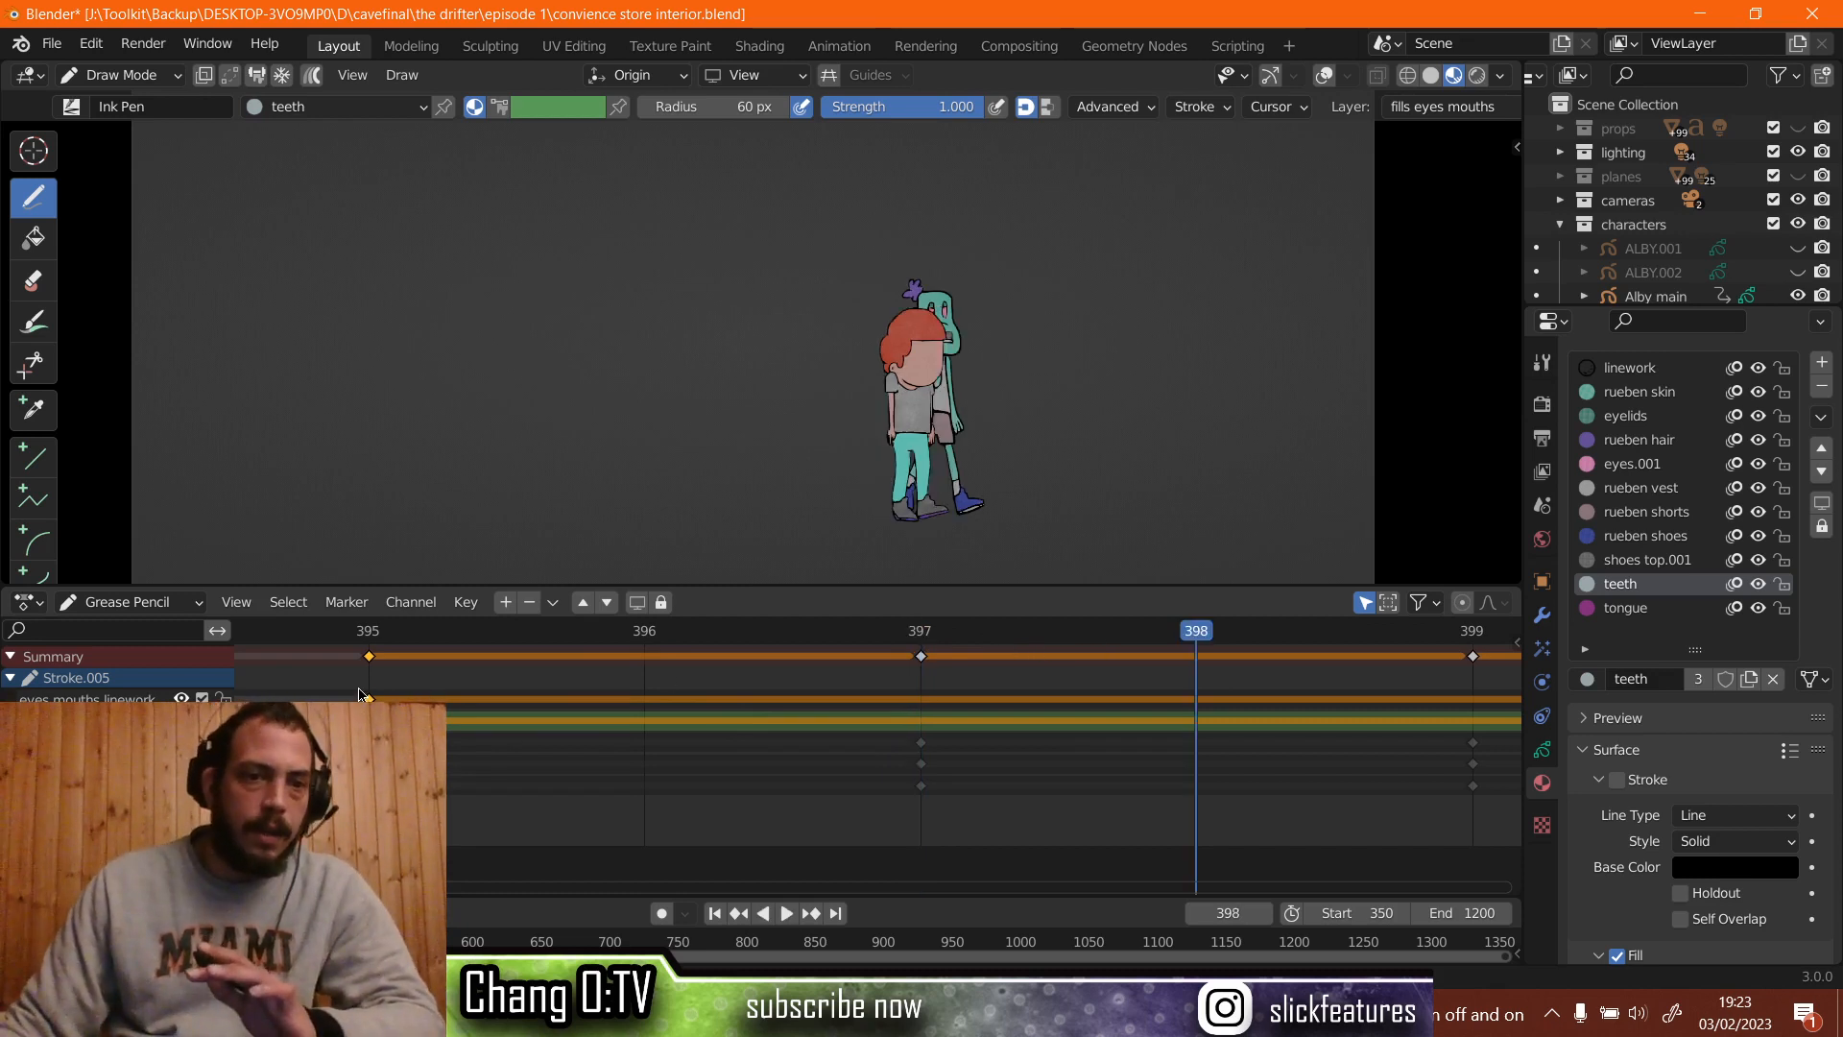
Duplicate the eyes and mouth keyframes from frame 395 to frame 396 and make 396 the current frame.
right_click(359, 693)
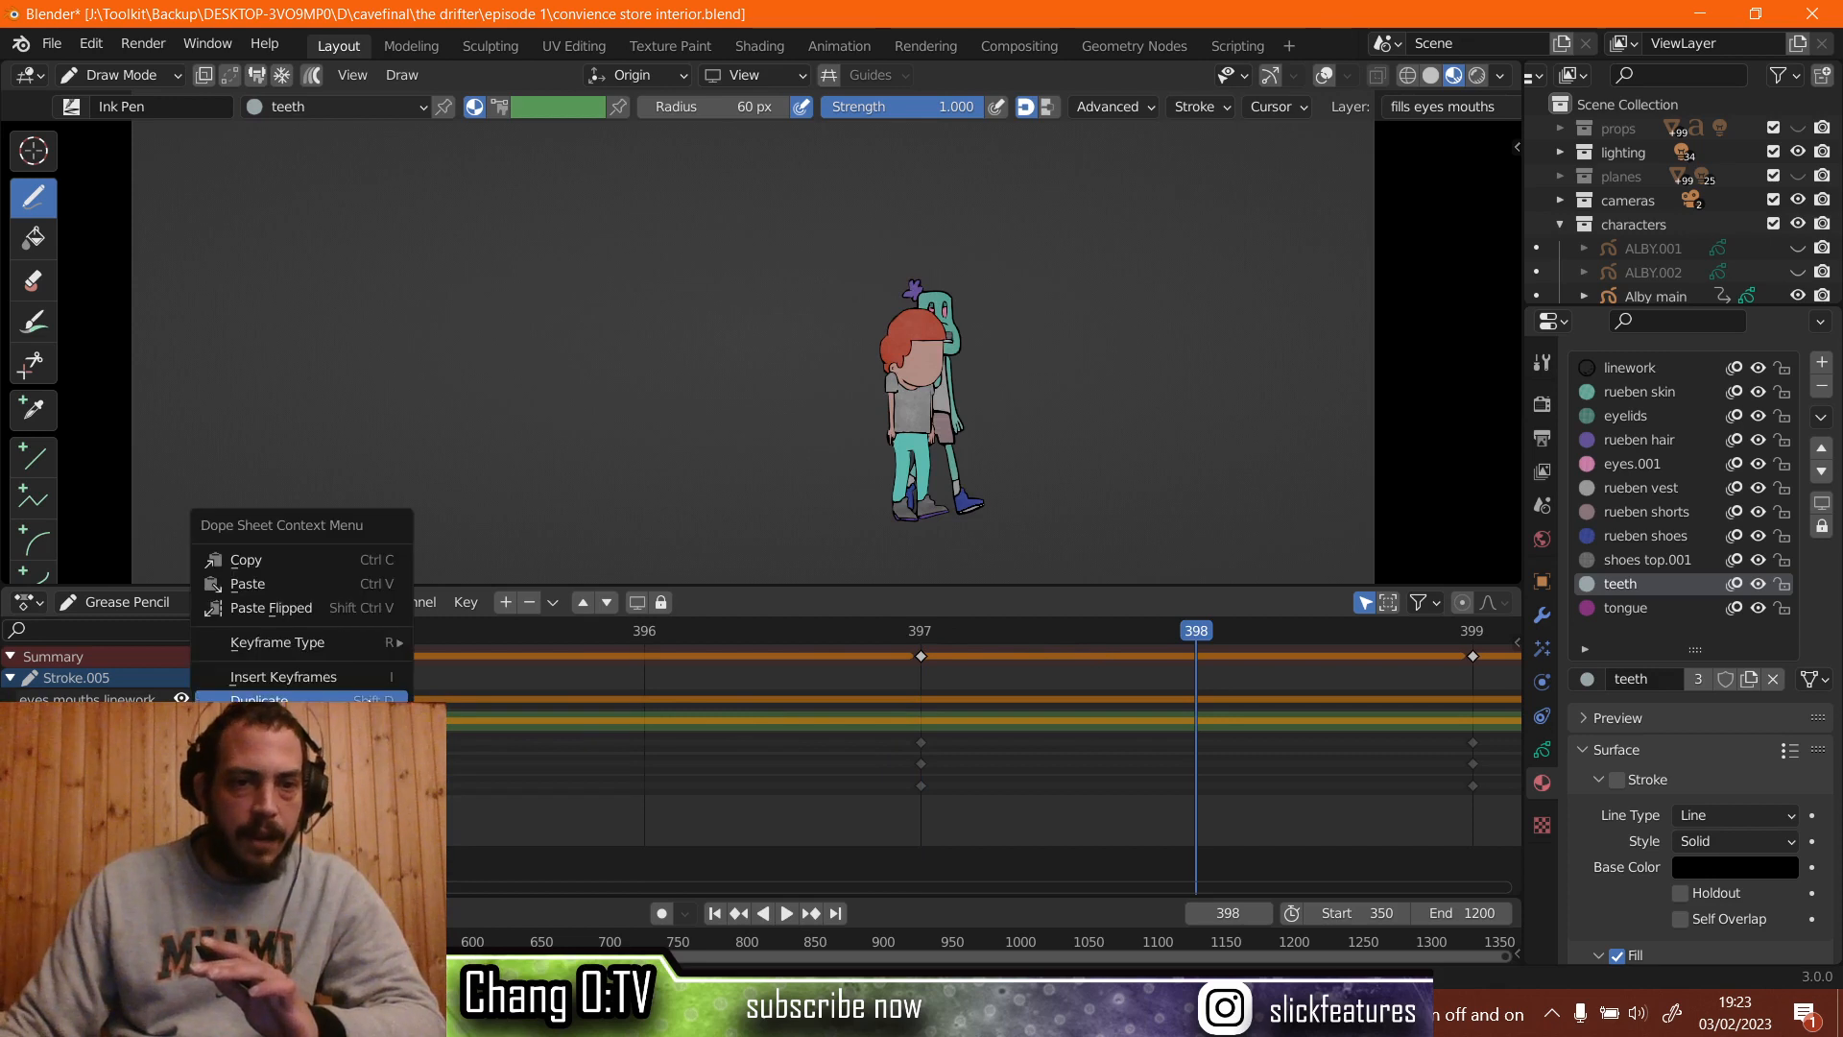
left_click(368, 699)
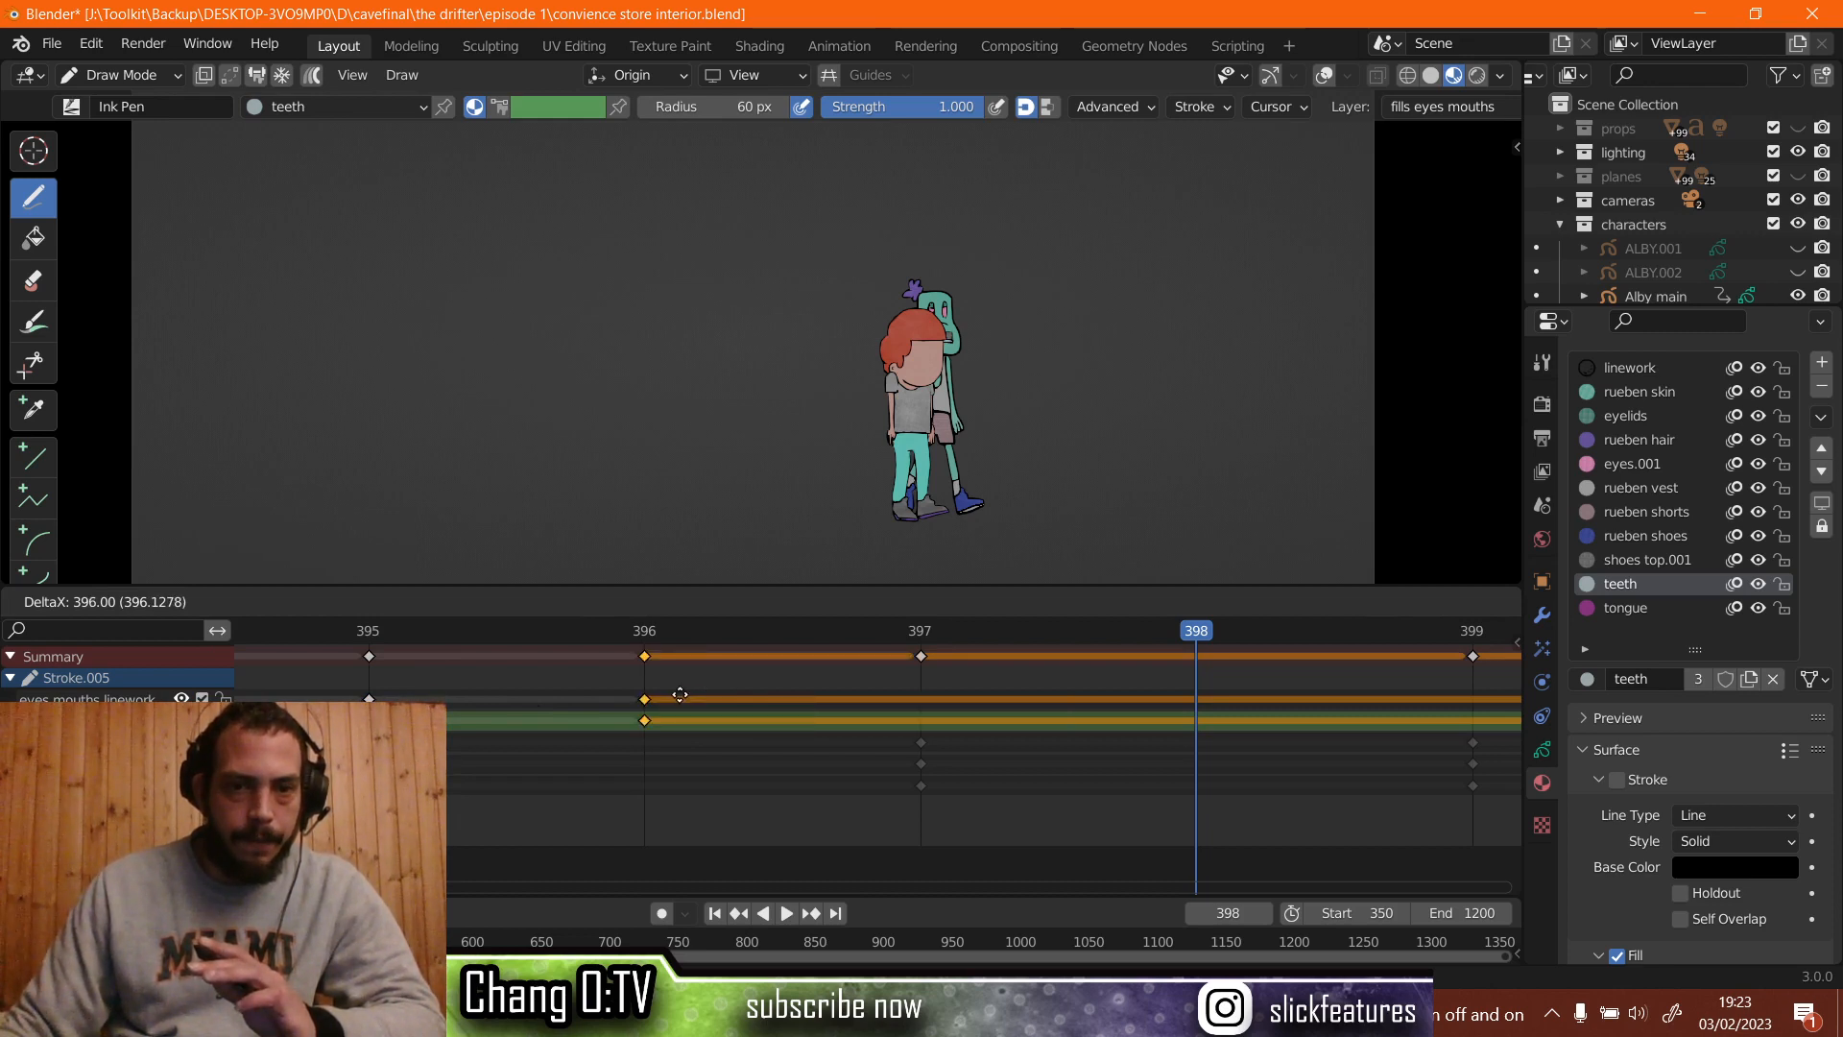
left_click(653, 659)
left_click(644, 634)
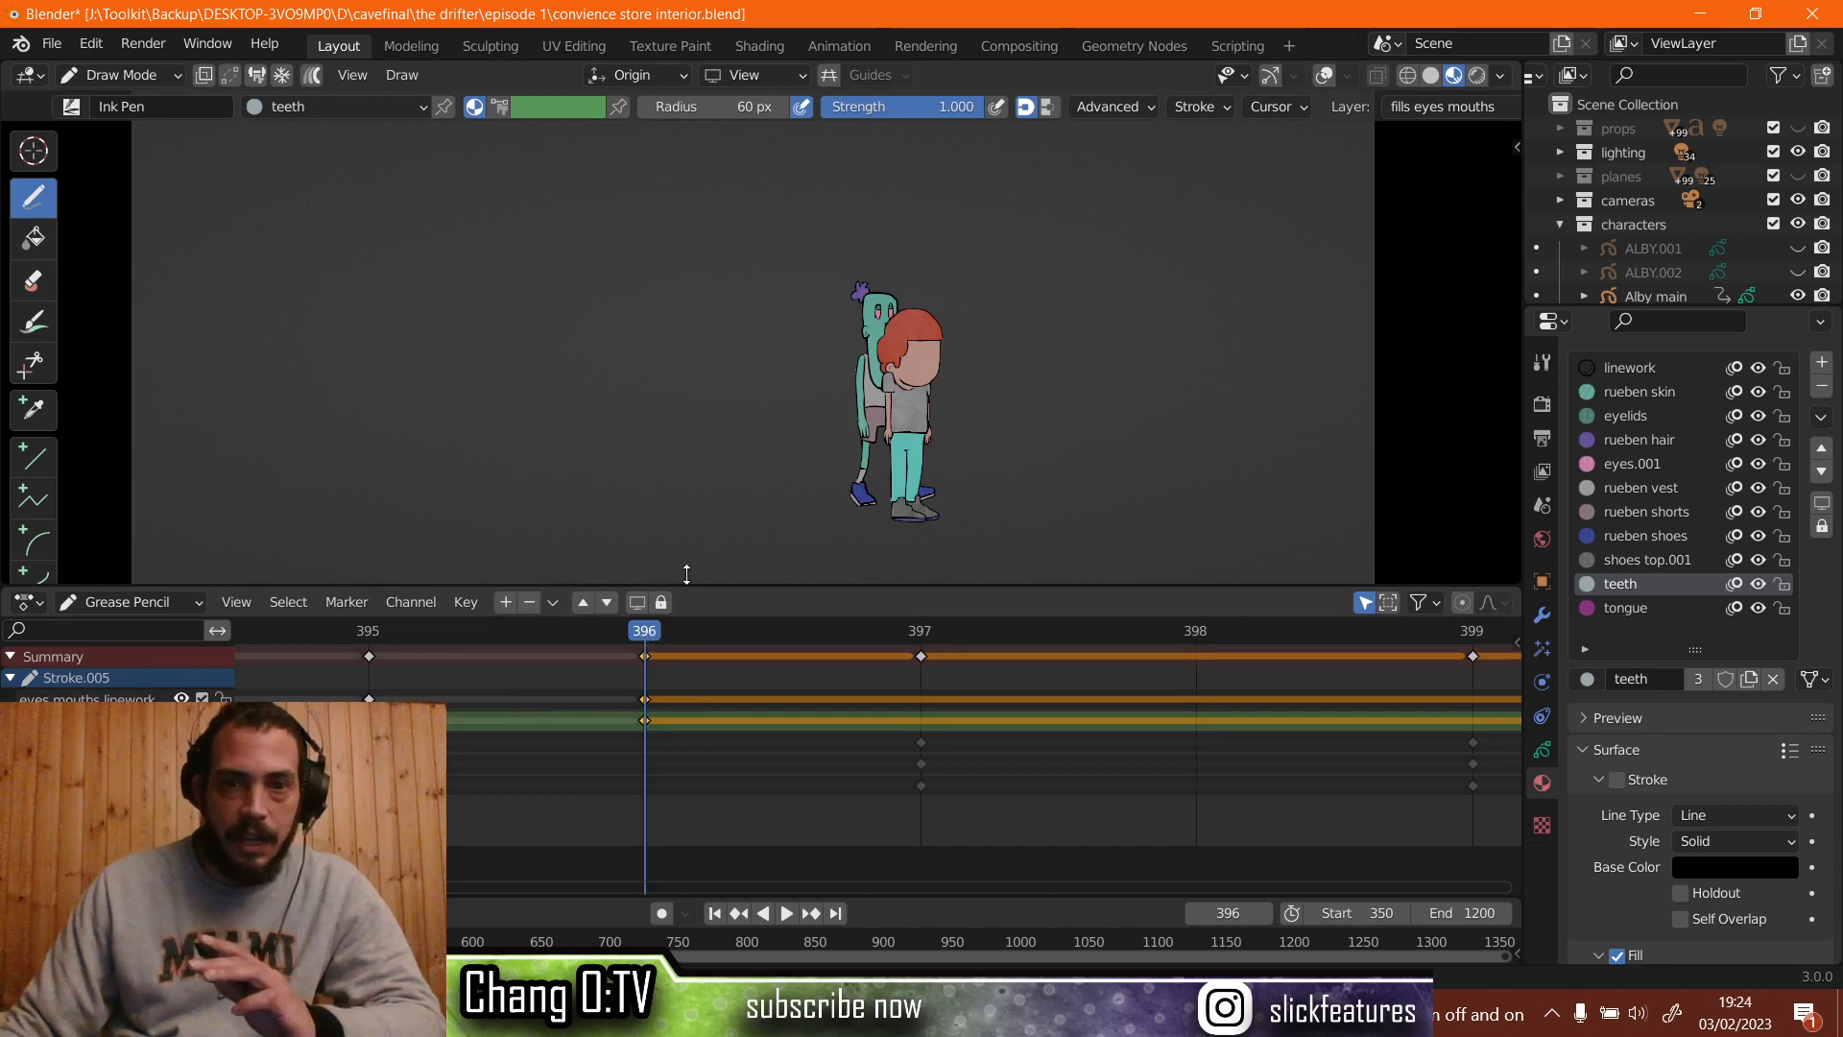
Leave Draw Mode for Object Mode, turn on the viewport overlays and hide the Alby main object.
left_click(110, 75)
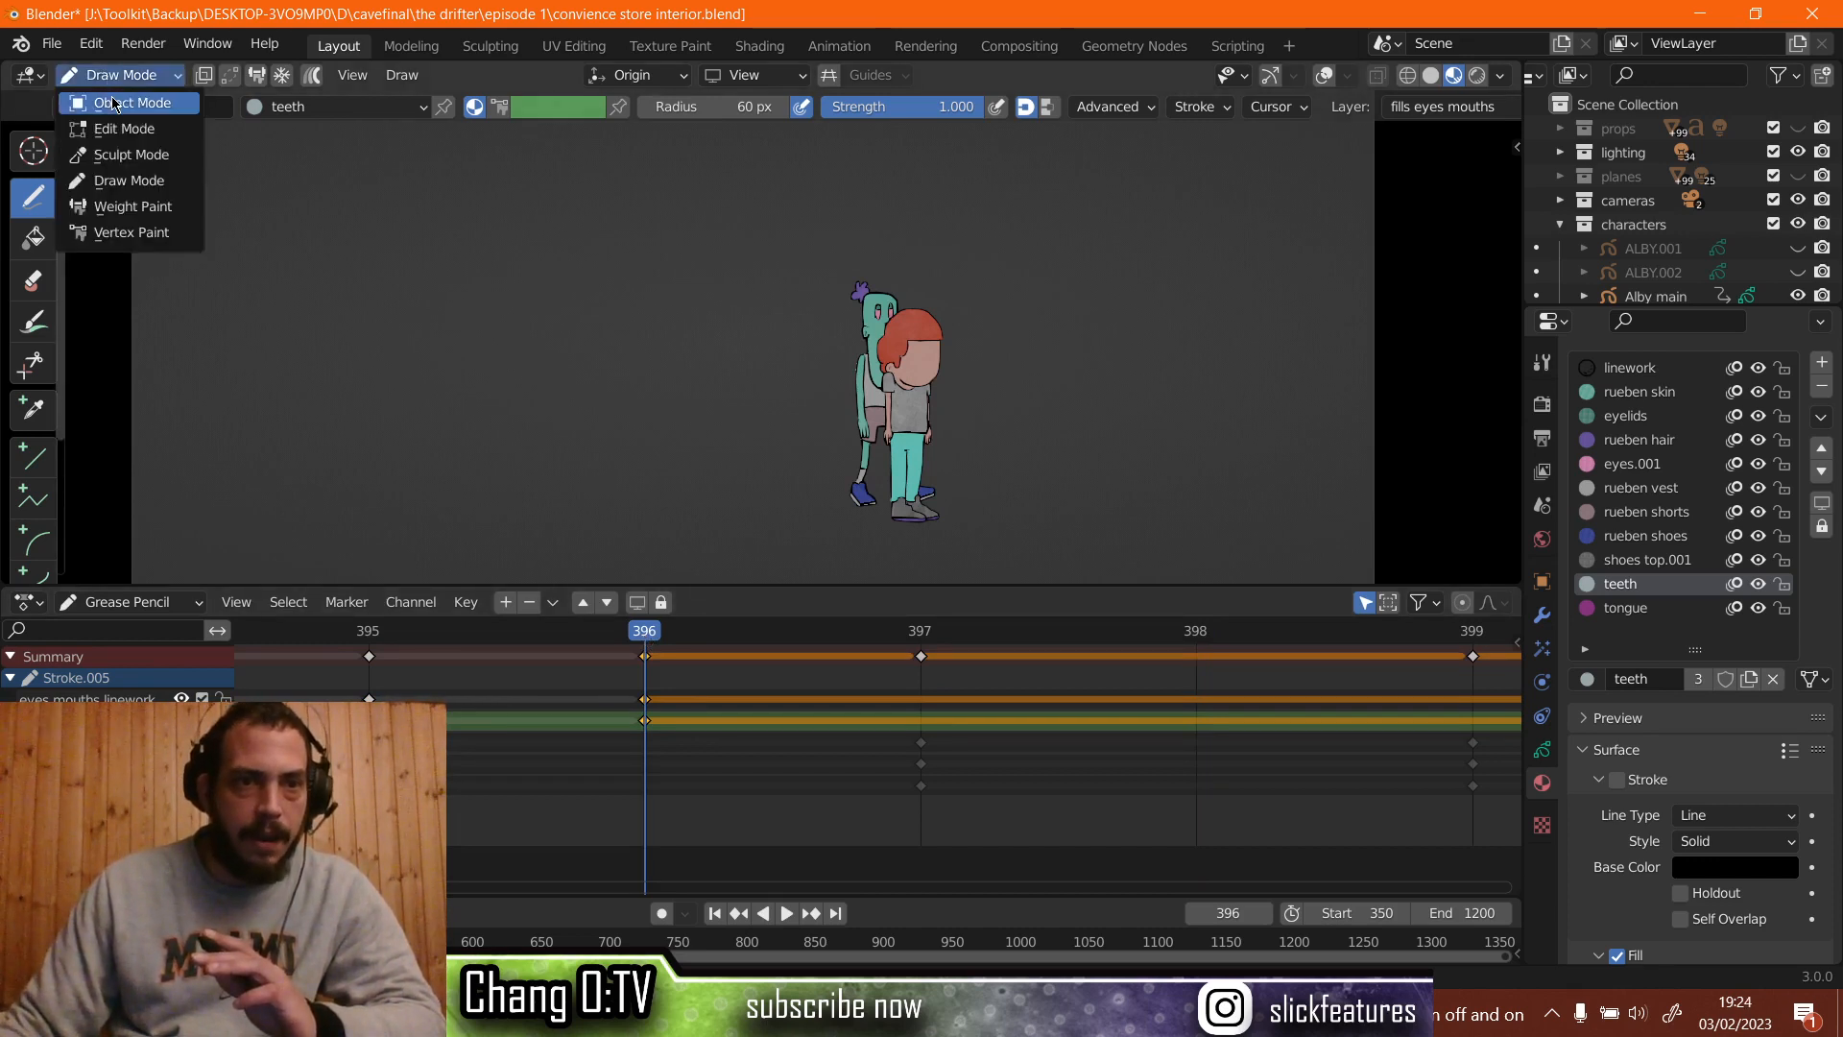
left_click(928, 368)
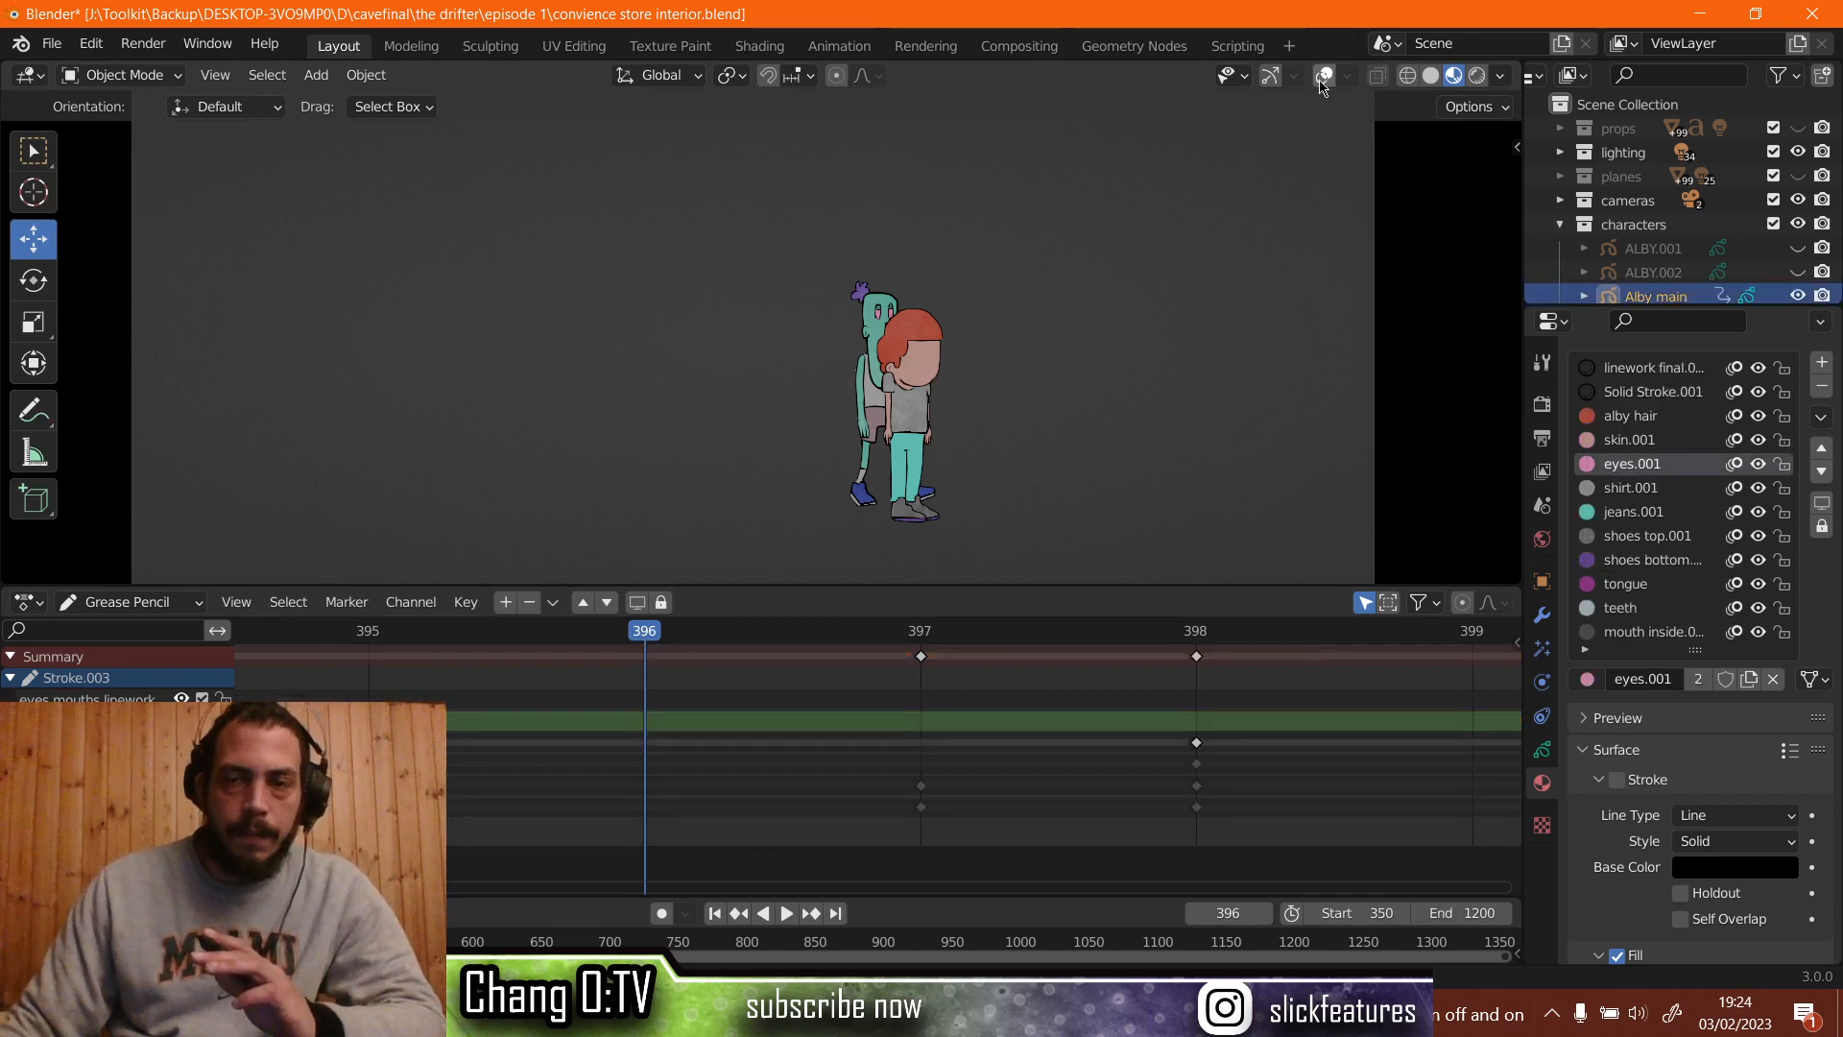
key("shift+alt+z")
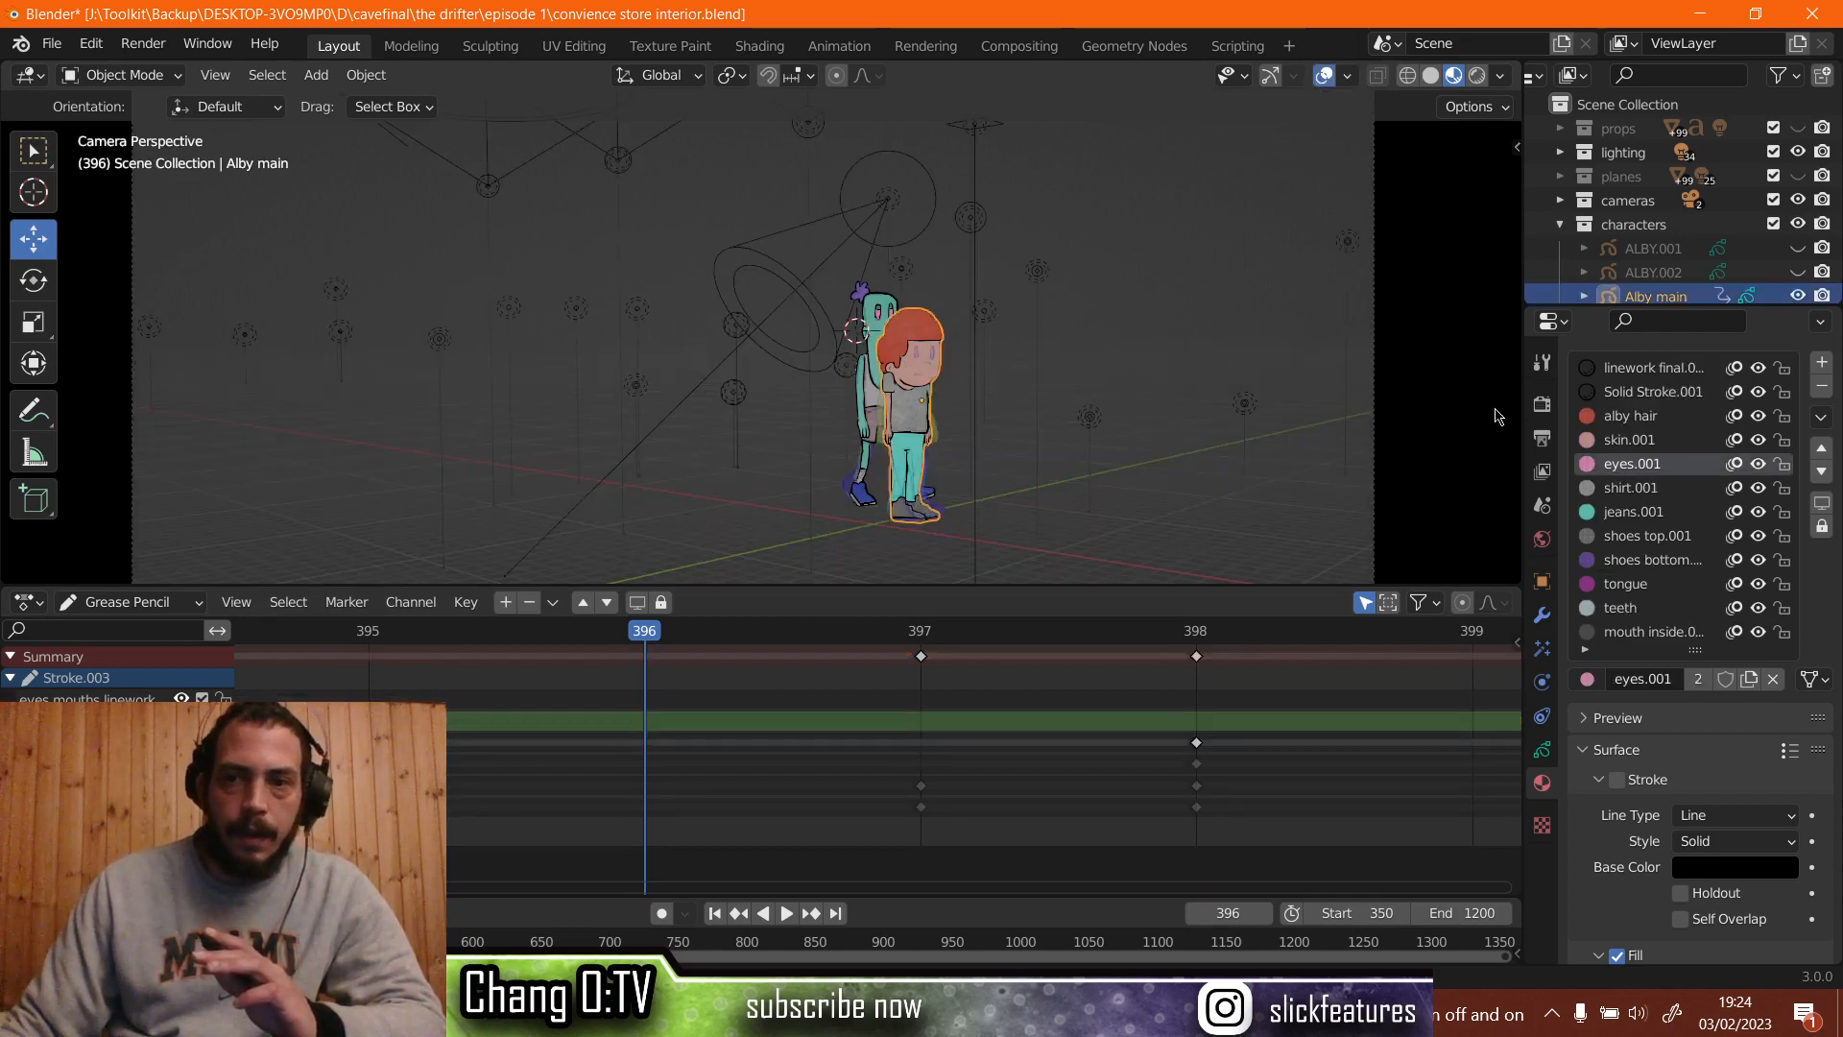
left_click(1798, 296)
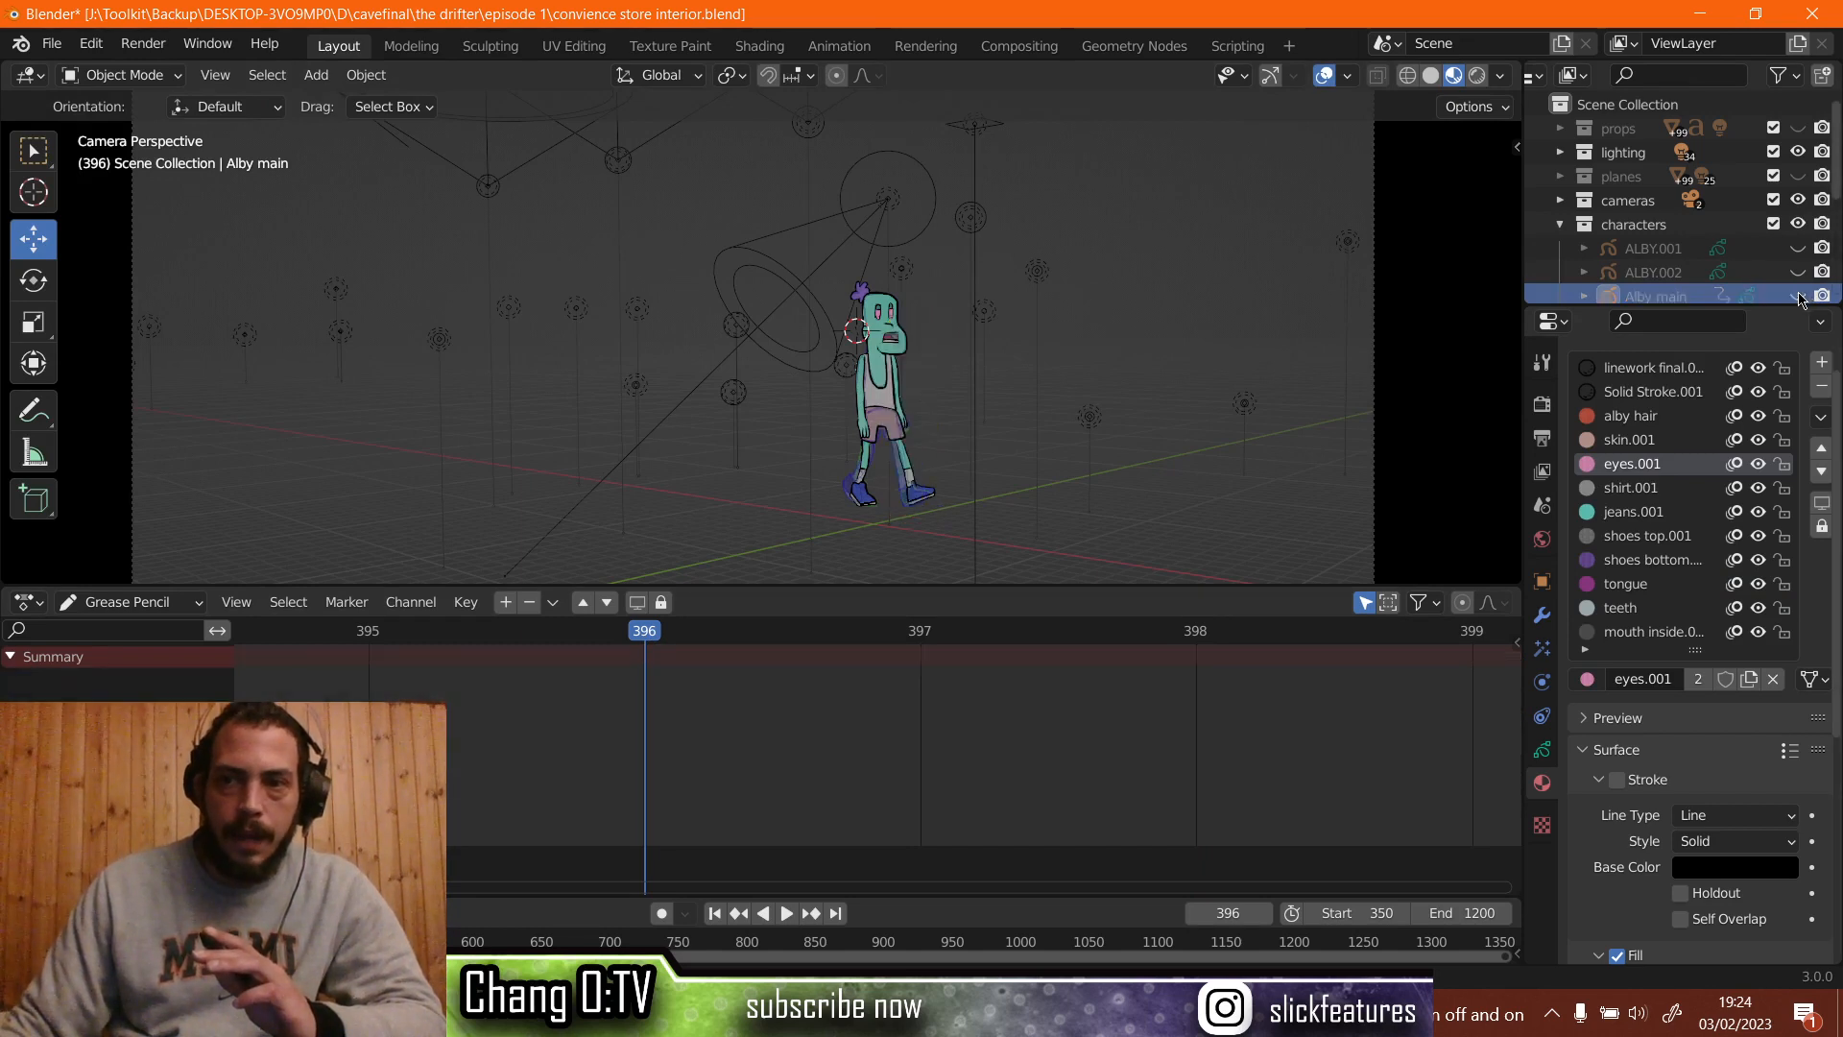
Select the rueben main grease pencil object and switch it to Draw Mode.
left_click(876, 314)
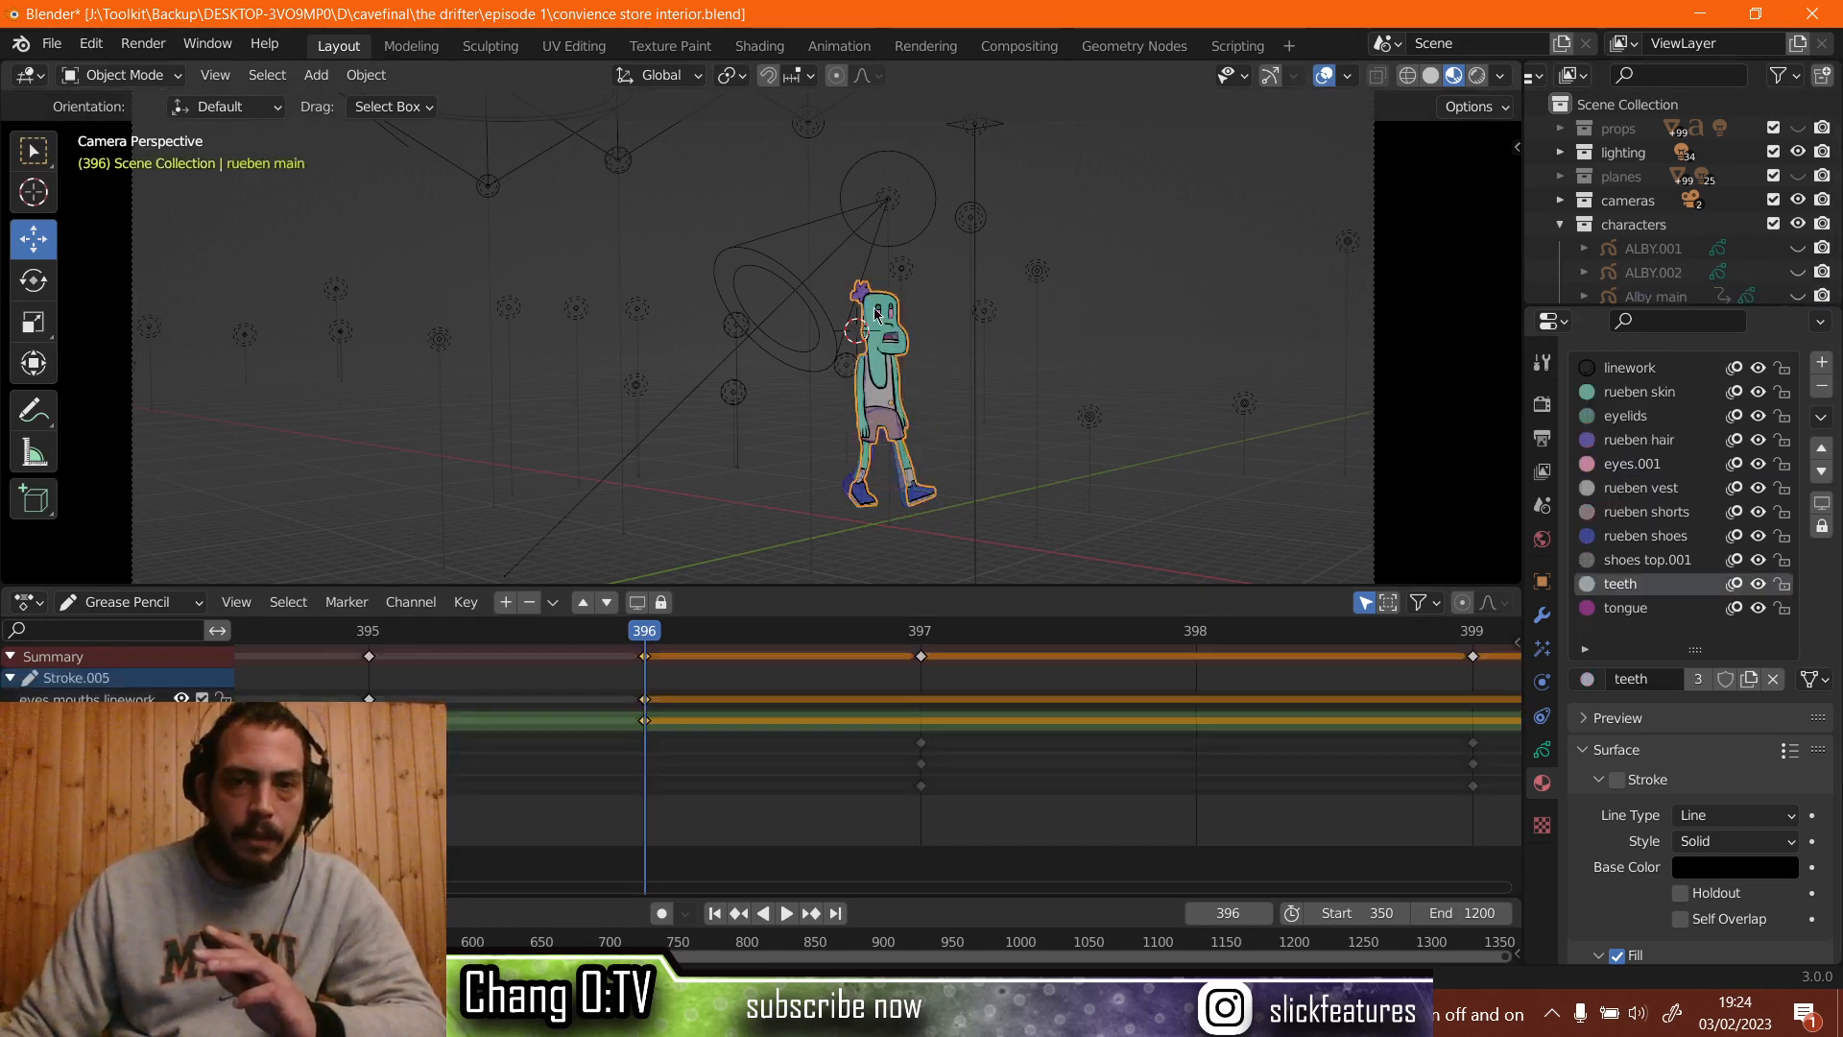
left_click(120, 74)
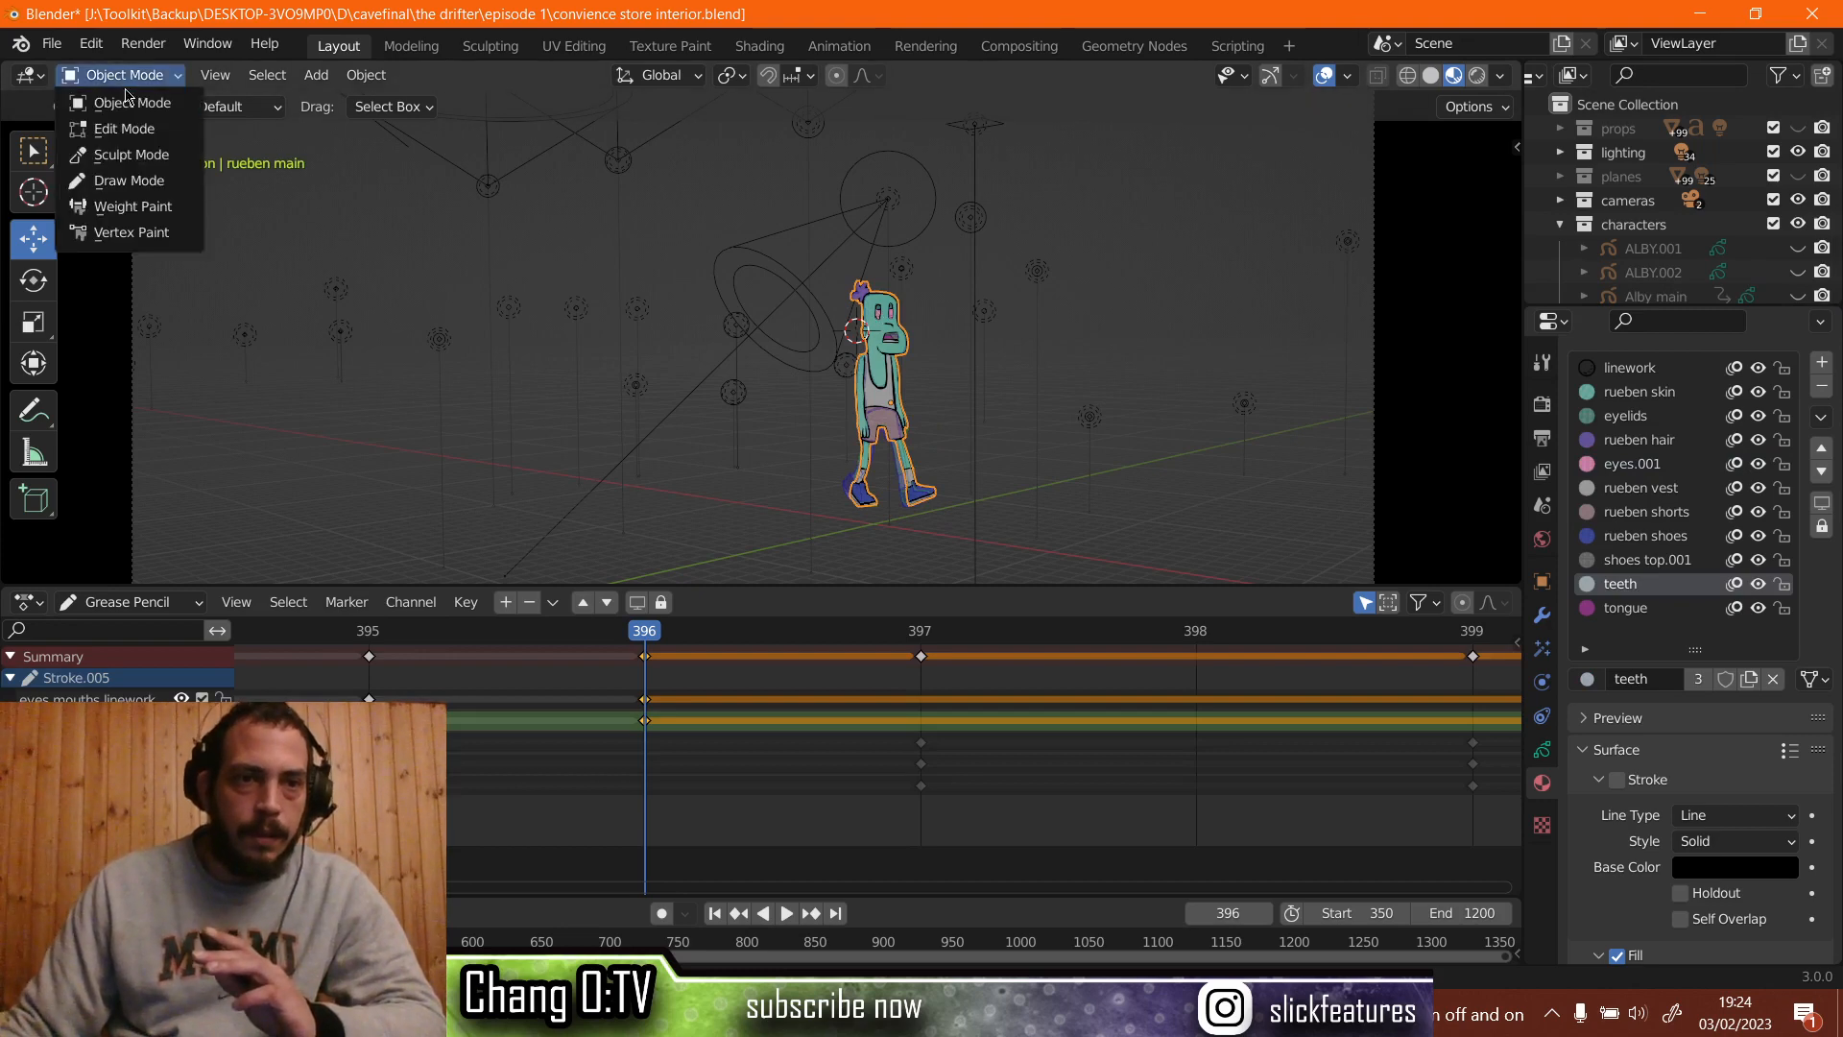
left_click(125, 182)
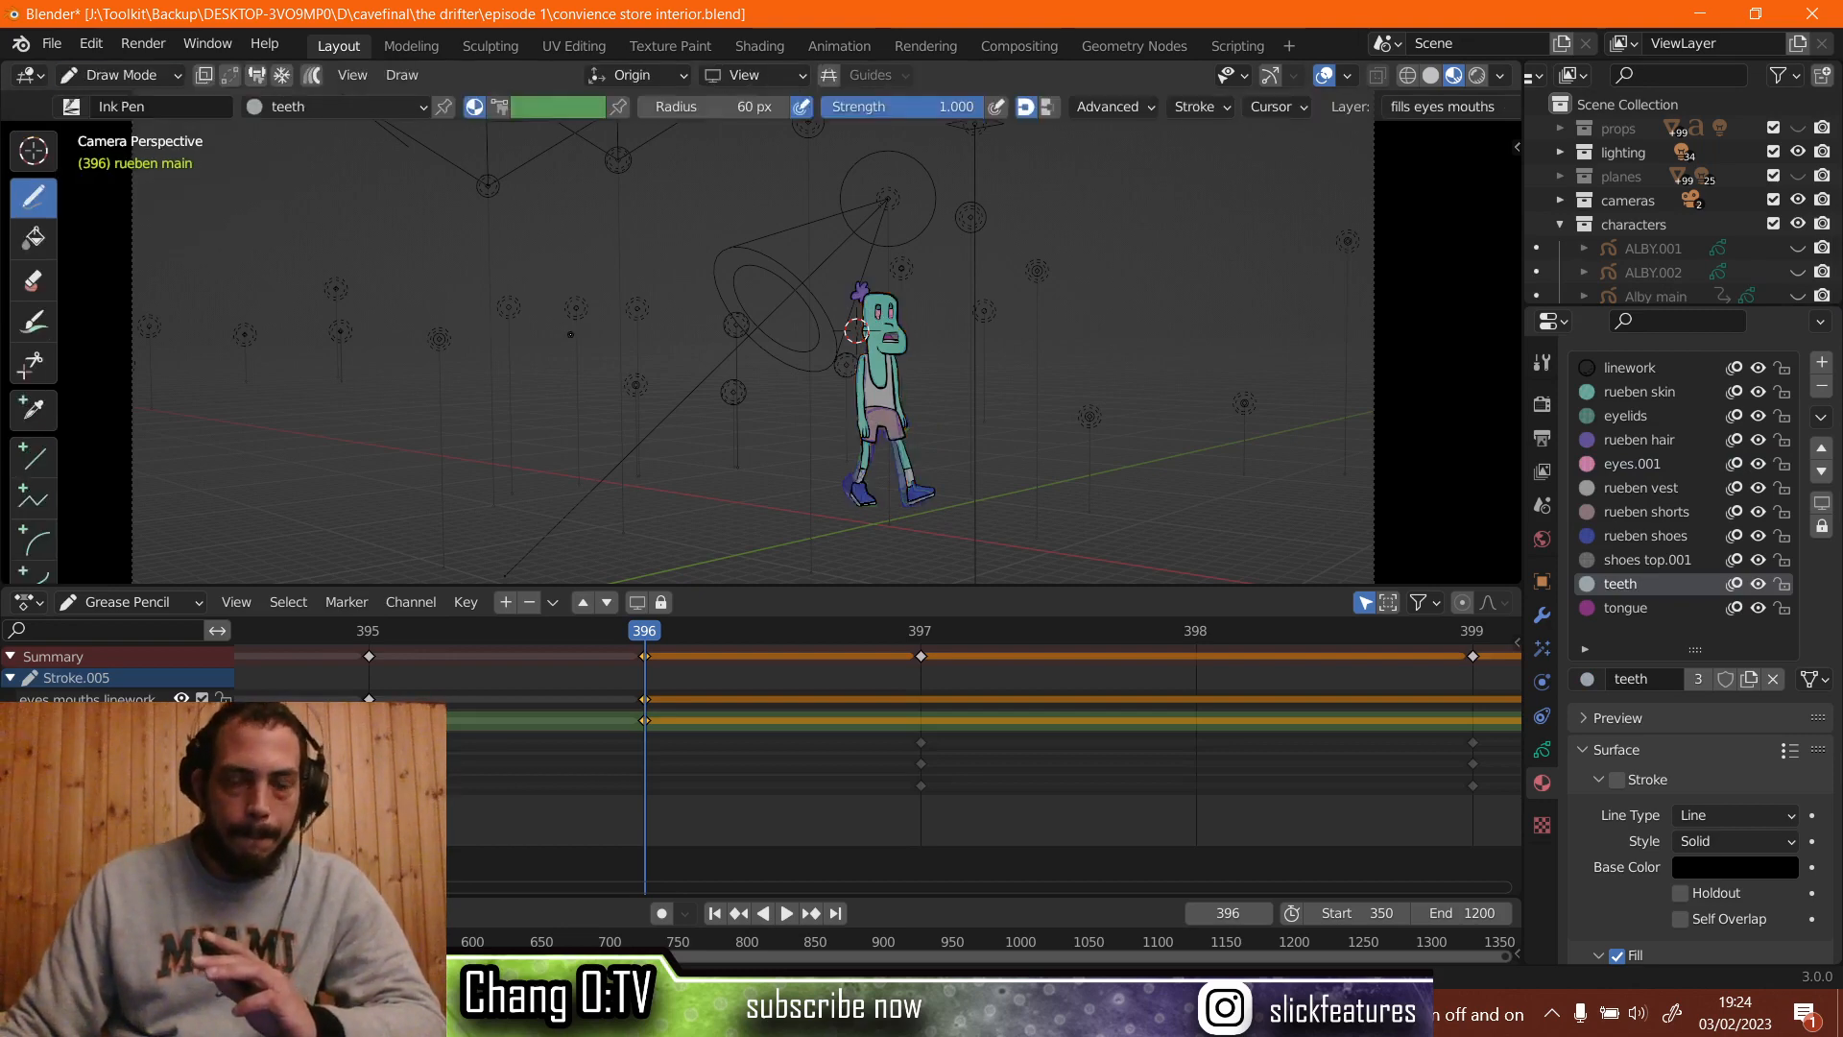
Erase the duplicated mouth's strokes and fills from the green character's face at frame 396.
scroll(595, 538, "up", 4)
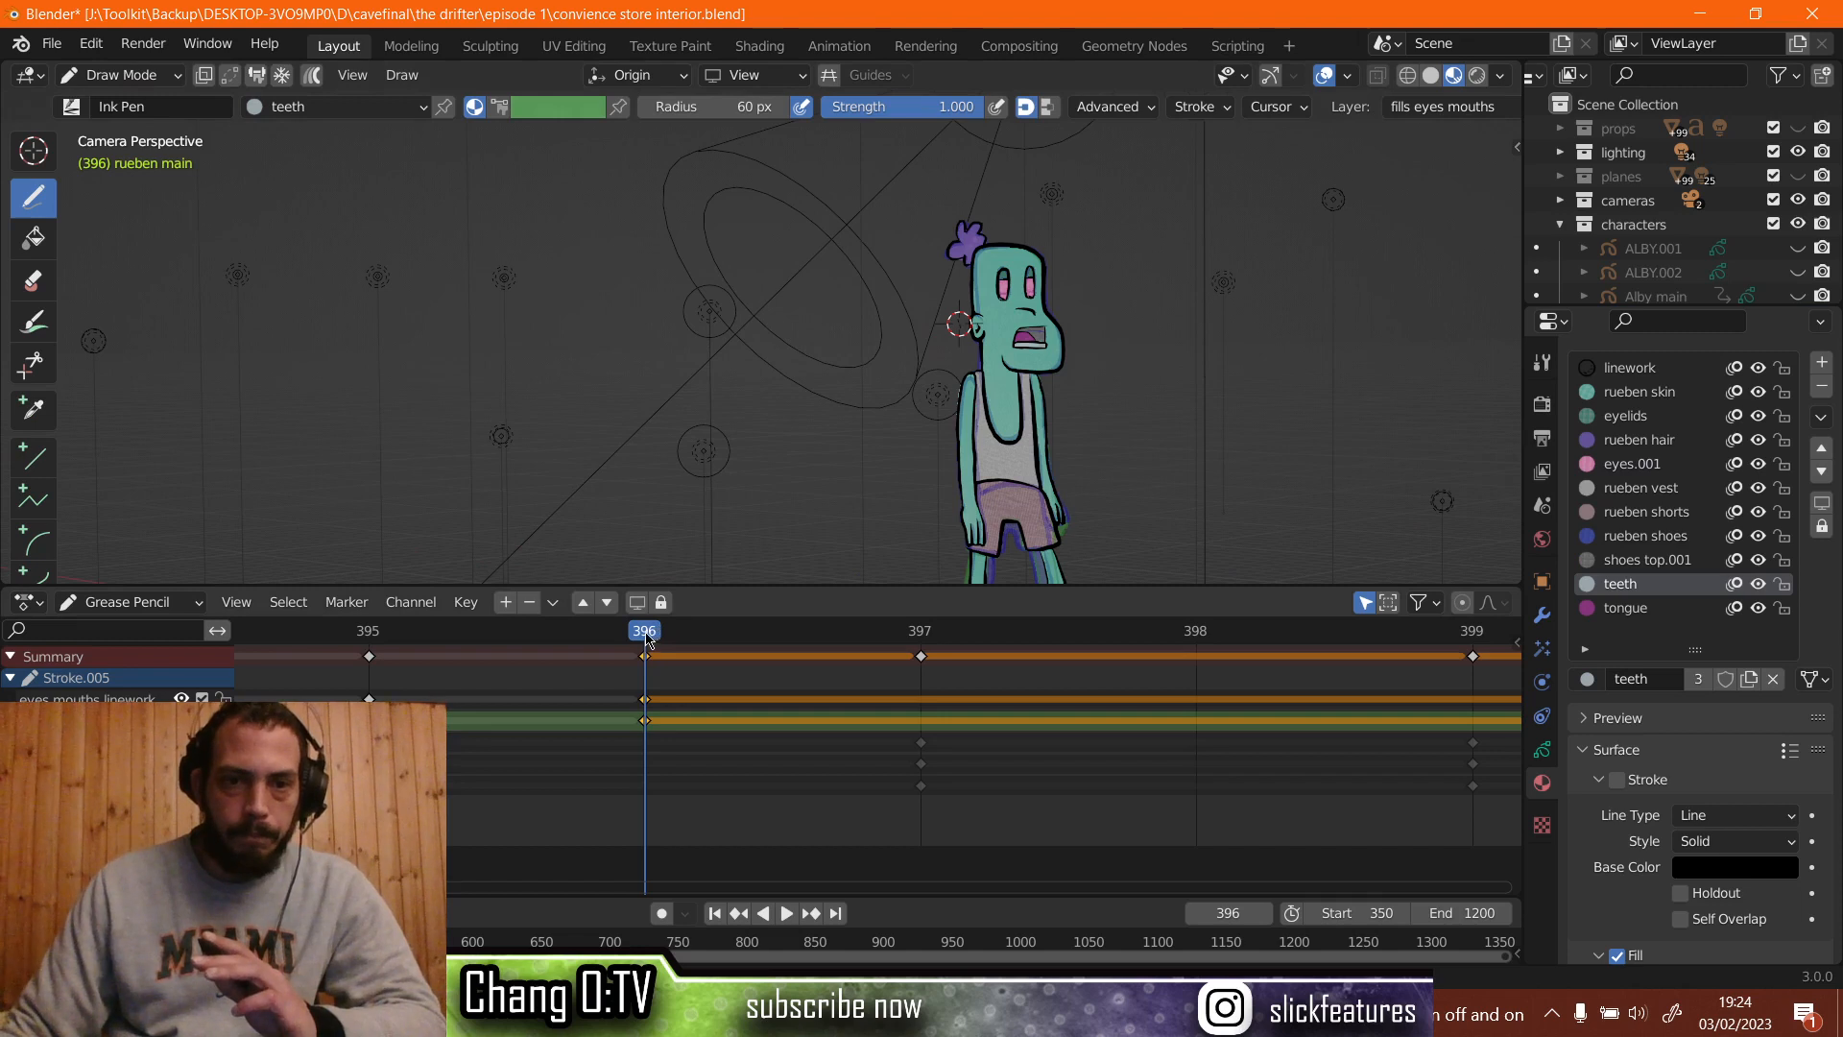
key("shift+ctrl+space")
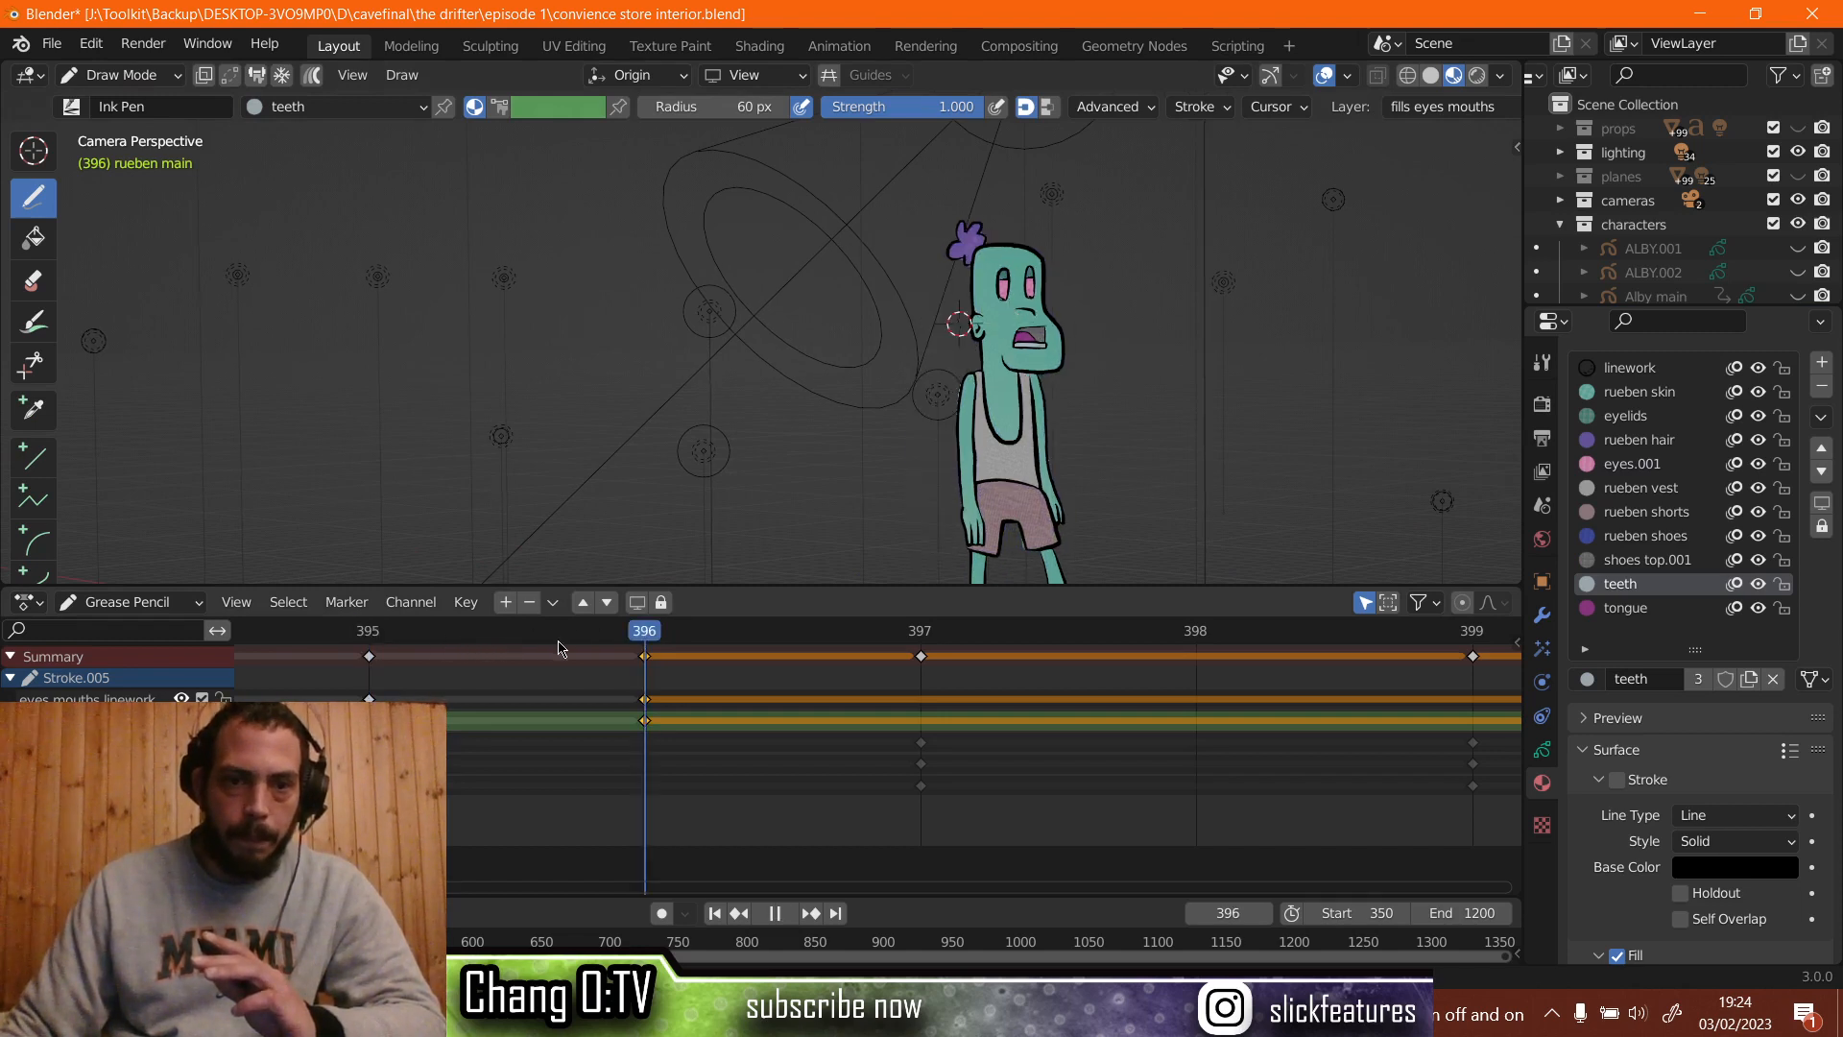
key("Escape")
left_click(33, 280)
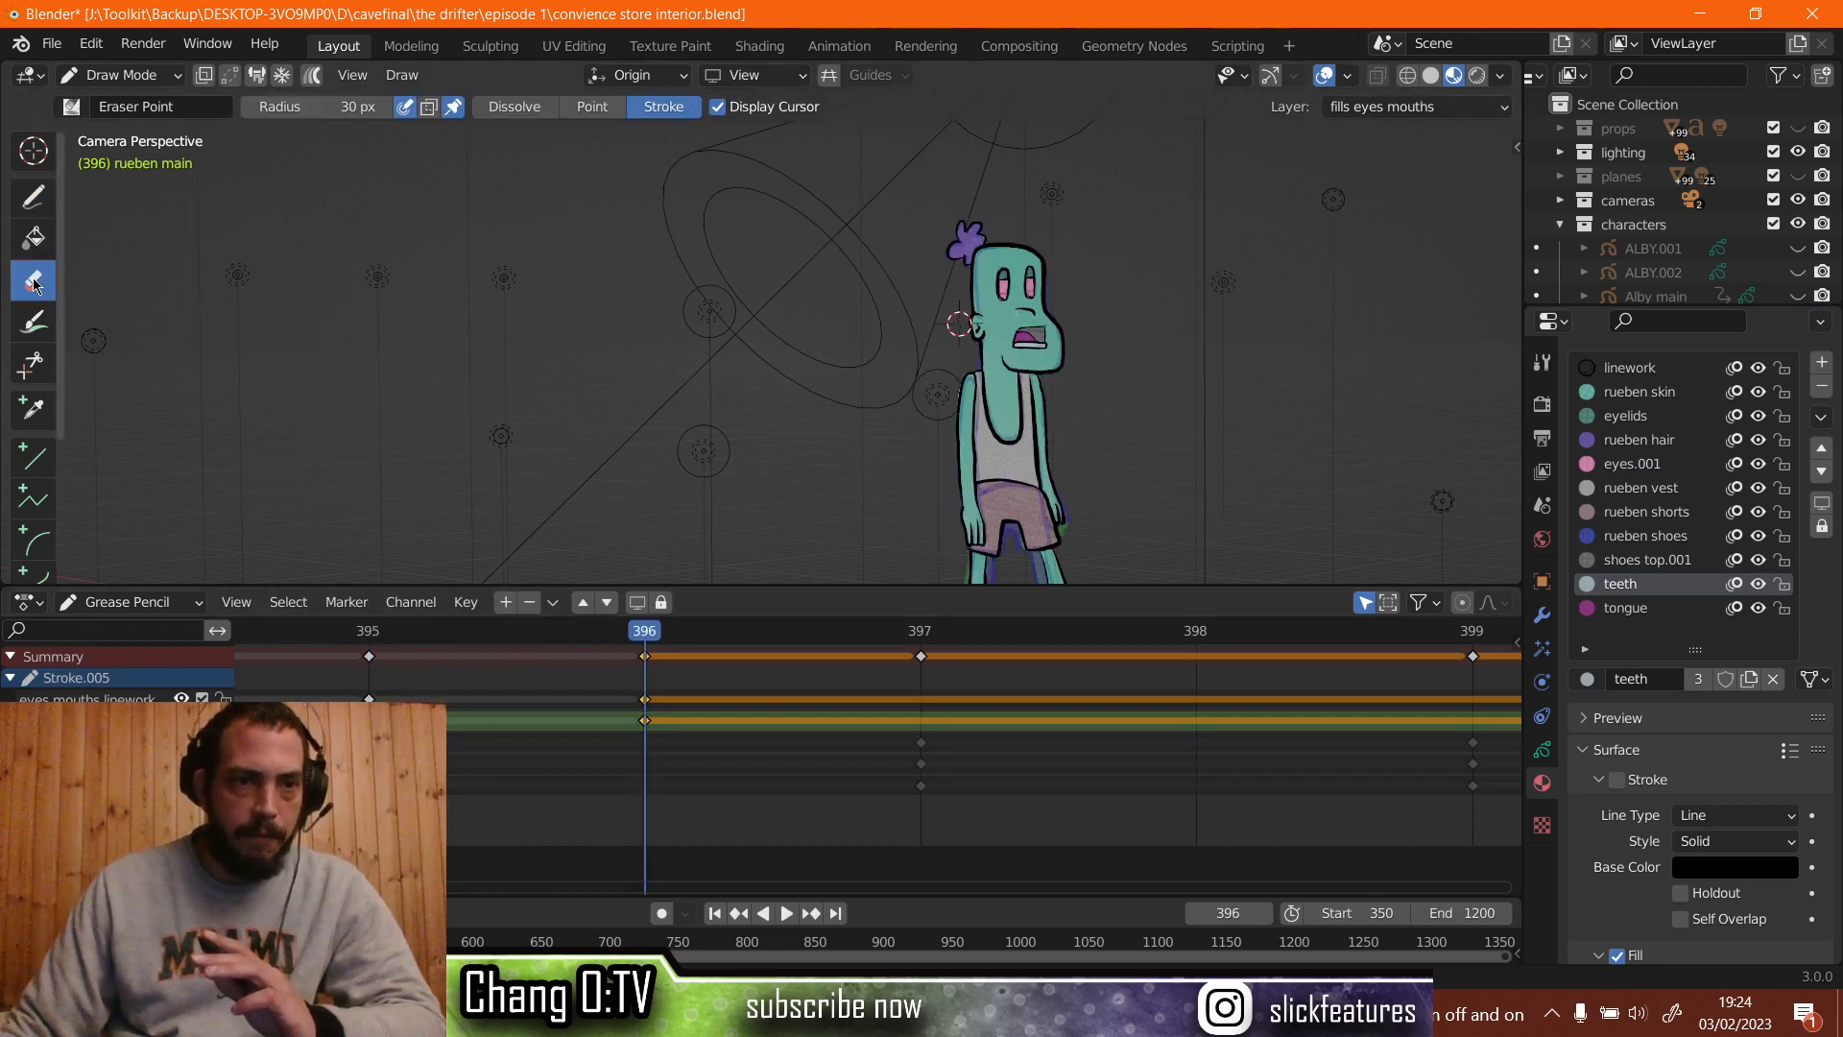
scroll(938, 354, "up", 5)
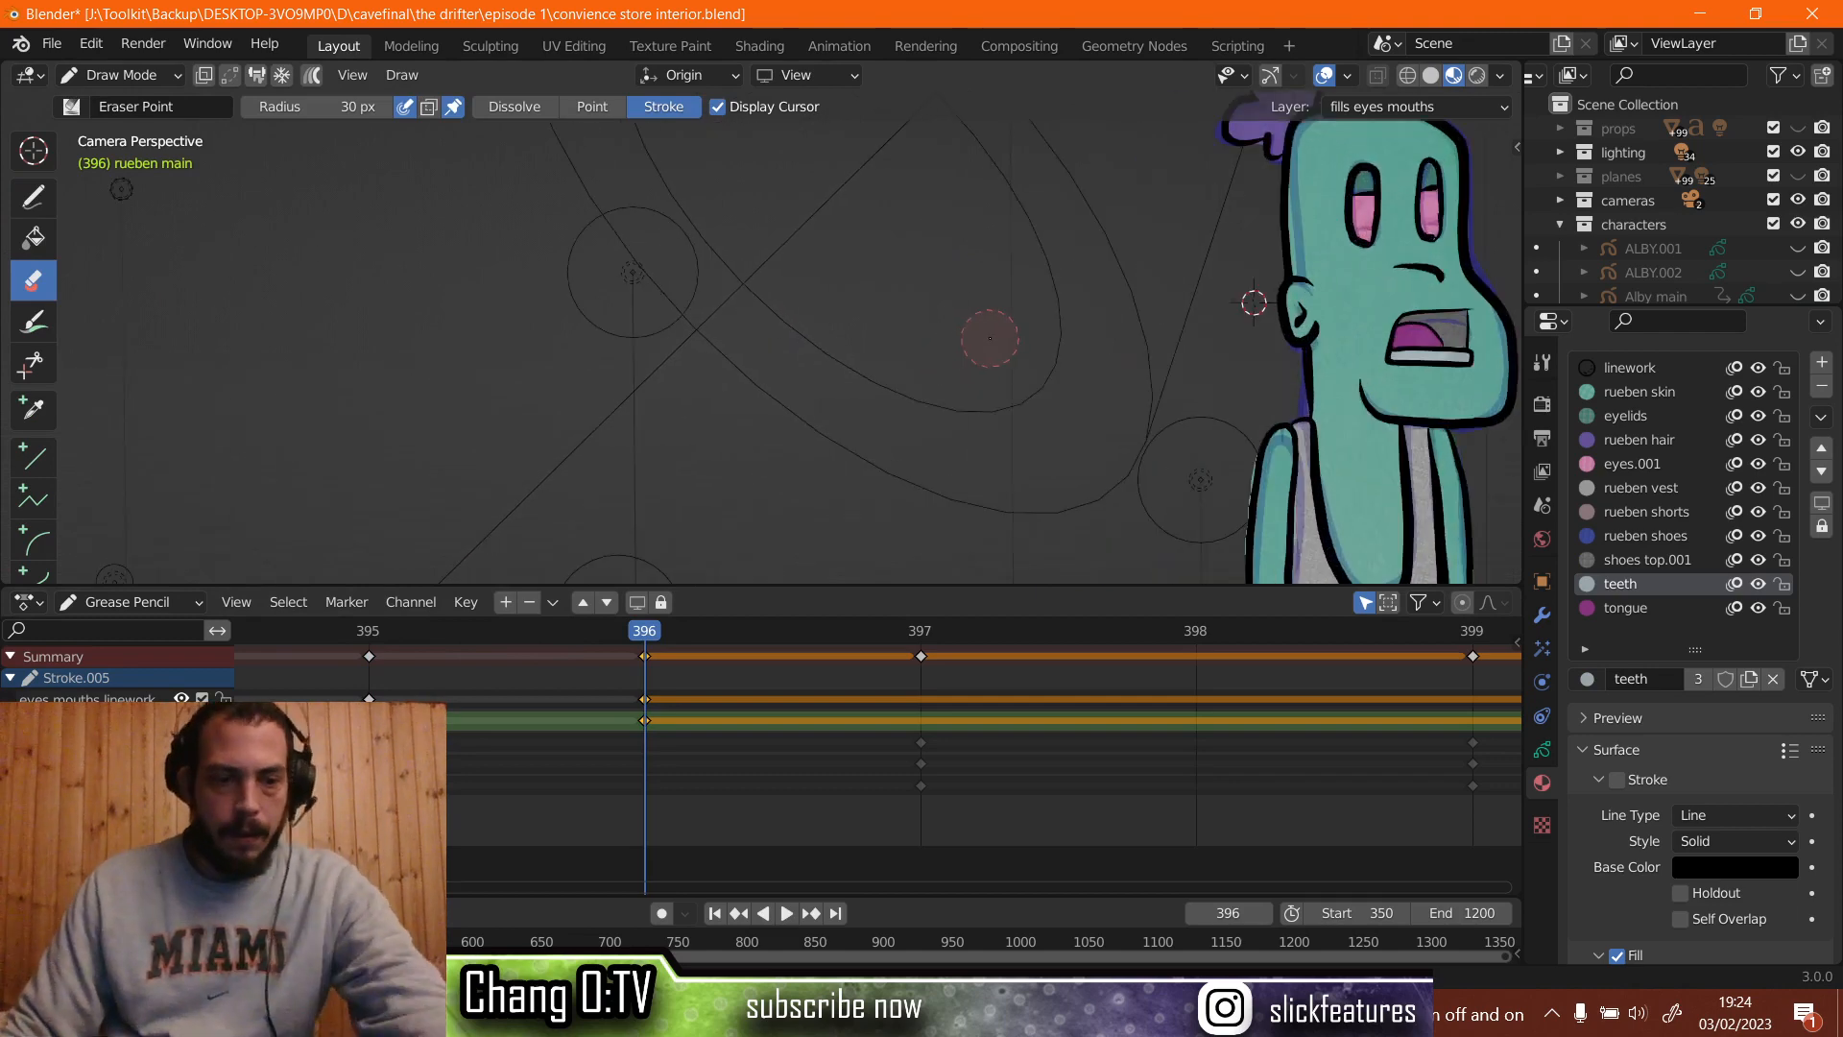
middle_click_drag(1000, 330, 576, 384, "shift")
scroll(671, 399, "up", 3)
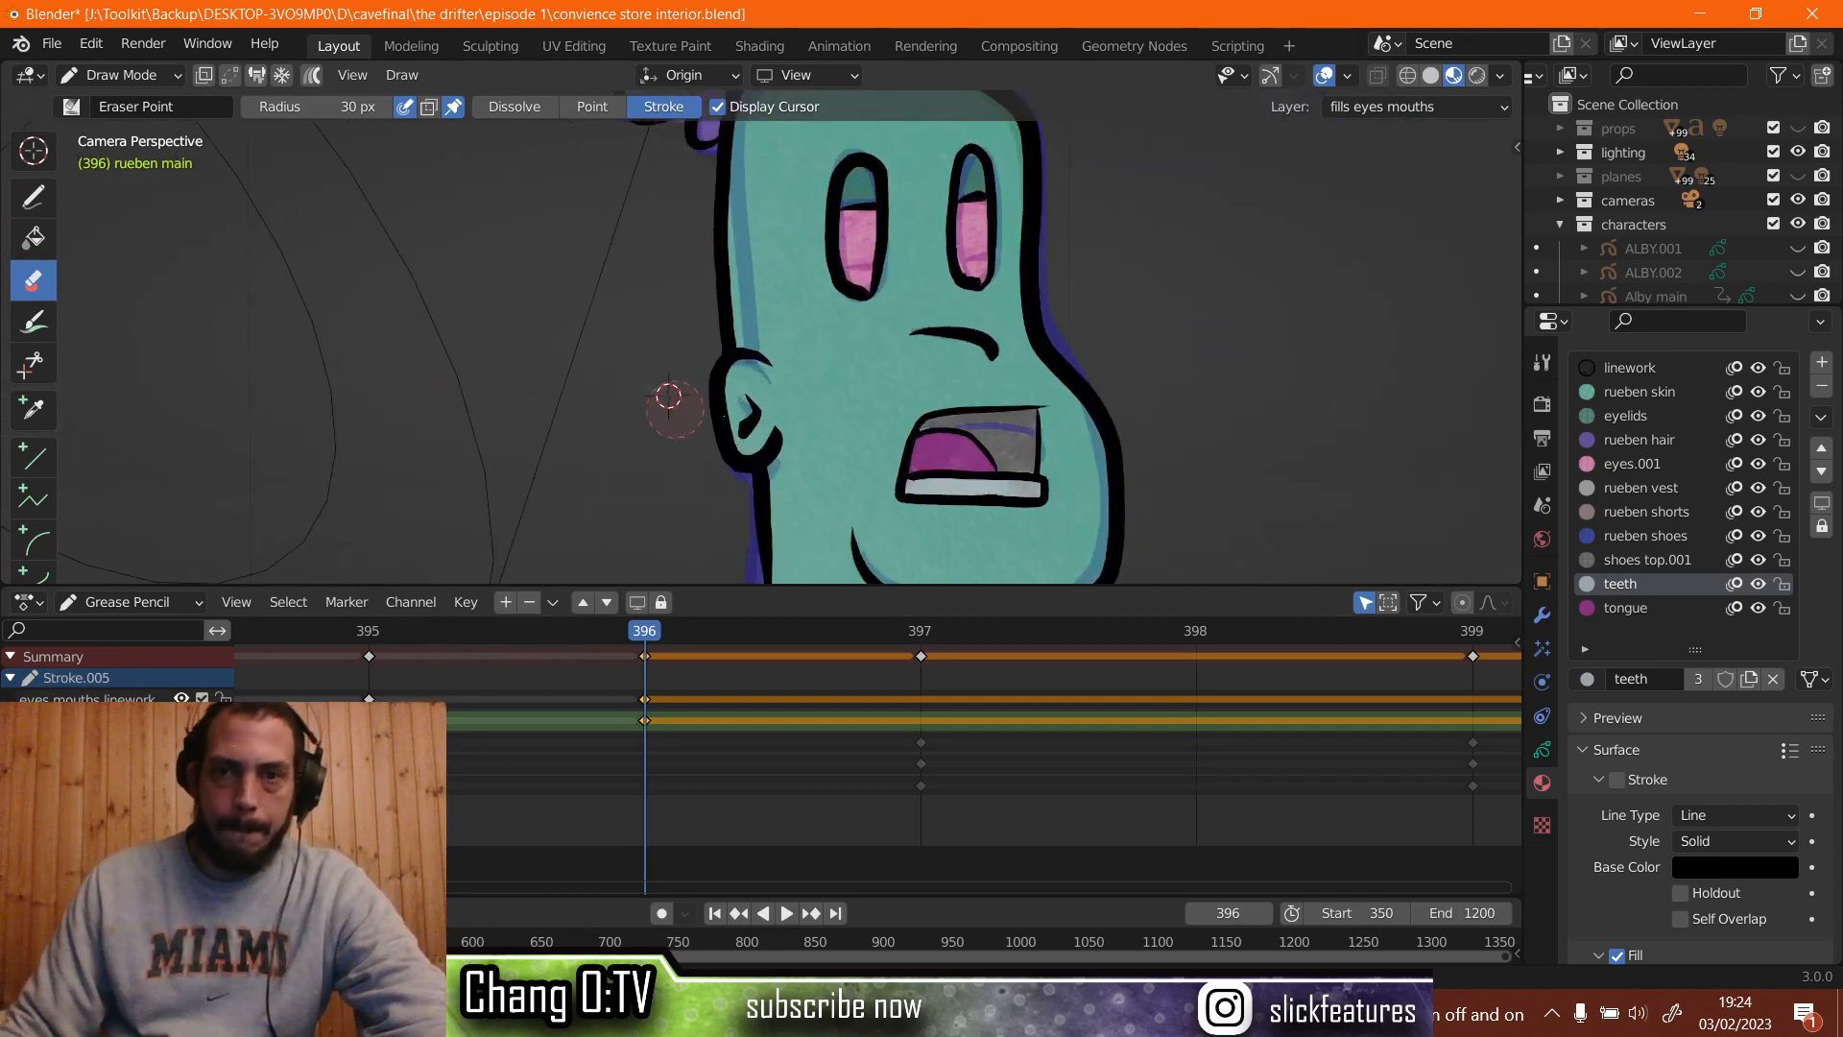
middle_click_drag(735, 341, 688, 262, "shift")
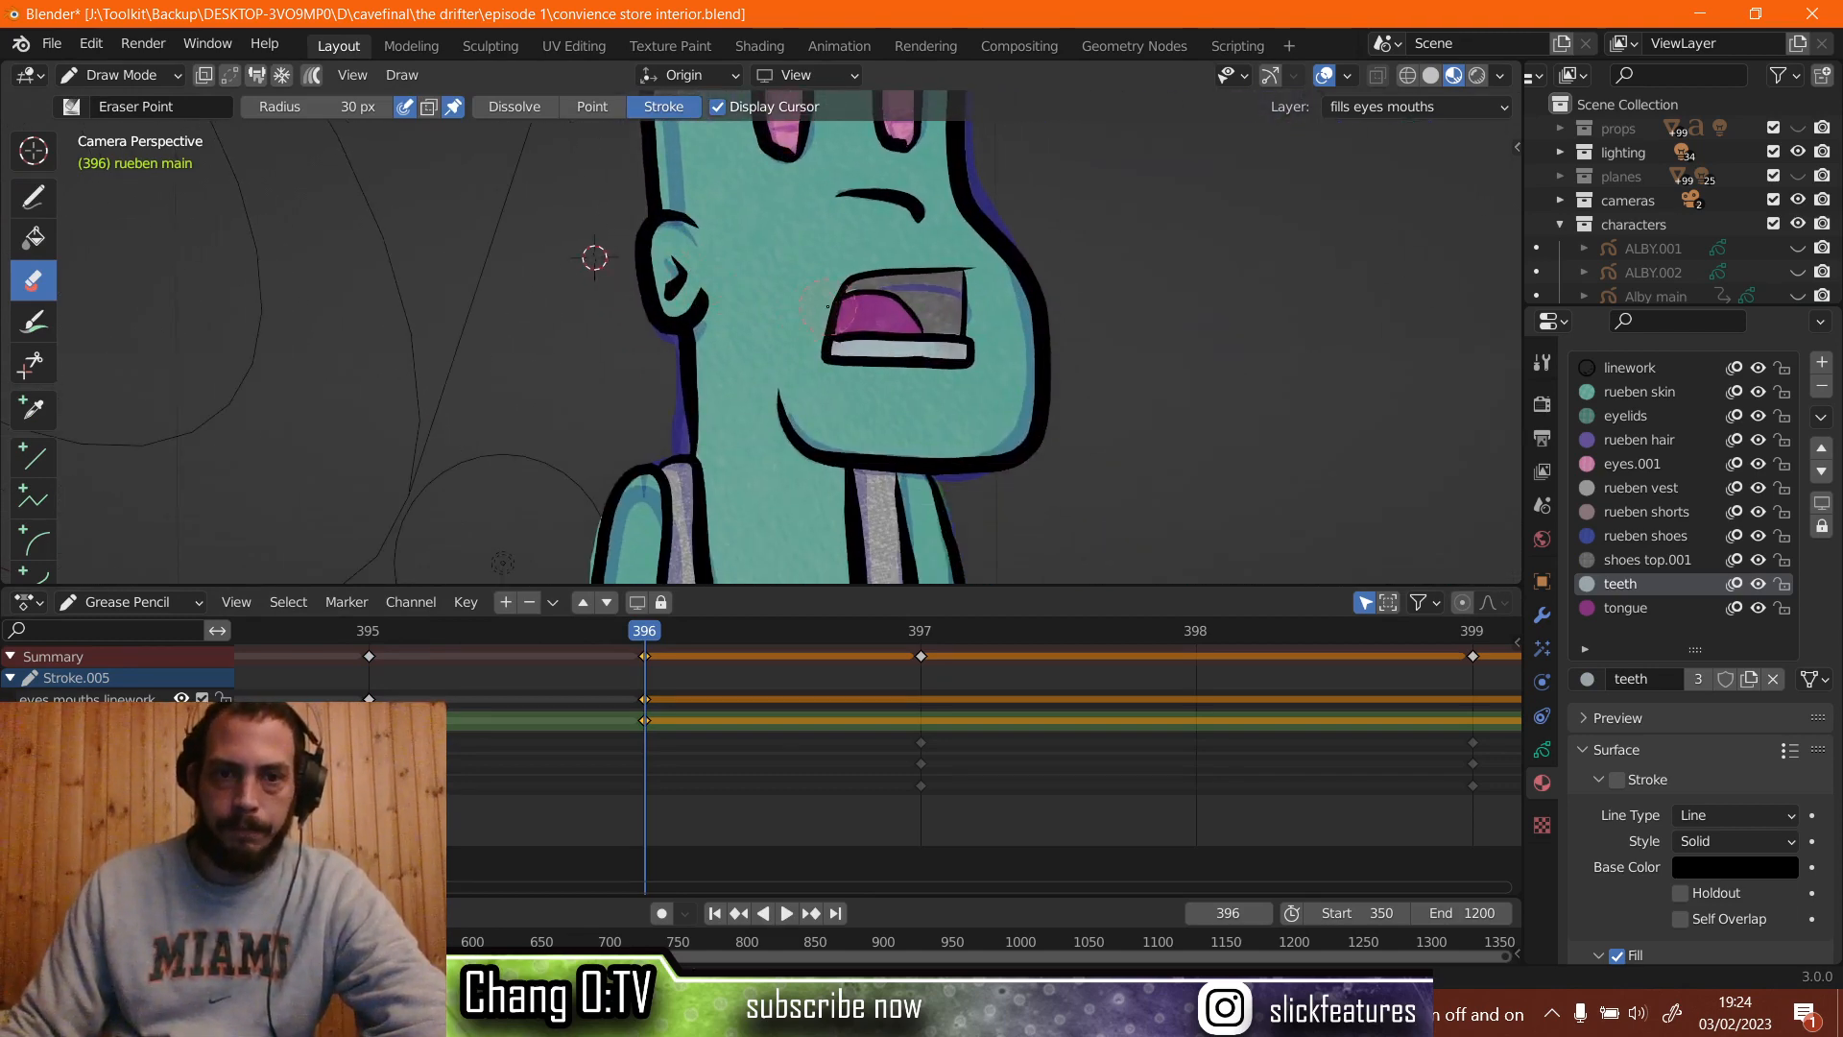
mouse_move(827, 307)
left_mouse_down()
mouse_move(922, 338)
mouse_move(955, 307)
left_mouse_up()
Set up the Ink Pen to draw on the eyes mouths linework layer with the linework material.
left_click(34, 198)
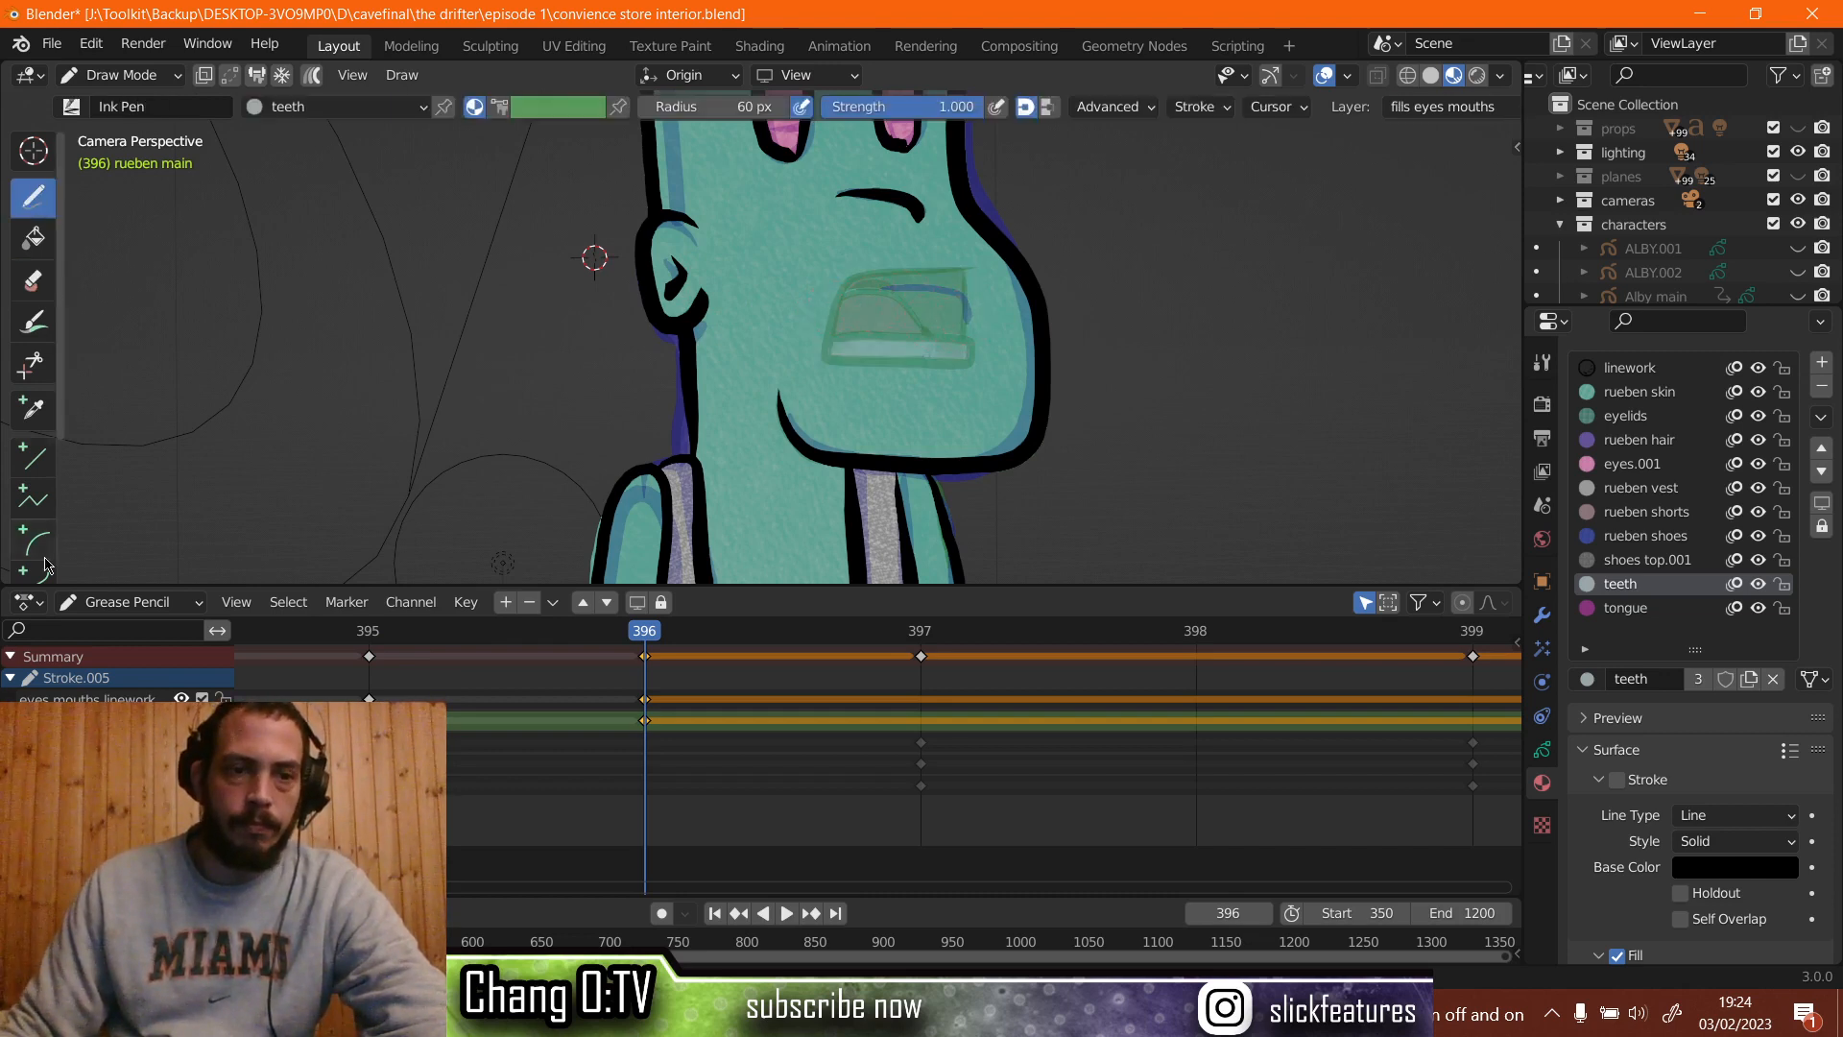
left_click(370, 699)
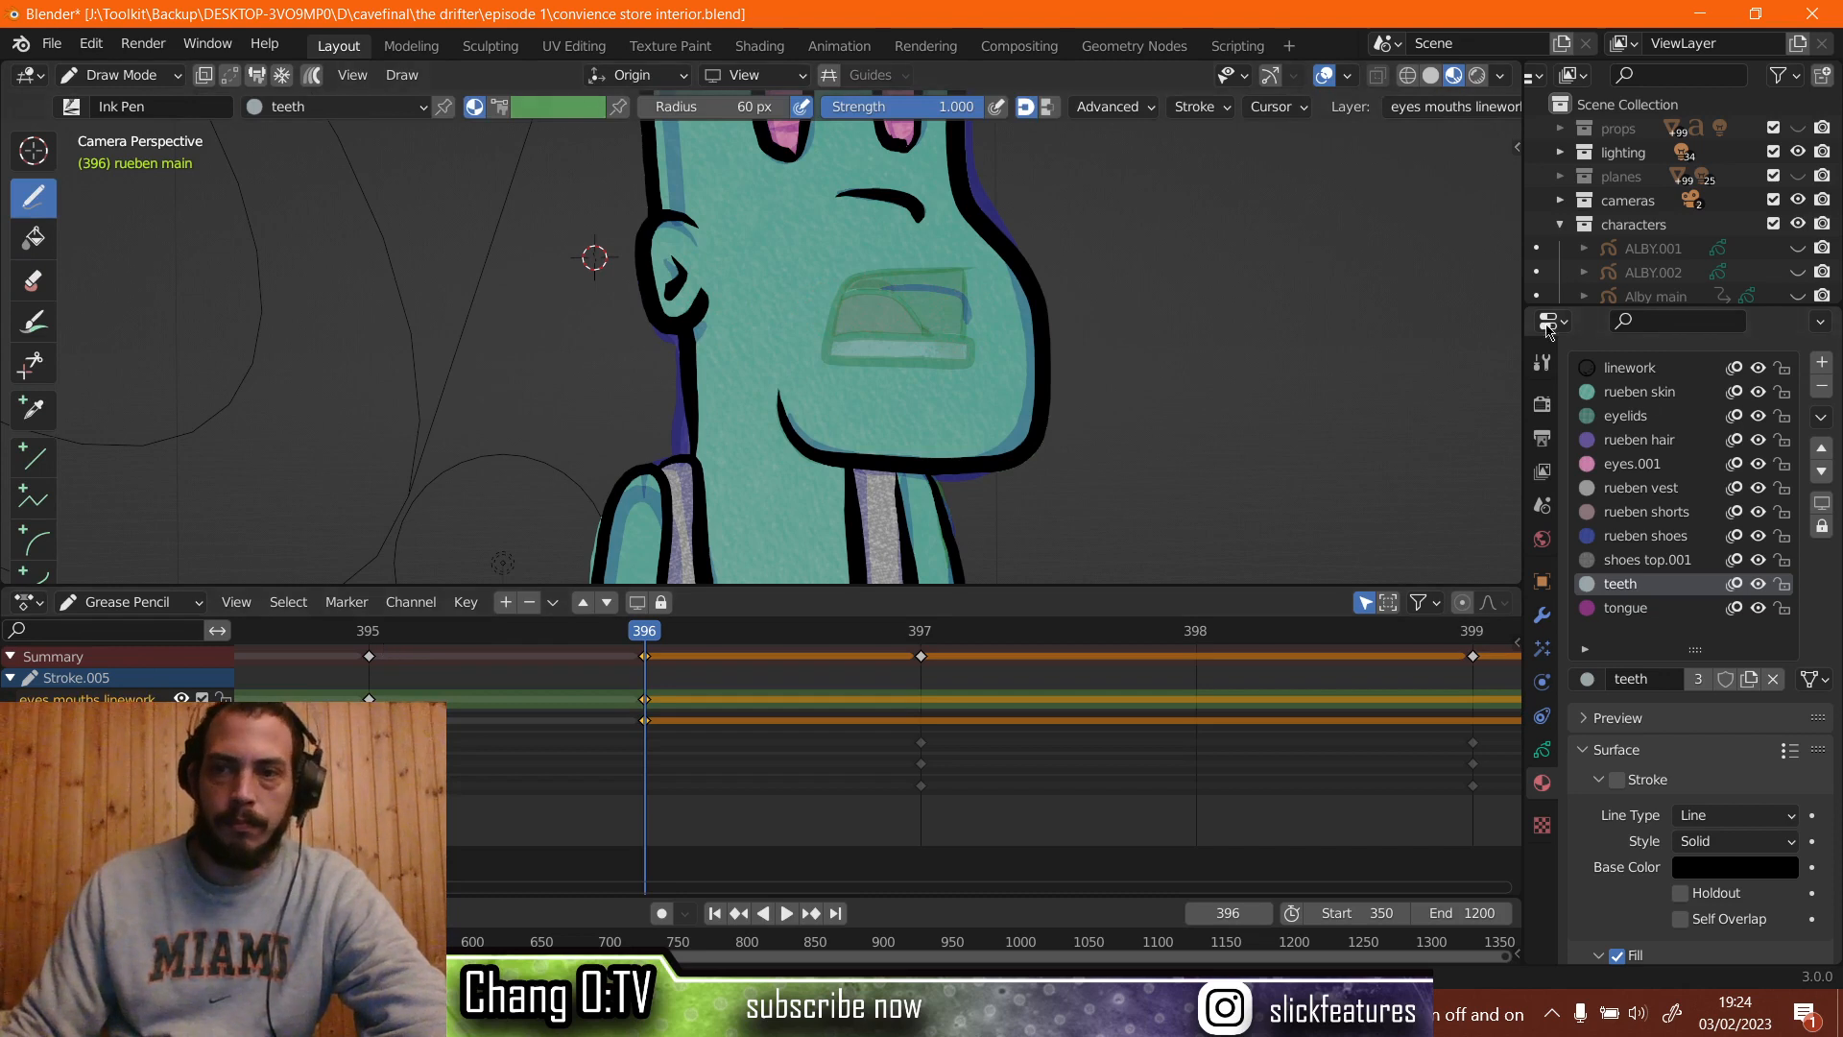
left_click(1621, 367)
scroll(1297, 451, "up", 1)
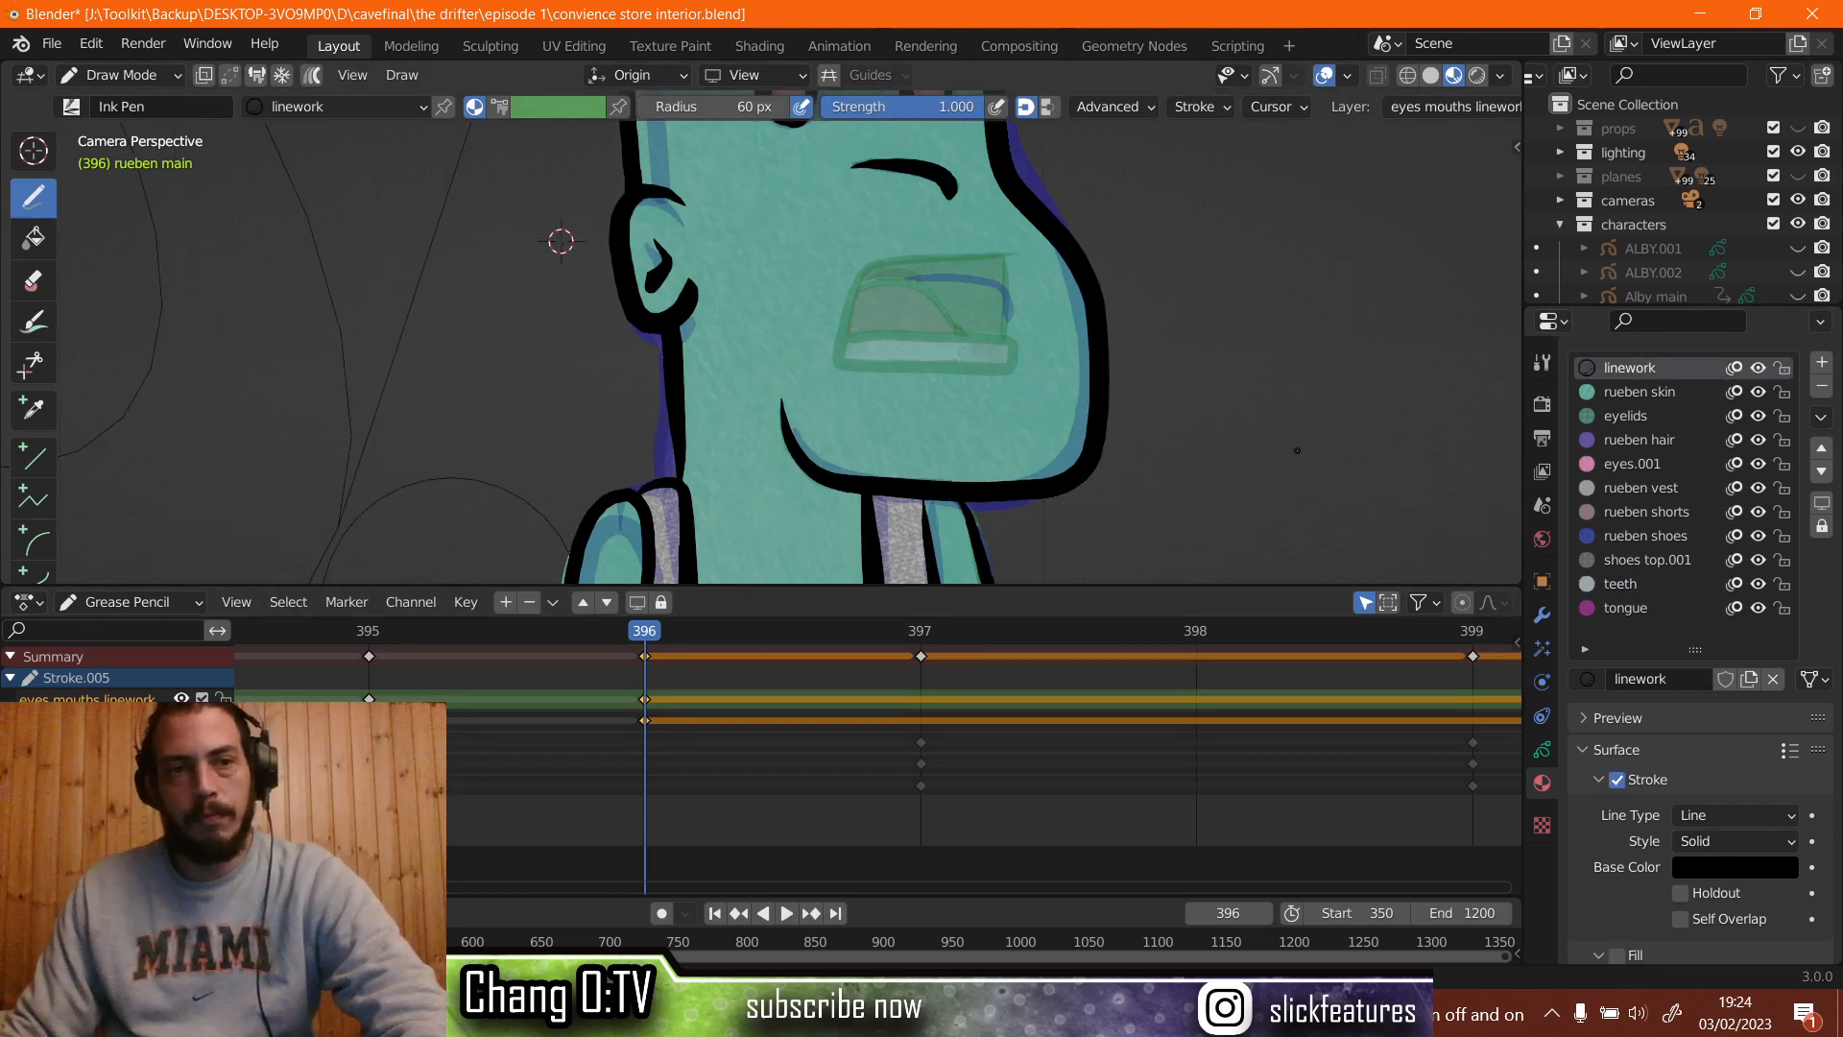
scroll(973, 281, "up", 4)
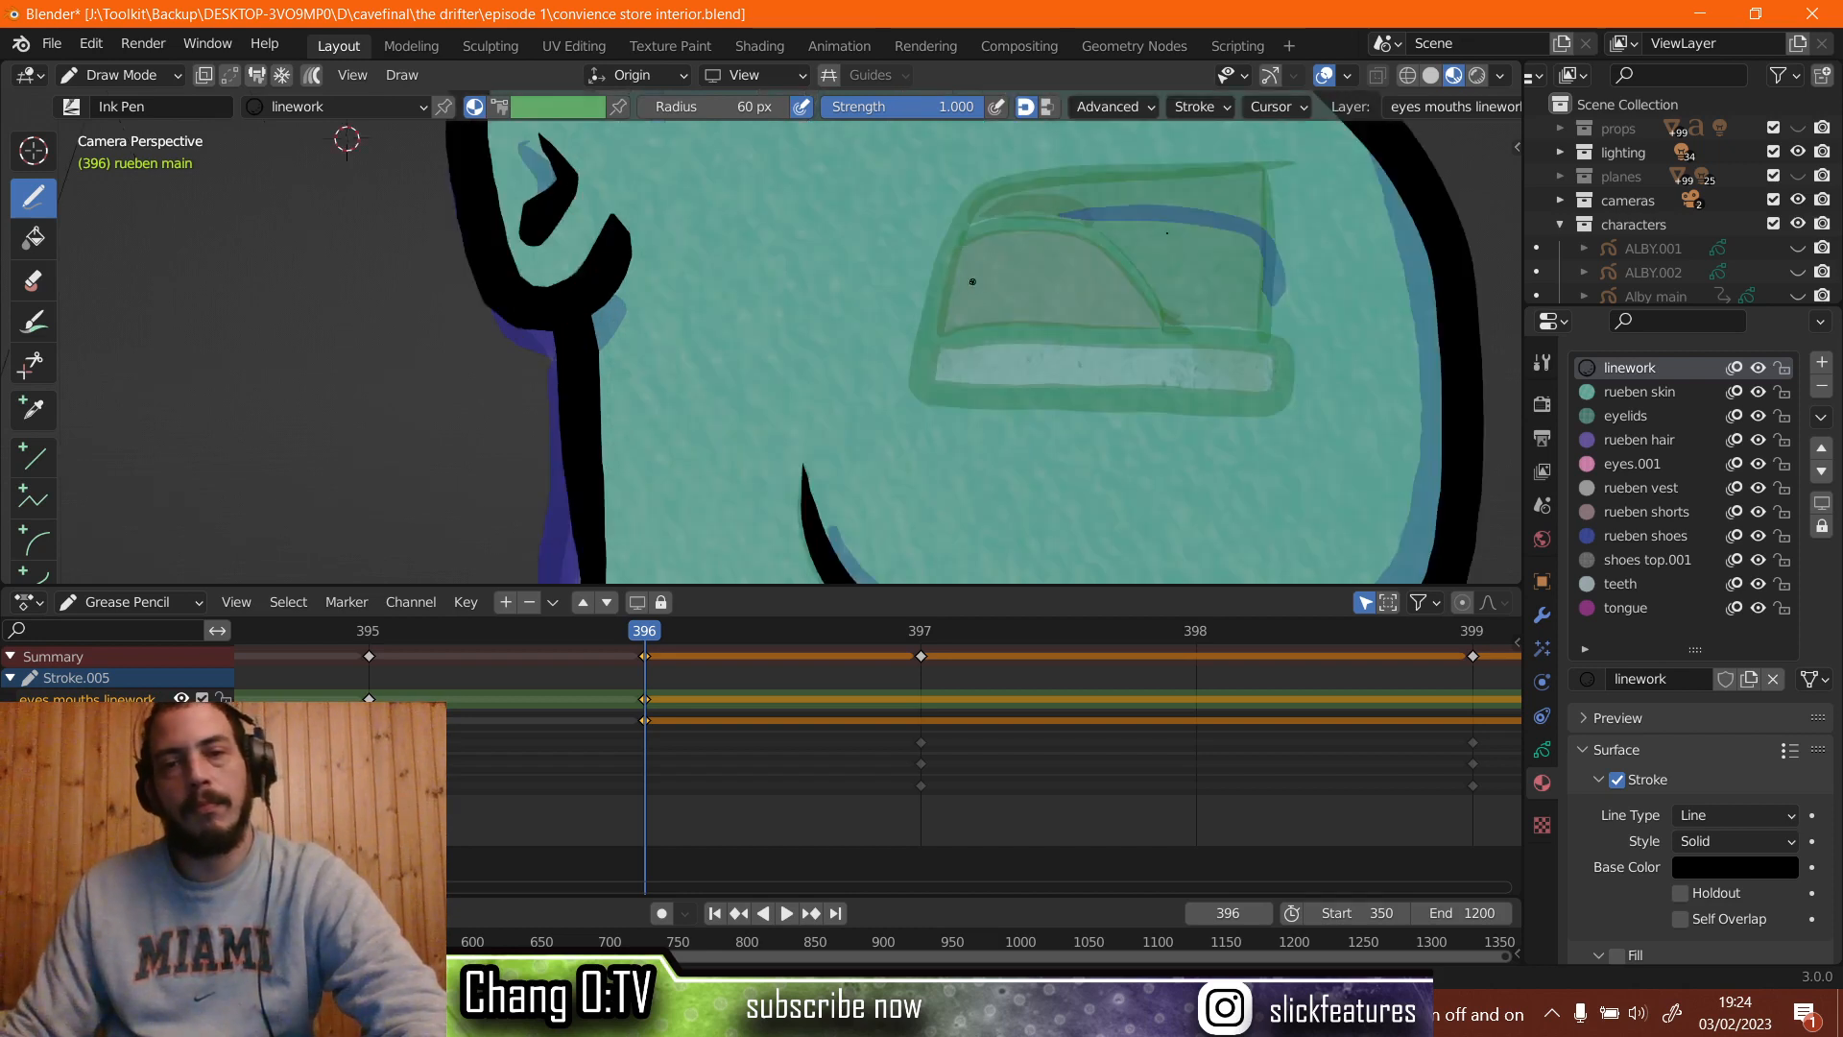
scroll(987, 283, "down", 1)
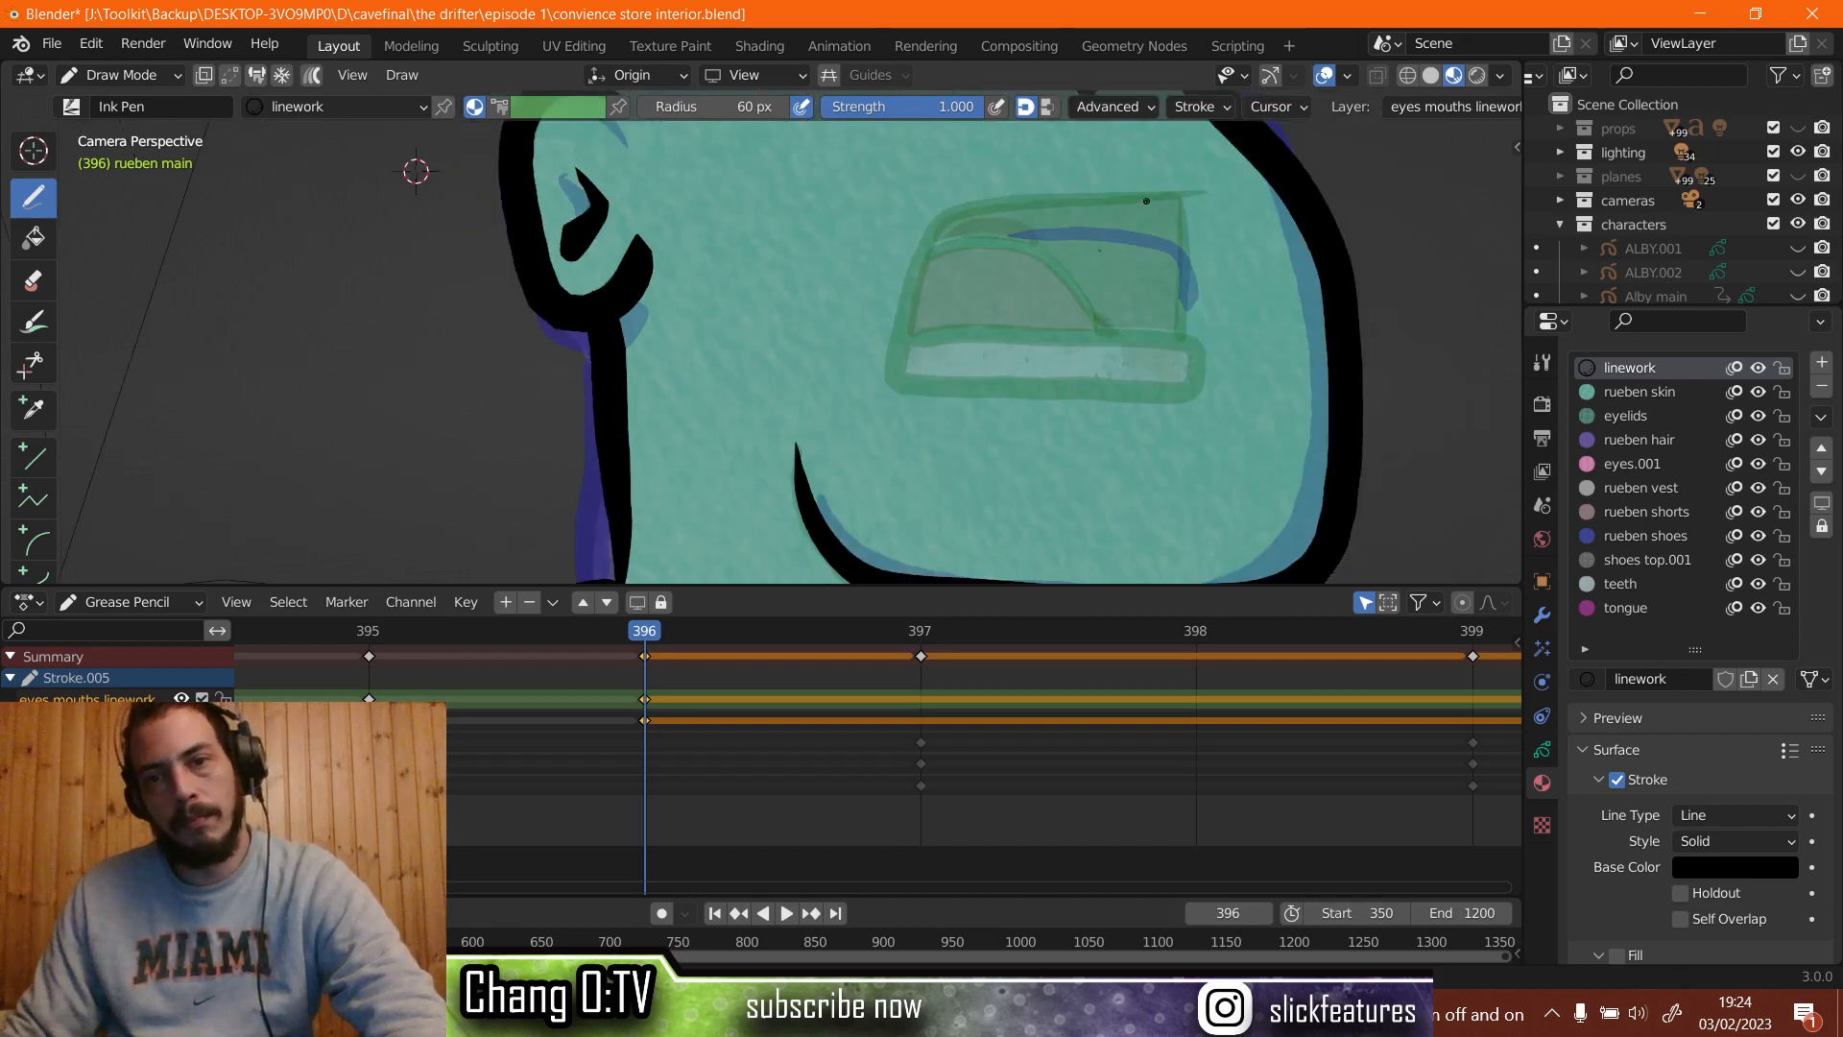
mouse_move(1146, 200)
left_mouse_down()
mouse_move(936, 295)
mouse_move(991, 315)
mouse_move(1080, 281)
mouse_move(1113, 341)
mouse_move(1157, 257)
mouse_move(1190, 327)
mouse_move(1195, 199)
mouse_move(1179, 182)
mouse_move(1213, 175)
left_mouse_up()
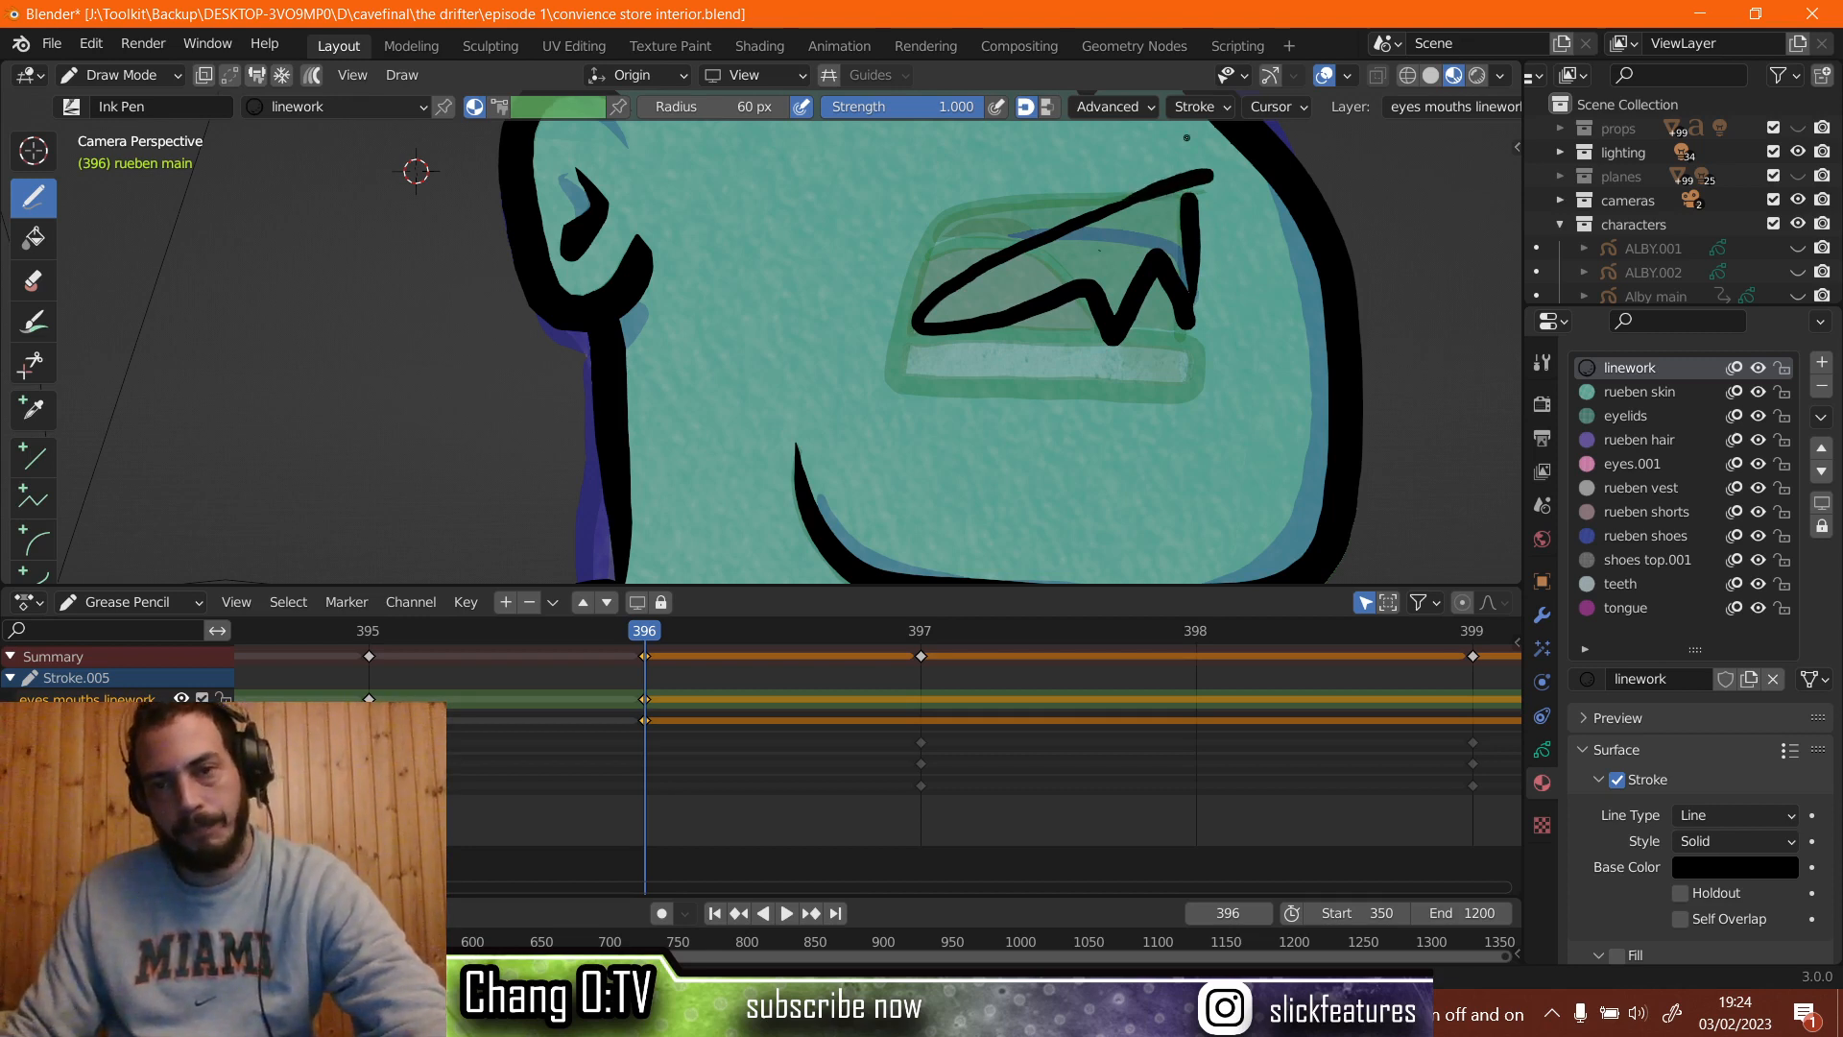
key("ctrl+z")
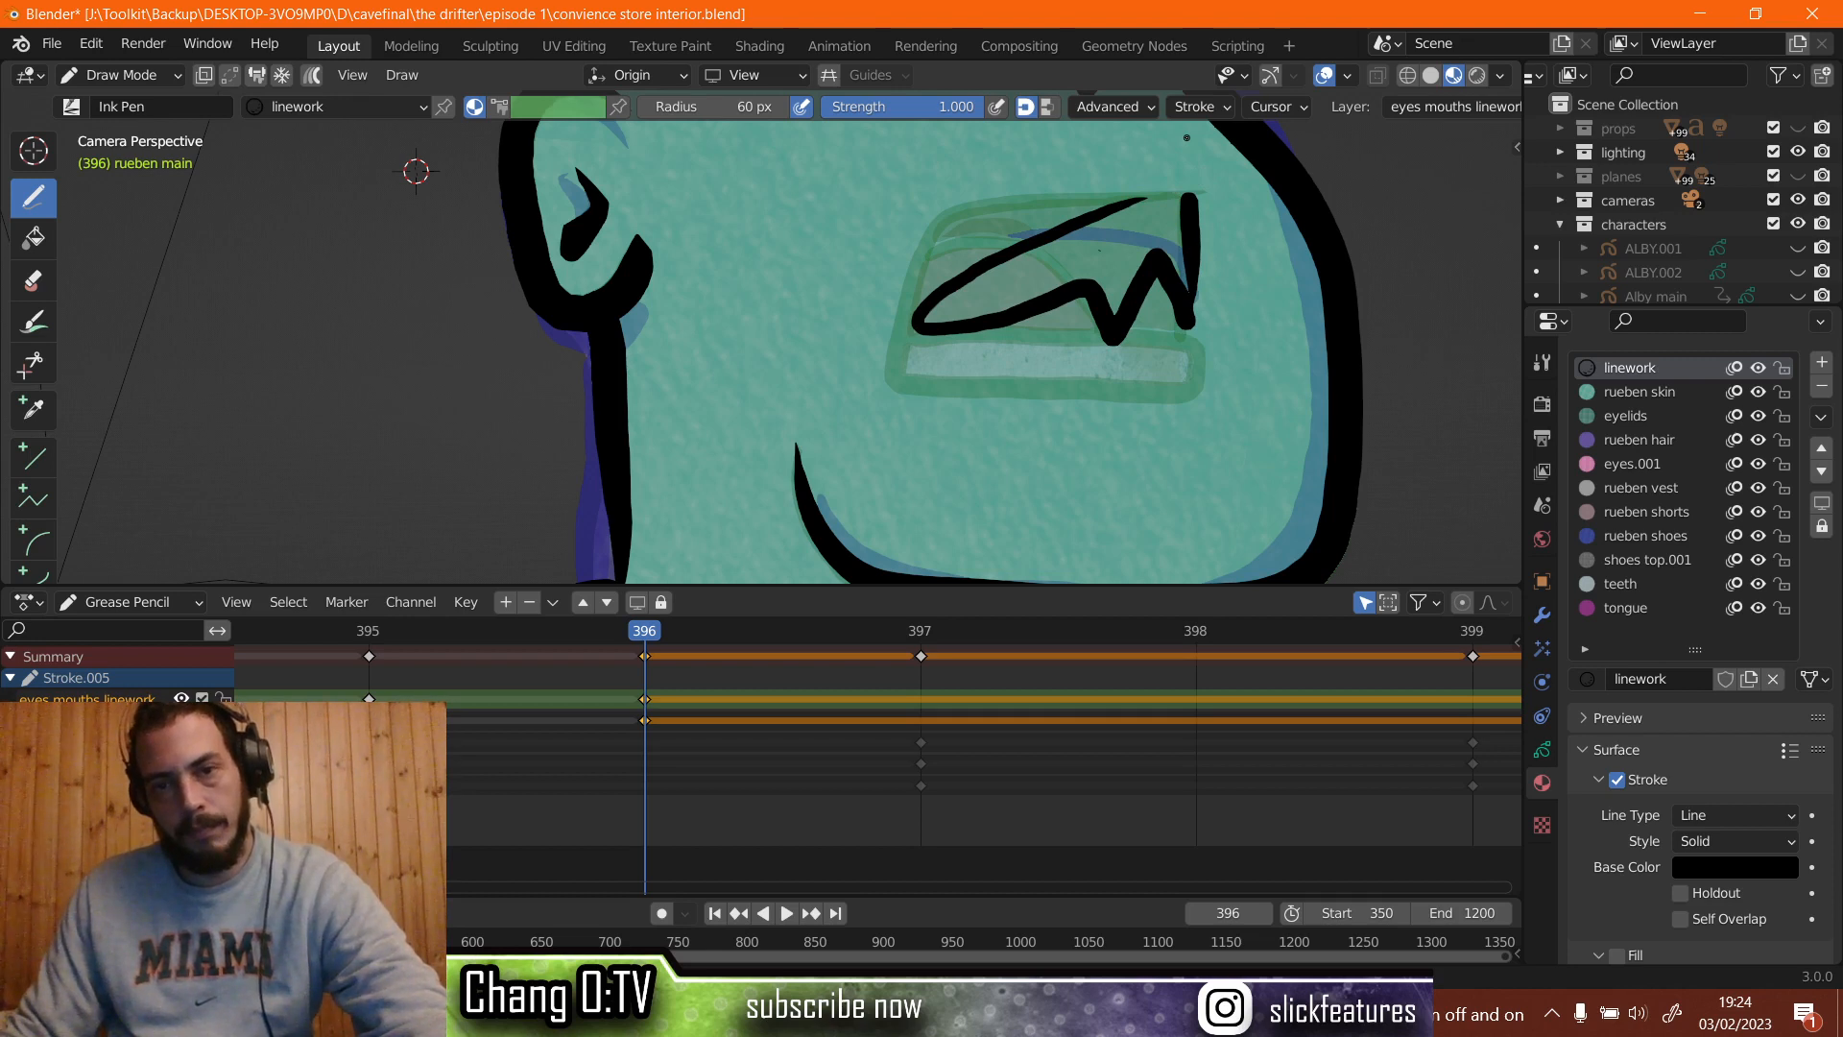
key("ctrl+z")
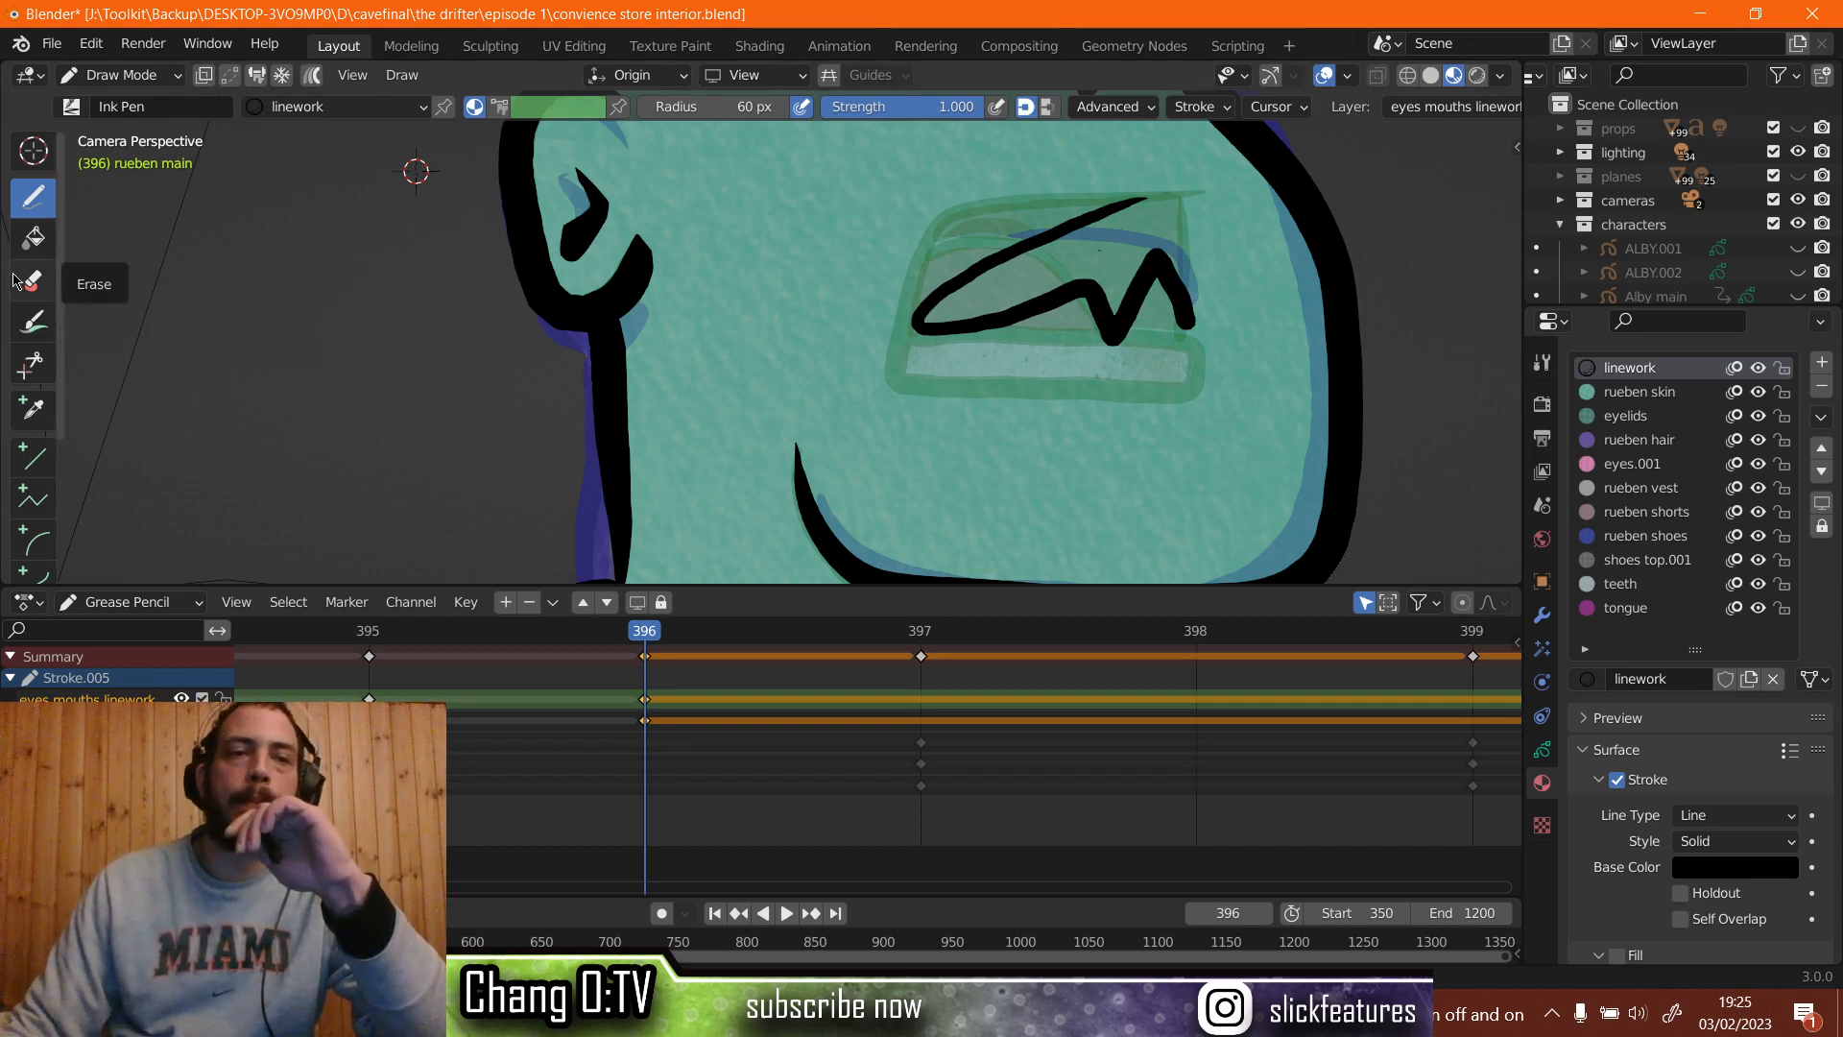
left_click(15, 278)
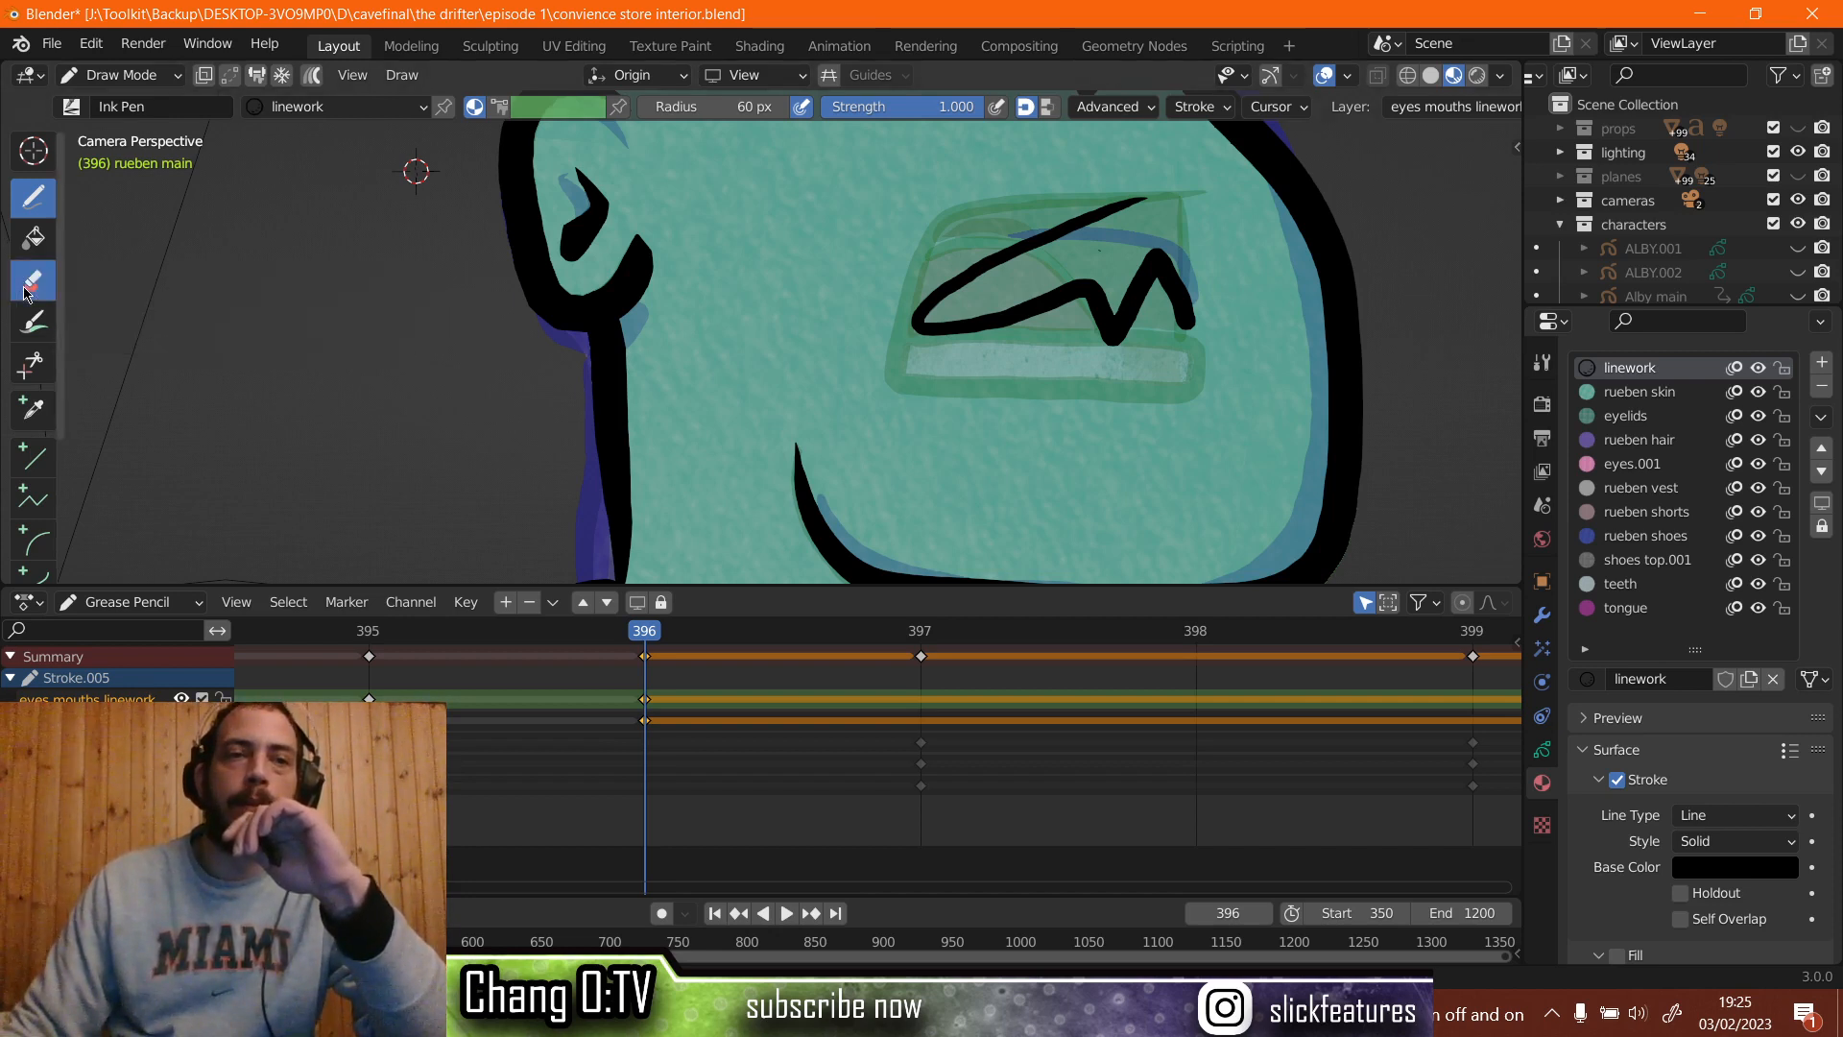
left_click(1012, 305)
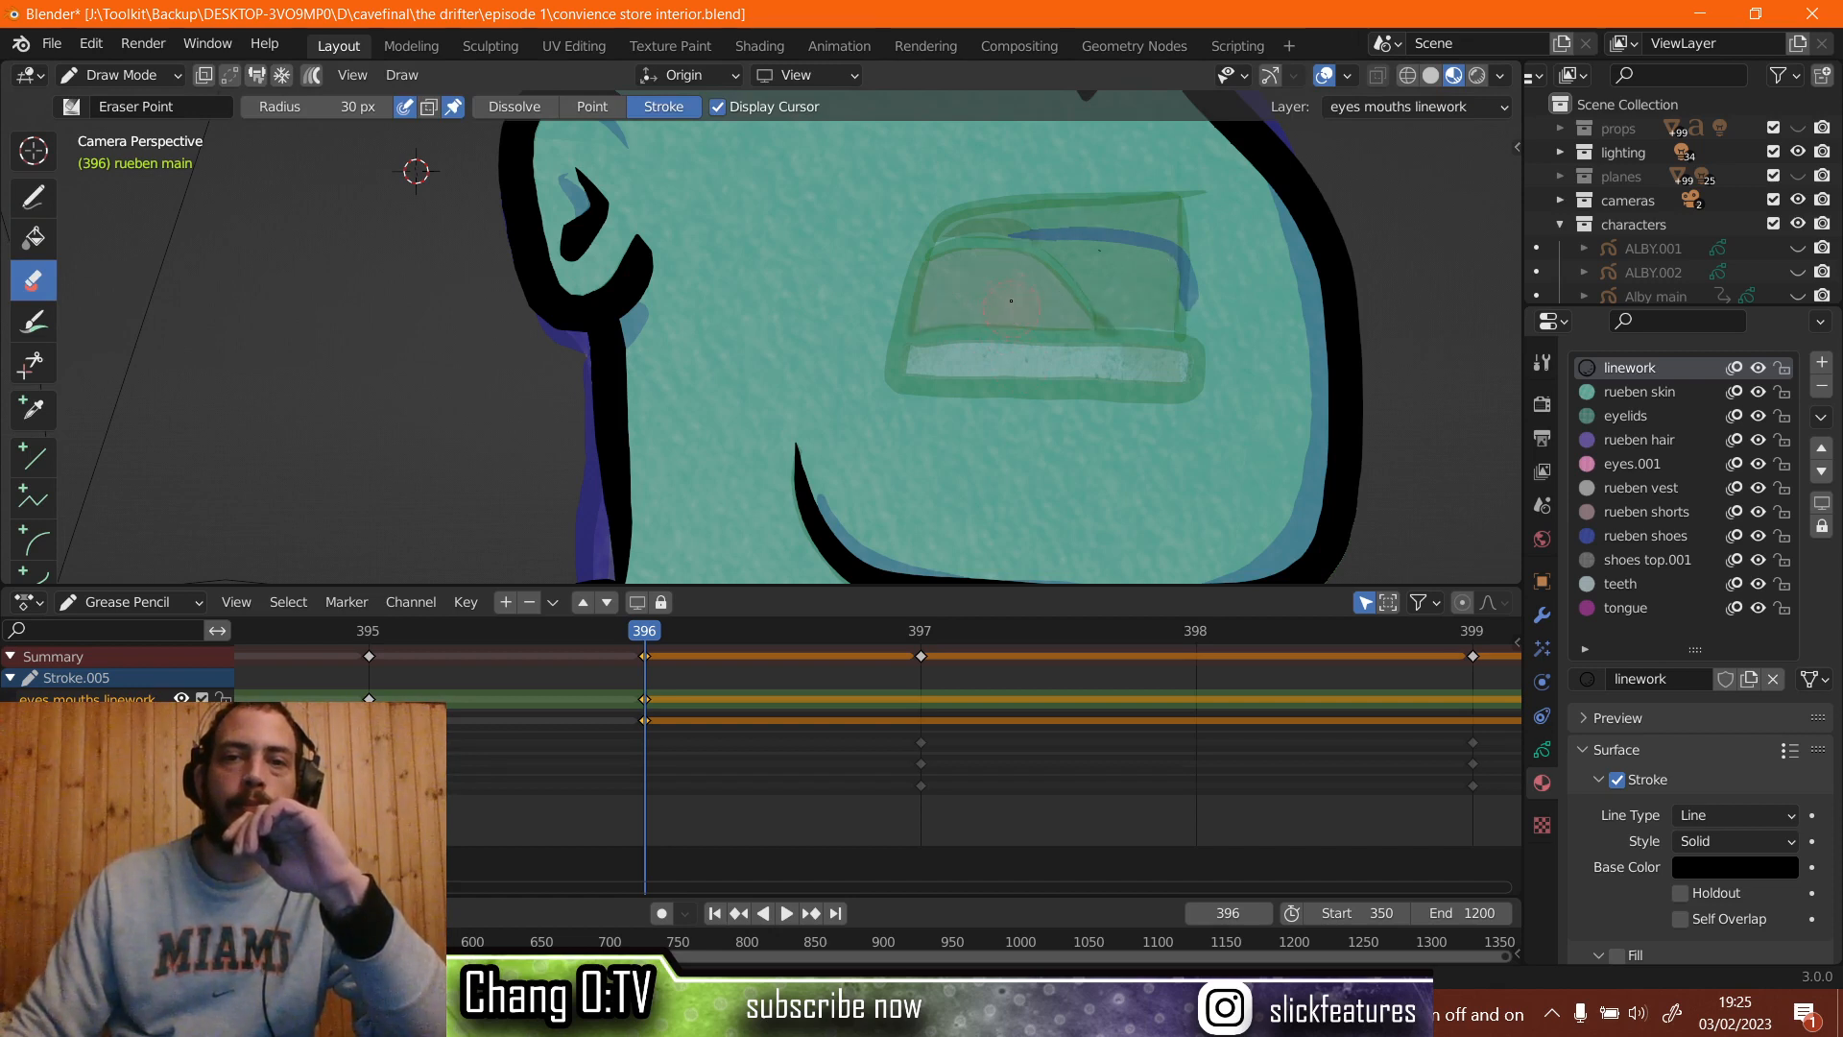
Draw a new mouth outline over the ghosted one, with a slanted upper line and a jagged lower edge closed at the front.
left_click(34, 197)
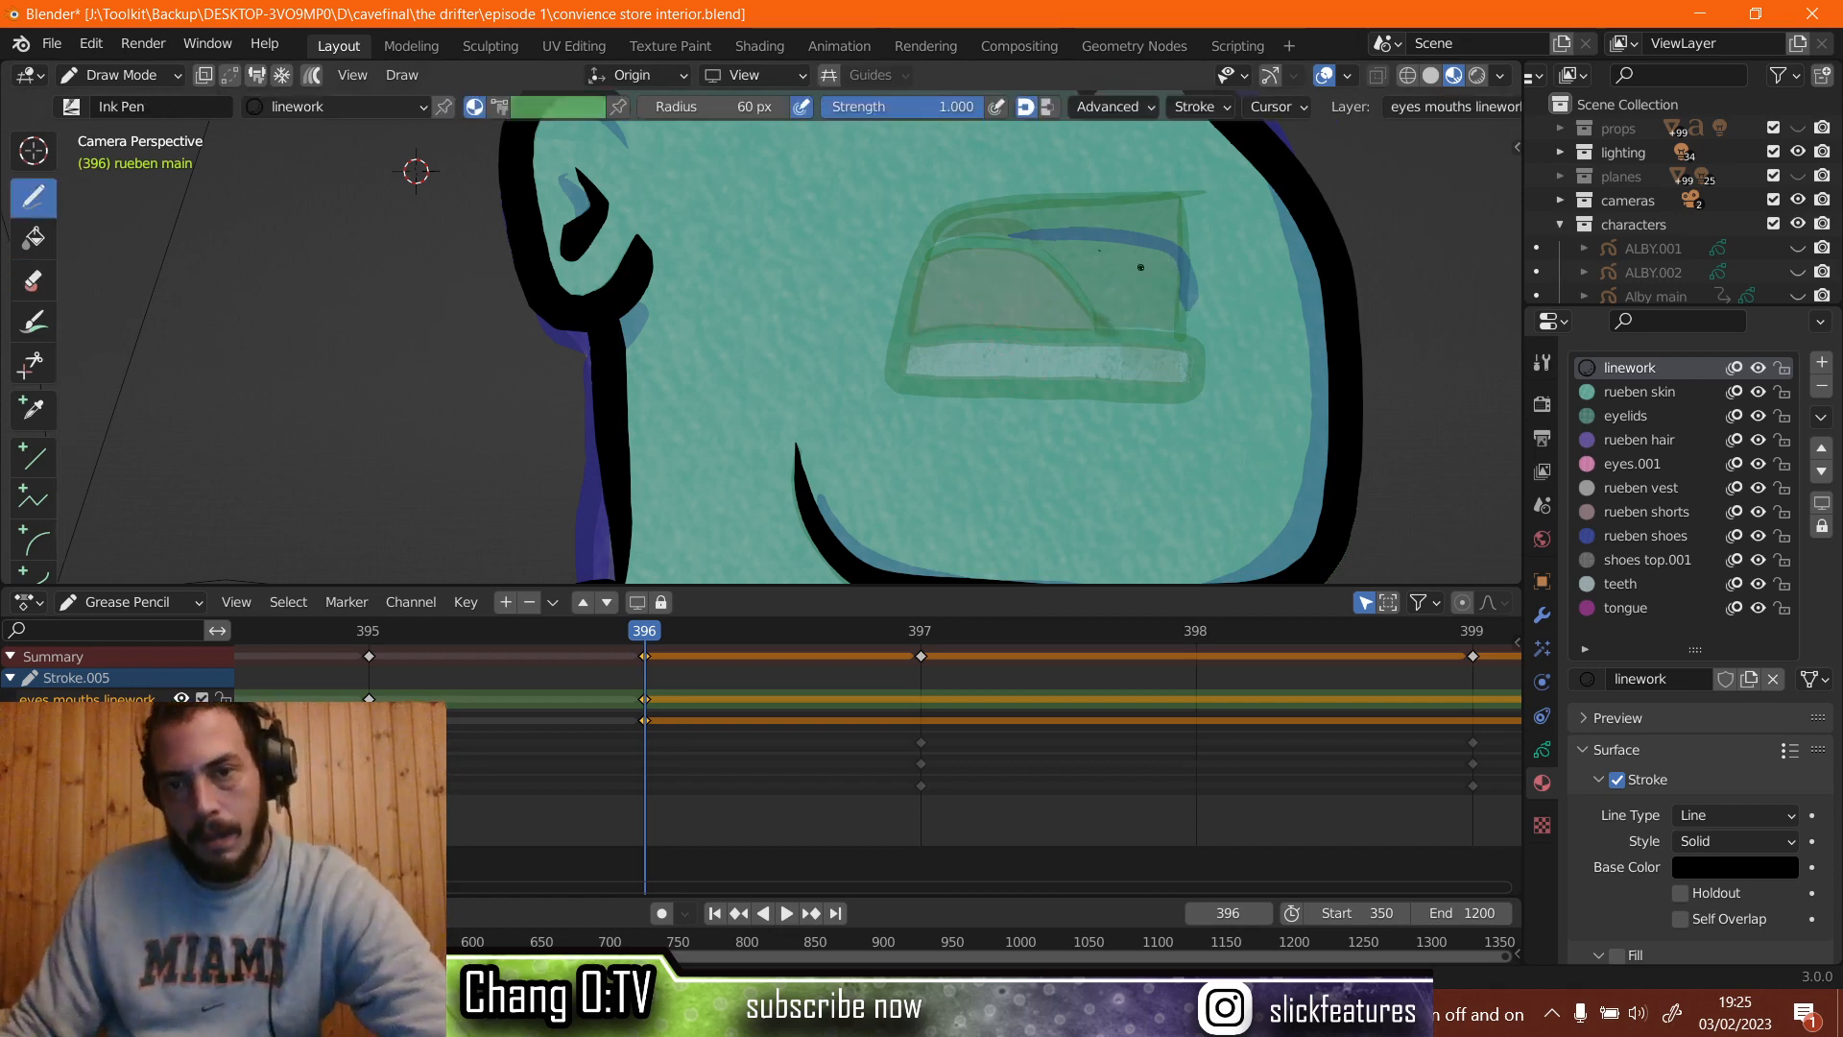
mouse_move(1094, 217)
left_mouse_down()
mouse_move(1113, 213)
mouse_move(893, 330)
left_mouse_up()
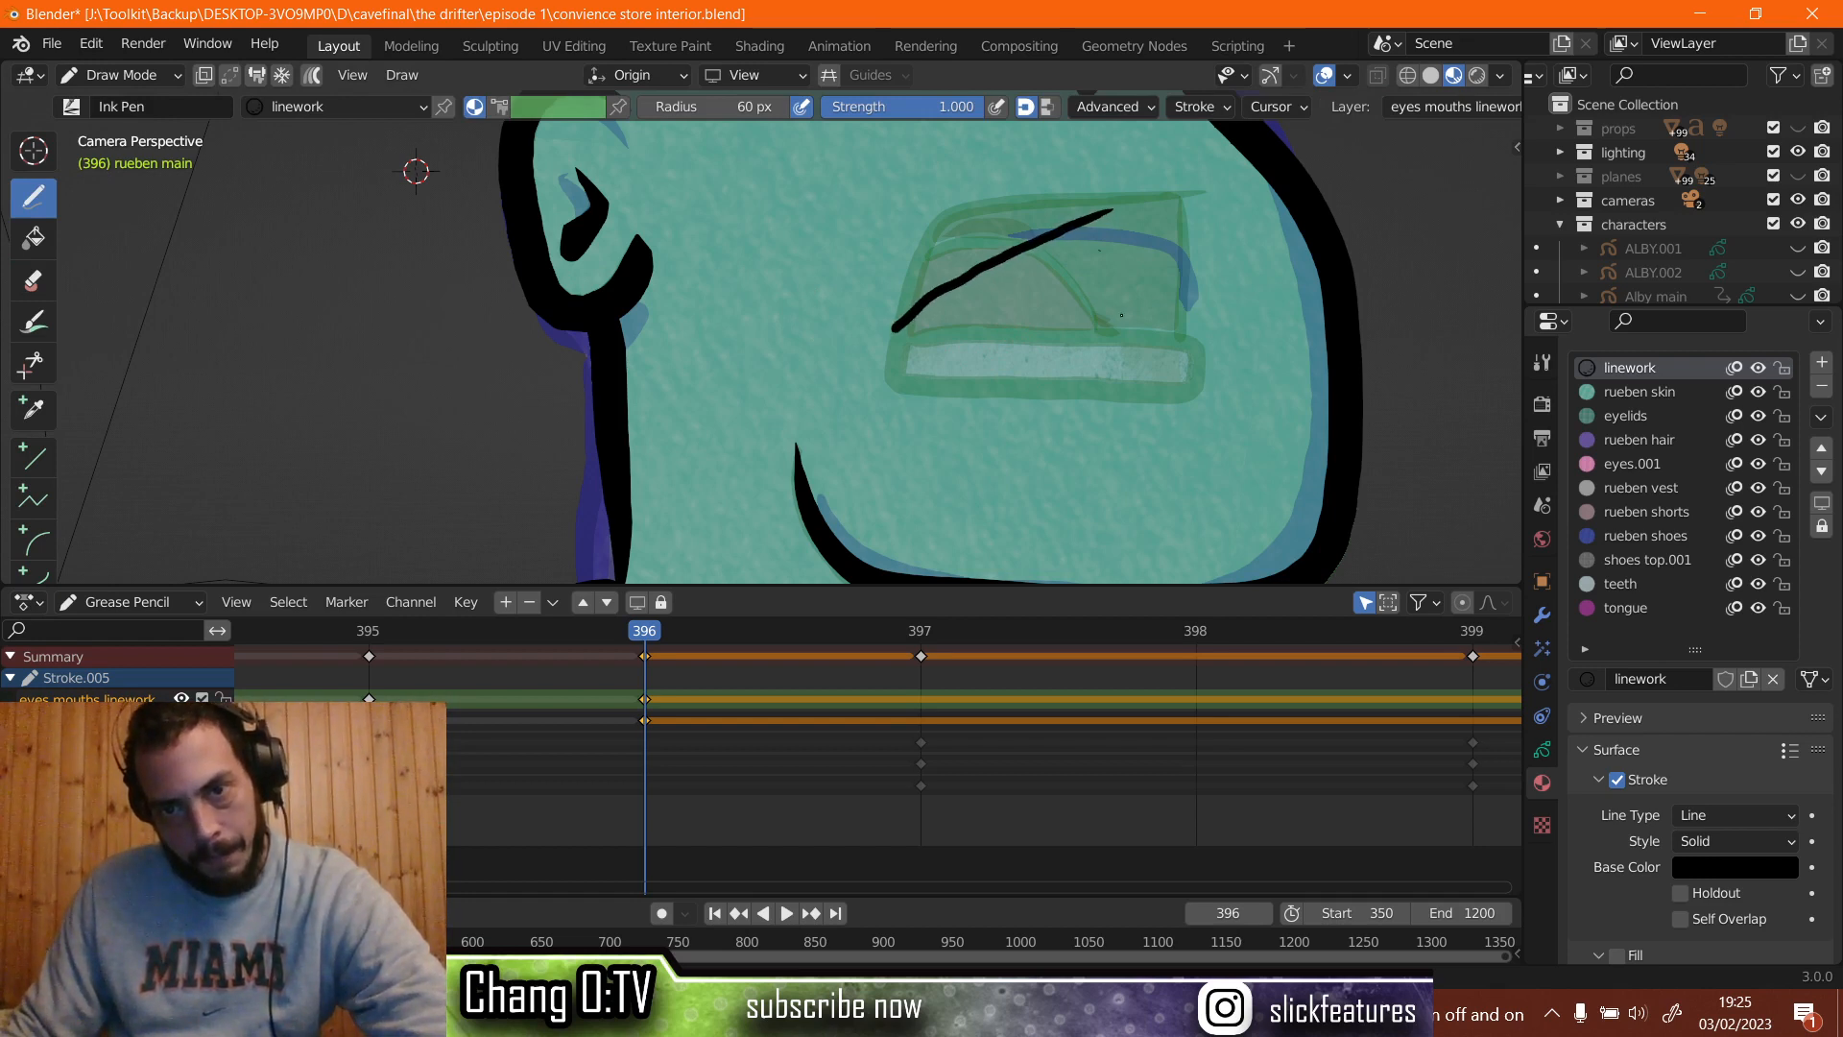
mouse_move(1121, 314)
left_mouse_down()
mouse_move(1103, 250)
mouse_move(1062, 300)
mouse_move(1025, 281)
mouse_move(1008, 332)
mouse_move(912, 330)
left_mouse_up()
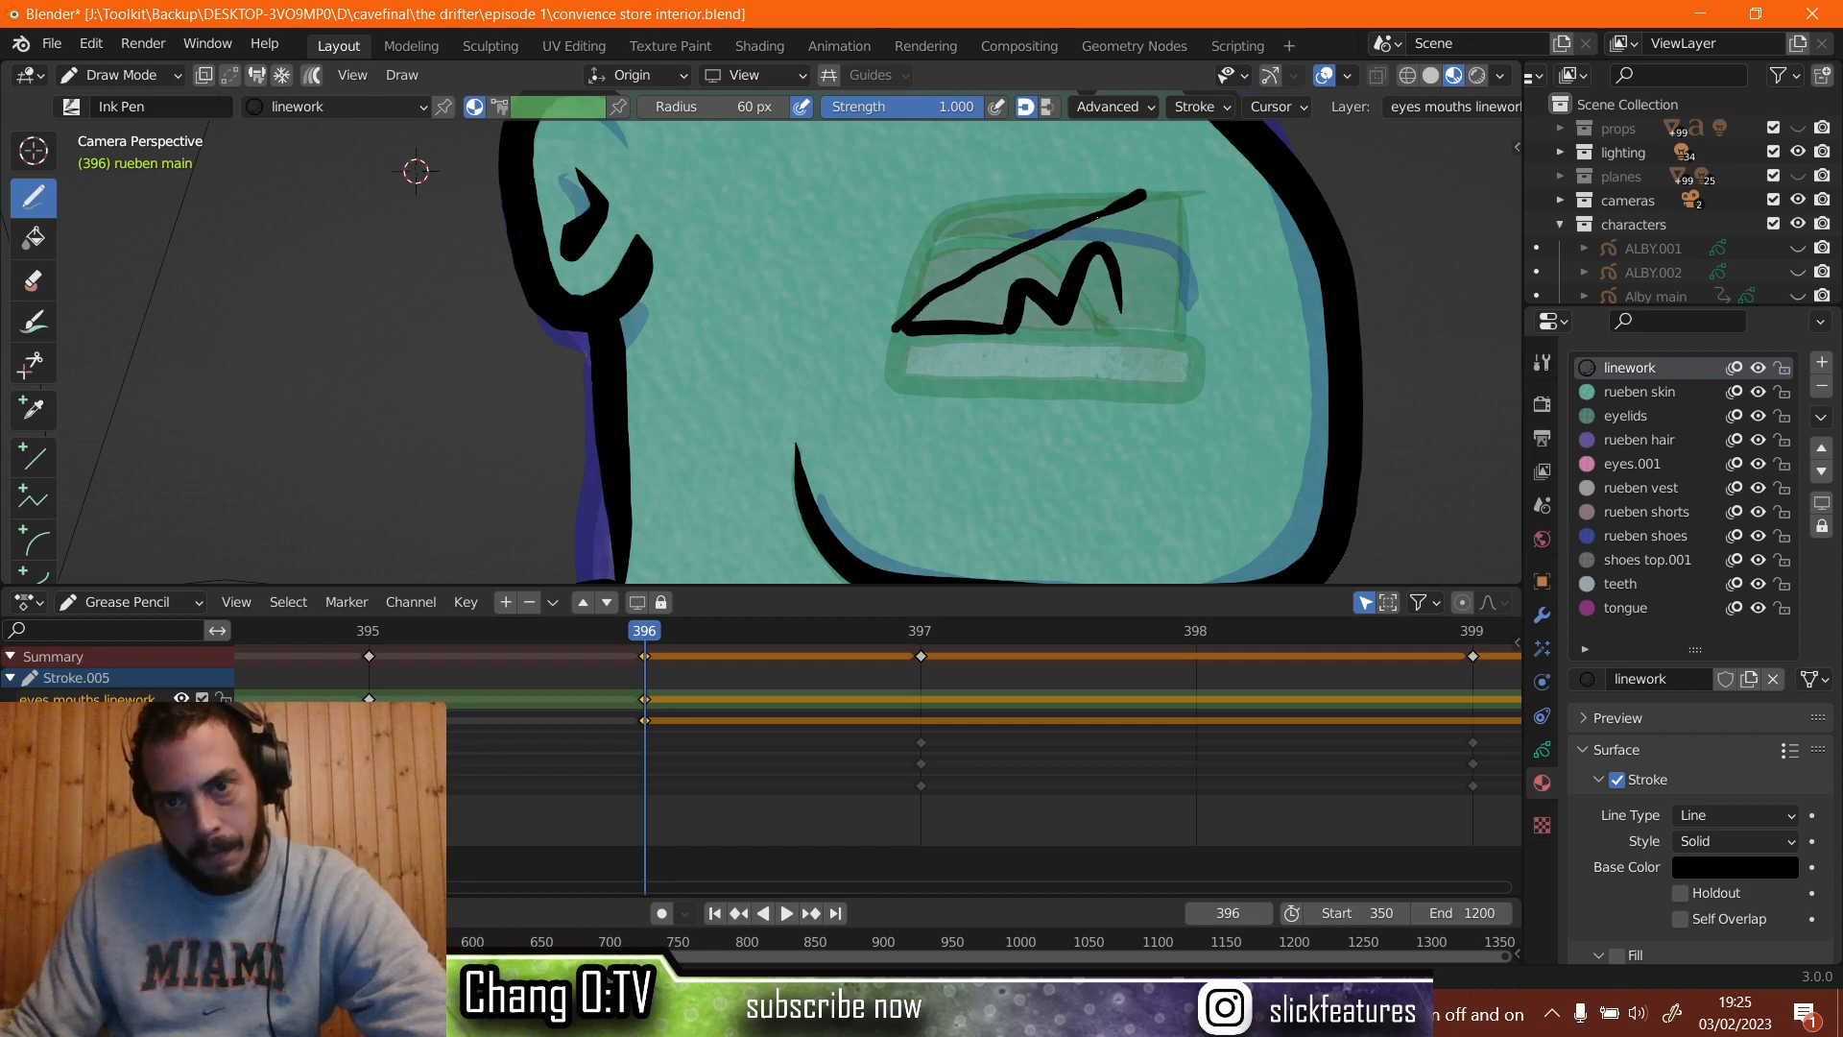
left_click_drag(1126, 203, 1127, 255)
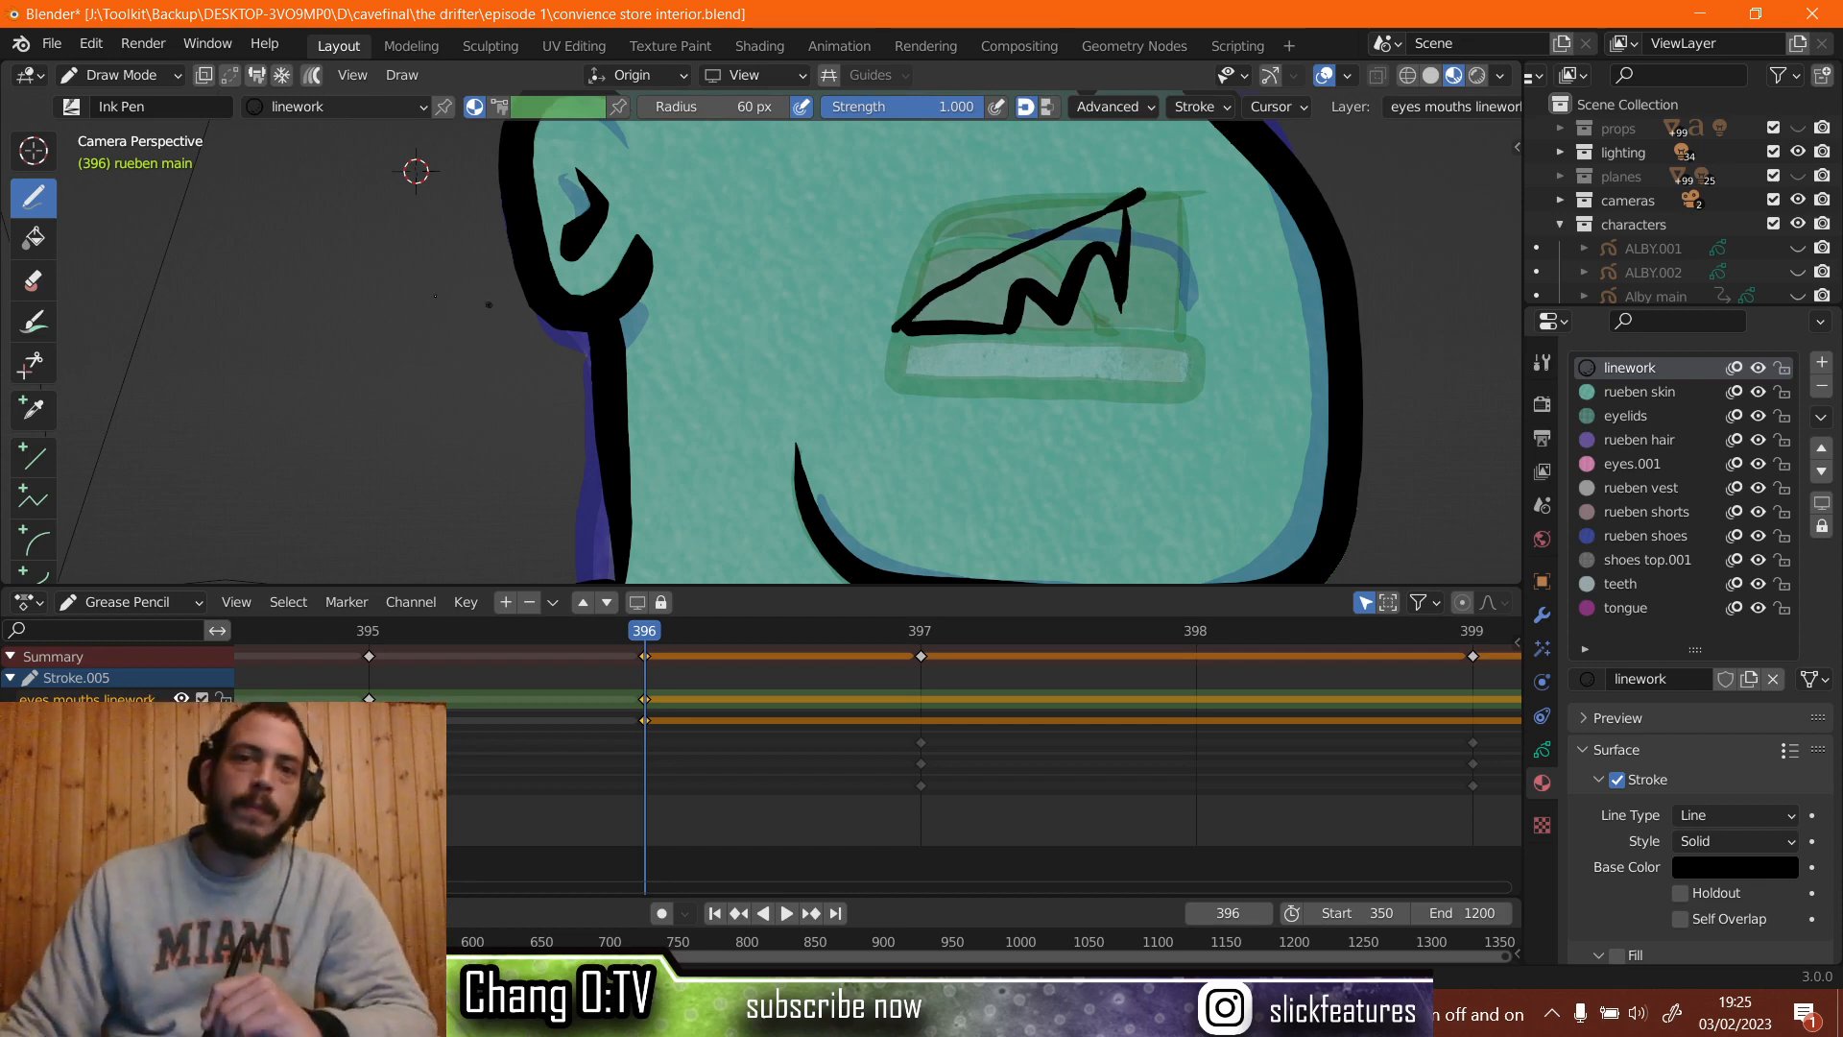
In Edit Mode, scale the jagged mouth strokes up by about 1.09 and move them about 0.039 m forward along the X axis.
left_click(109, 77)
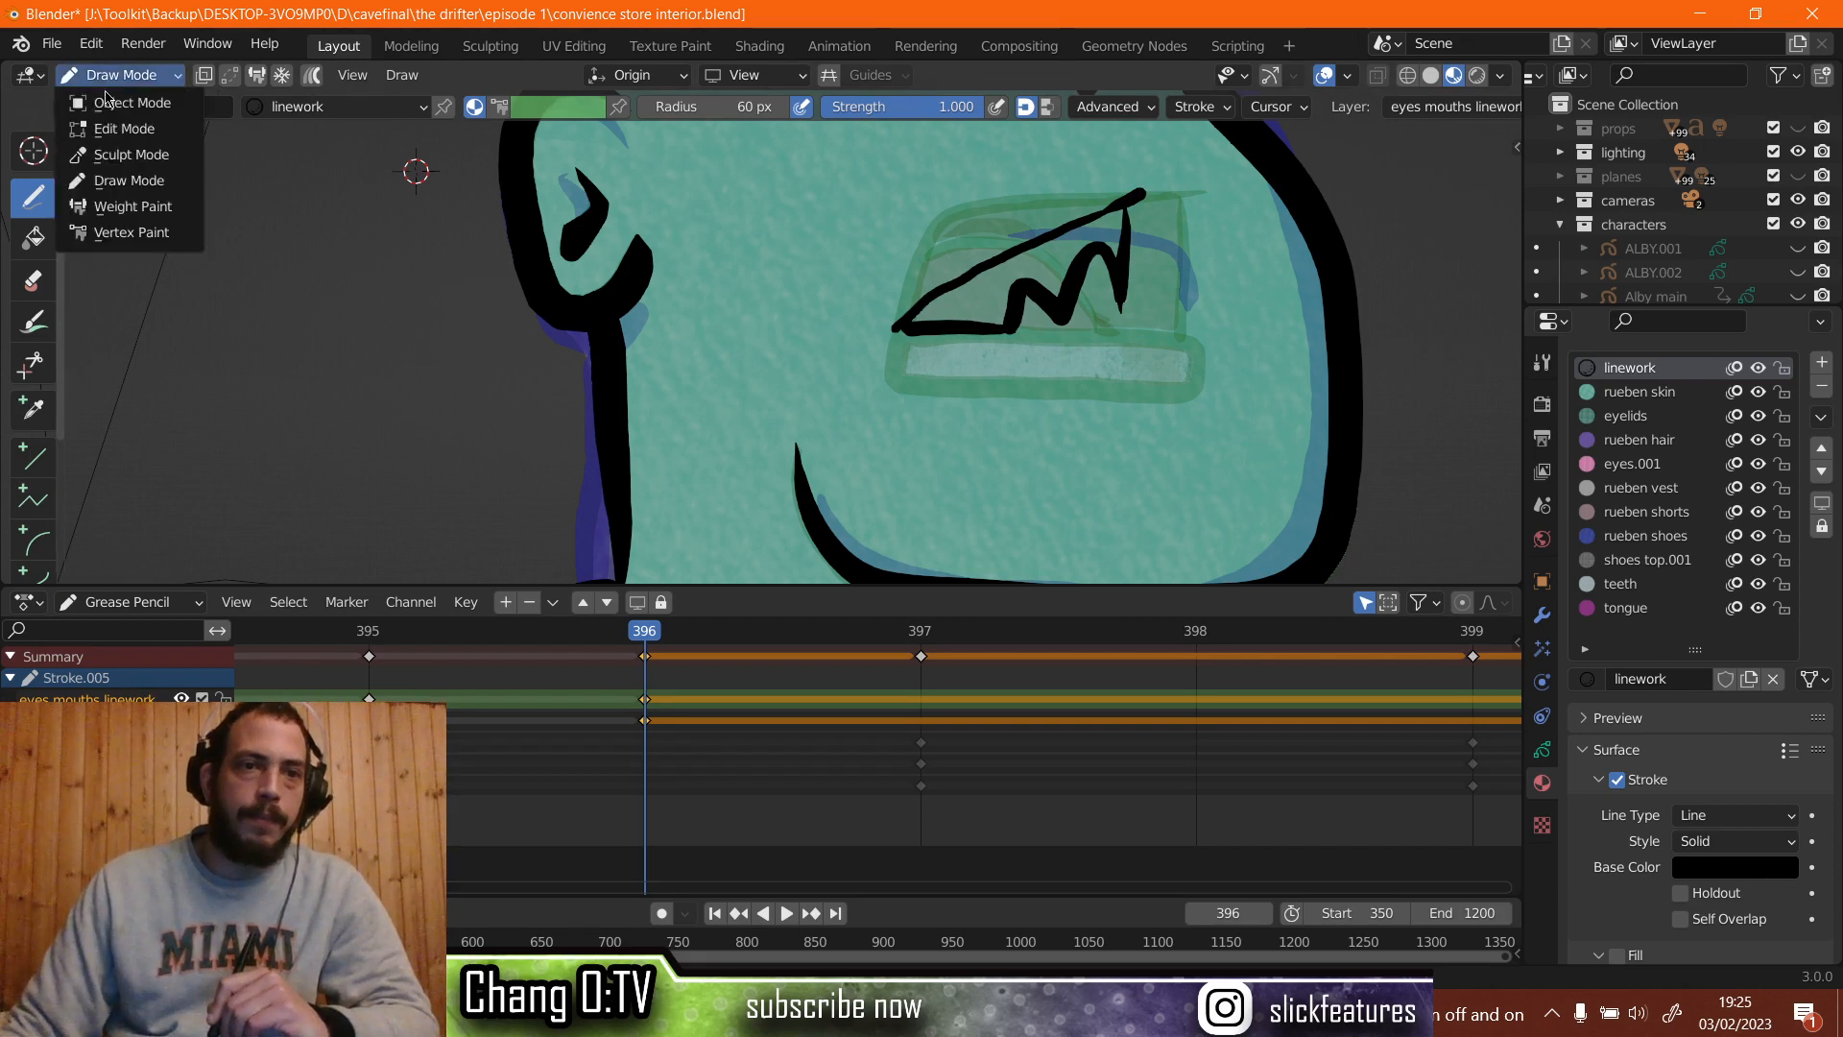
left_click(108, 154)
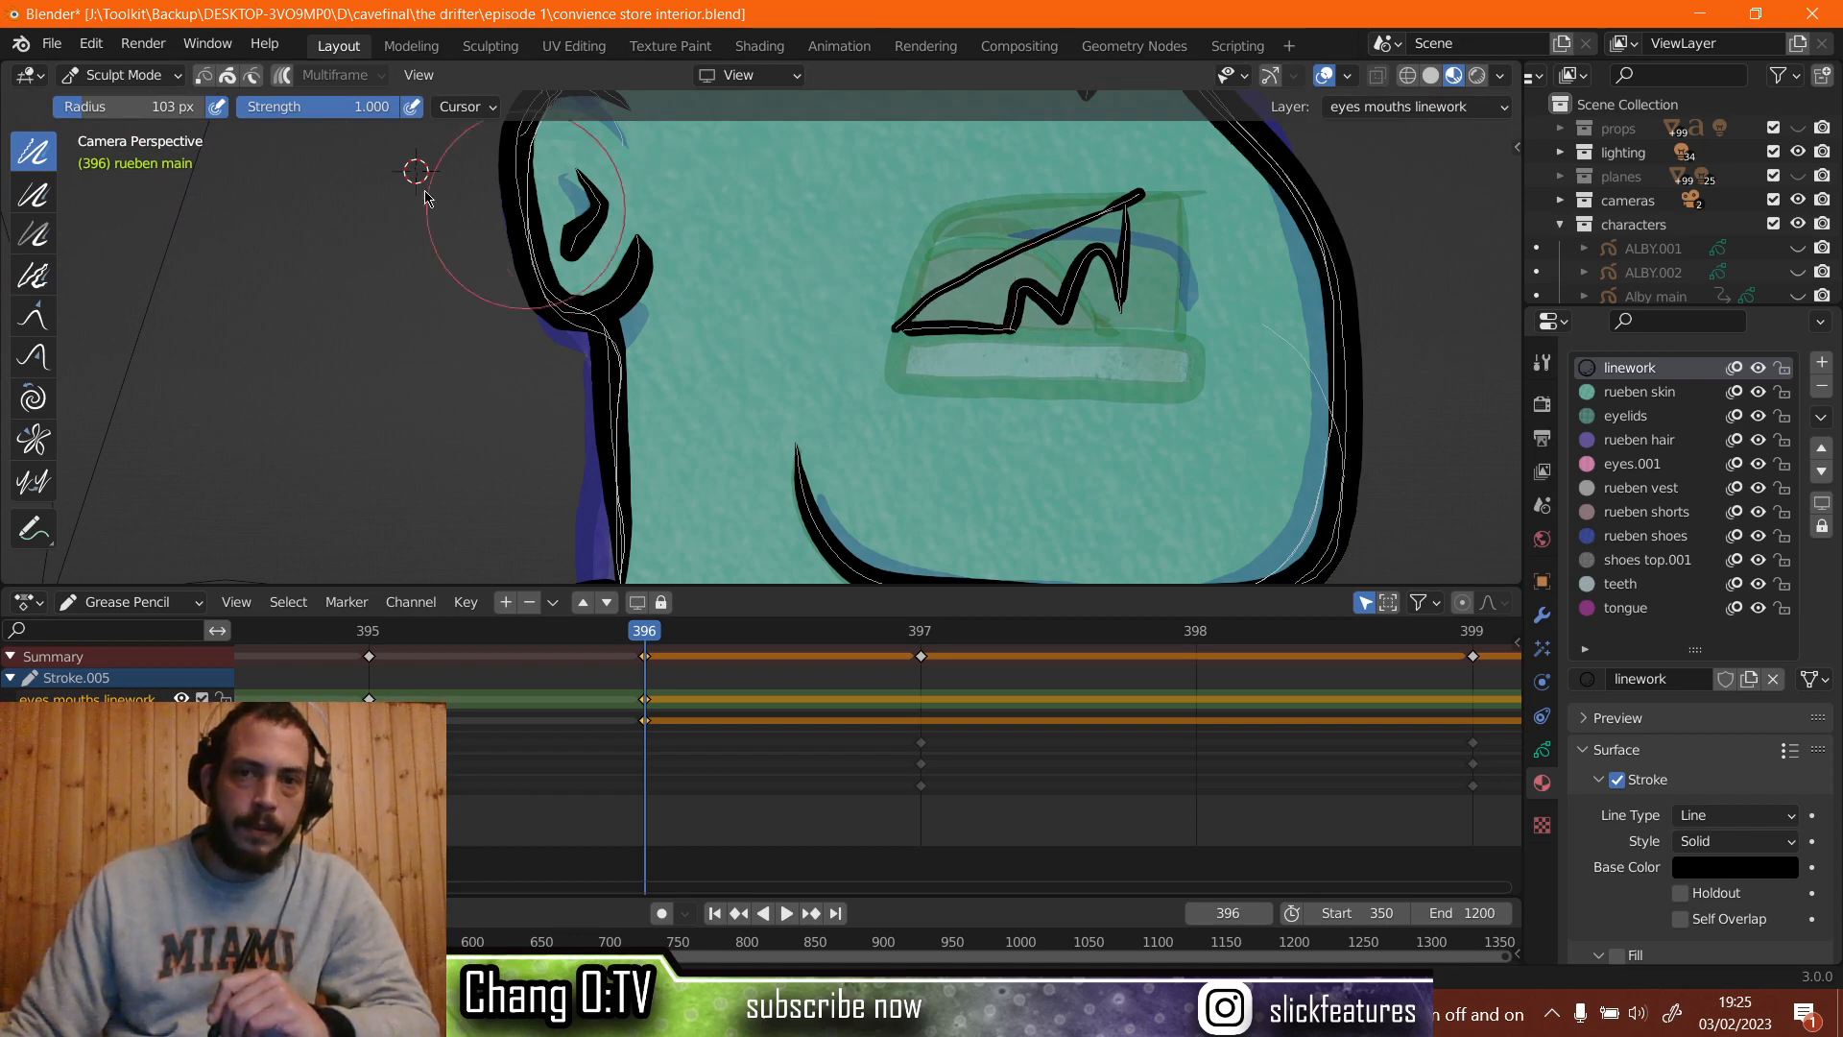
left_click(120, 75)
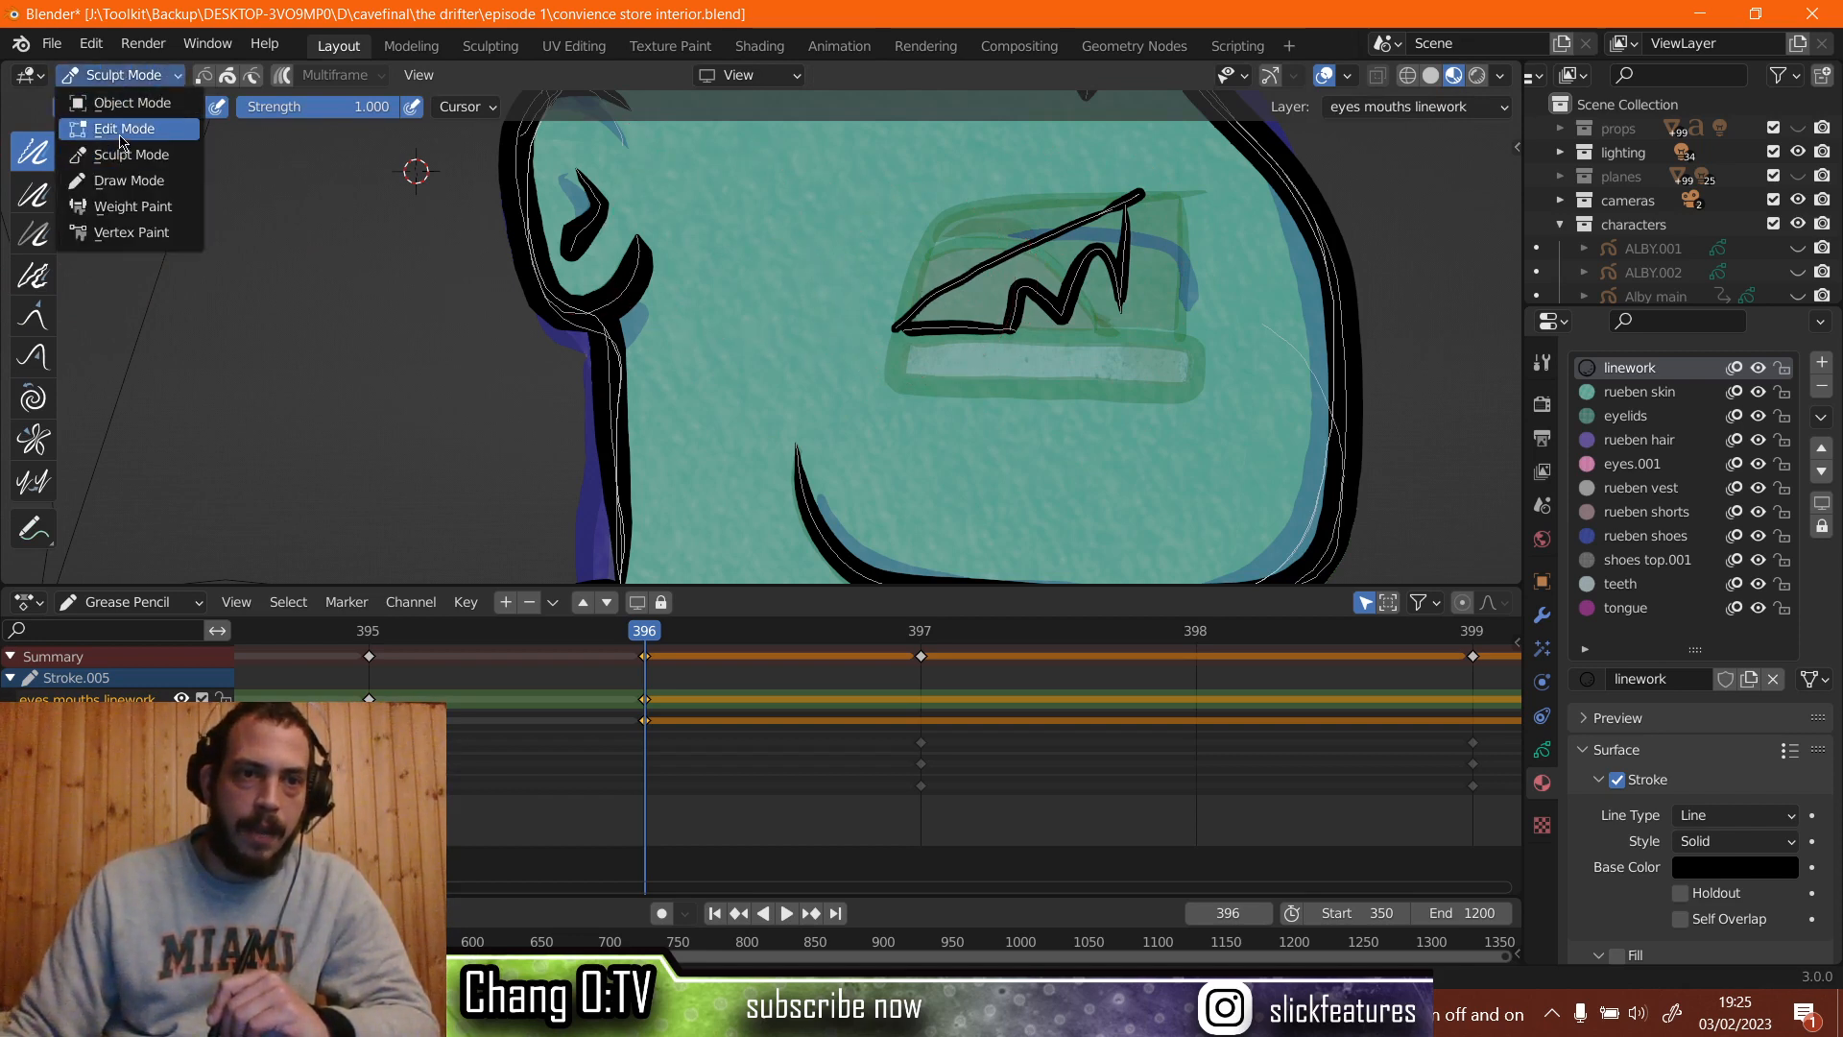
left_click(121, 131)
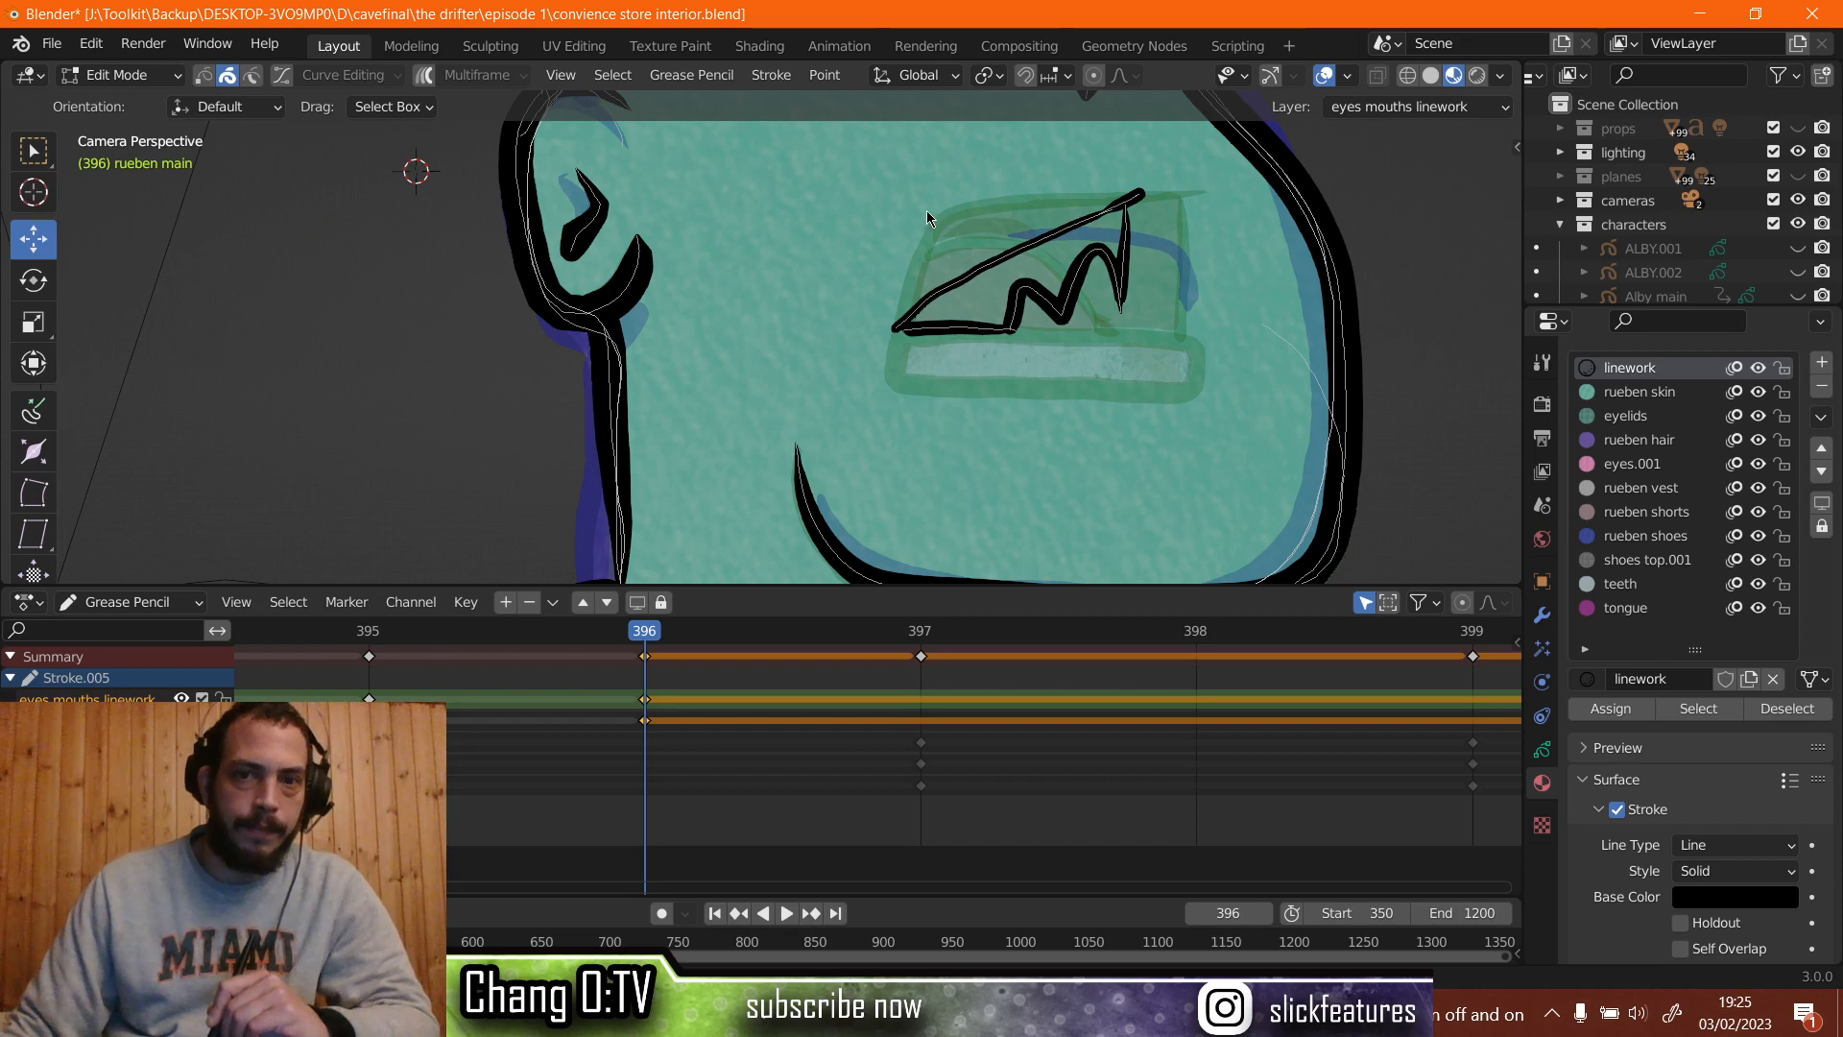
mouse_move(893, 225)
left_mouse_down()
mouse_move(1104, 307)
mouse_move(1195, 367)
left_mouse_up()
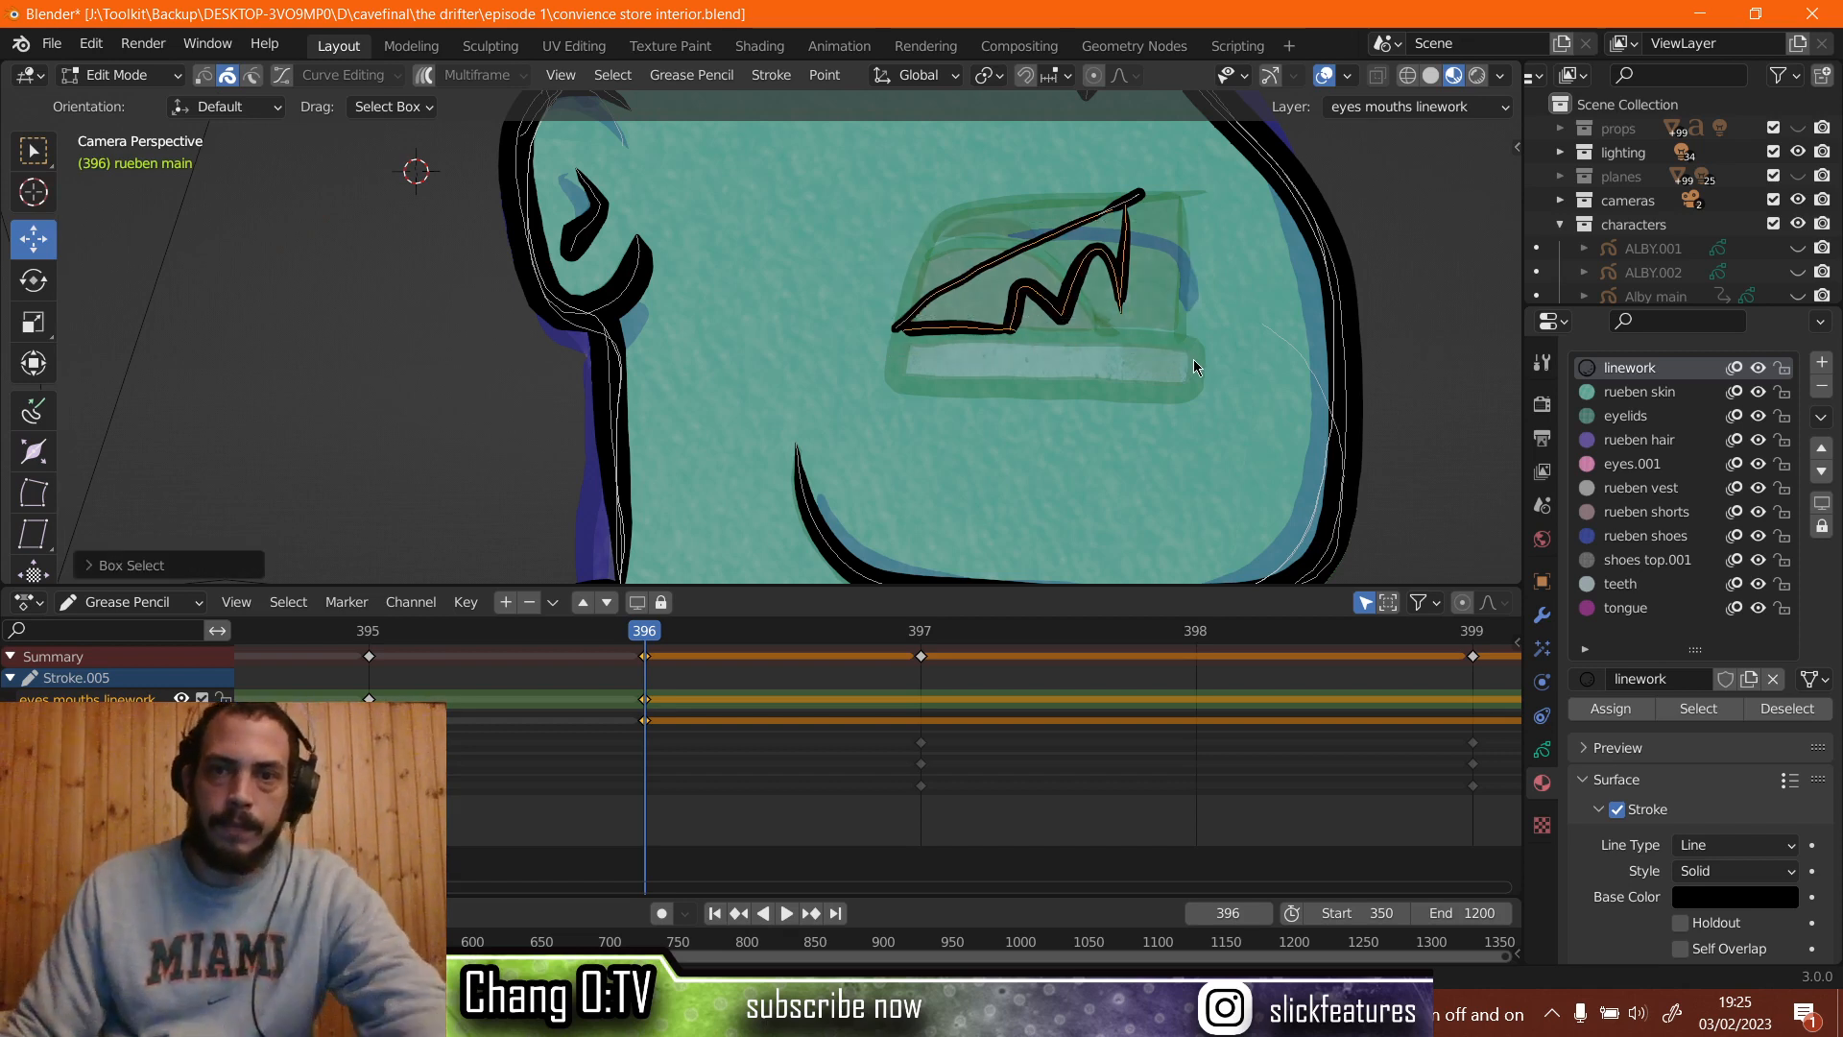
left_click_drag(1054, 163, 1190, 236)
key("s")
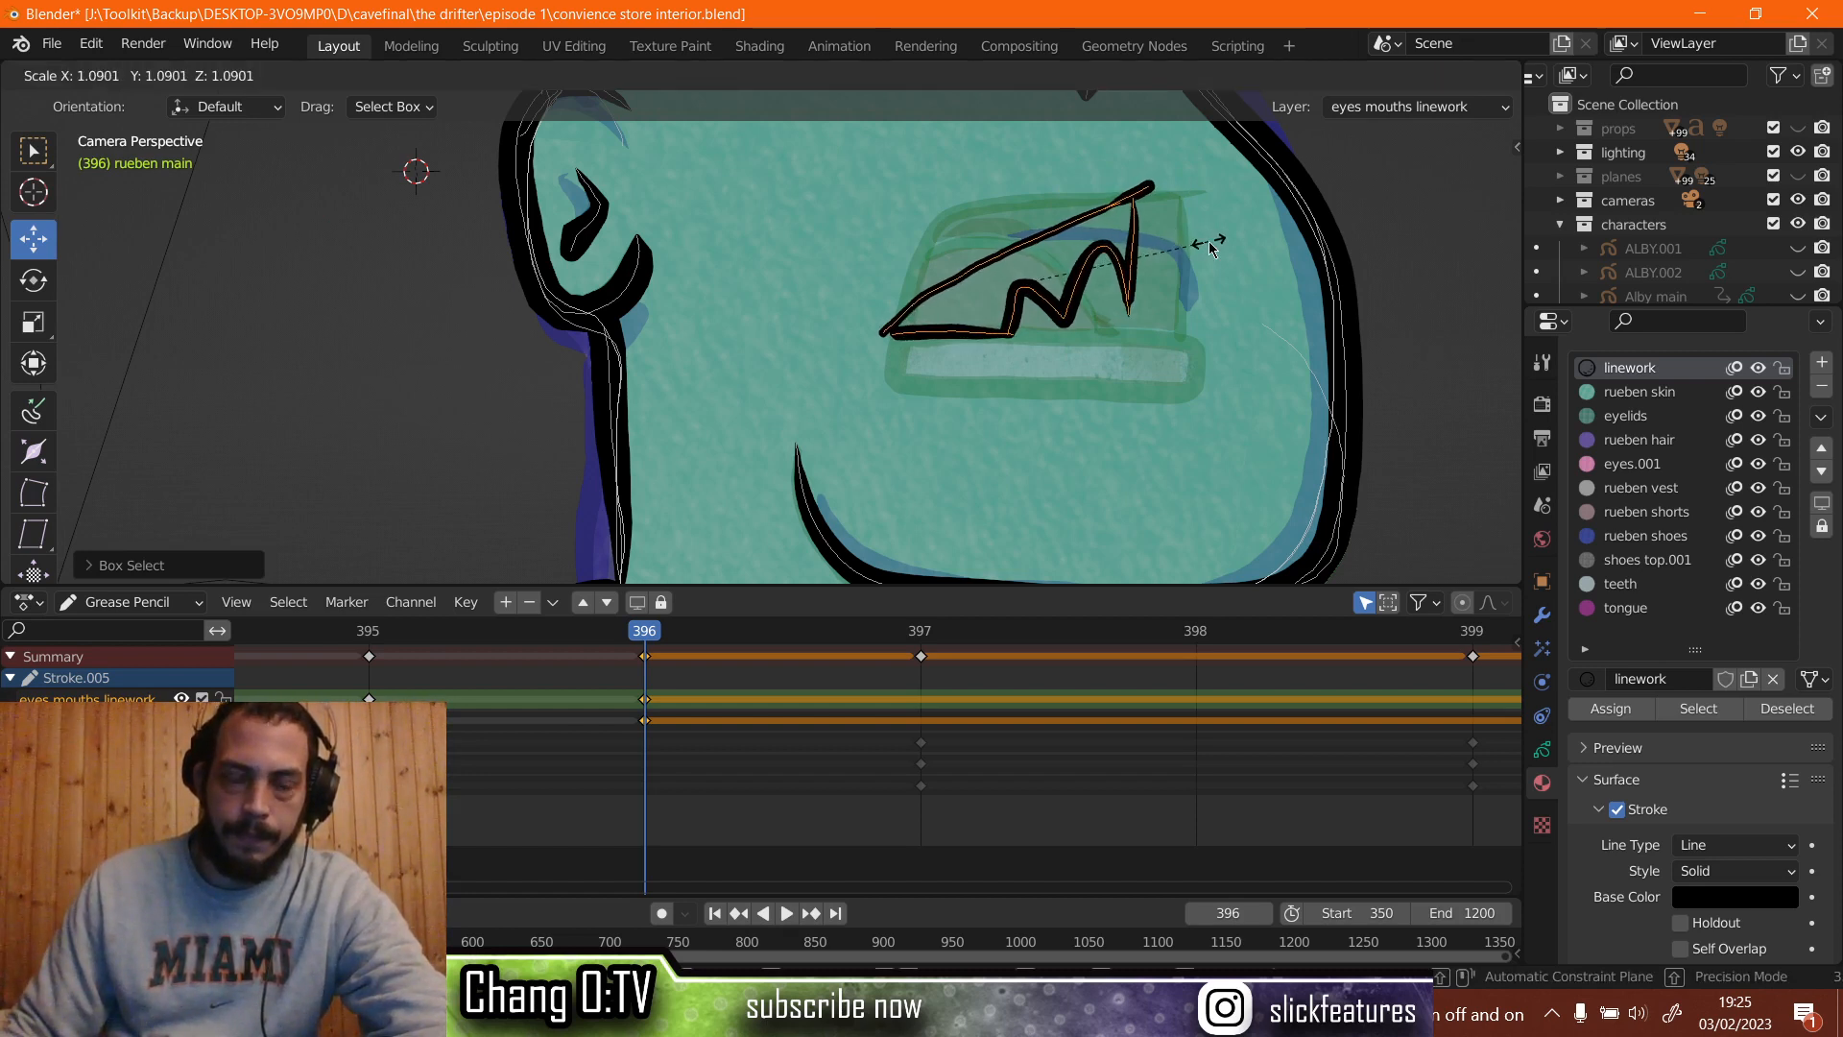
left_click(1131, 278)
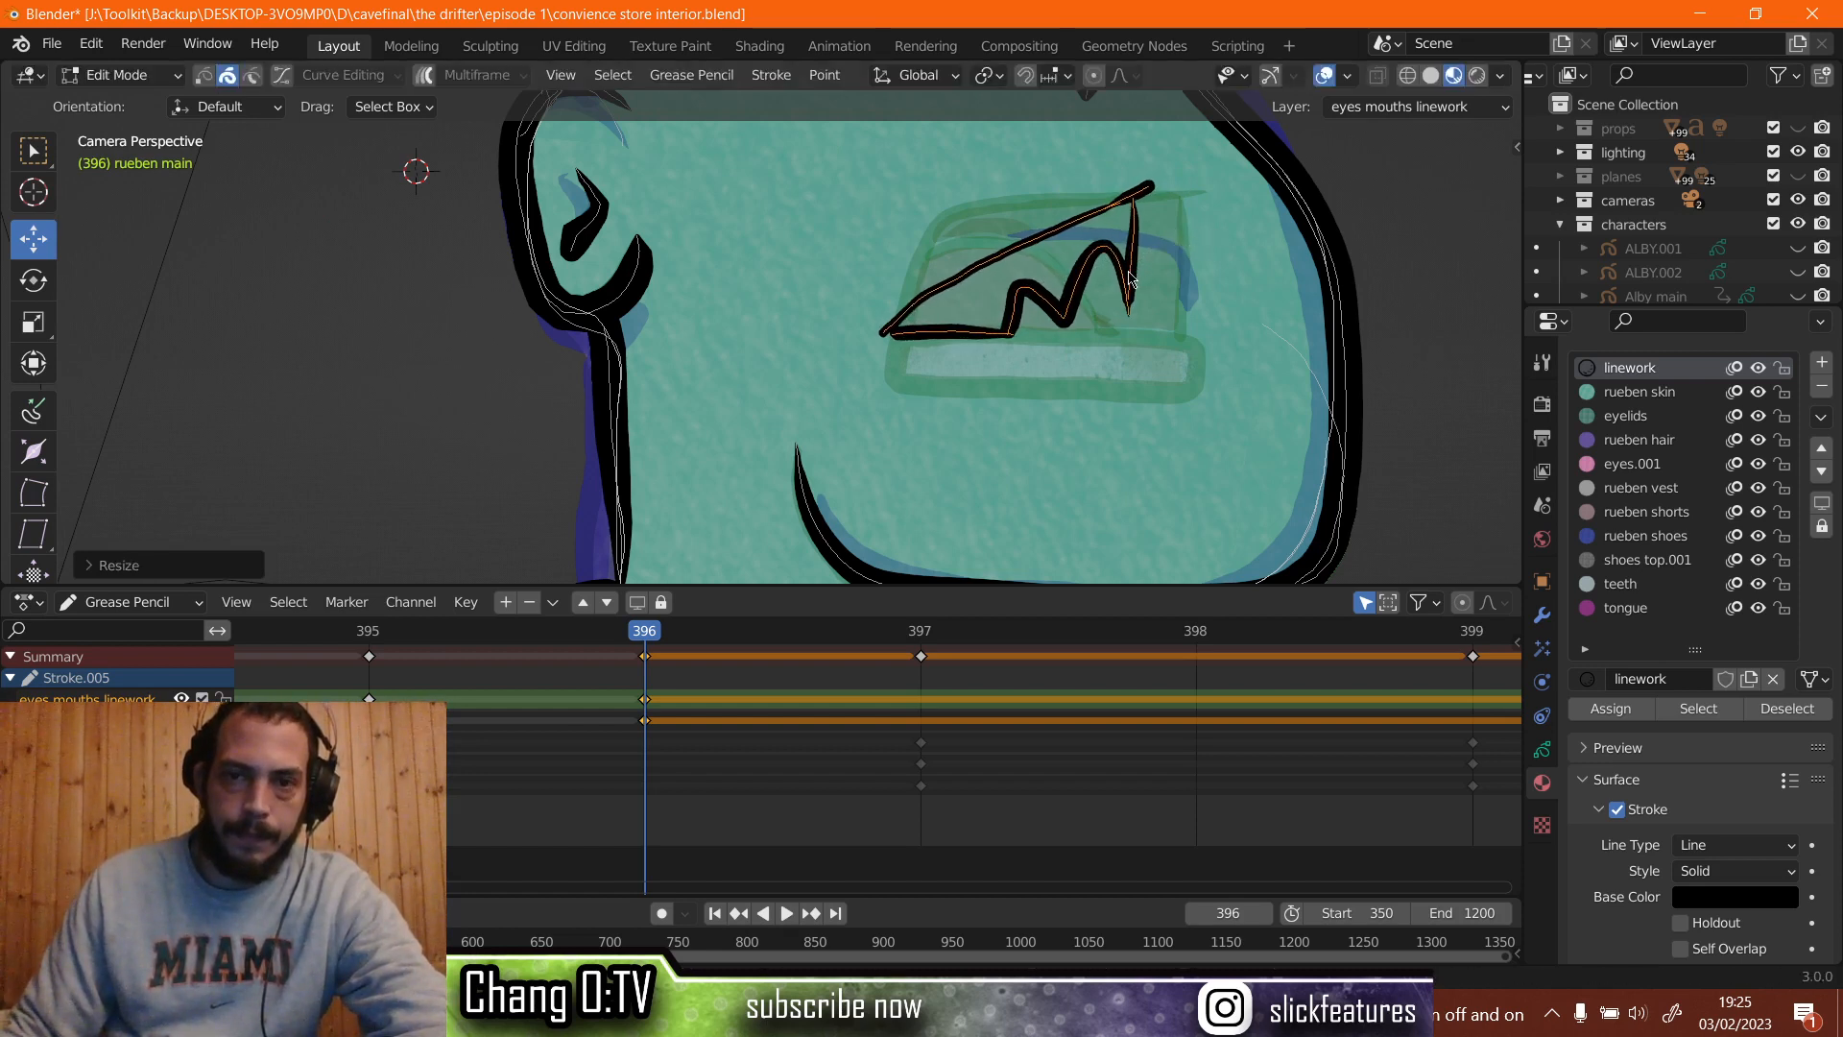
left_click(1270, 75)
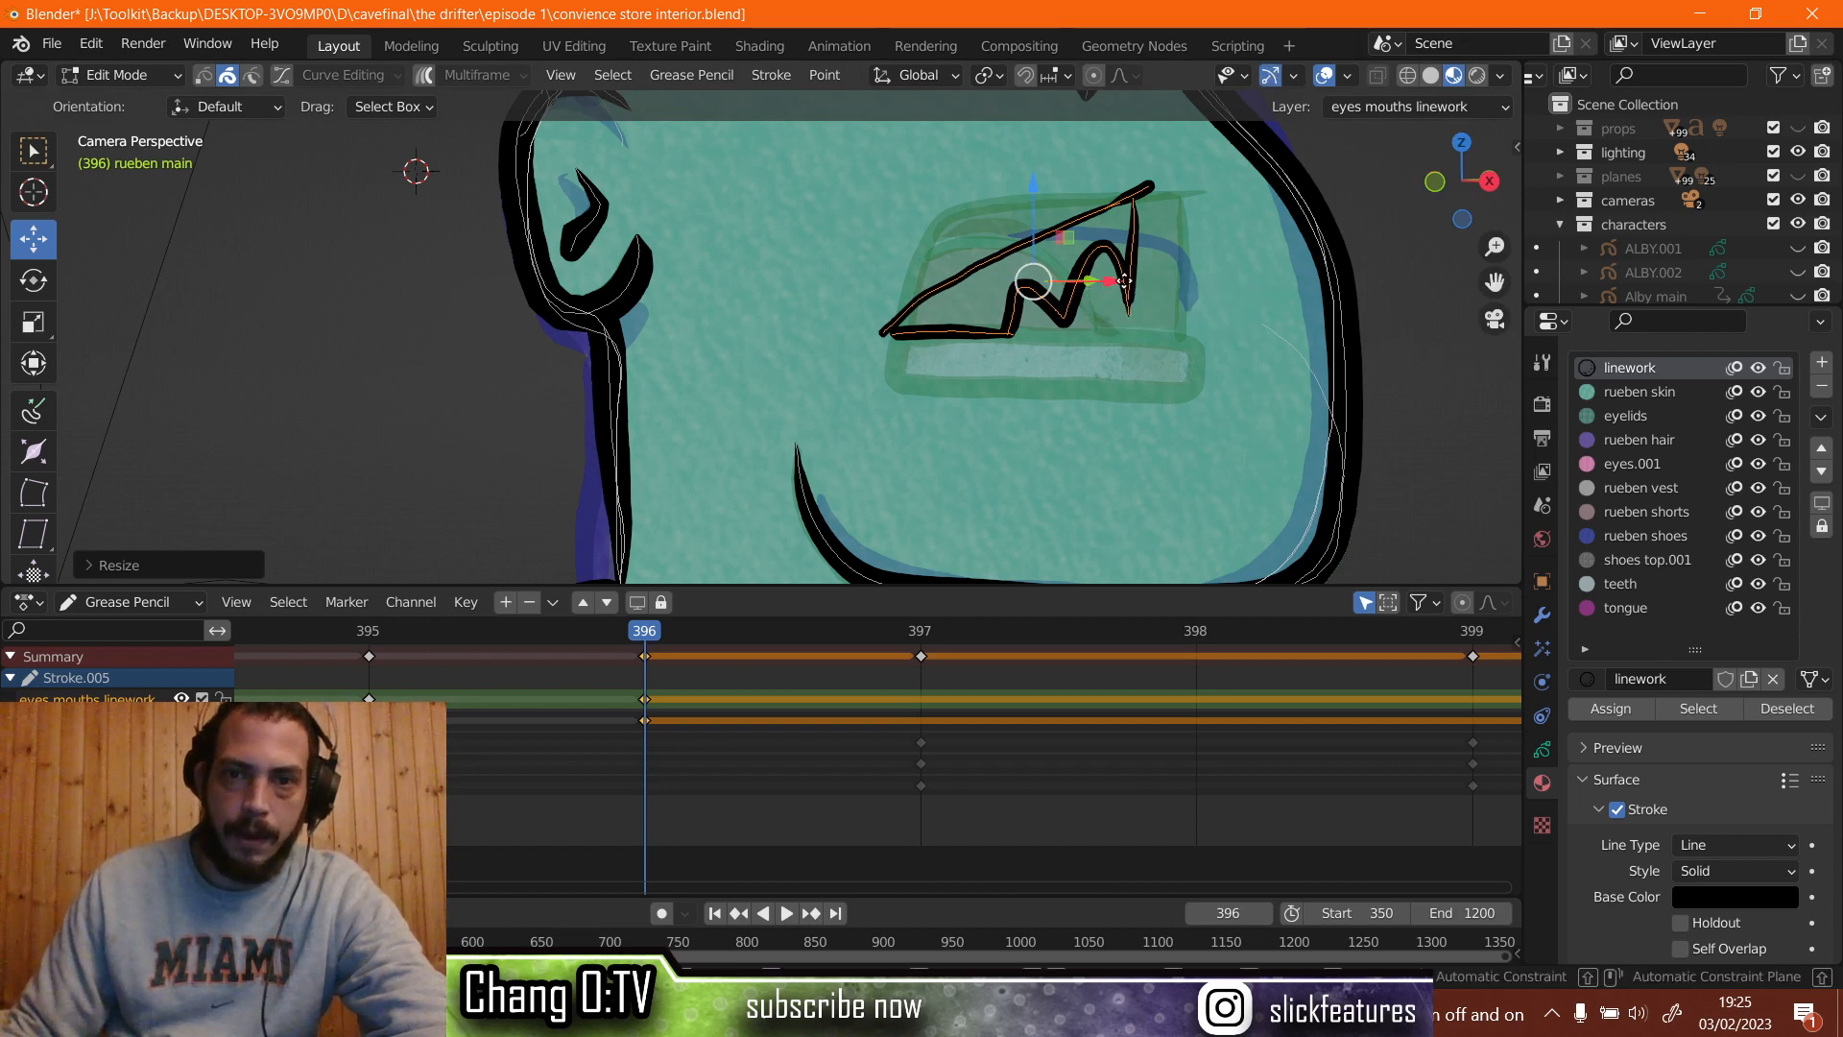
left_click_drag(1119, 285, 1141, 278)
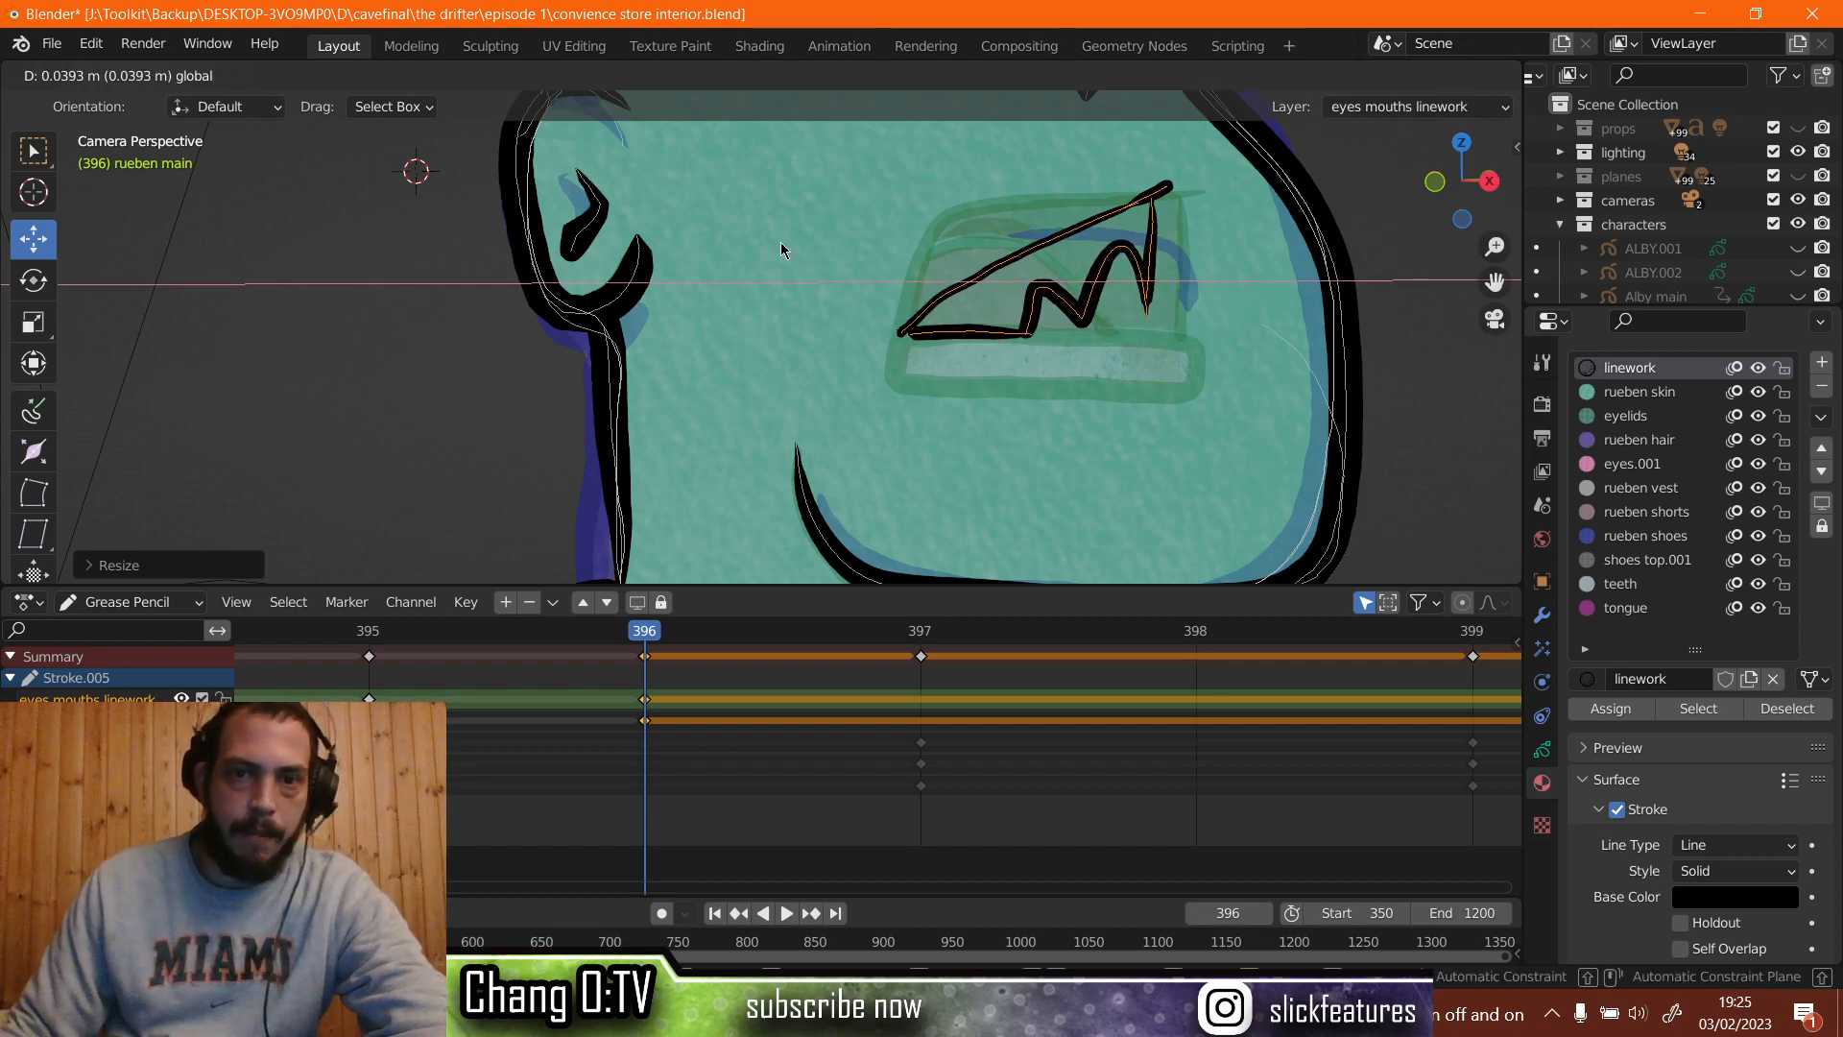
Return to Draw Mode and fill the jagged mouth shape with the teeth material on the fills eyes mouths layer.
left_click(112, 75)
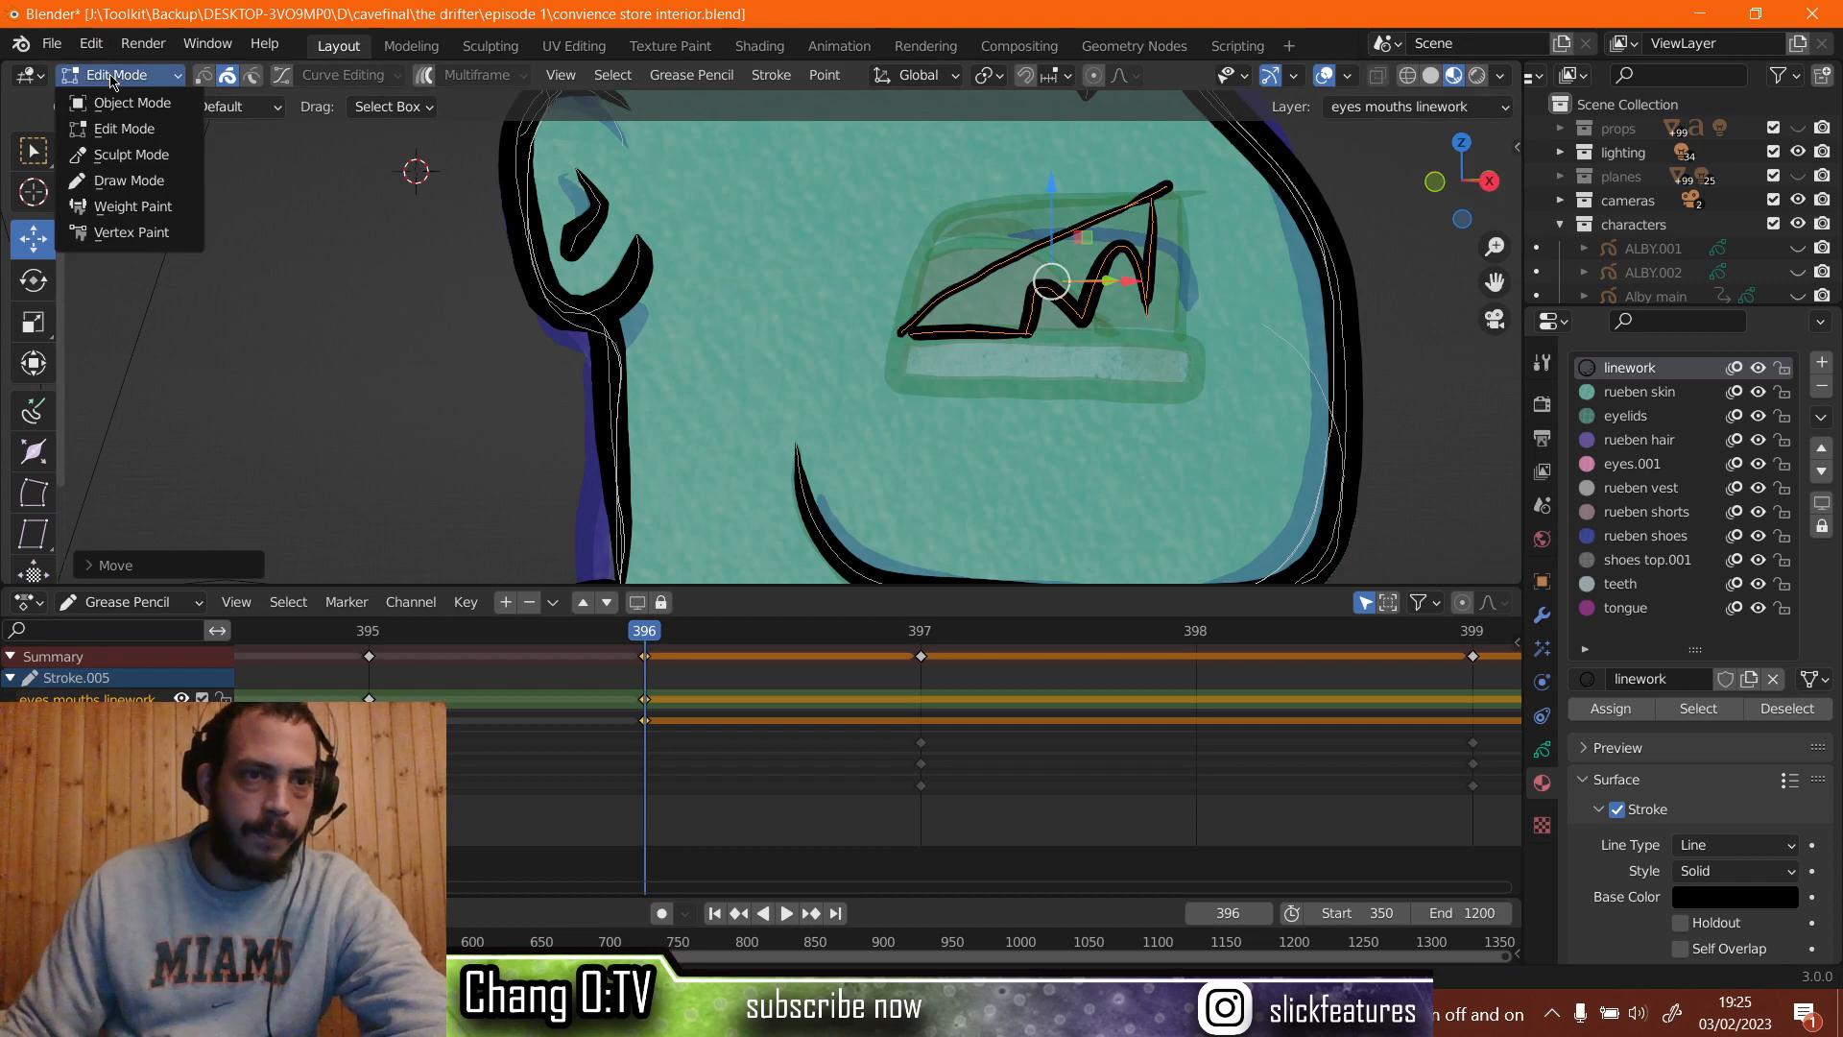
left_click(135, 186)
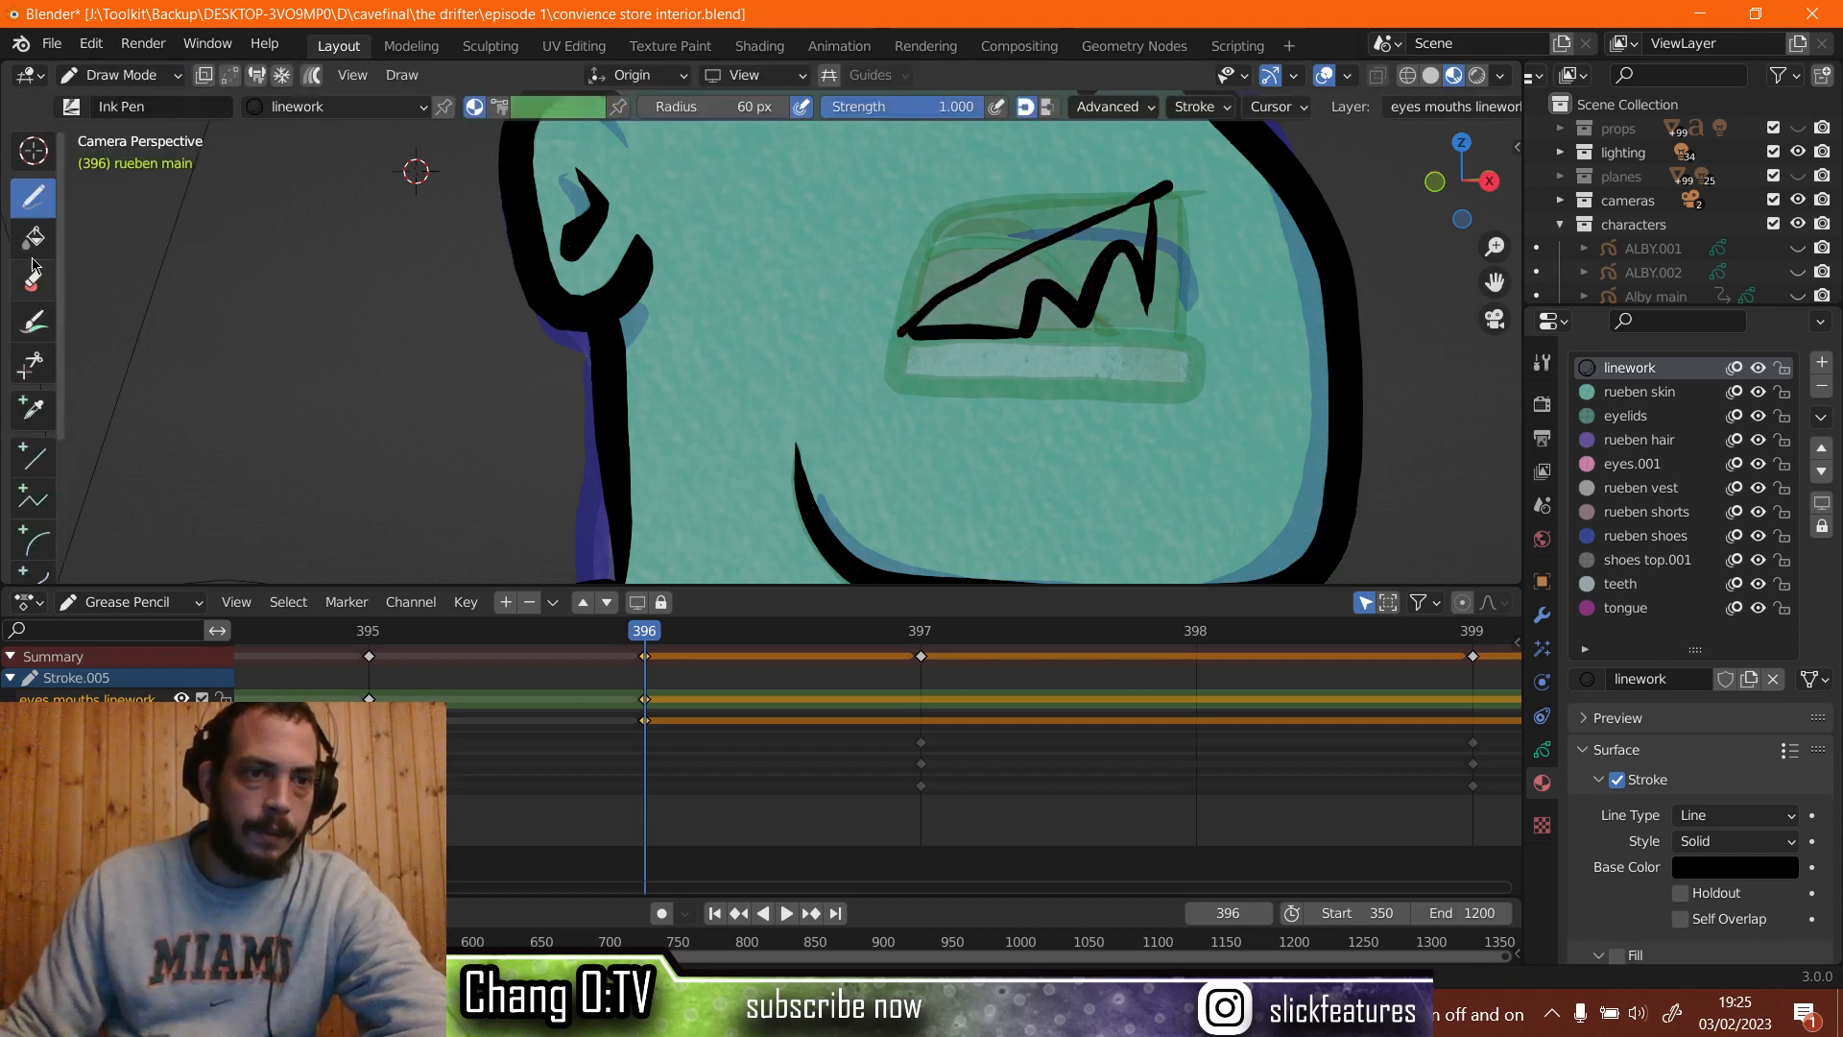
left_click(32, 238)
left_click(87, 721)
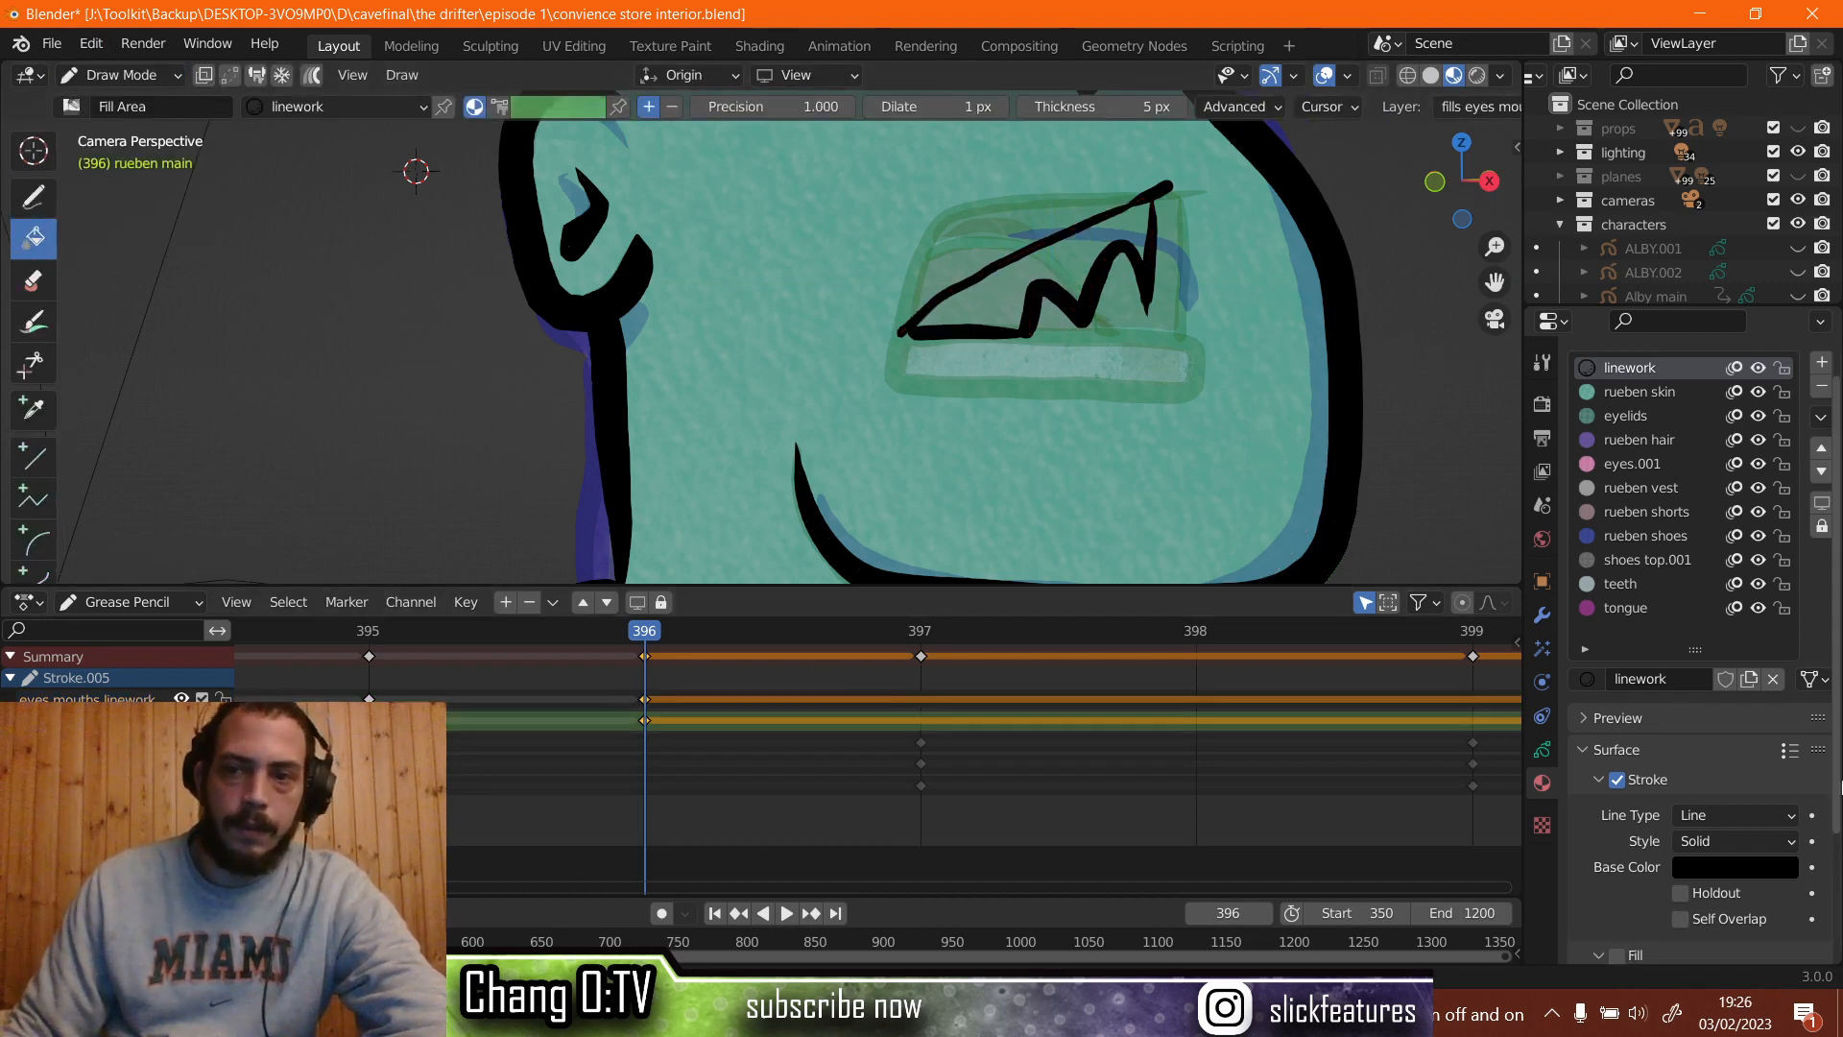
left_click(1659, 586)
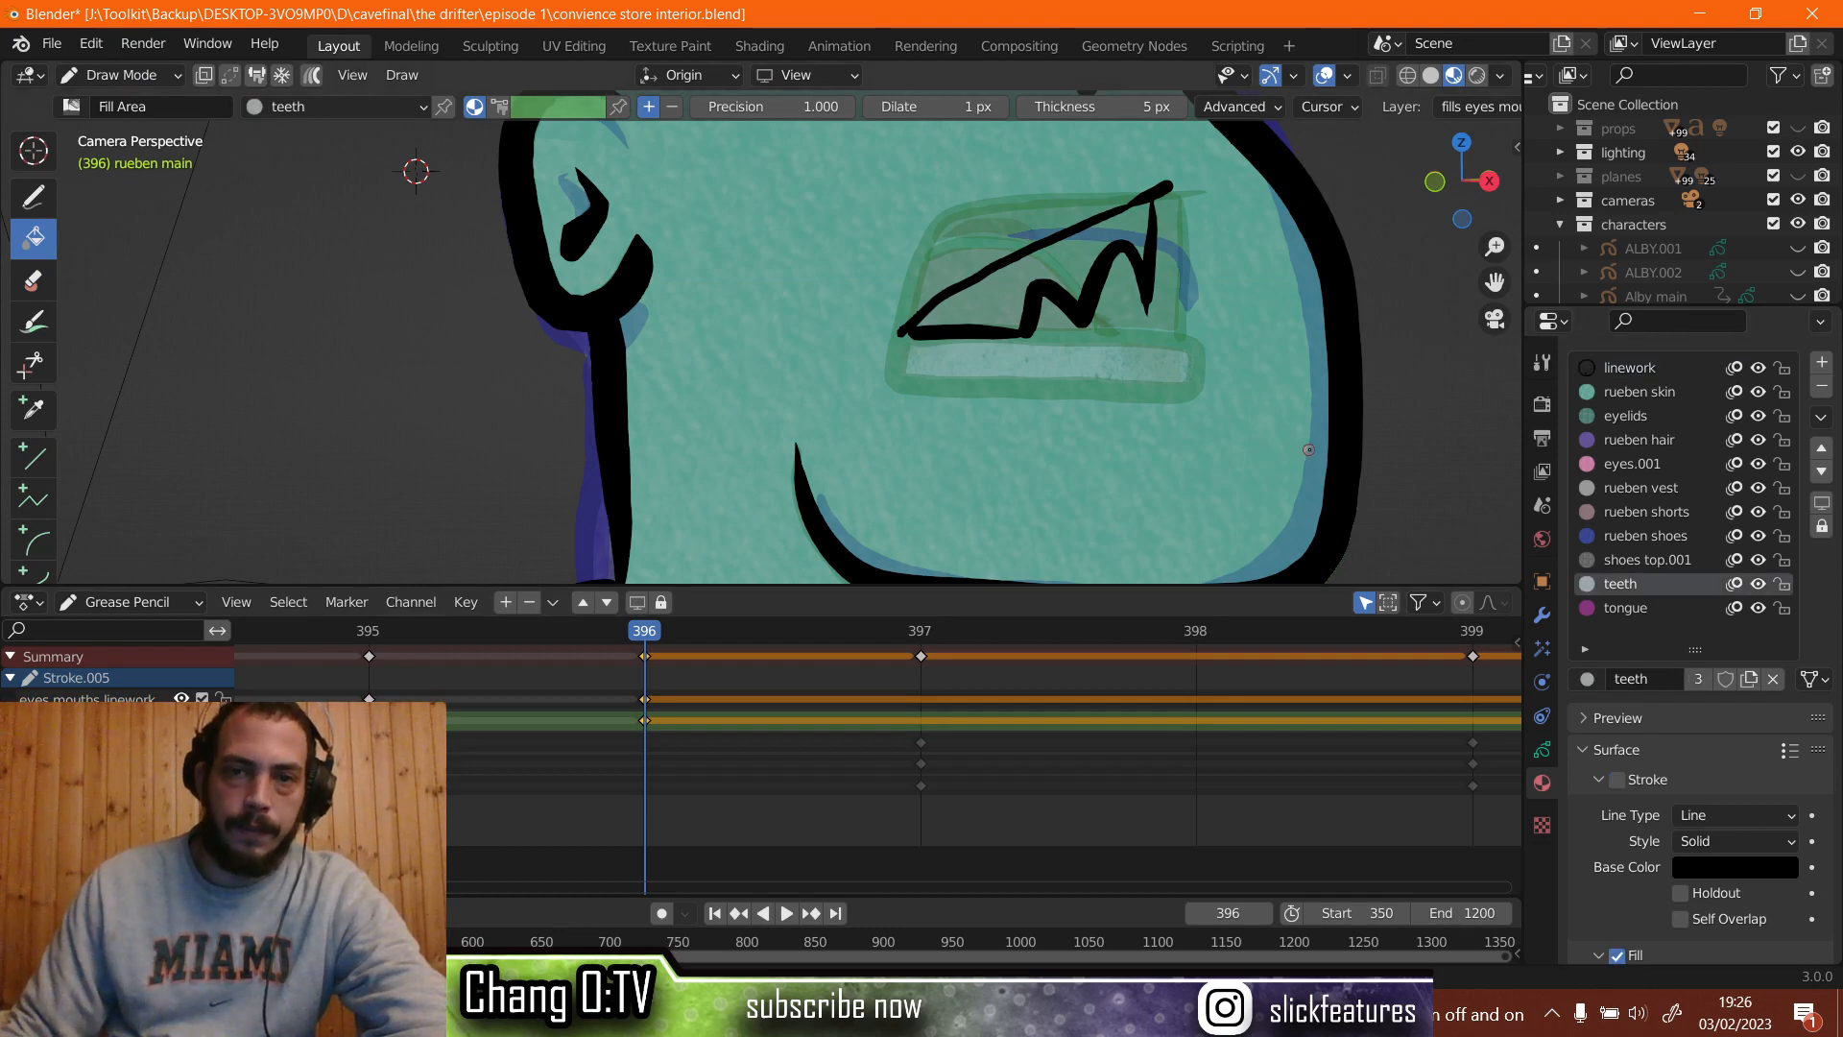
scroll(996, 242, "up", 1)
scroll(1029, 252, "up", 5)
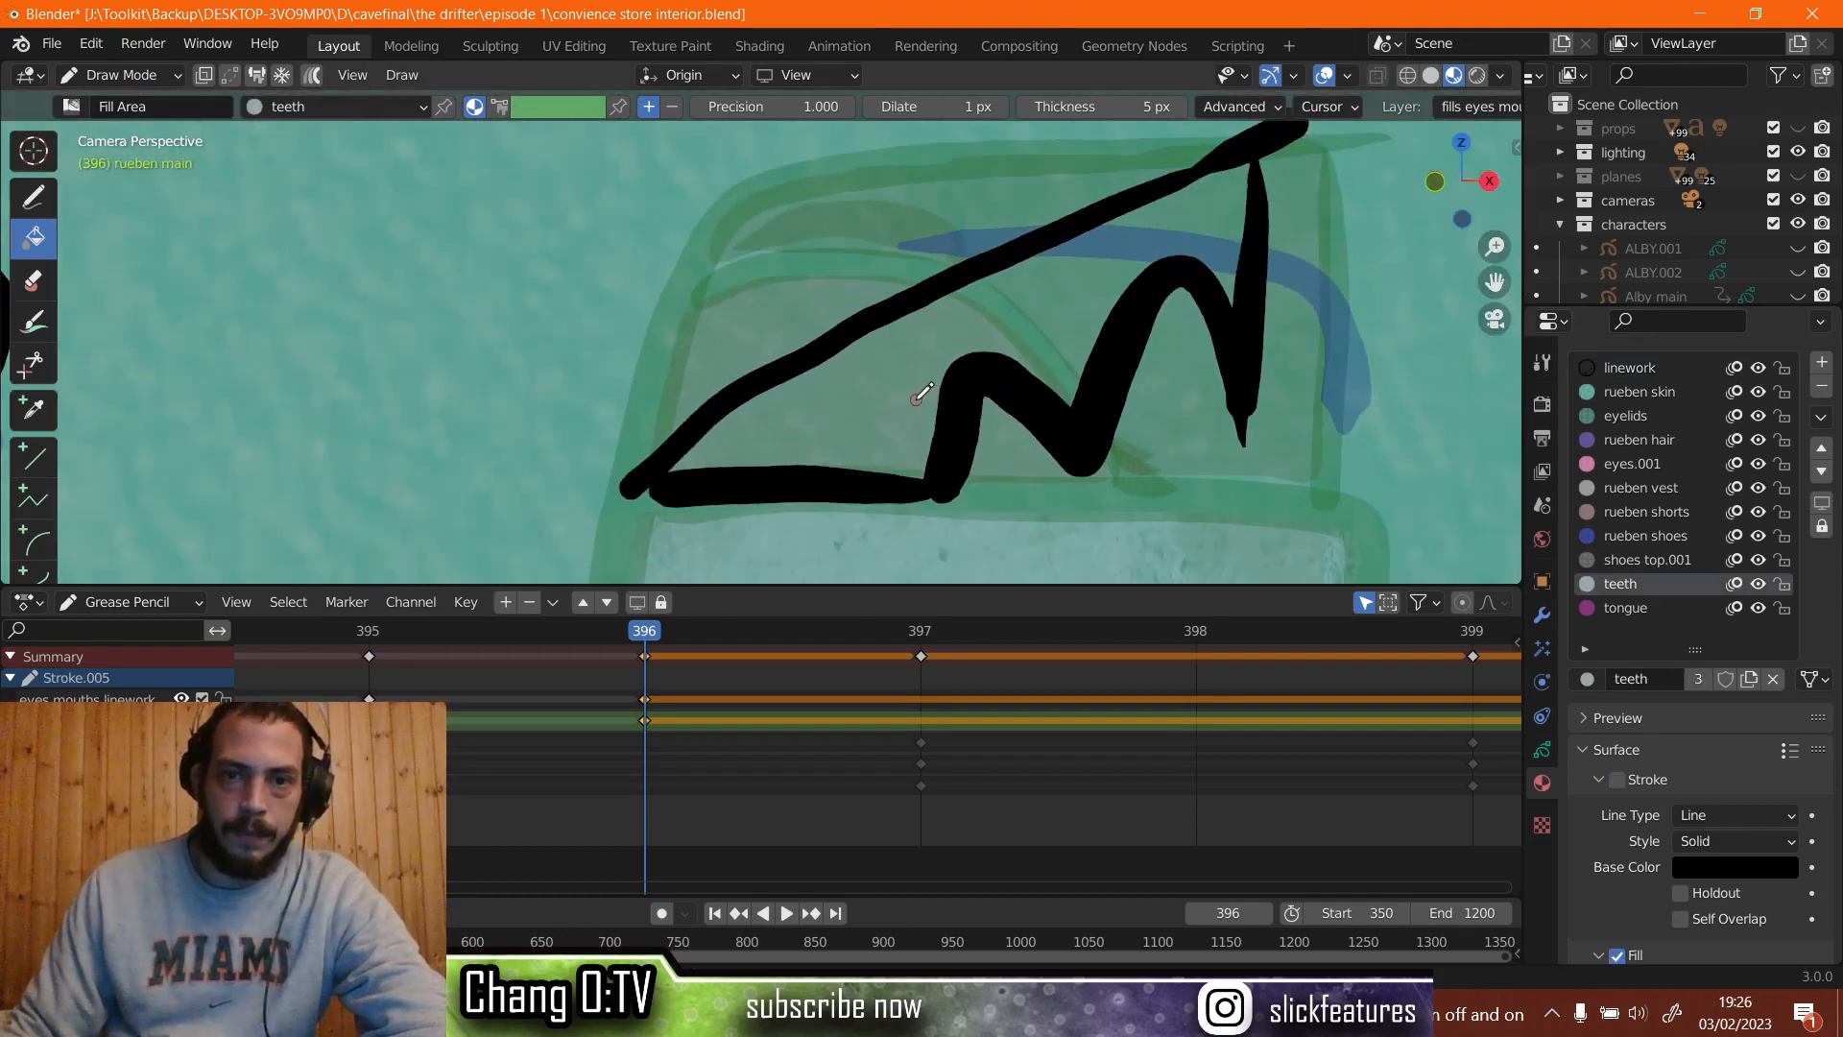
left_click(915, 399)
scroll(817, 295, "down", 3)
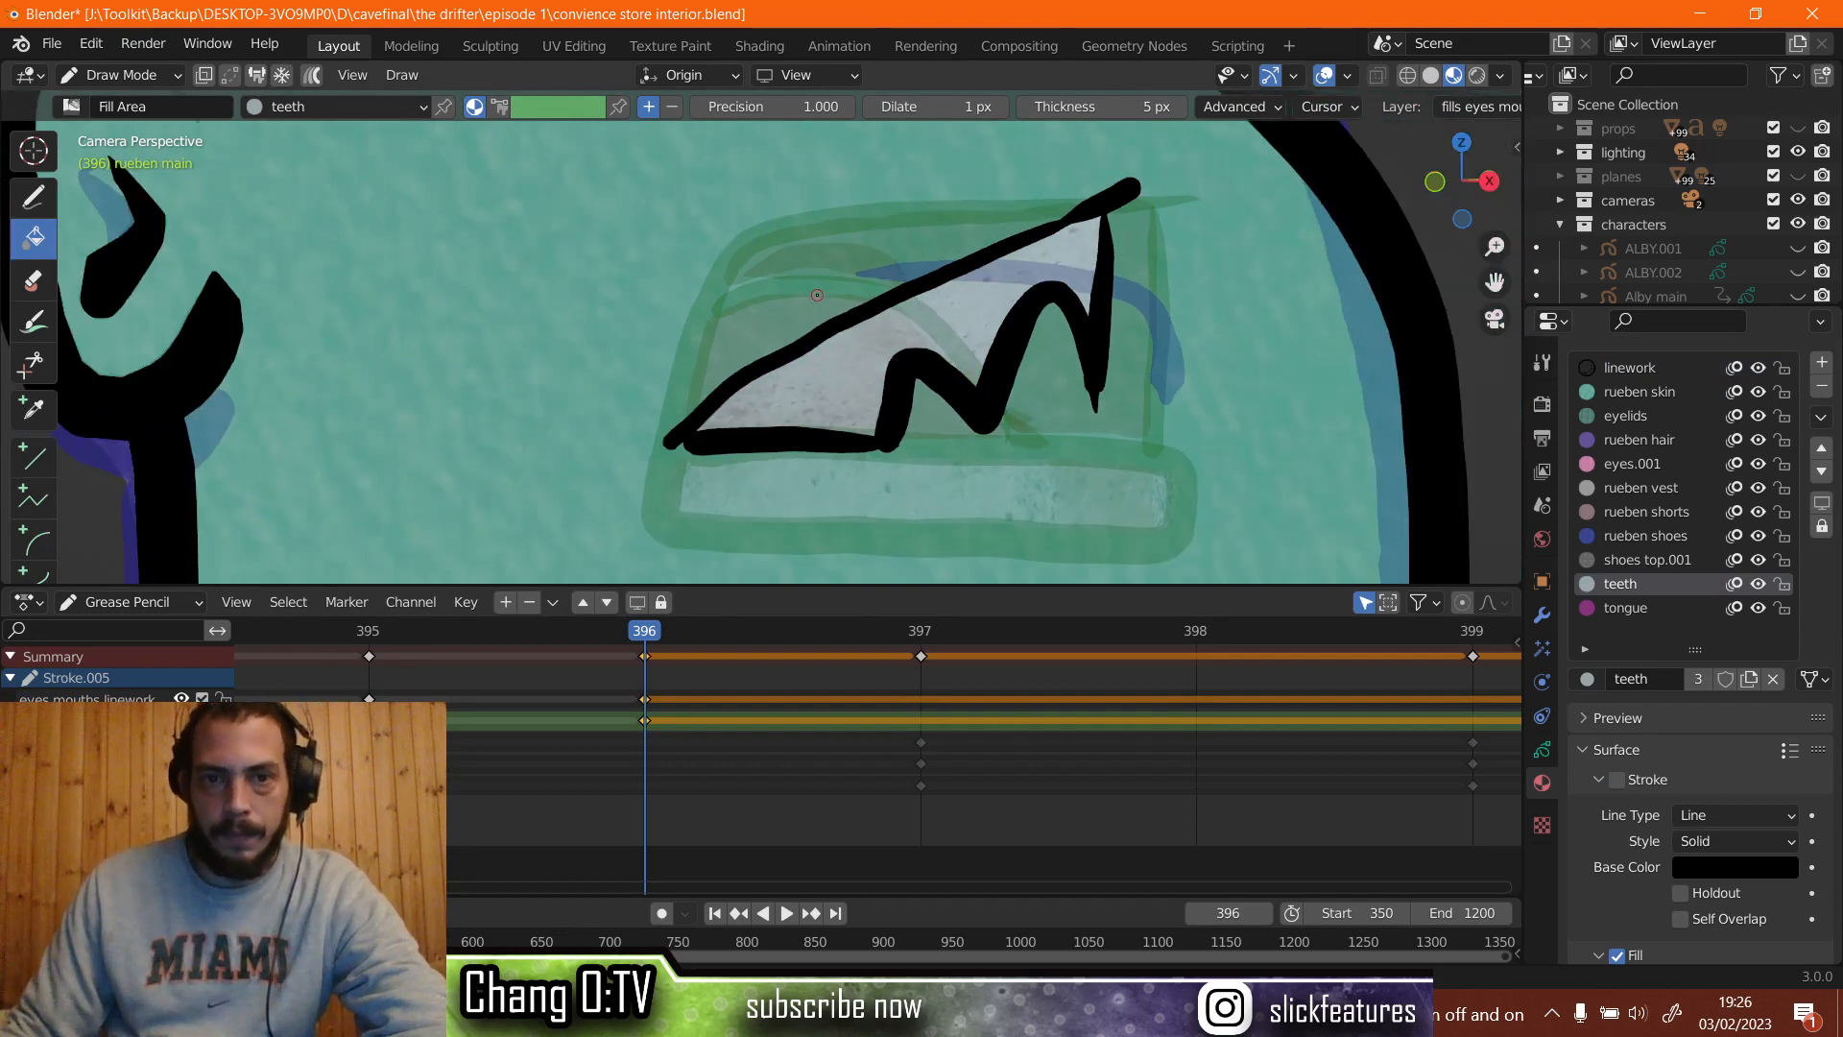
Play back the walking animation several times from around frames 376 to 380 to check the mouth shapes in motion.
left_click(33, 198)
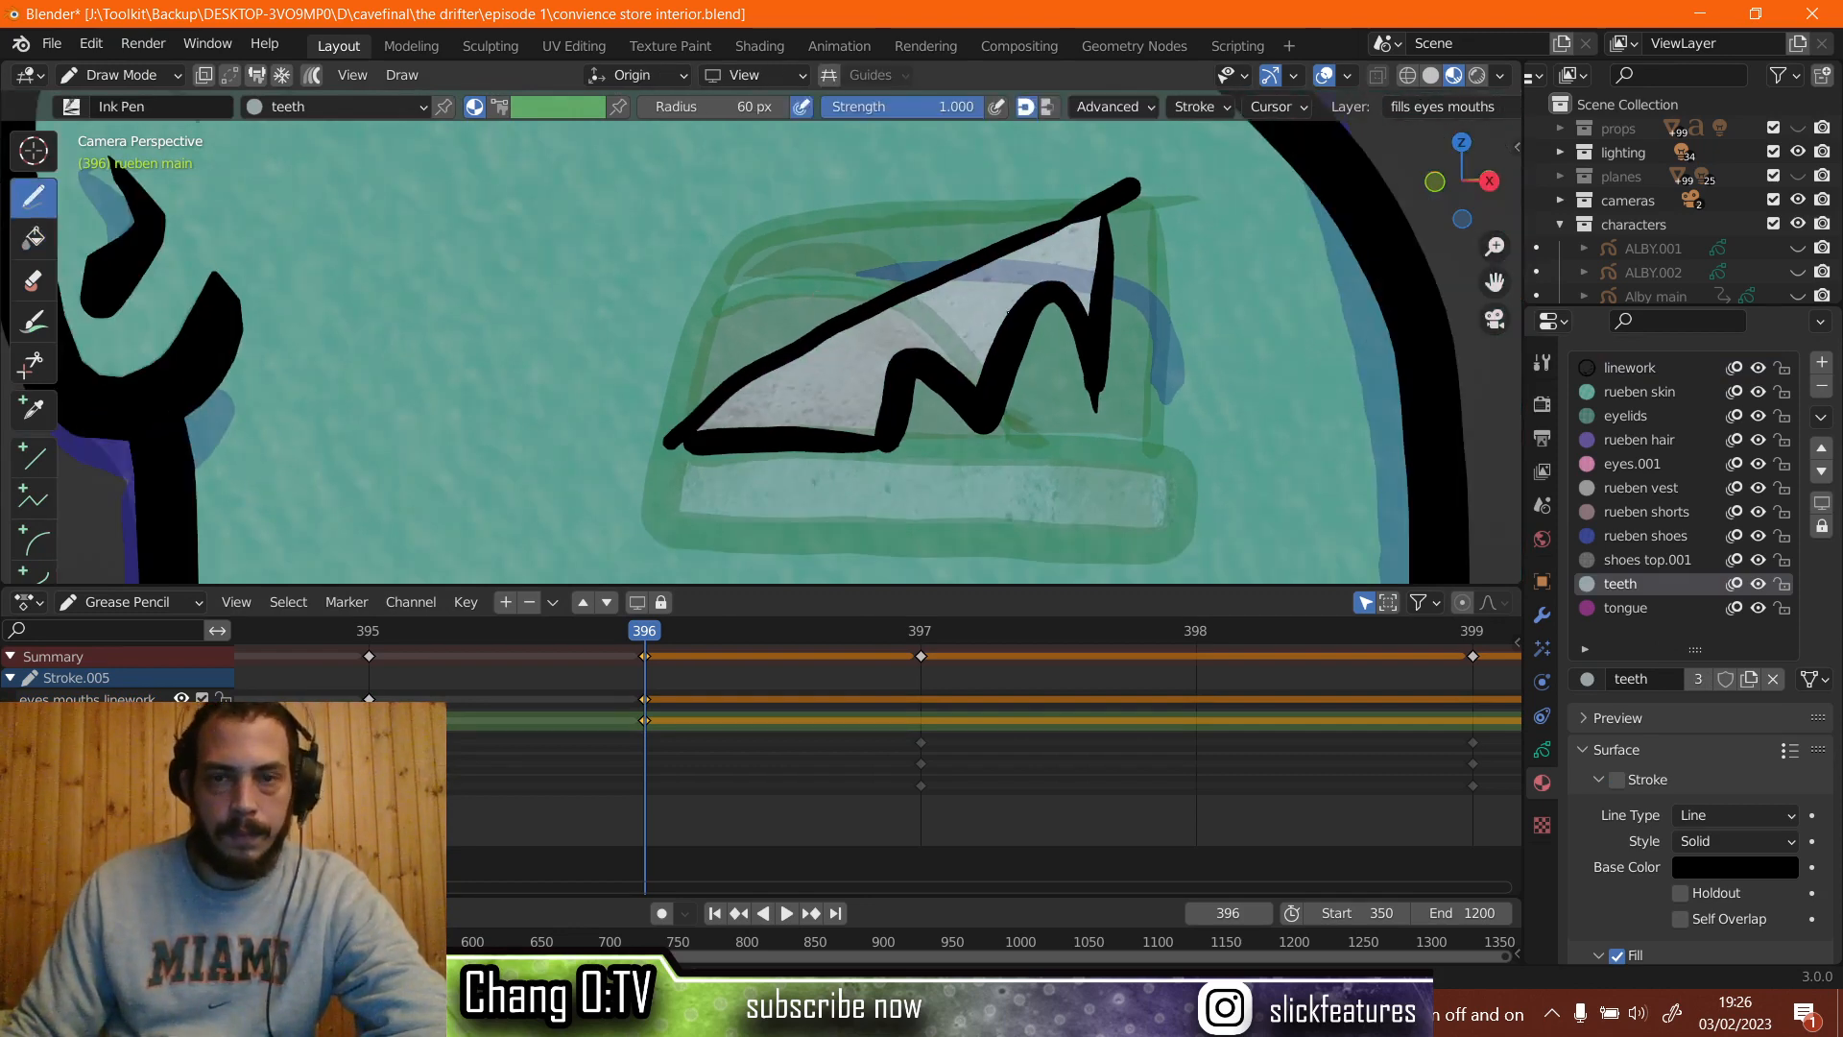
scroll(753, 339, "up", 2)
scroll(754, 339, "down", 4)
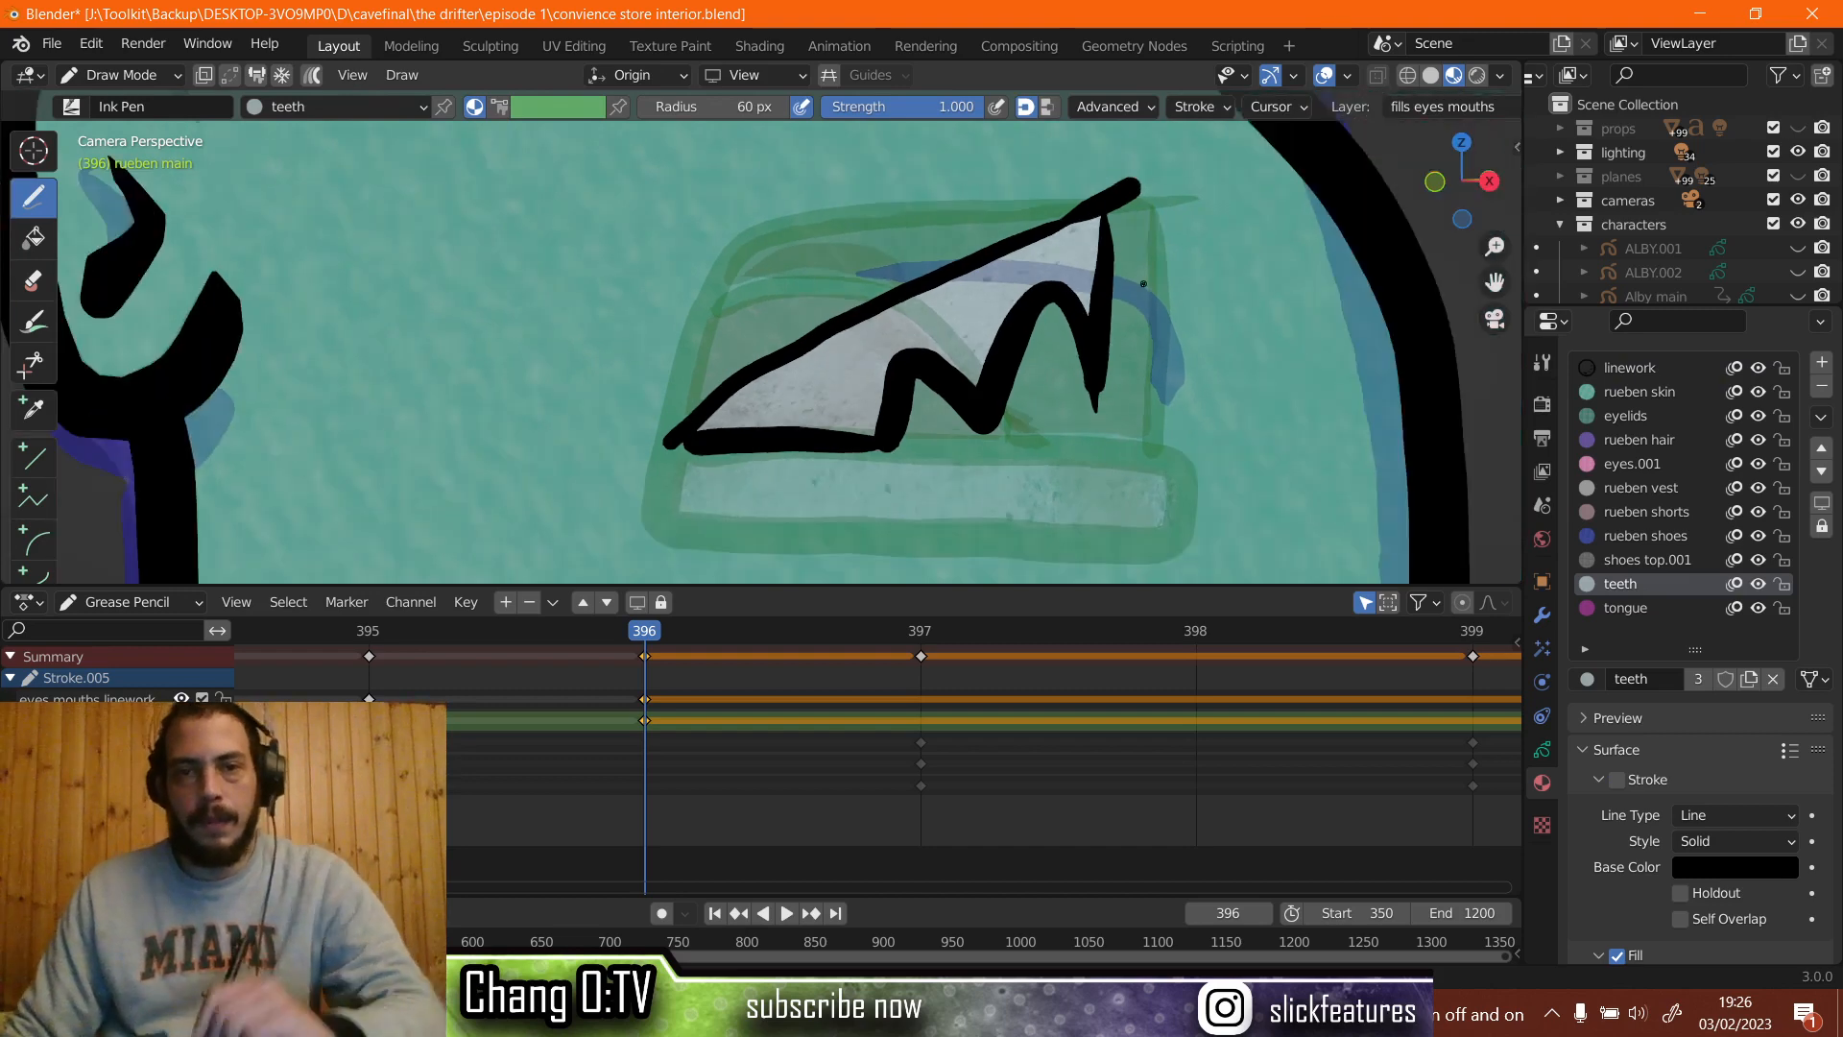
scroll(496, 661, "down", 1)
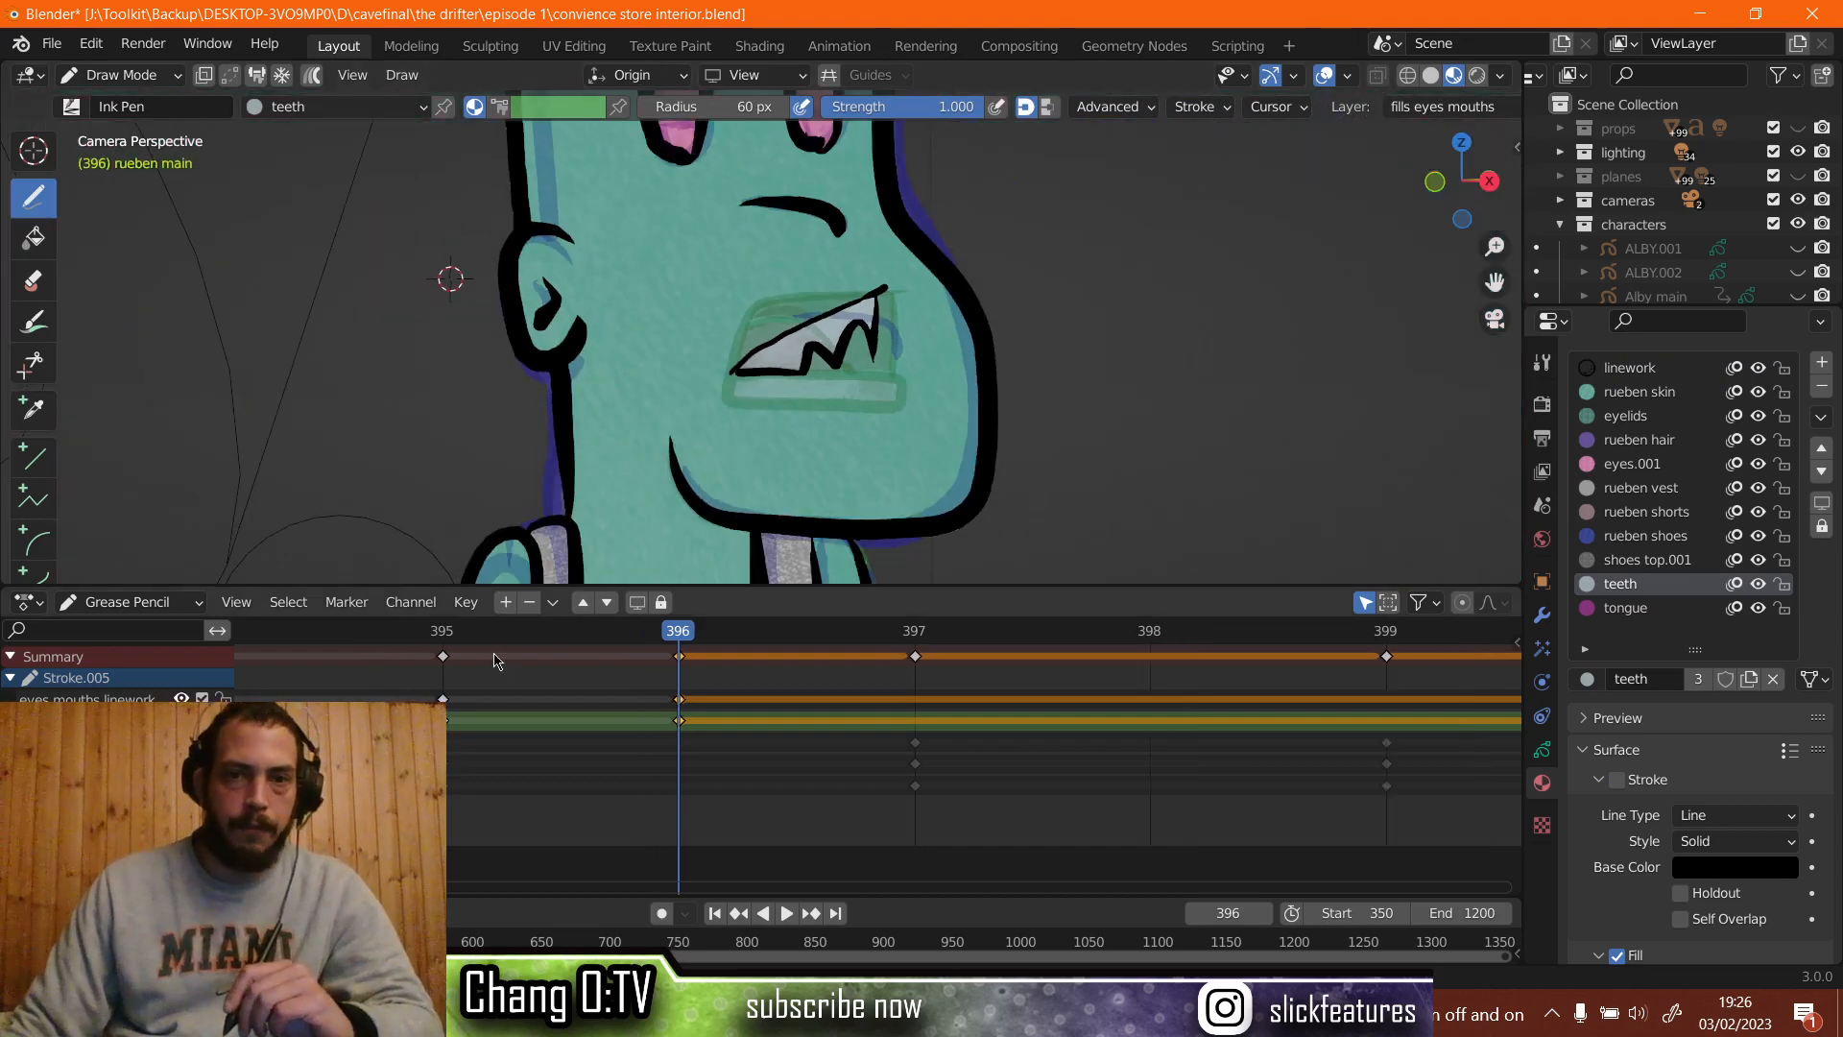
scroll(496, 661, "down", 5)
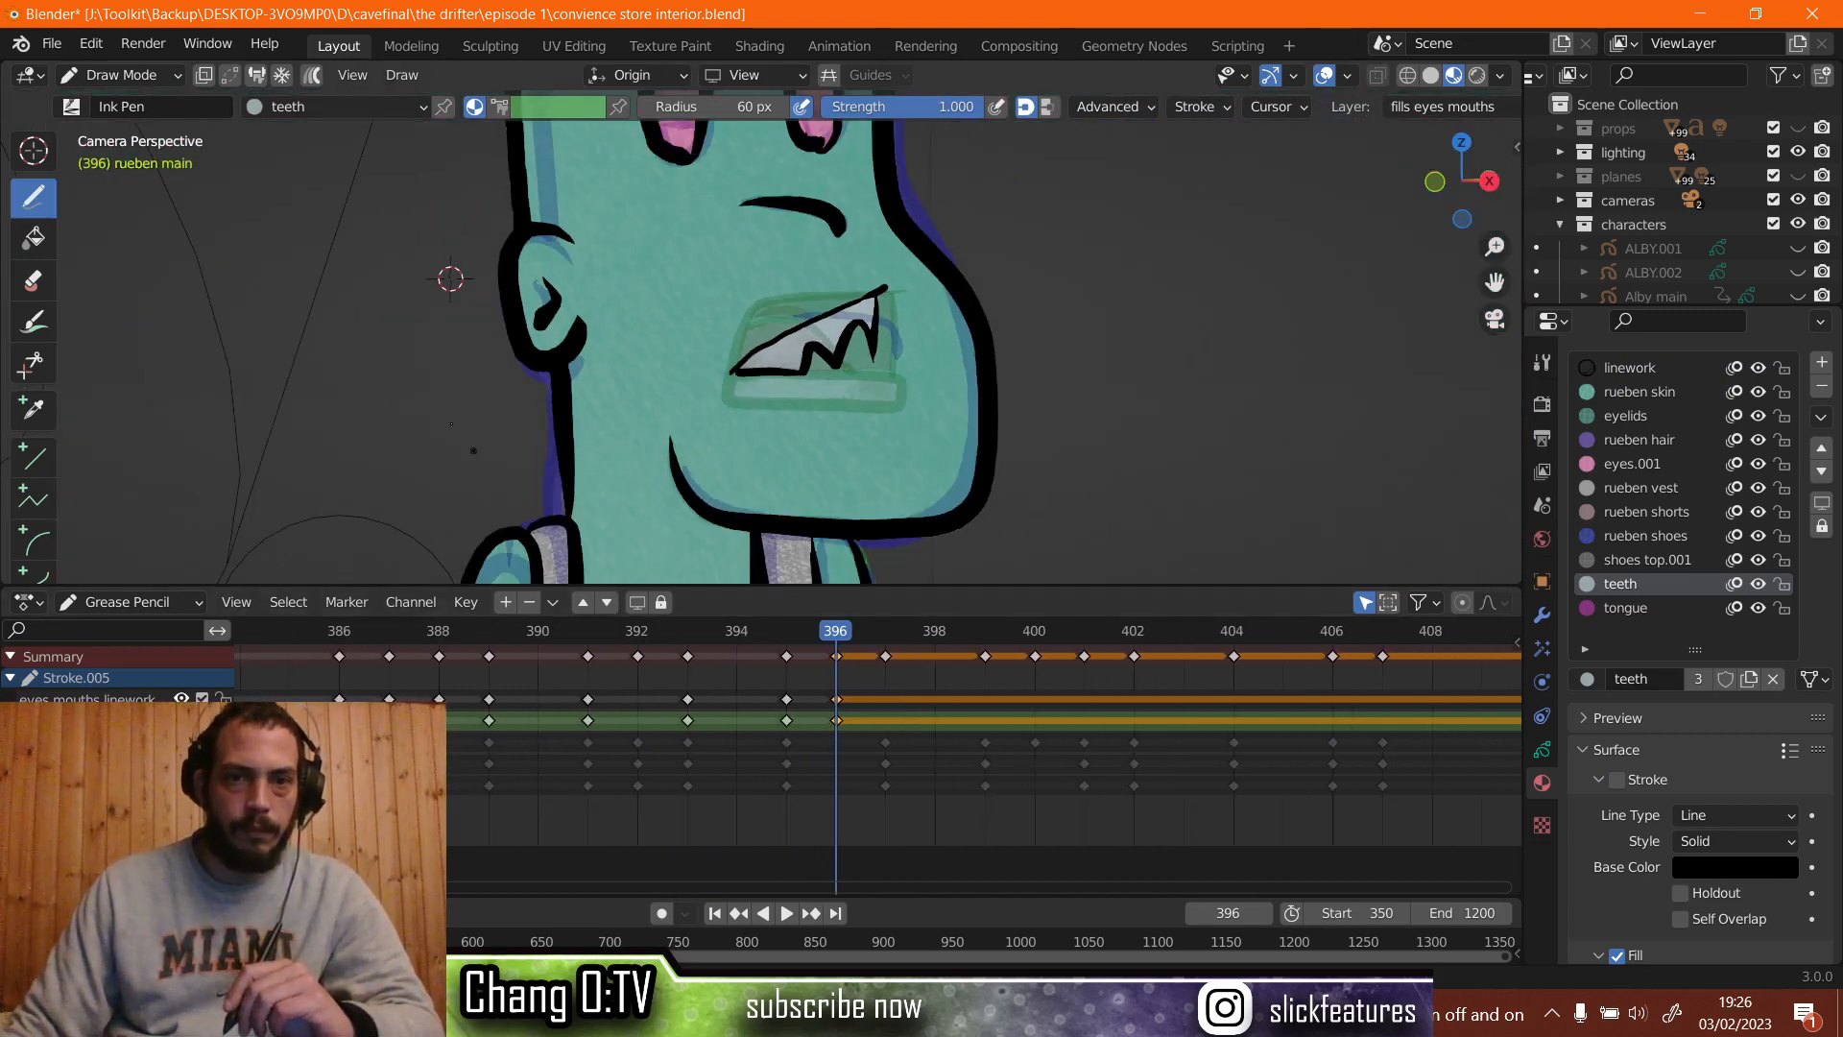
scroll(360, 480, "down", 6)
scroll(362, 696, "down", 3)
scroll(362, 696, "down", 1)
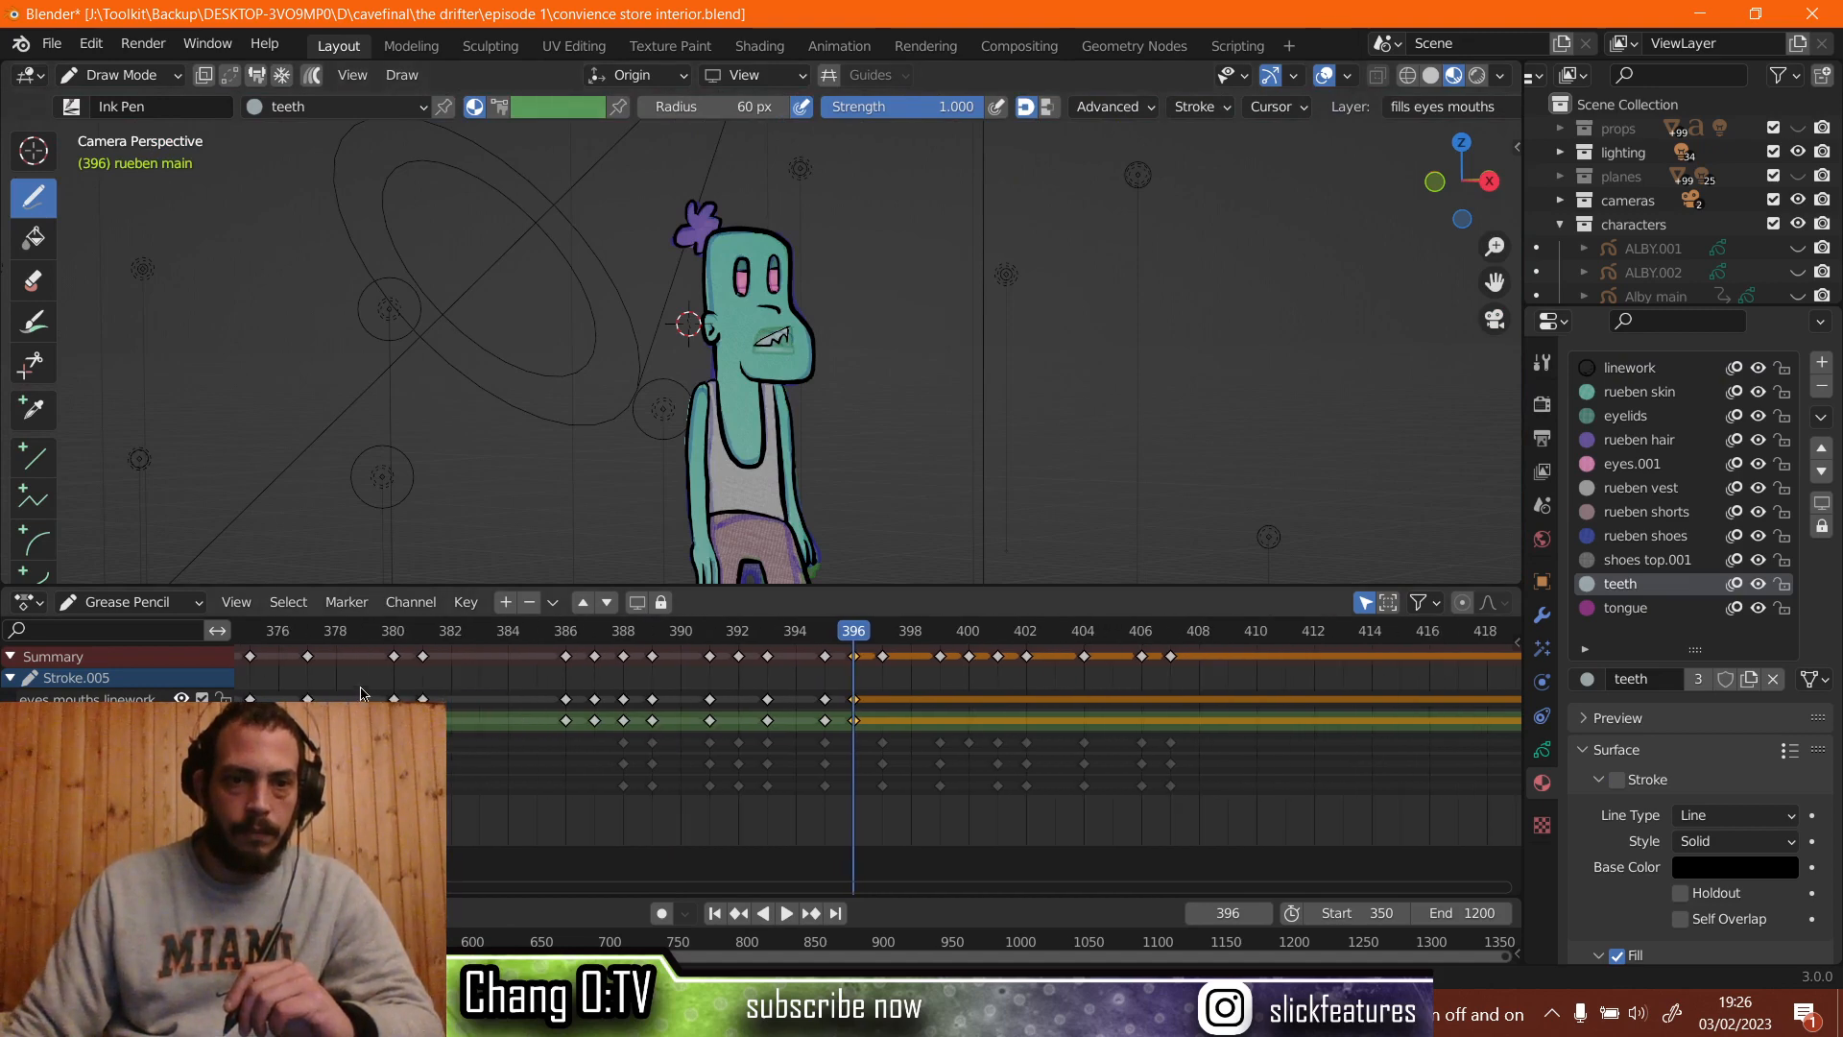
left_click(352, 641)
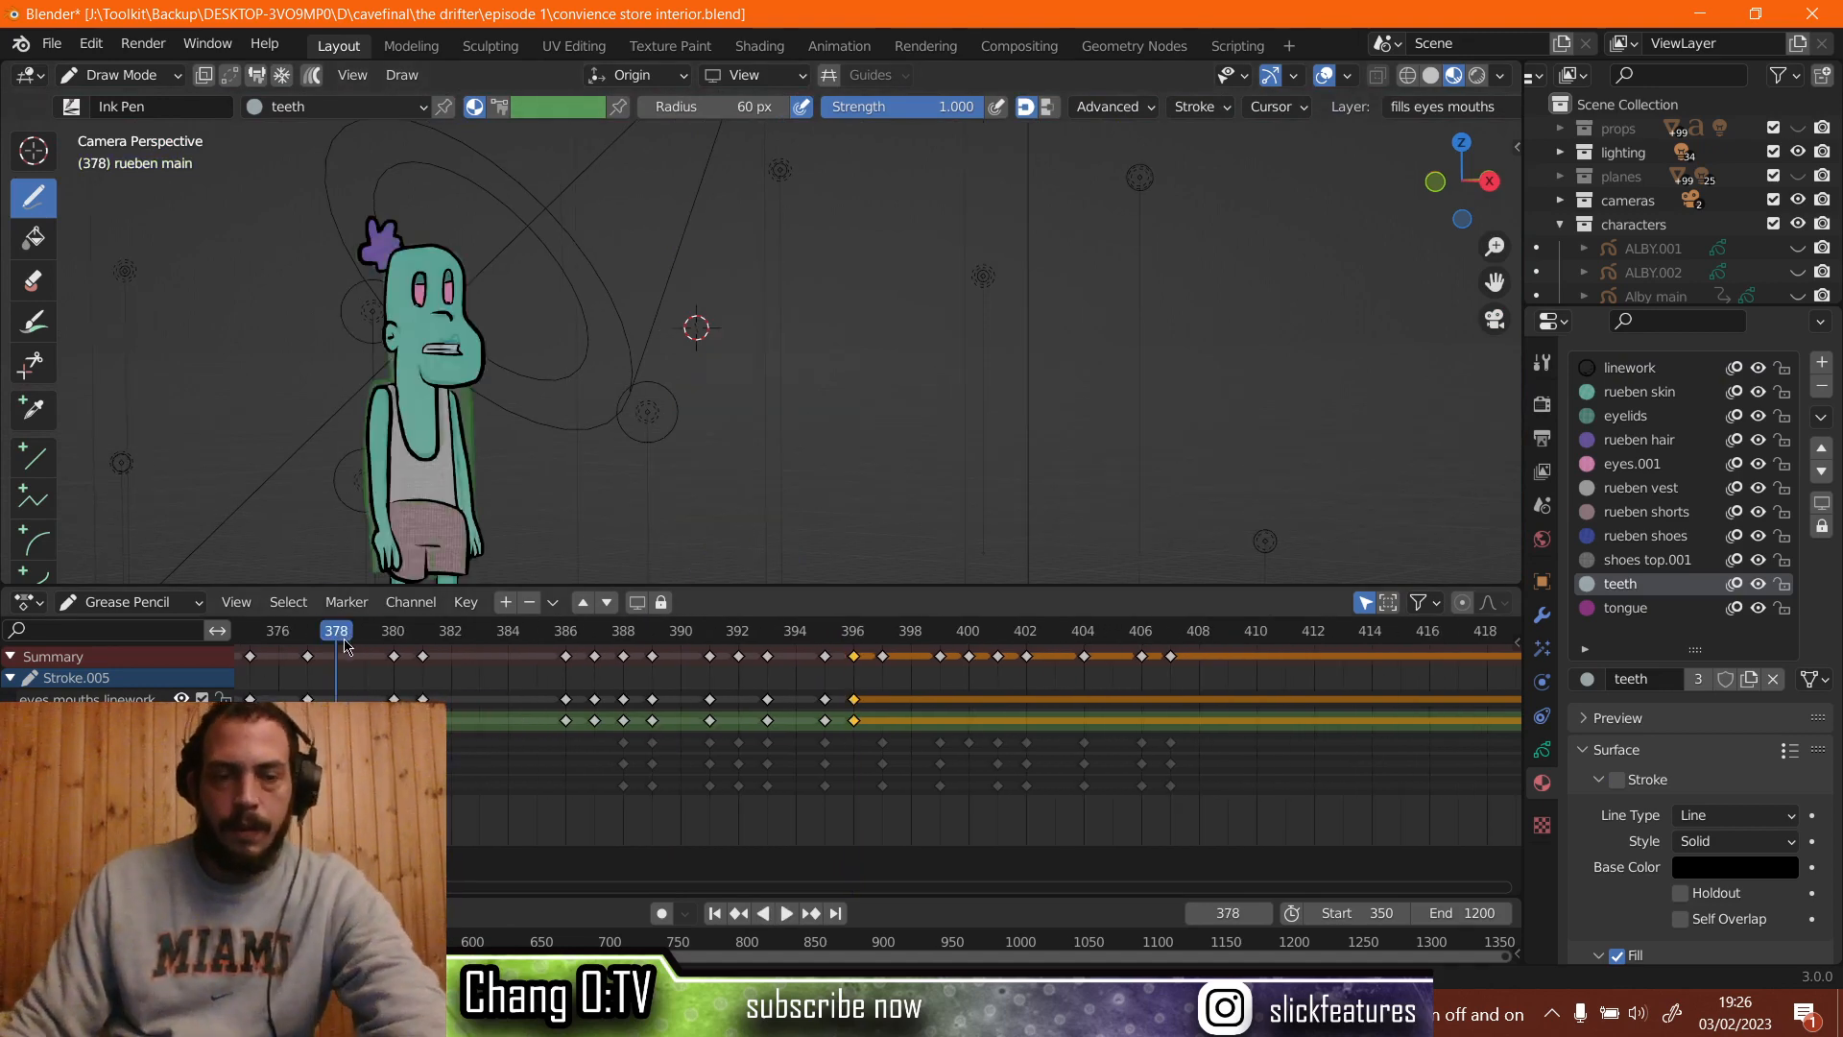
key("space")
key("space")
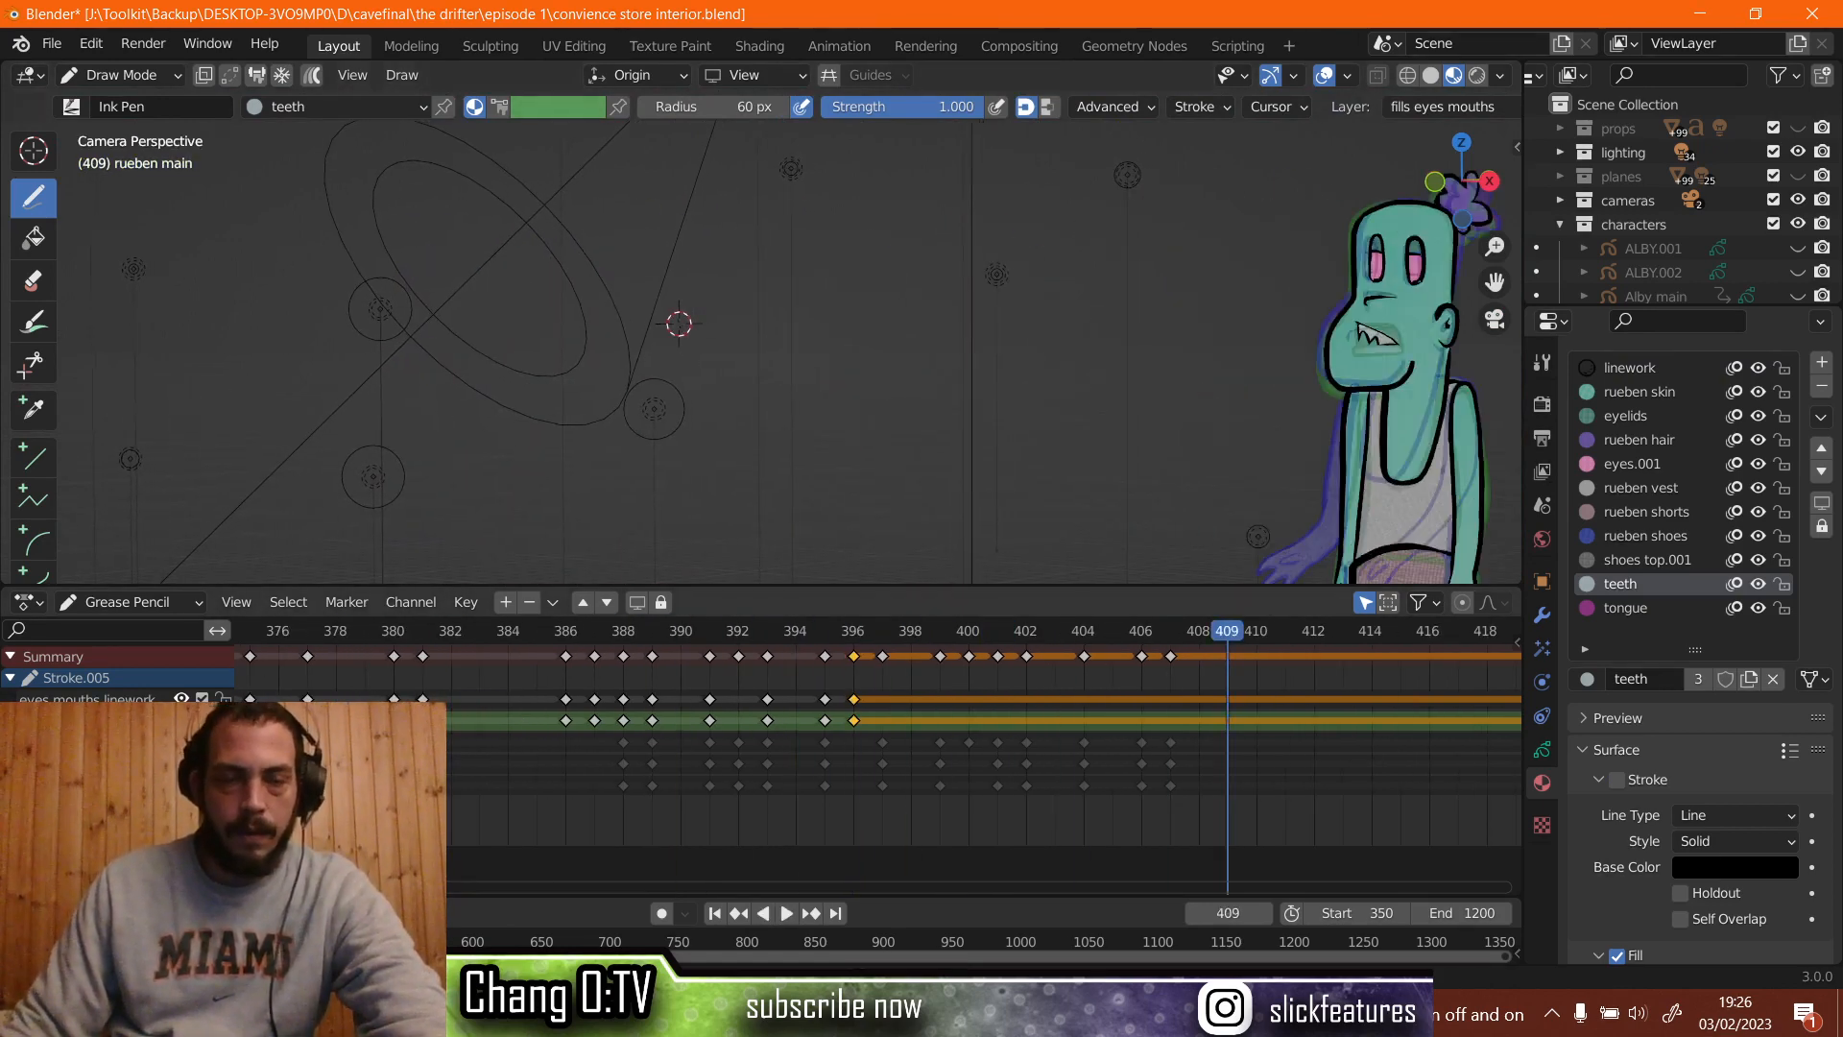
left_click(284, 636)
key("space")
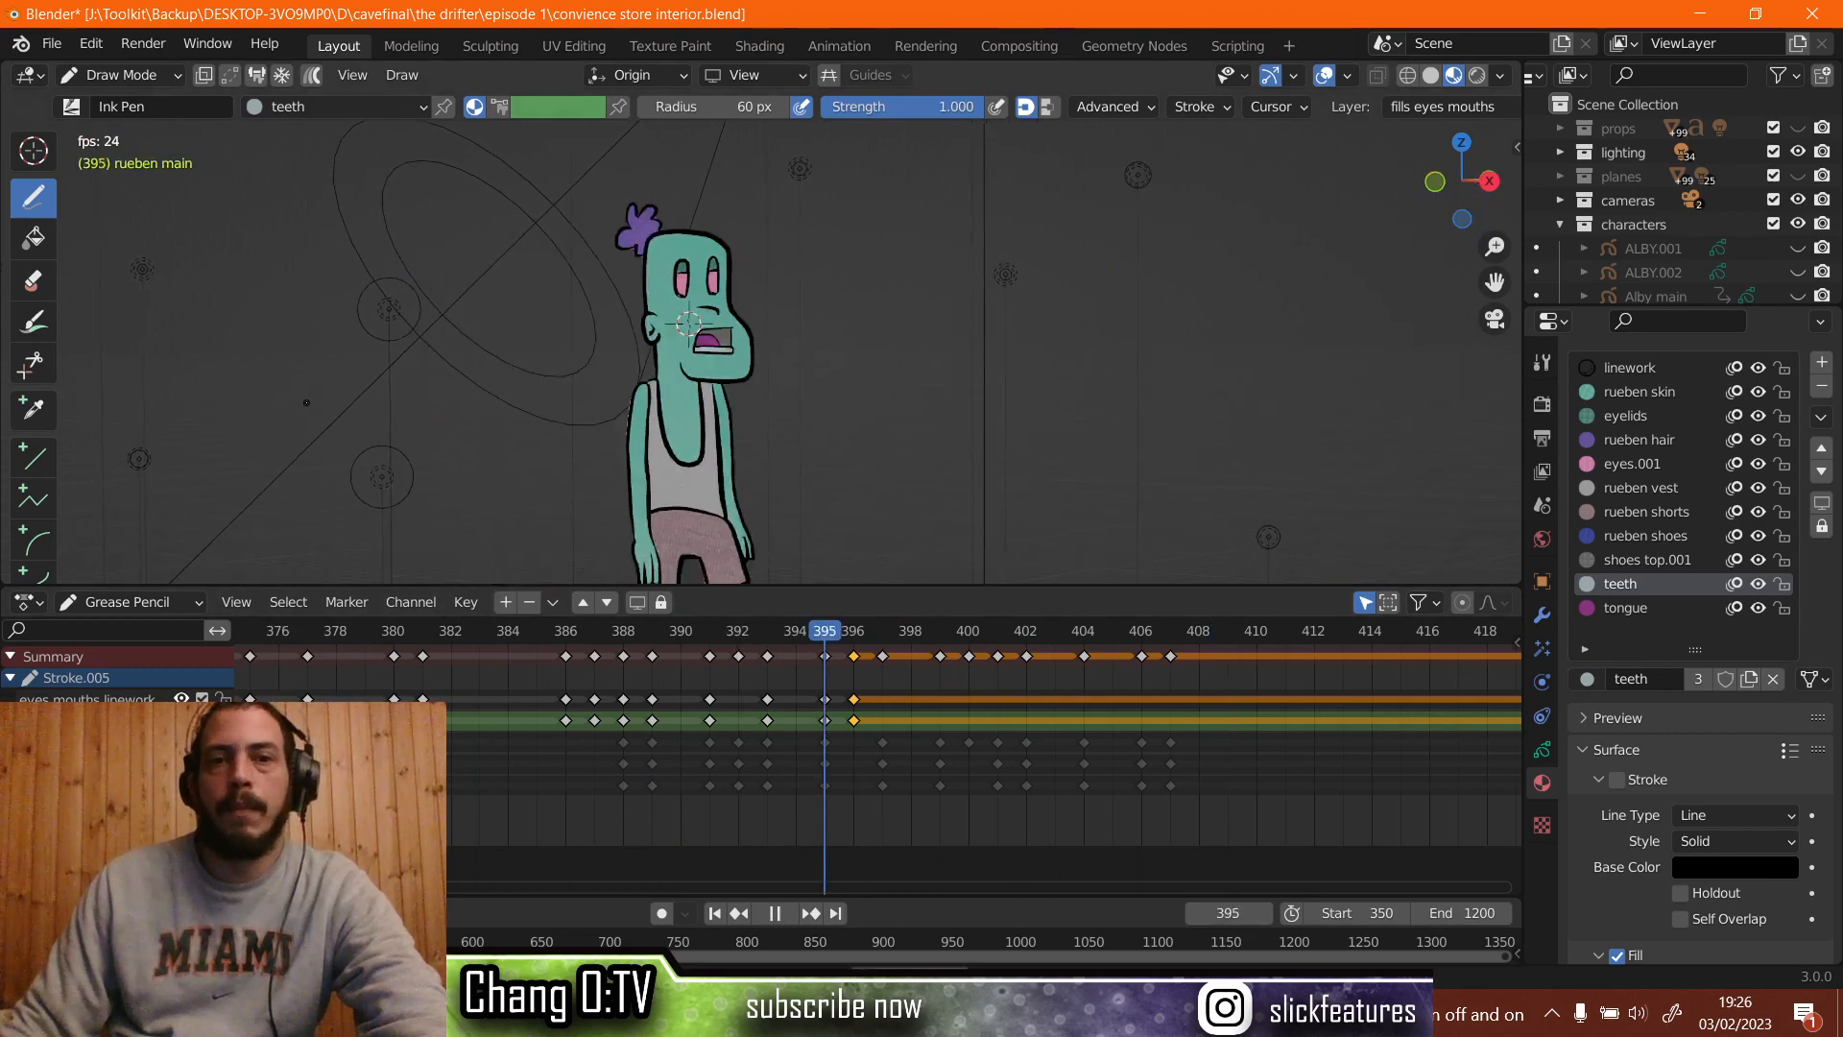
key("space")
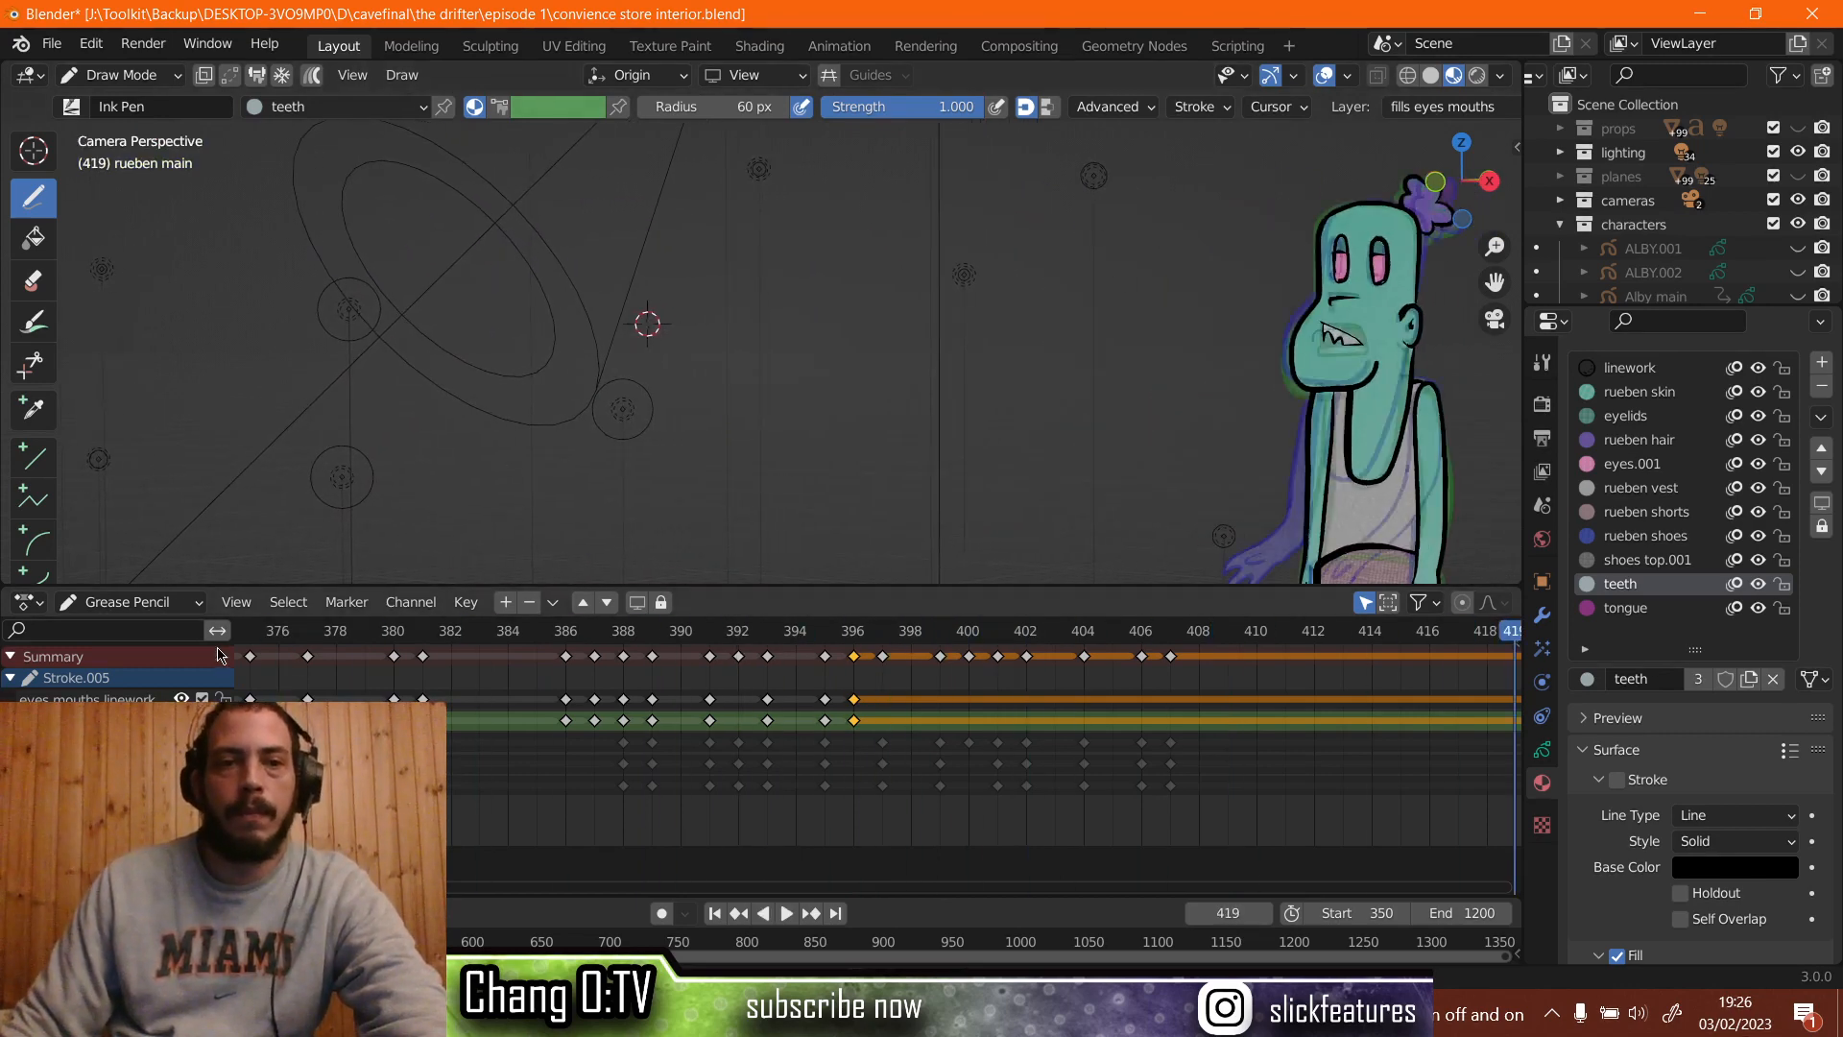
left_click(275, 634)
key("space")
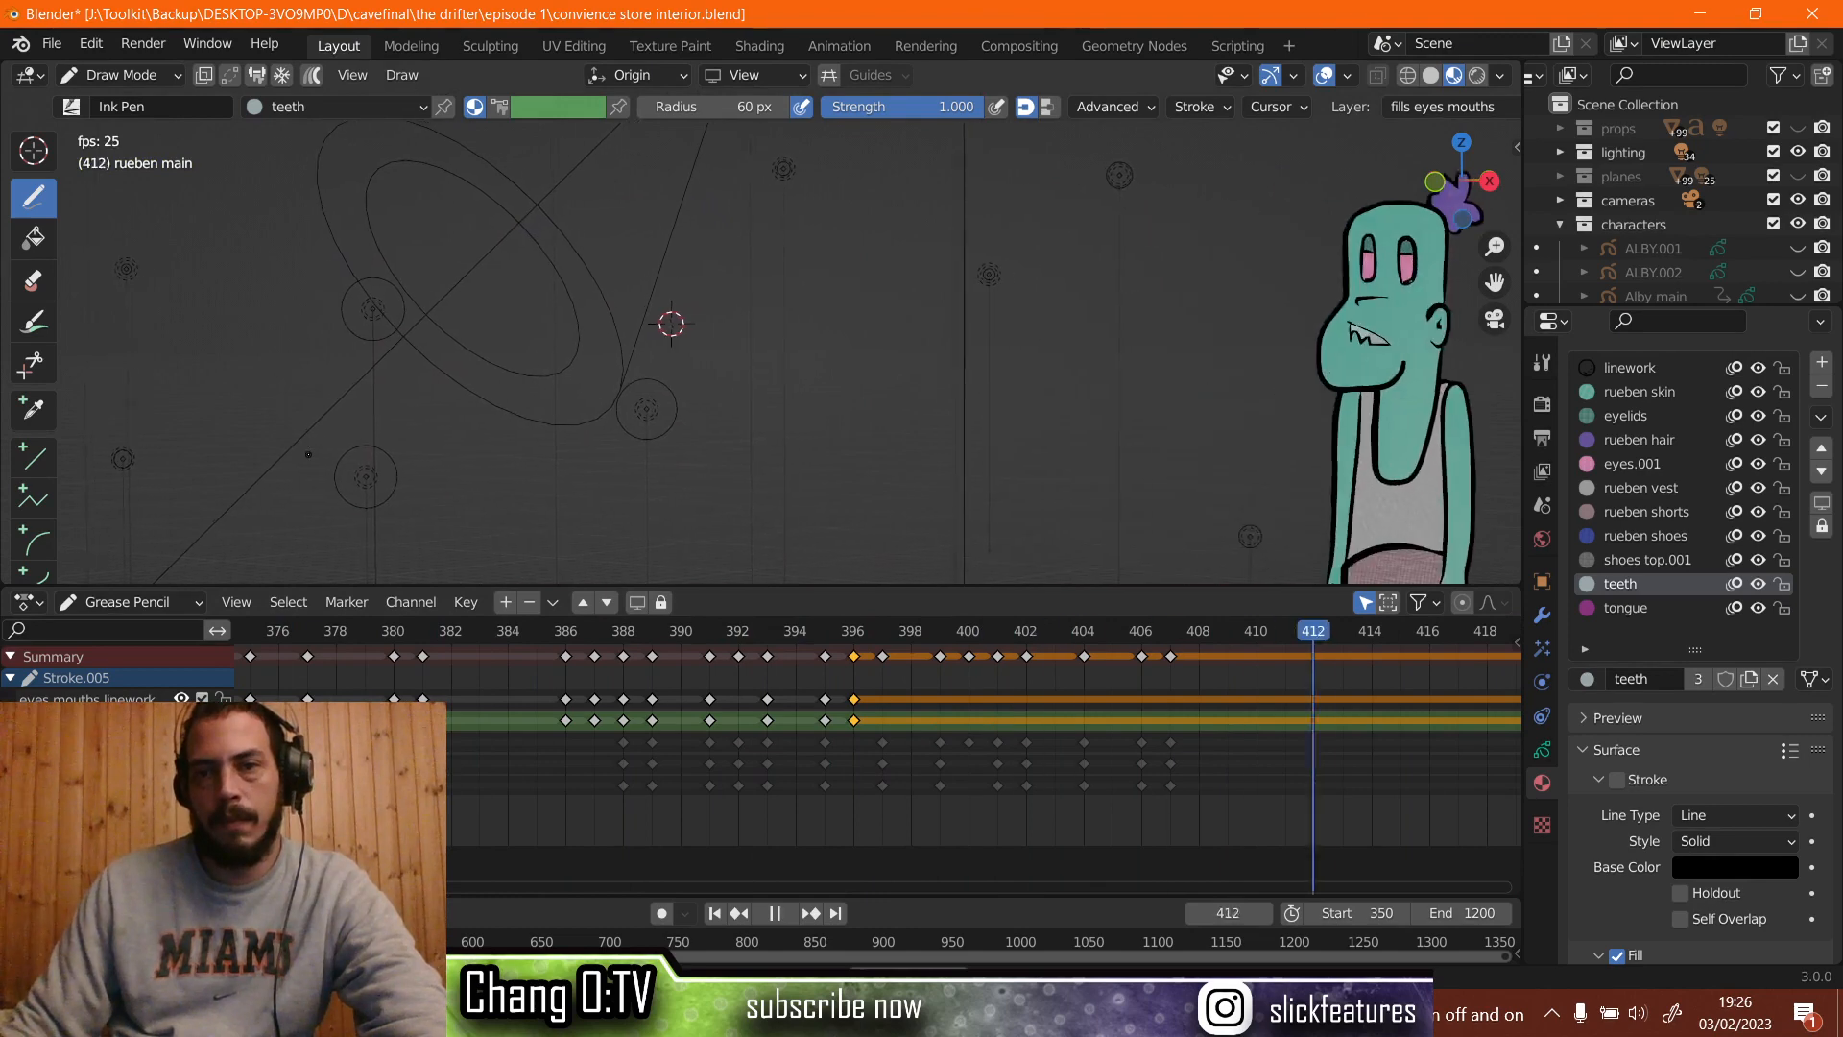
key("space")
left_click(378, 632)
key("space")
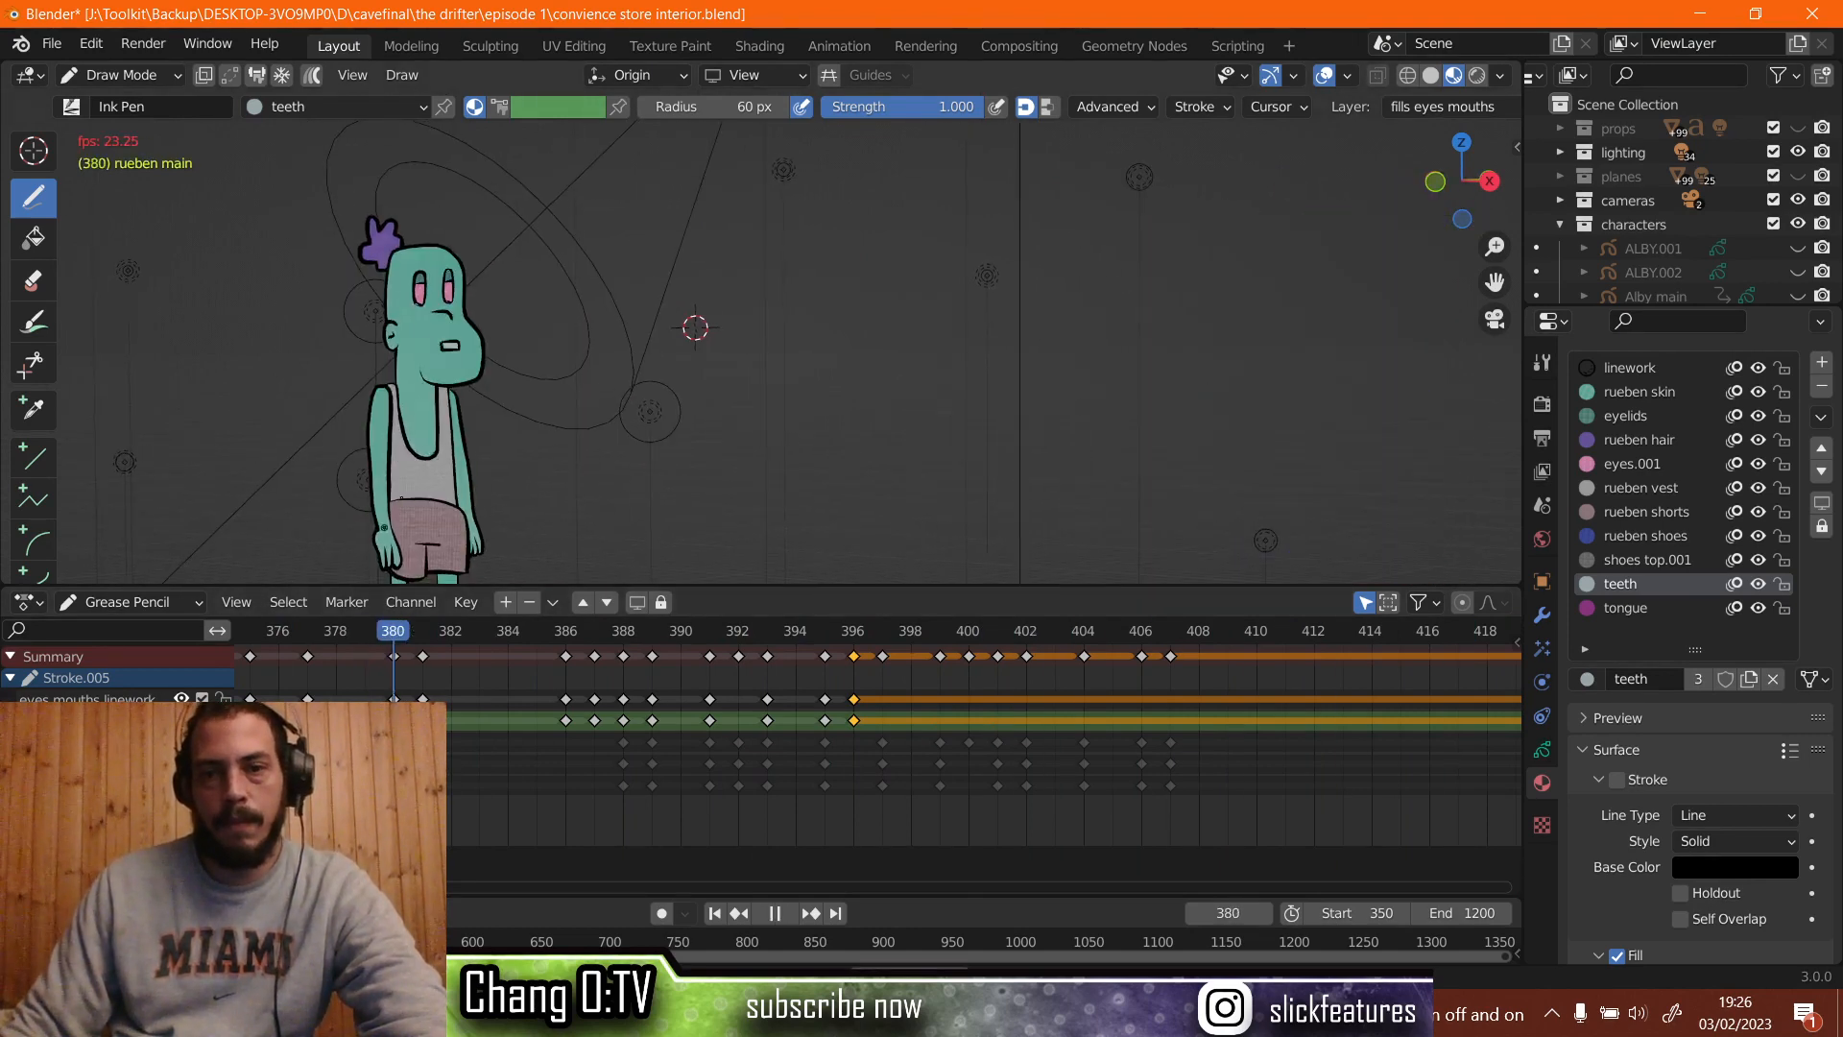
key("space")
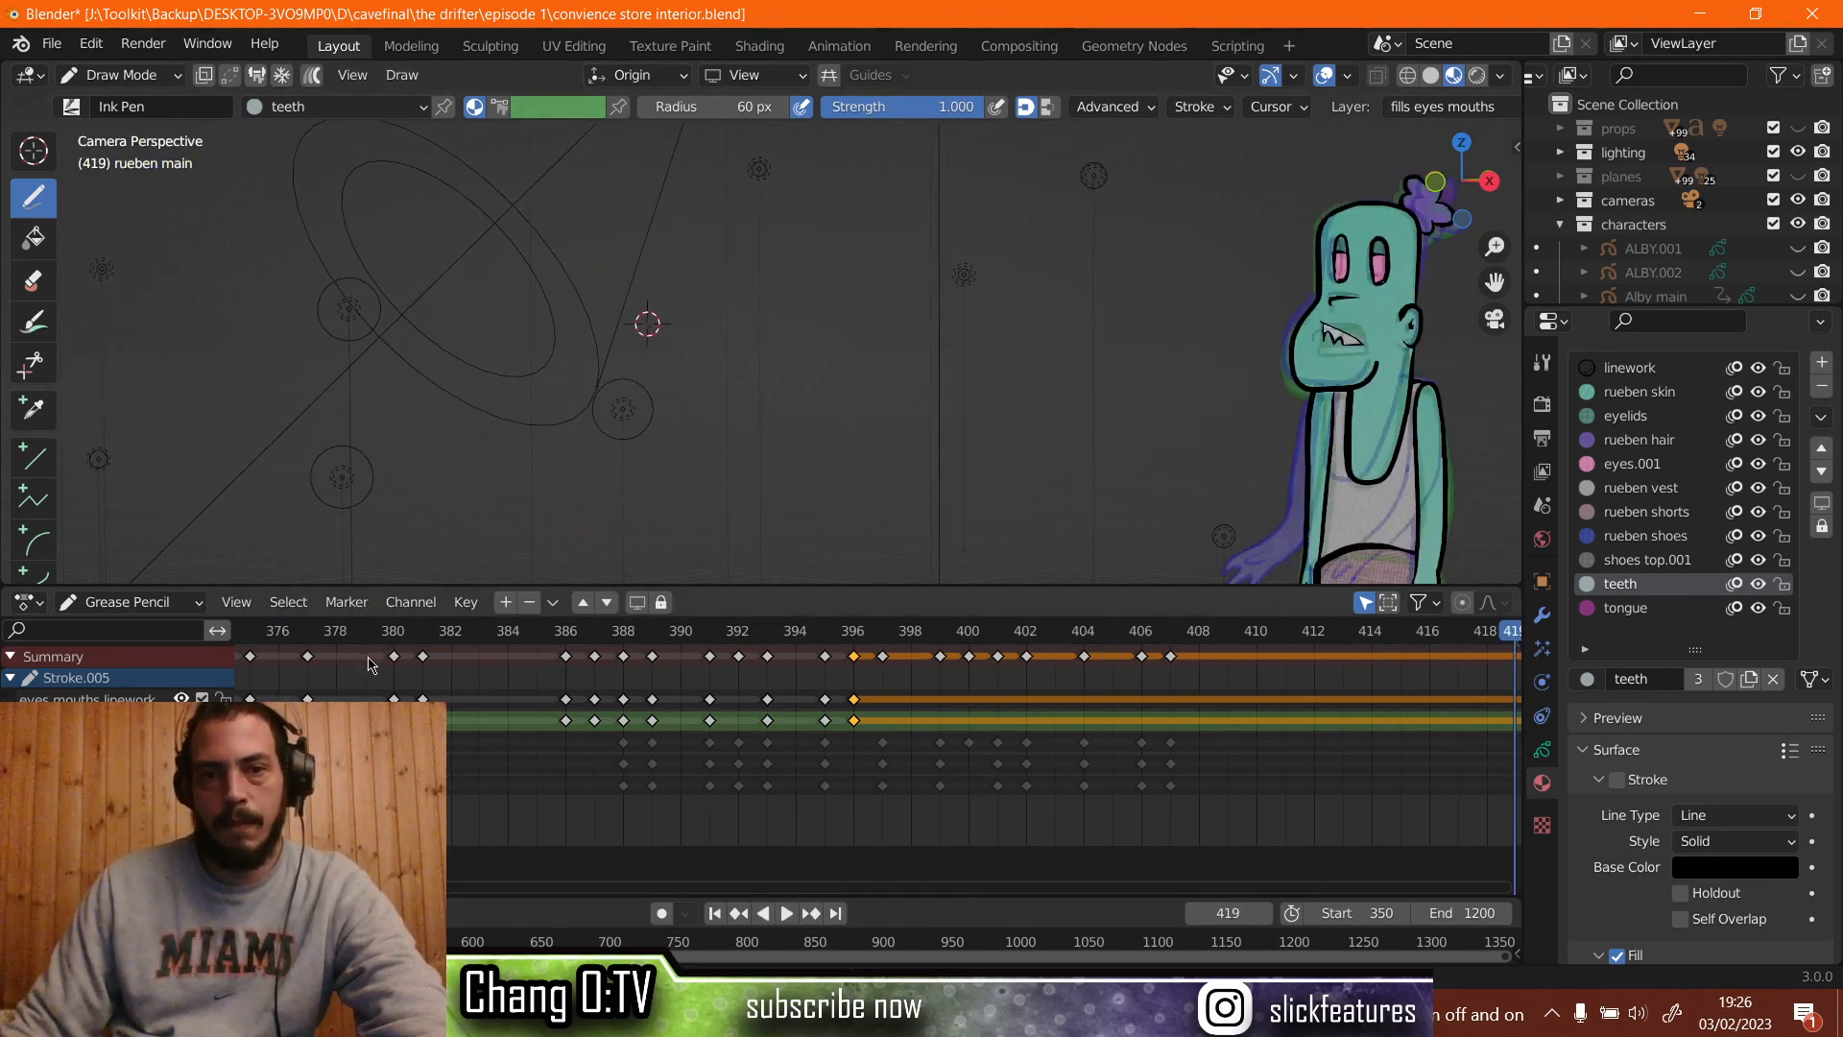
left_click(361, 632)
key("space")
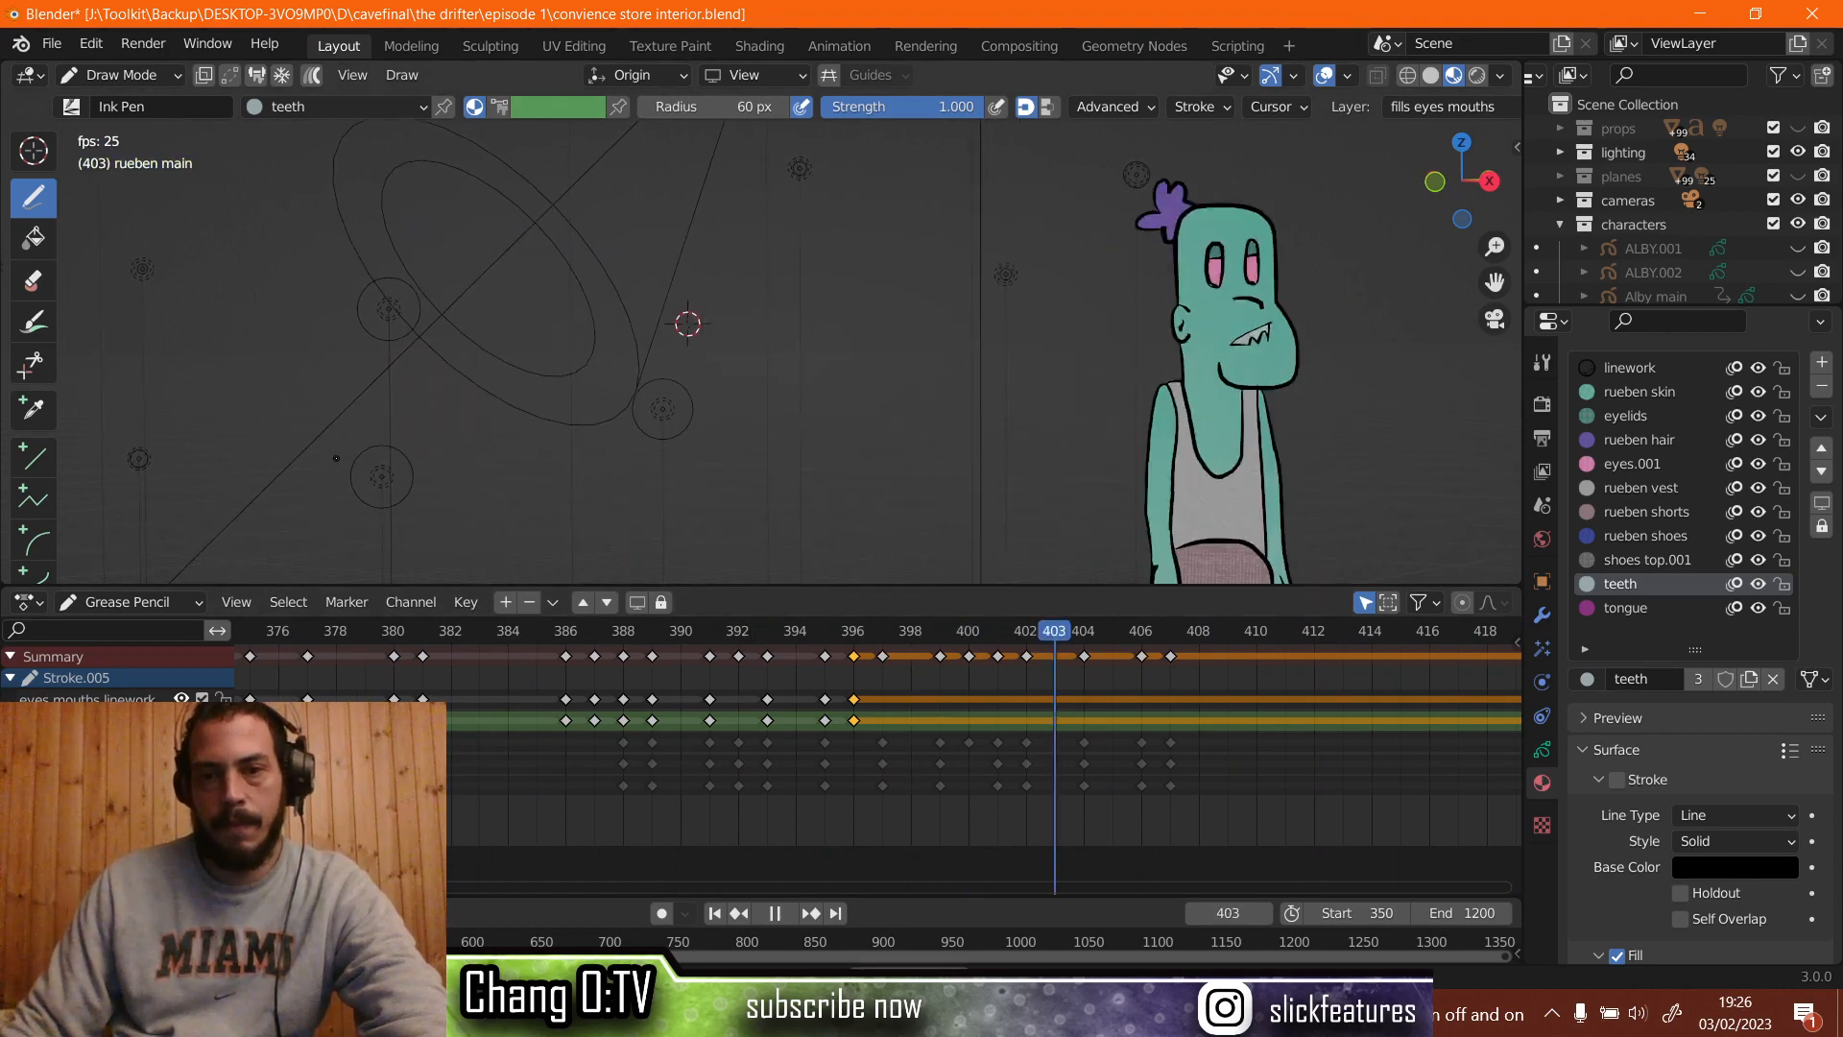
key("space")
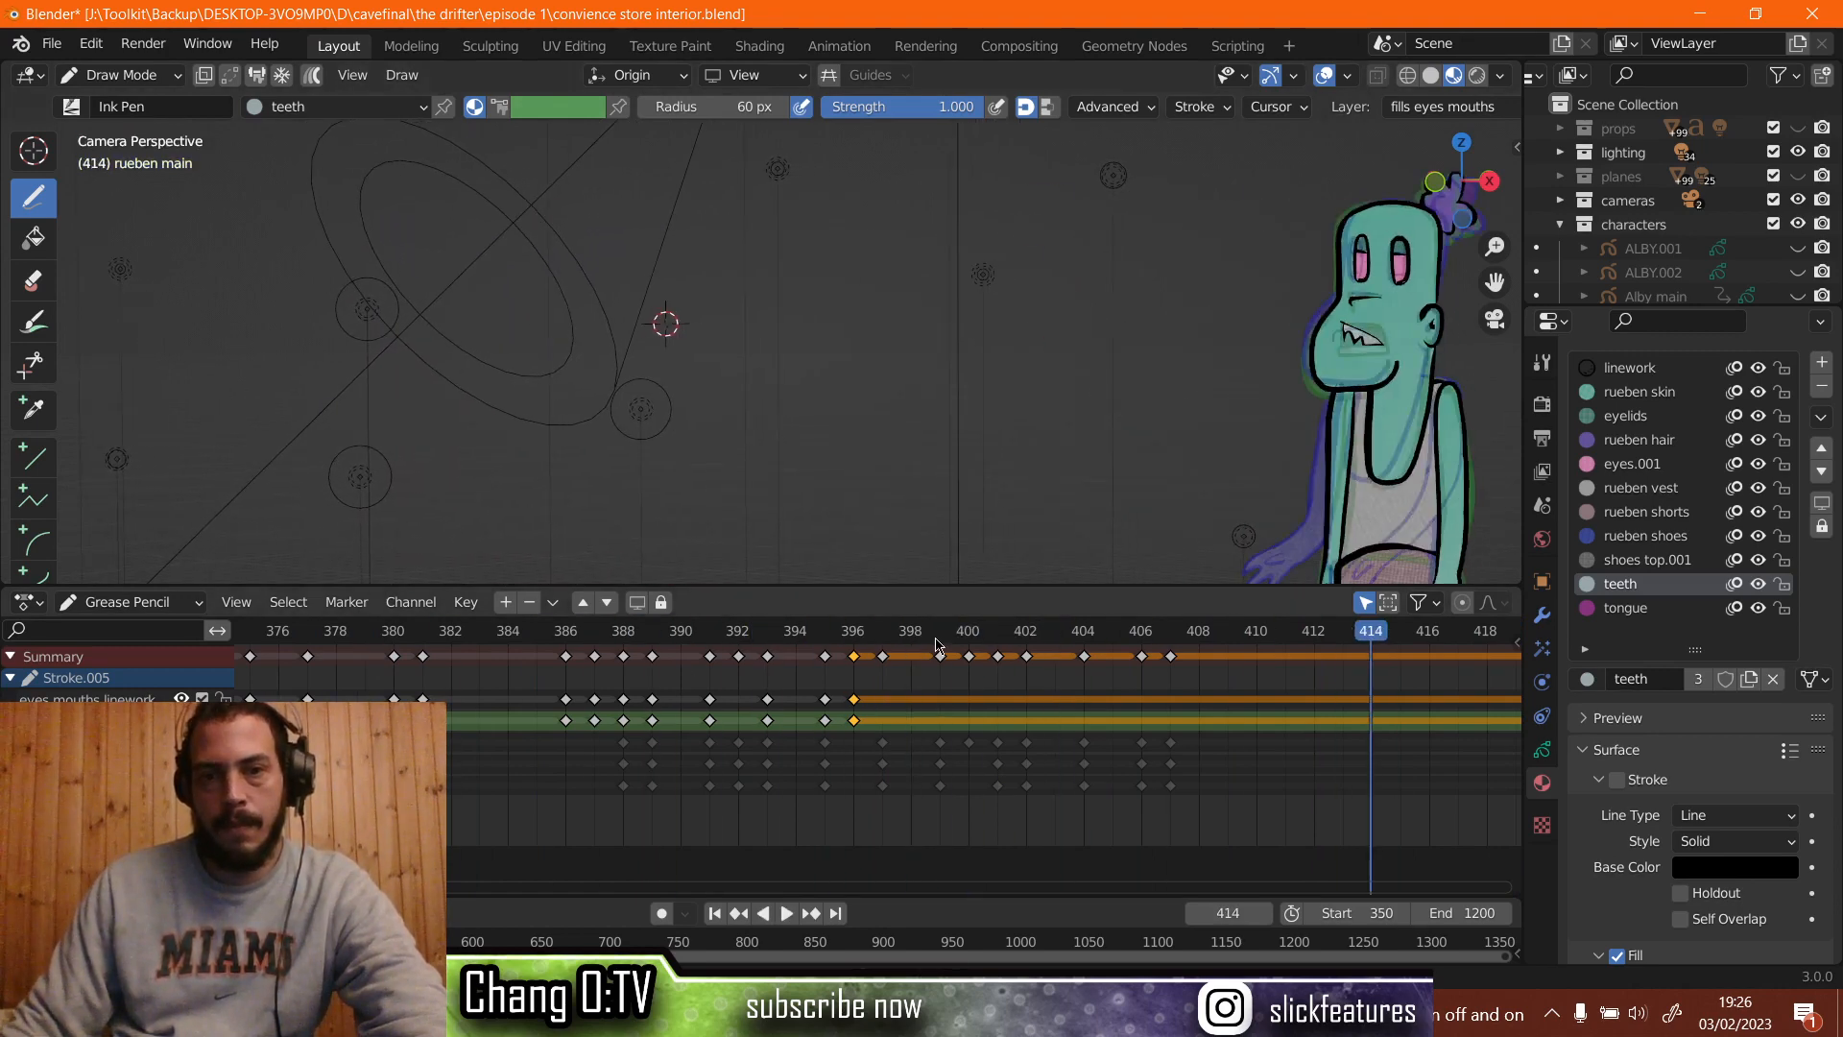
Duplicate the selected mouth linework and fill keyframes from frame 396 to frame 399.
left_click(940, 642)
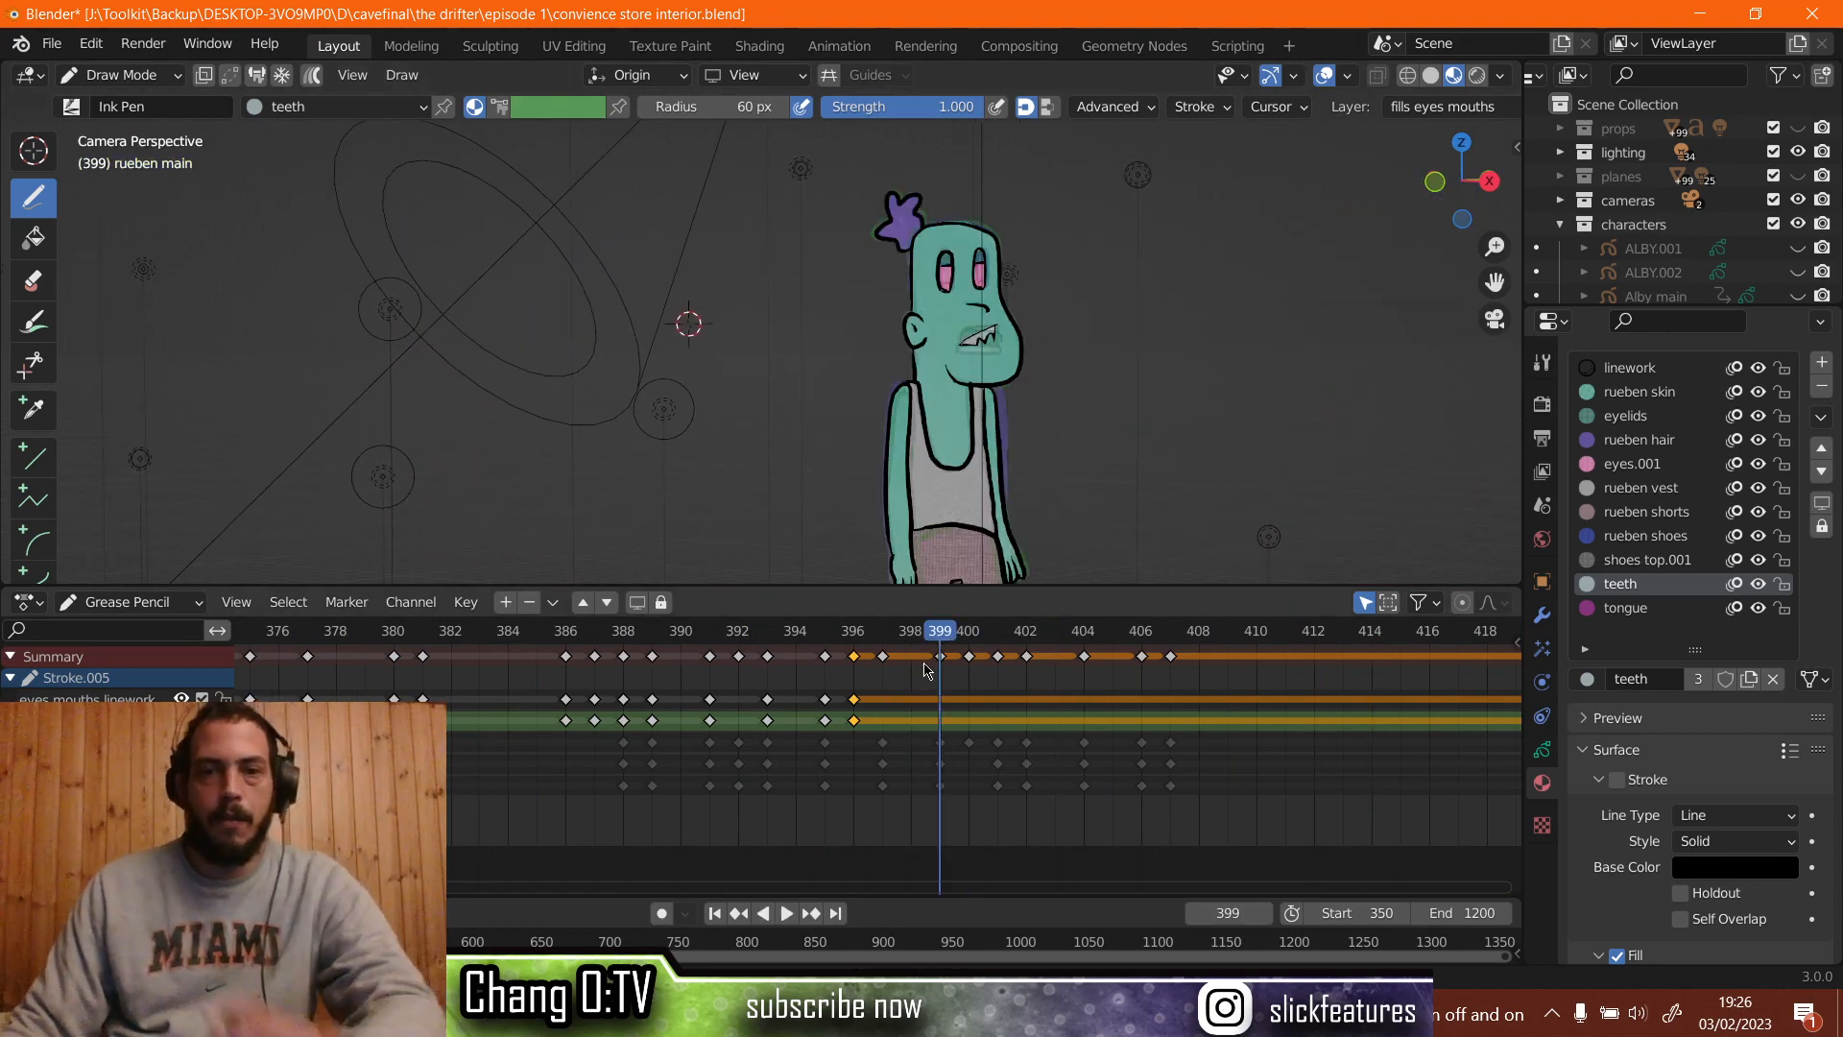
scroll(923, 670, "up", 4)
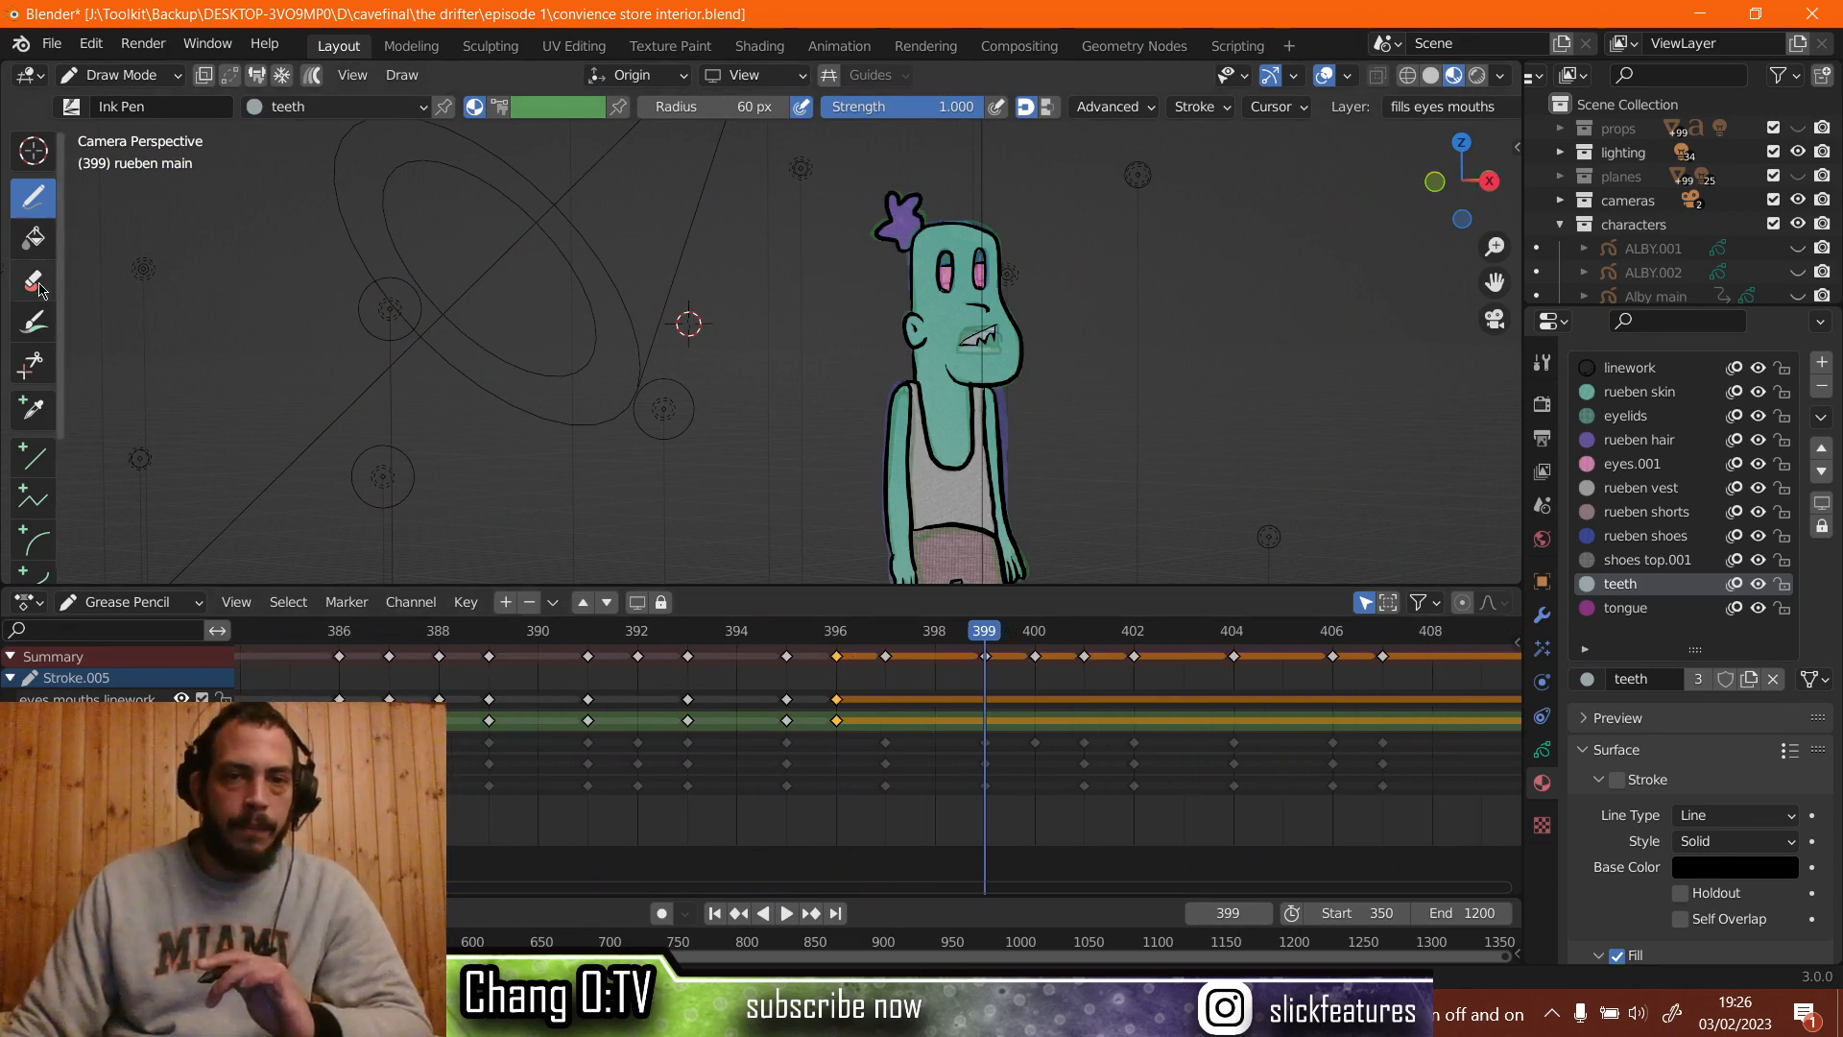
key("e")
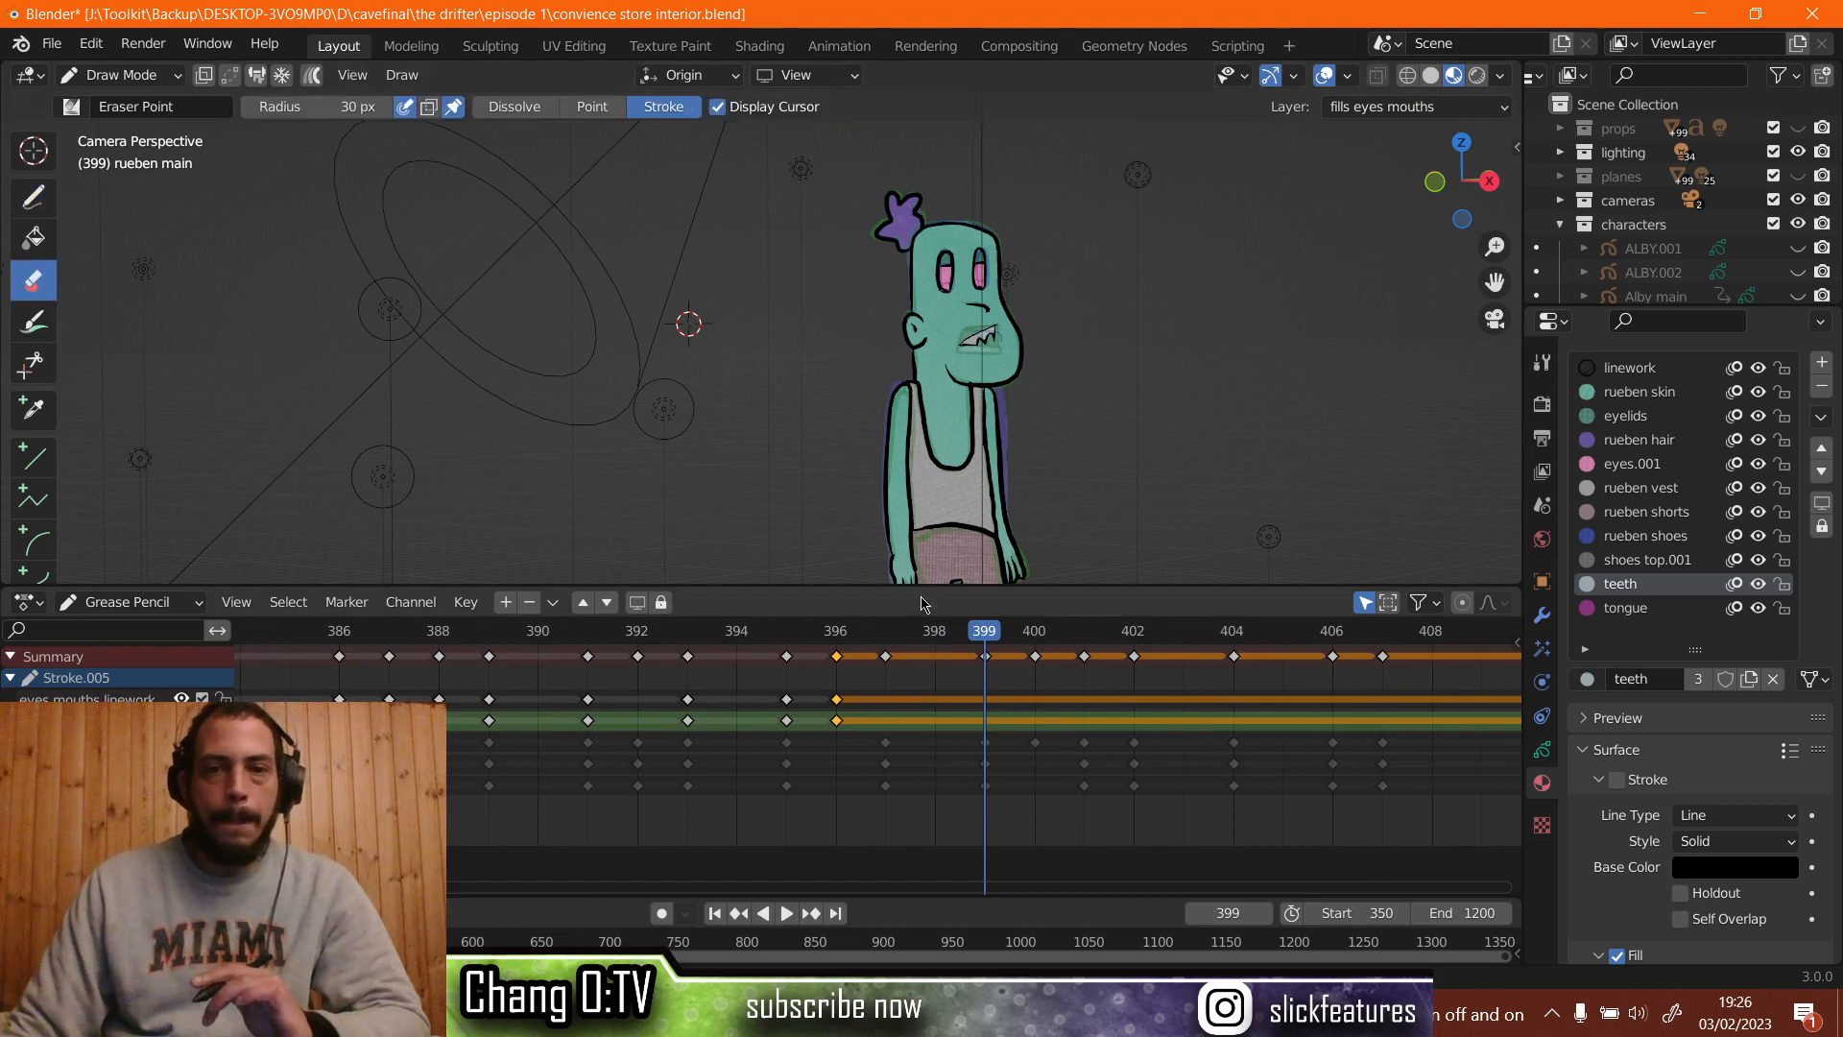
right_click(837, 707)
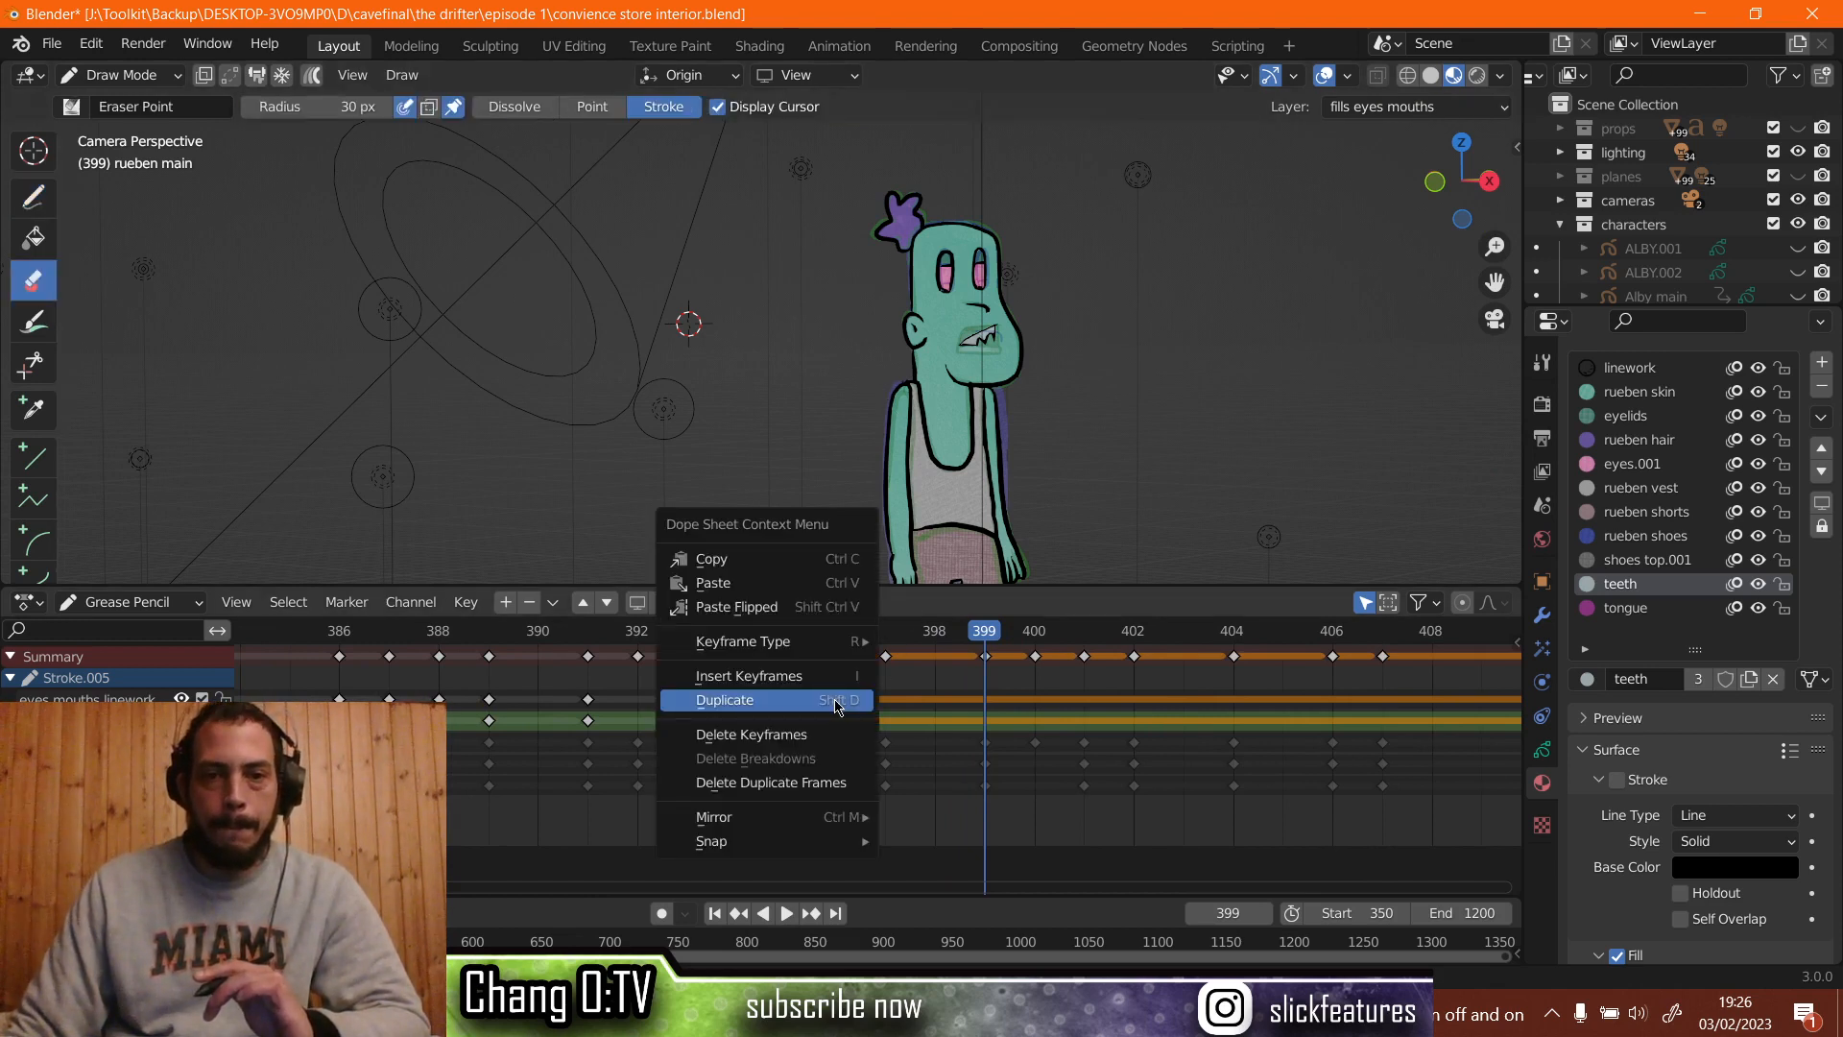
left_click(837, 707)
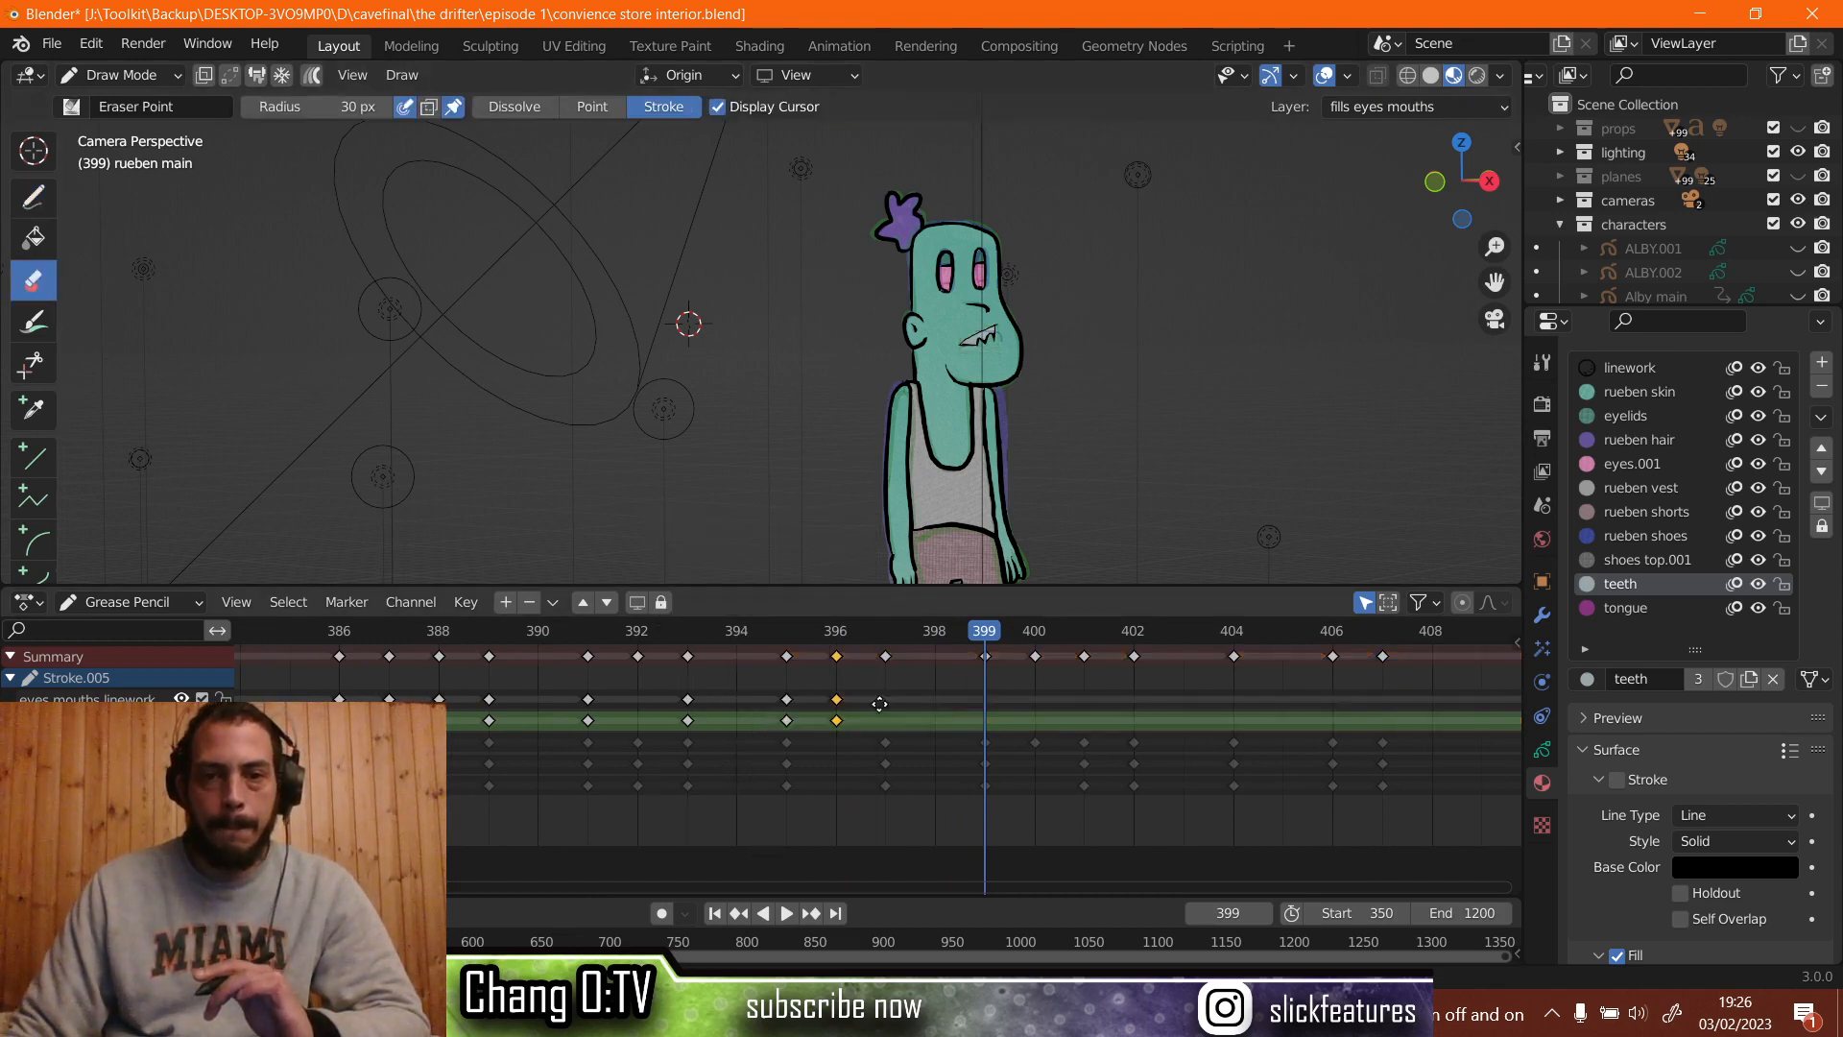
left_click(934, 379)
Erase the copied jagged mouth outline and its teeth fill at frame 399 with the stroke eraser.
scroll(1056, 355, "up", 5)
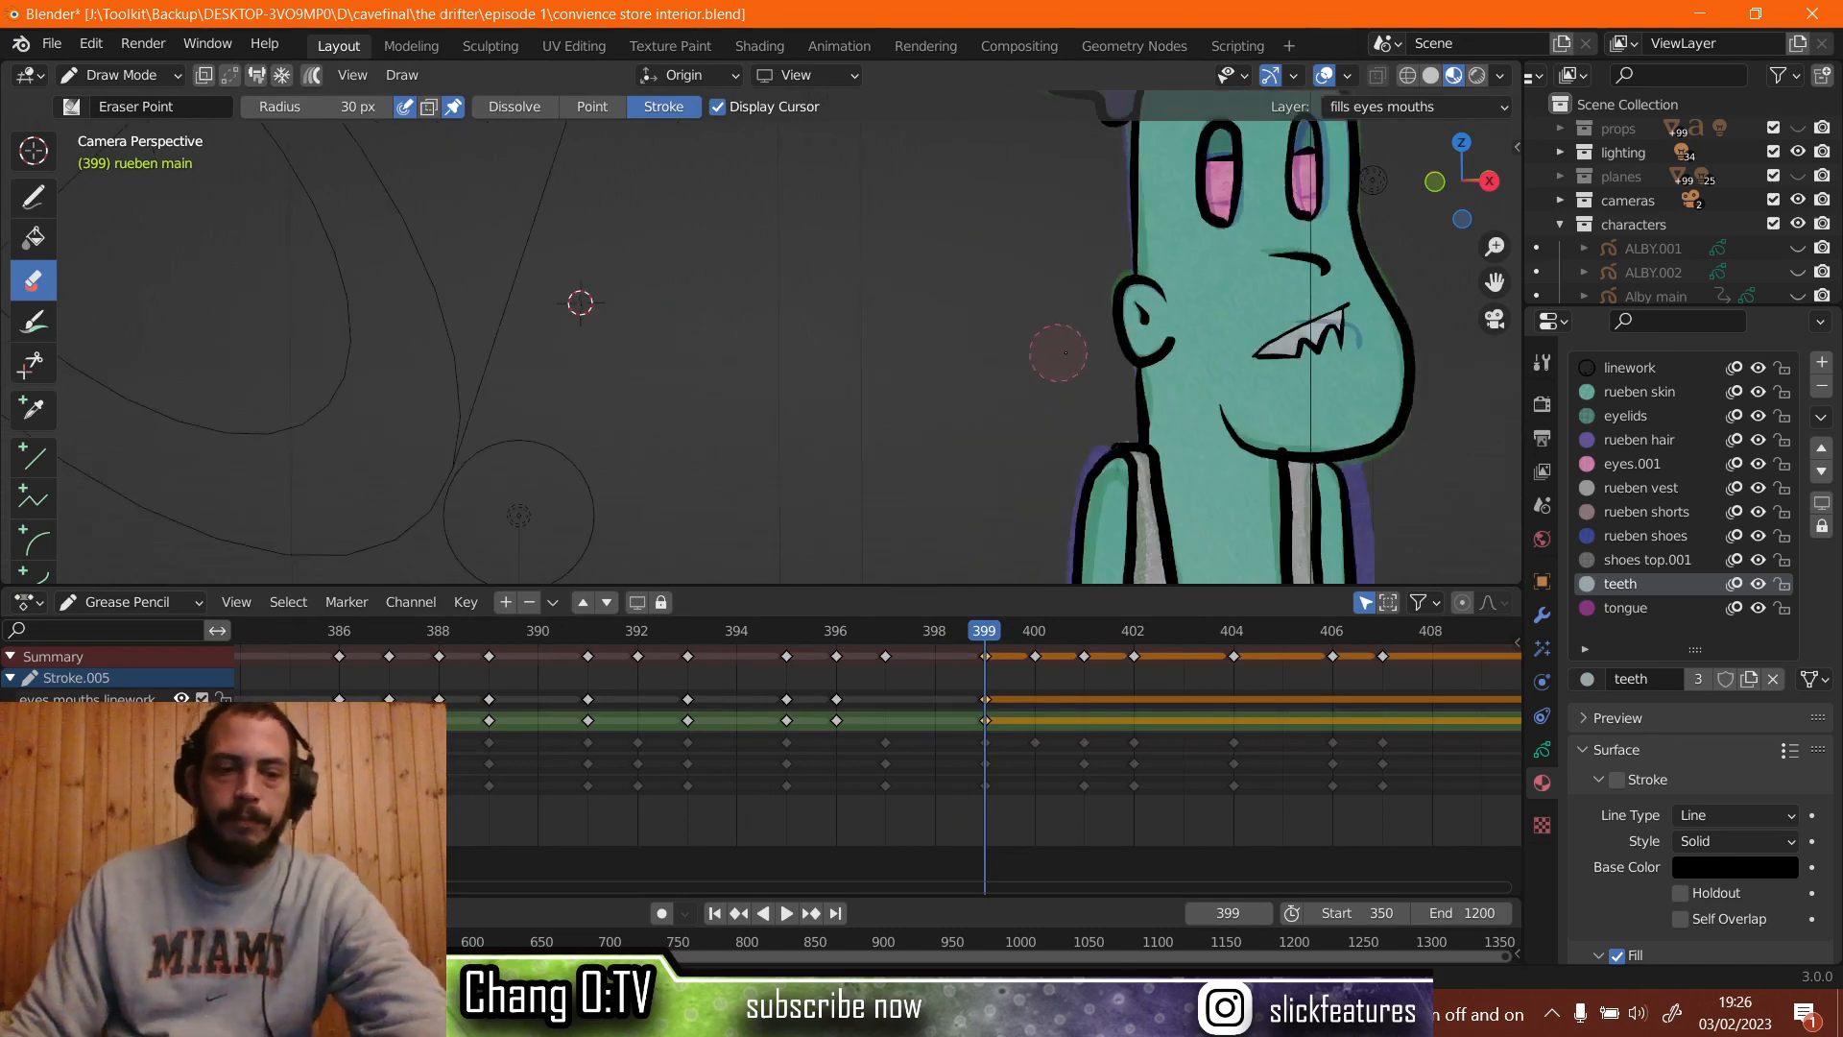
middle_click_drag(1066, 353, 787, 370, "shift")
scroll(775, 343, "up", 2)
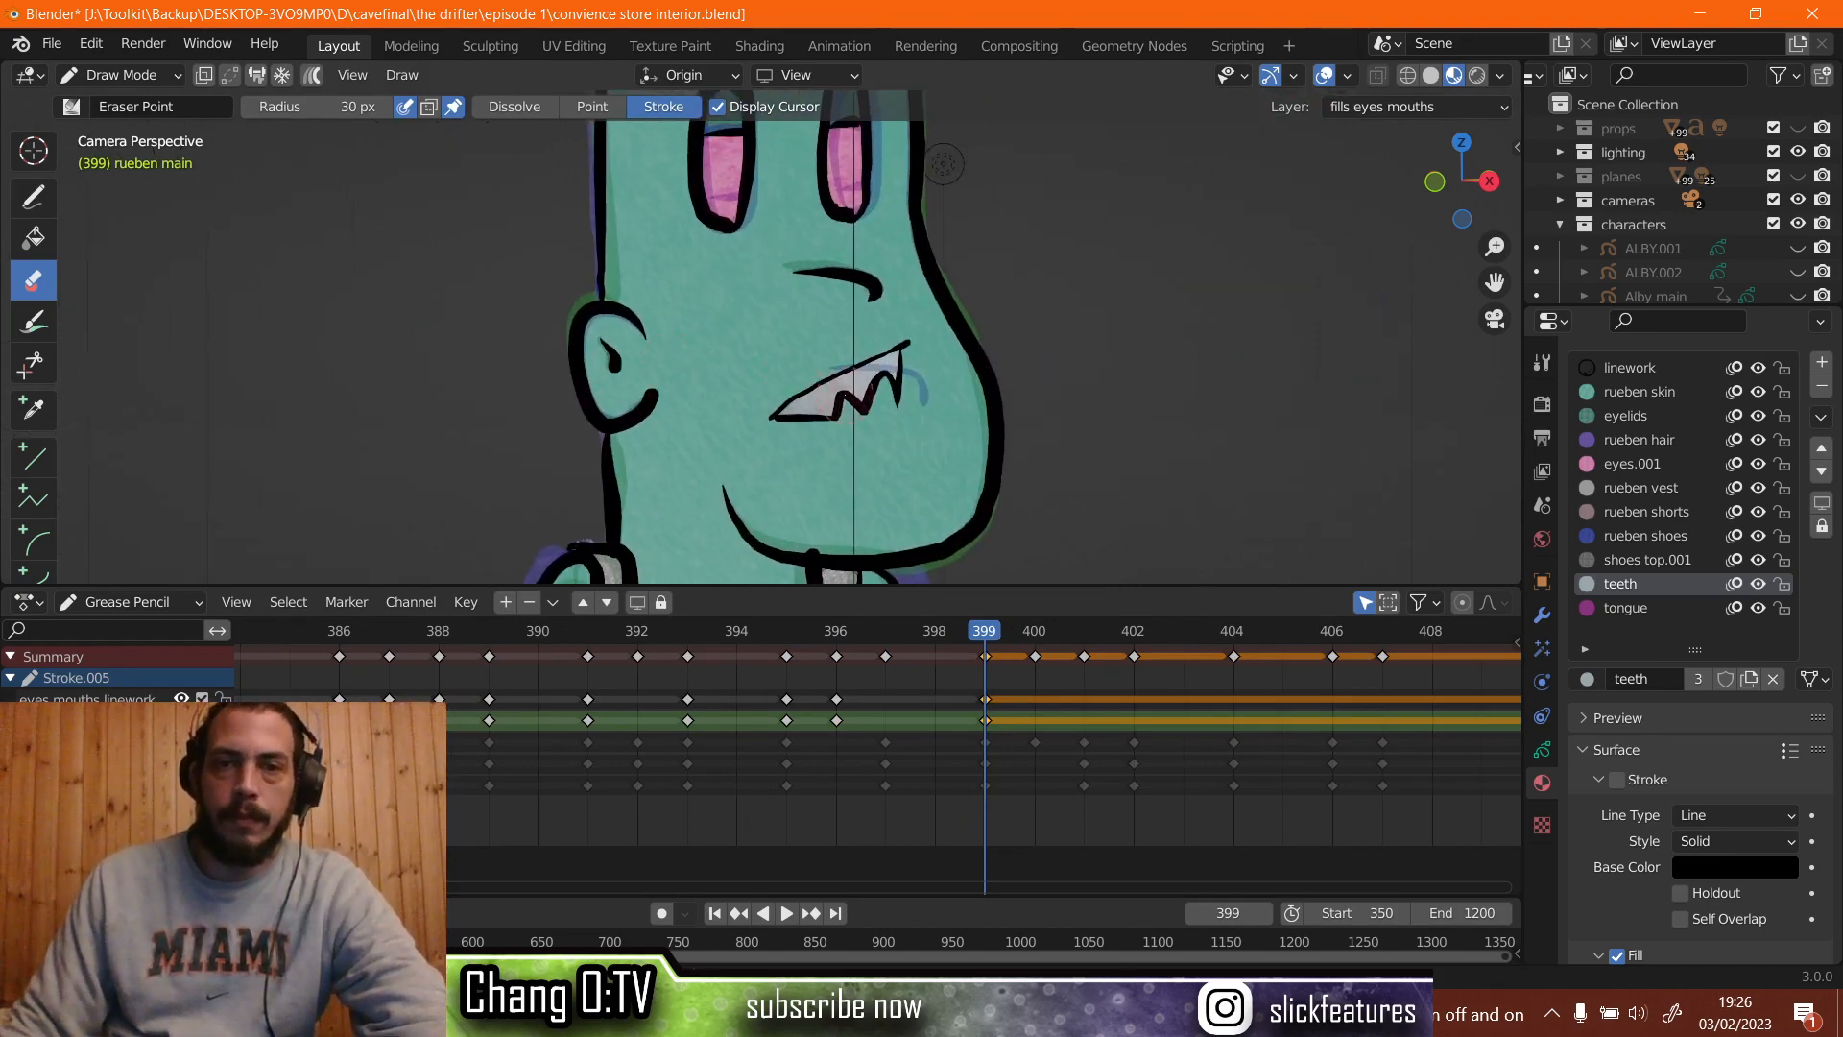
left_click(836, 393)
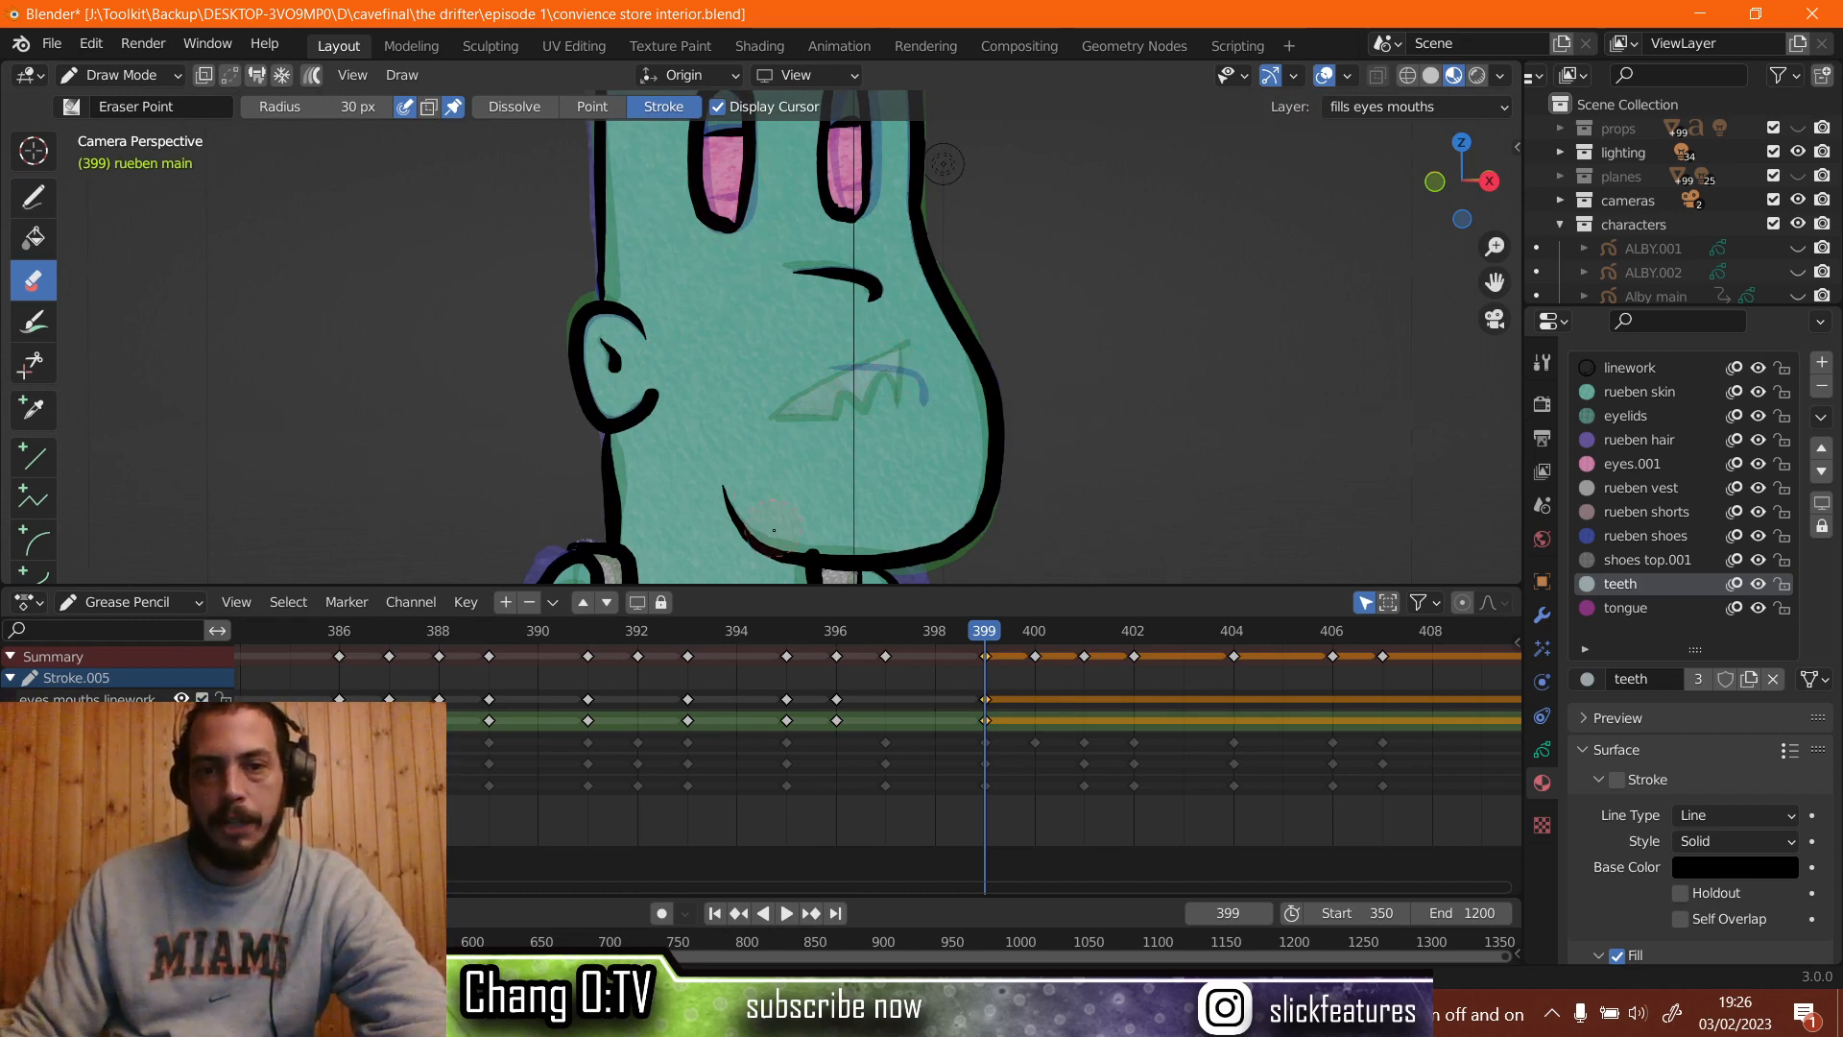
scroll(774, 530, "down", 1)
scroll(787, 684, "down", 1)
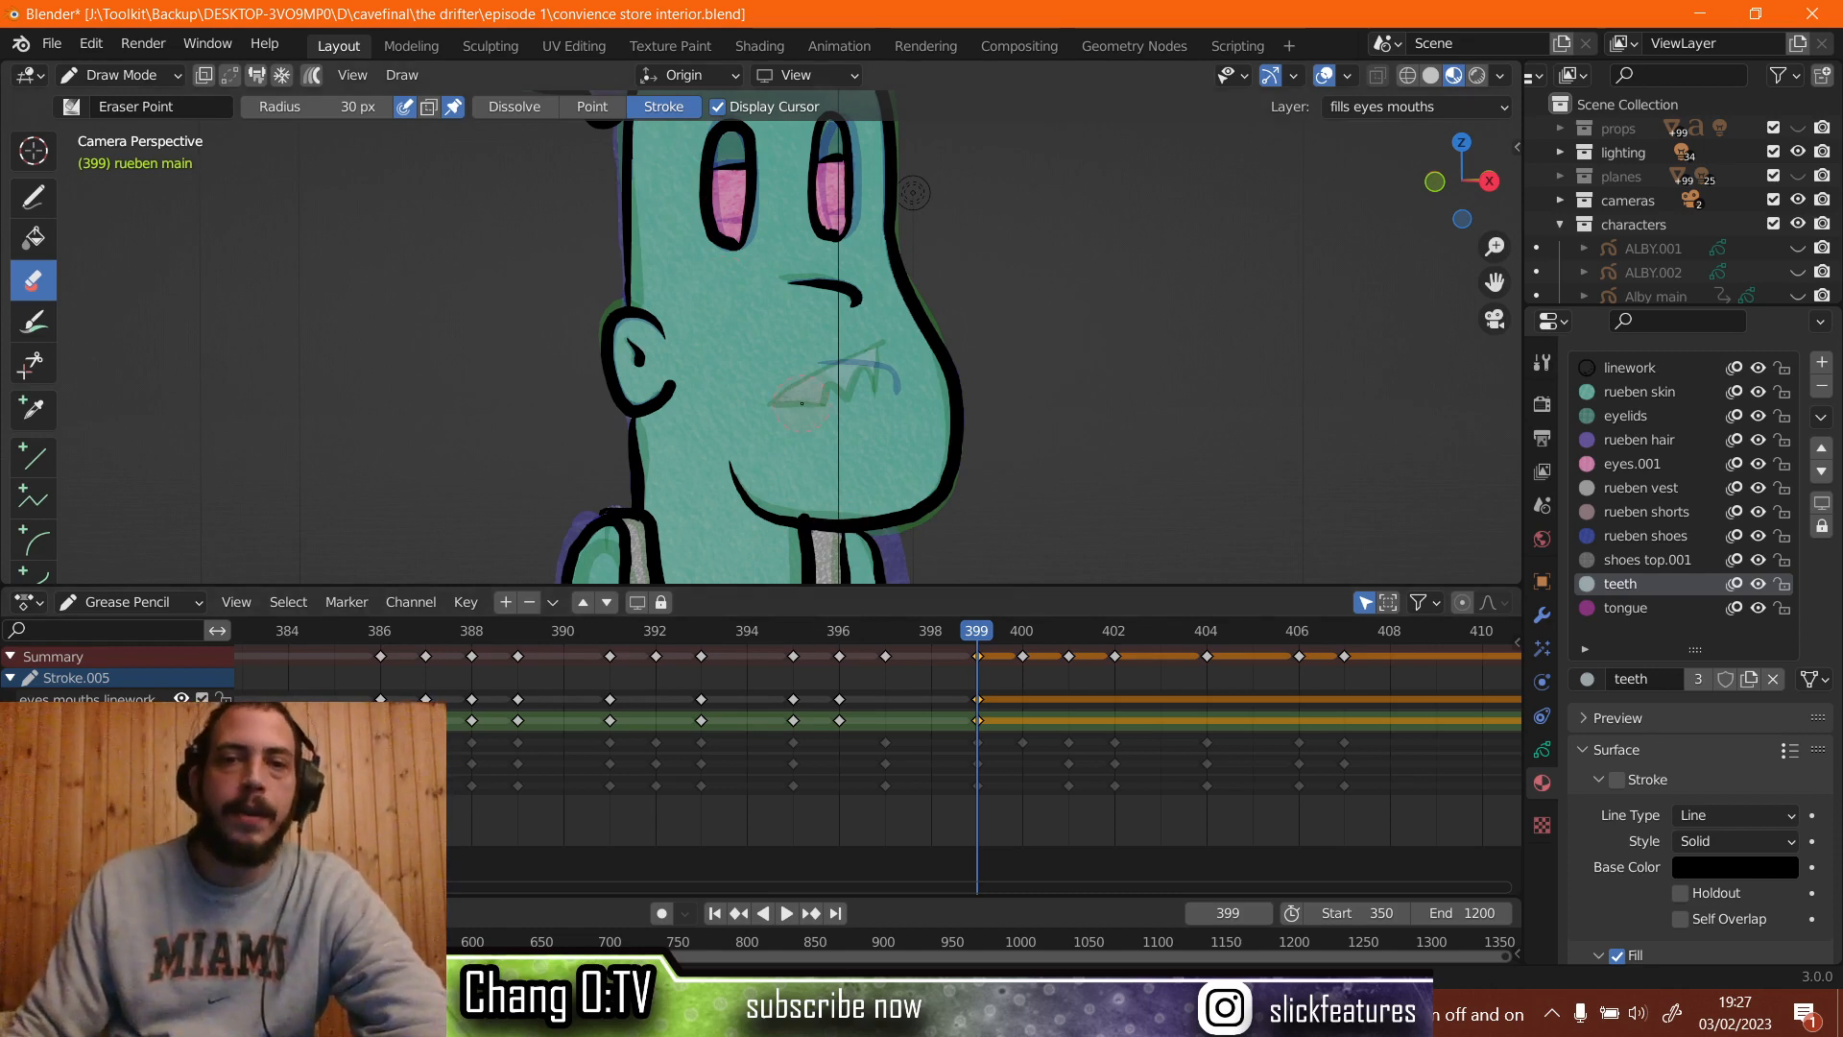
With the Ink Pen and linework material on the eyes mouths linework layer, draw a thin curved mouth ending in a rounded front loop.
key("d")
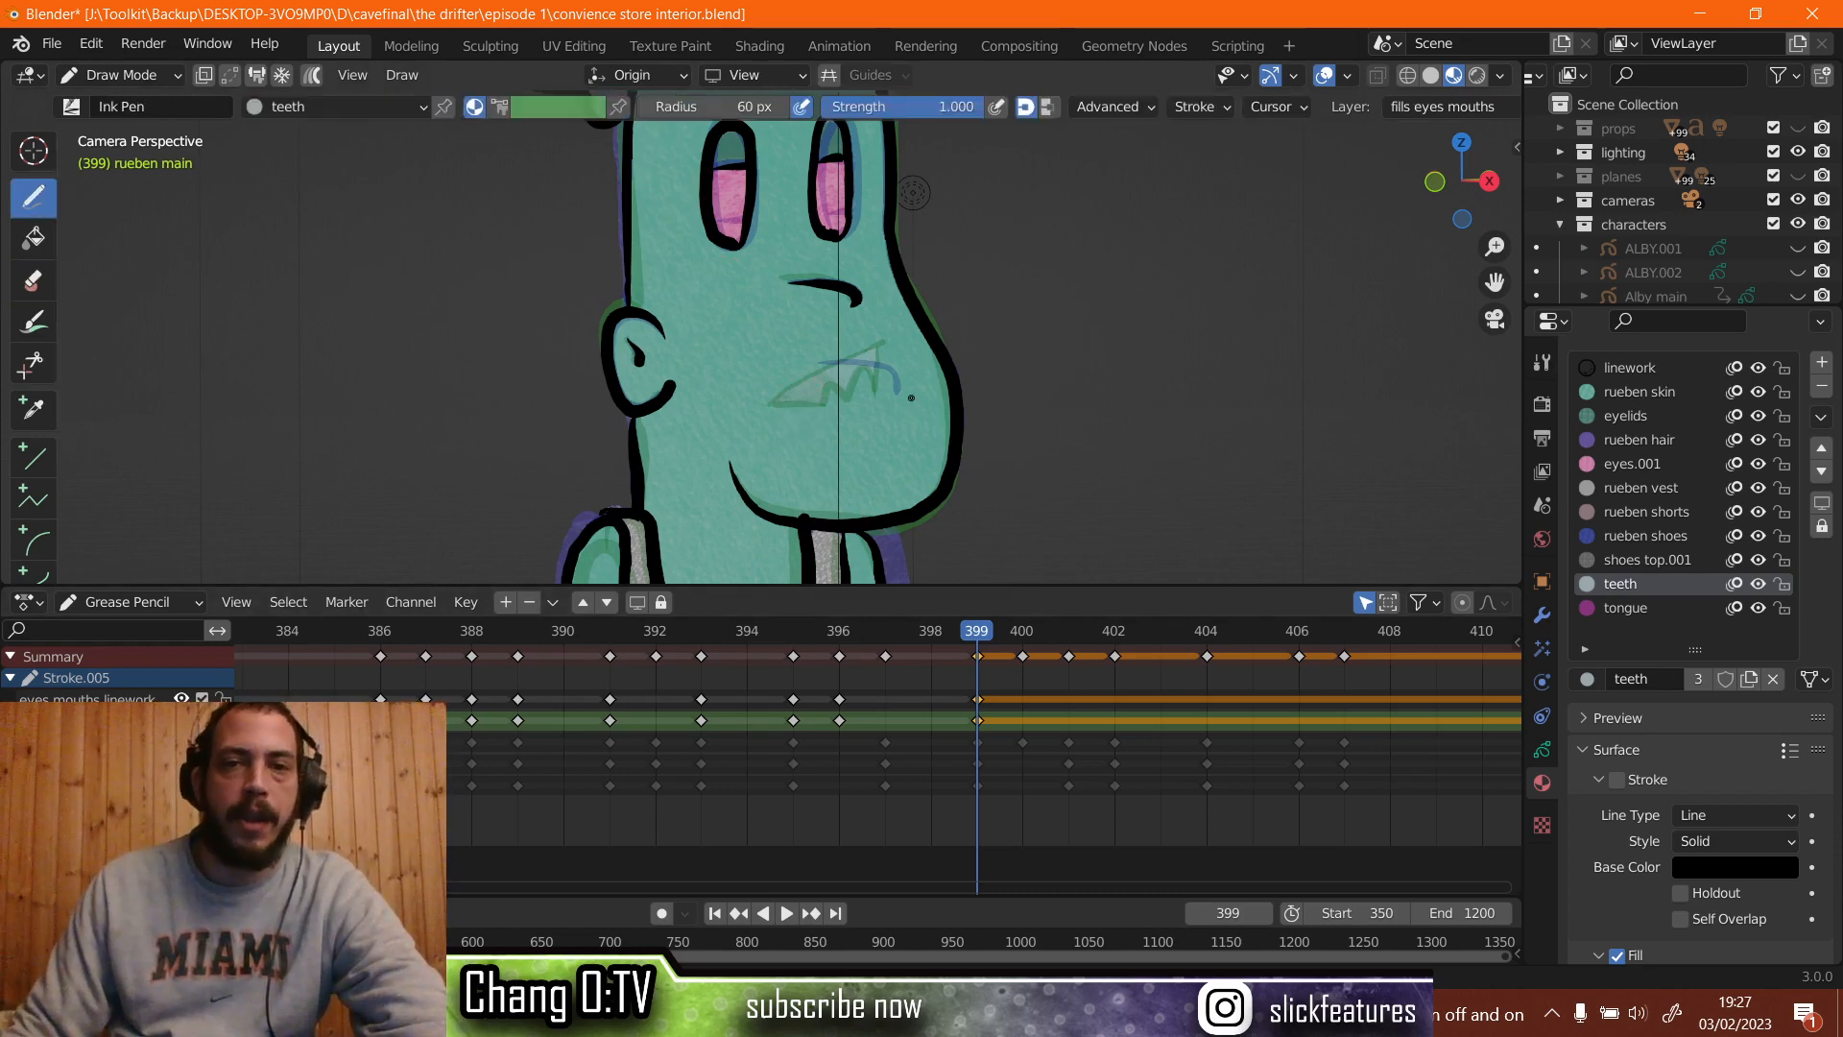
scroll(911, 397, "up", 3)
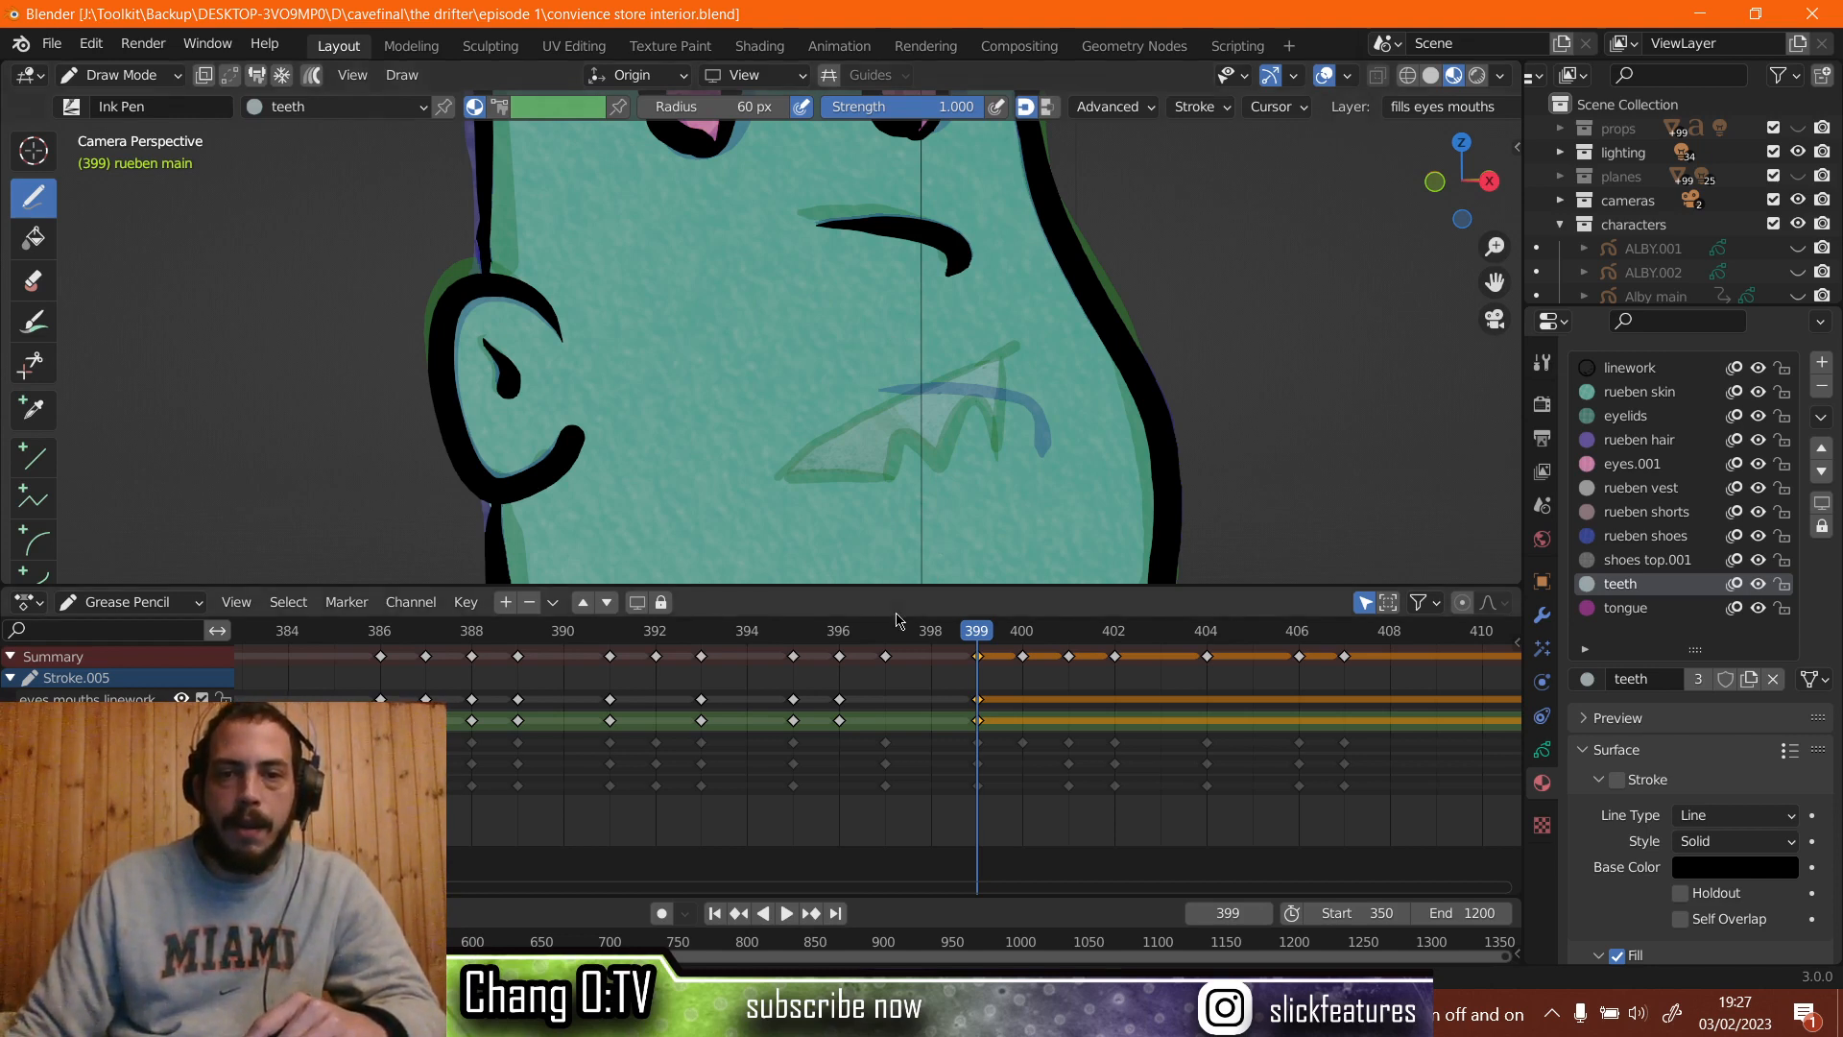
left_click(1629, 368)
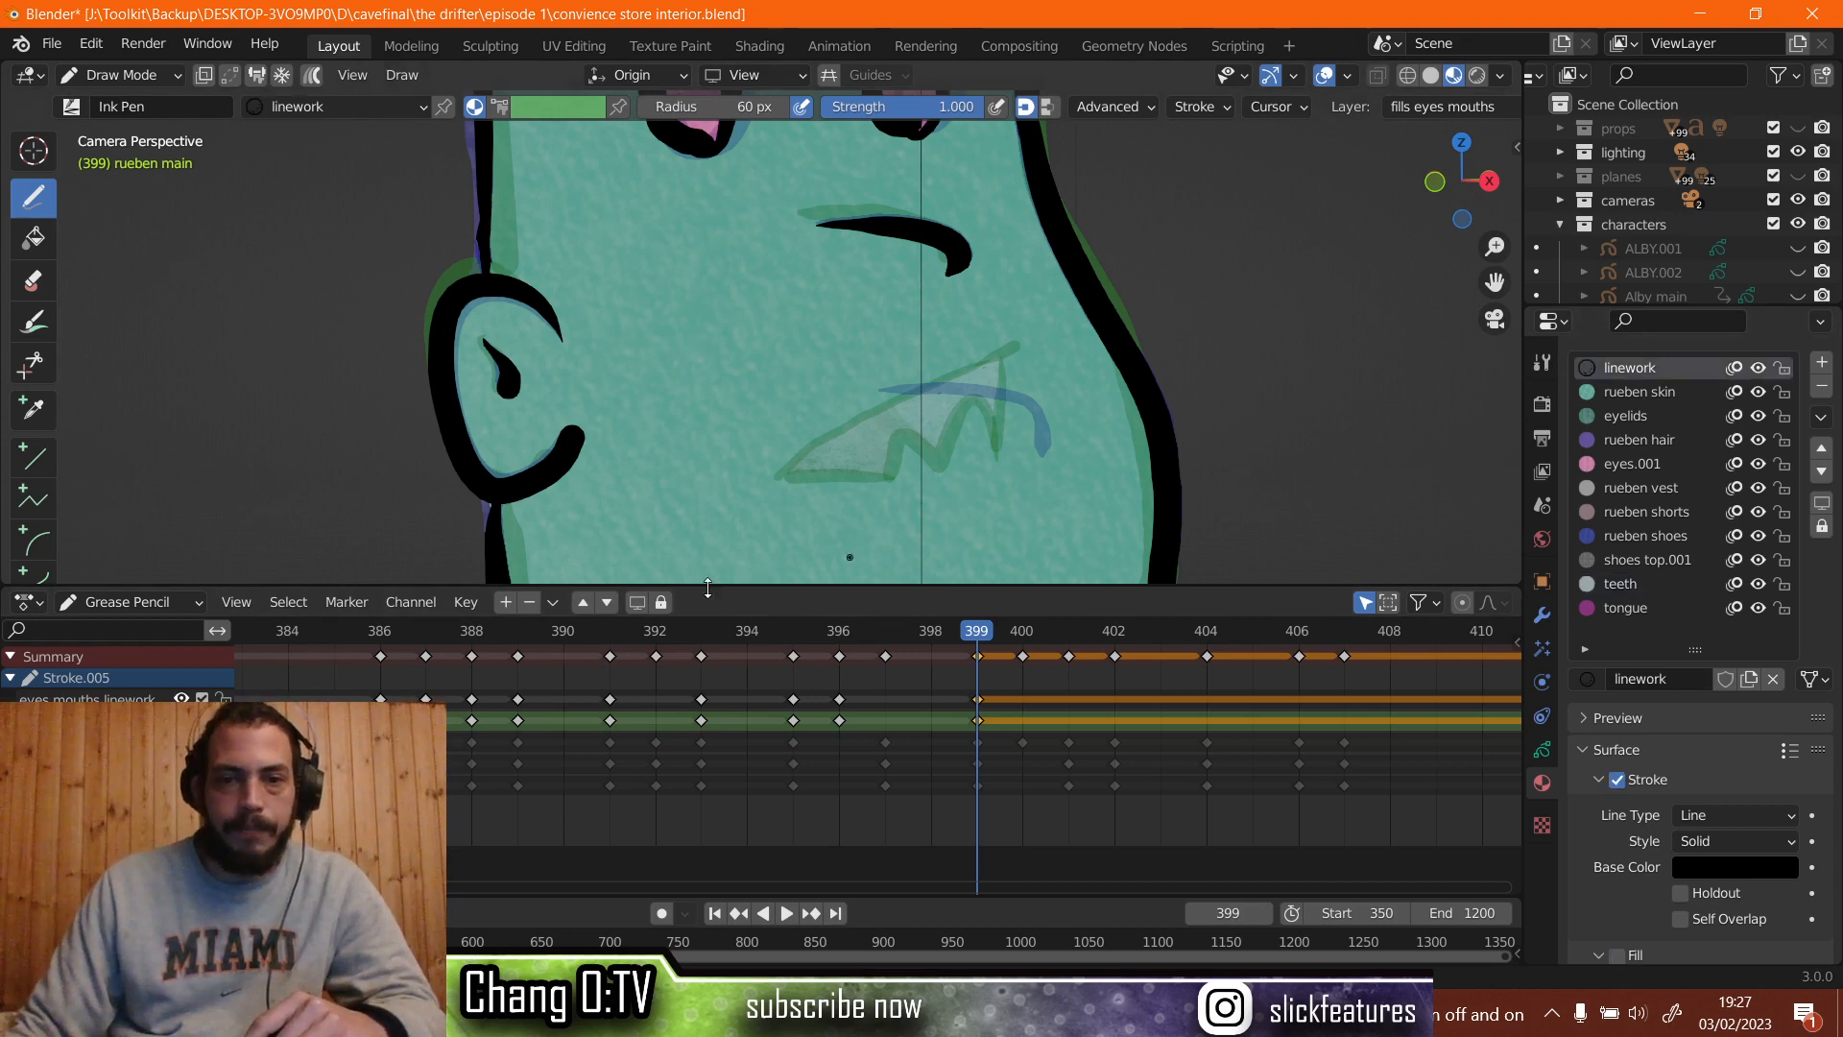
left_click(99, 700)
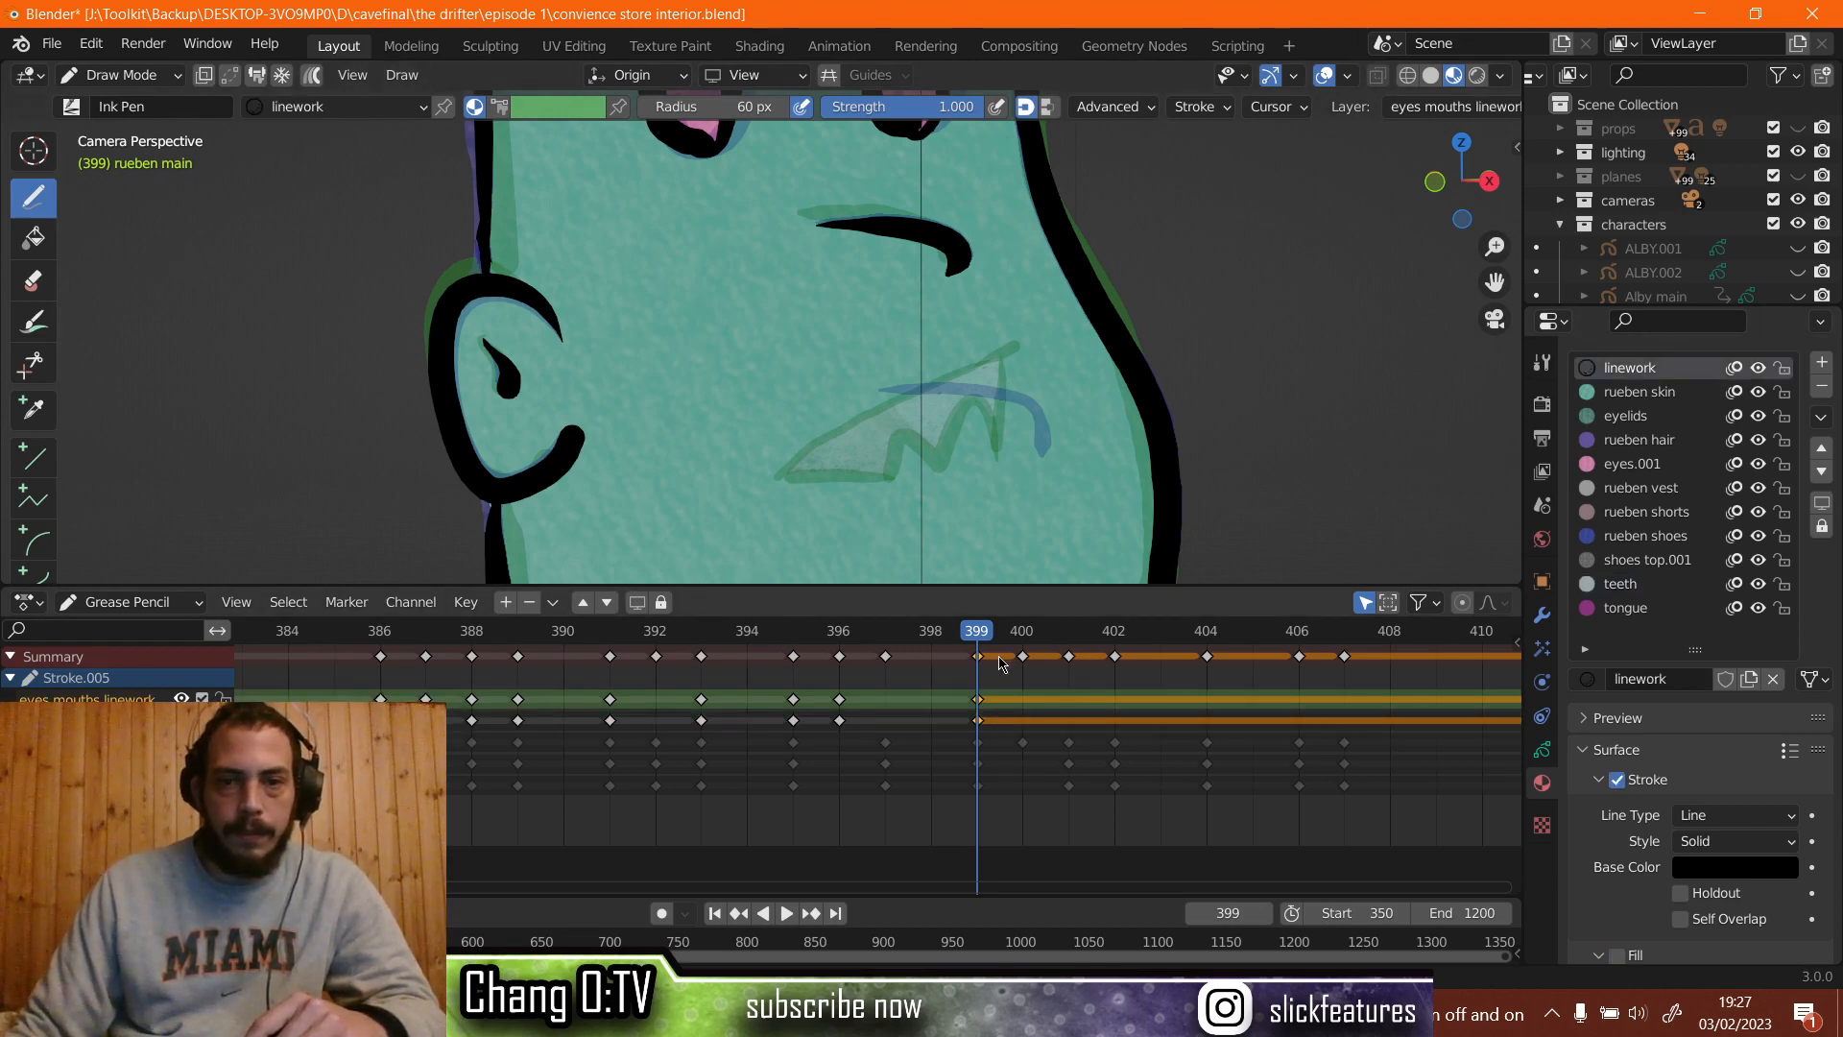
mouse_move(984, 641)
left_mouse_down()
mouse_move(885, 654)
mouse_move(965, 642)
left_mouse_up()
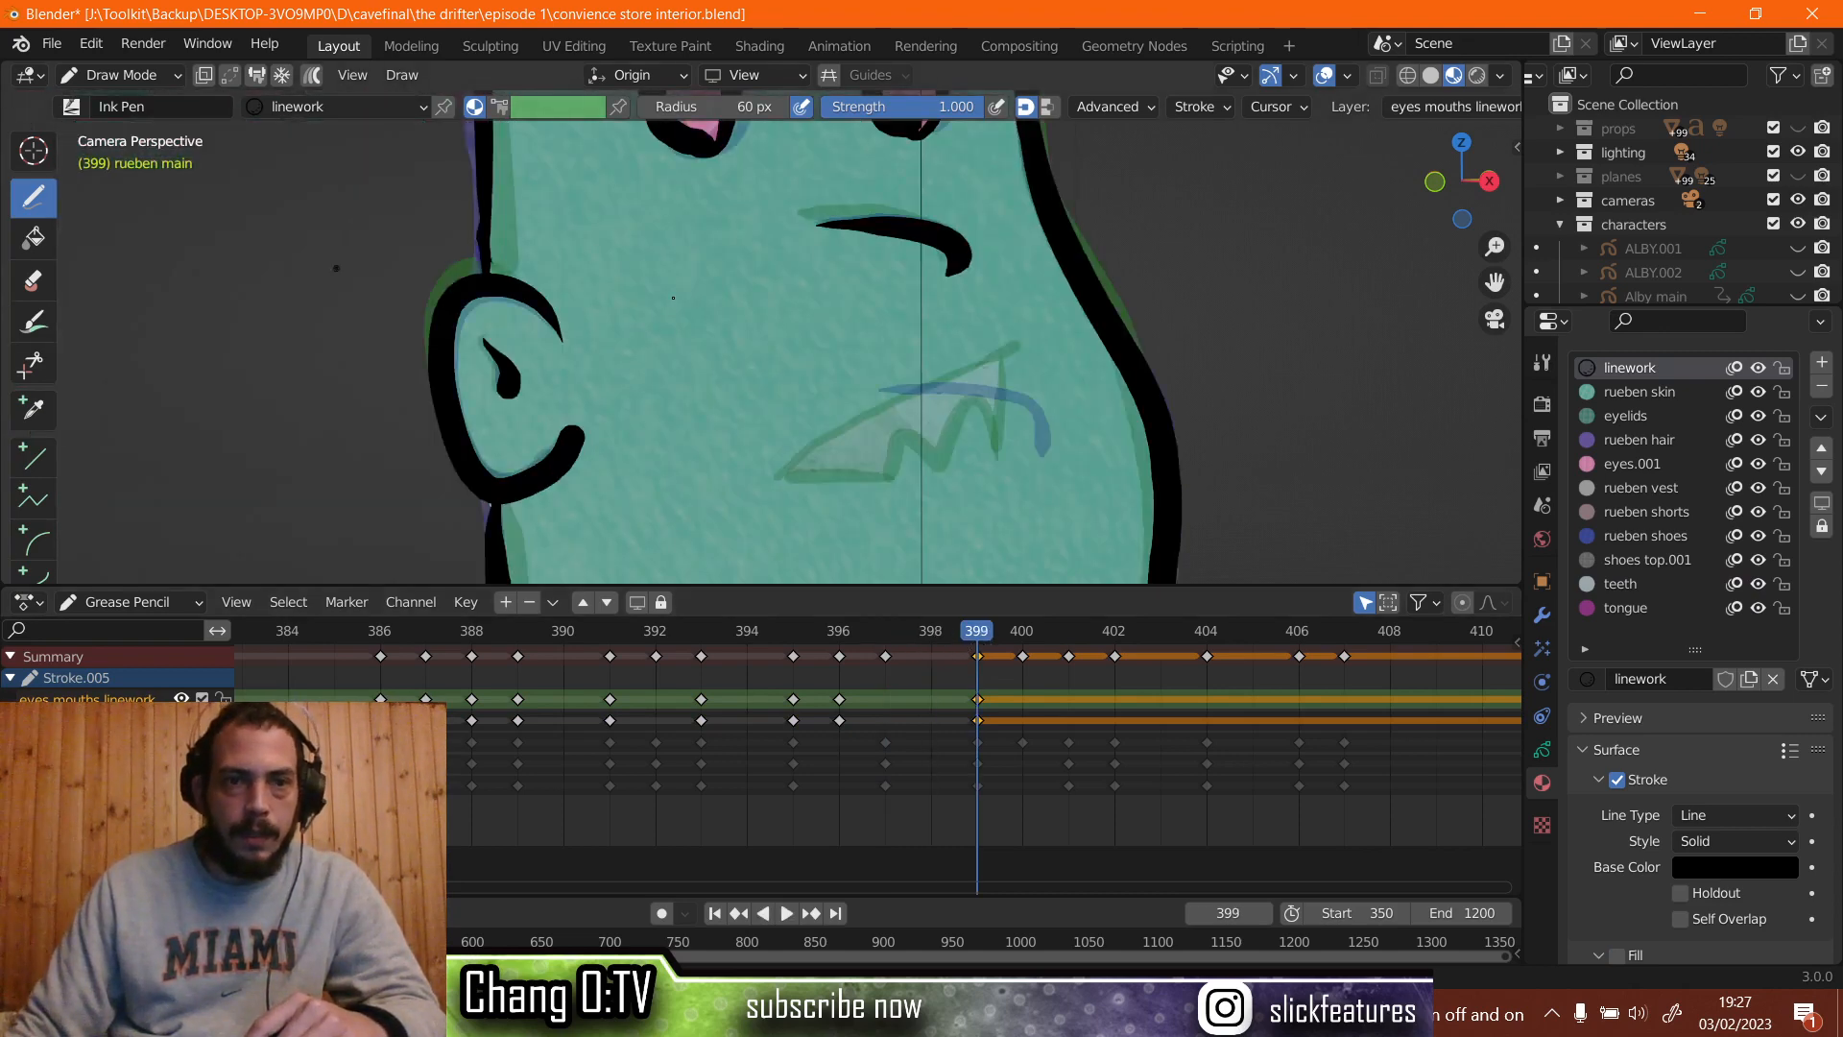
scroll(944, 164, "down", 3)
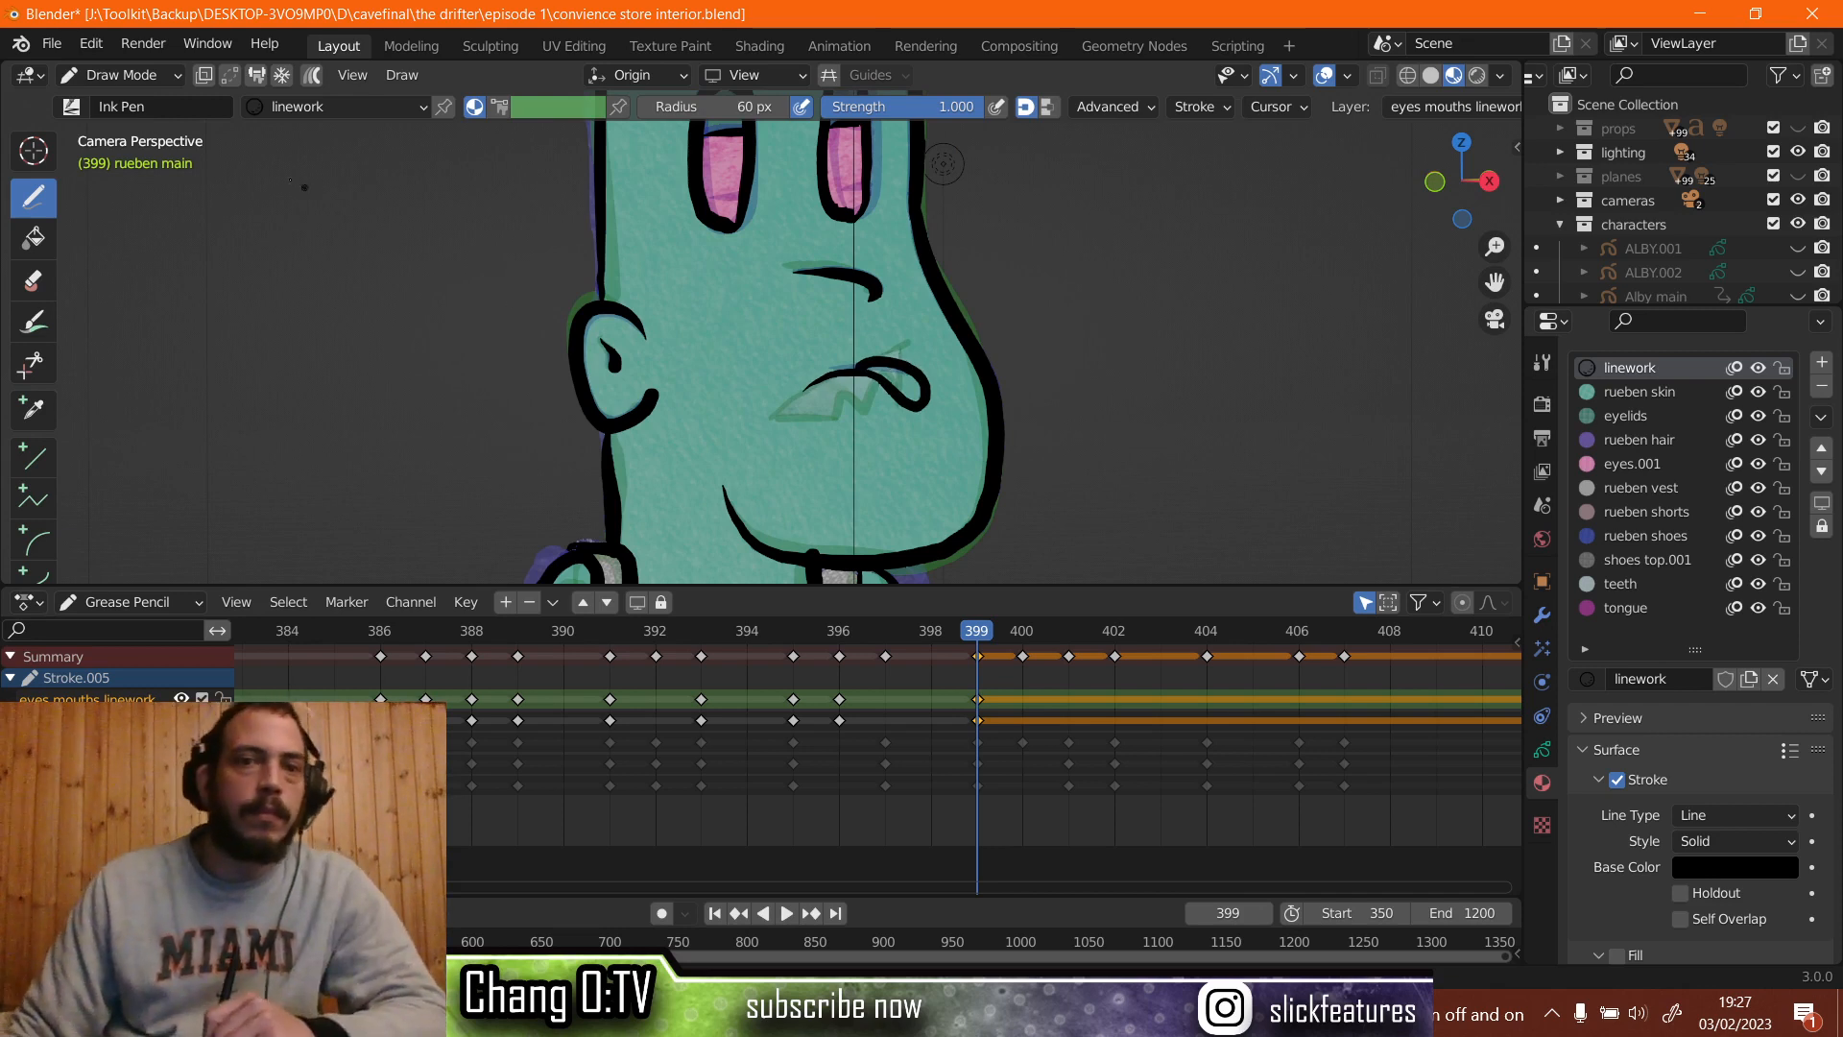
left_click(134, 74)
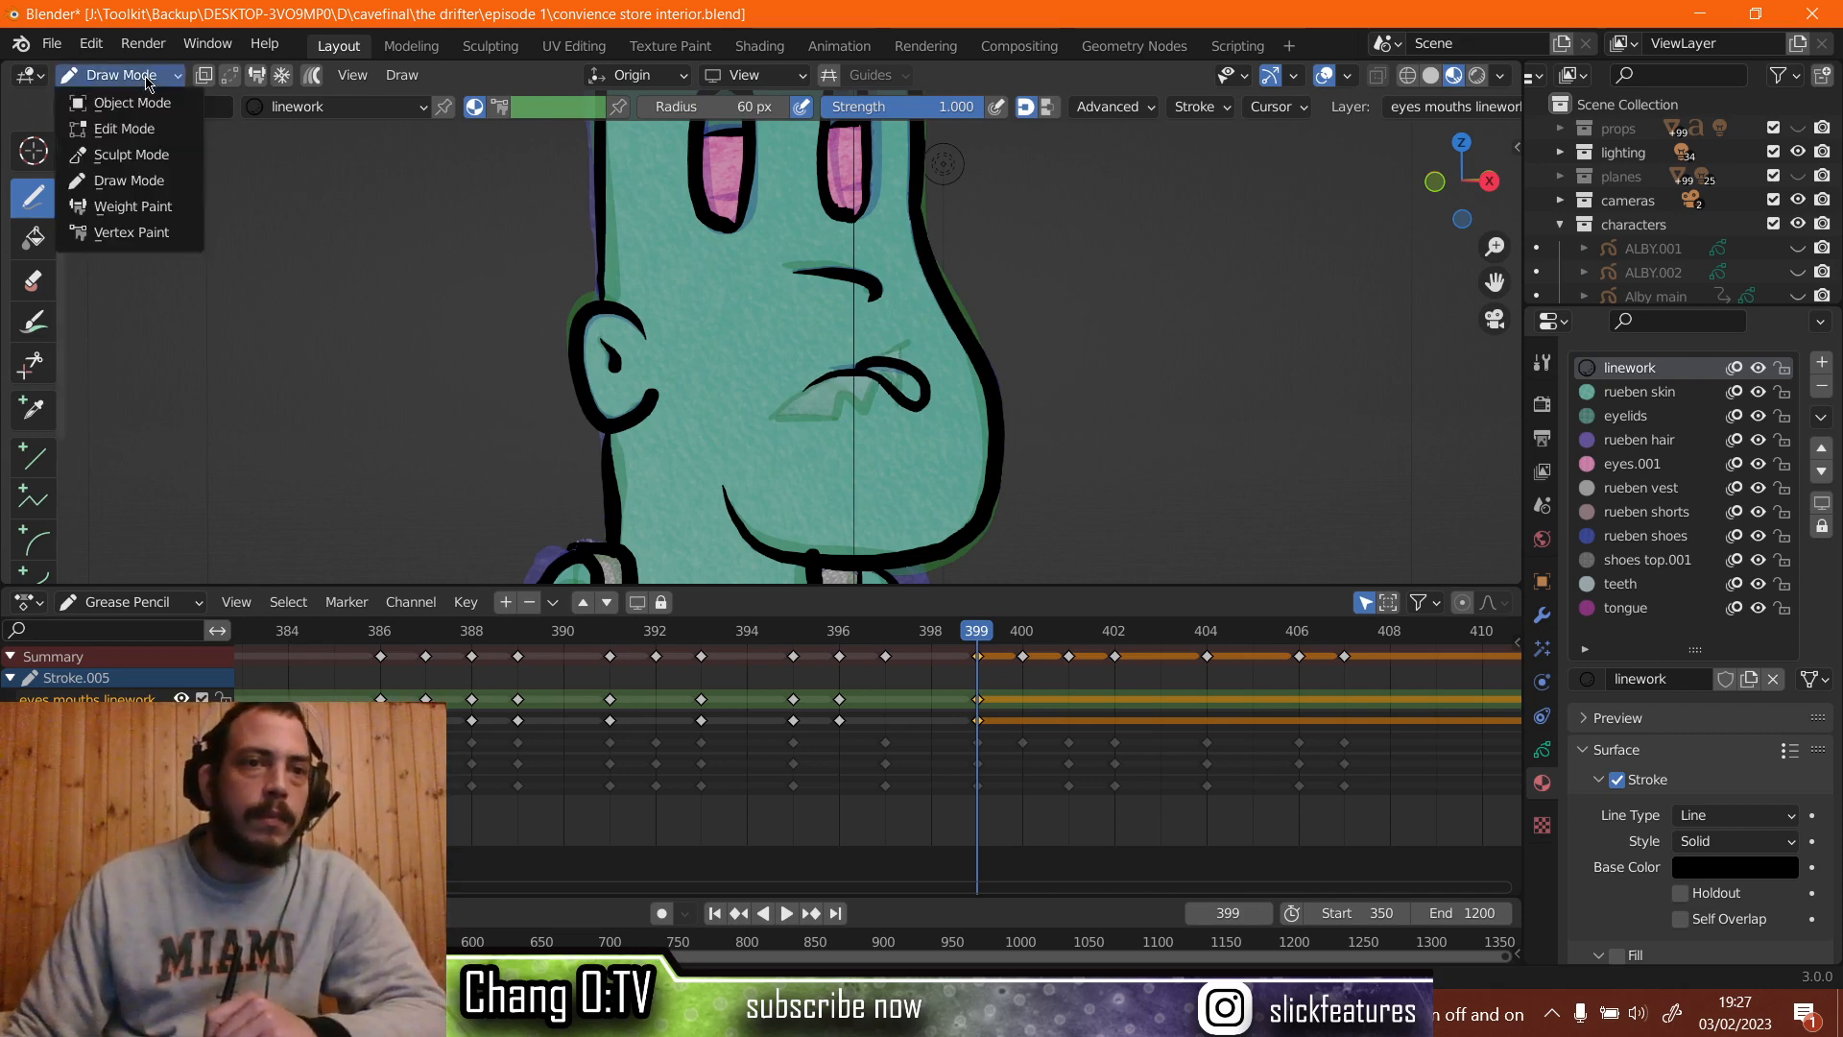
left_click(132, 155)
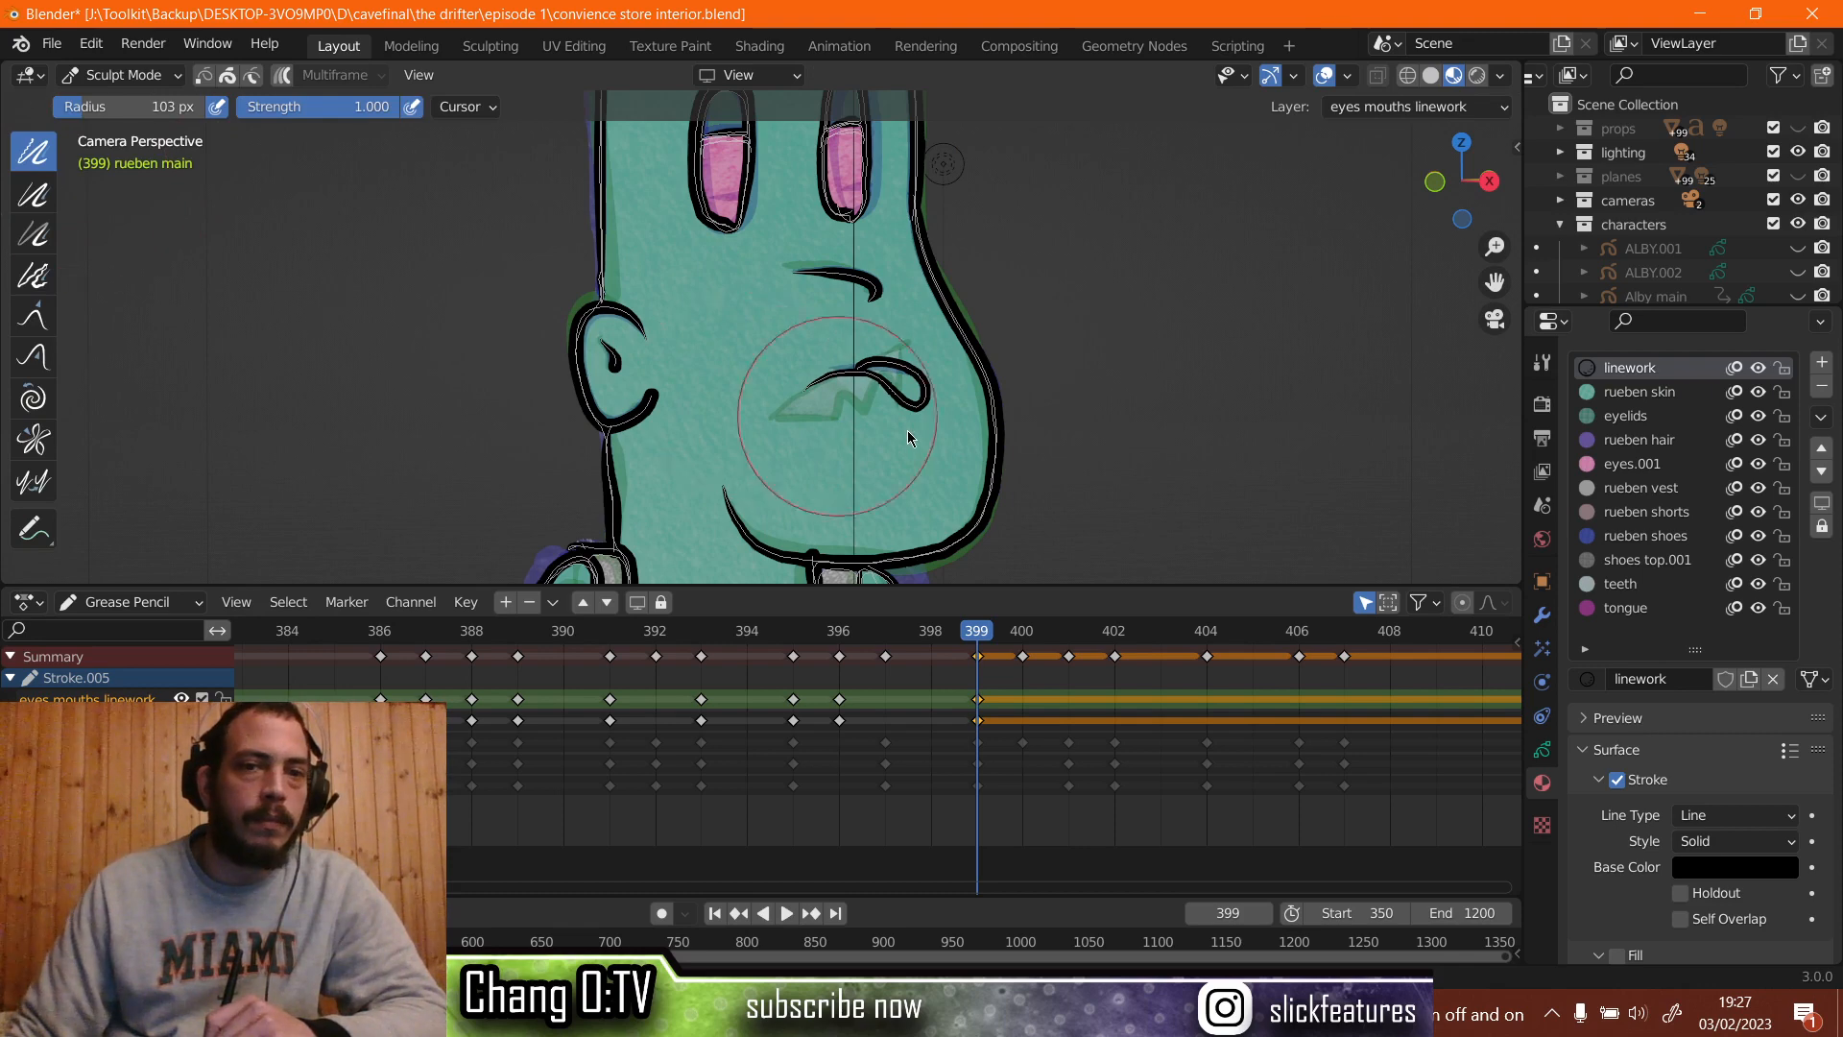
scroll(908, 430, "up", 4)
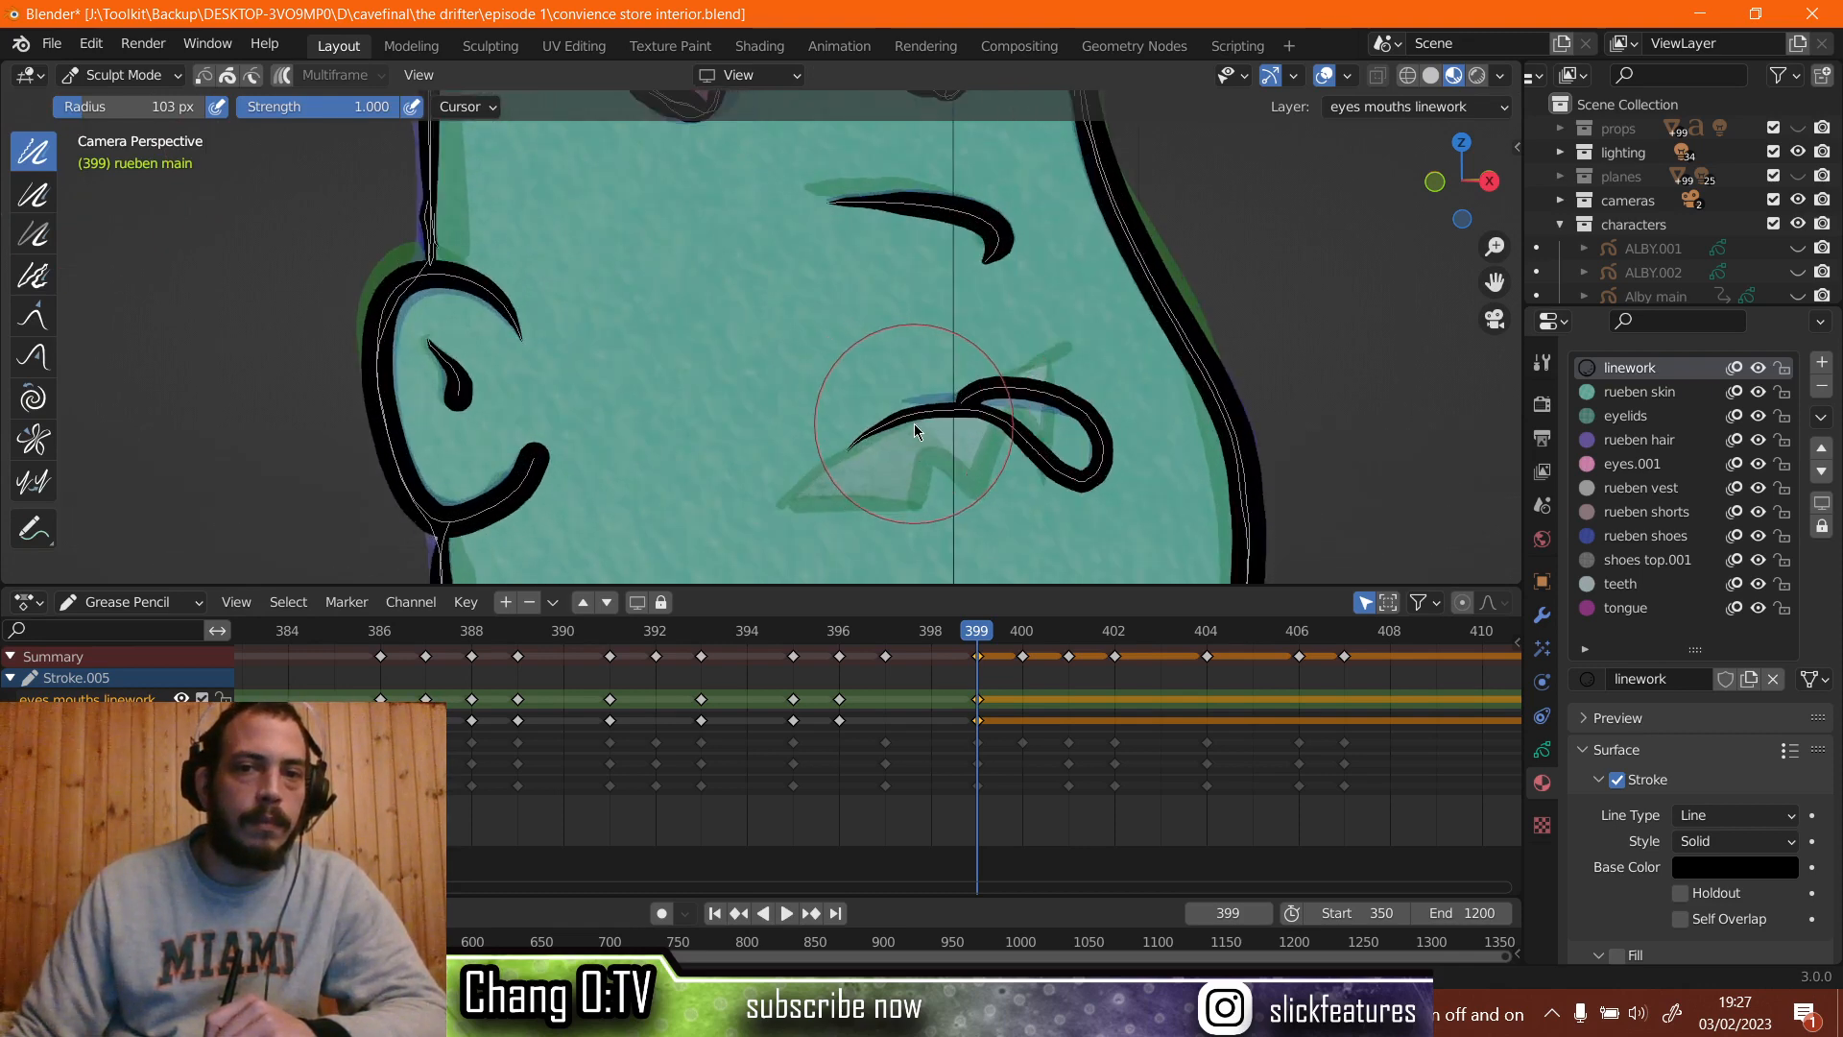
In Edit Mode, select the new mouth stroke at frame 399 and scale it by about 1.12 along Z and 1.08 along X.
left_click(76, 74)
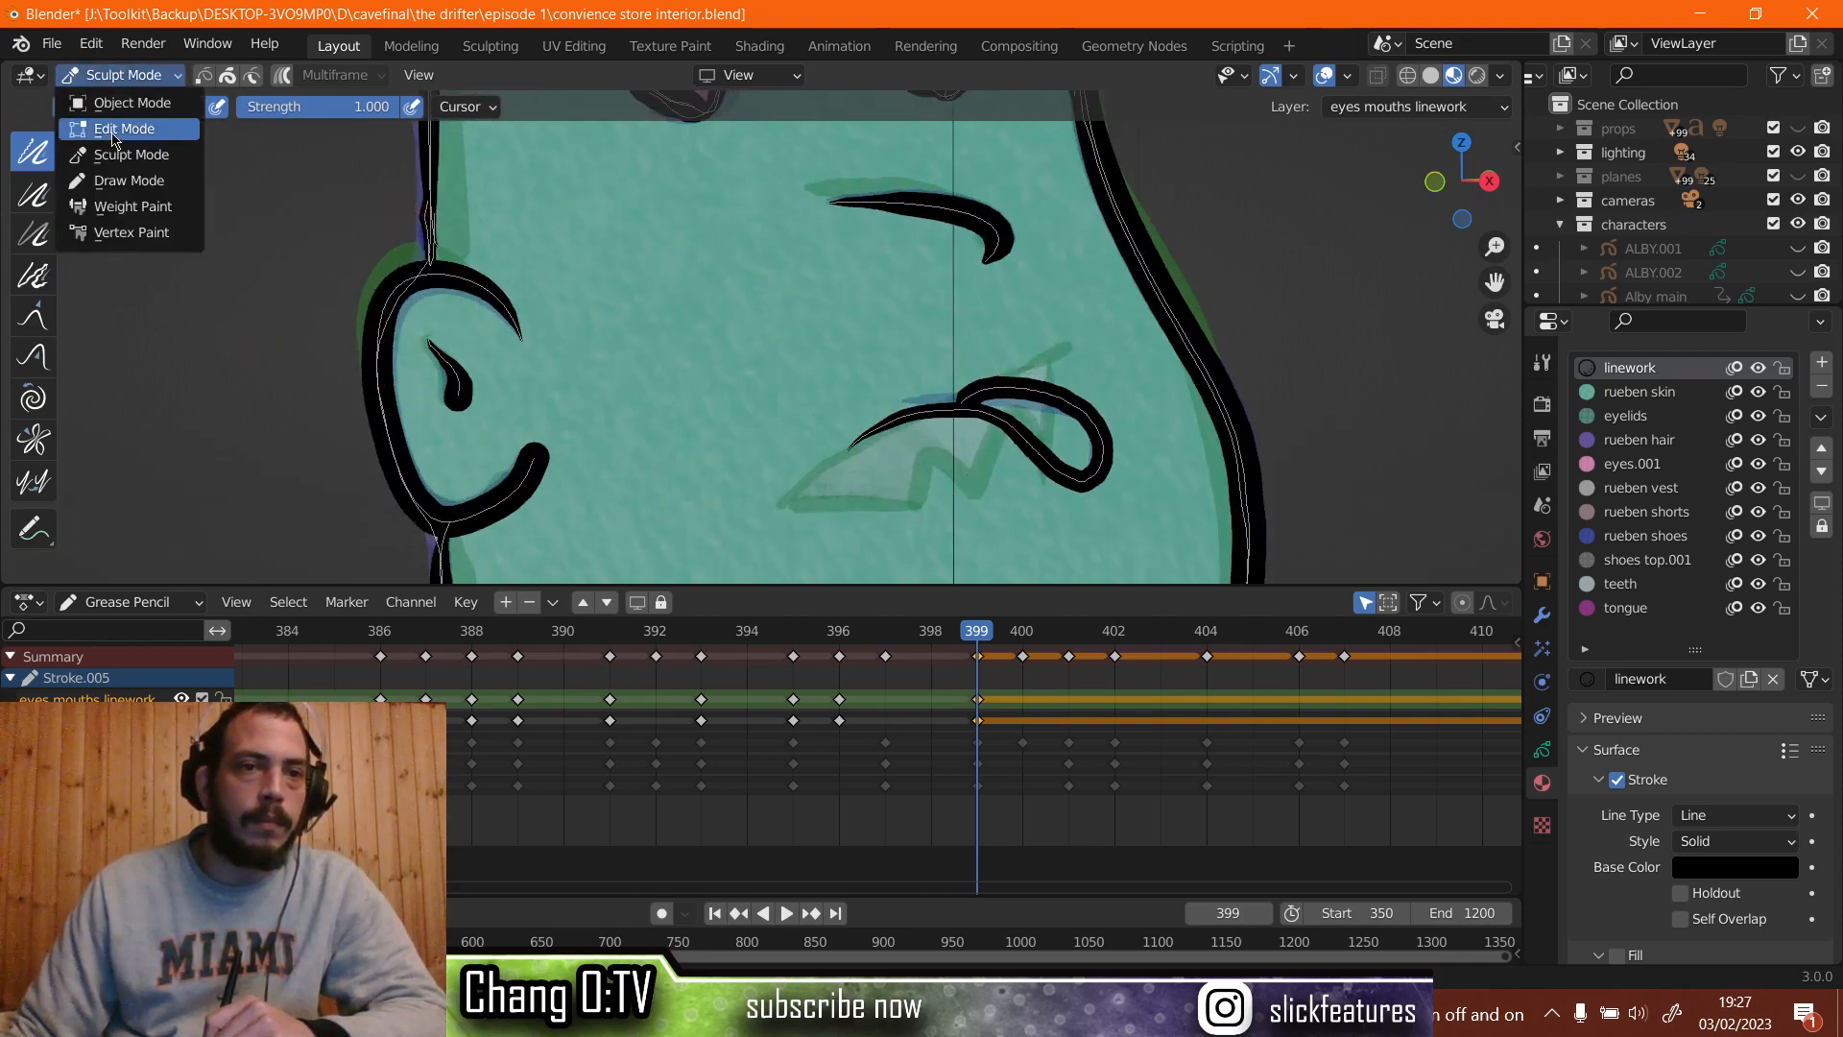
key("Tab")
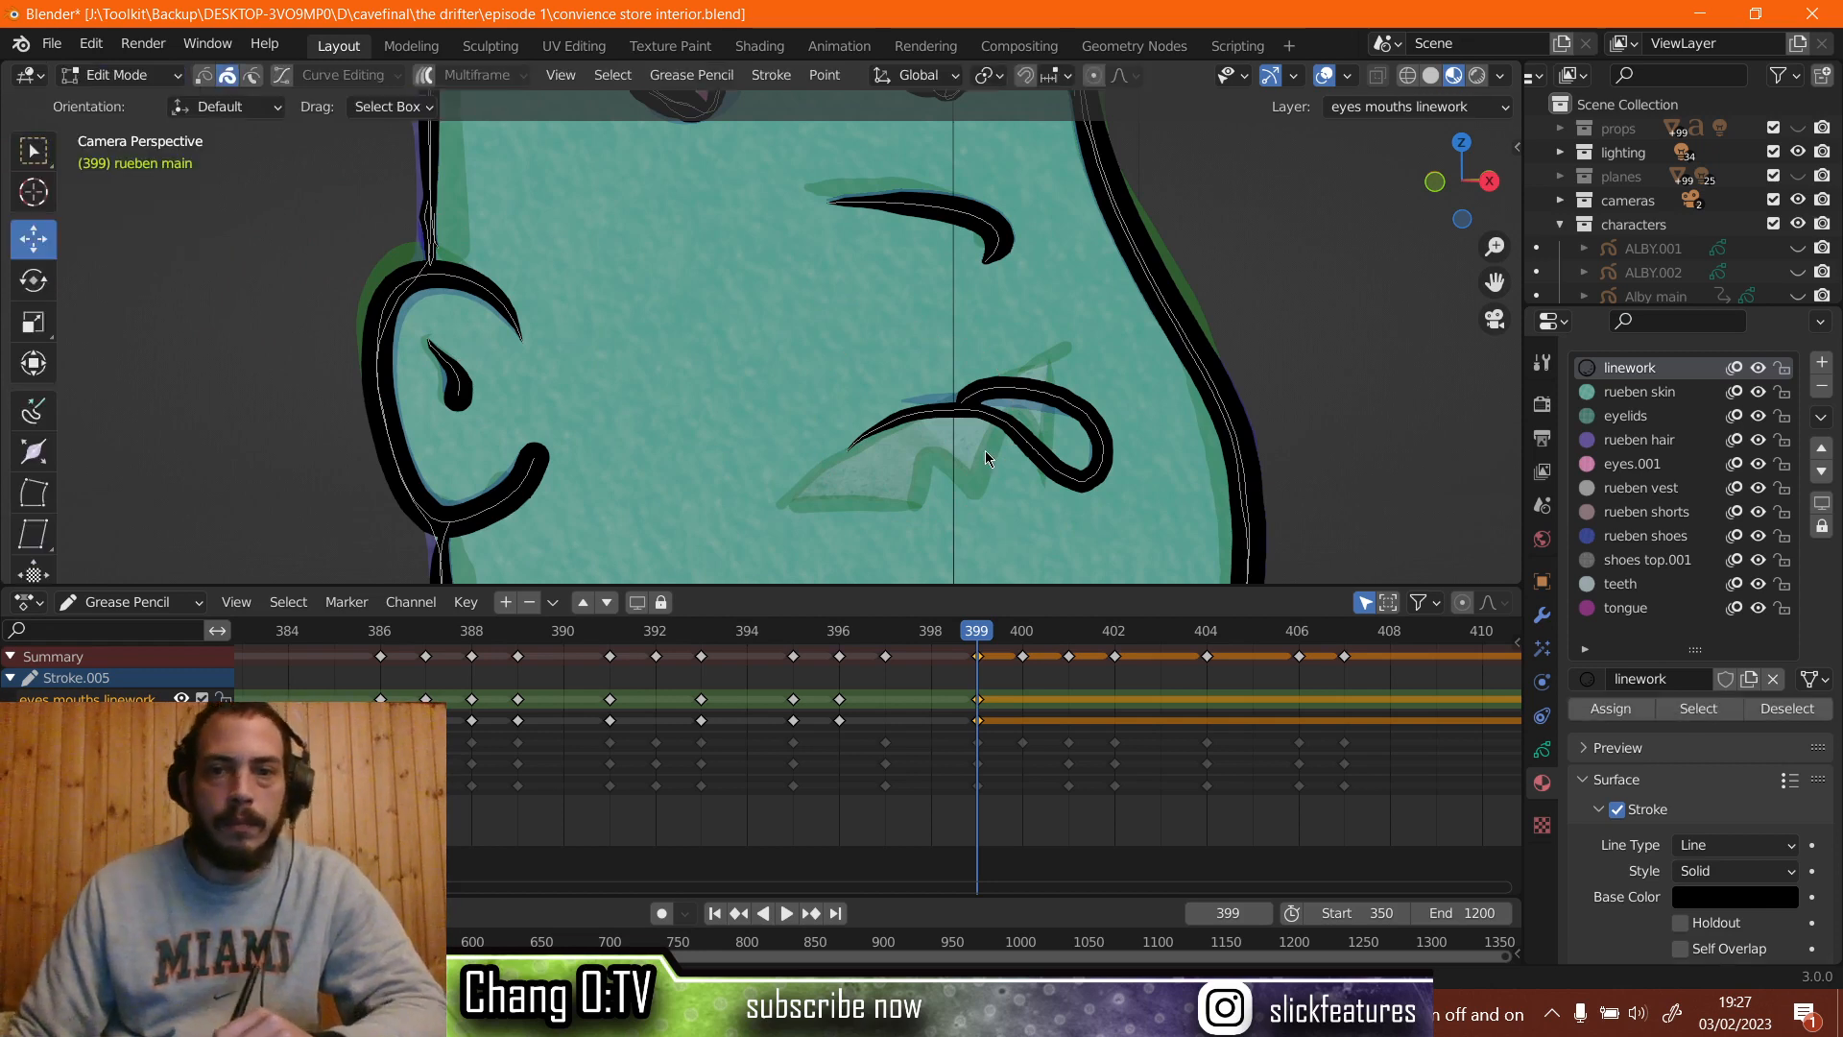
mouse_move(824, 340)
left_mouse_down()
mouse_move(1090, 526)
mouse_move(1150, 528)
left_mouse_up()
key("s")
key("z")
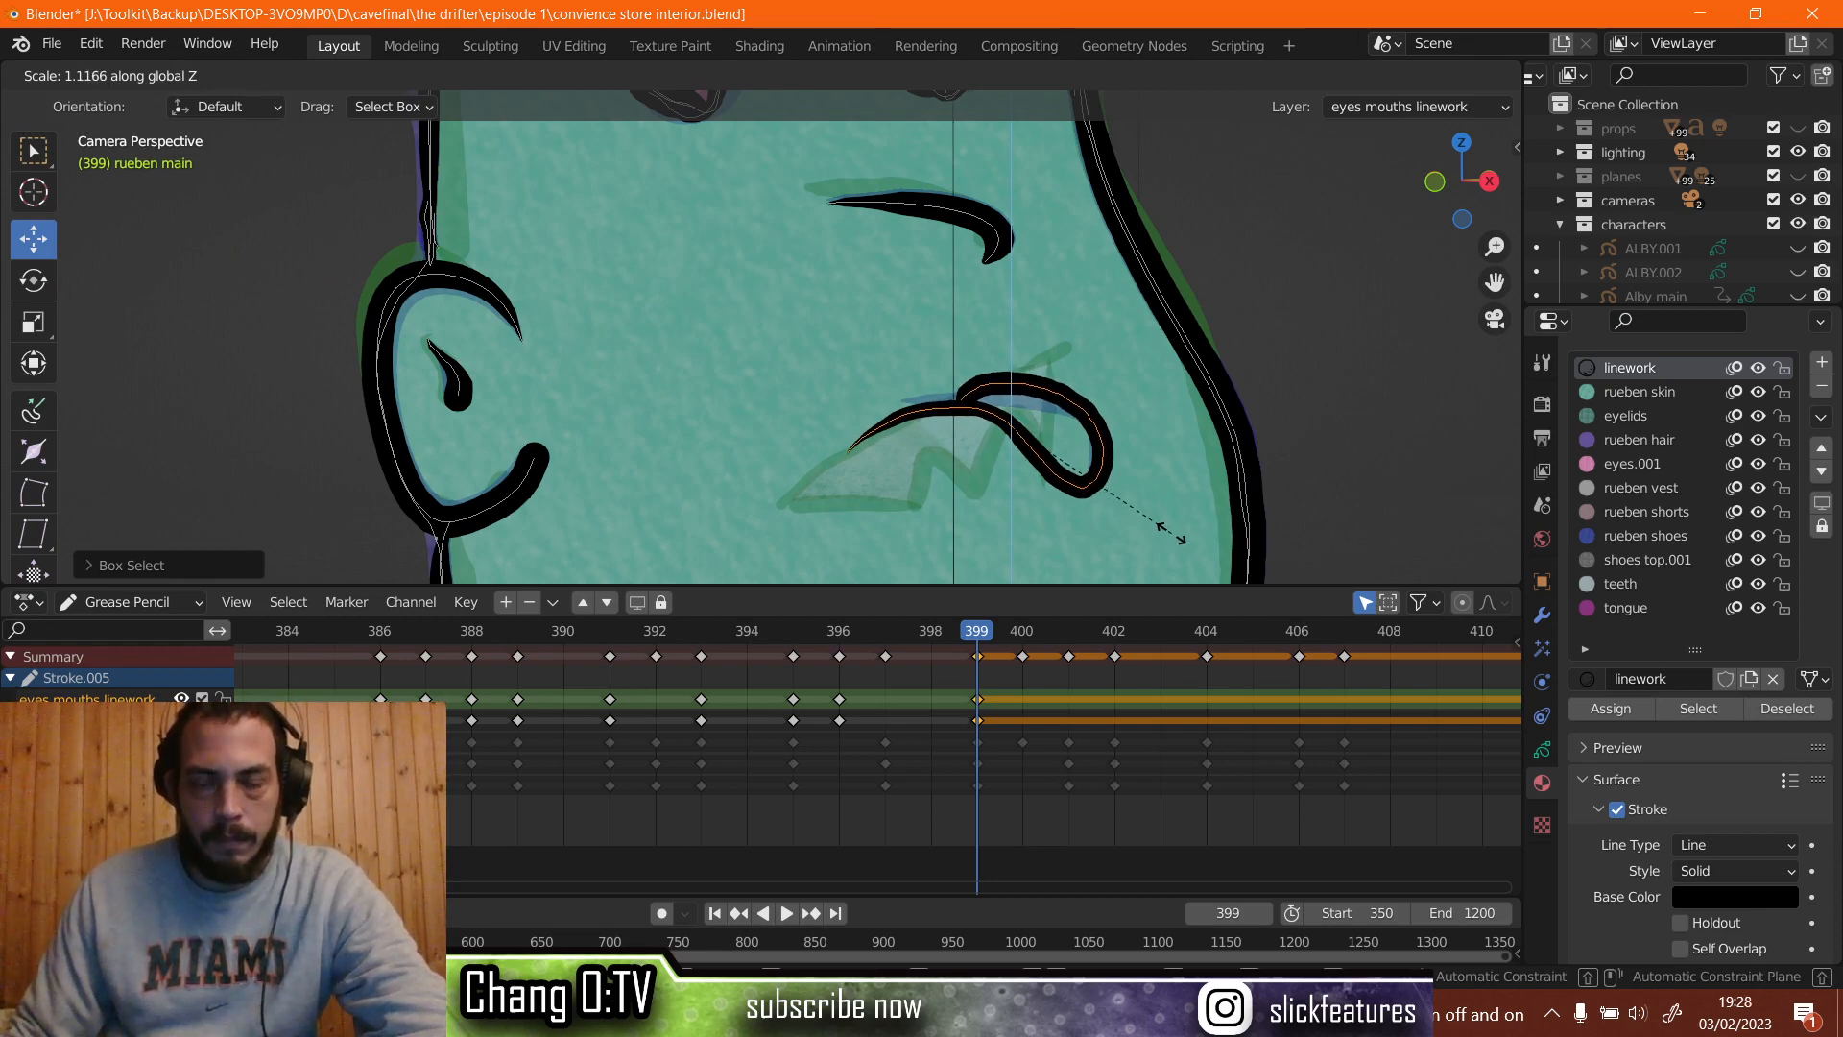
key("x")
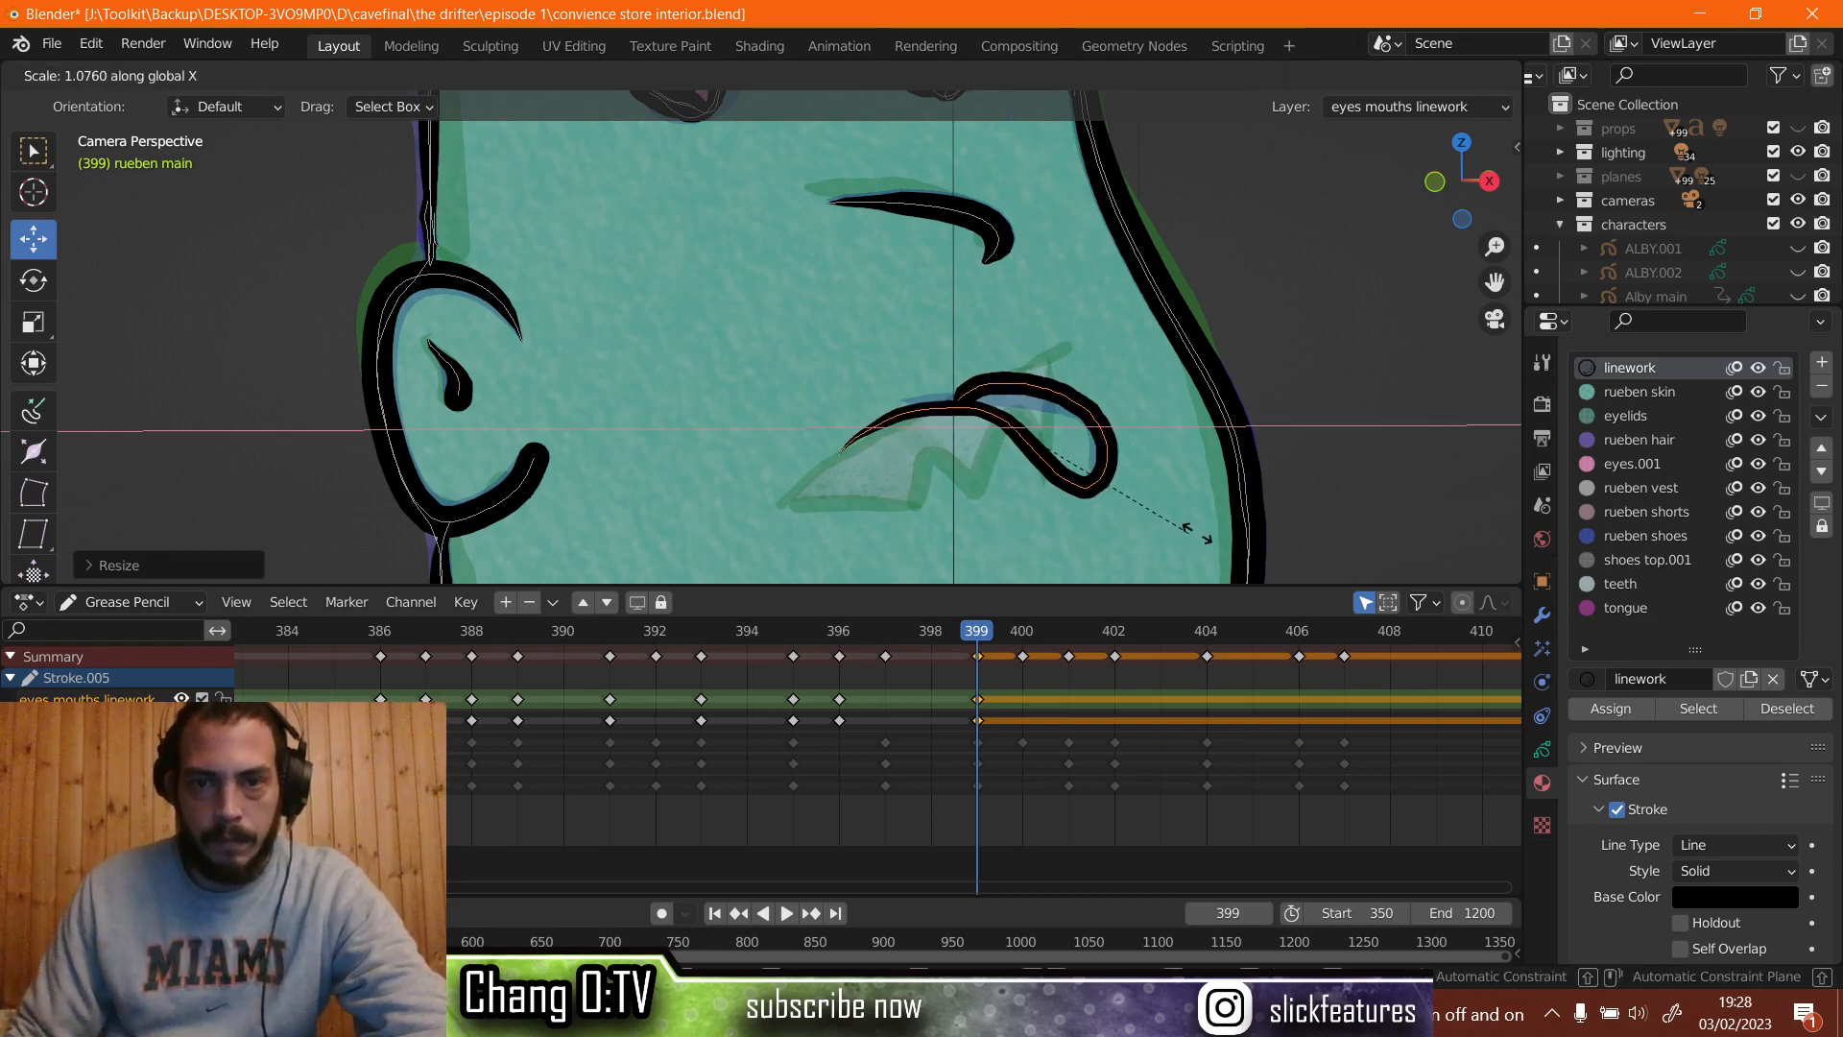
left_click(1200, 534)
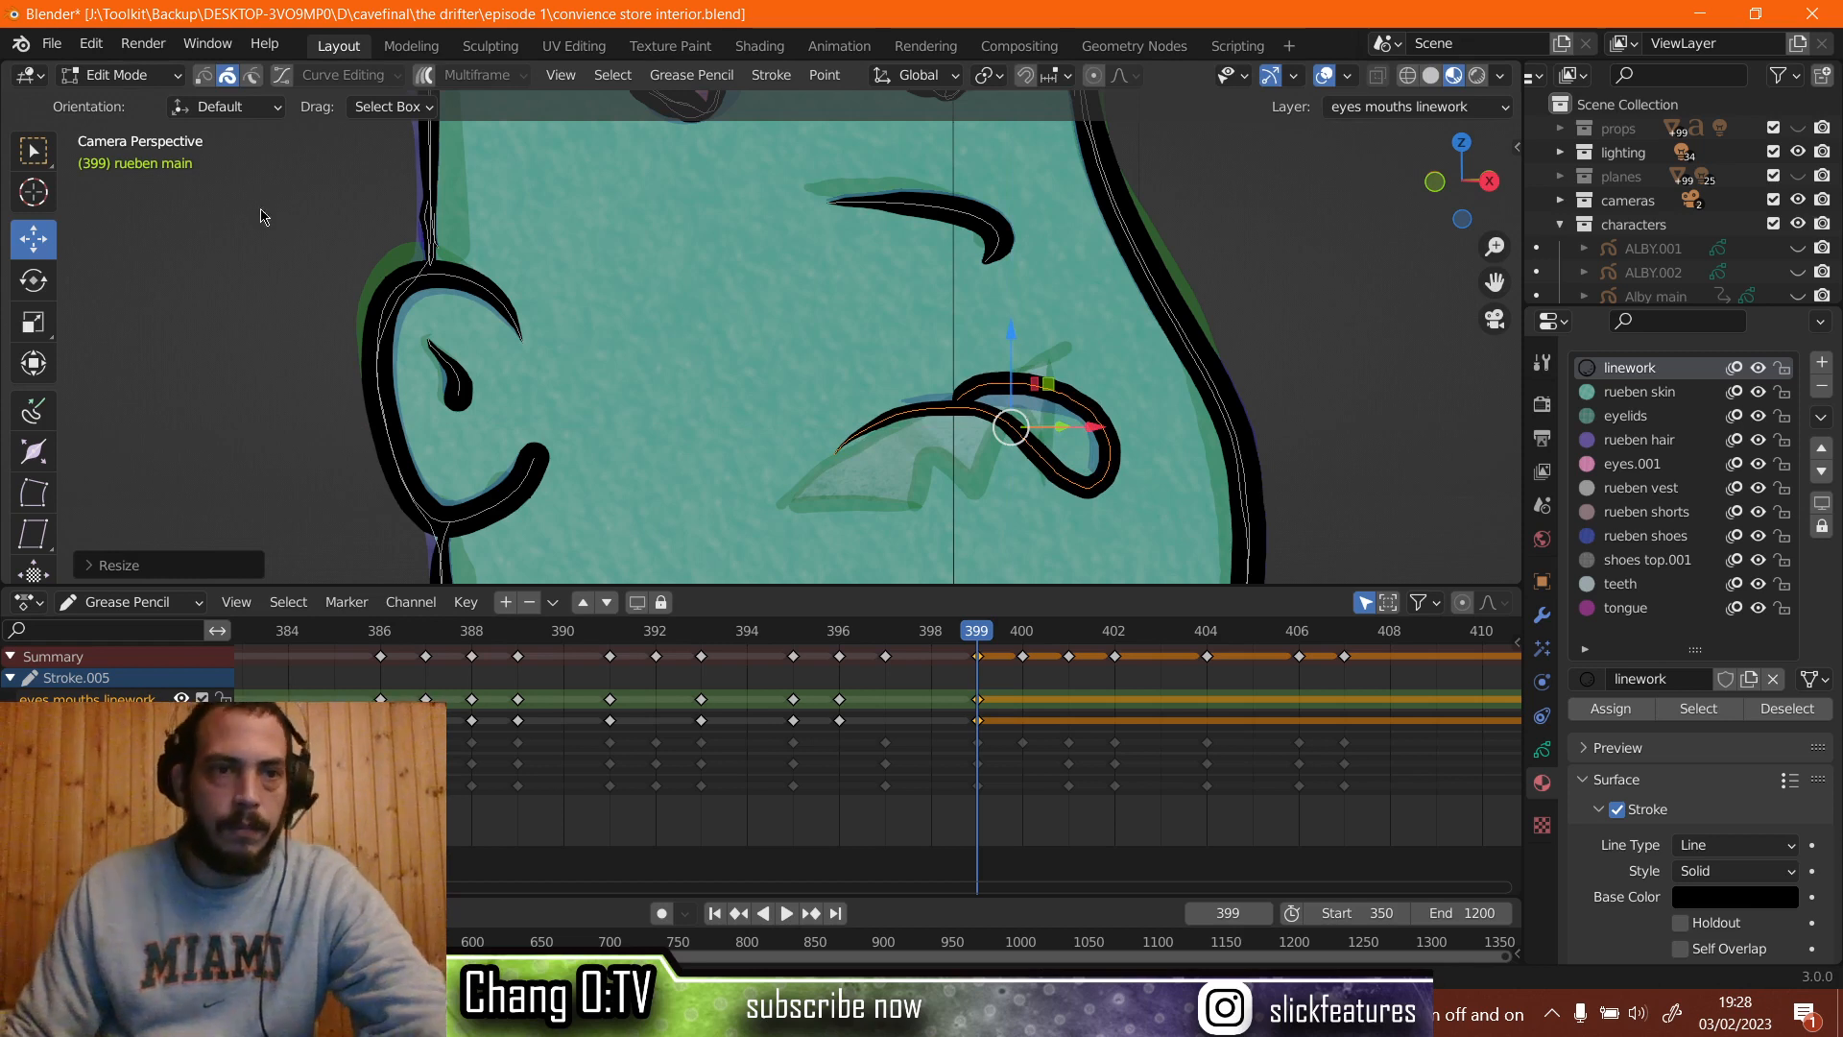
In Draw Mode, fill the mouth's front loop at frame 399 with the tongue material on the eyes mouths fills layer.
left_click(154, 76)
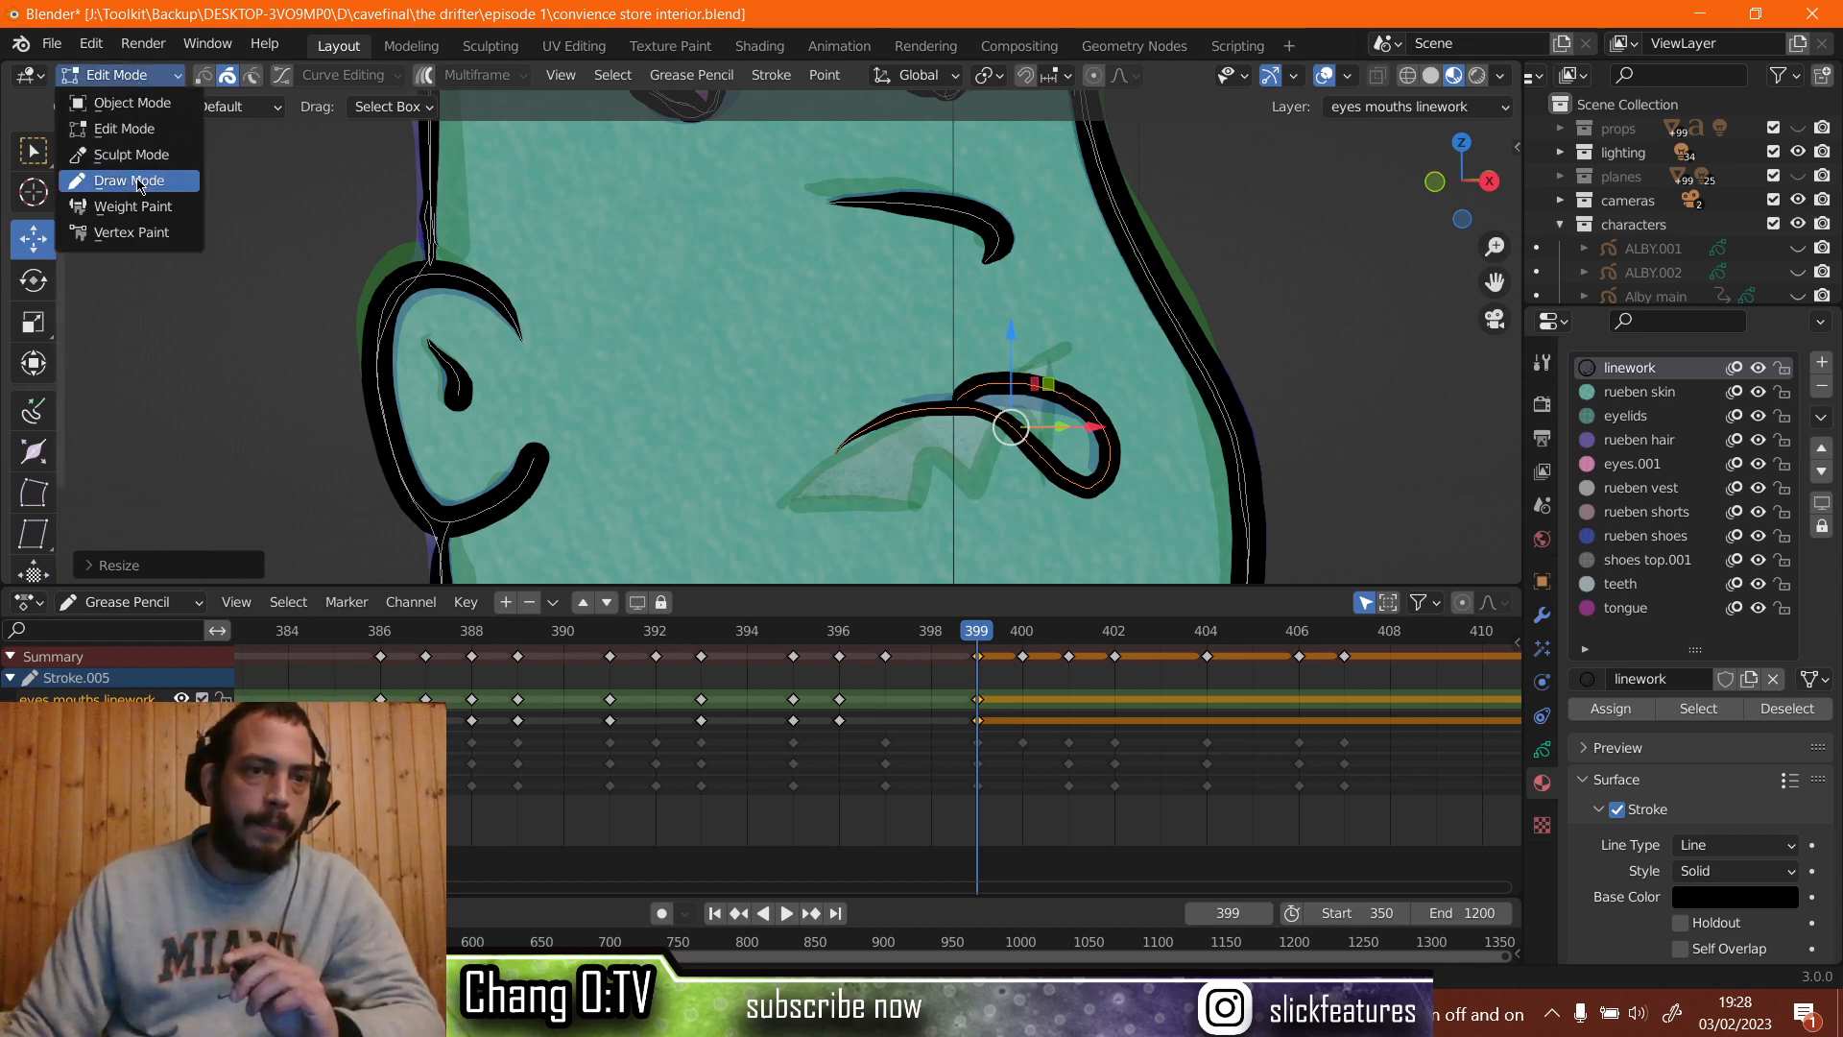
left_click(127, 182)
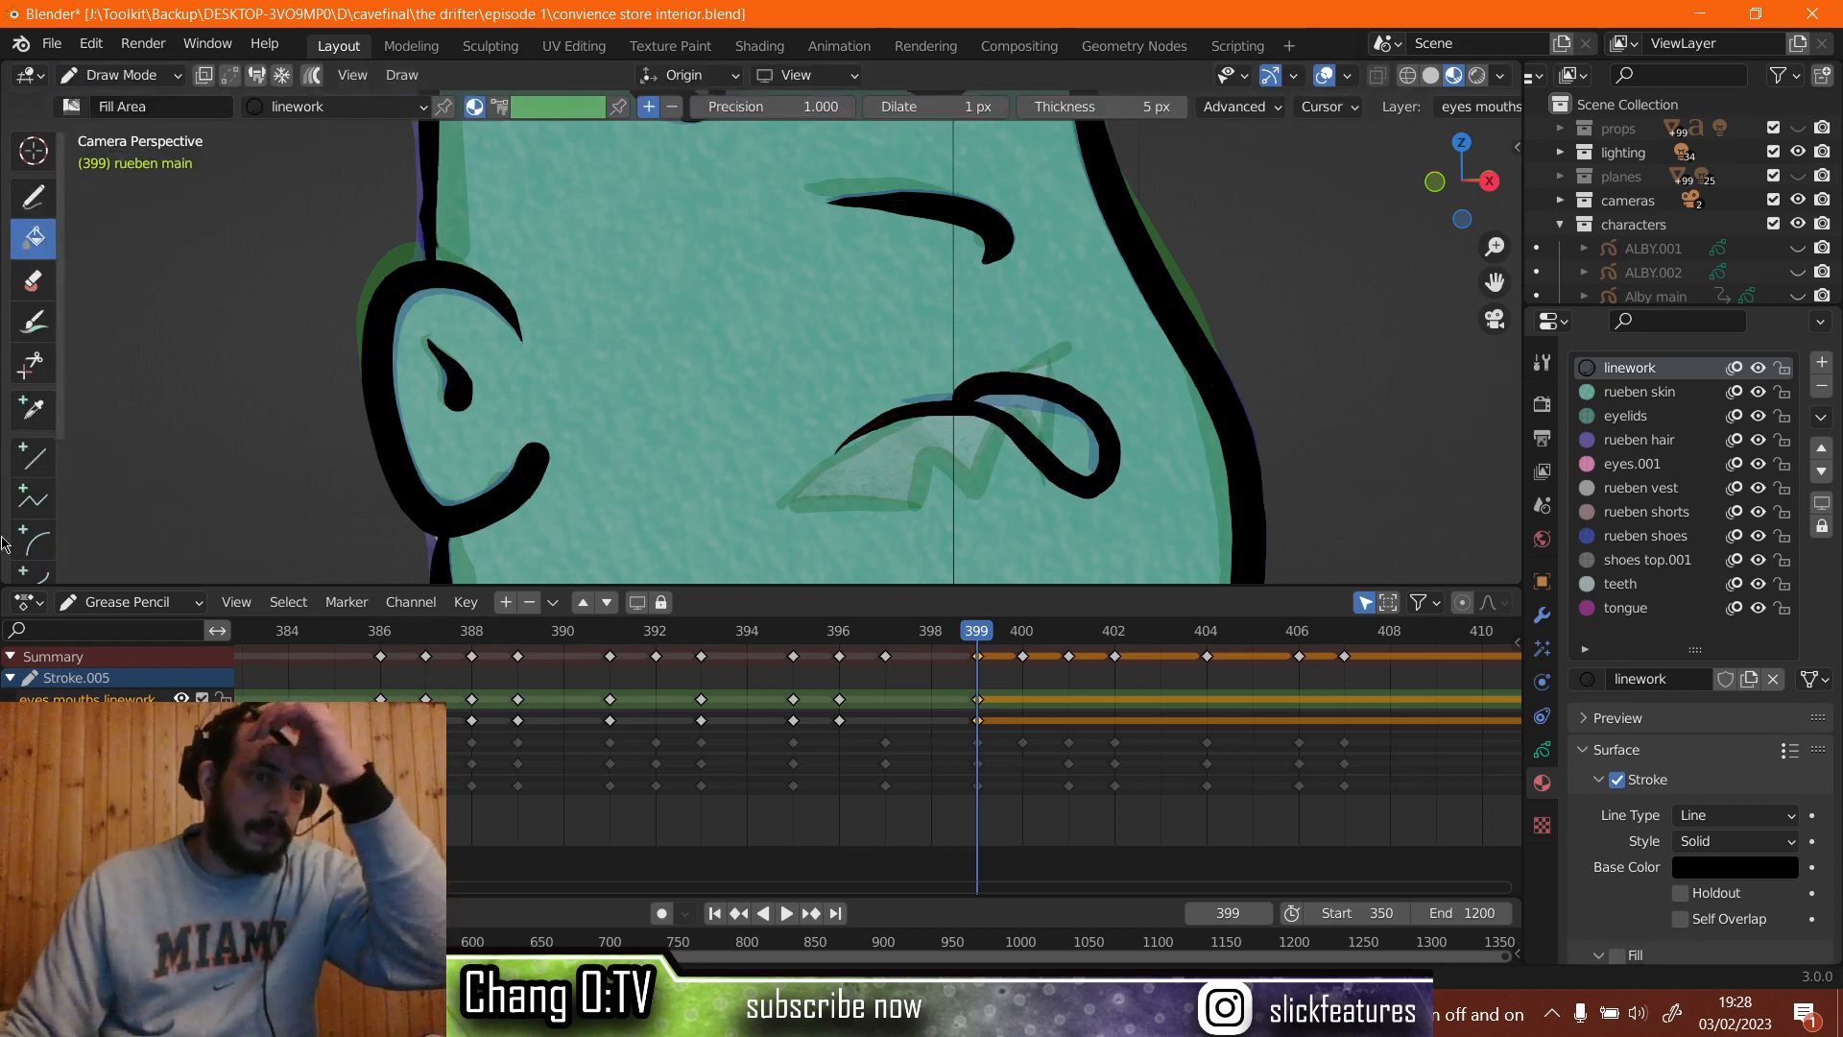
left_click(115, 720)
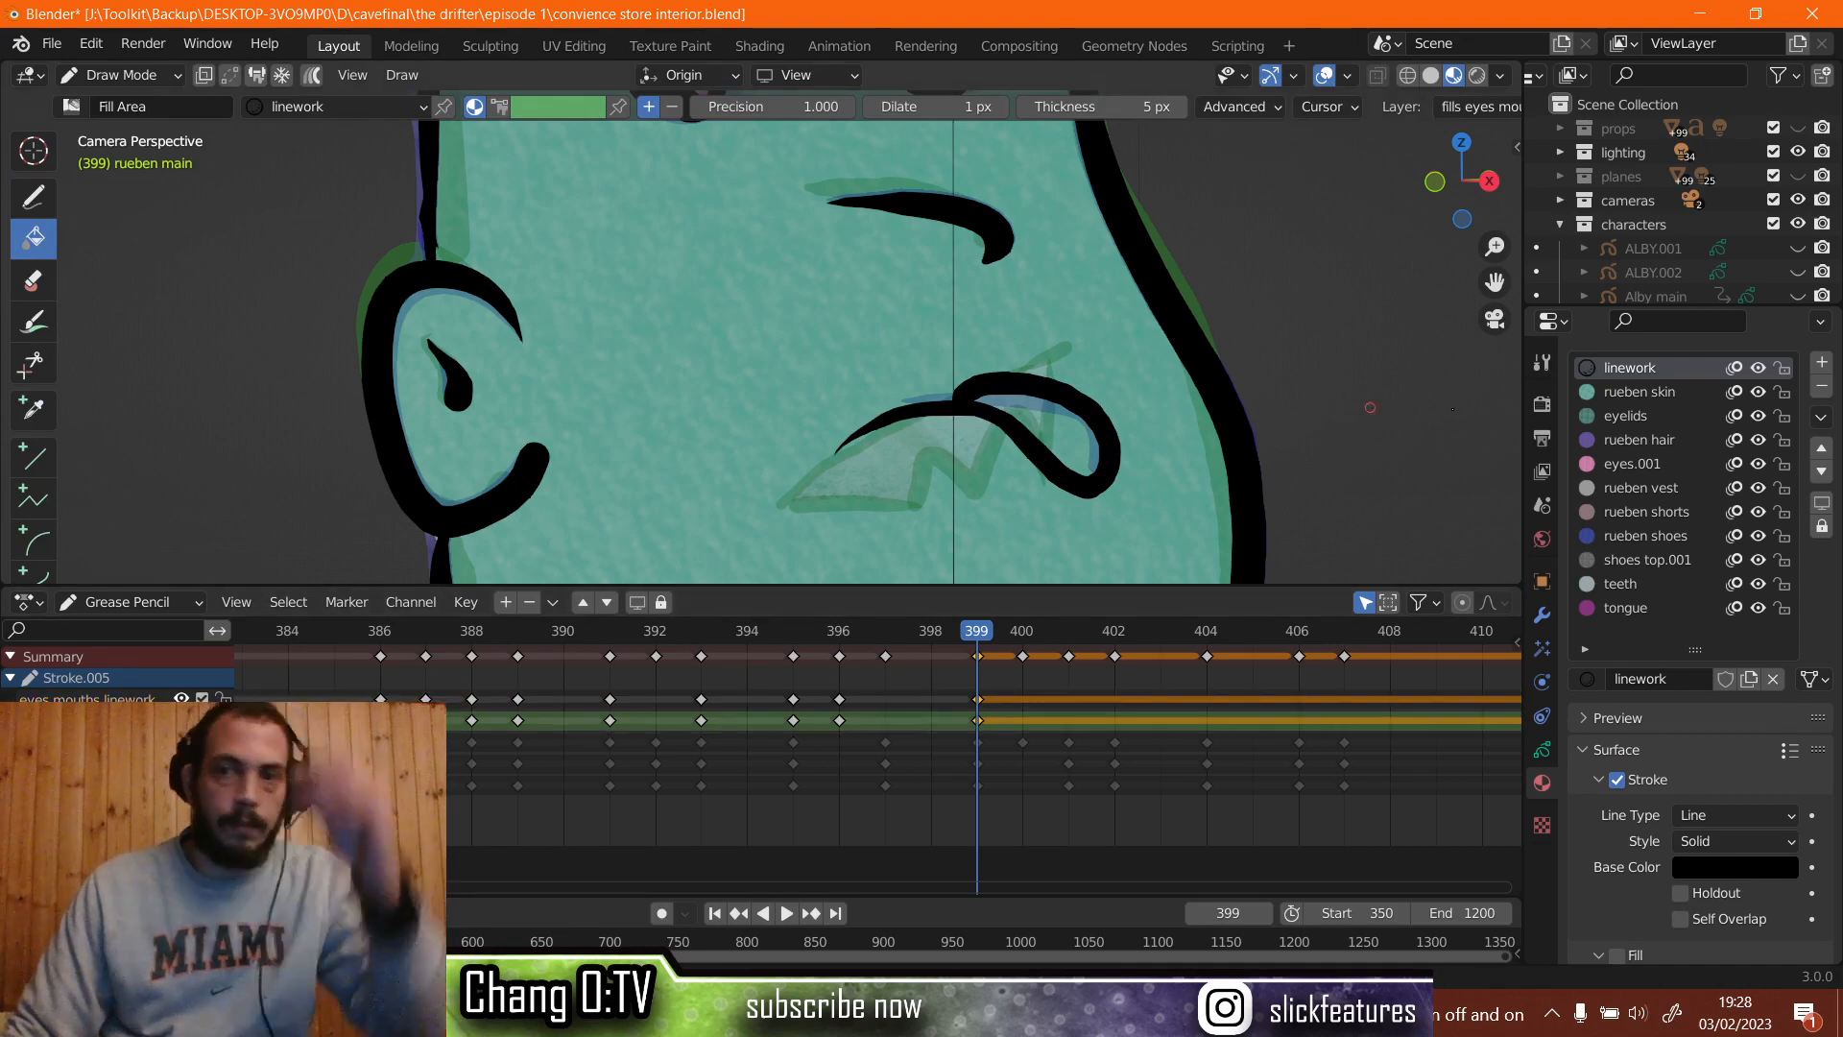
left_click(1626, 608)
scroll(1266, 459, "up", 3)
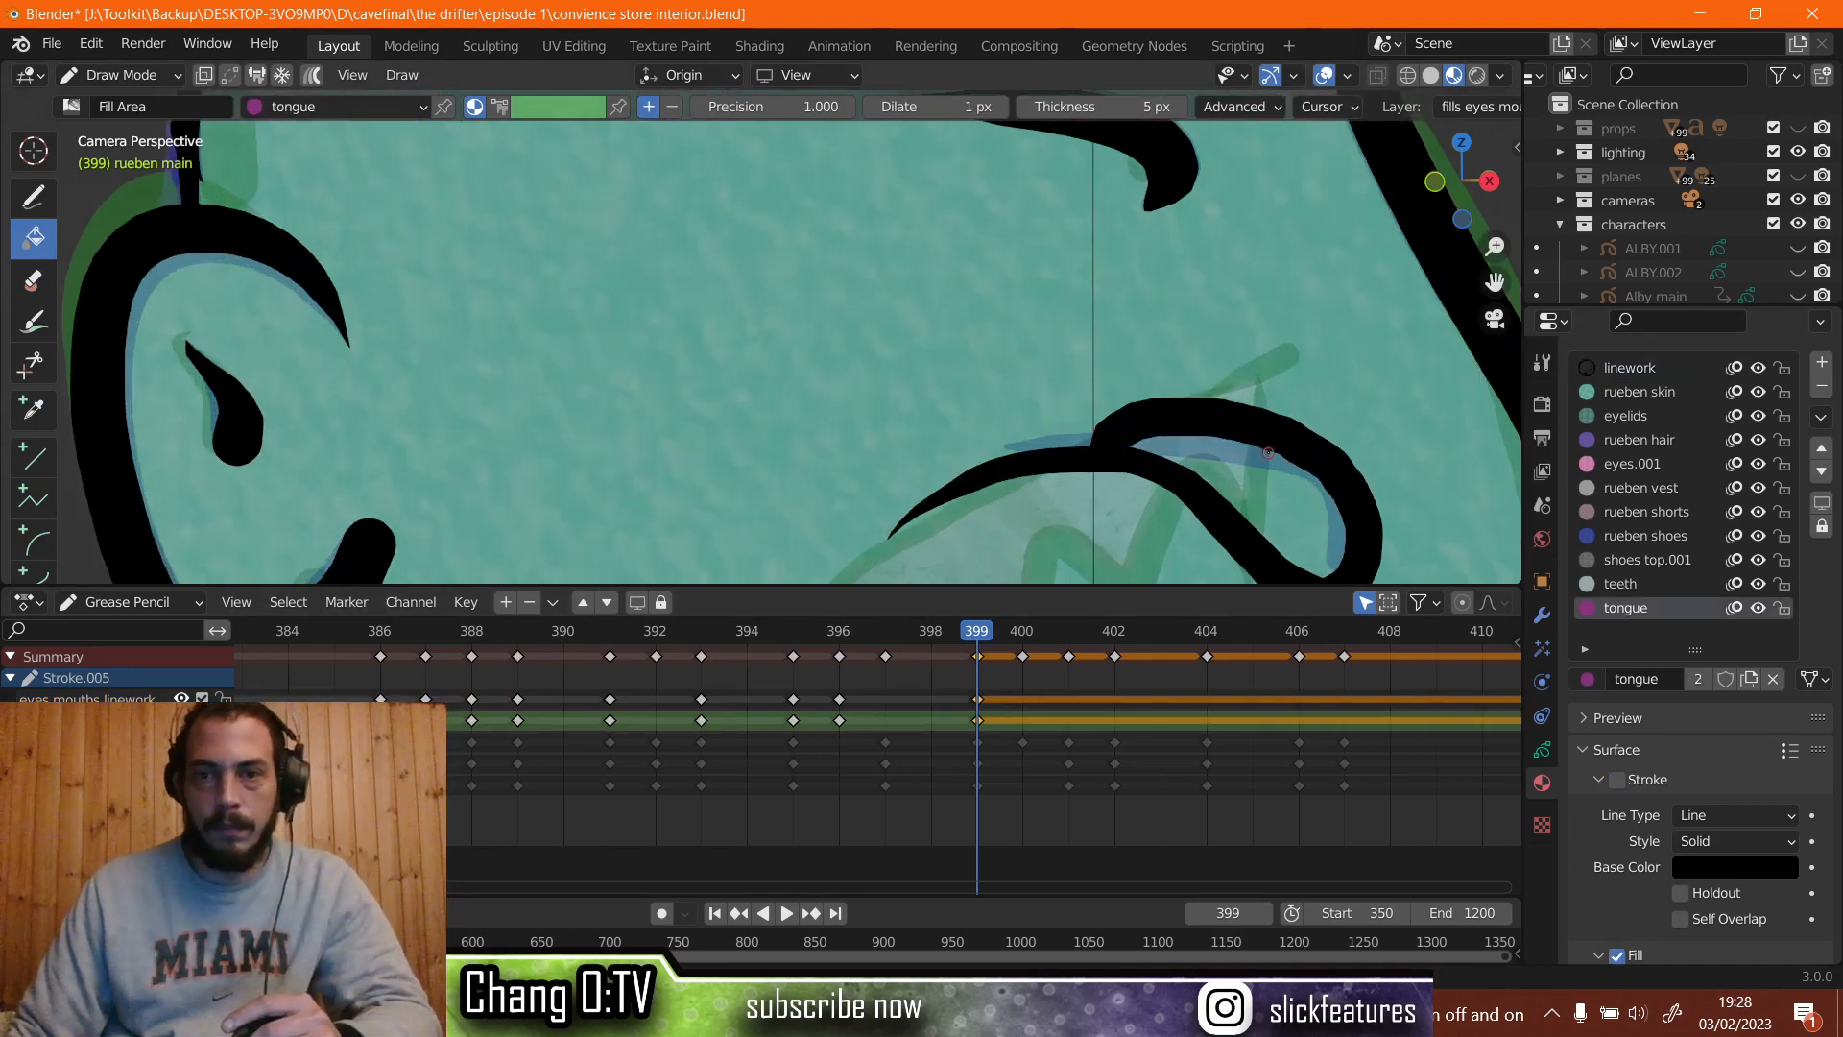
scroll(1267, 460, "up", 3)
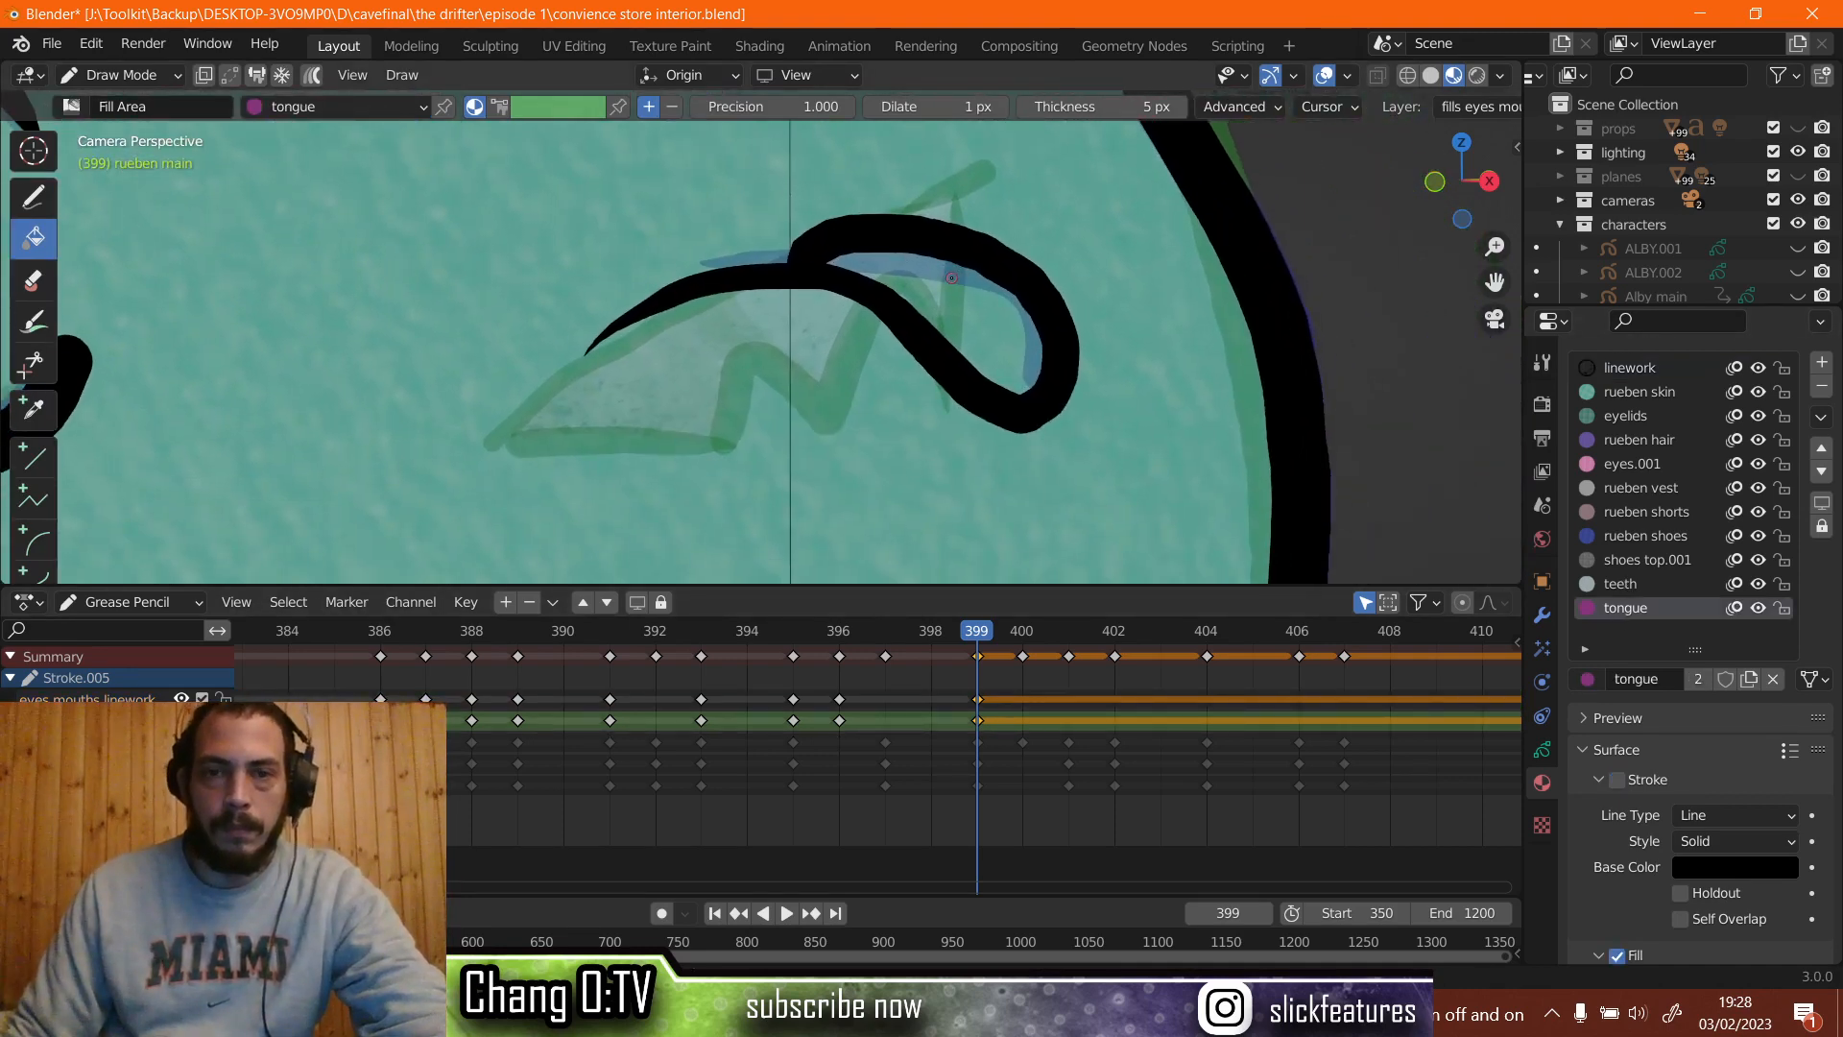
left_click(1085, 296)
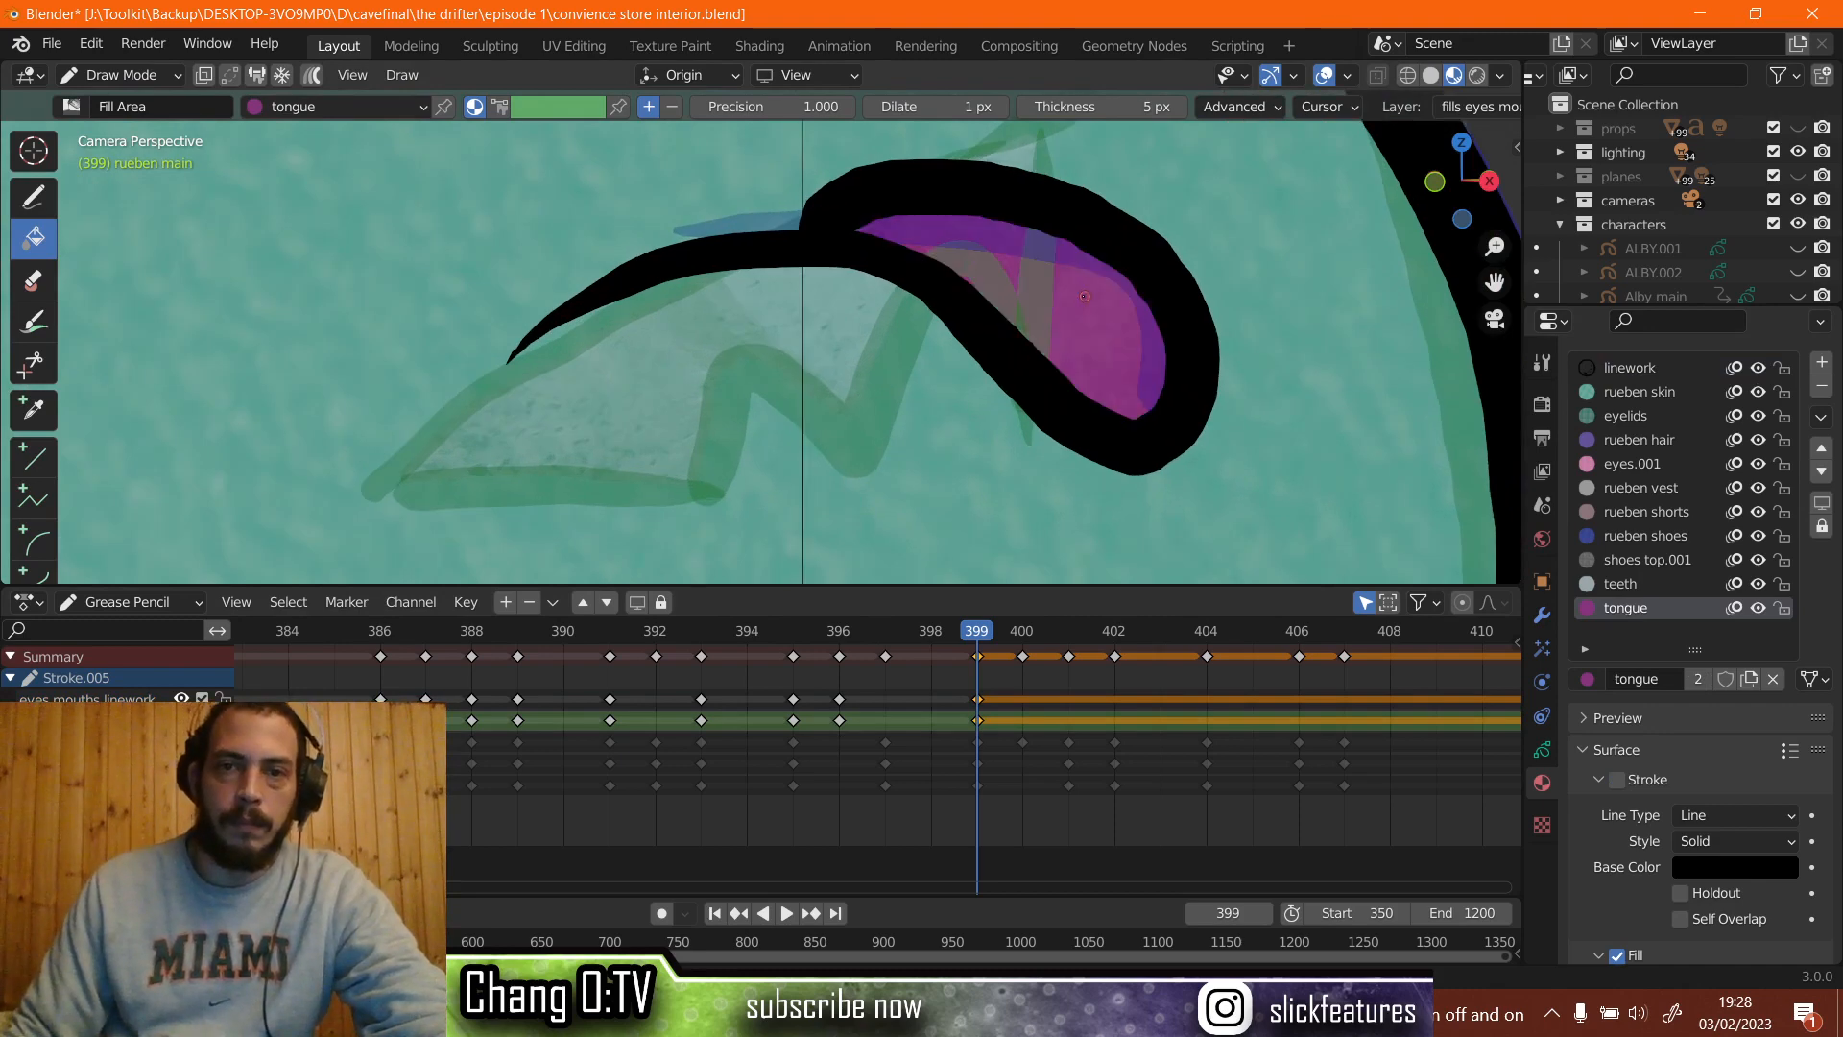
Duplicate the mouth linework and fill keyframes from frame 393 to frame 400, and shift the copies to frame 401.
scroll(930, 691, "down", 3)
scroll(847, 401, "down", 6)
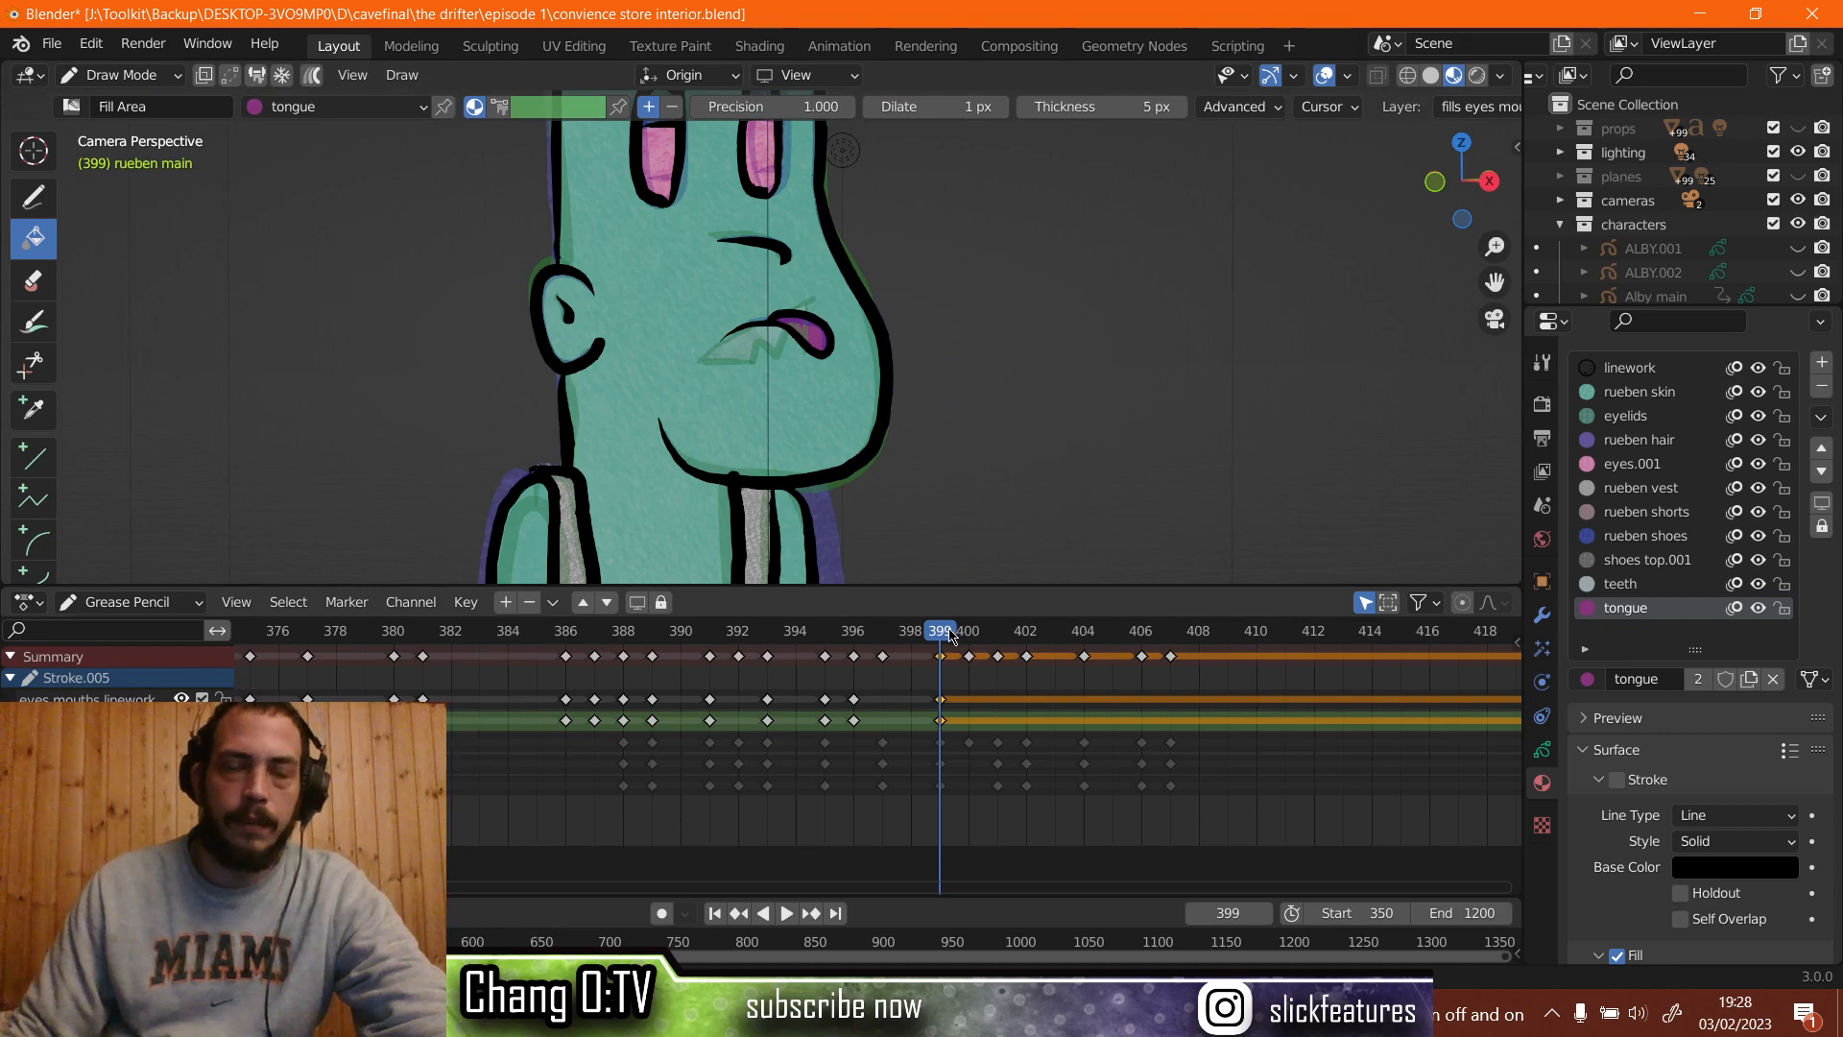
mouse_move(948, 635)
left_mouse_down()
mouse_move(768, 648)
mouse_move(769, 715)
left_mouse_up()
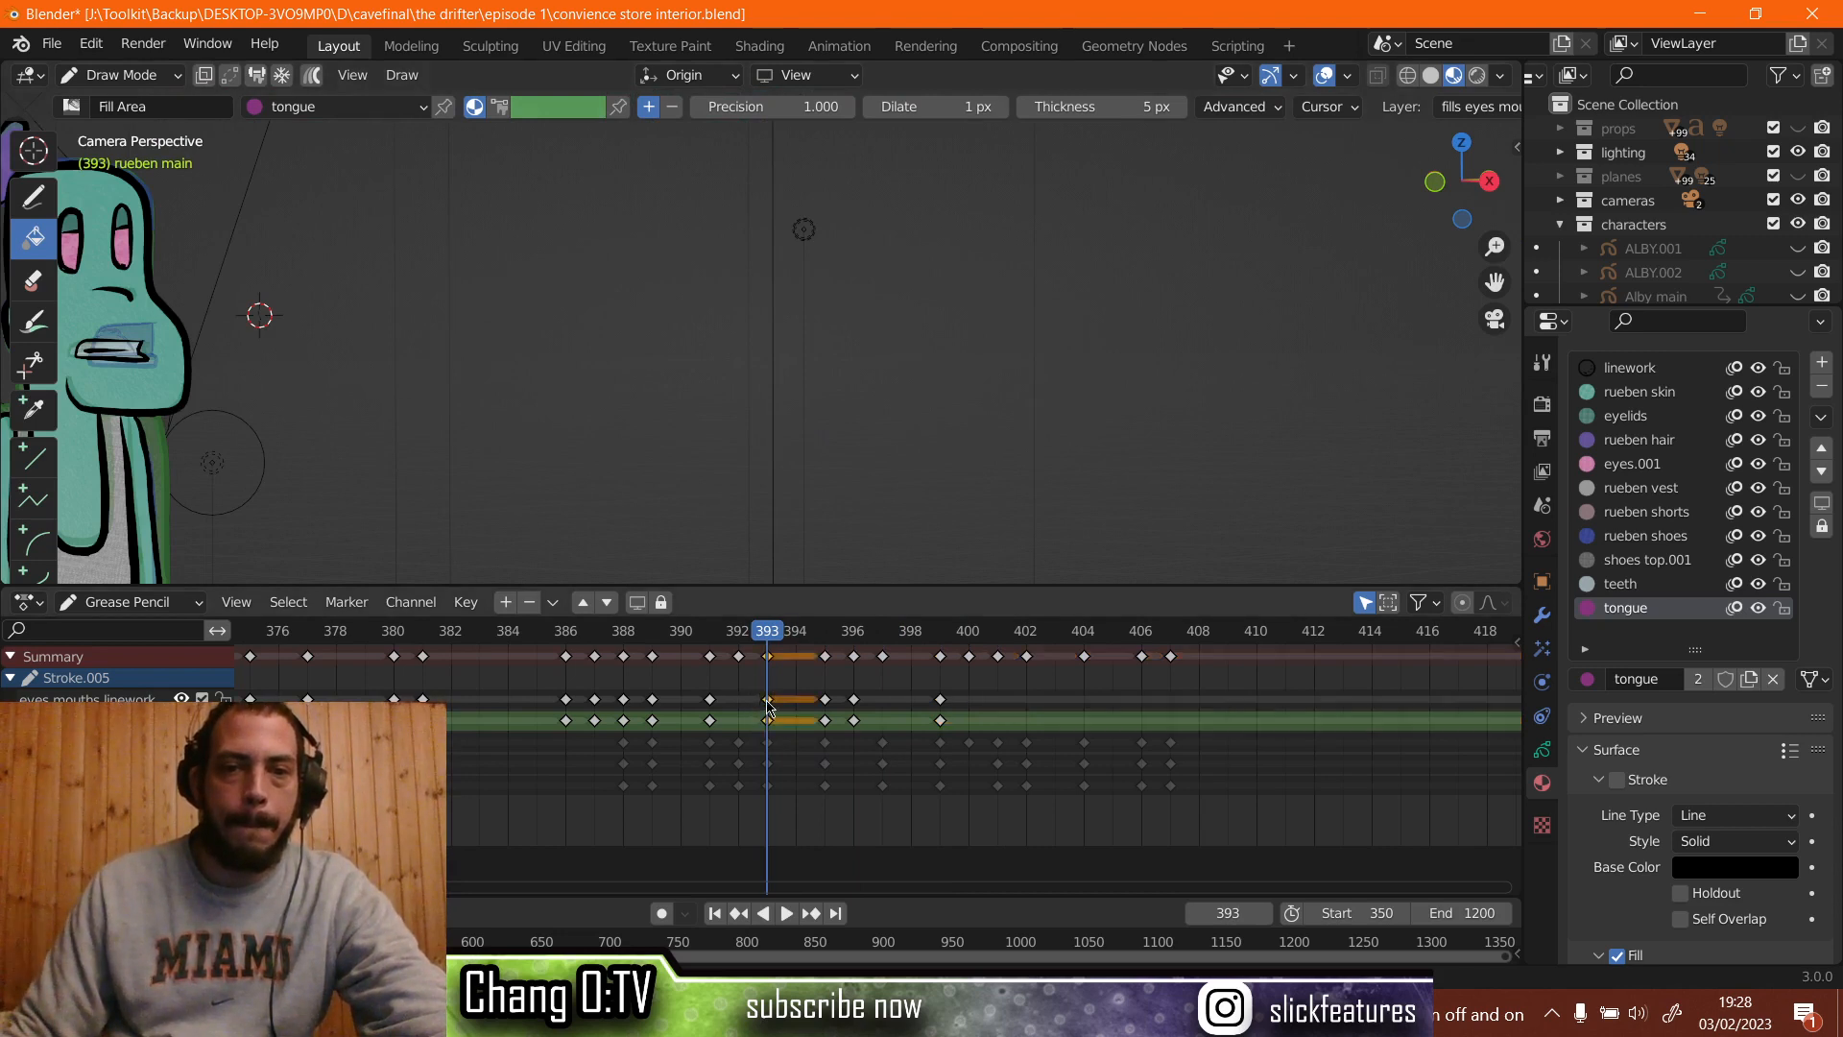
right_click(769, 708)
left_click(768, 702)
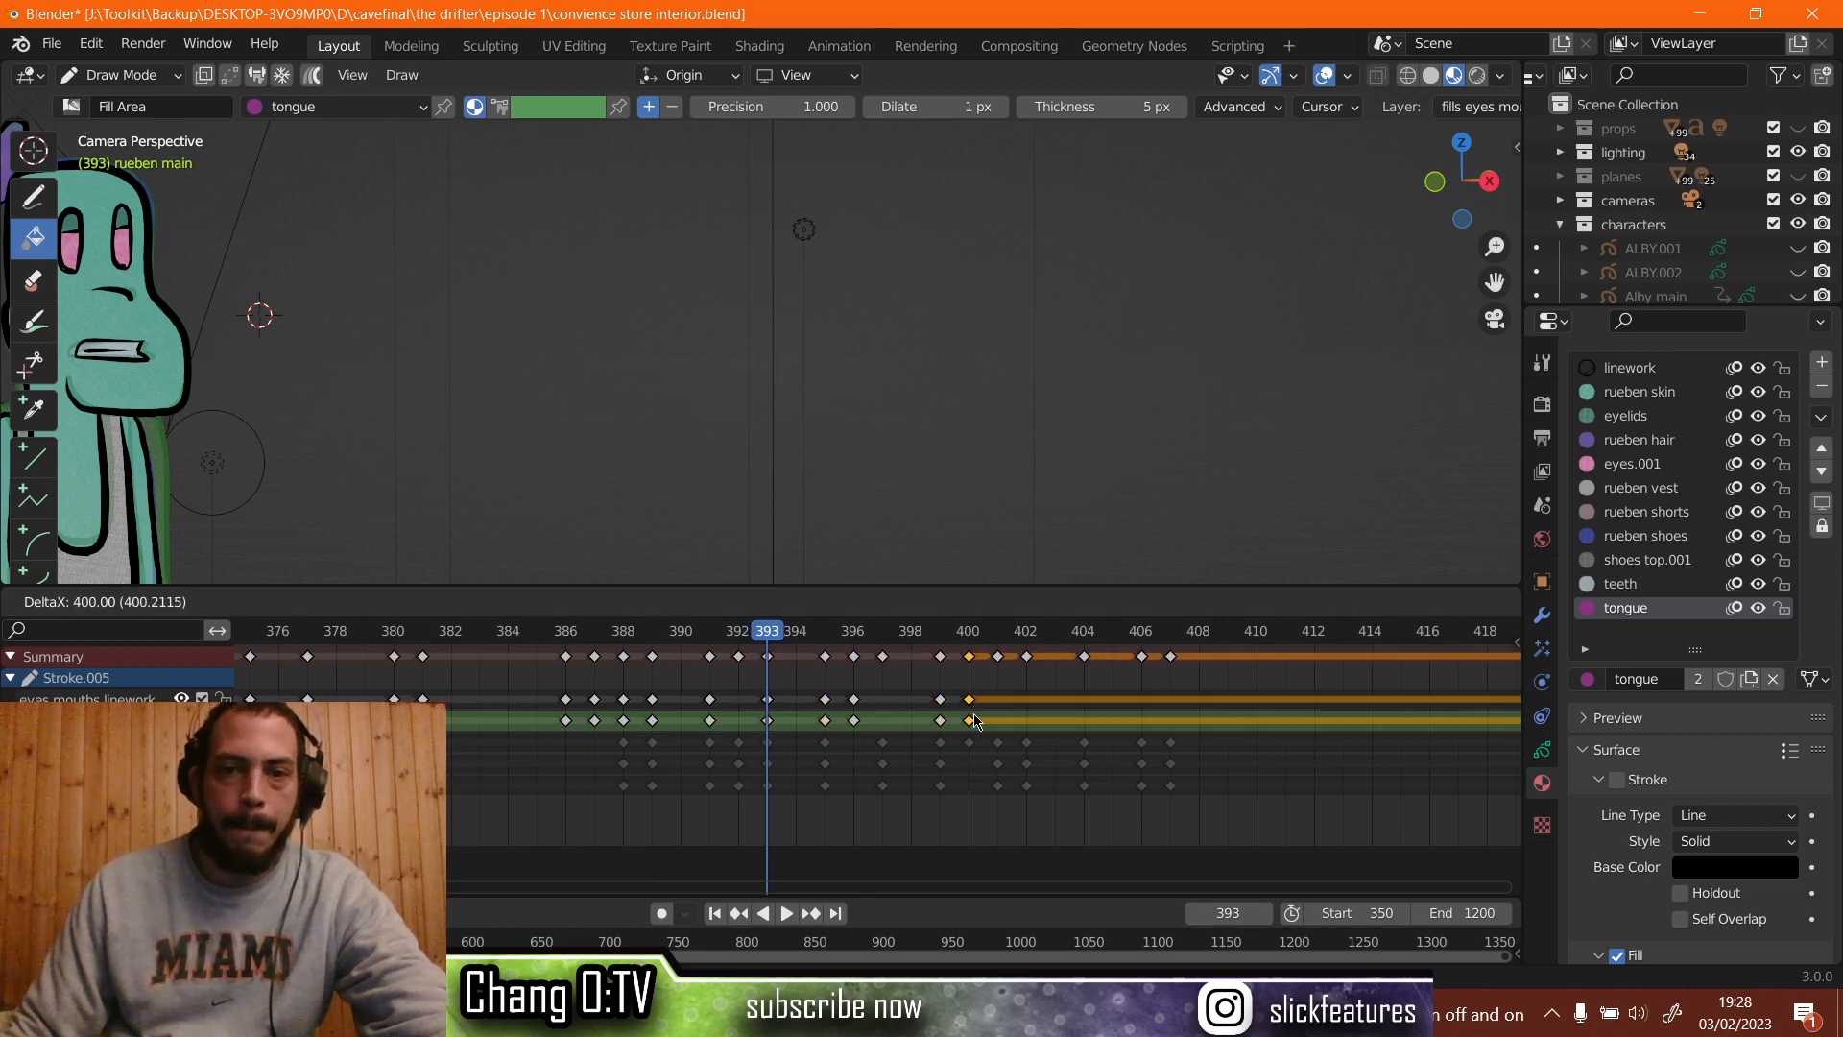
left_click(974, 720)
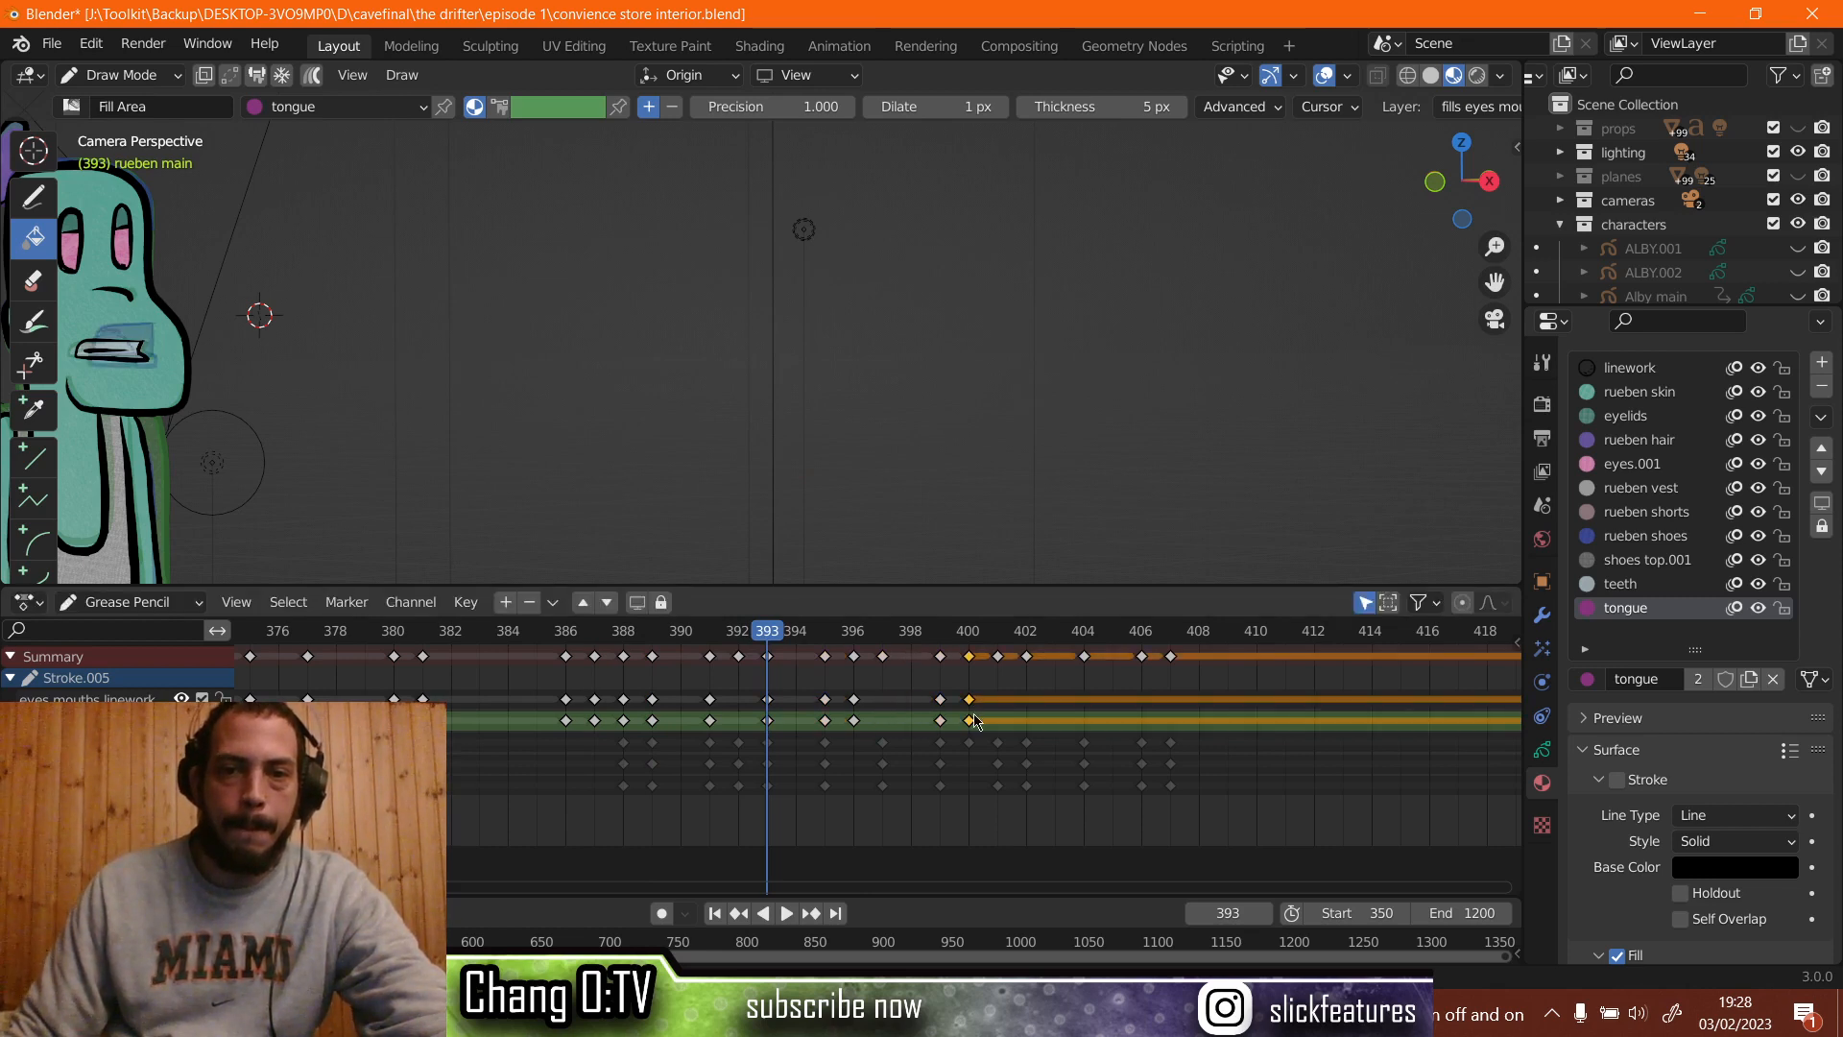
left_click(941, 637)
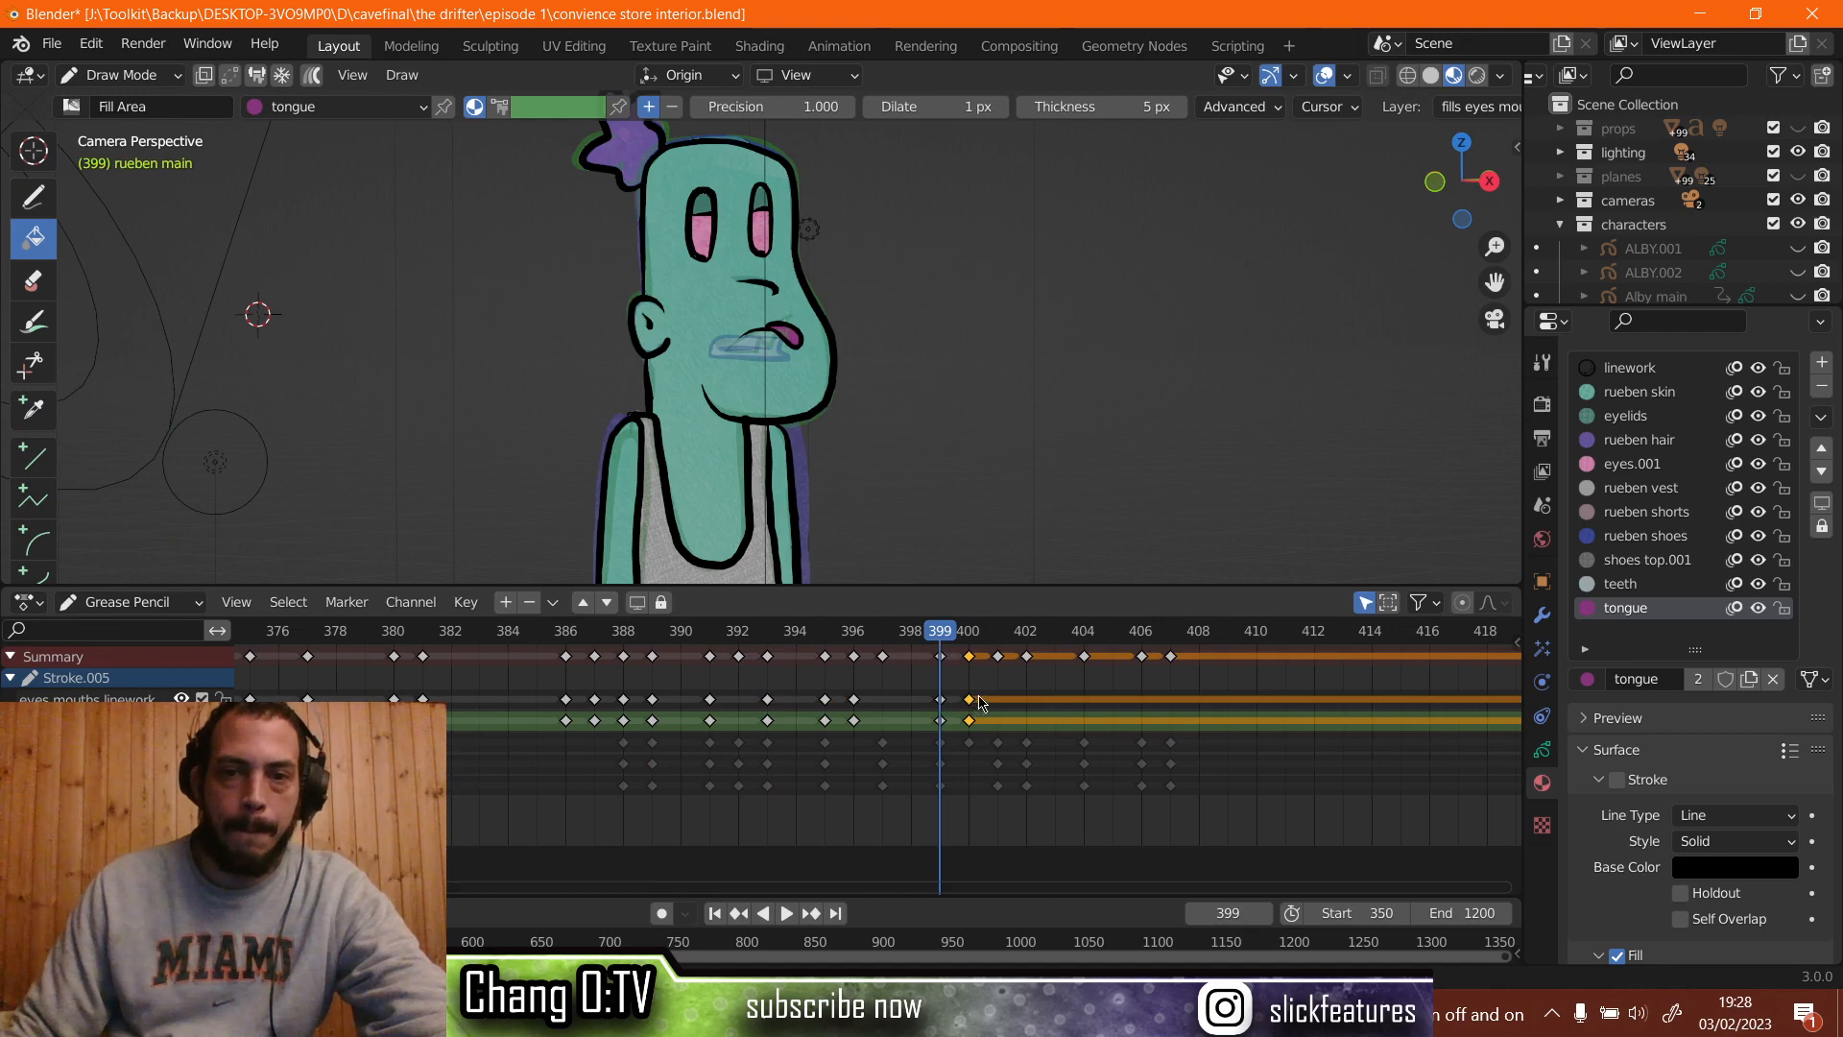
key("g")
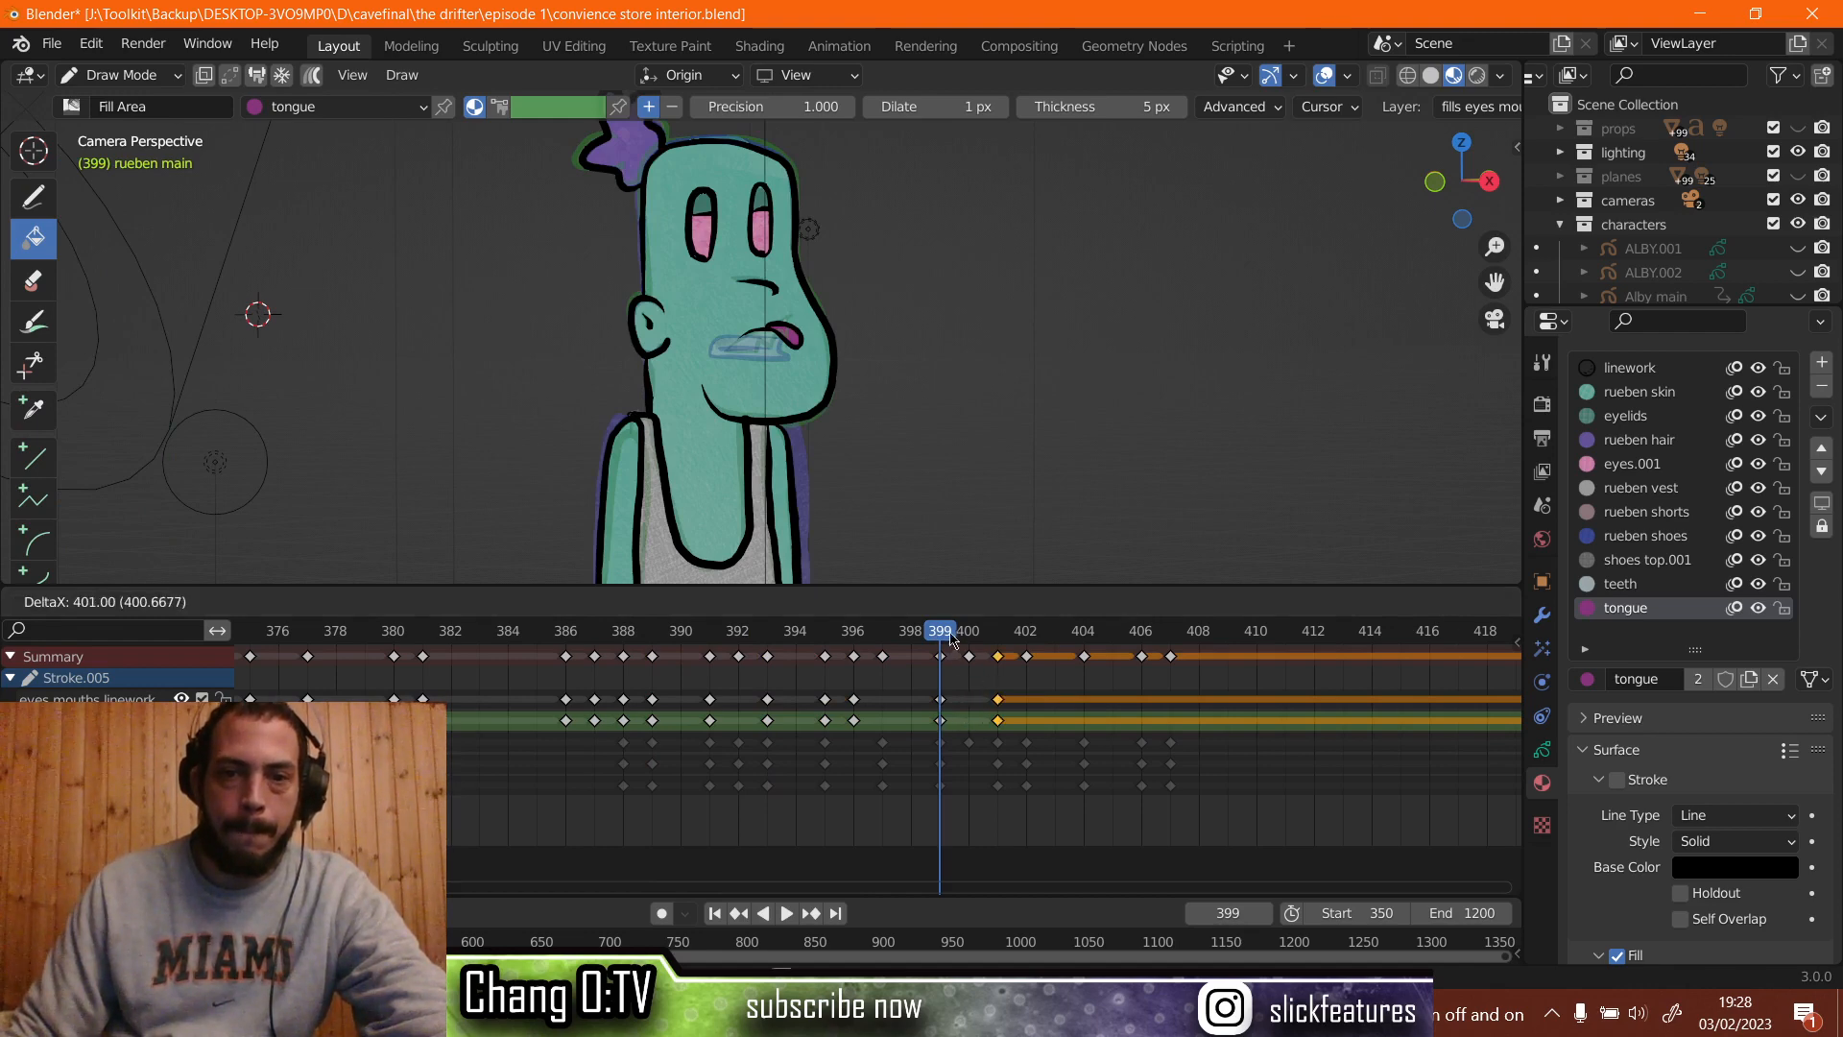
left_click(951, 640)
Play back the walk several times from starting points between frames 380 and 394 to check the mouth timing.
left_click_drag(949, 636, 796, 642)
key("space")
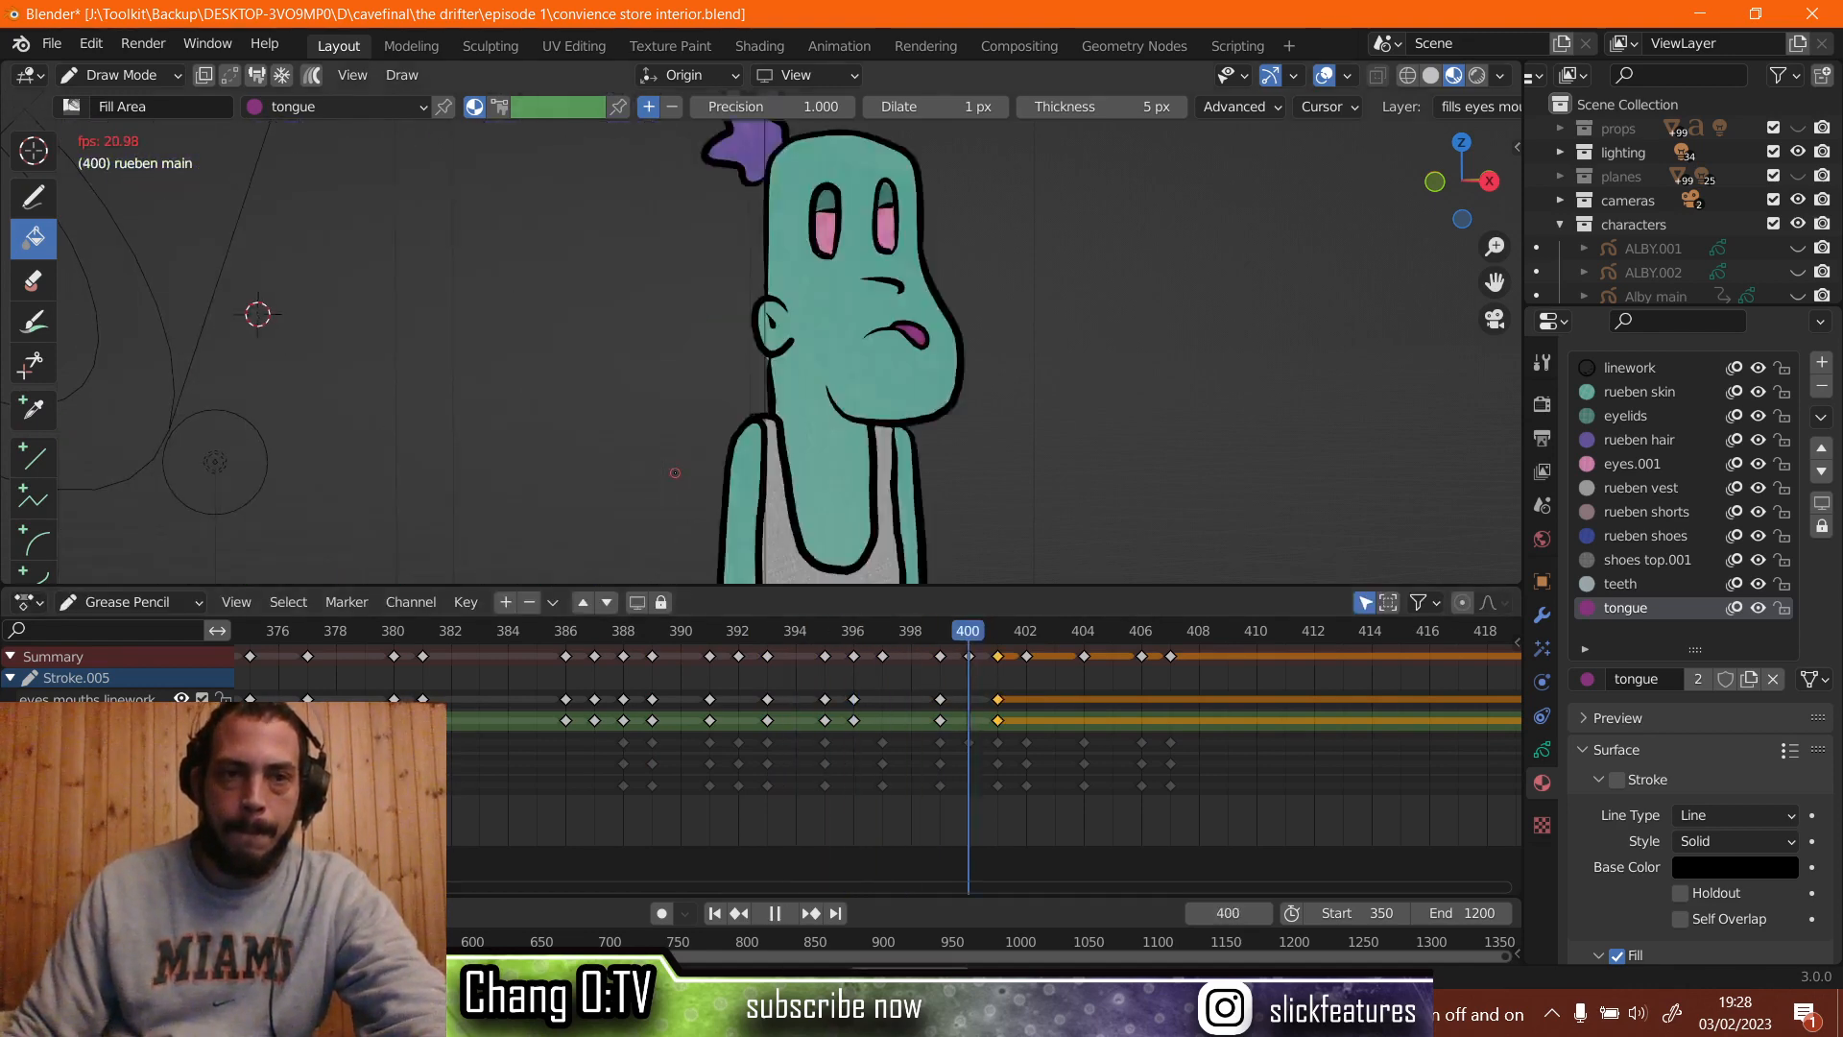
key("space")
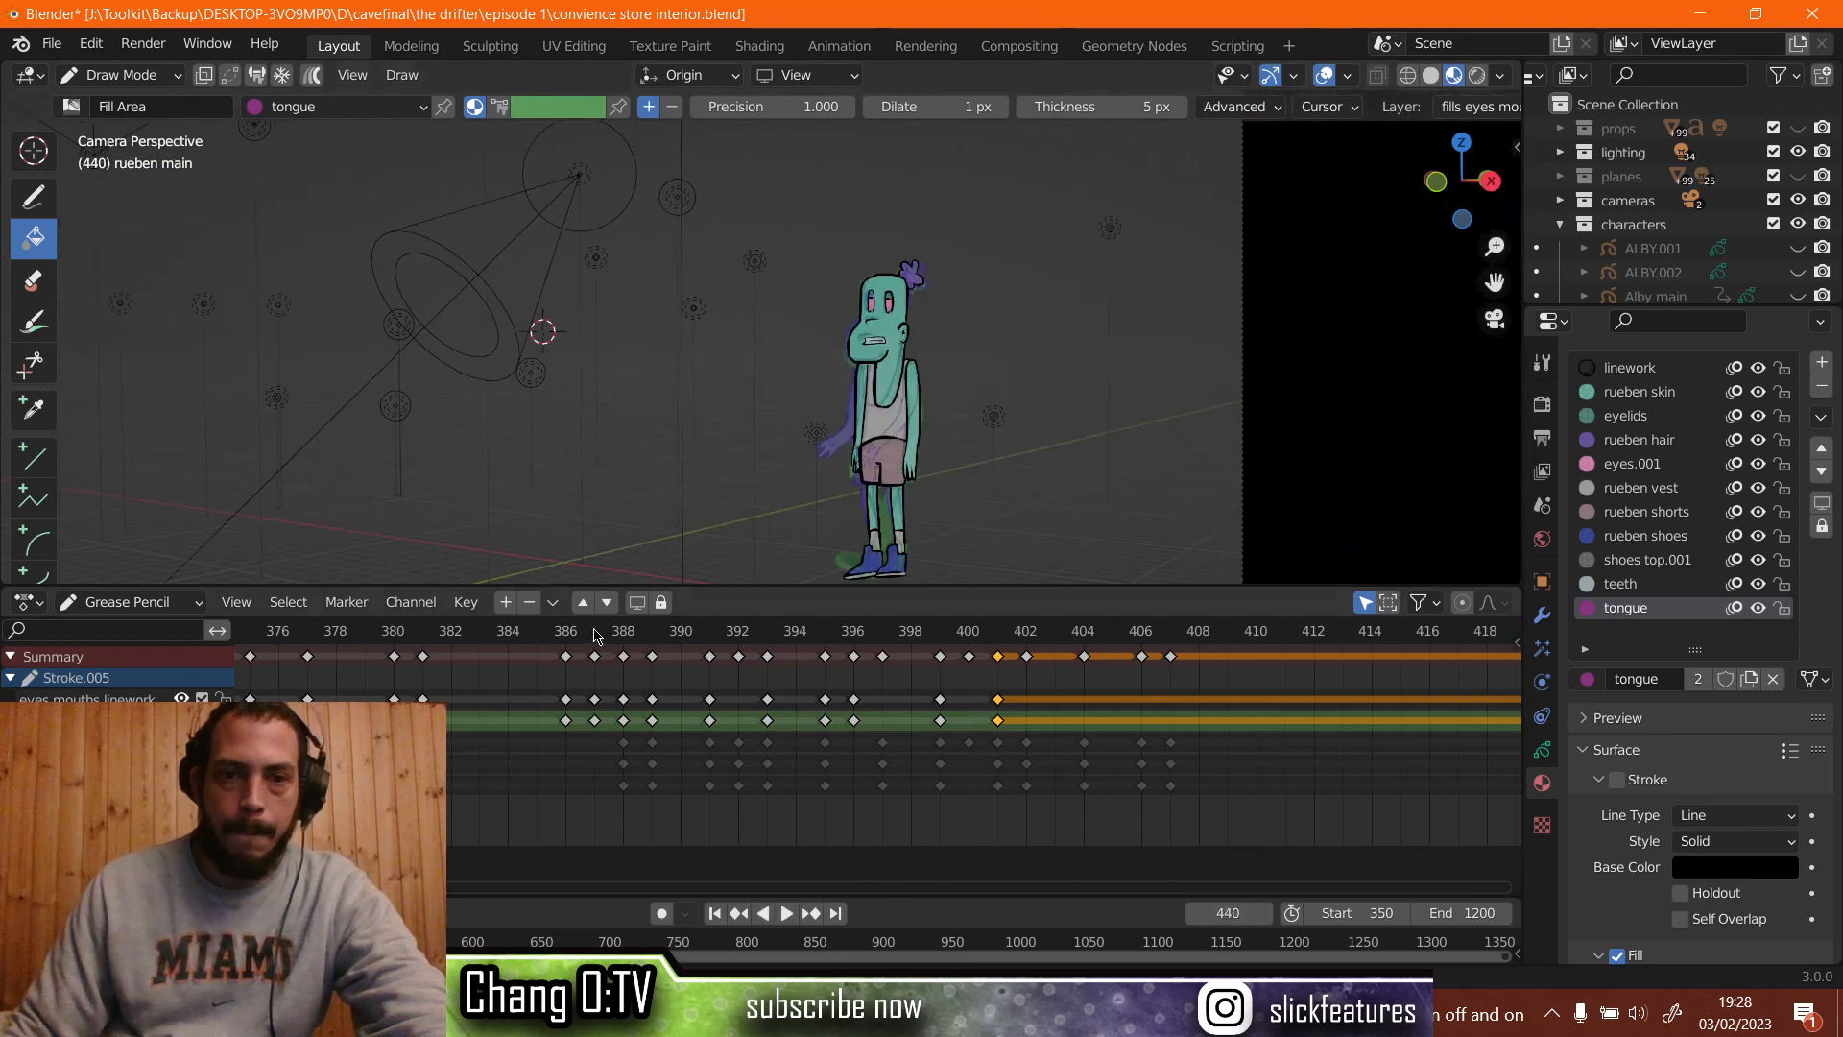
left_click(582, 632)
key("space")
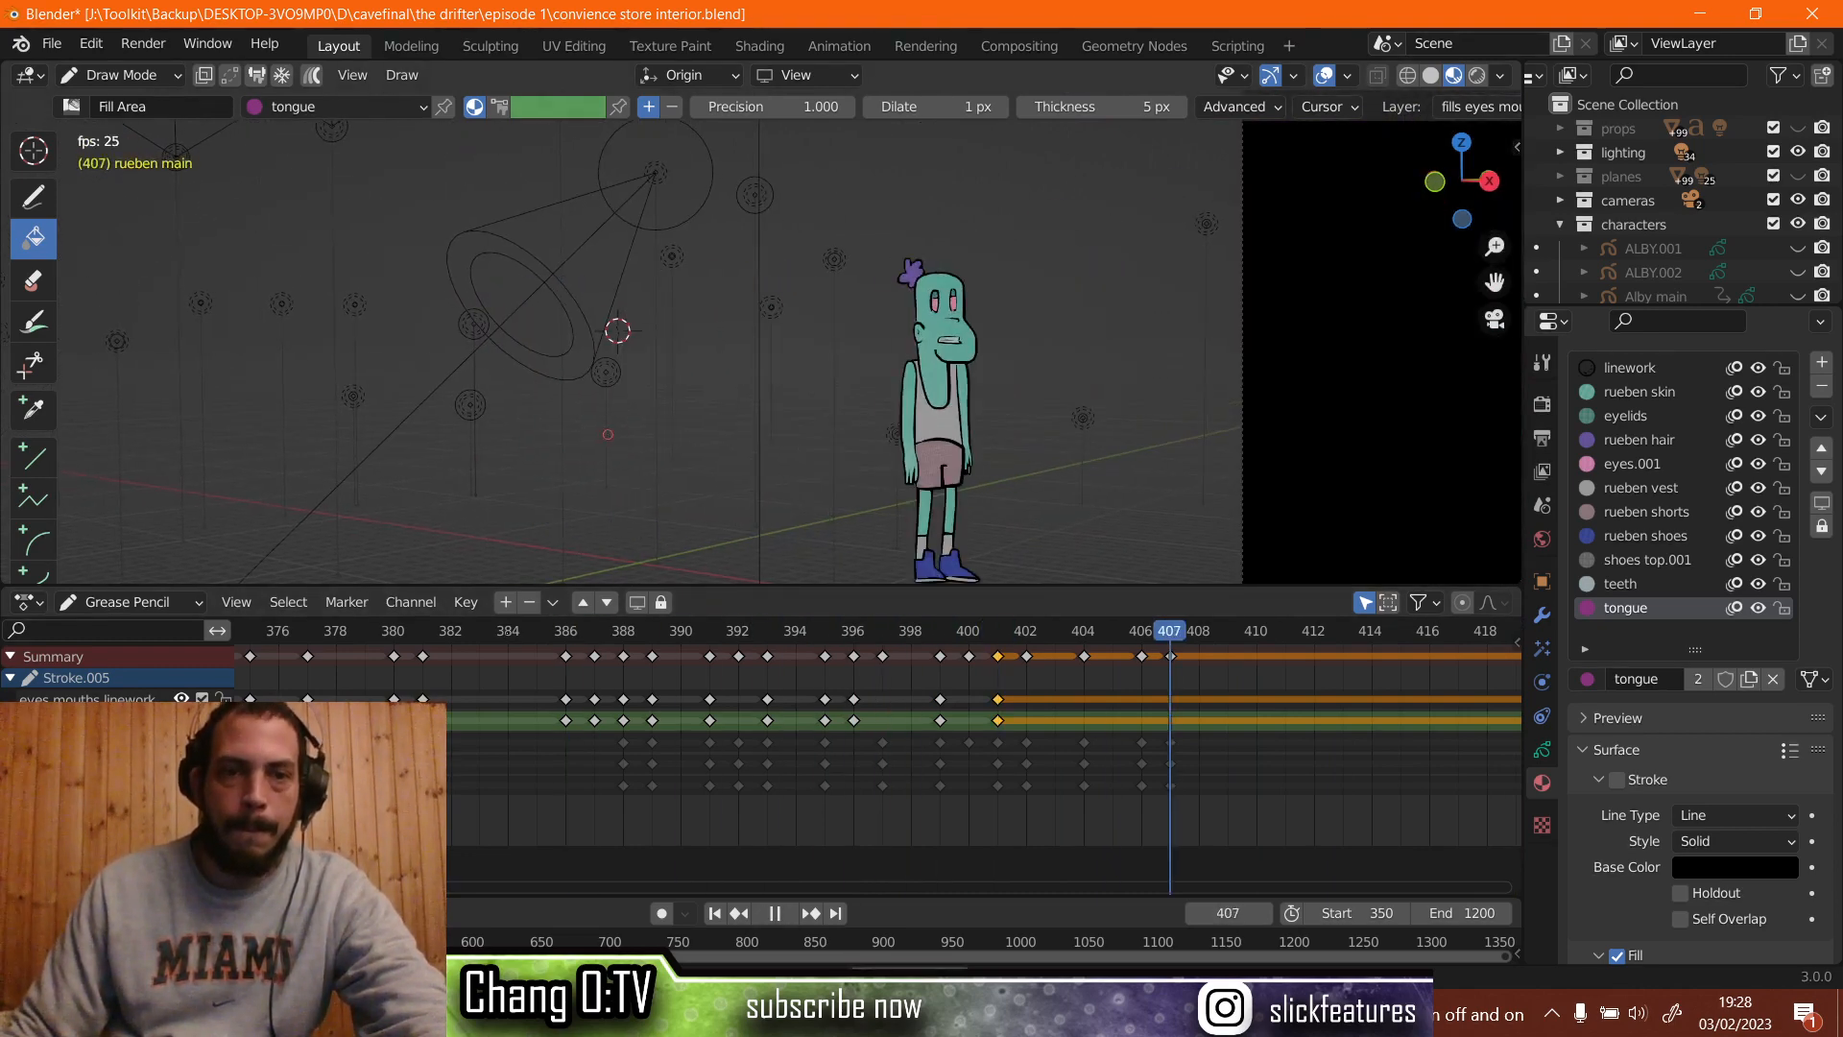
left_click(511, 662)
left_click(508, 633)
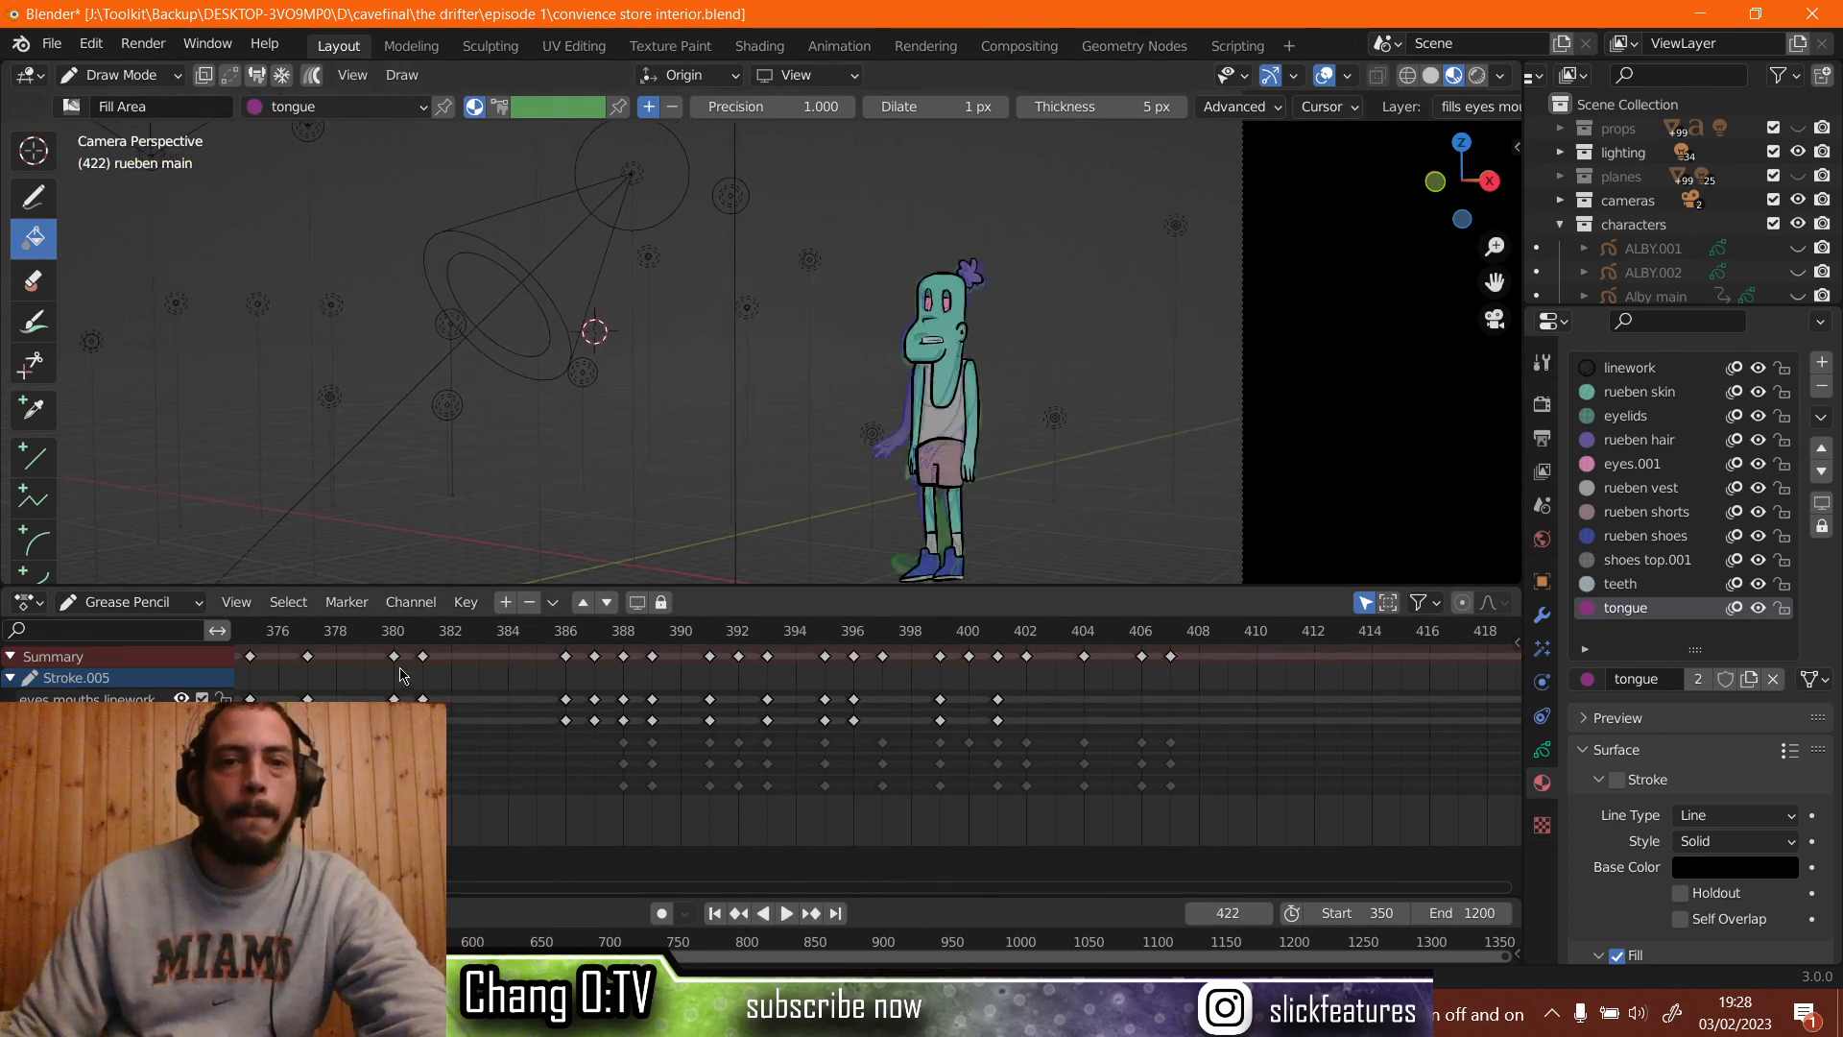
left_click(399, 637)
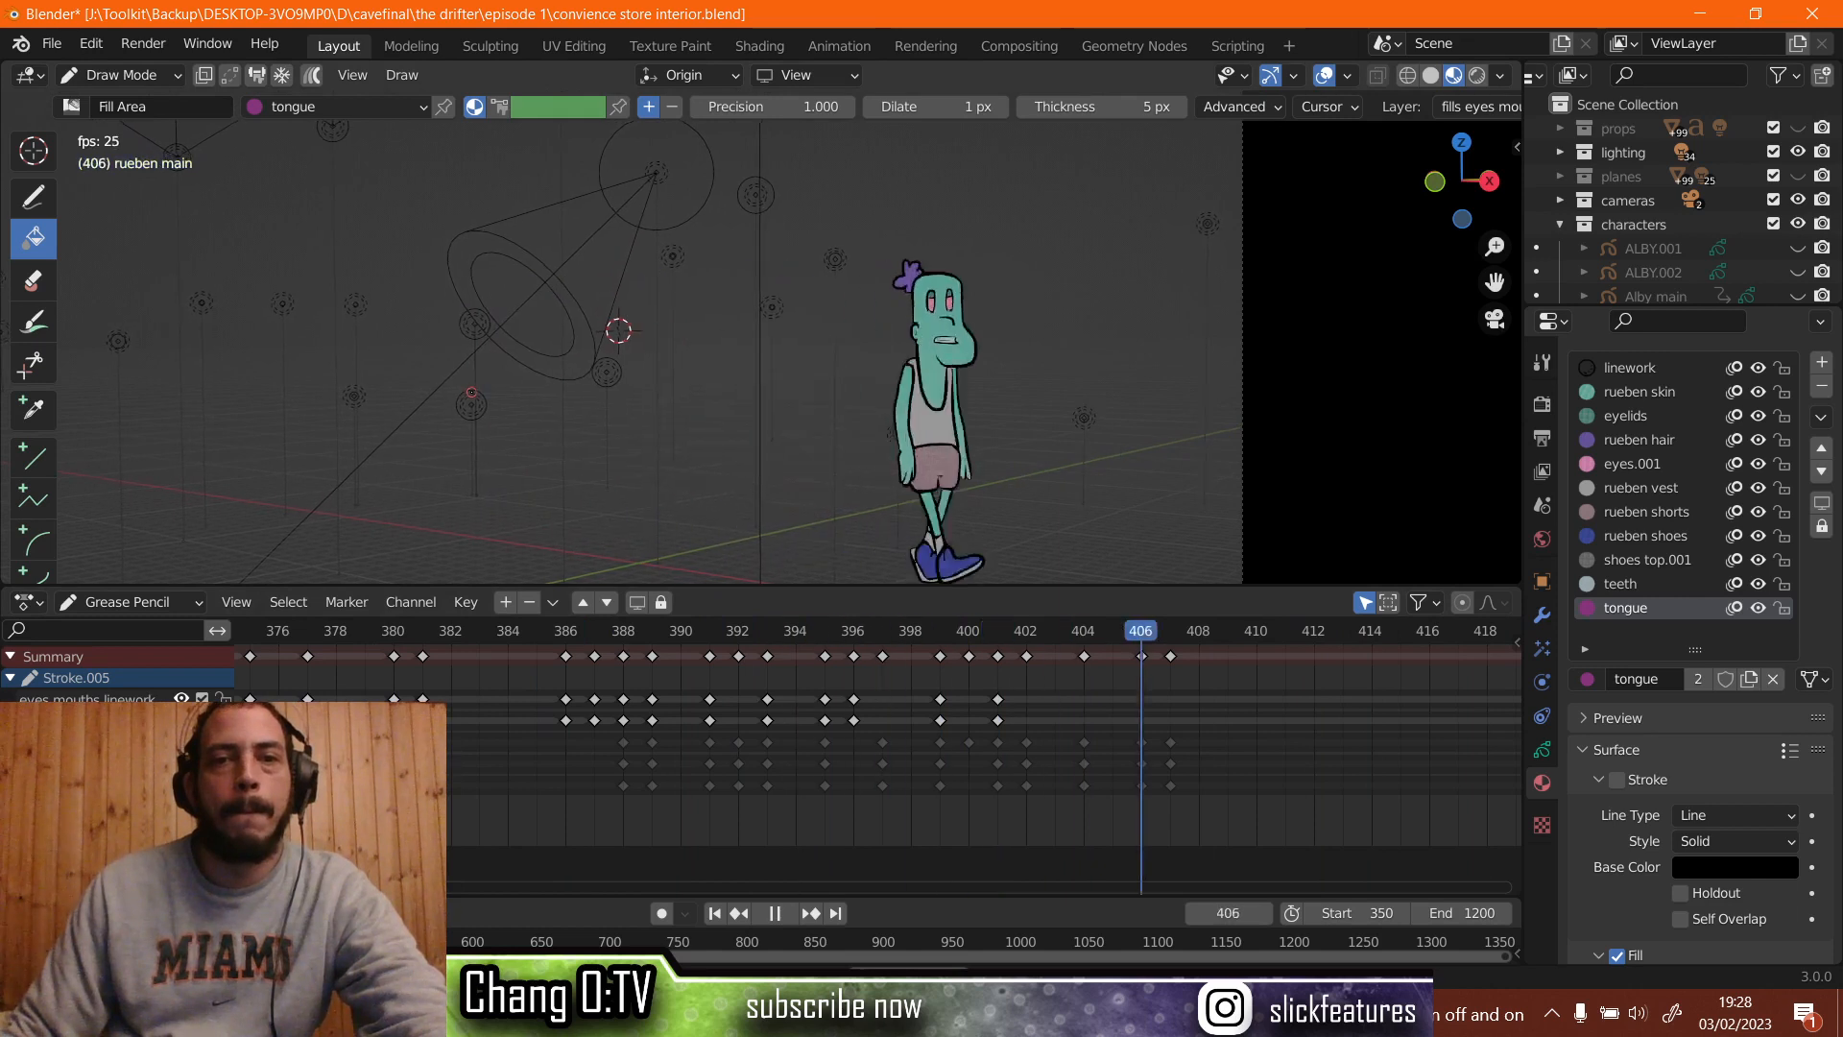
key("space")
left_click(393, 638)
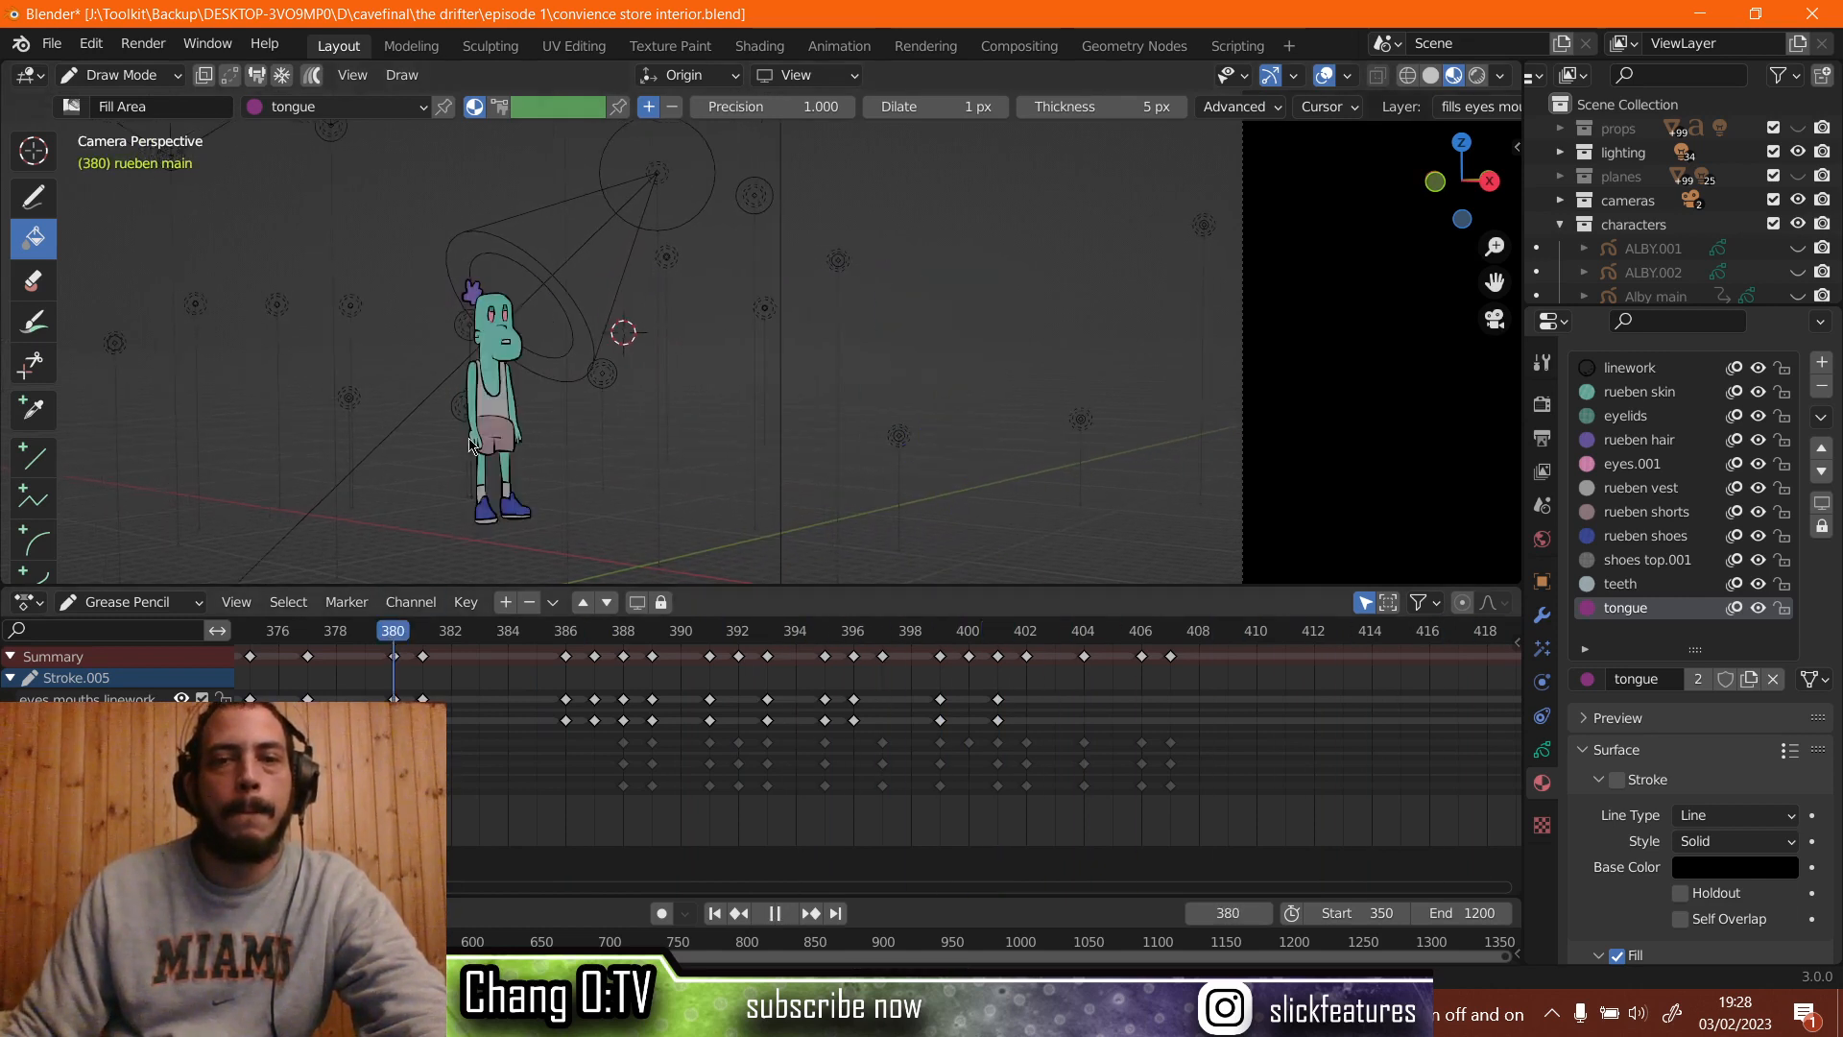
key("space")
key("space")
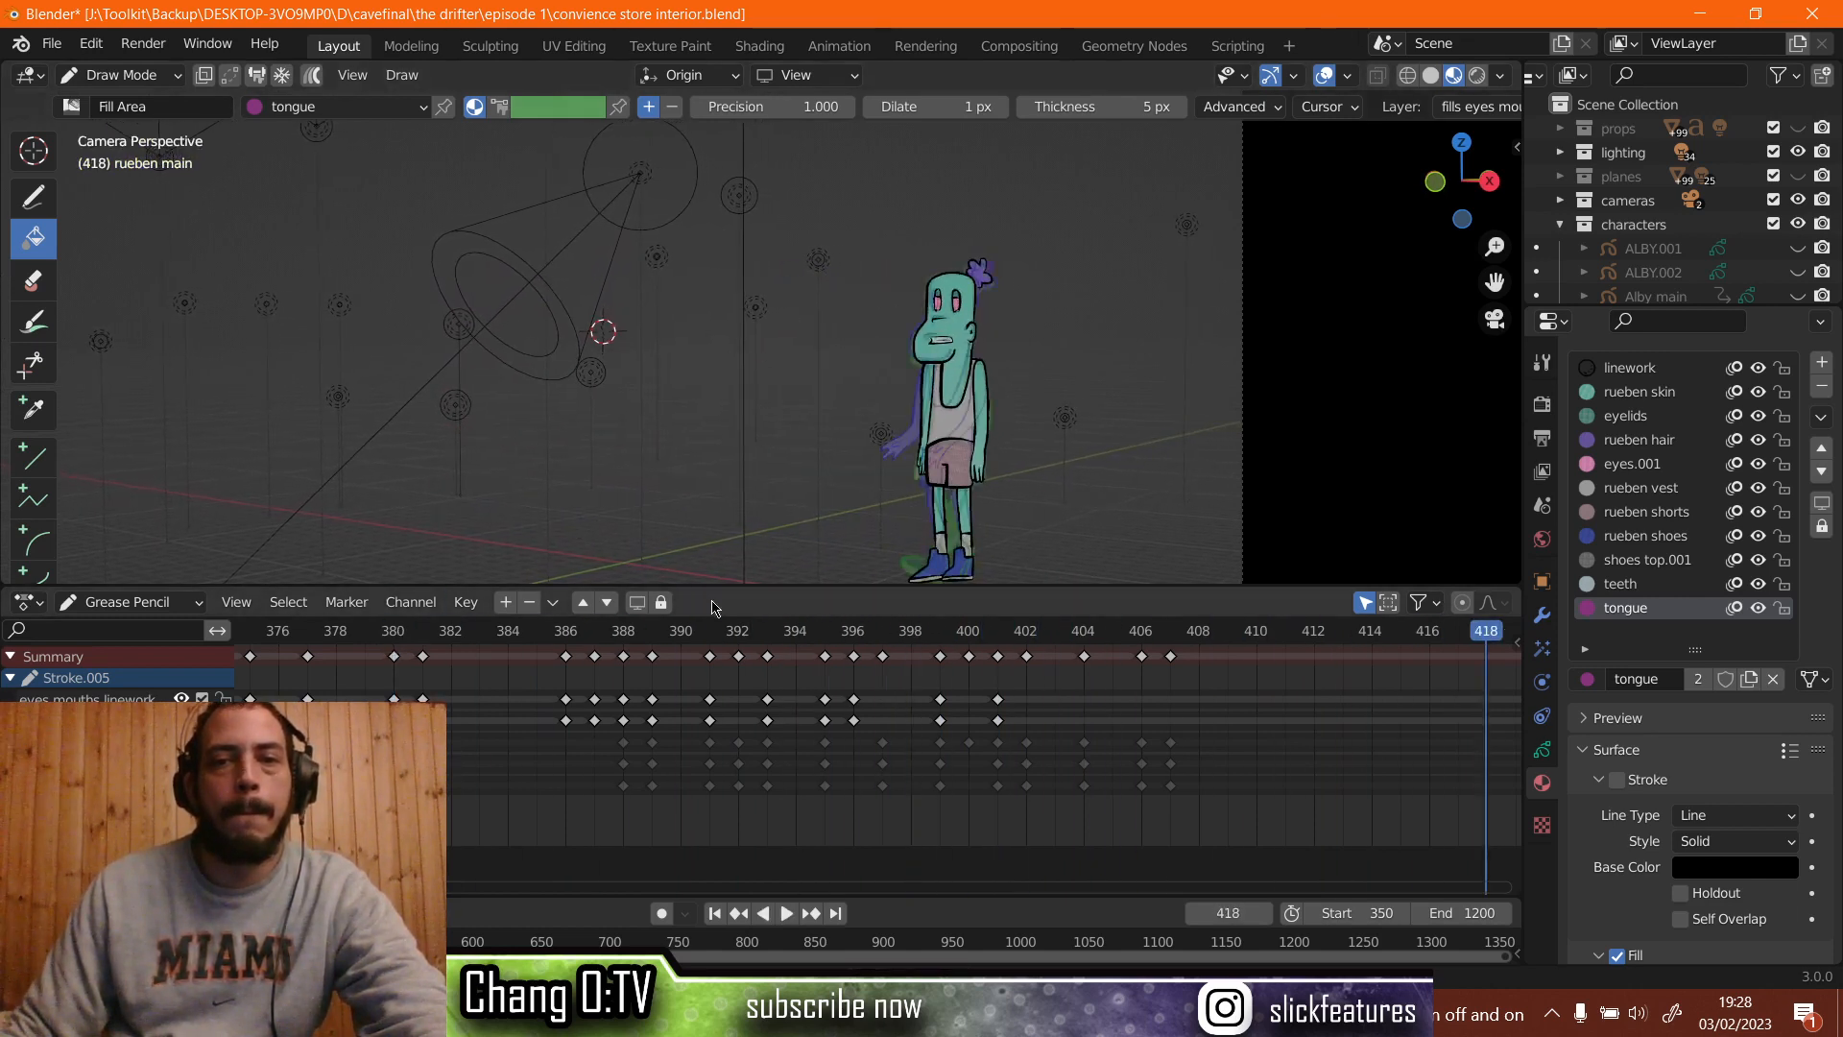
Duplicate the mouth linework and fill keyframes from frame 396 to frame 404.
left_click(1083, 638)
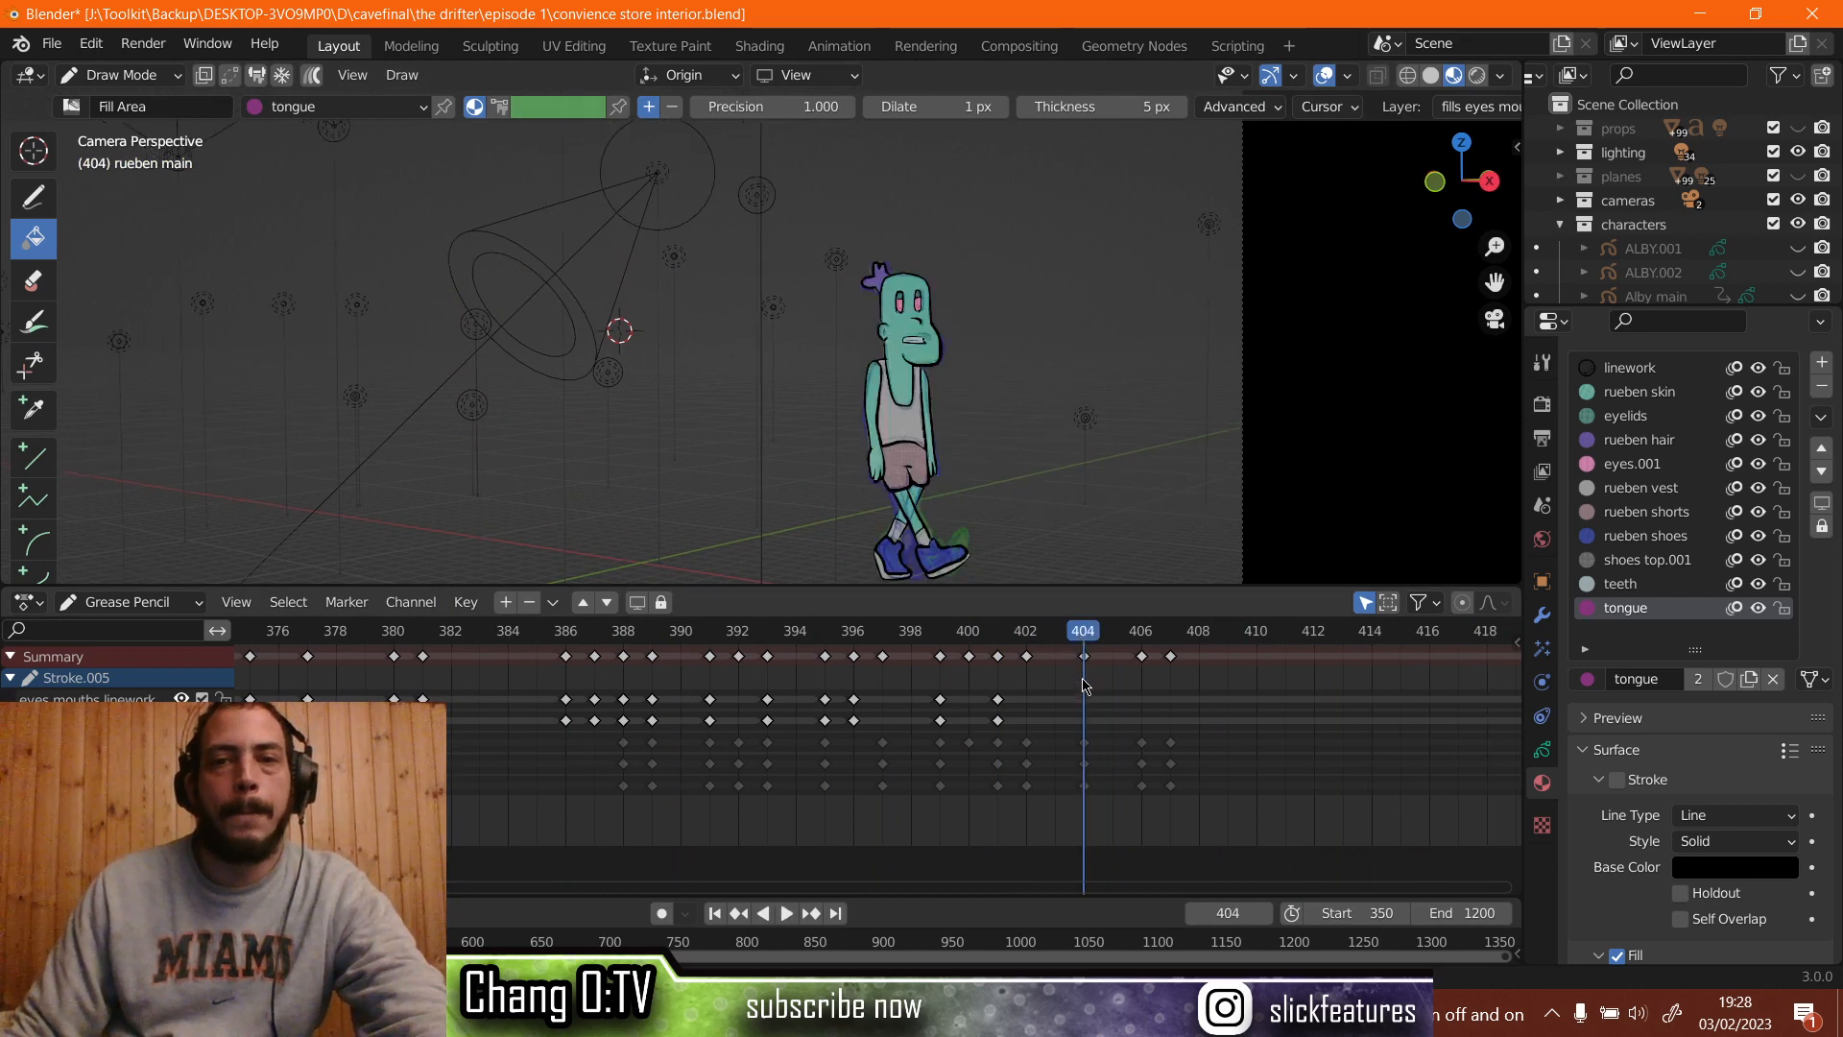
scroll(1056, 663, "up", 4)
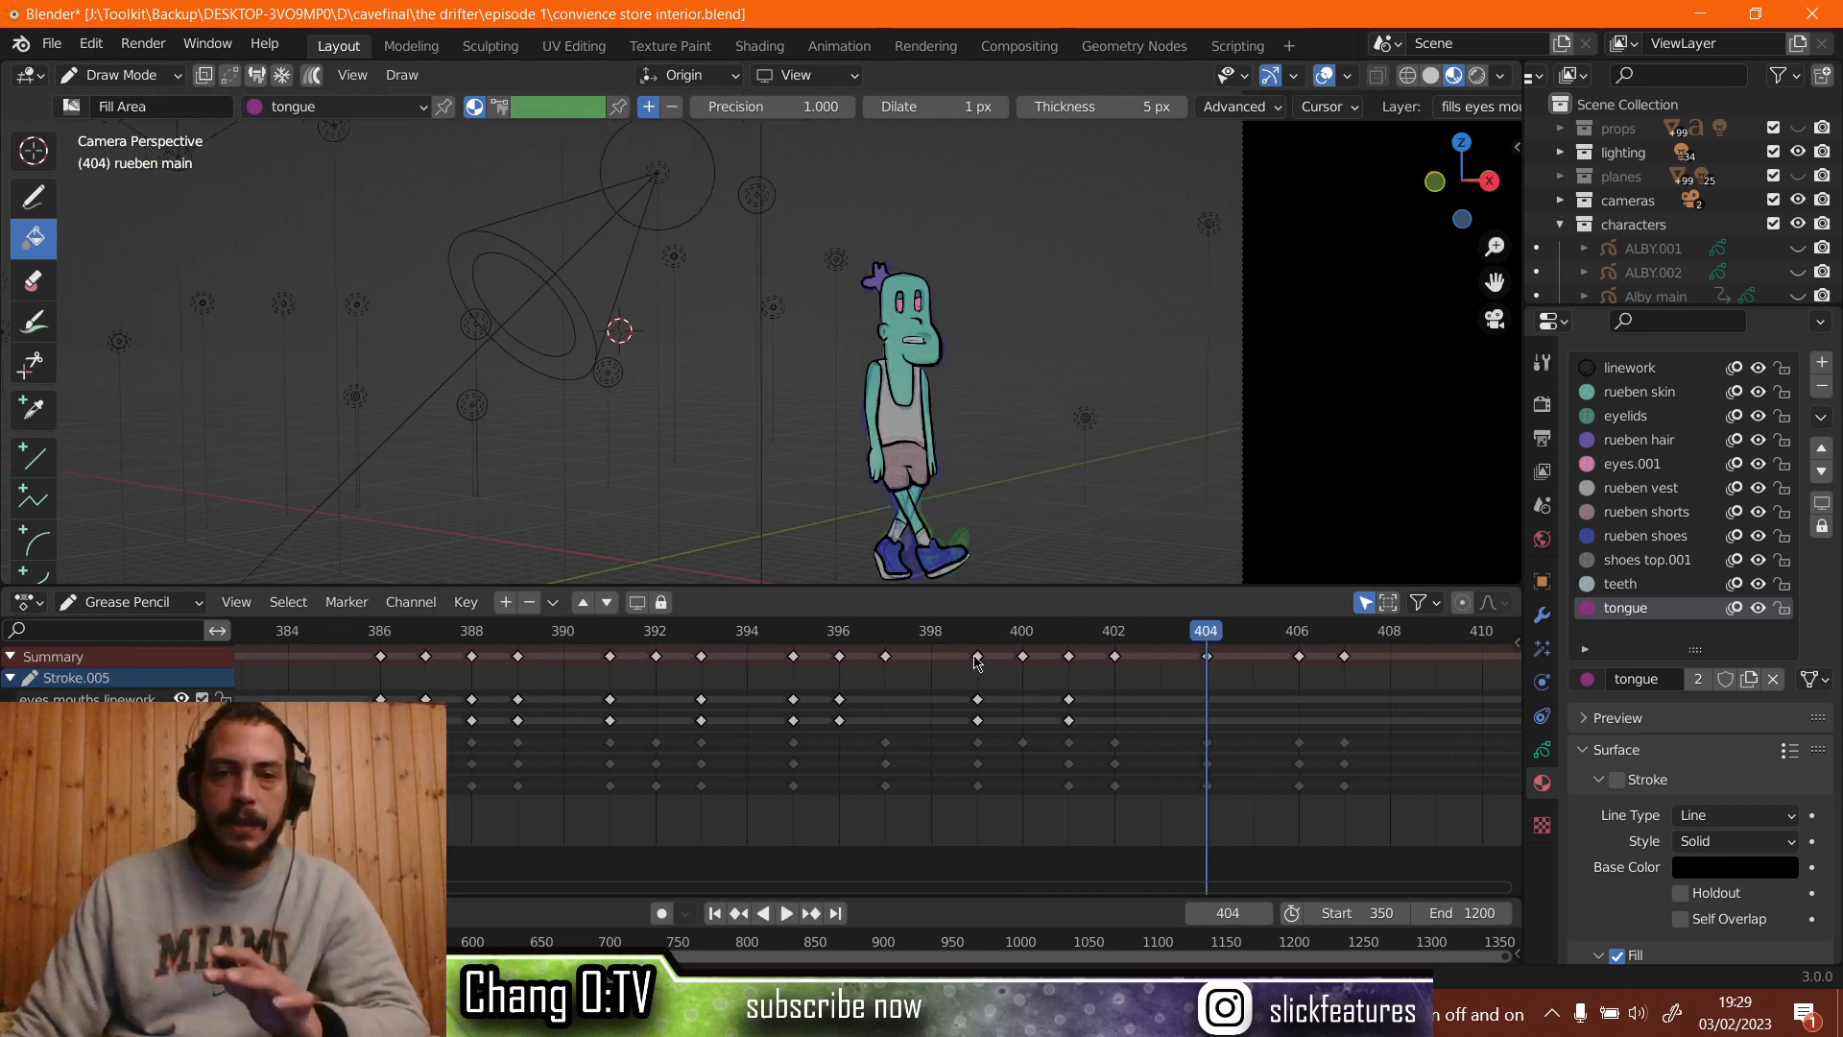
left_click(978, 641)
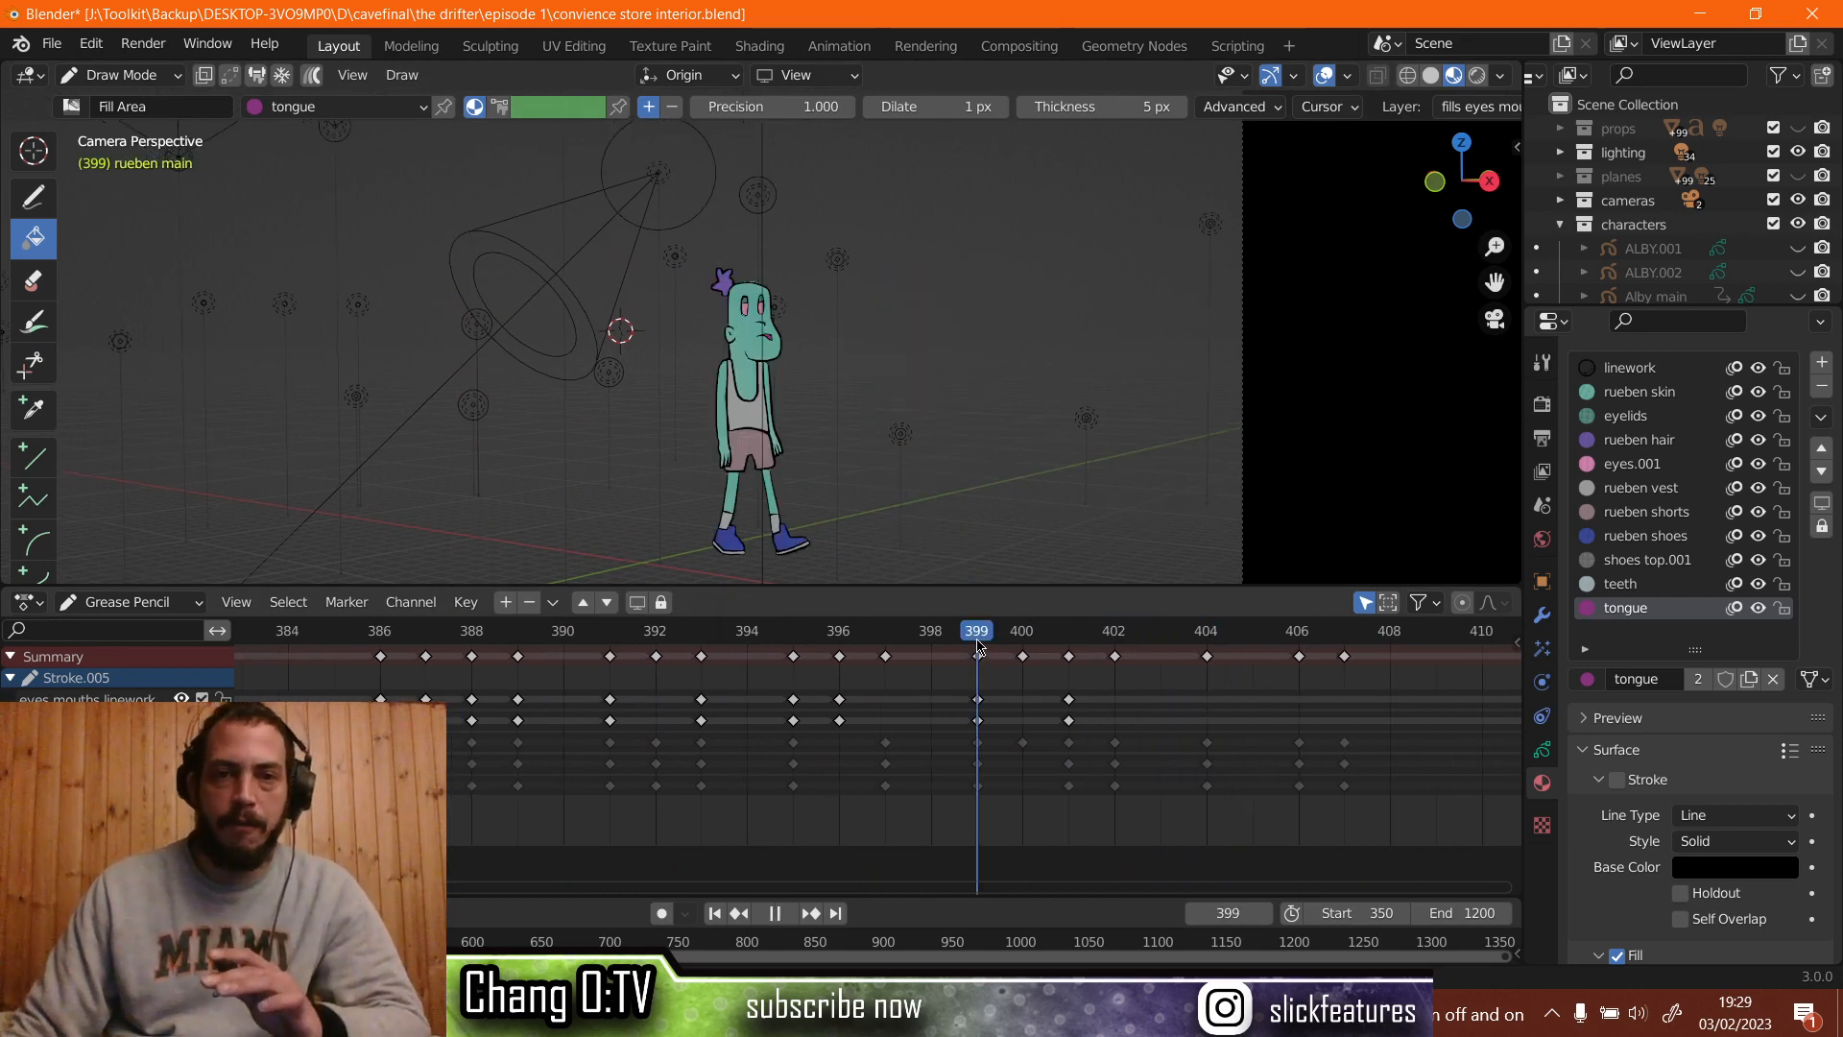
left_click(837, 636)
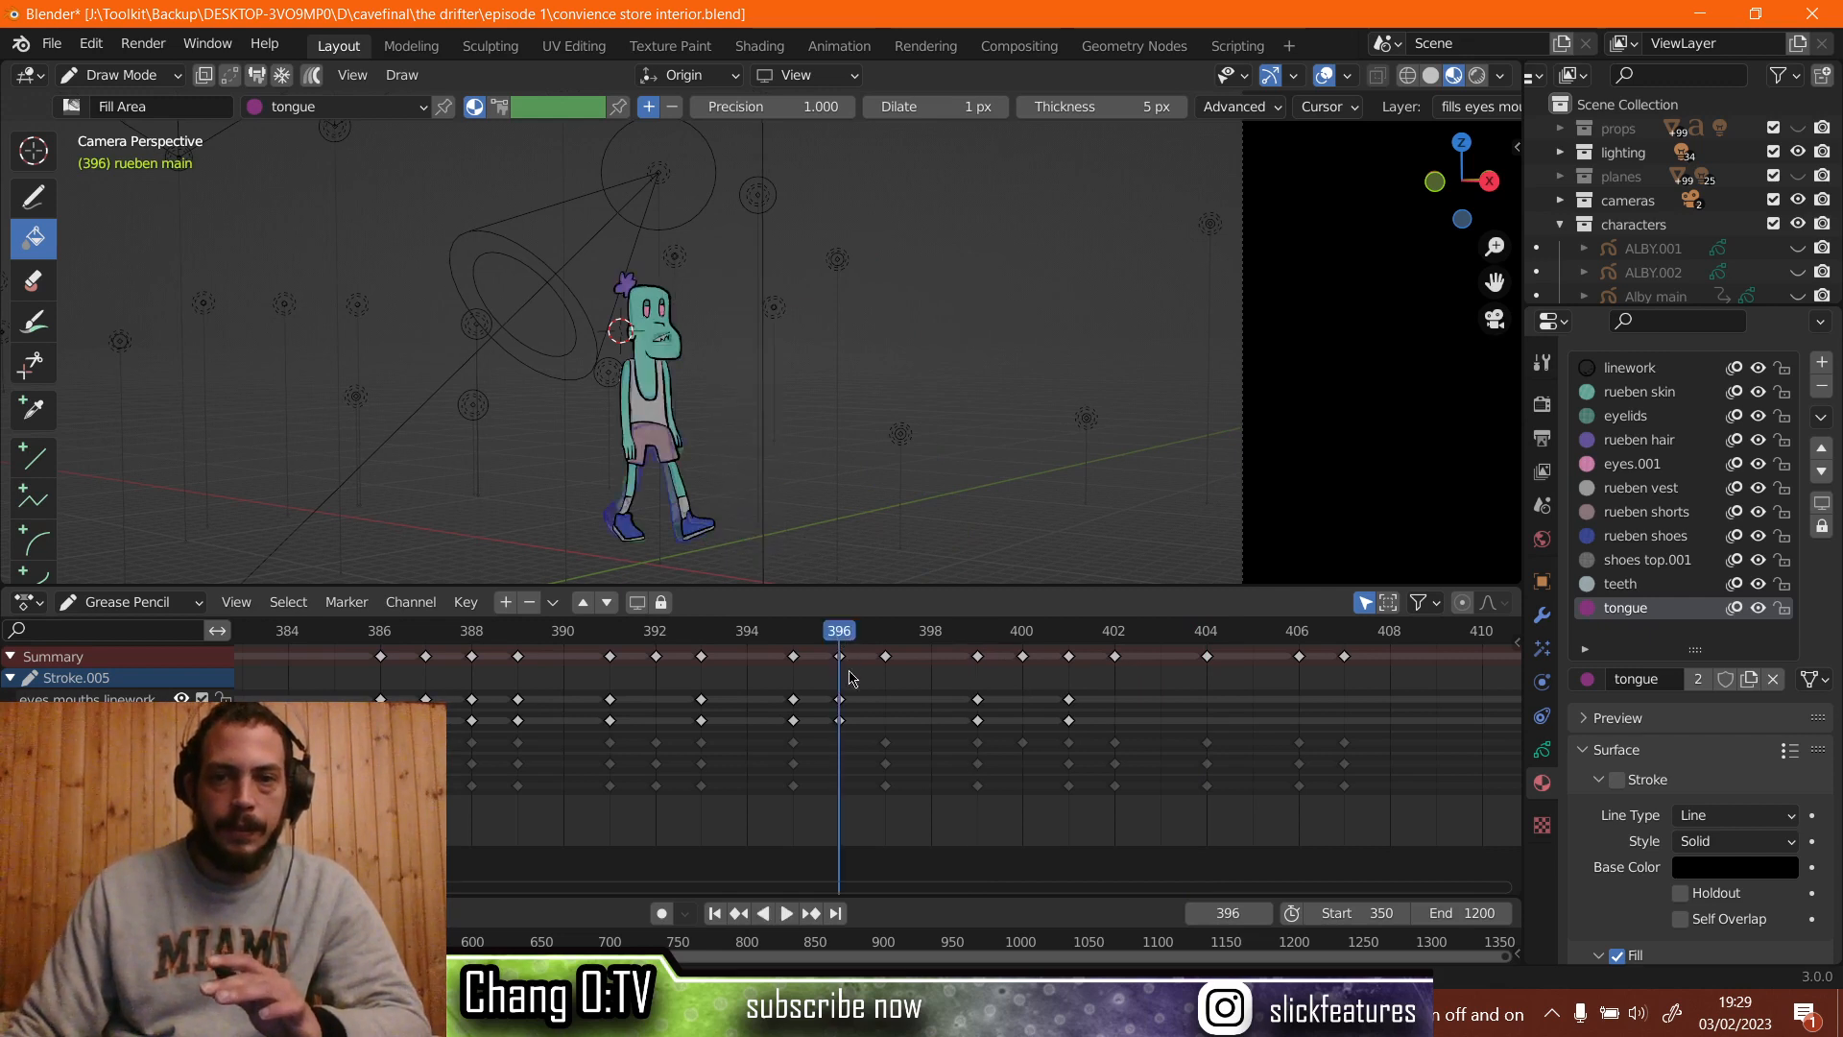
mouse_move(832, 690)
left_mouse_down()
mouse_move(852, 737)
mouse_move(844, 711)
left_mouse_up()
right_click(844, 707)
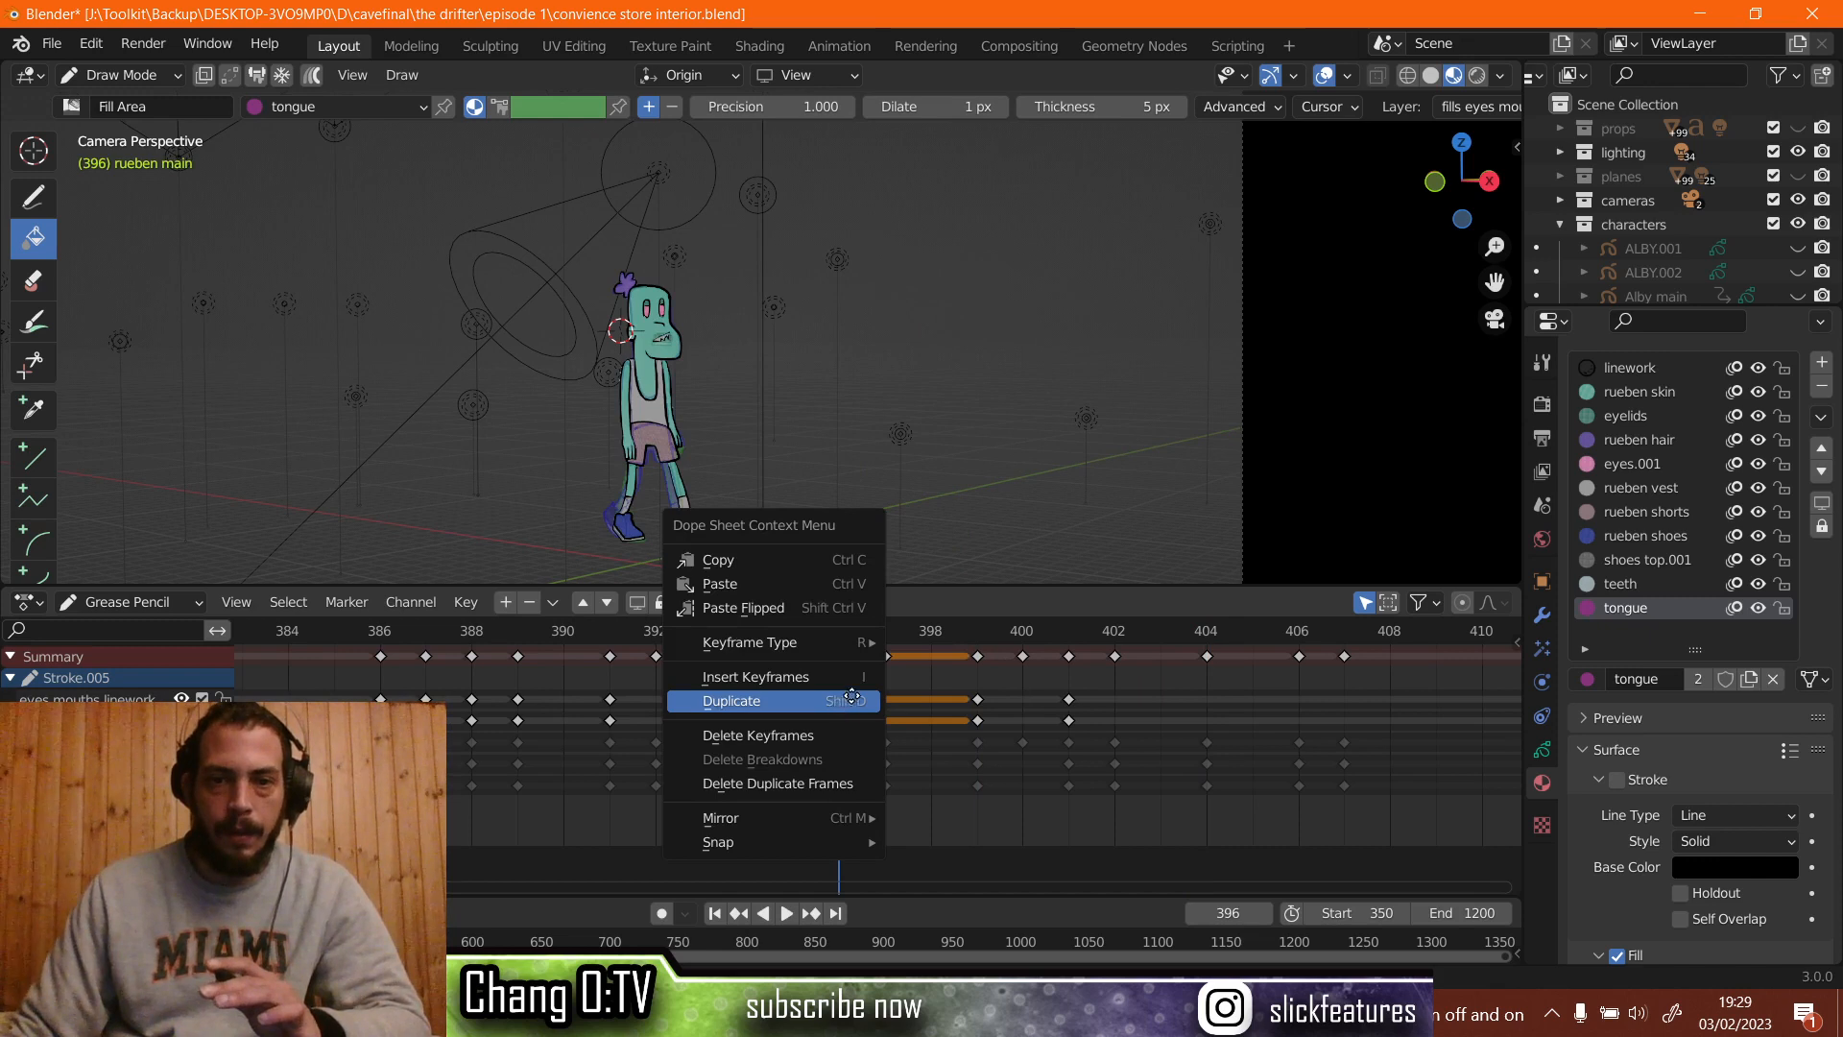
left_click(852, 701)
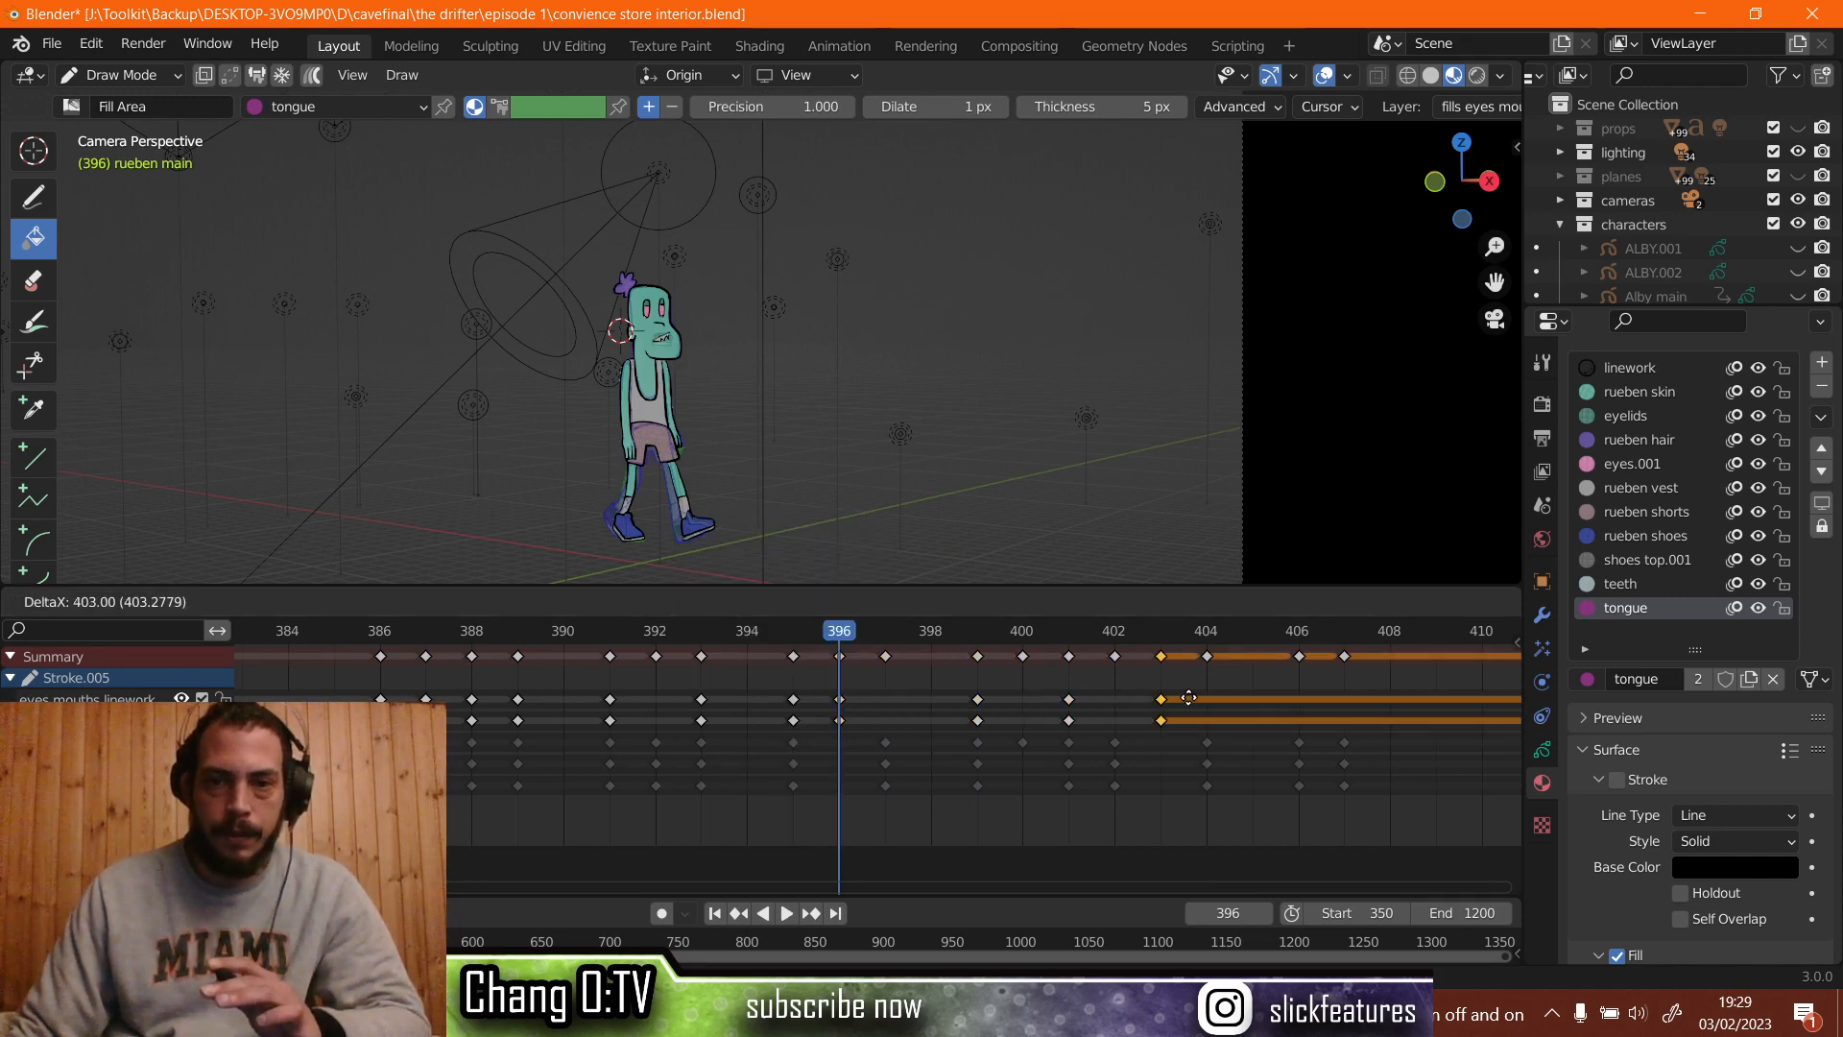
left_click(1200, 699)
Replay the animation from around frames 386 to 390 to check the toothy mouth copied to frame 404 in motion.
left_click(562, 634)
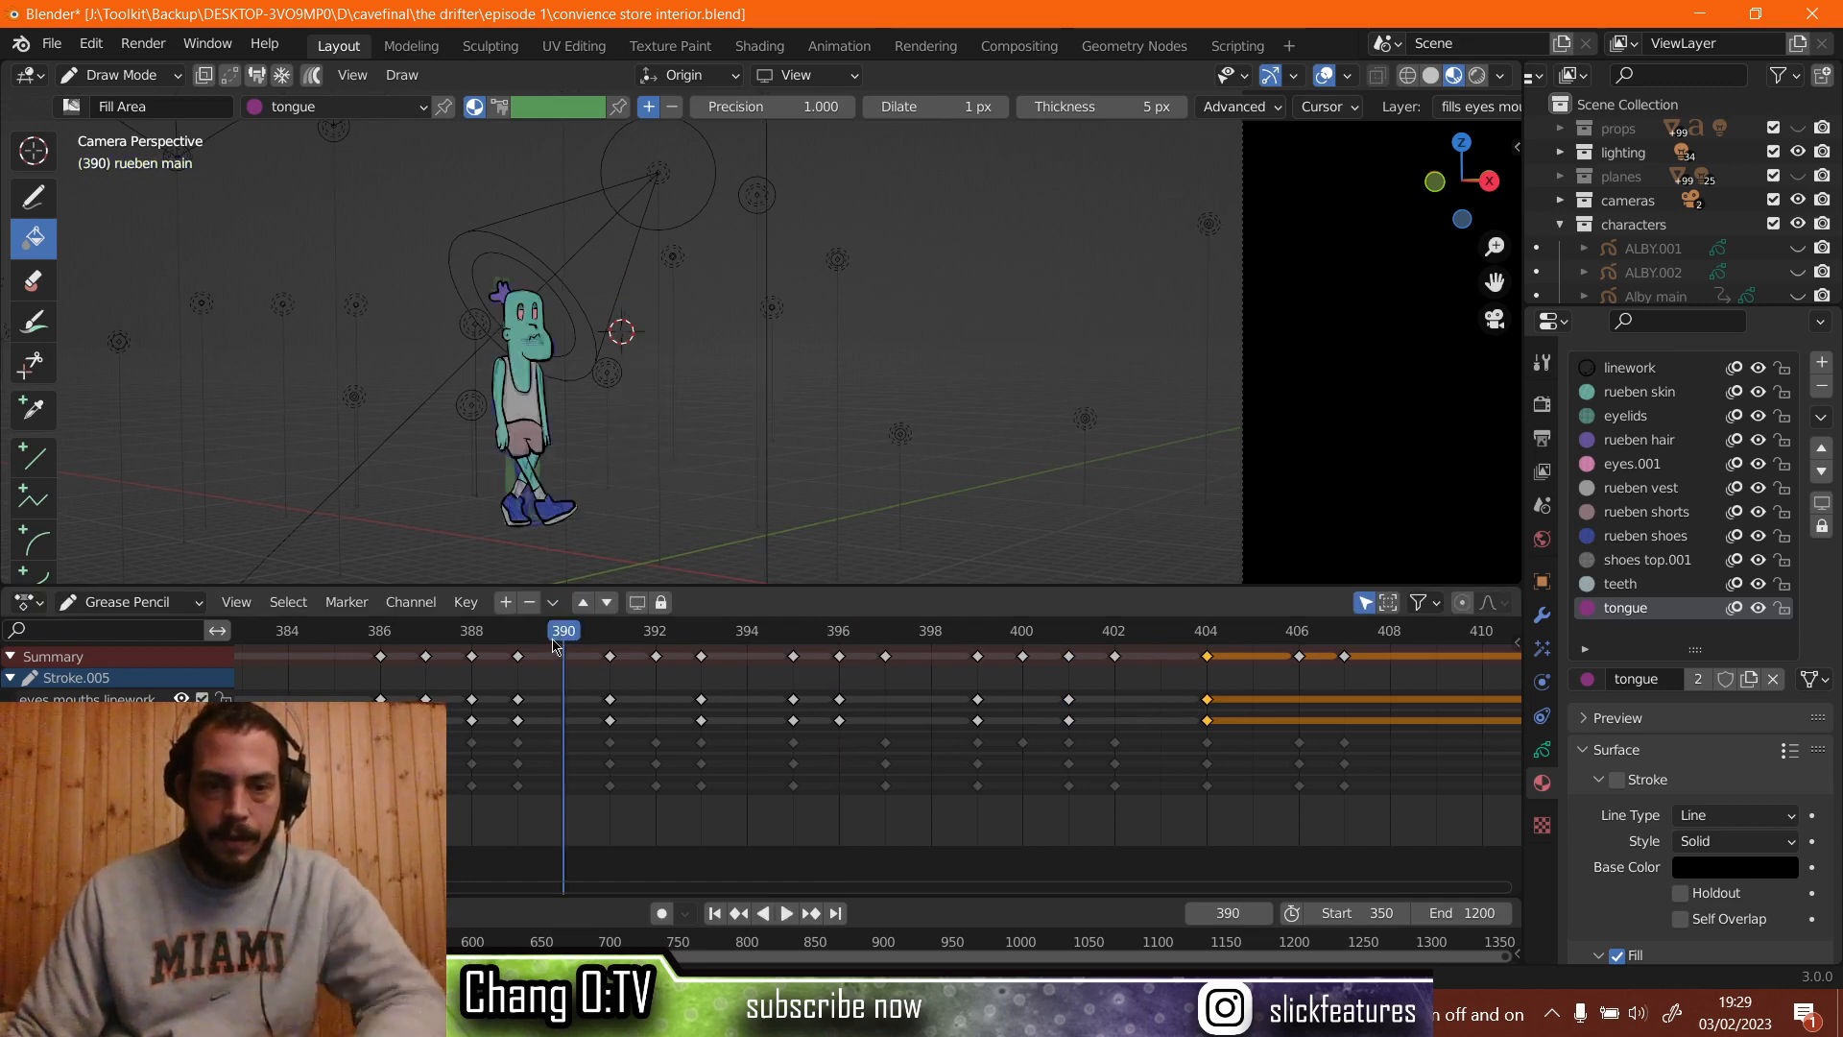
key("space")
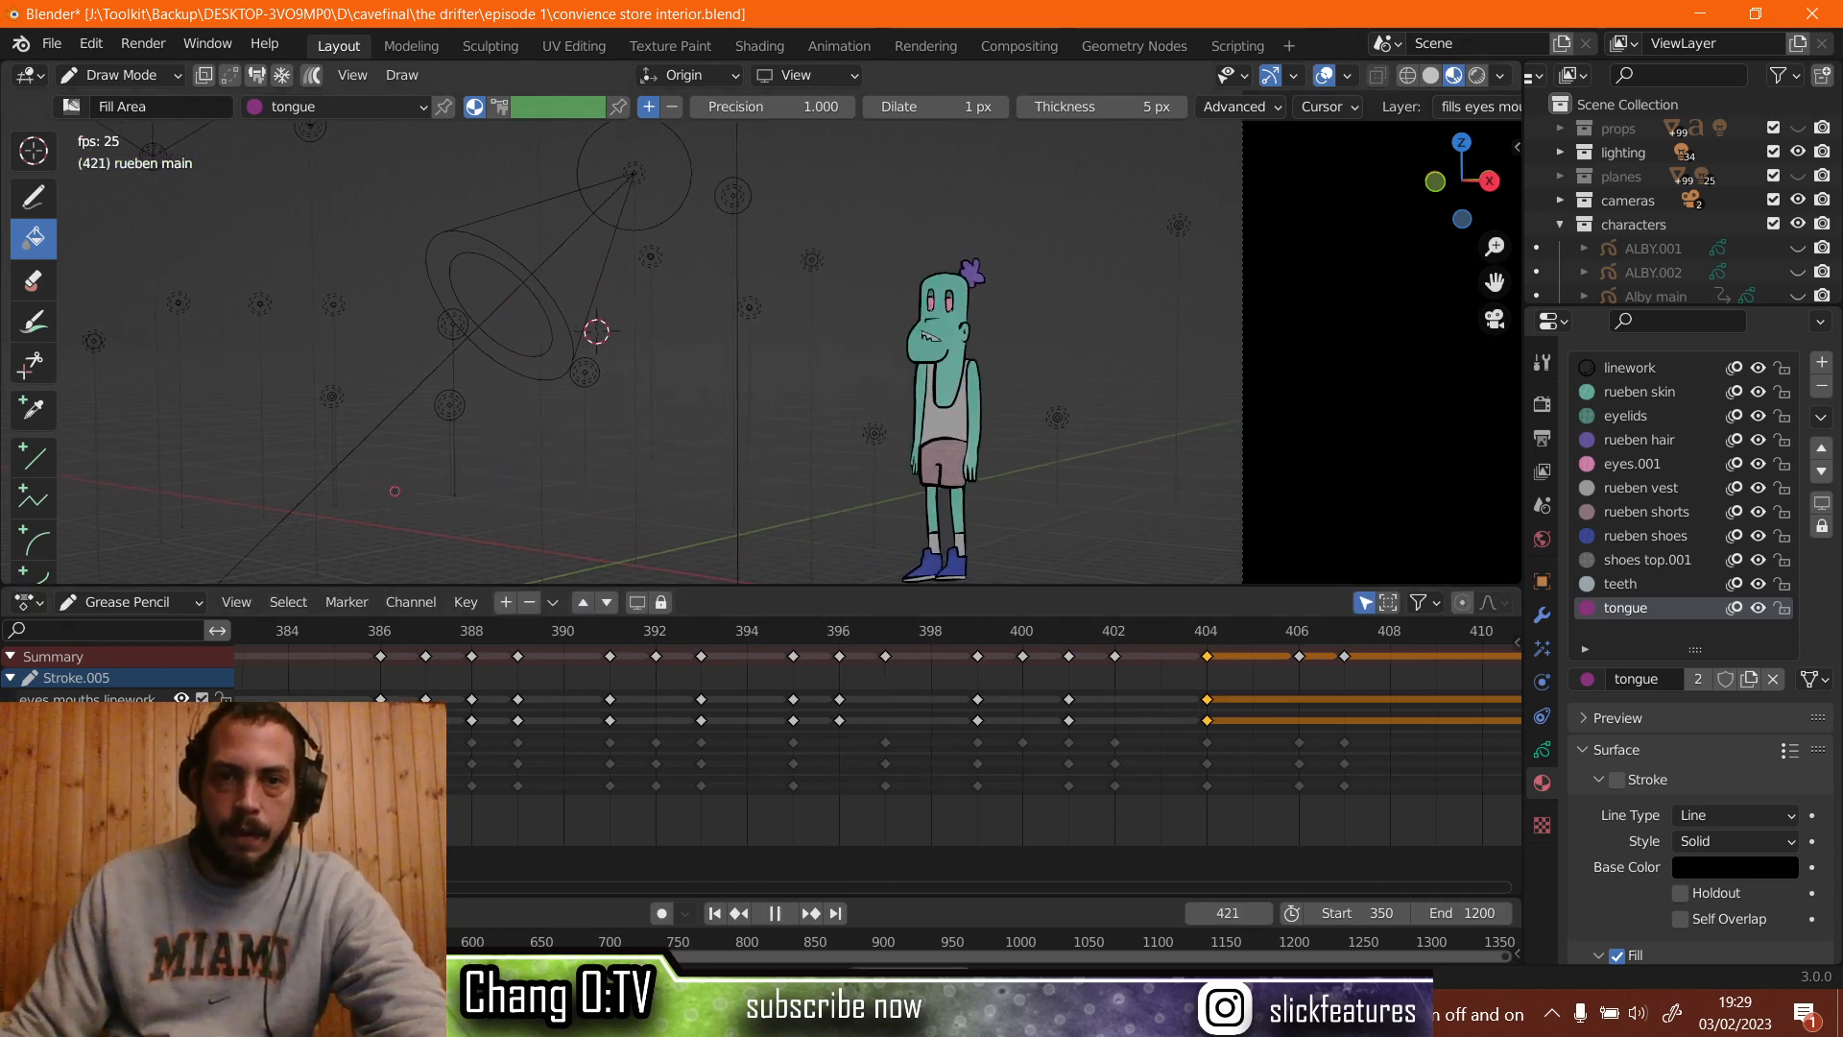
key("space")
left_click(391, 636)
key("space")
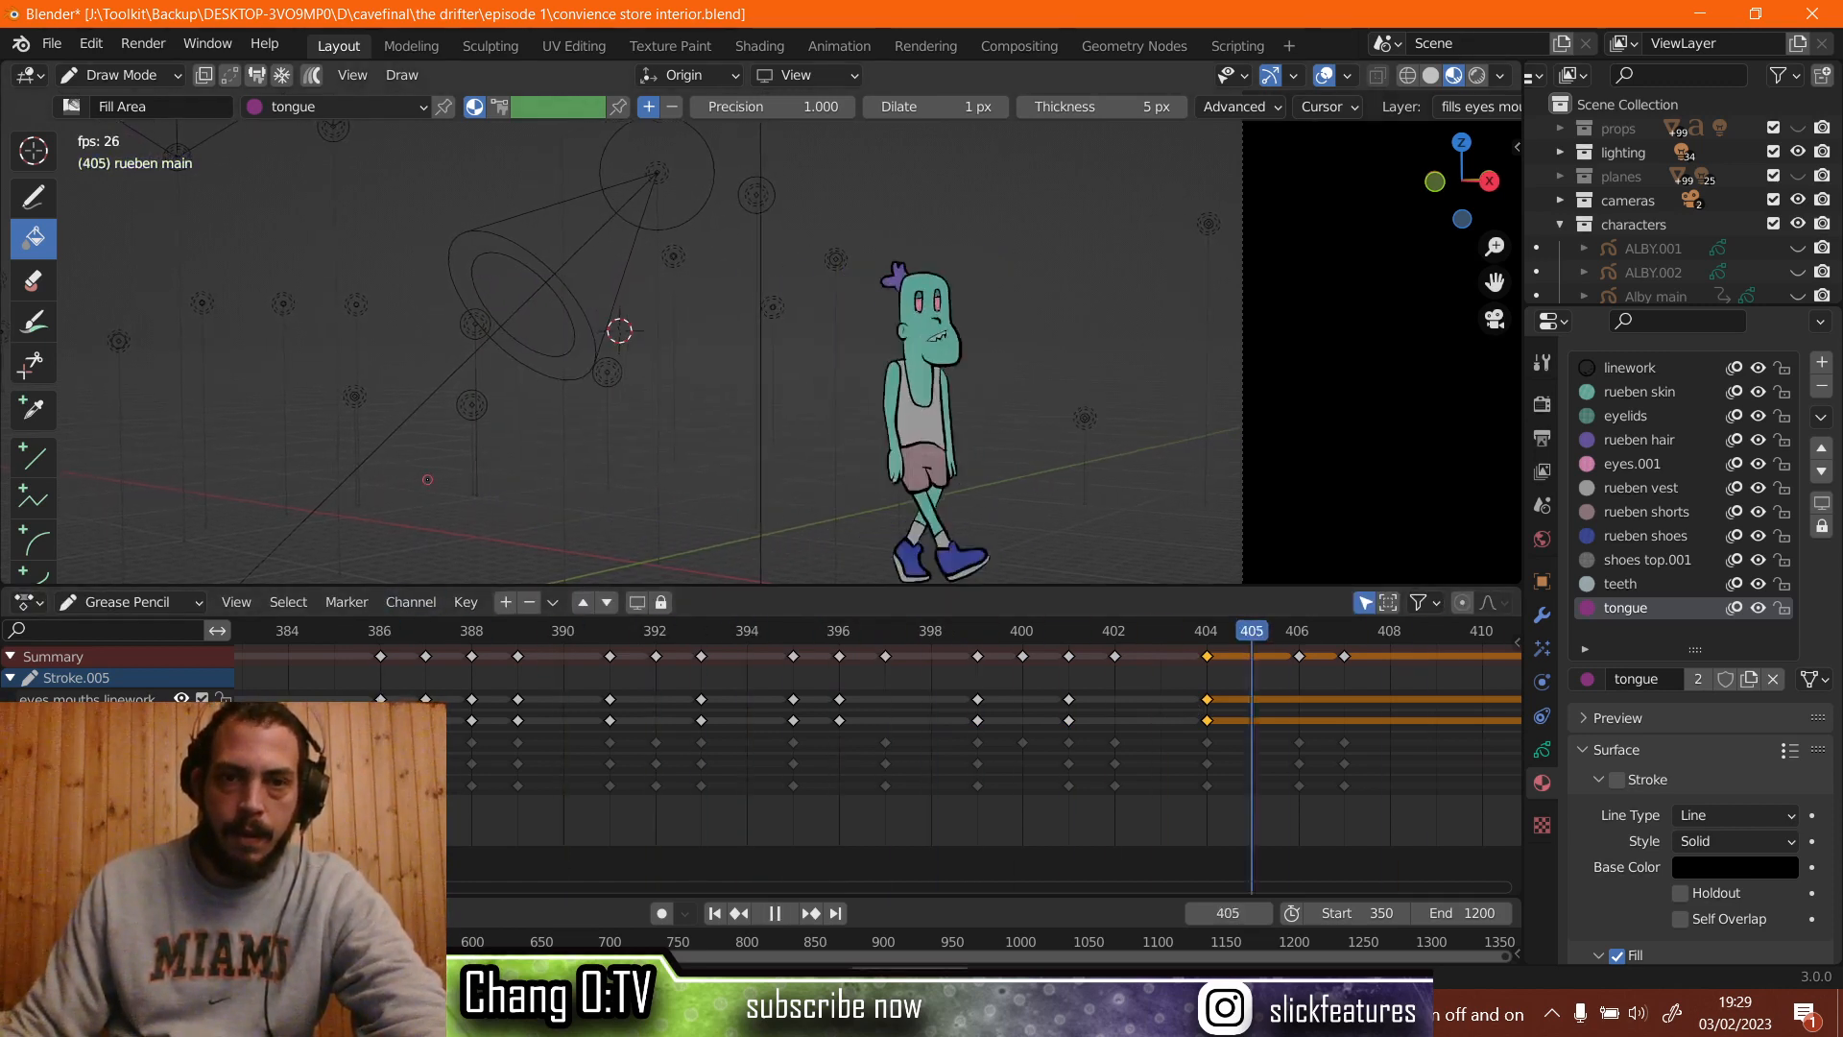
key("space")
left_click(429, 636)
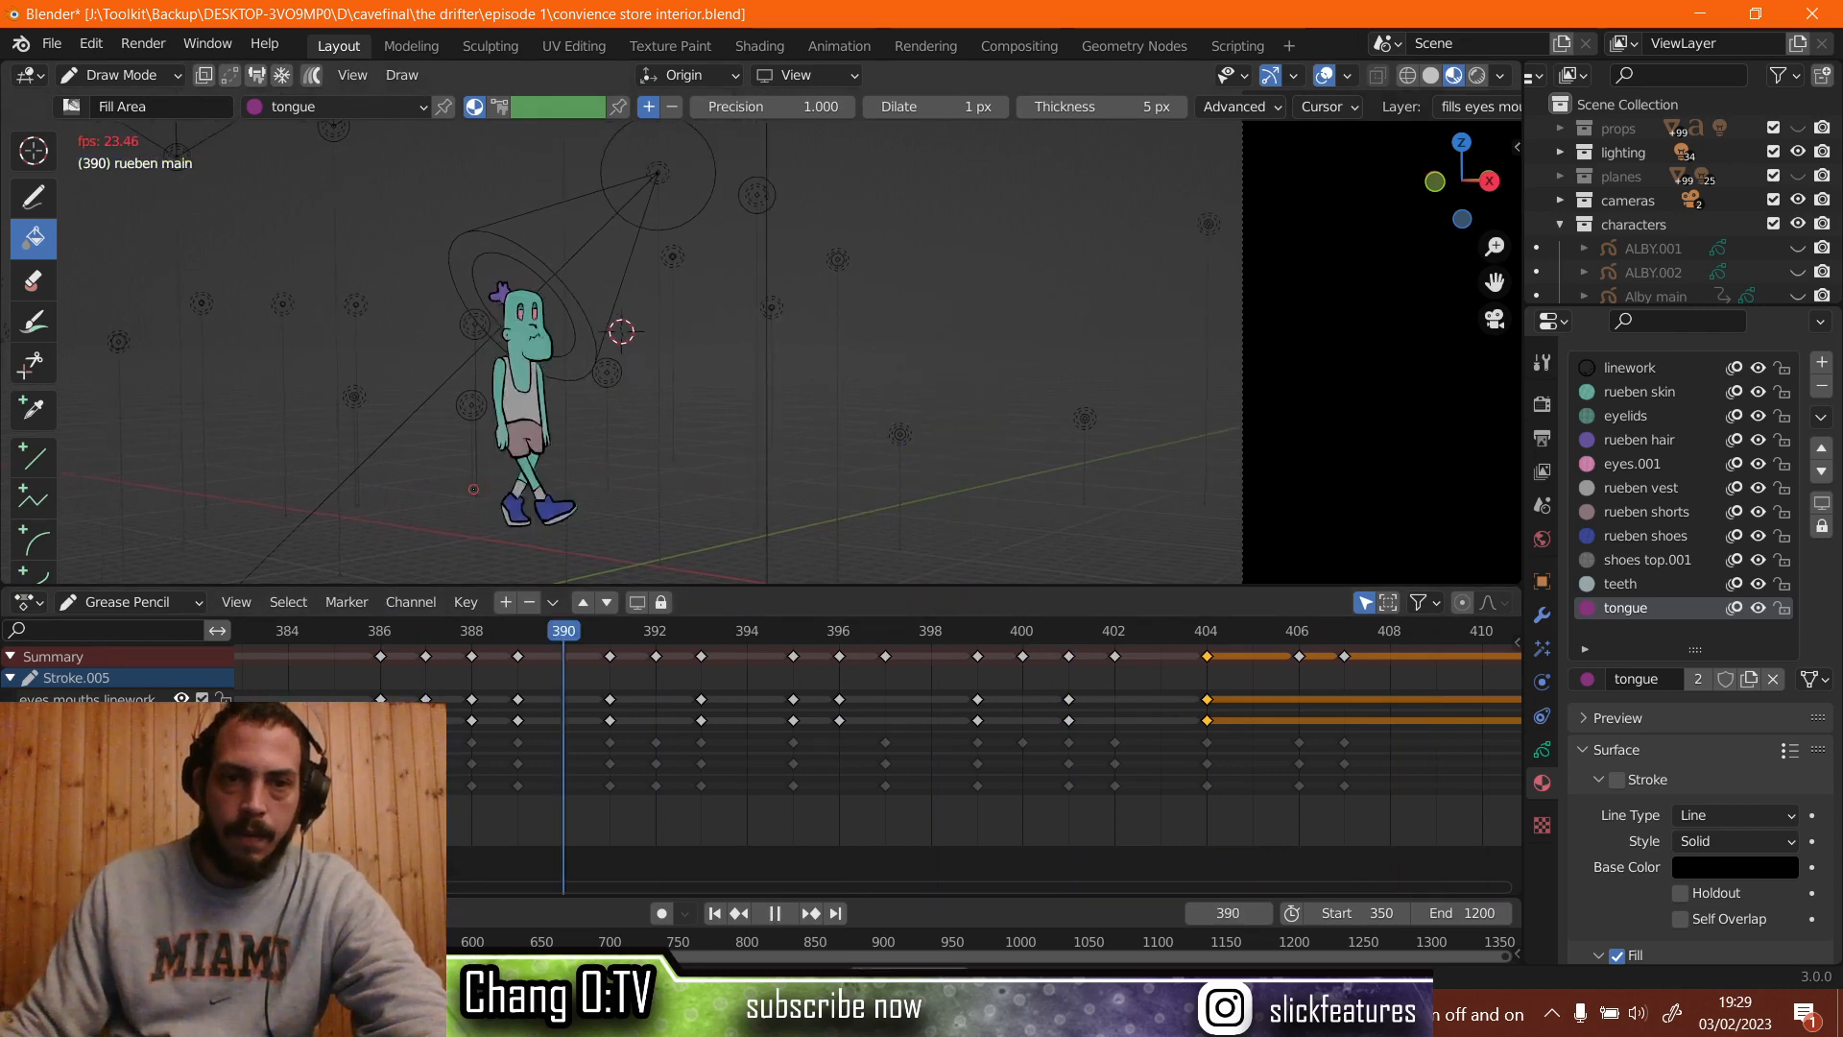
key("space")
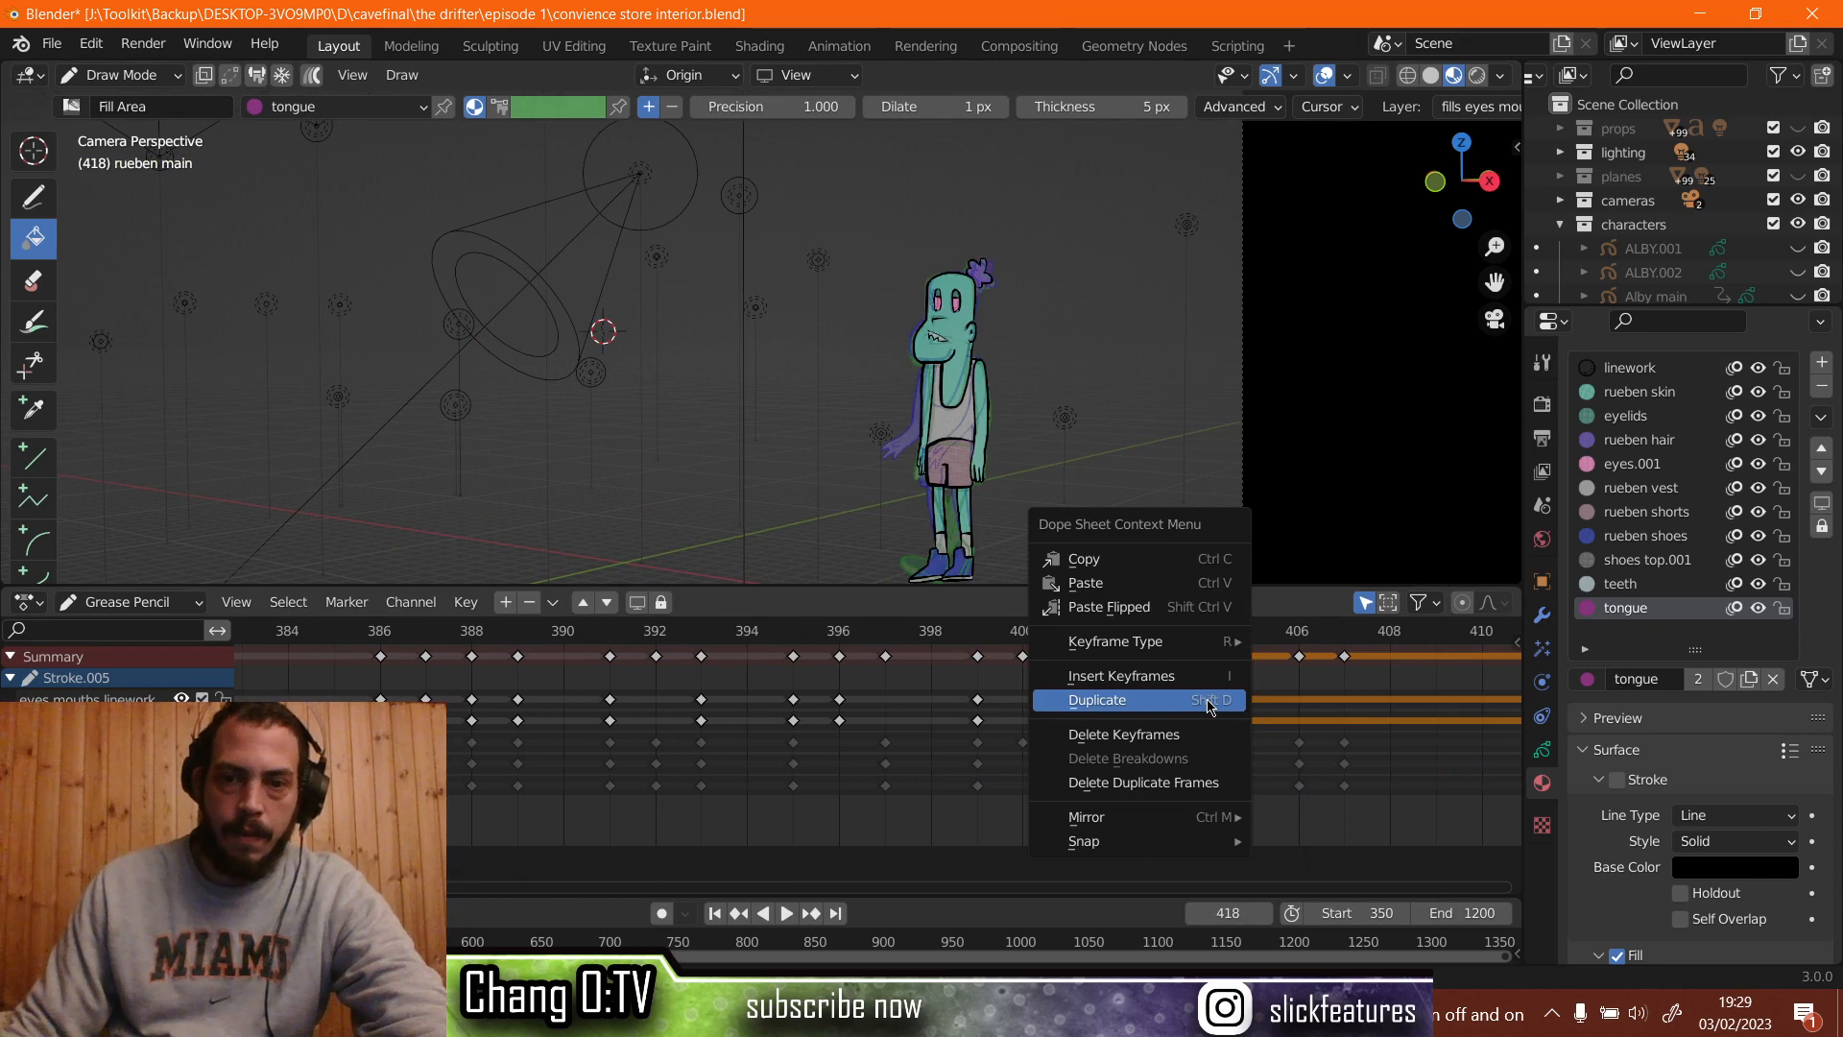
Duplicate the toothy mouth's linework and fill keyframes from frame 404 to frame 406 and make frame 406 current.
left_click(1207, 700)
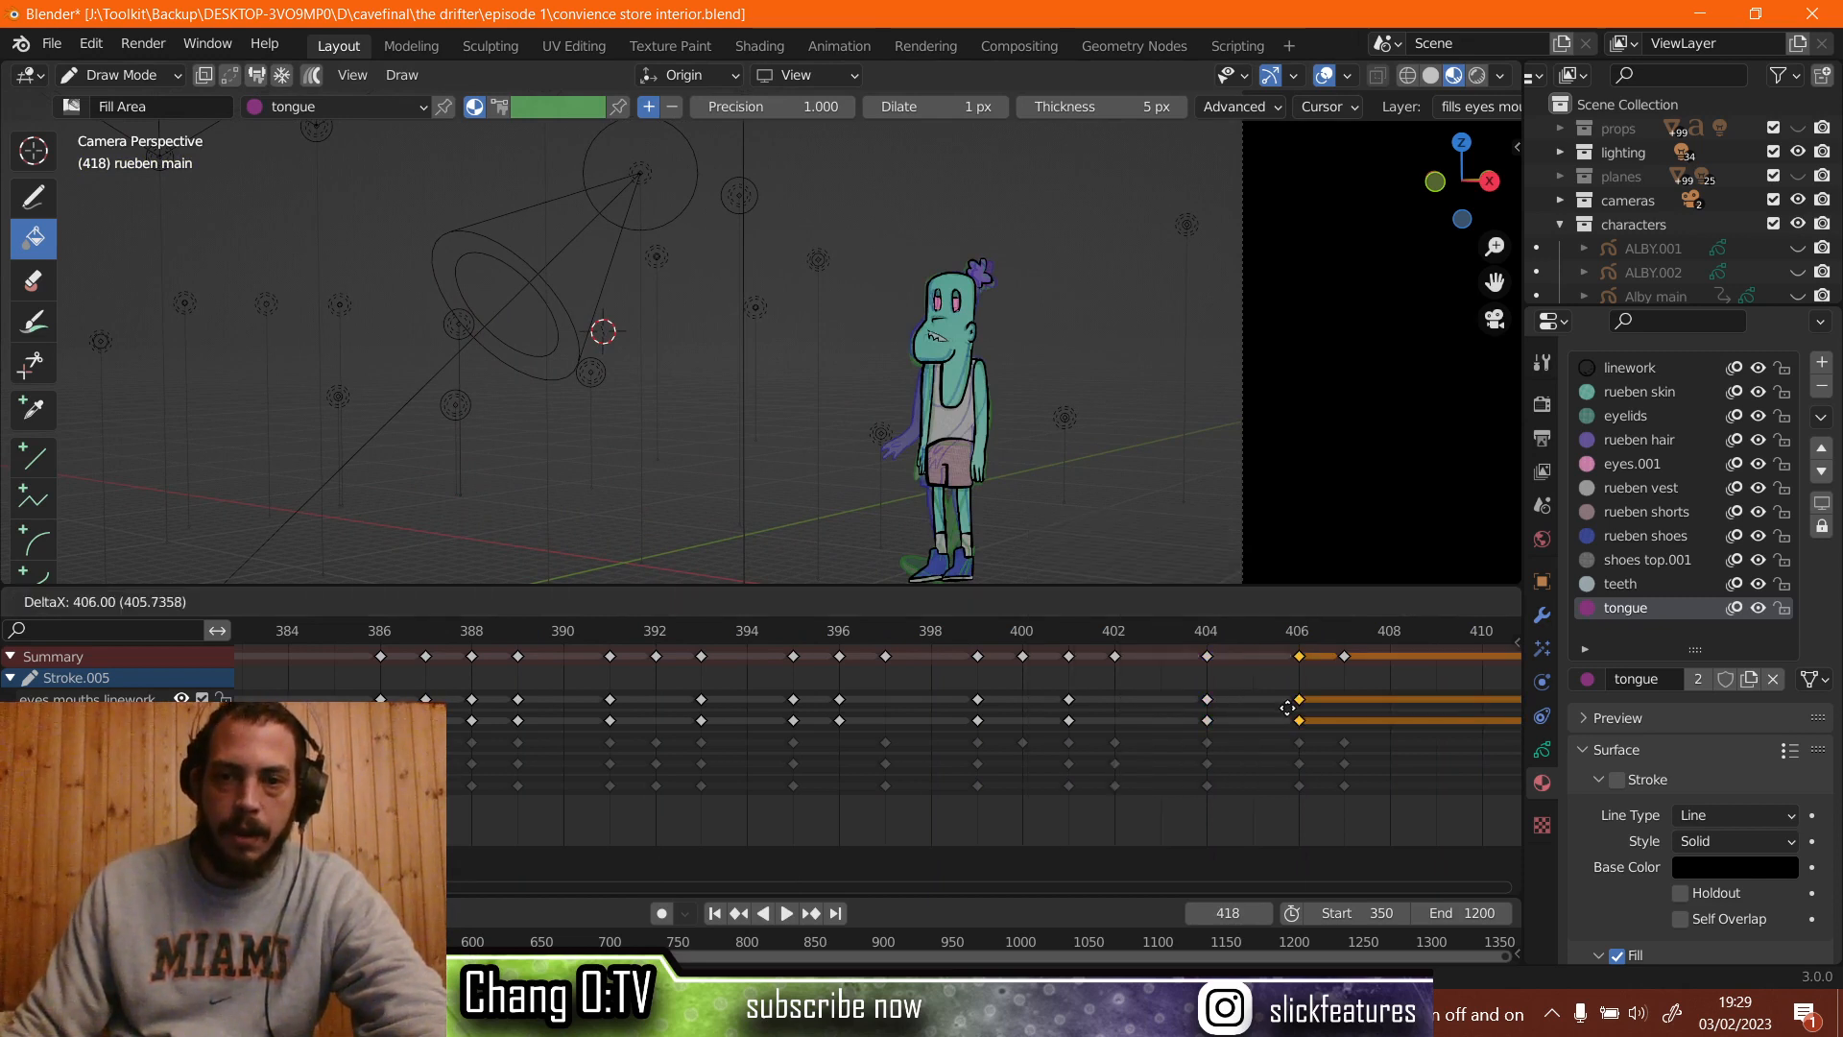
left_click(1293, 707)
left_click(1297, 631)
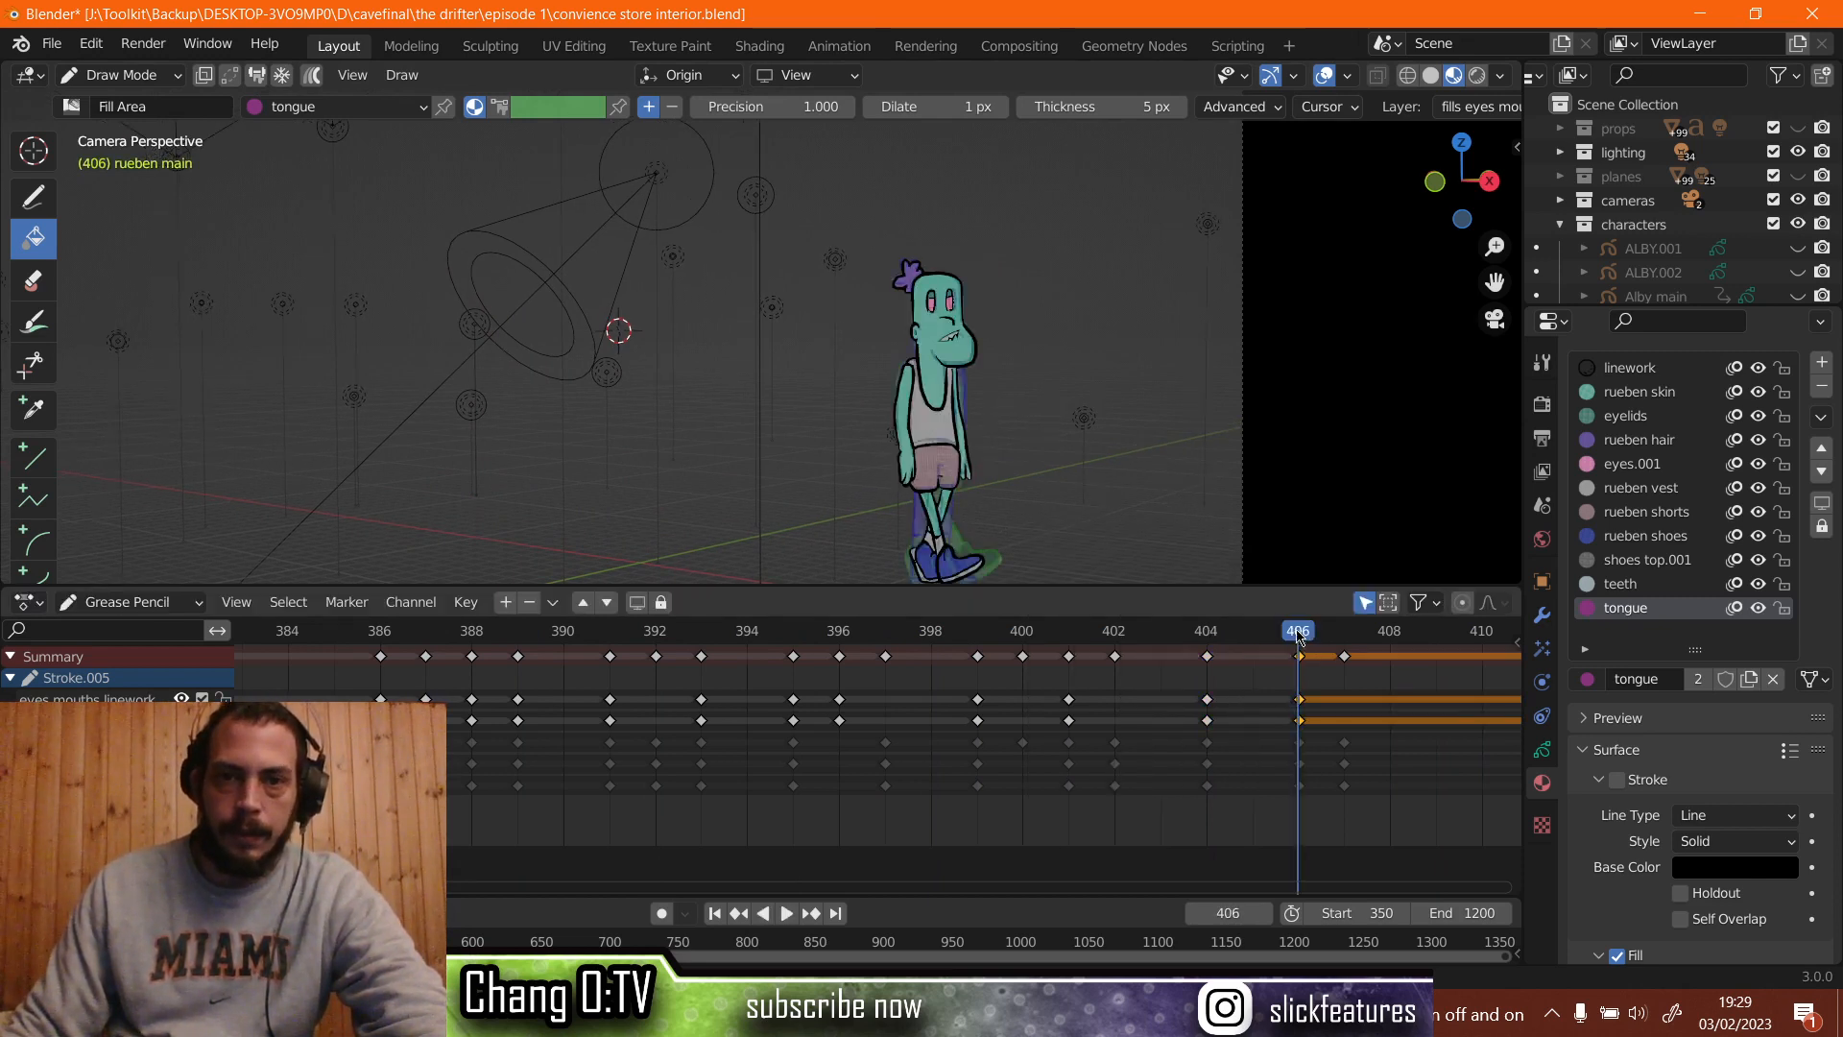
Erase the toothy mouth's outline, teeth and fill from Rueben's face at frame 406.
left_click(33, 280)
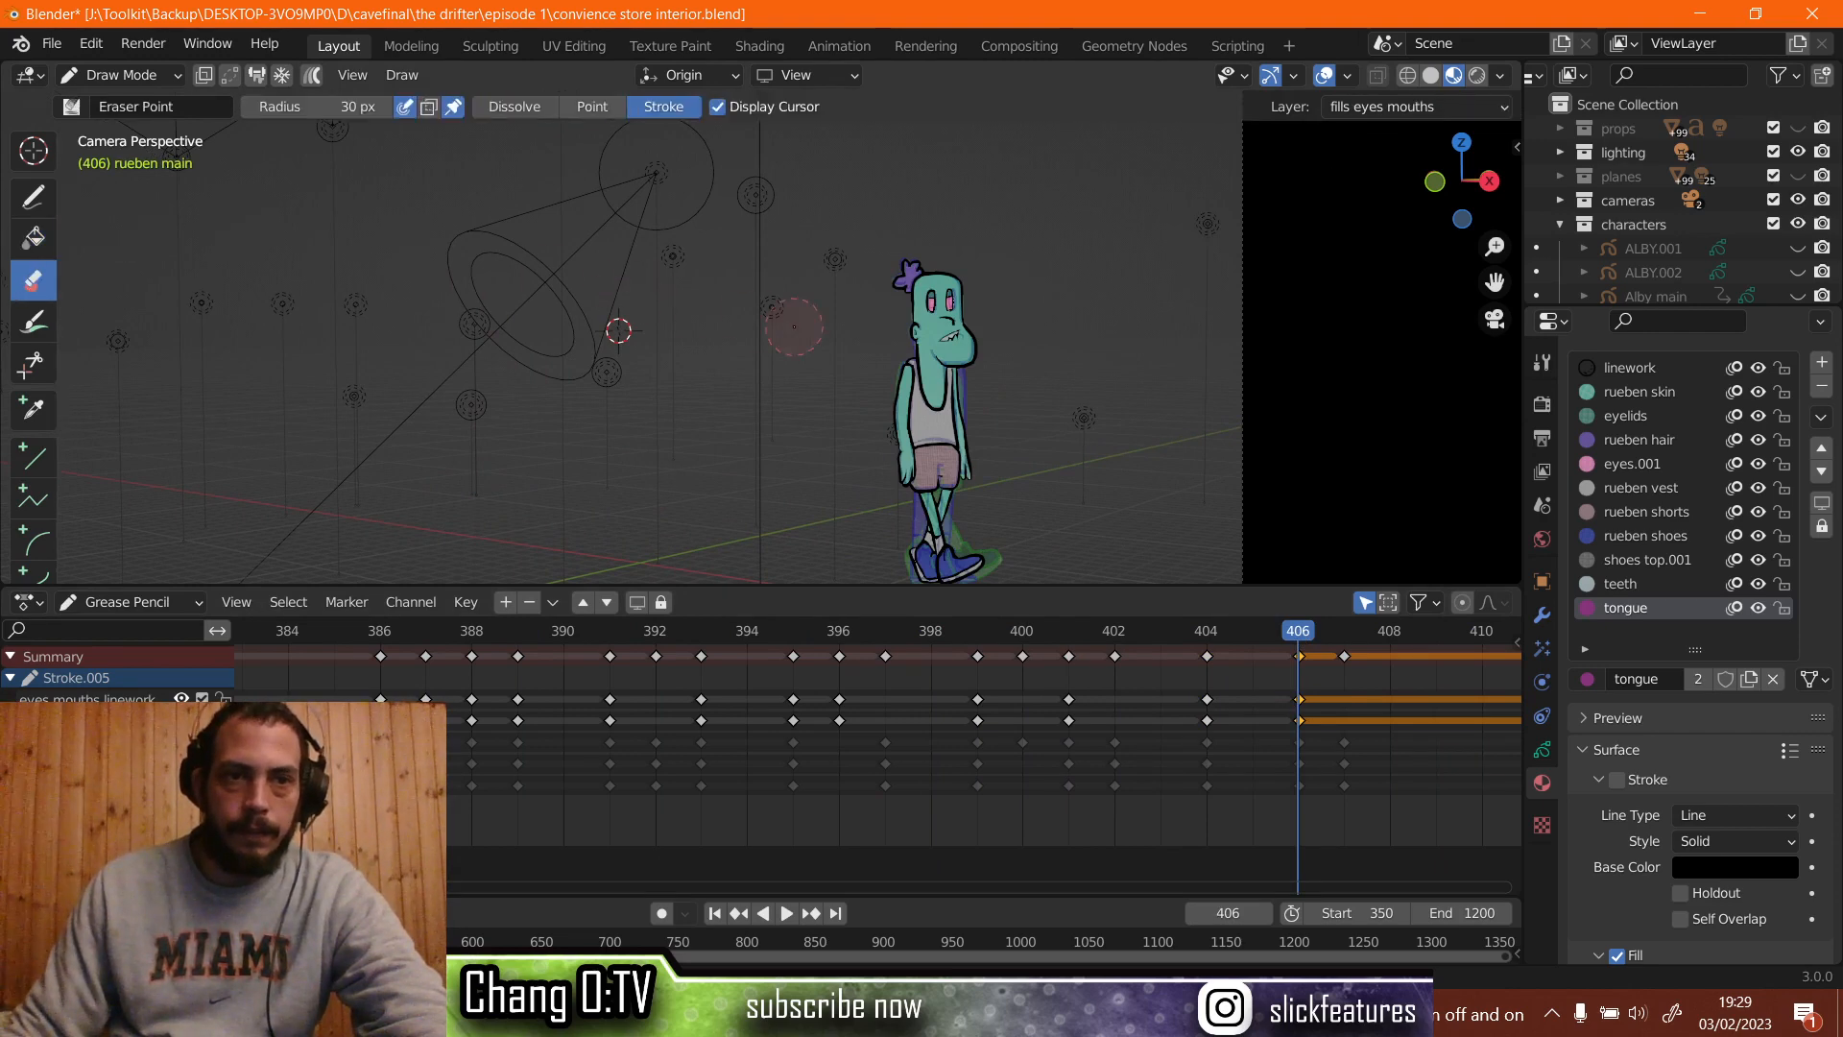
scroll(794, 327, "up", 6)
middle_click_drag(910, 340, 506, 382, "shift")
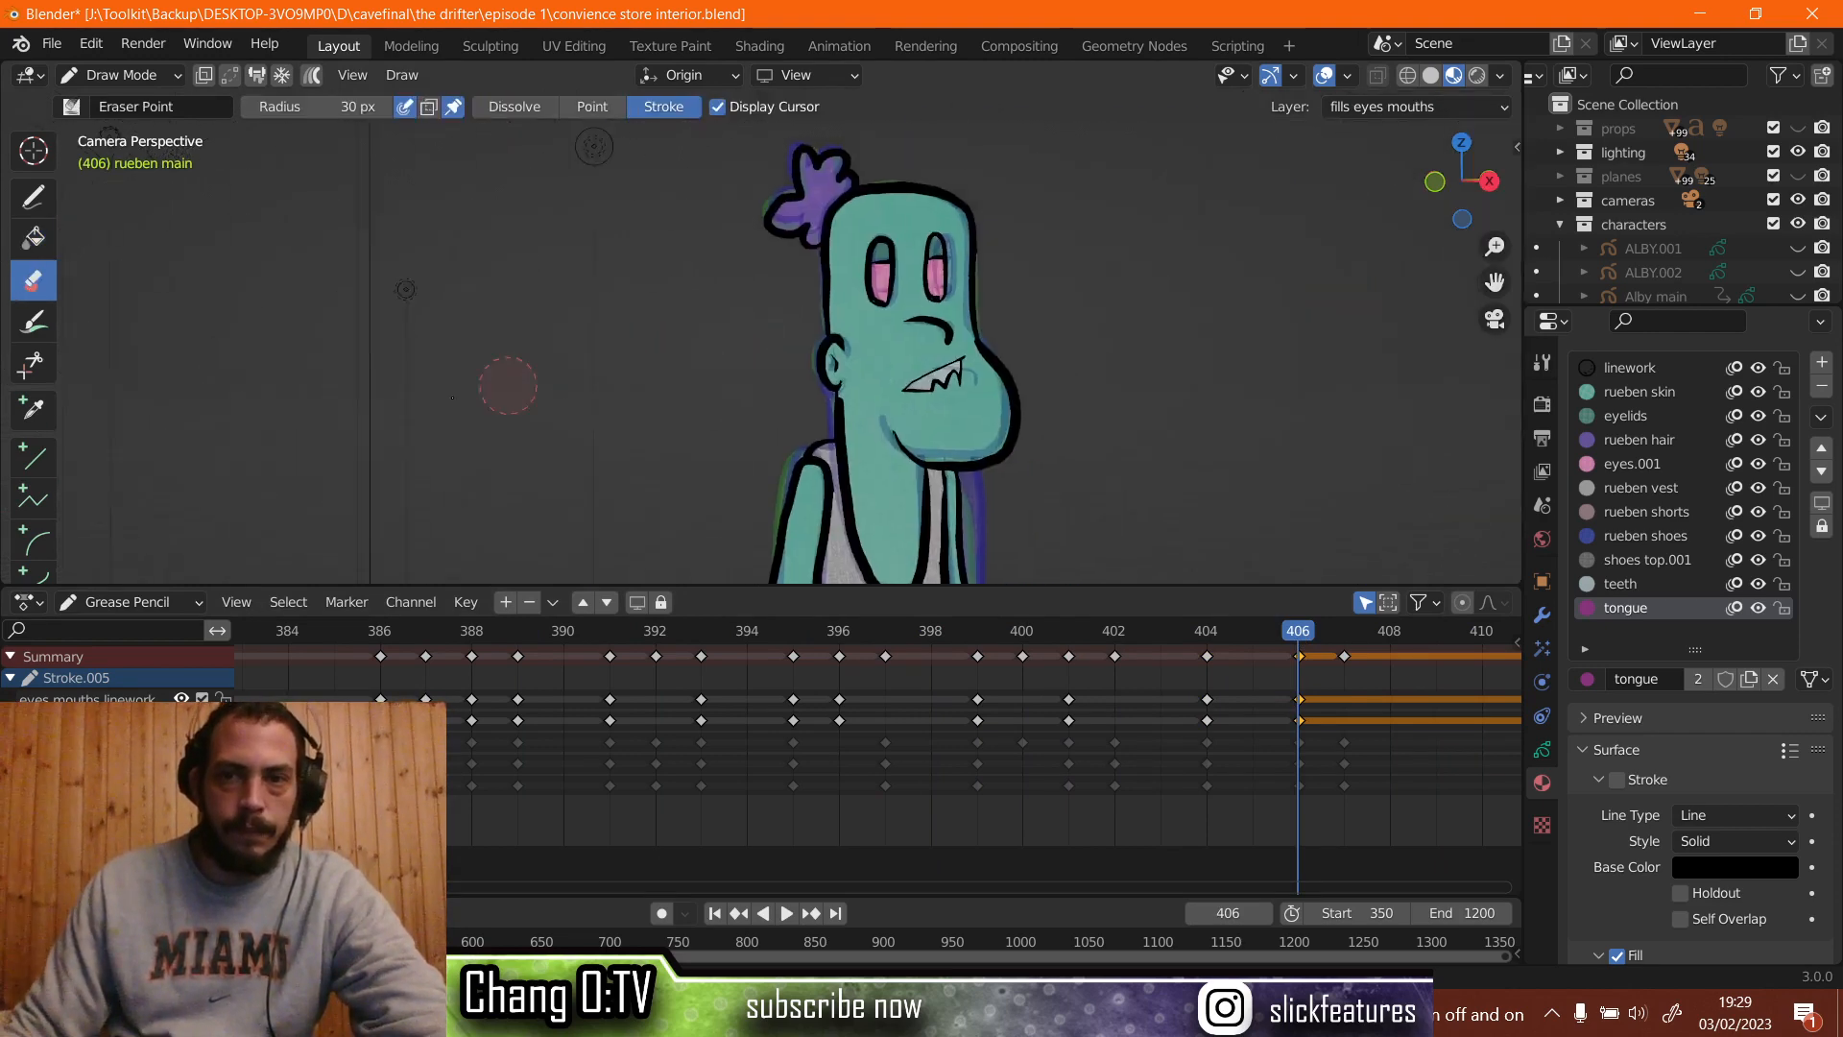
scroll(534, 378, "up", 4)
middle_click_drag(772, 359, 756, 321, "shift")
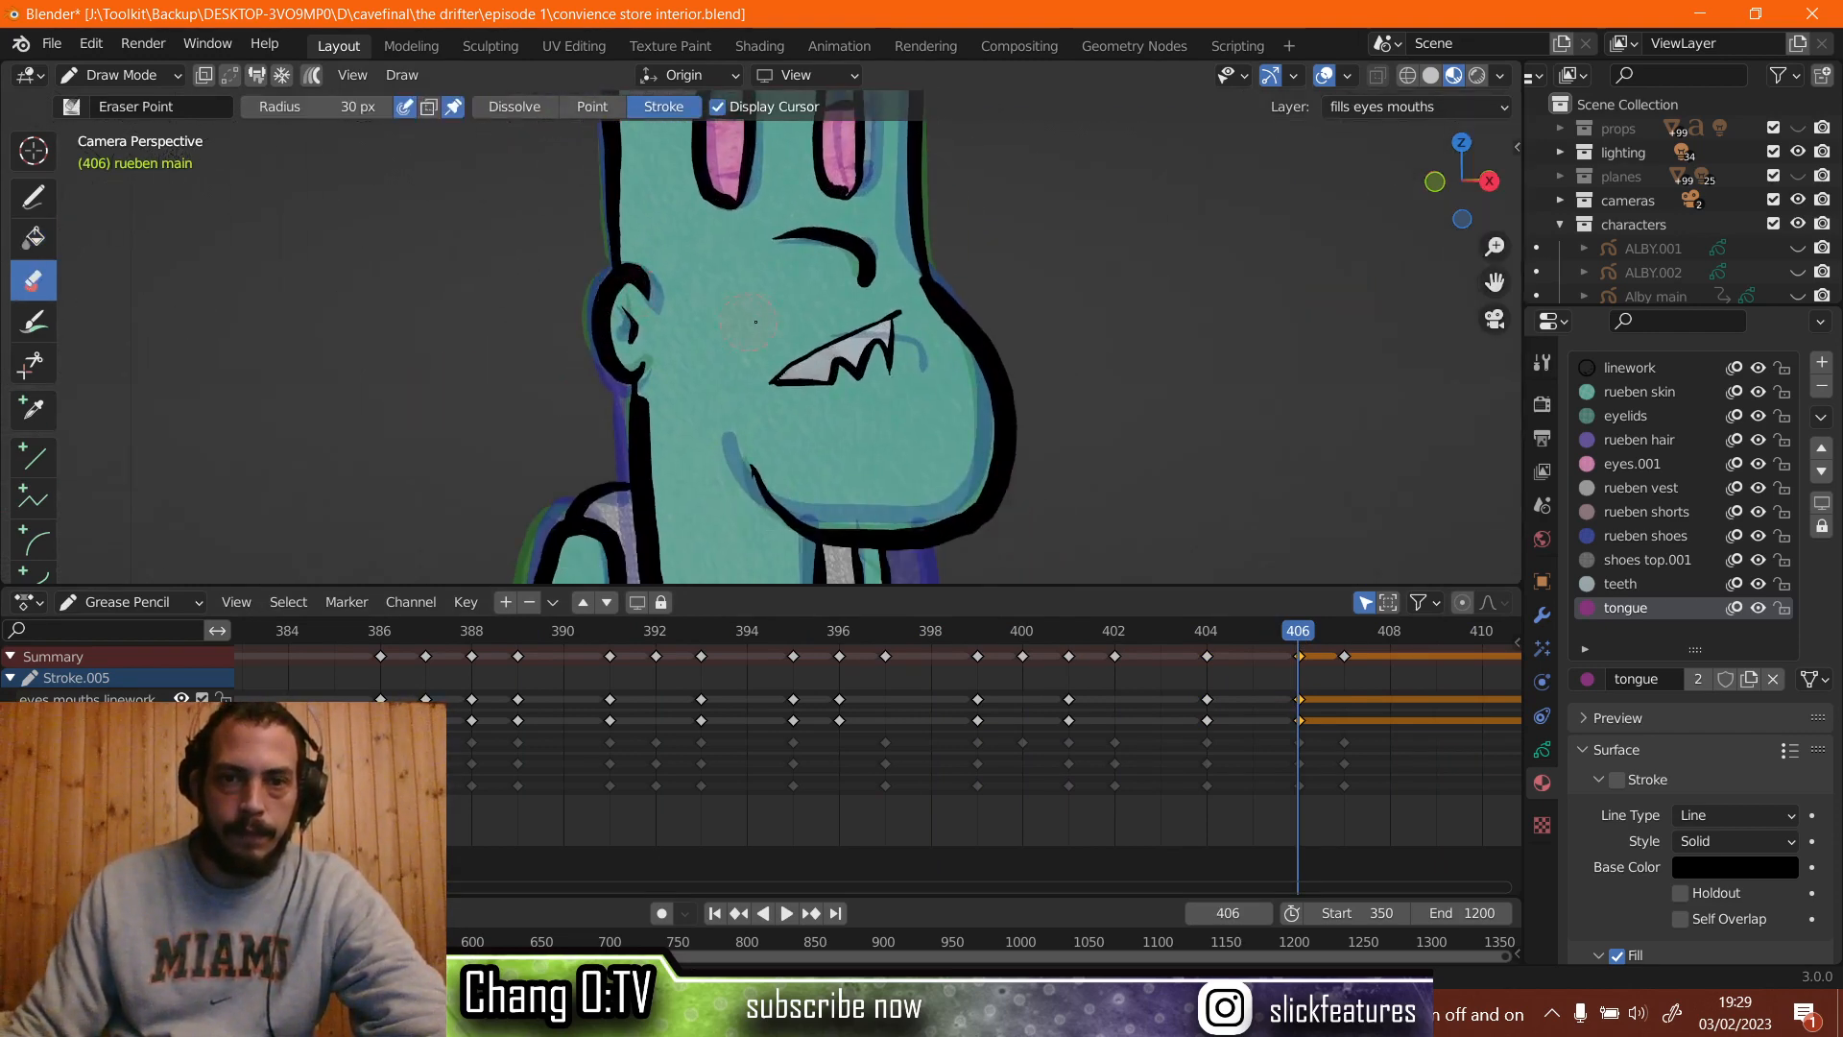
left_click_drag(823, 352, 833, 363)
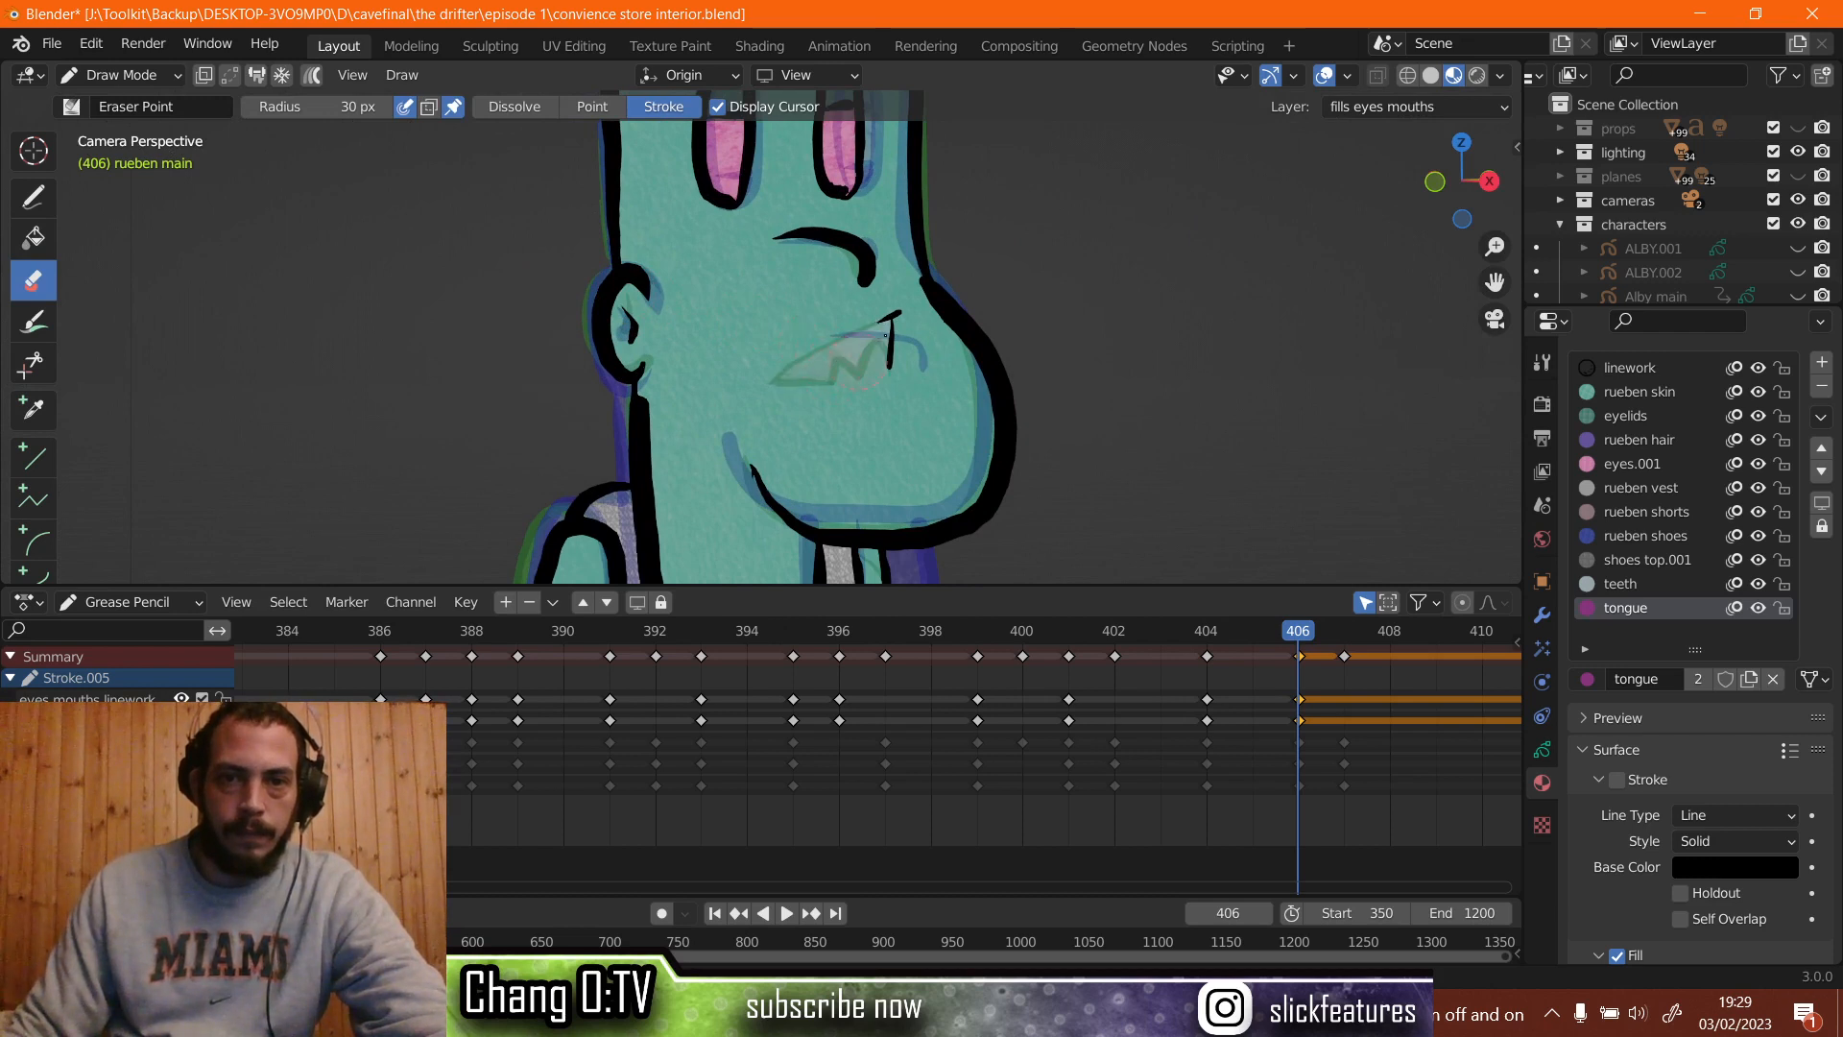
Draw round puckered lips protruding from Rueben's snout at frame 406, using the linework material on the eyes mouths linework layer.
left_click(44, 203)
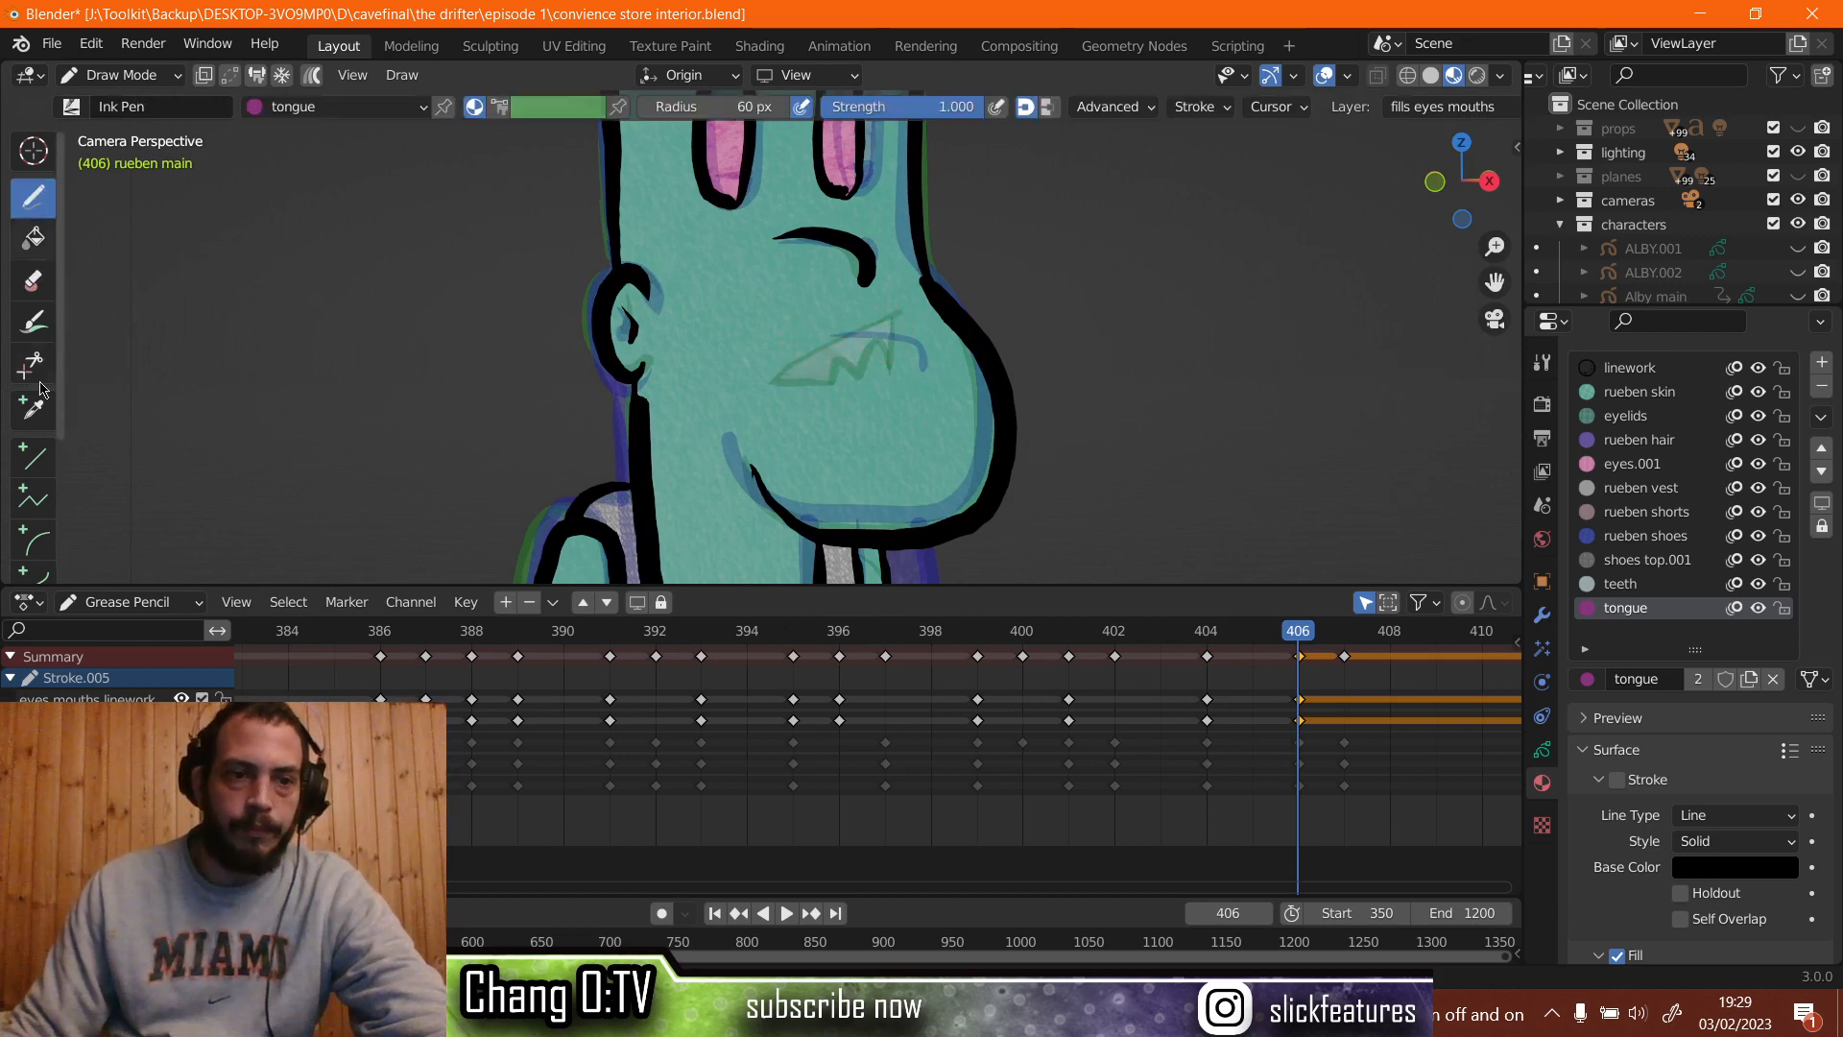
left_click(141, 697)
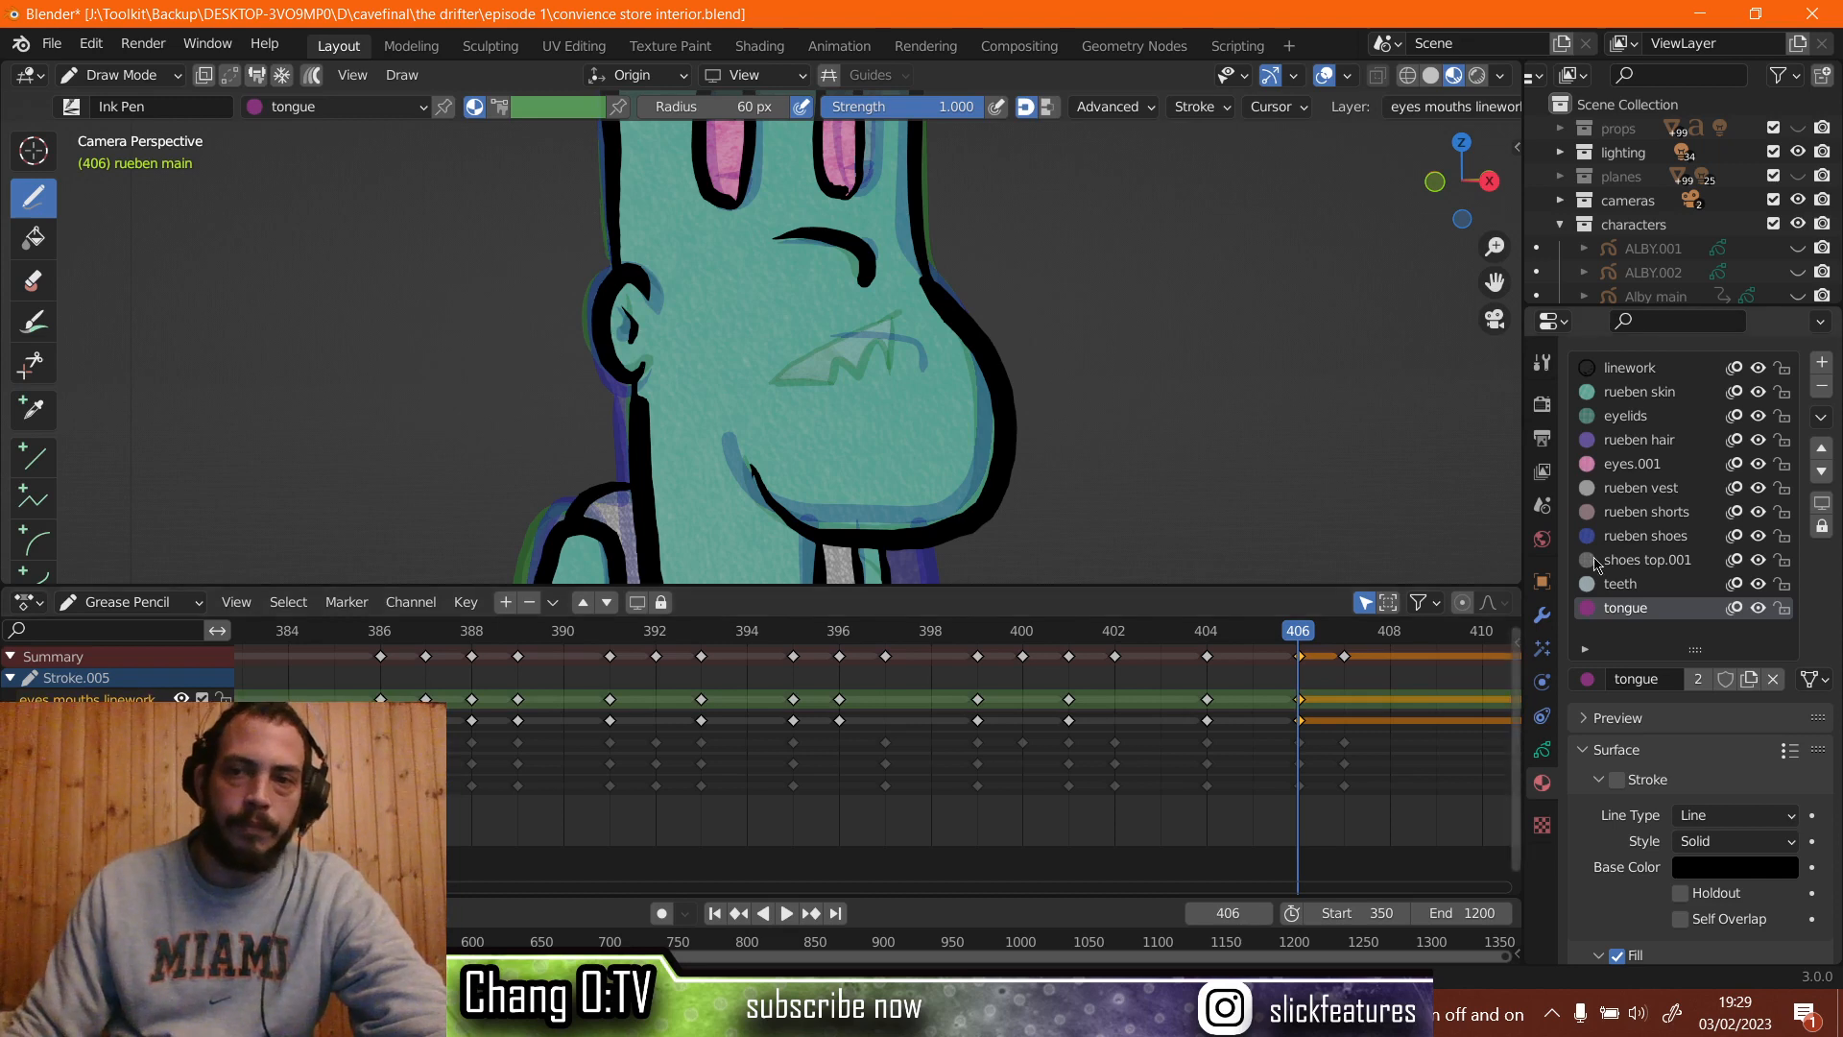
left_click(1632, 369)
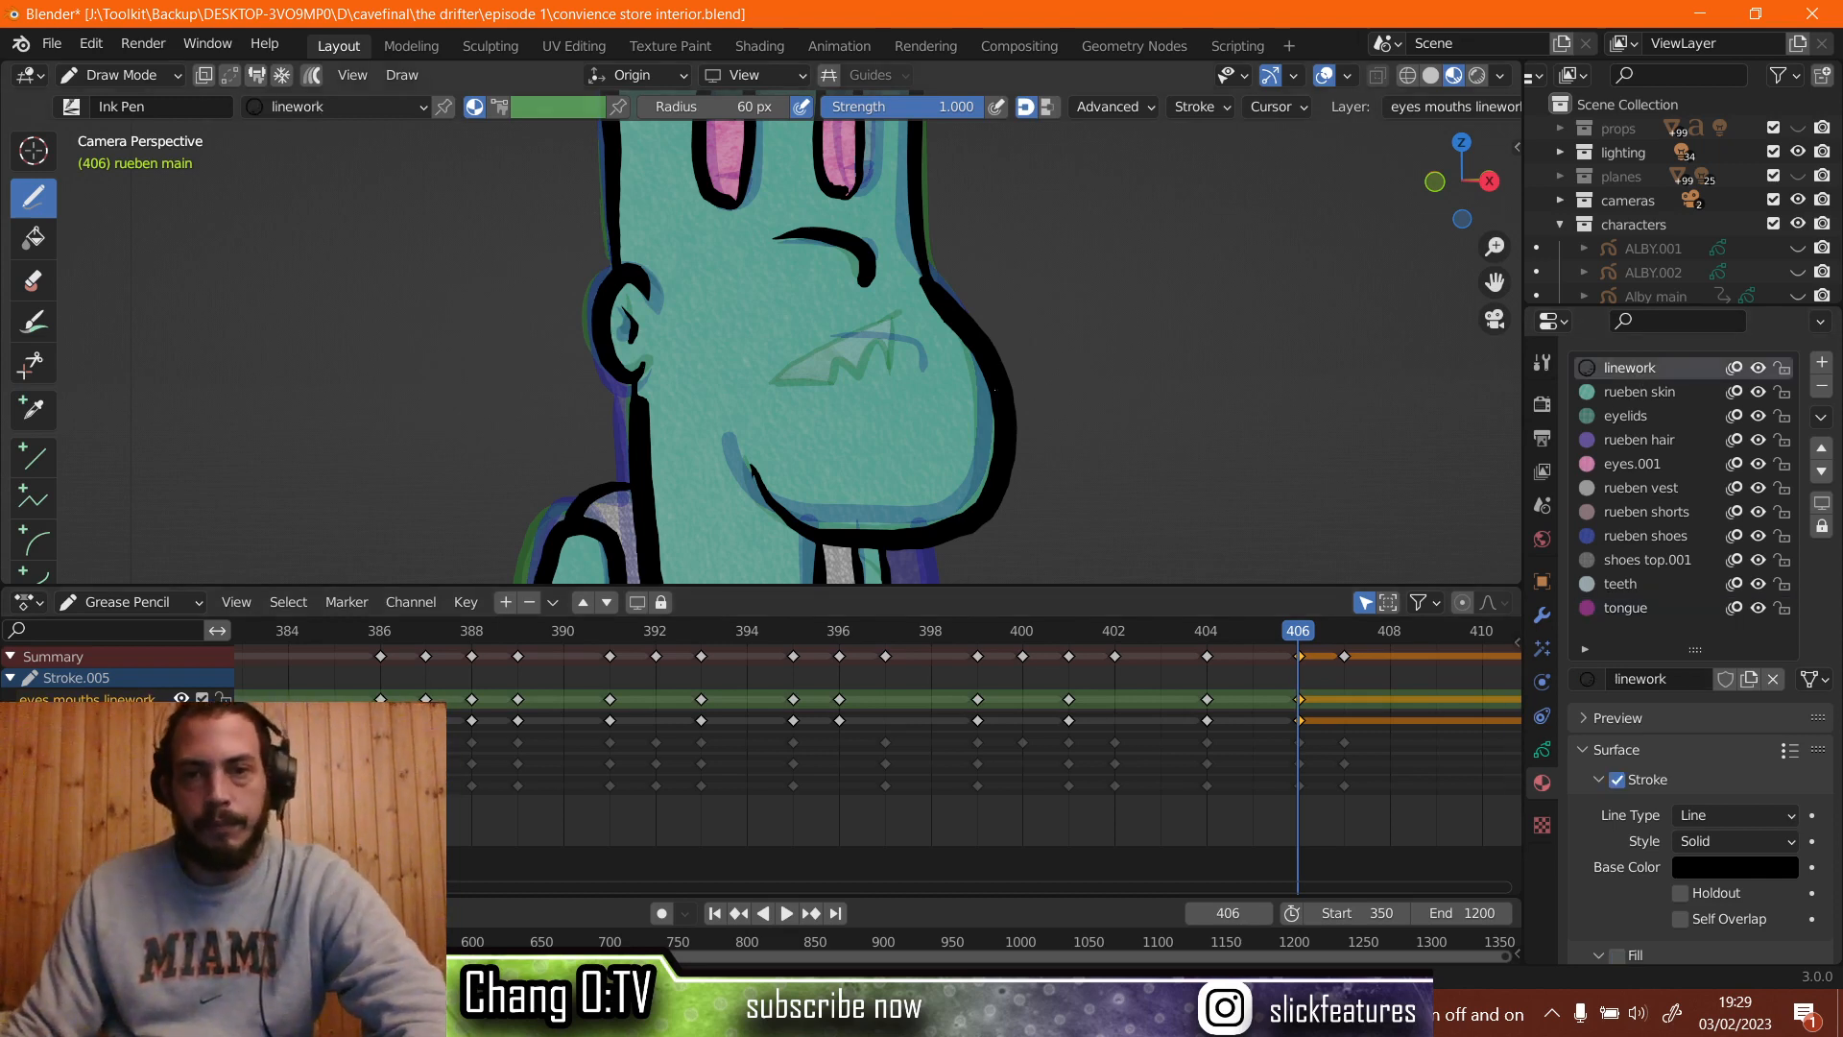
mouse_move(1044, 329)
left_mouse_down()
mouse_move(1024, 428)
mouse_move(951, 422)
left_mouse_up()
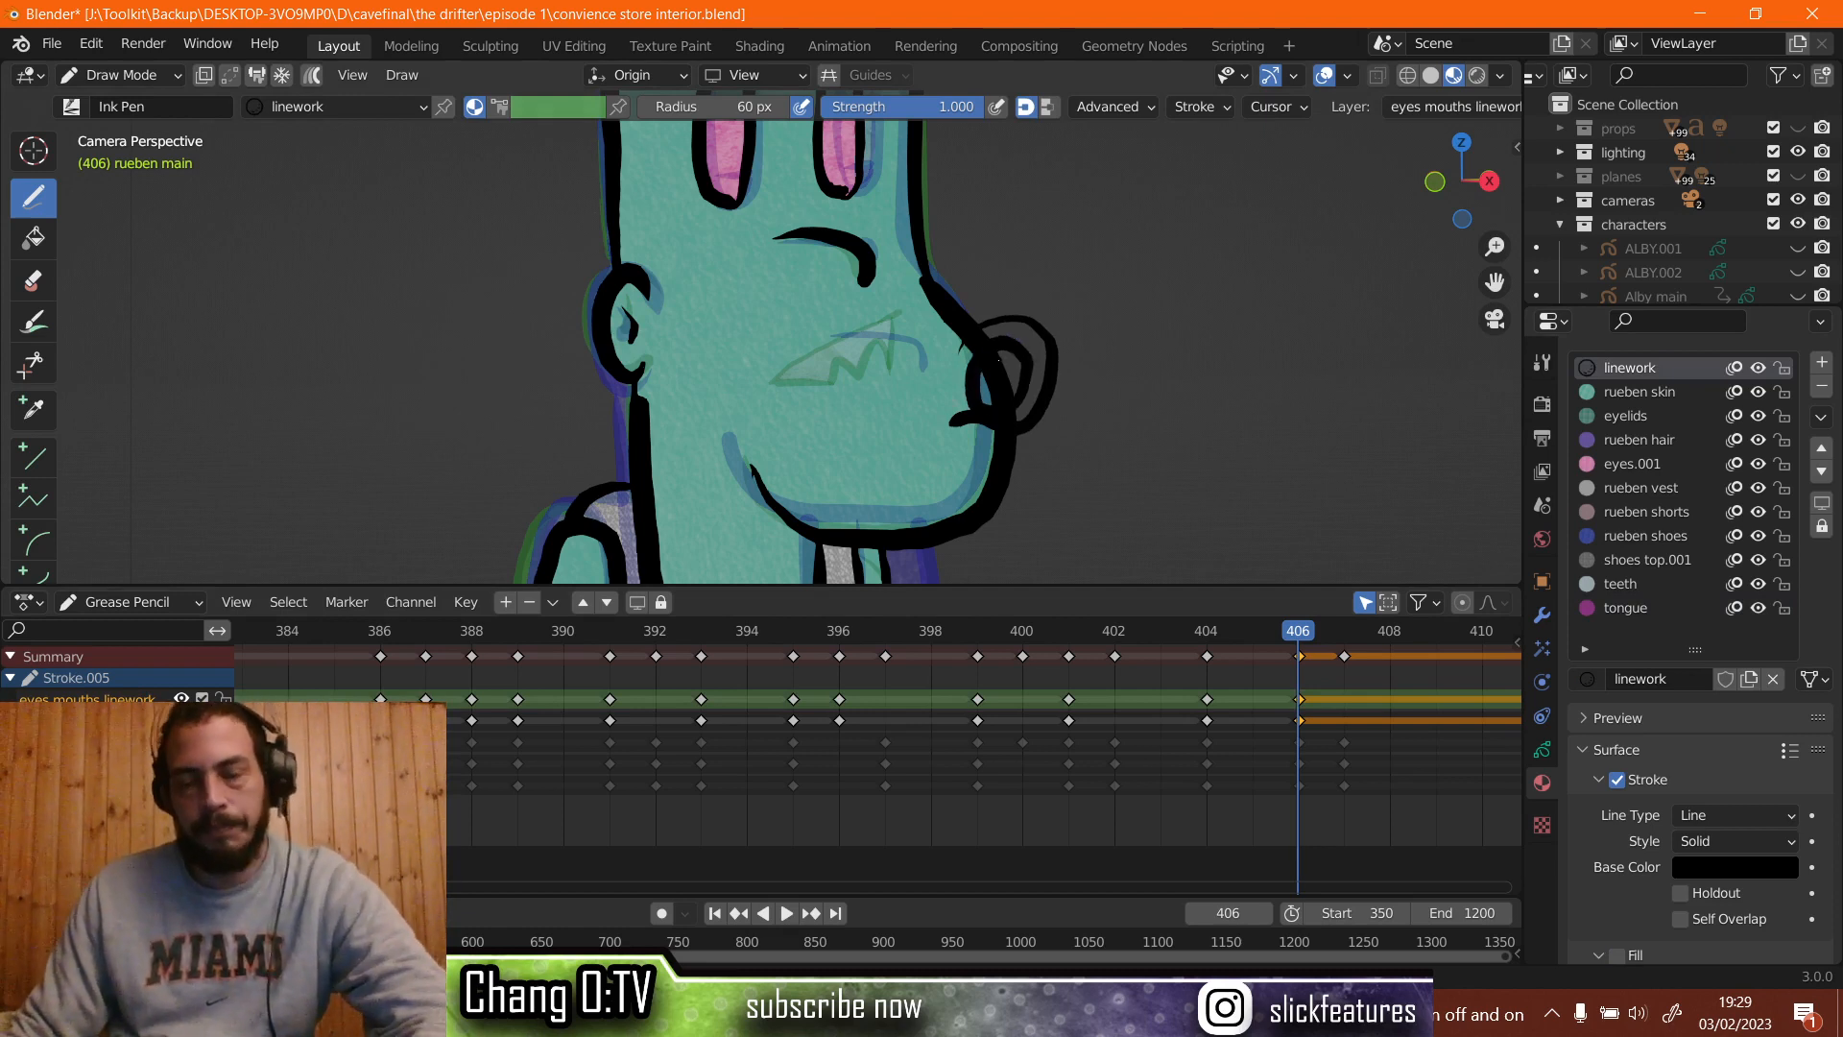
key("ctrl+z")
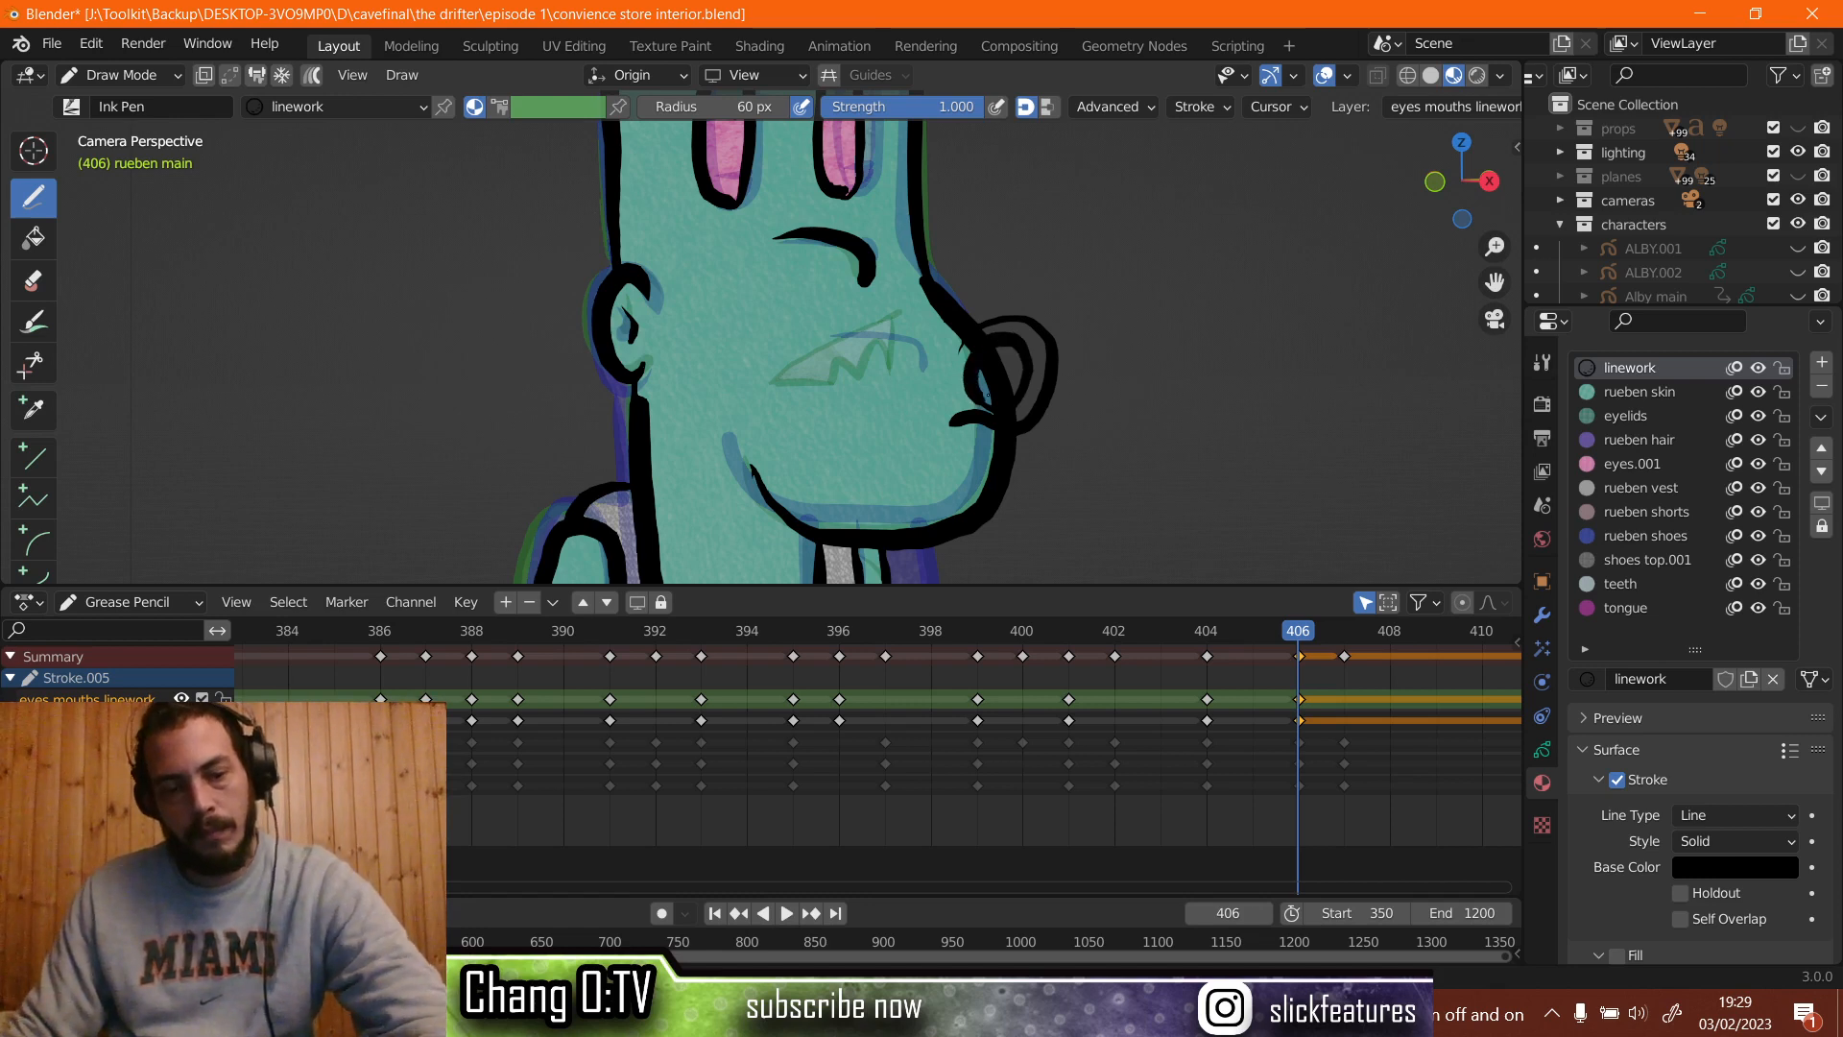
key("ctrl+z")
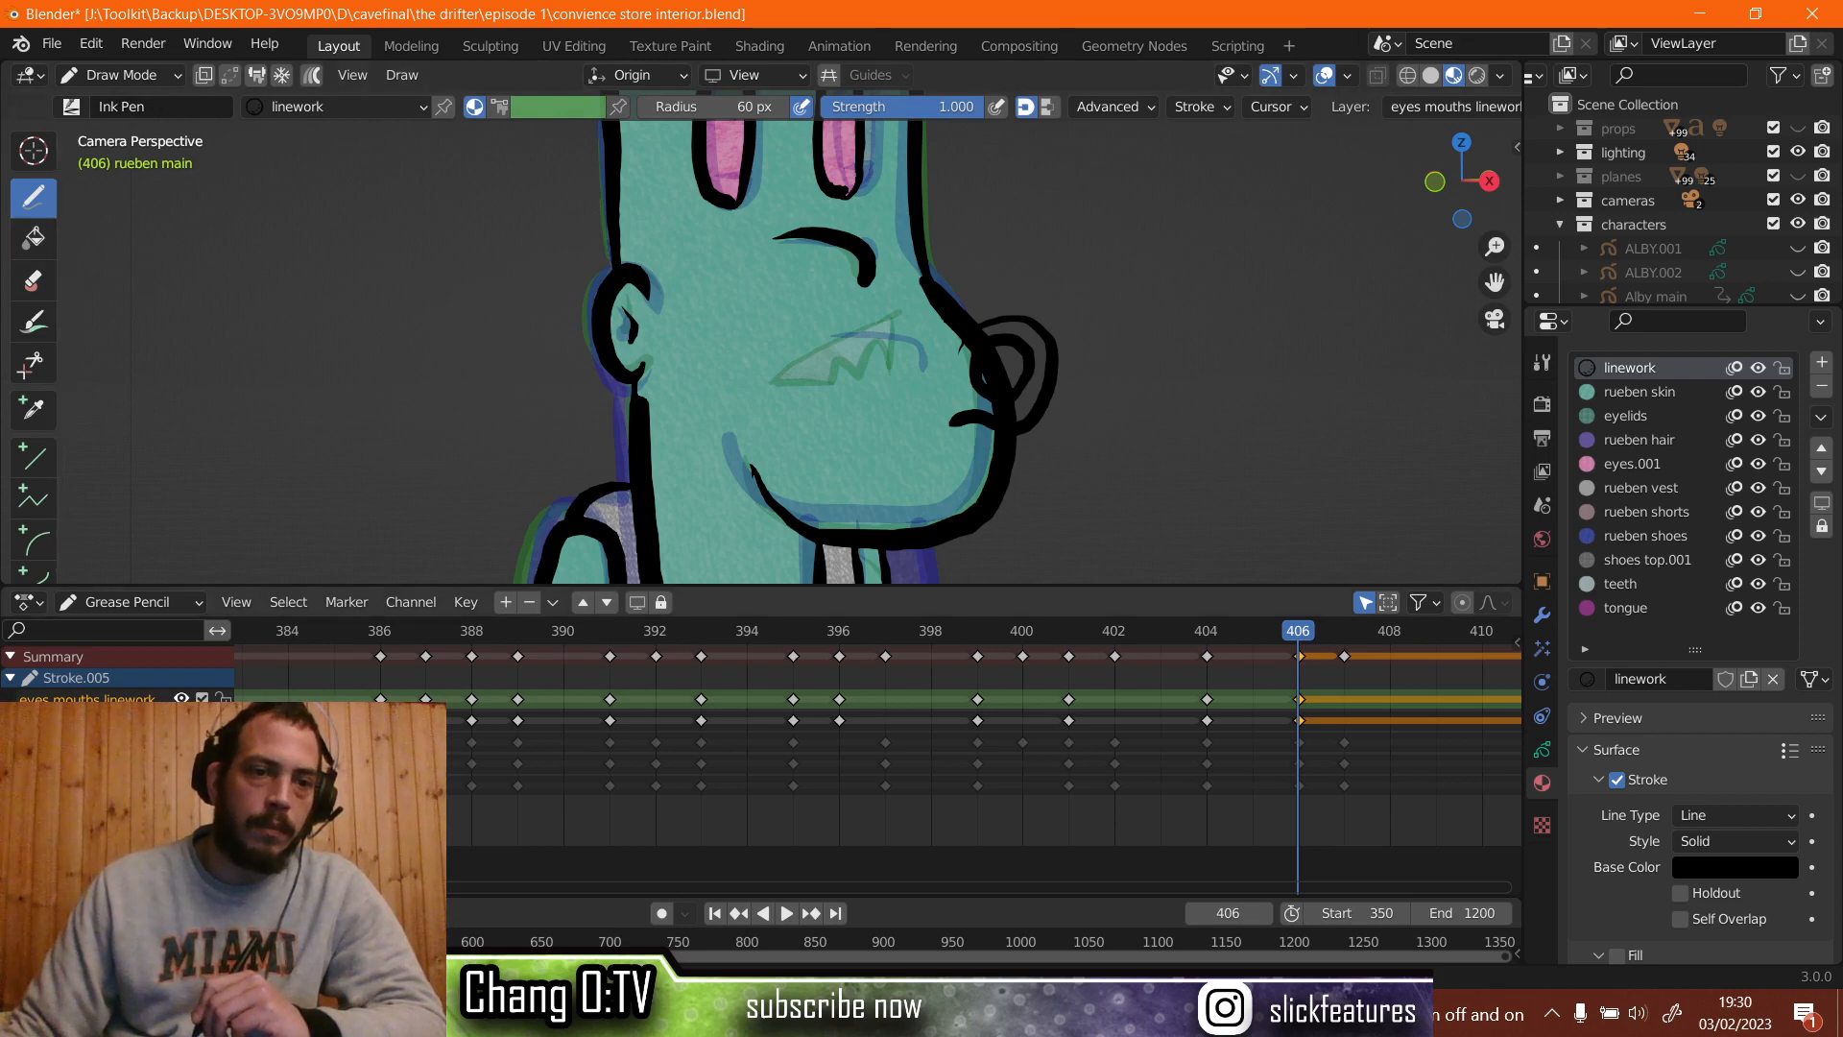
Fill the puckered lips with the rueben skin material on the fills eyes mouths layer, undoing and redrawing the first fill.
left_click(89, 721)
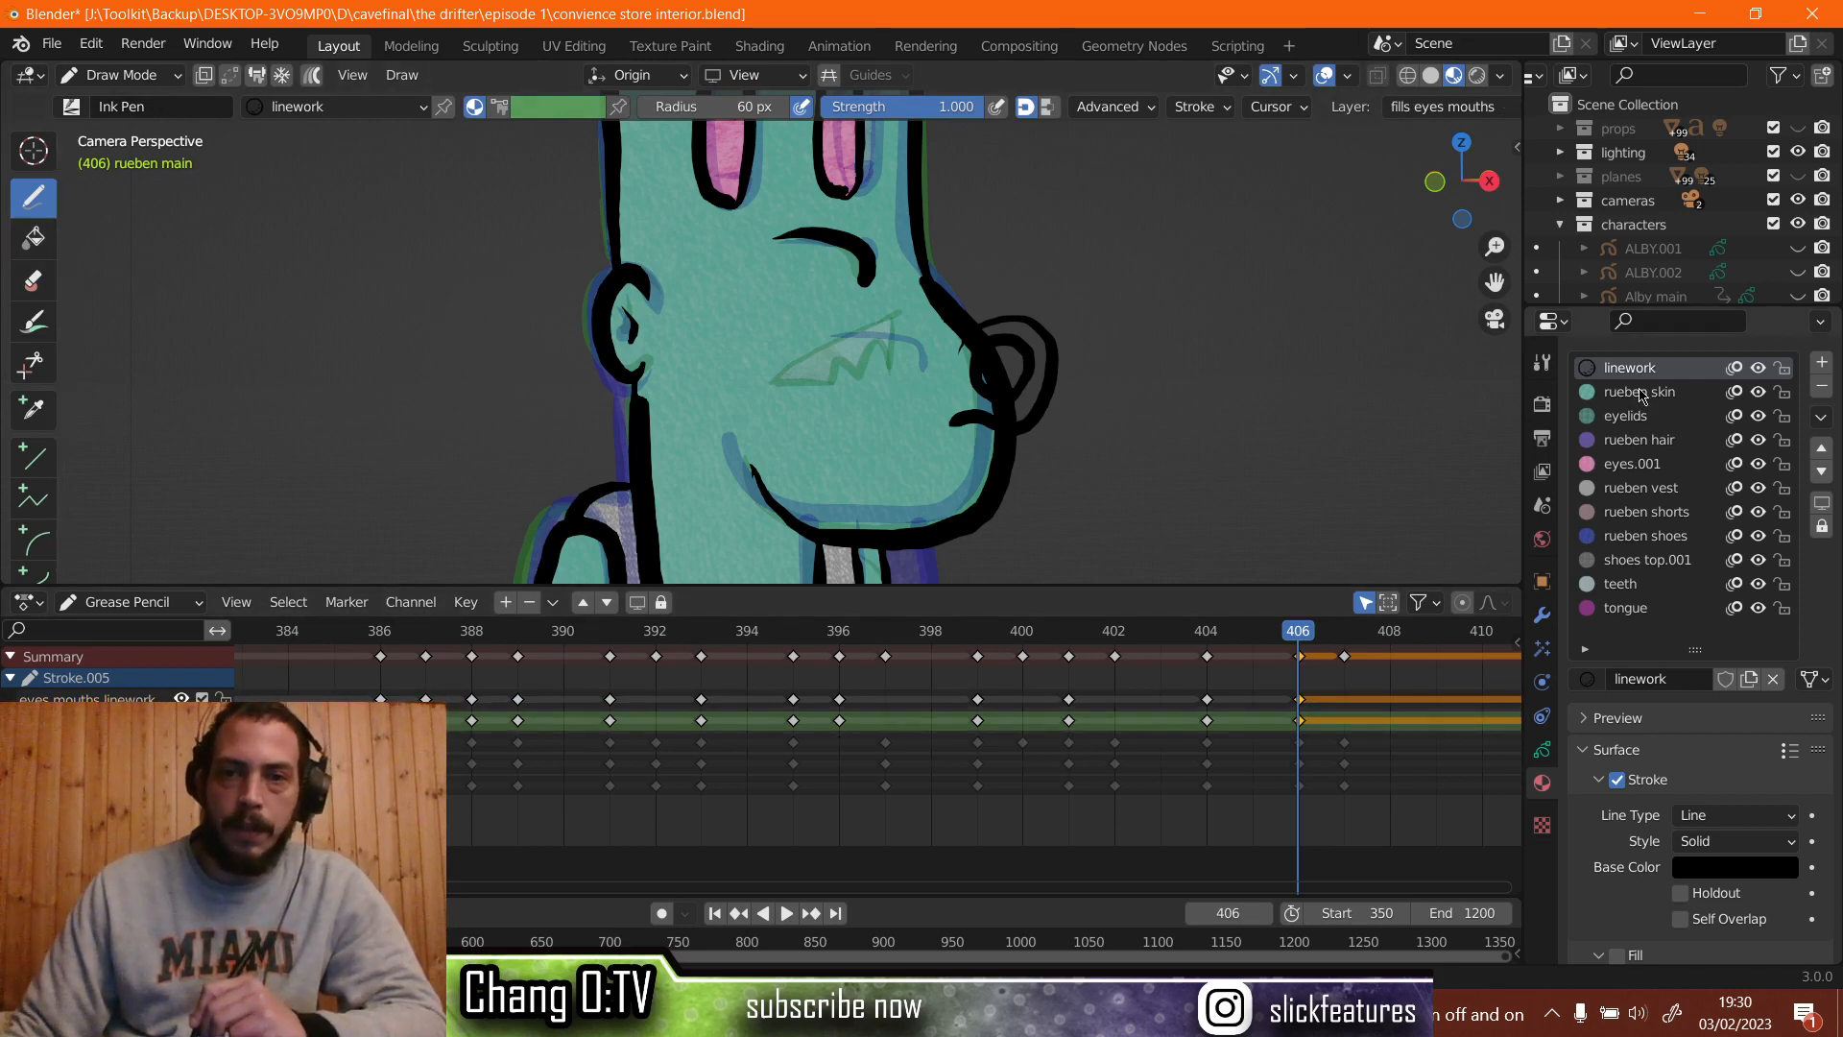
left_click(1638, 393)
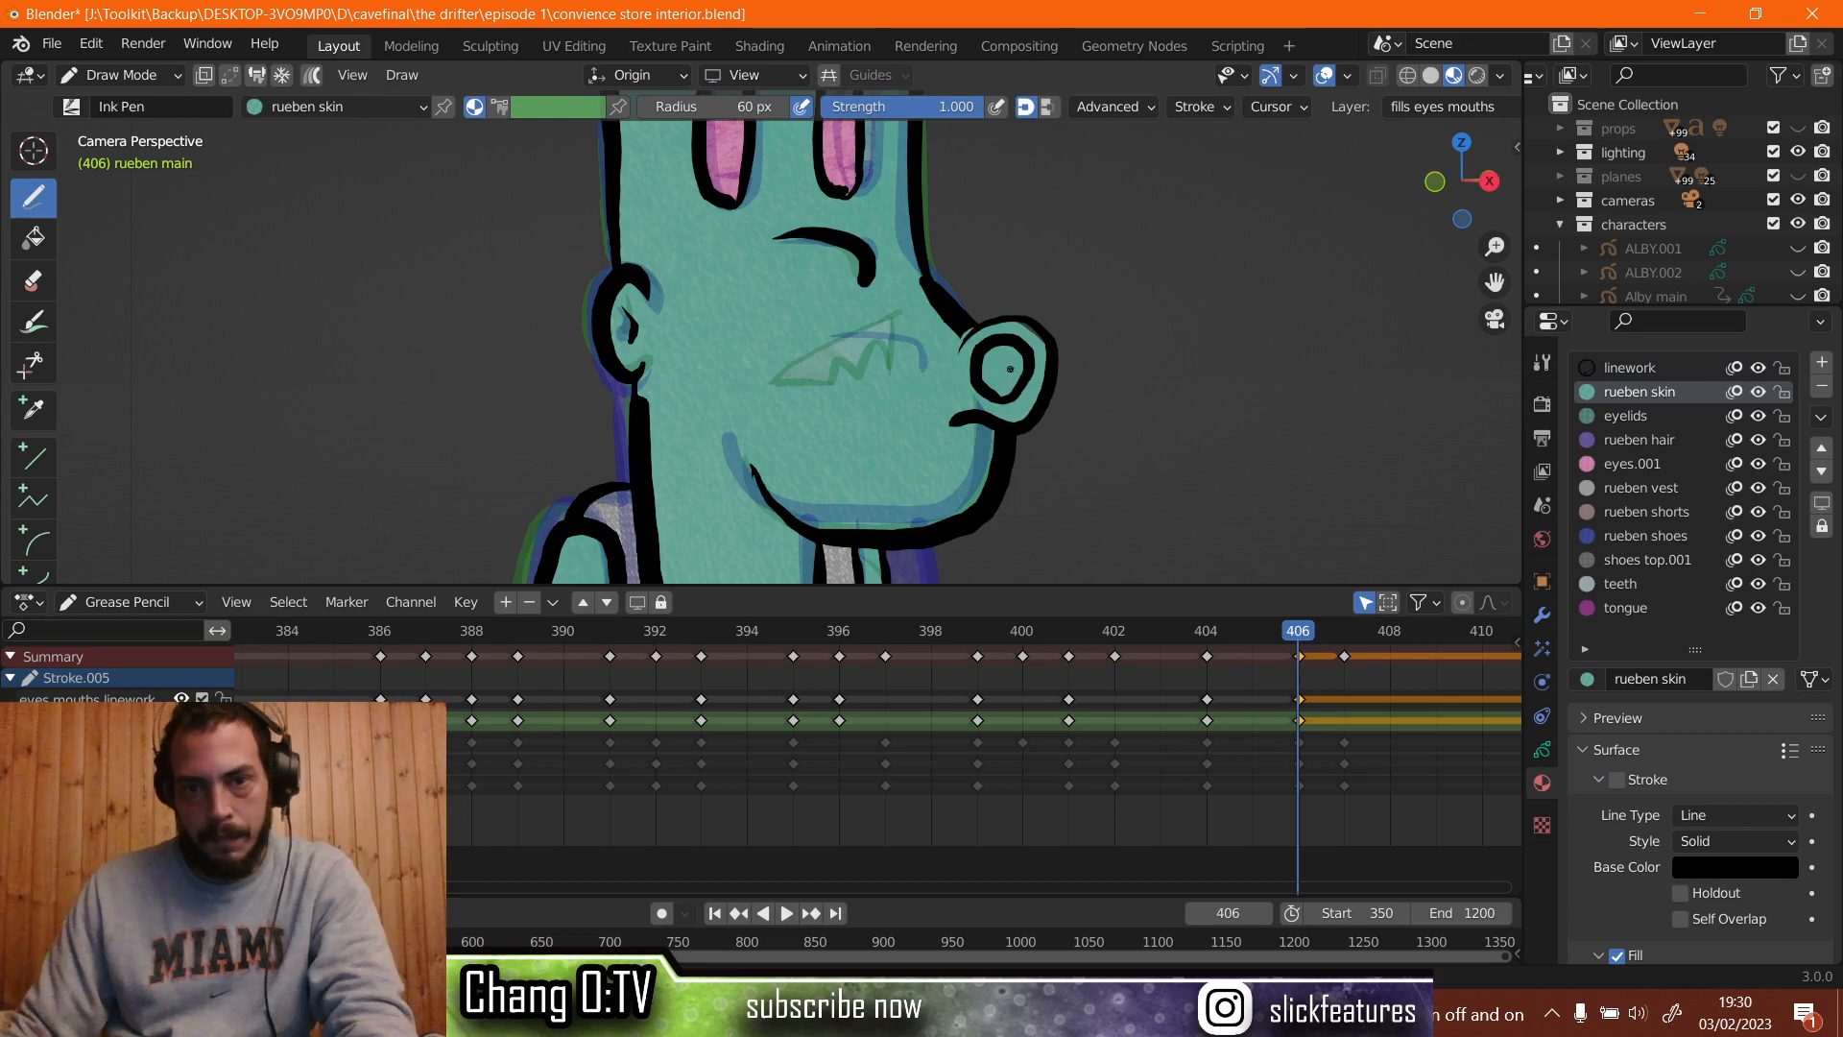
scroll(999, 396, "up", 4)
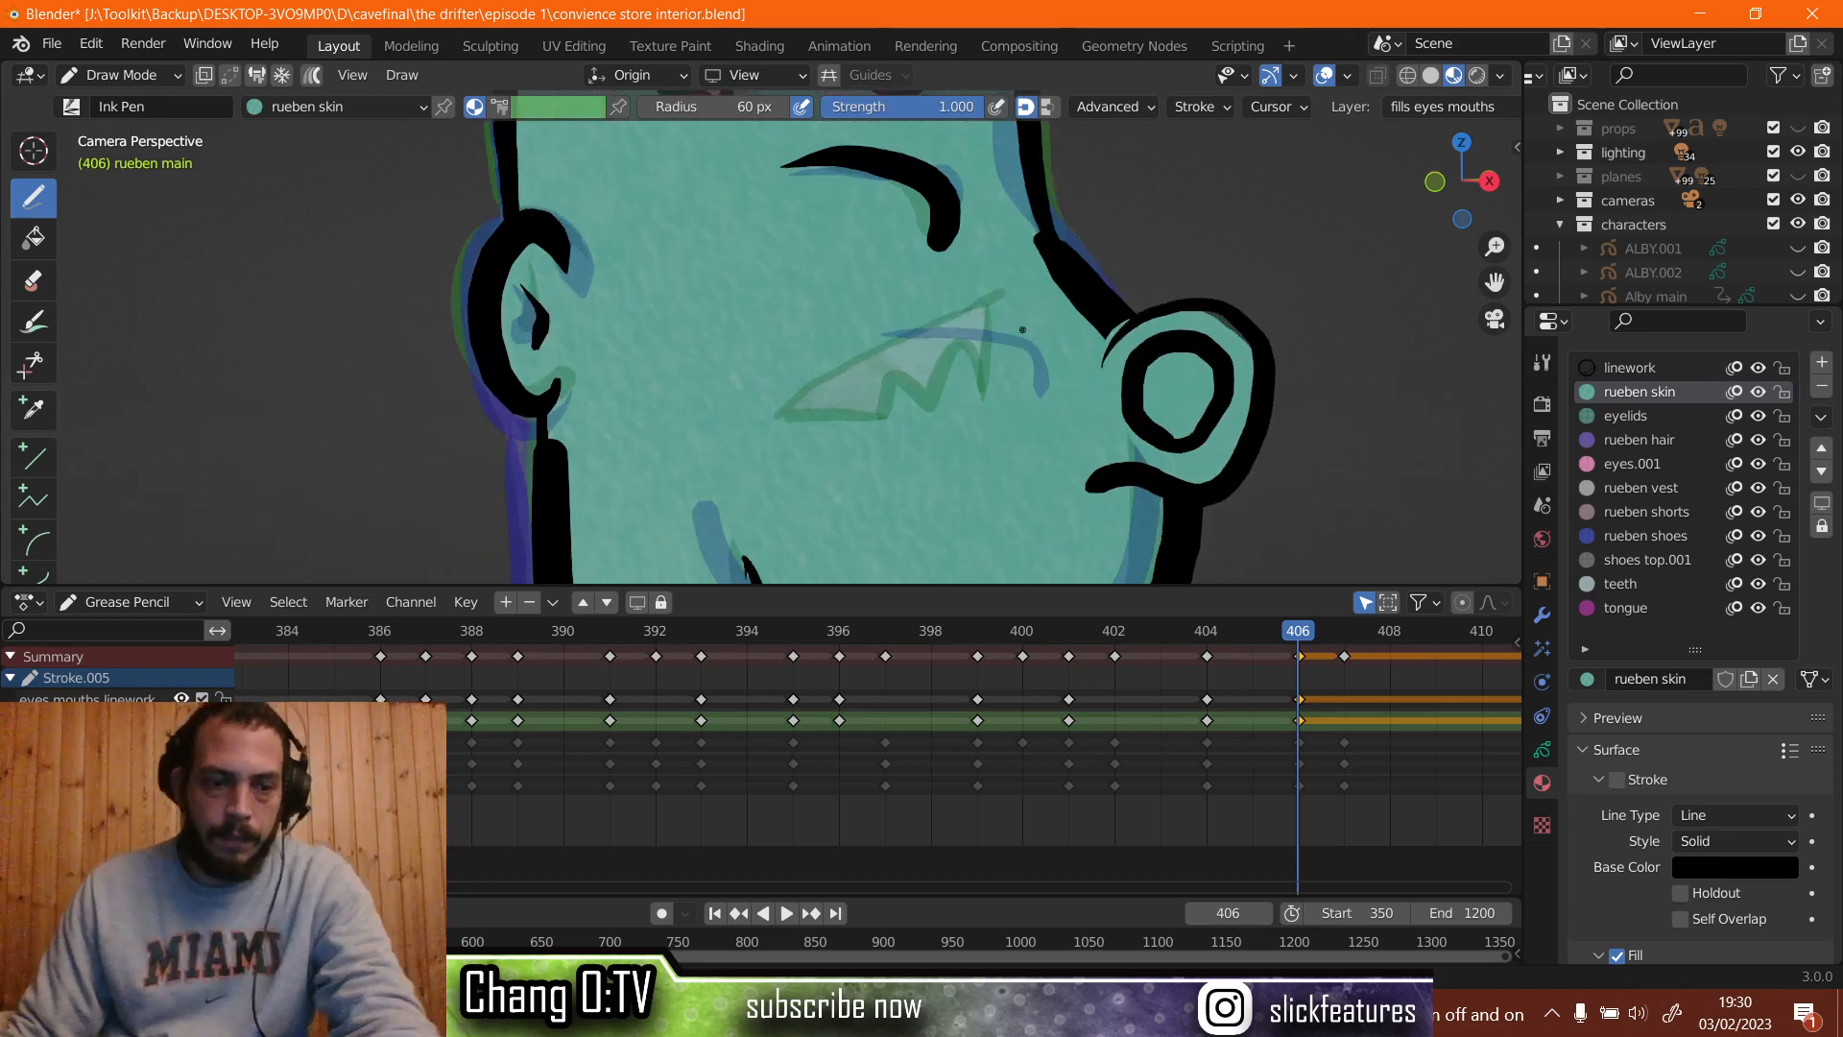
key("ctrl+z")
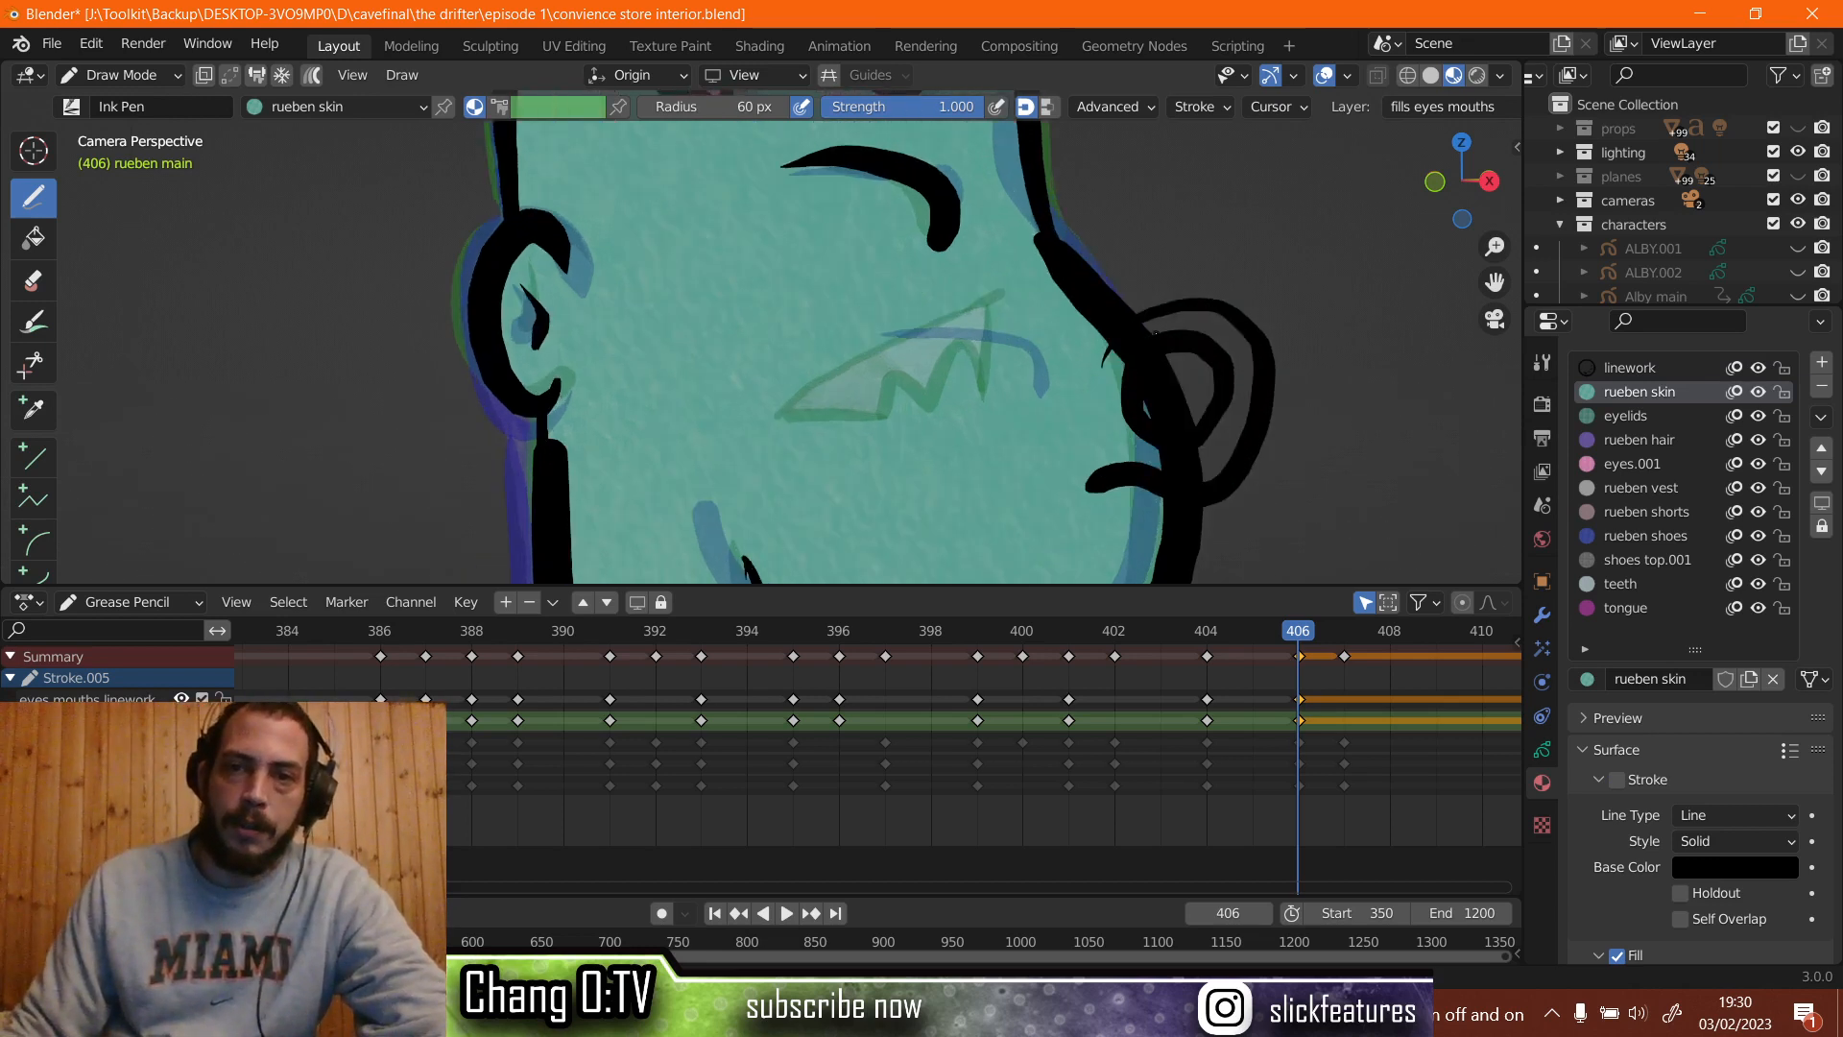
mouse_move(1152, 330)
middle_mouse_down("shift")
mouse_move(952, 228)
mouse_move(895, 278)
middle_mouse_up("shift")
scroll(952, 227, "up", 1)
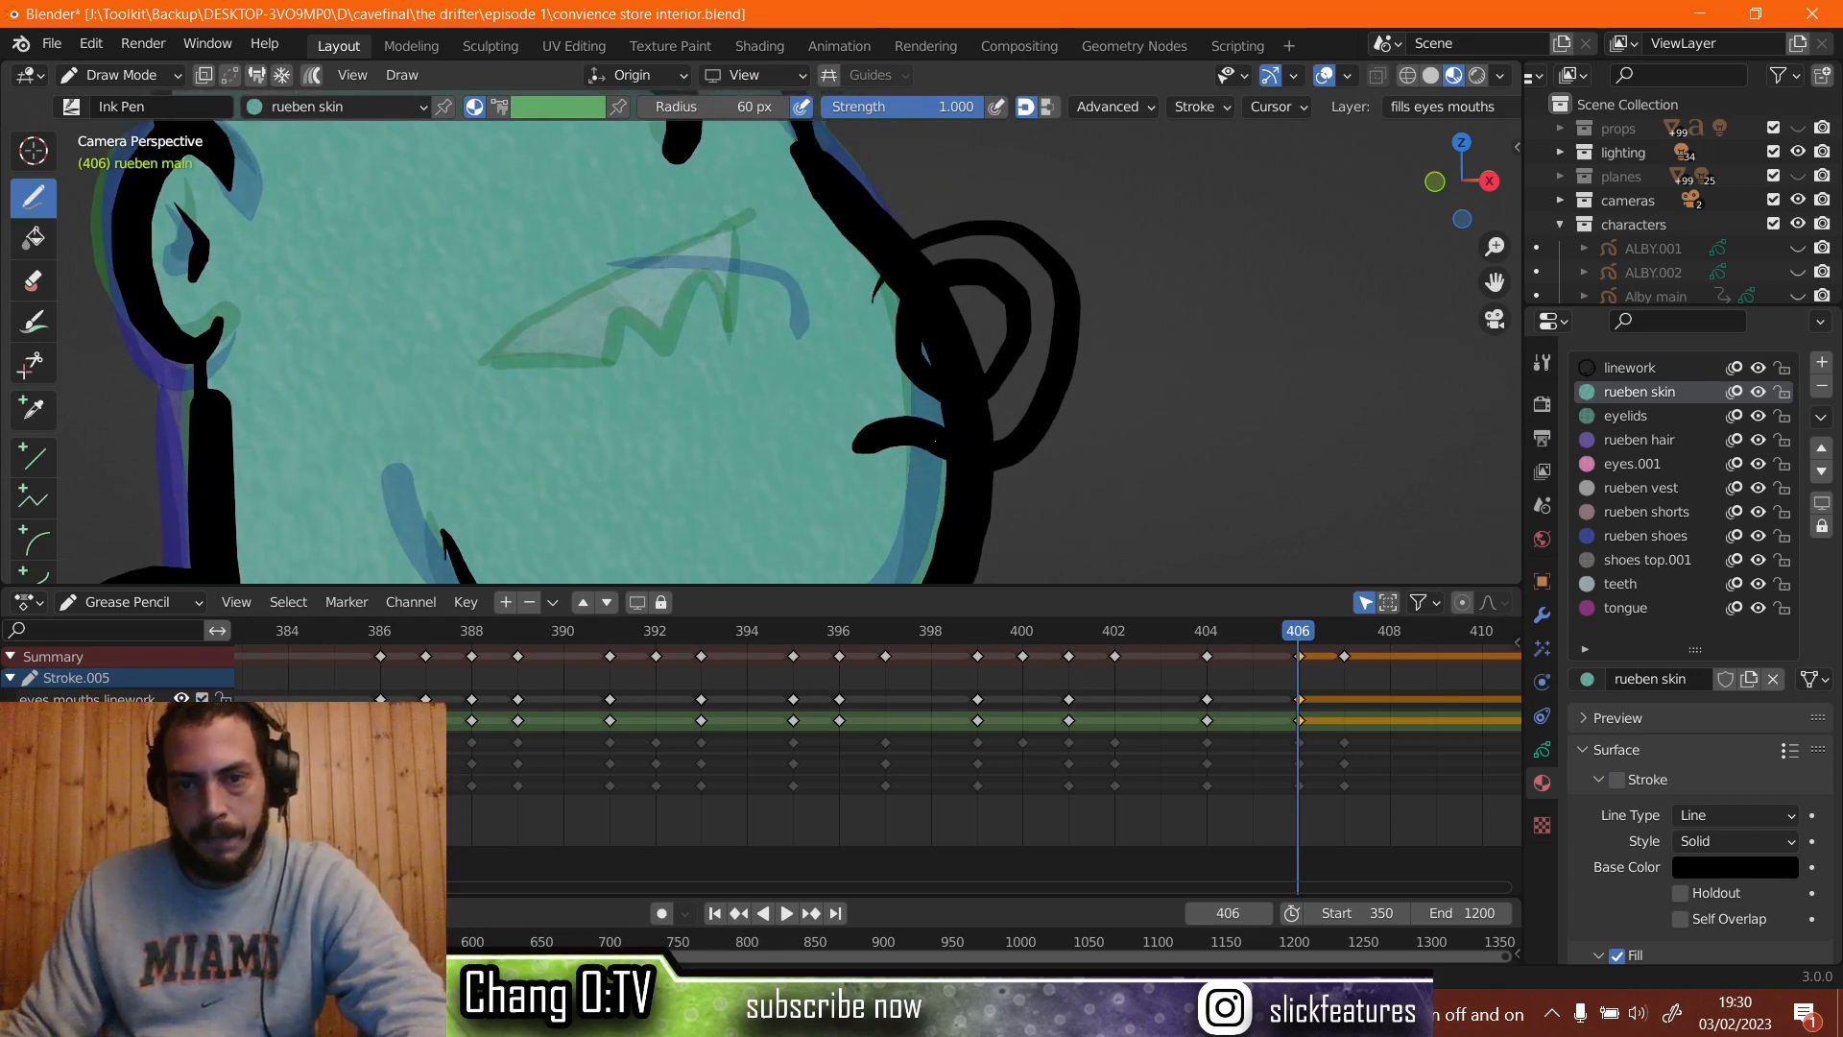
mouse_move(1003, 432)
left_mouse_down()
mouse_move(1042, 374)
mouse_move(1051, 307)
mouse_move(994, 240)
mouse_move(885, 282)
mouse_move(923, 423)
left_mouse_up()
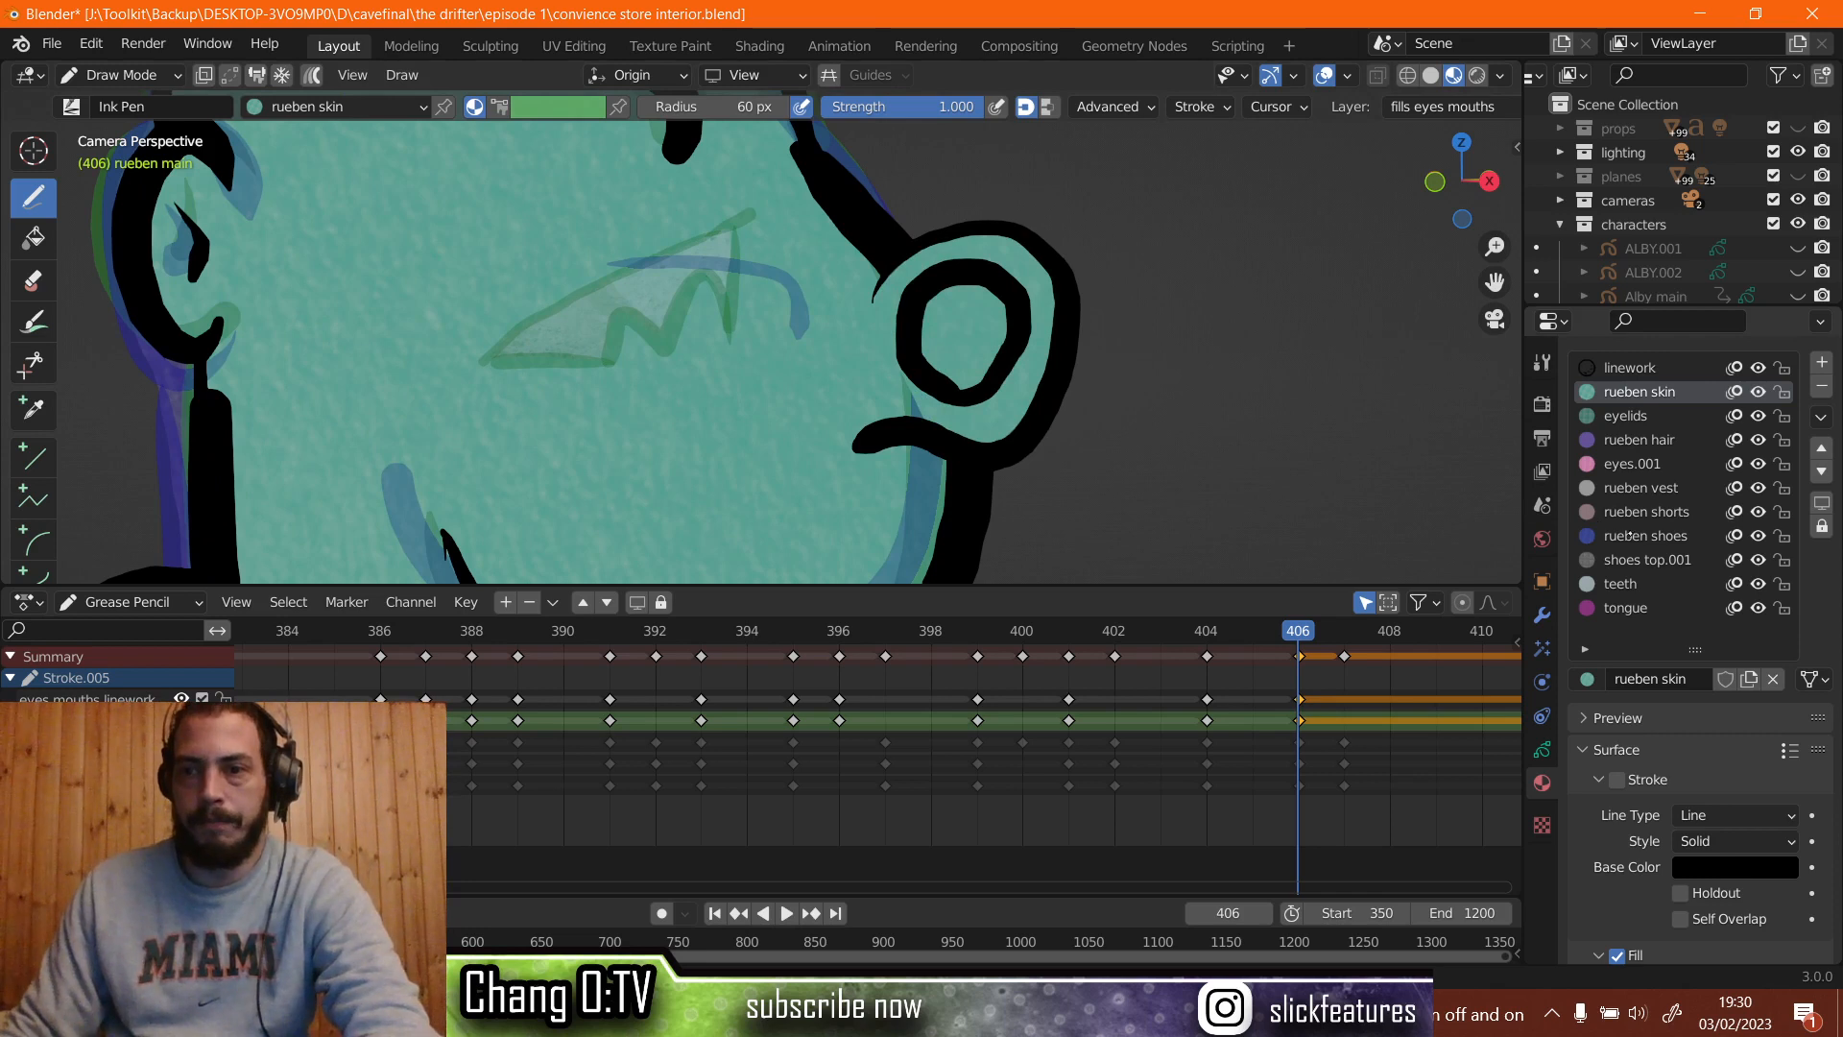
Fill the opening inside the puckered lips with the grey shoes top.001 material and hide the viewport overlays.
left_click(1629, 559)
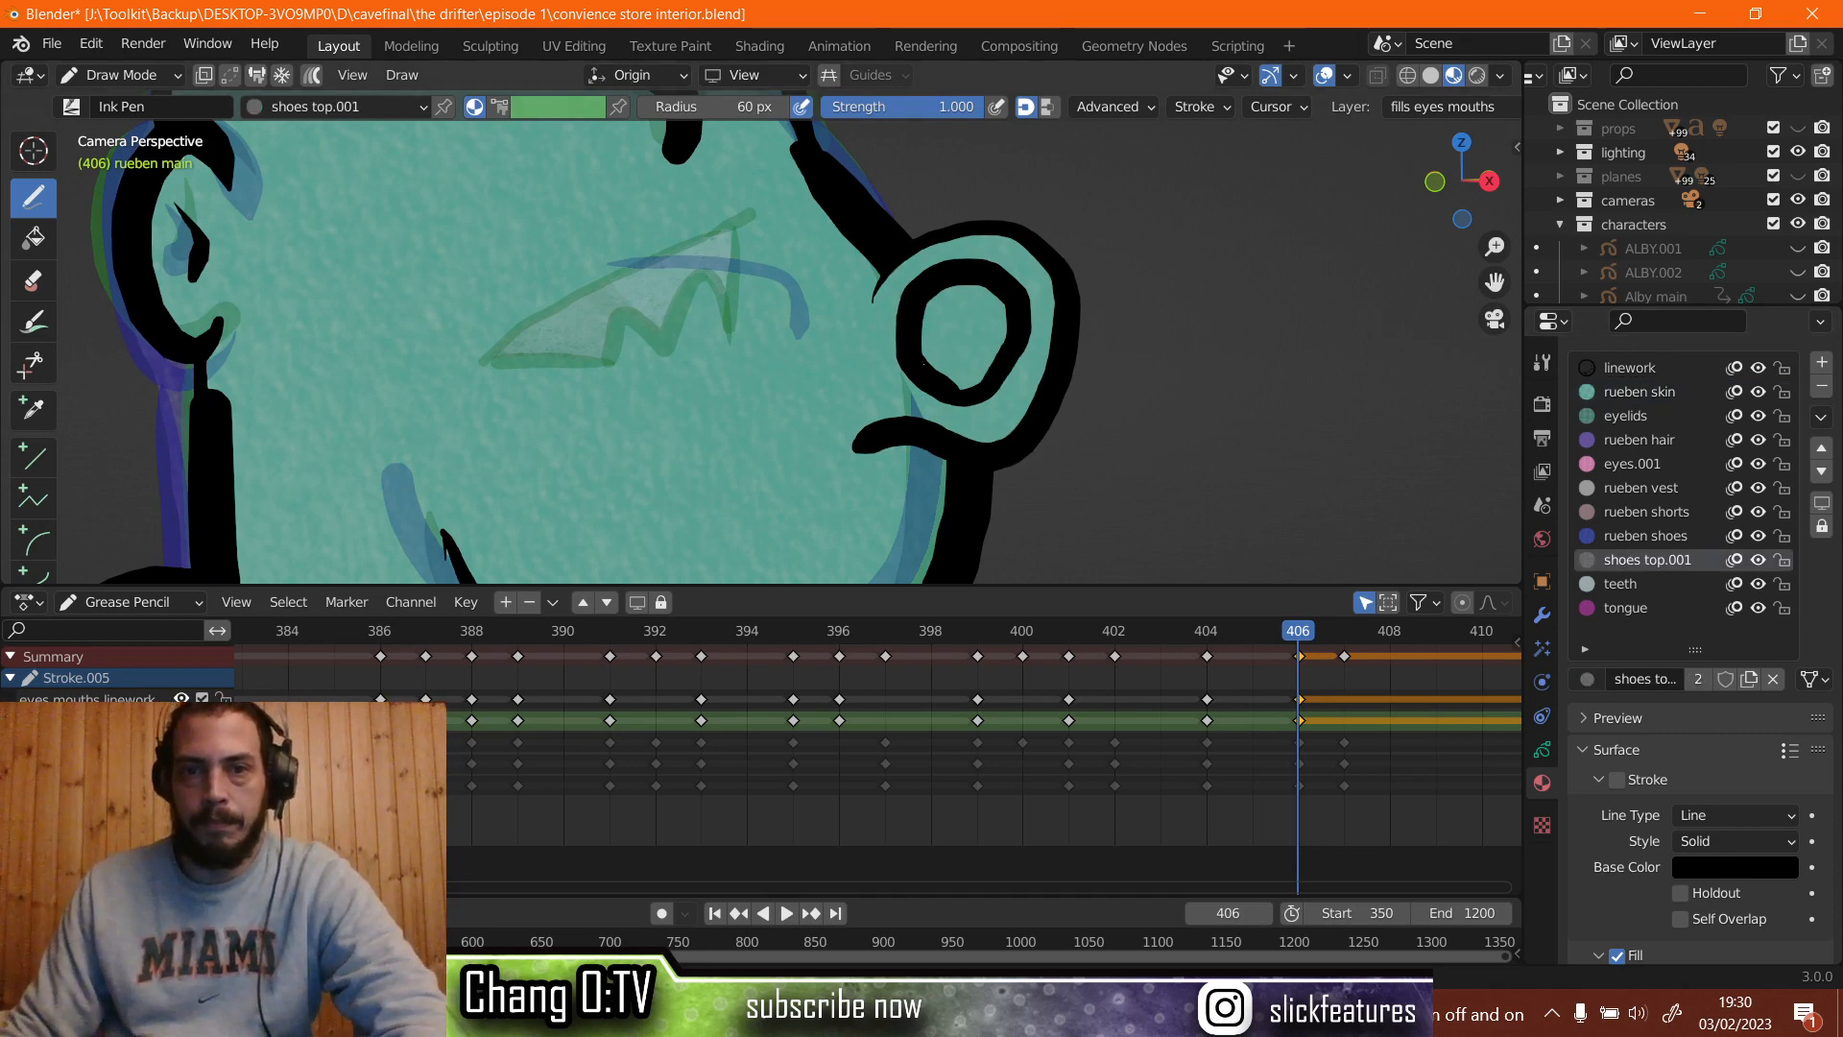
mouse_move(989, 369)
left_mouse_down()
mouse_move(1004, 326)
mouse_move(951, 293)
mouse_move(925, 357)
mouse_move(940, 290)
left_mouse_up()
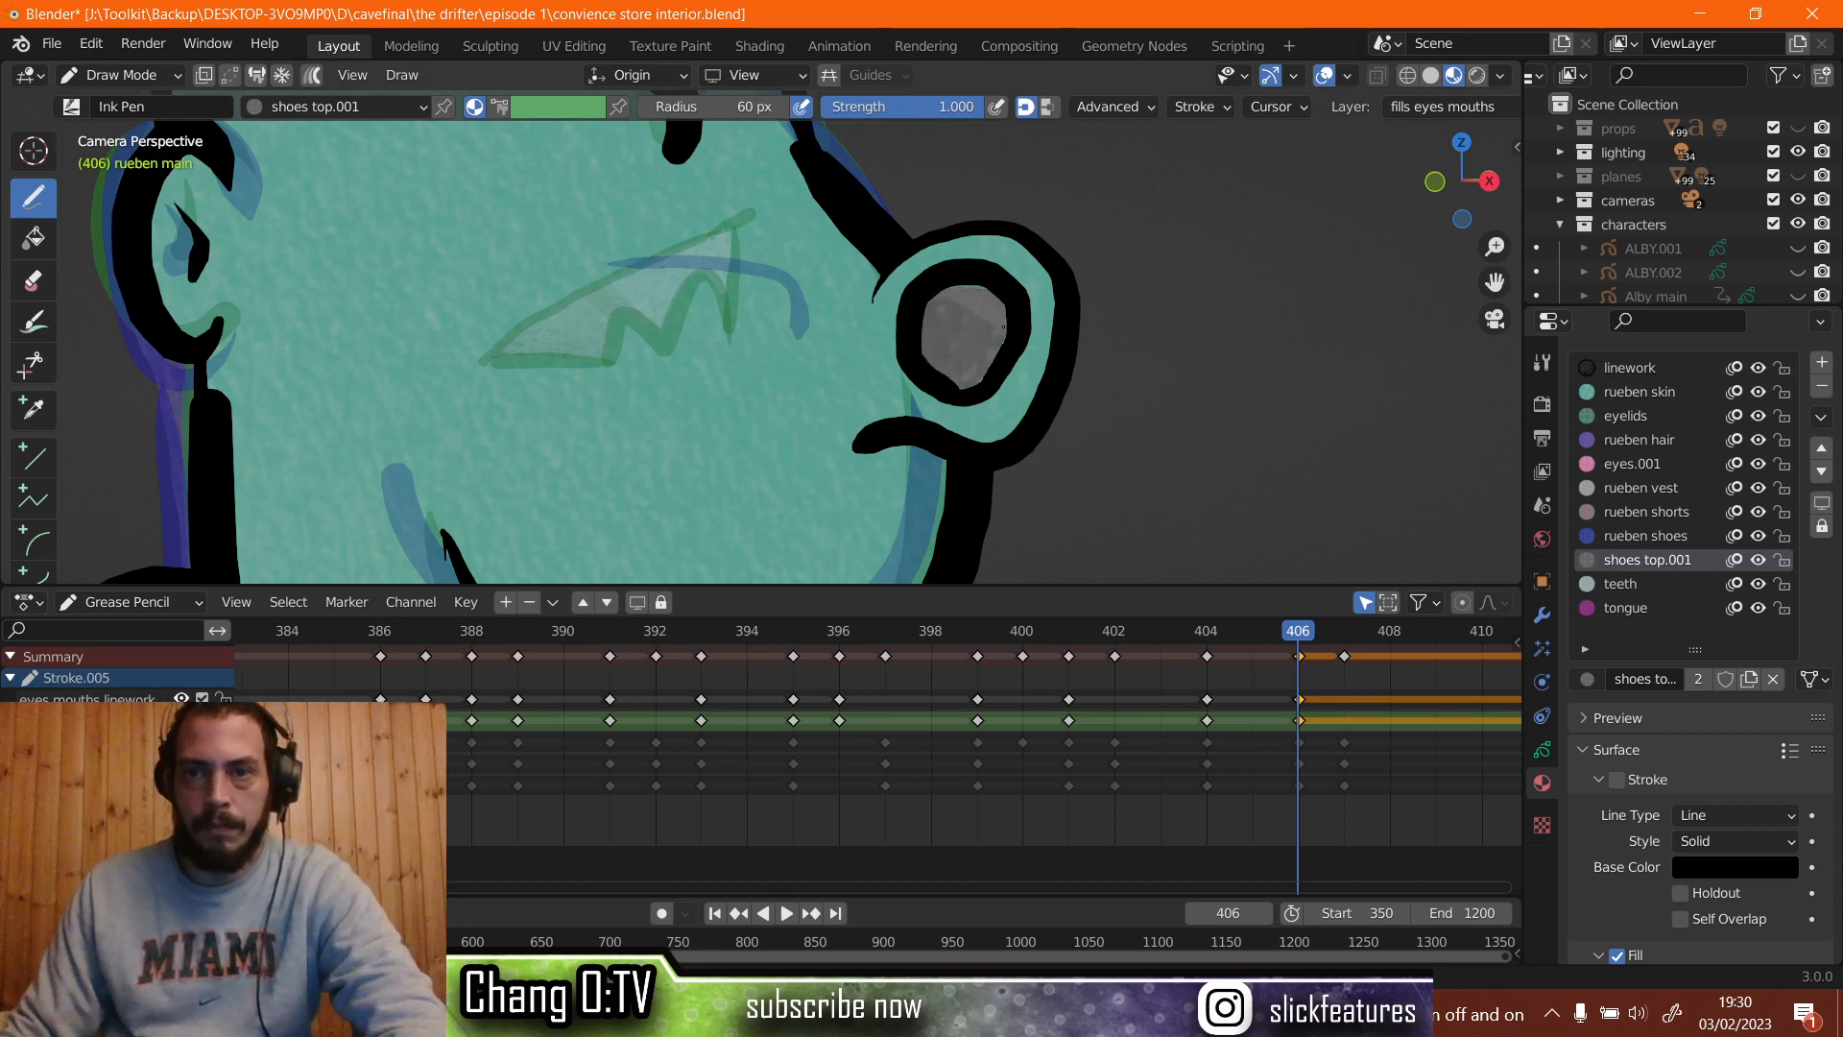
left_click(1324, 75)
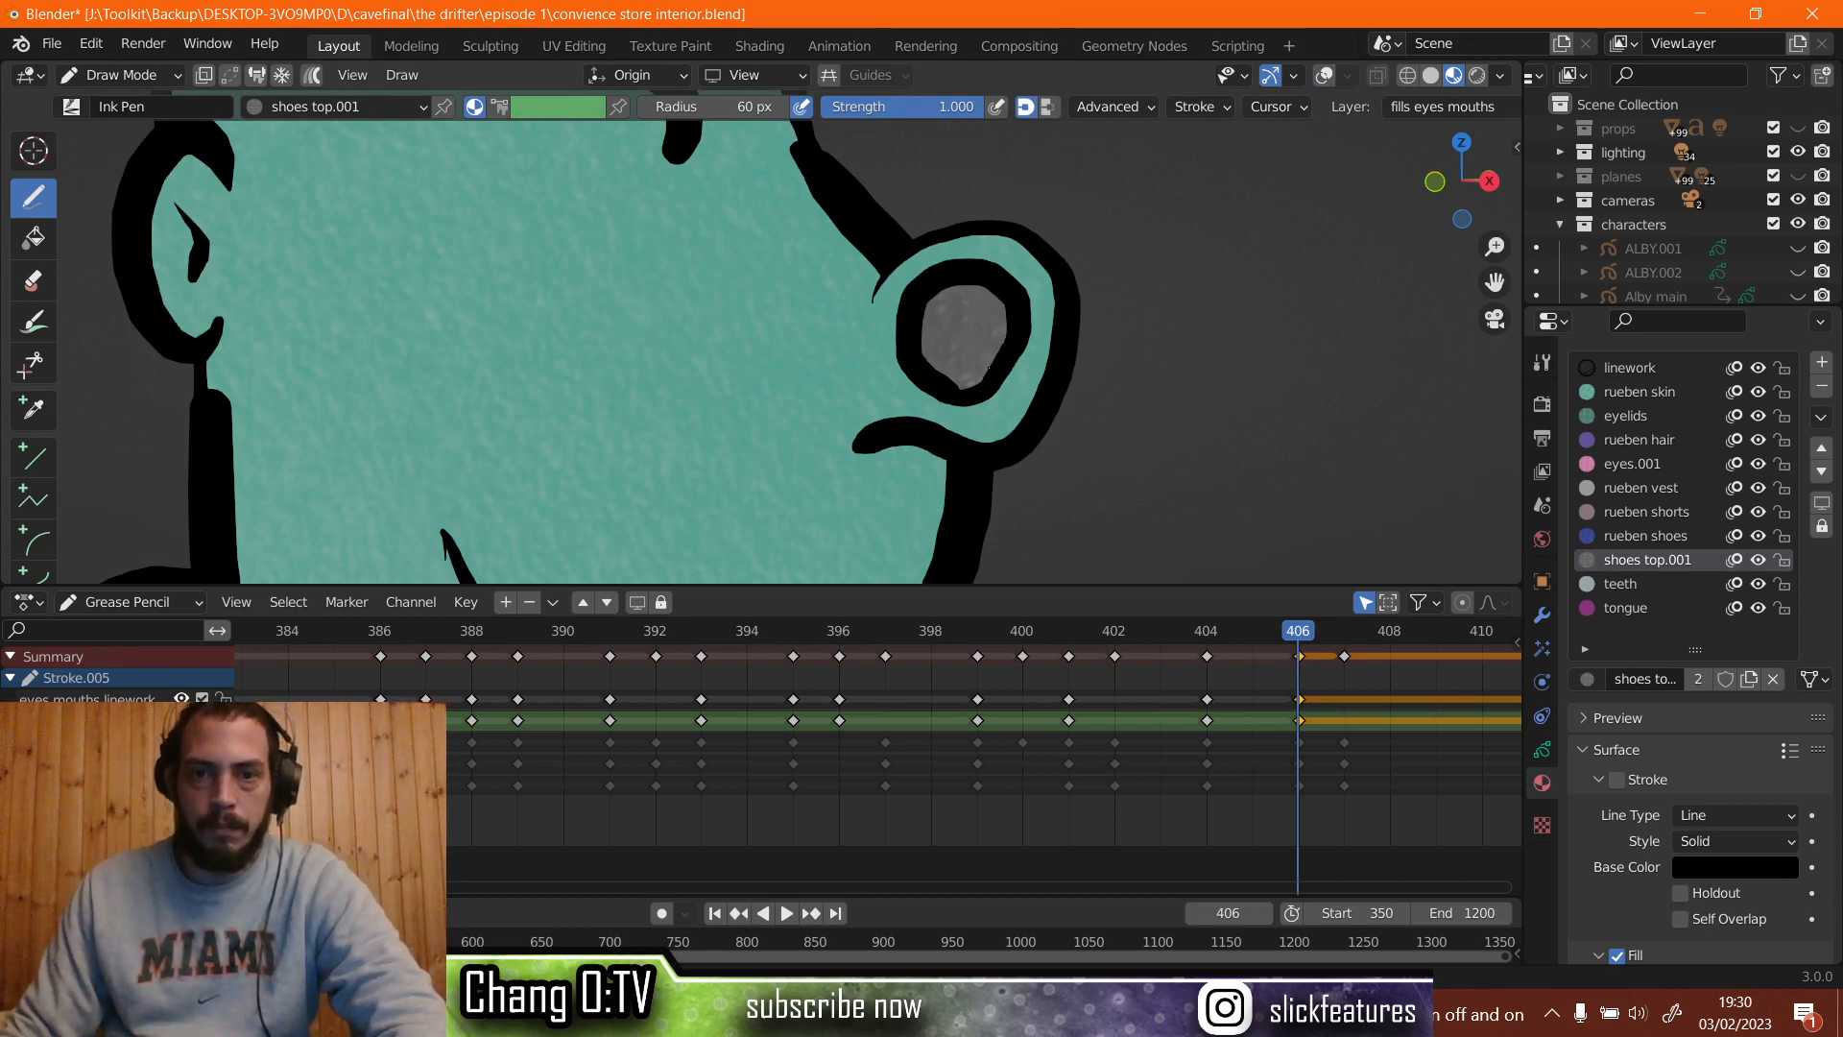
Duplicate the mouth linework and fill keyframes from frame 401 to frame 408.
key("Down")
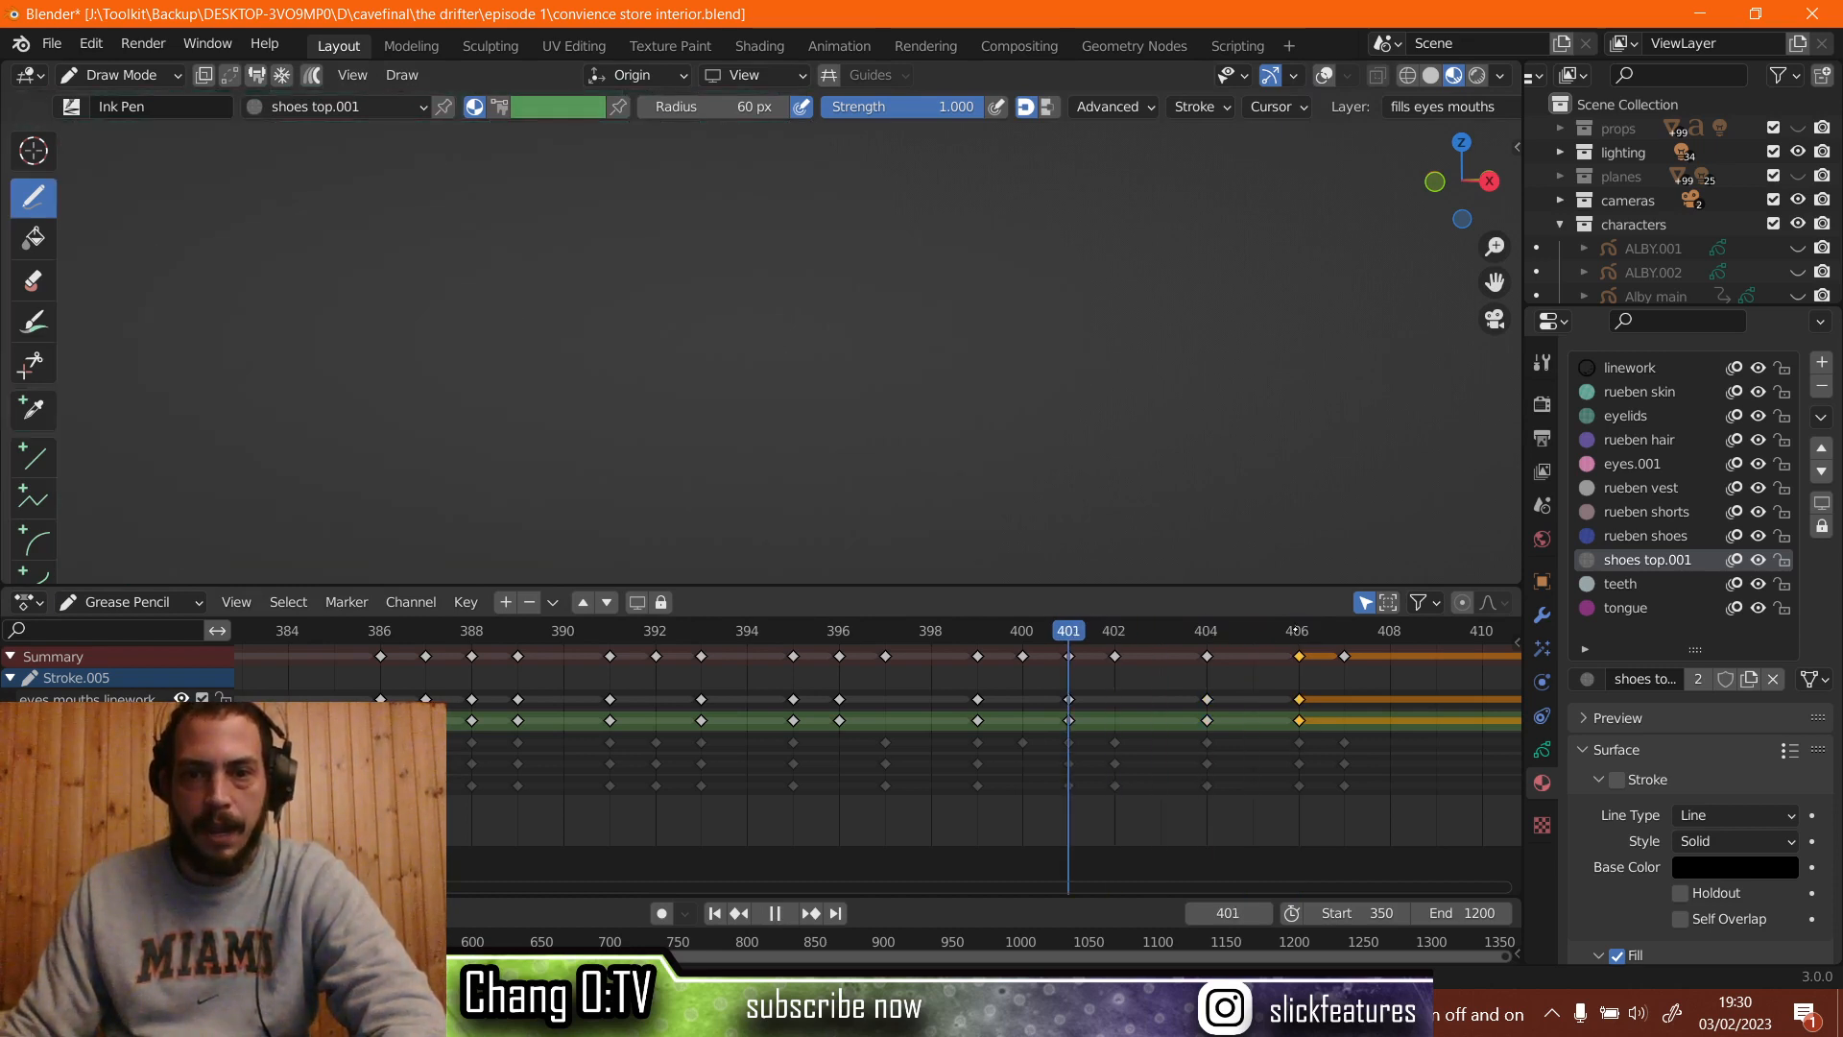
key("space")
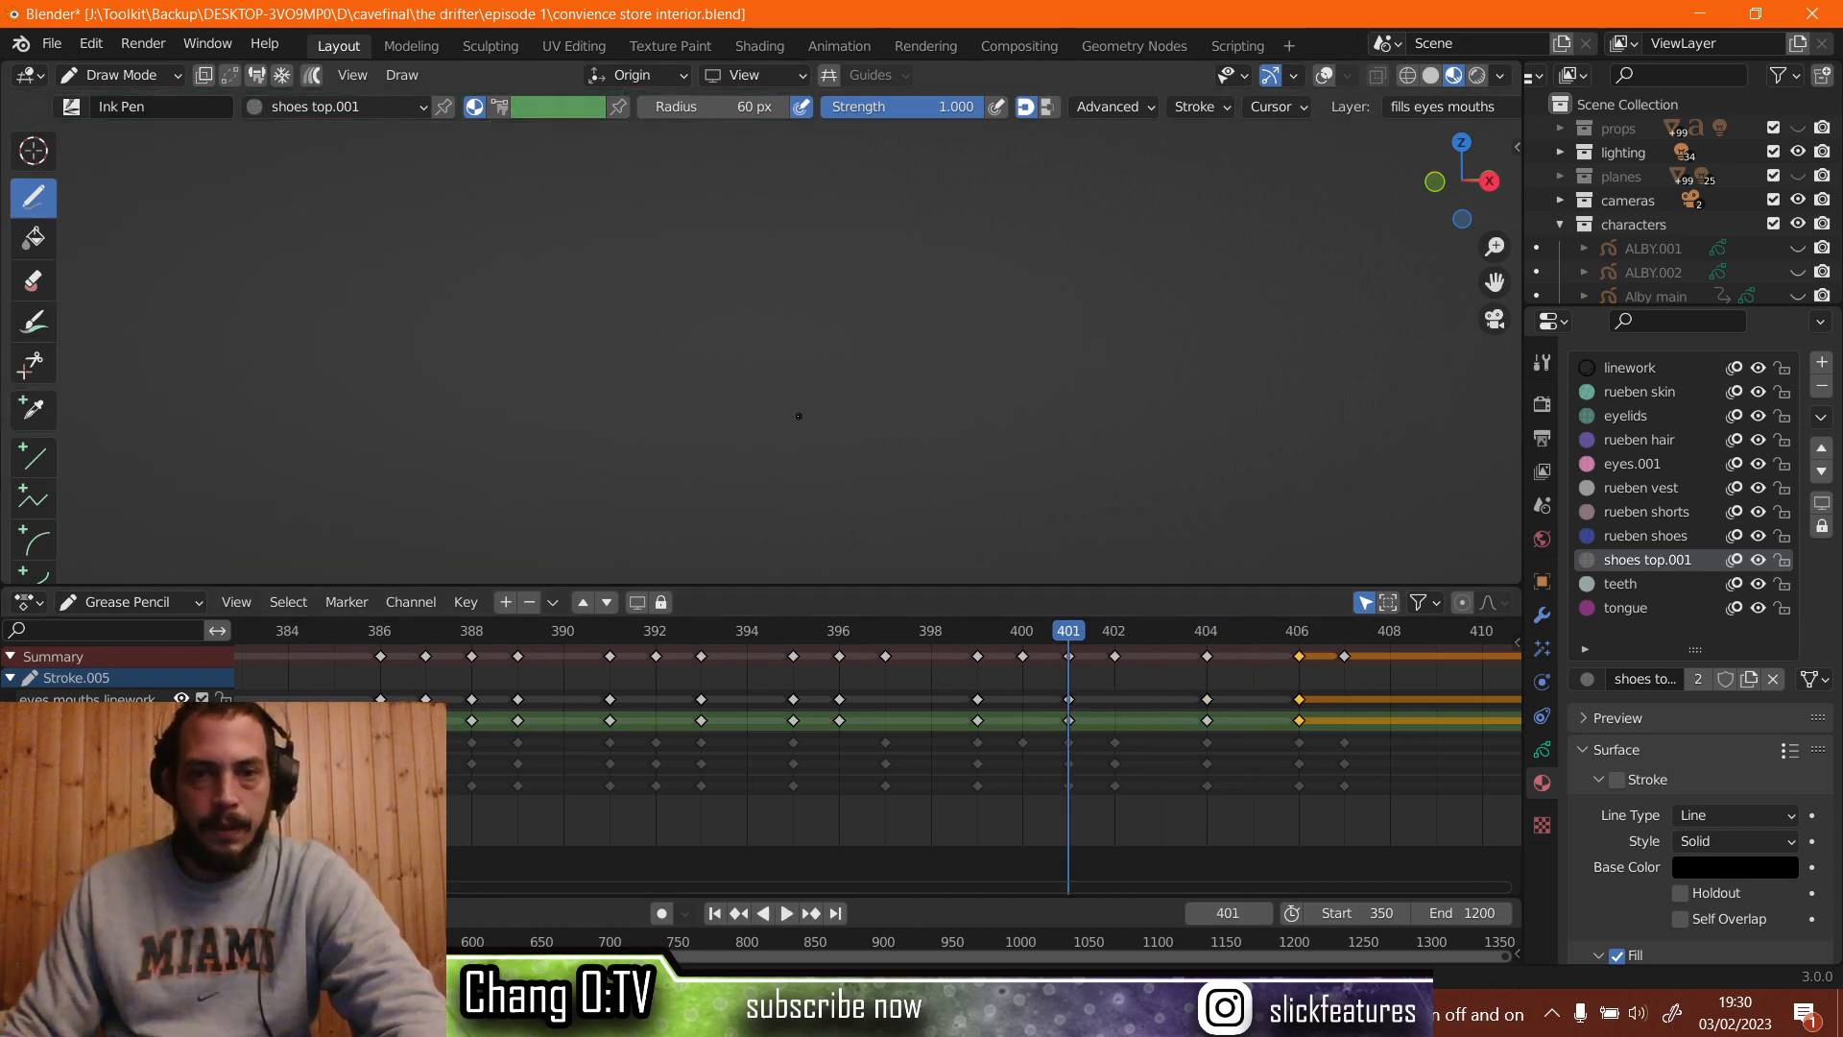
scroll(799, 439, "down", 7)
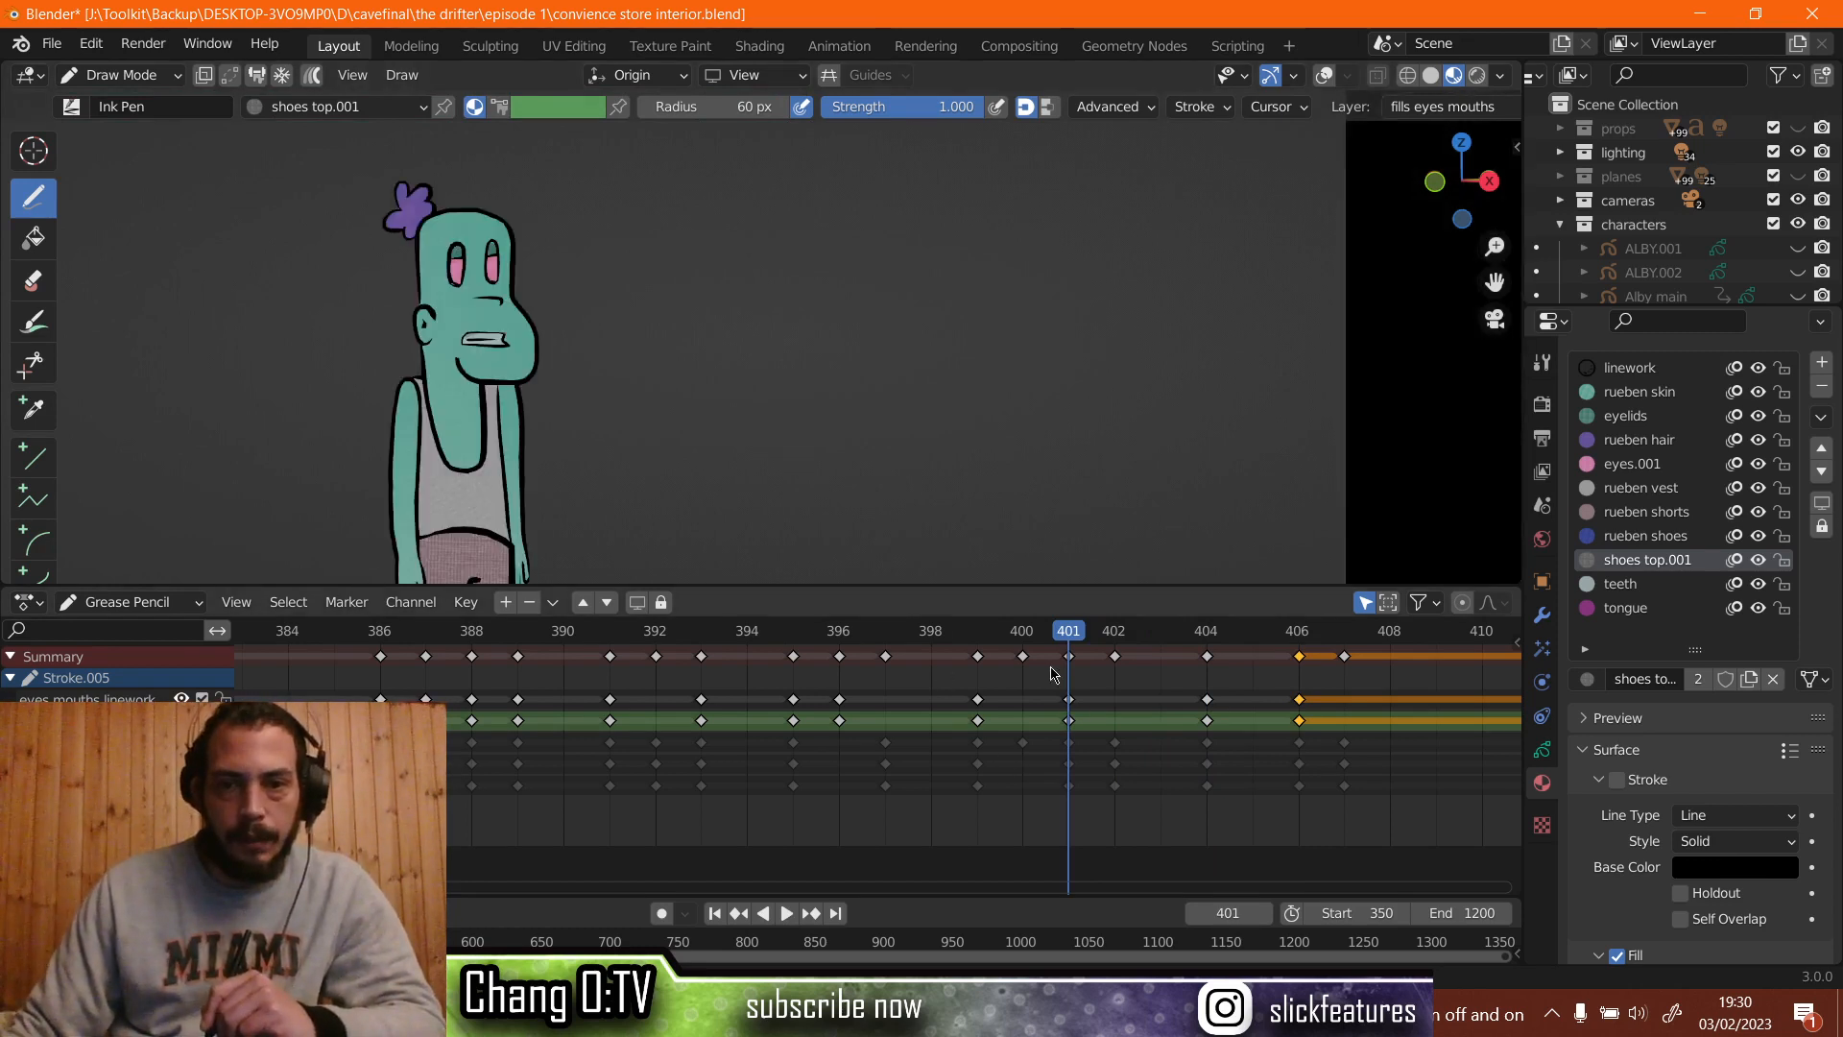
mouse_move(1063, 684)
left_mouse_down()
mouse_move(1080, 736)
mouse_move(1069, 711)
left_mouse_up()
right_click(1069, 704)
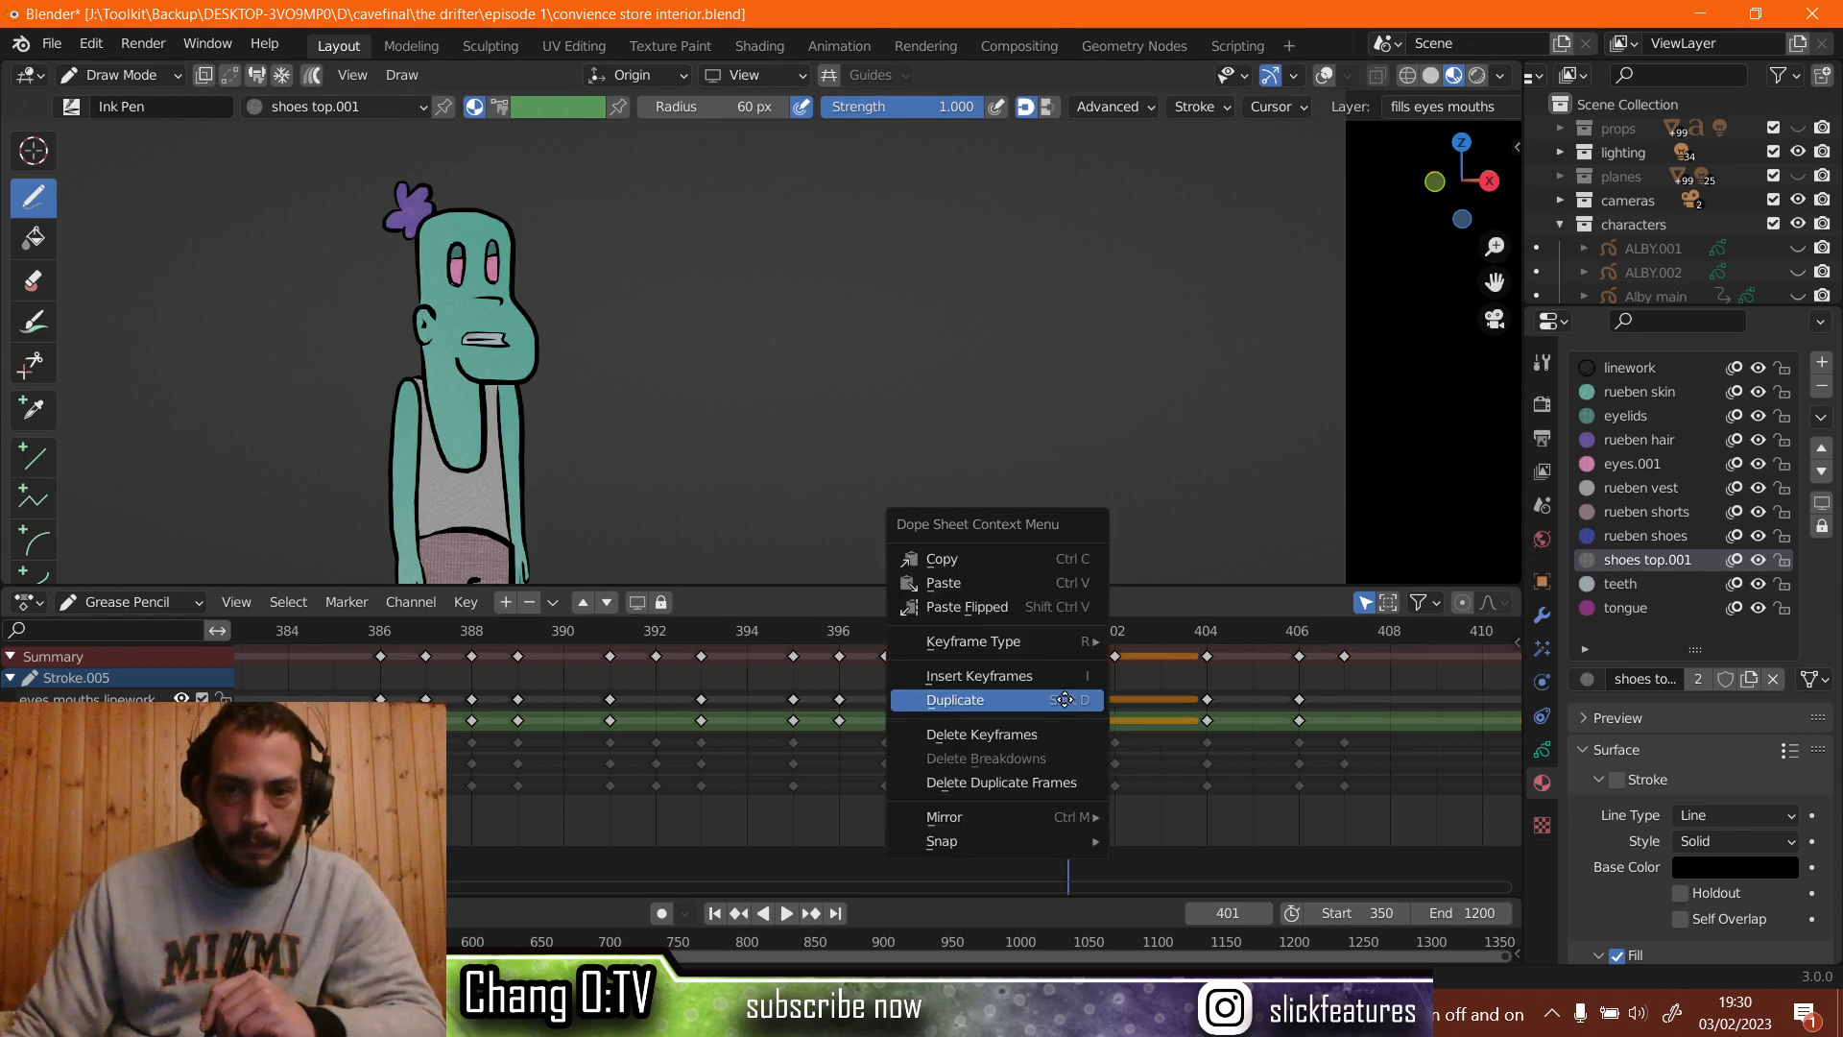
left_click(1064, 700)
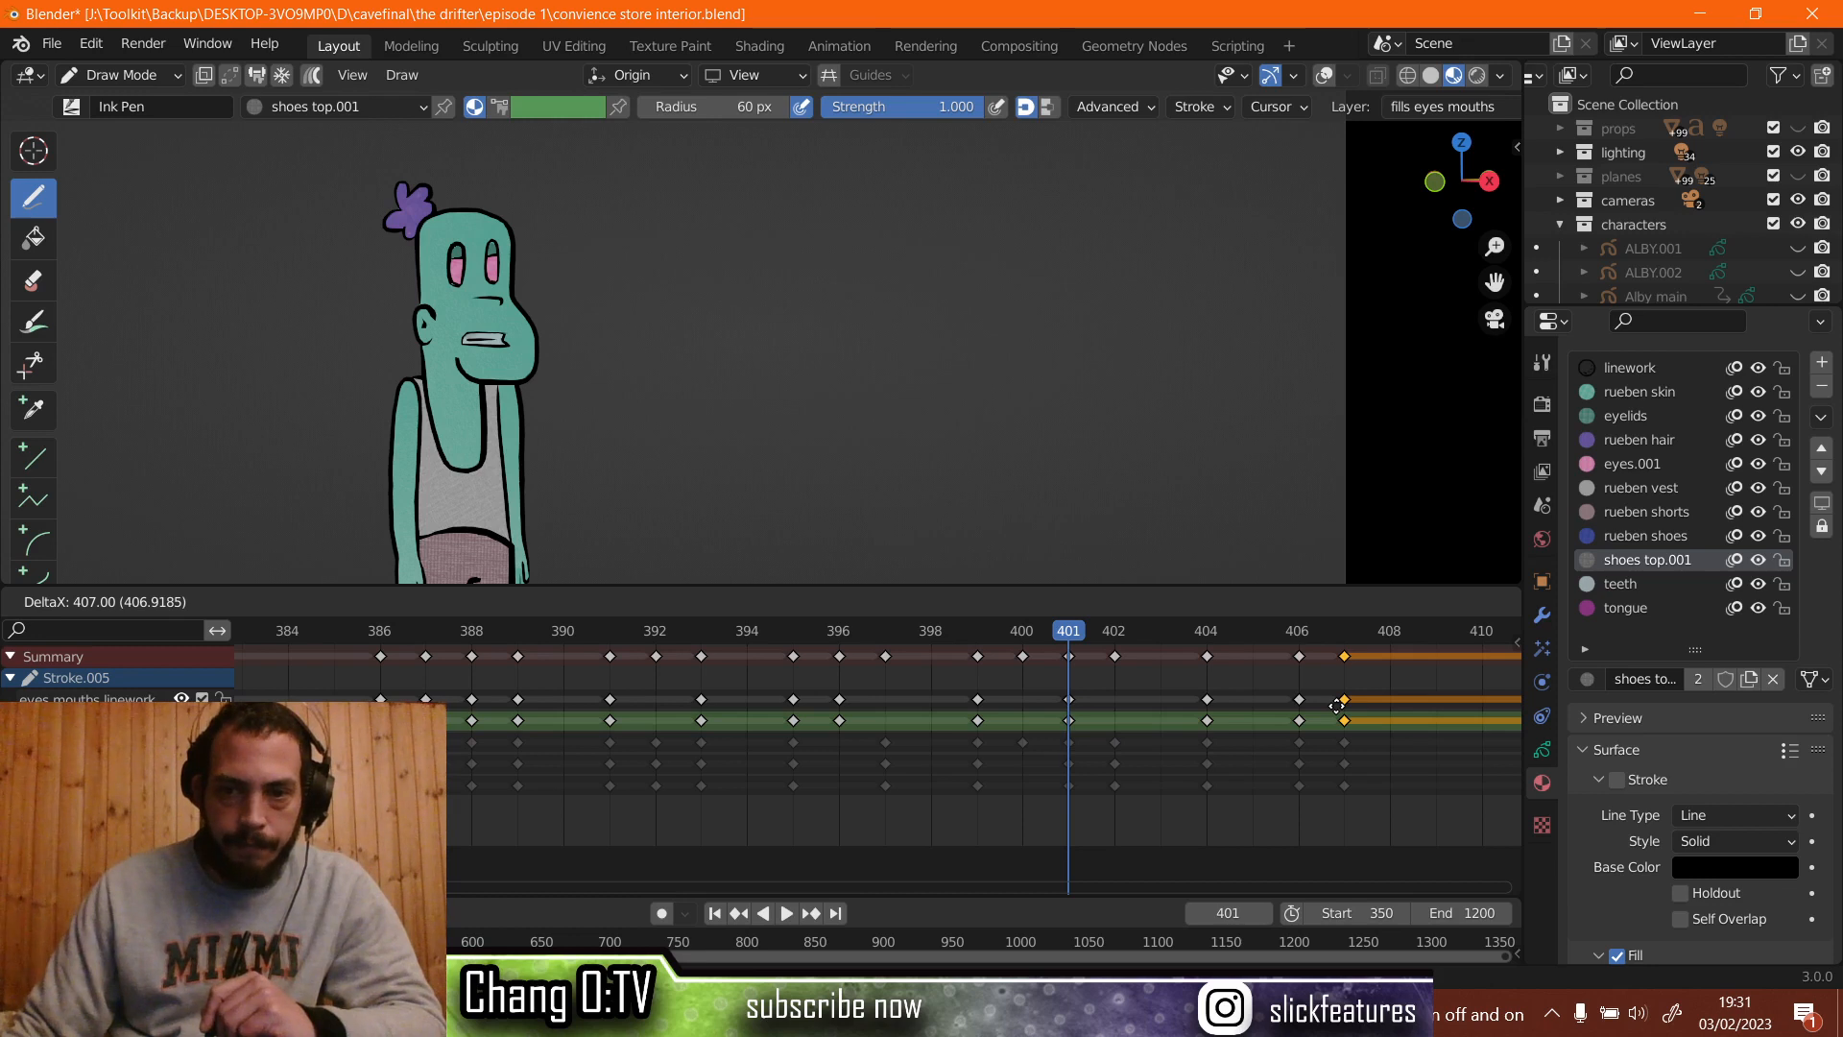
left_click(1389, 700)
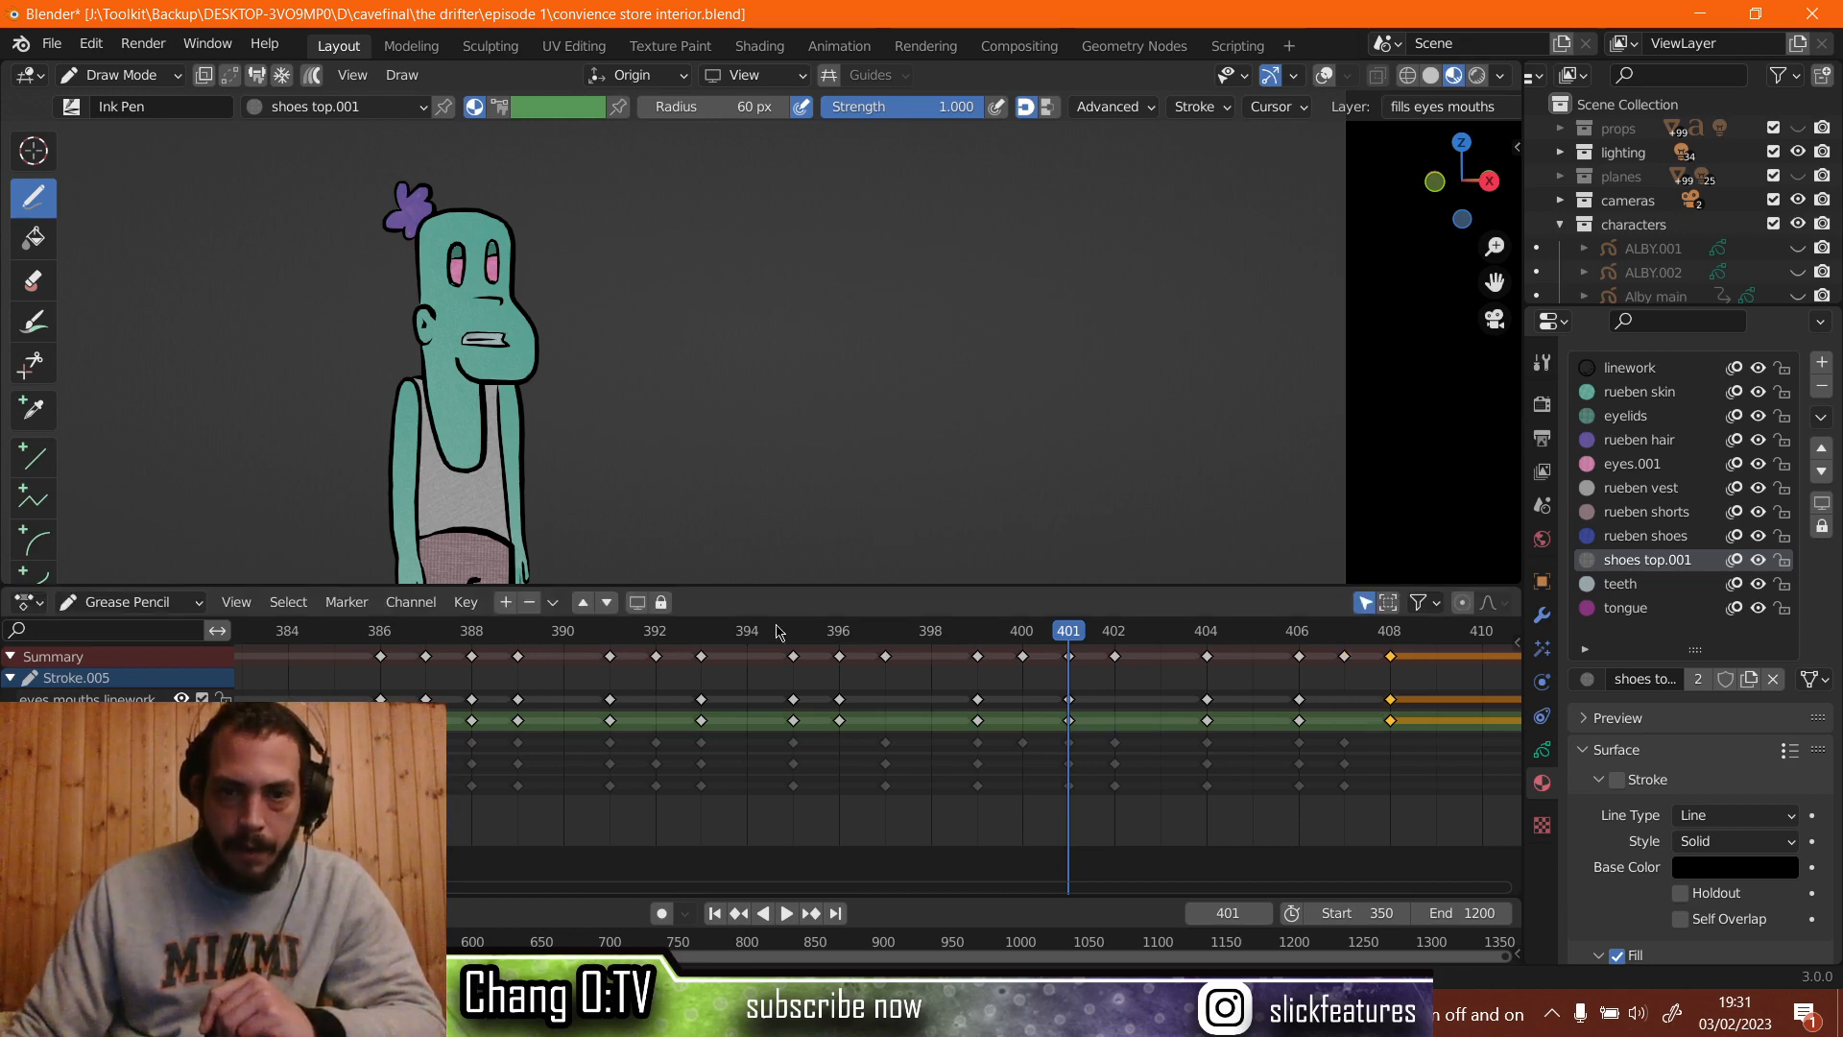
Play back the walk several times from starting points between frames 388 and 394 to check the puckered mouth's timing.
left_click(609, 631)
key("space")
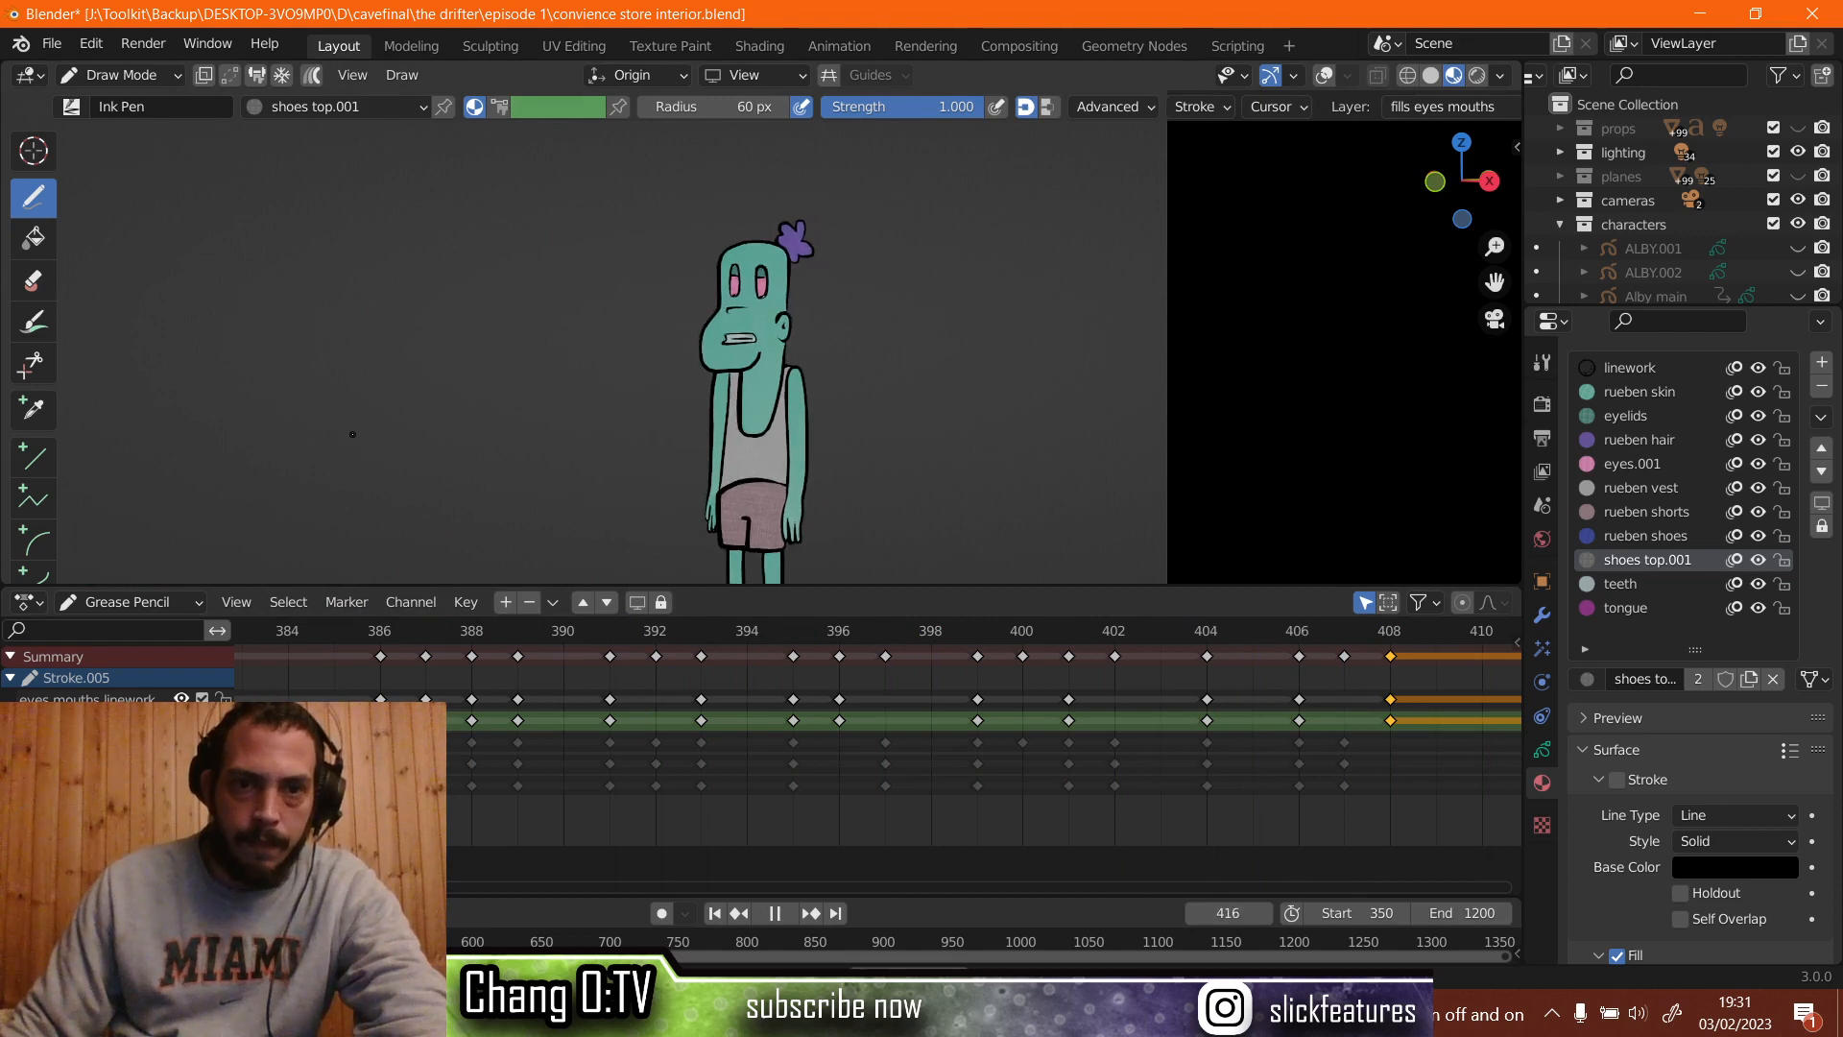
key("space")
scroll(929, 676, "down", 3)
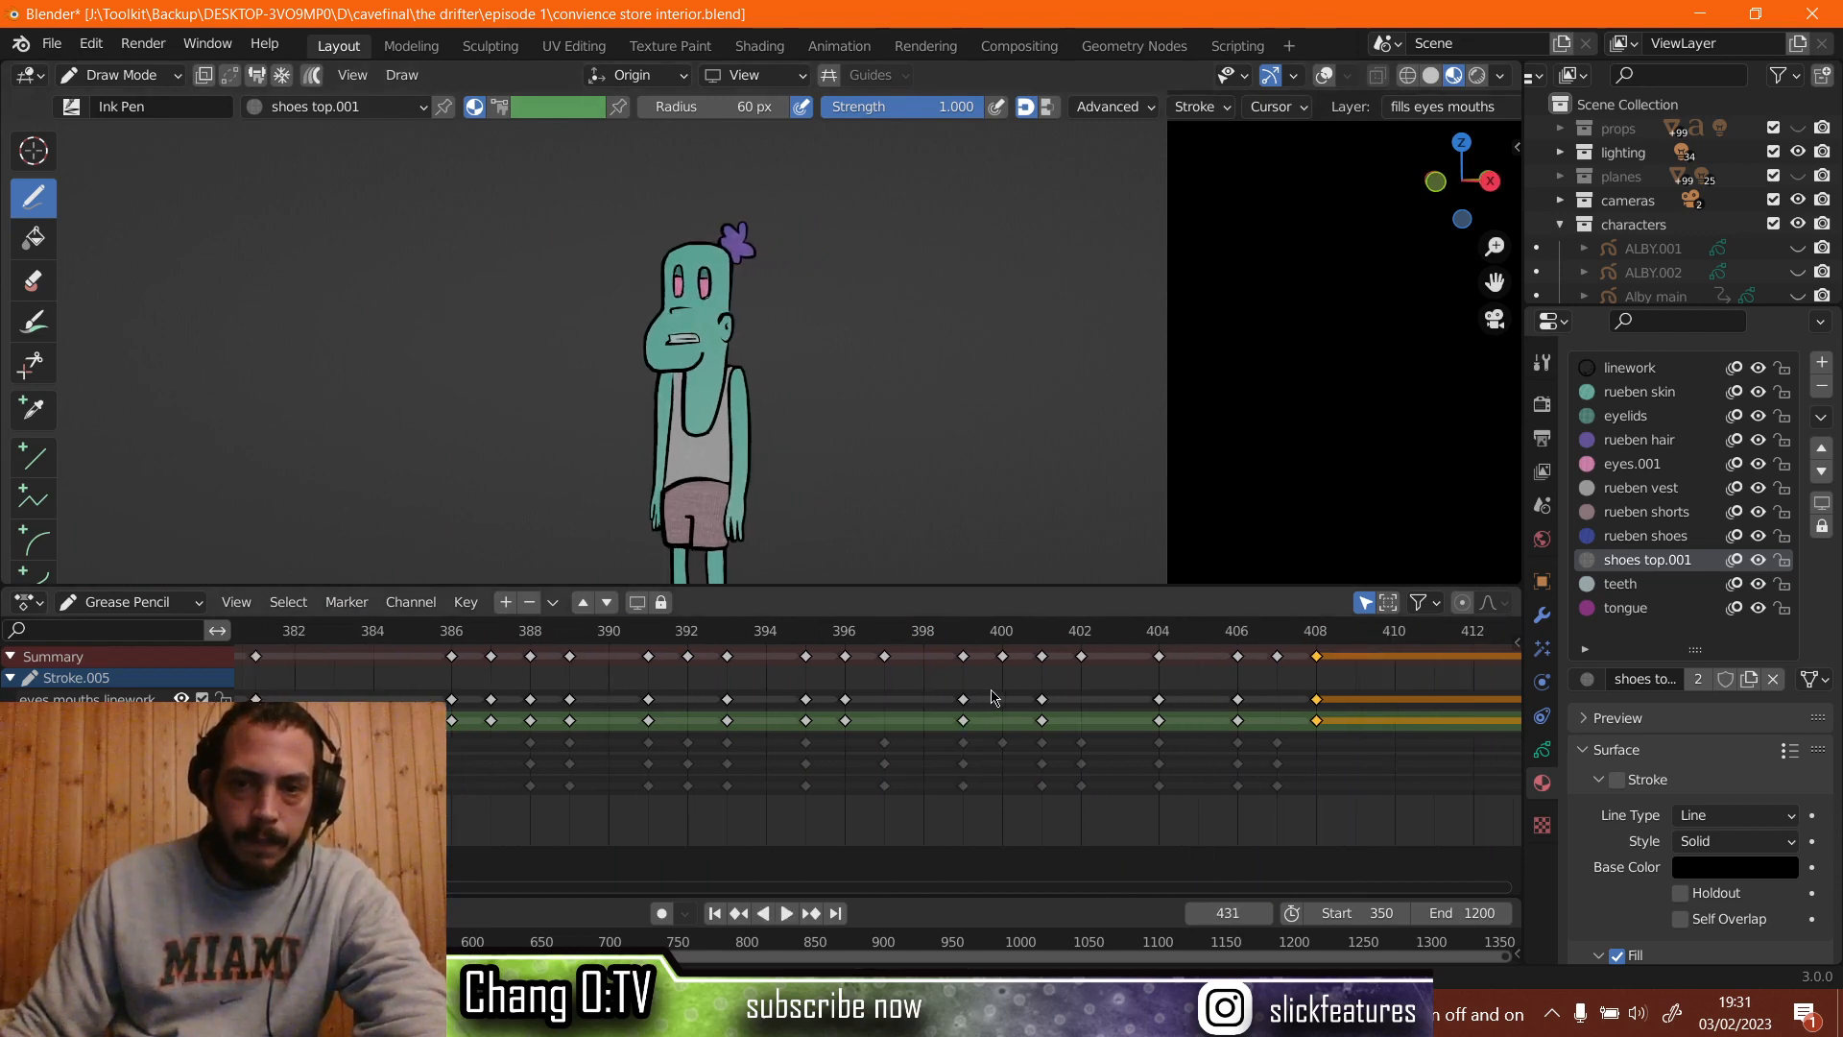
middle_click_drag(1064, 709, 732, 720)
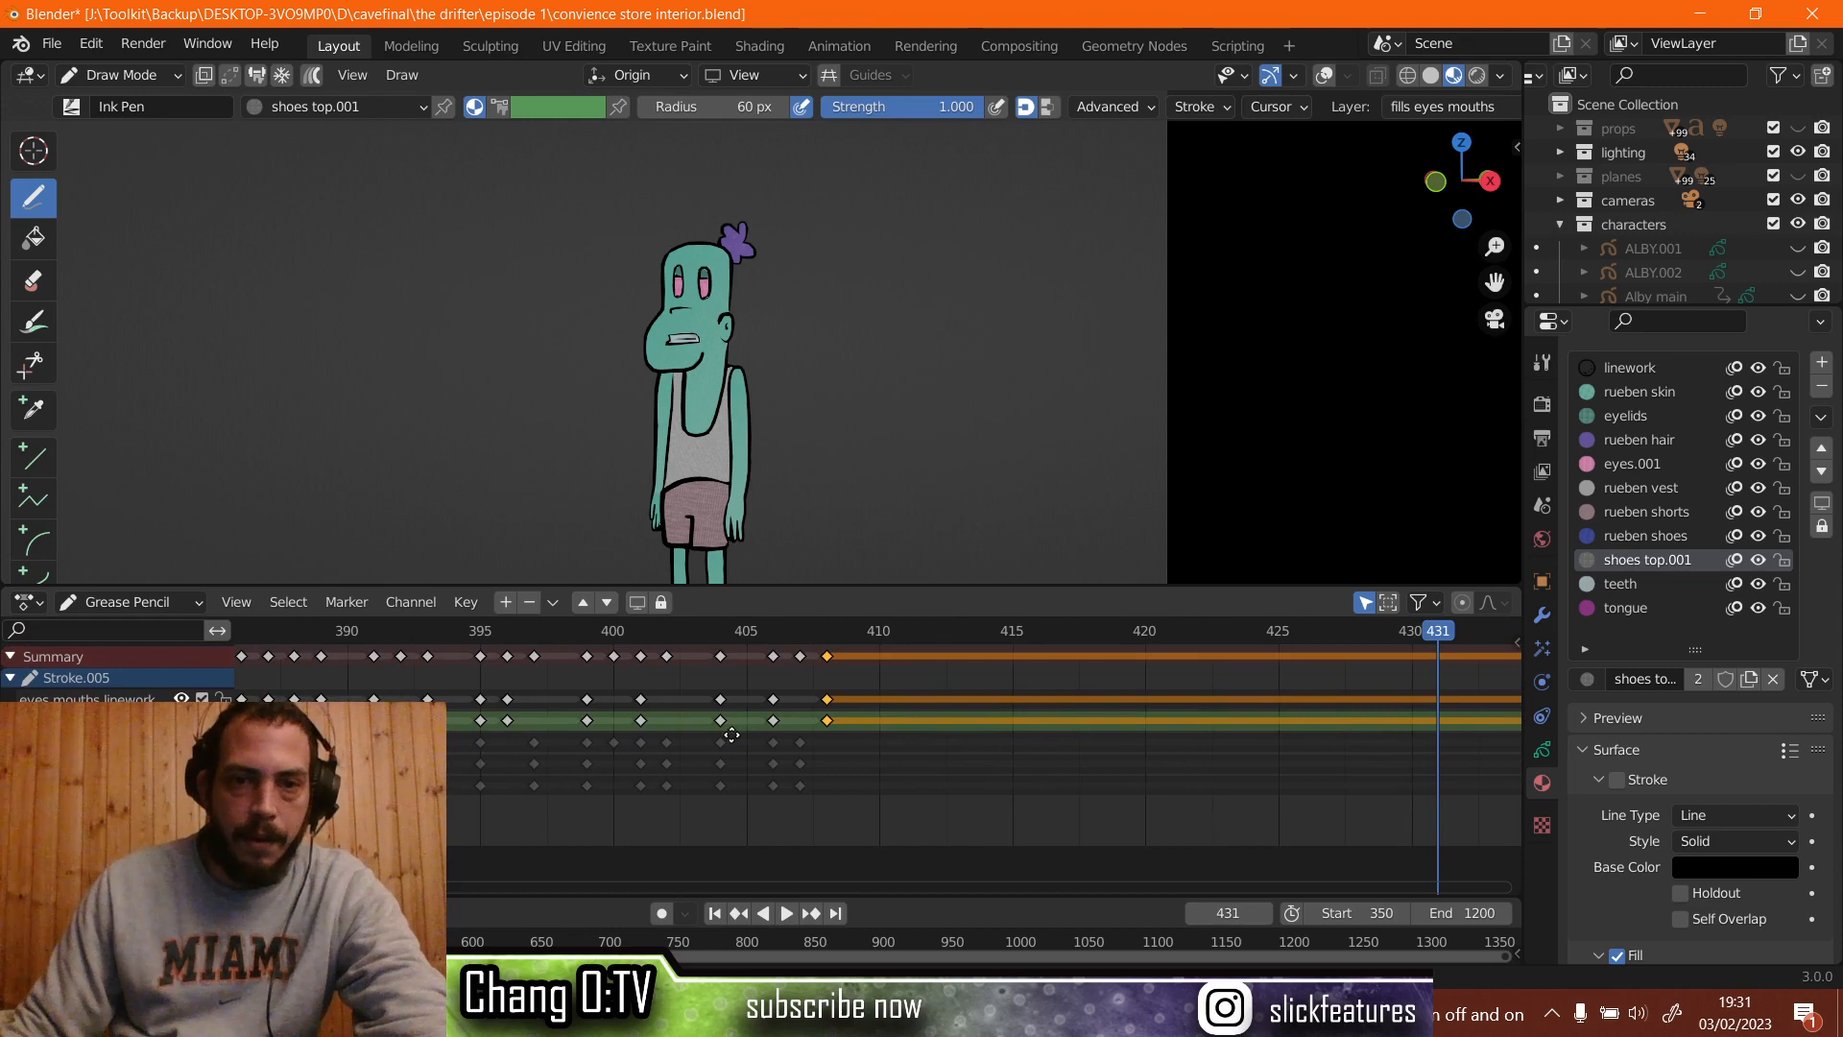
left_click(455, 633)
key("space")
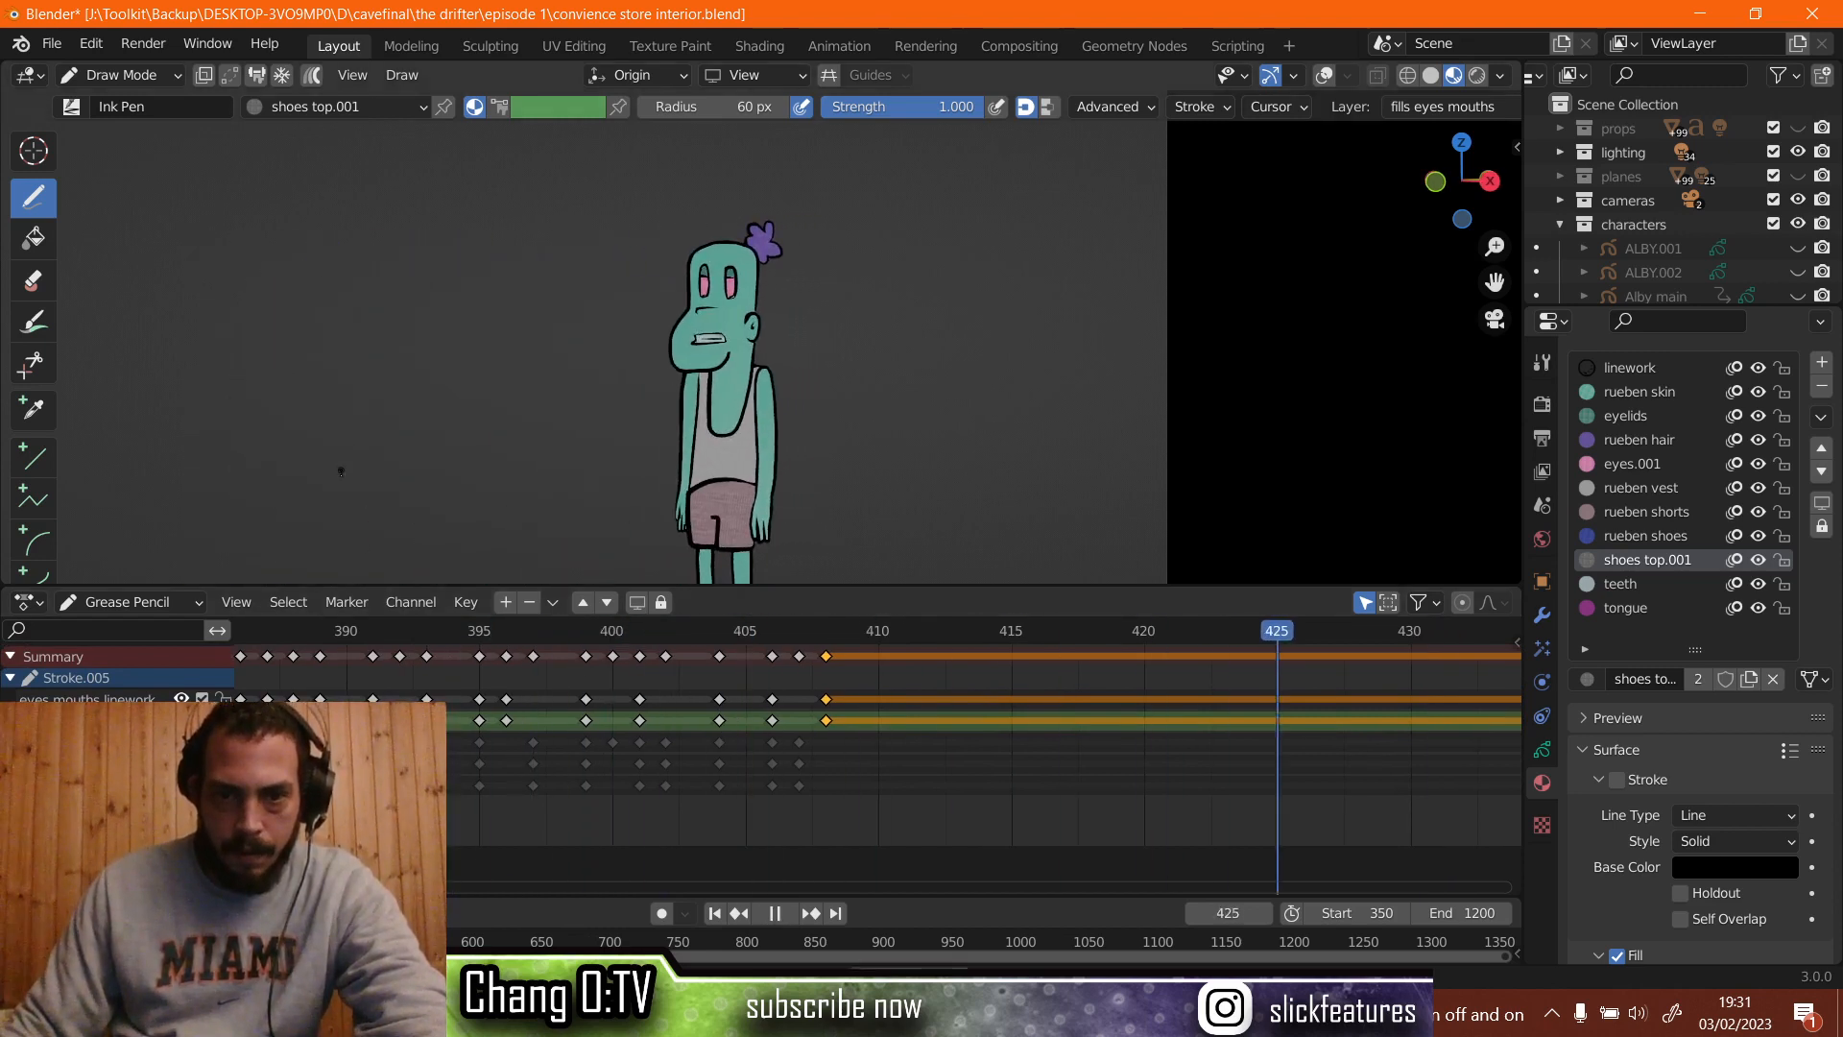
left_click(307, 634)
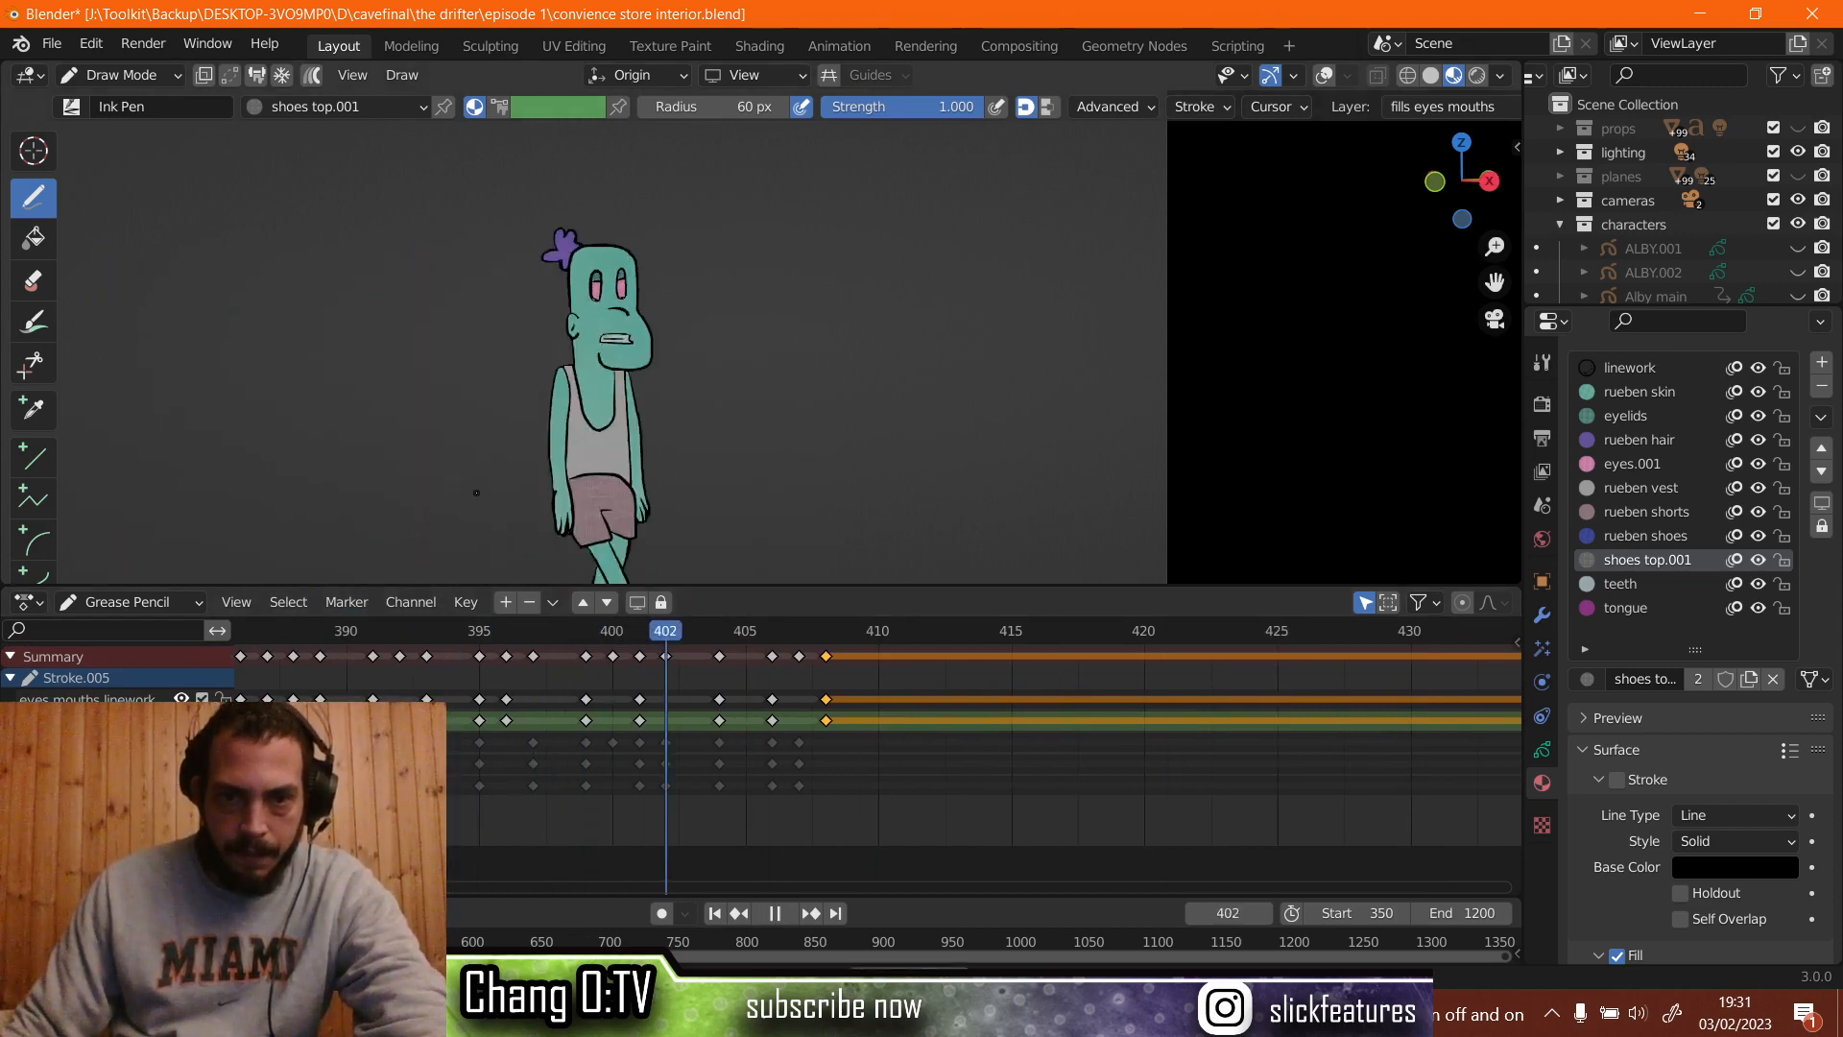
key("space")
Duplicate the puckered mouth's linework and fill keyframes from frame 406 to frame 410.
scroll(831, 695, "up", 1)
scroll(831, 695, "up", 2)
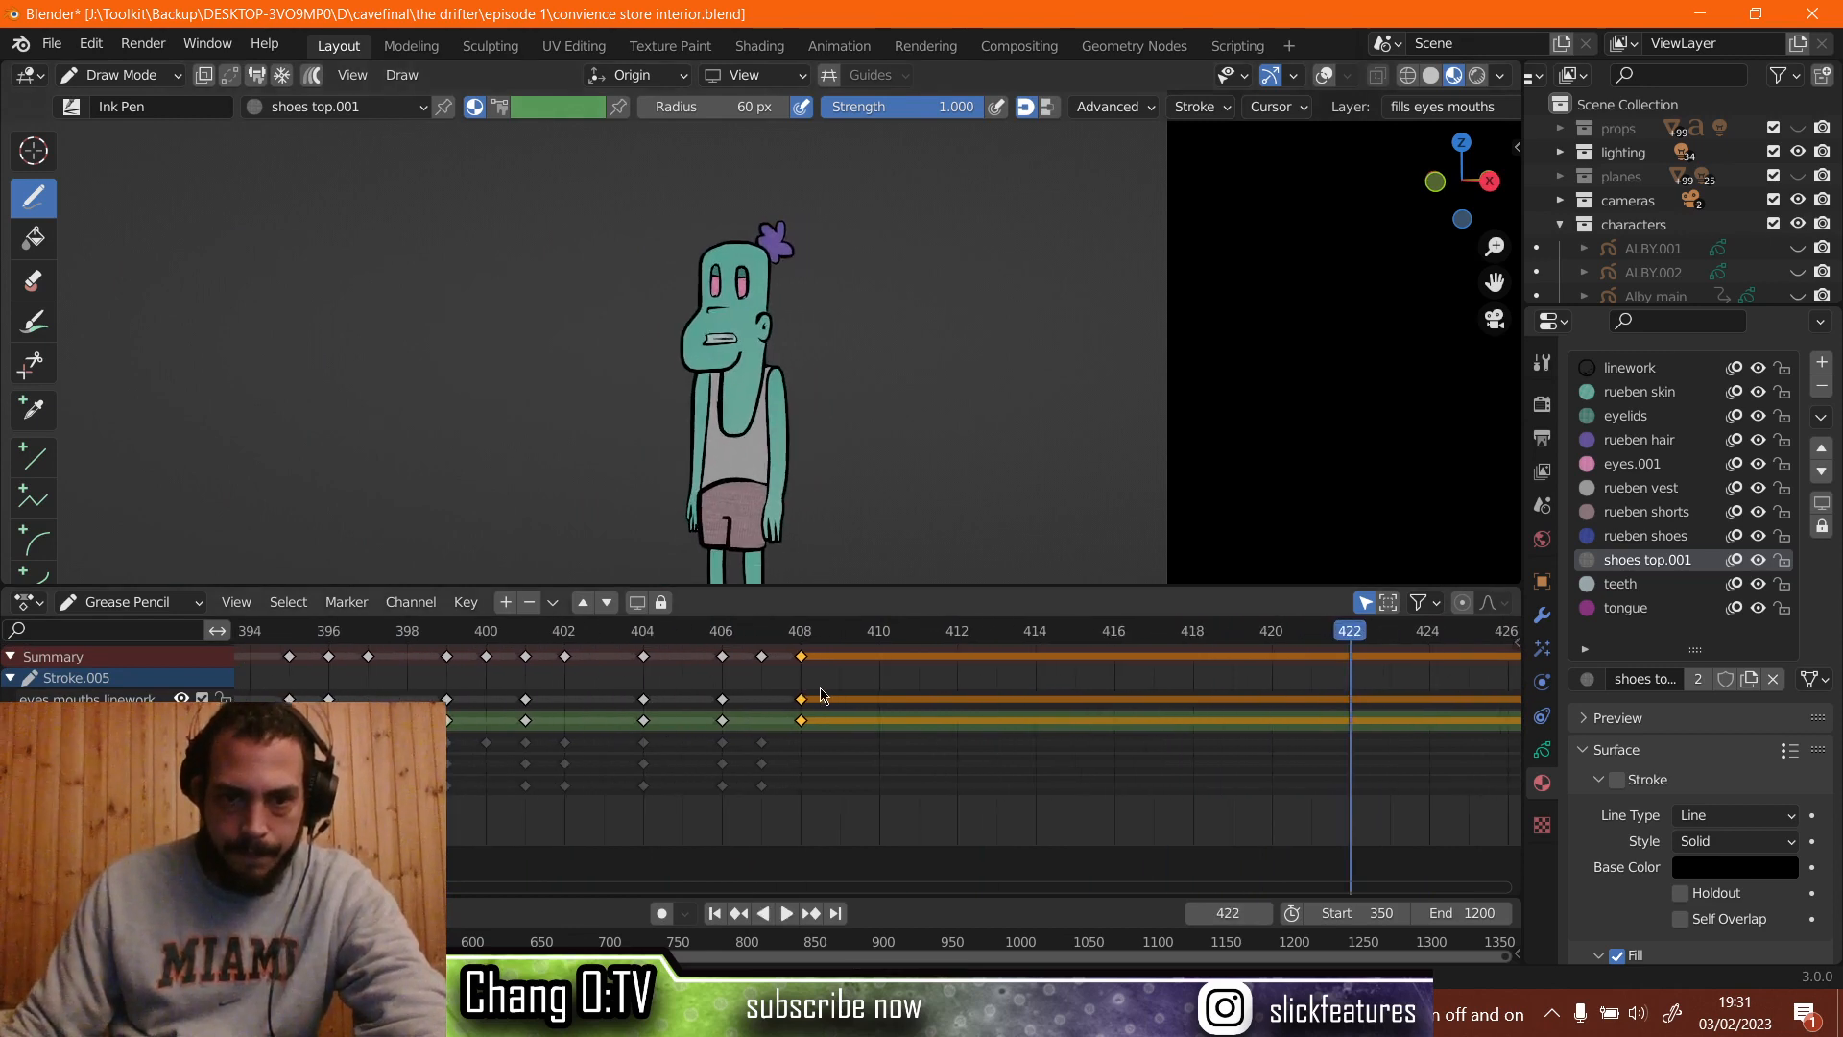
left_click(647, 638)
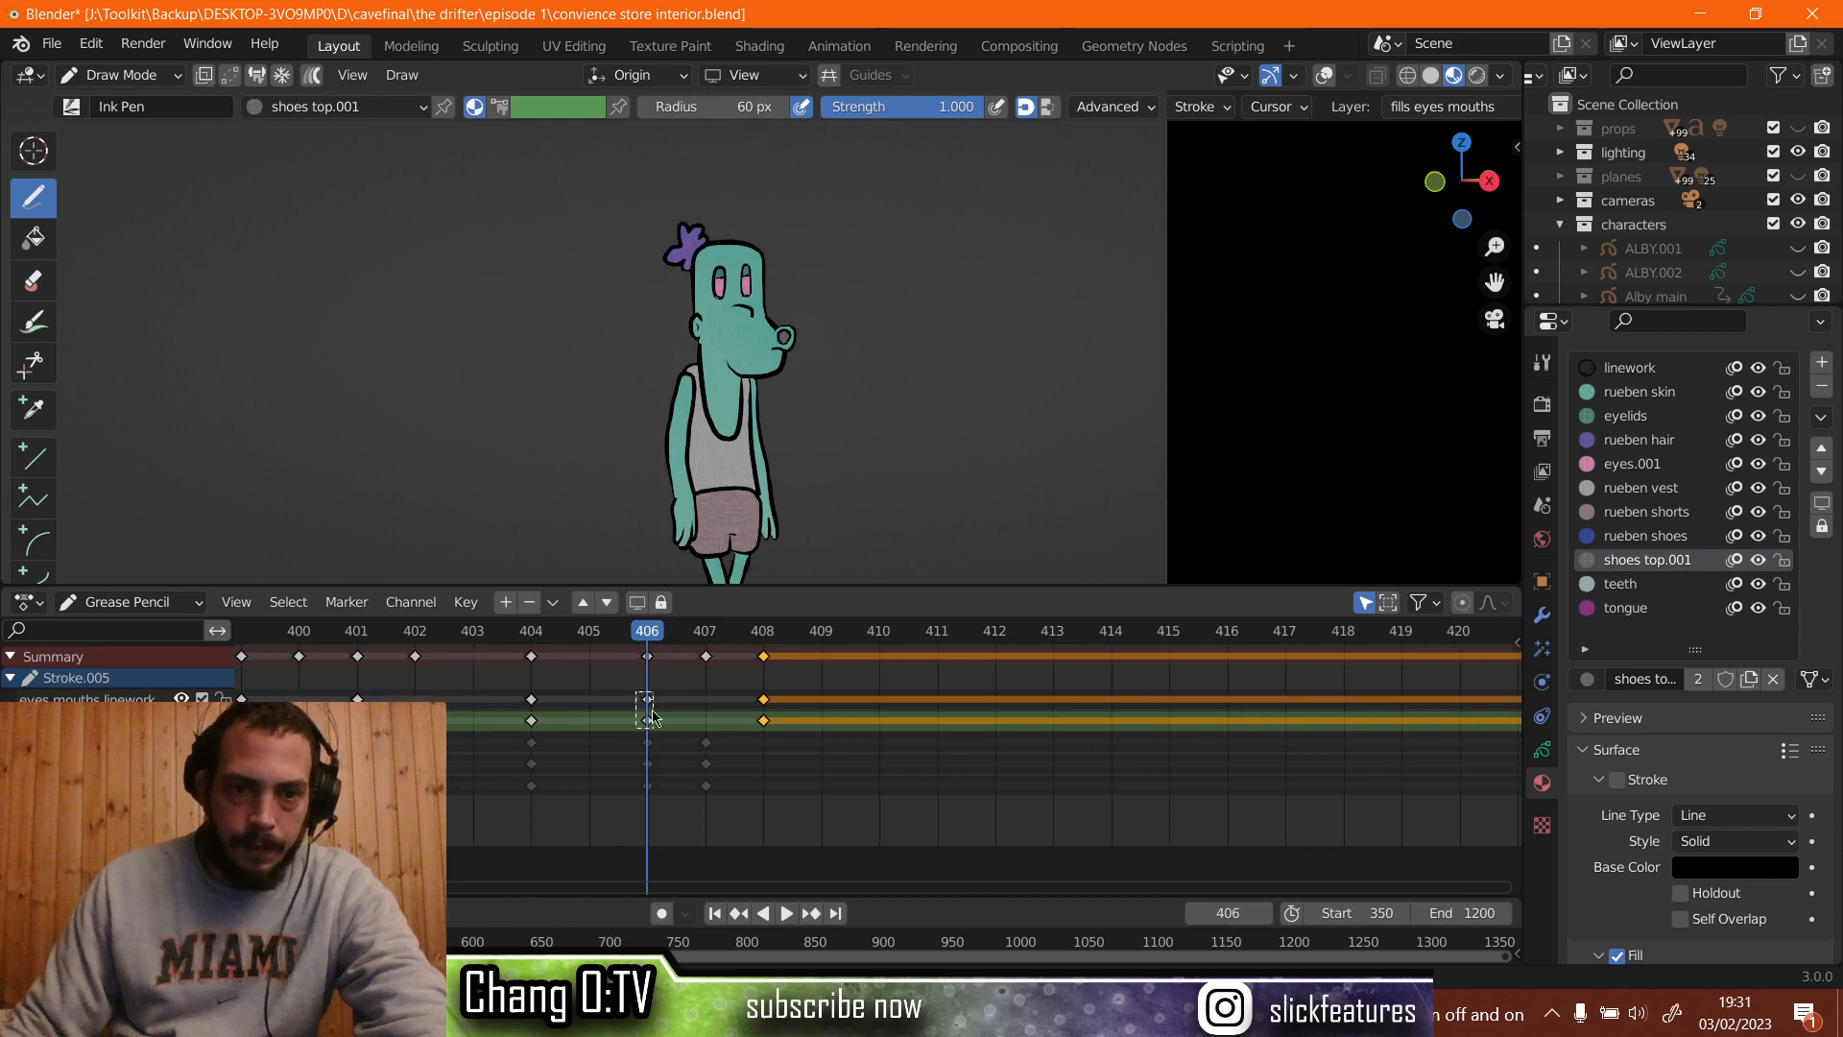
left_click_drag(652, 715, 649, 712)
right_click(648, 708)
left_click(683, 701)
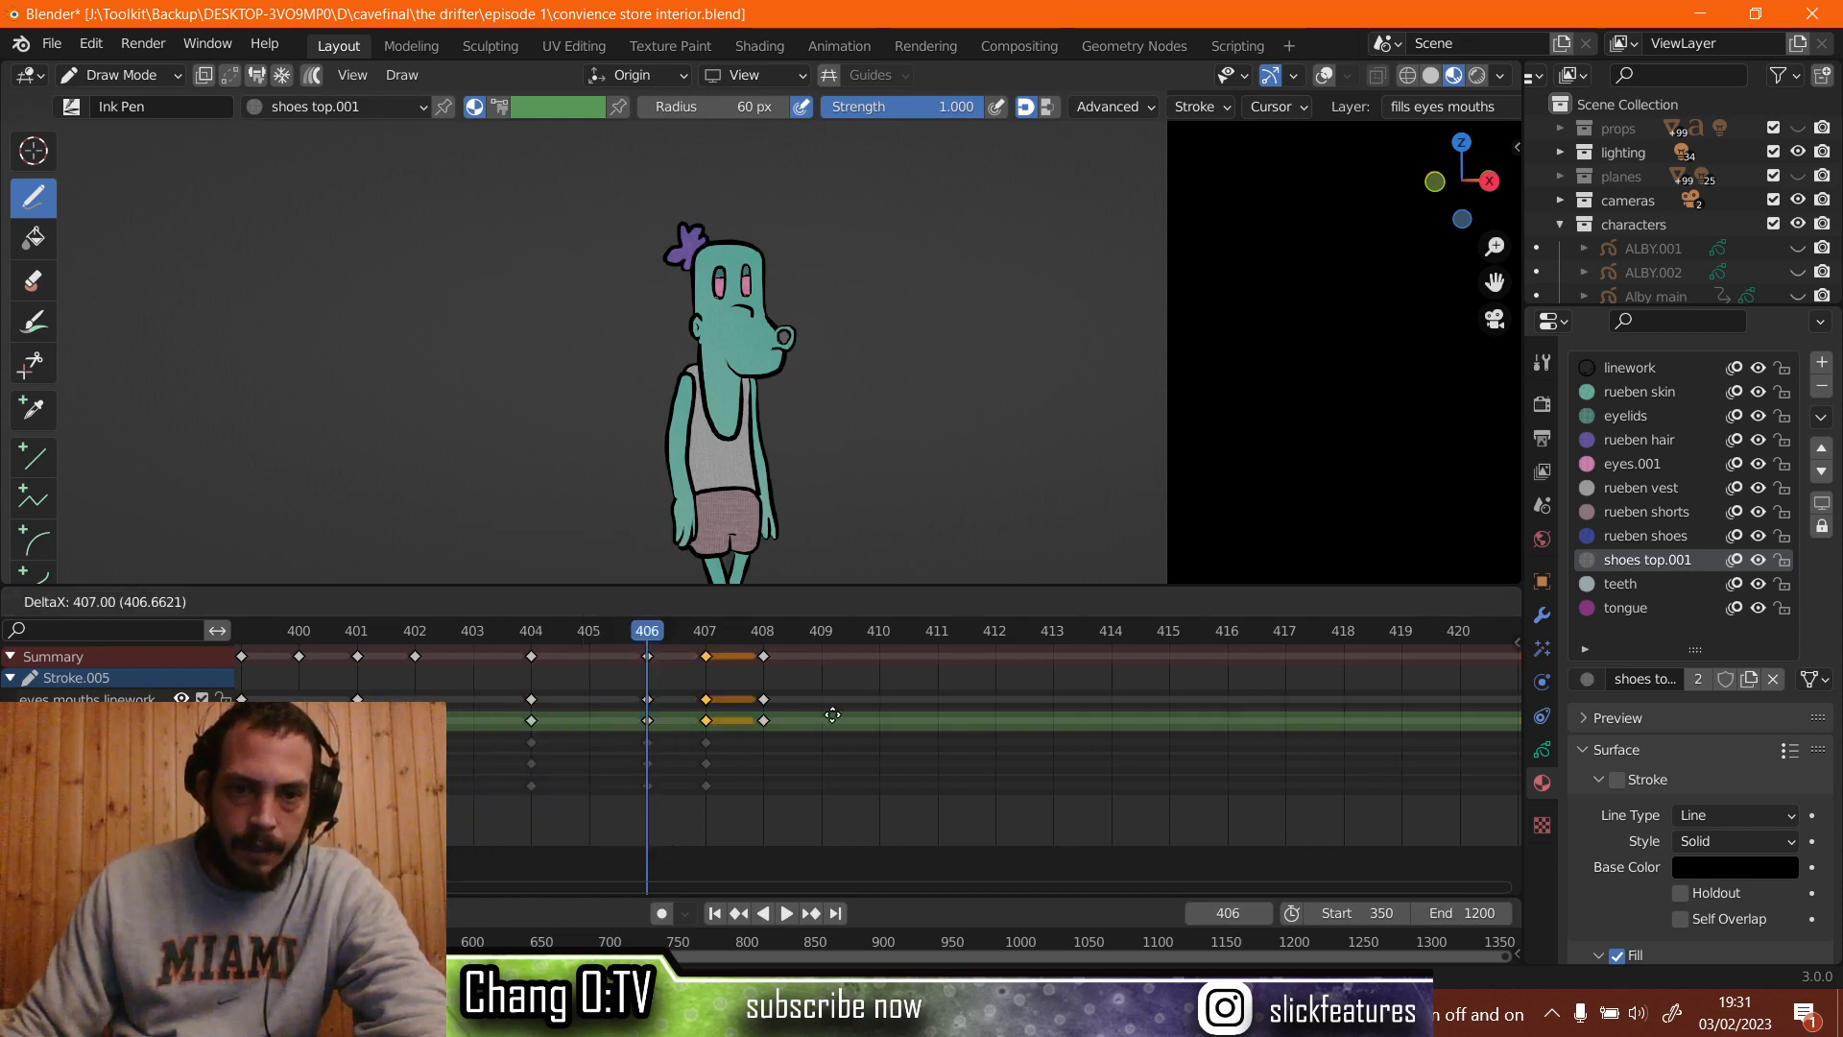
left_click(866, 657)
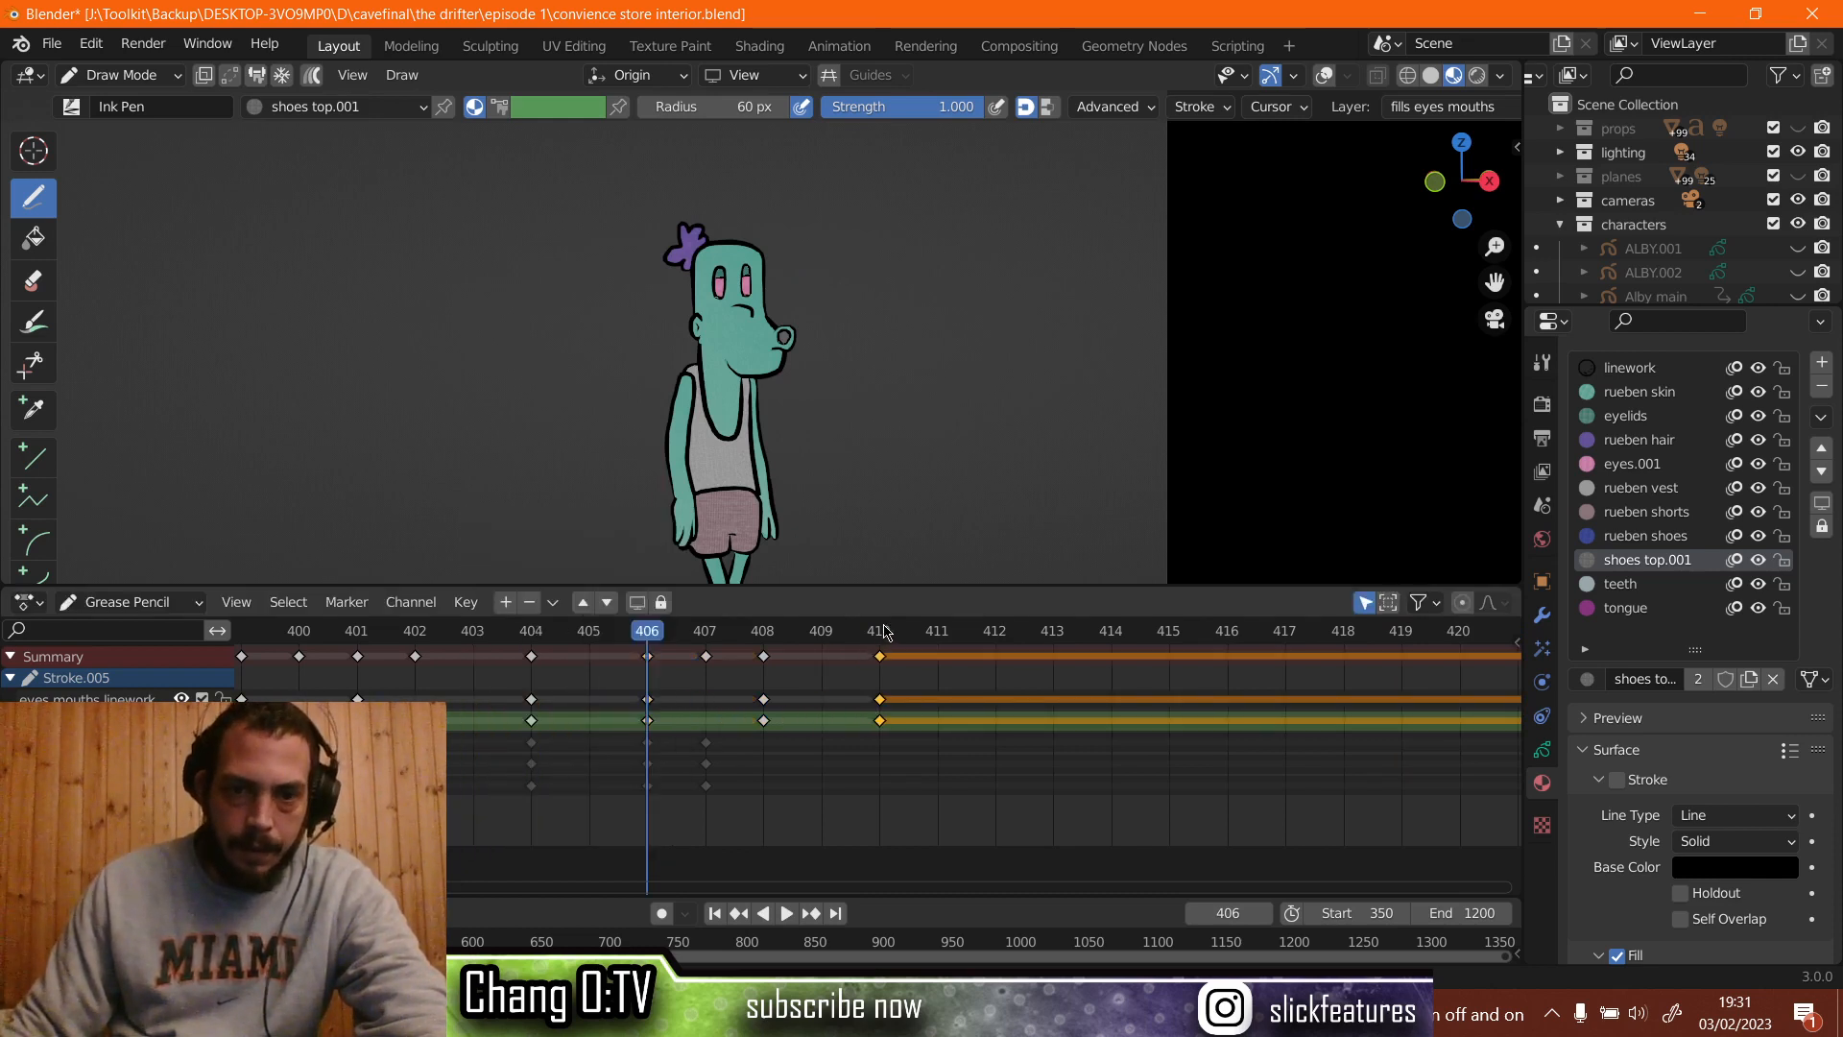
At frame 410, show the viewport overlays and rotate all the puckered mouth strokes by about -20° in Edit Mode.
left_click(884, 633)
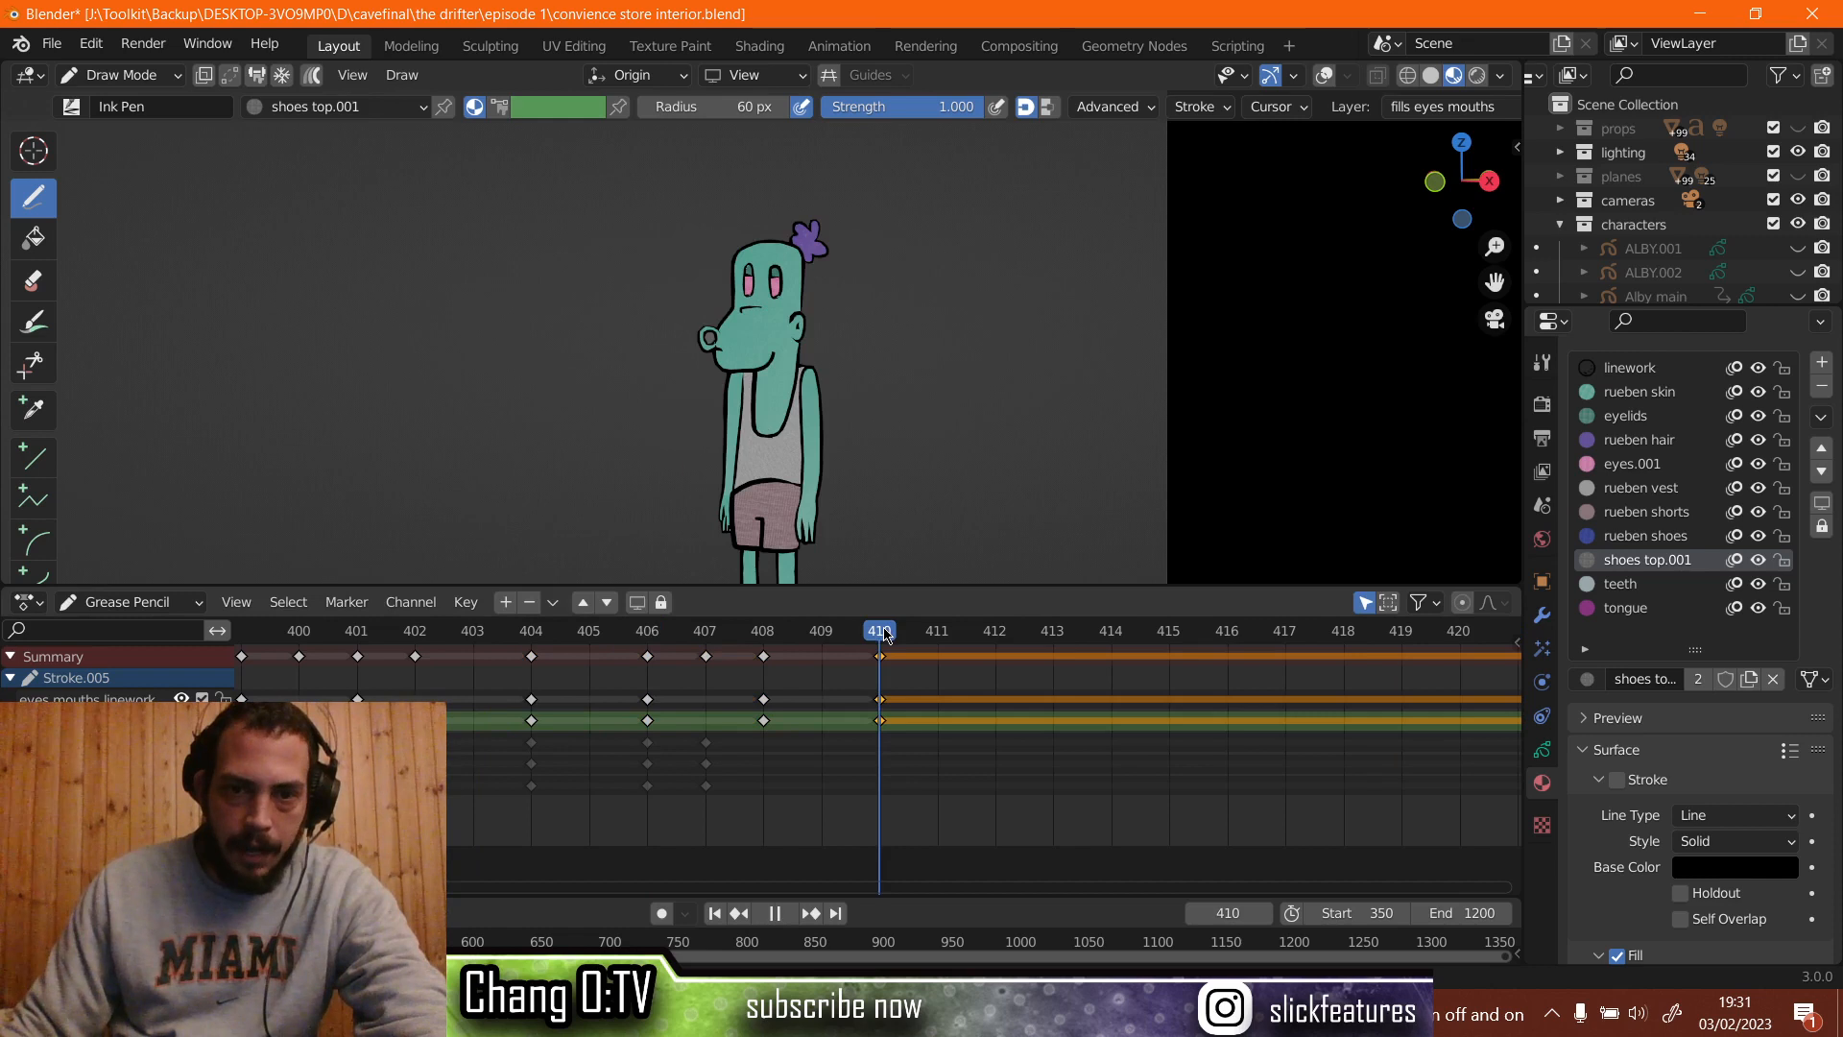
left_click(115, 76)
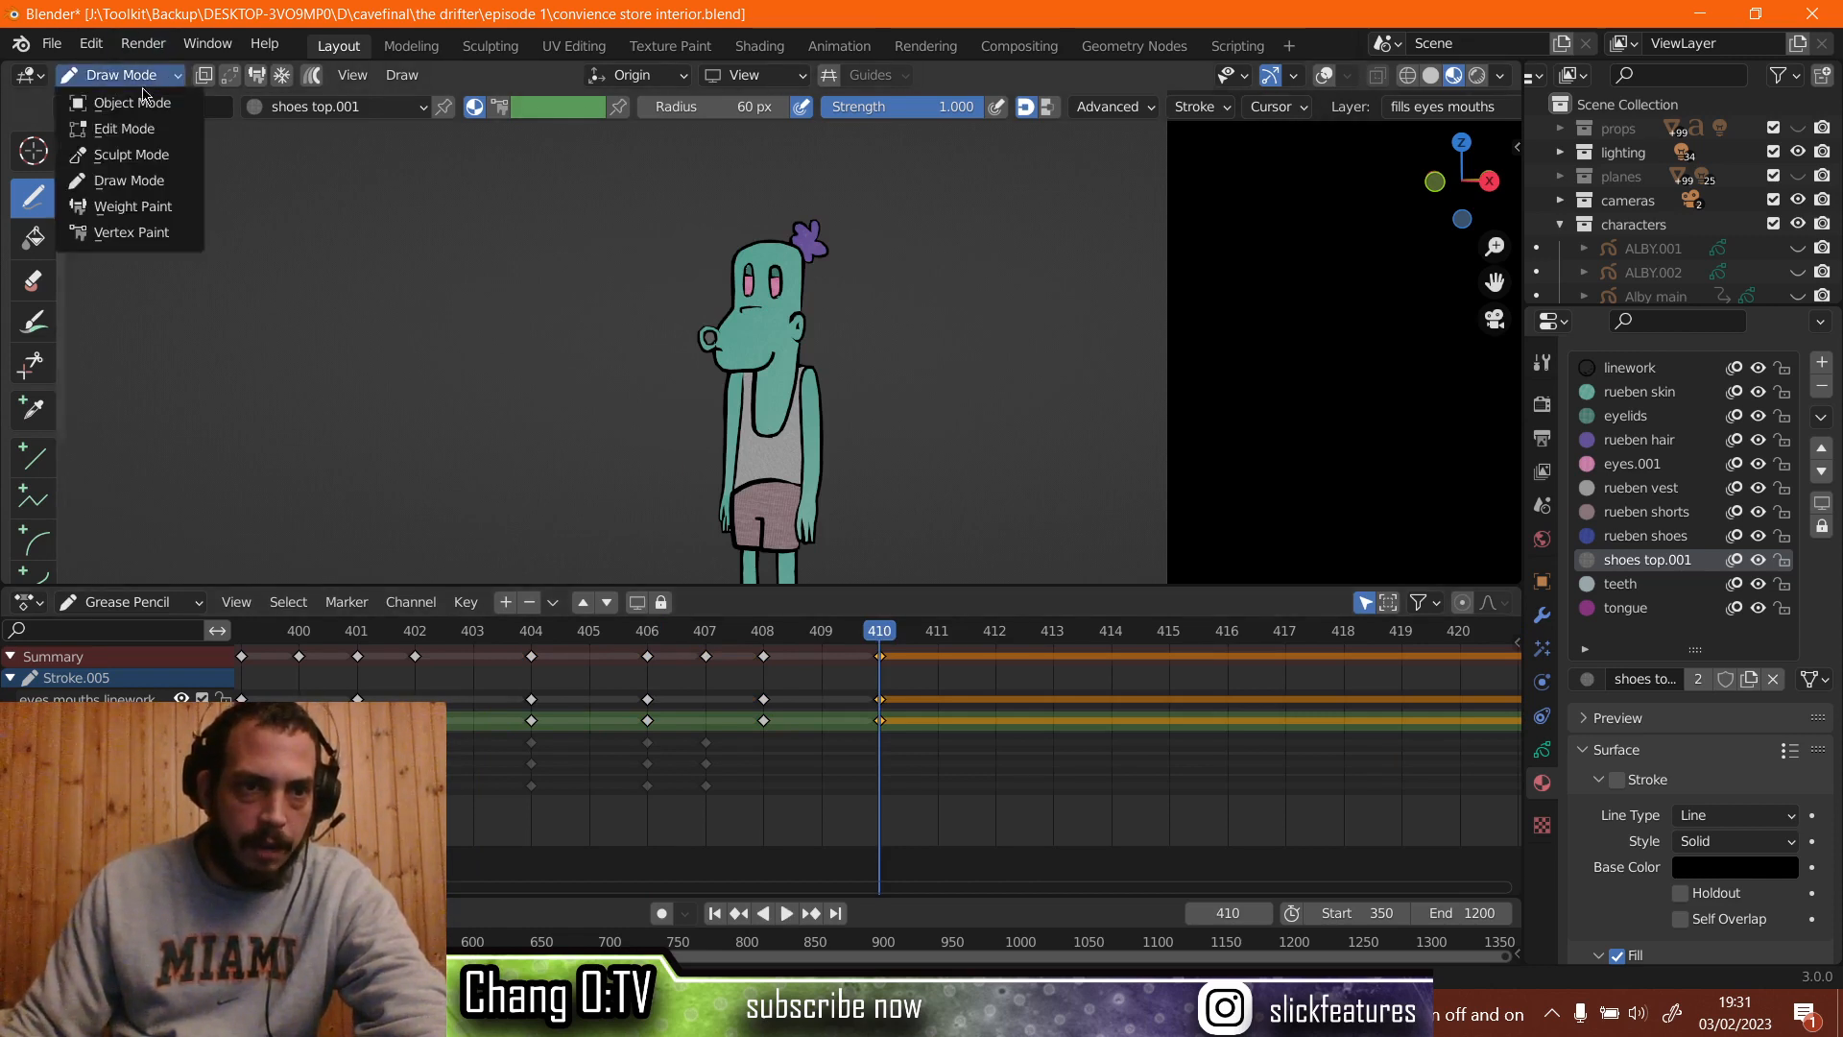
left_click(134, 130)
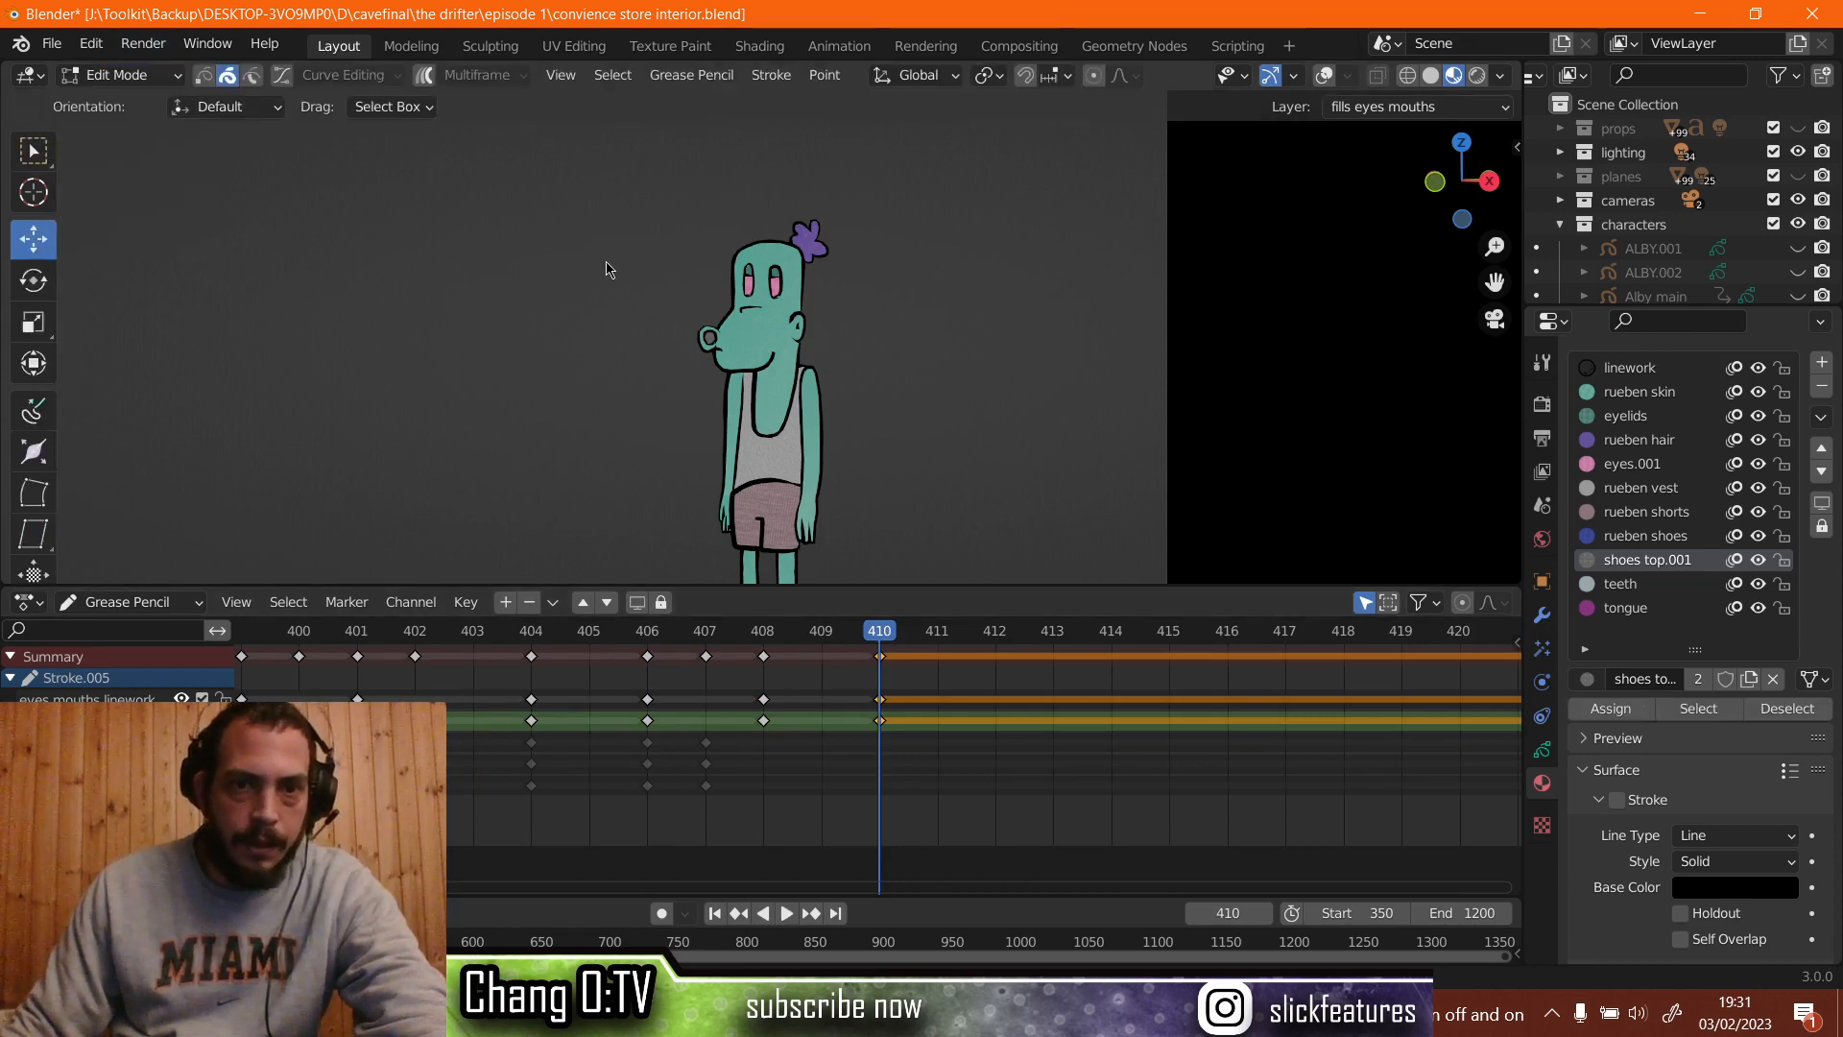
scroll(635, 286, "up", 2)
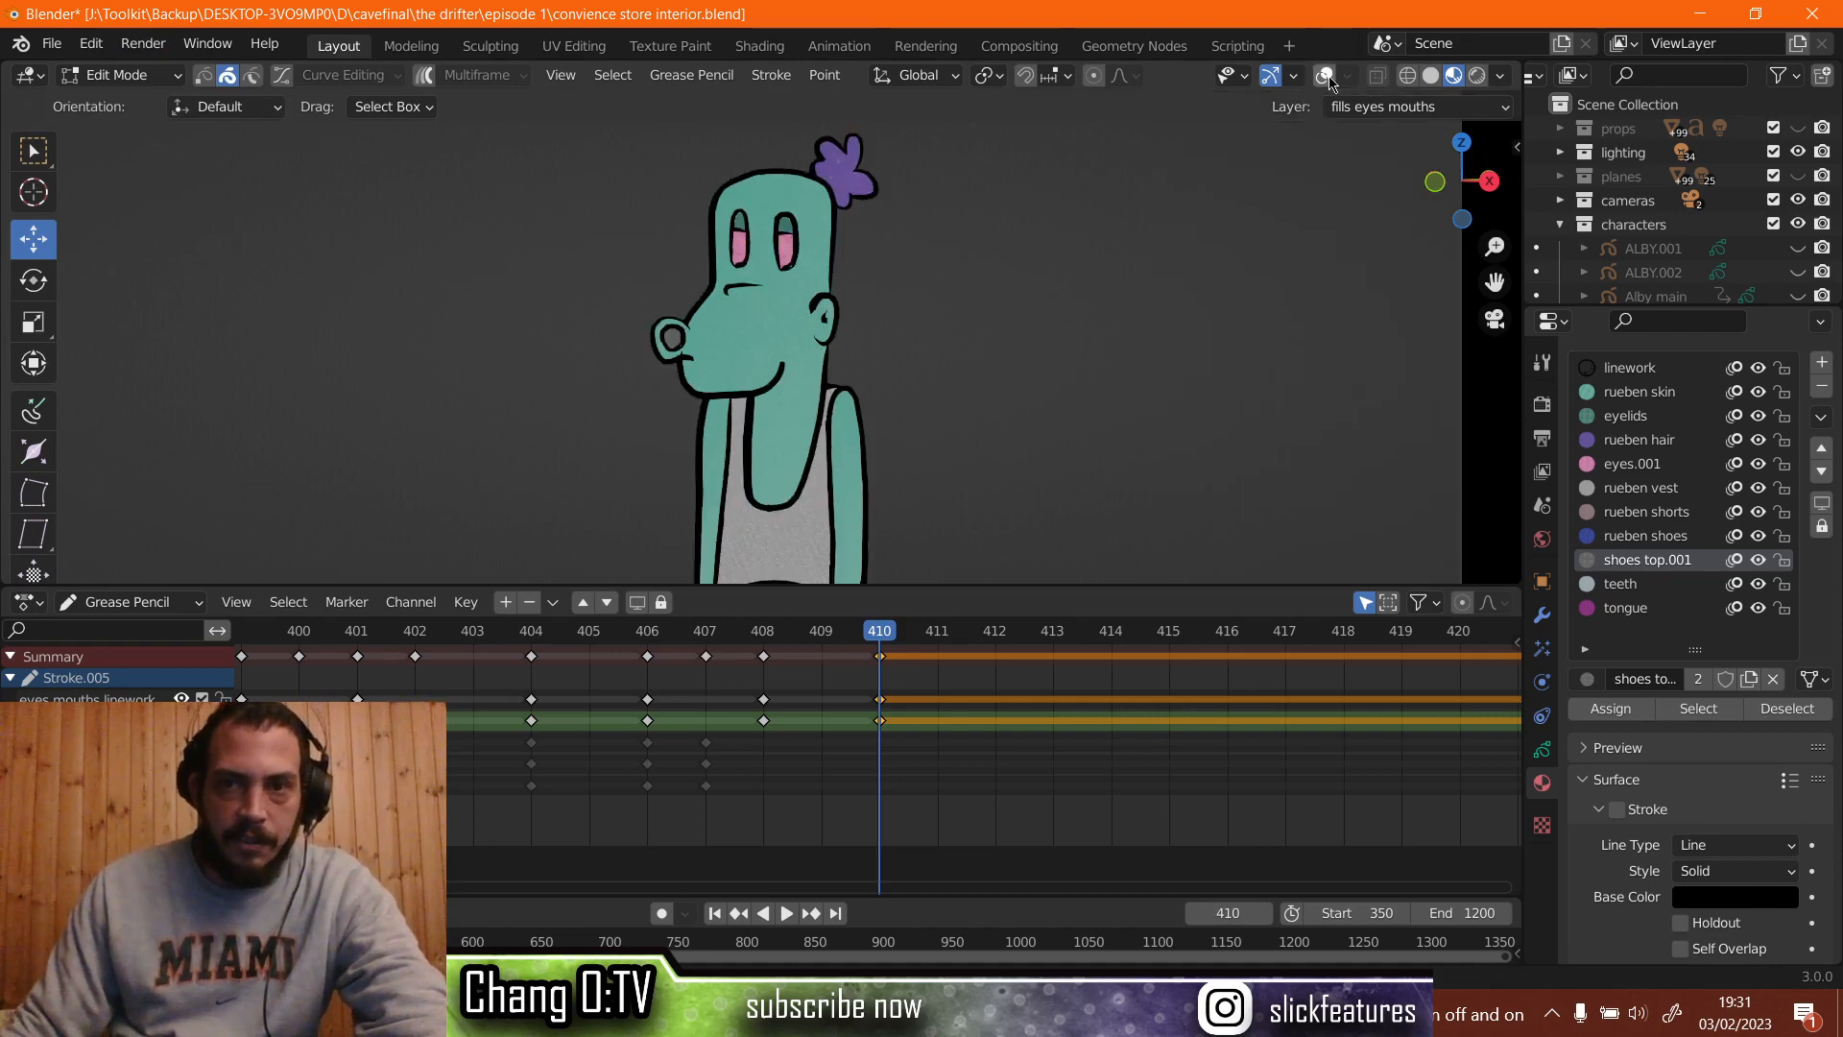
left_click(1326, 76)
scroll(499, 266, "up", 4)
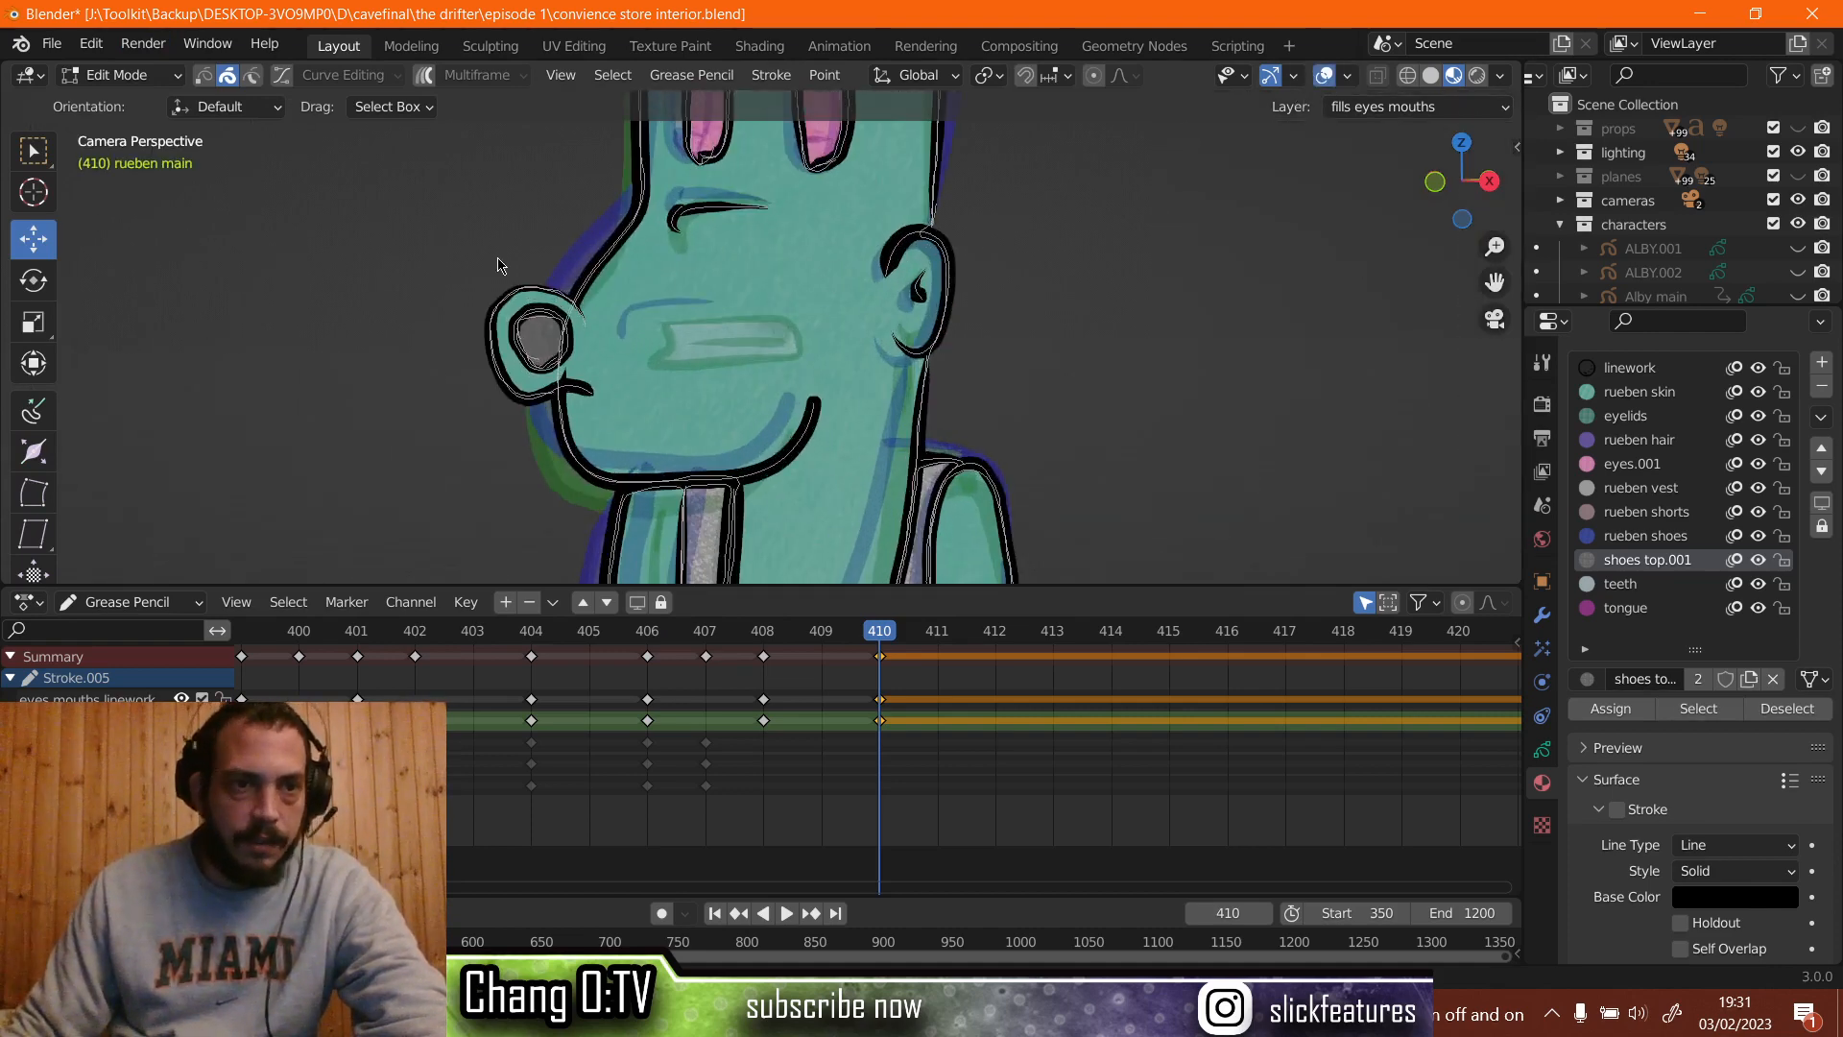
left_click_drag(405, 268, 620, 405)
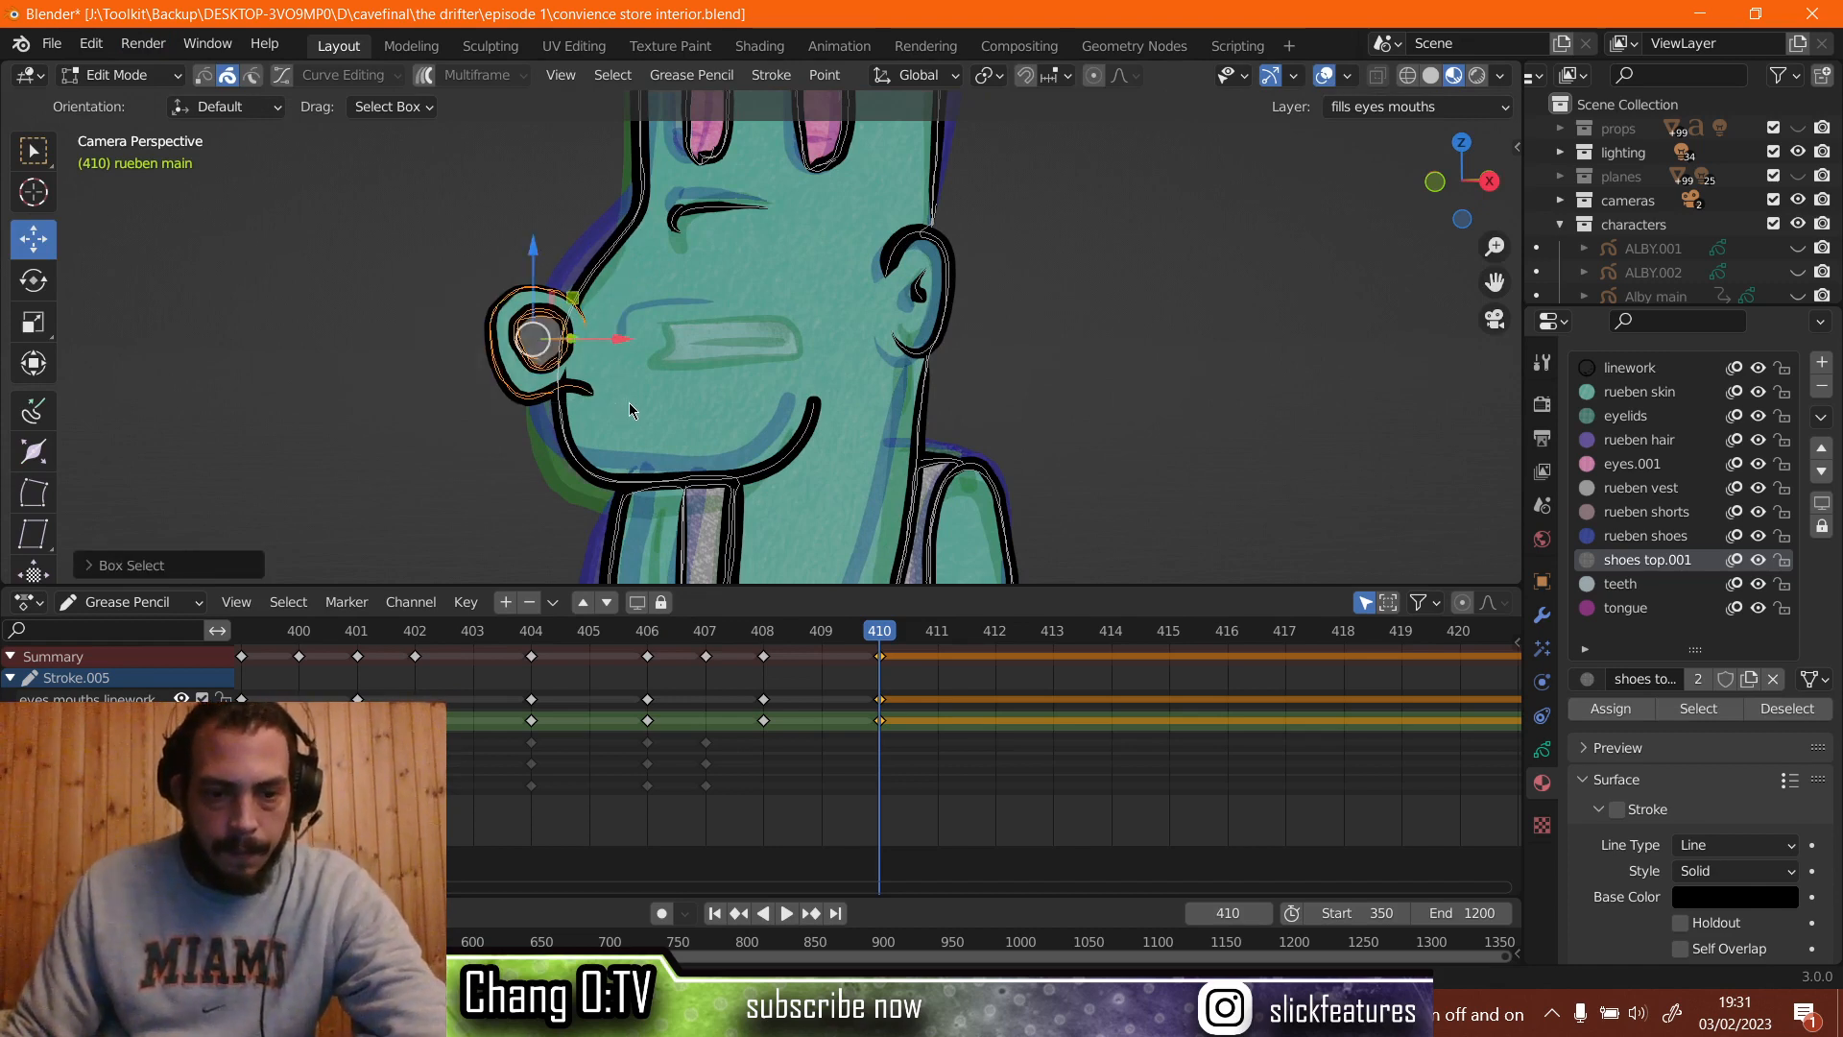
key("r")
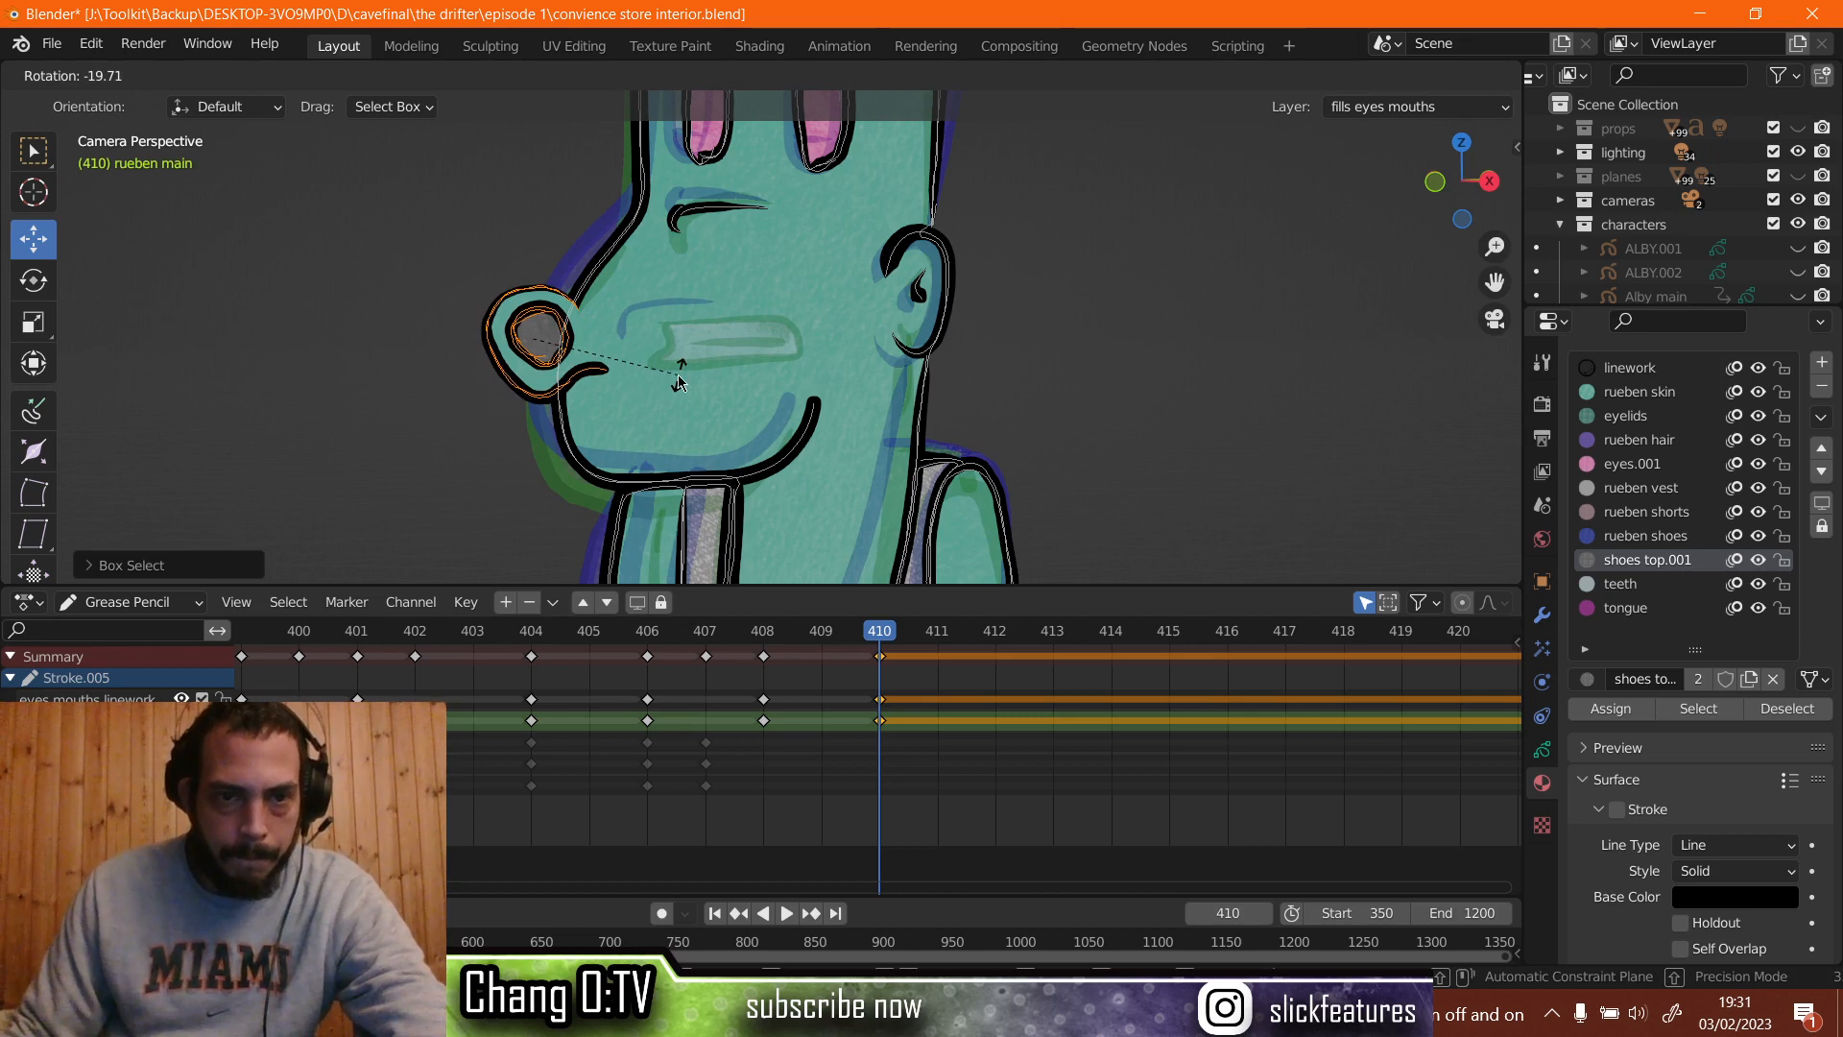
left_click(677, 382)
Enlarge the selected puckered mouth slightly, lower it on the face and shift it about 0.036 m along X toward the head.
key("s")
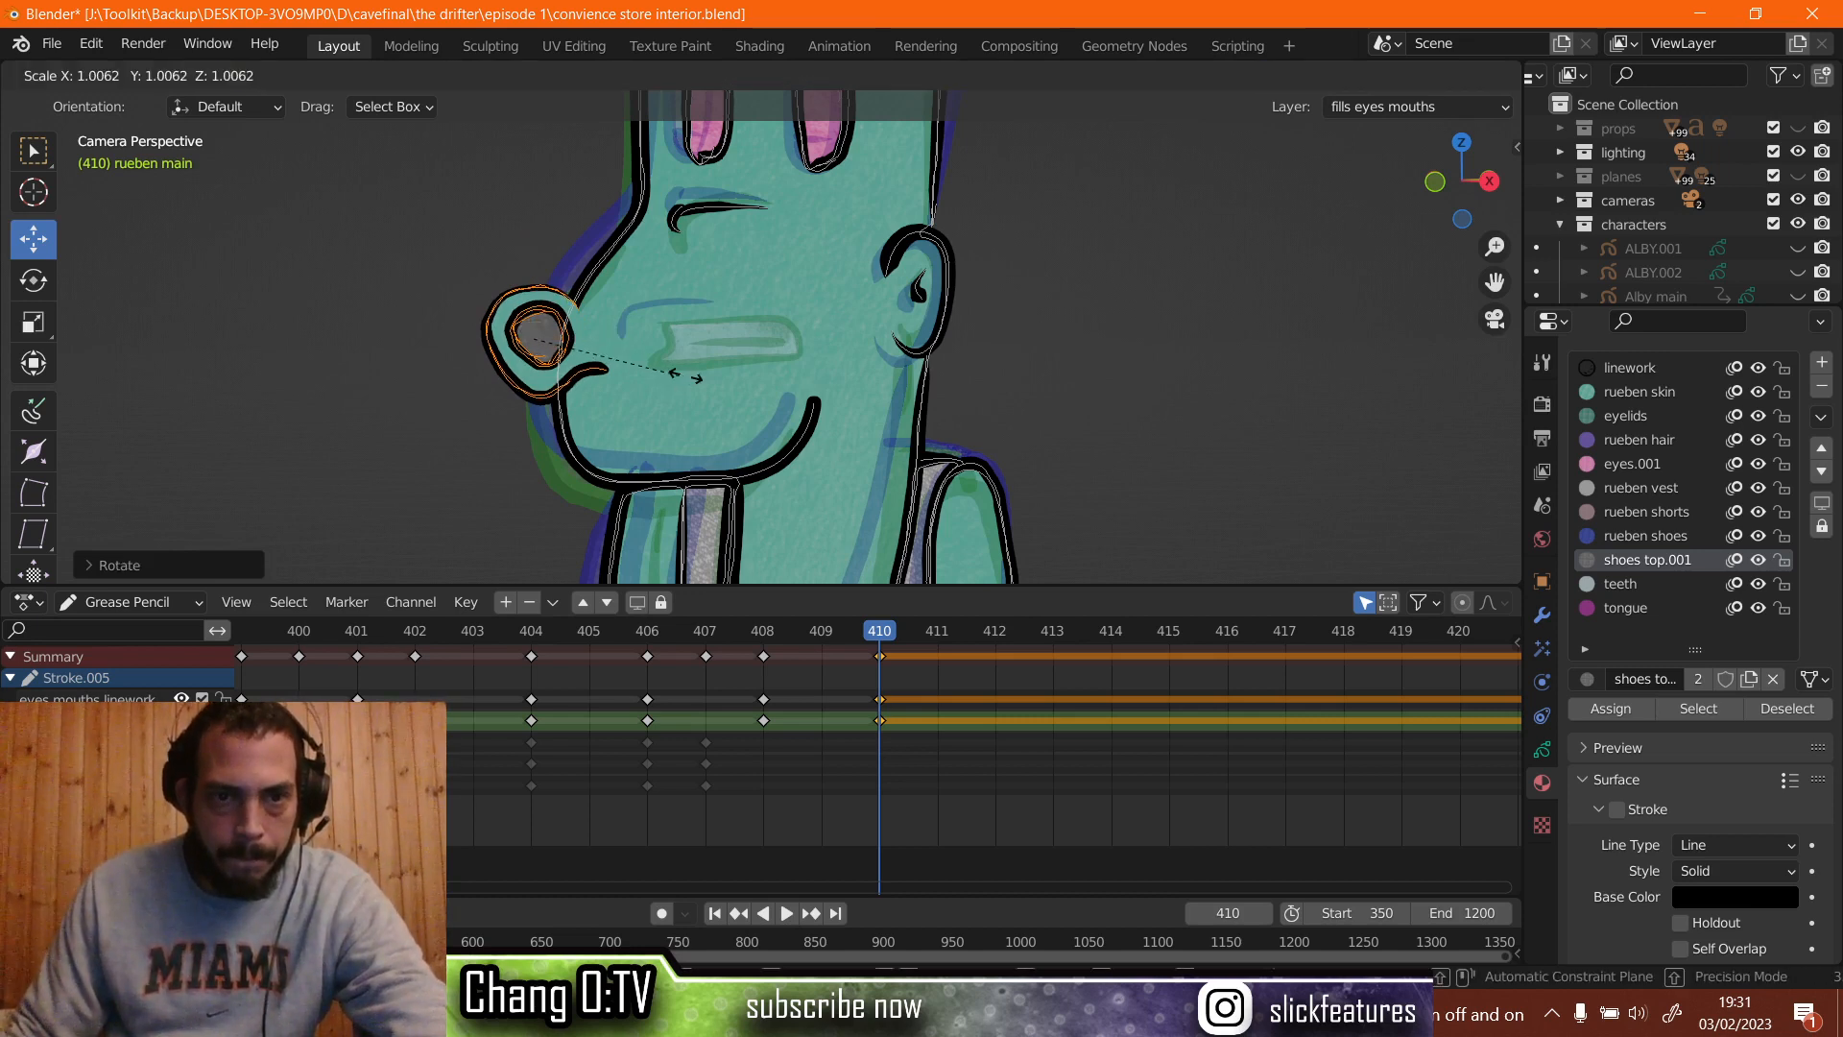
left_click(673, 376)
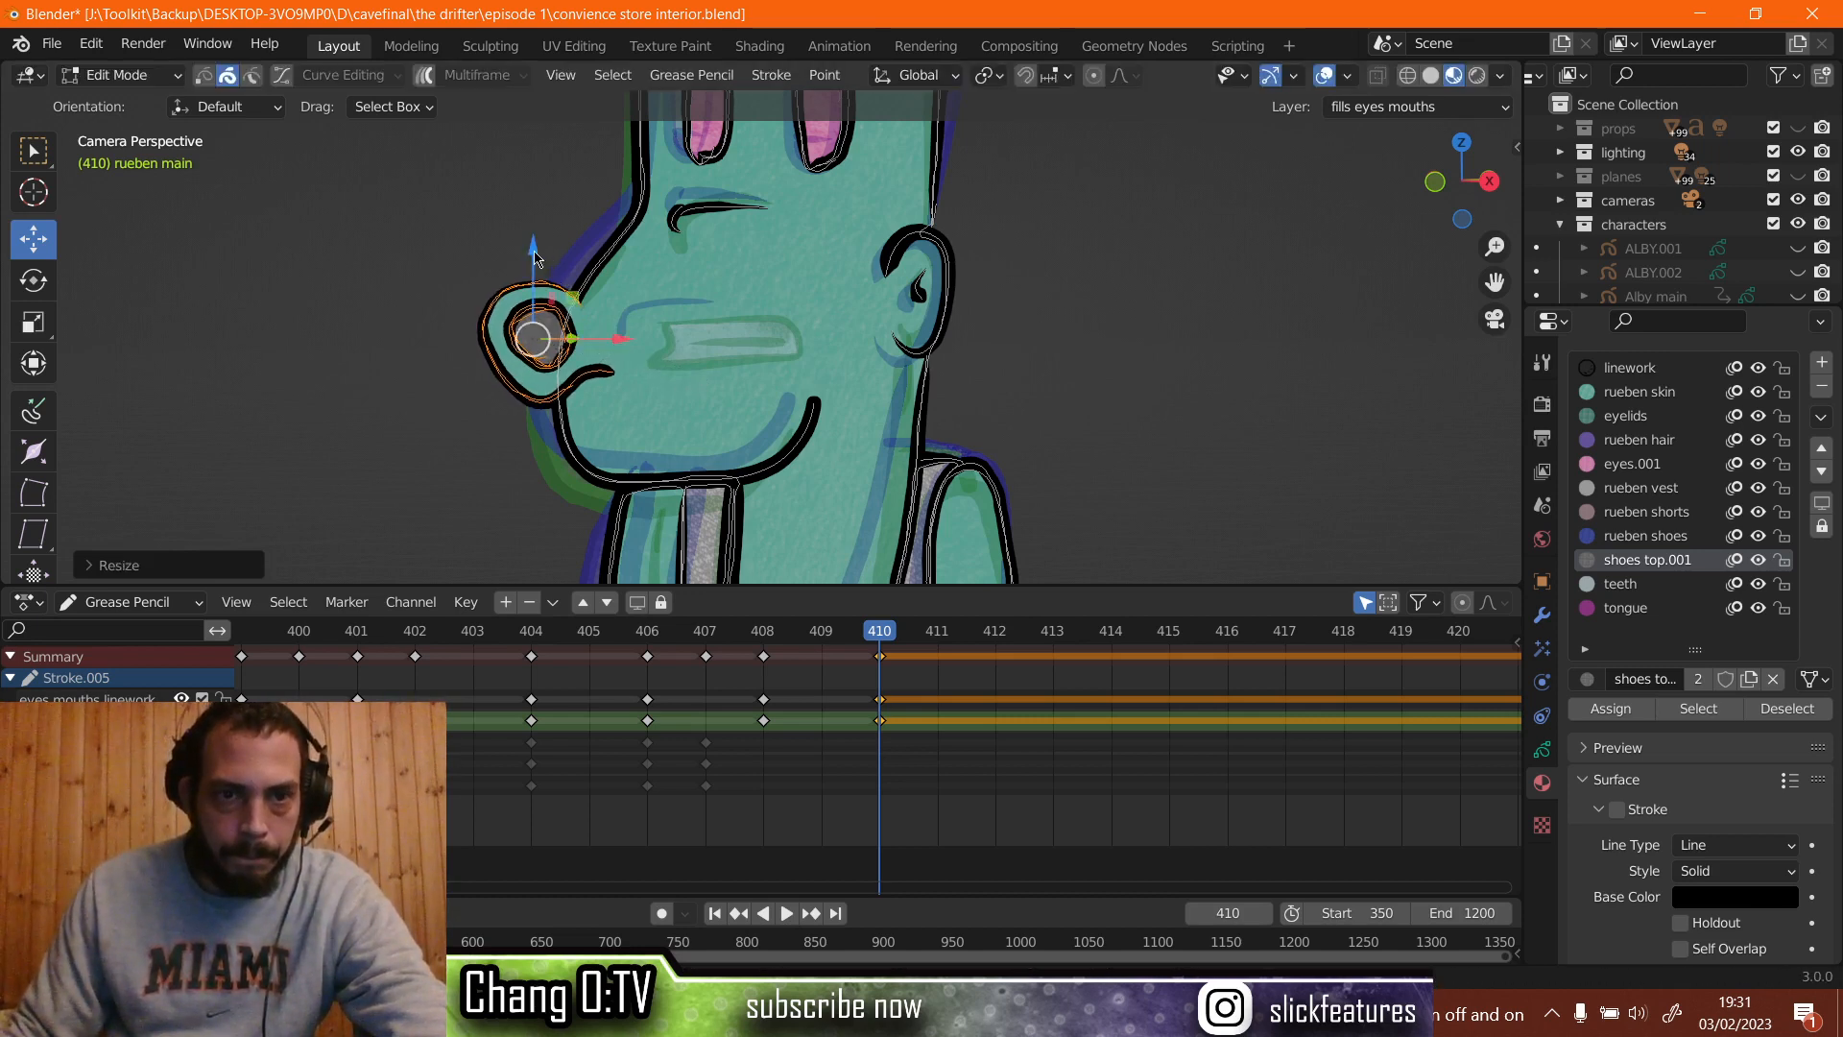
left_click_drag(536, 257, 536, 304)
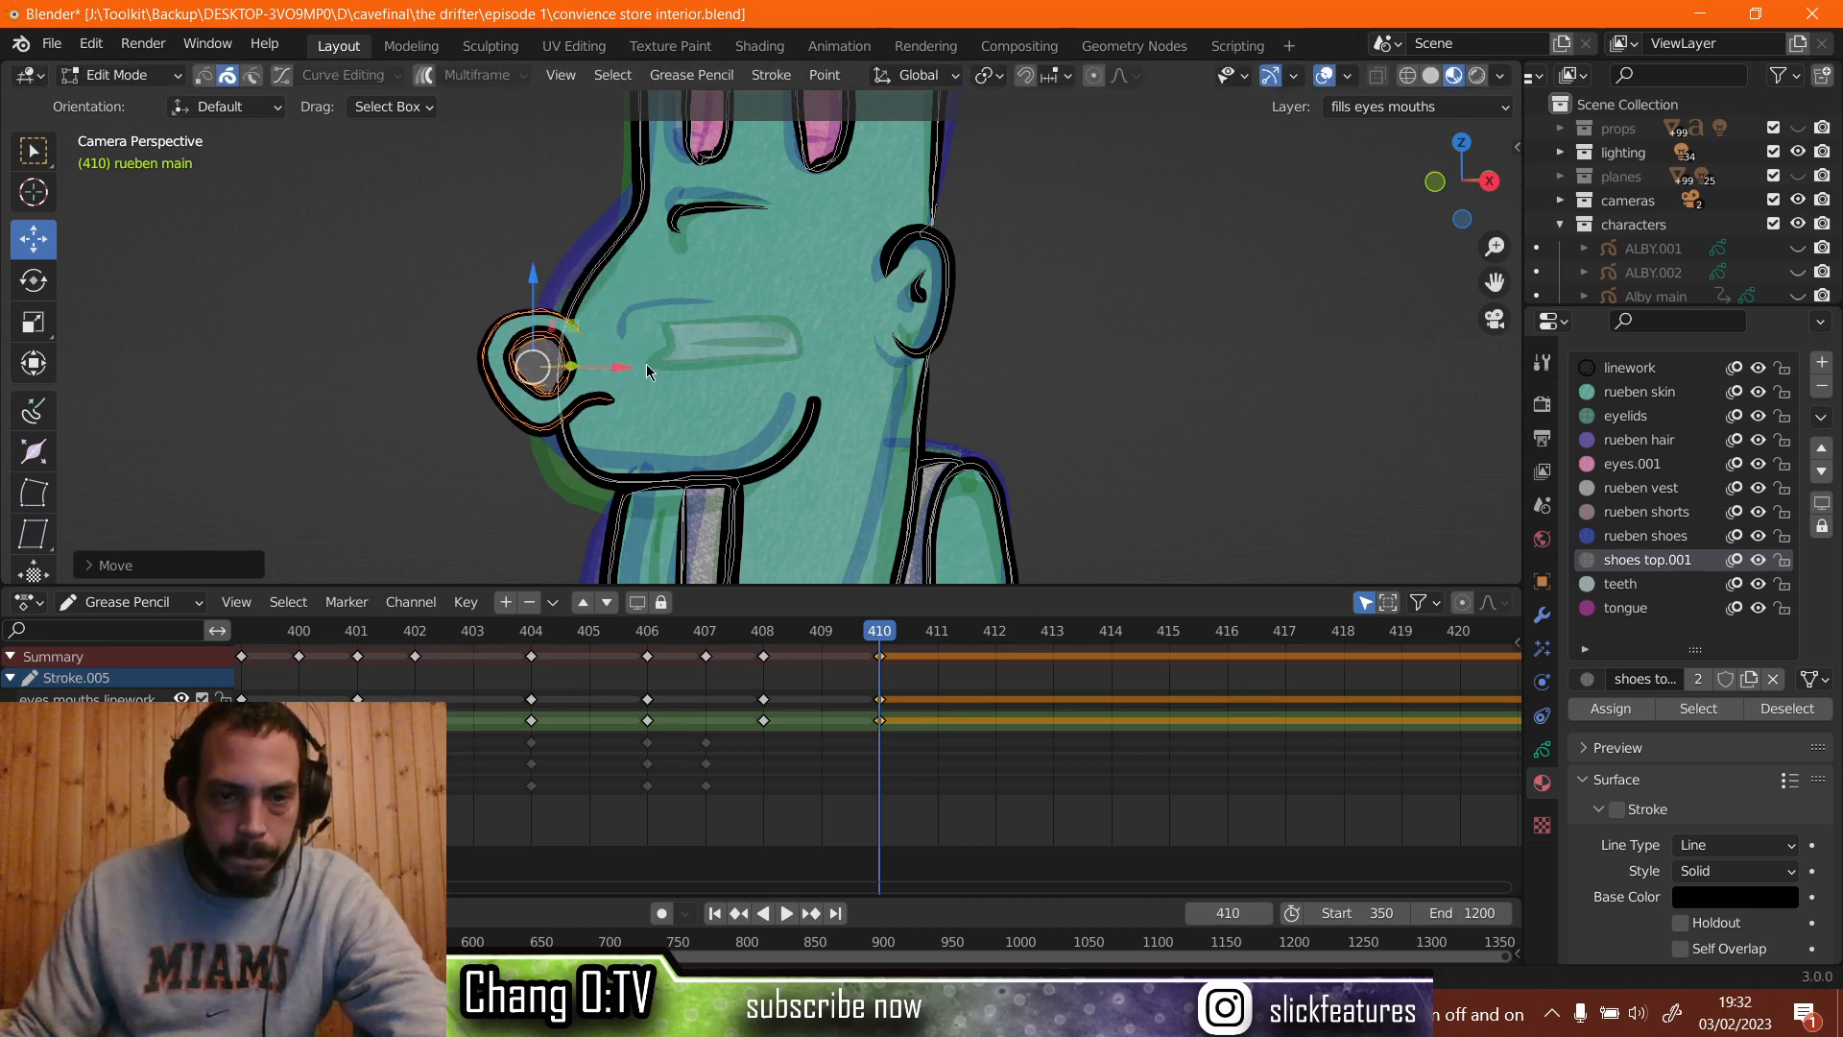
left_click_drag(628, 370, 637, 362)
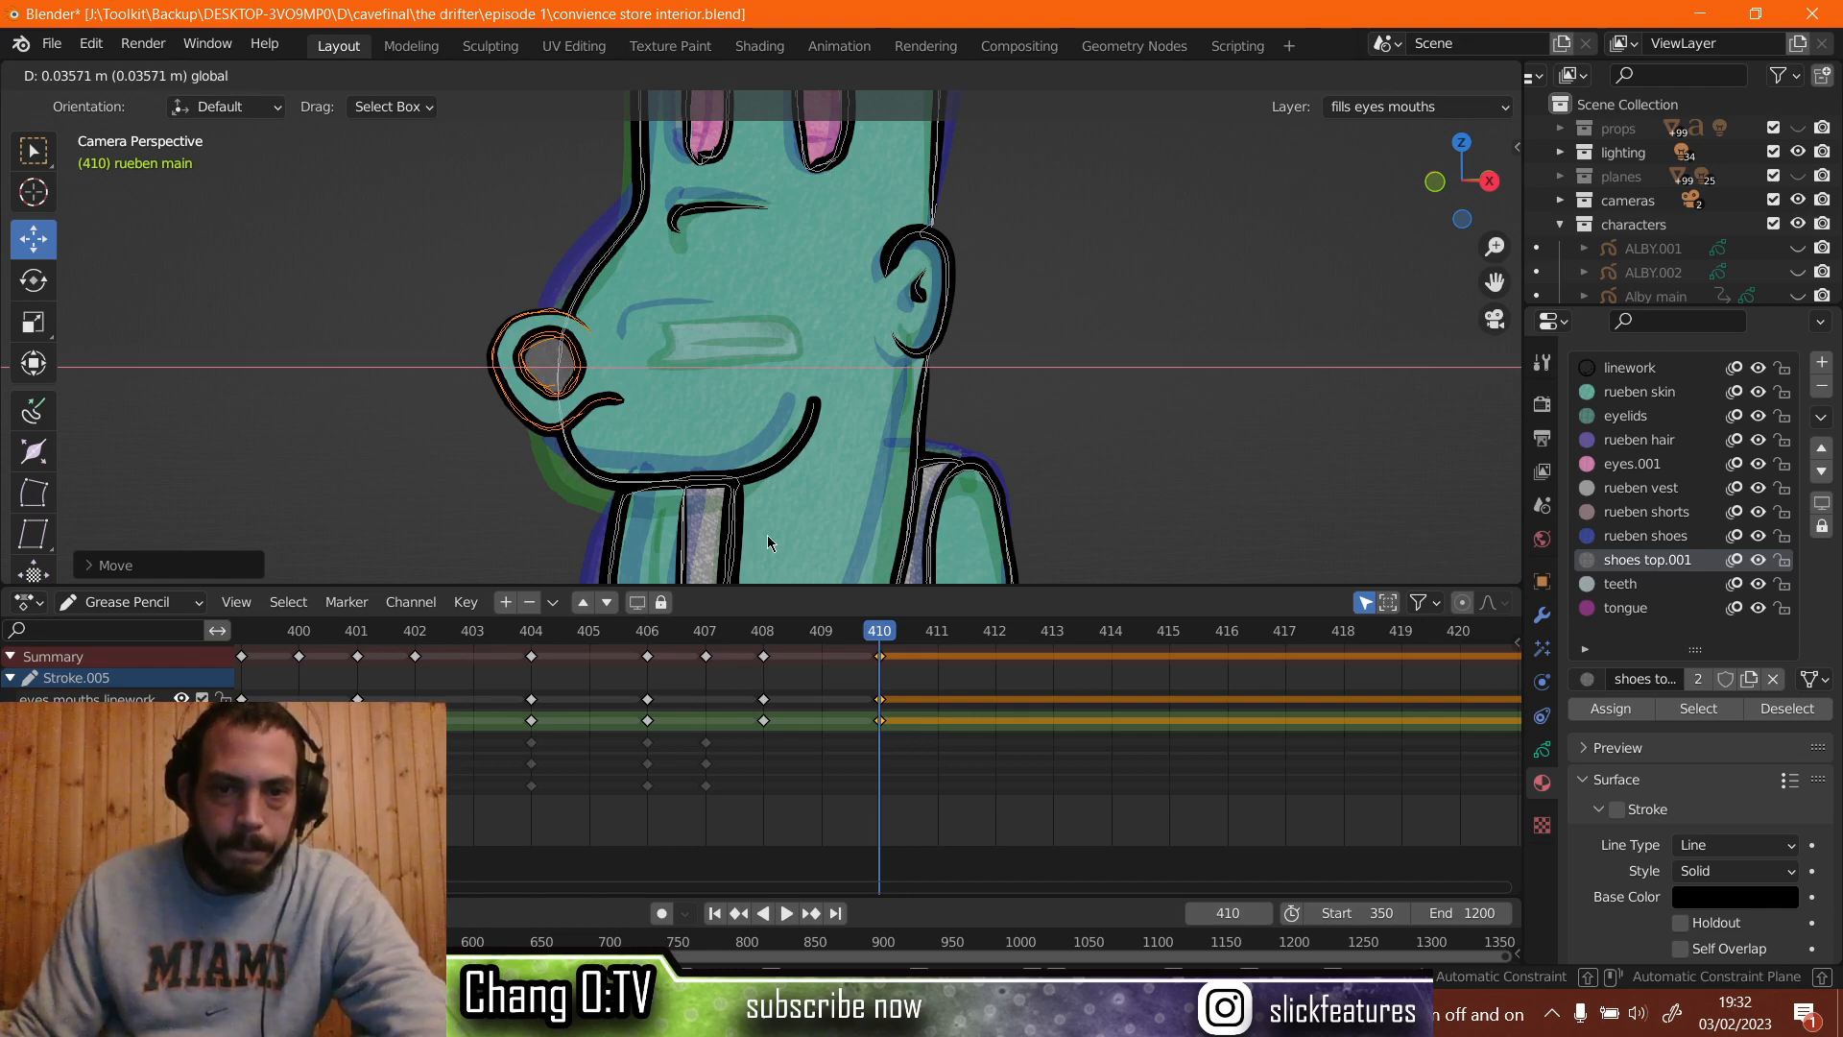
Scrub past frame 410 and play back the walk to check the adjusted puckered mouth.
left_click_drag(876, 628, 912, 580)
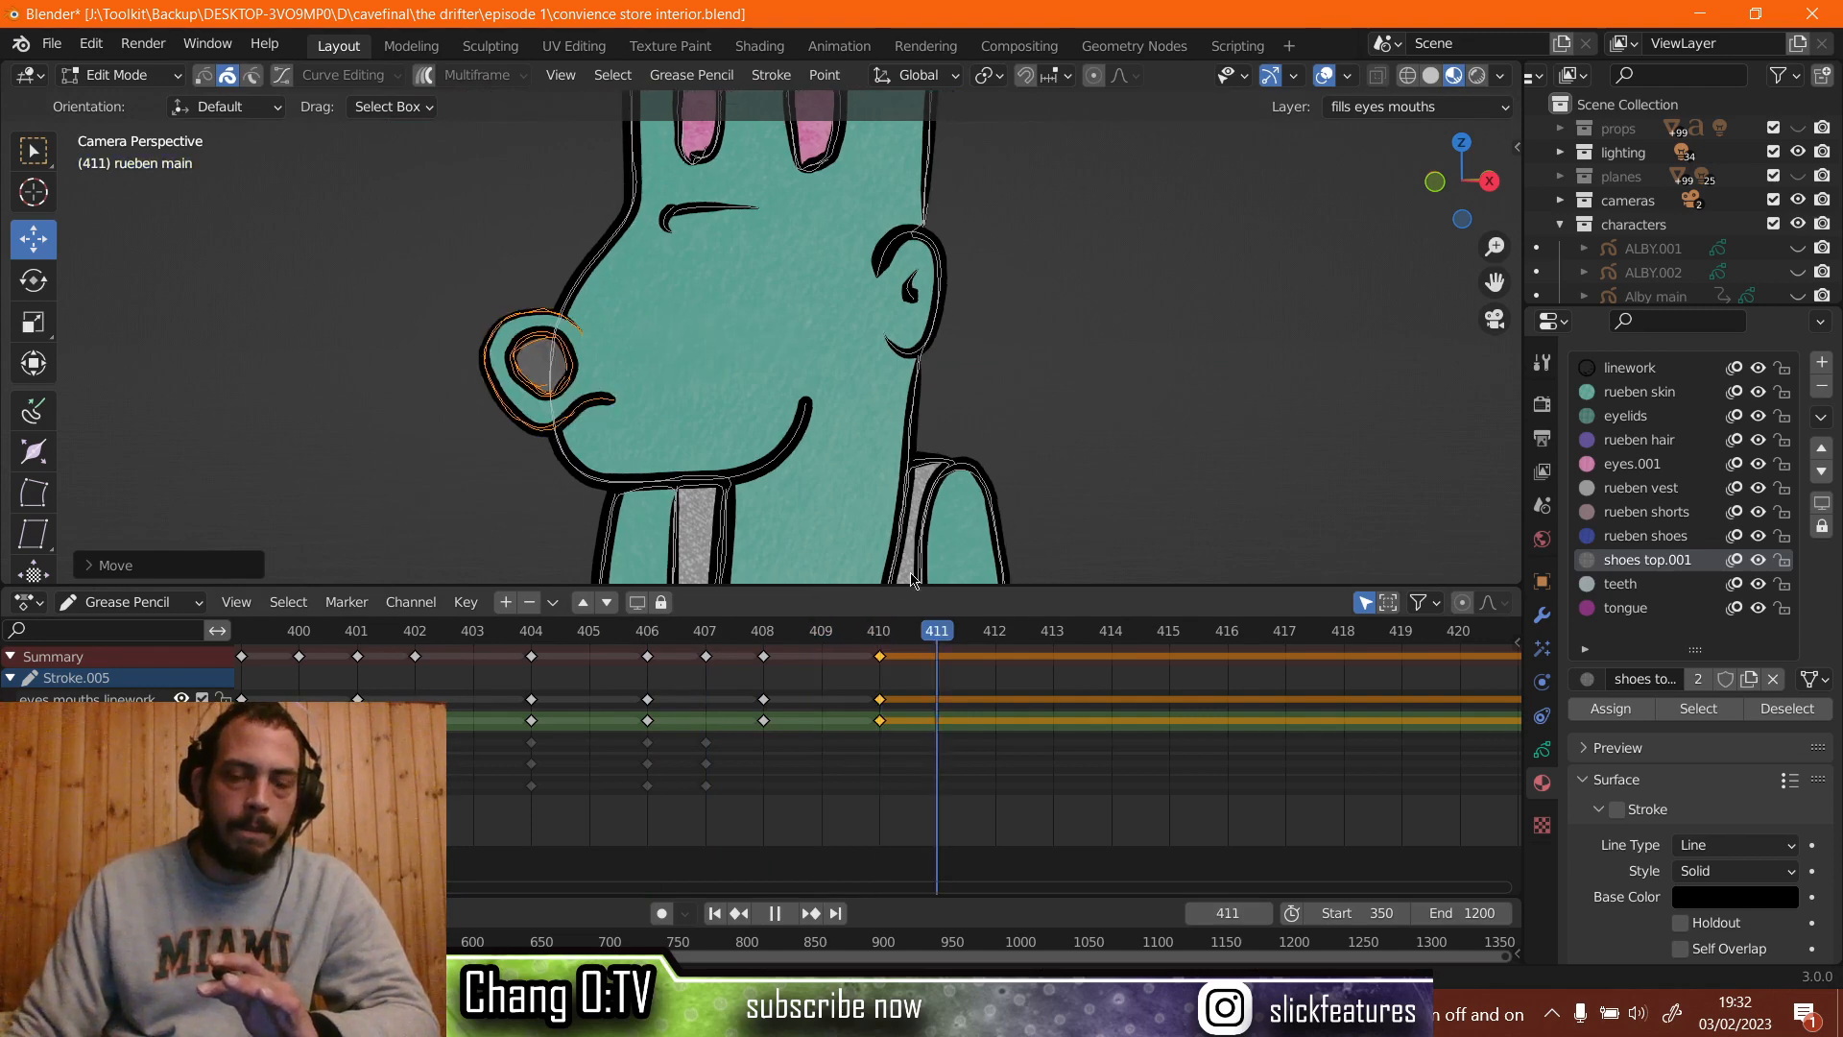
key("Escape")
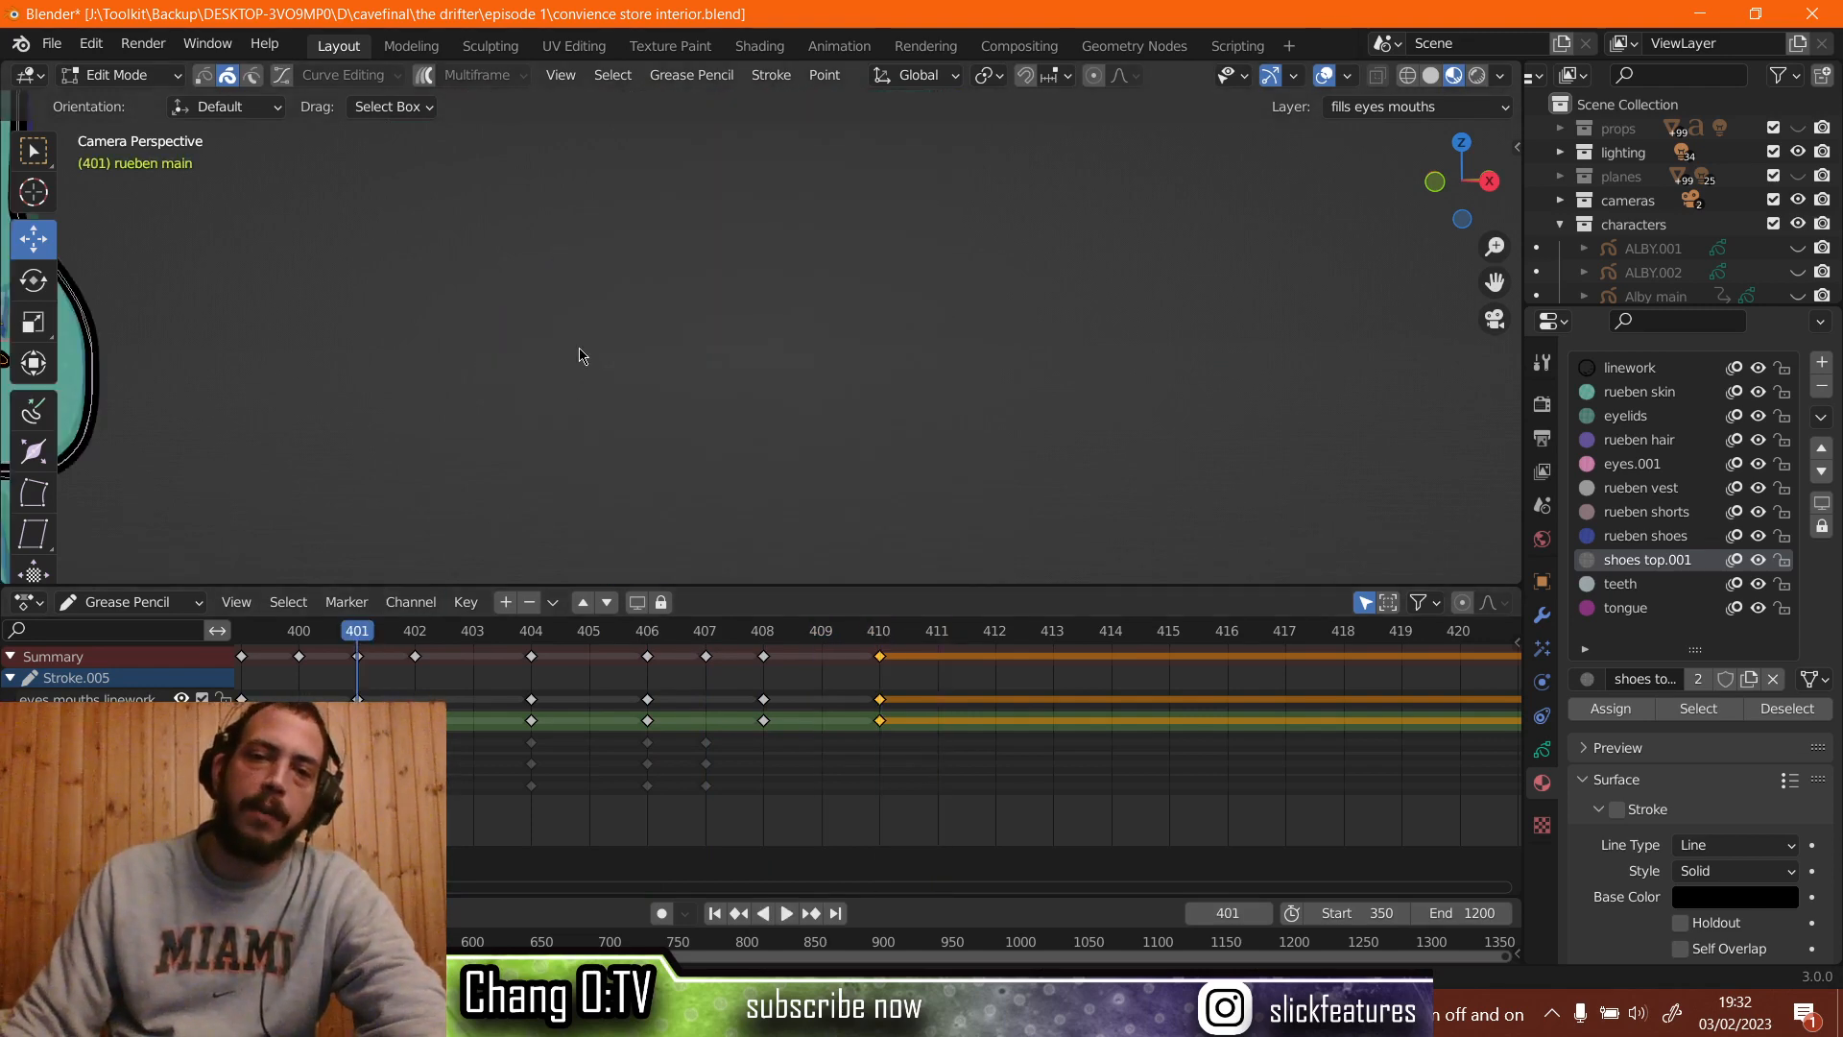
key("space")
key("space")
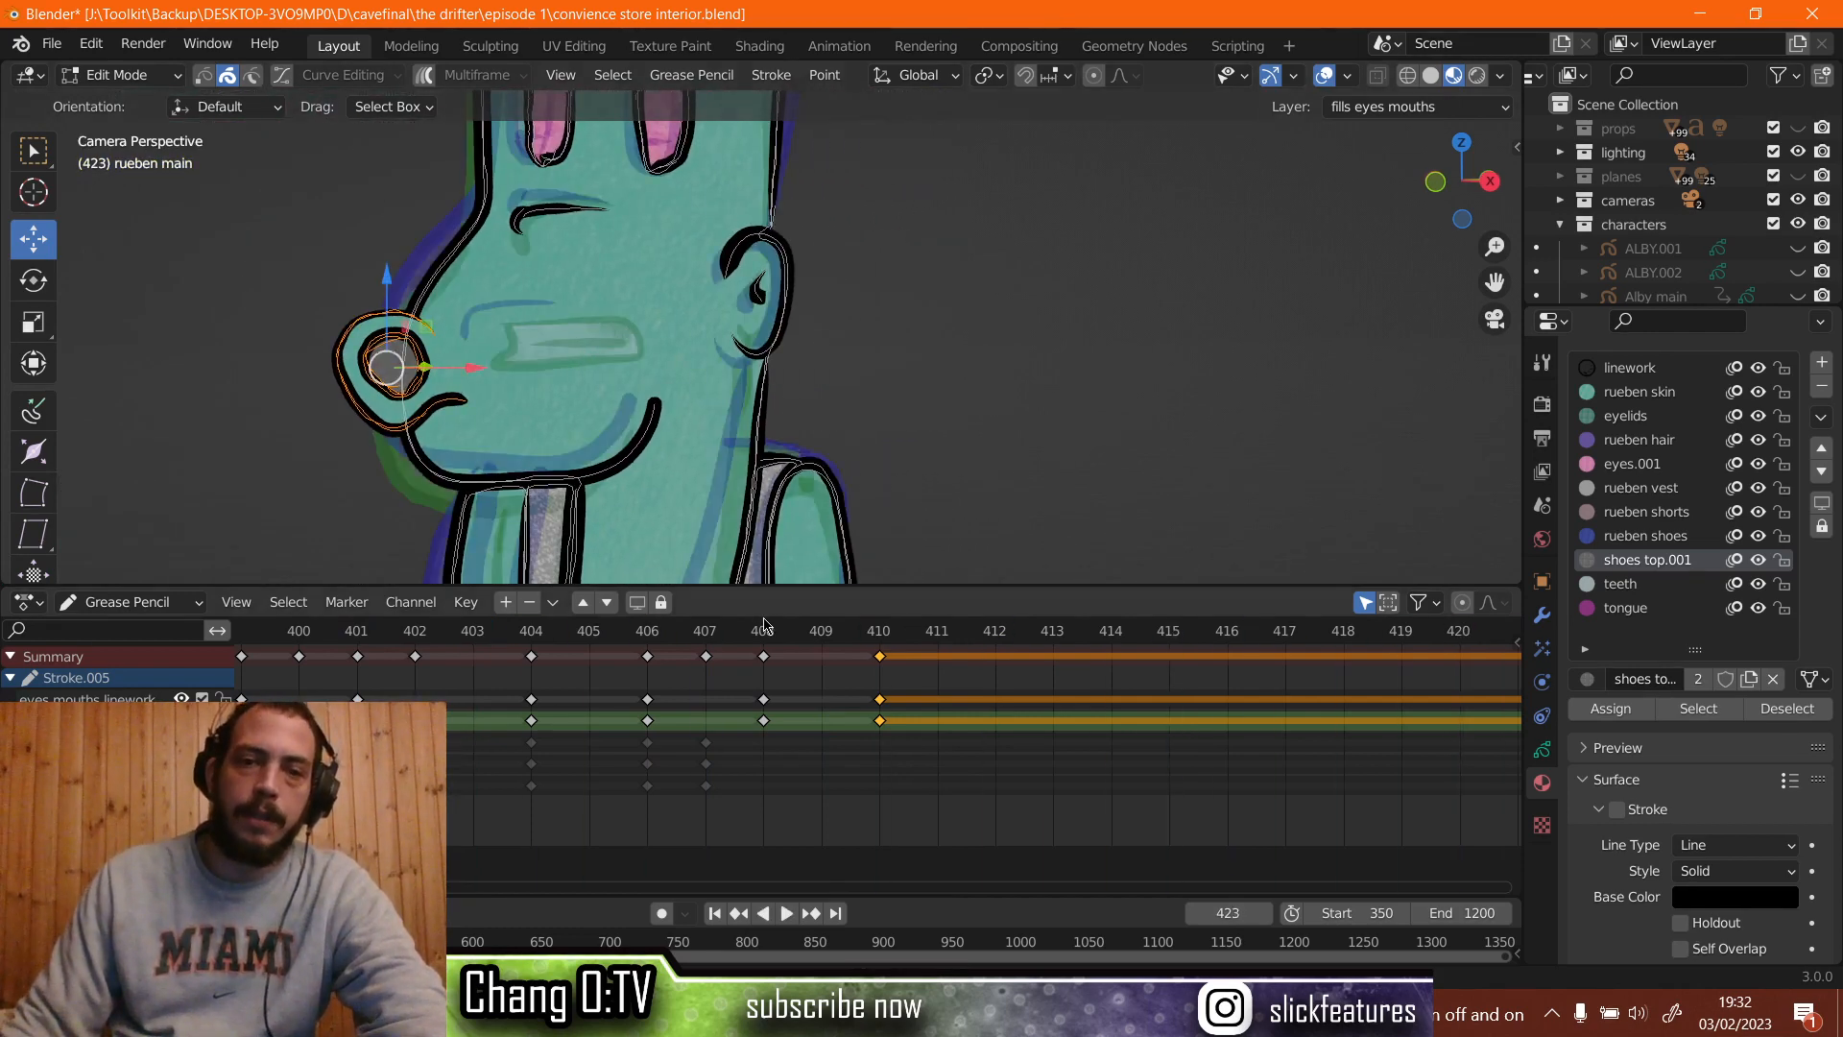
Duplicate the mouth linework and fill keyframes from frame 410 to frame 412.
left_click(764, 639)
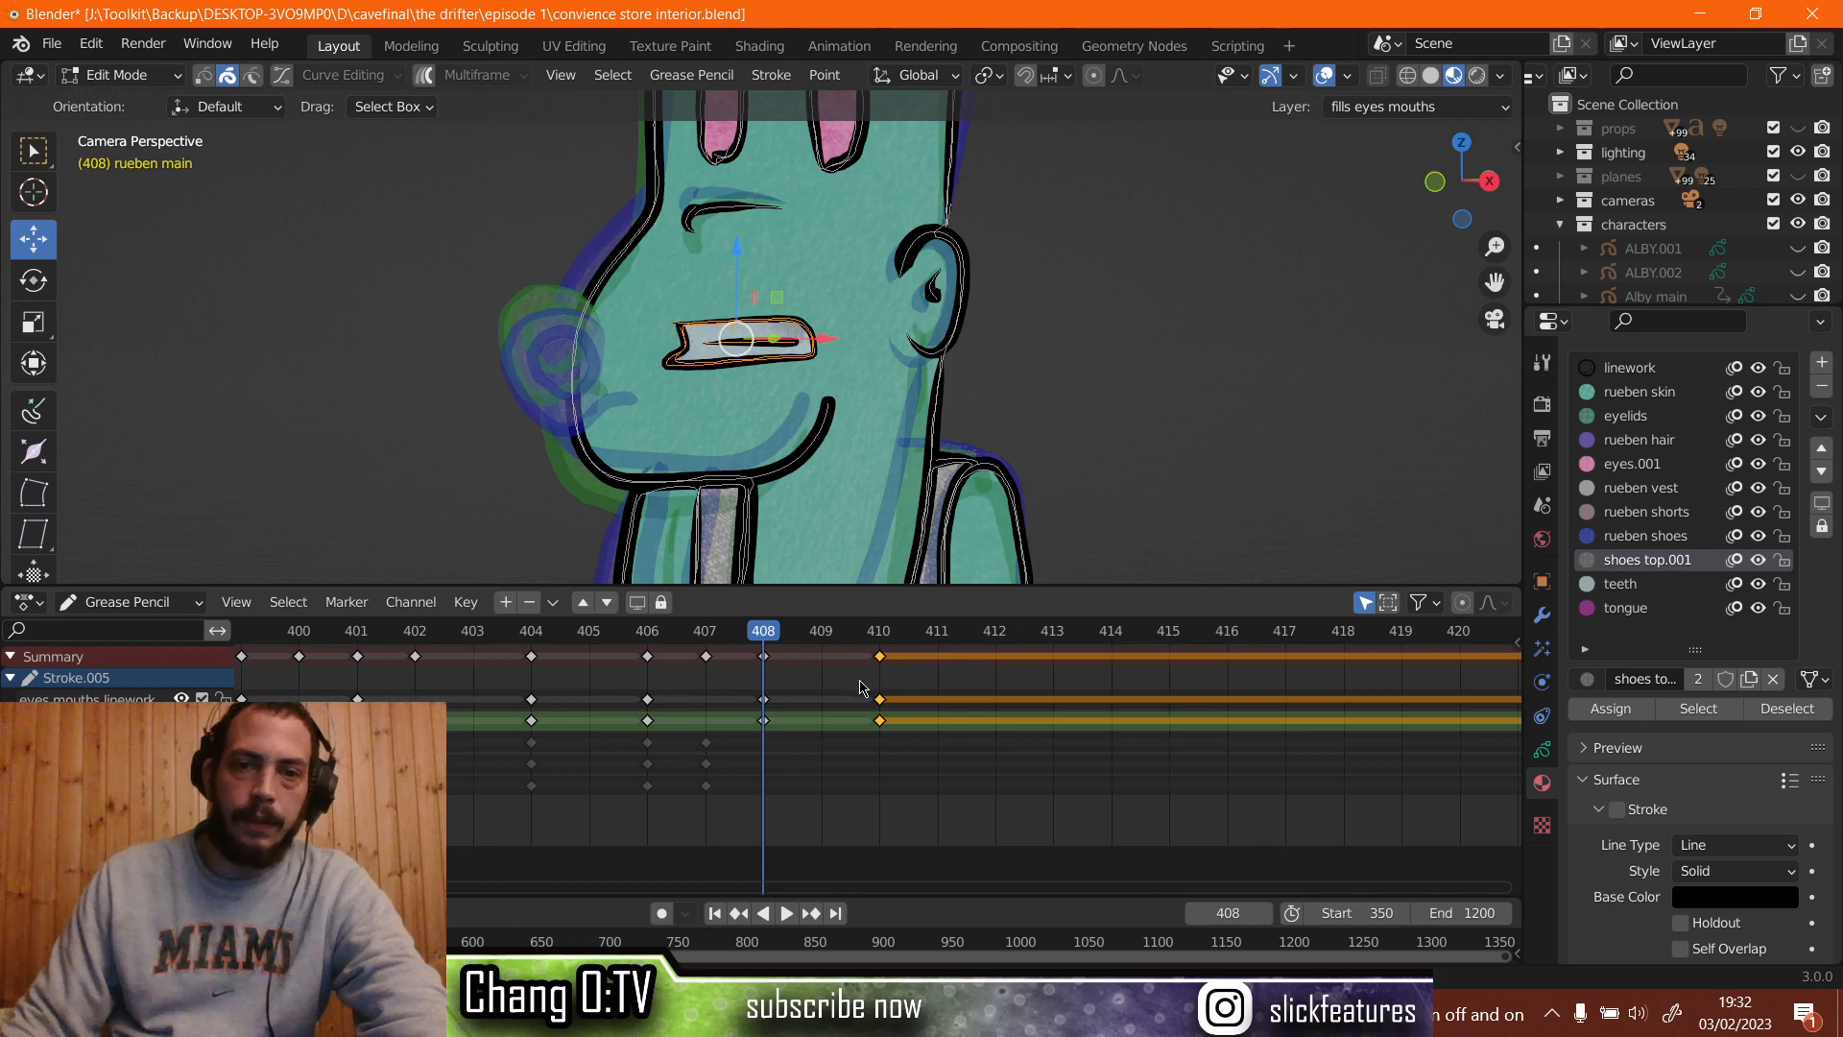
left_click_drag(859, 680, 892, 724)
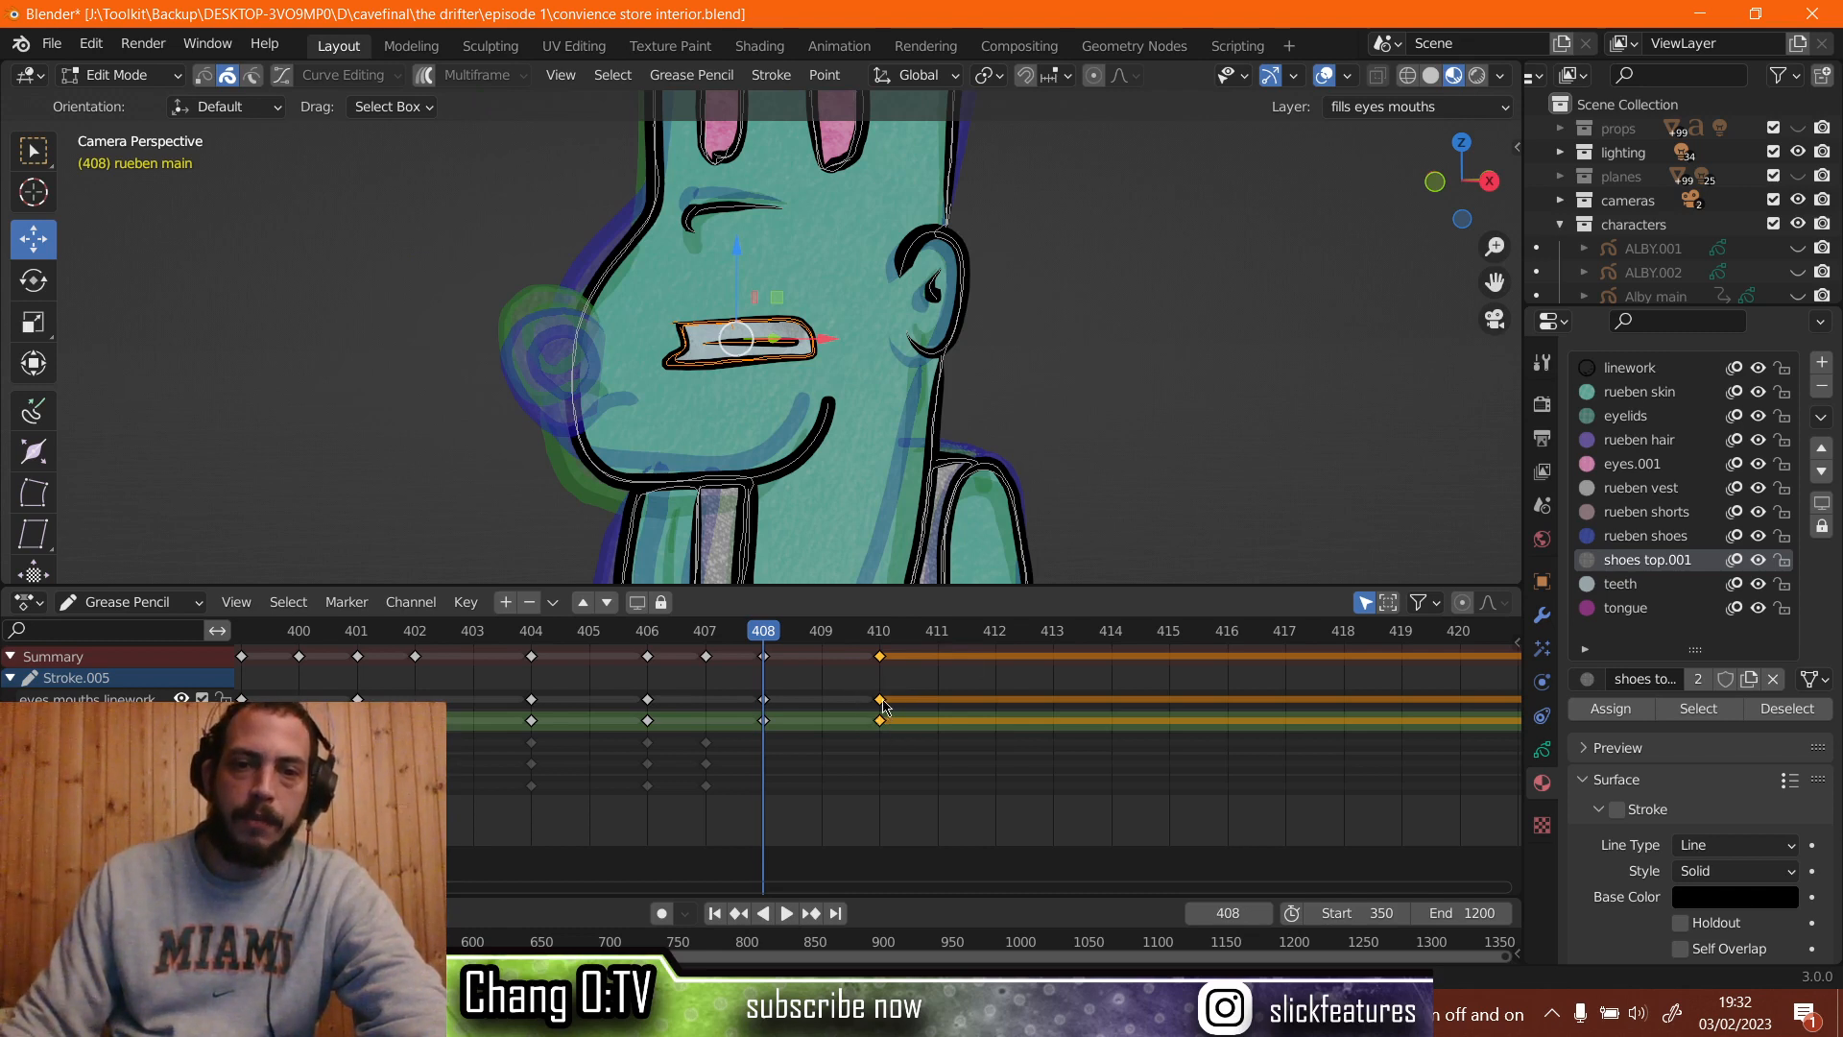
right_click(883, 706)
left_click(883, 705)
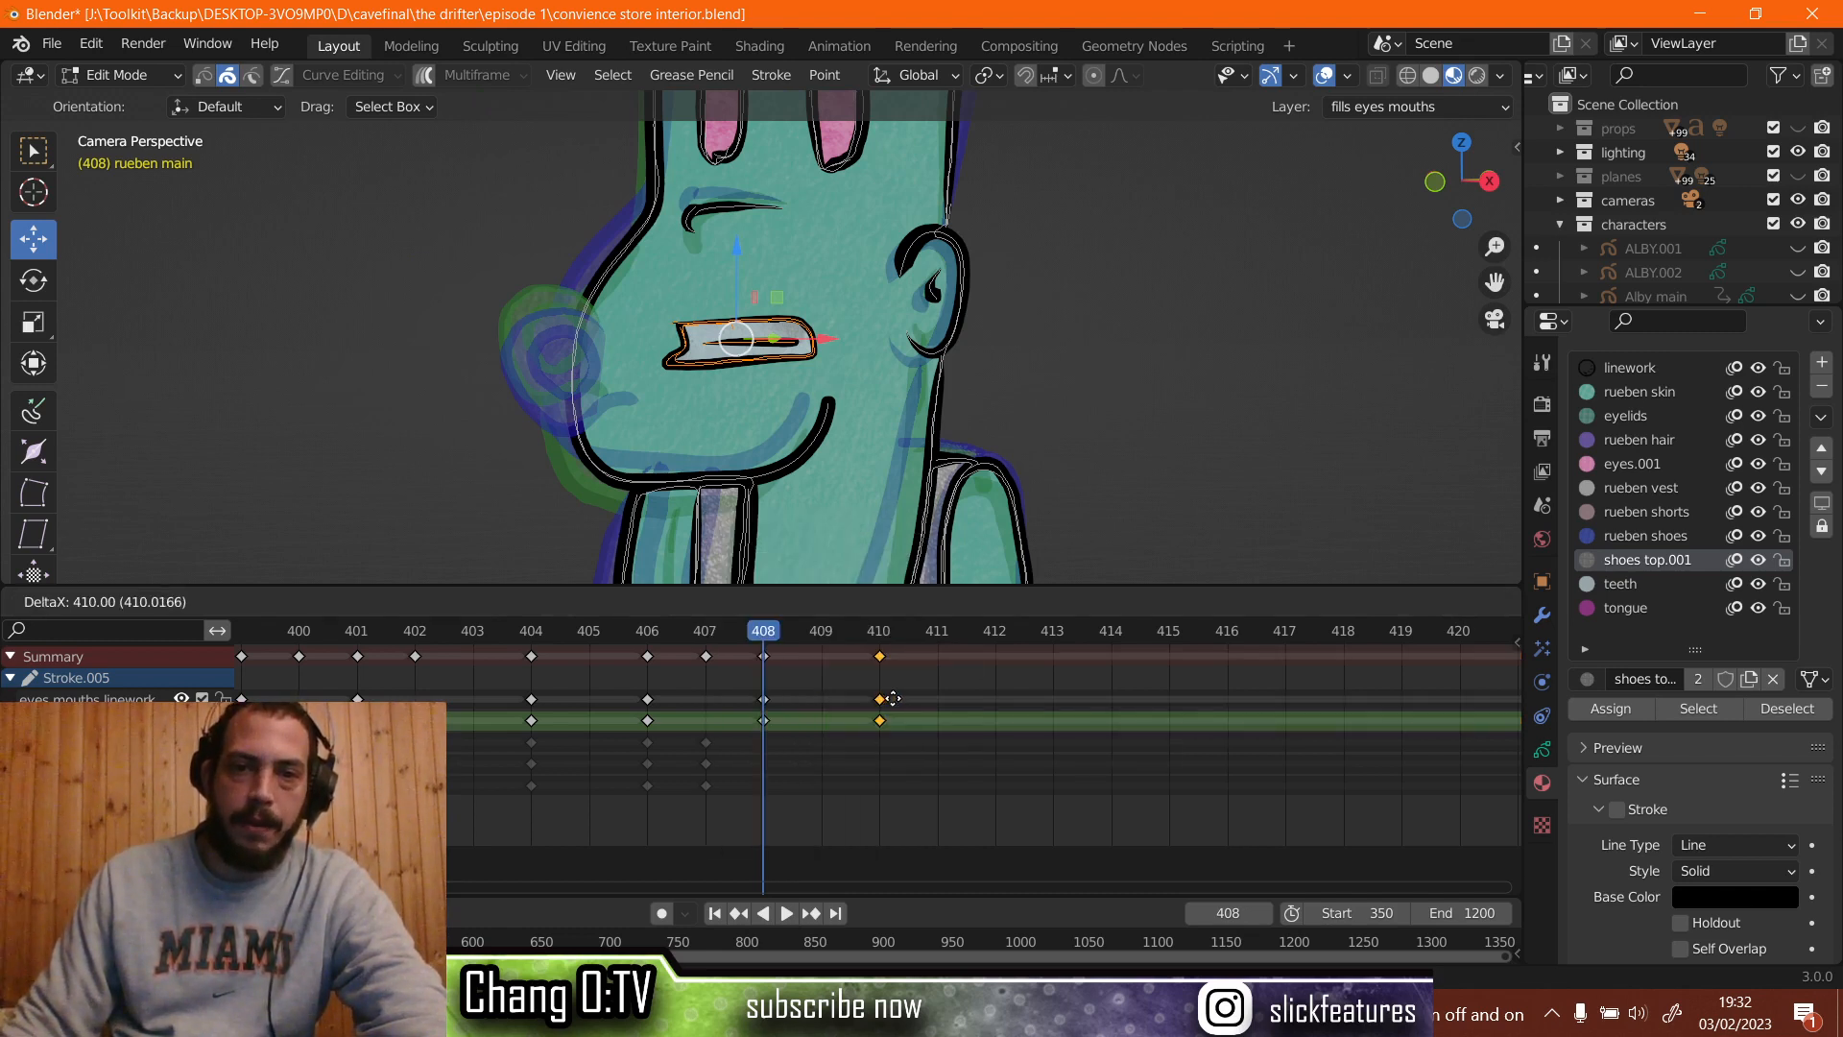
left_click(943, 708)
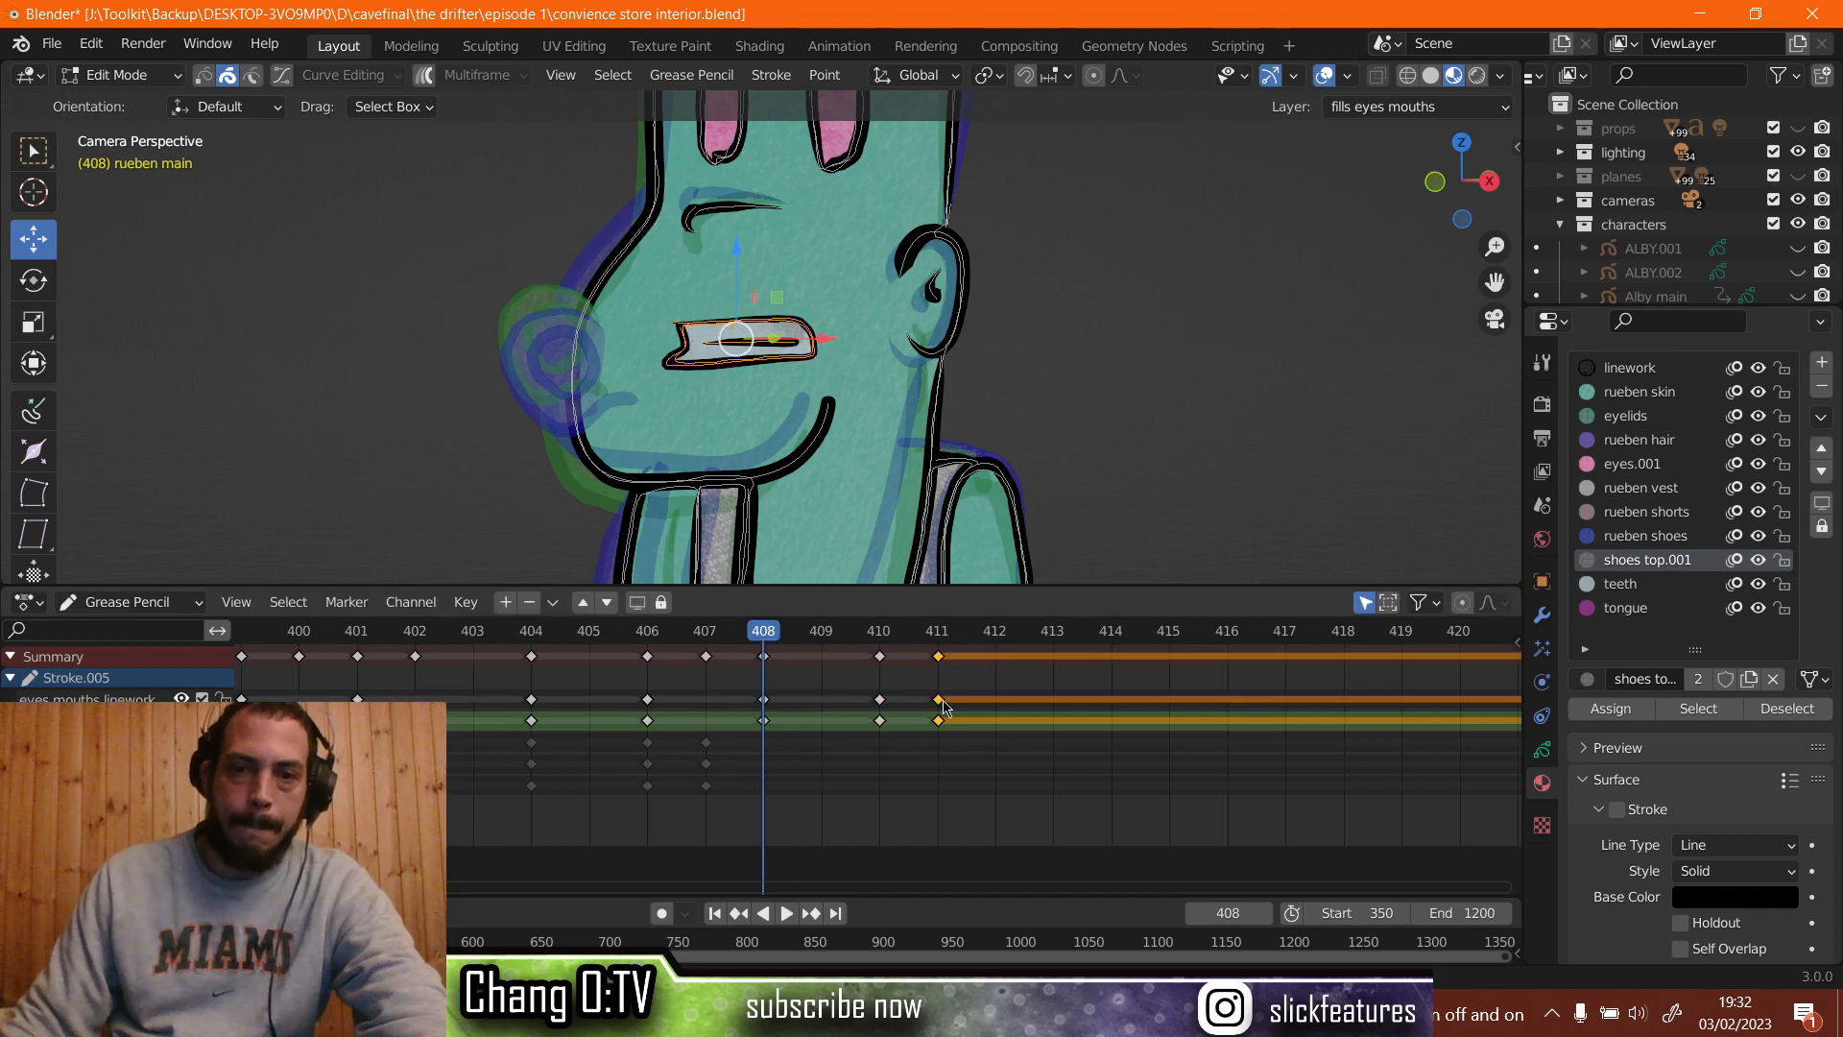
key("g")
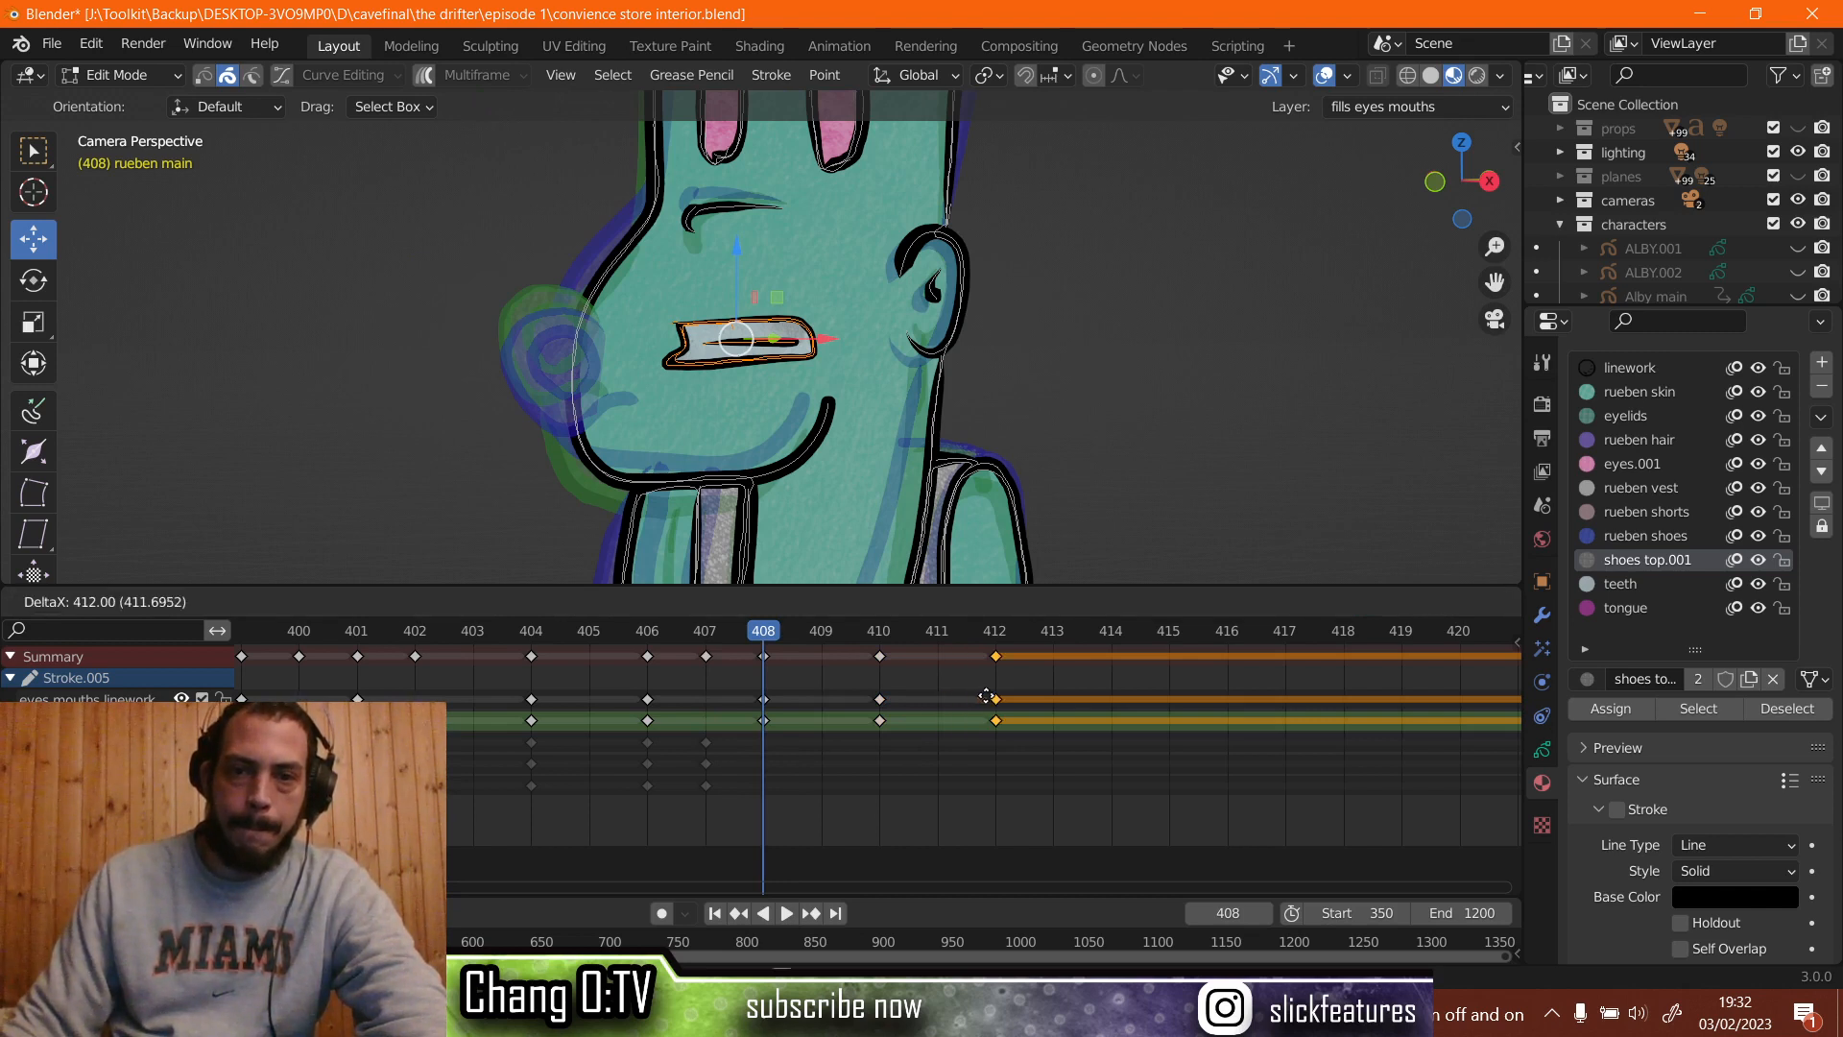
left_click(992, 637)
Delete the puckered mouth strokes from the duplicated keyframes at frame 412.
left_click(993, 632)
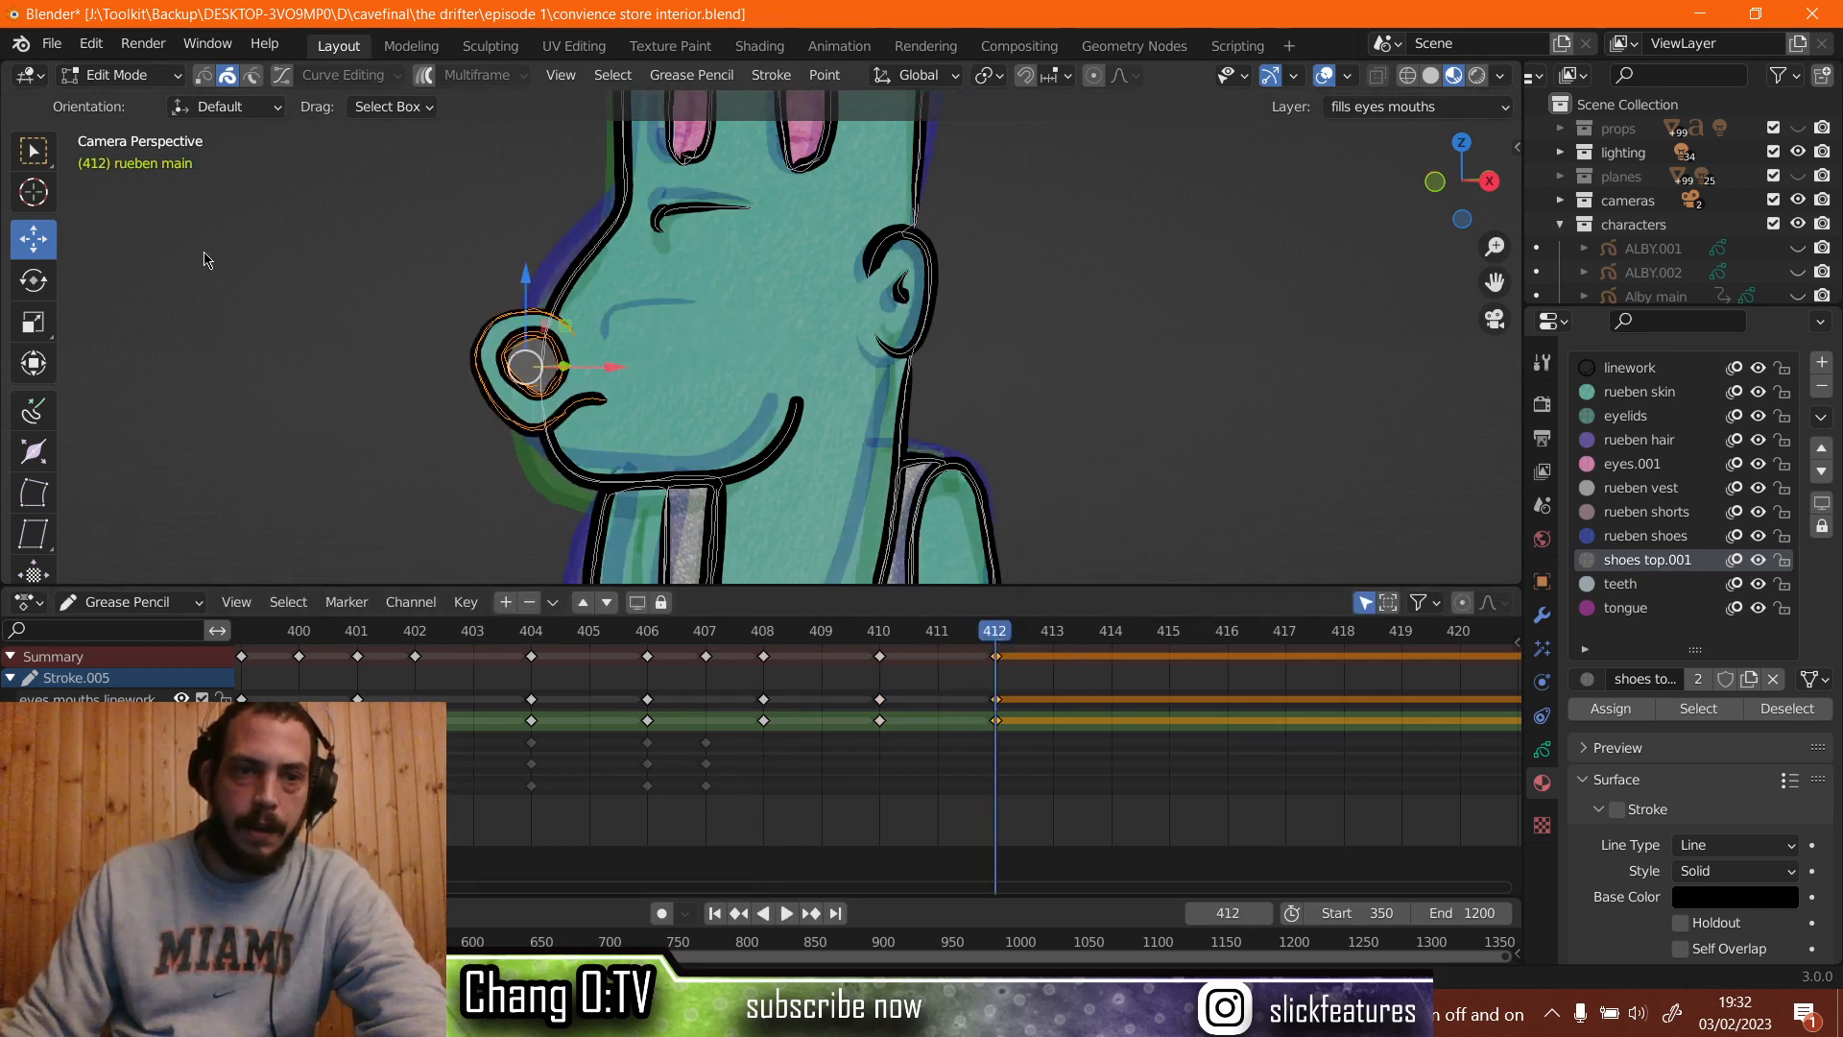
key("x")
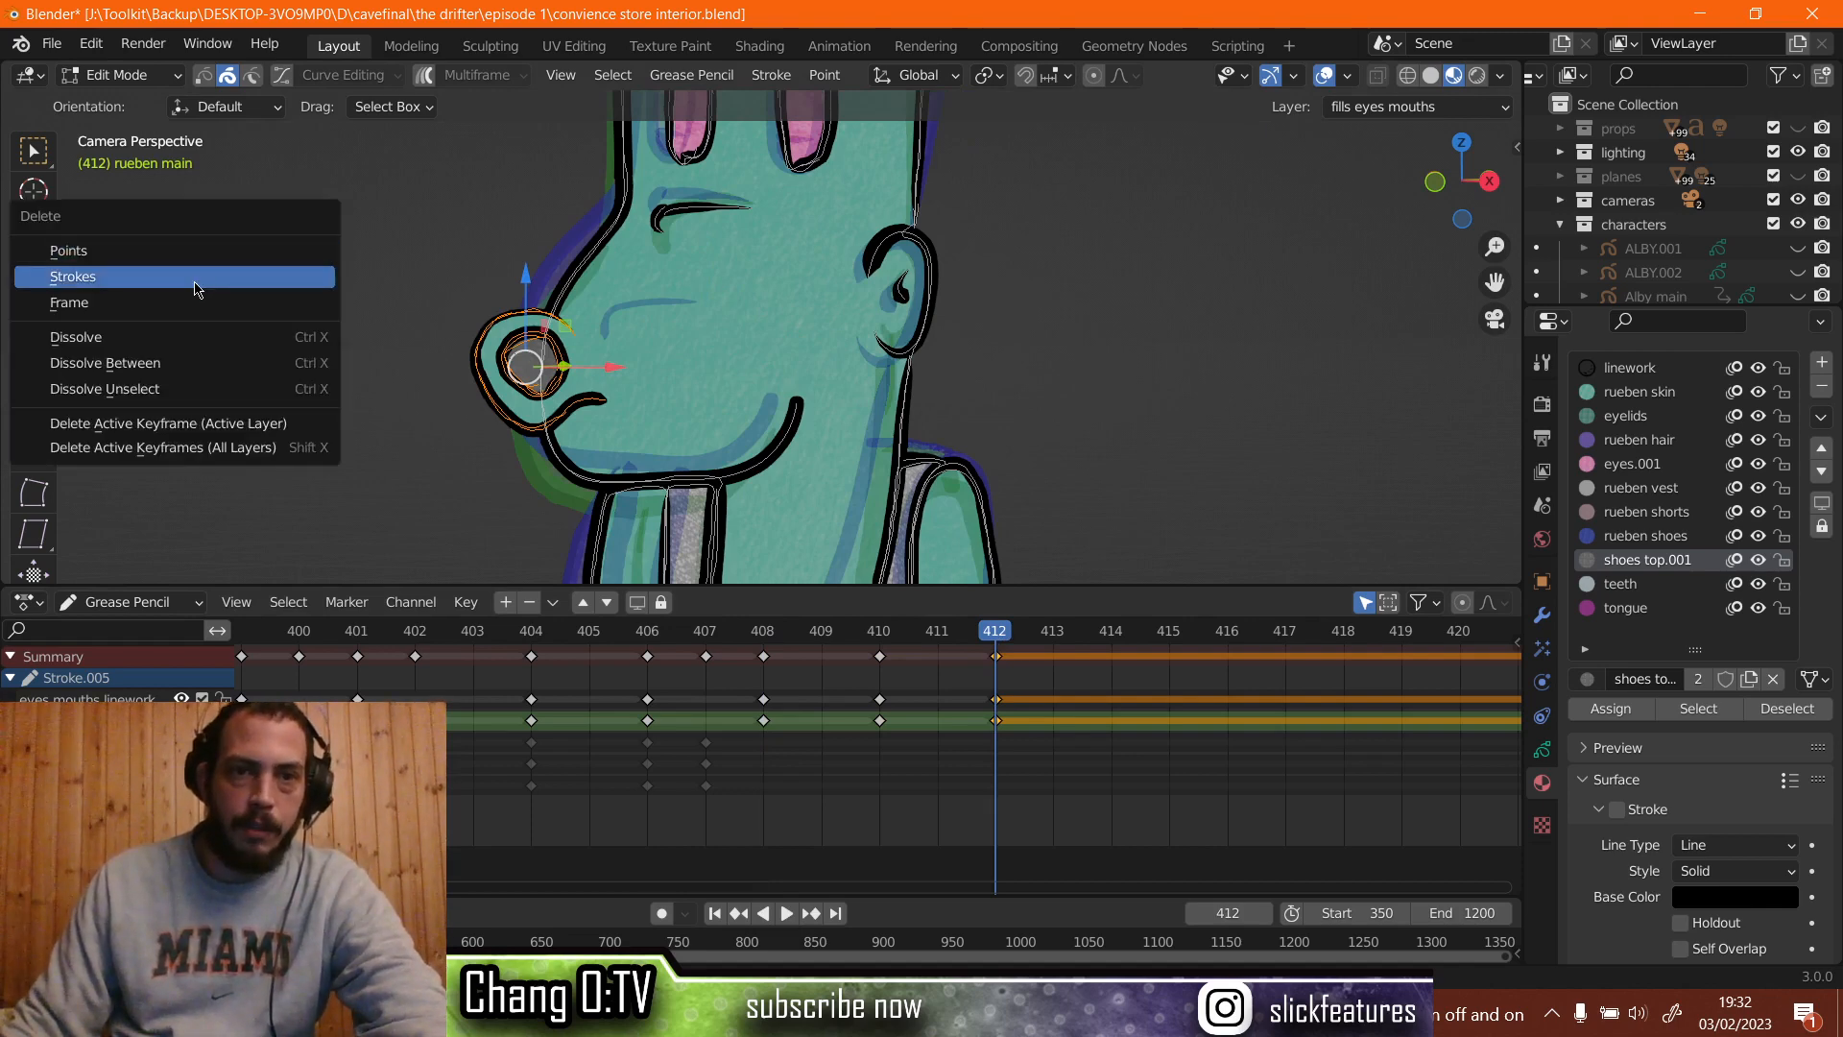
left_click(197, 289)
Draw a wide four-sided mouth with a centre line at frame 412, using the linework material on the eyes mouths linework layer.
left_click(120, 75)
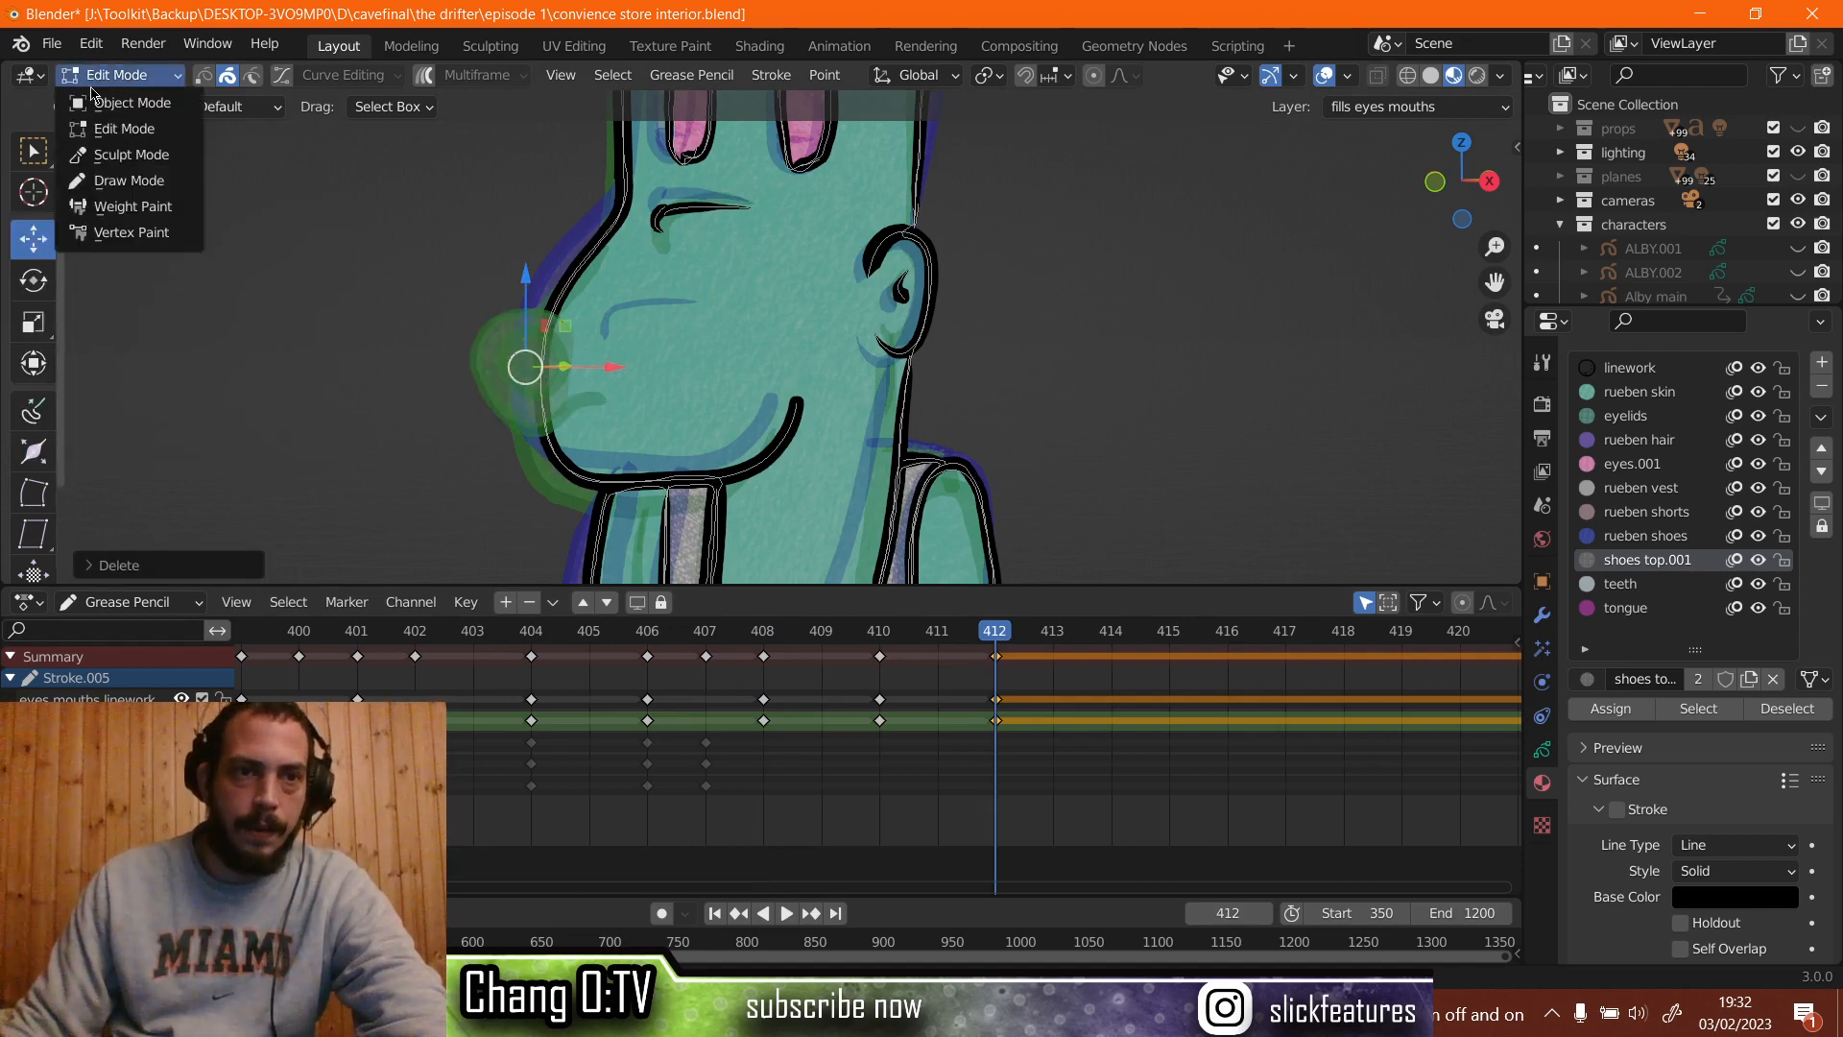
left_click(132, 179)
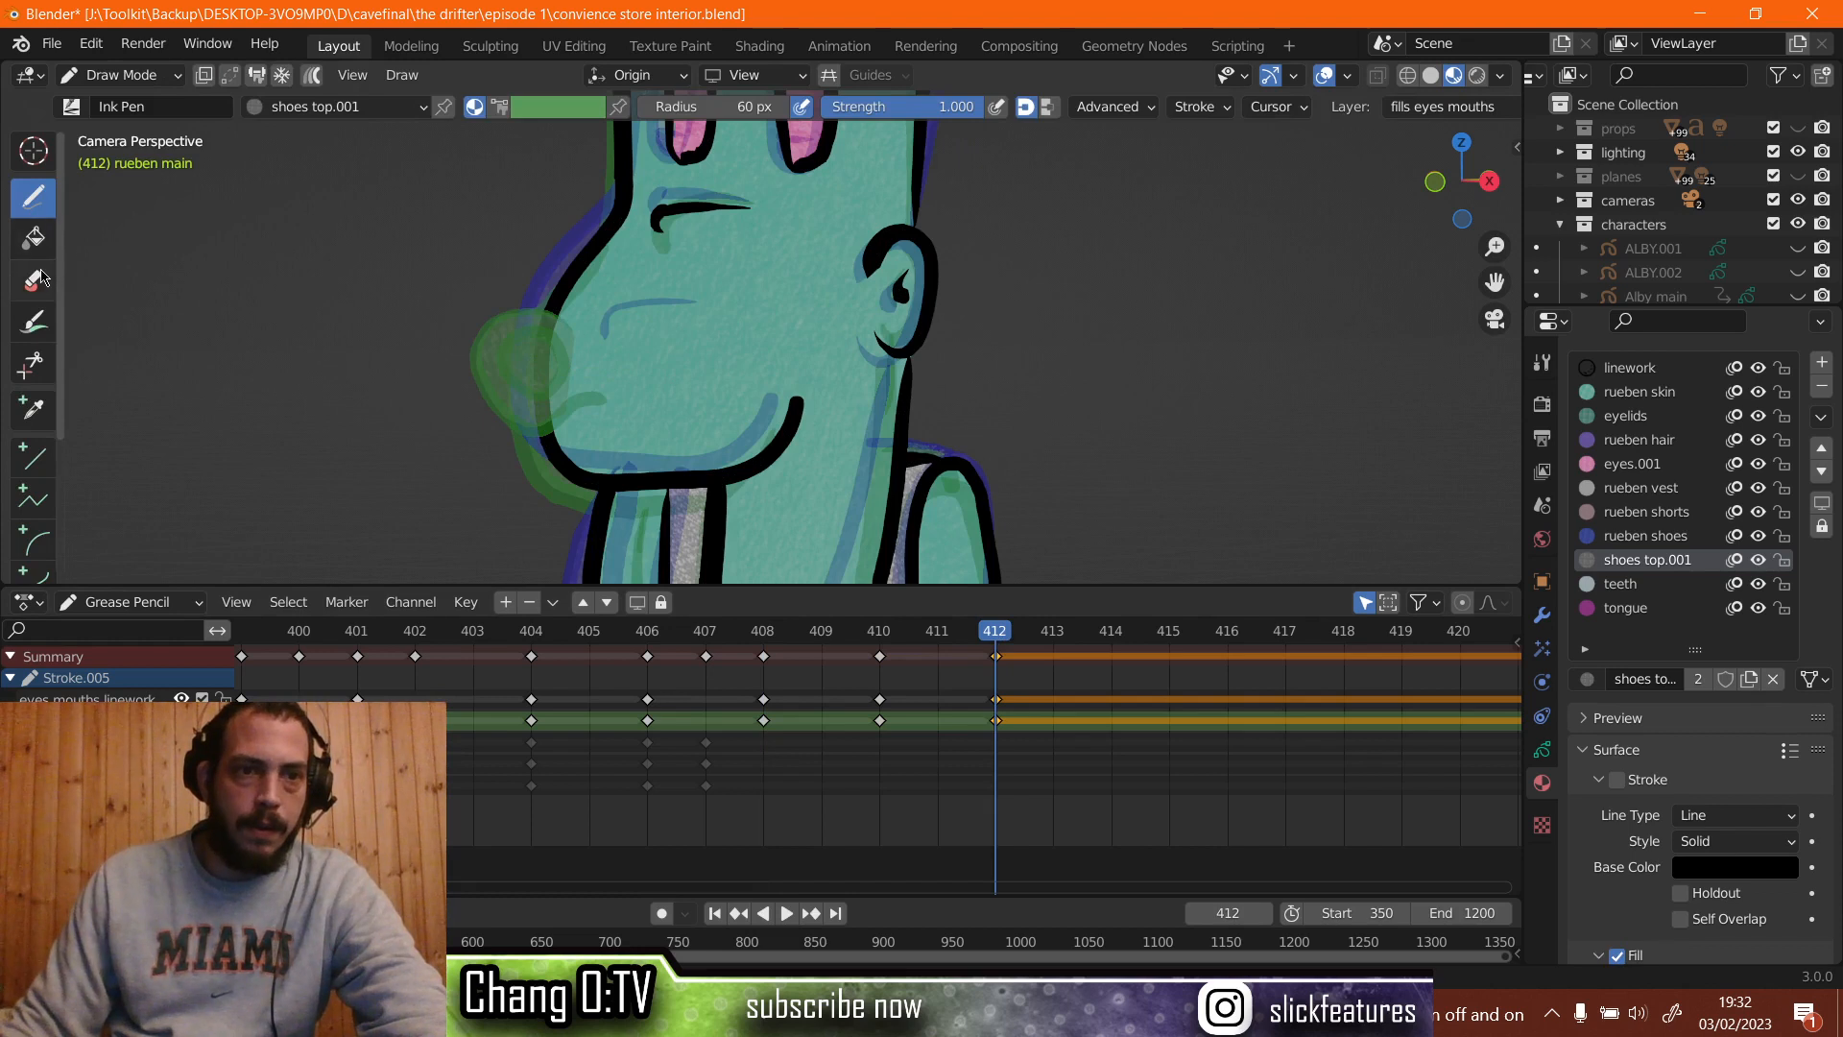
left_click(163, 698)
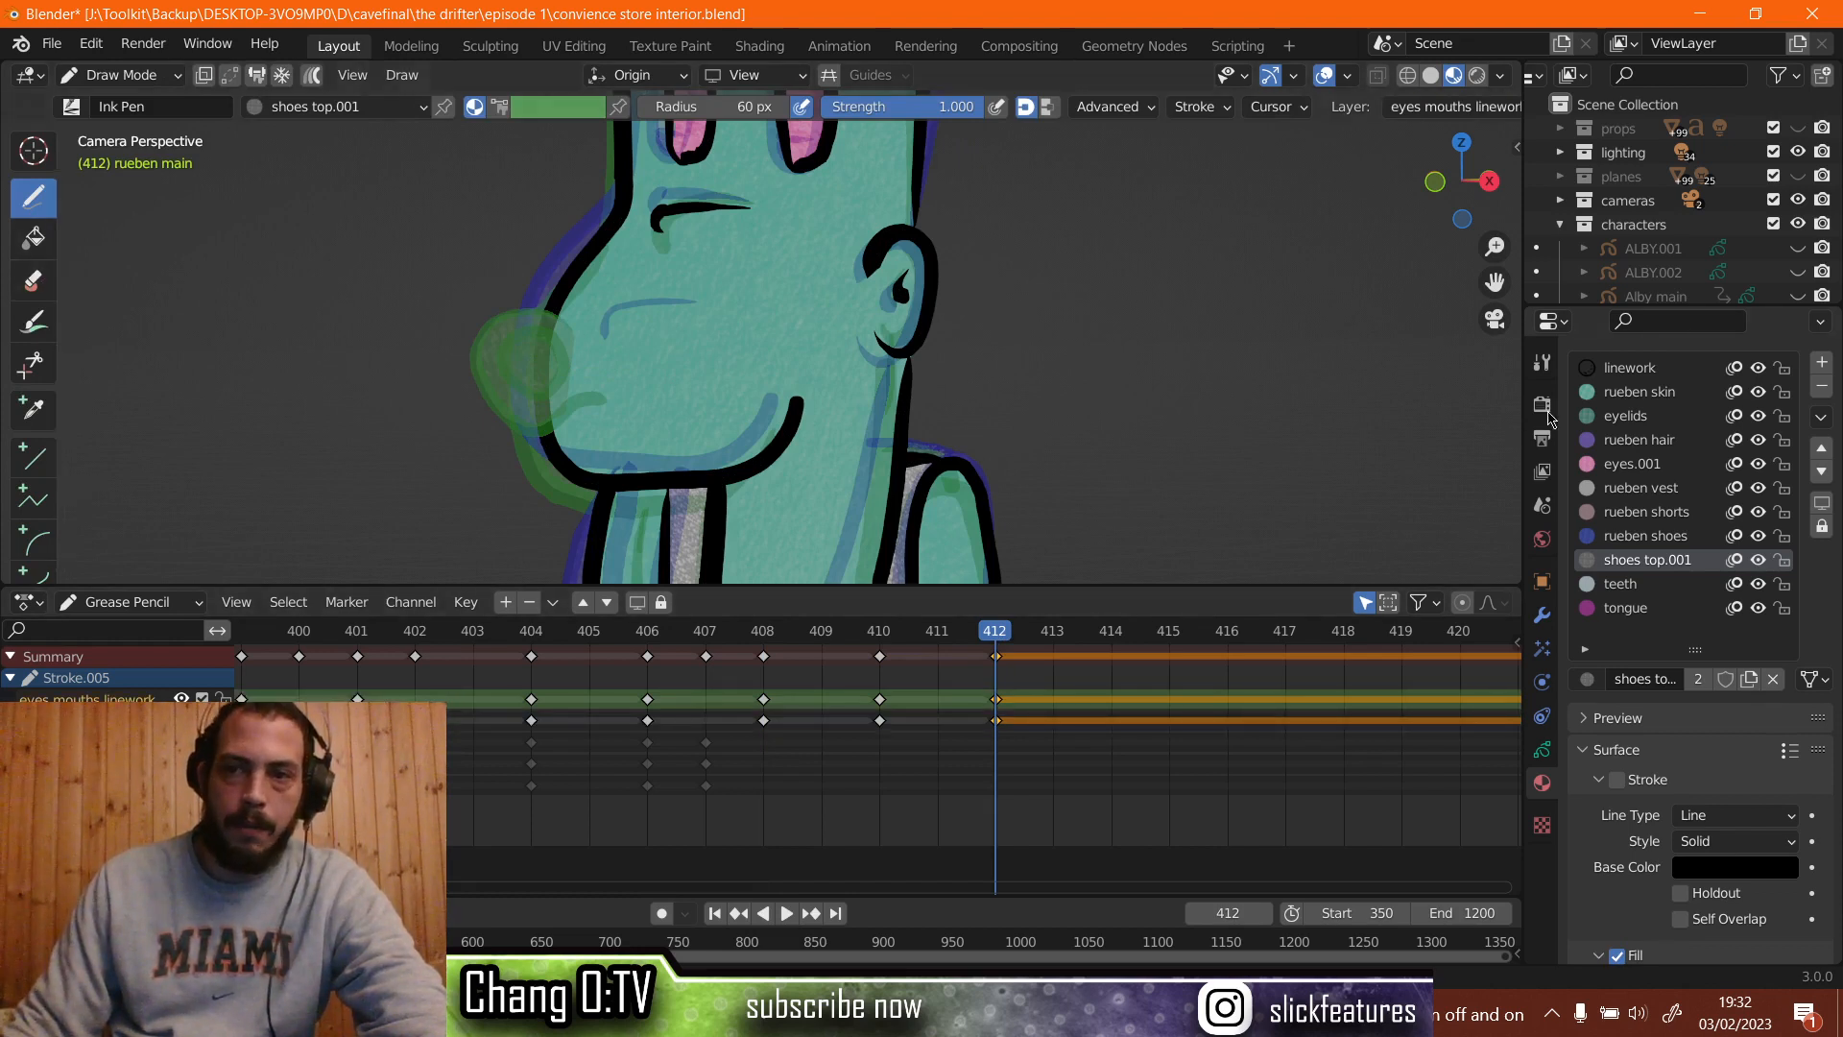
left_click(1636, 378)
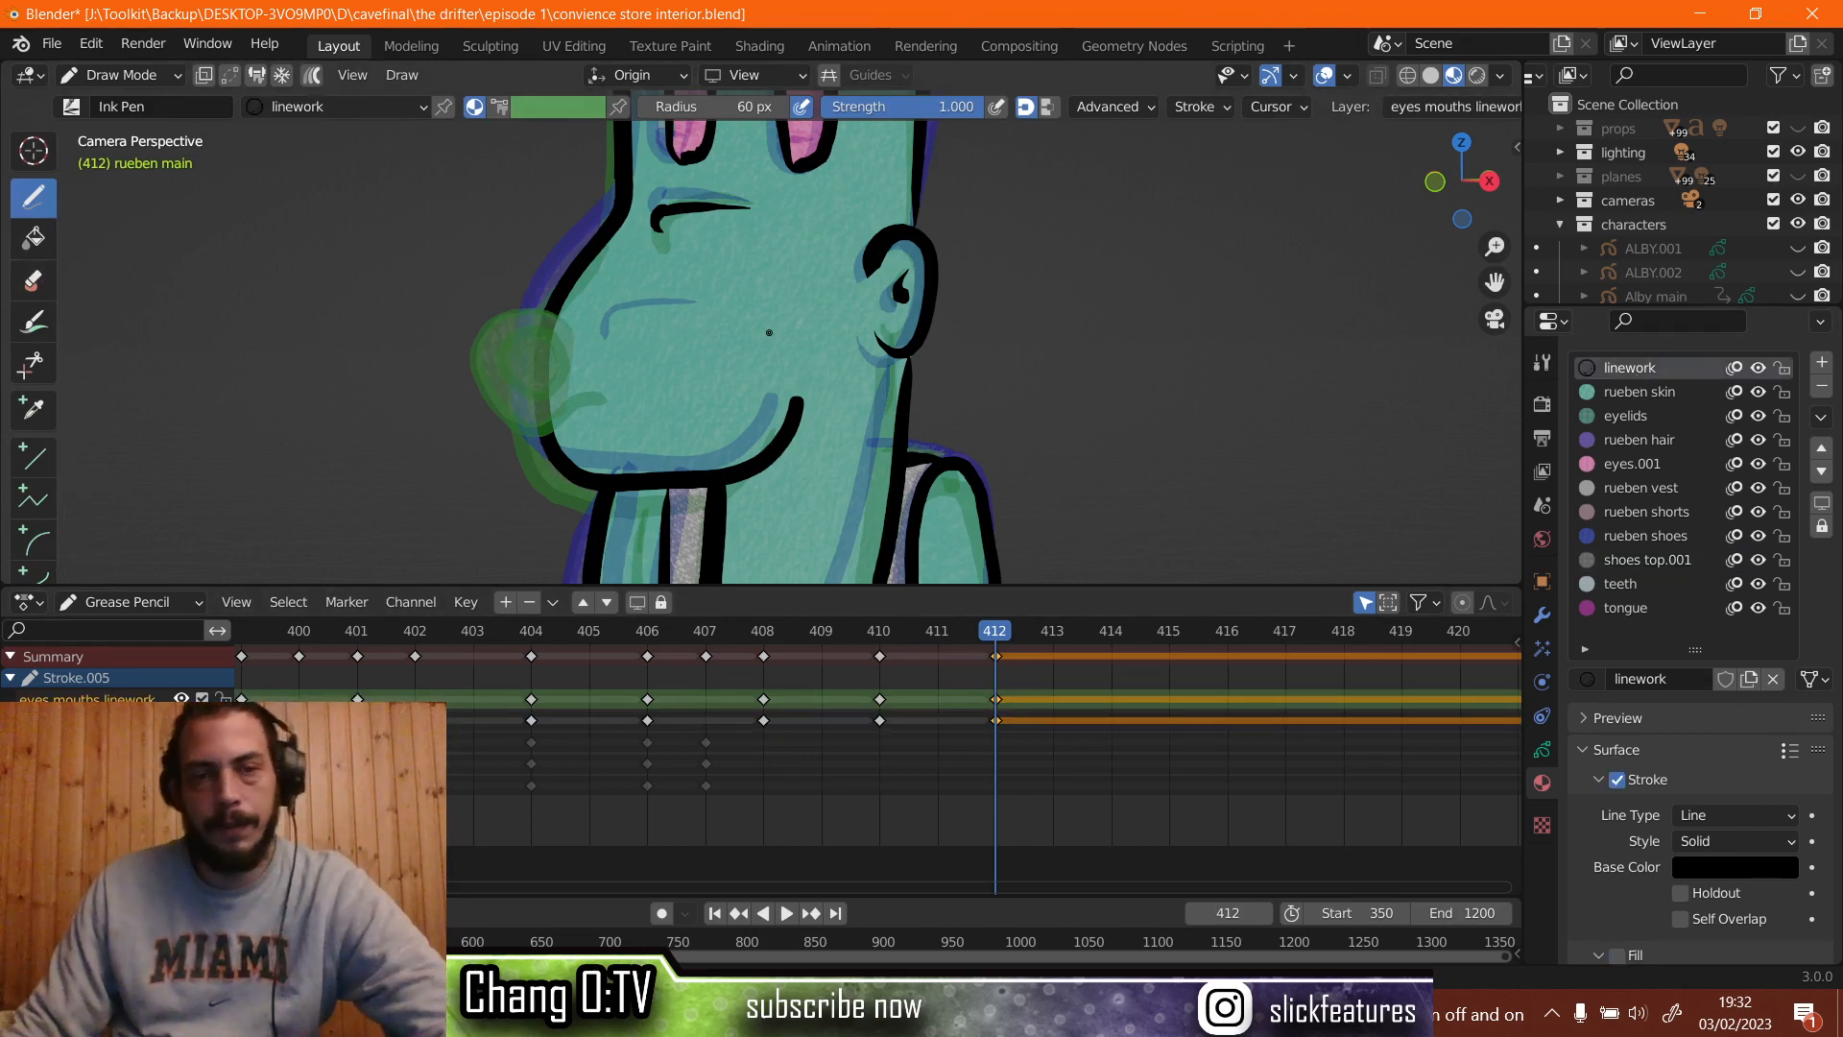
scroll(893, 269, "up", 1)
scroll(893, 269, "up", 1)
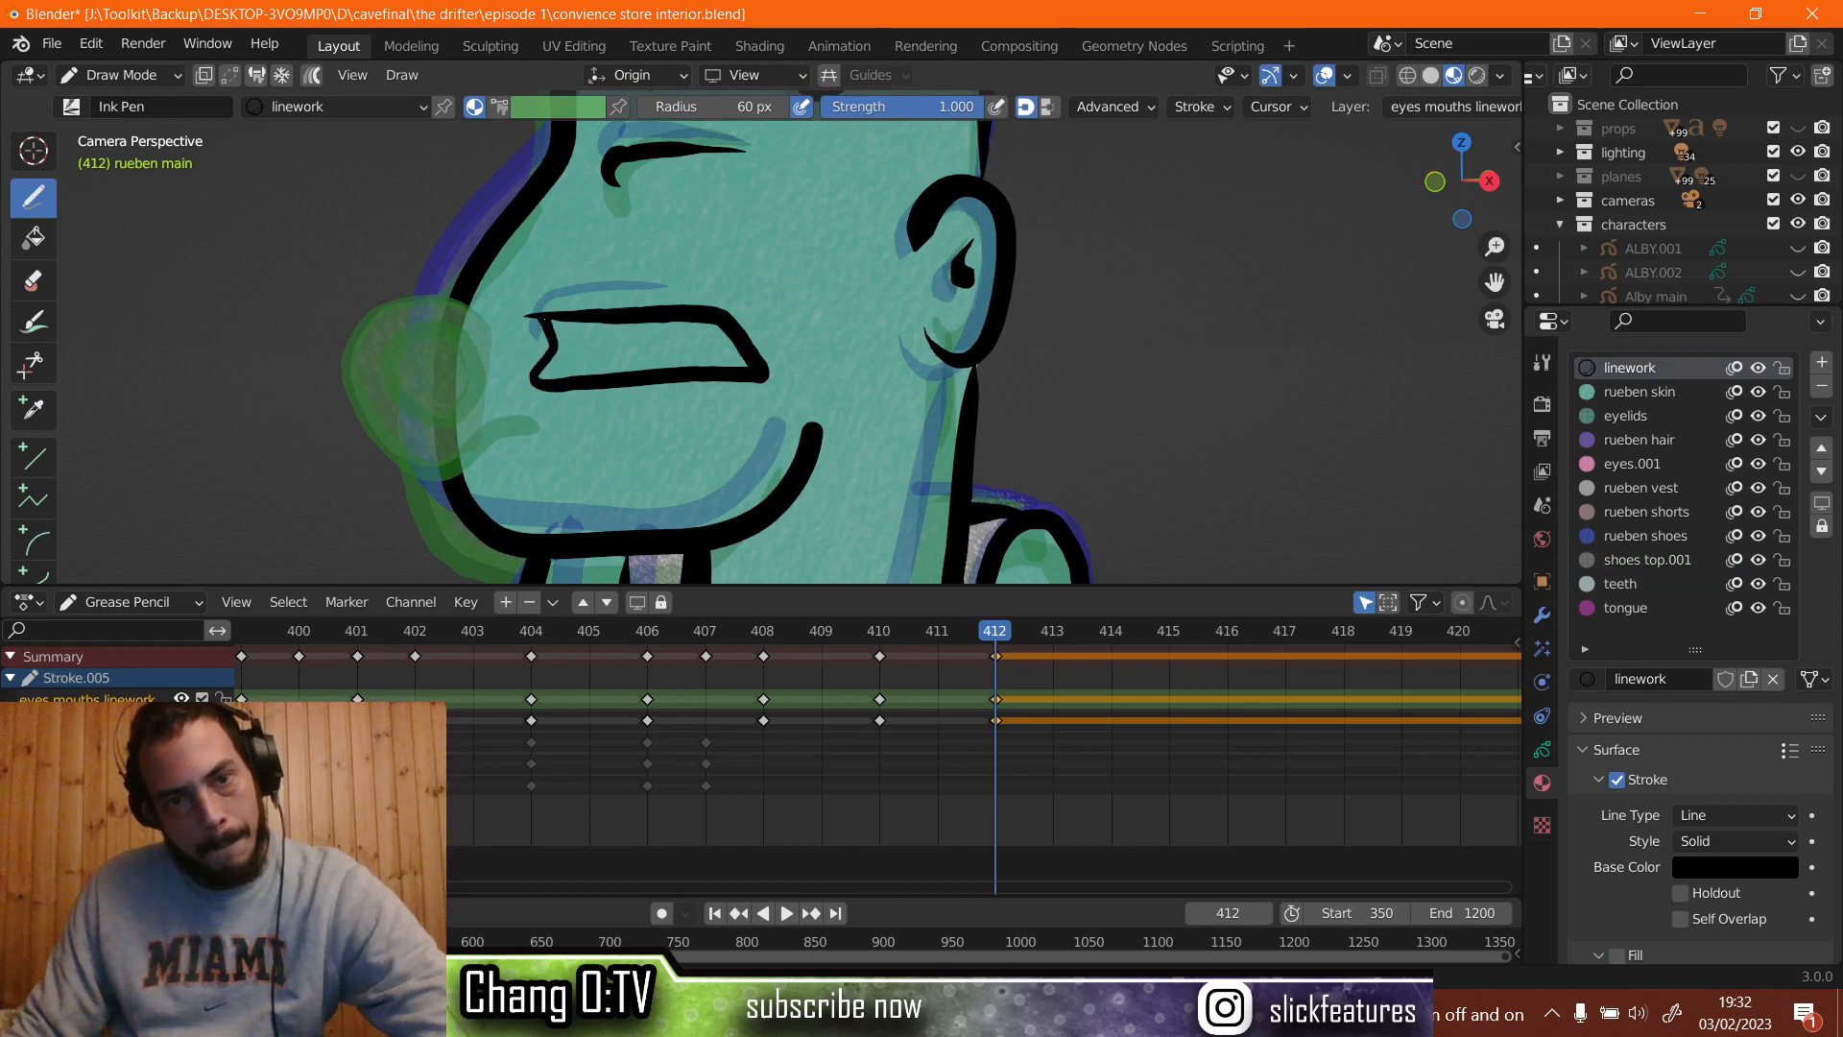
left_click_drag(545, 319, 543, 316)
left_click_drag(710, 343, 712, 345)
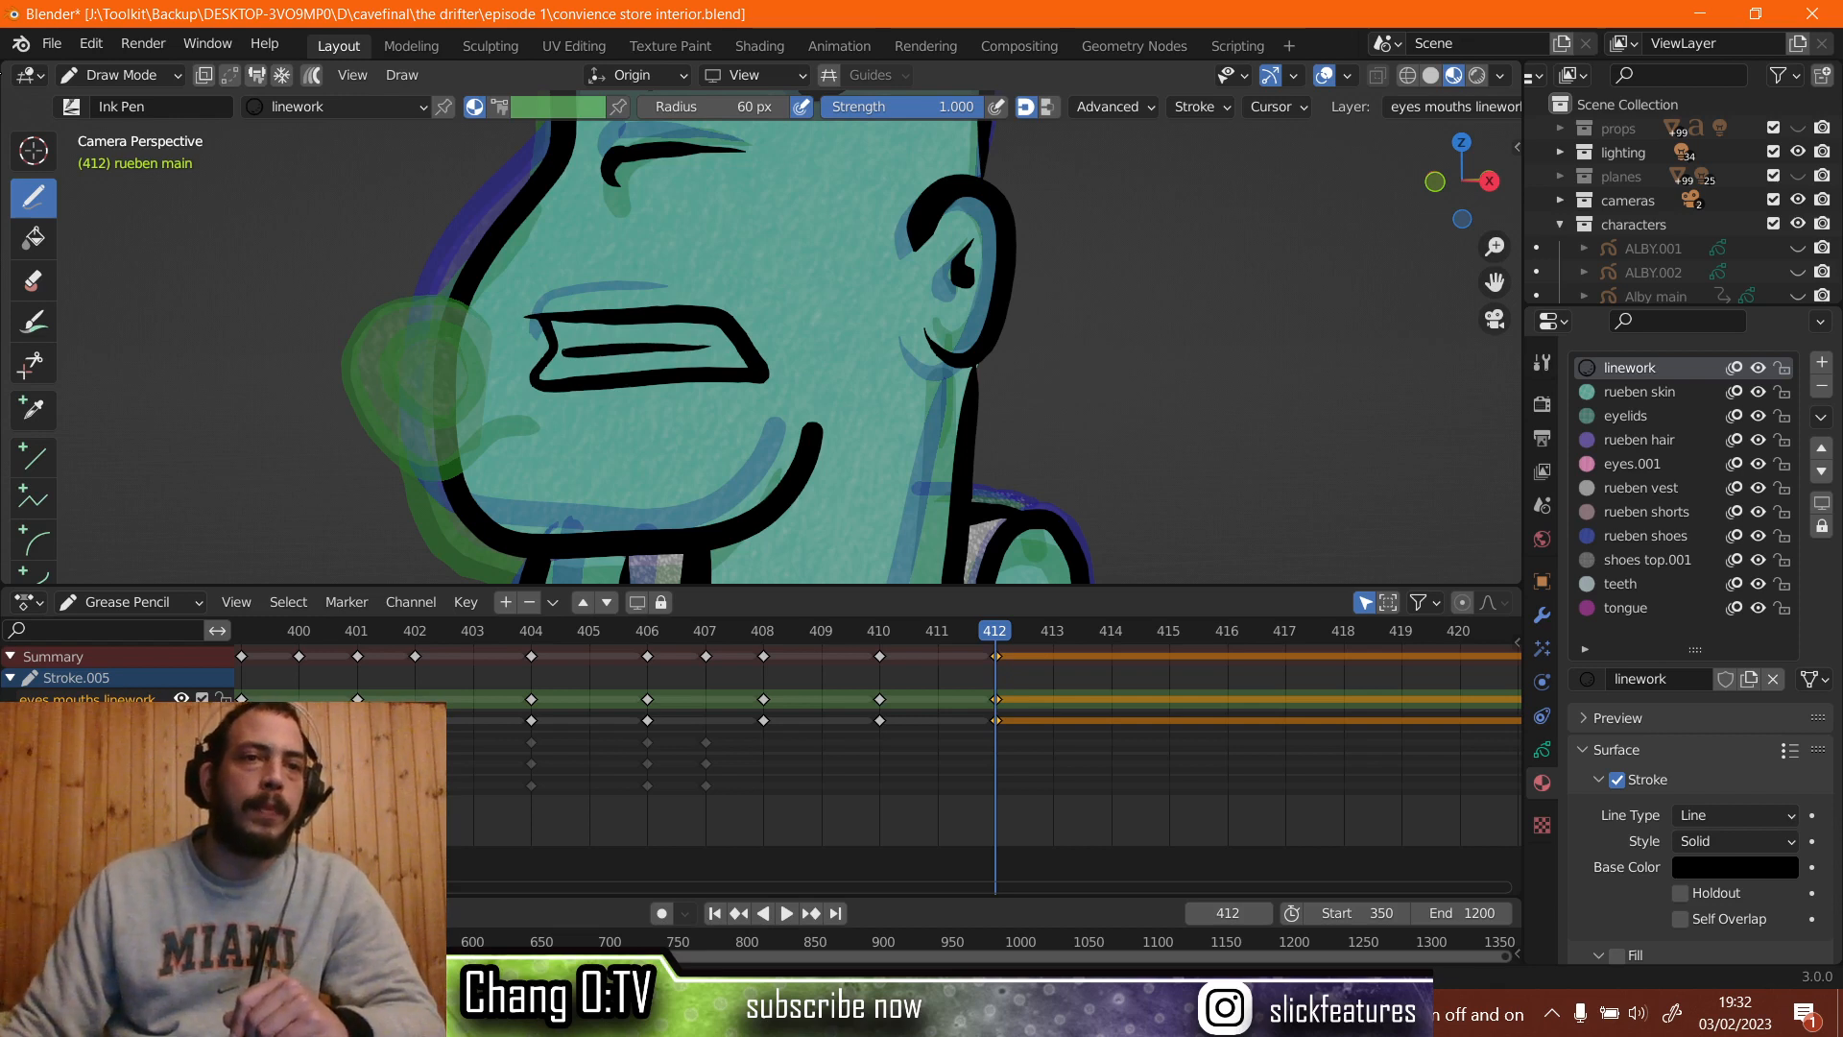
Rotate the wide four-sided mouth's strokes slightly at frame 412.
left_click(142, 77)
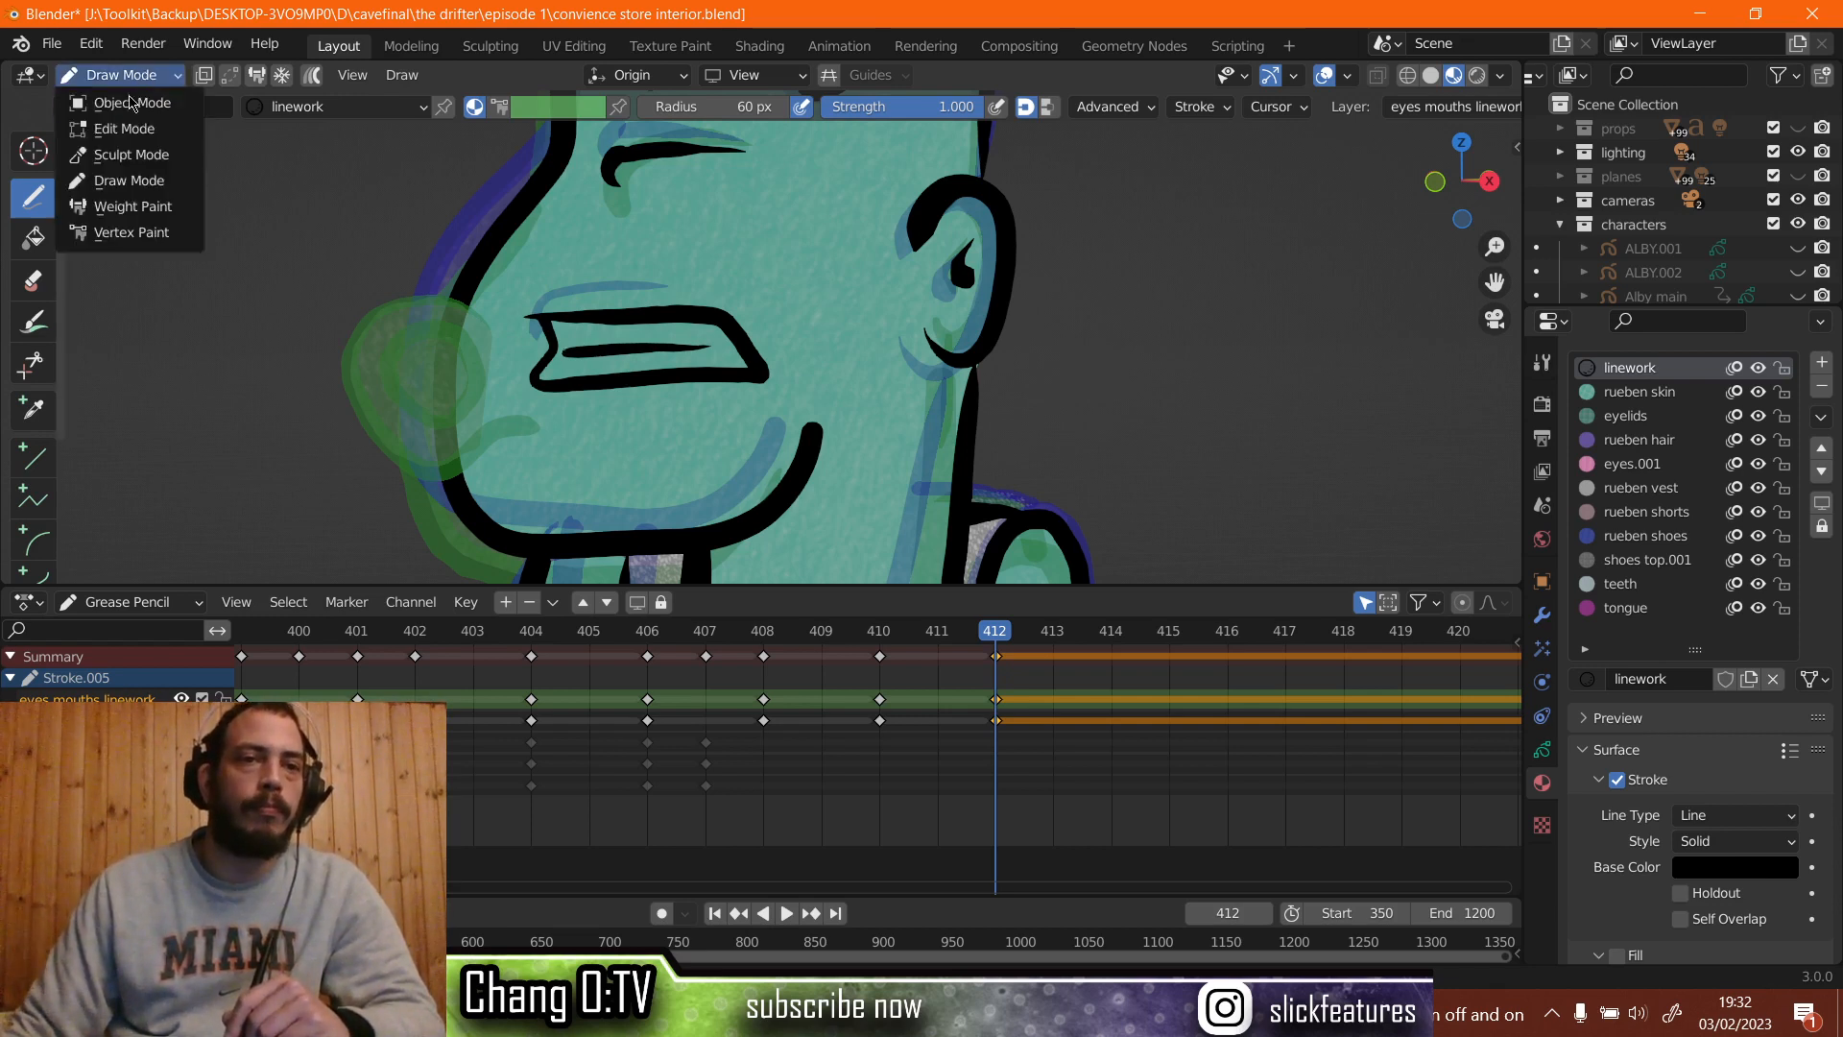
left_click(123, 157)
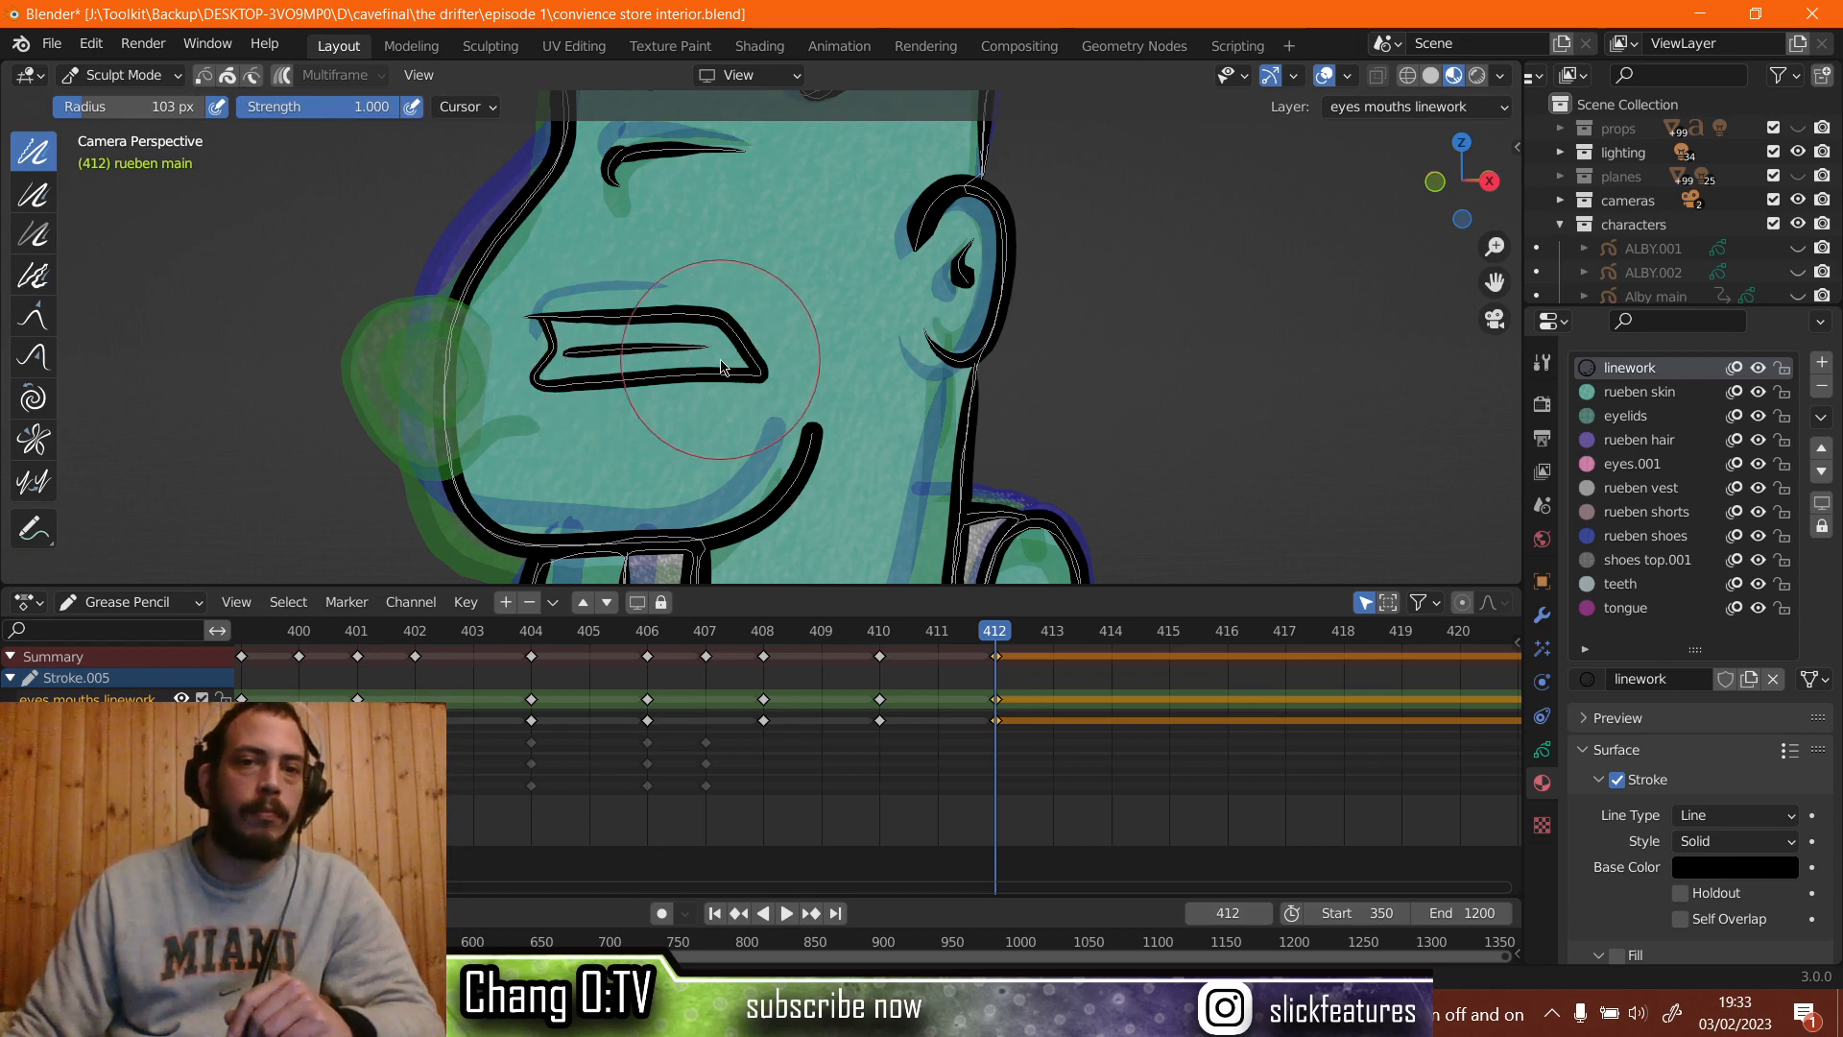
left_click(115, 75)
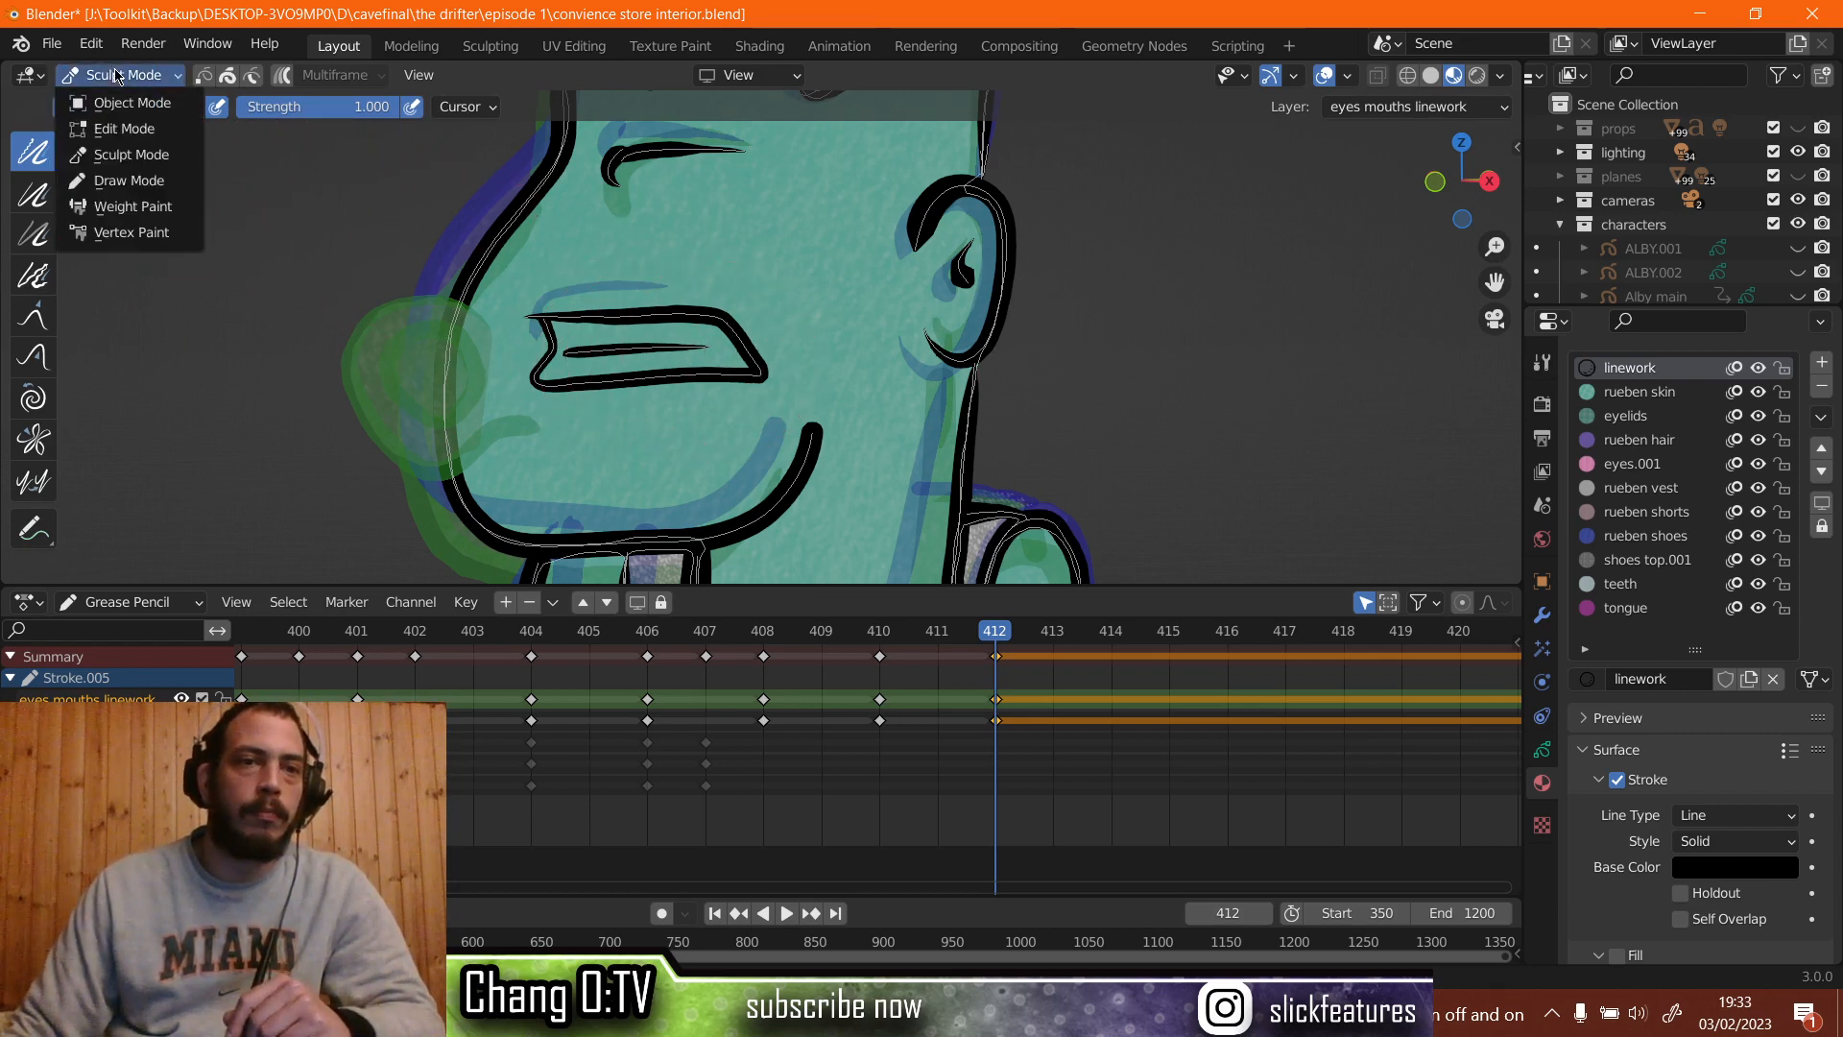
key("Return")
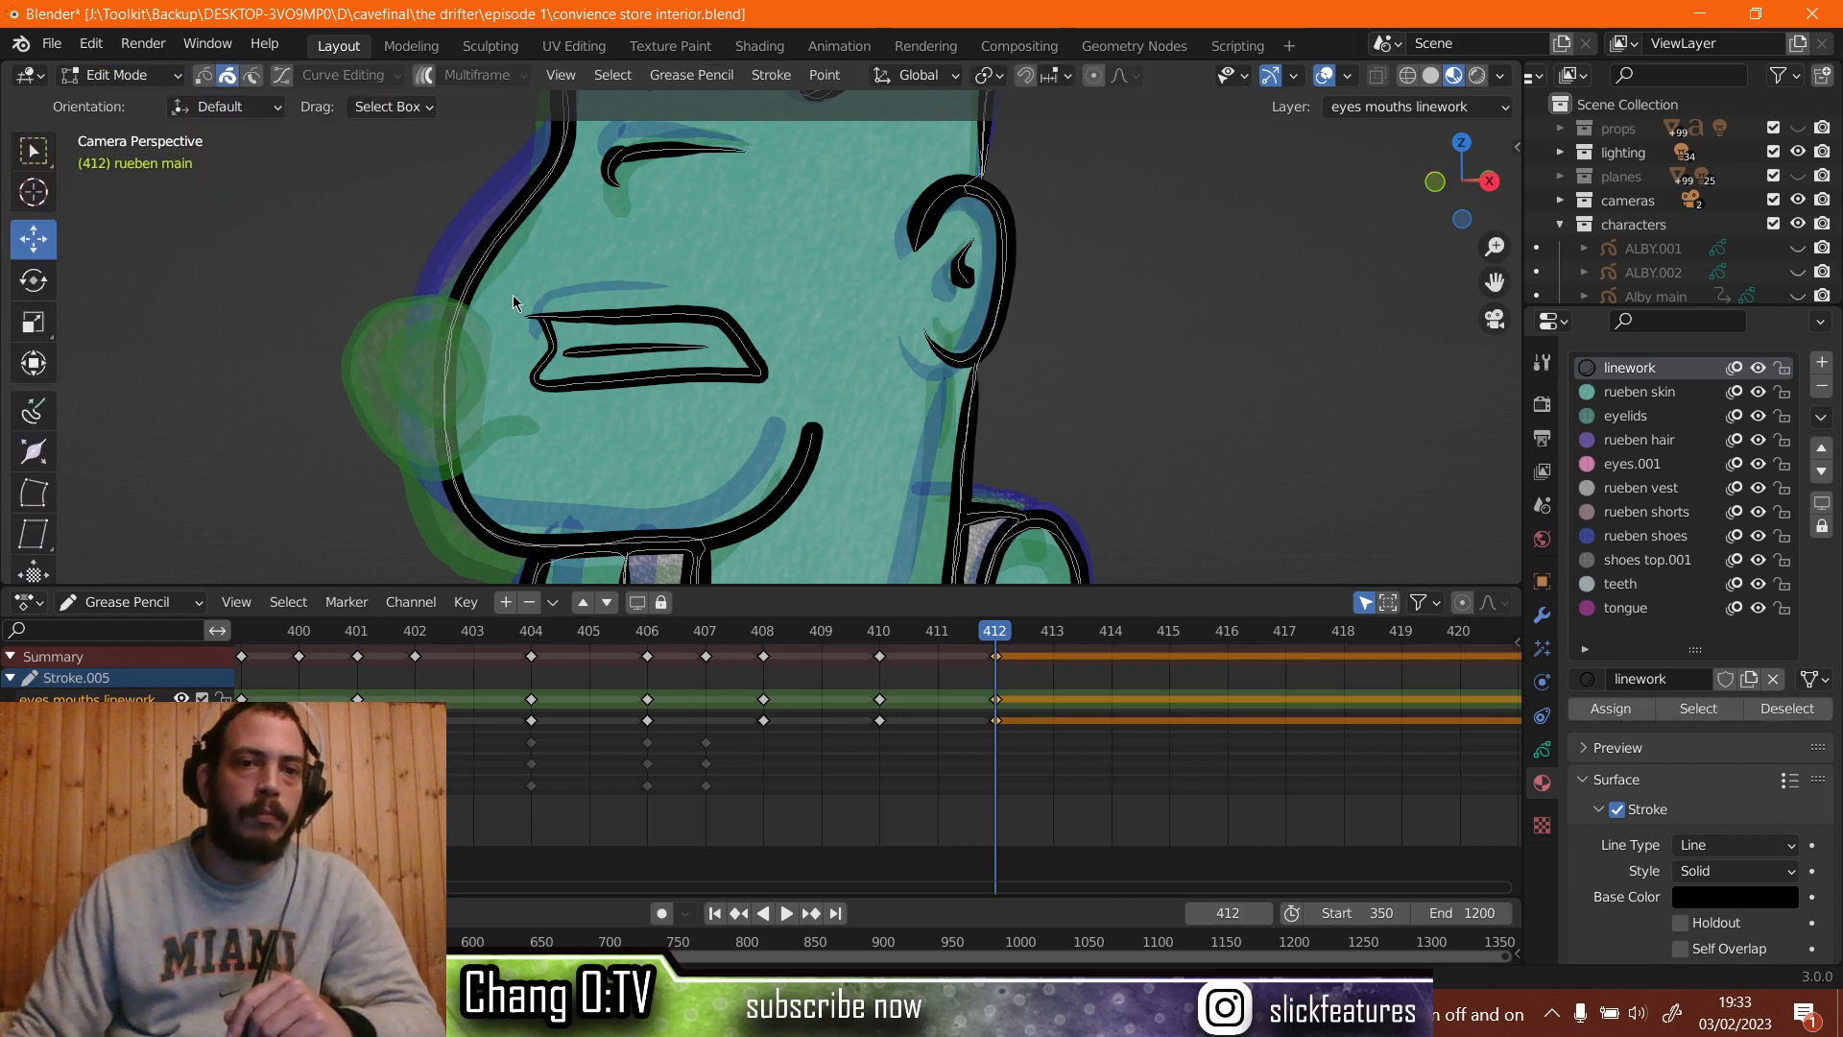
left_click_drag(516, 304, 784, 408)
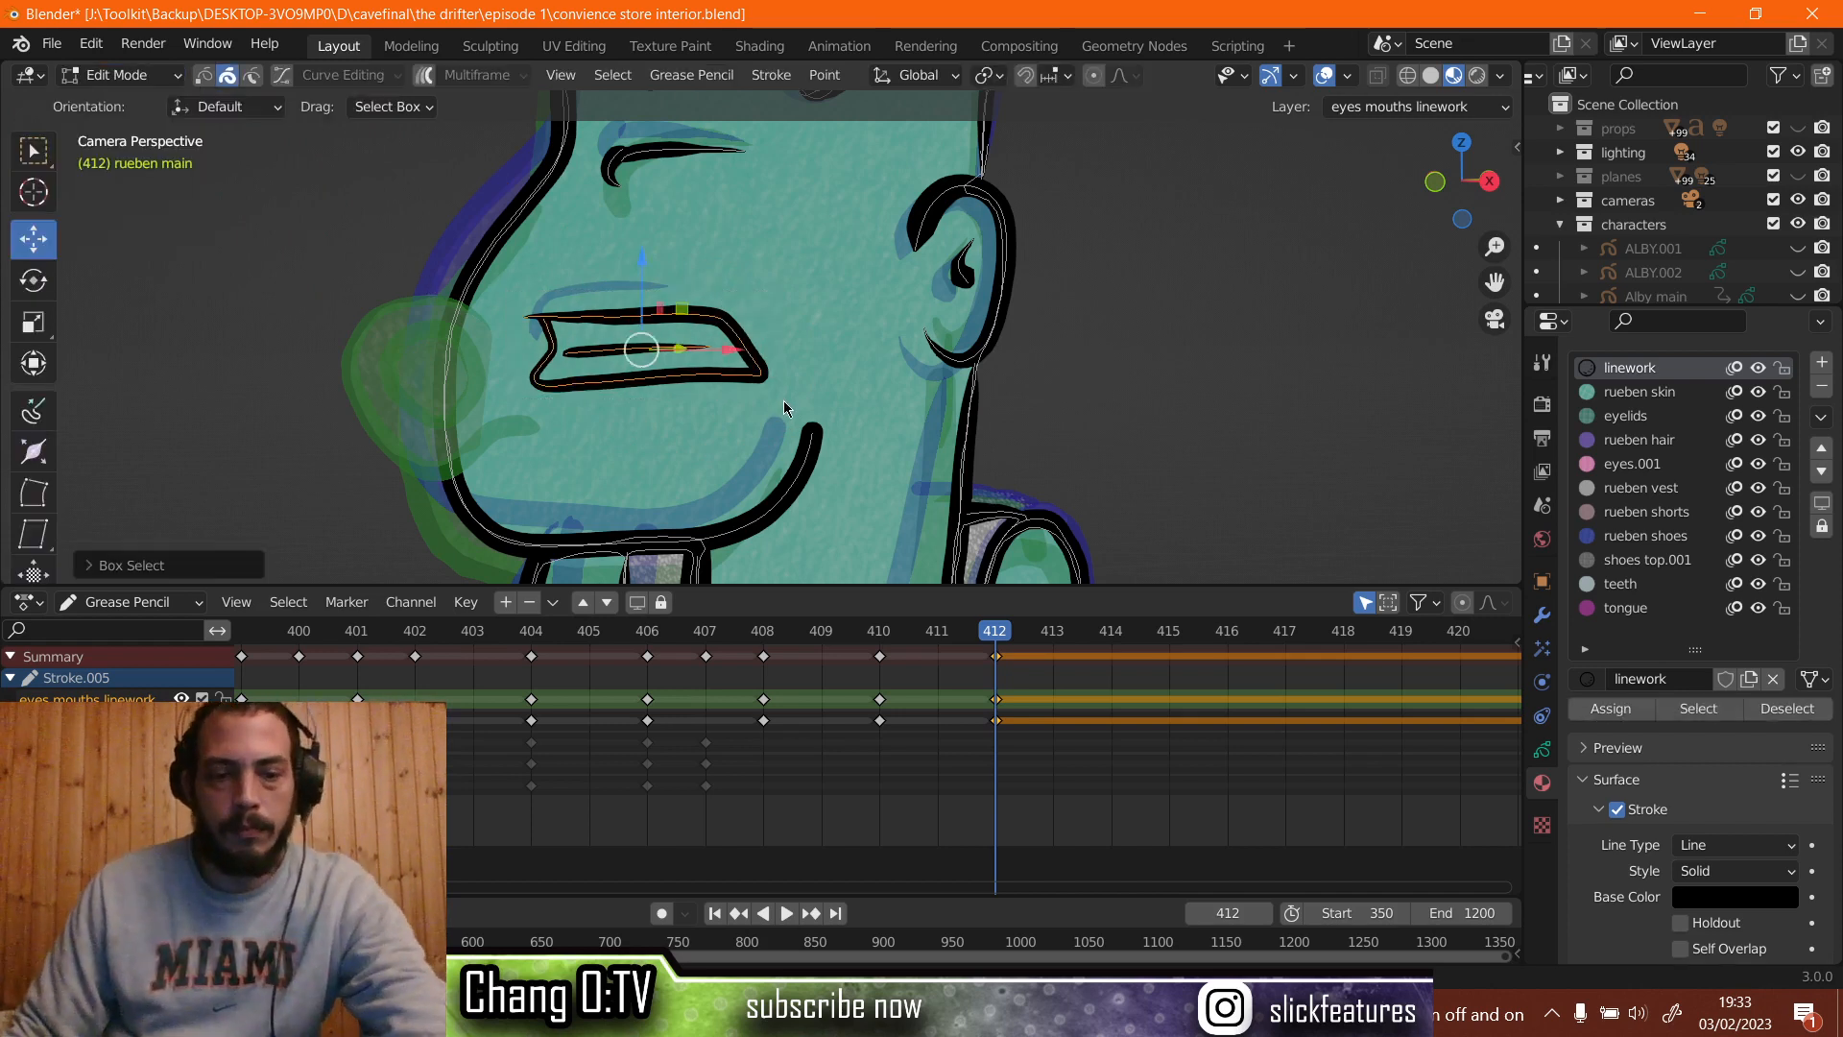
key("r")
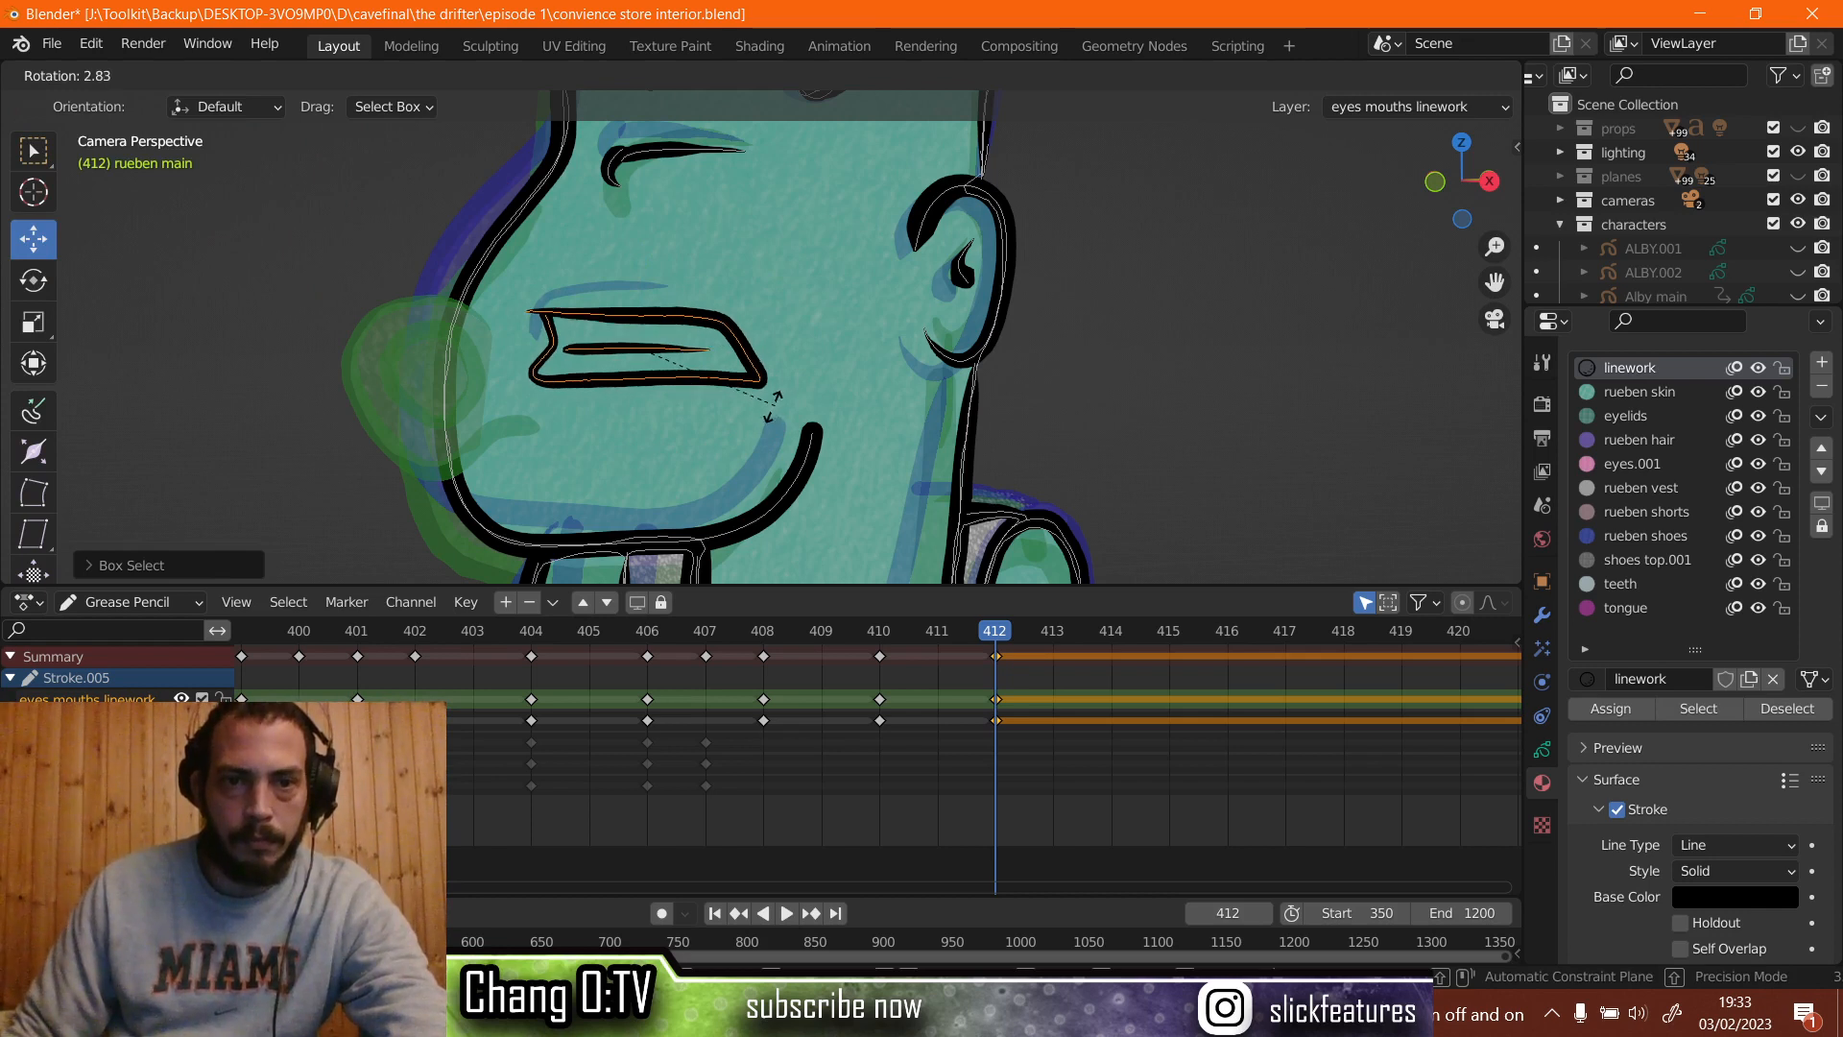
left_click(763, 396)
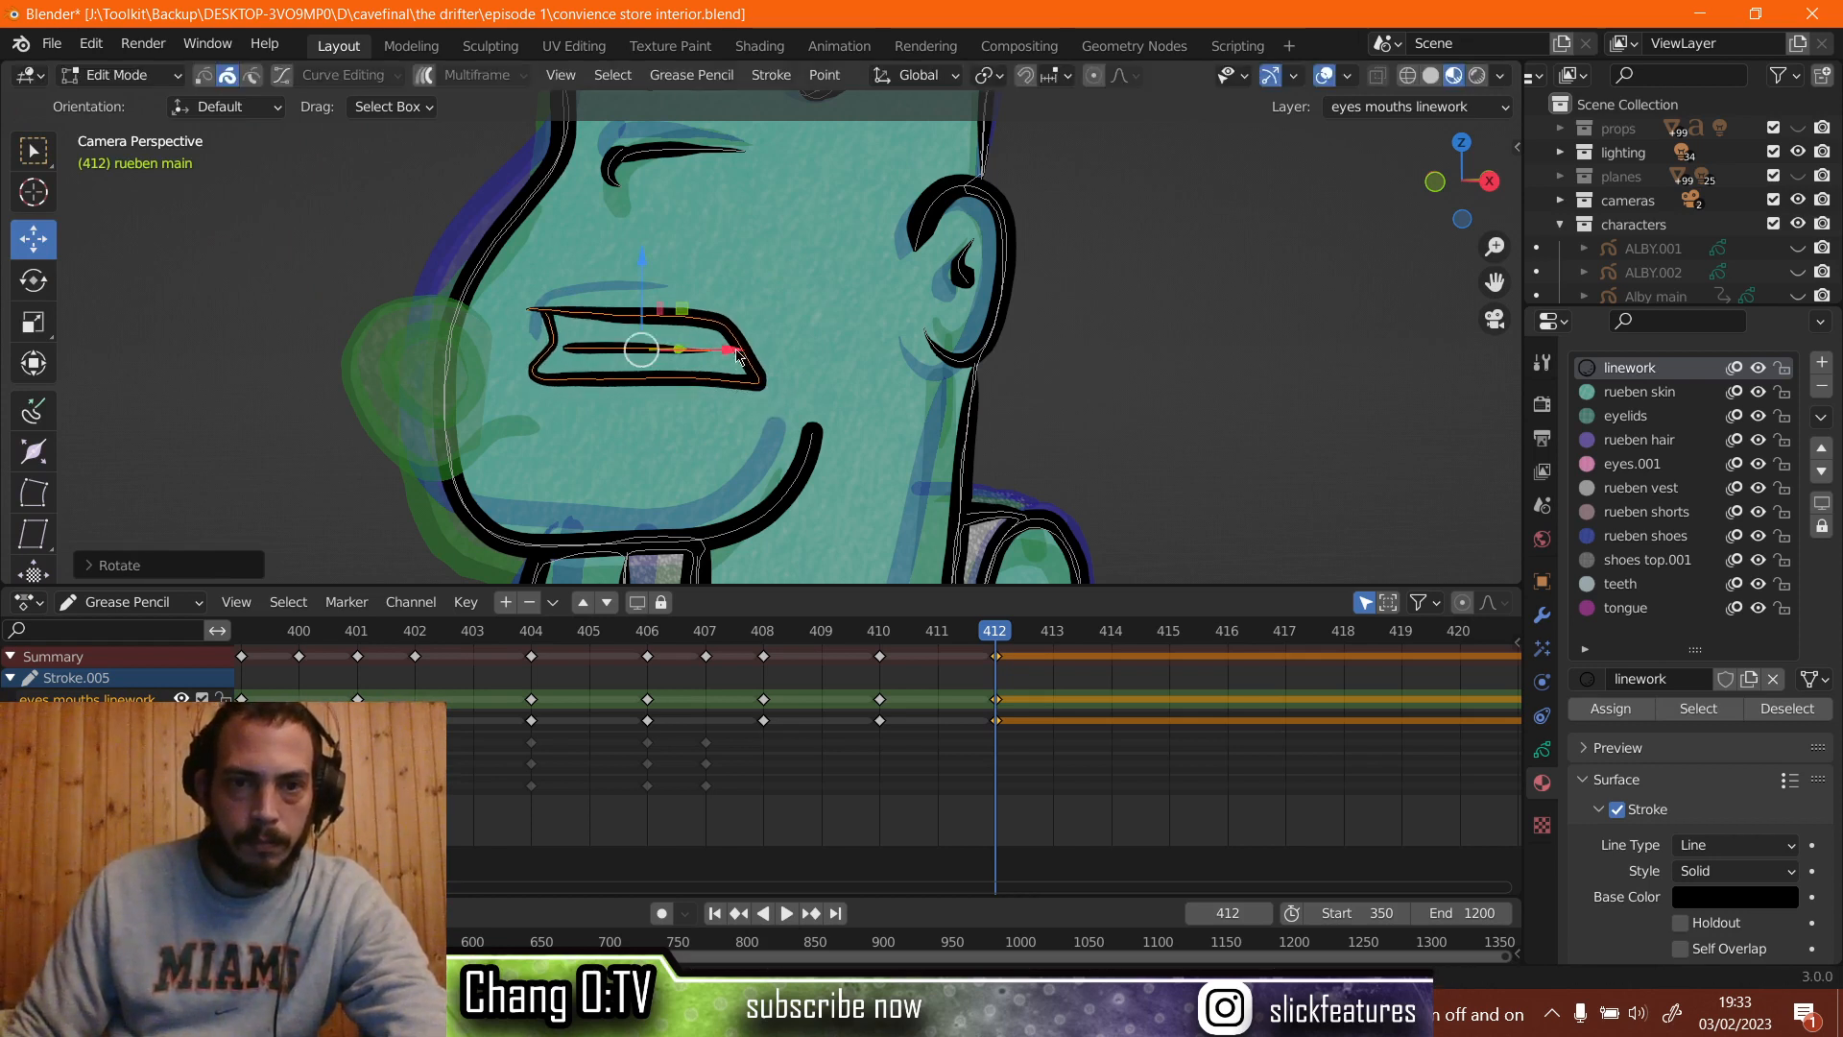
Move the wide mouth about 0.06 m along the negative X axis, towards the front of the face.
key("g")
key("x")
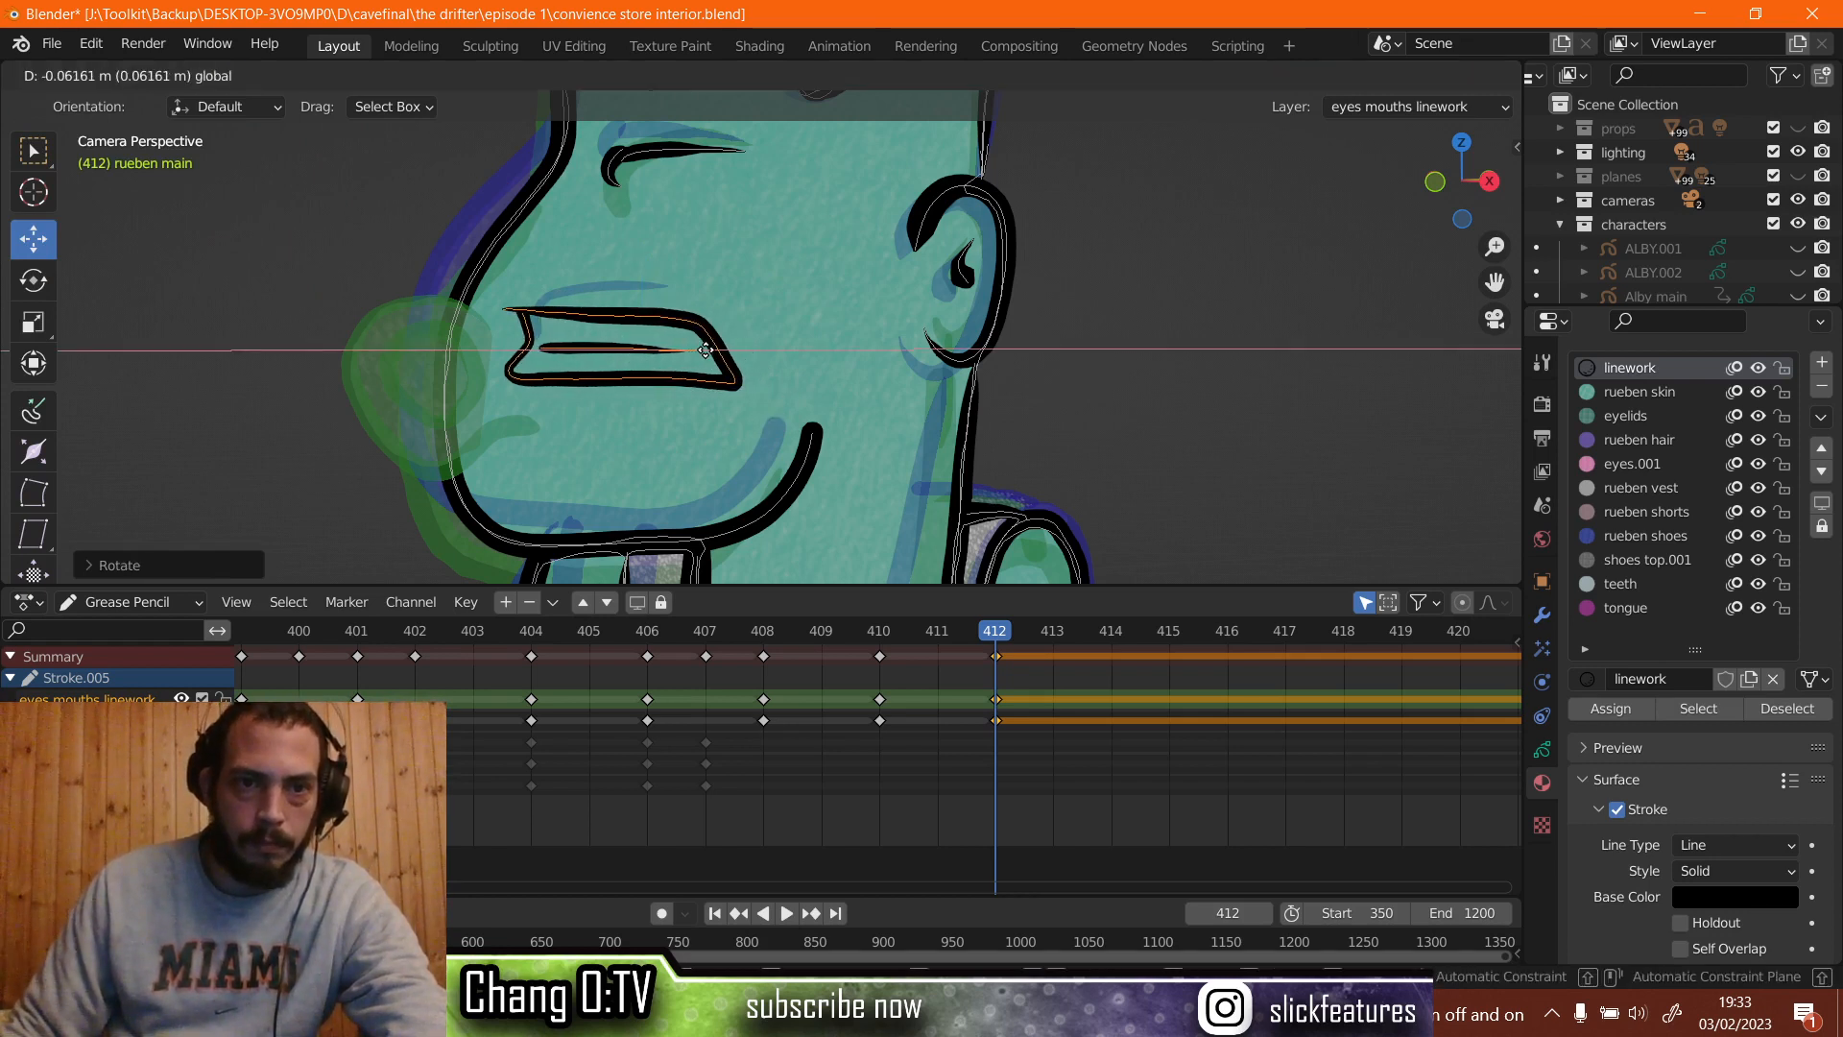
key("Escape")
key("r")
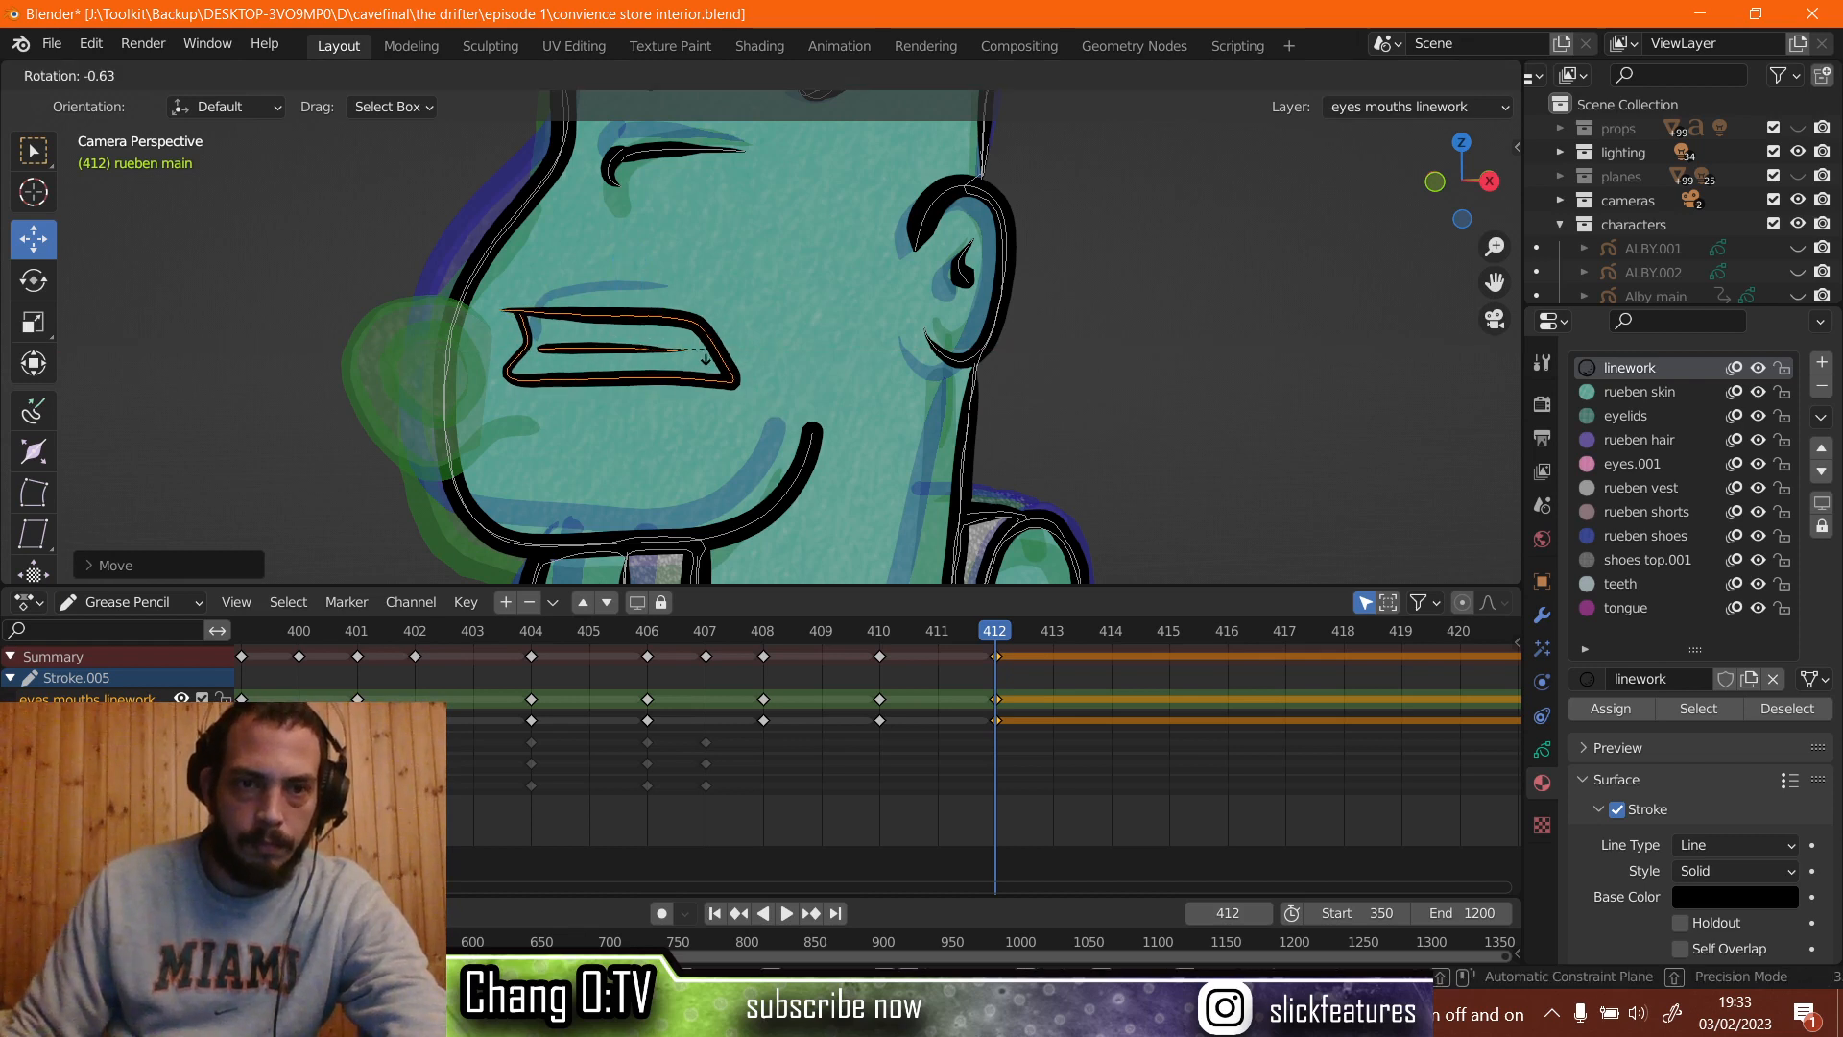
key("Escape")
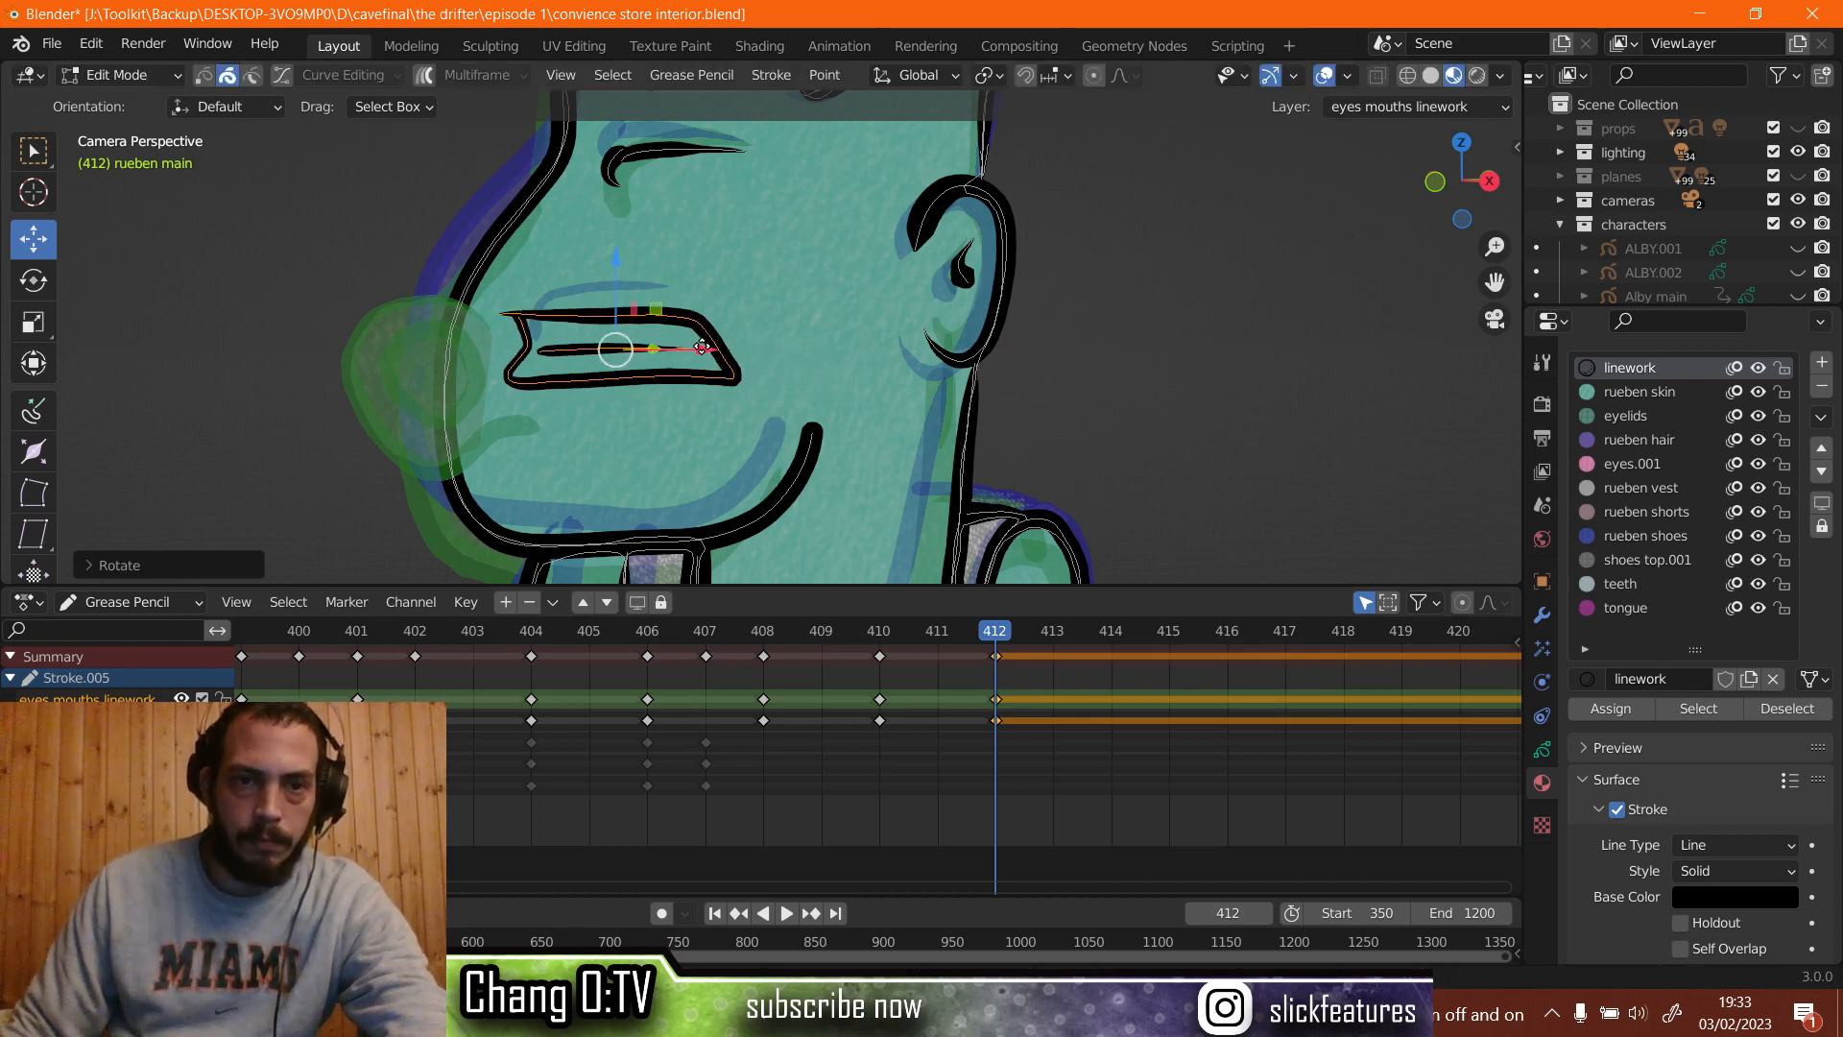
left_click_drag(706, 352, 703, 353)
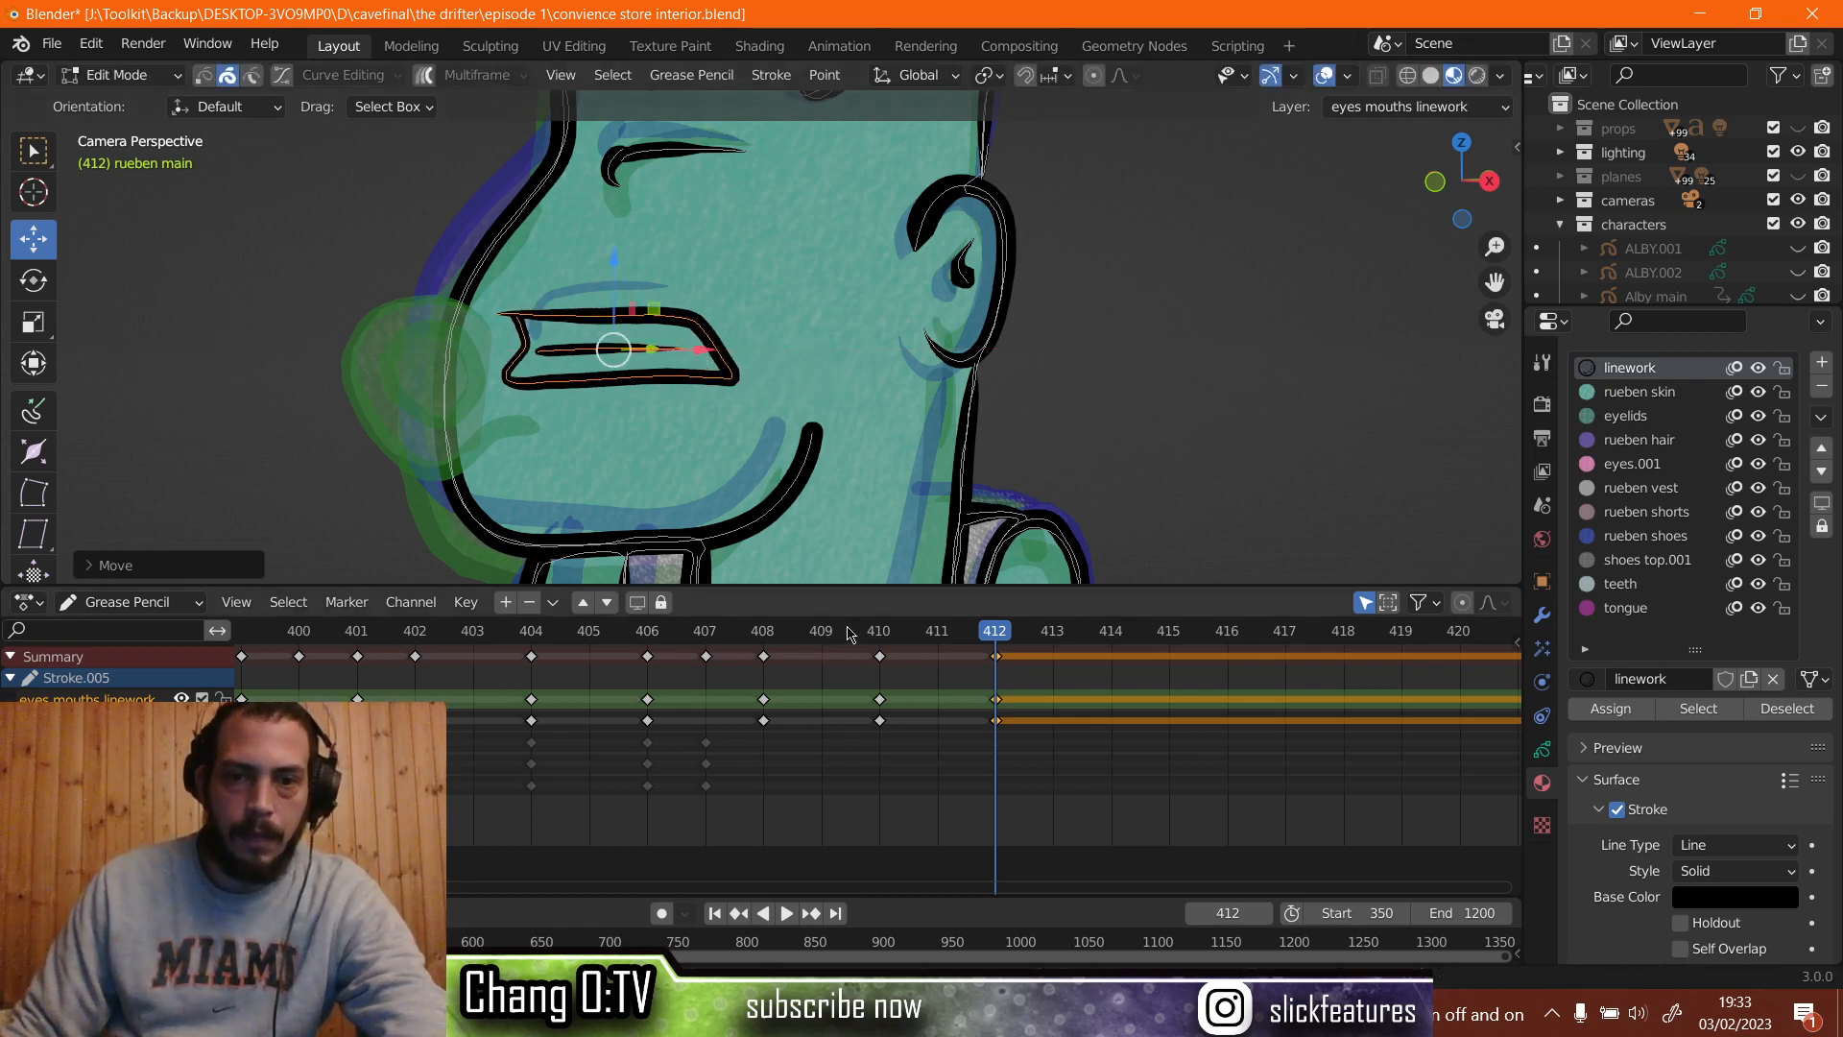
Duplicate the puckered mouth's linework and fill keyframes from frame 410 to frame 411.
mouse_move(873, 677)
left_mouse_down()
mouse_move(886, 733)
mouse_move(883, 708)
left_mouse_up()
right_click(884, 702)
left_click(879, 698)
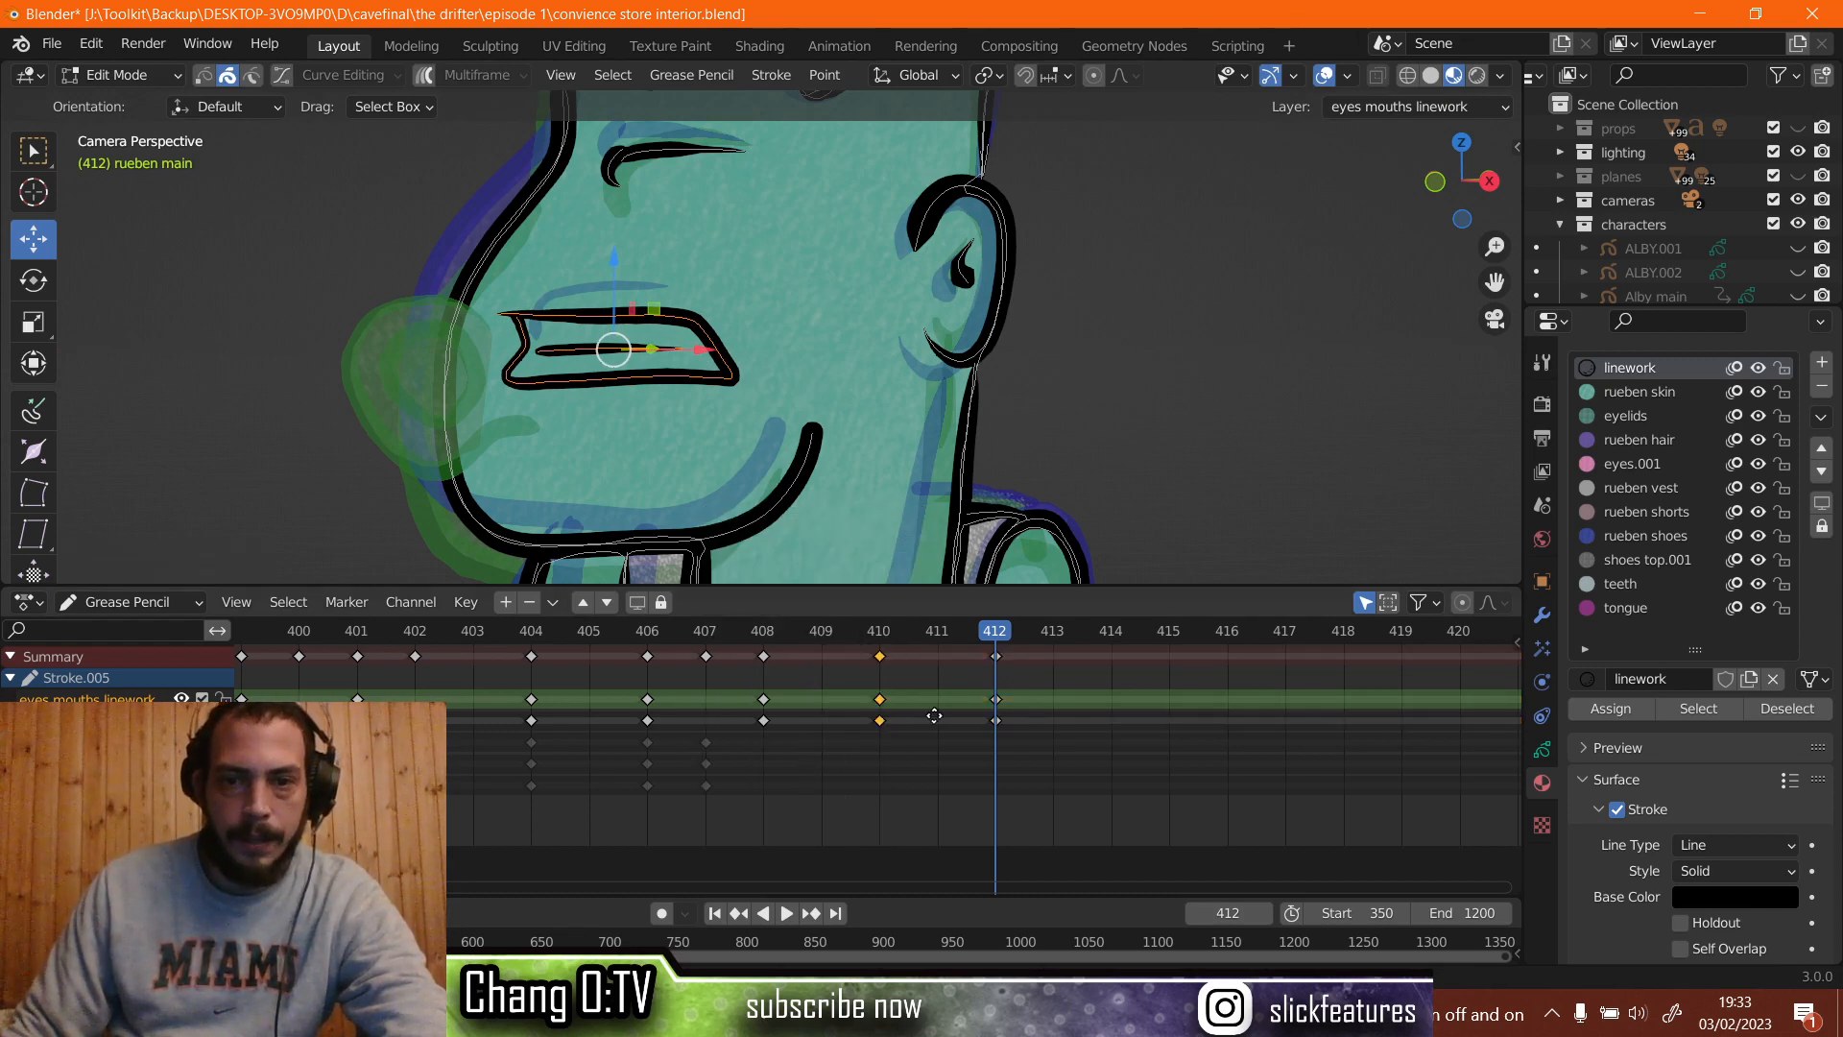
left_click(957, 715)
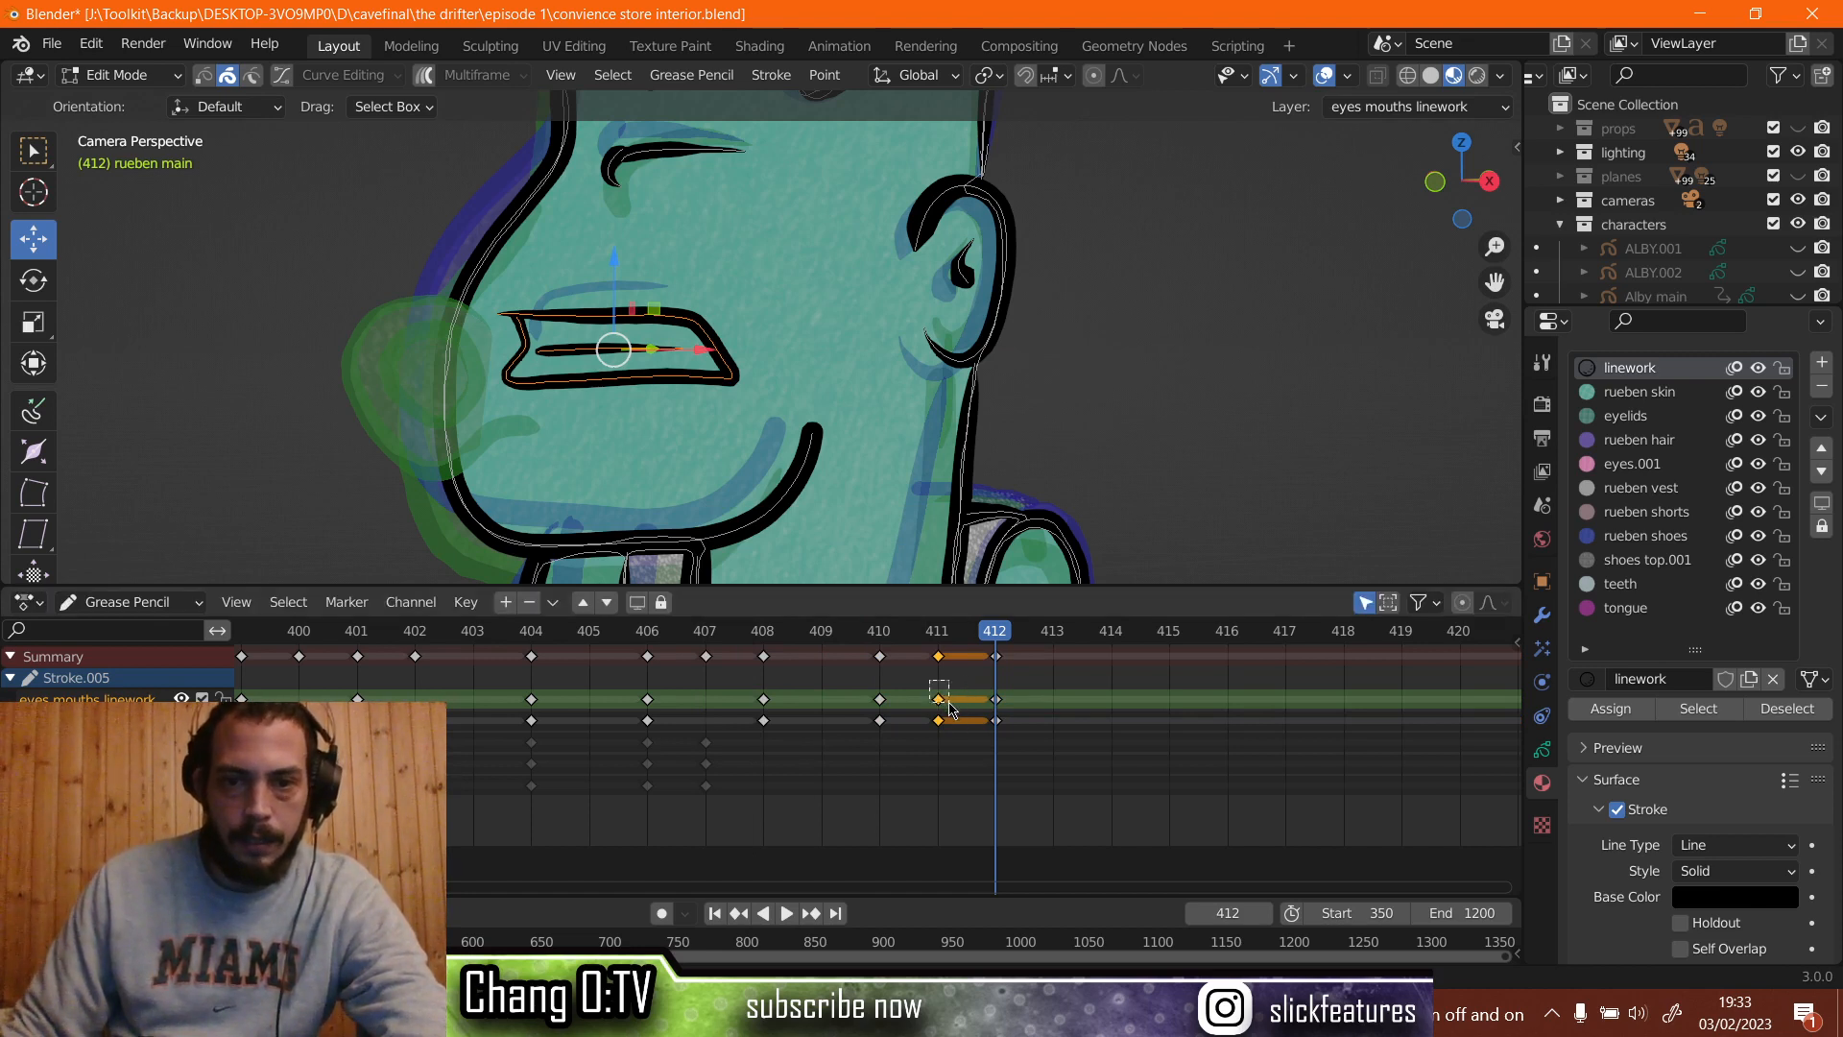
Shift the mouth keyframes at frames 411 and 412 one frame later, to frames 412 and 413.
mouse_move(951, 708)
left_mouse_down()
mouse_move(989, 750)
mouse_move(939, 702)
left_mouse_up()
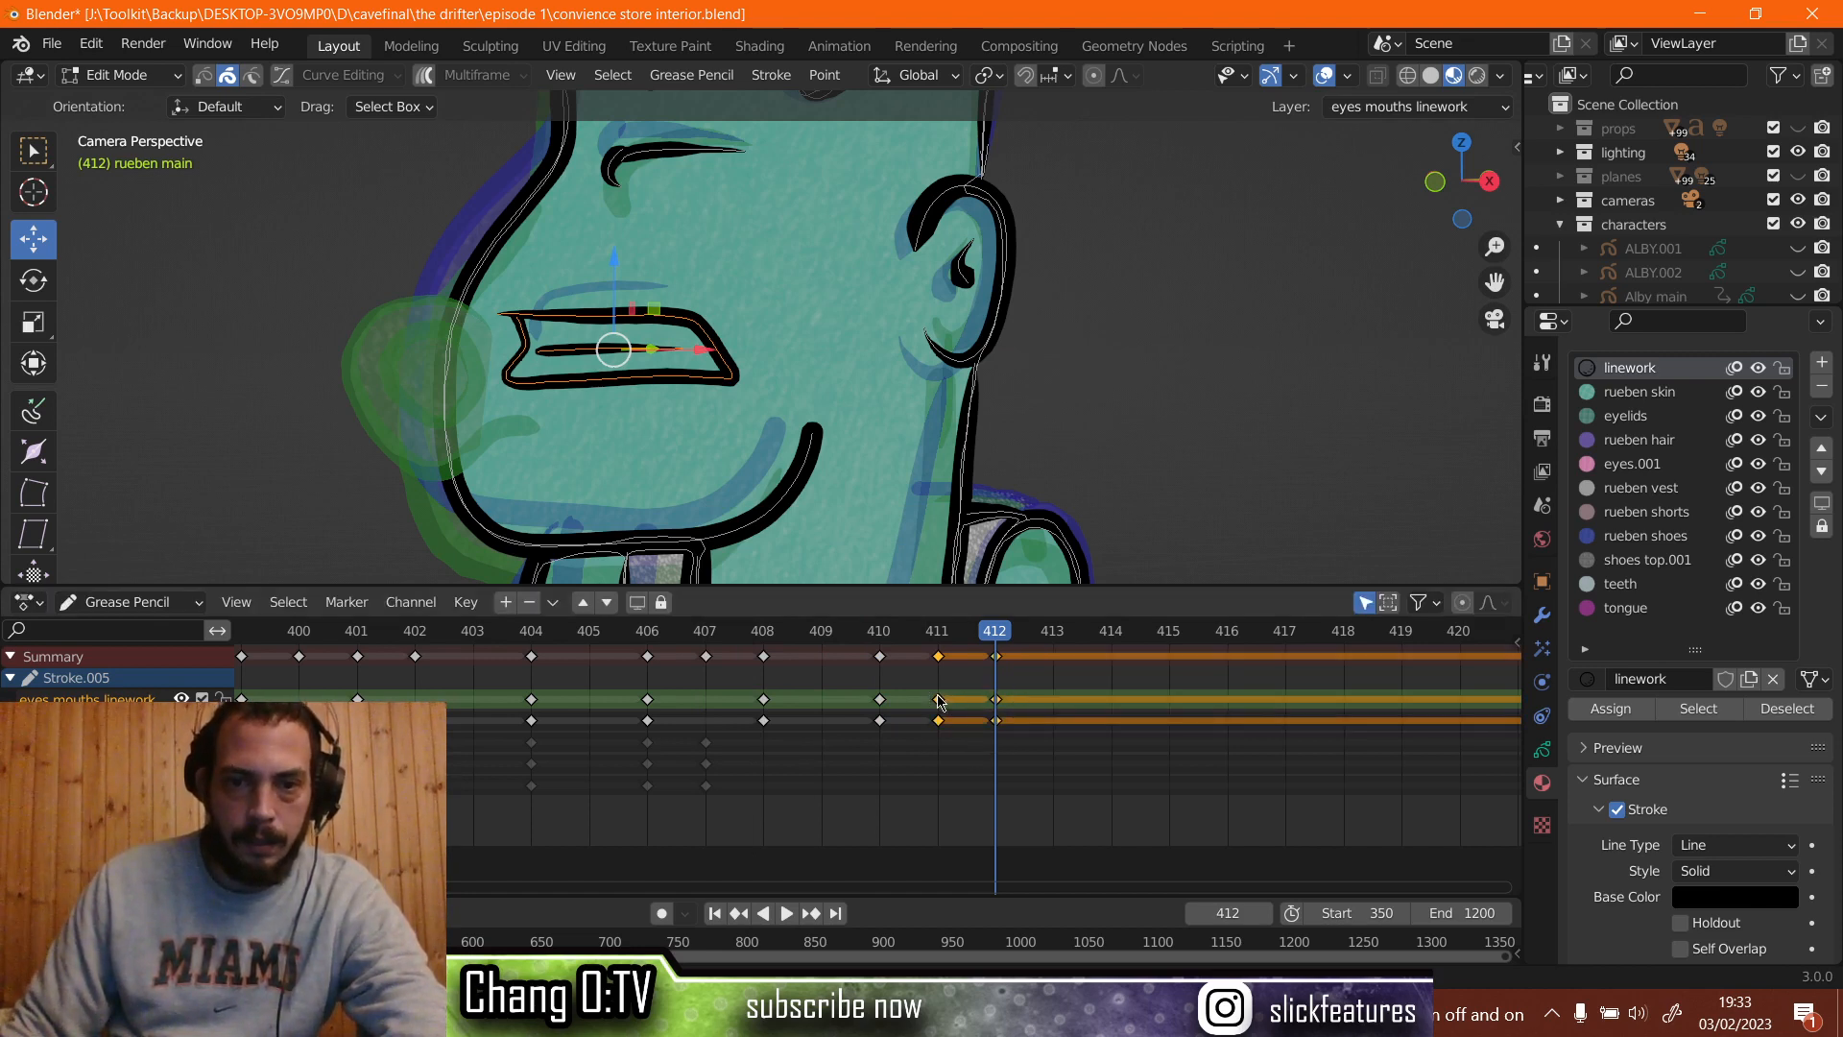
key("g")
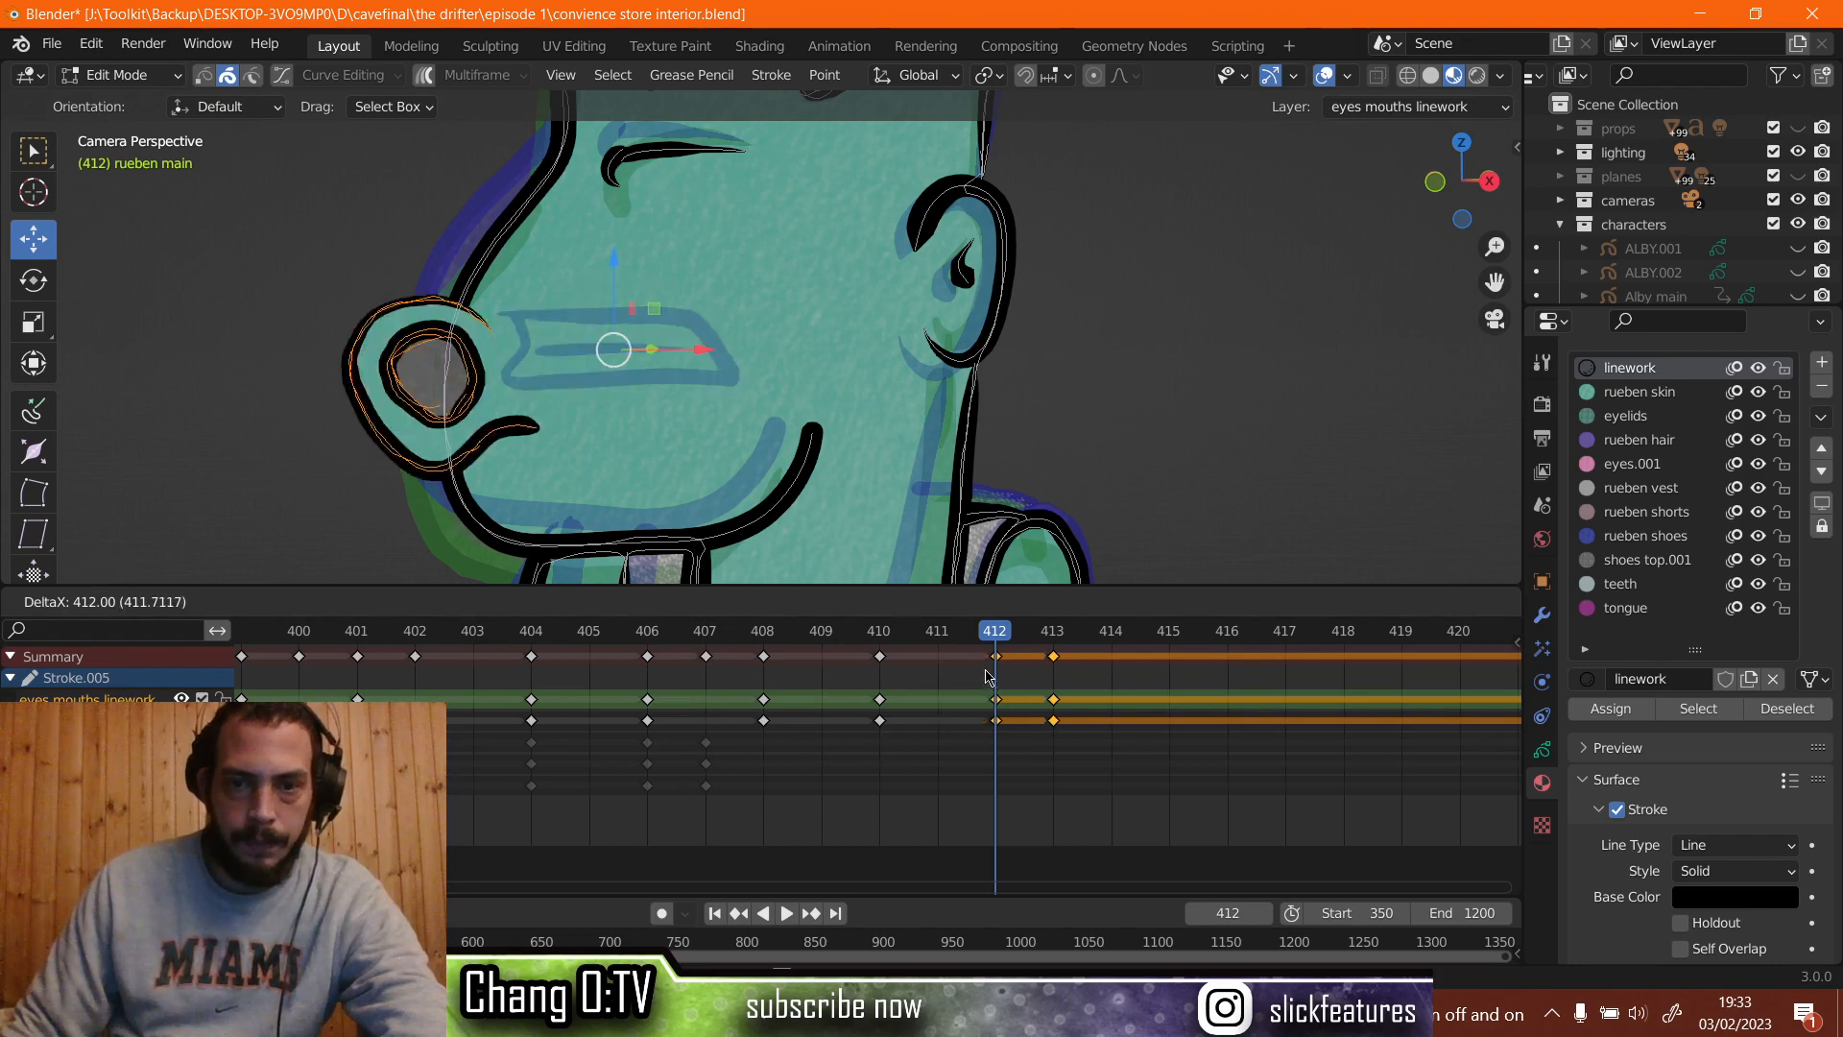
left_click(986, 677)
key("space")
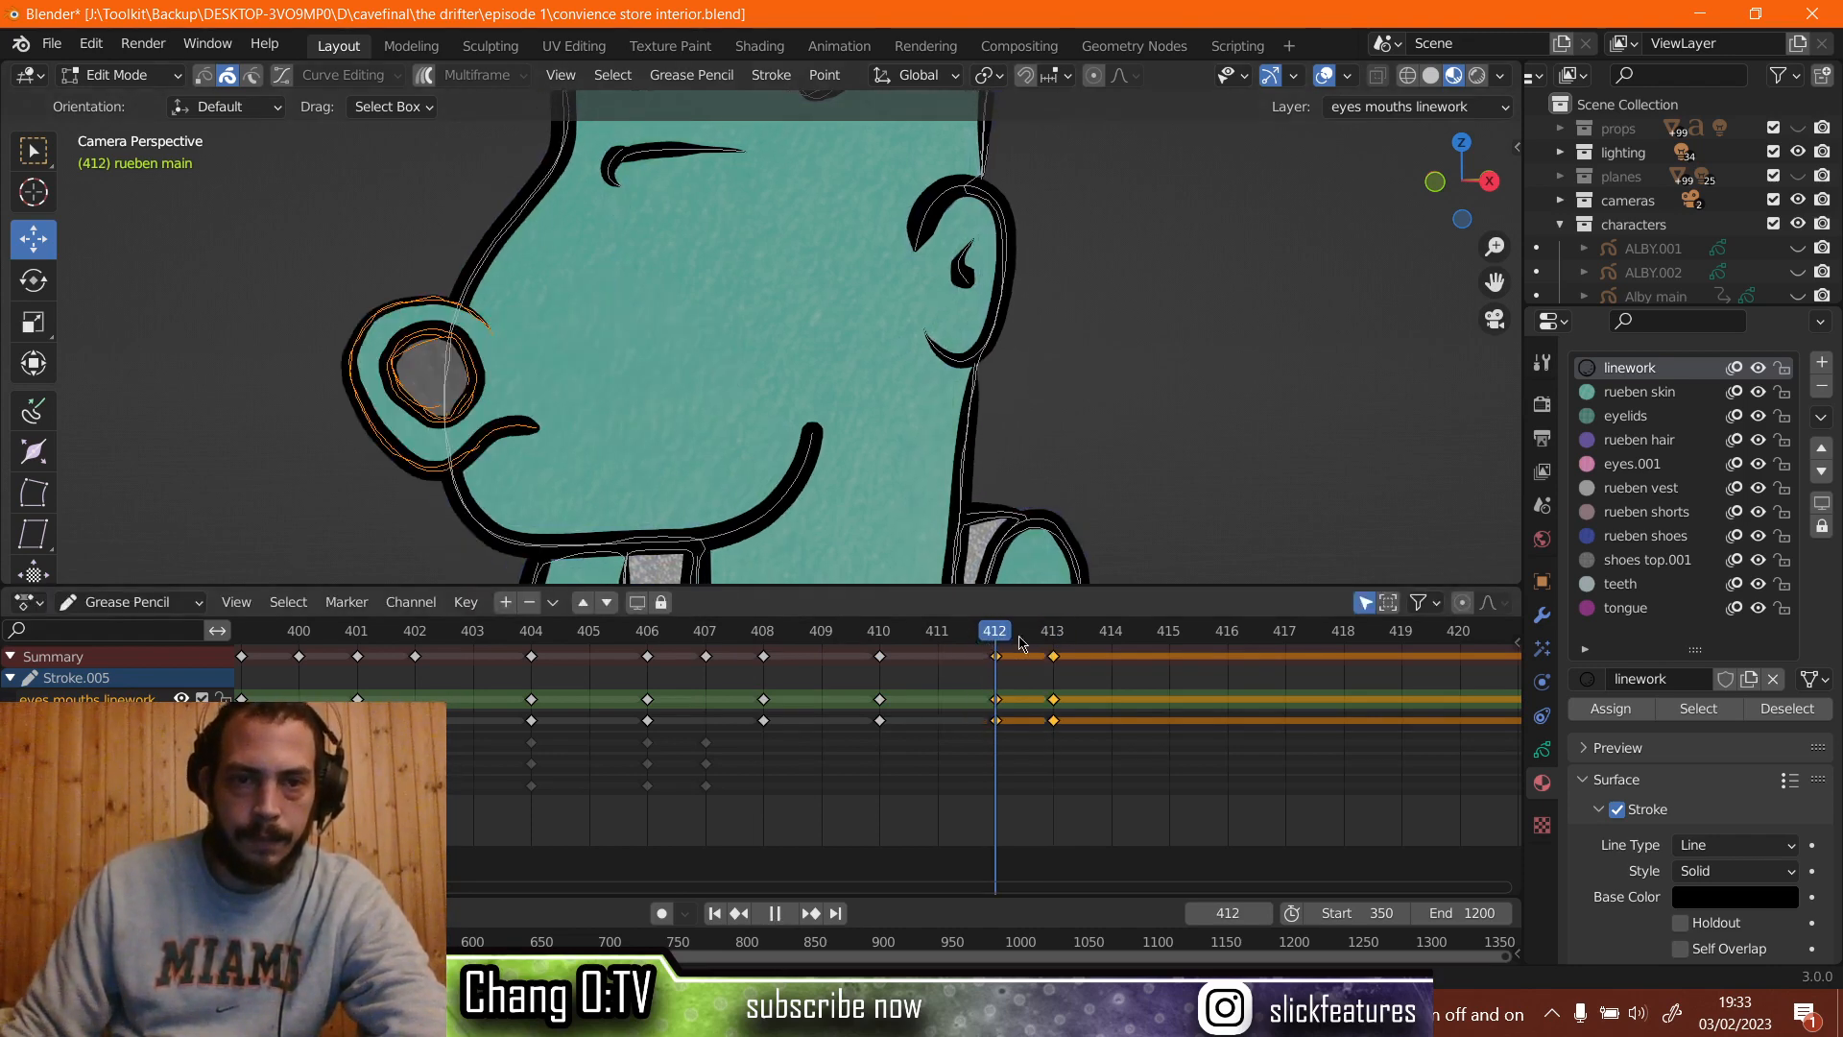
key("space")
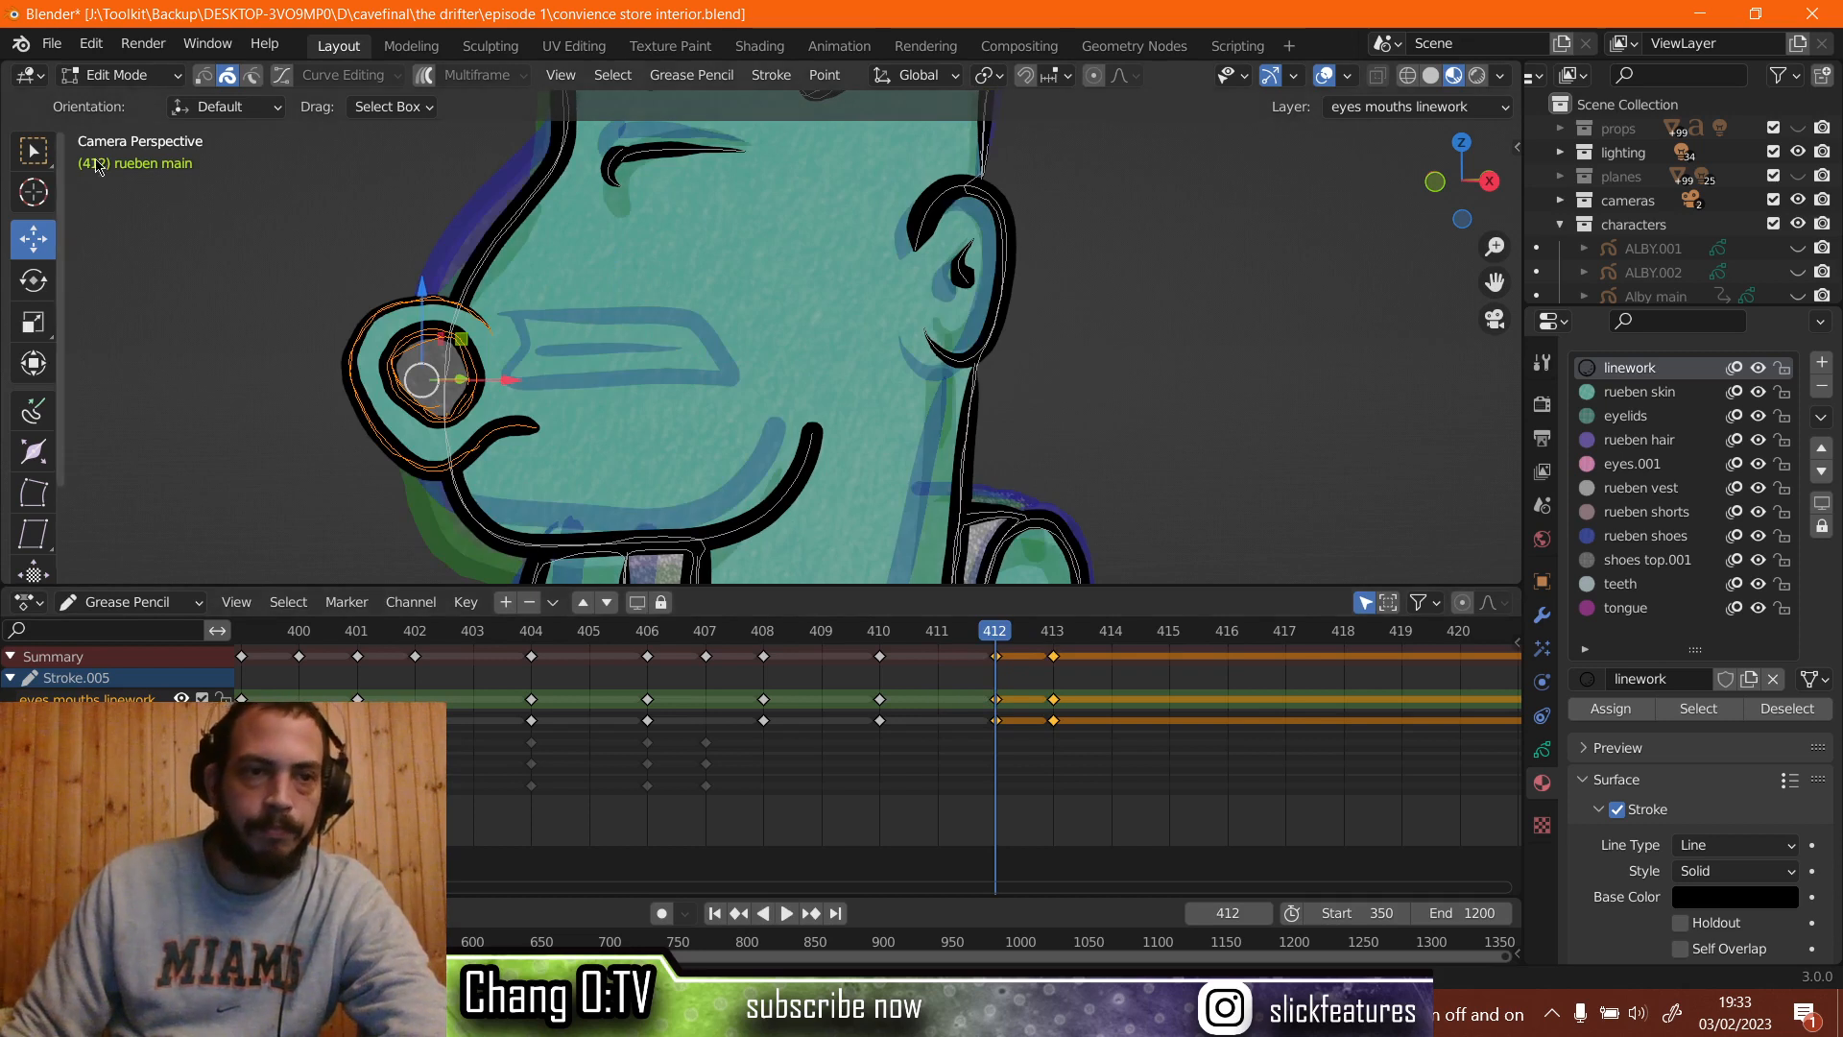
Replace the puckered mouth at frame 412 with a small four-sided outline near the front of the face, using the linework material.
key("x")
left_click(308, 255)
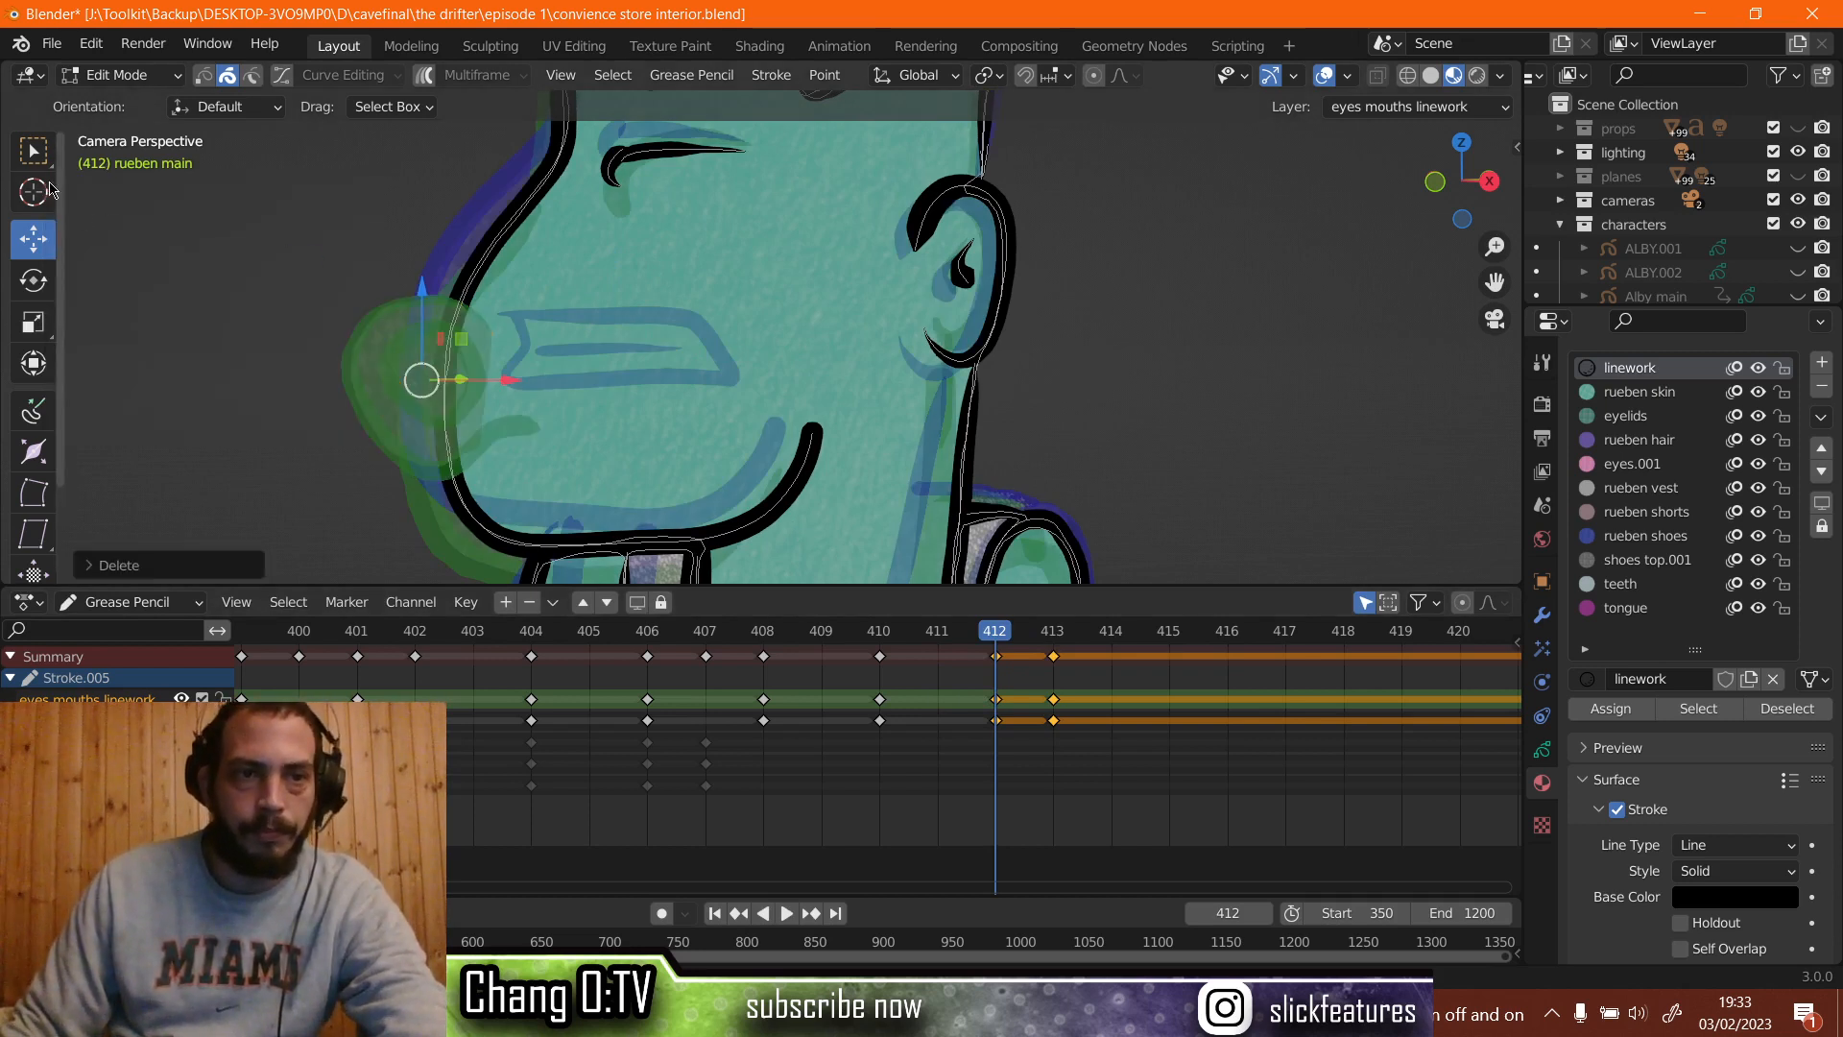
left_click(110, 75)
left_click(117, 179)
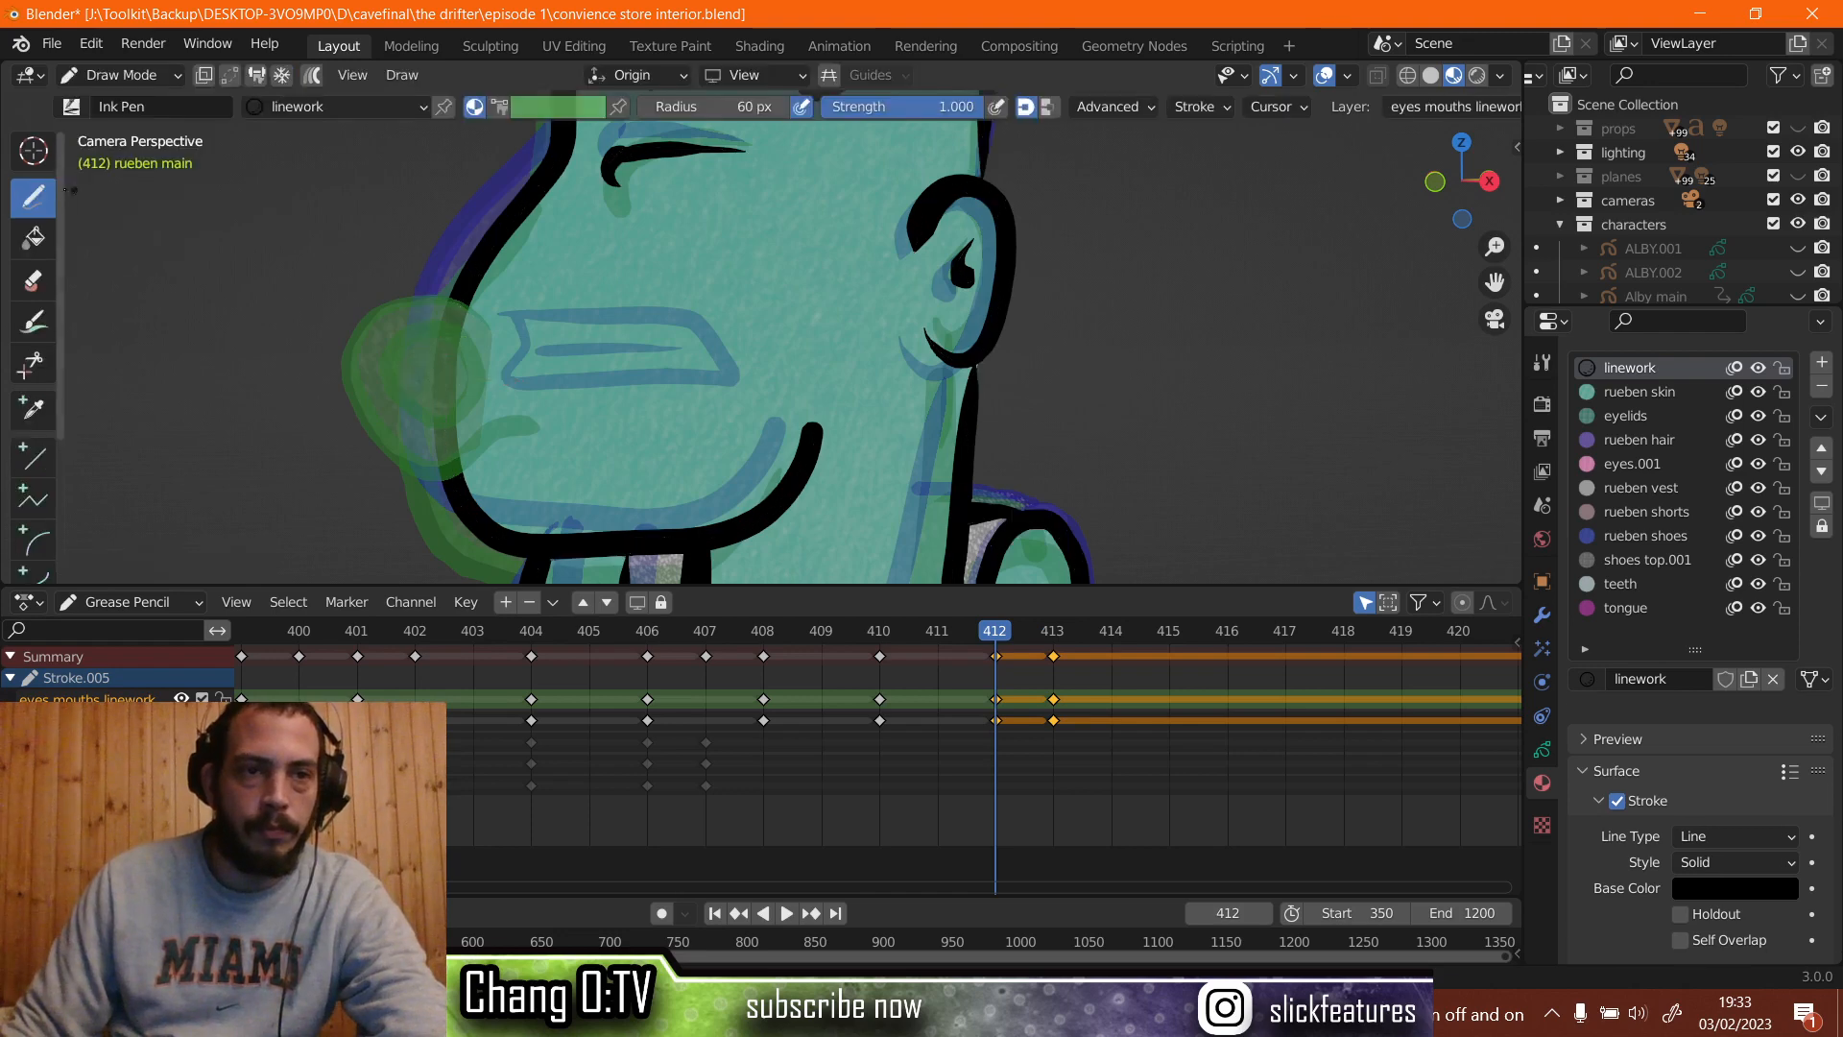
scroll(615, 389, "up", 2)
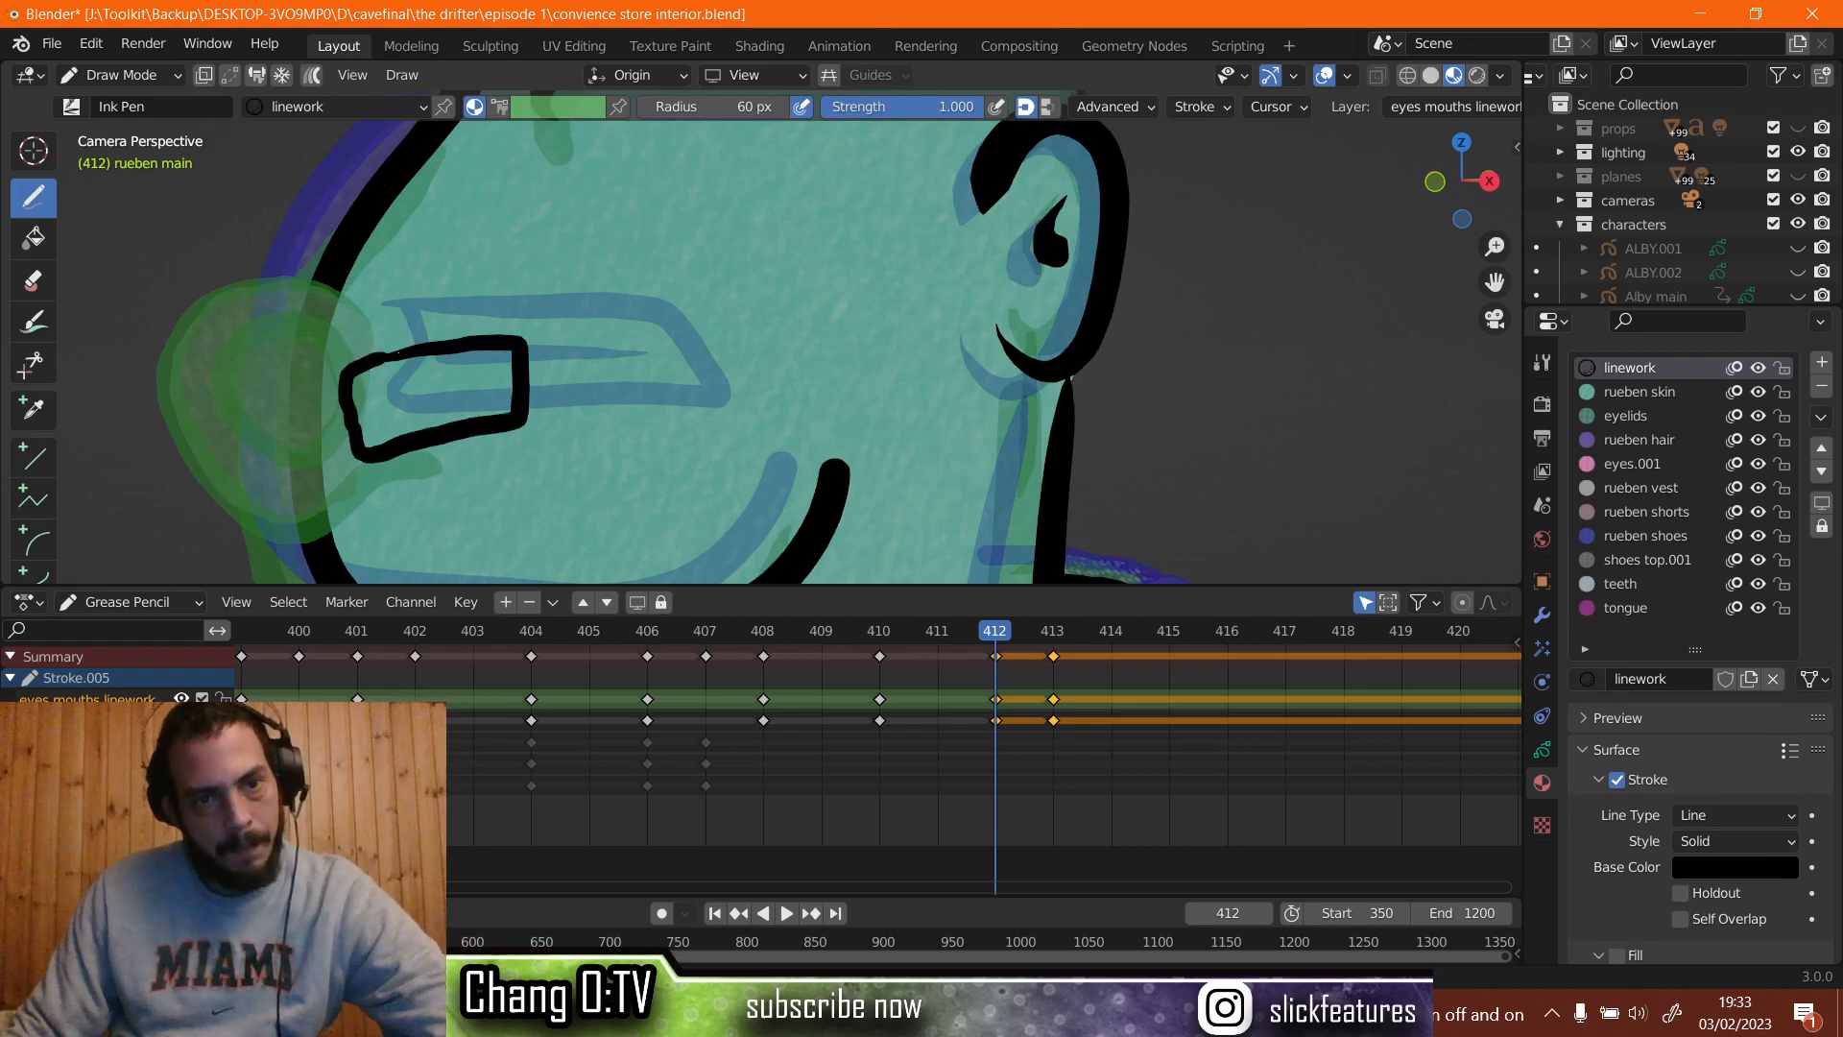
Fill the small four-sided mouth at frame 412 with the teeth material on the fills eyes mouths layer.
left_click(123, 77)
left_click(125, 155)
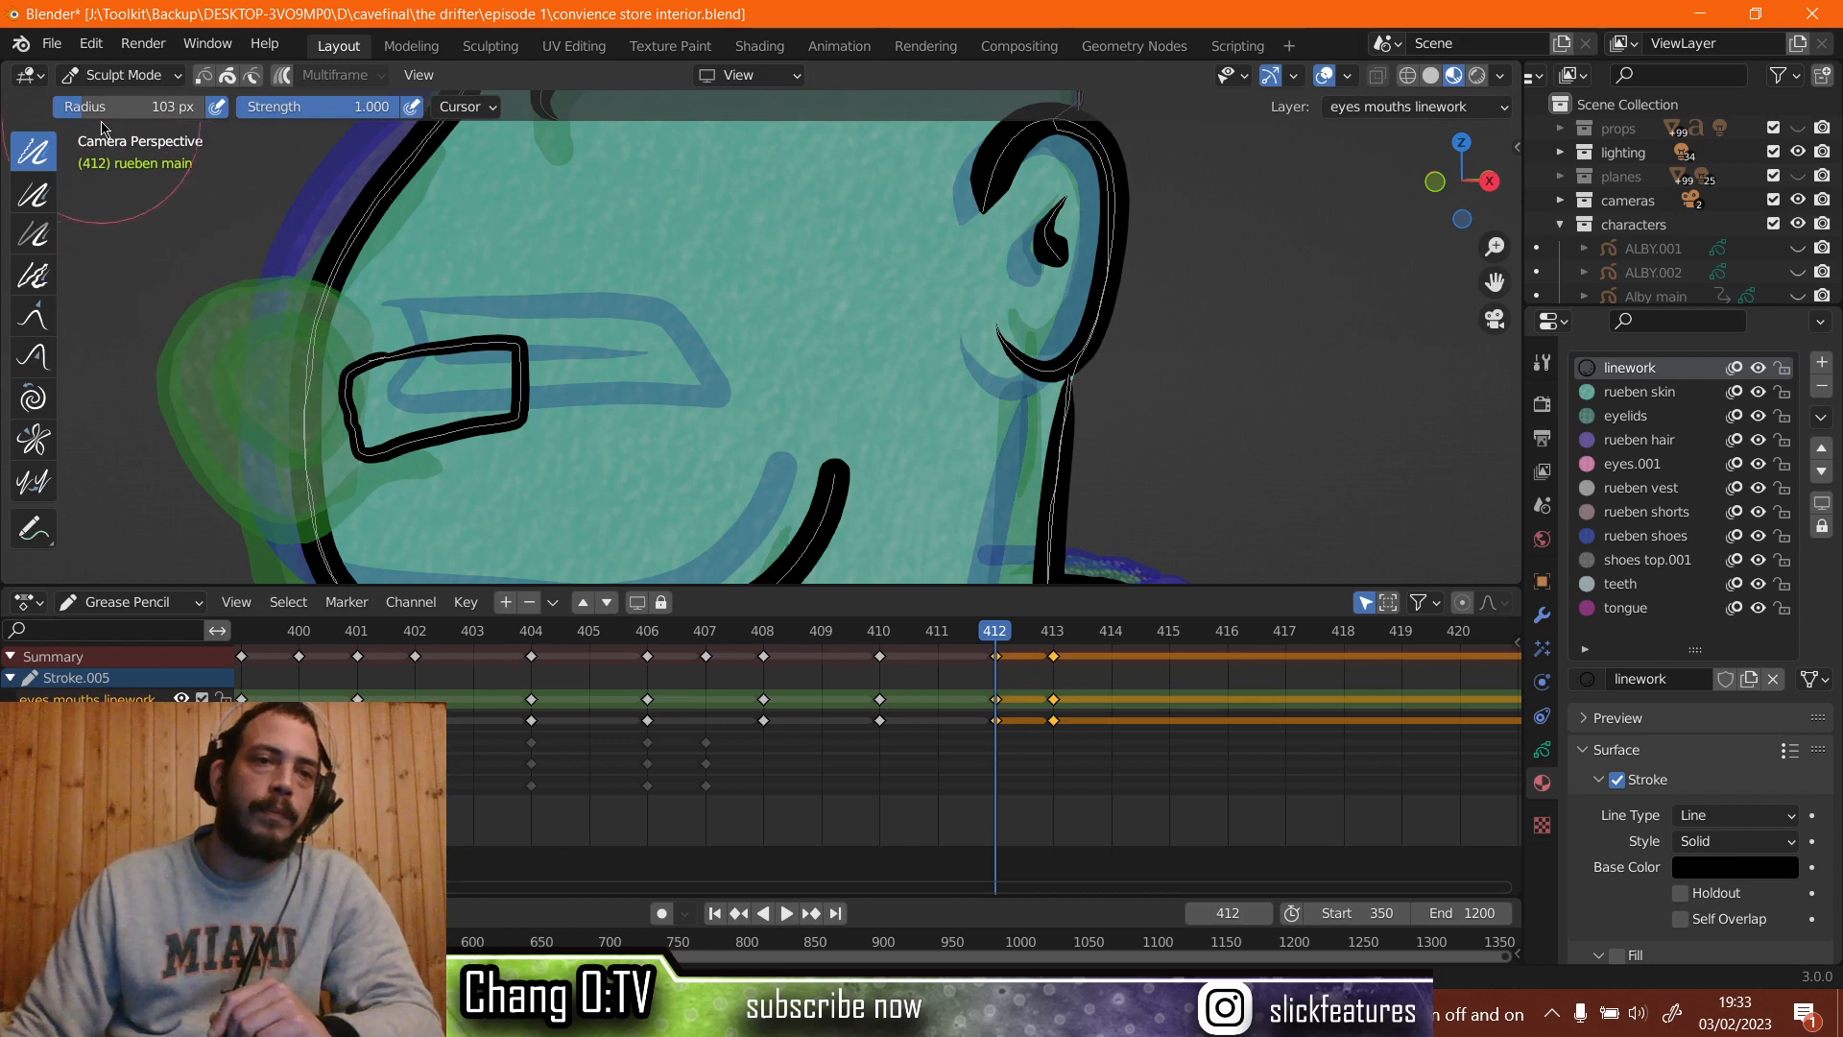
left_click(106, 82)
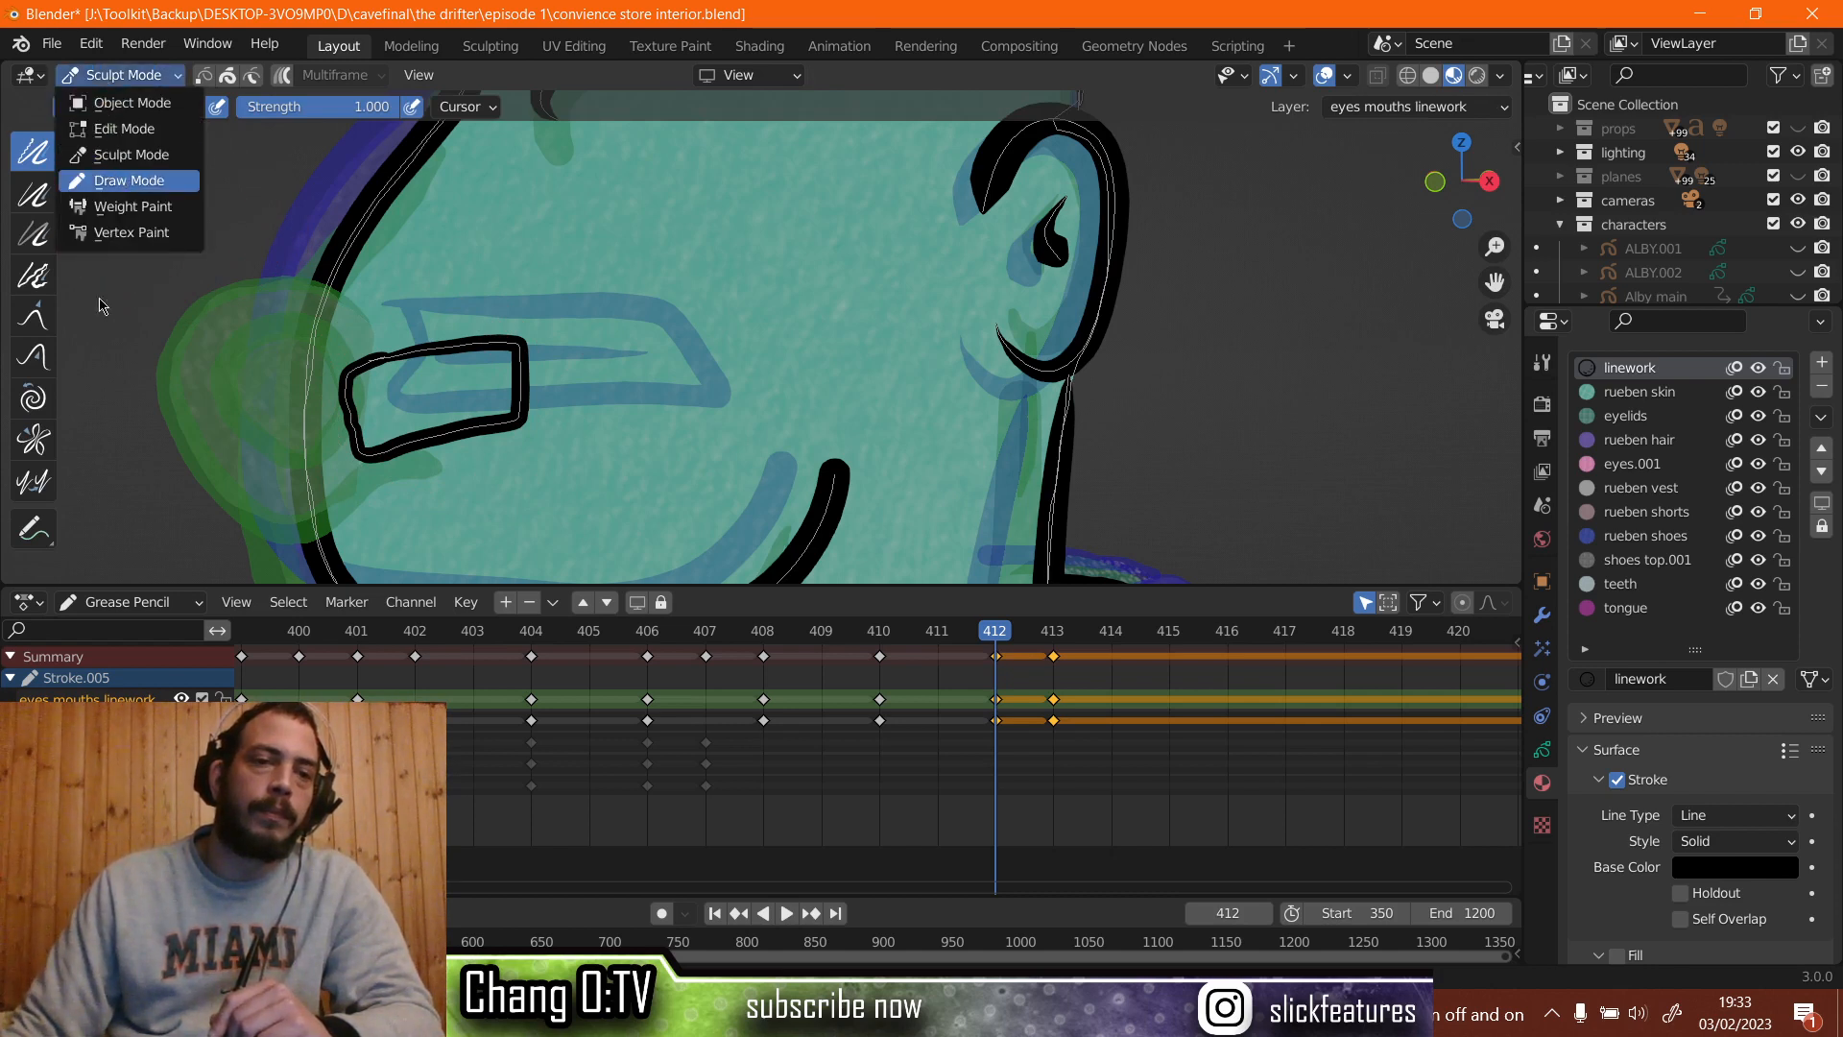
left_click(89, 721)
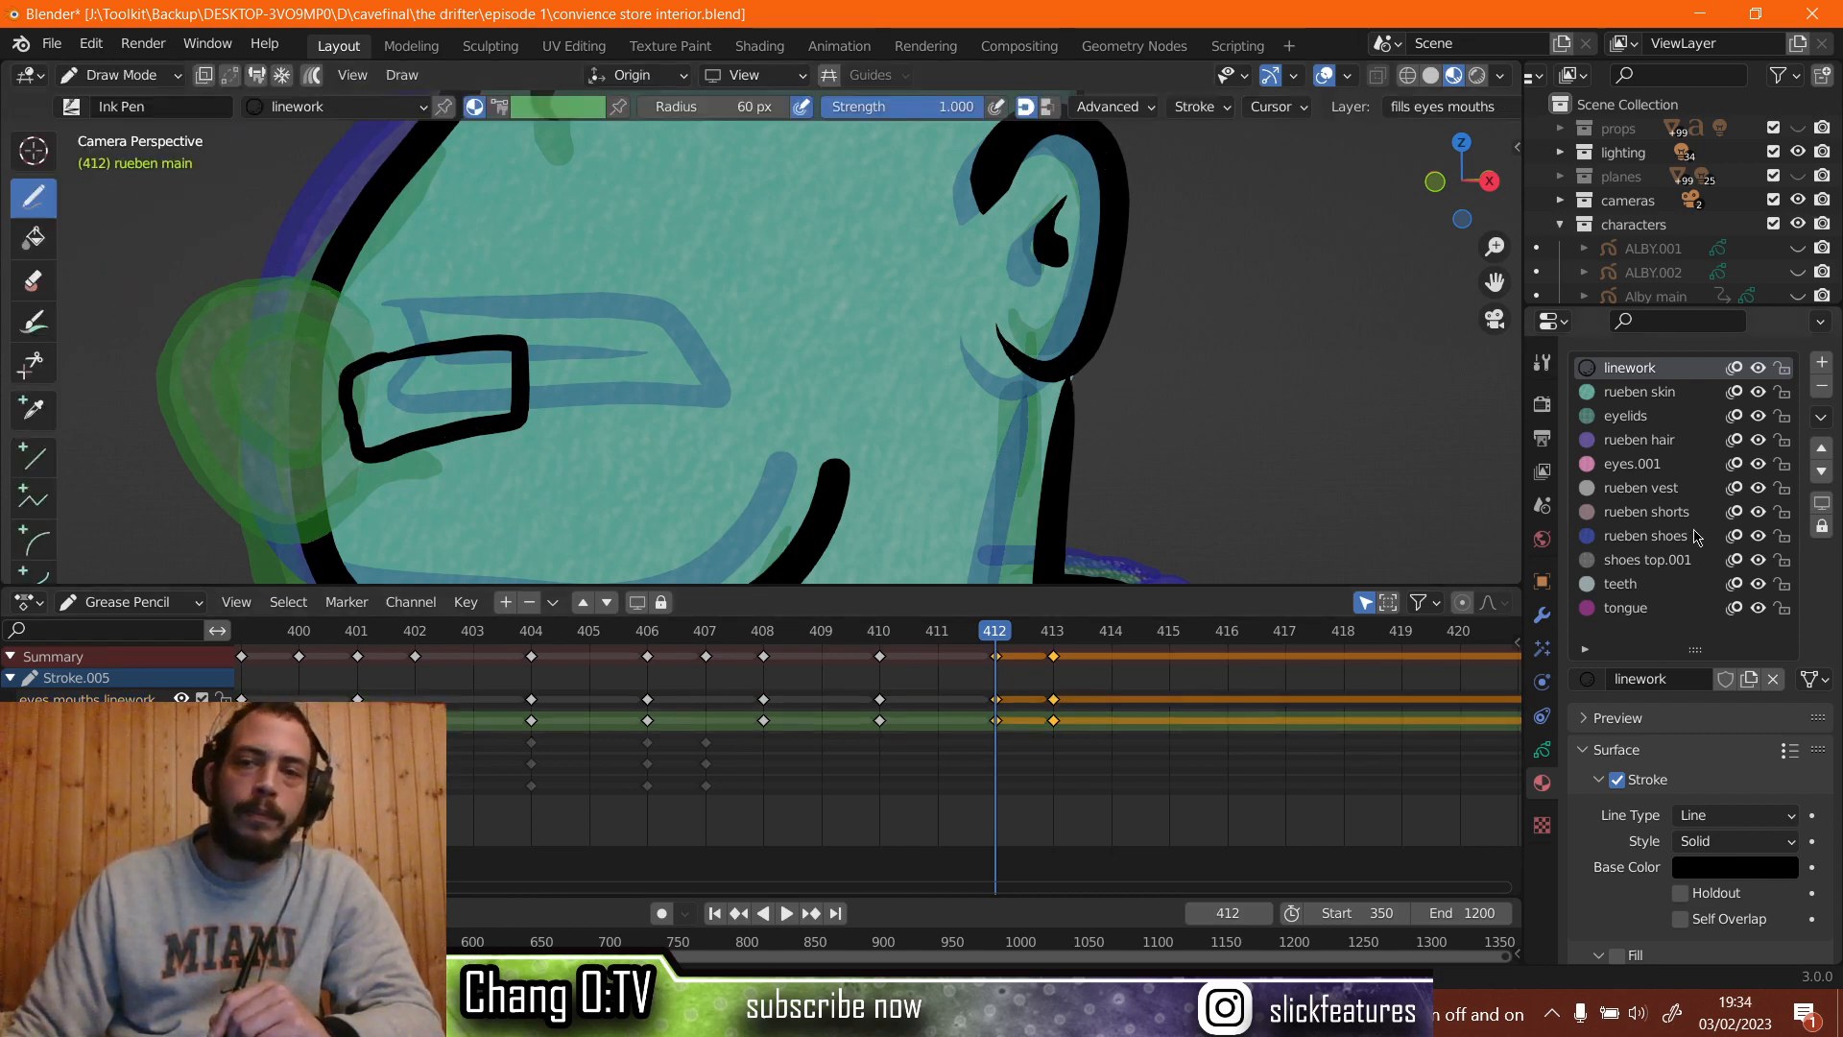
left_click(1622, 583)
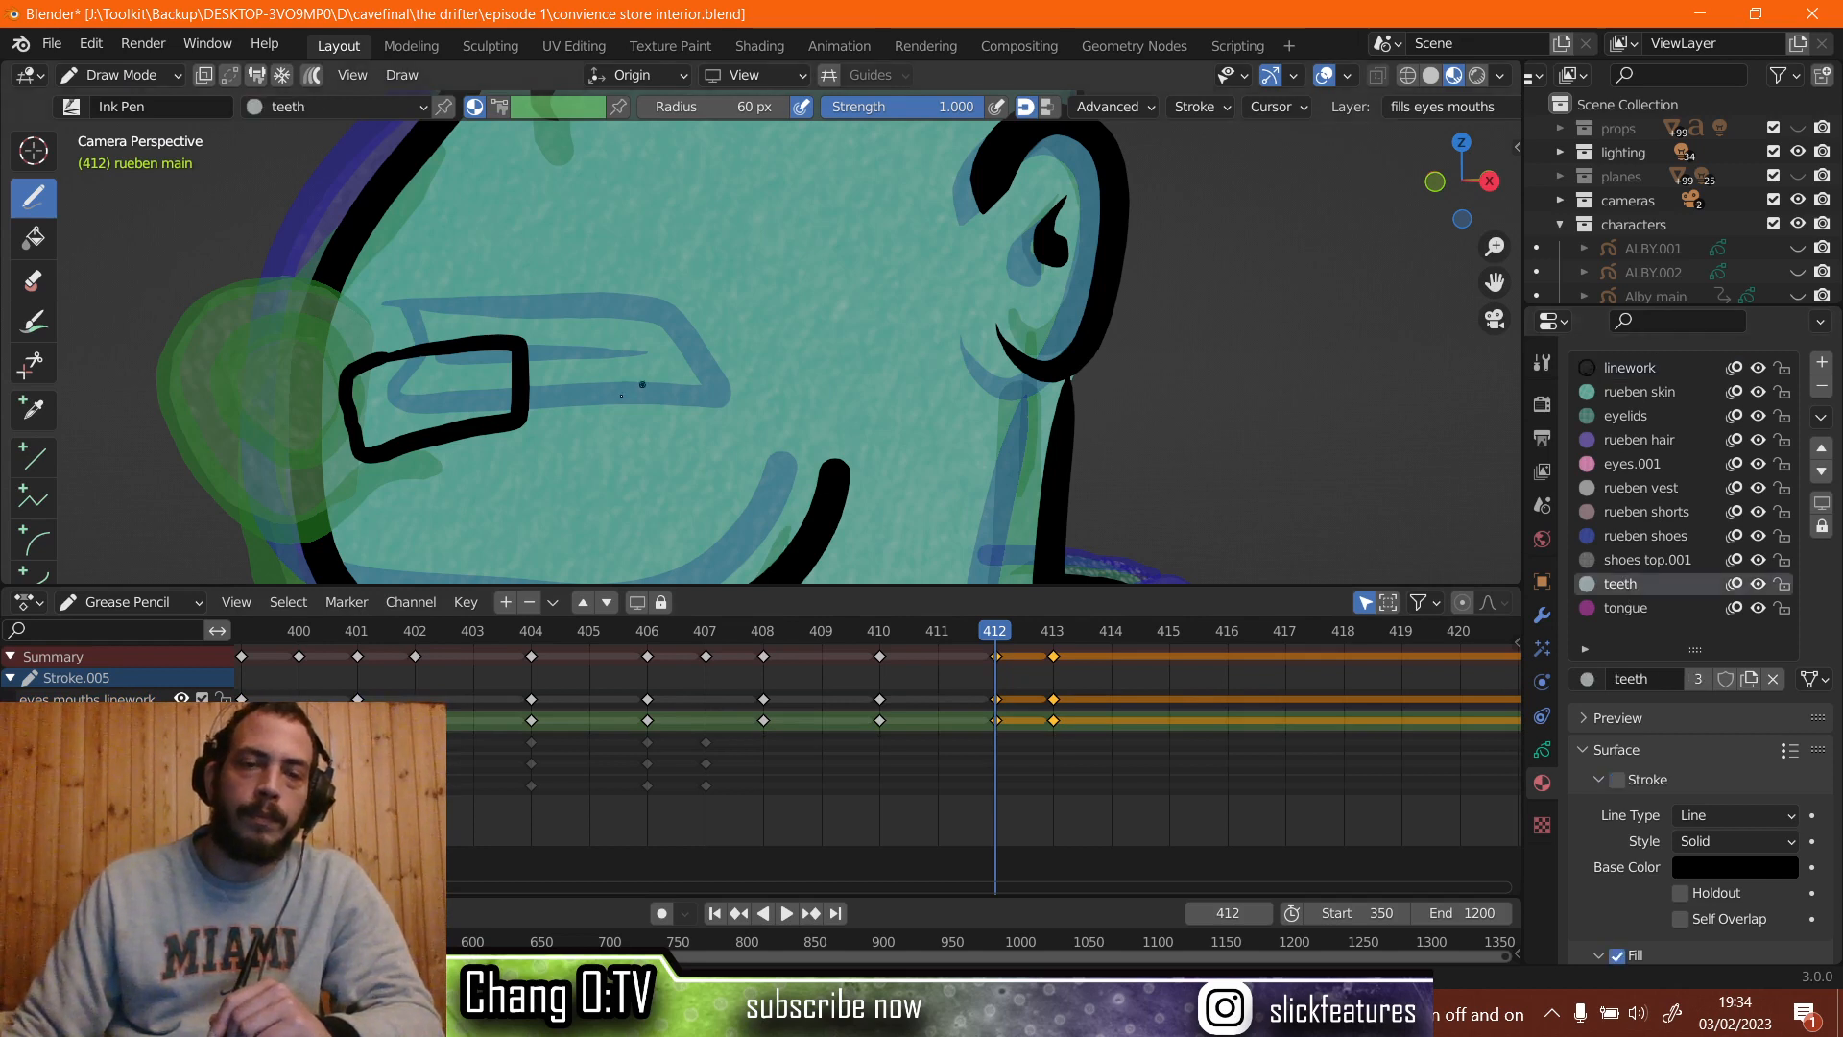
scroll(494, 403, "up", 2)
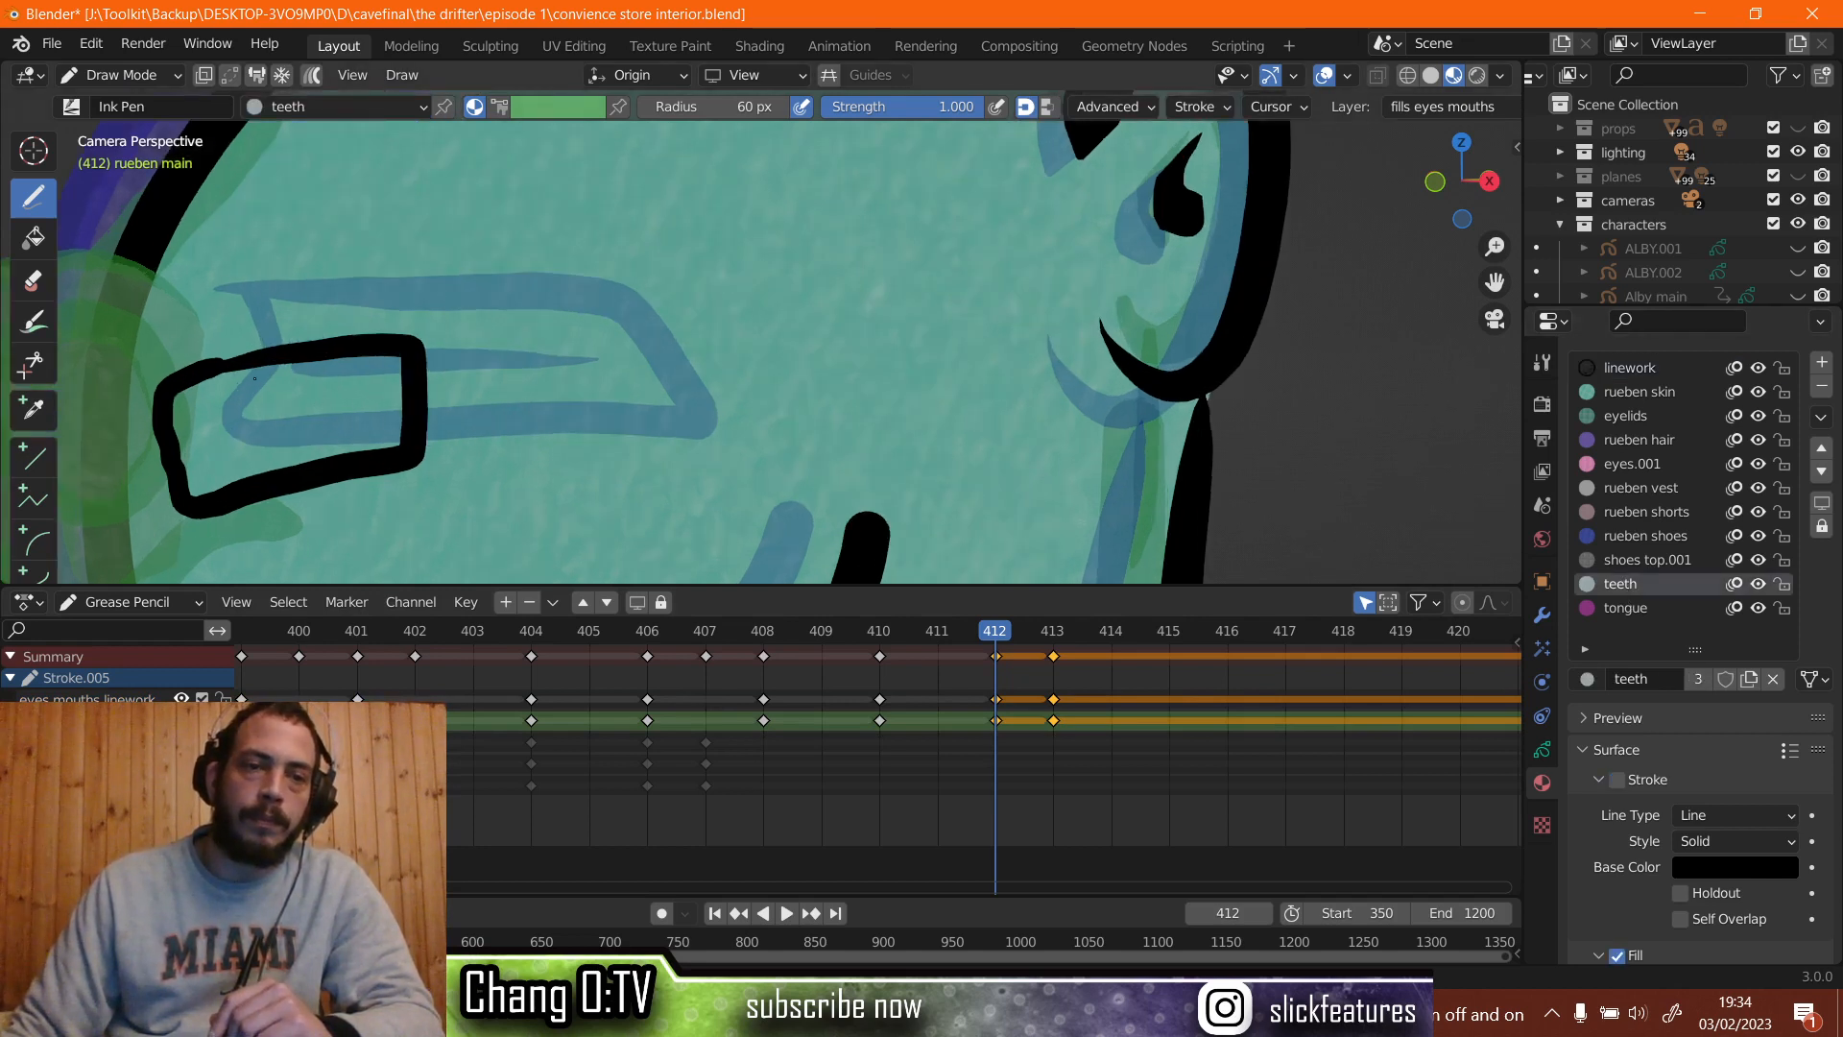
left_click(33, 237)
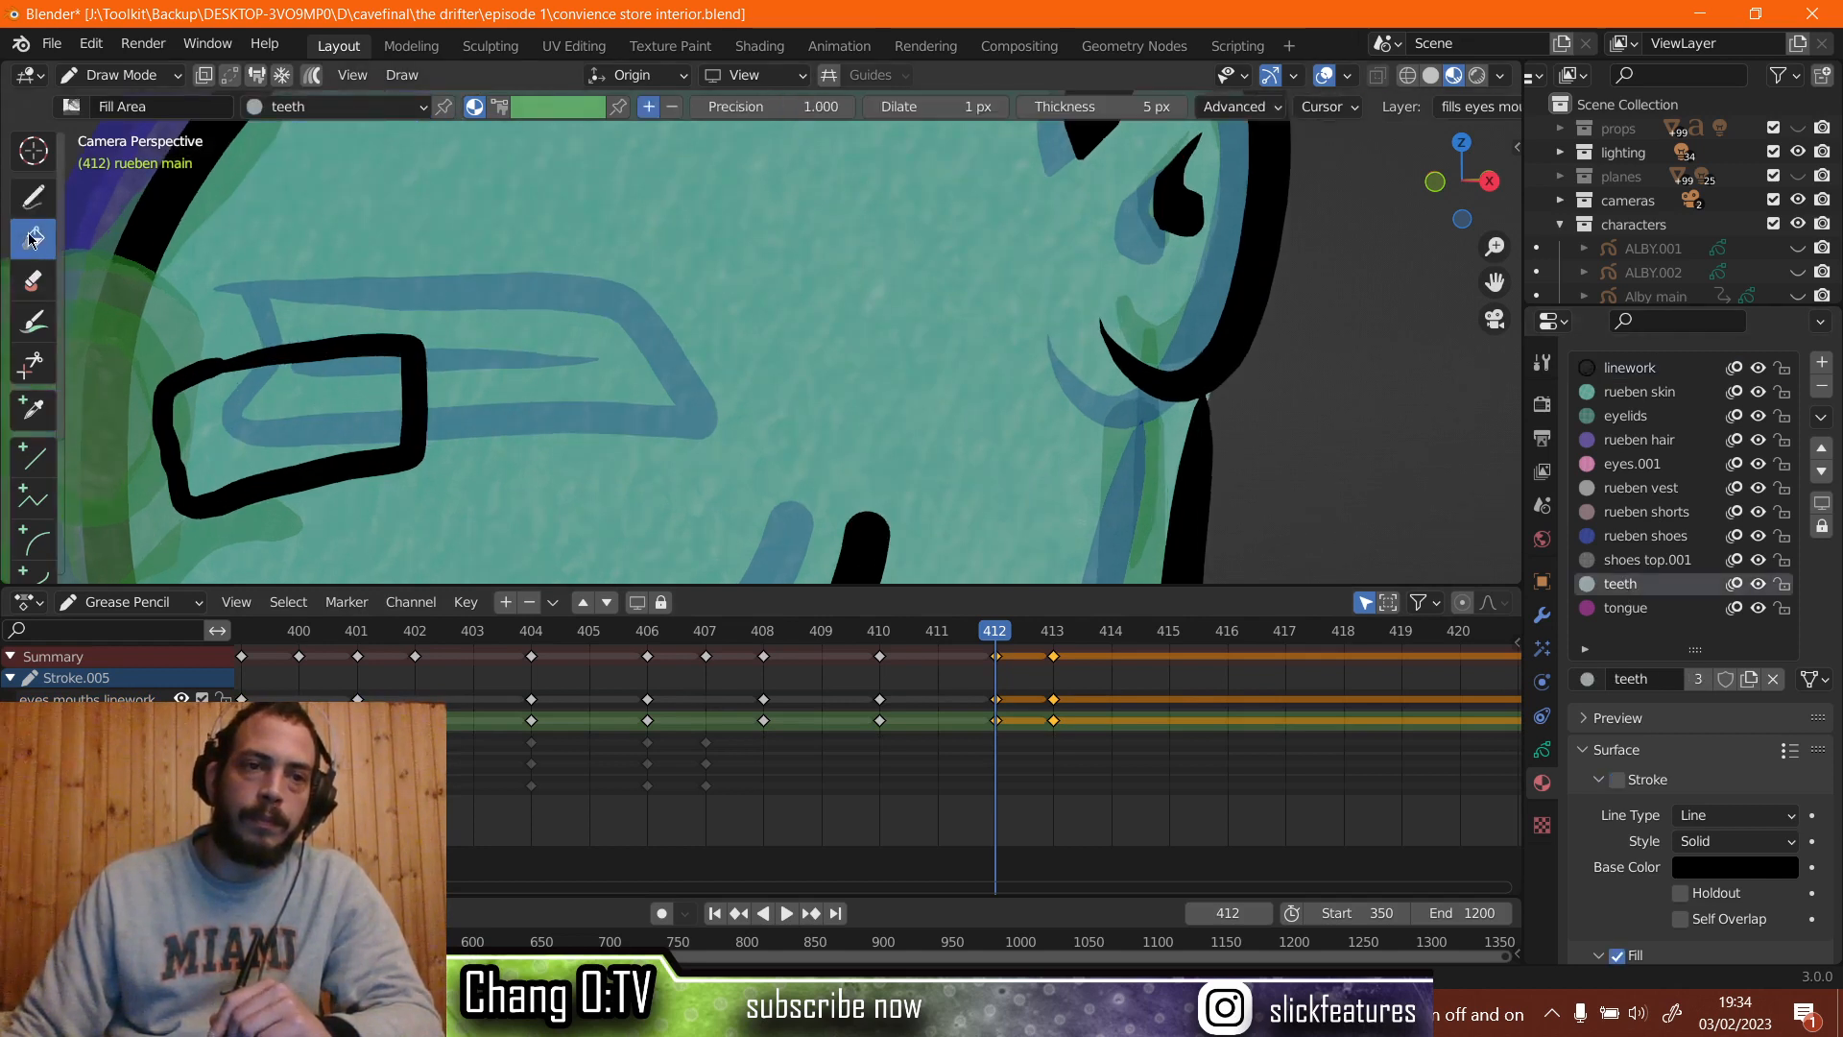
left_click(263, 405)
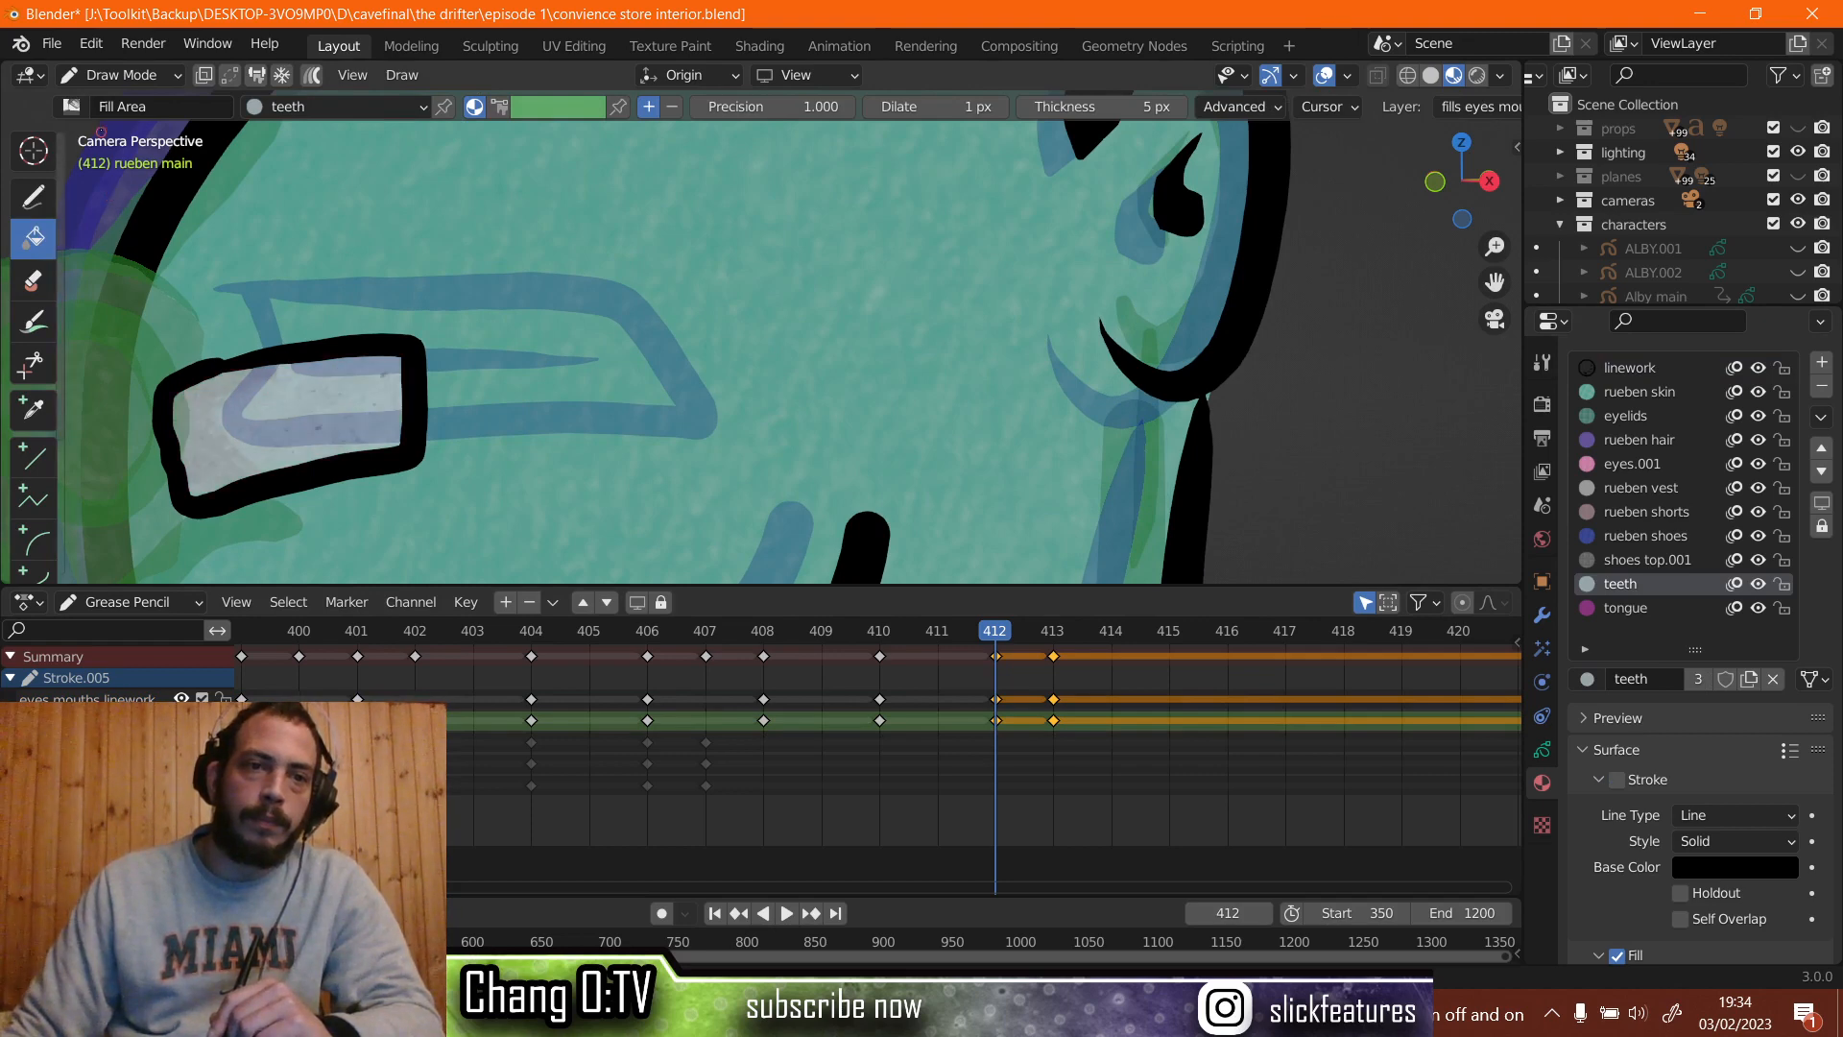
Move the small mouth's outline and teeth fill slightly upward along the Z axis at frame 412.
left_click(128, 76)
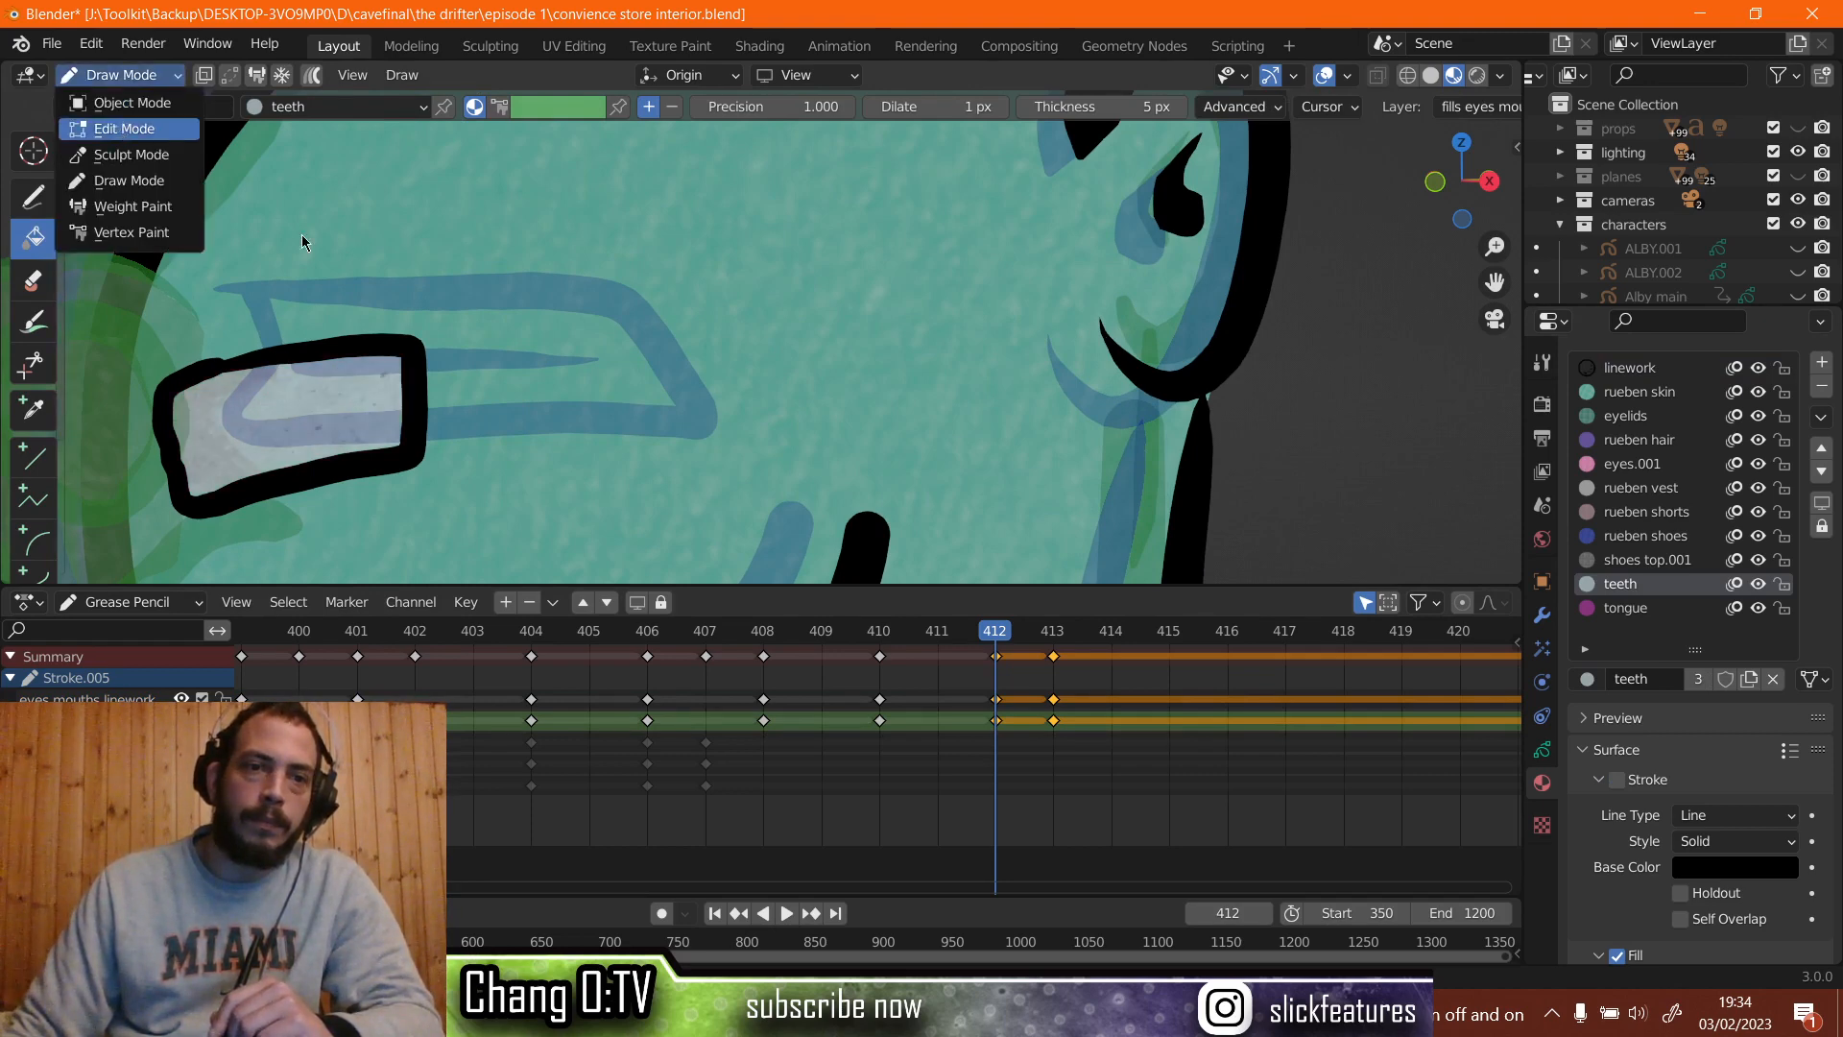
key("Tab")
mouse_move(493, 305)
left_mouse_down()
mouse_move(365, 422)
mouse_move(228, 474)
mouse_move(184, 516)
mouse_move(172, 485)
left_mouse_up()
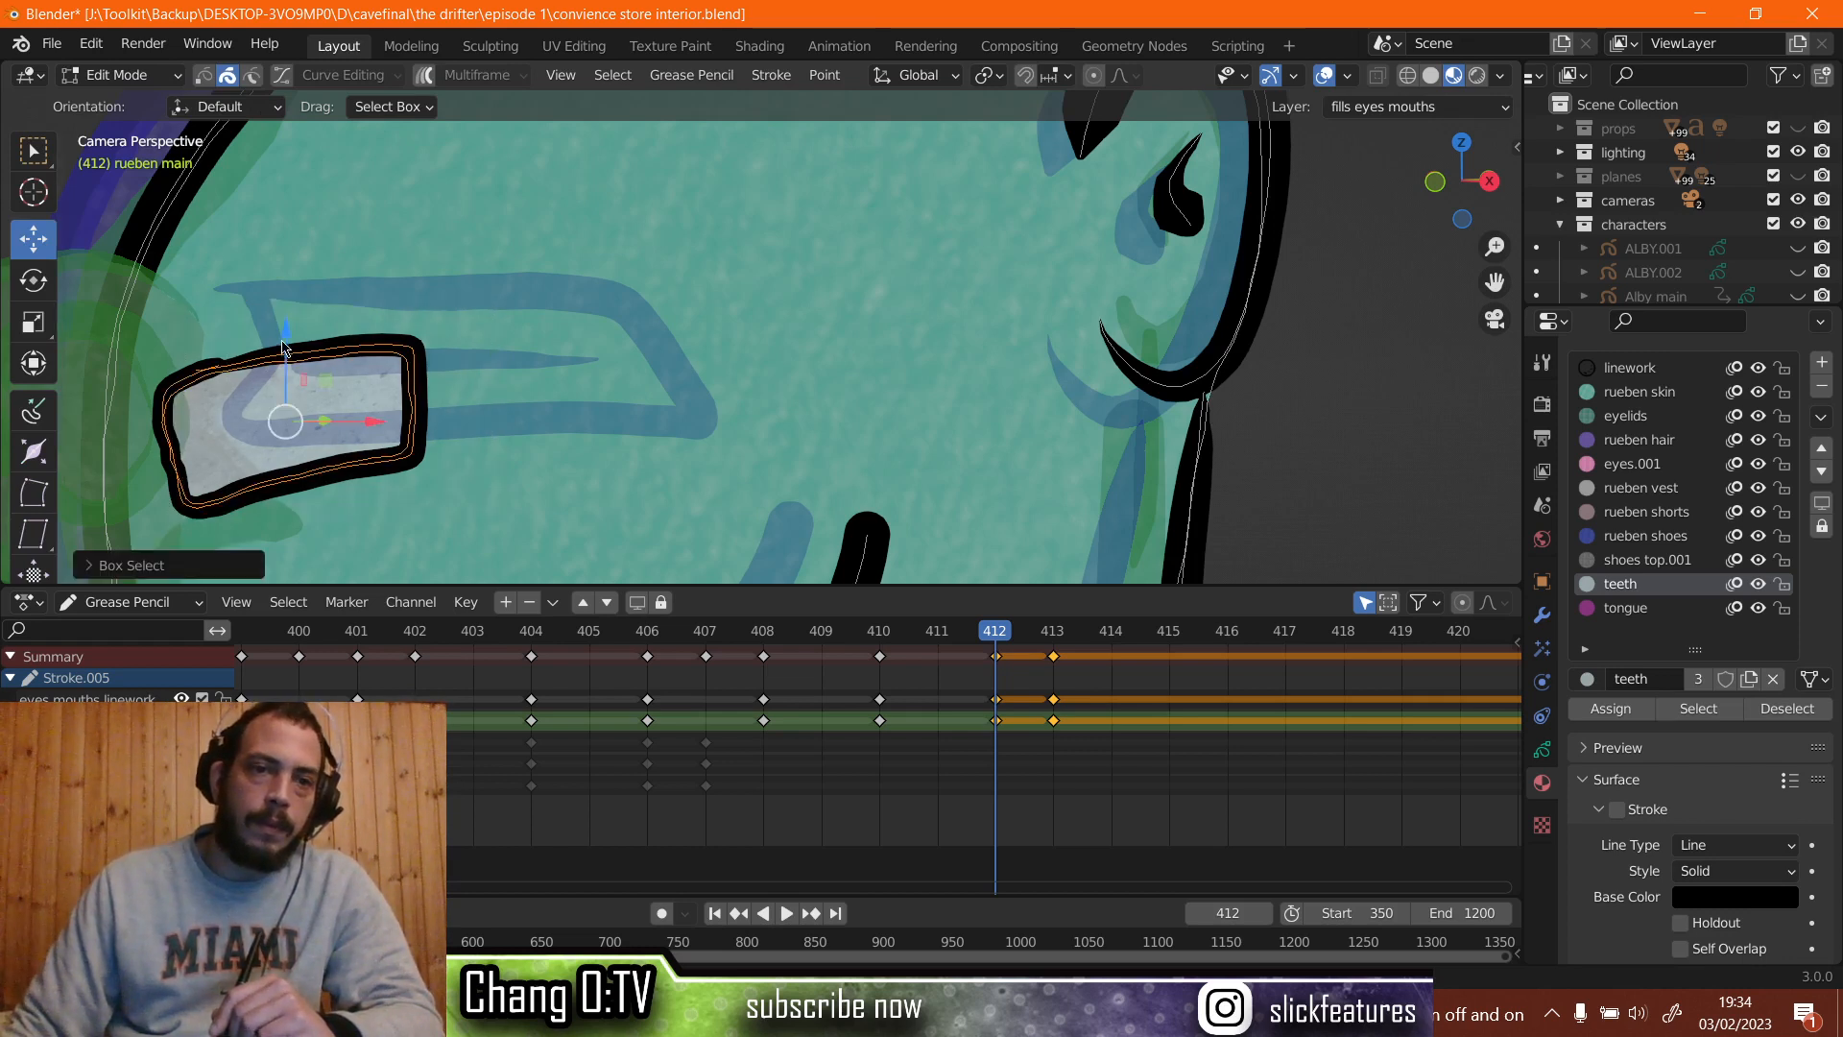
left_click_drag(285, 341, 281, 285)
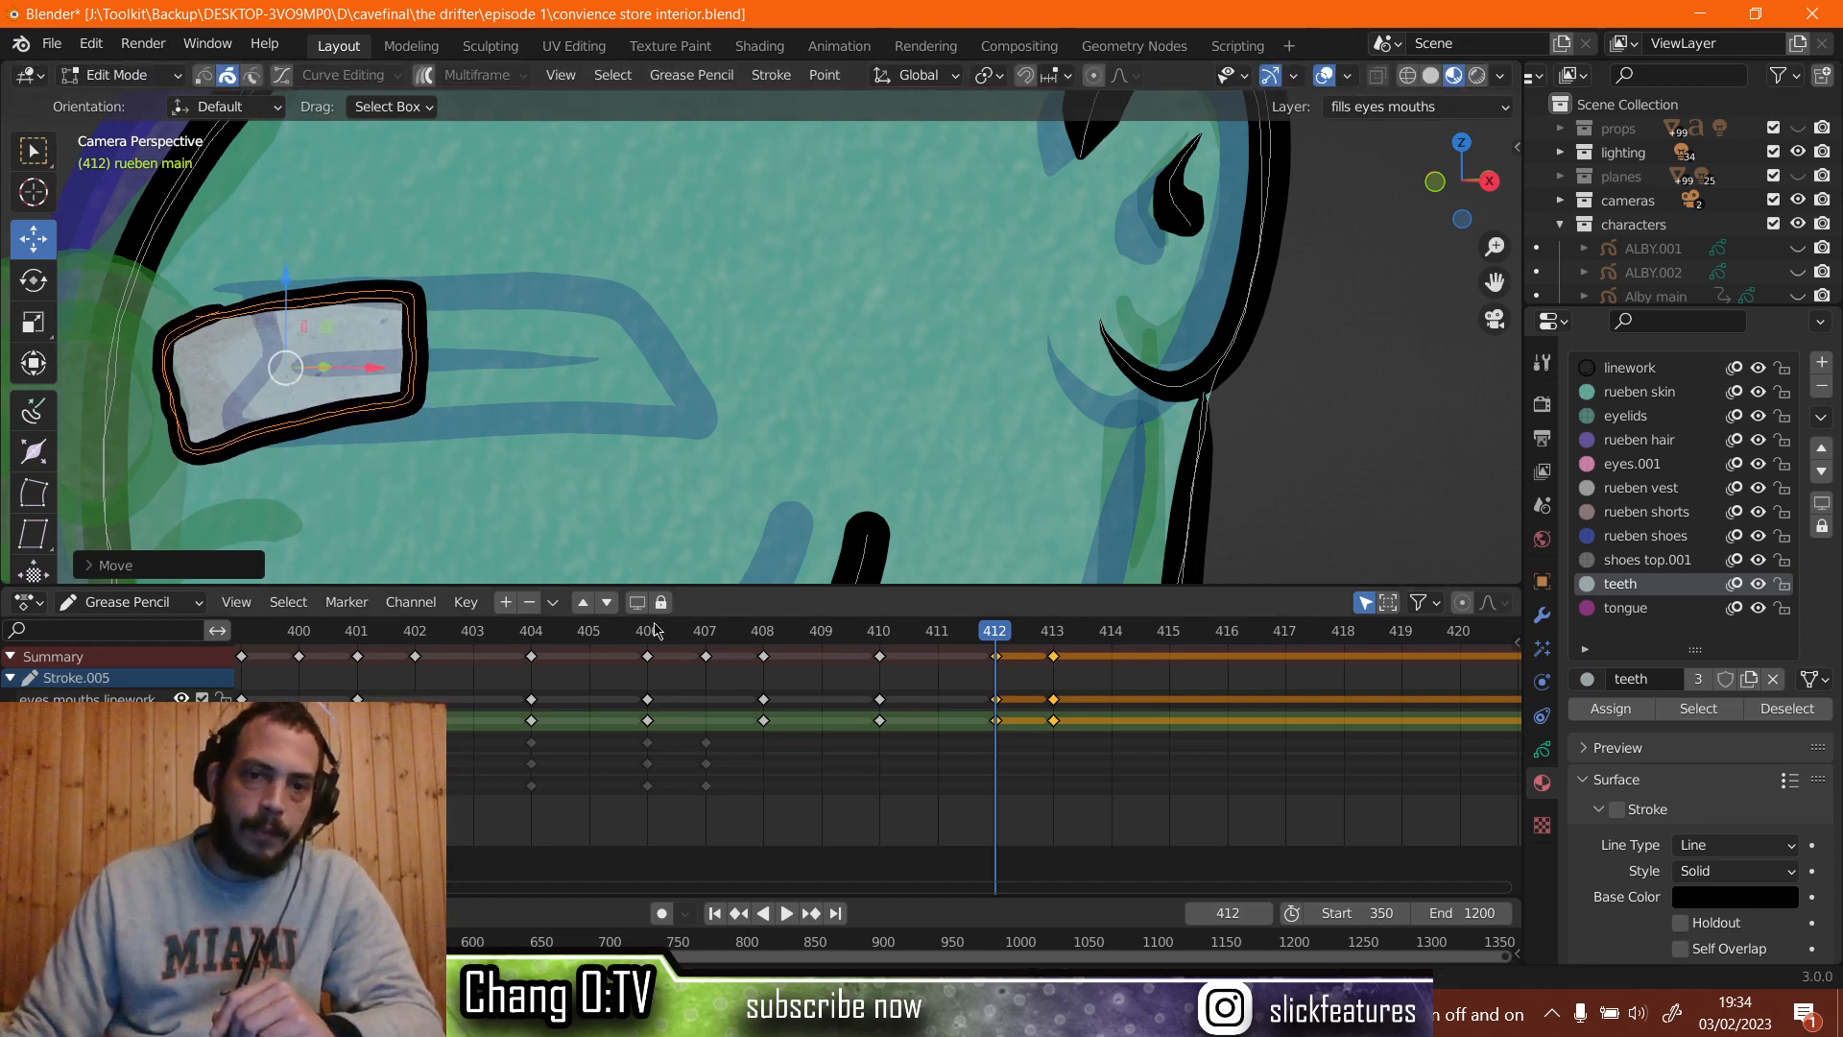
Fill the wide mouth at frame 413 with the teeth material and hide the viewport overlays.
mouse_move(999, 635)
left_mouse_down()
mouse_move(823, 631)
mouse_move(1053, 631)
left_mouse_up()
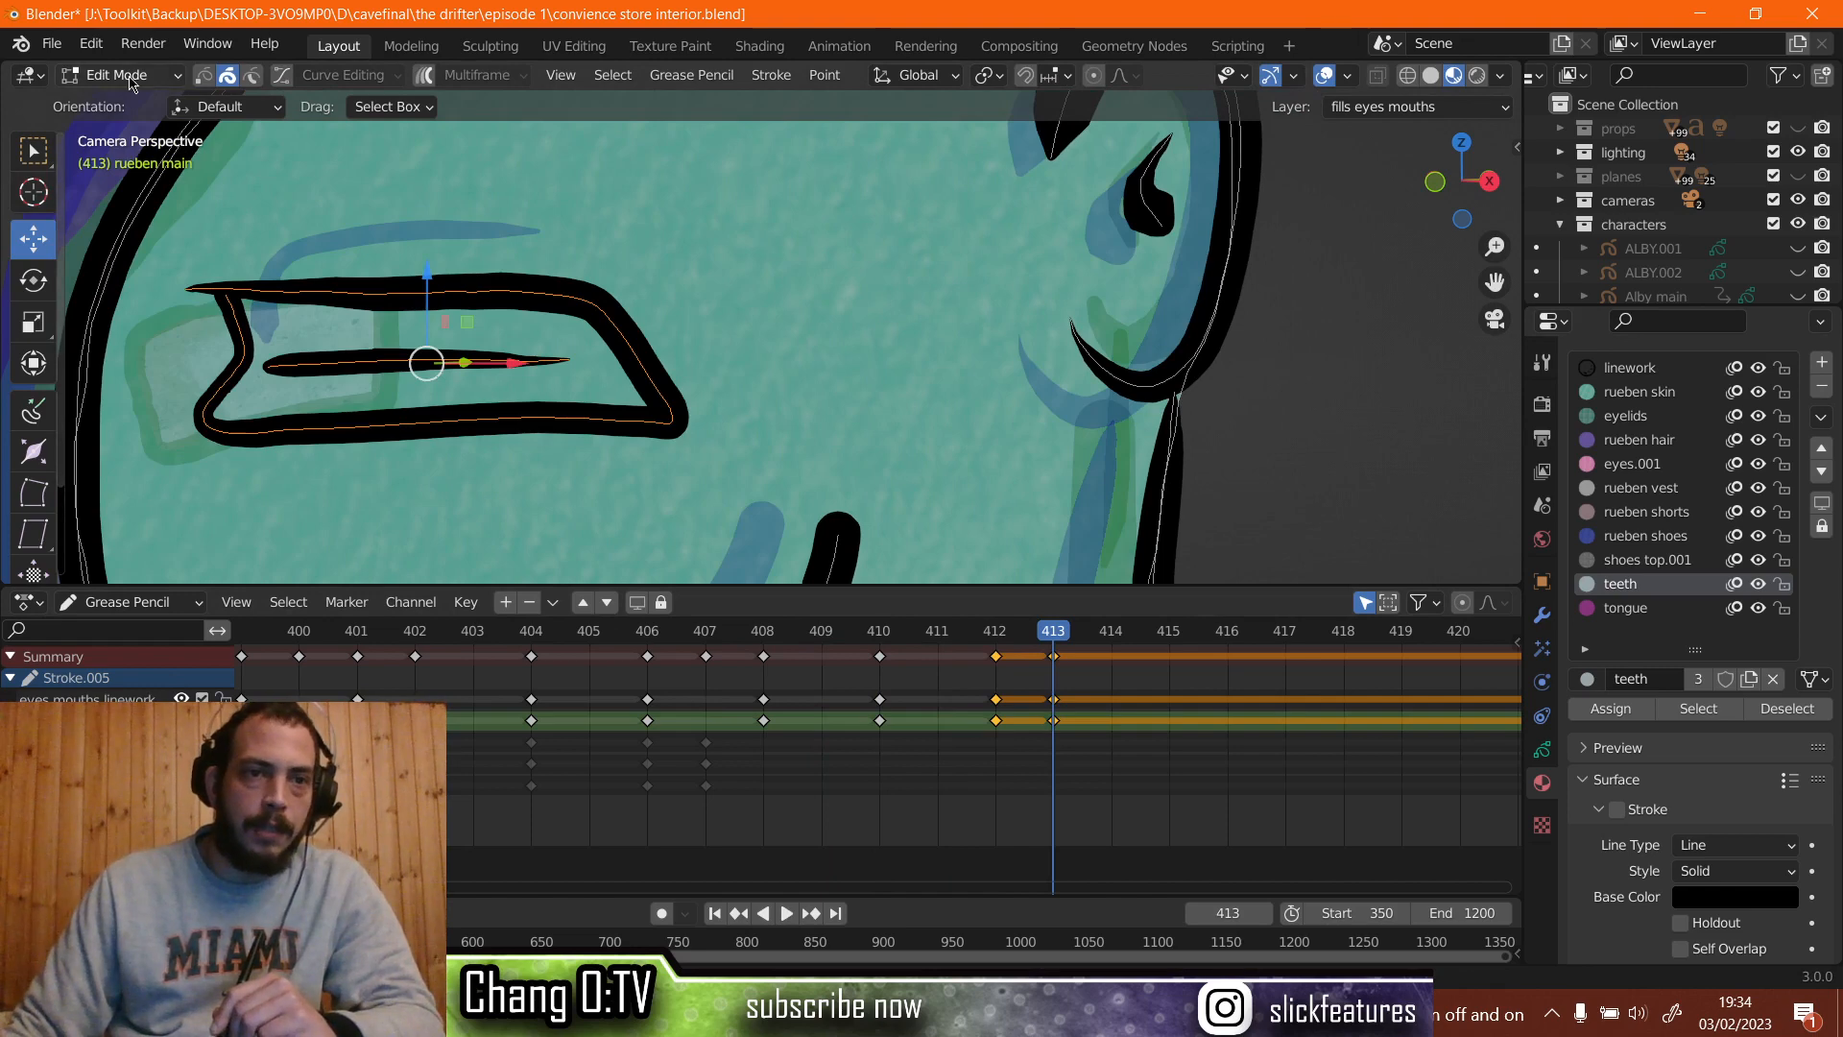
left_click(120, 75)
left_click(120, 179)
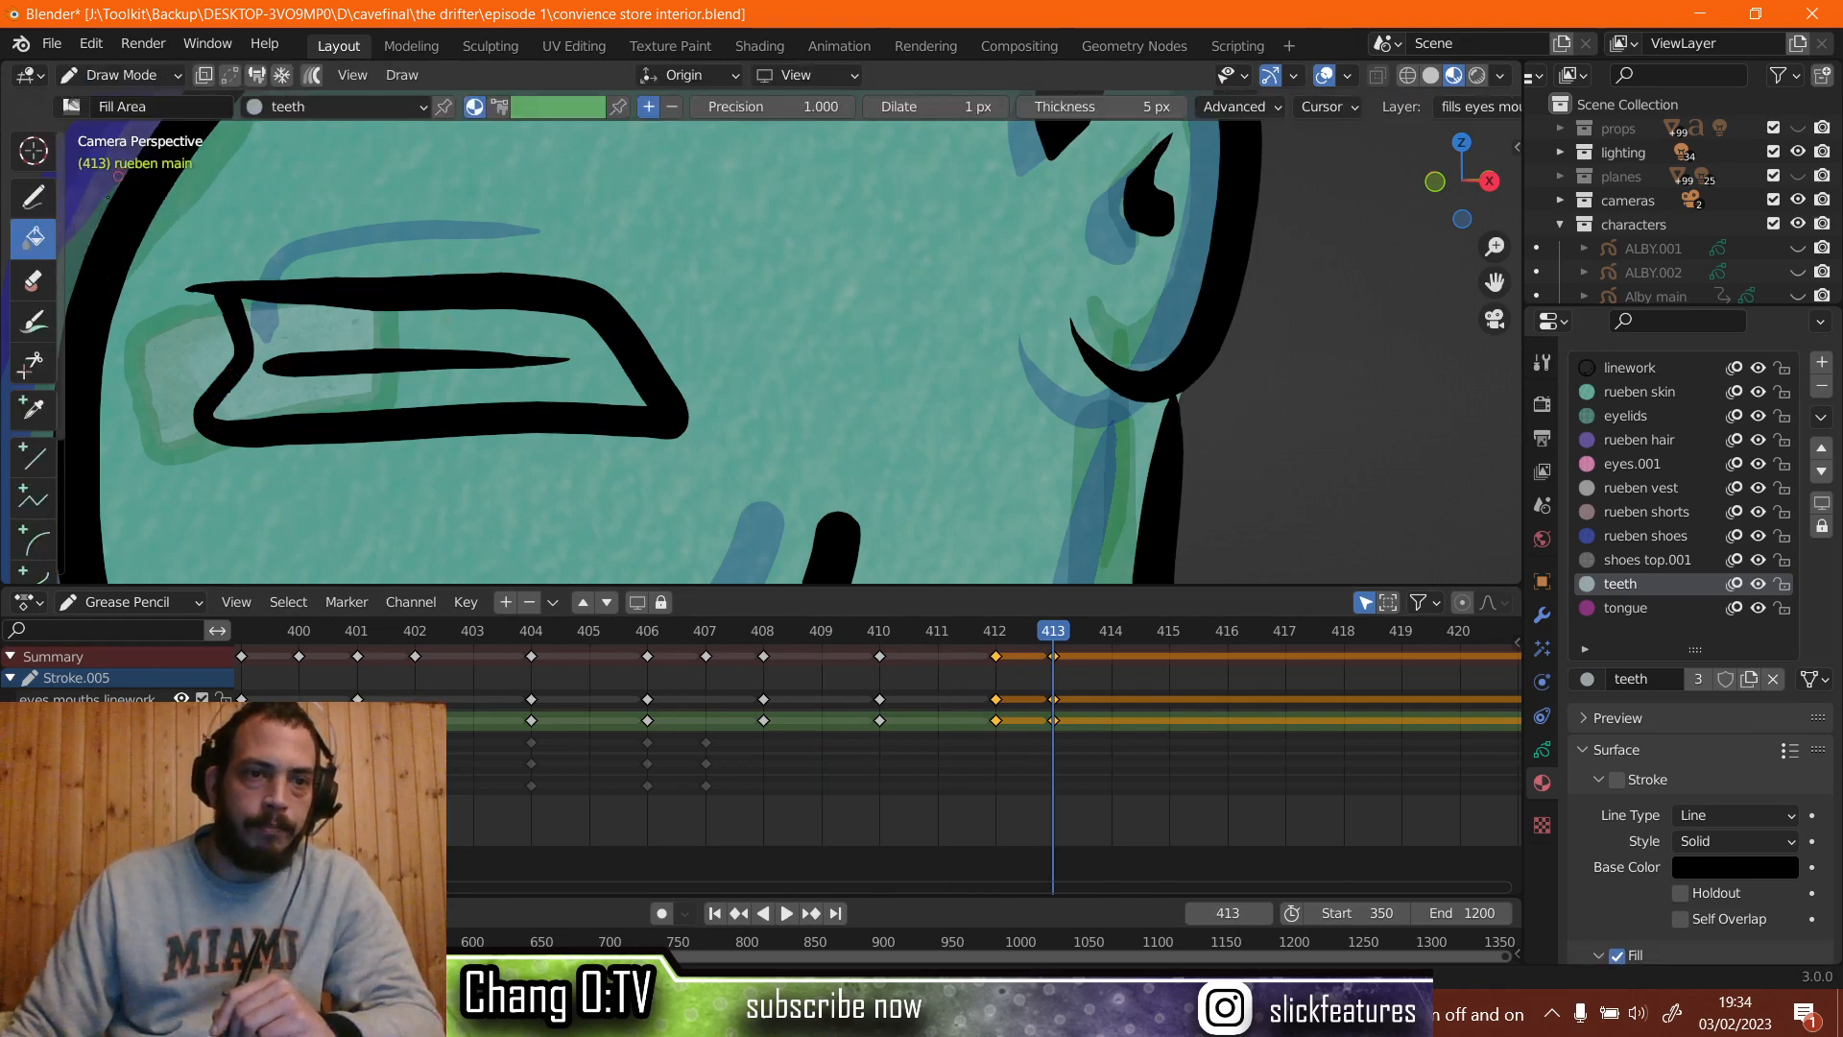
scroll(551, 351, "up", 2)
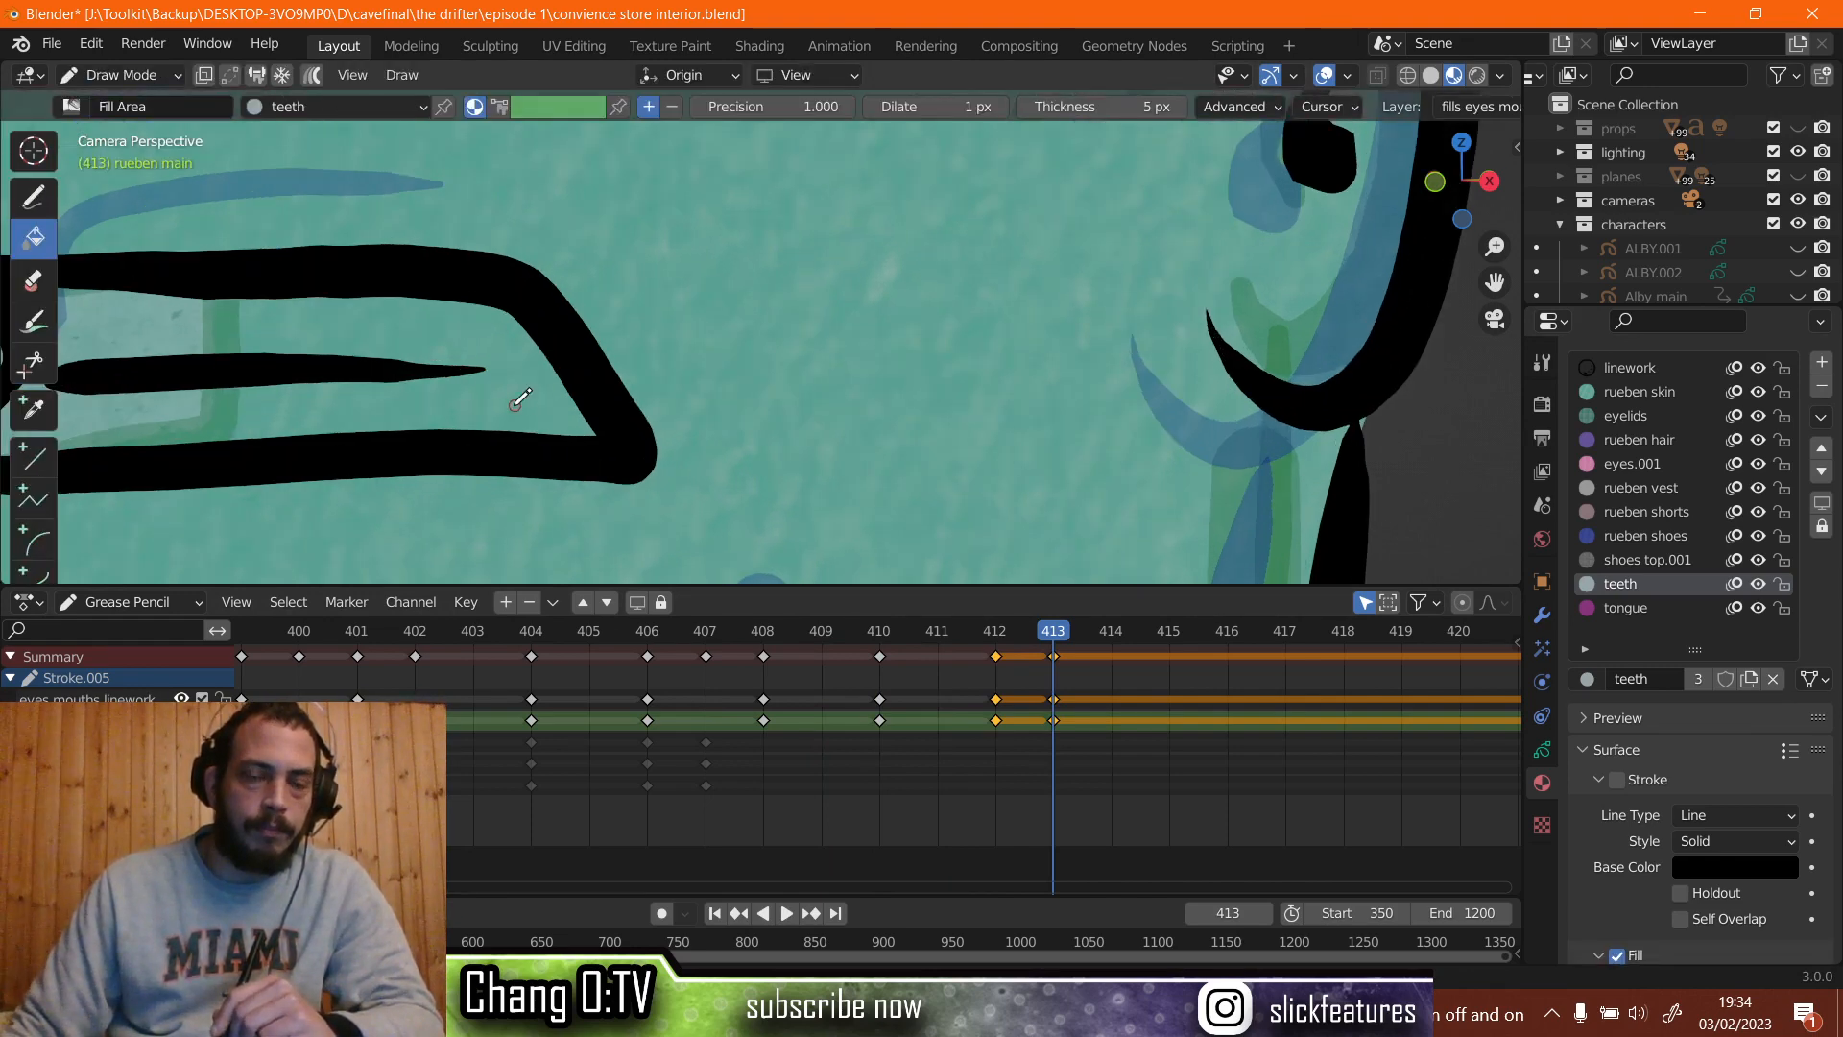
scroll(513, 405, "down", 2)
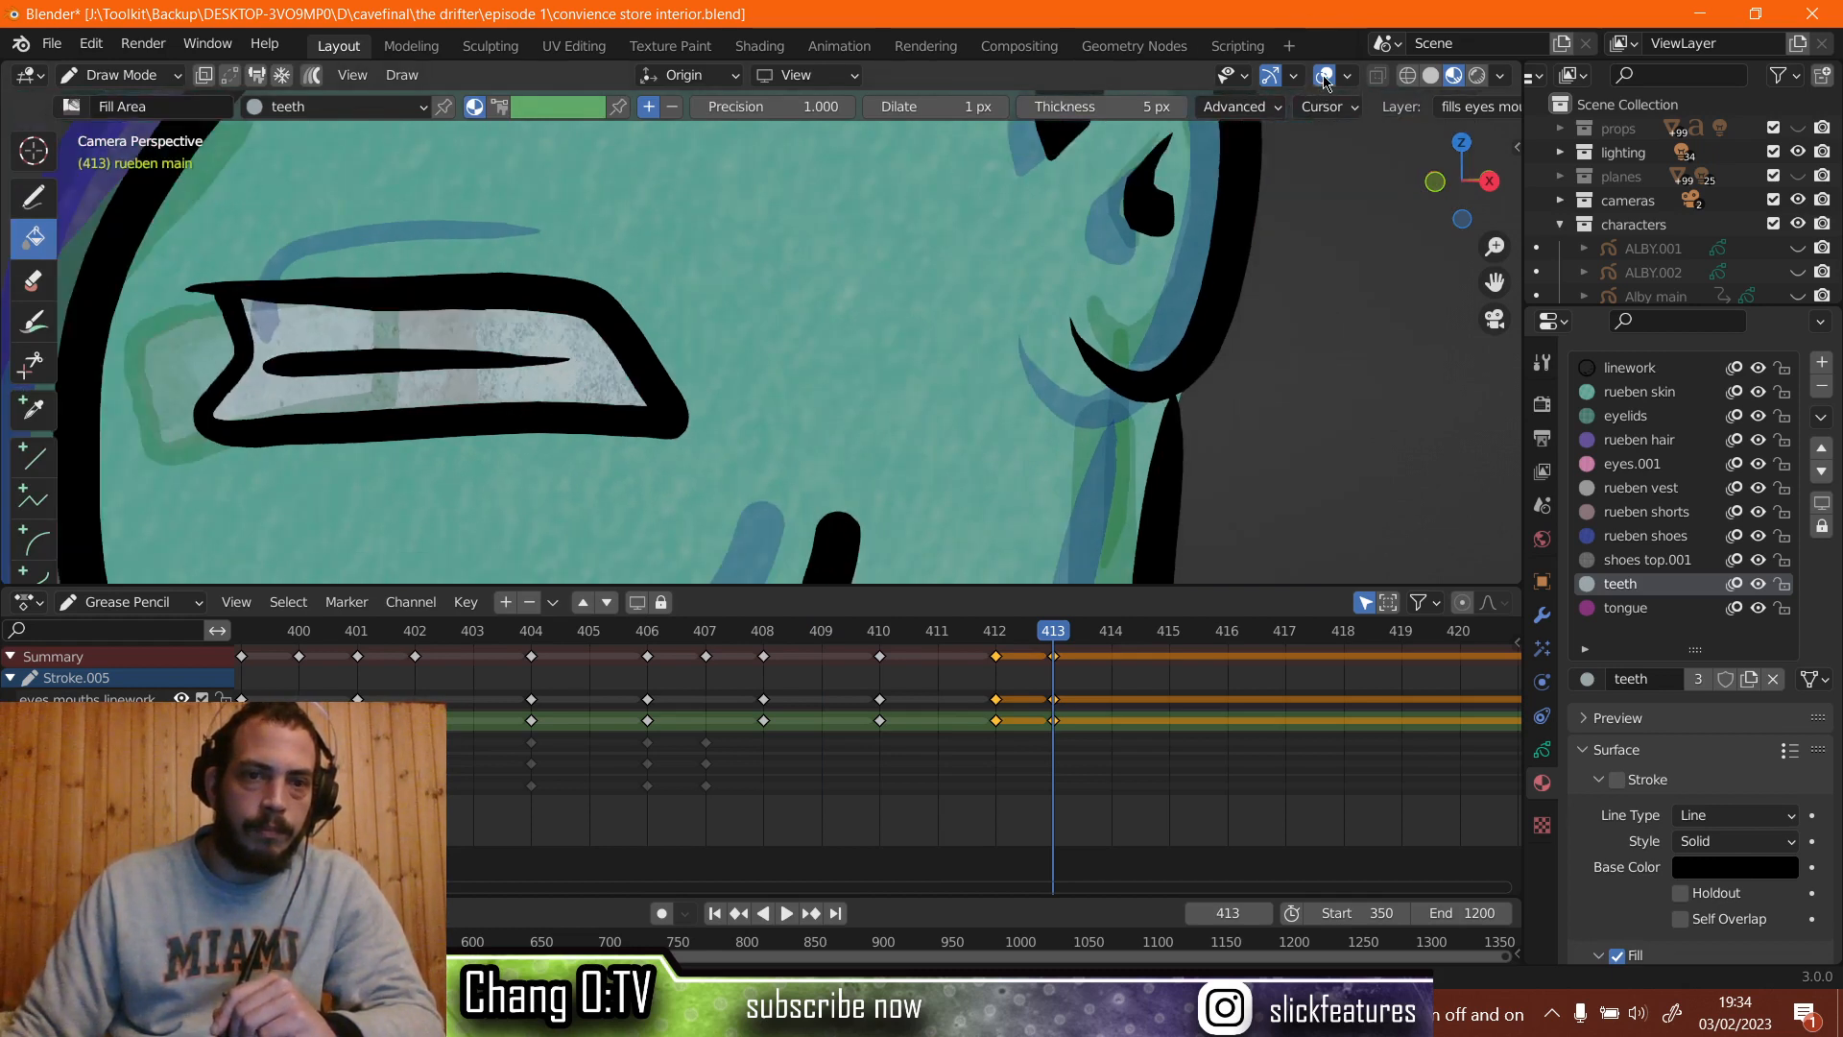
left_click(1325, 81)
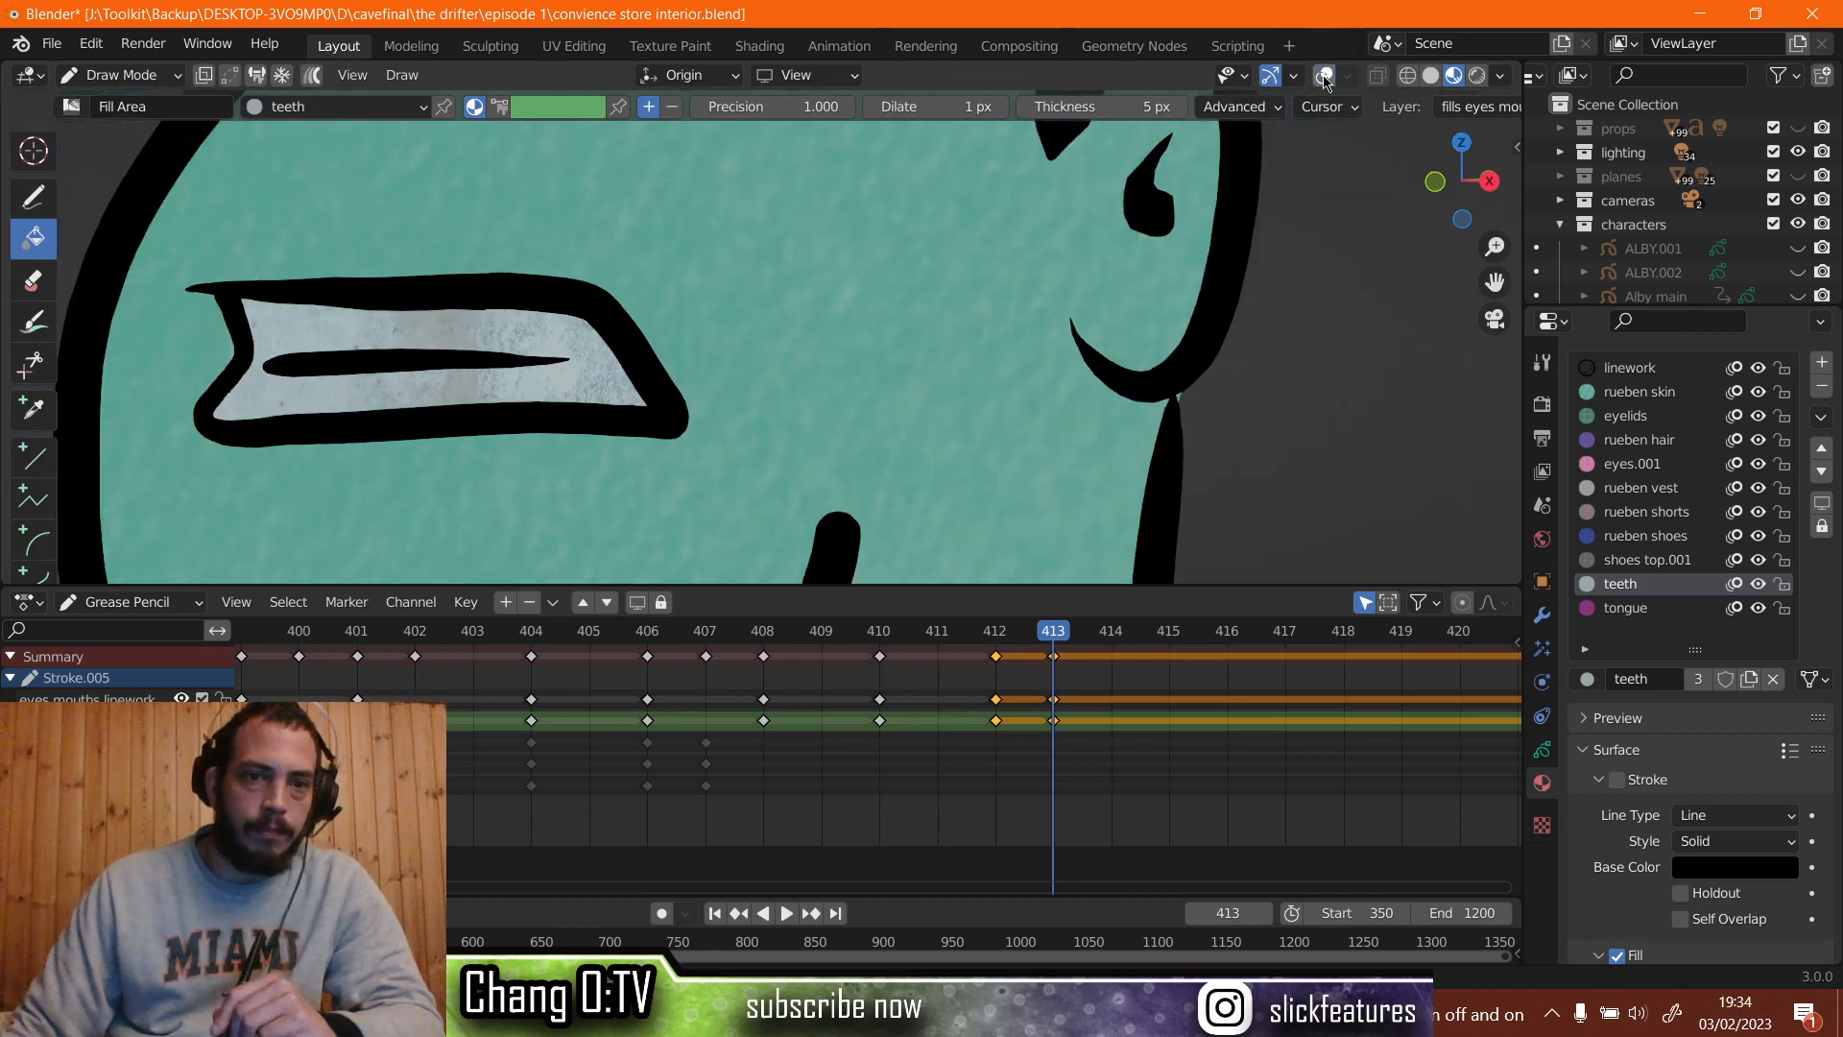
Show the viewport overlays again and play the animation from frame 388 to check the new mouth shapes.
left_click(1325, 80)
scroll(823, 631, "down", 3)
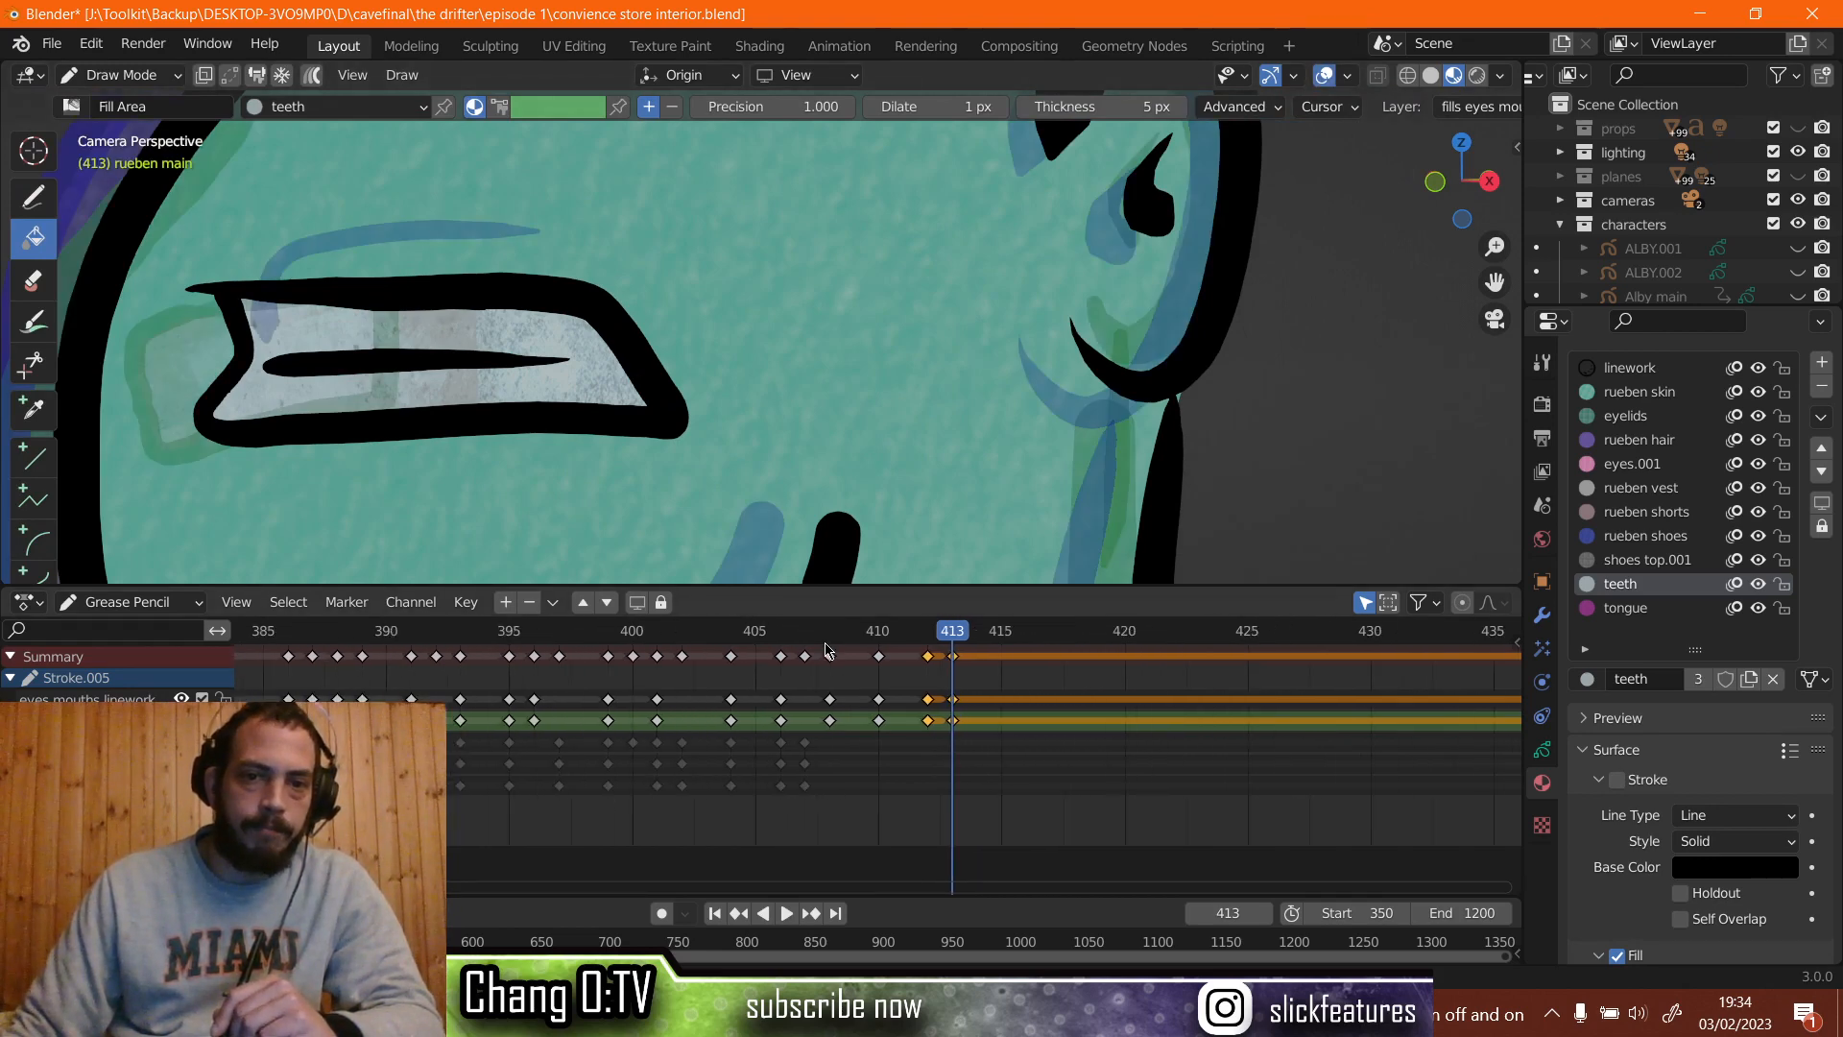
scroll(711, 401, "down", 8)
scroll(712, 403, "down", 3)
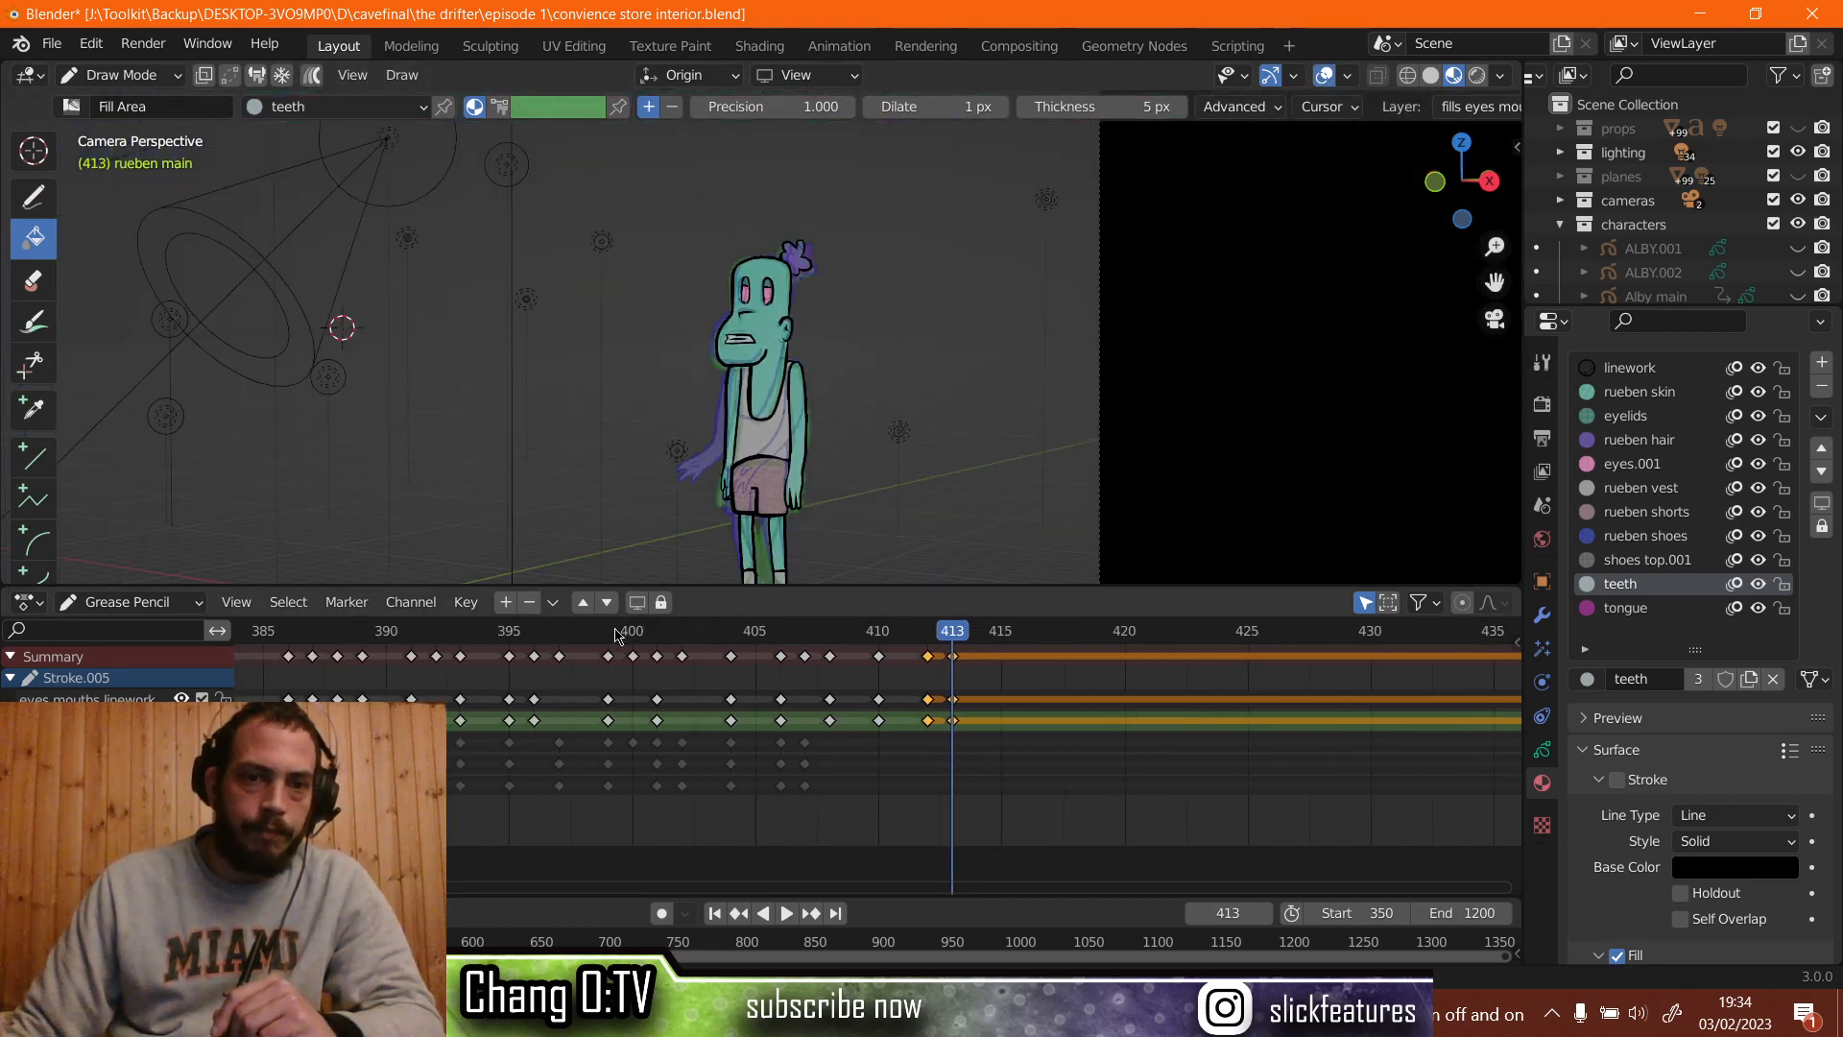
left_click(363, 635)
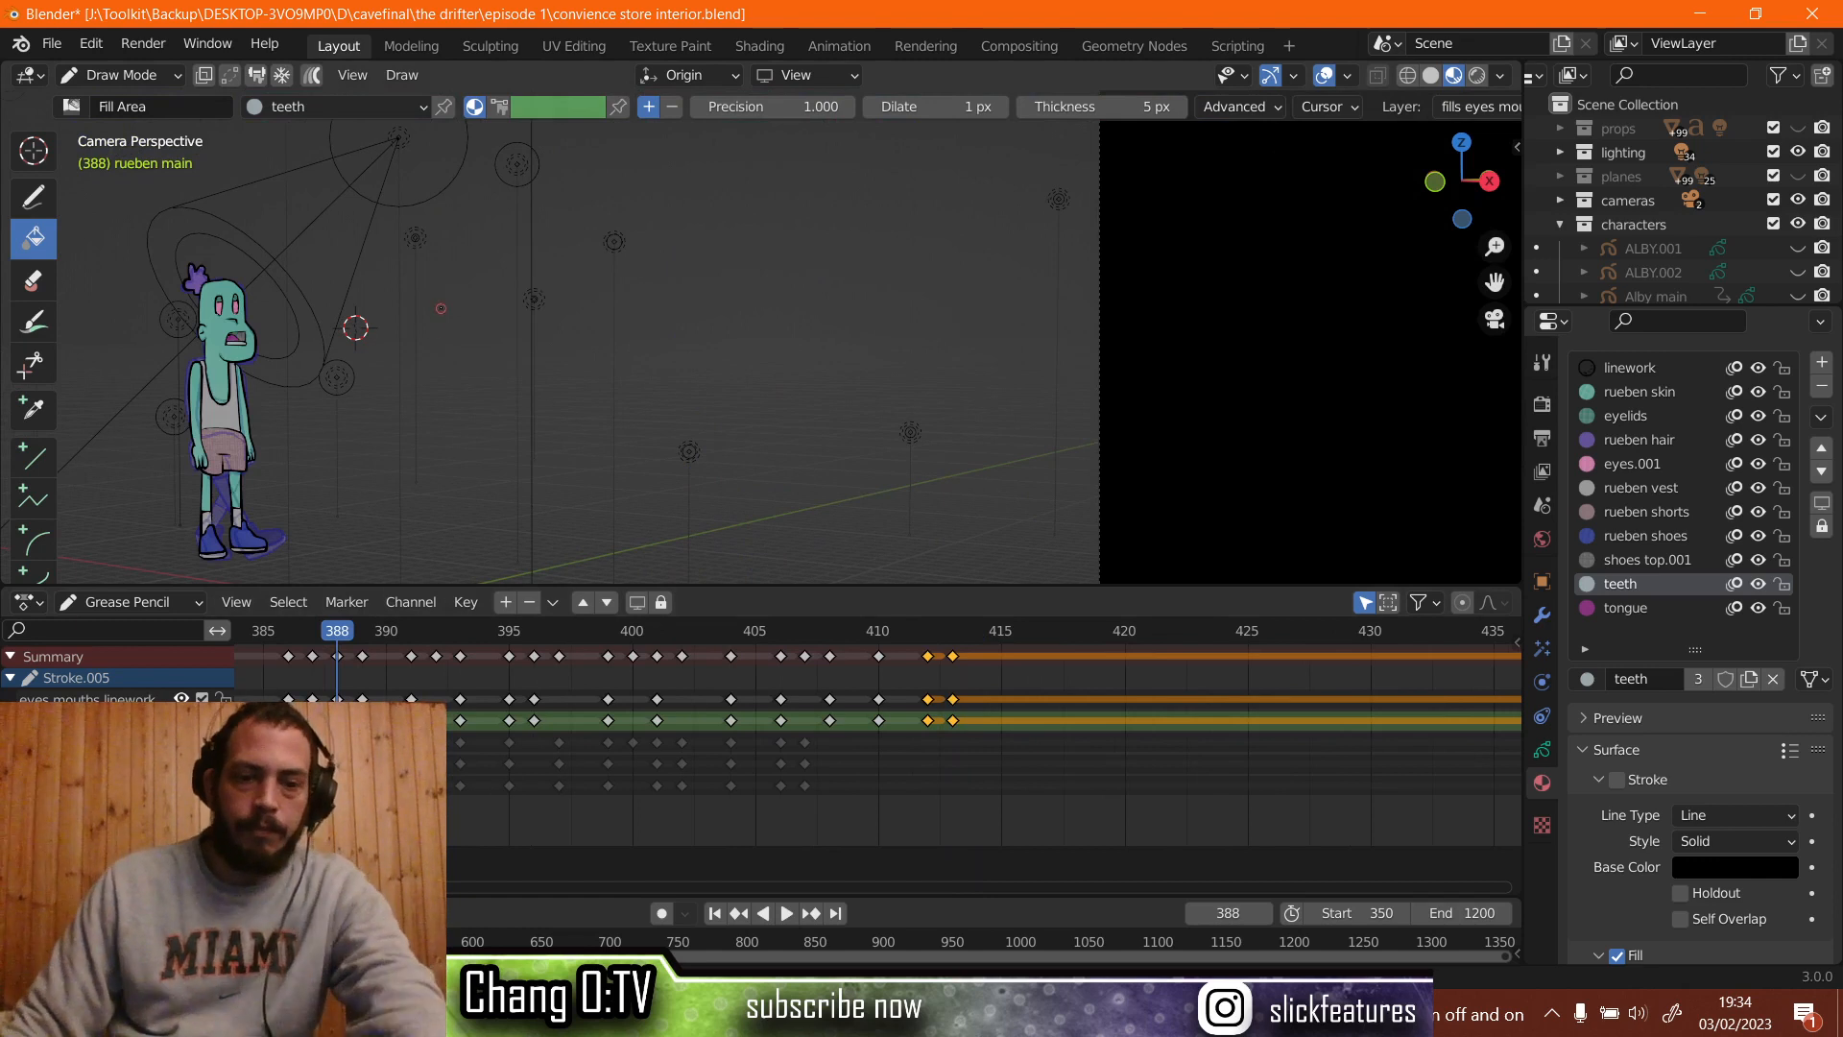
key("space")
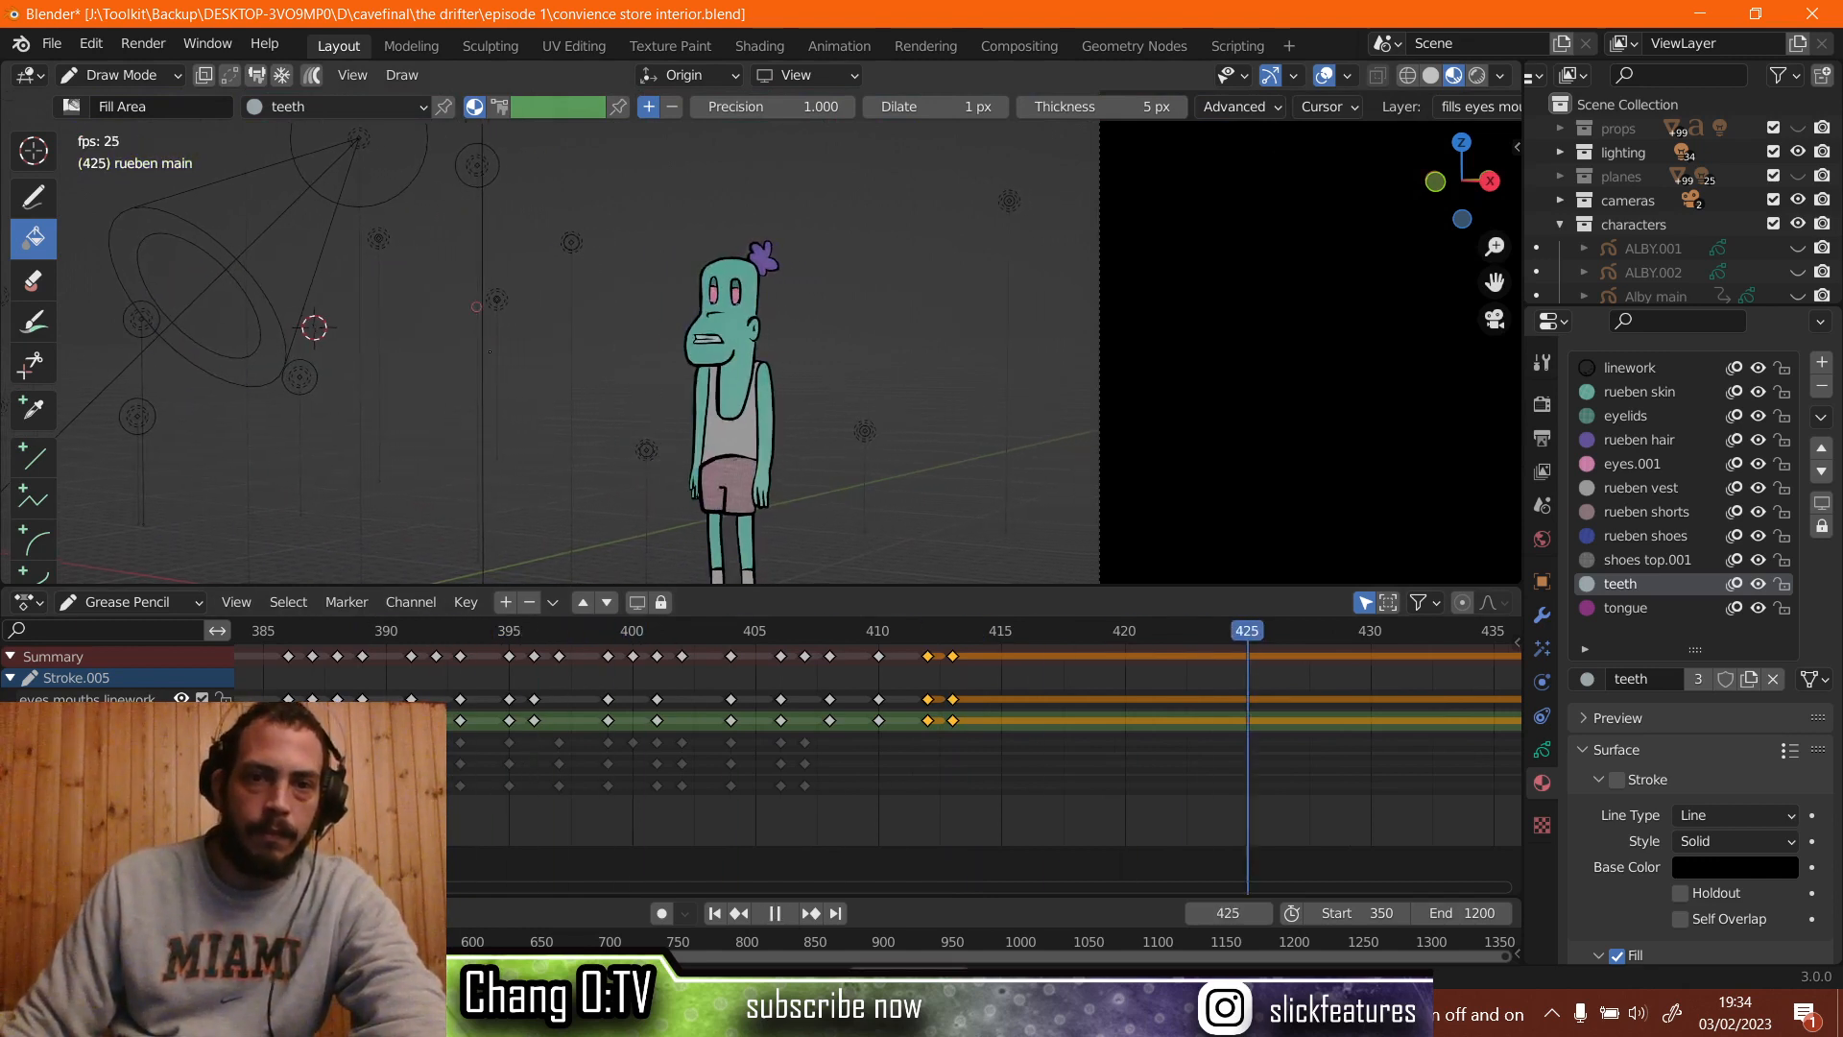
key("space")
Replay the mouth animation several times, starting from frame 384 and slightly earlier, to check its timing.
scroll(381, 672, "down", 2)
left_click(375, 638)
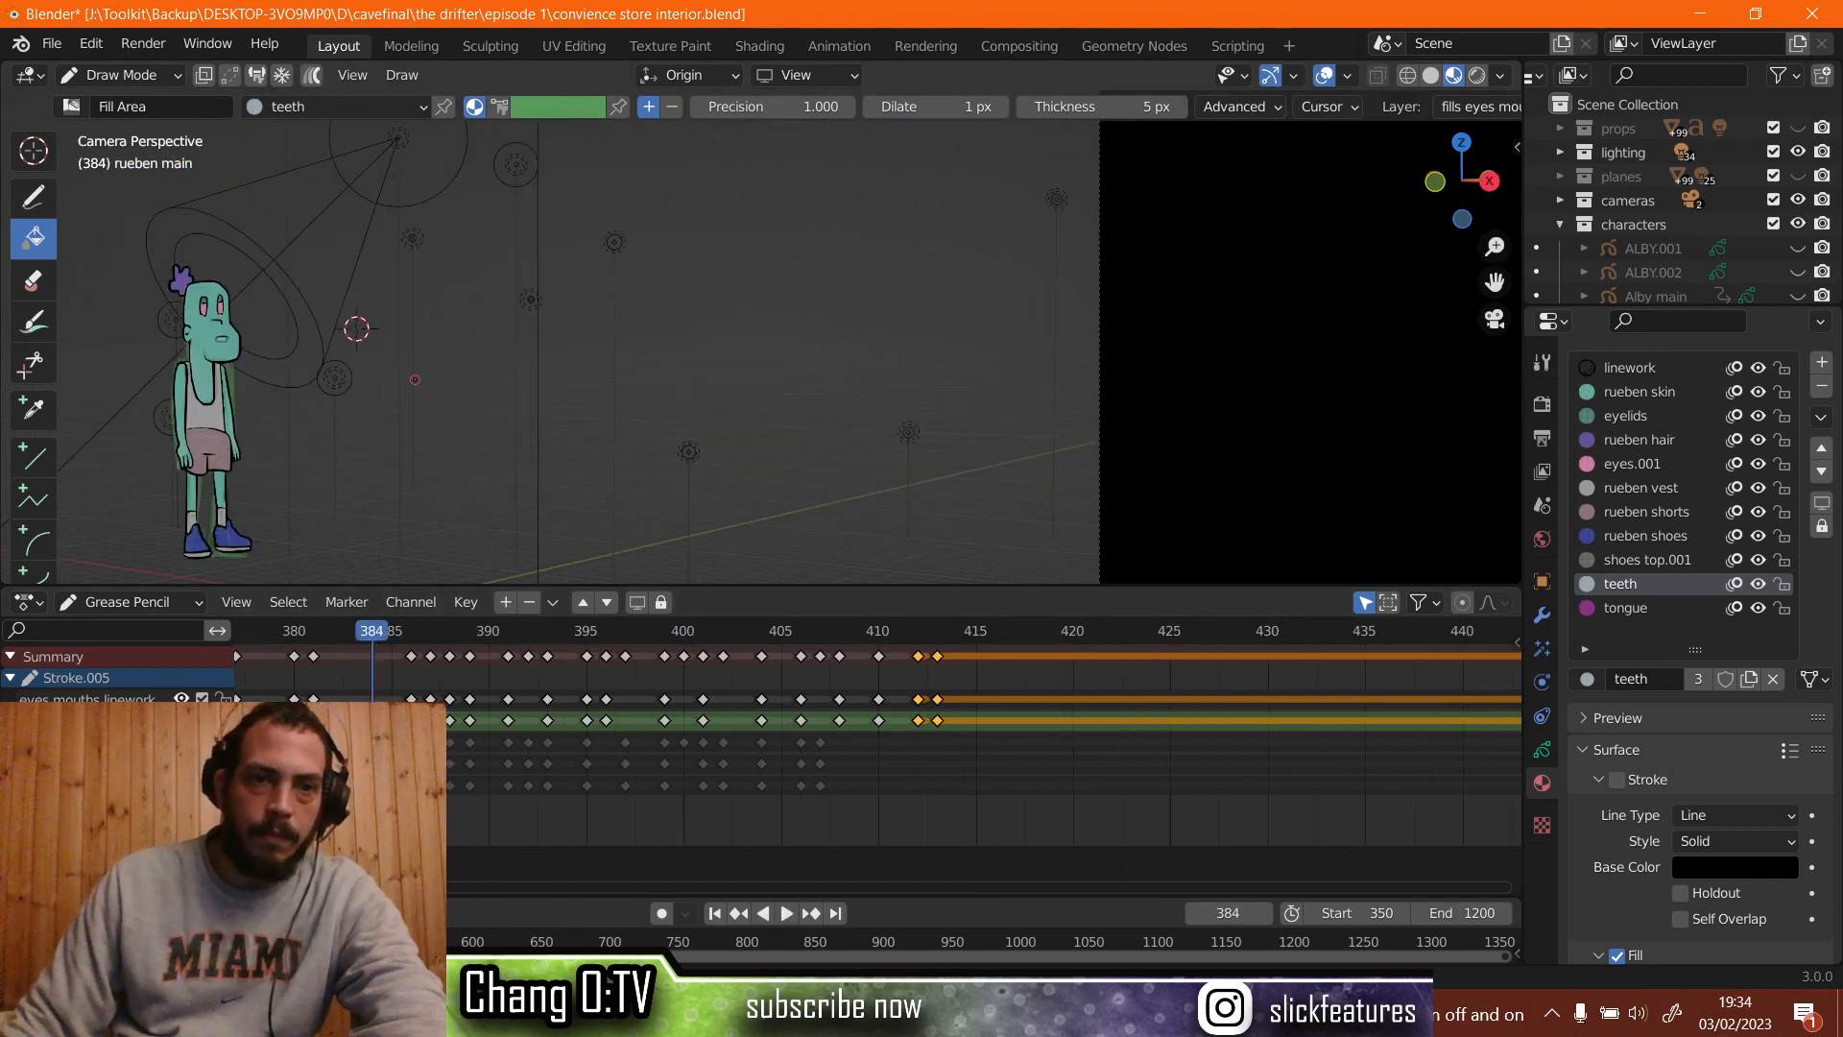
key("space")
key("space")
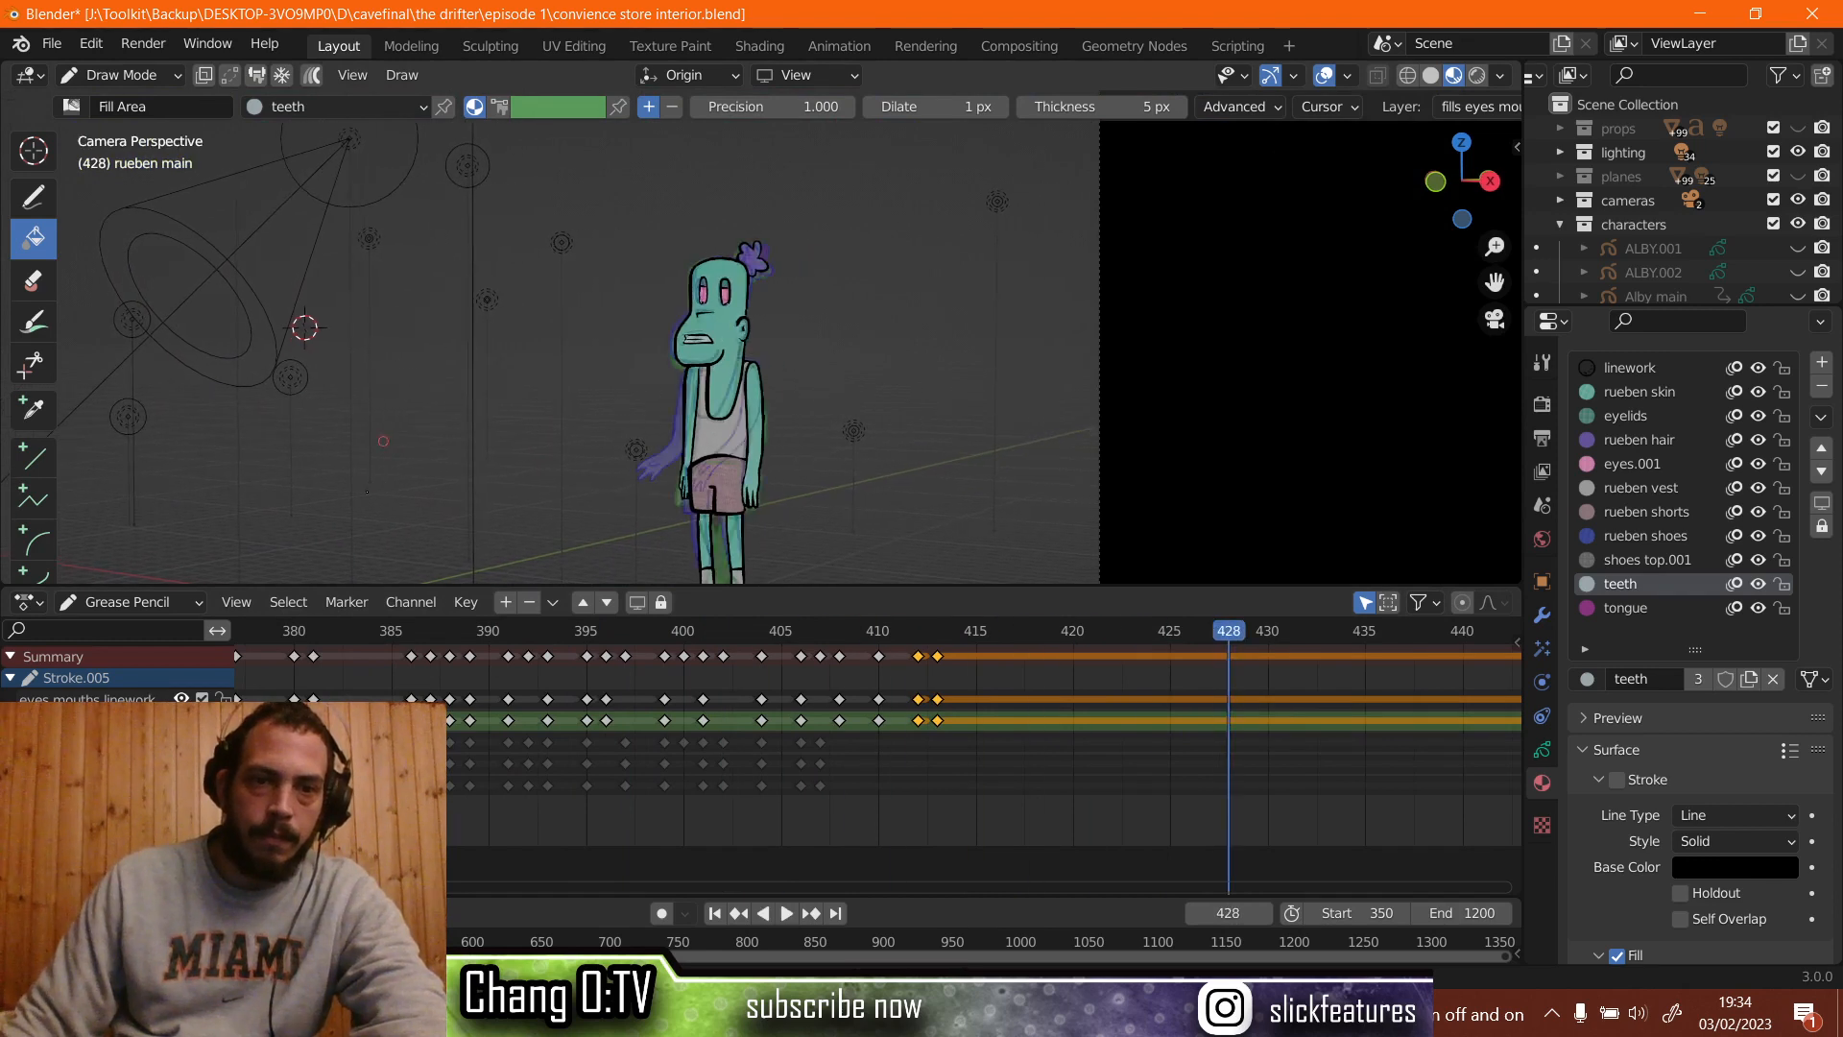
left_click(310, 636)
key("space")
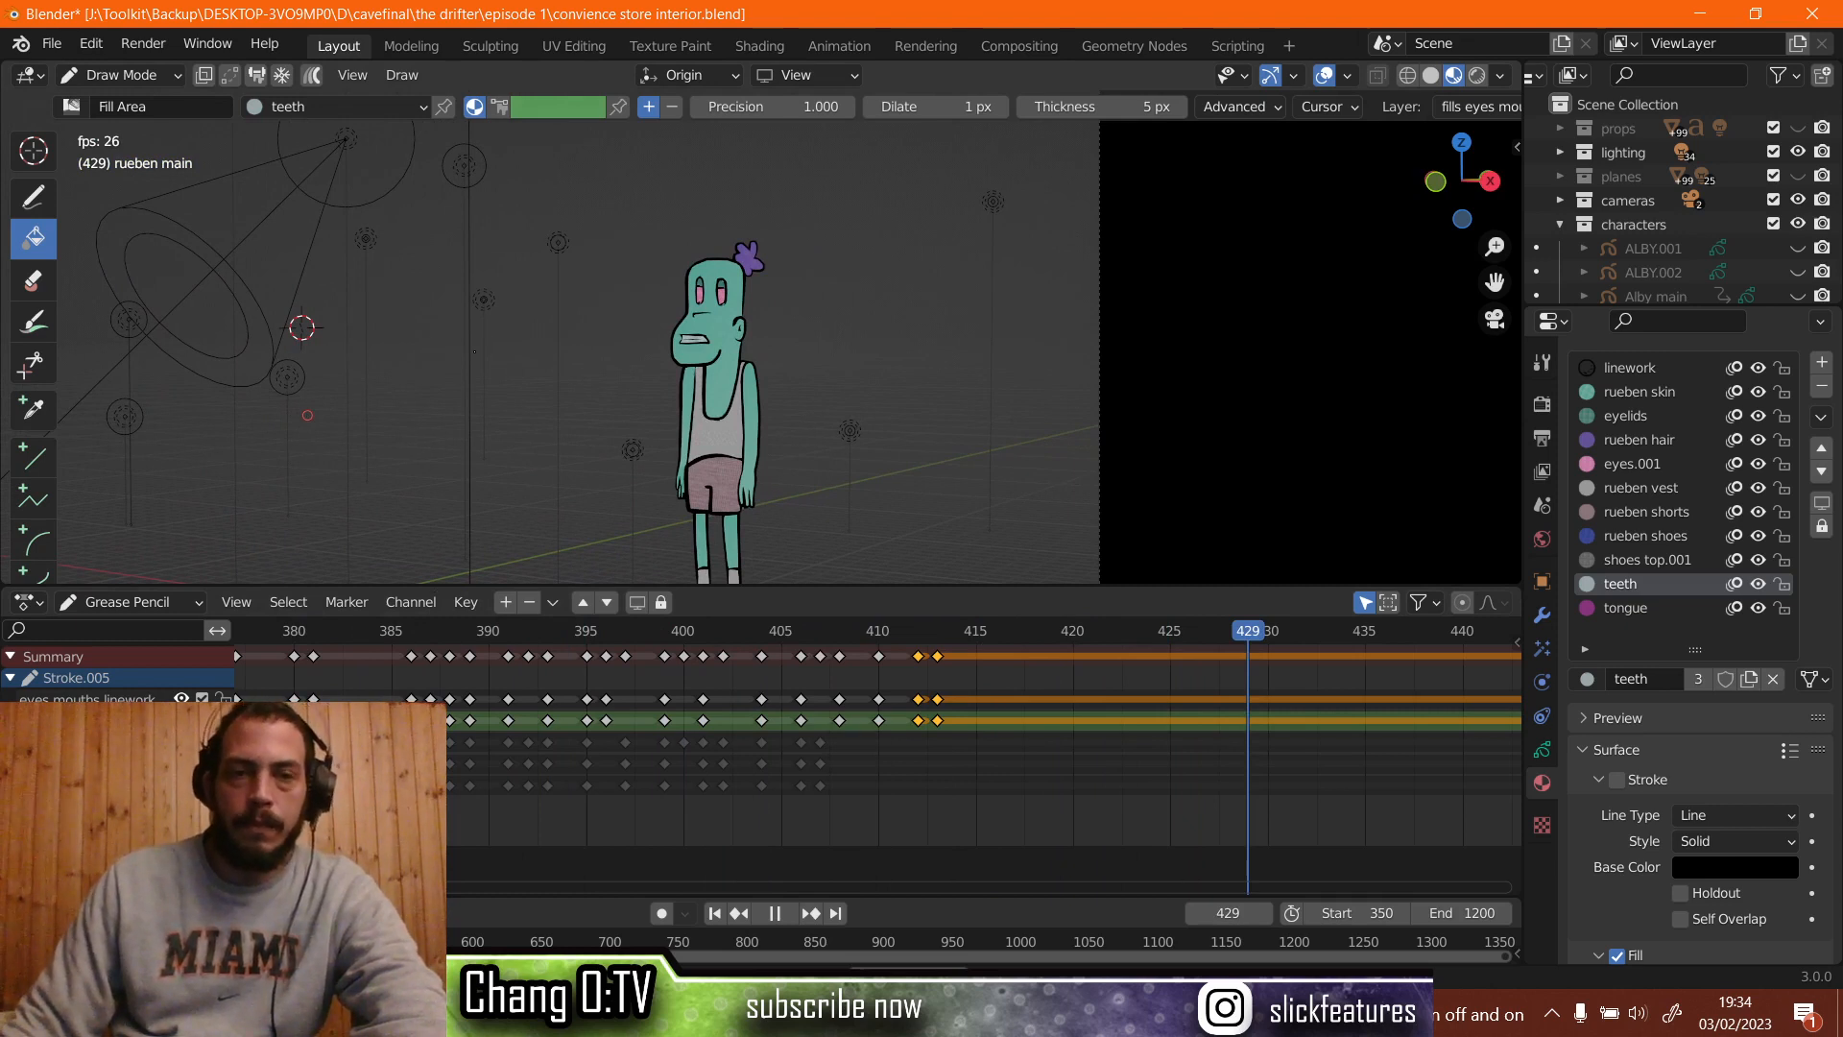
key("space")
left_click(279, 630)
key("space")
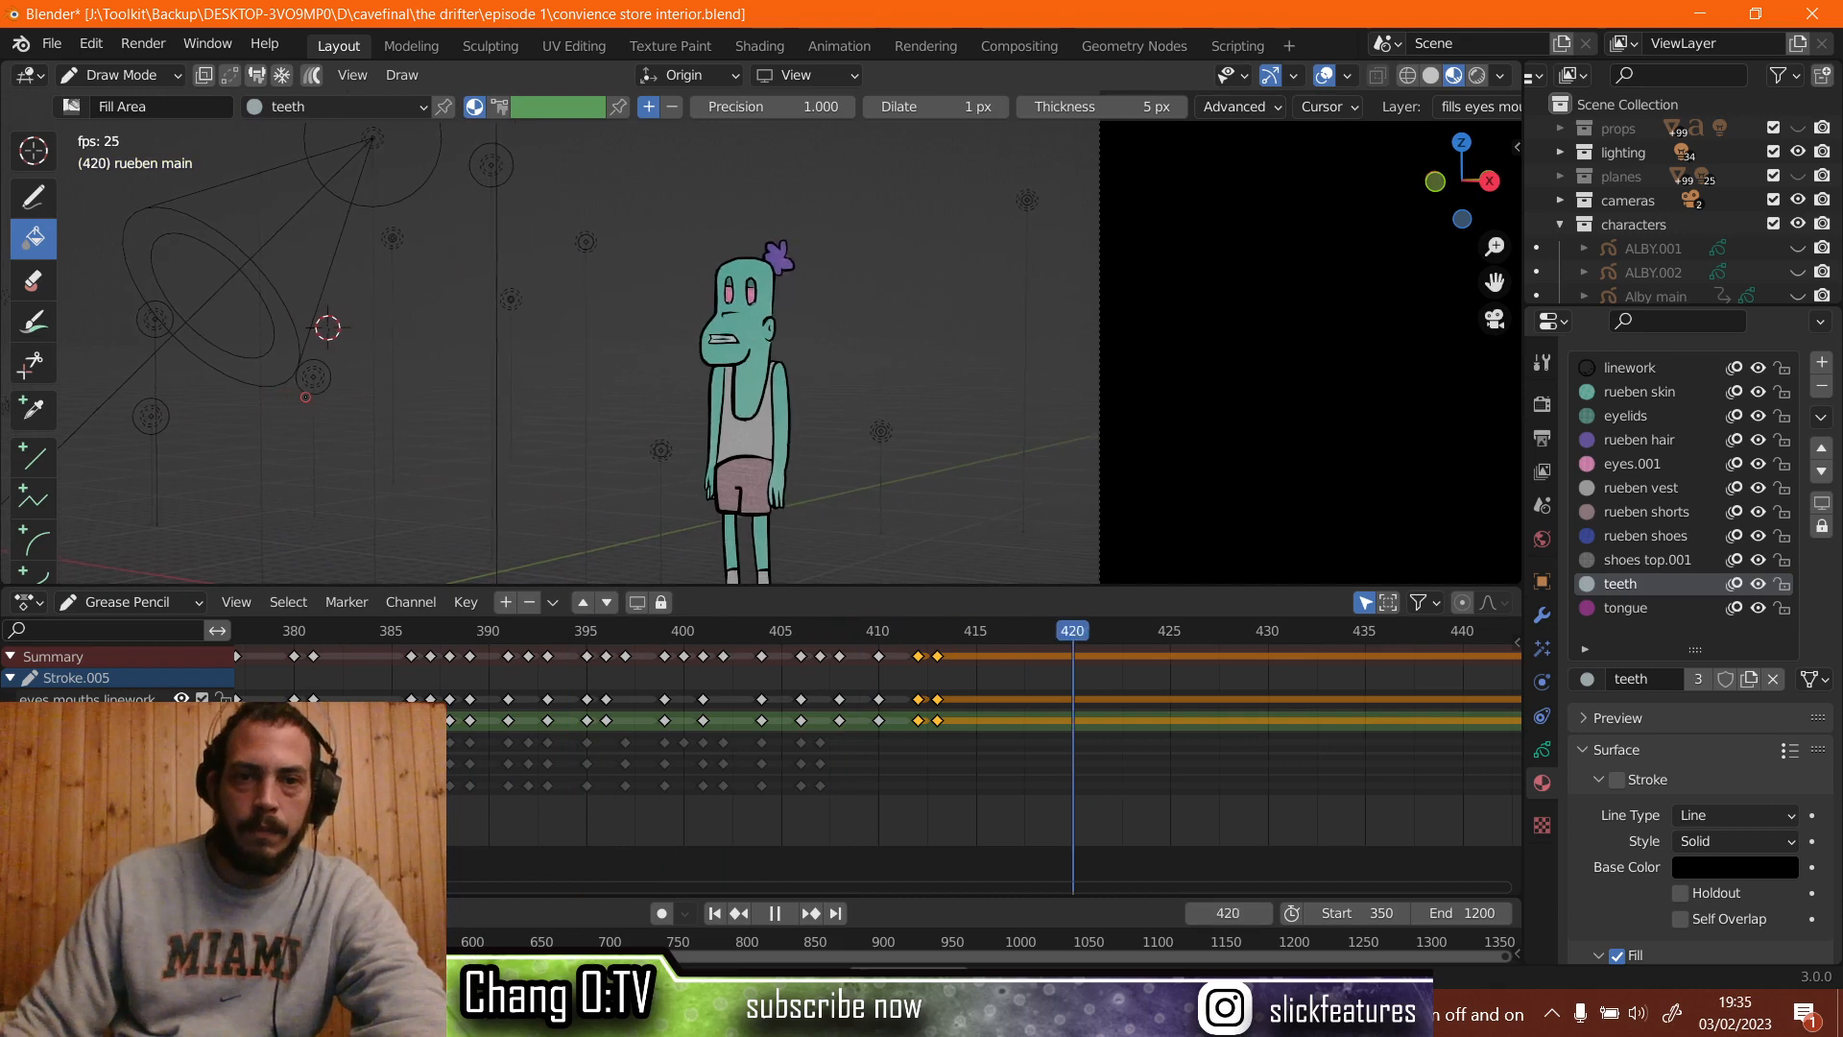
key("space")
Play the dialogue from the early 350s through the newly drawn mouths to check the whole passage.
scroll(872, 768, "down", 2)
scroll(871, 768, "down", 2)
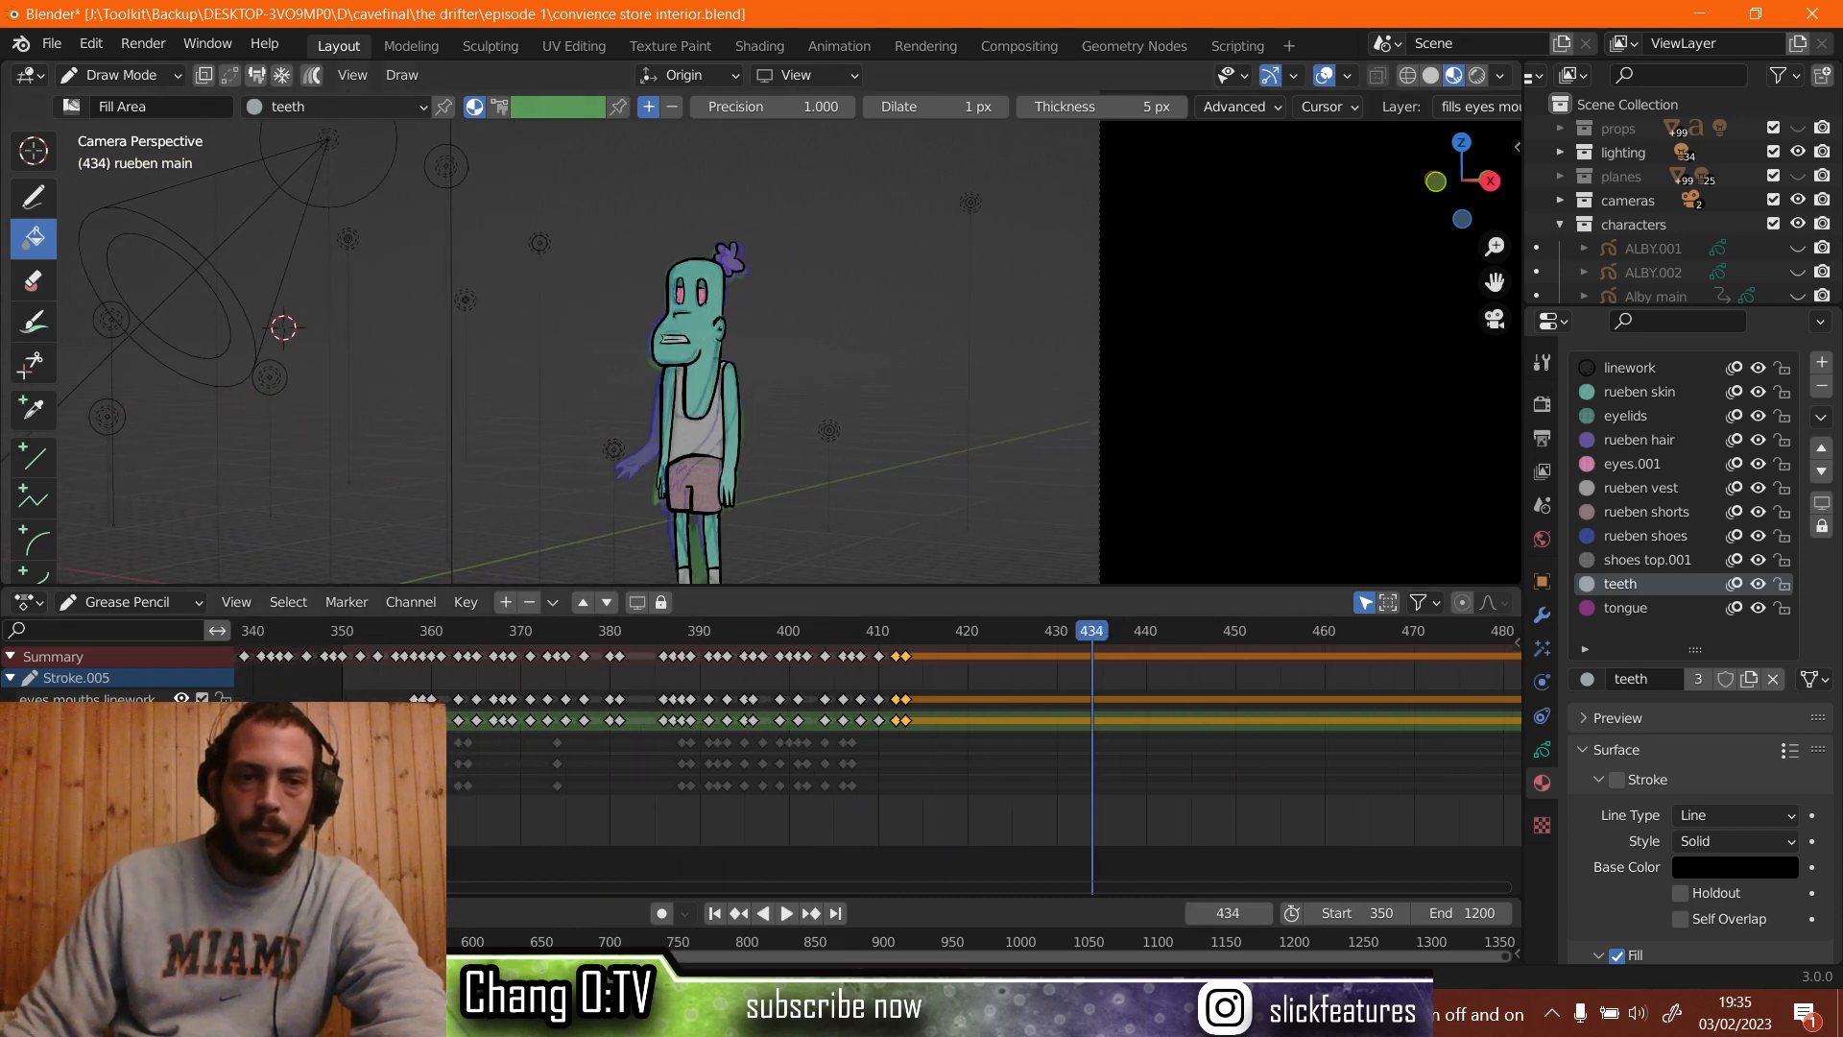
left_click(372, 633)
key("space")
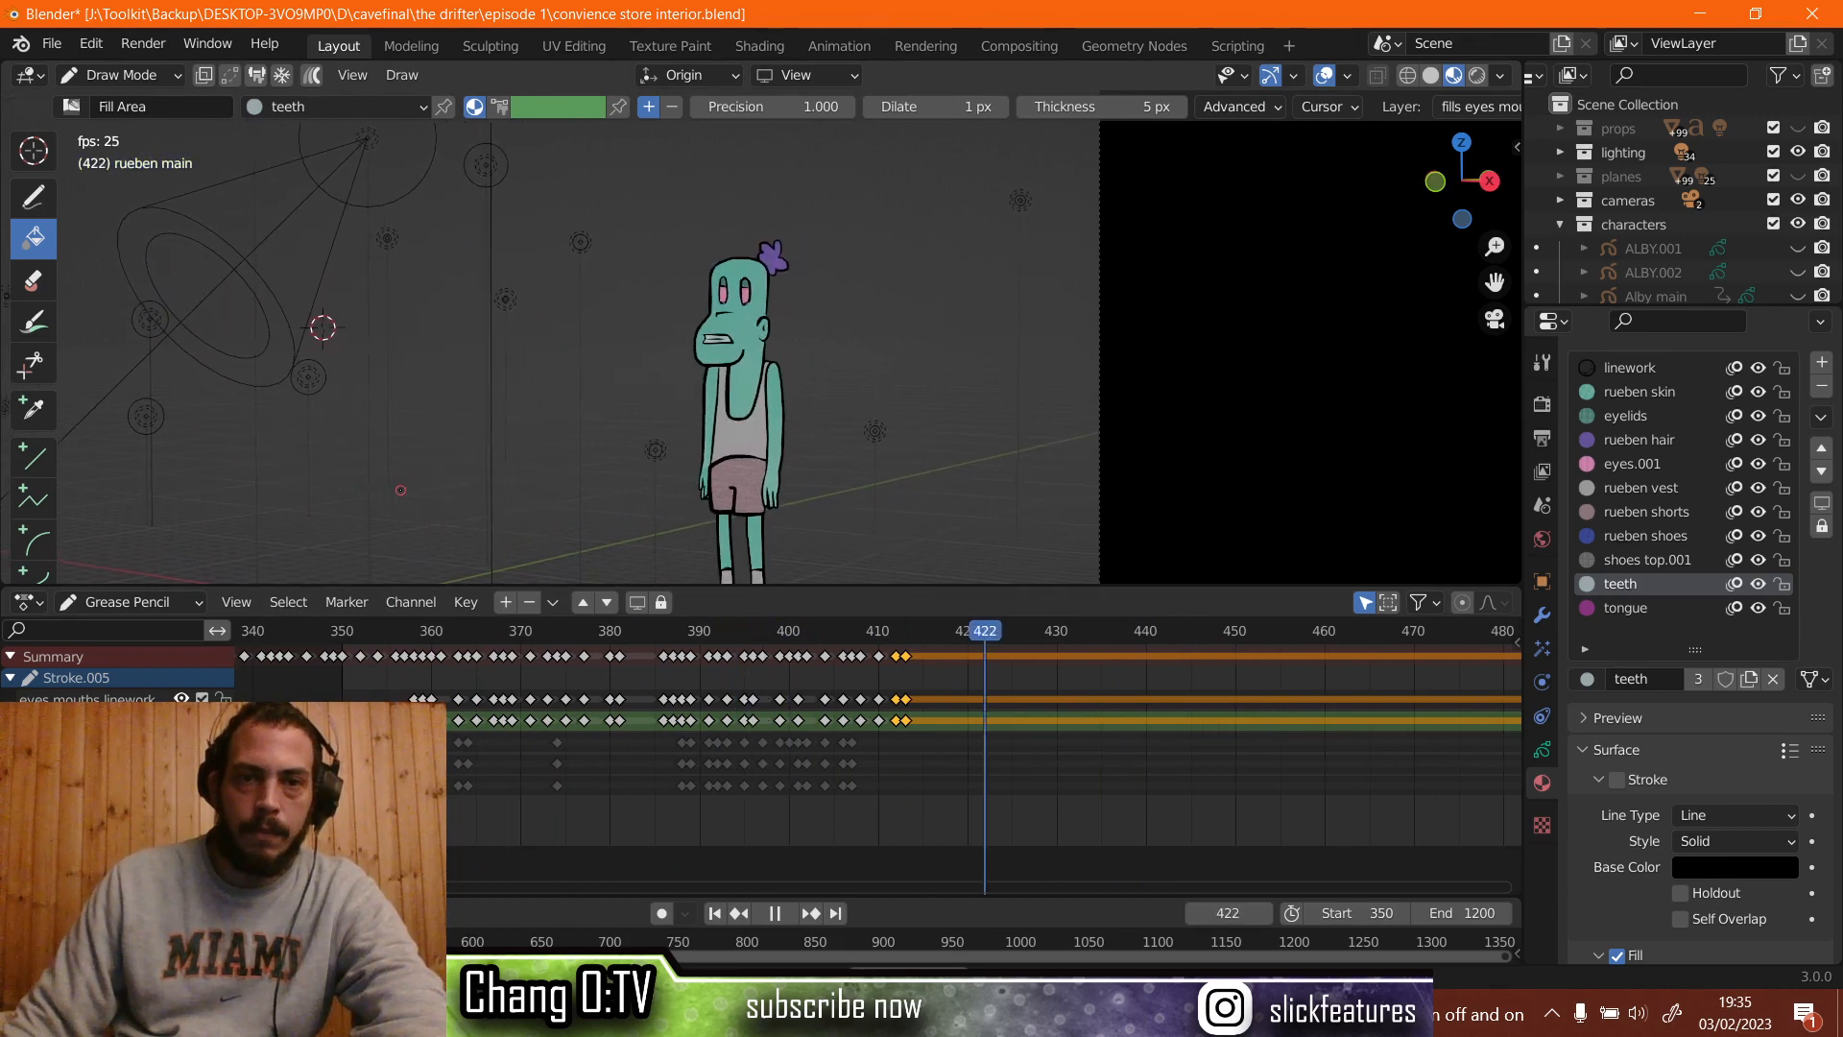
key("space")
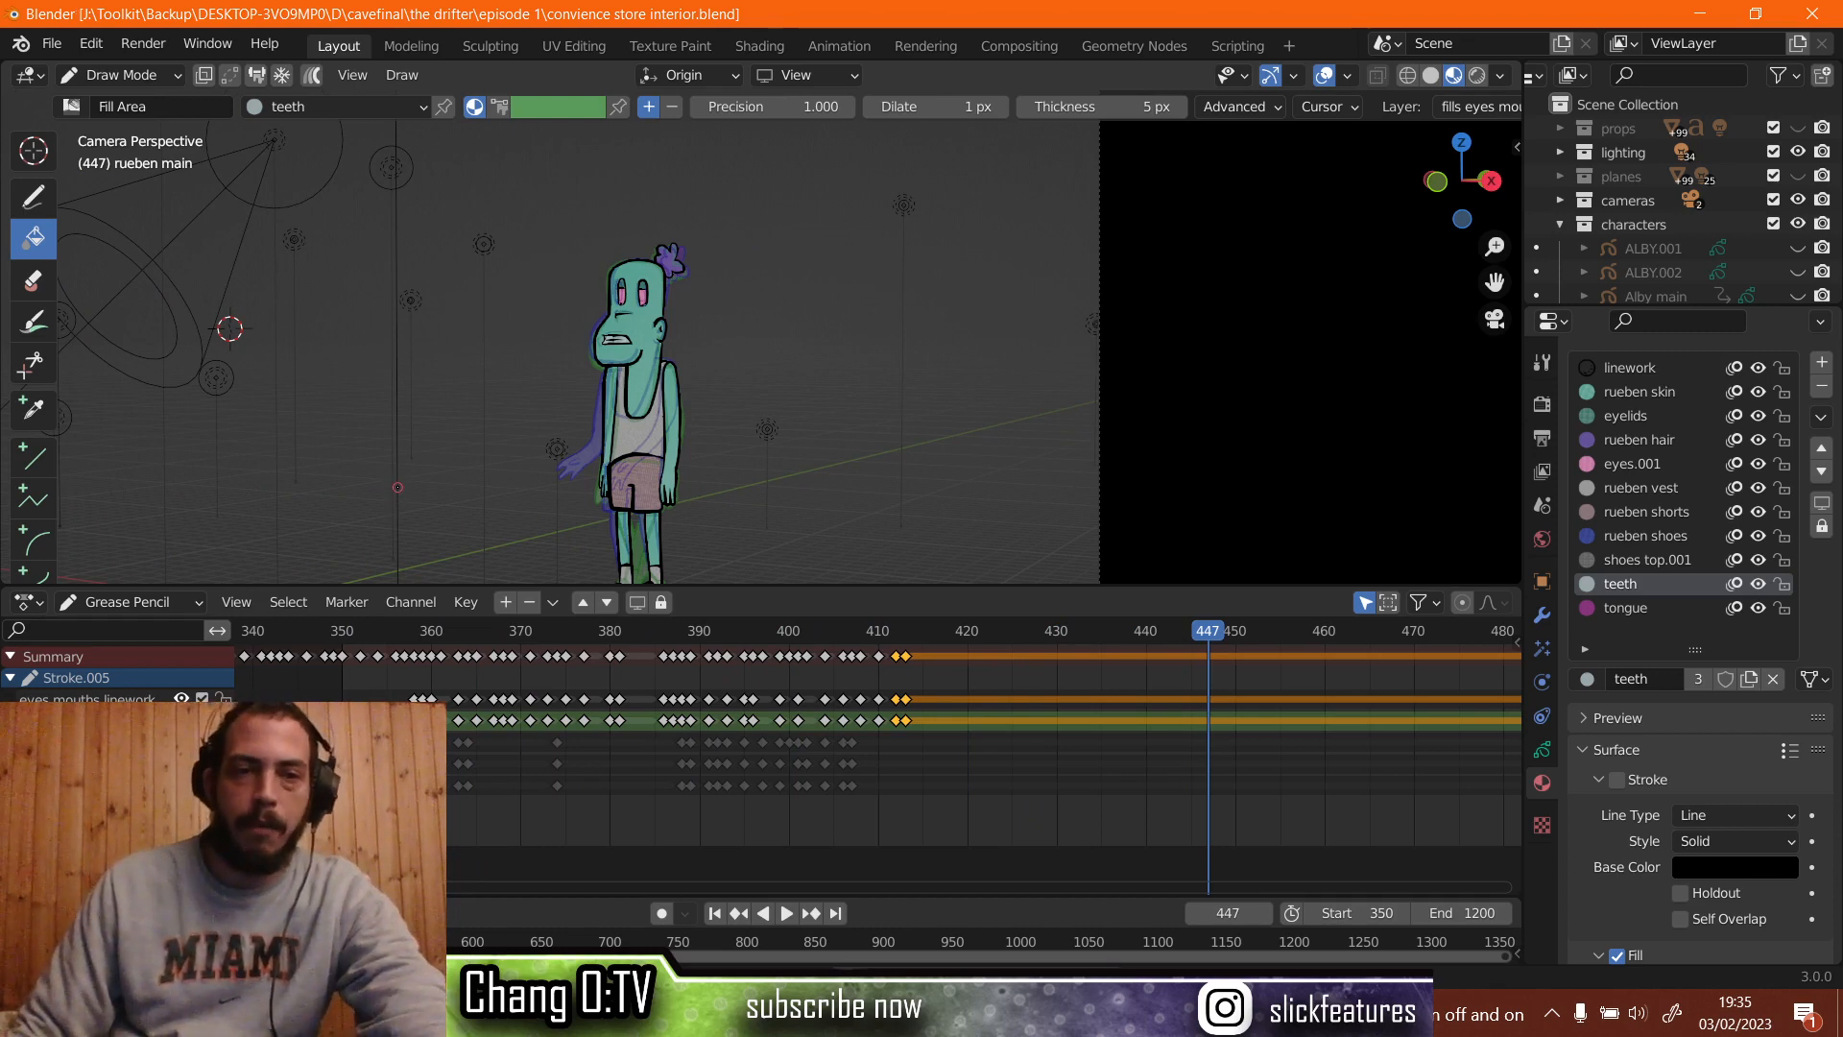
Return to frame 350, maximize the 3D viewport with the camera frame centred, and hide overlays and gizmos for scene playback.
left_click(347, 640)
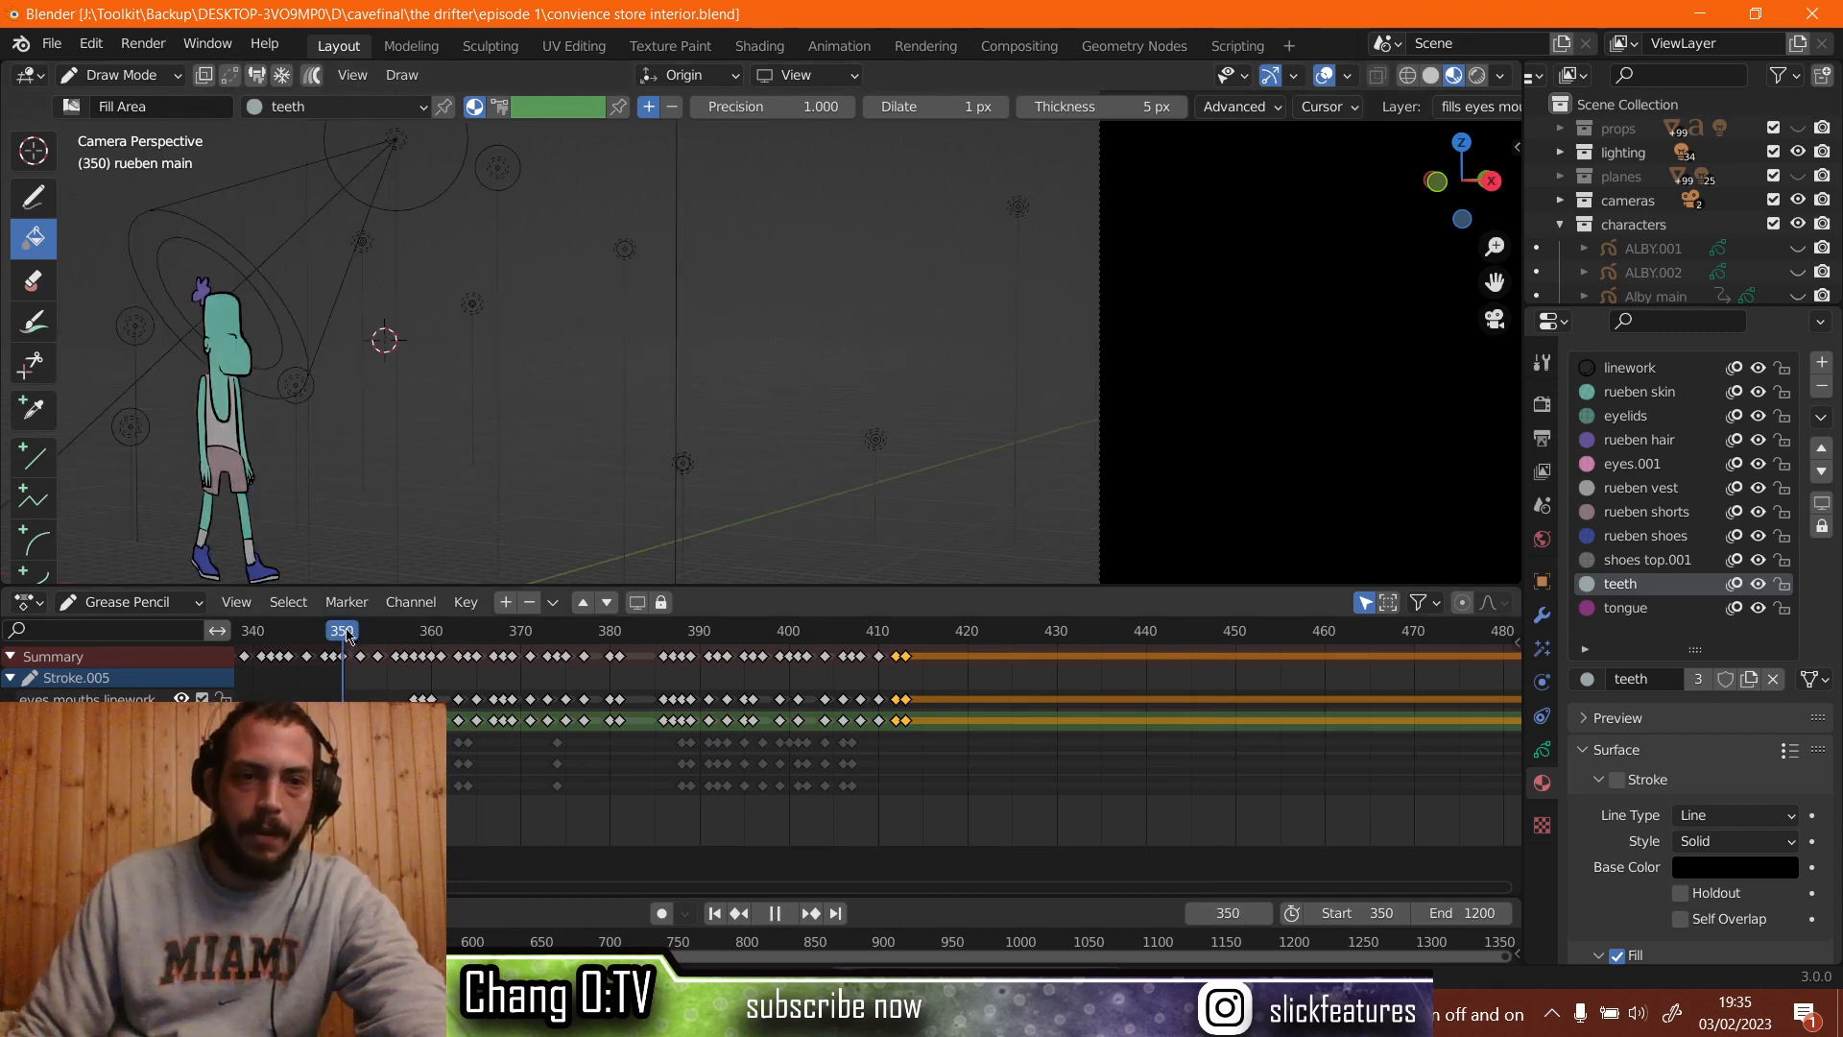
key("ctrl+space")
scroll(471, 444, "down", 4)
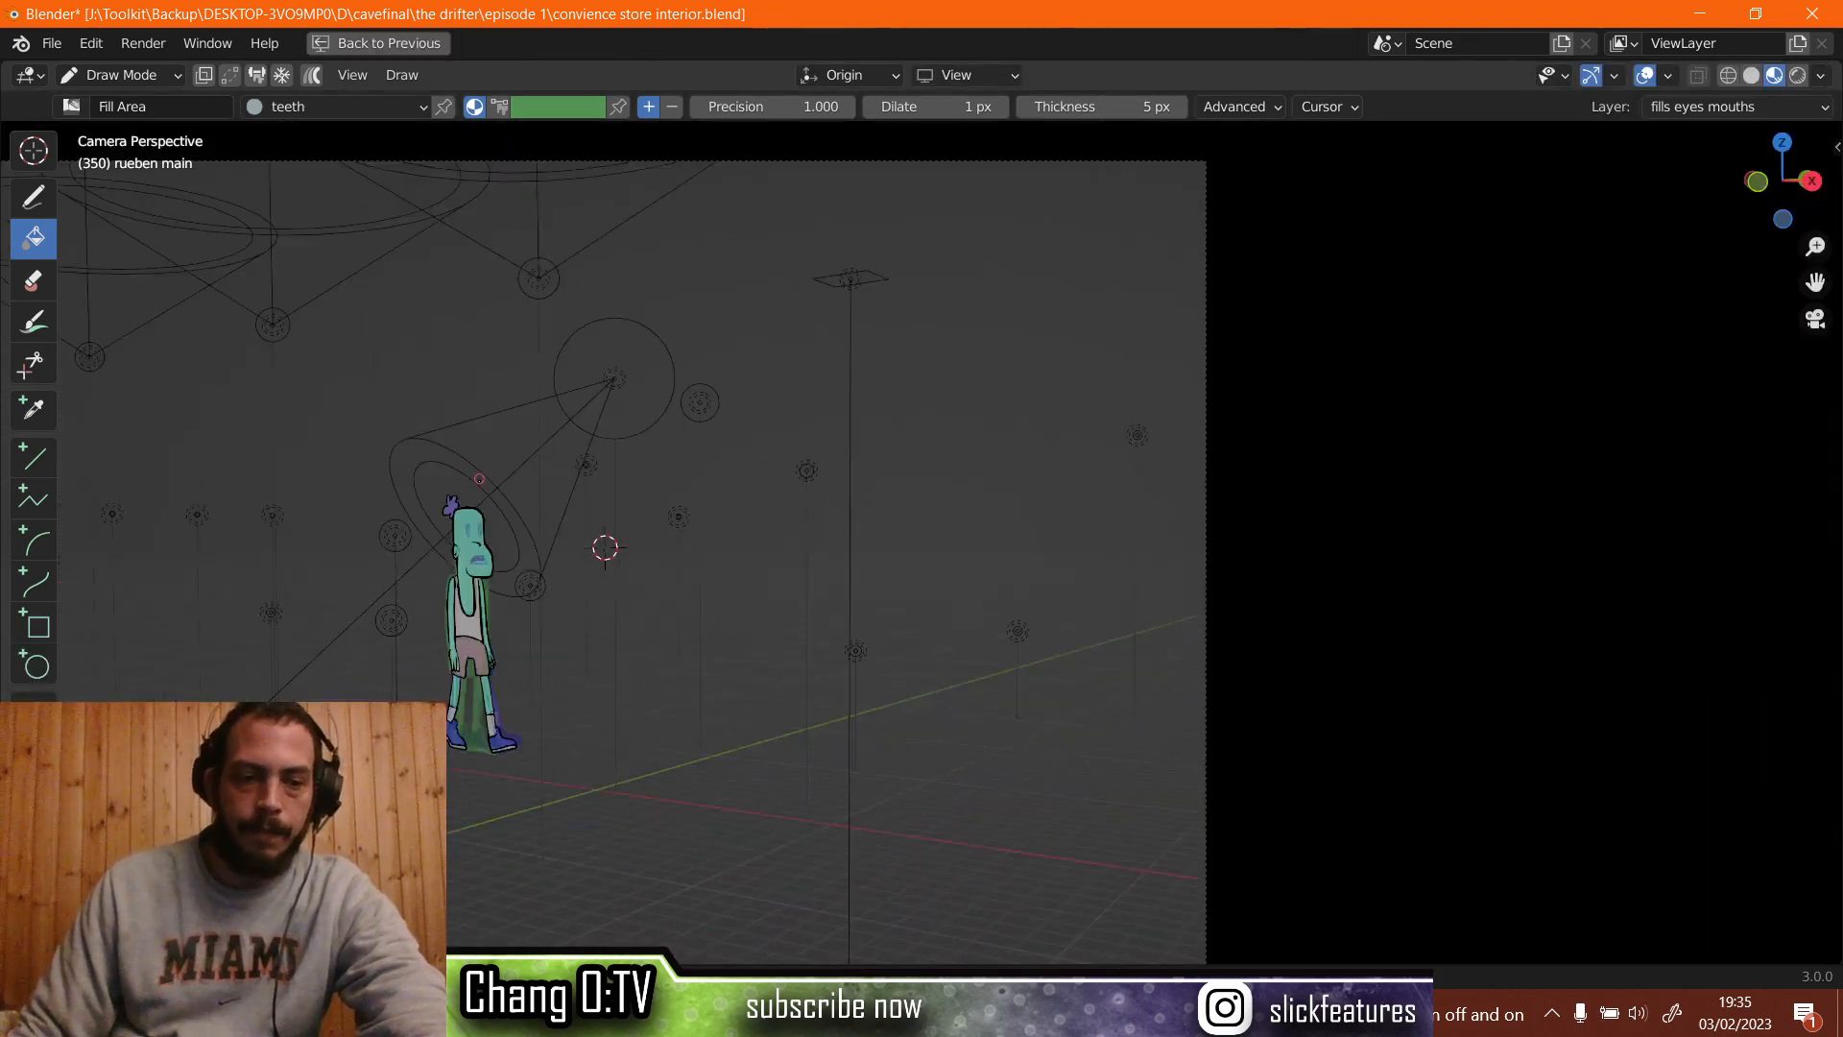
middle_click_drag(483, 497, 736, 517, "shift")
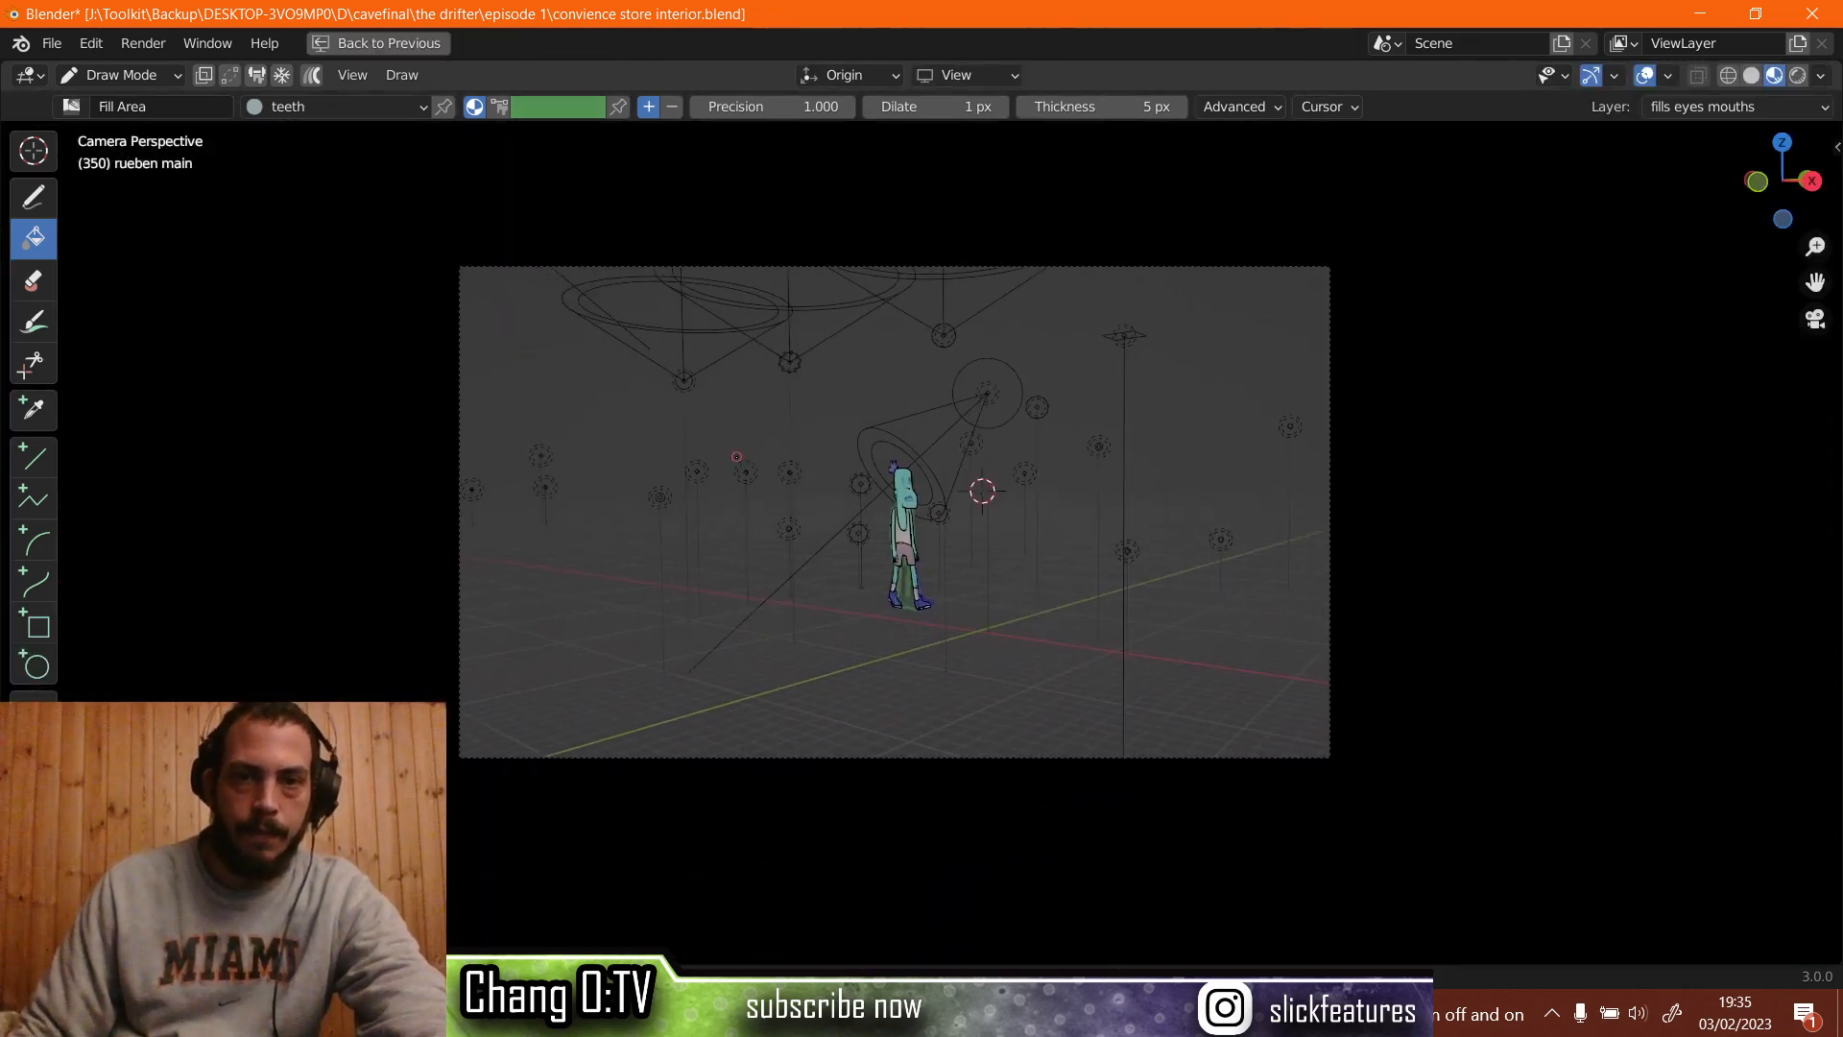
scroll(736, 457, "up", 3)
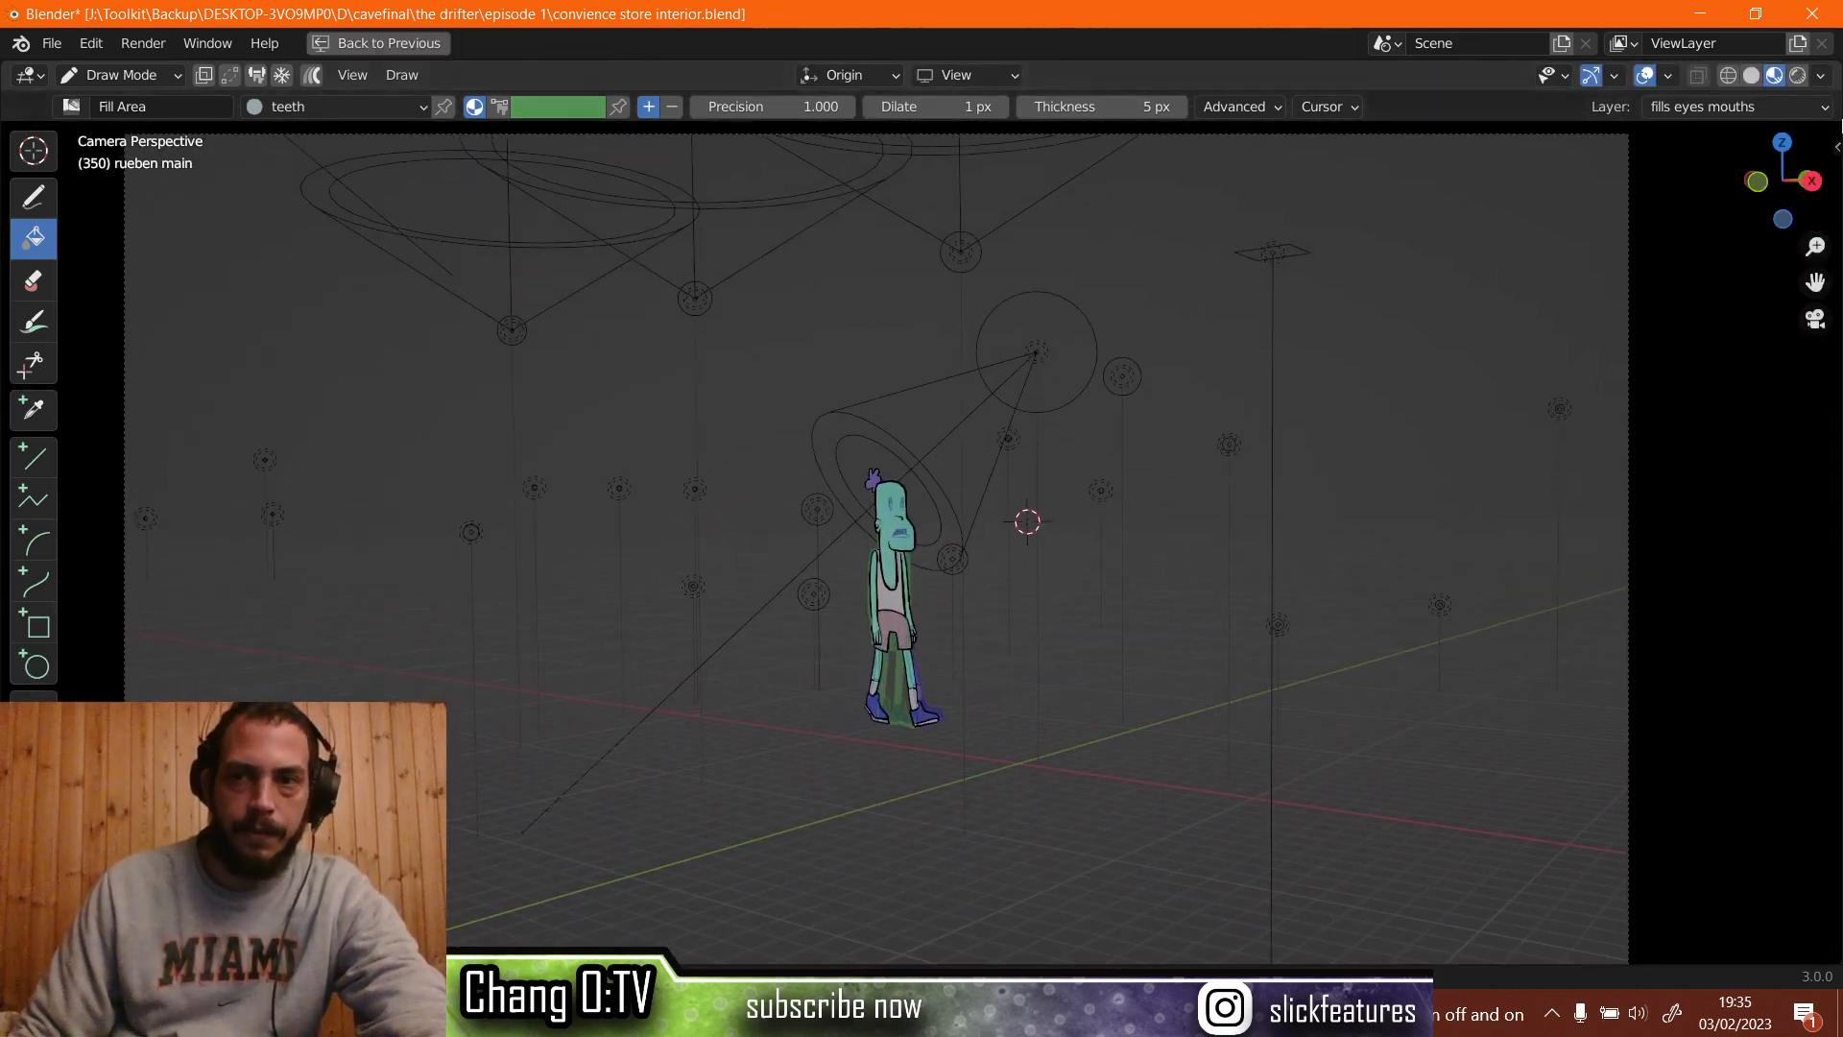
key("shift+alt+z")
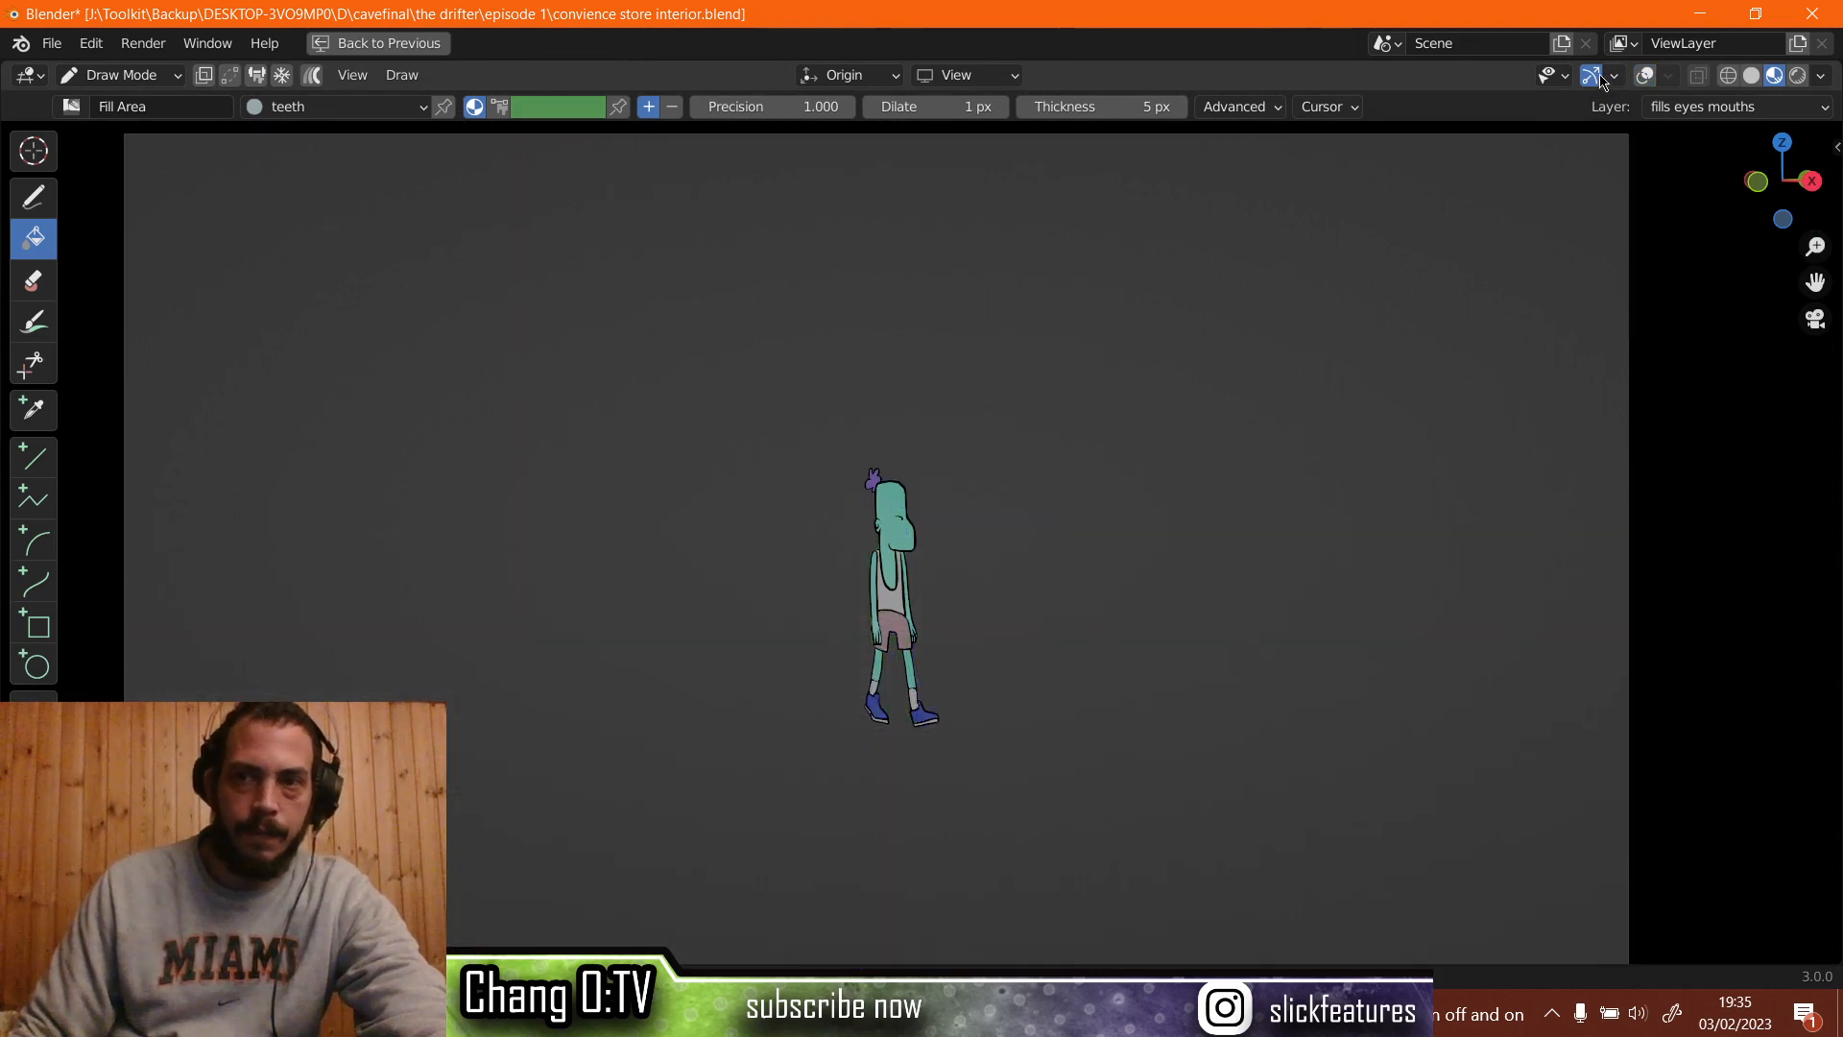
left_click(1598, 78)
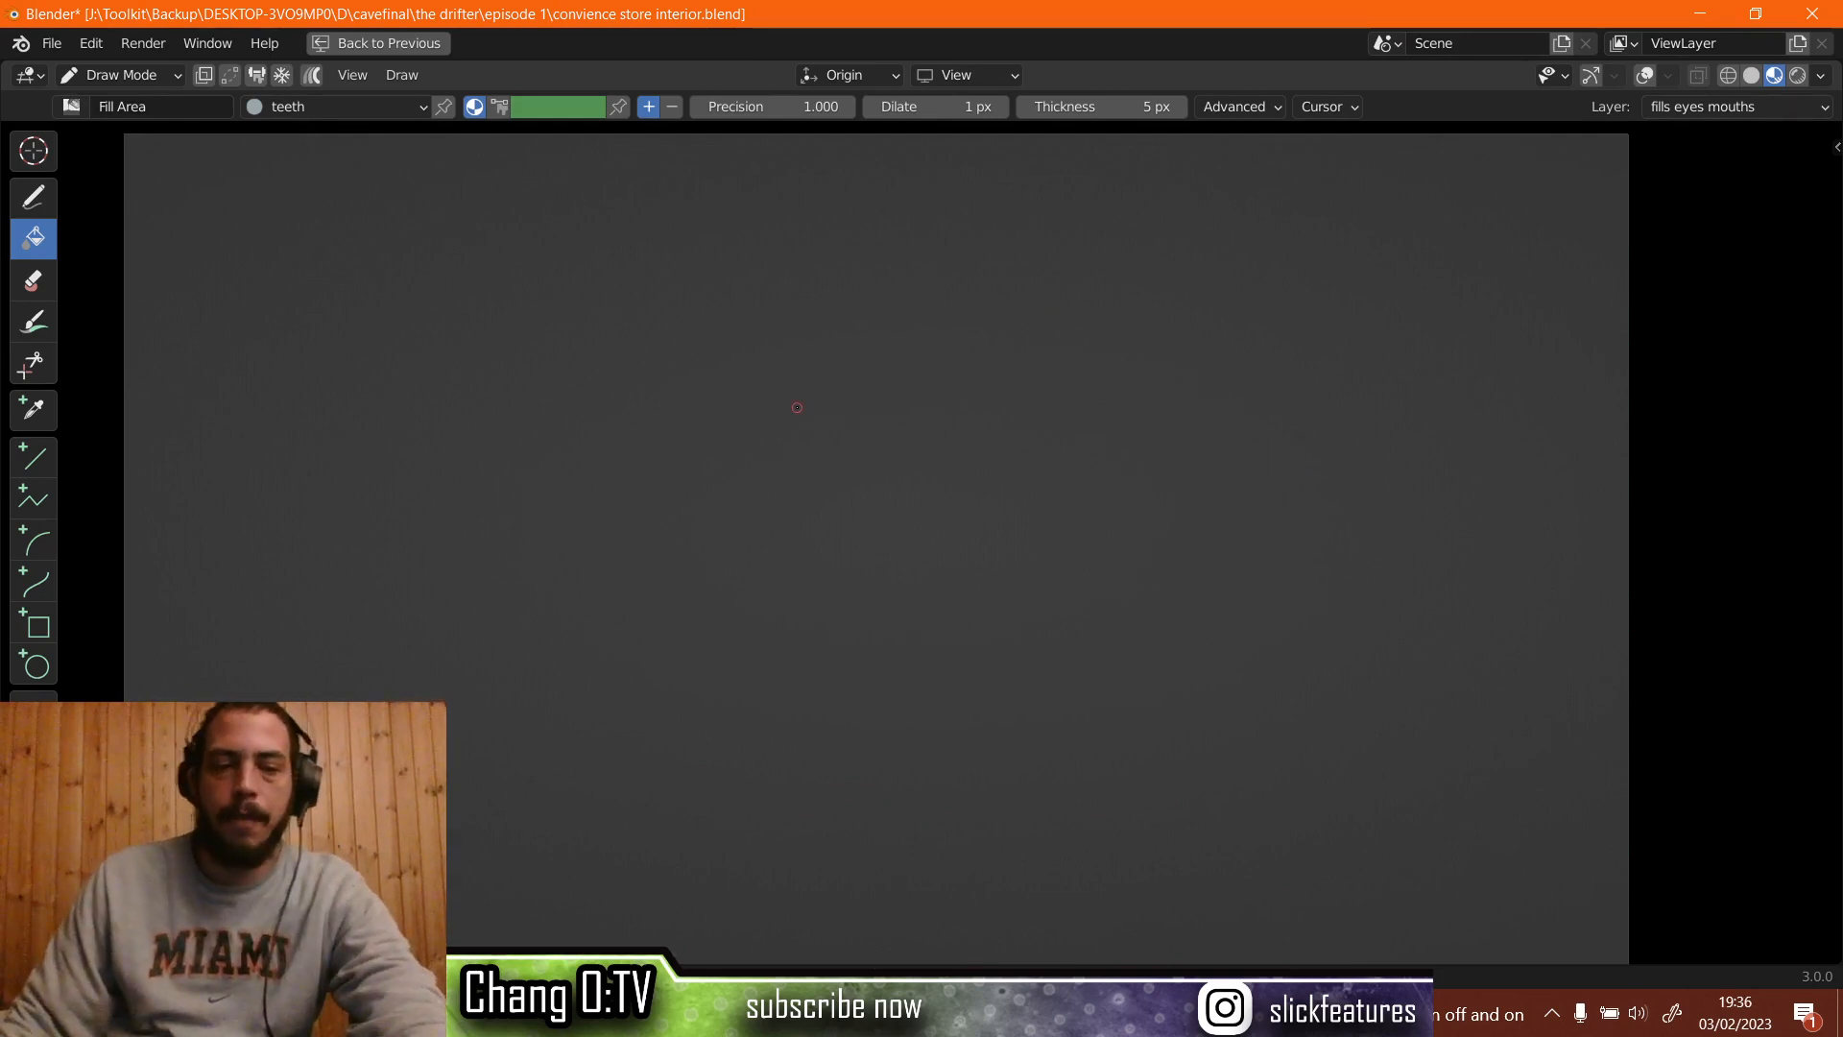
Restore the full layout and unhide the Alby main character in the viewport, keeping ALBY.002 hidden.
key("ctrl+space")
scroll(1737, 243, "down", 3)
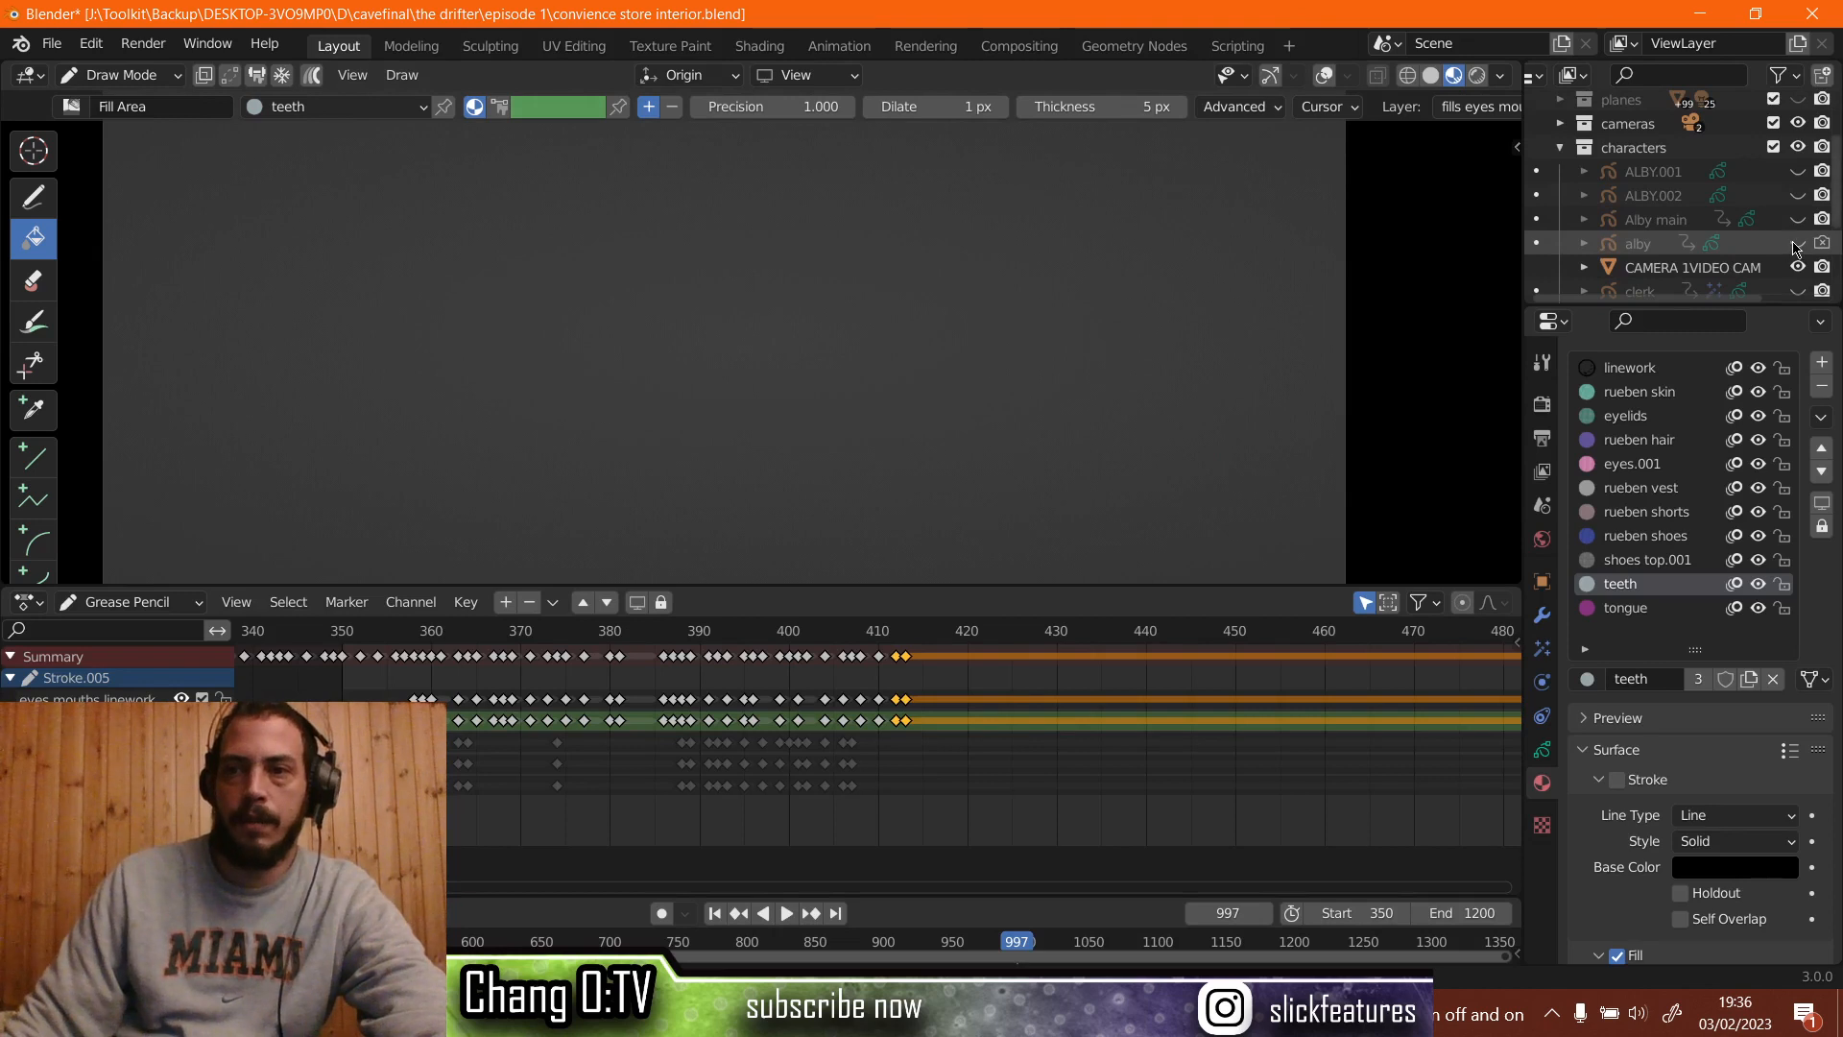
left_click(1798, 244)
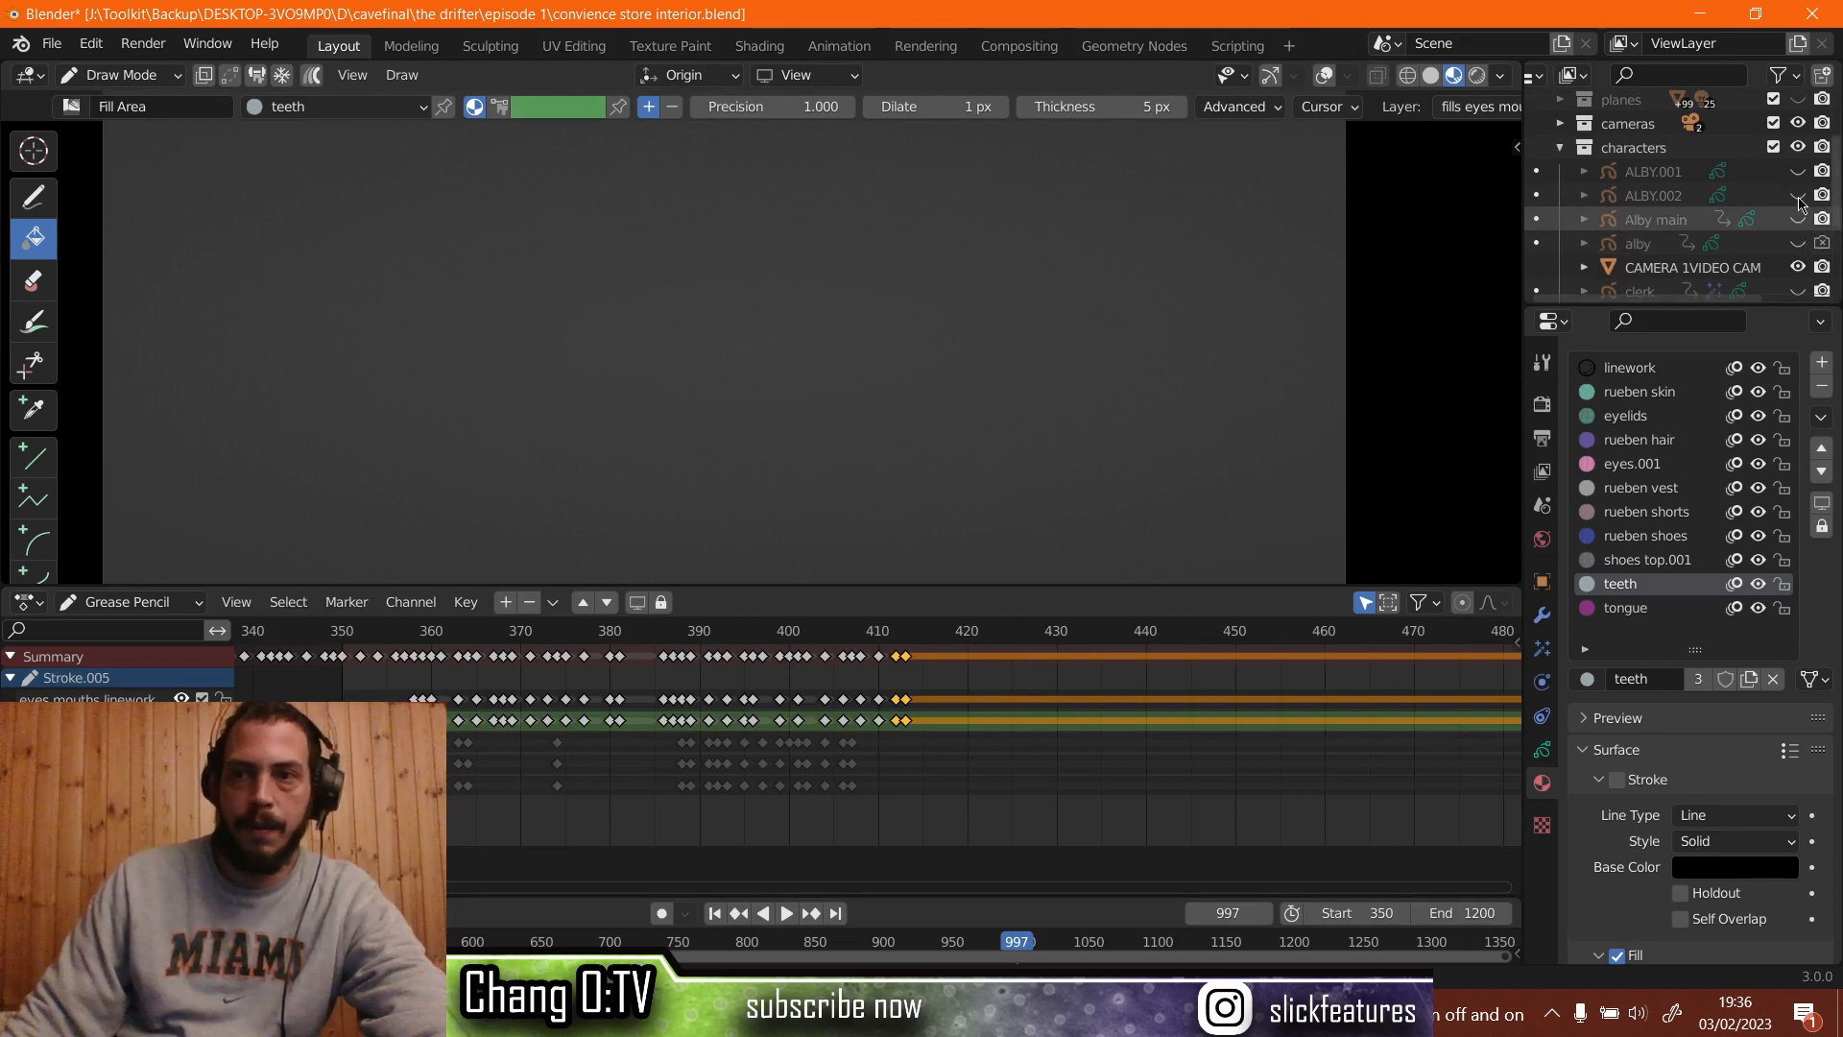
left_click(1798, 195)
left_click(1798, 195)
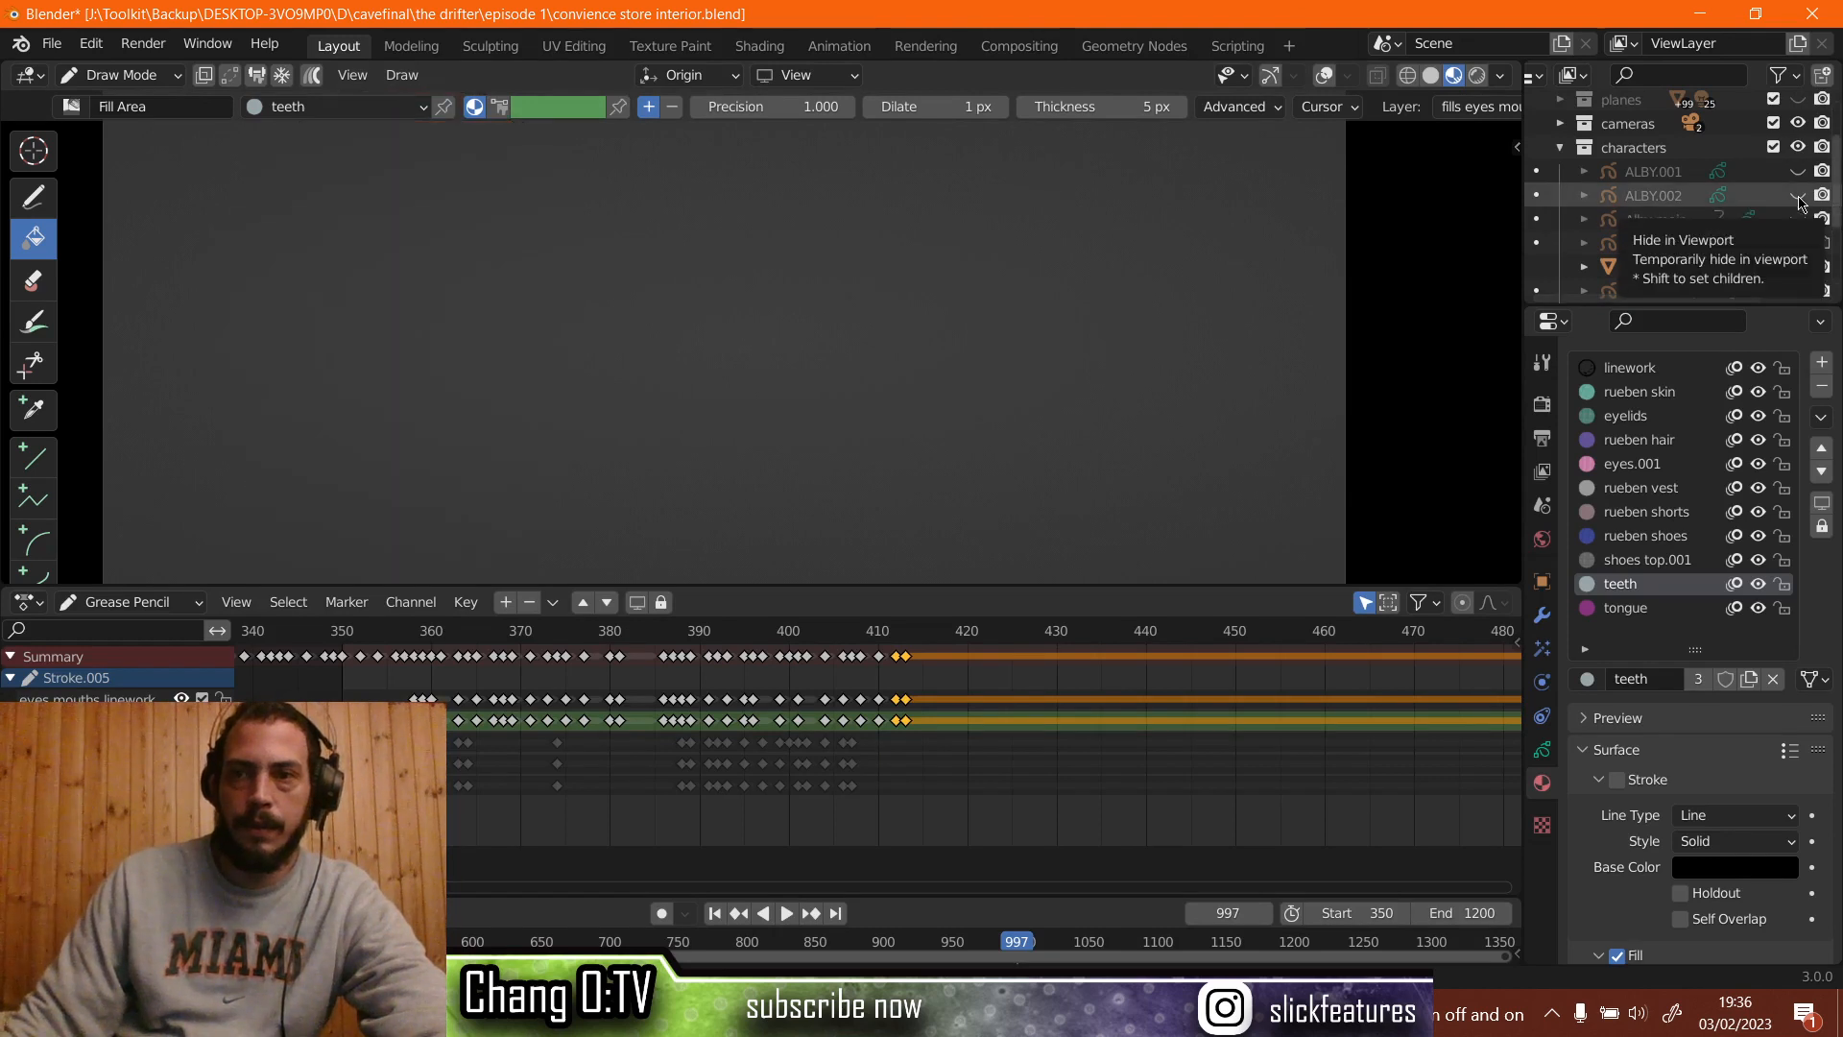
left_click(1798, 196)
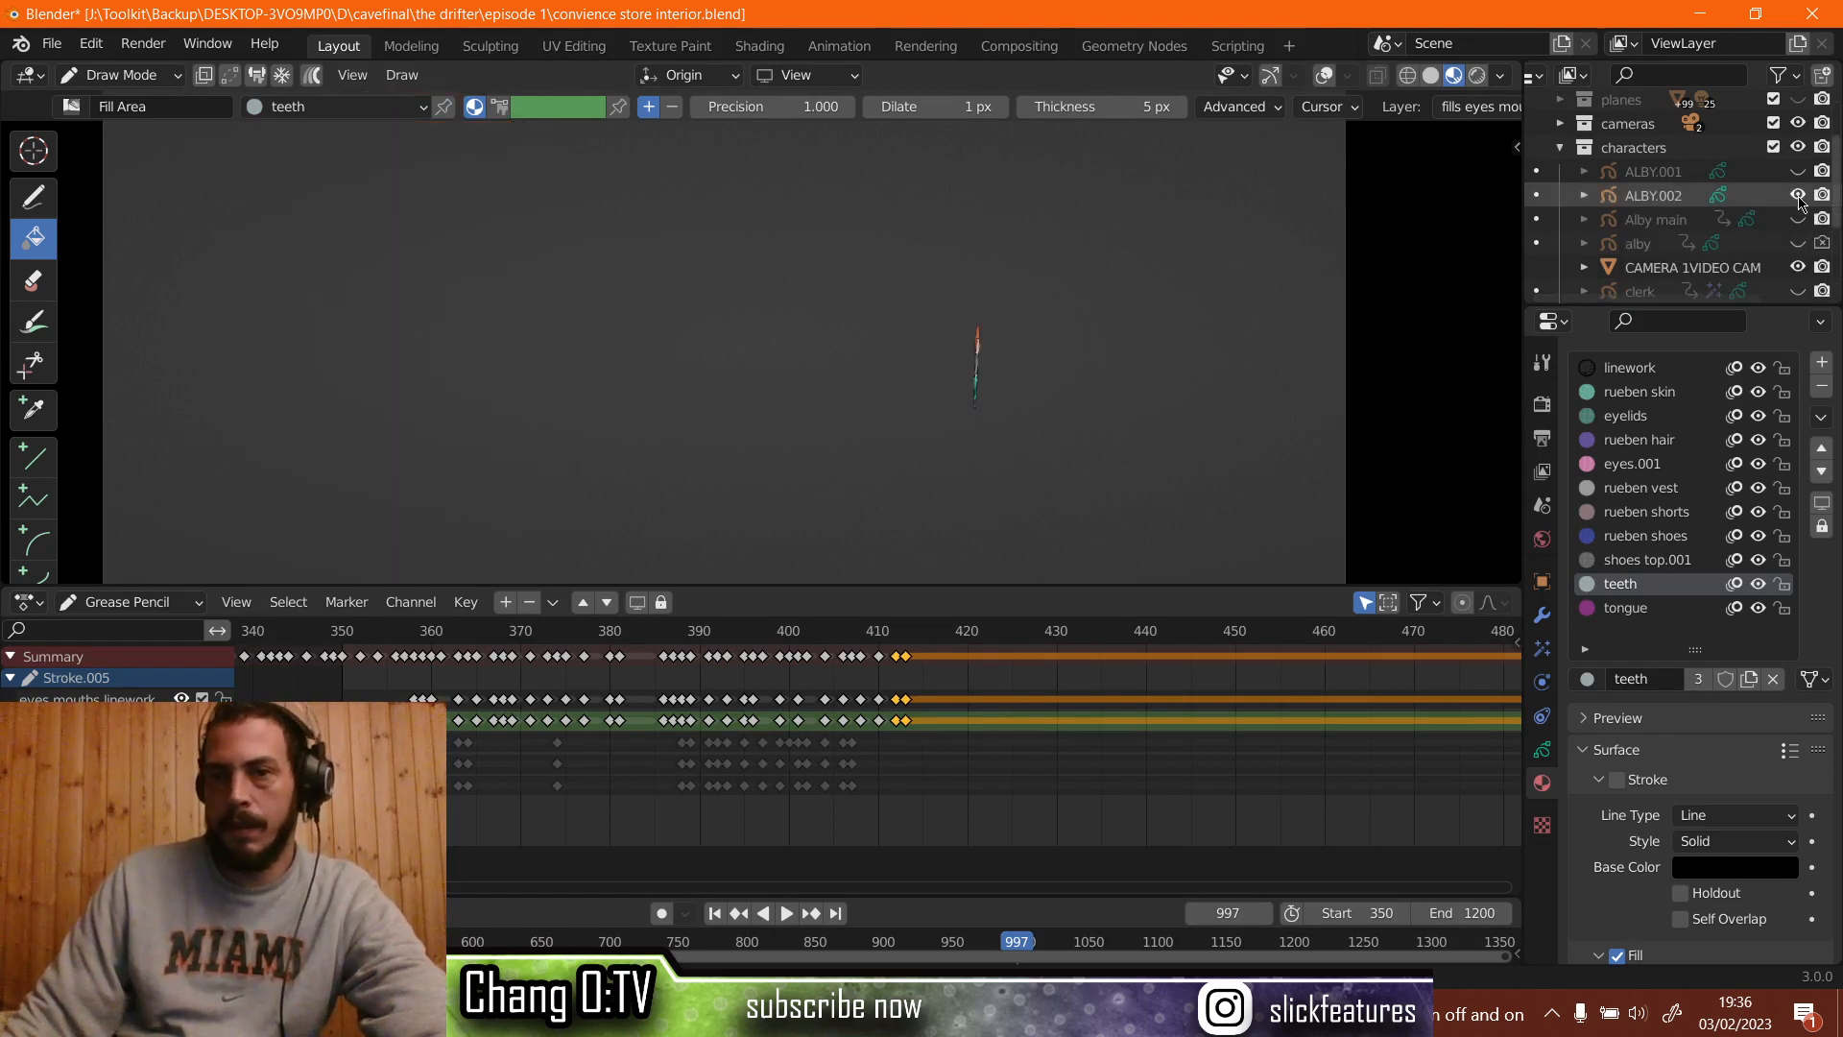
left_click(1798, 219)
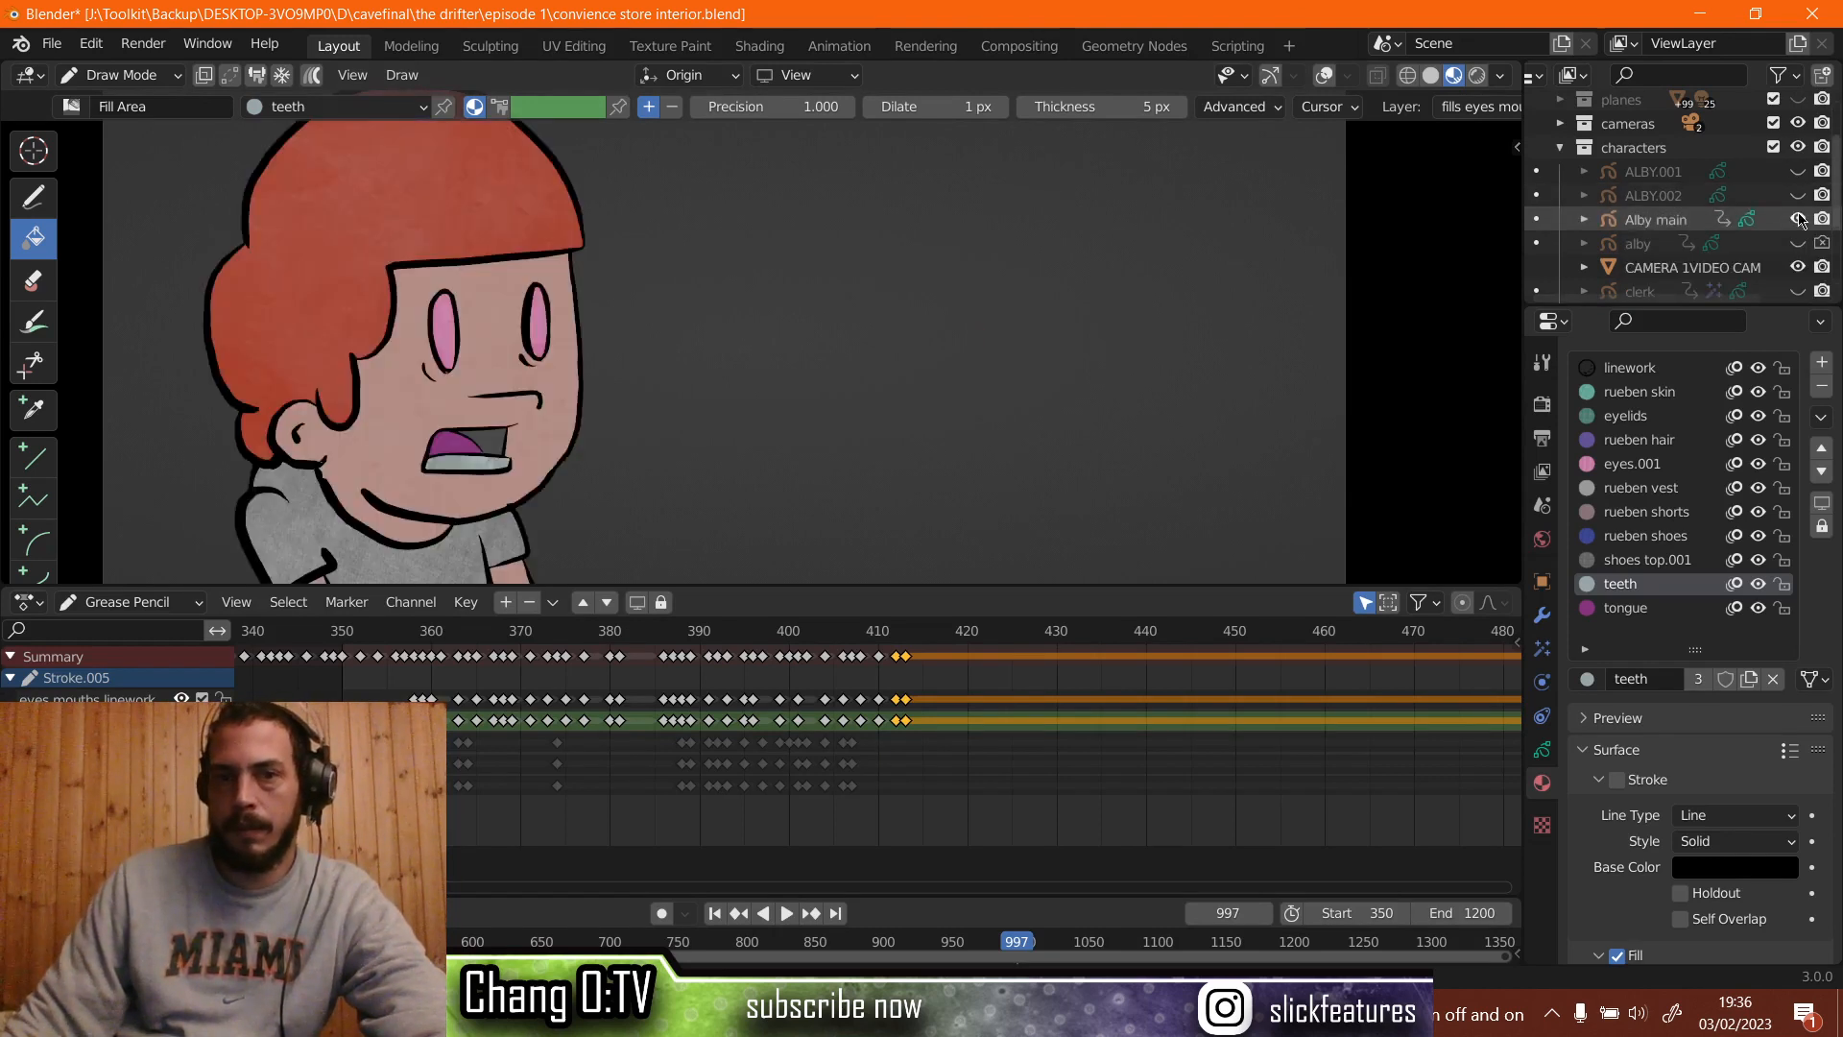
Play the scene with both characters from frame 351 in the maximized viewport.
scroll(619, 653, "down", 4)
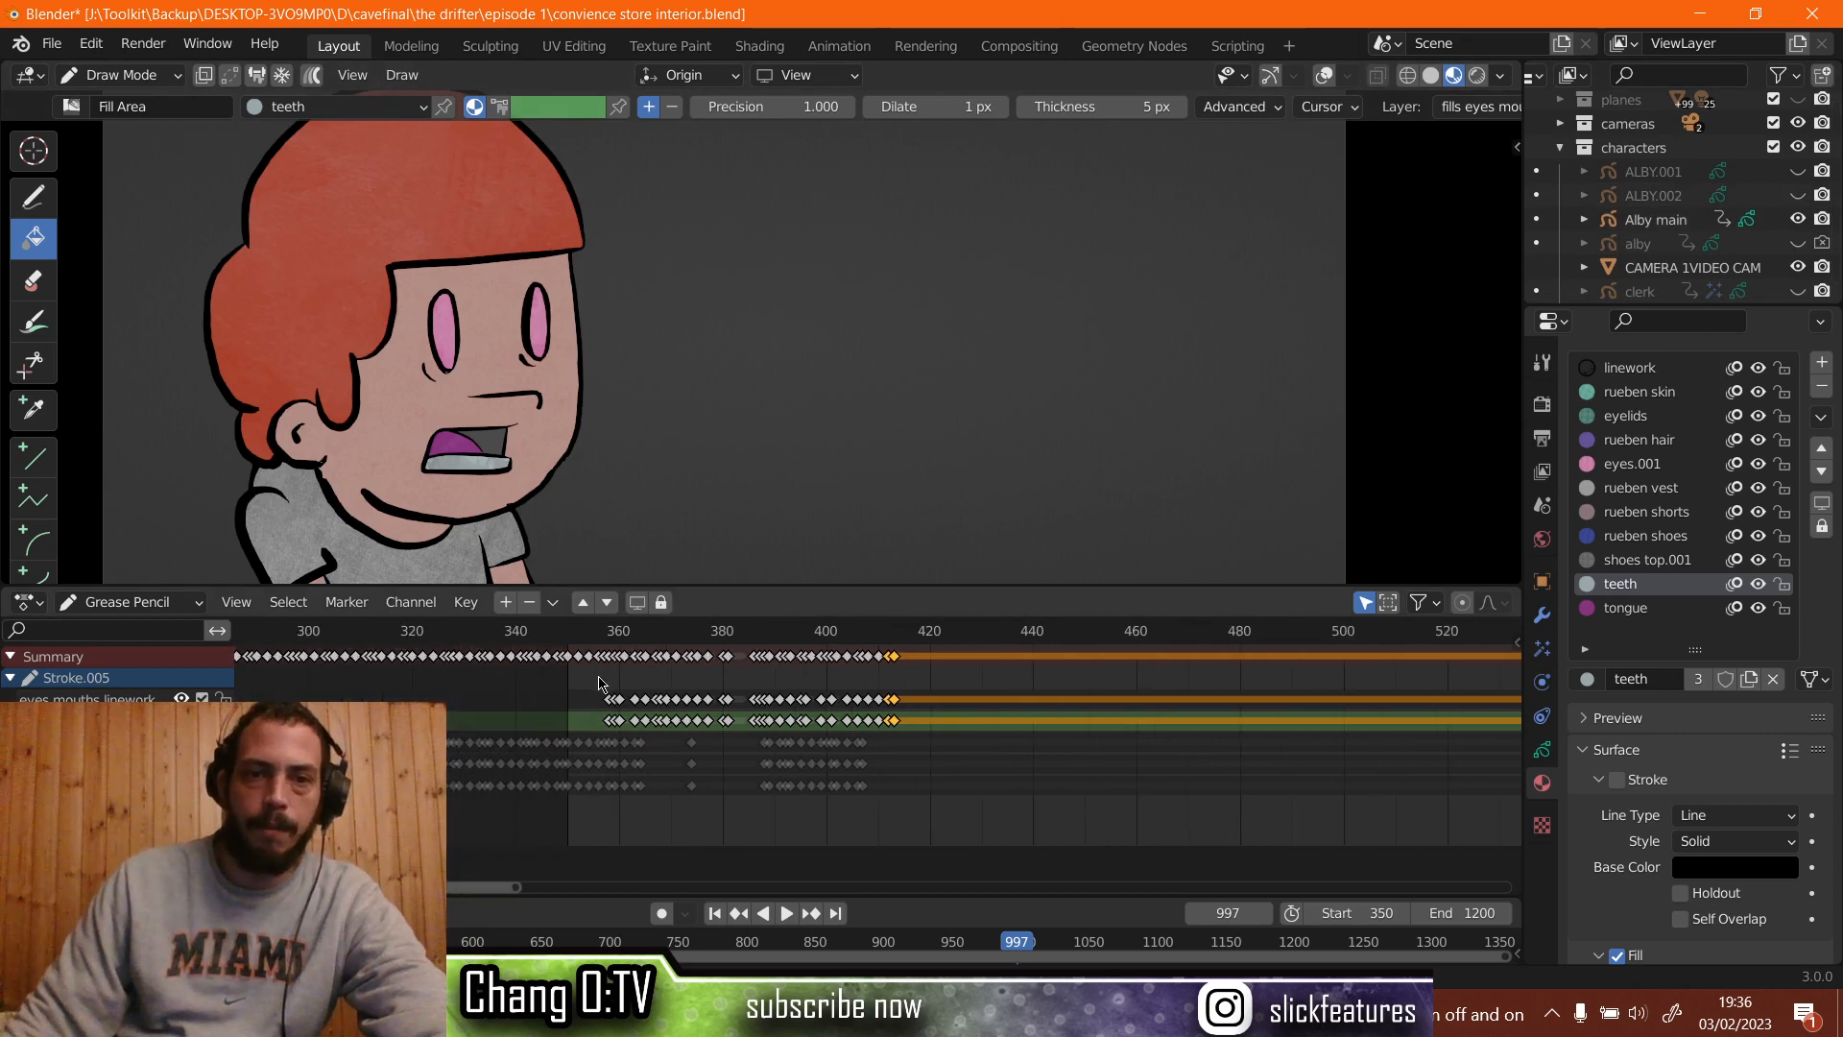
left_click(637, 637)
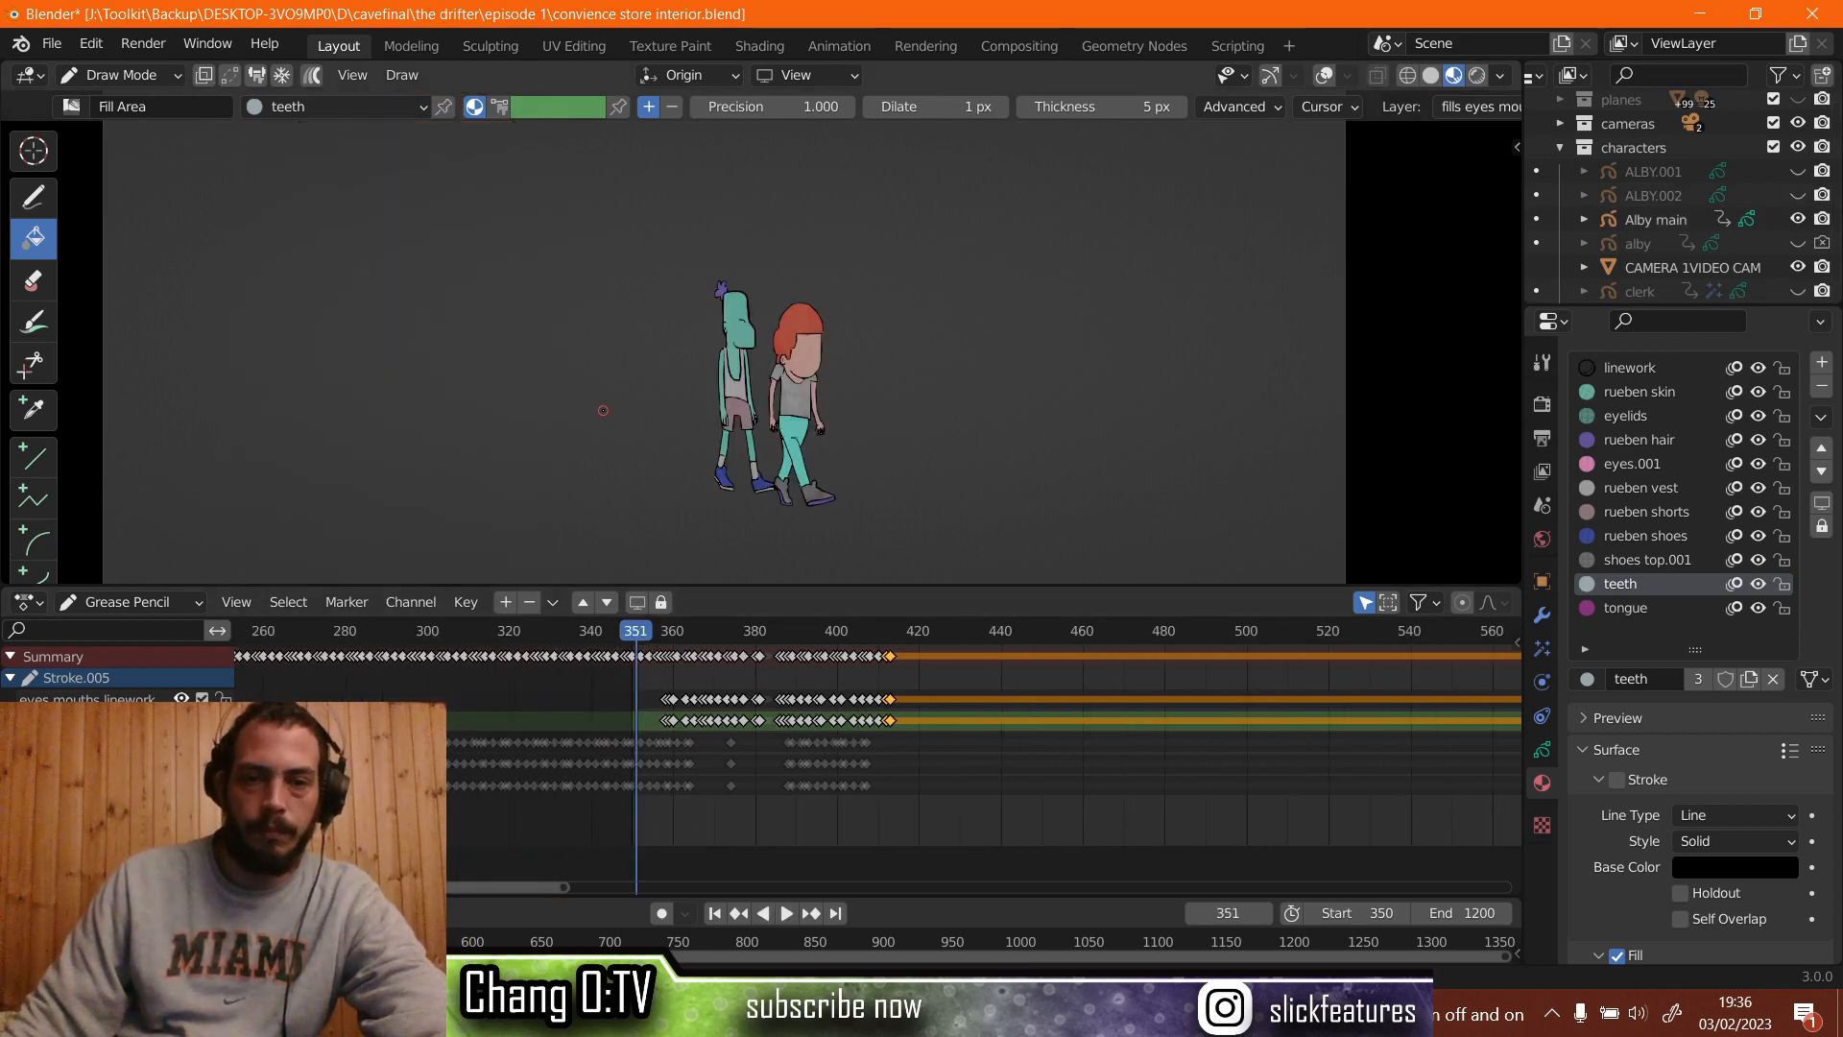
key("ctrl+space")
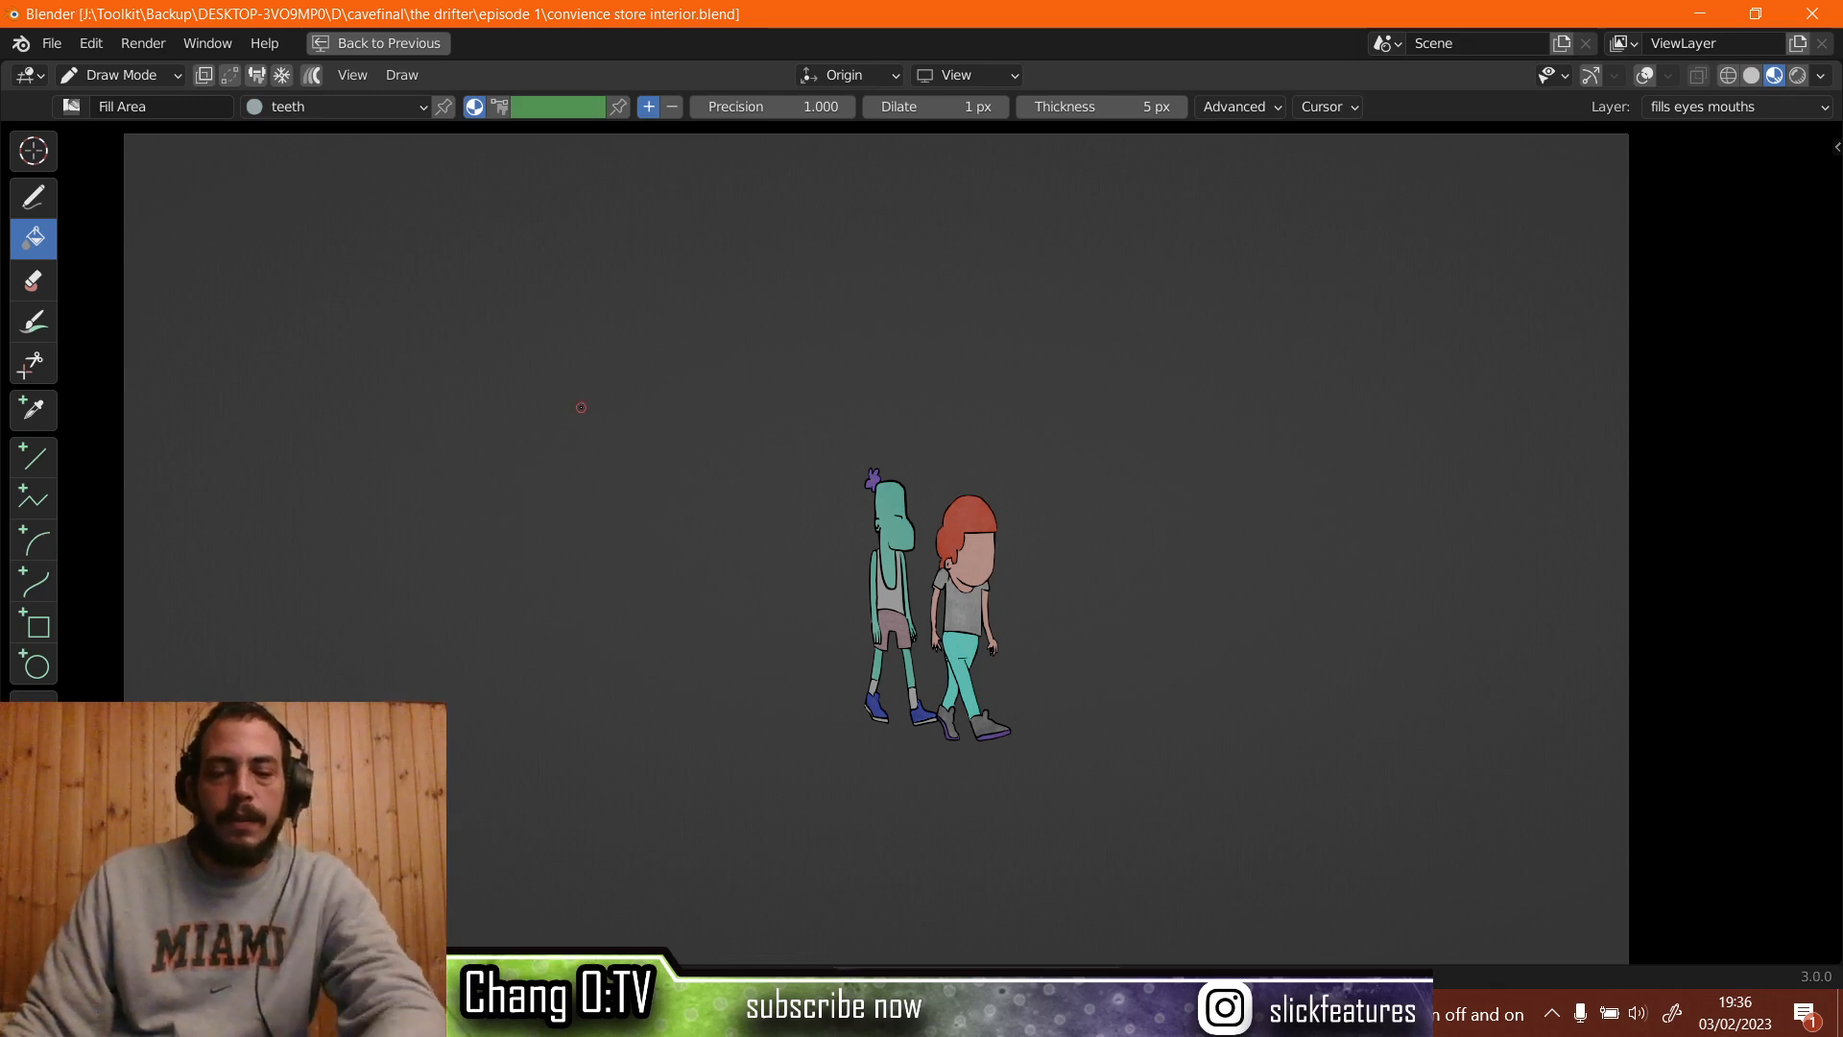
key("space")
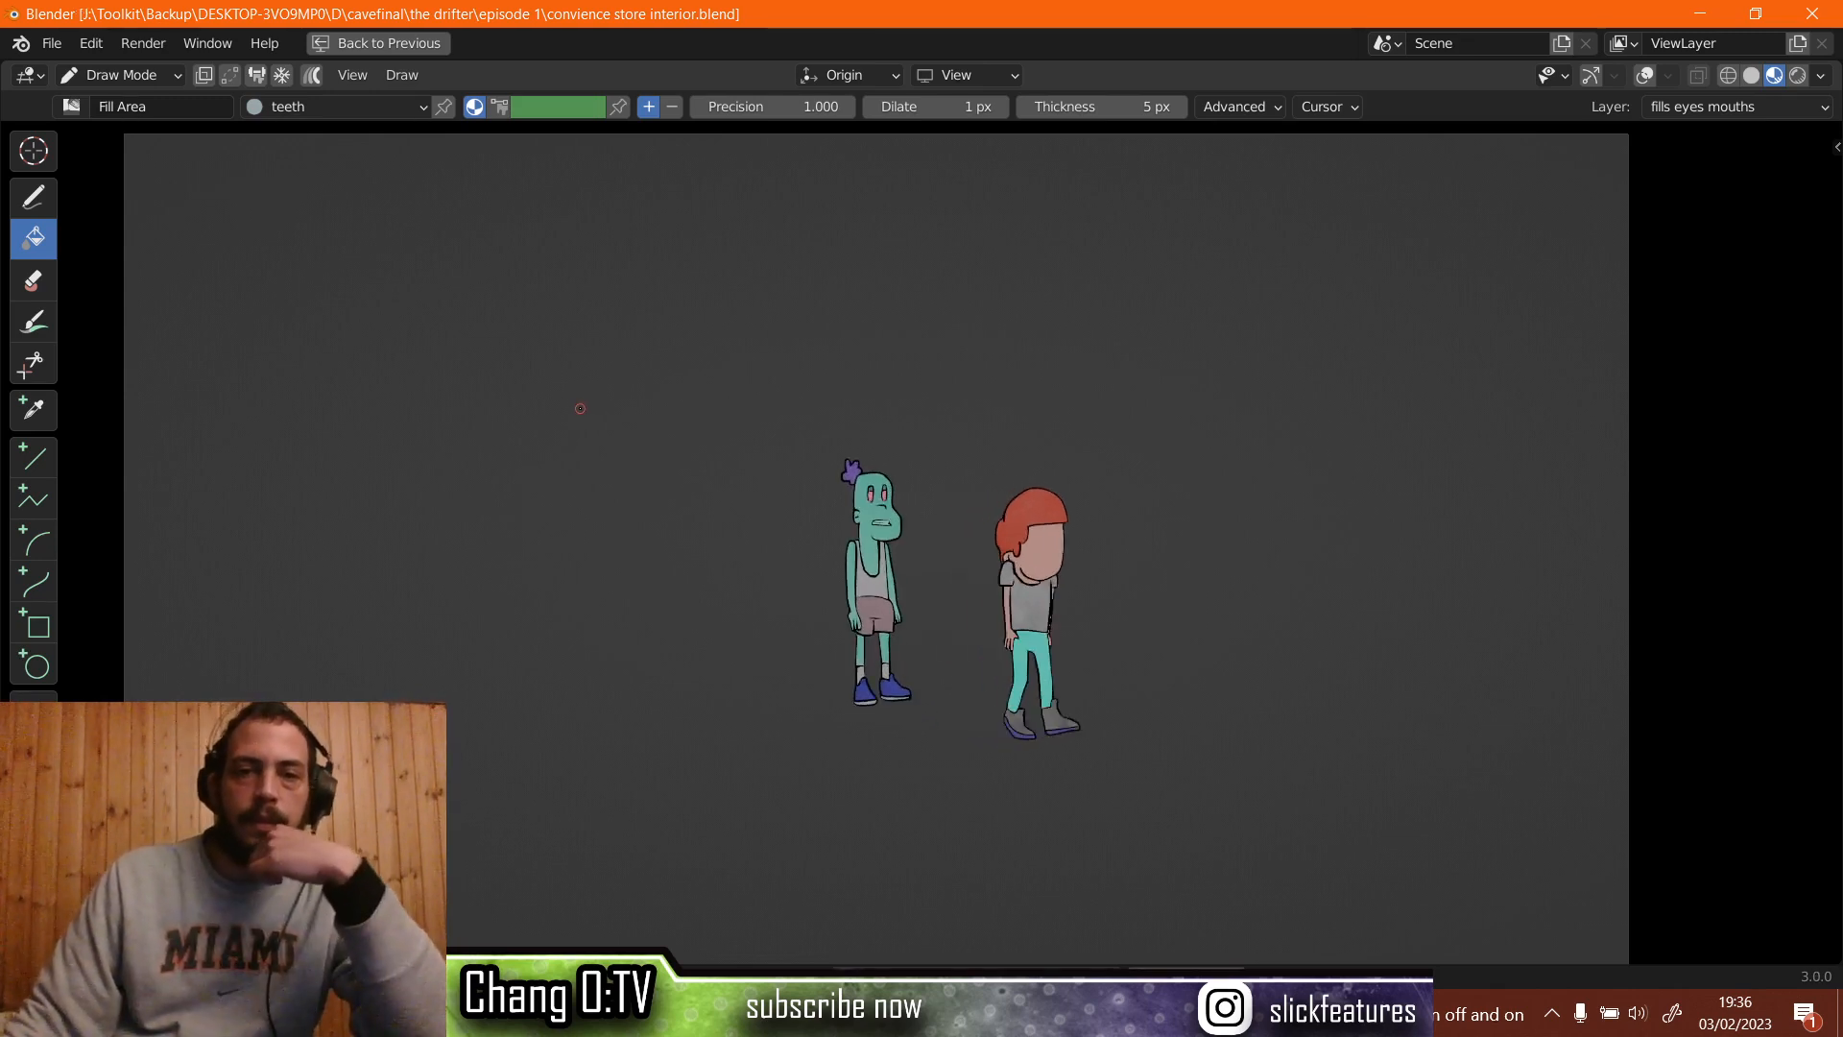
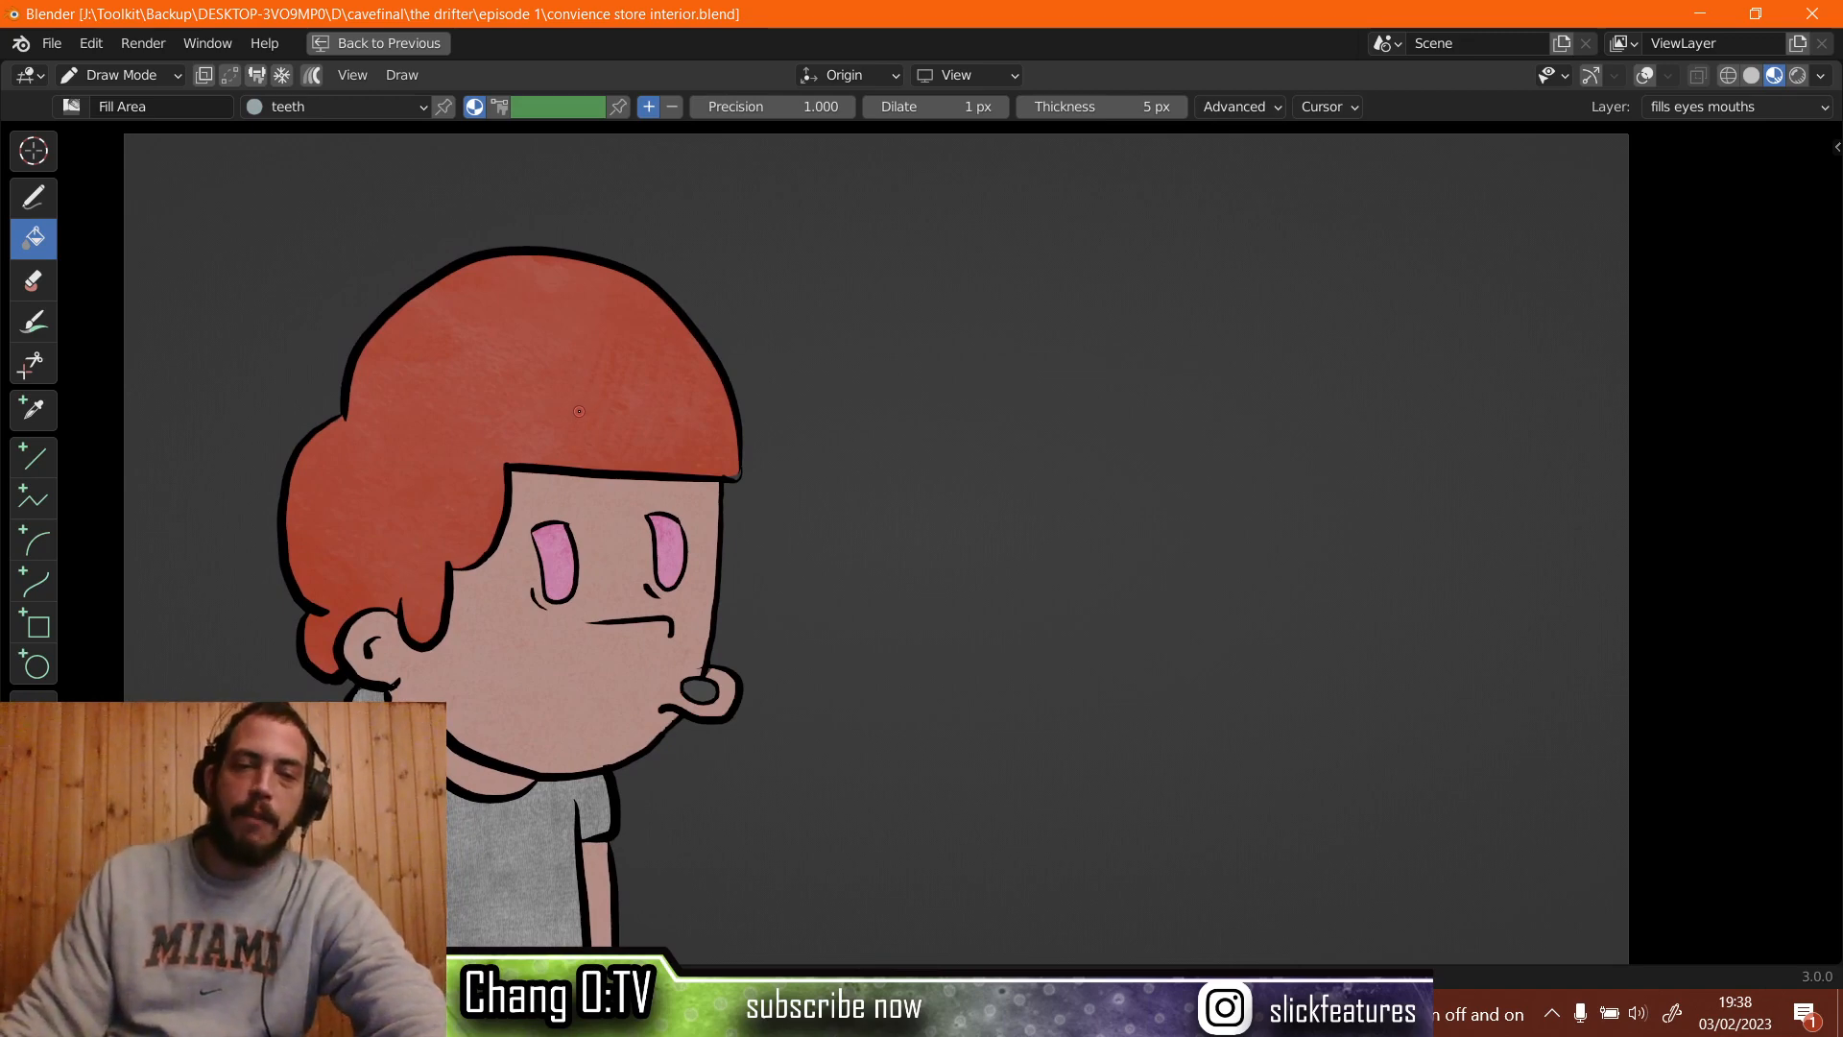
Restore the layout, switch to Object Mode, select the Alby main character, and show the viewport overlays.
key("ctrl+space")
left_click(149, 75)
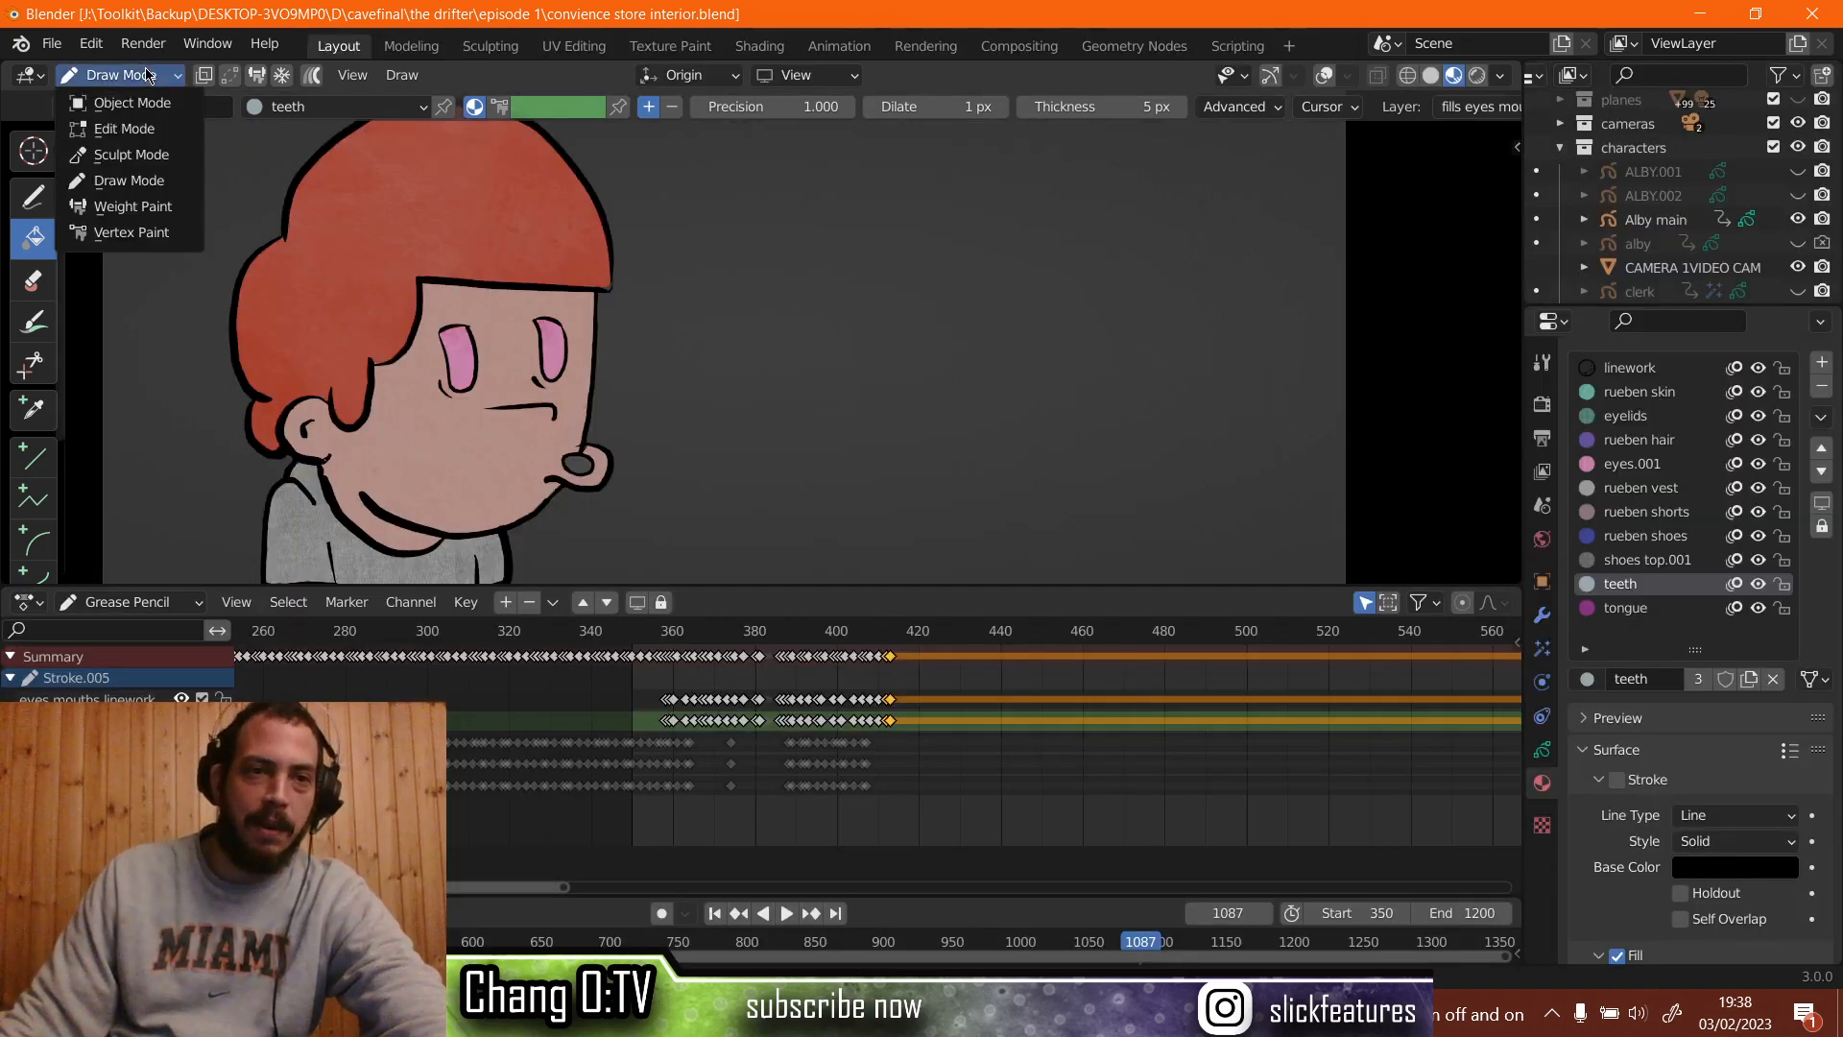
left_click(134, 102)
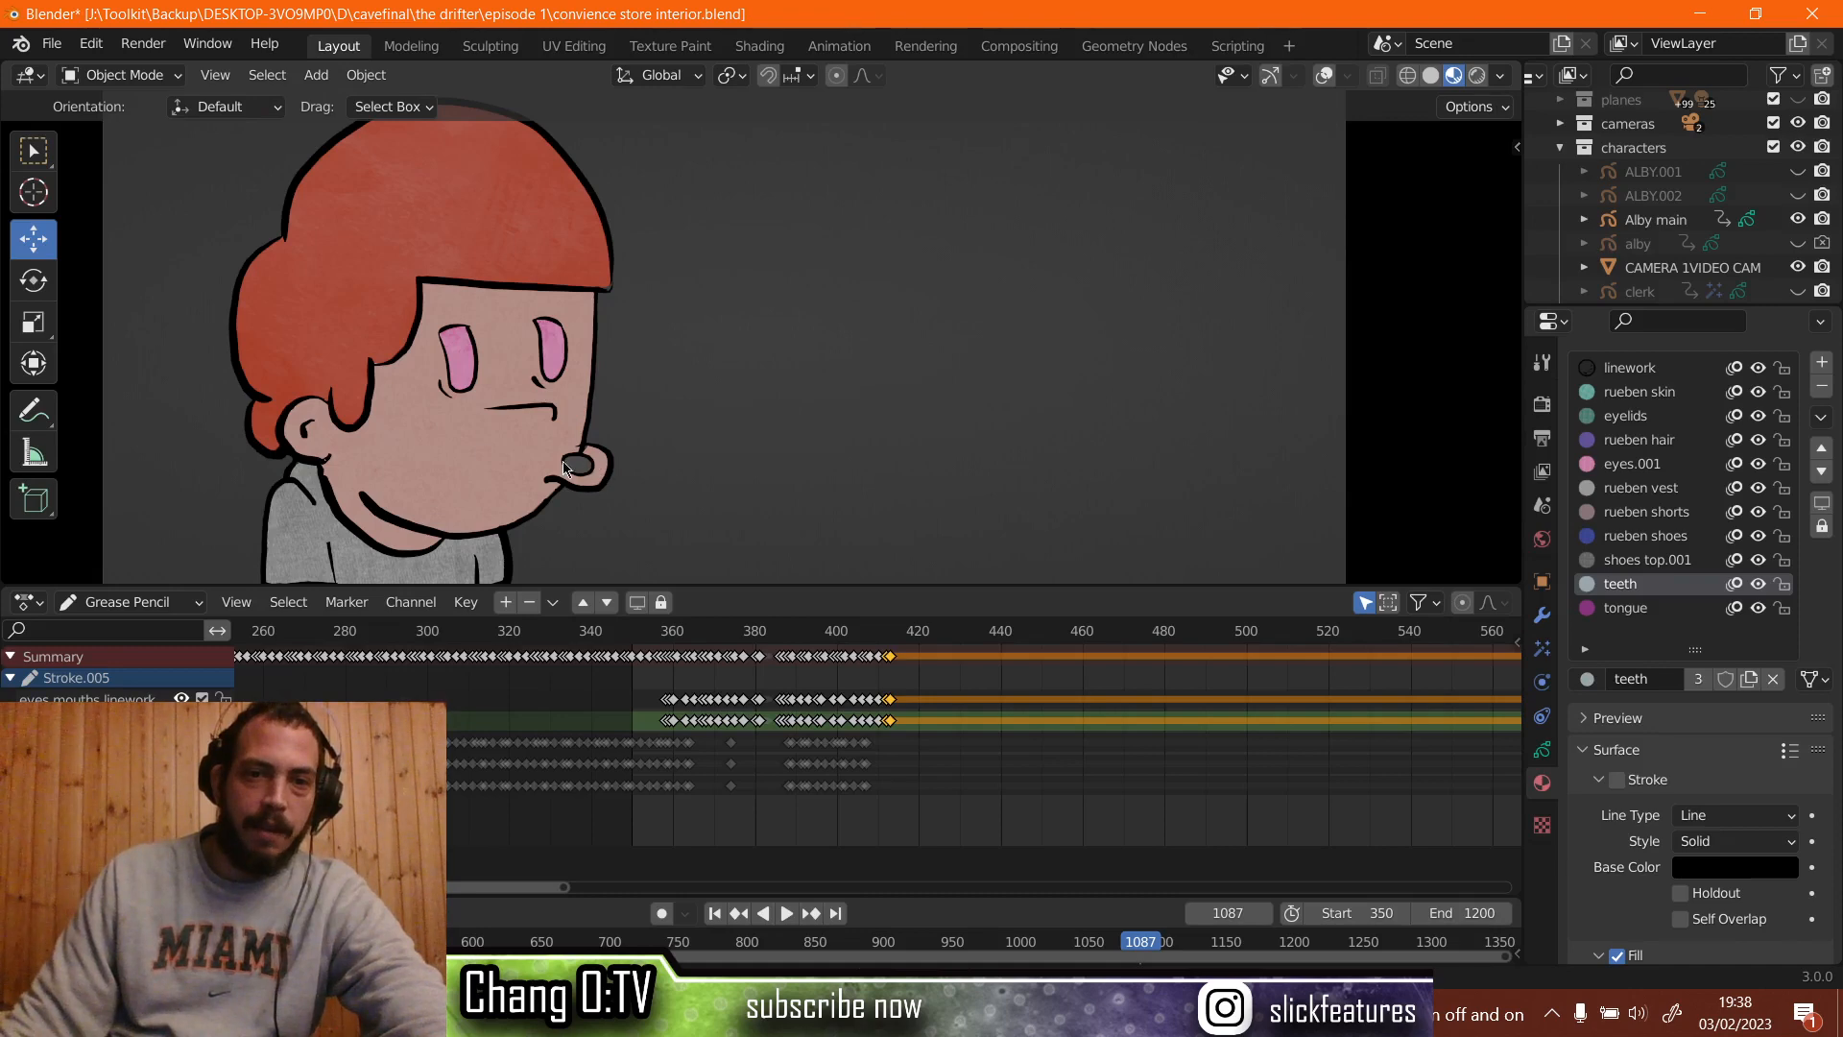
left_click(414, 444)
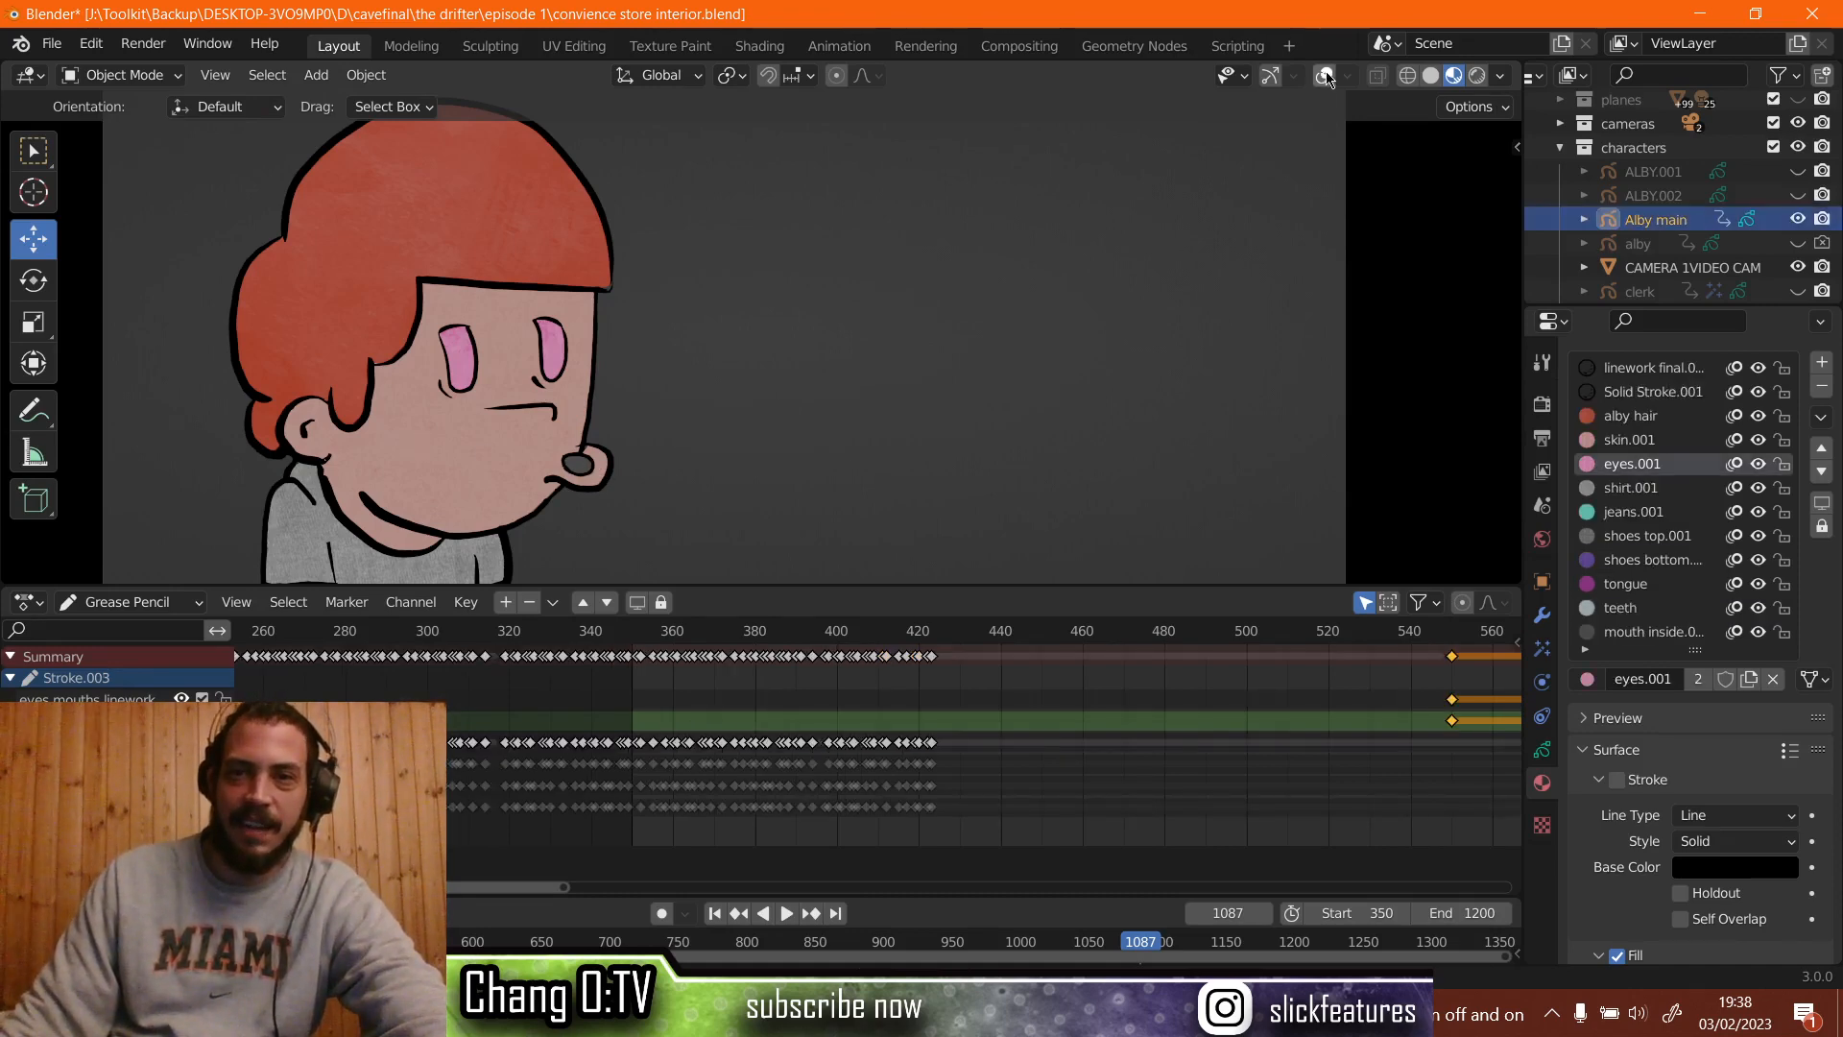
left_click(1325, 76)
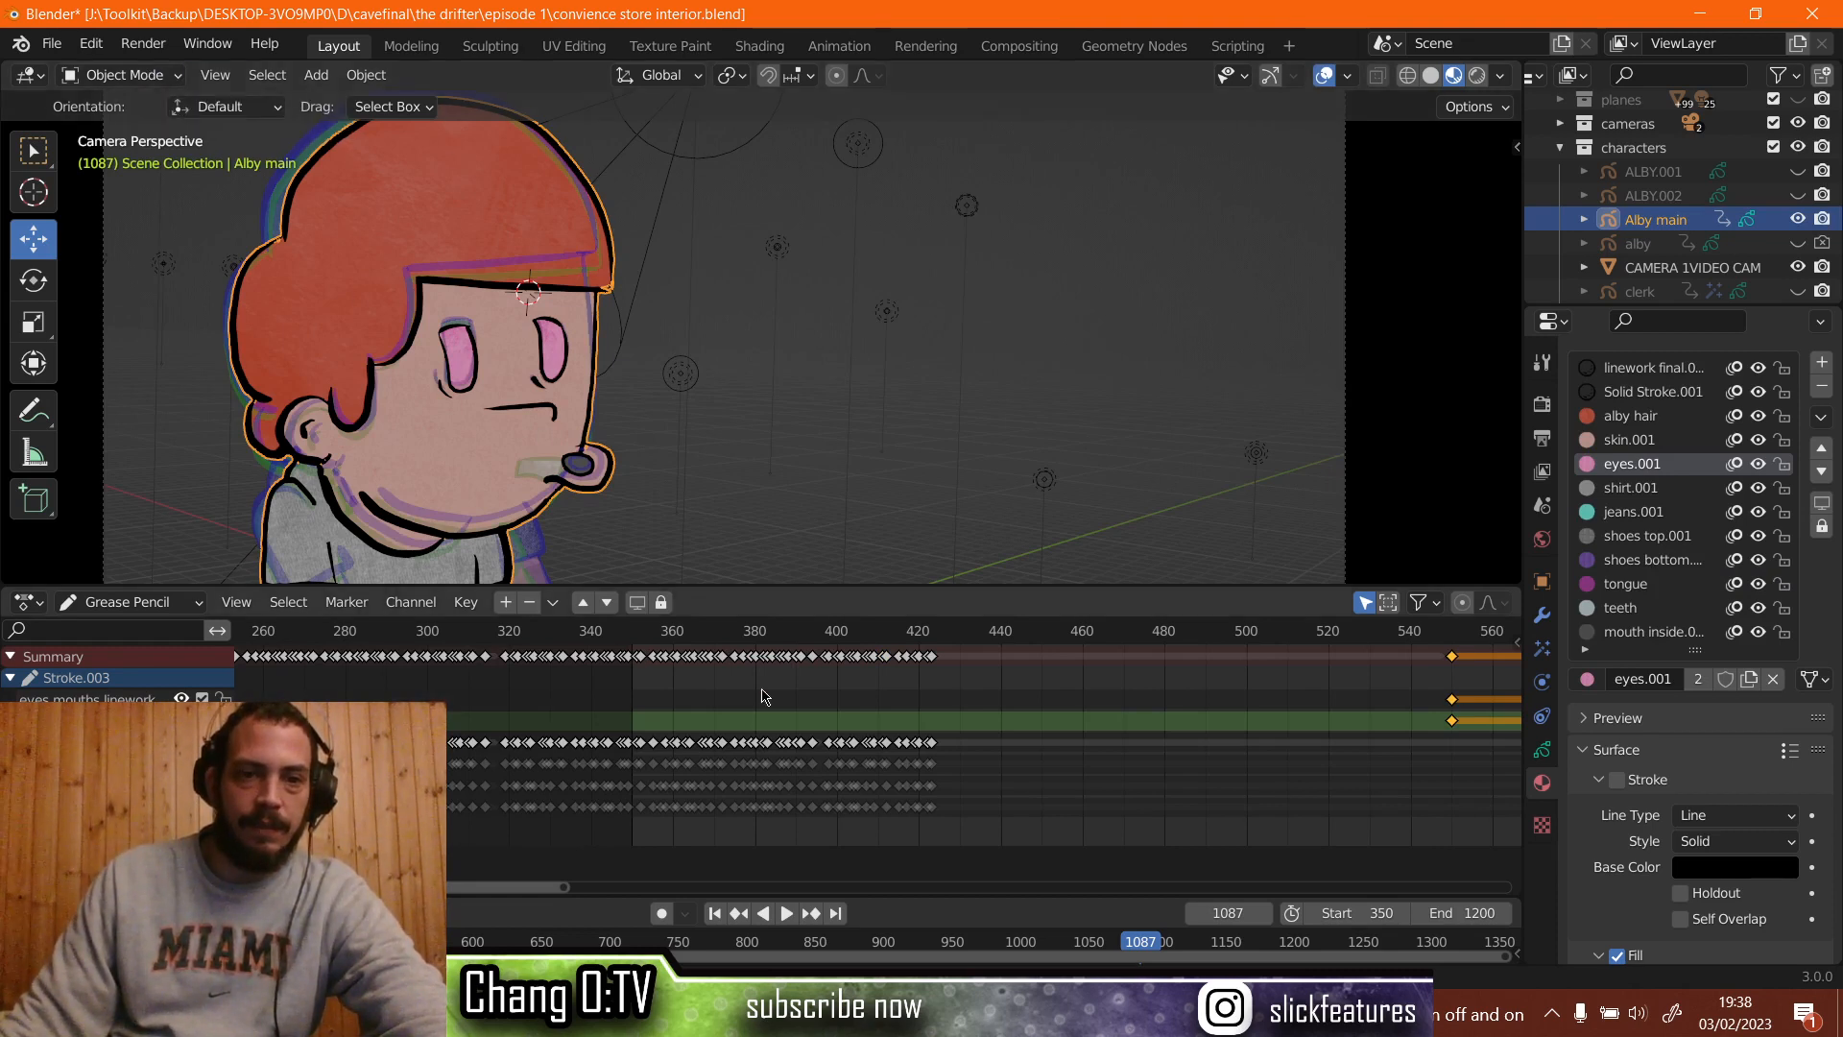
Locate the red-haired character's mouth keyframes around frame 1087 in the timeline.
scroll(990, 753, "down", 10, "ctrl")
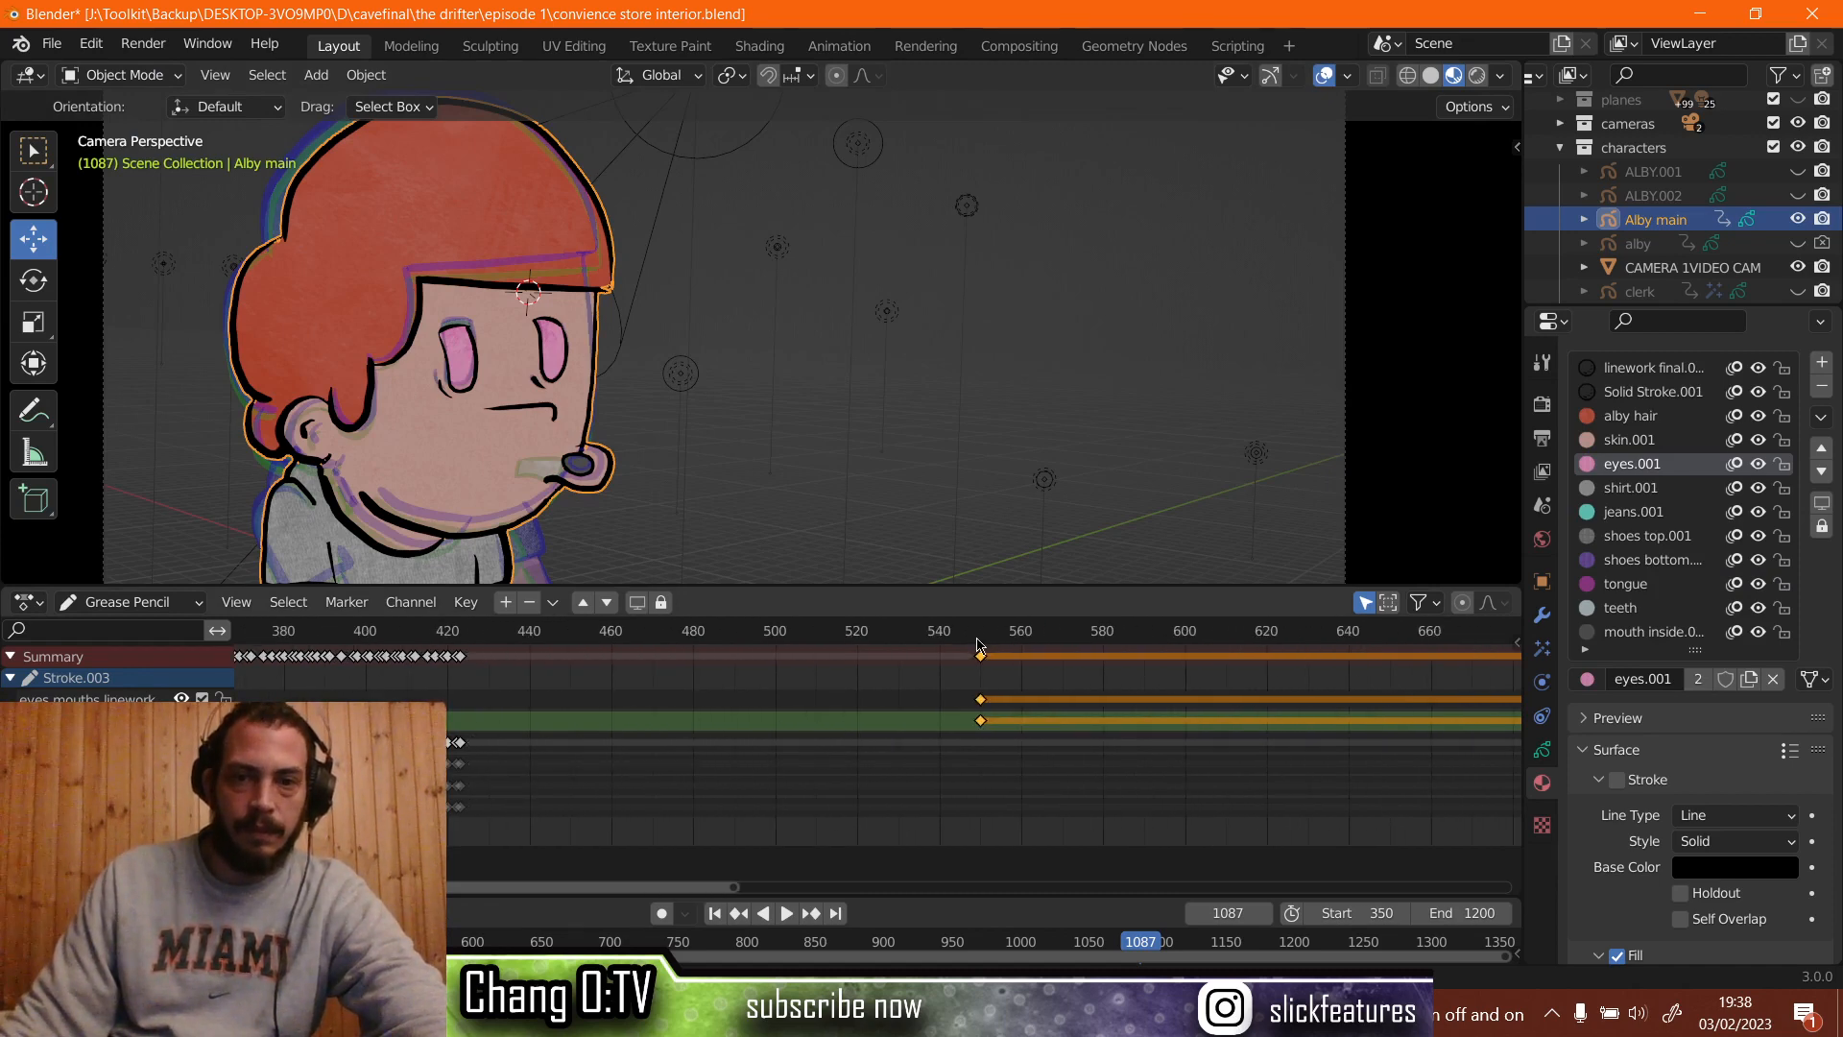
scroll(1034, 750, "down", 8)
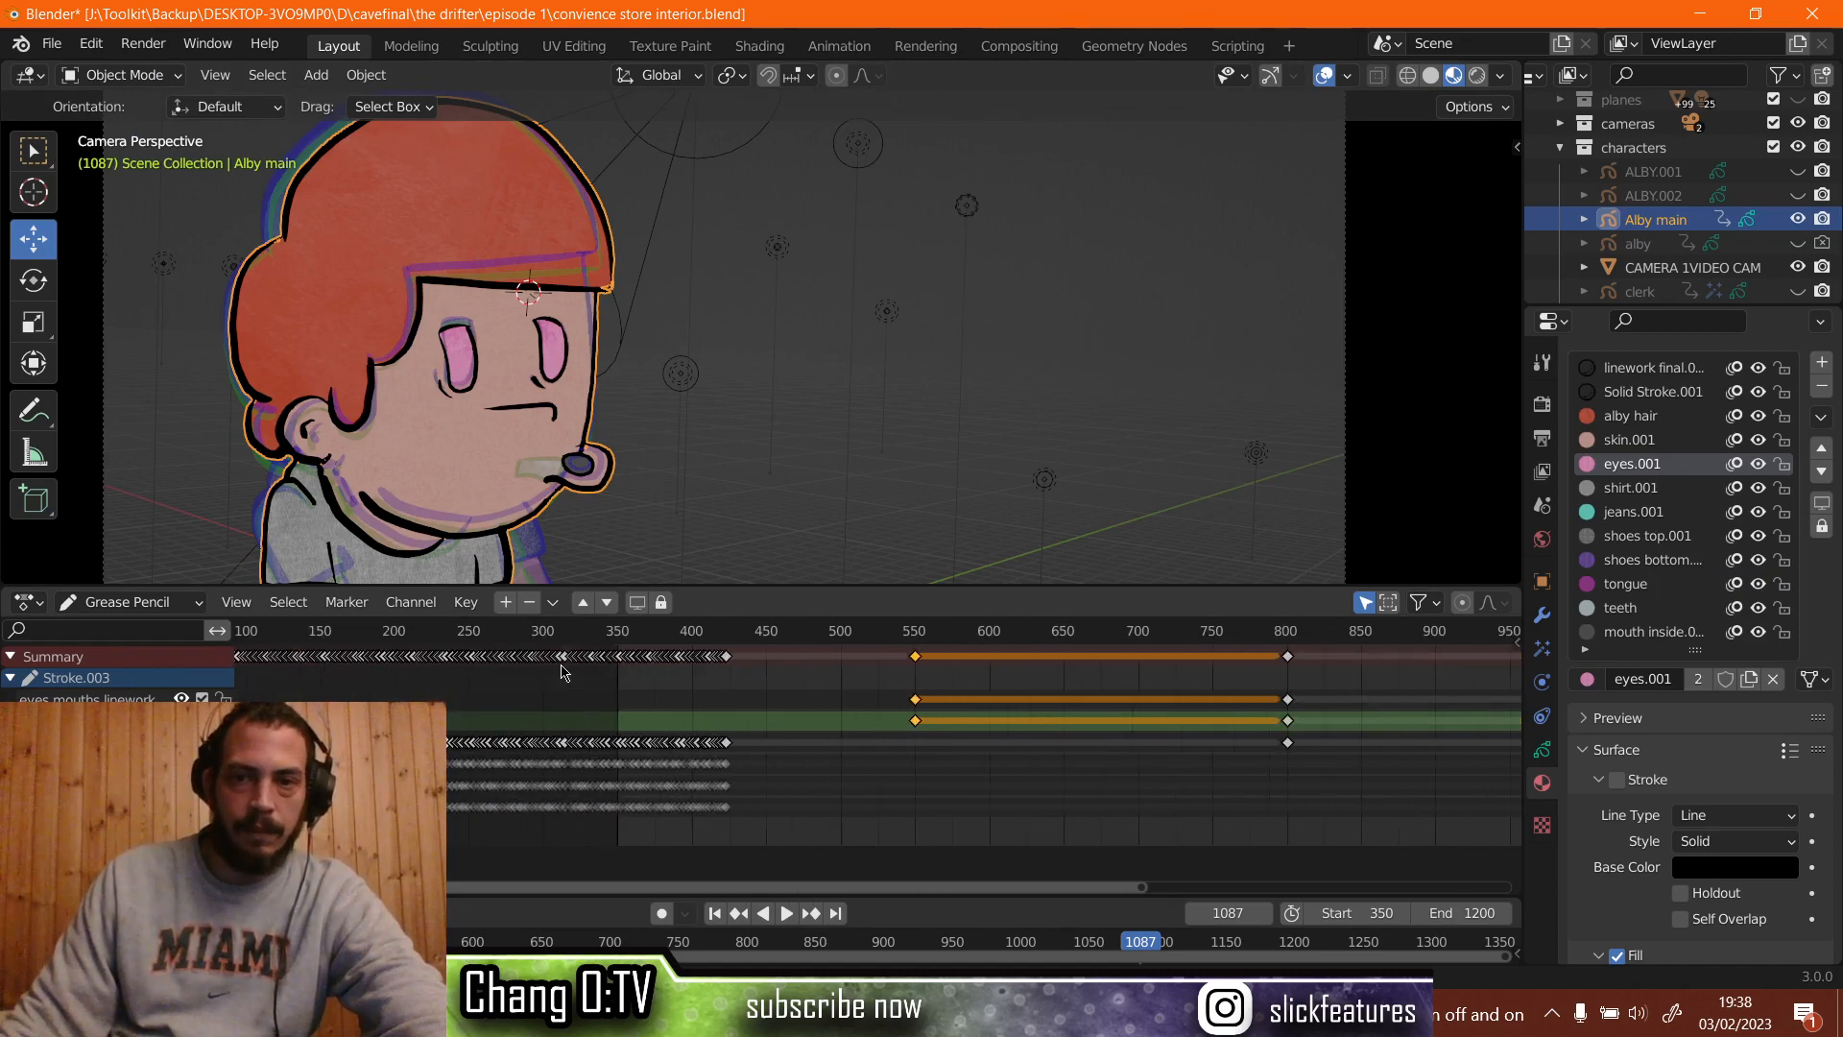
scroll(1035, 749, "up", 5)
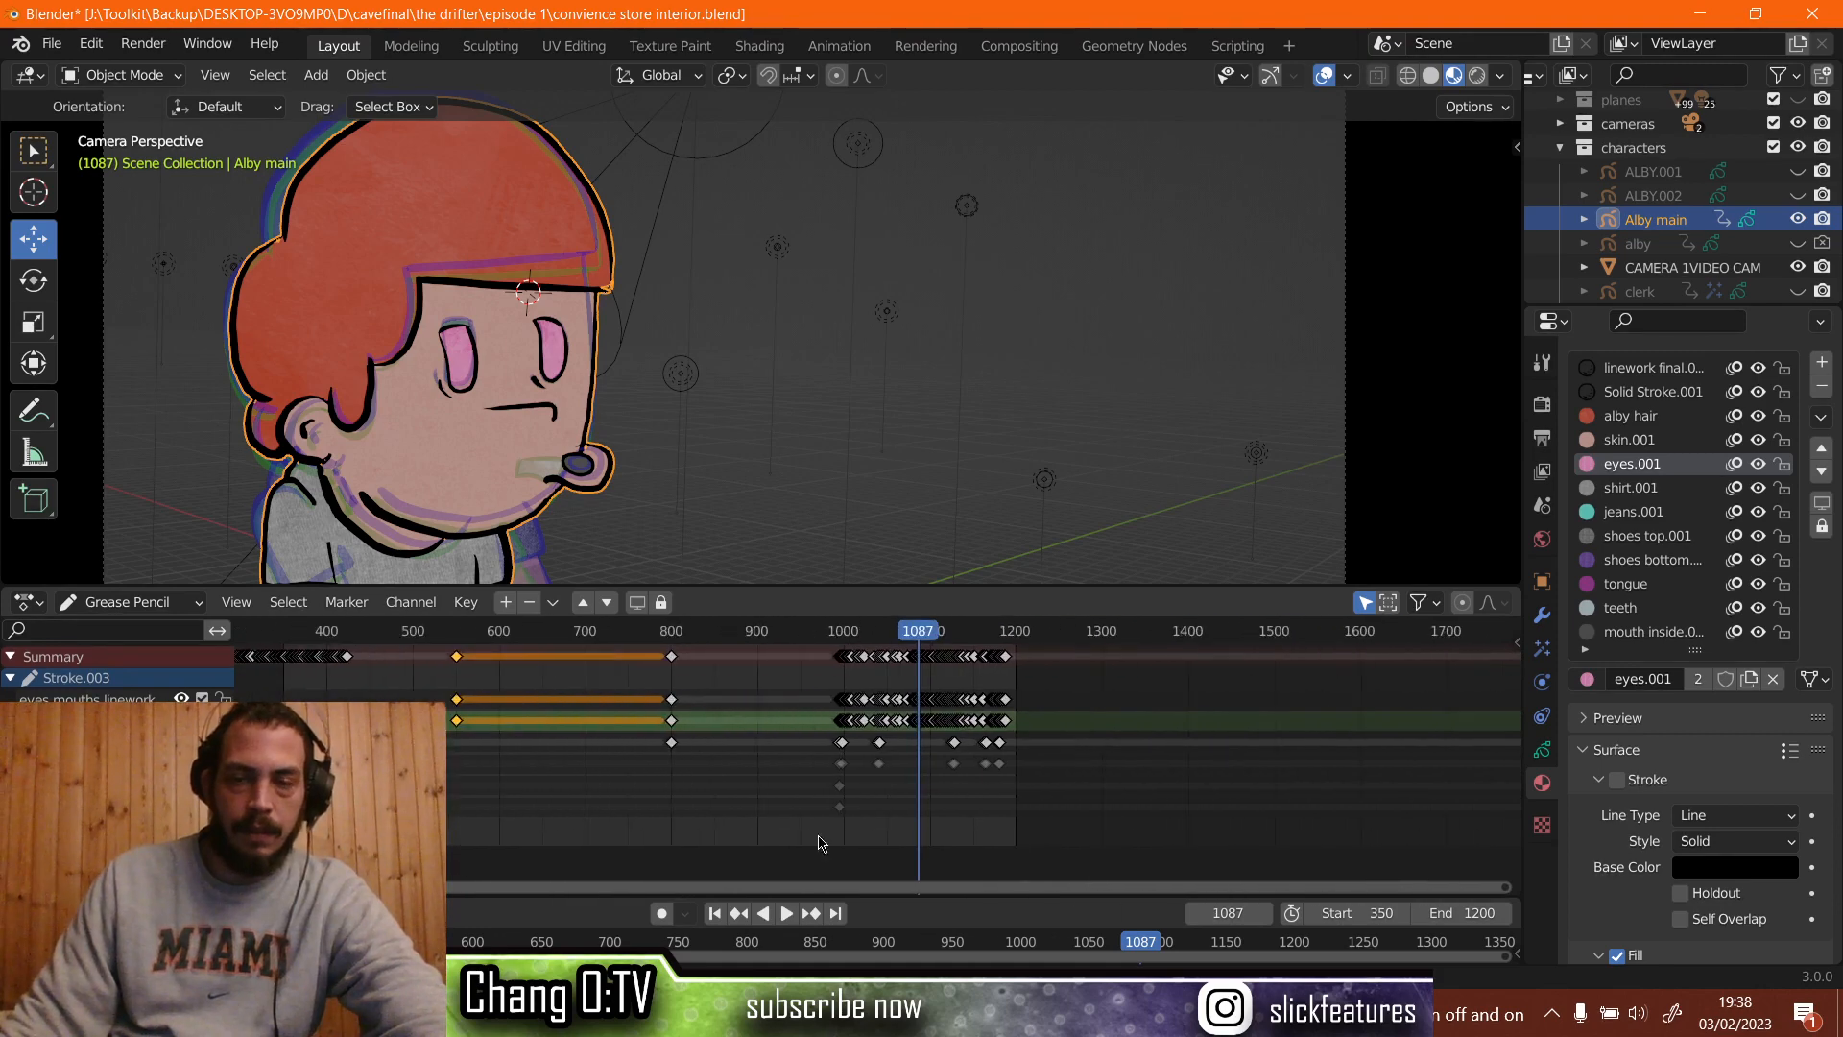
scroll(864, 768, "down", 6, "ctrl")
mouse_move(915, 739)
middle_mouse_down("ctrl")
mouse_move(1185, 700)
mouse_move(929, 746)
middle_mouse_up("ctrl")
scroll(928, 746, "up", 7)
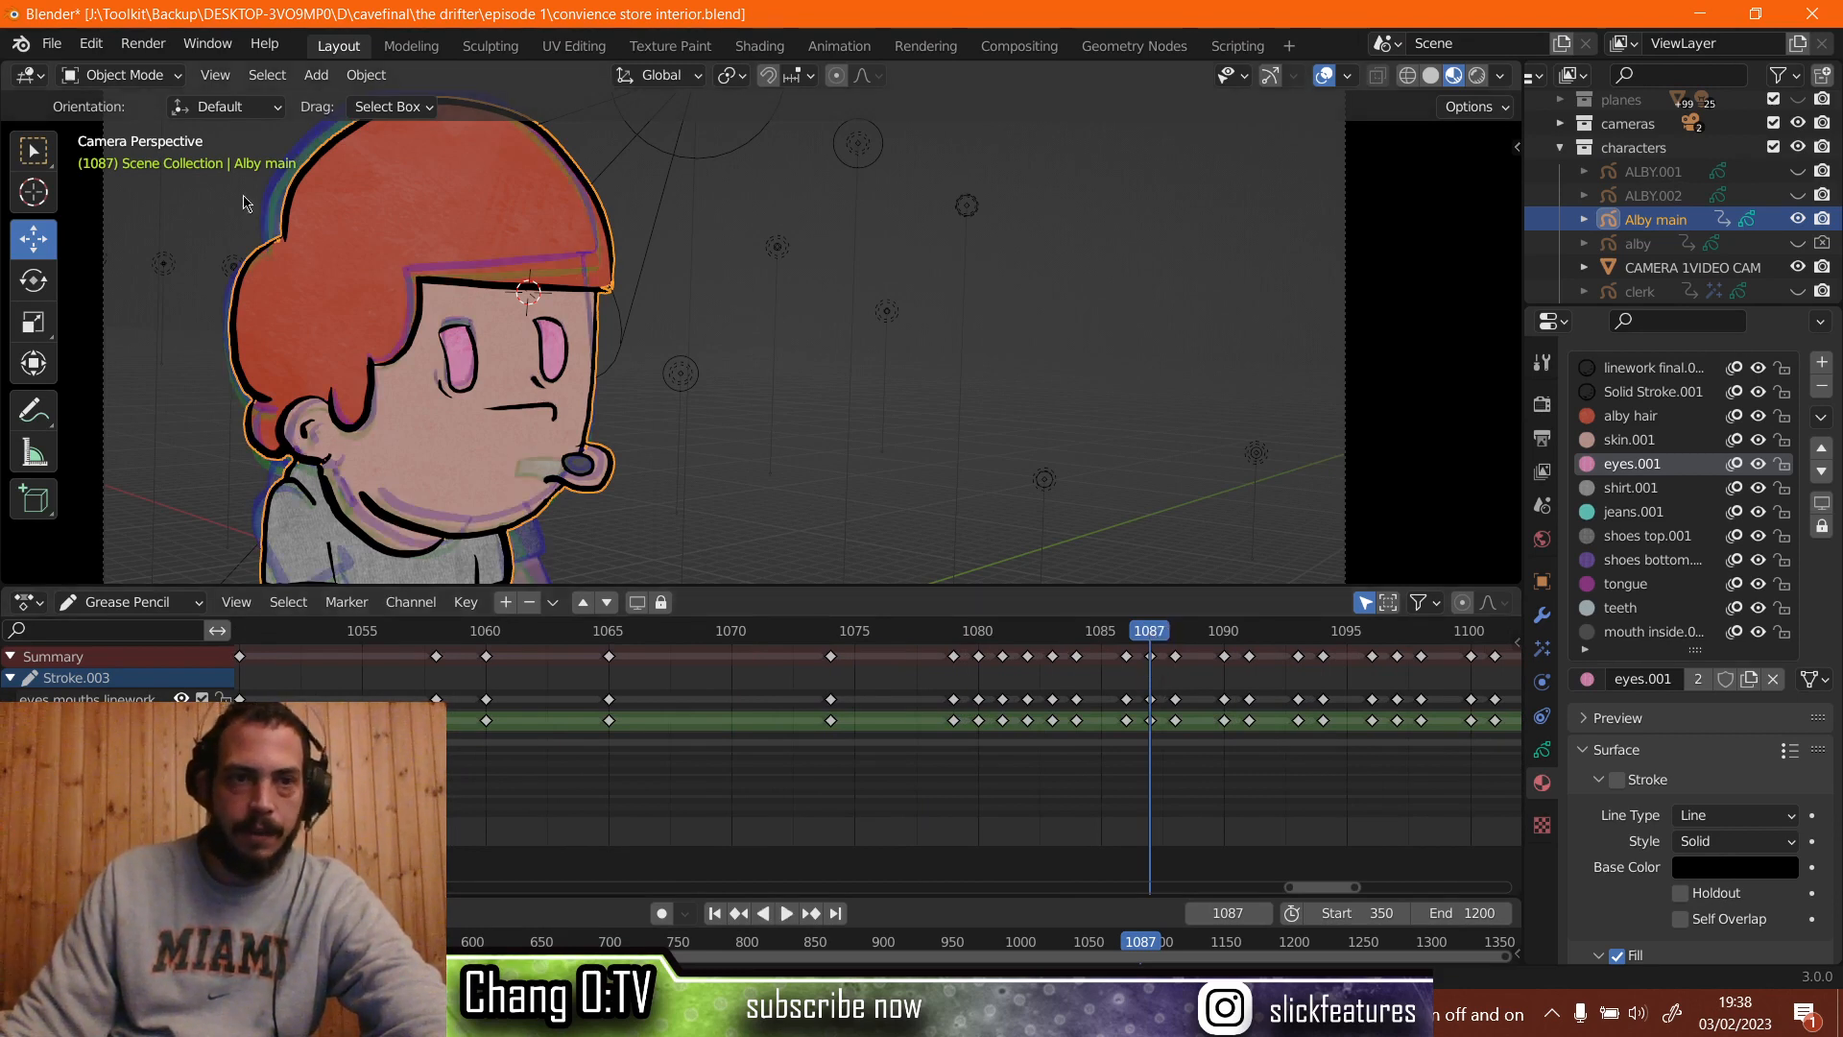
Switch Alby main to Edit Mode, show the gizmos, and move the protruding lip strokes at frame 1087 inward along X.
left_click(154, 77)
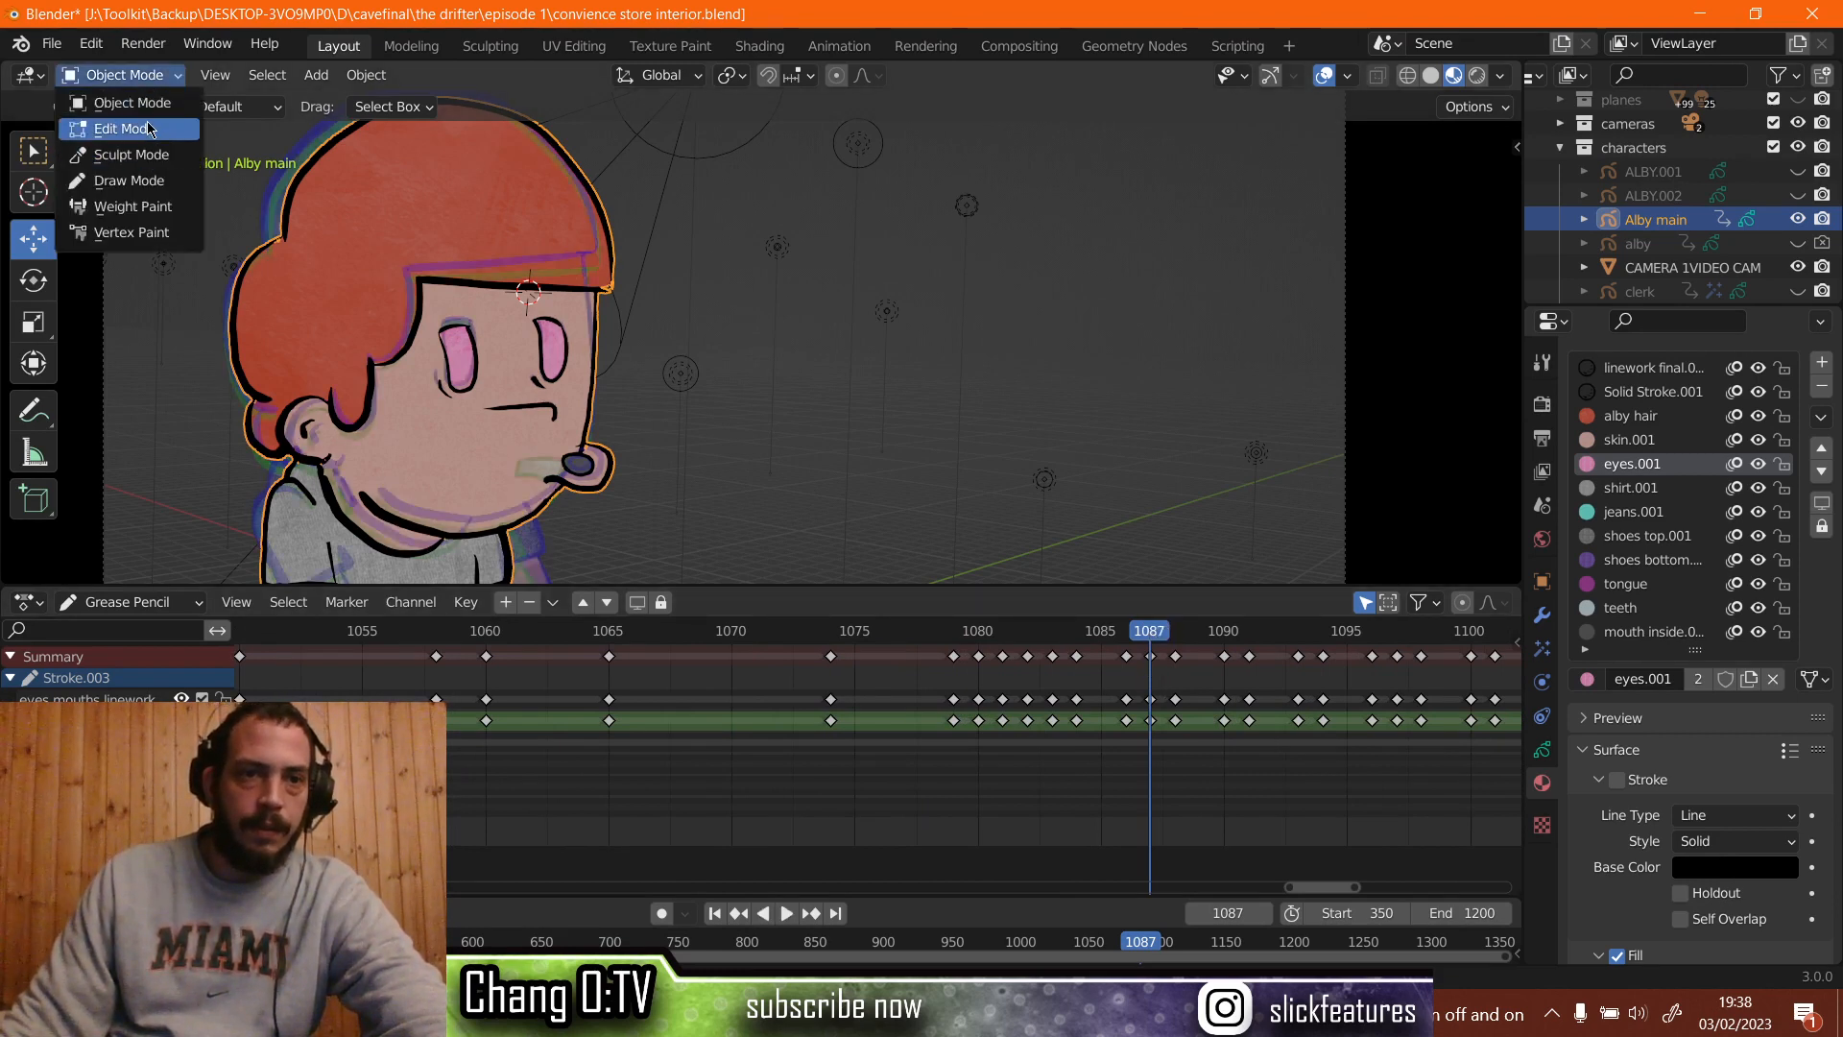
left_click(134, 129)
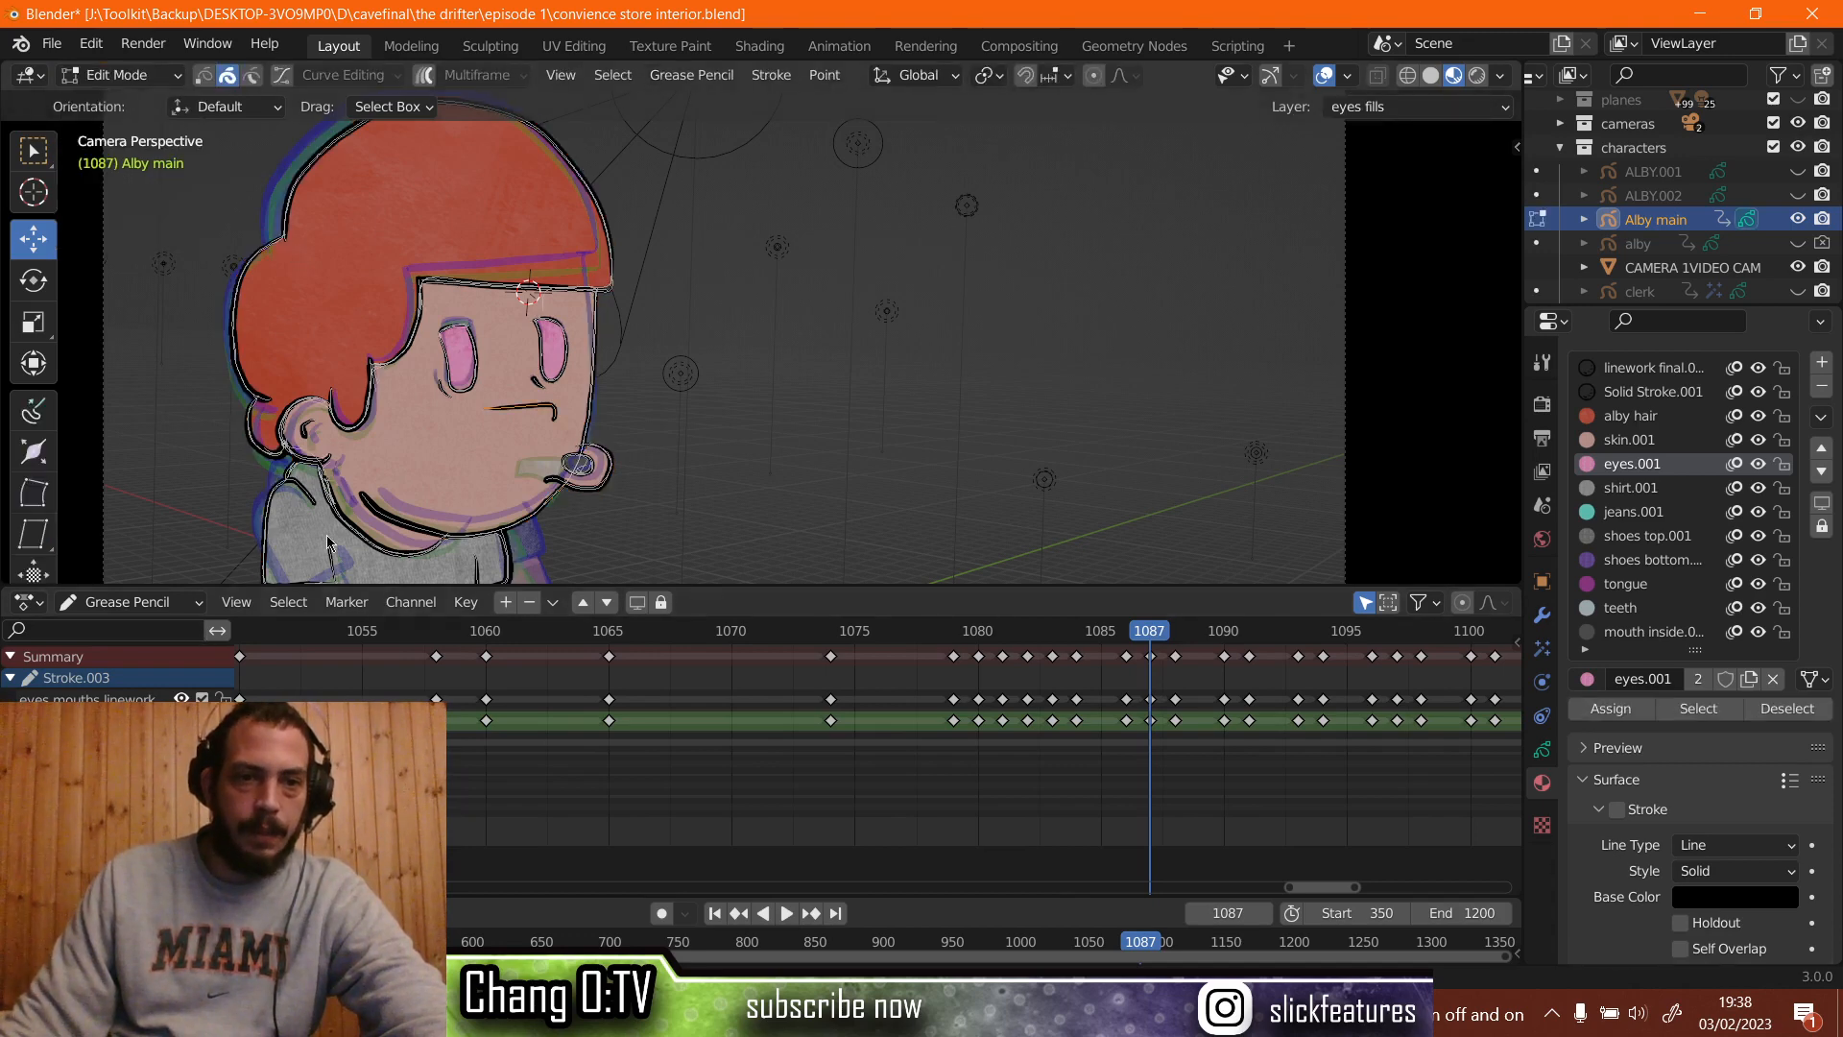
scroll(336, 540, "up", 2)
middle_click_drag(342, 525, 481, 346, "shift")
scroll(481, 347, "up", 2)
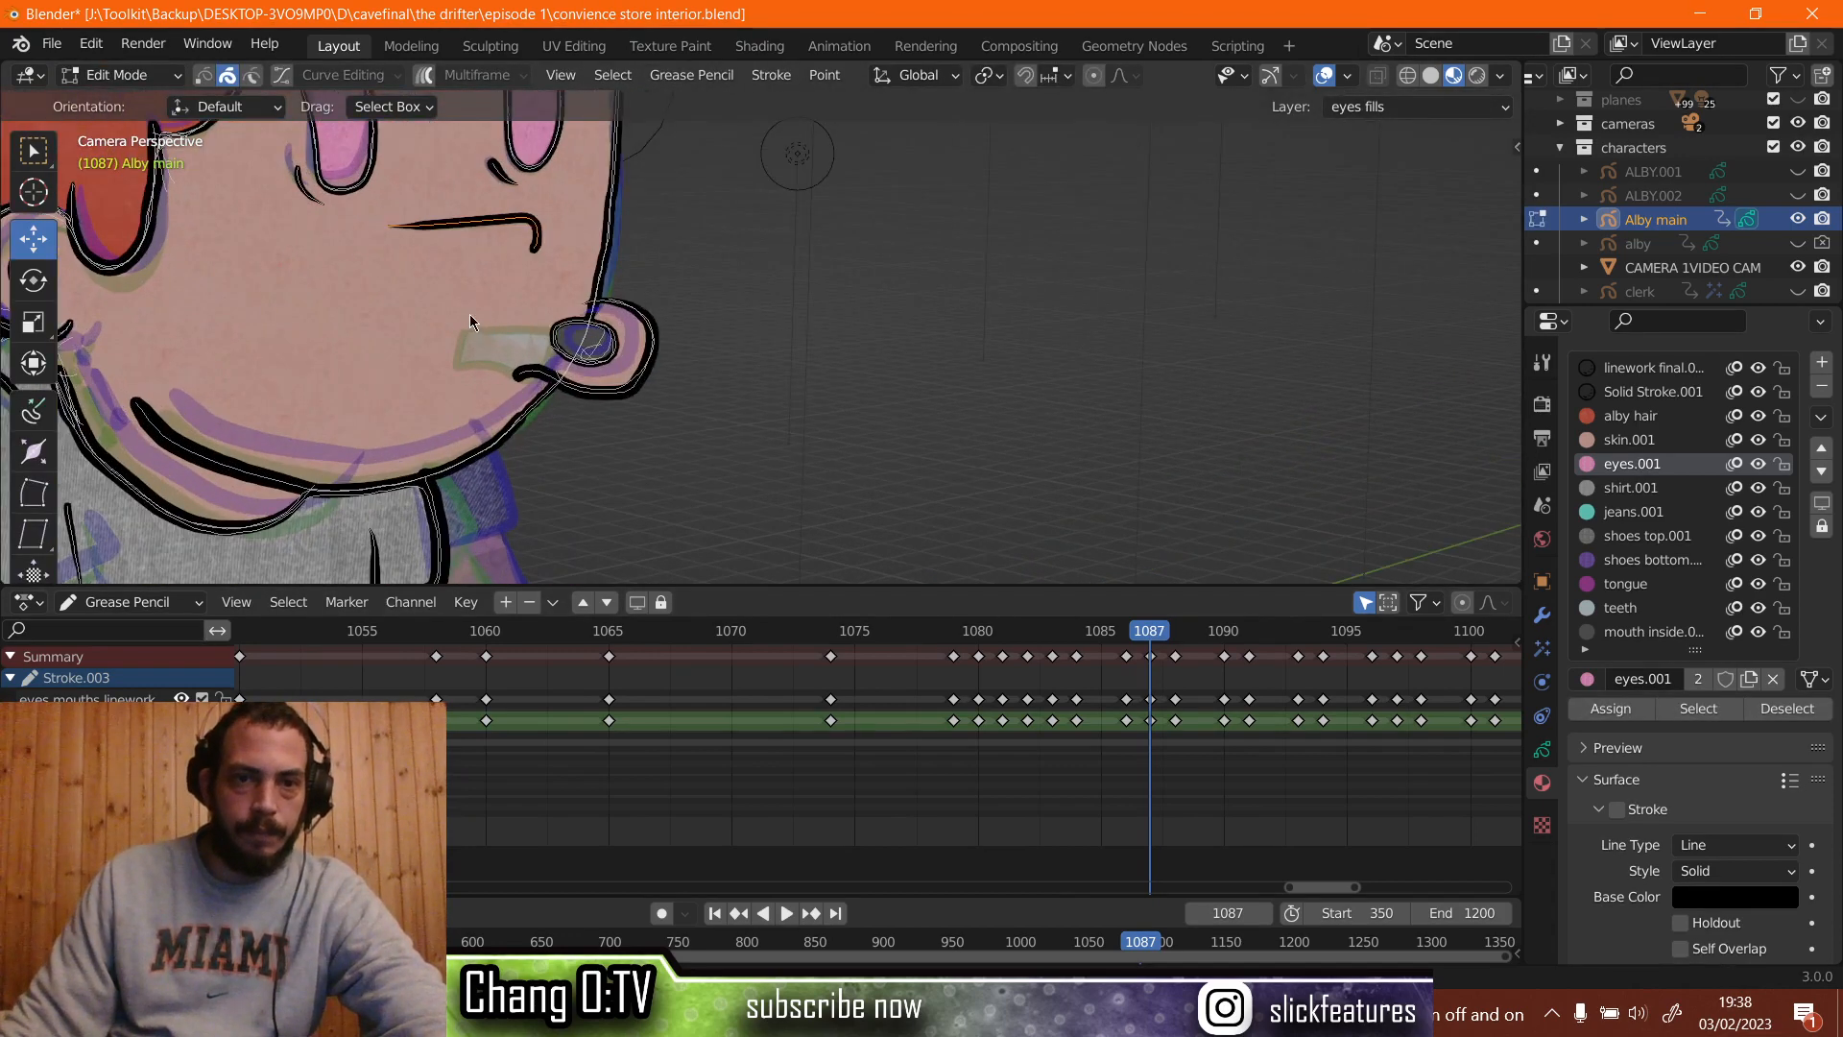
left_click_drag(676, 415, 678, 417)
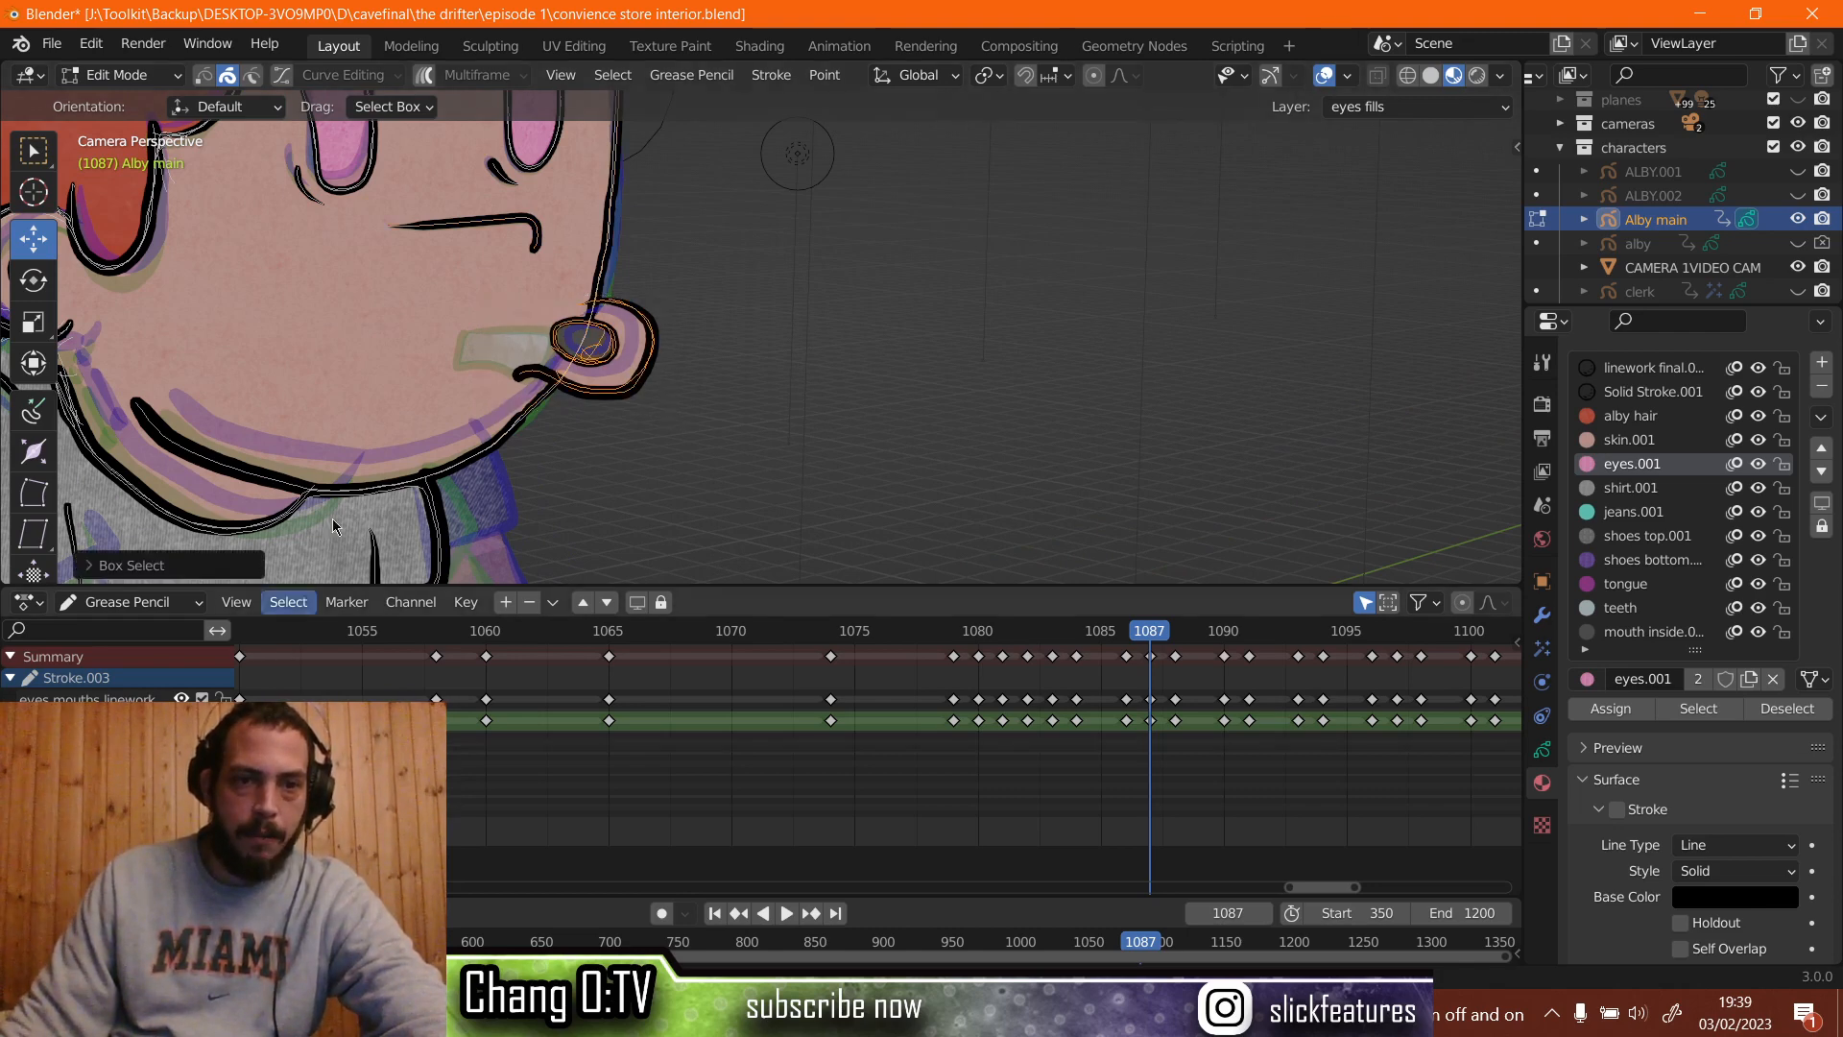
left_click(1274, 77)
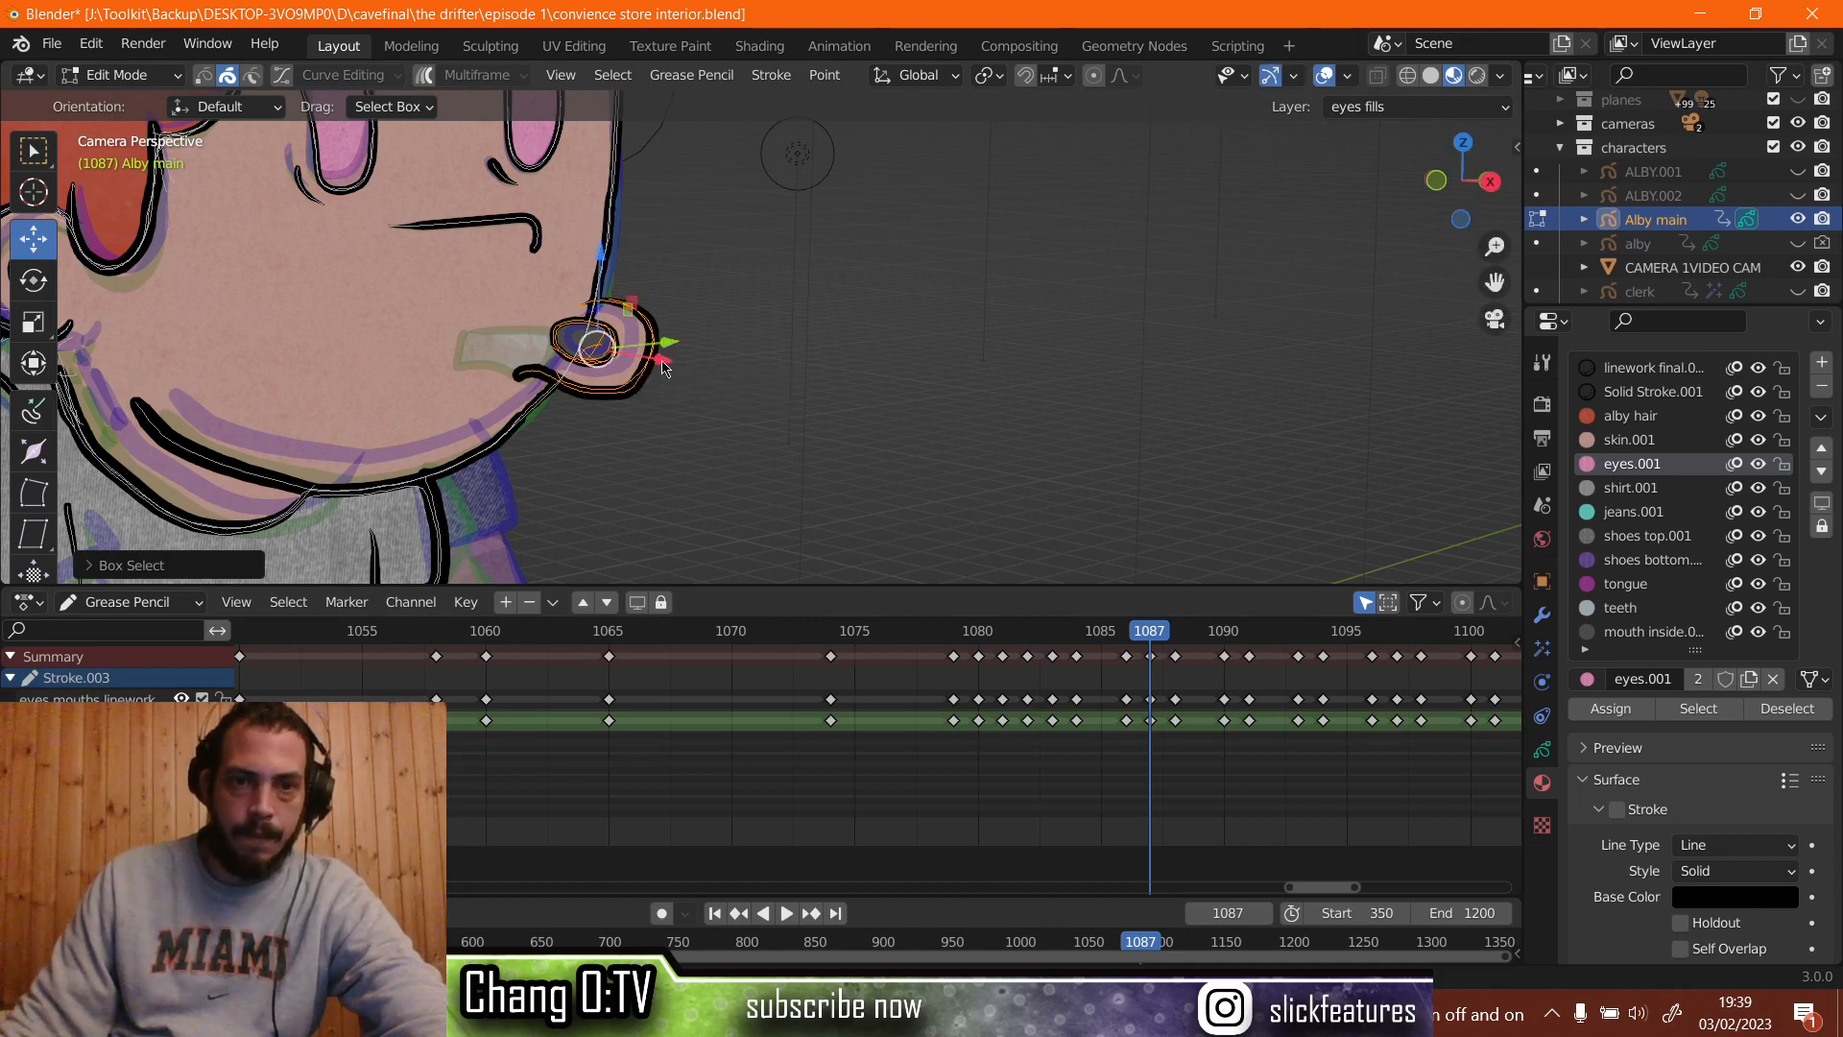
left_click_drag(664, 363, 641, 358)
left_click_drag(682, 420, 681, 420)
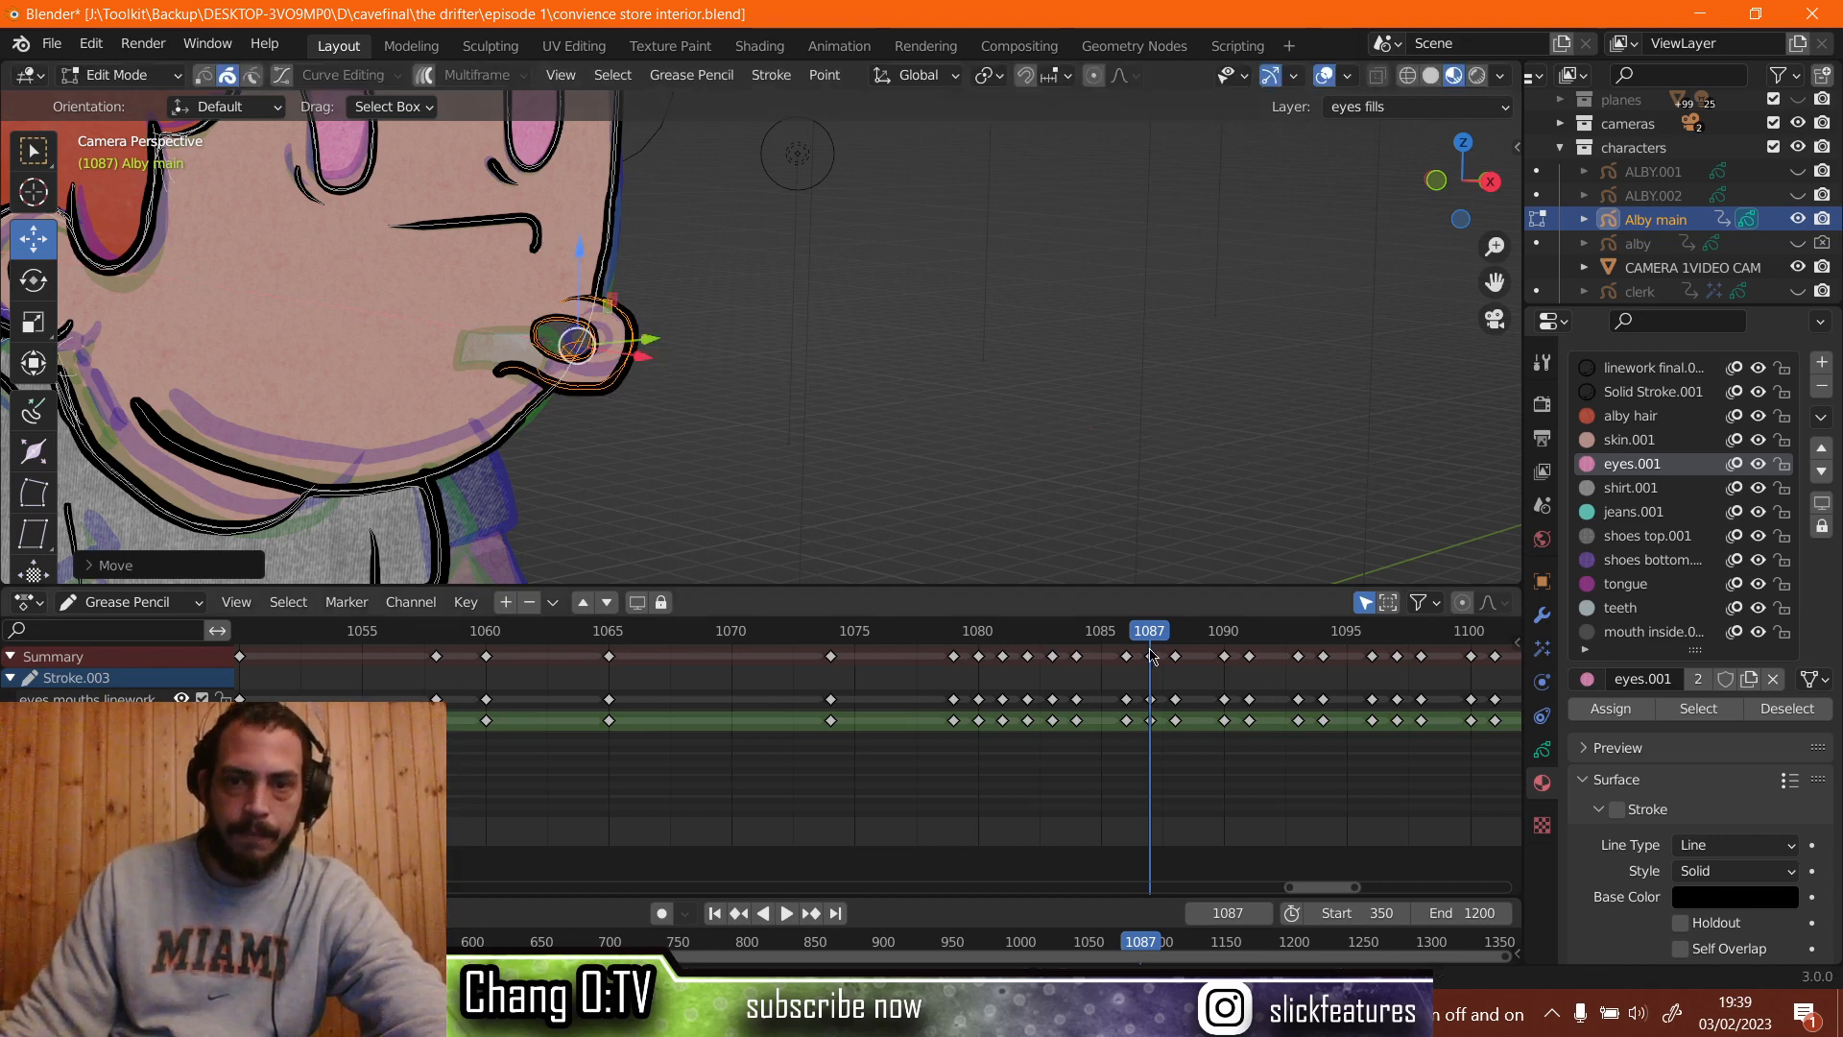
At frame 1088, select Alby's protruding lip strokes and shift them slightly inward along the X axis.
left_click_drag(1151, 637, 1177, 614)
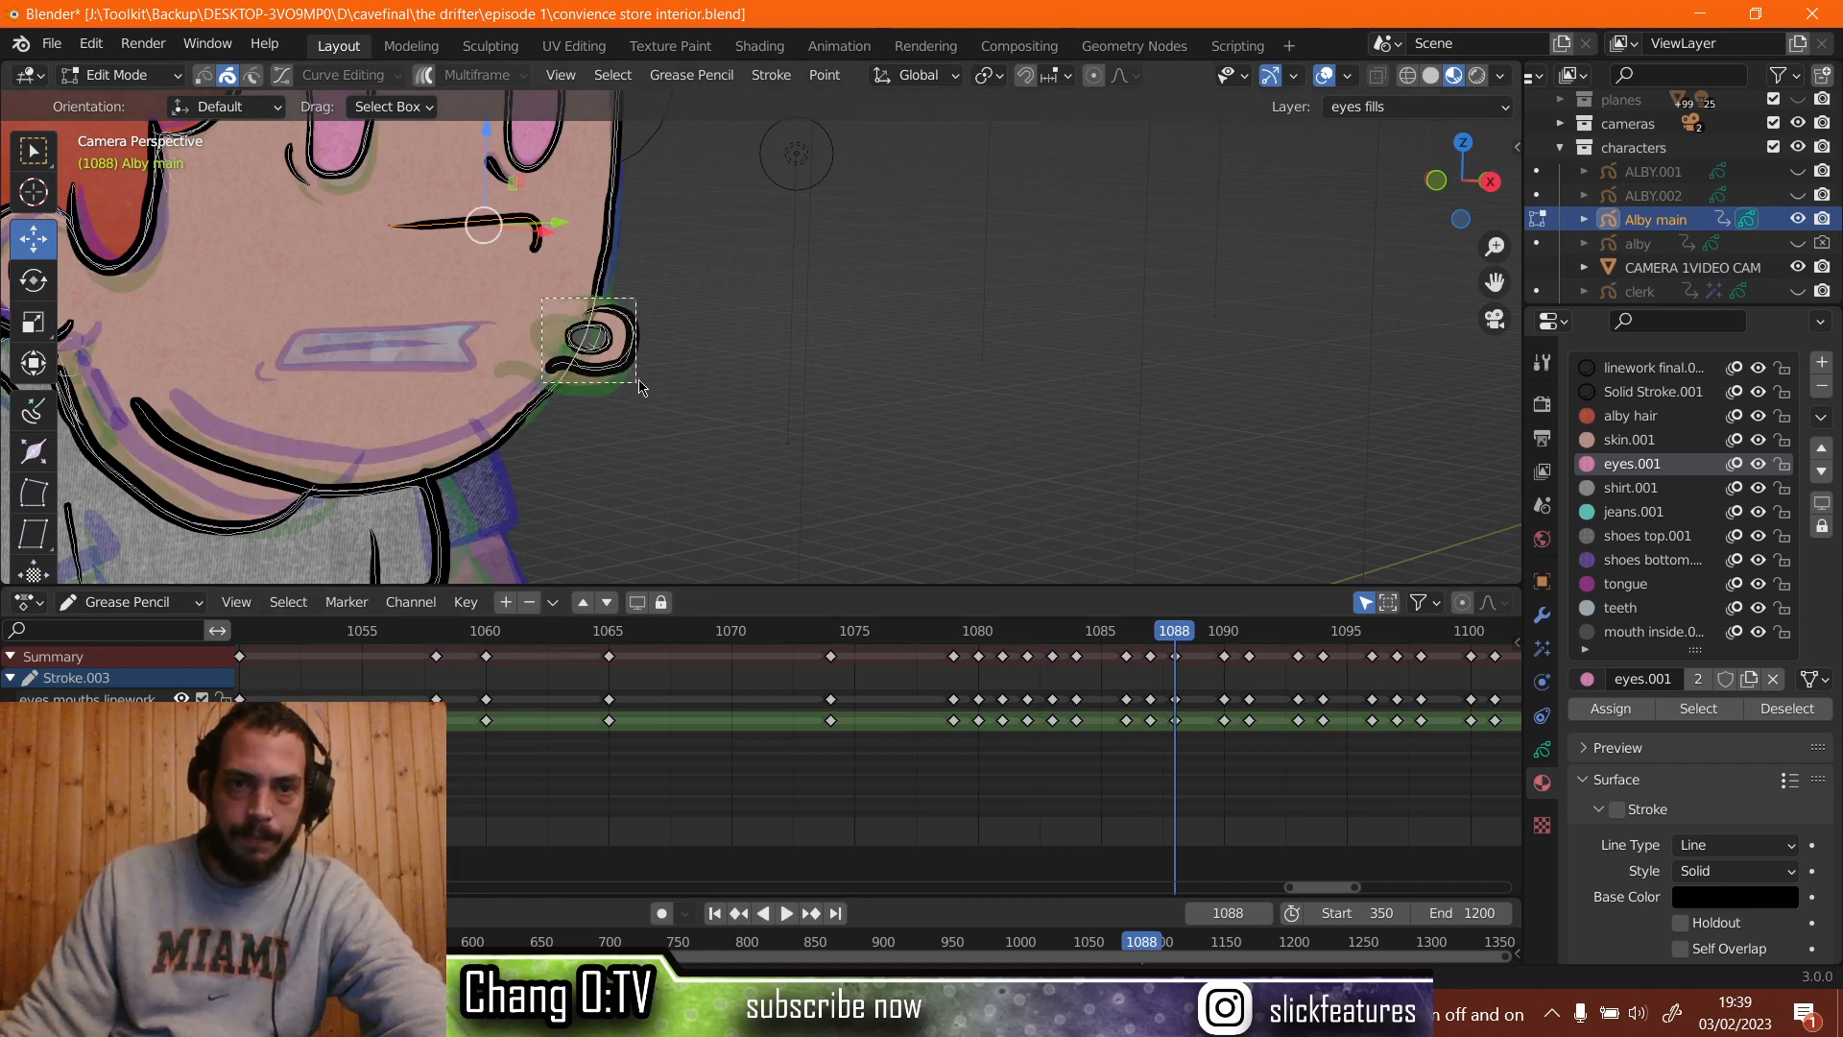
left_click_drag(640, 387, 648, 348)
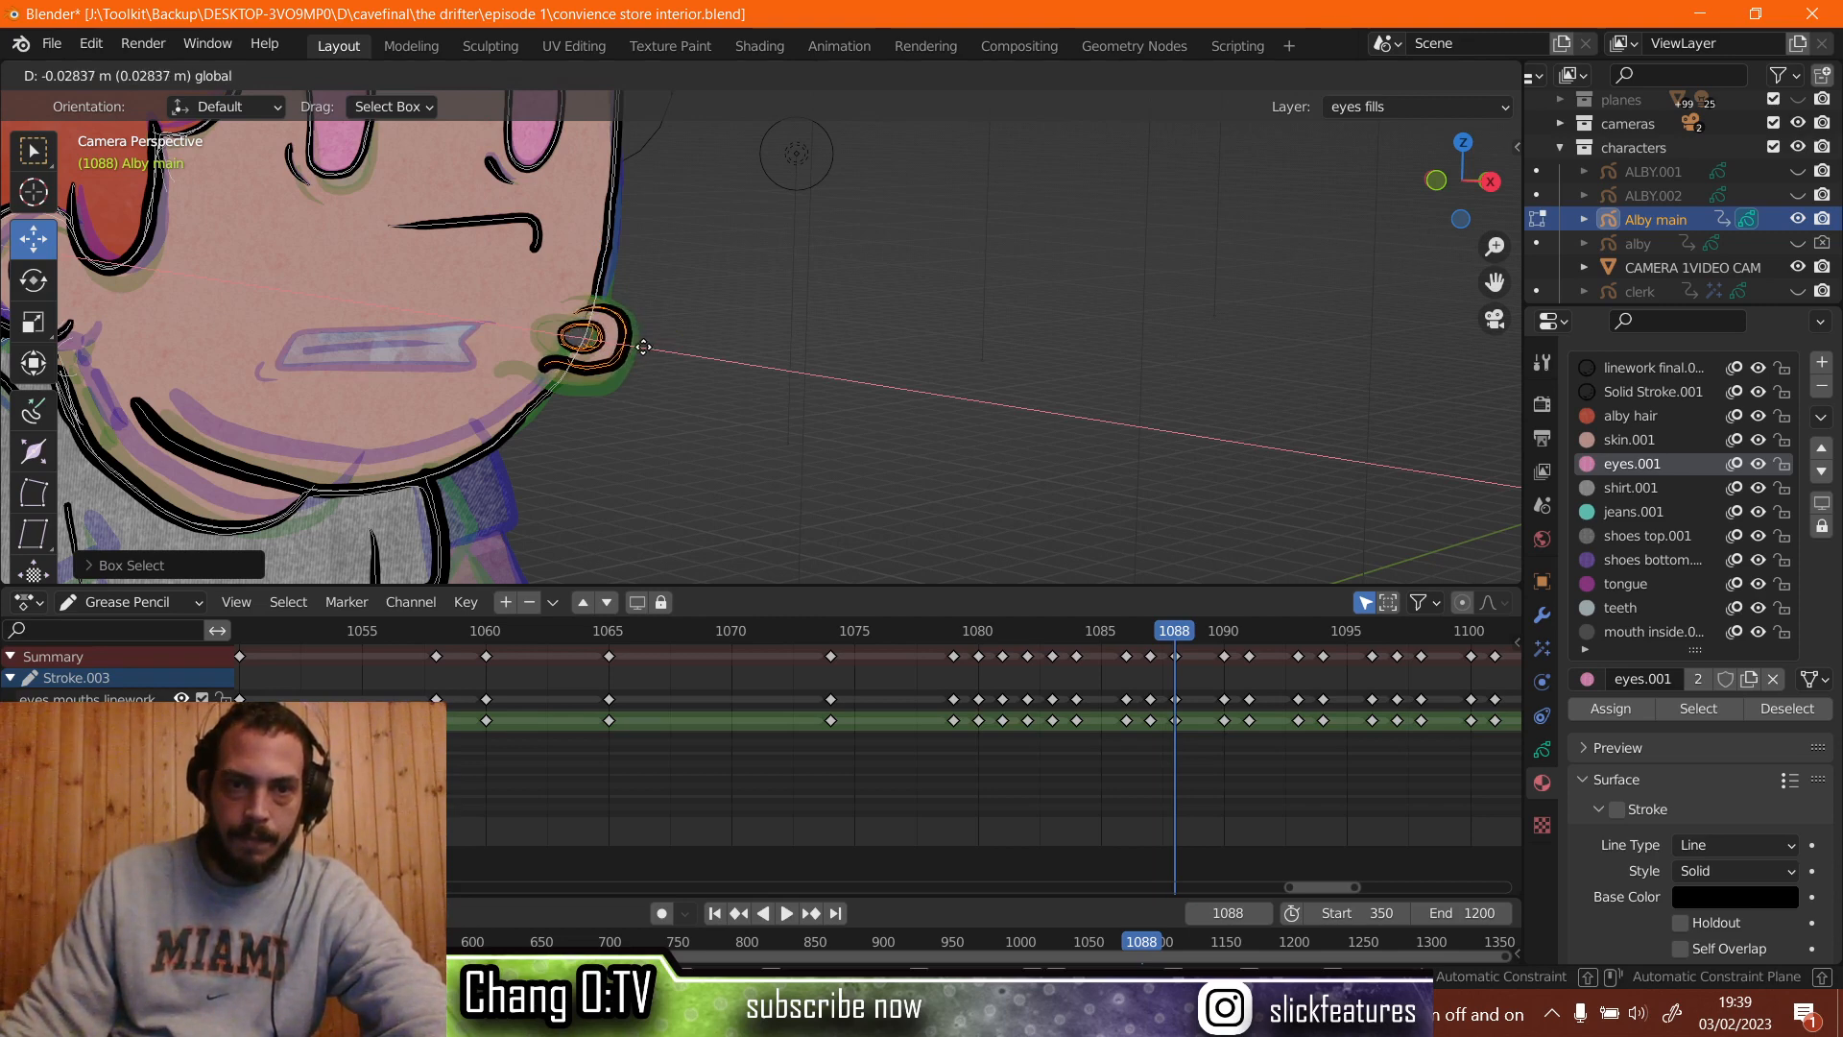
left_click(864, 286)
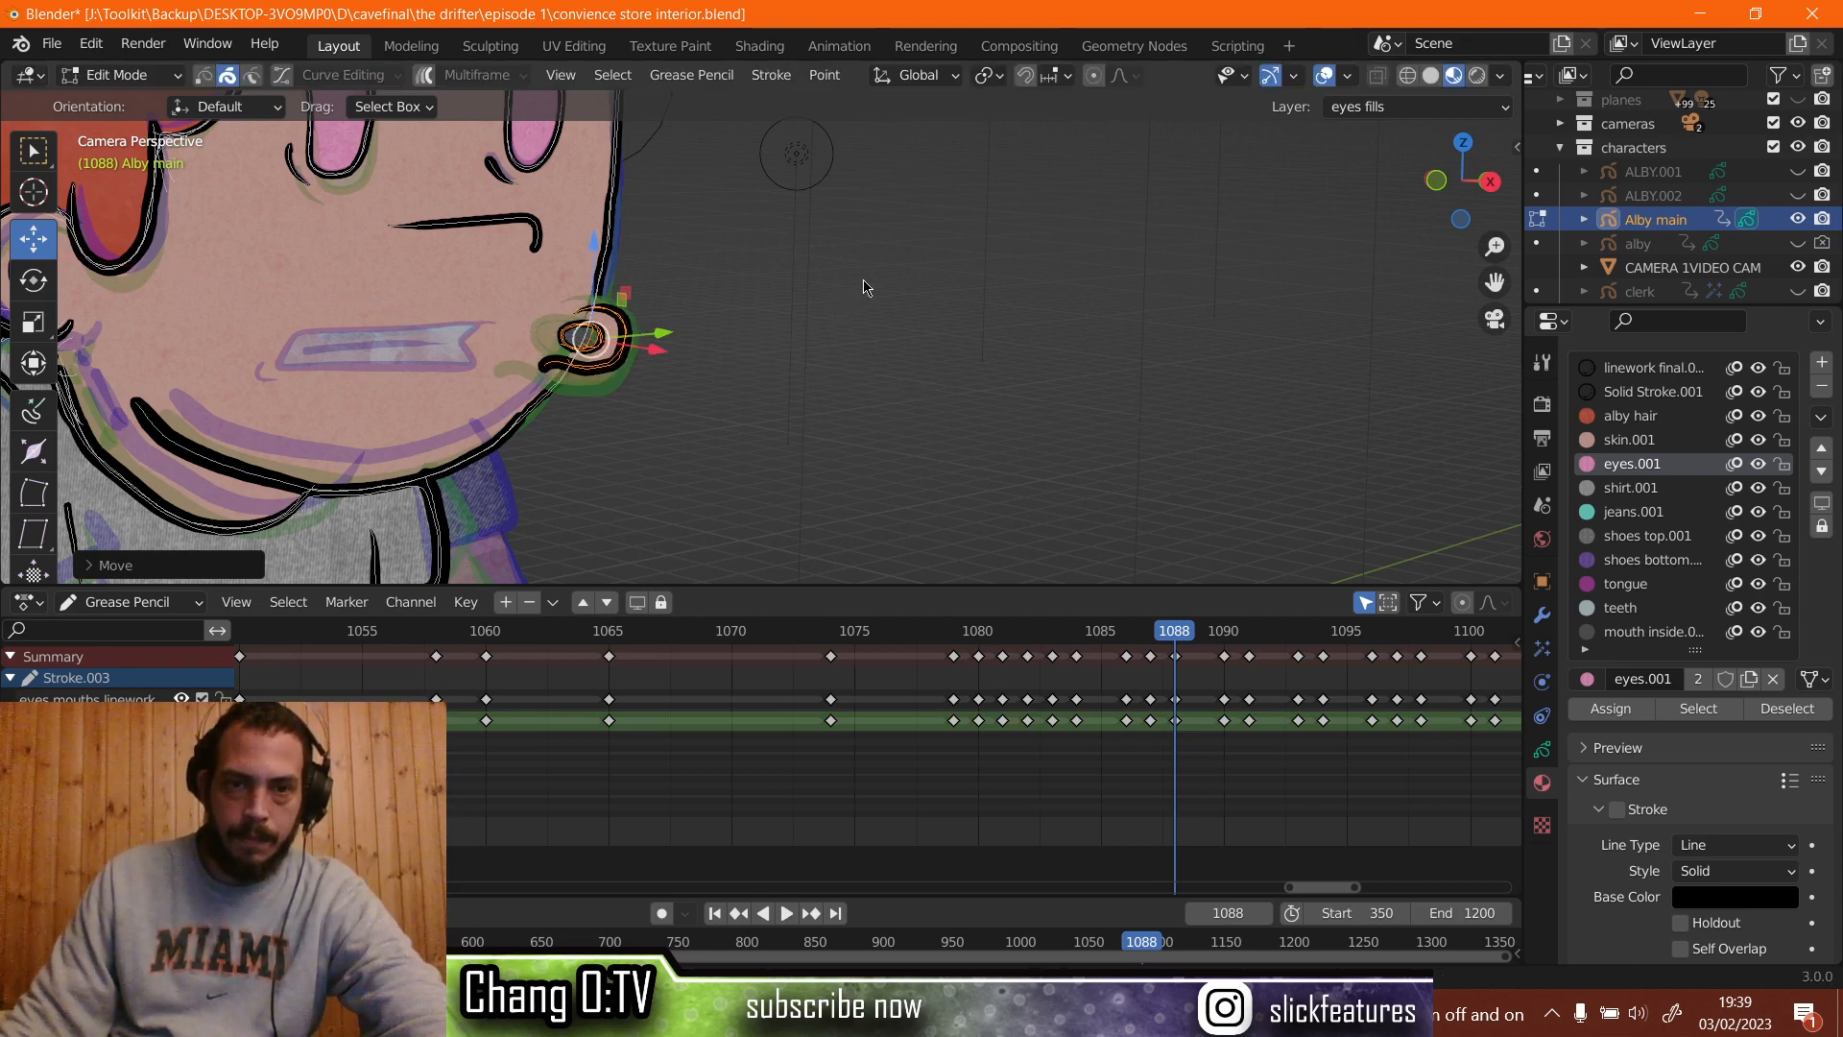
left_click(864, 286)
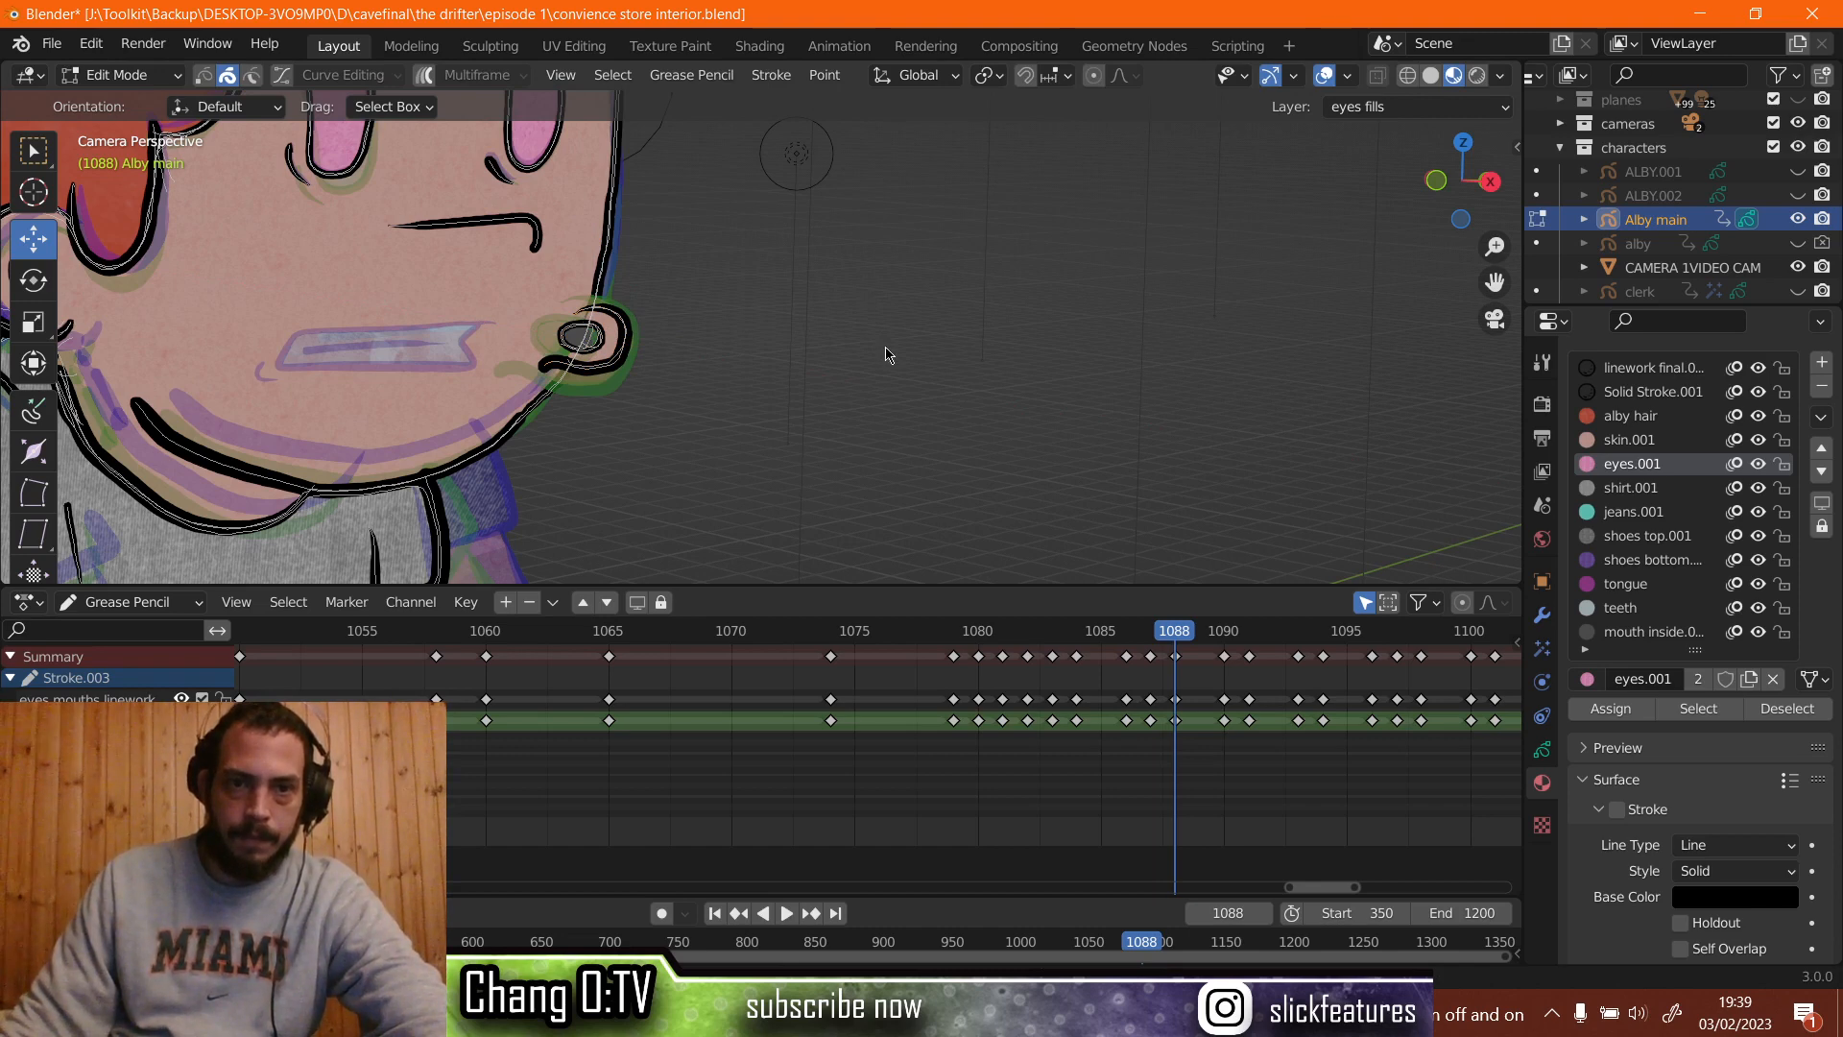
scroll(581, 309, "up", 3)
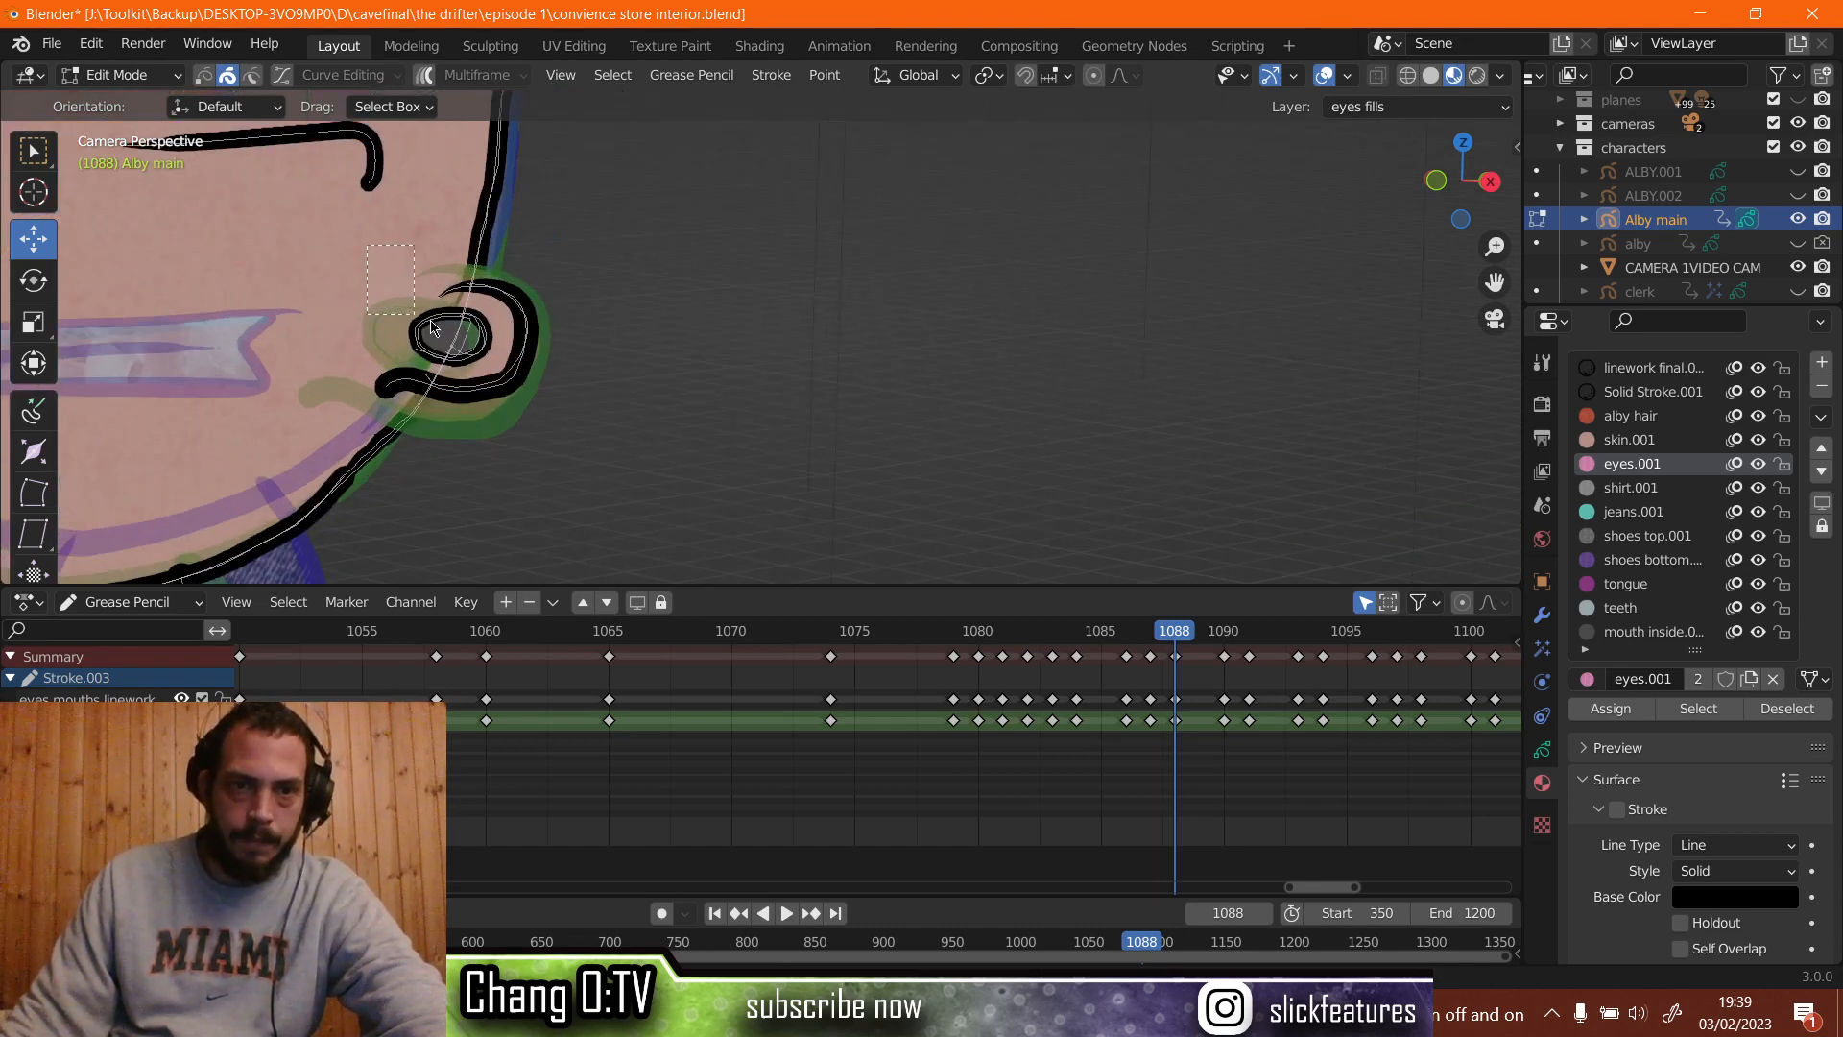
mouse_move(431, 328)
left_mouse_down()
mouse_move(597, 428)
mouse_move(526, 352)
left_mouse_up()
Preview the adjusted mouth animation and scrub back to frame 1078 with playback stopped.
key("space")
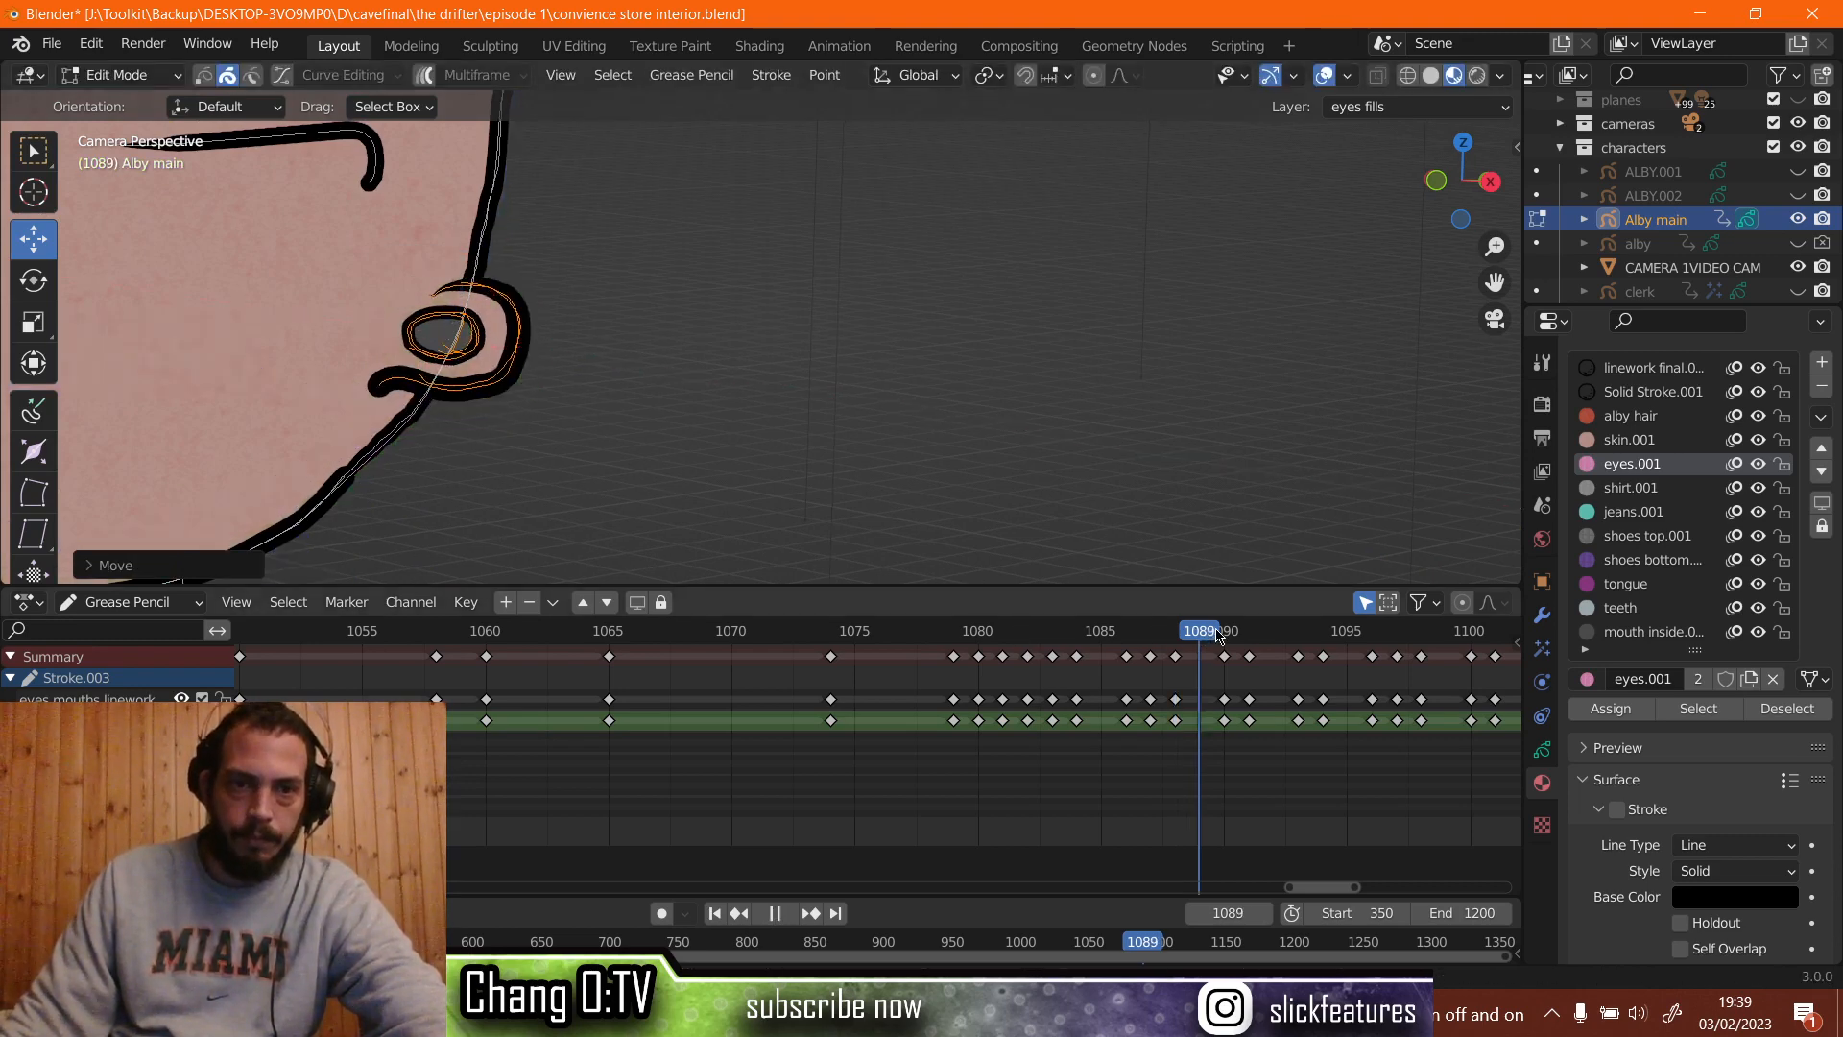
left_click(1064, 630)
left_click_drag(1064, 630, 943, 629)
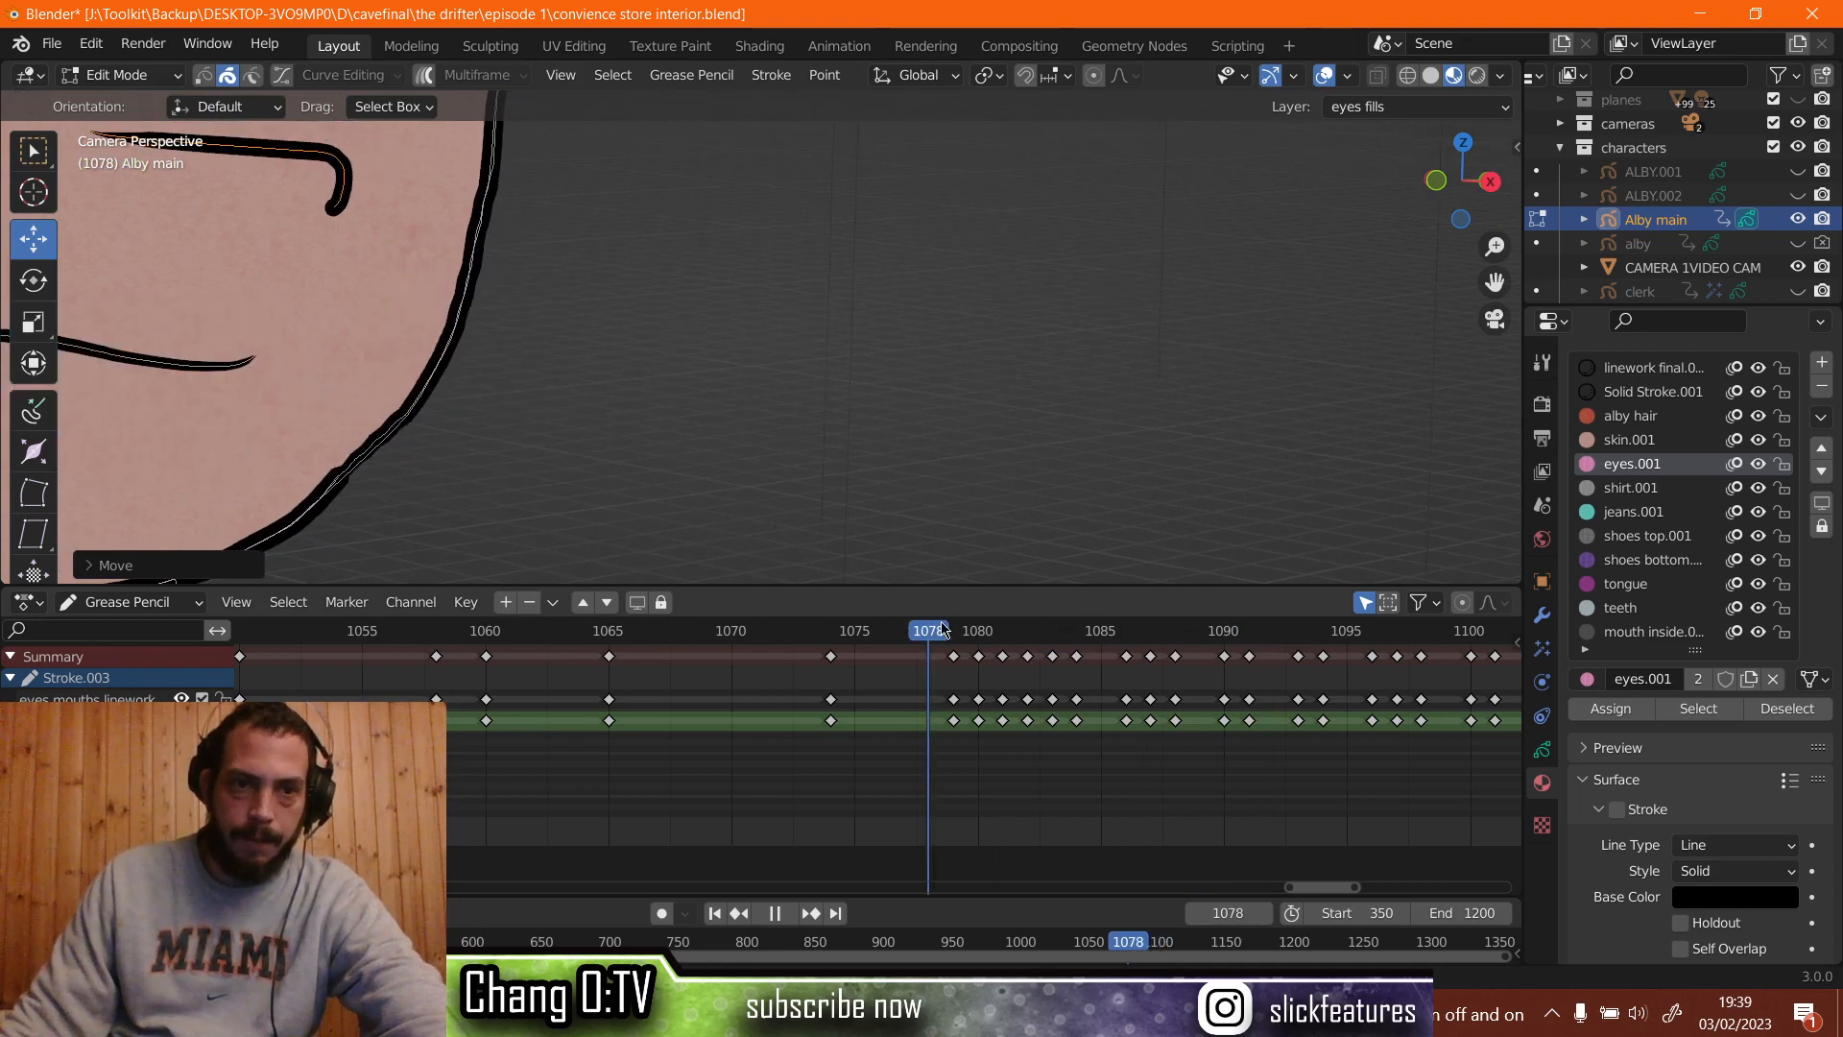
key("space")
scroll(745, 465, "down", 10)
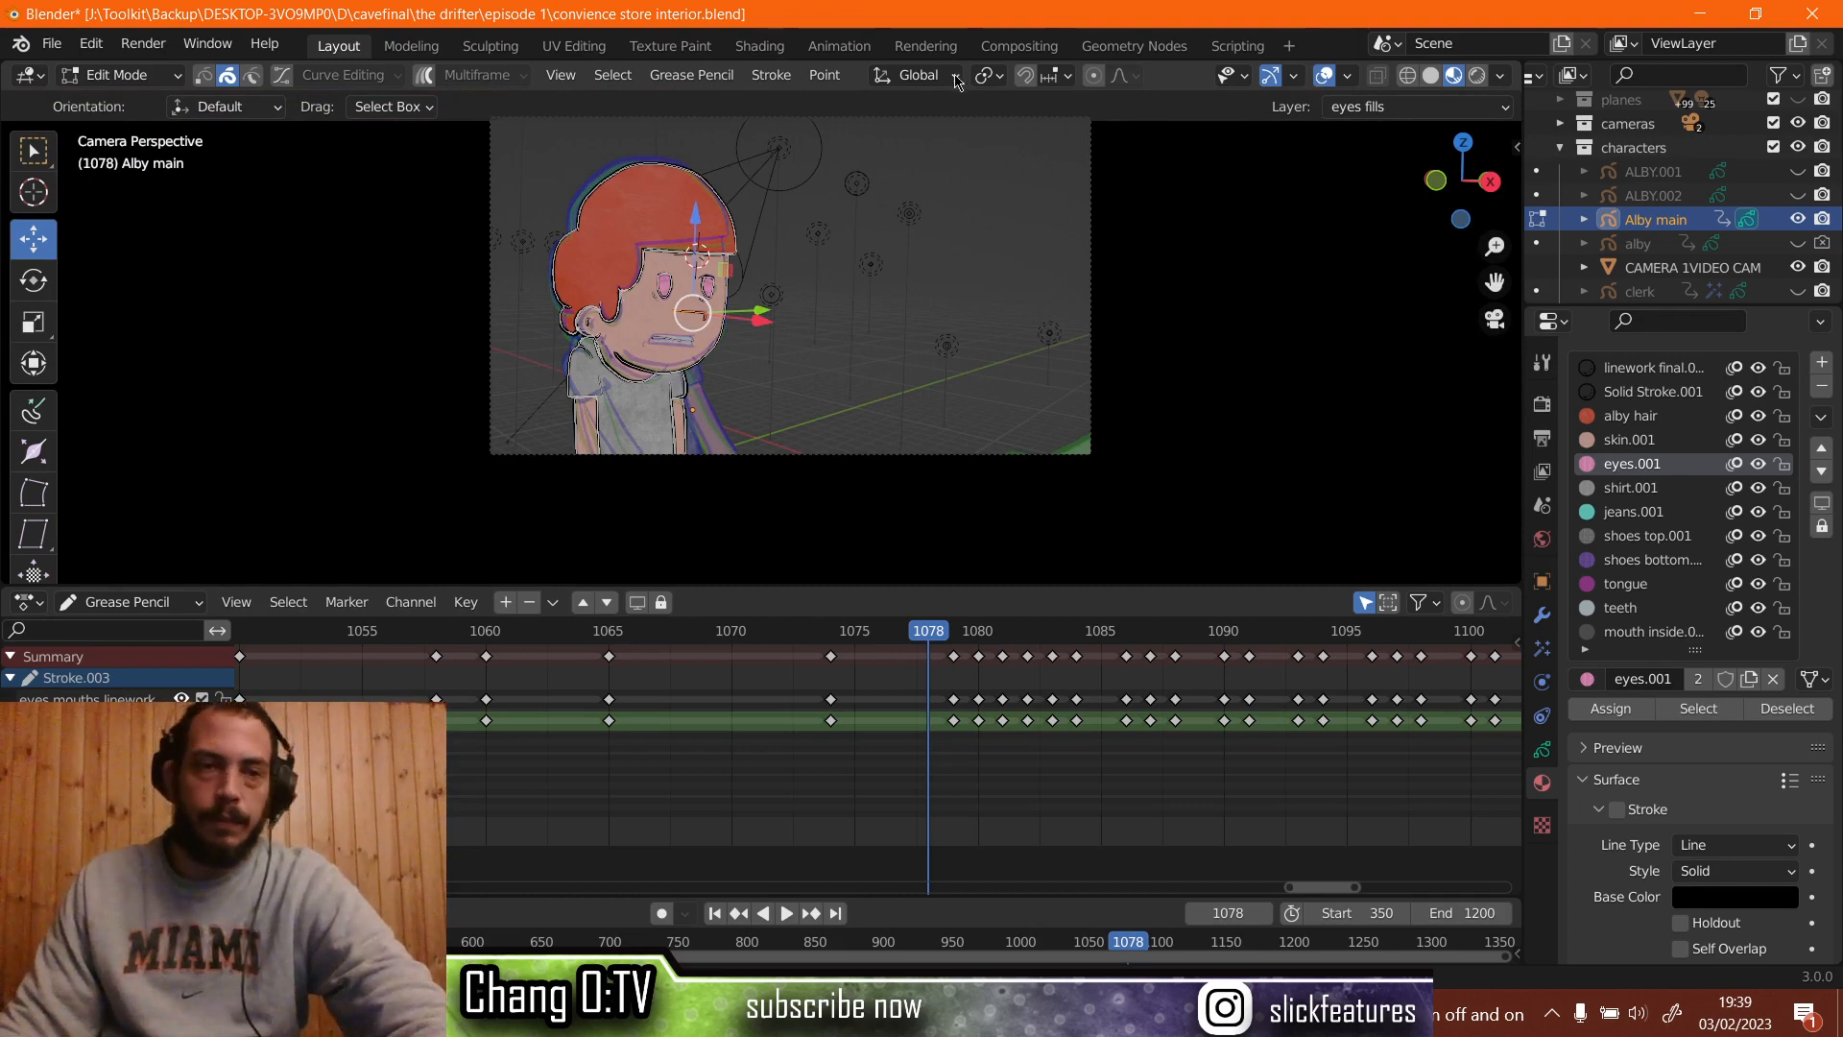
Switch Alby main to Draw Mode, render frame 1079, inspect the rendered image, and close the render window.
left_click(120, 75)
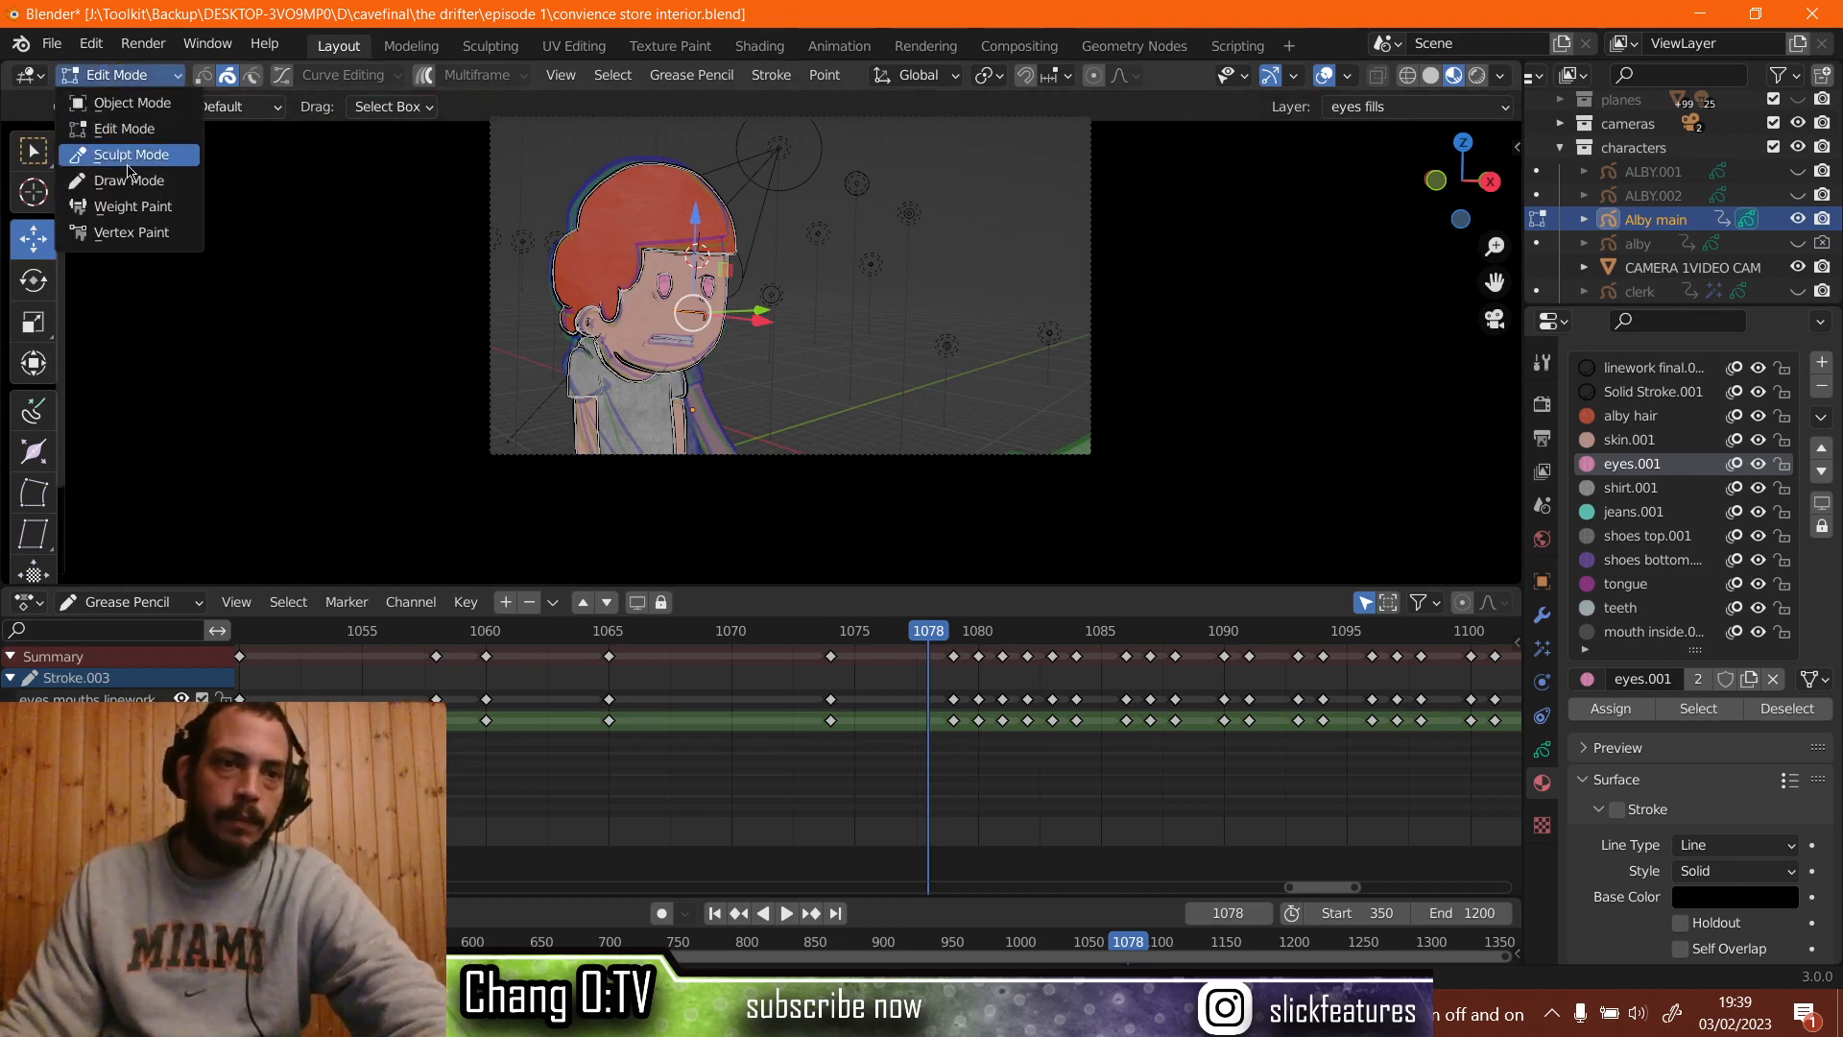
left_click(128, 182)
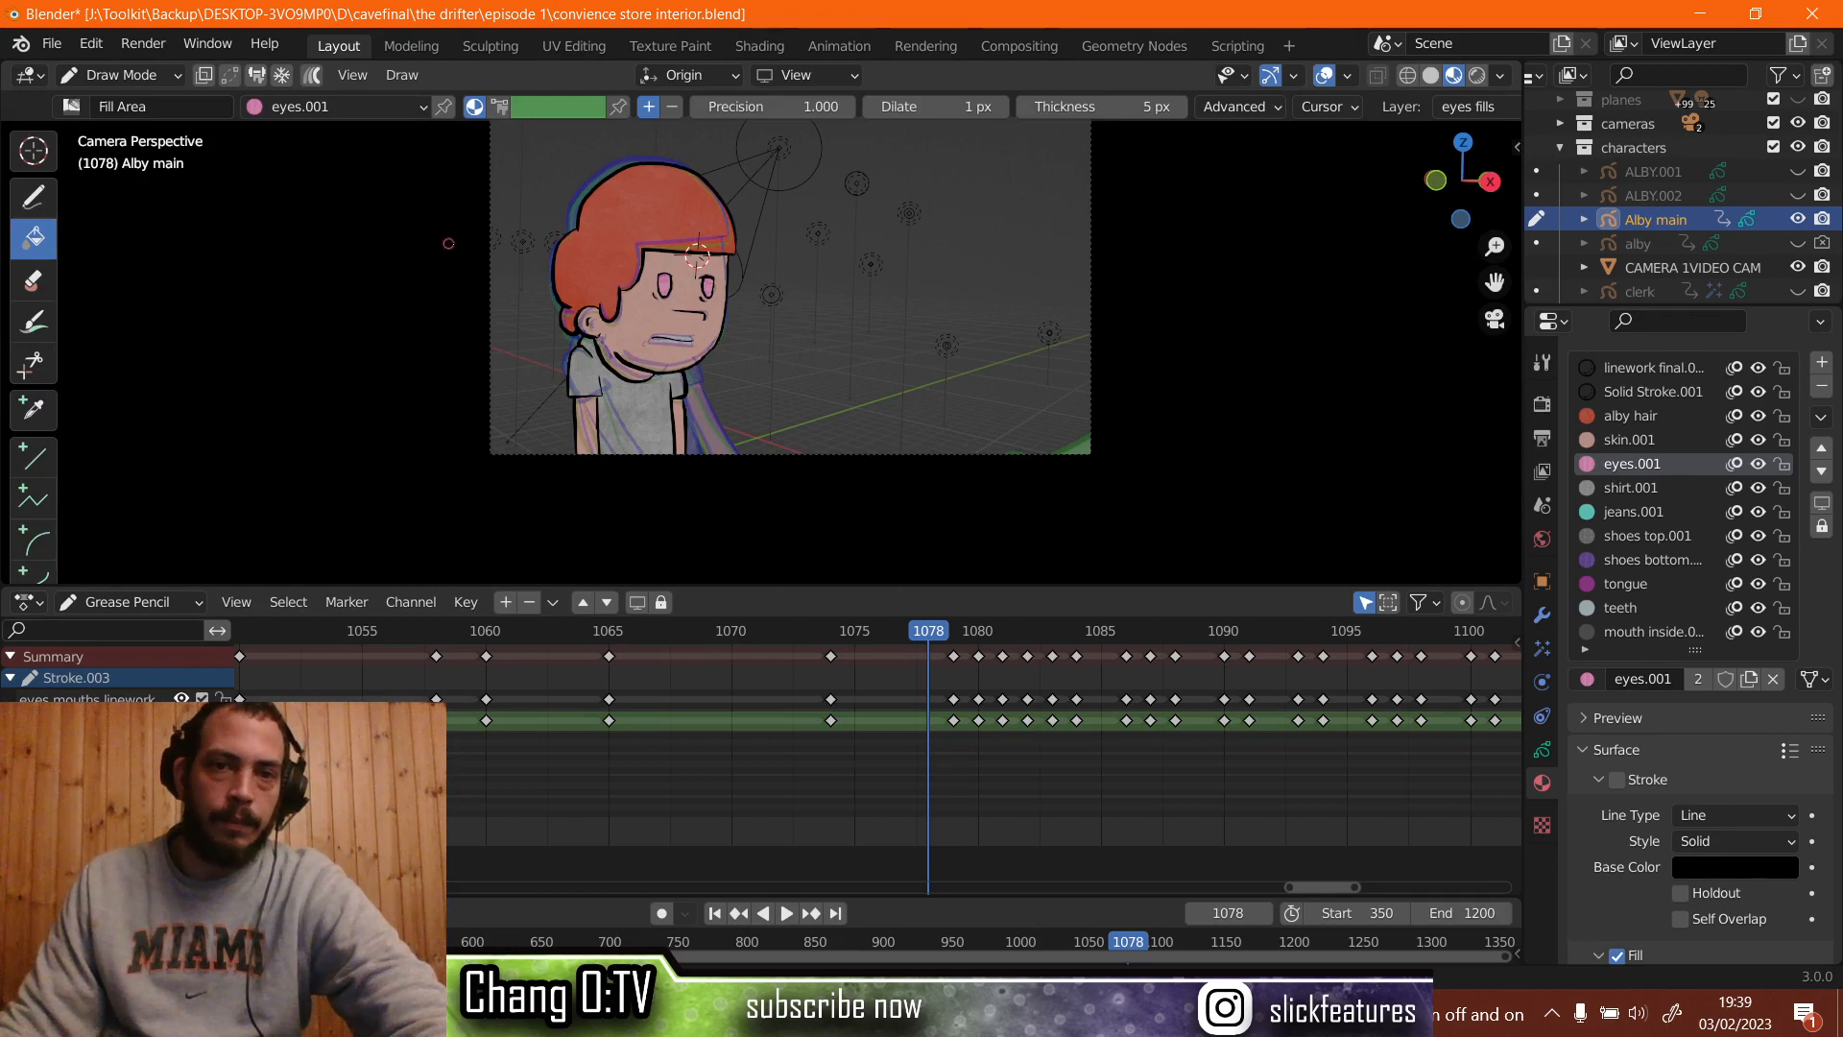
mouse_move(942, 644)
left_mouse_down()
mouse_move(902, 630)
mouse_move(953, 625)
left_mouse_up()
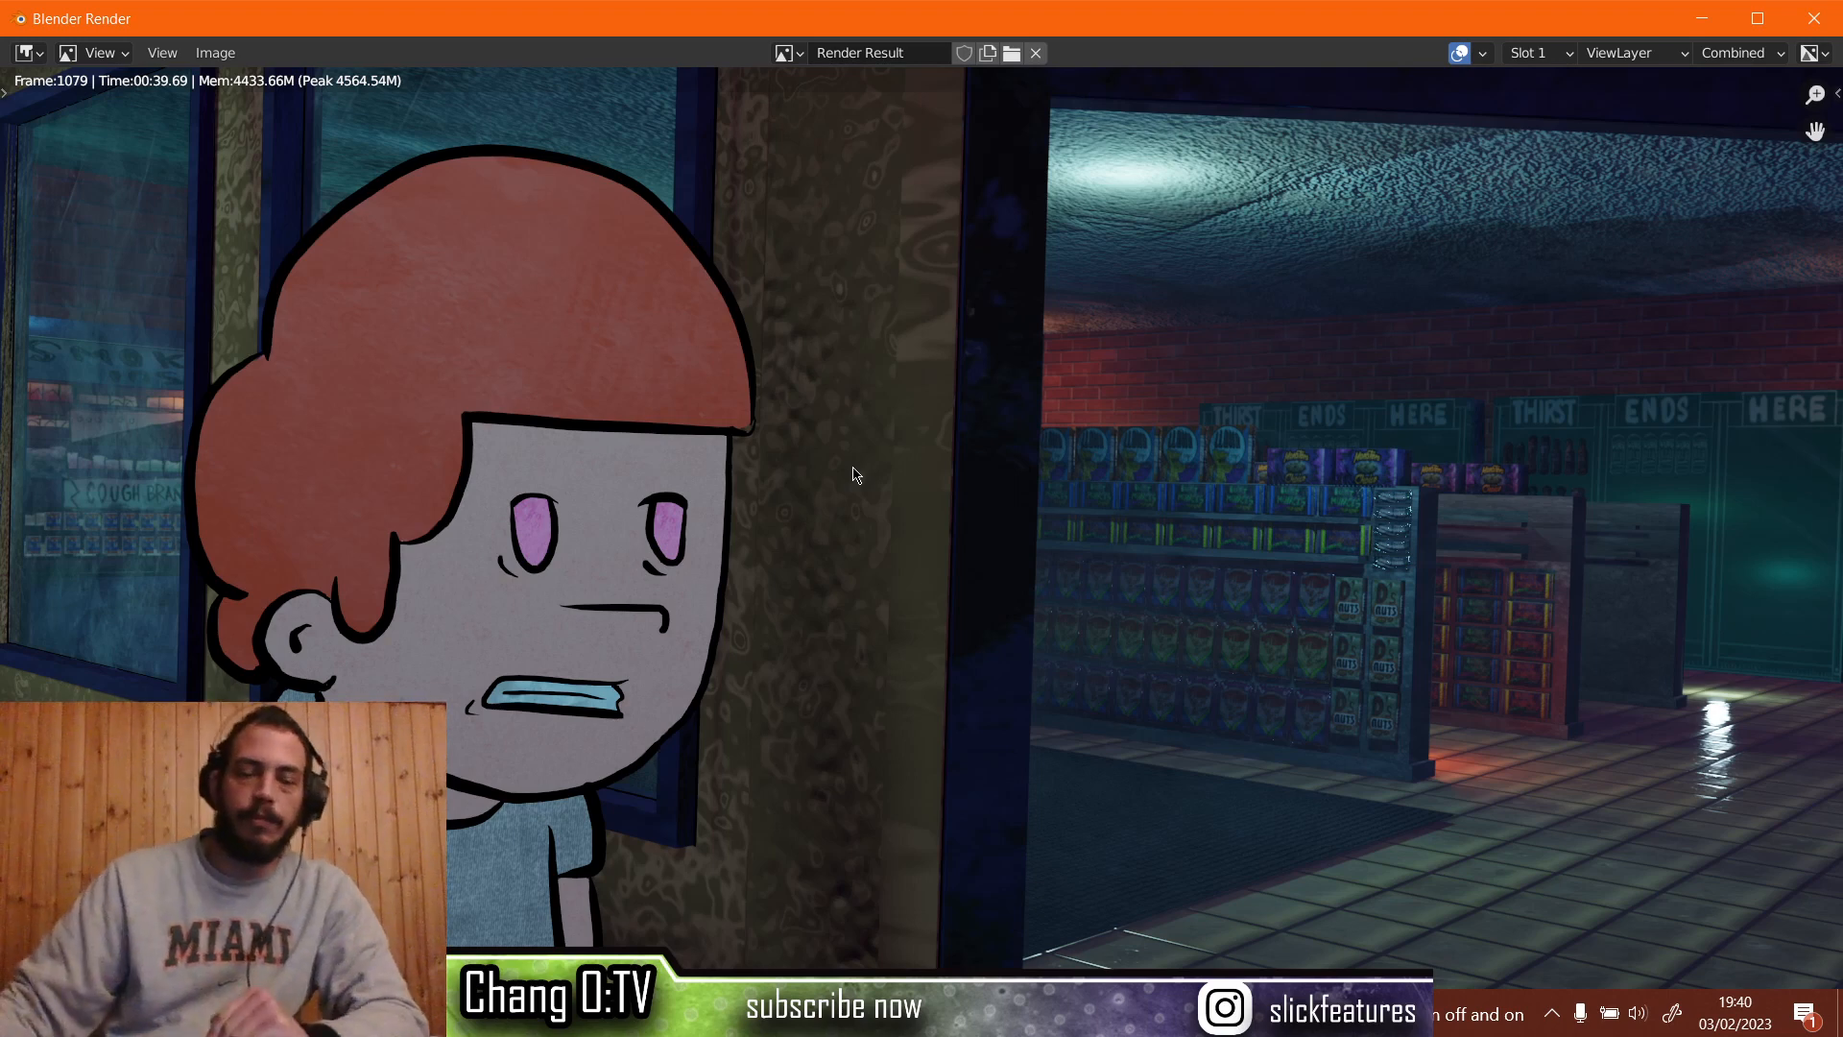
scroll(852, 475, "down", 1)
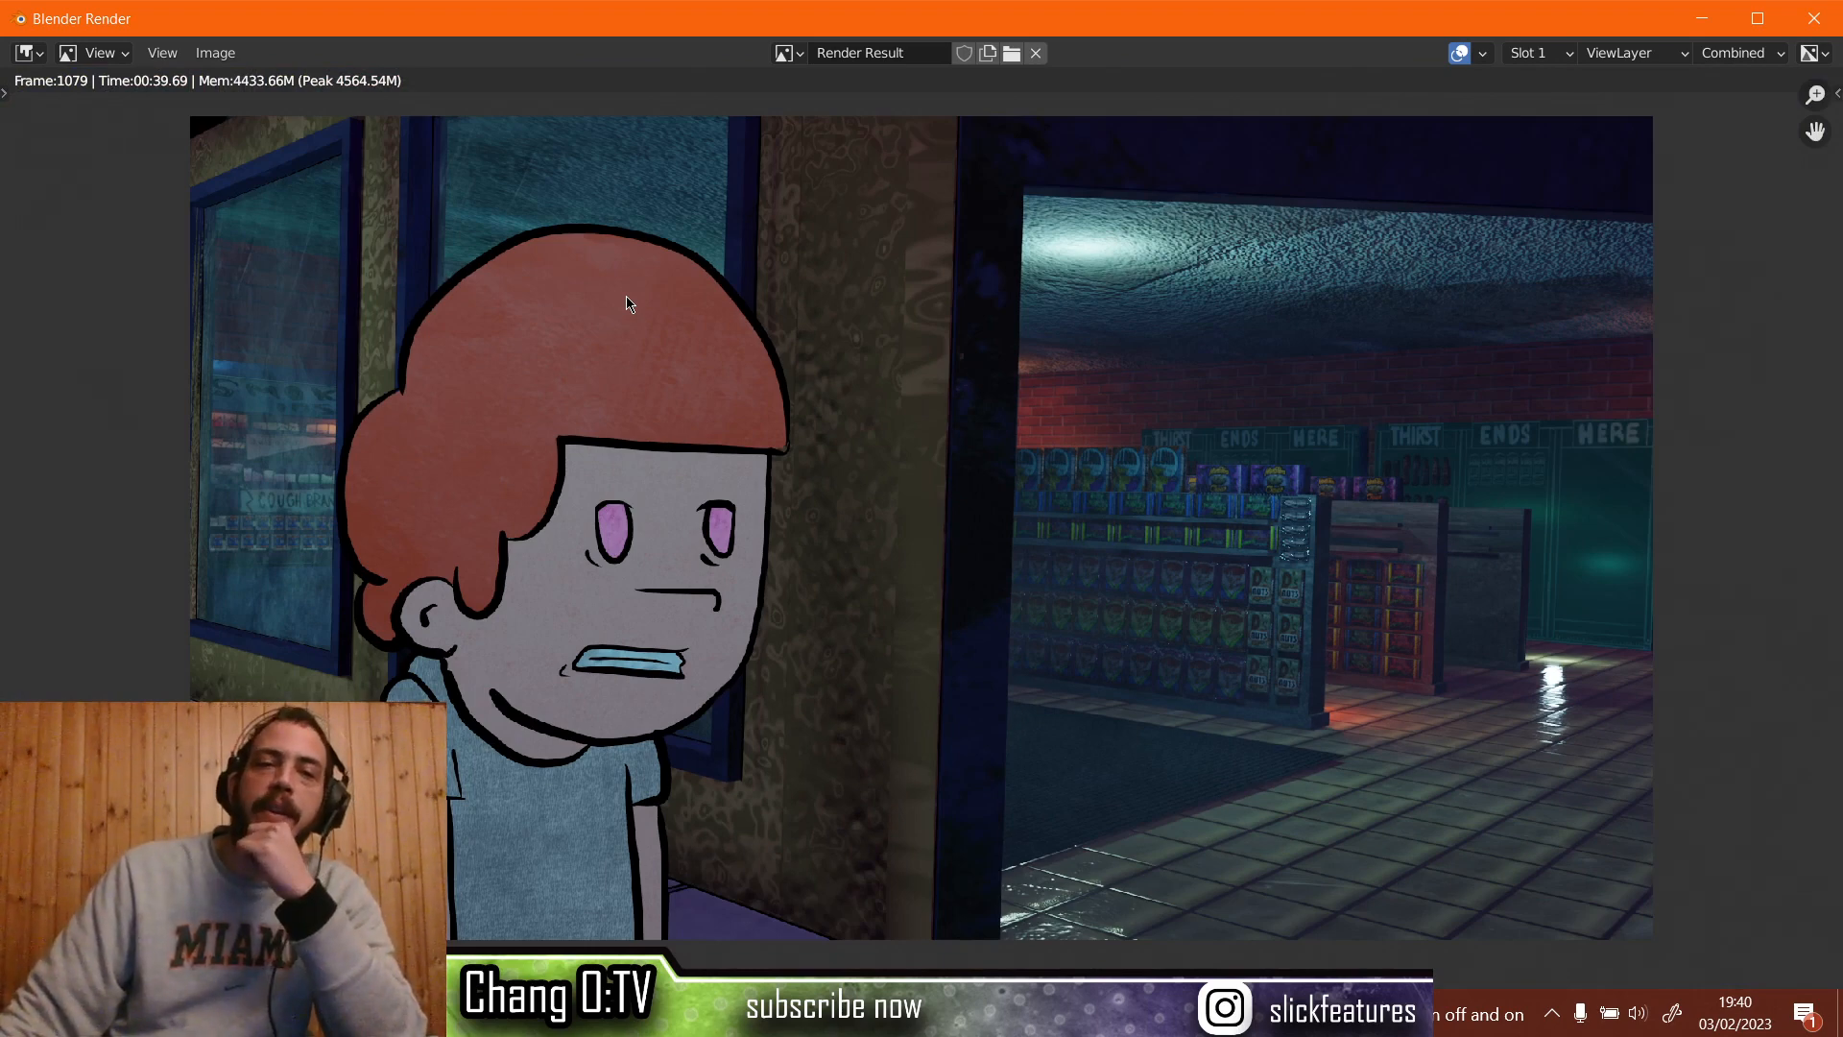
scroll(1111, 300, "up", 1)
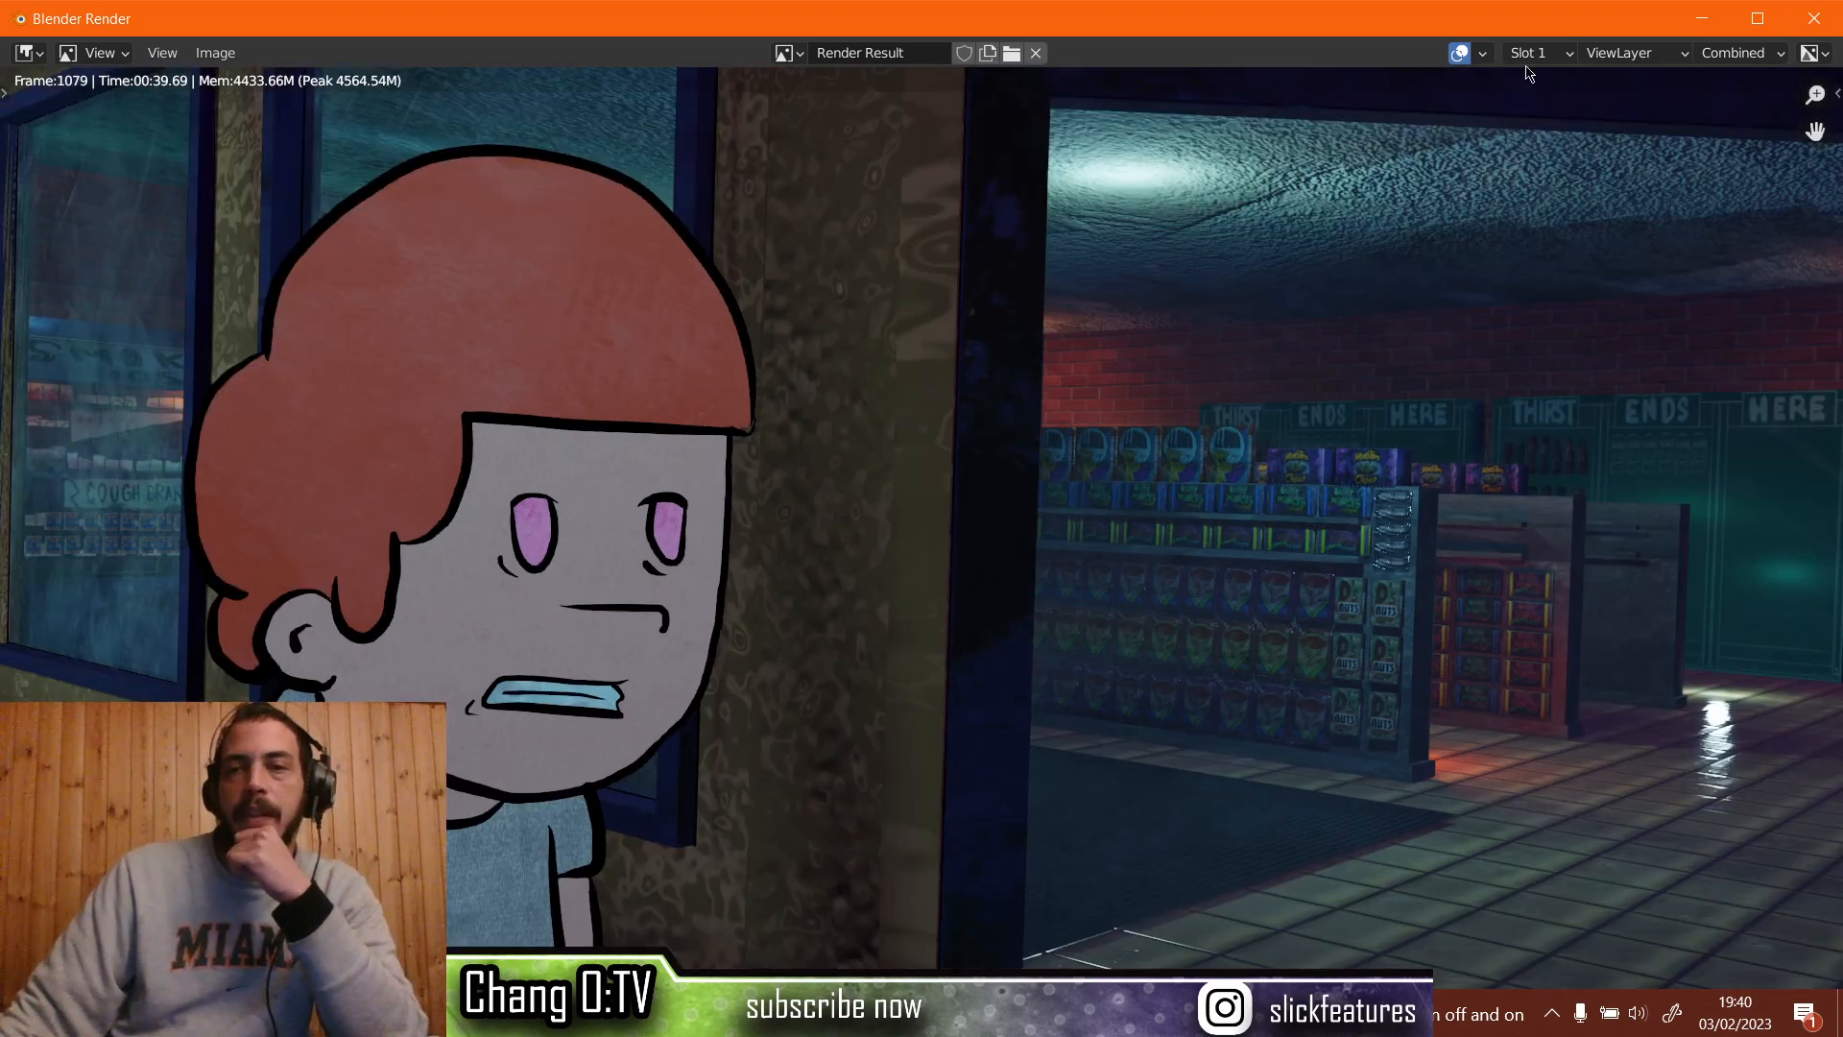
left_click(1814, 18)
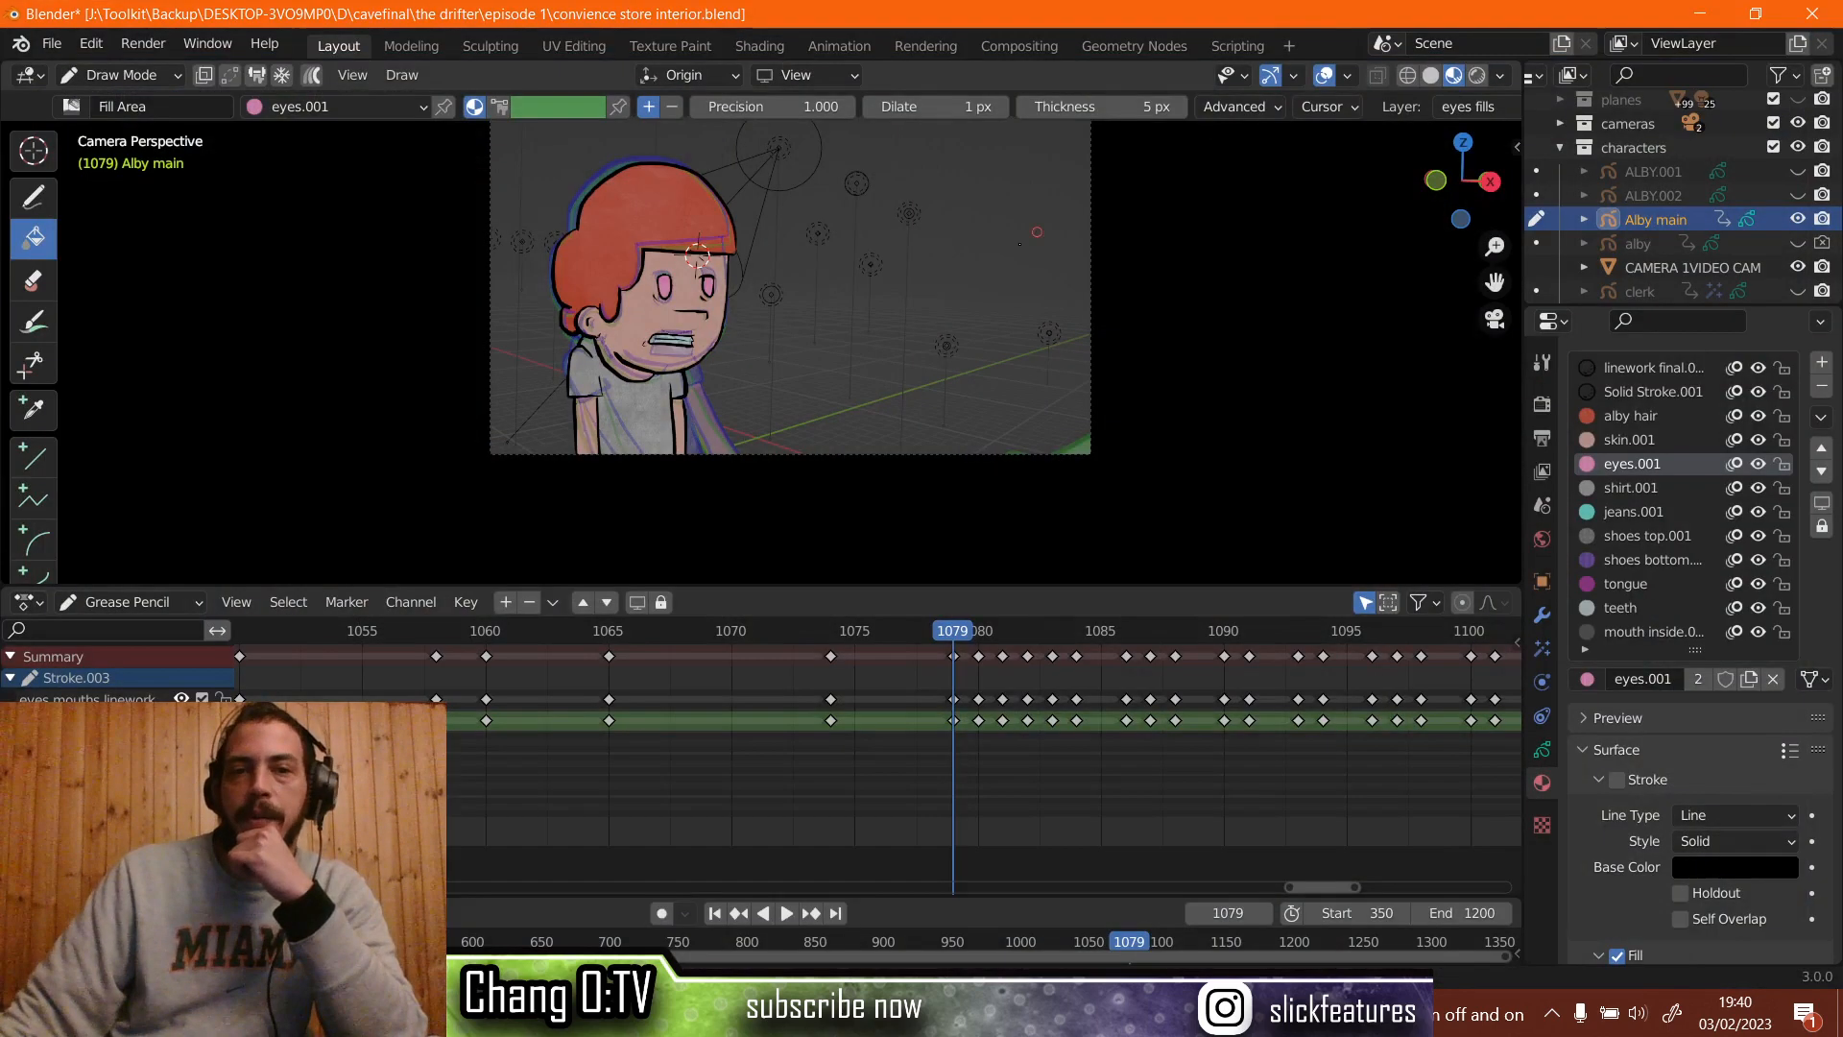
Play the scene from about frame 790 to review both characters, stopping the playhead at frame 823.
left_click_drag(957, 641, 463, 643)
scroll(485, 662, "down", 3)
scroll(483, 663, "down", 15)
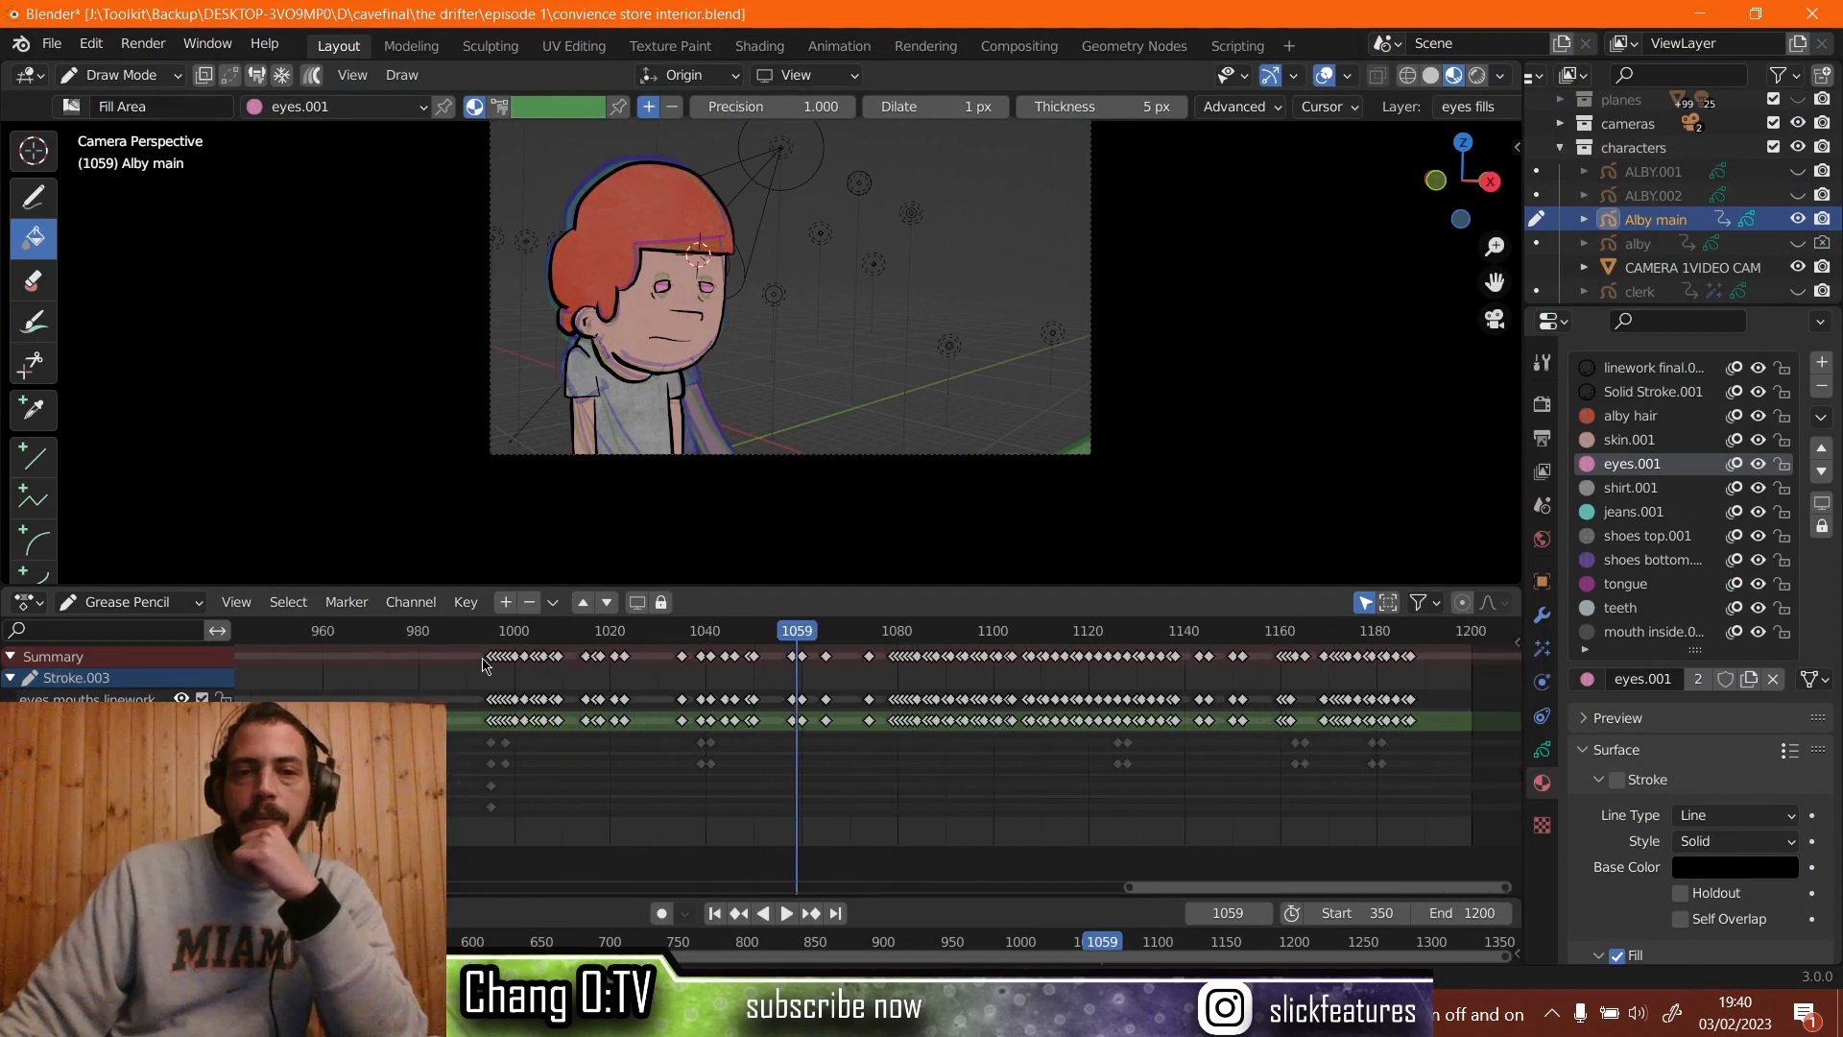
middle_click_drag(553, 685, 1019, 739)
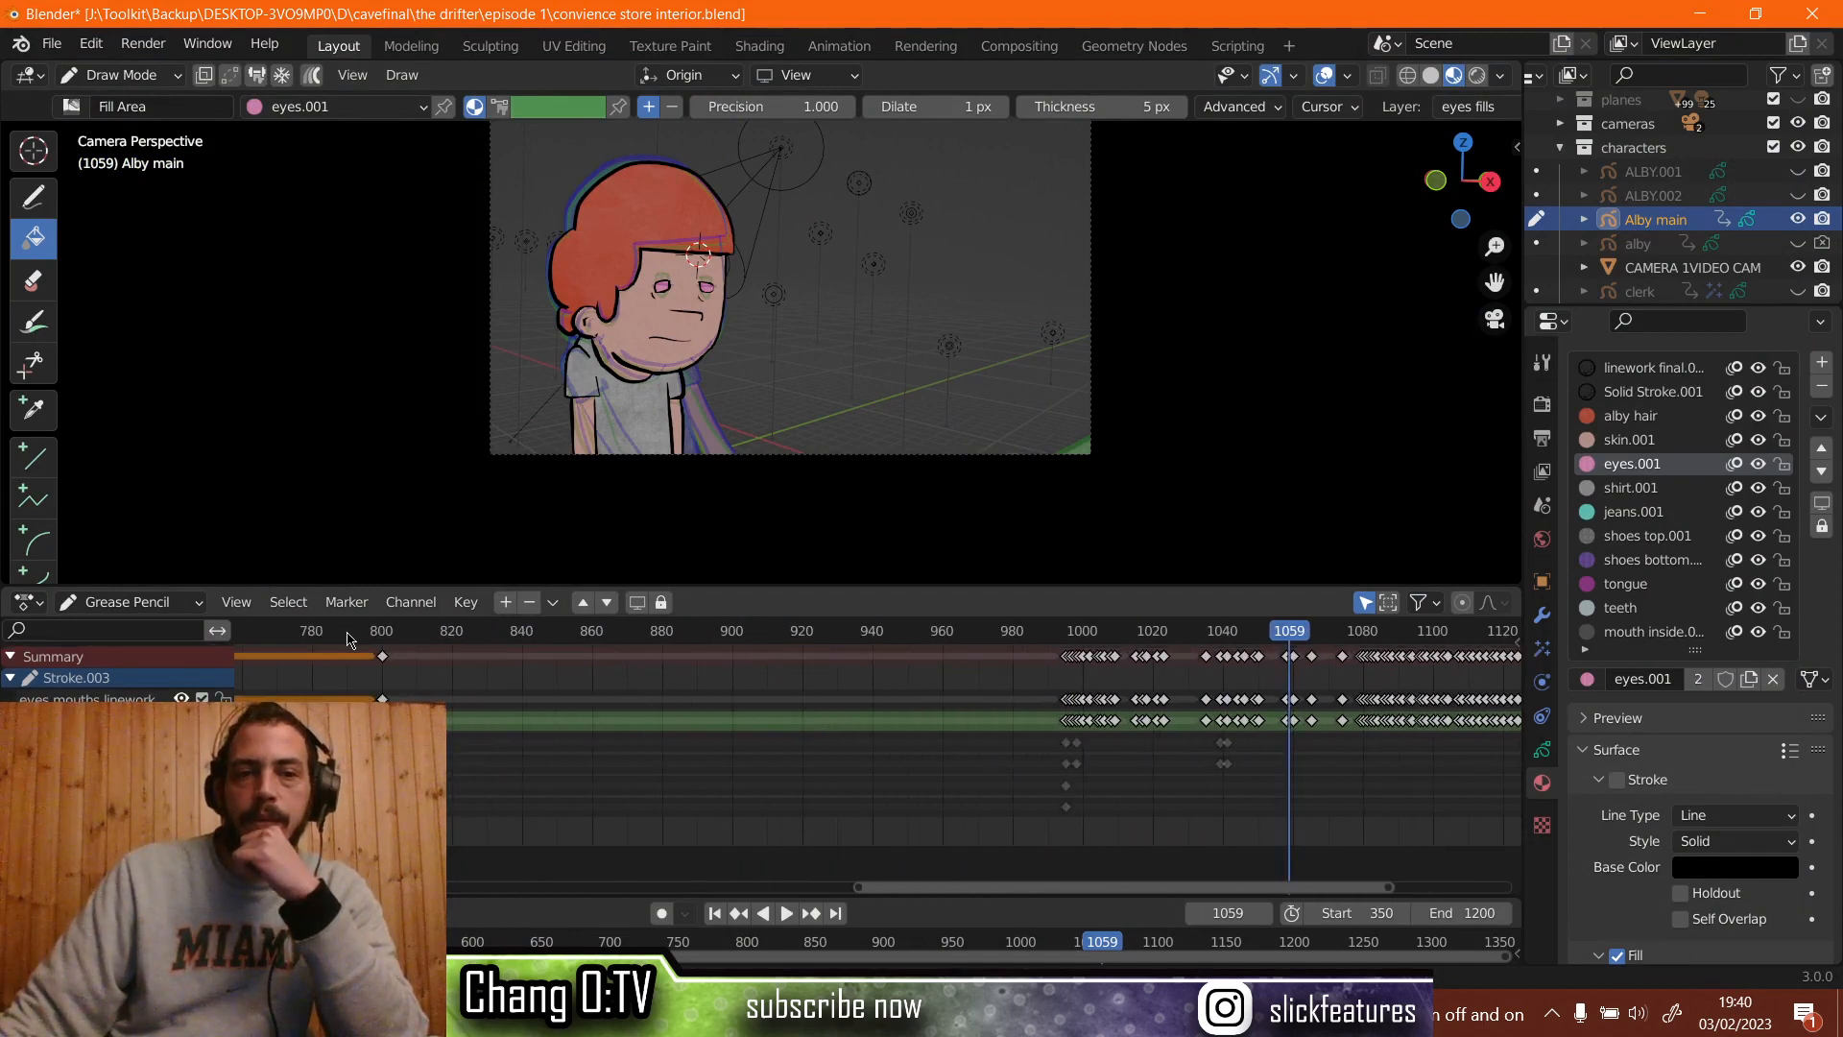
left_click(347, 634)
key("space")
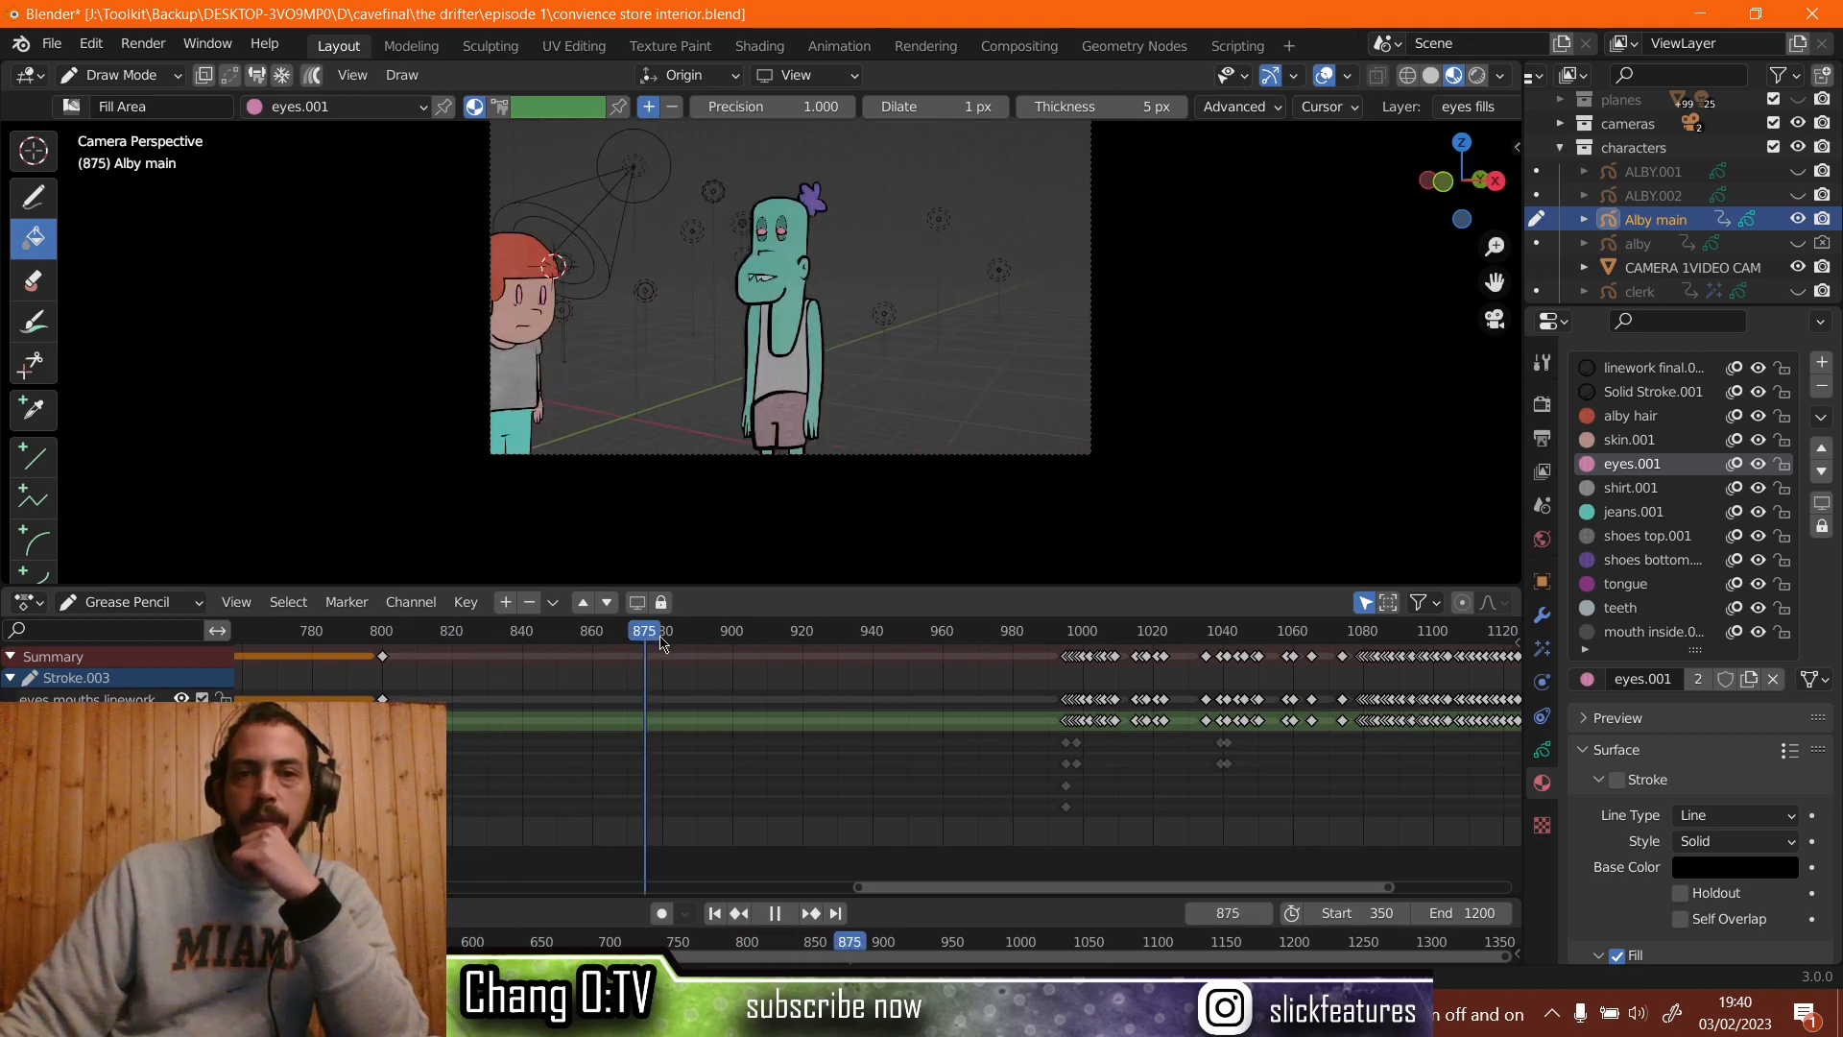
key("space")
left_click(463, 636)
scroll(461, 681, "down", 2)
scroll(461, 681, "down", 4)
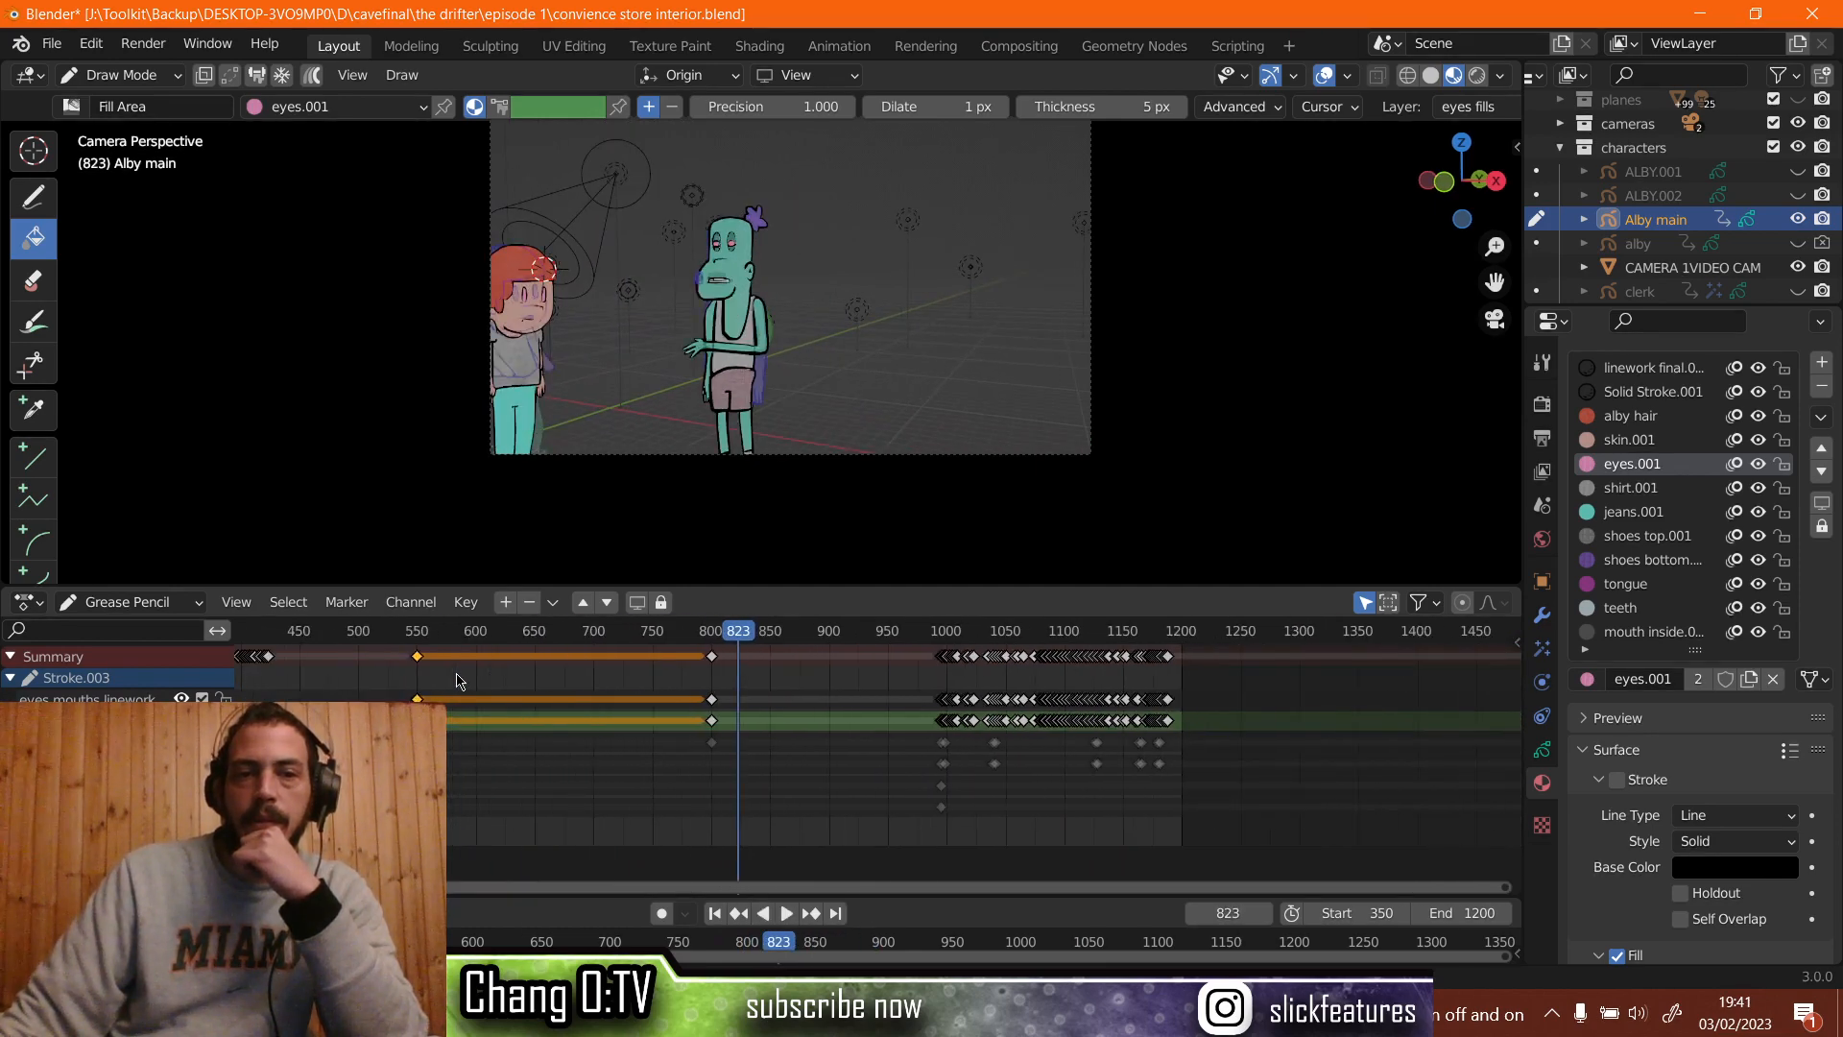
Return to Object Mode, select the Rueben main character, and put it in Draw Mode.
left_click(121, 75)
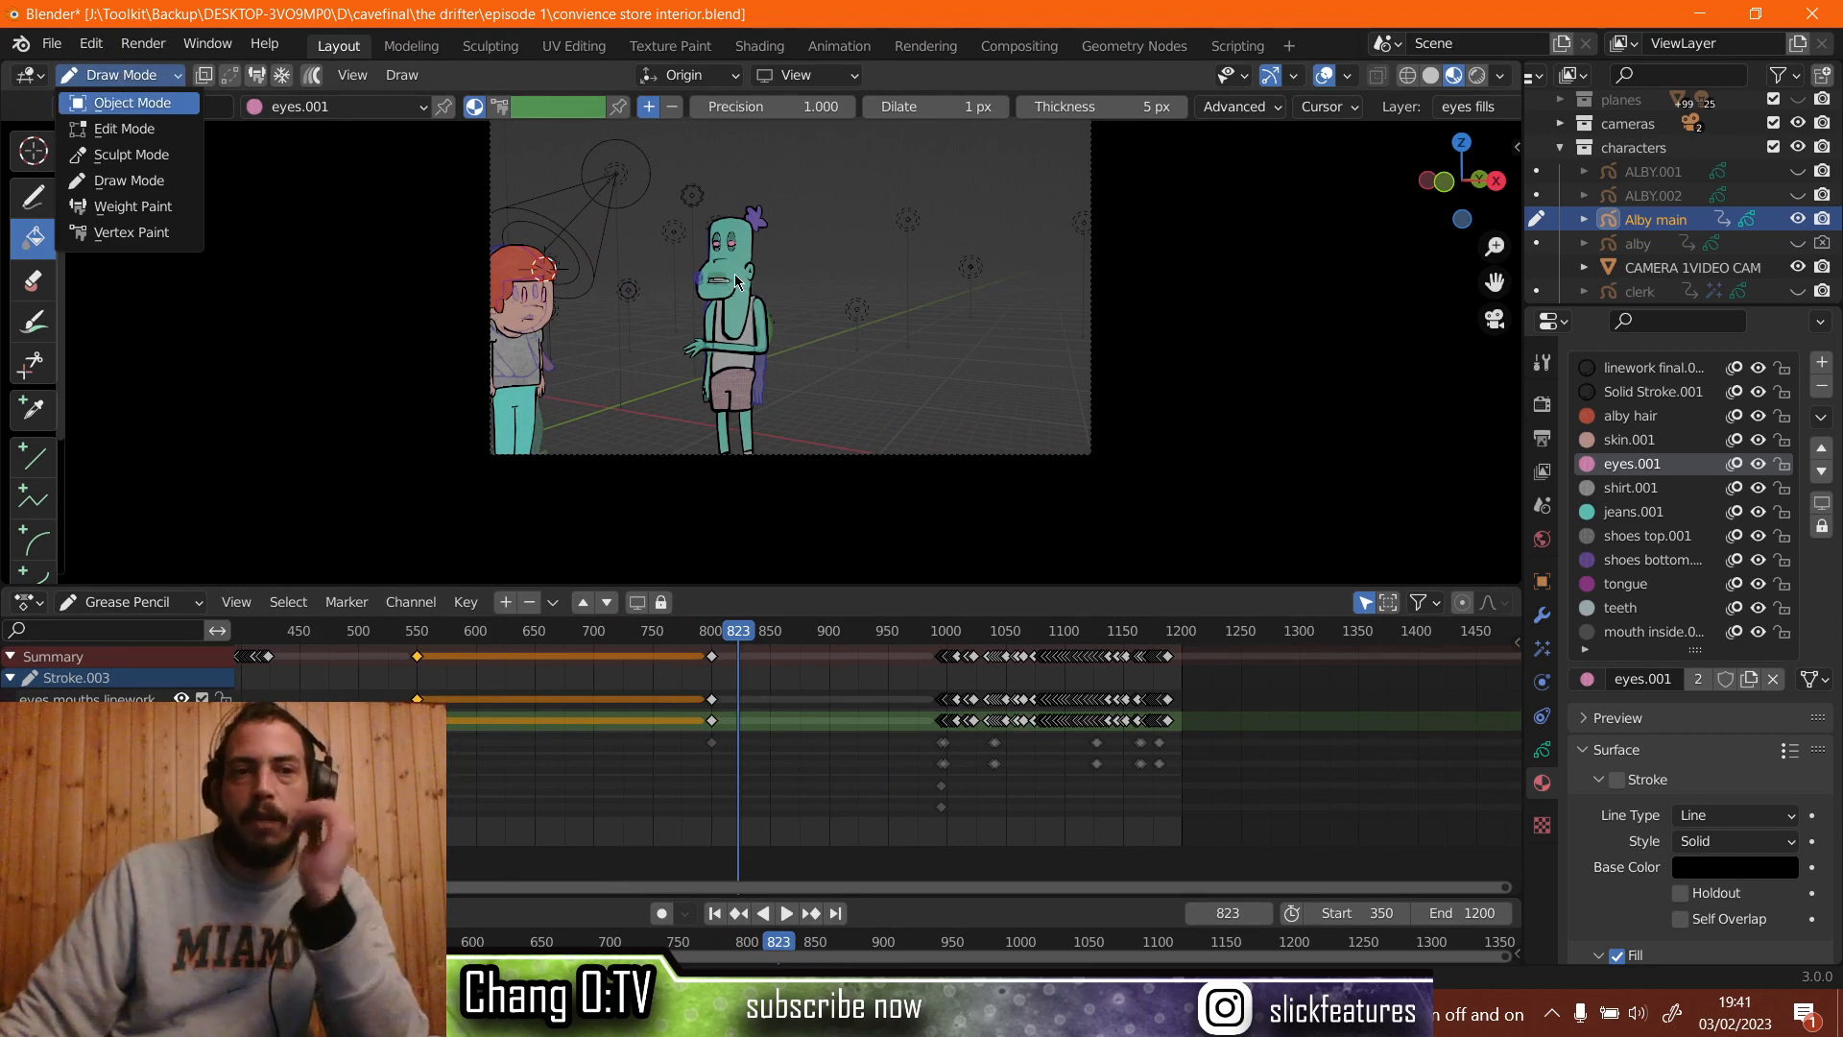
left_click(132, 103)
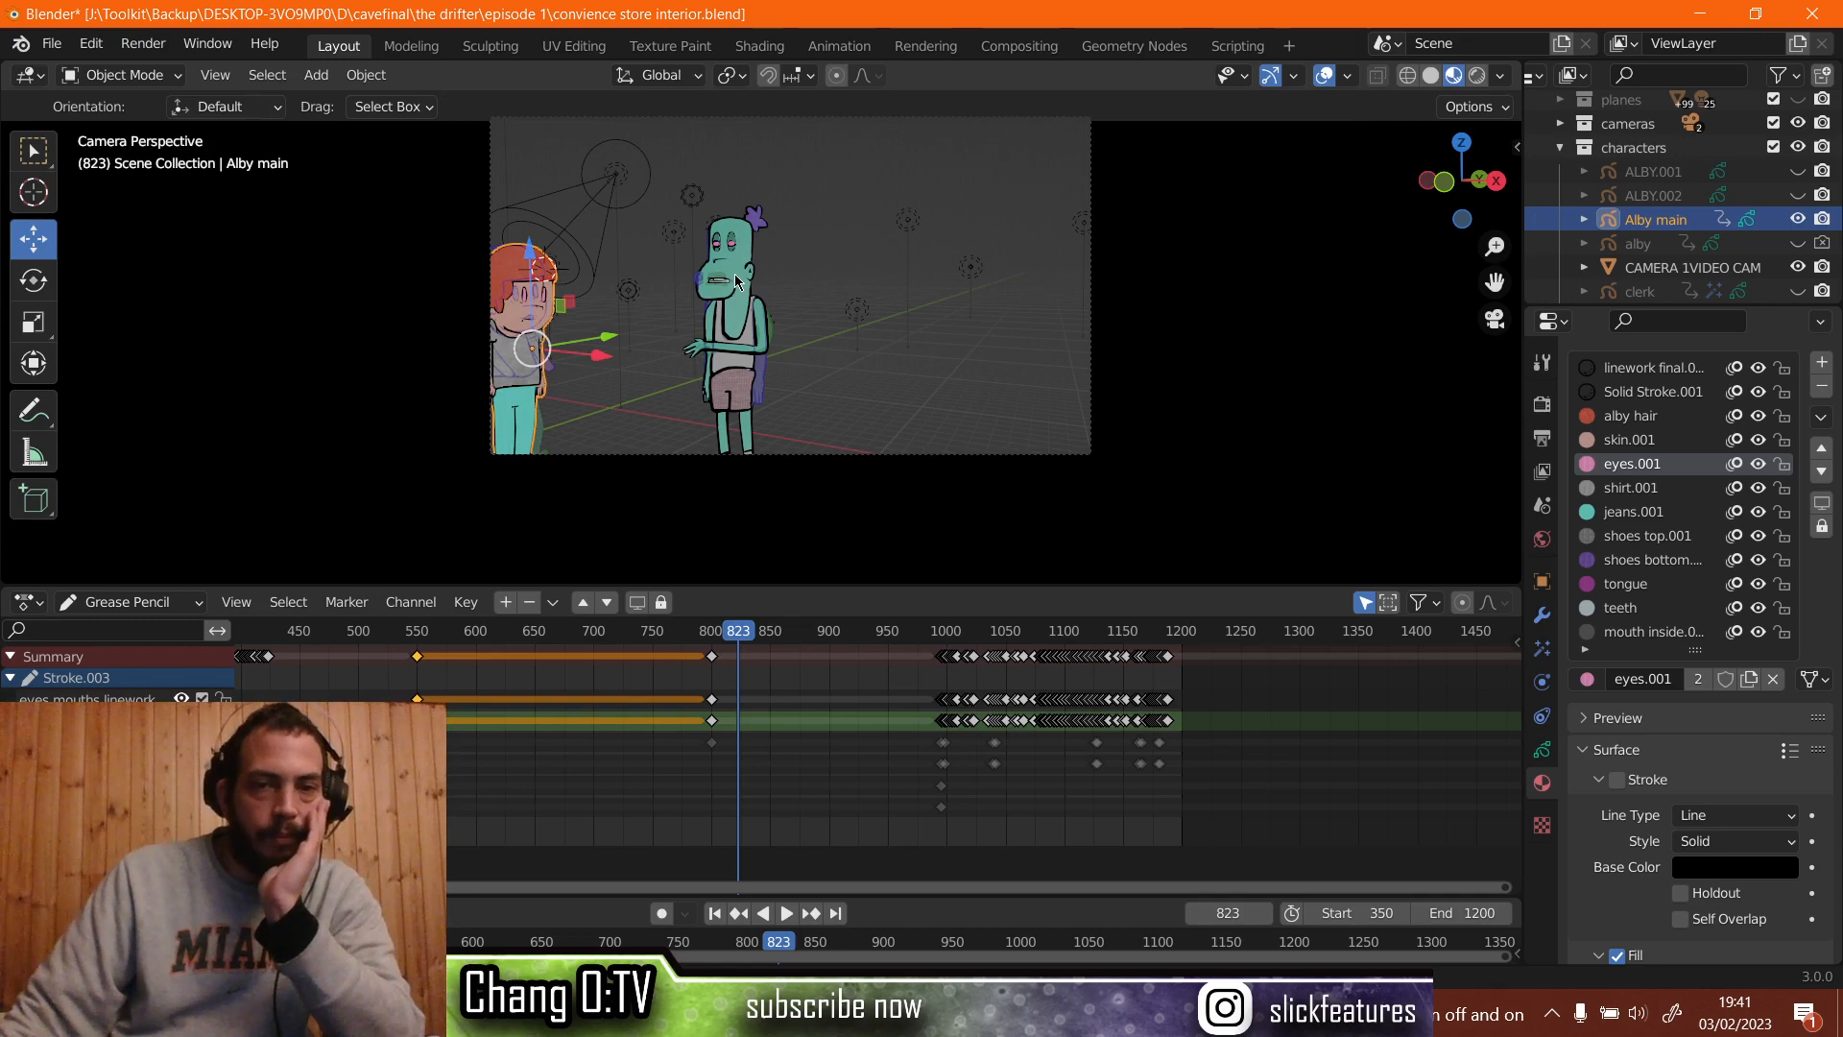
left_click(737, 281)
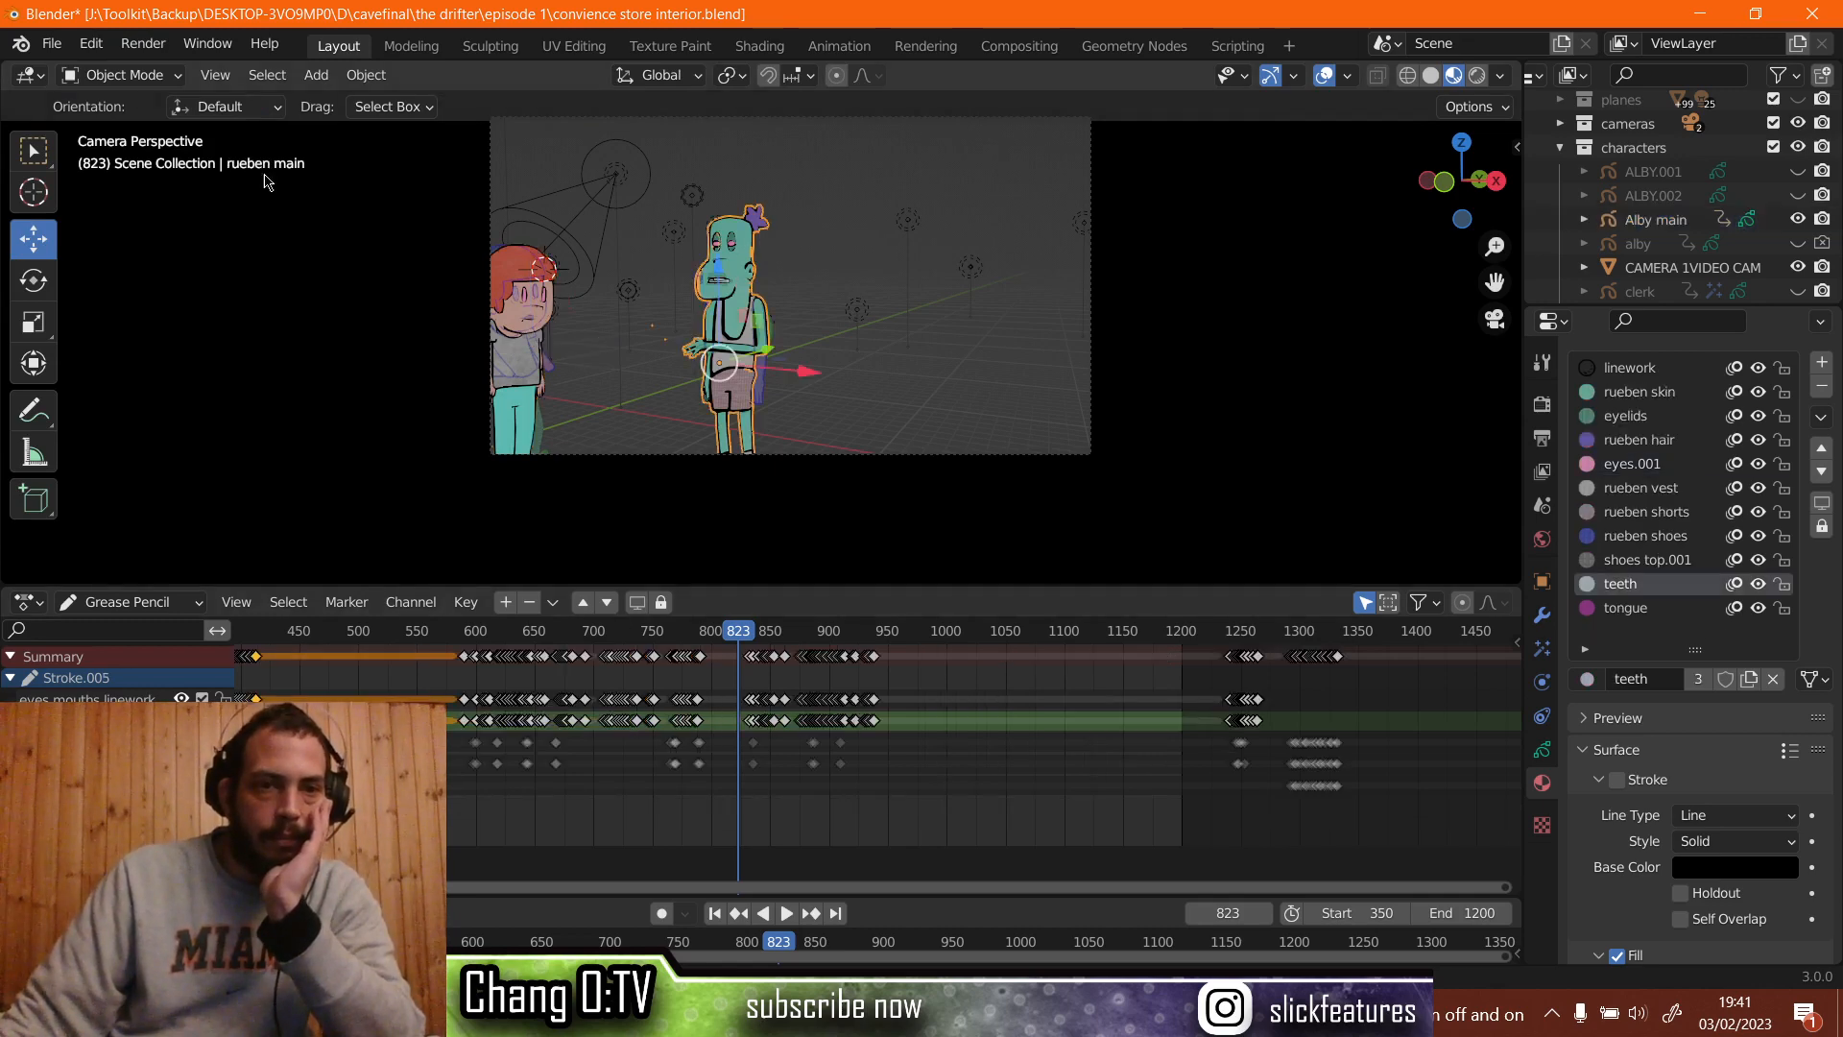
left_click(152, 77)
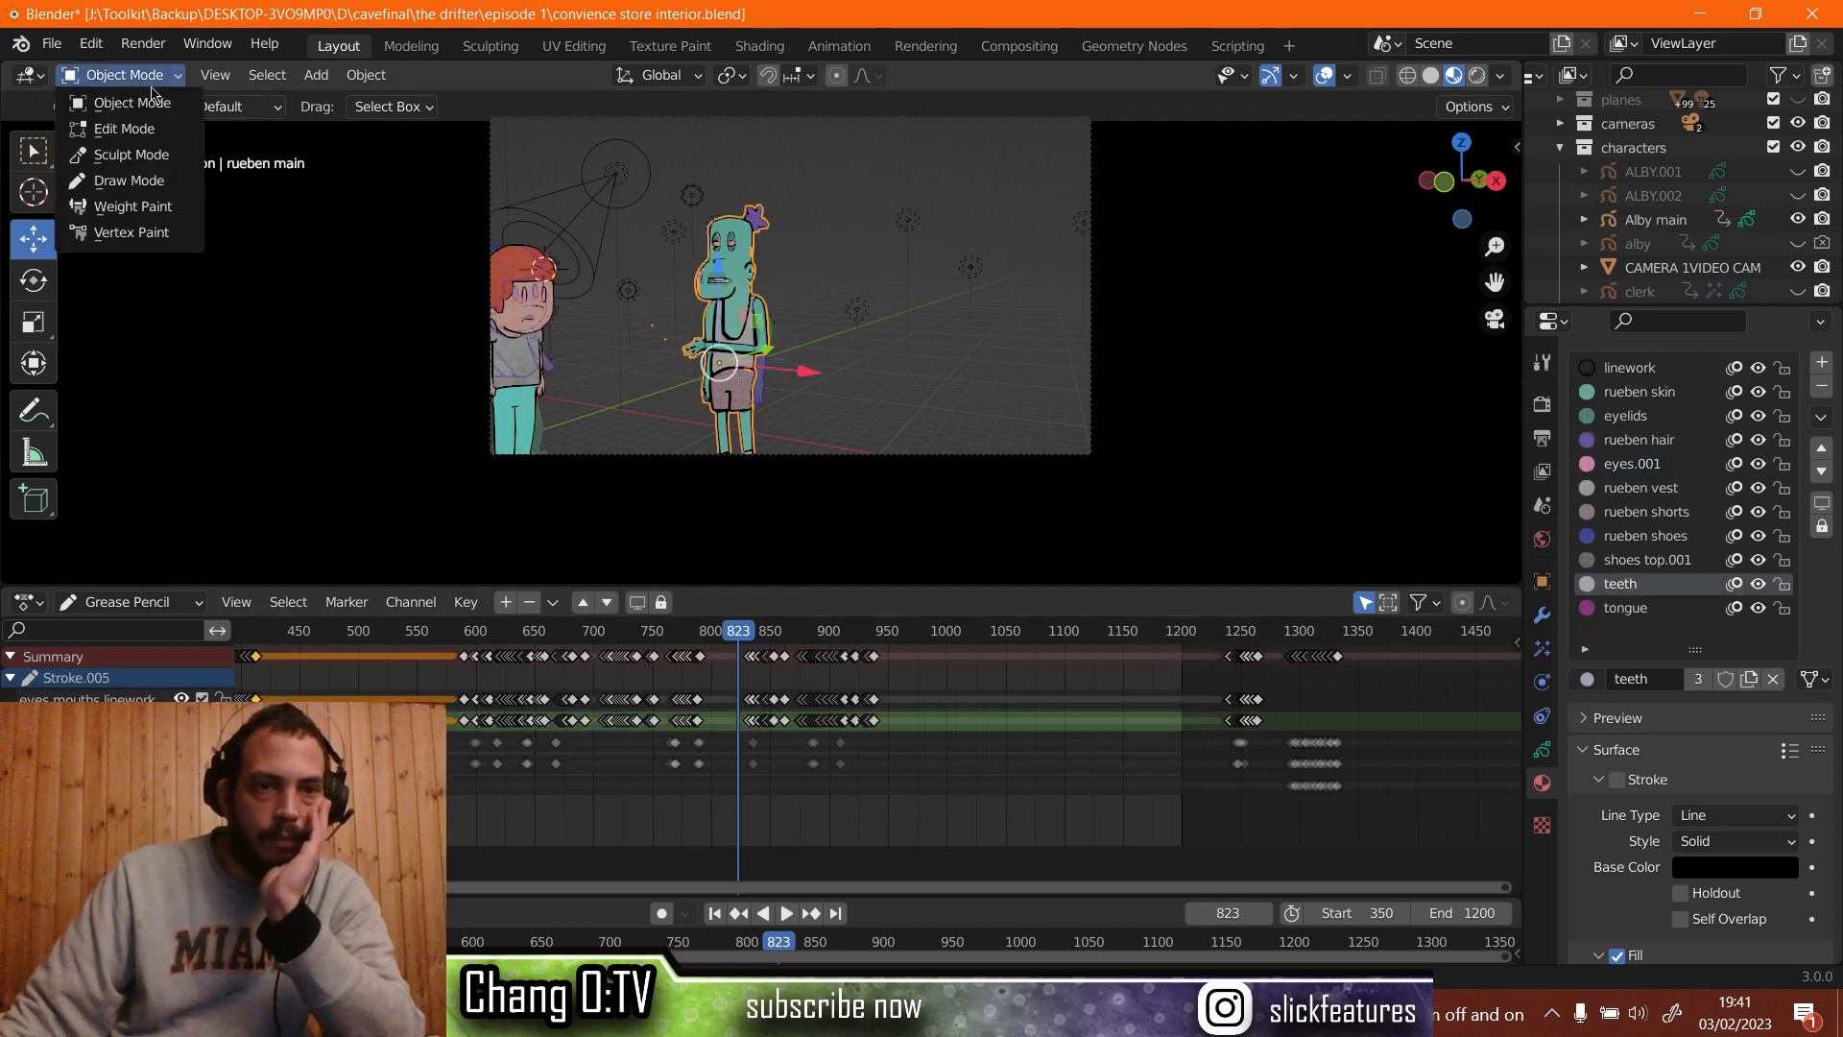
left_click(159, 183)
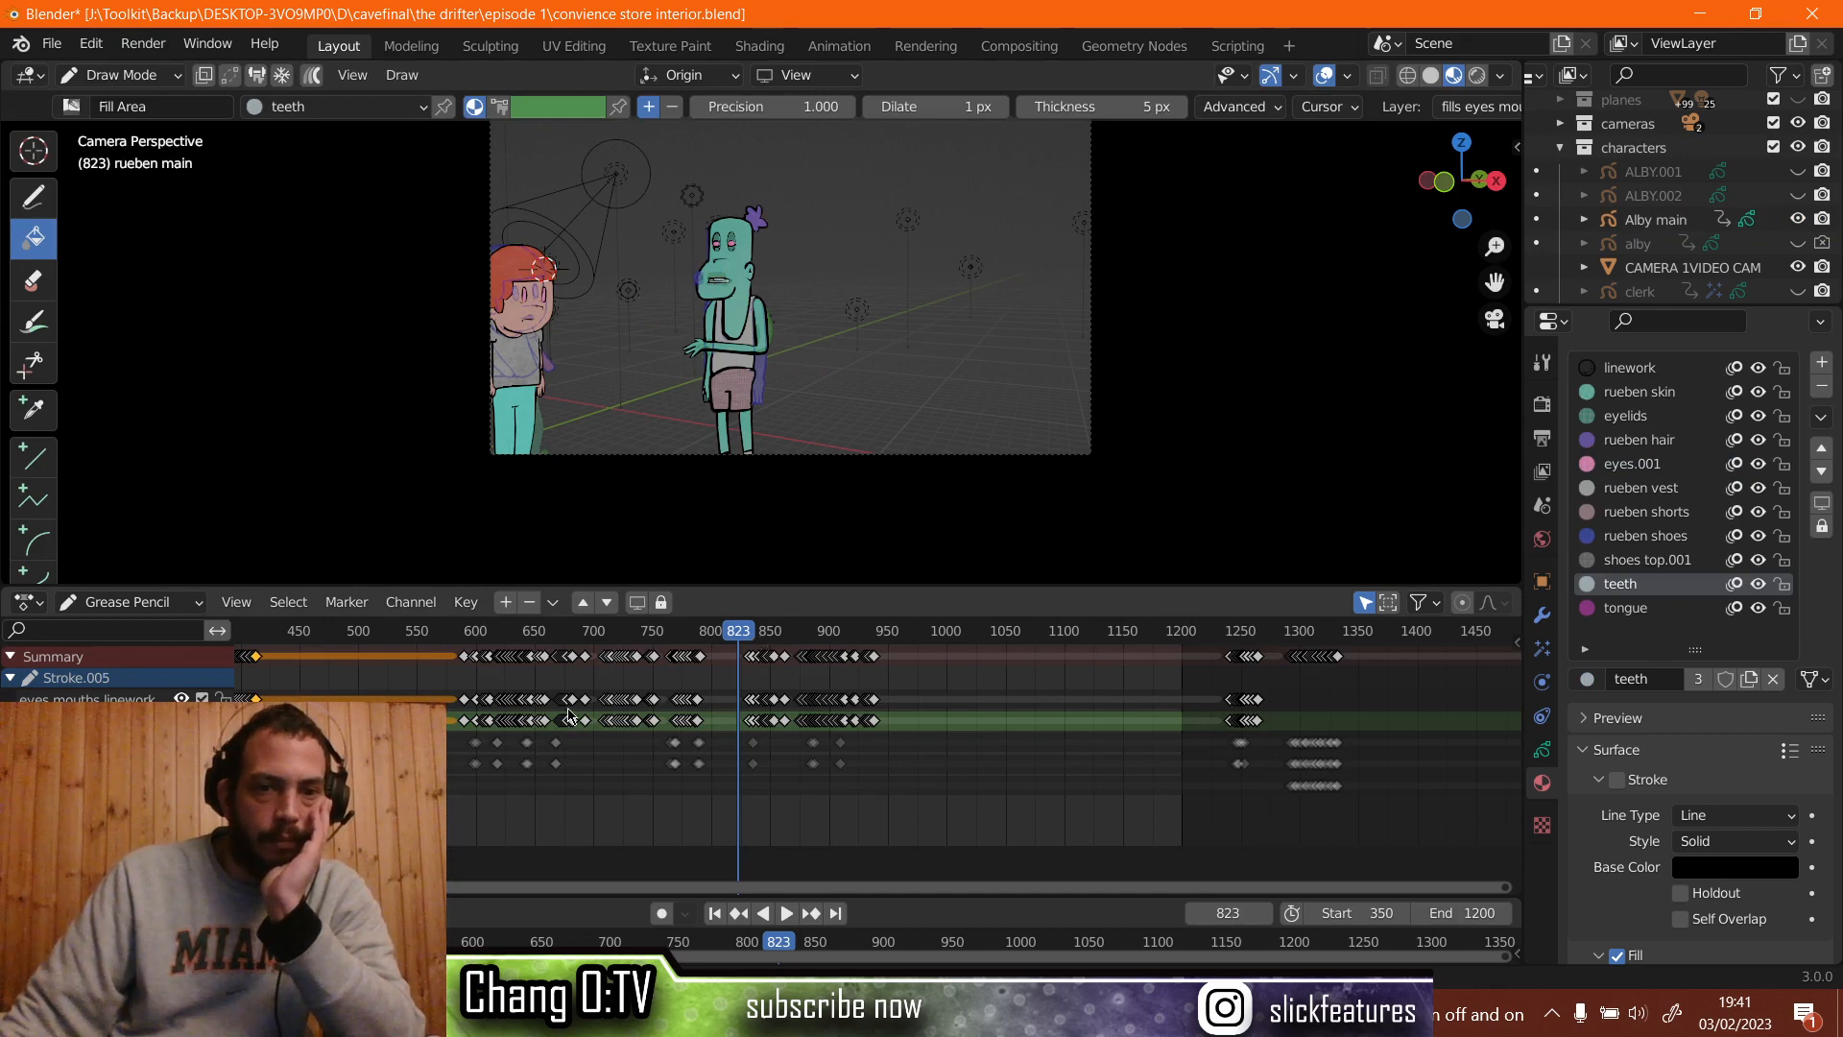
Play the scene from frame 294, stop at frame 436, and examine both characters and Rueben's keyframes up close.
scroll(567, 715, "down", 2)
left_click_drag(477, 637, 323, 649)
scroll(495, 426, "up", 3)
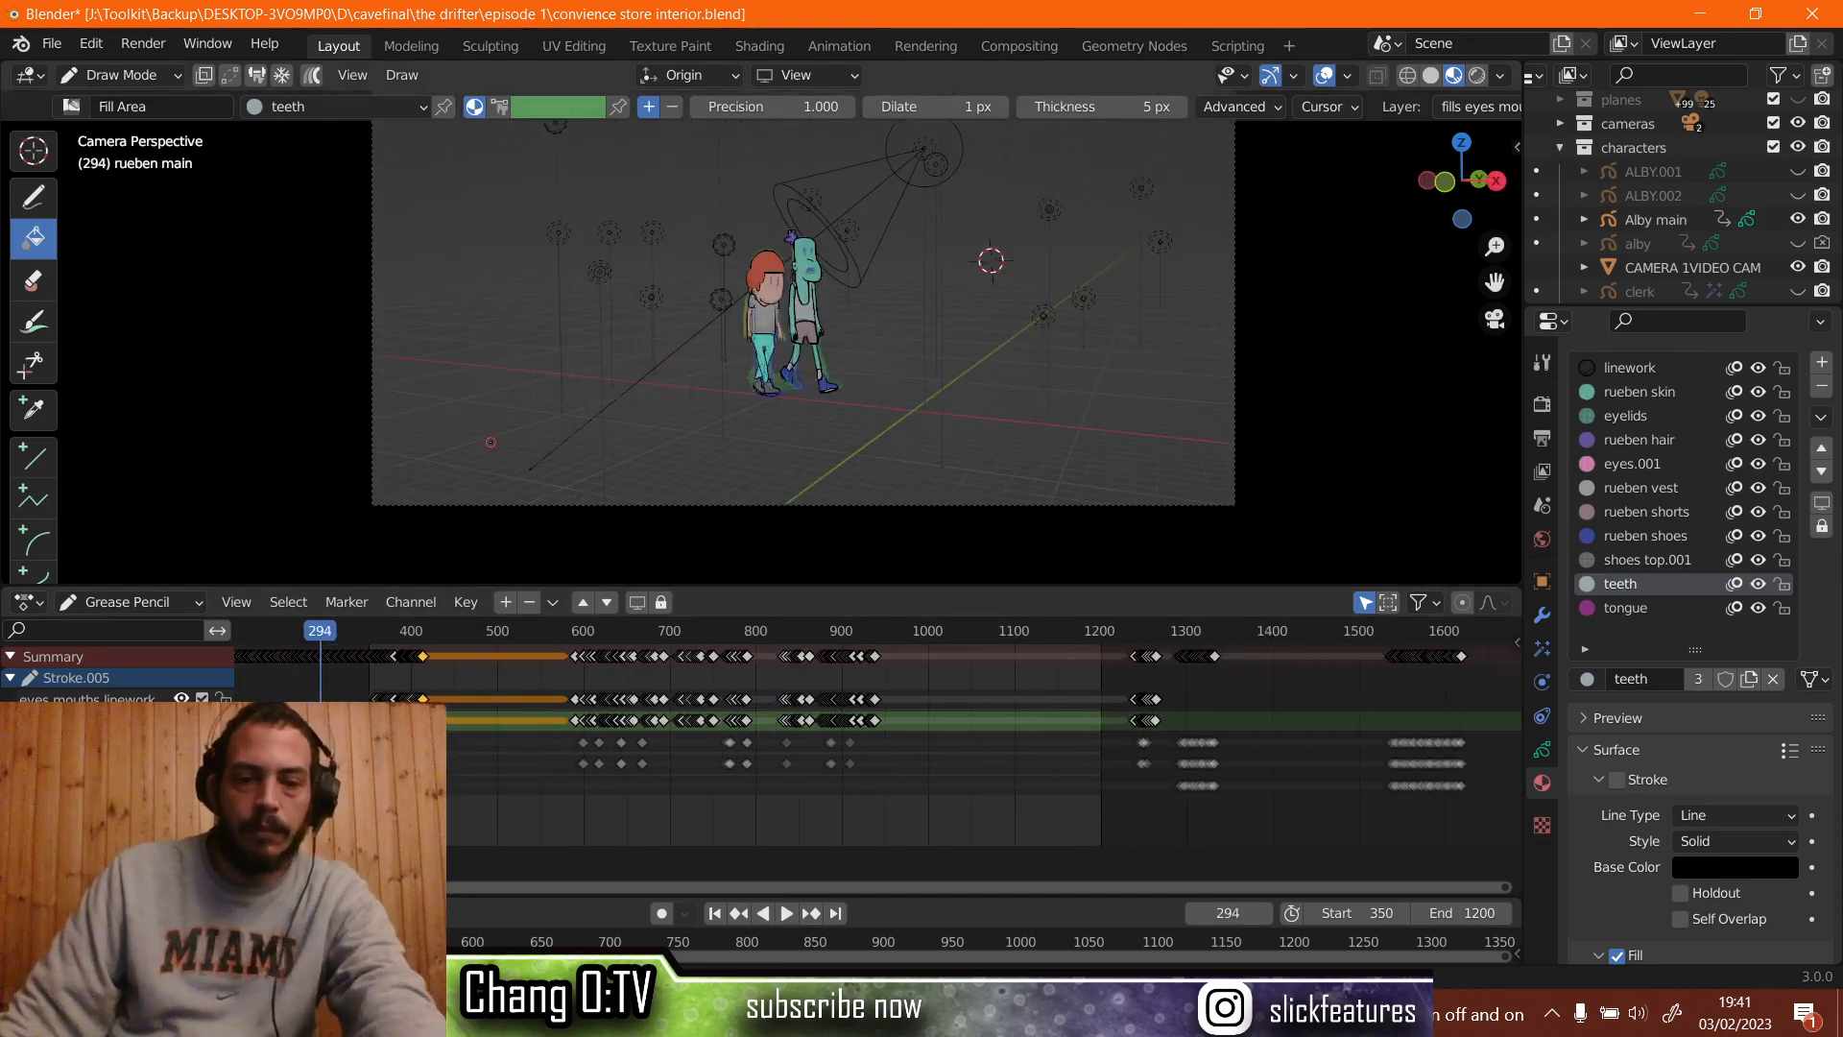
key("space")
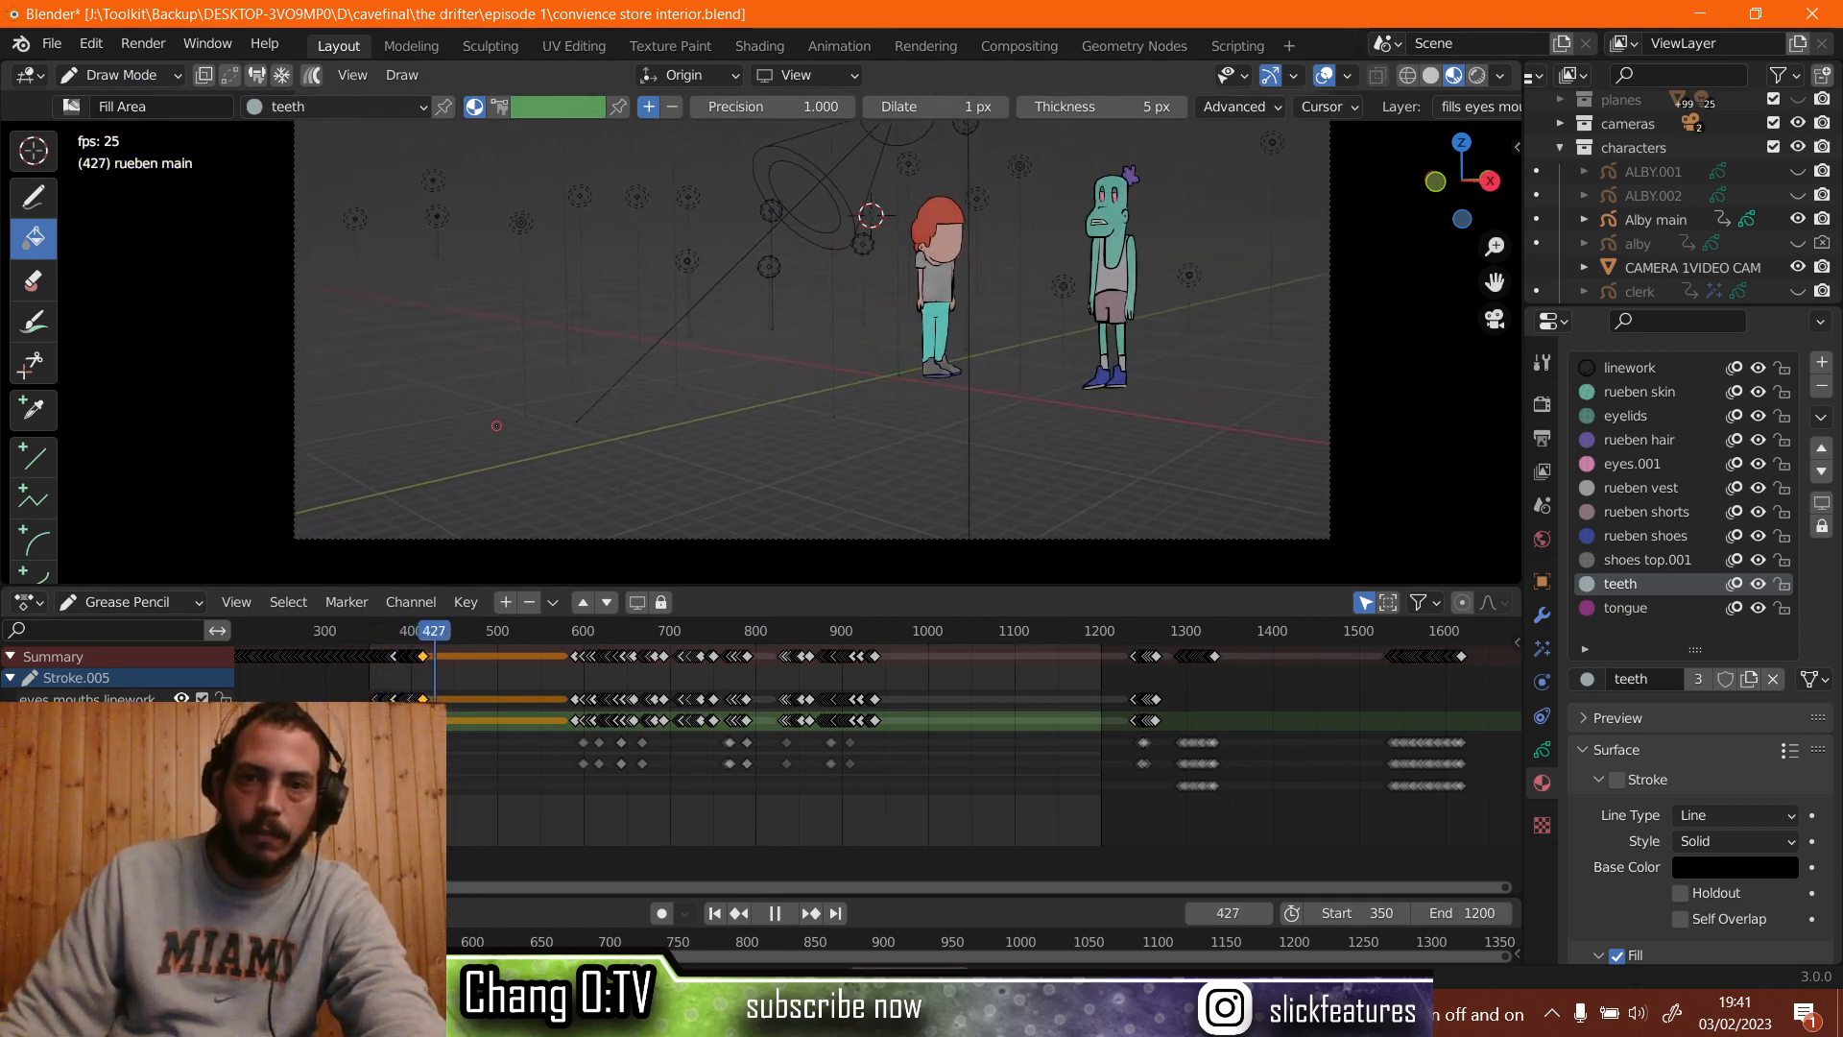
key("space")
scroll(672, 710, "up", 4)
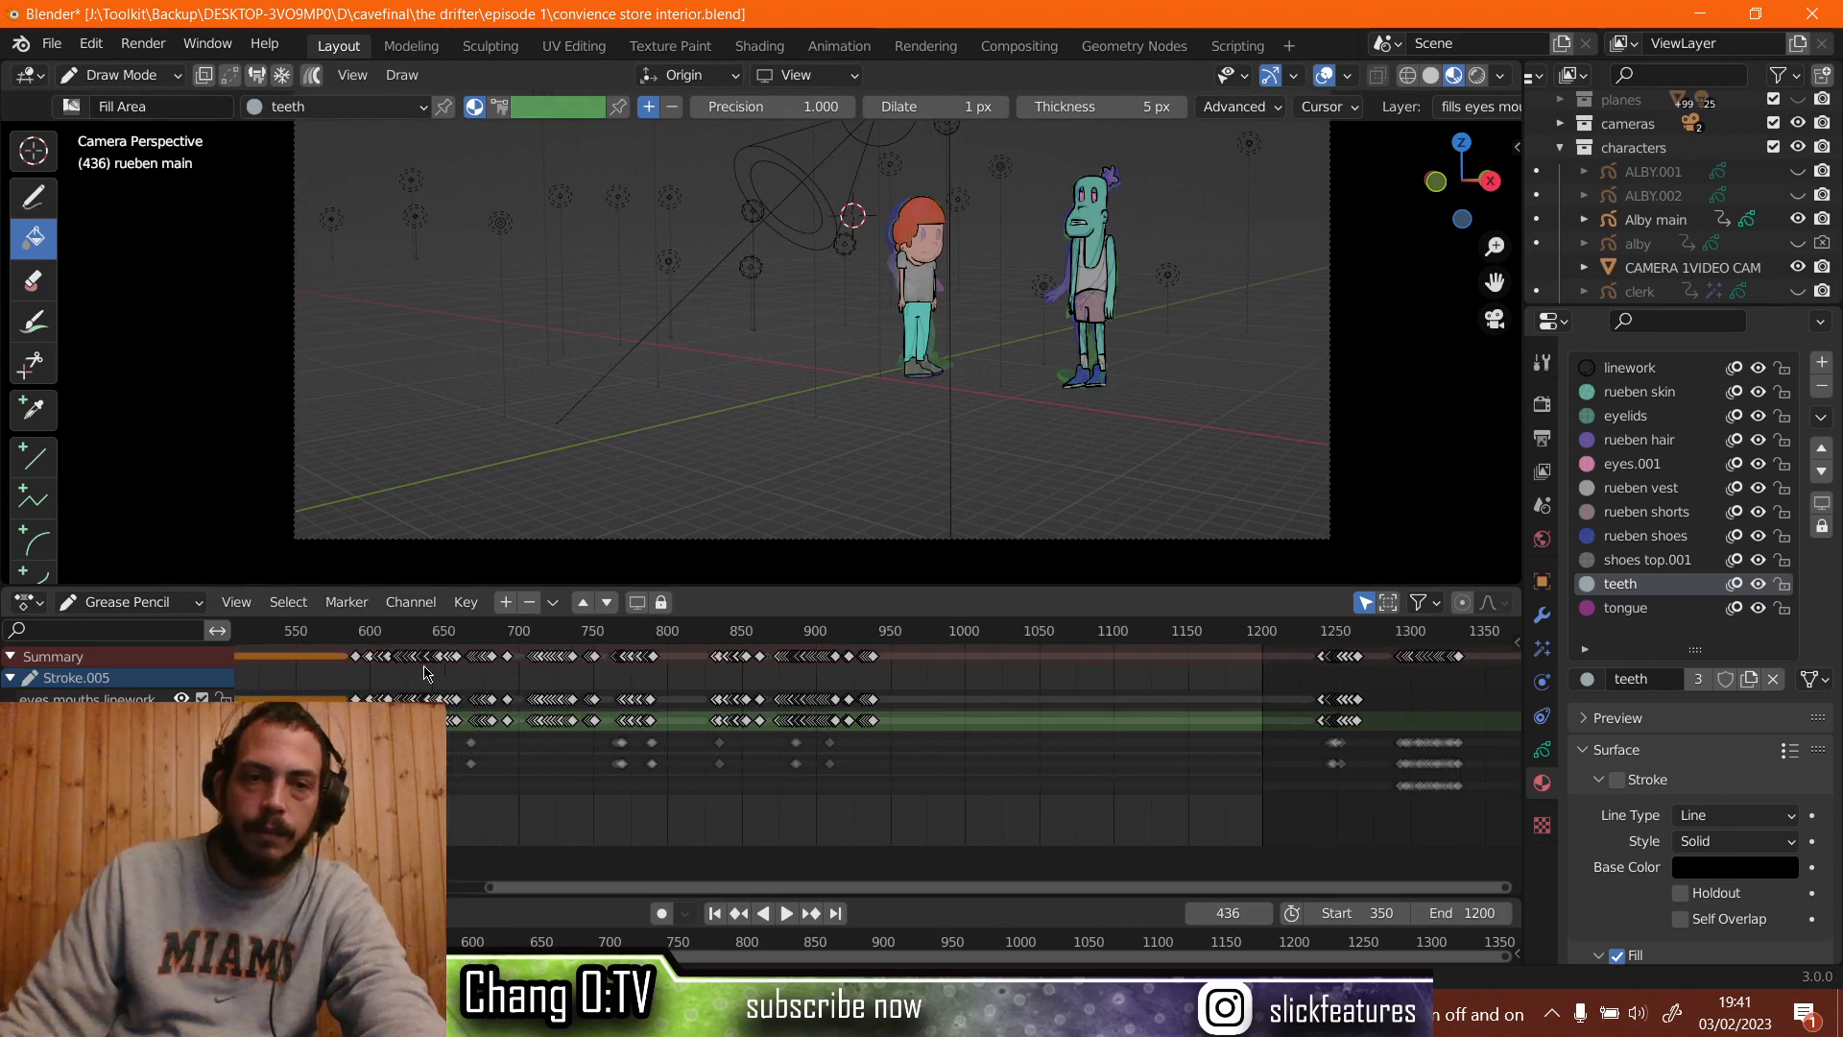
scroll(554, 692, "up", 5)
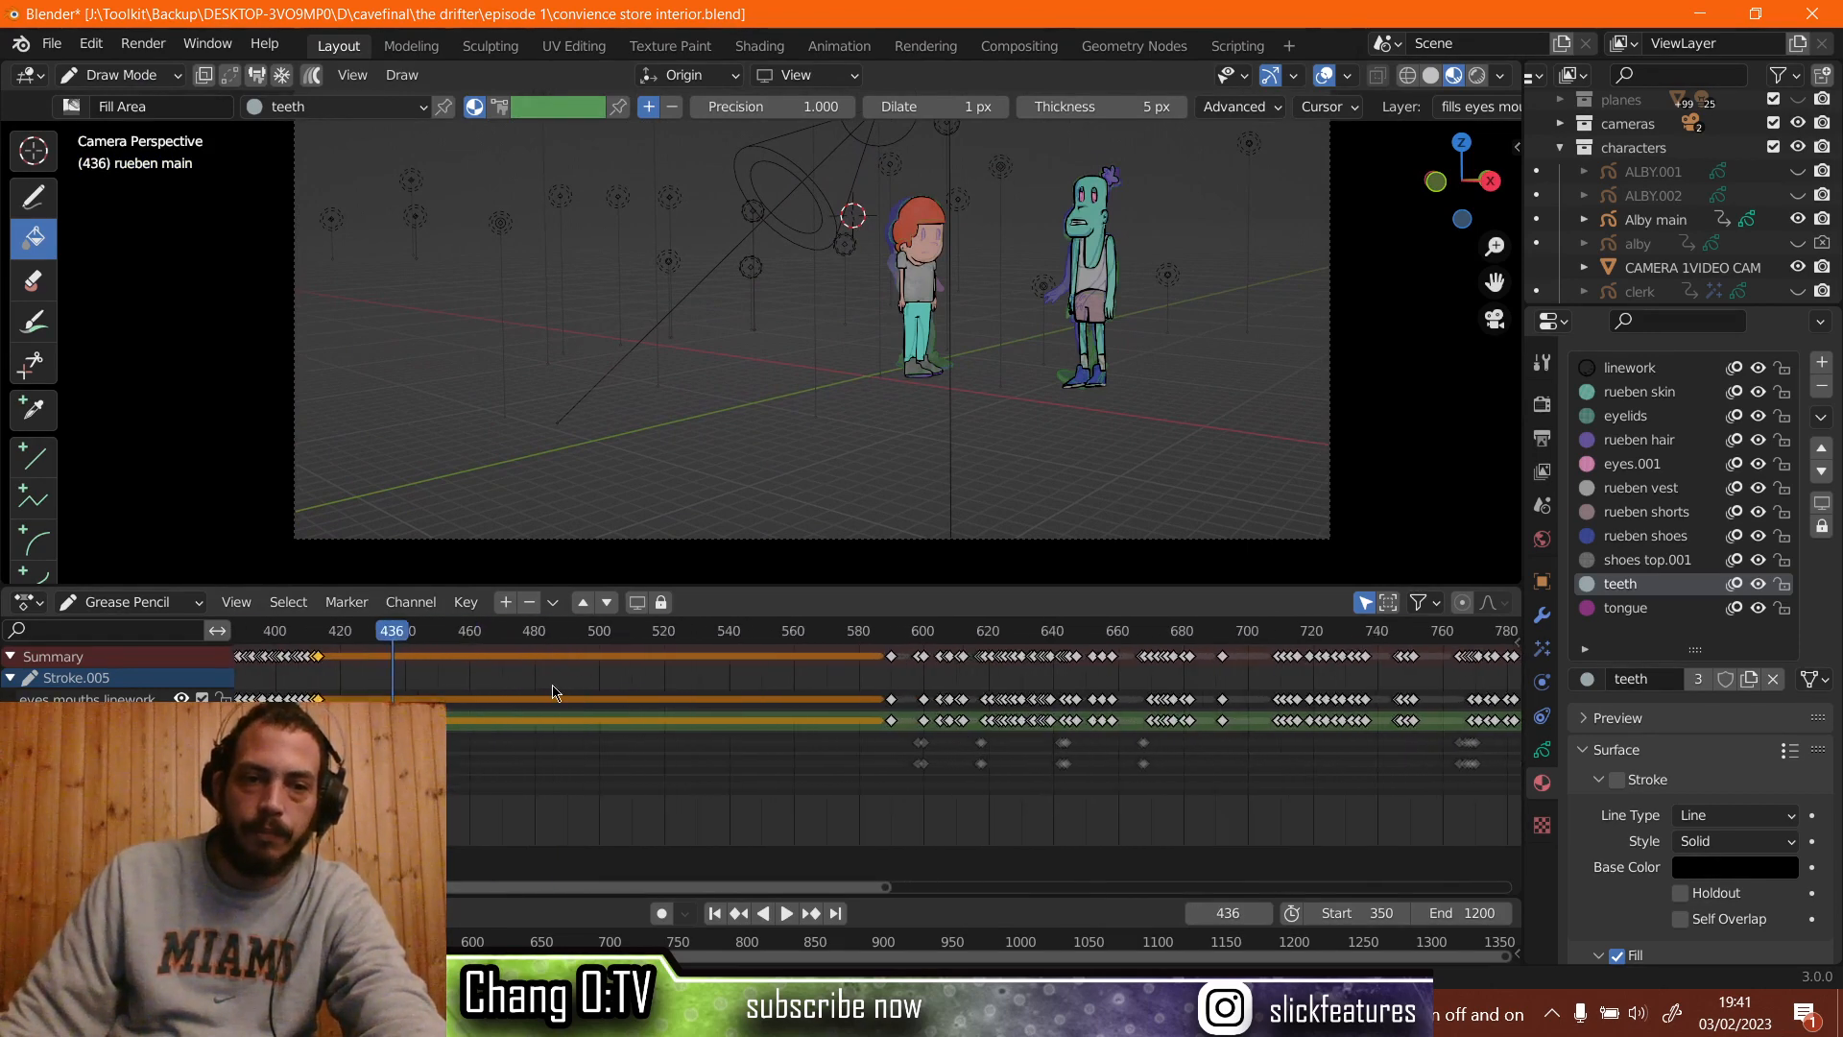
scroll(757, 351, "up", 2)
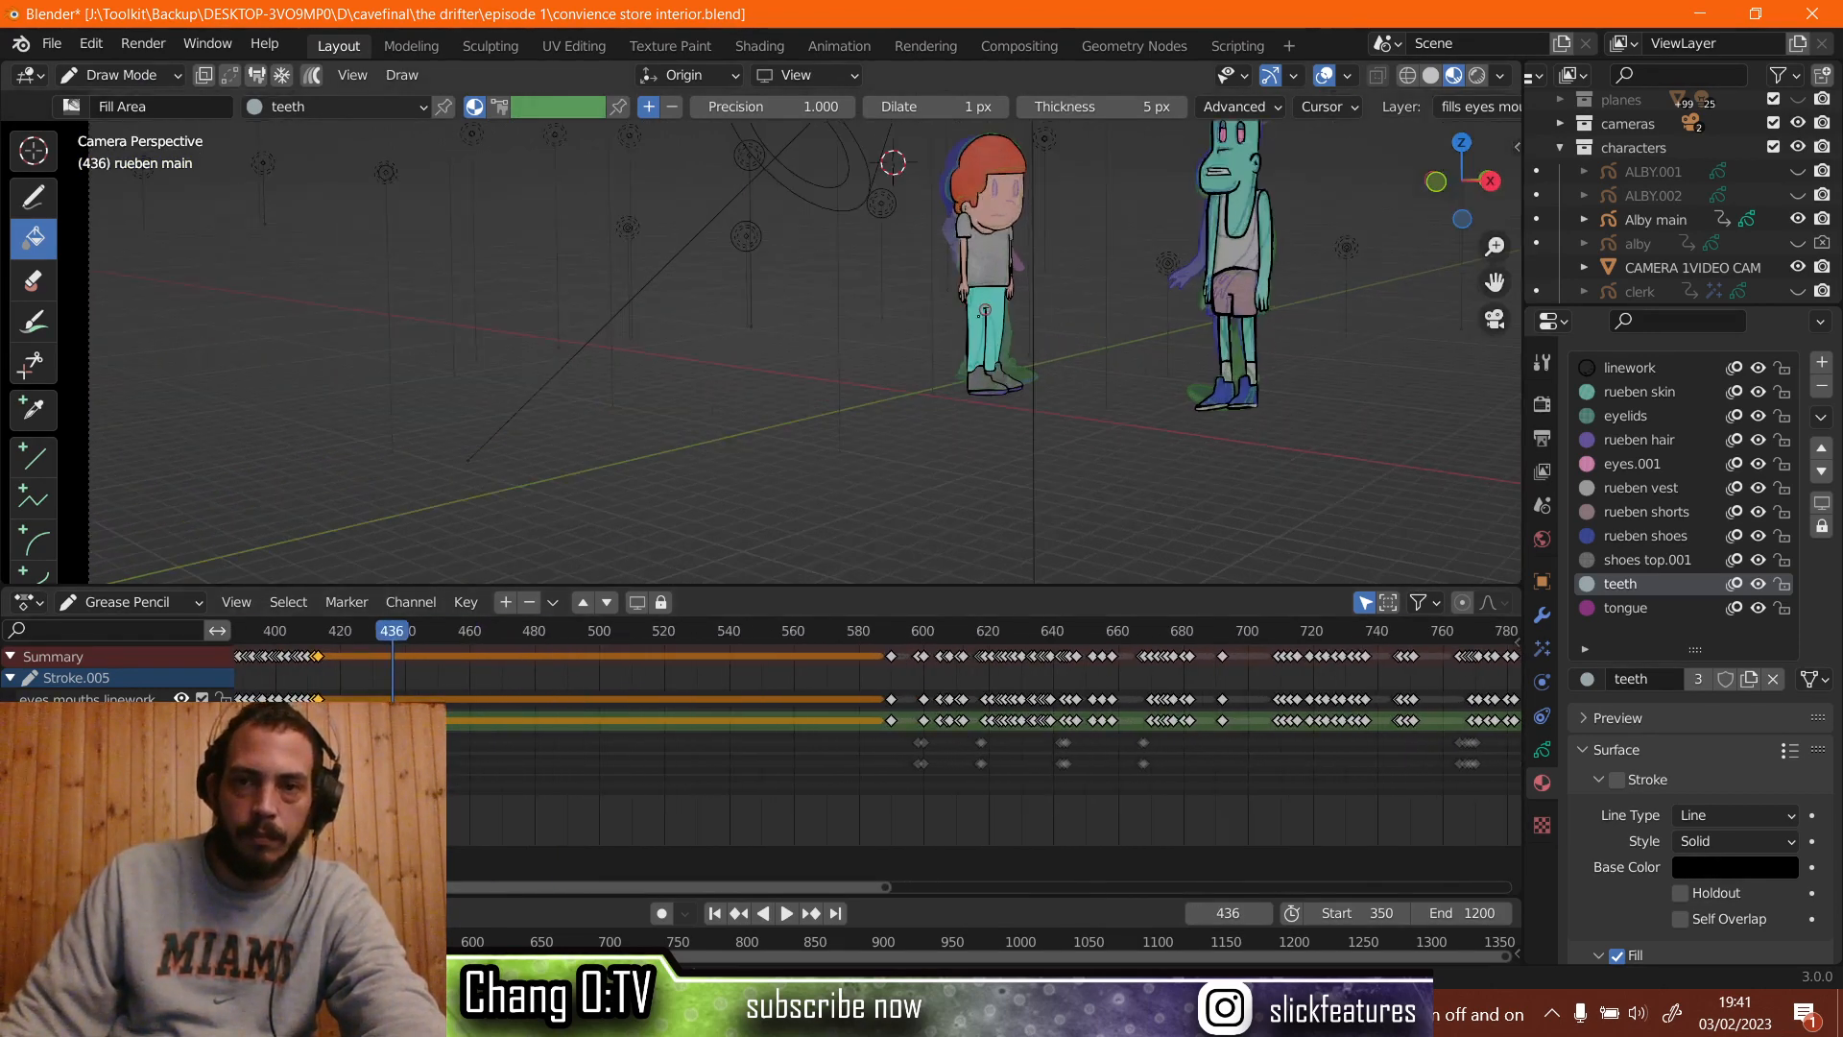
middle_click_drag(985, 310, 640, 481, "shift")
scroll(797, 415, "up", 2)
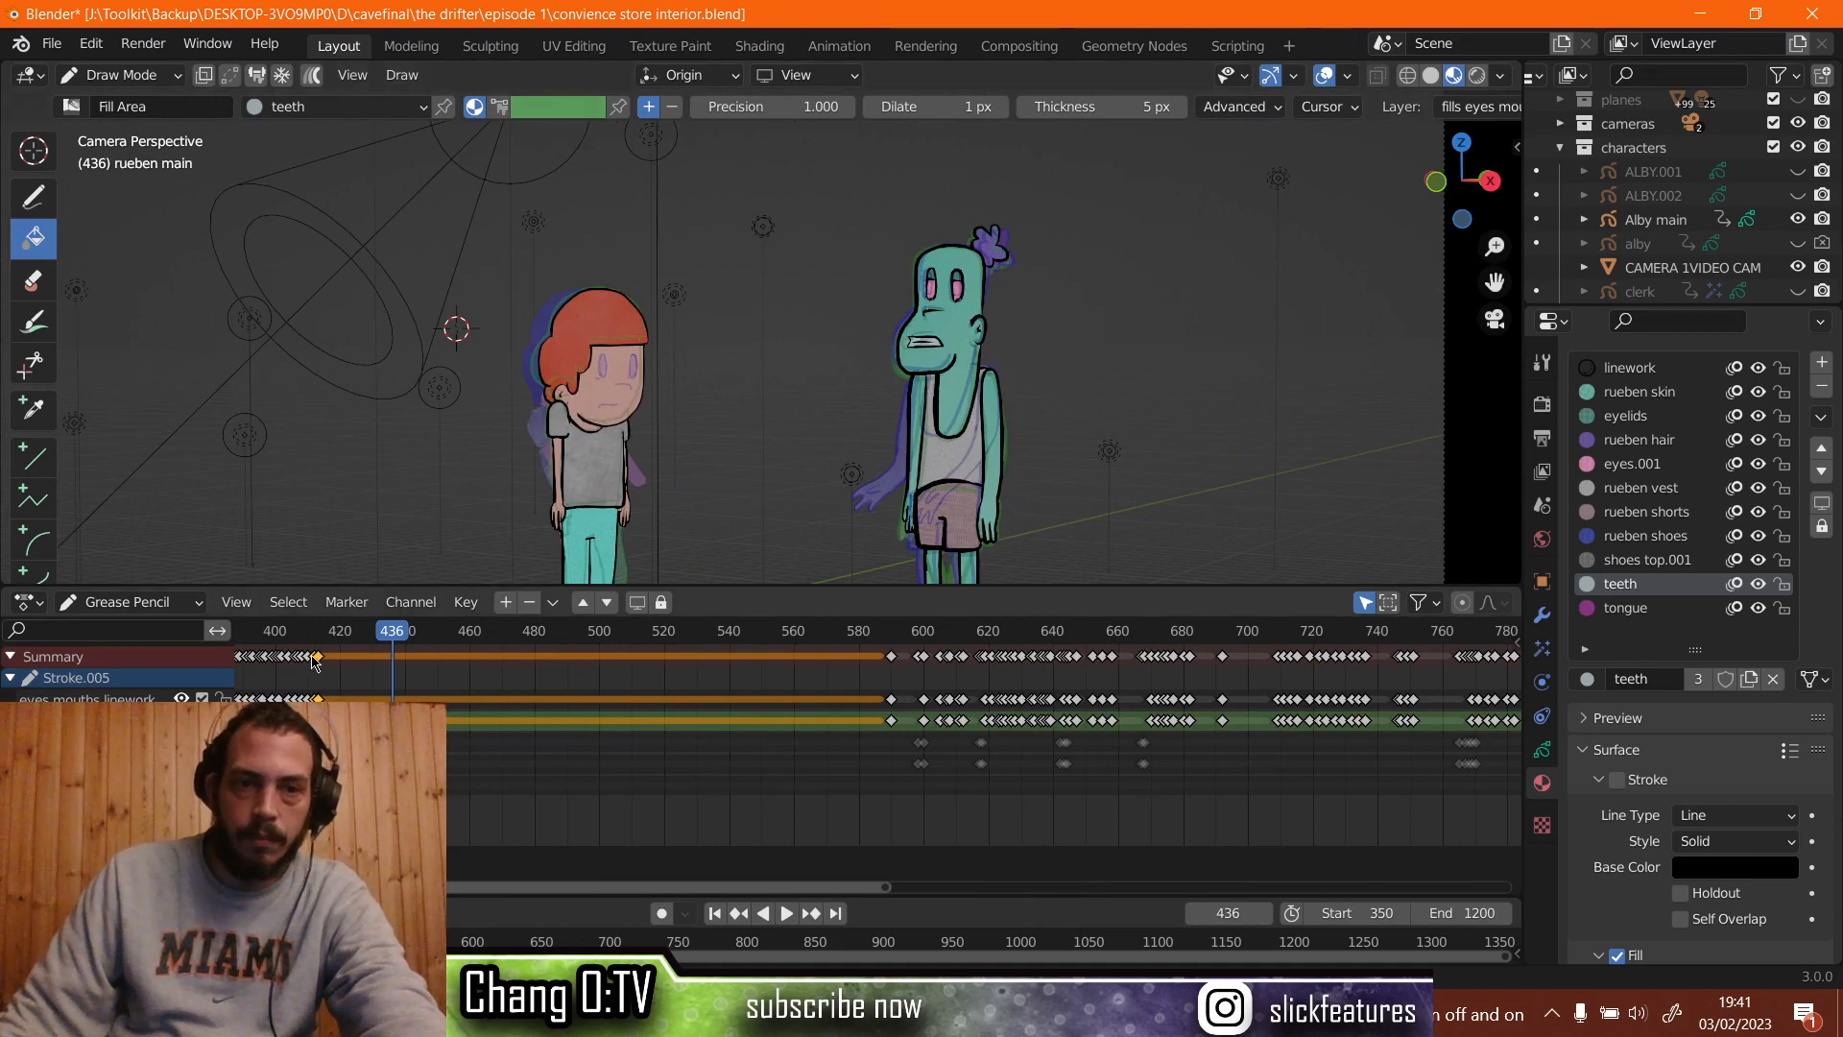
Play the scene around frame 400 to review Rueben's mouth movement, stopping the playhead at frame 425.
left_click(303, 639)
key("space")
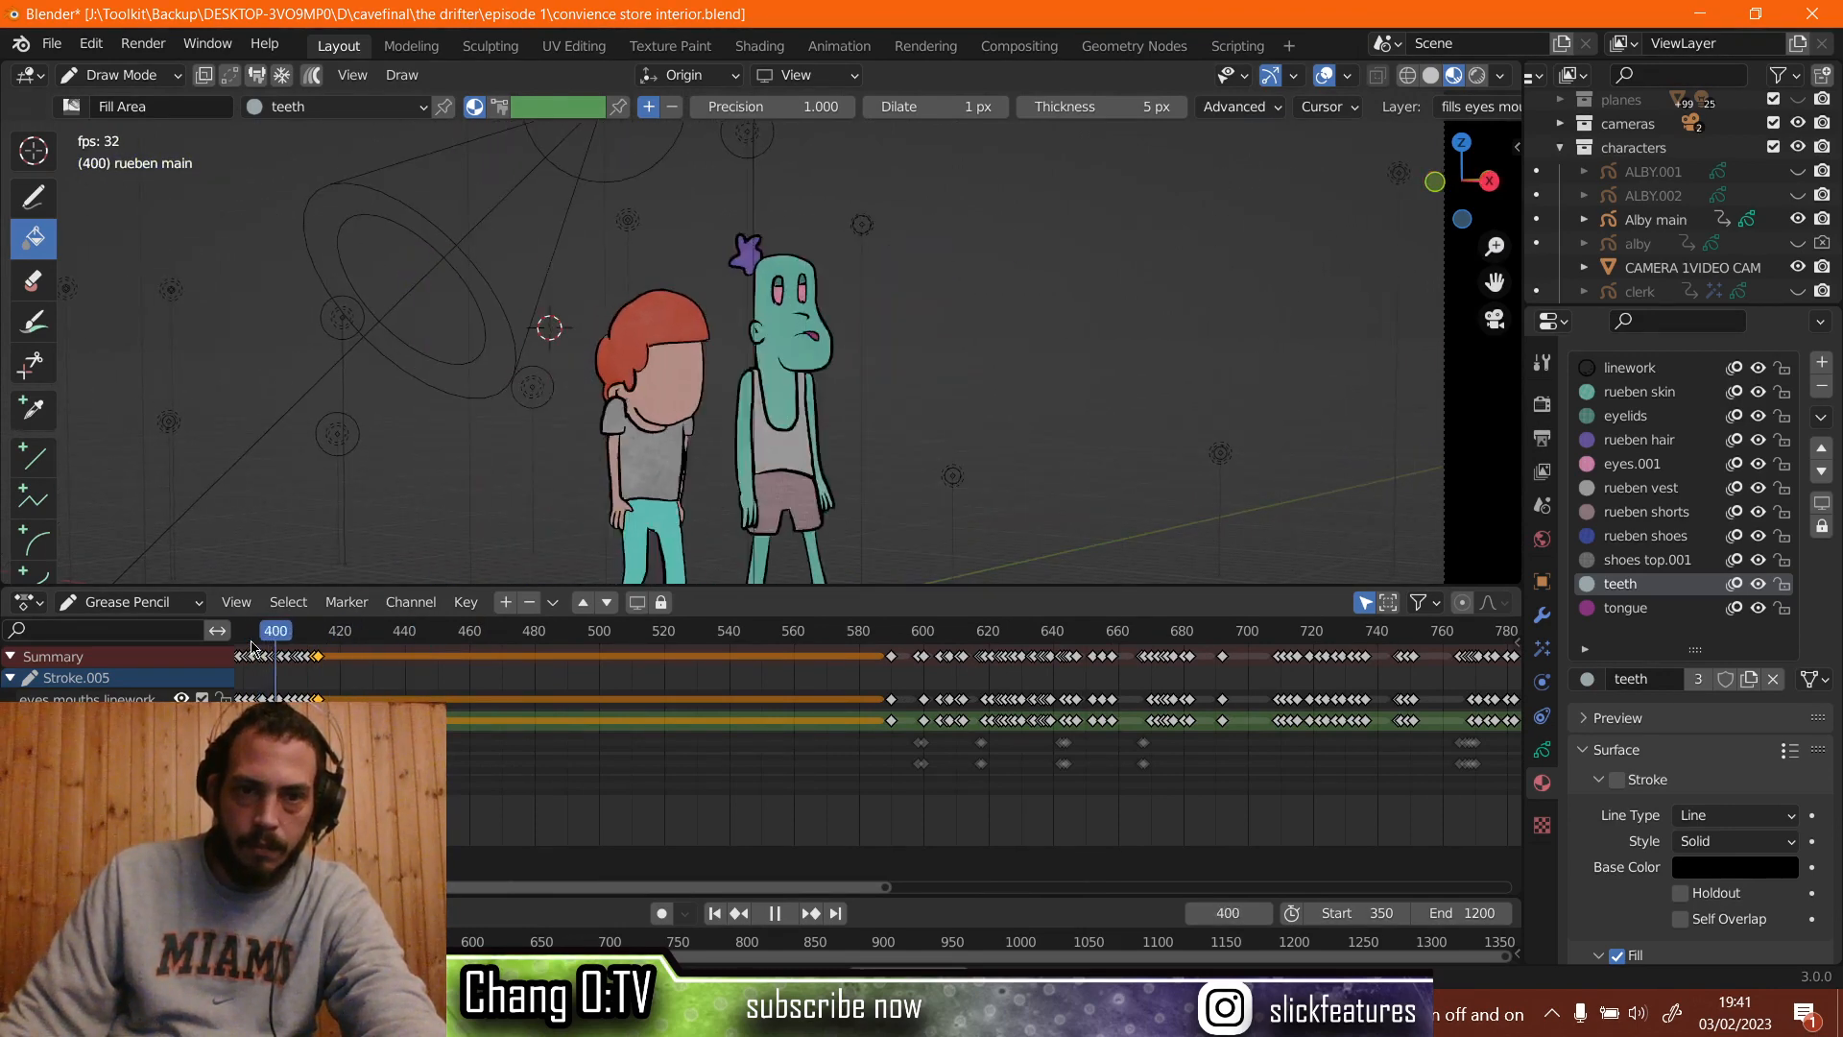
key("space")
Duplicate Rueben's mouth linework and fill keyframes from frame 410 to frame 415.
scroll(303, 655, "up", 2)
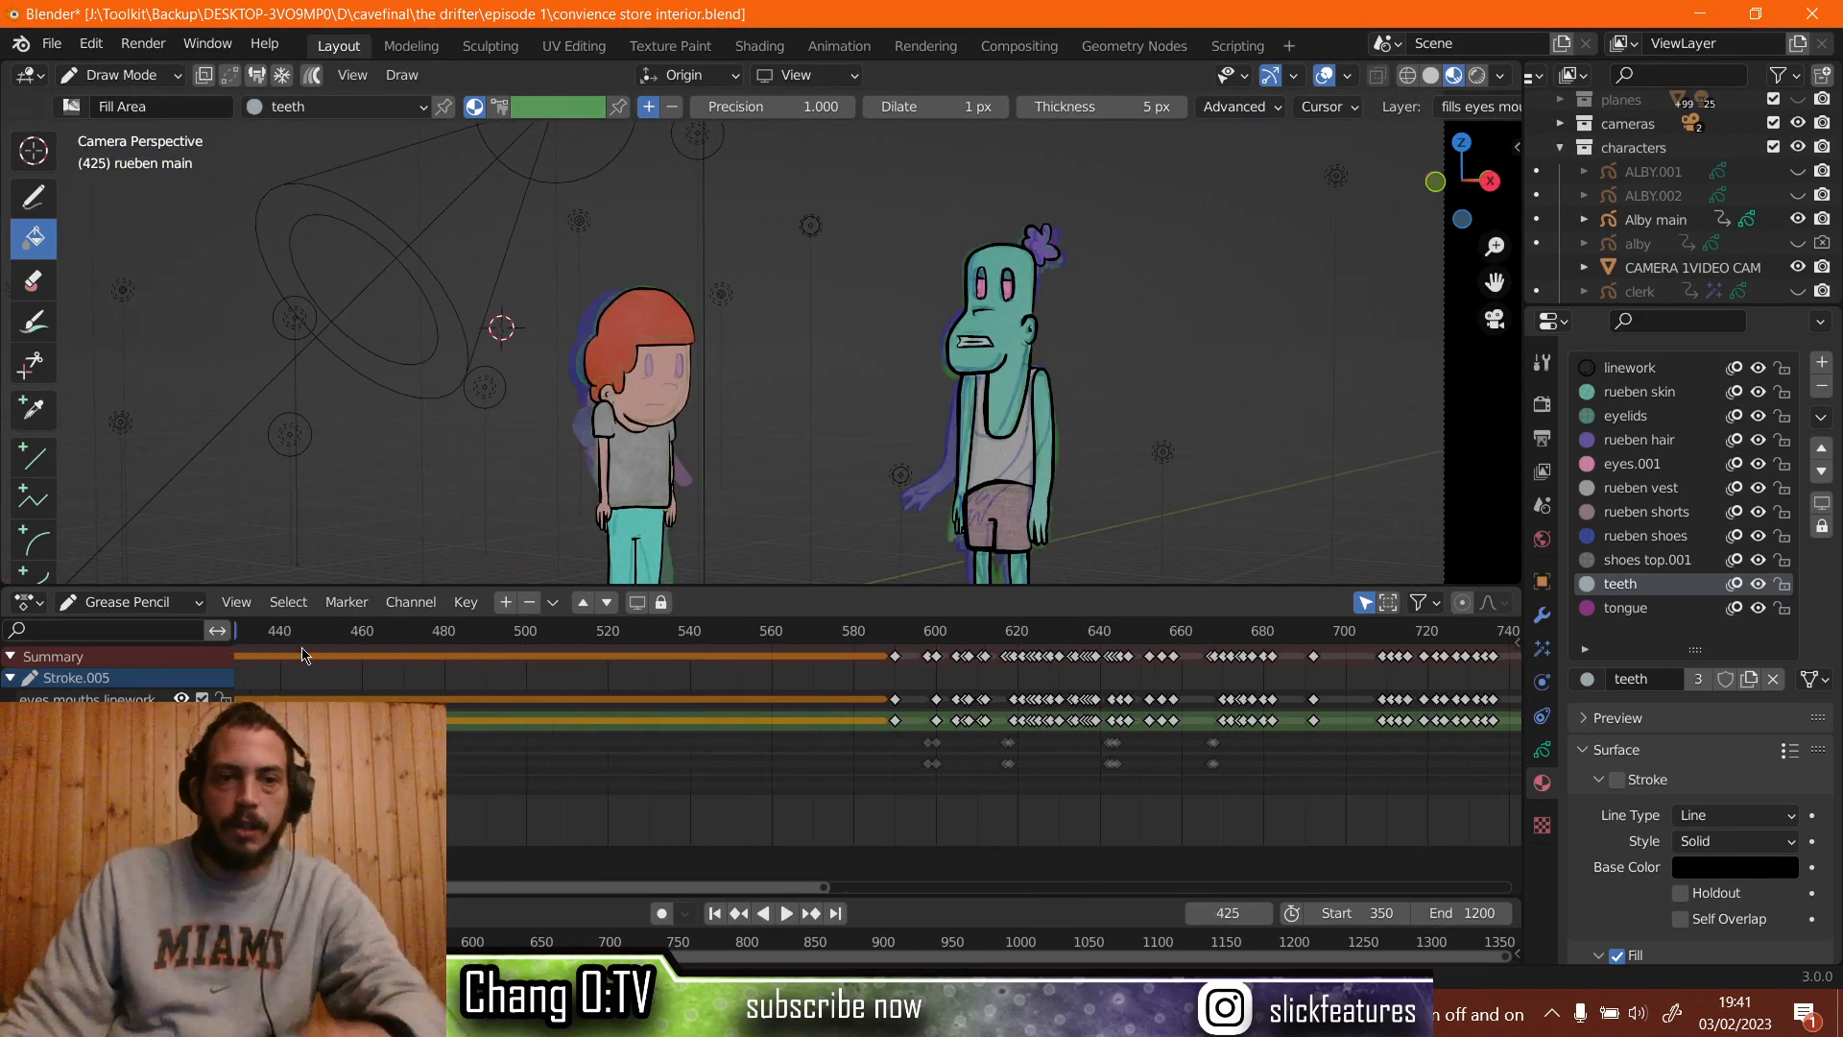
scroll(727, 727, "up", 3)
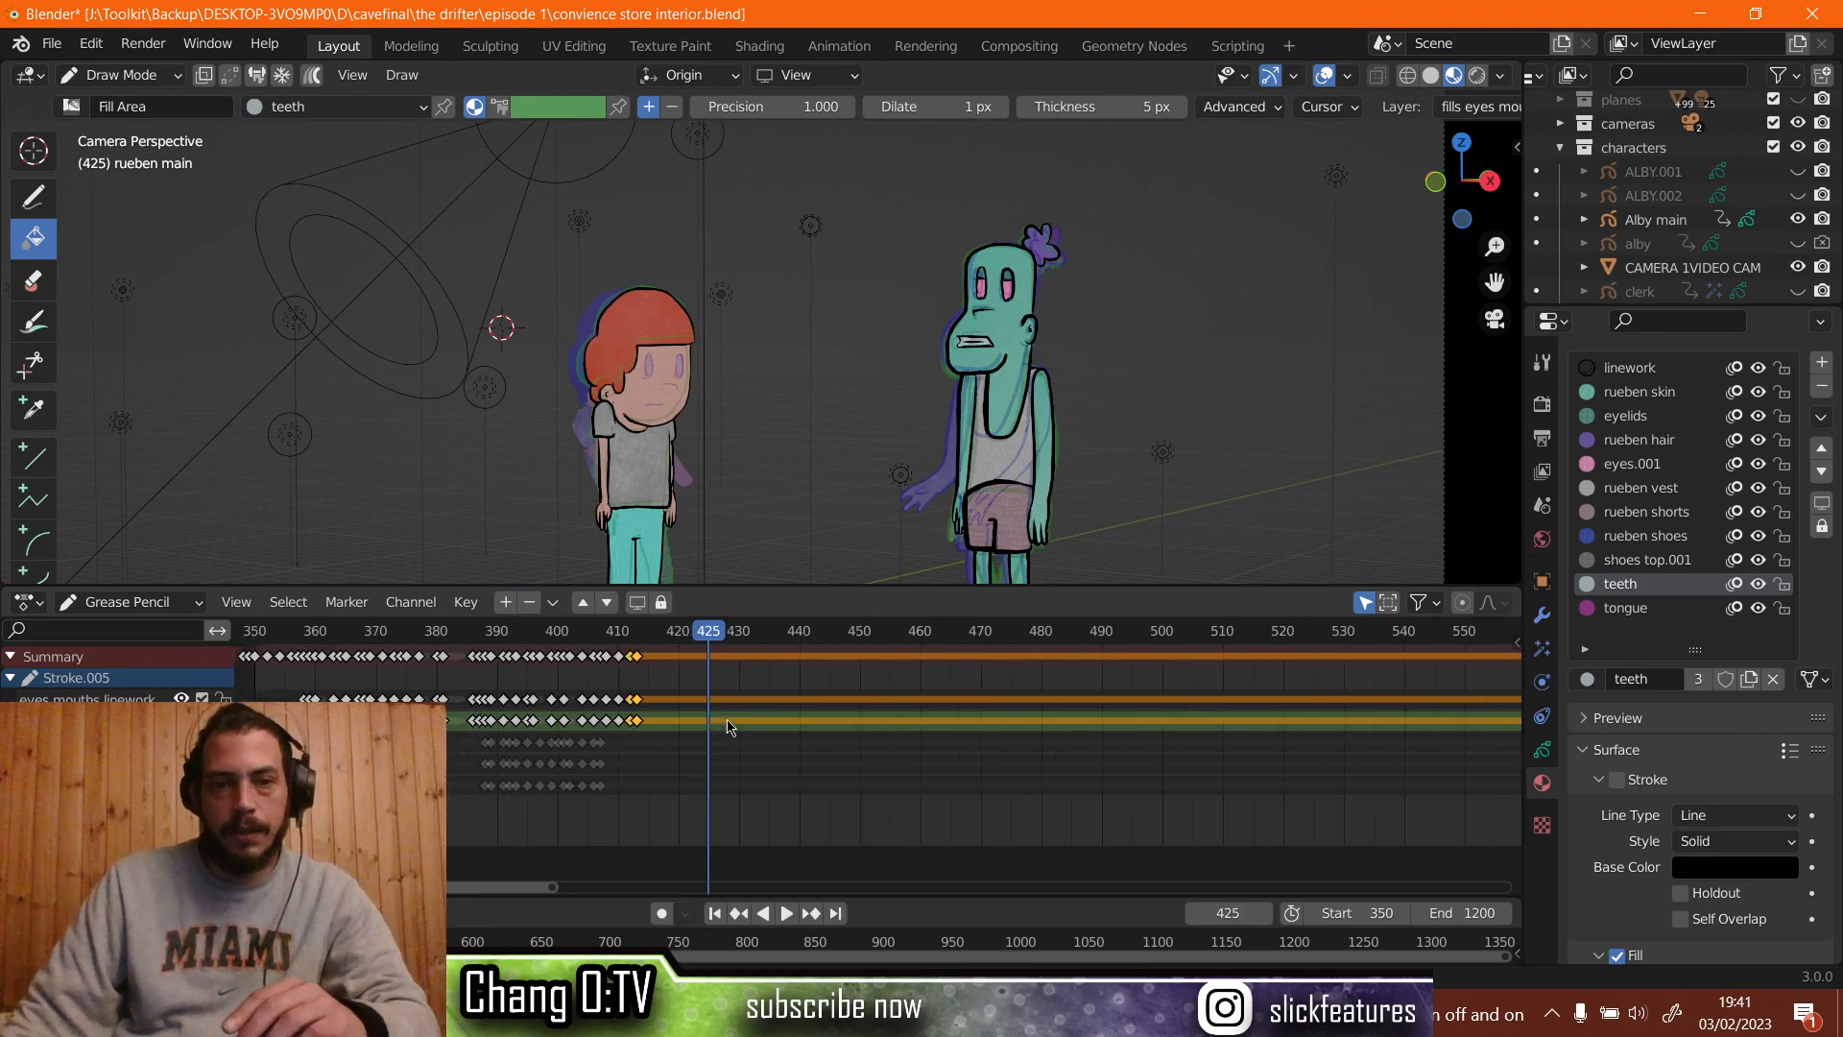
middle_click_drag(727, 727, 663, 715)
scroll(650, 712, "up", 7)
middle_click_drag(522, 688, 869, 770)
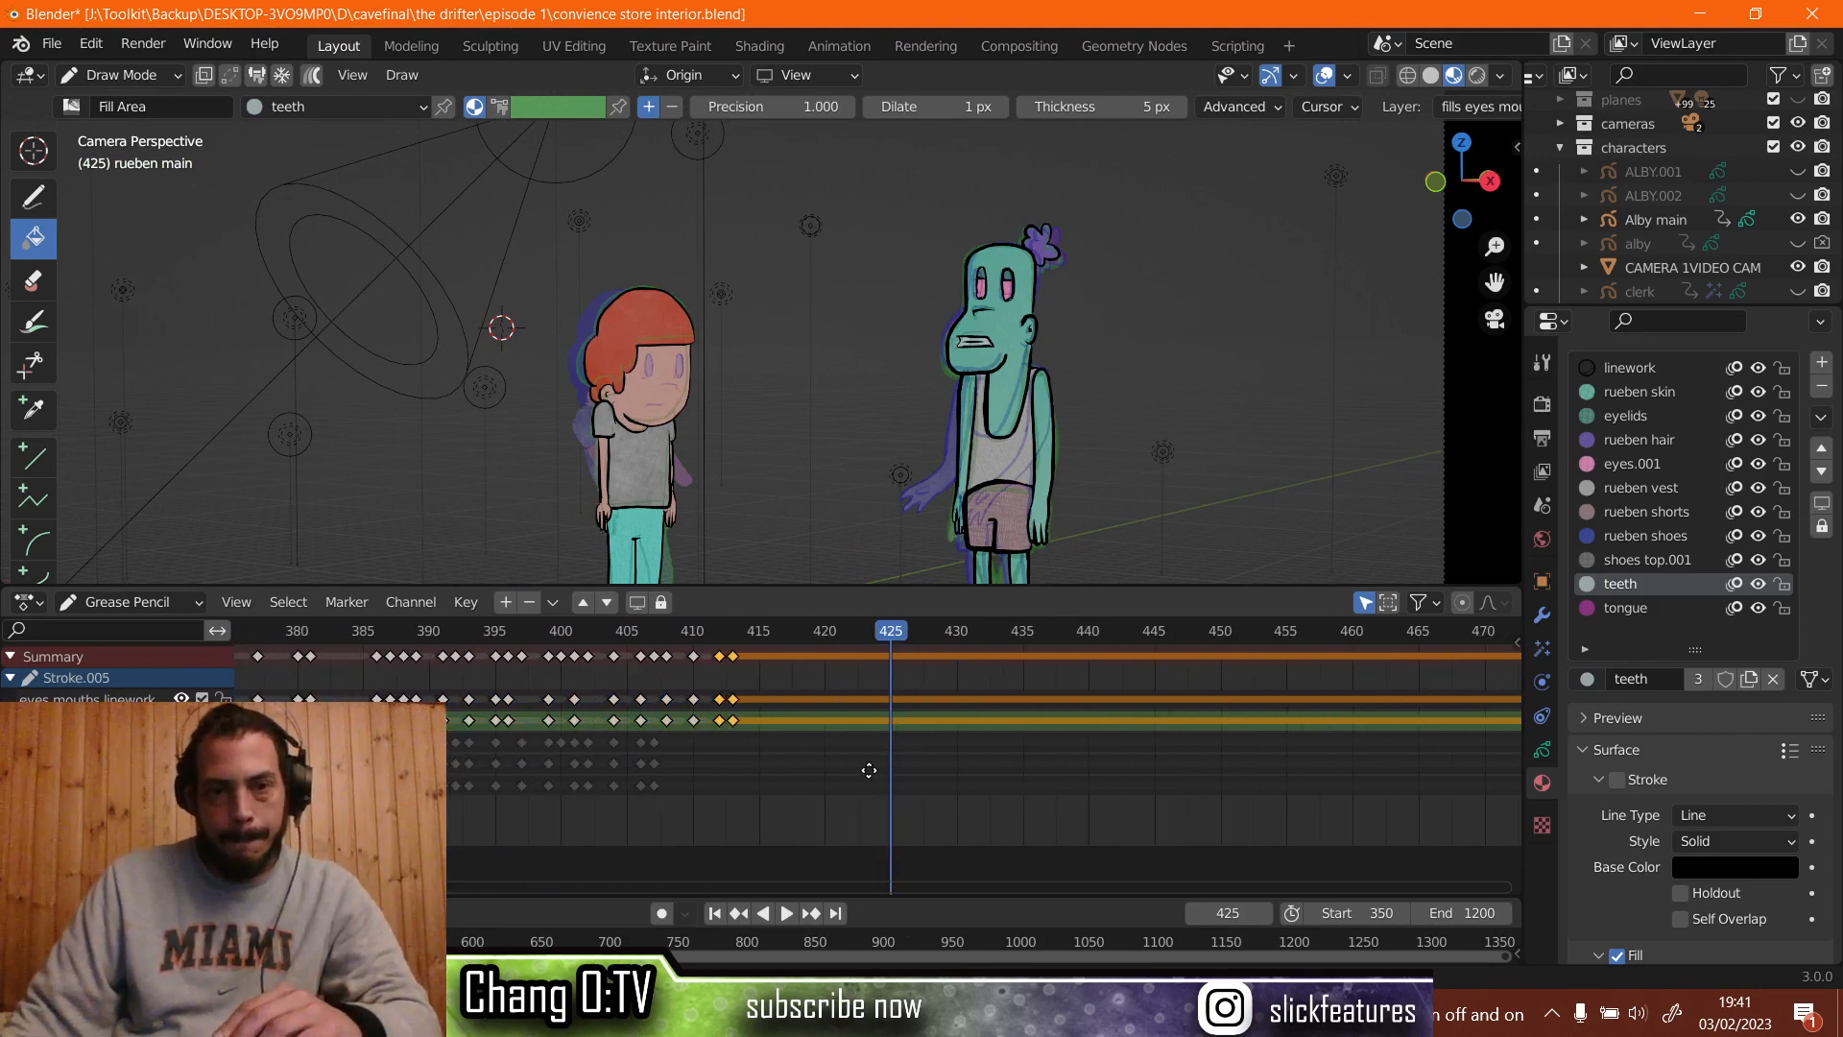
scroll(810, 741, "up", 4)
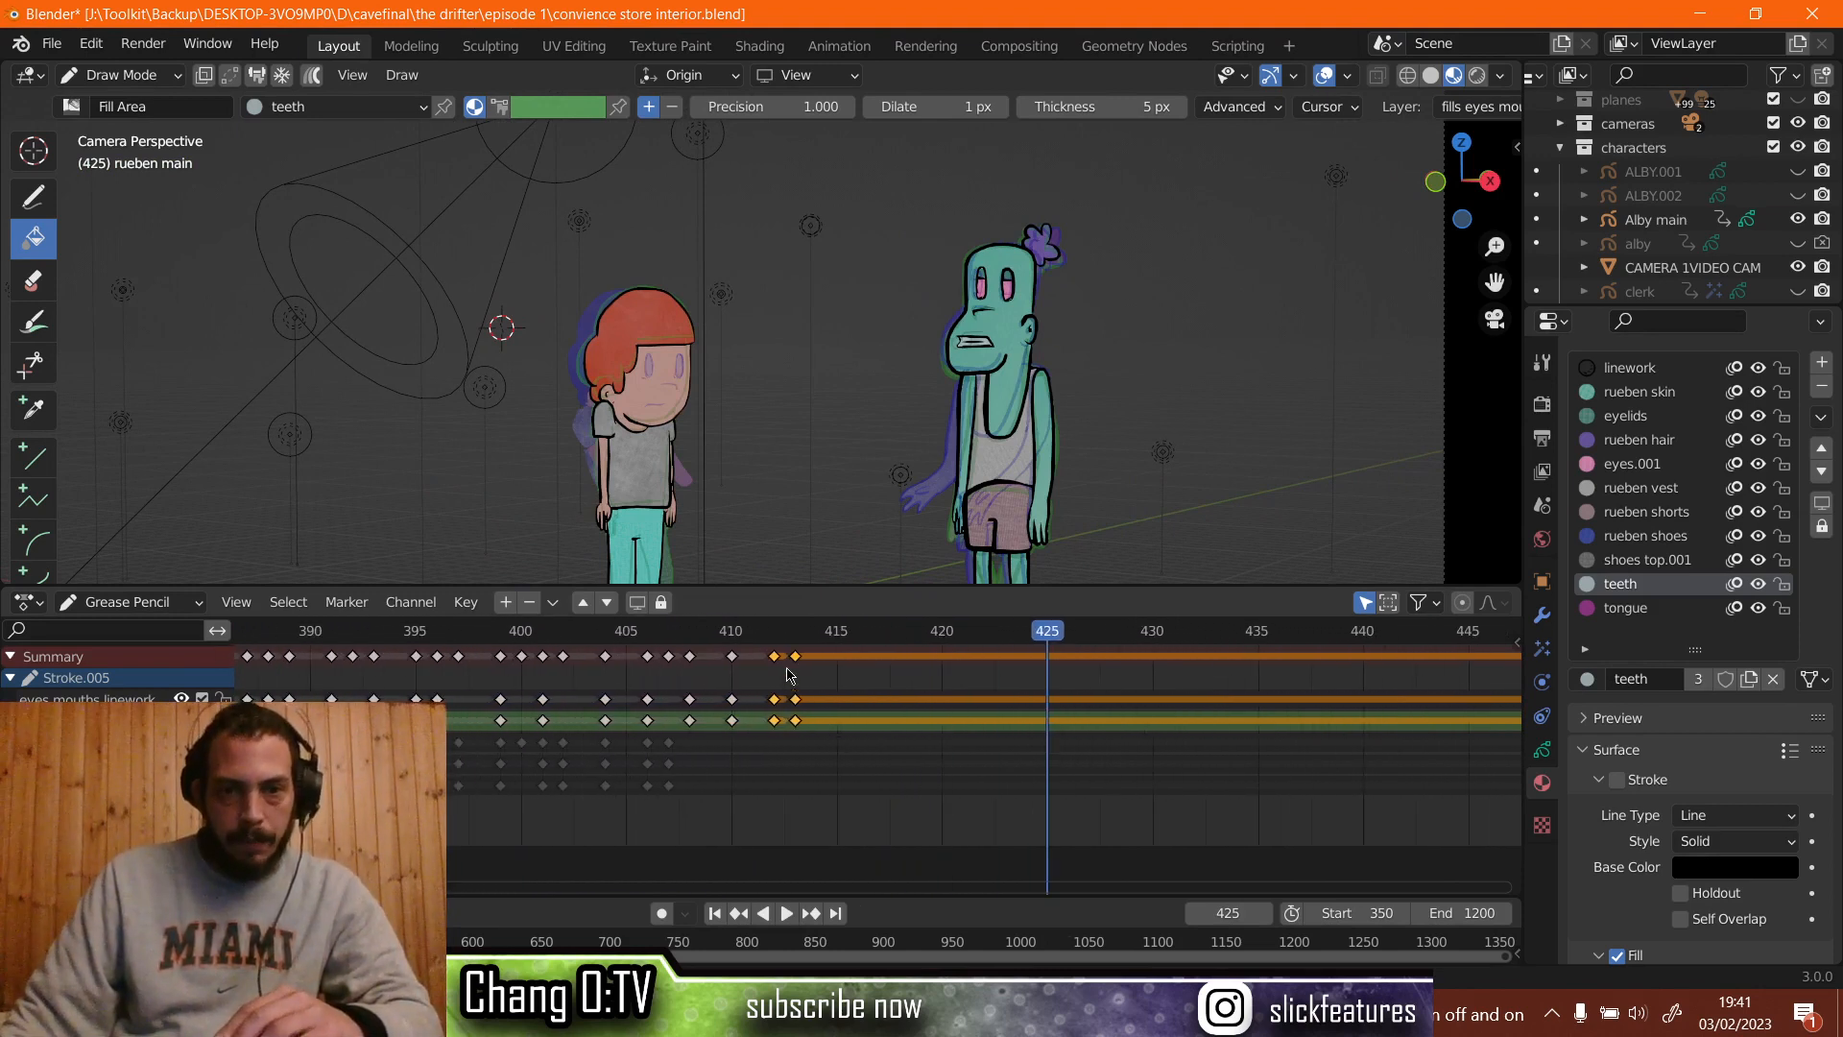
left_click_drag(778, 638, 752, 739)
right_click(737, 704)
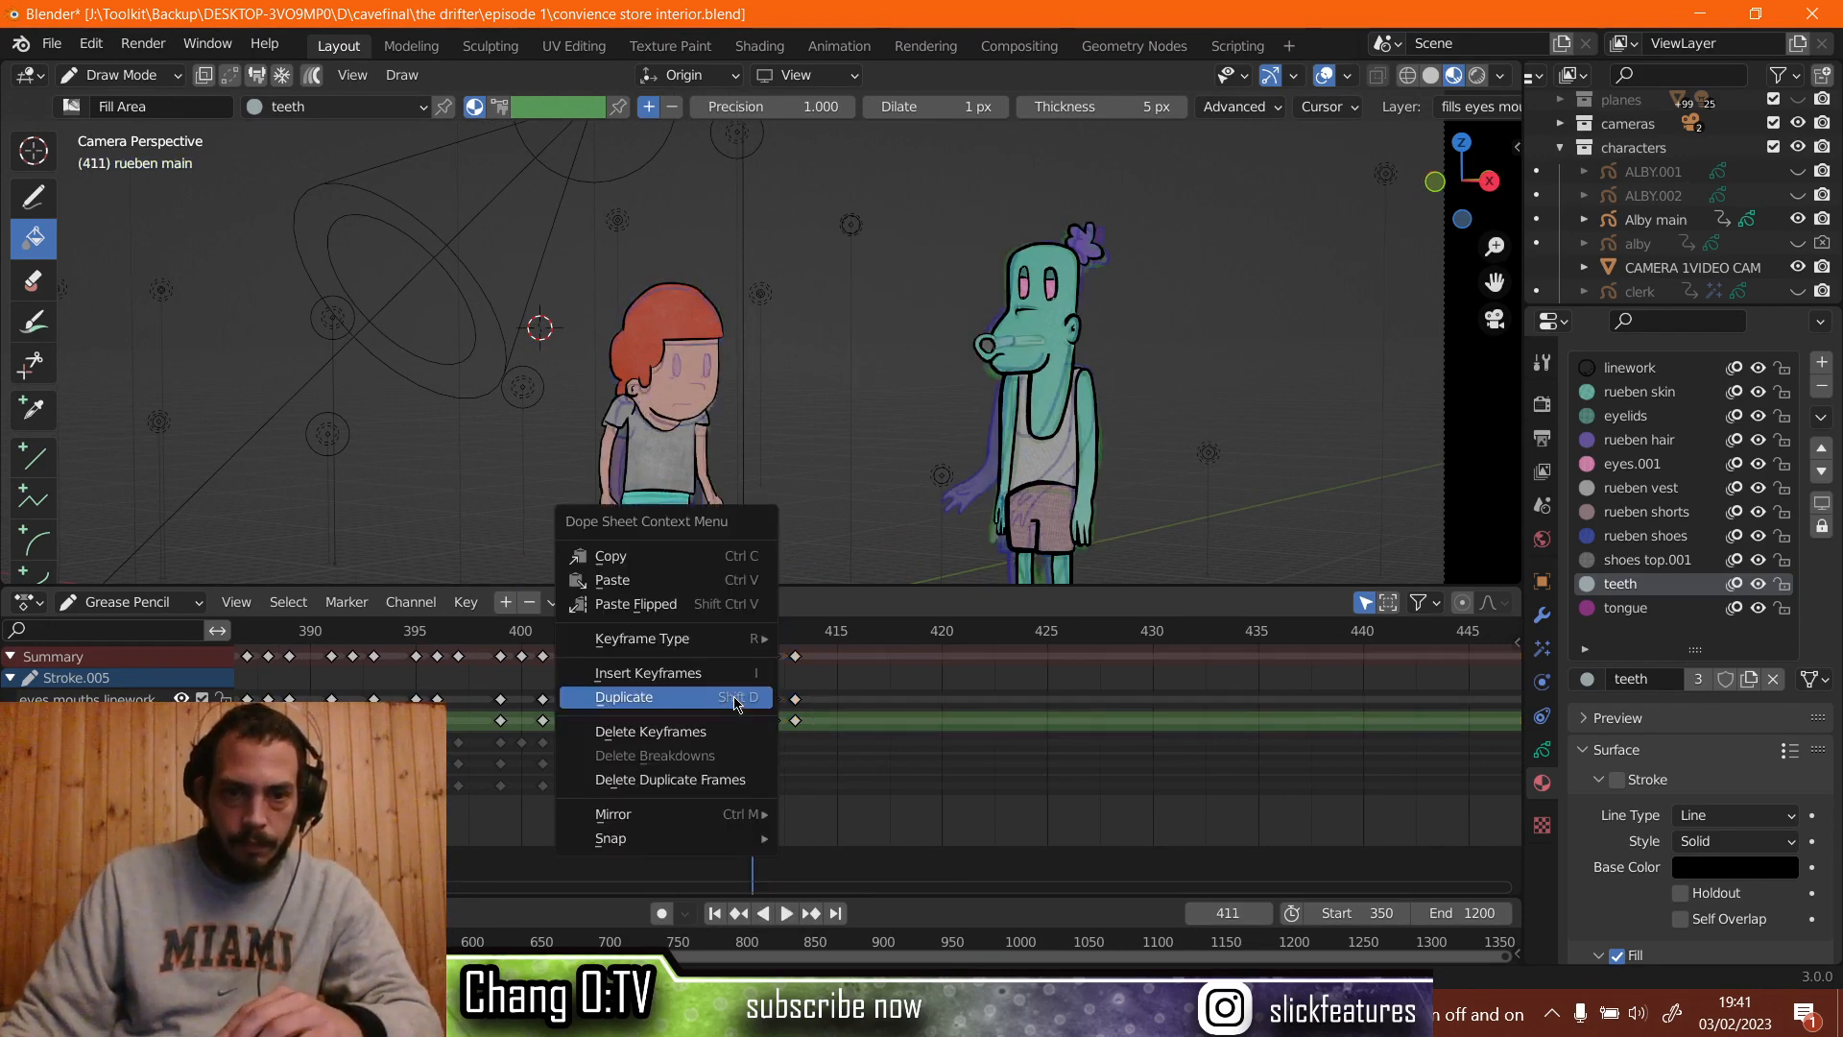
left_click(733, 697)
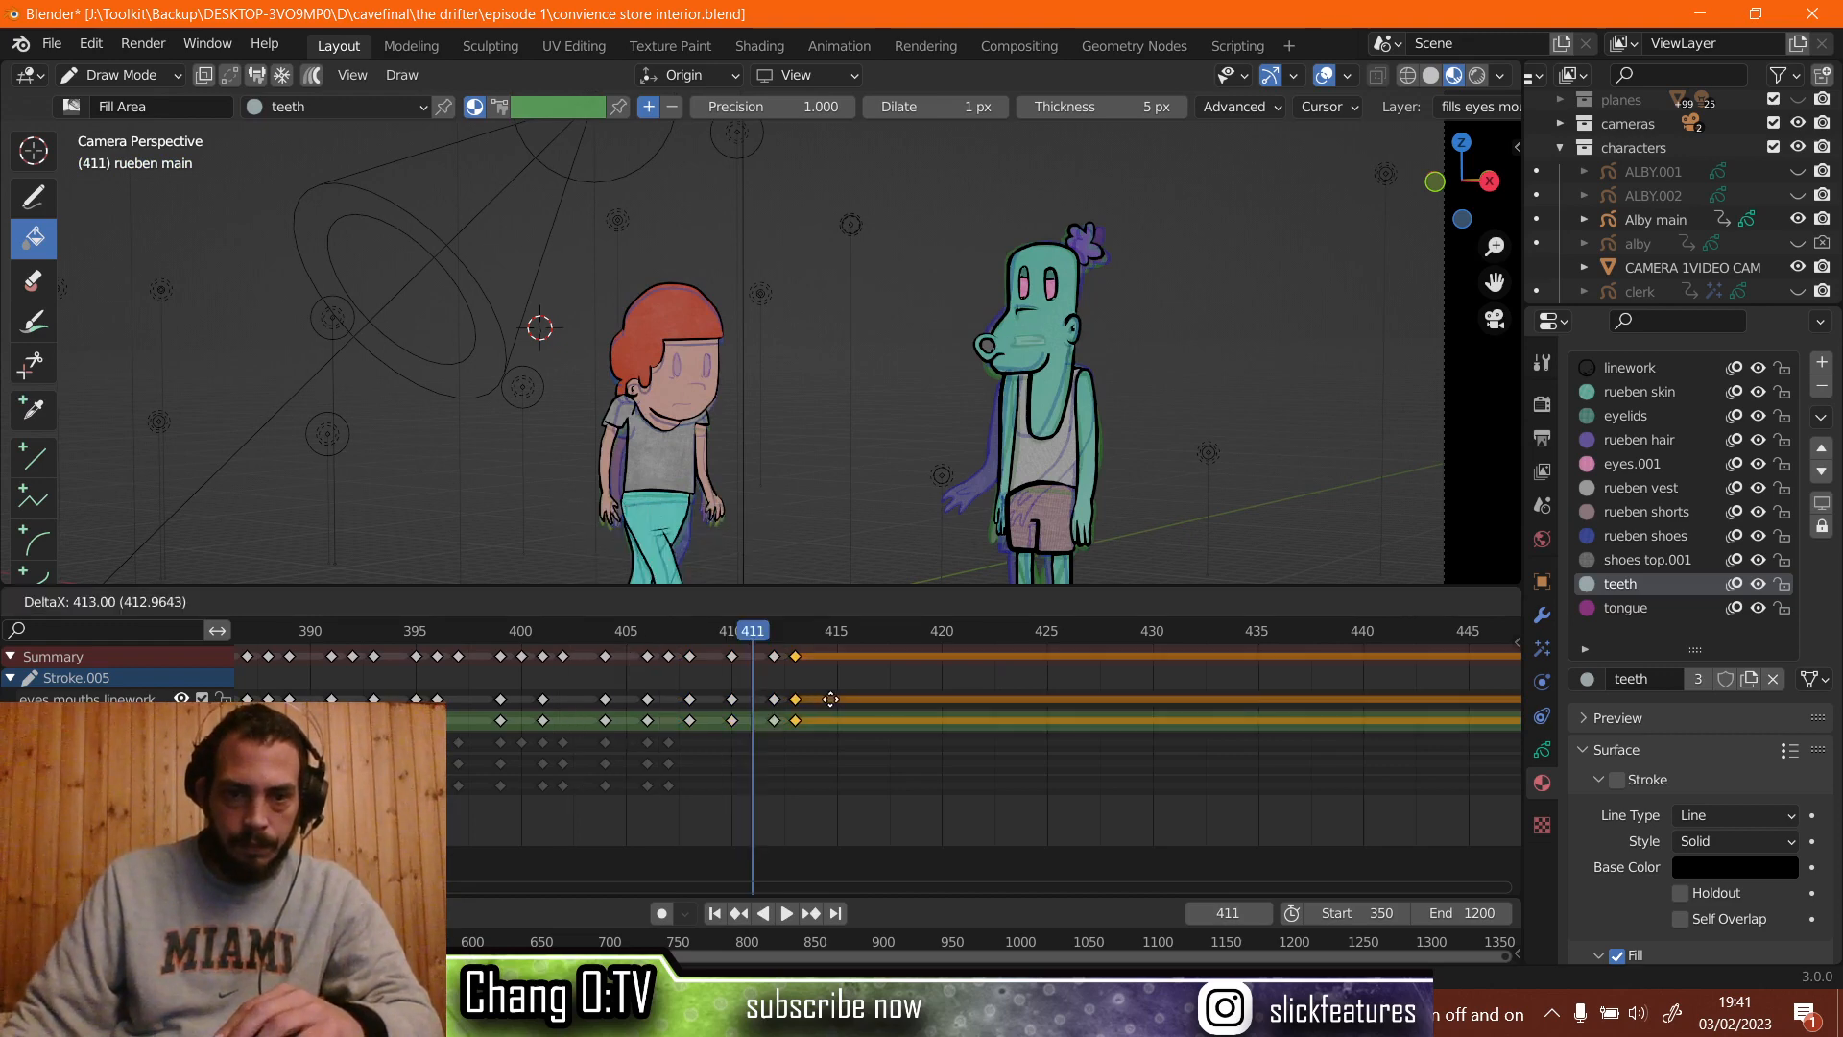
left_click(839, 701)
Replay the scene several times from before frame 400 to review the new mouth keyframe, stopping at frame 430.
left_click(472, 631)
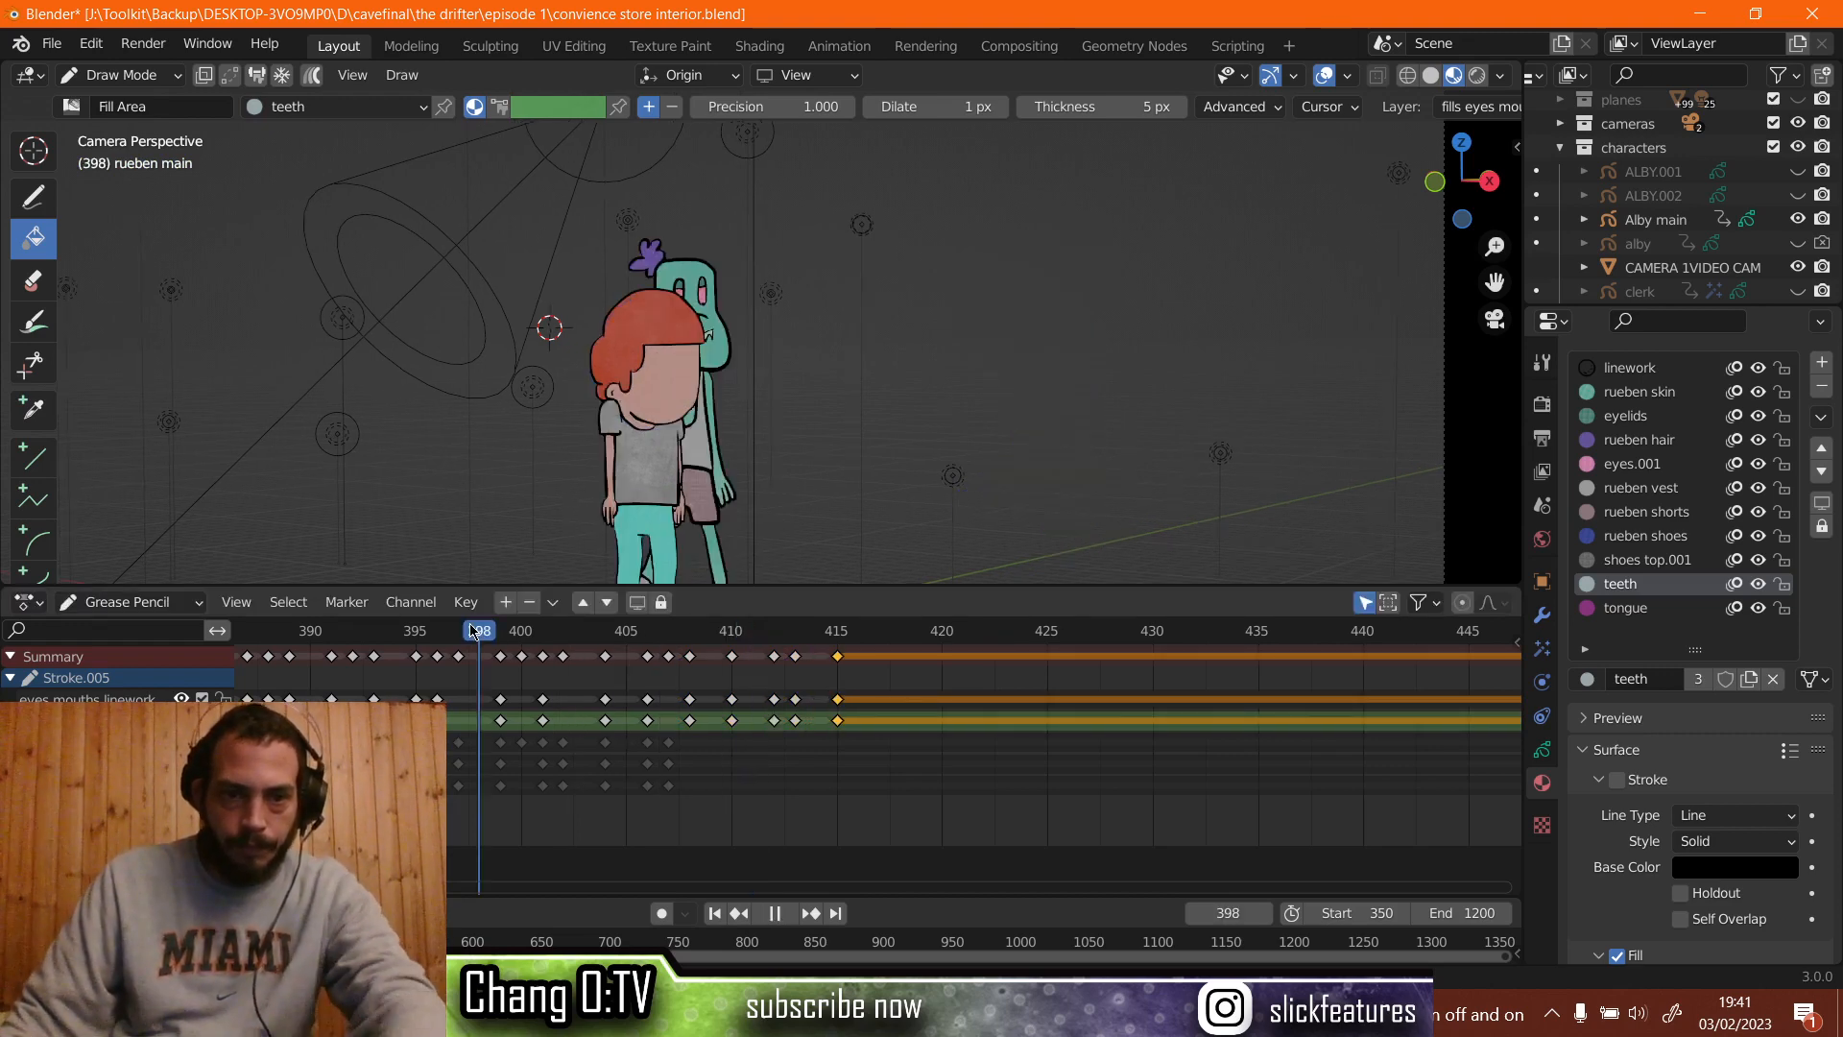
key("space")
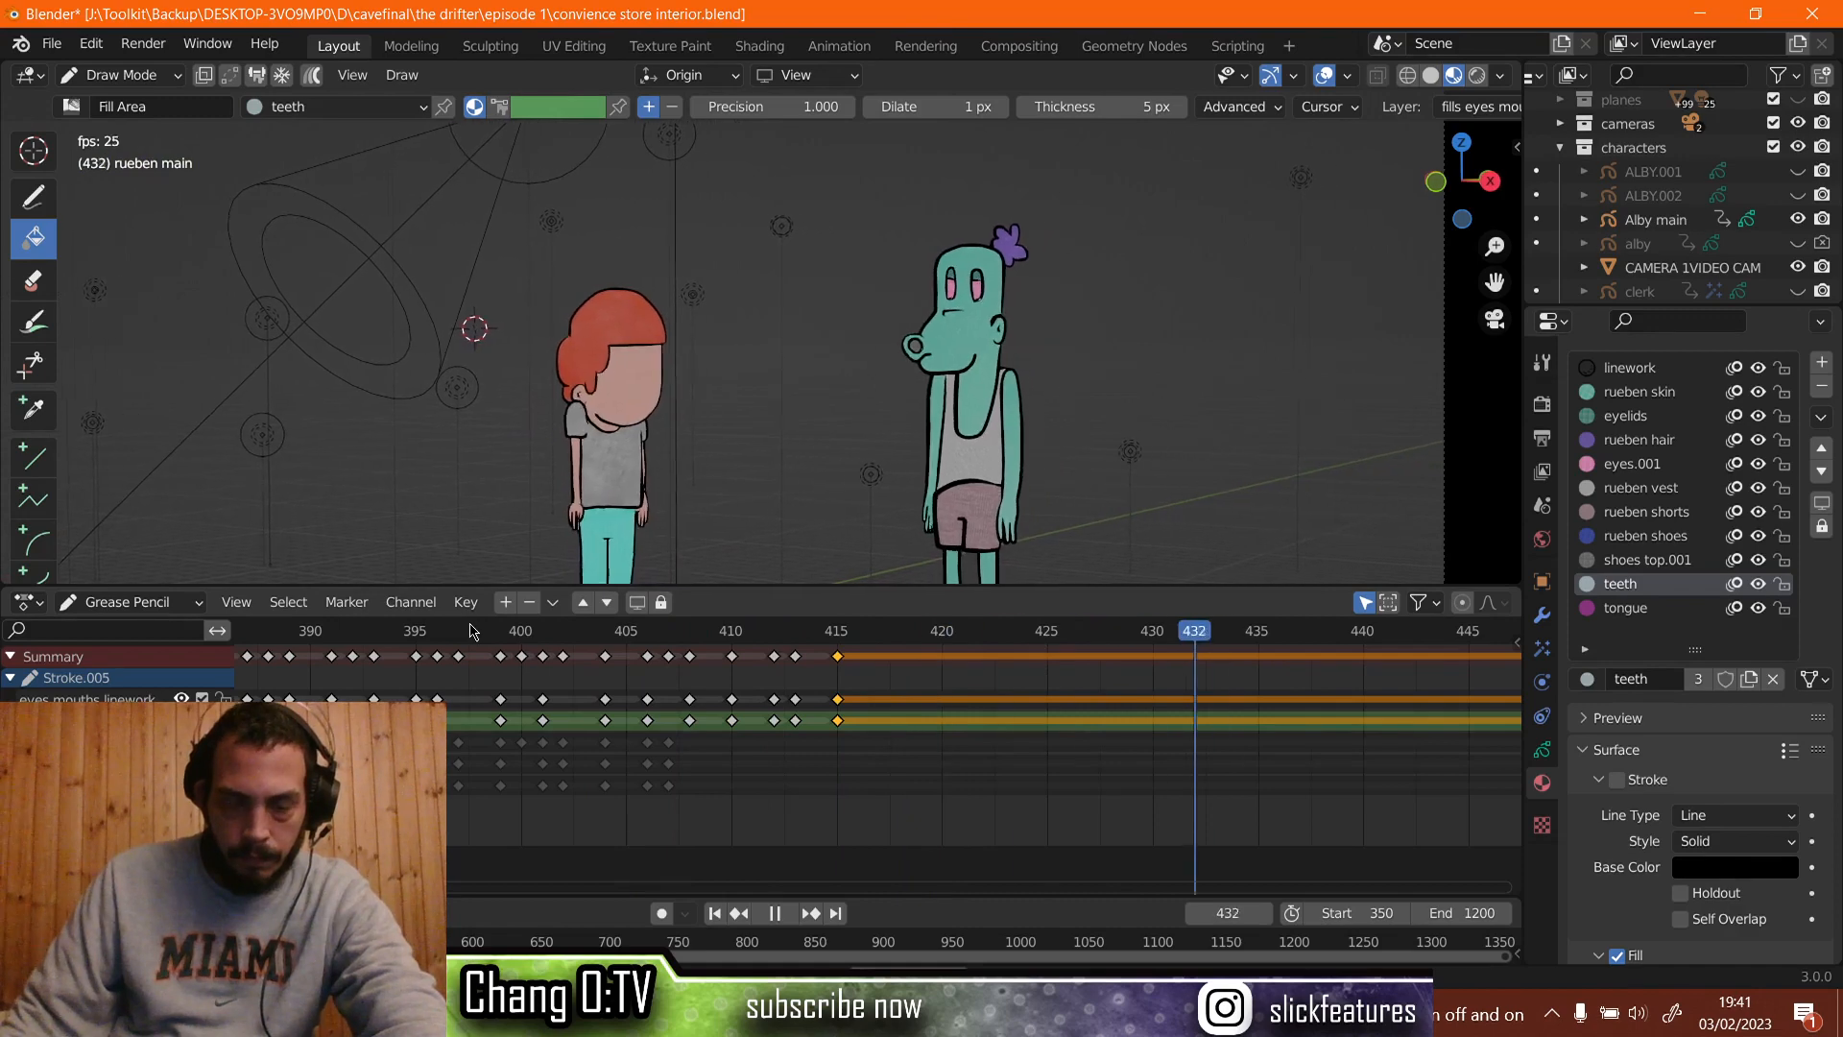
left_click(357, 631)
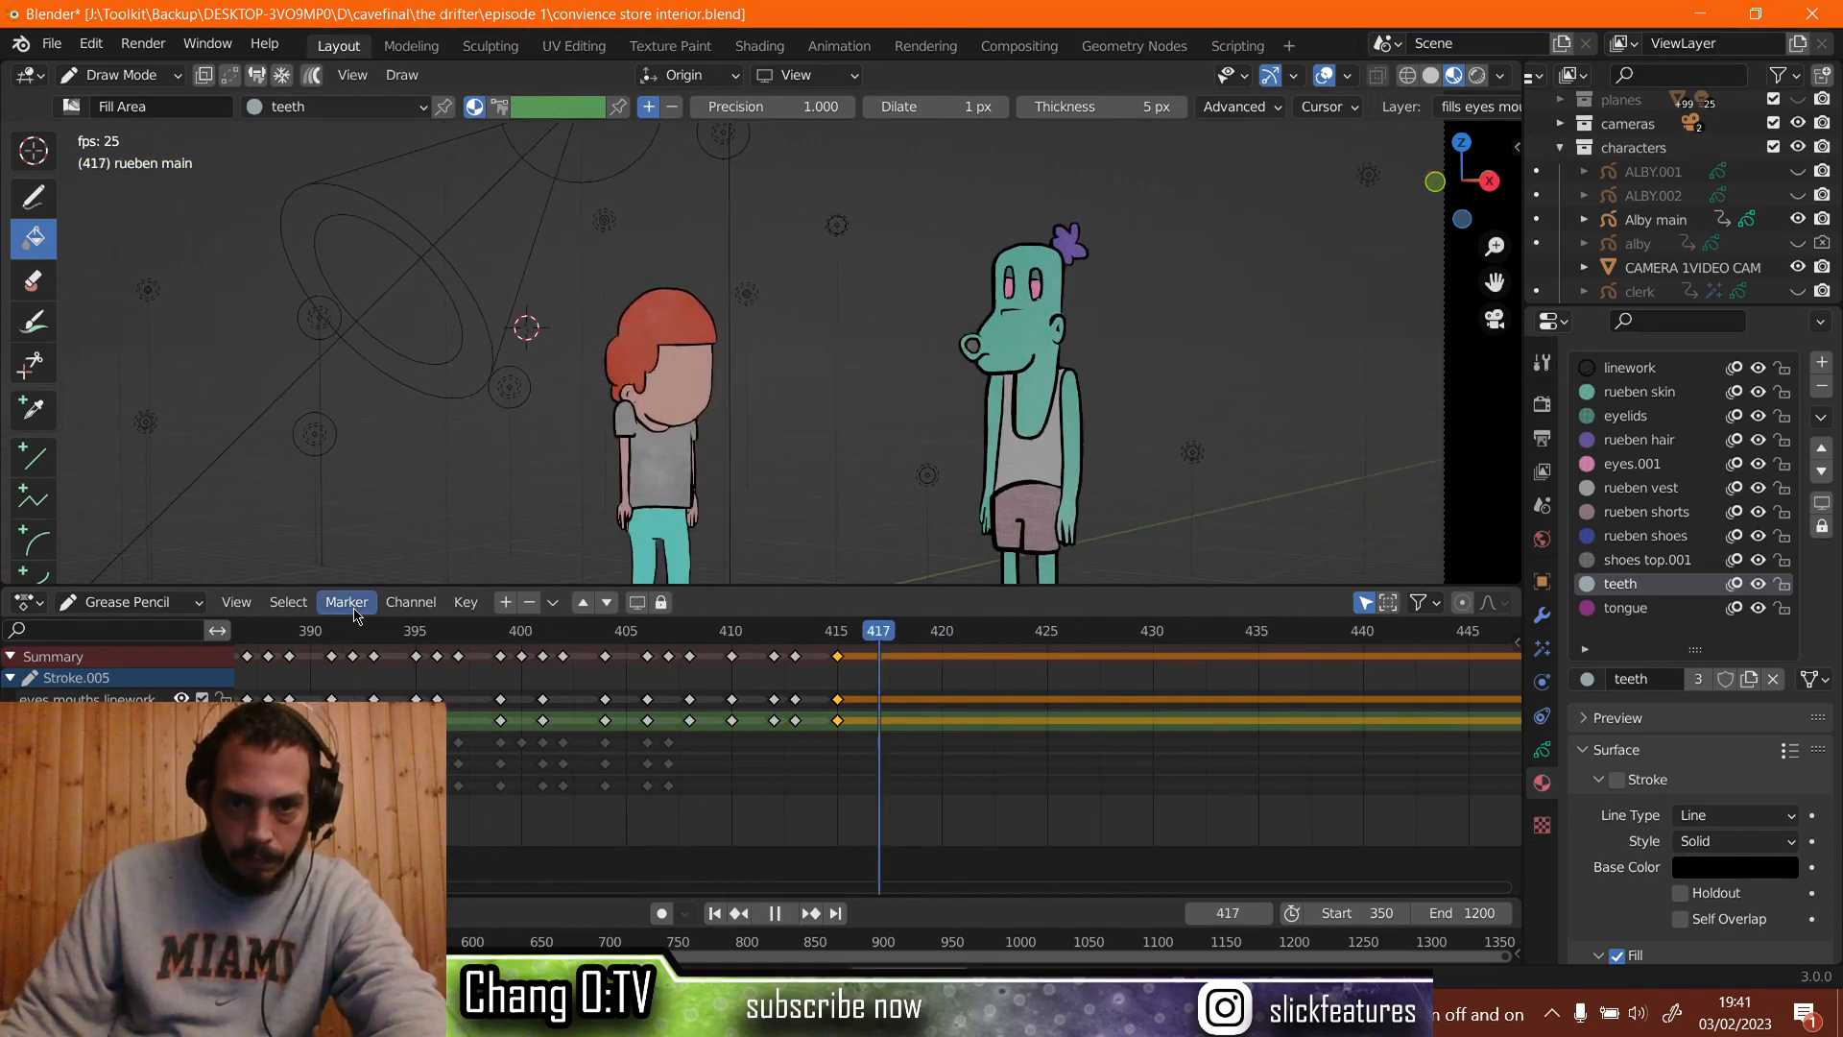
key("space")
left_click(274, 630)
key("space")
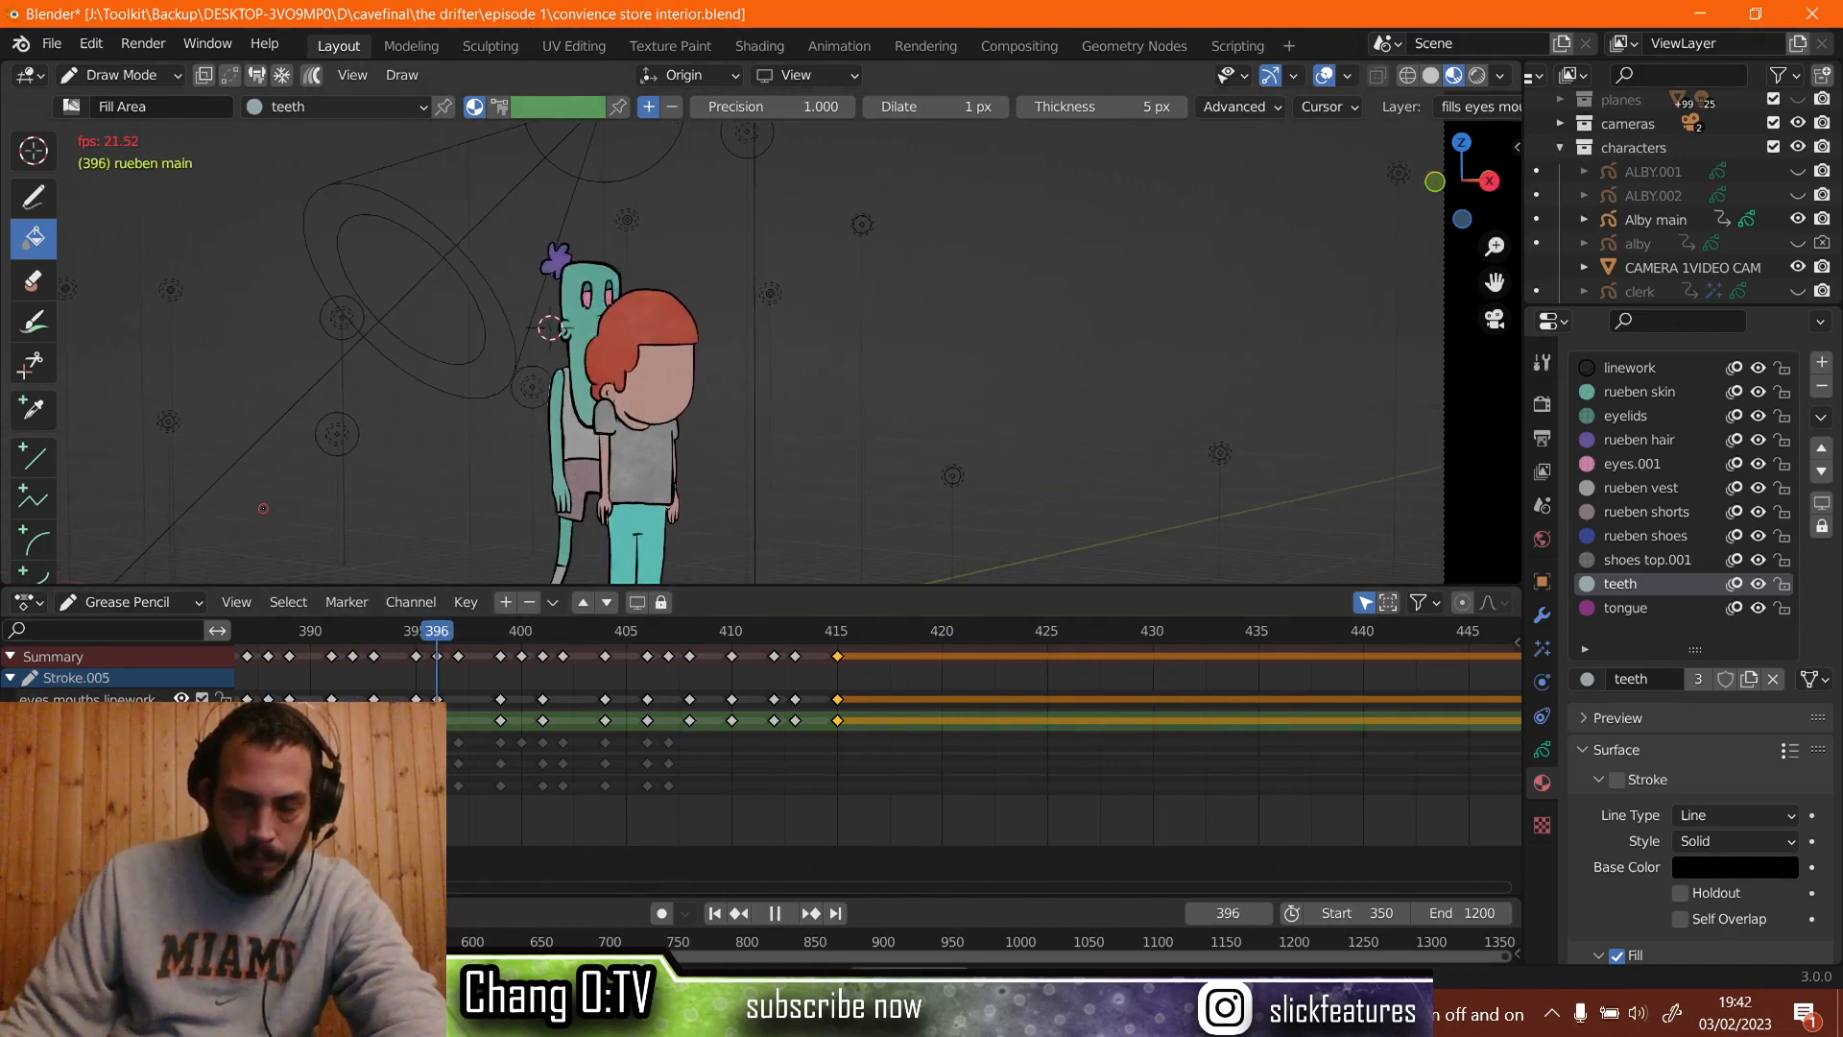
key("space")
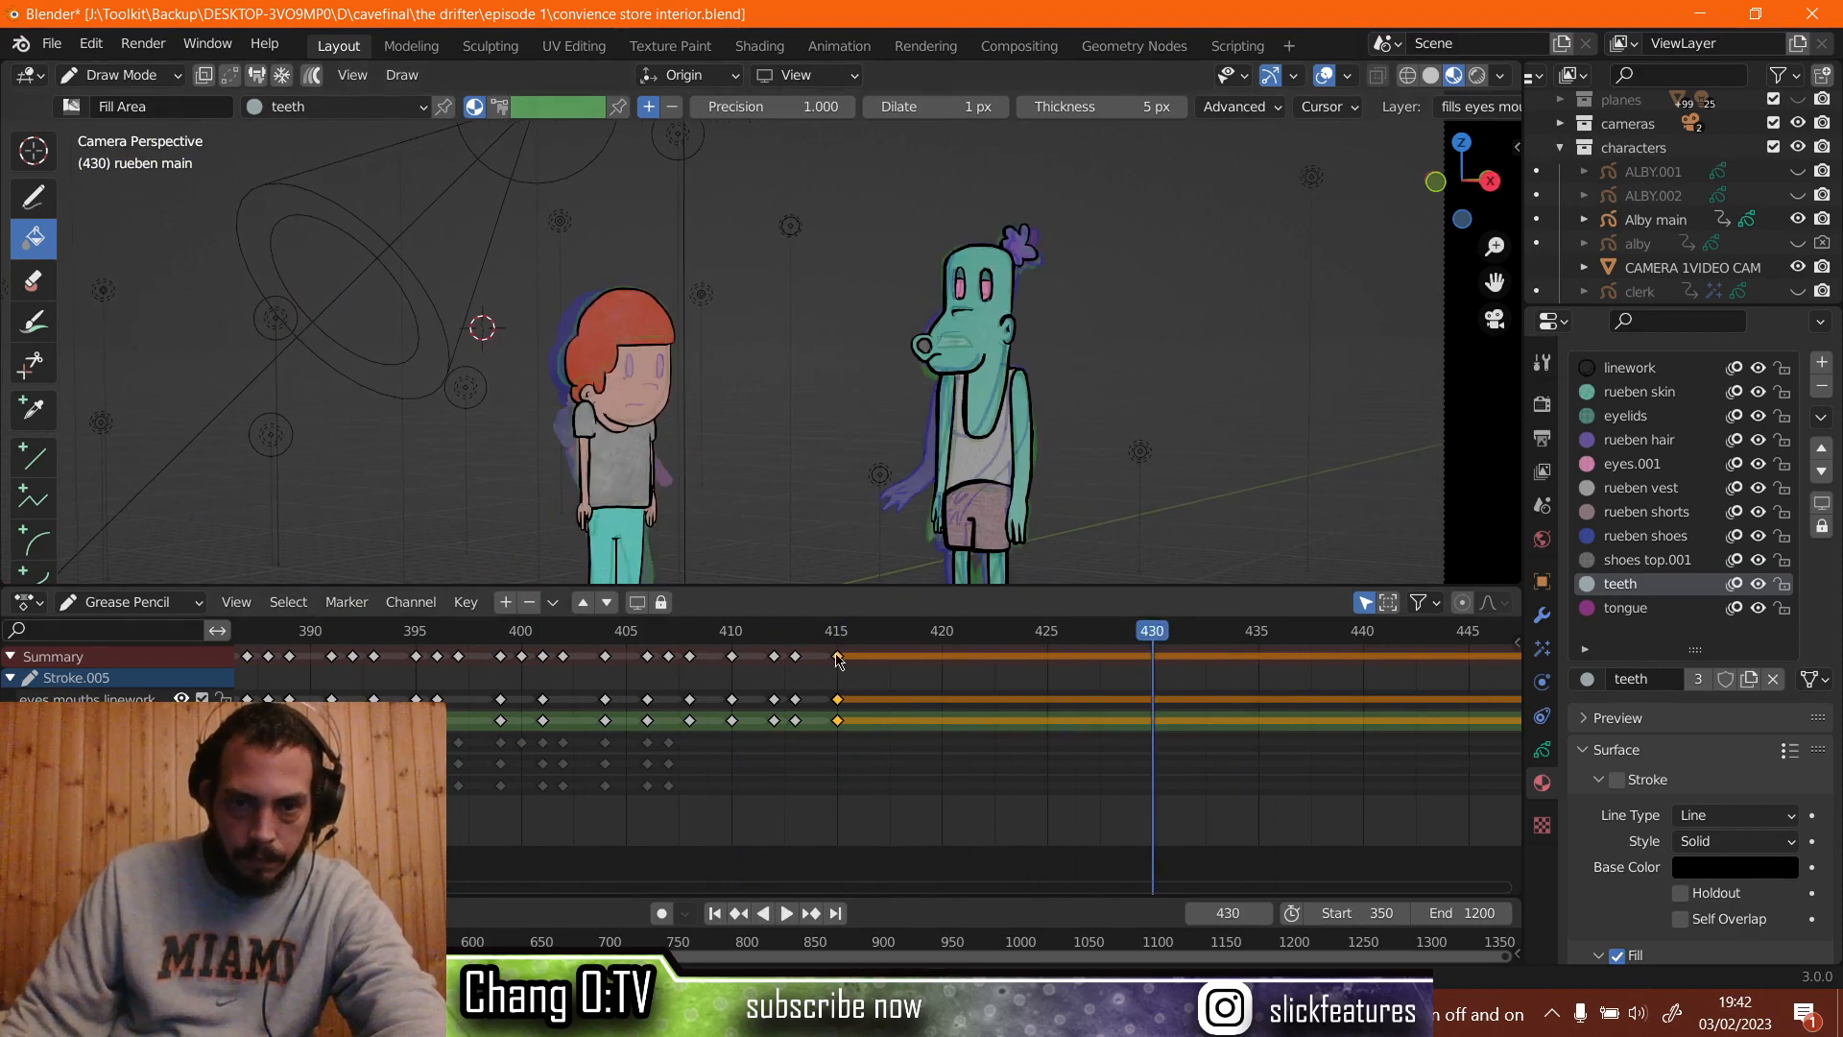
Duplicate Rueben's bared-teeth mouth keyframes from frame 413 to frame 416.
key("Down")
scroll(838, 653, "up", 3)
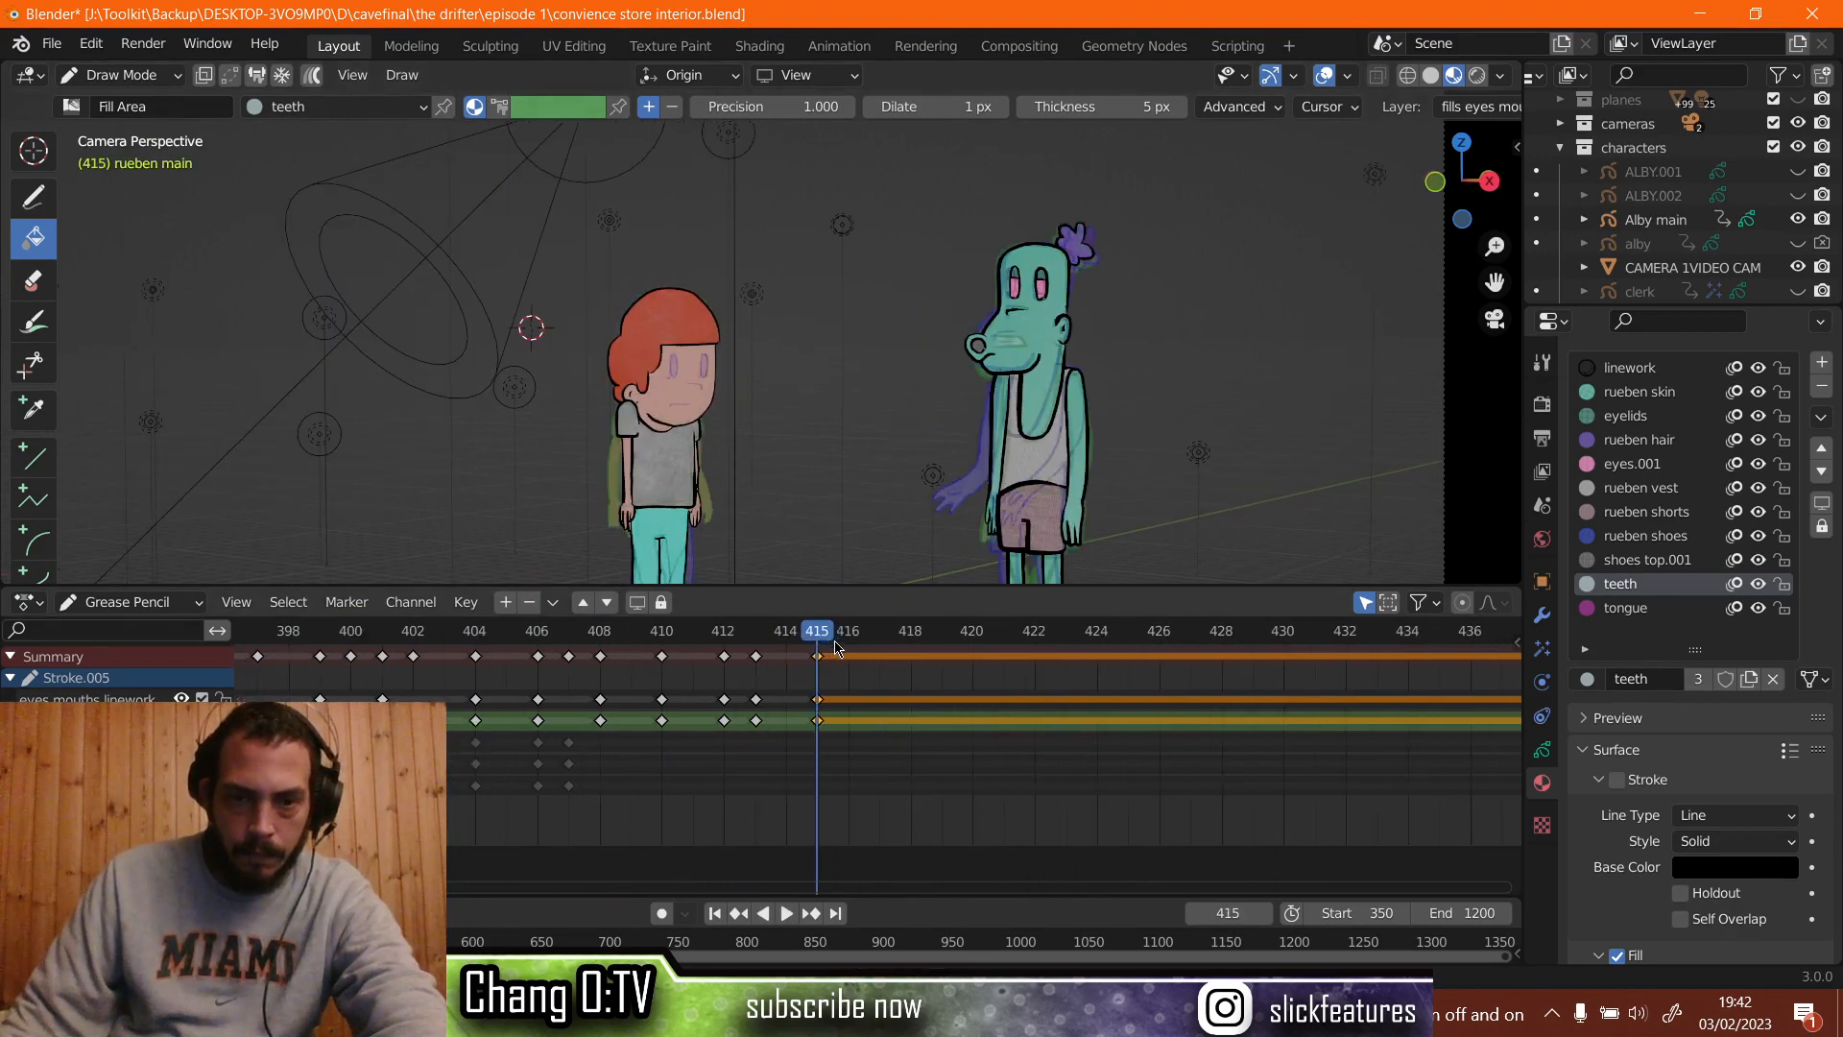
scroll(831, 653, "up", 2)
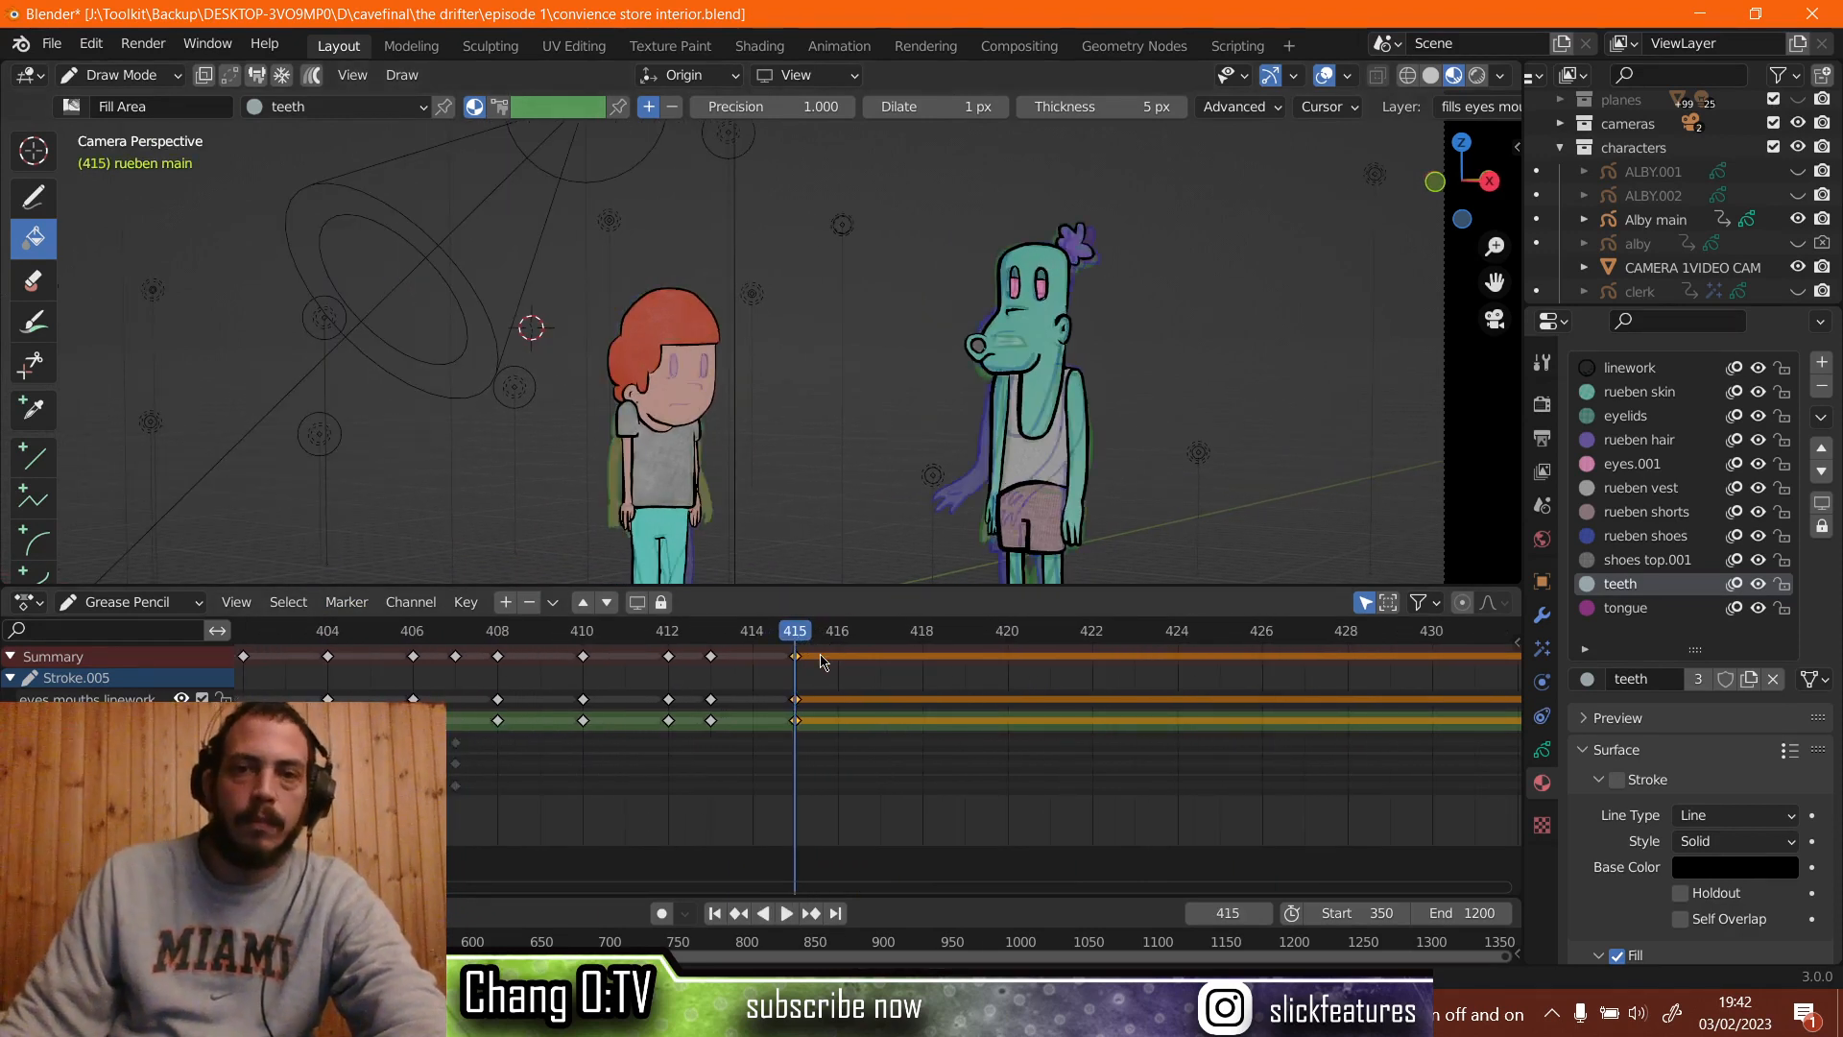
left_click(711, 643)
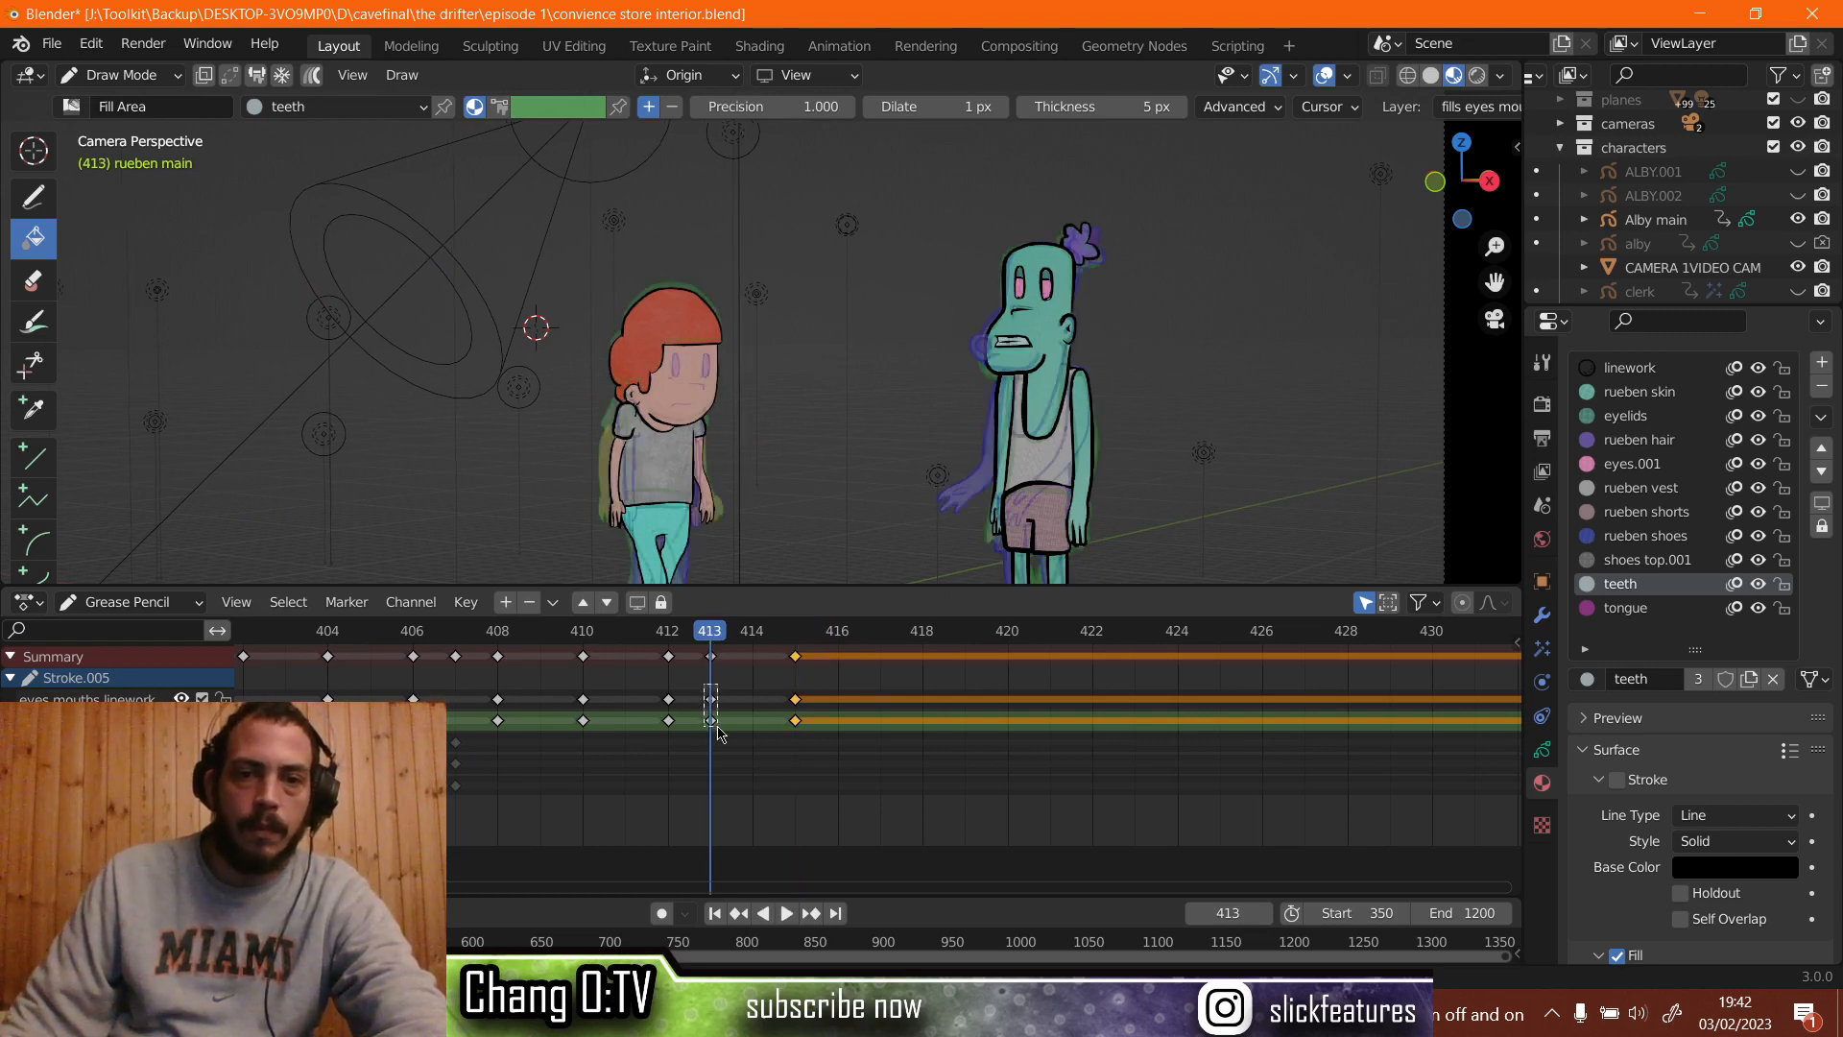
left_click(711, 720)
right_click(715, 708)
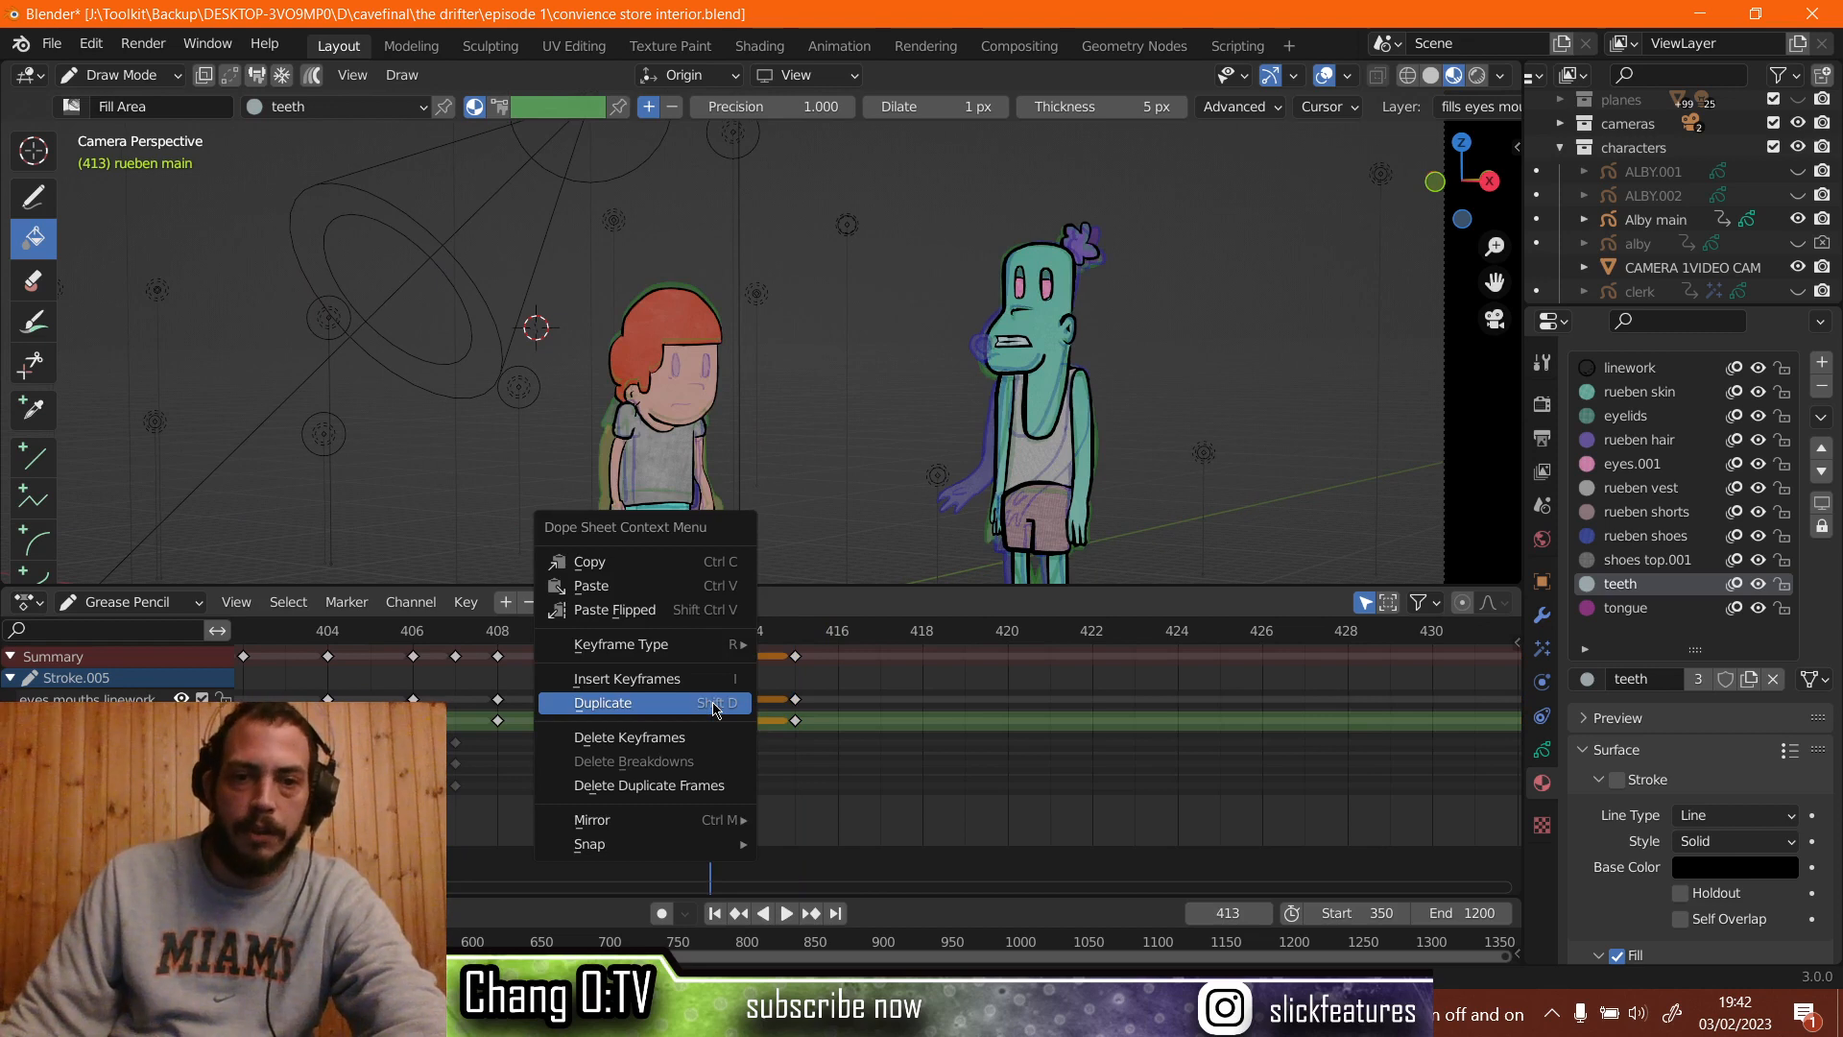
left_click(715, 704)
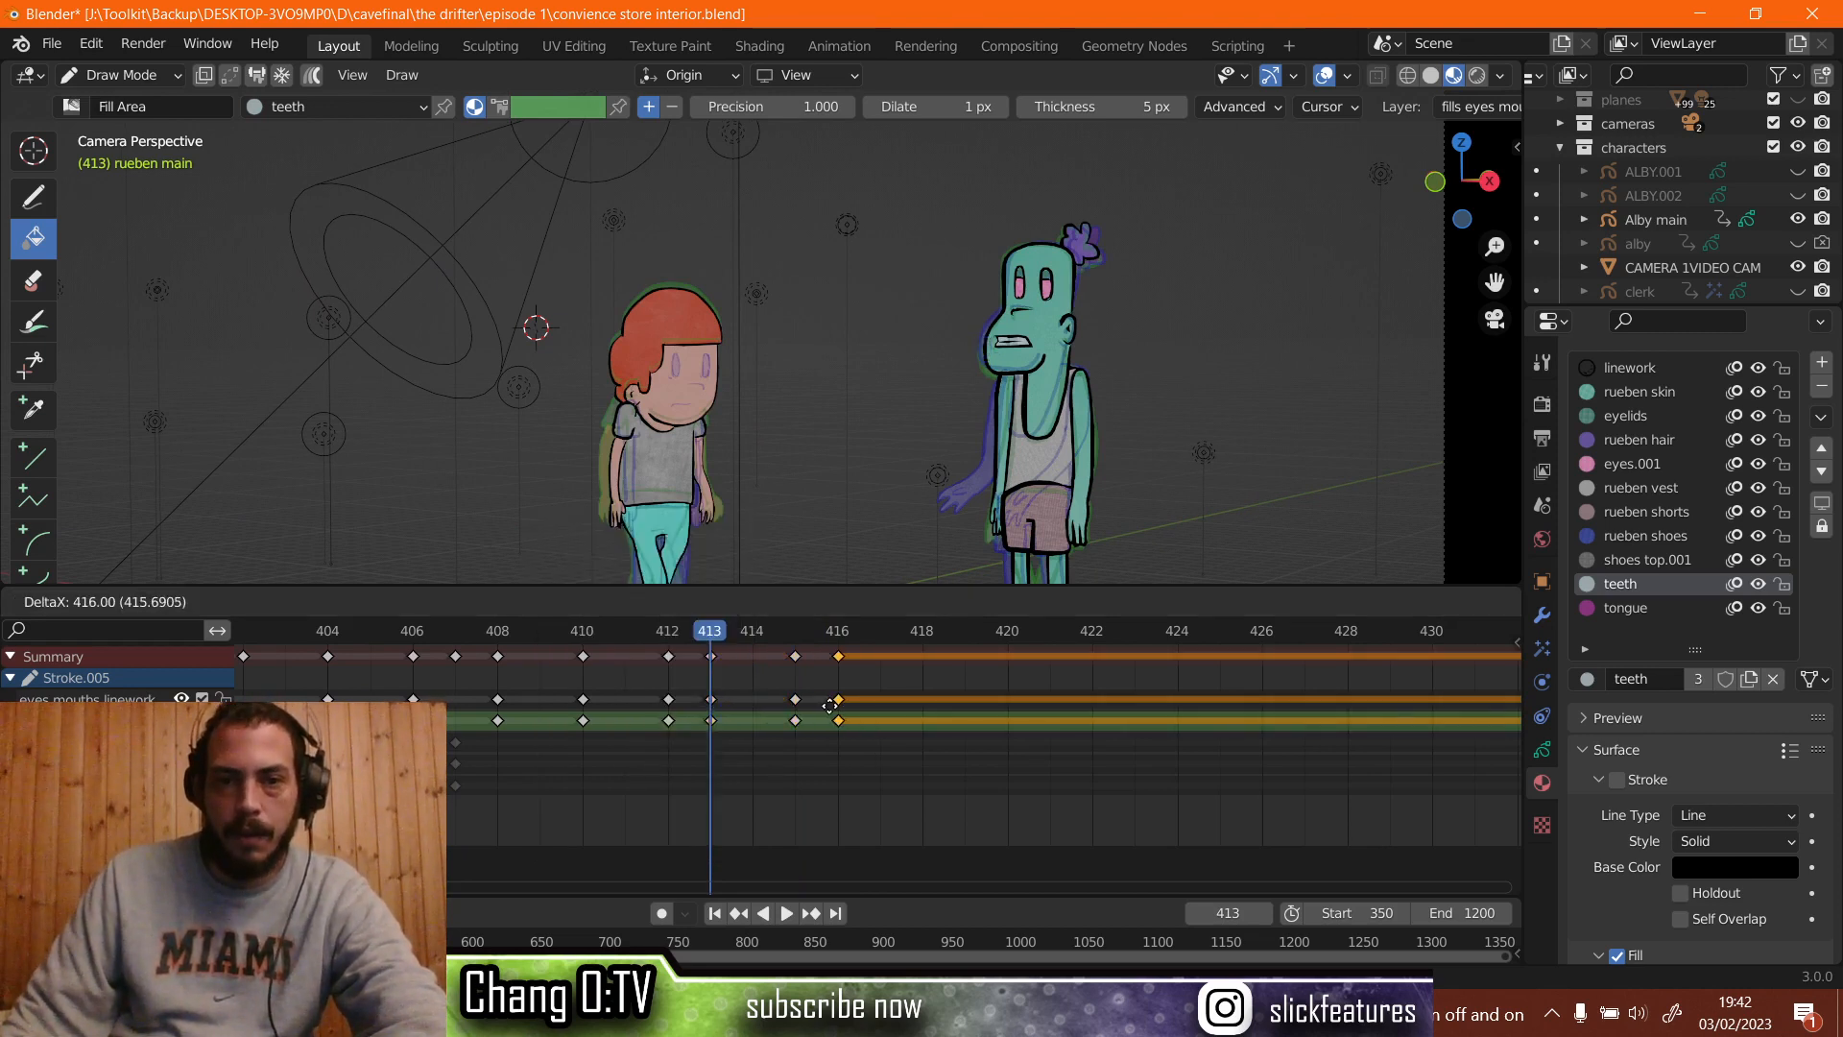
left_click(828, 702)
Duplicate Rueben's frame 415 mouth keyframes to frame 418, and place a bared-teeth mouth copy at frame 420.
key("space")
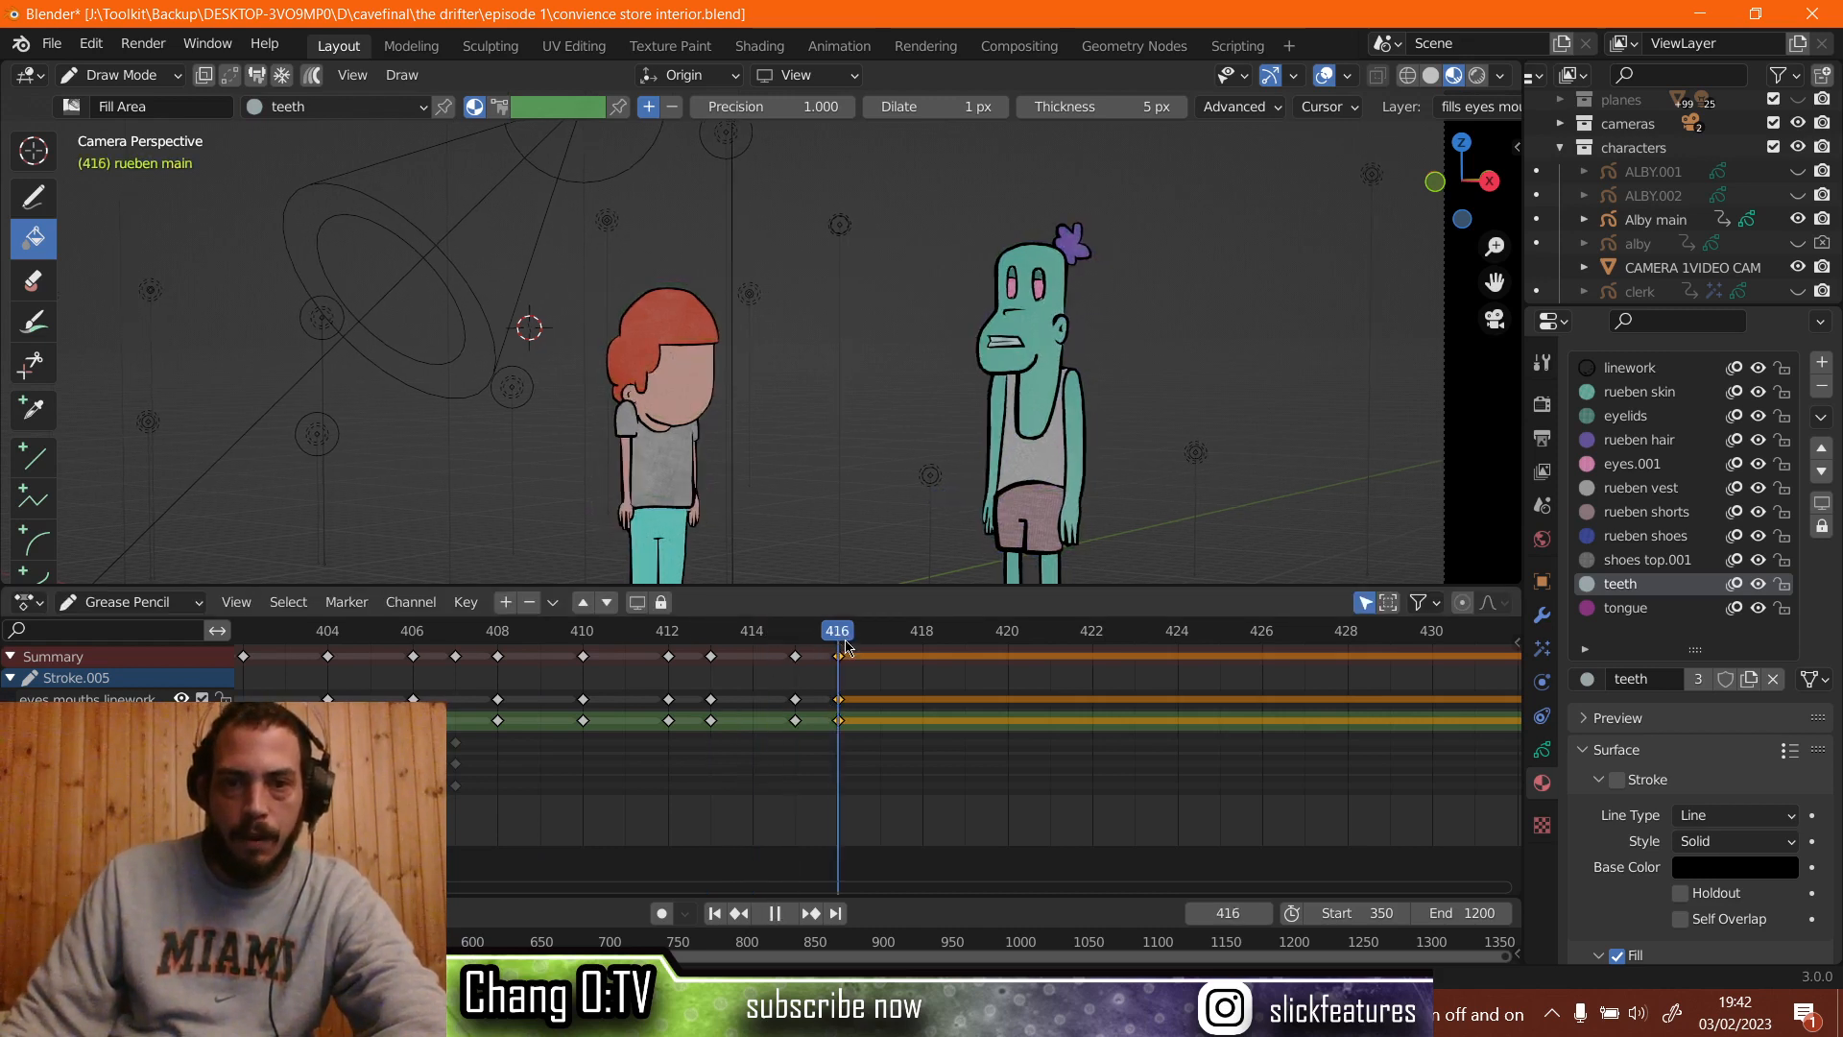
key("space")
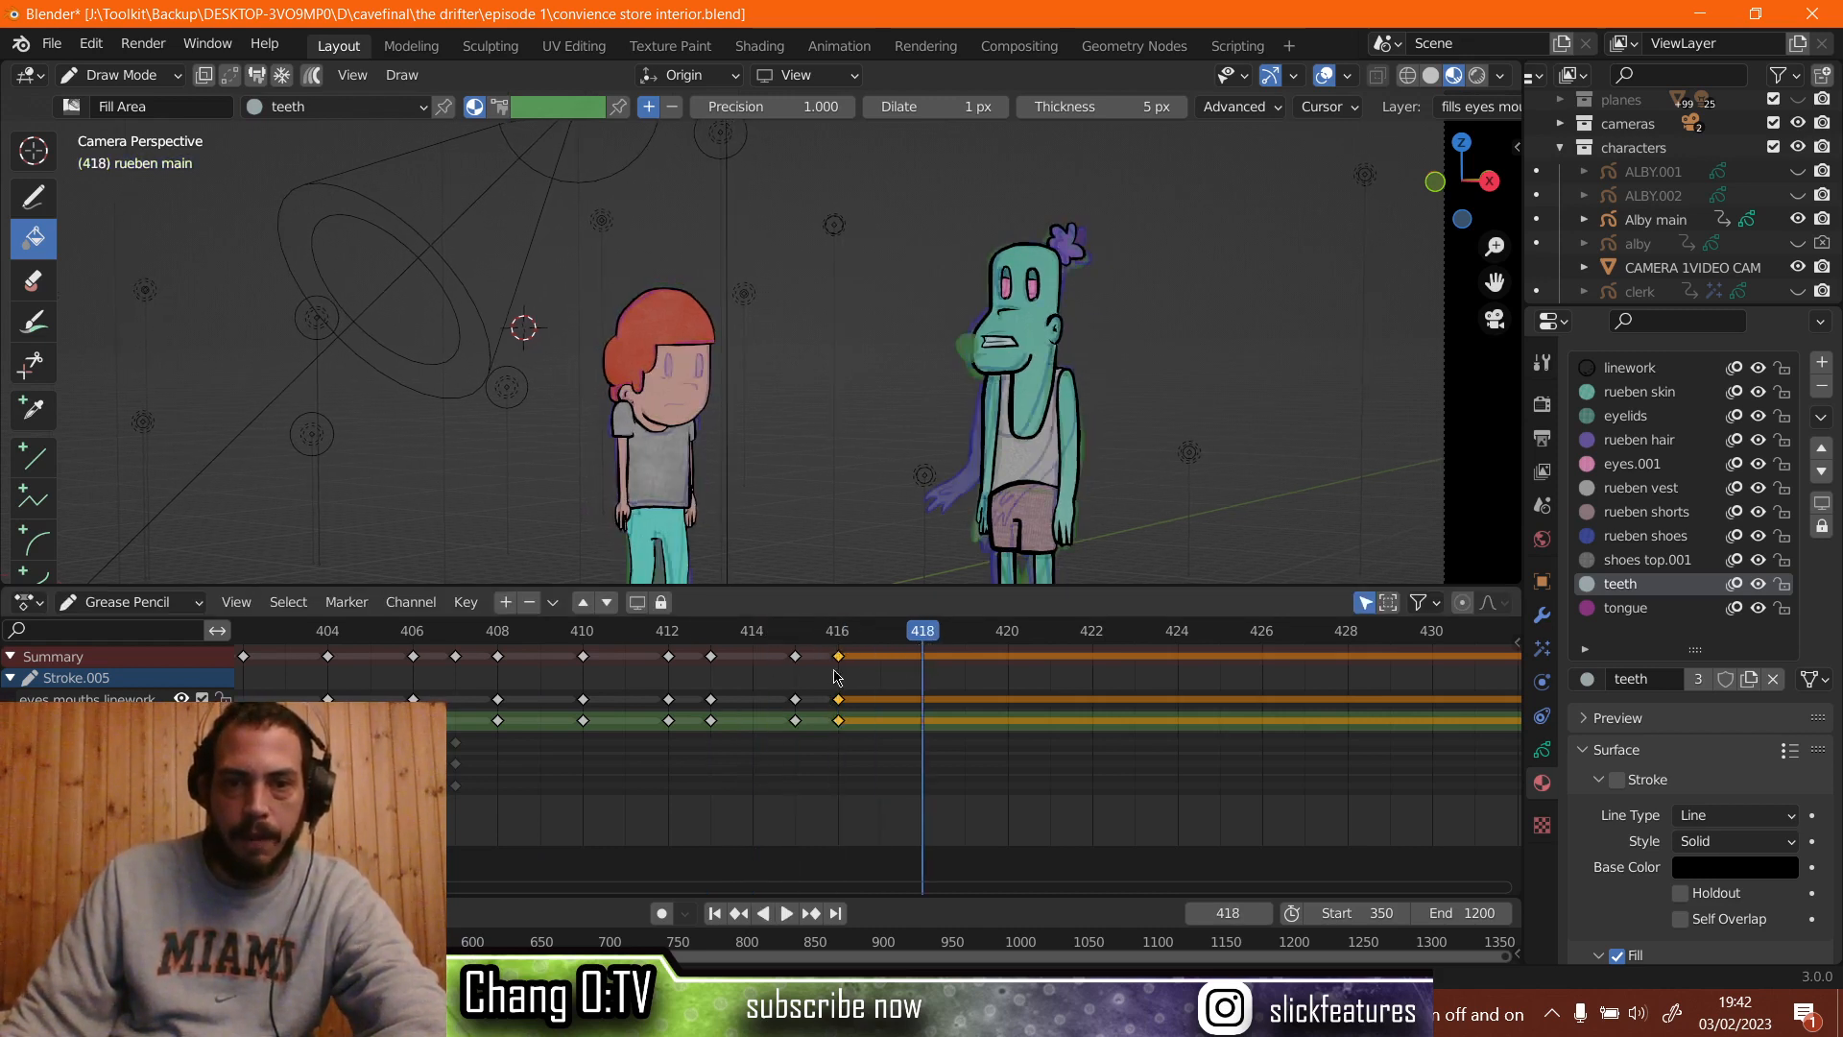
mouse_move(786, 678)
left_mouse_down()
mouse_move(848, 734)
mouse_move(794, 703)
left_mouse_up()
right_click(798, 707)
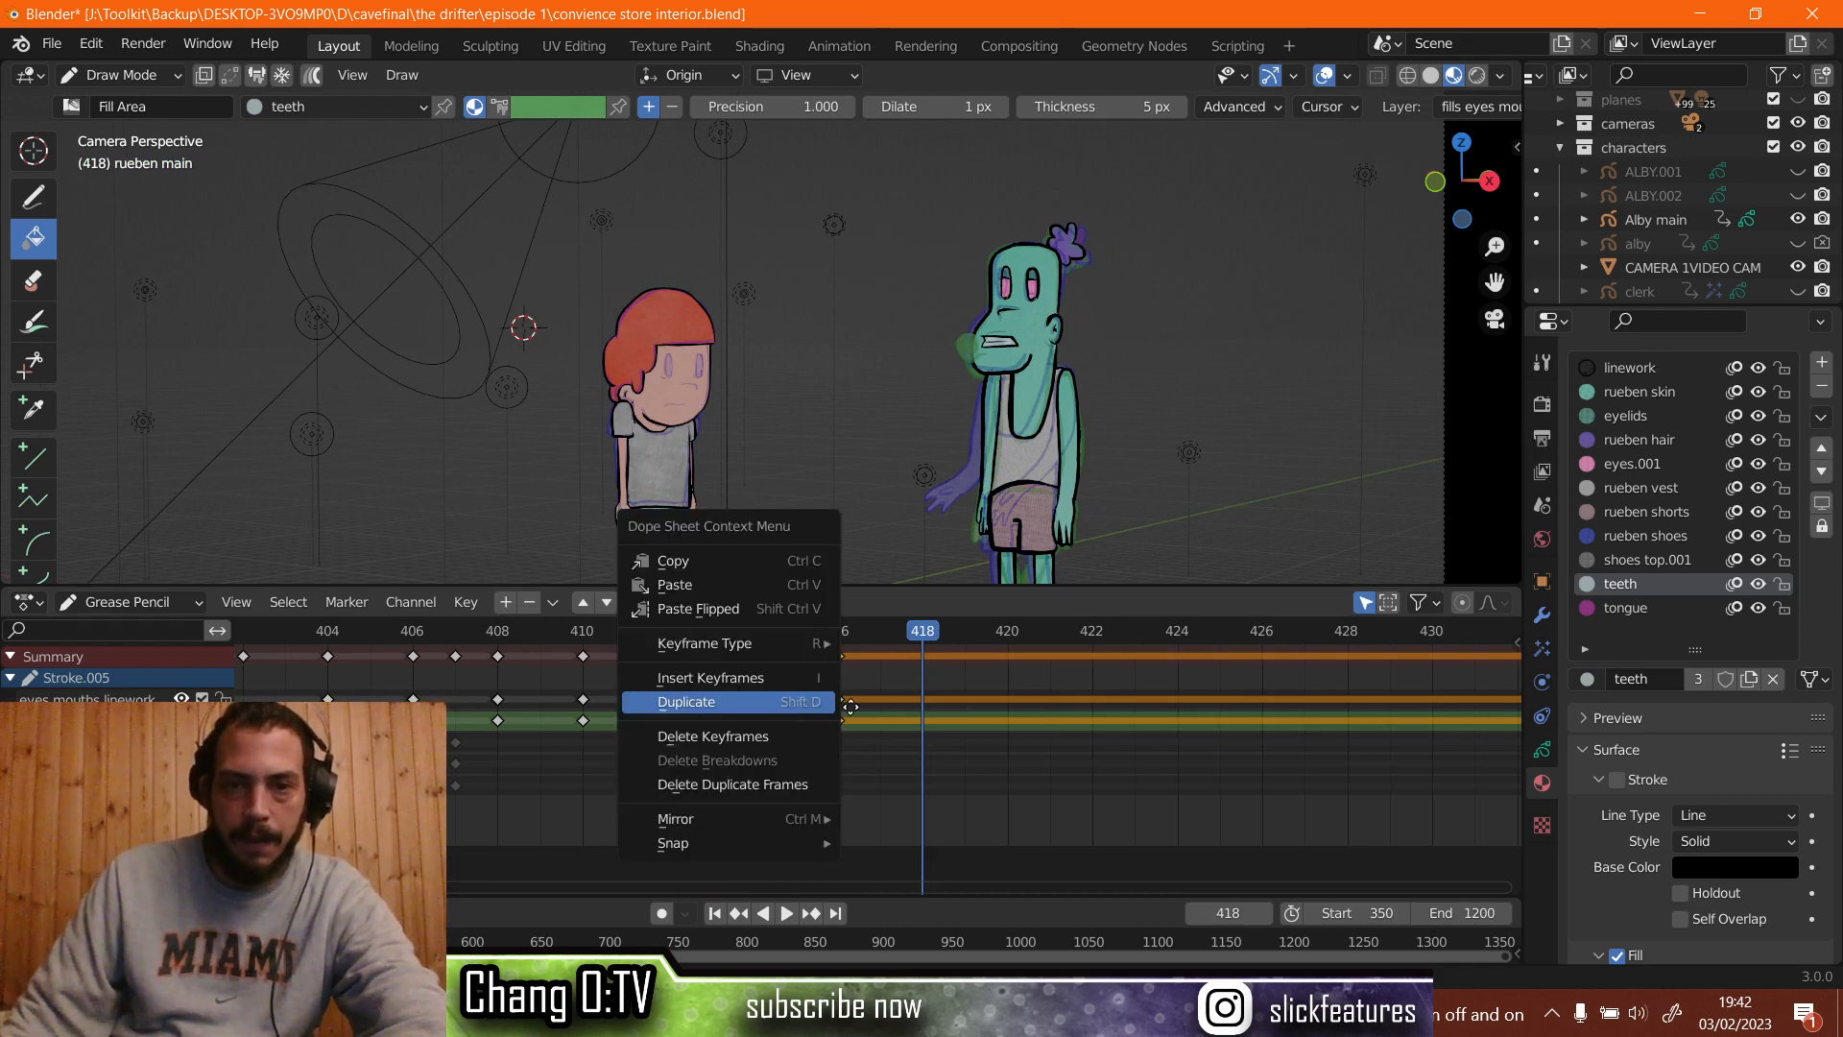
left_click(798, 702)
left_click(953, 698)
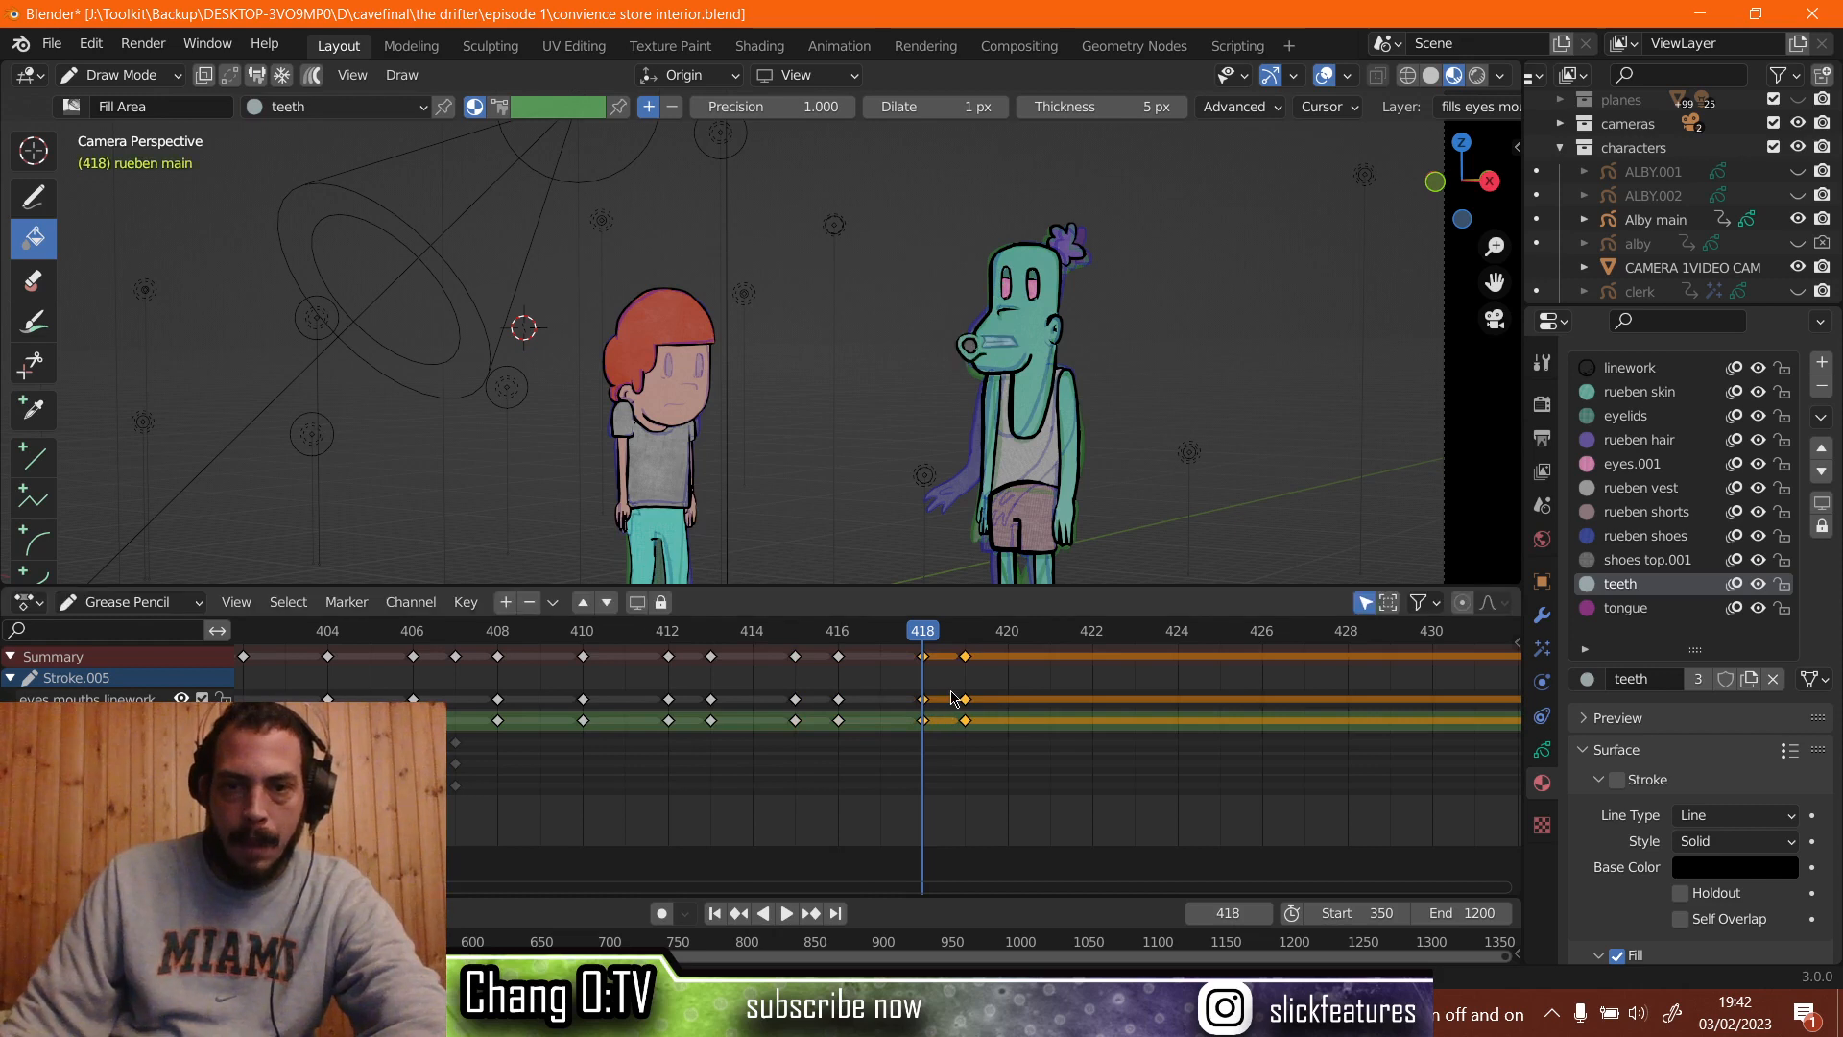
left_click_drag(963, 683, 1005, 699)
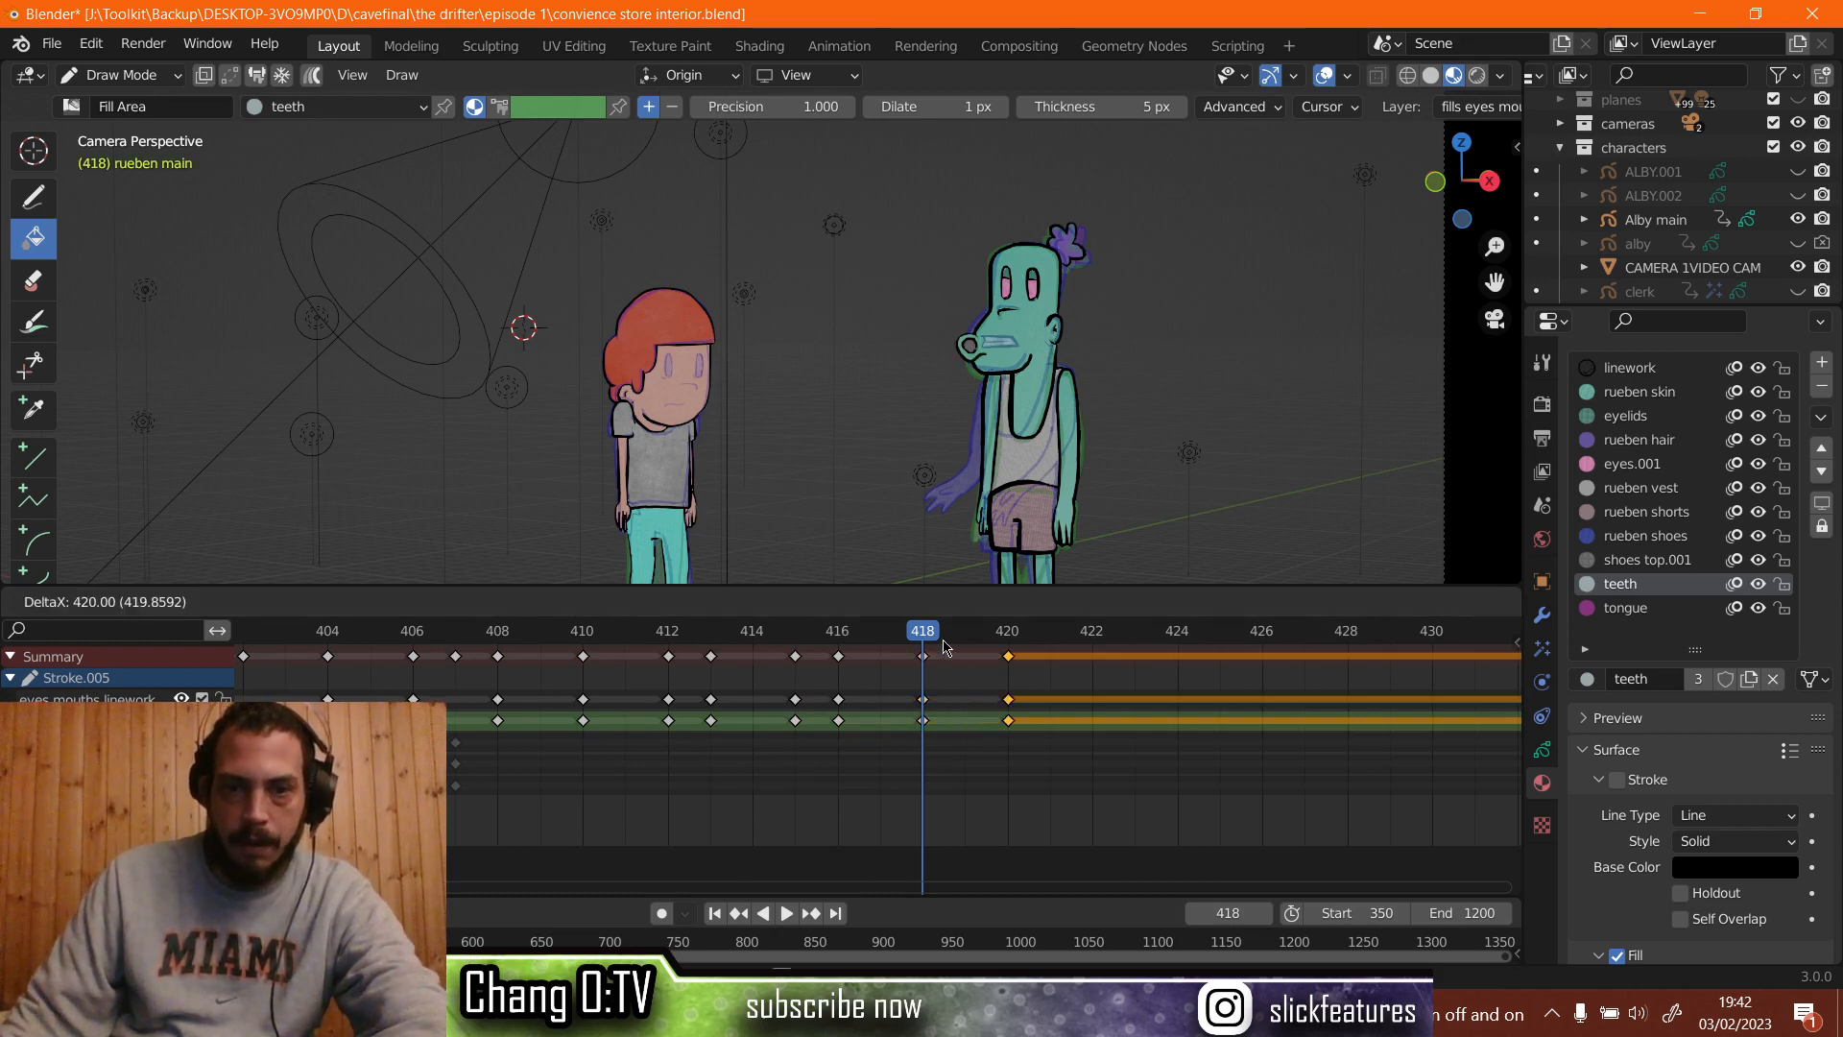
Play briefly past frame 420, return to frame 412, and duplicate its mouth keyframes to frame 419.
key("space")
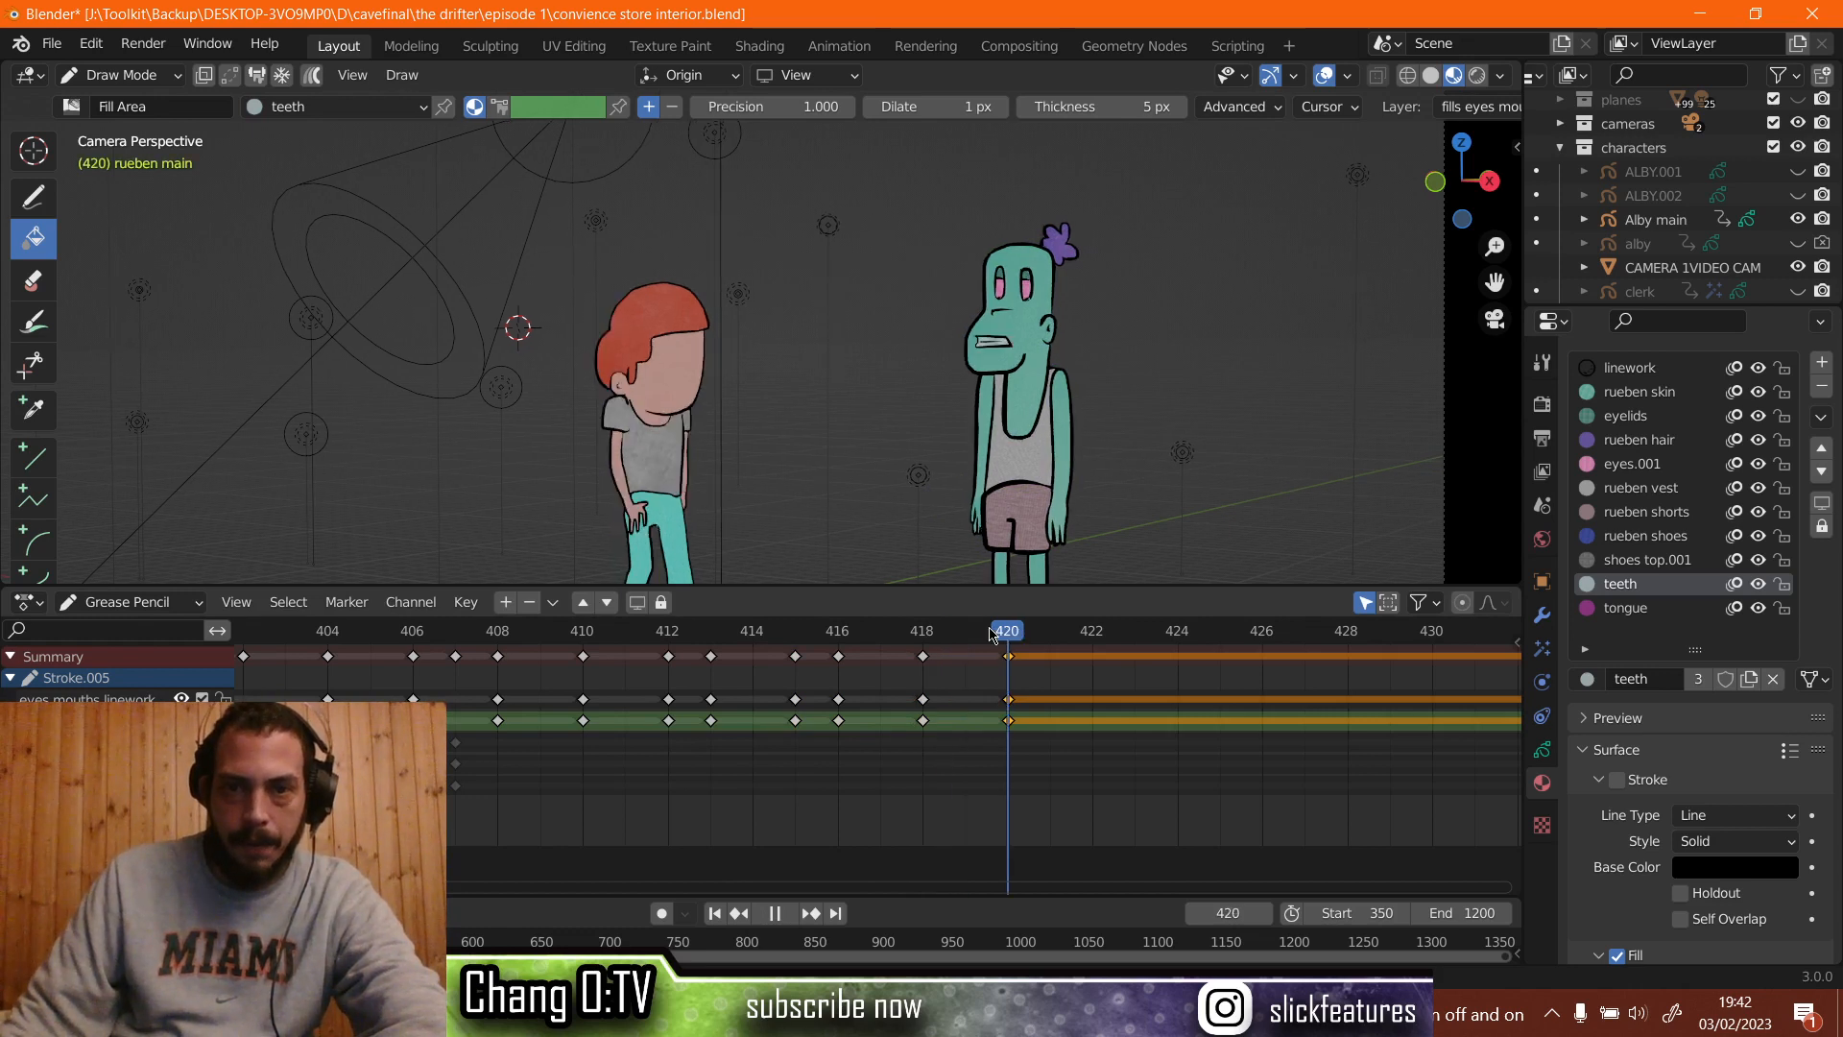
left_click_drag(945, 633, 657, 686)
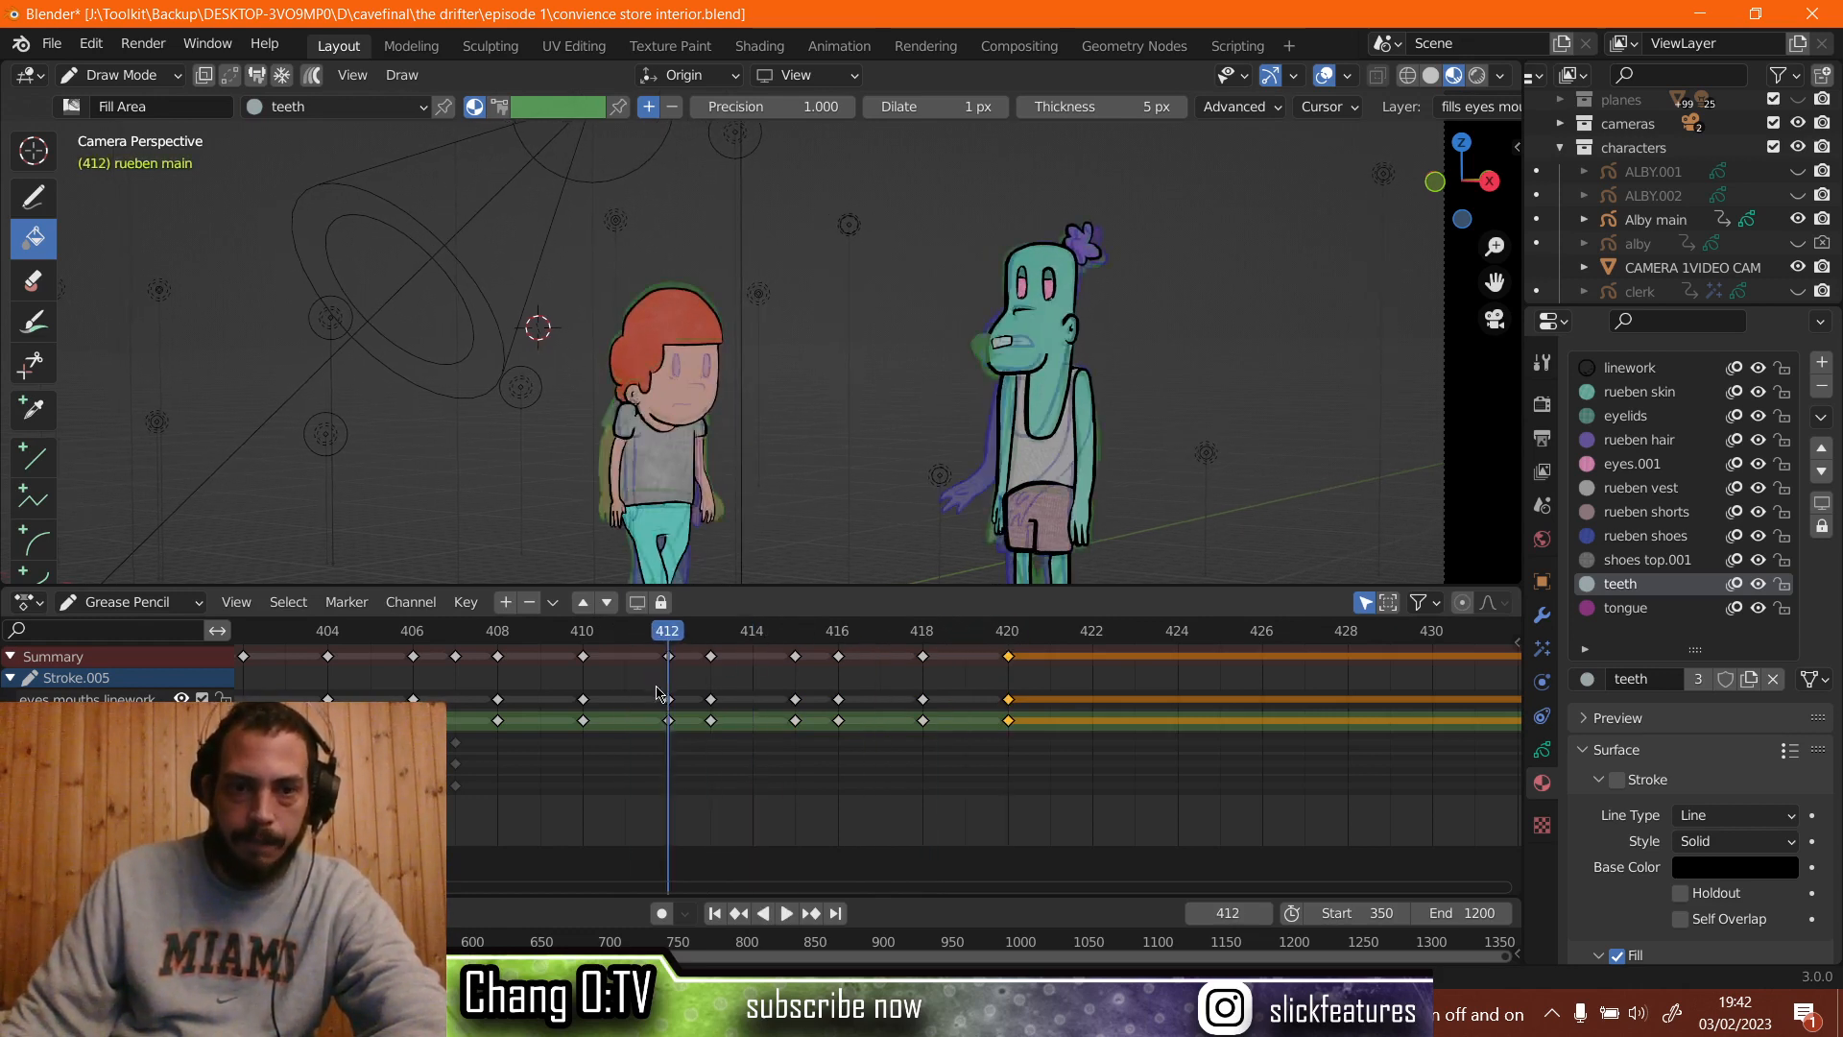
left_click(669, 720)
right_click(672, 710)
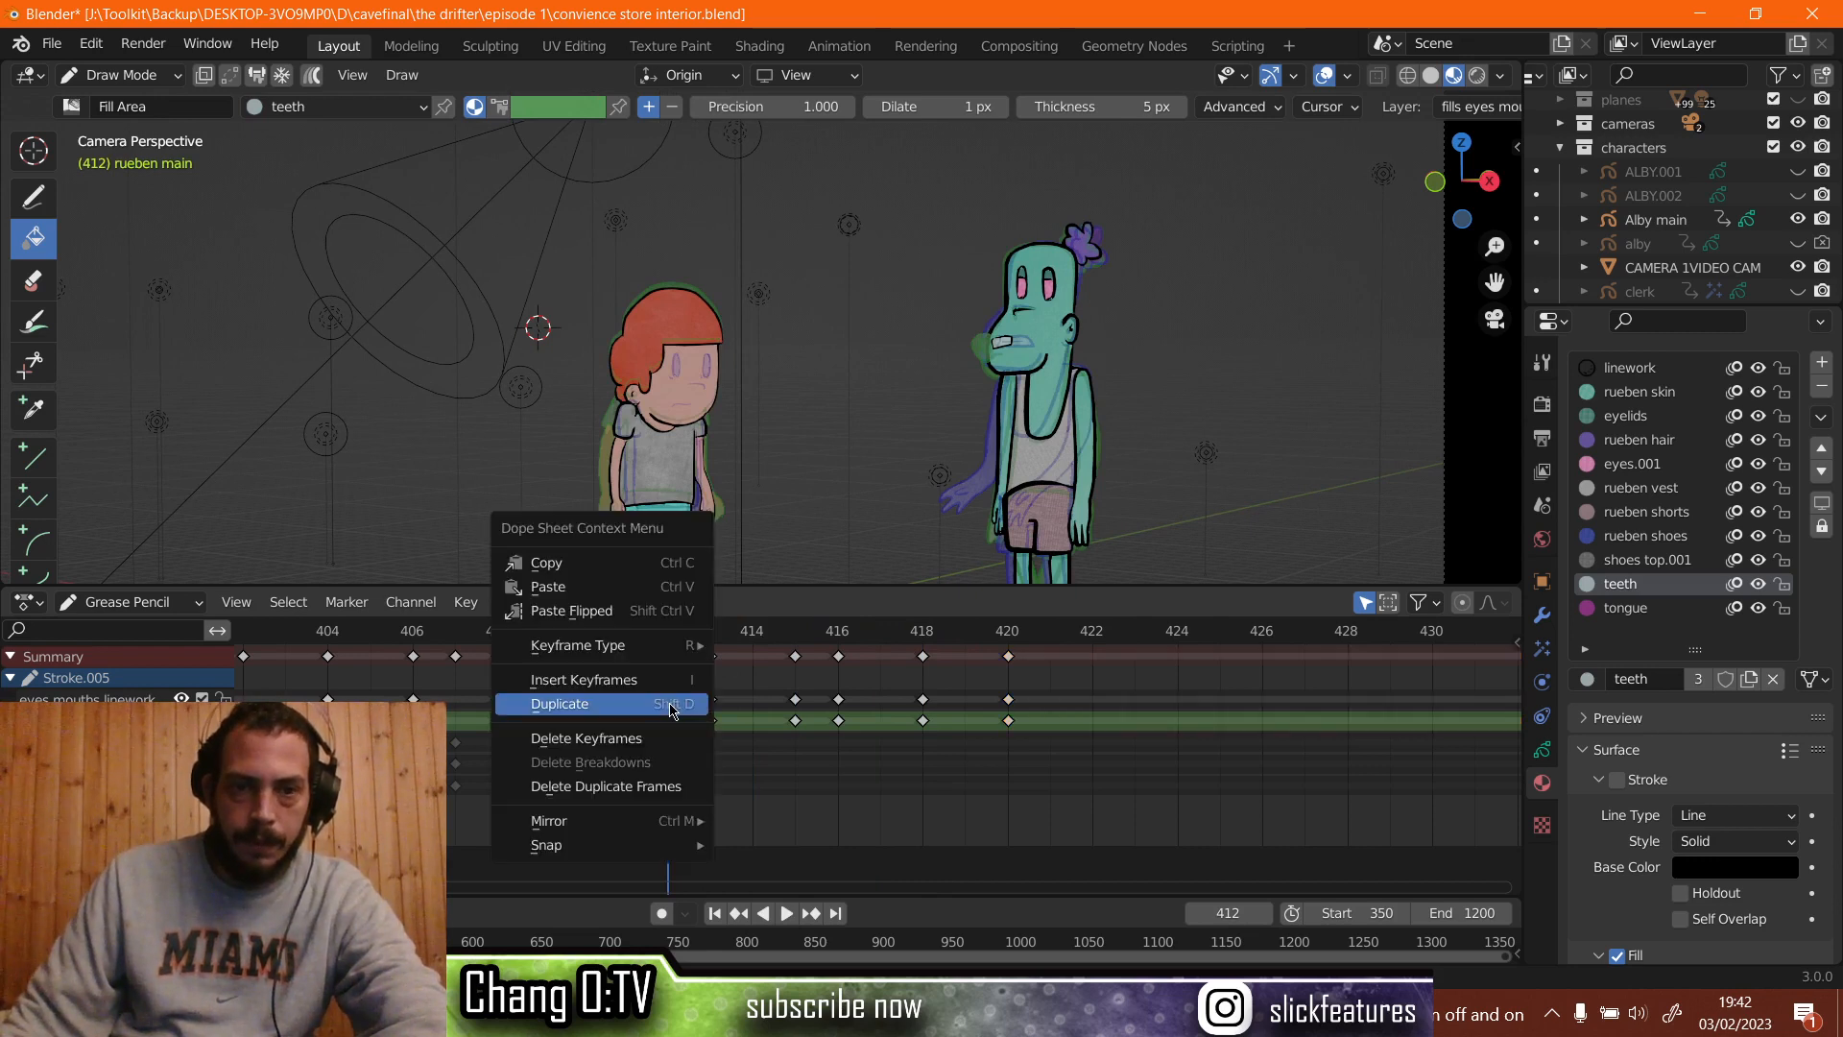
left_click(671, 705)
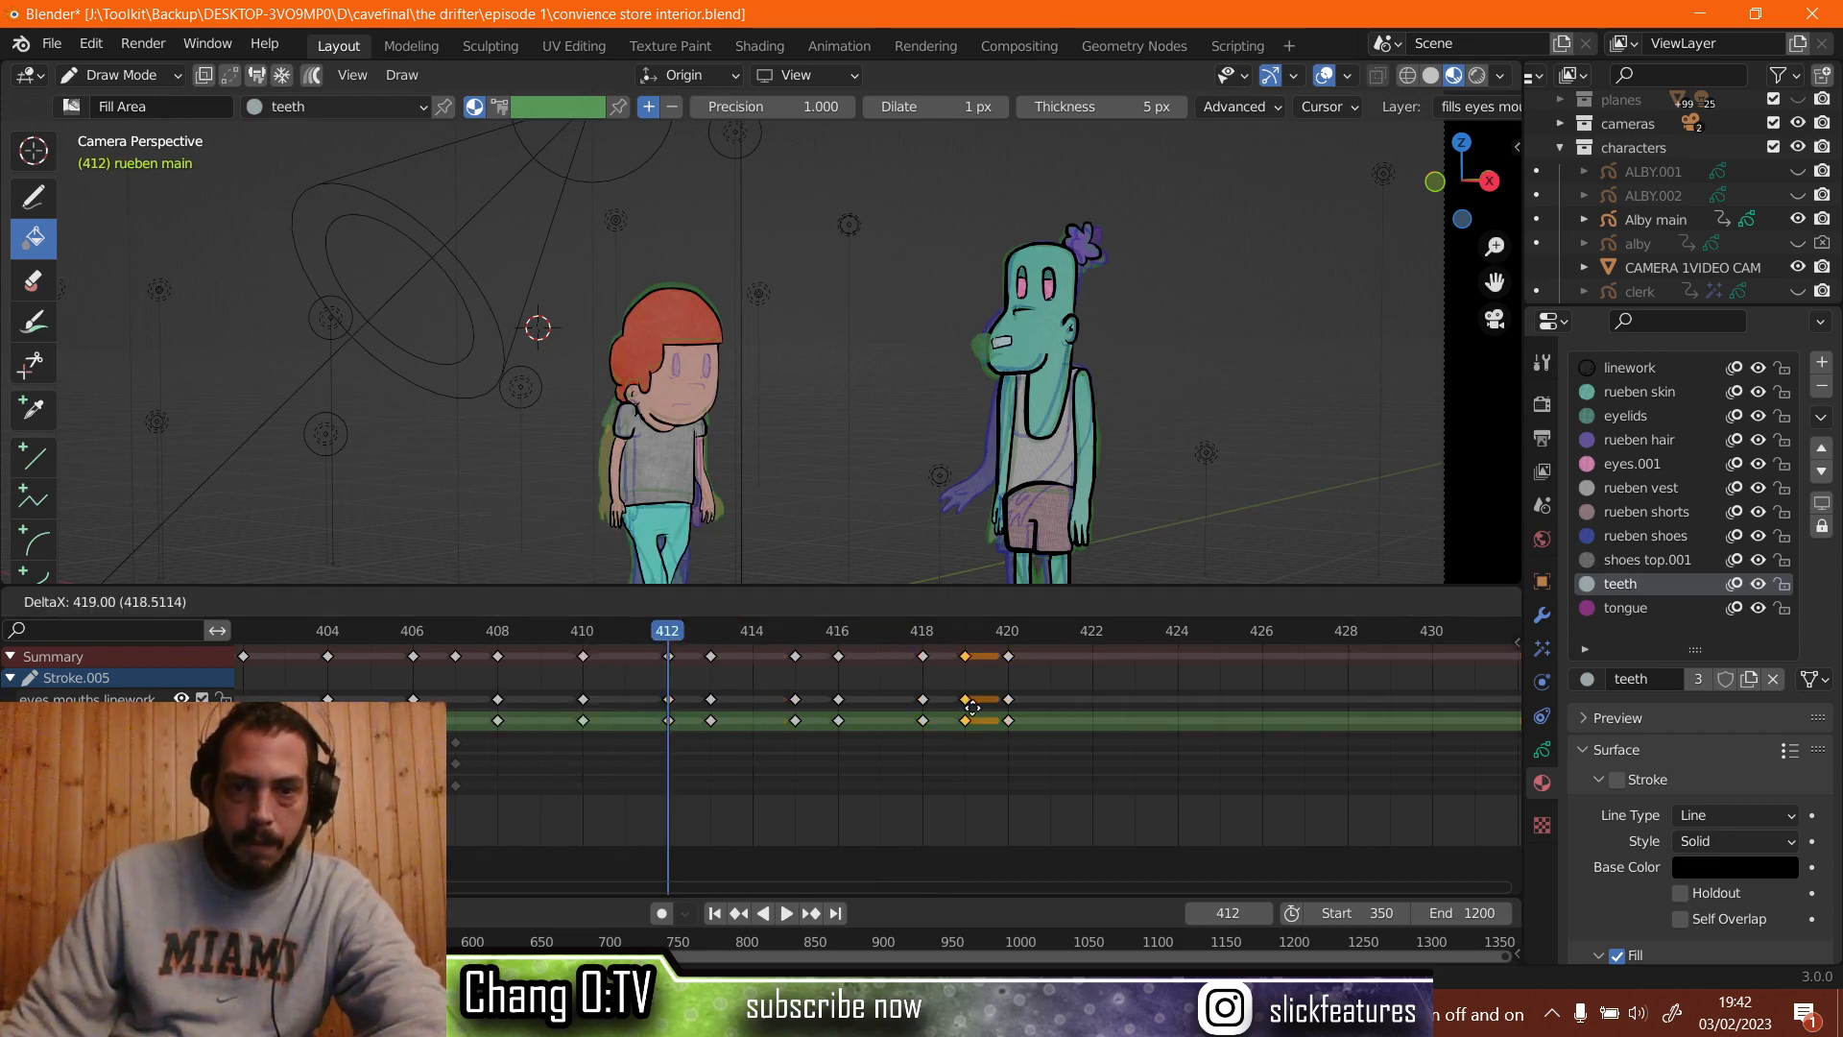
left_click(973, 715)
Shift the mouth keyframes at frames 419 and 420 one frame later.
left_click_drag(1053, 687, 962, 708)
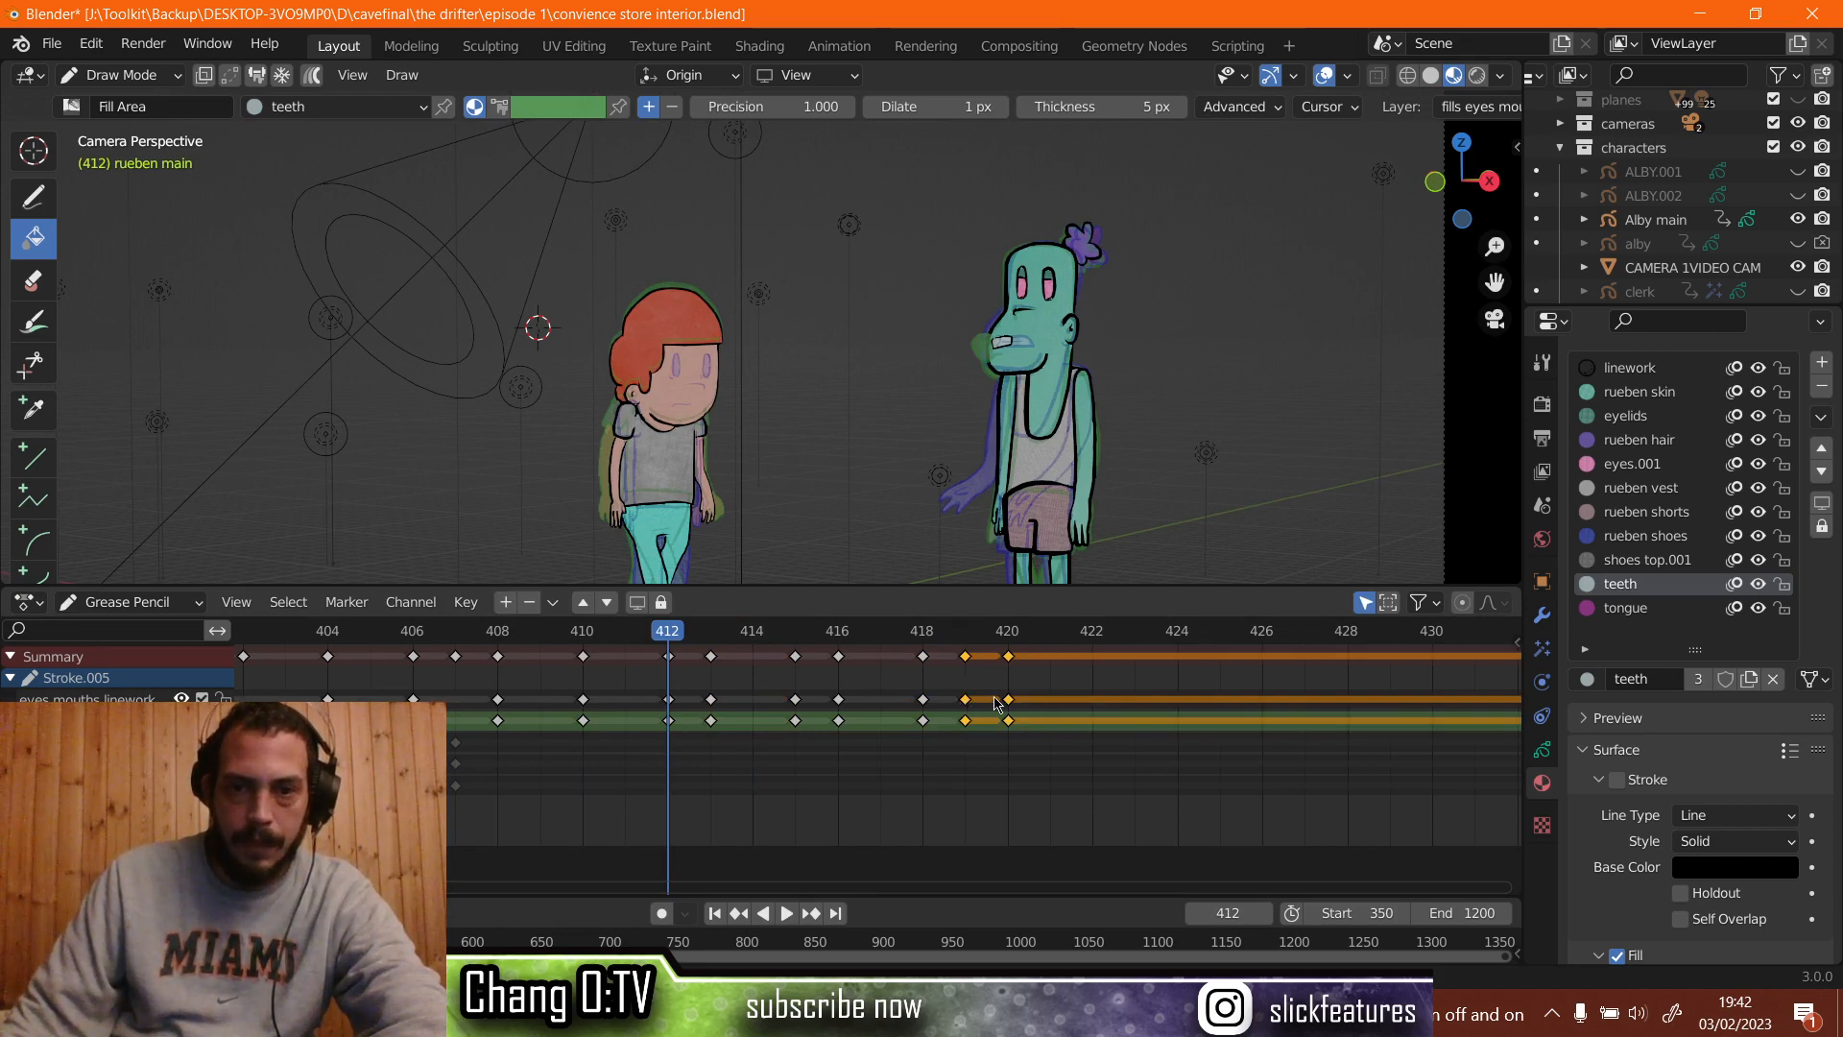
key("g")
left_click(1002, 703)
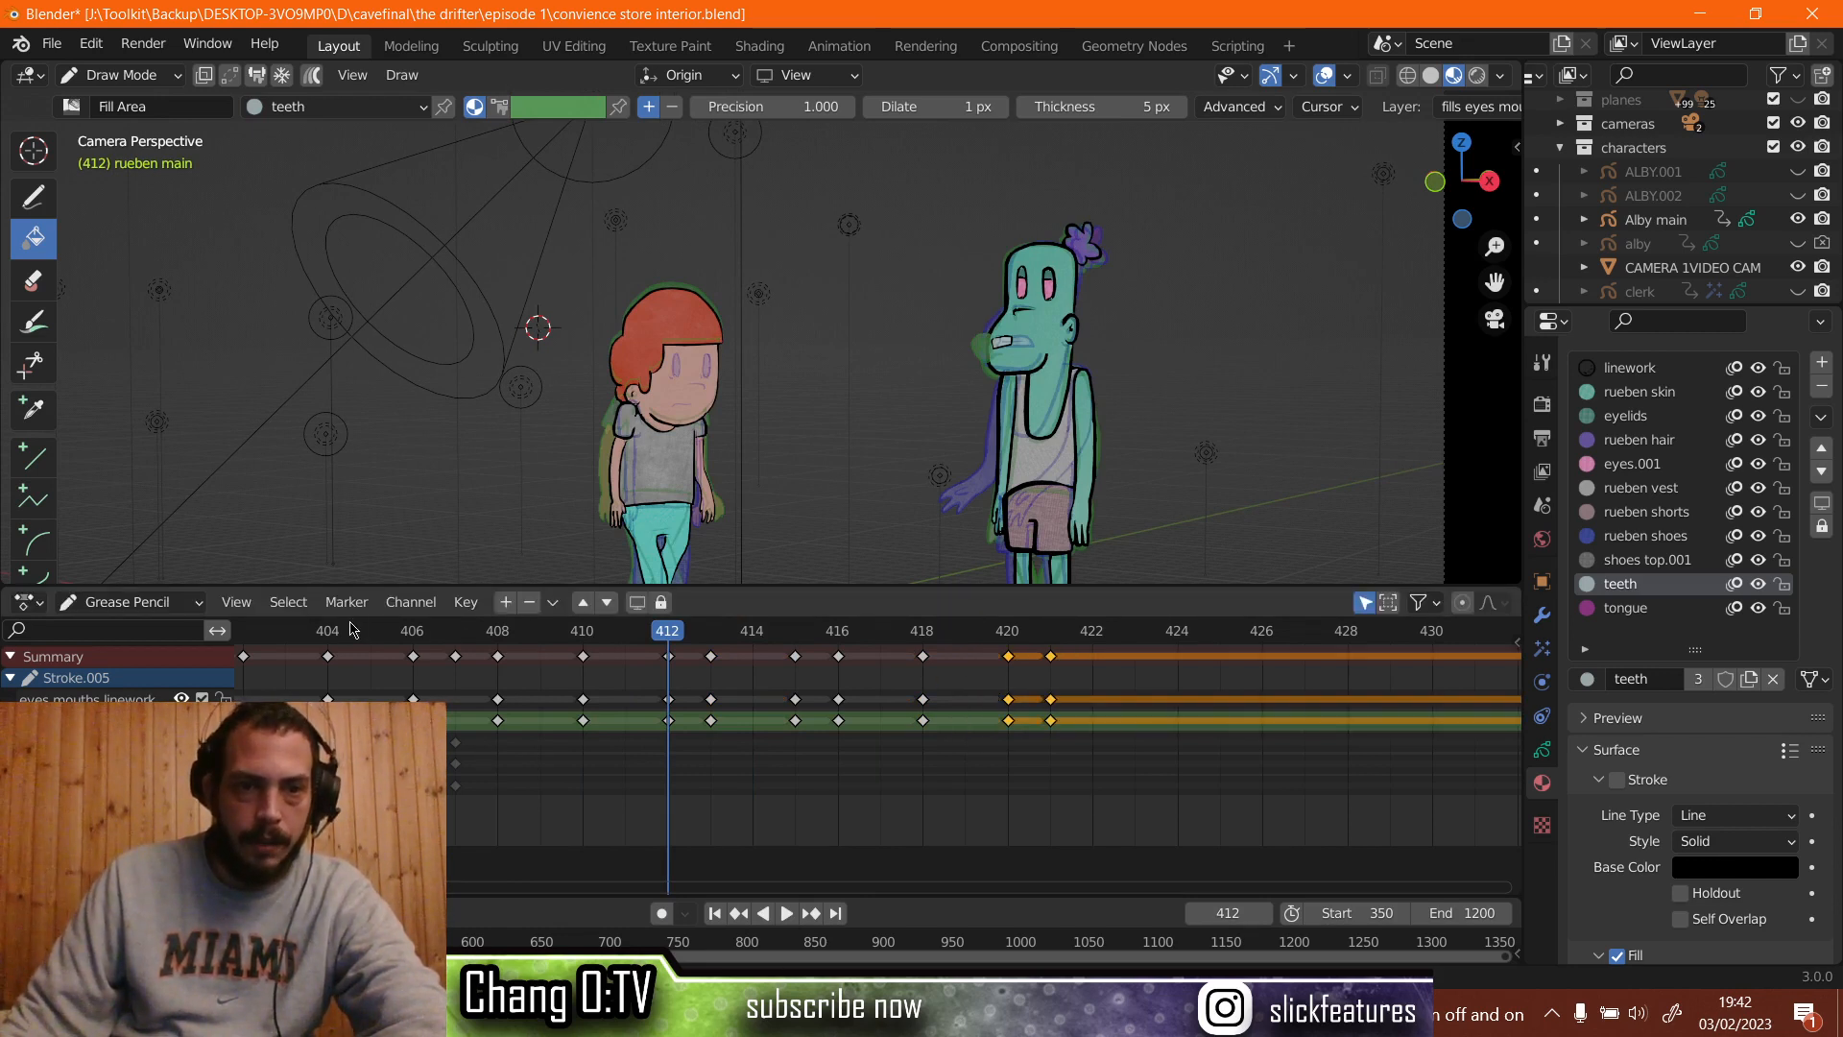
Replay the scene repeatedly from about frame 403 to review Rueben's extended mouth animation.
key("space")
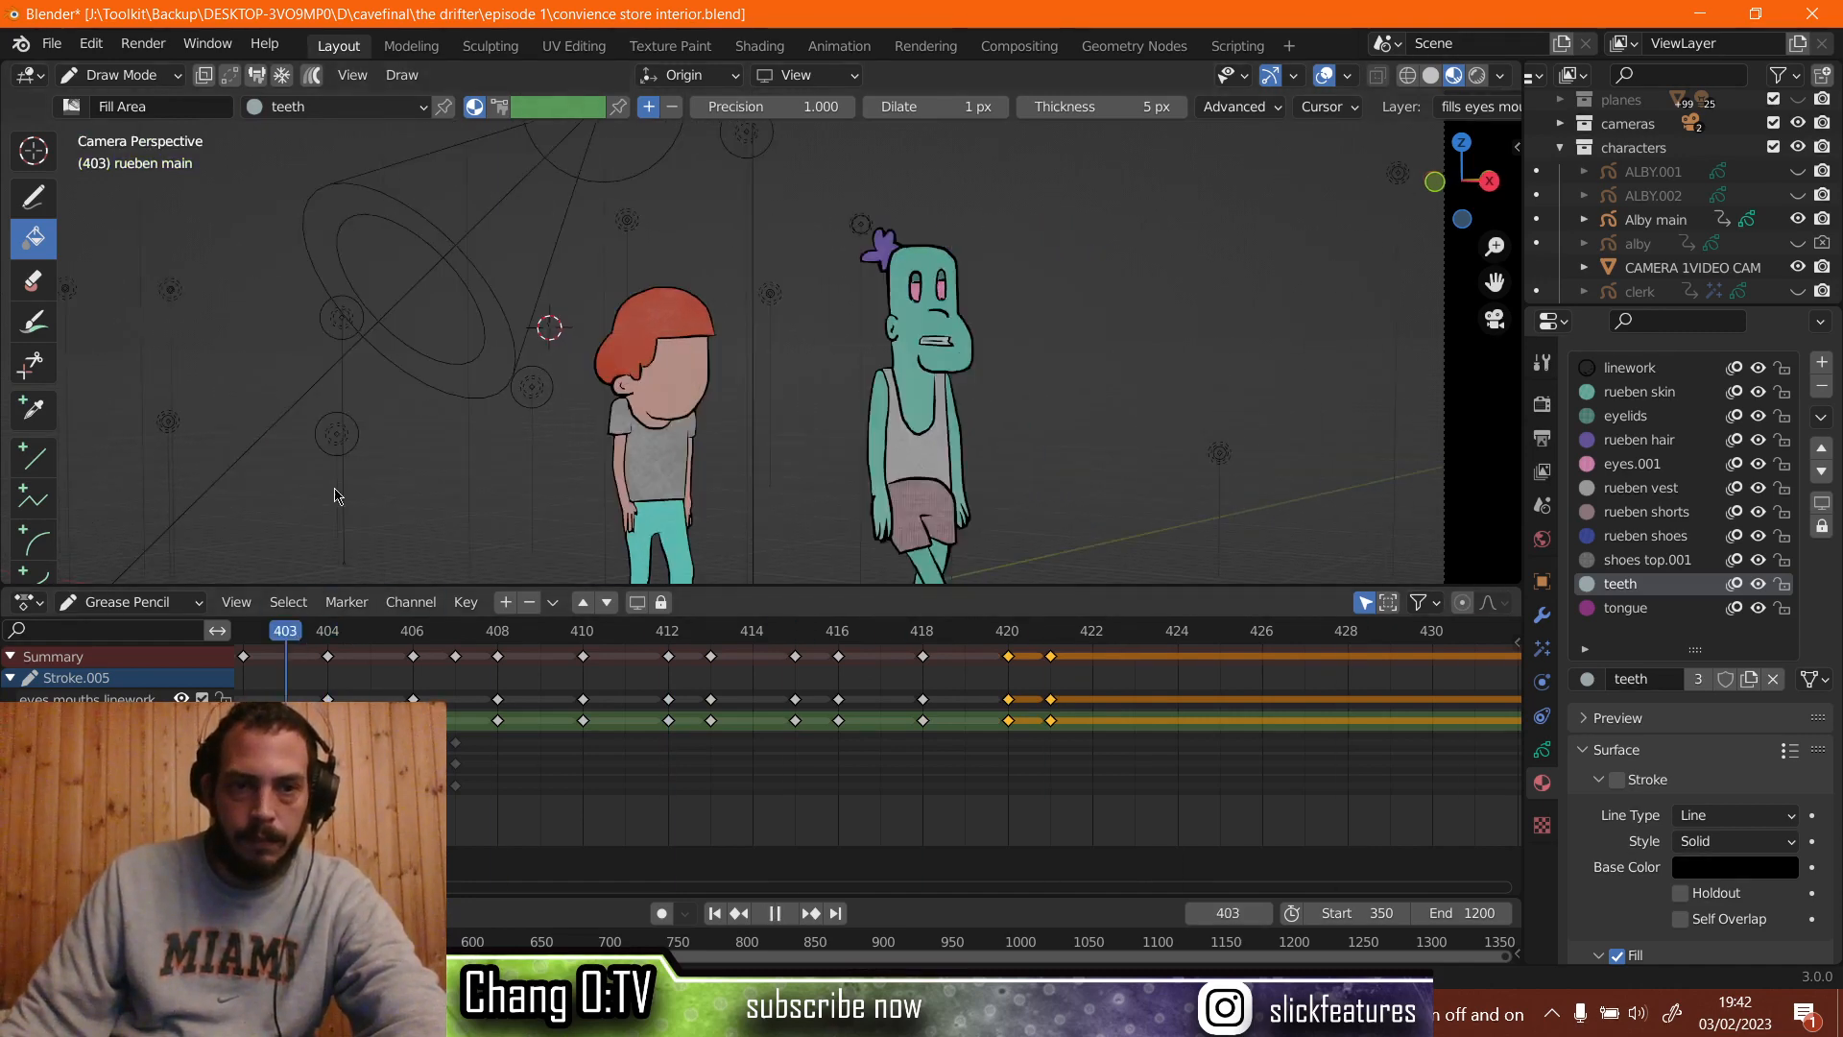
key("space")
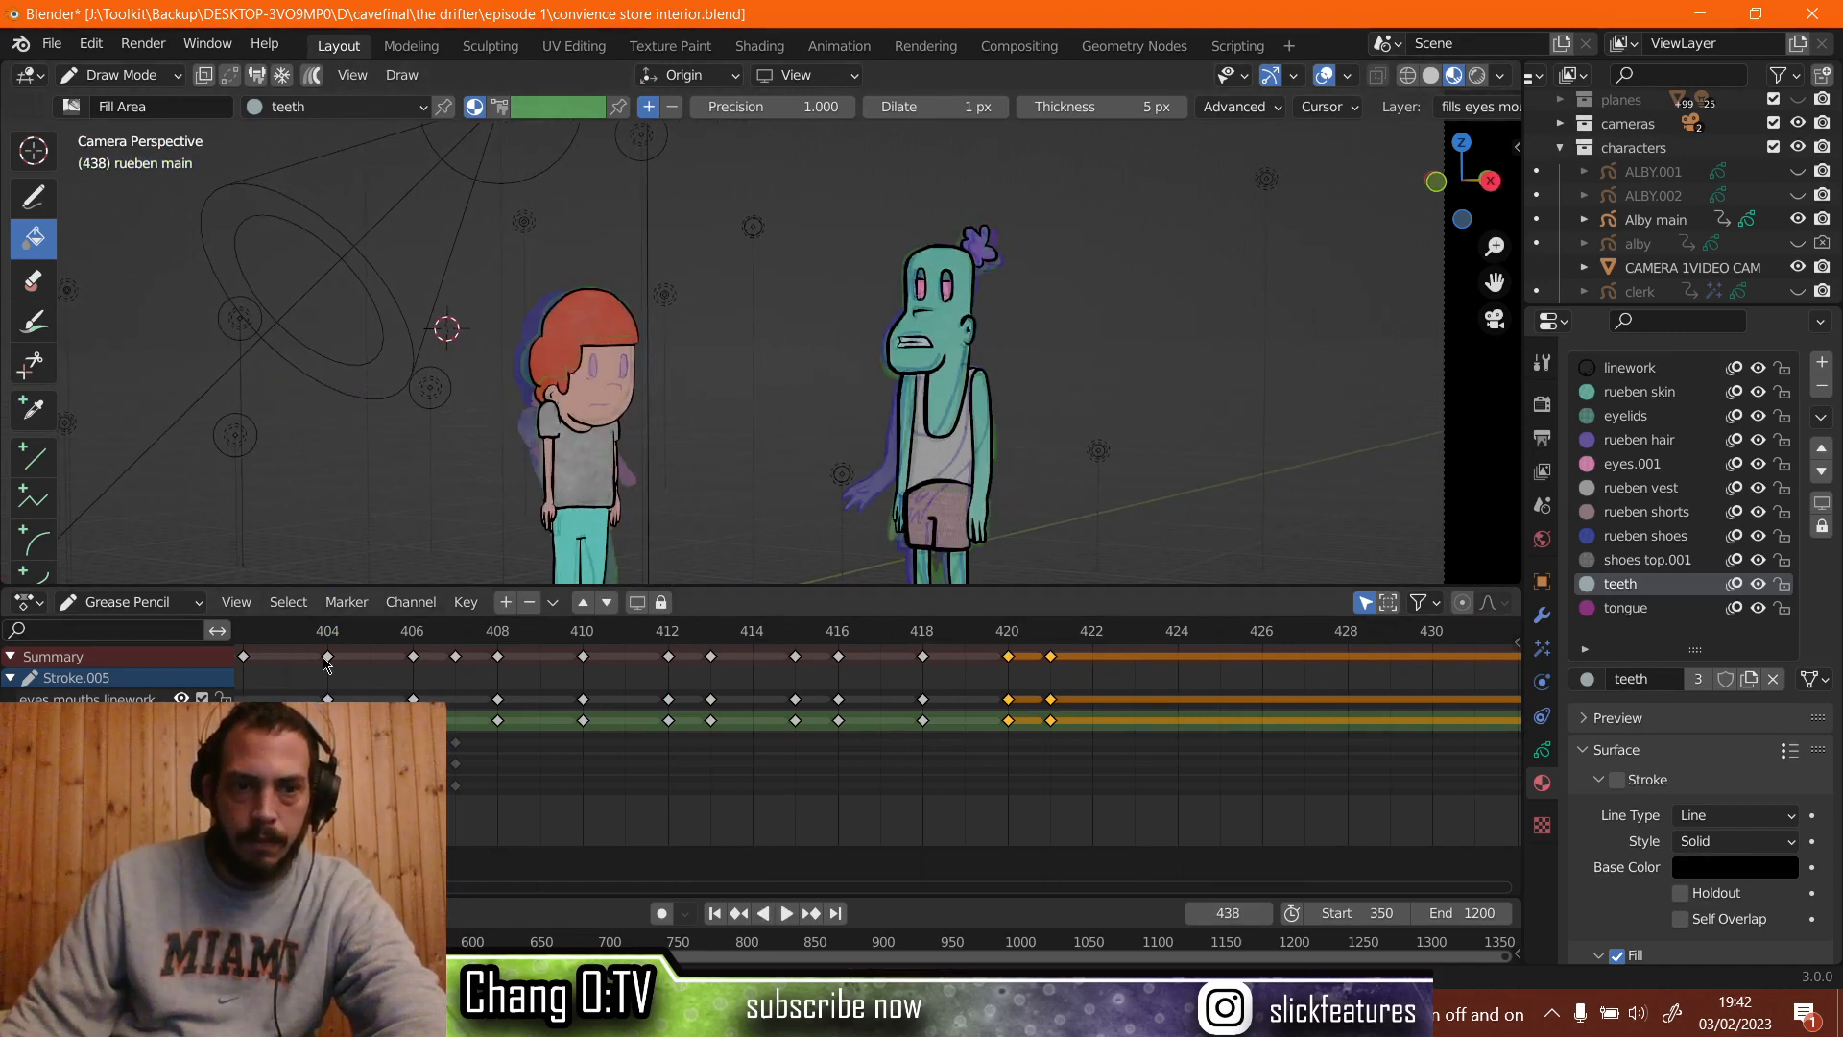
key("space")
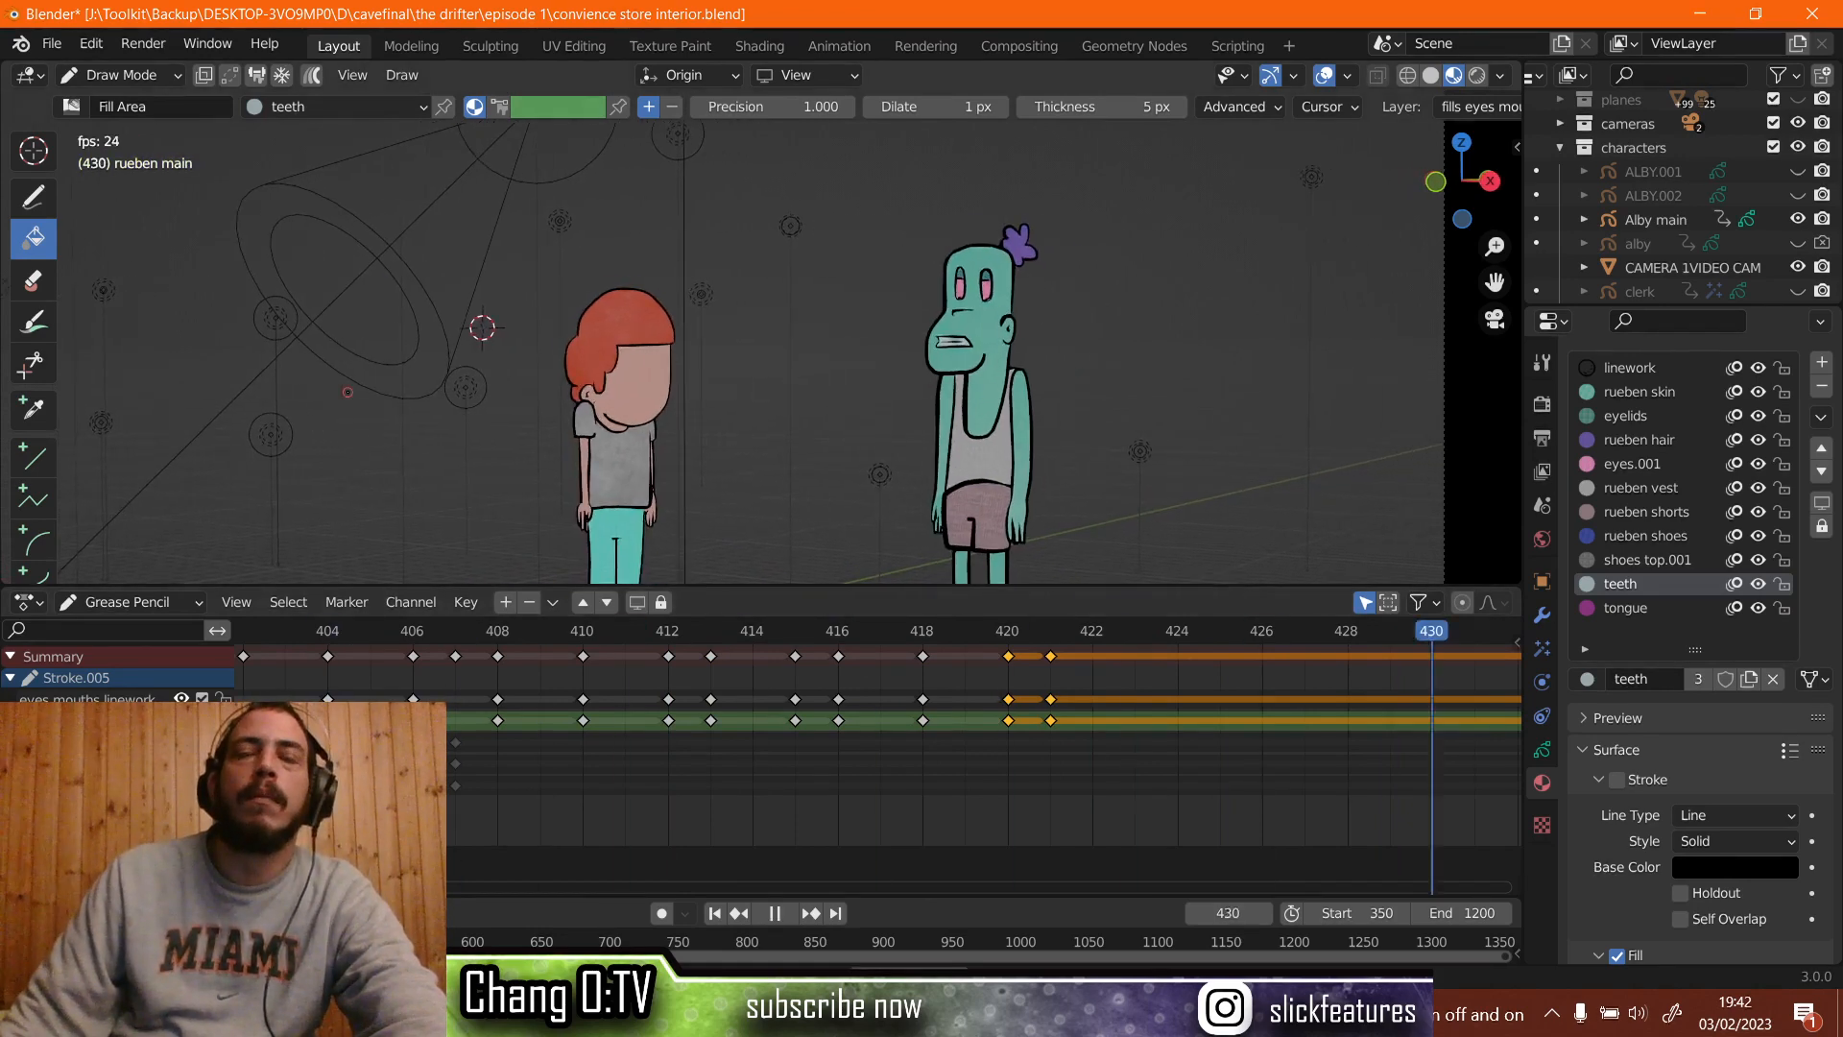
key("space")
key("space")
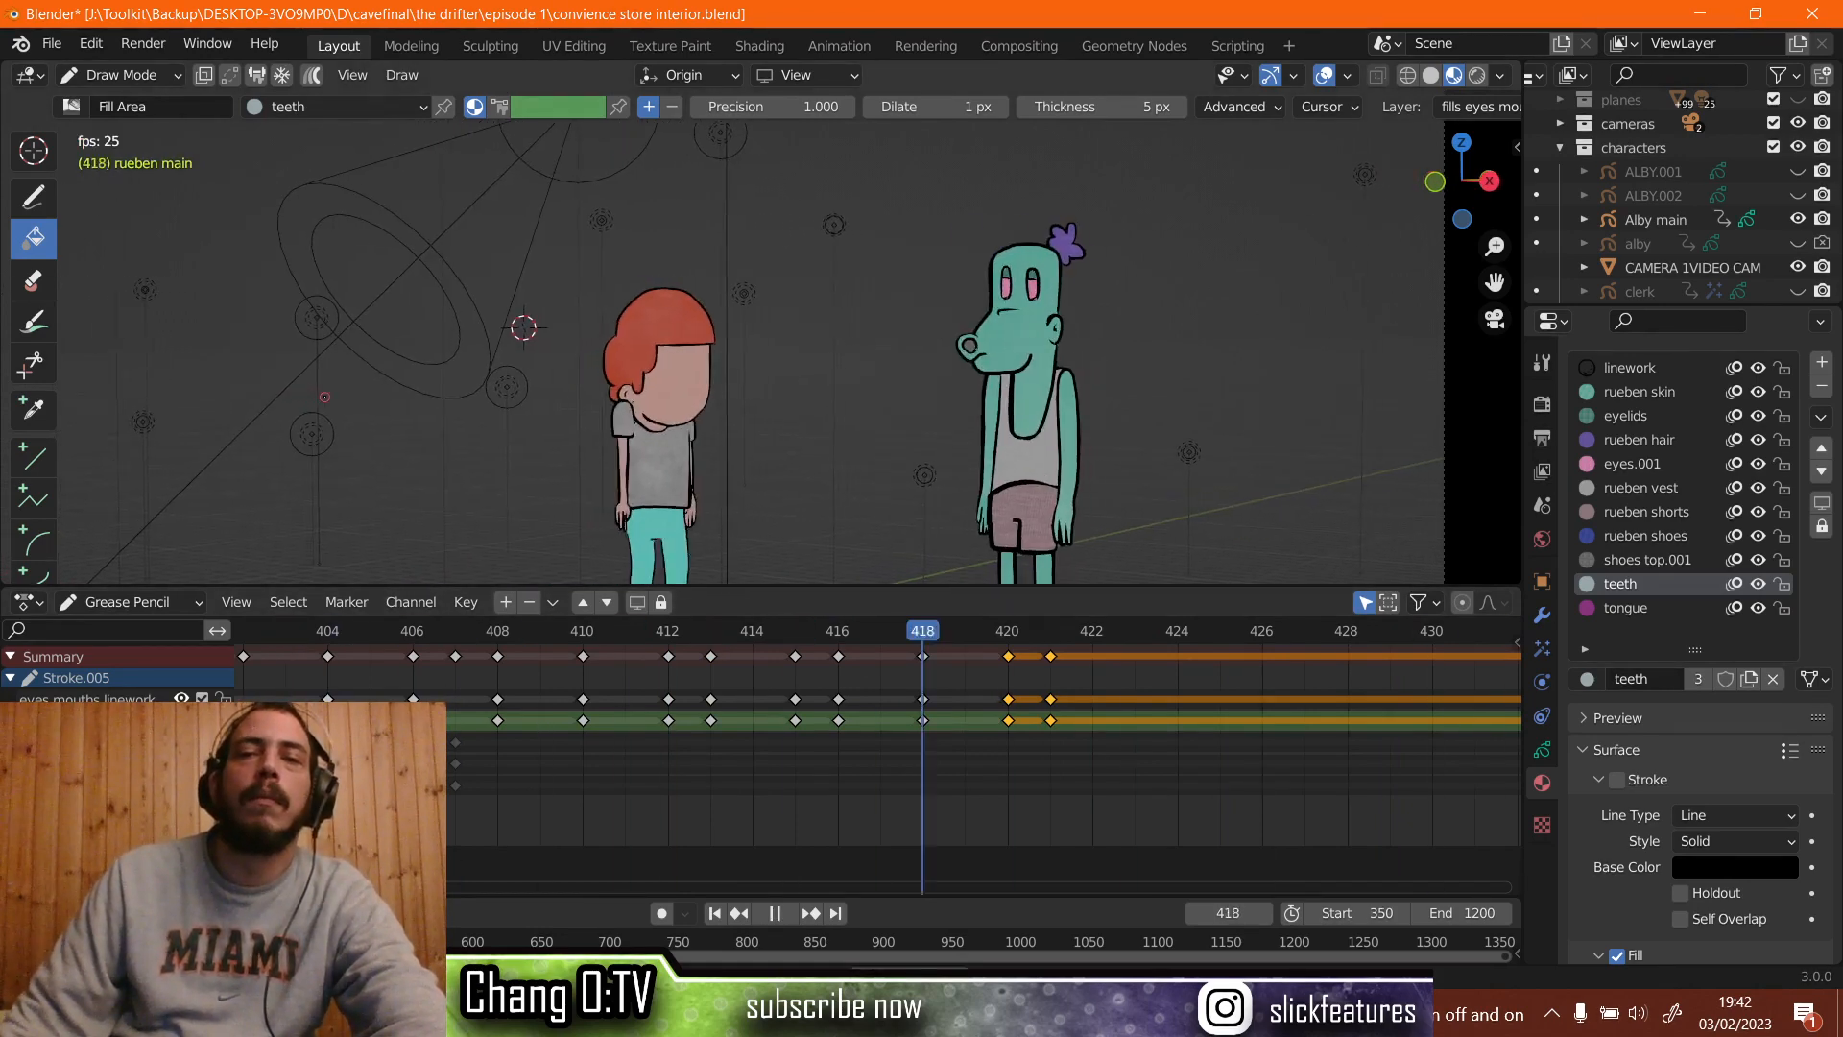
key("space")
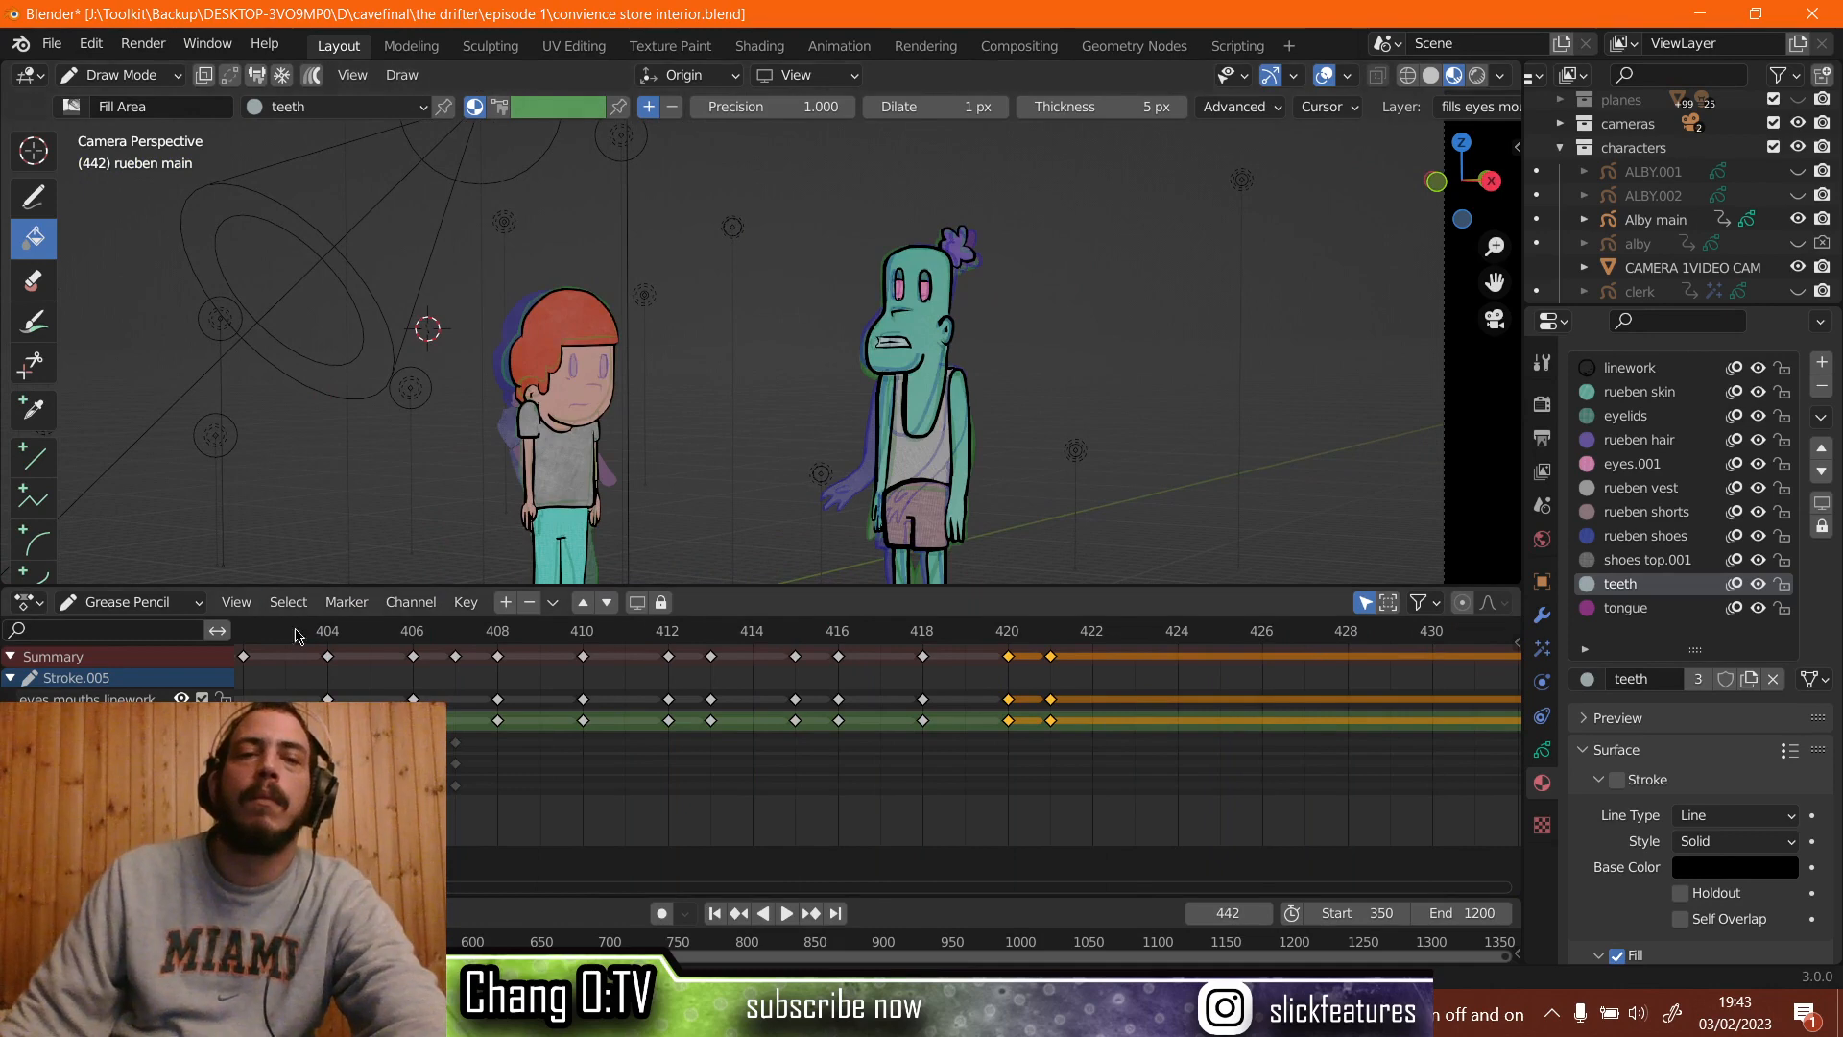
key("space")
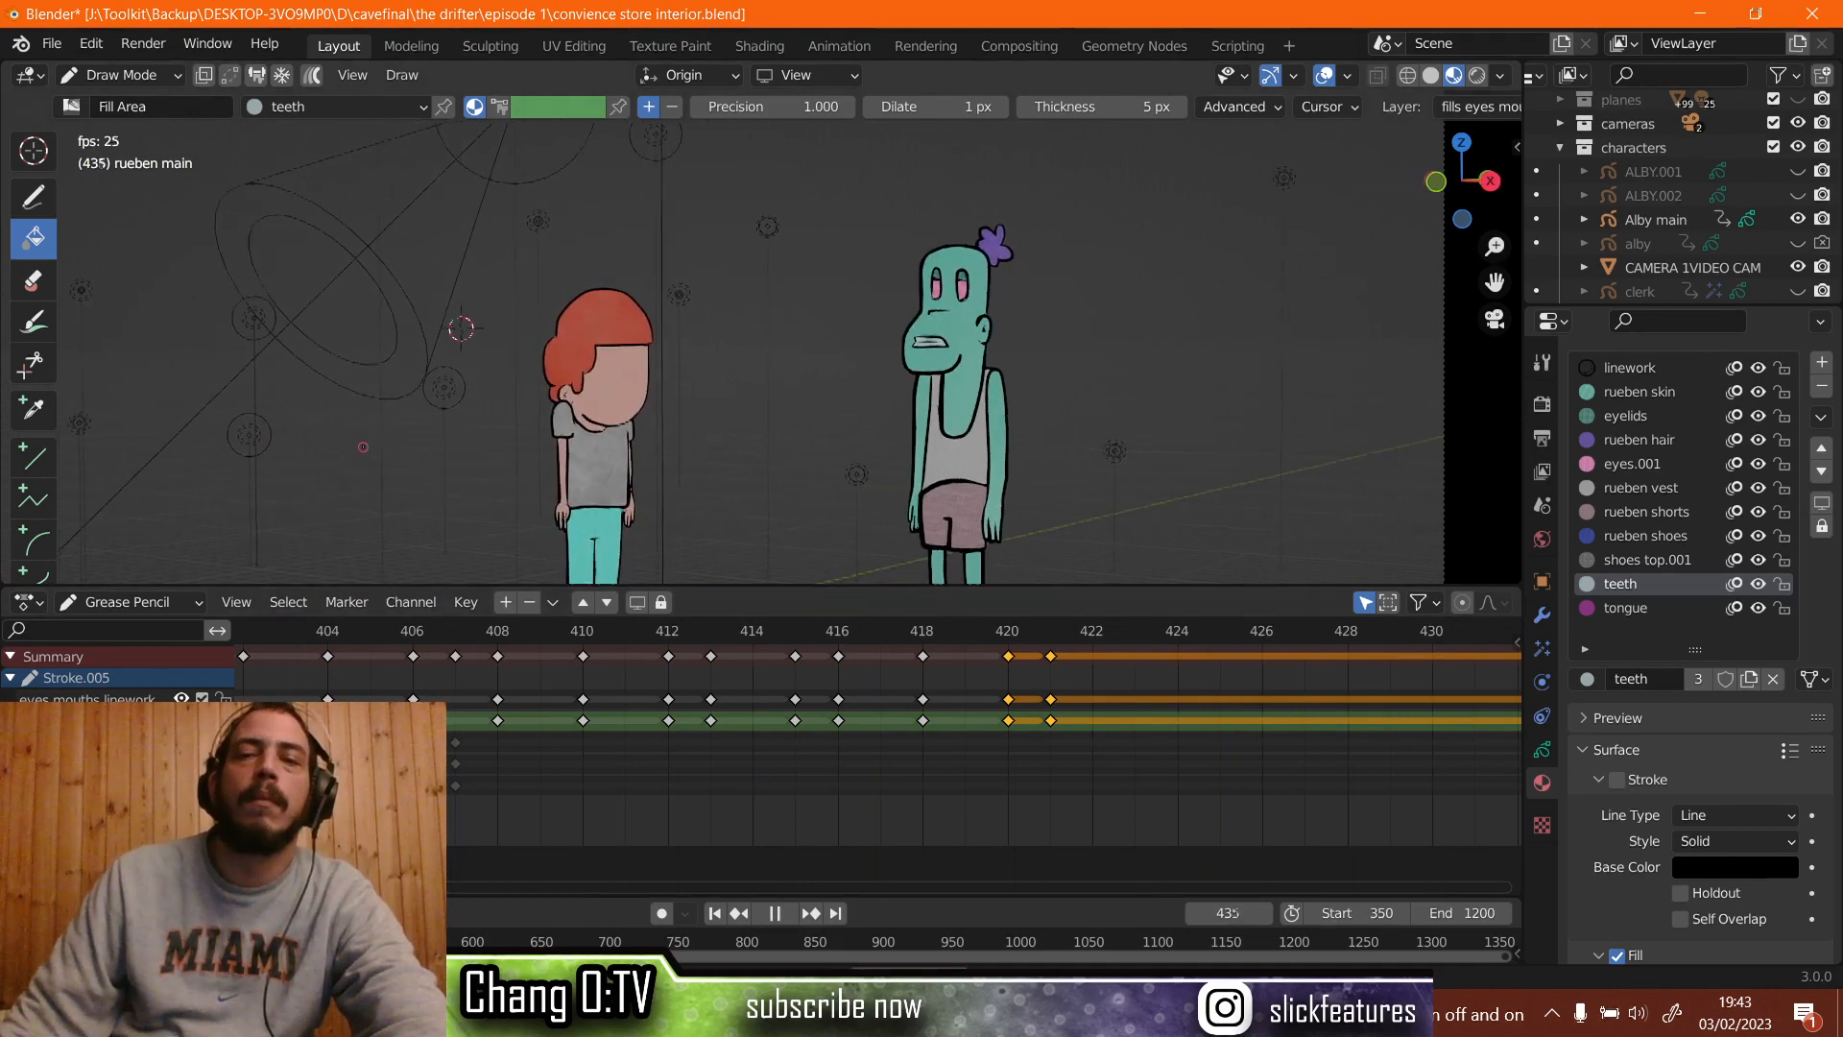
key("space")
key("space")
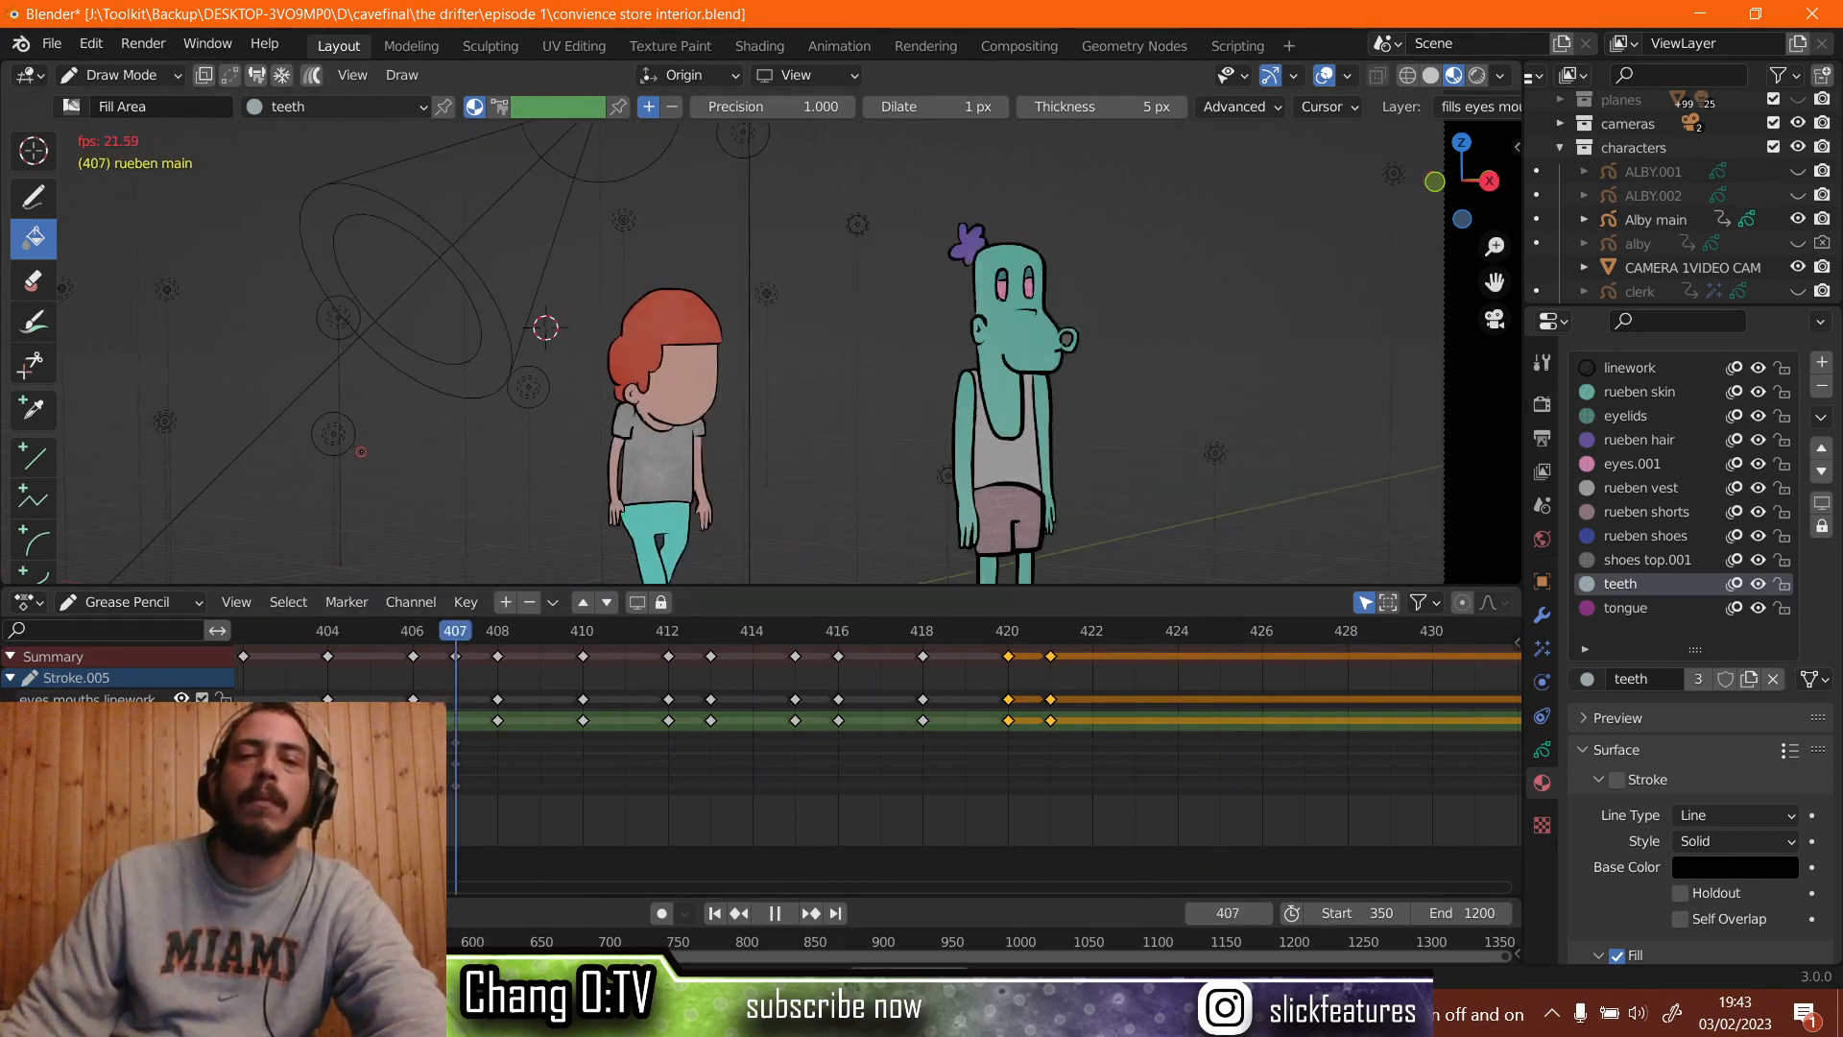
Review Rueben's mouth animation by playing short stretches from frame 424 and again from frame 415.
key("space")
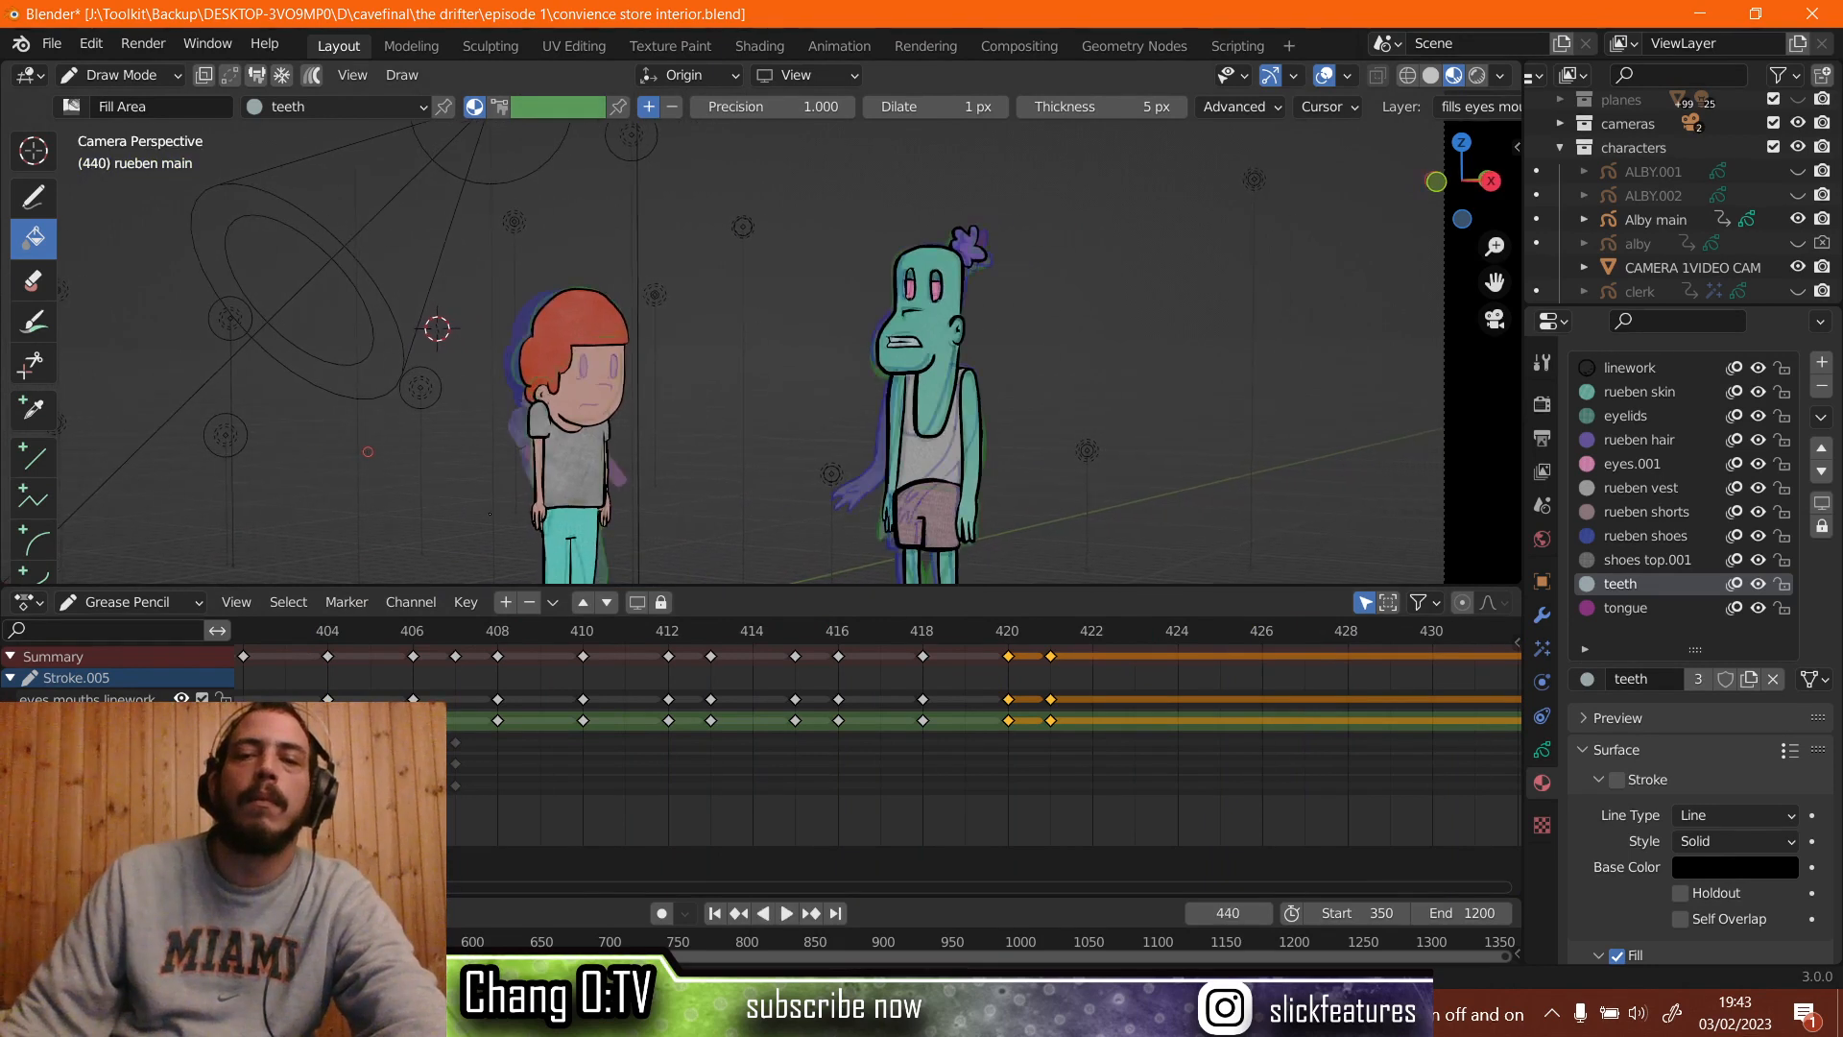
left_click(1178, 637)
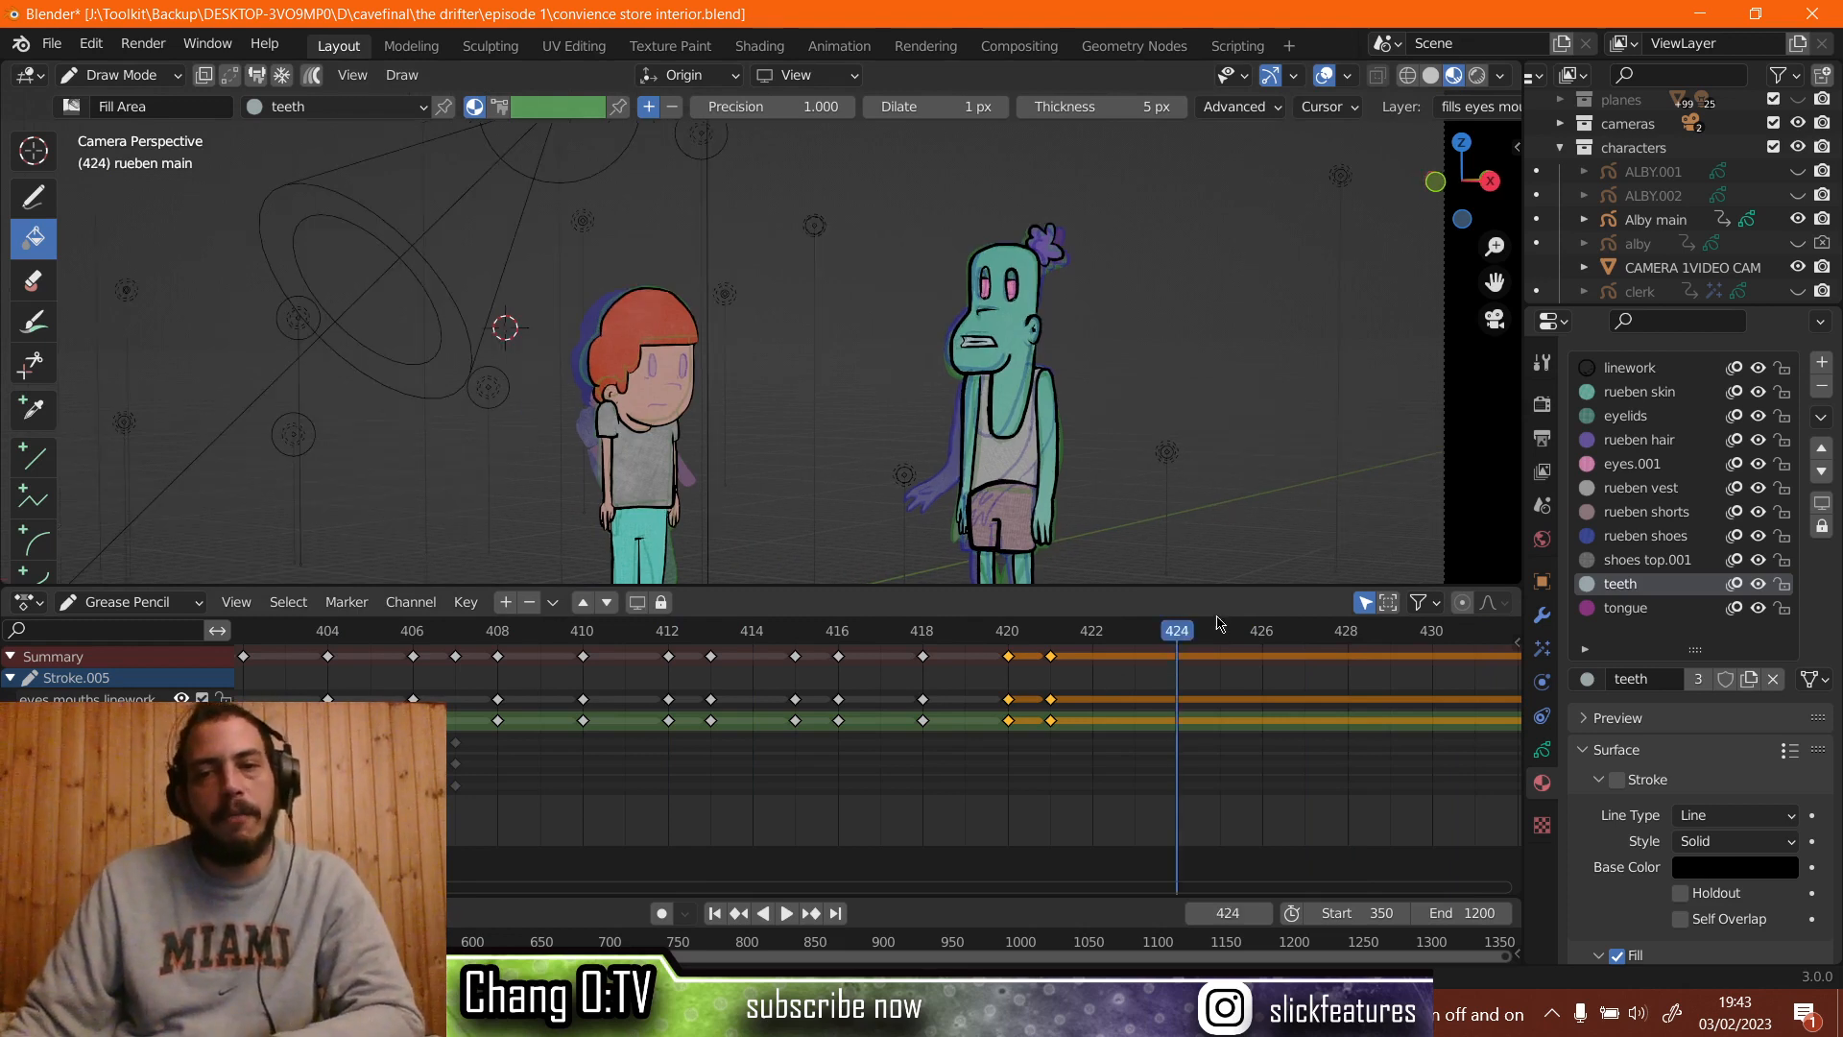
key("space")
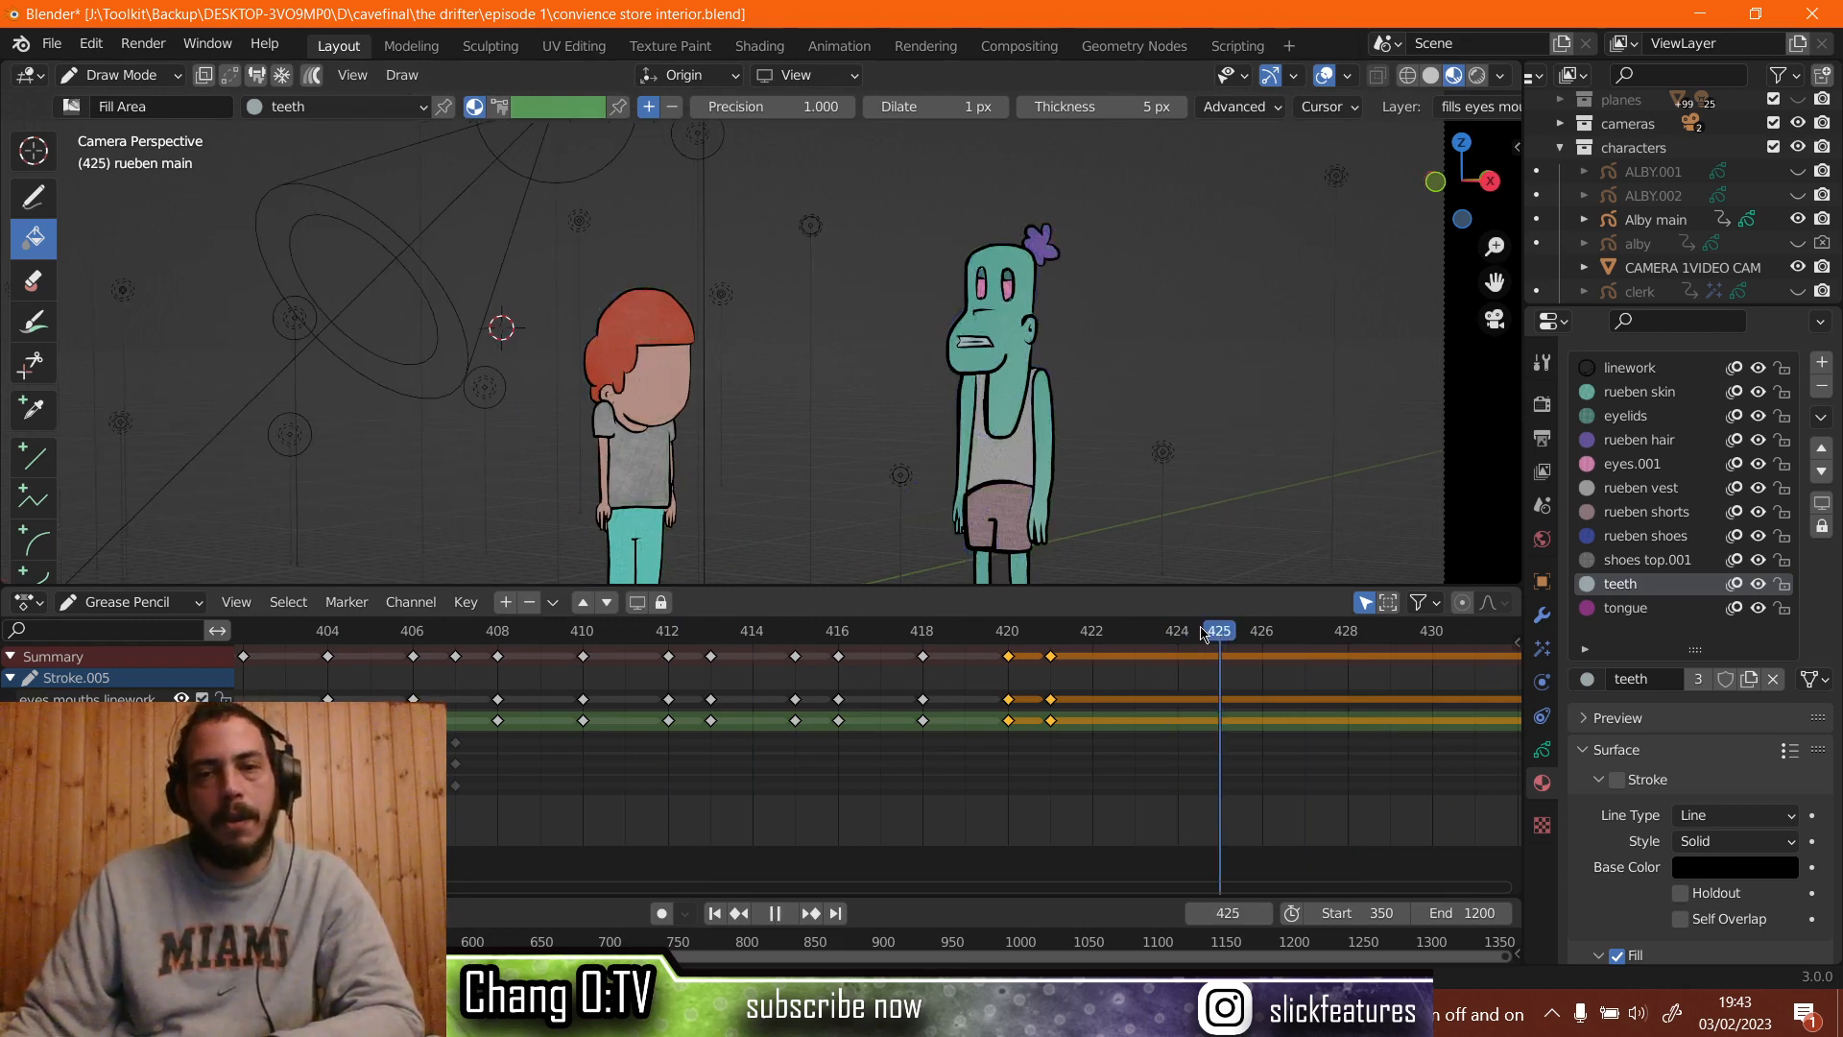
key("space")
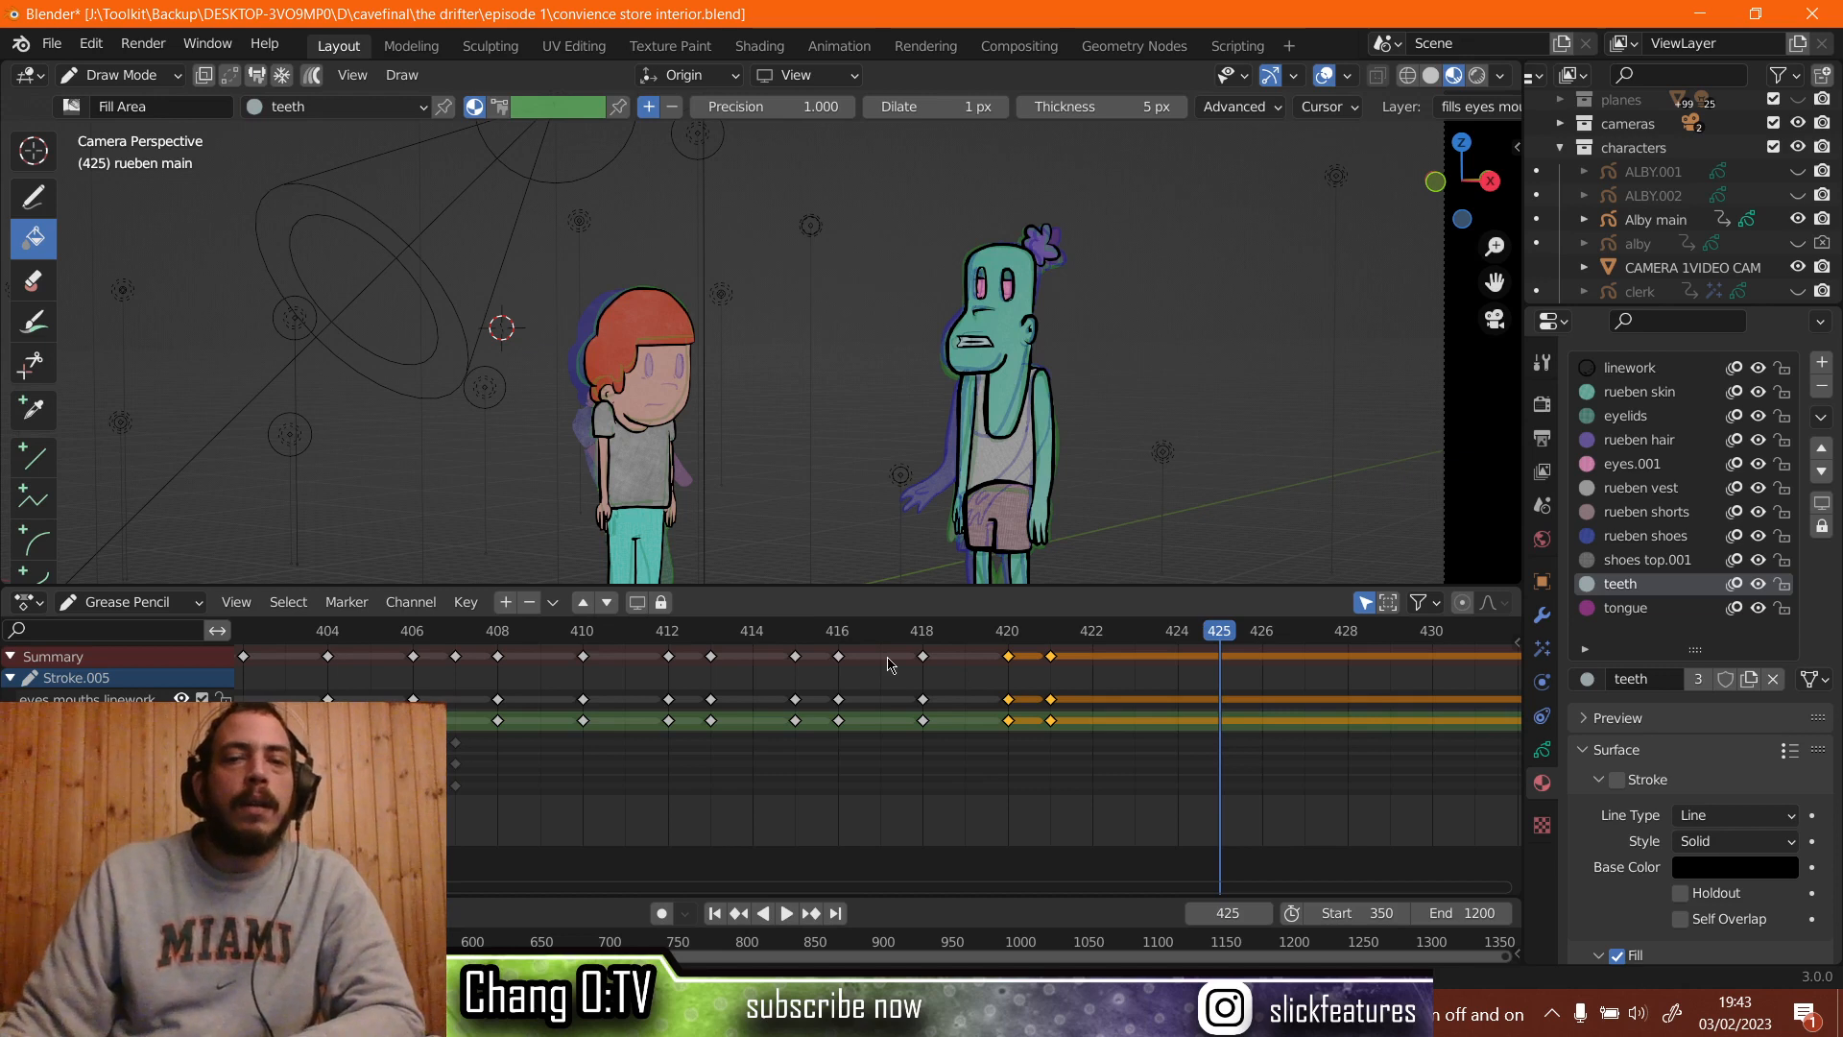
left_click(798, 638)
key("space")
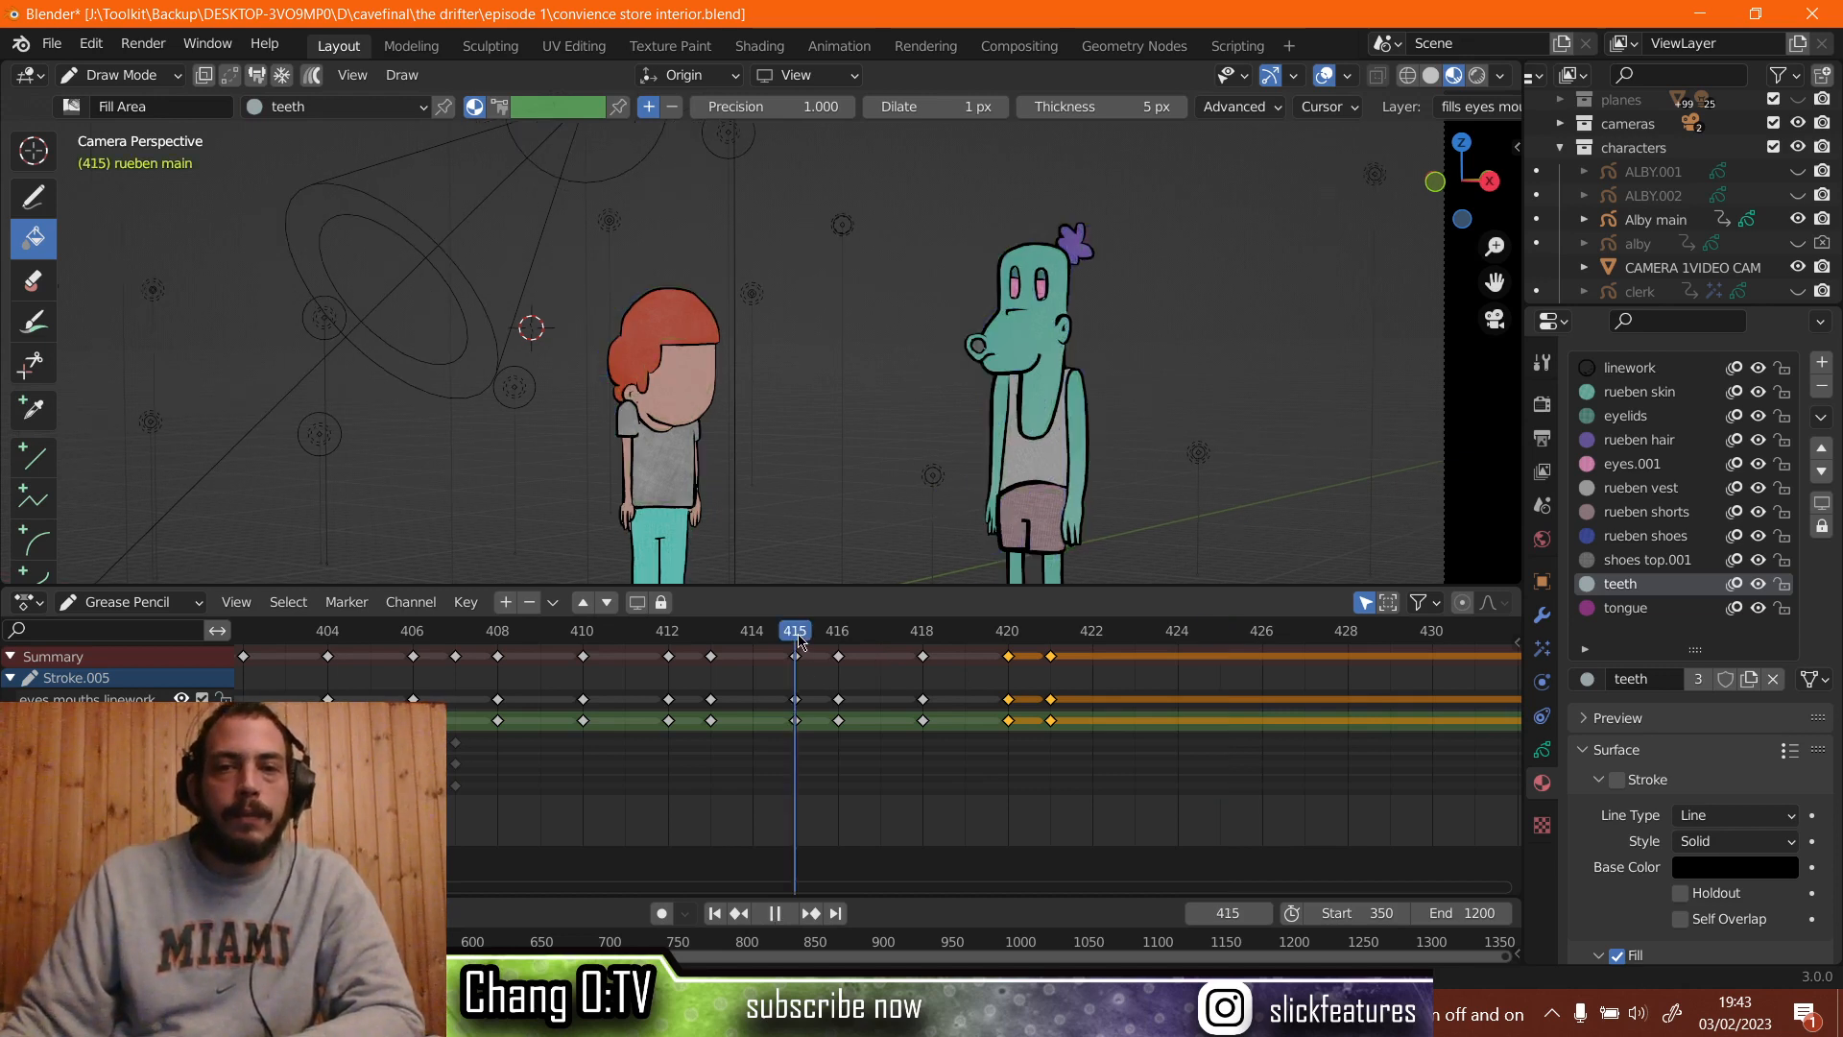
Return to frame 404 and duplicate its mouth keyframes to frame 424.
left_click_drag(798, 637, 448, 691)
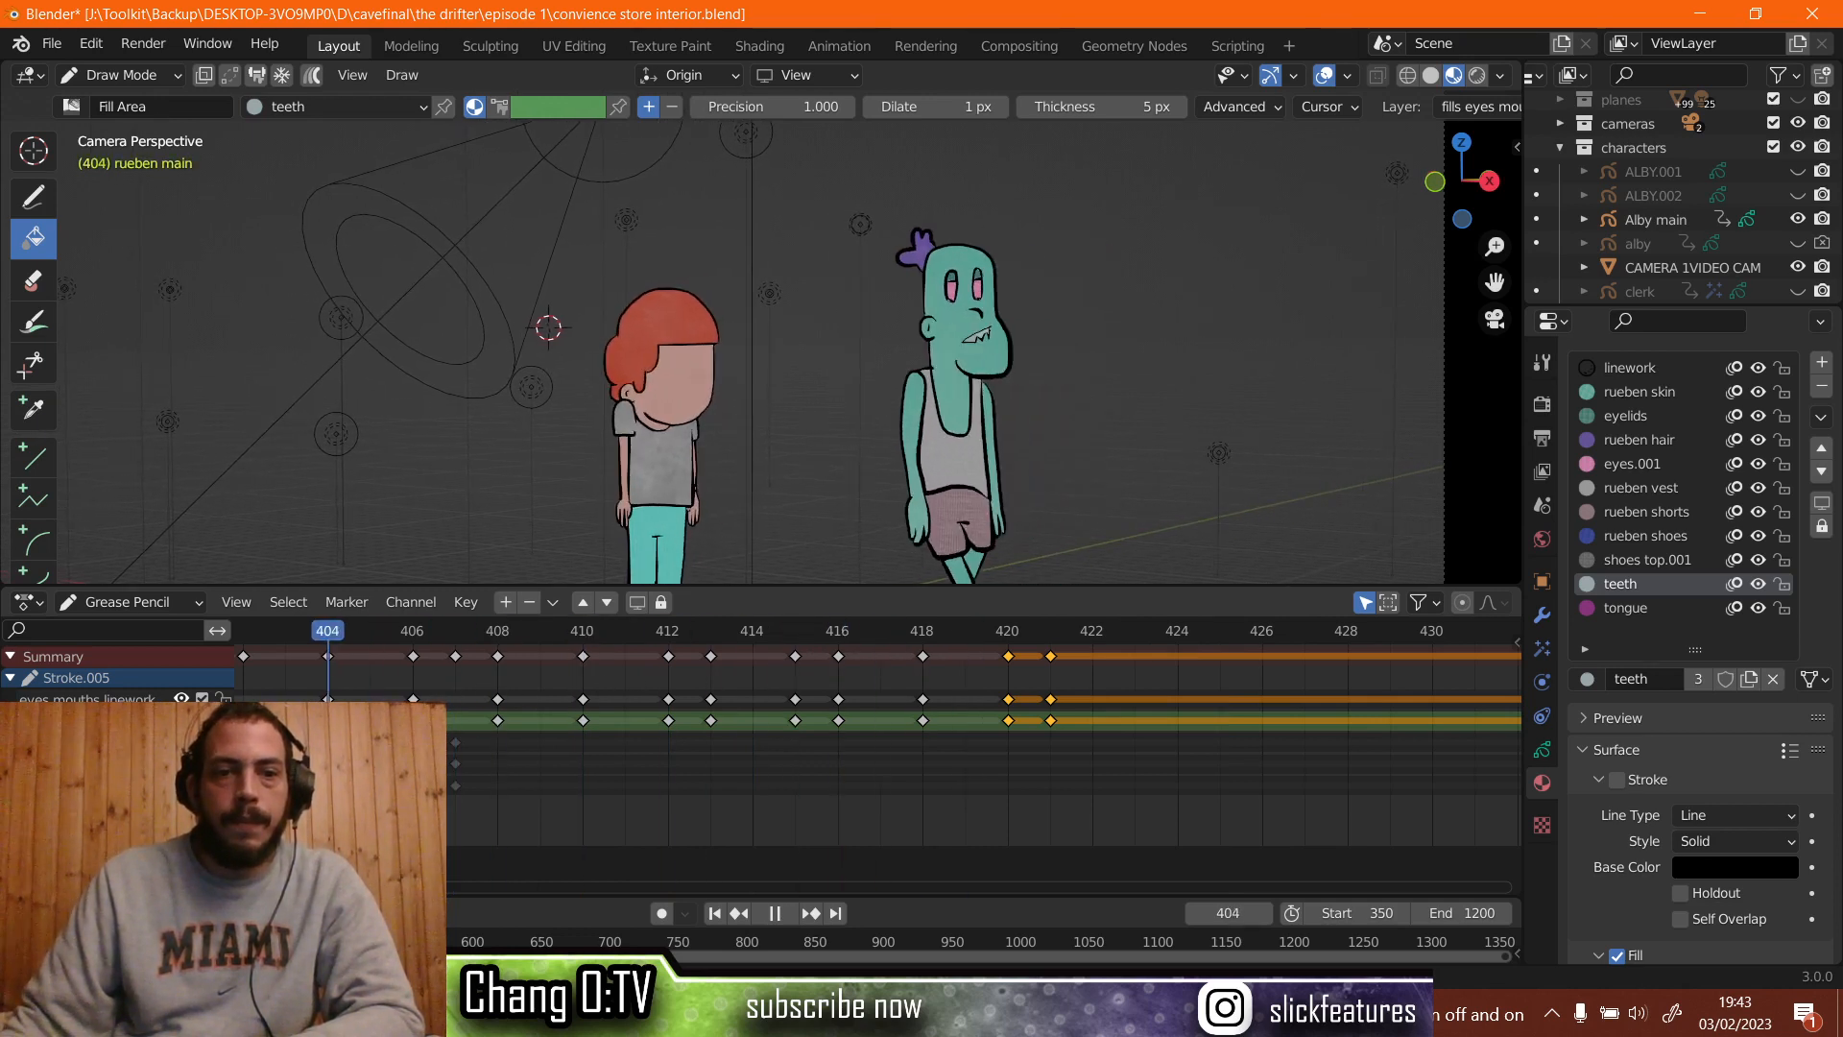
key("space")
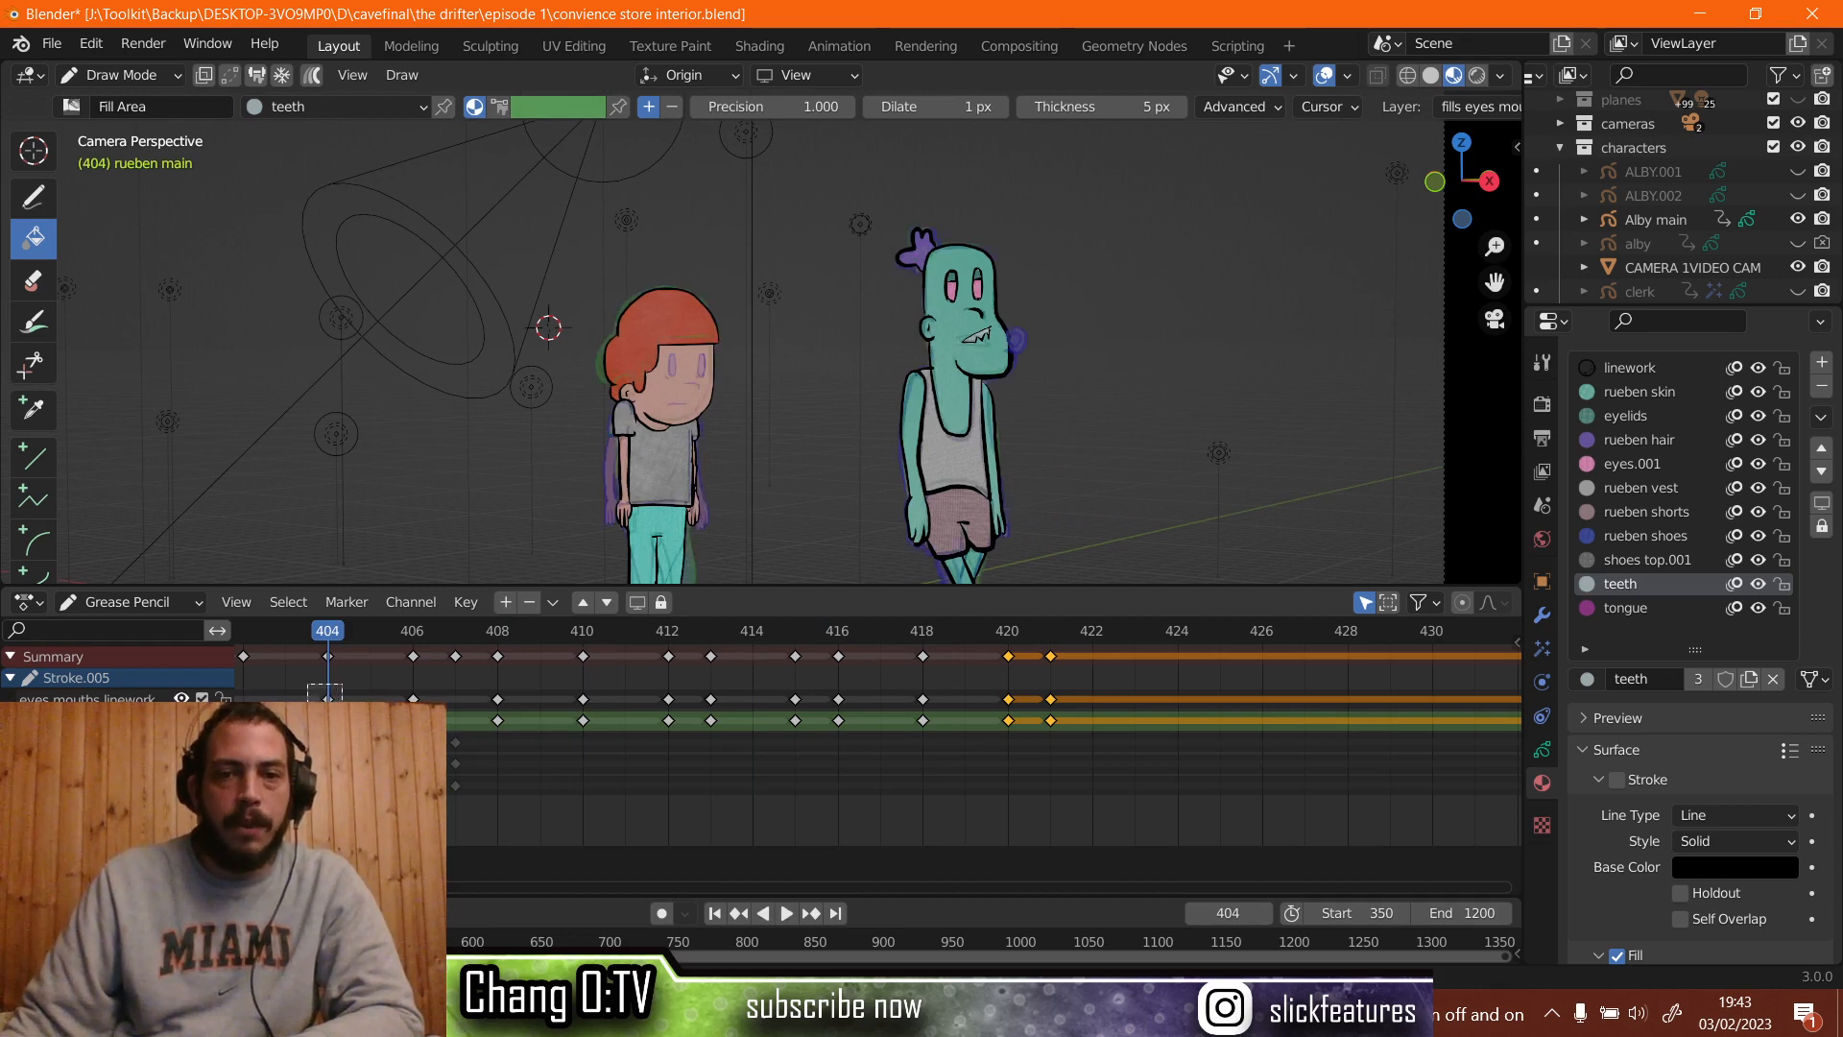
left_click(326, 699)
right_click(326, 699)
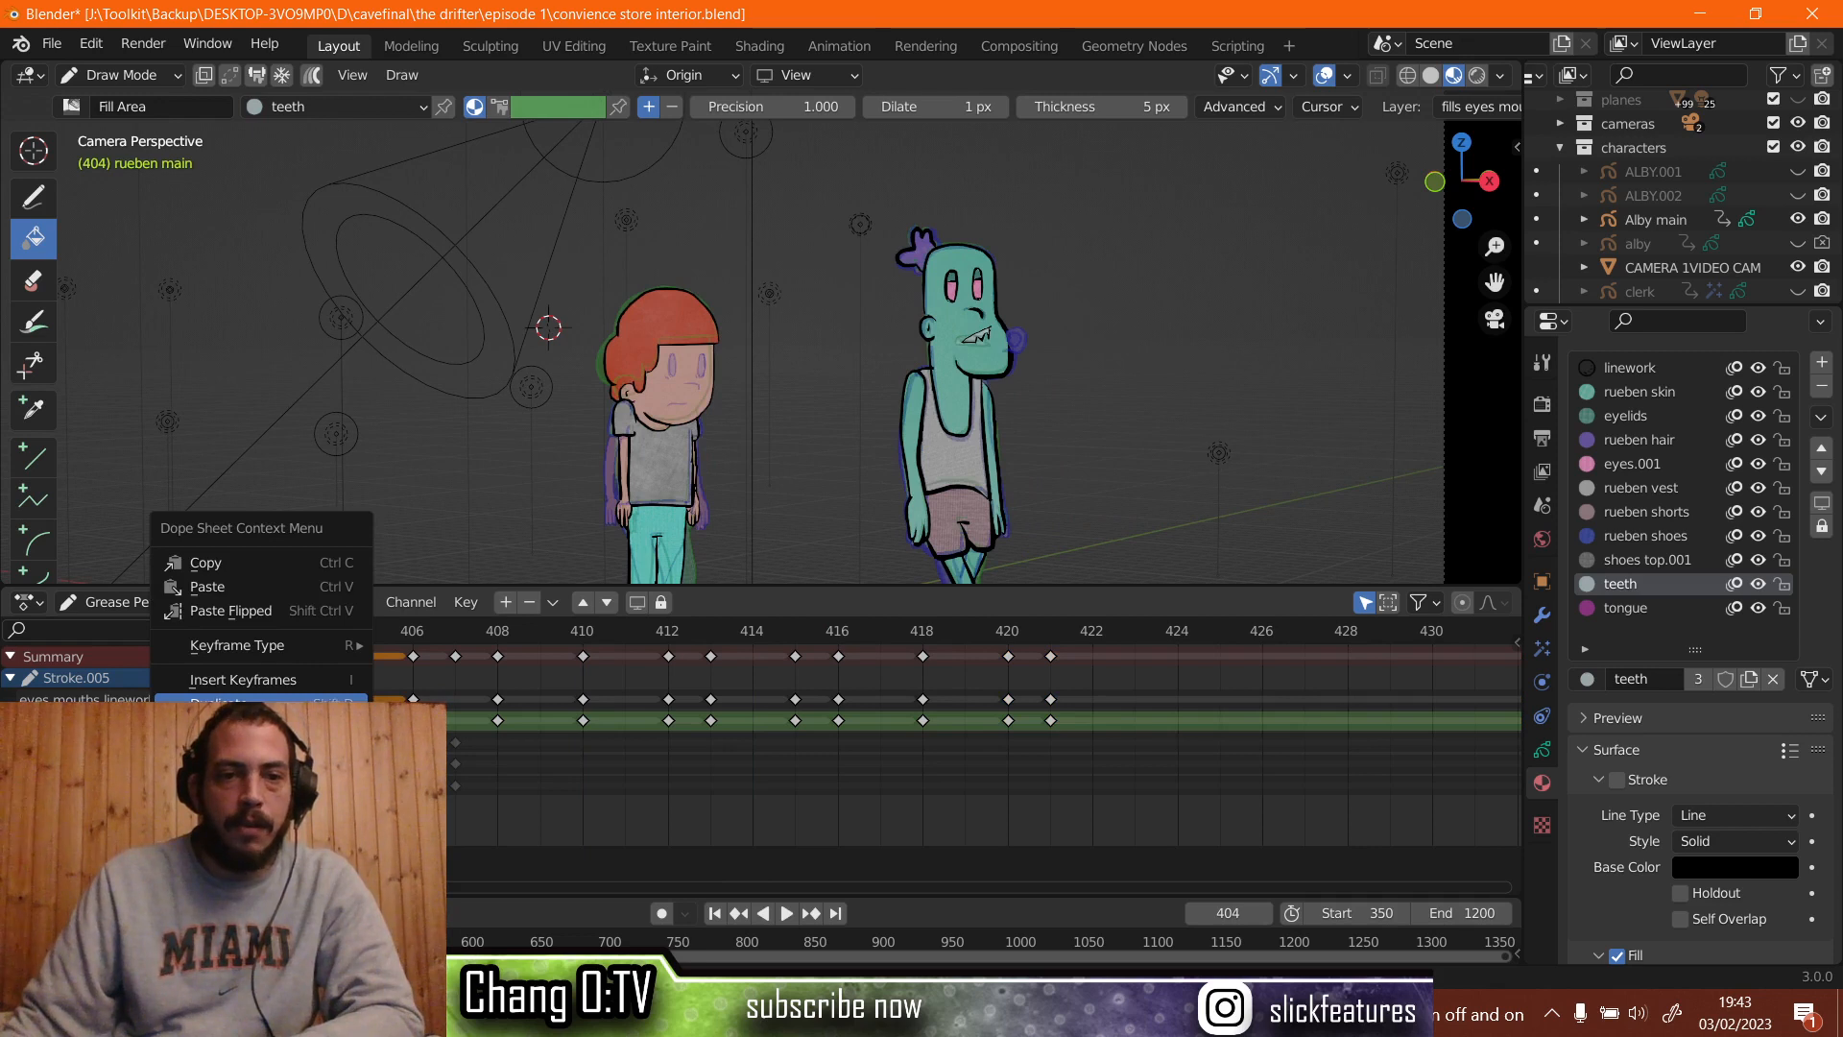
left_click(327, 702)
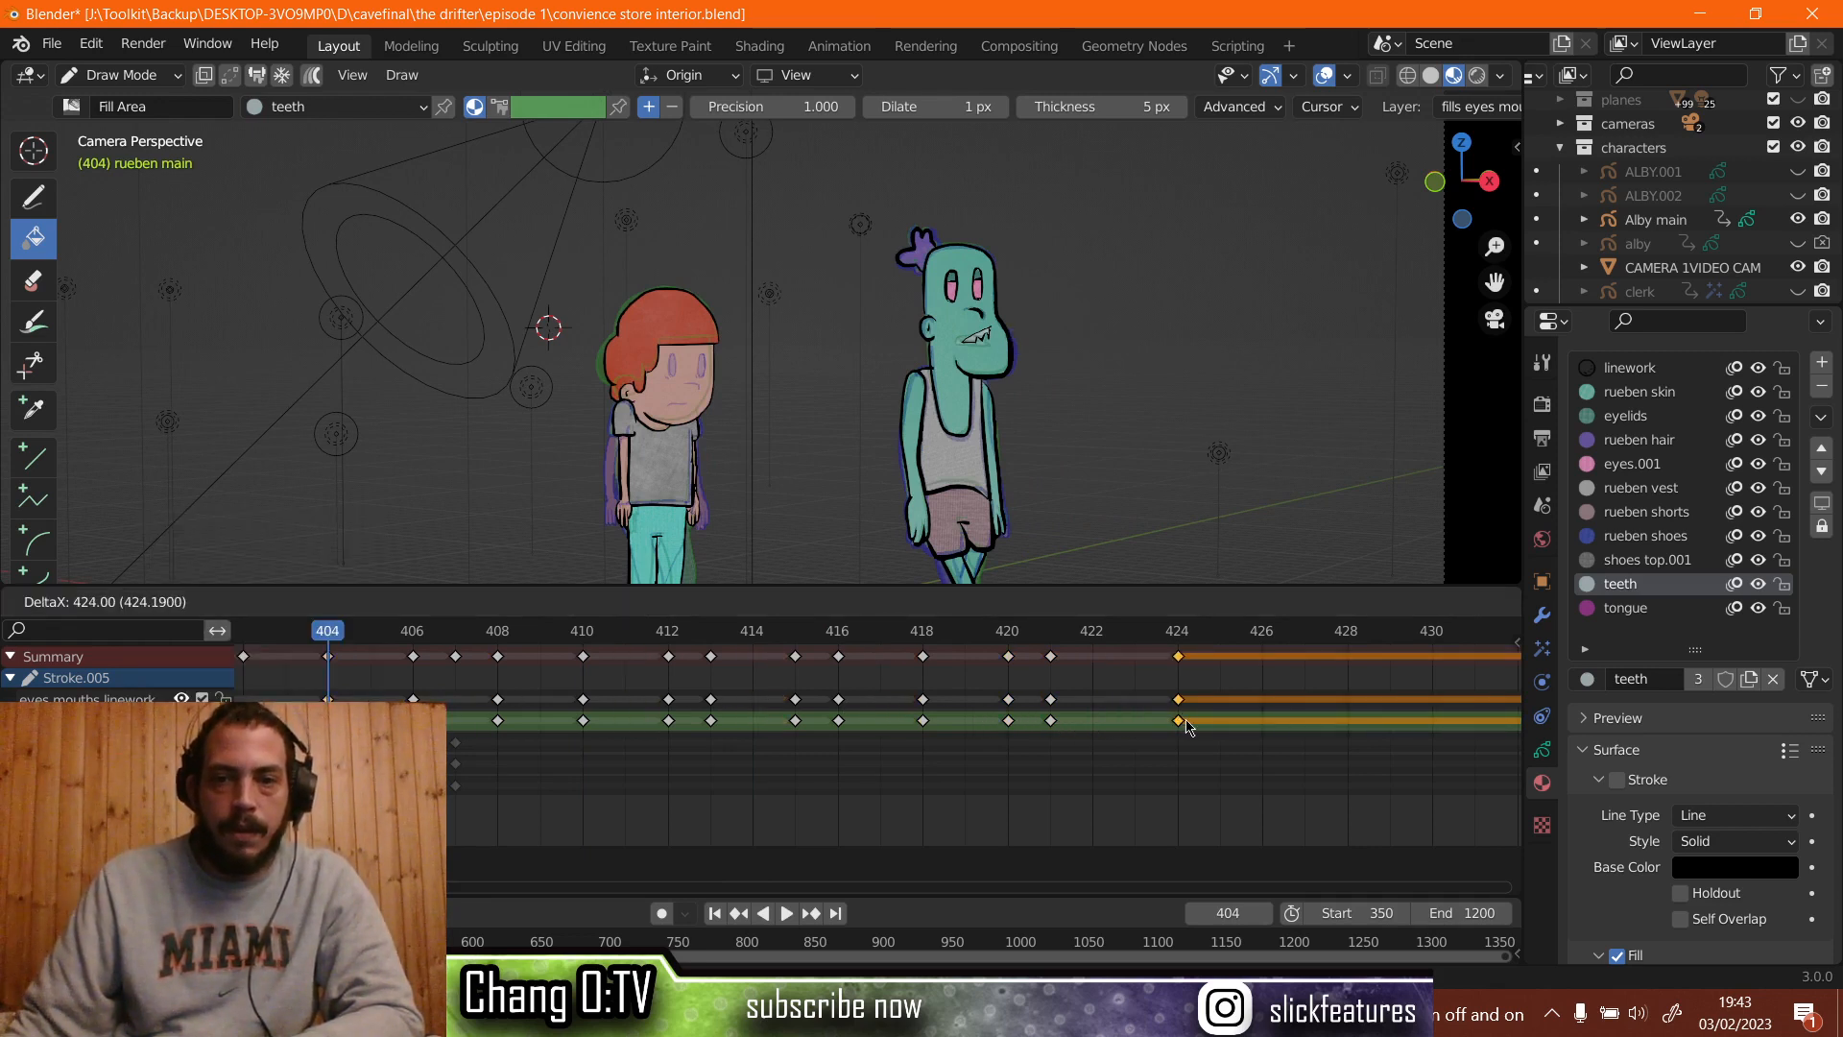
left_click(1188, 726)
Go to frame 424, replay the scene past Rueben's duplicated mouth shape, and stop at frame 426.
left_click(1179, 641)
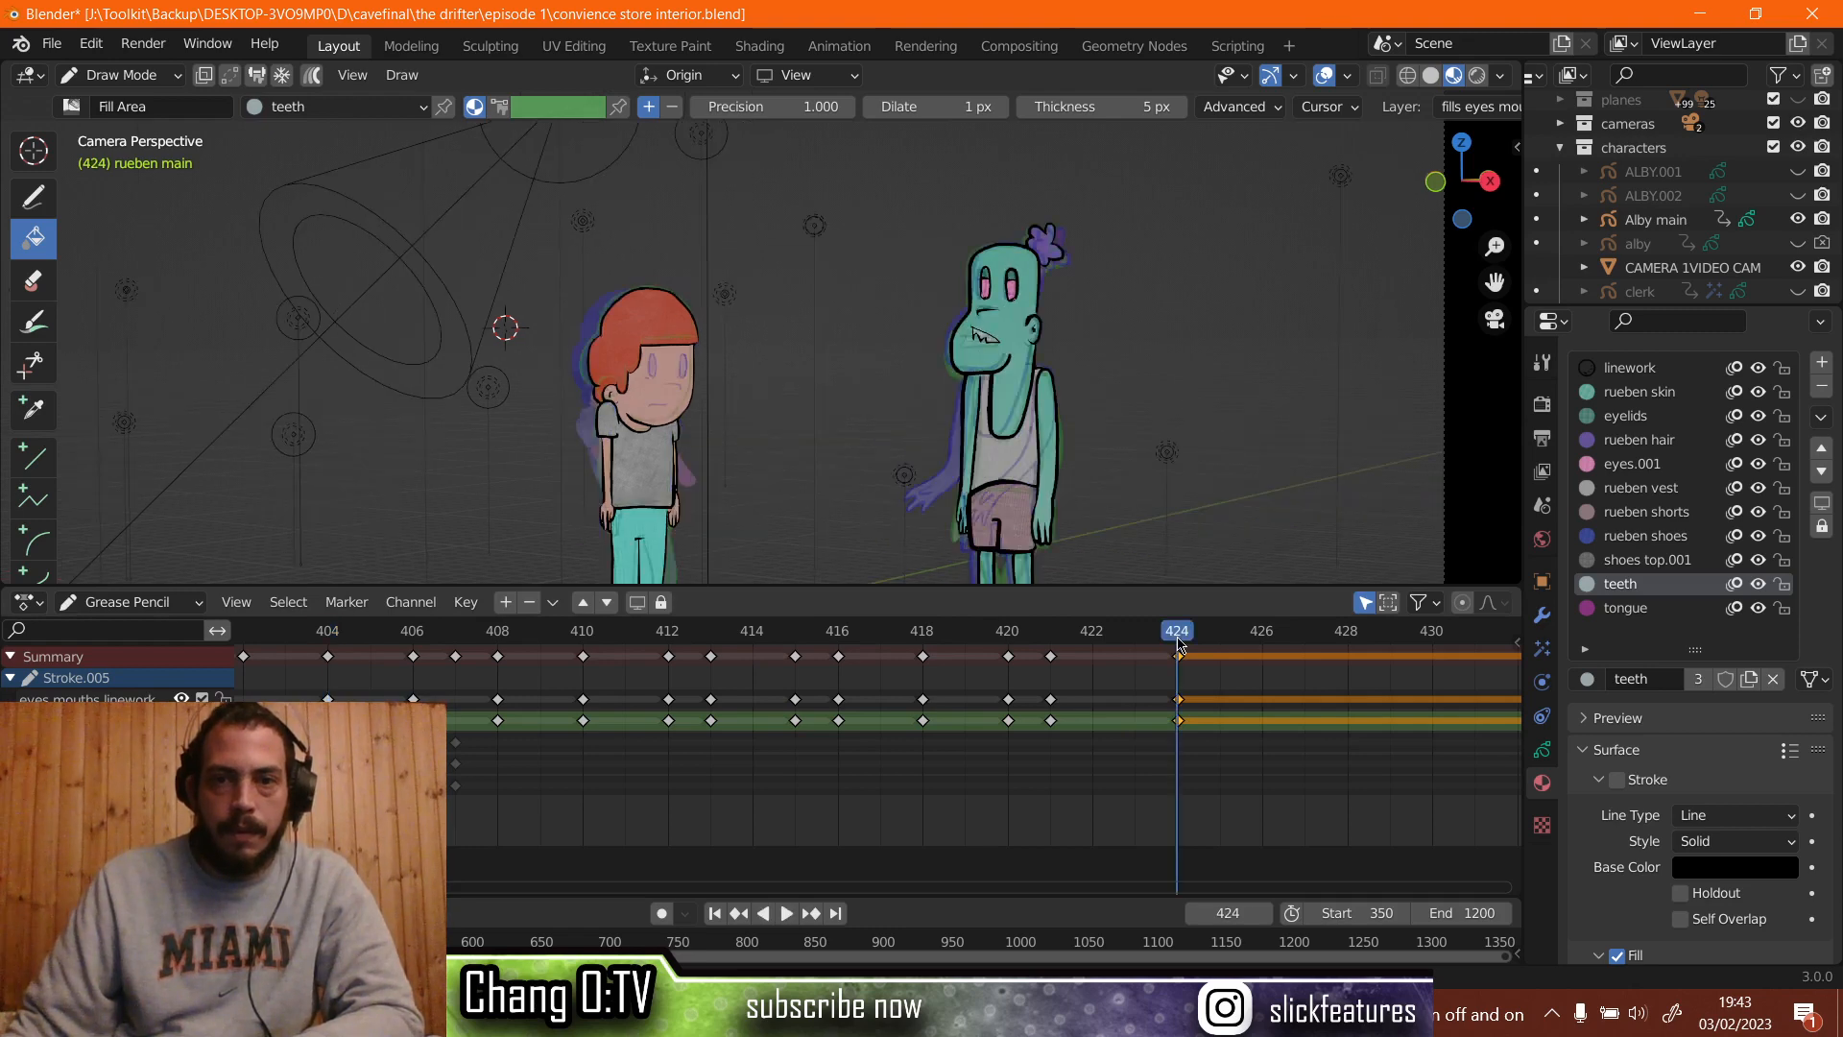
left_click_drag(1179, 641, 768, 669)
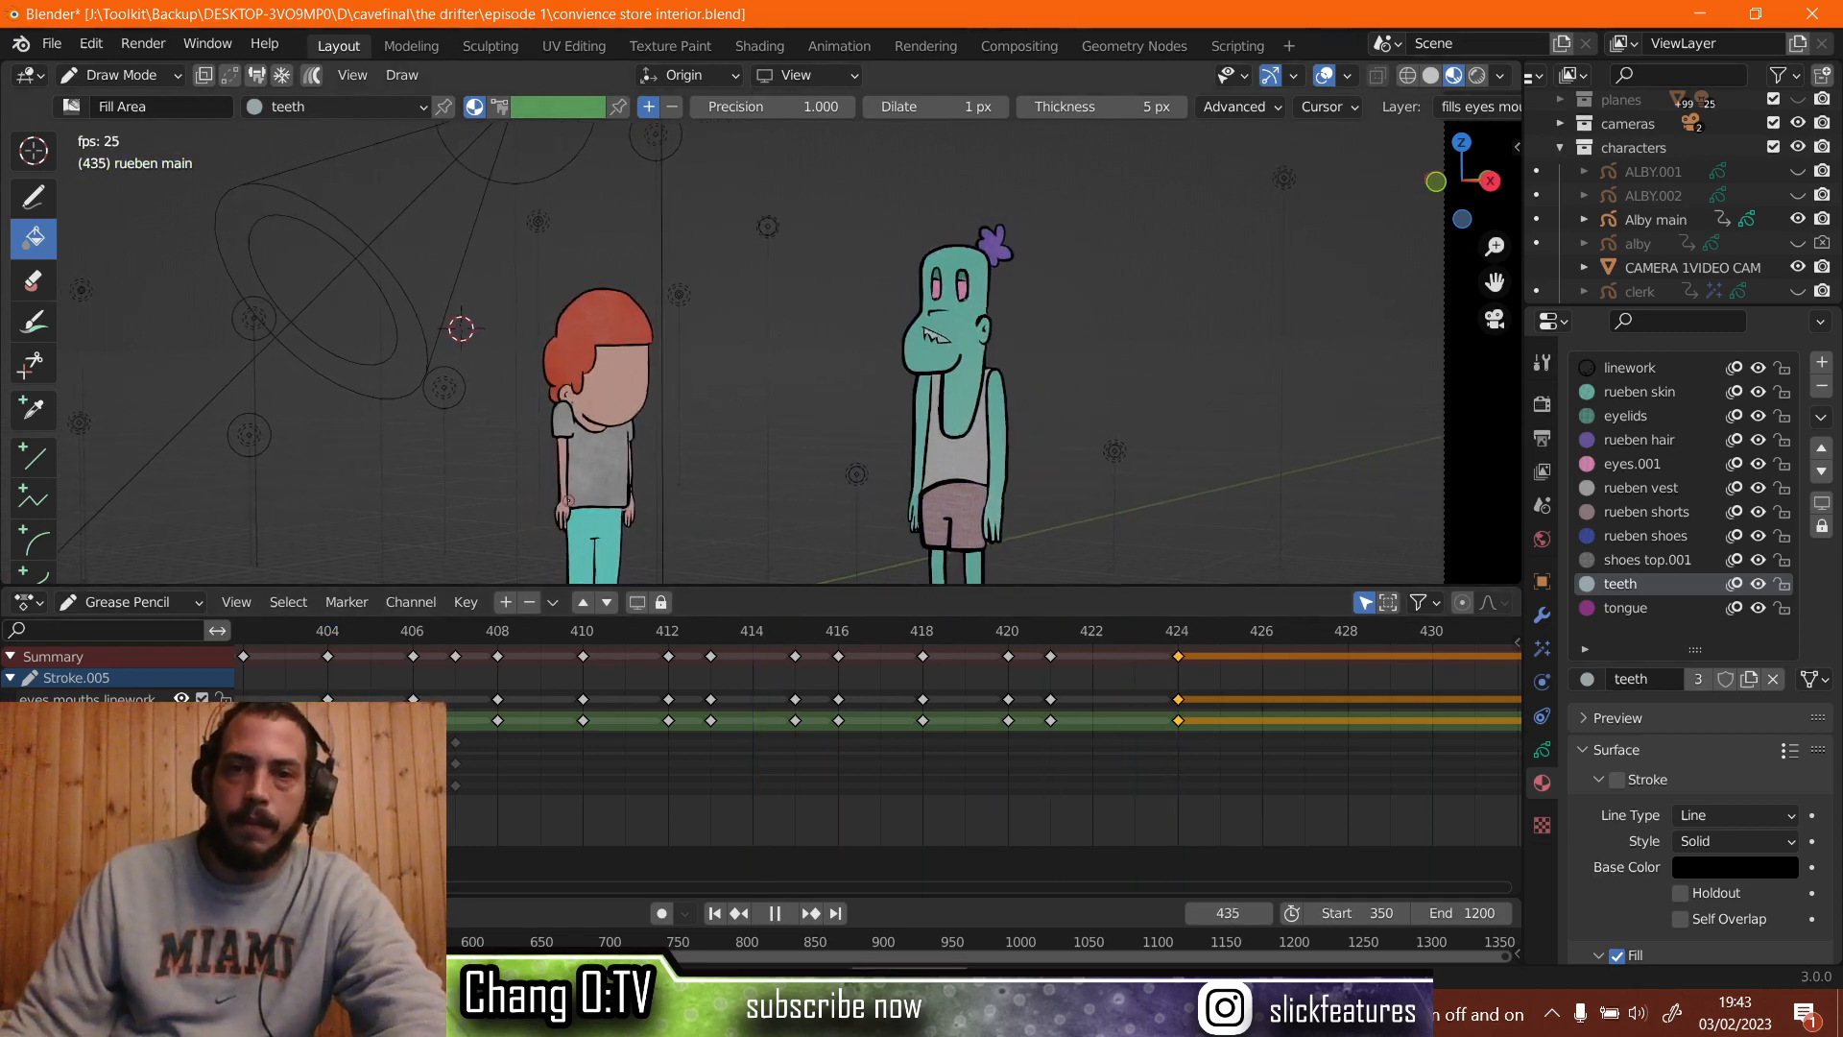
key("space")
key("space")
left_click_drag(1239, 642, 1258, 642)
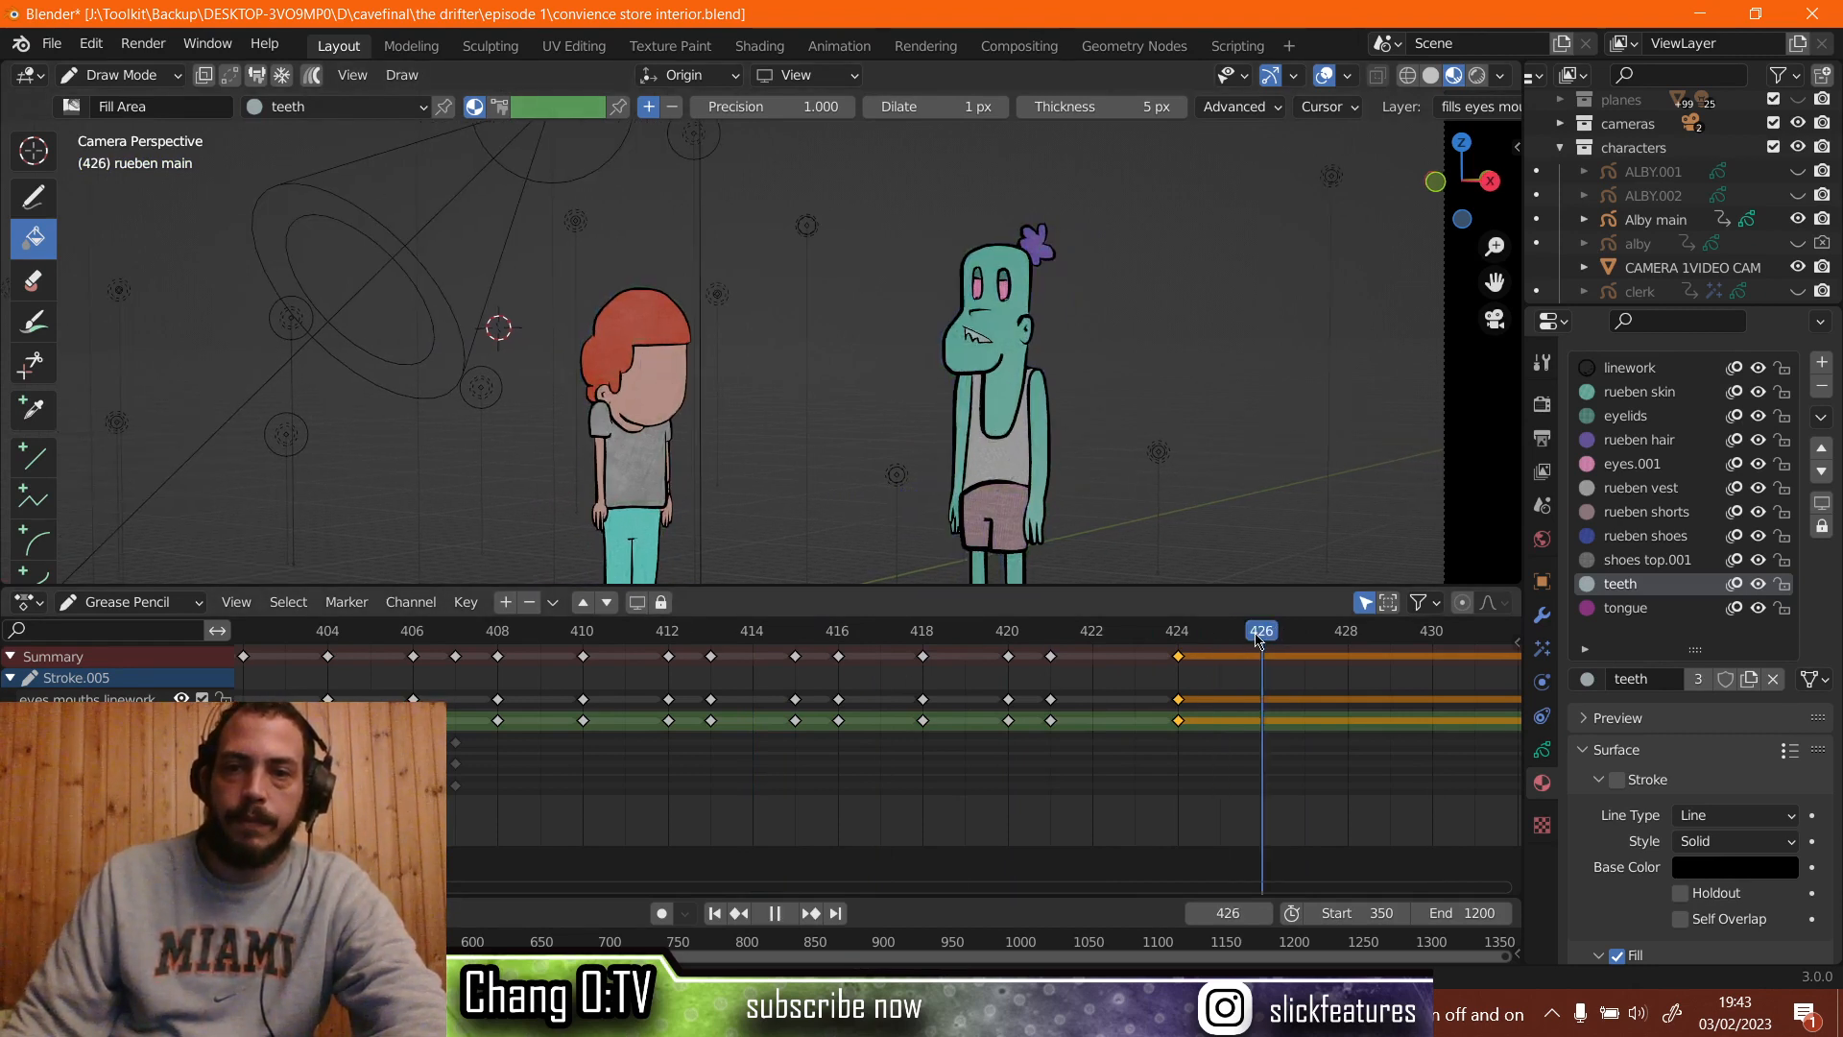
key("space")
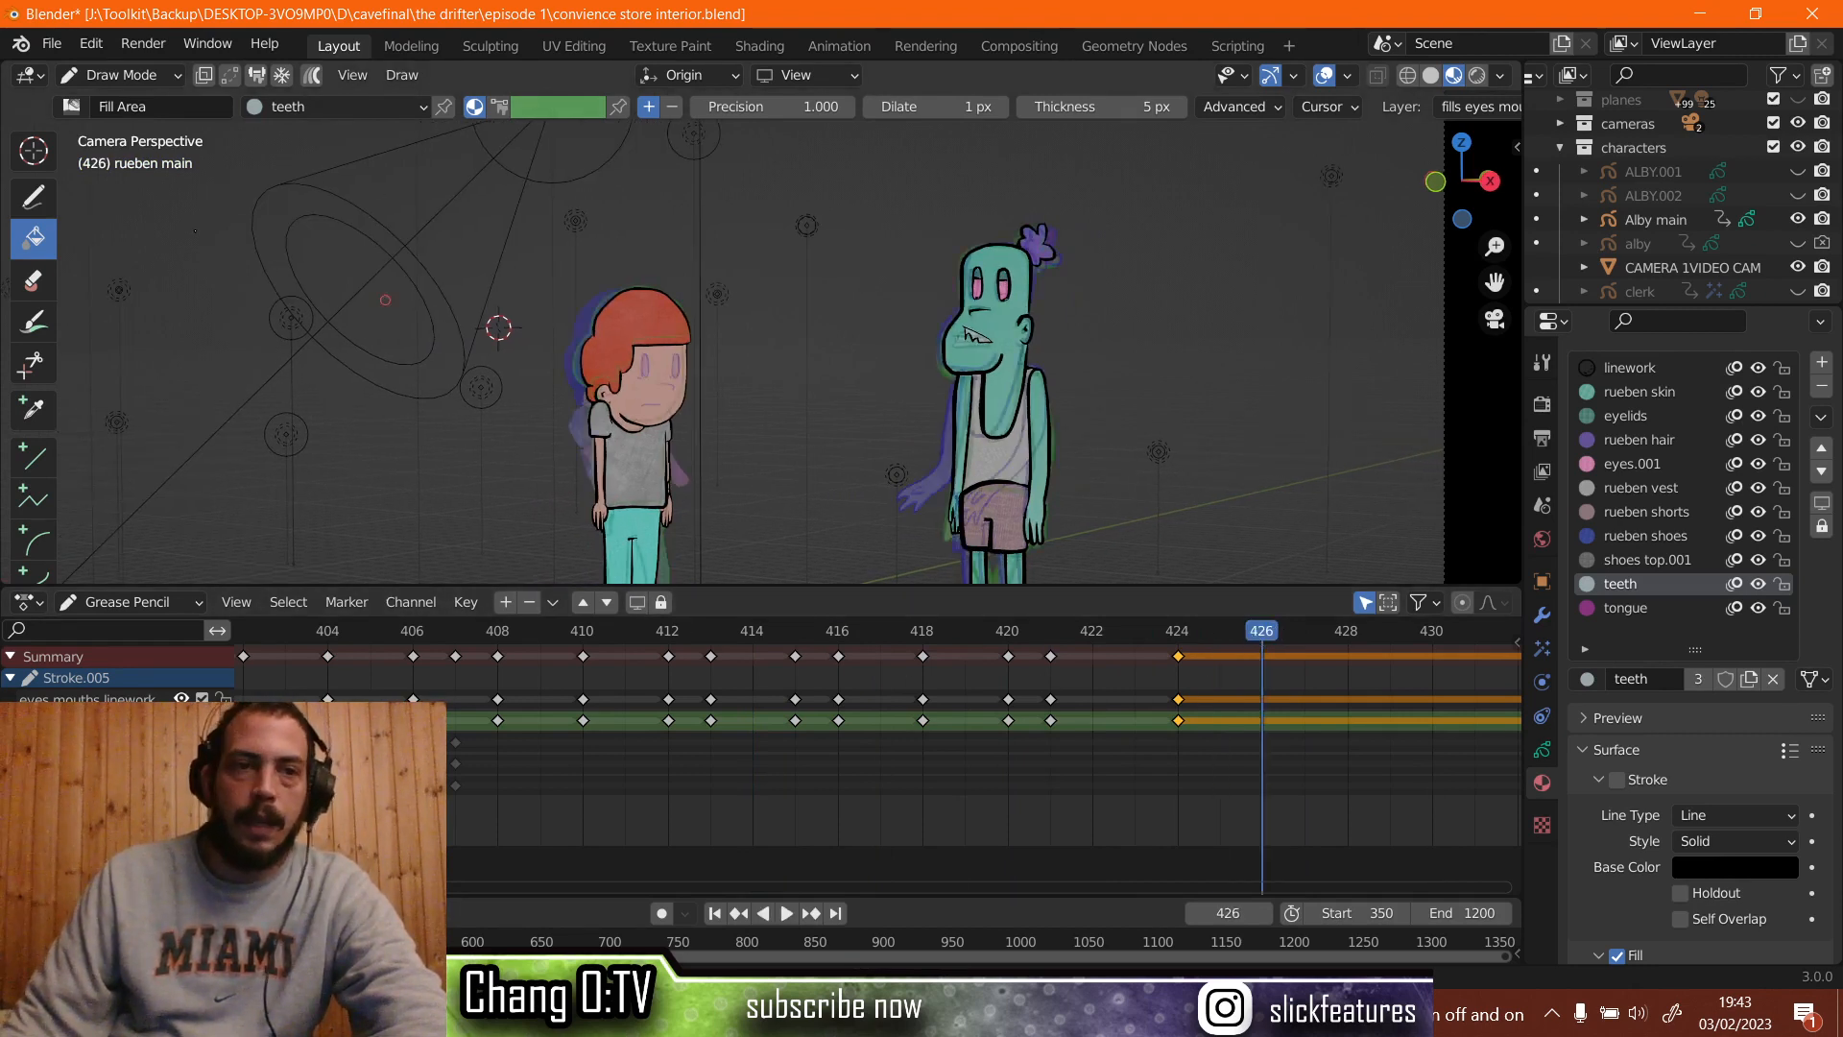
left_click(120, 75)
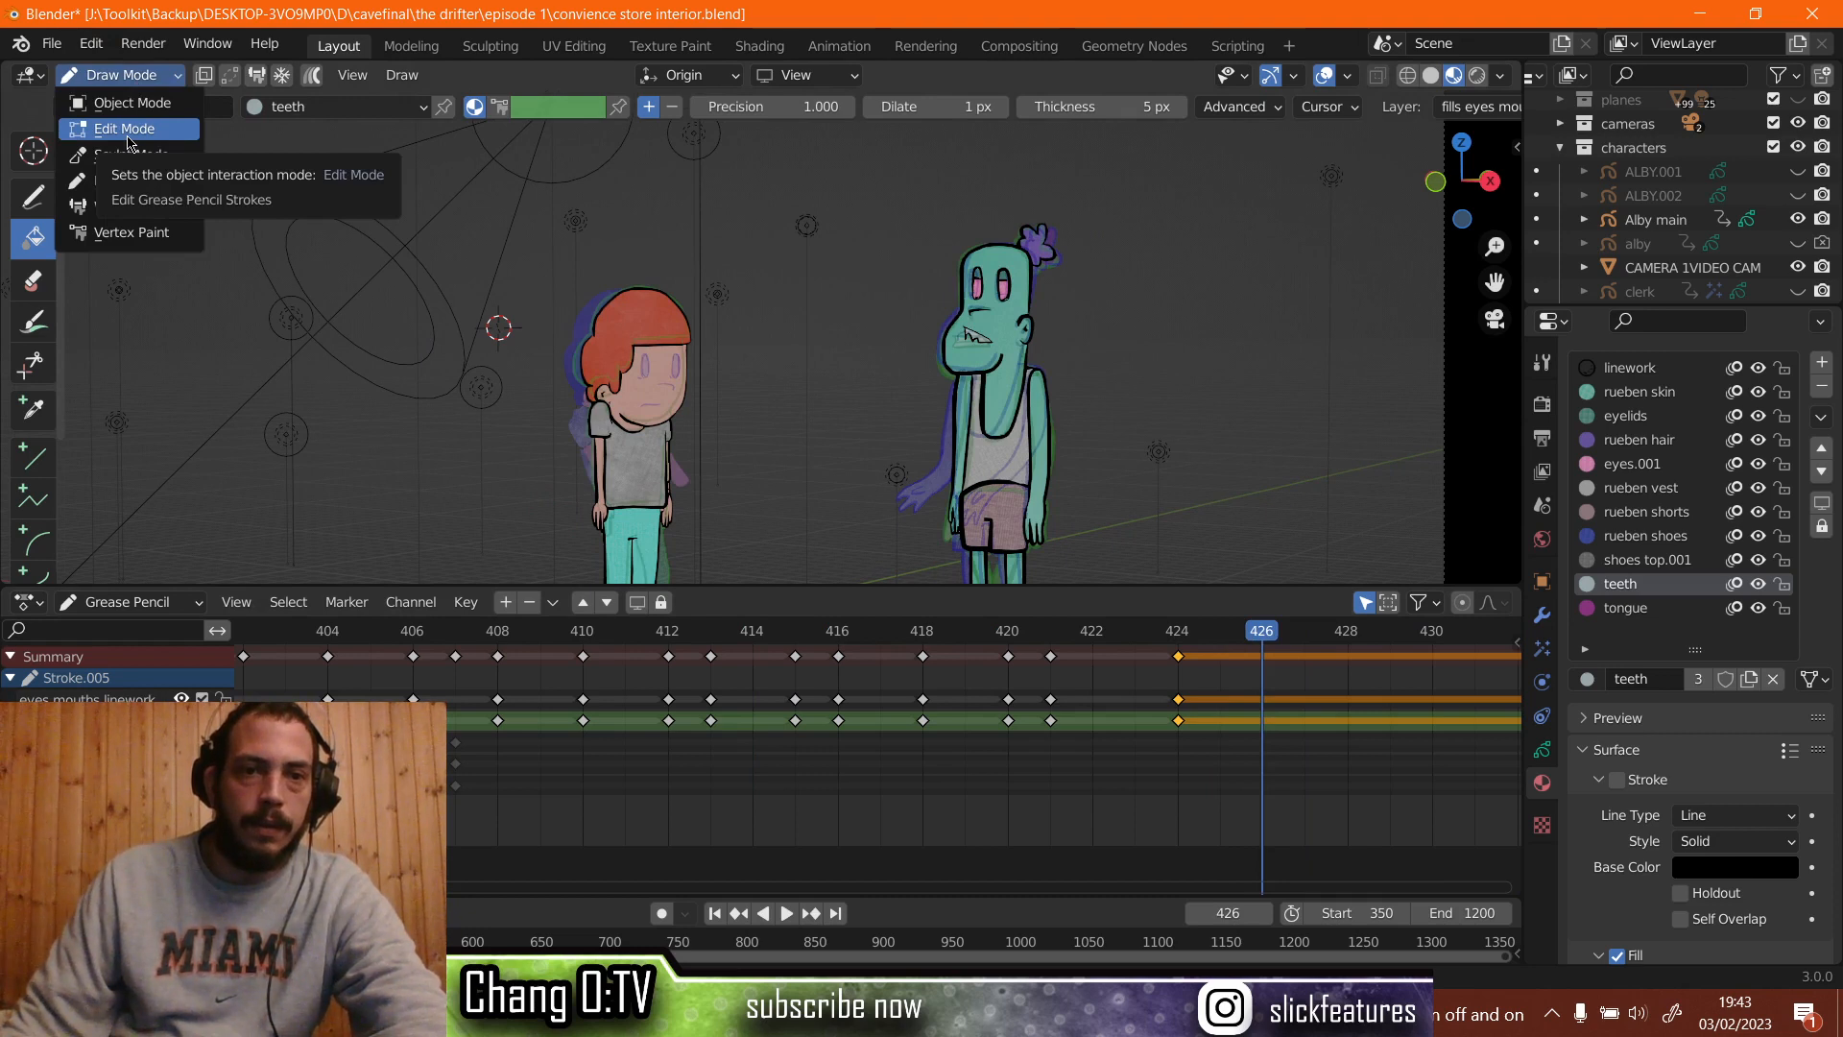
scroll(1193, 727, "down", 5)
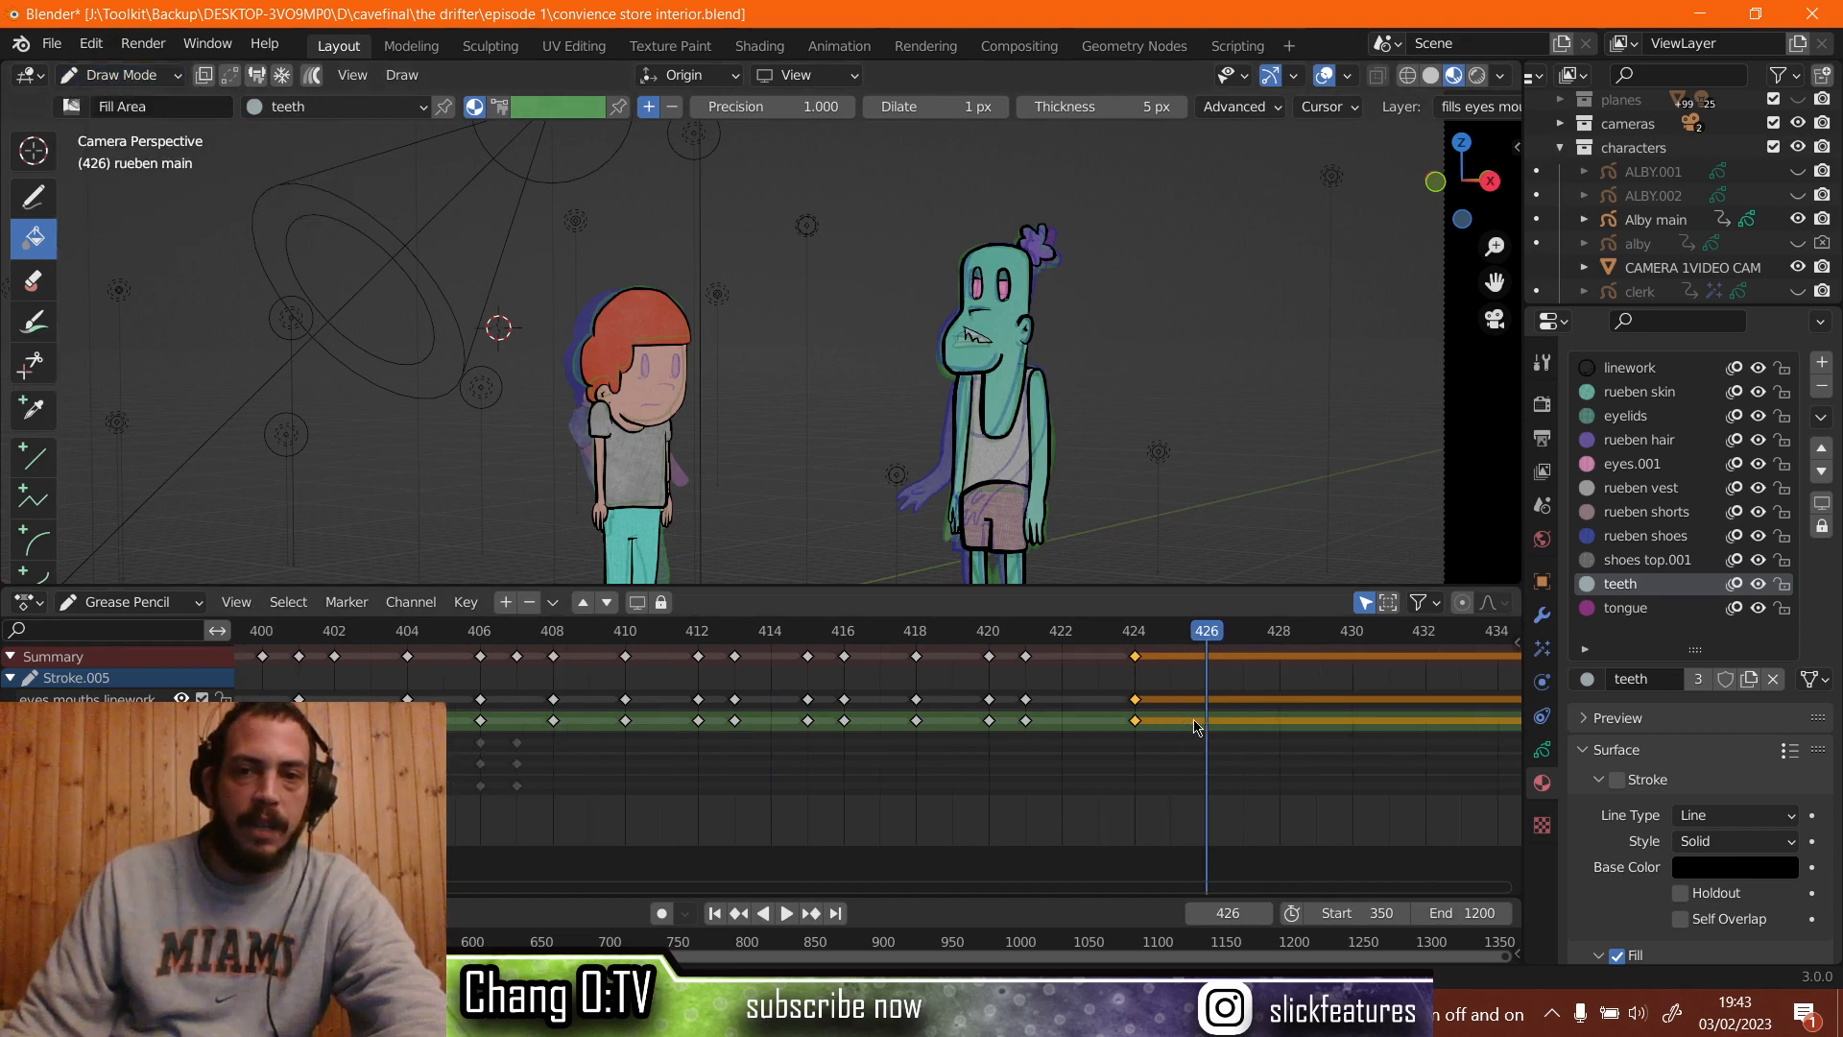
Play the scene from frame 426 to about frame 652 to examine the existing mouth shapes.
middle_click_drag(1162, 720, 724, 753)
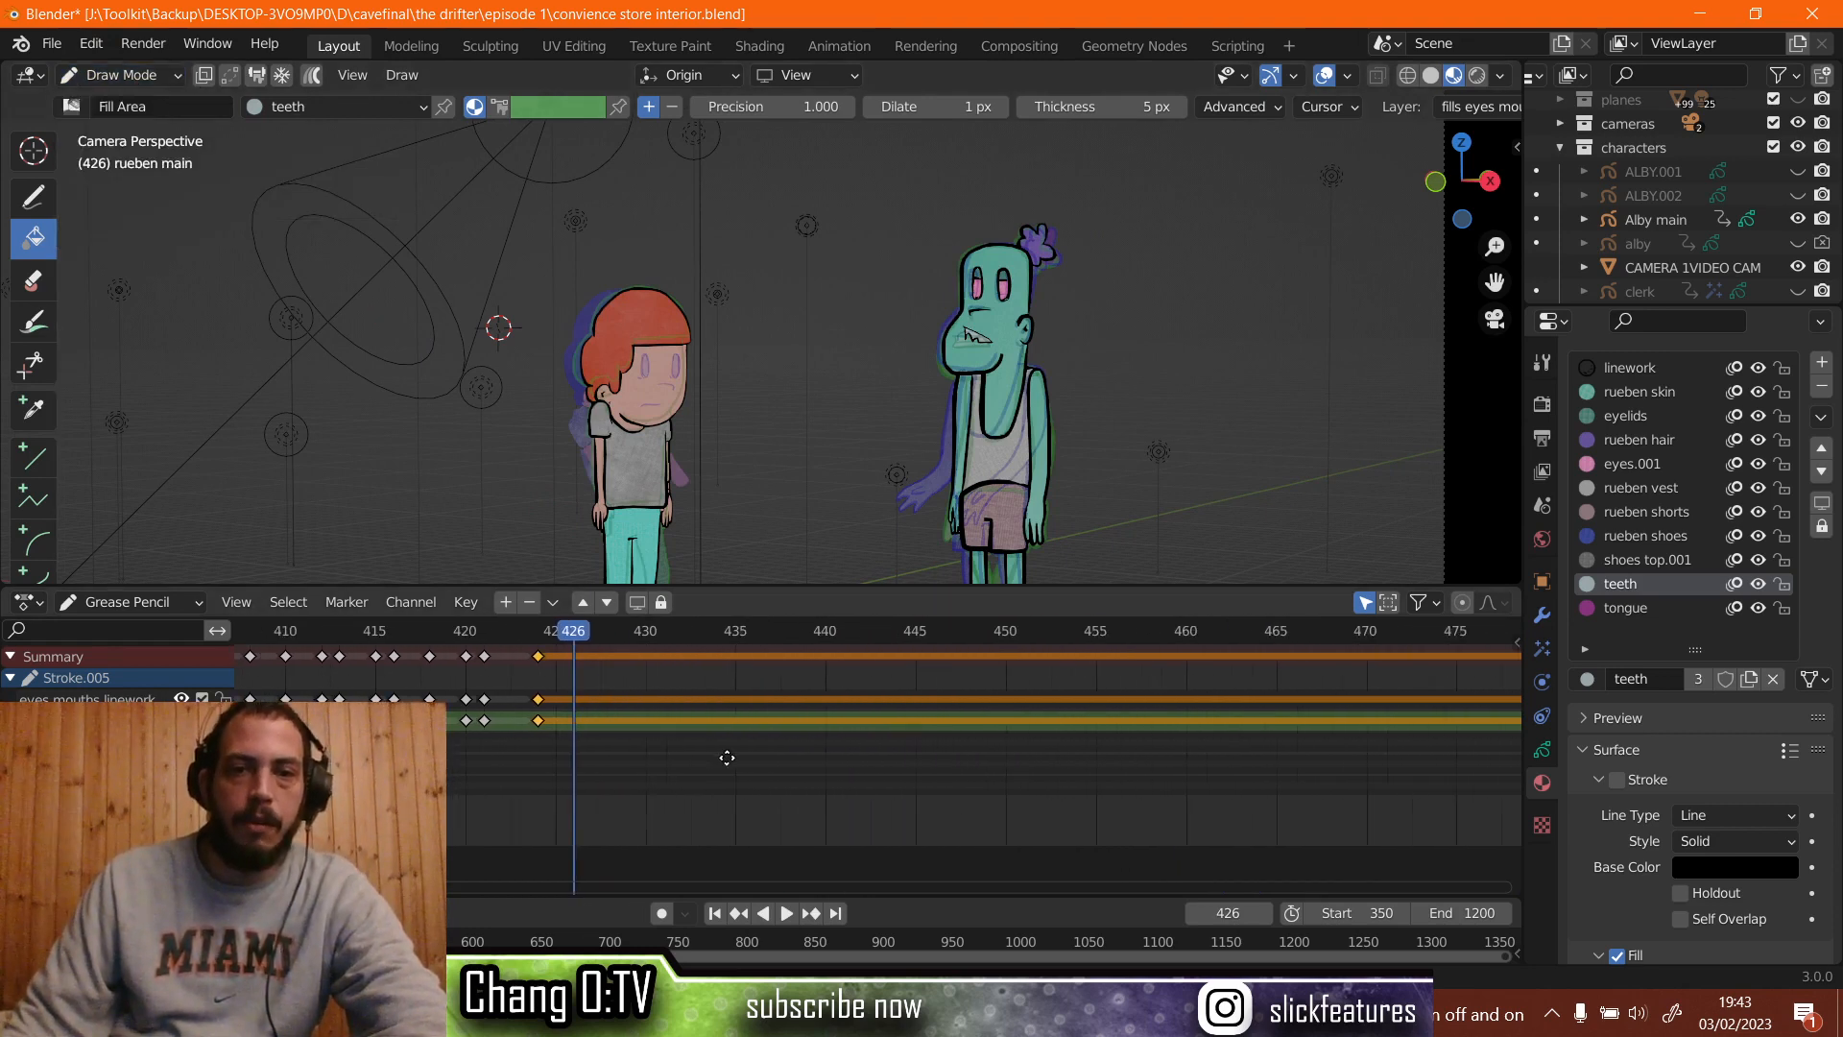
scroll(946, 688, "down", 6)
scroll(943, 685, "down", 4)
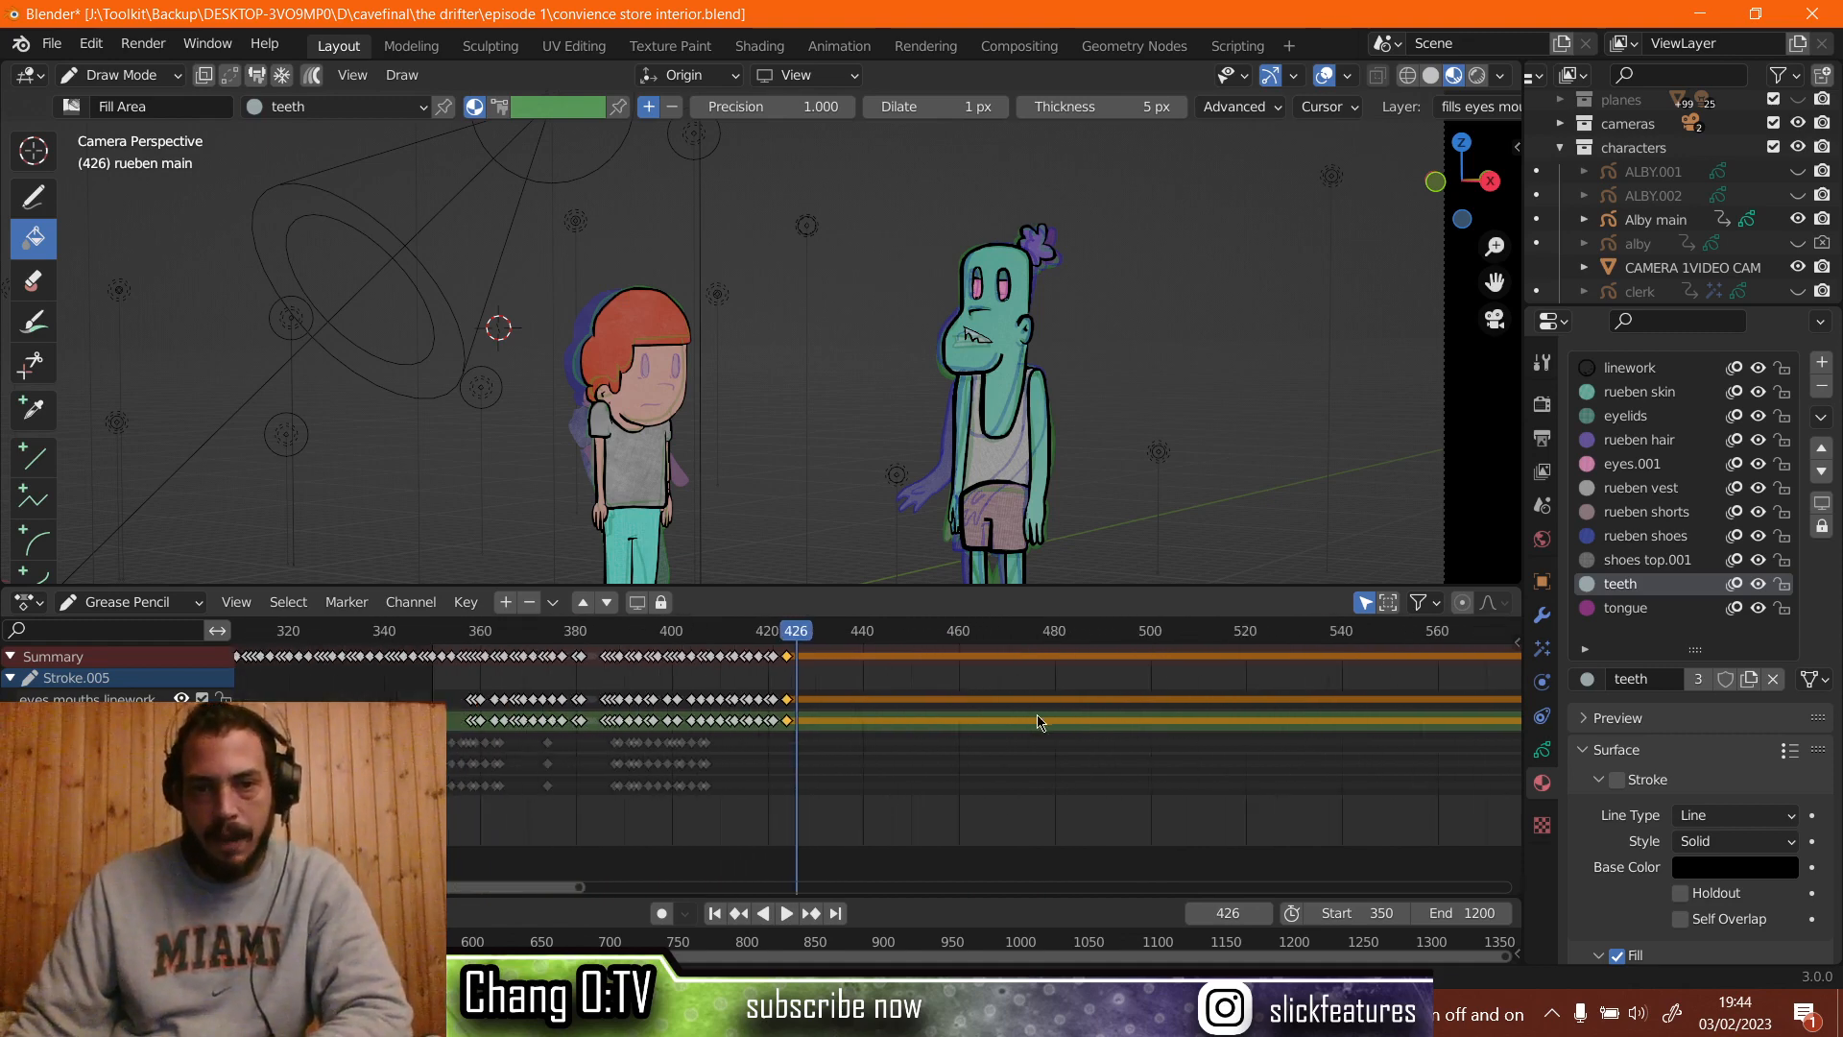
middle_click_drag(1139, 705, 814, 753)
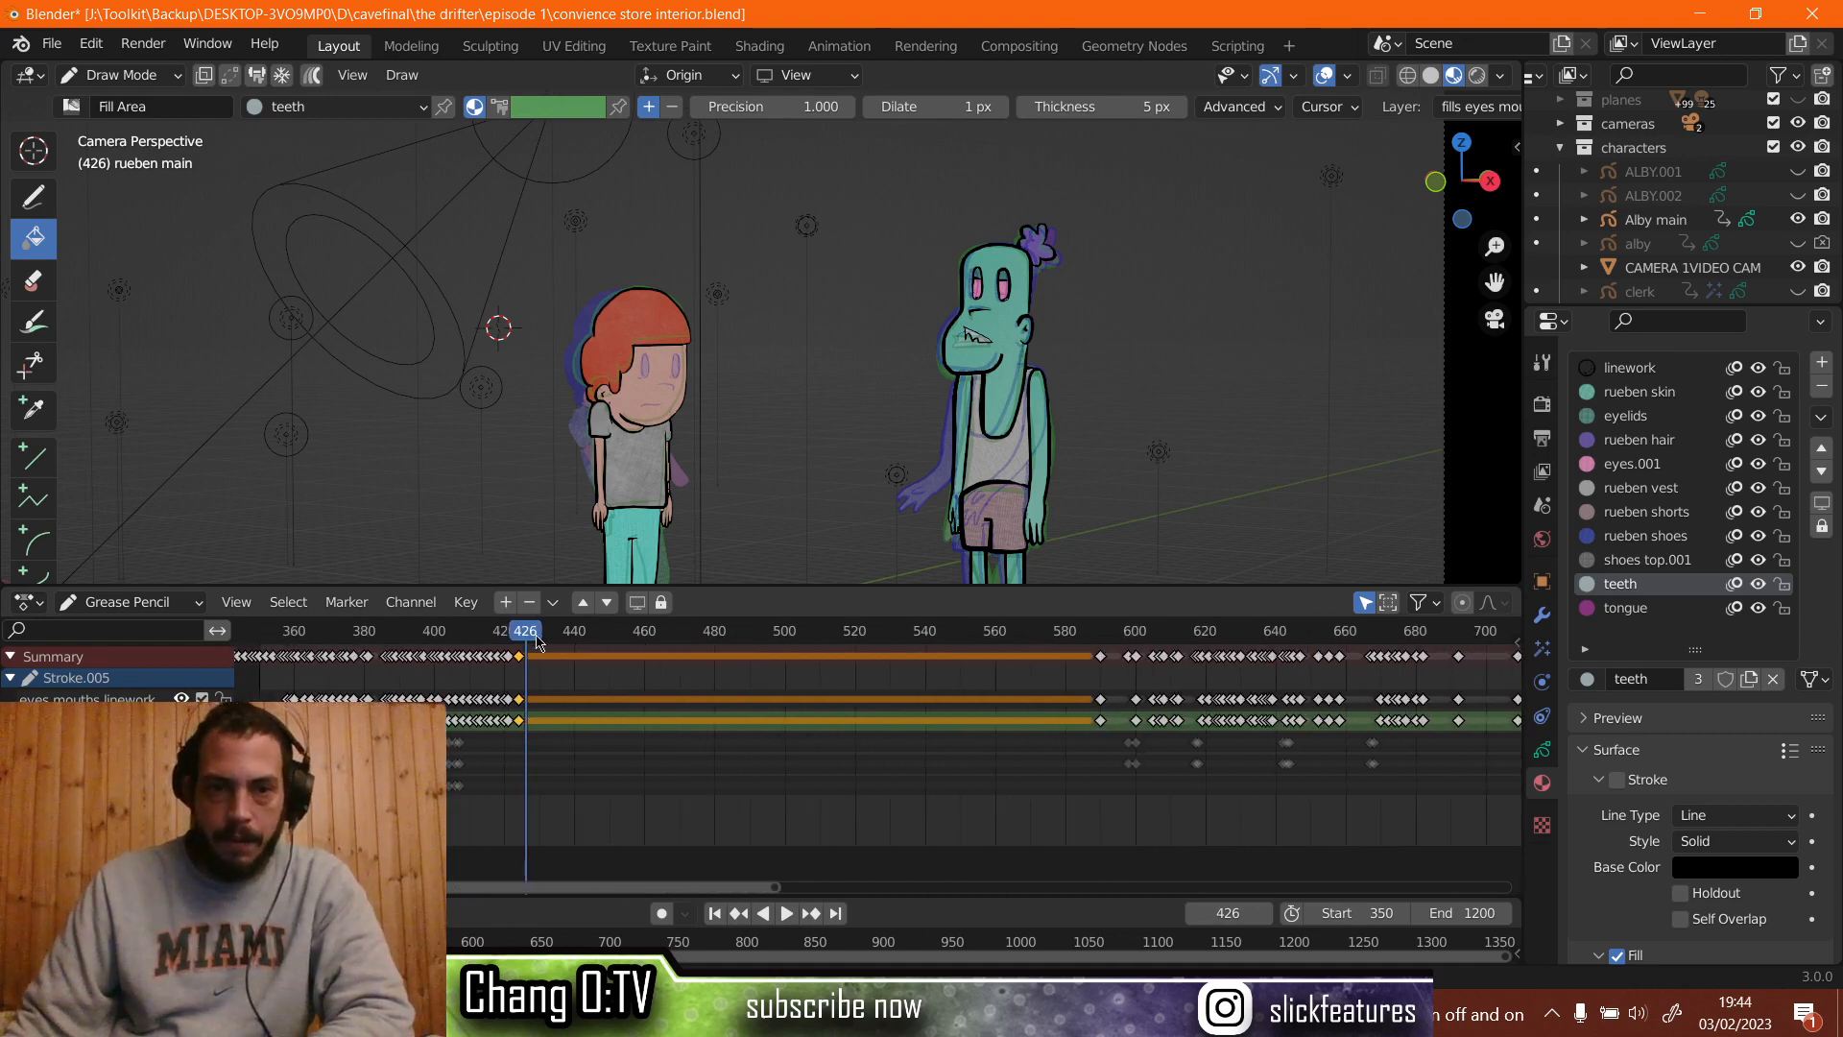
key("space")
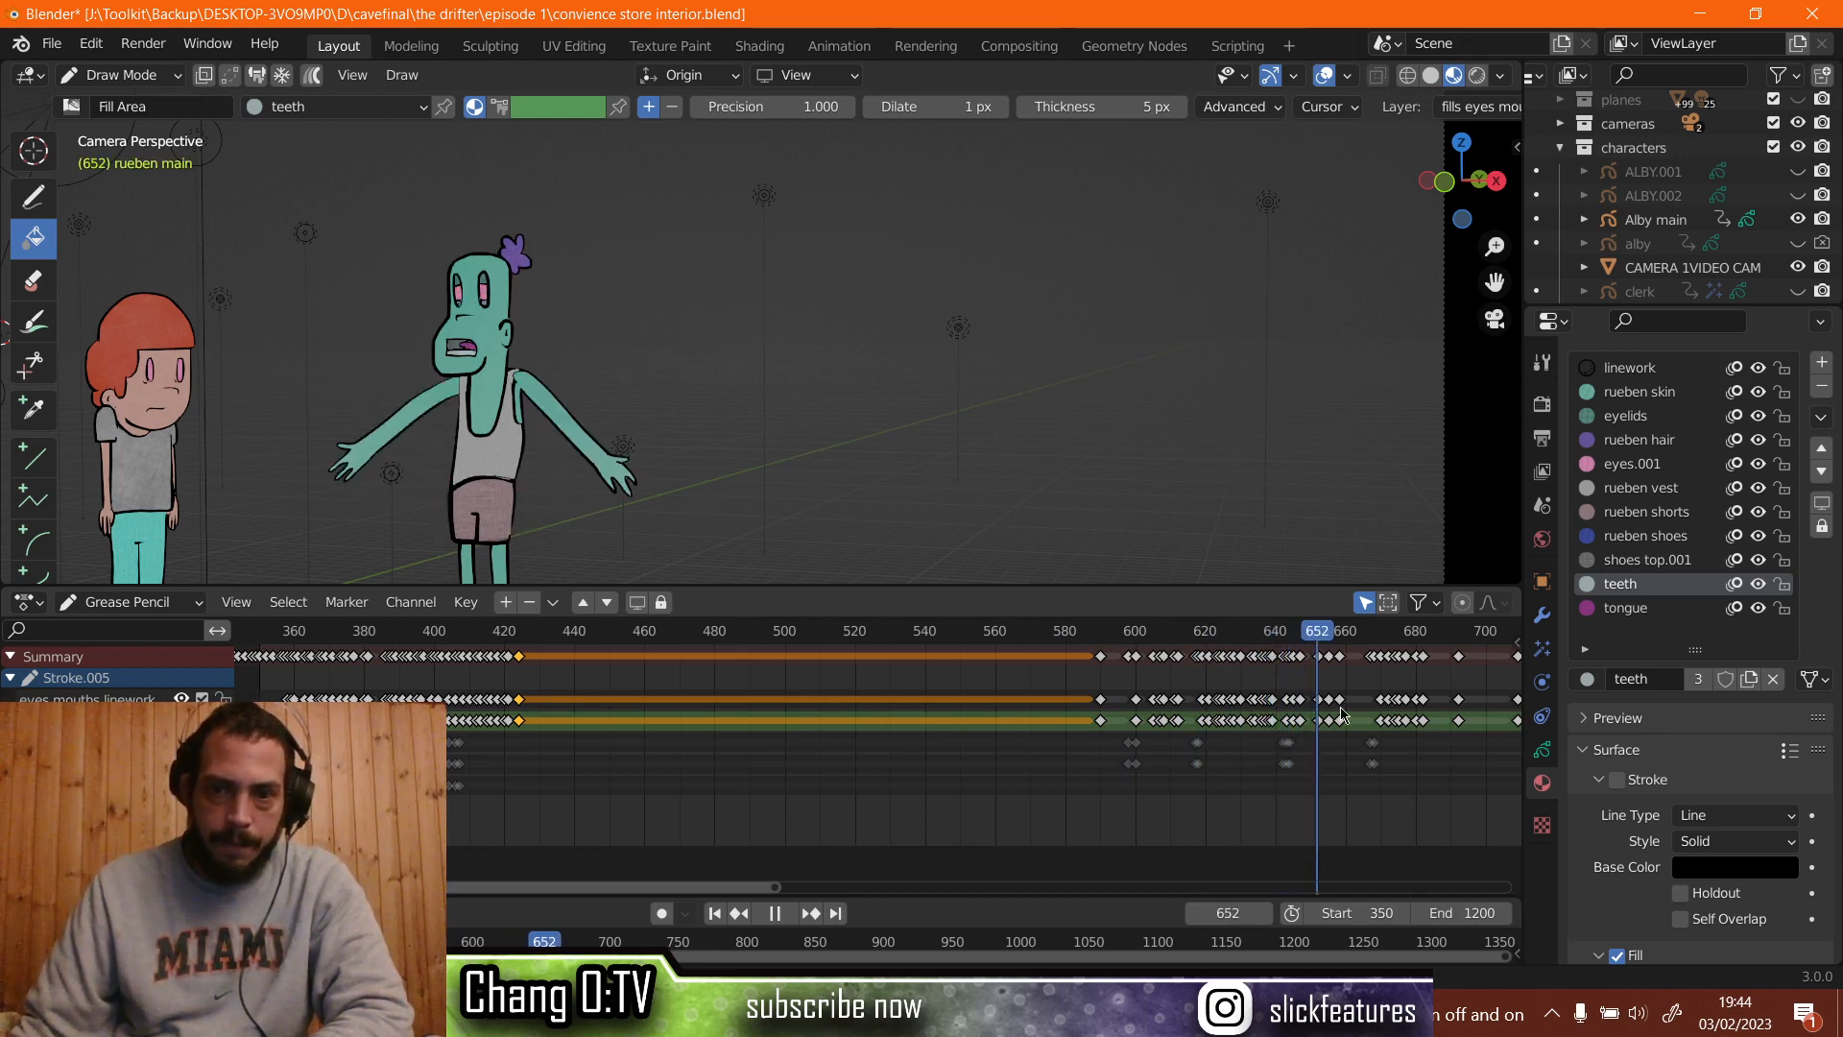
key("space")
Compare the keyframes around frame 424 with the later ones and examine the mouth pose at frame 652.
scroll(434, 651, "up", 5)
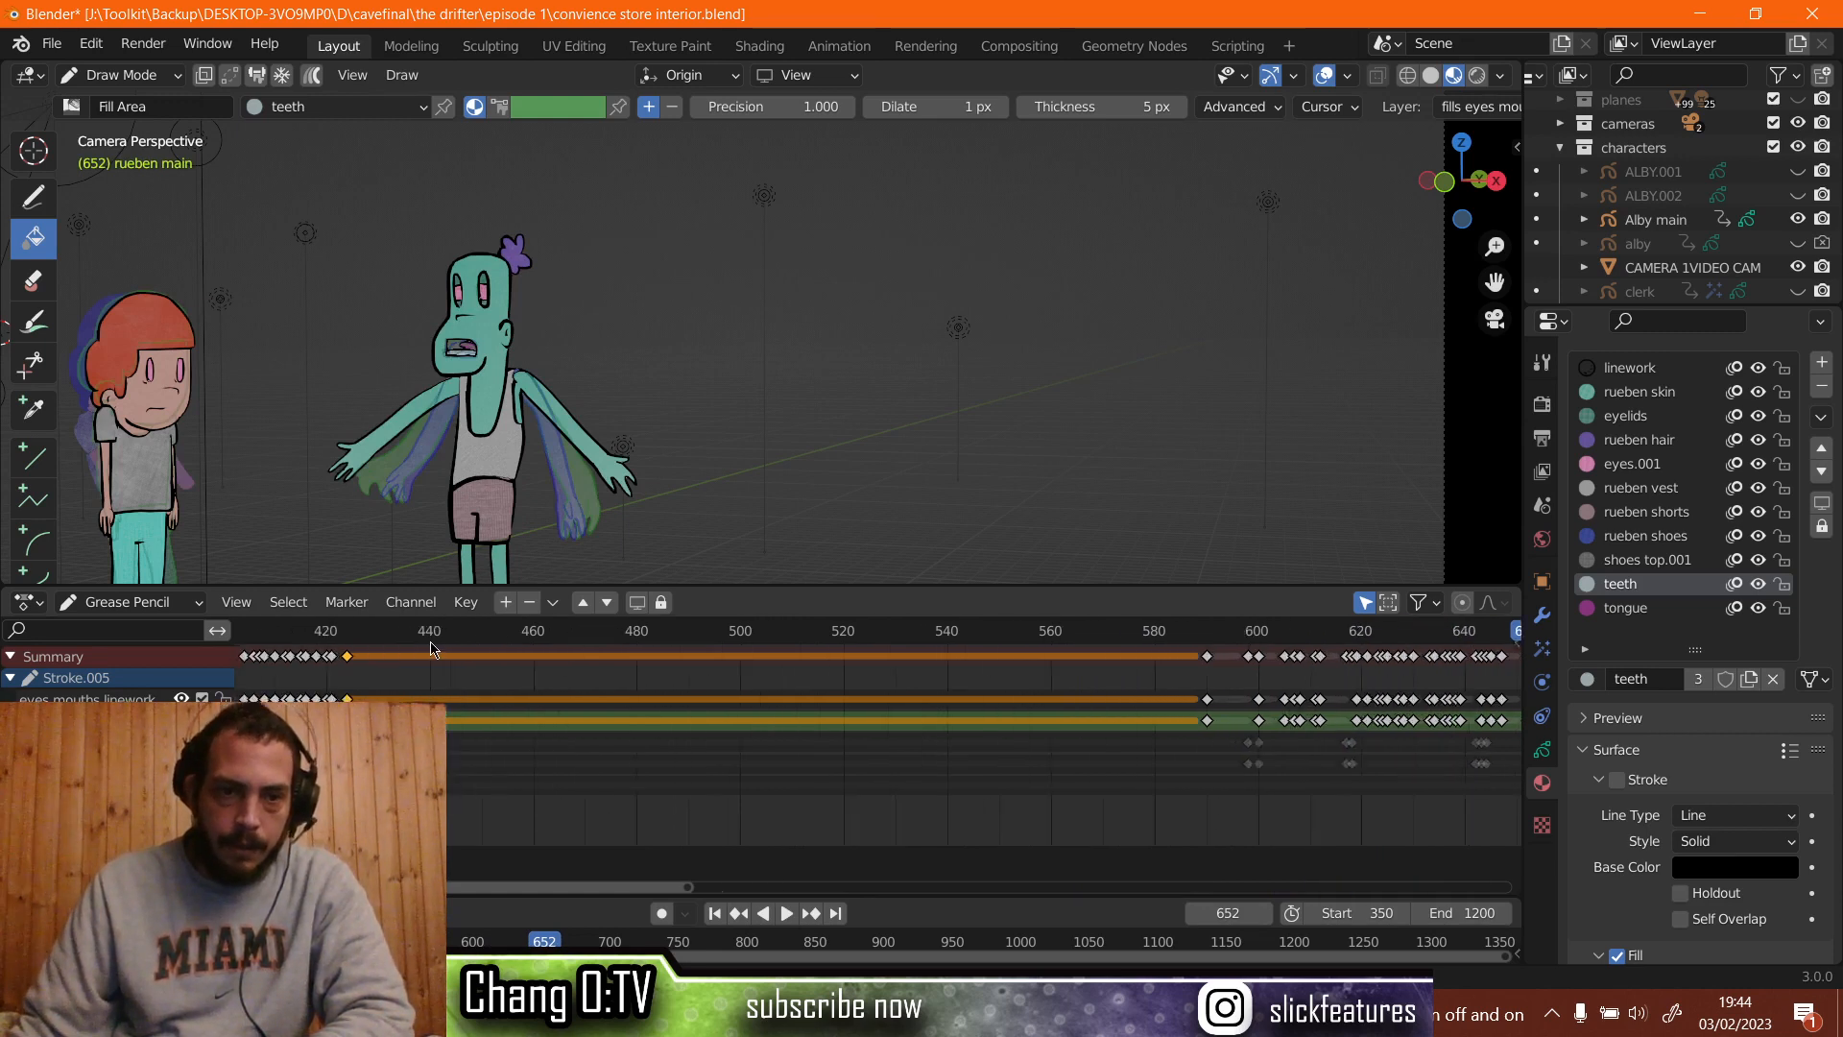
scroll(789, 708, "up", 5)
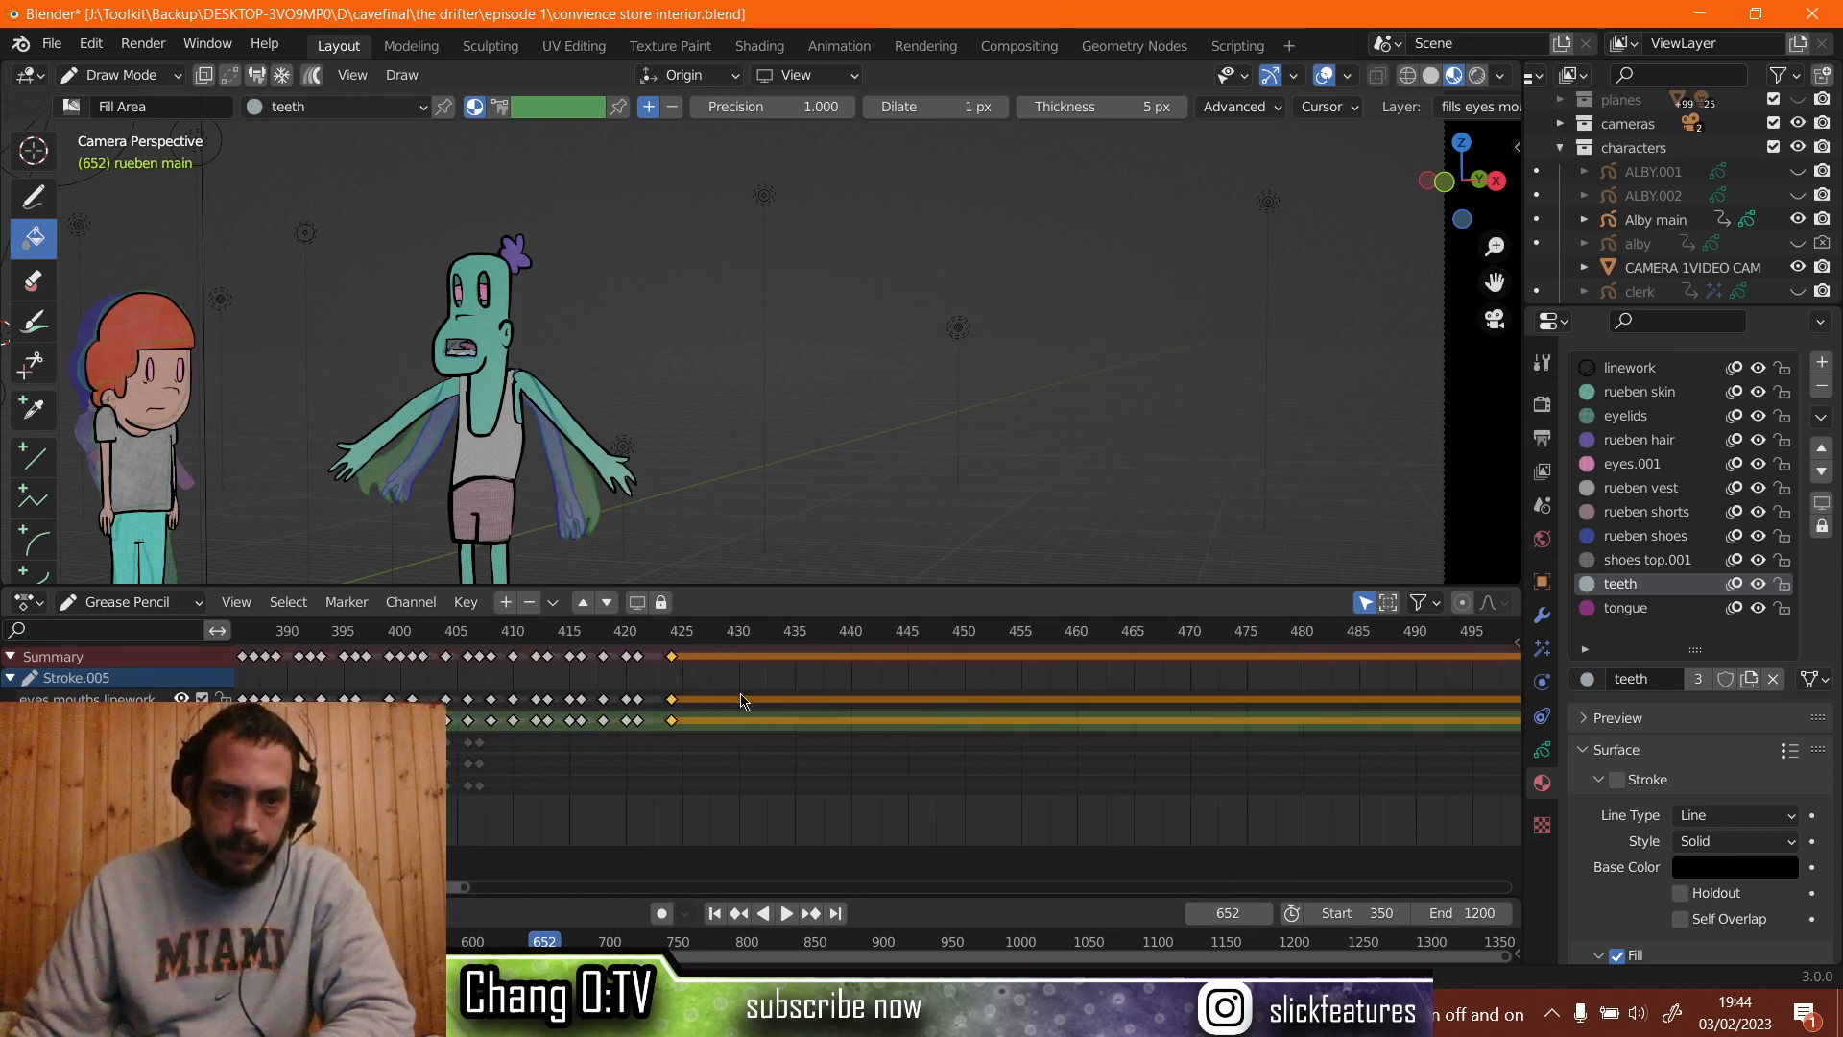
scroll(678, 698, "up", 3)
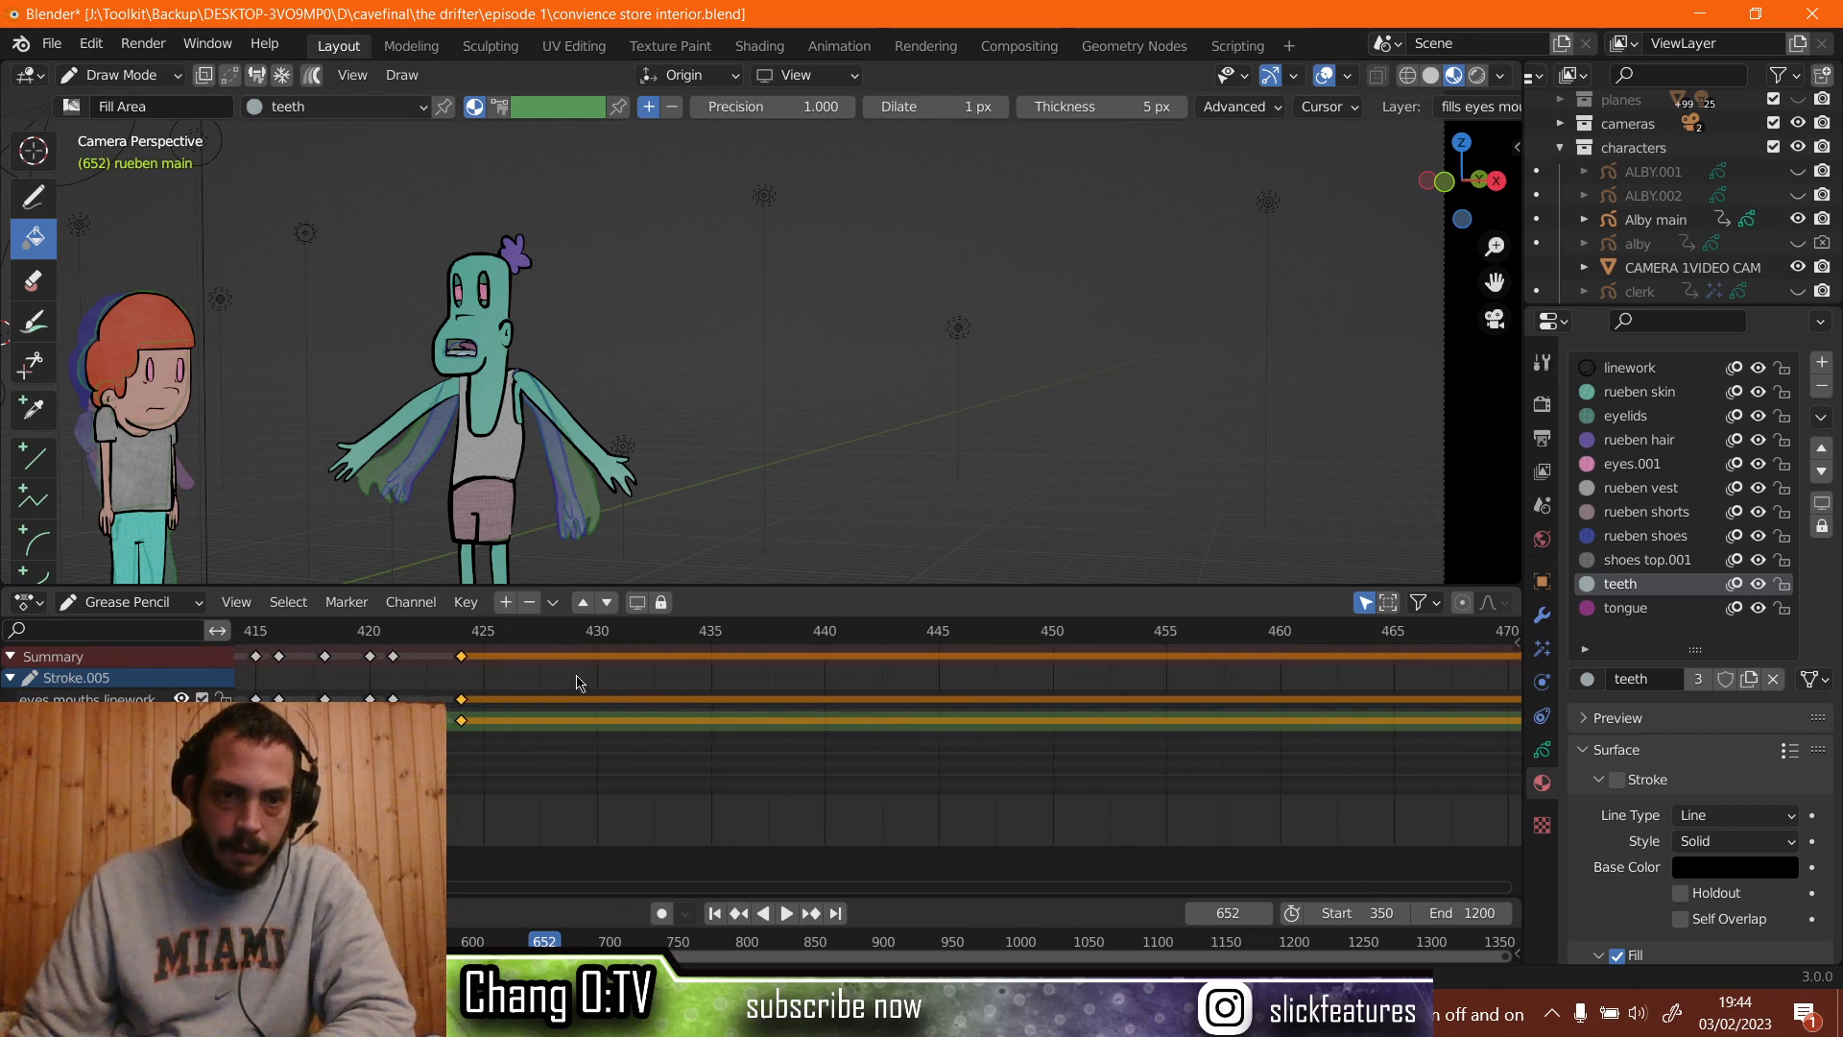
scroll(1066, 677, "down", 10)
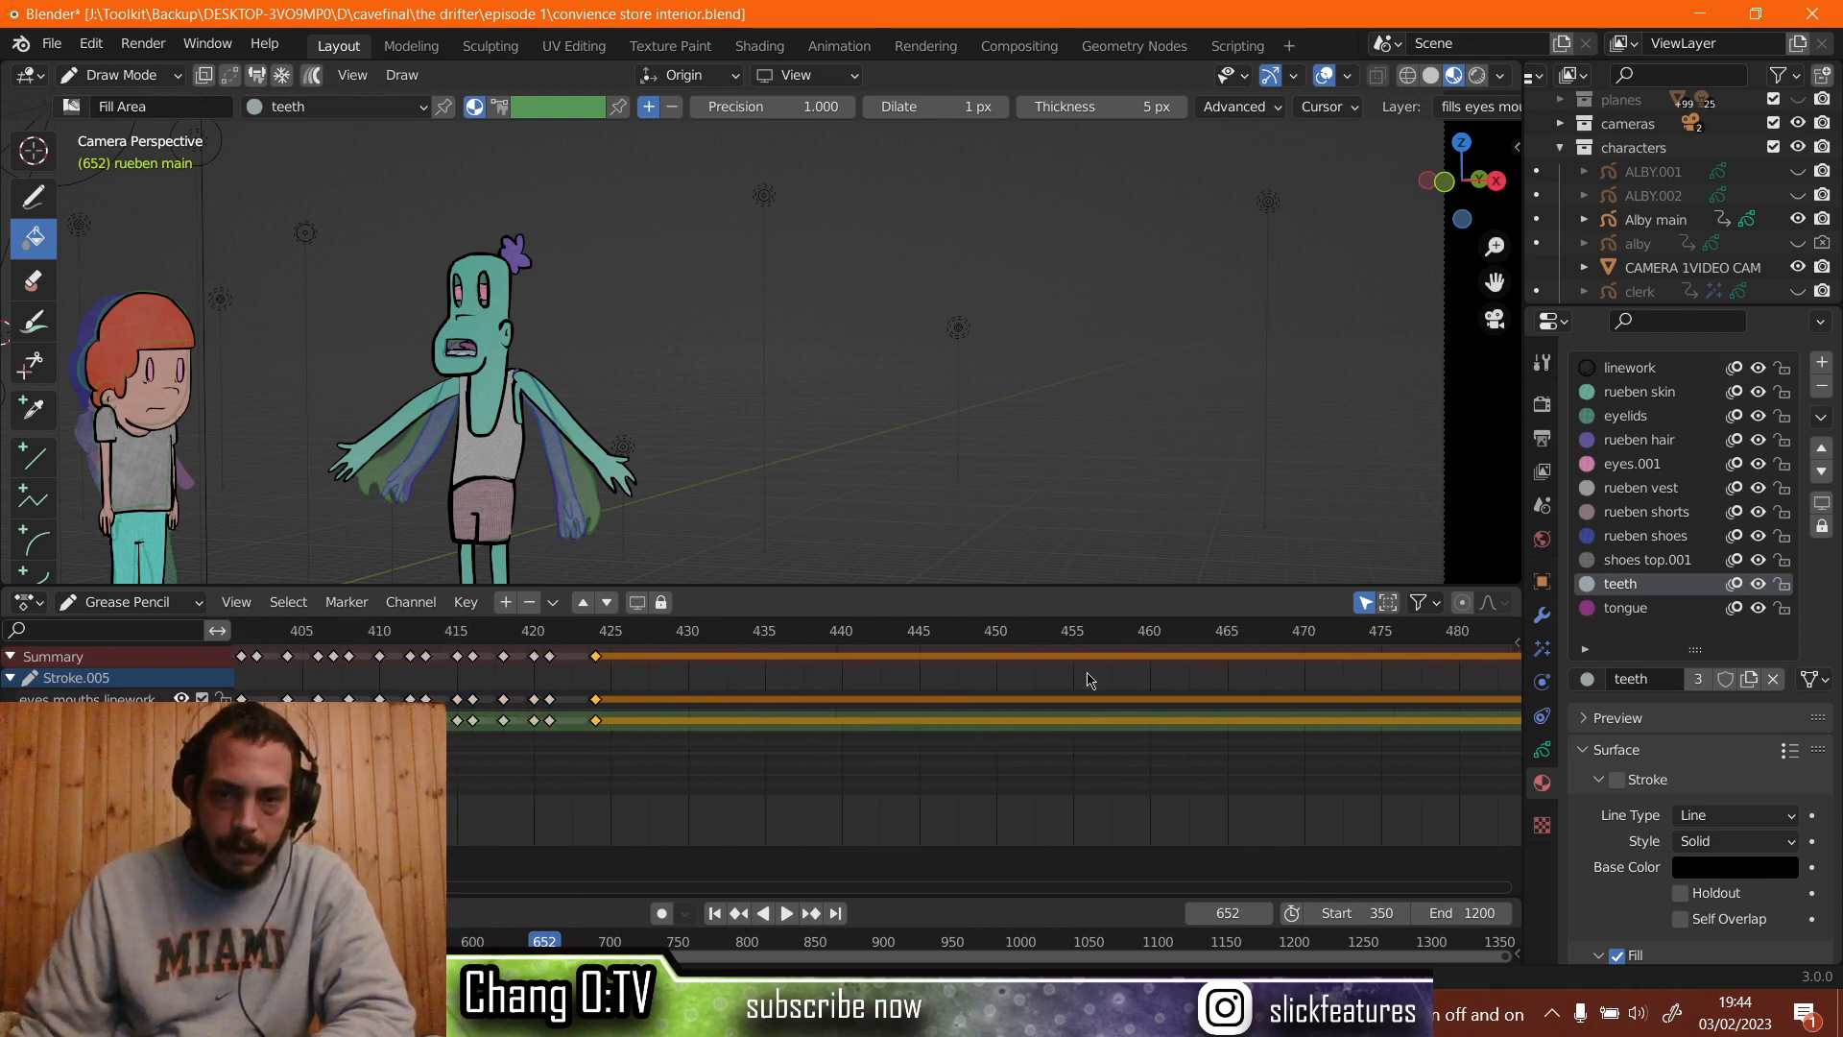
middle_click_drag(1161, 676, 380, 722)
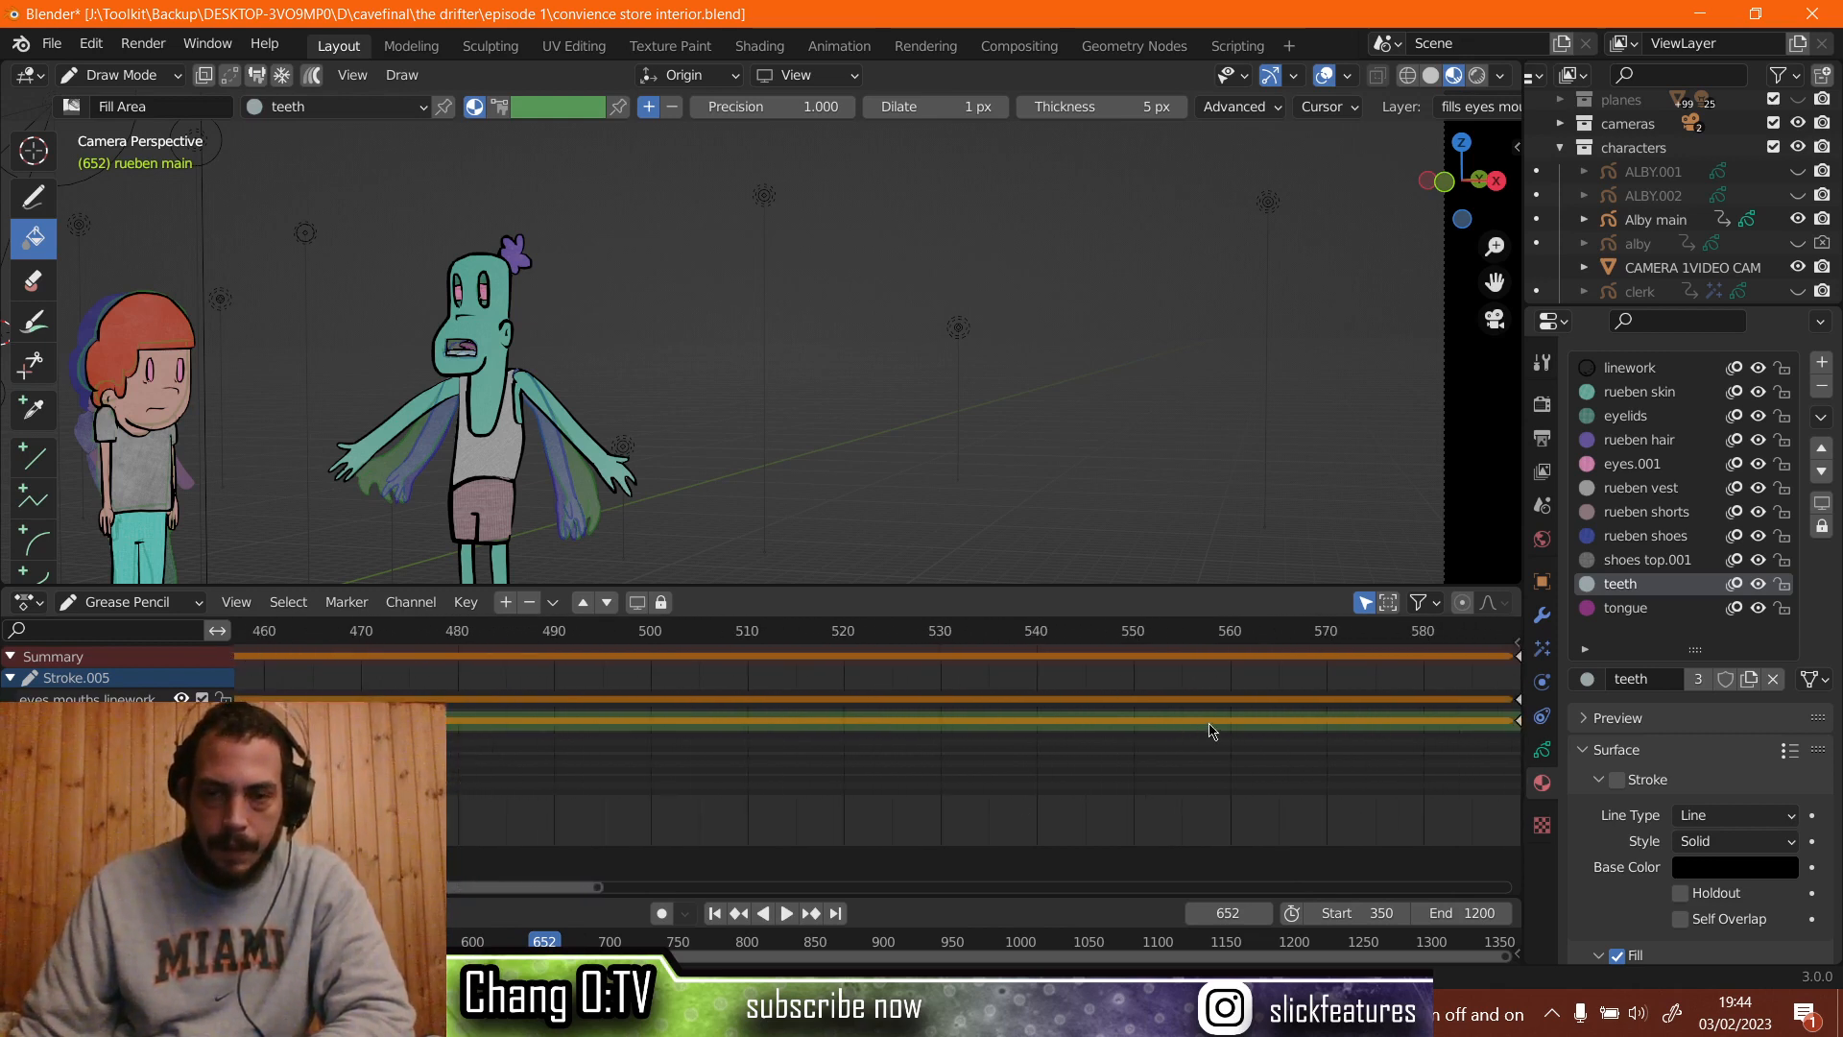
middle_click_drag(1405, 683, 646, 818)
middle_click_drag(1104, 726, 987, 741)
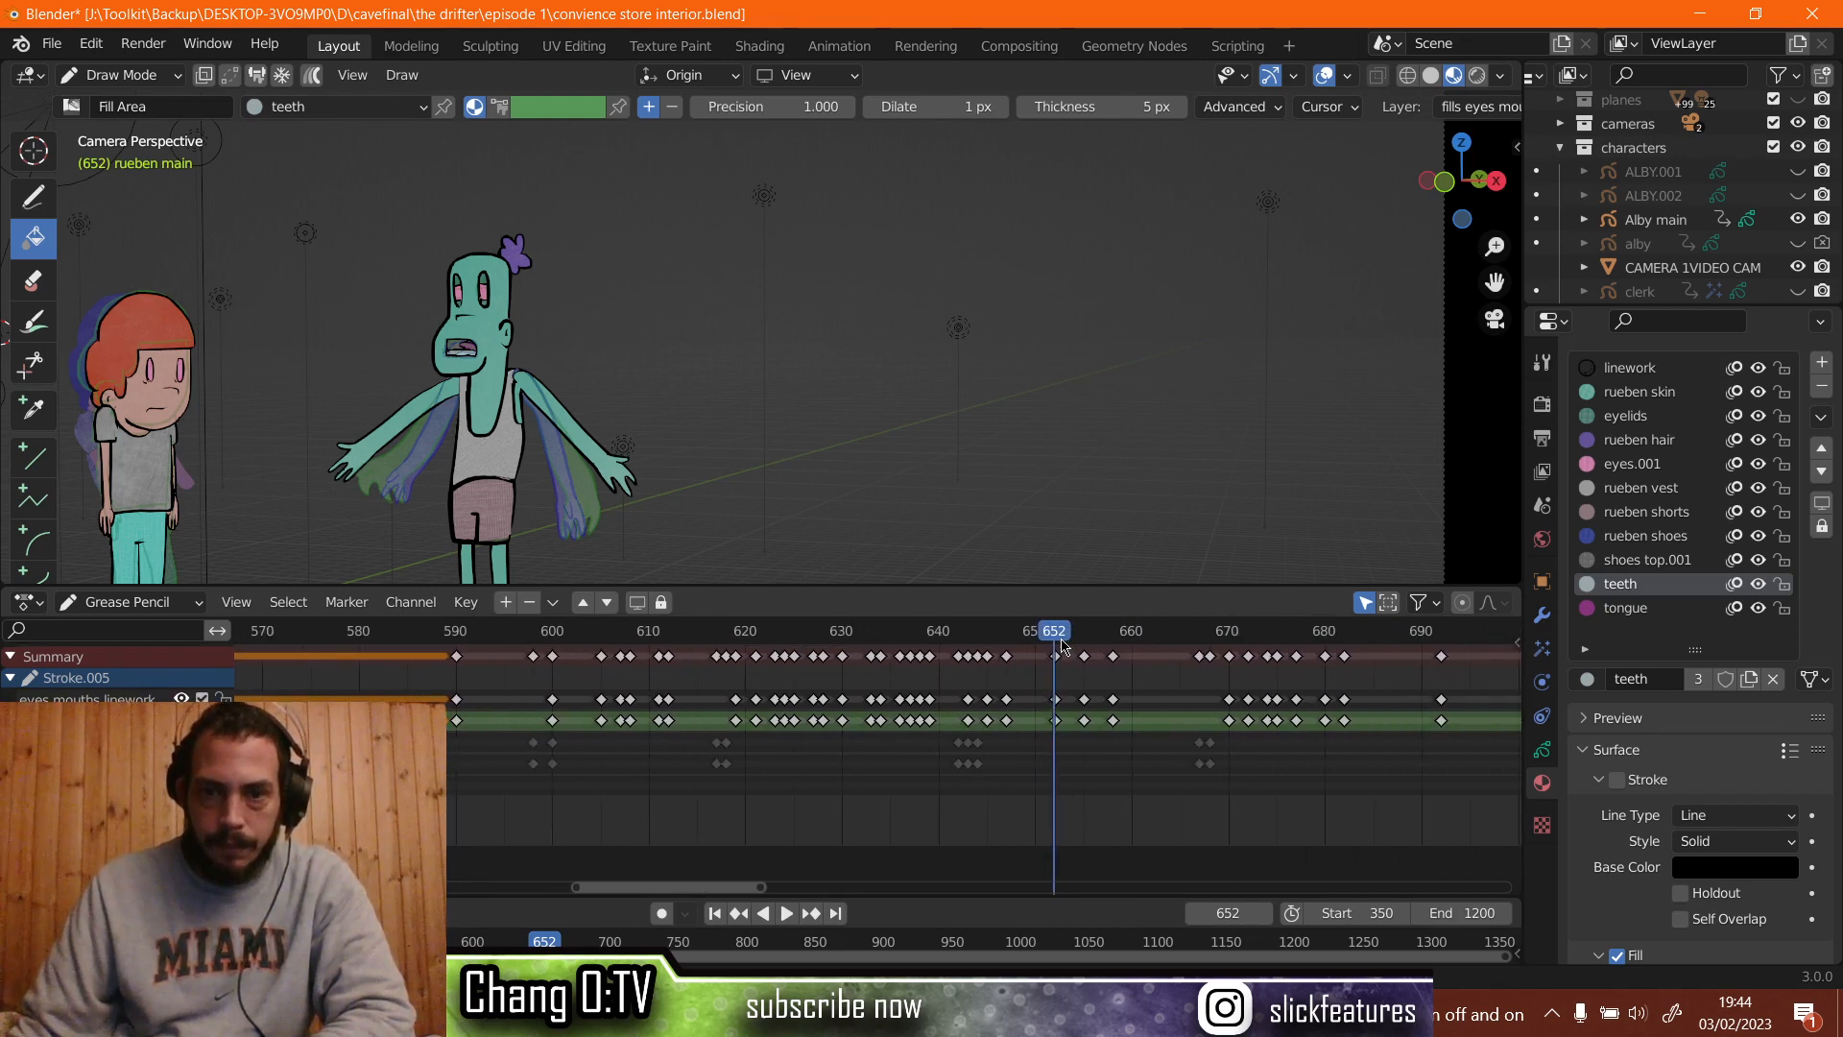
key("space")
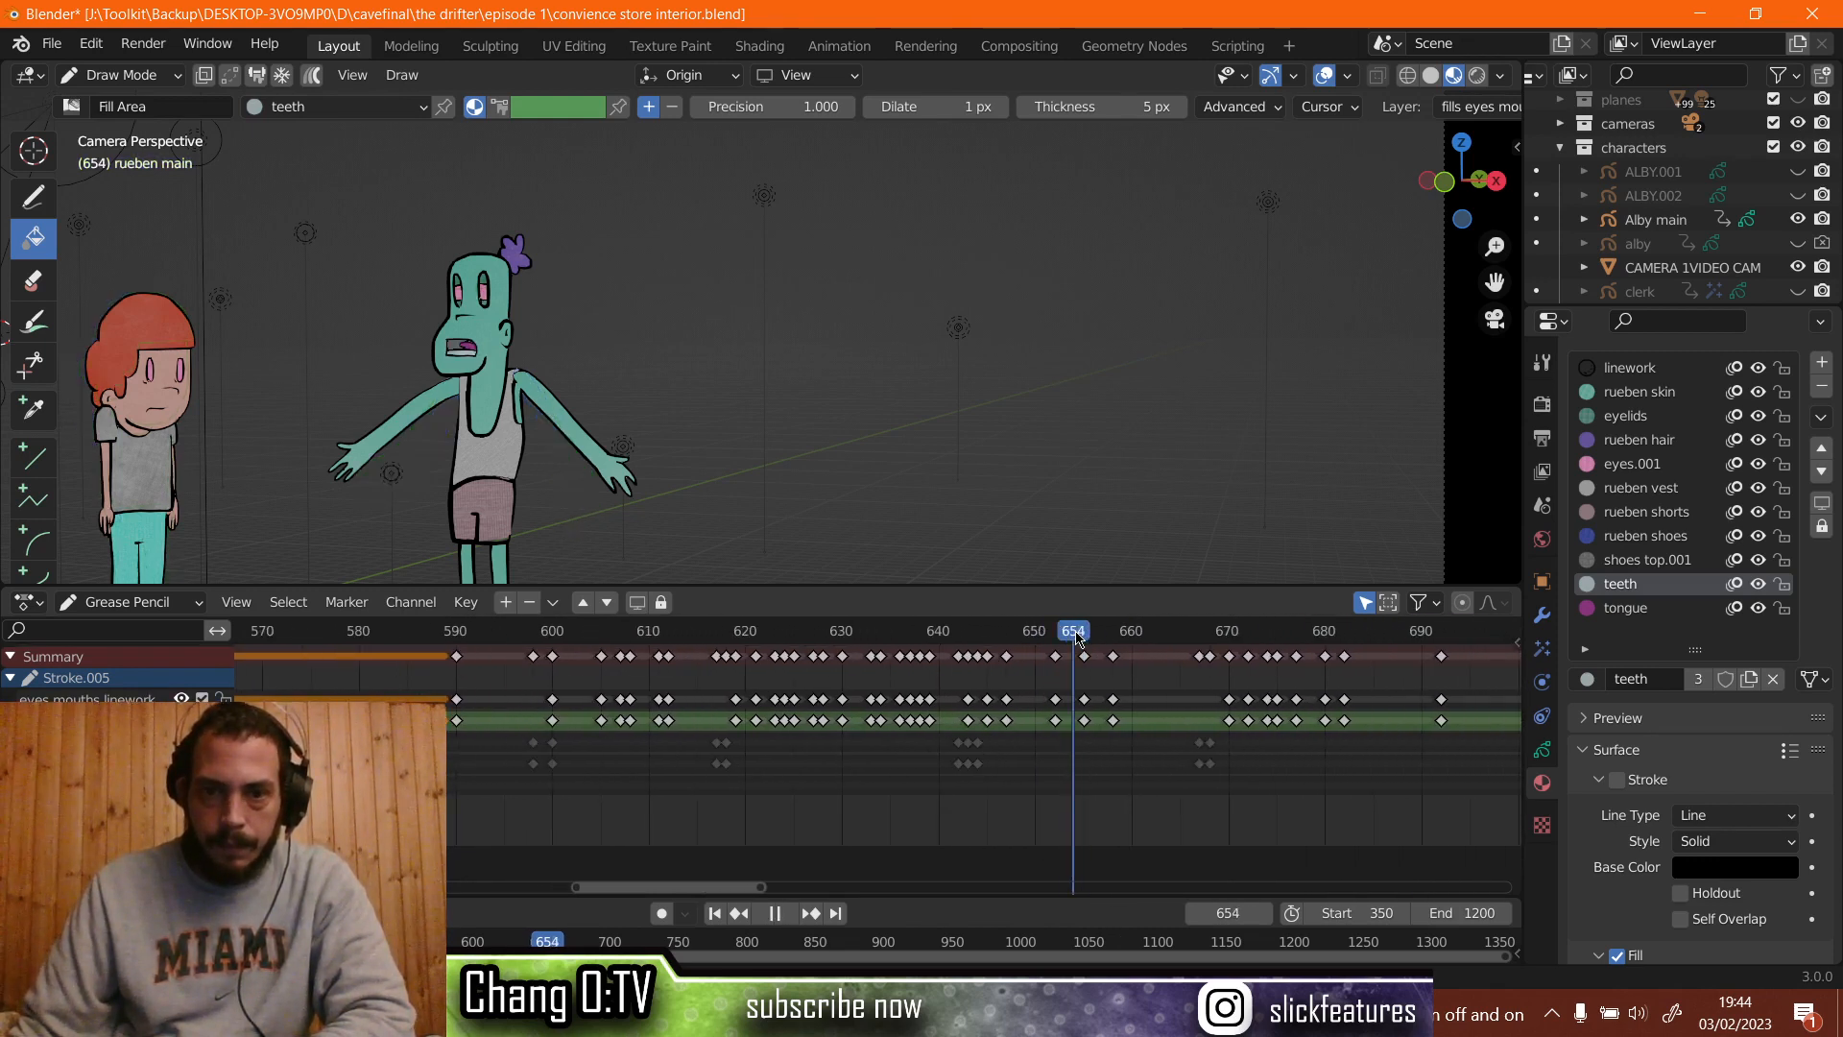
left_click_drag(1077, 639, 1060, 645)
key("space")
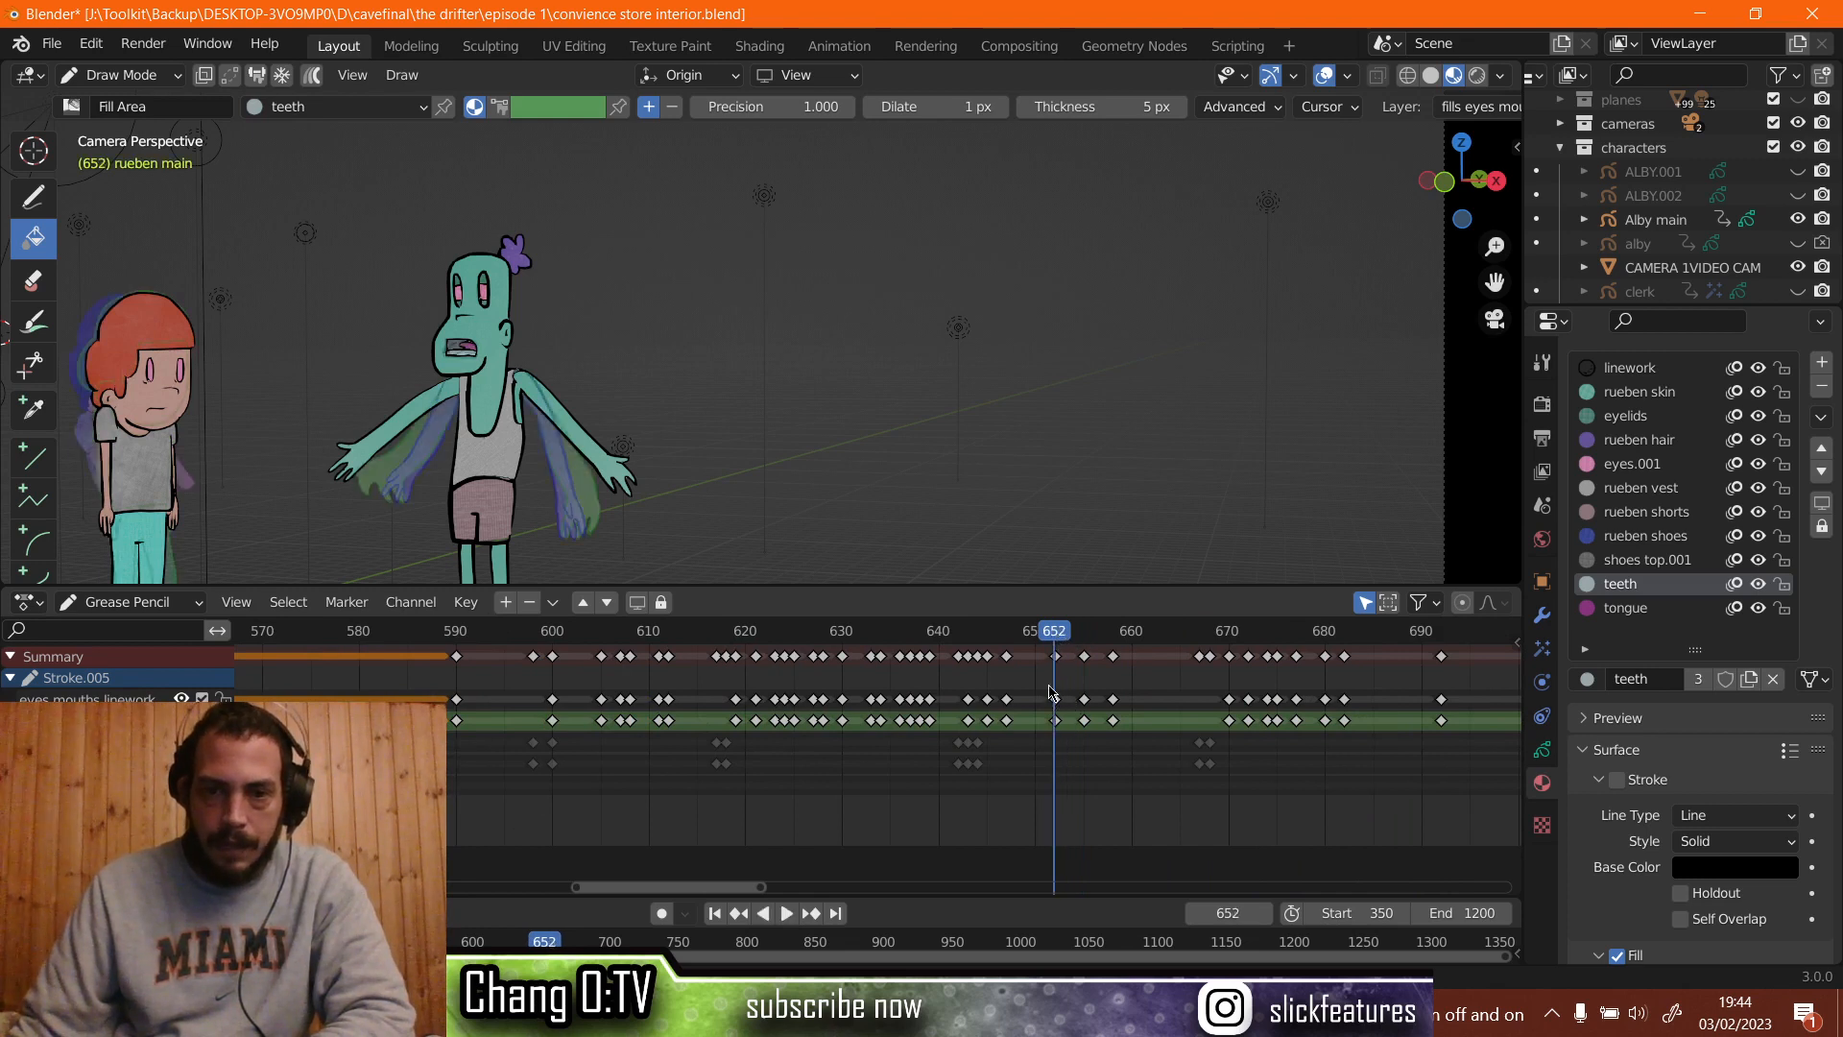
Duplicate the mouth keyframes at frames 652 and 655 and place the copies at frames 507 and 510.
left_click_drag(1088, 737, 1088, 737)
middle_click_drag(1087, 737, 991, 734, "ctrl")
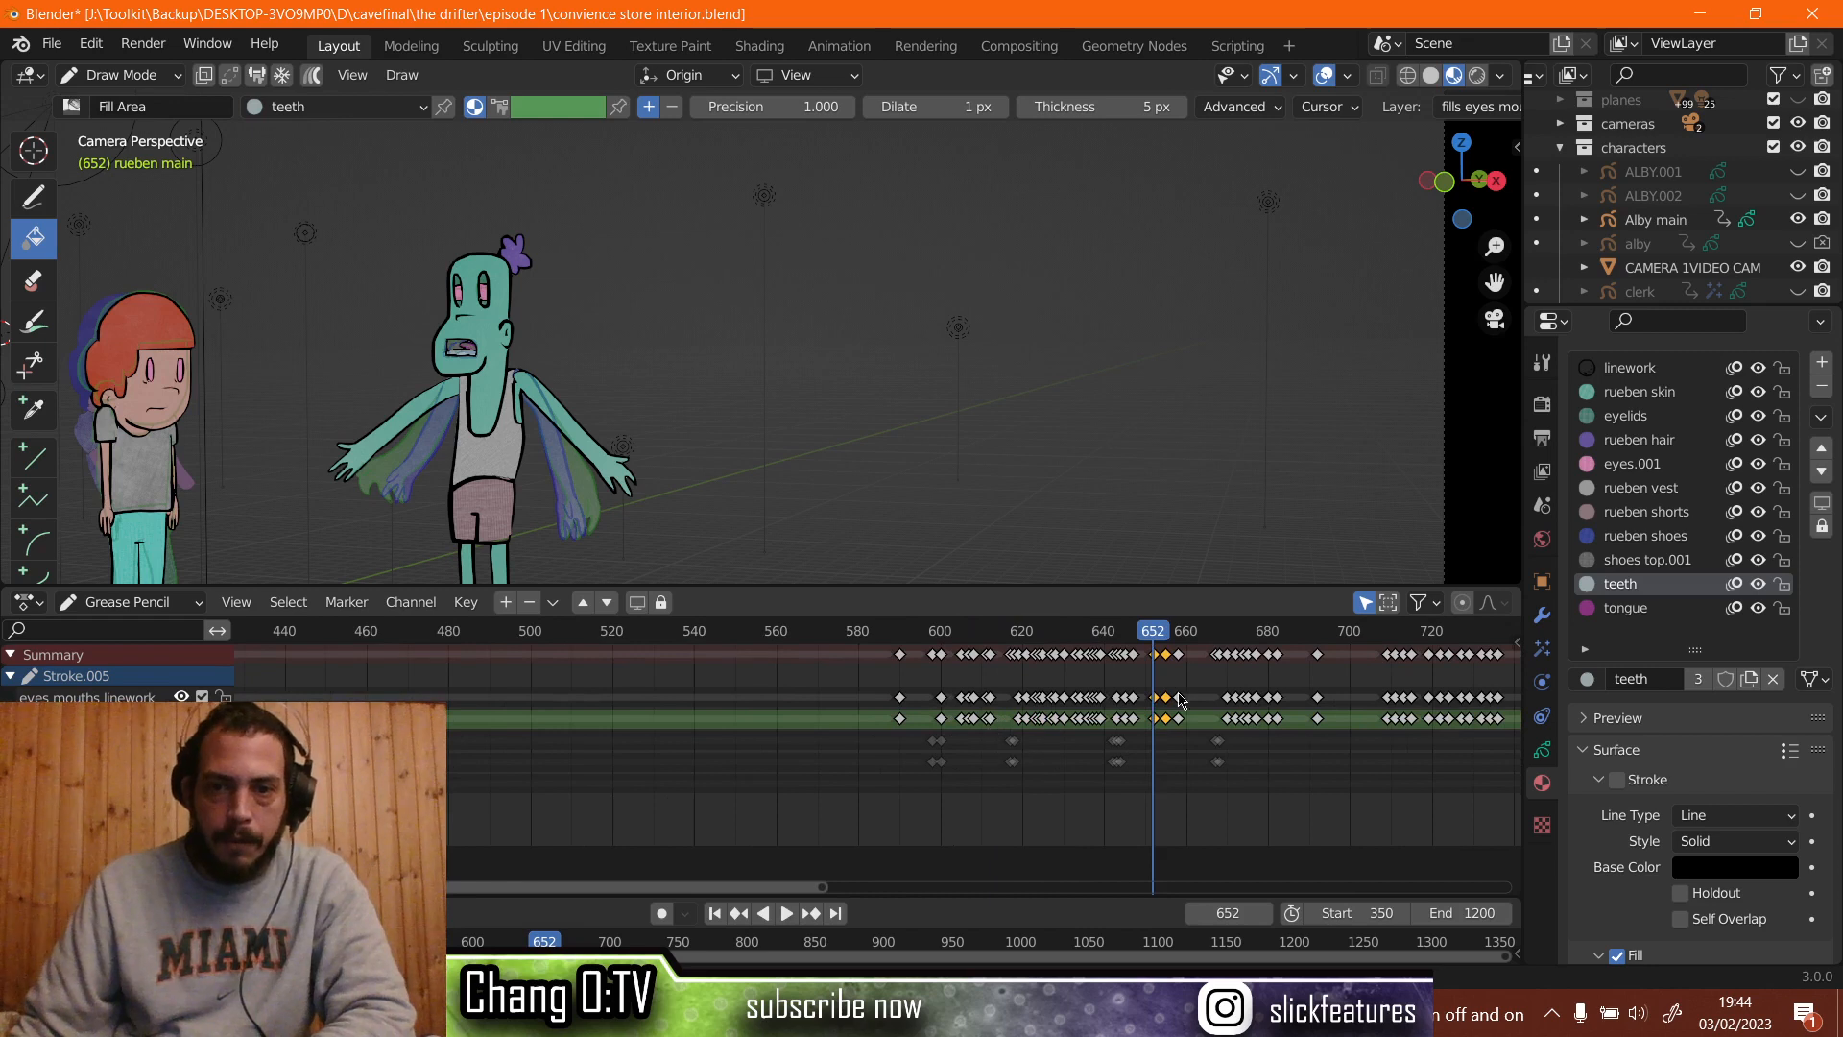
right_click(1157, 703)
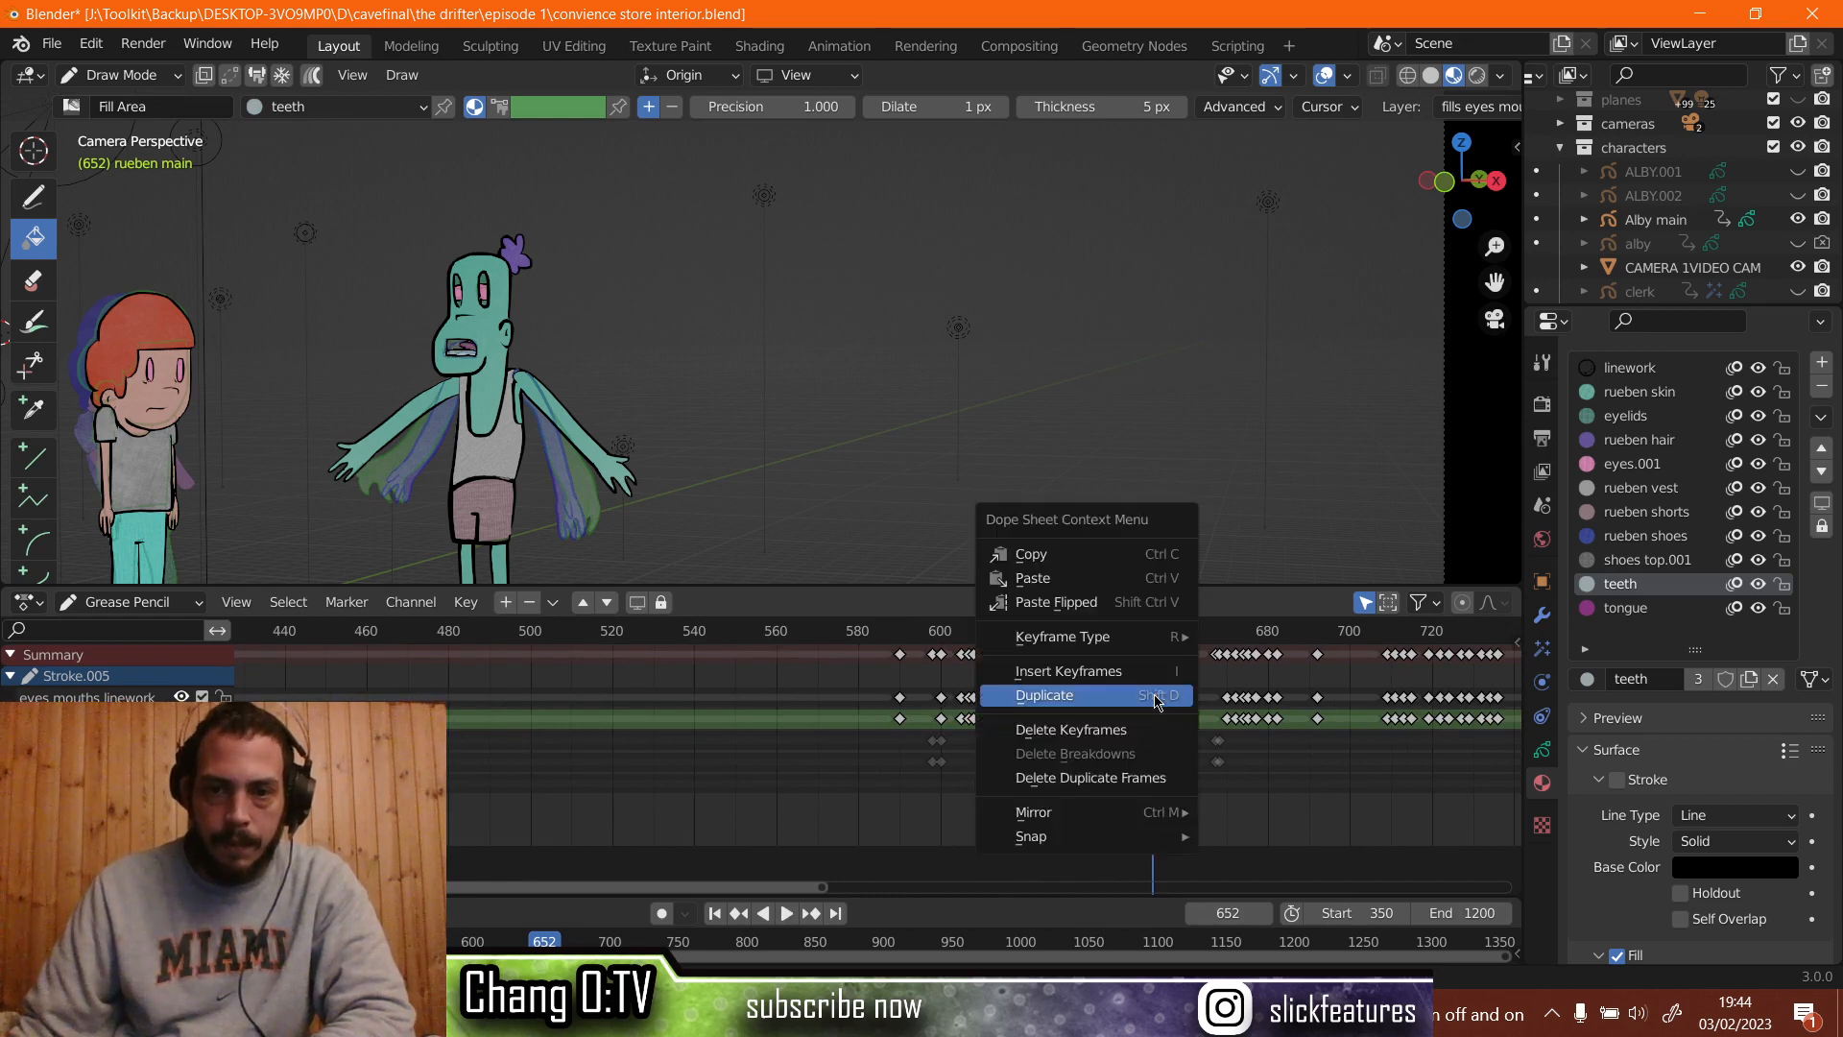
left_click(1154, 695)
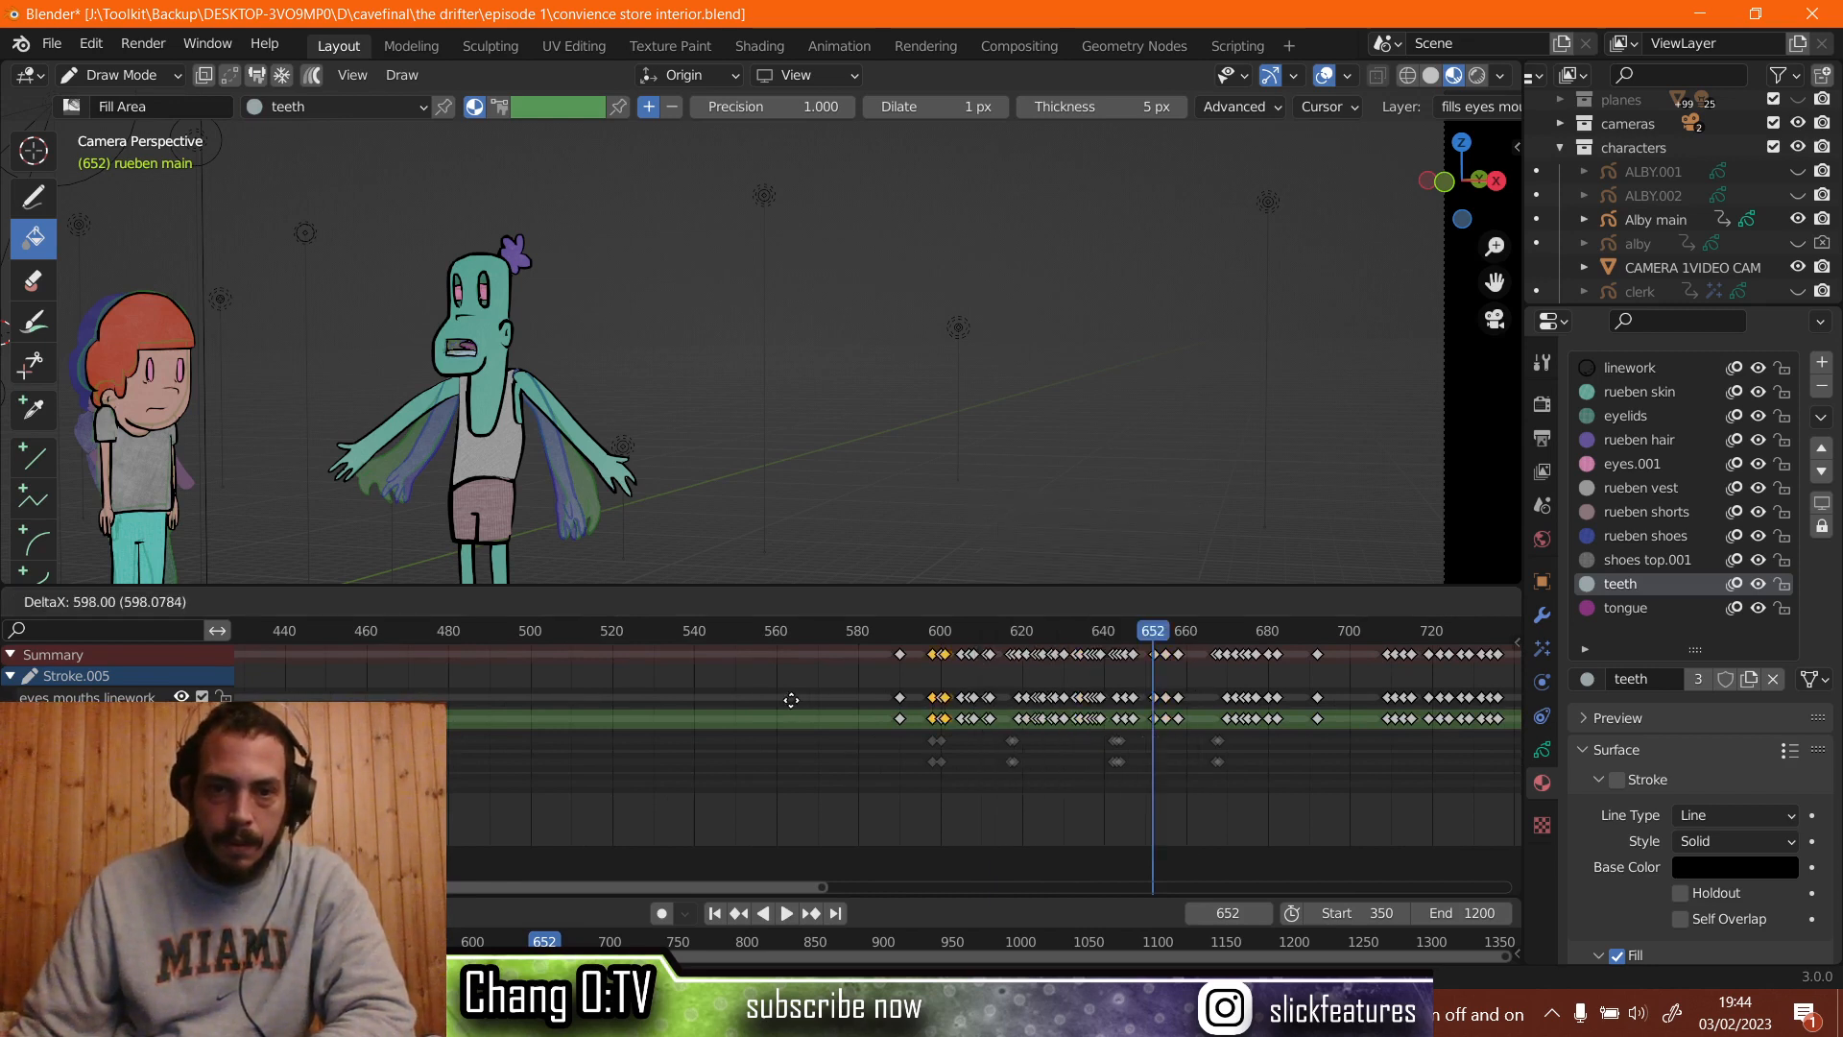
left_click(472, 687)
Move the two duplicated mouth keyframes to frames 428 and 431.
scroll(576, 687, "up", 3)
scroll(708, 687, "left", 5, "ctrl")
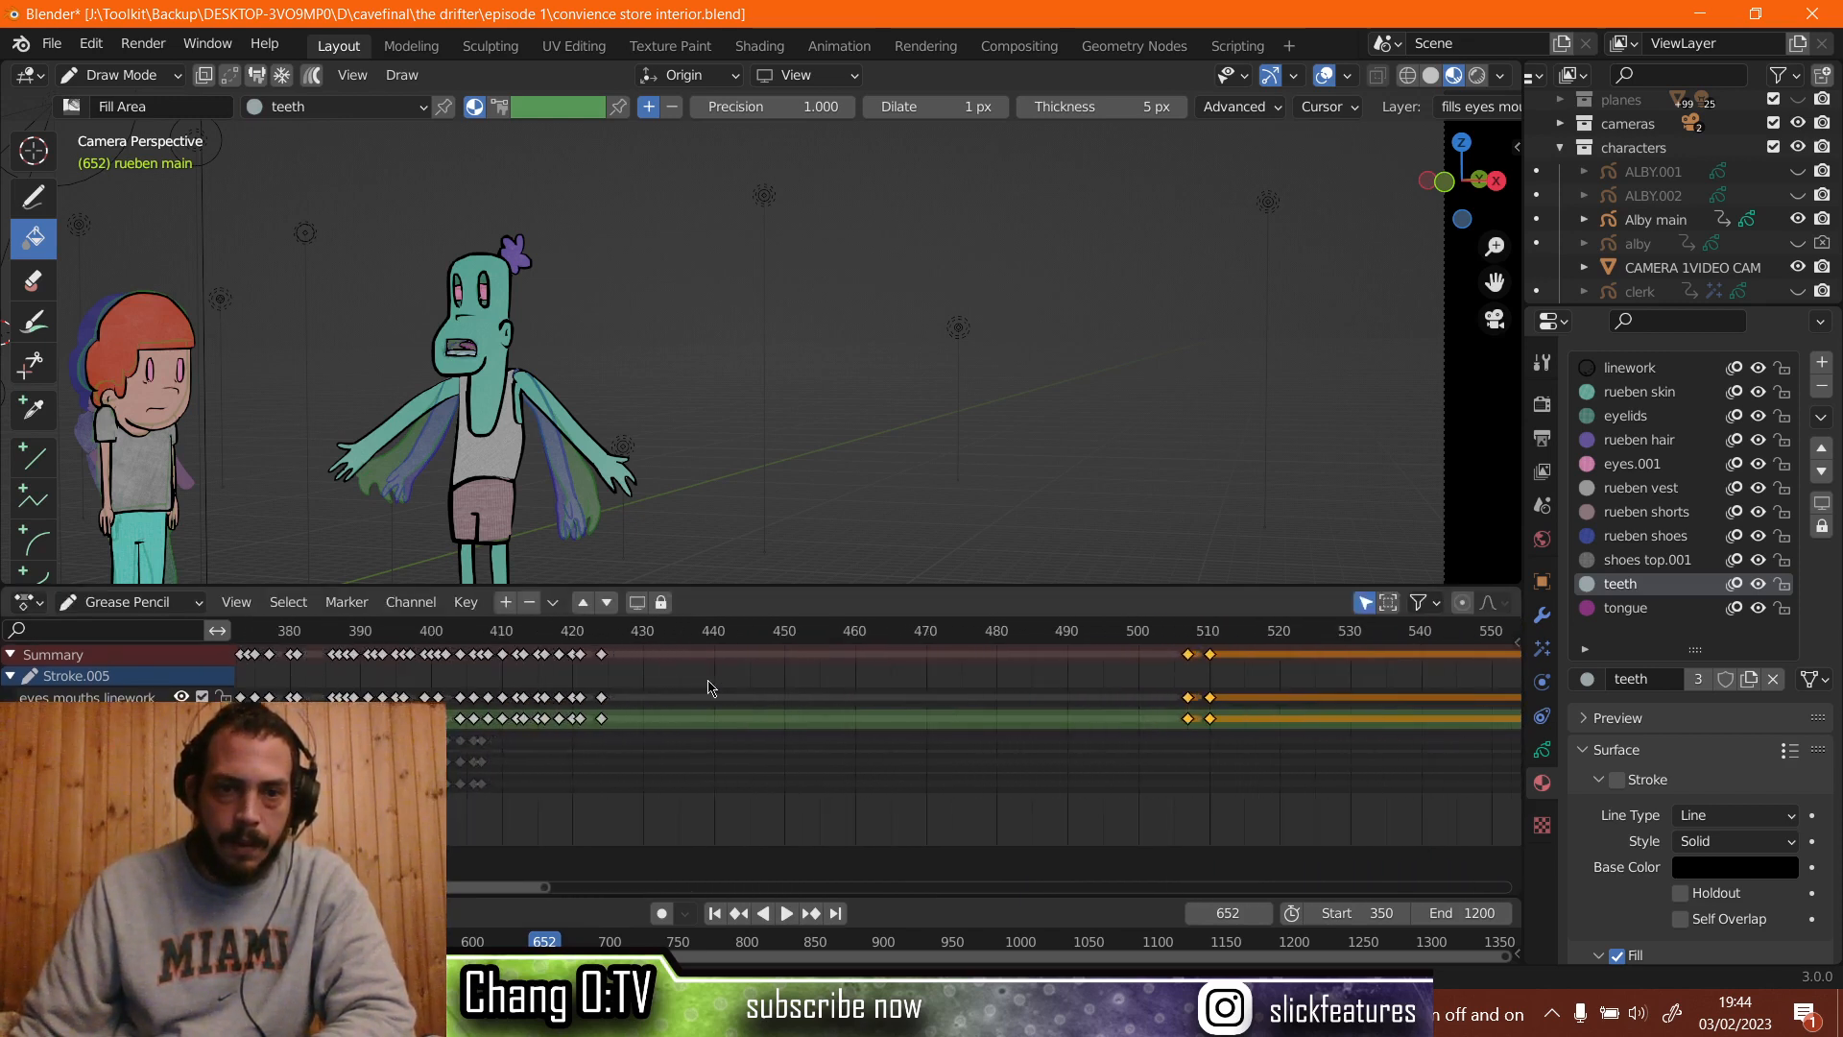
scroll(705, 688, "up", 3)
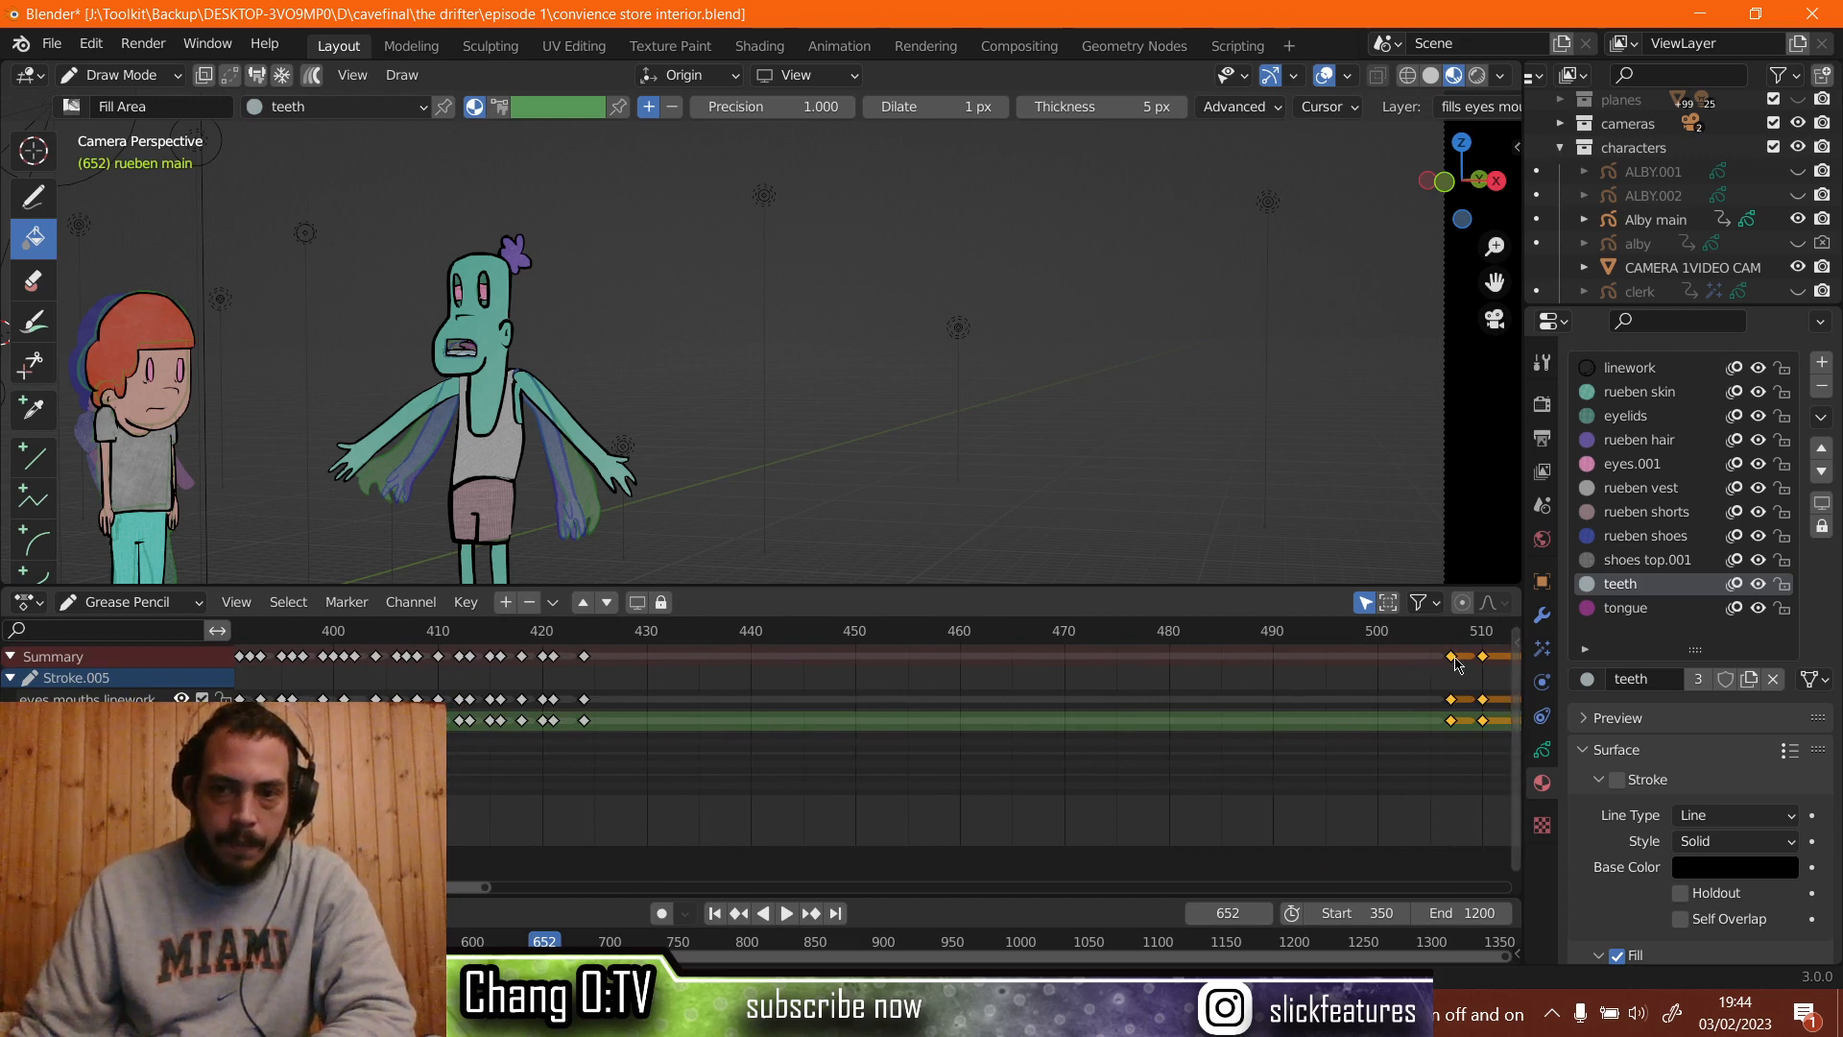
key("g")
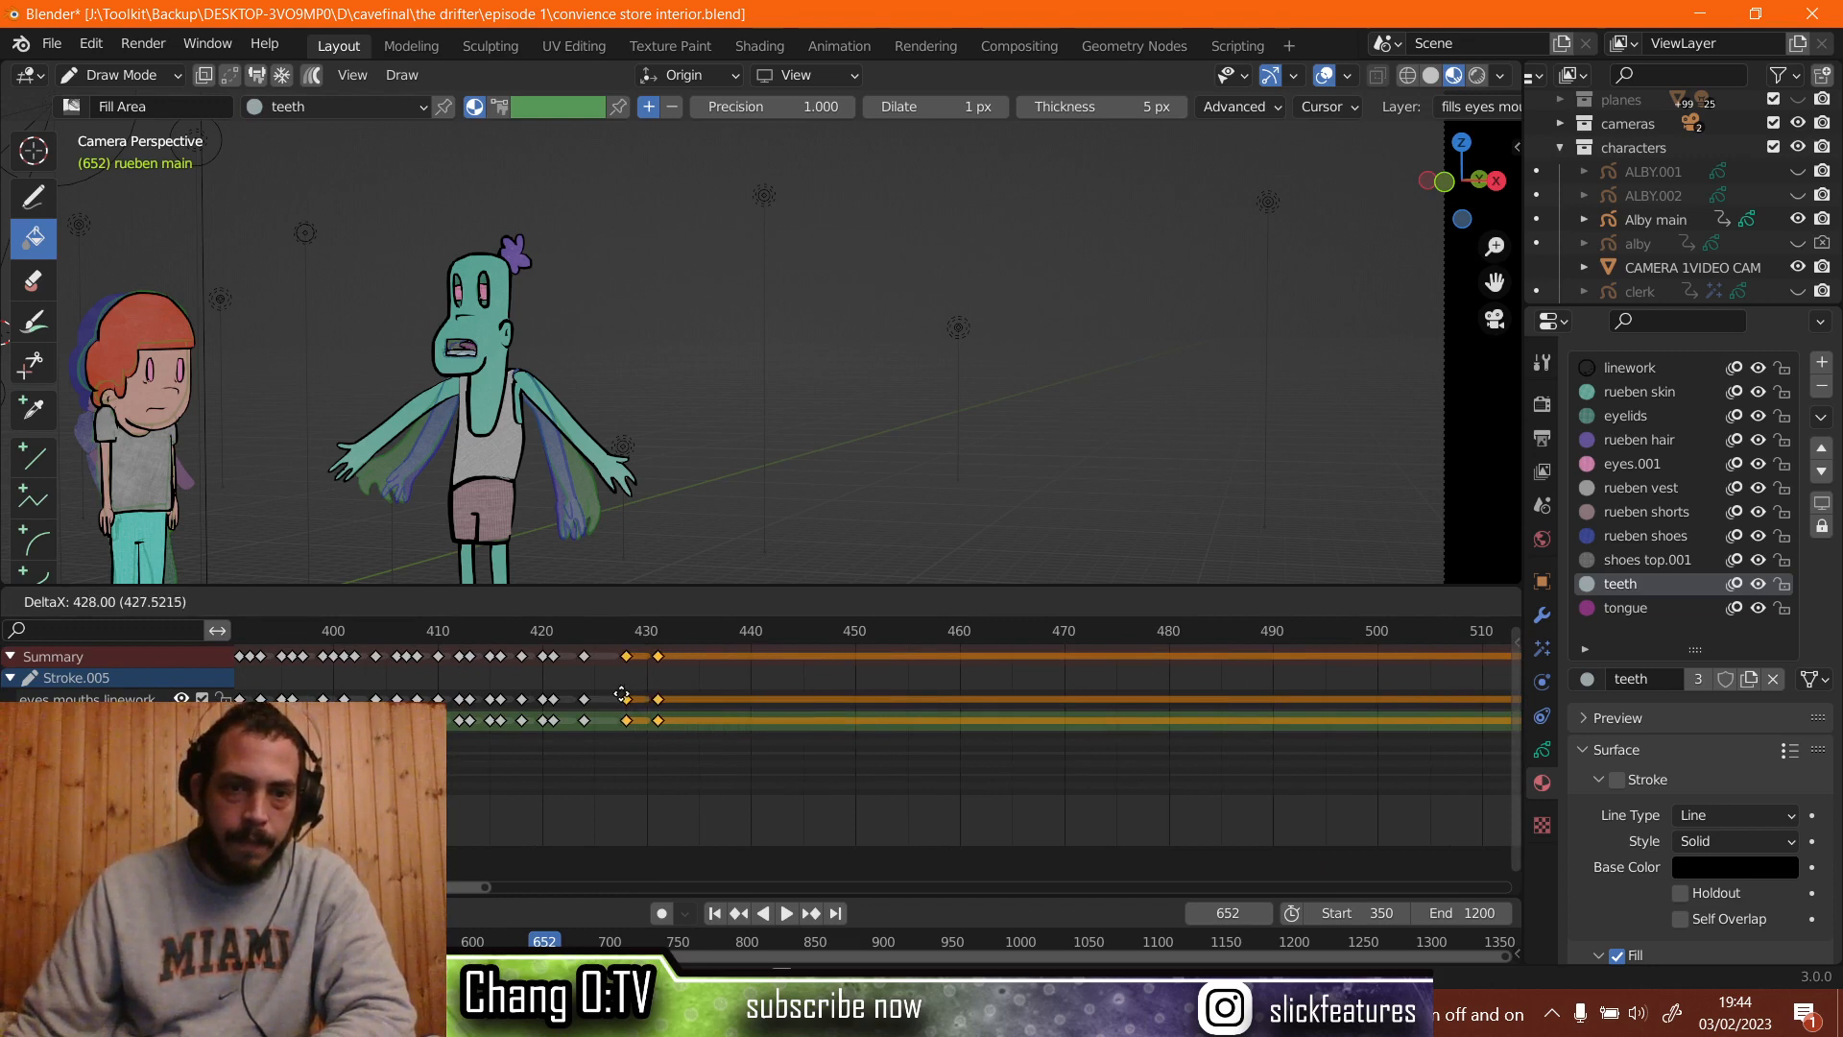
left_click(624, 693)
Delete the mouth keyframes at frame 424 and move the duplicated pair to frames 424 and 427 in their place.
scroll(893, 699, "up", 3)
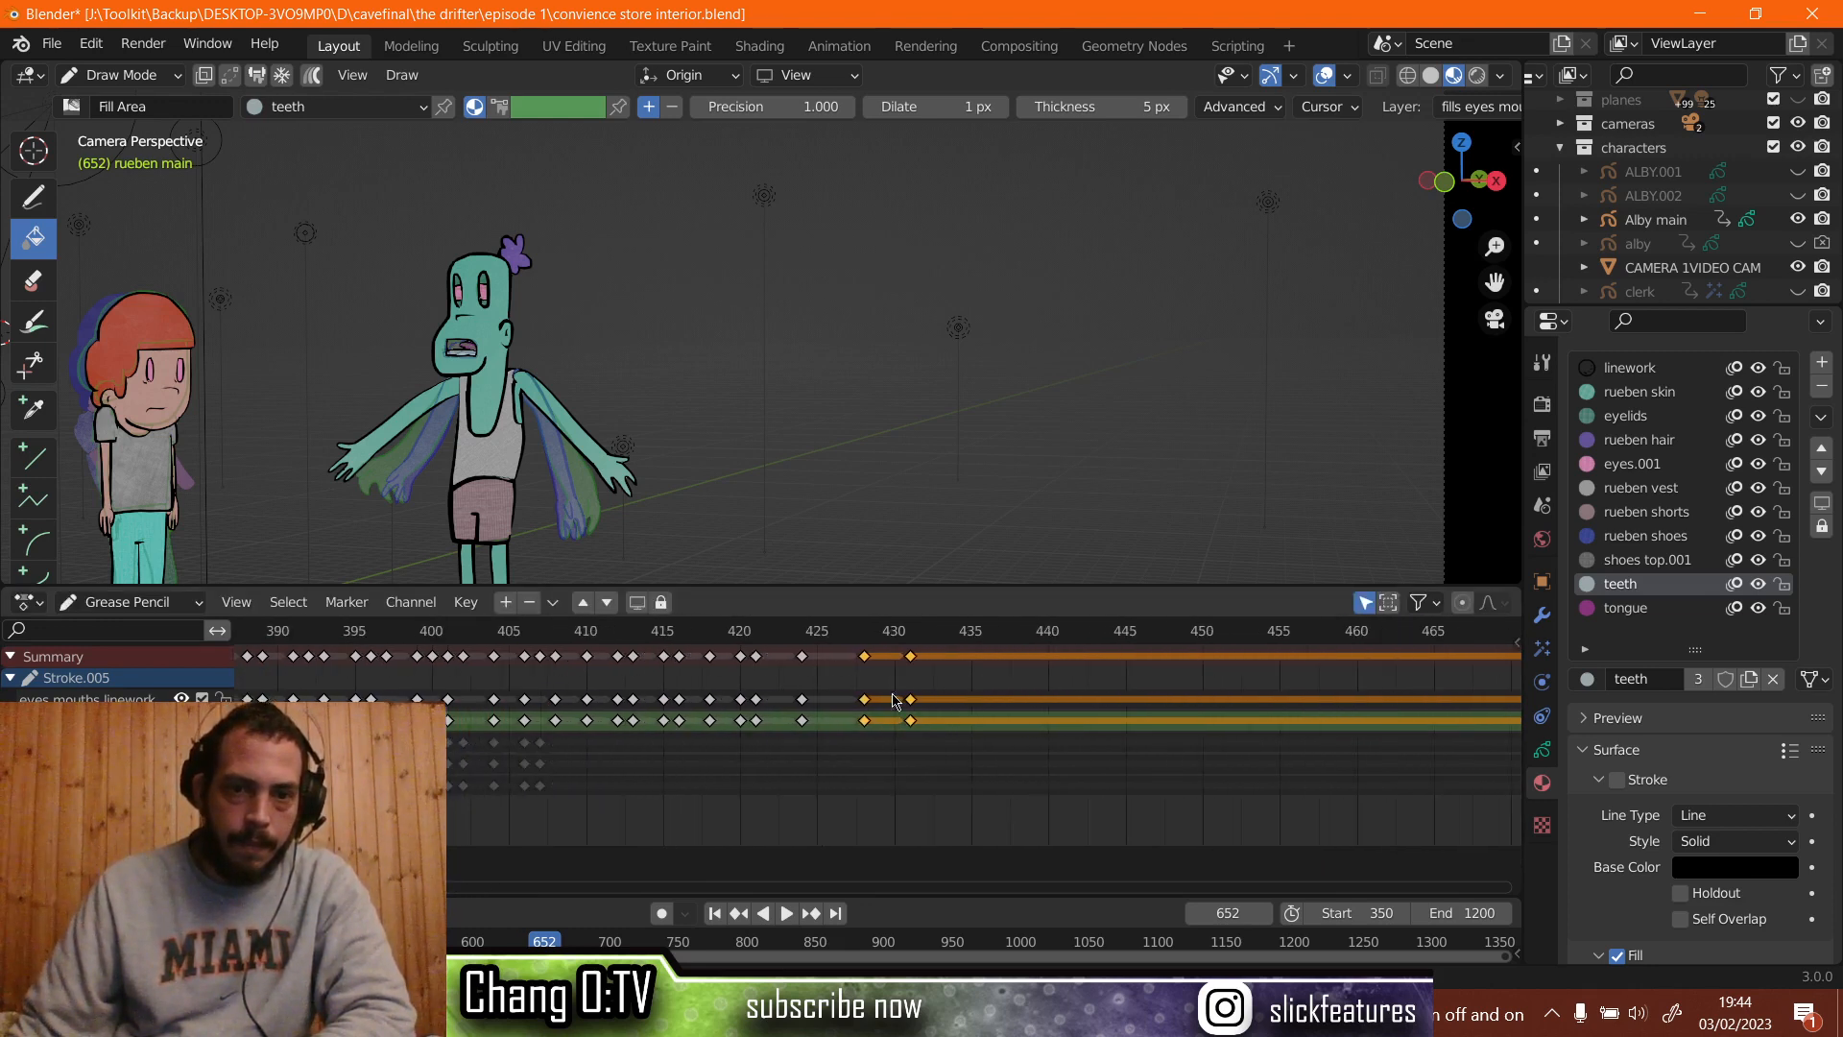
scroll(893, 700, "up", 4)
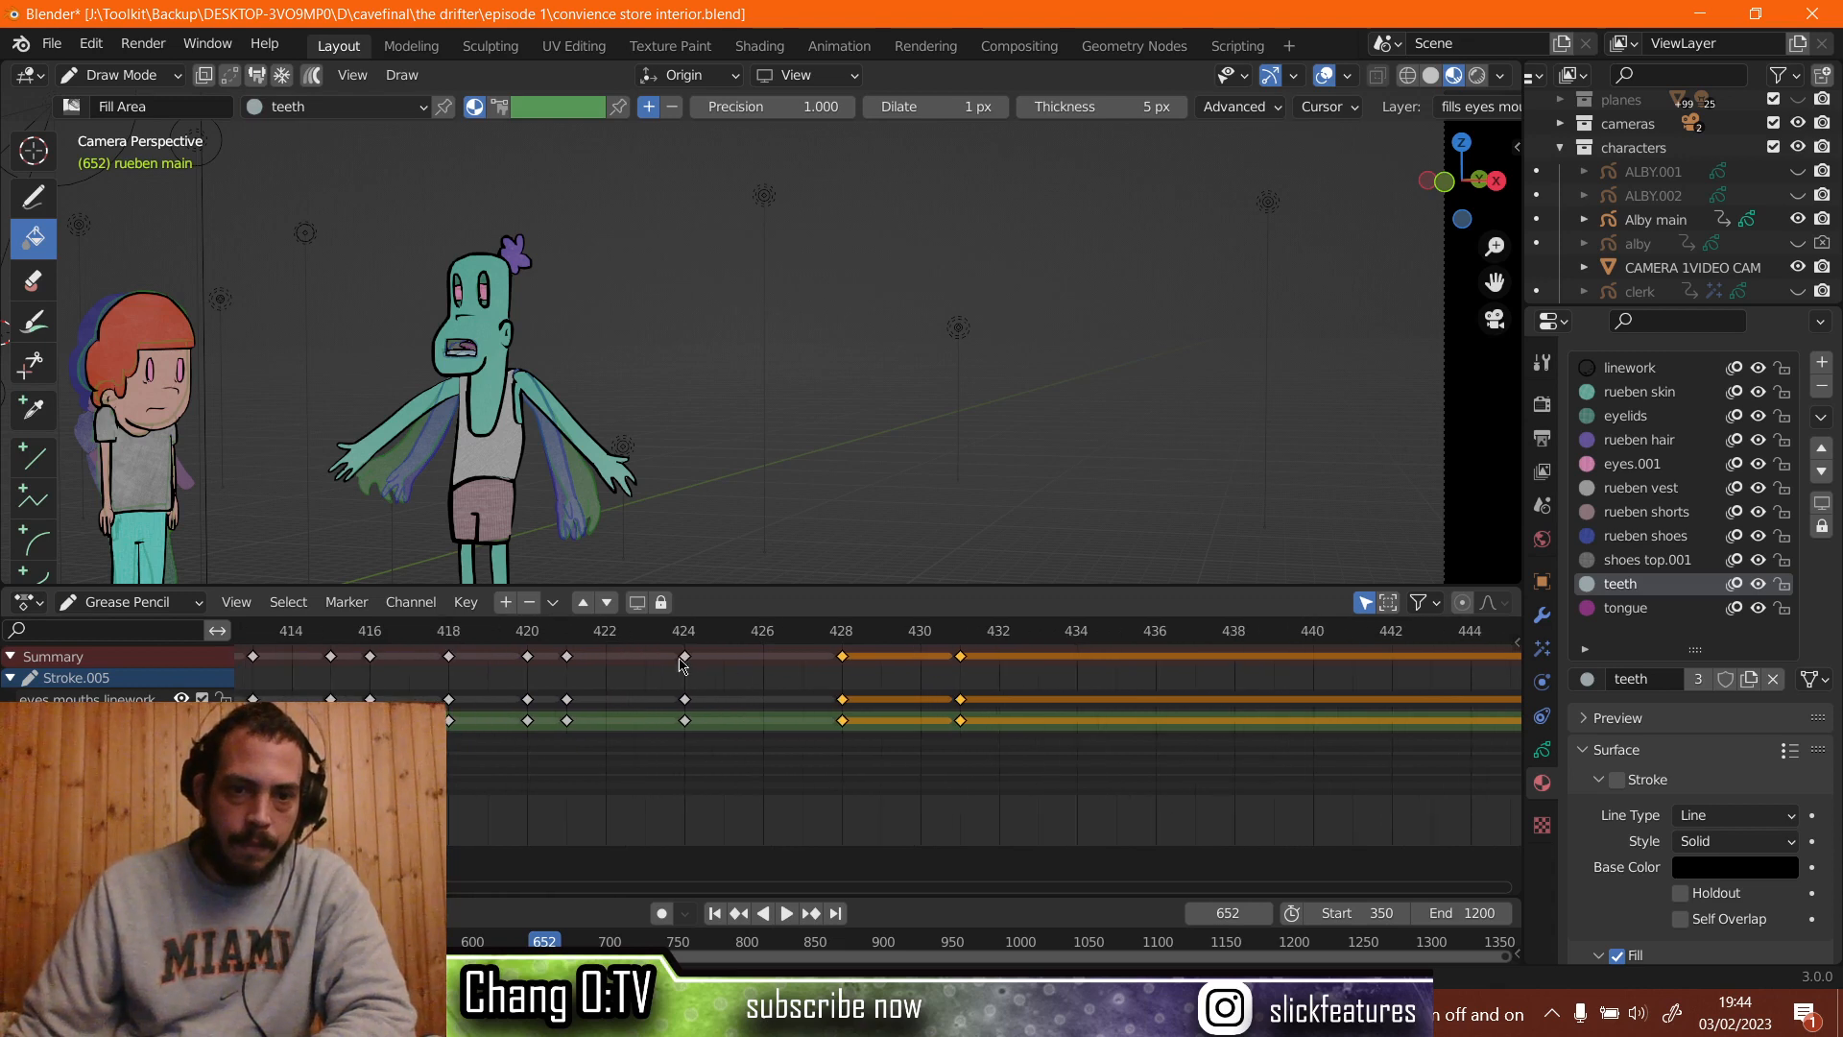
left_click_drag(687, 722, 688, 720)
right_click(687, 715)
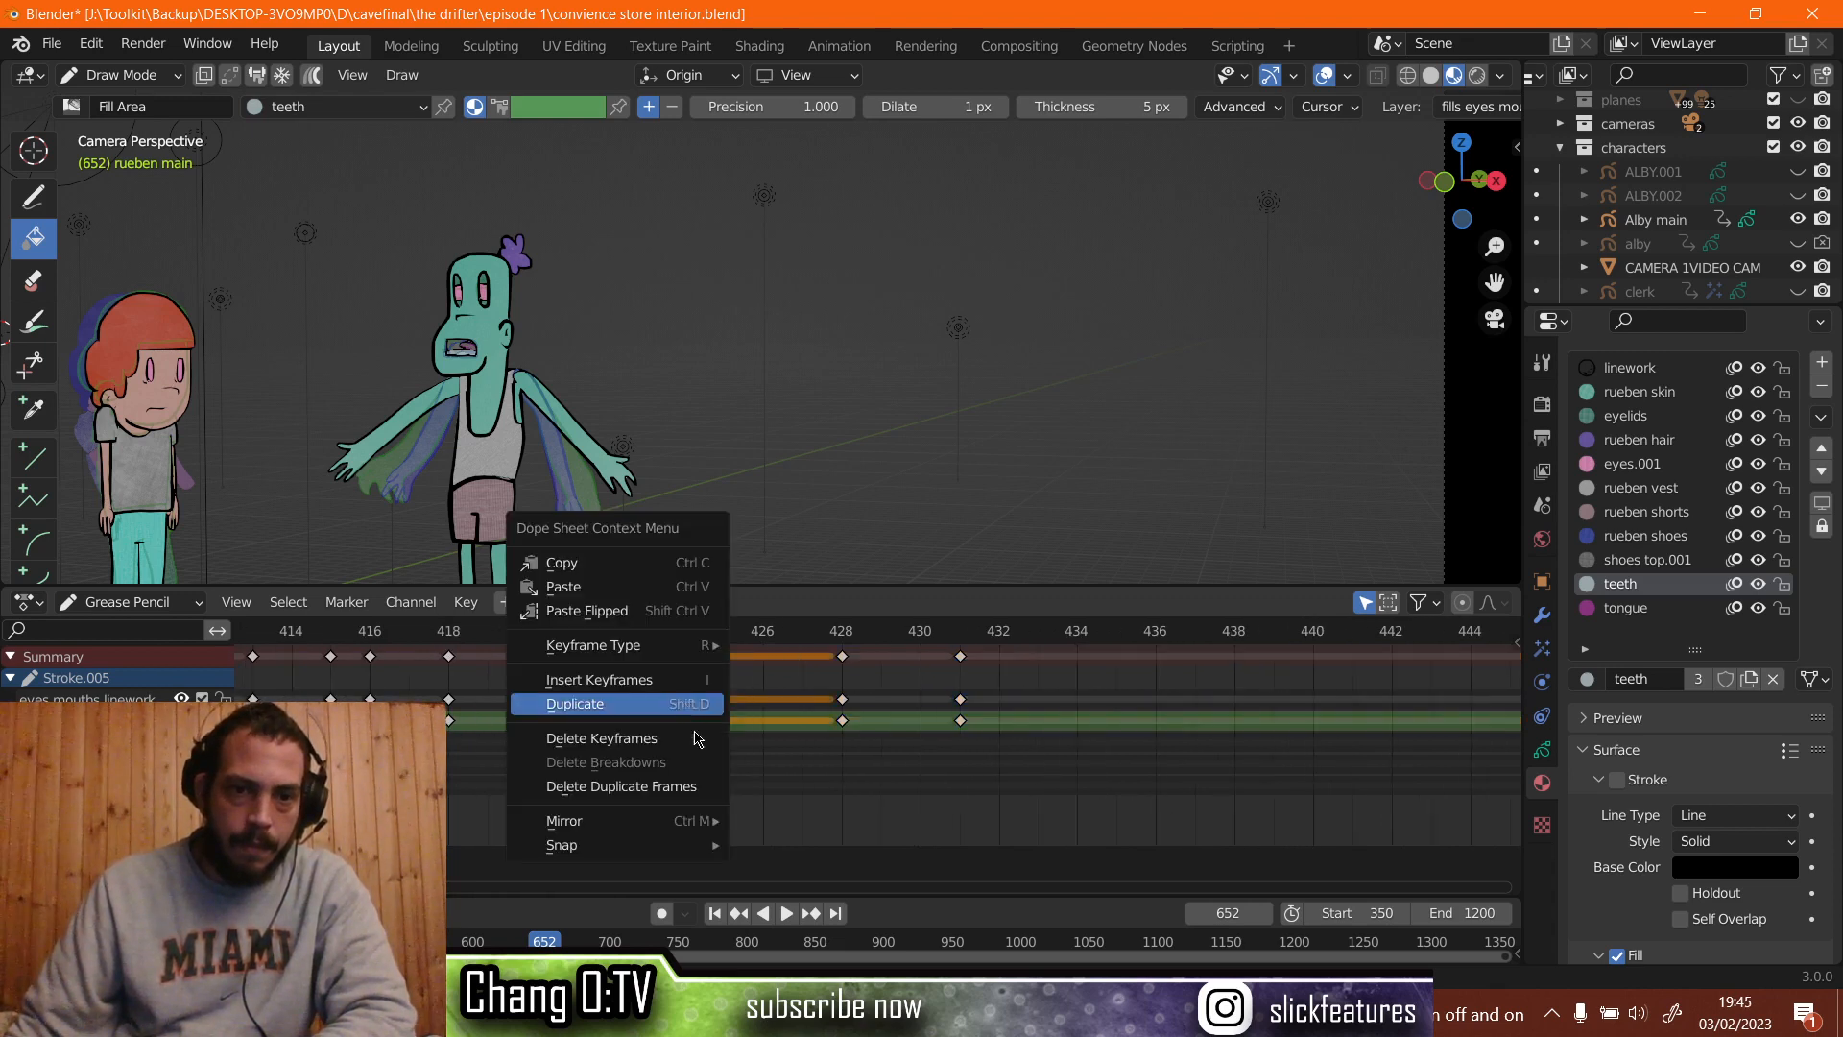
left_click_drag(812, 679, 848, 711)
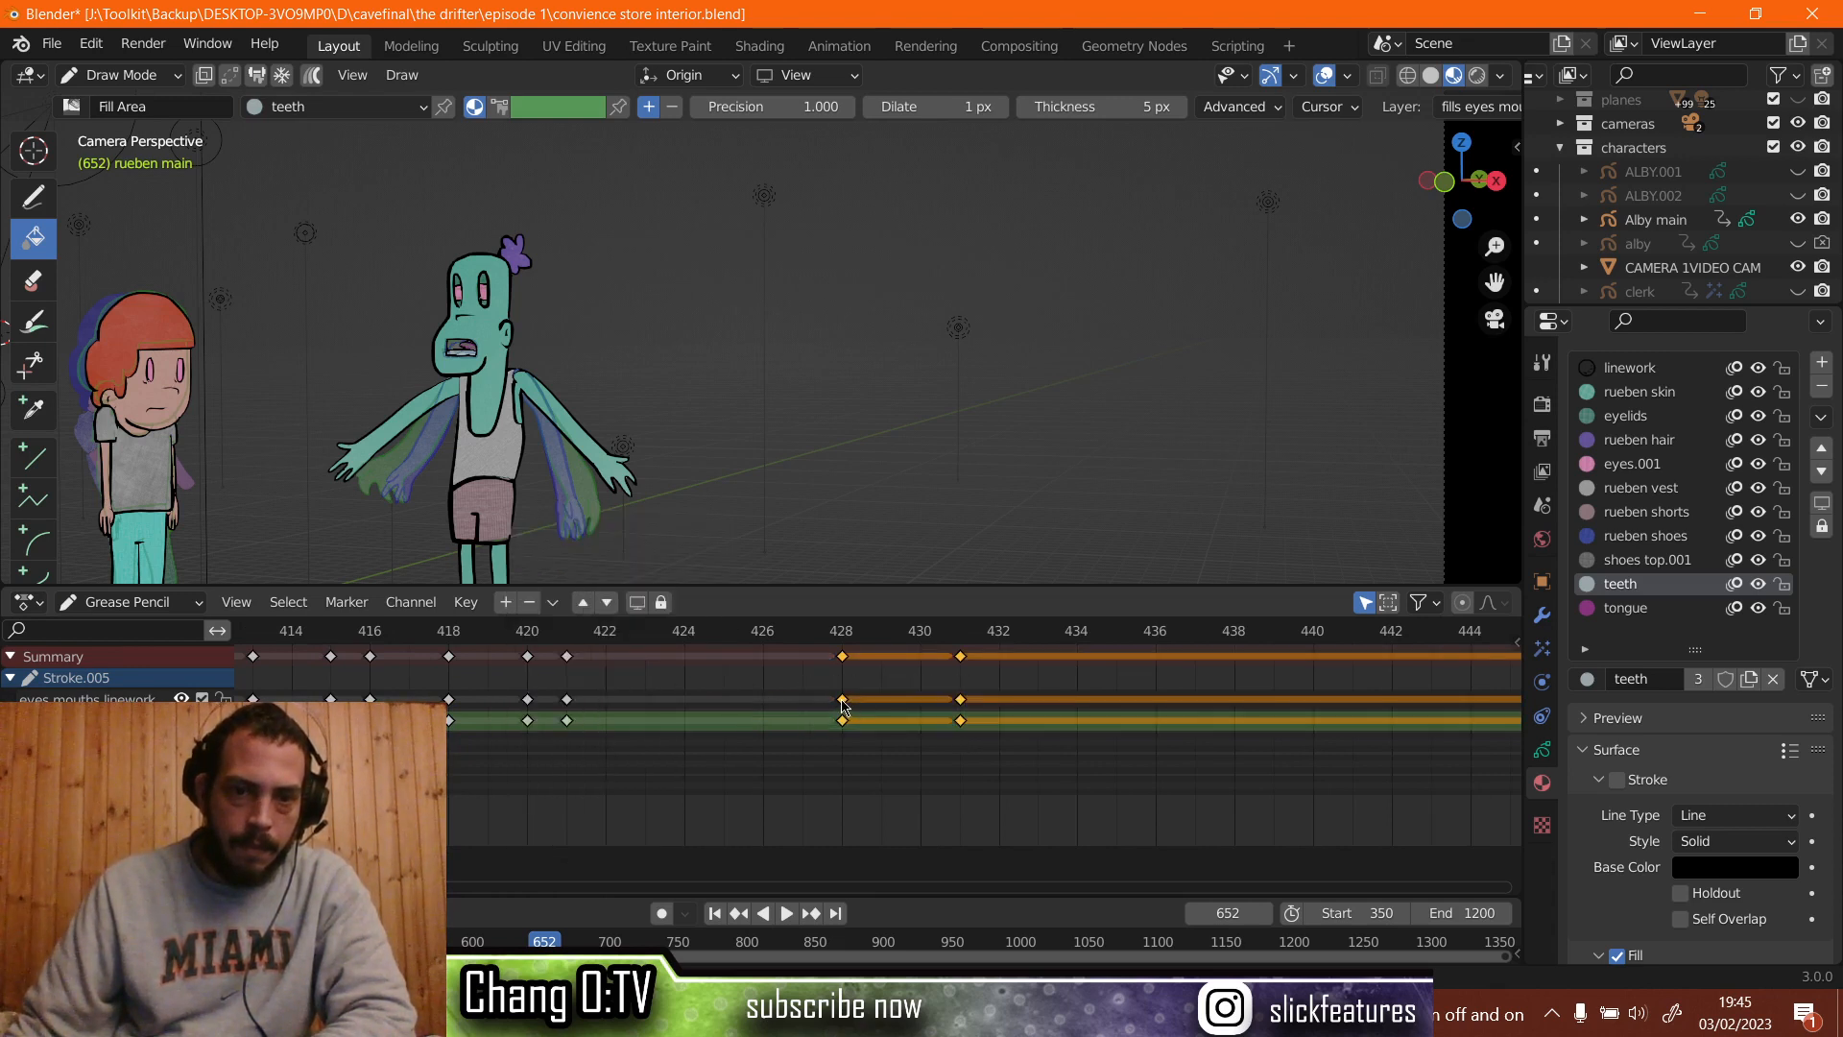
key("g")
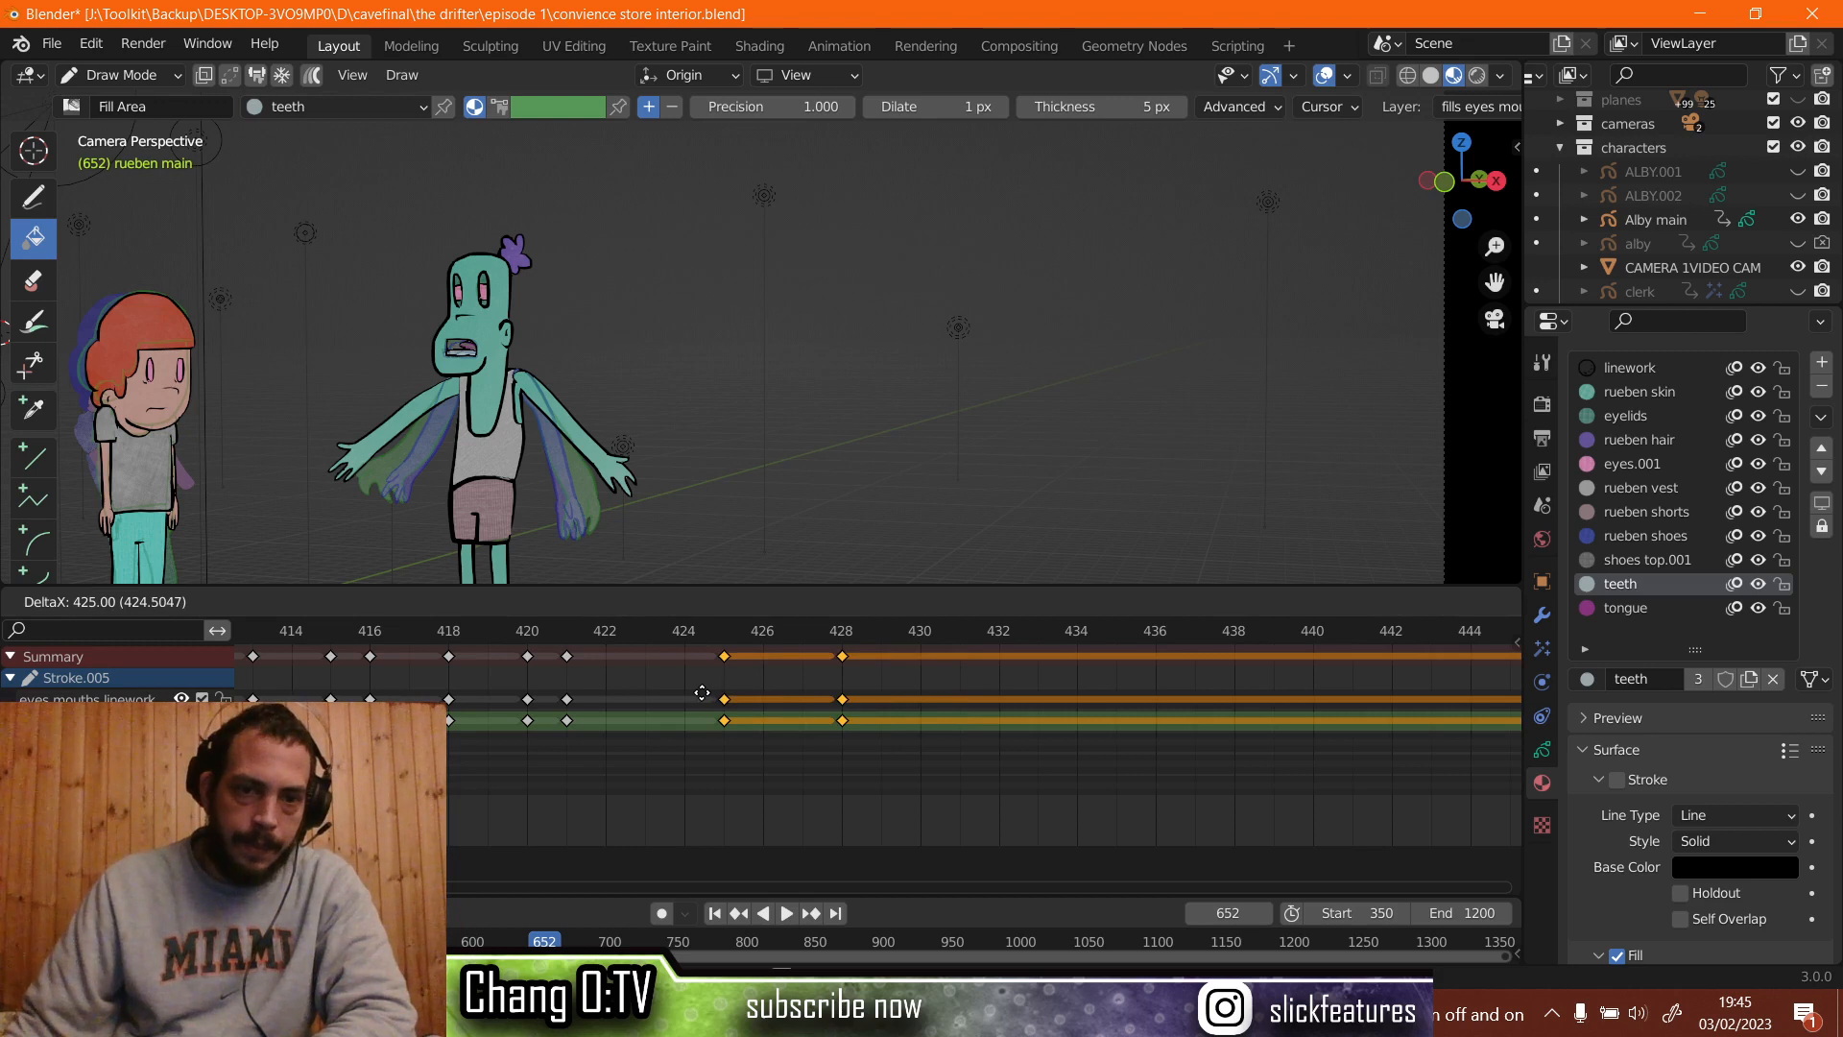
left_click(695, 692)
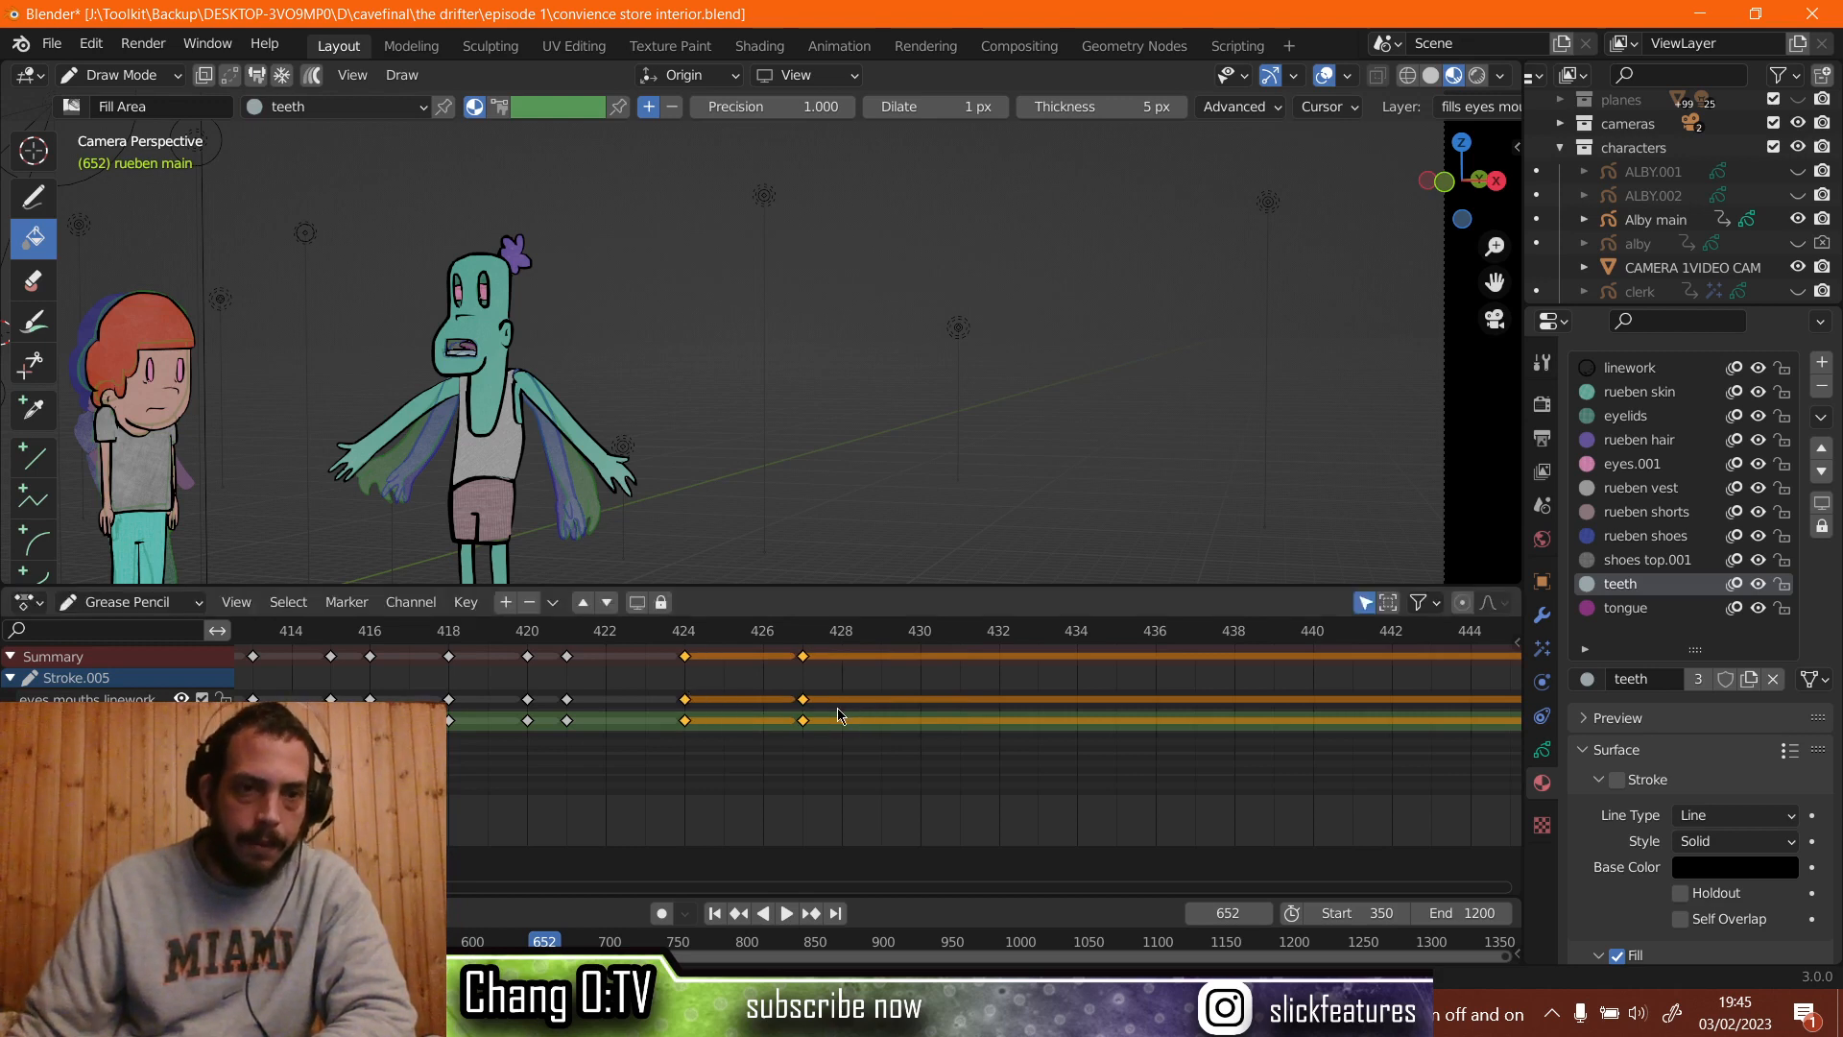
Play back the new mouth keyframes in time and stop at frame 429.
left_click(426, 636)
key("space")
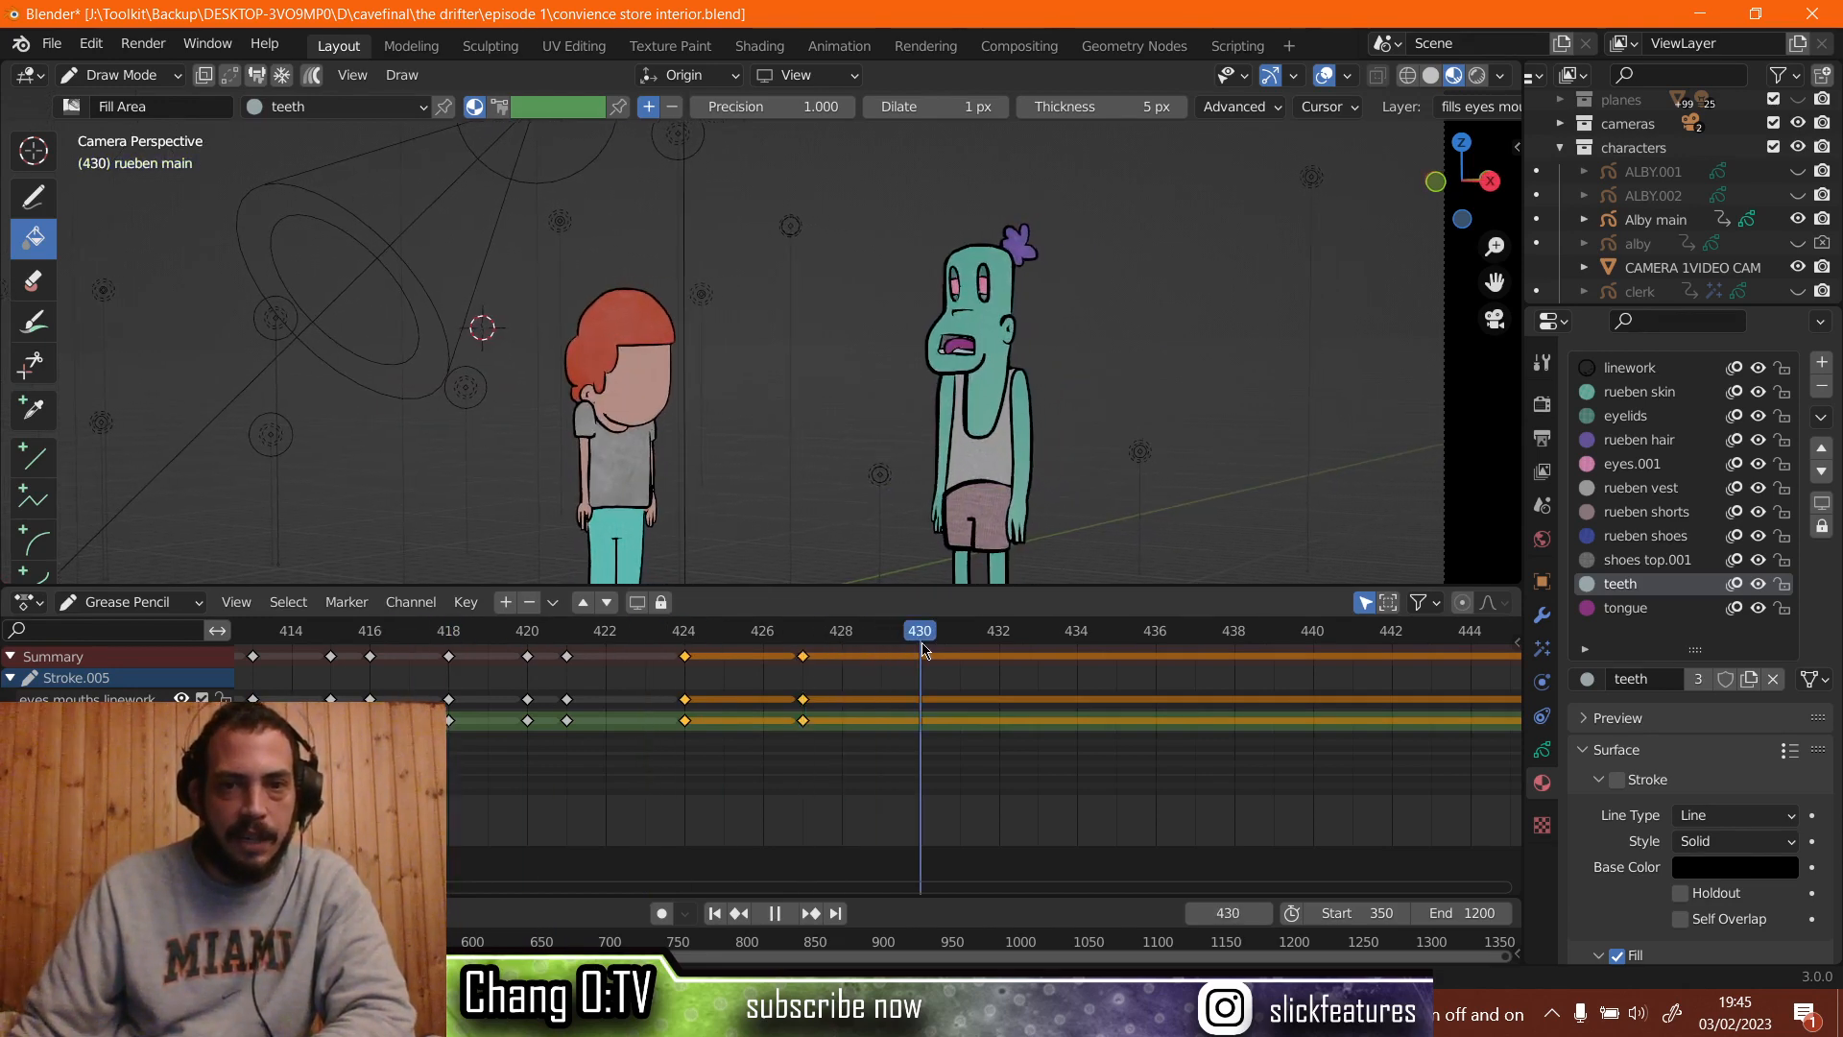
key("space")
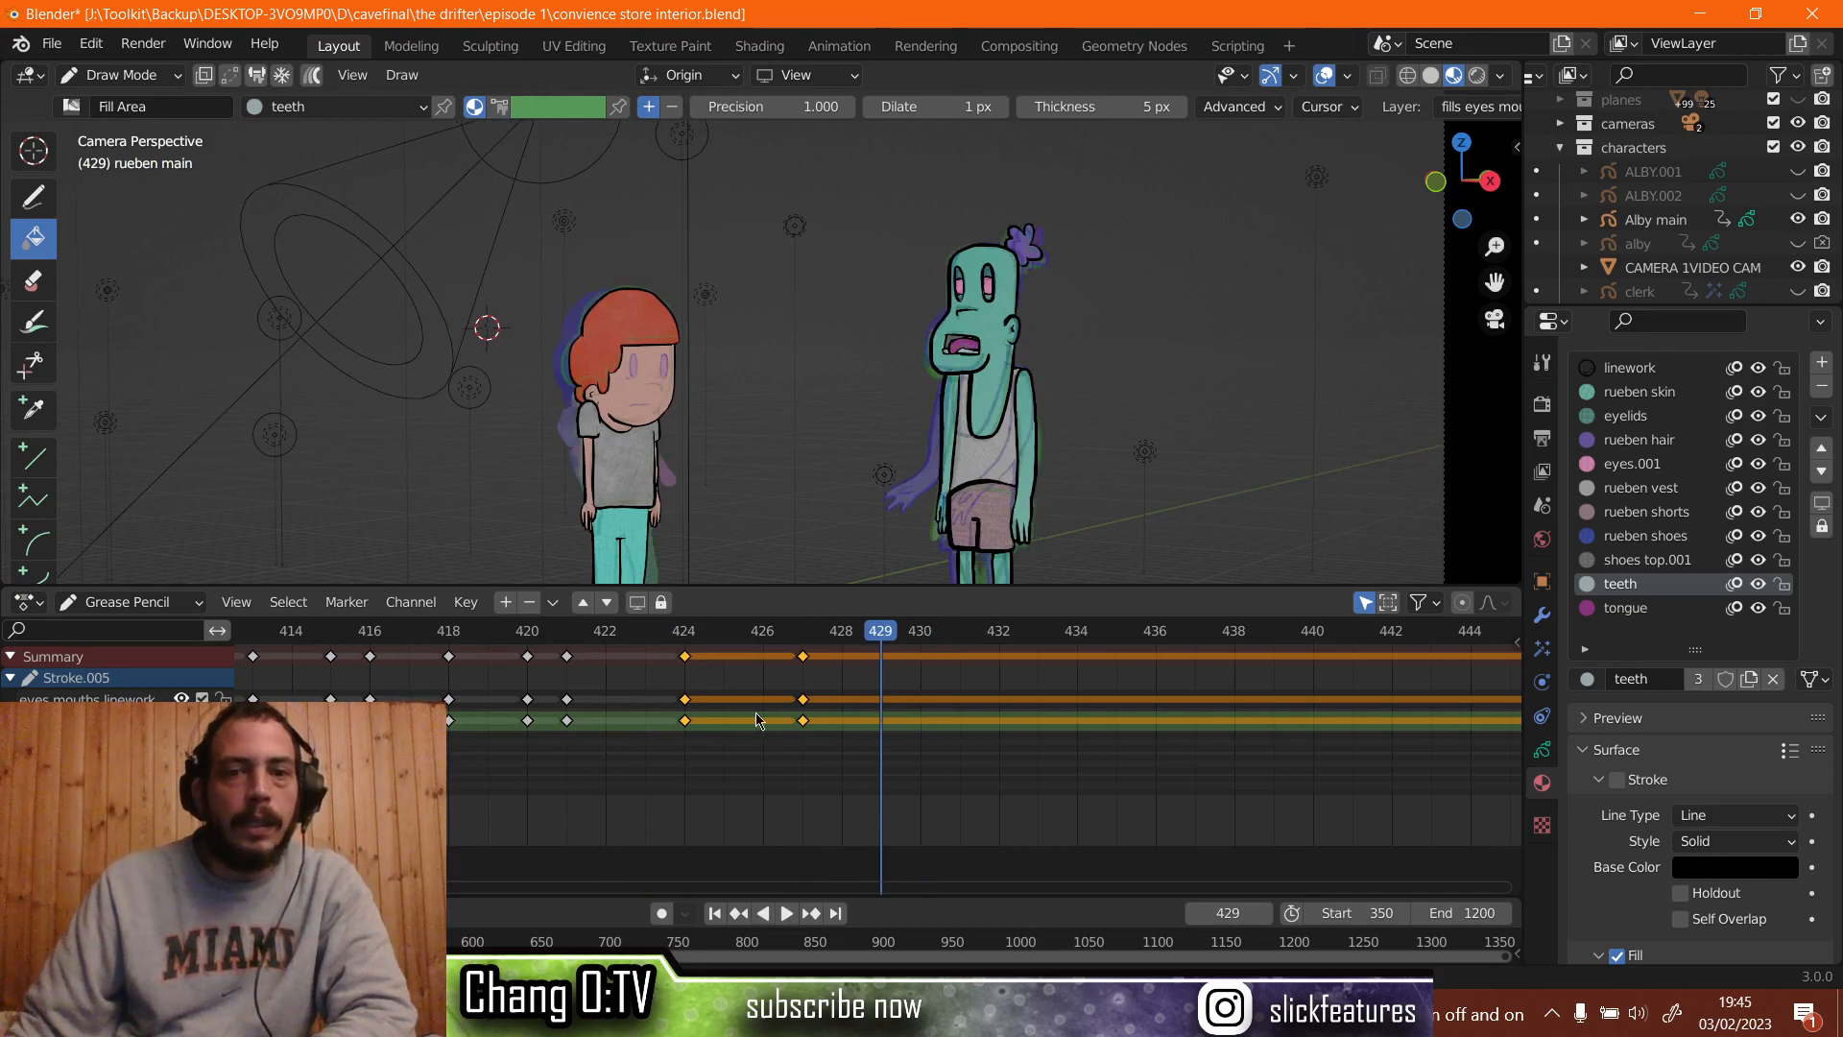
Try deleting the mouth keyframes at frame 427.
left_click(792, 684)
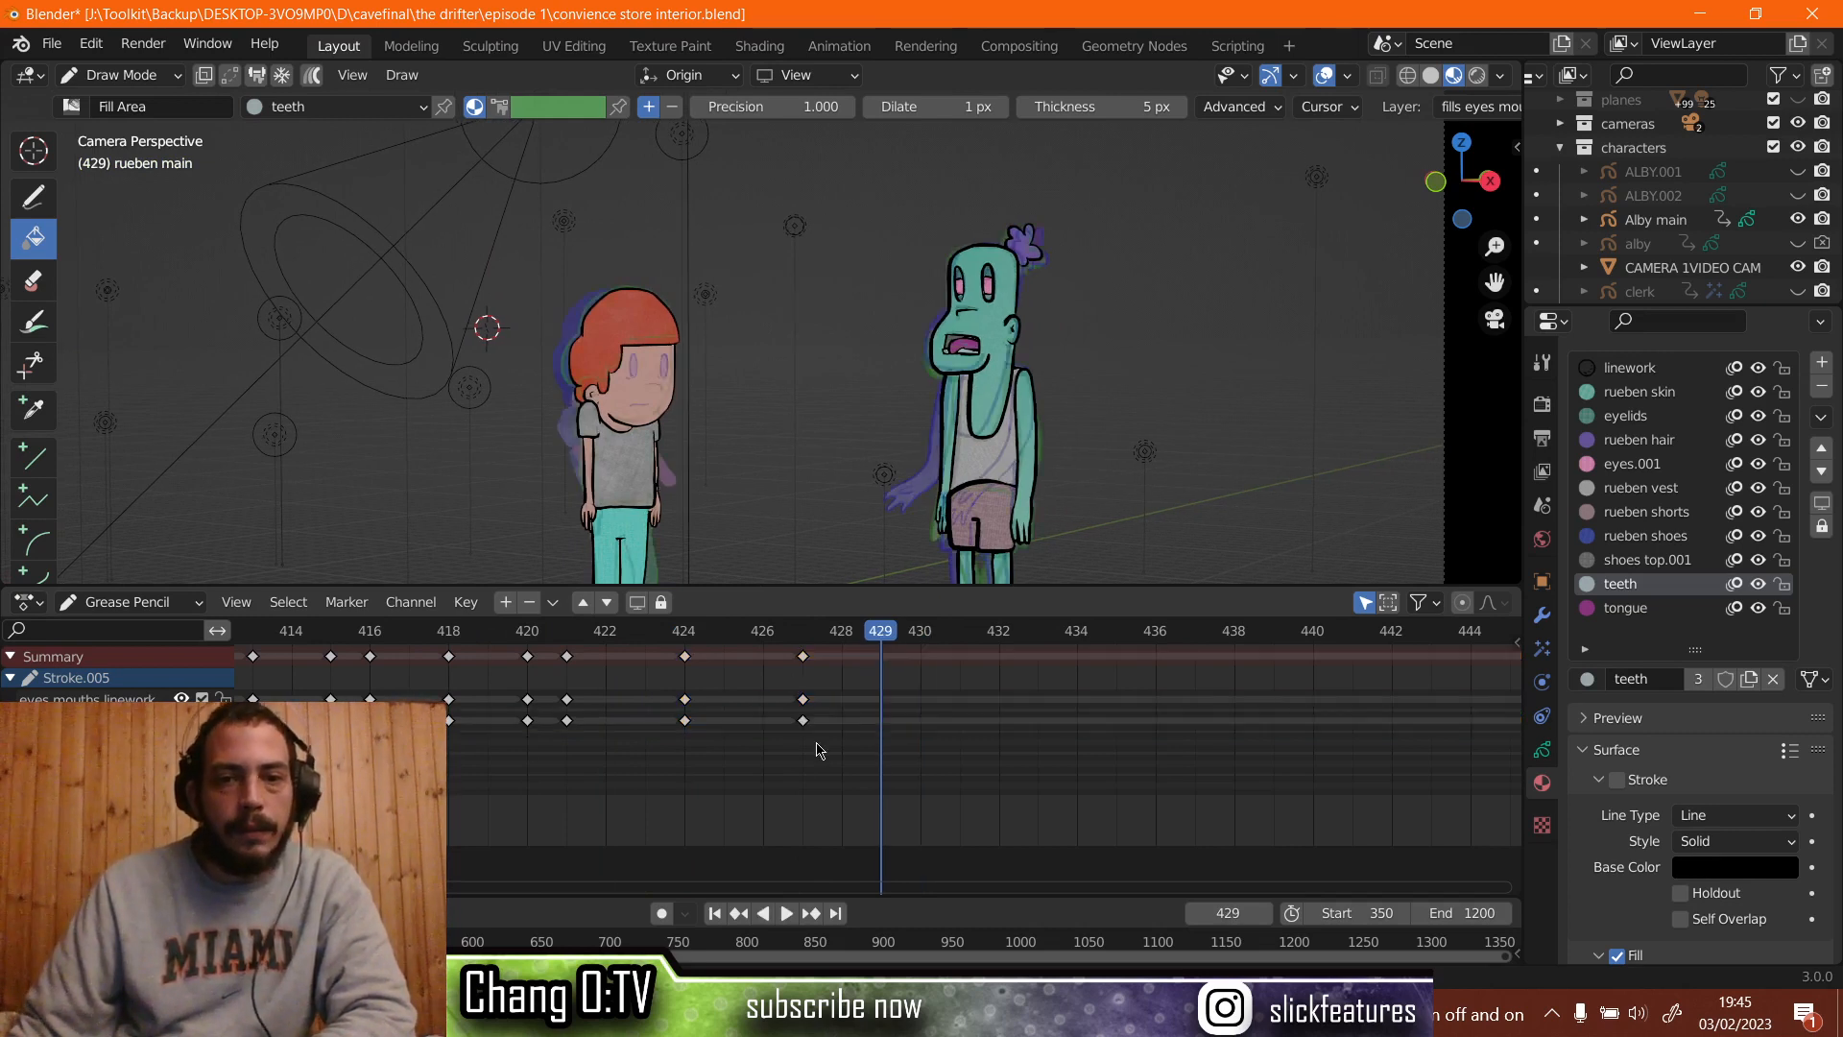
left_click_drag(813, 715, 812, 716)
right_click(811, 703)
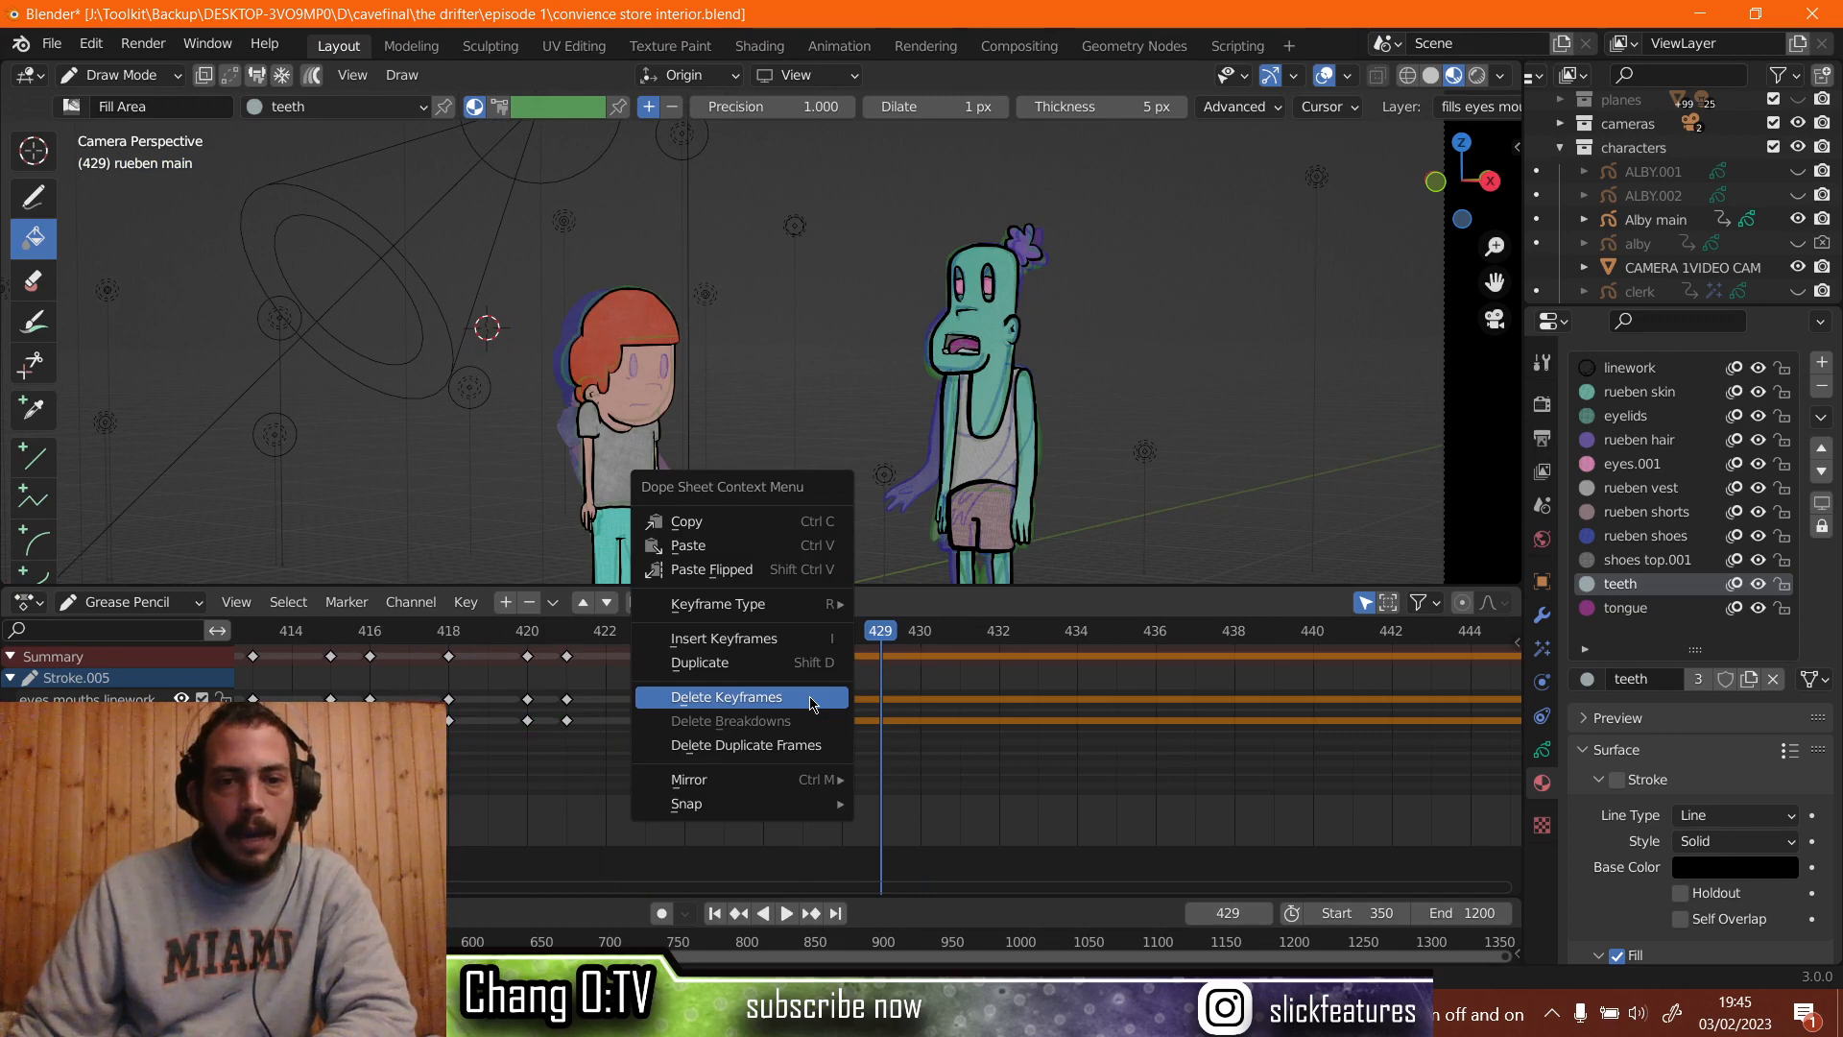
left_click(812, 699)
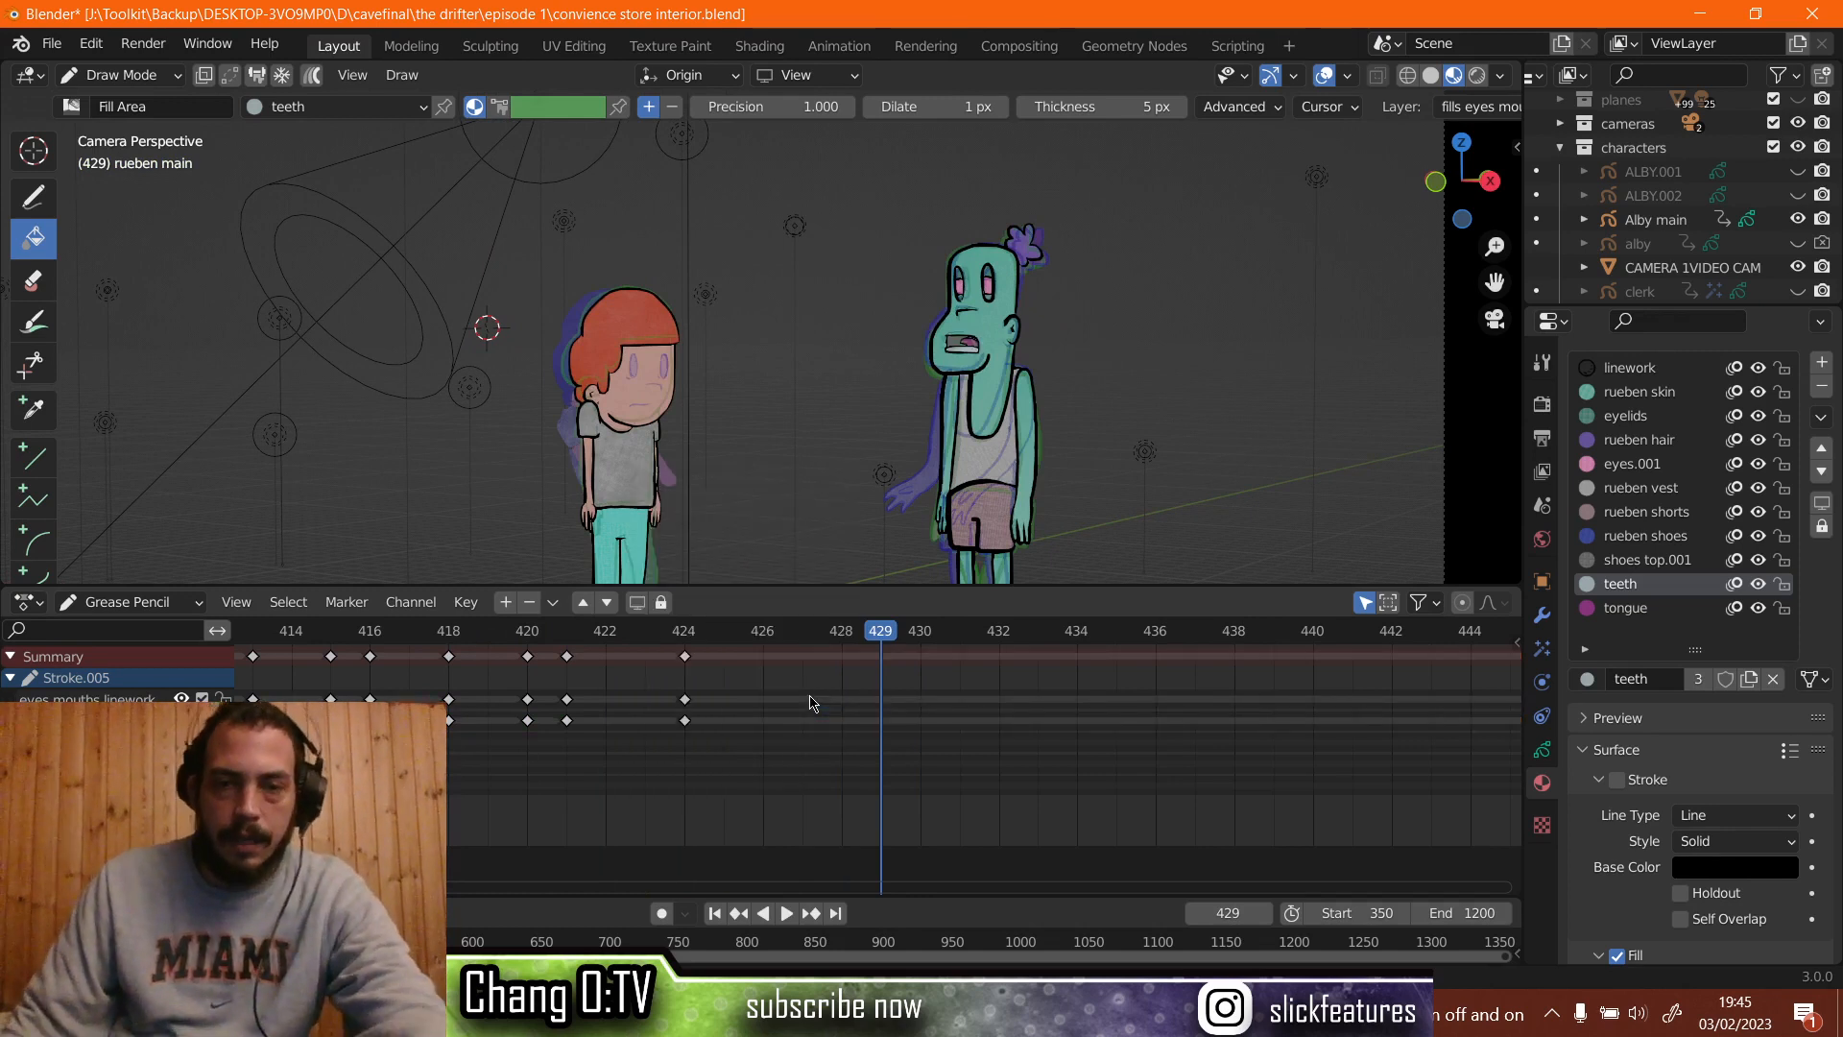
Duplicate the mouth keyframes at frame 427 and place the copy at frame 429.
left_click(807, 701)
right_click(803, 699)
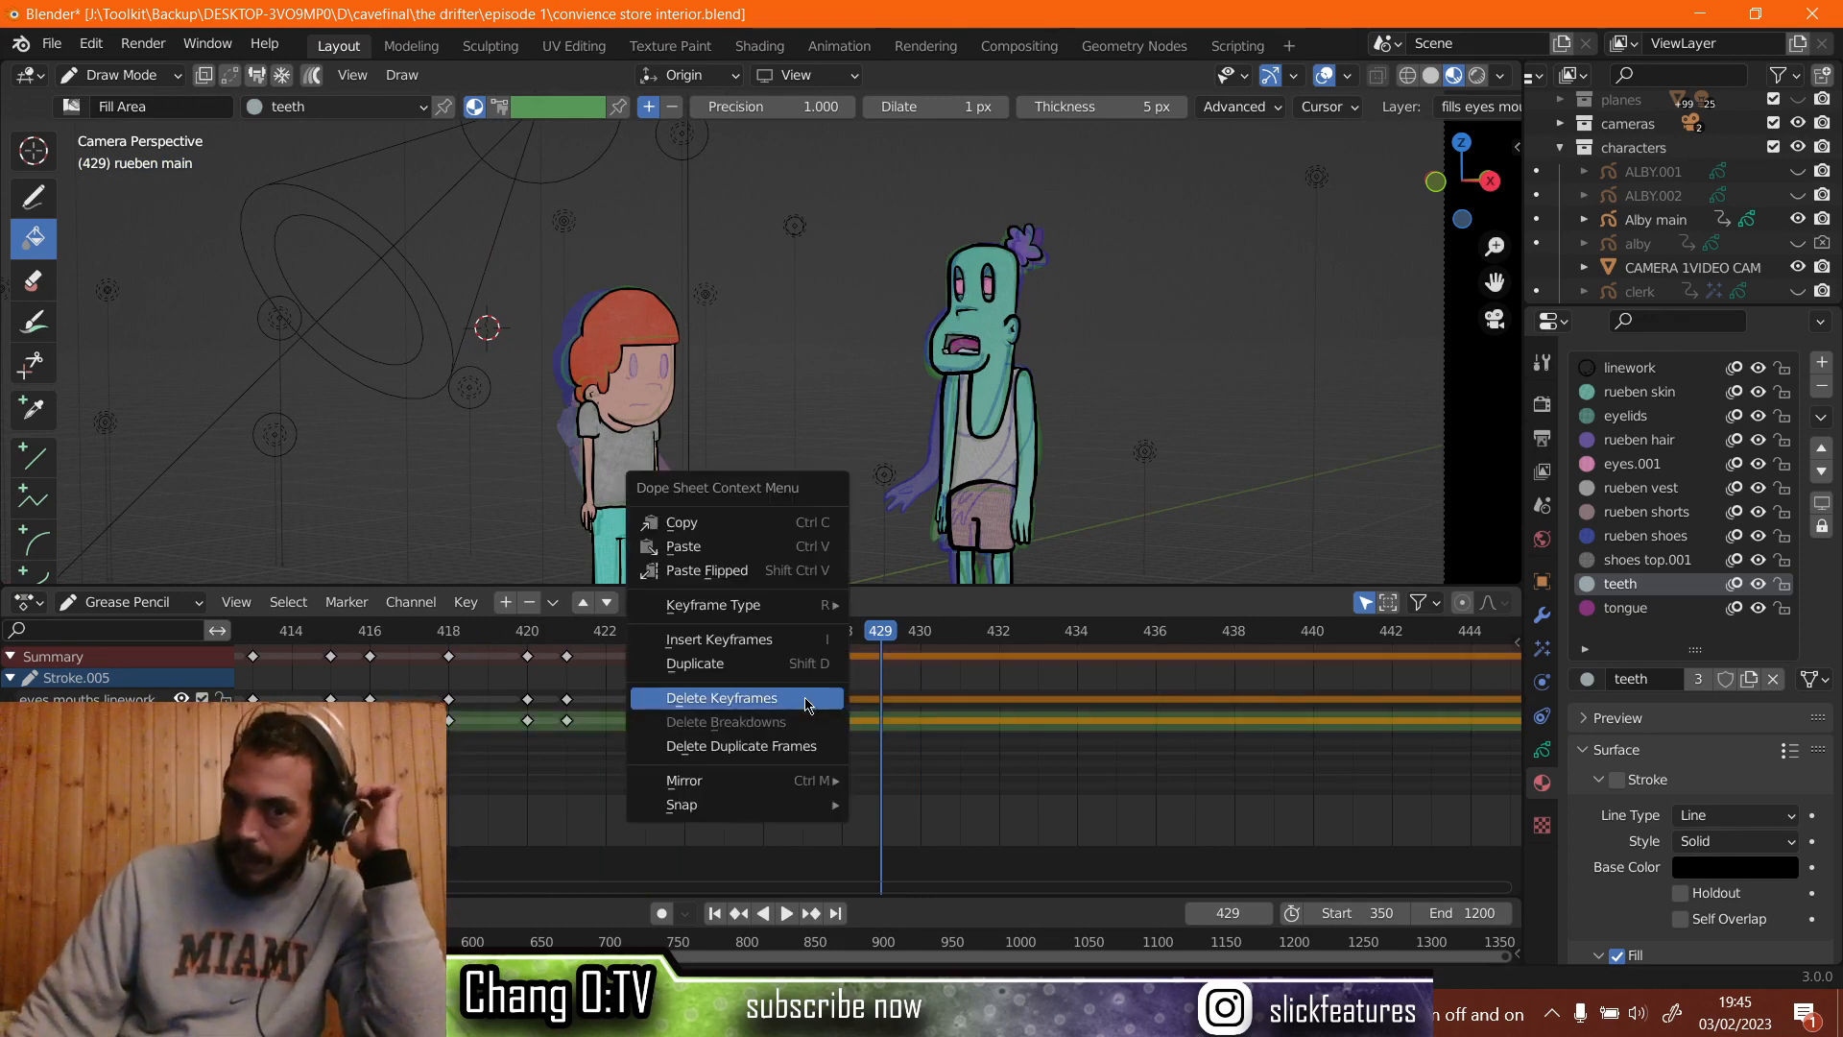
left_click(801, 669)
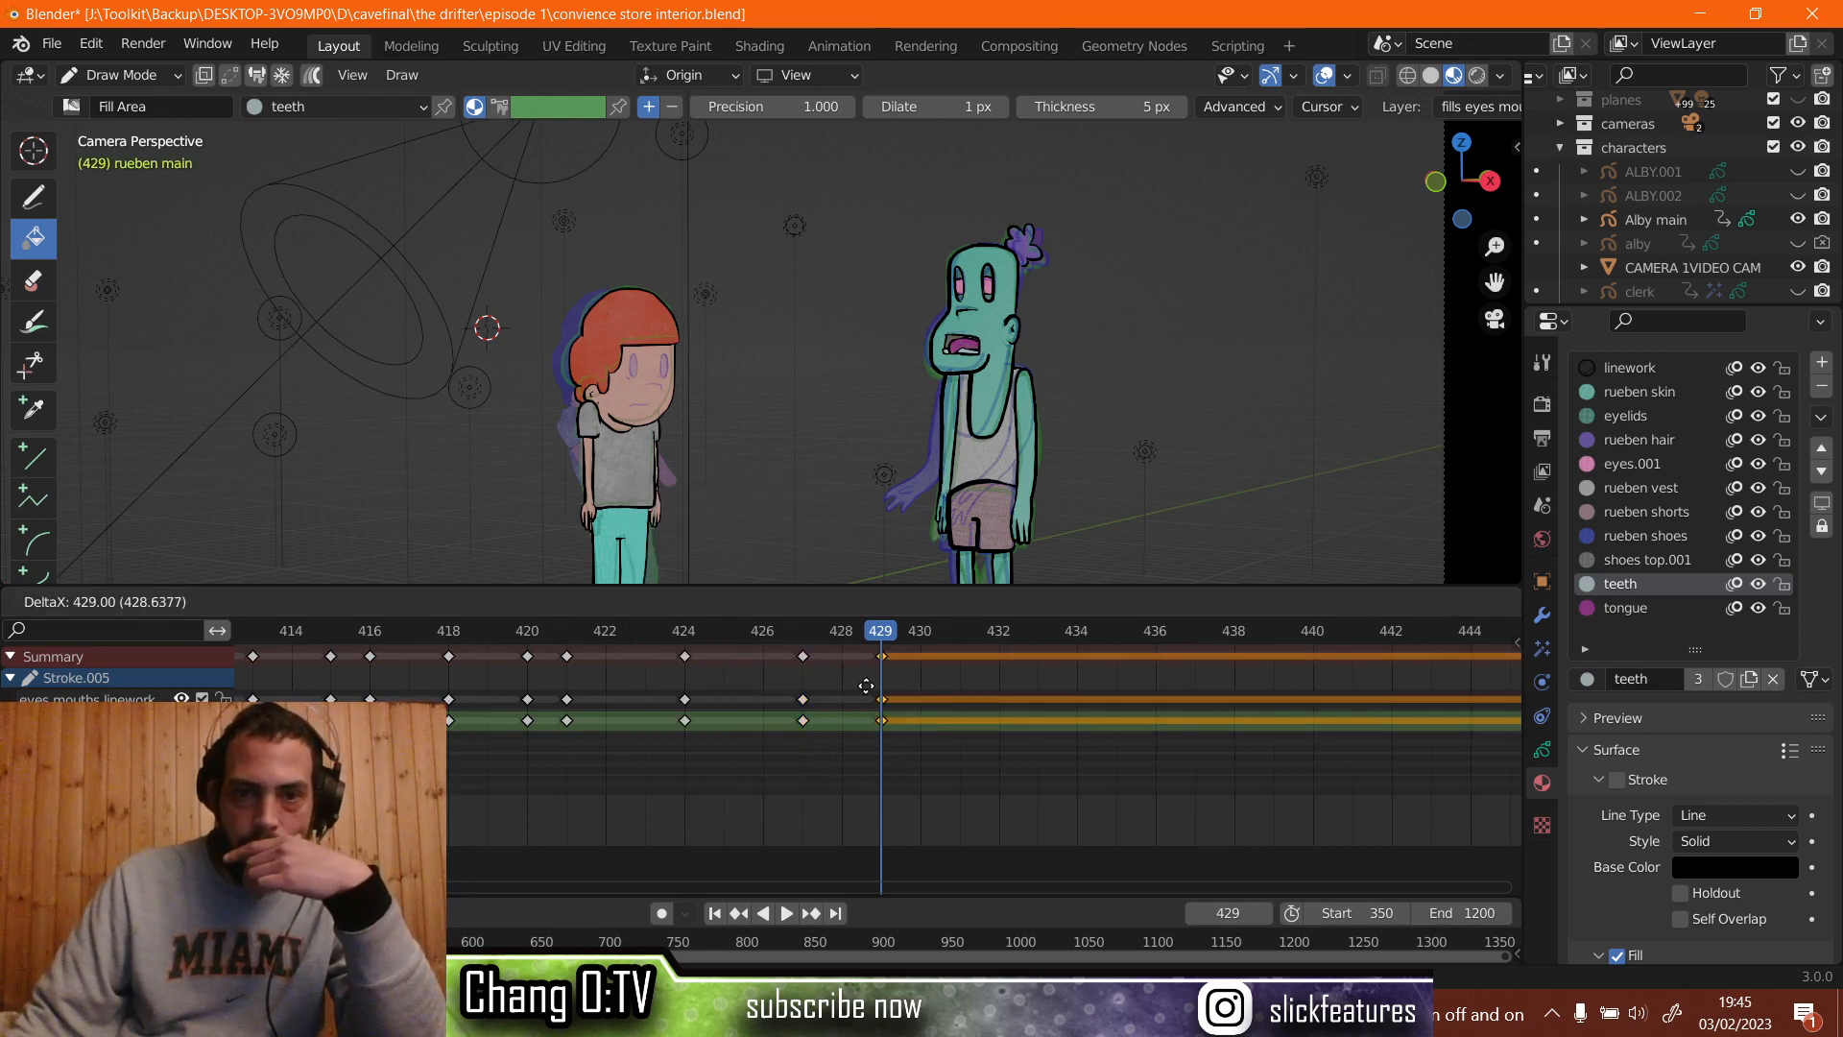
left_click(859, 678)
Erase the green character's mouth at frame 429 with the stroke eraser and switch to the Ink Pen for drawing.
left_click(41, 284)
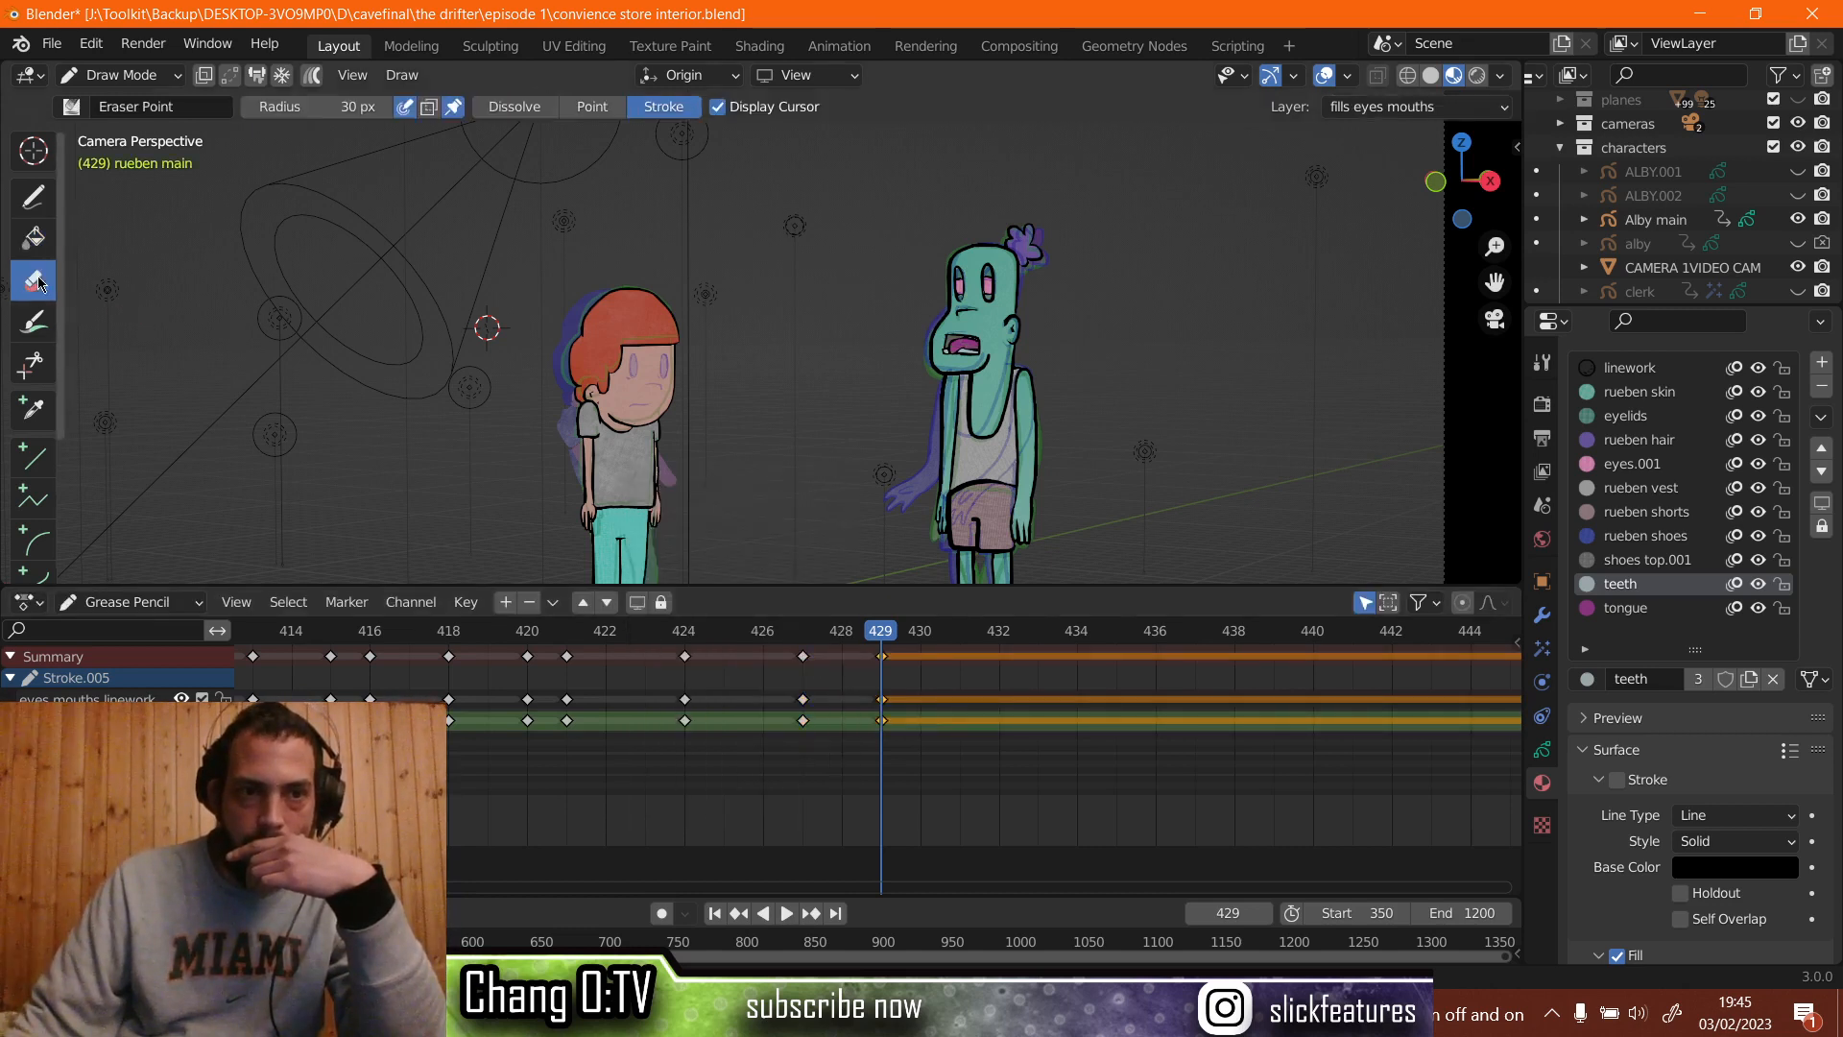
scroll(1094, 432, "up", 5)
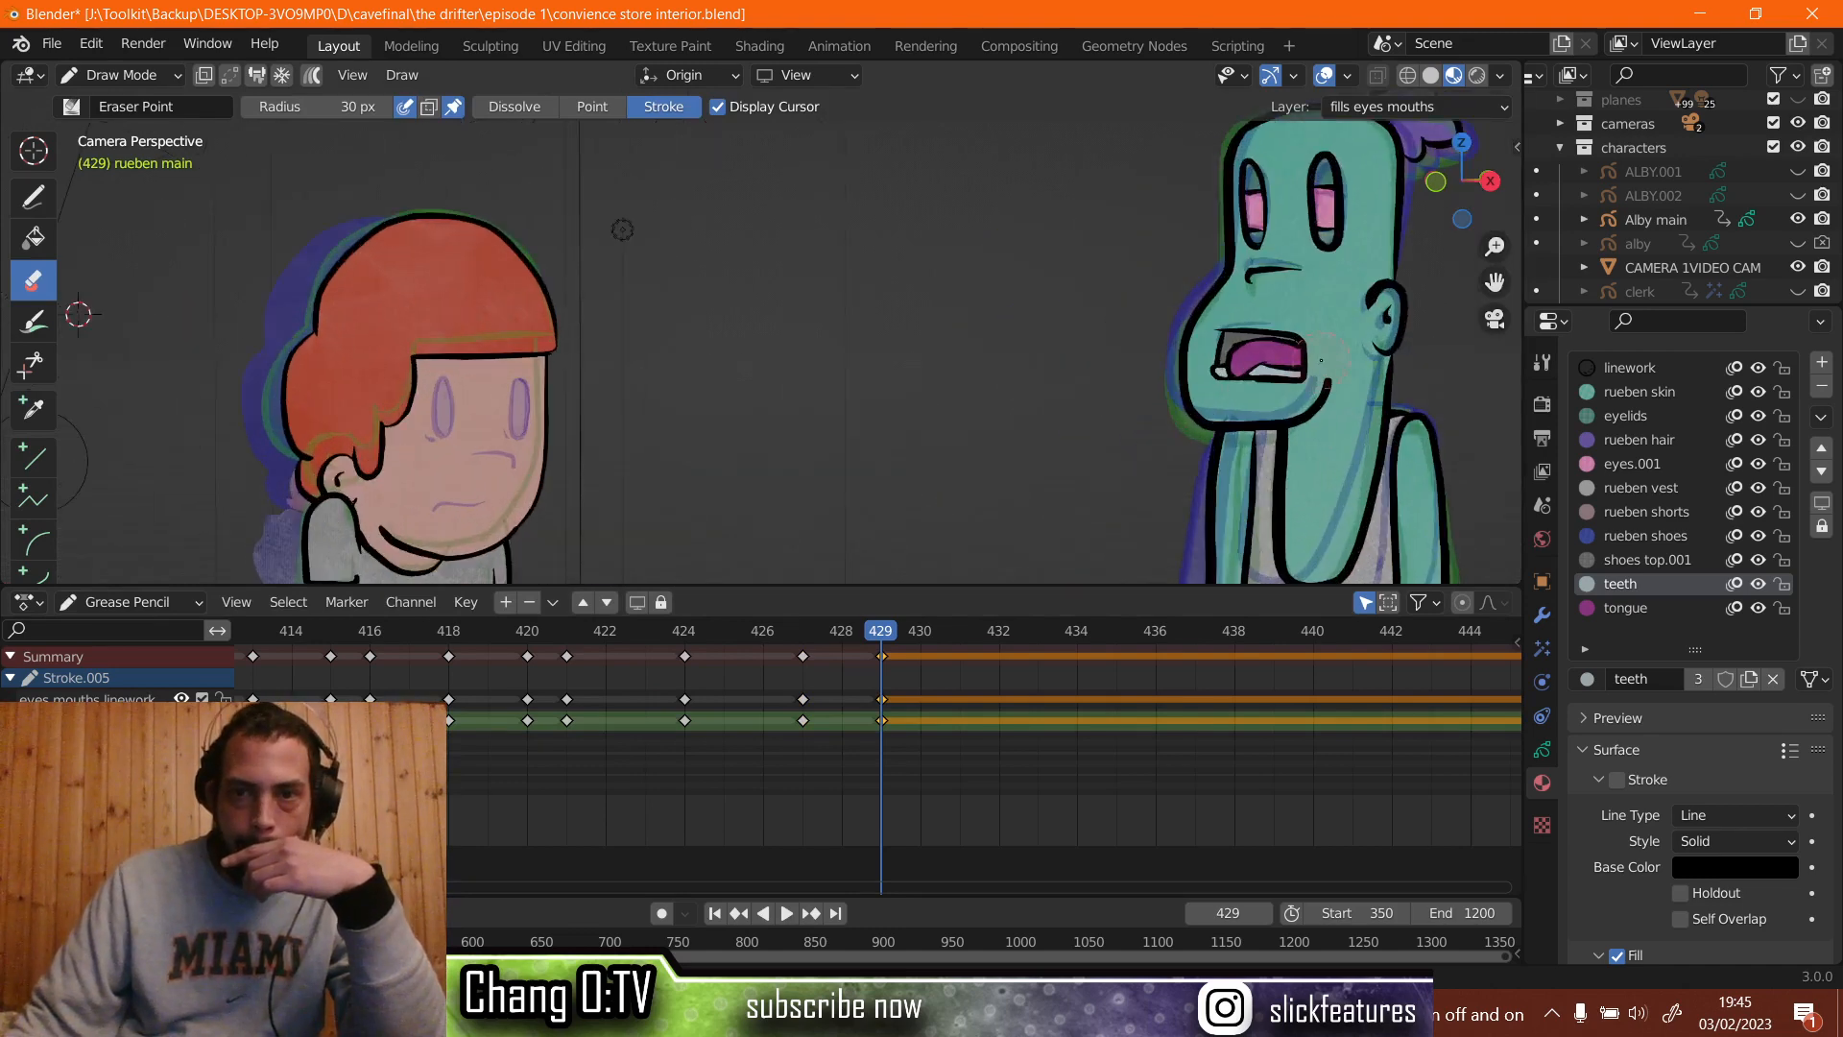
left_click_drag(1250, 359, 1239, 366)
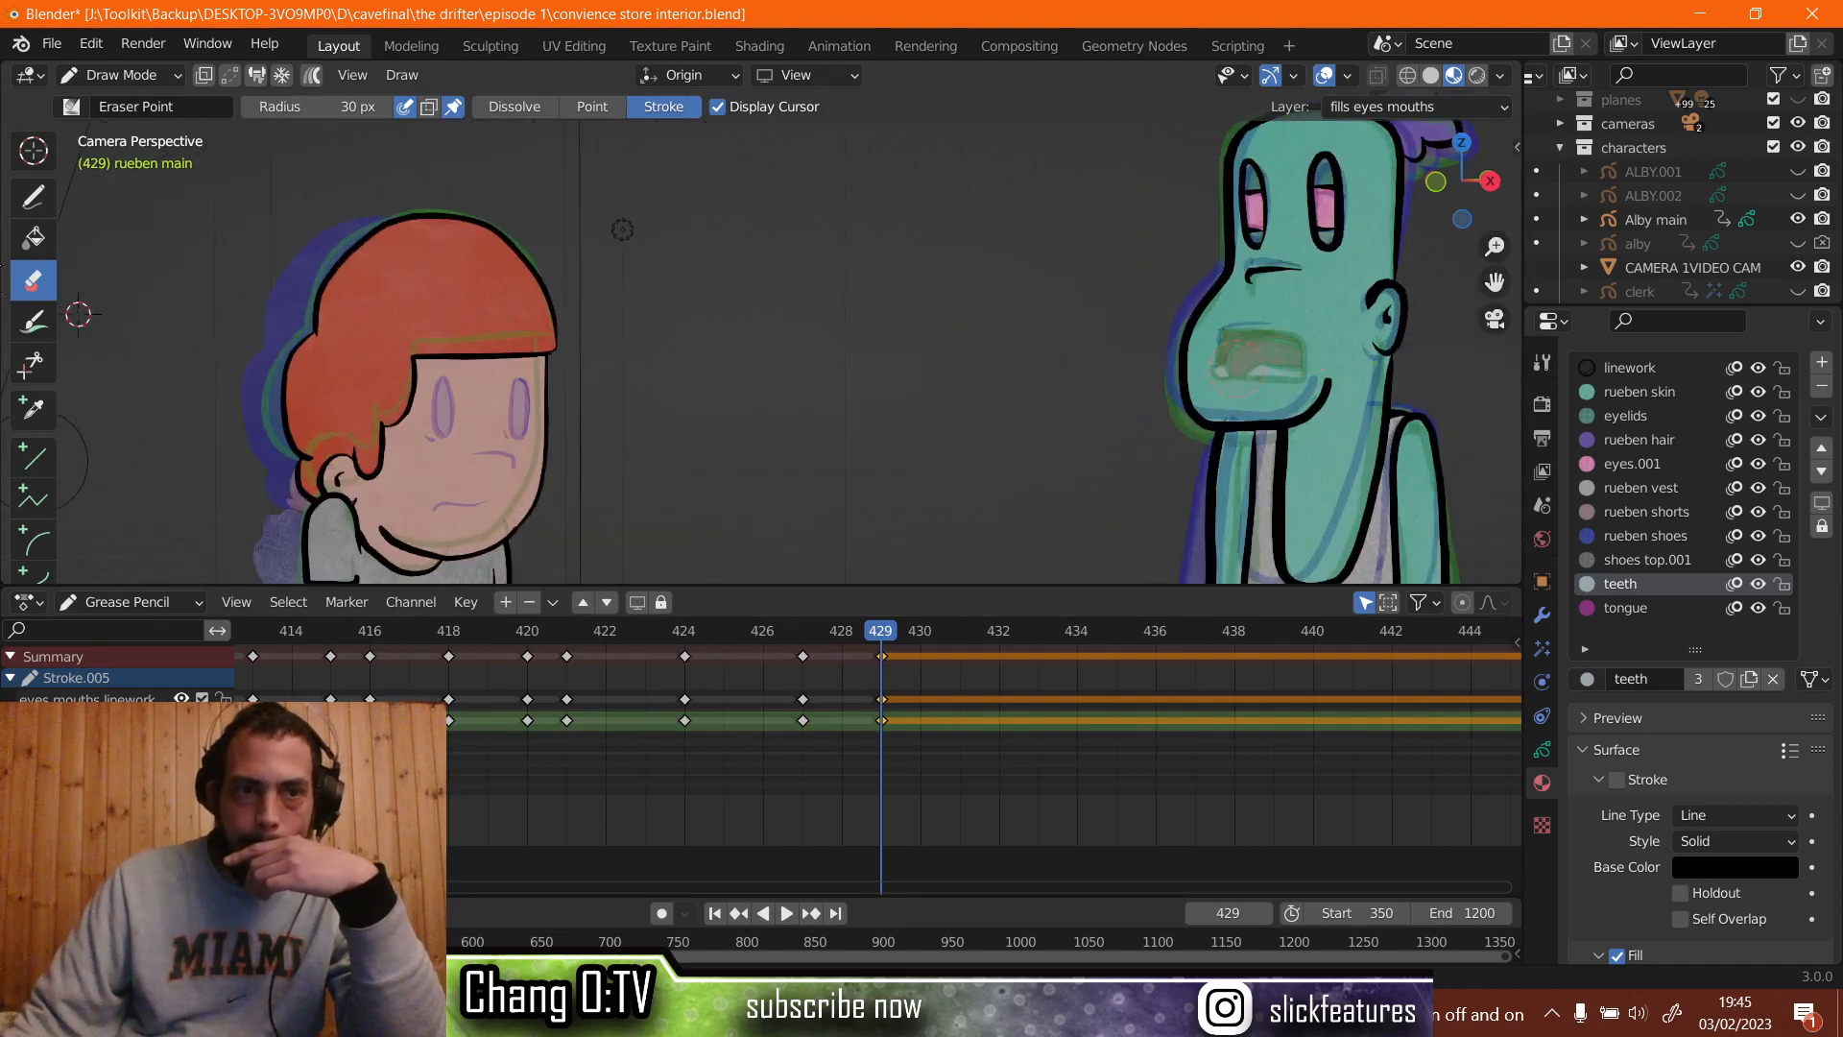
left_click(33, 196)
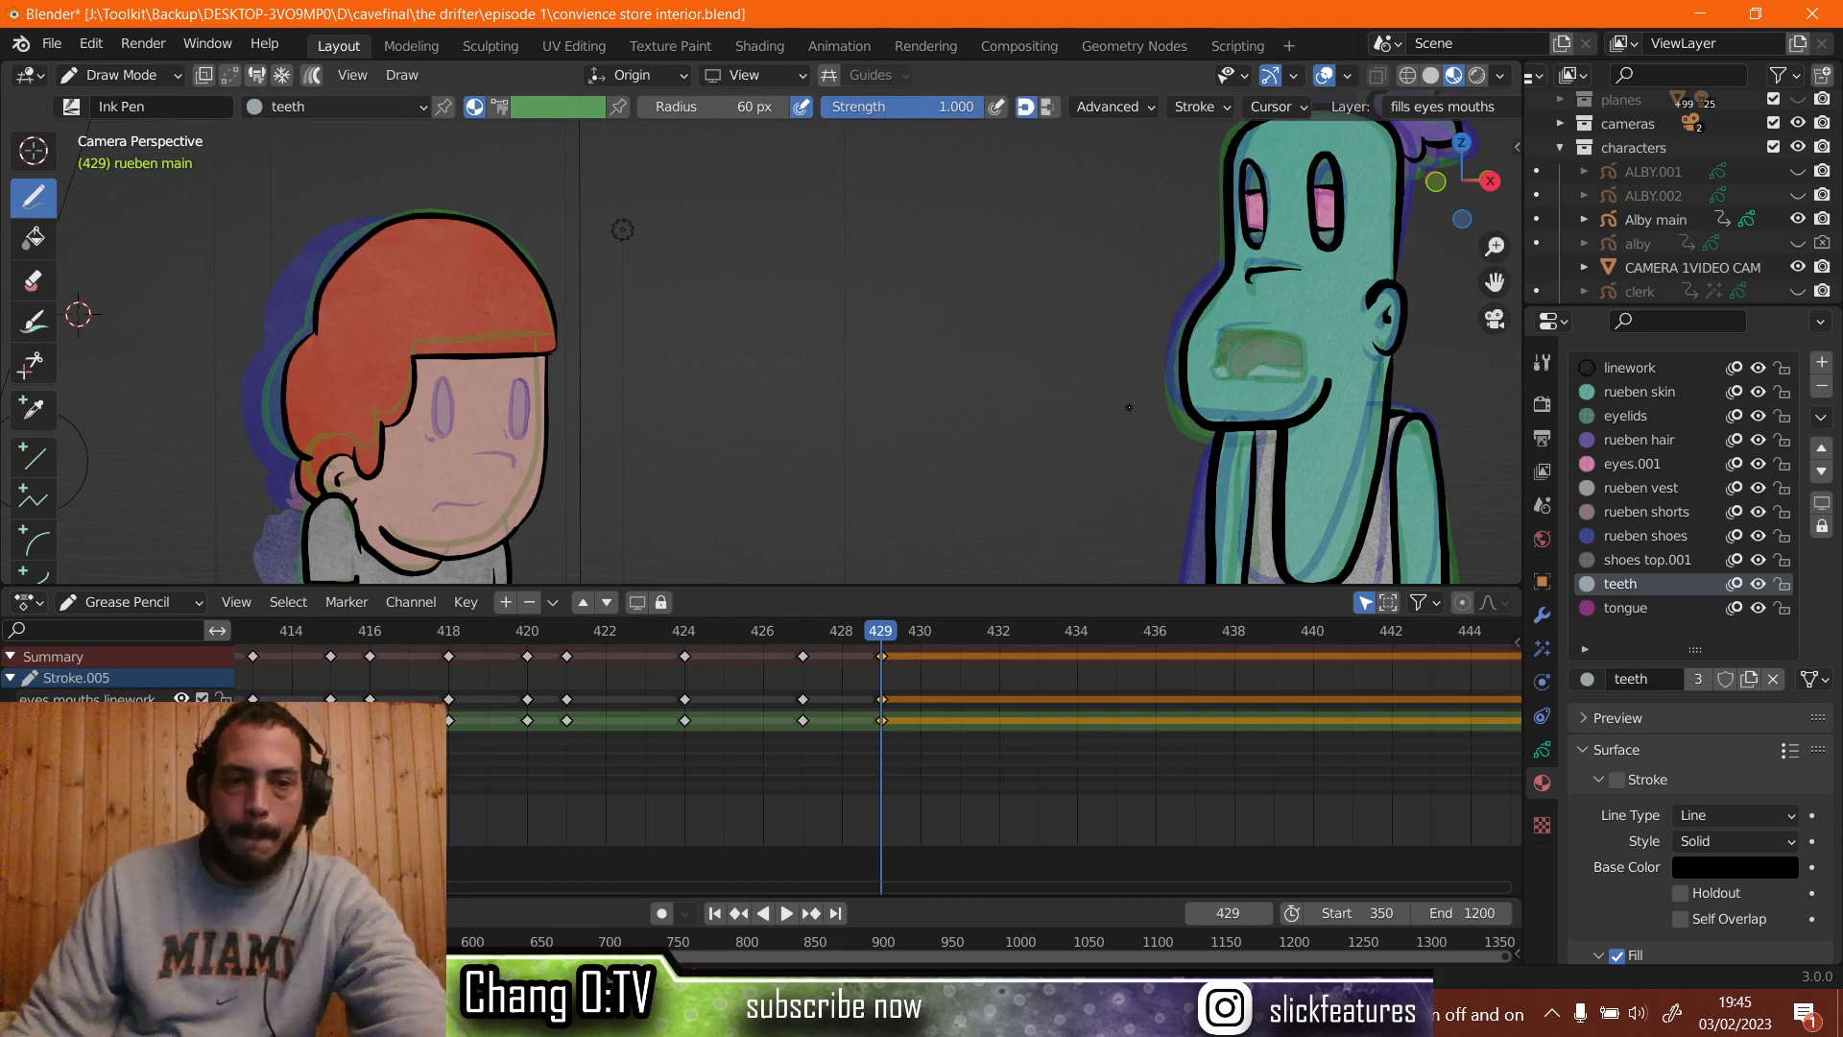
Draw a wavy closed-mouth line for the green character at frame 429, using the linework material on the eyes mouths linework layer.
middle_click_drag(1129, 407, 563, 412, "shift")
scroll(634, 513, "up", 3)
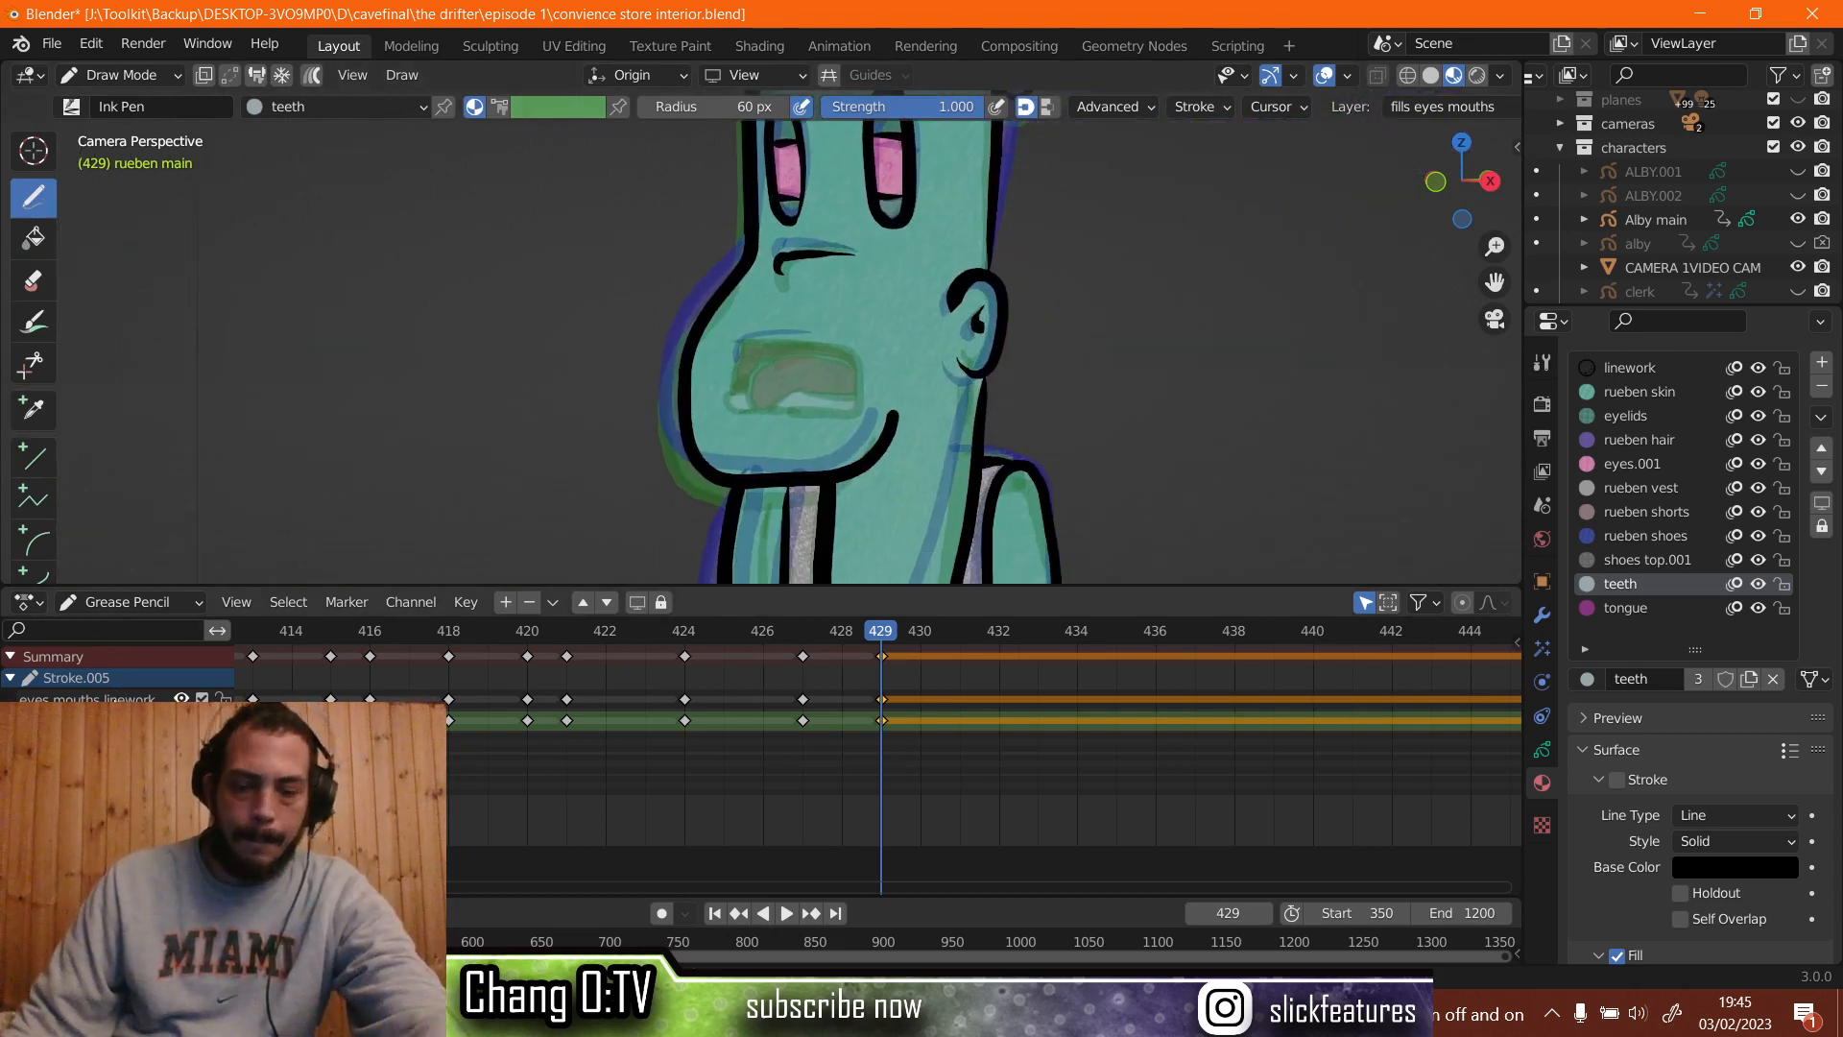
left_click(96, 698)
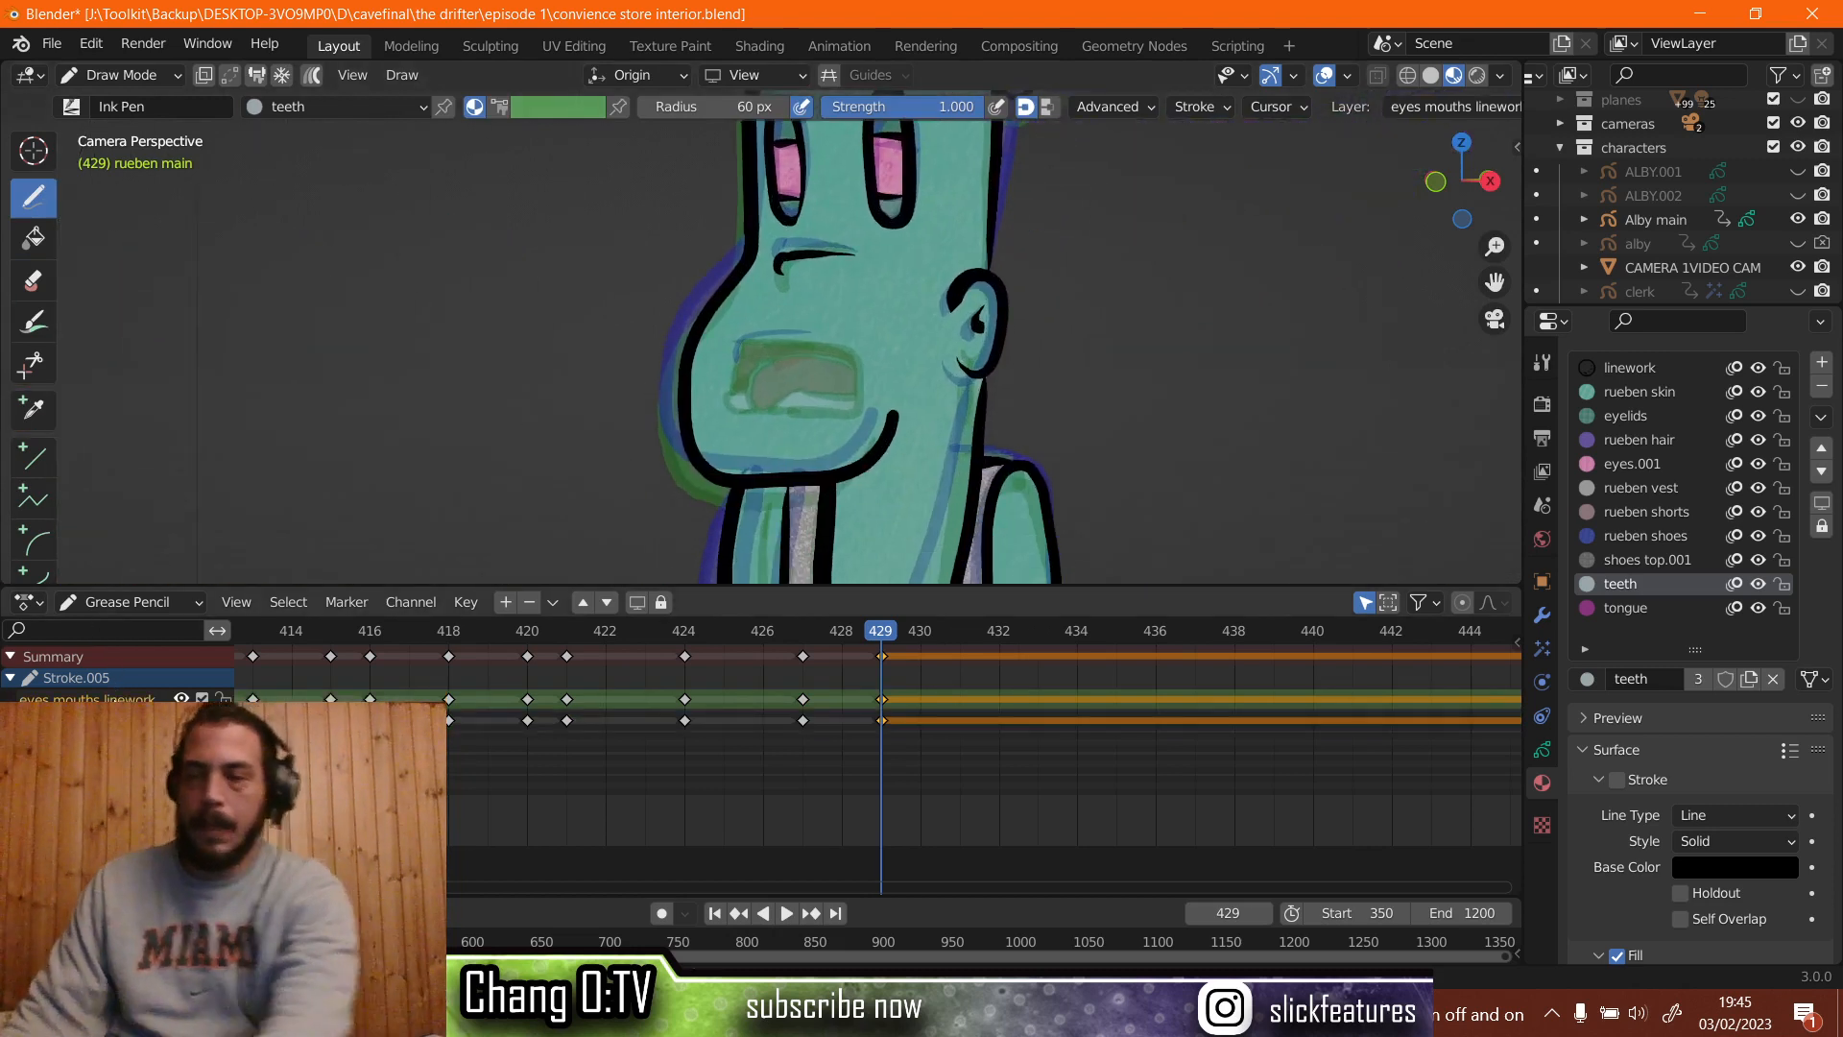
left_click(1616, 376)
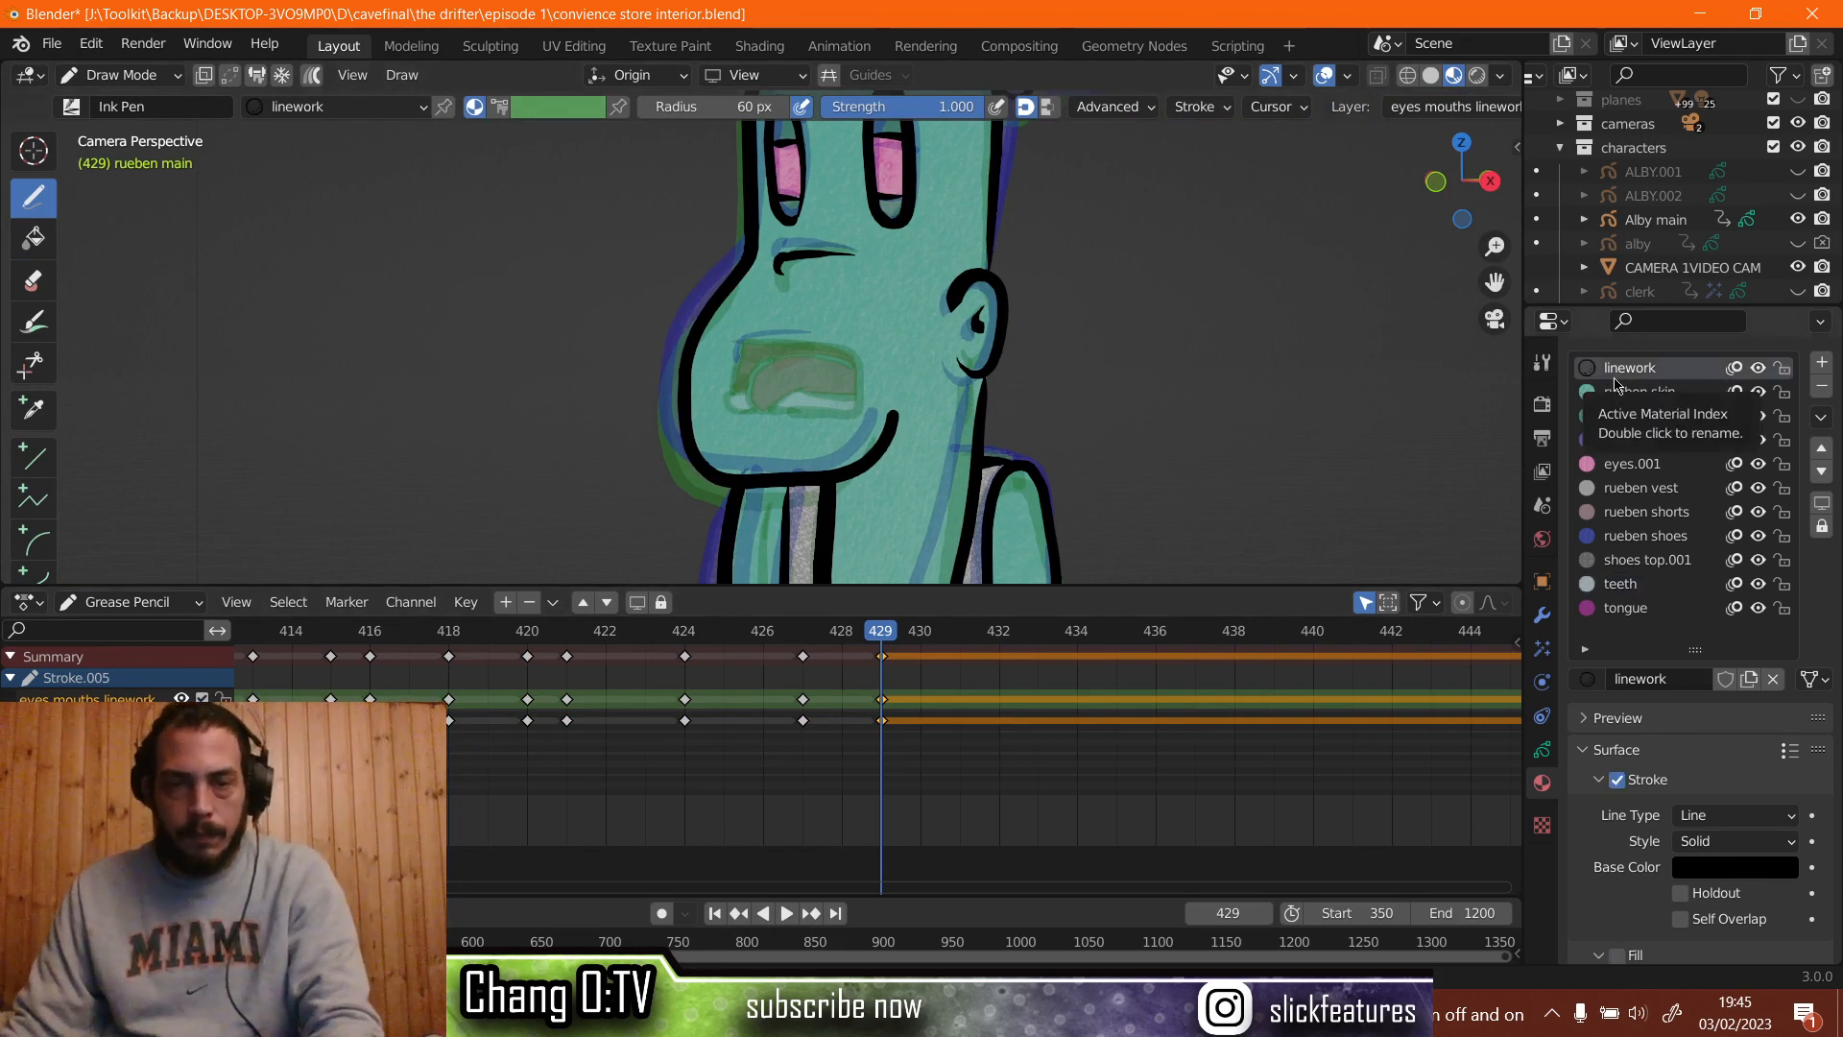
scroll(828, 360, "up", 1)
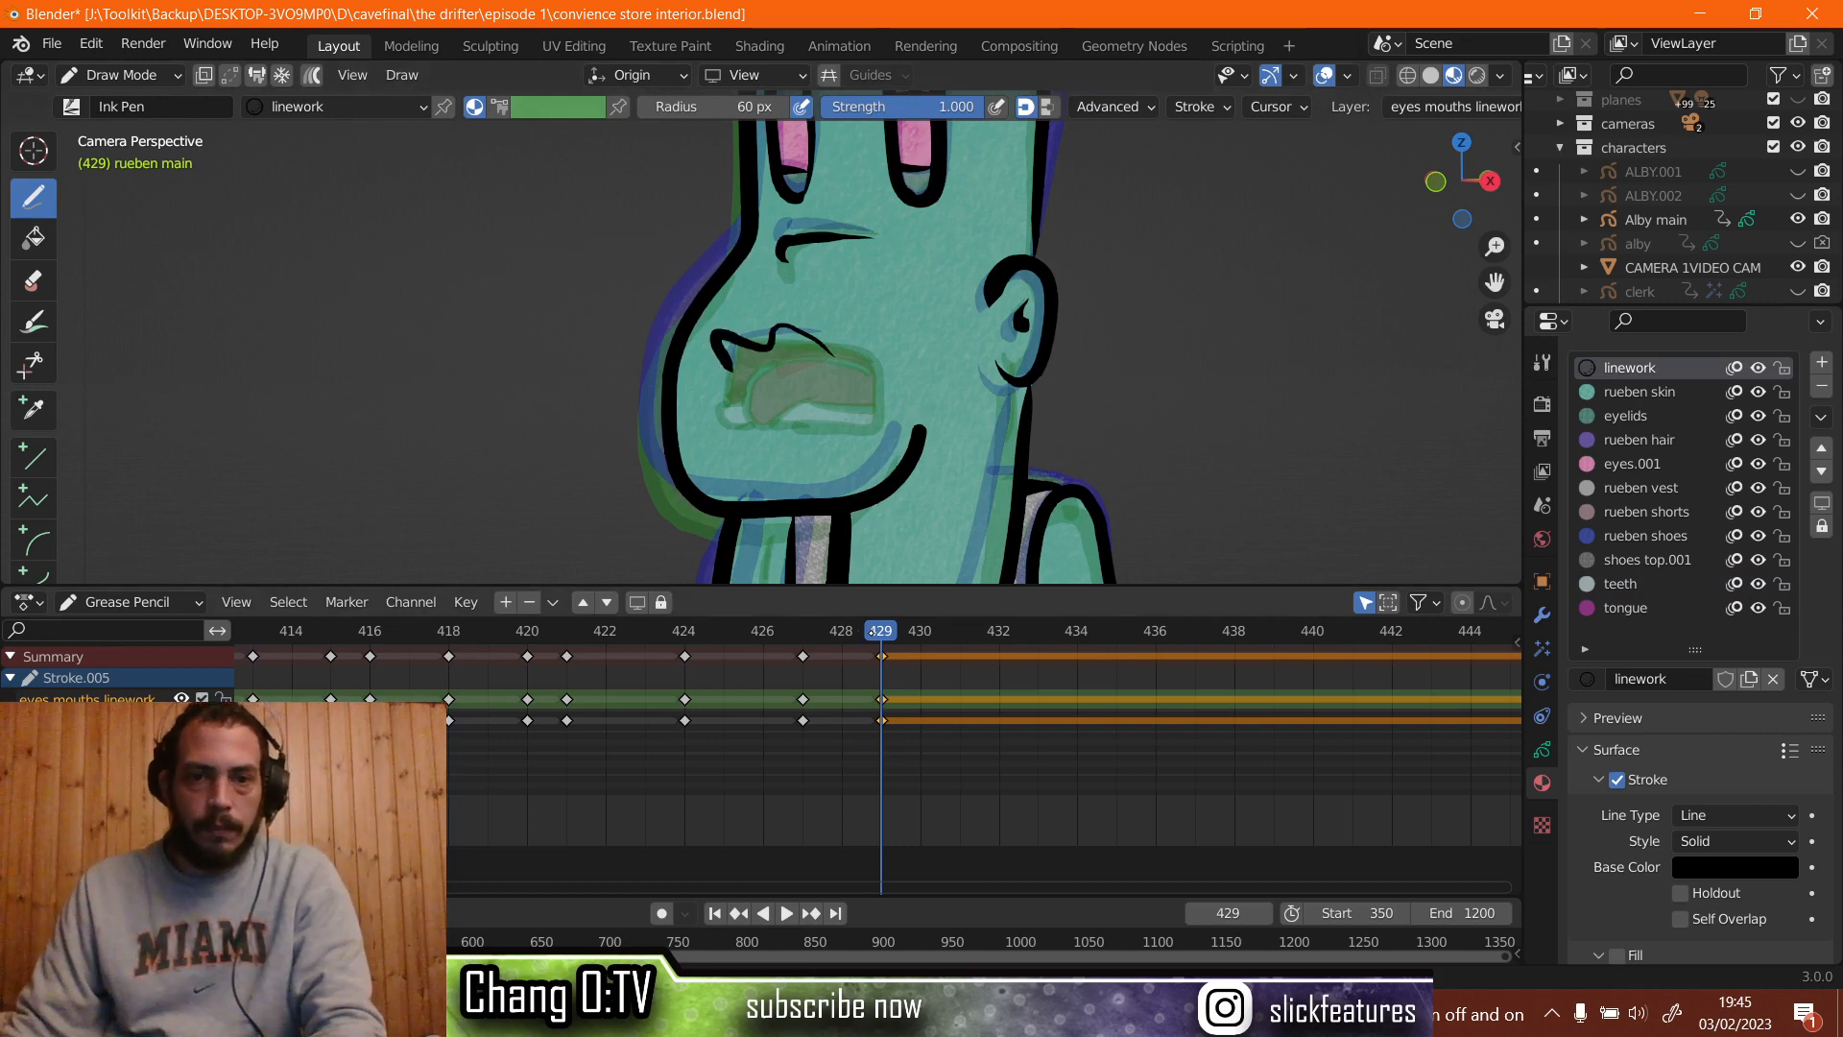
Duplicate the mouth keyframes at frame 427 and place the copy at frame 428.
key("space")
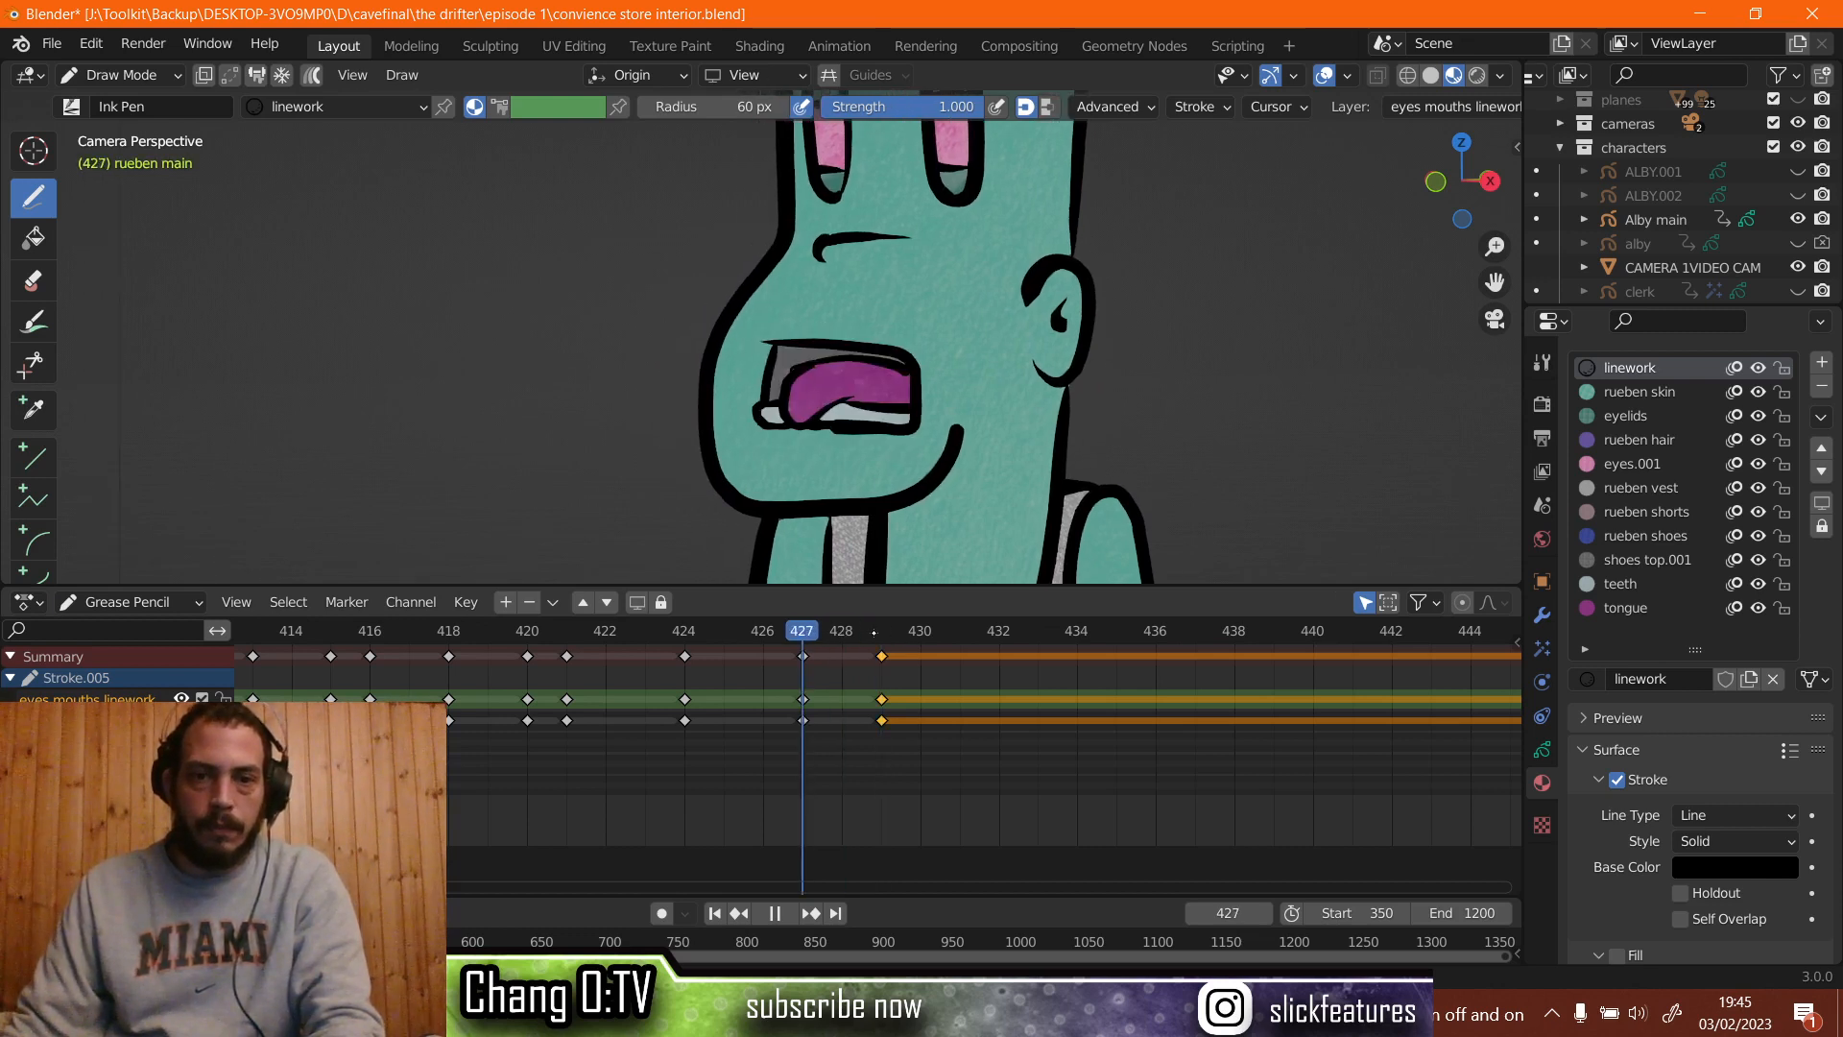
key("space")
left_click_drag(790, 687, 816, 740)
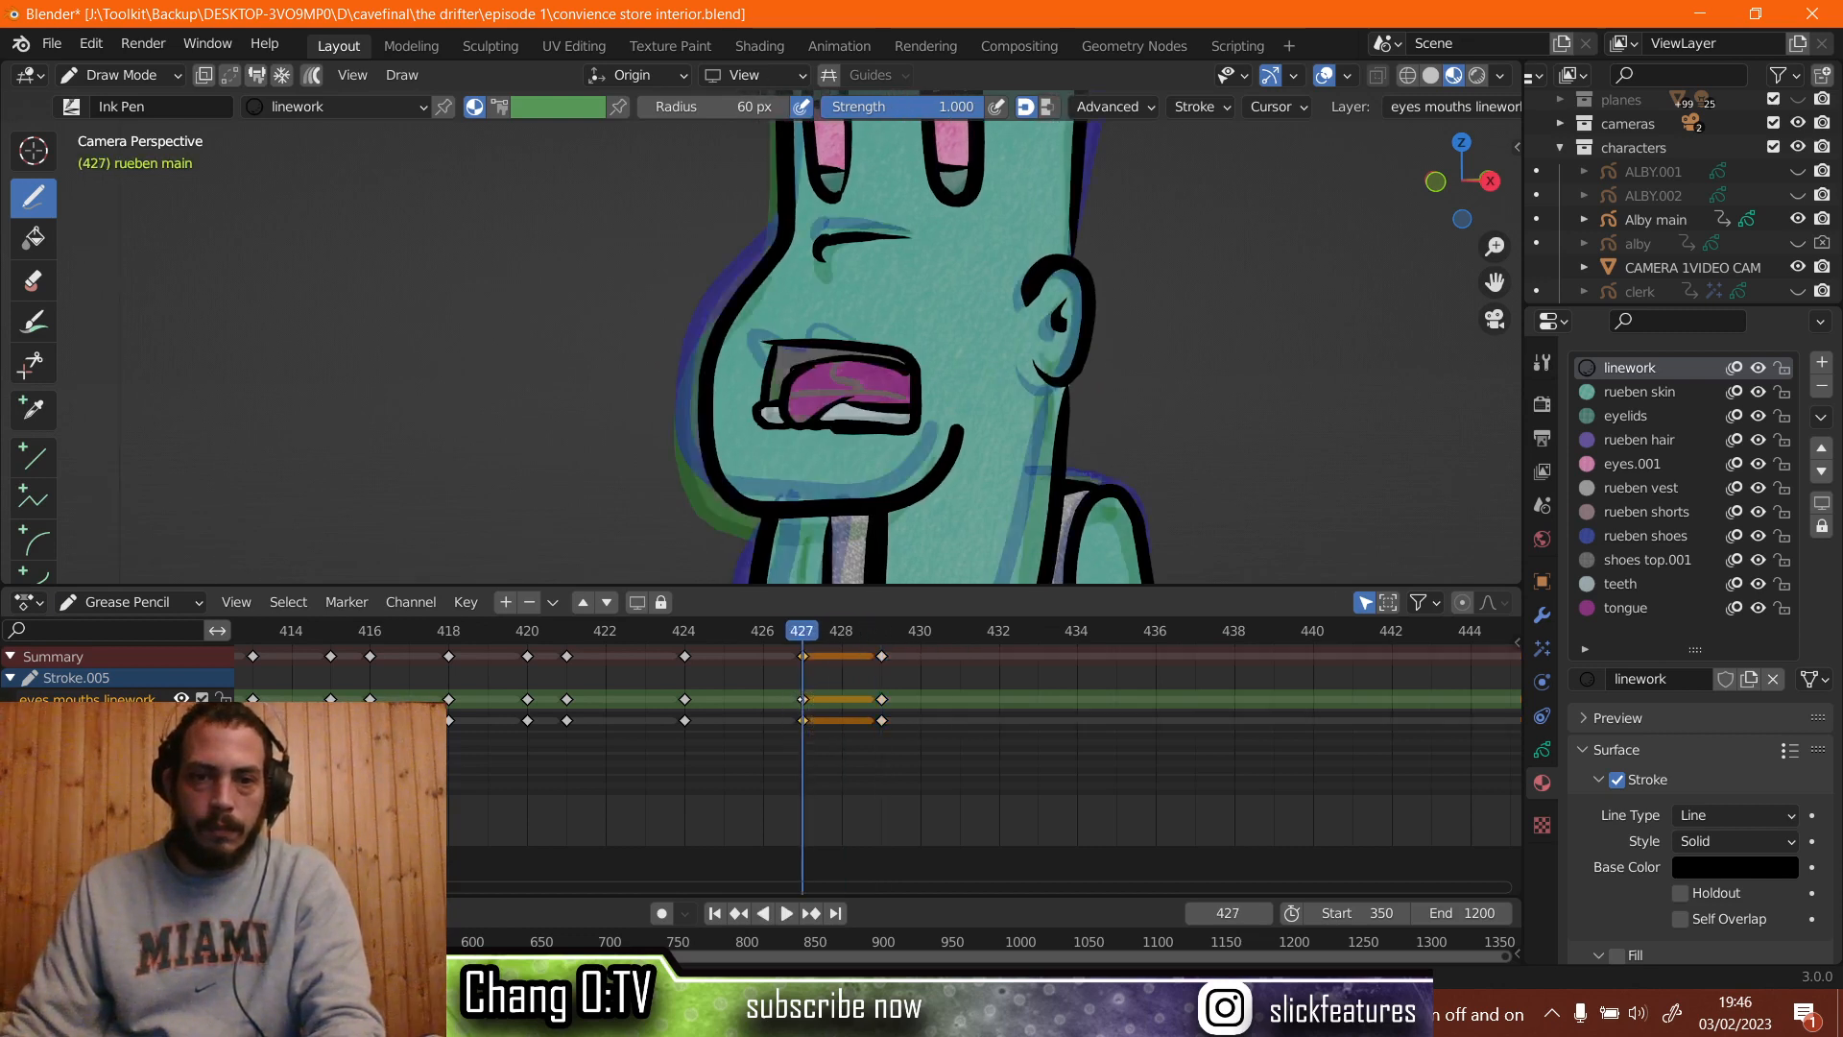
right_click(800, 698)
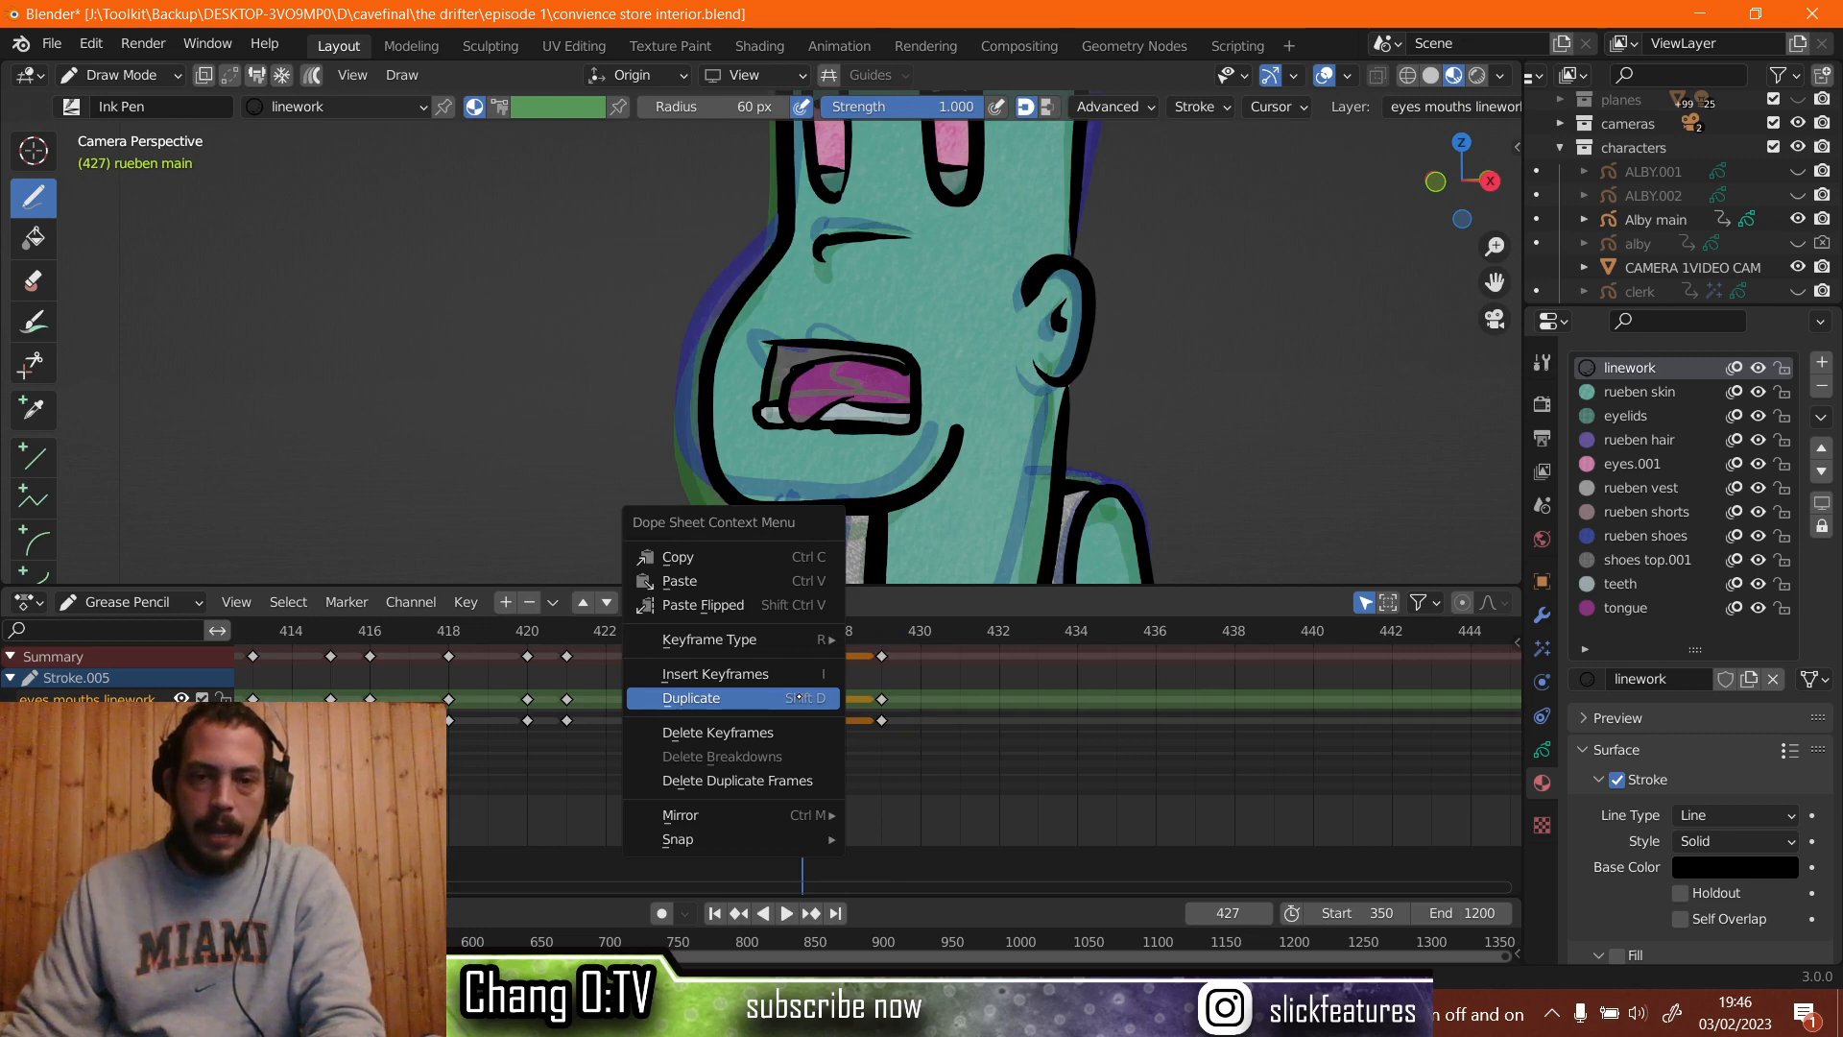
left_click(797, 698)
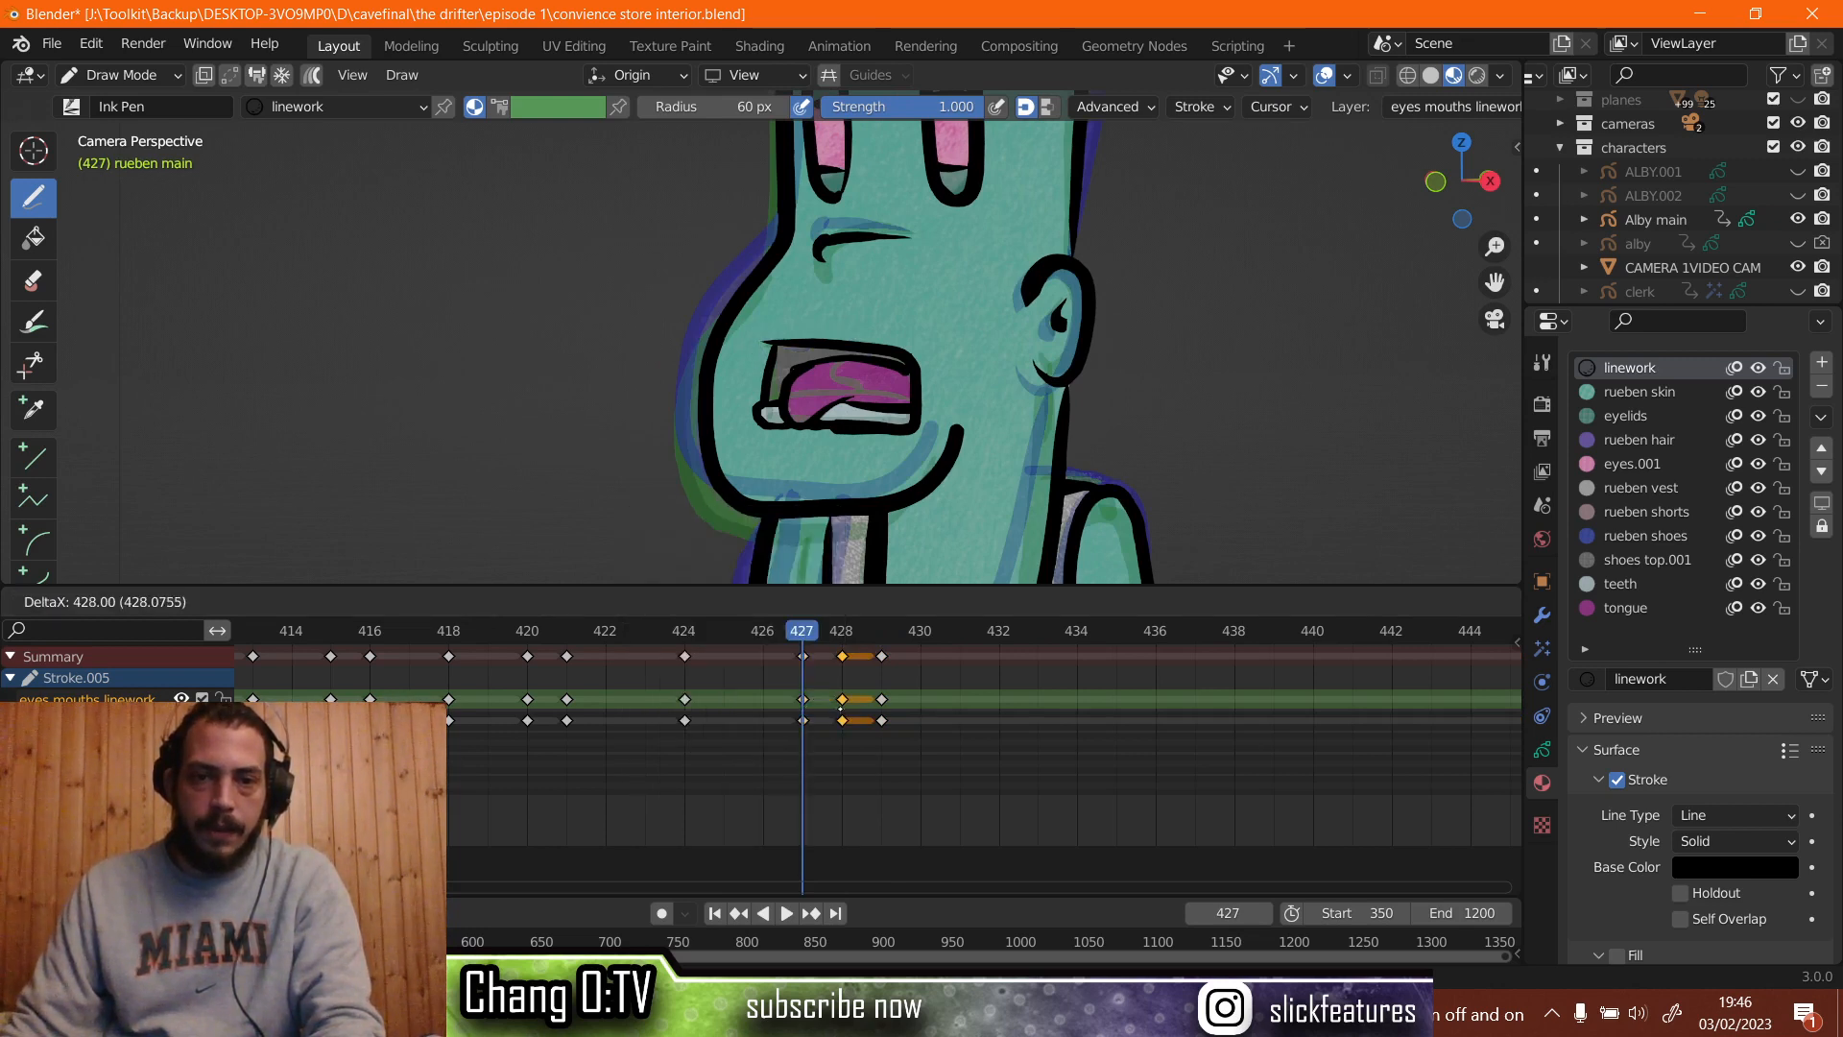
key("Escape")
Shift the mouth keyframes at frames 428 and 429 to frames 429 and 430.
left_click_drag(901, 680, 824, 746)
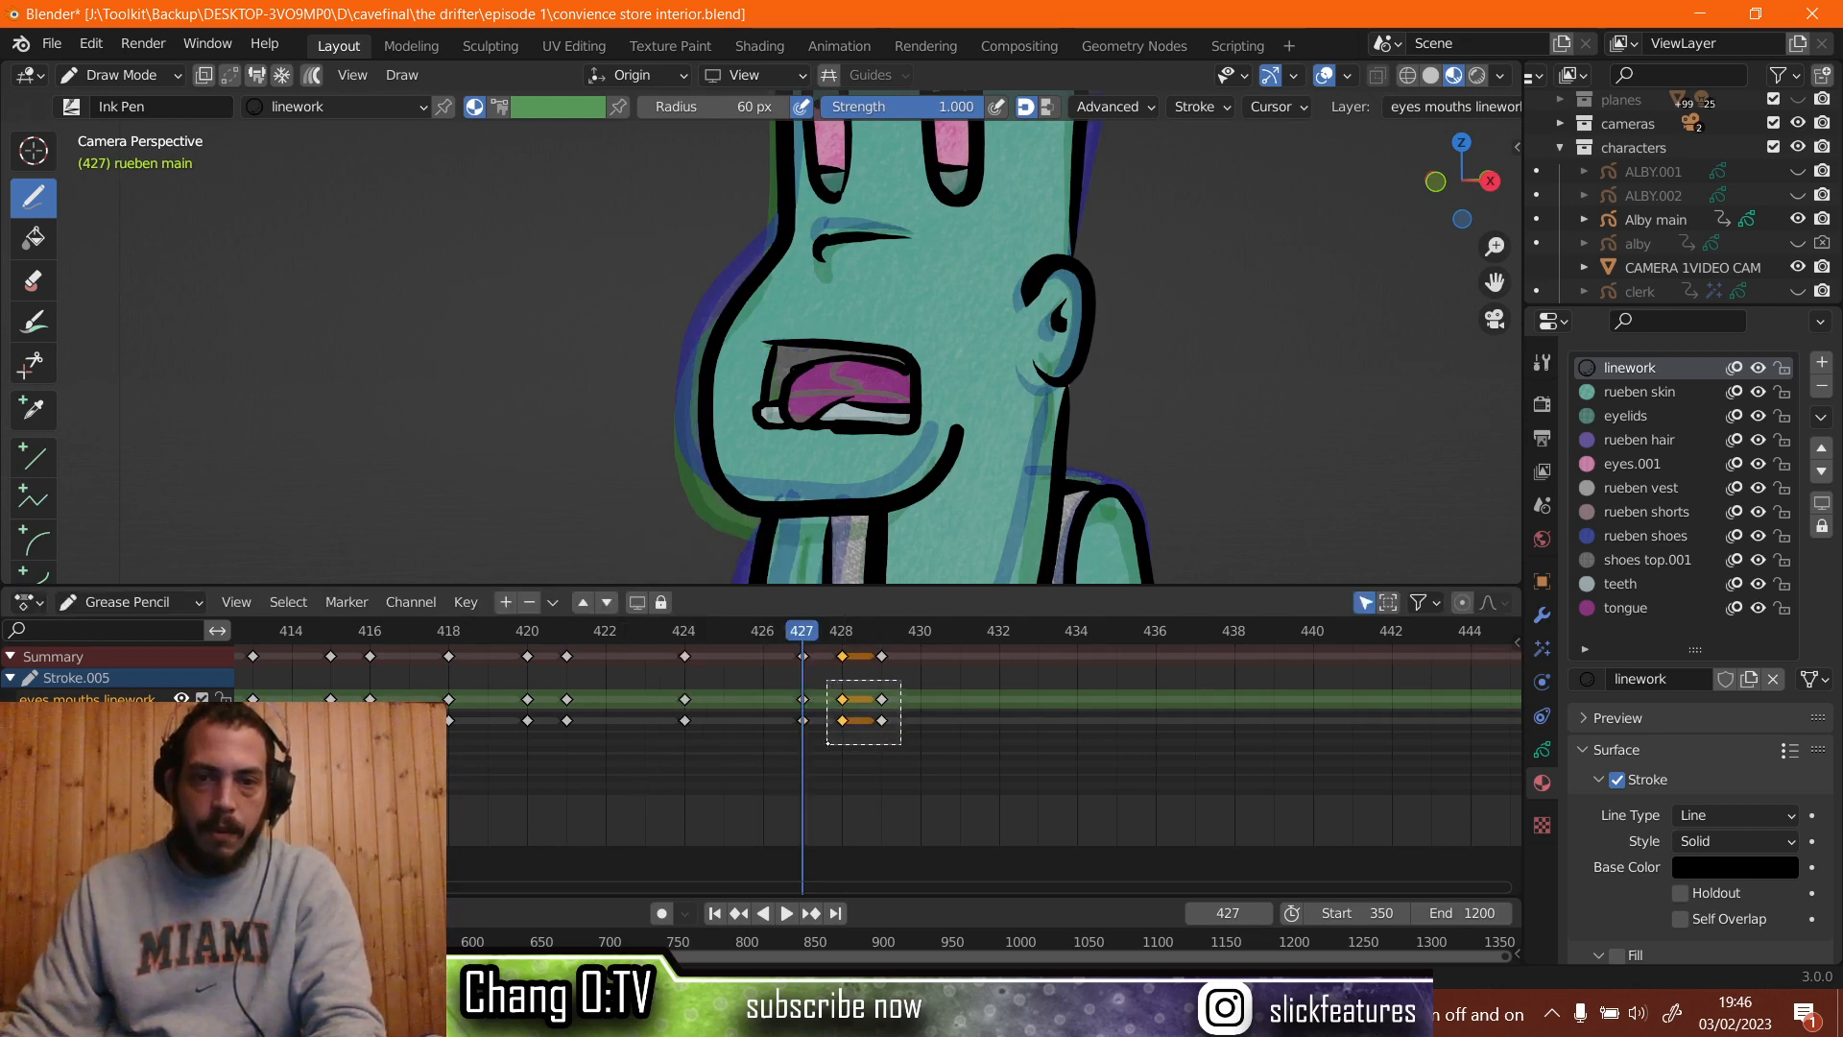
key("g")
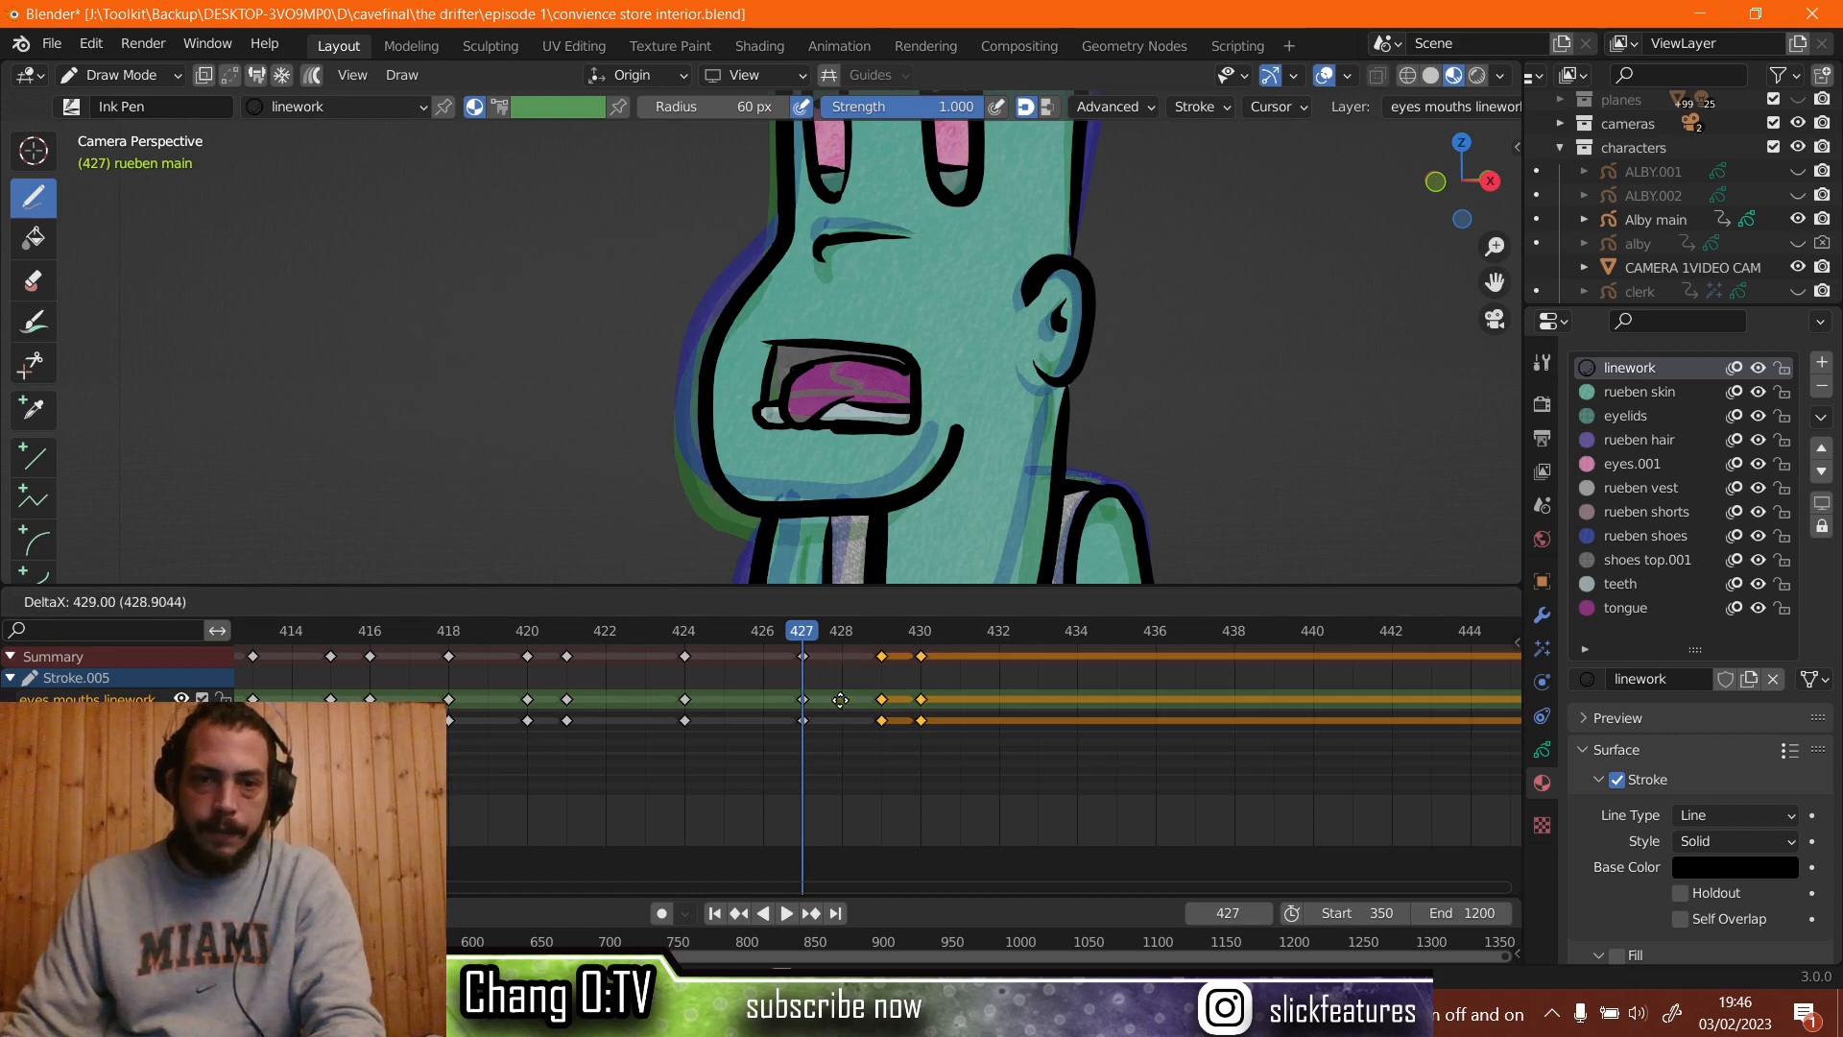
key("Escape")
Erase the copied open mouth at frame 429 and return to the Ink Pen.
key("Up")
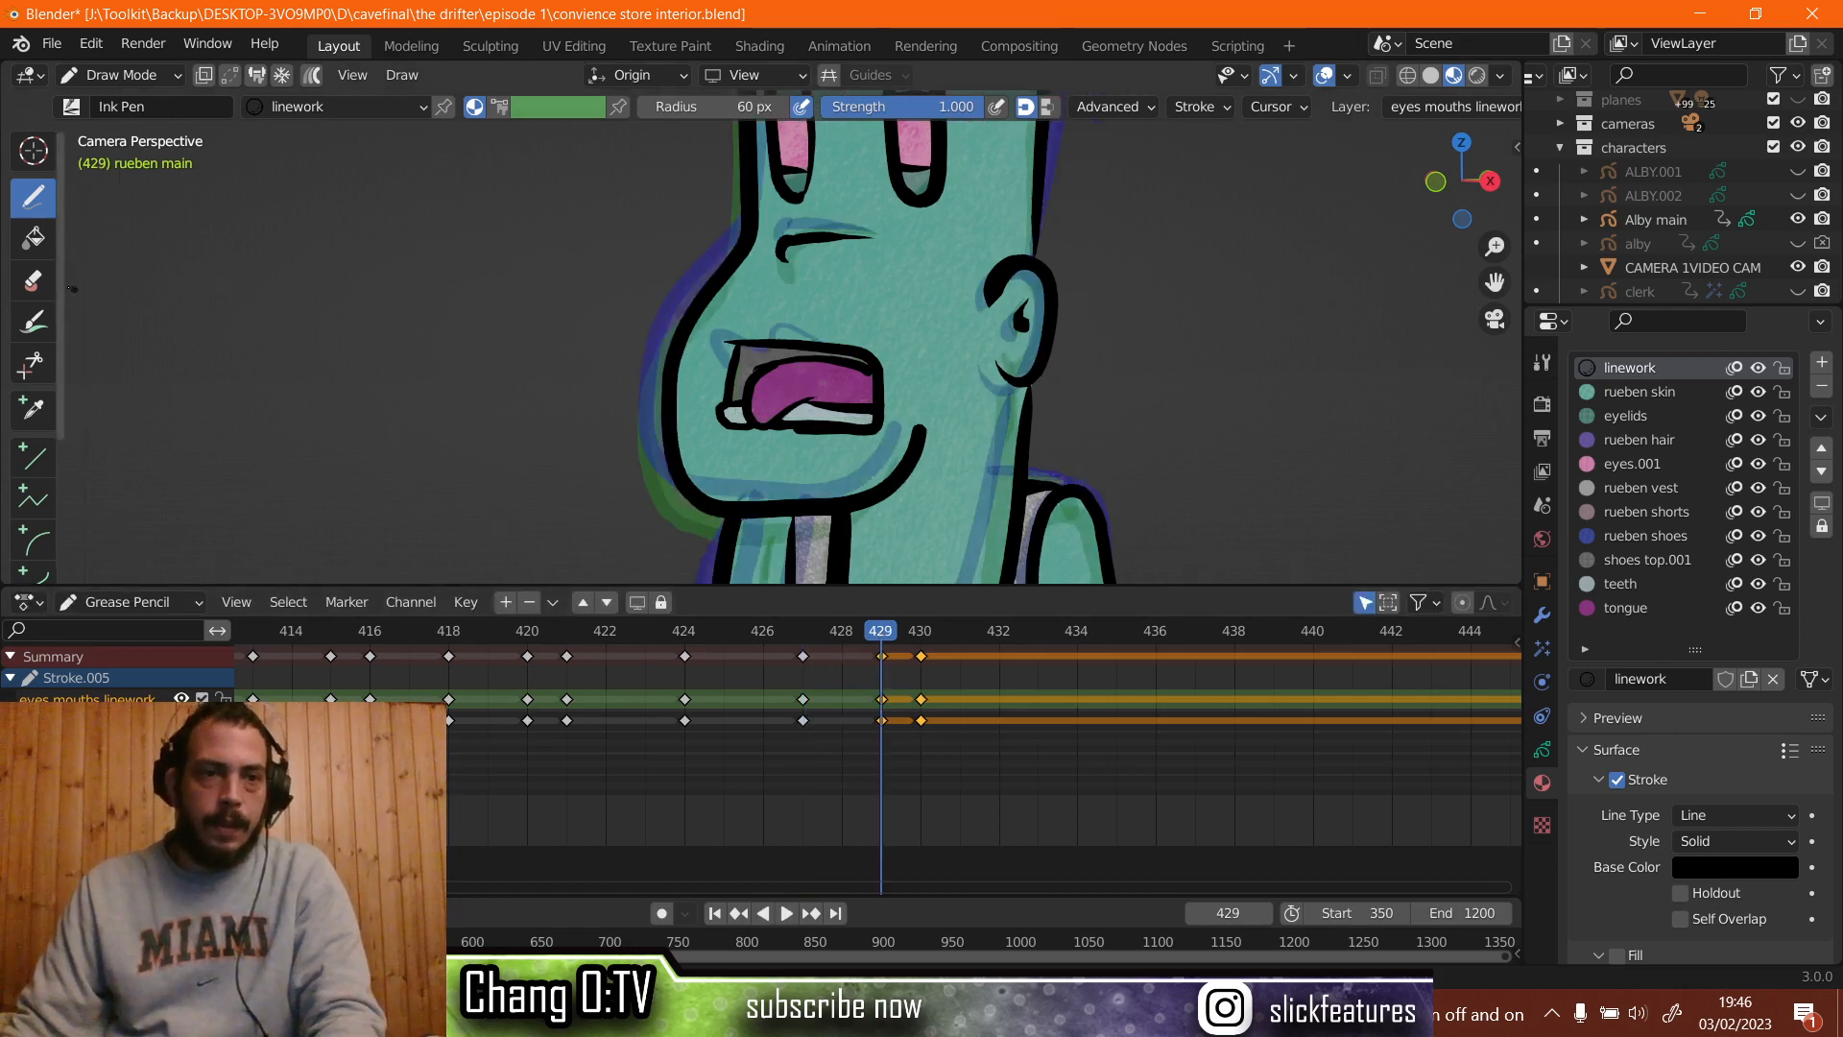
key("e")
mouse_move(854, 379)
left_mouse_down()
mouse_move(744, 398)
mouse_move(783, 344)
mouse_move(744, 427)
mouse_move(864, 408)
mouse_move(788, 424)
left_mouse_up()
key("d")
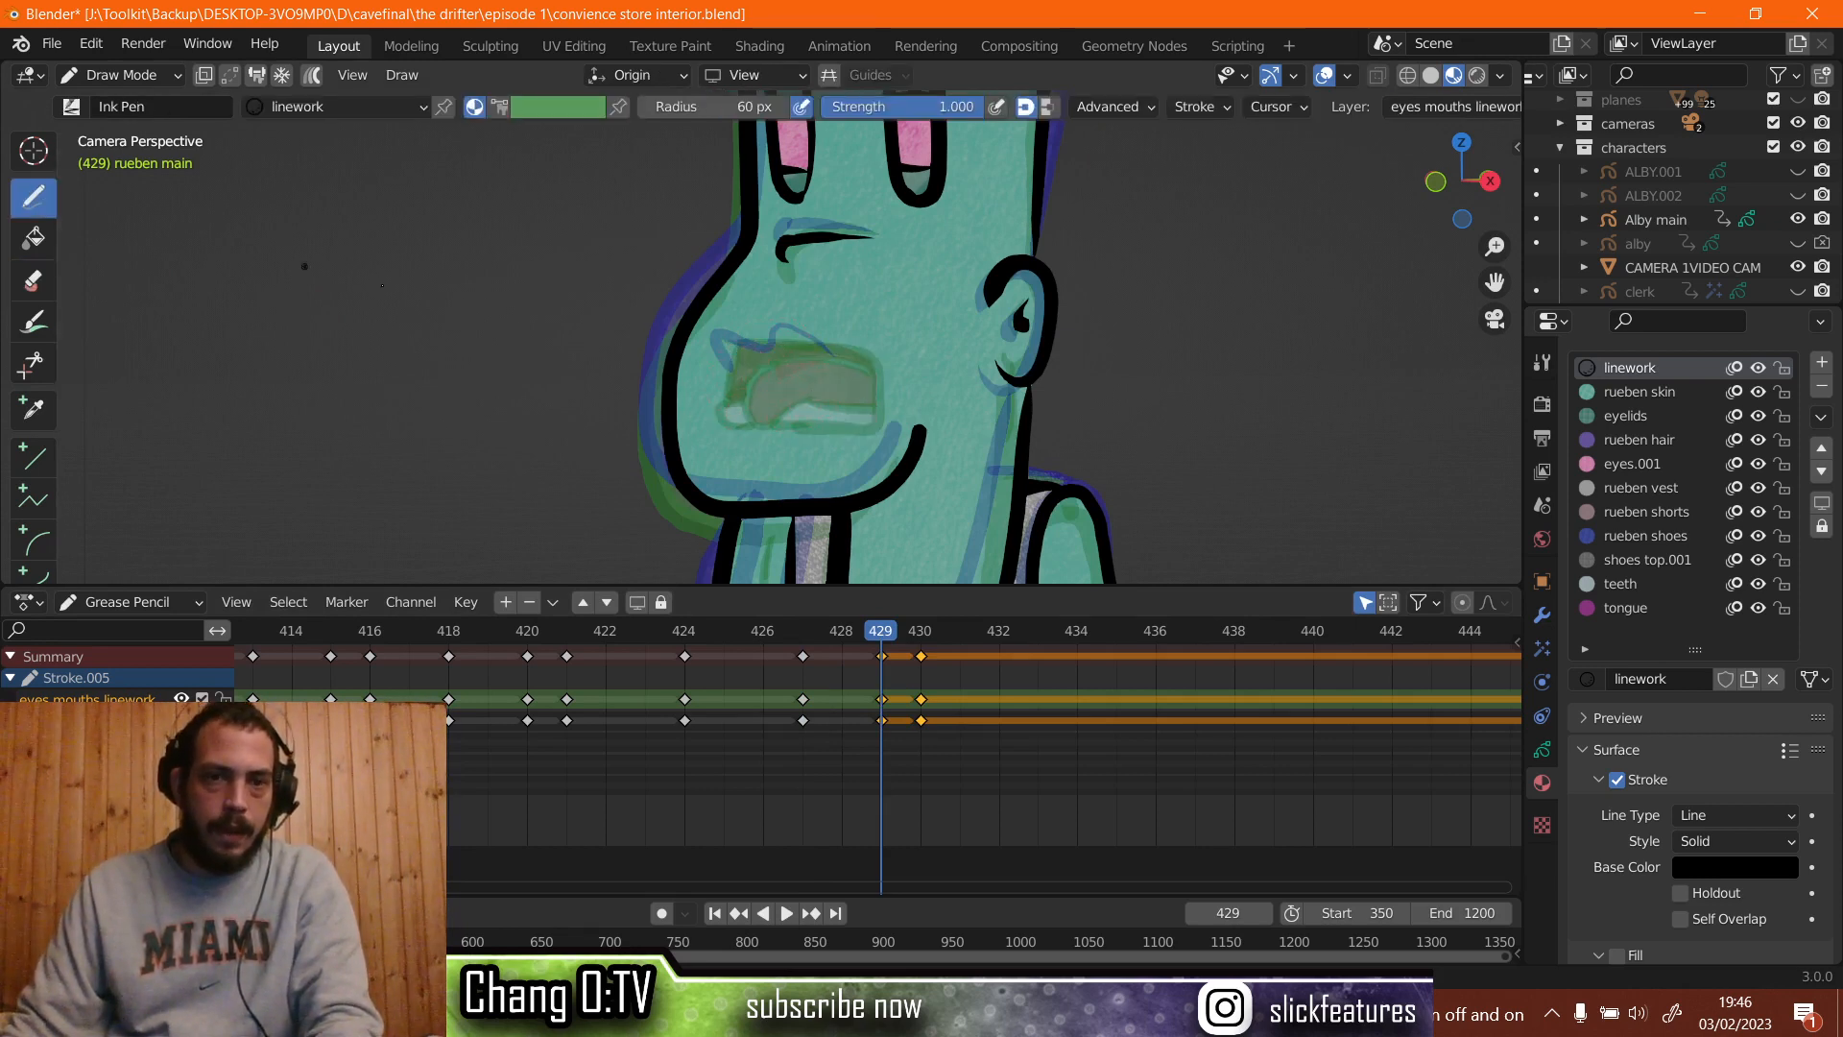
Draw a small rectangular mouth outline at frame 429 over the front part of the onion-skinned open mouth.
scroll(807, 396, "up", 3)
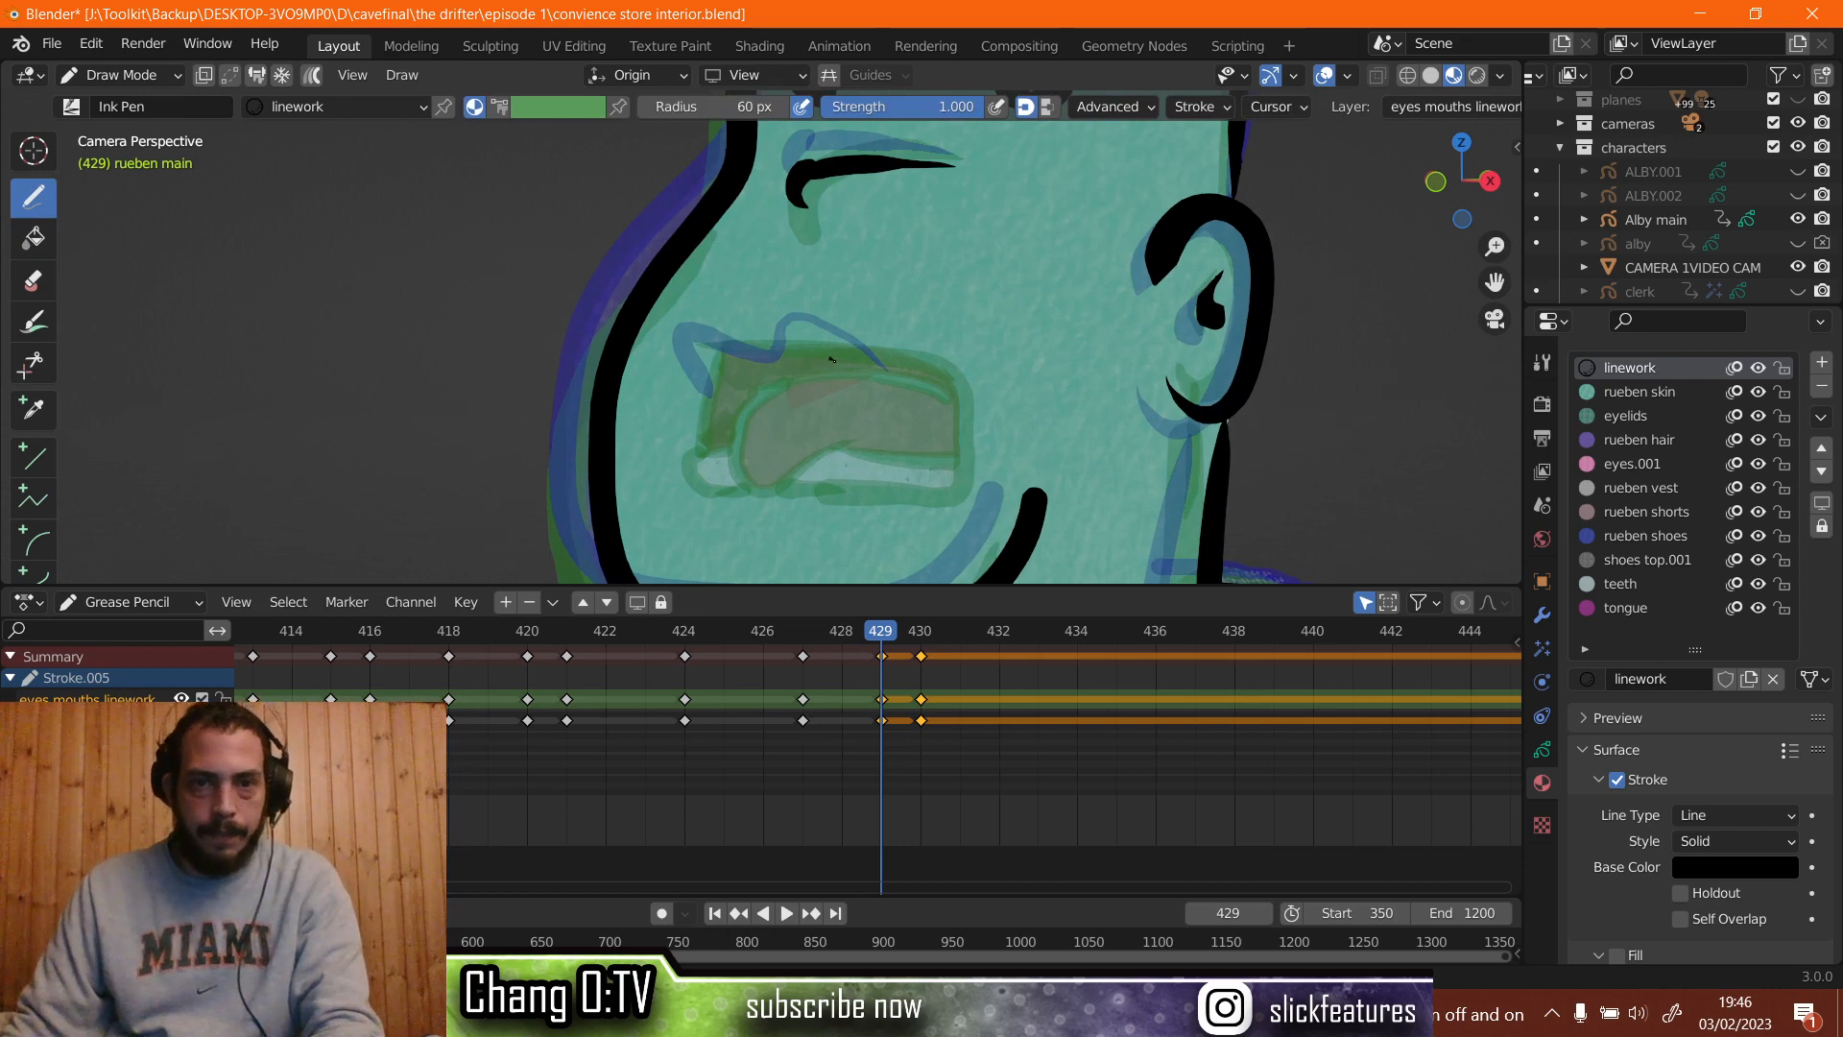
left_click_drag(744, 349, 834, 361)
mouse_move(707, 433)
left_mouse_down()
mouse_move(851, 432)
mouse_move(837, 362)
left_mouse_up()
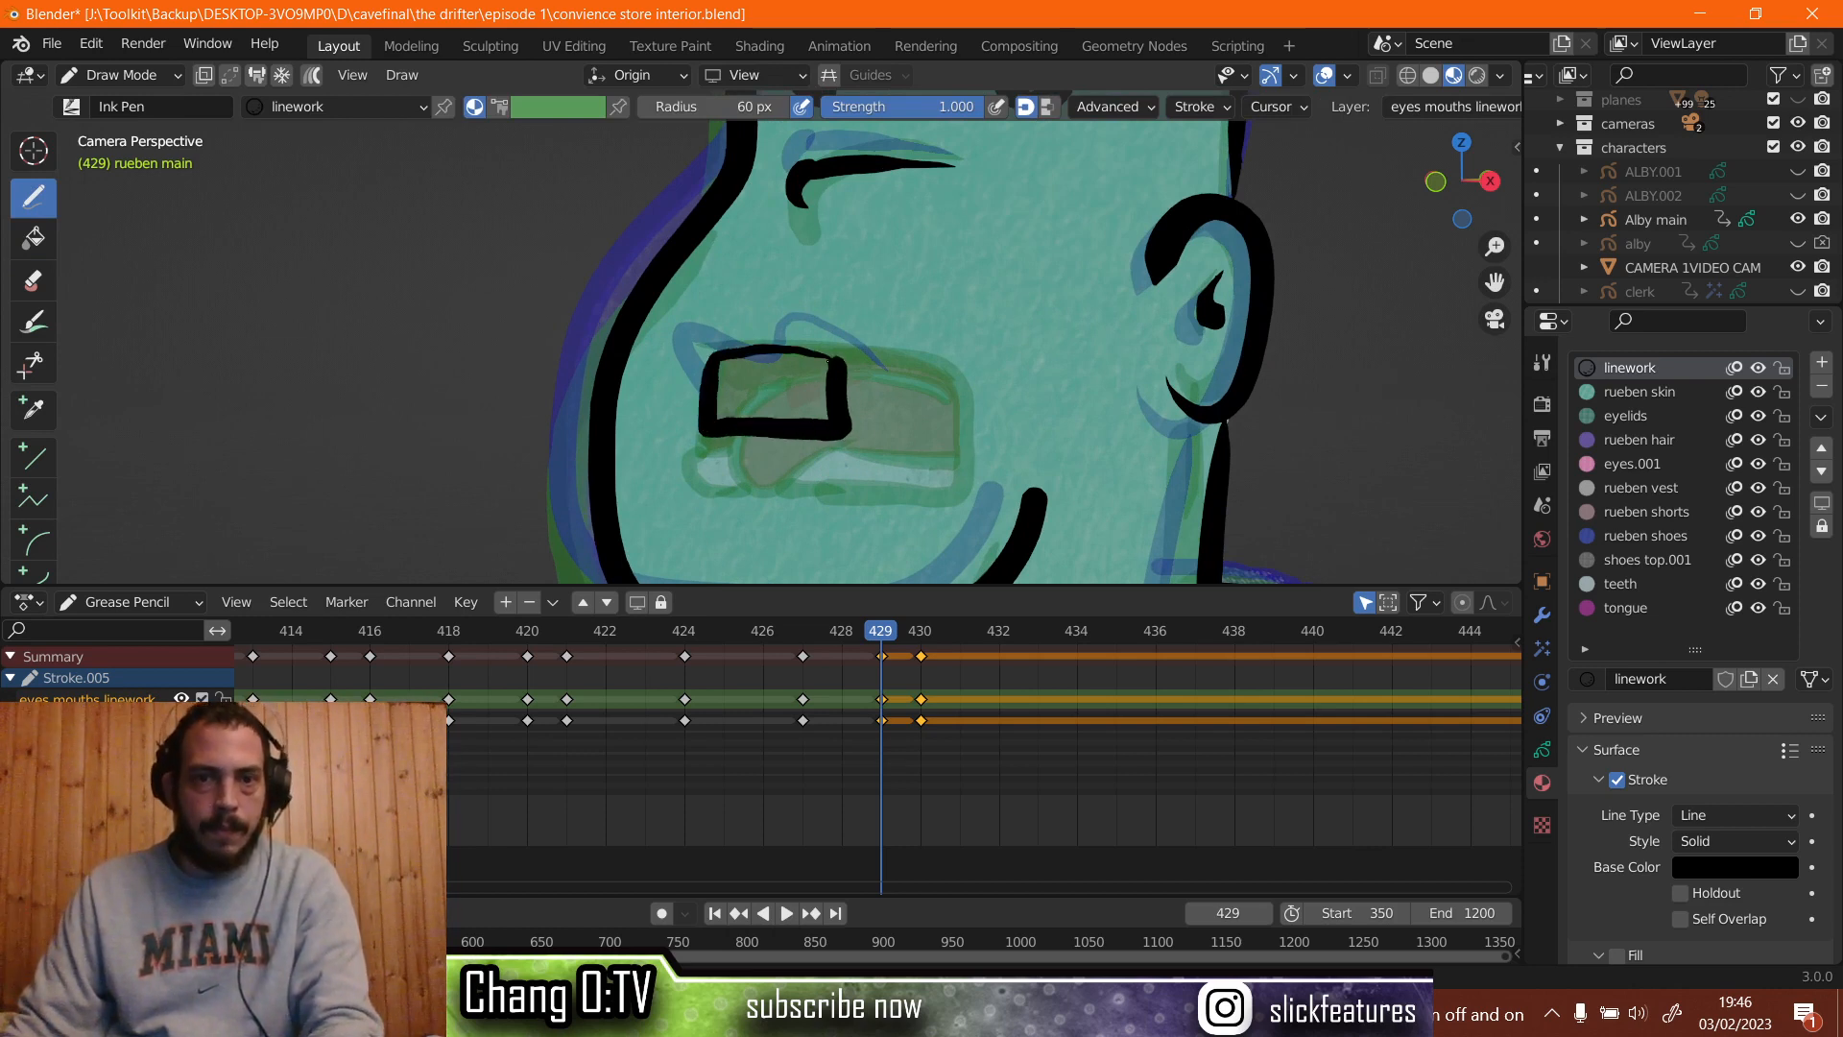
Smooth the rectangular mouth outline in Sculpt Mode and return to Draw Mode.
left_click(120, 75)
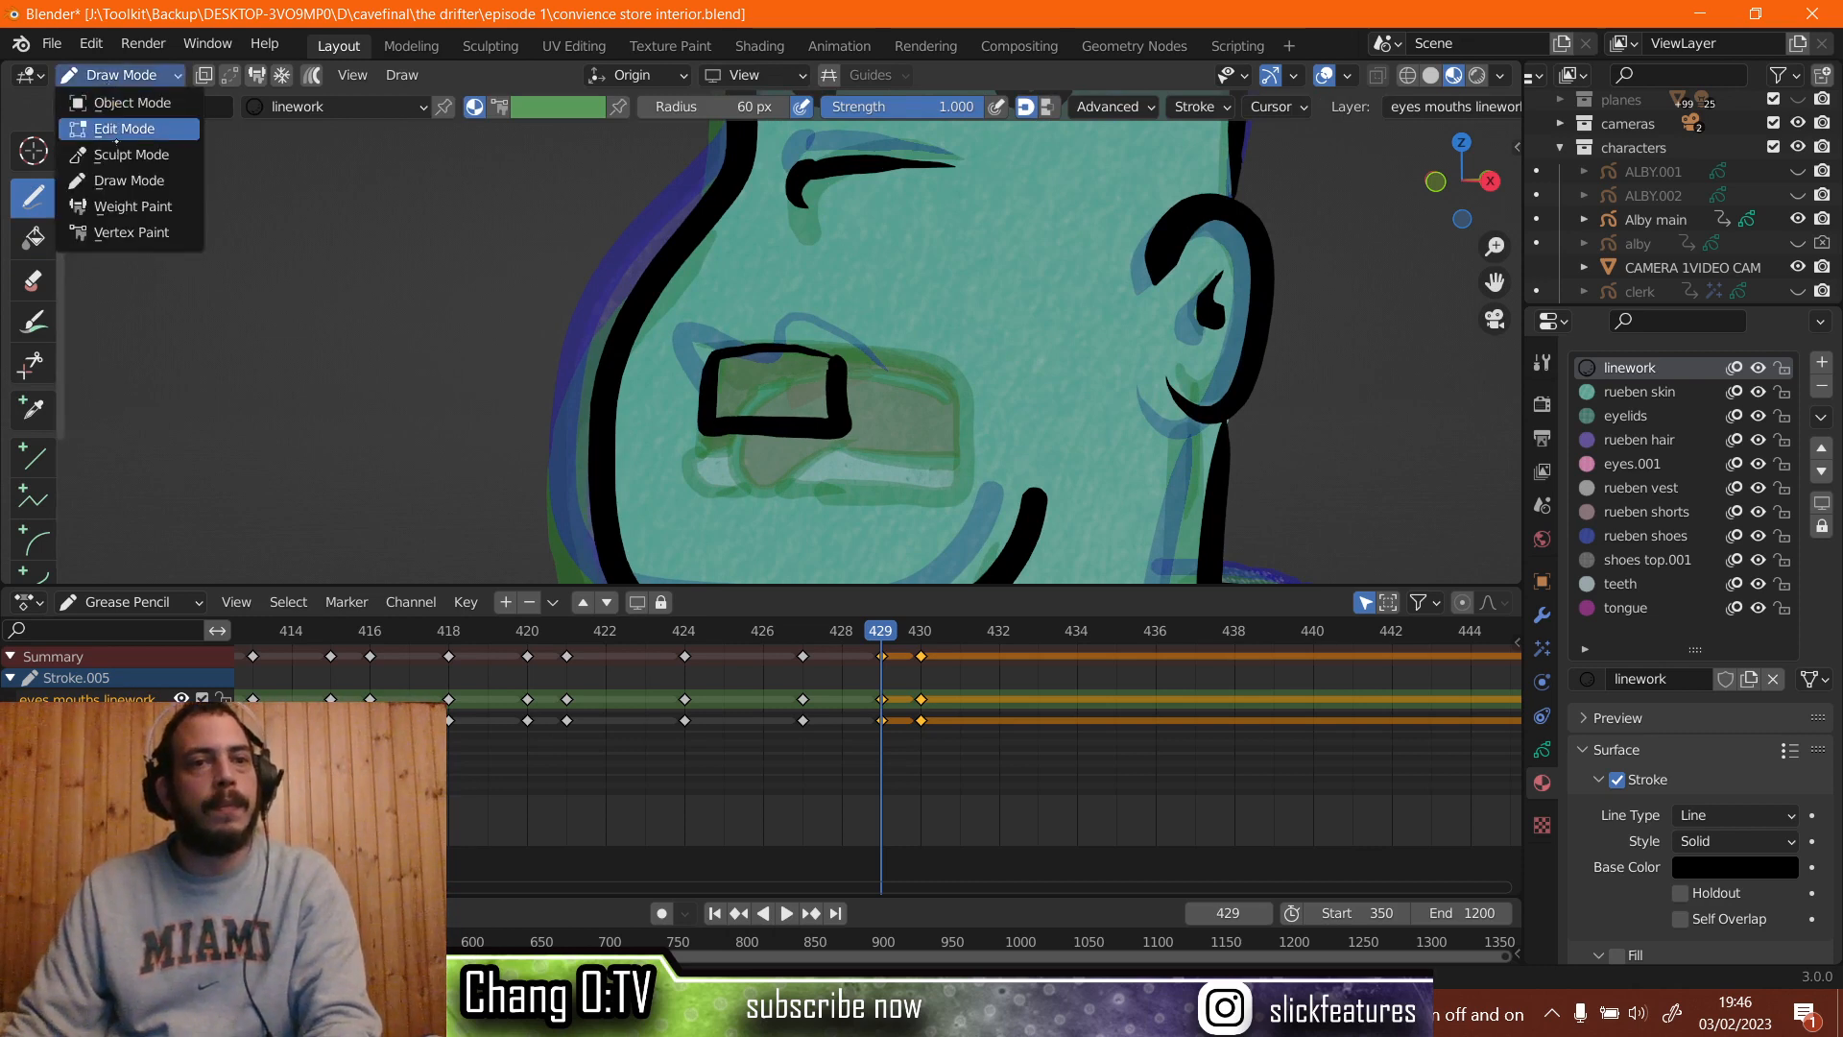
left_click(120, 155)
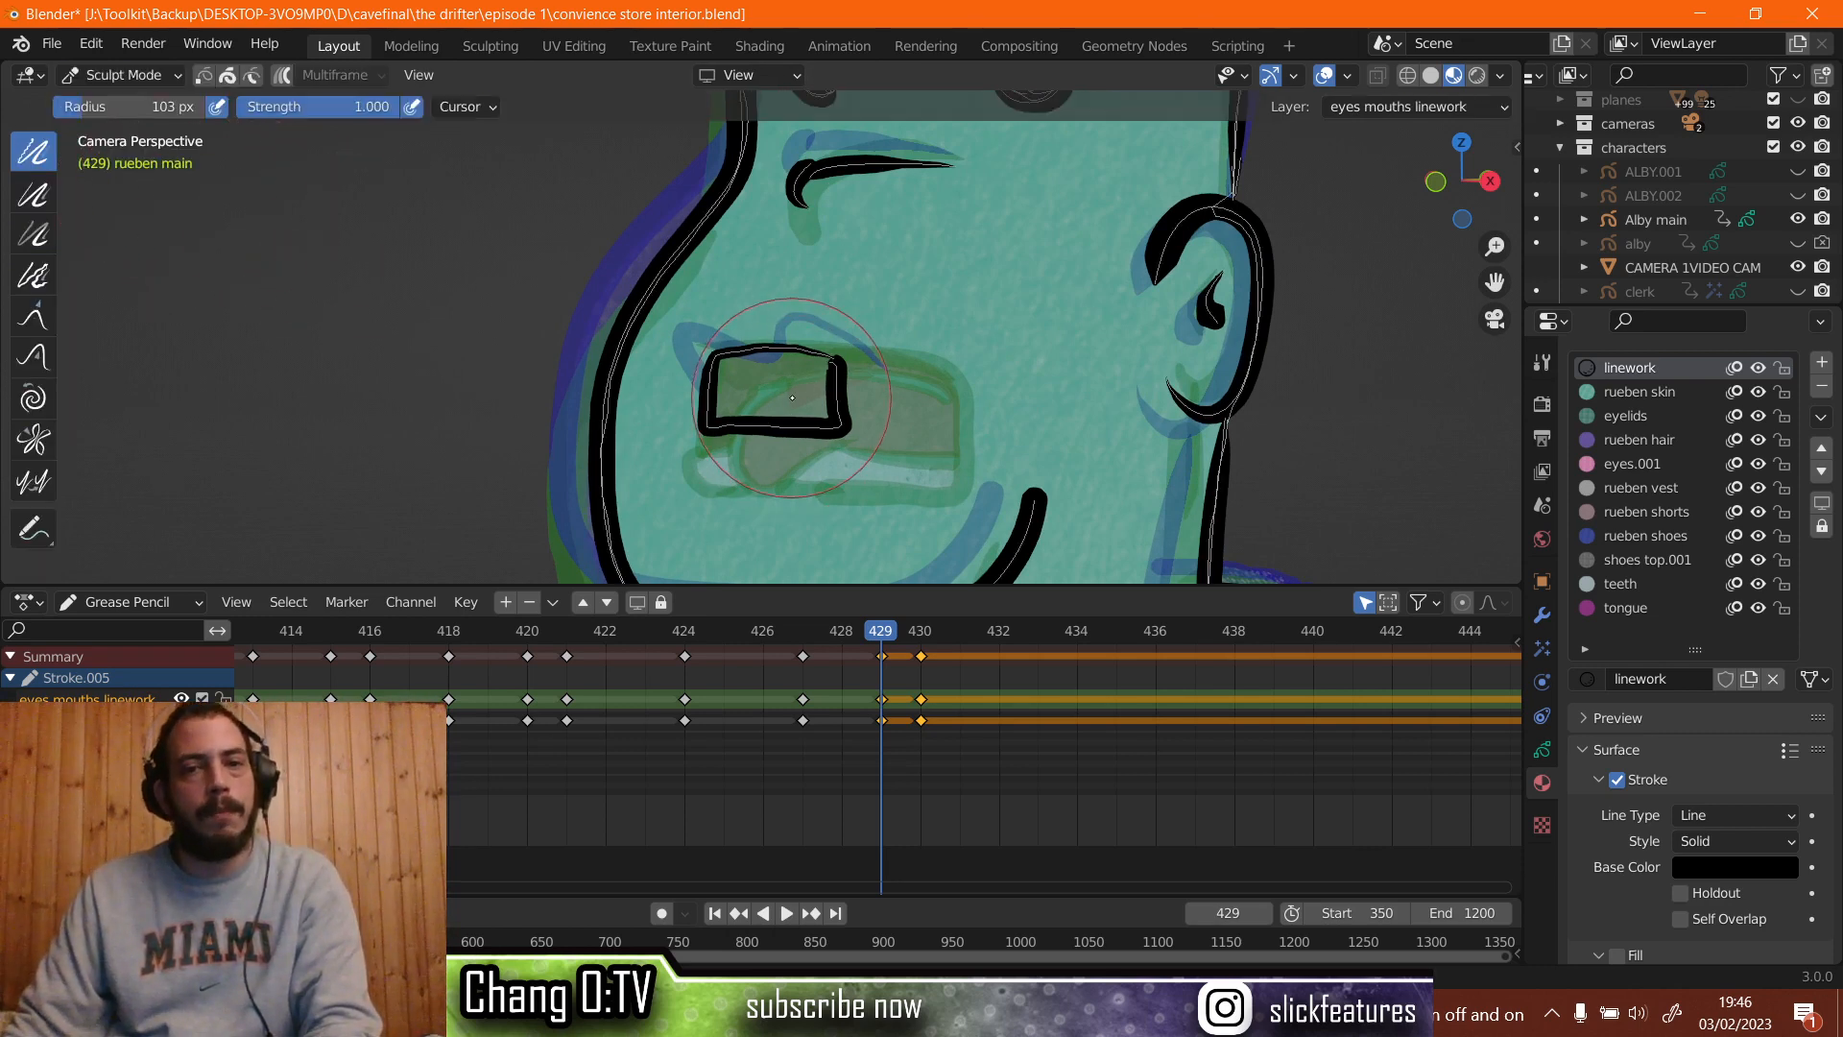
mouse_move(788, 402)
left_mouse_down()
mouse_move(757, 395)
mouse_move(750, 413)
left_mouse_up()
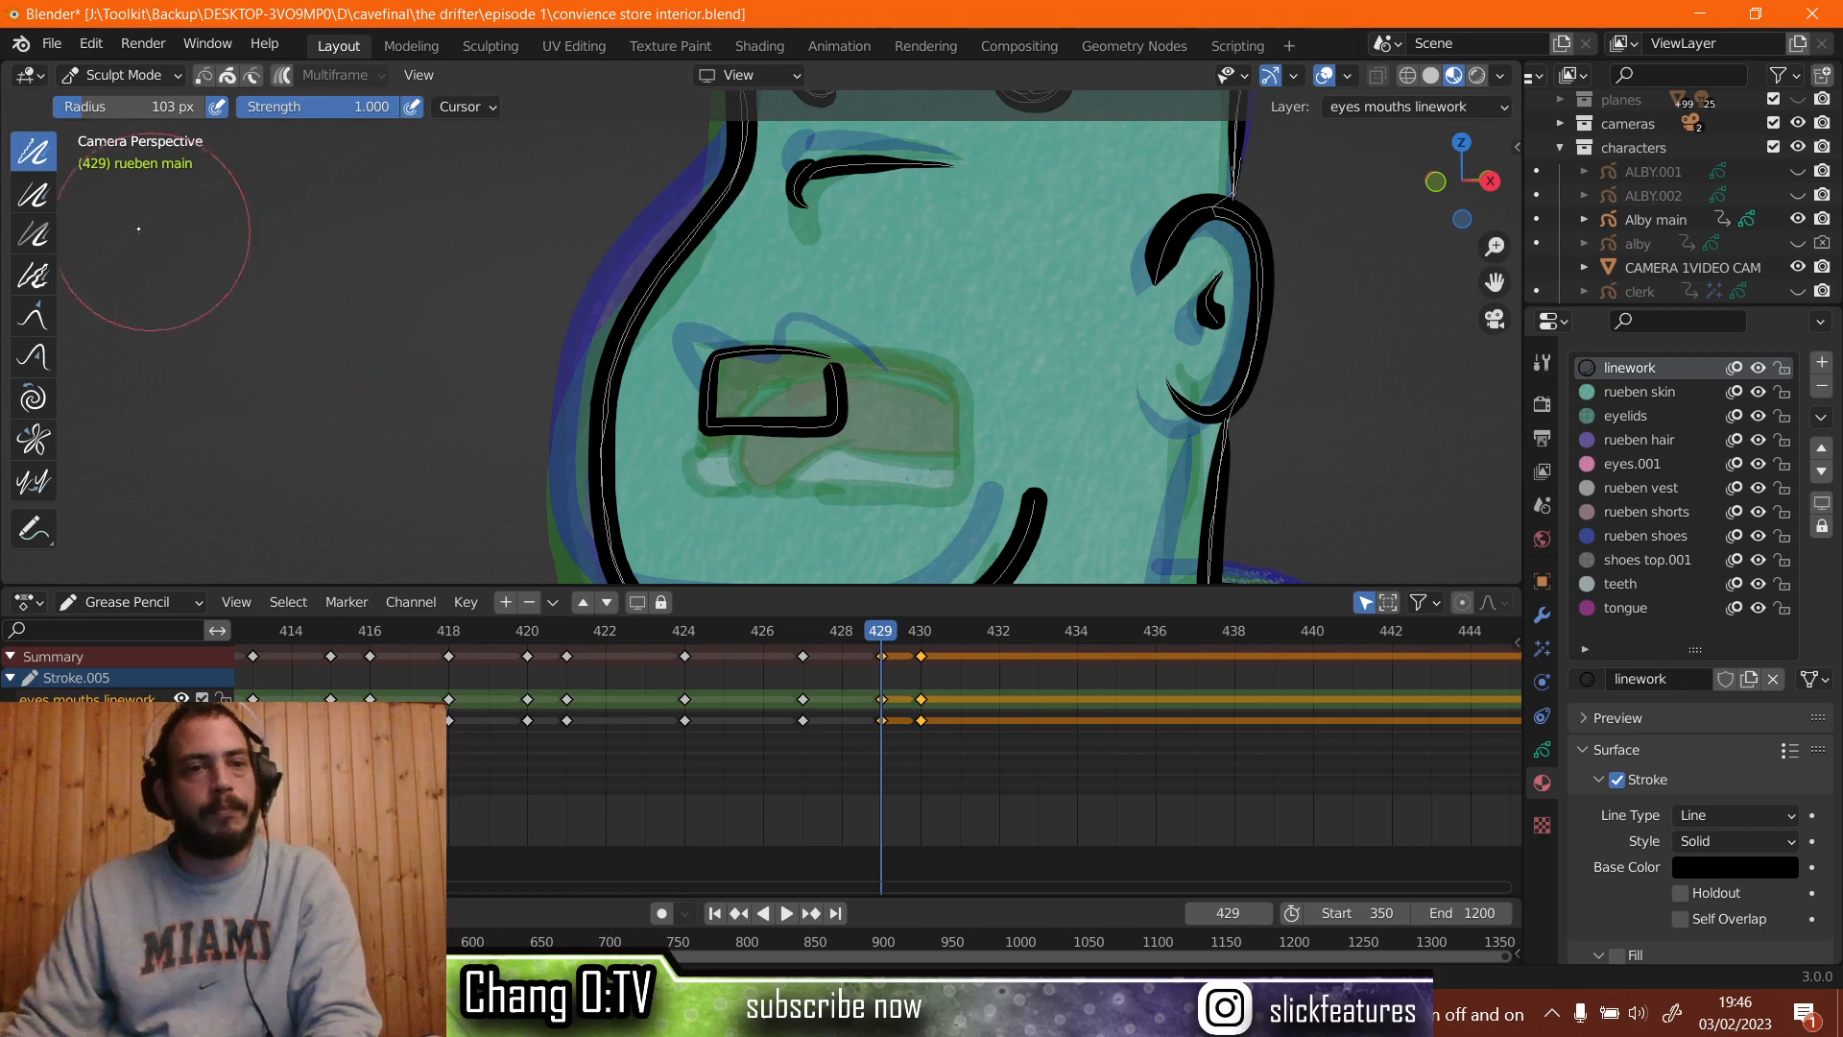
left_click(120, 75)
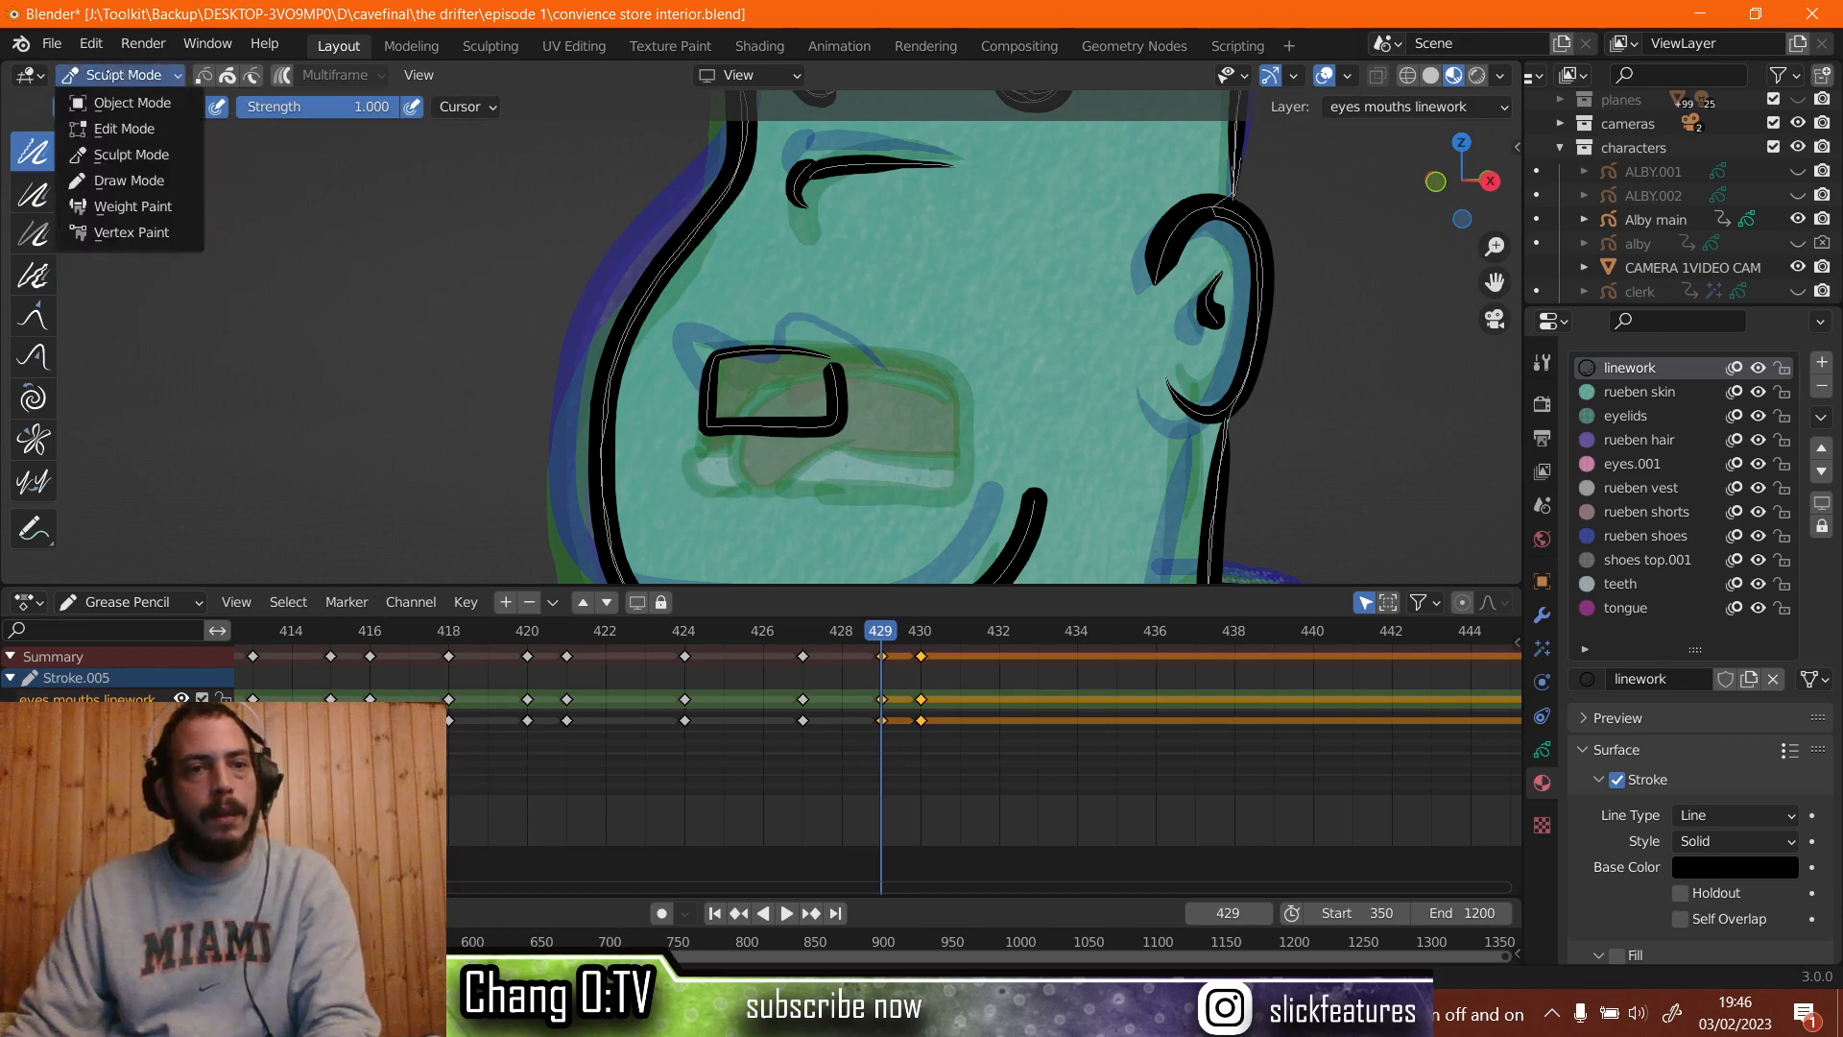
left_click(122, 180)
Fill the rectangular mouth with the teeth material on the fills eyes mouths layer and switch back to the Ink Pen.
scroll(863, 366, "up", 3)
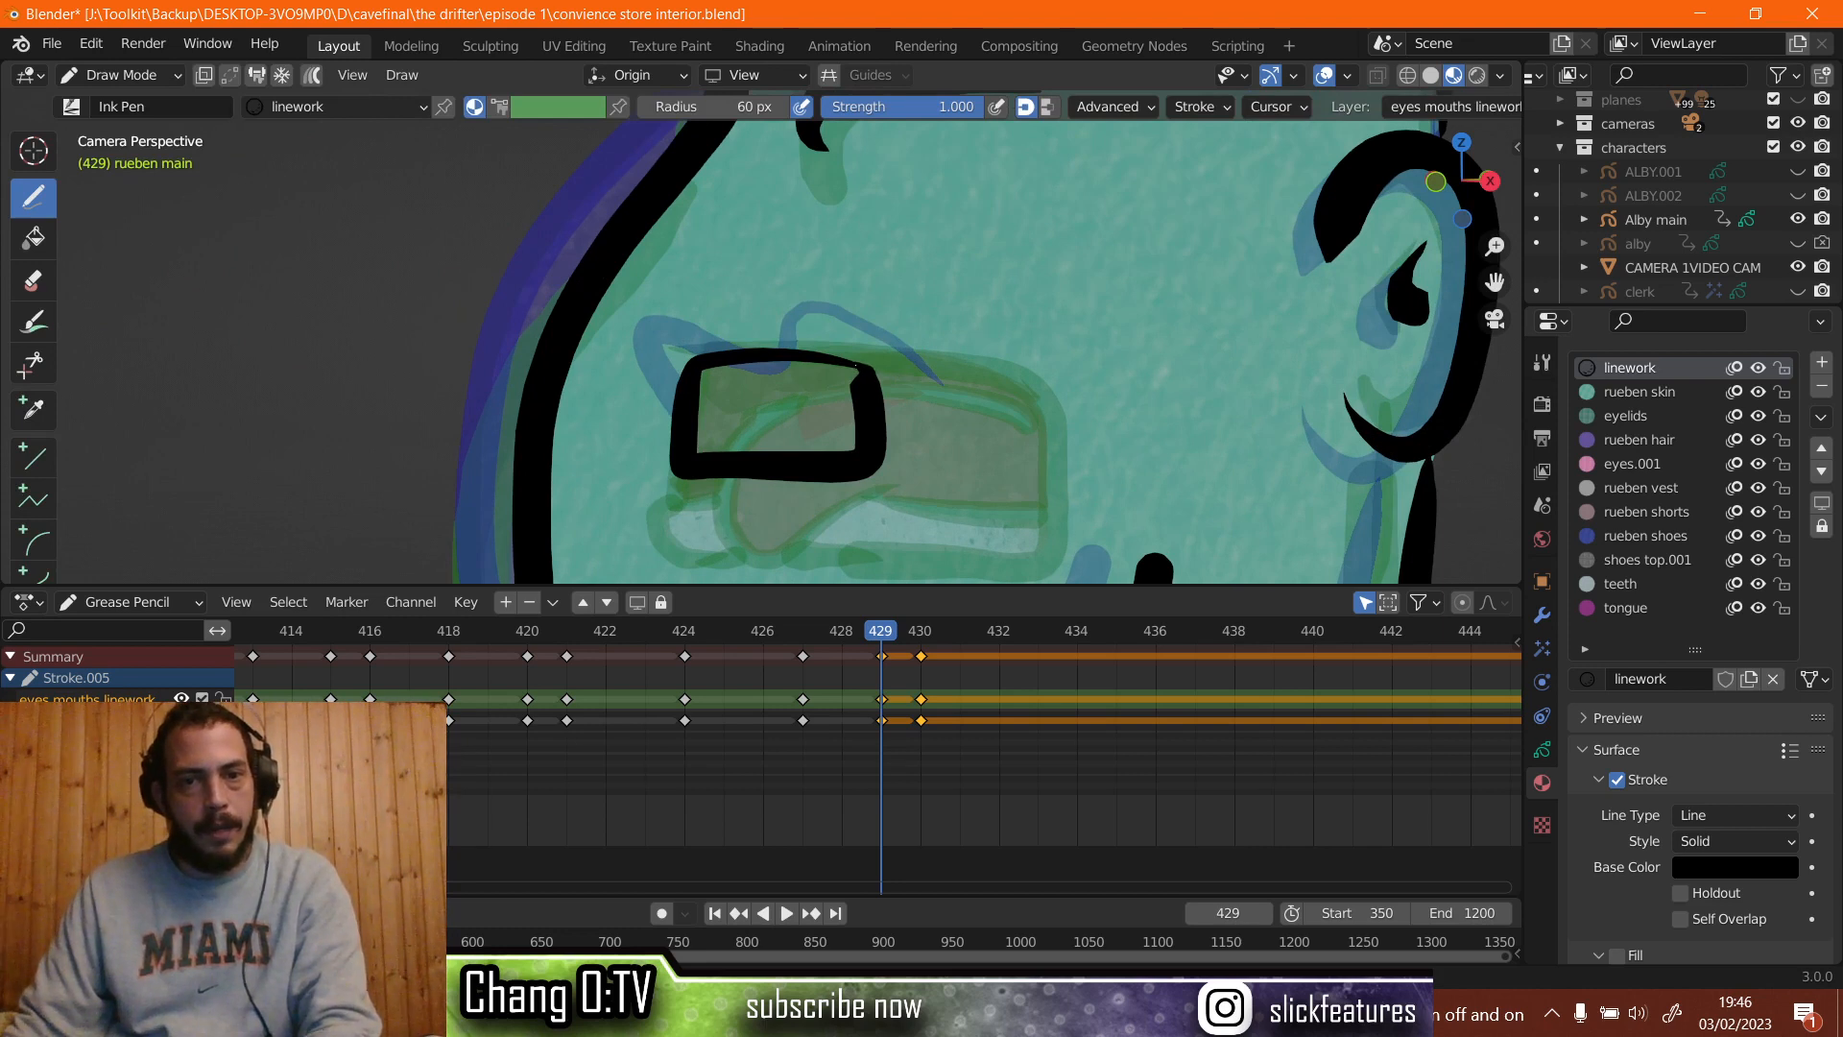
left_click(33, 237)
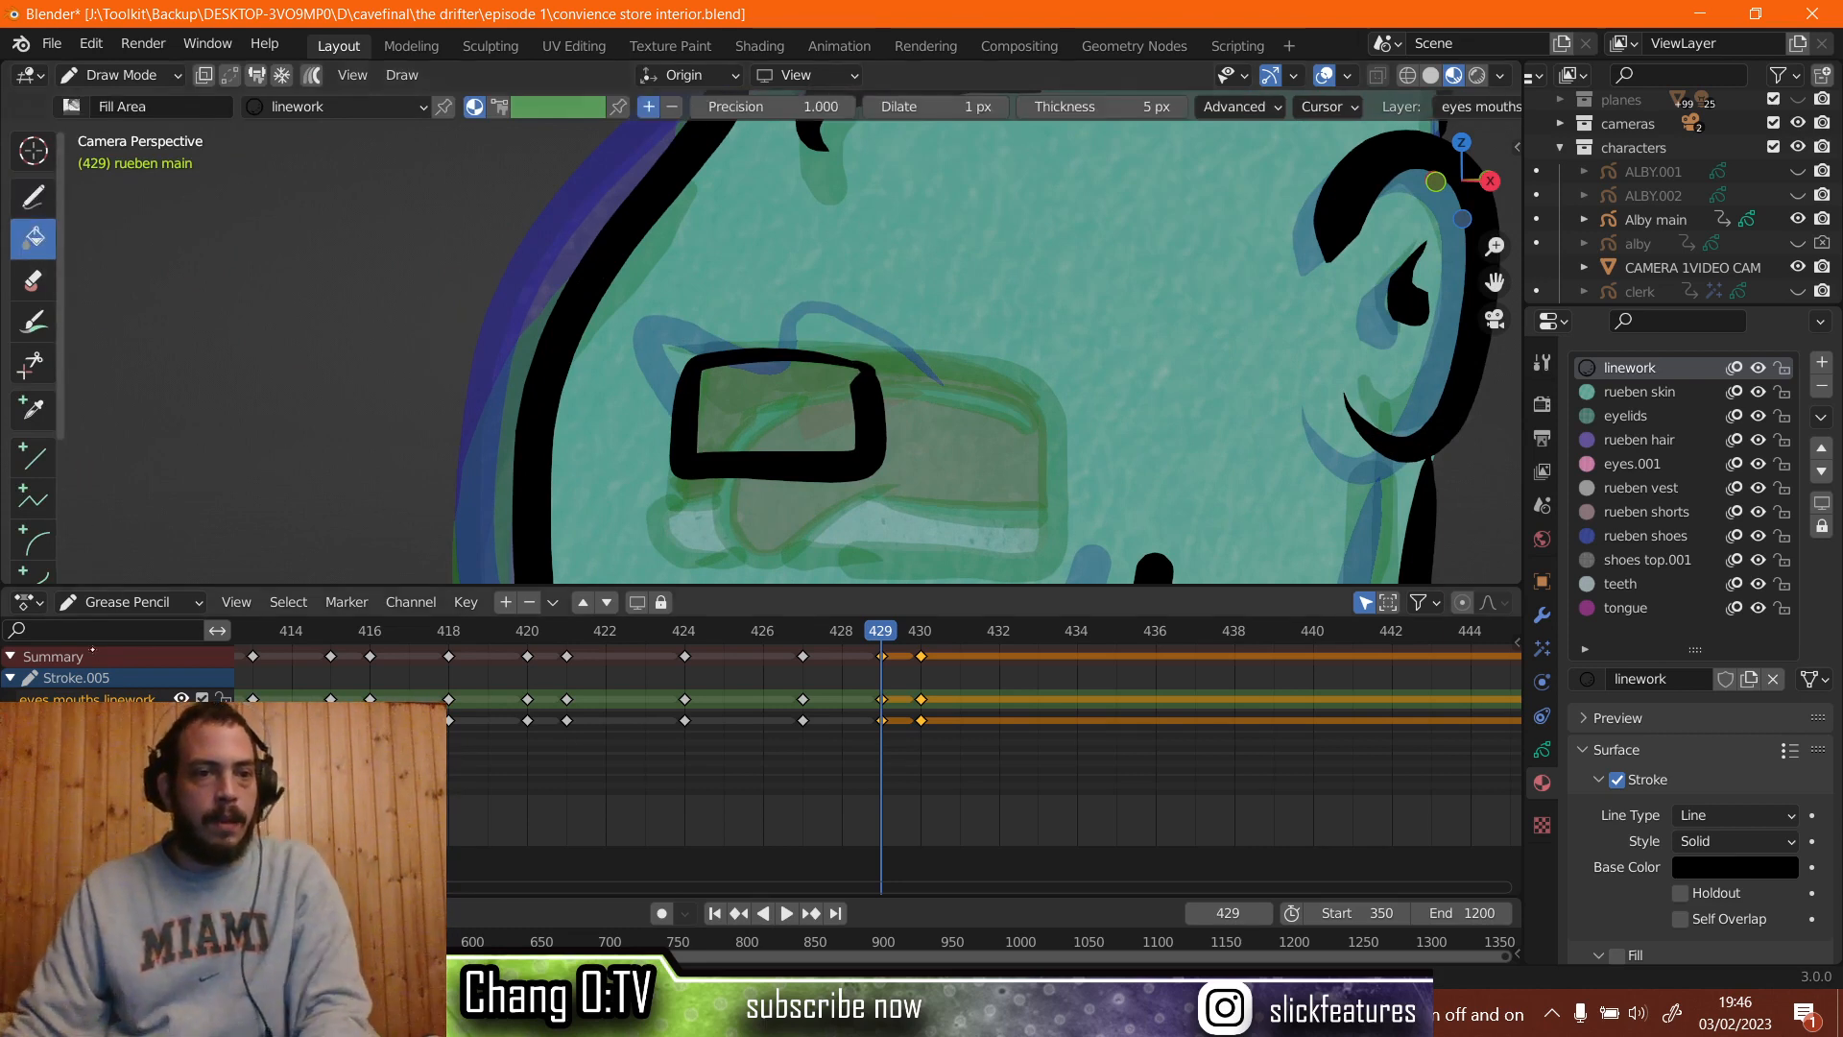
left_click(115, 720)
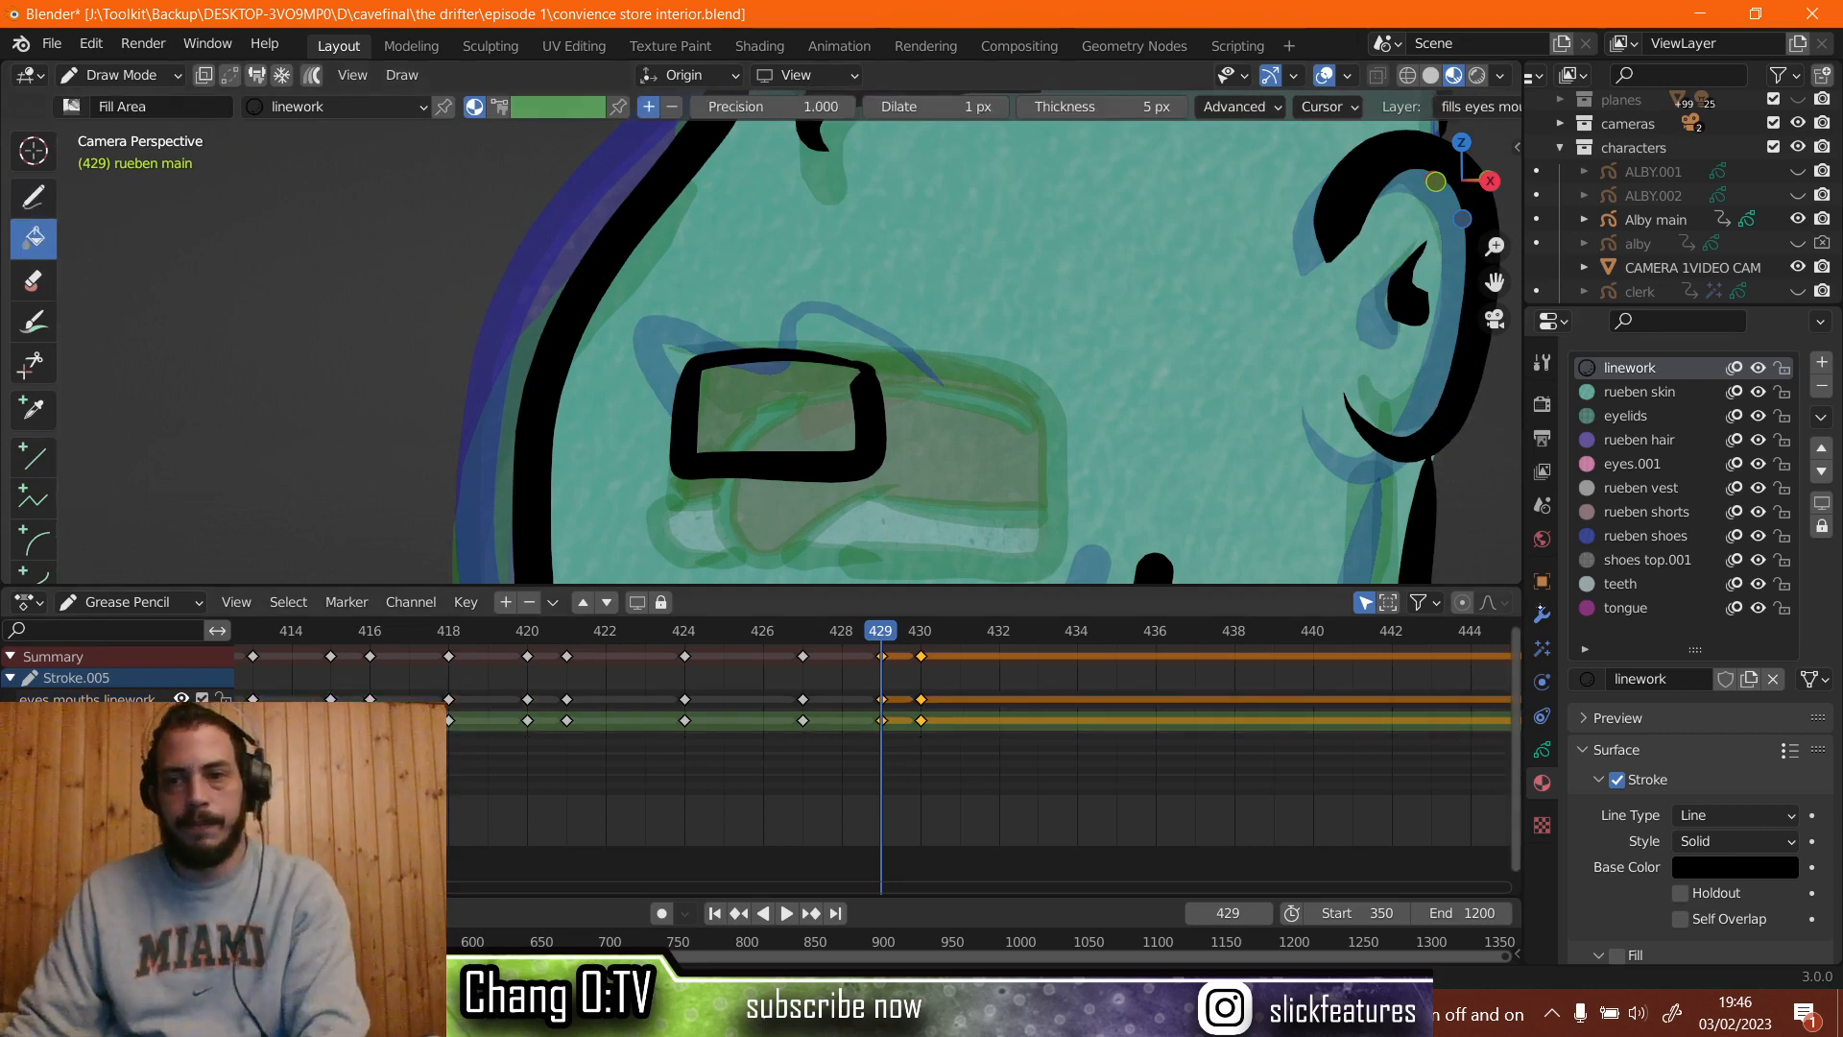
left_click(1609, 587)
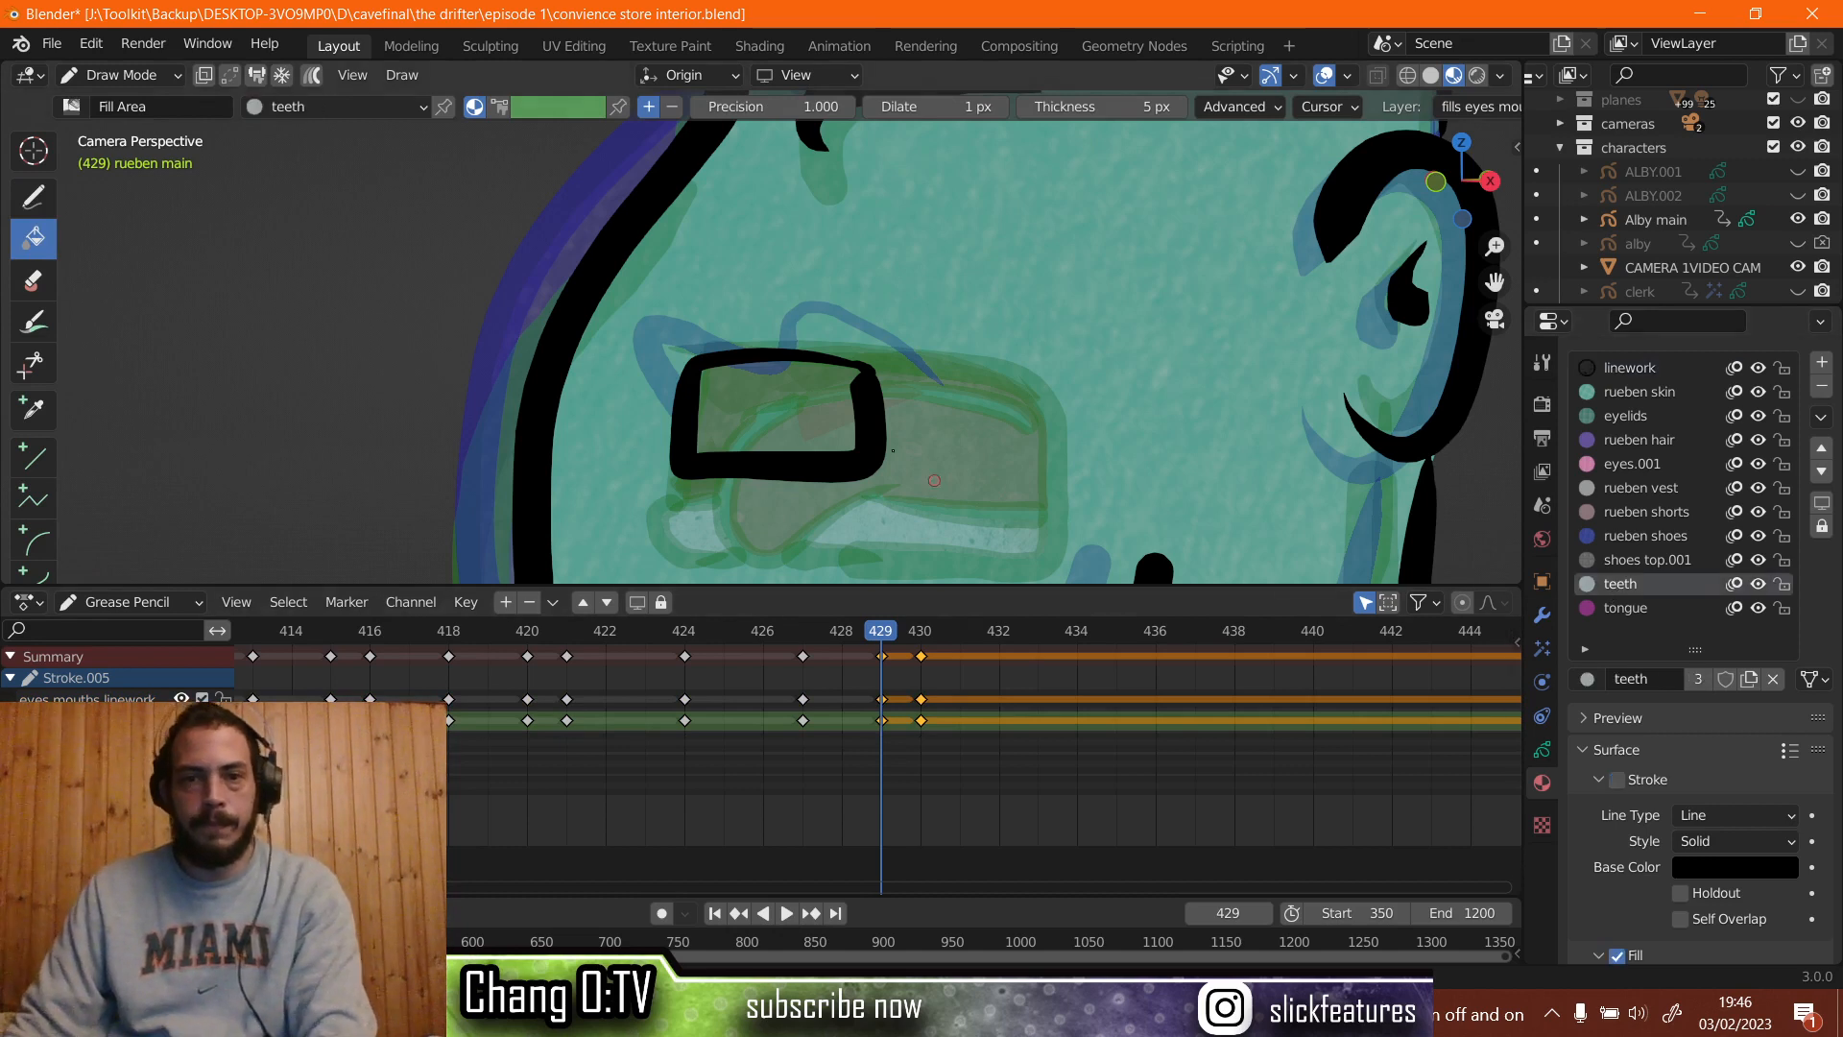
left_click(817, 419)
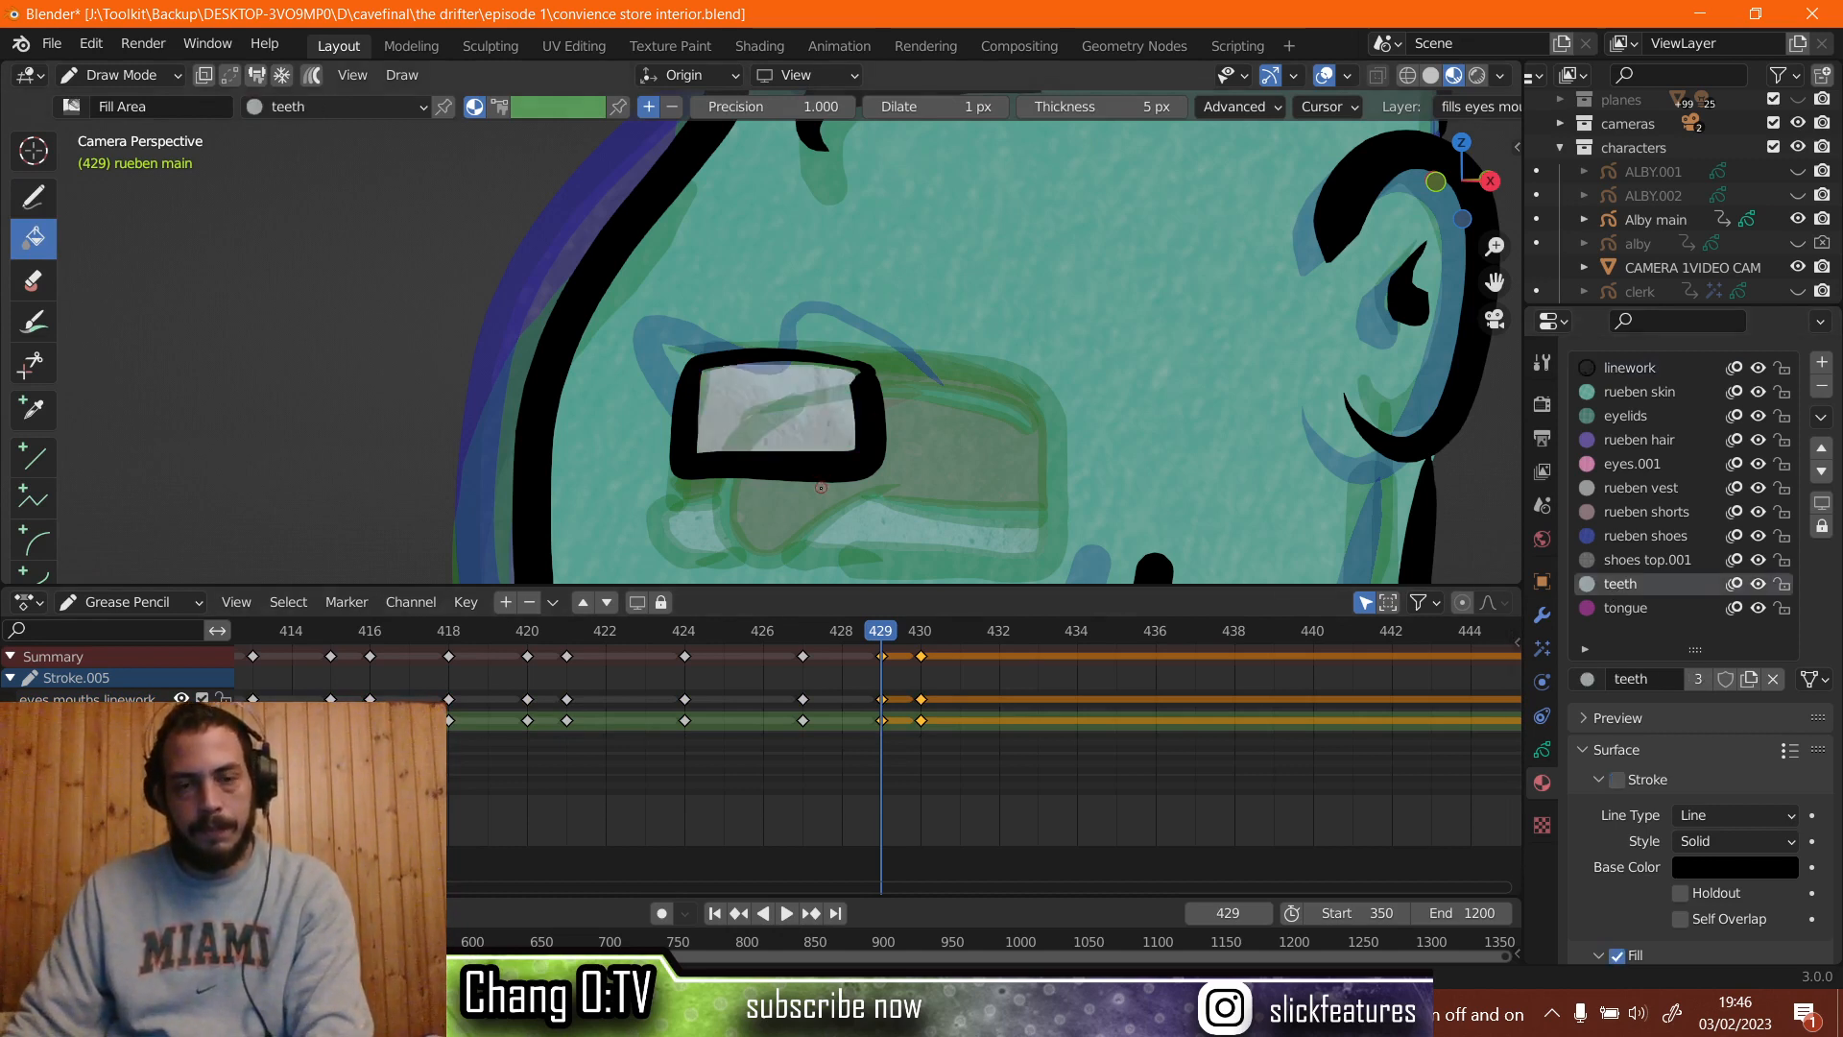
left_click(33, 197)
scroll(896, 407, "up", 2)
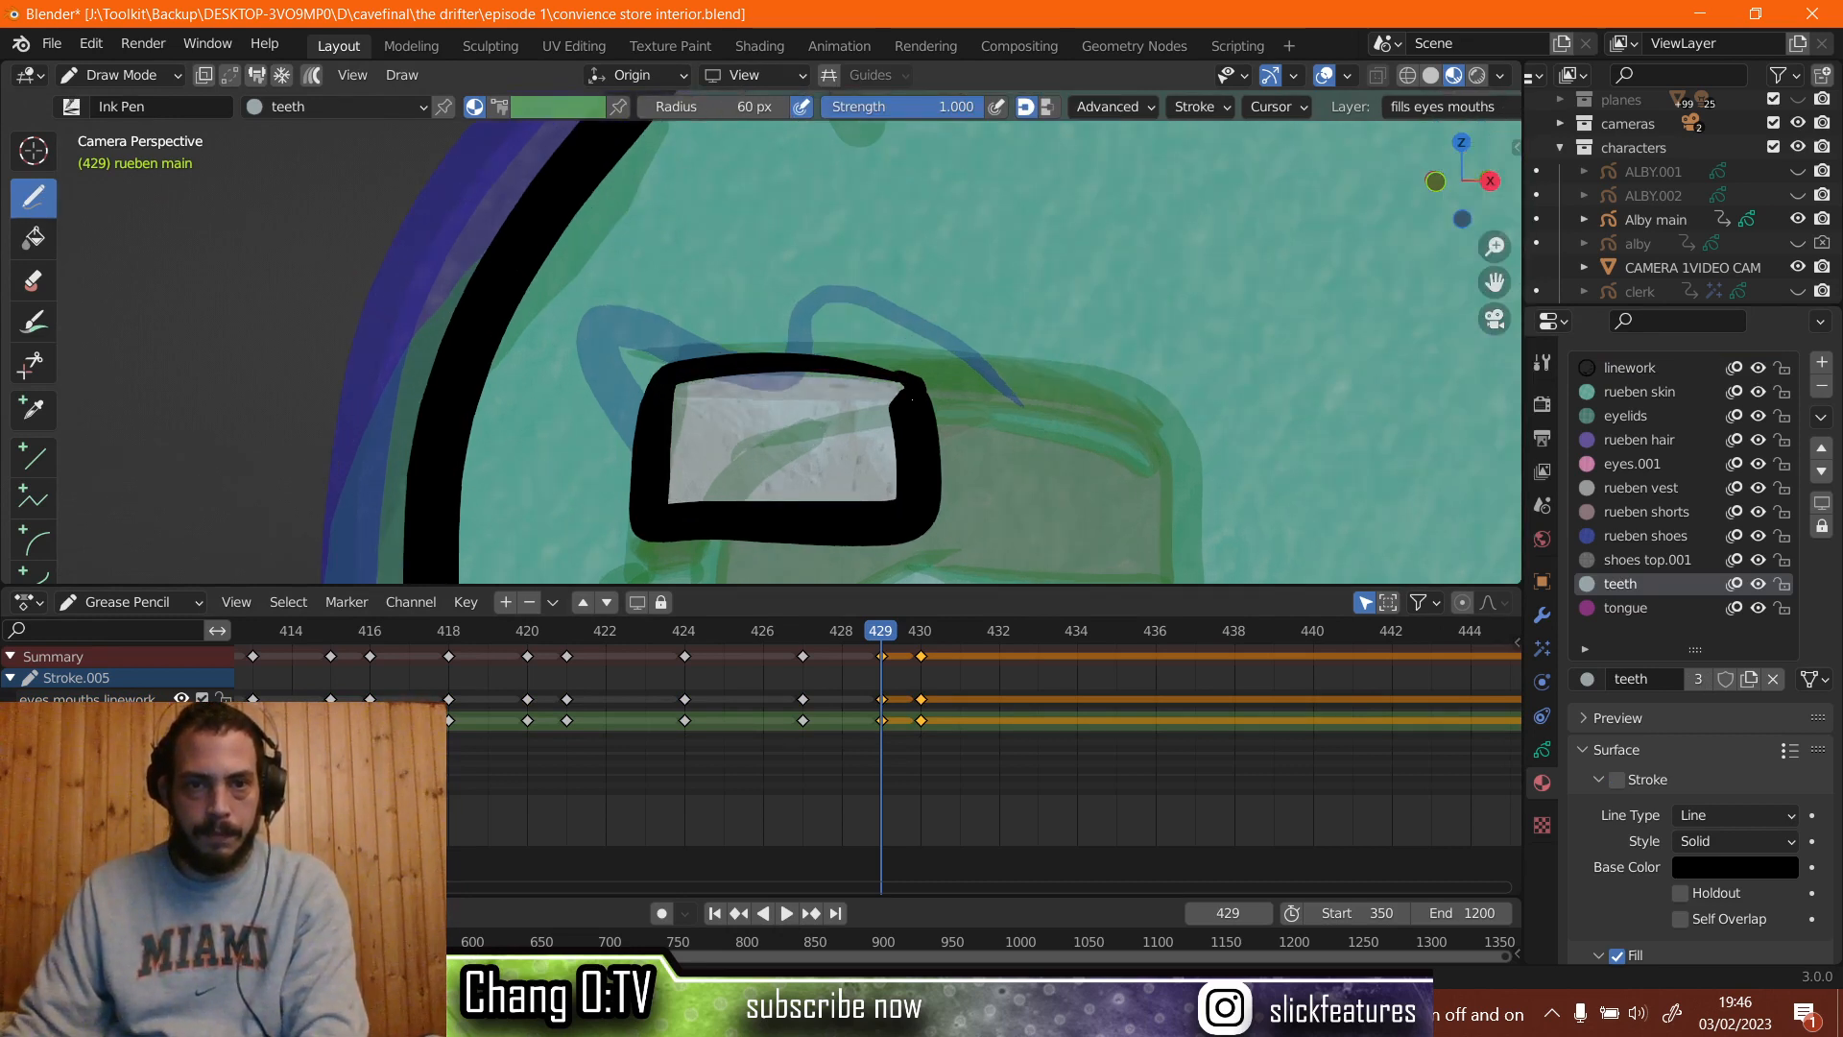
scroll(912, 398, "down", 5)
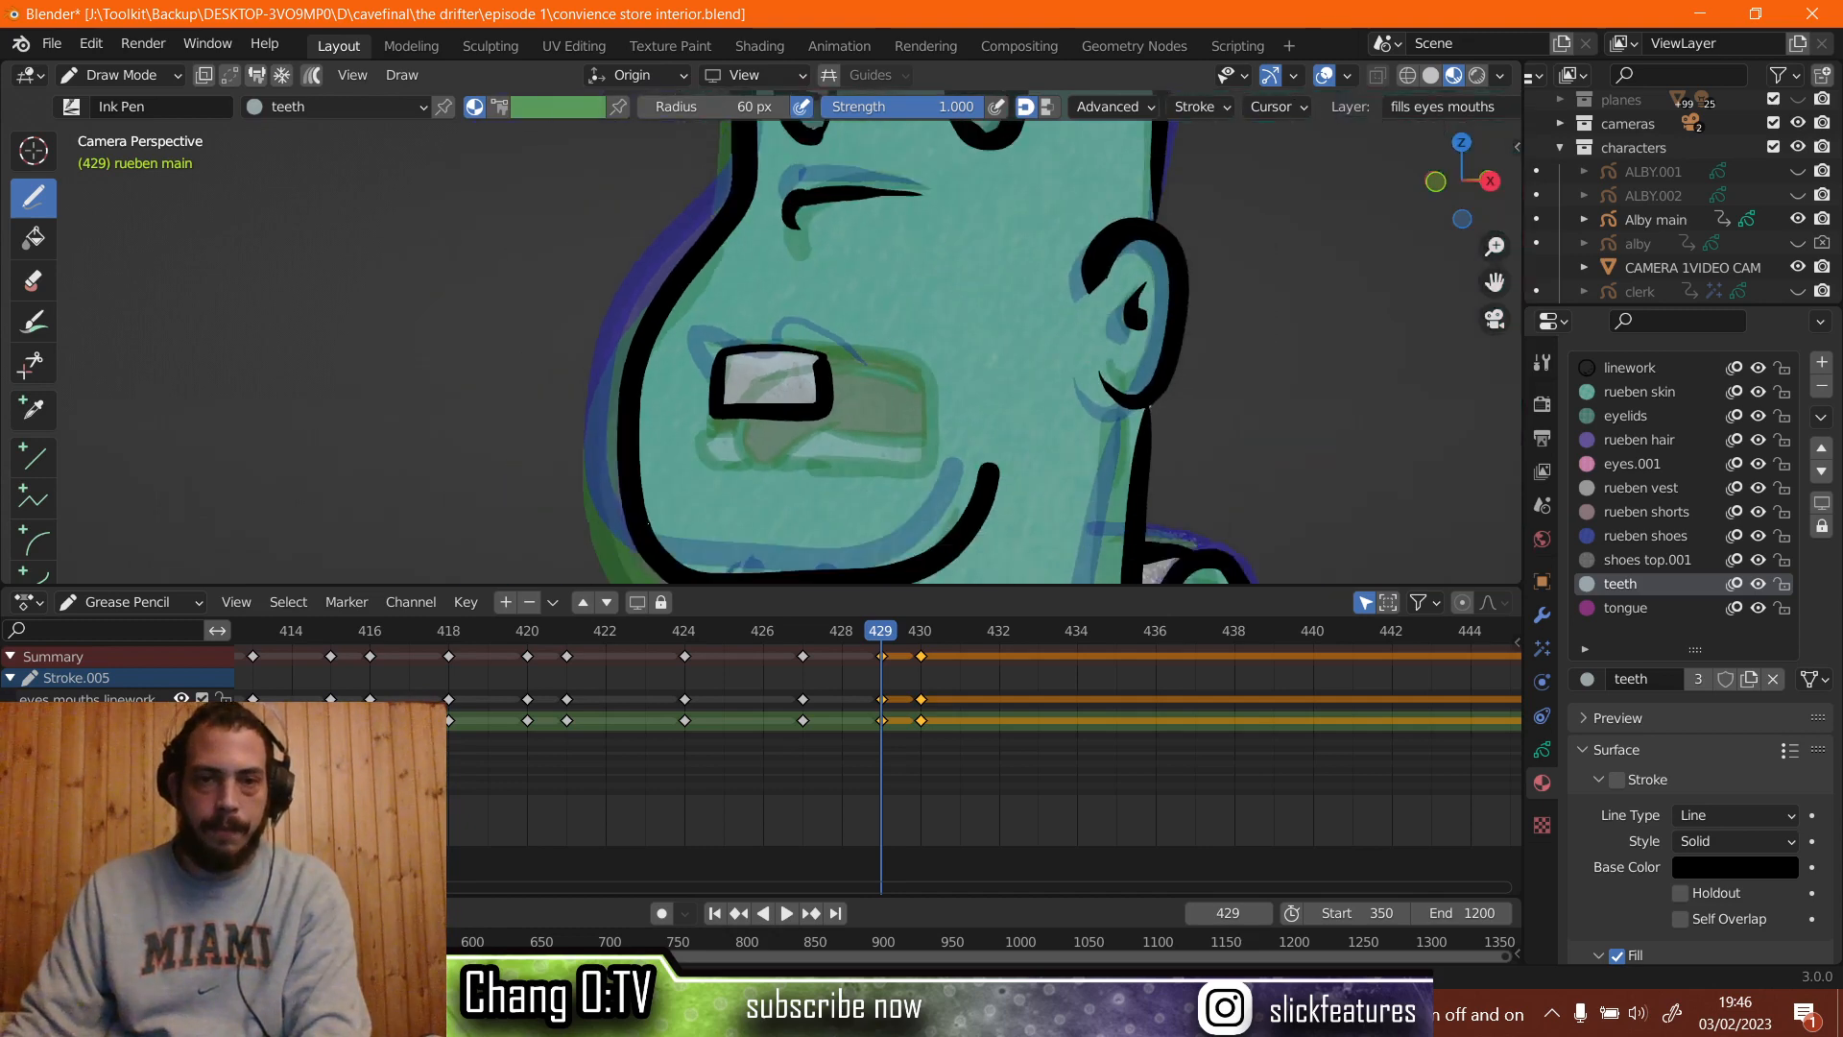
Duplicate the clenched-teeth mouth keyframes at frame 421 and place the copy at frame 432.
key("space")
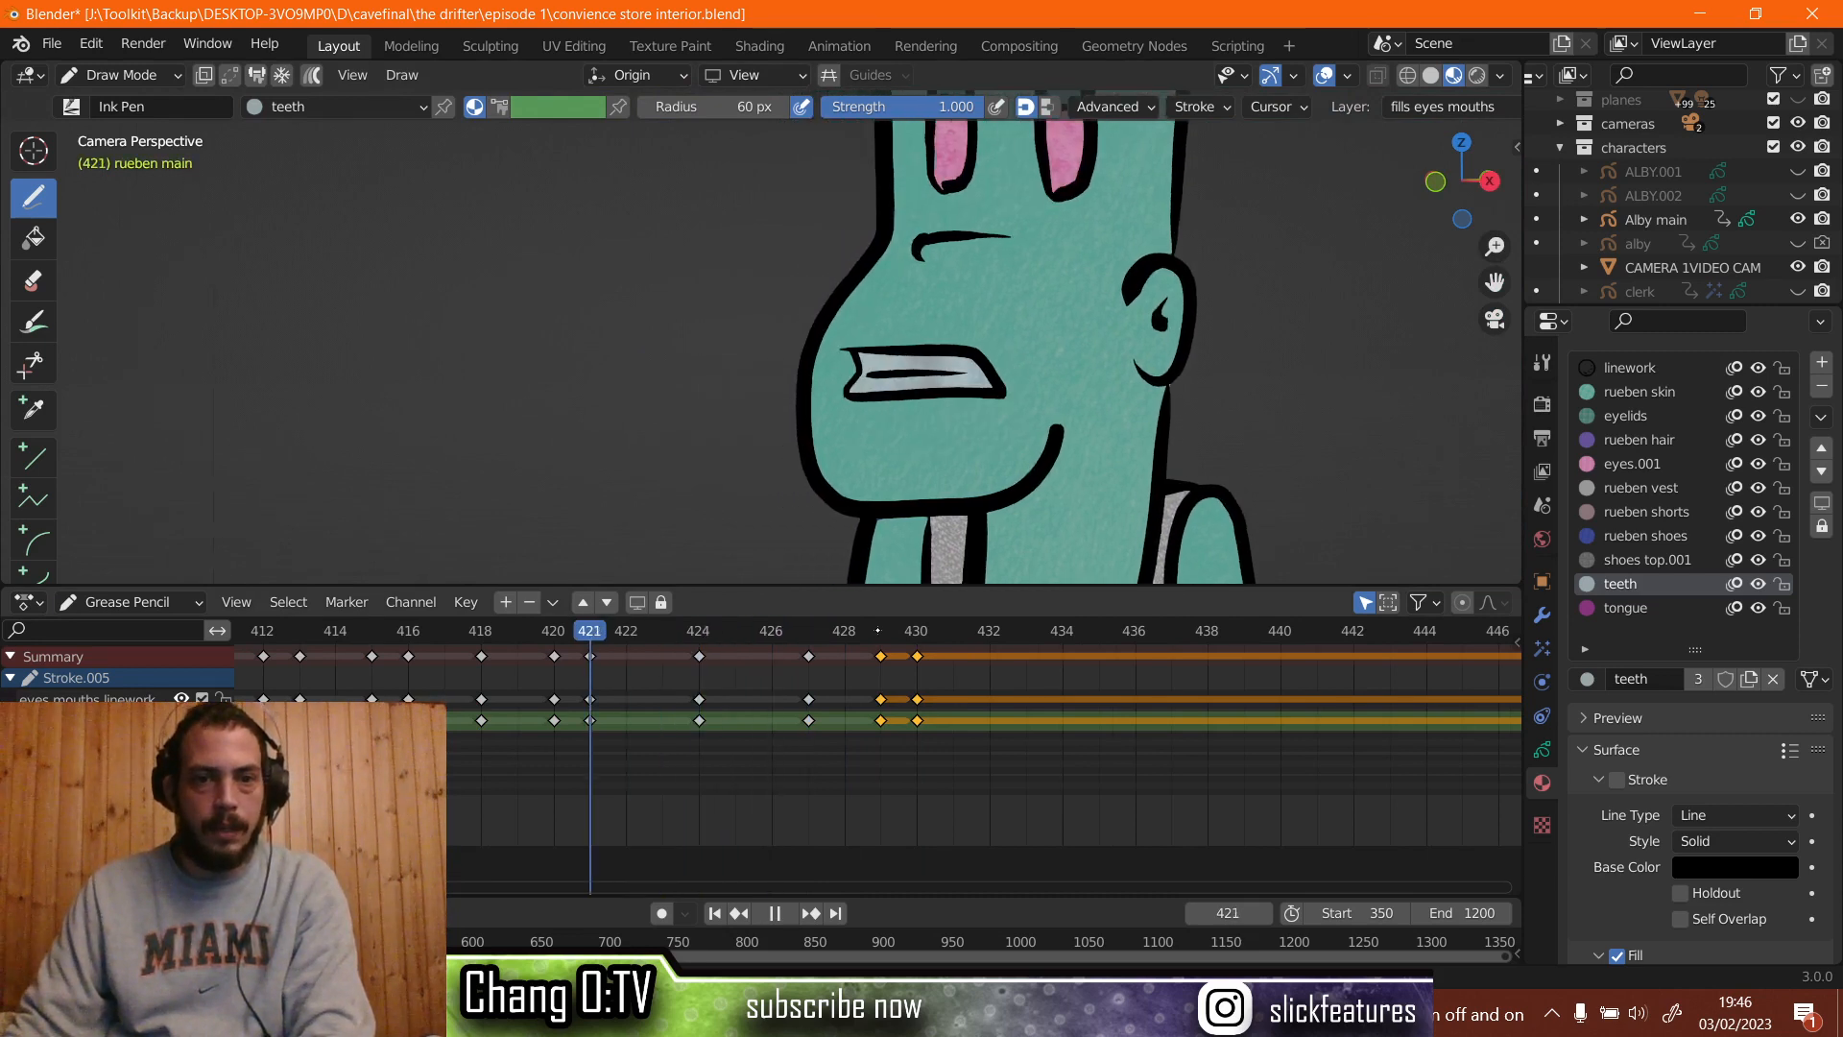
key("space")
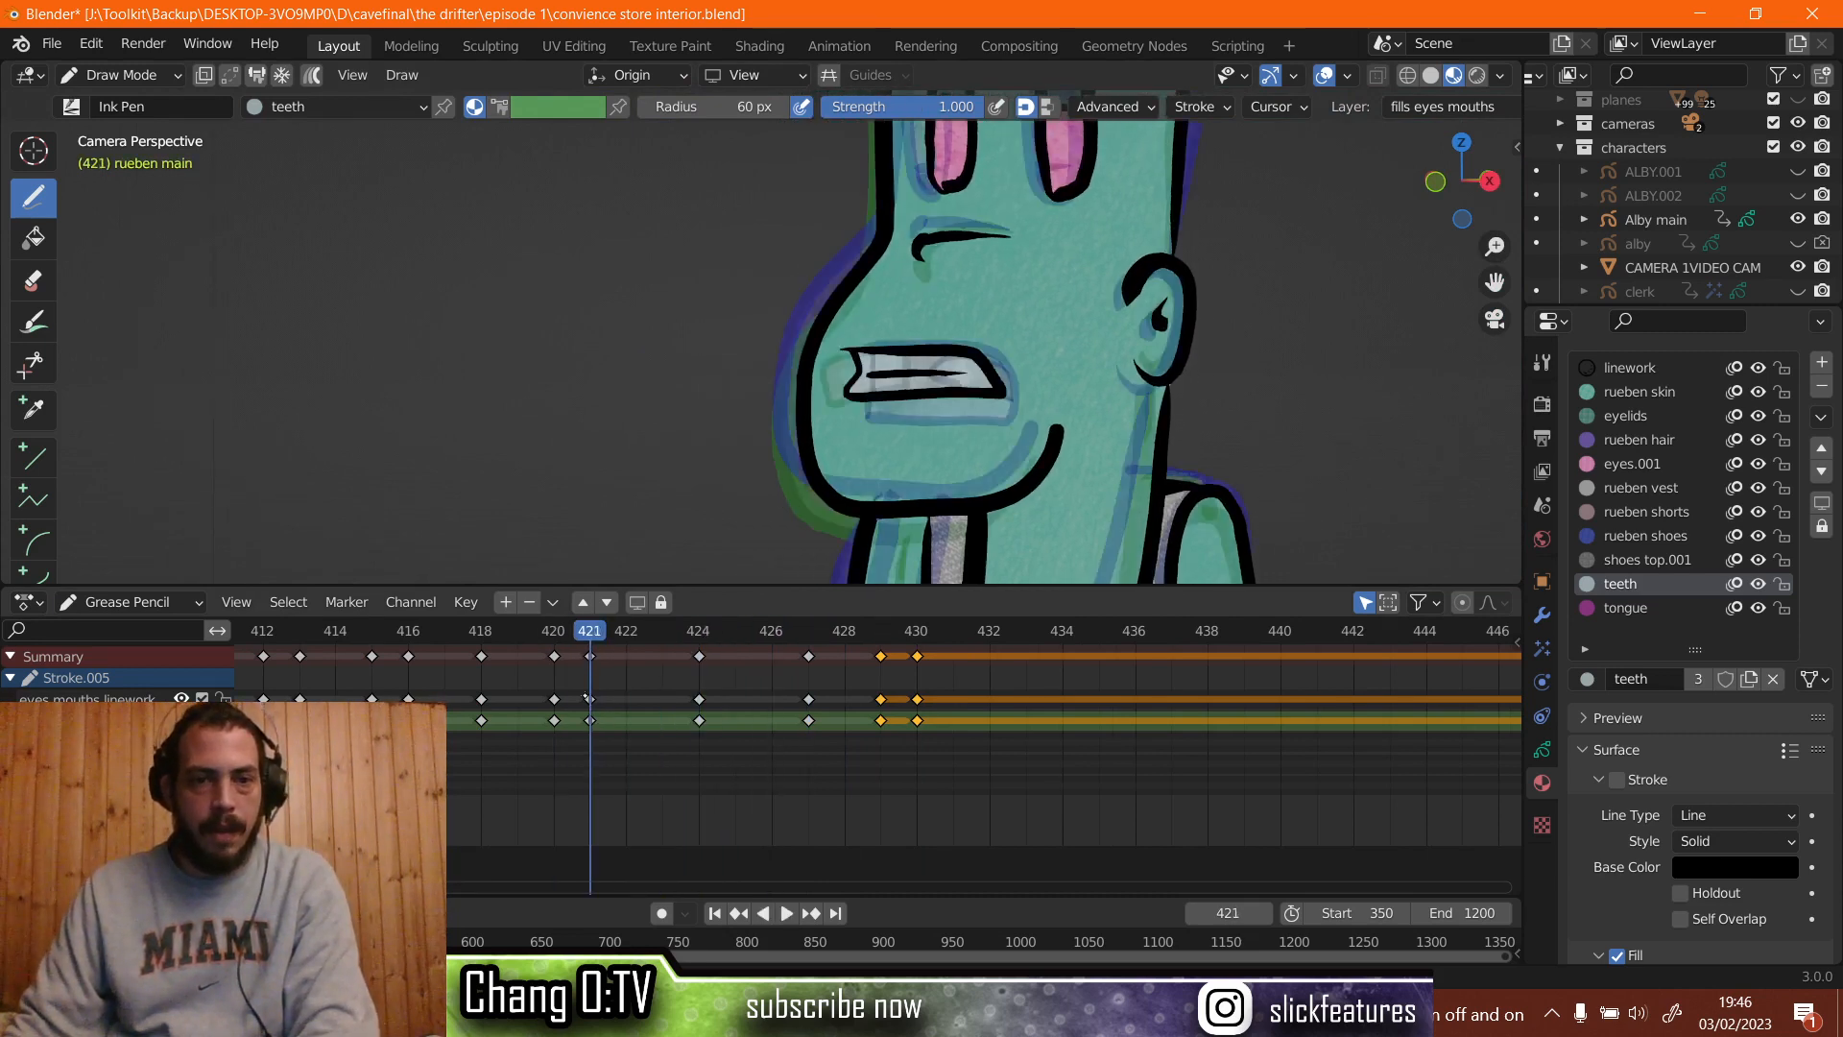
left_click_drag(581, 684, 600, 741)
right_click(592, 702)
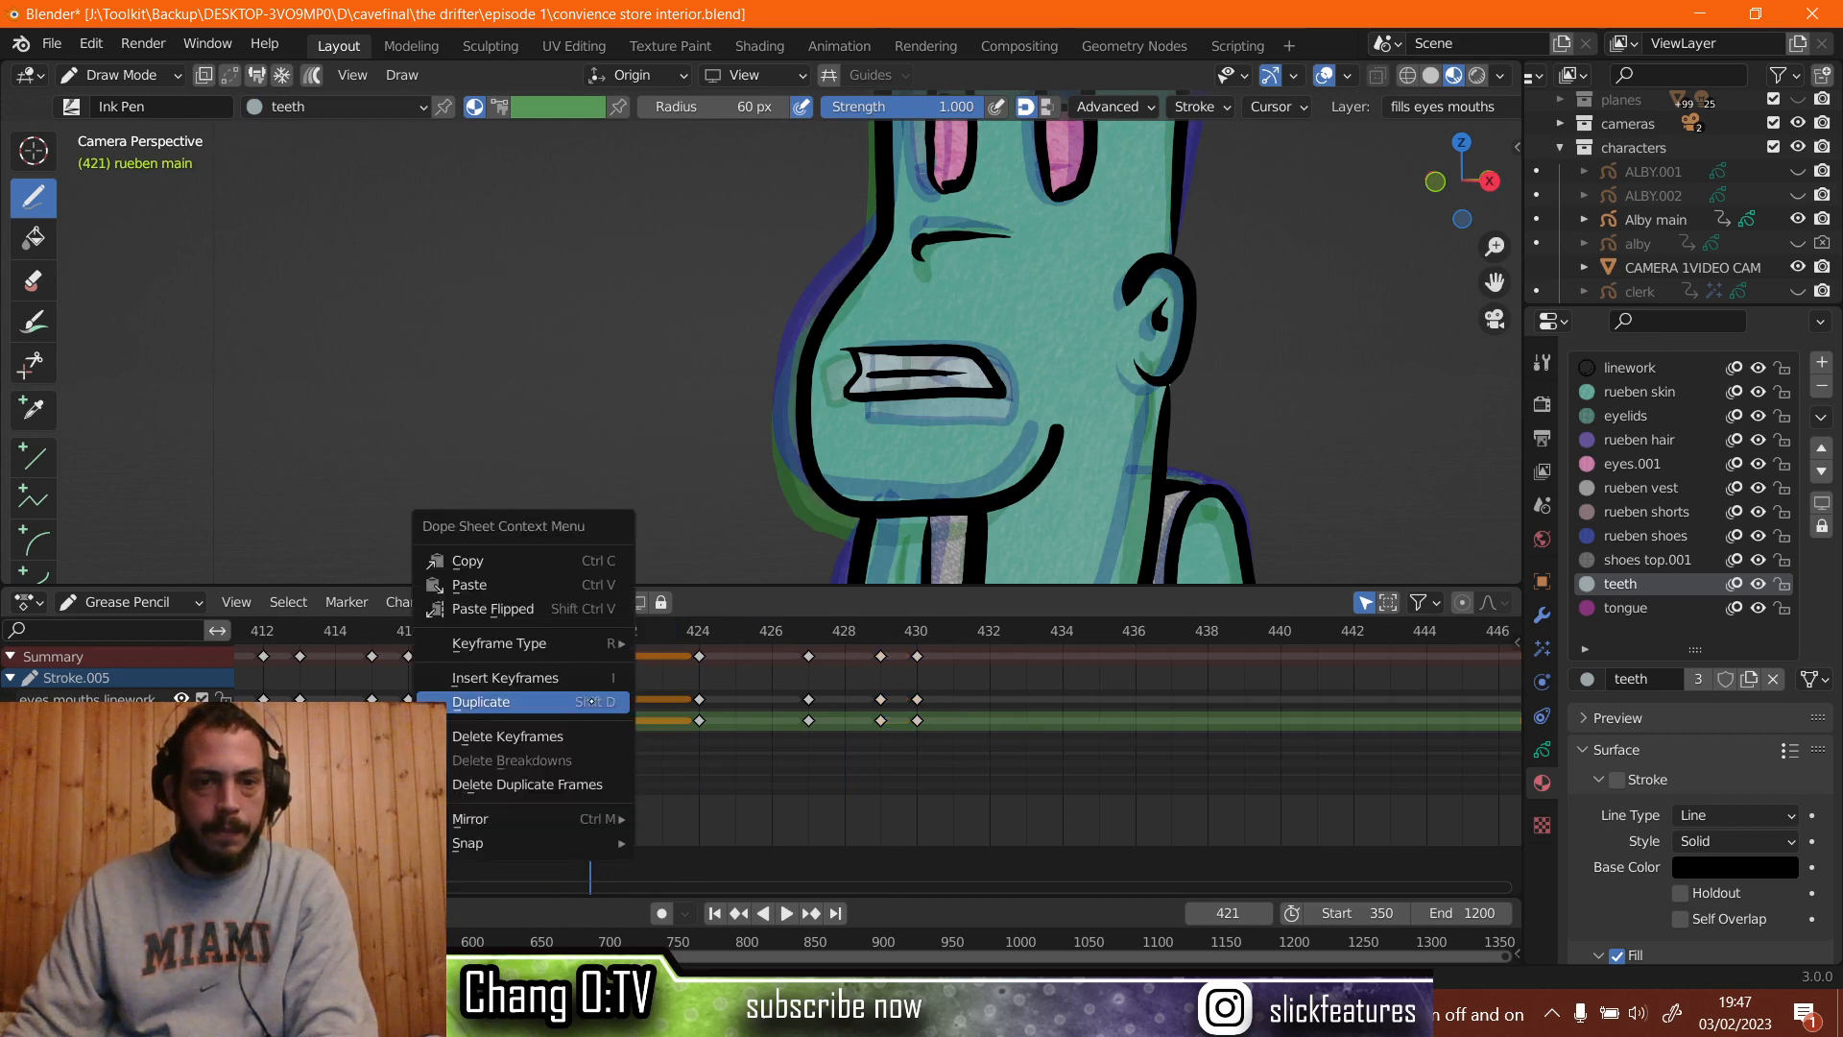
left_click(587, 702)
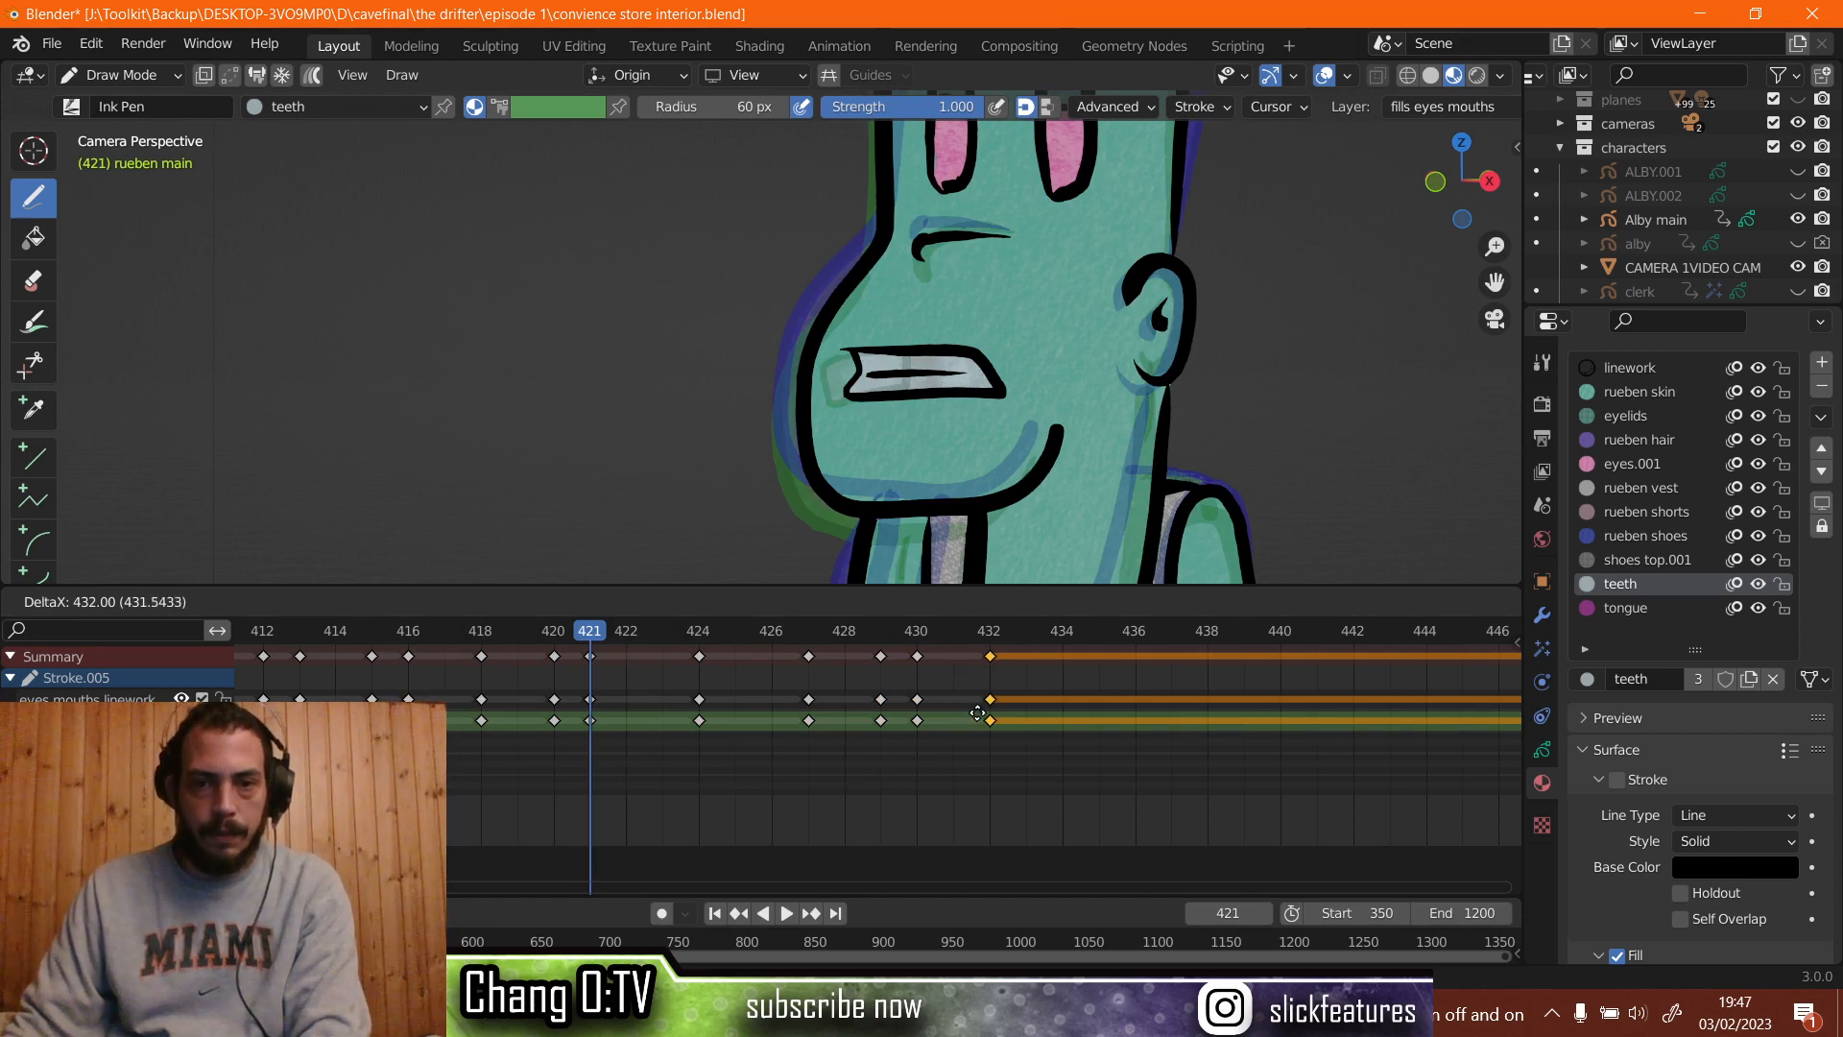
left_click(971, 713)
Review the lip sync timing through the new mouth keyframes by repeatedly playing back from about frame 413.
left_click(912, 631)
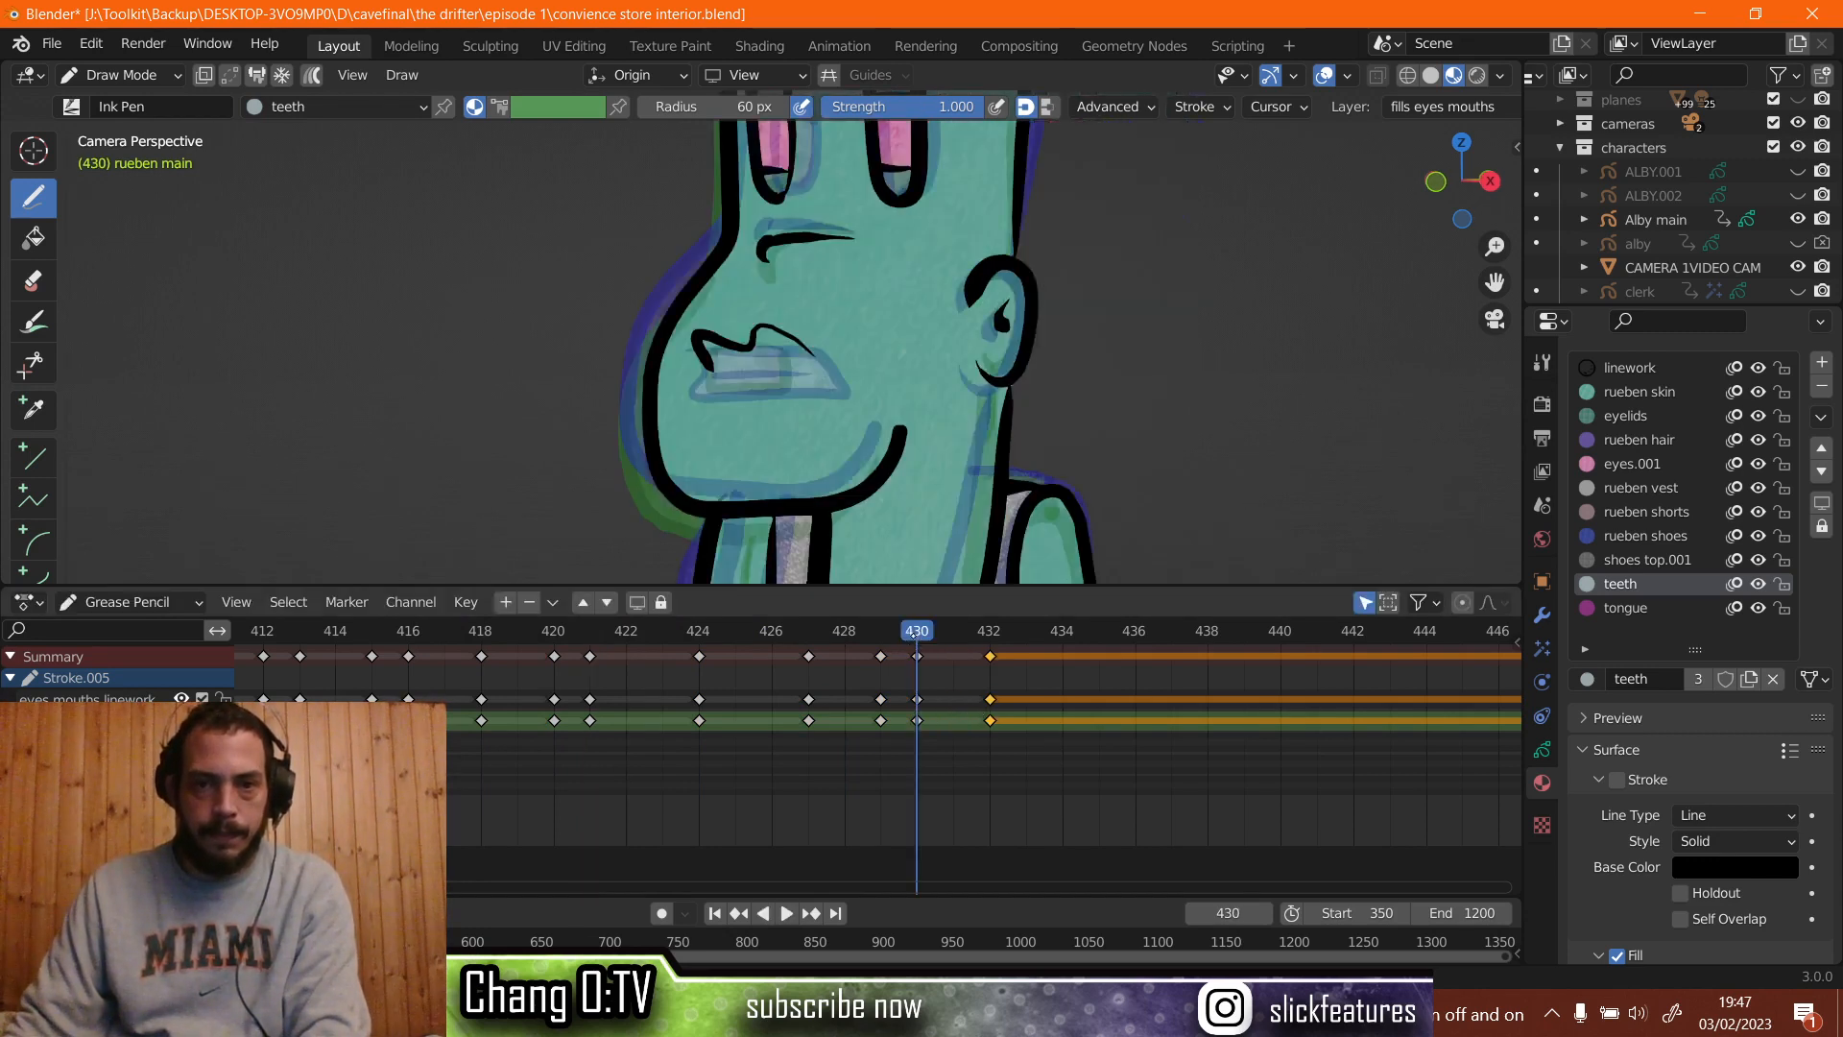
key("space")
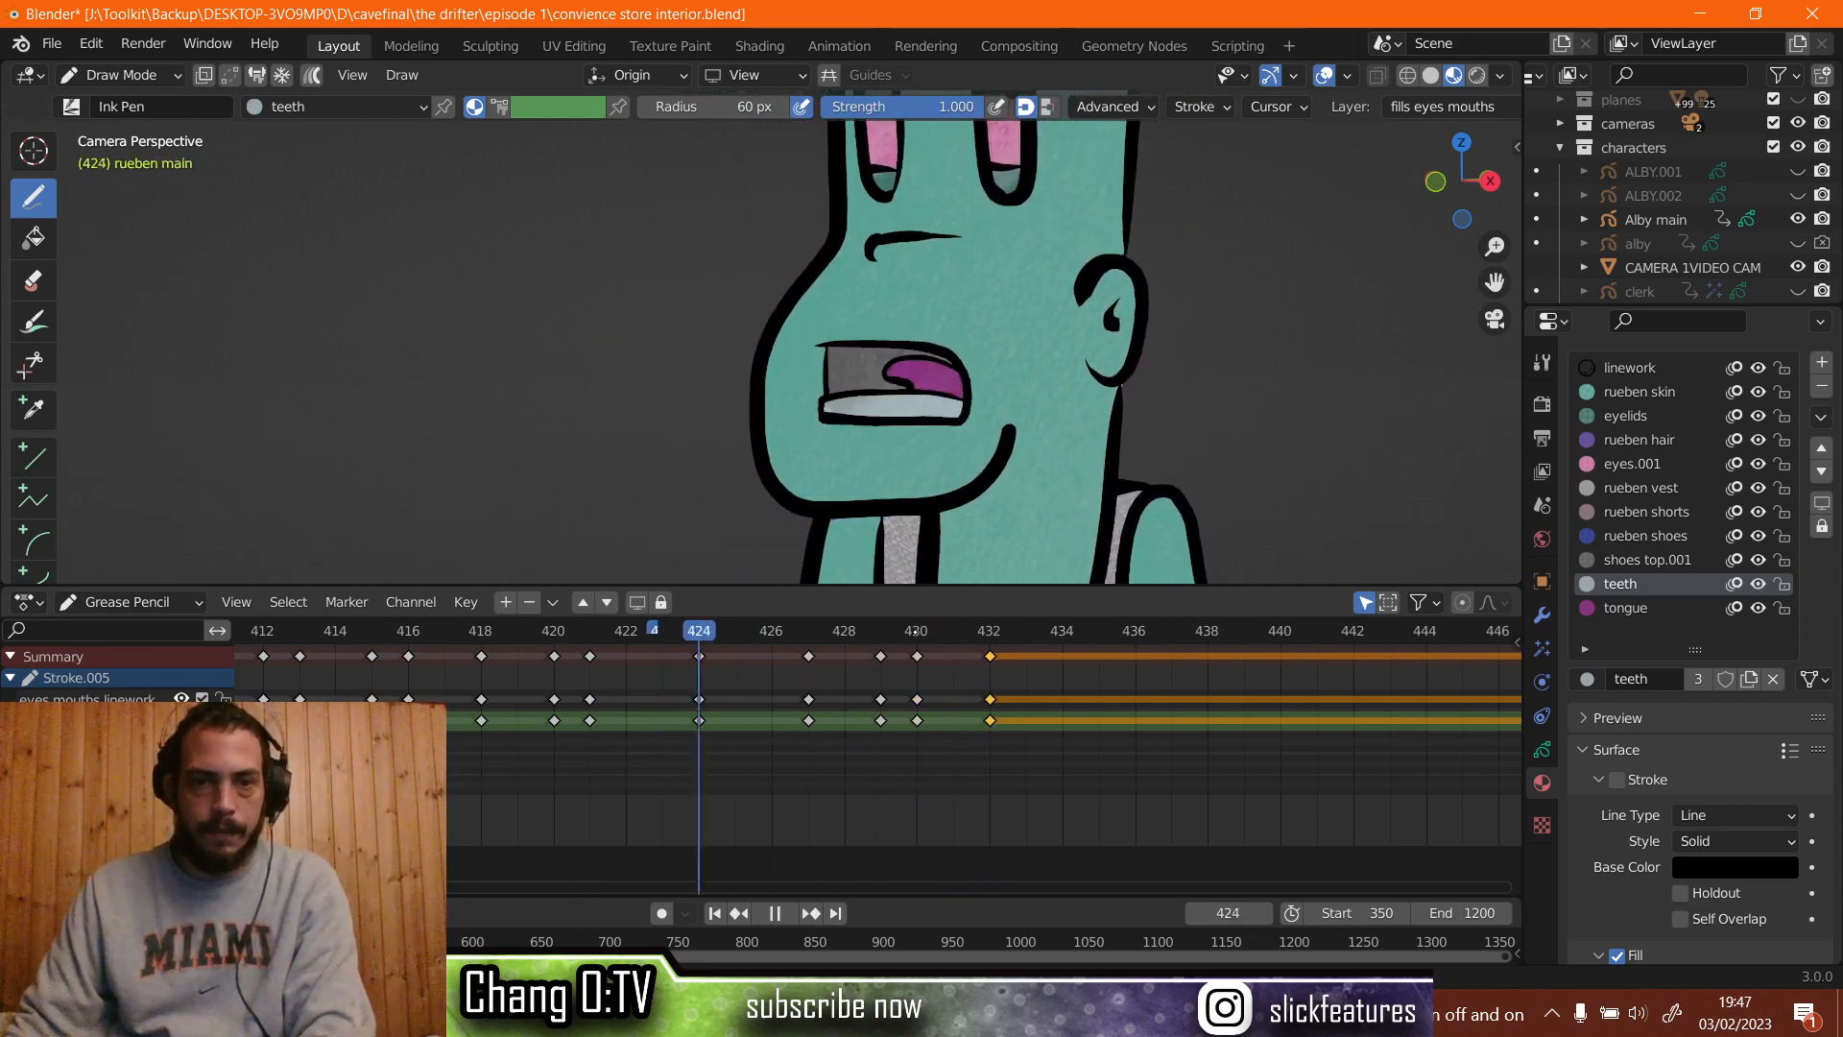
key("space")
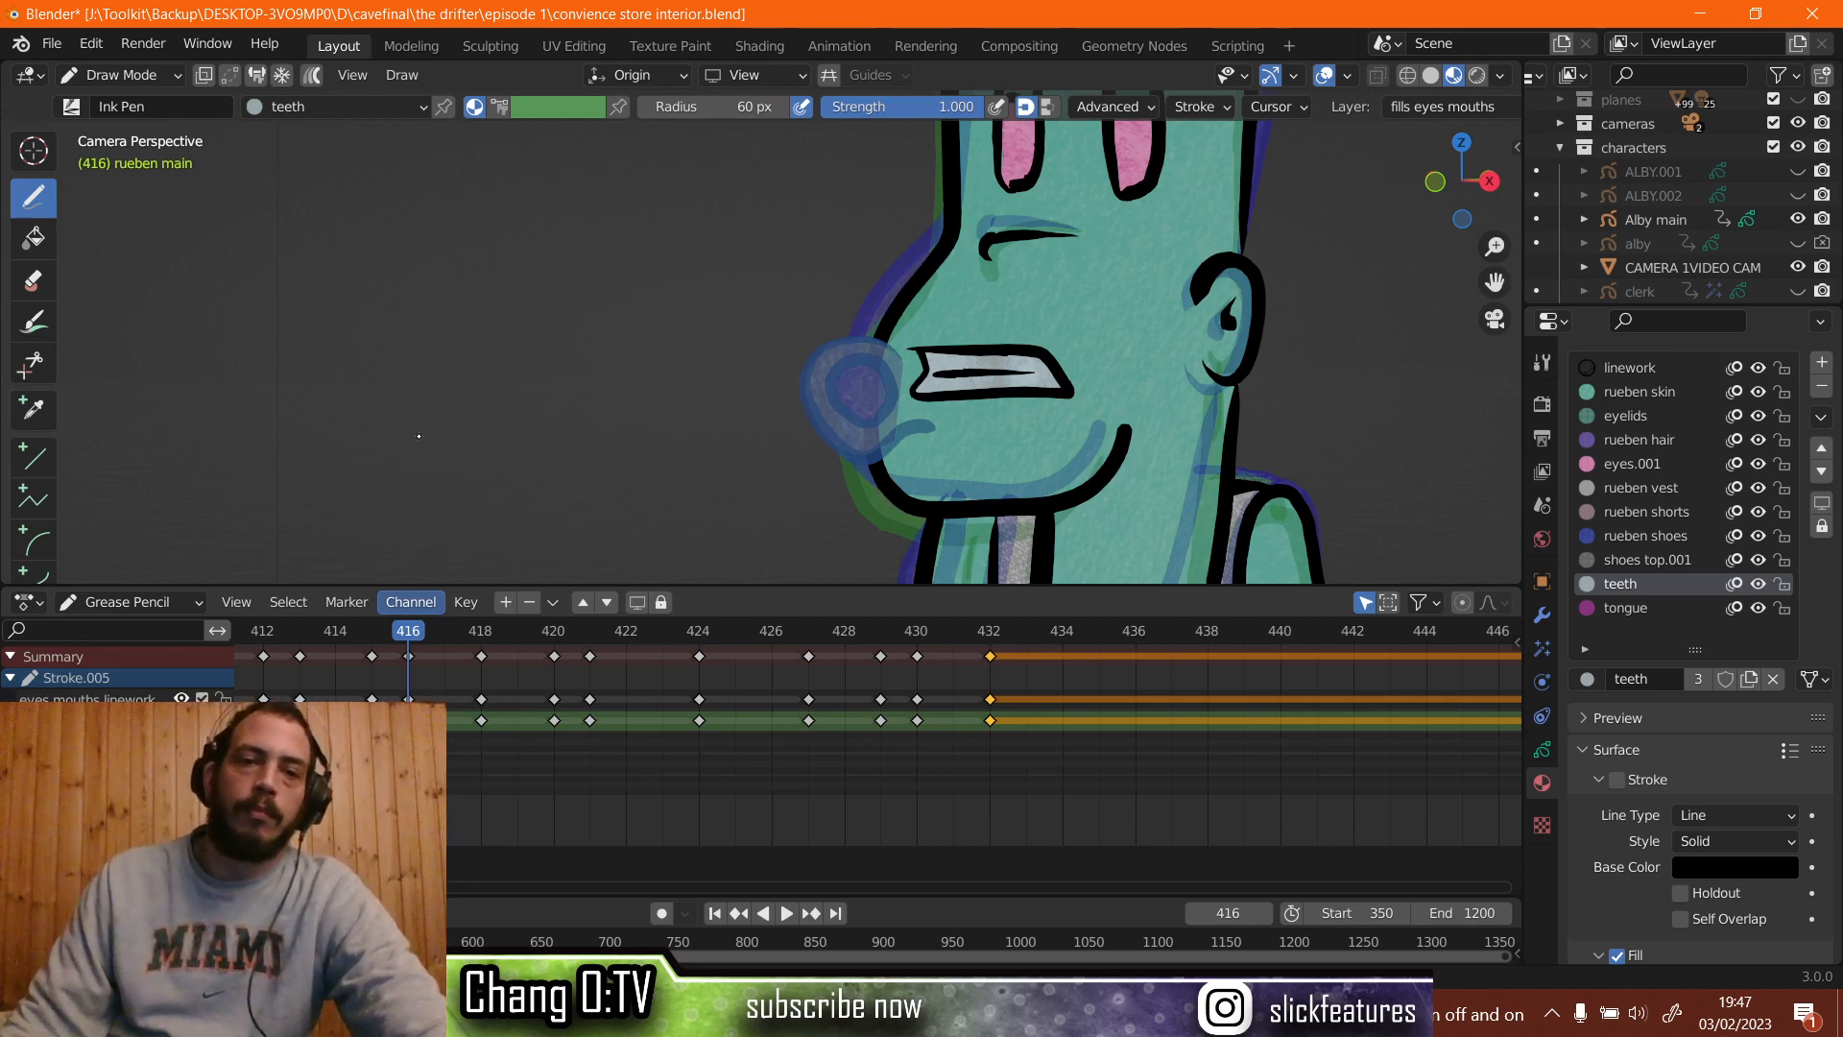
key("space")
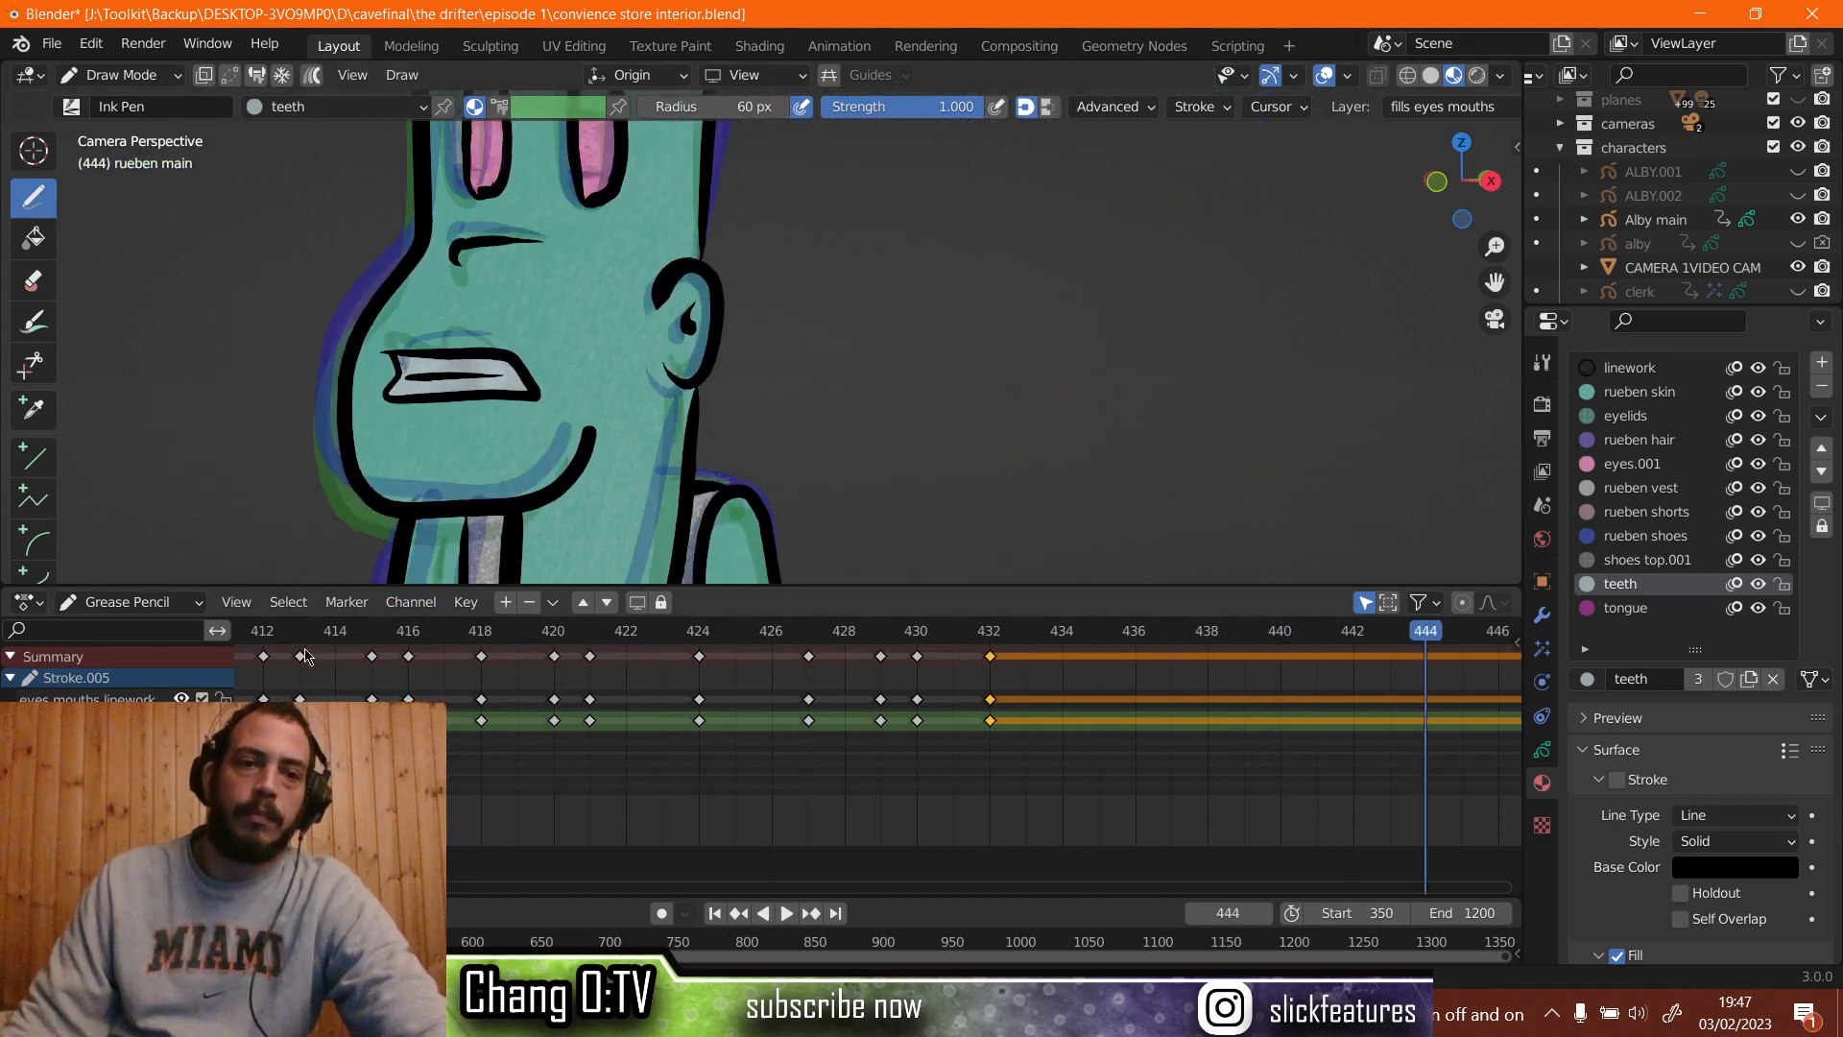
left_click(306, 656)
key("space")
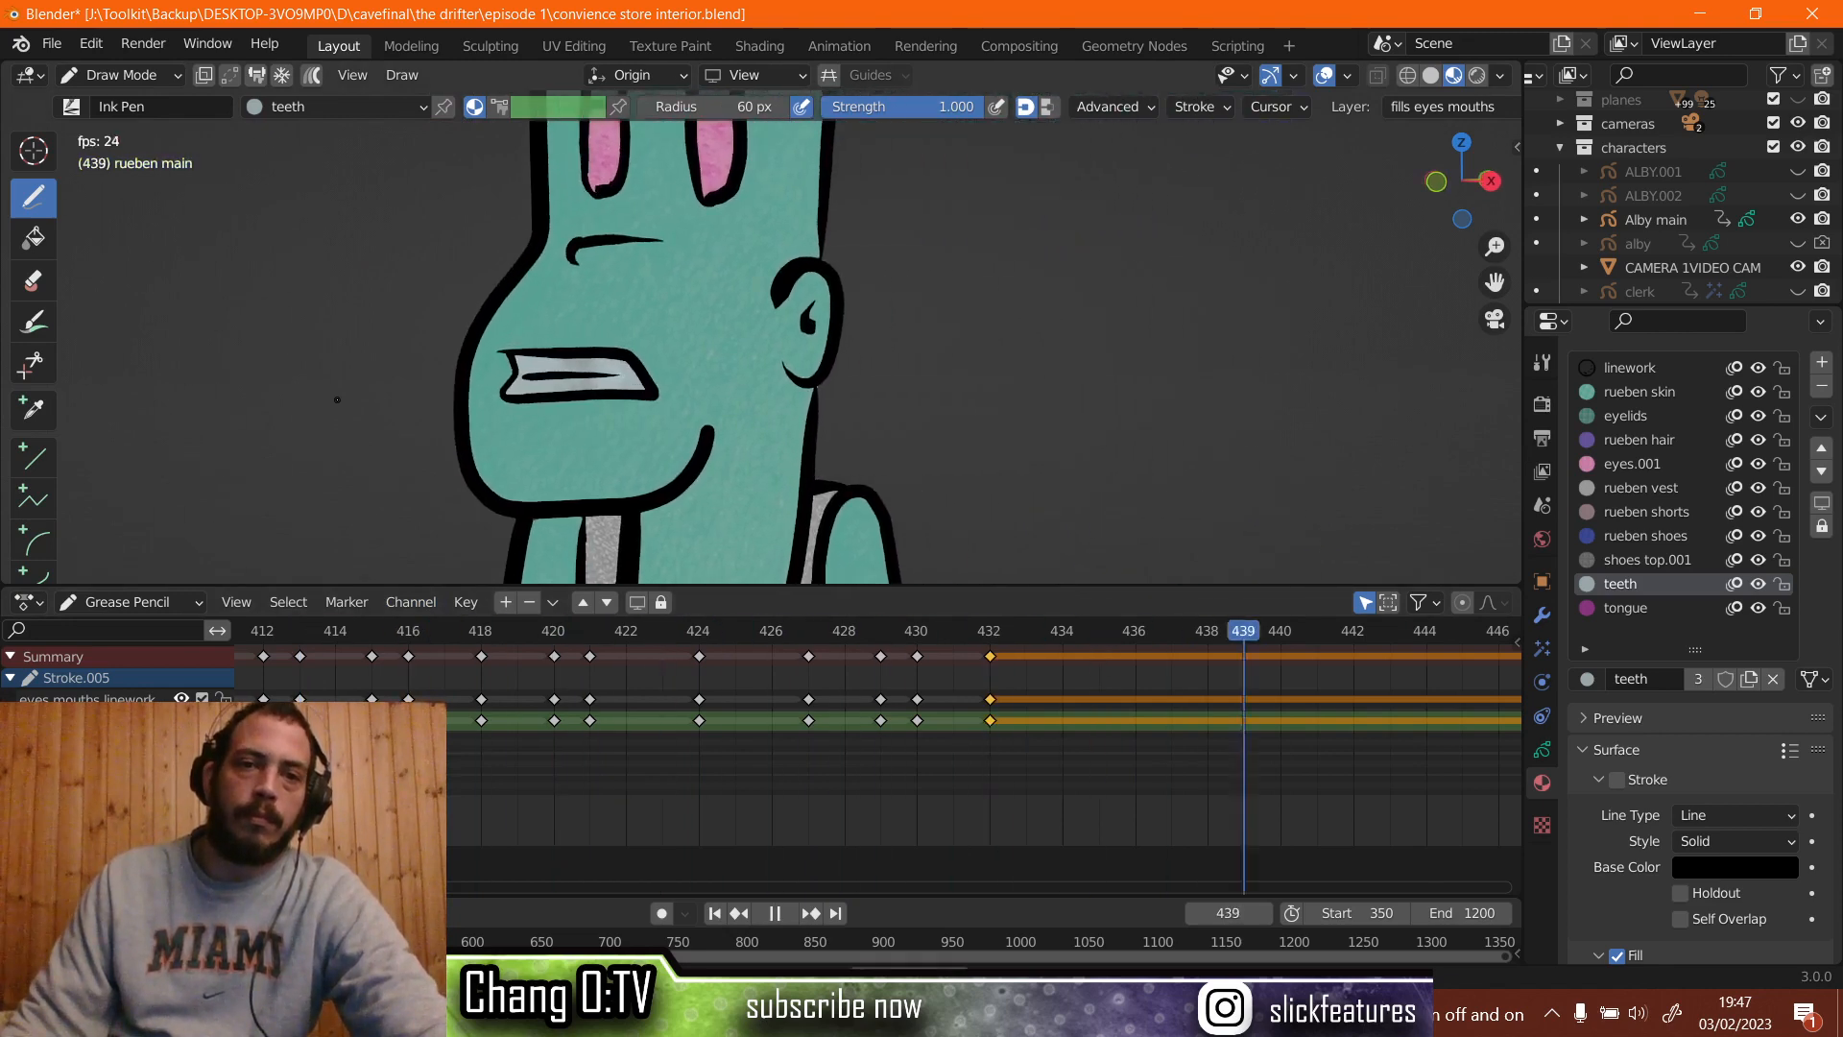
key("space")
left_click(296, 638)
key("space")
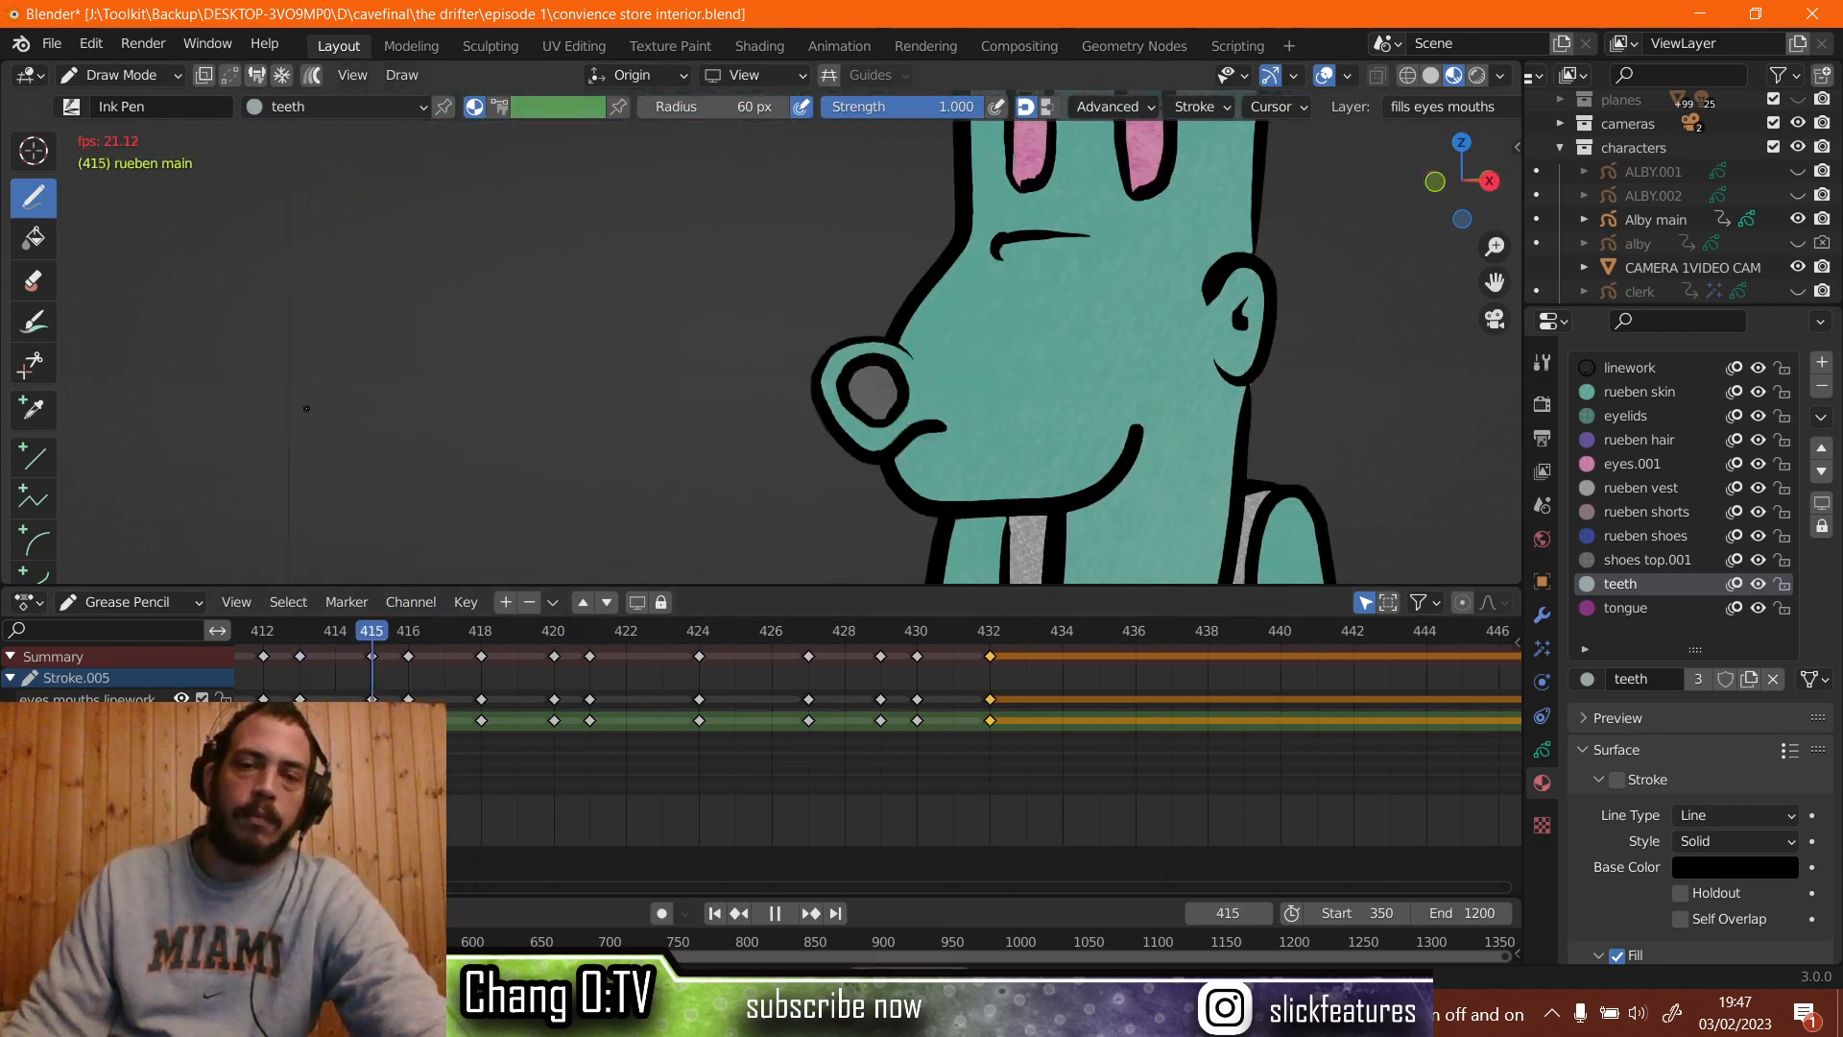
Play back the lip sync repeatedly, first from about frame 413 and then from about frame 418, to check the mouth timing.
key("space")
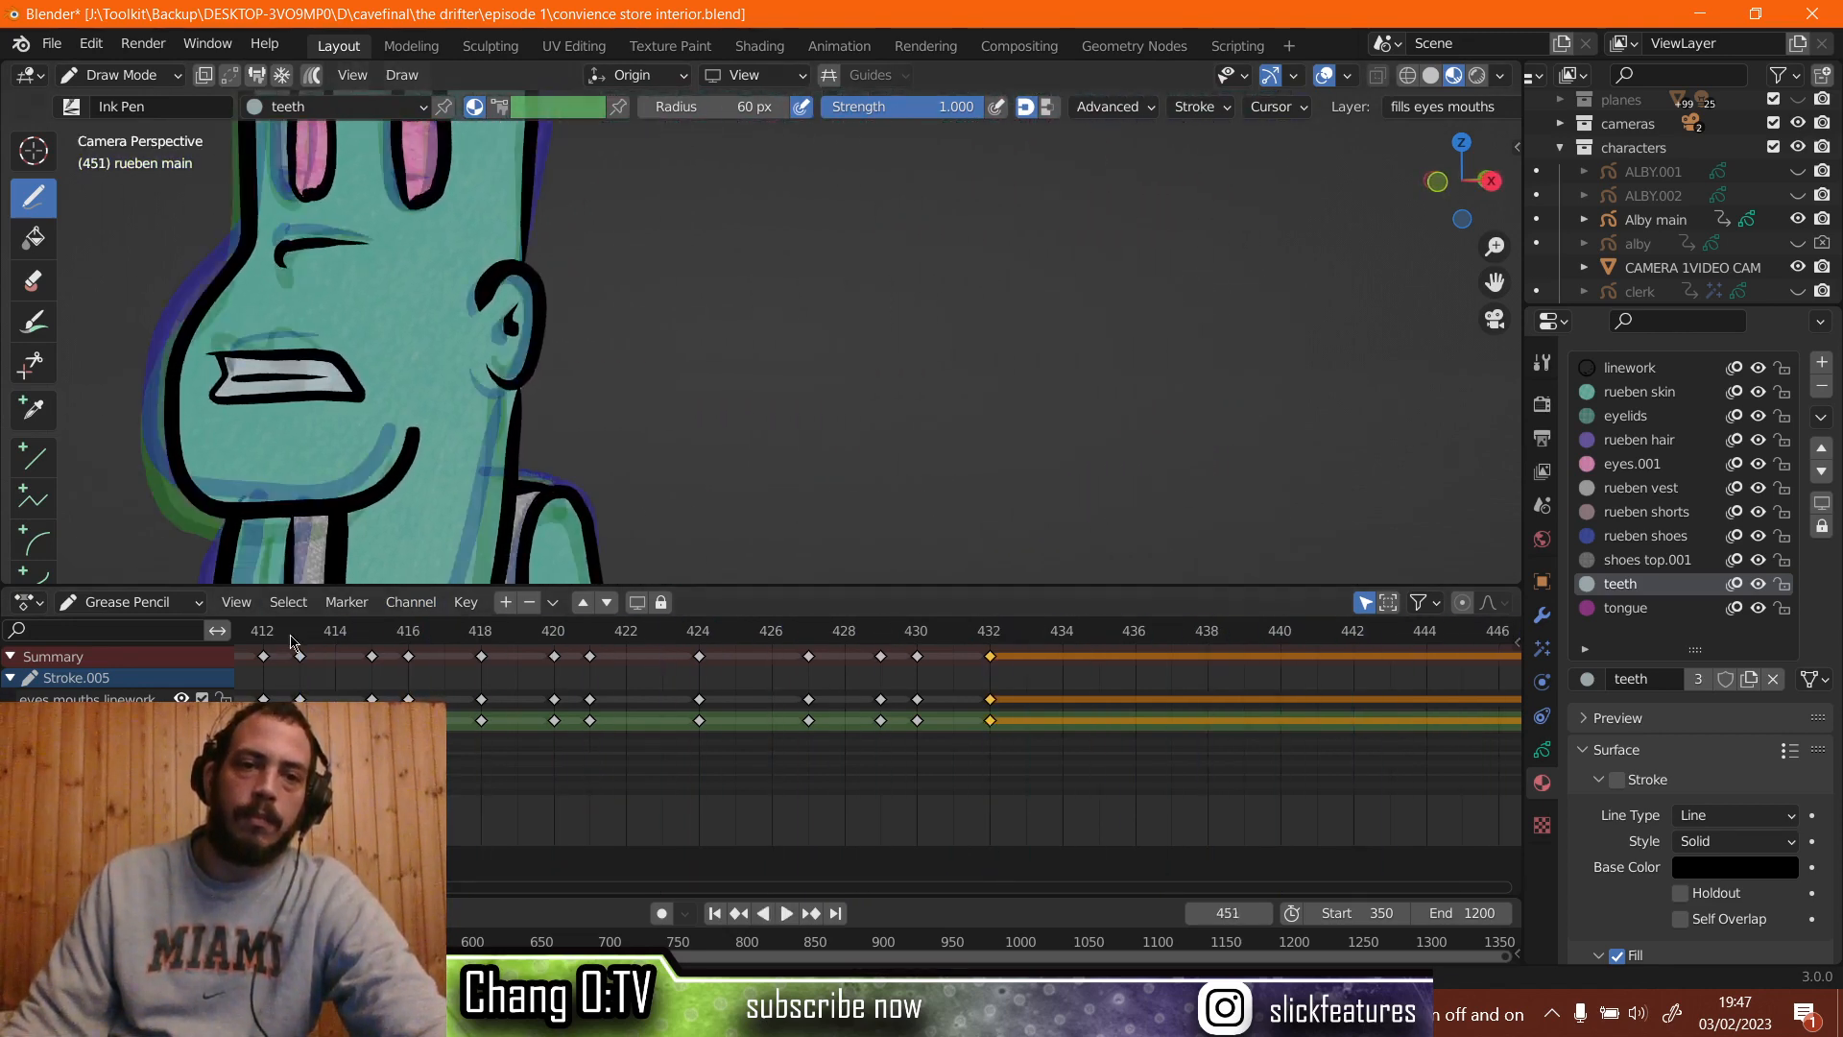
left_click(297, 637)
key("space")
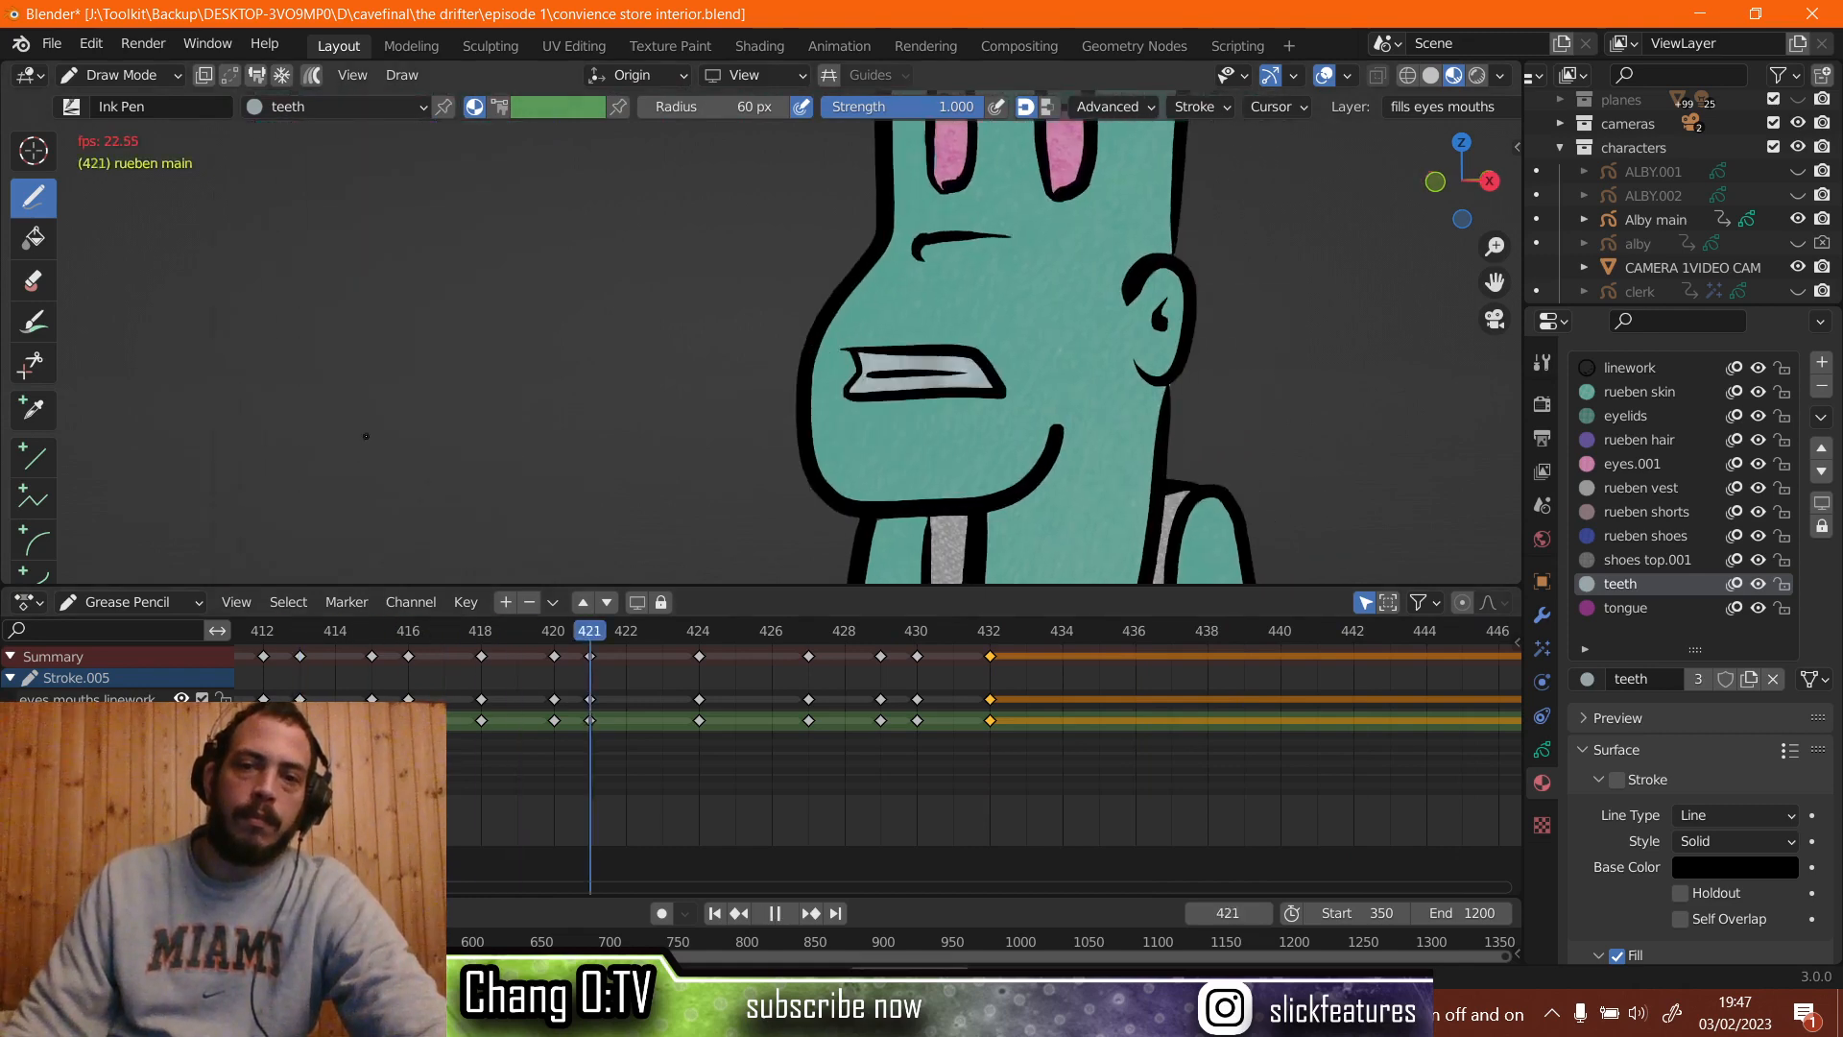
left_click(317, 637)
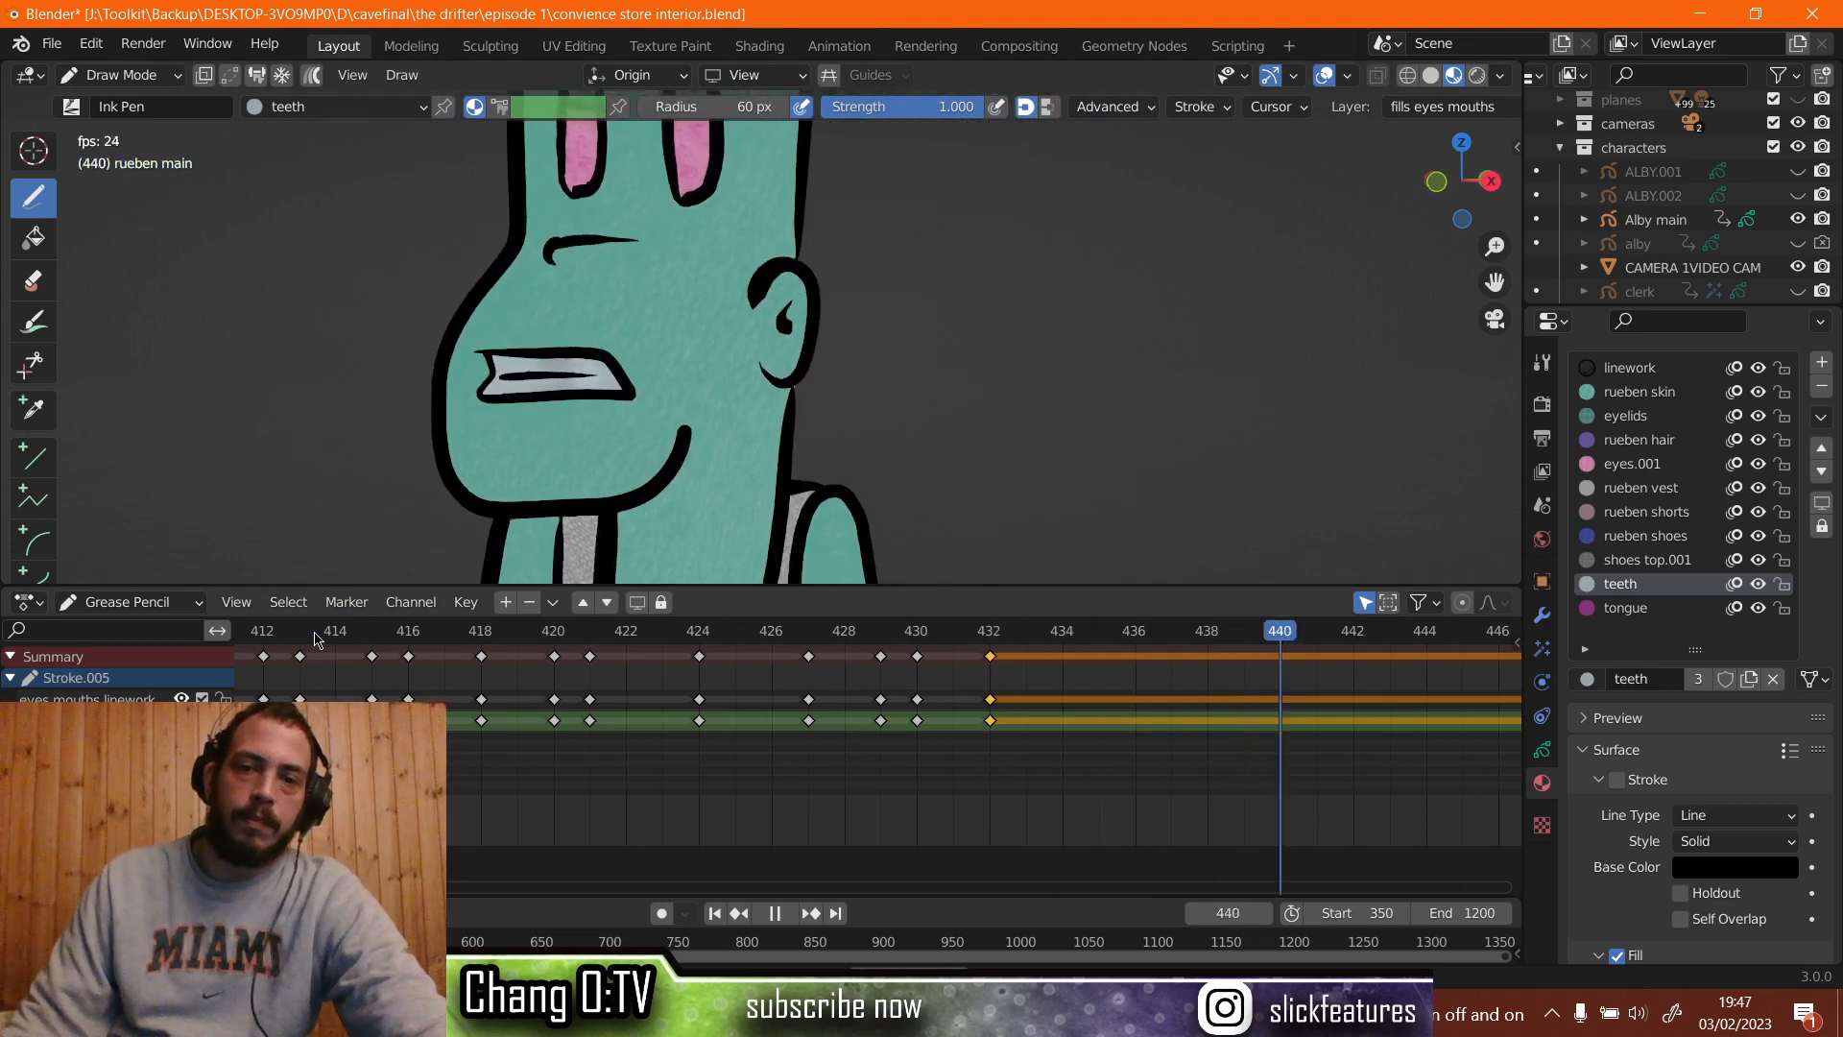
key("space")
scroll(335, 664, "down", 3)
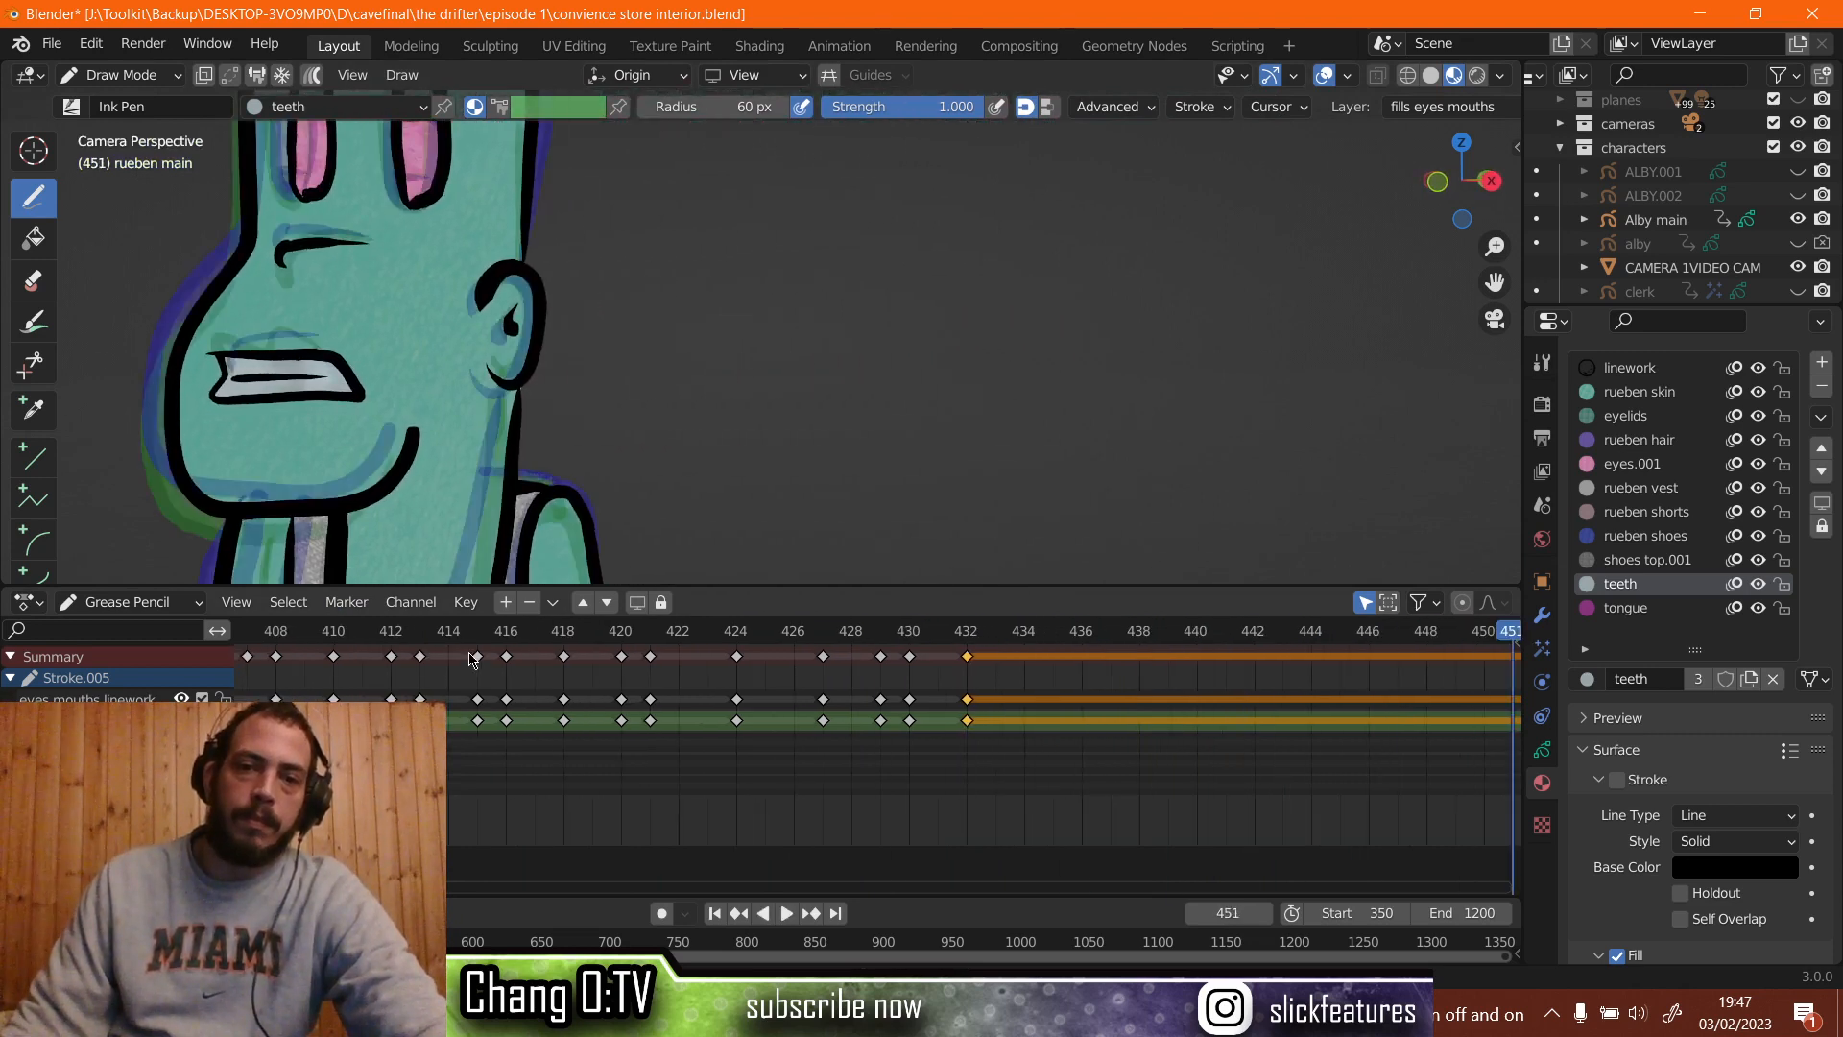
left_click(369, 635)
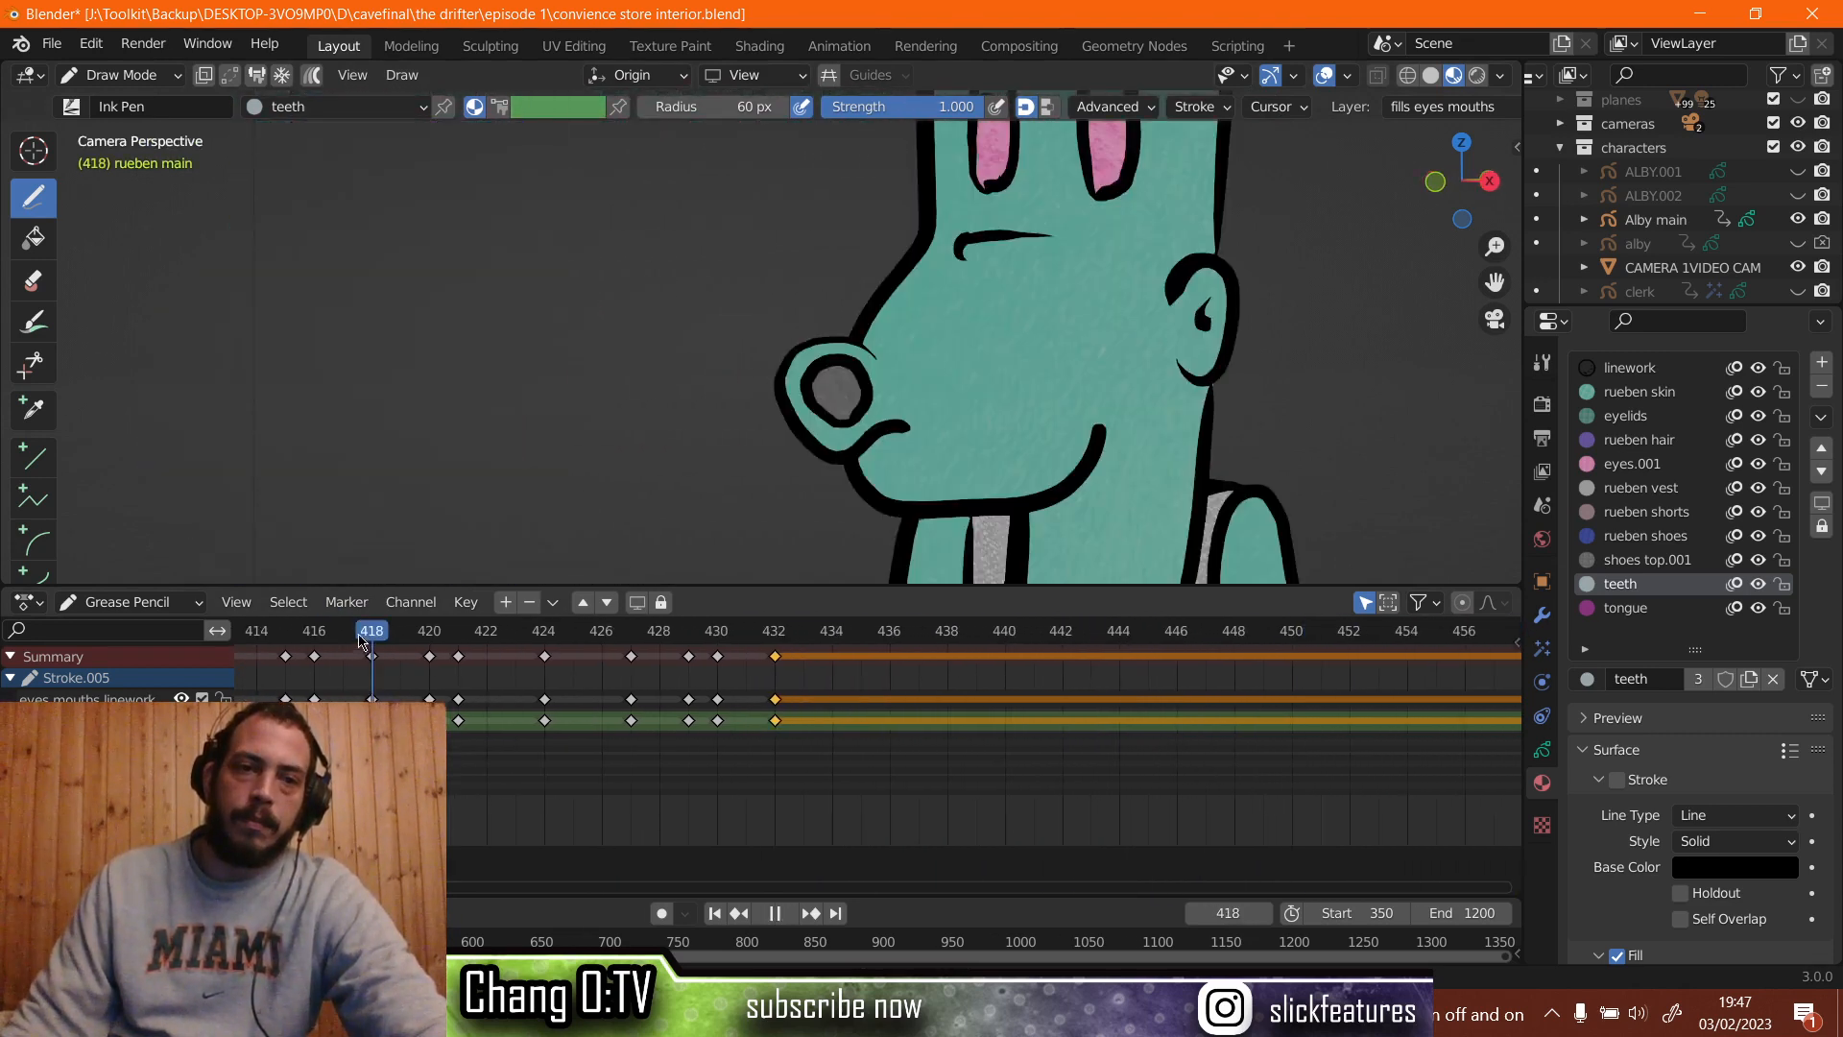
key("space")
key("space")
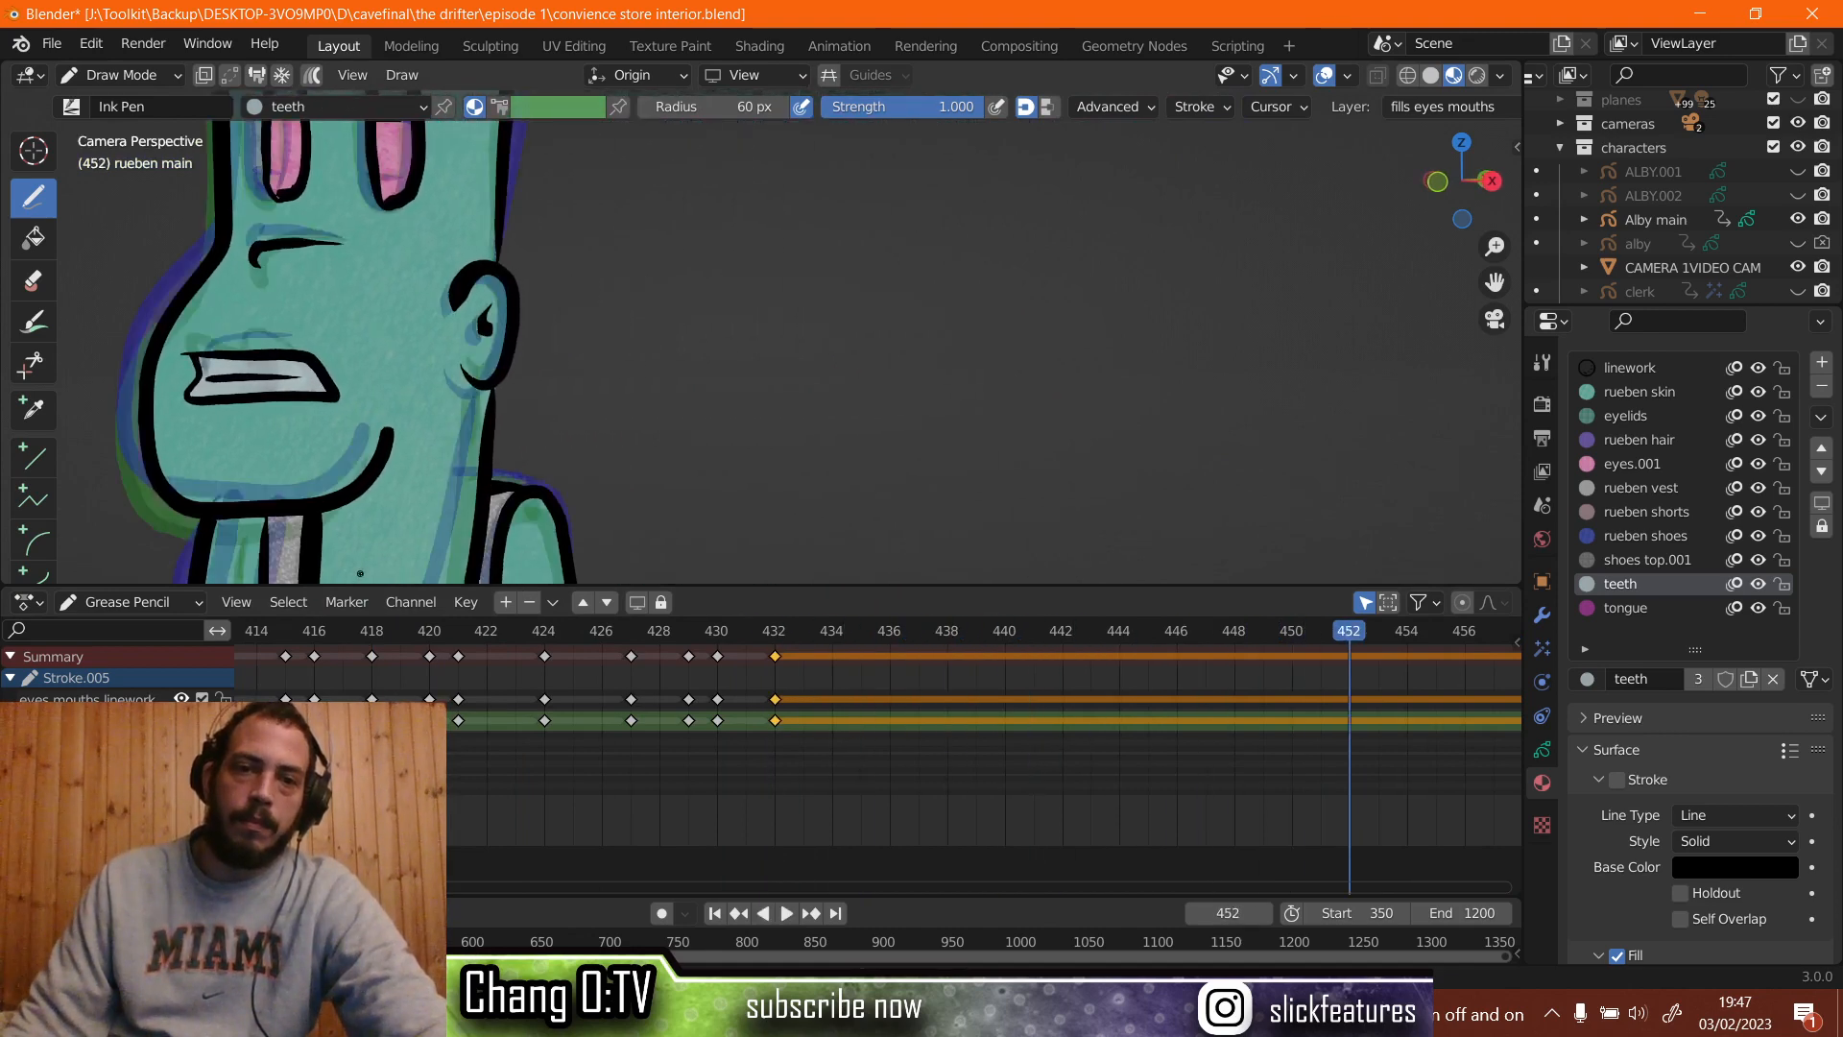
left_click(370, 636)
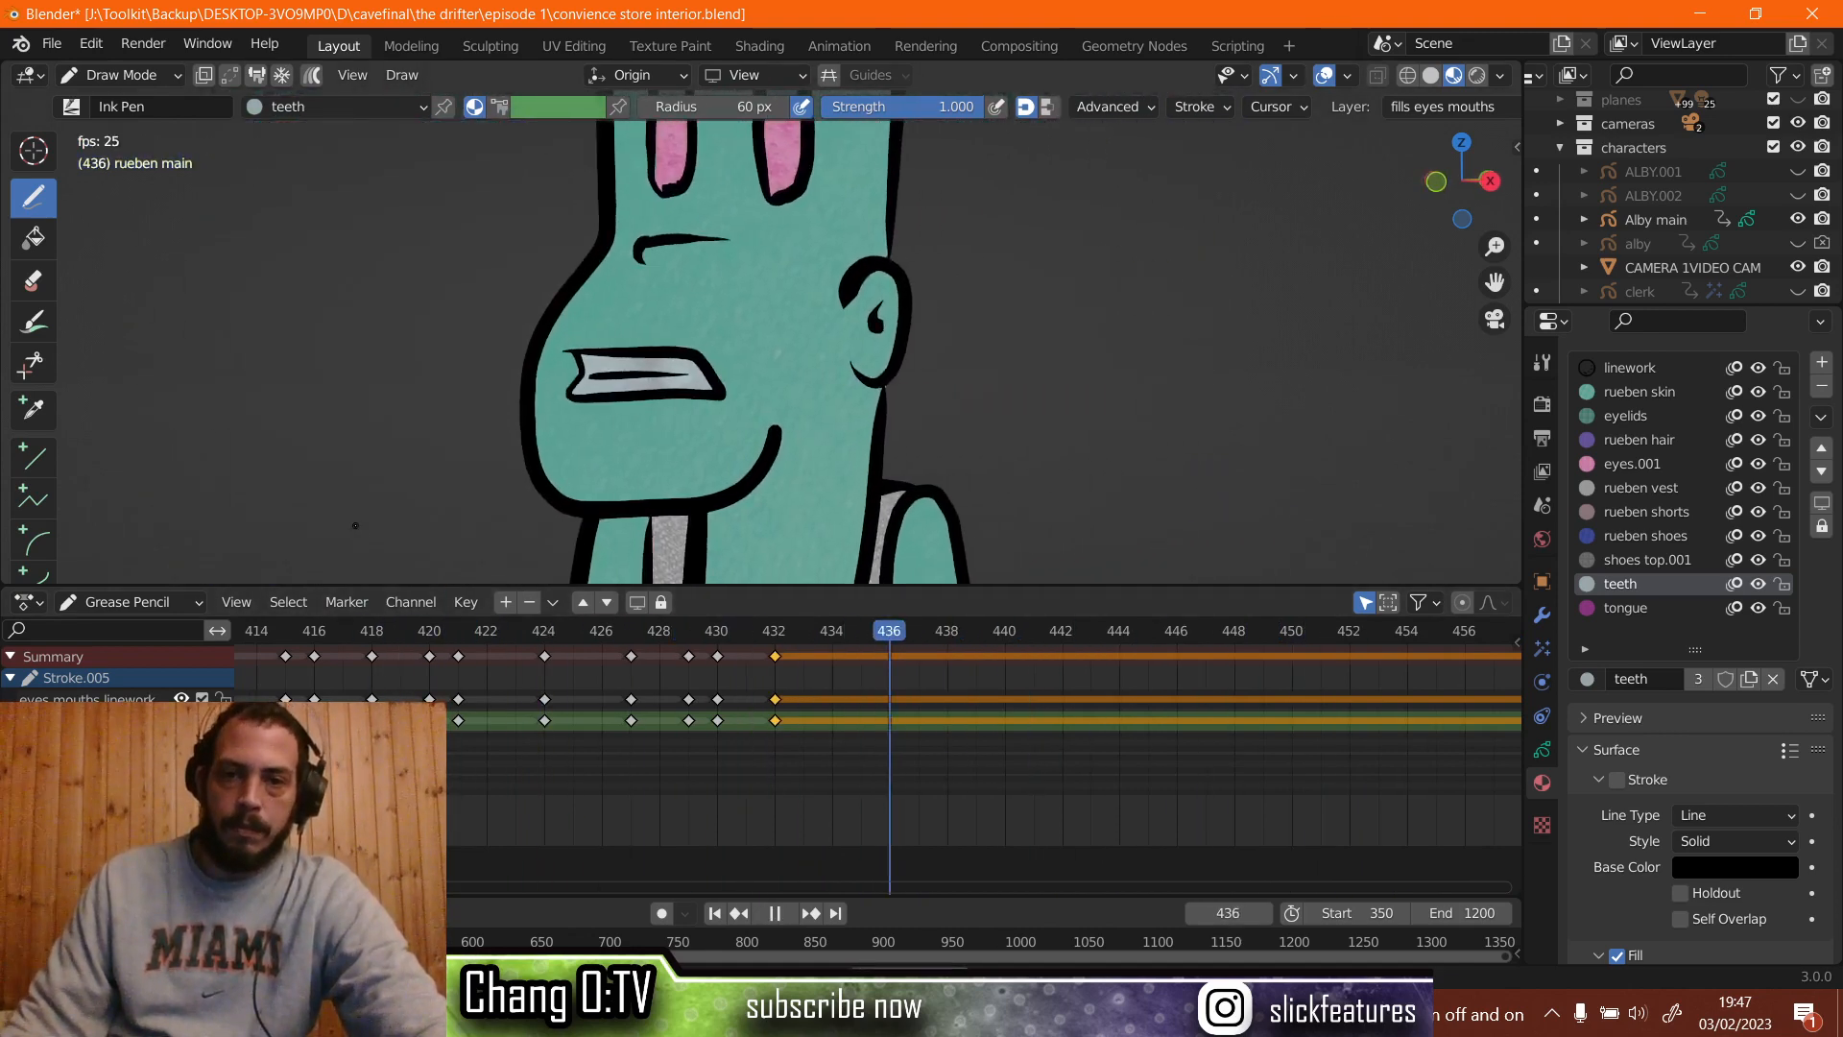
key("space")
left_click(363, 632)
key("space")
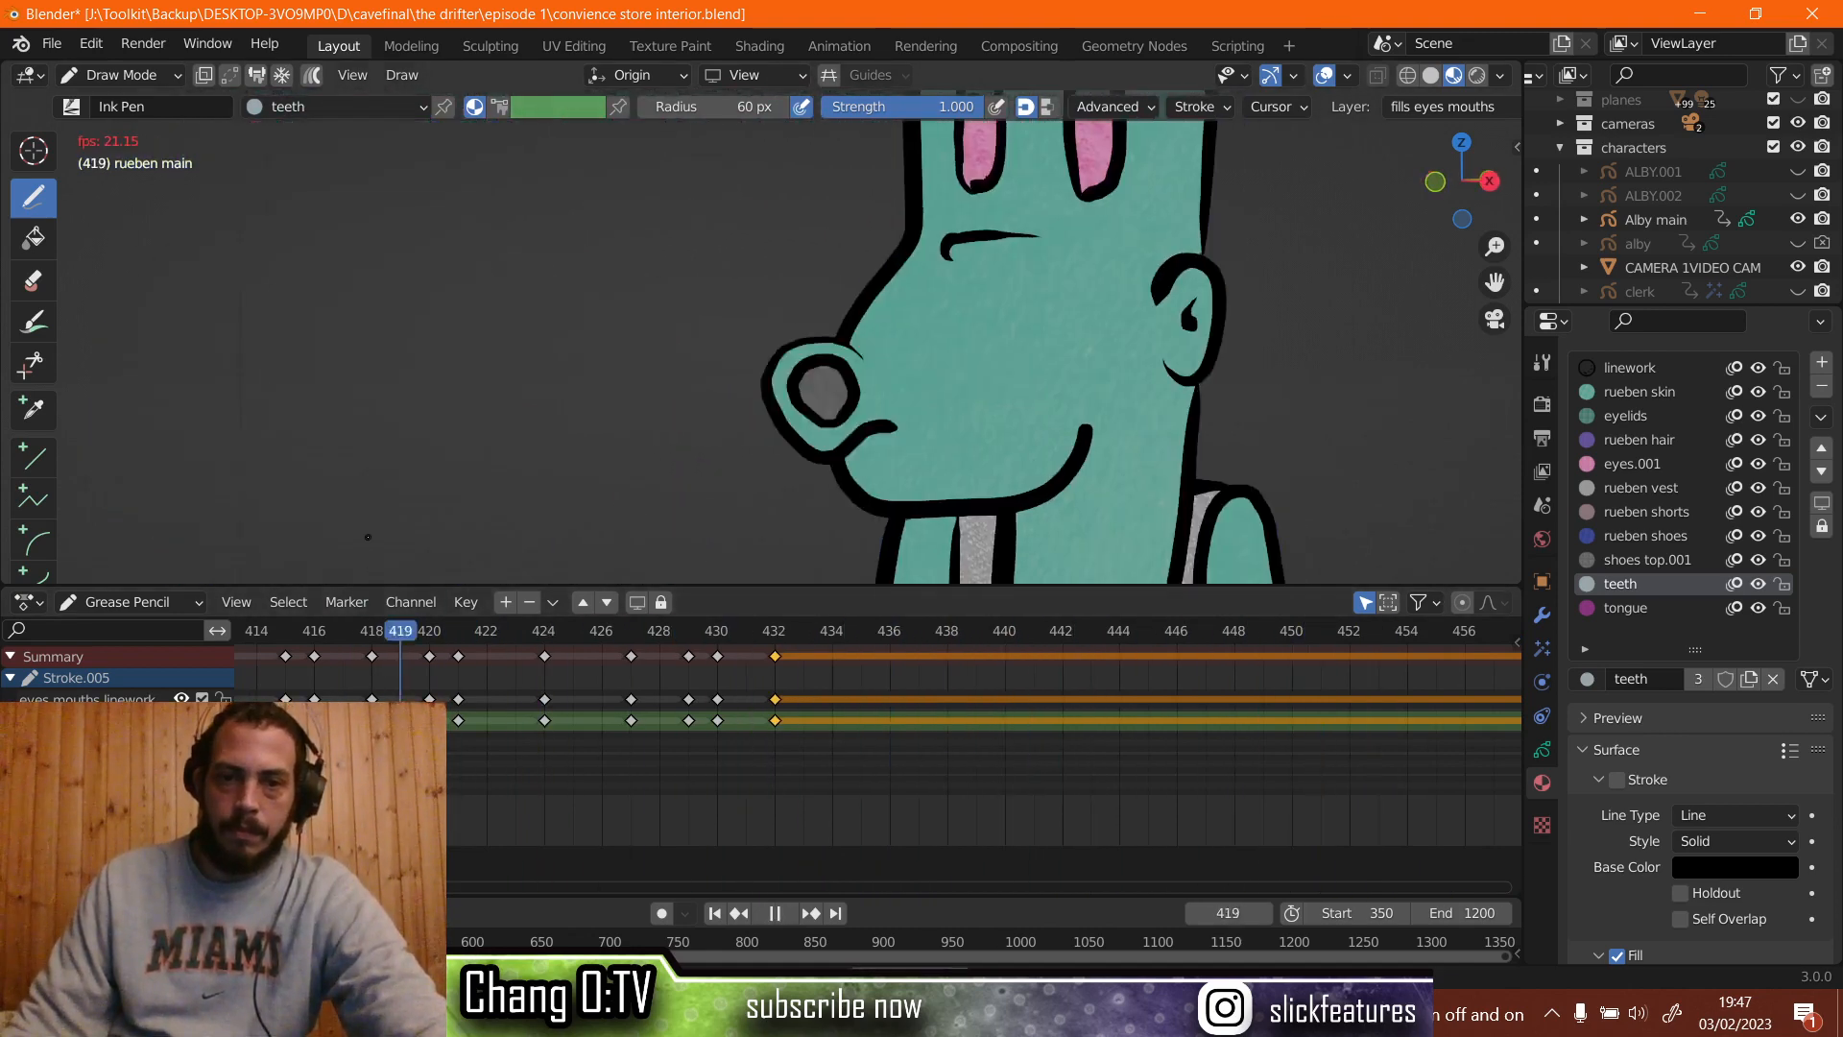
key("space")
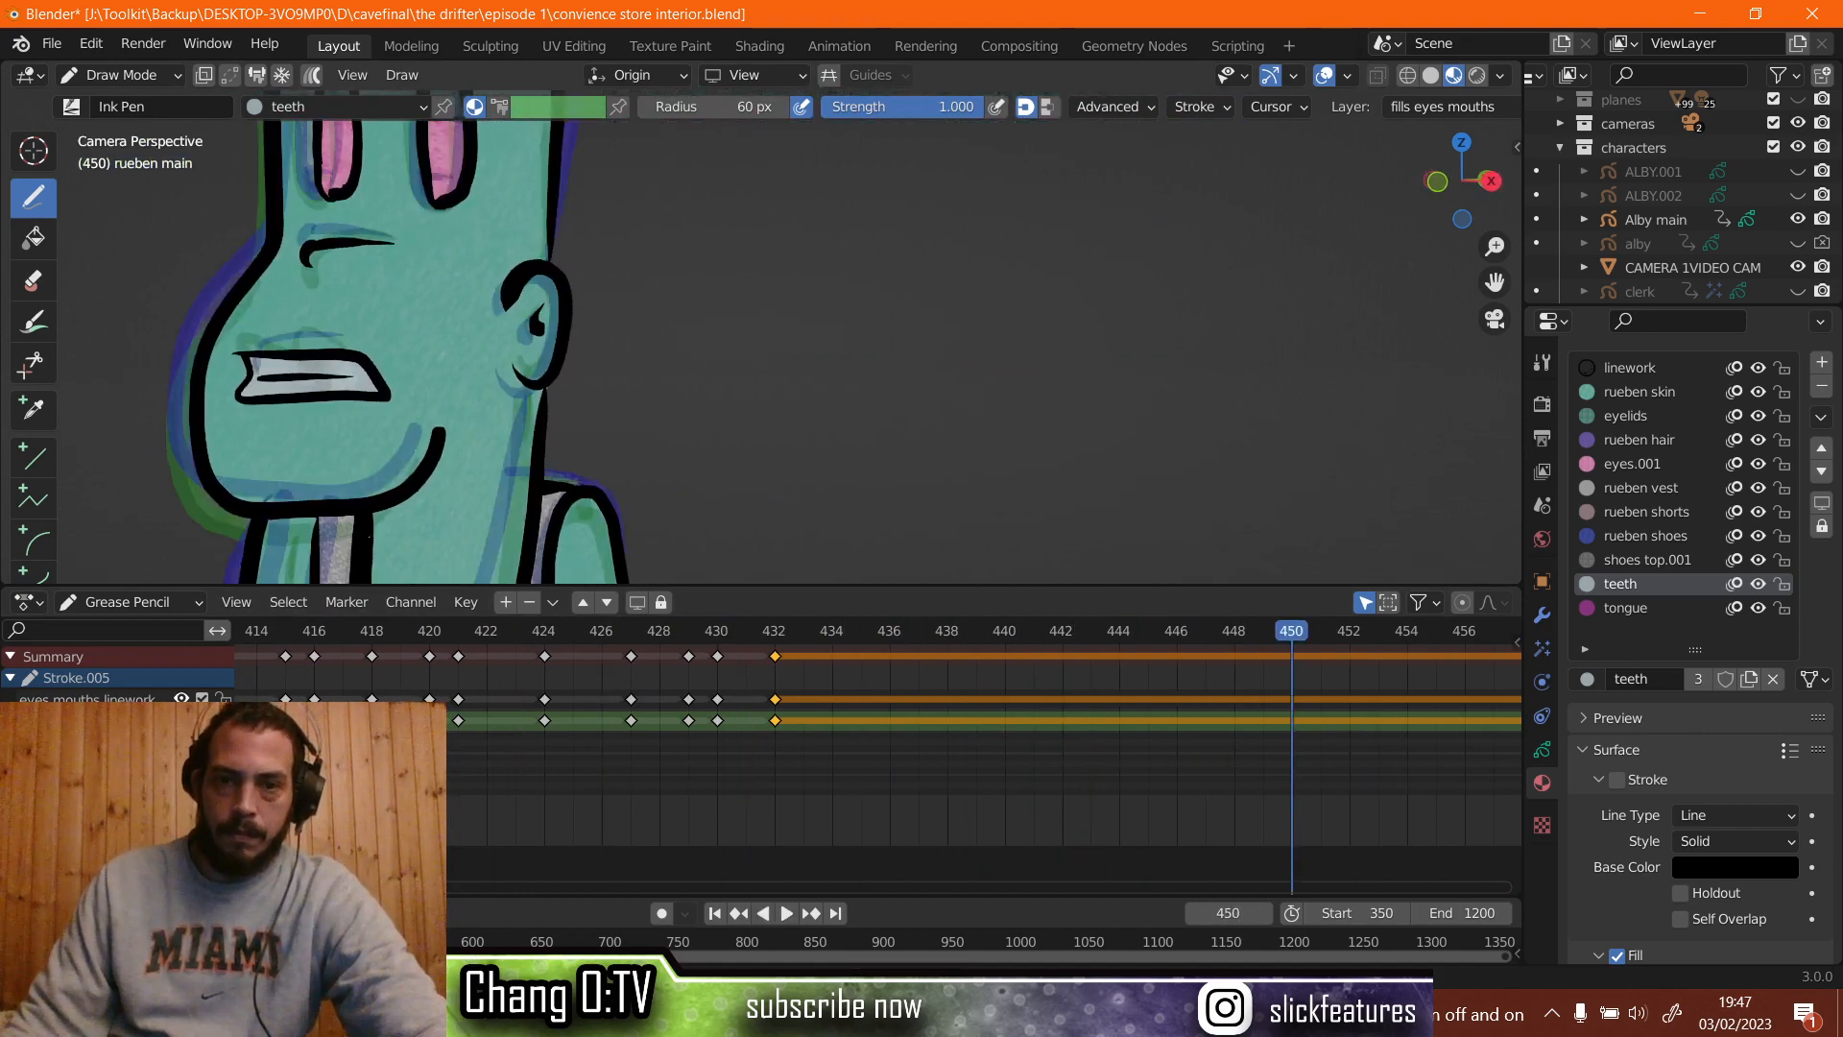
left_click(386, 633)
key("space")
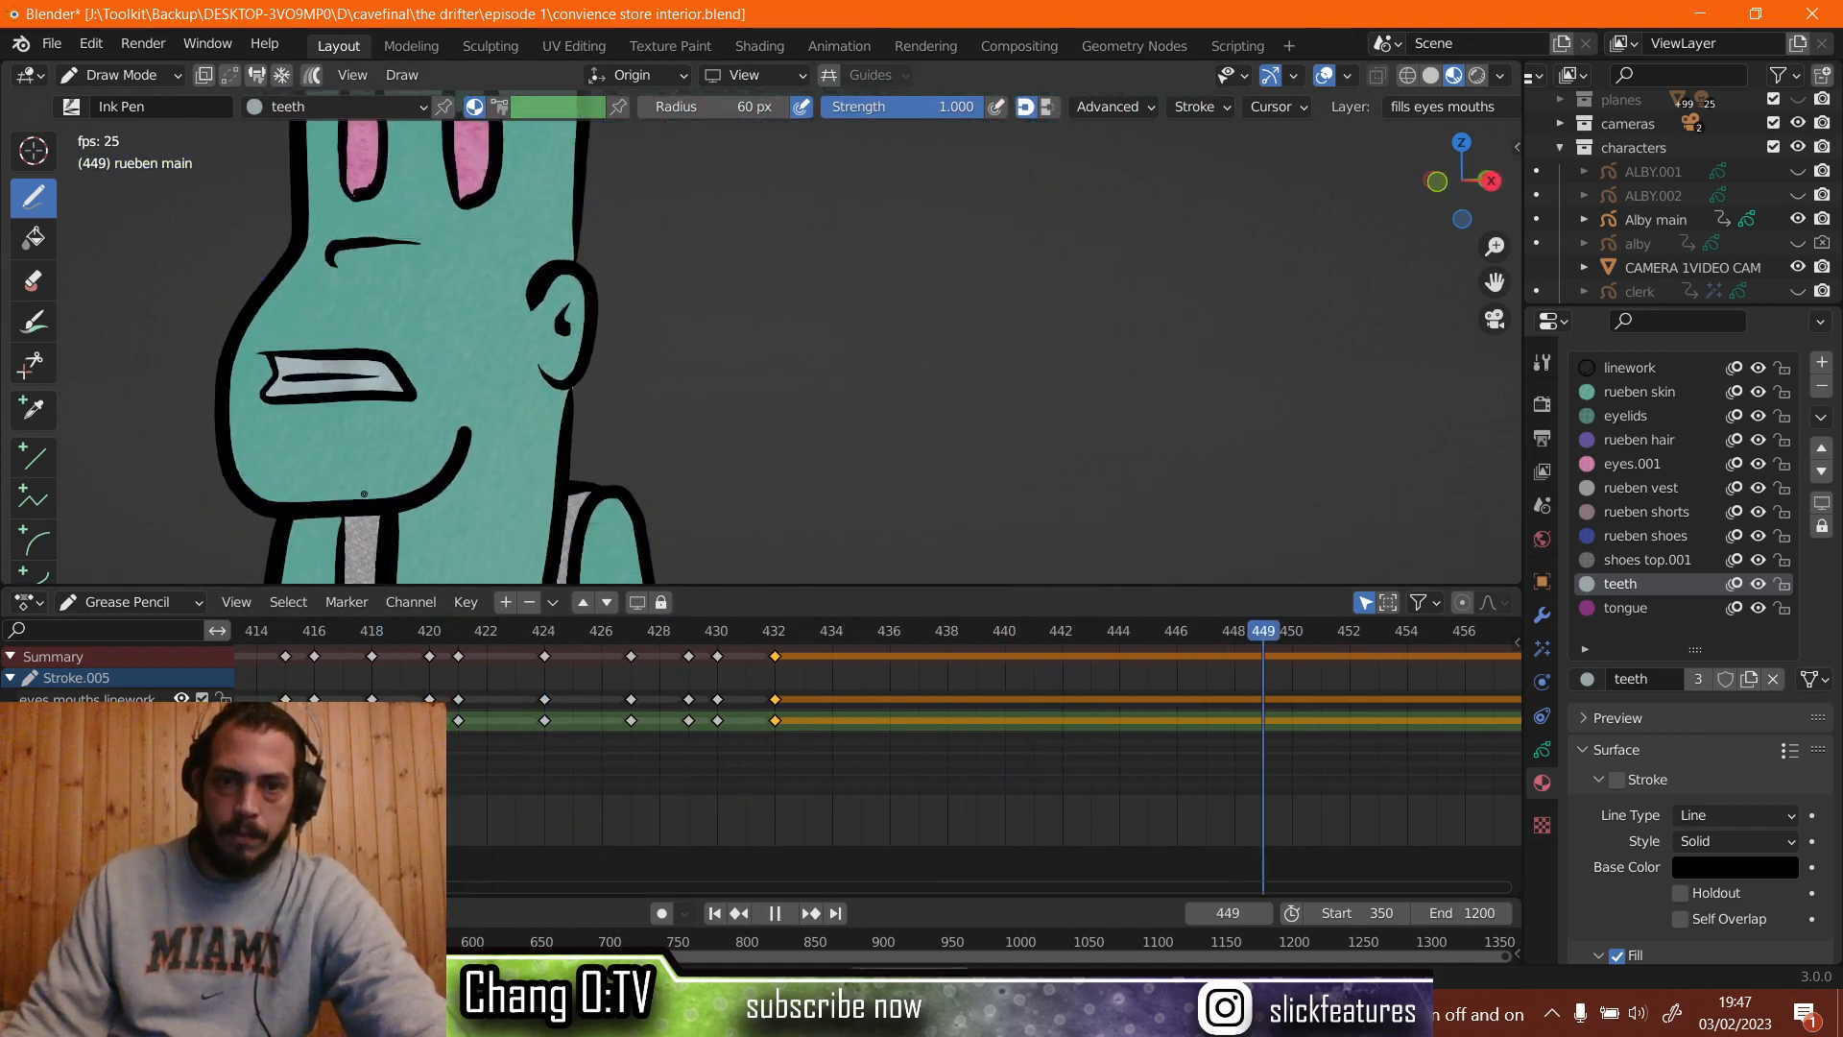
key("space")
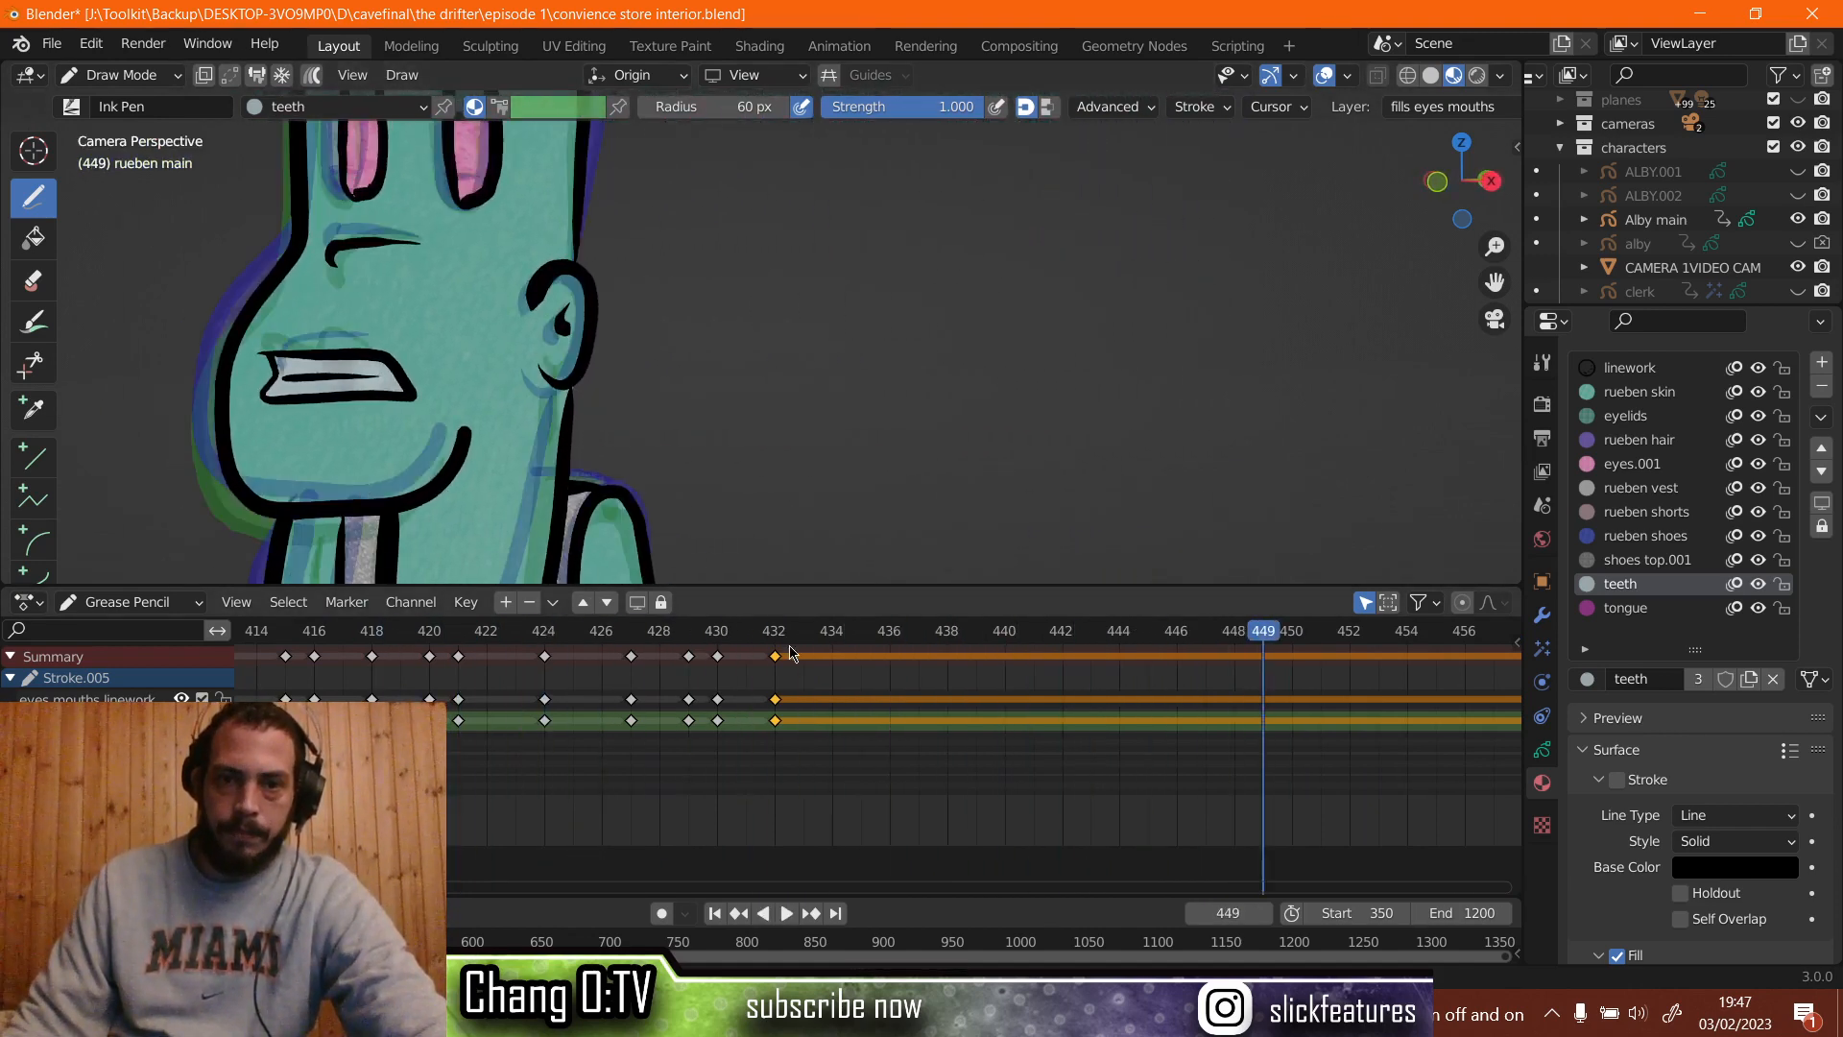
Duplicate the clenched-teeth mouth keyframes at frame 432 and place the copy at frame 436.
left_click(884, 638)
scroll(758, 672, "up", 2)
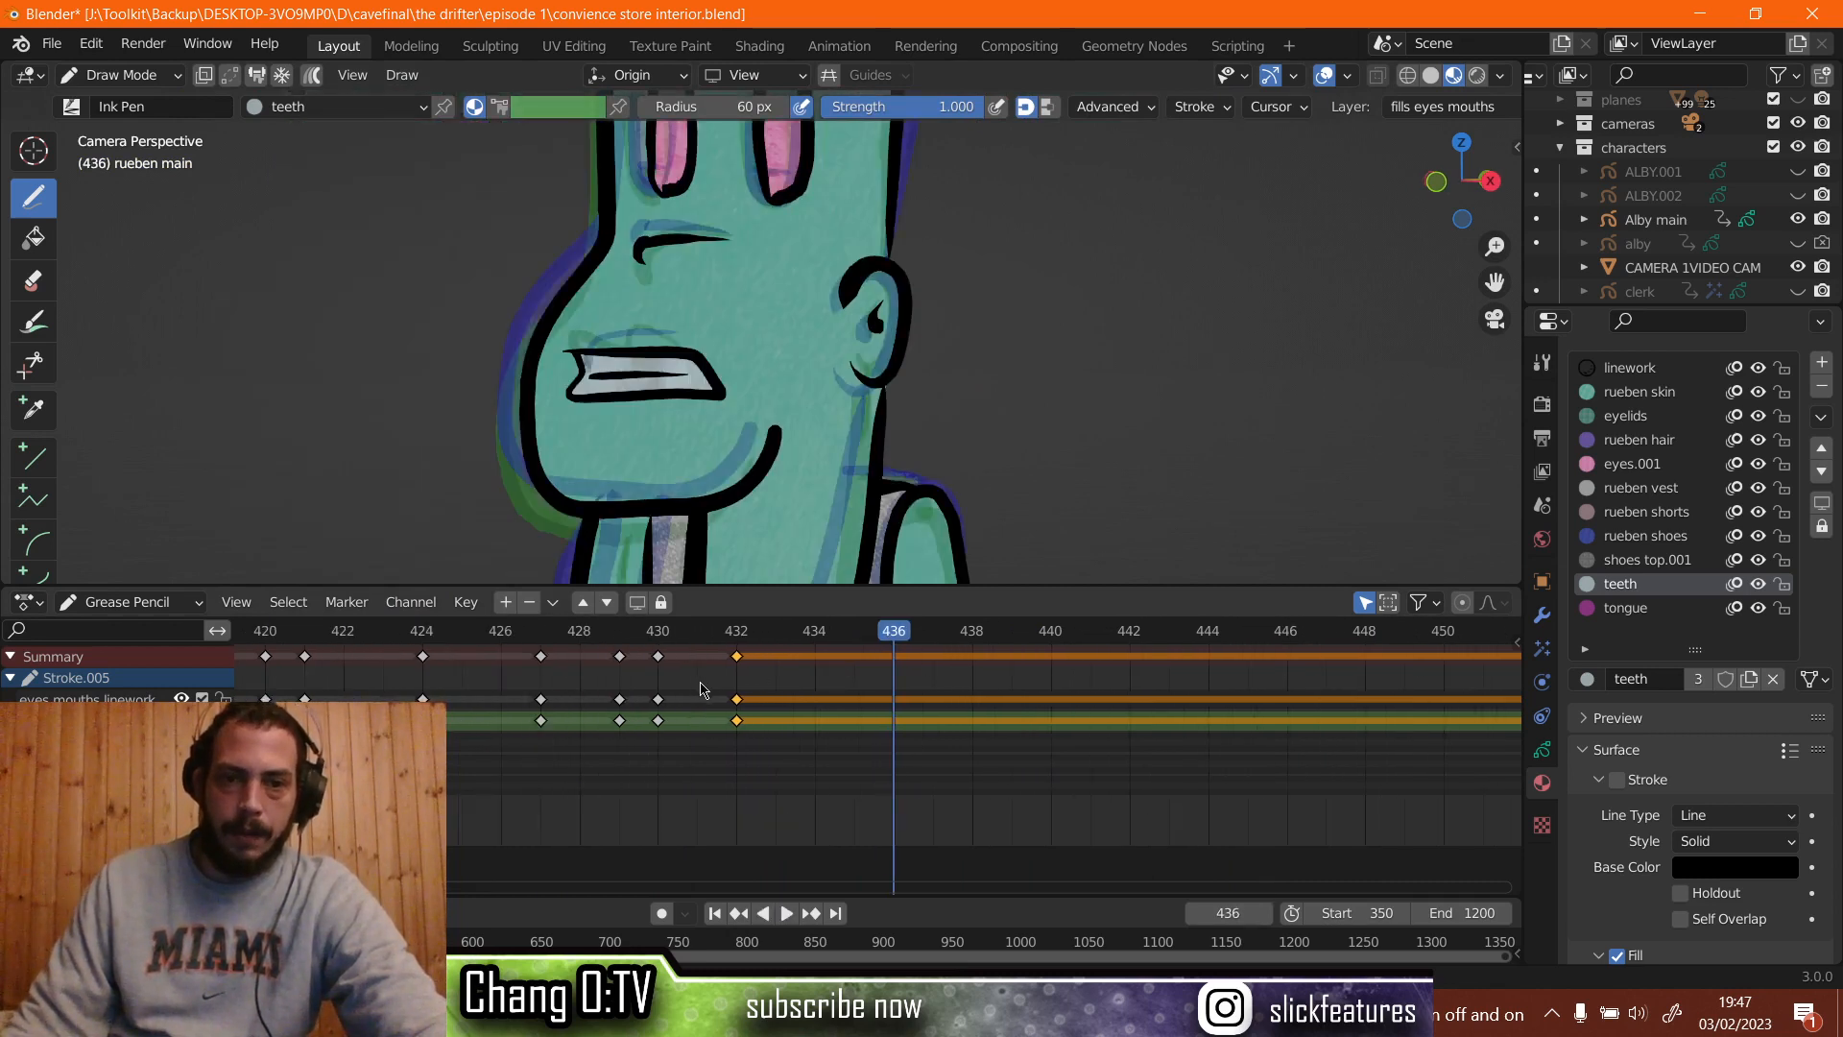
left_click_drag(709, 683, 748, 726)
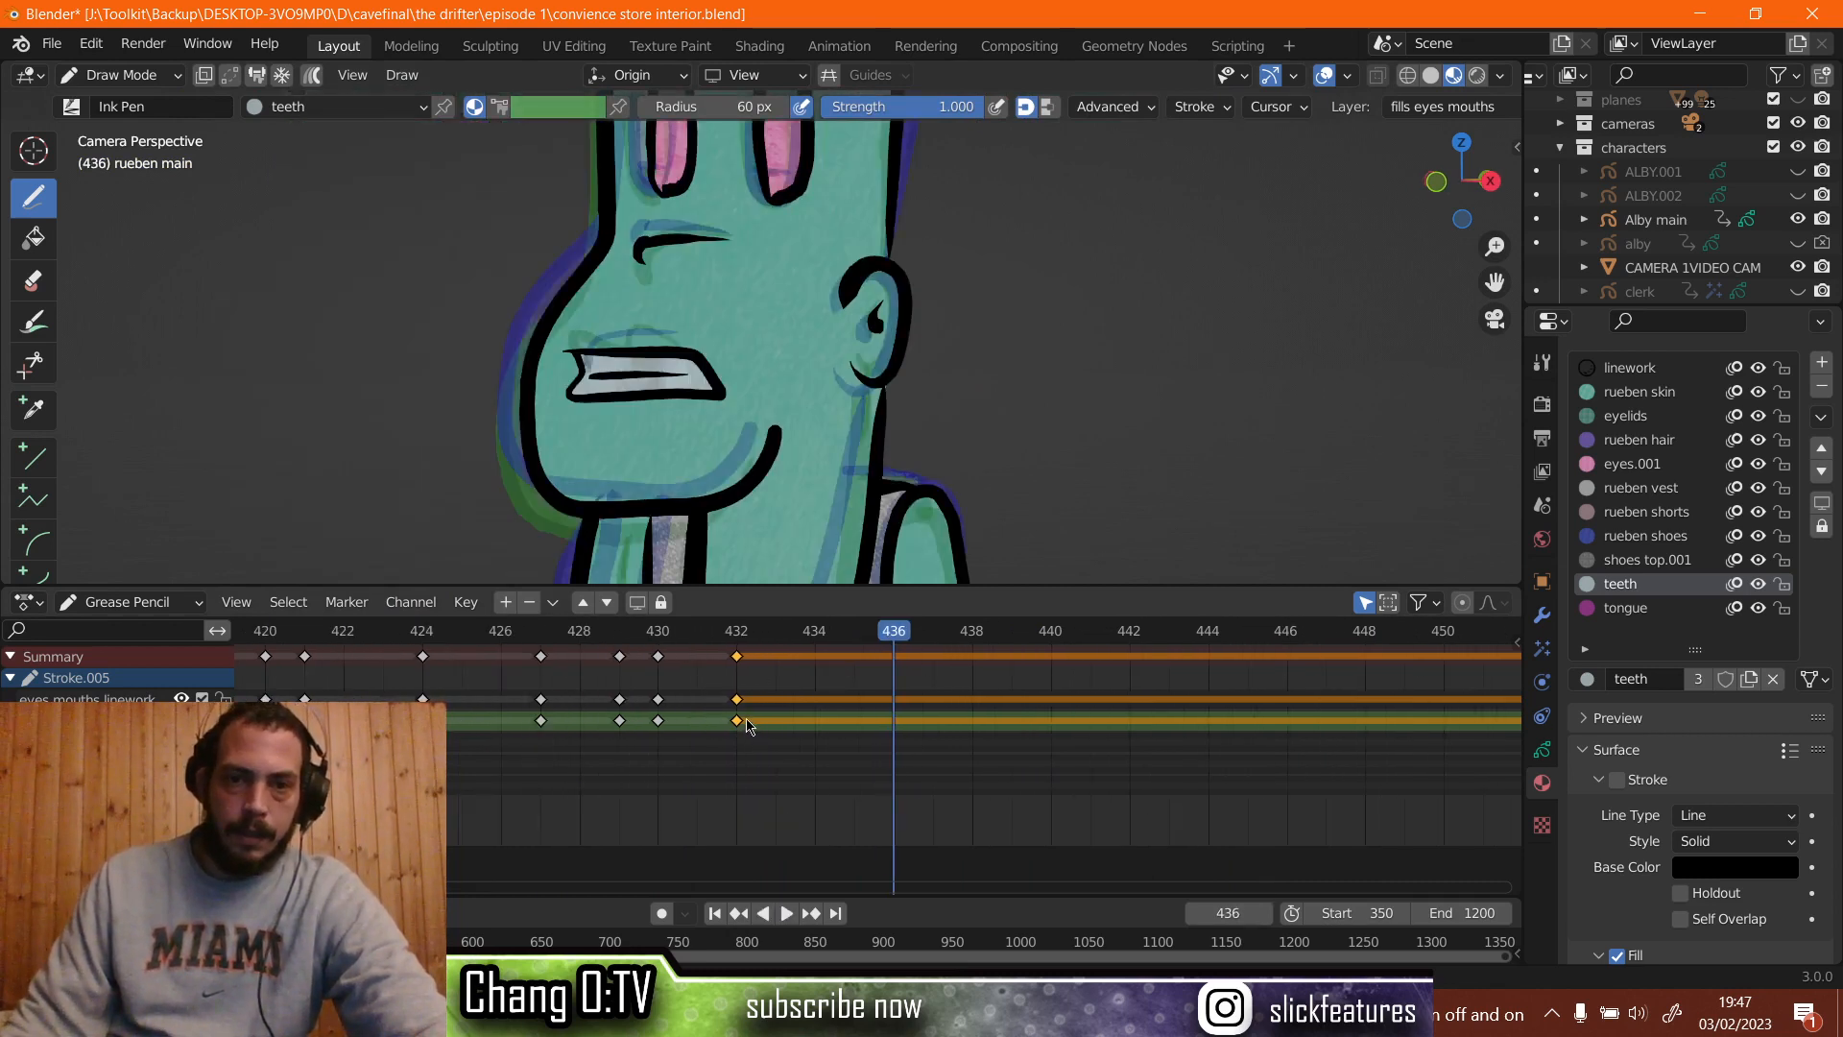
right_click(742, 710)
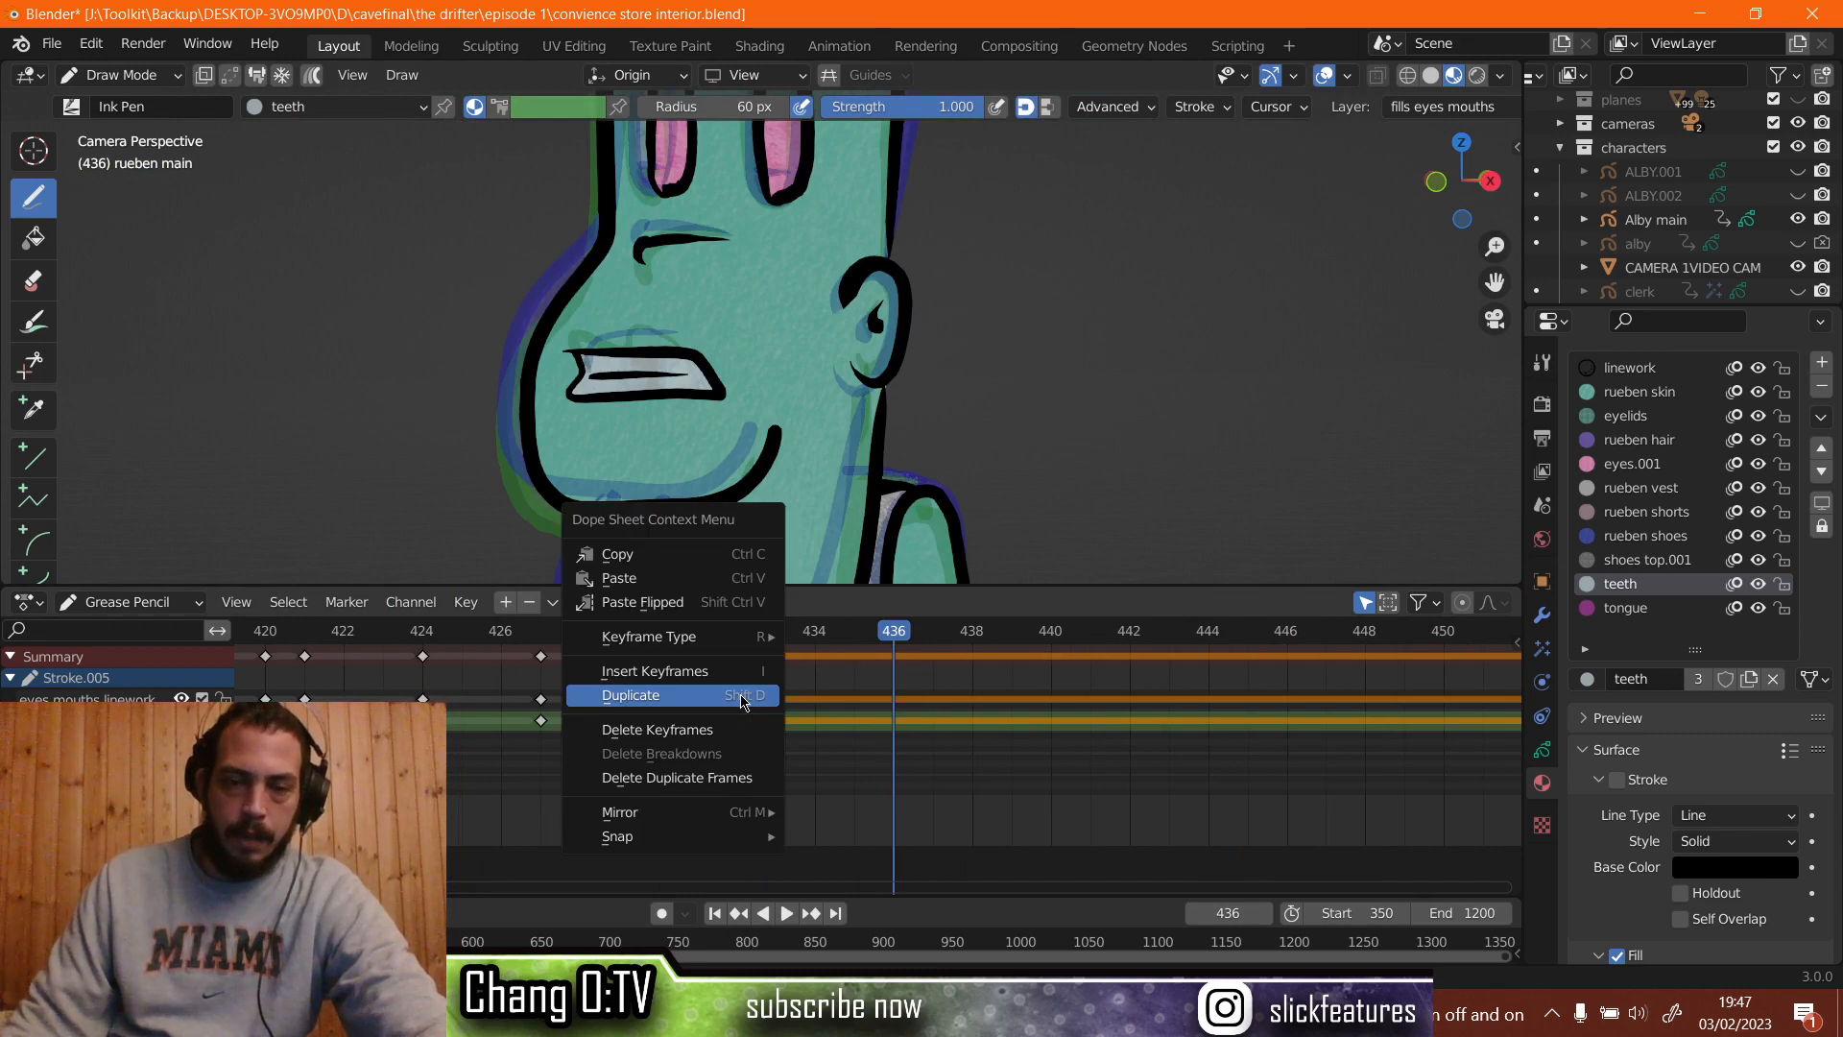
left_click(741, 694)
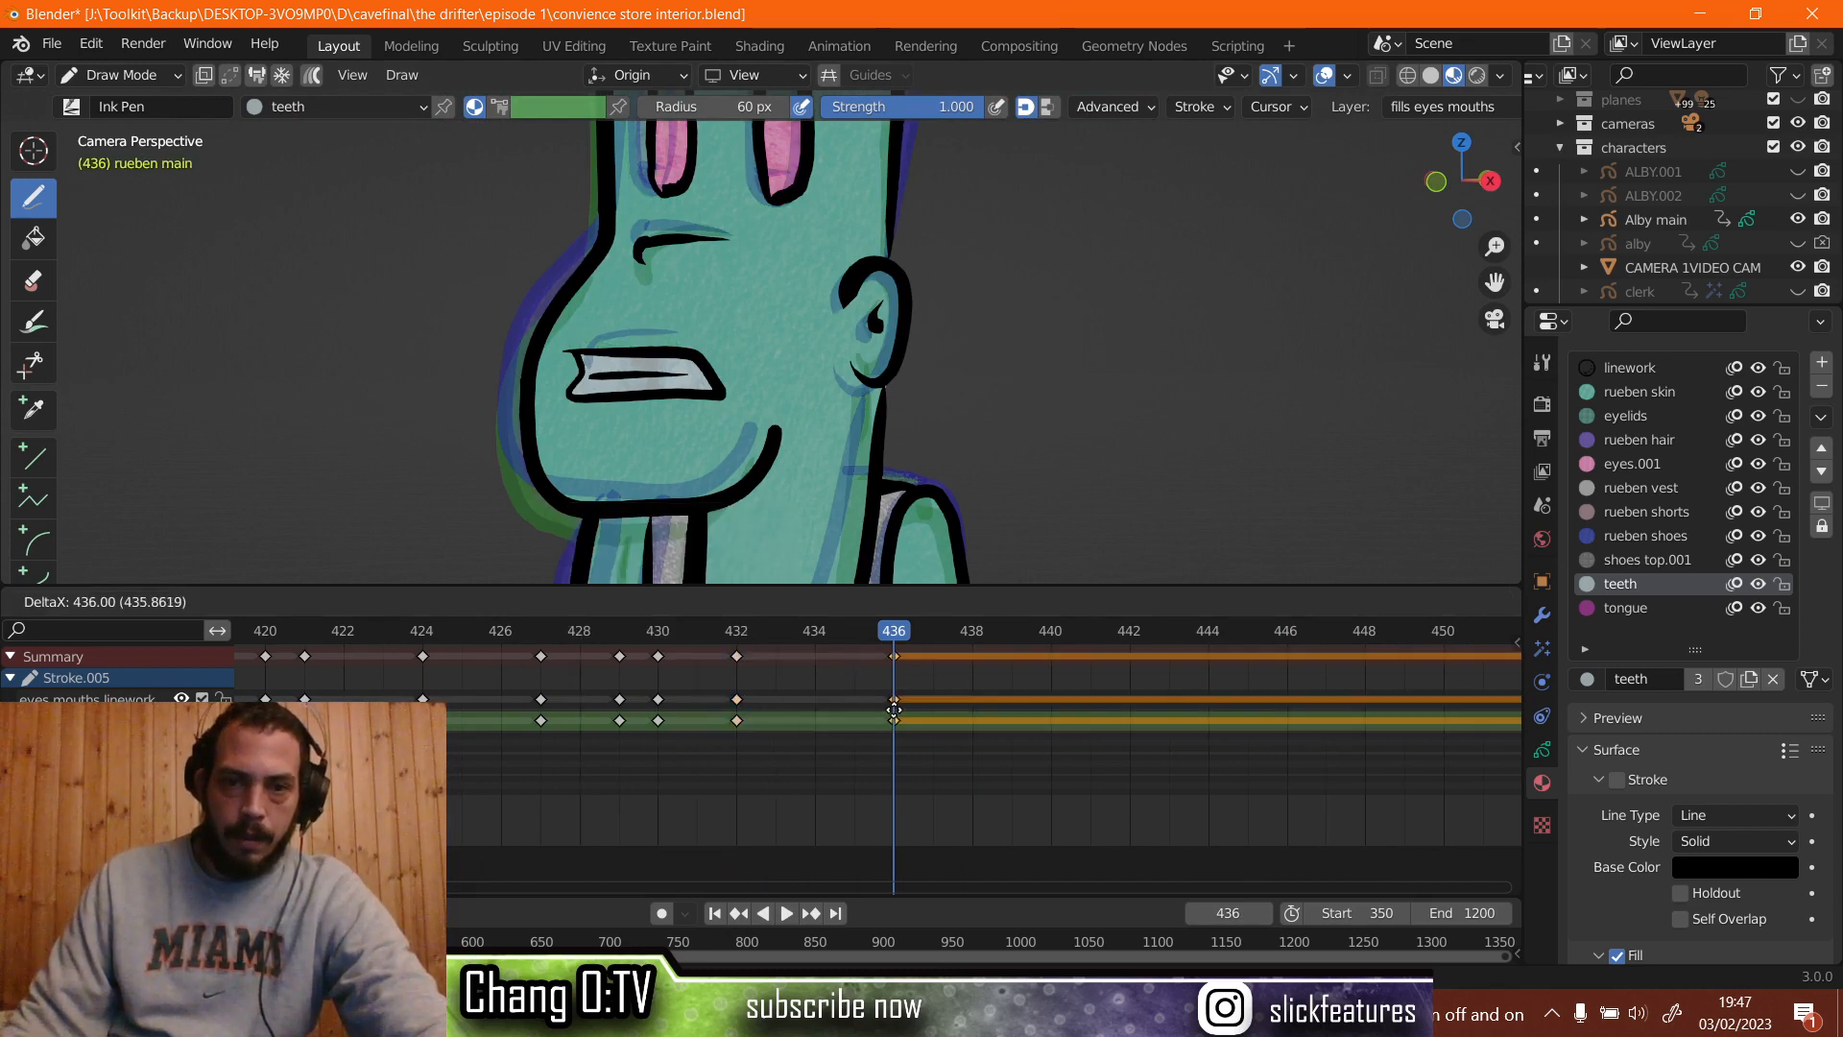
left_click(898, 716)
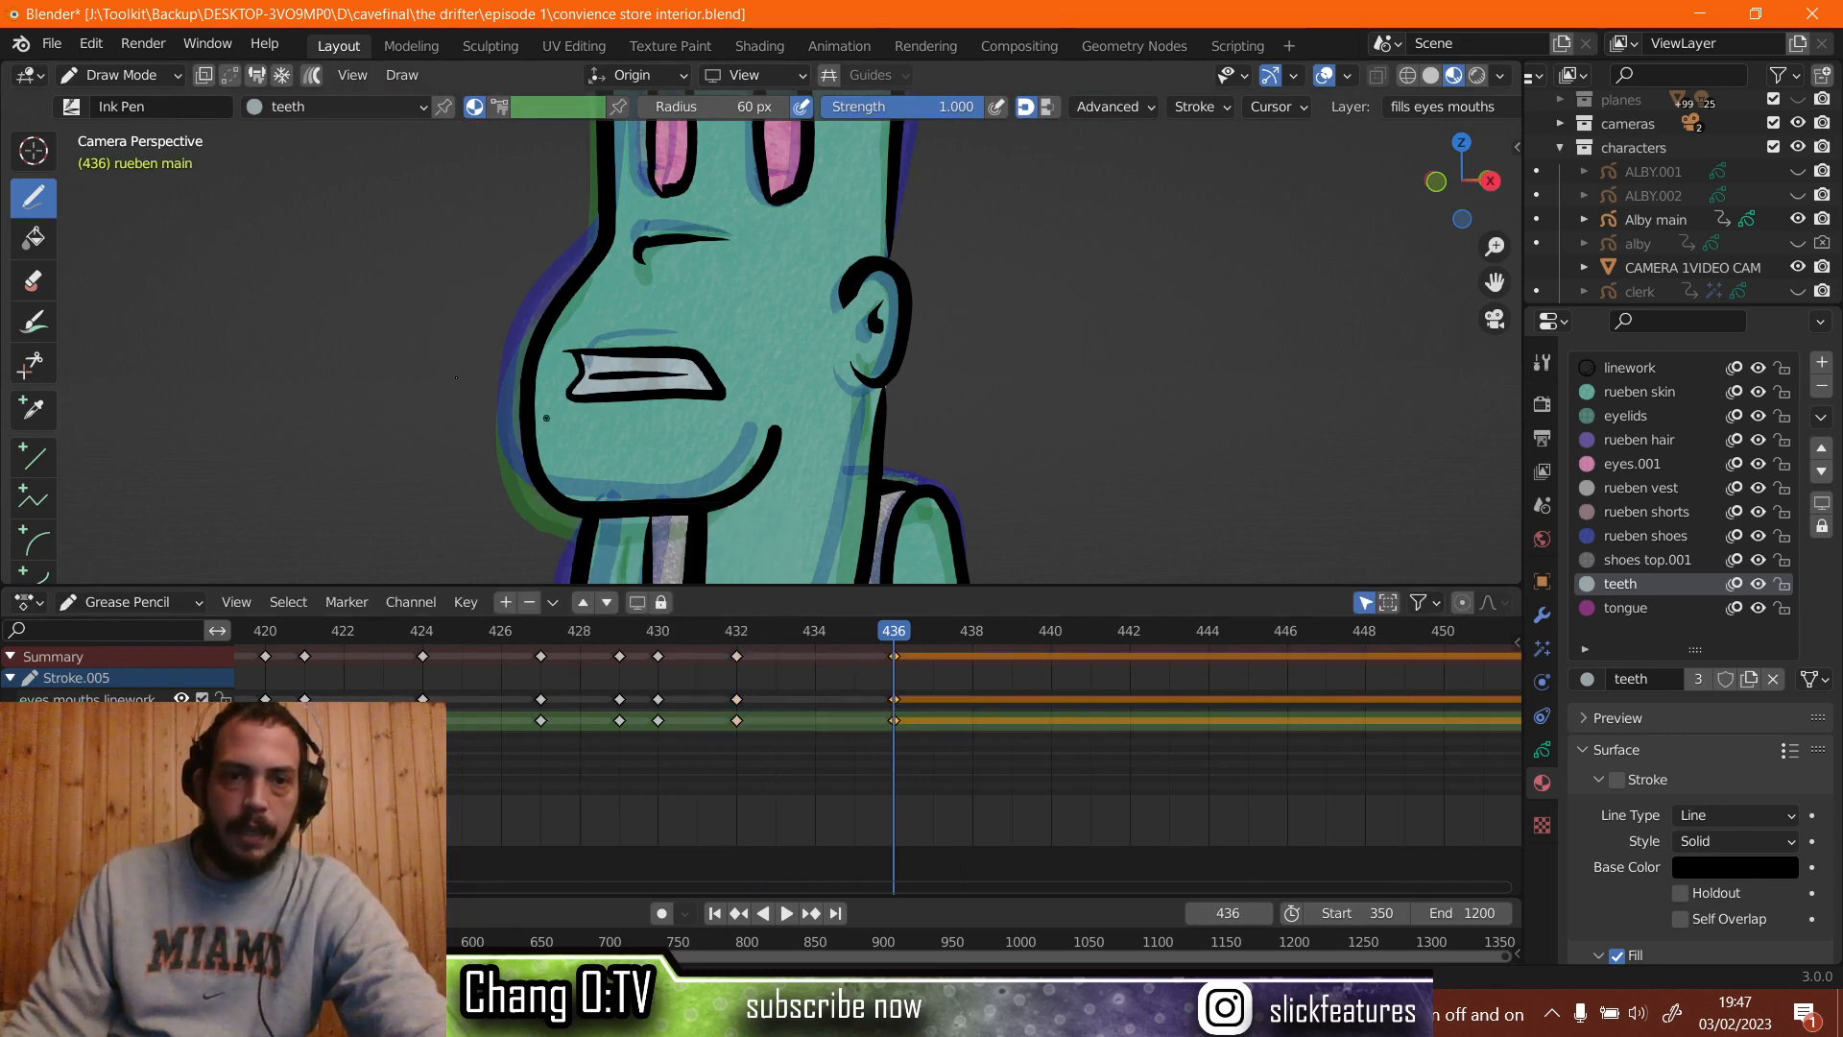
Erase the clenched-teeth mouth at frame 436 and ready the Ink Pen with the linework material on the eyes mouths linework layer.
left_click(35, 281)
left_click_drag(641, 418, 639, 394)
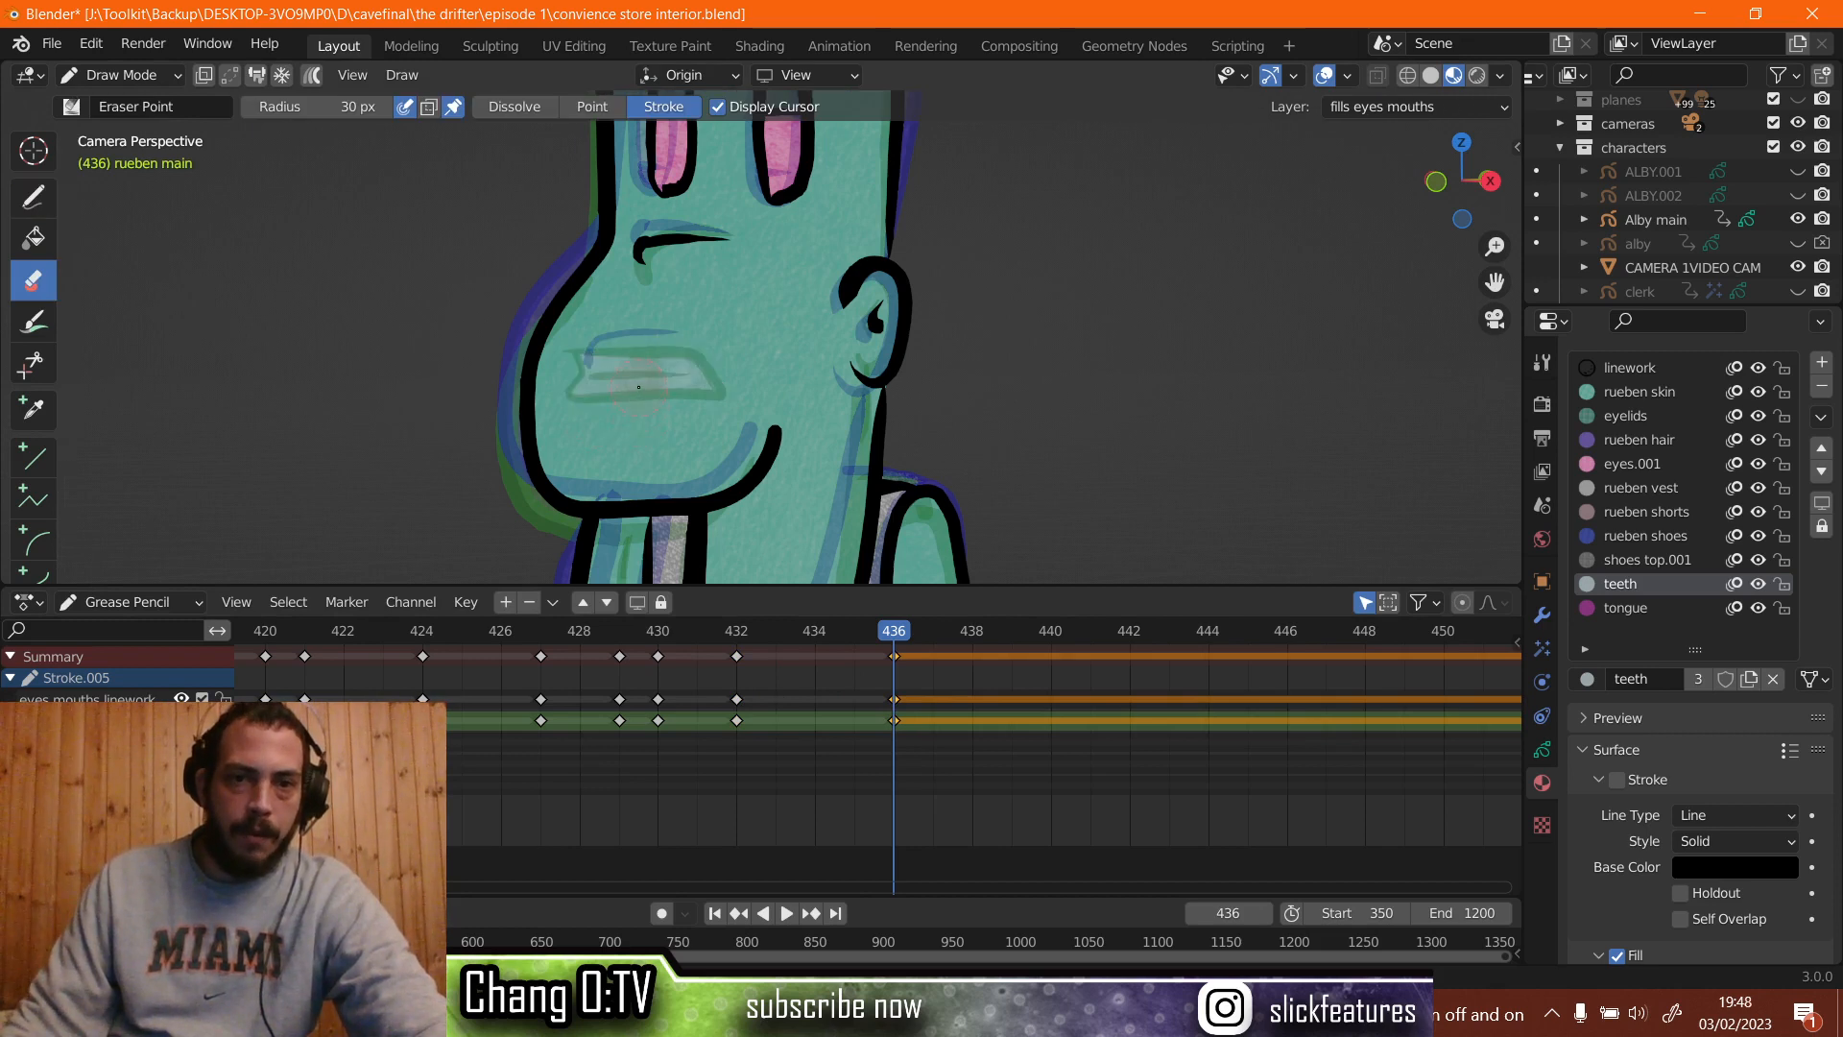
left_click(32, 197)
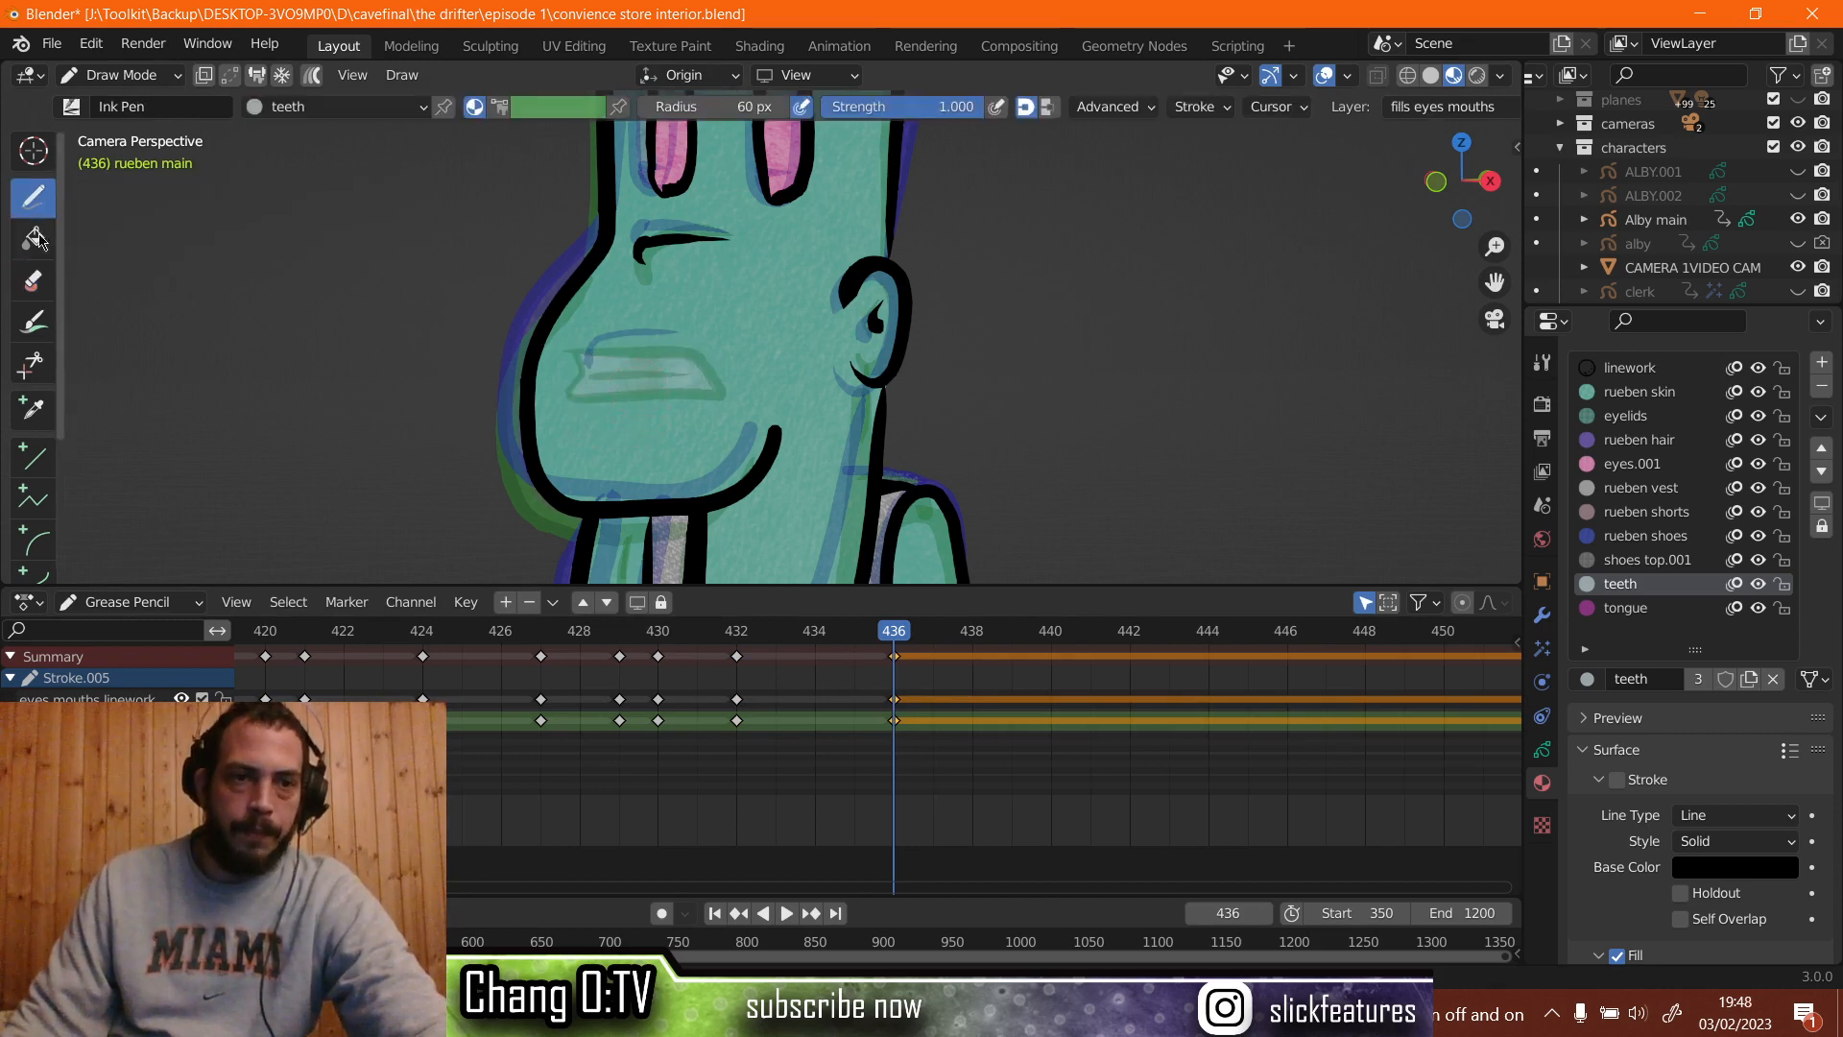
left_click(98, 701)
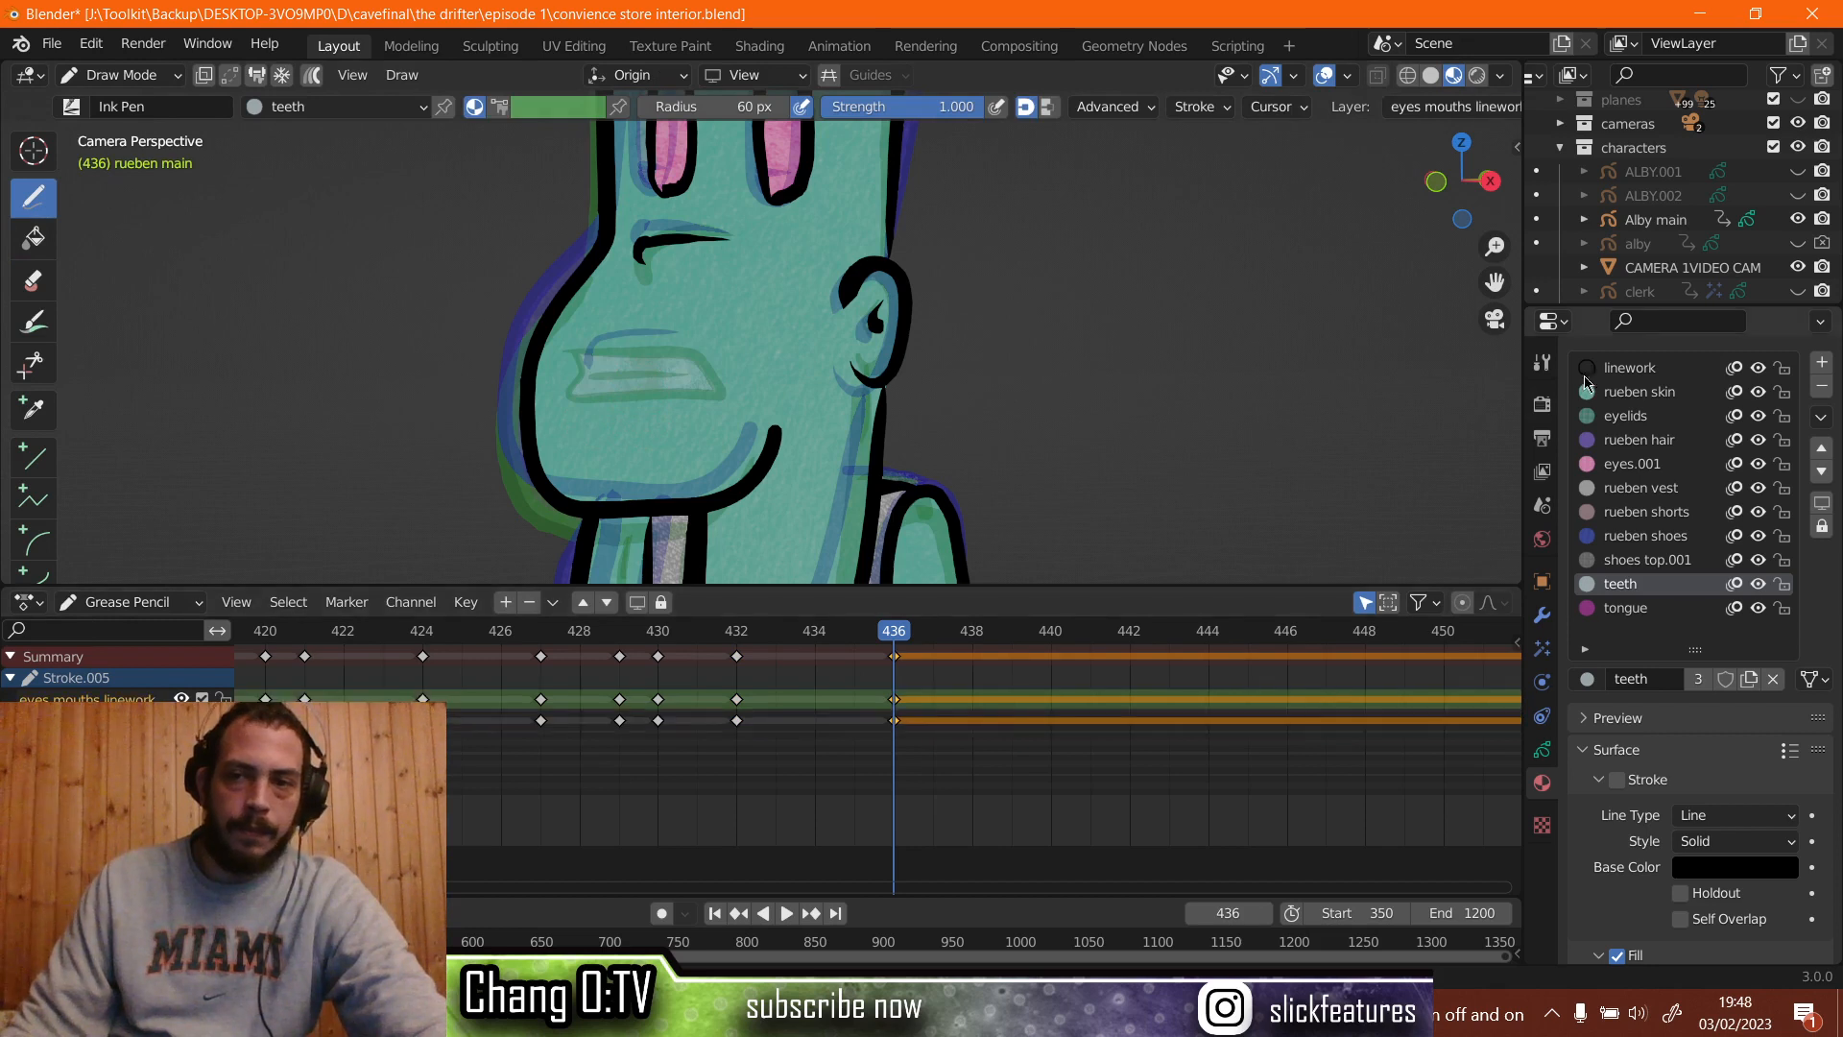
left_click(1630, 370)
Draw a small oval mouth loop with a lip line curving back toward the cheek at frame 436, redrawing unsatisfactory strokes.
scroll(605, 355, "up", 3)
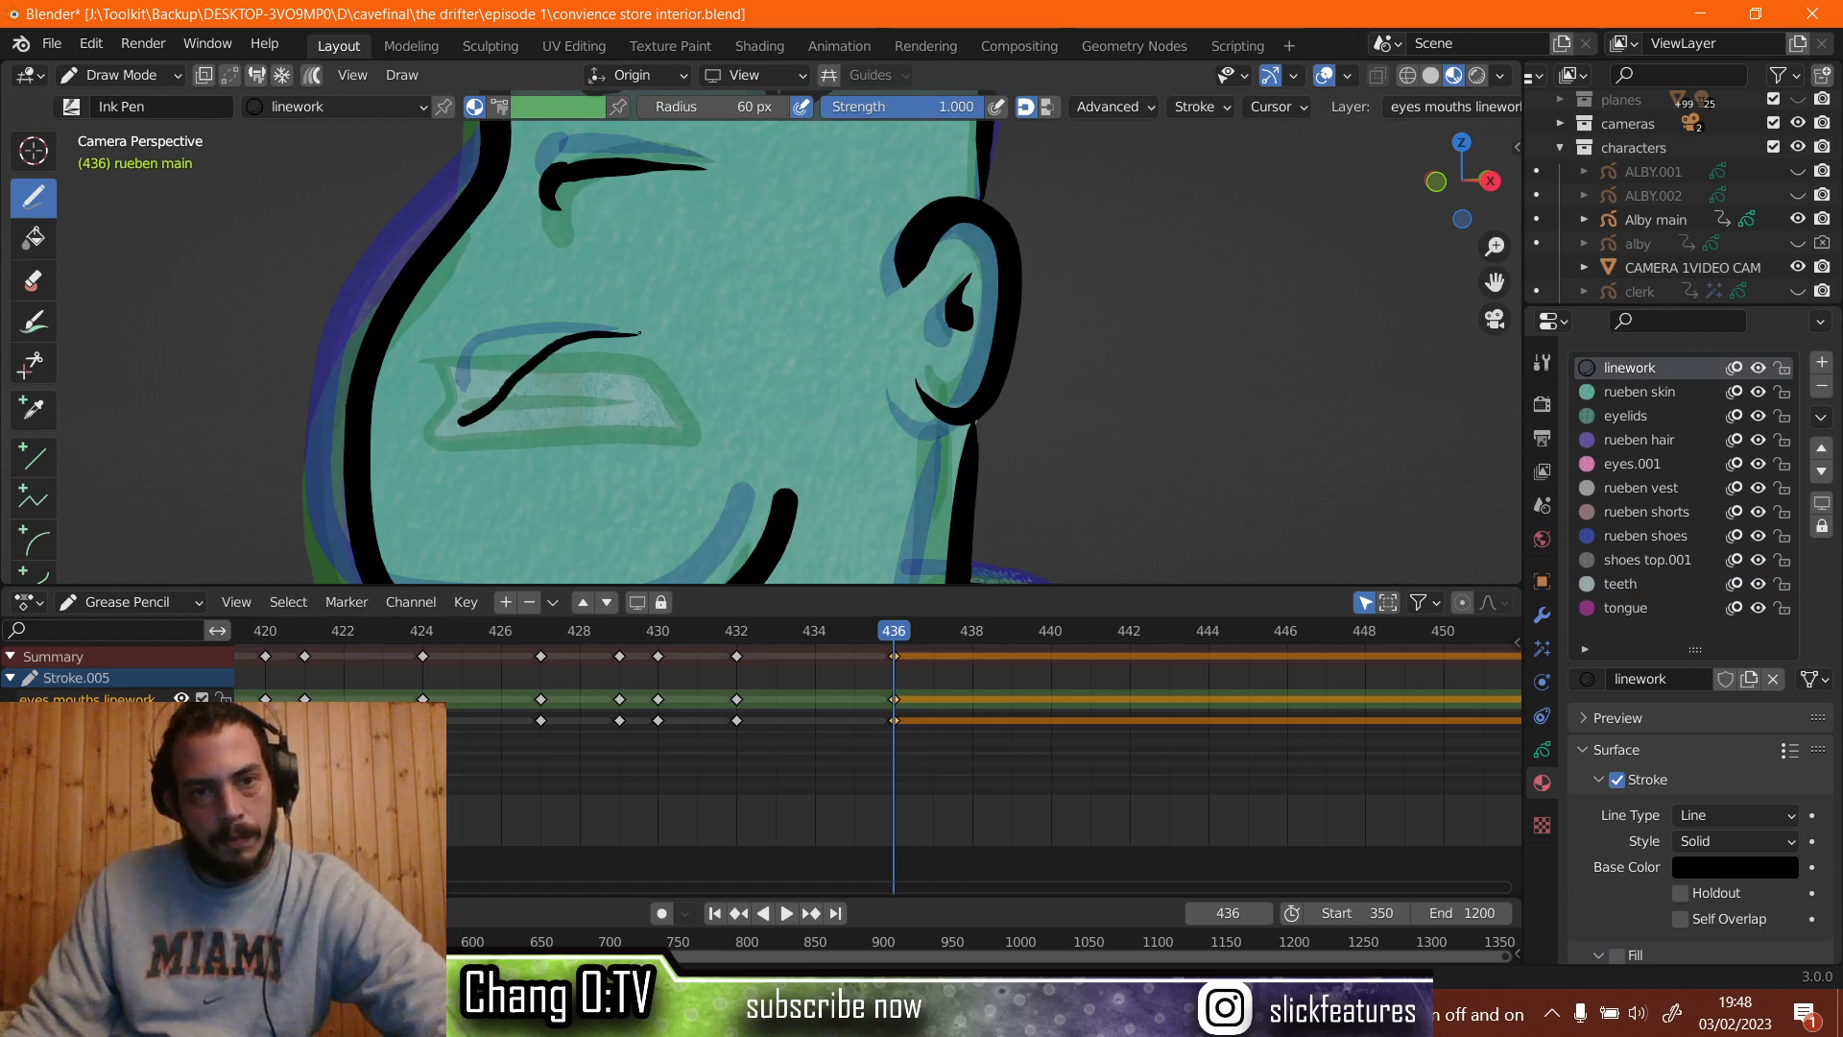
mouse_move(451, 390)
left_mouse_down()
mouse_move(492, 346)
mouse_move(542, 346)
left_mouse_up()
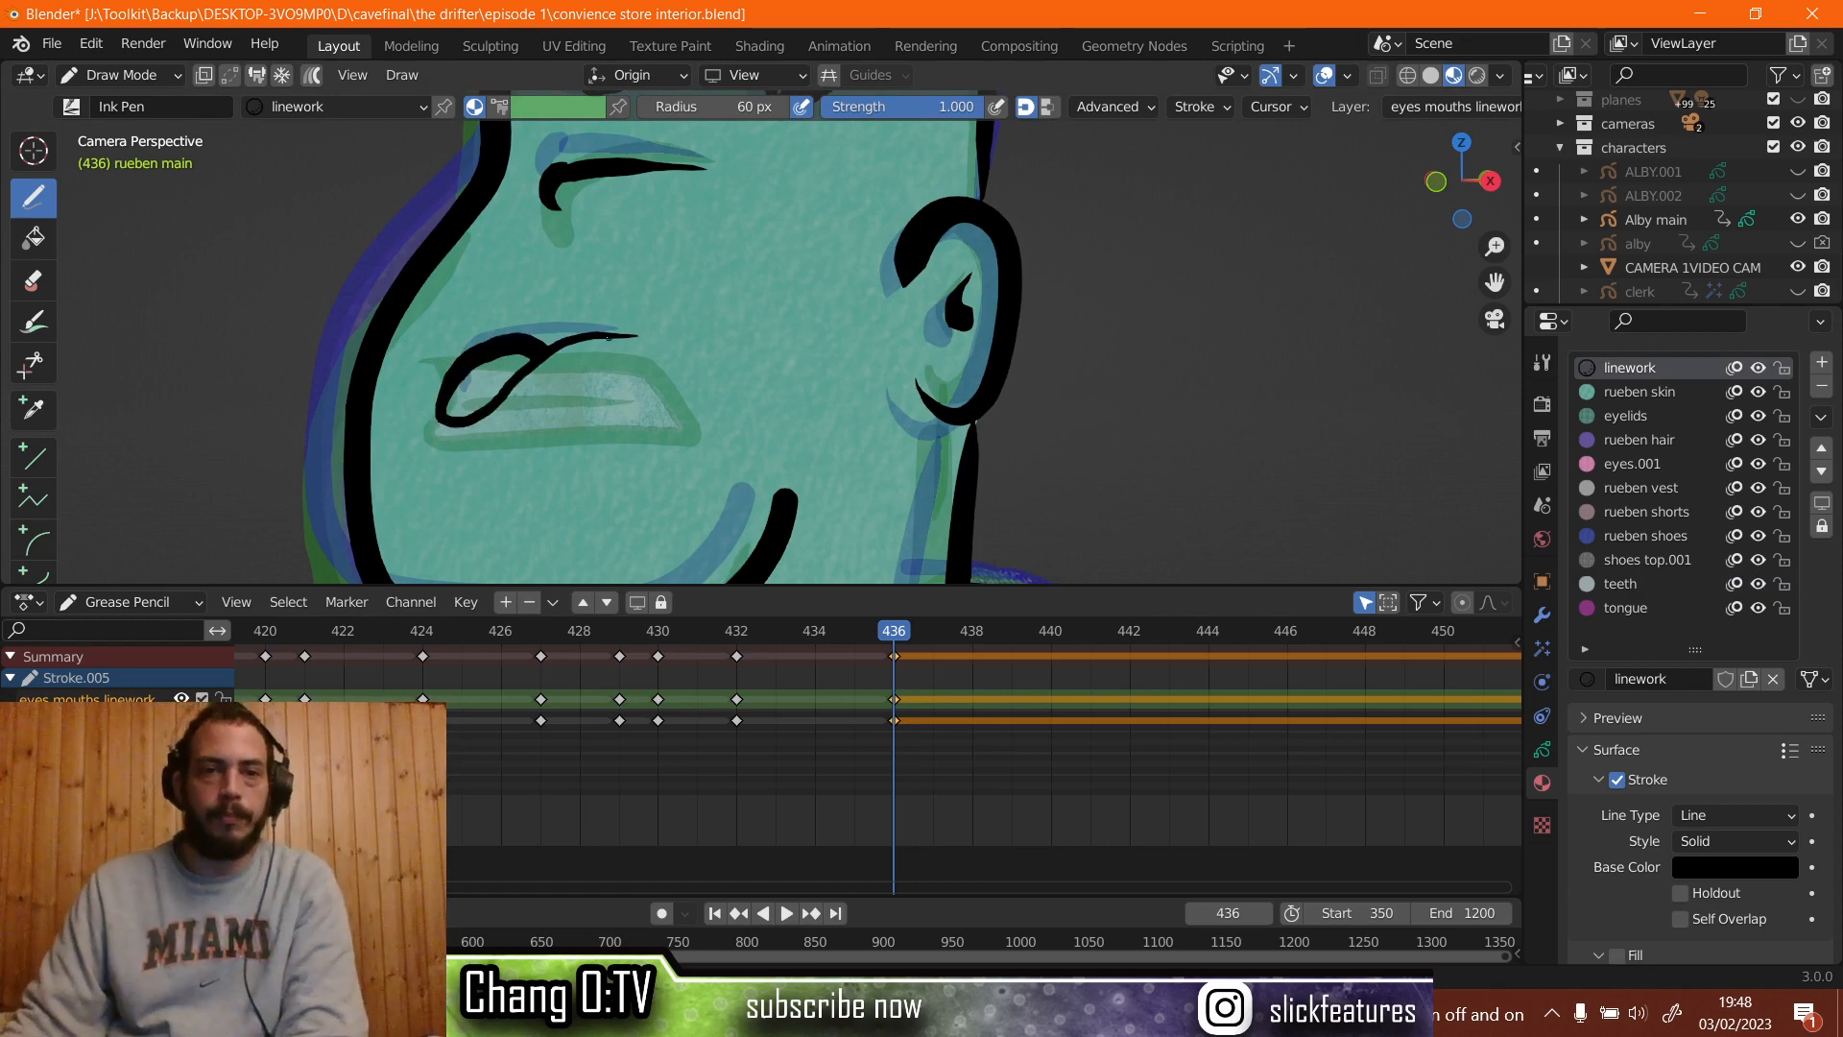
key("ctrl+z")
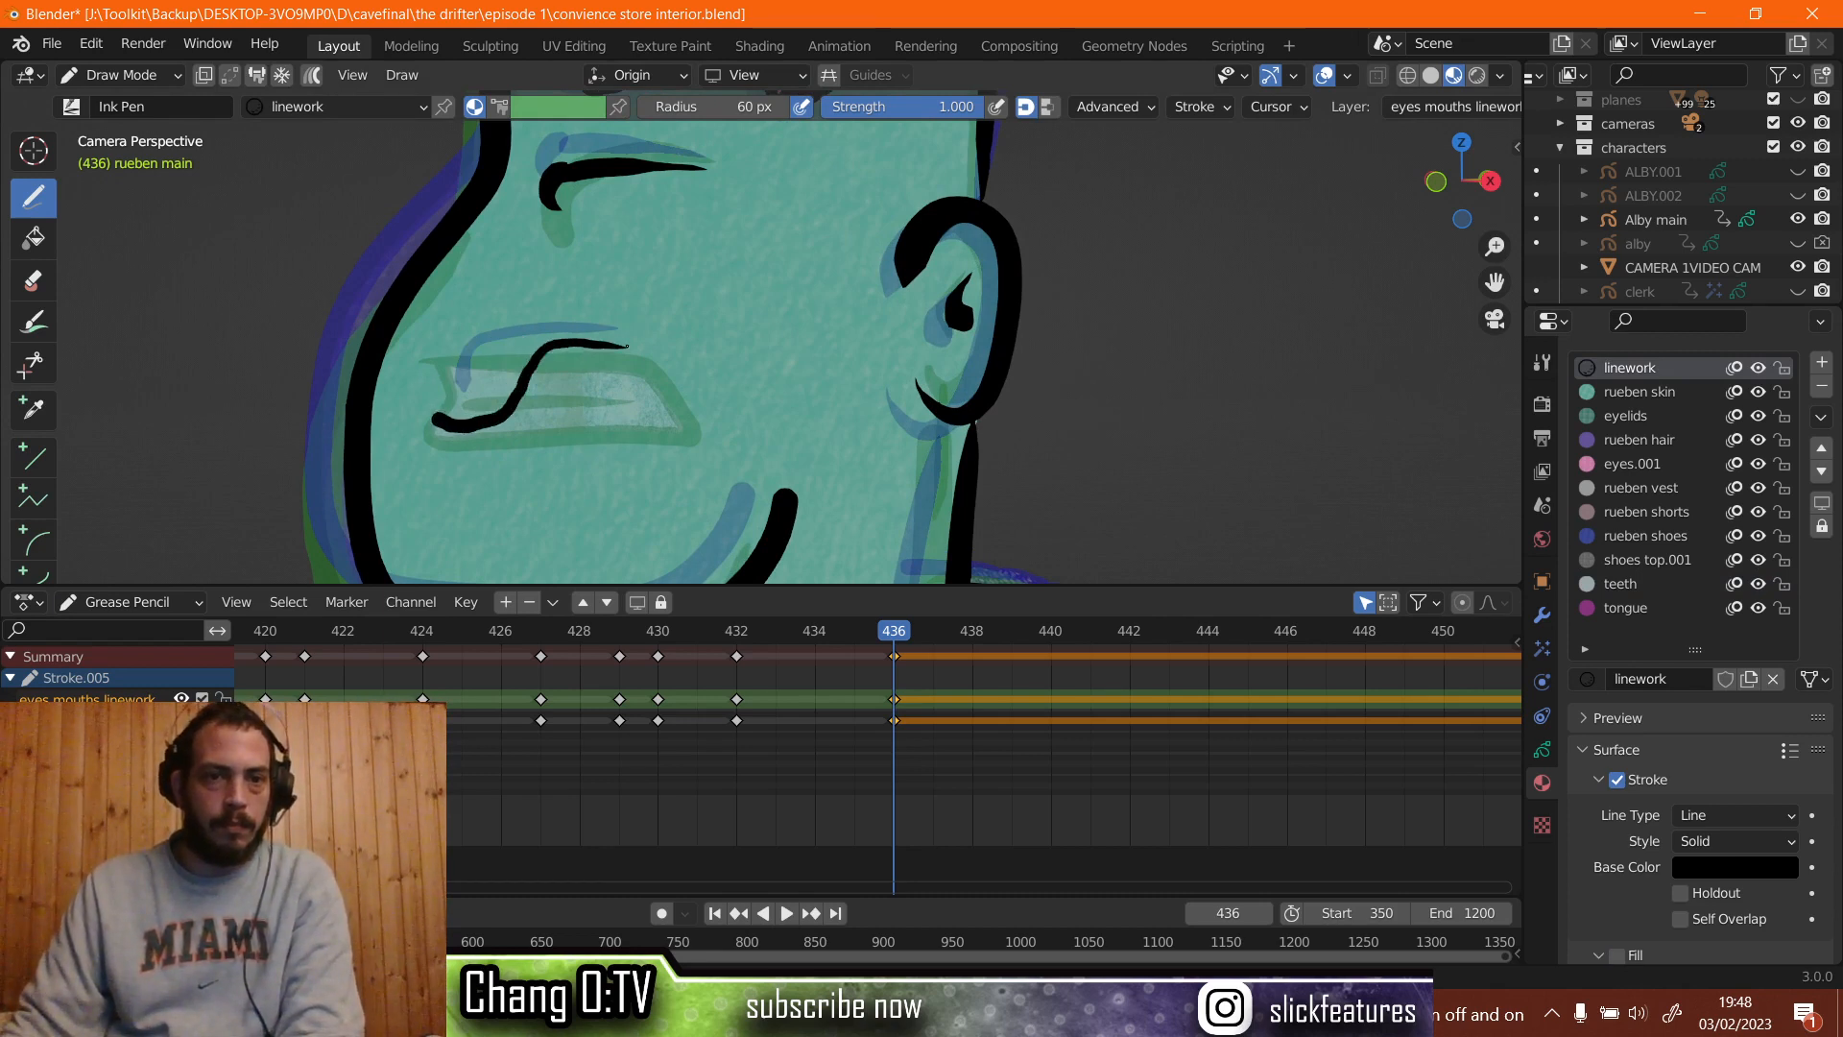
mouse_move(436, 420)
left_mouse_down()
mouse_move(467, 344)
mouse_move(516, 334)
left_mouse_up()
left_click_drag(627, 346, 628, 345)
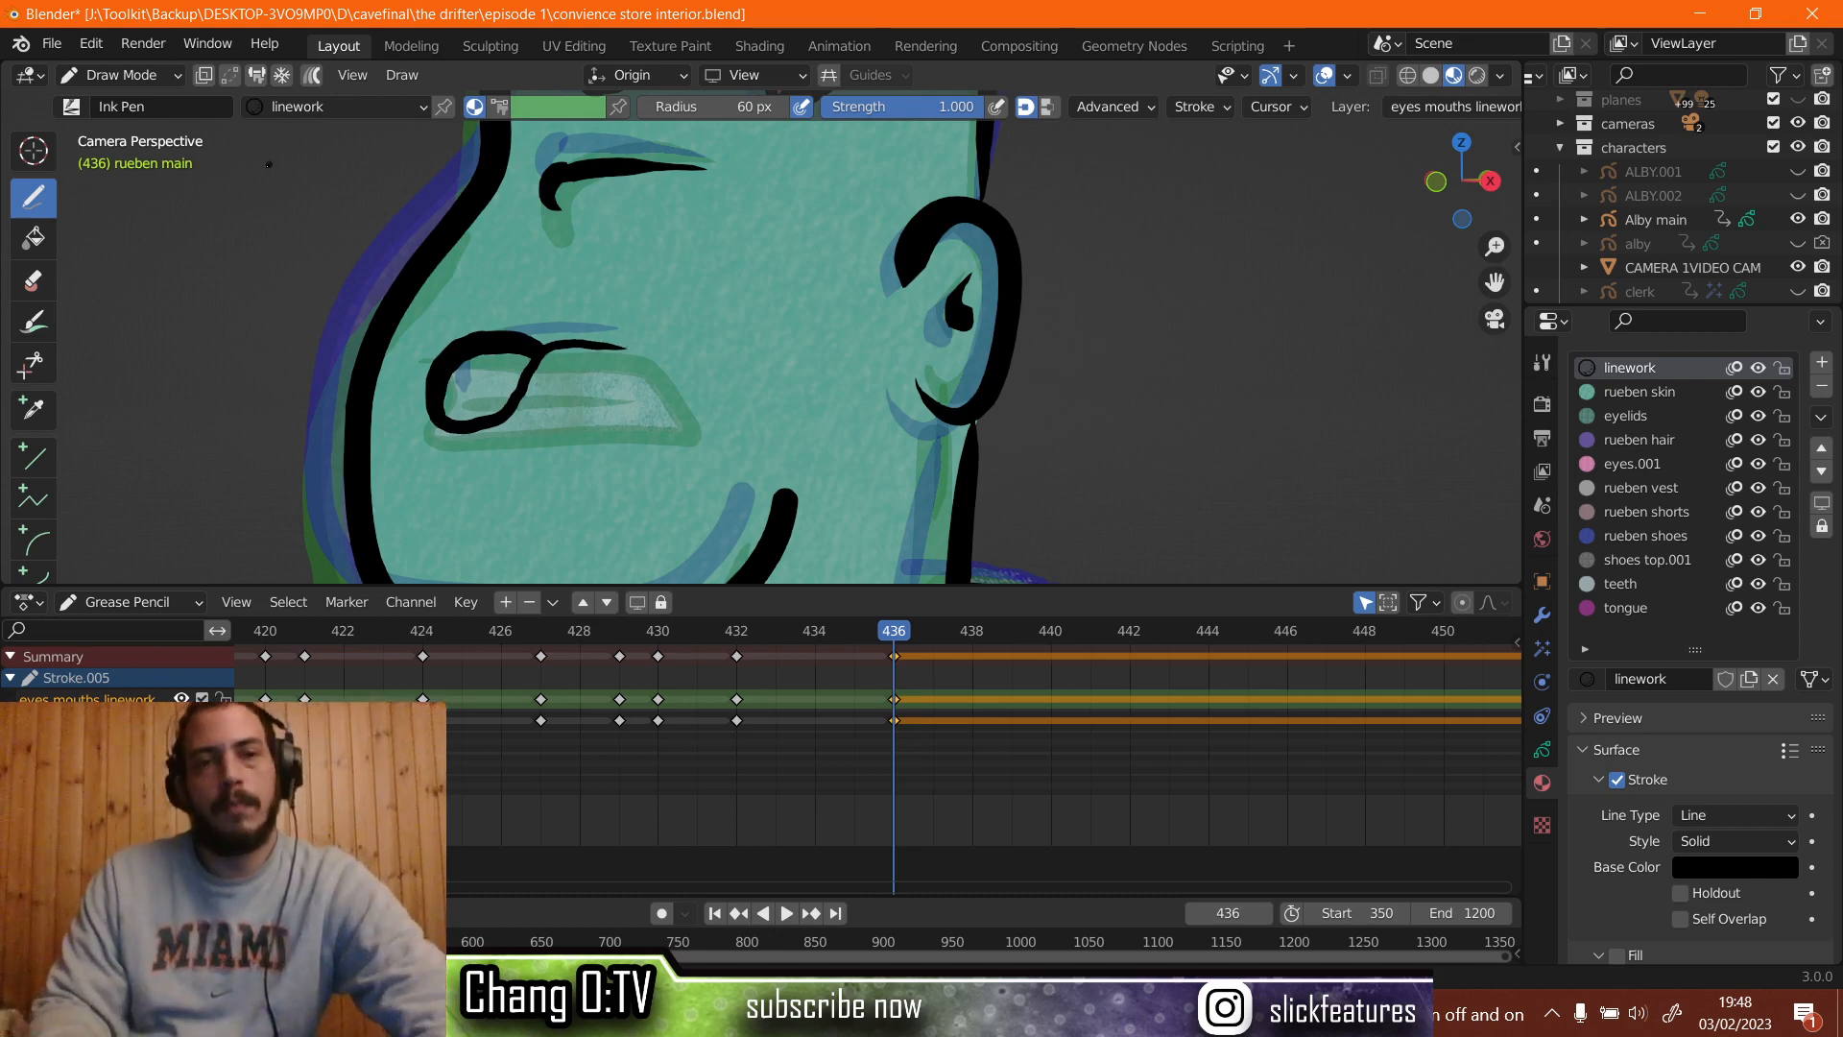
key("ctrl+z")
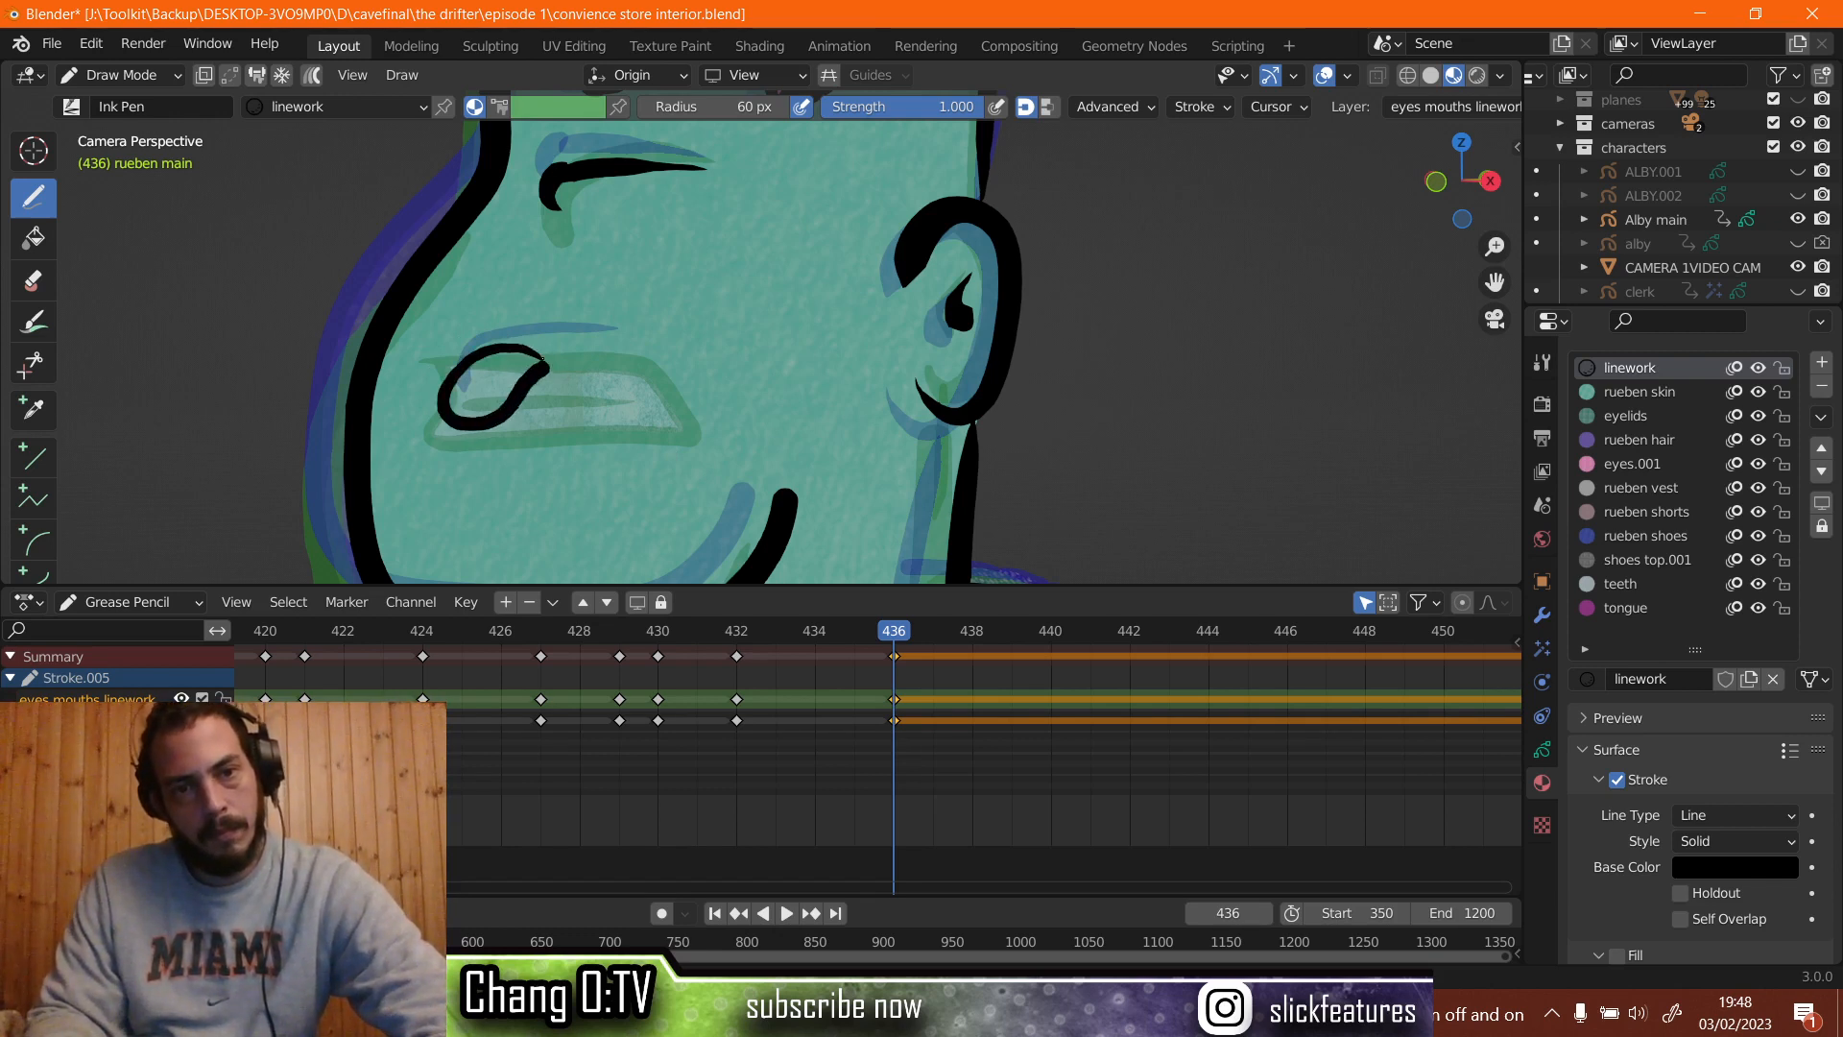
mouse_move(544, 359)
left_mouse_down()
mouse_move(614, 353)
mouse_move(524, 364)
left_mouse_up()
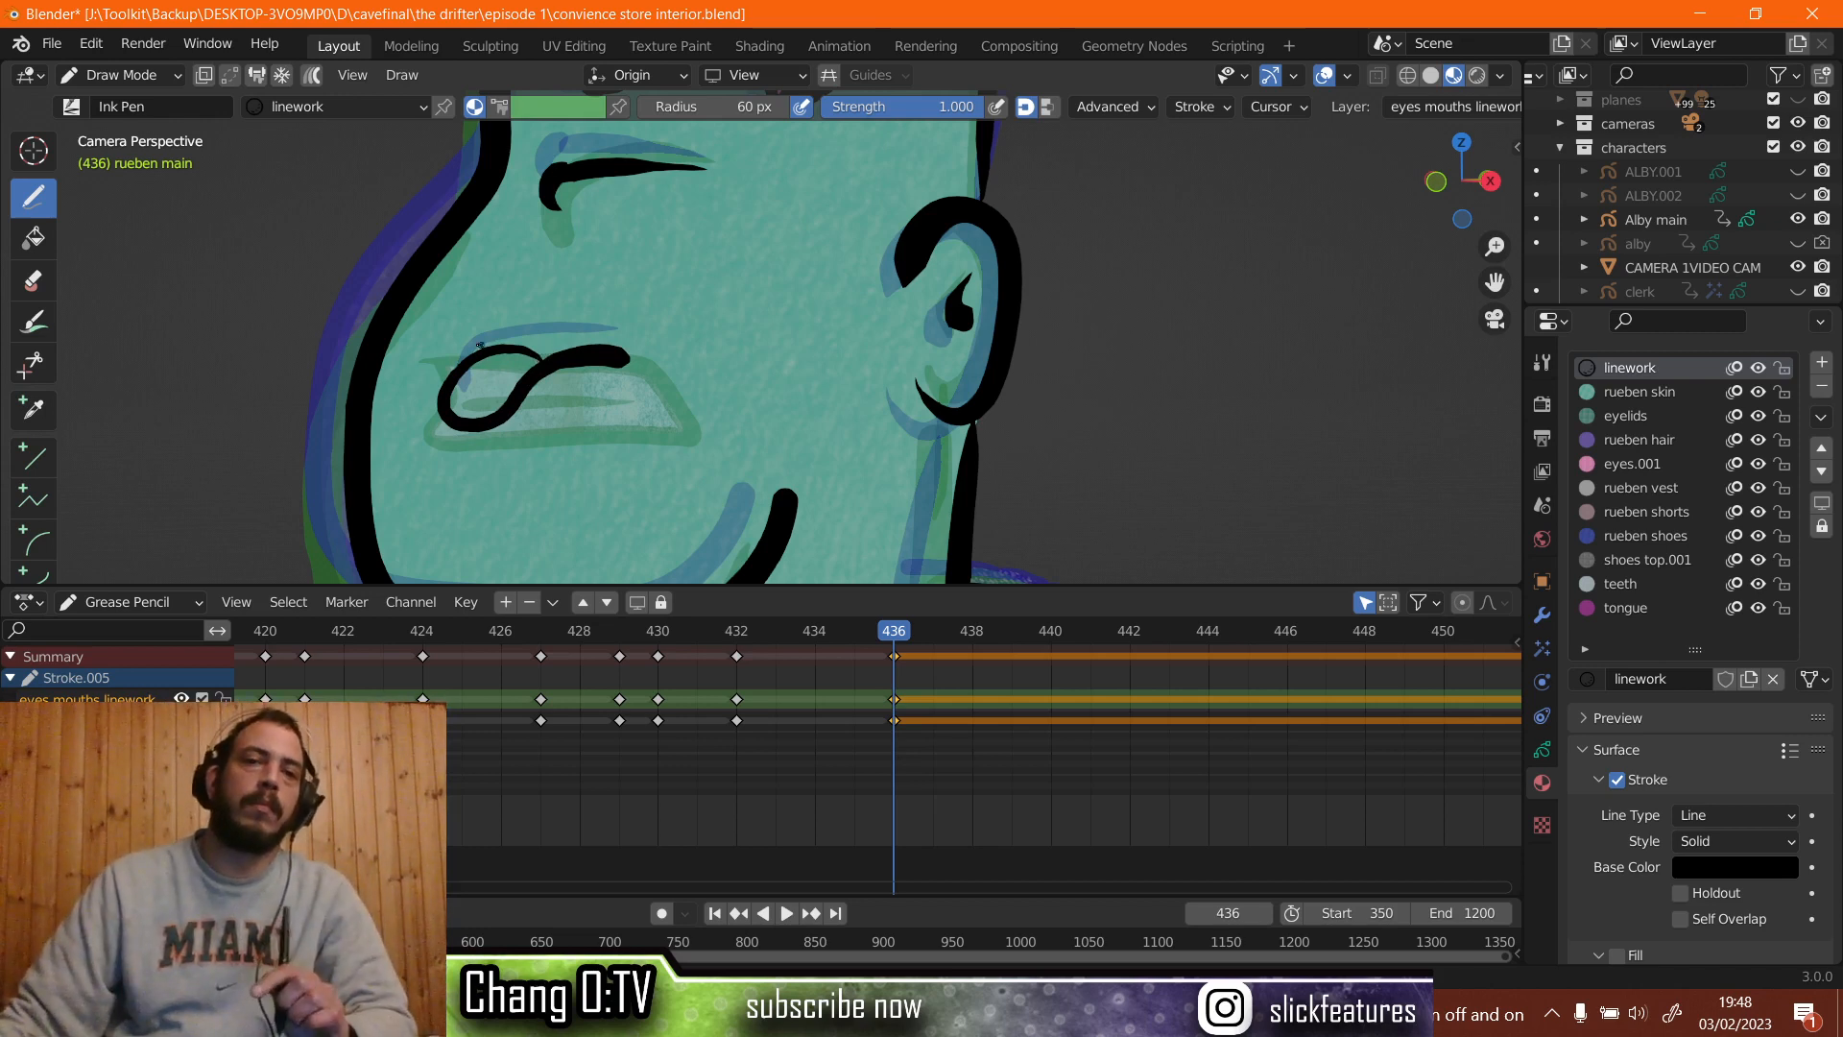
Scale the new mouth outline up to about 1.4 times its size in Edit Mode and return to Draw Mode.
left_click(107, 75)
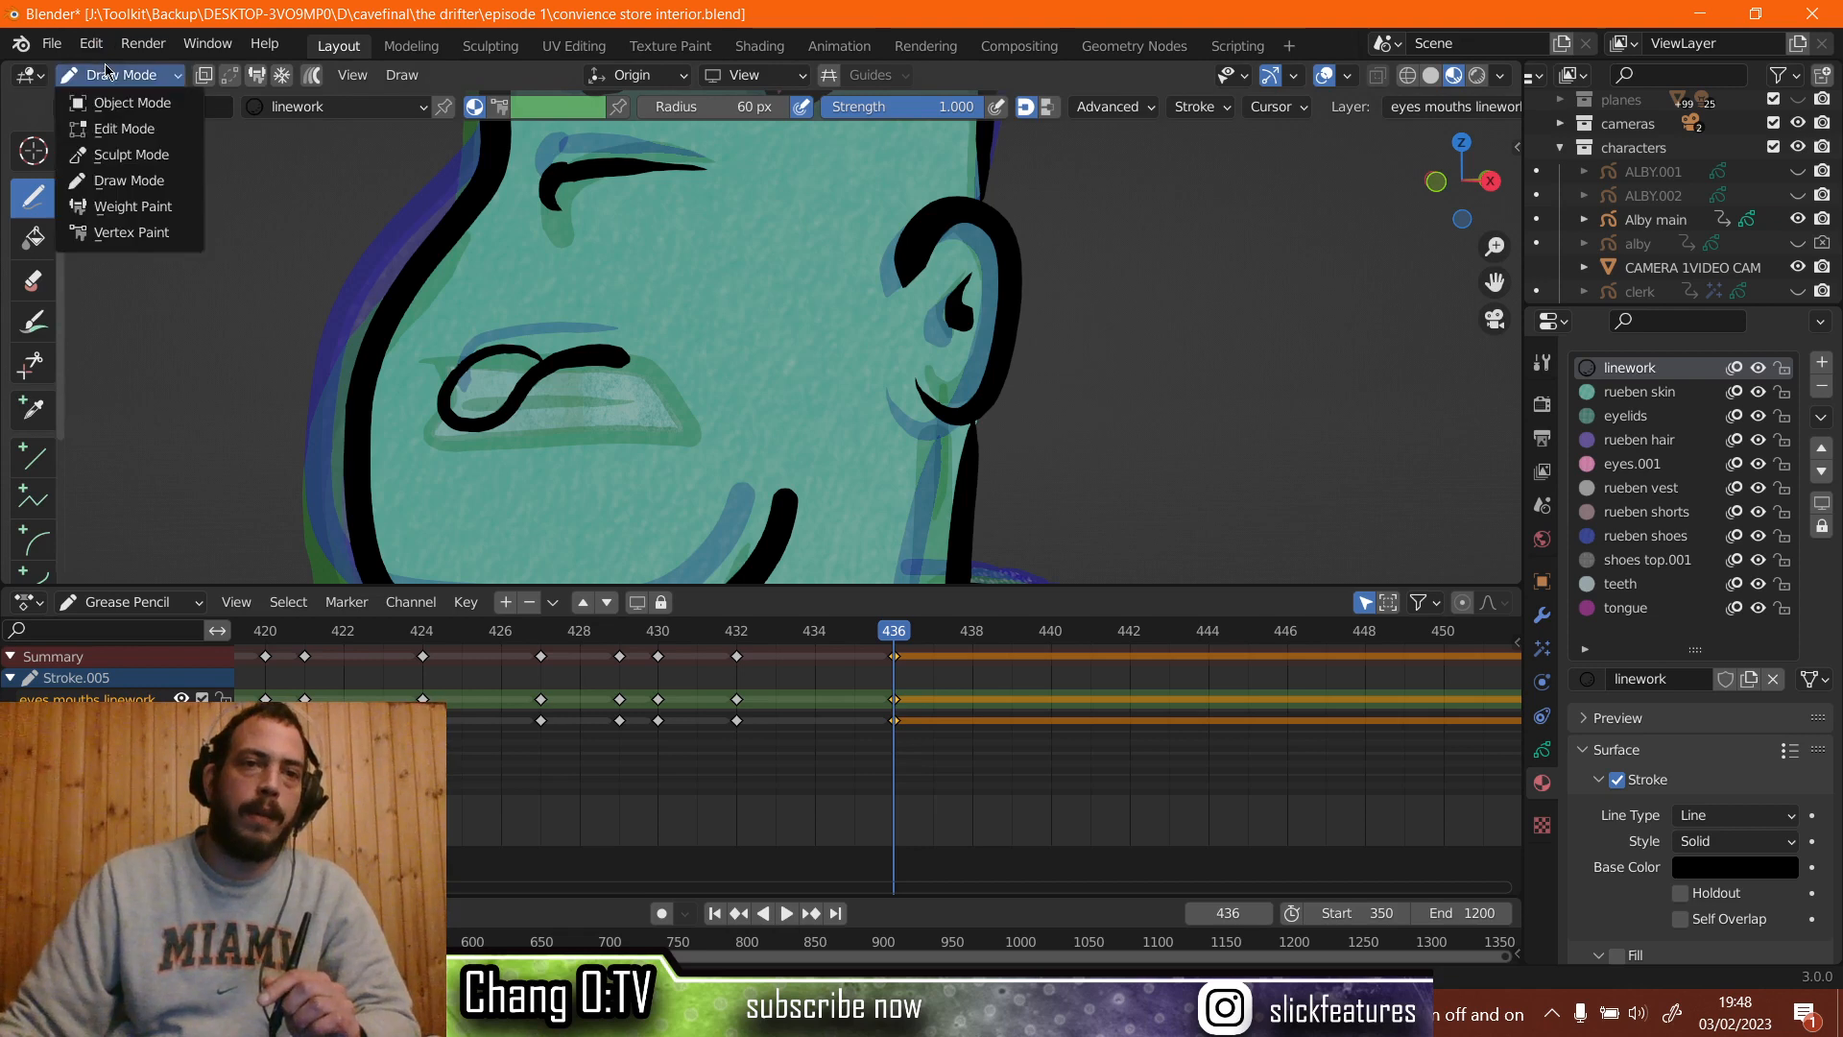
key("Return")
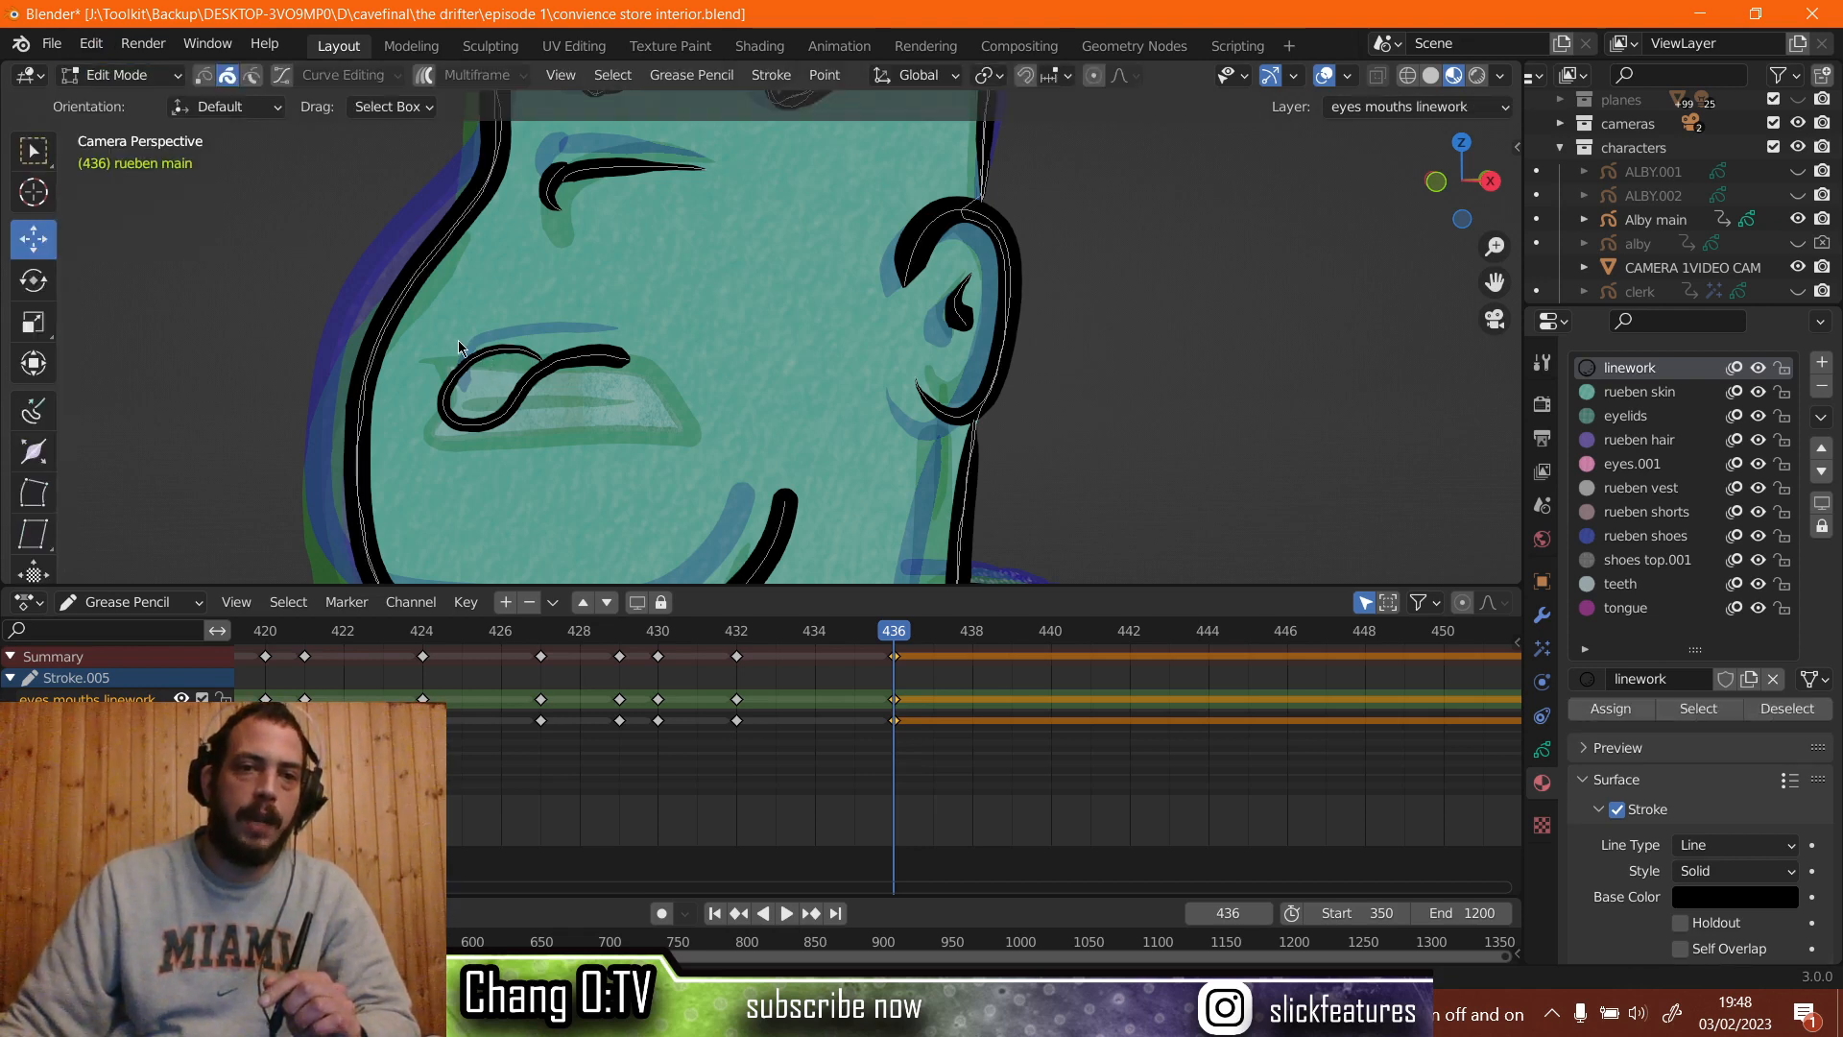
left_click_drag(501, 373, 617, 432)
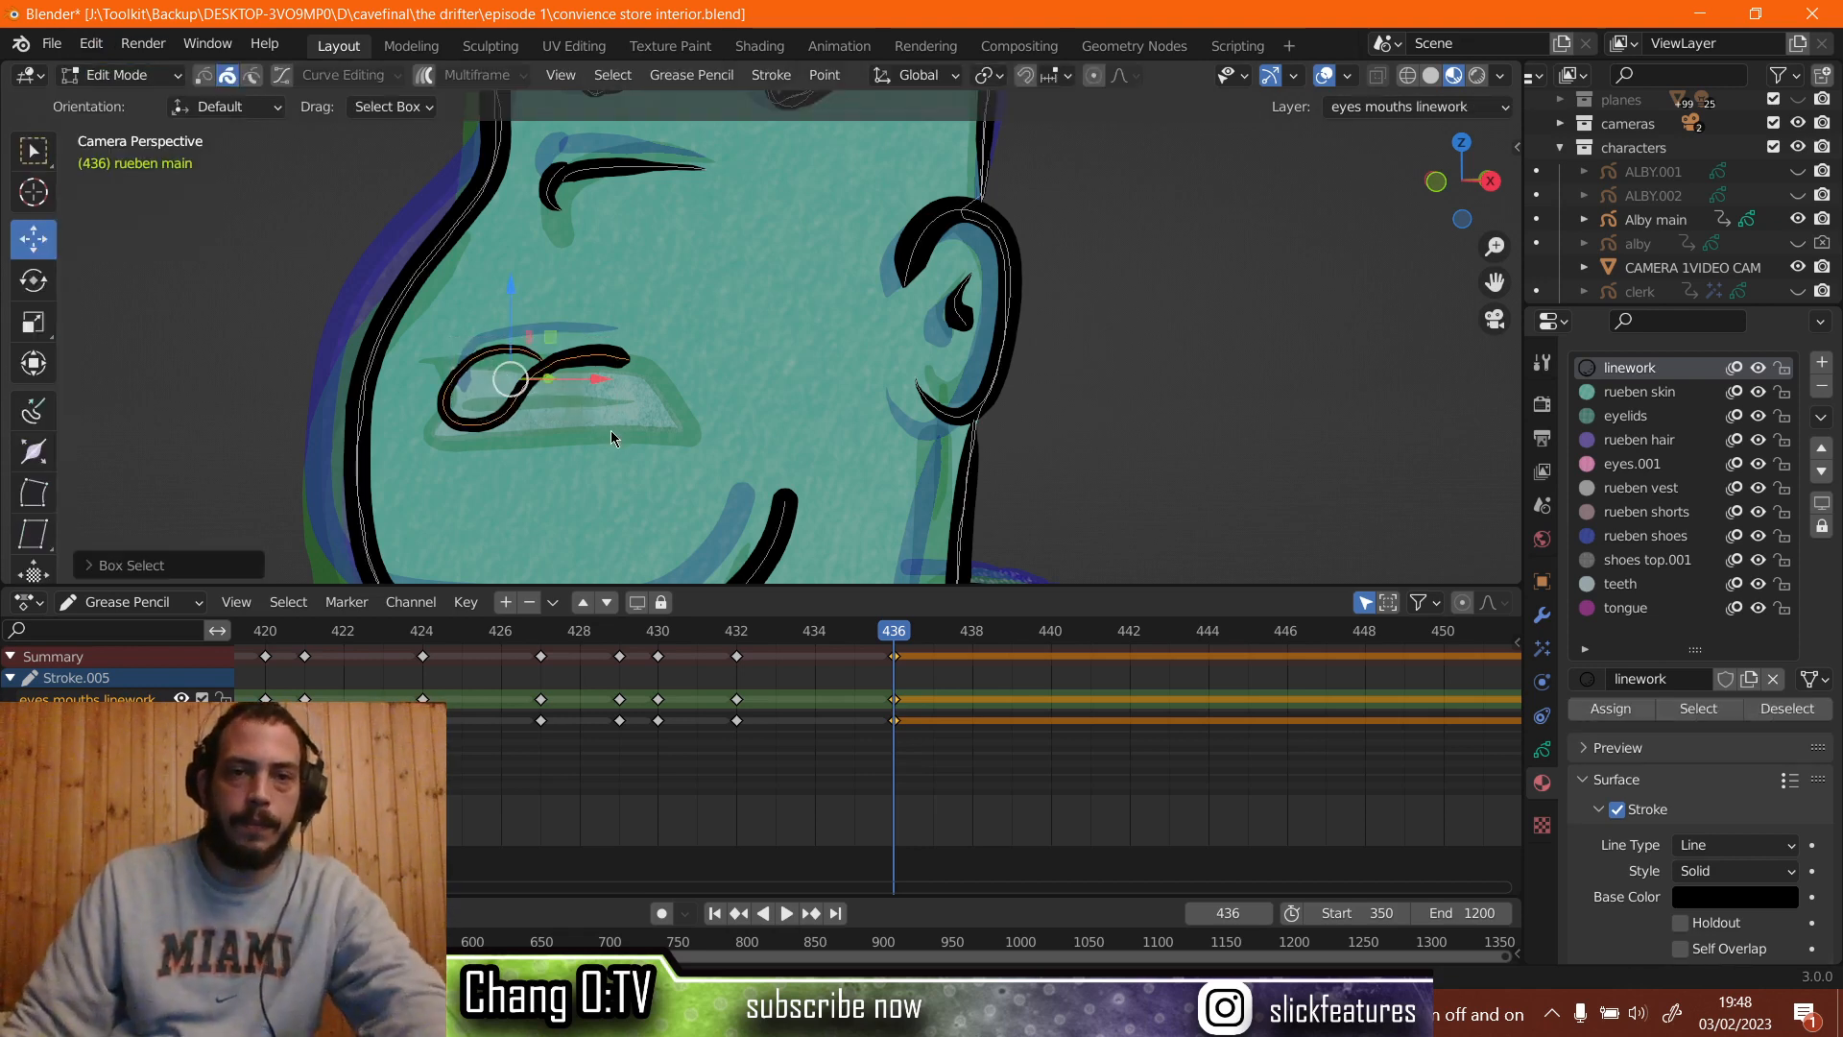
key("s")
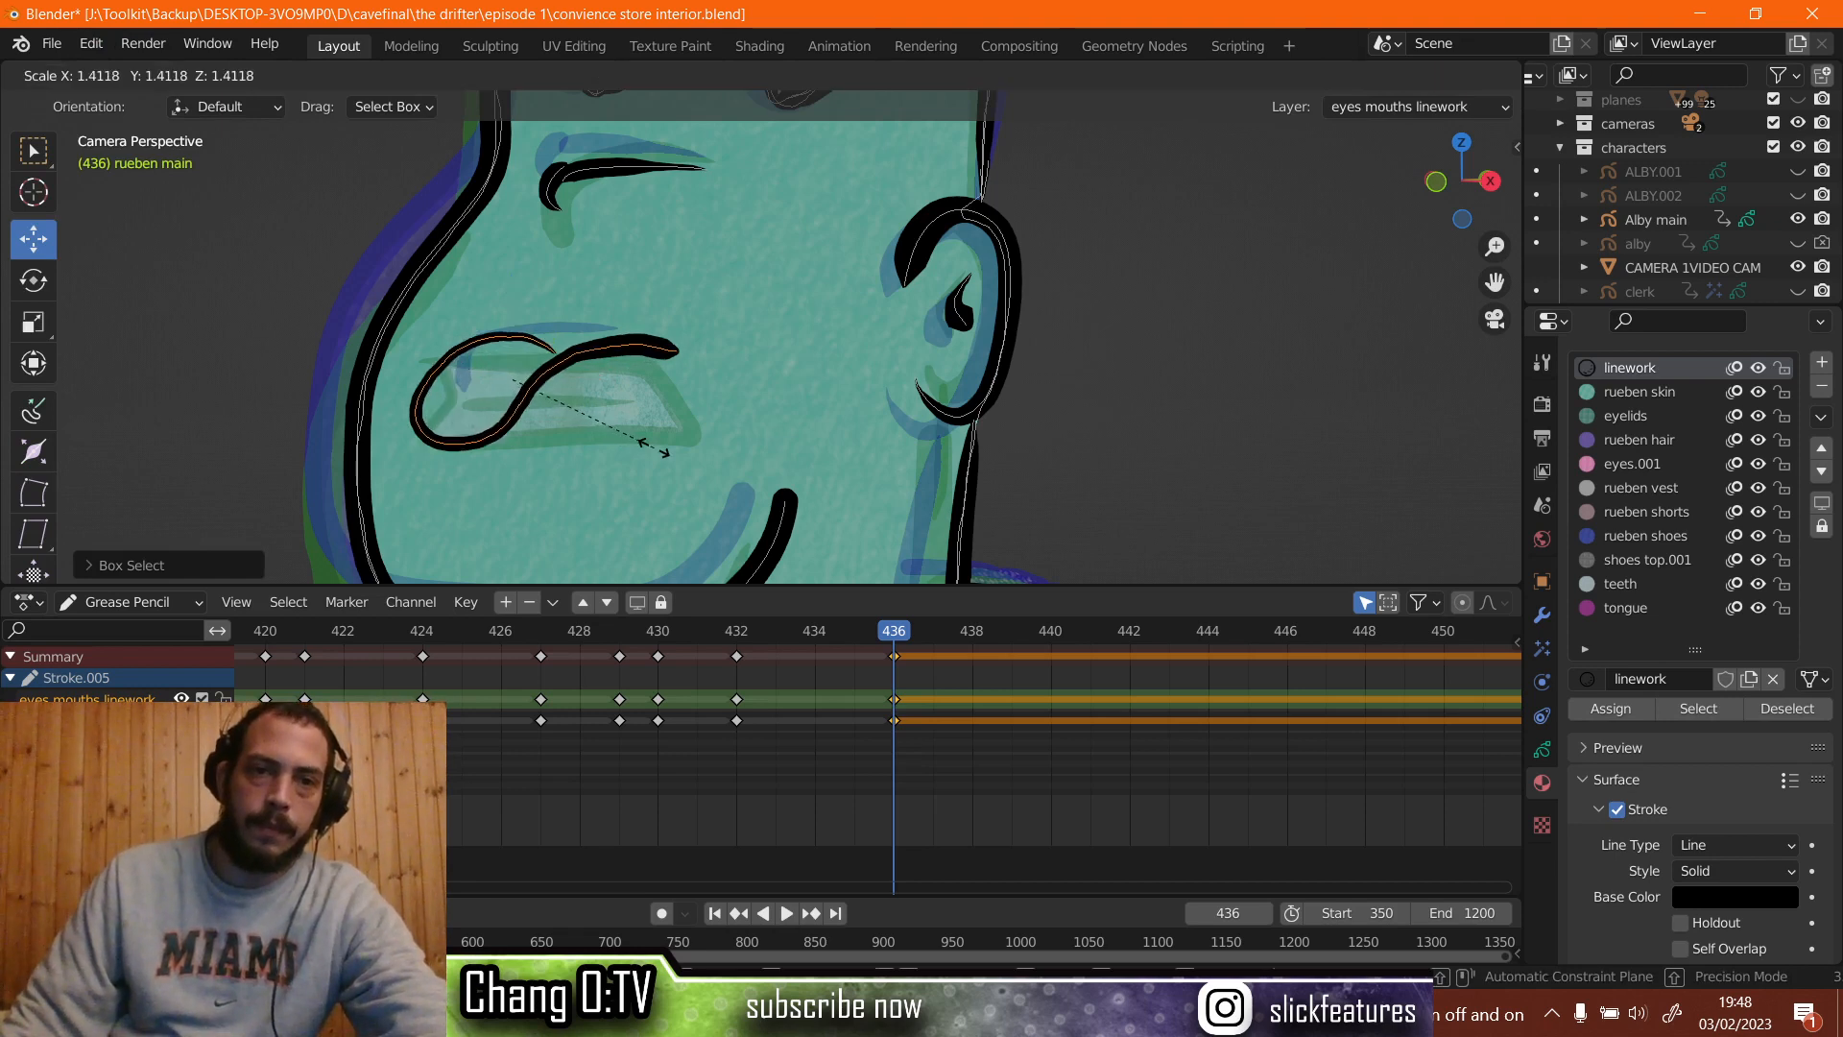
left_click(651, 452)
left_click(119, 75)
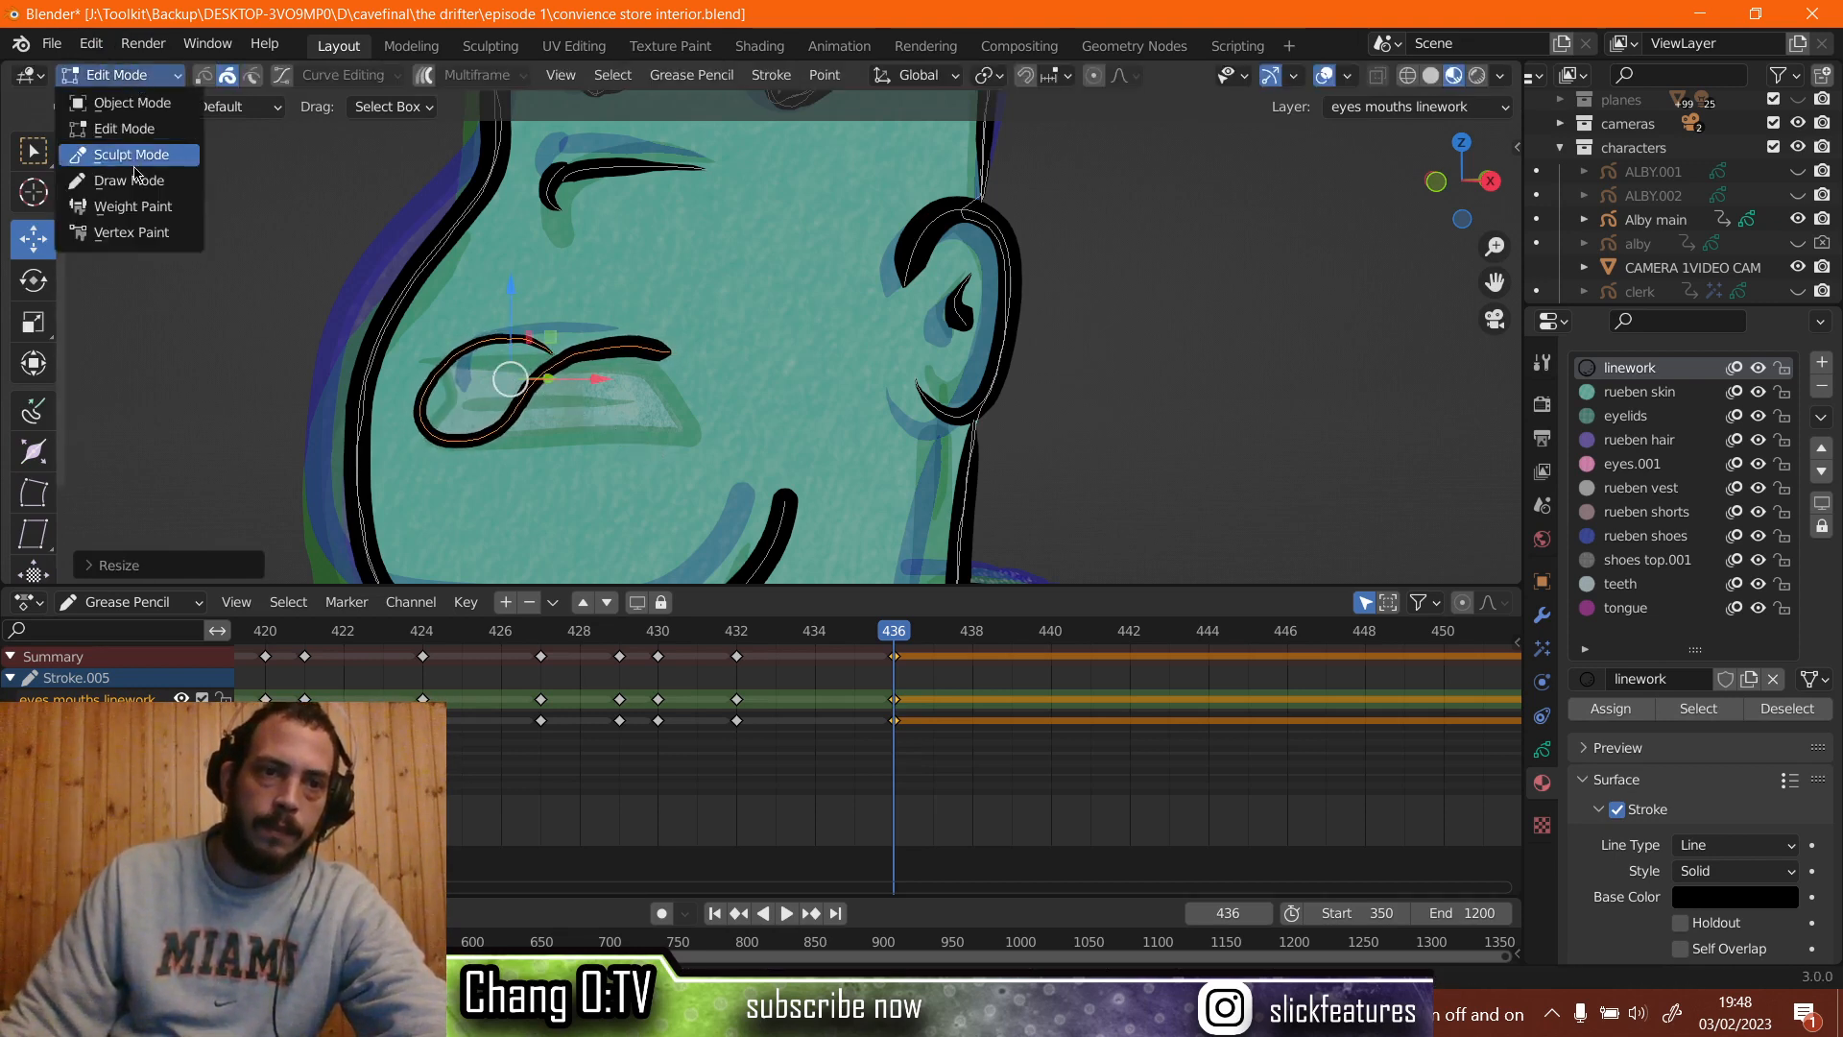
left_click(135, 182)
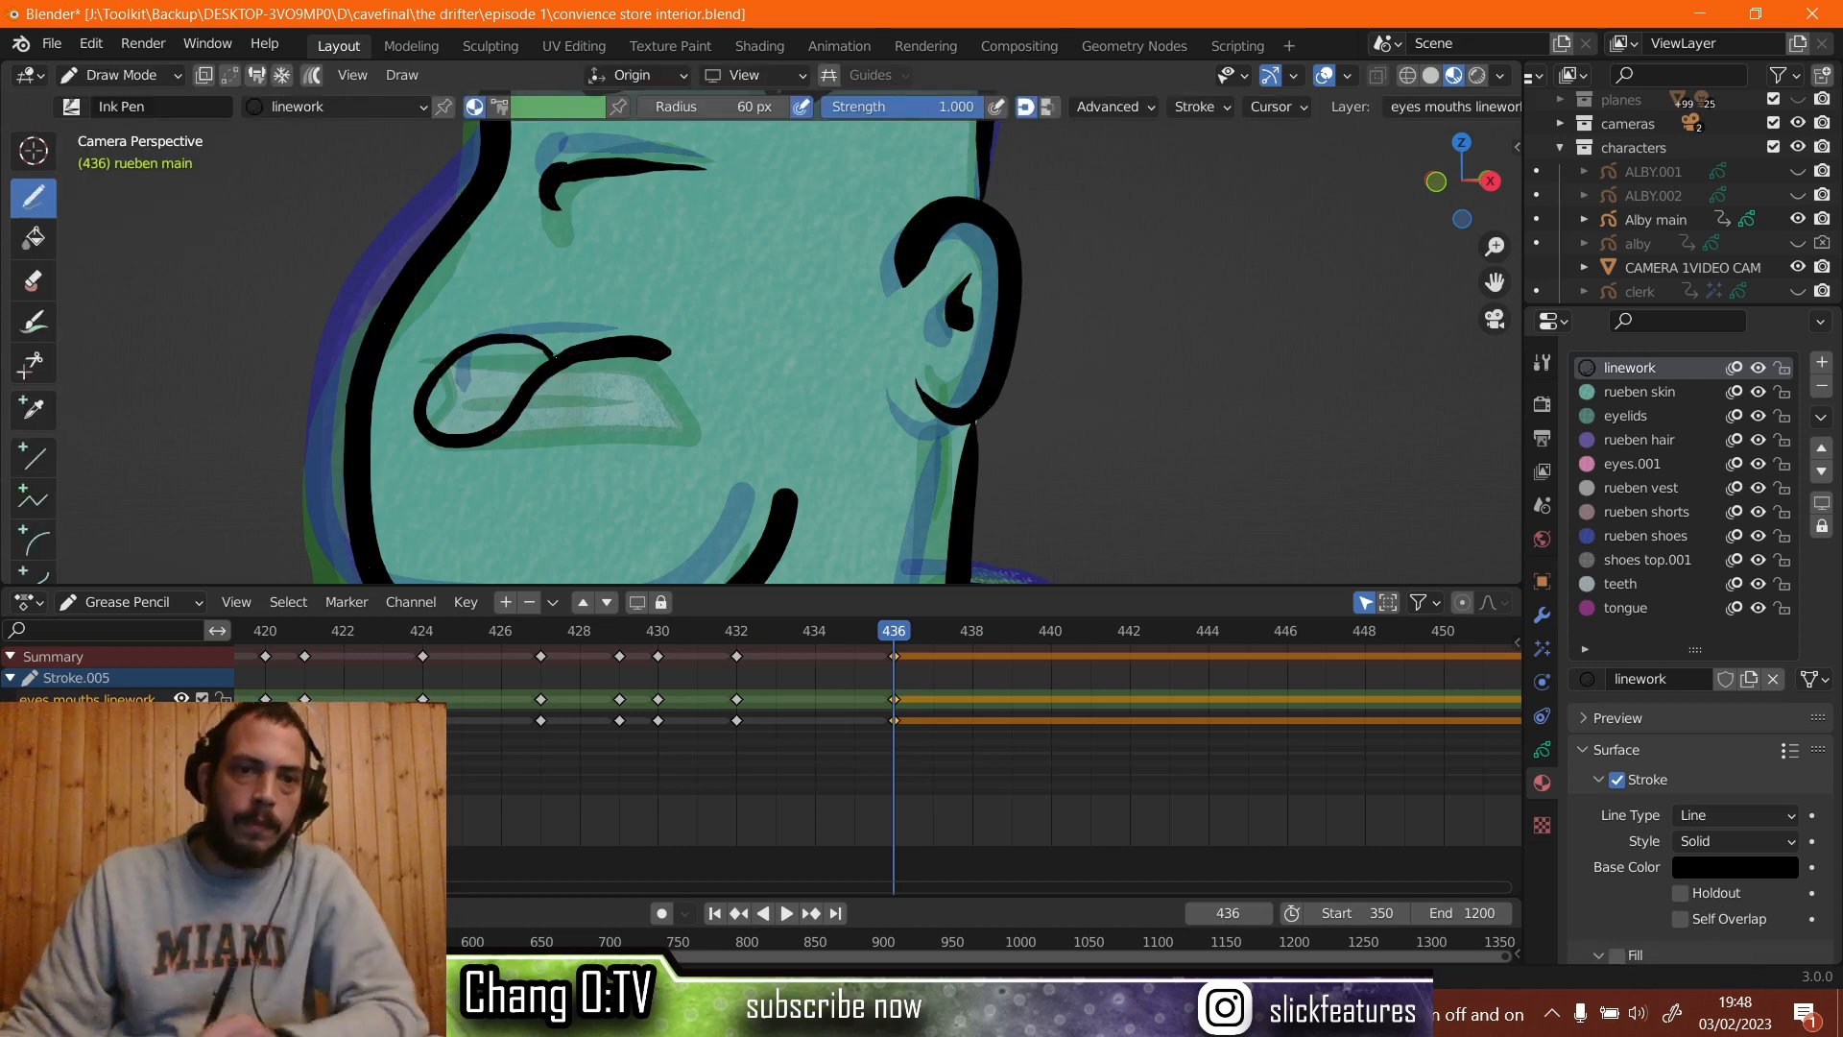
left_click(119, 75)
left_click(140, 173)
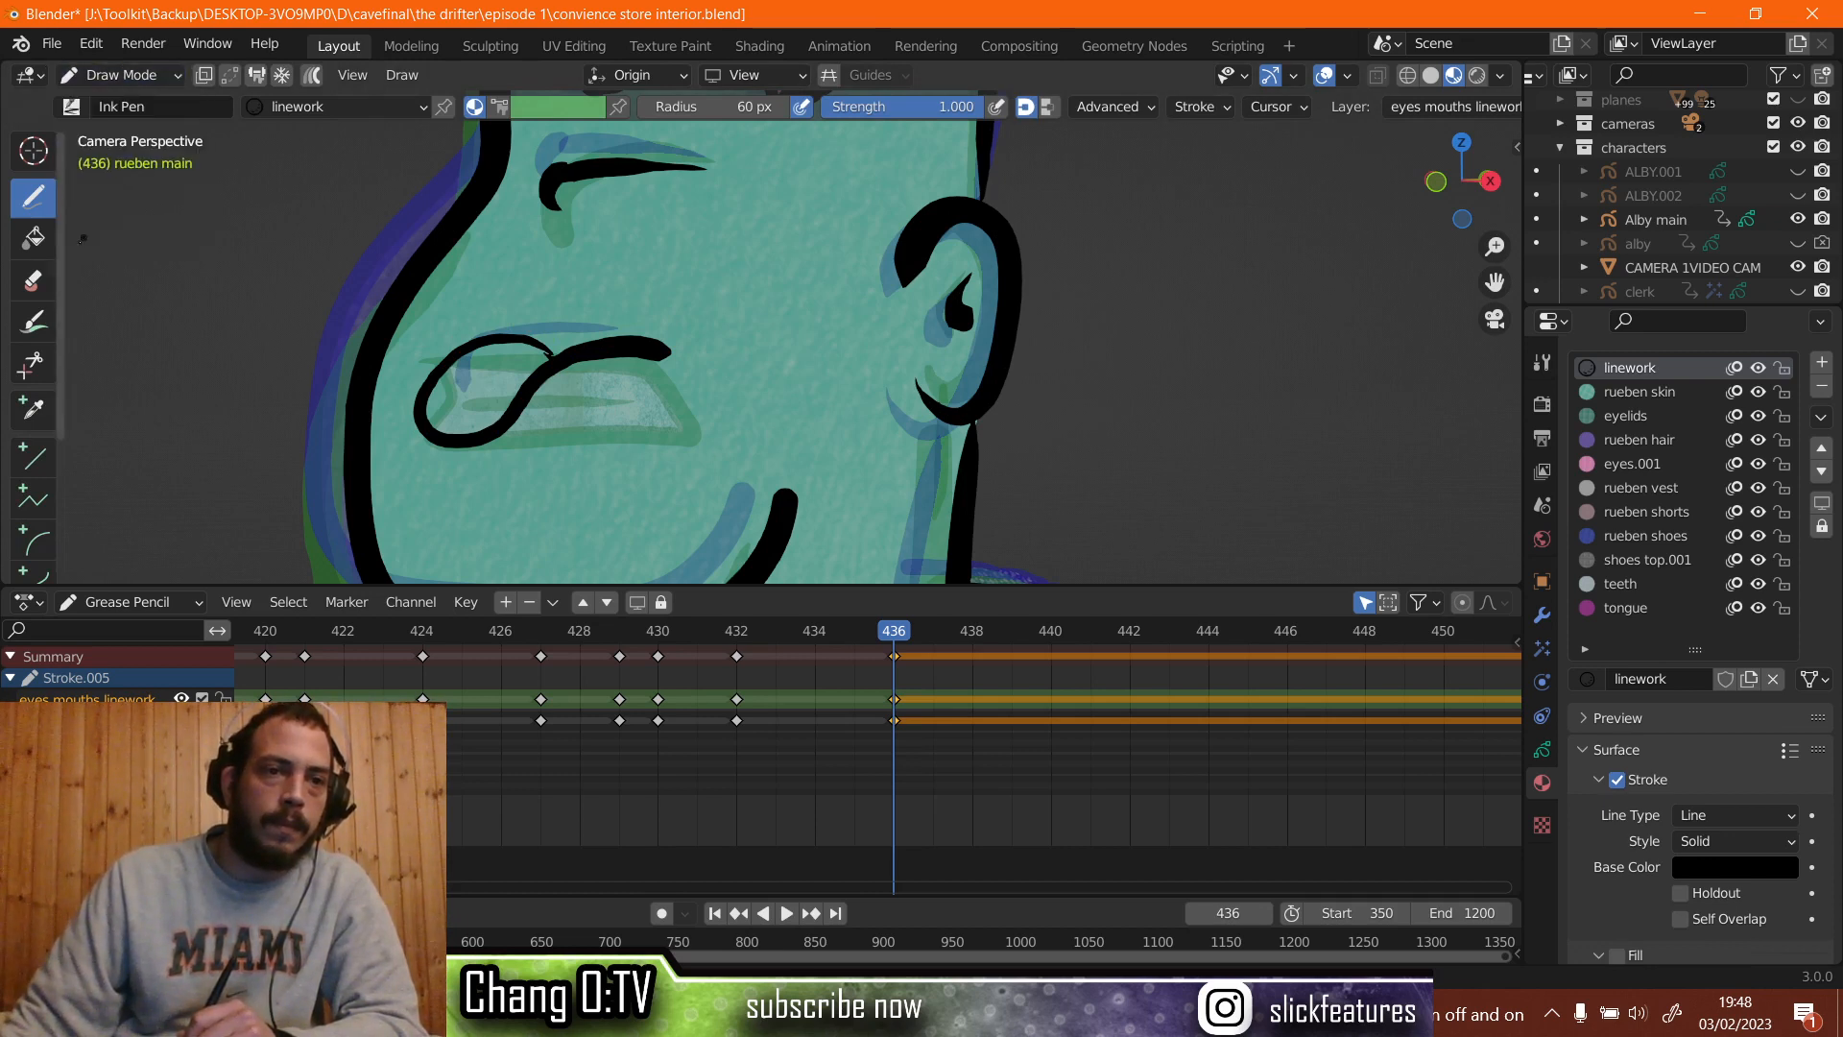
Fill the oval mouth loop at frame 436 with the tongue material on the fills eyes mouths layer.
left_click(34, 238)
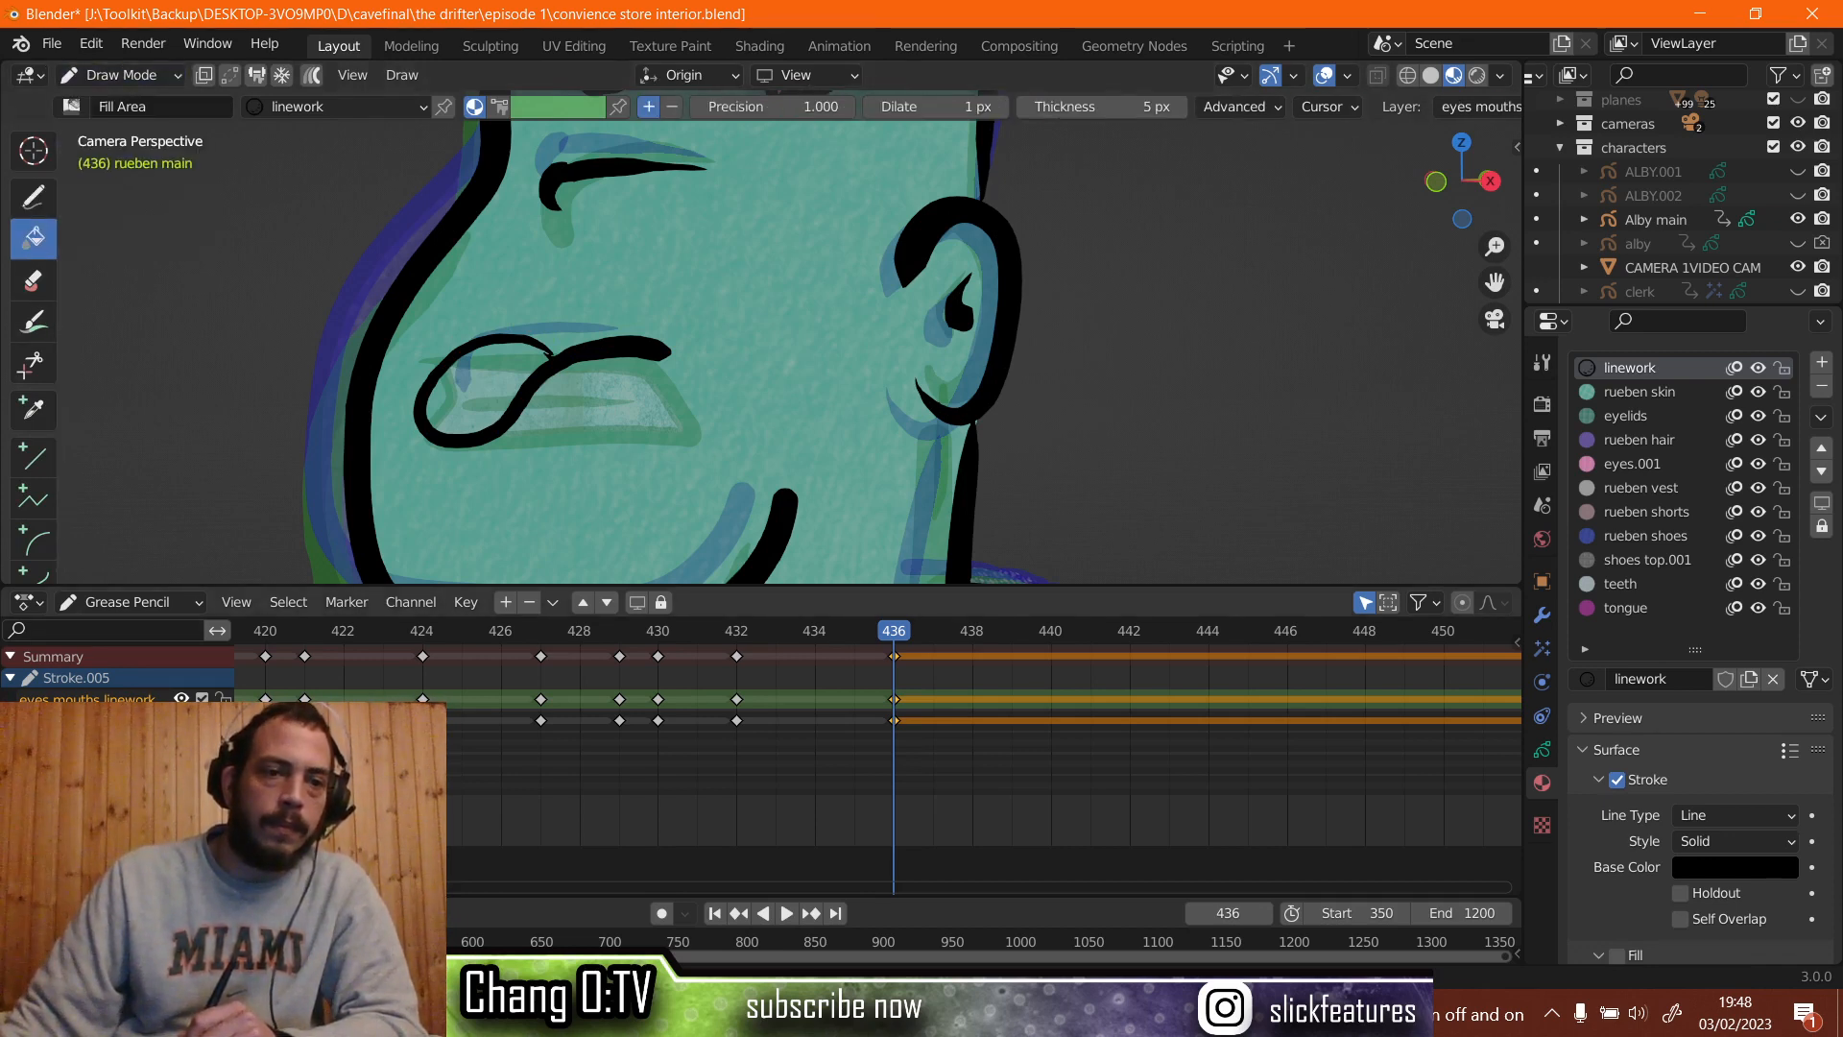
left_click(1190, 720)
left_click(1628, 607)
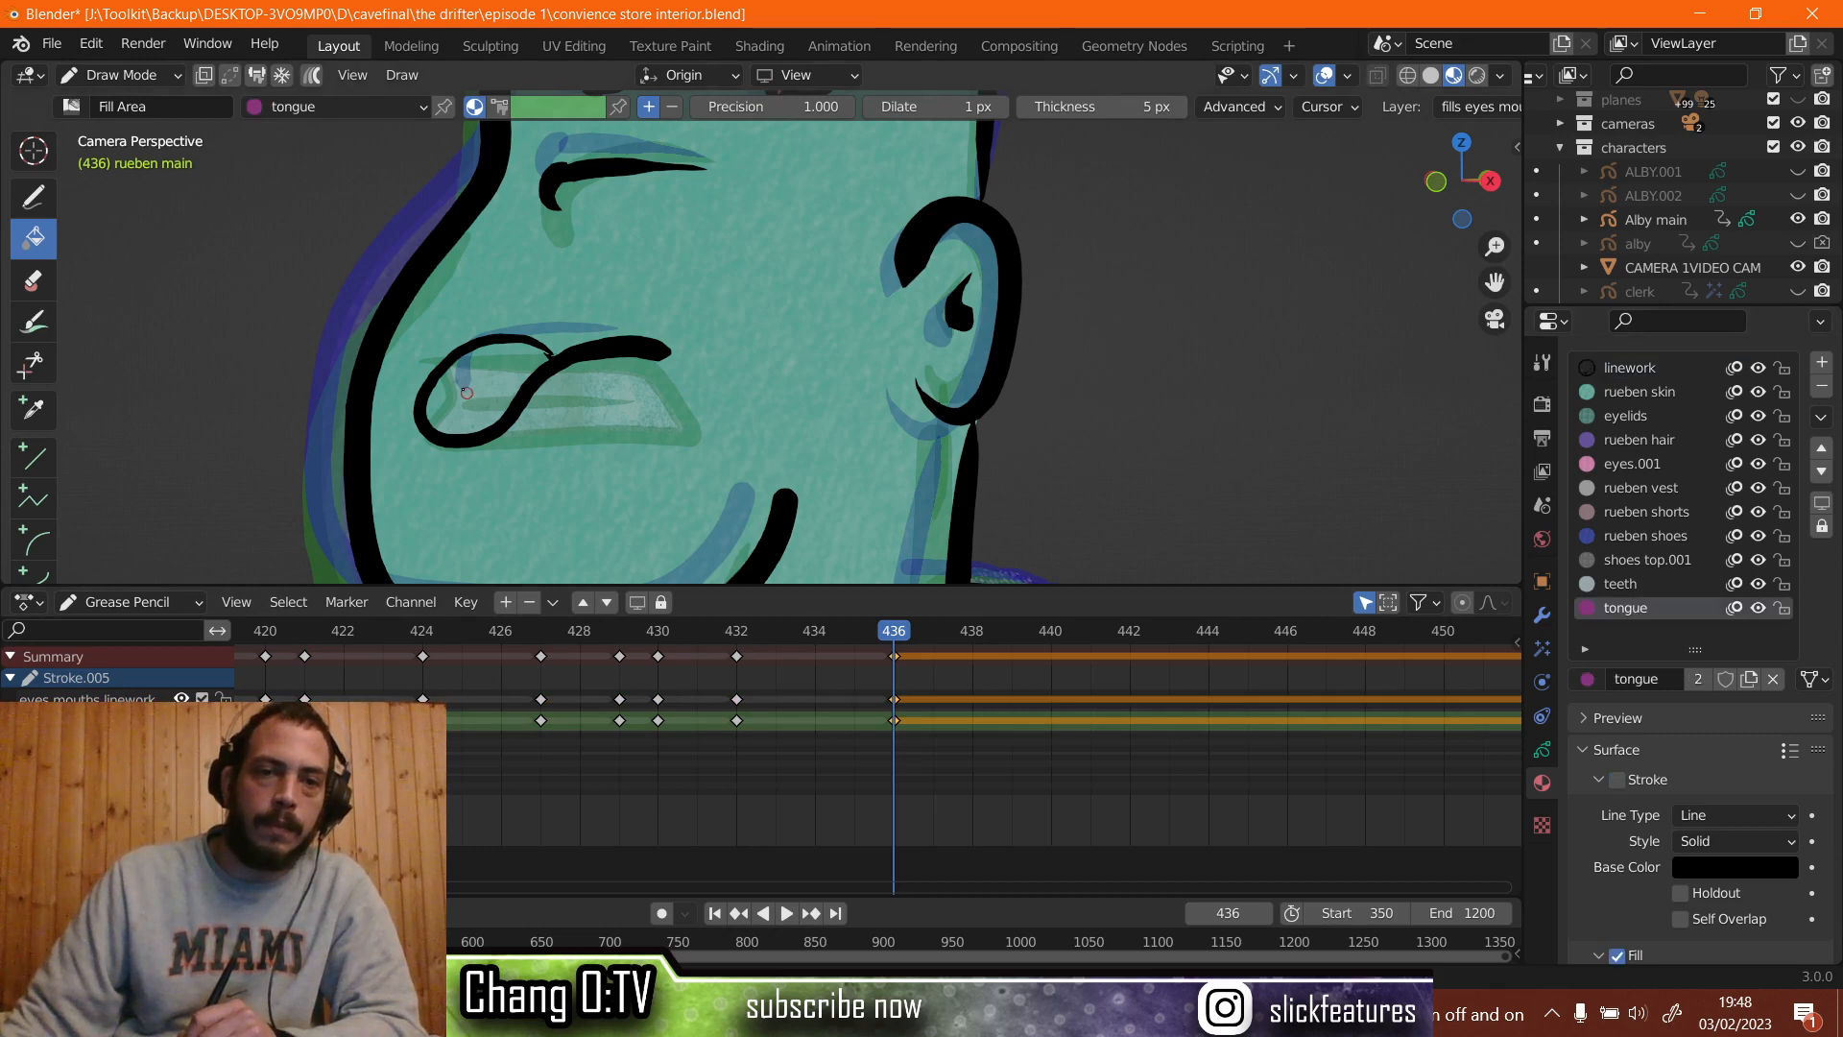
left_click(458, 385)
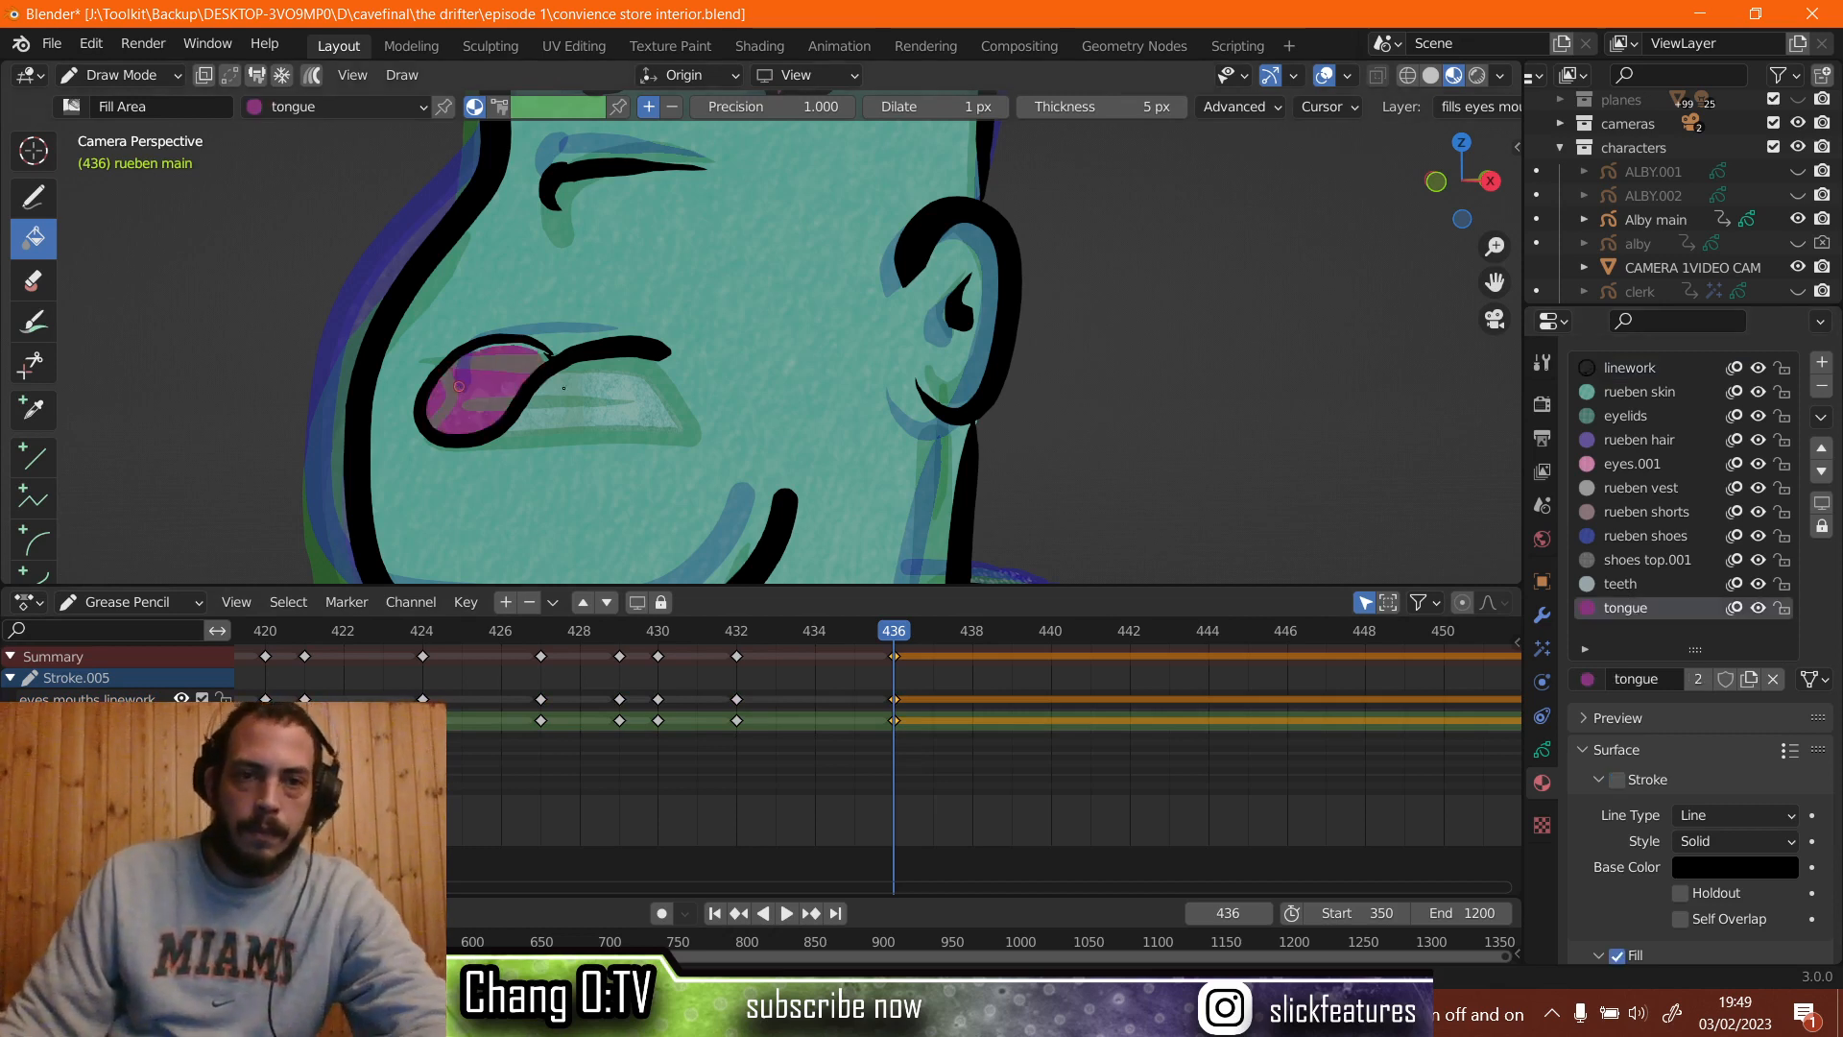
Undo the tongue fill at frame 436 and try point-erasing the joint where the mouth loop meets the lip line.
key("ctrl+z")
scroll(458, 386, "up", 3)
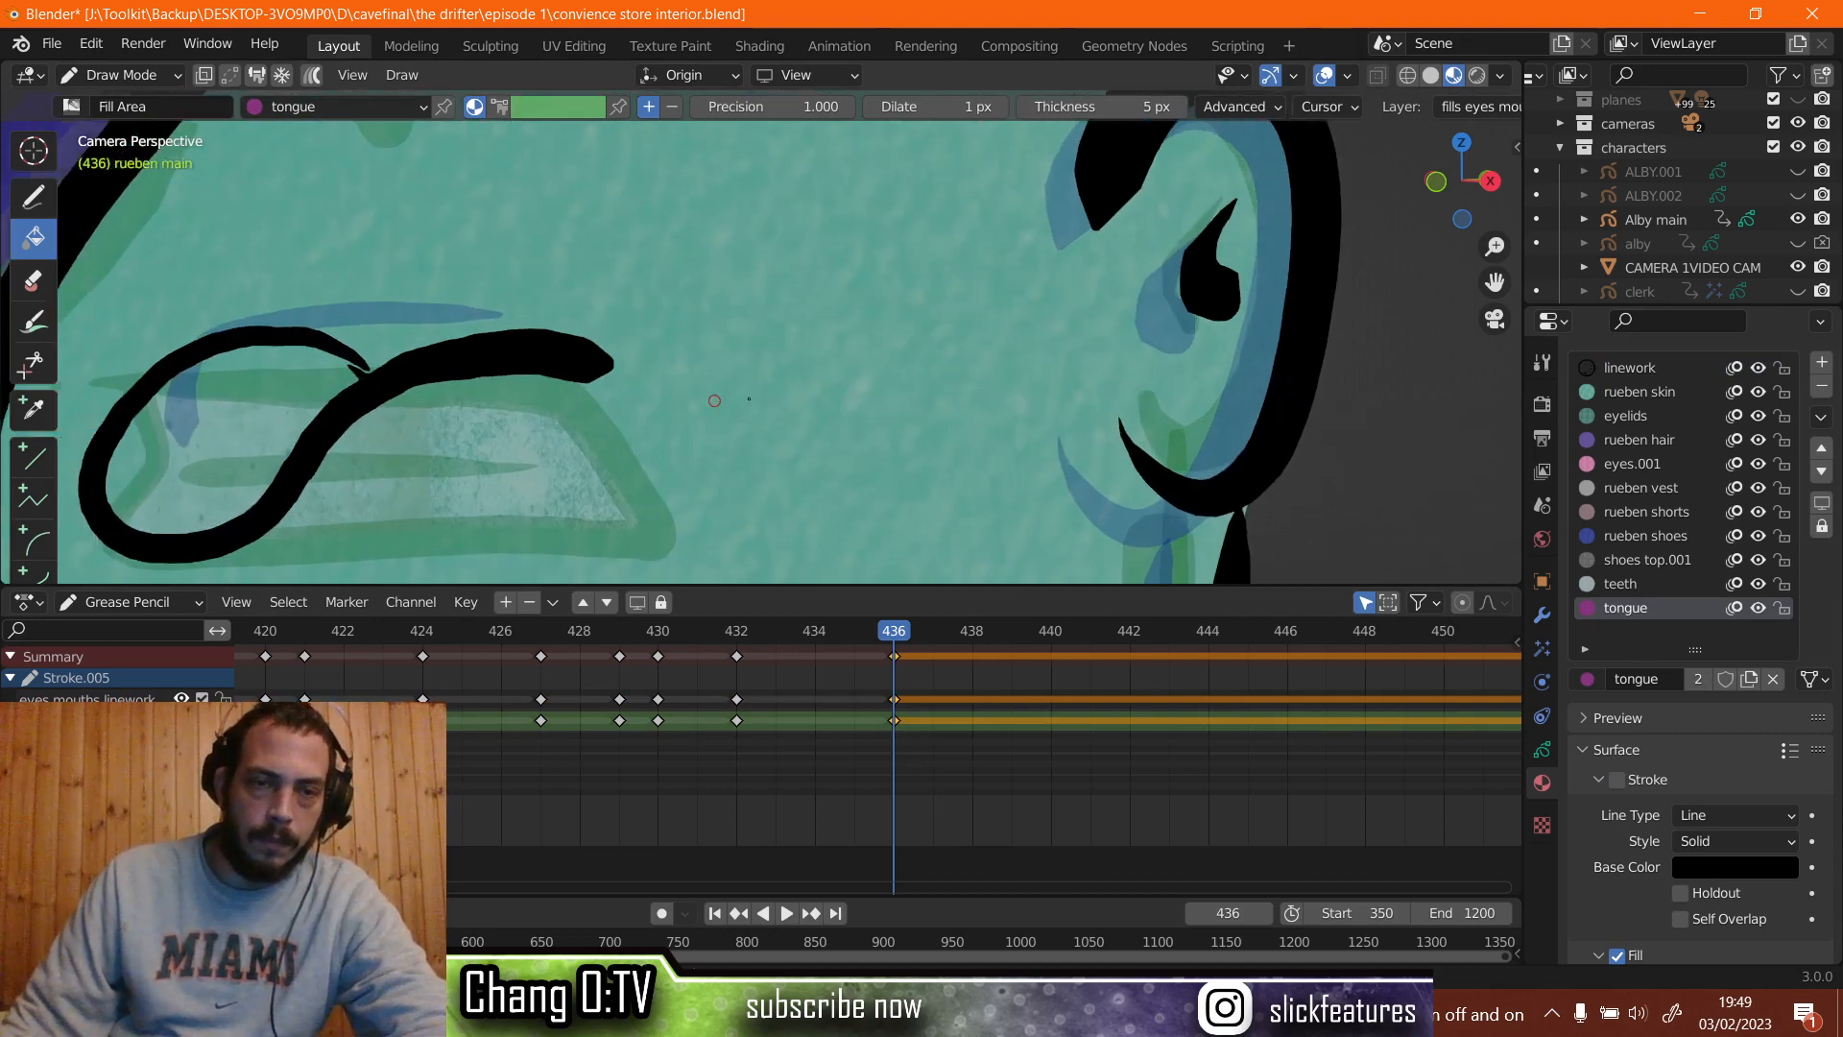
left_click(33, 280)
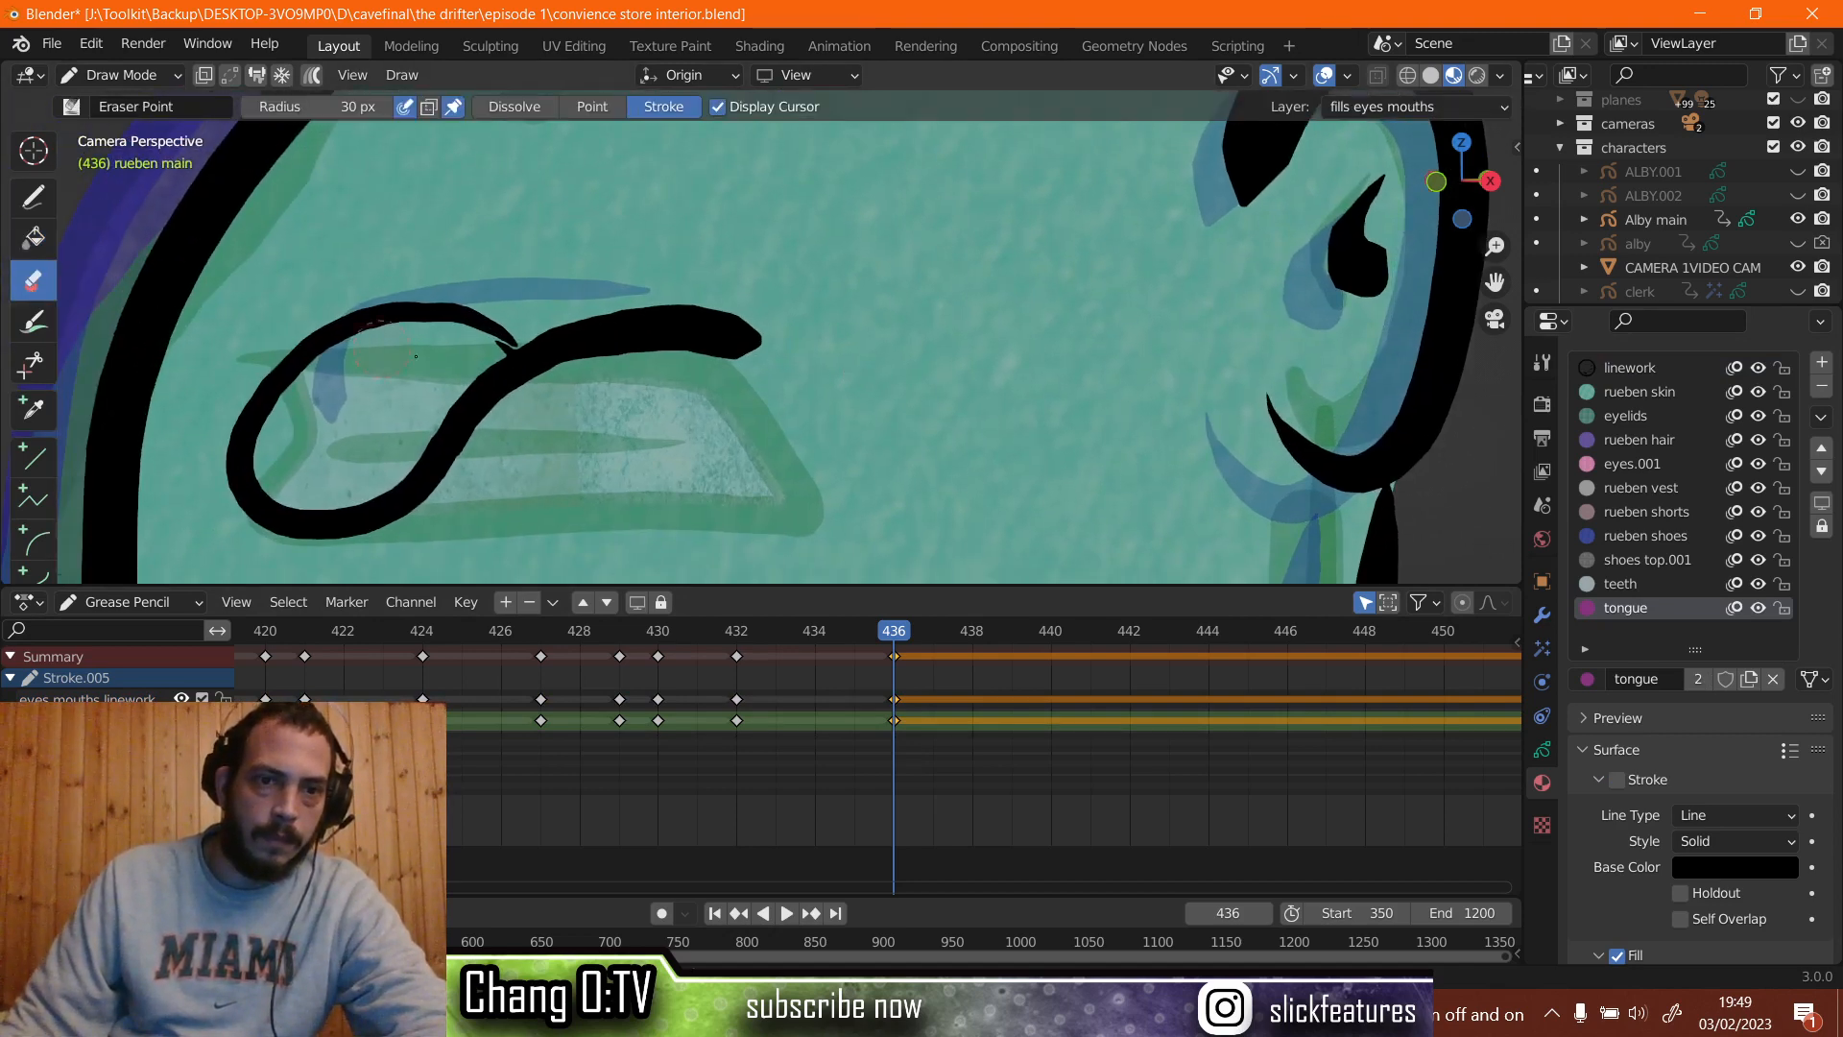
left_click(593, 107)
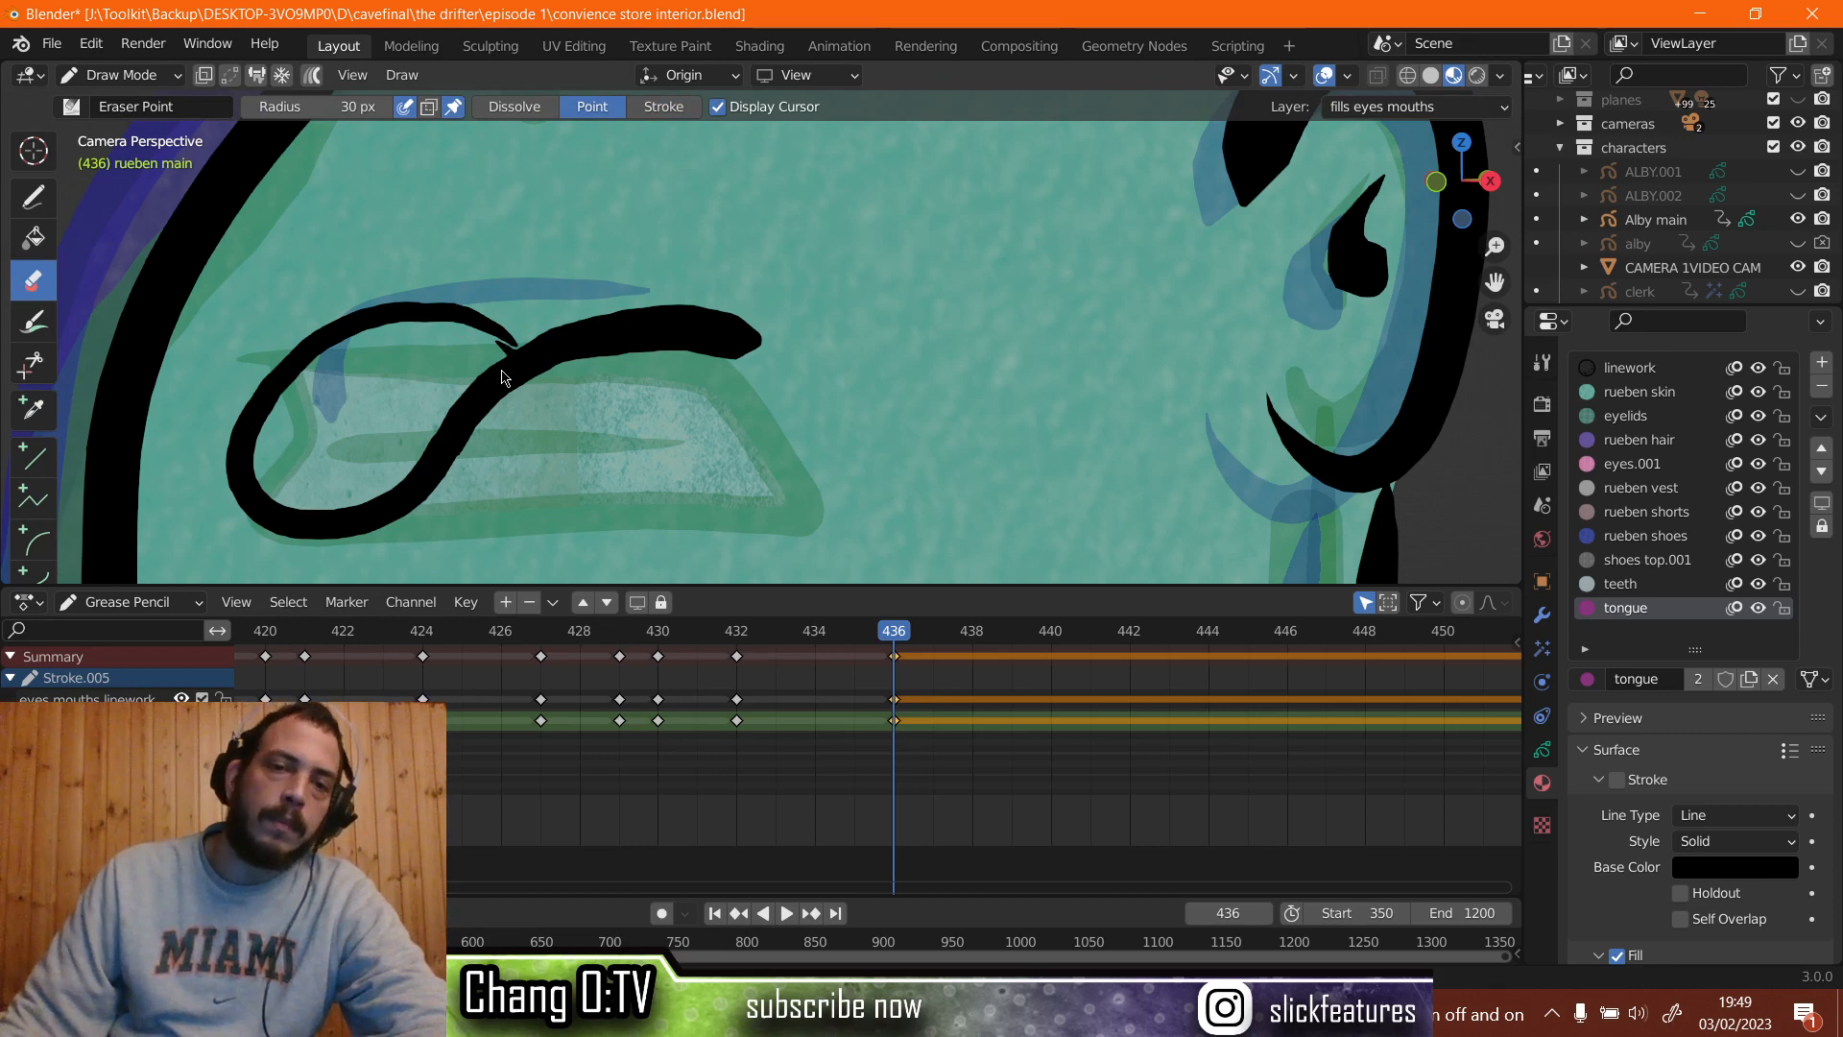
left_click_drag(509, 316, 502, 338)
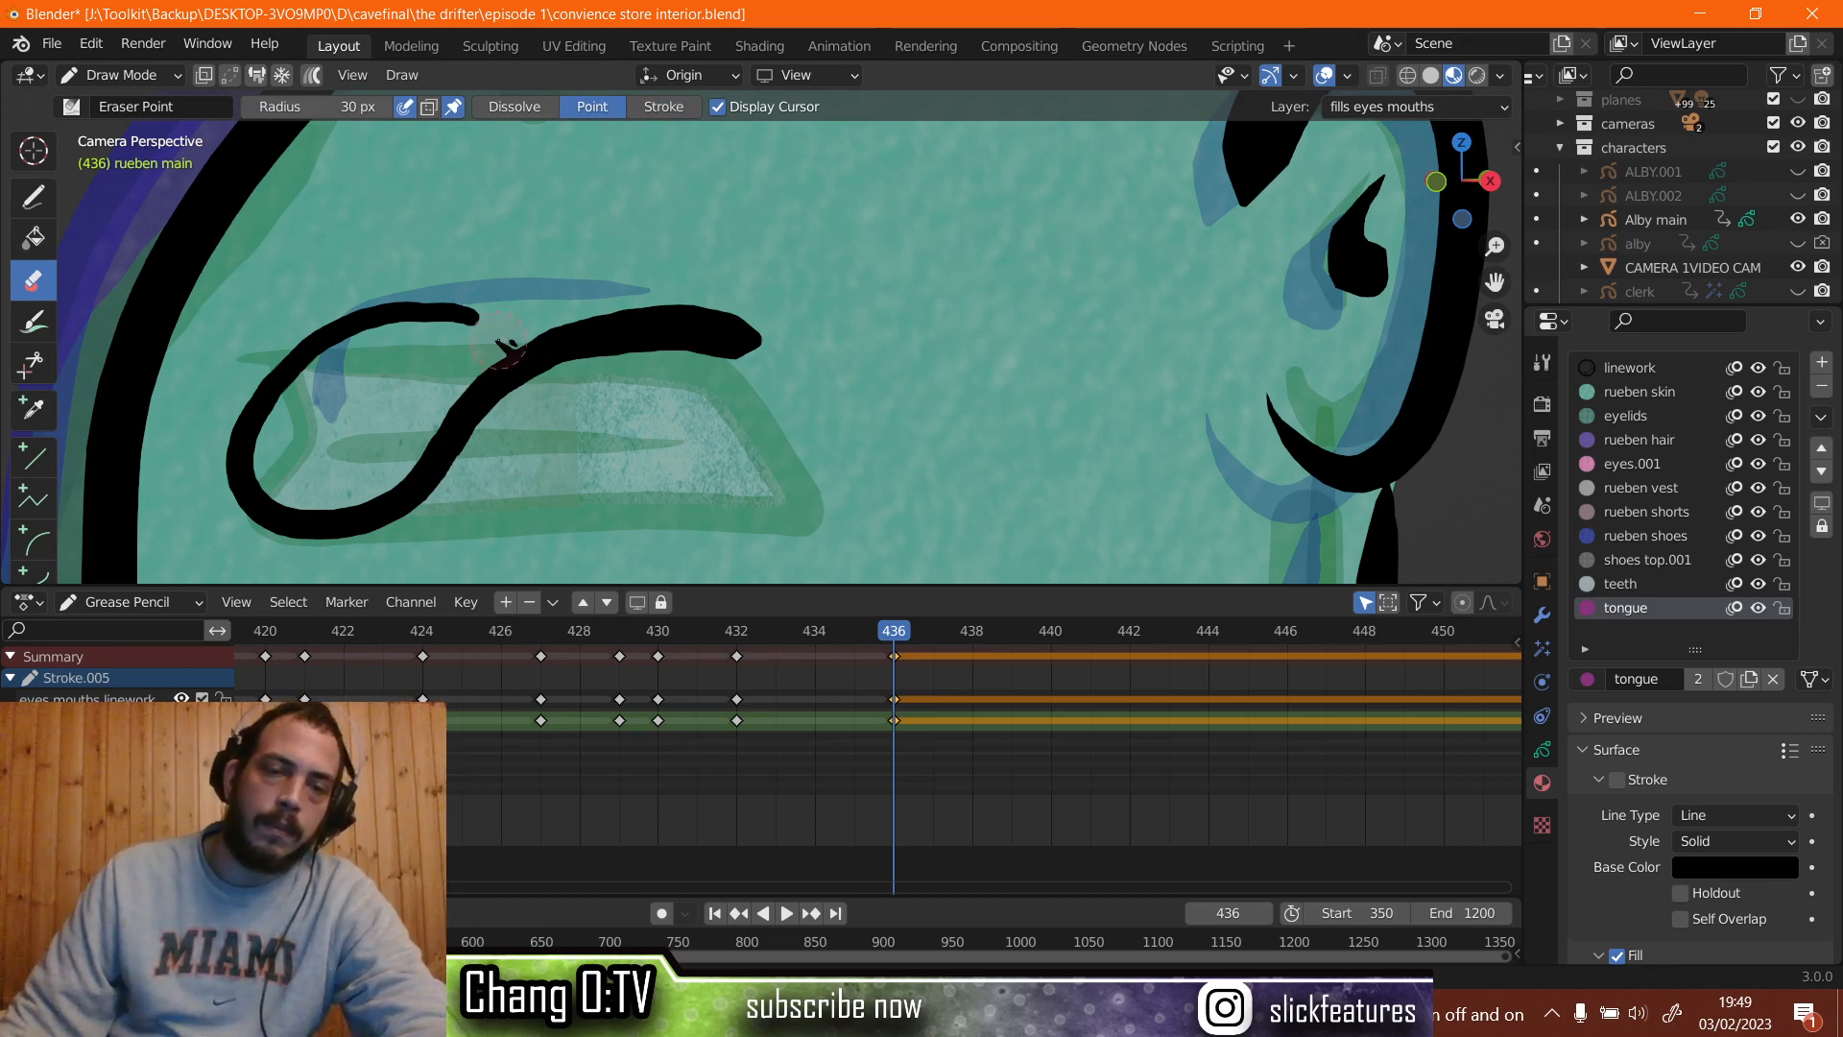
key("ctrl+z")
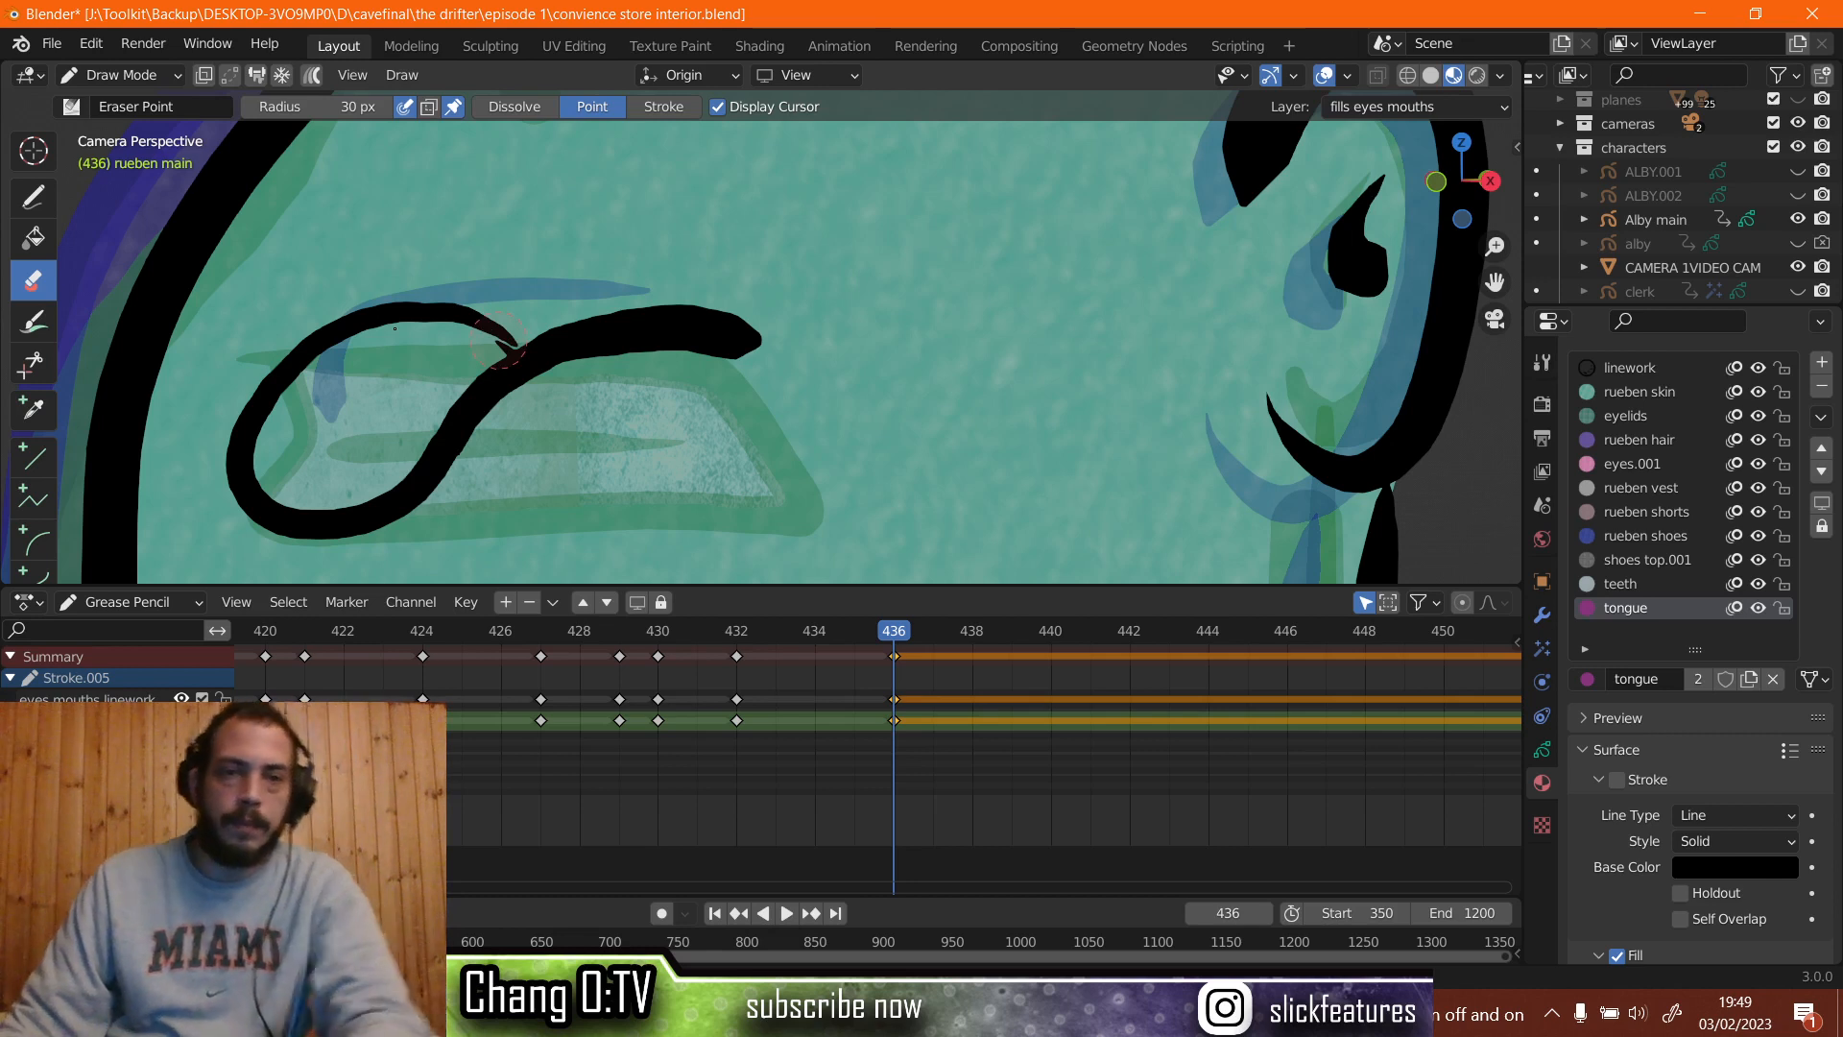
left_click_drag(504, 341, 469, 369)
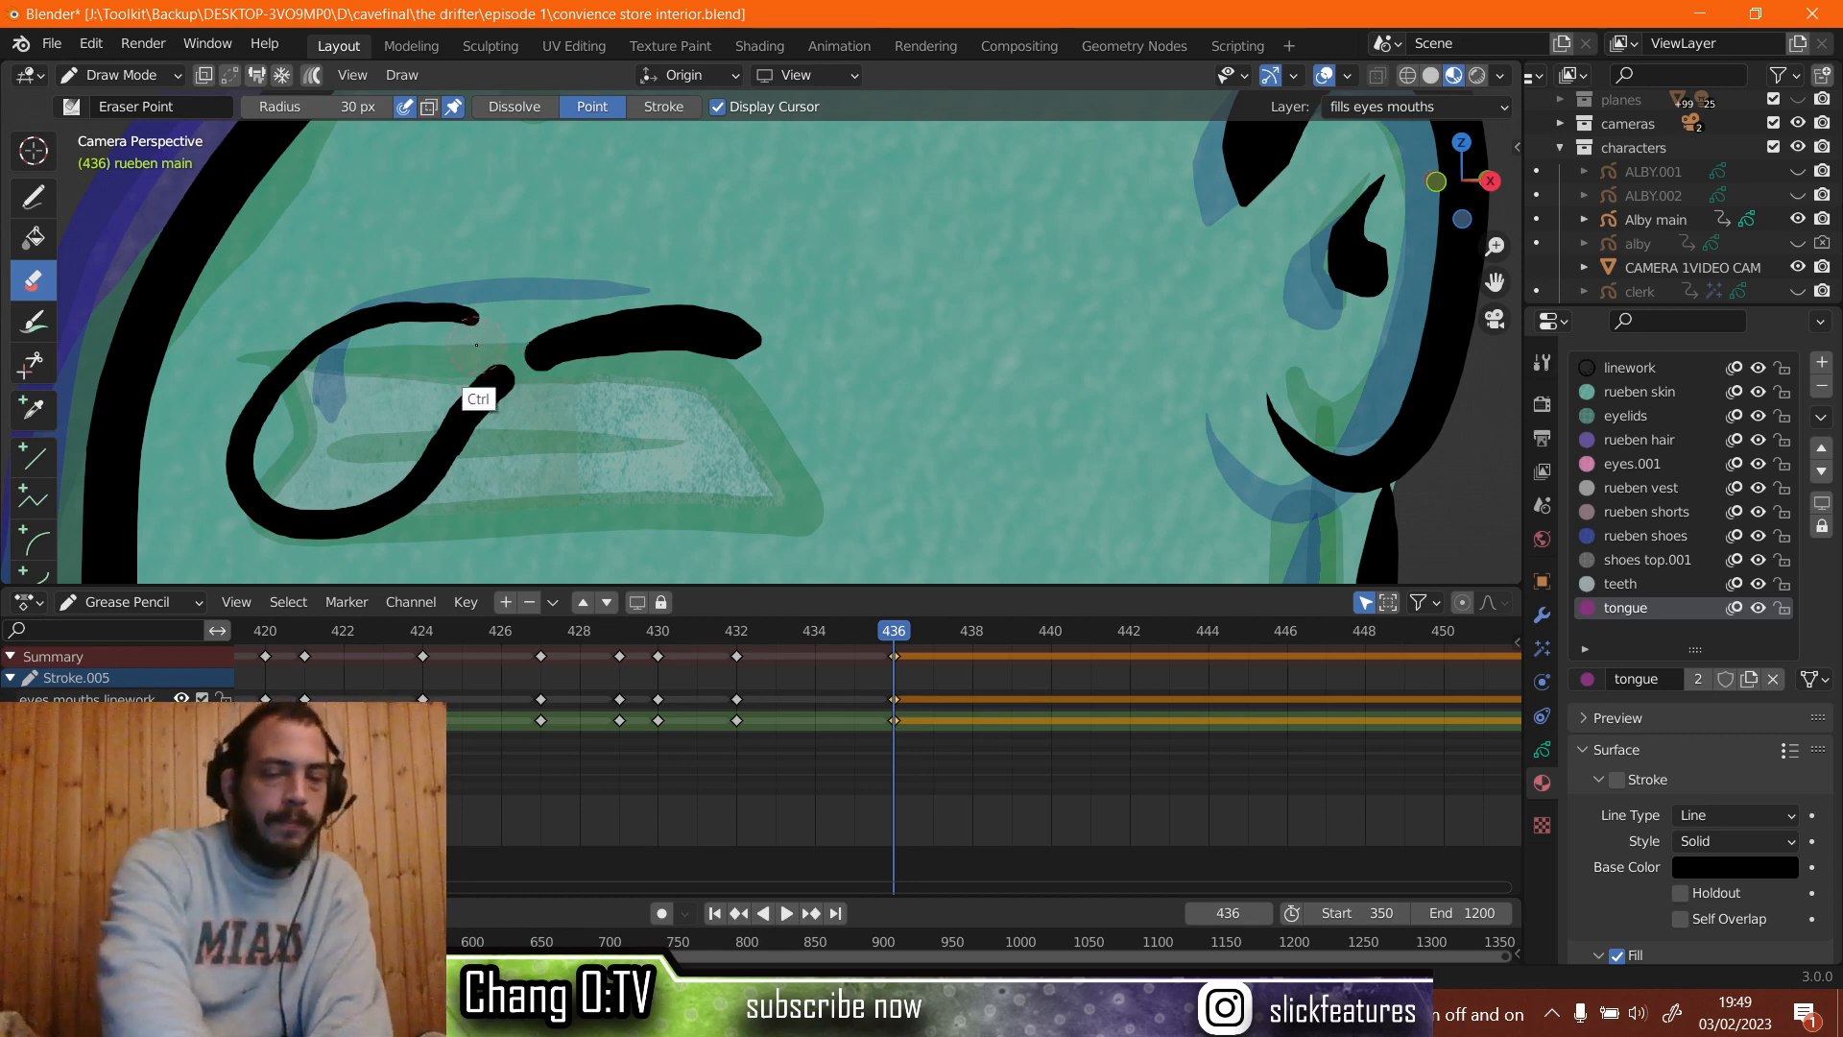
key("ctrl+z")
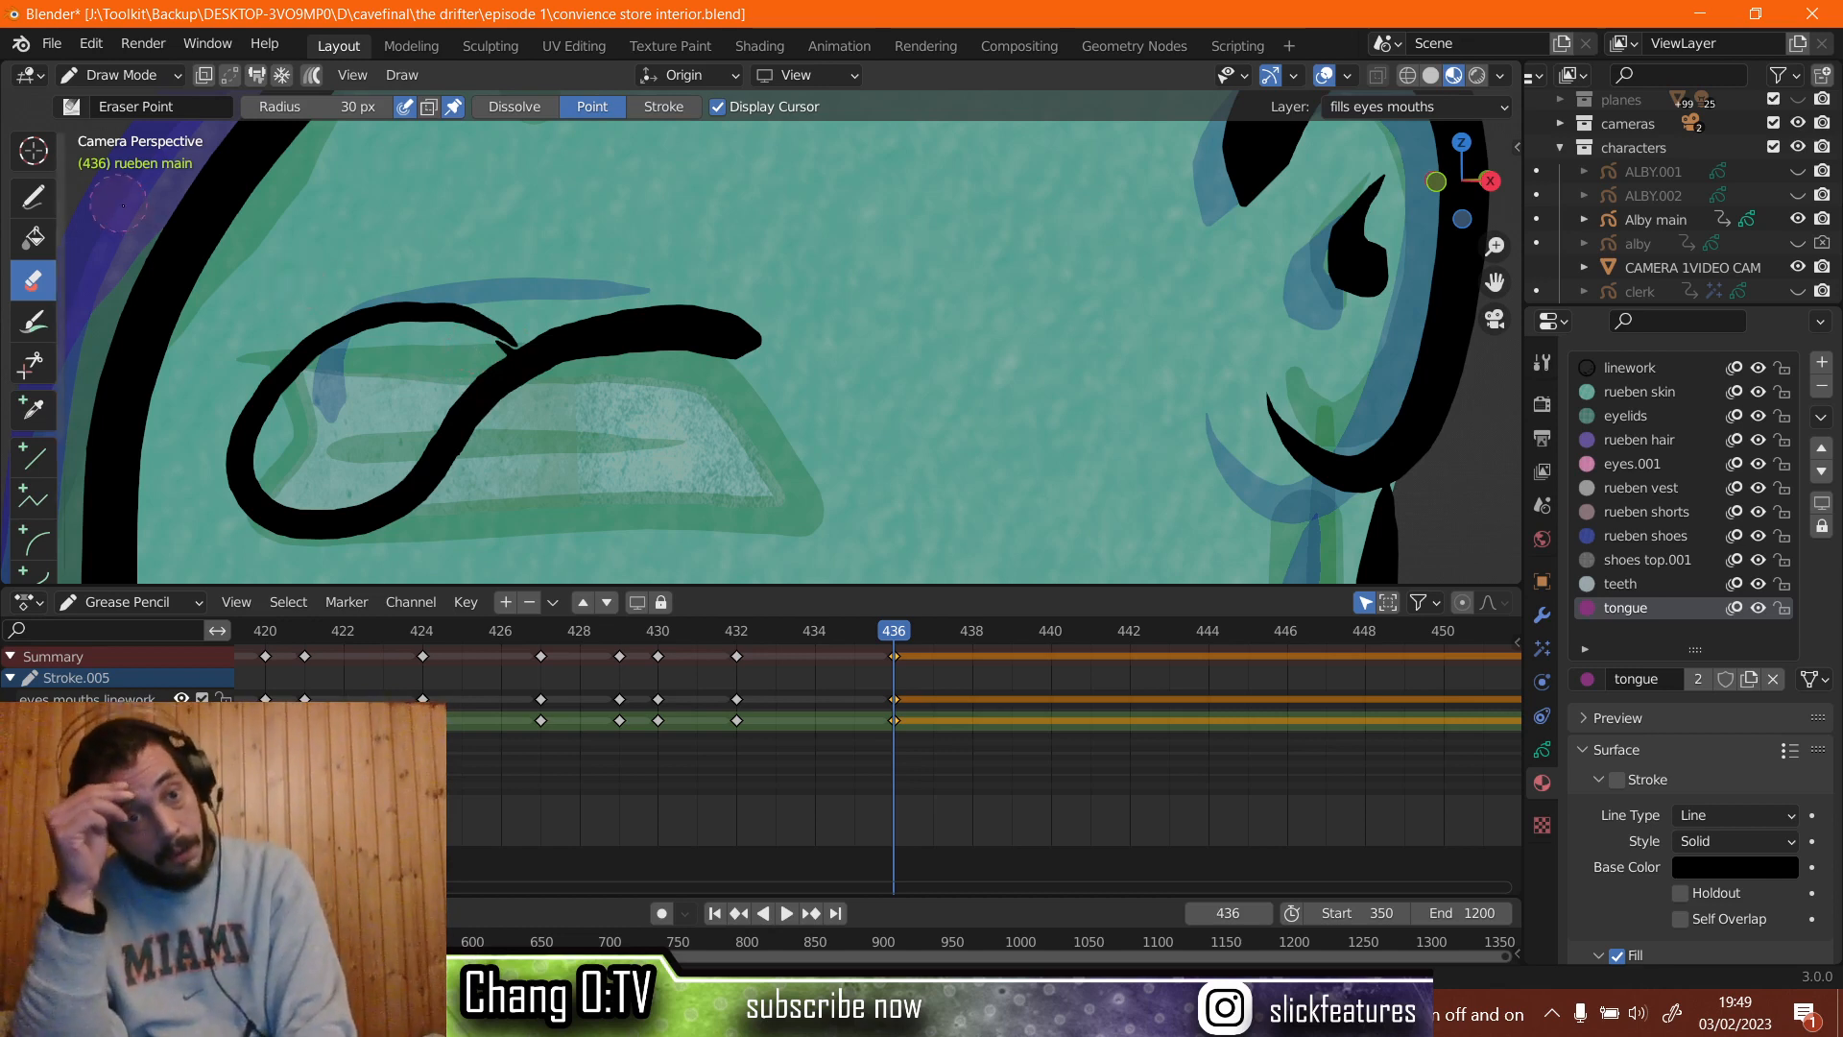
Refill the oval mouth loop at frame 436 with the tongue material on the fills eyes mouths layer.
left_click(33, 197)
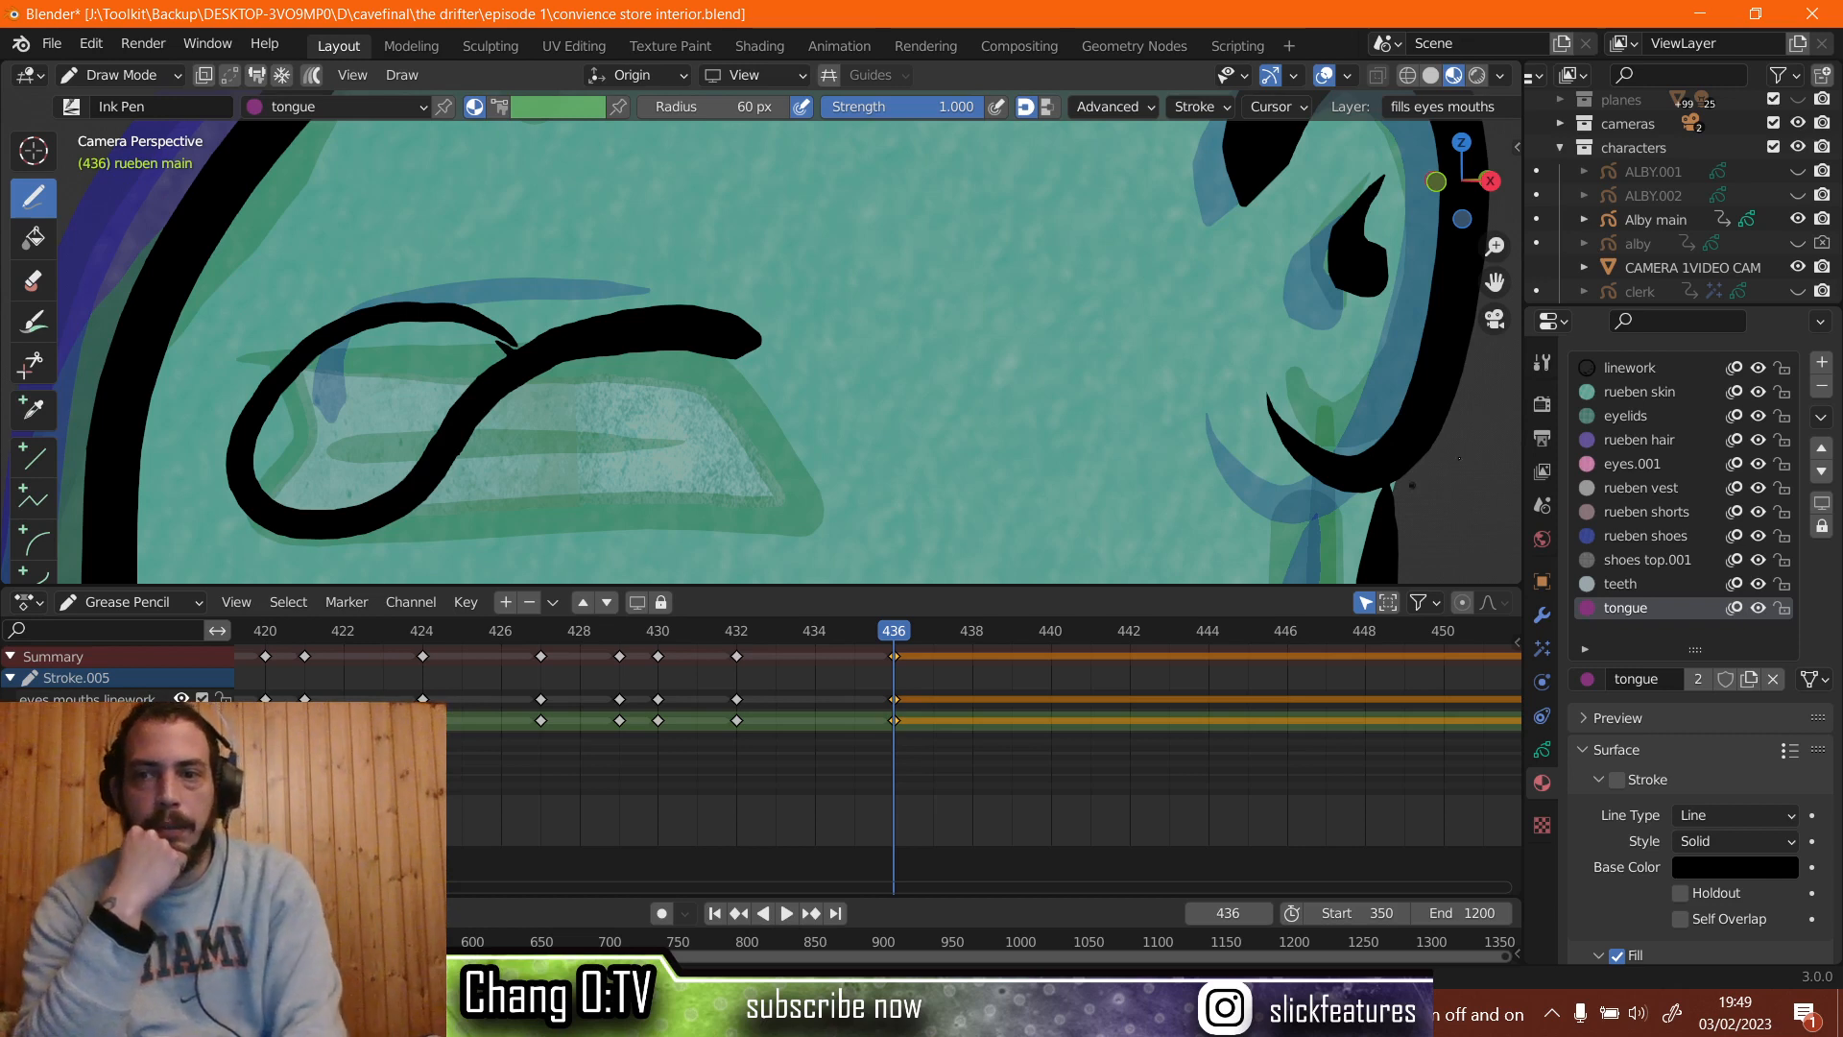
left_click(1641, 367)
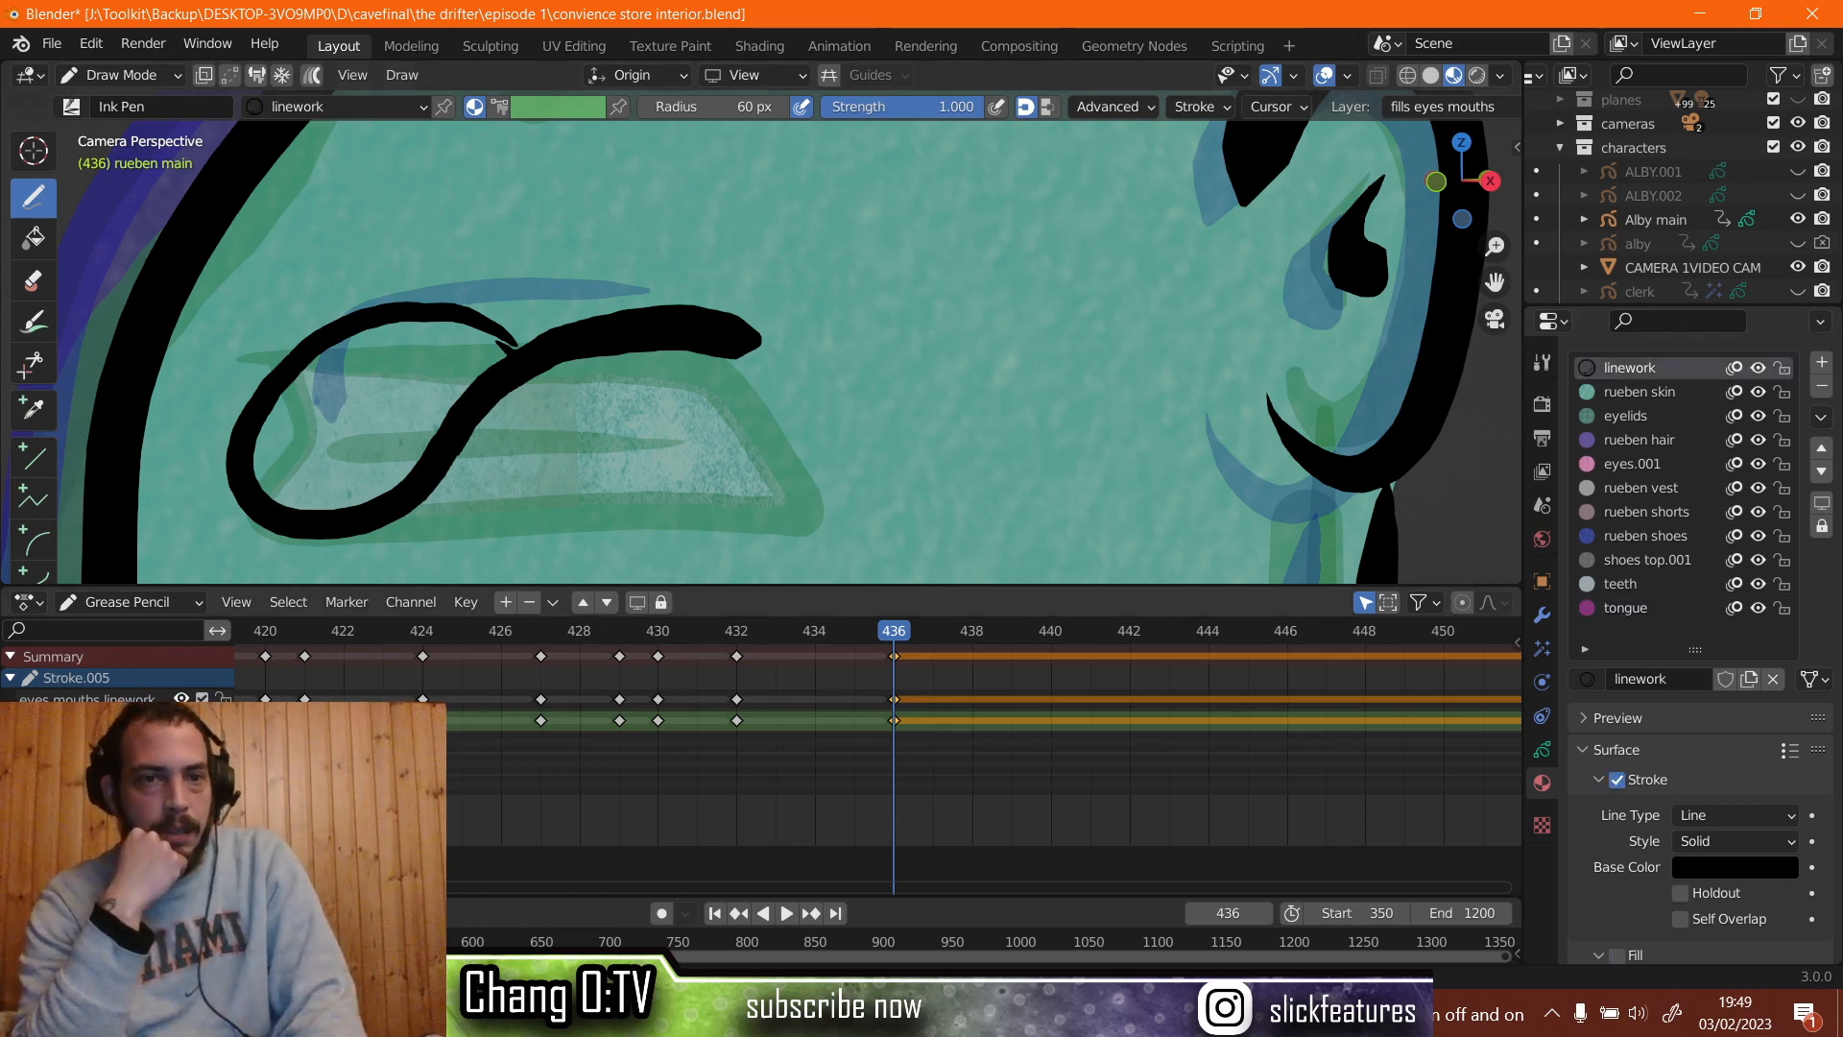
left_click(96, 700)
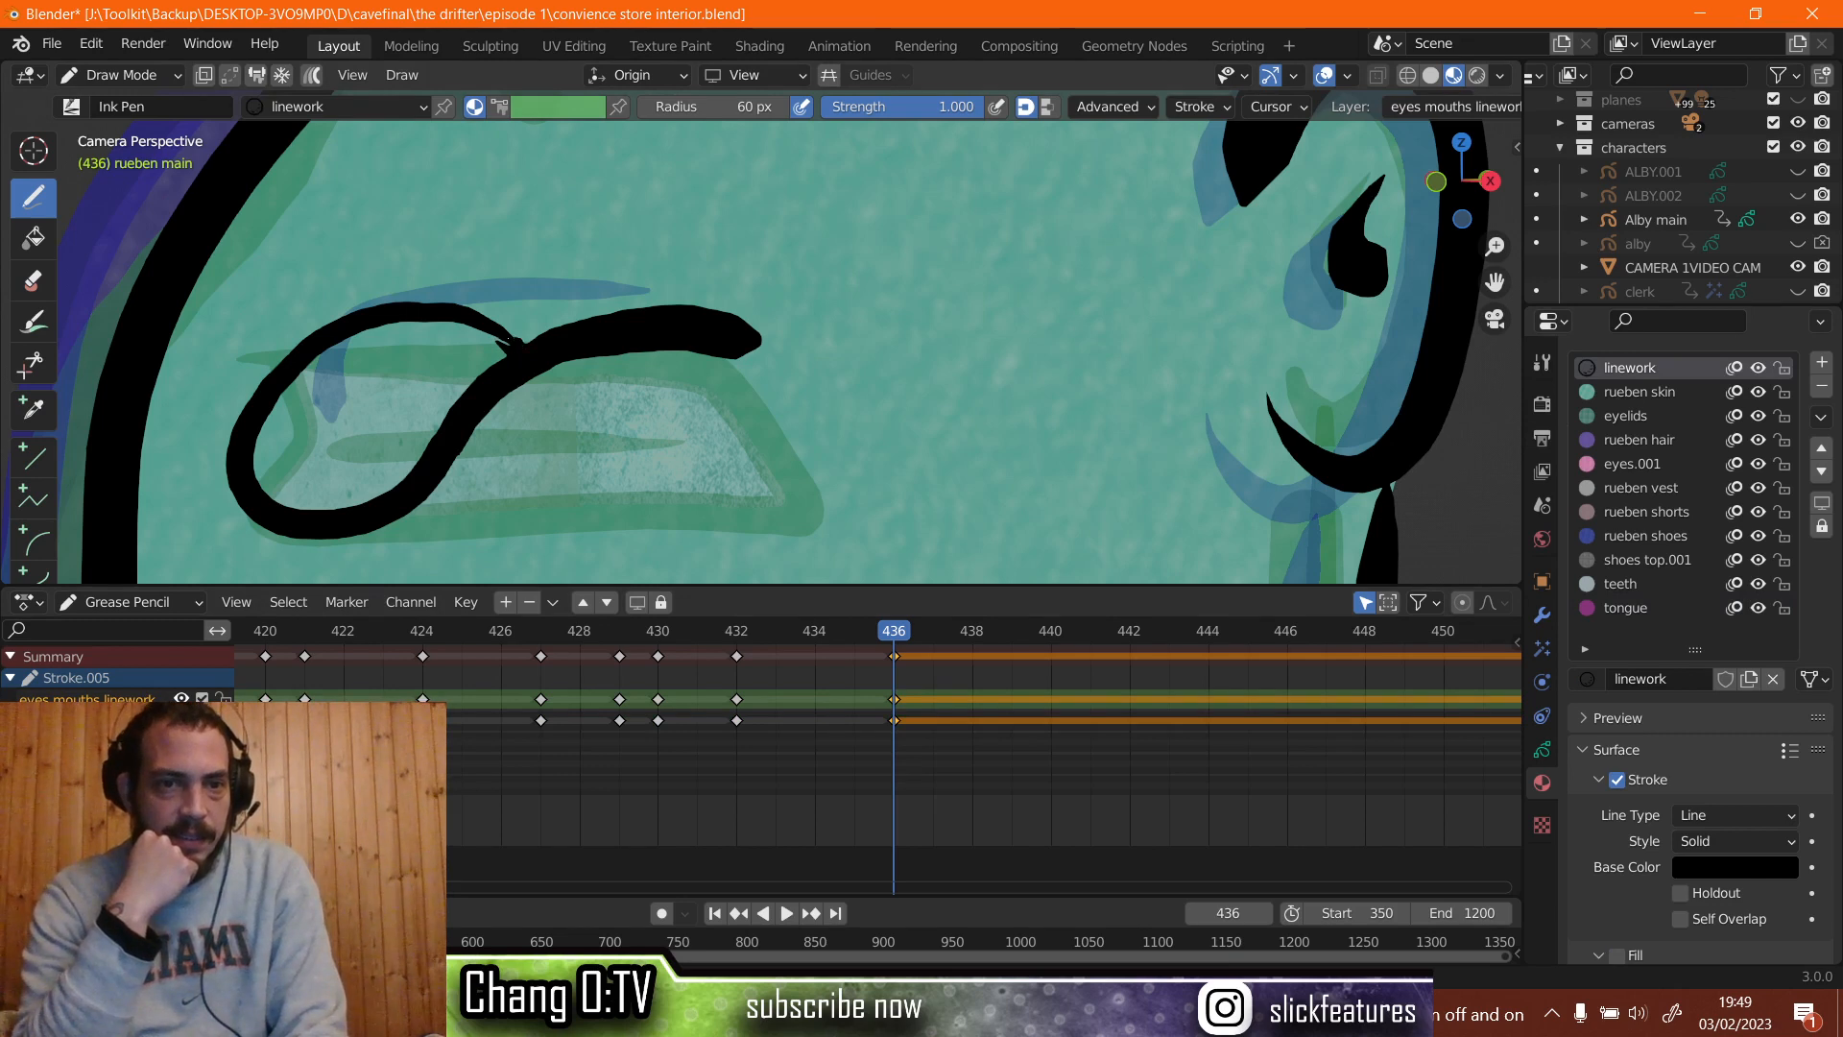
left_click(34, 239)
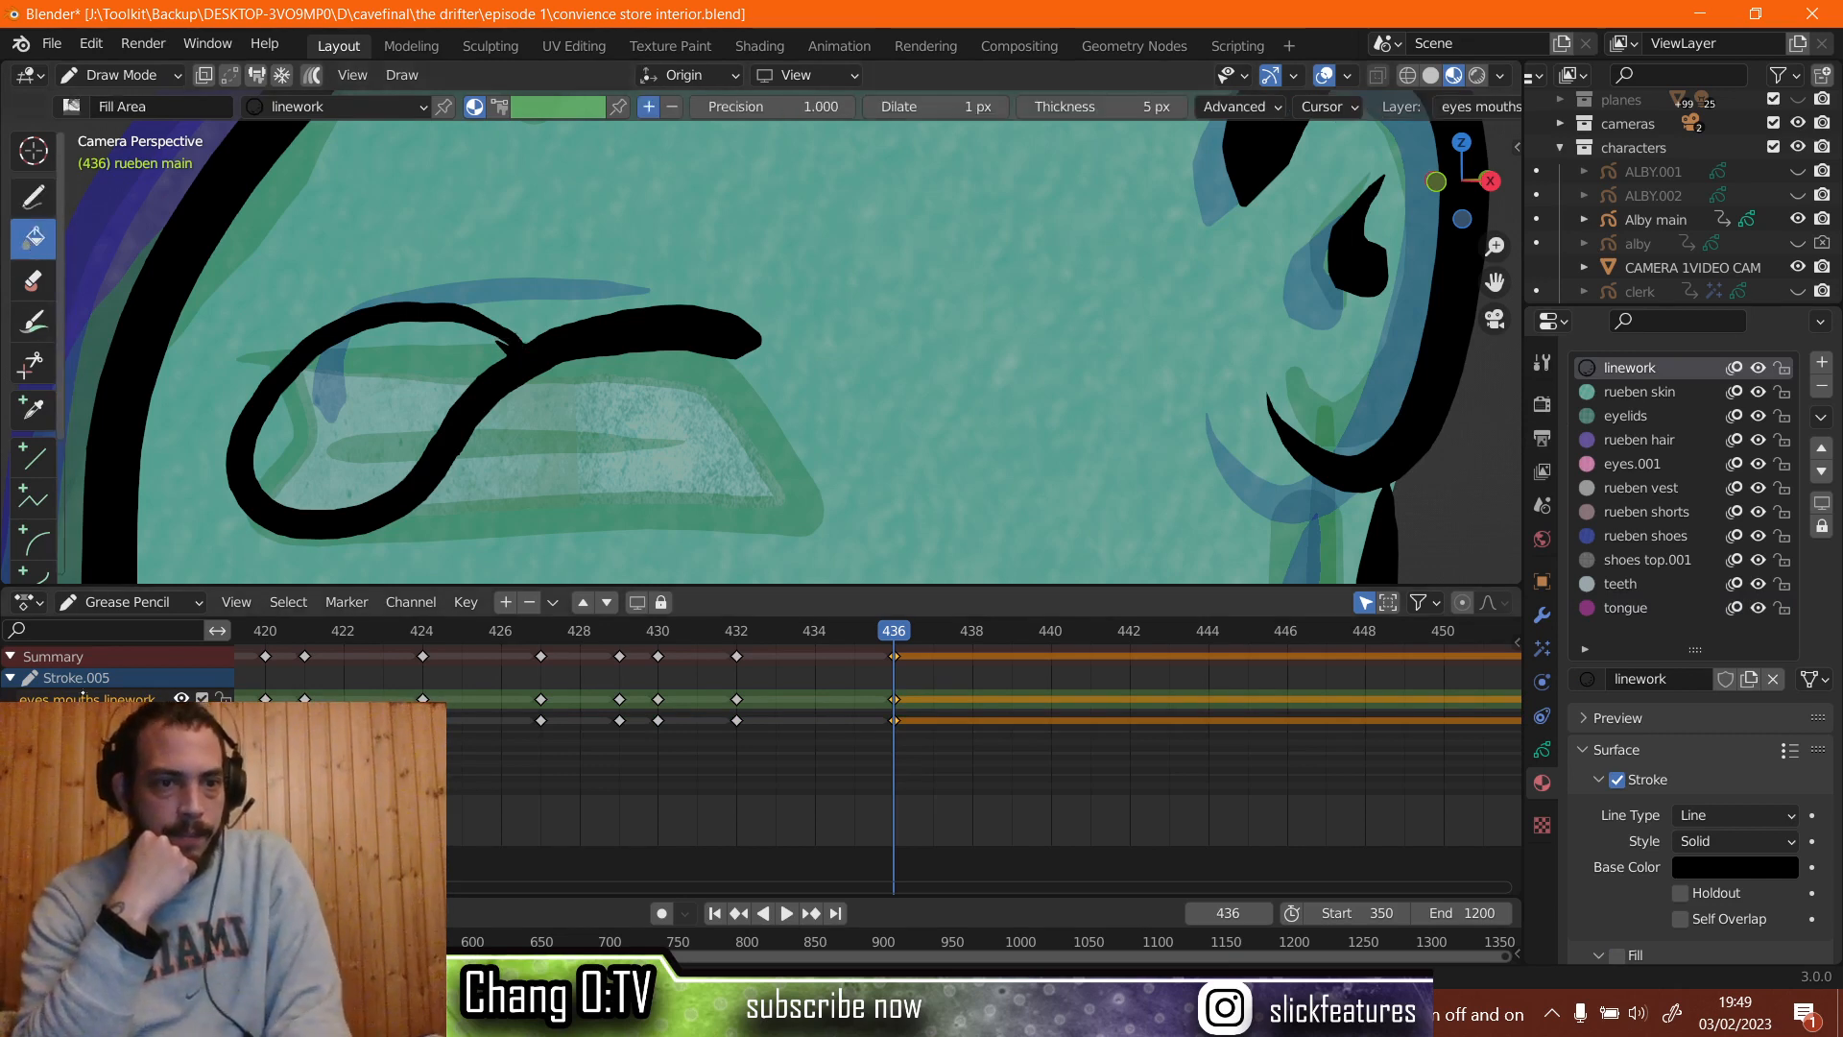
left_click(96, 720)
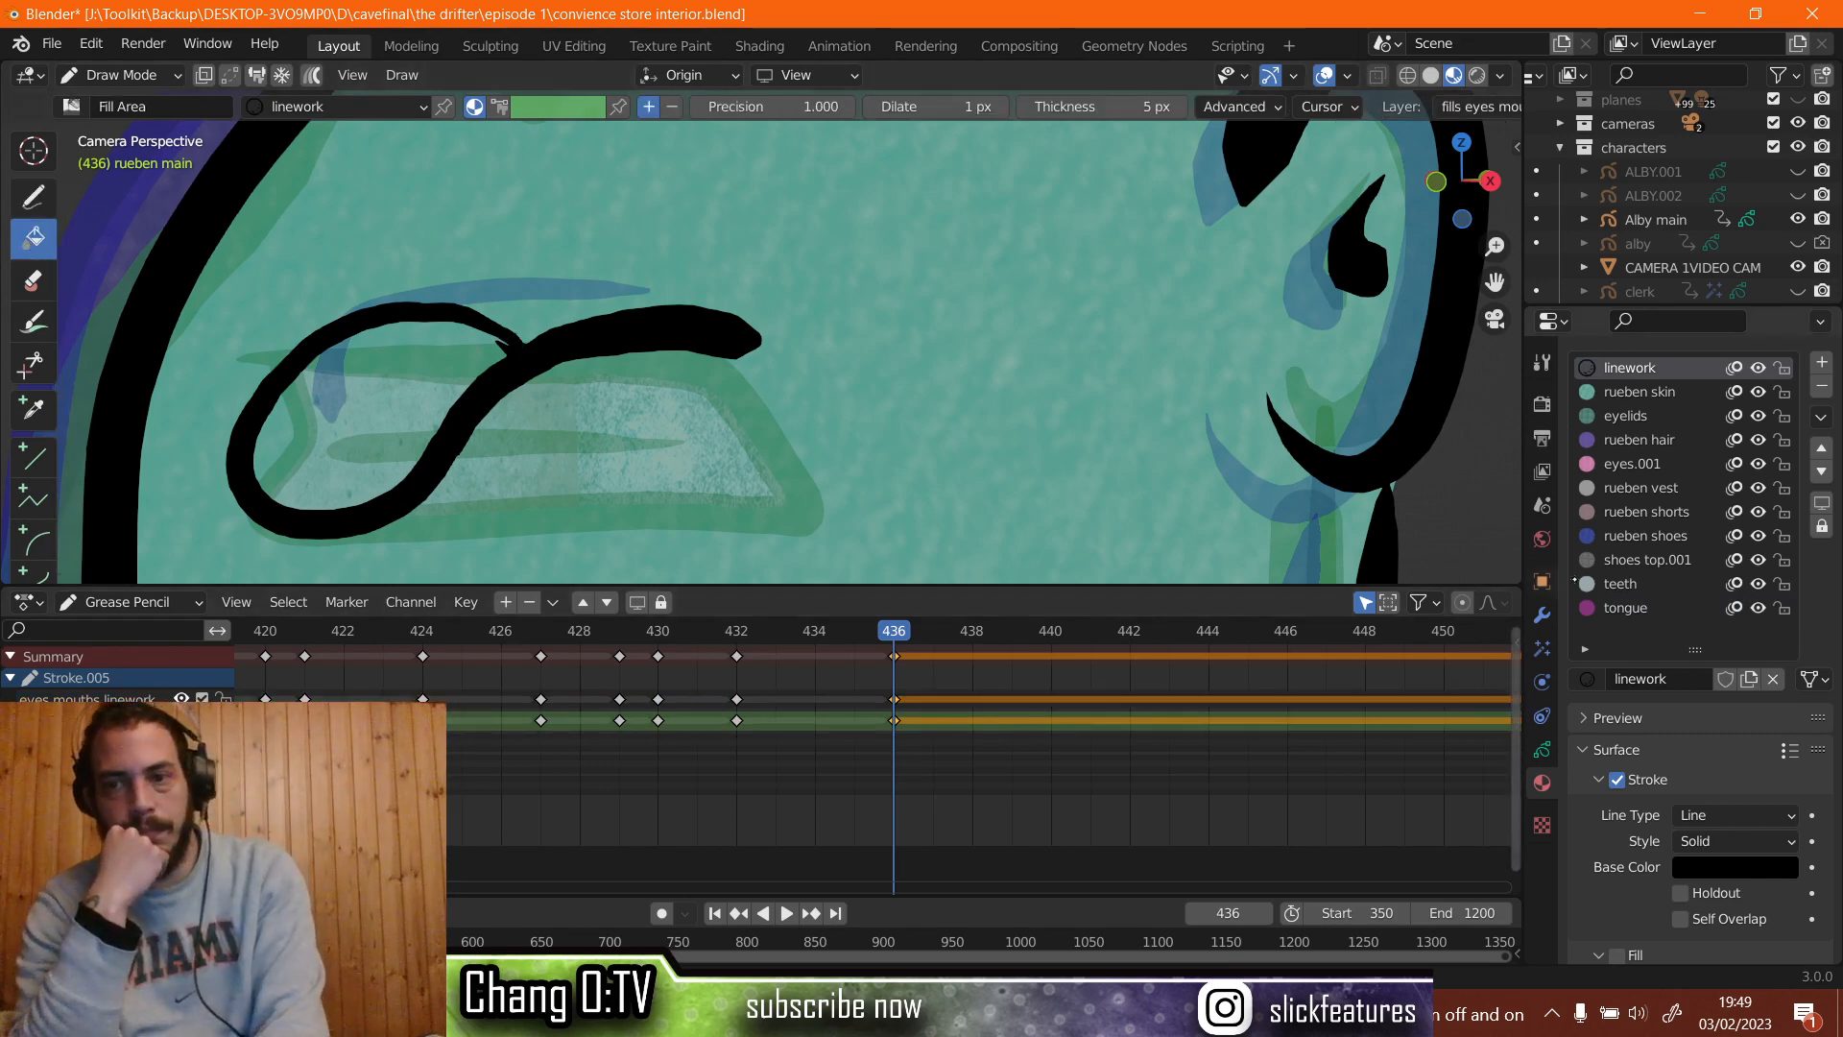
left_click(1622, 608)
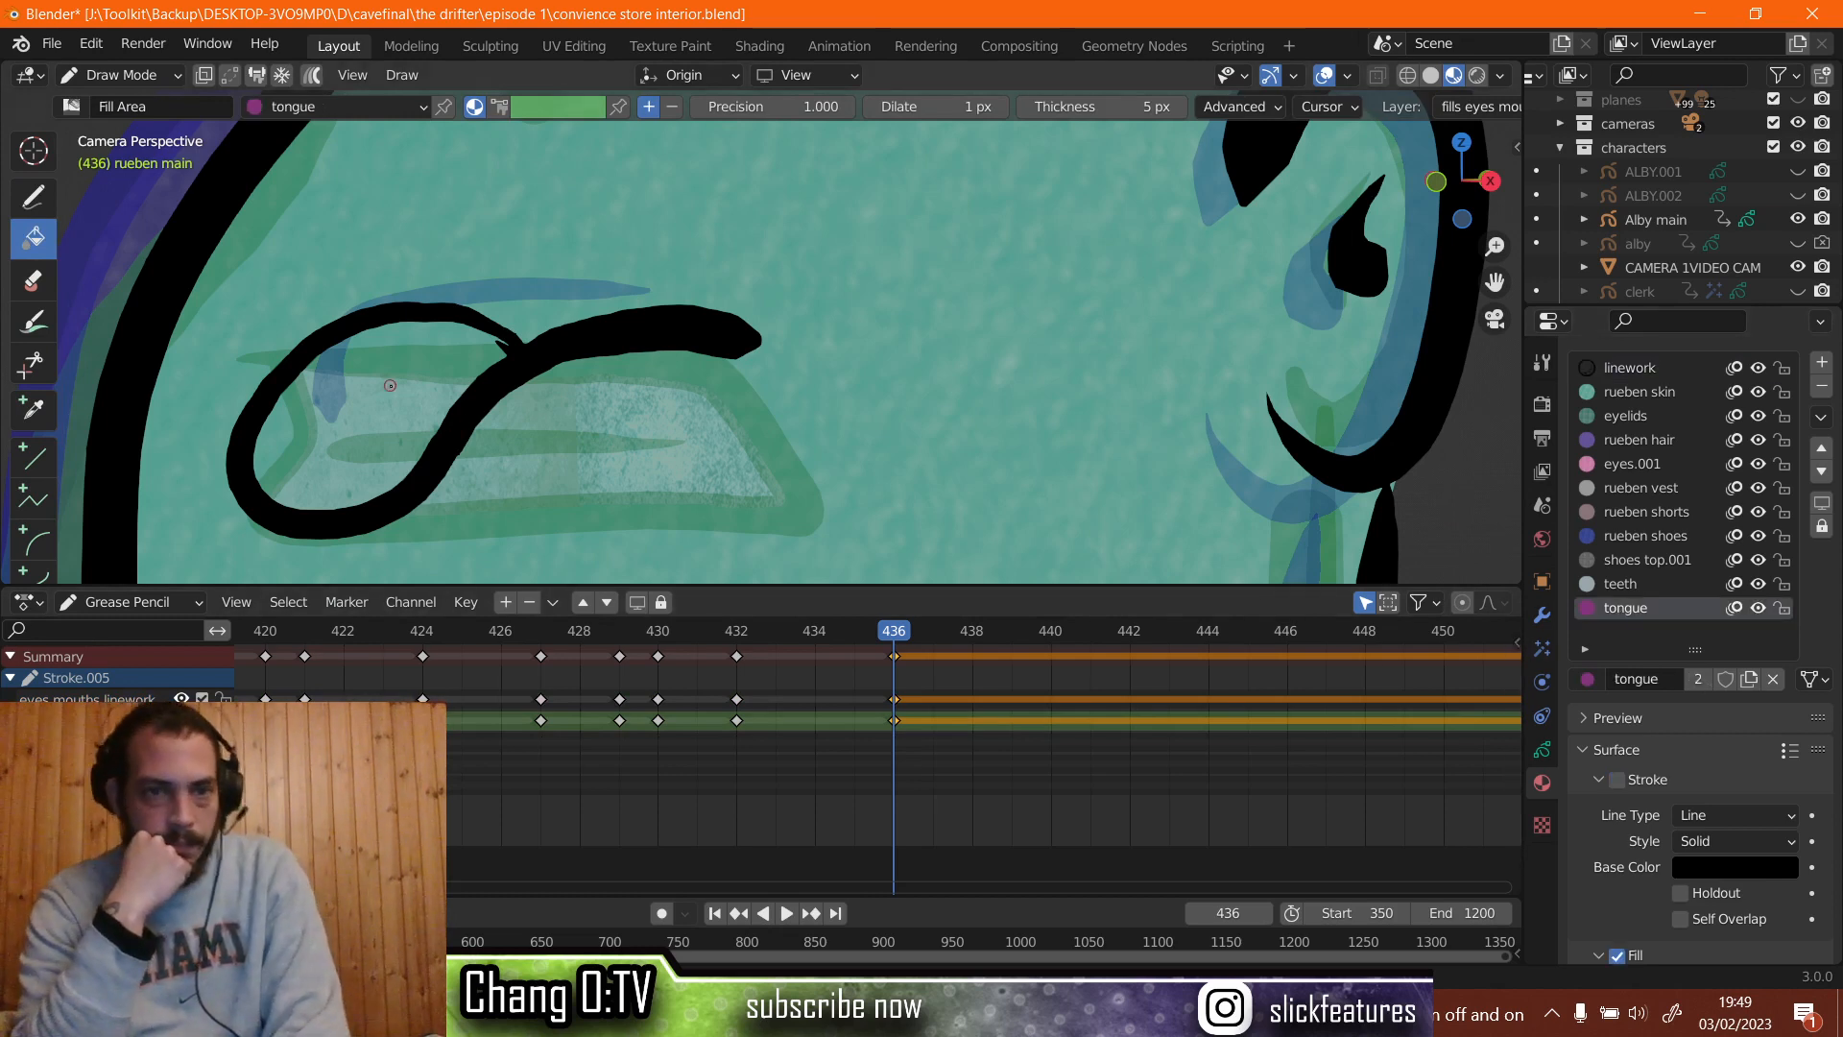
left_click(399, 398)
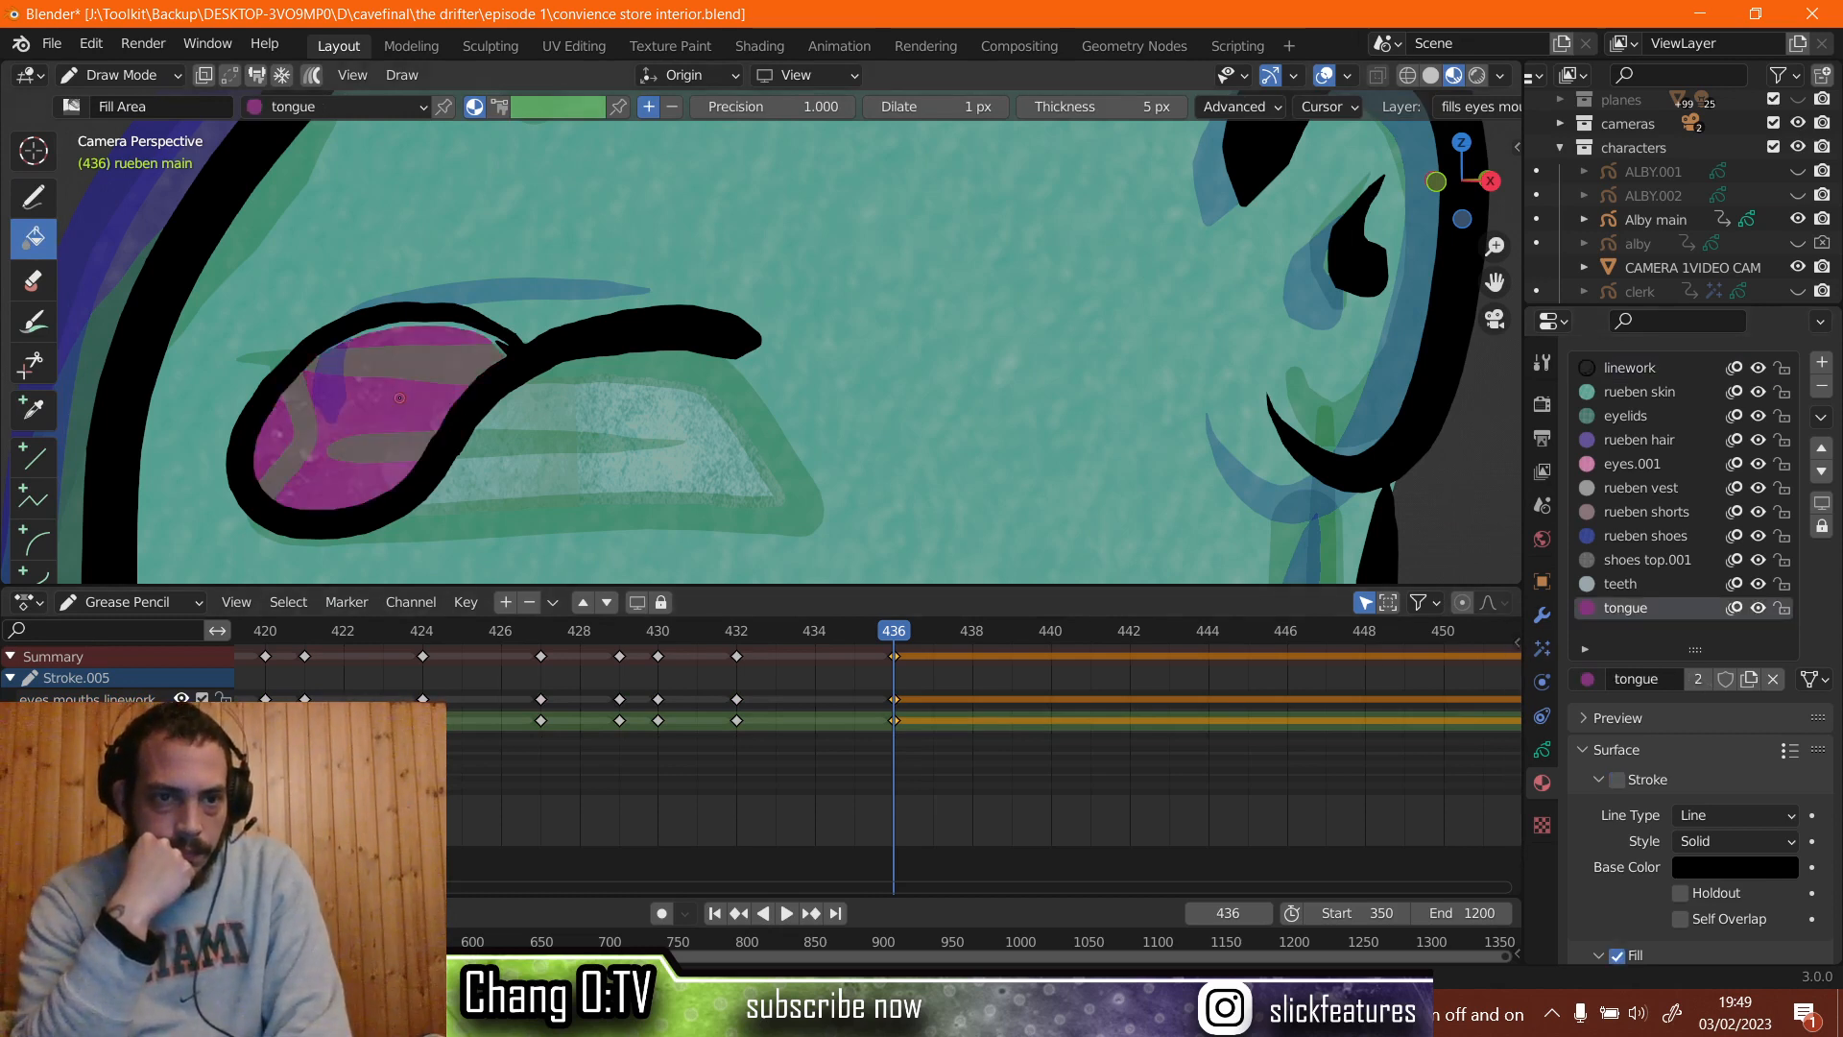
left_click(34, 196)
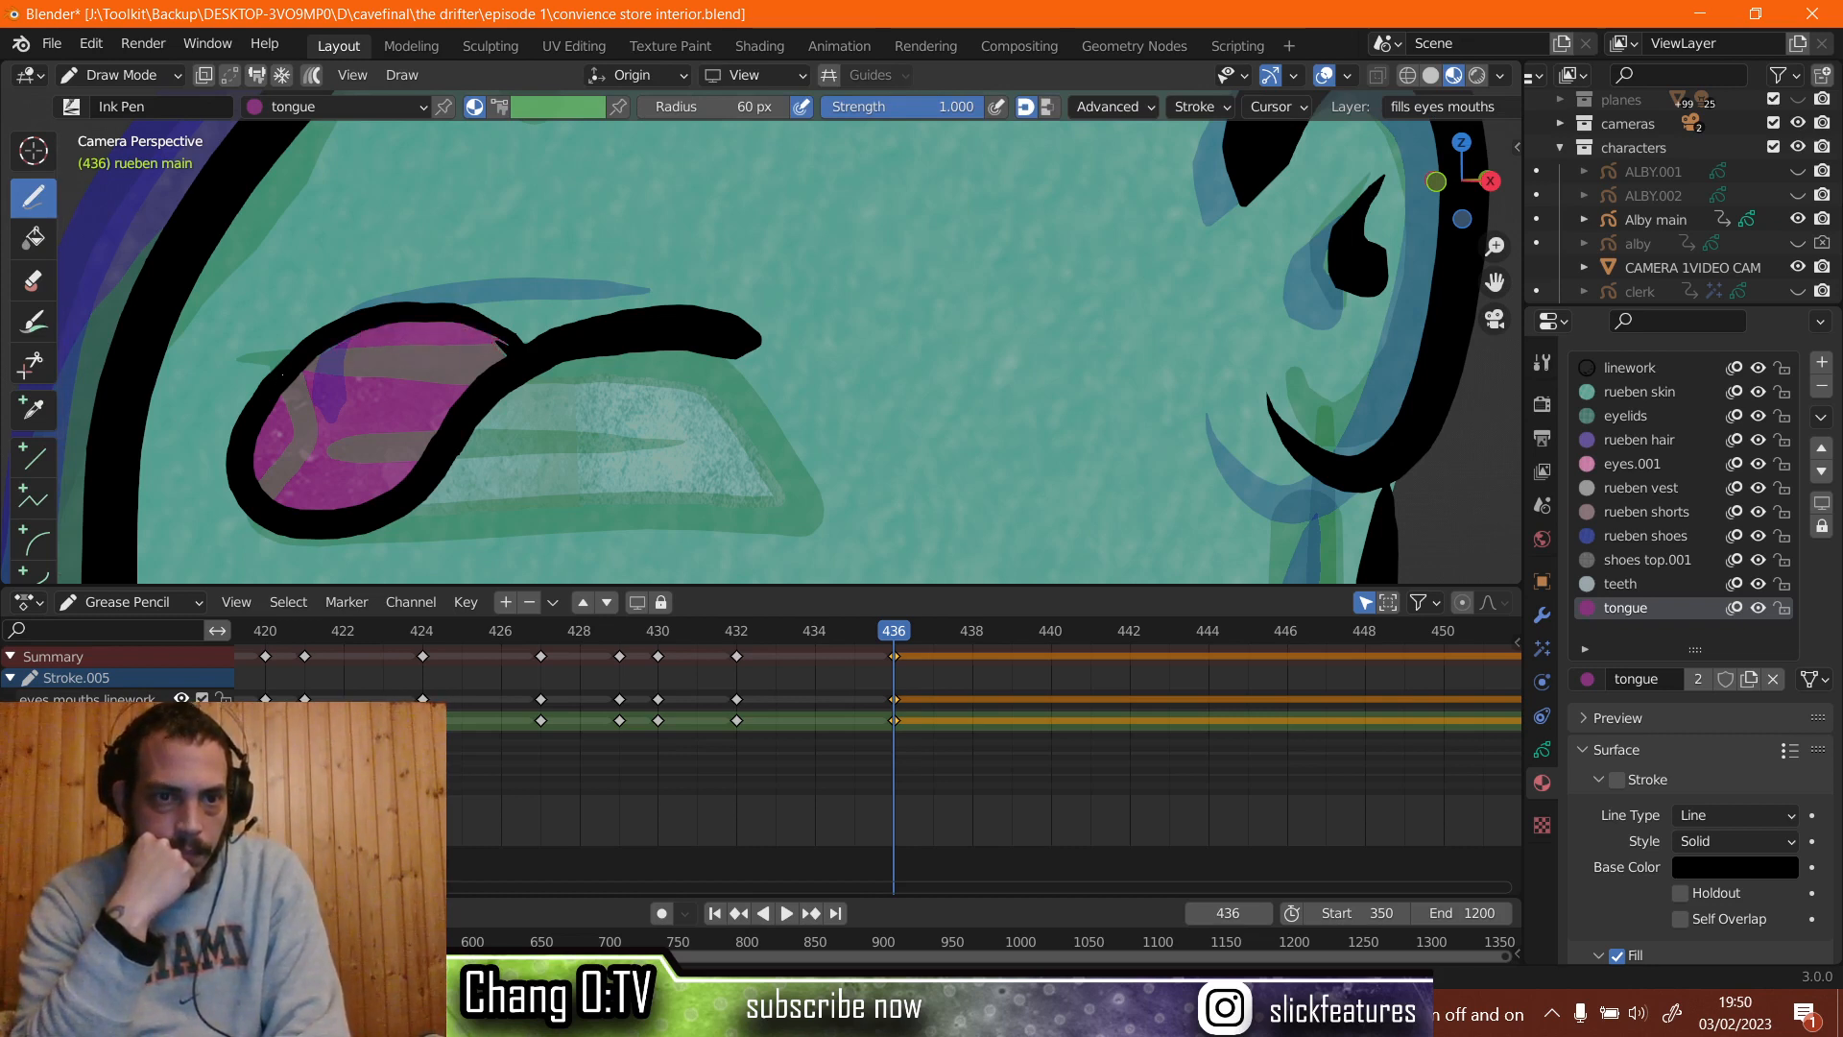
Play back the lip sync from around frame 416 to check the timing of the new mouth shape at frame 436.
key("space")
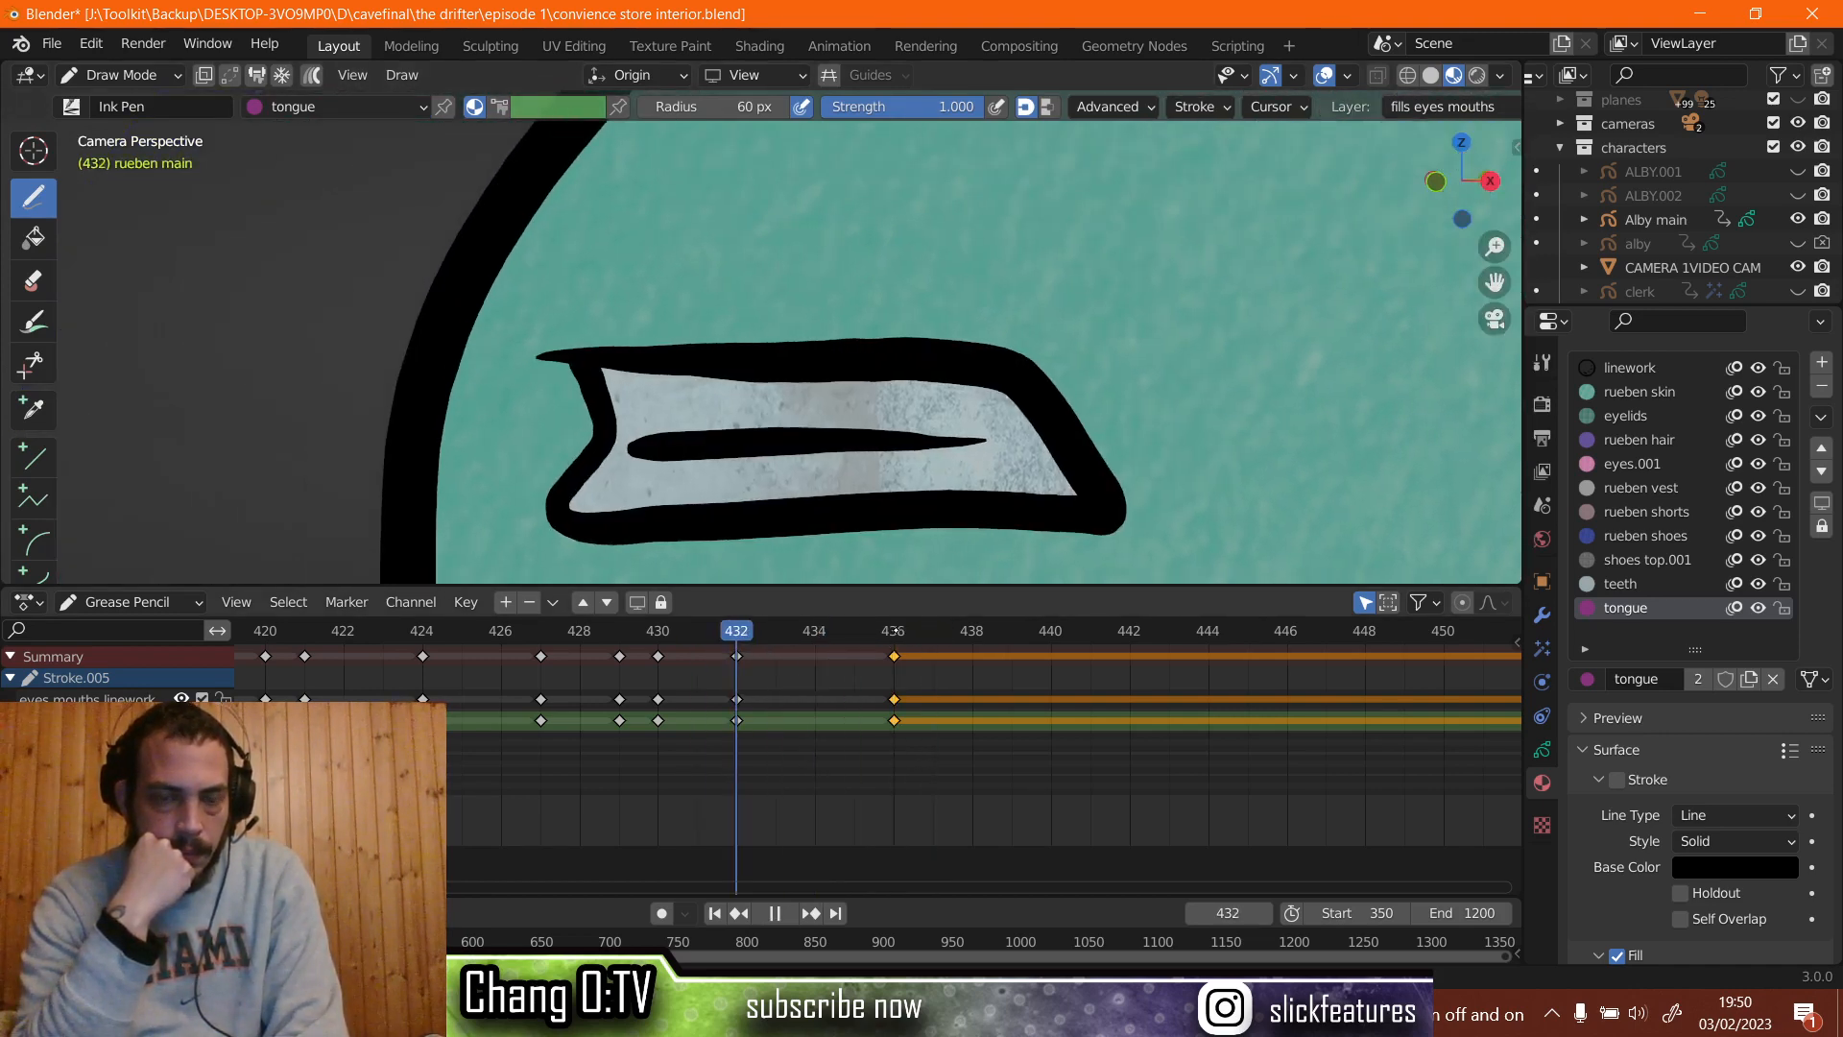
key("space")
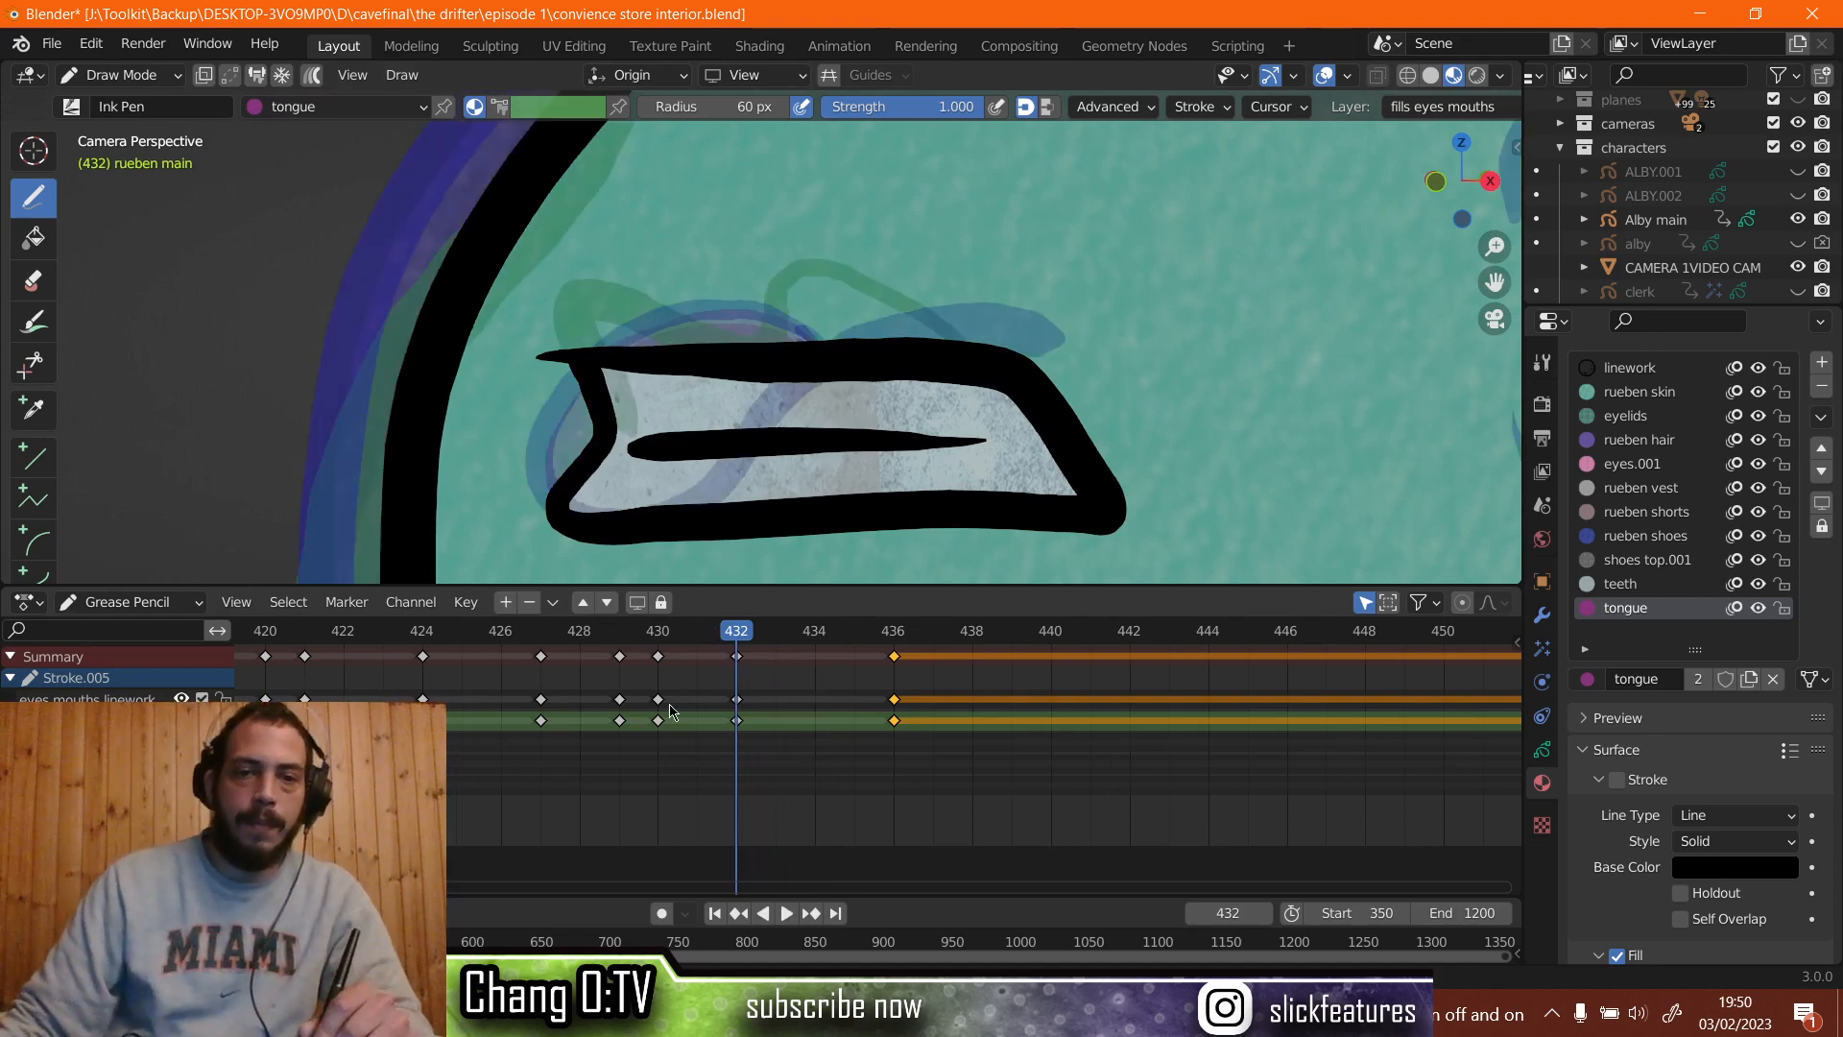
scroll(670, 711, "down", 3)
scroll(691, 363, "down", 5)
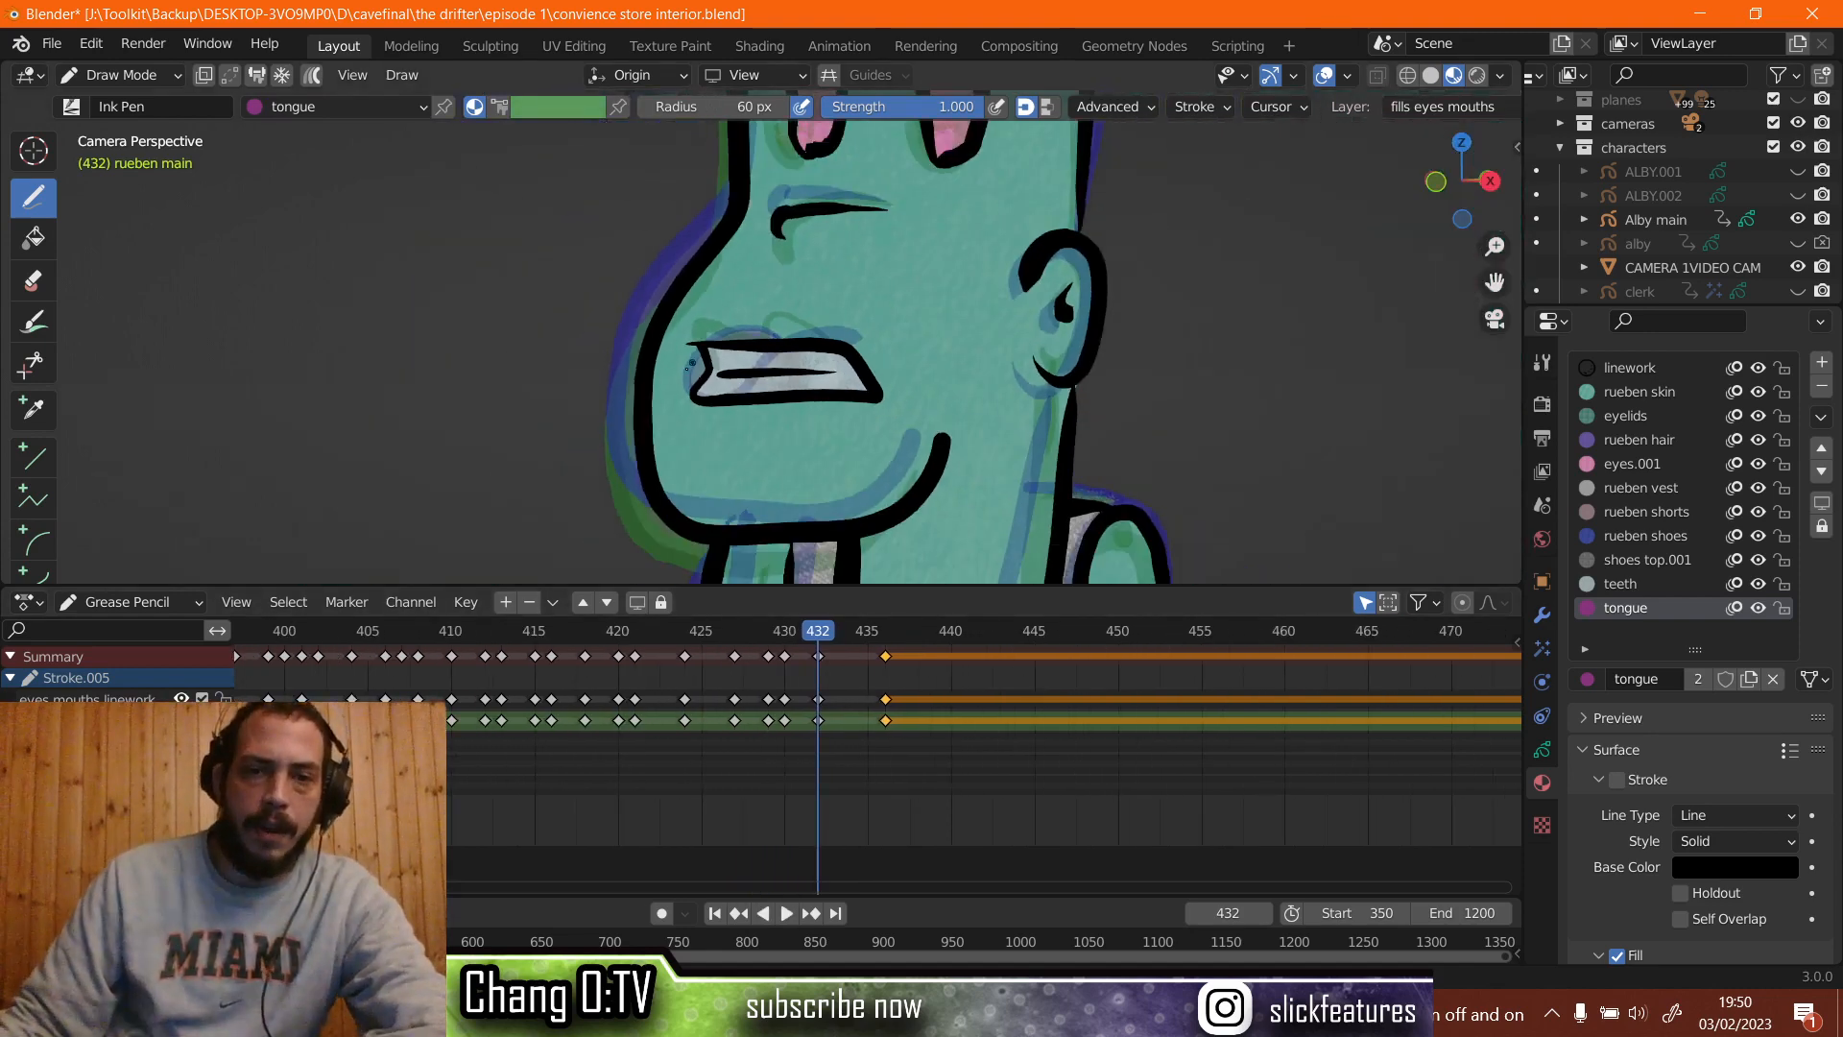
left_click_drag(559, 629, 559, 623)
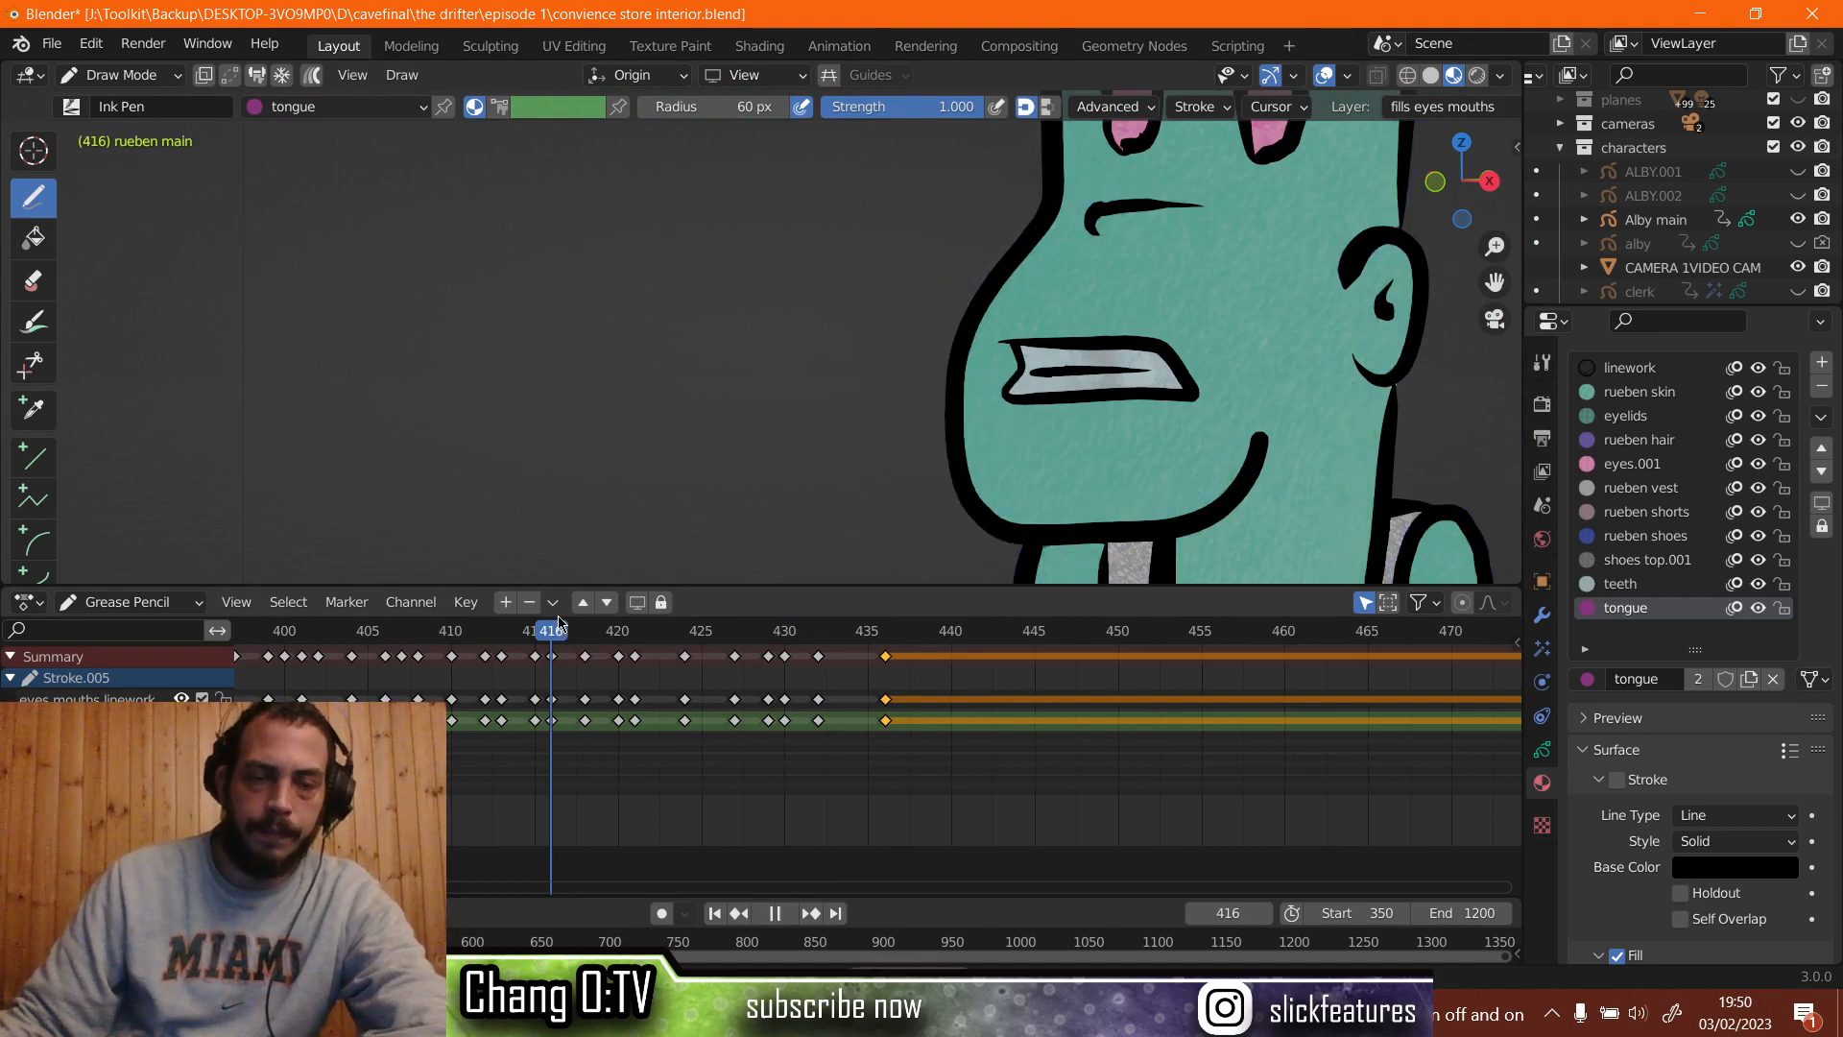
key("space")
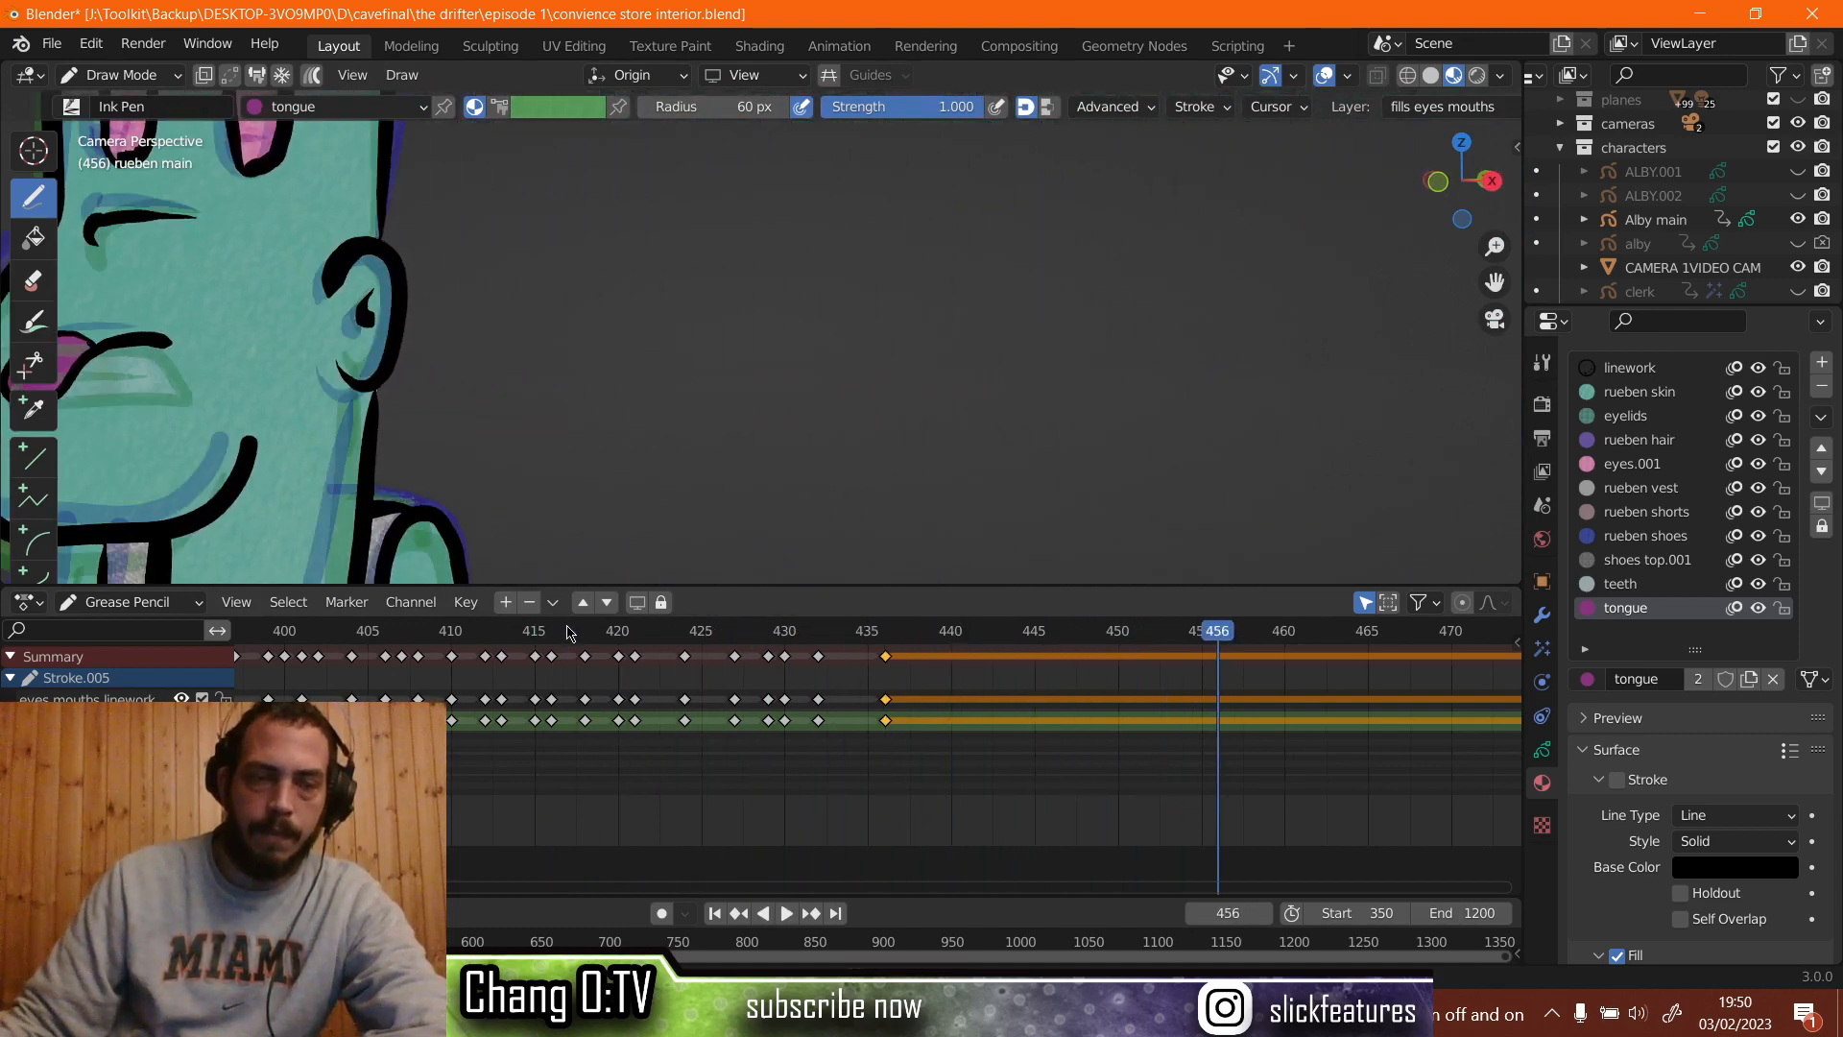
left_click(583, 638)
key("space")
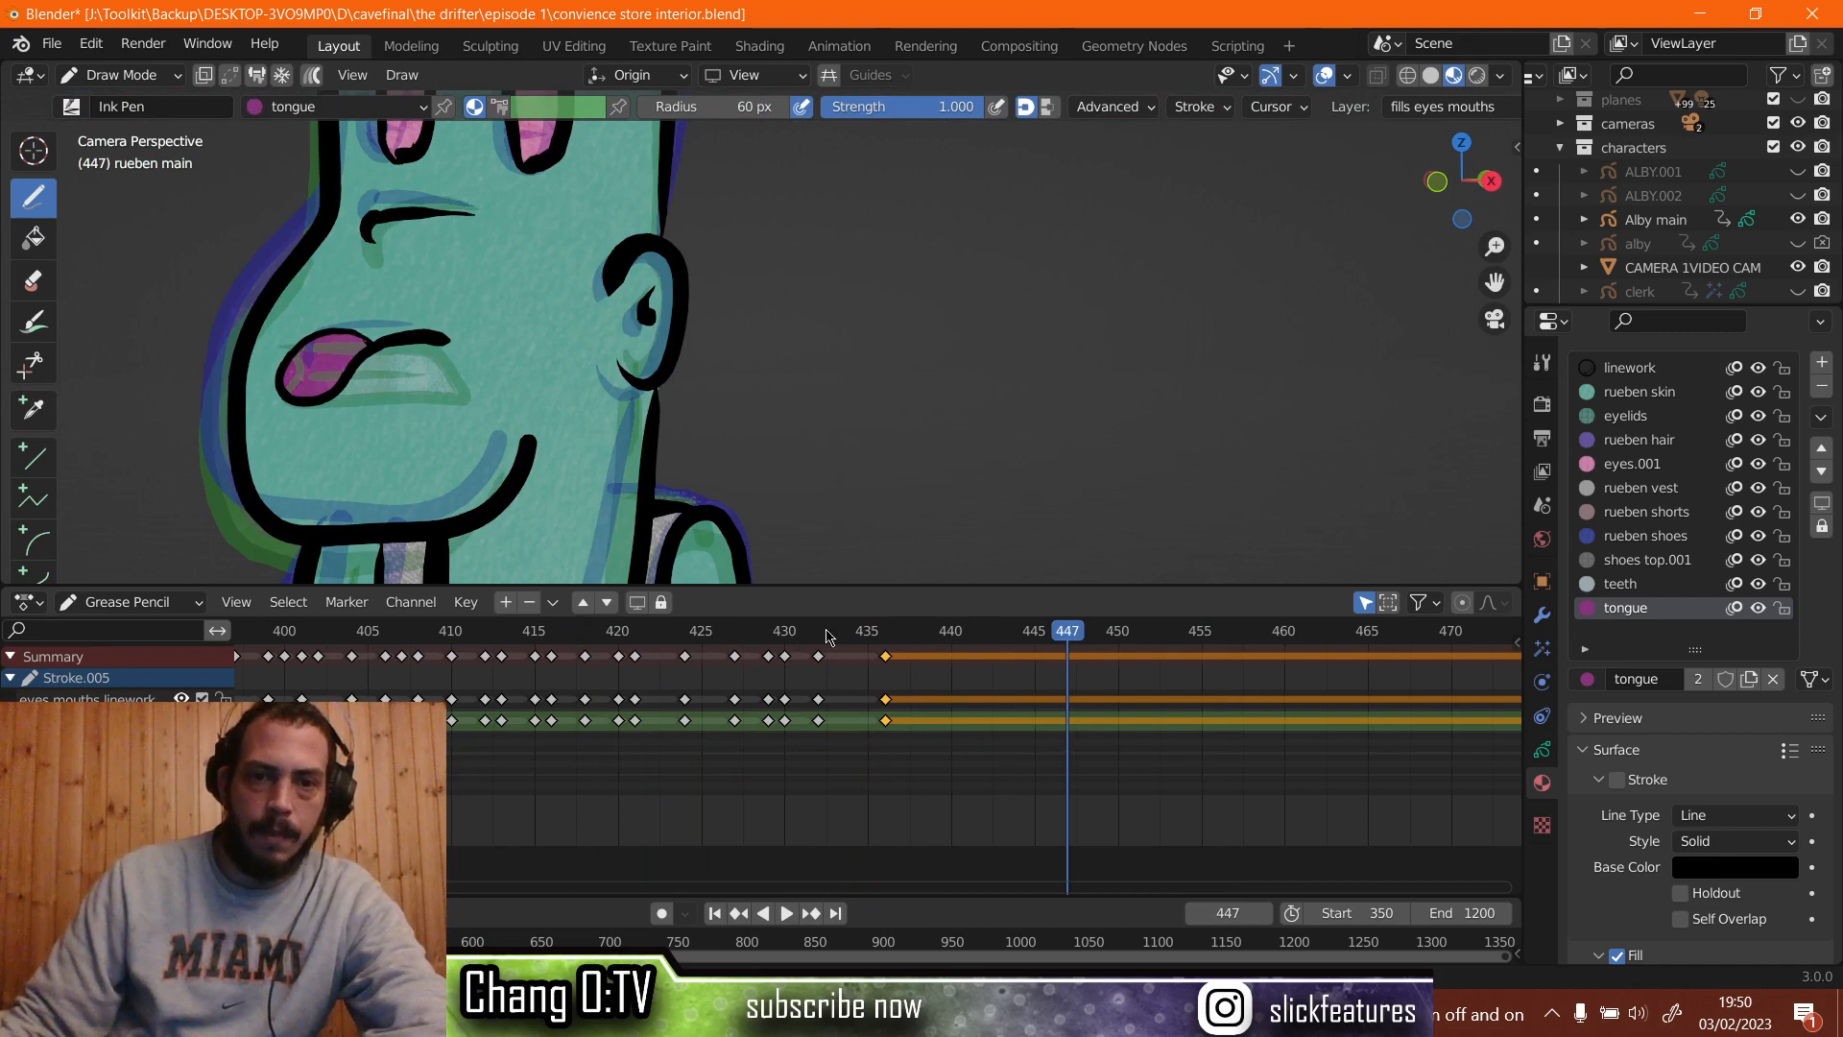
Duplicate the clenched-teeth mouth keyframes from frame 432 to frame 438 and go to that frame.
left_click(819, 640)
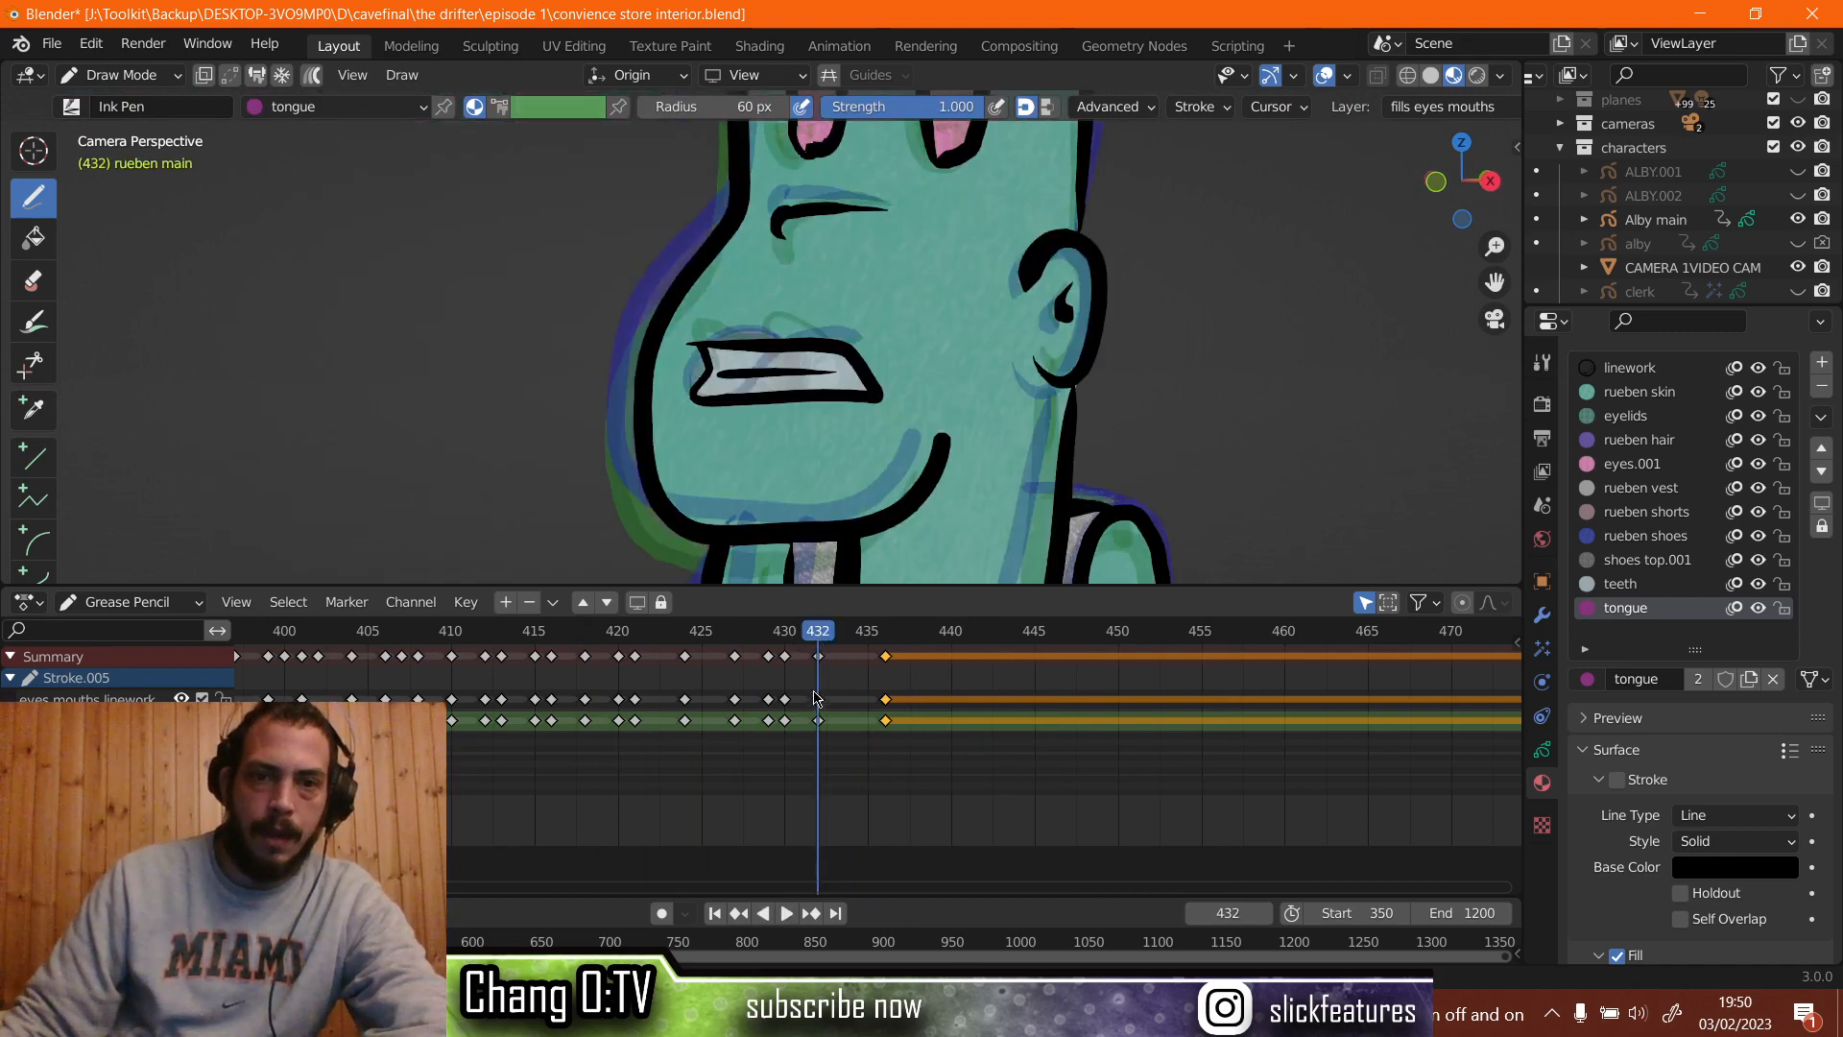
mouse_move(811, 685)
left_mouse_down()
mouse_move(823, 733)
mouse_move(820, 712)
left_mouse_up()
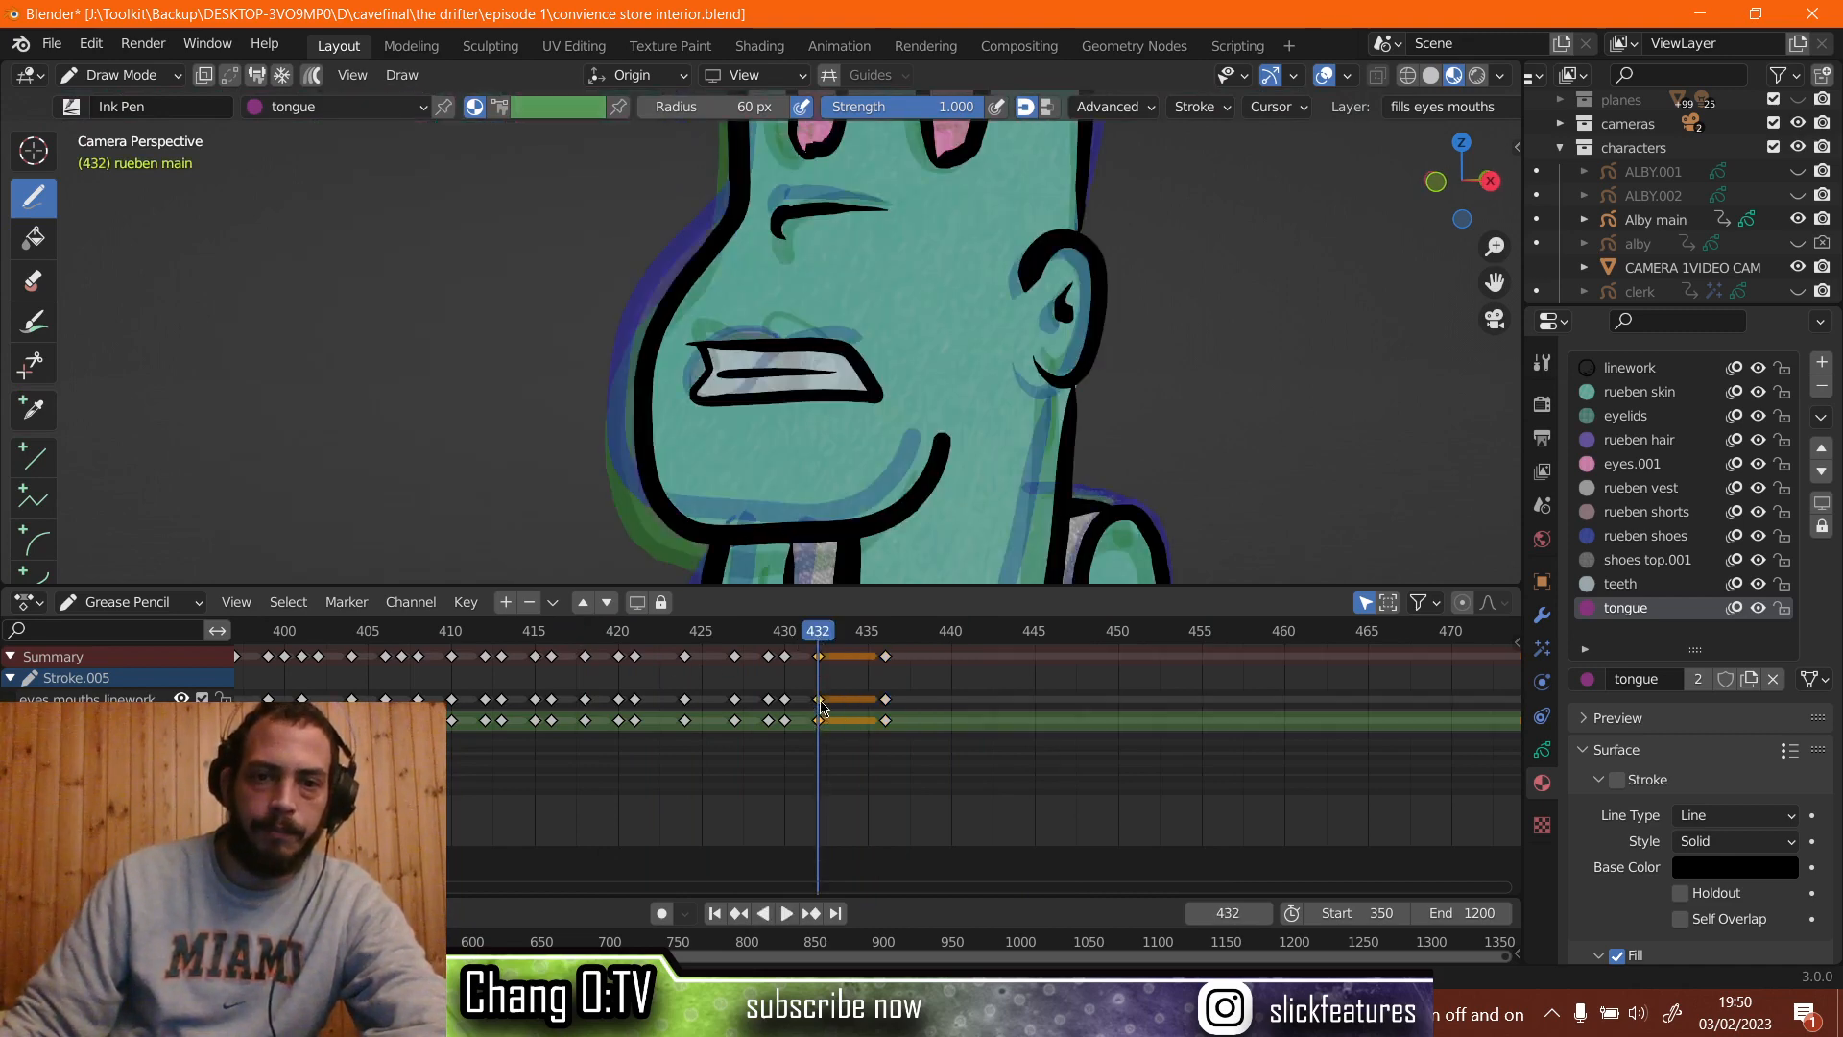
right_click(821, 710)
left_click(837, 699)
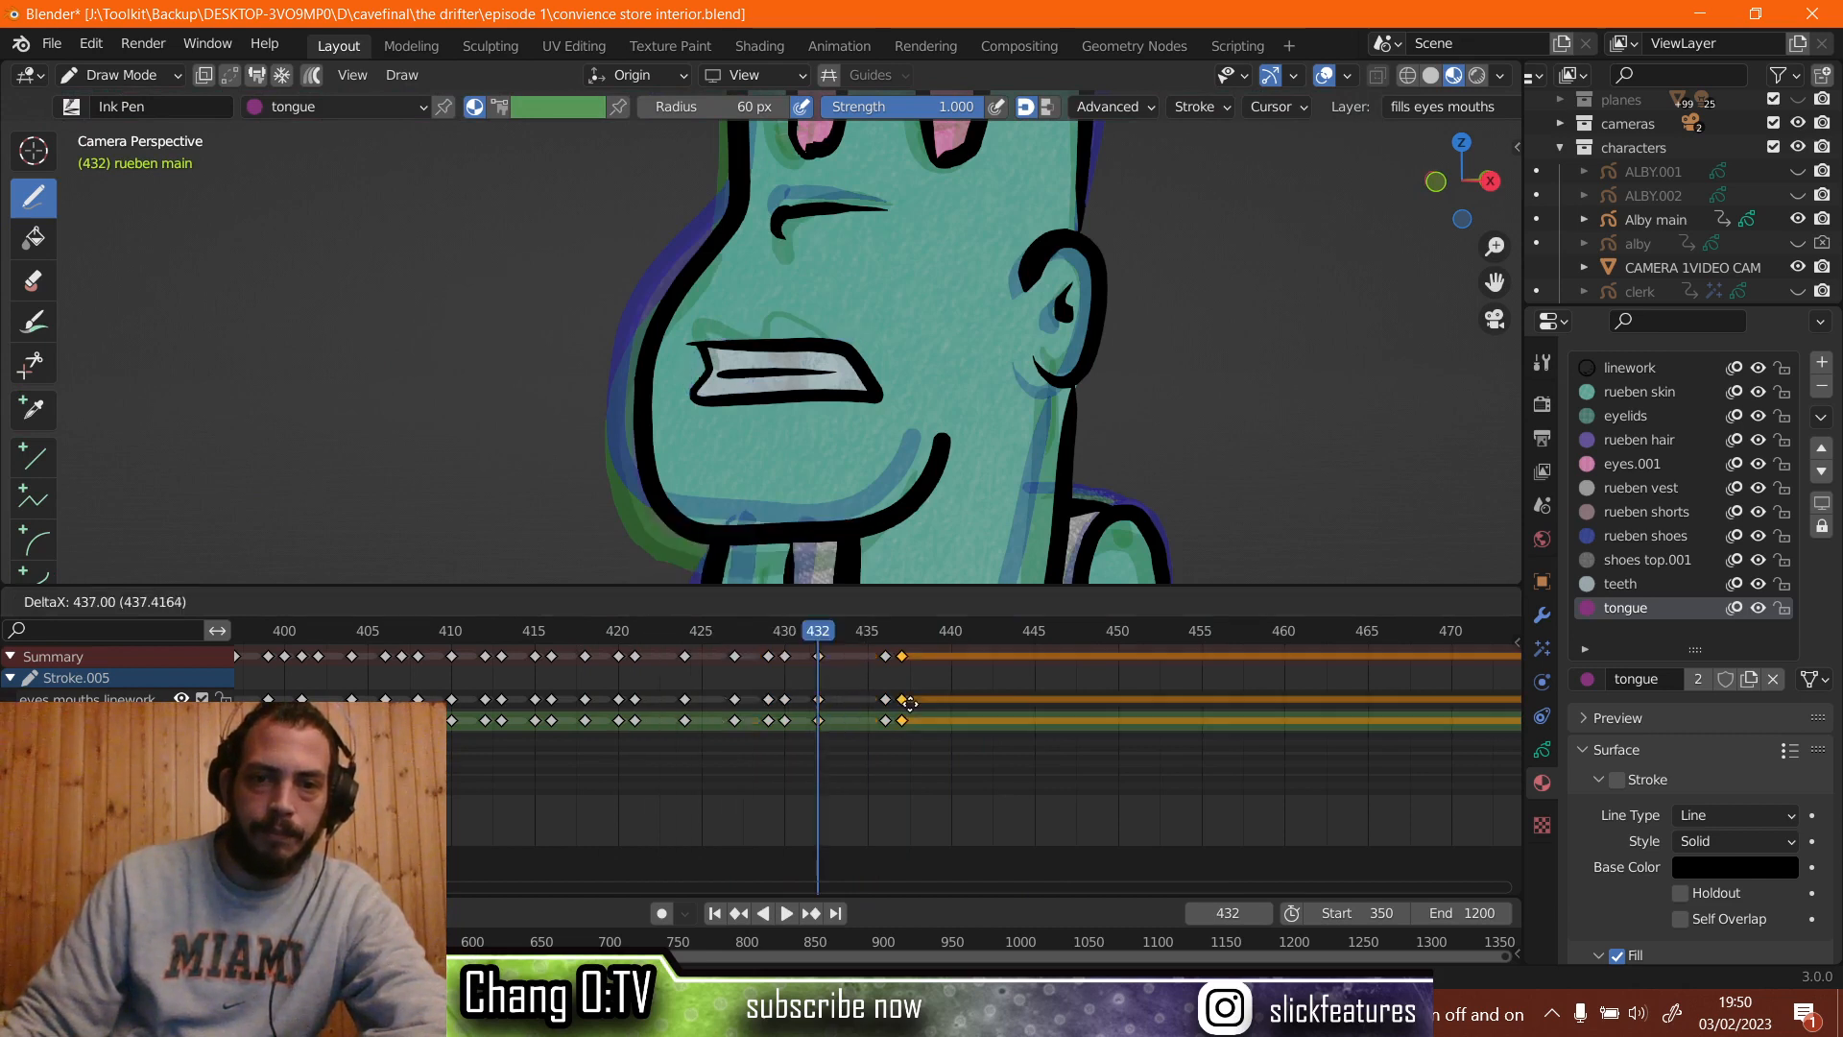
left_click(916, 647)
left_click(918, 635)
Duplicate the mouth keyframes from frame 438 to frame 440 and go to that frame.
middle_click_drag(916, 680, 872, 686)
scroll(872, 687, "up", 2)
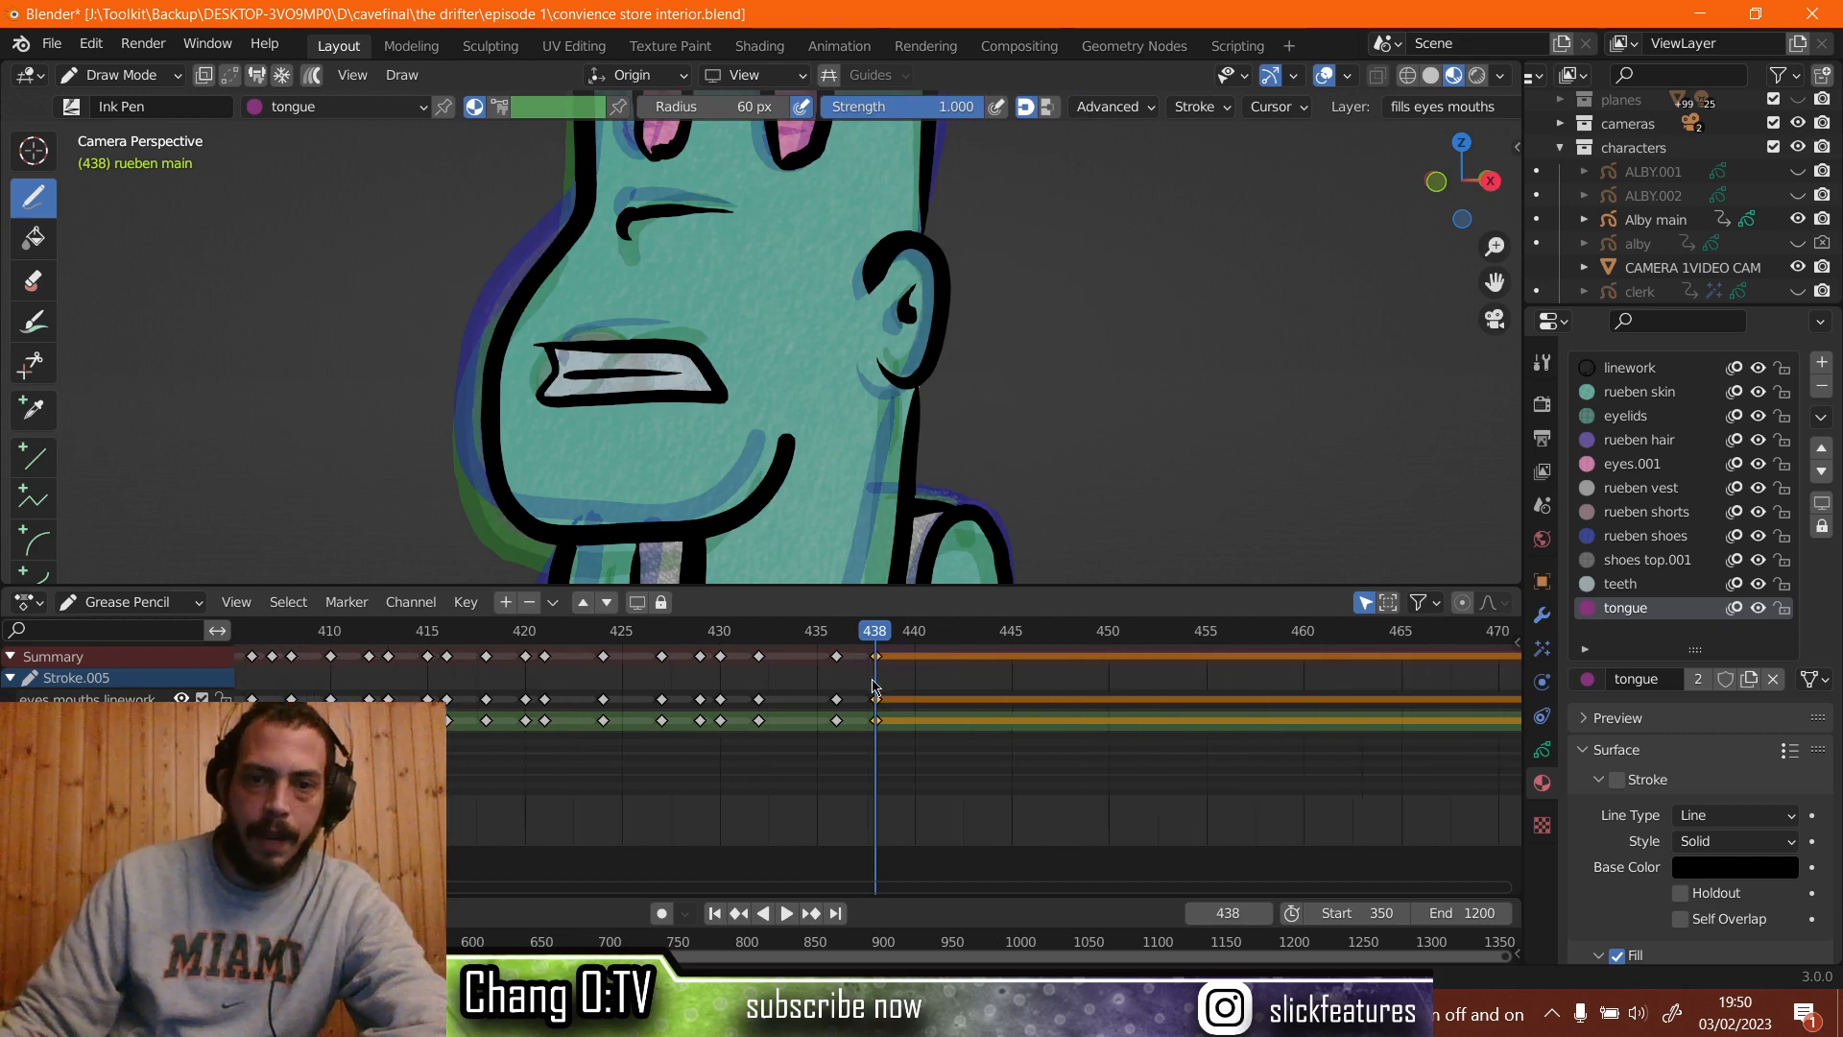
scroll(875, 686, "up", 3)
right_click(876, 699)
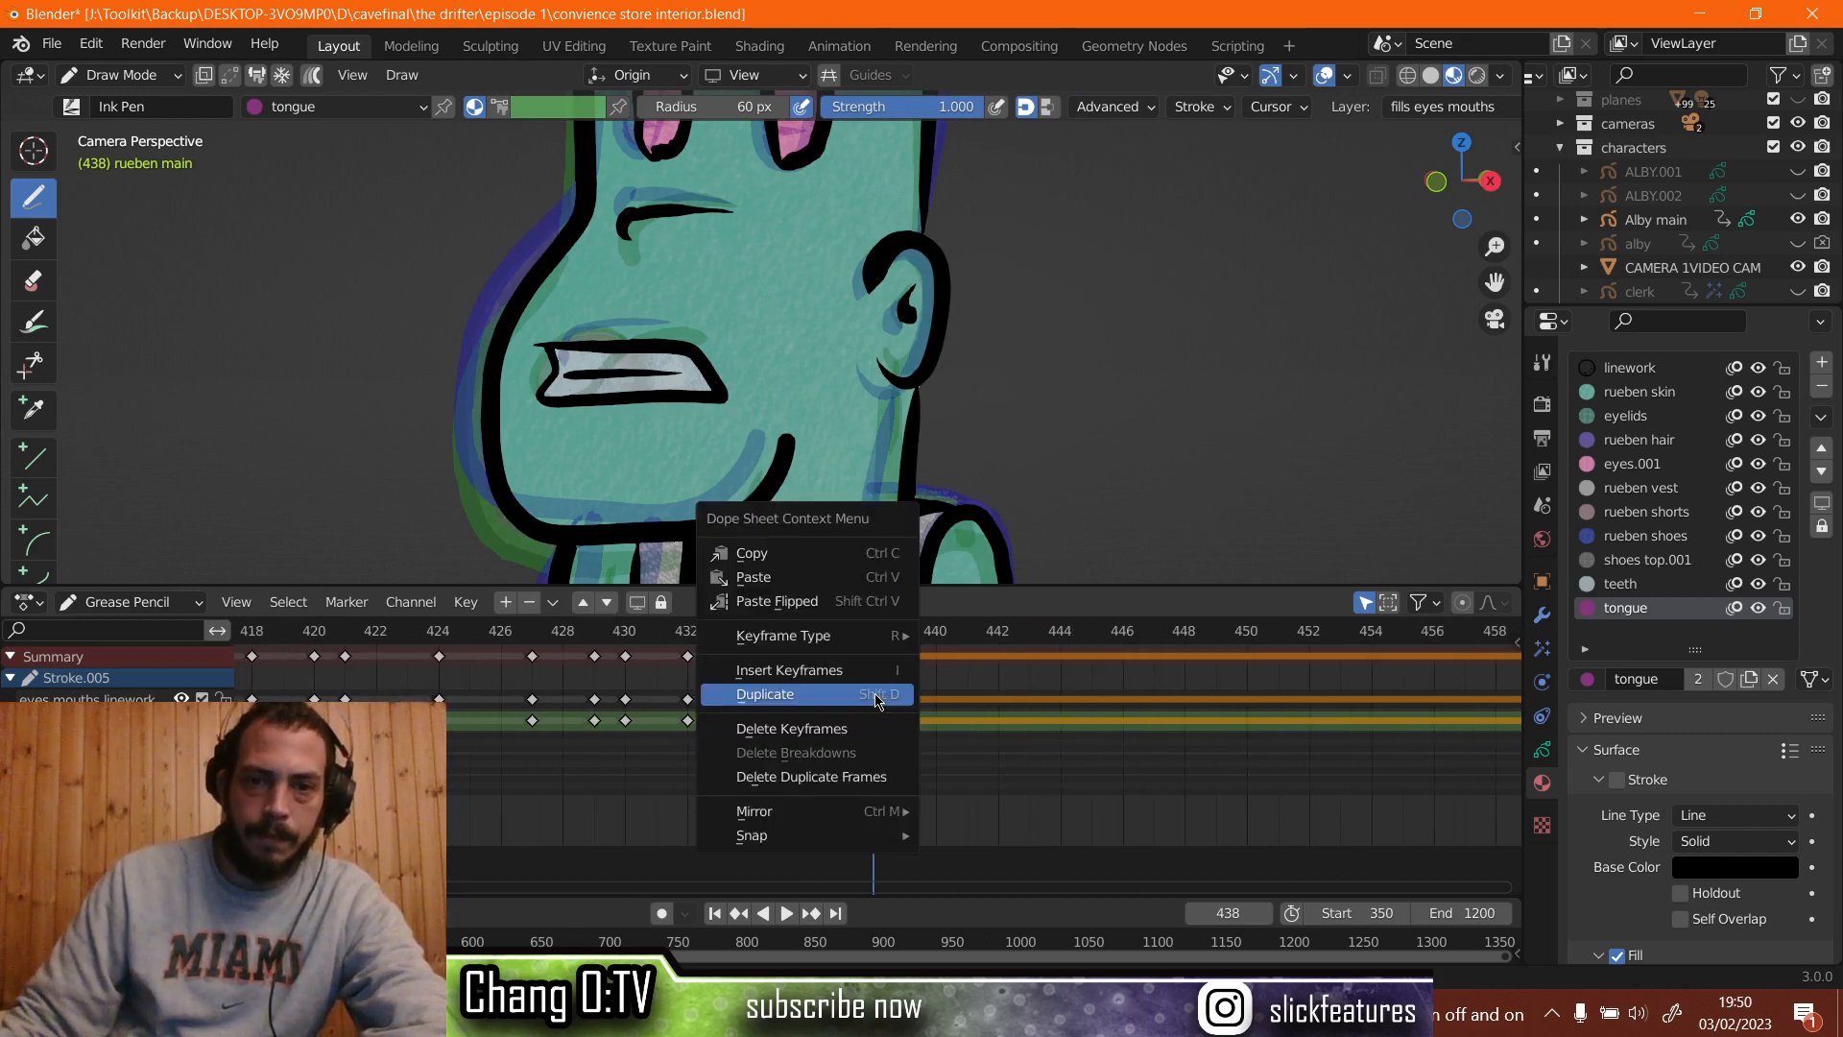
left_click(877, 697)
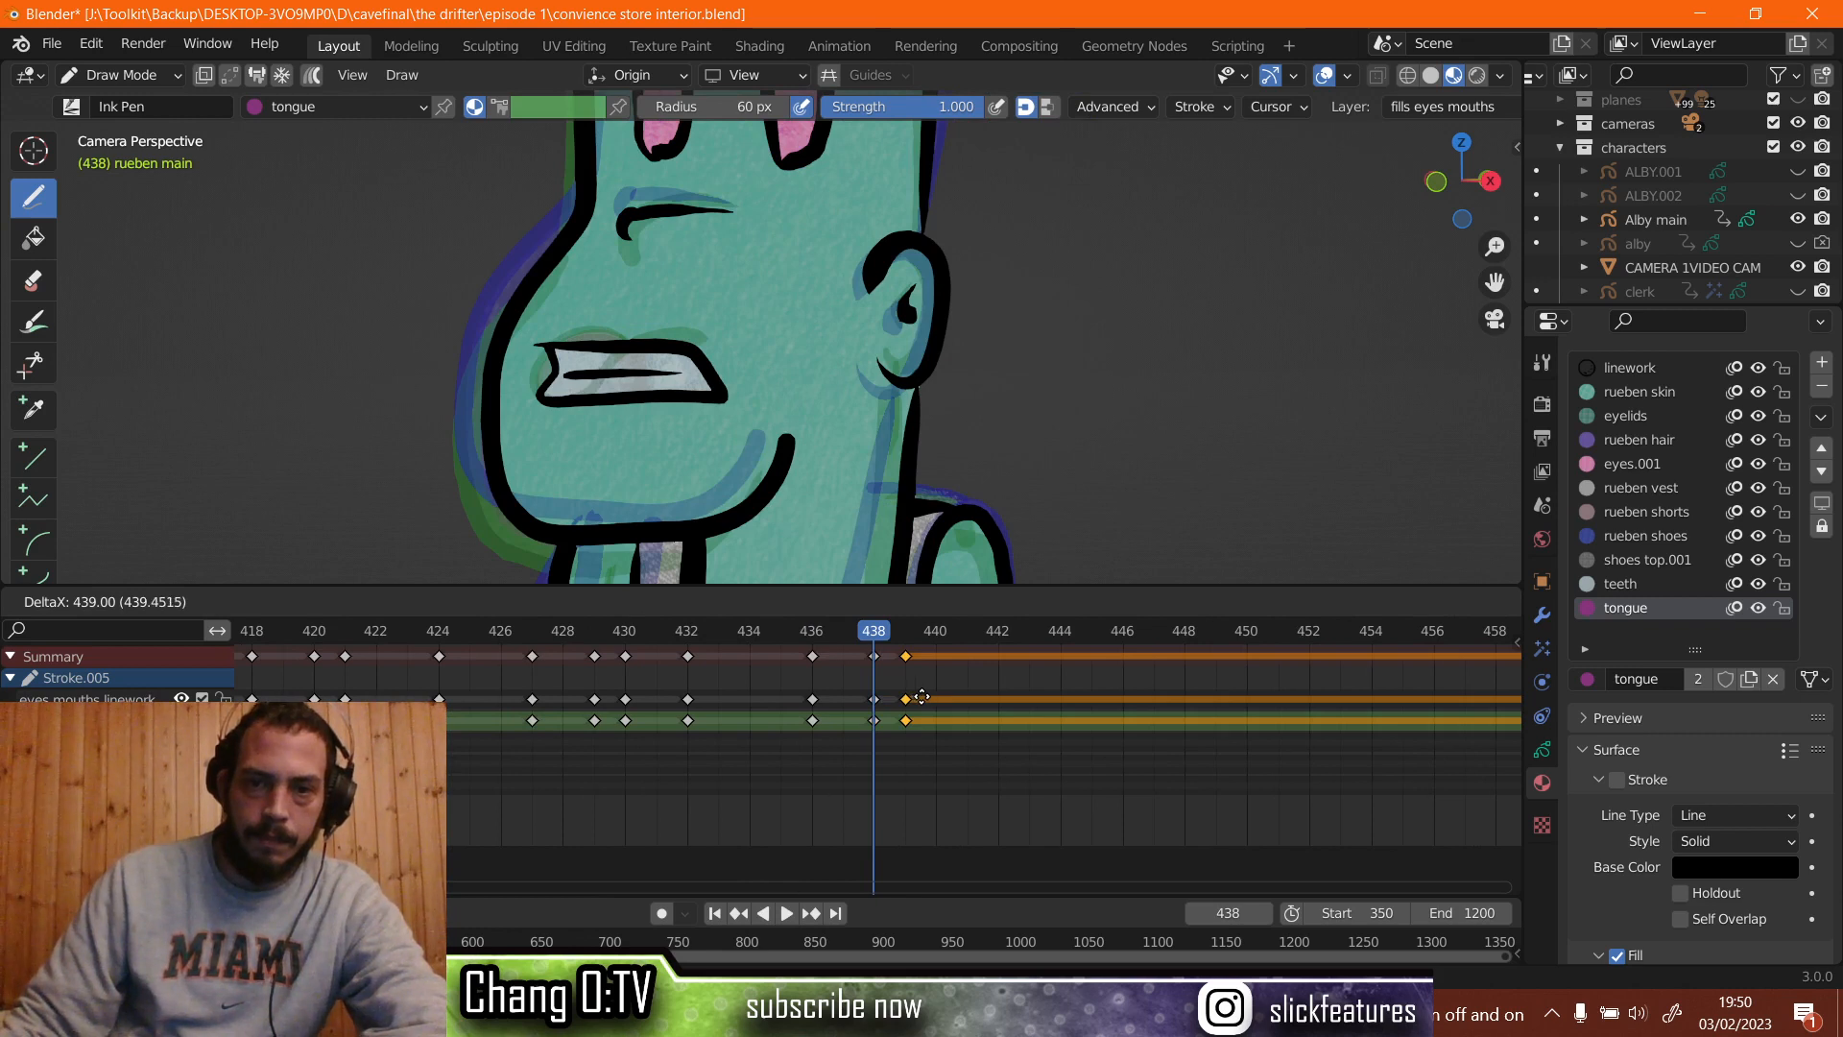
left_click(938, 650)
left_click(938, 636)
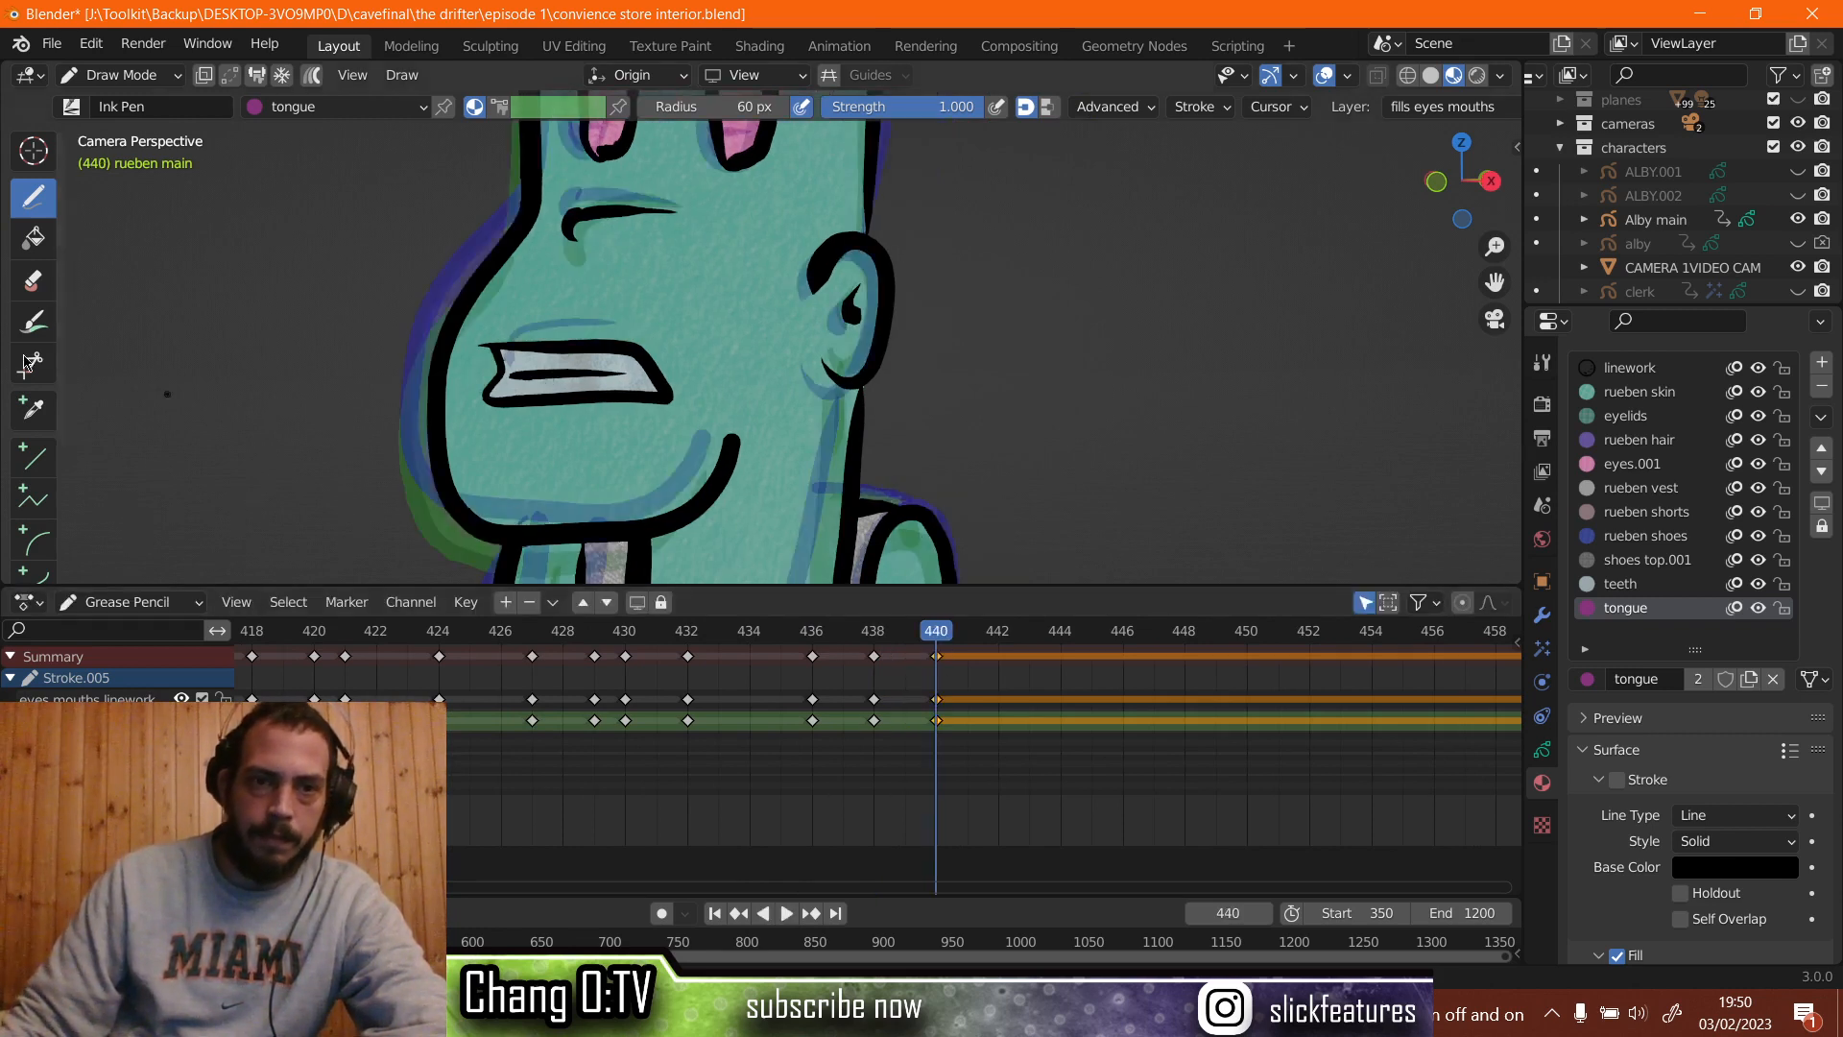
Erase the clenched-teeth mouth at frame 440, removing the leftover lines with the eraser in Stroke mode.
left_click(33, 288)
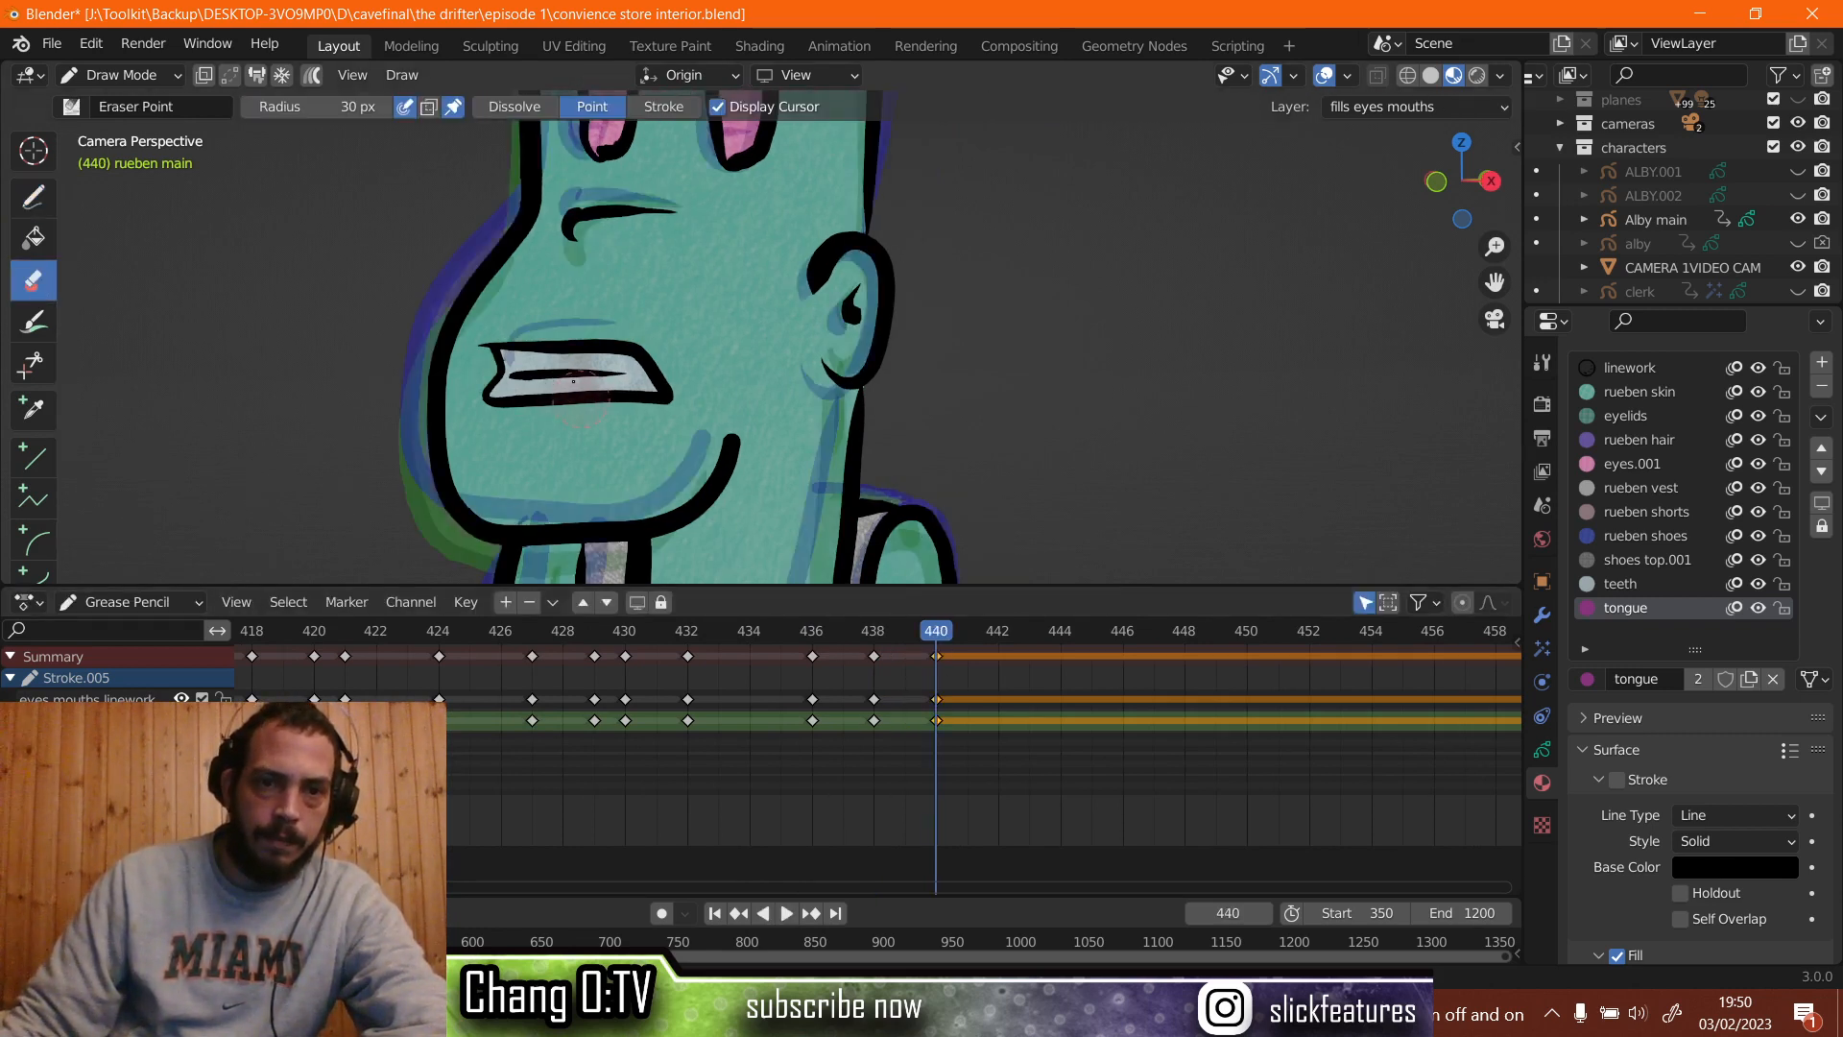
mouse_move(573, 382)
left_mouse_down()
mouse_move(588, 378)
mouse_move(546, 357)
mouse_move(612, 369)
mouse_move(543, 386)
left_mouse_up()
left_click(672, 109)
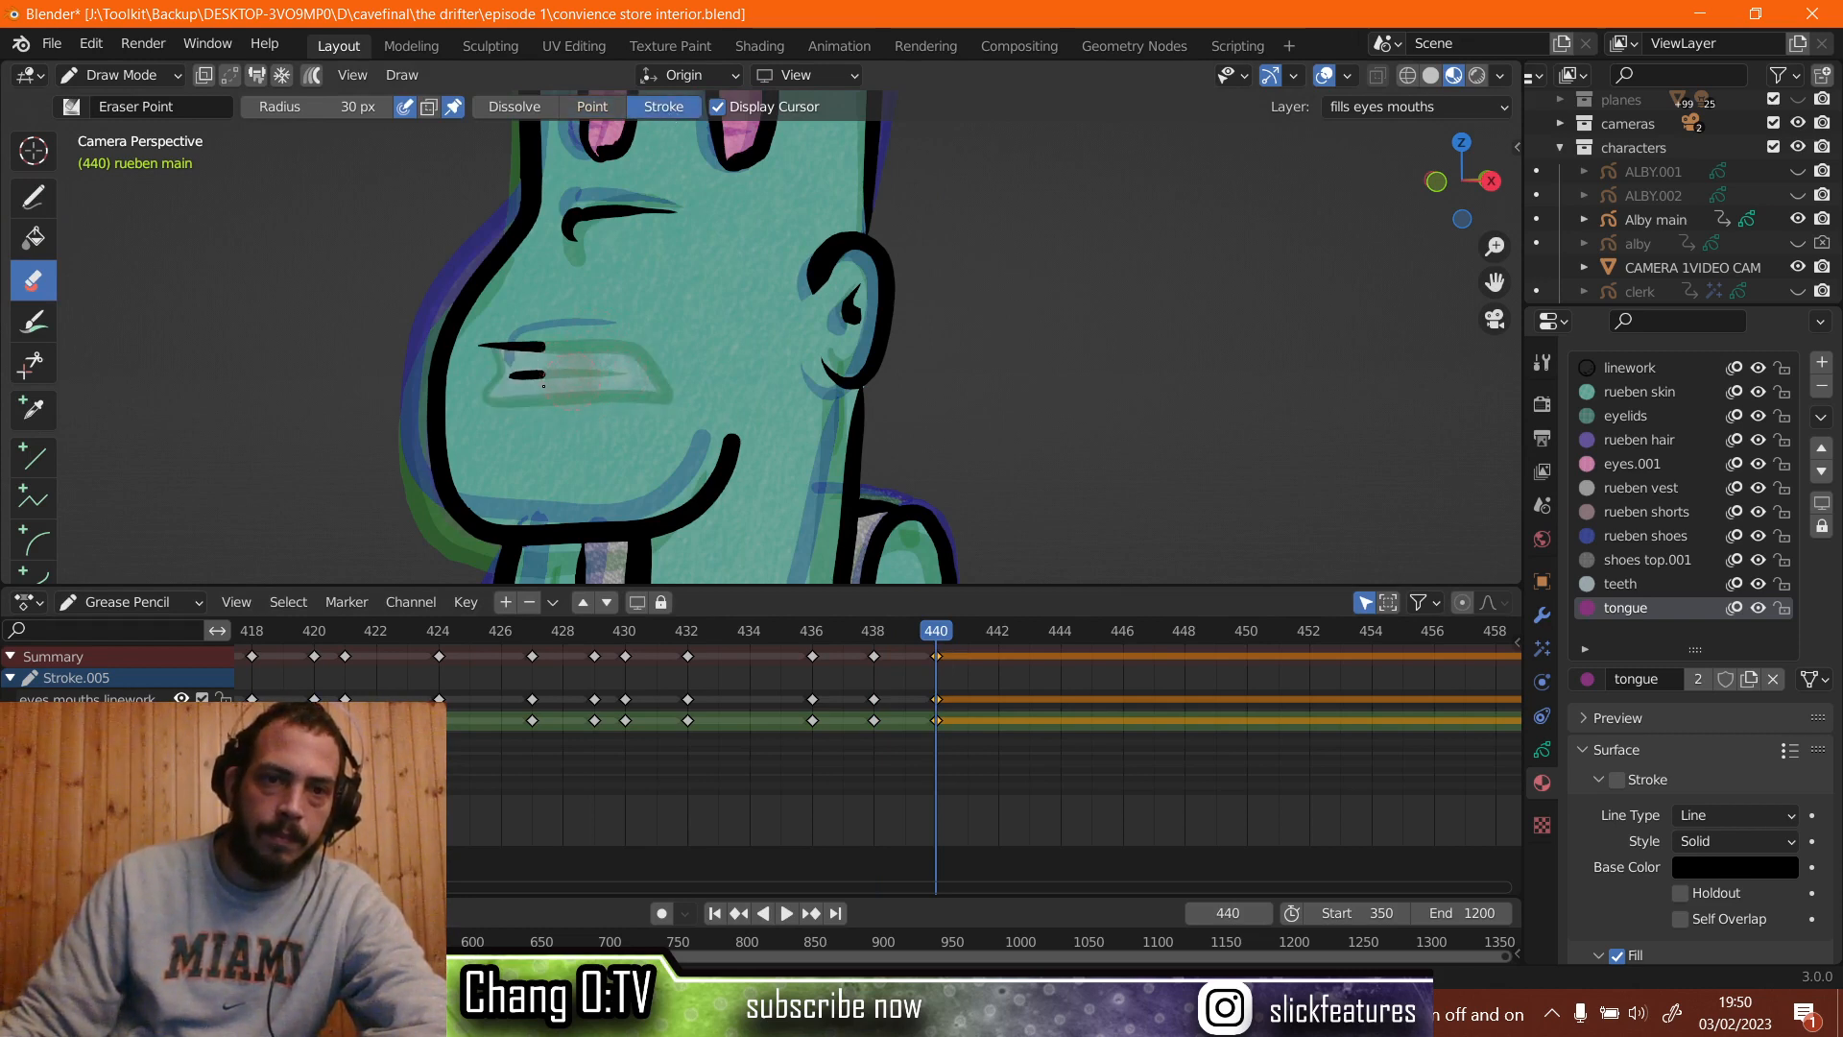
left_click(537, 362)
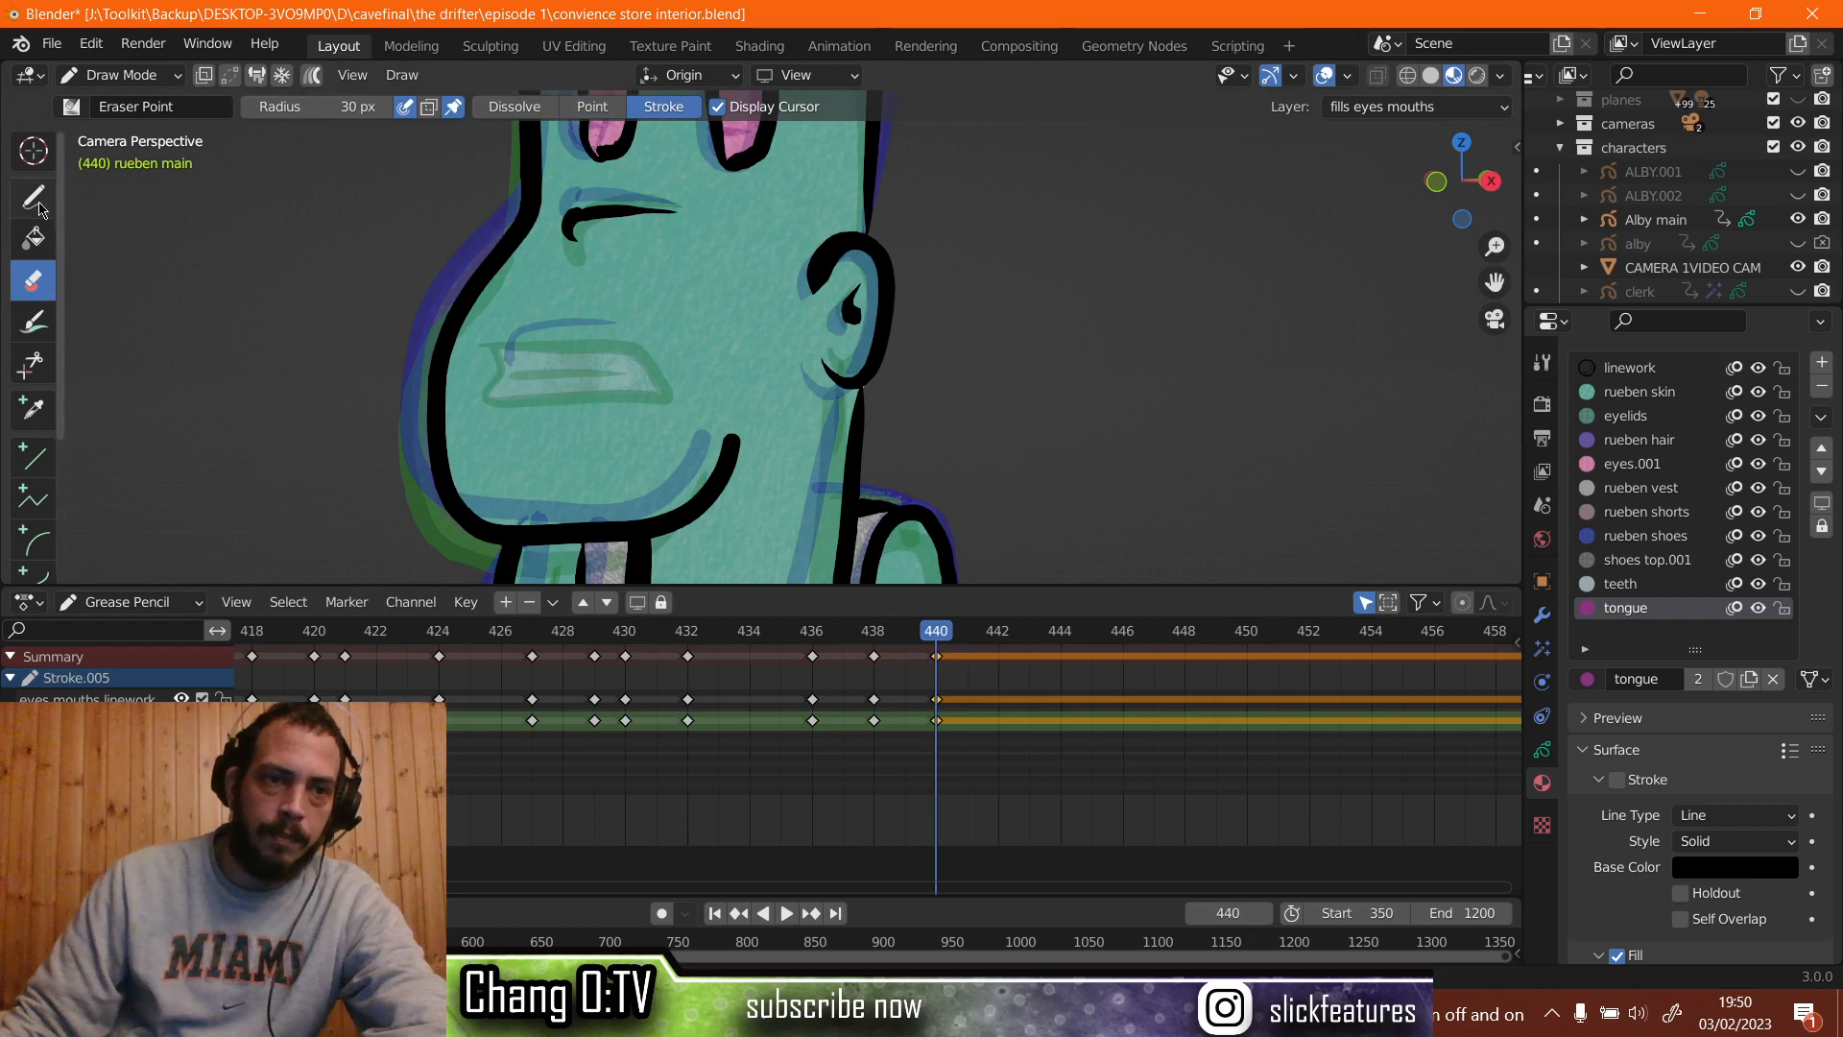
Draw a zigzag closed mouth at frame 440 on the eyes mouths linework layer using the Ink Pen and linework material.
left_click(32, 198)
left_click(113, 699)
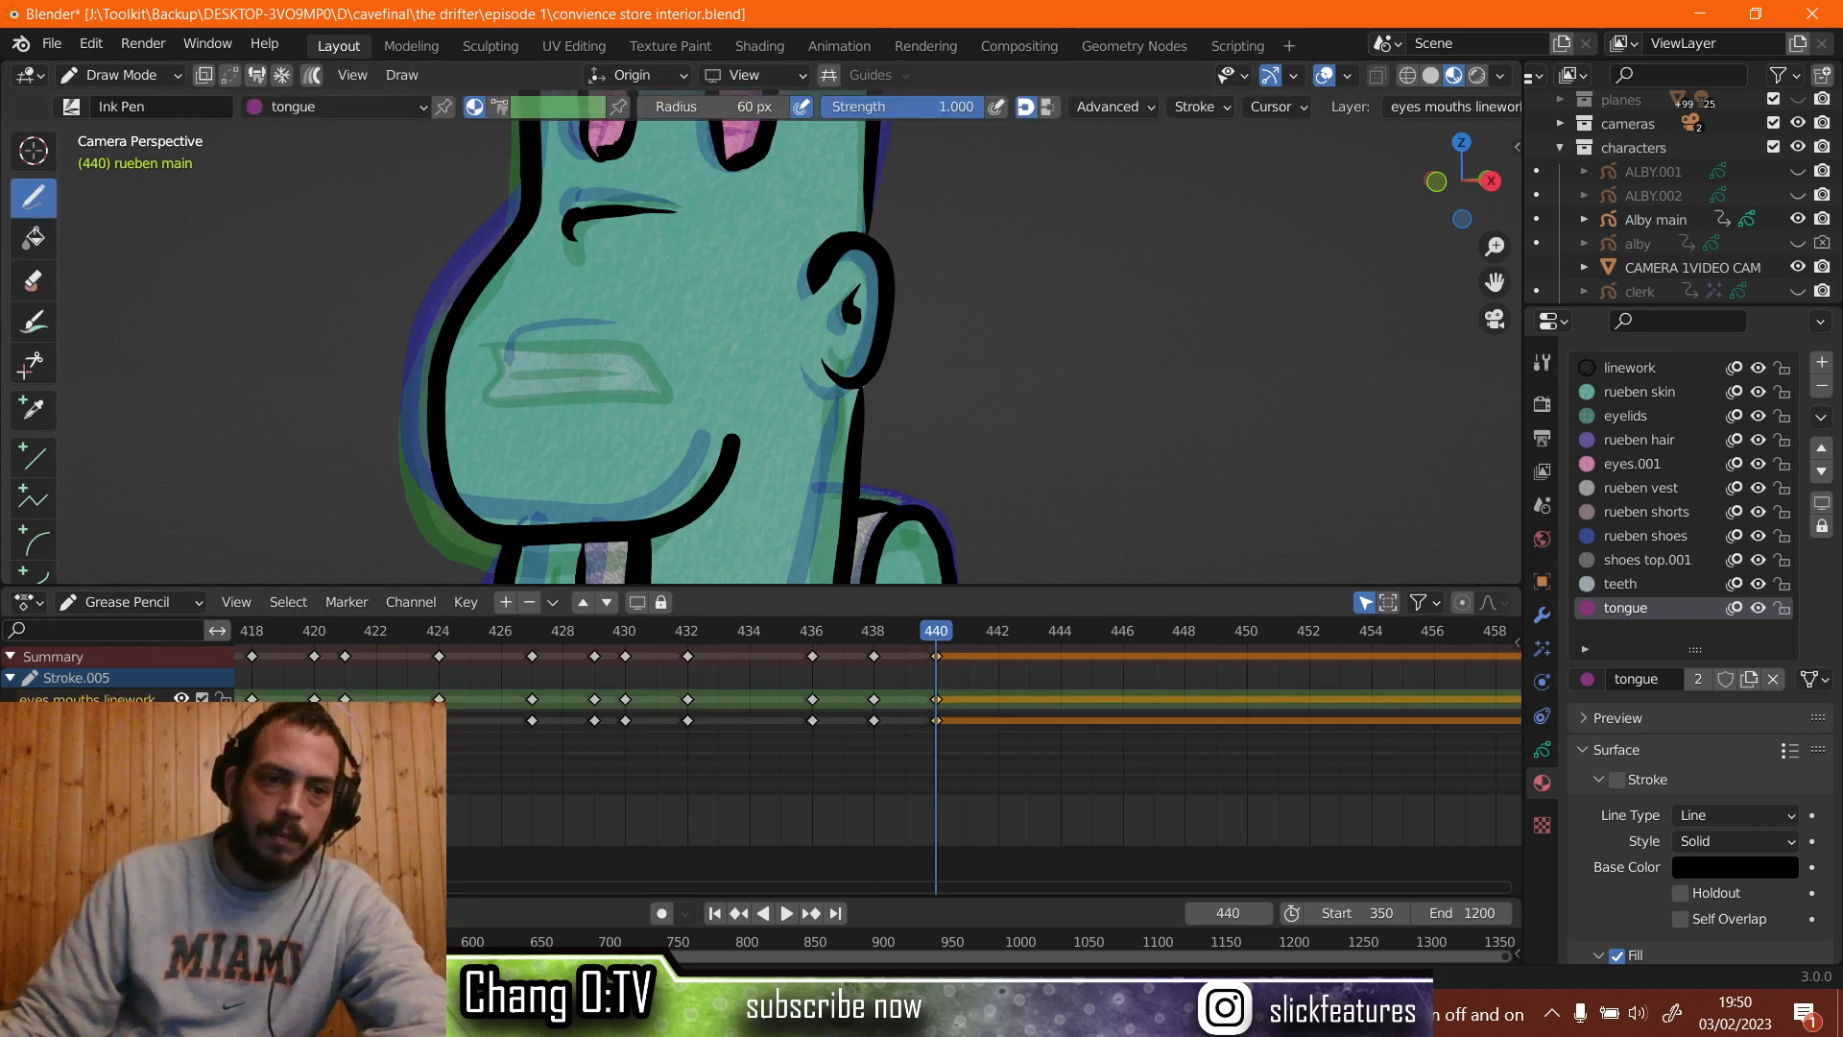
left_click(1629, 368)
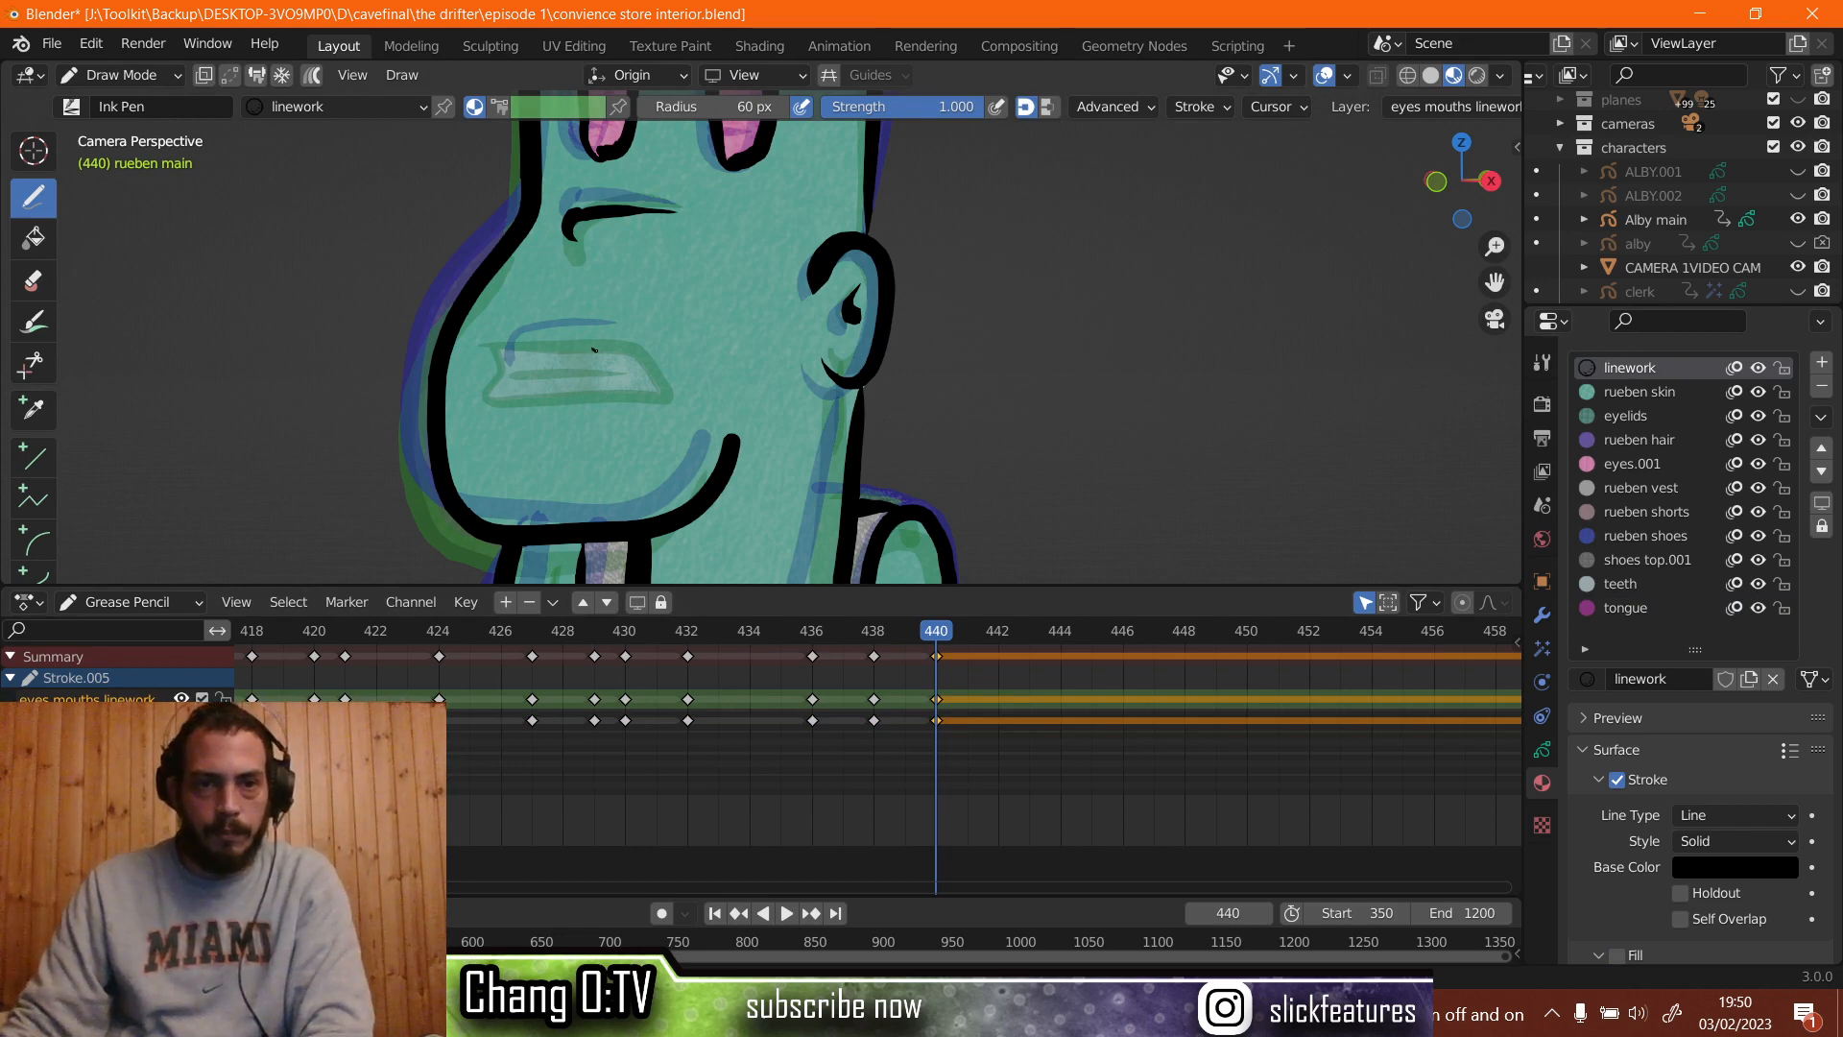
mouse_move(595, 349)
left_mouse_down()
mouse_move(539, 324)
mouse_move(495, 339)
mouse_move(506, 367)
left_mouse_up()
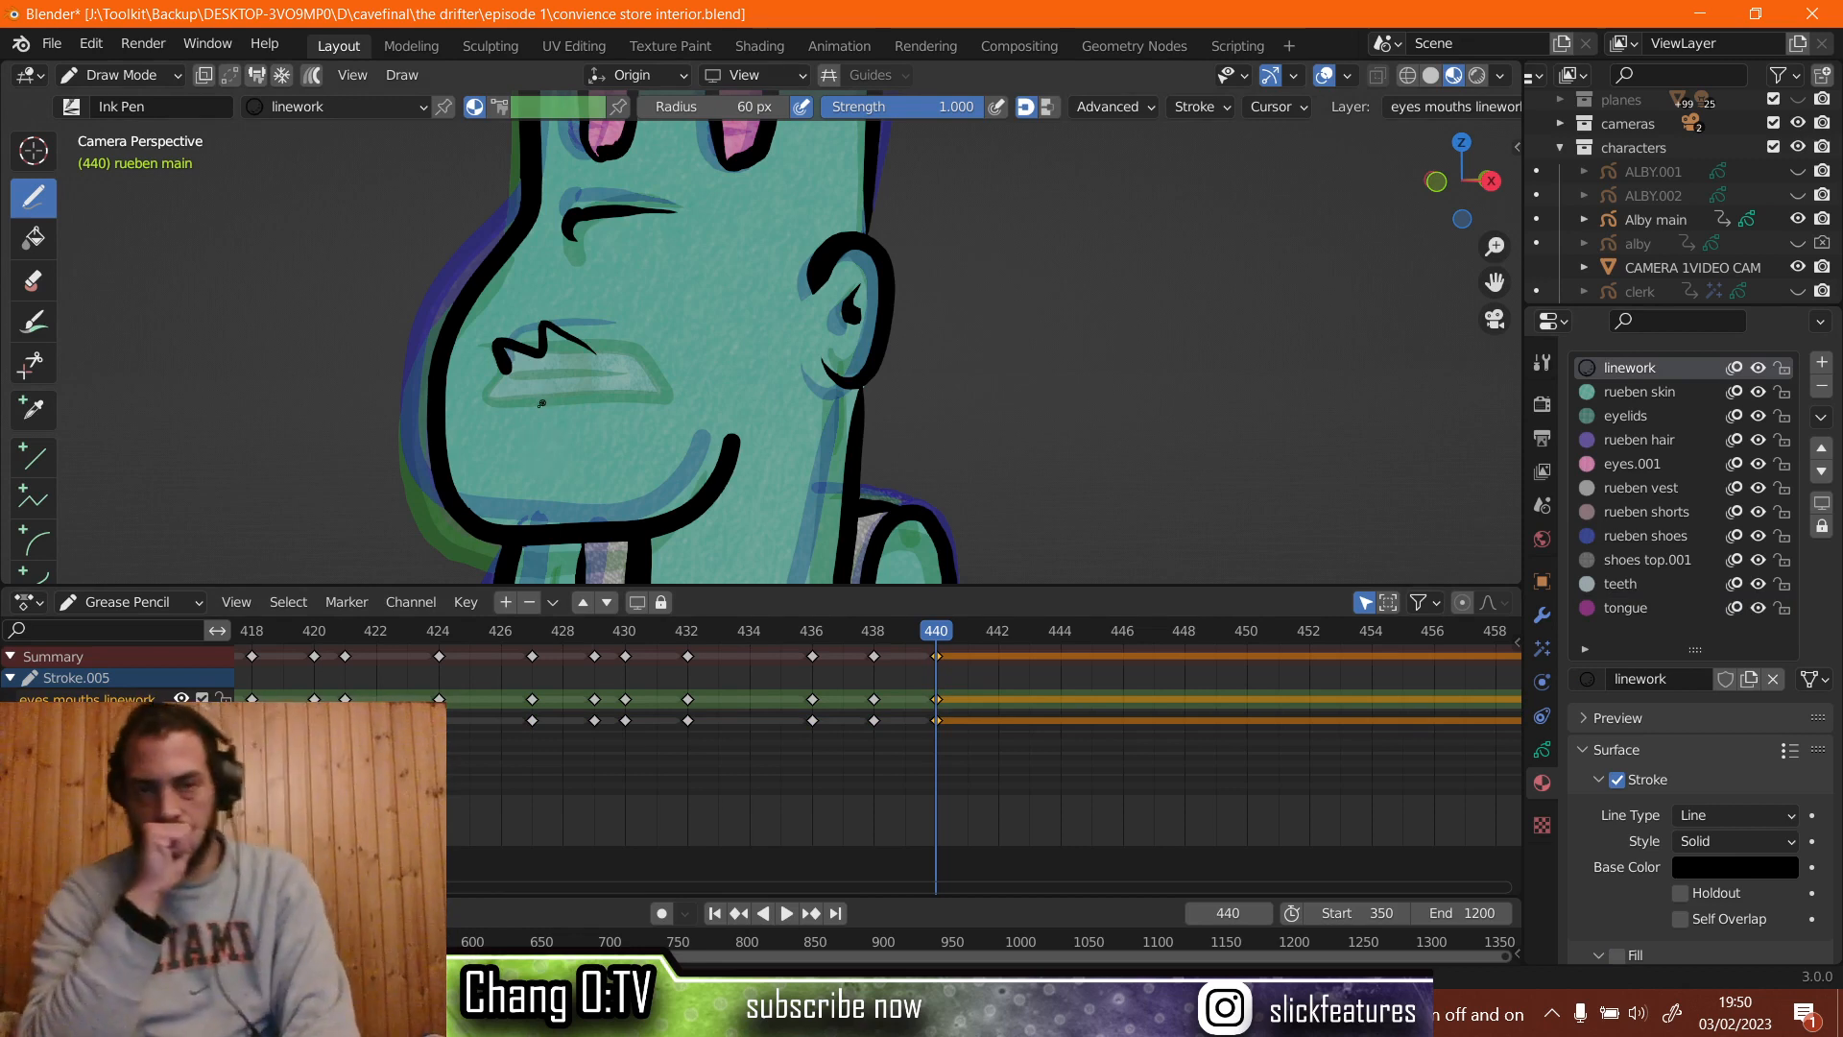
key("ctrl+z")
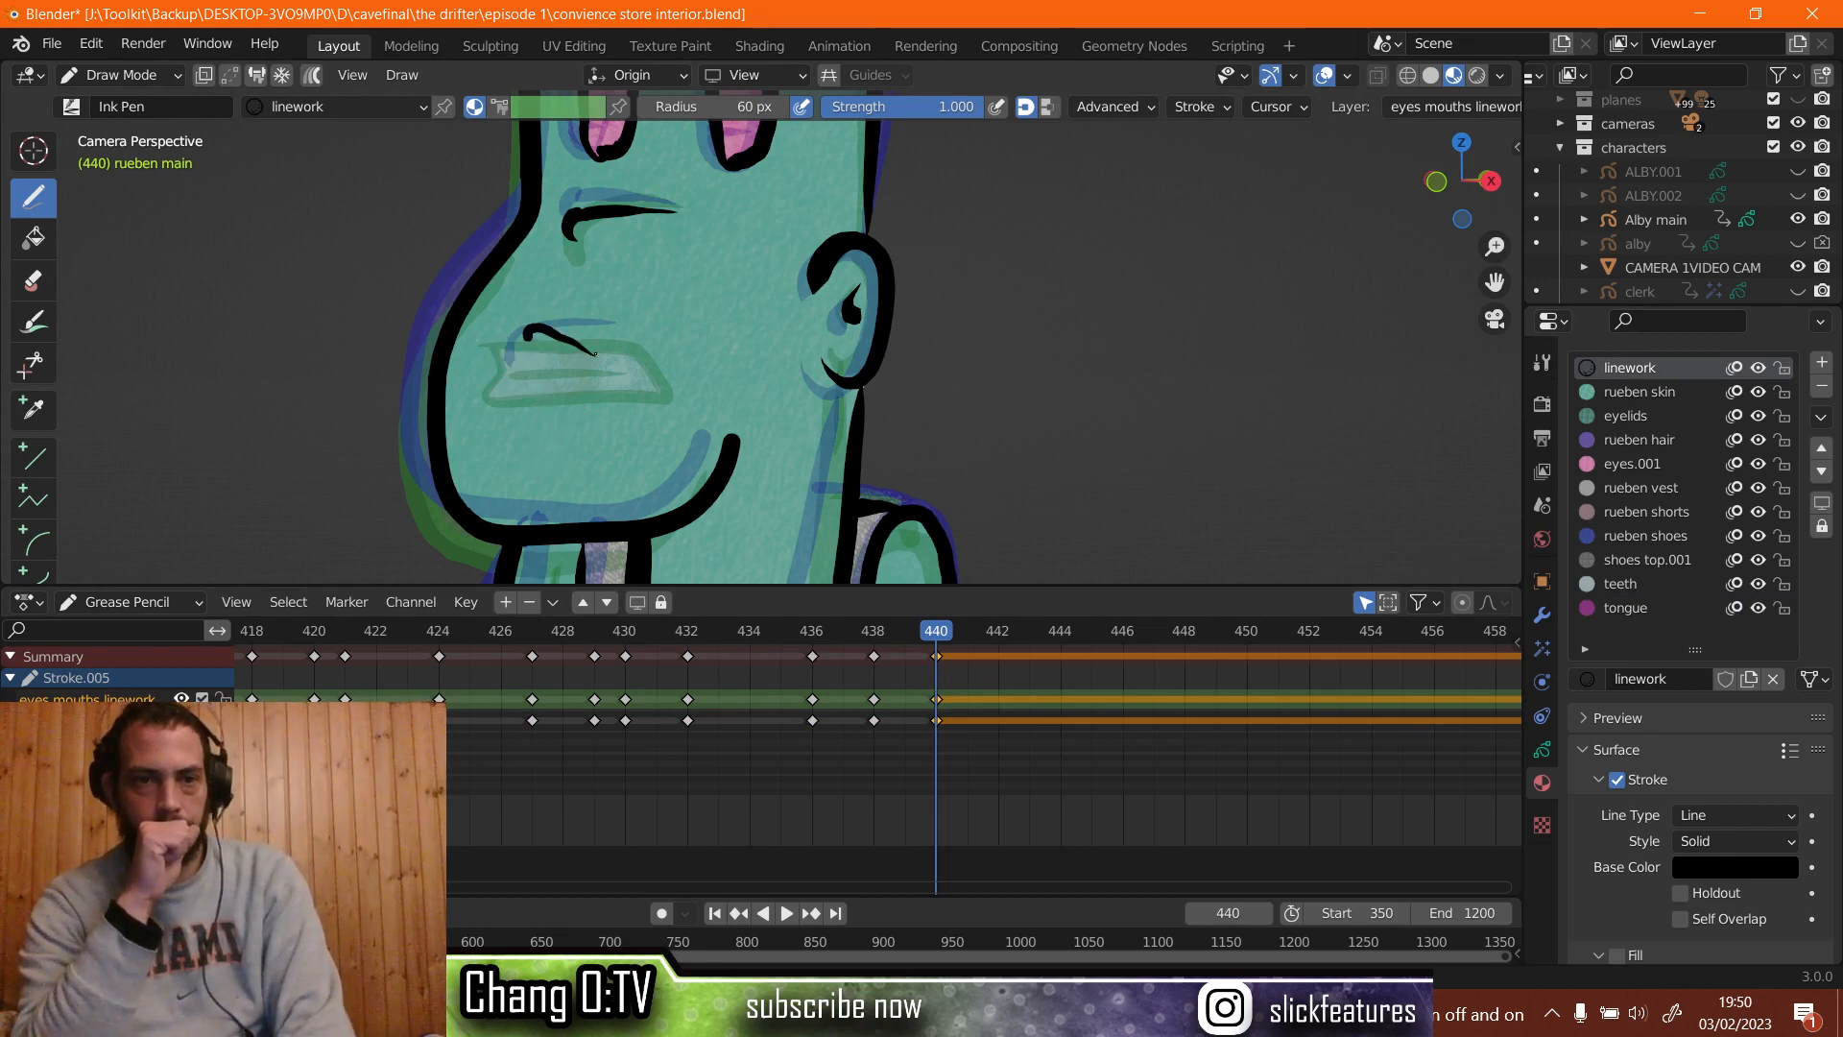
mouse_move(524, 332)
left_mouse_down()
mouse_move(485, 352)
mouse_move(498, 386)
left_mouse_up()
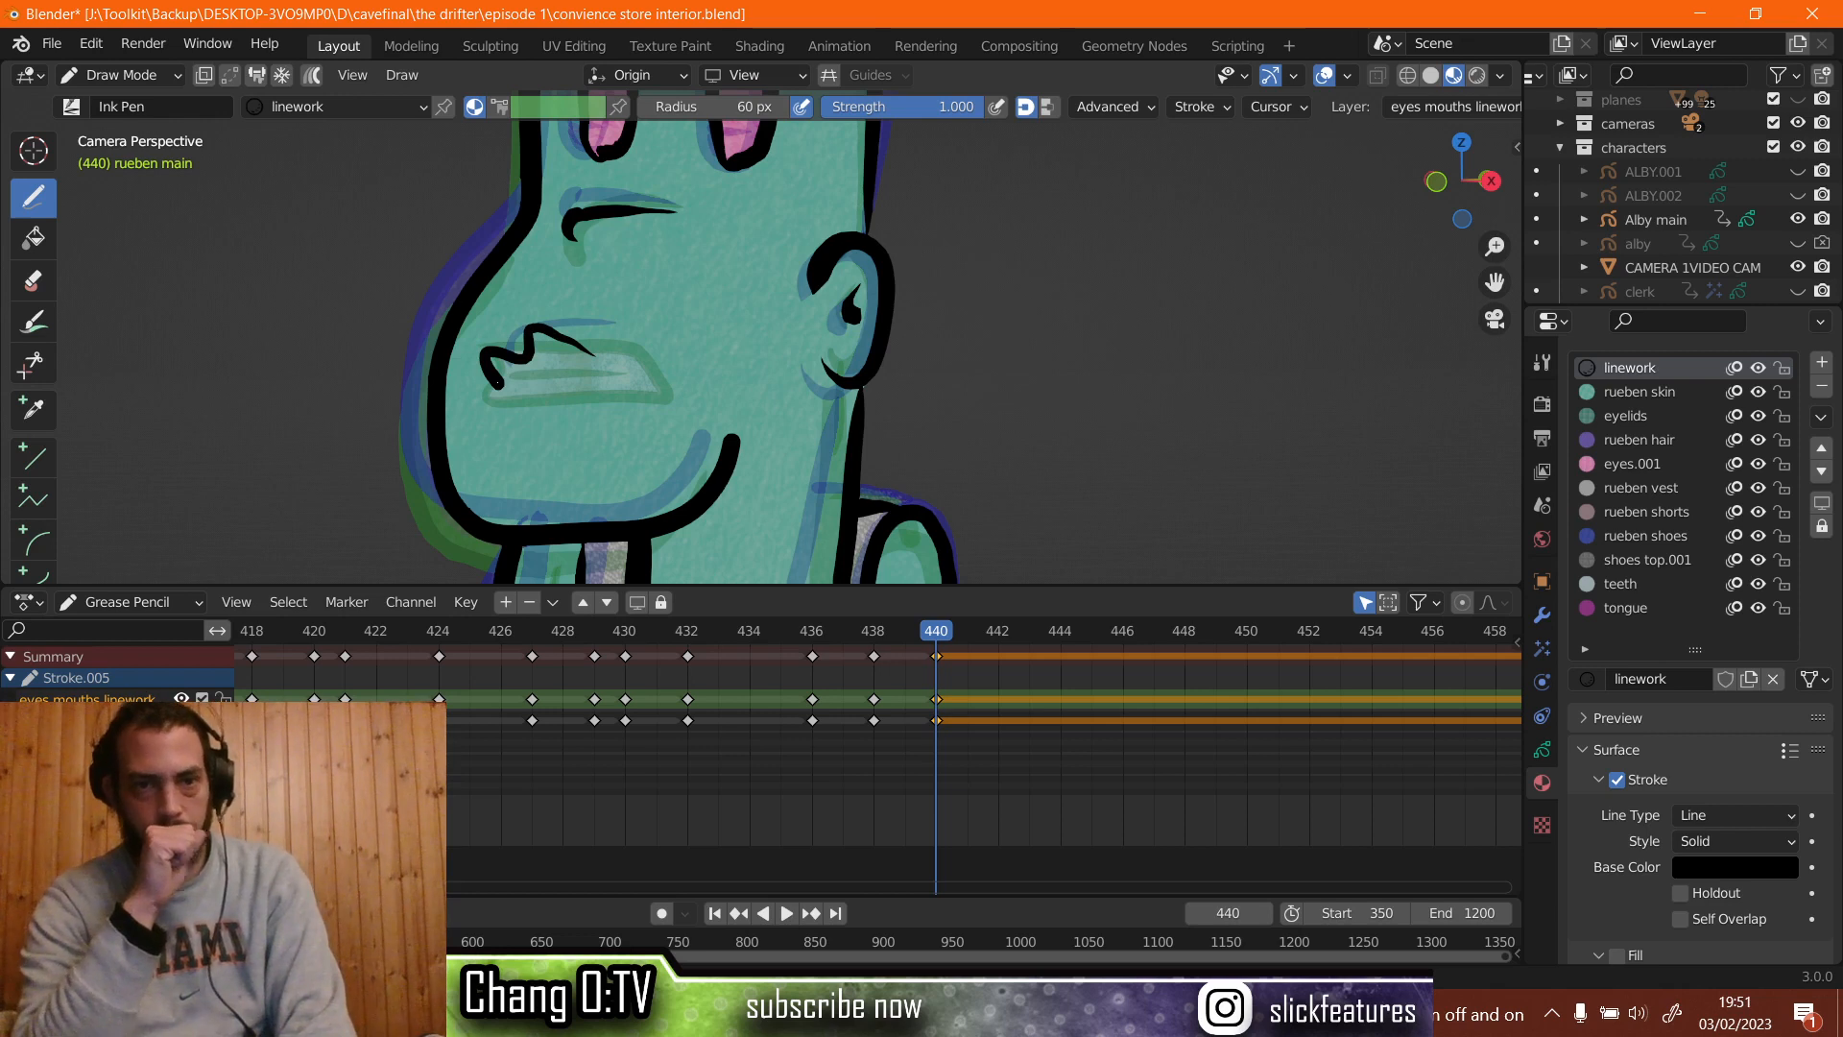
key("ctrl+z")
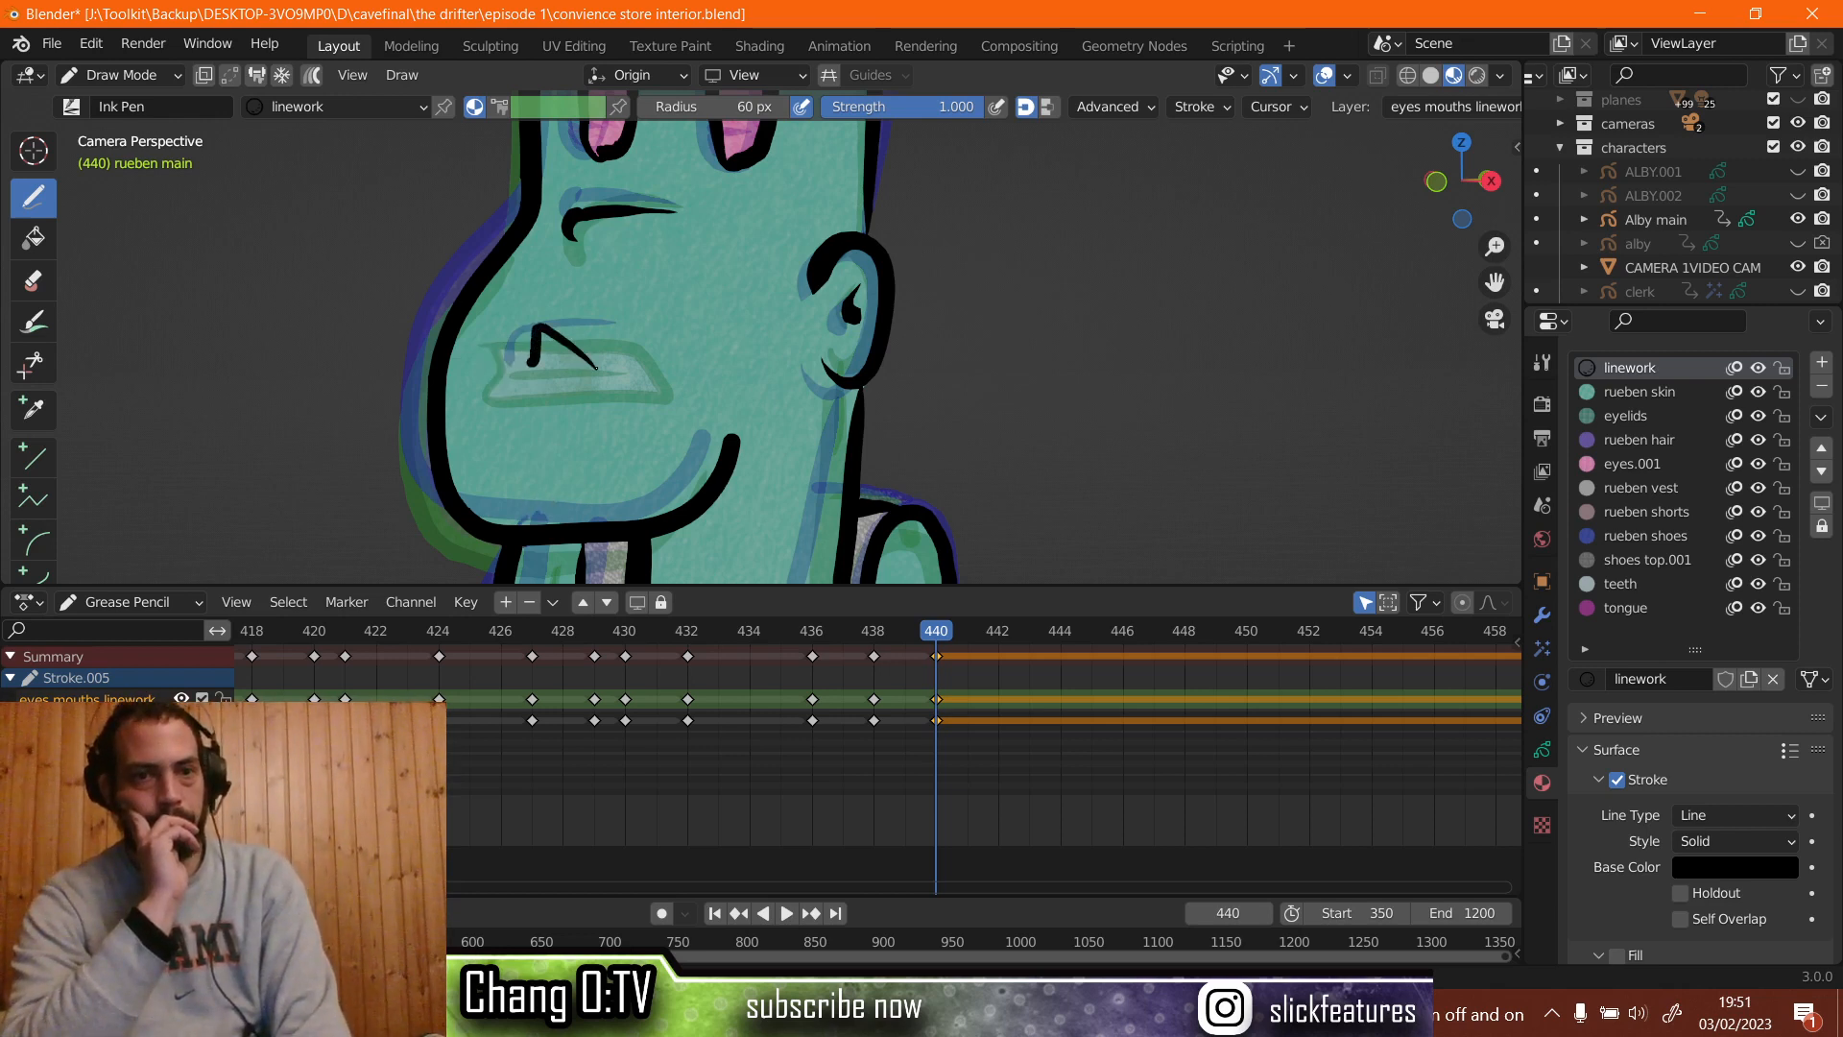
left_click_drag(530, 363, 479, 347)
left_click_drag(595, 368, 597, 371)
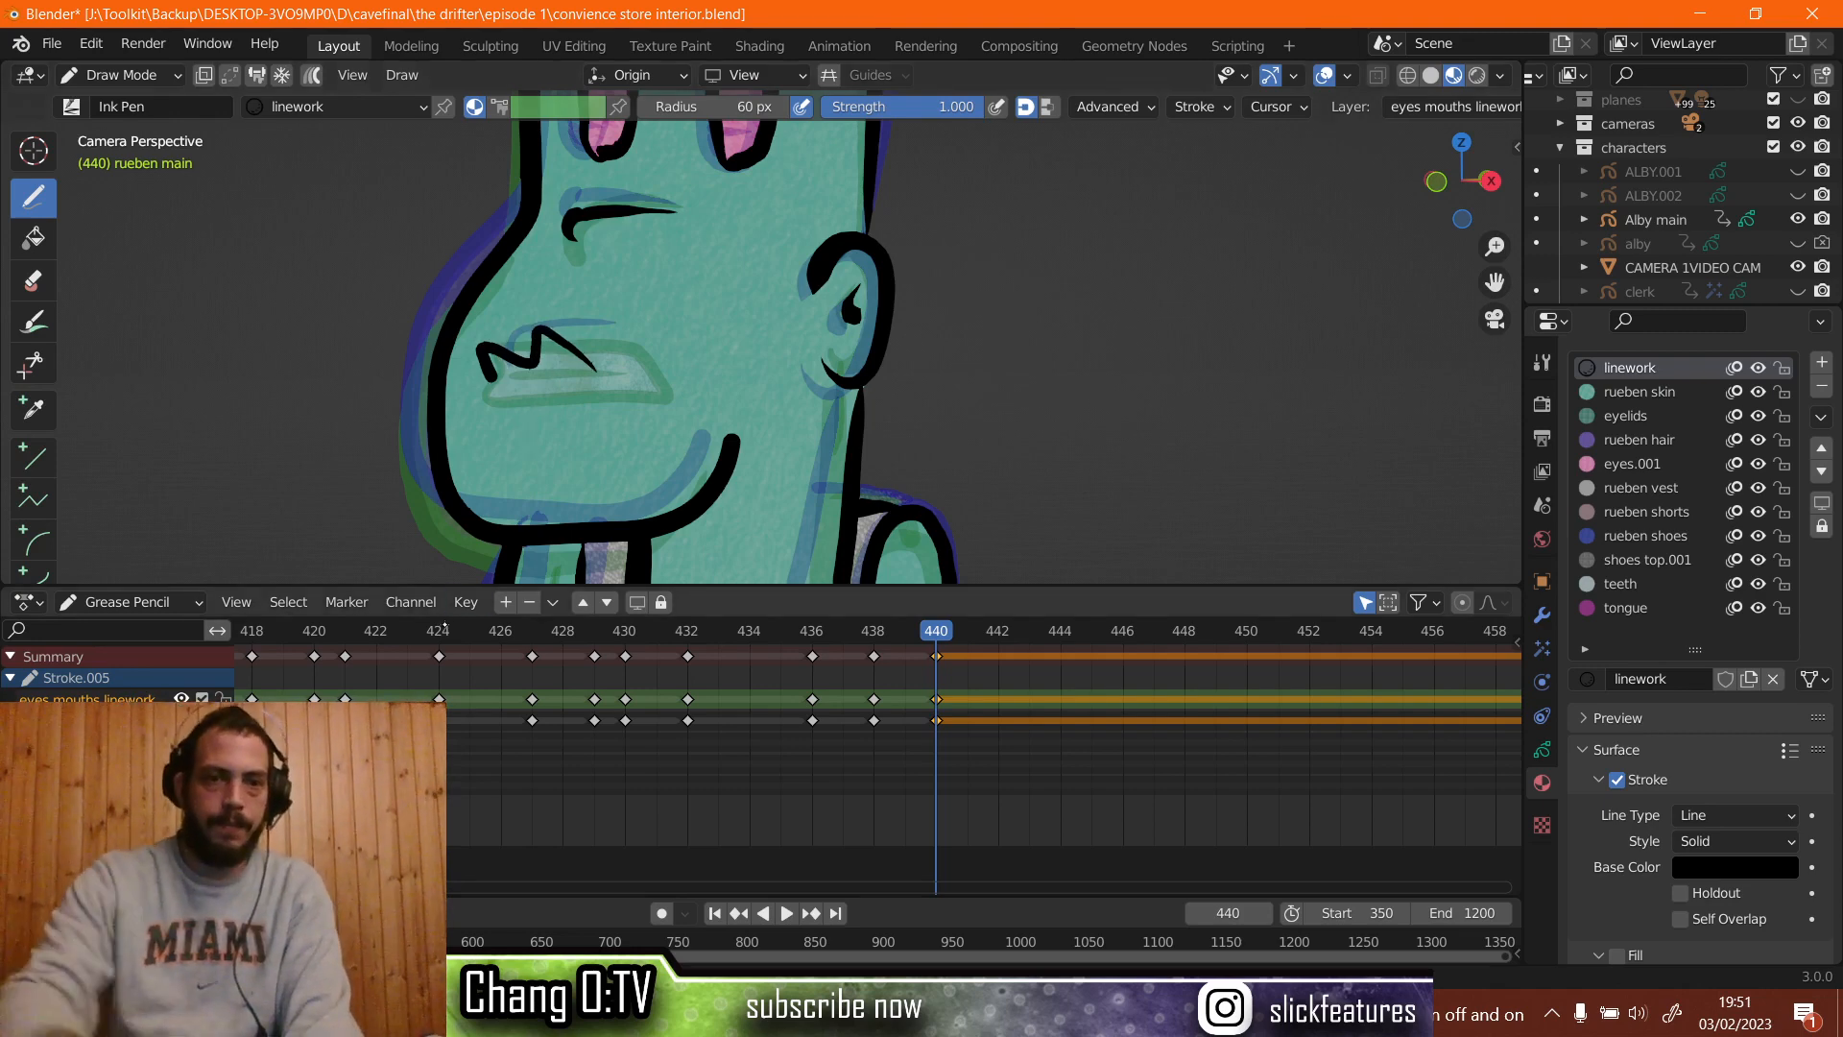
Play back the new mouth shape, and duplicate the tongue mouth keyframes from frame 436 to frame 444.
key("space")
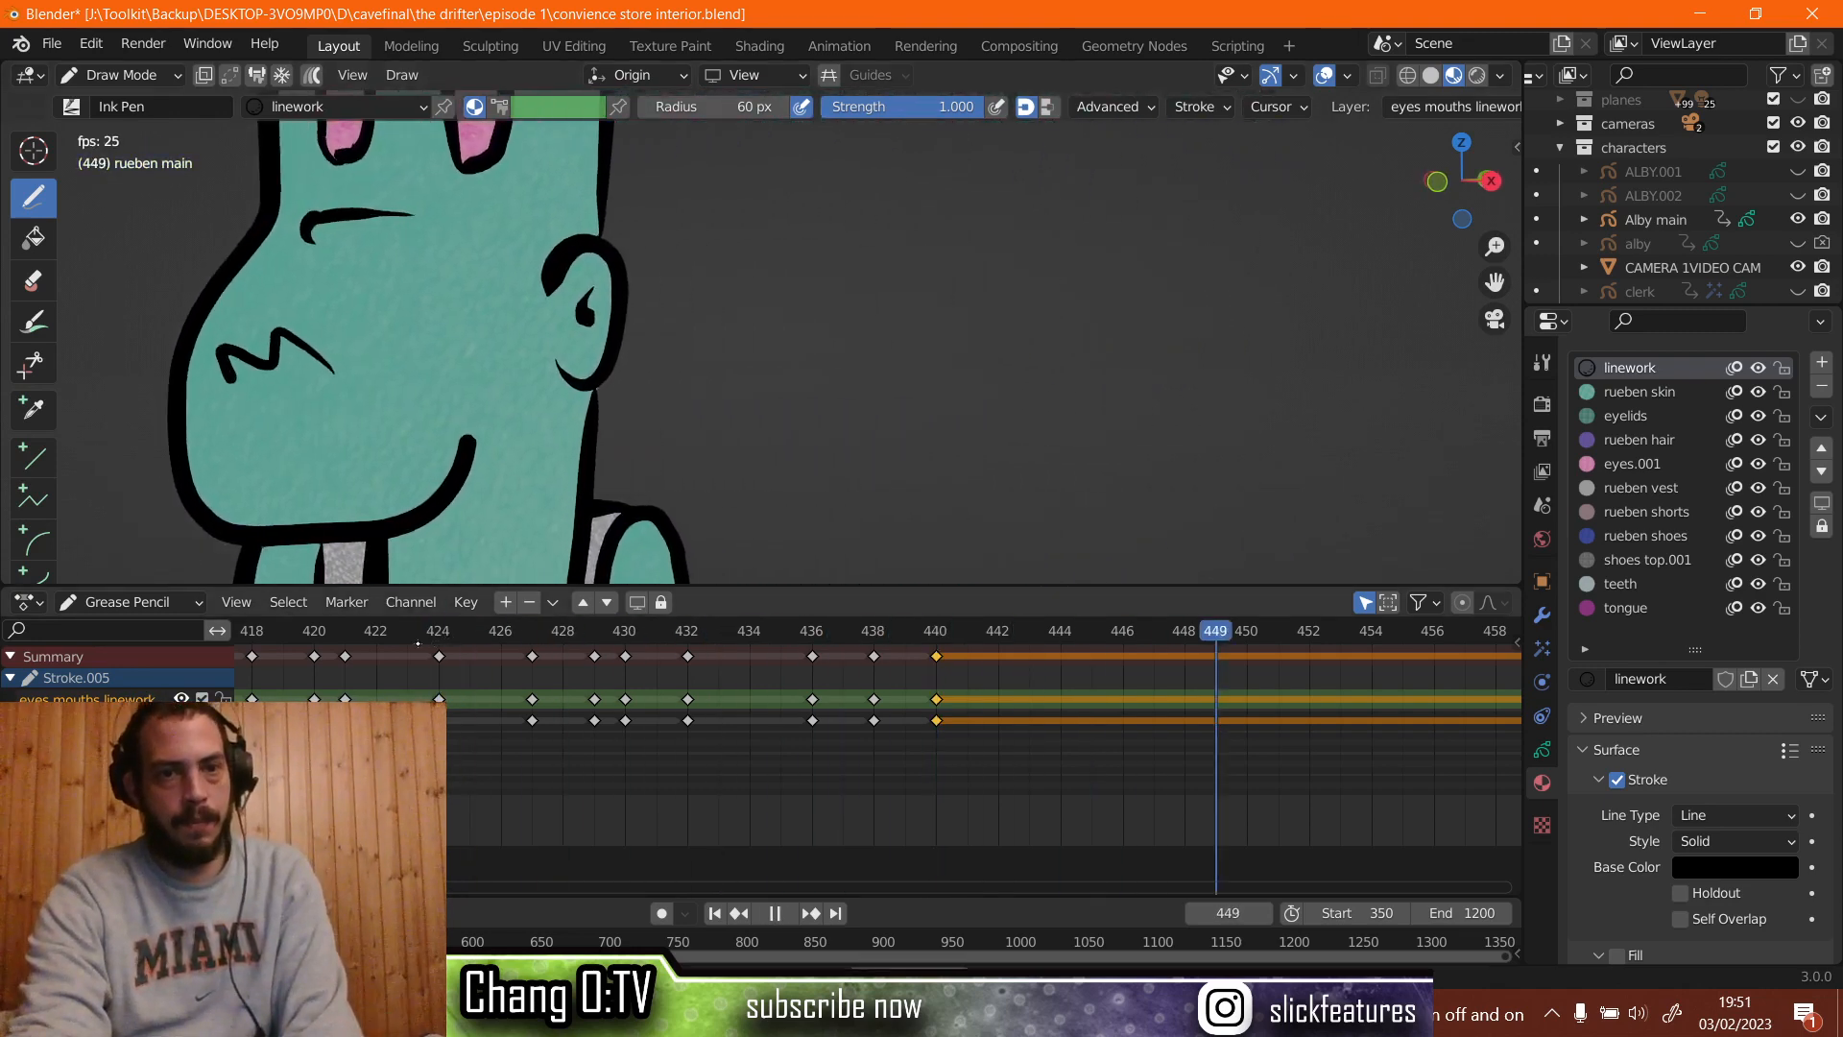
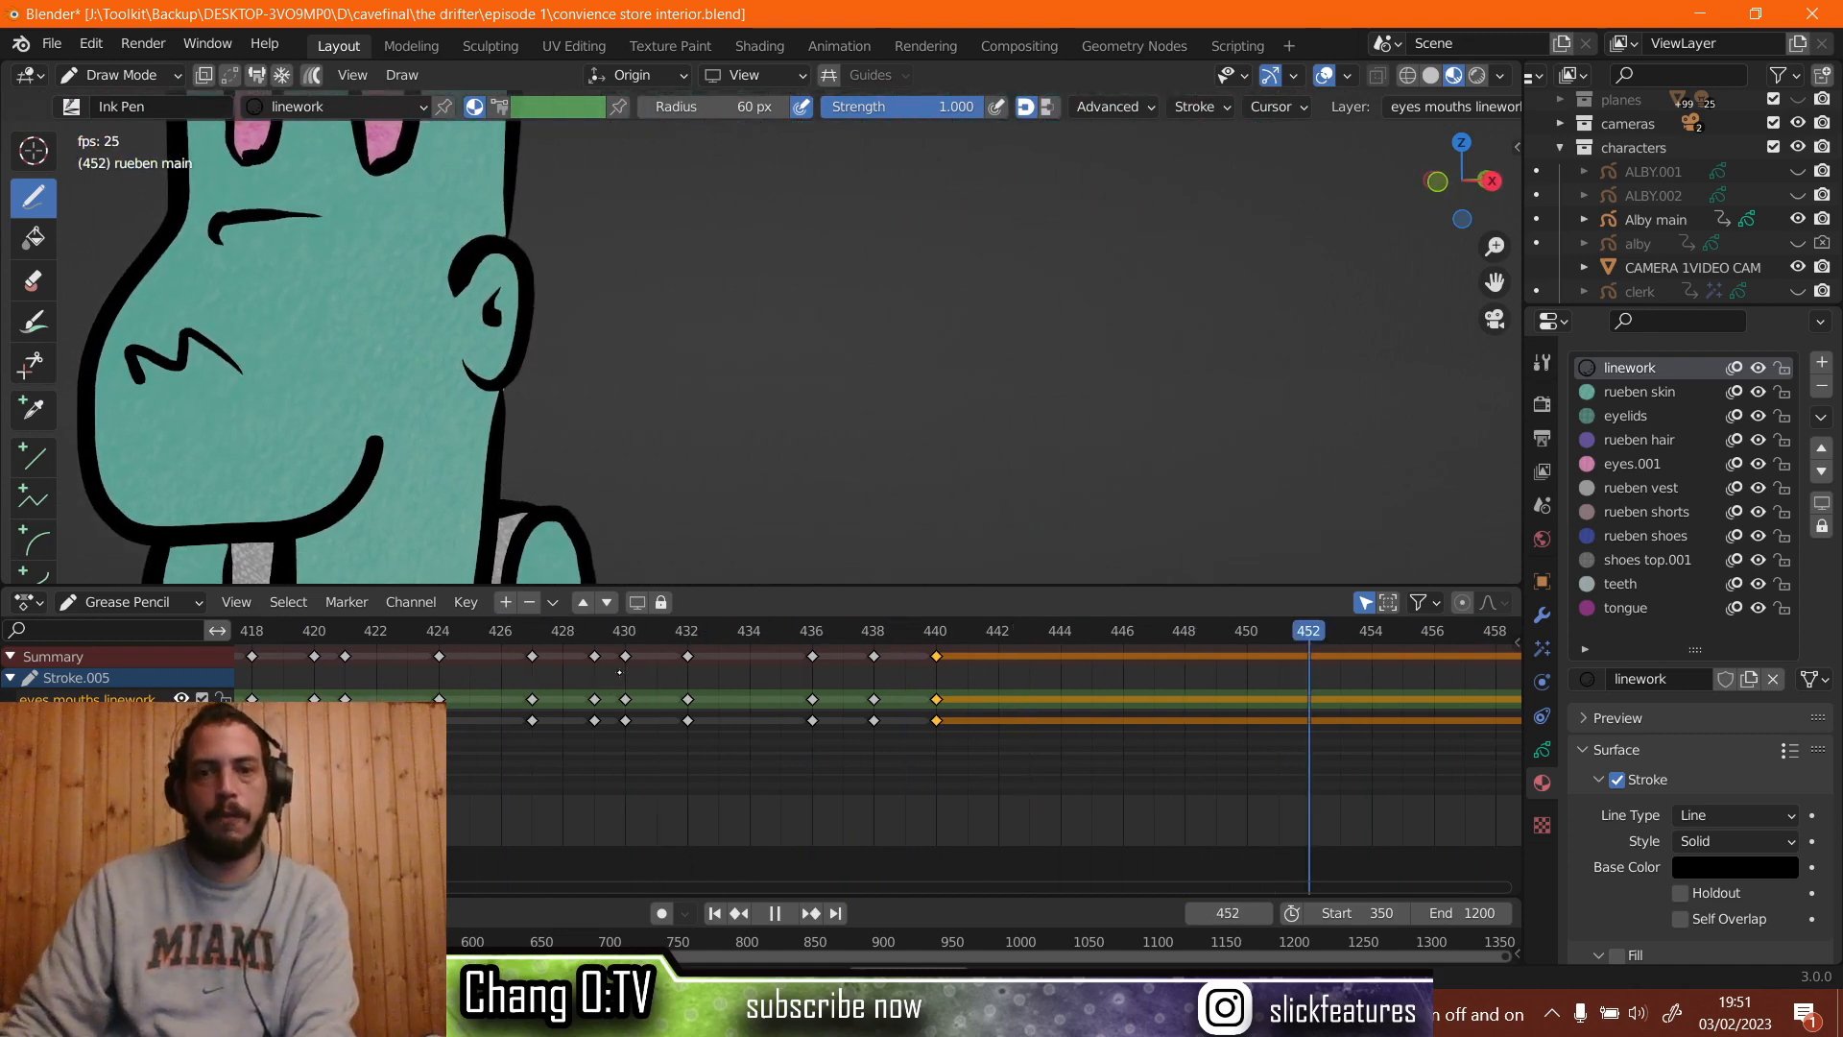
key("Escape")
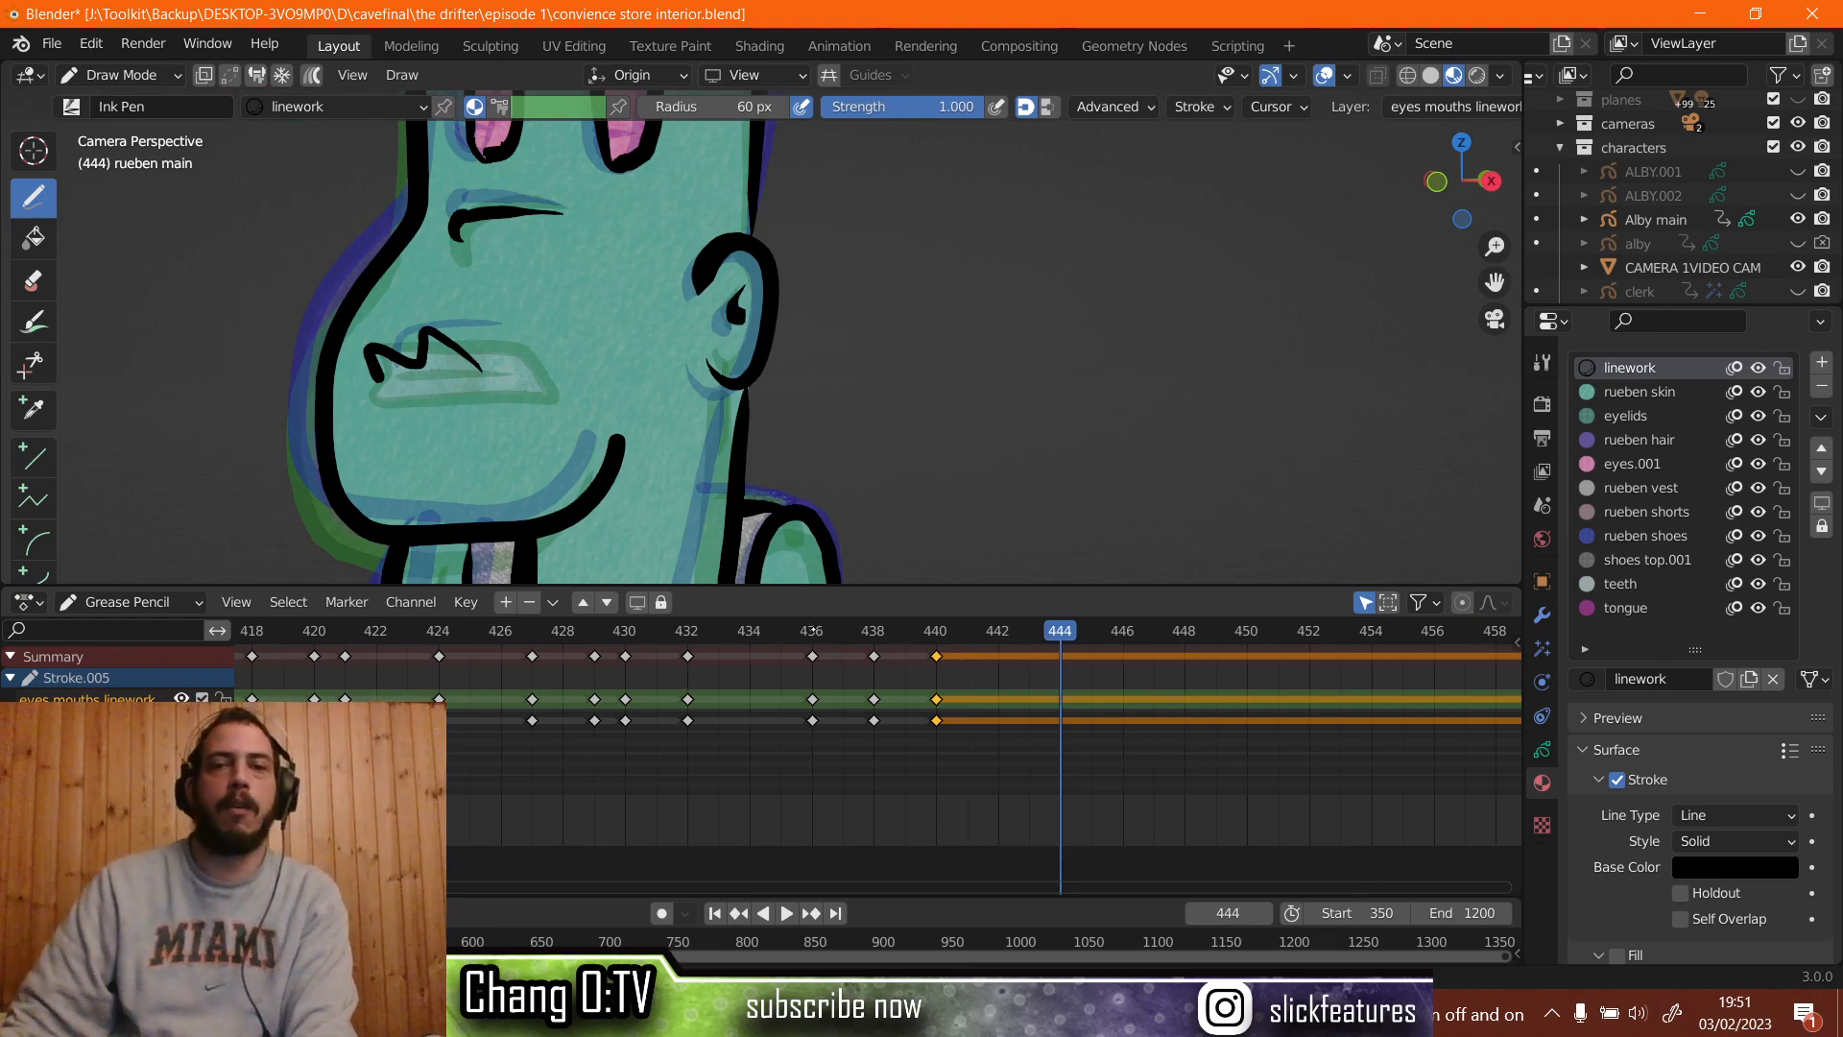
left_click(812, 631)
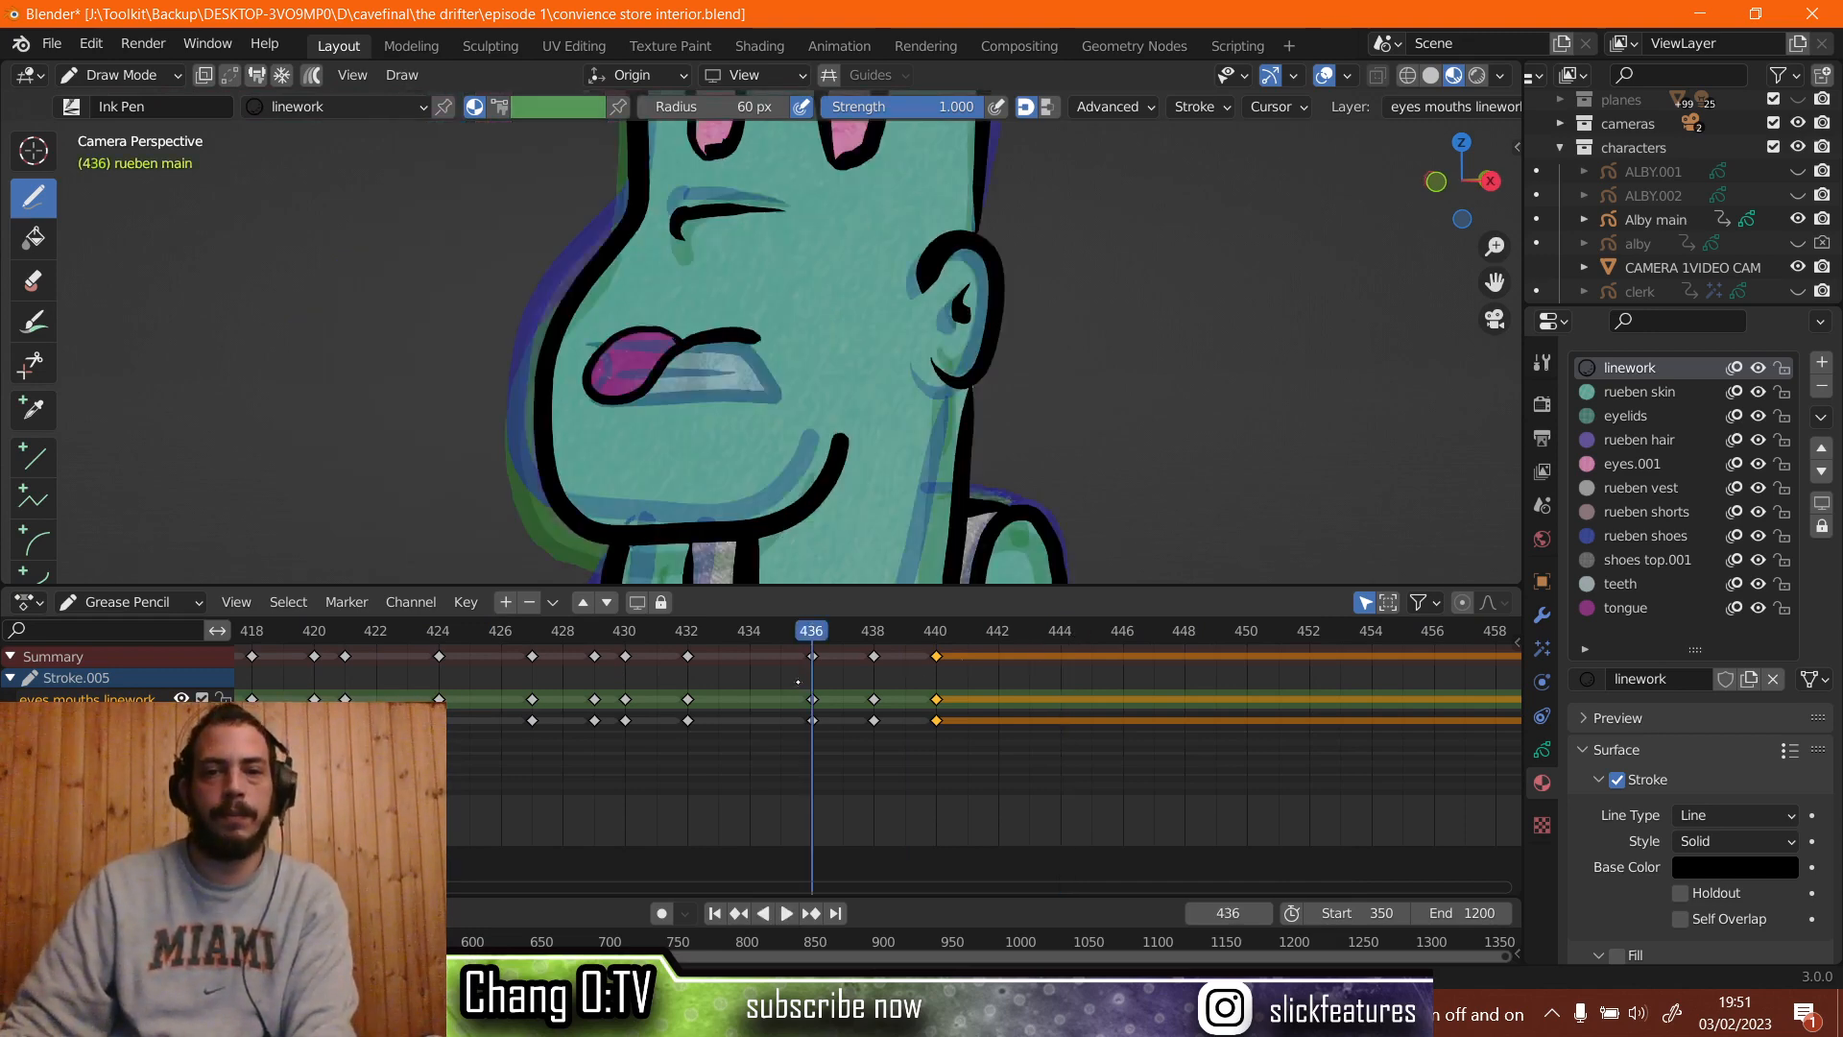
left_click(812, 699)
right_click(812, 699)
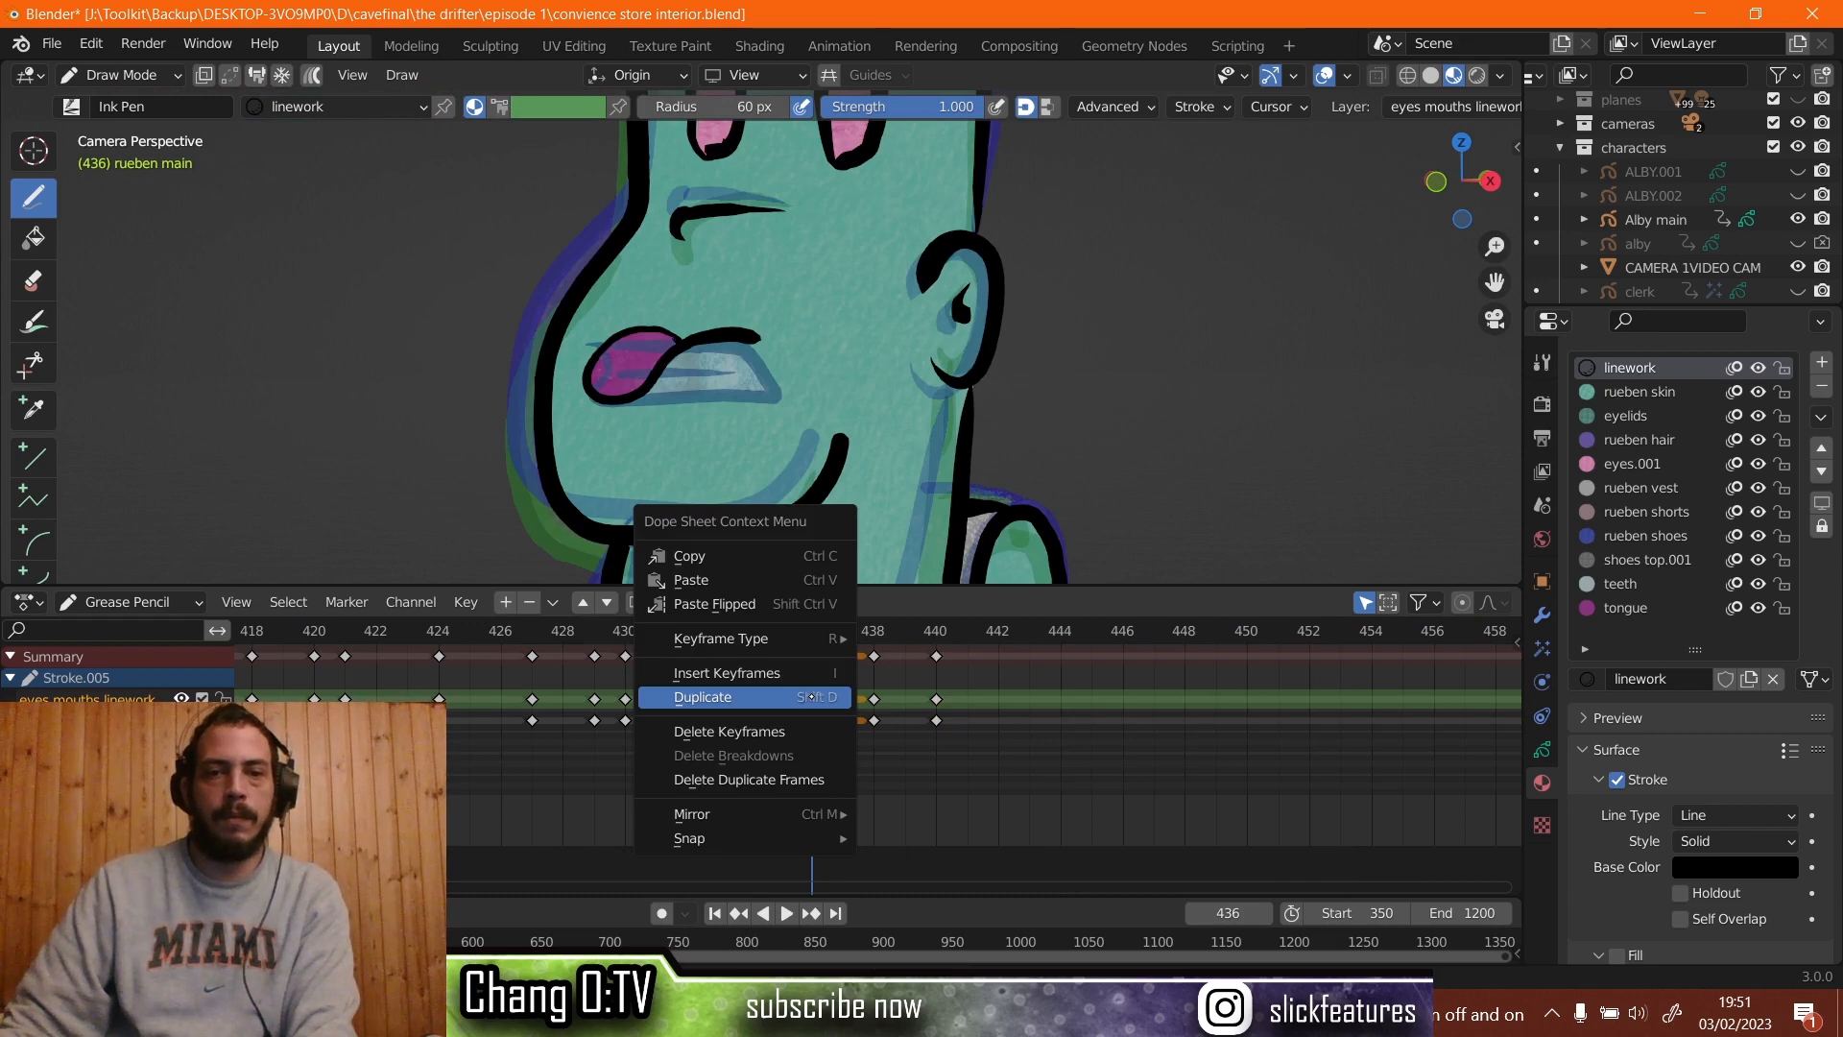
left_click(811, 695)
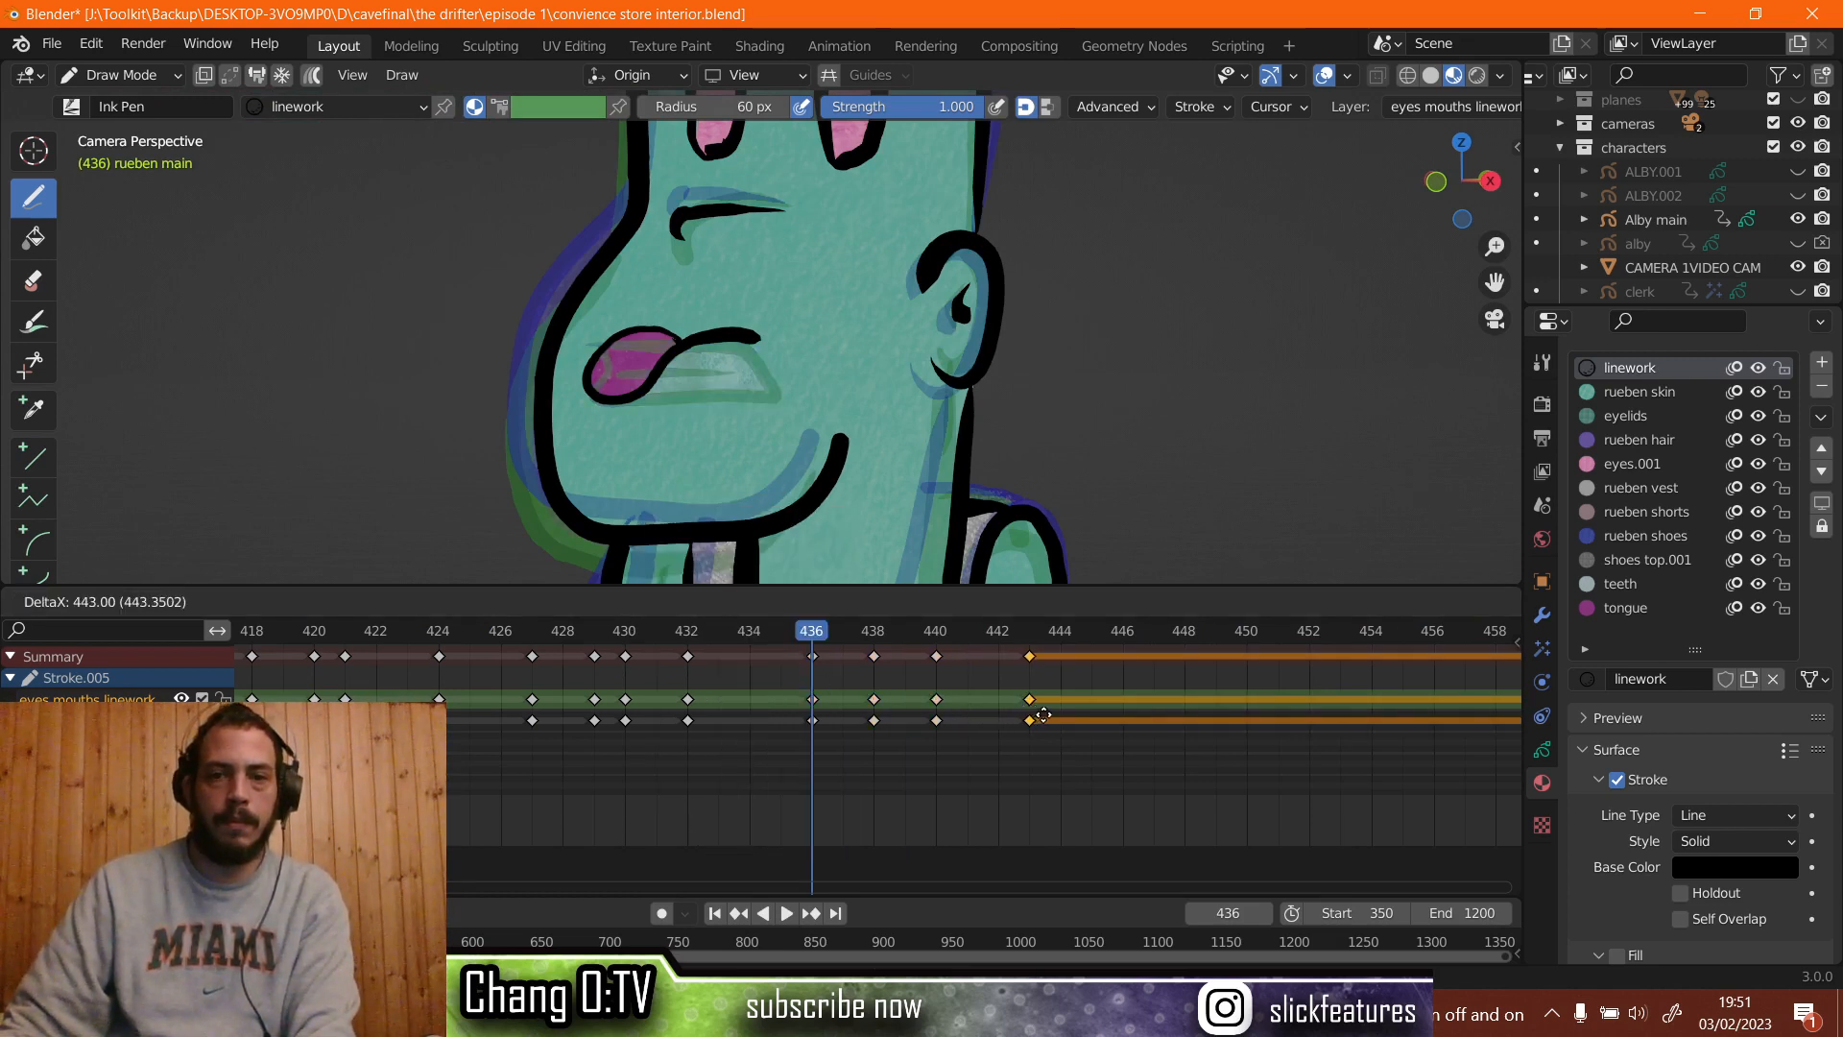
left_click(1049, 715)
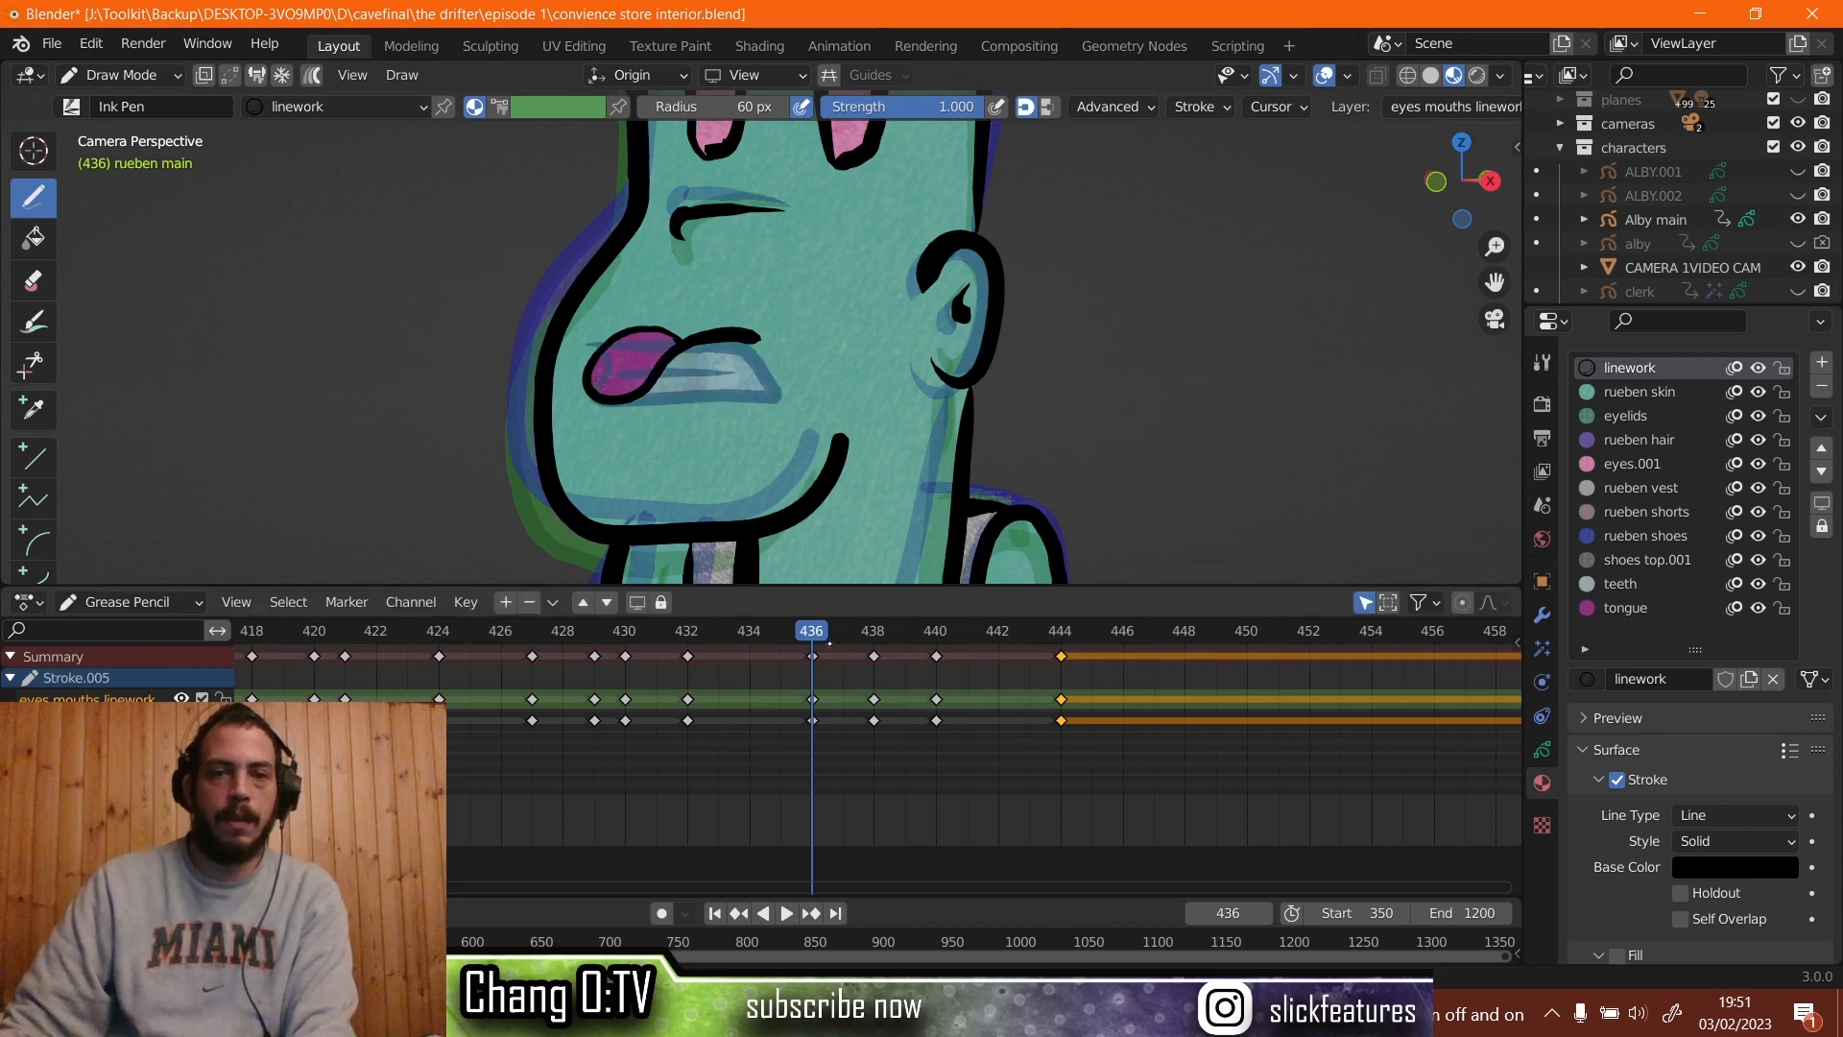
Check the lip sync in playback, and duplicate the round open mouth keyframes from frame 418 to frame 446.
key("space")
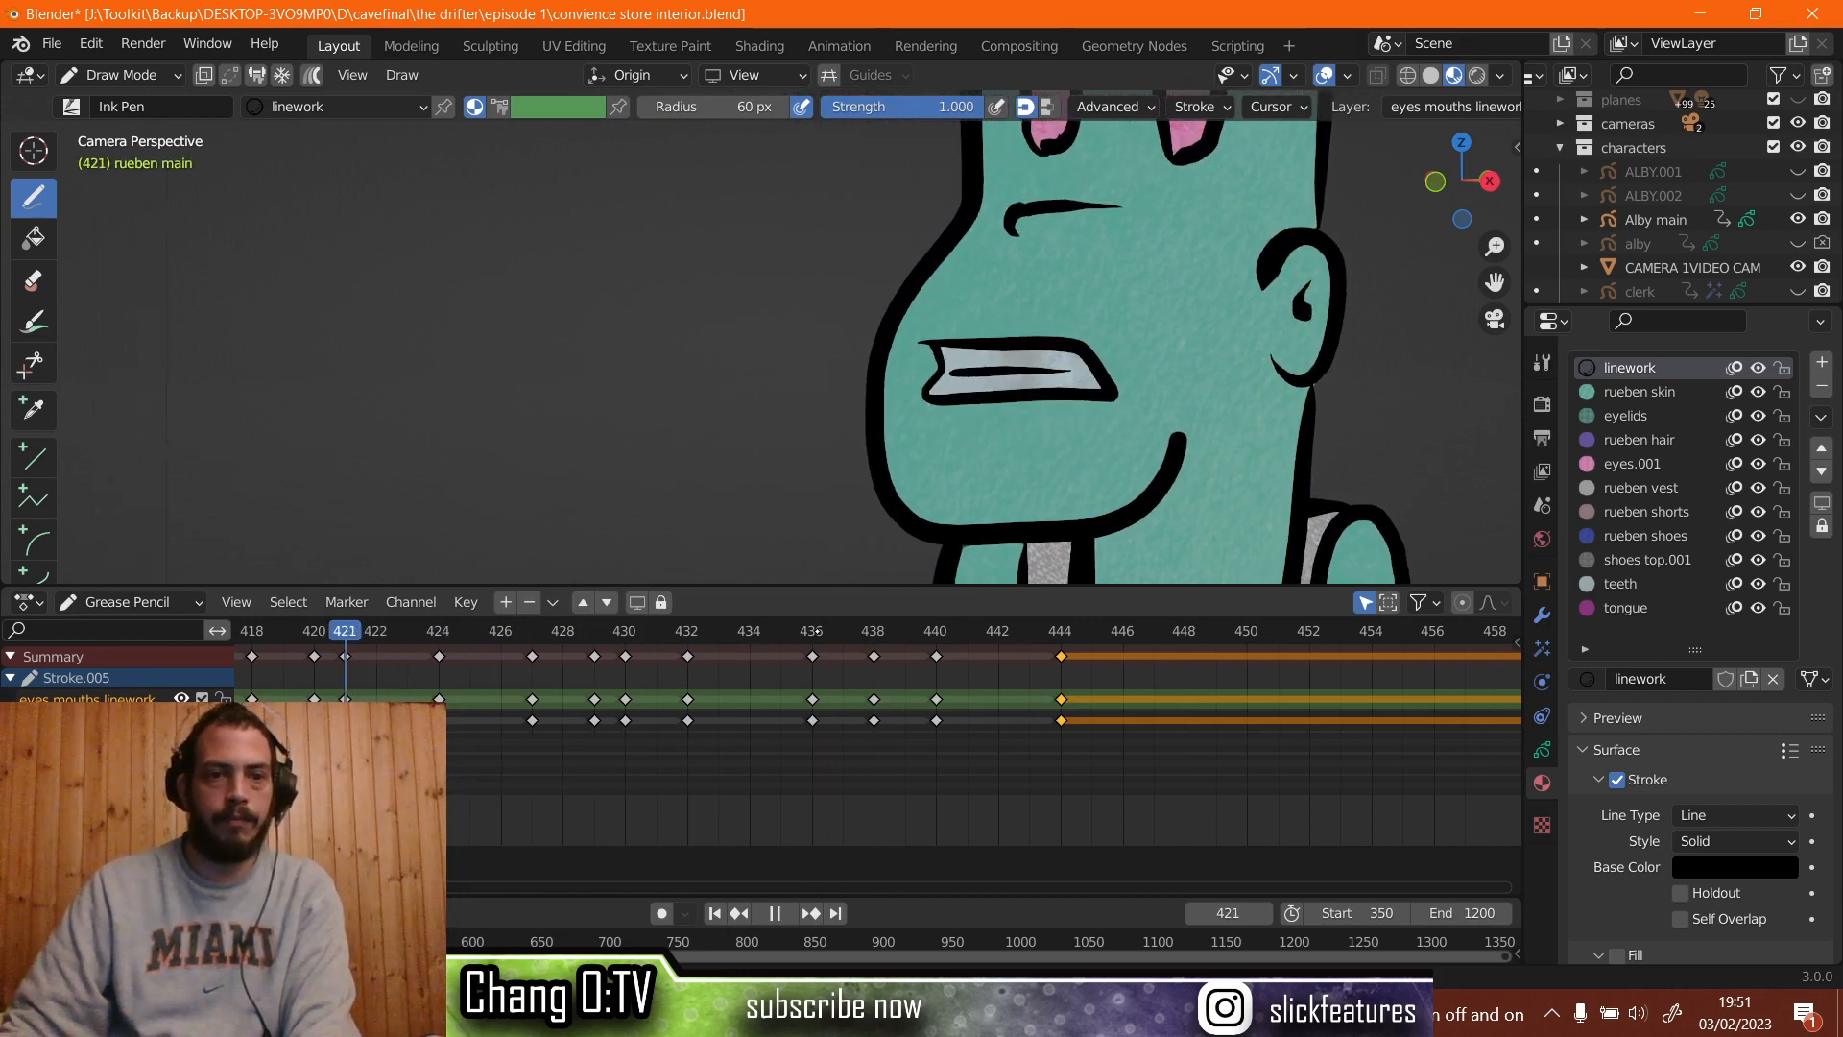
key("space")
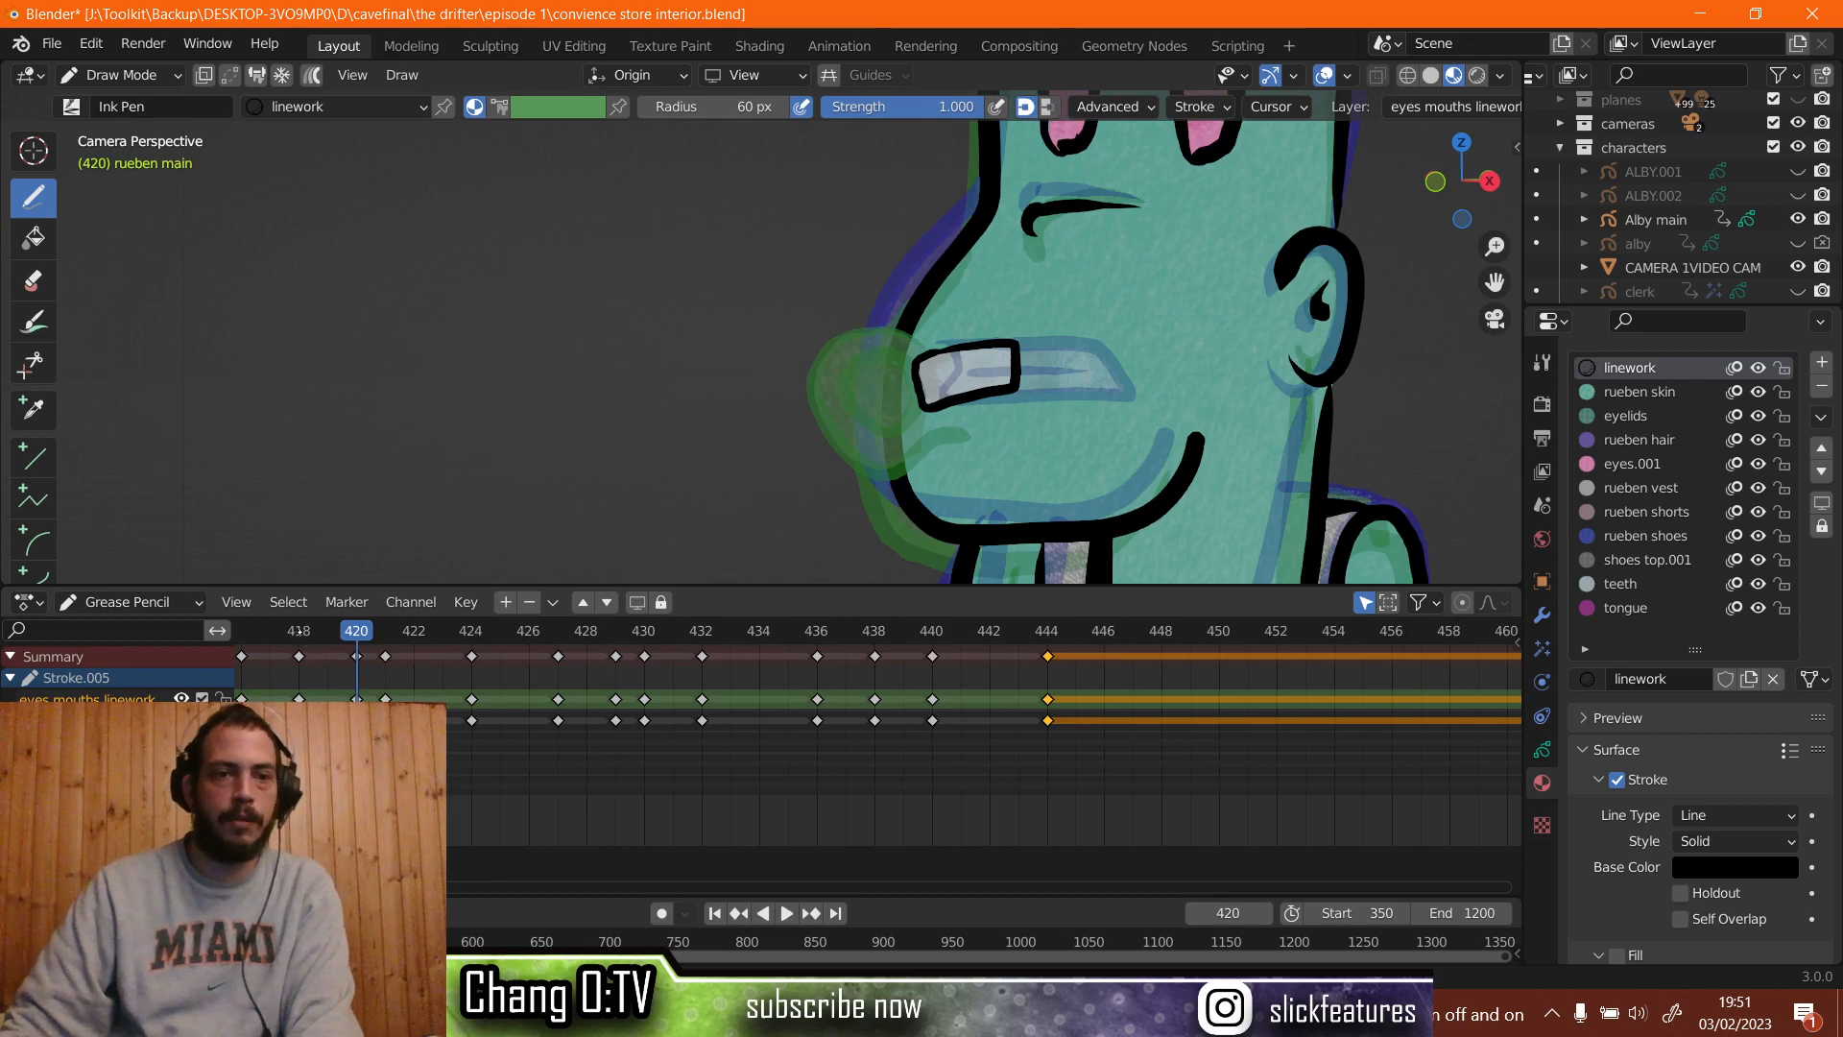
key("Left")
key("Left")
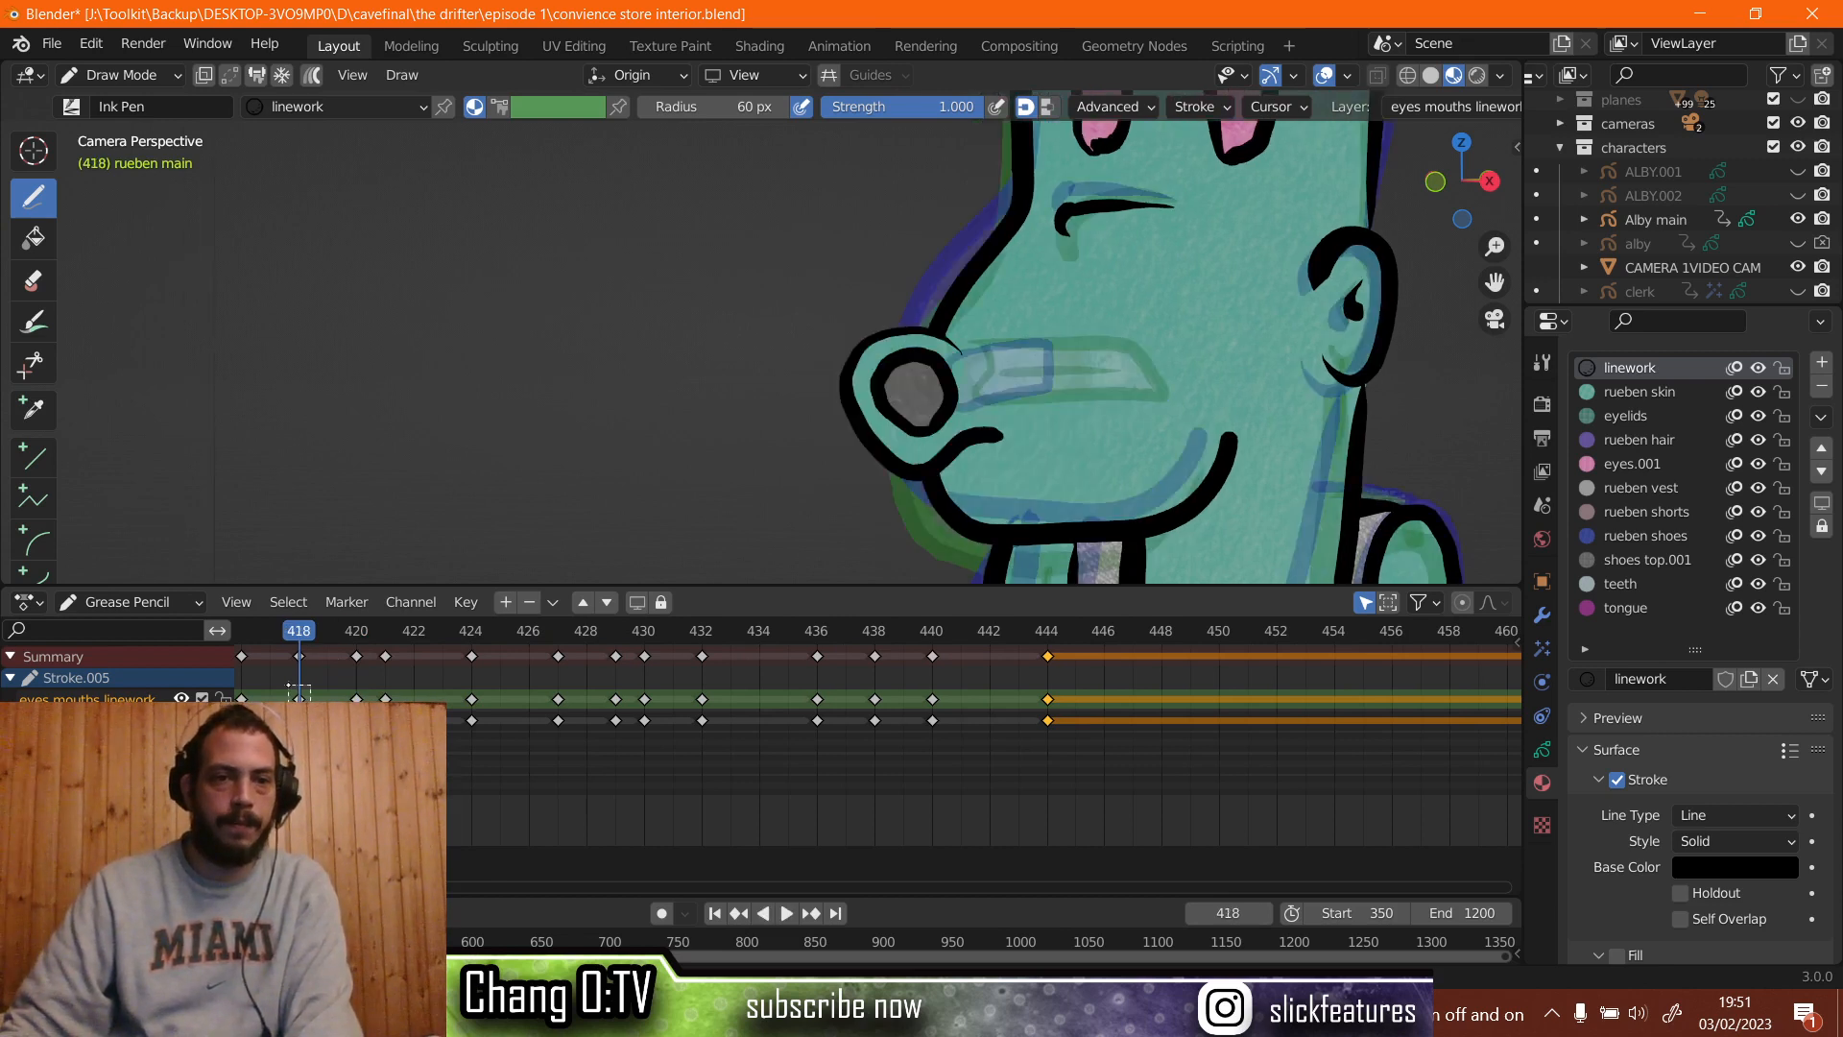
left_click(299, 699)
right_click(299, 699)
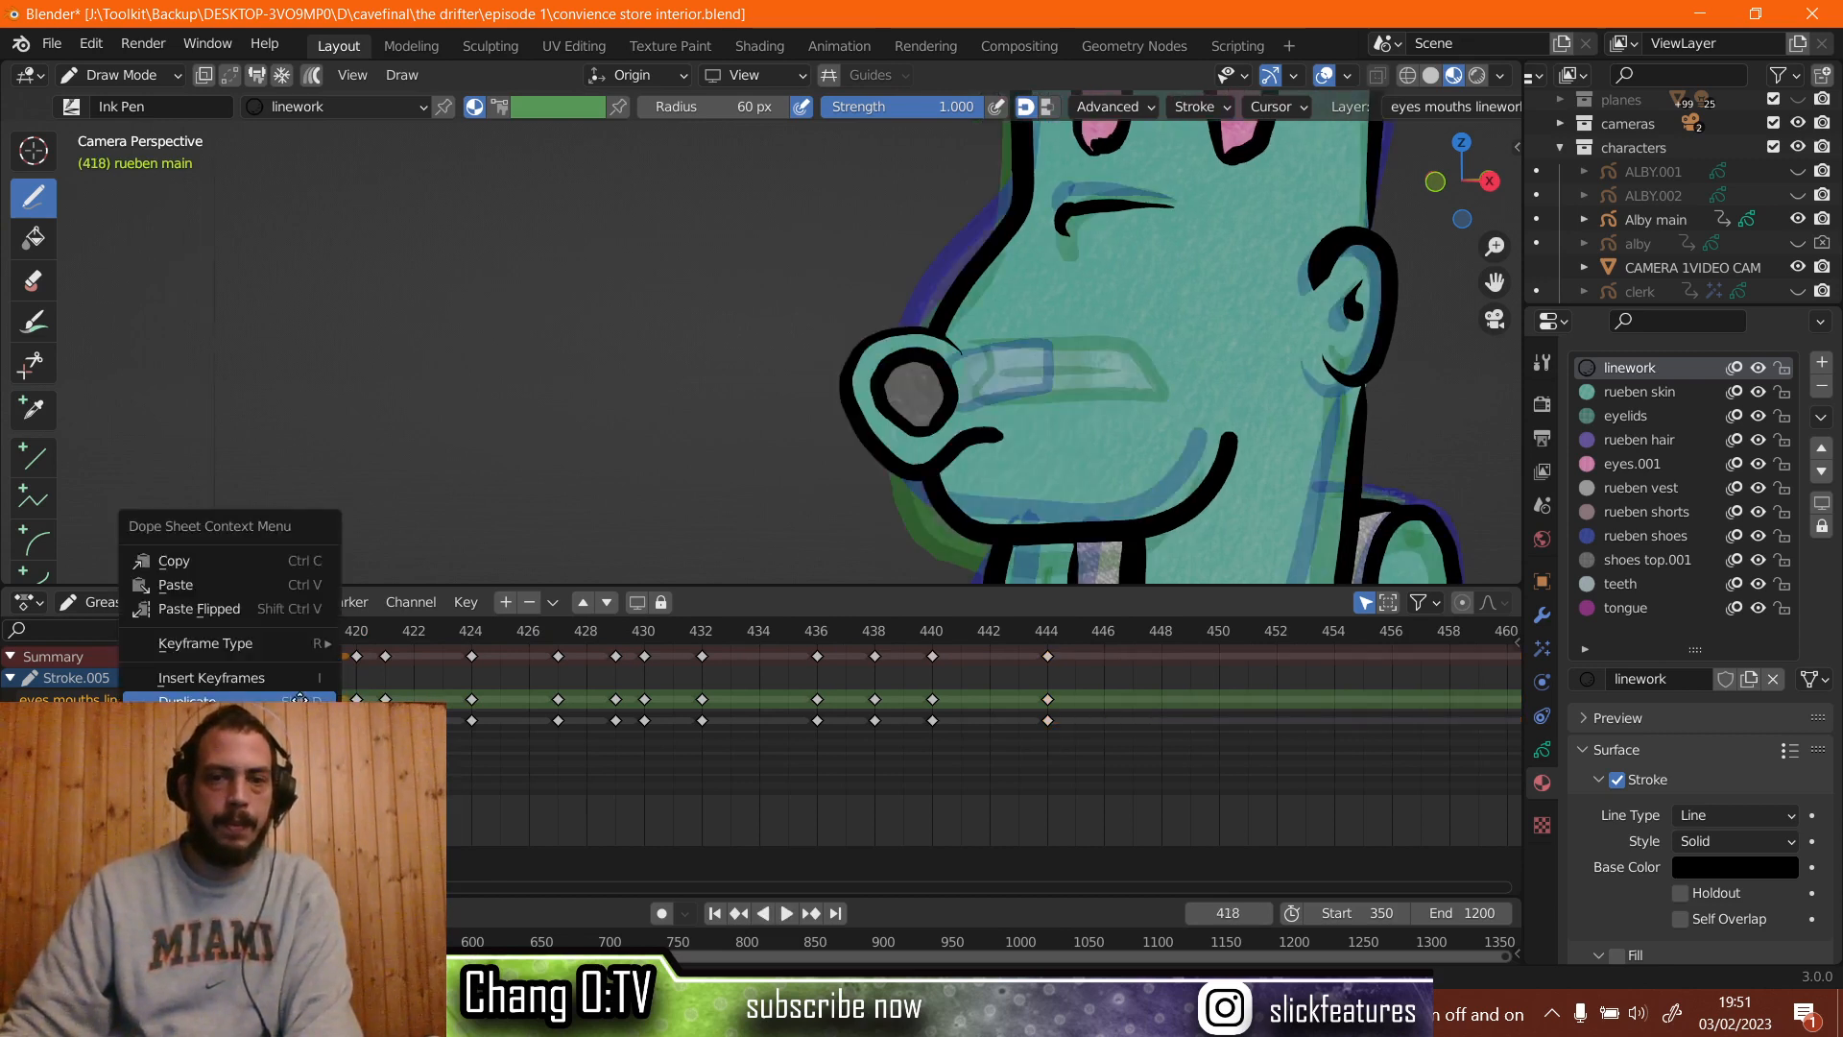
left_click(298, 699)
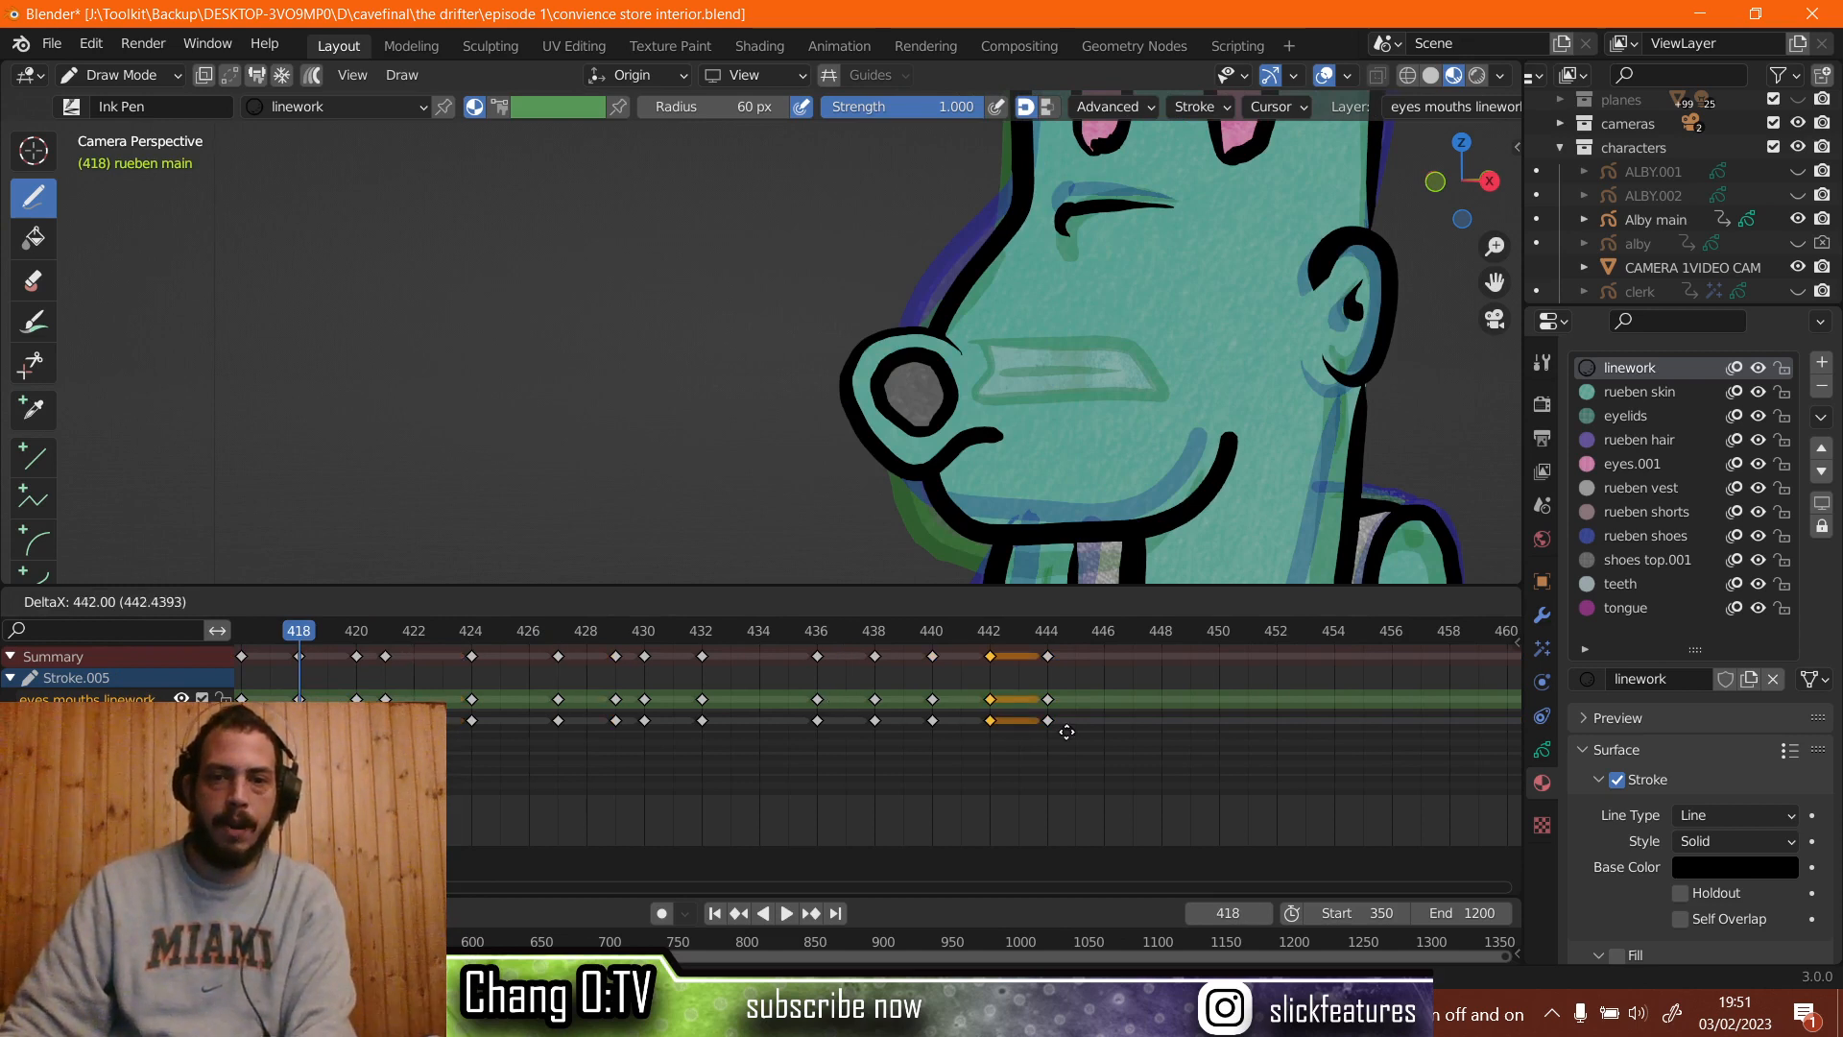
left_click(1098, 726)
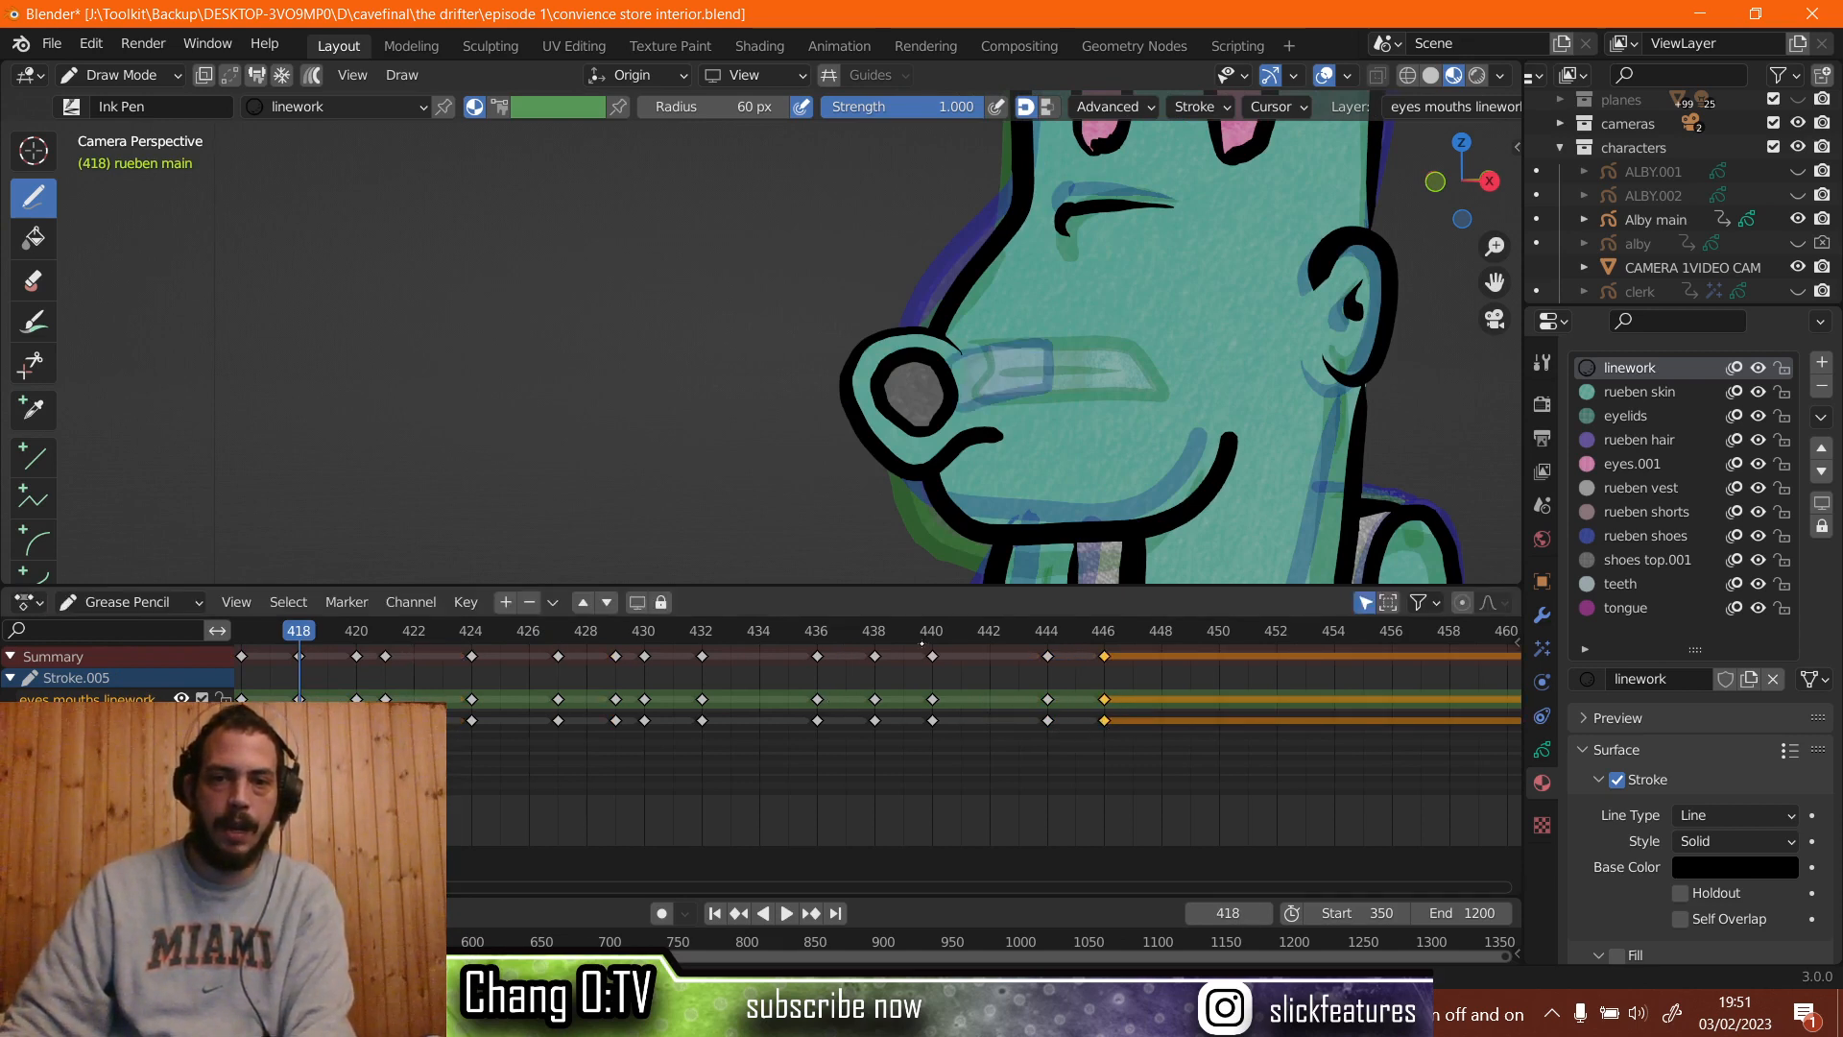
Play on to frame 438 and duplicate its clenched-teeth mouth keyframes to frame 447.
key("space")
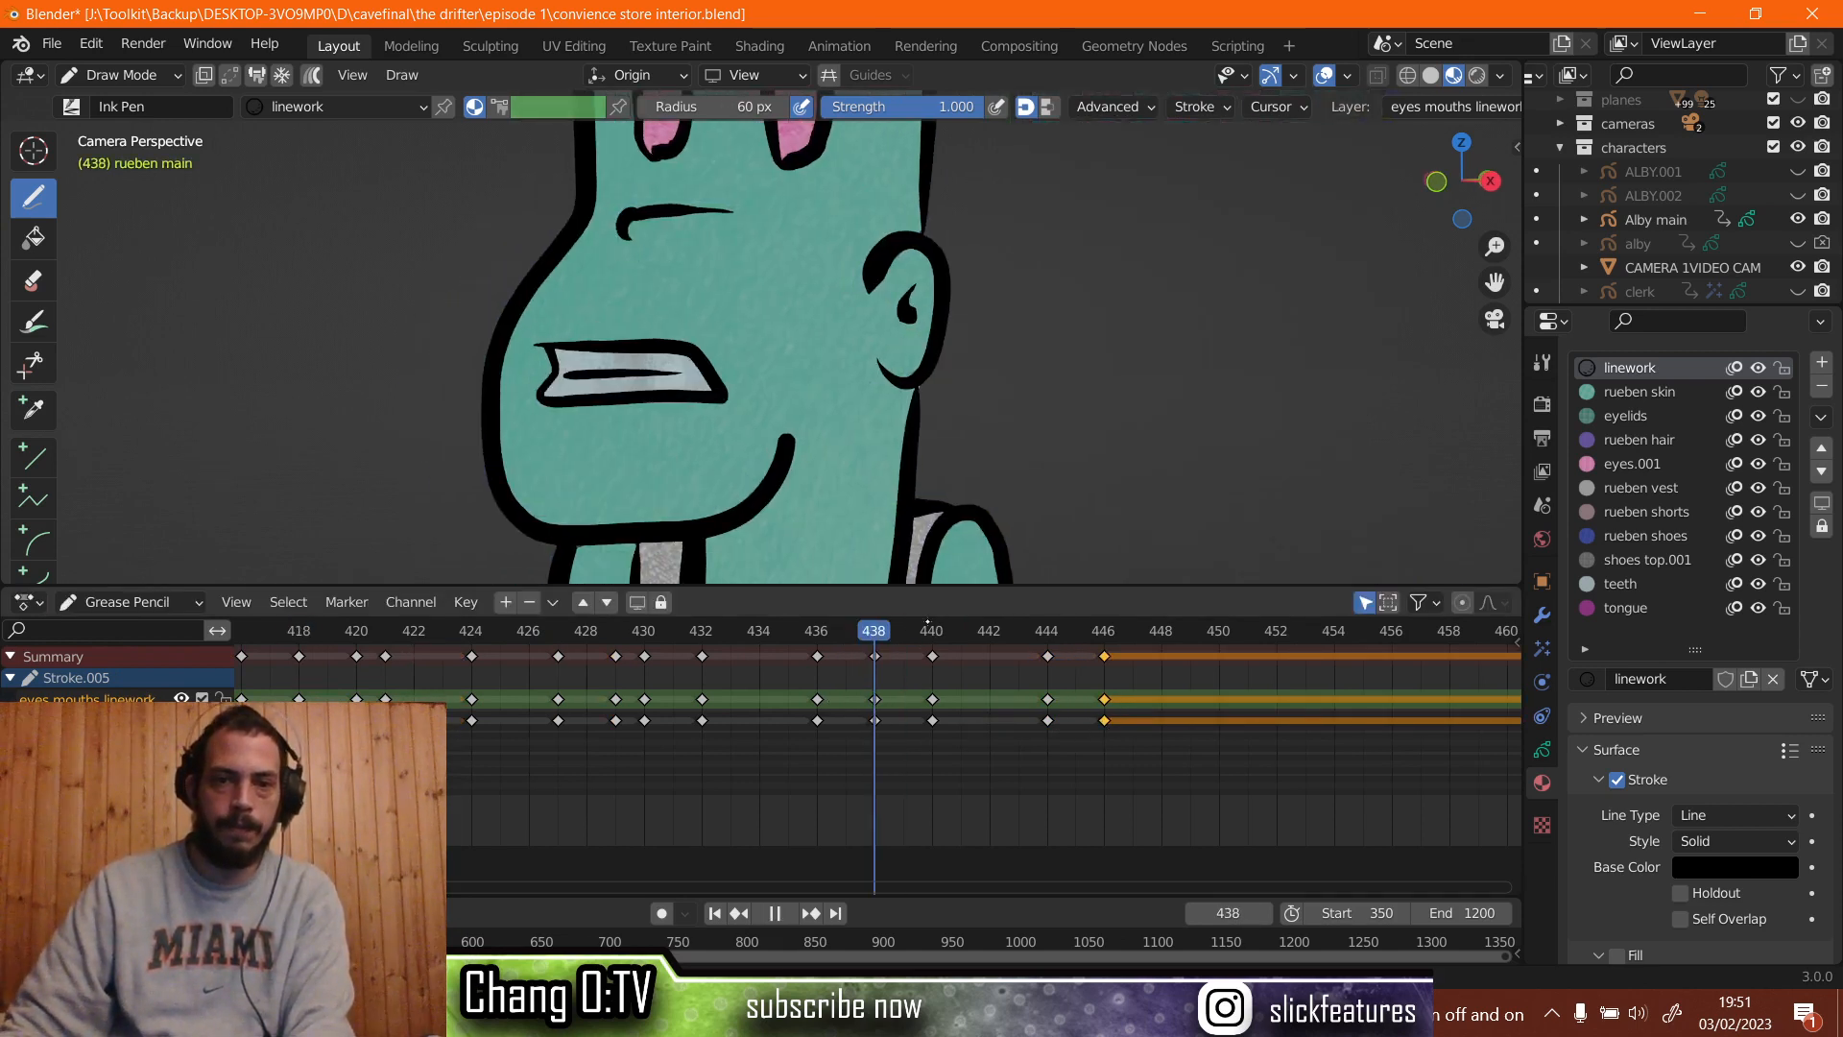
key("space")
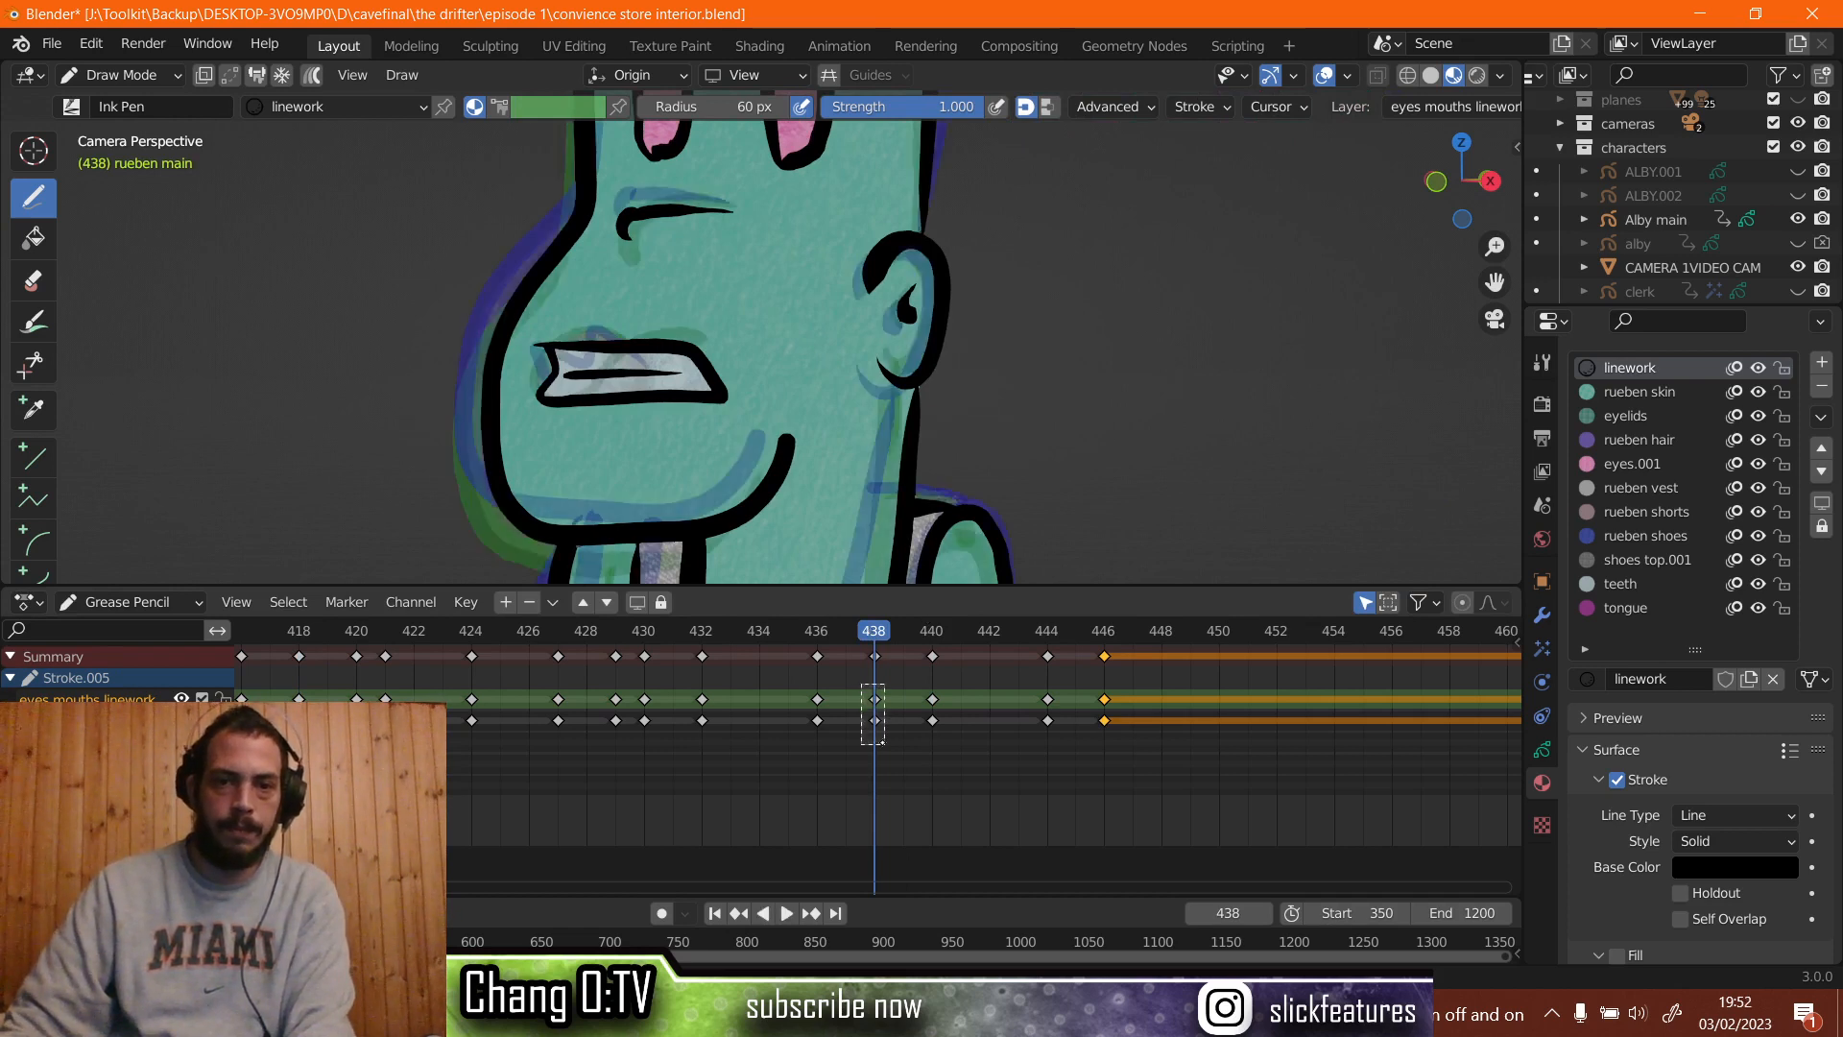
left_click(874, 700)
right_click(874, 698)
left_click(872, 694)
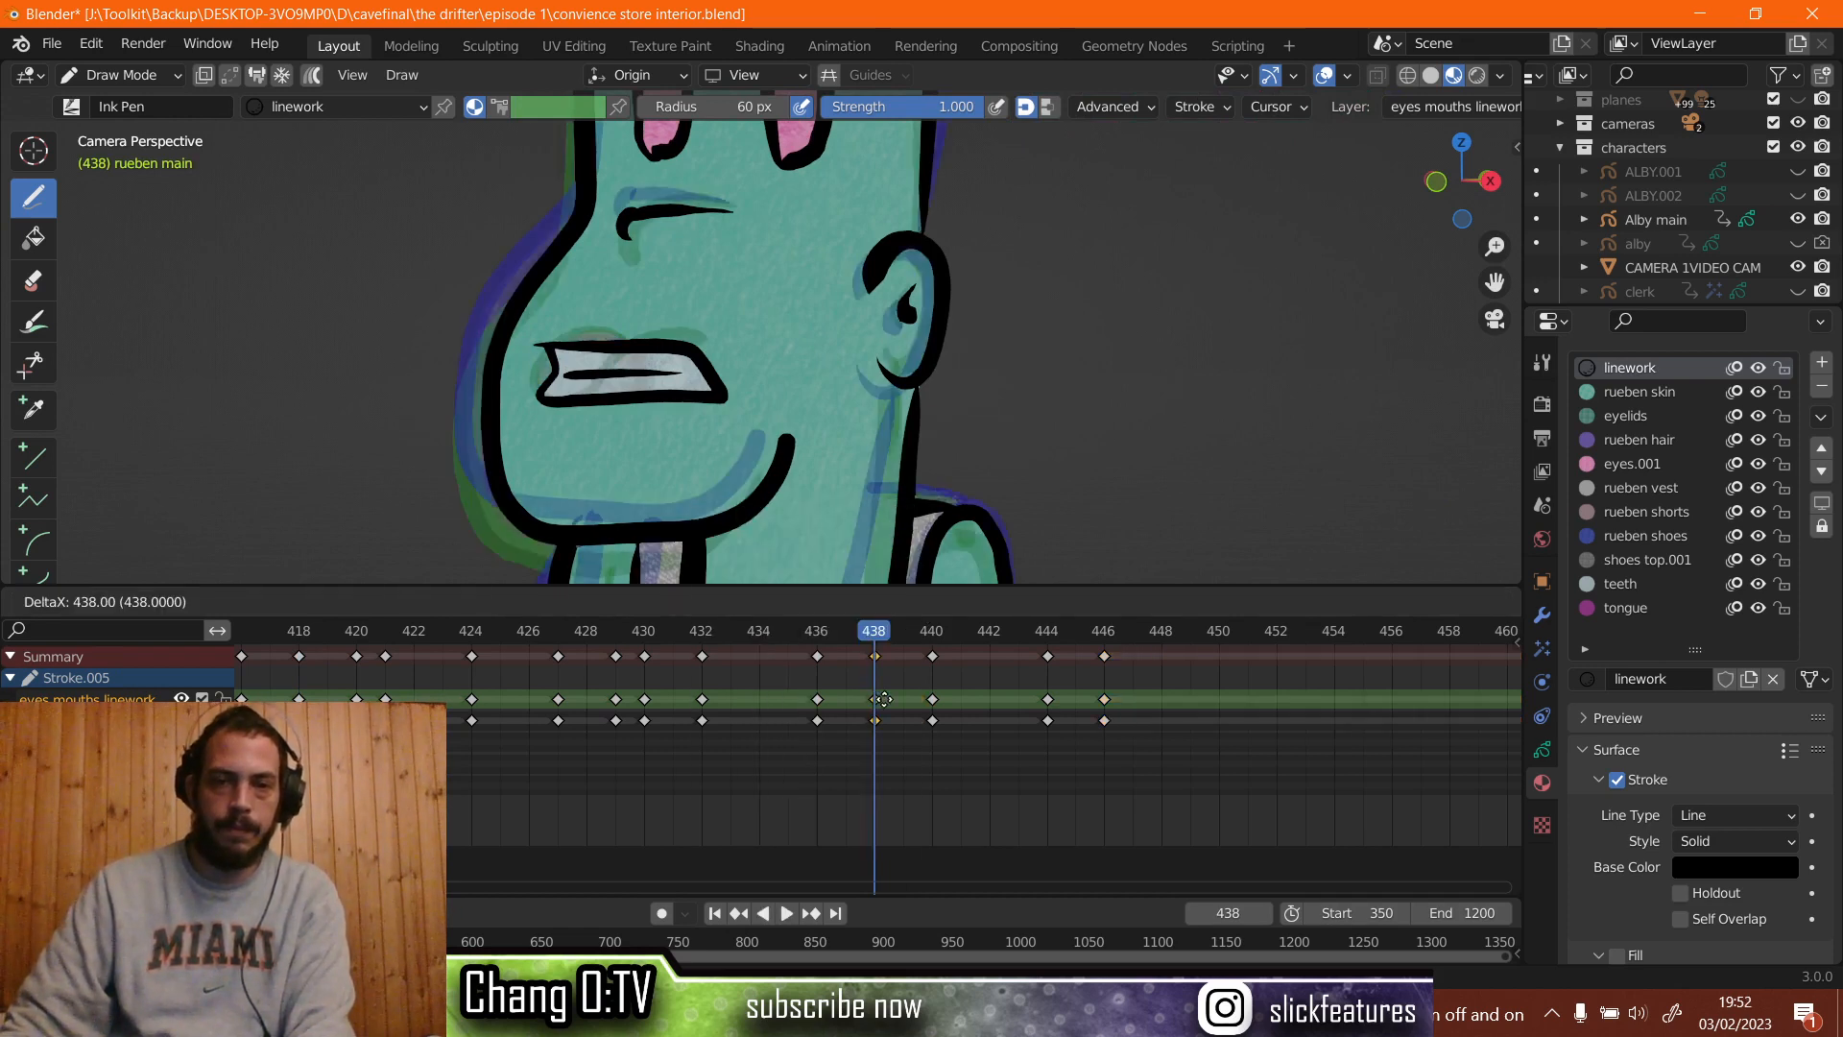
left_click(1141, 713)
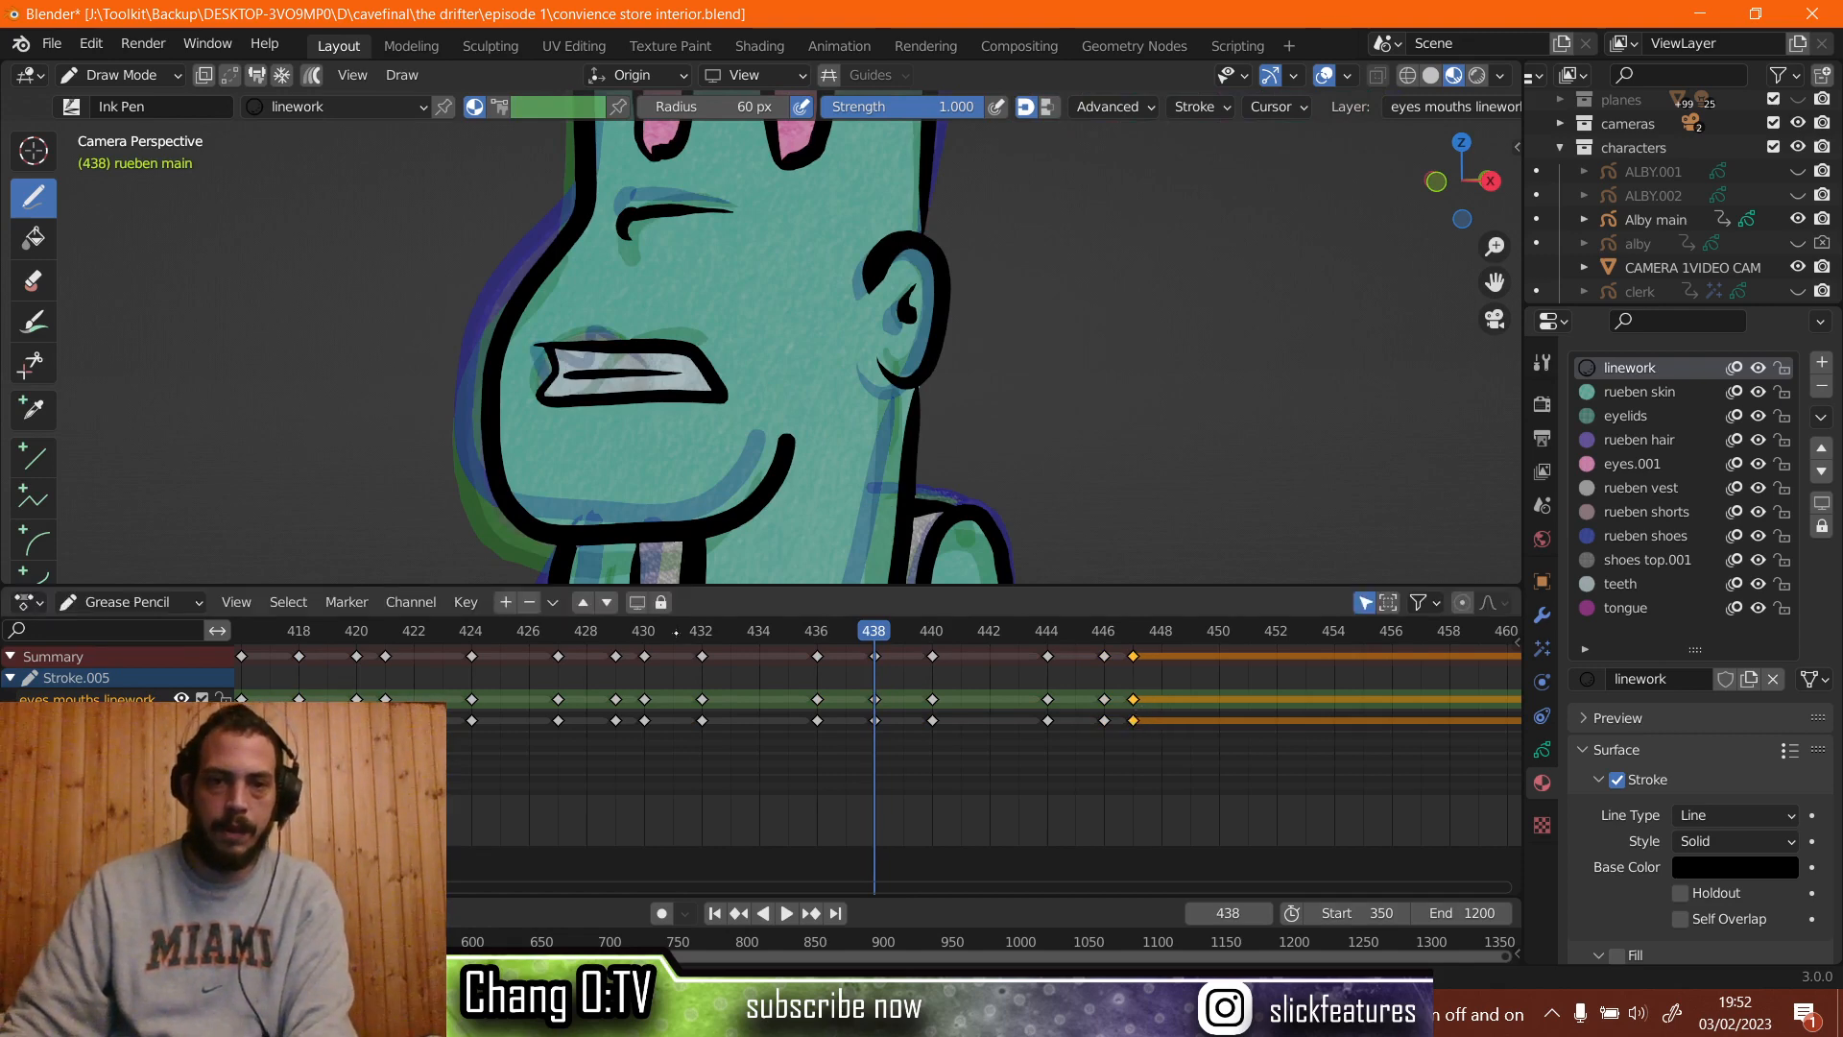
Play back the lip sync from around frame 431 and again from frame 426 to check the timing of the added mouths.
left_click(673, 631)
key("space")
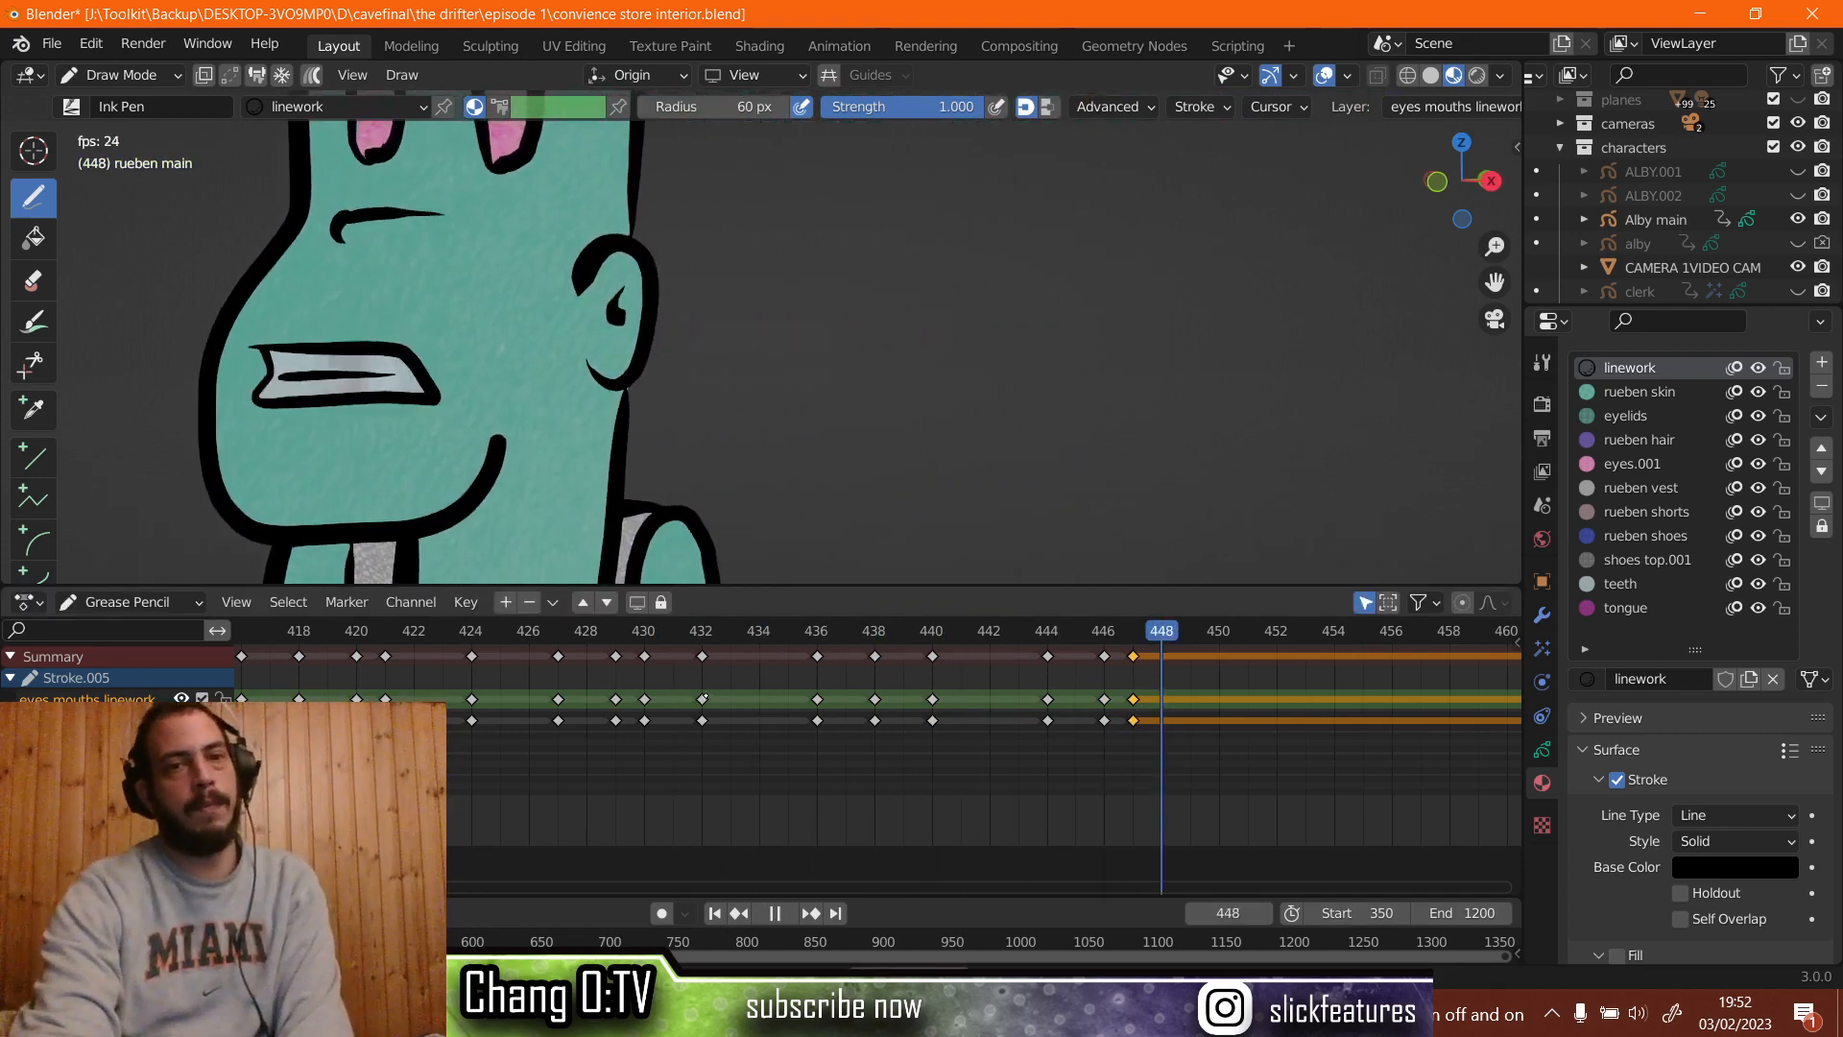
key("space")
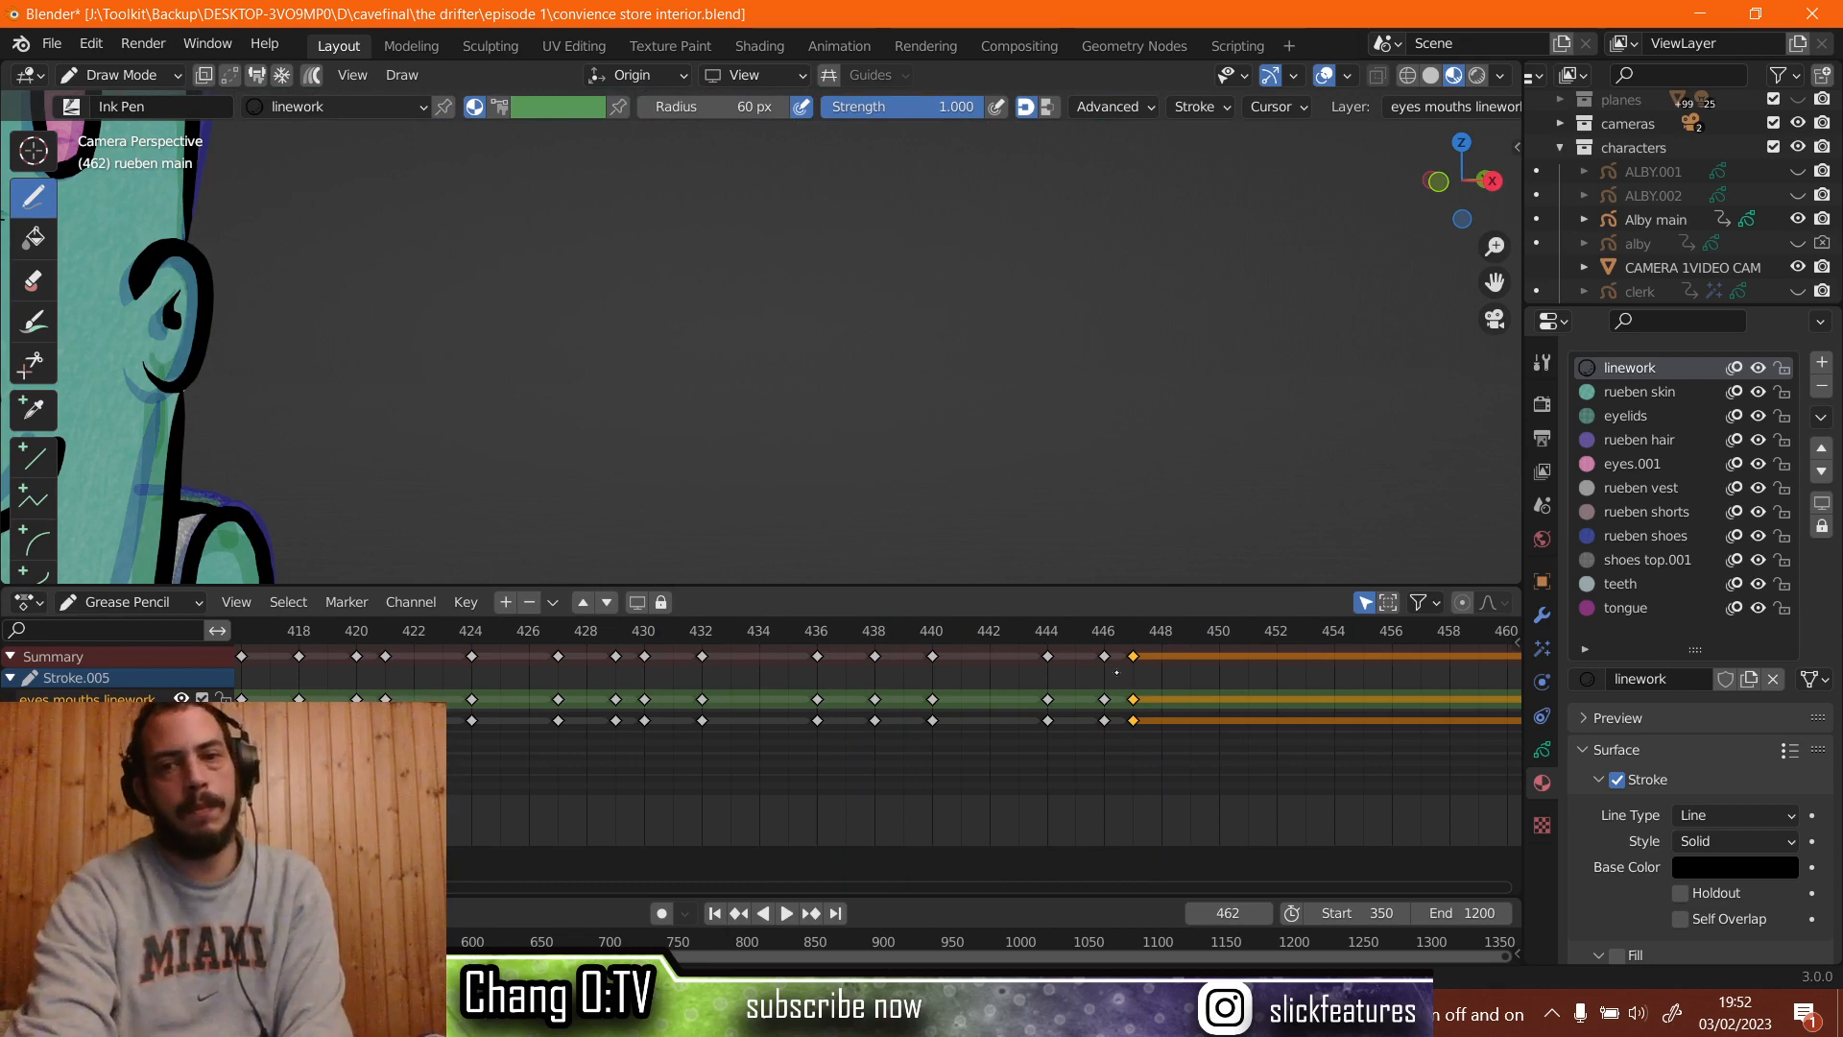
left_click(530, 634)
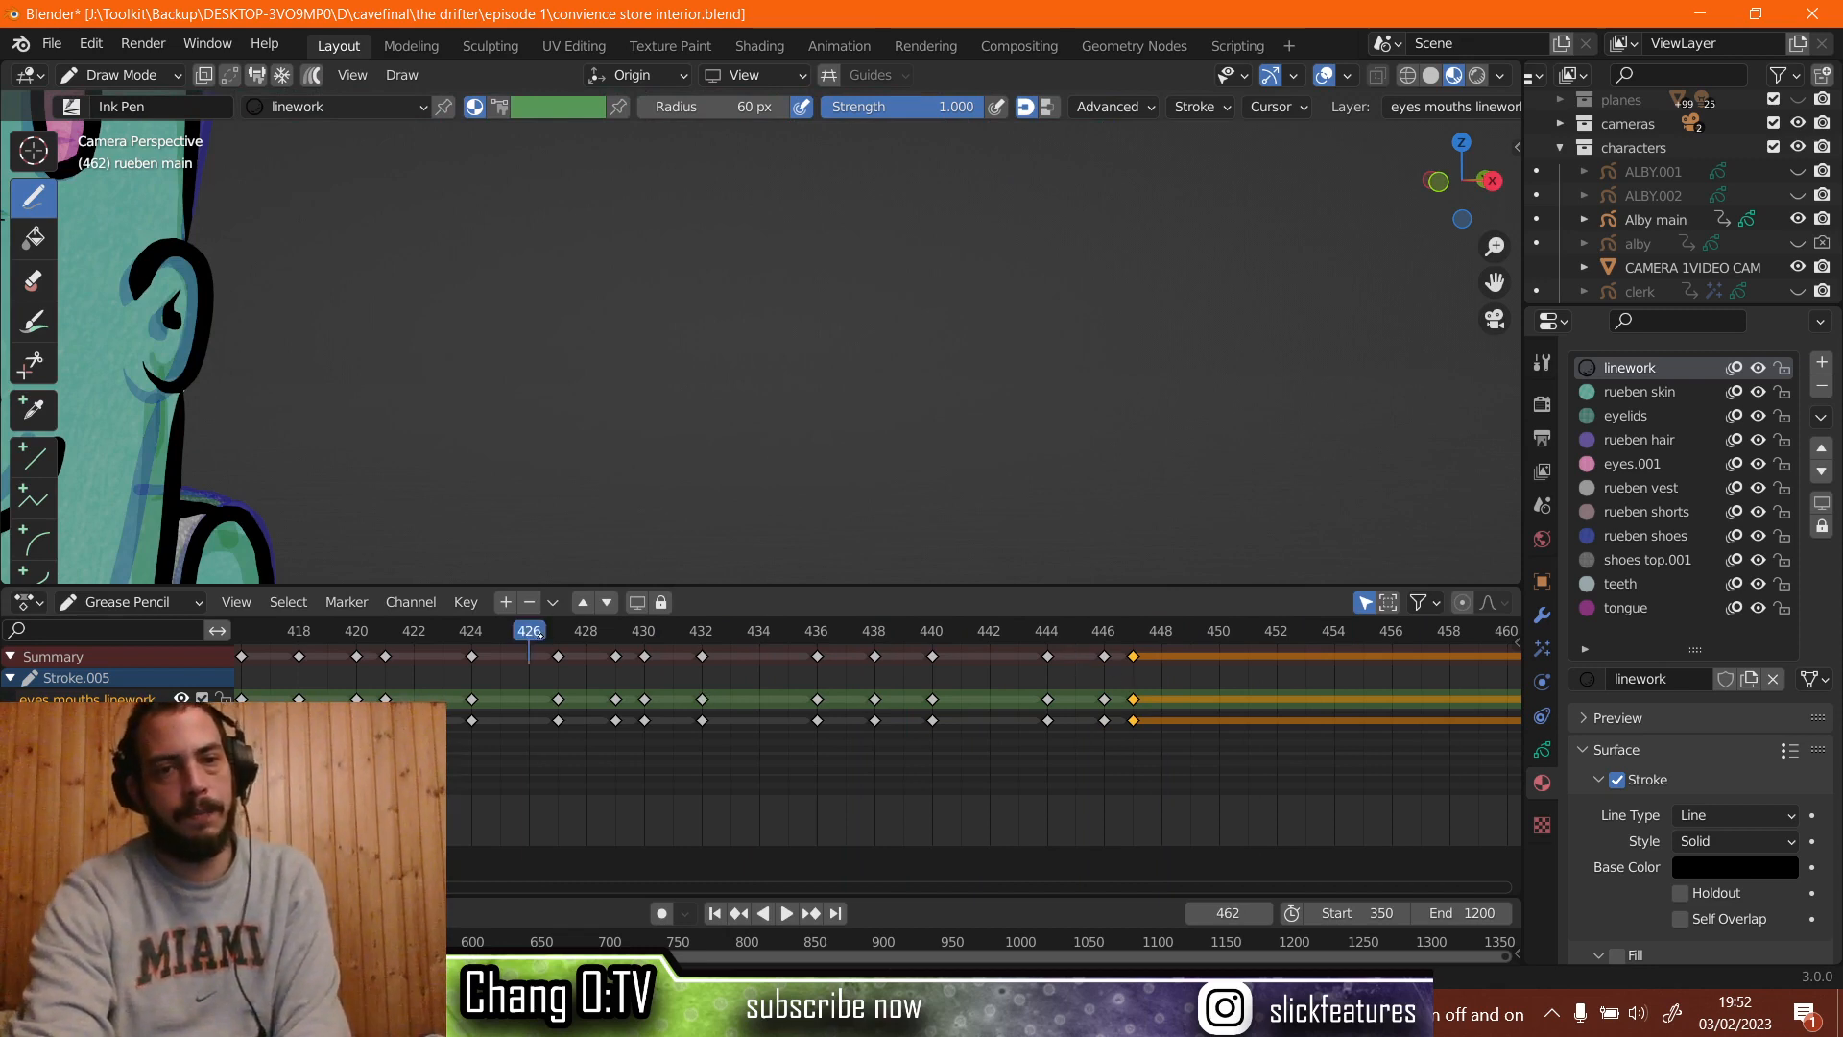
key("space")
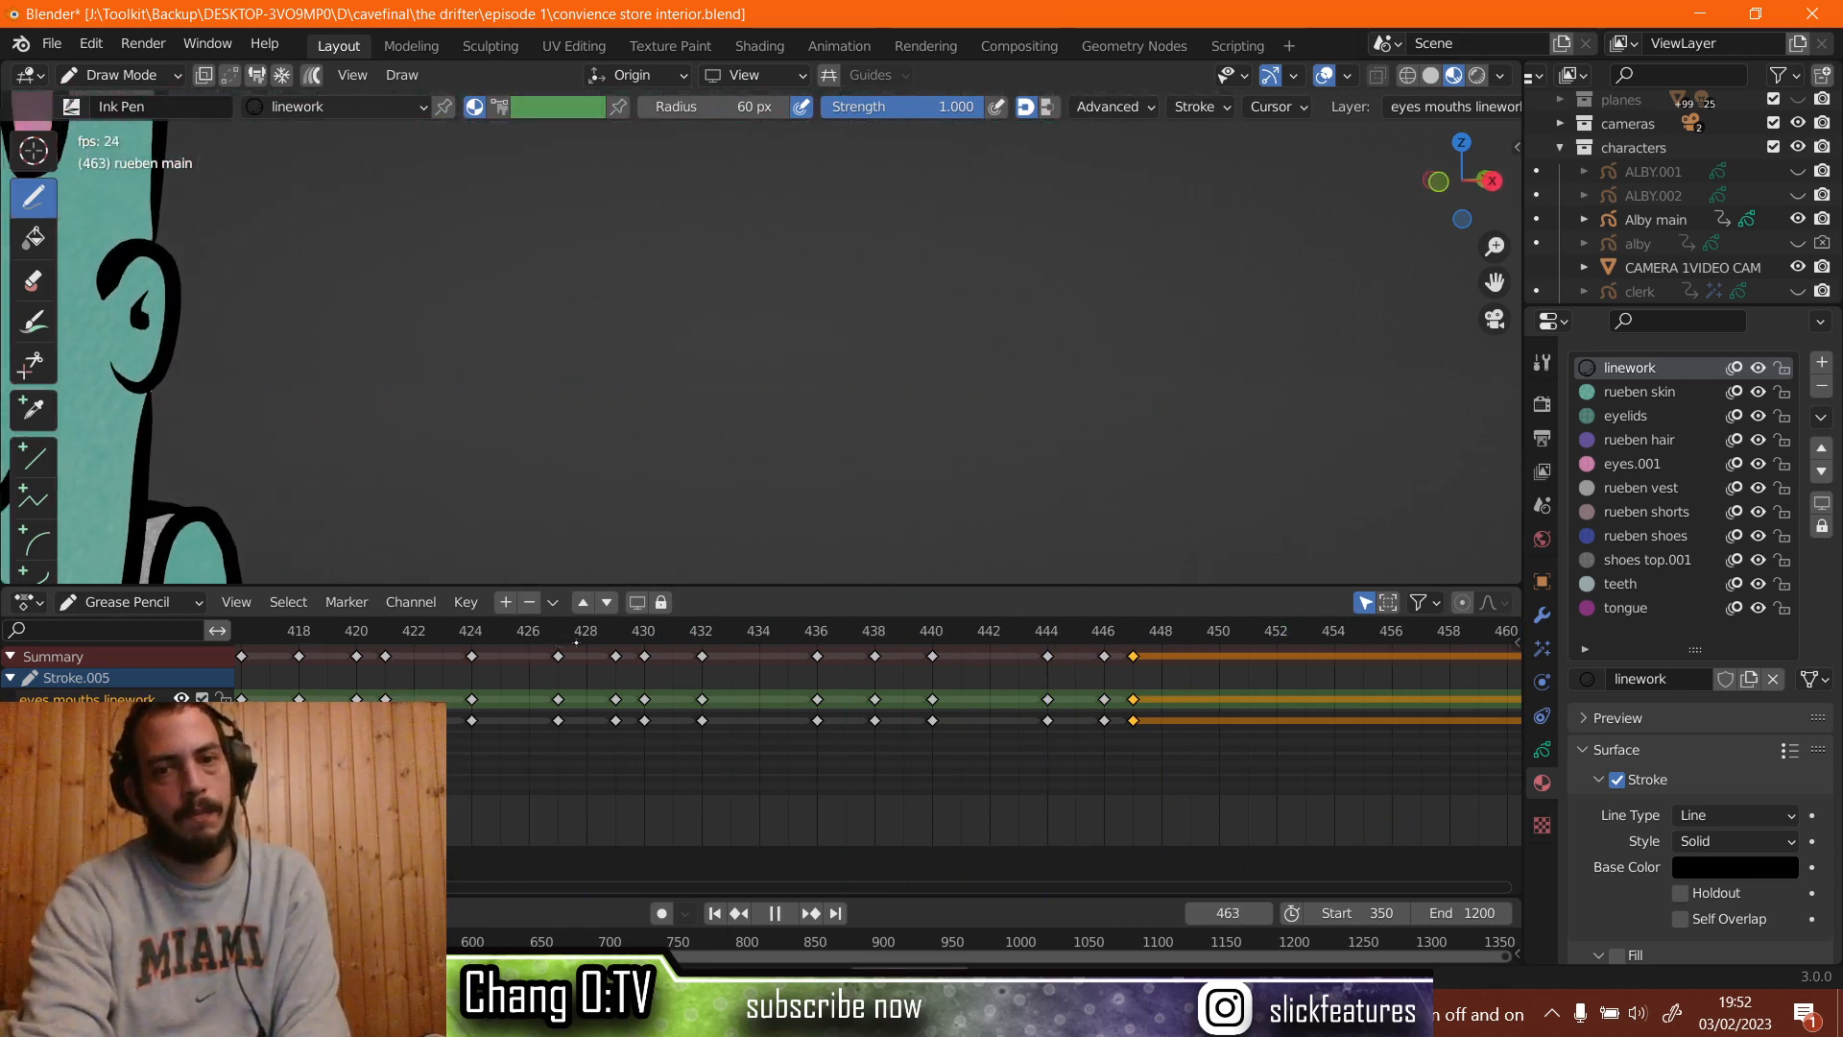
key("space")
Go to frame 446 and move the clenched-teeth mouth keyframes at frame 447 to frame 448.
left_click(1101, 635)
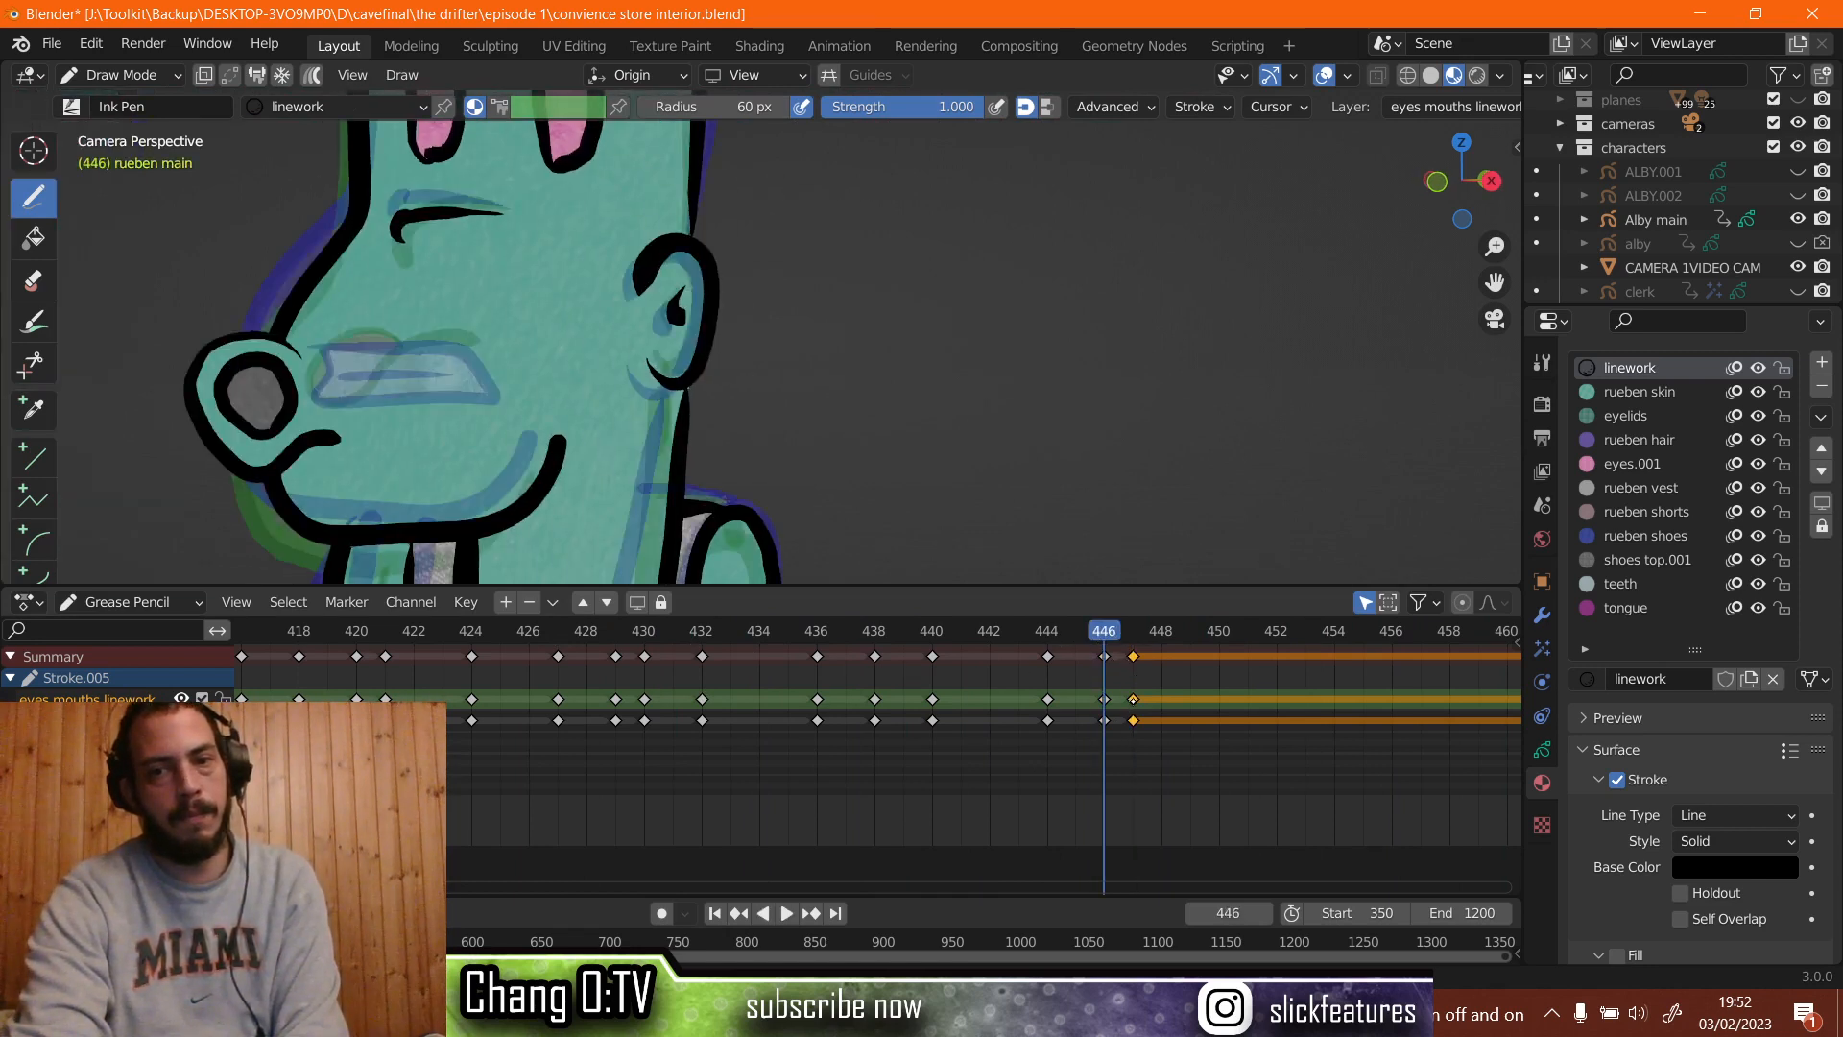
key("g")
key("1")
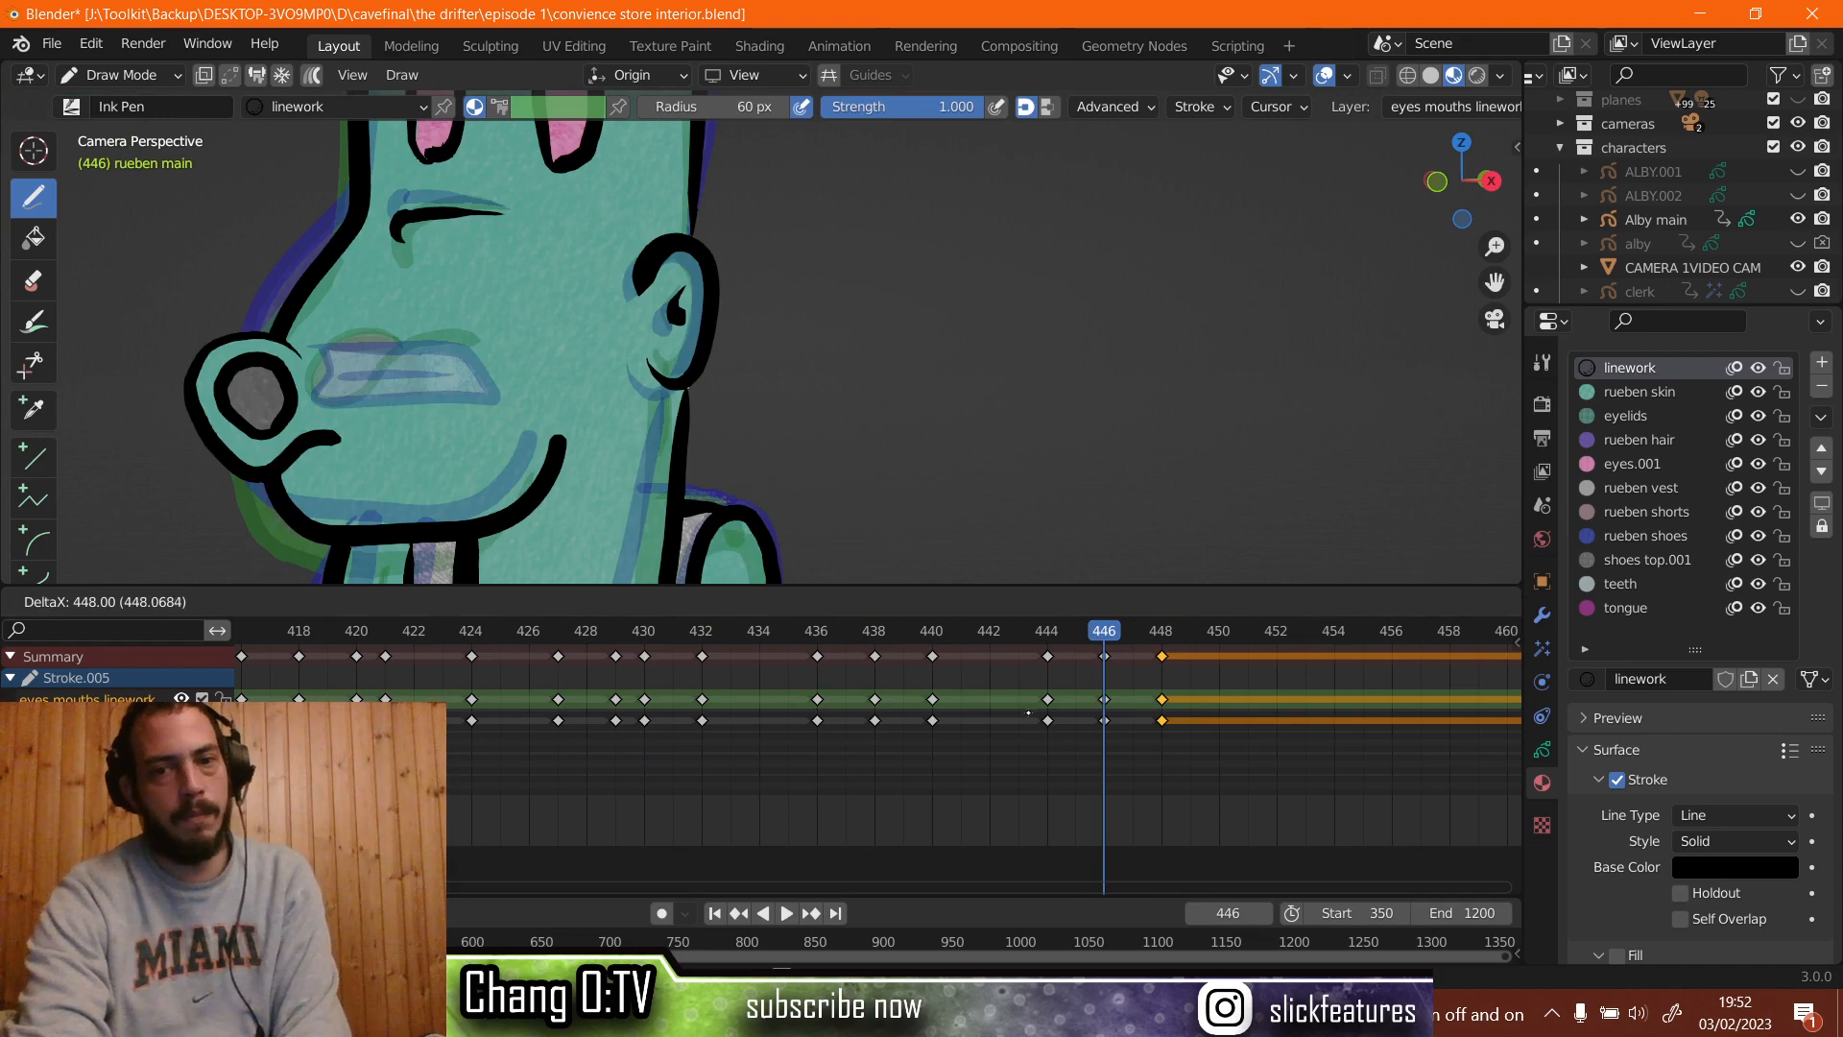
key("Return")
Play back the lip sync through the frames after 446 twice to check the timing of the clenched-teeth mouth.
key("space")
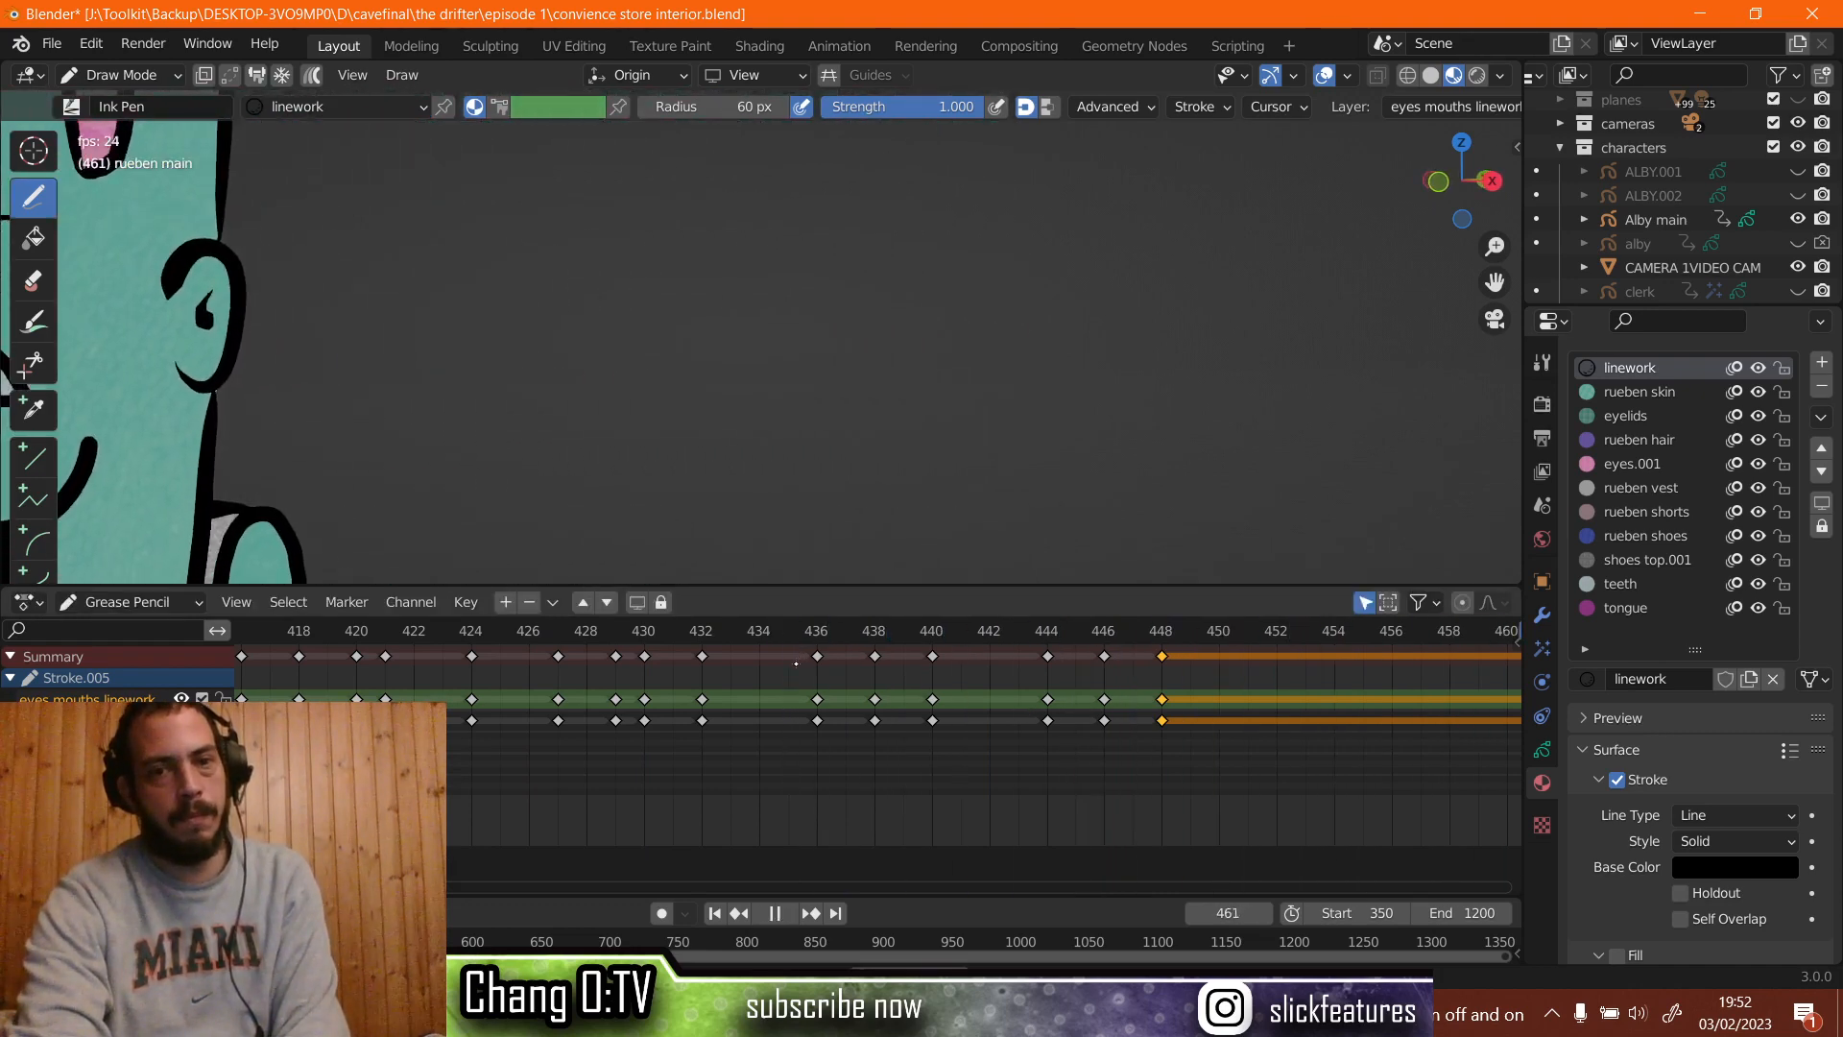
key("space")
key("space")
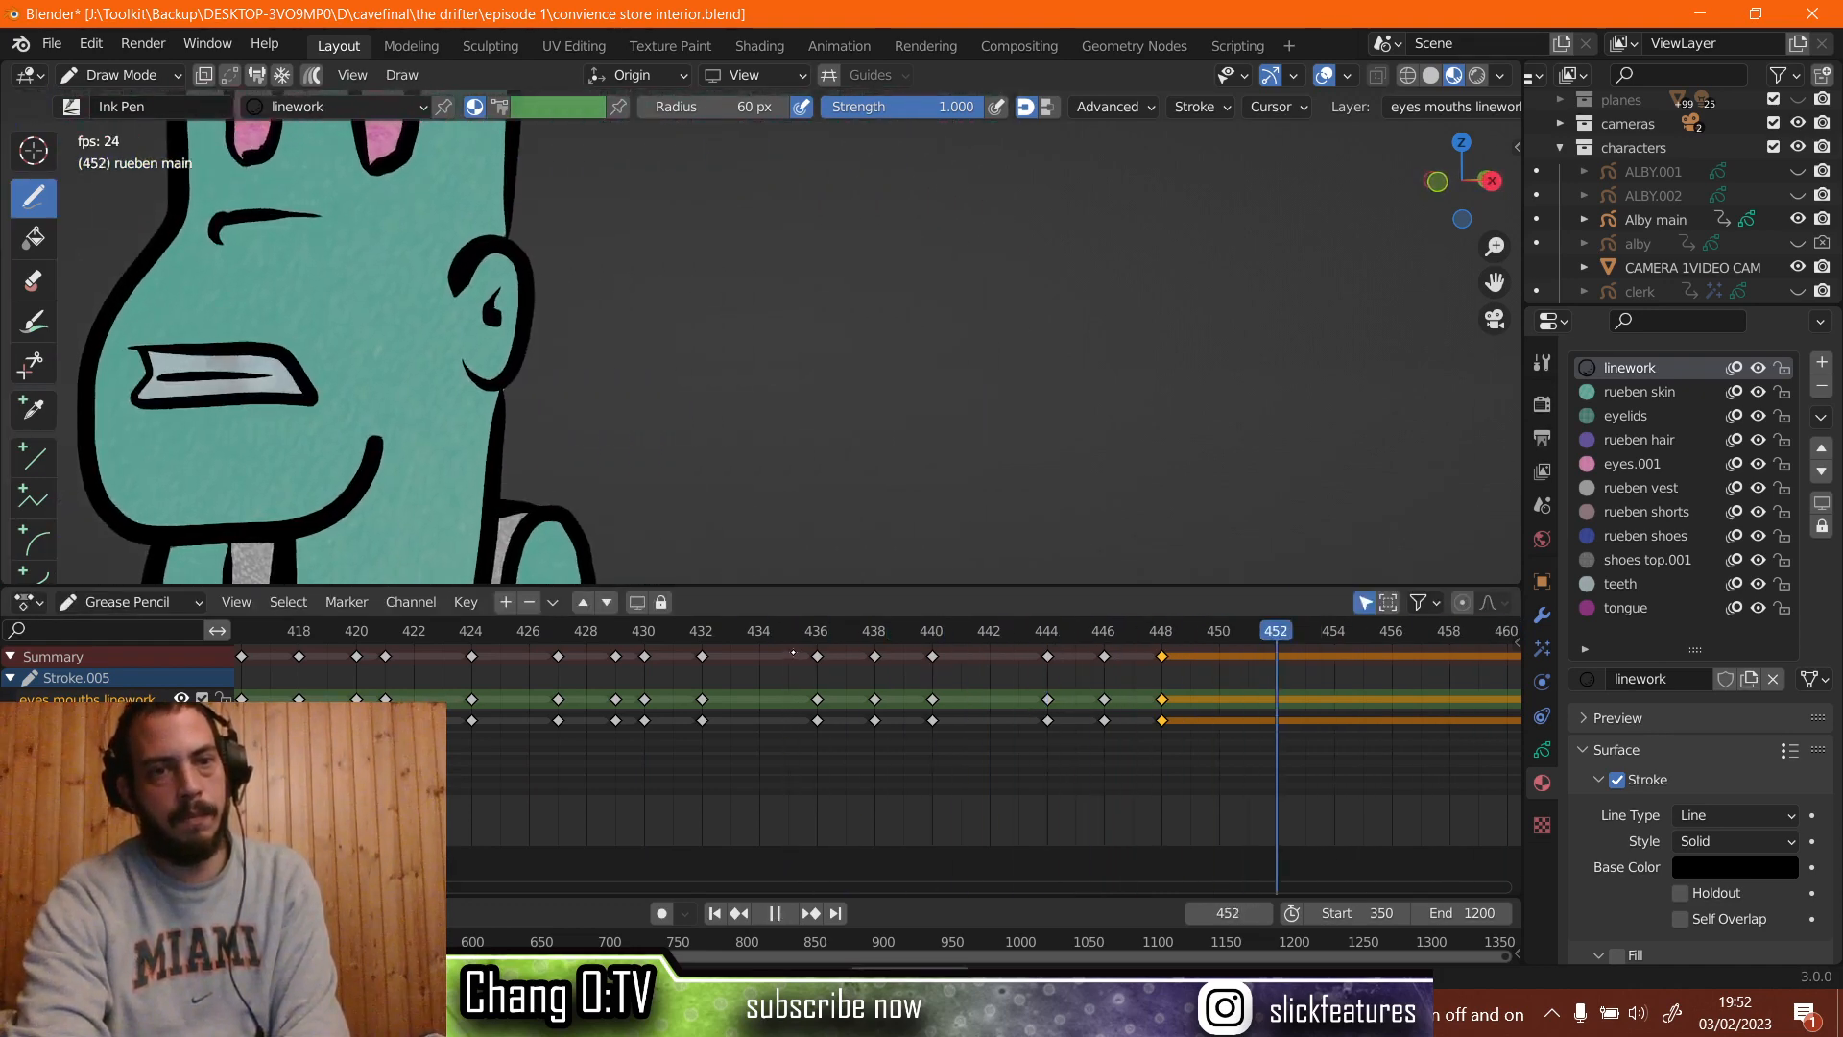
key("space")
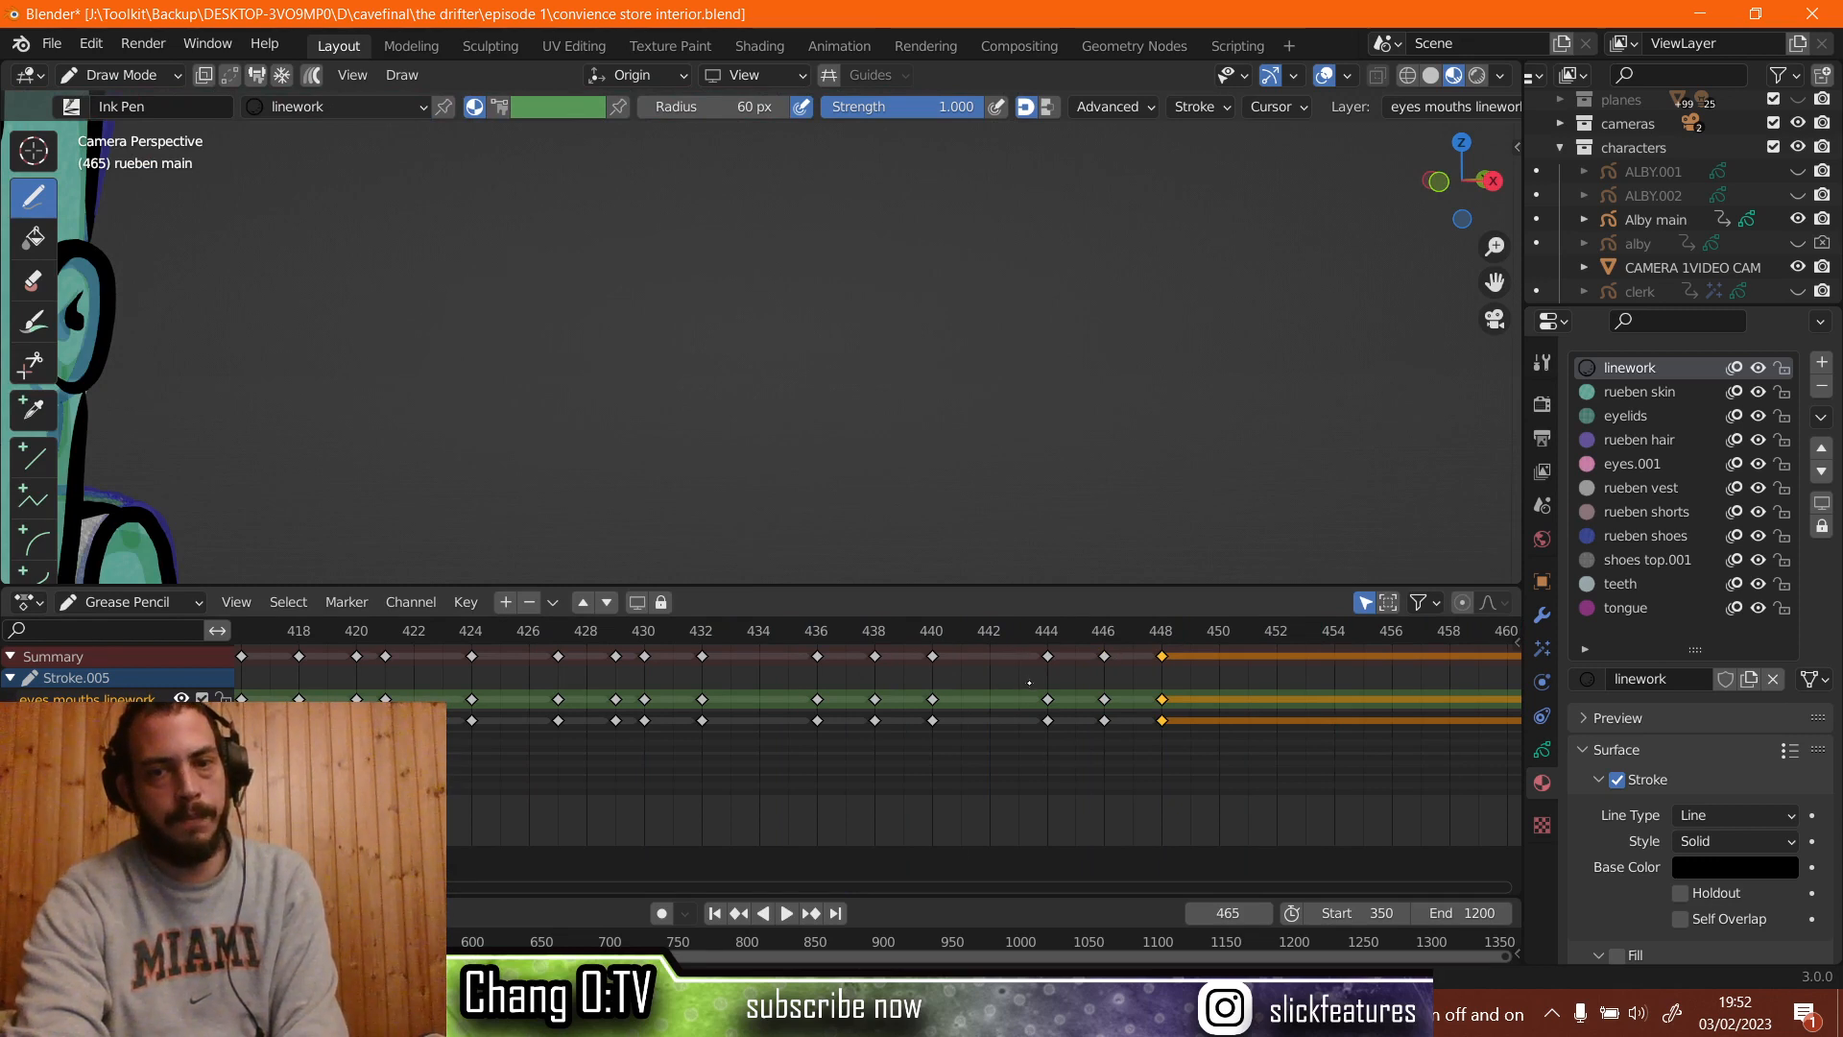
Shift the mouth keyframes at frames 444, 446 and 448 two frames later to frames 446, 448 and 450.
left_click_drag(1029, 684, 1190, 754)
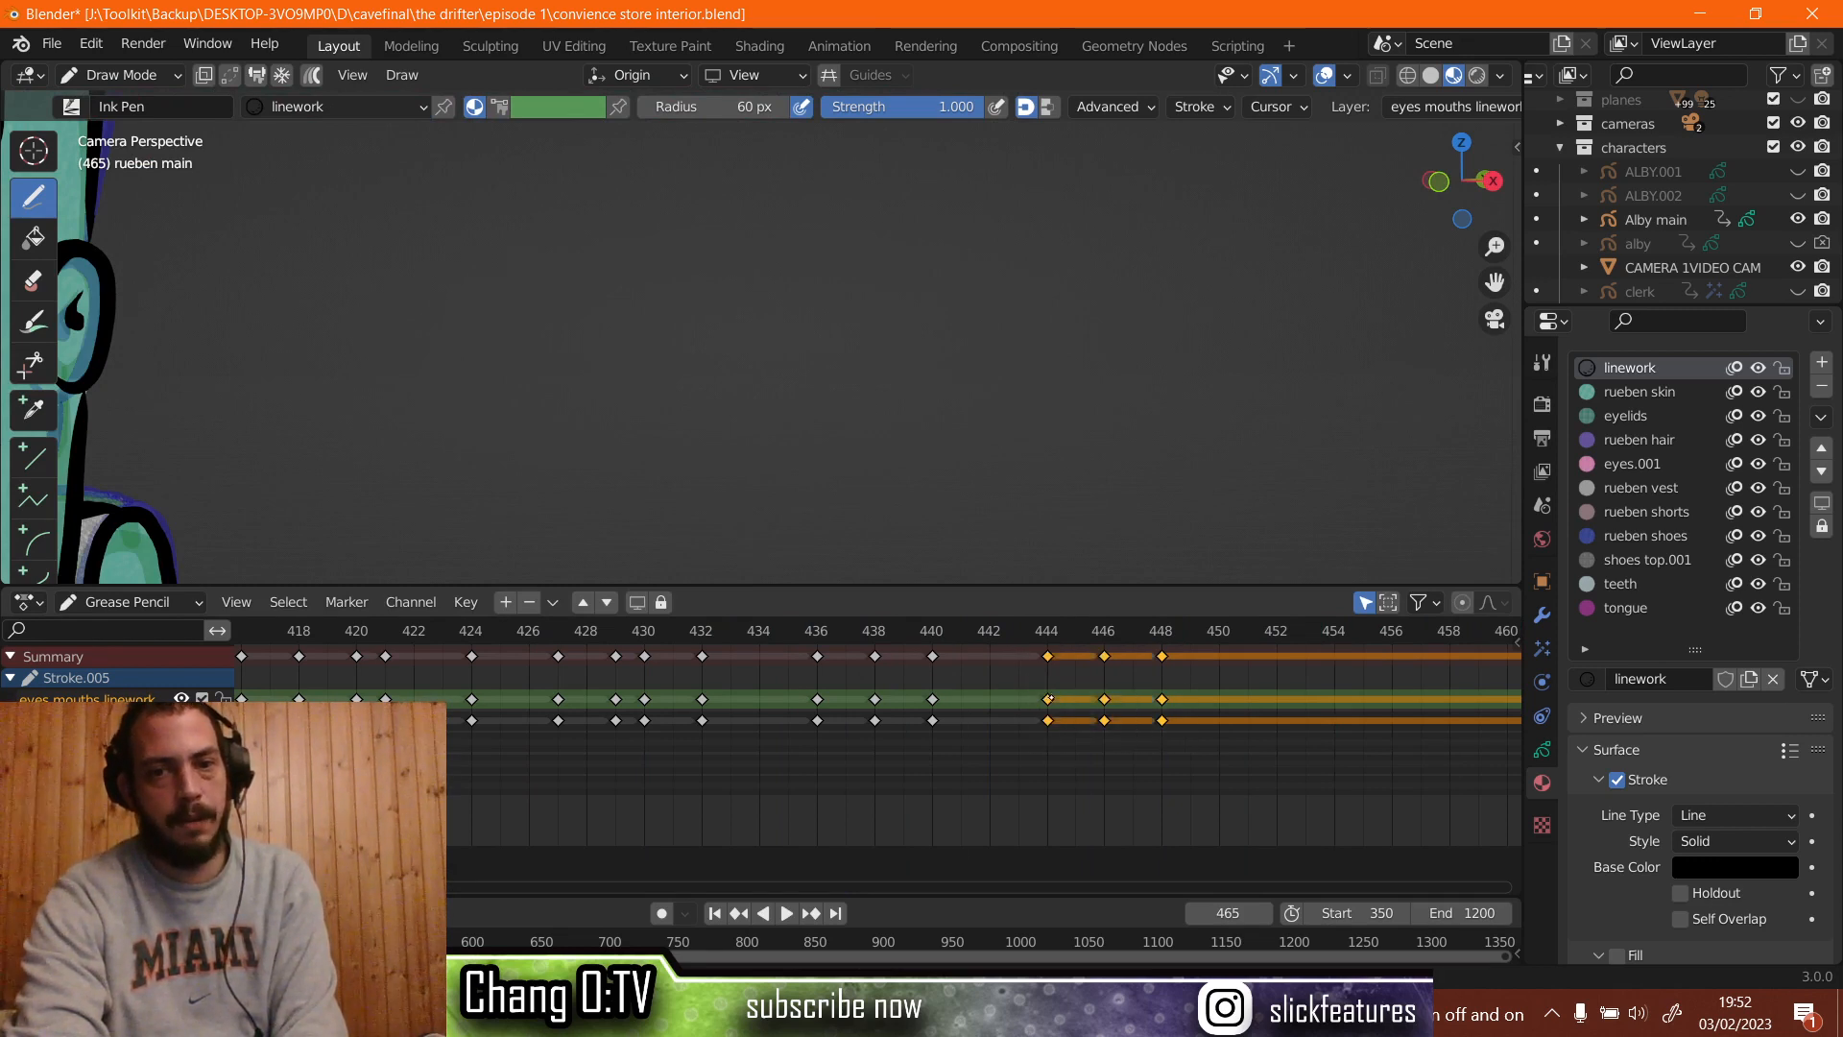
key("g")
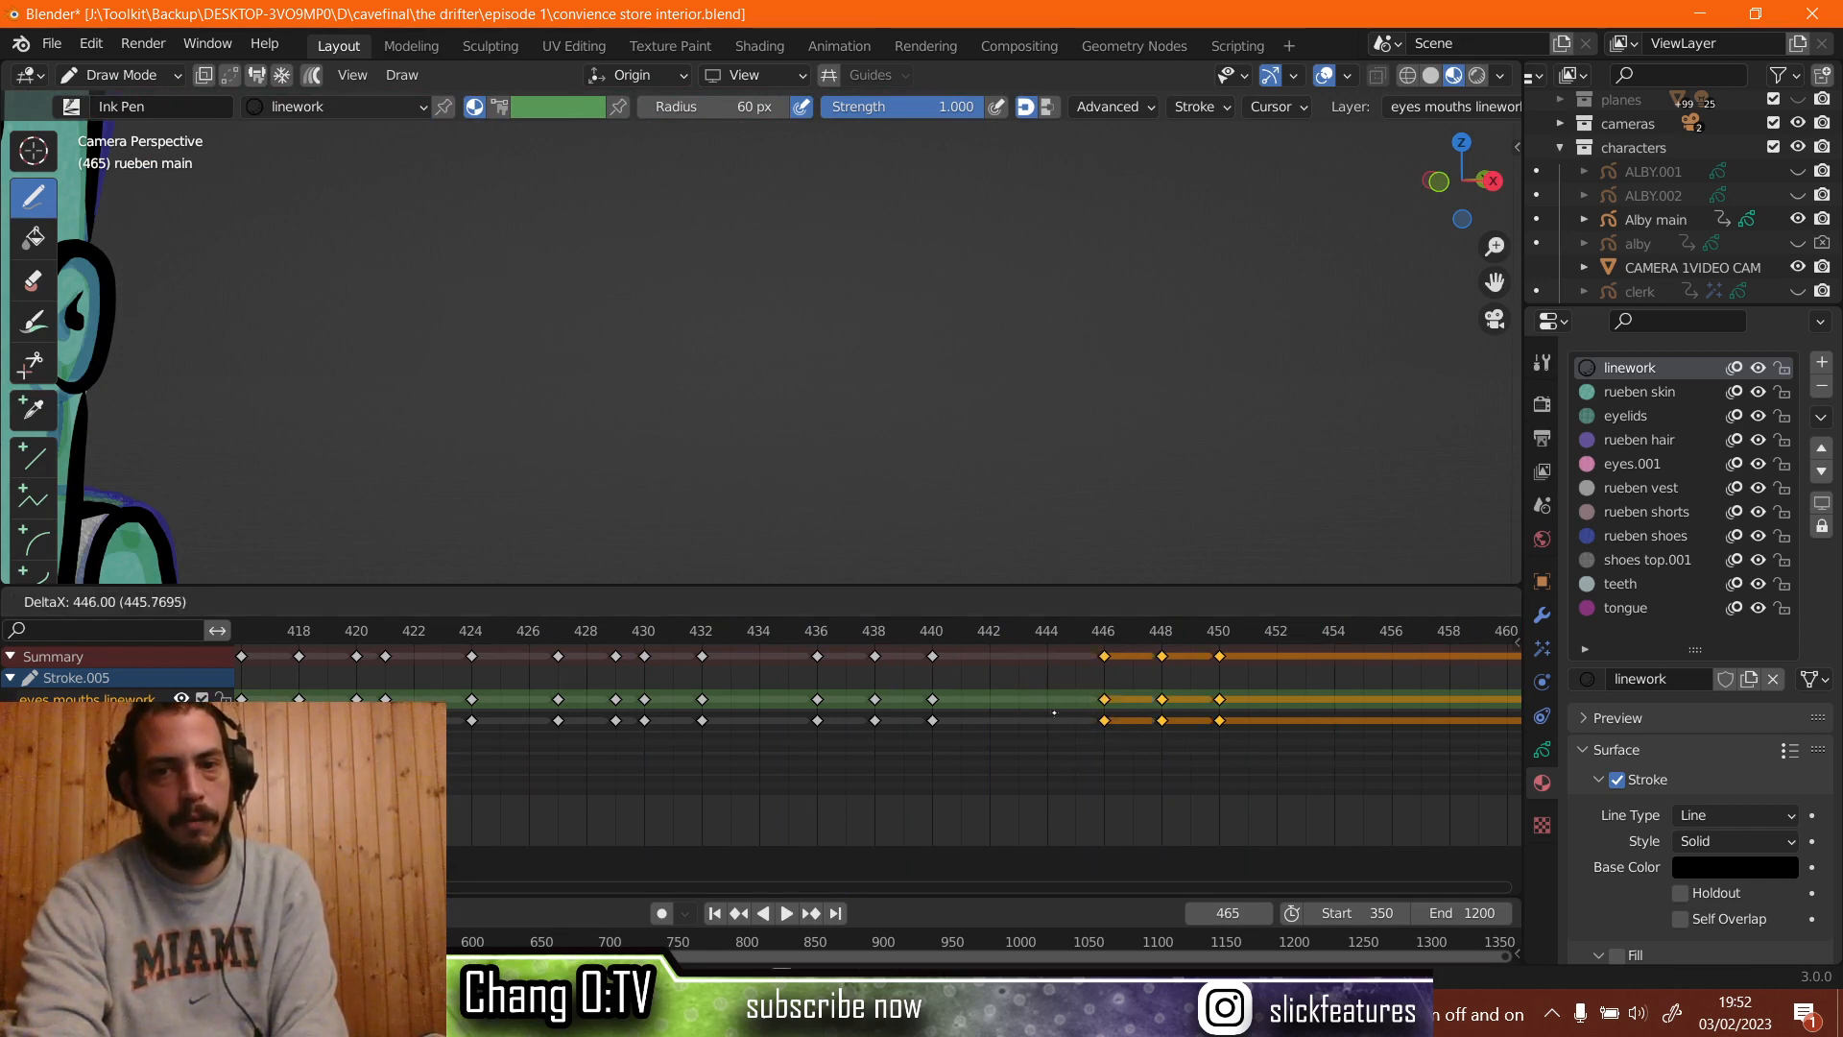
left_click(1055, 713)
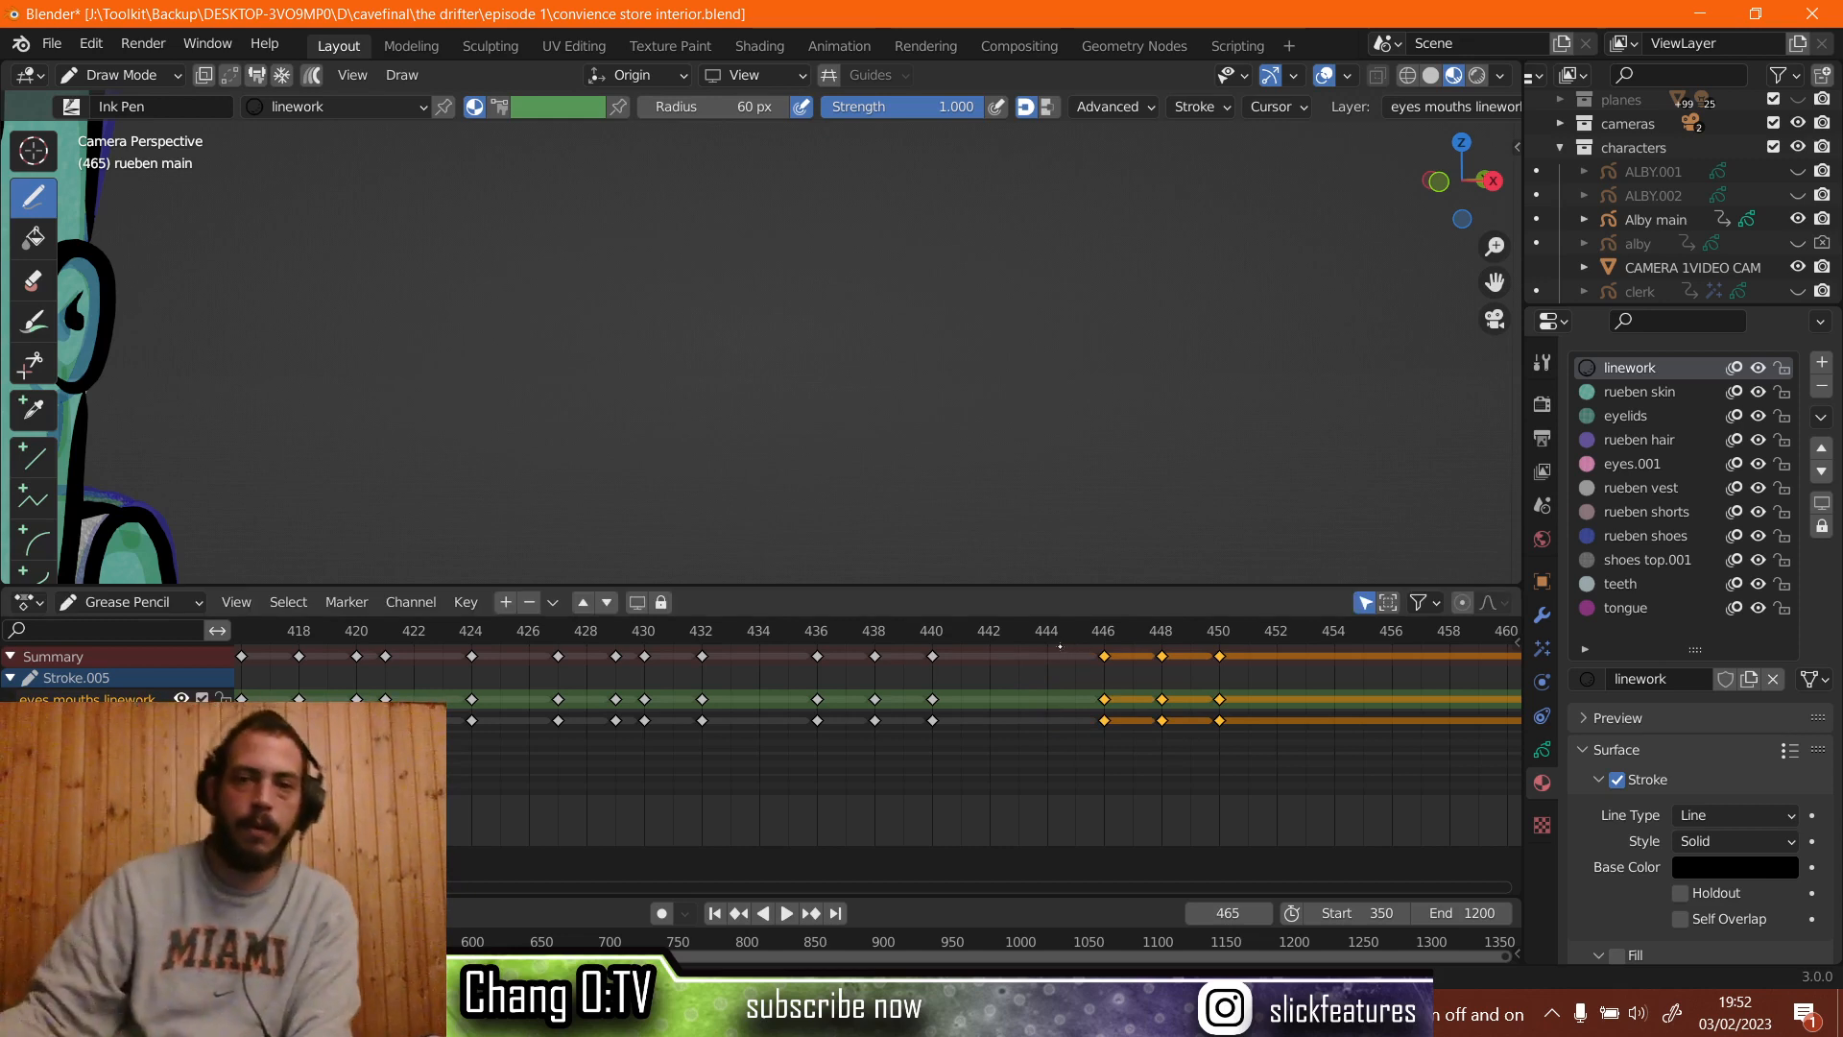
Look back through the earlier mouths to frame 429 and duplicate its small rectangular teeth mouth keyframes to frame 445.
left_click(1071, 636)
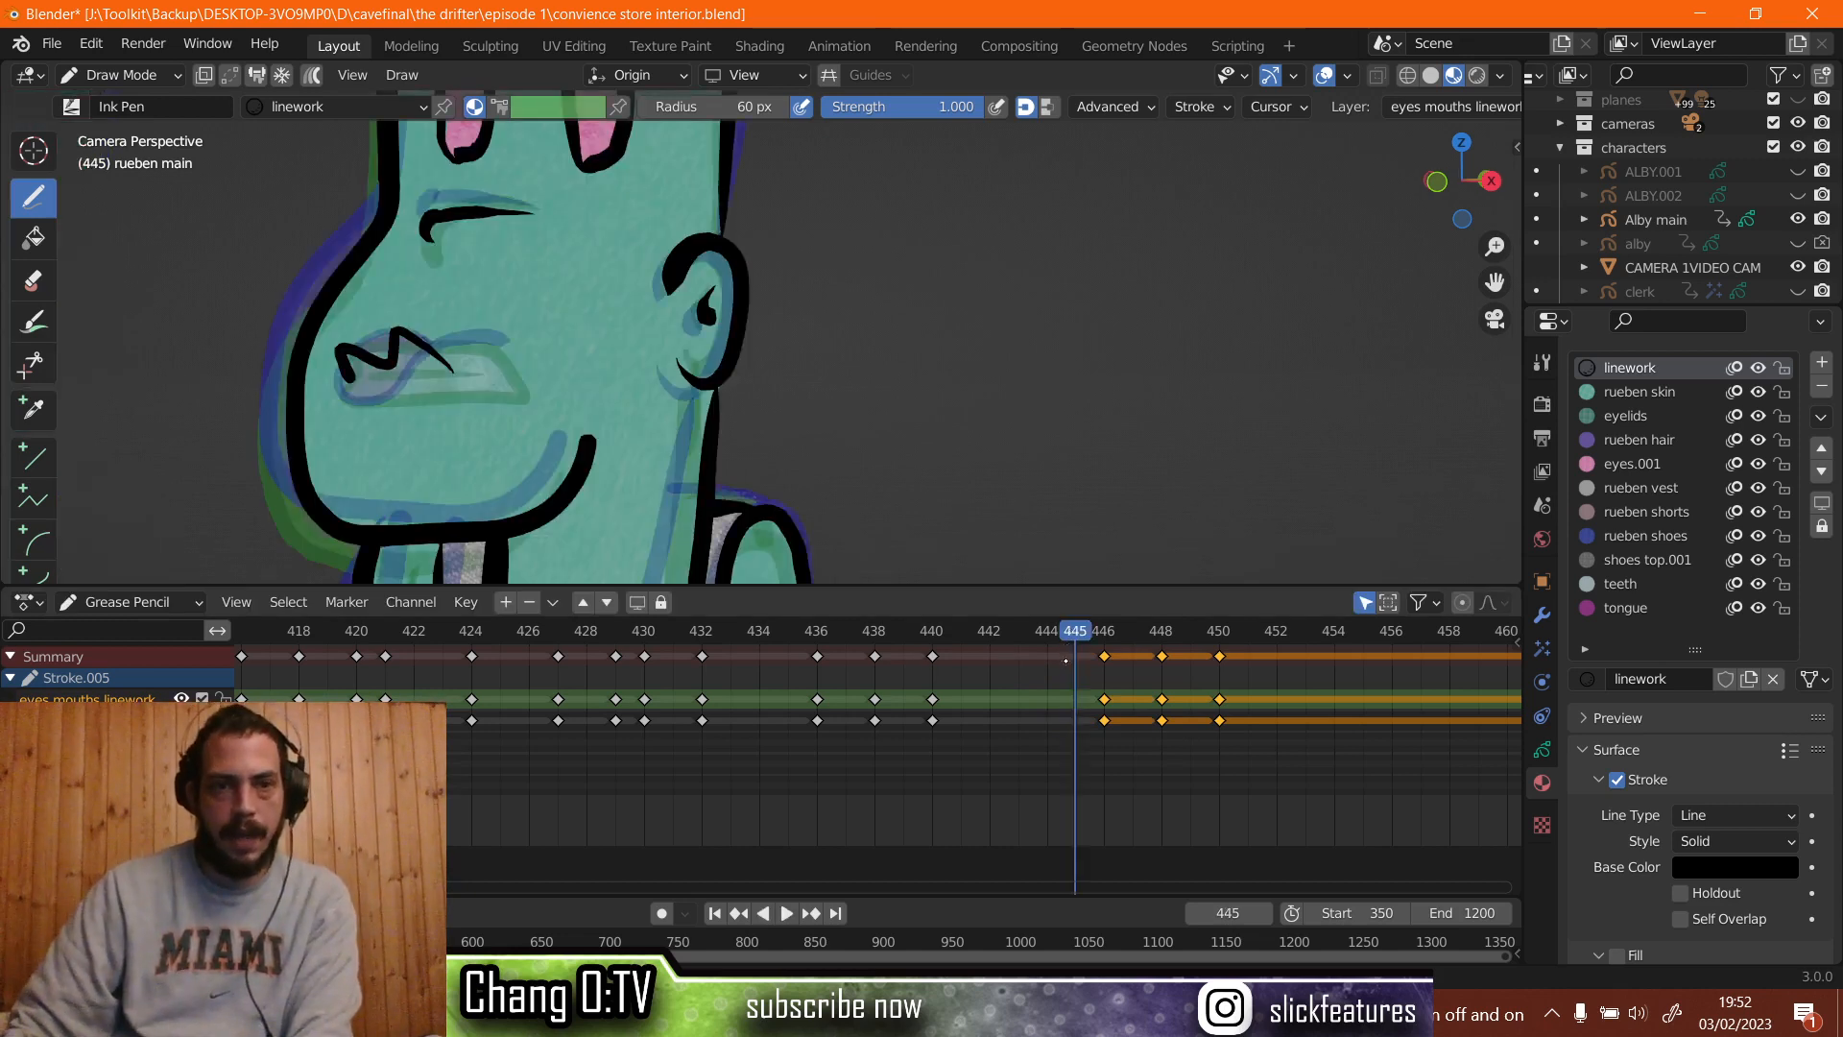
left_click(874, 636)
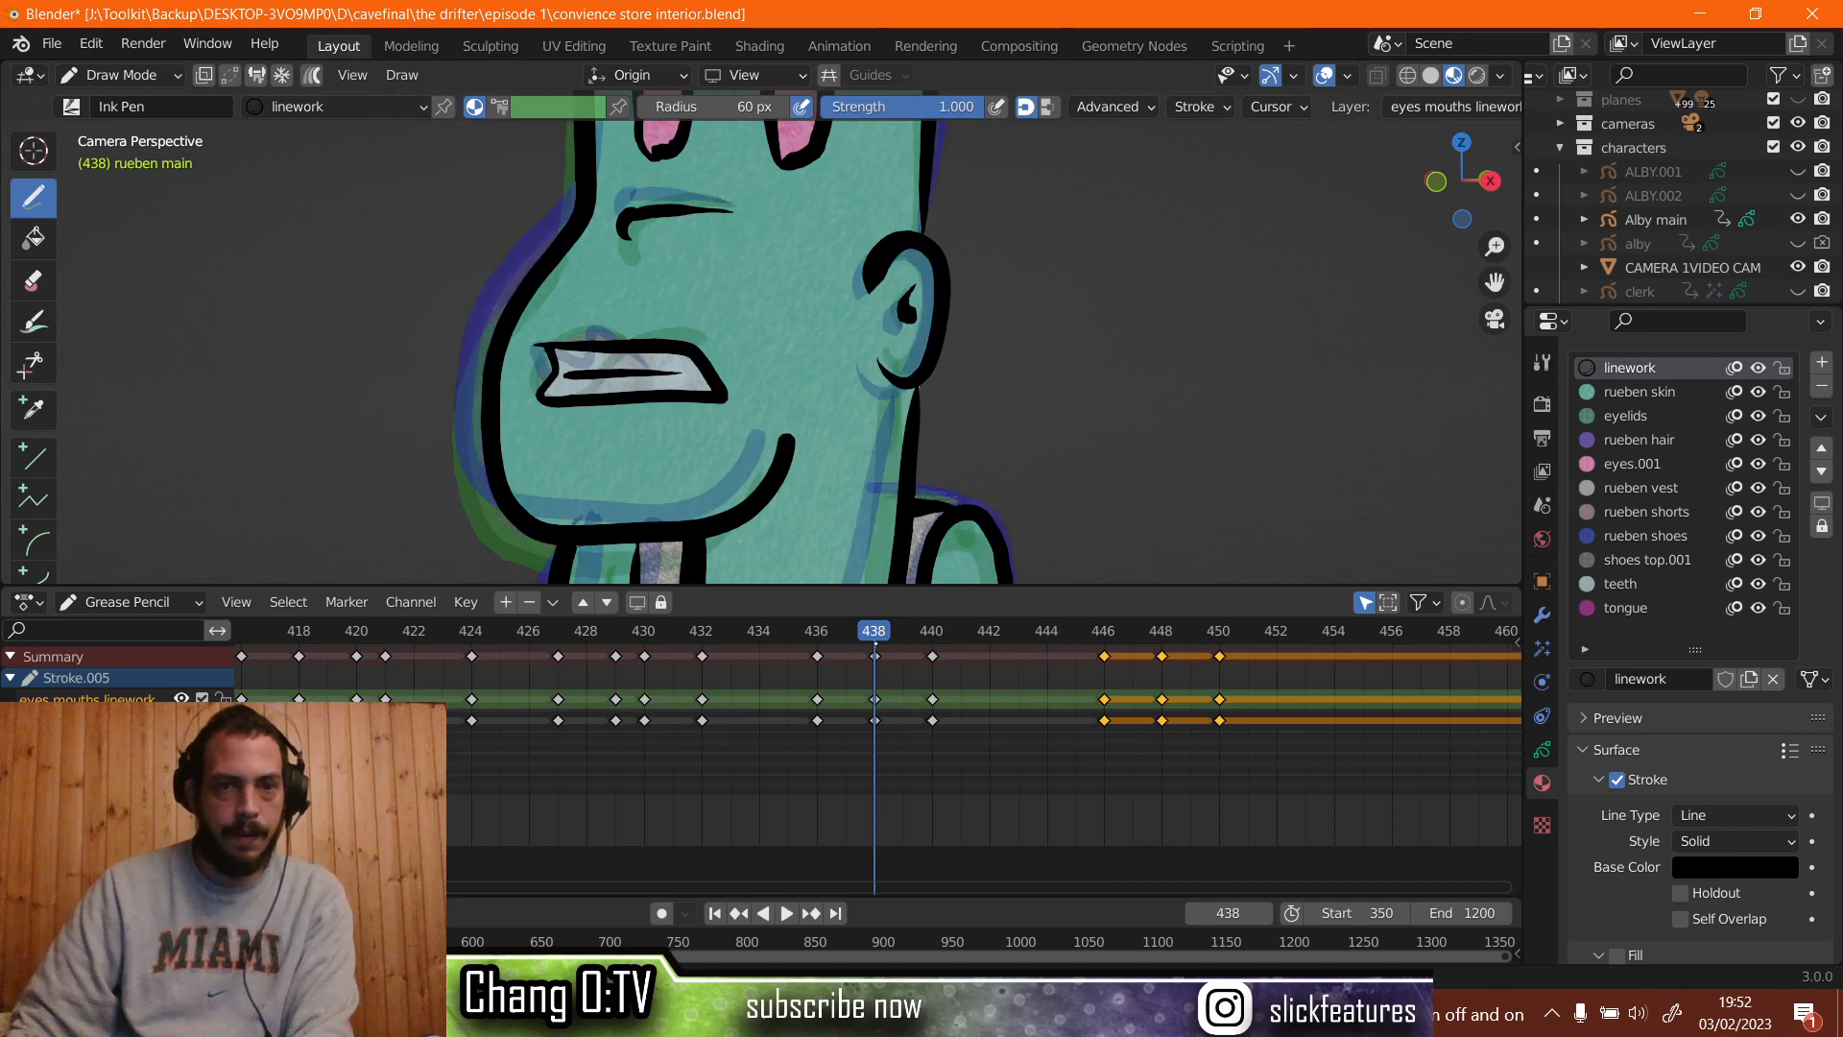
left_click(817, 630)
left_click_drag(817, 624, 759, 628)
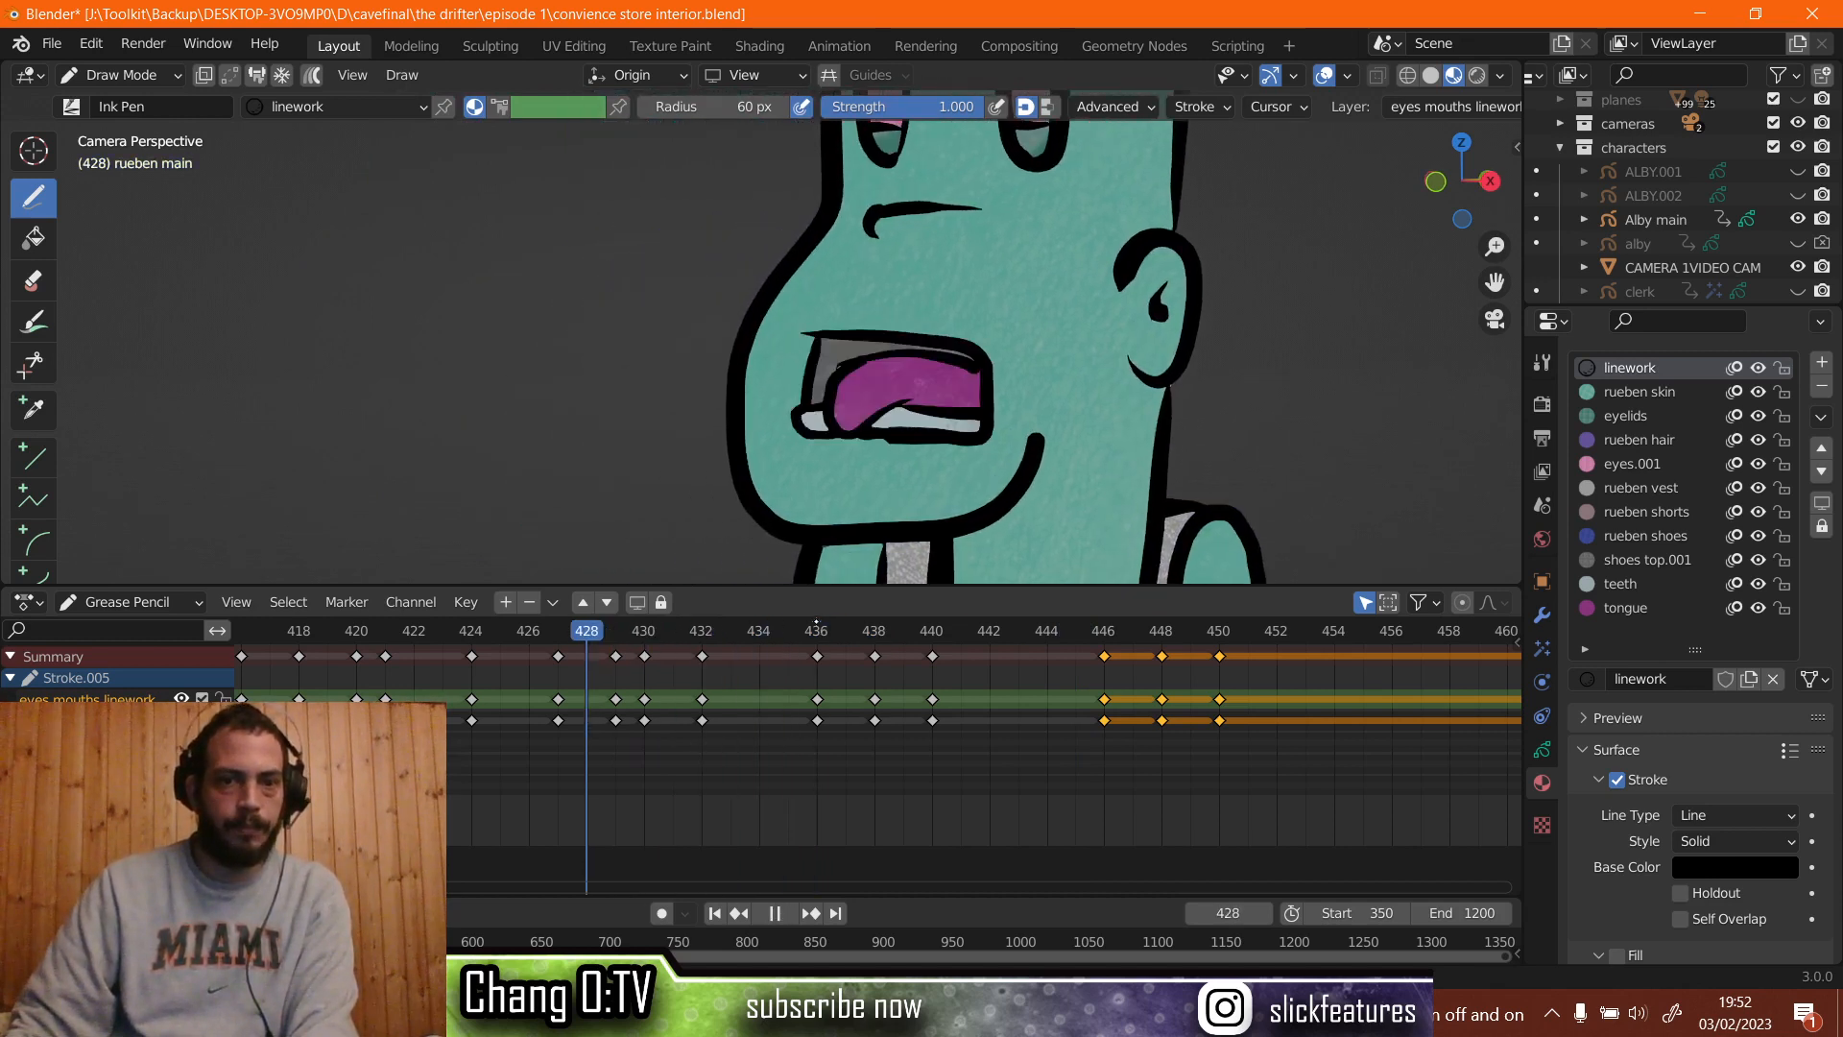
key("space")
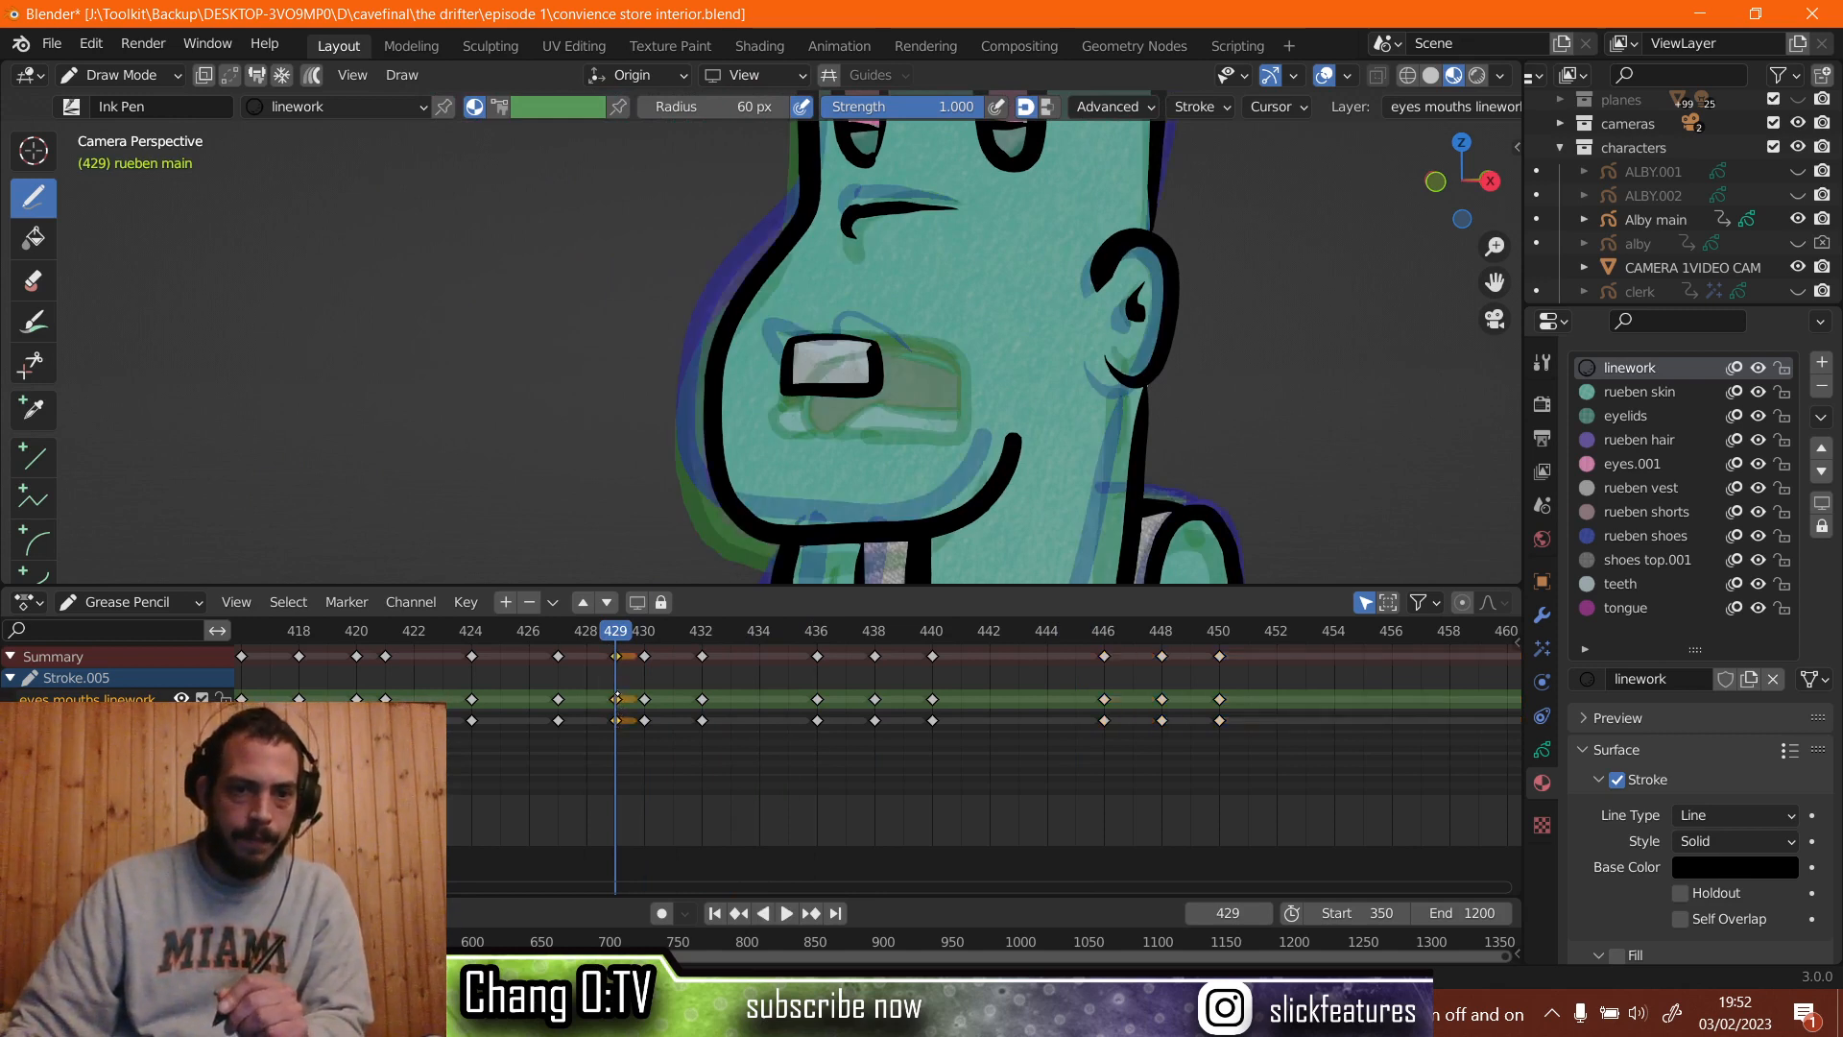
right_click(616, 698)
left_click(617, 693)
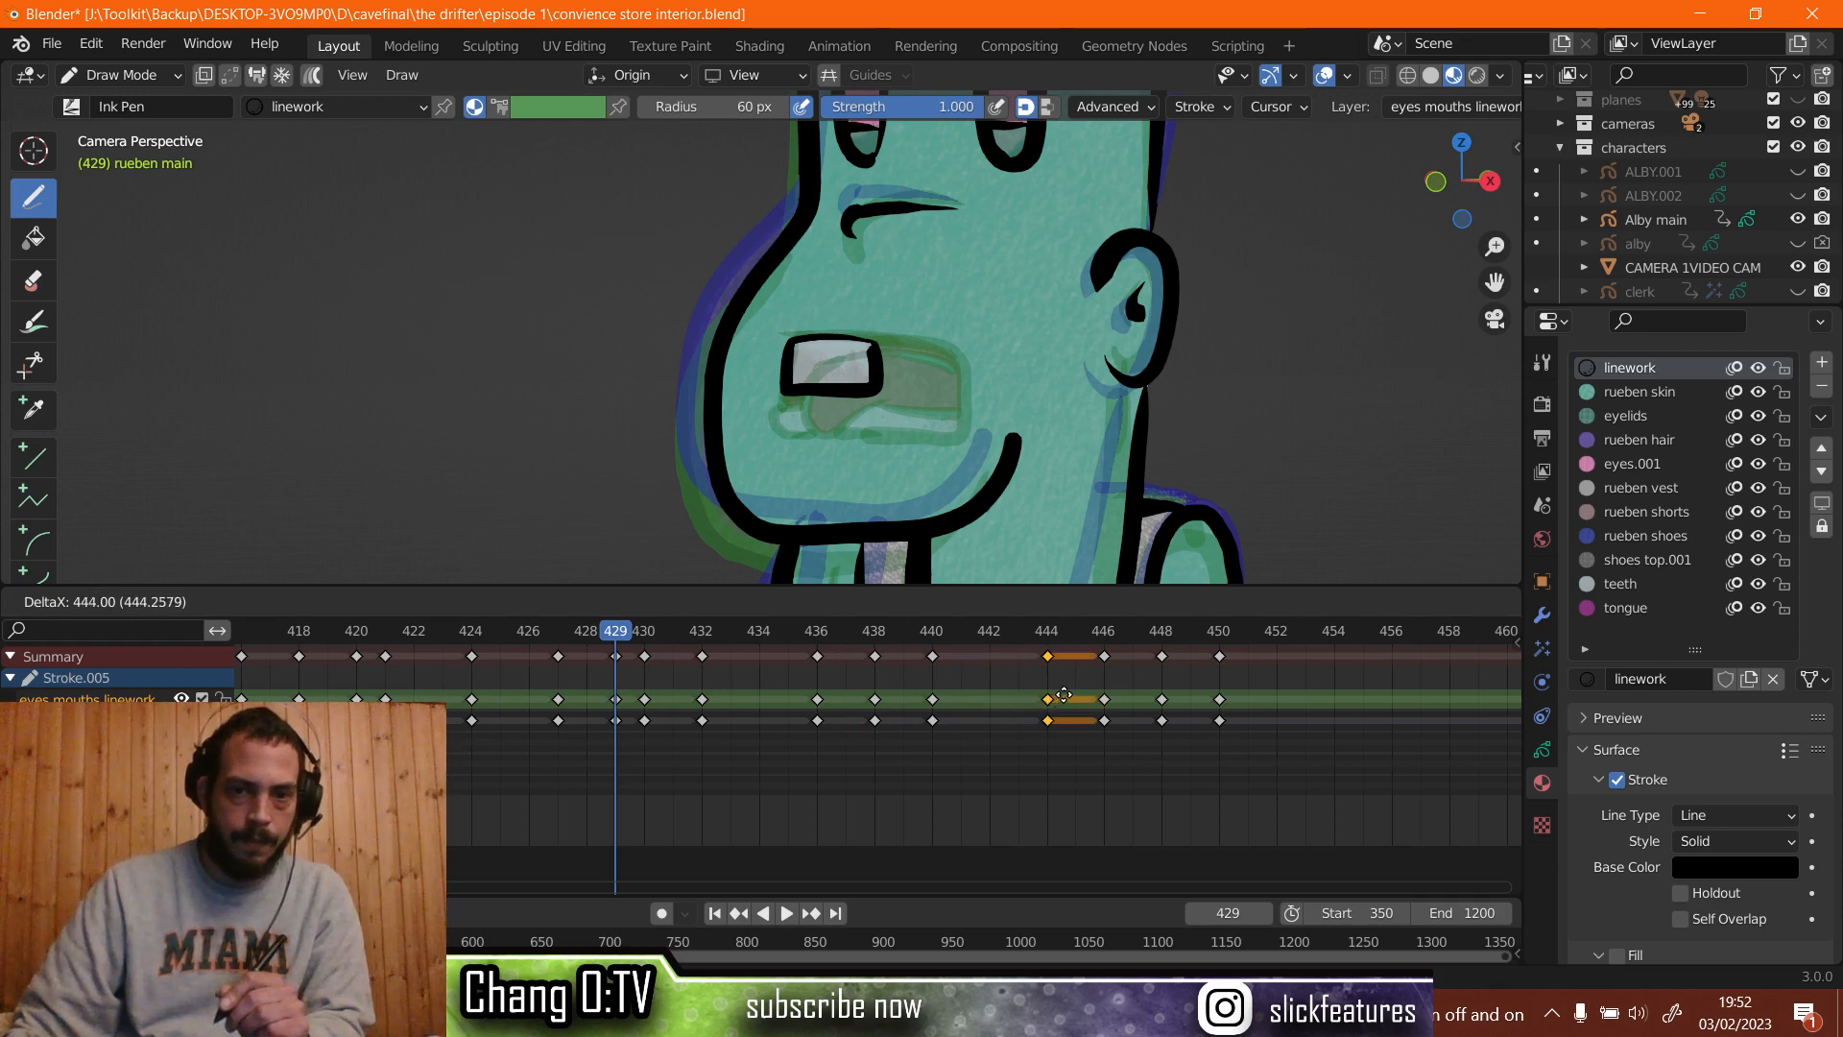
left_click(774, 649)
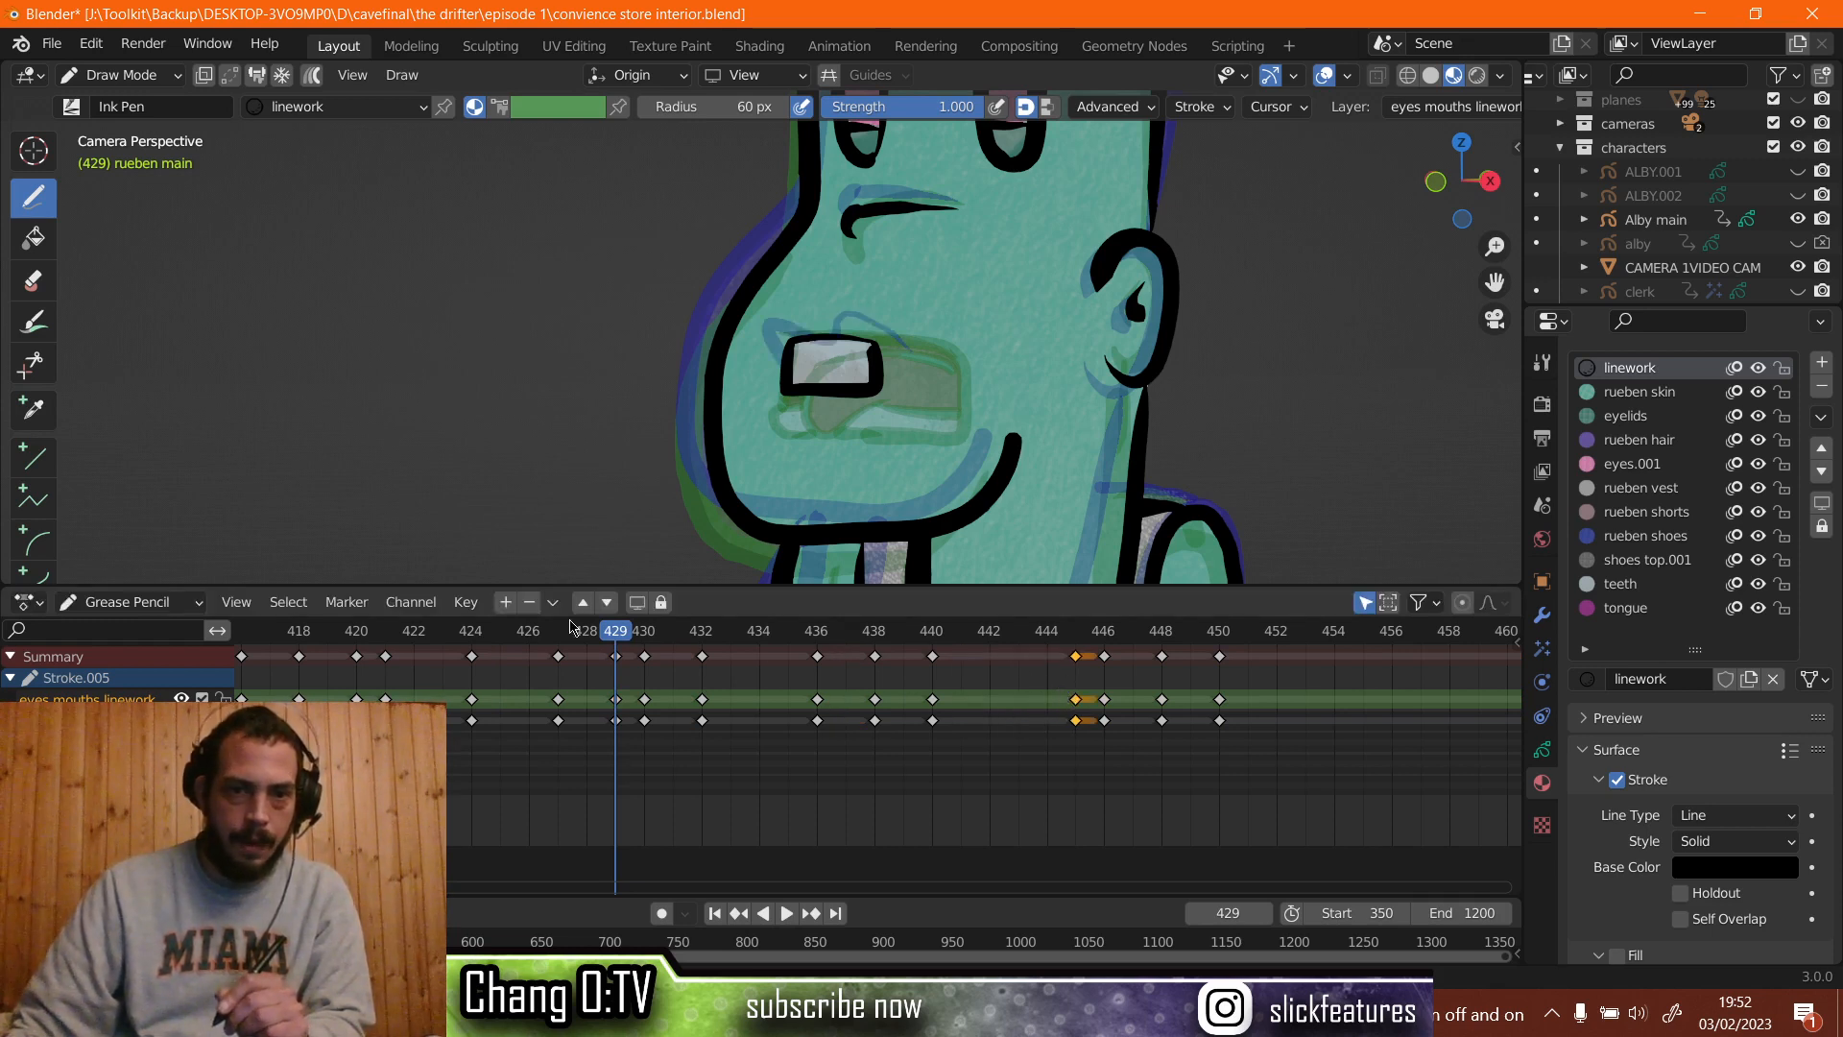
Step back to frame 425 and play the lip sync repeatedly to check the small teeth mouth at frame 445.
key("Left")
key("Left")
key("Left")
key("Left")
scroll(480, 495, "down", 2)
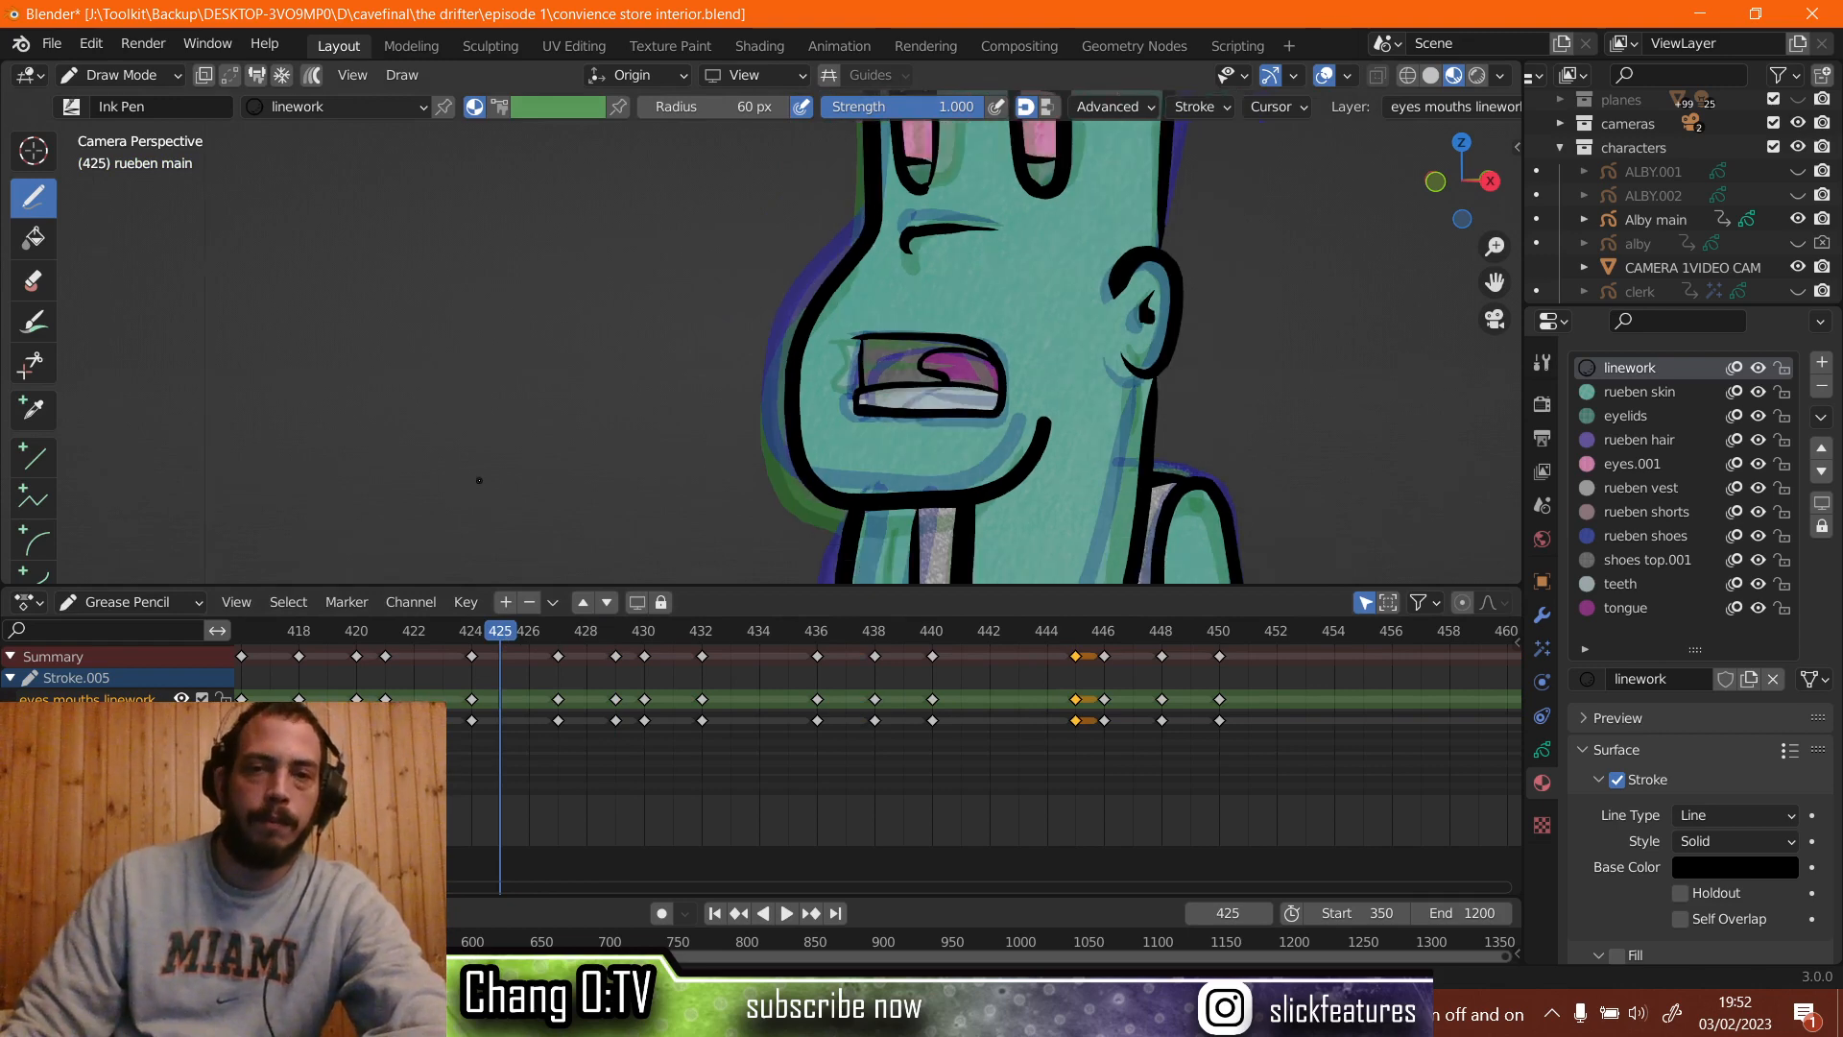
key("space")
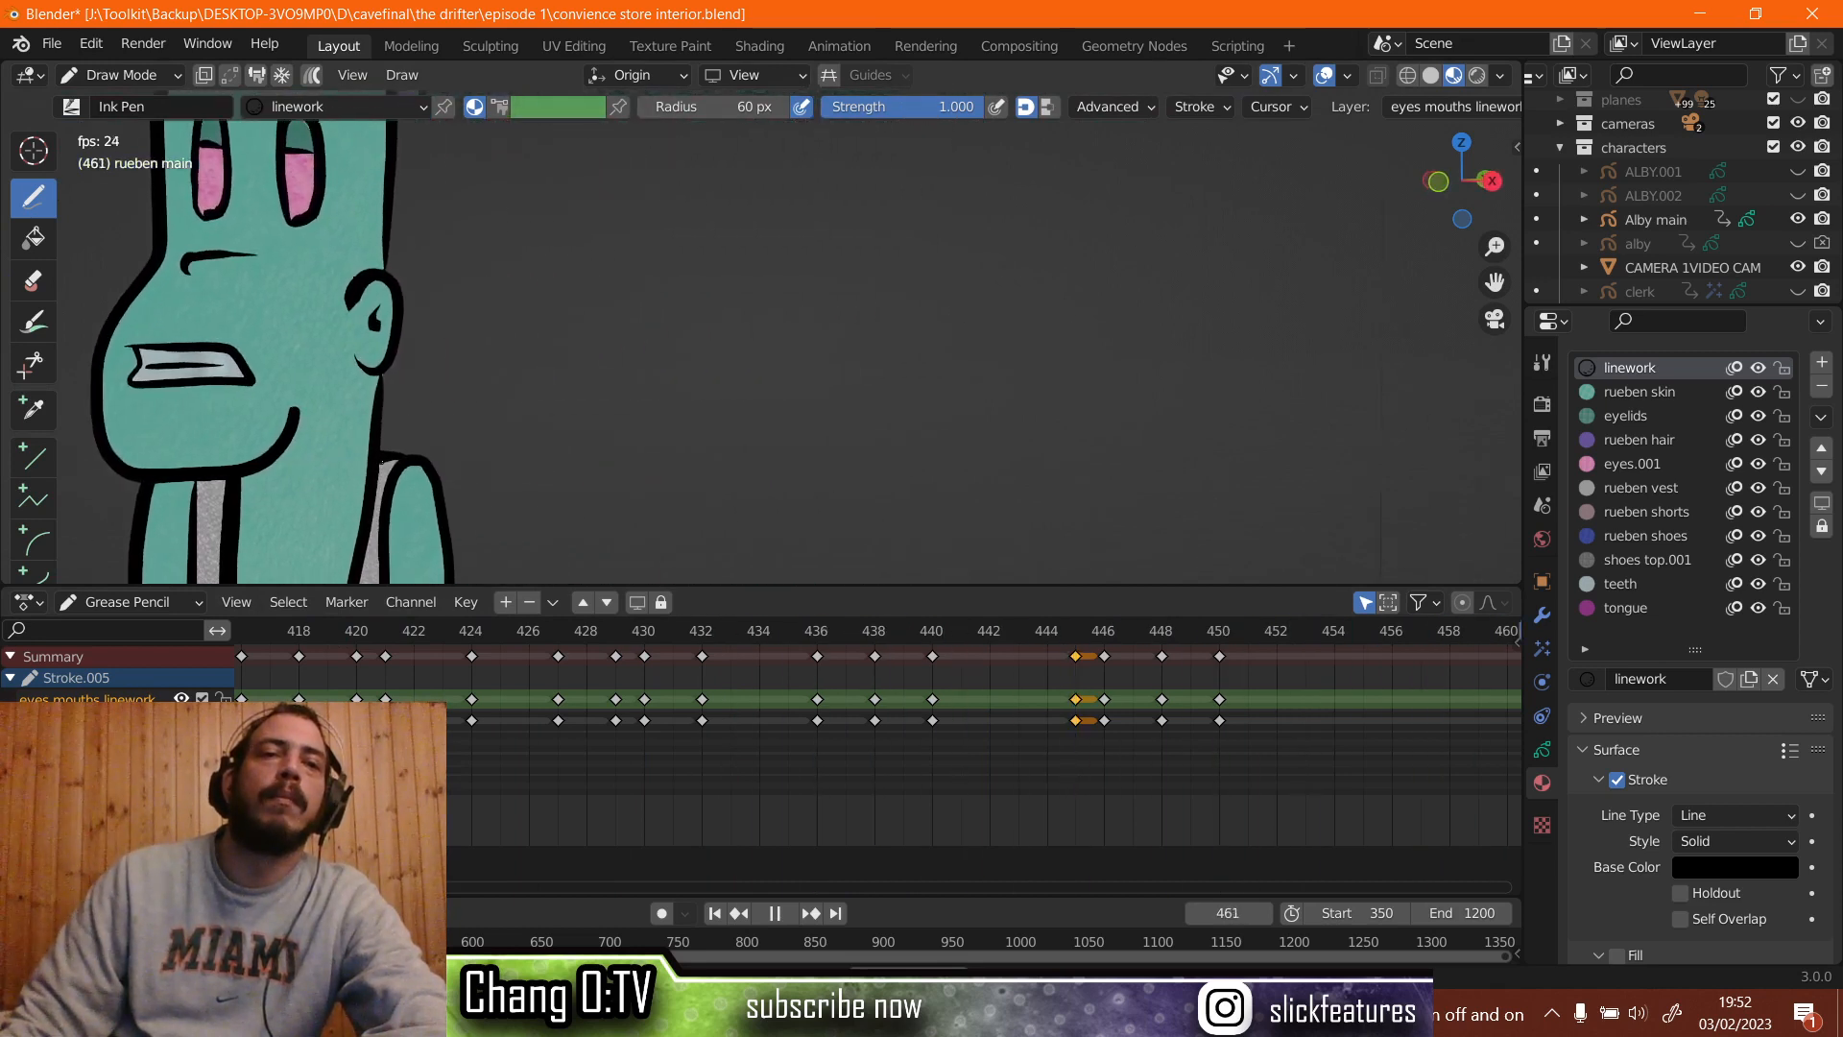
key("space")
key("space")
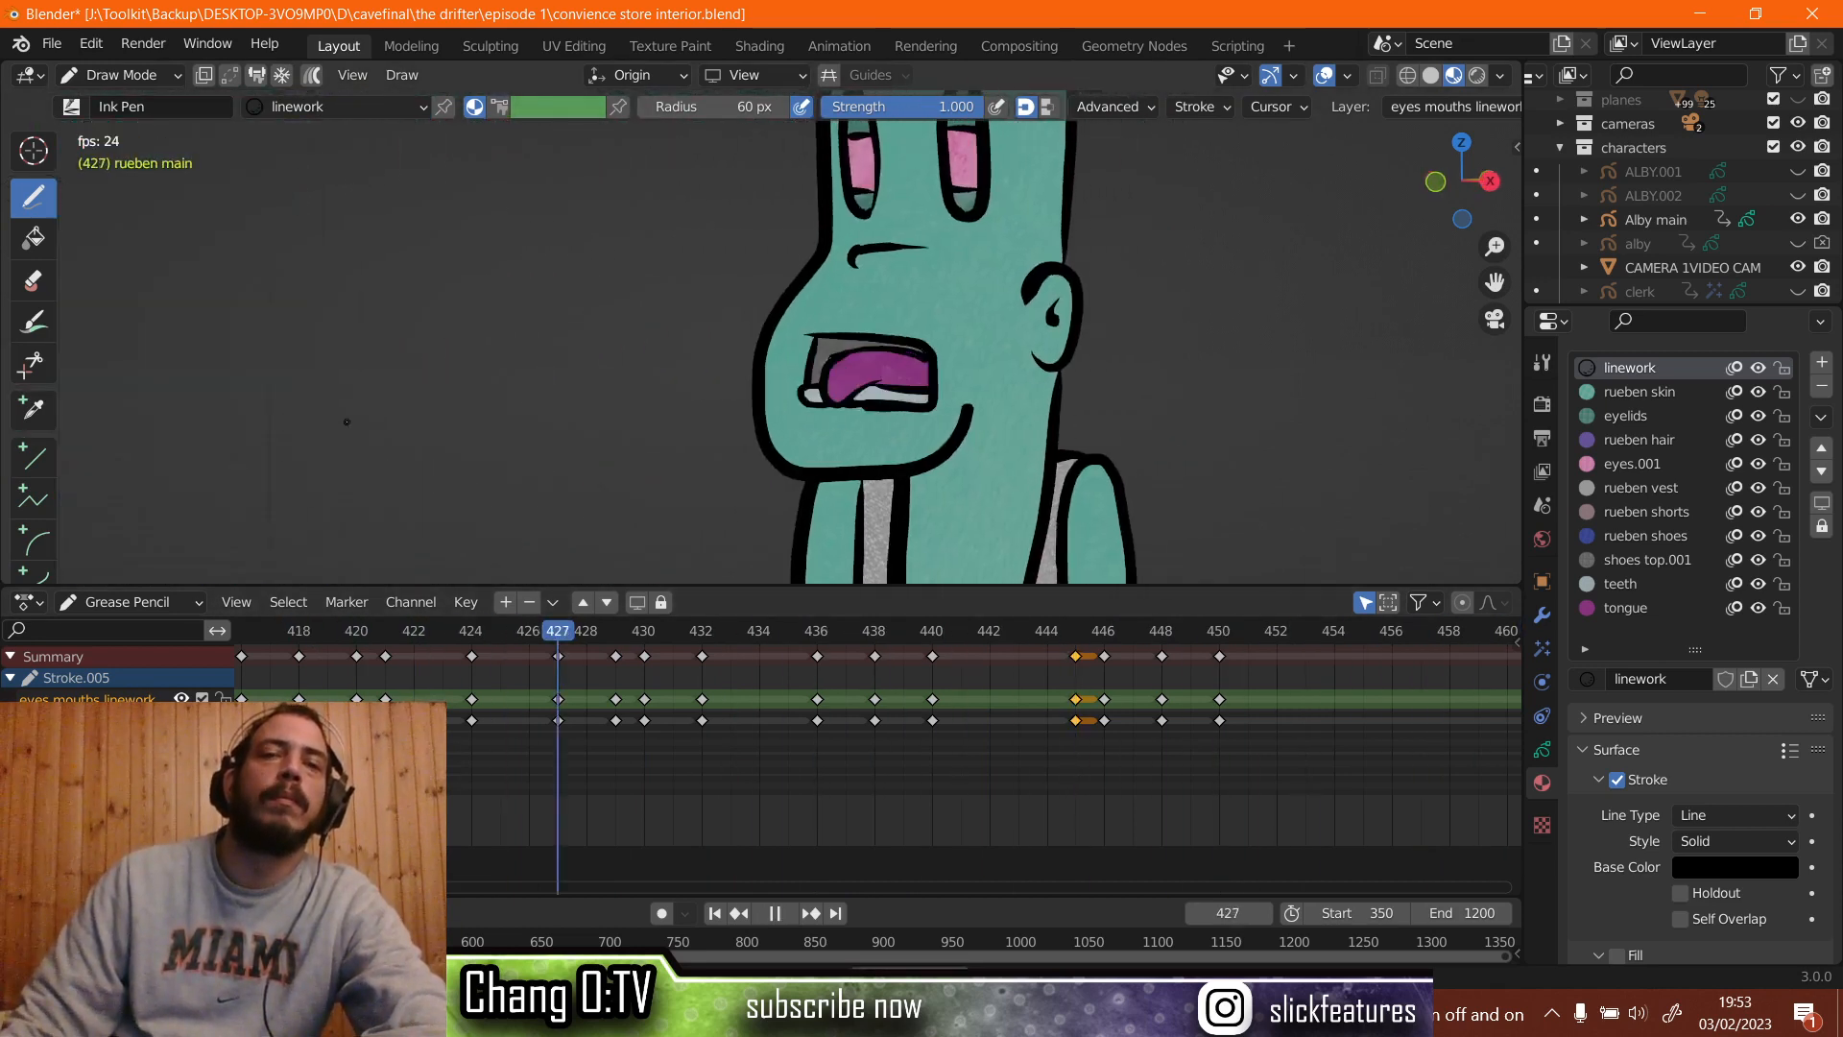
key("space")
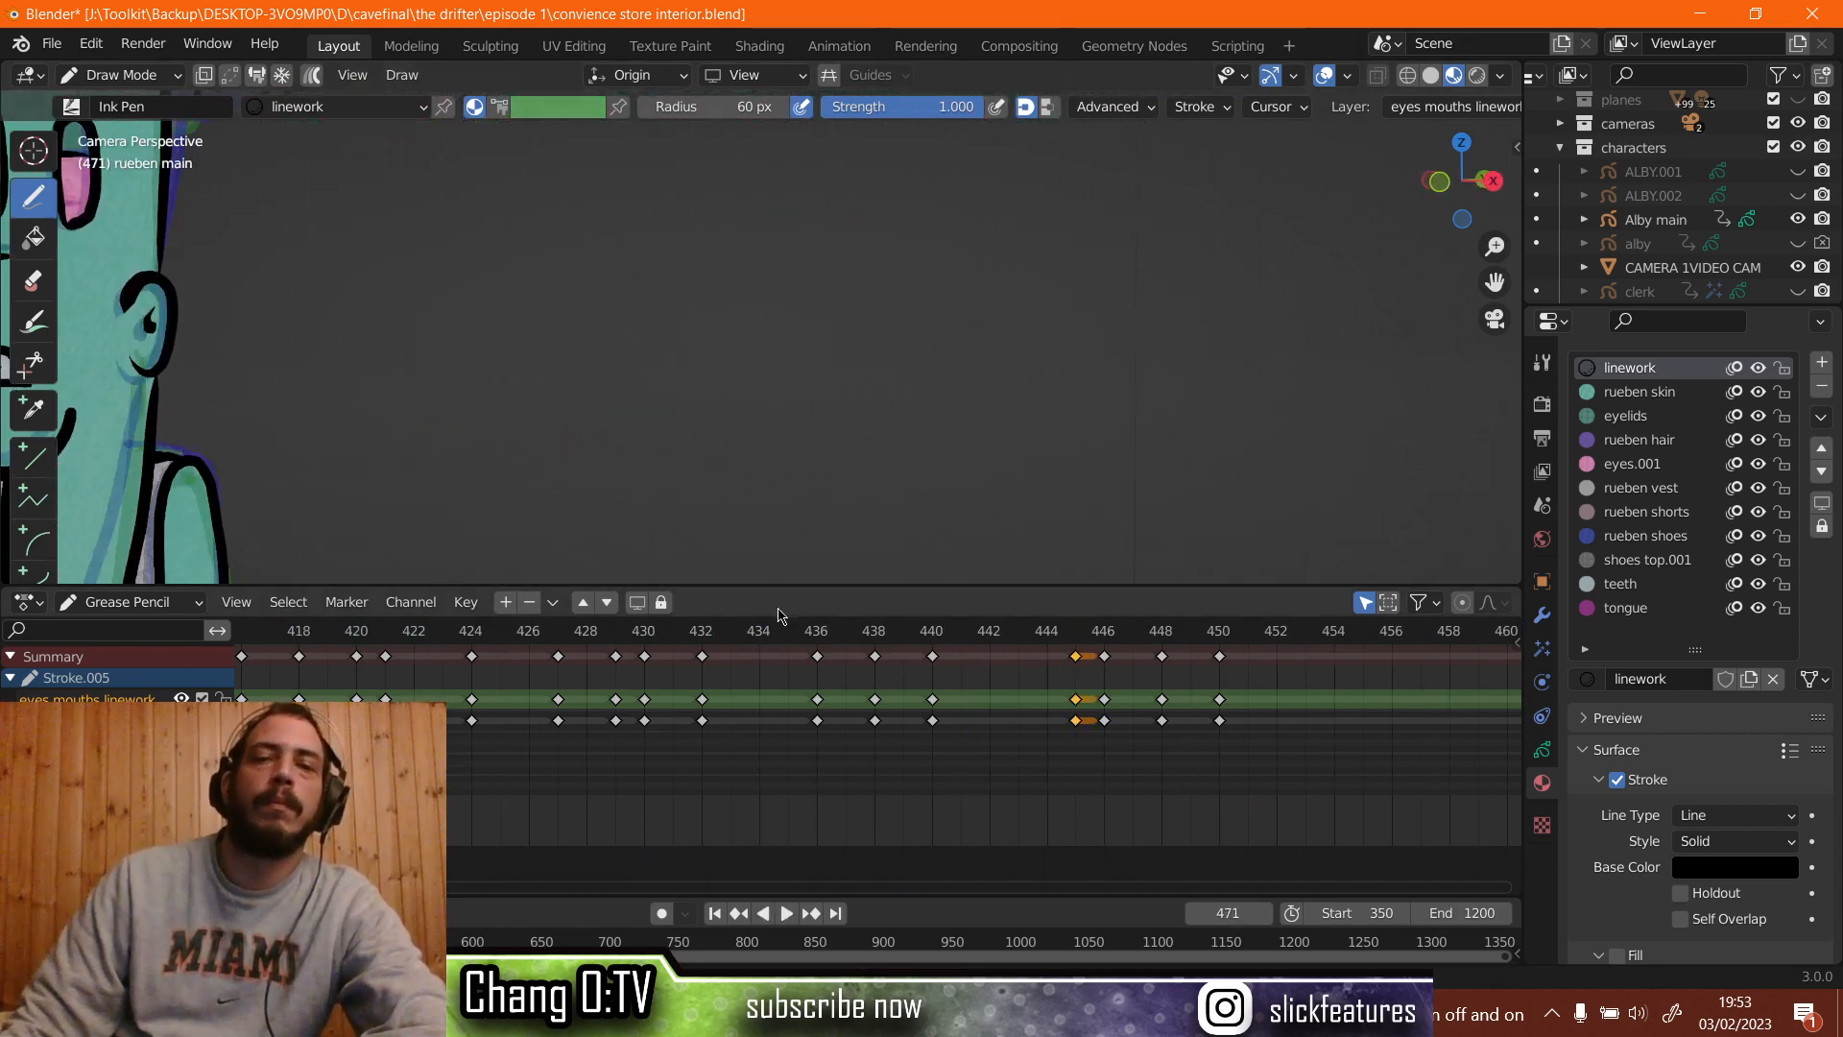
Go to frame 450 and move its clenched-teeth mouth keyframes to frame 451.
left_click(1191, 636)
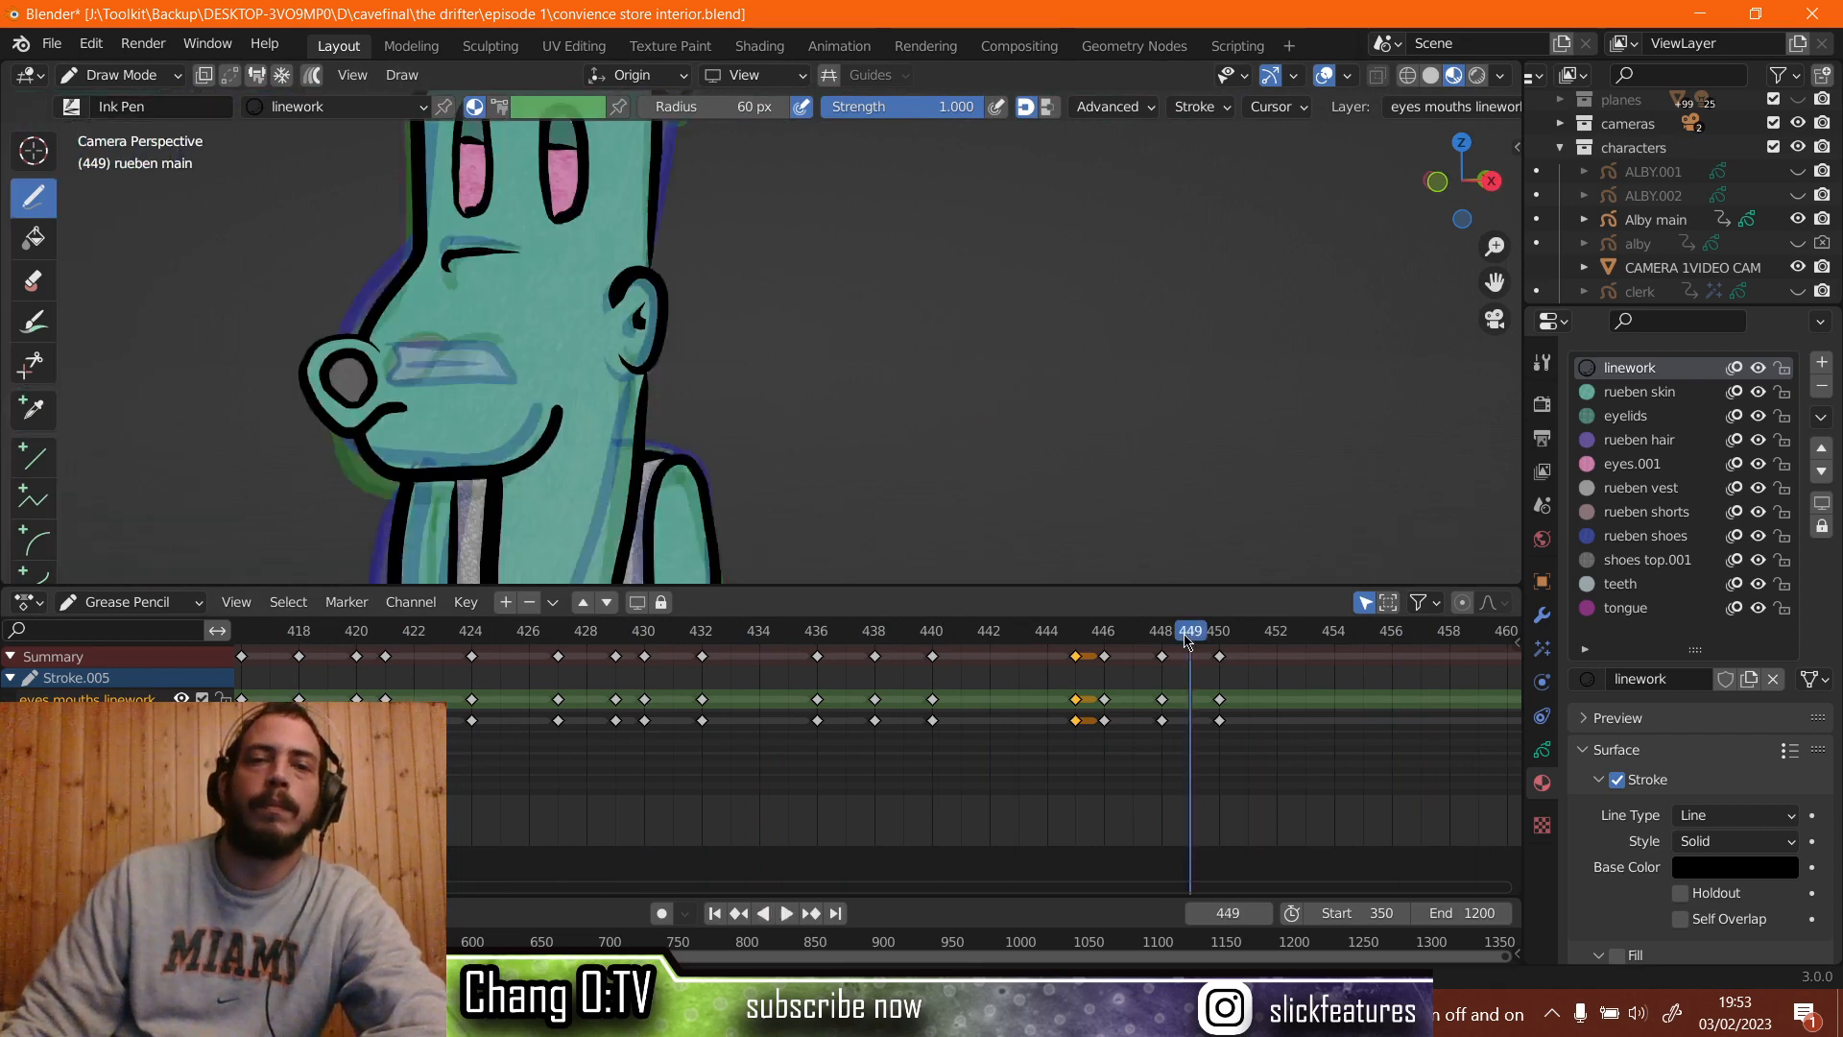
key("space")
key("space")
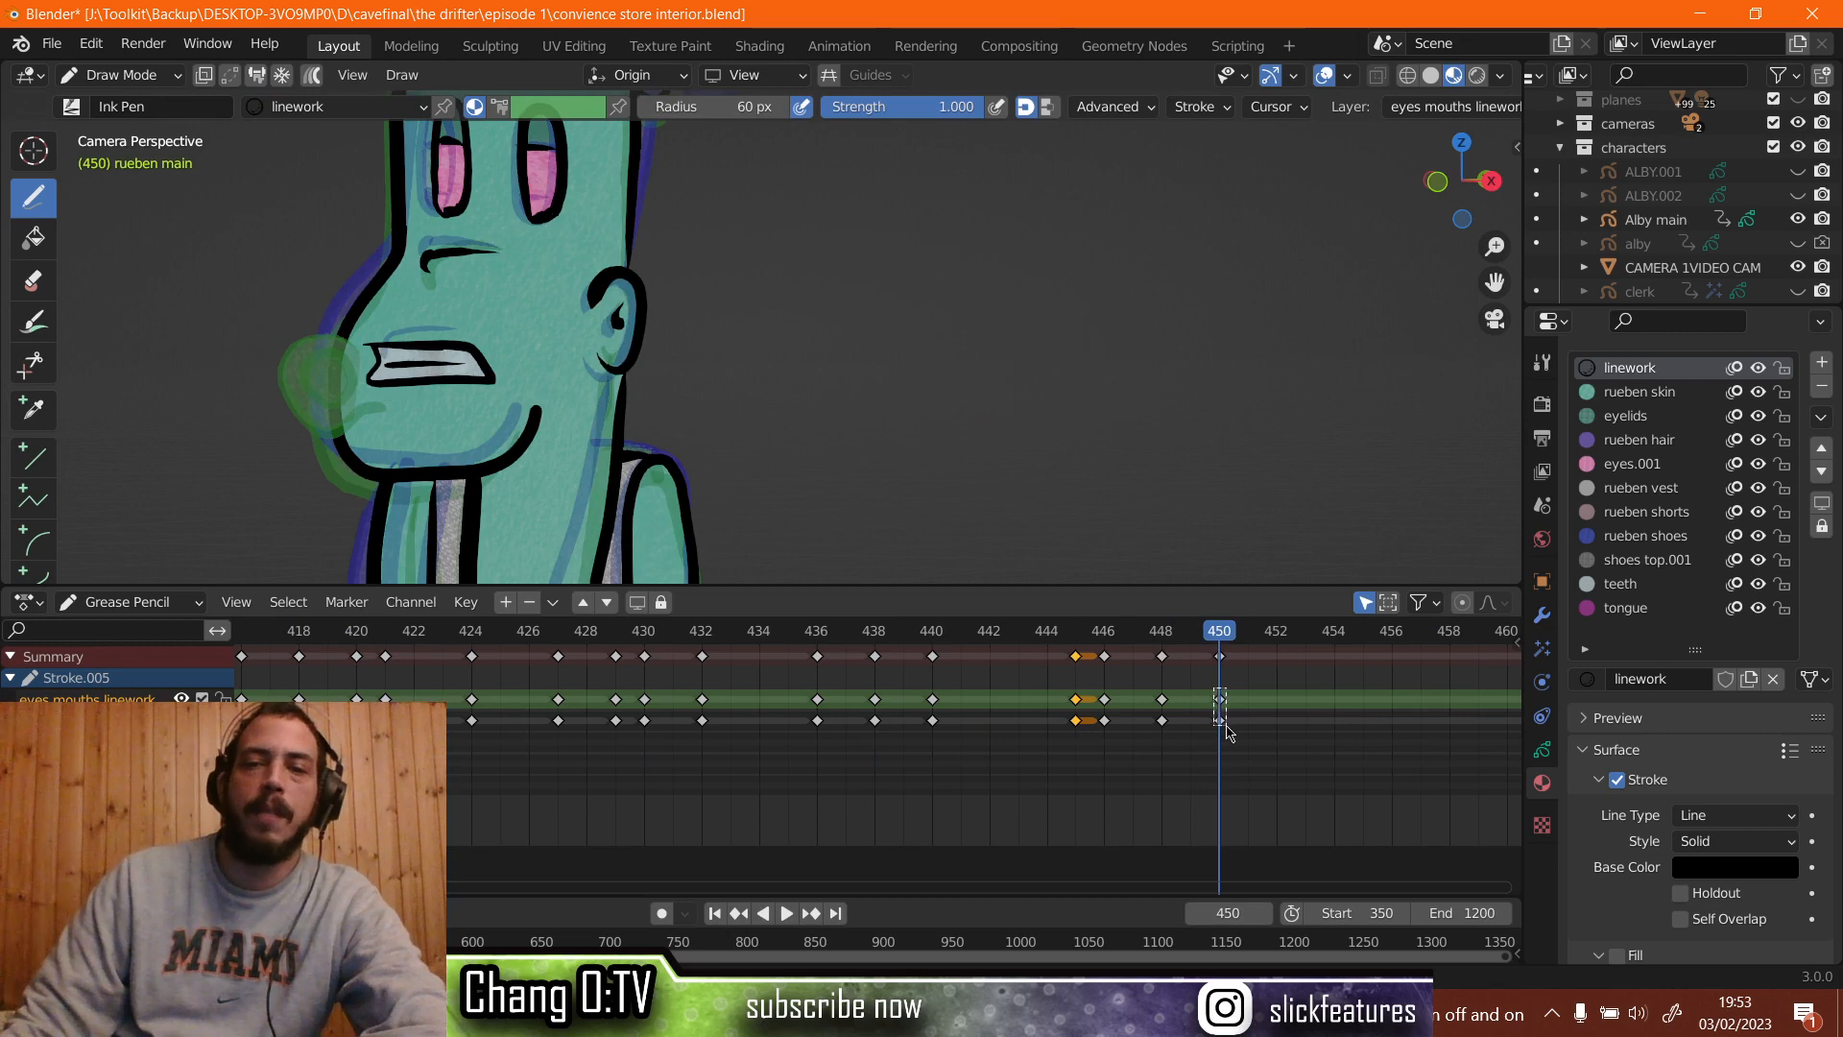
left_click_drag(1229, 707, 1223, 704)
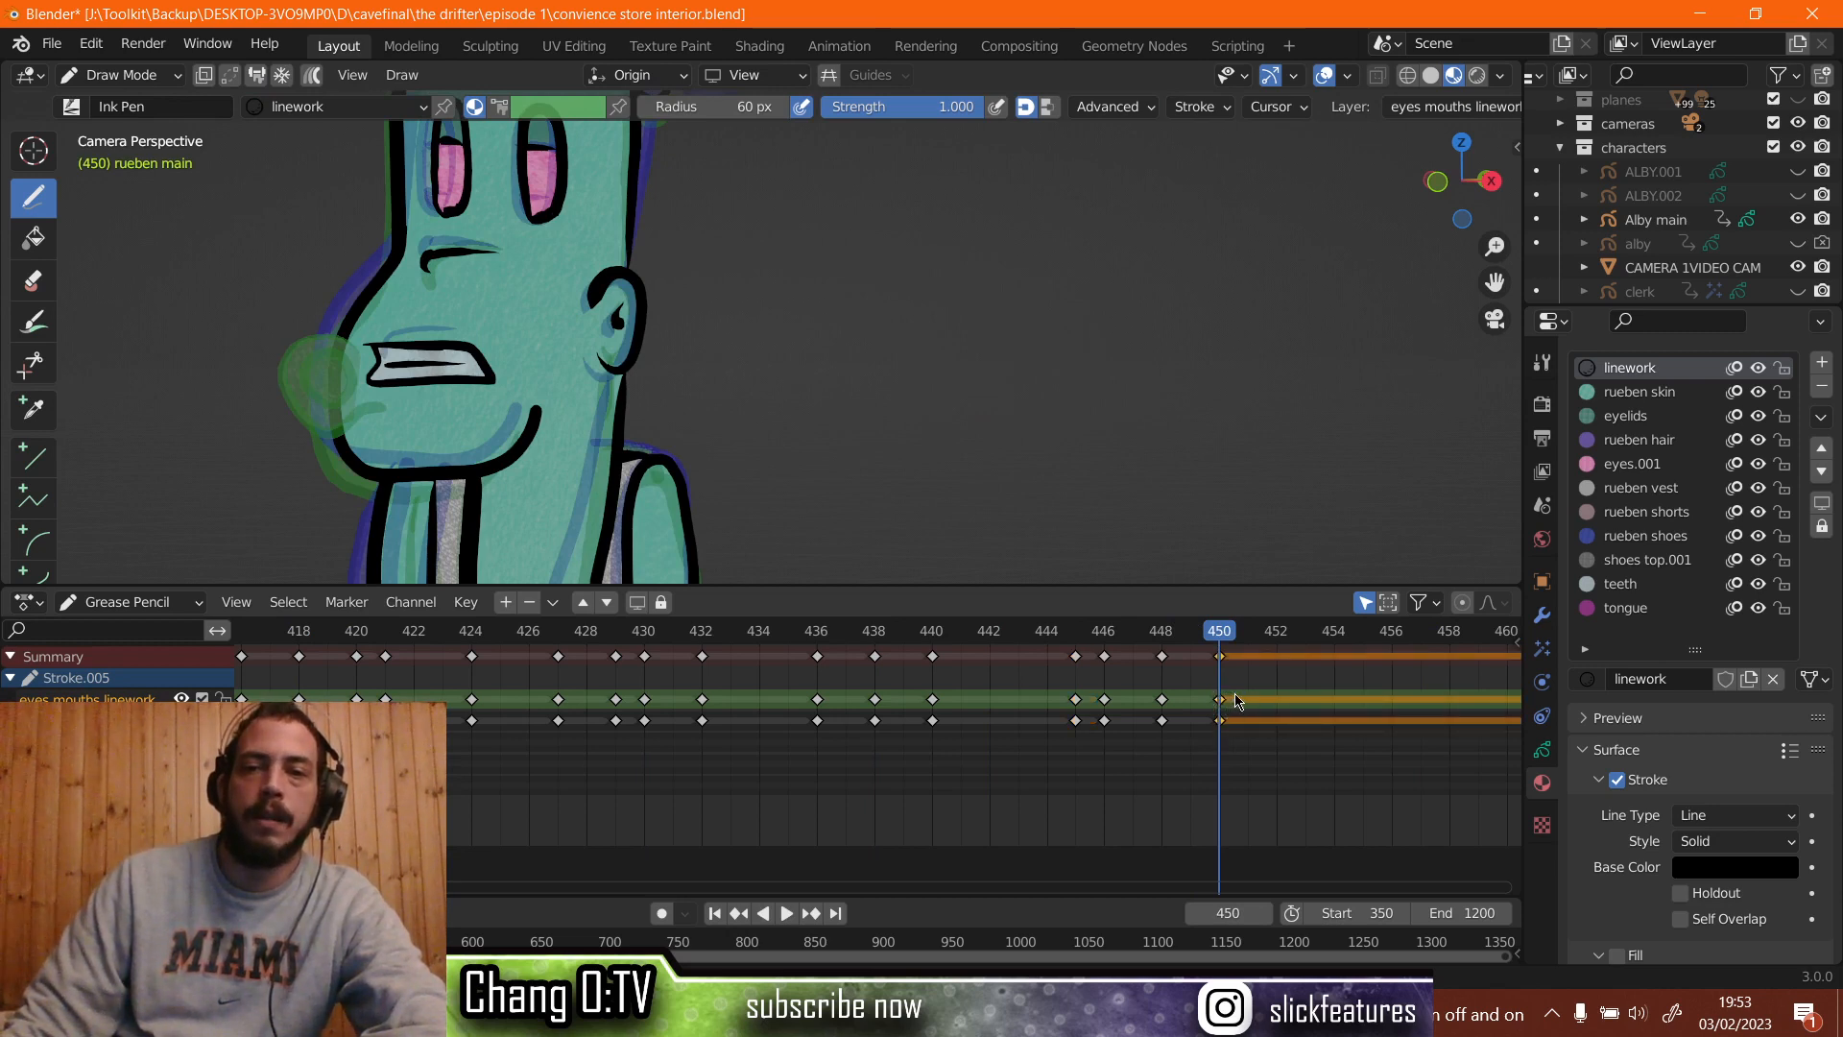
key("g")
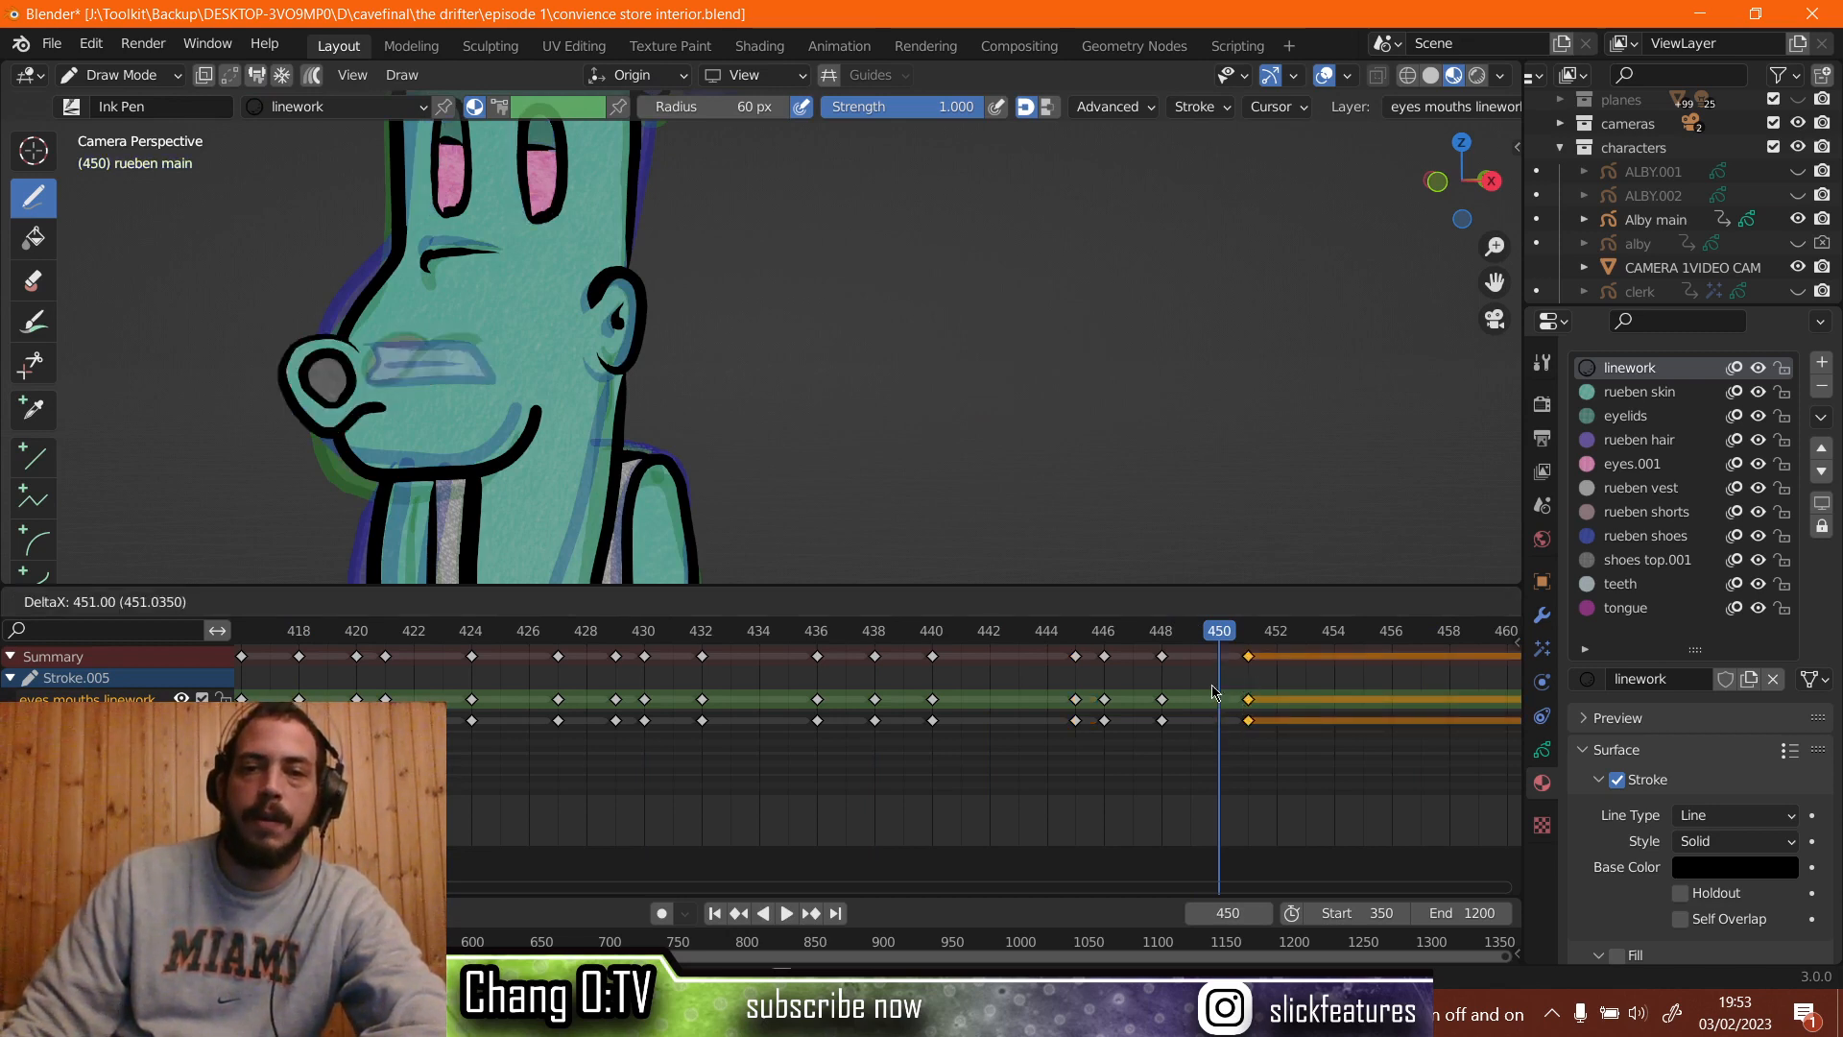
left_click(1214, 692)
Duplicate the small teeth mouth keyframes at frame 445 to frame 450, just before the clenched-teeth mouth.
left_click(1076, 685)
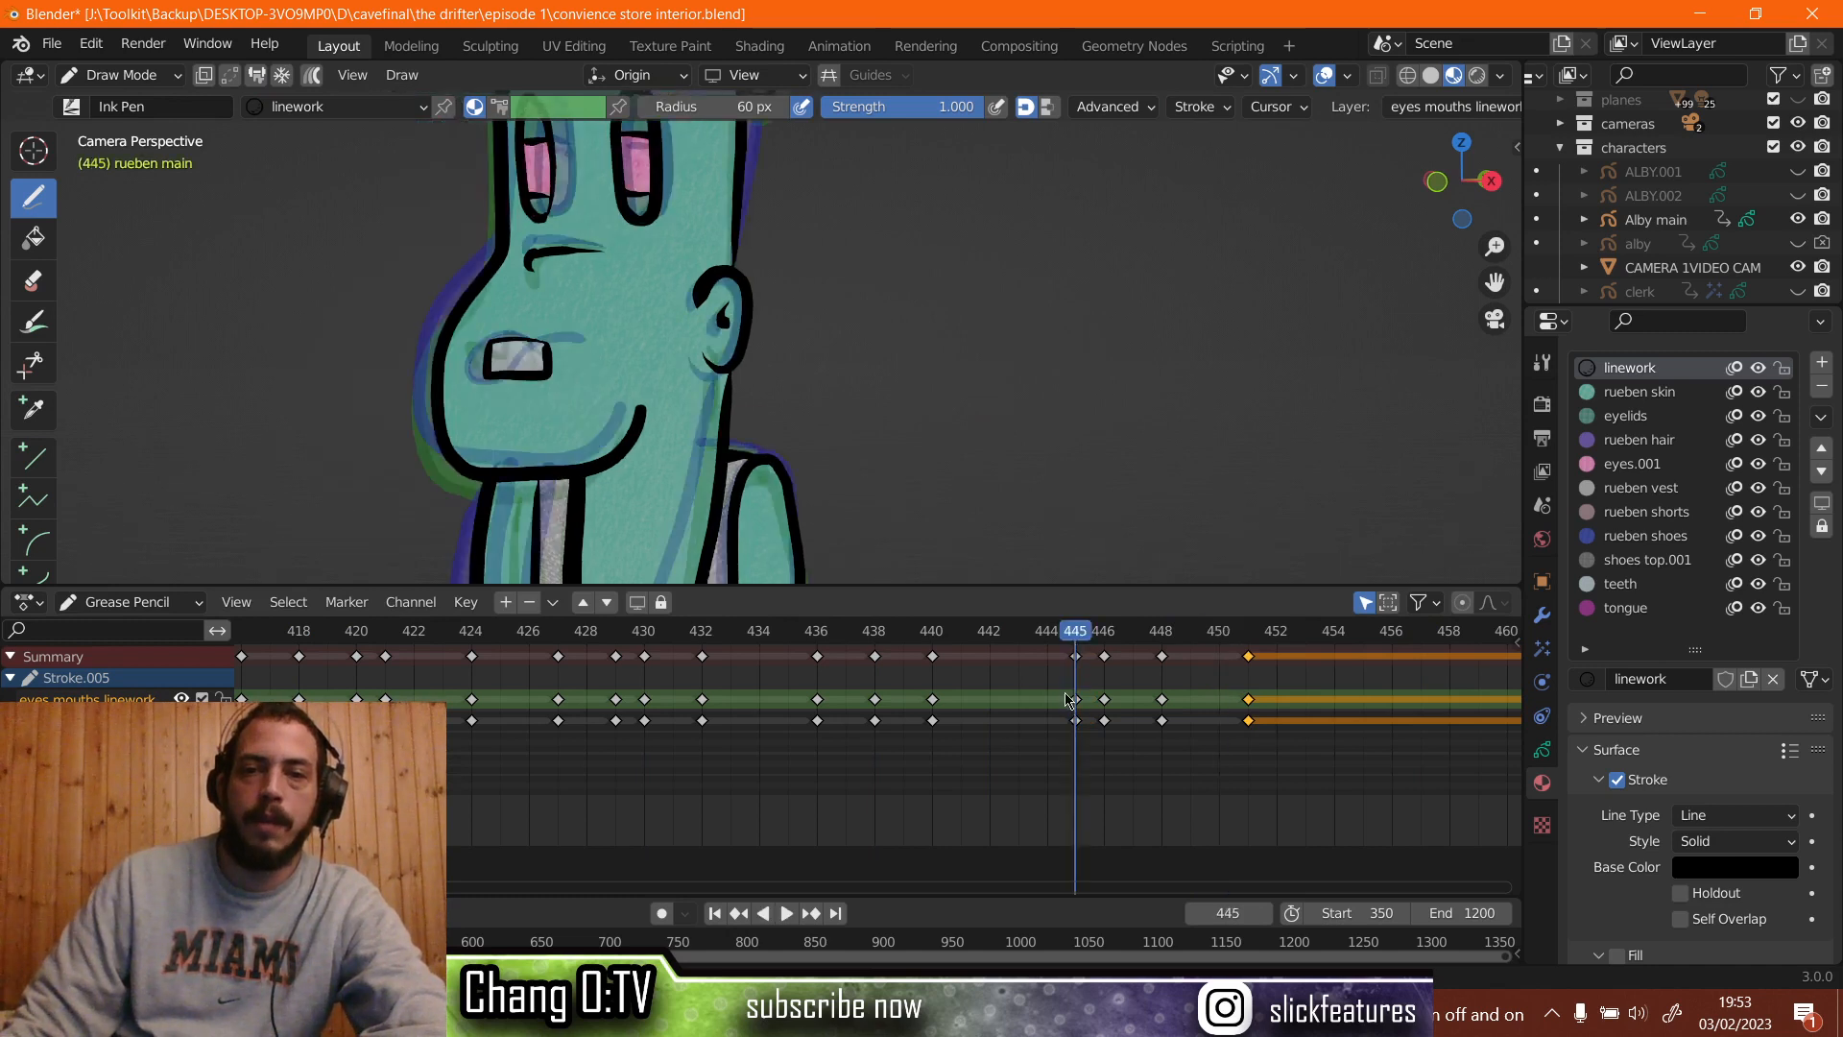
left_click_drag(1077, 718, 1078, 722)
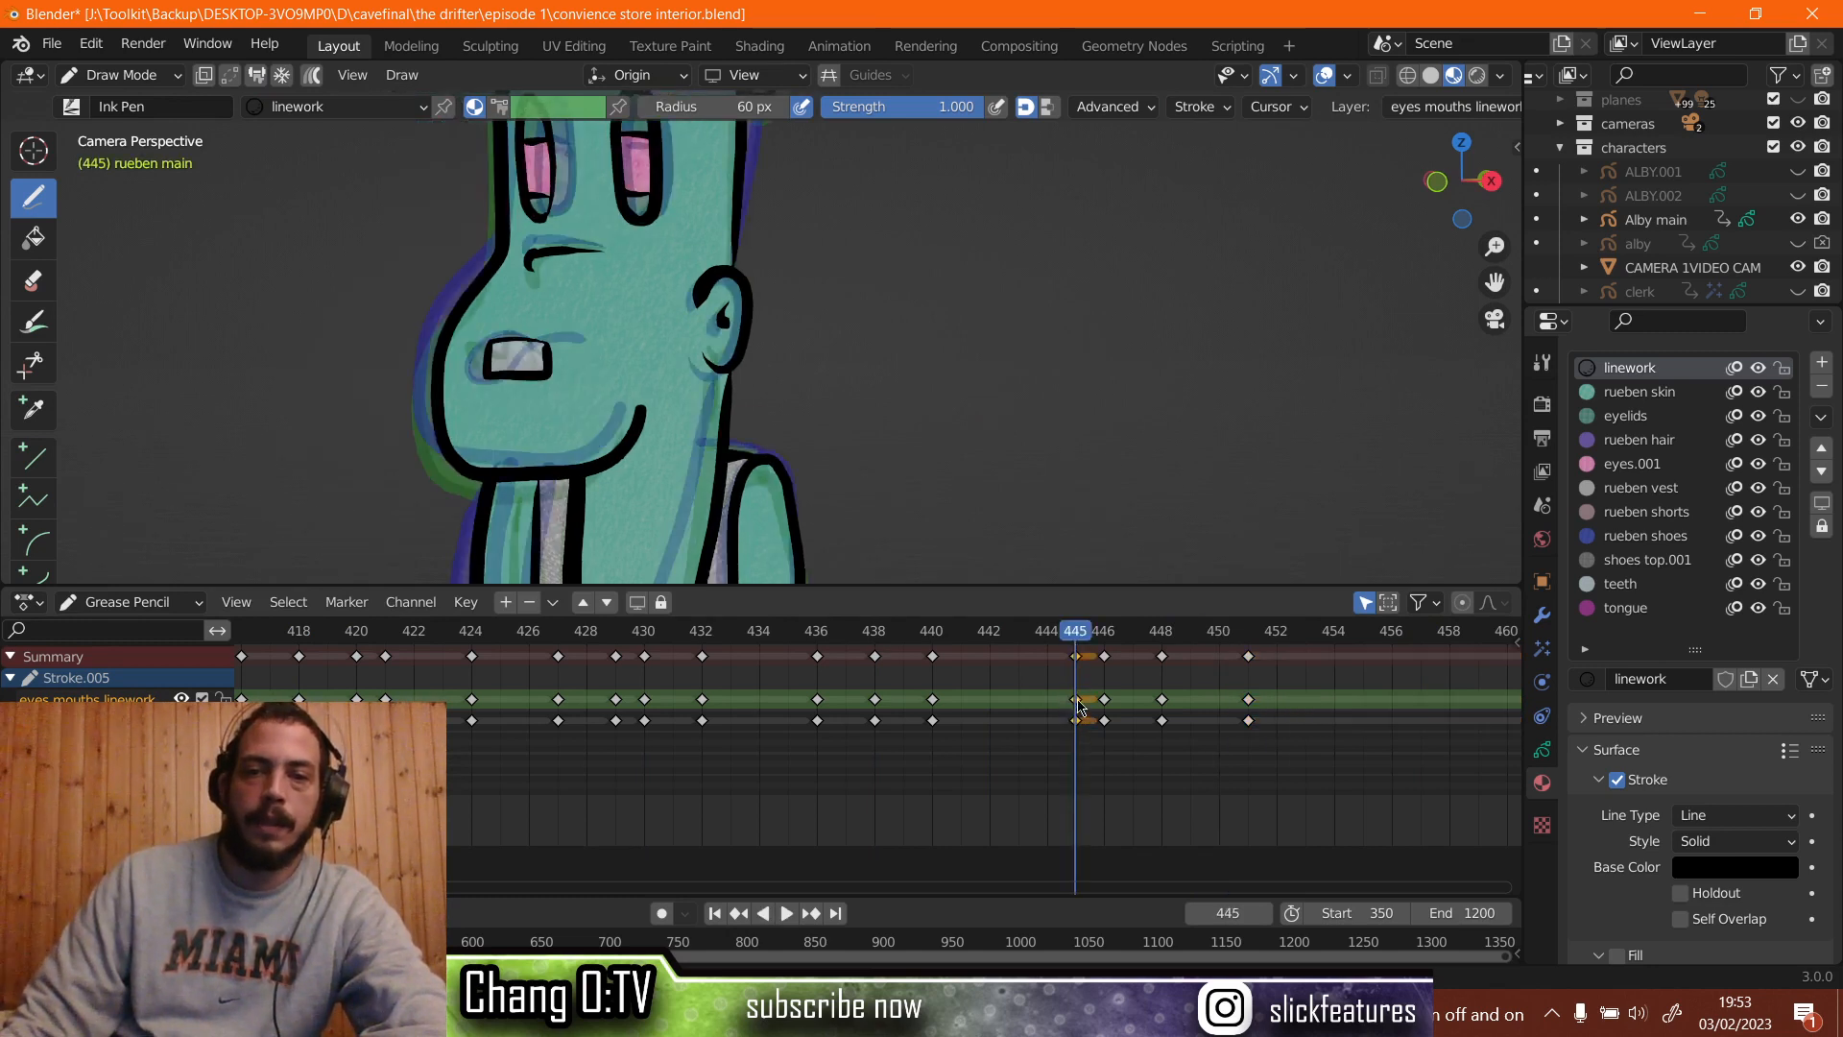
right_click(1080, 706)
left_click(1077, 699)
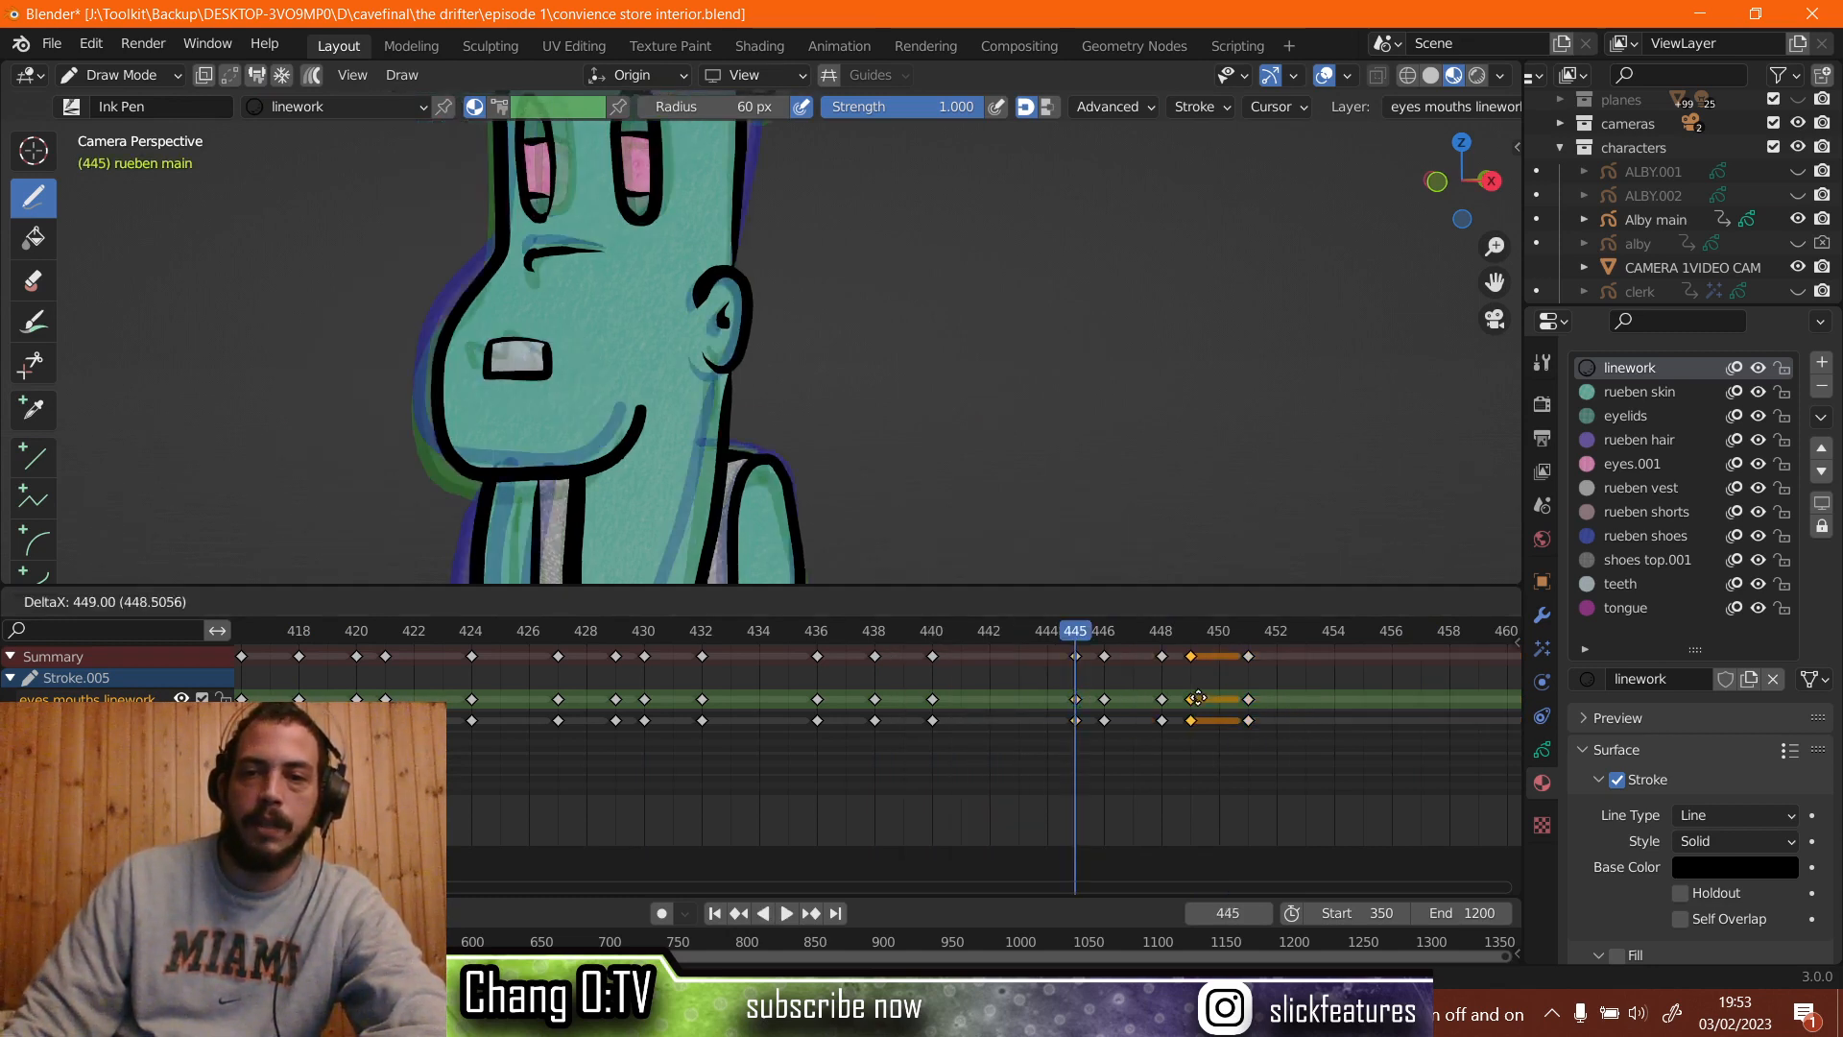
left_click(1172, 685)
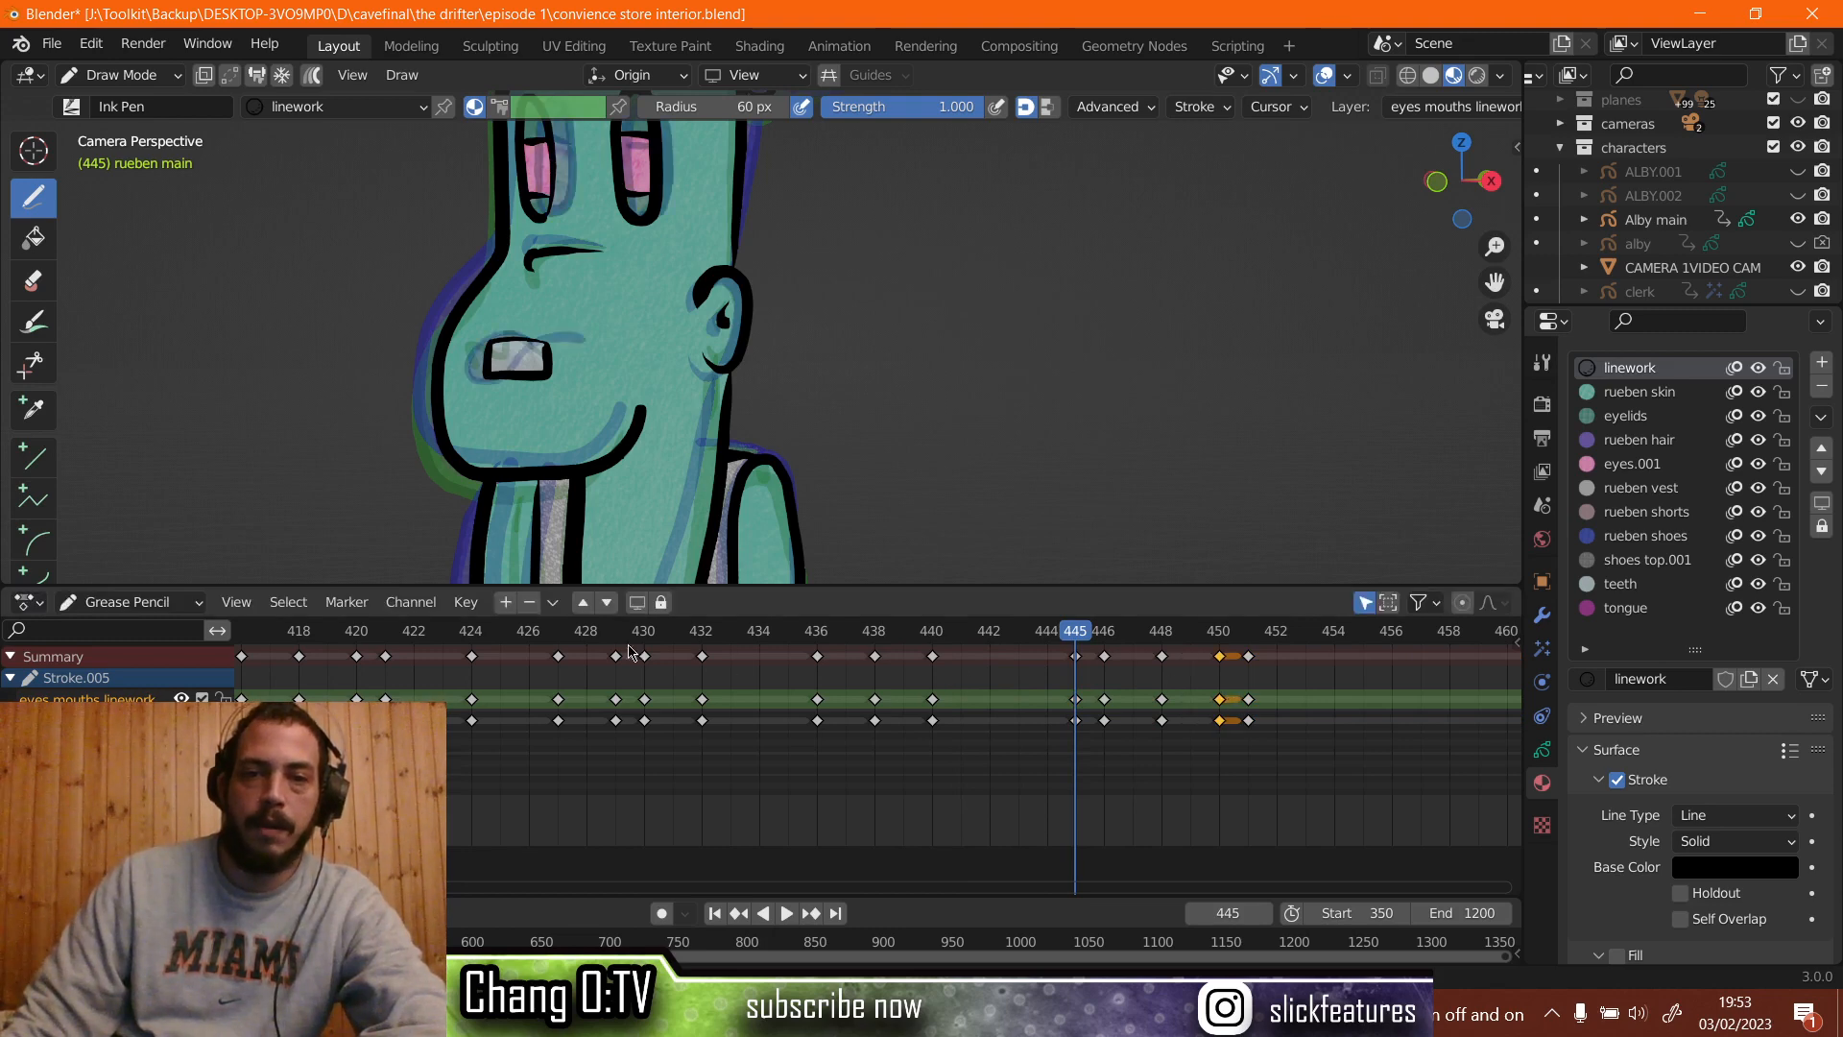
Play back the lip sync from about frame 427, and again from around frames 422 and 419, to check the timing.
left_click(549, 640)
key("space")
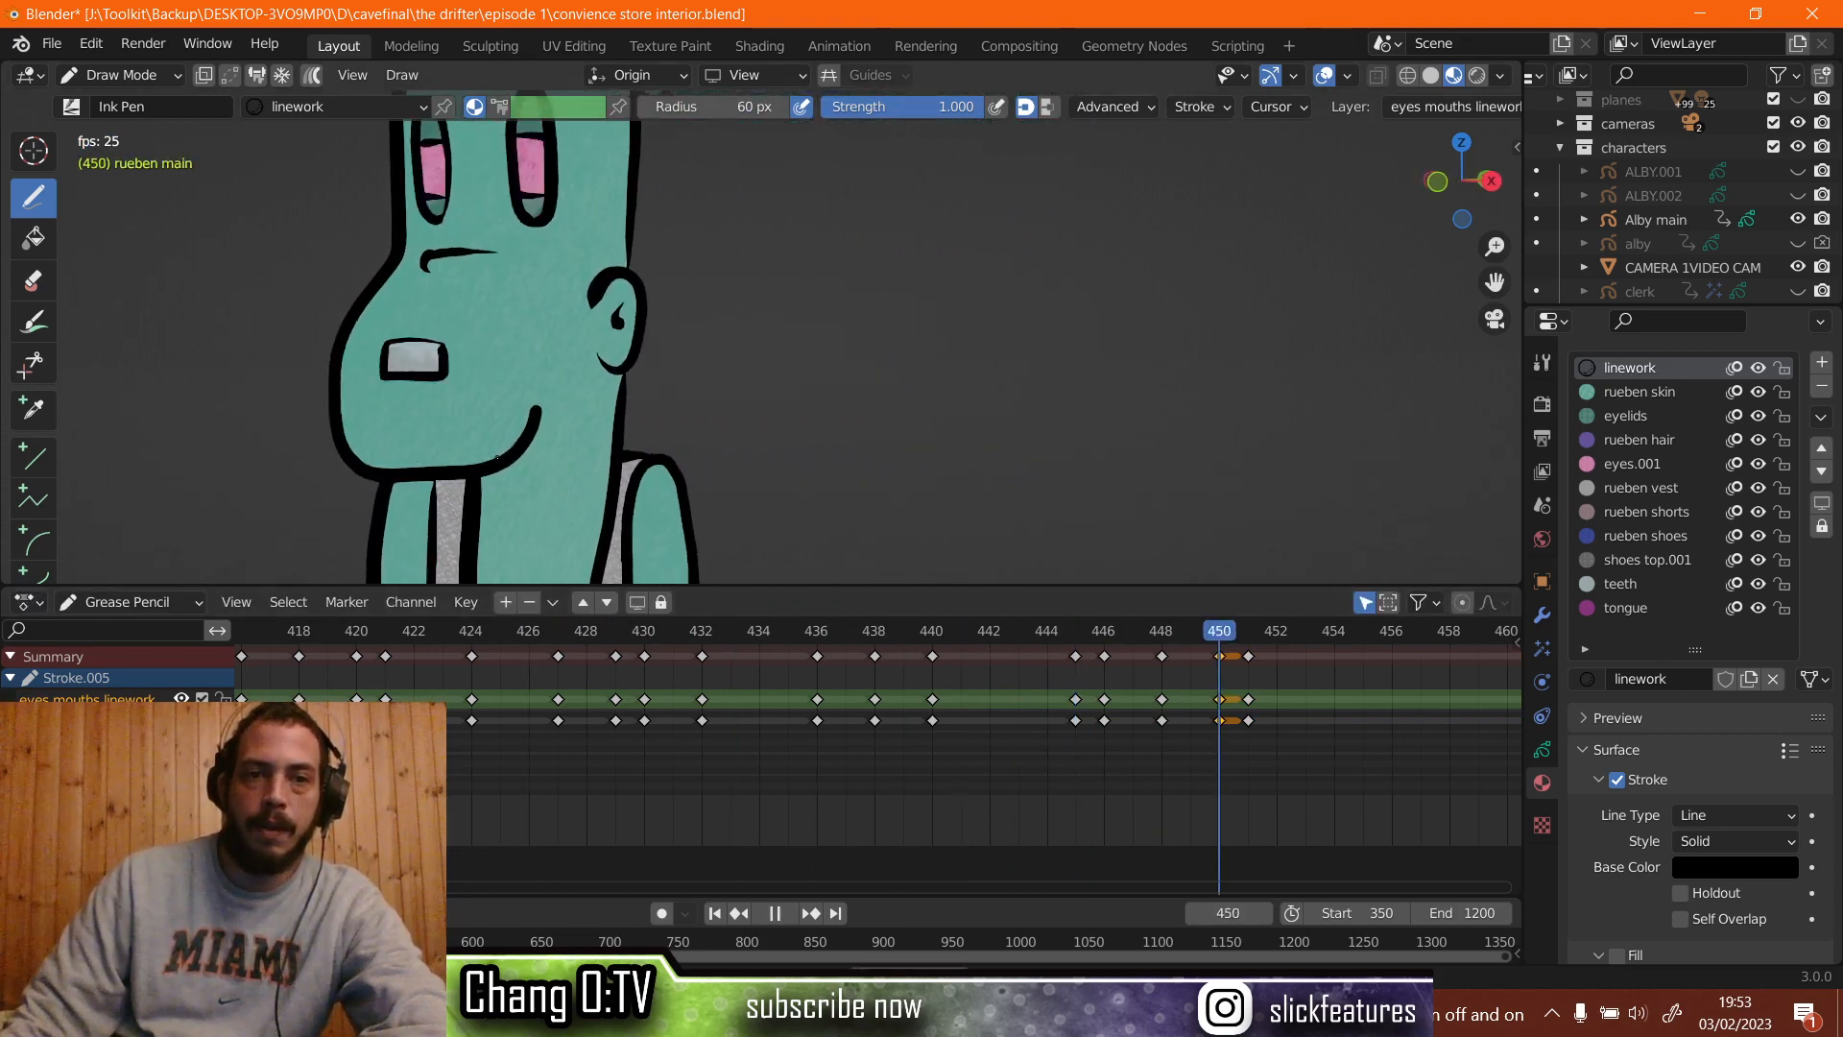
left_click(431, 643)
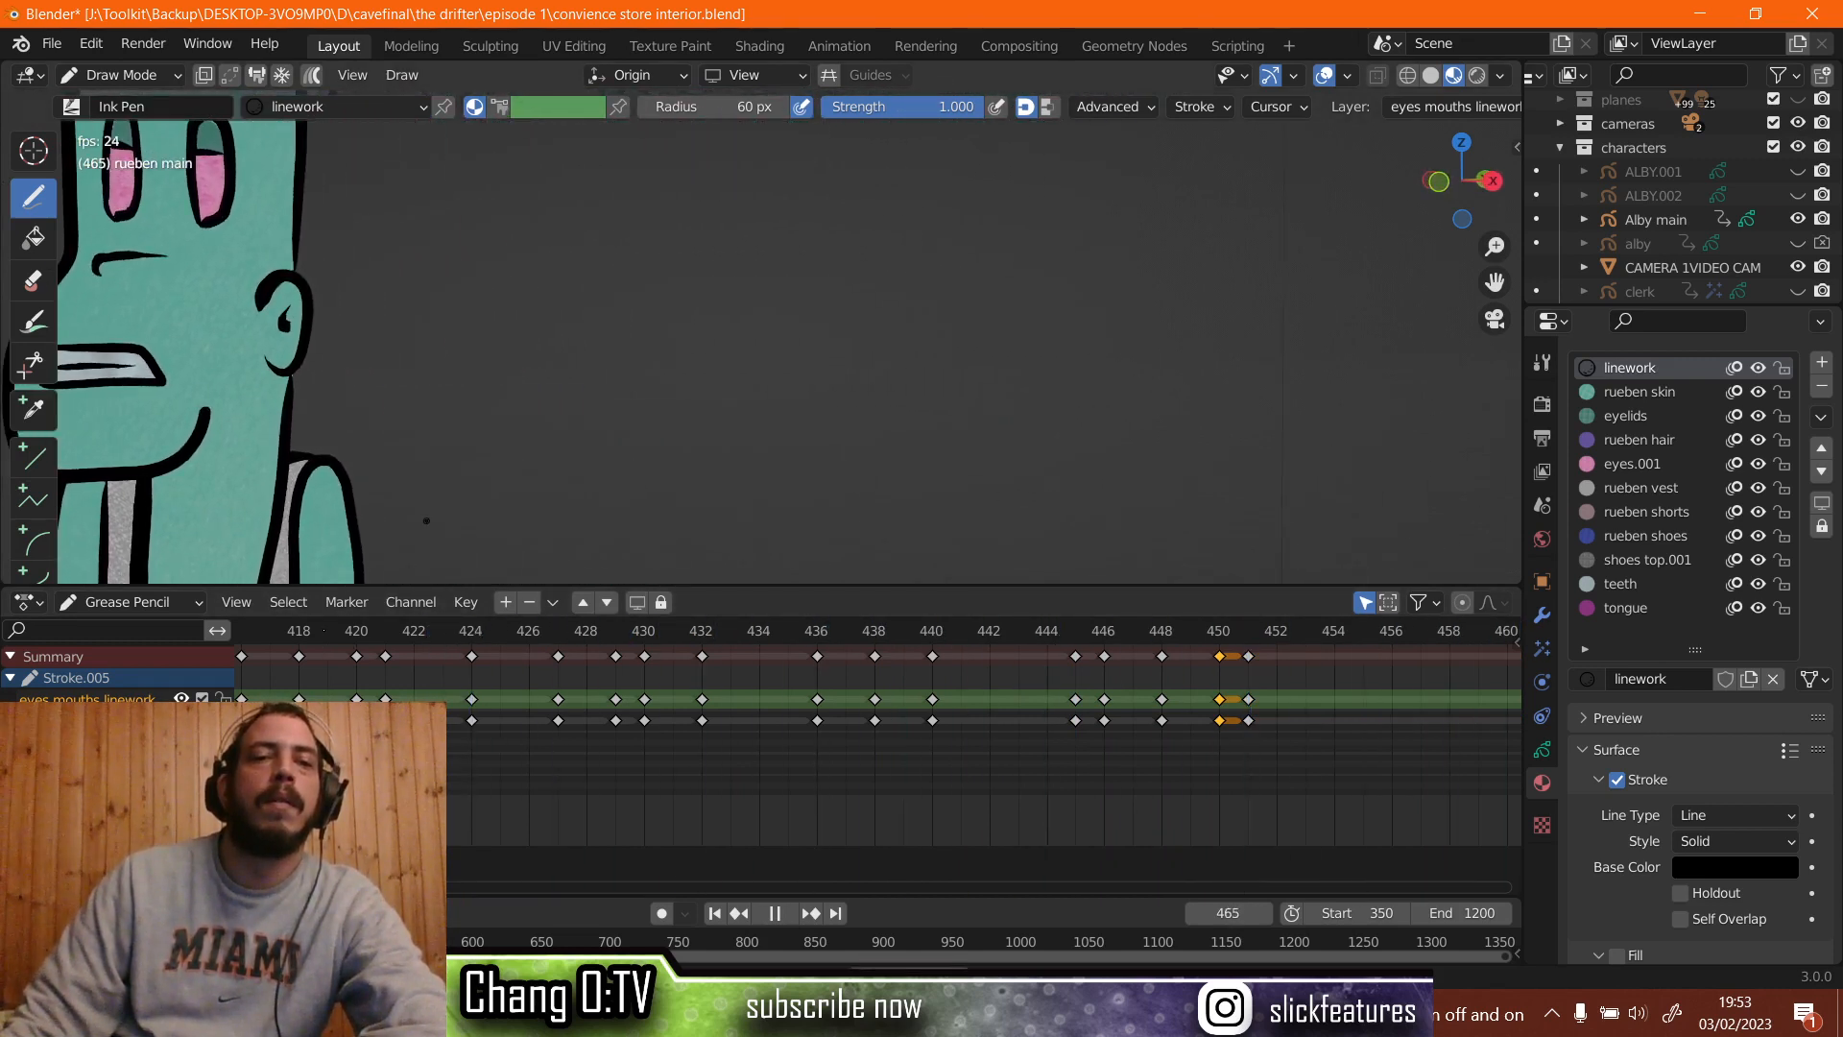
left_click(326, 641)
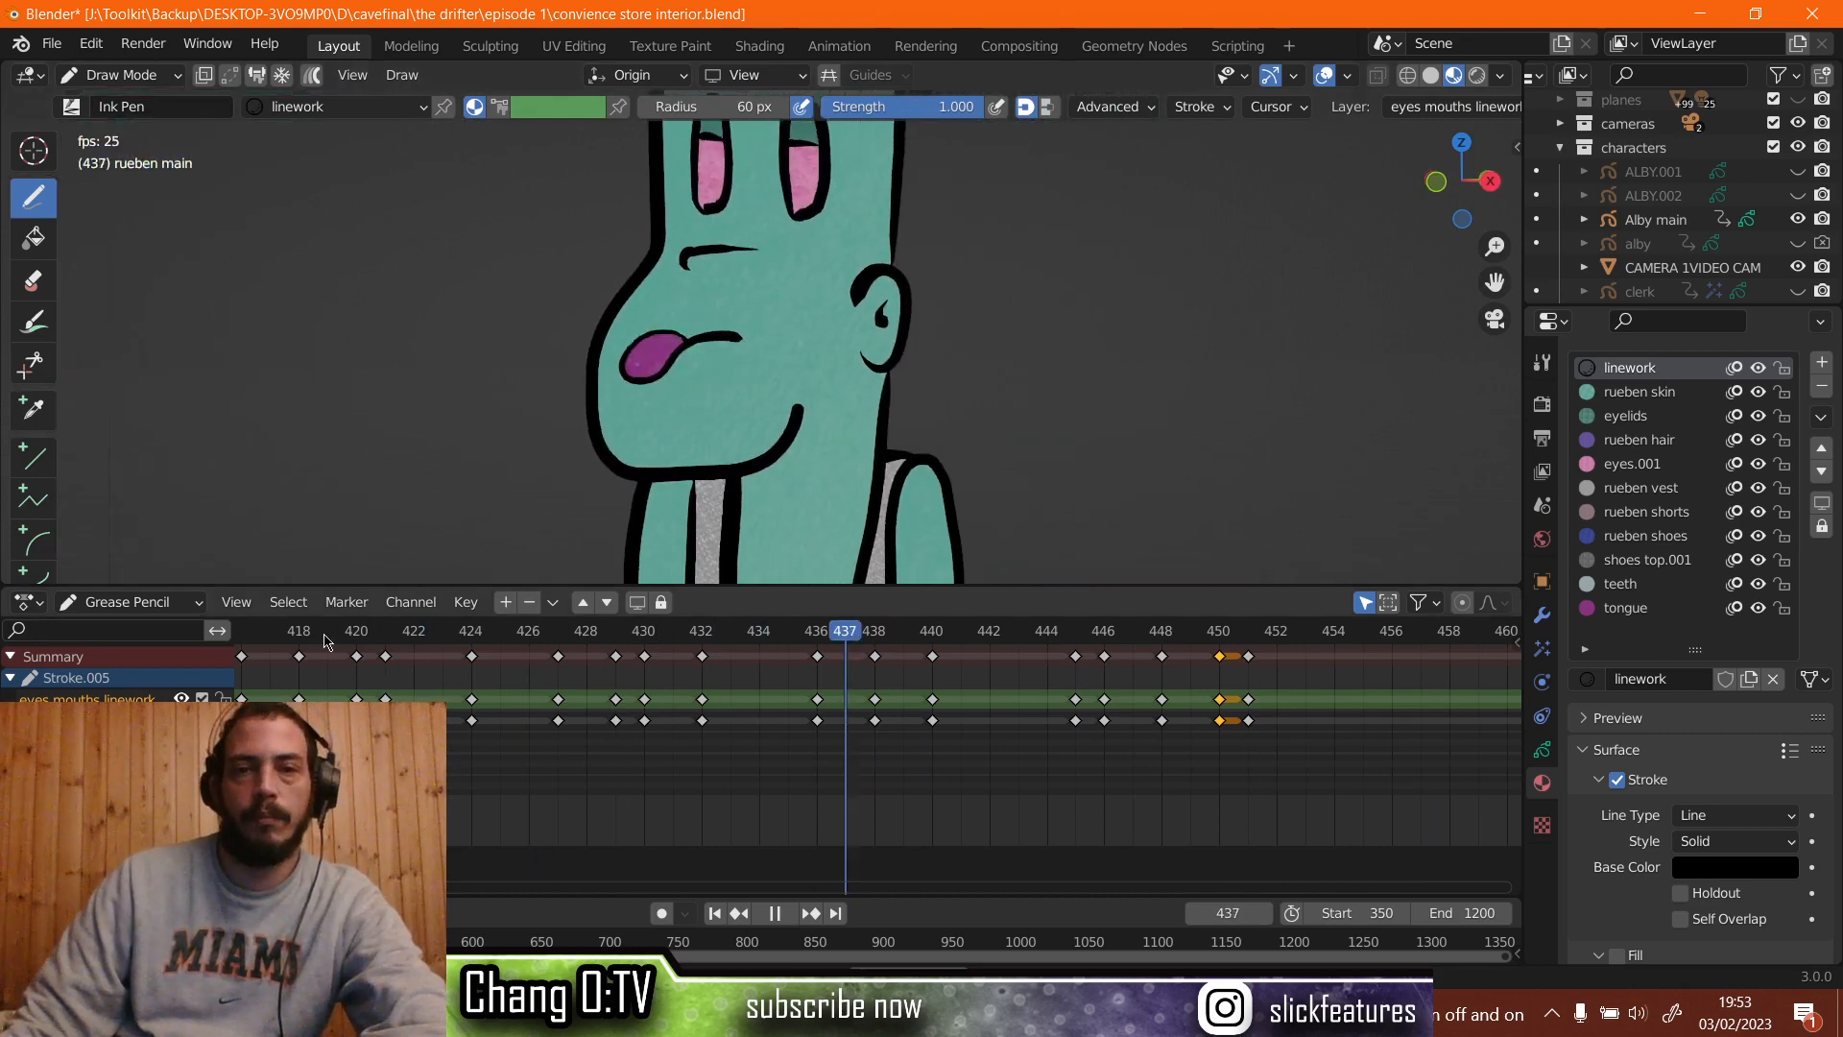
key("space")
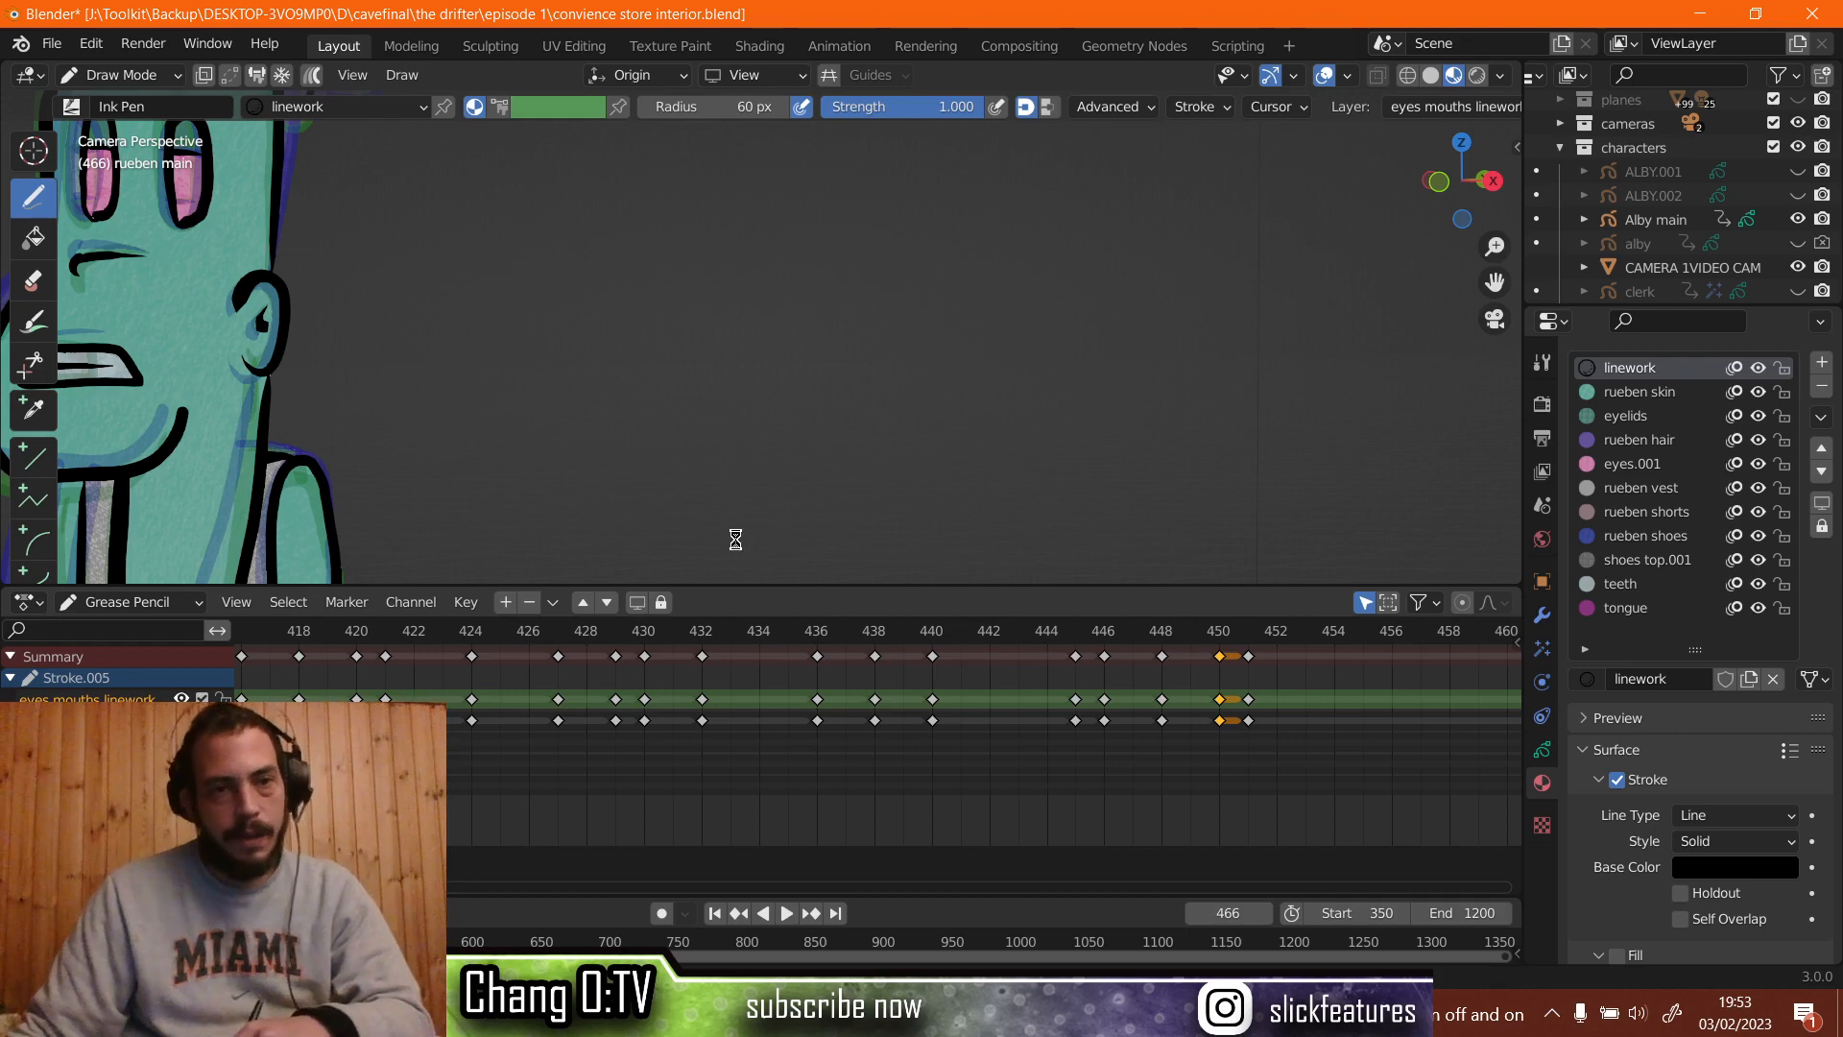
Check the lip sync in playback with Rueben's whole upper body in view, from frame 427 and again from about frame 422.
scroll(736, 539, "down", 4)
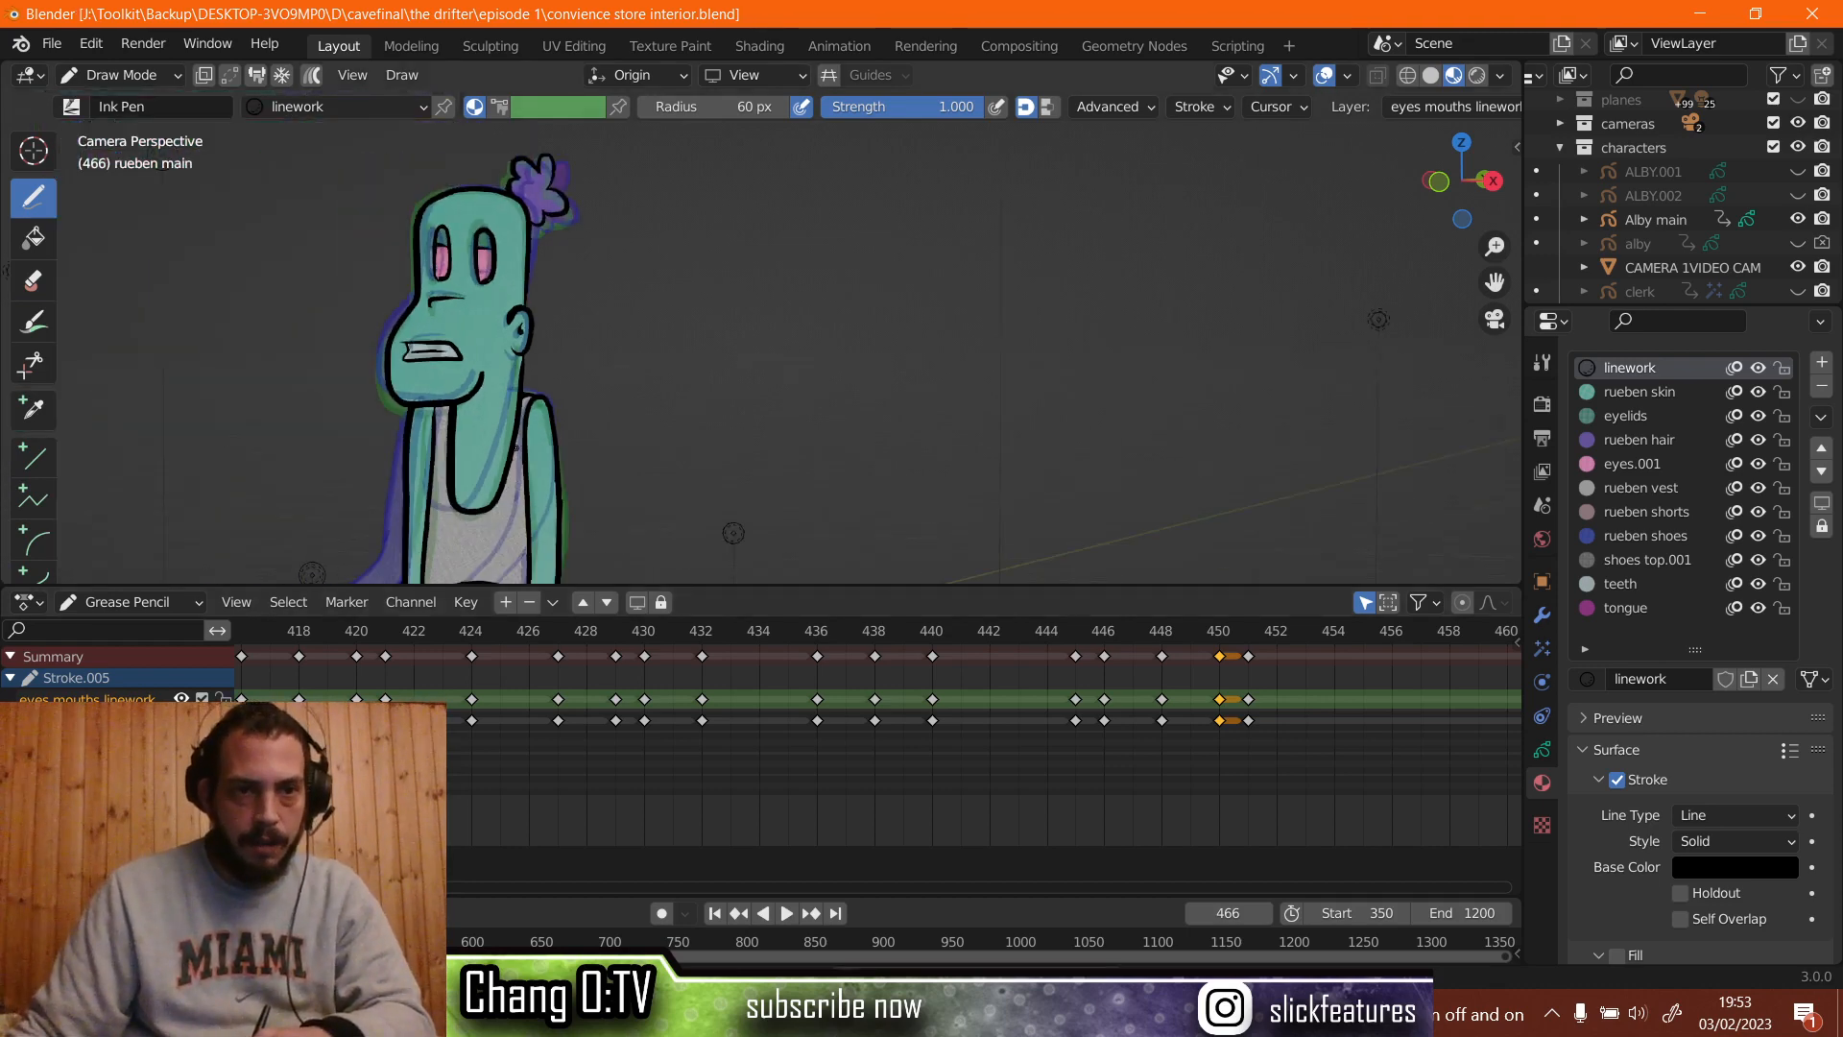
left_click(555, 643)
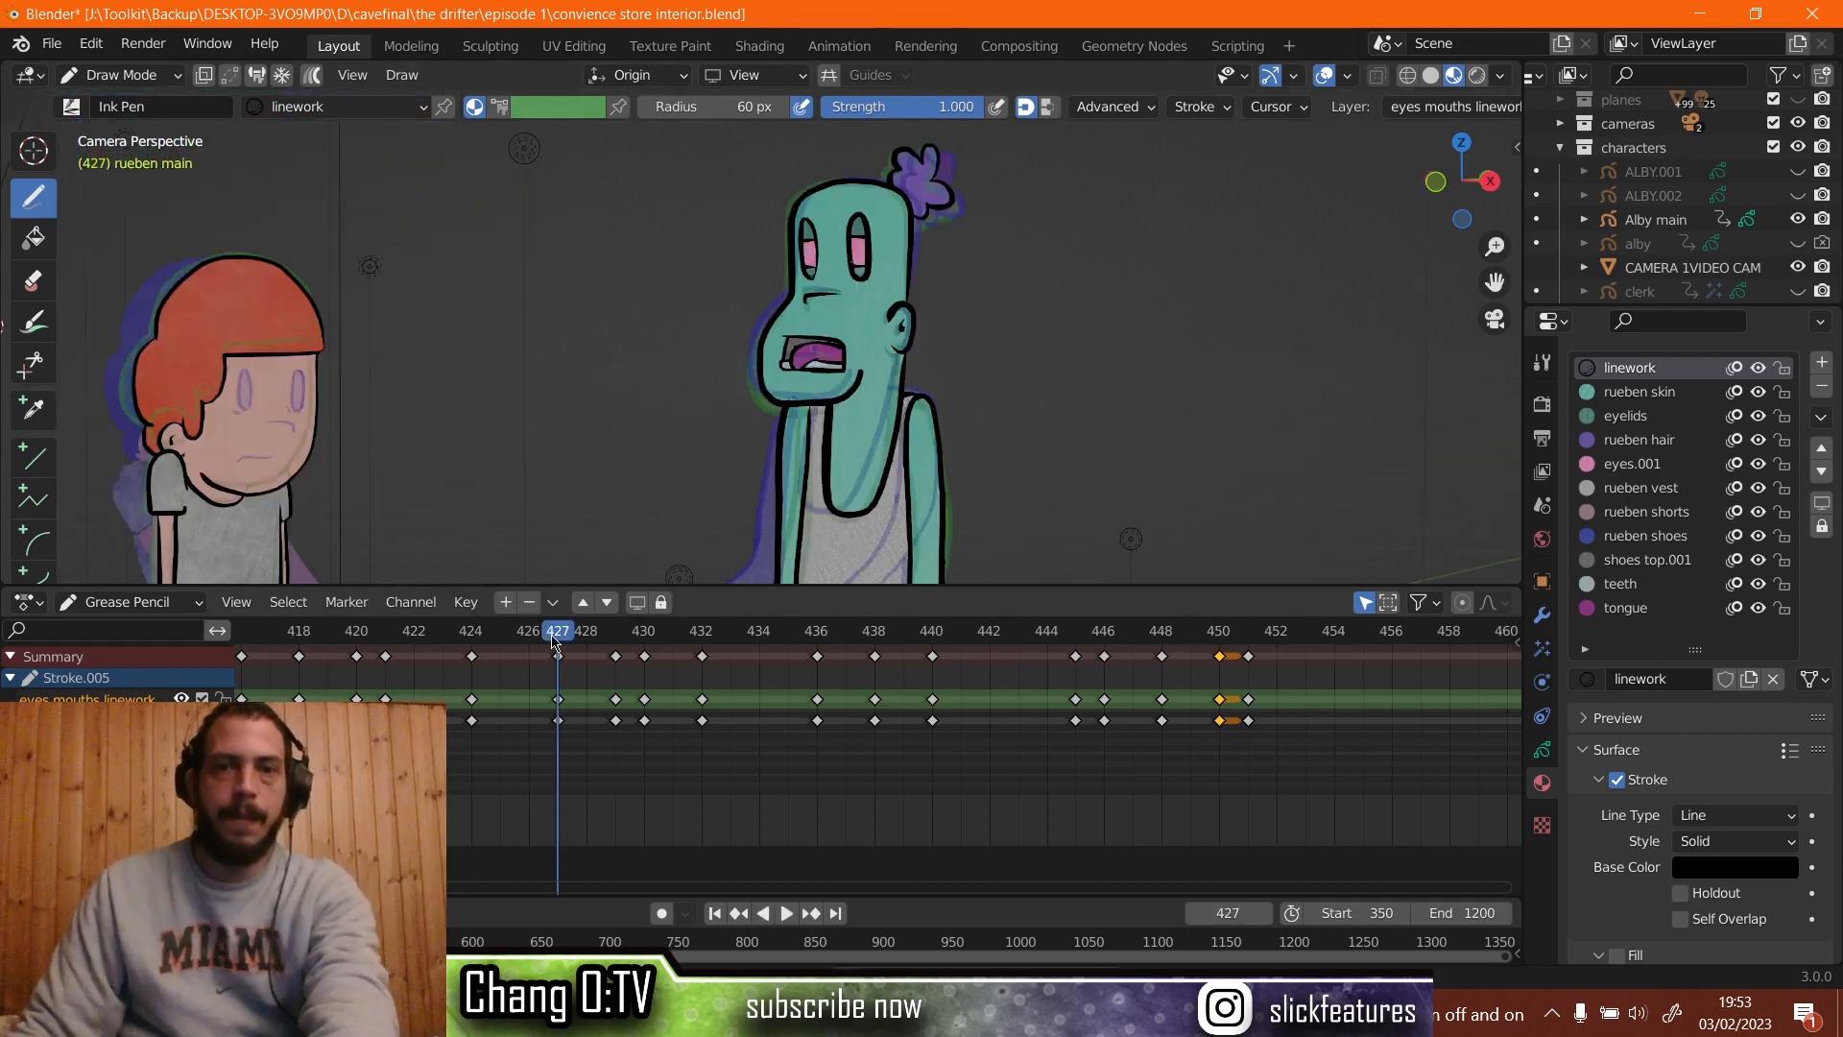
key("space")
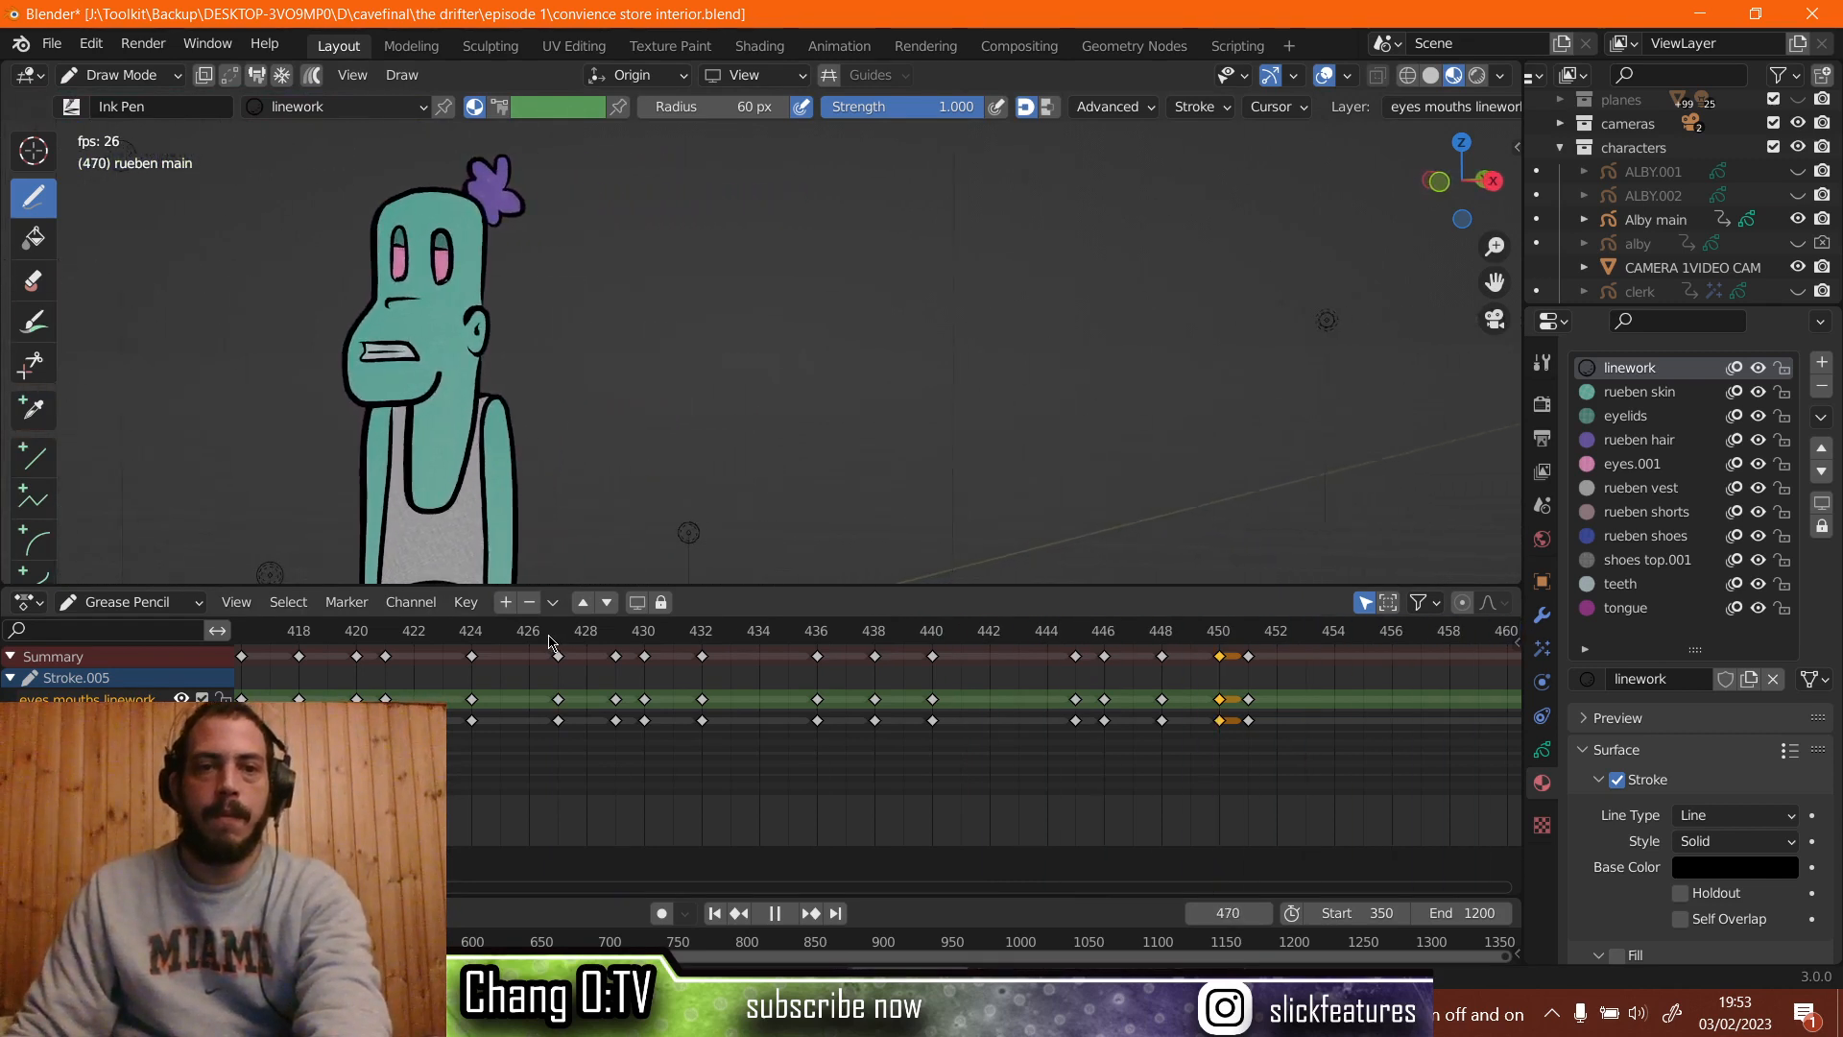
key("space")
left_click(408, 643)
key("space")
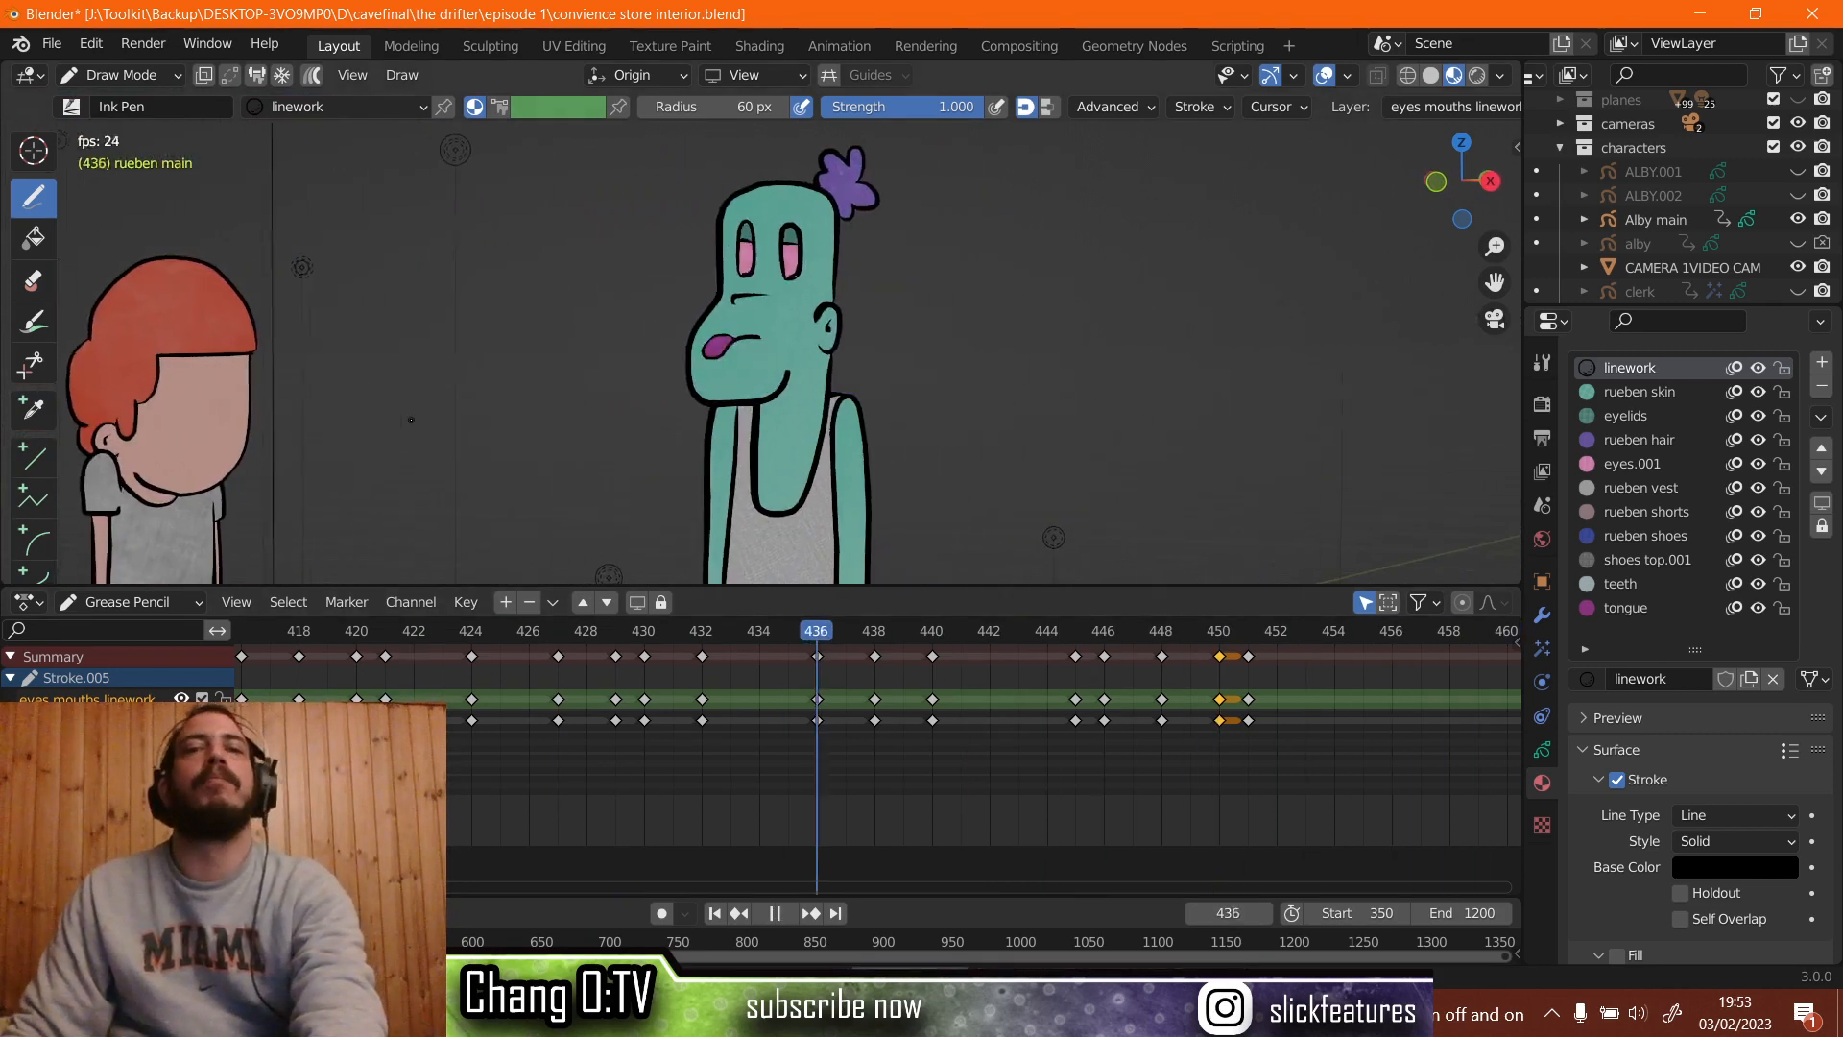
key("space")
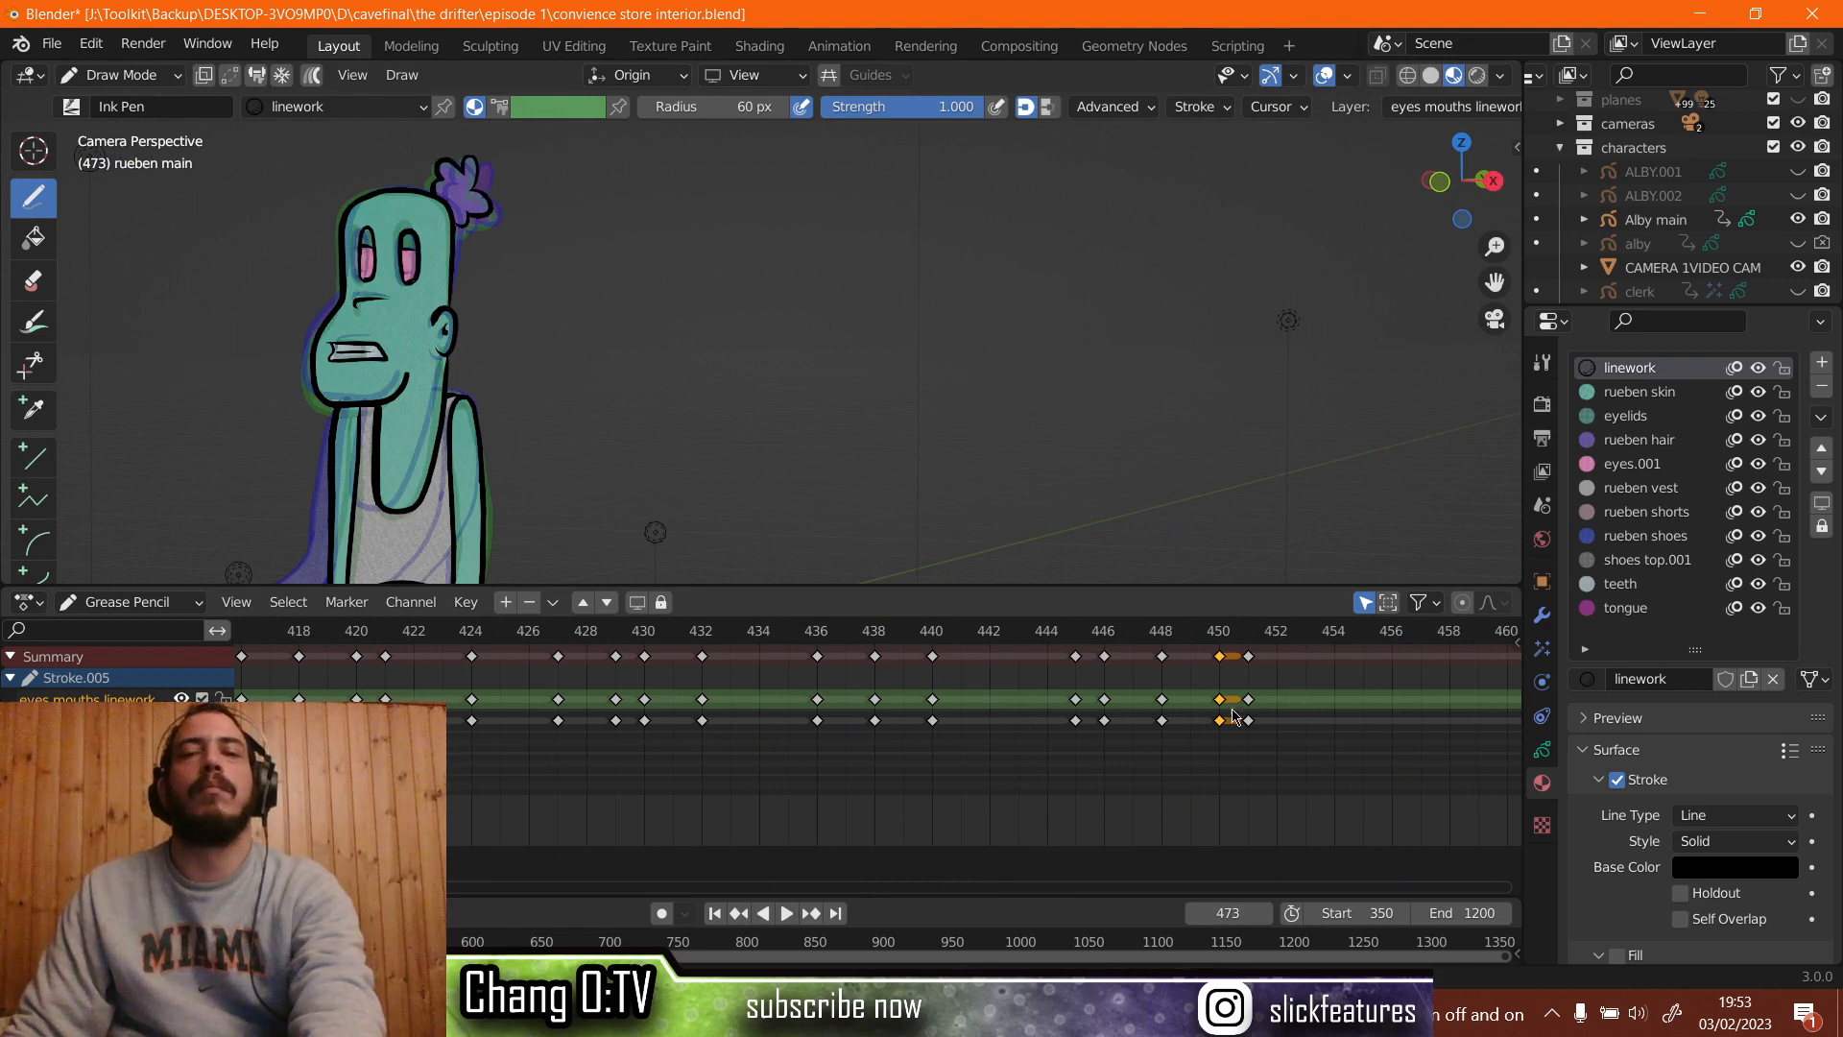
Shift all mouth keyframes from frame 445 onward two frames later so they start at frame 447, and check them in playback.
left_click_drag(1296, 688, 1123, 686)
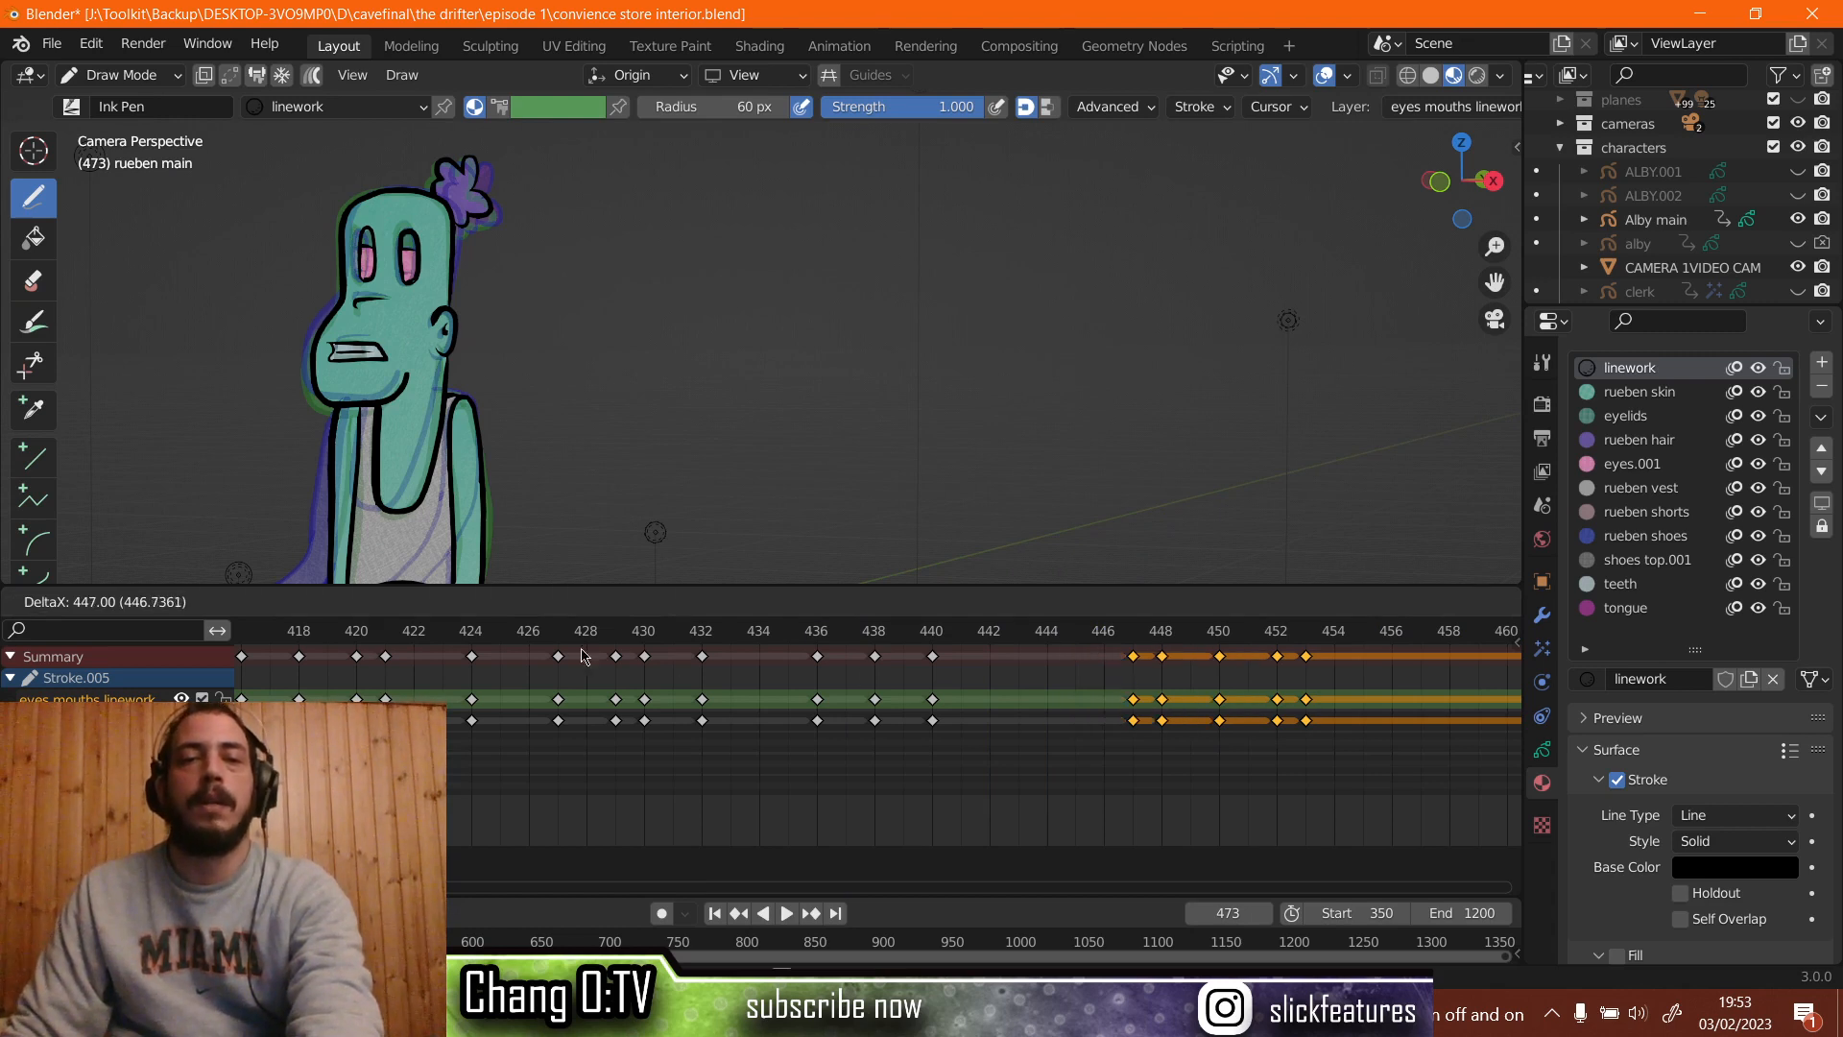
left_click_drag(583, 656, 583, 656)
key("space")
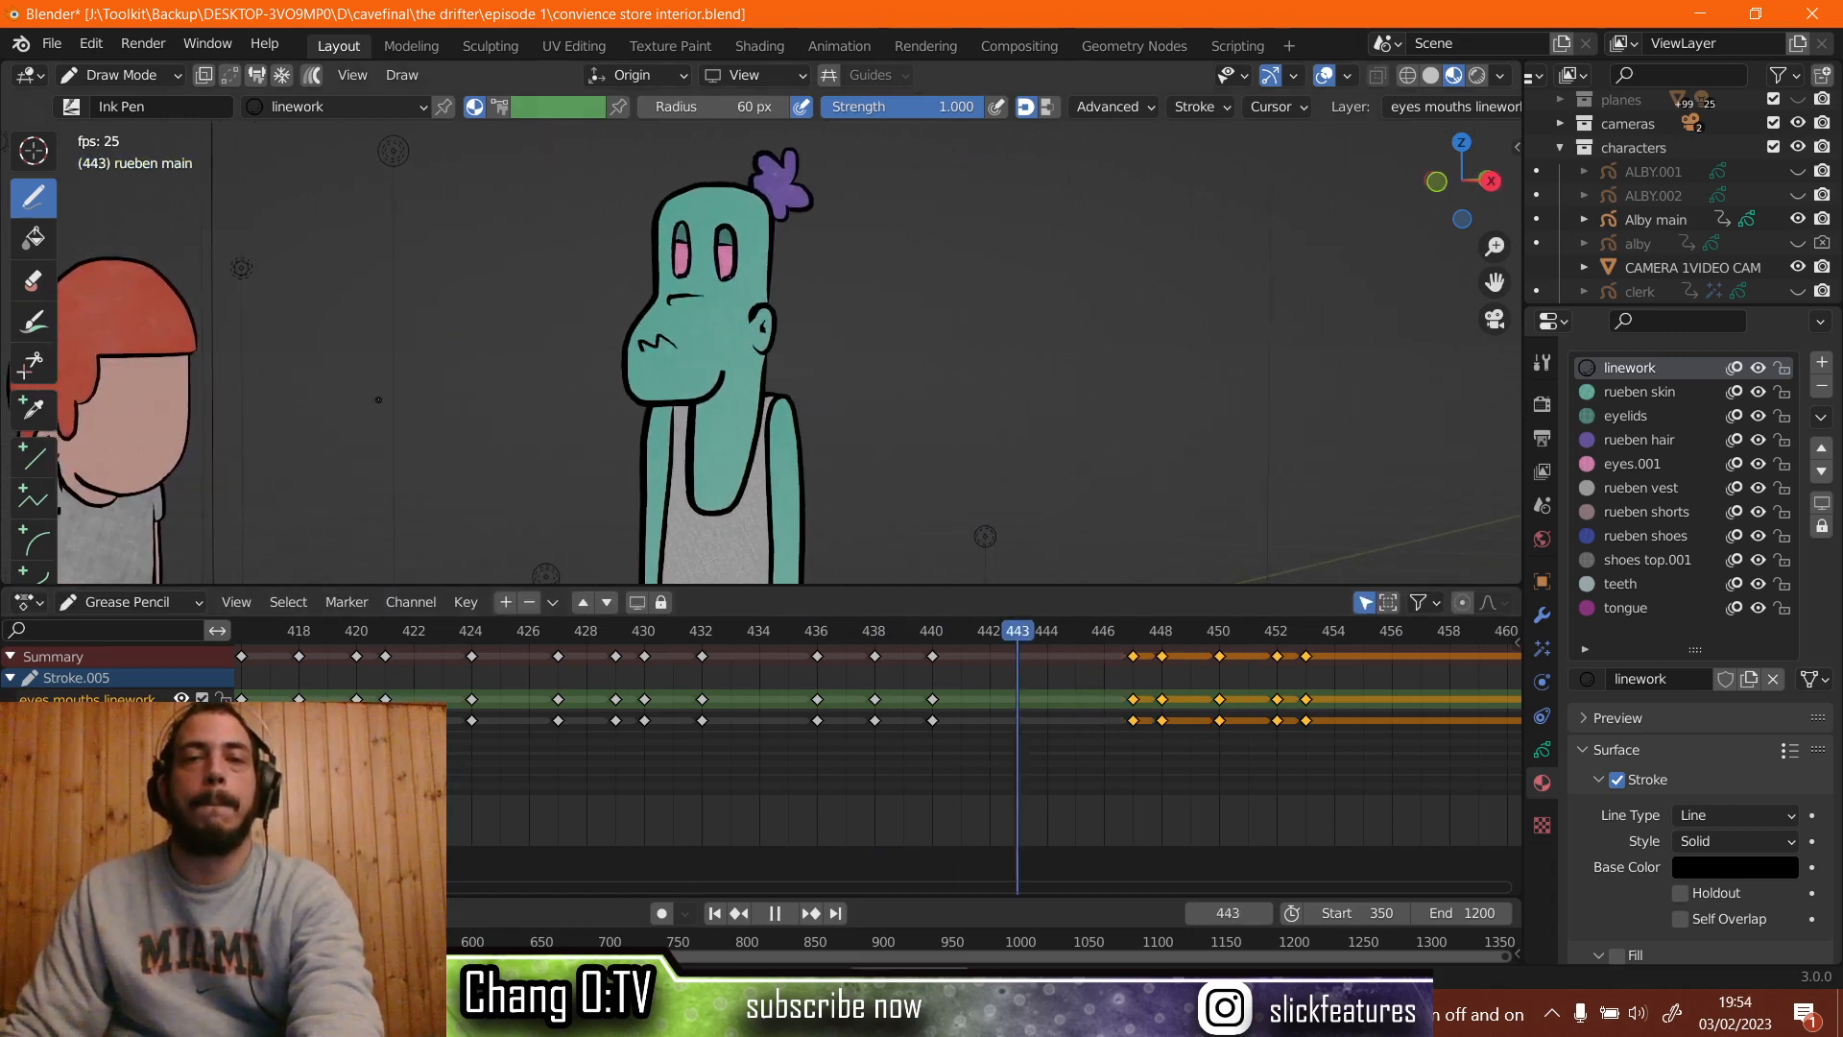
Play back the lip sync twice from frame 418 and once from frame 440 to check the mouth timing.
key("space")
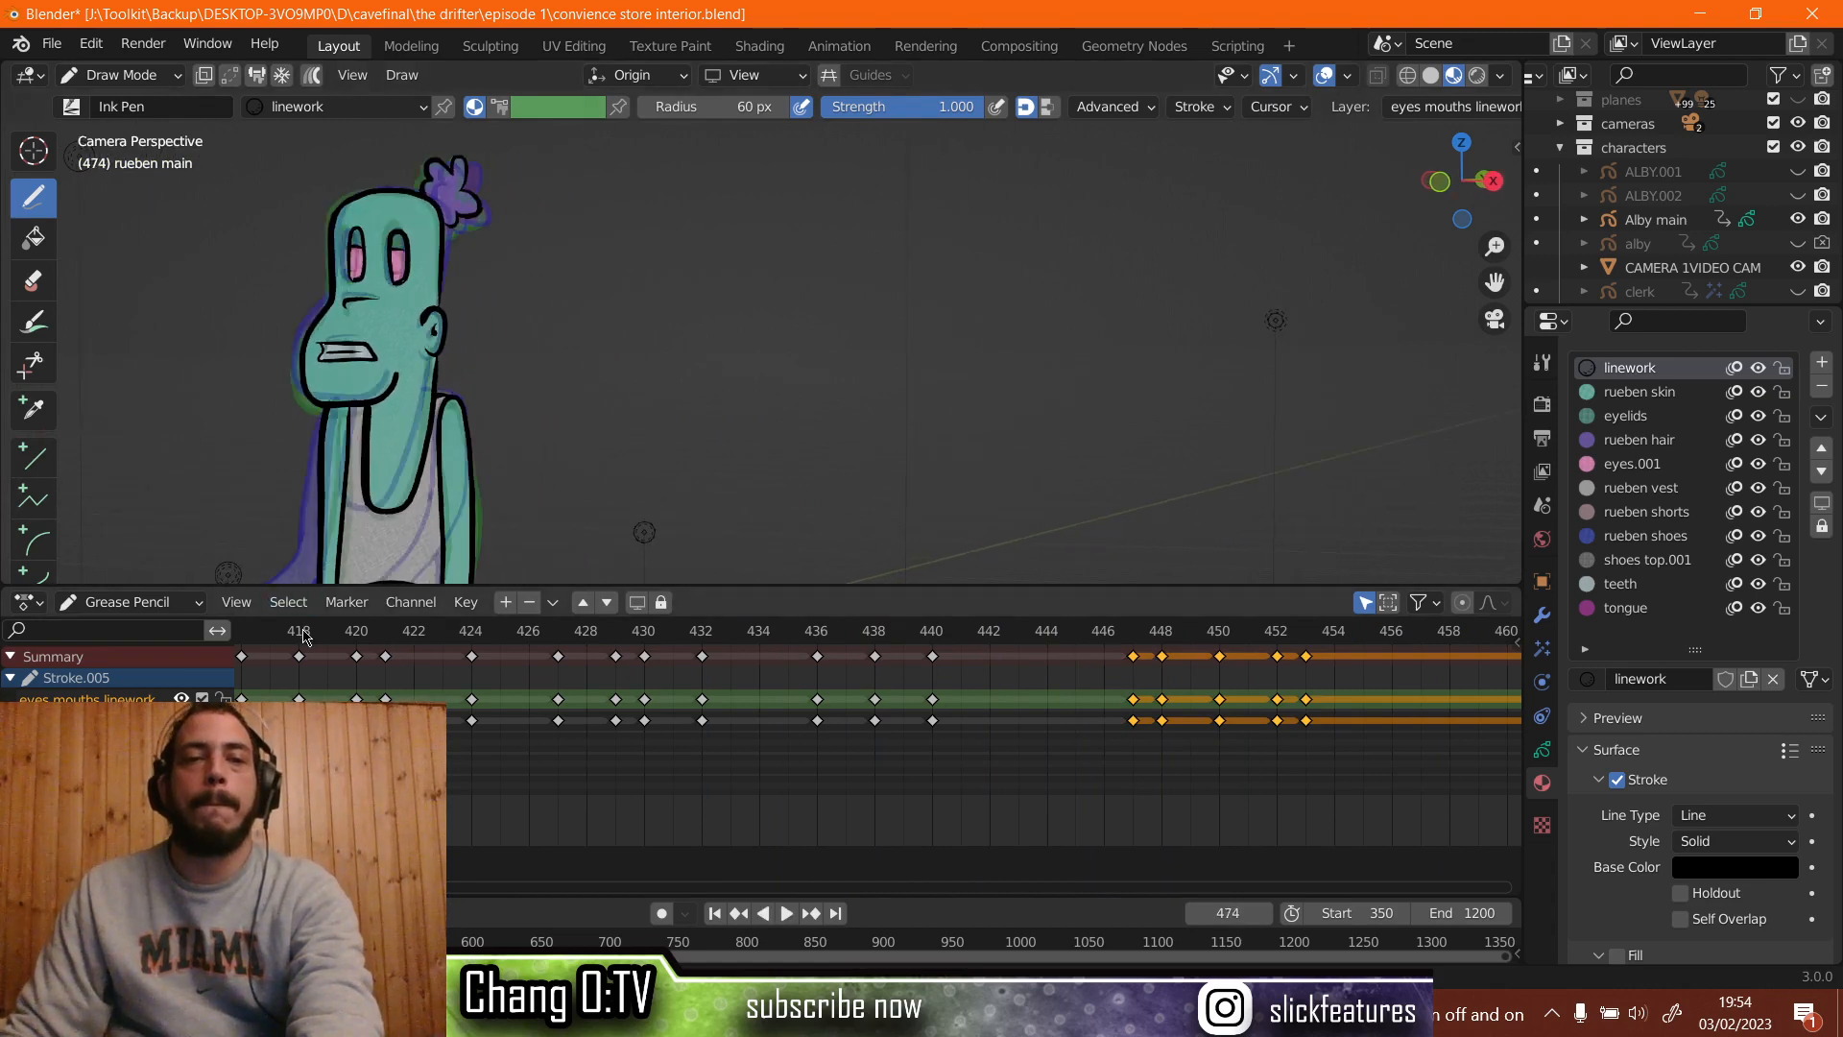
left_click(303, 636)
key("space")
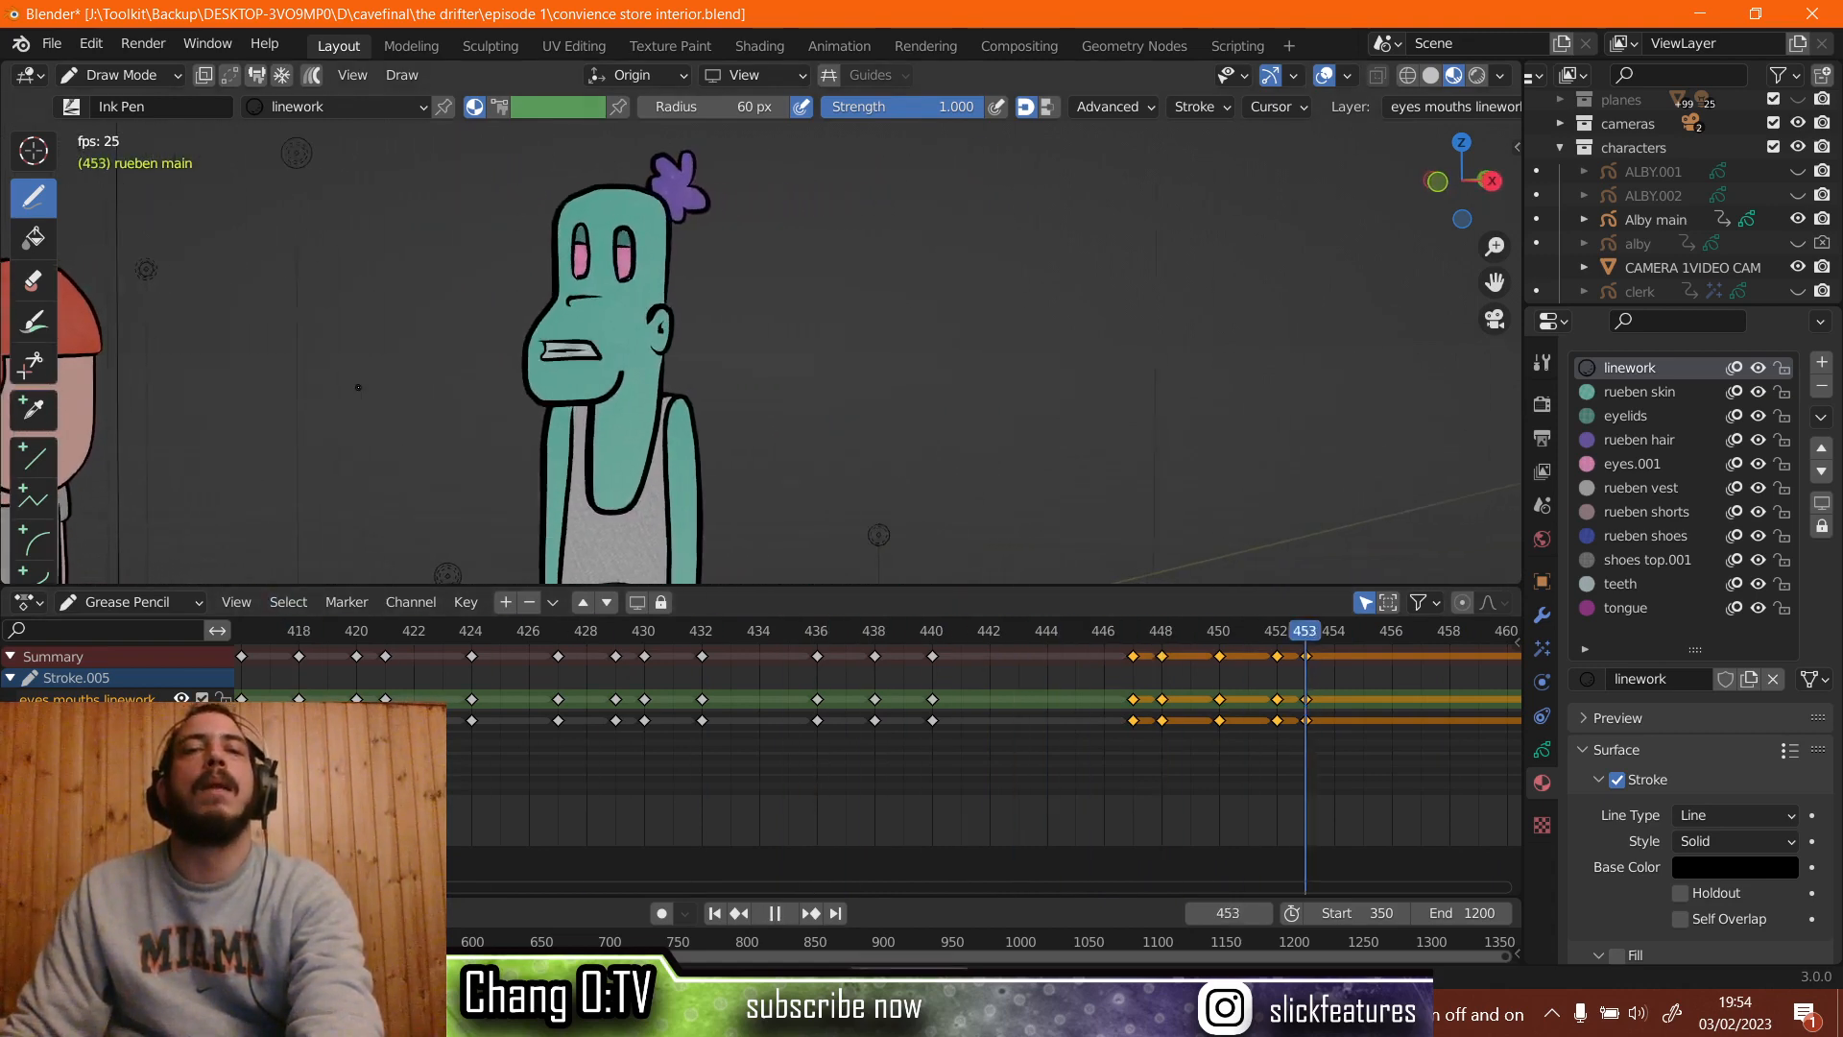
key("space")
left_click(301, 637)
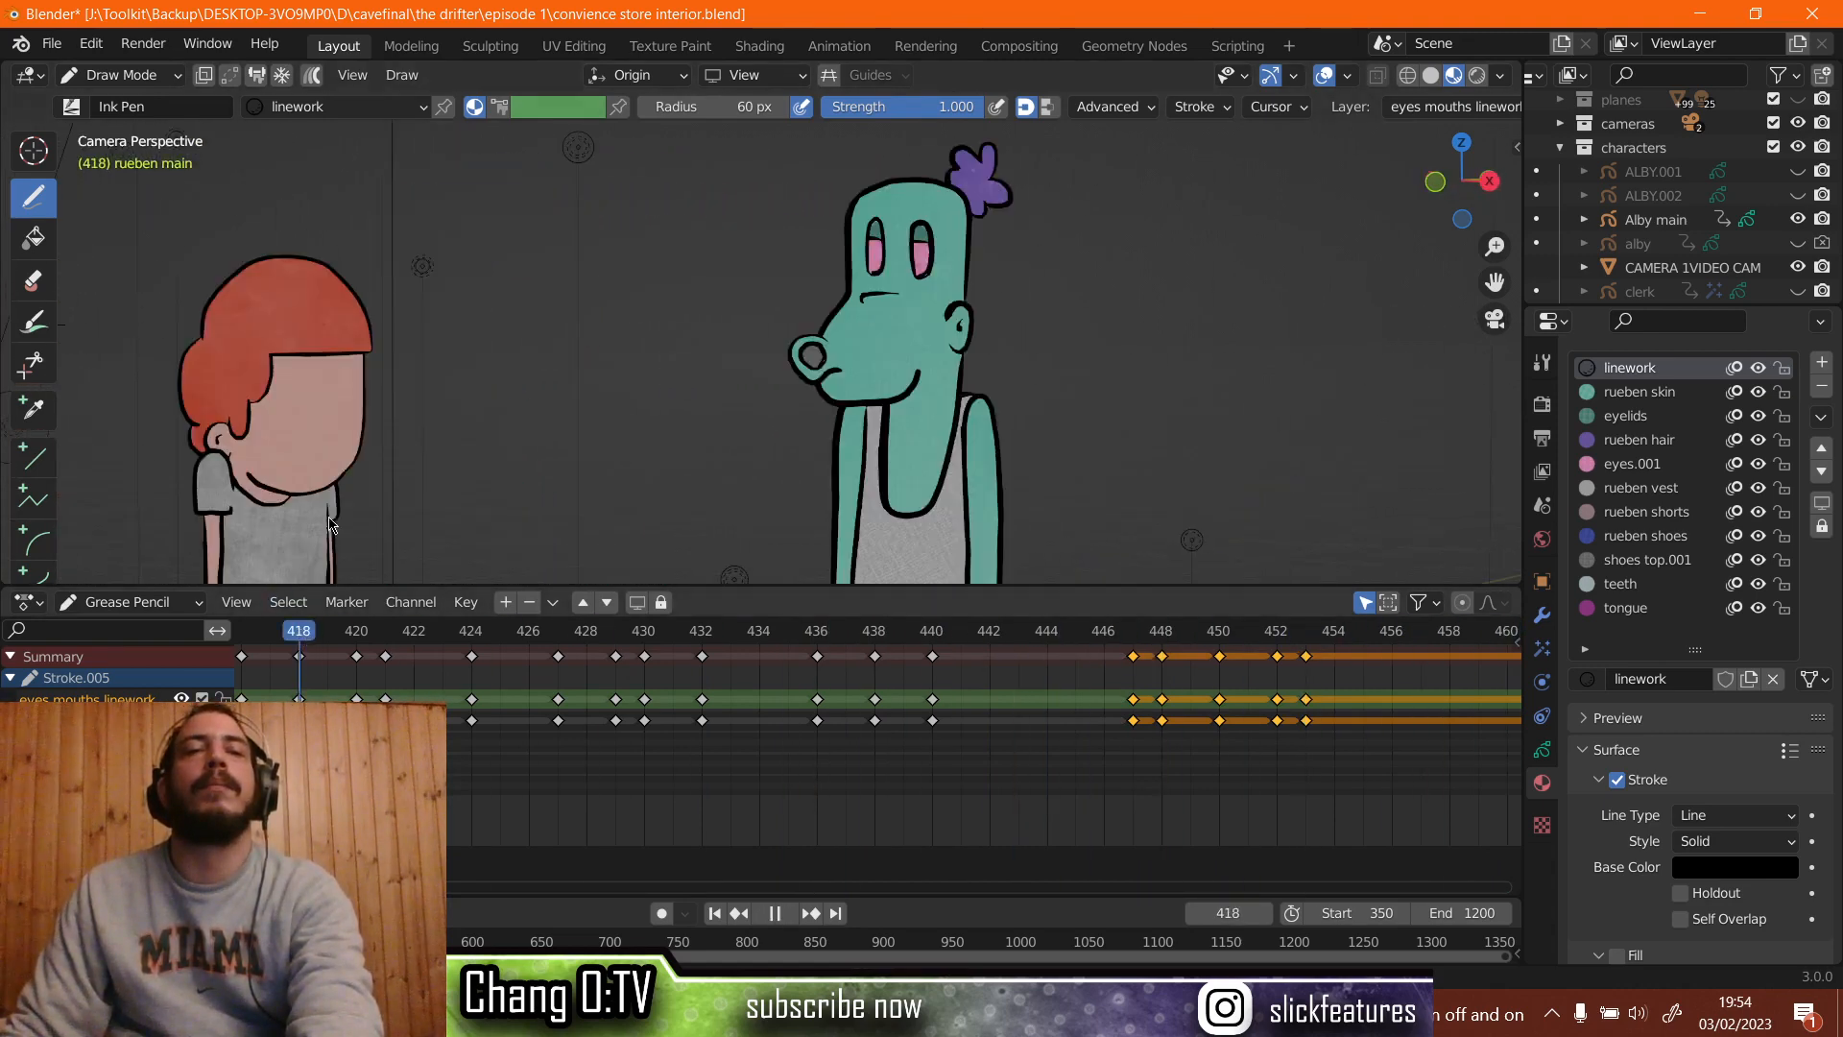
key("space")
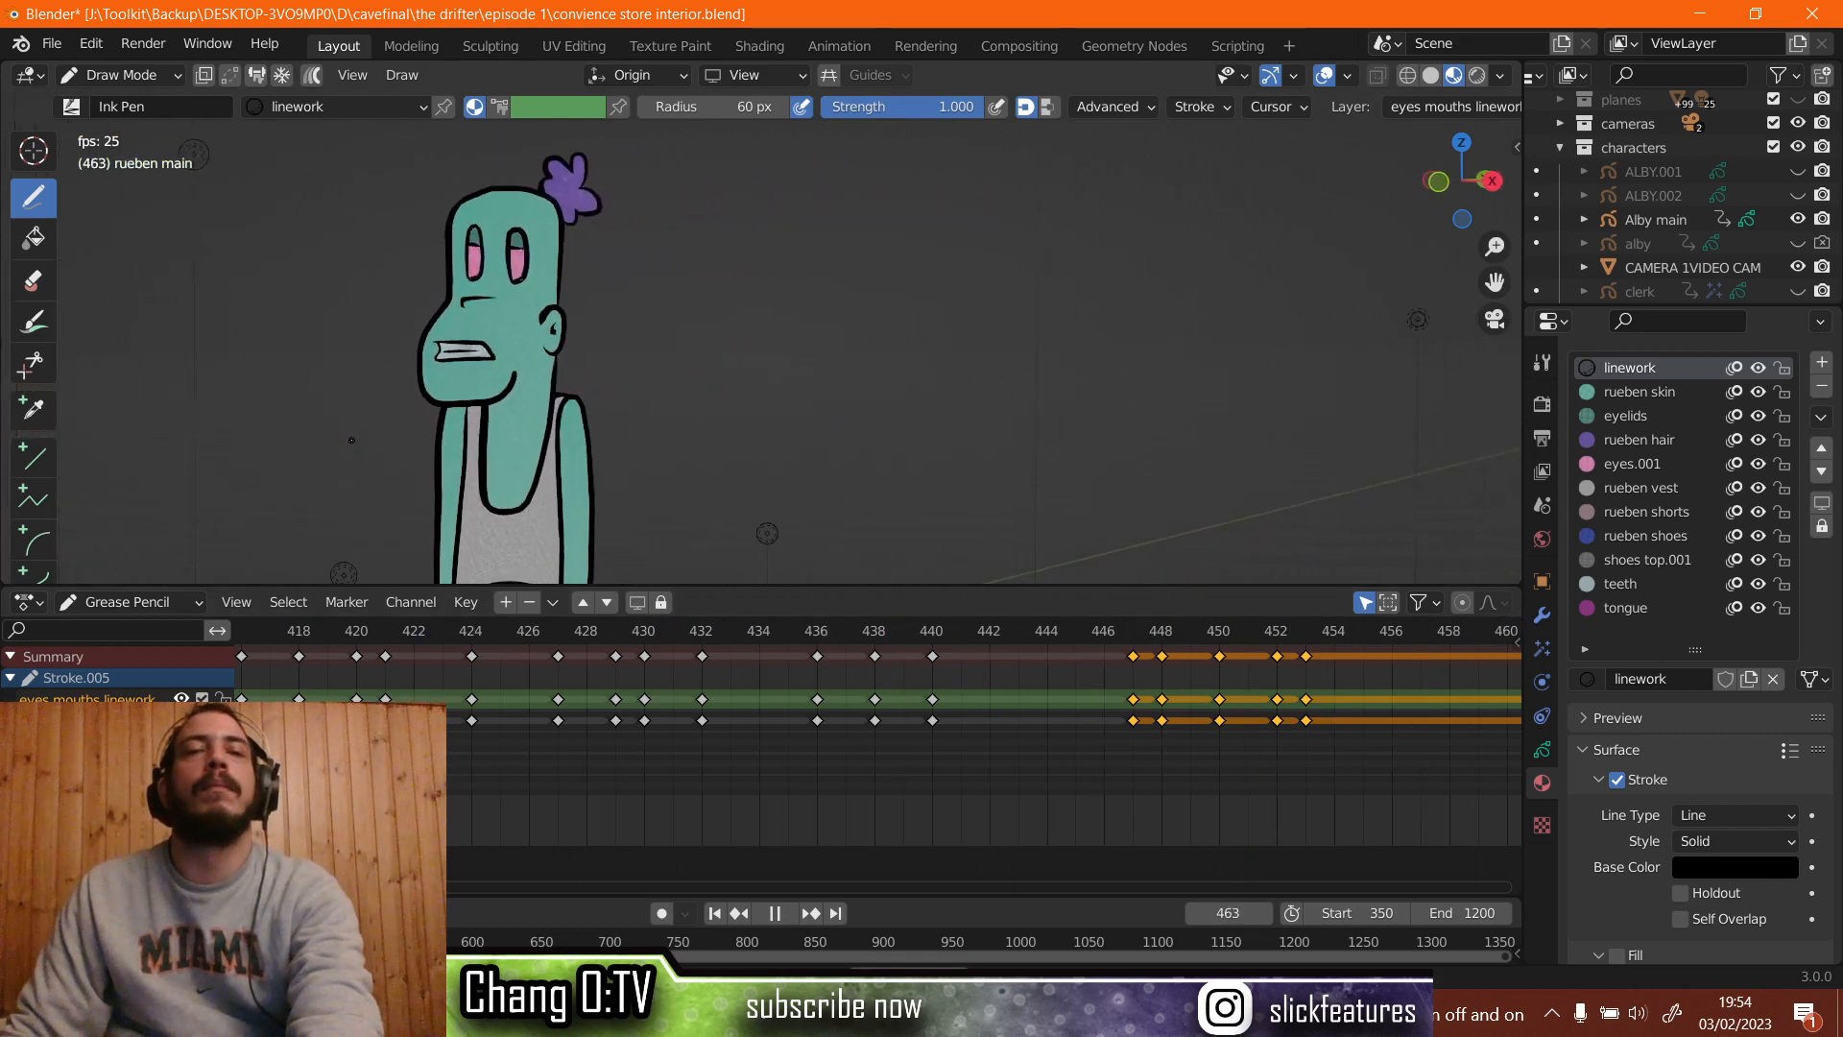
key("space")
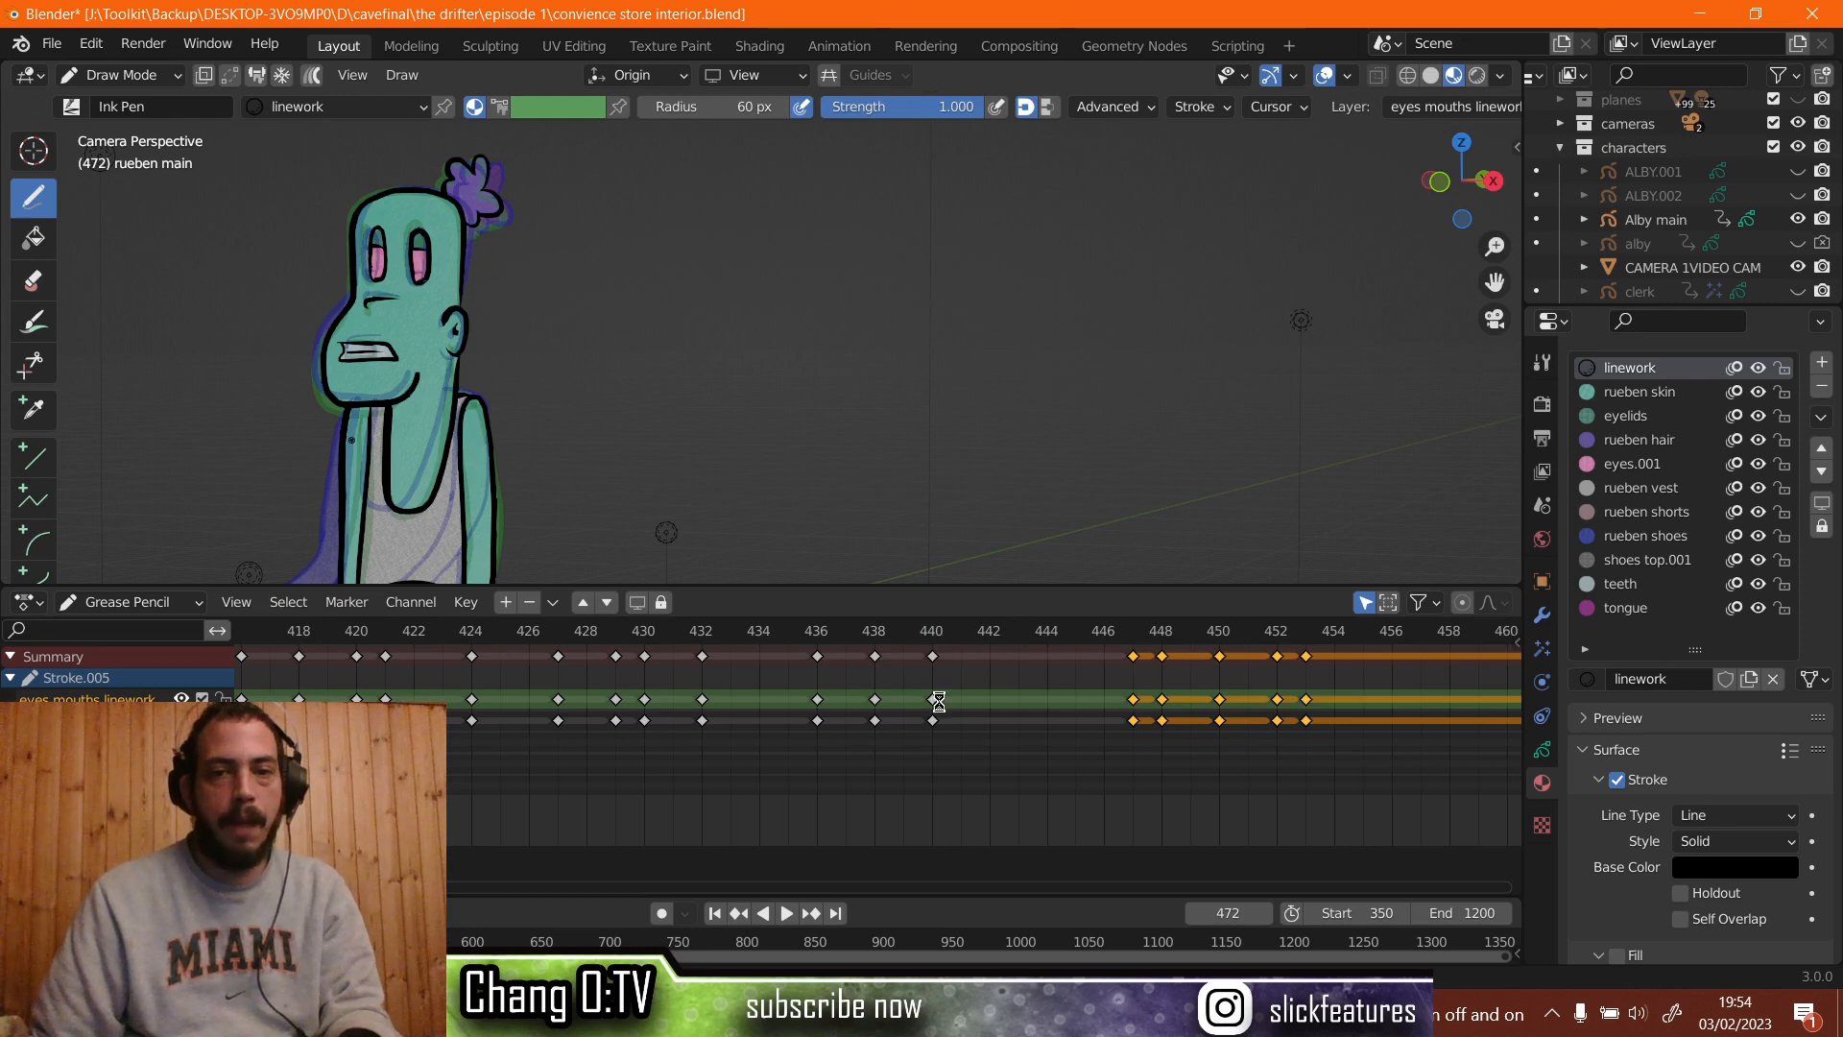
left_click(931, 639)
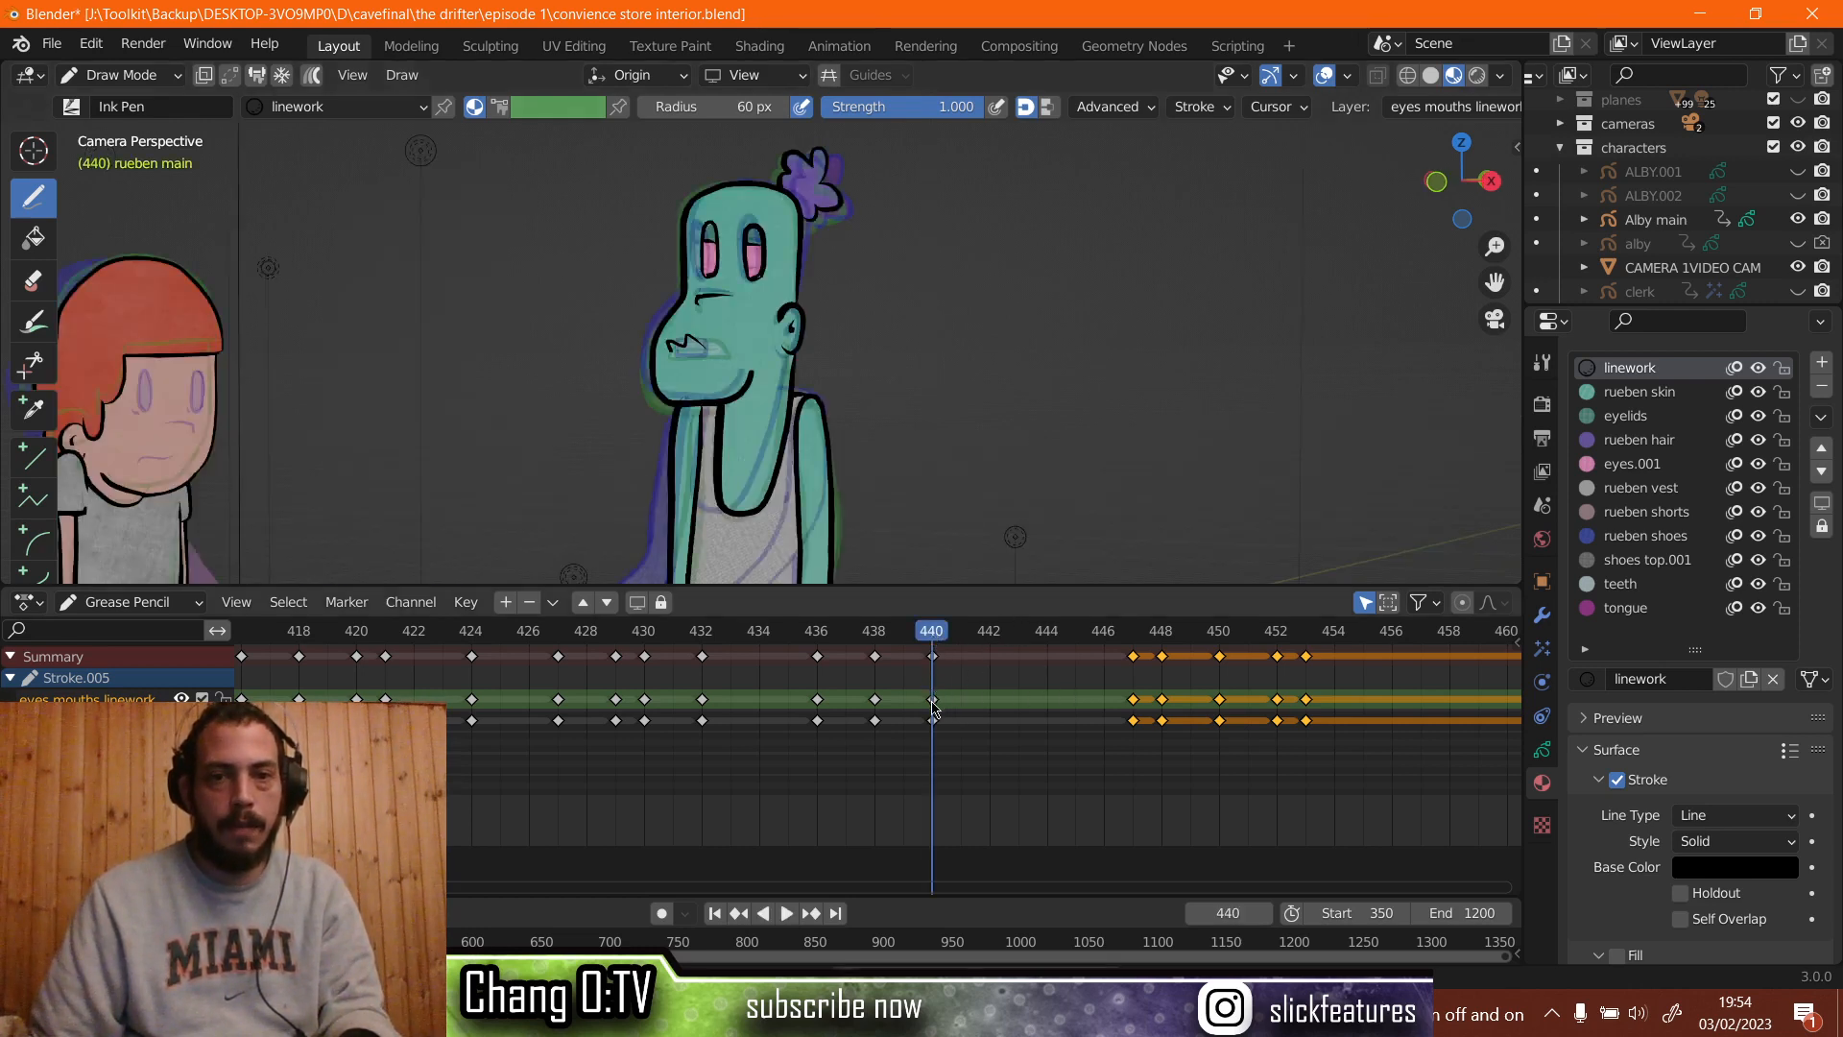
key("space")
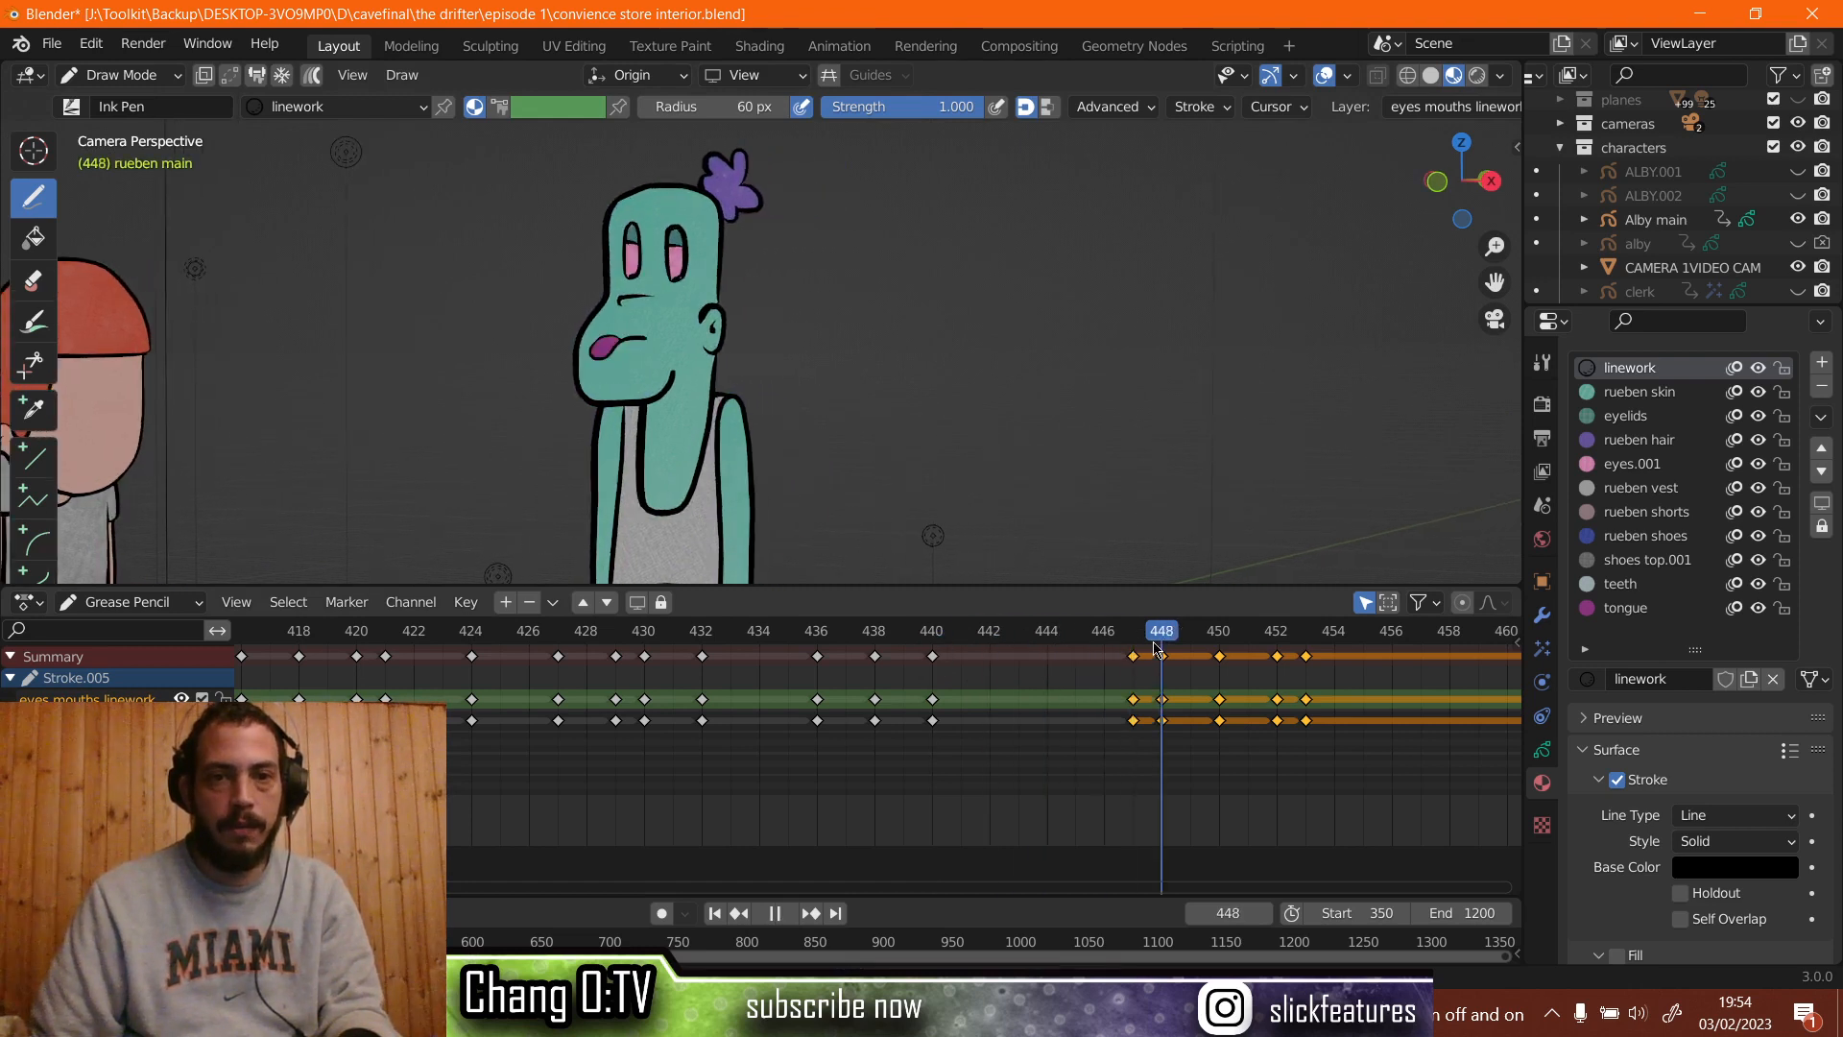
Duplicate the small teeth mouth keyframes at frame 447 to frame 449, just before the round mouth.
left_click_drag(1155, 650, 1200, 632)
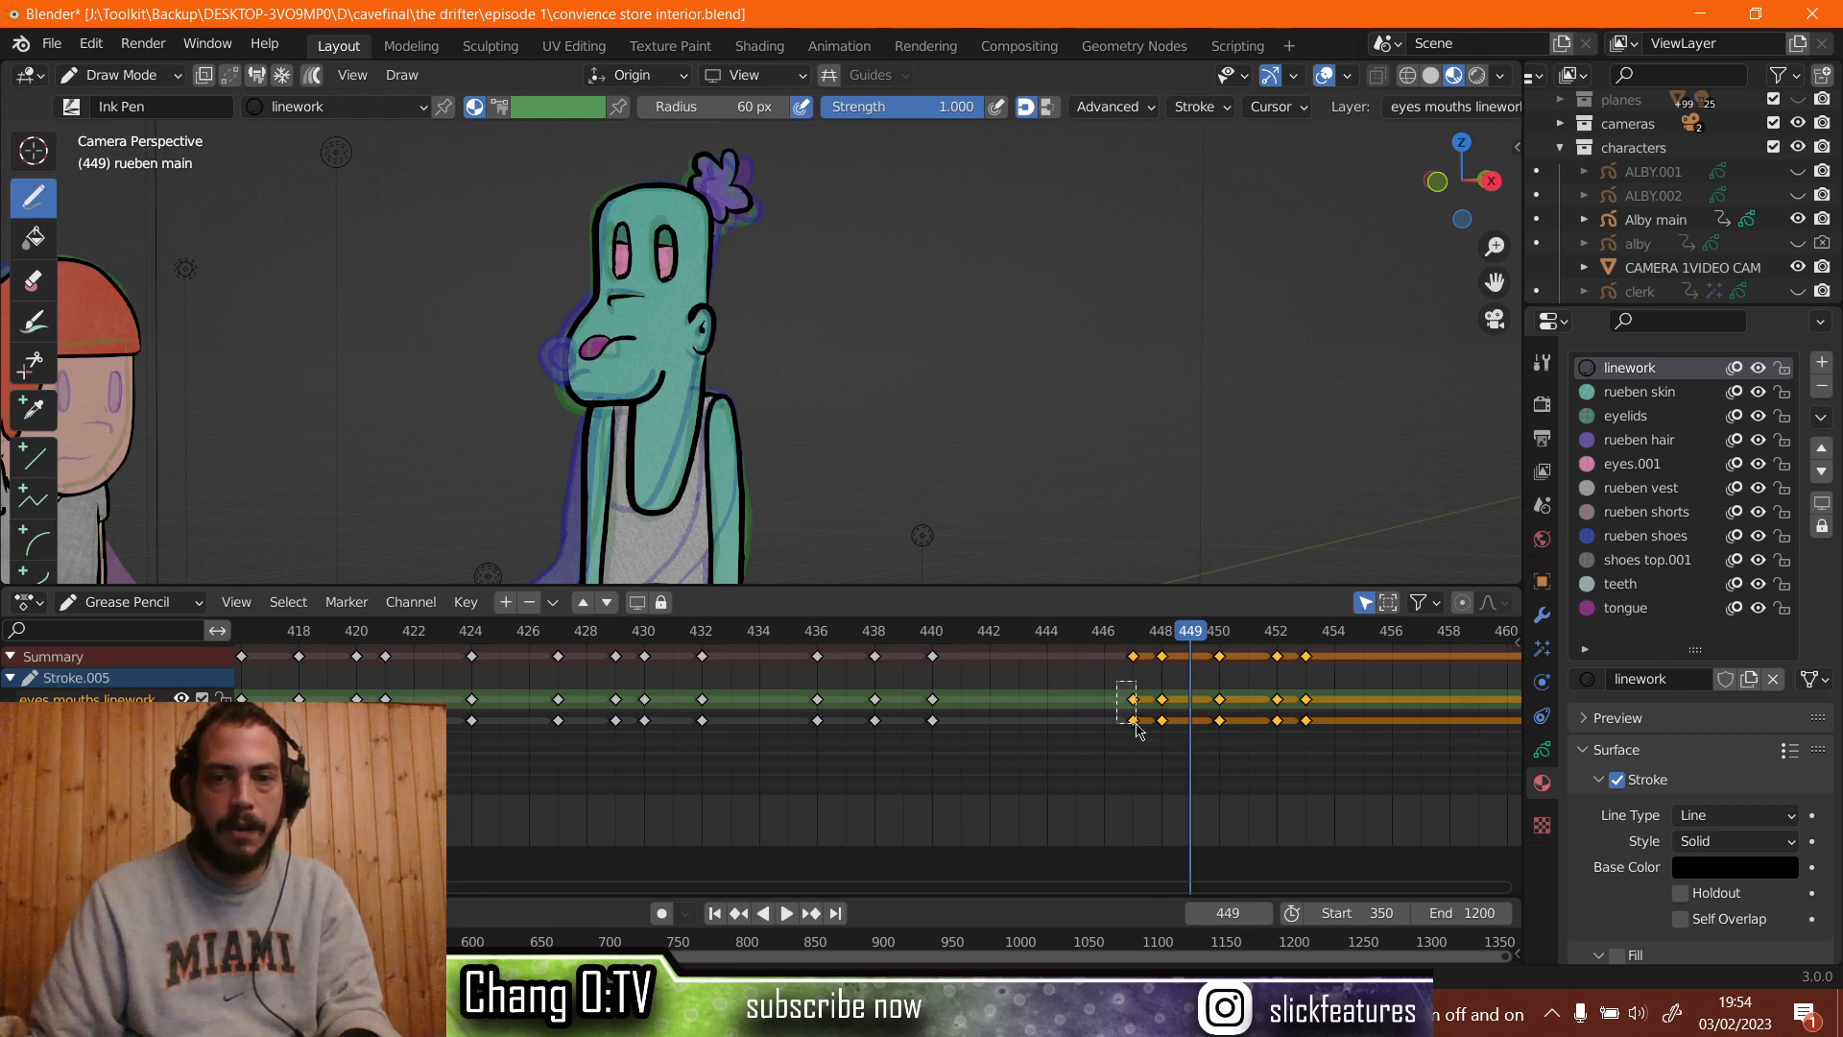
left_click_drag(1140, 728, 1140, 710)
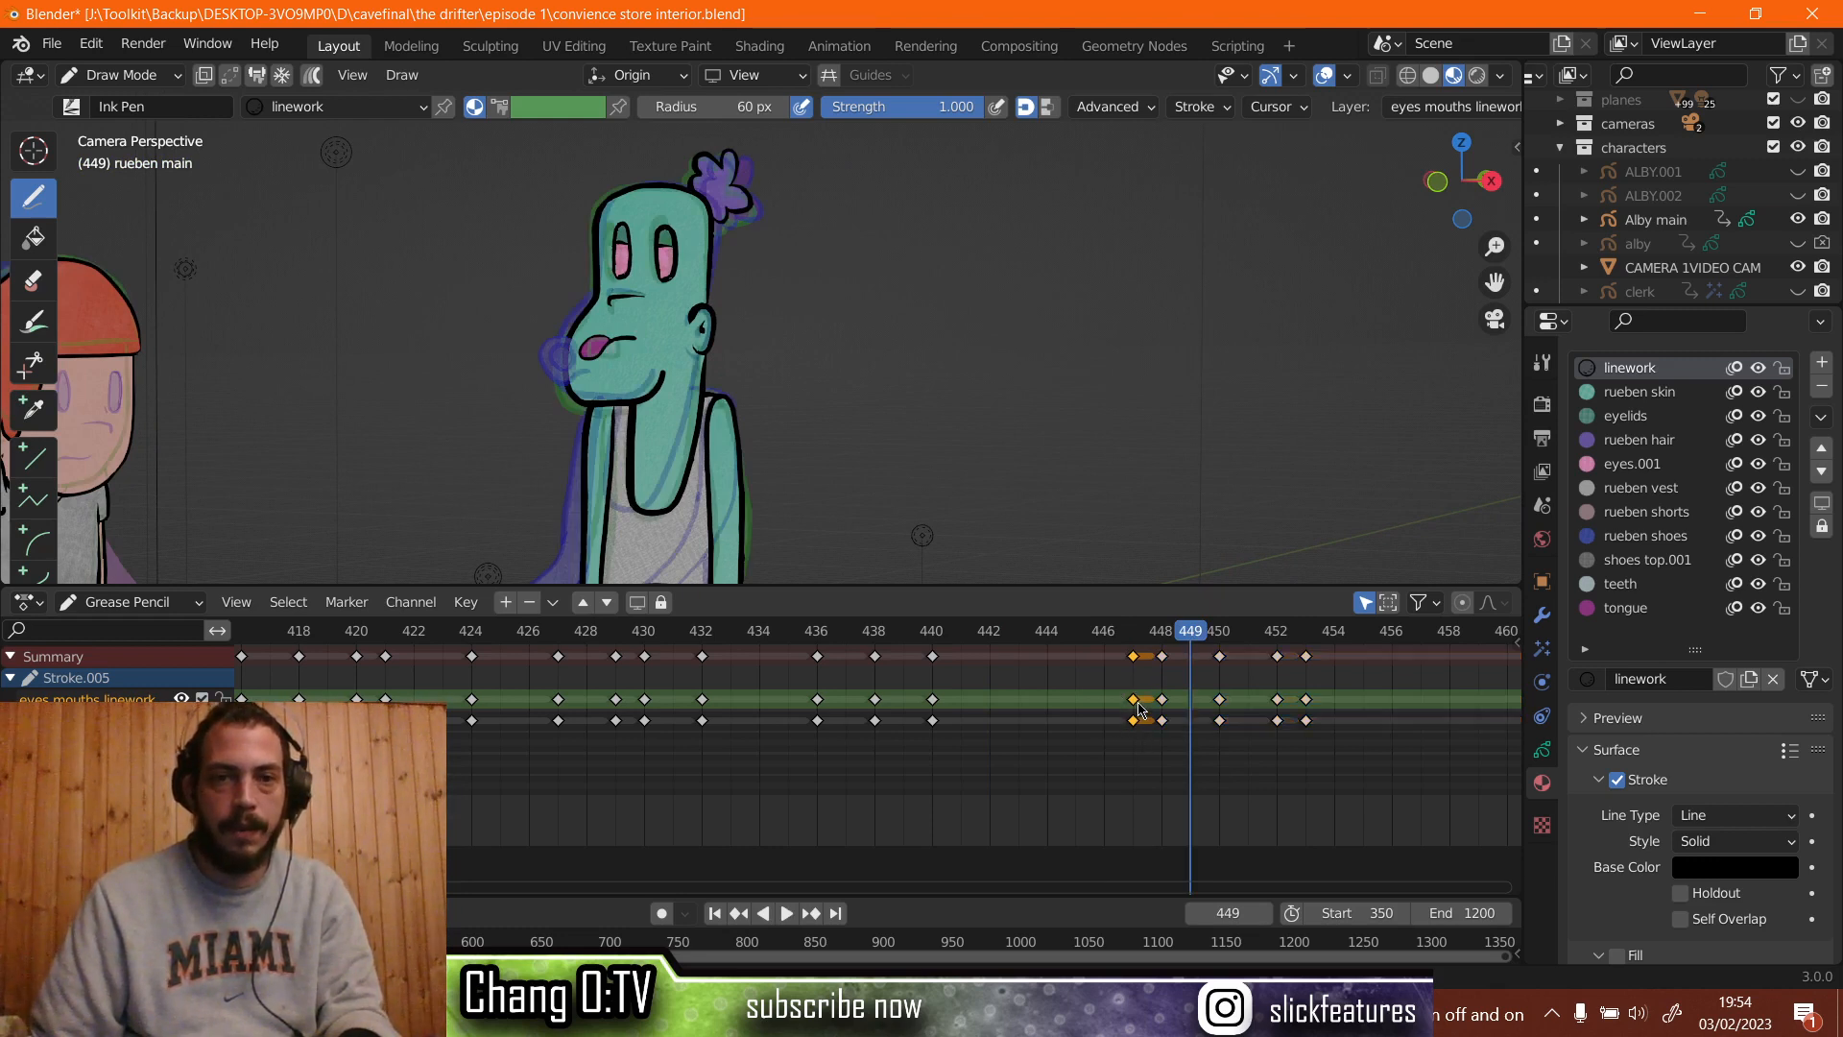
right_click(1138, 708)
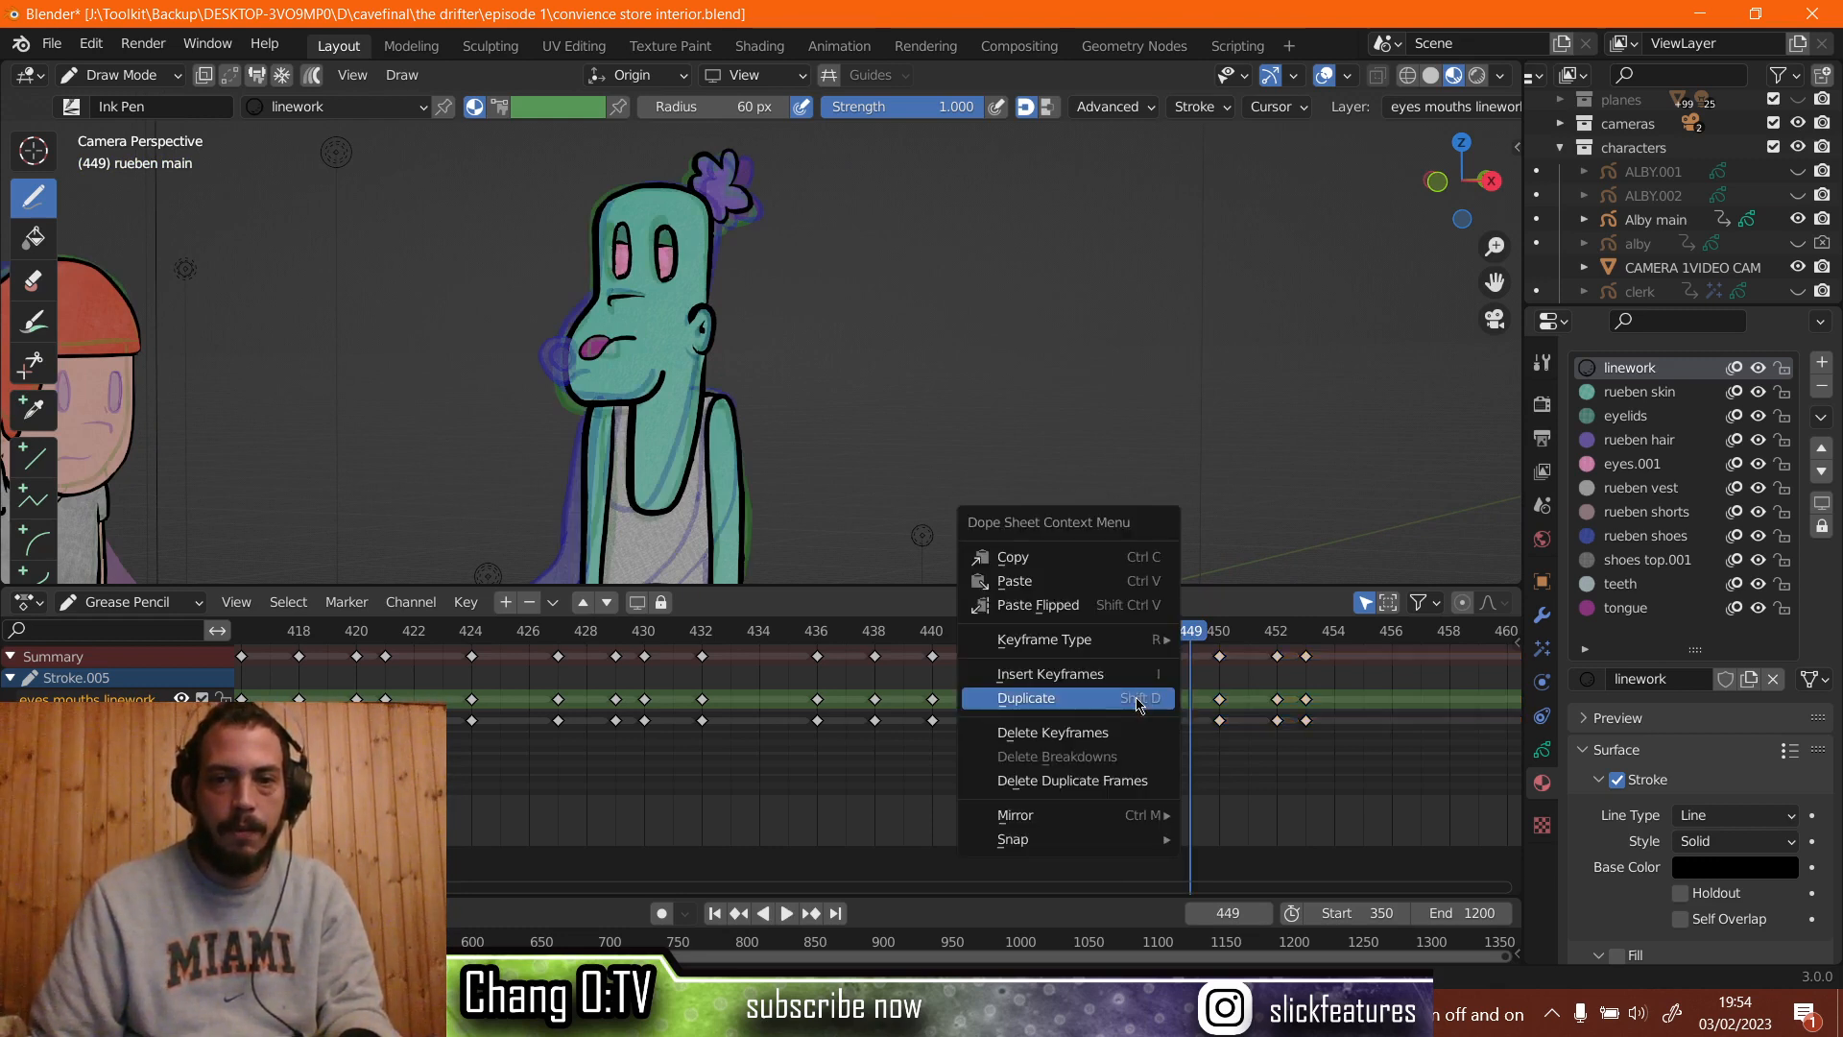
left_click(1136, 698)
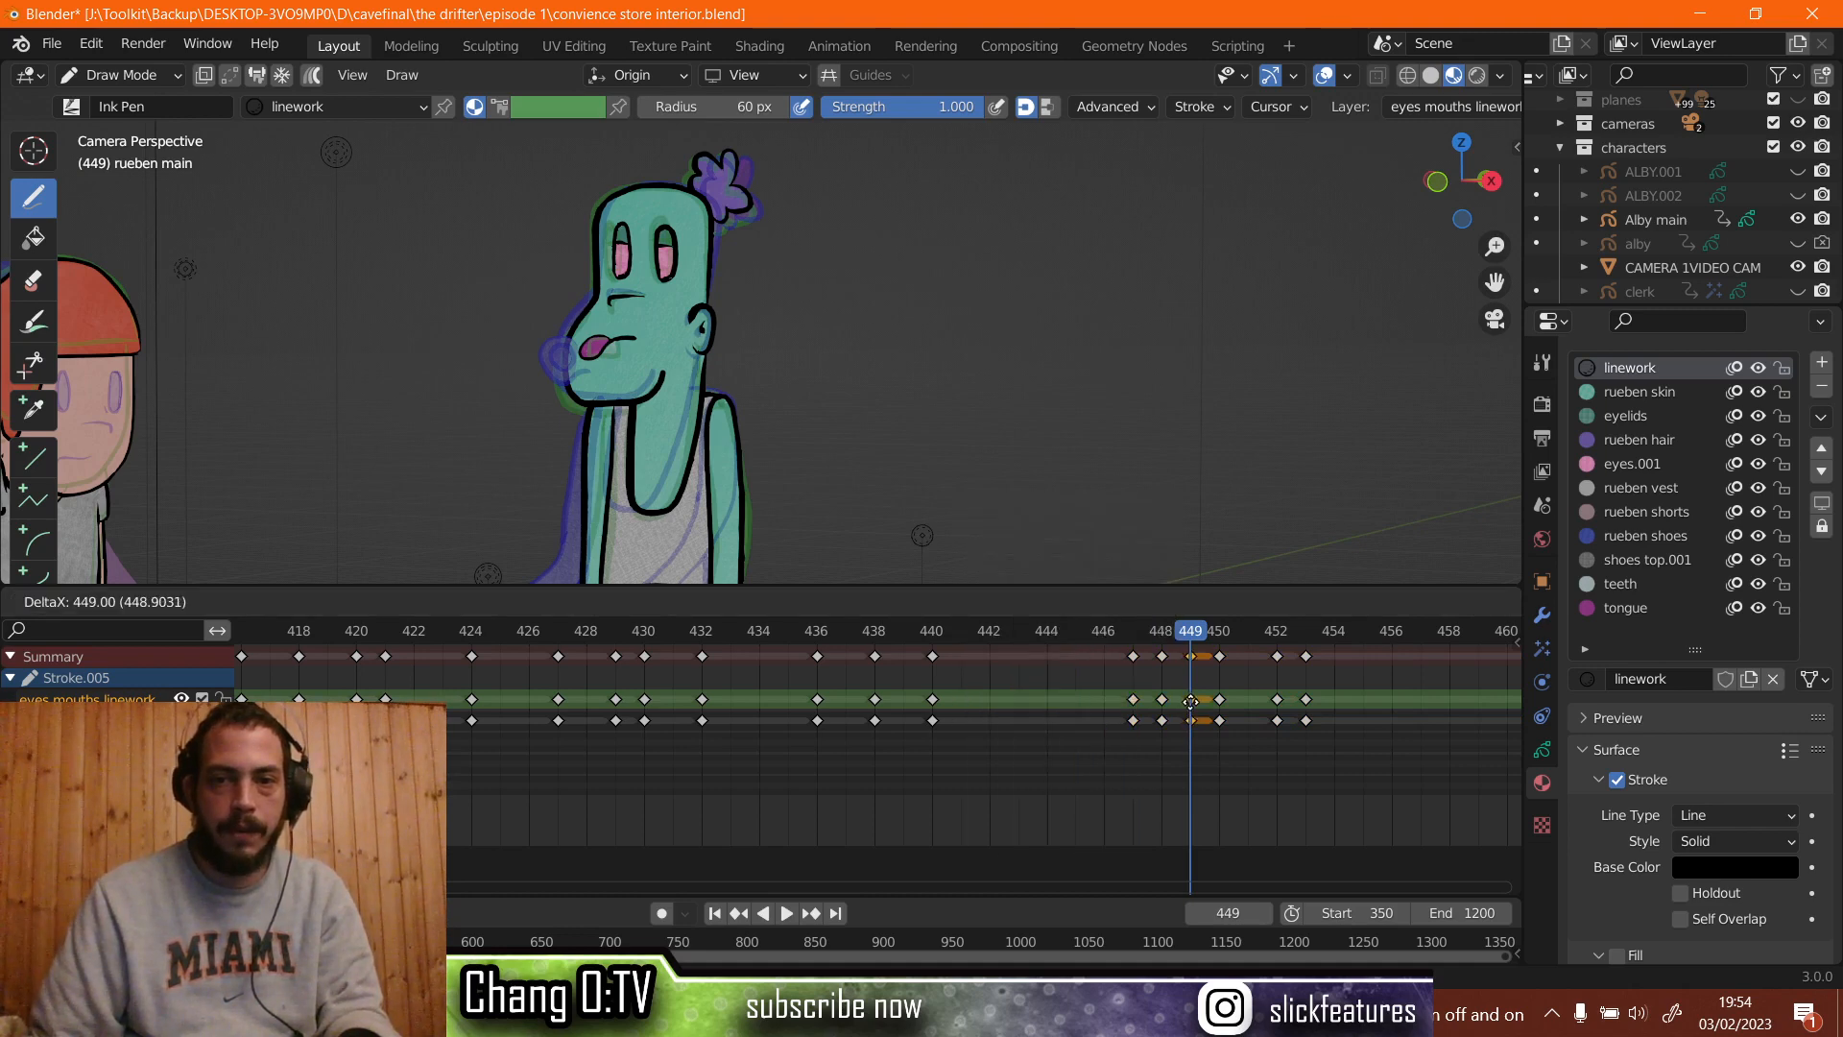
left_click(1193, 708)
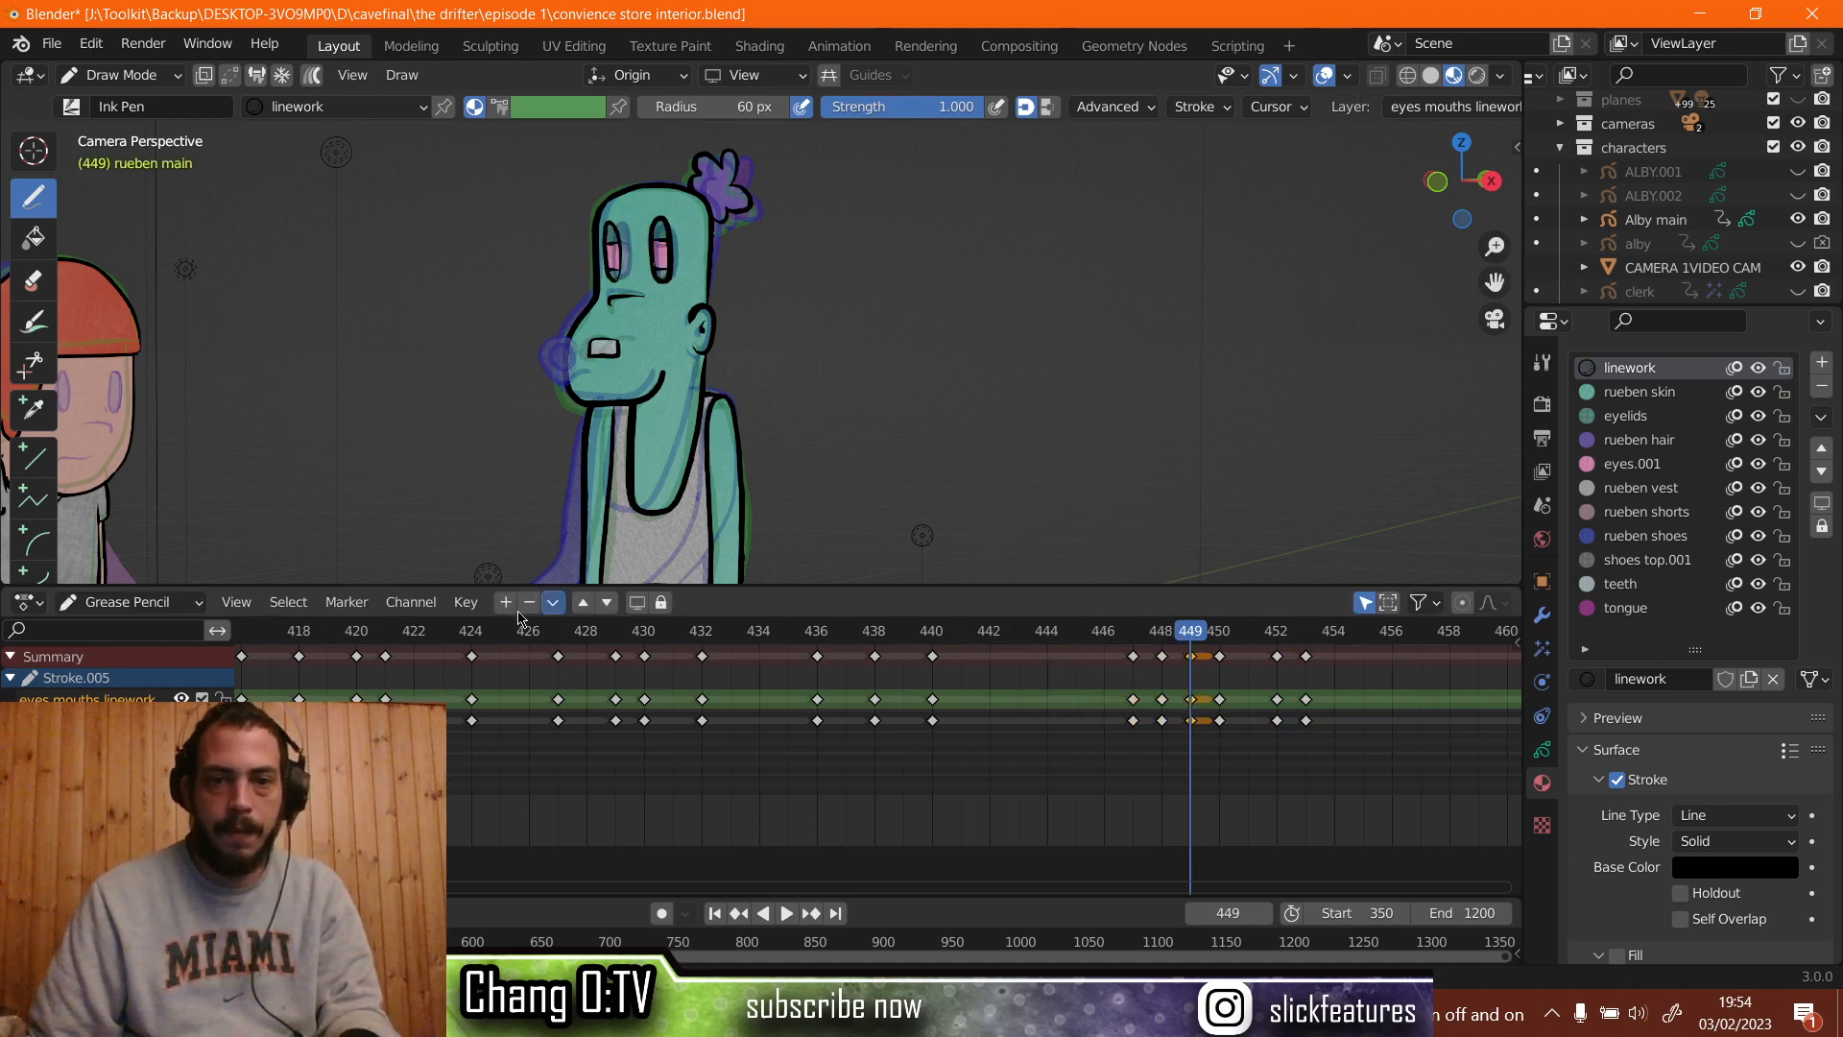
Play back the lip sync from frame 424 and repeatedly from around frame 418 to check the added mouth.
left_click(473, 634)
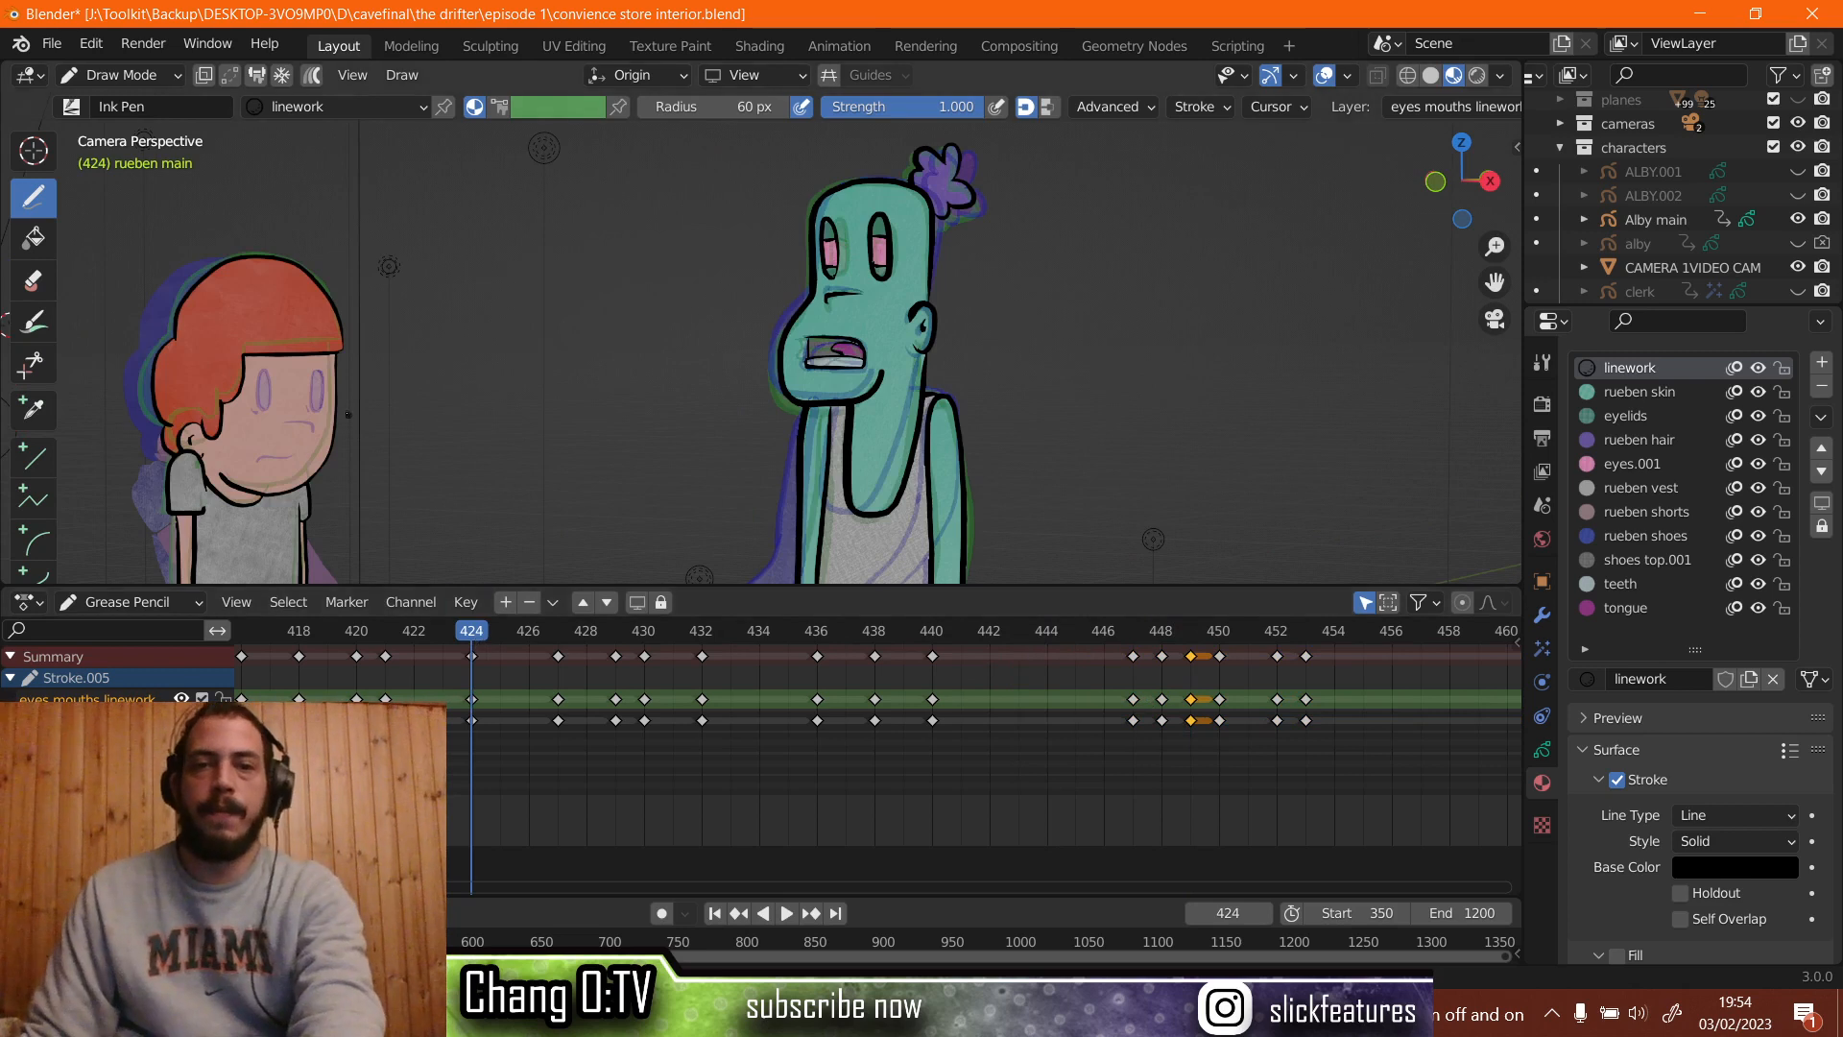
key("space")
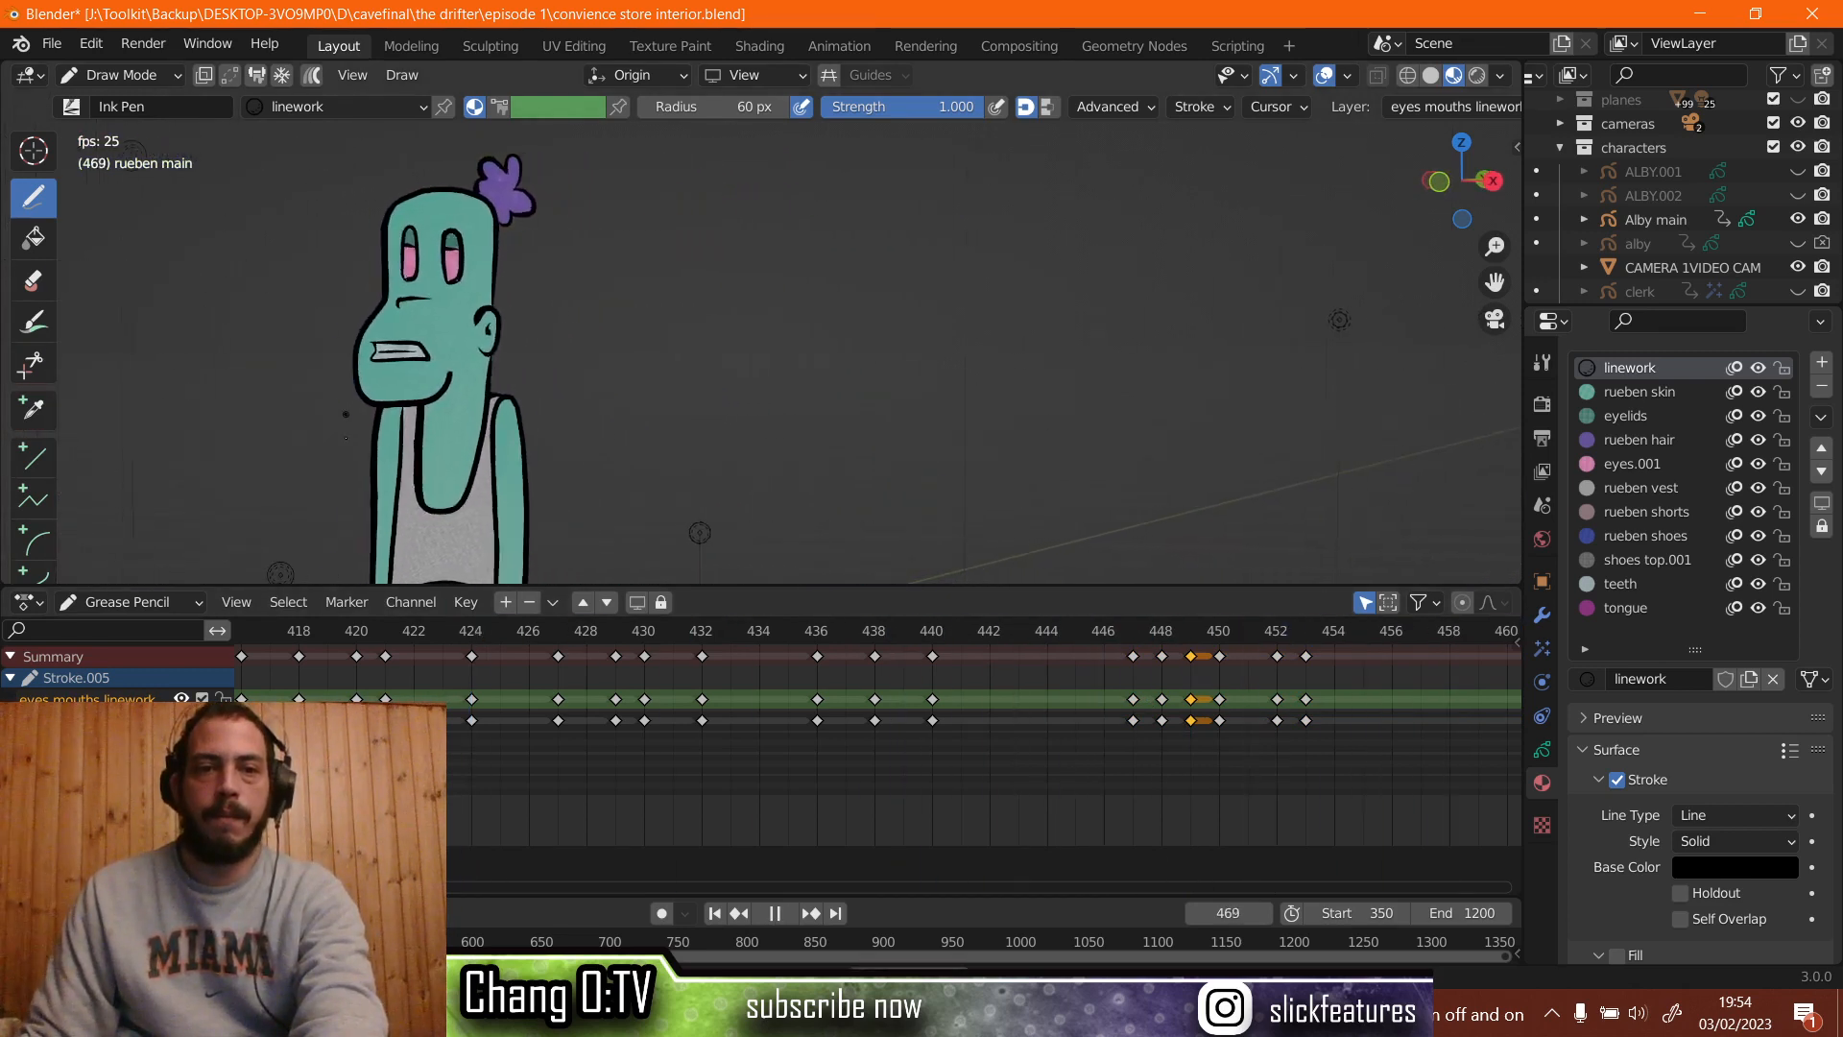
key("space")
left_click(310, 640)
key("space")
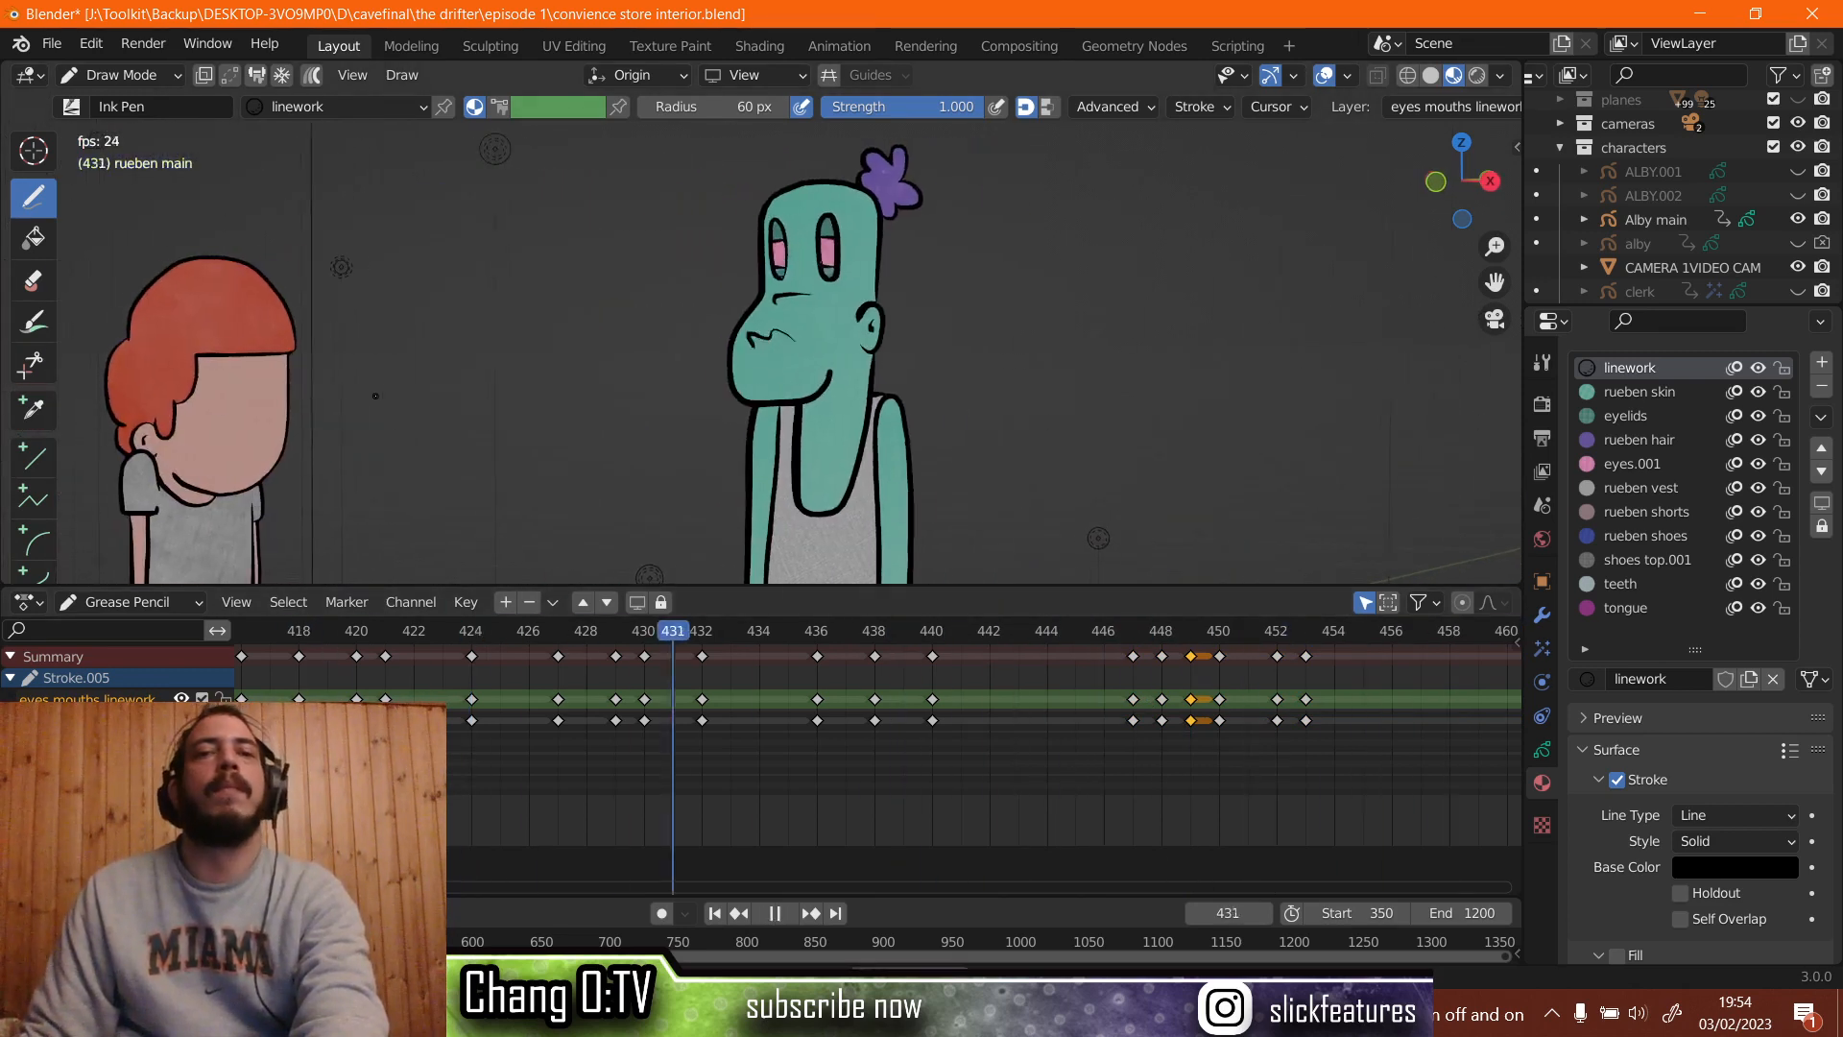
key("space")
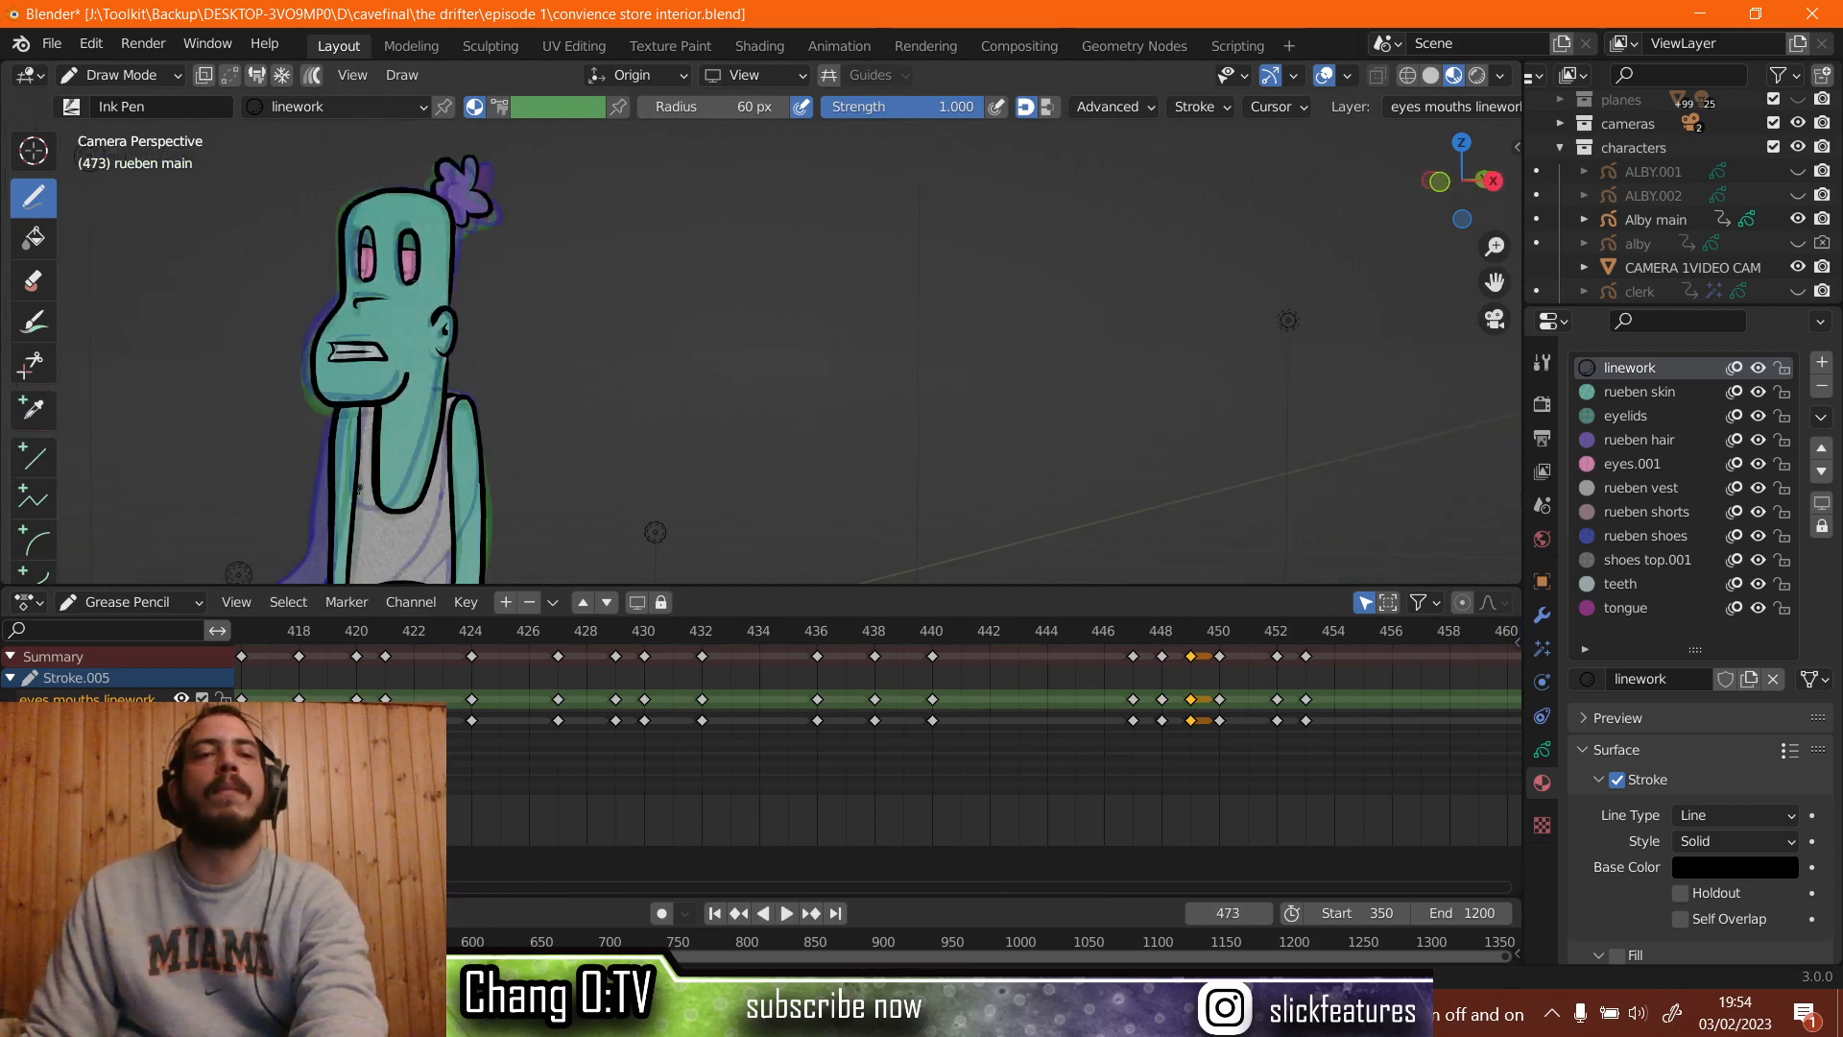
left_click(304, 641)
key("space")
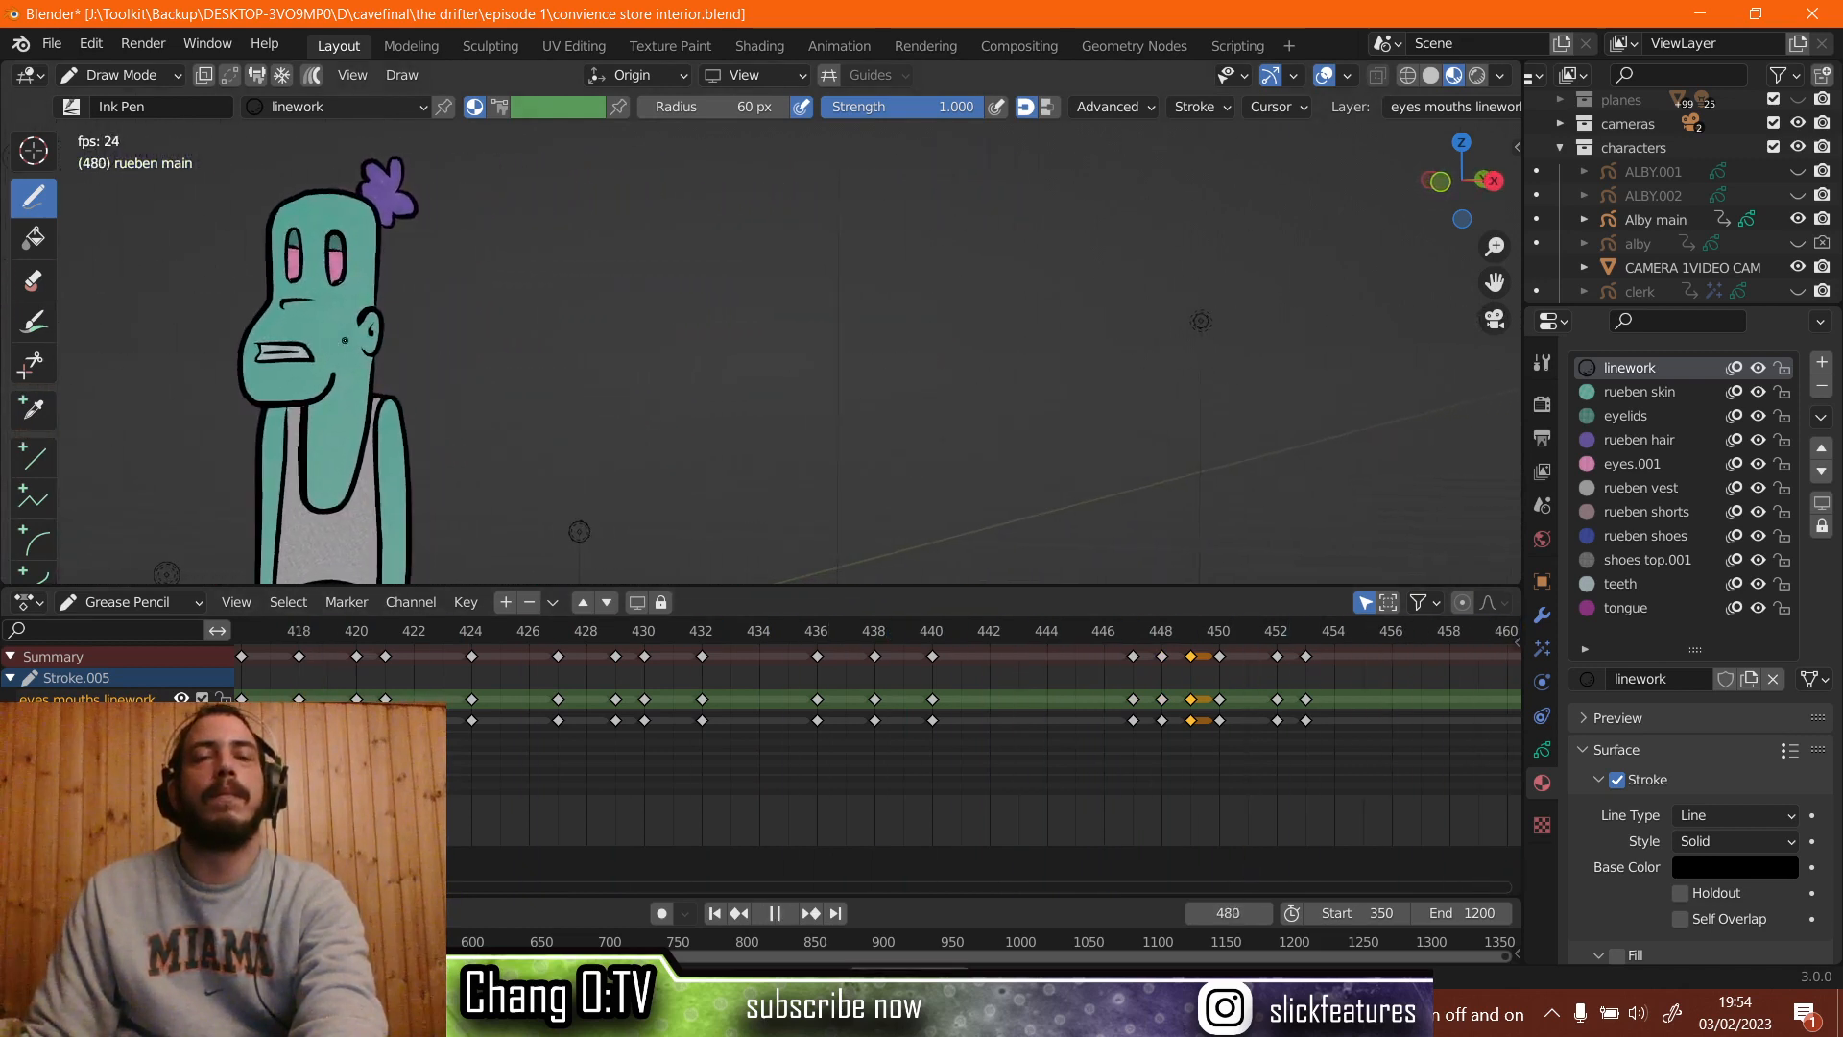
key("space")
left_click(285, 624)
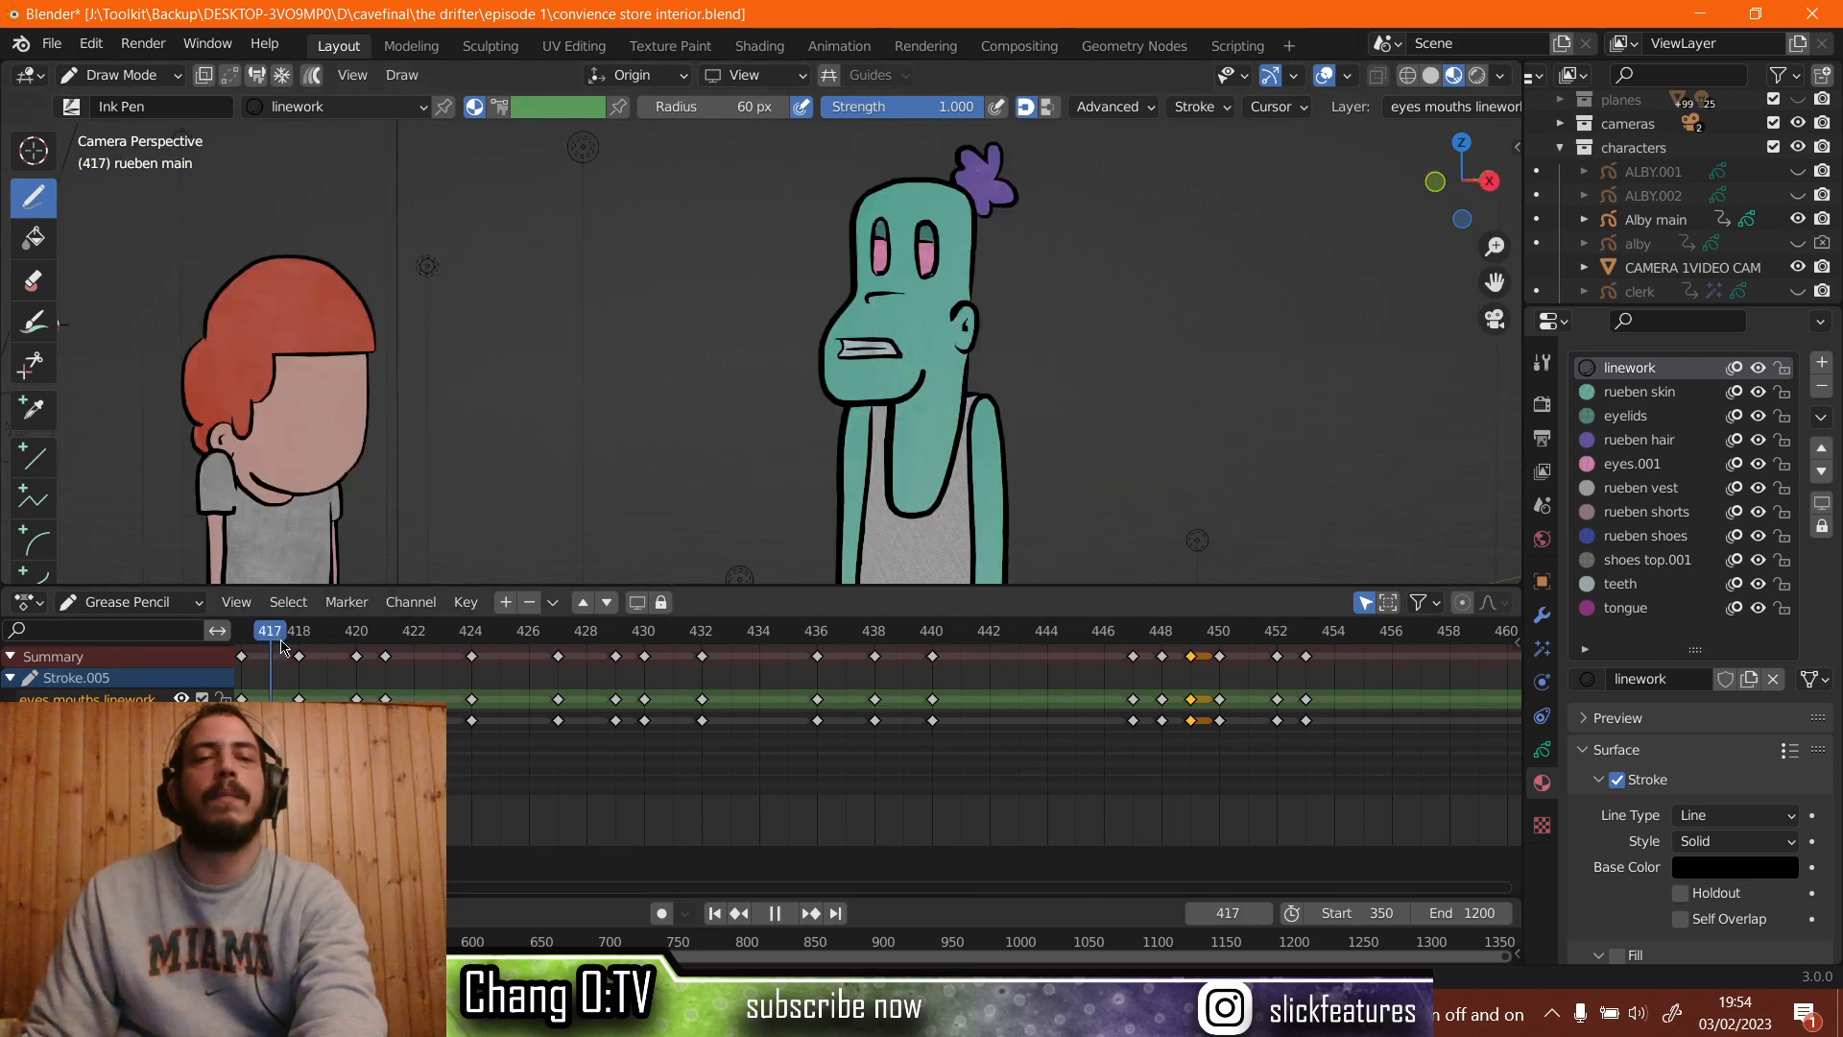
key("space")
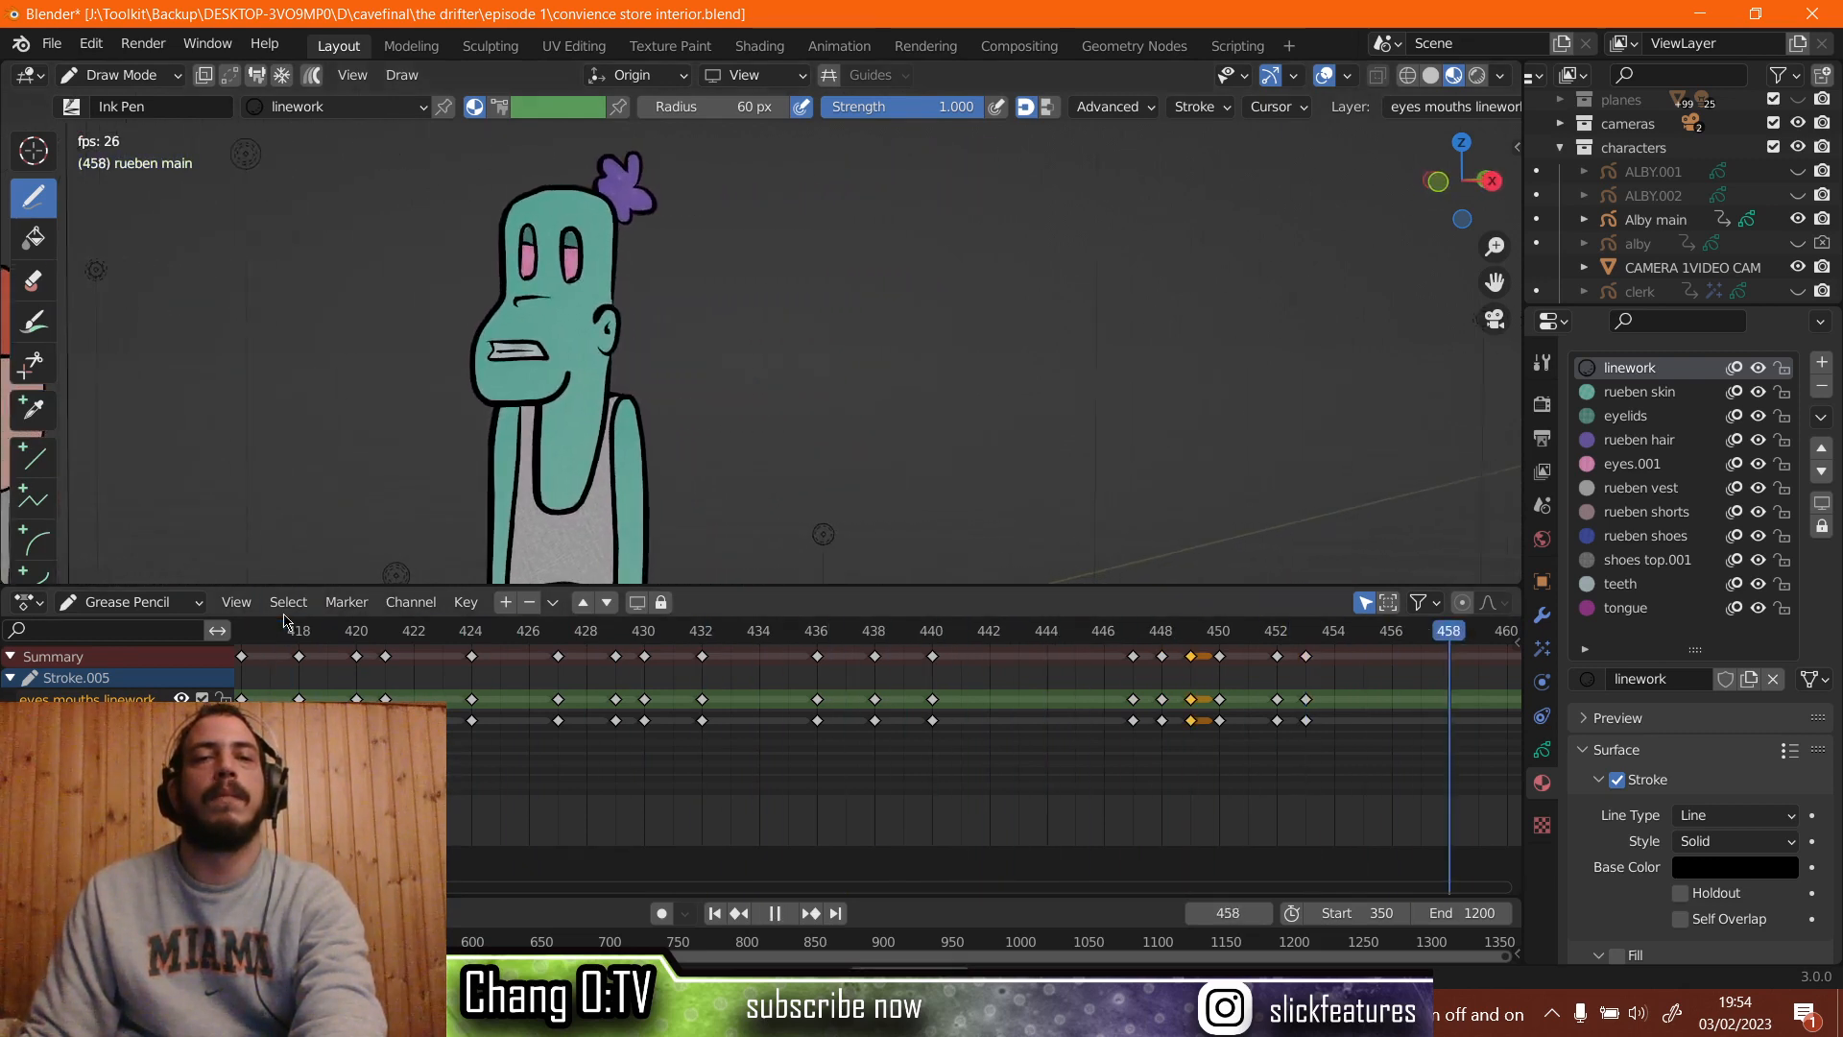
left_click(295, 636)
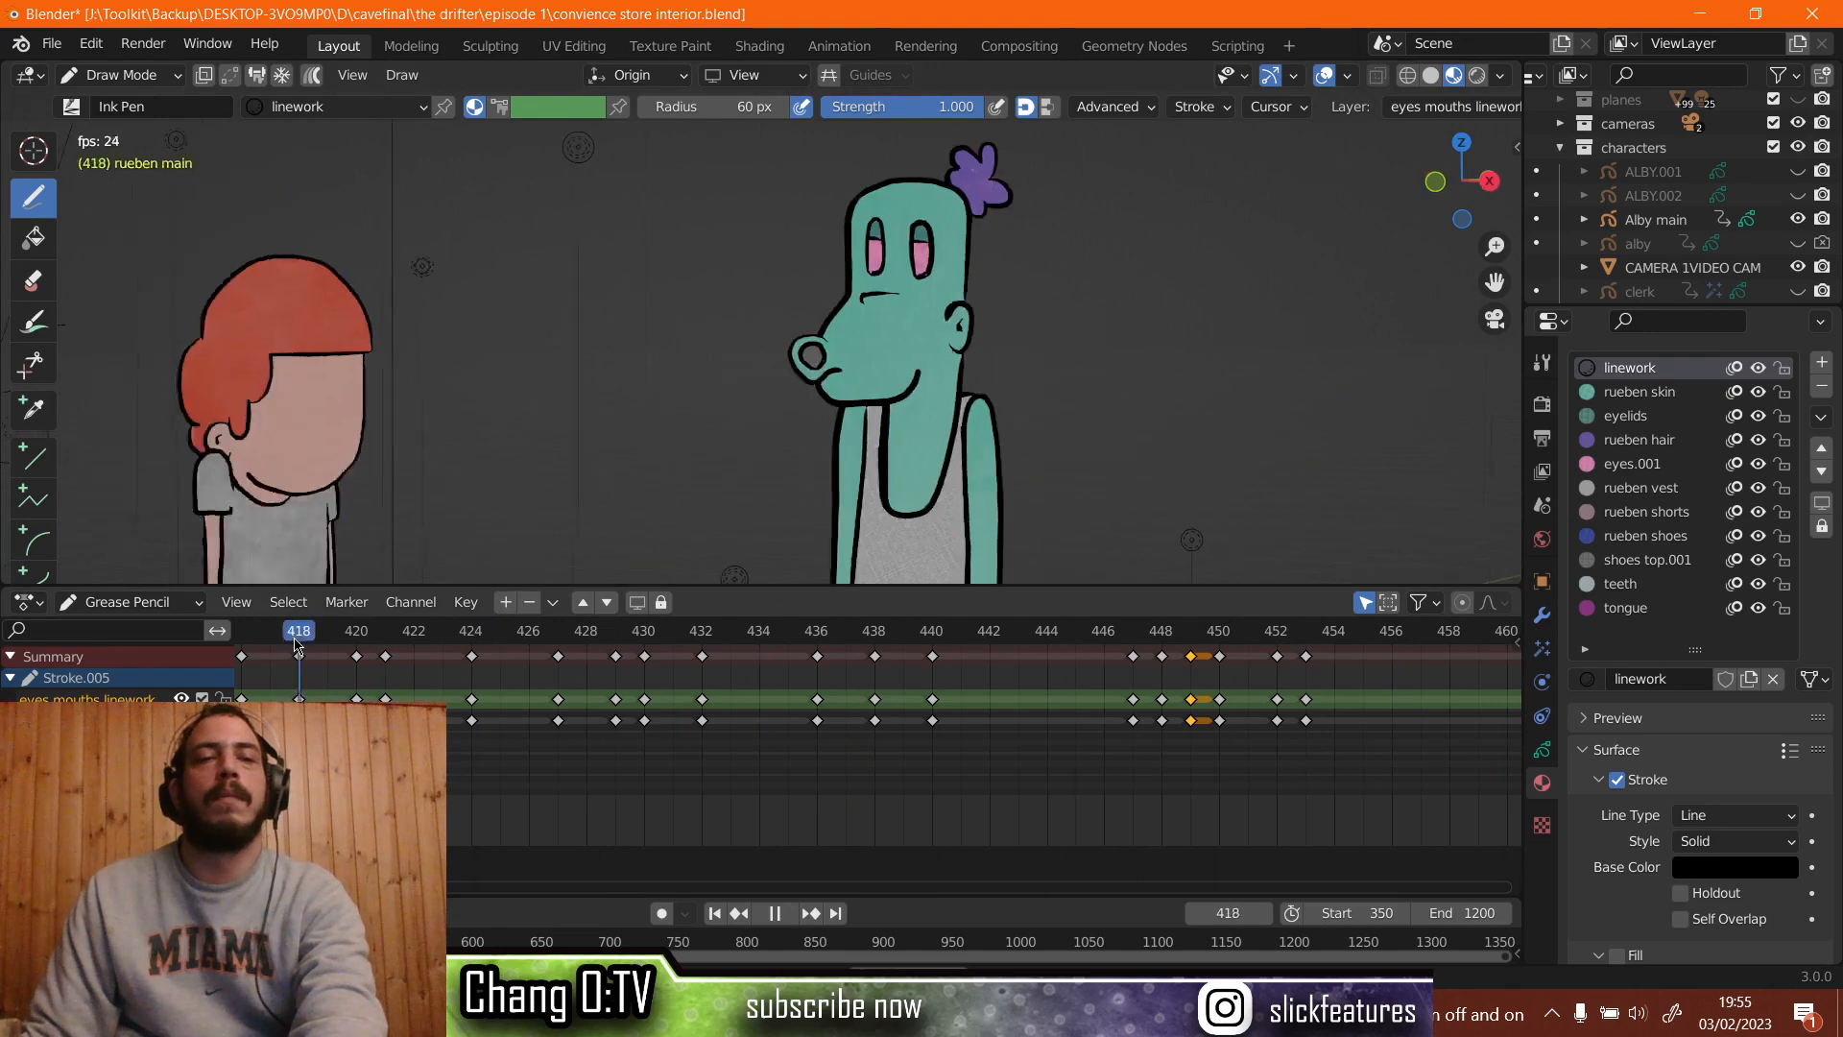
key("space")
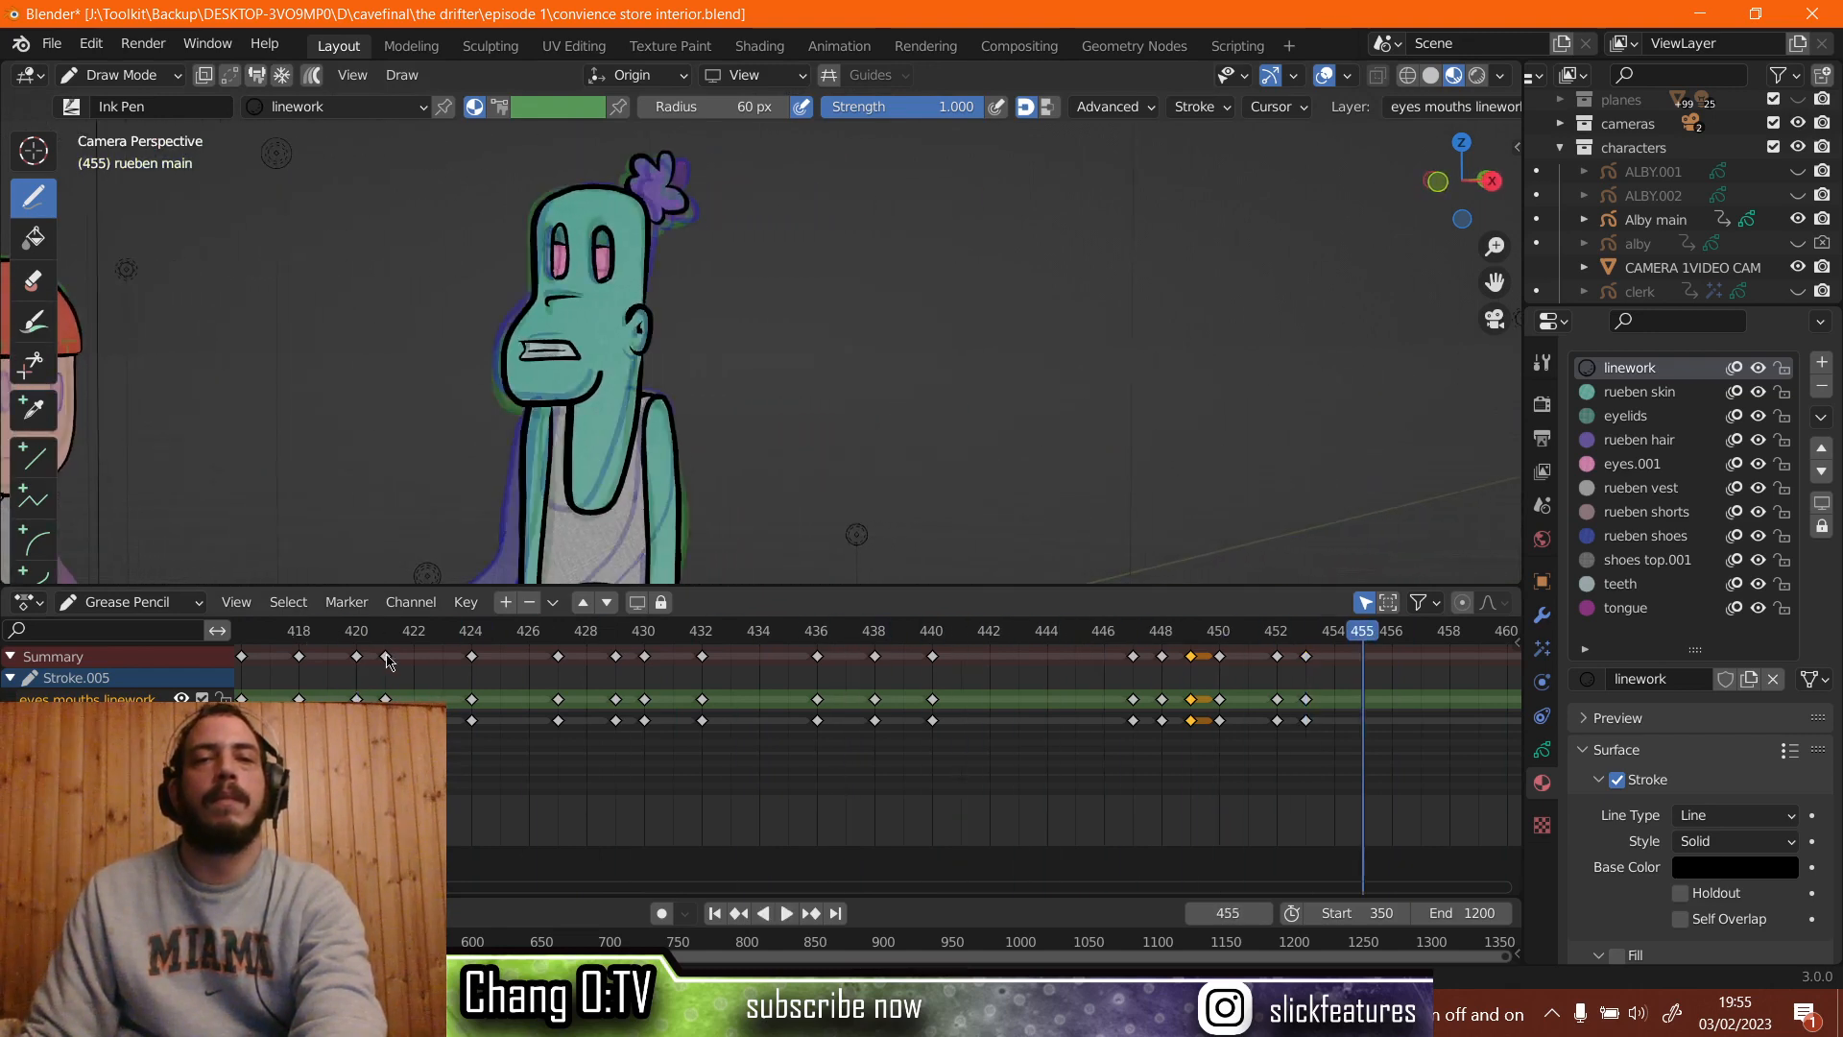
Play back the lip sync from frame 429 and scrub between frames 447 and 450 to compare the individual mouth drawings.
scroll(1065, 744, "up", 3)
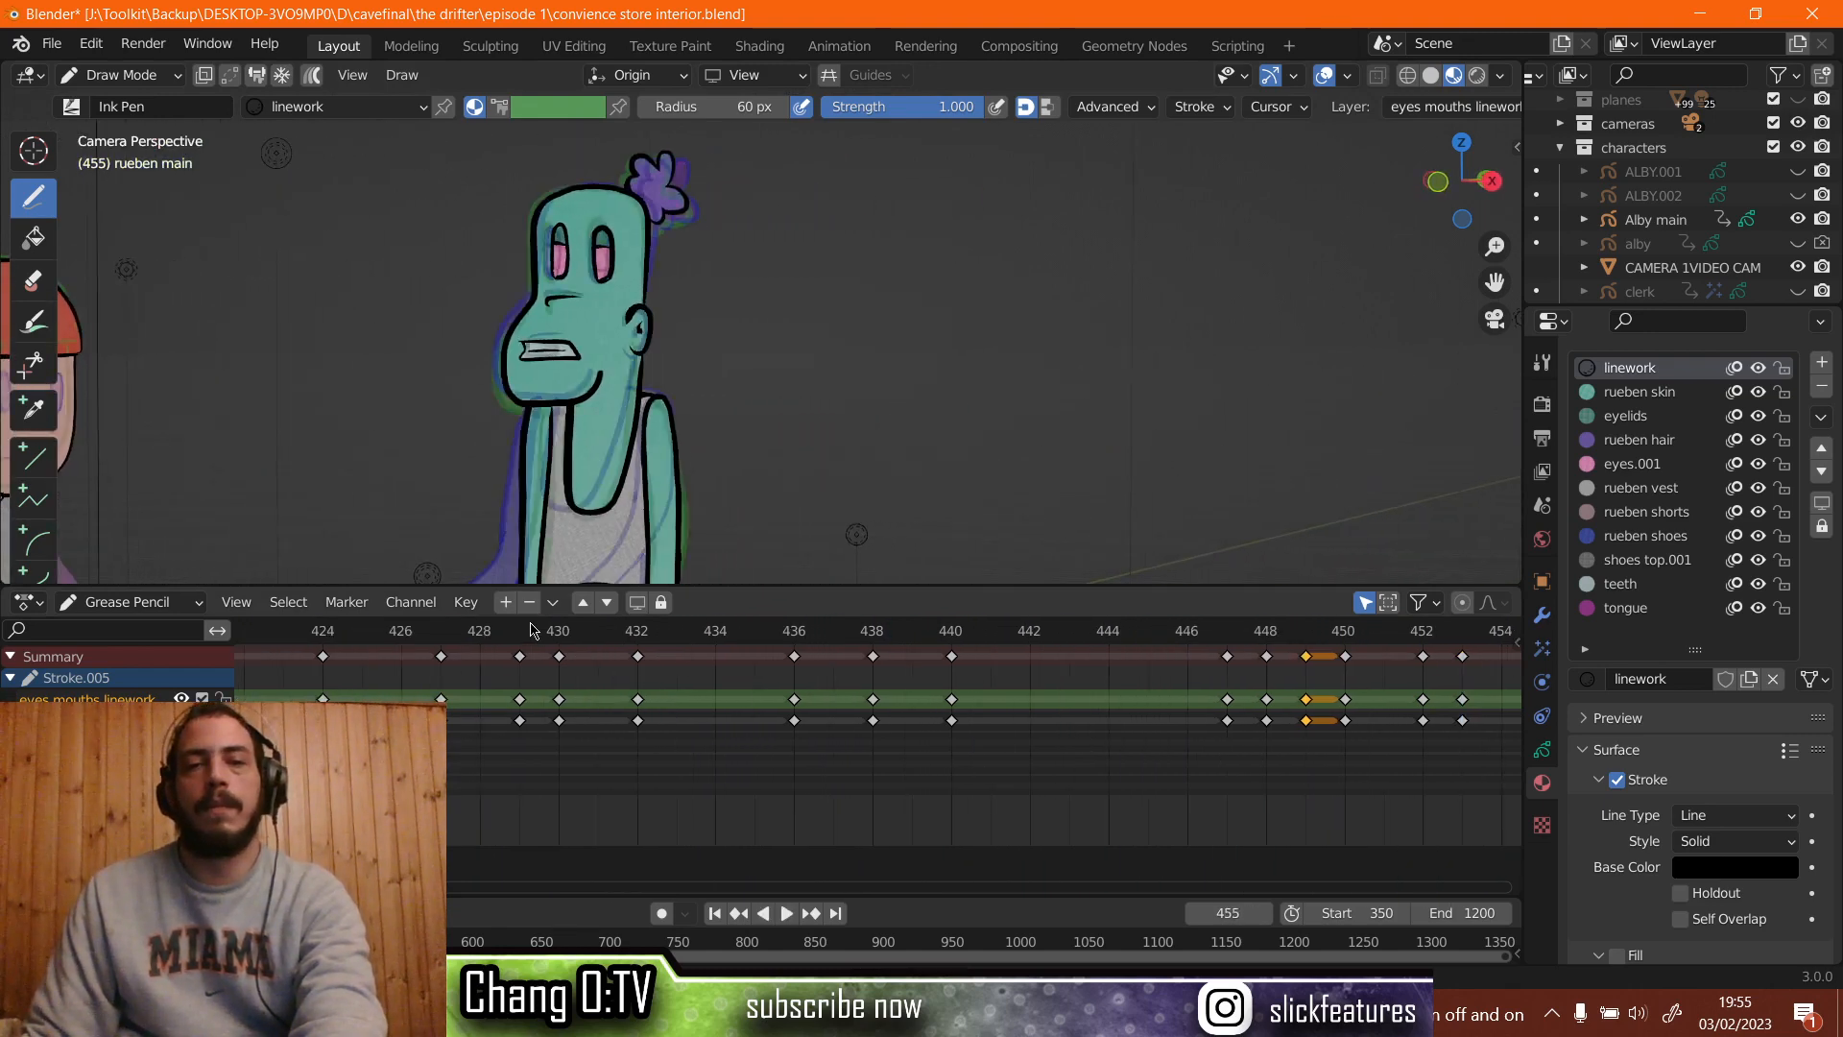
left_click(527, 641)
key("space")
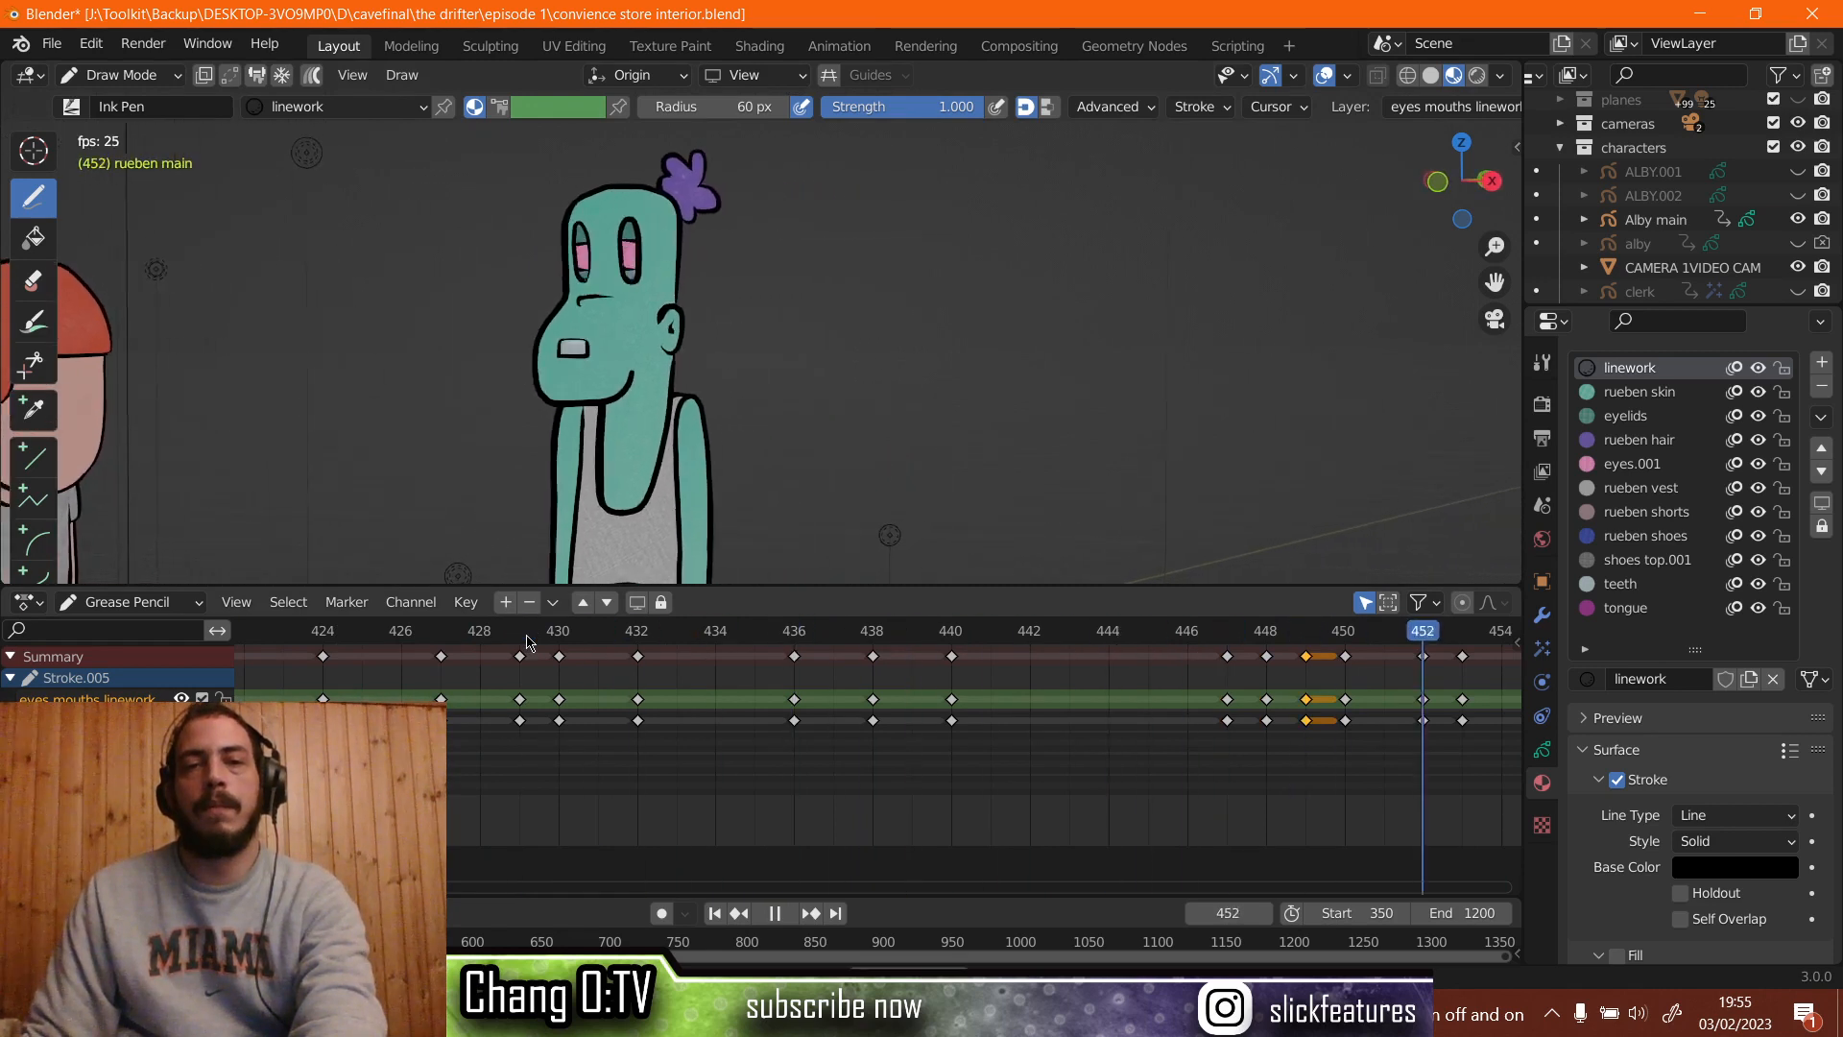
key("space")
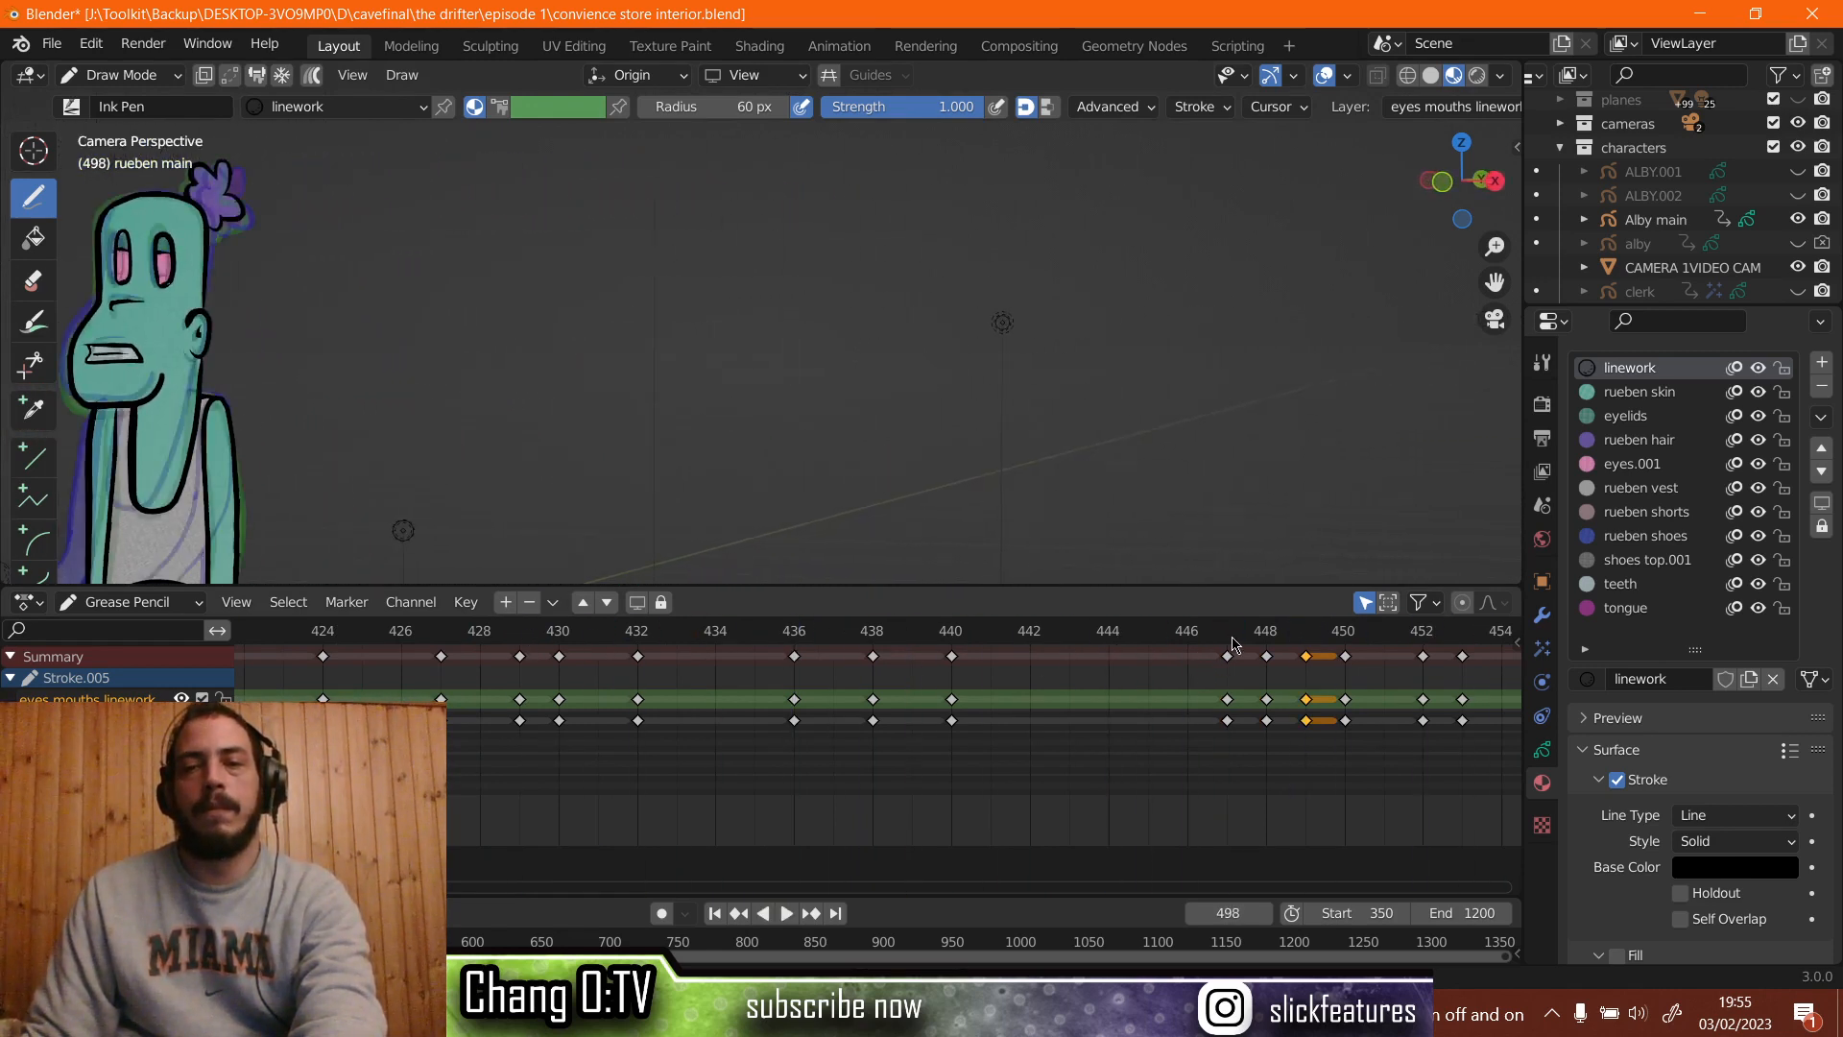
left_click_drag(1235, 644, 1358, 680)
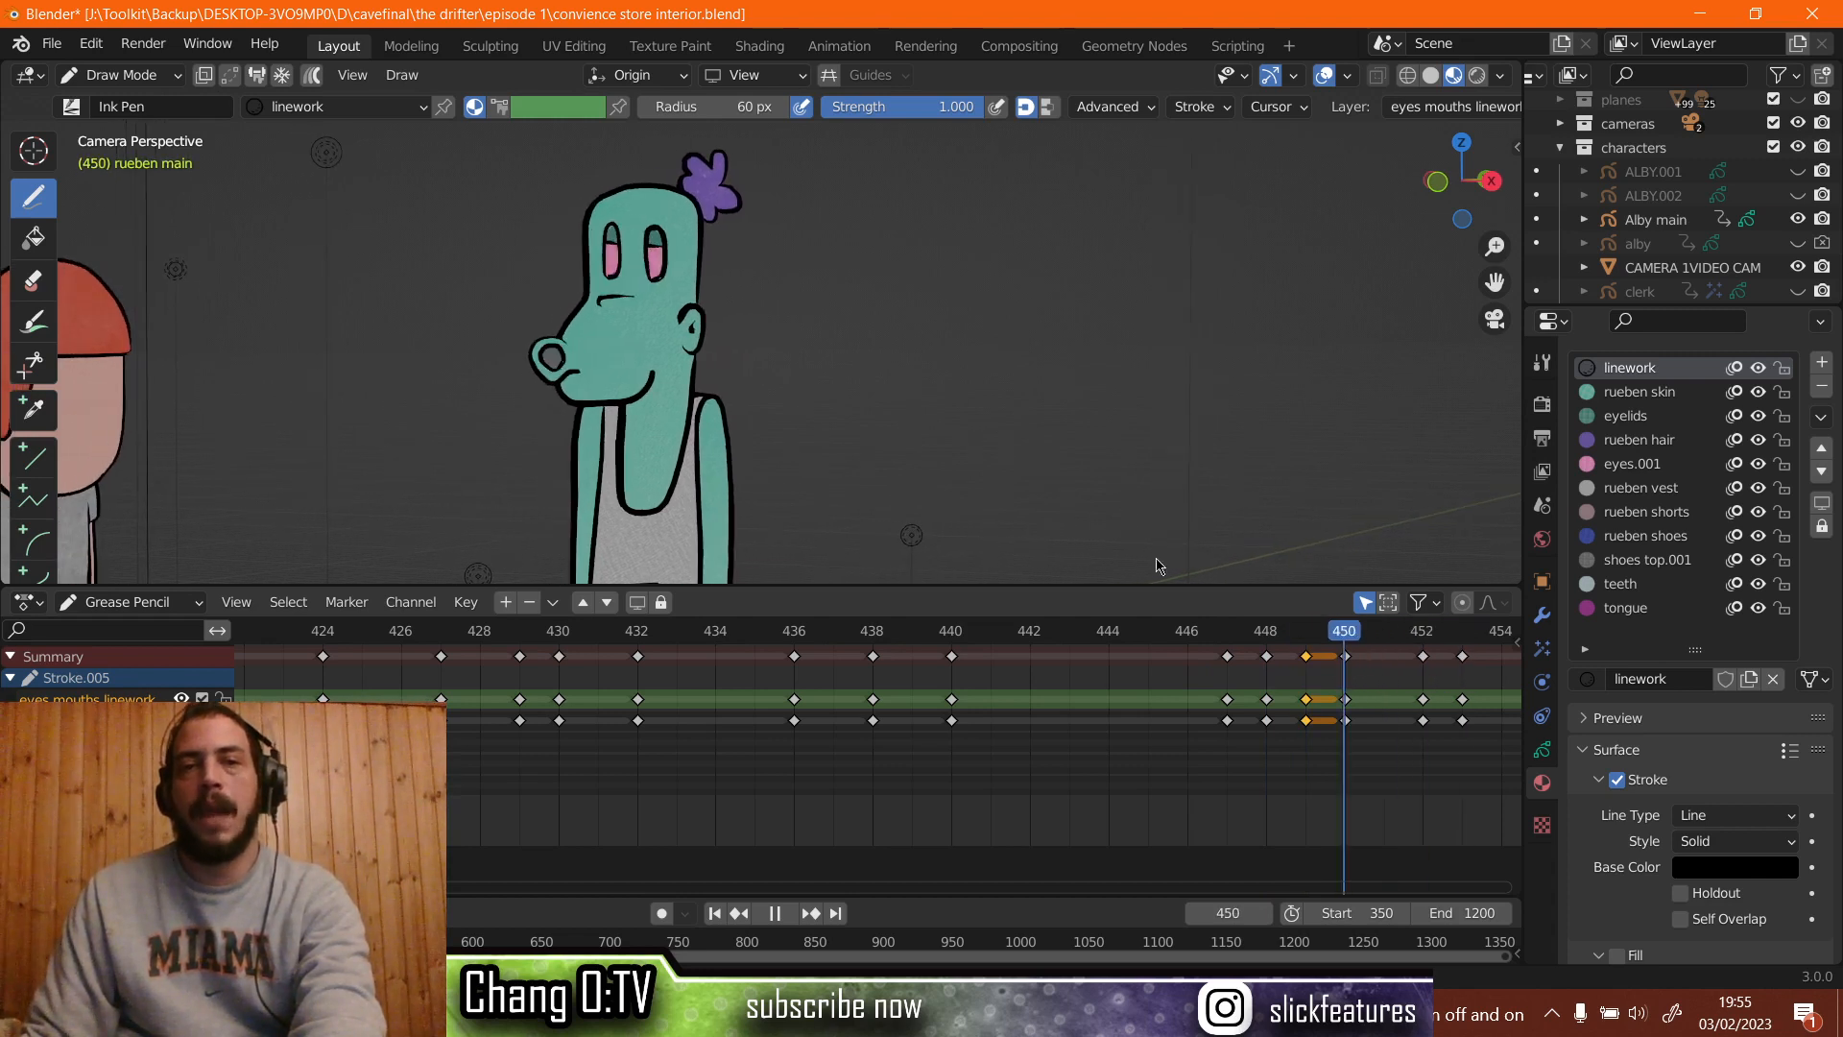
scroll(1321, 659, "up", 3)
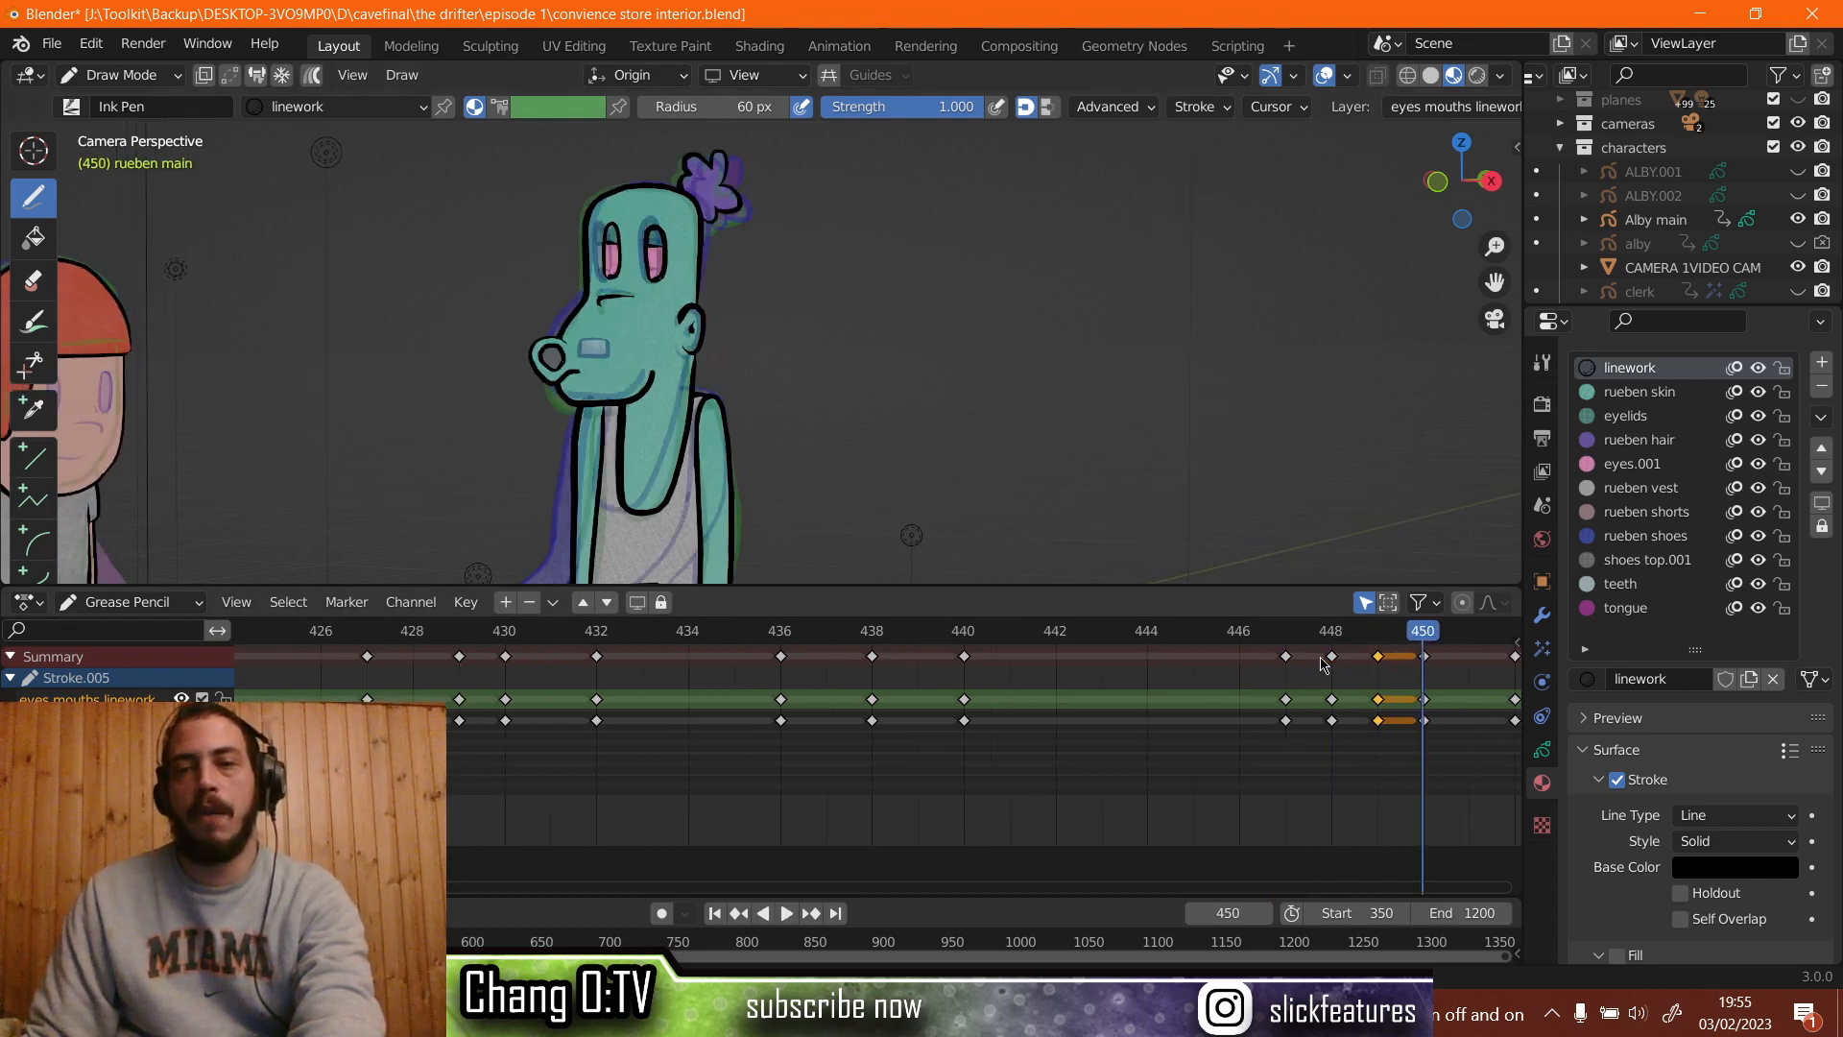
middle_click_drag(1252, 662, 741, 708)
scroll(859, 684, "up", 1)
scroll(859, 689, "up", 2)
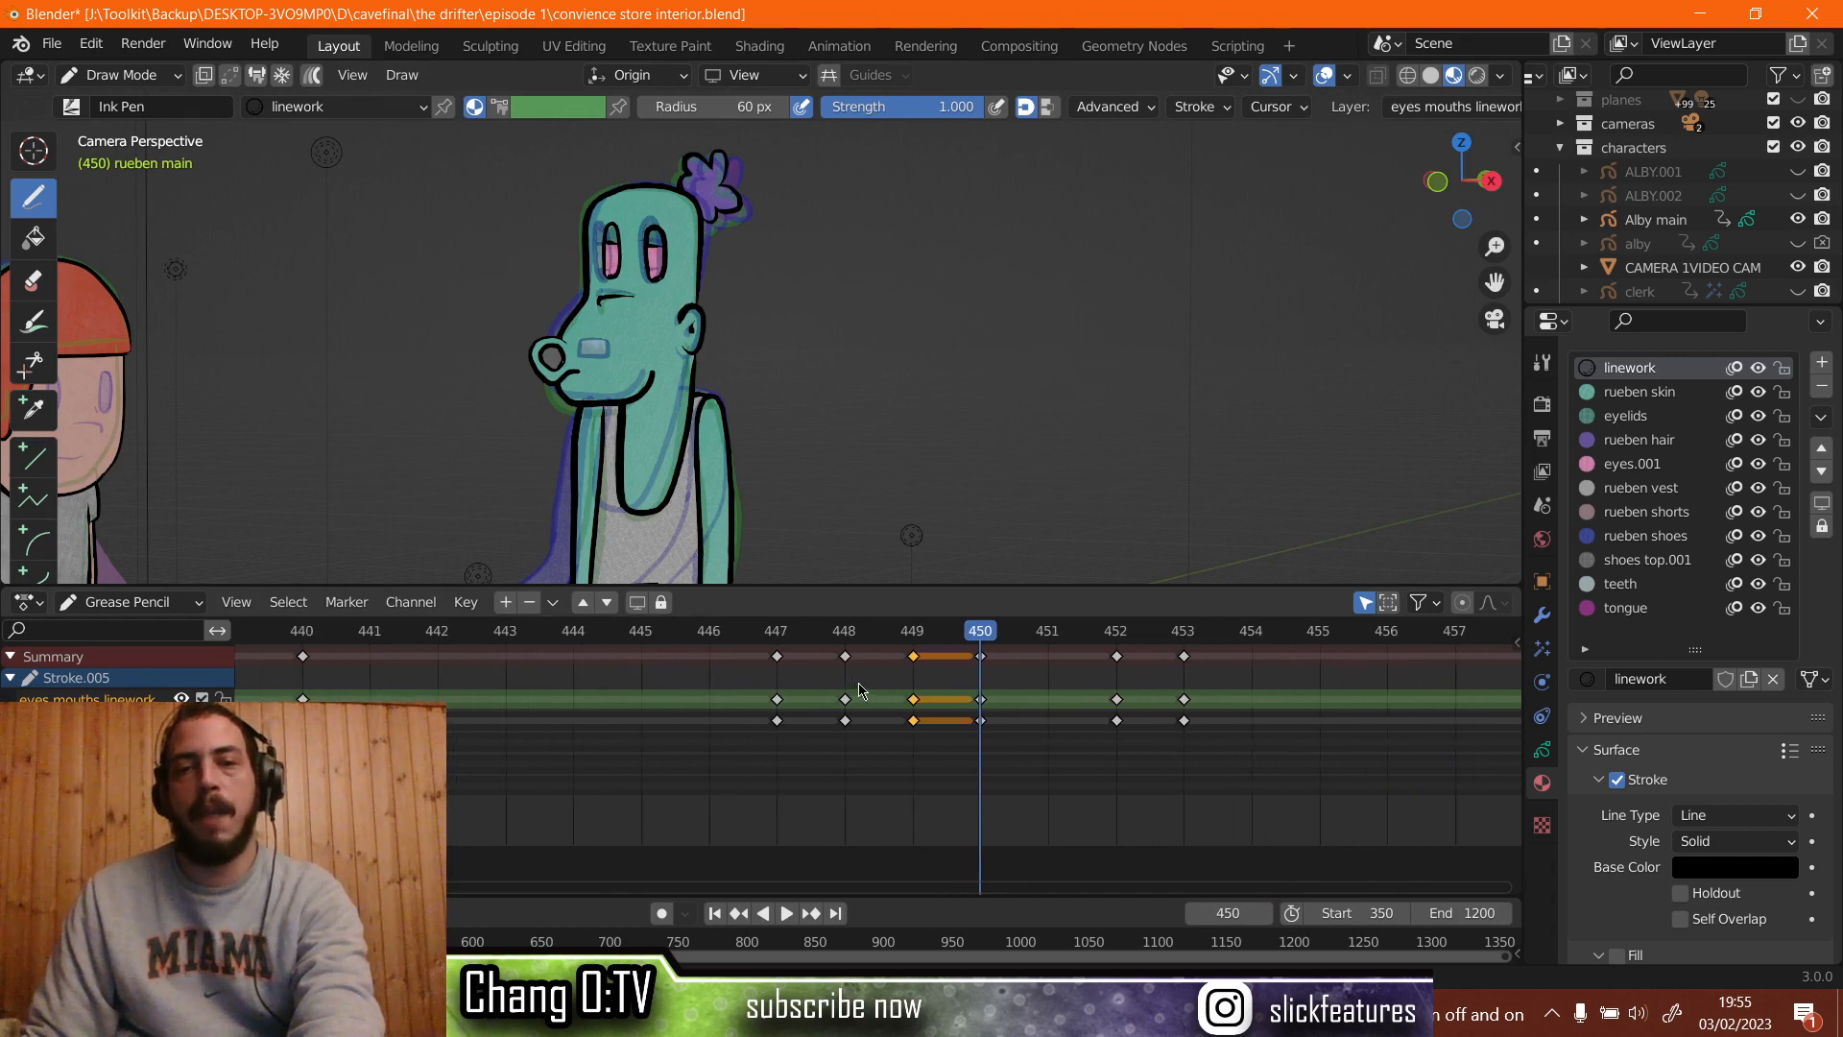
left_click_drag(854, 637, 897, 659)
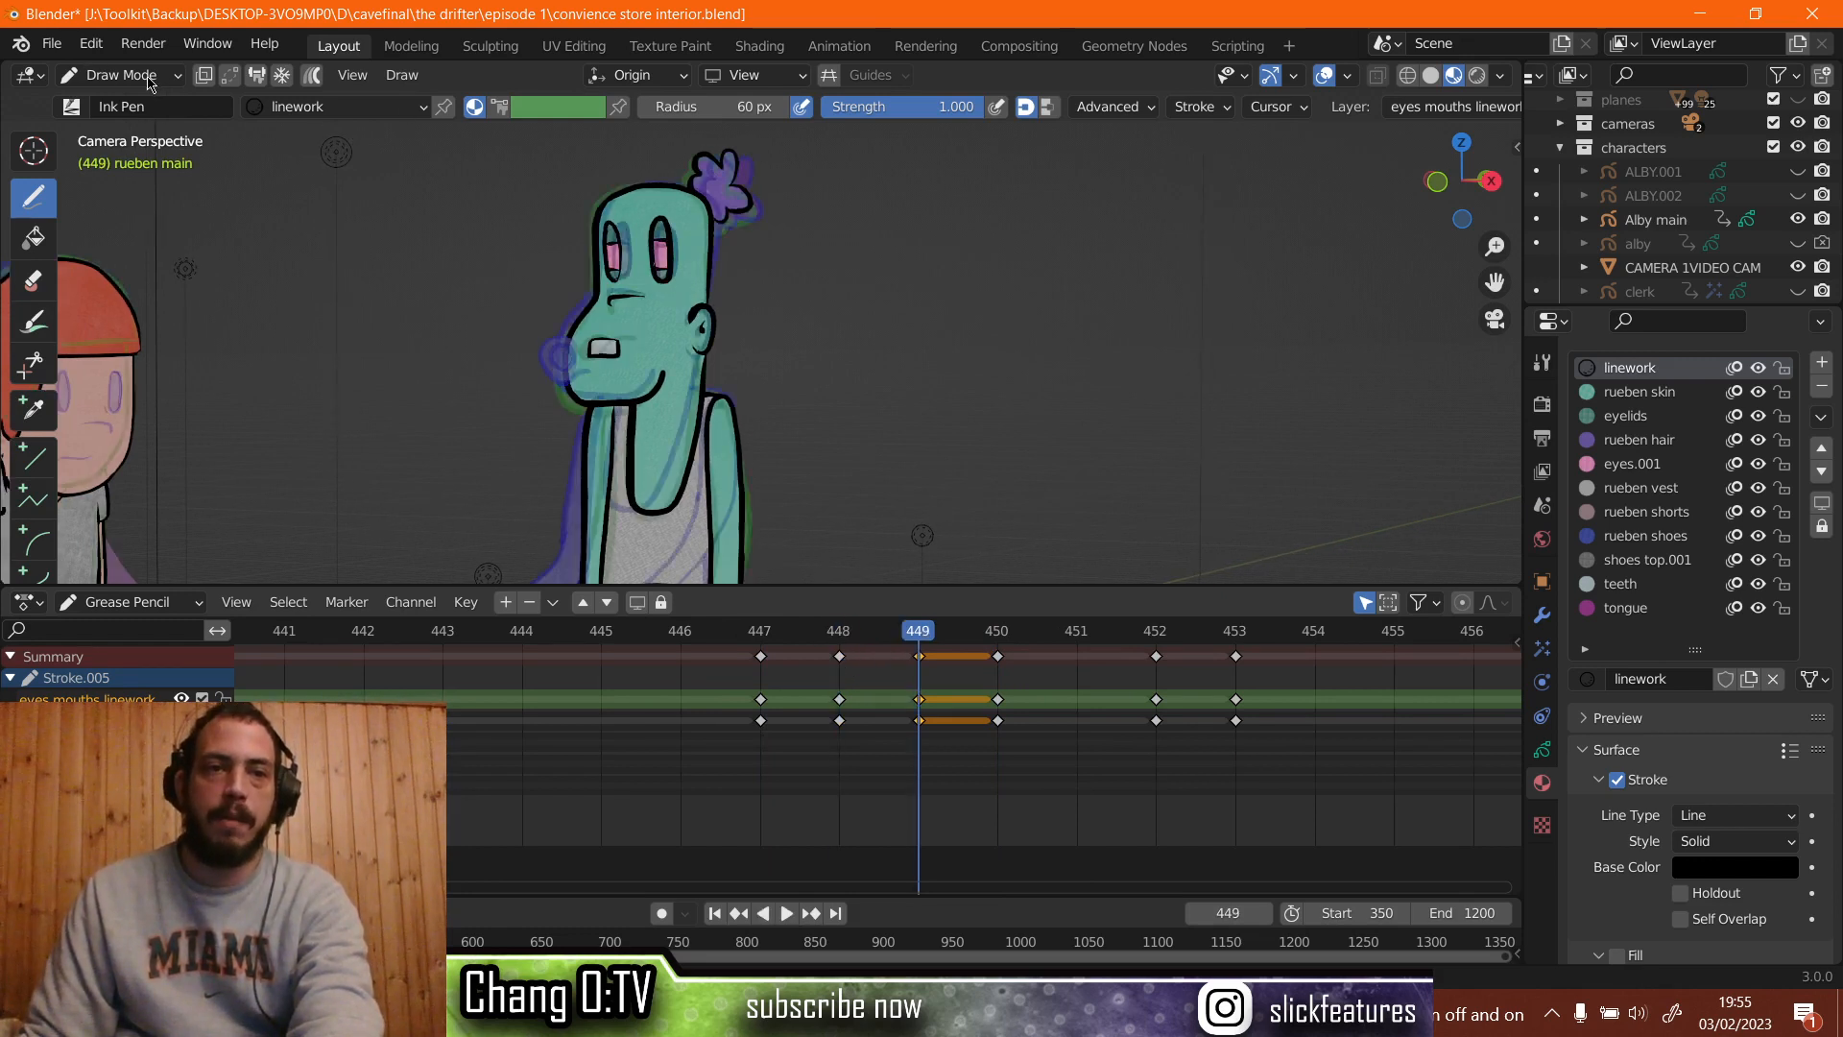
Switch Rueben's drawing to Edit Mode and select the strokes of both eyes at frame 449.
left_click(149, 81)
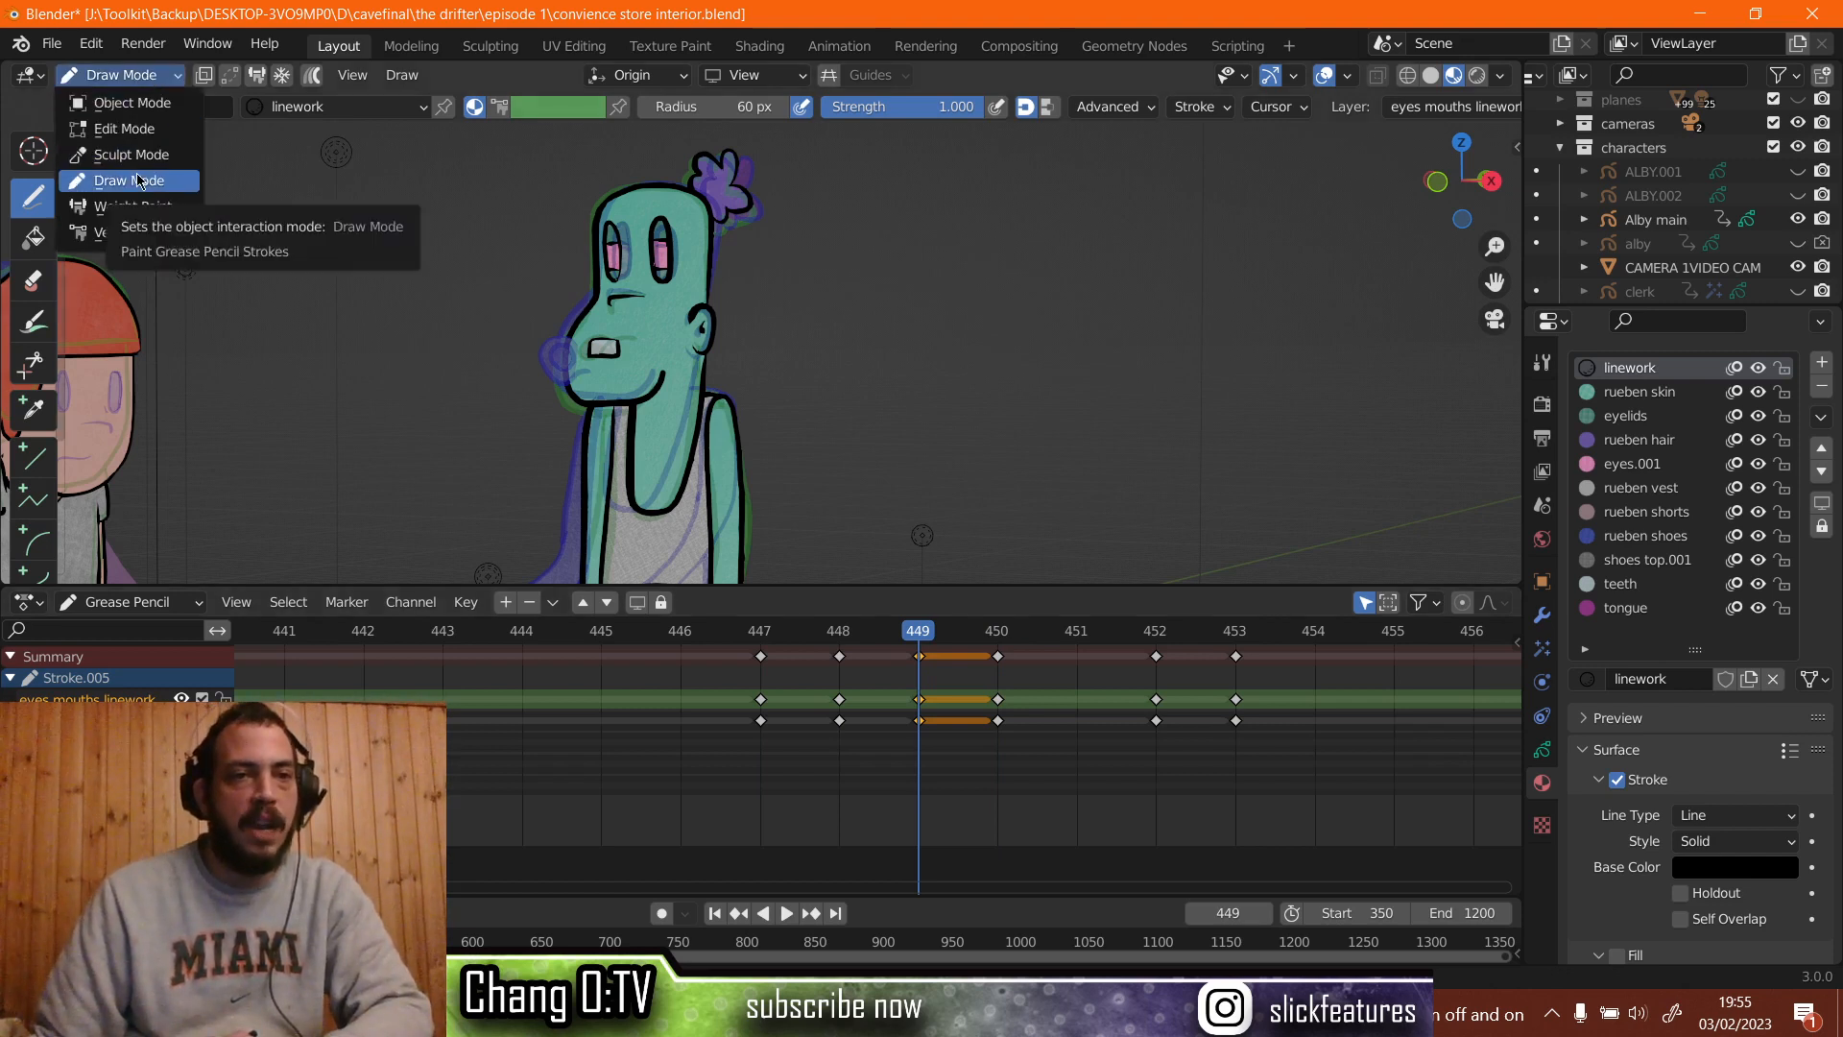
left_click(146, 132)
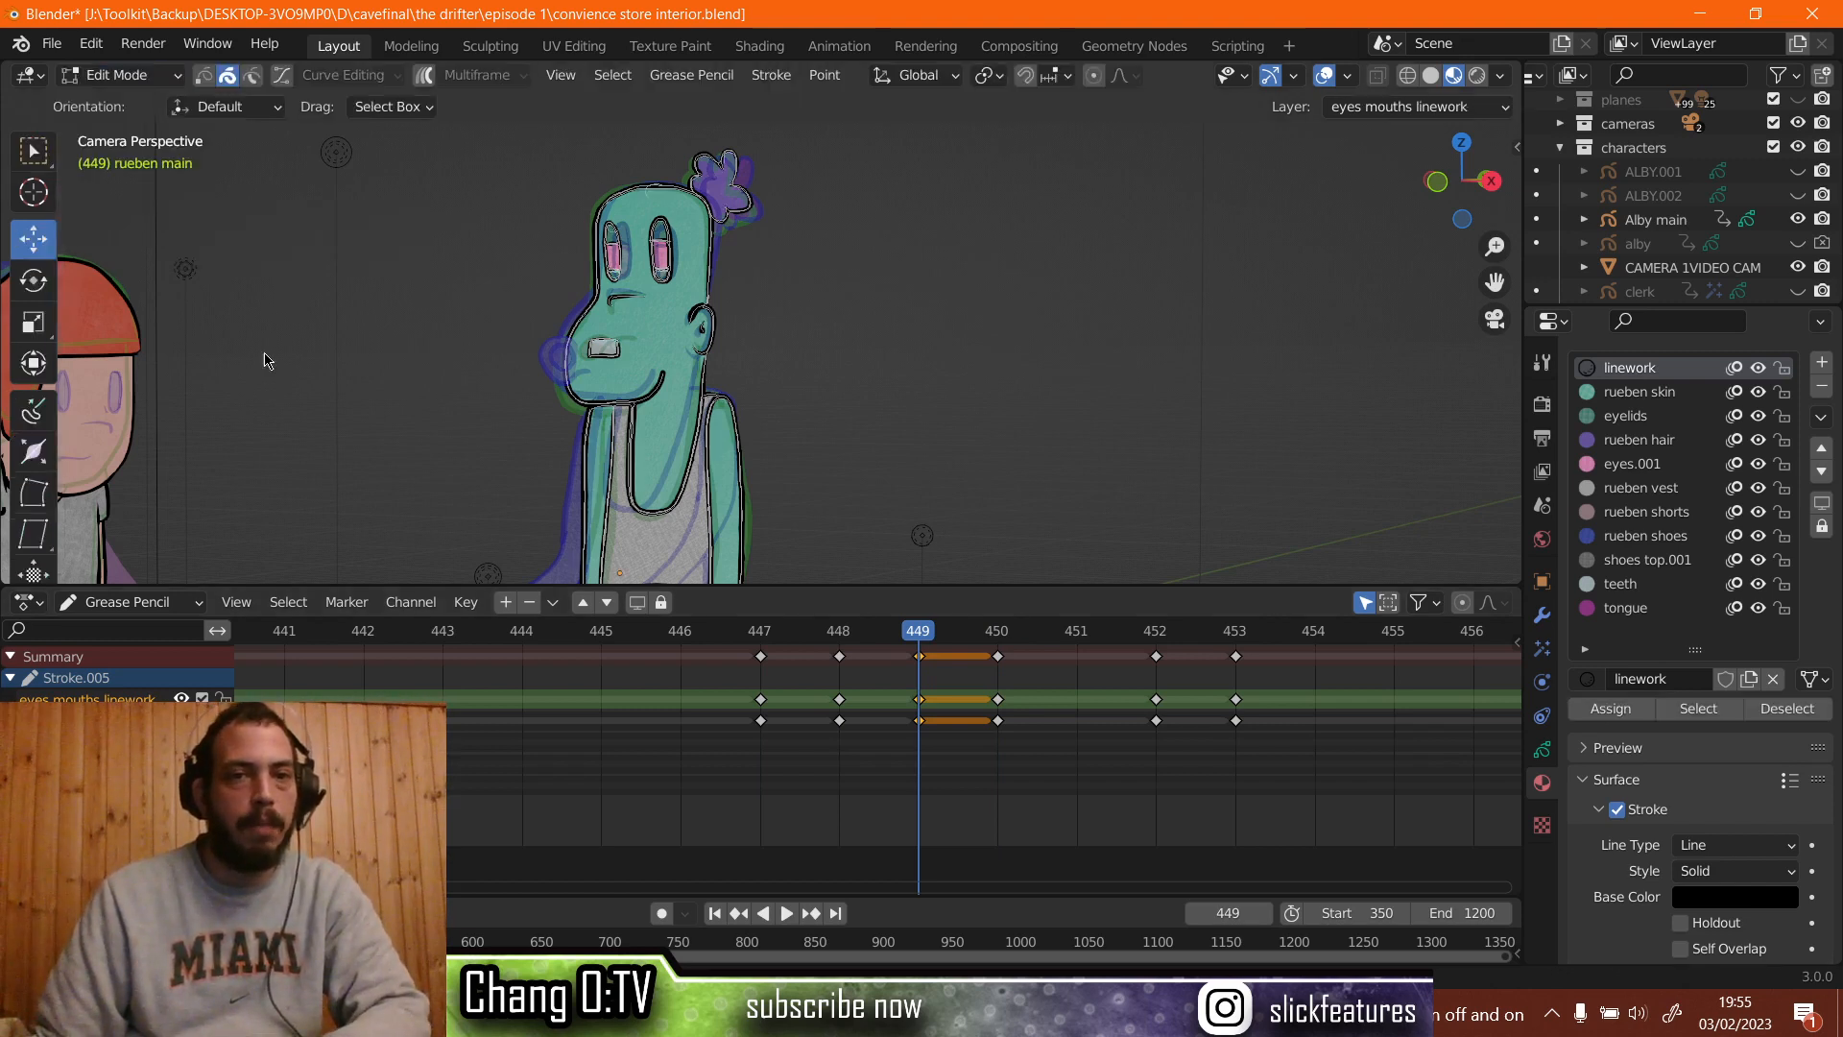
scroll(278, 369, "up", 4)
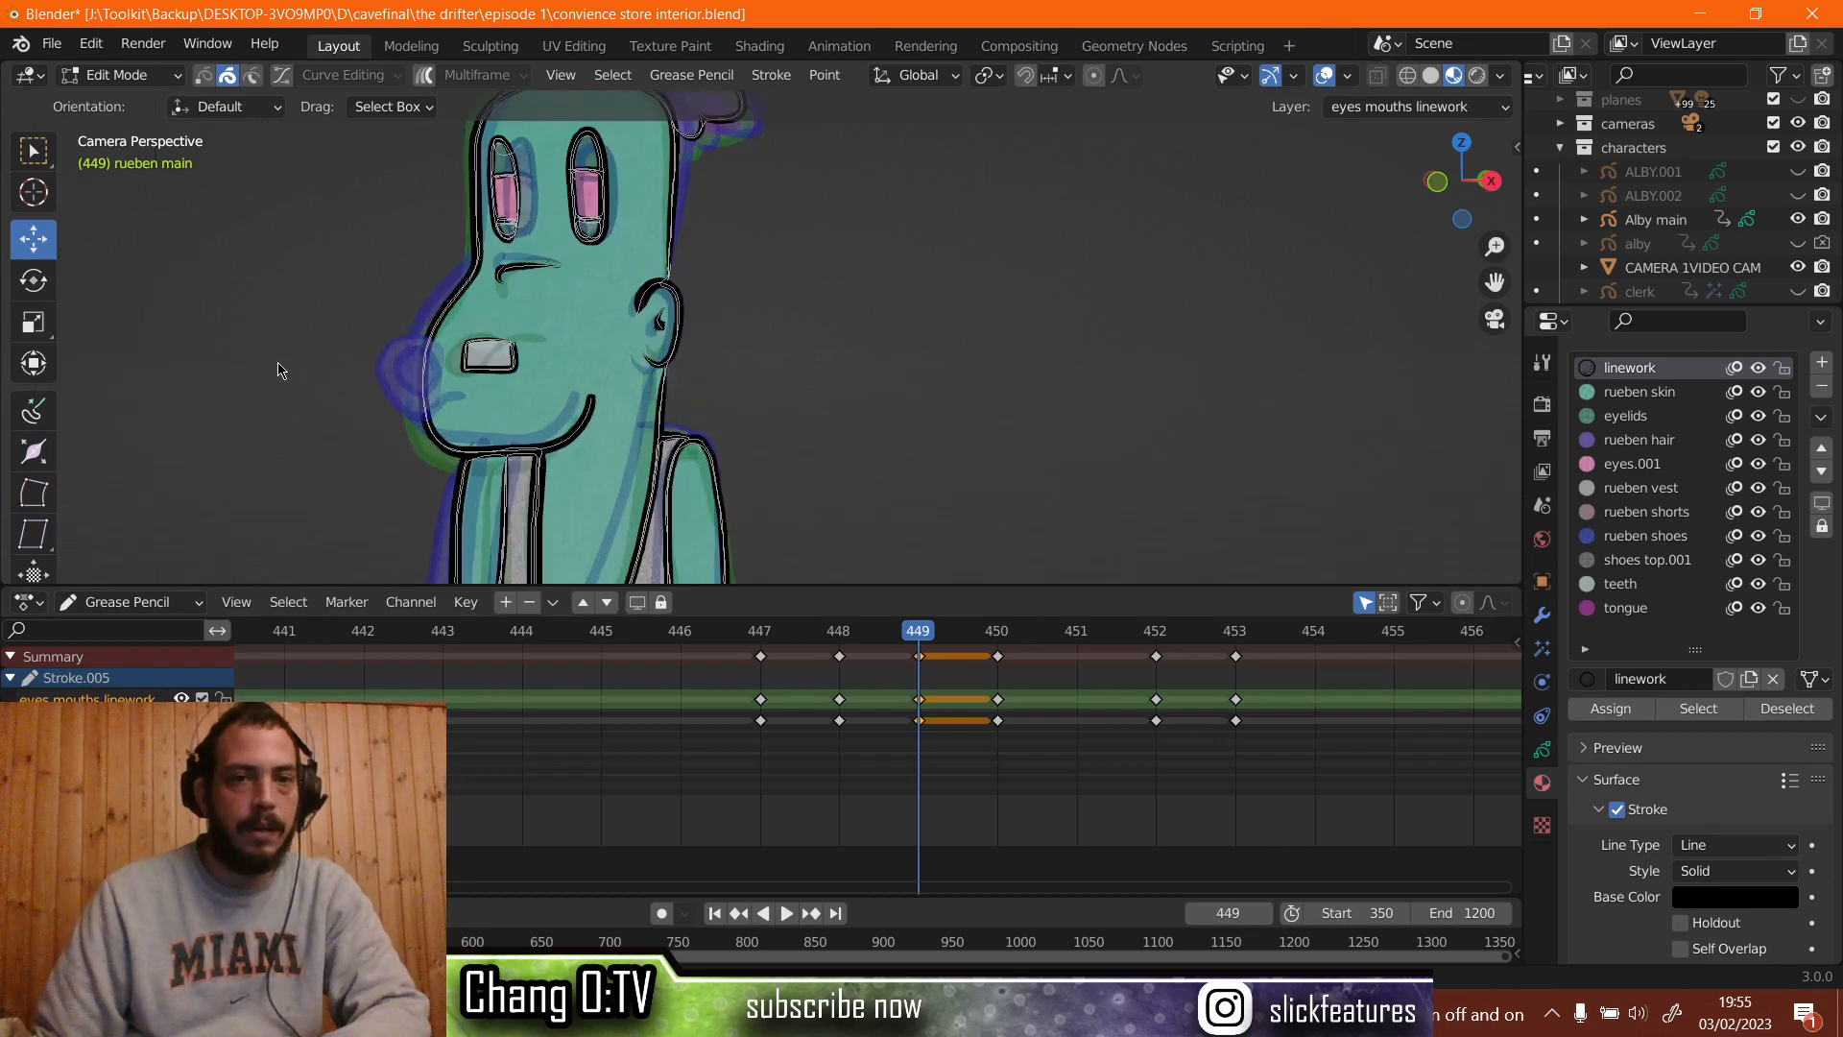
middle_click_drag(279, 375, 541, 467, "shift")
left_click_drag(899, 208, 749, 352)
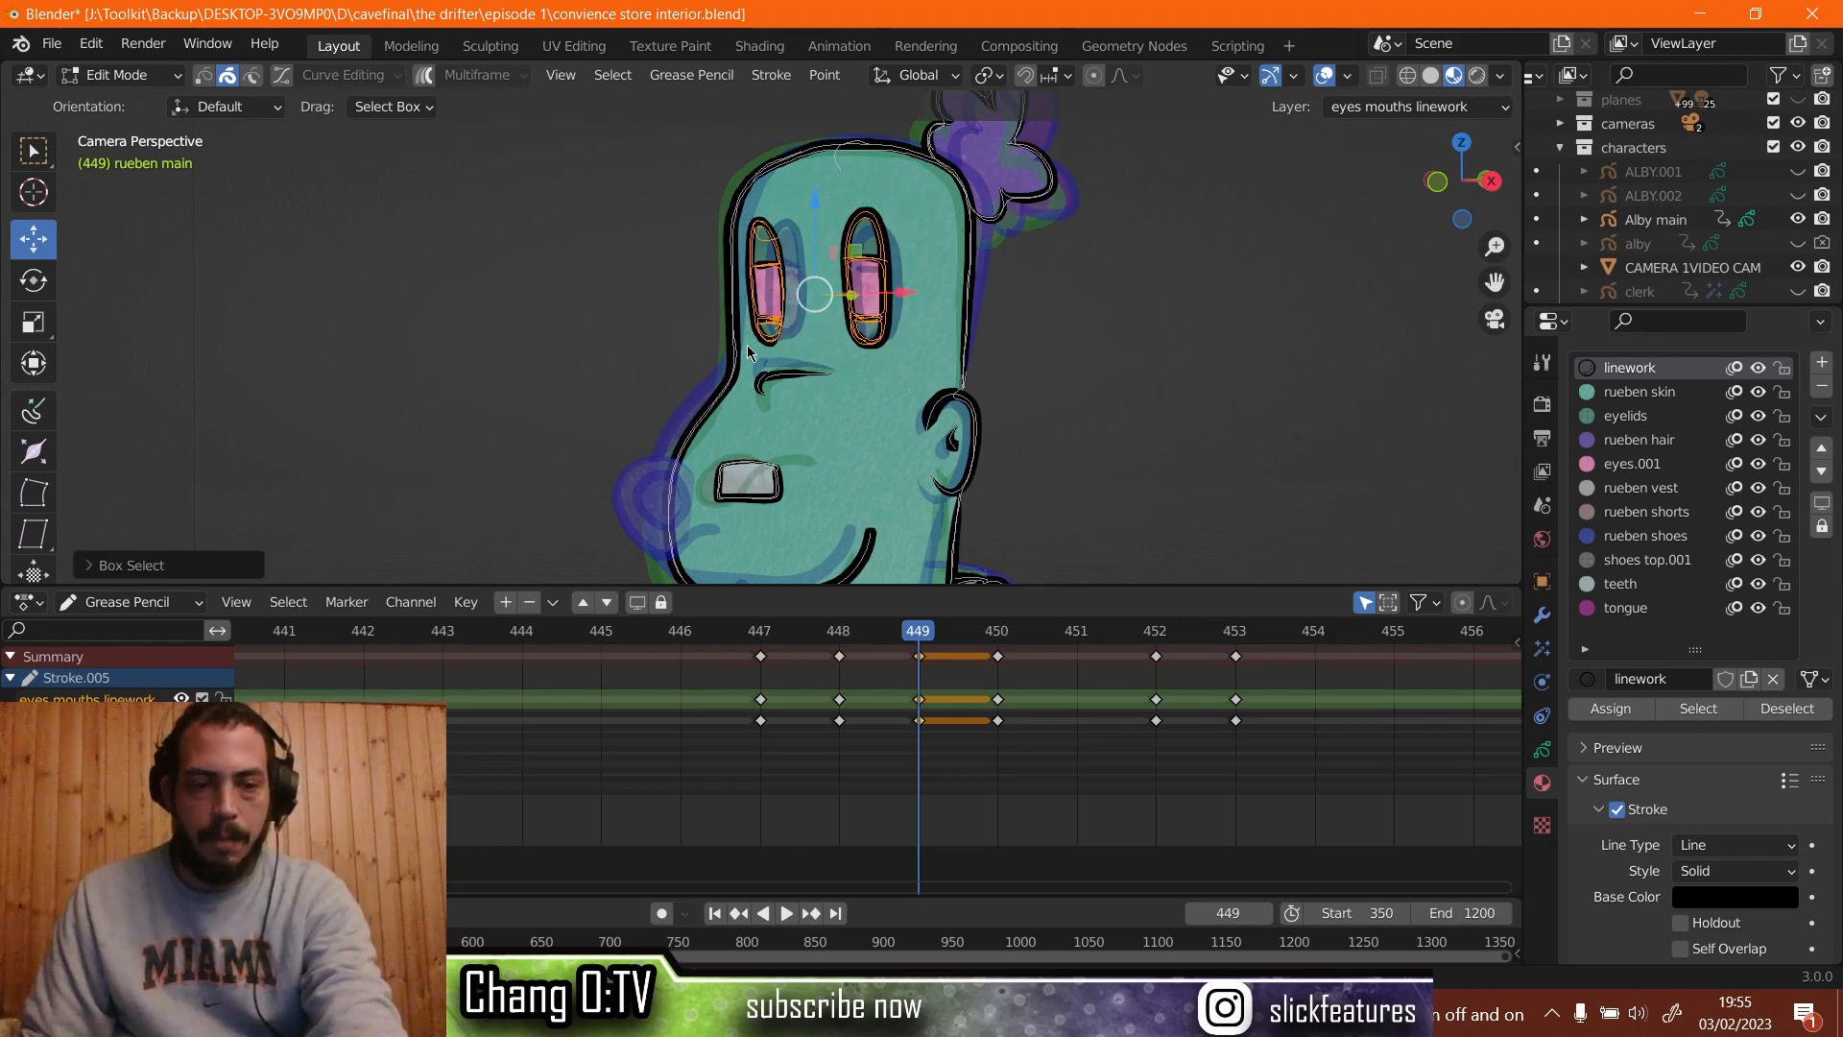
key("KP_0")
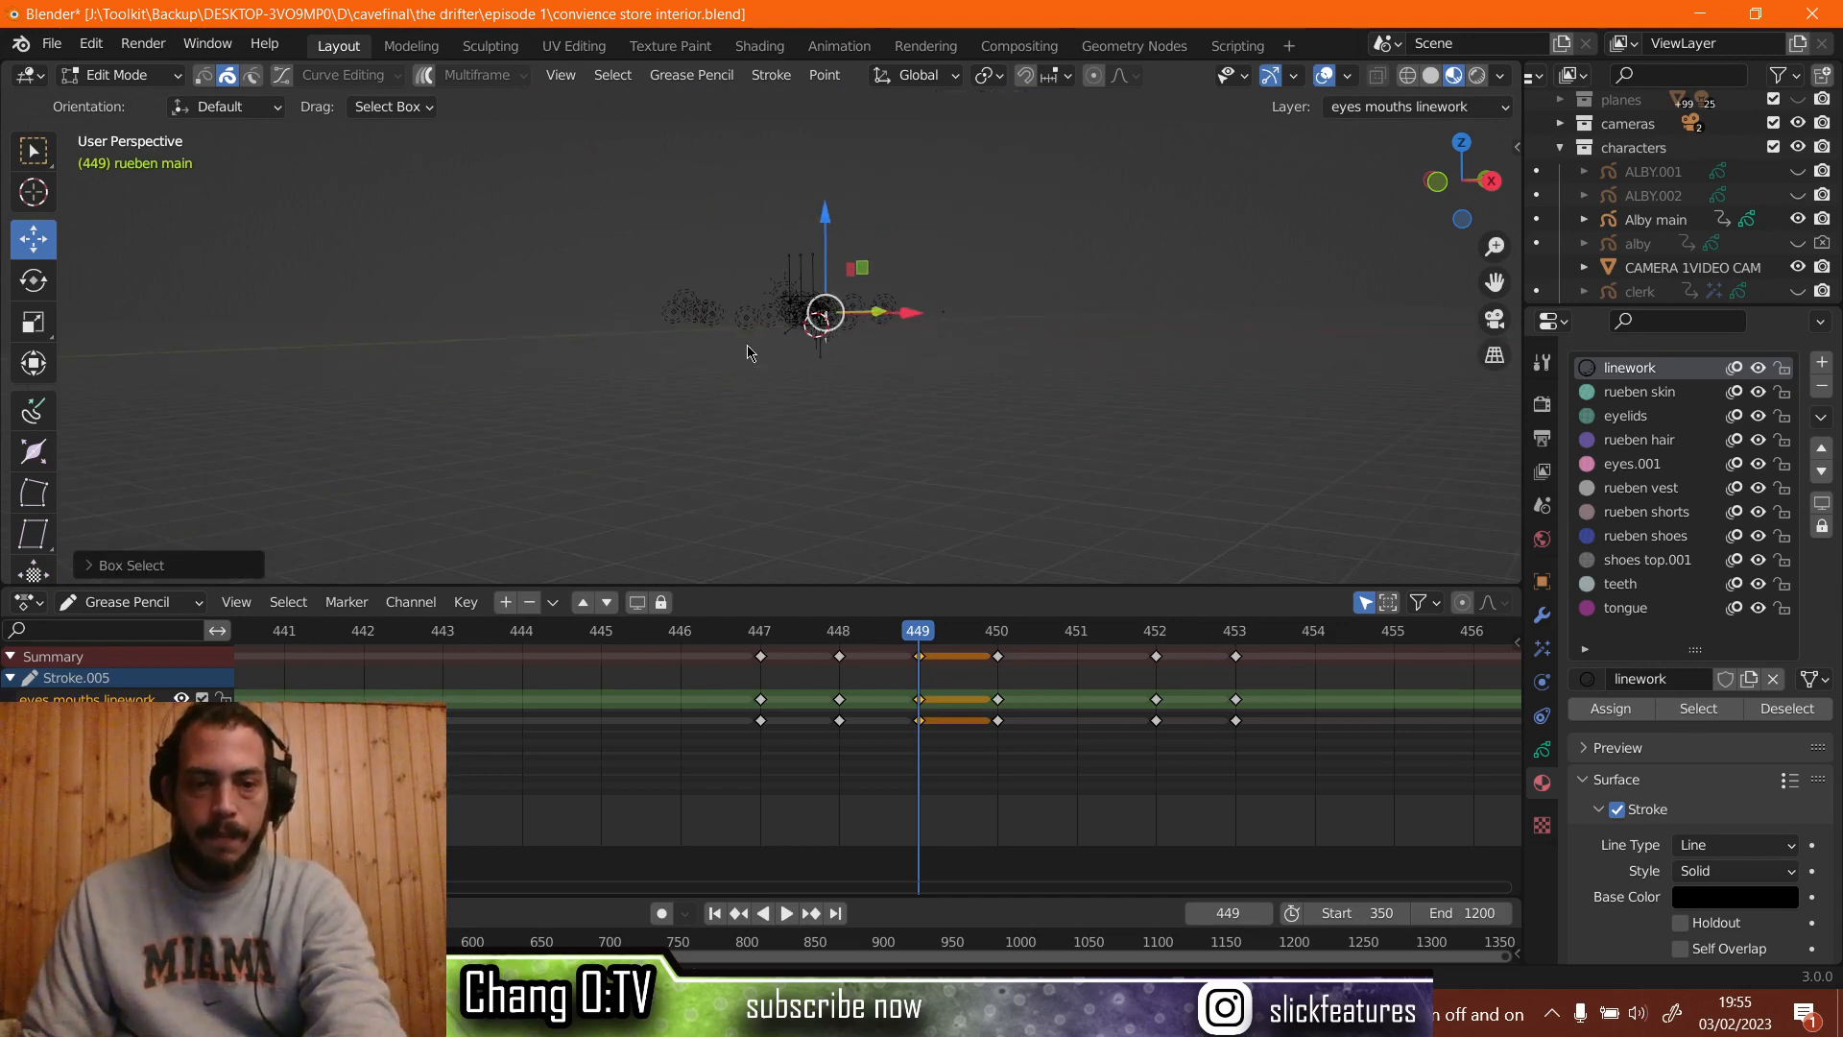
key("KP_0")
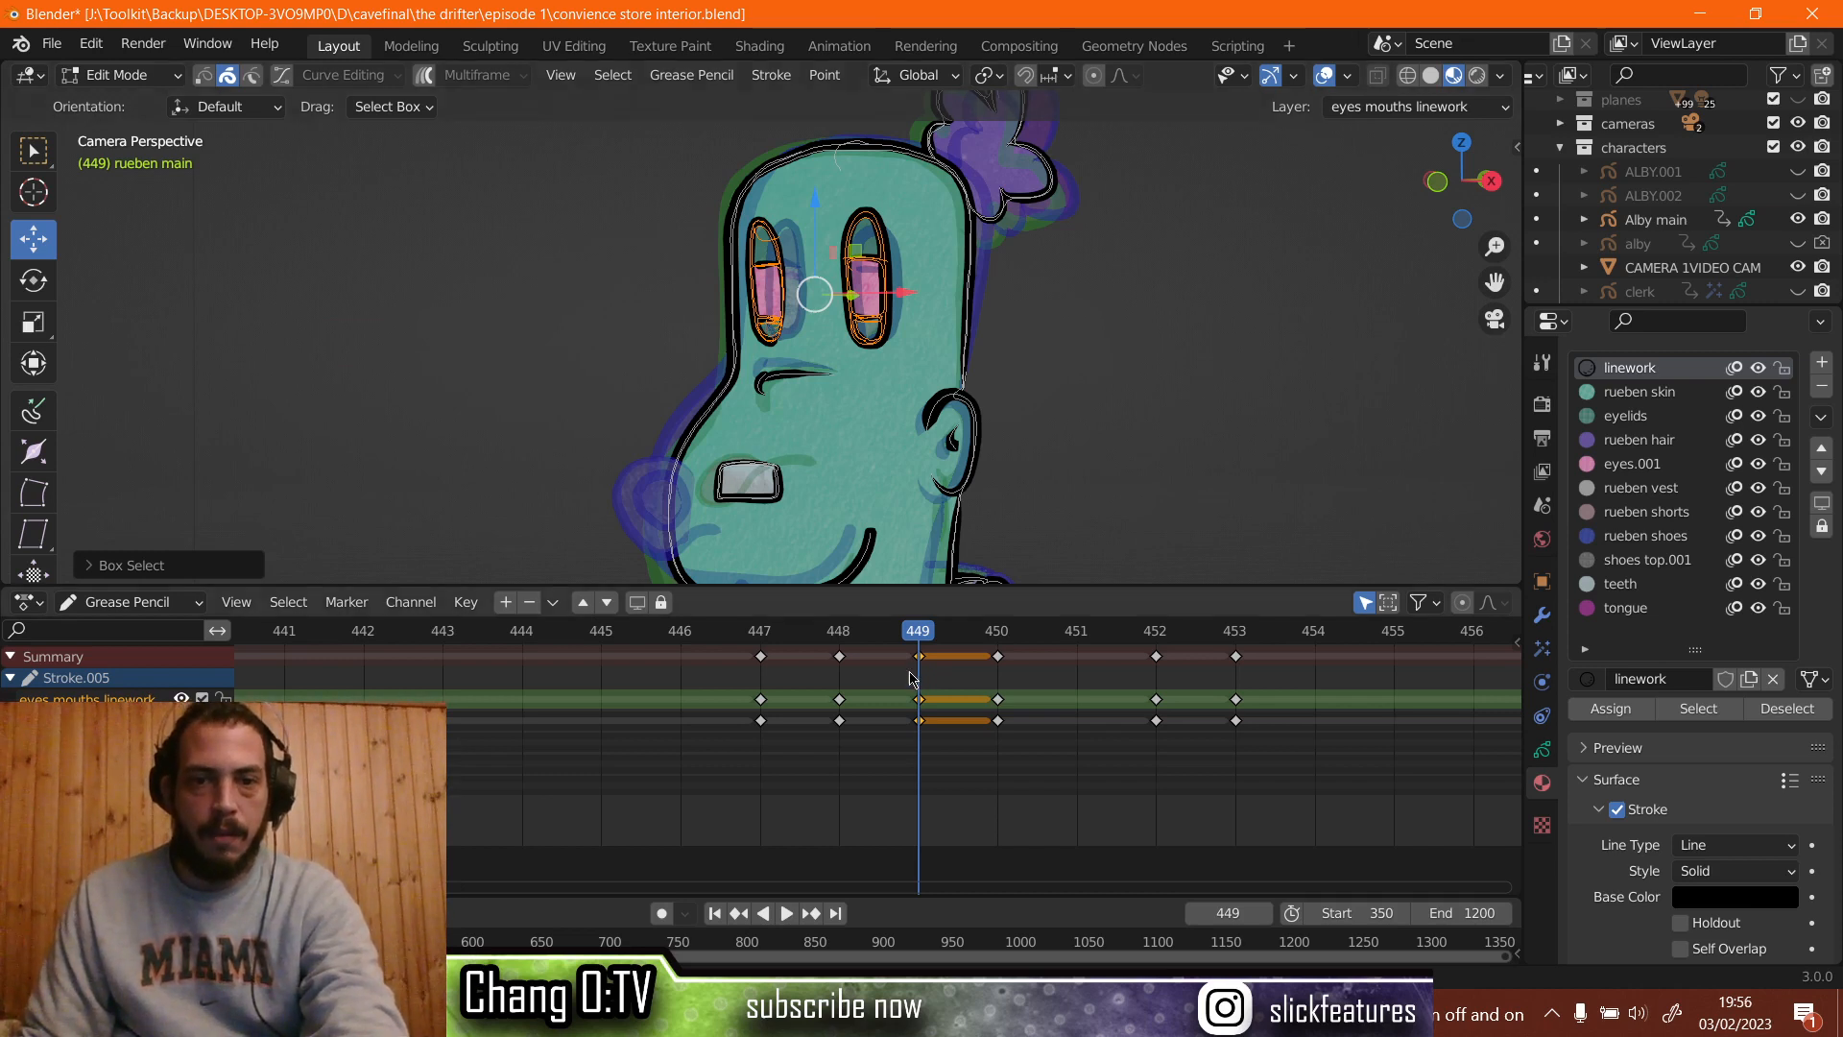
Replace both of Rueben's eyes at frame 448 with a copy of the eye strokes from frame 449.
left_click_drag(921, 635, 869, 641)
left_click_drag(906, 354, 919, 352)
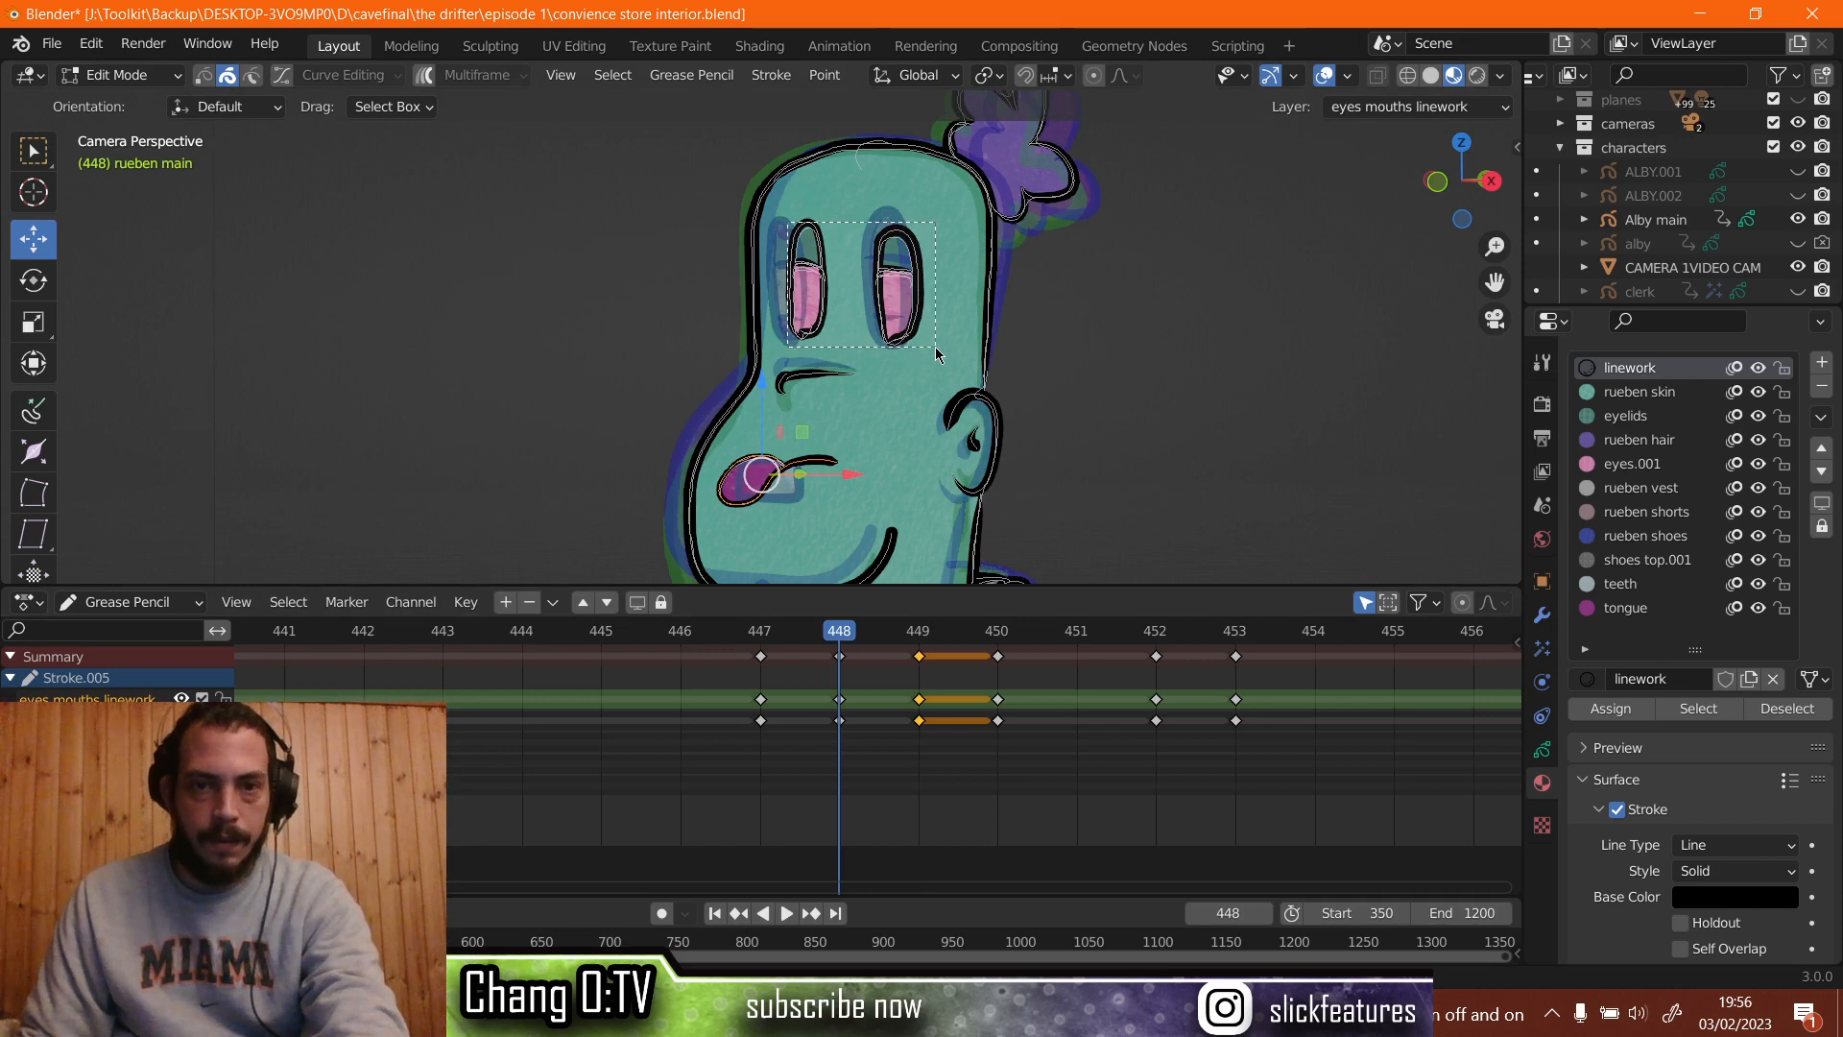
key("x")
left_click(918, 348)
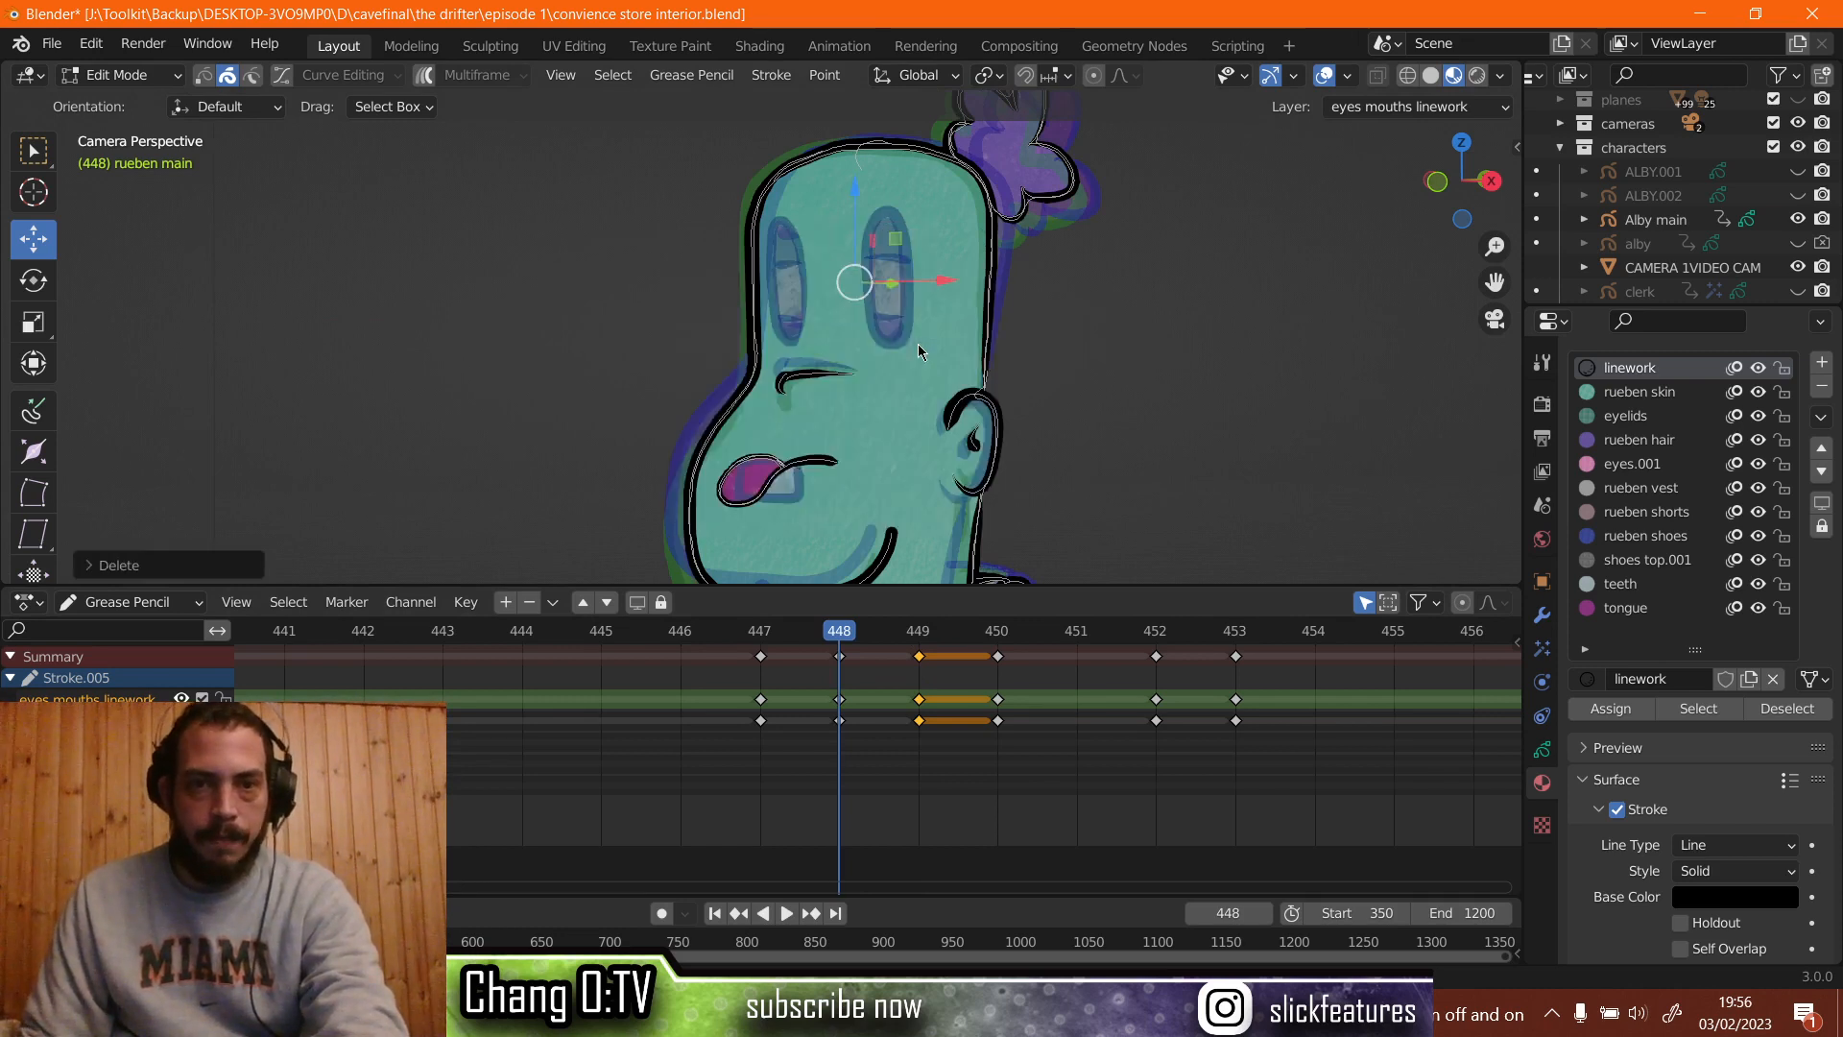
key("ctrl+v")
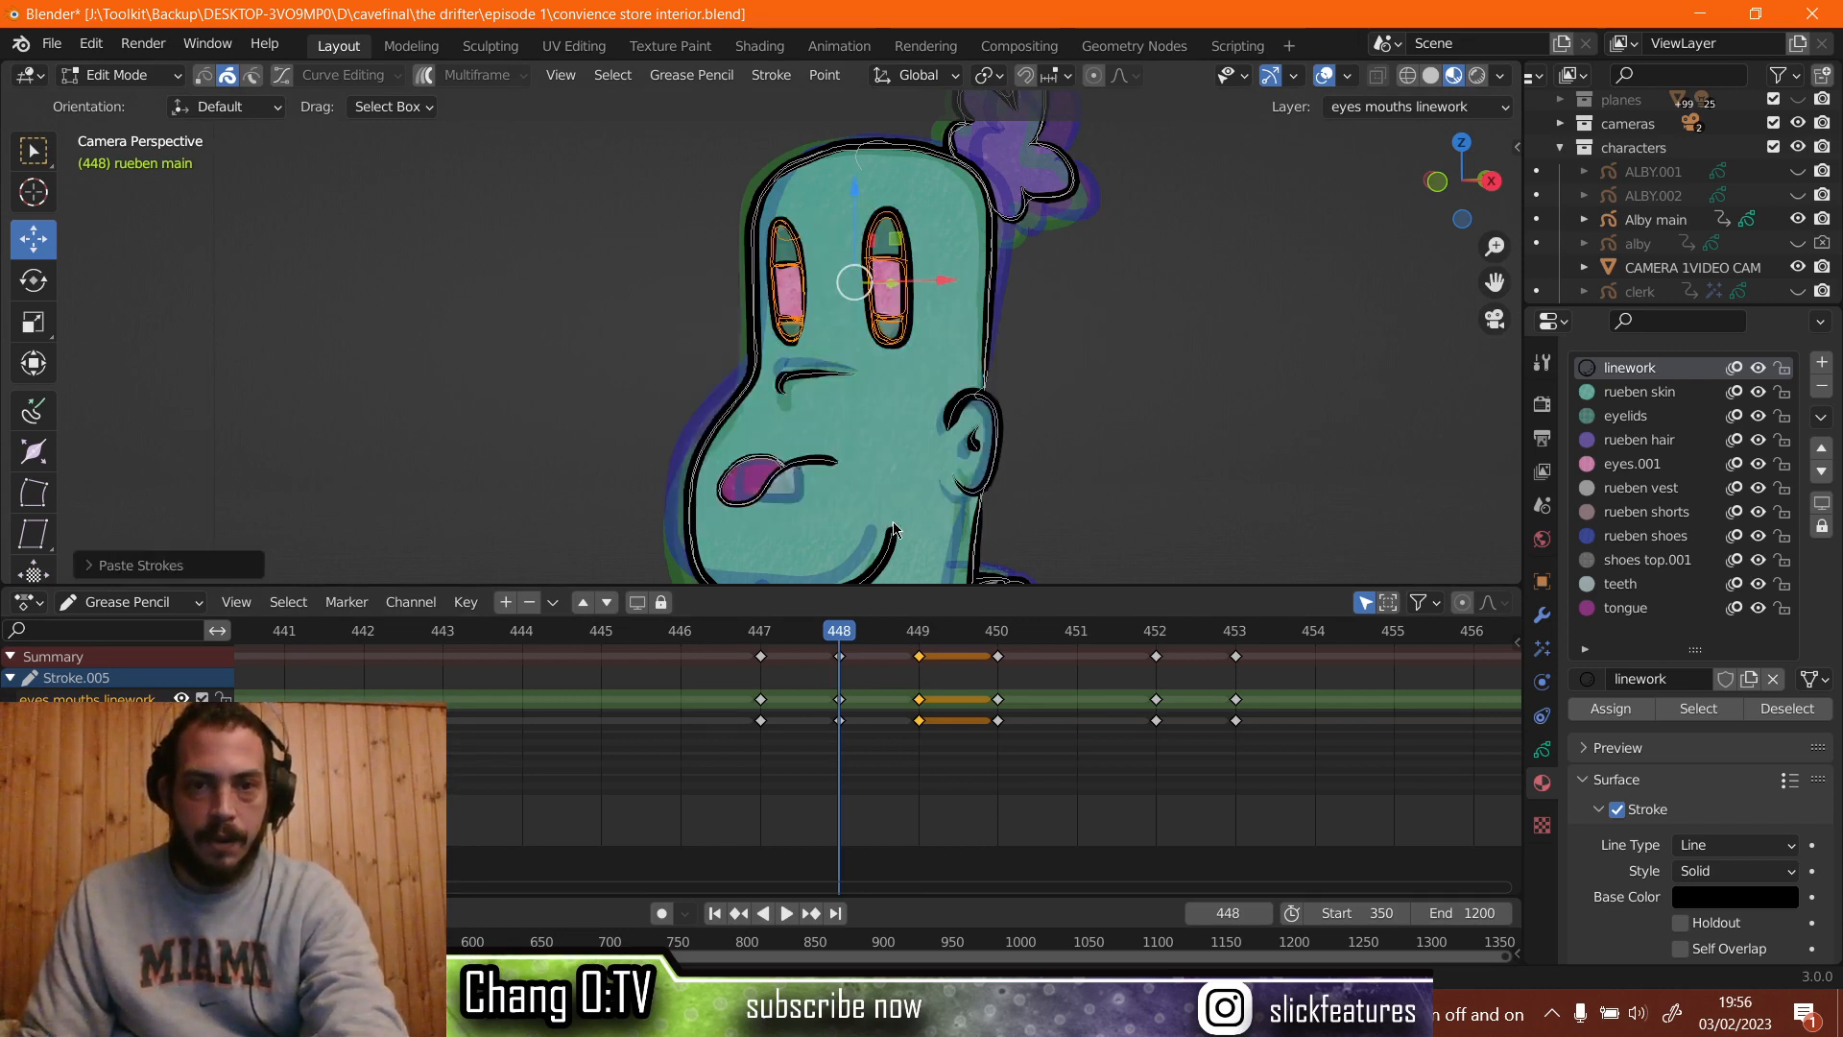
Delete both eyes at frame 450 and paste in the eye strokes copied from frame 449.
mouse_move(836, 624)
left_mouse_down()
mouse_move(792, 626)
mouse_move(1004, 653)
left_mouse_up()
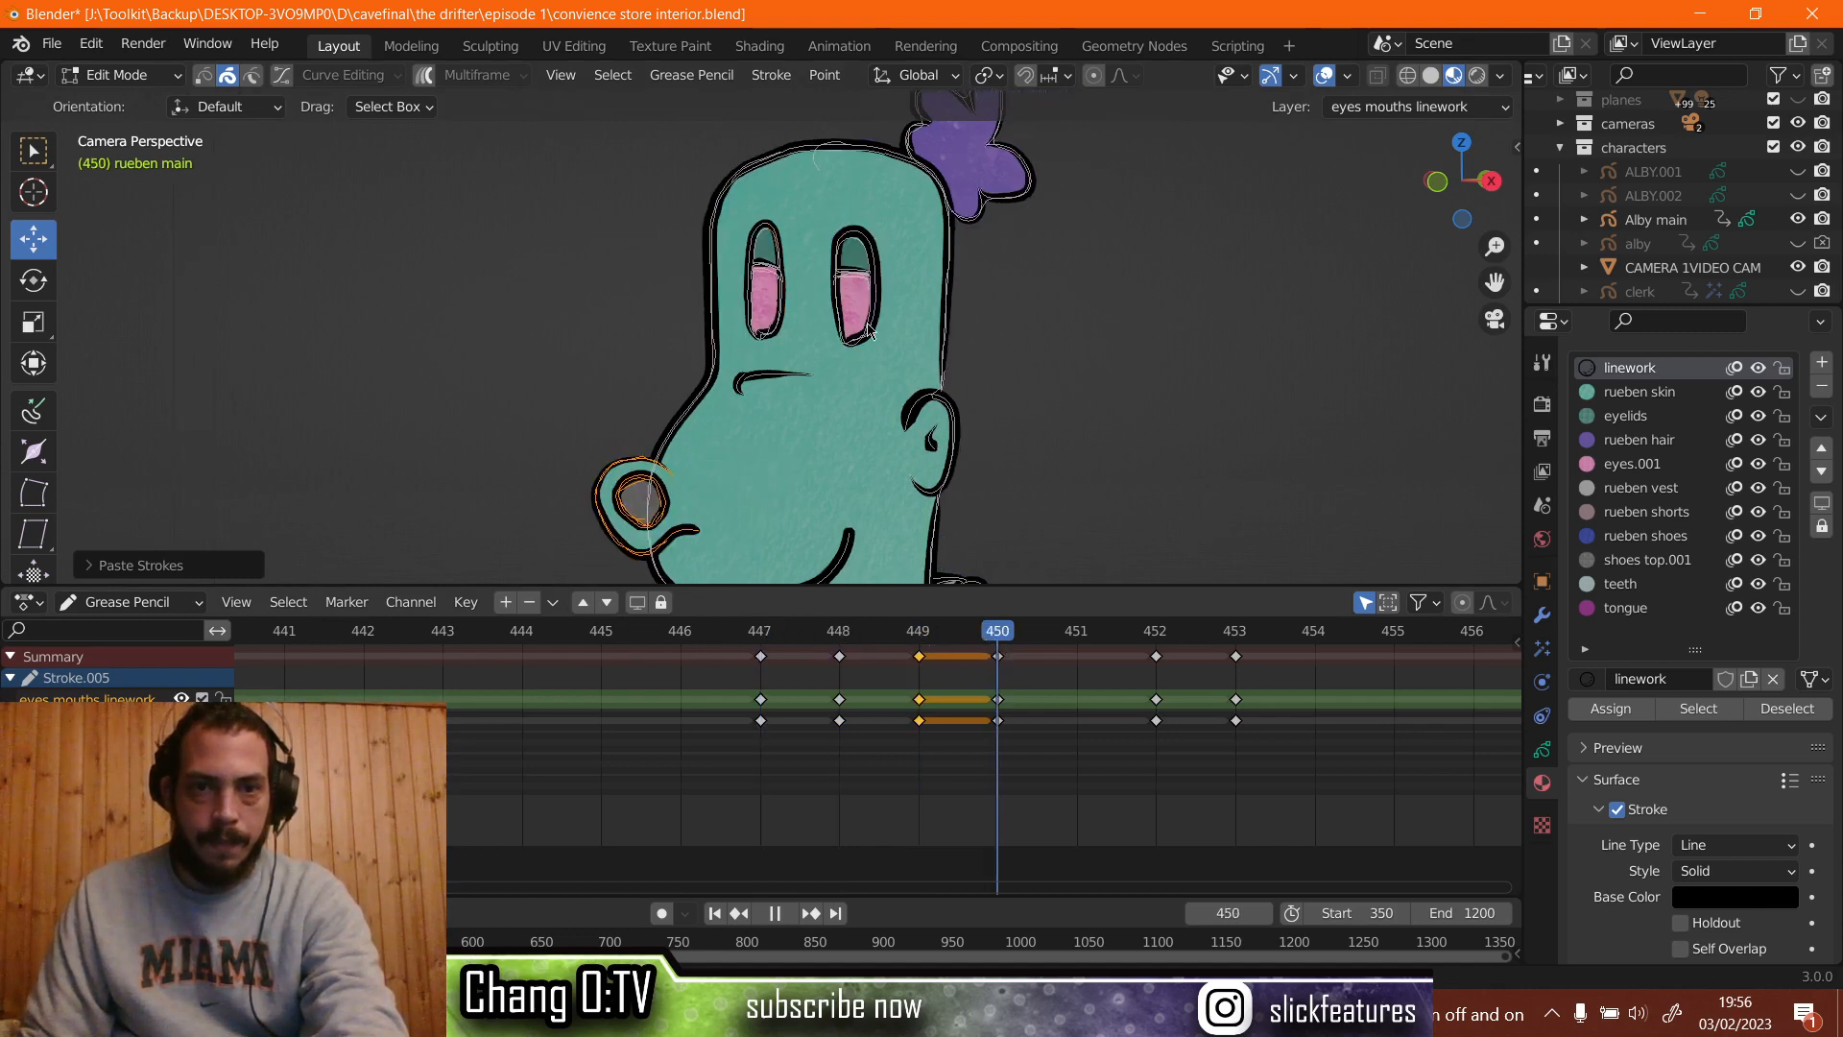
left_click_drag(881, 202, 742, 345)
key("x")
left_click(742, 344)
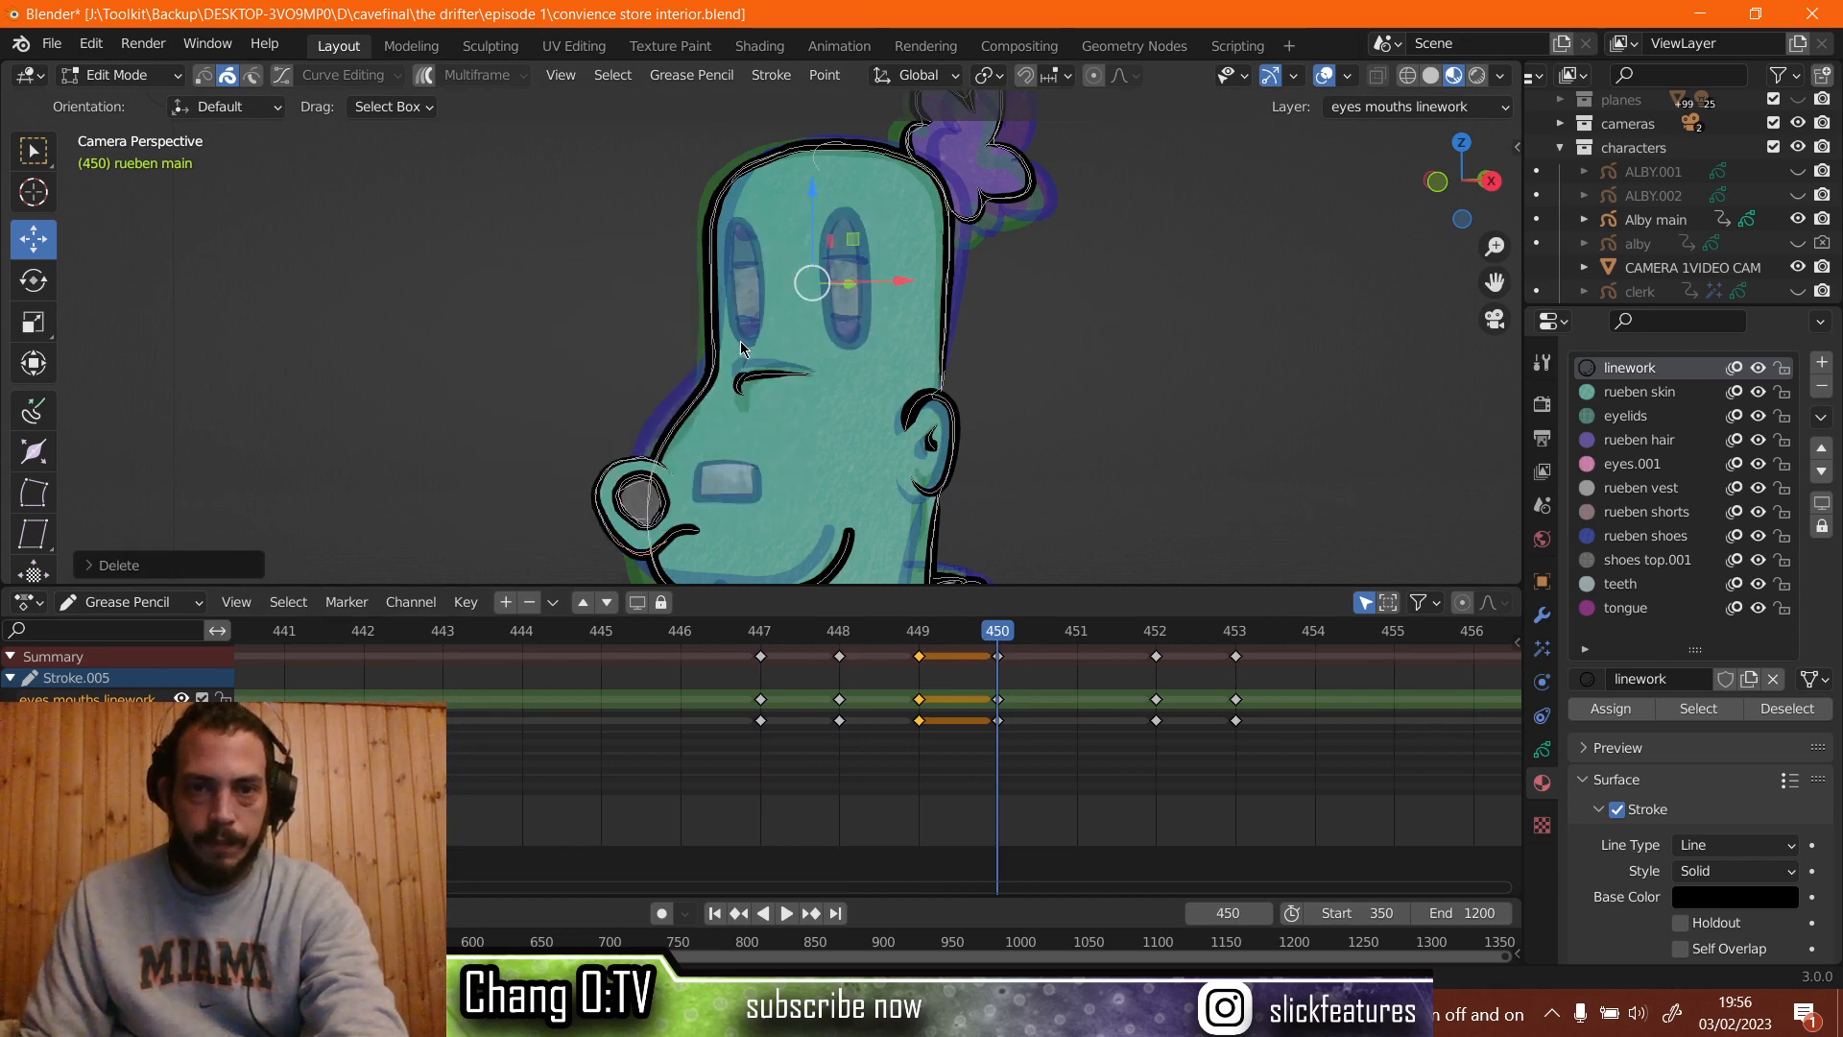
key("ctrl+v")
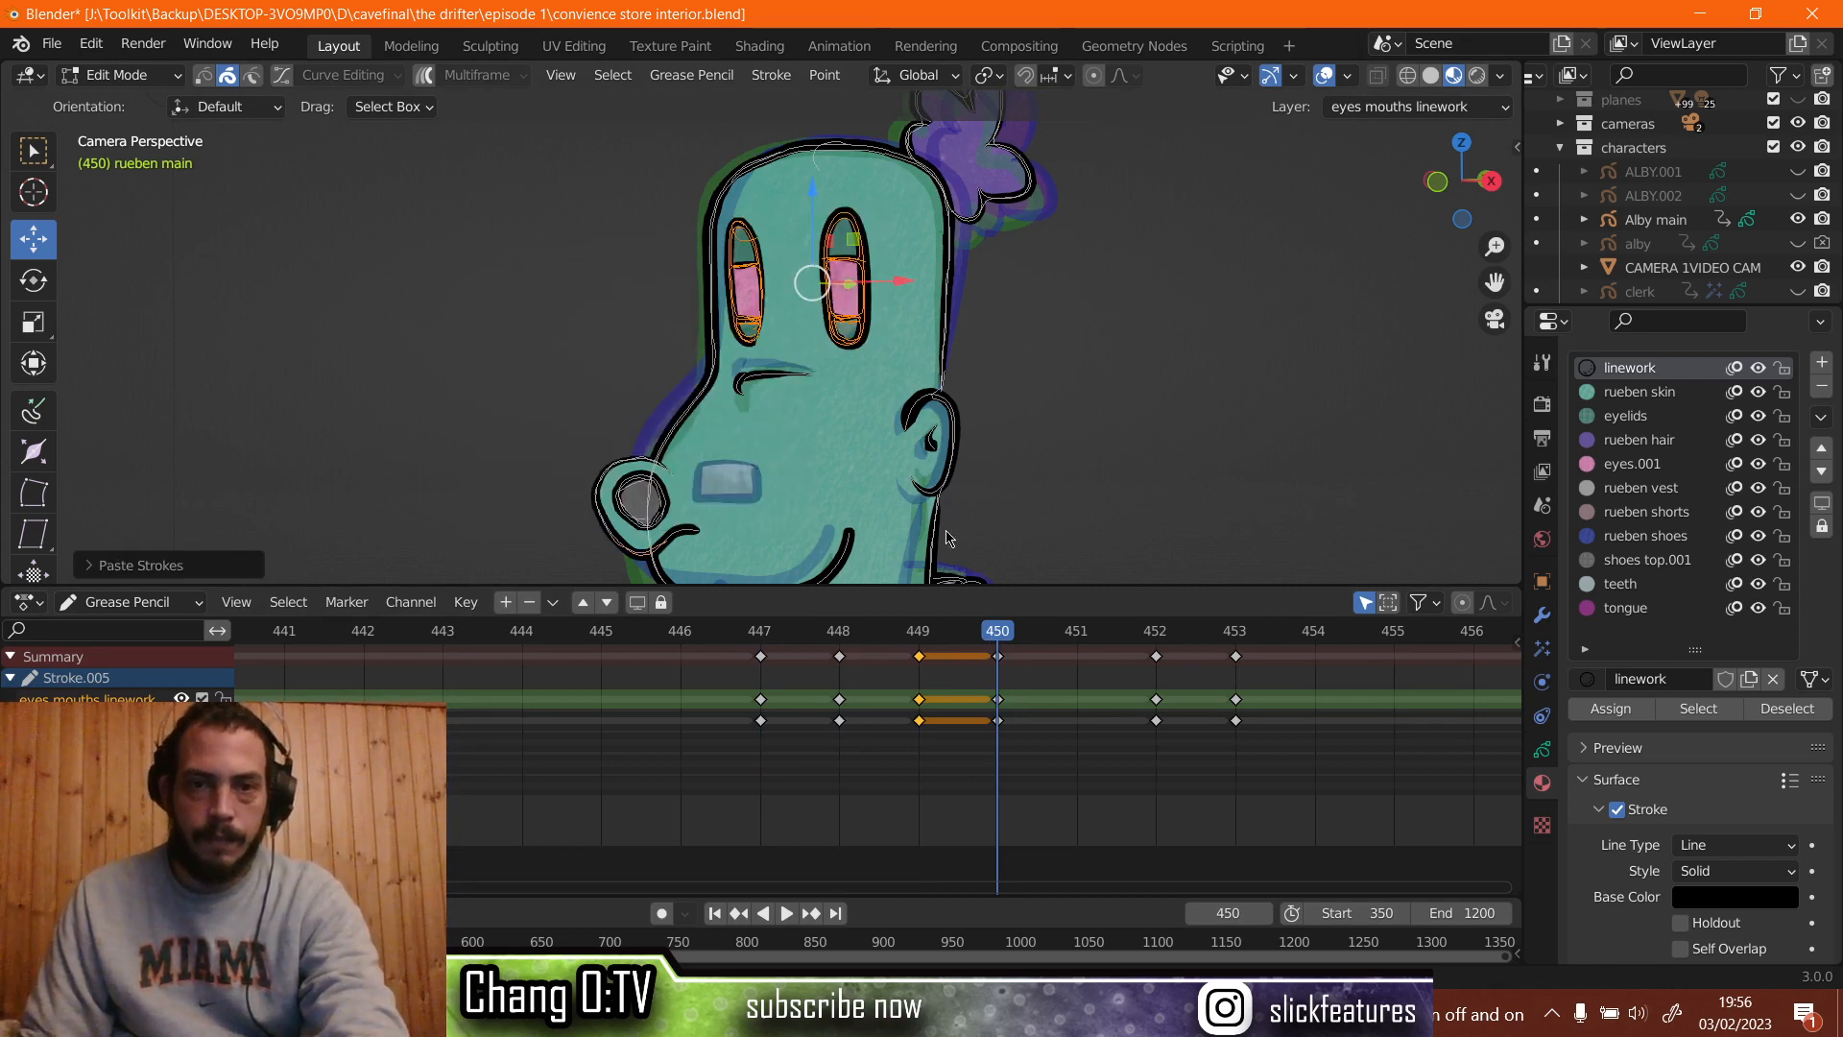
Compare the eyes at frames 452 and 453, and play back the lip sync from frames 446 and 436.
key("space")
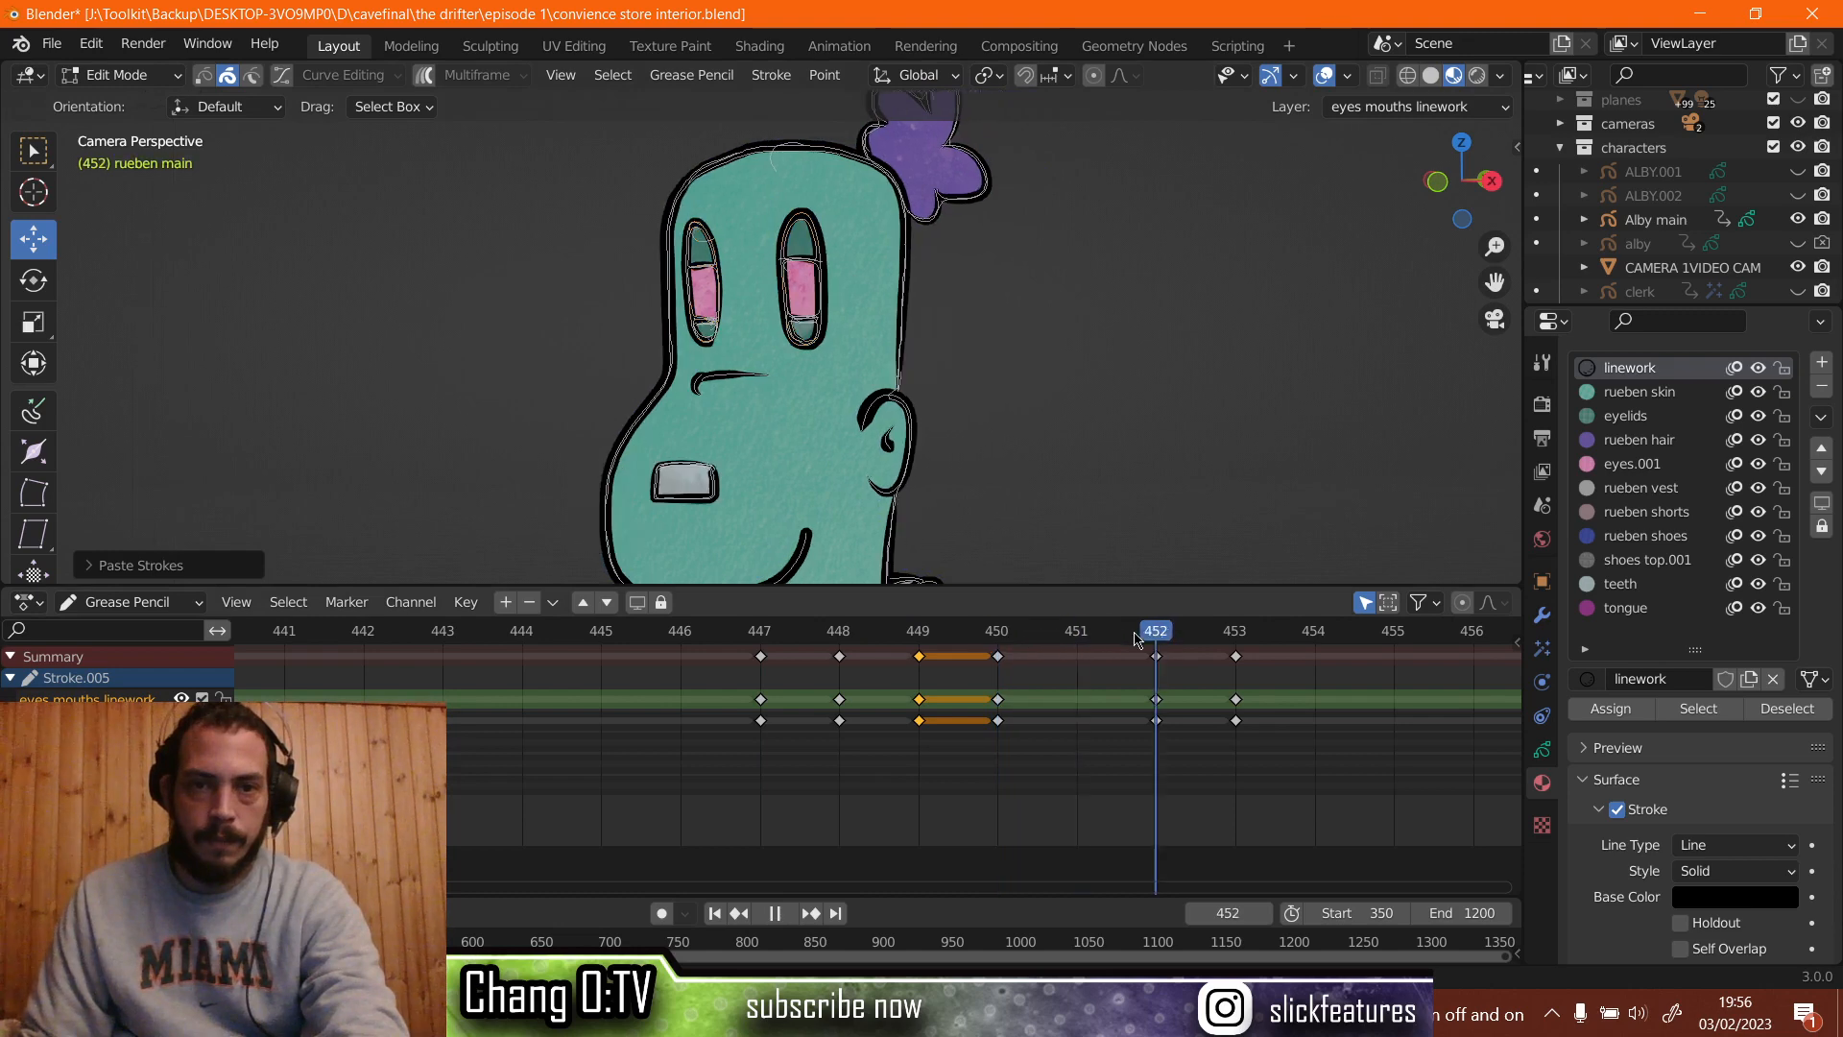
key("space")
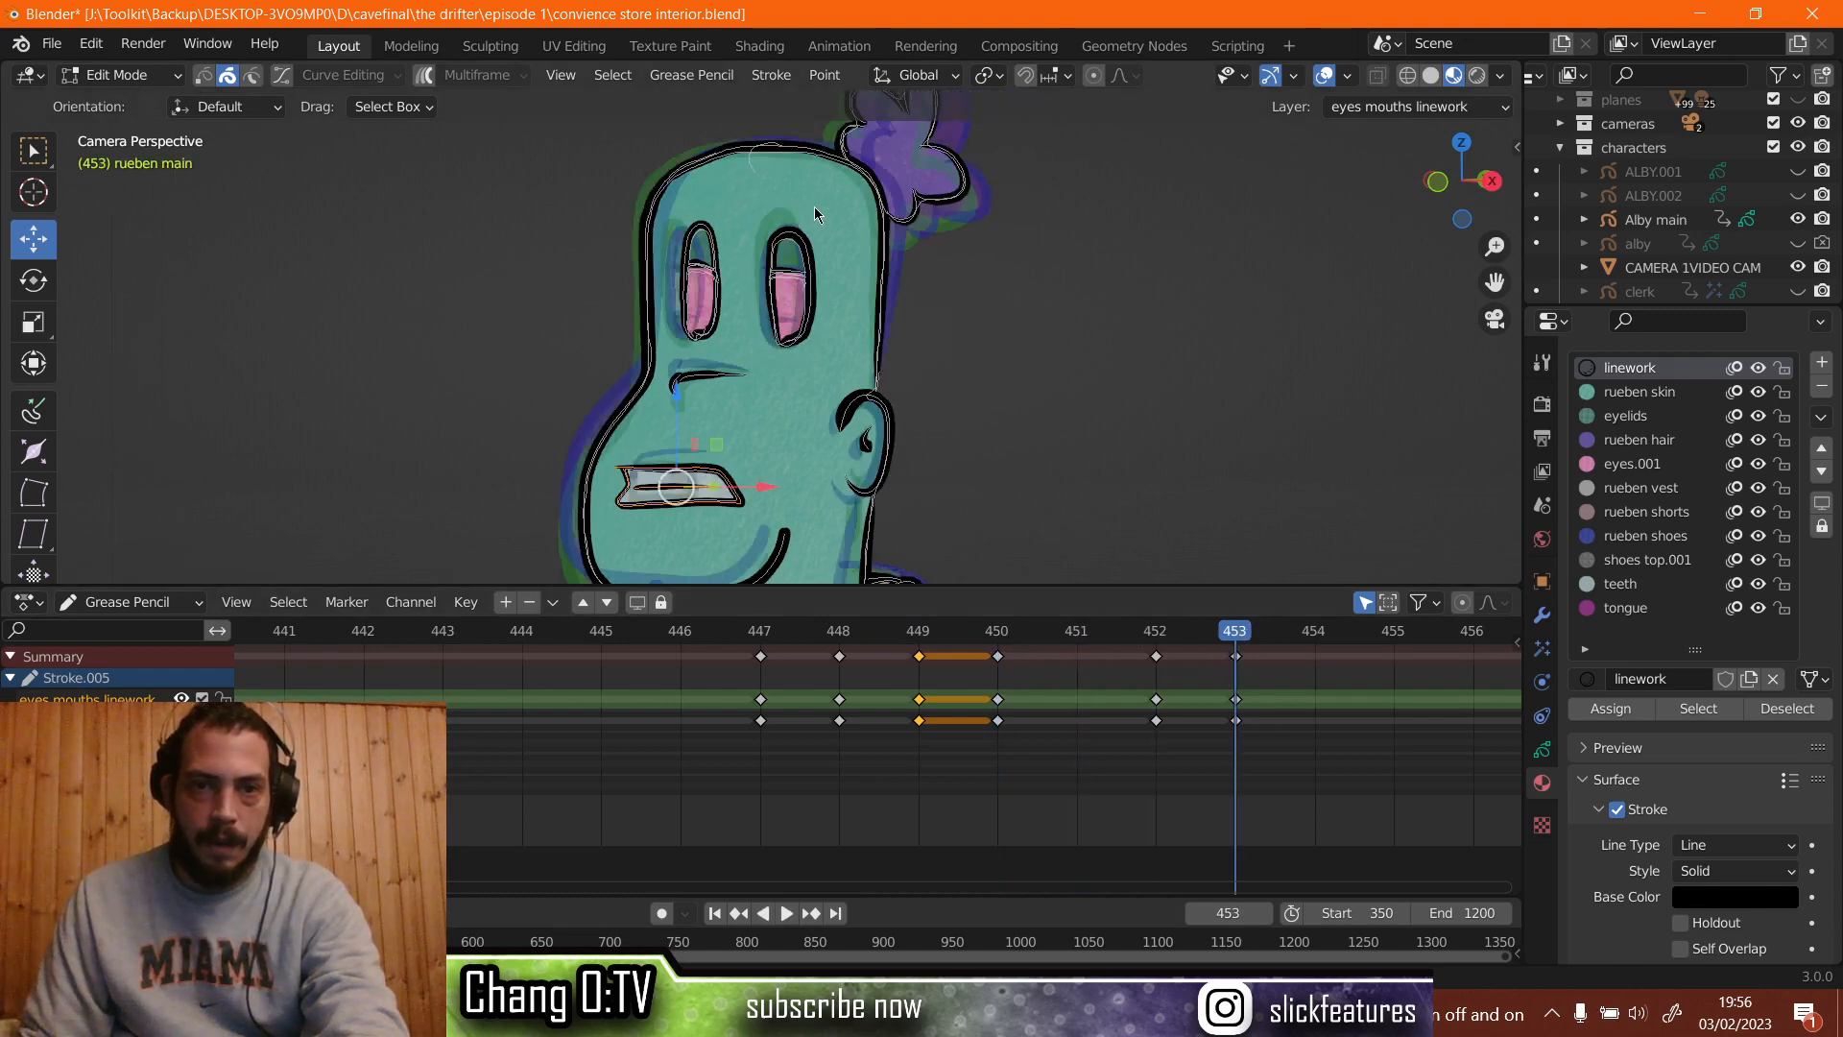
key("space")
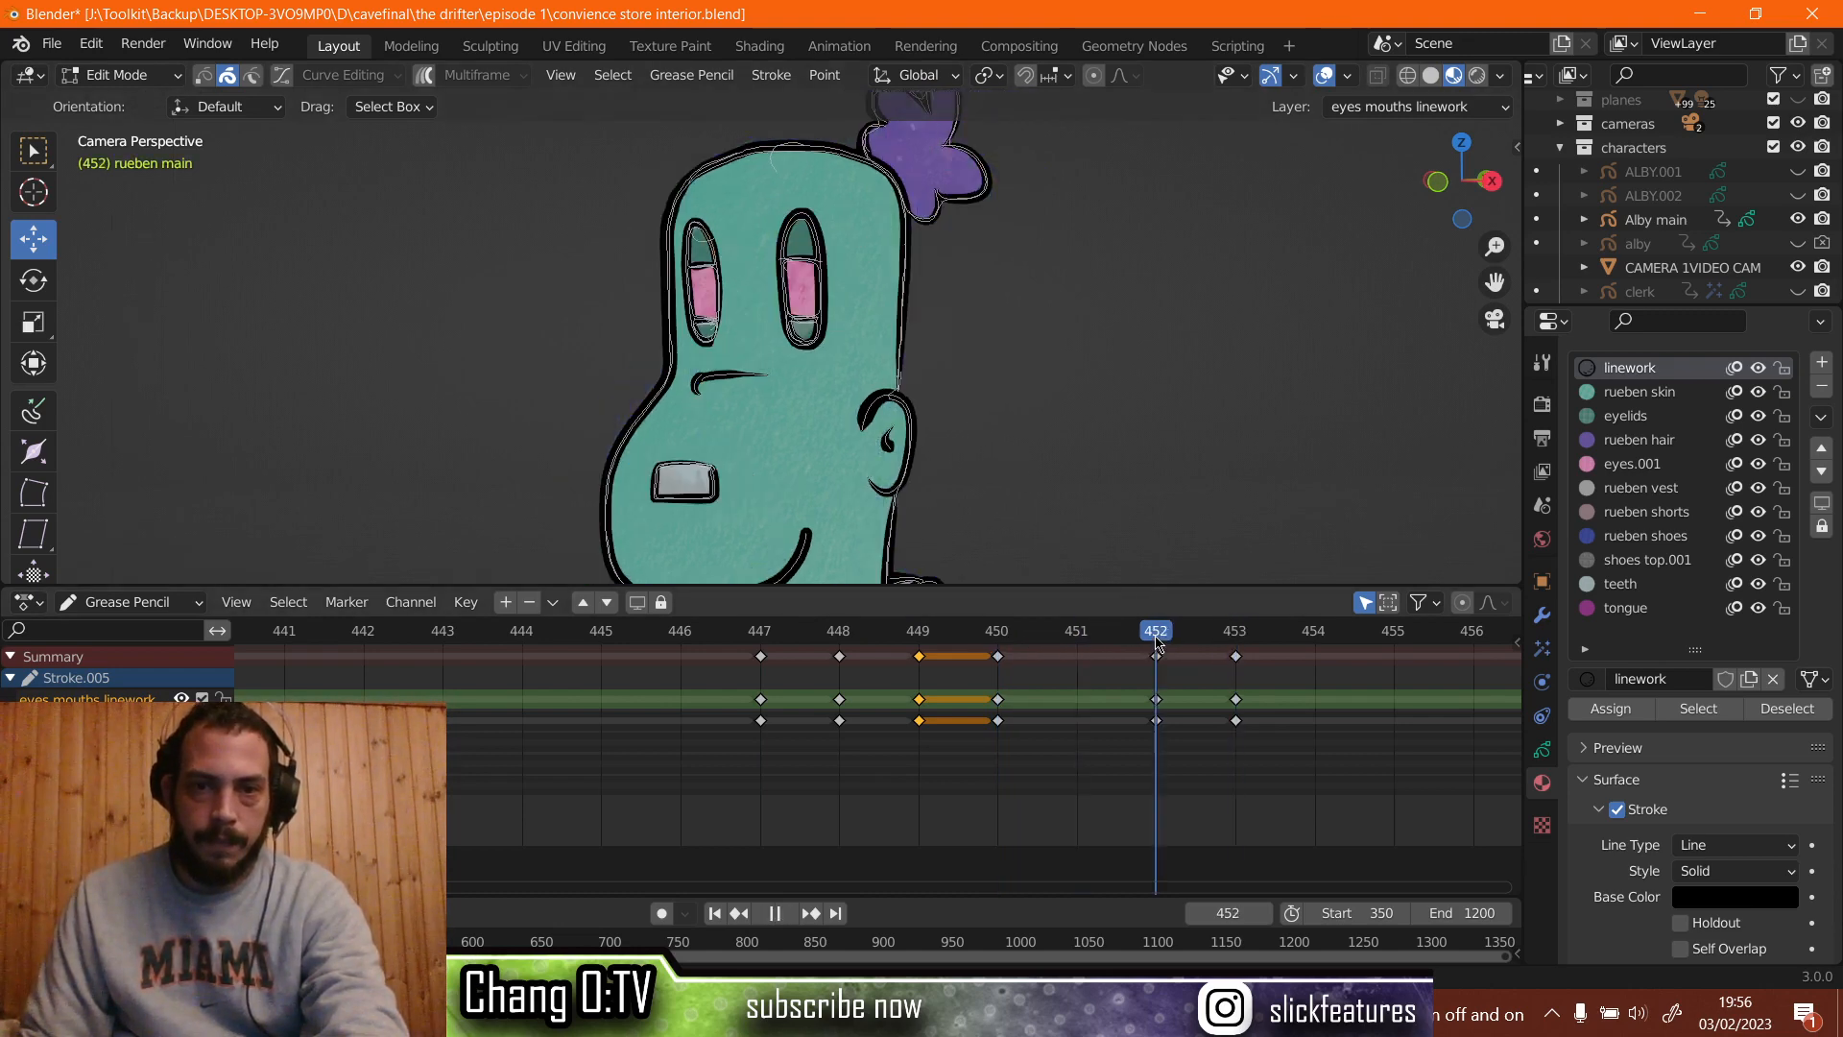
key("space")
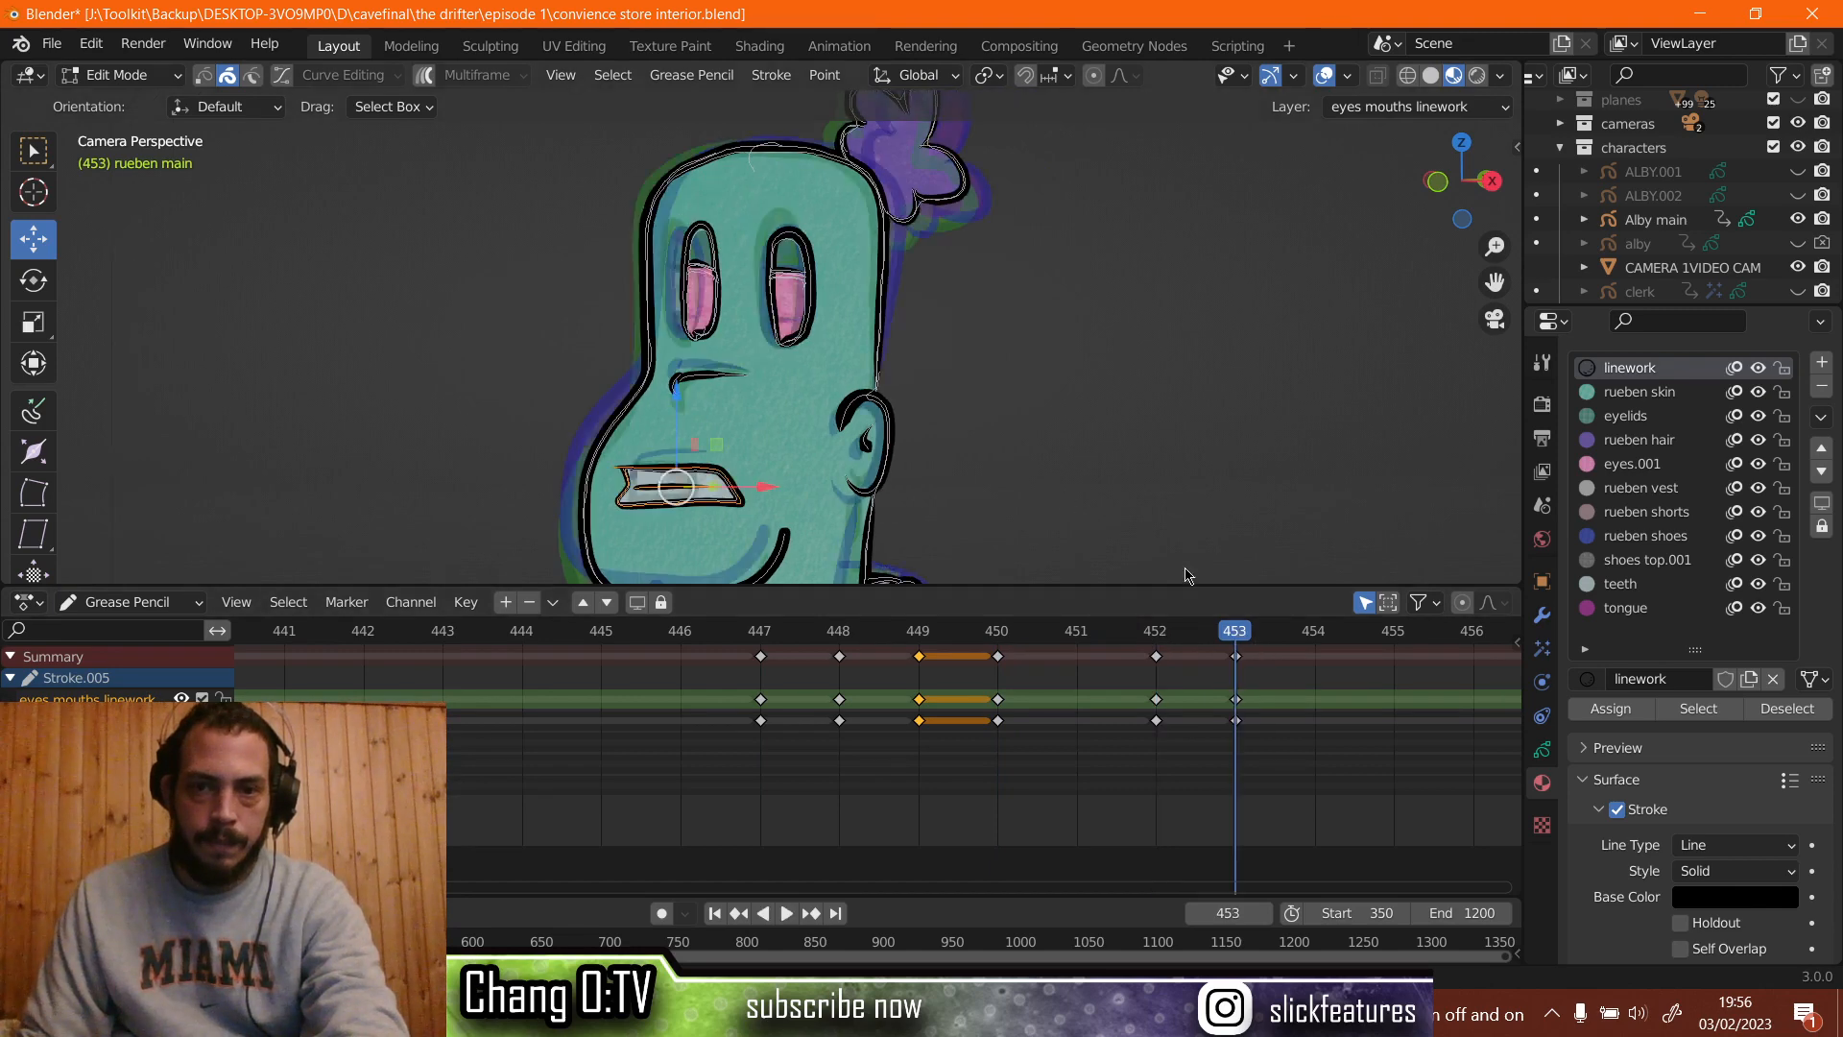
scroll(838, 631, "down", 4)
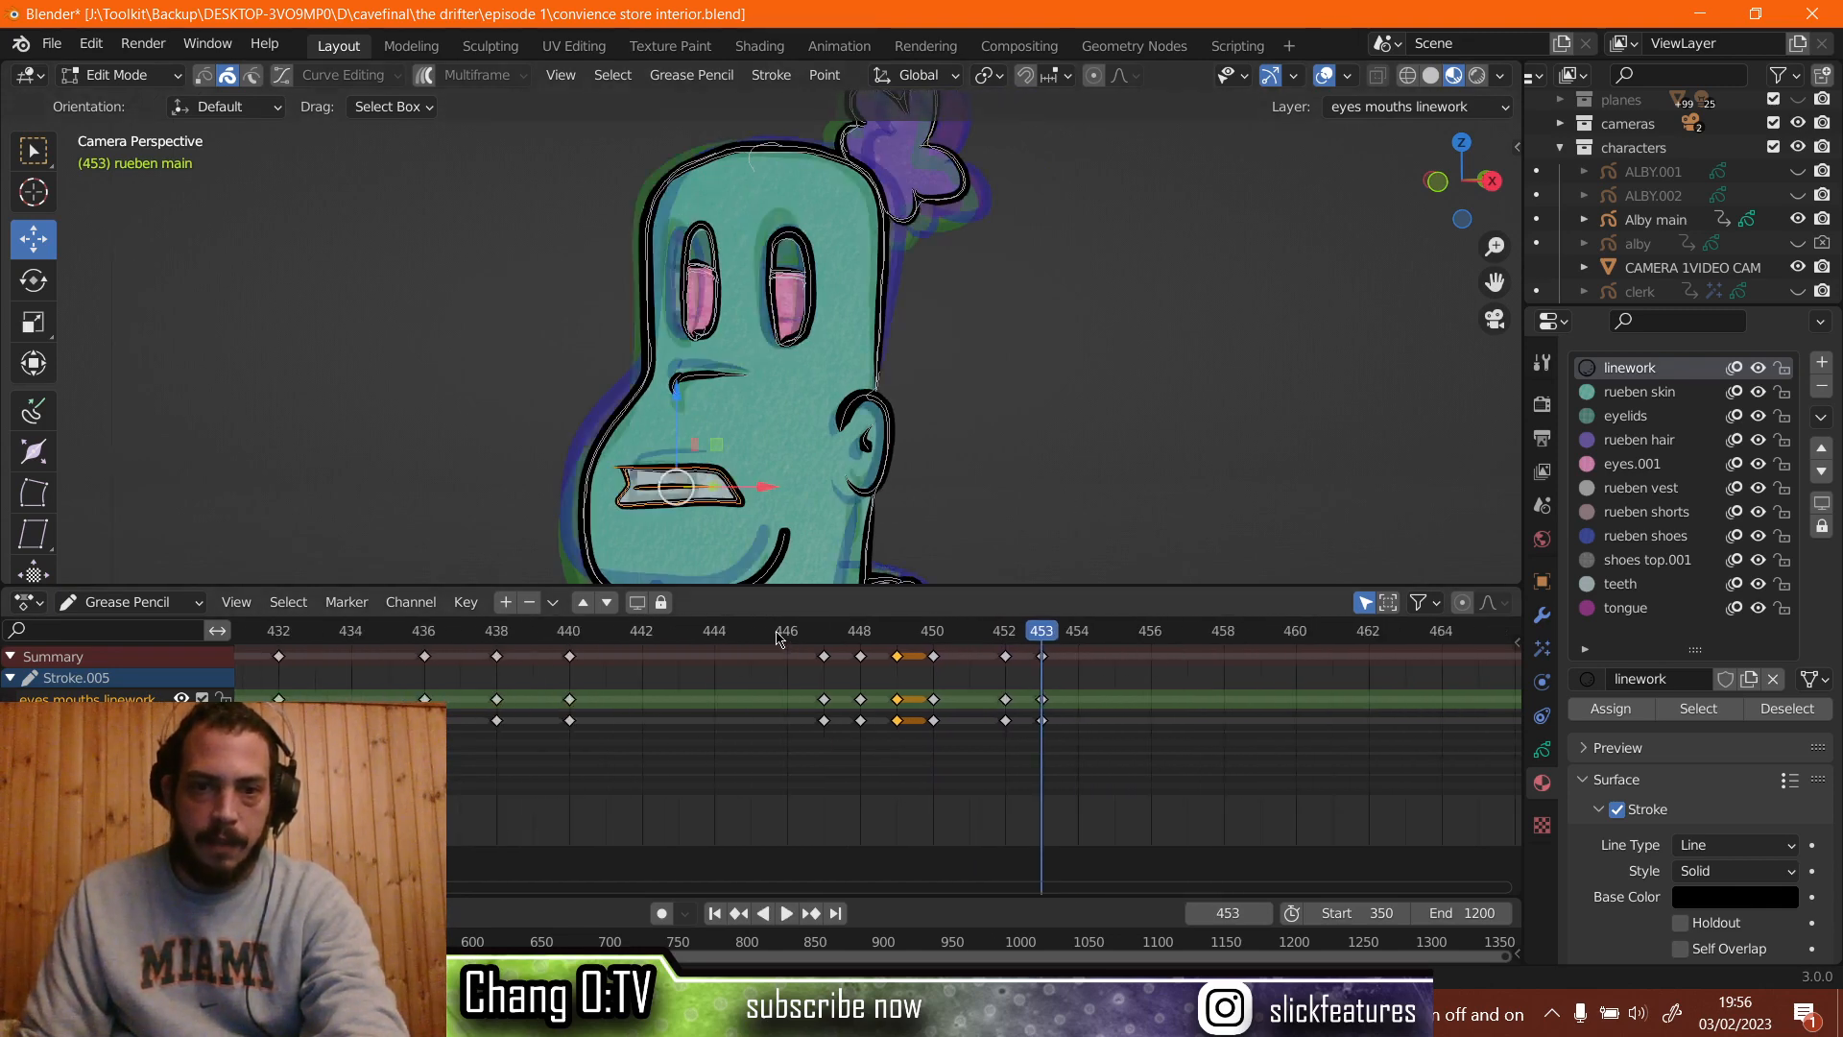
left_click(779, 633)
key("space")
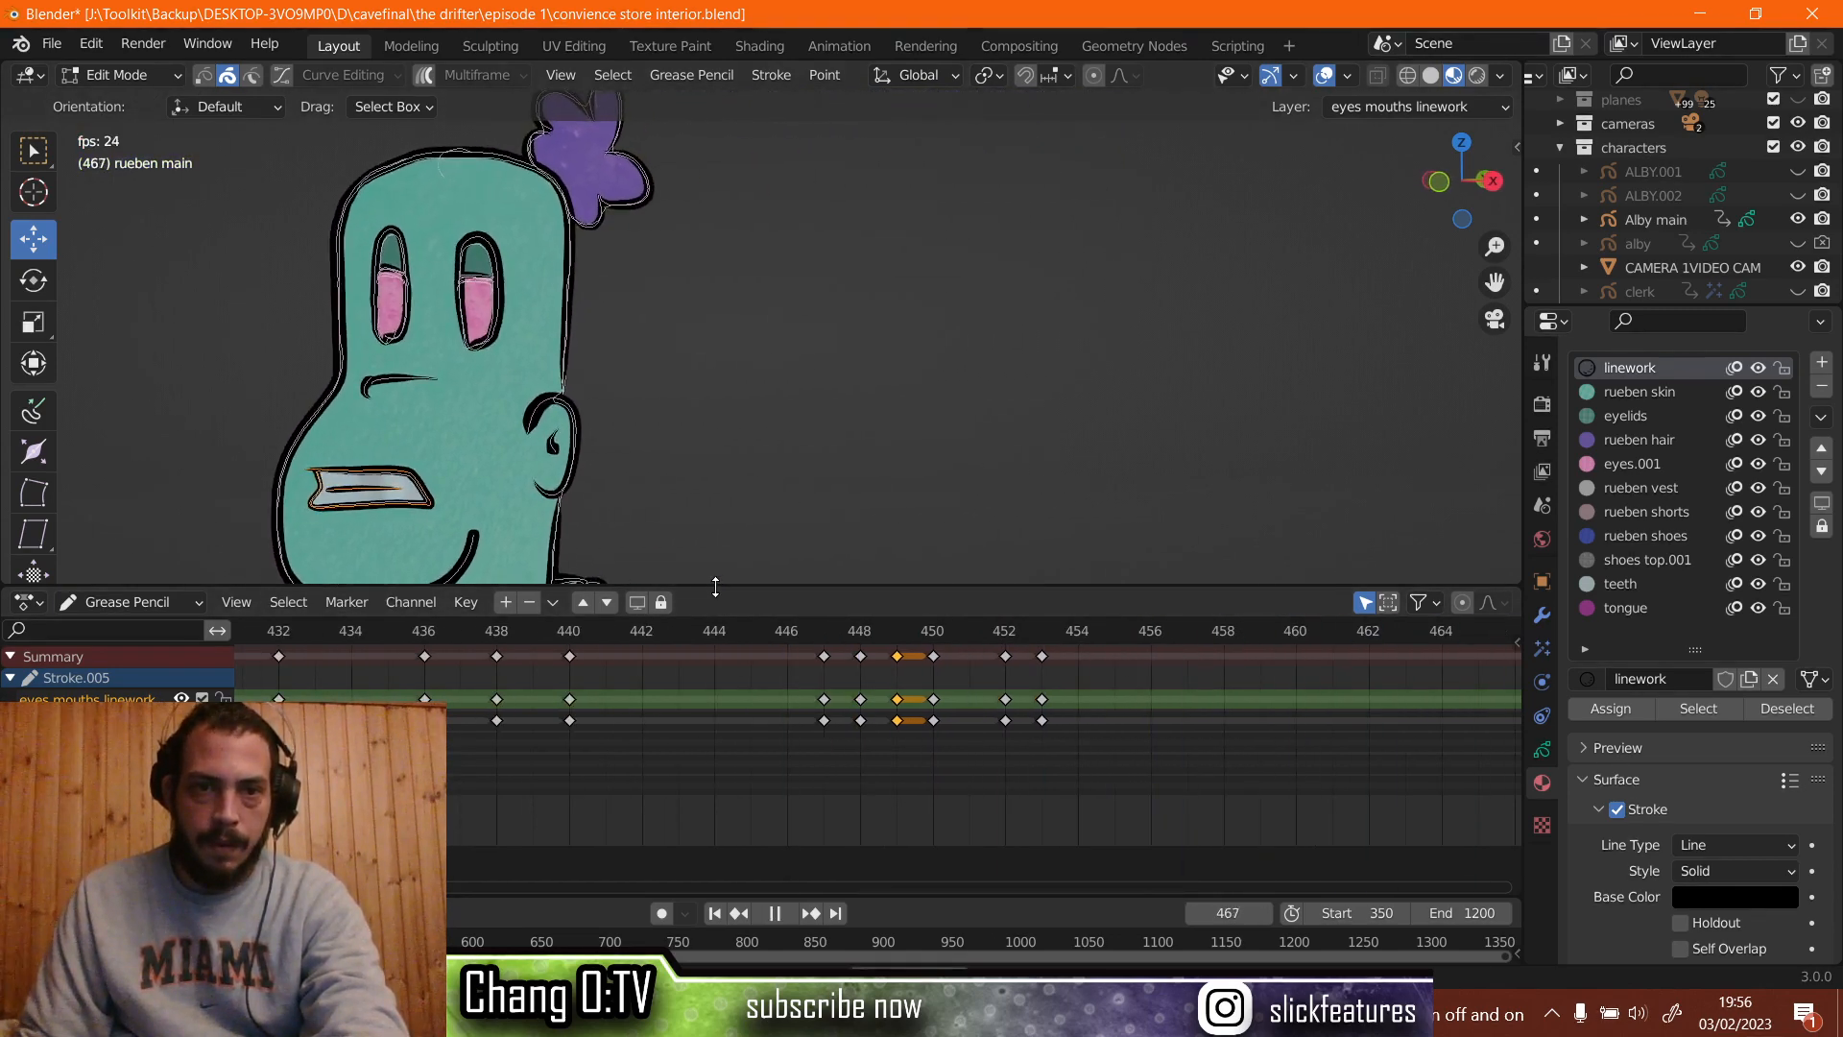
key("space")
left_click(423, 633)
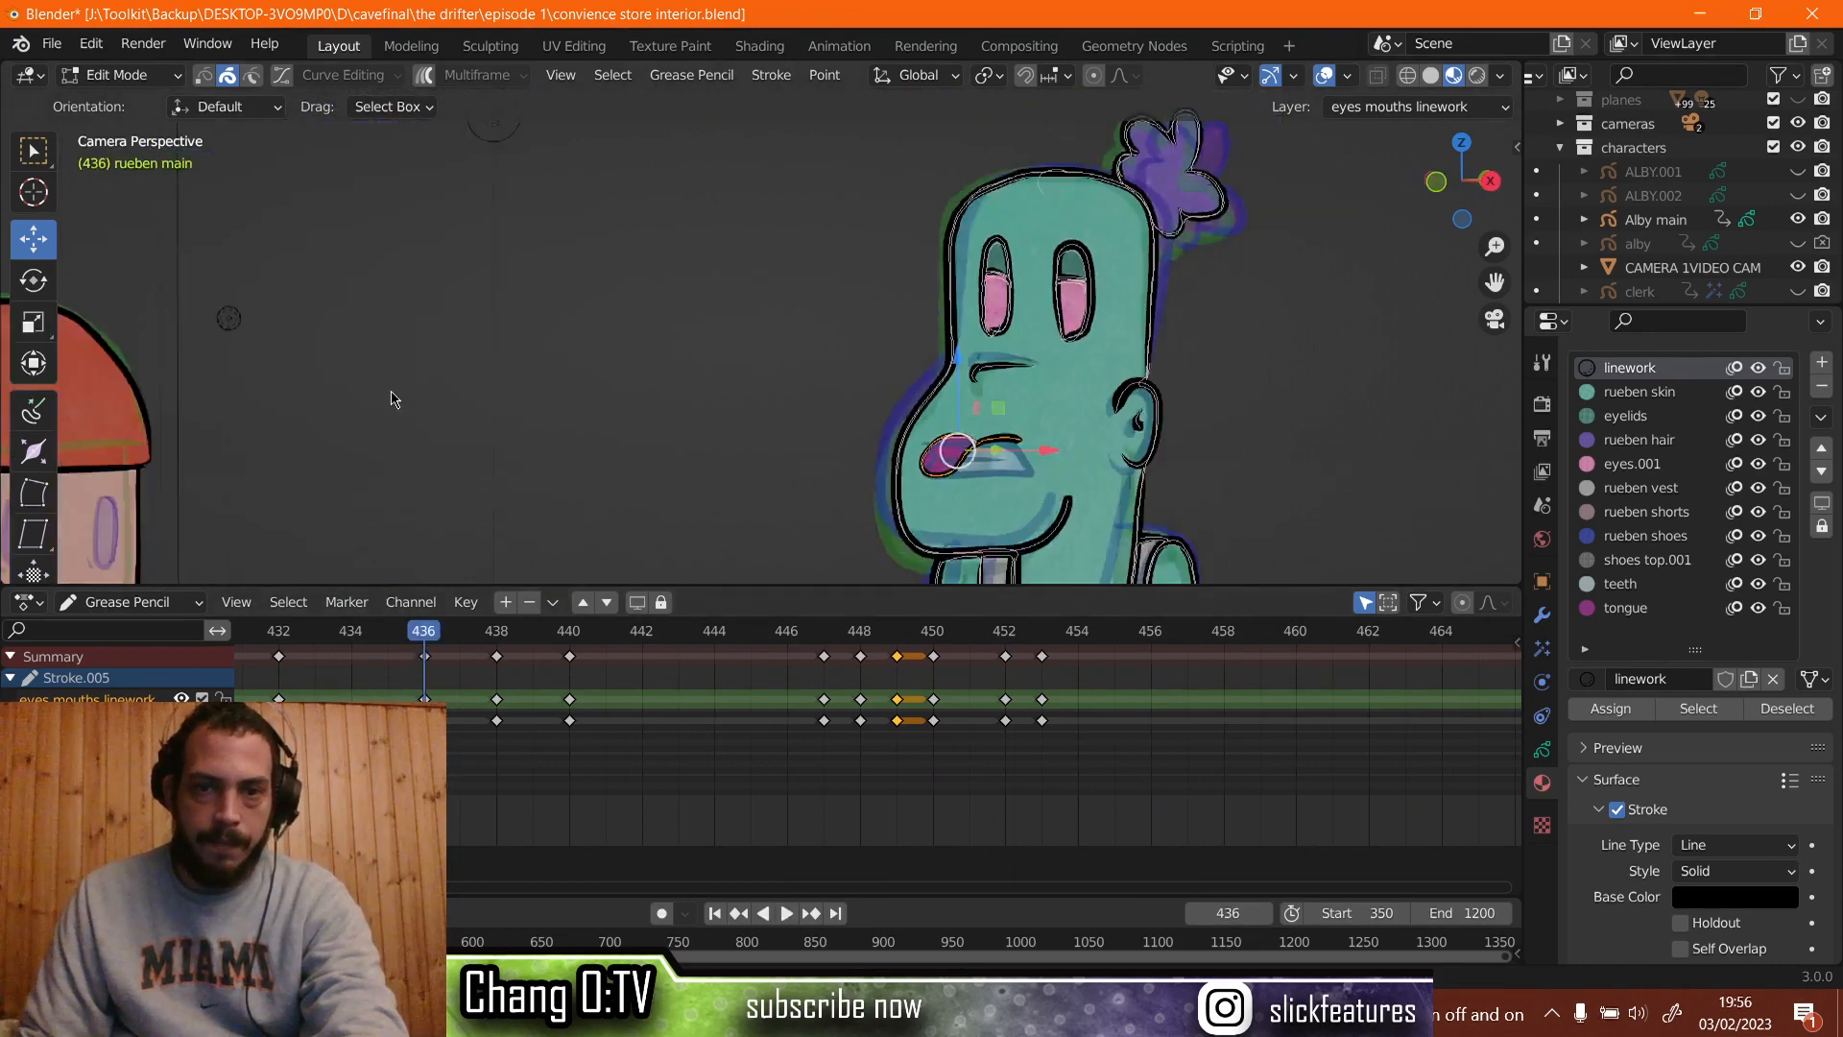
key("space")
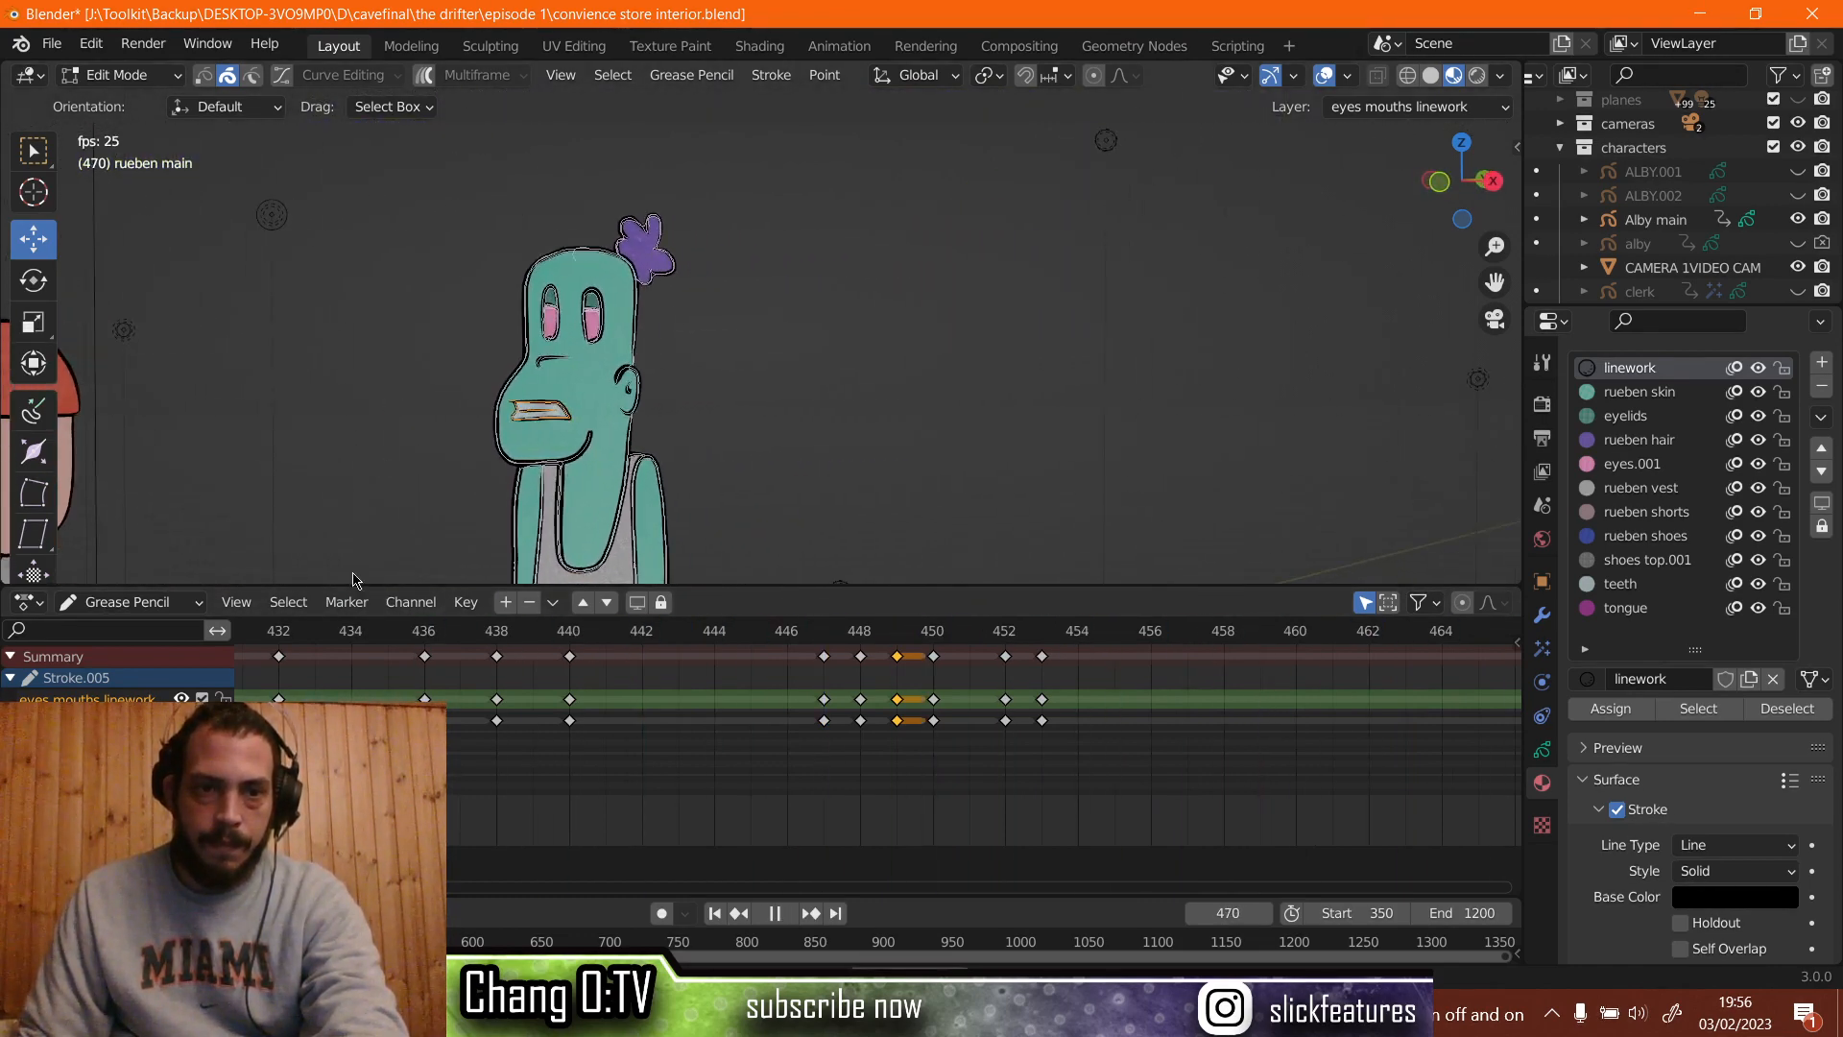
key("space")
Replay the lip sync from frames 433, 432 and 436, and scrub to frame 440 to examine the mouths.
left_click(327, 634)
key("space")
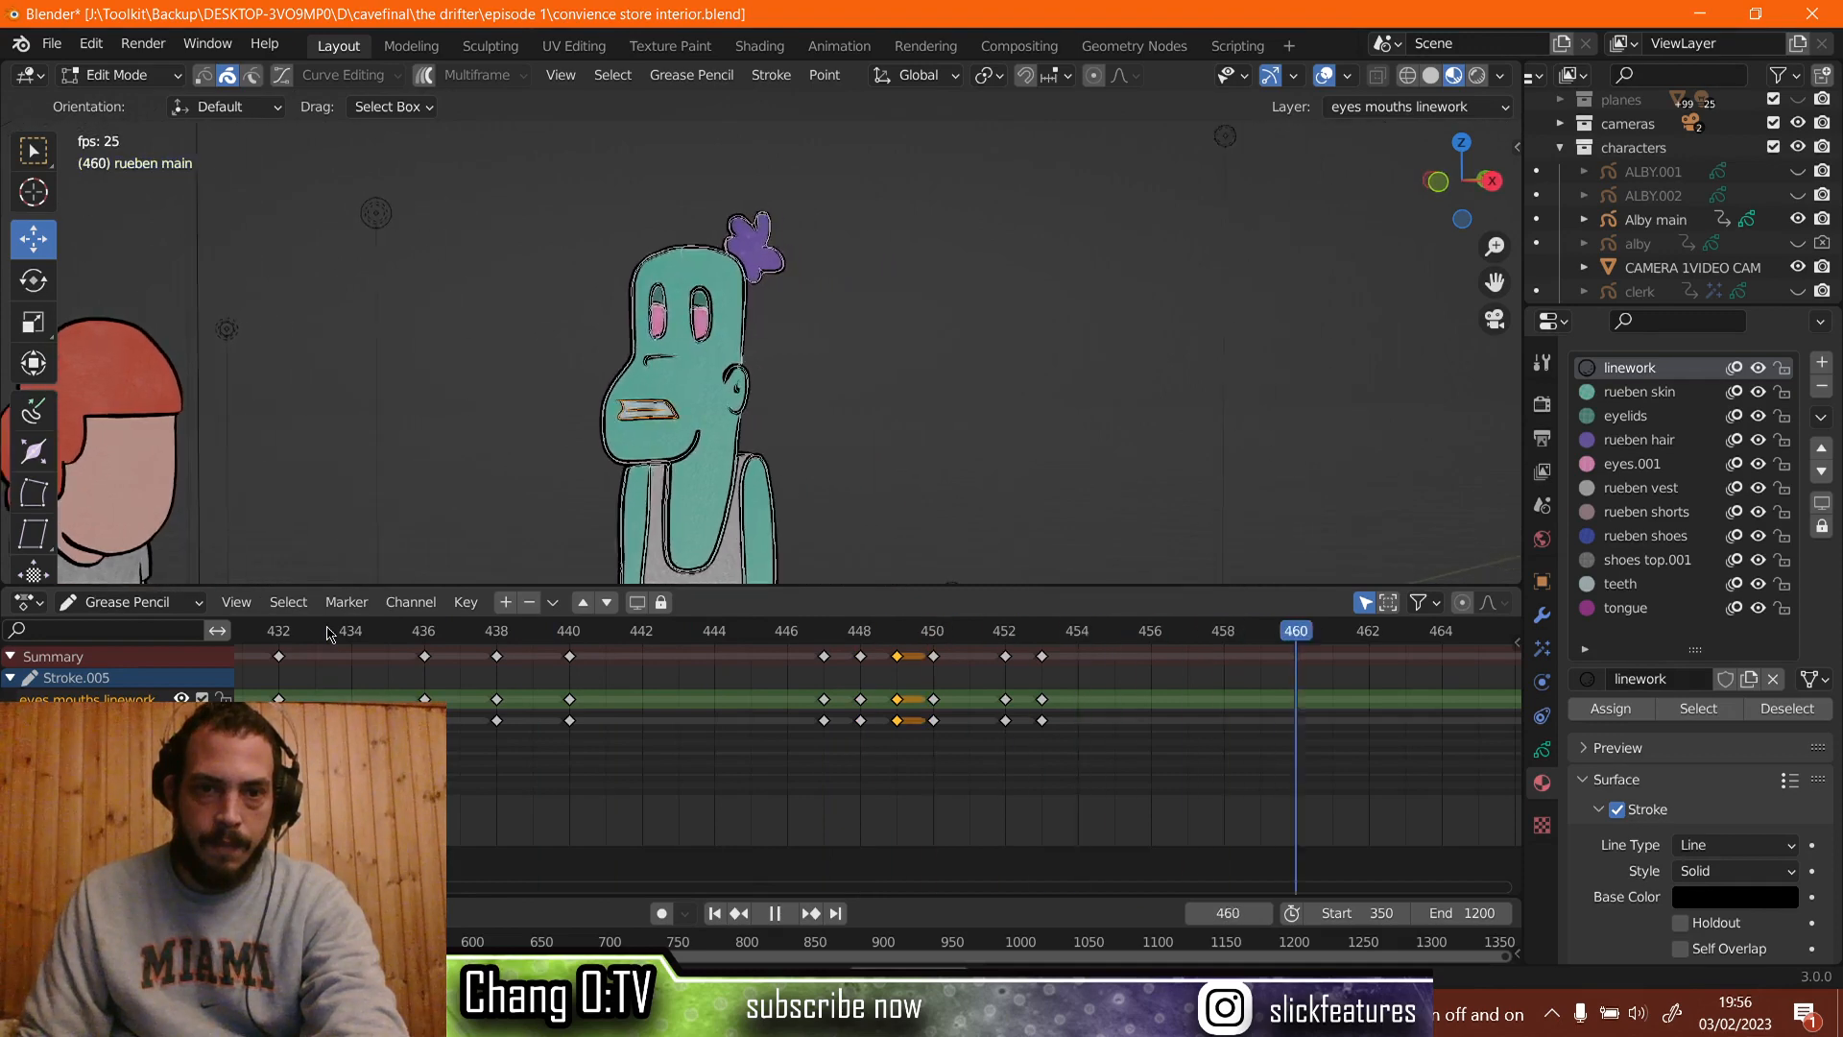
key("space")
left_click(322, 641)
key("space")
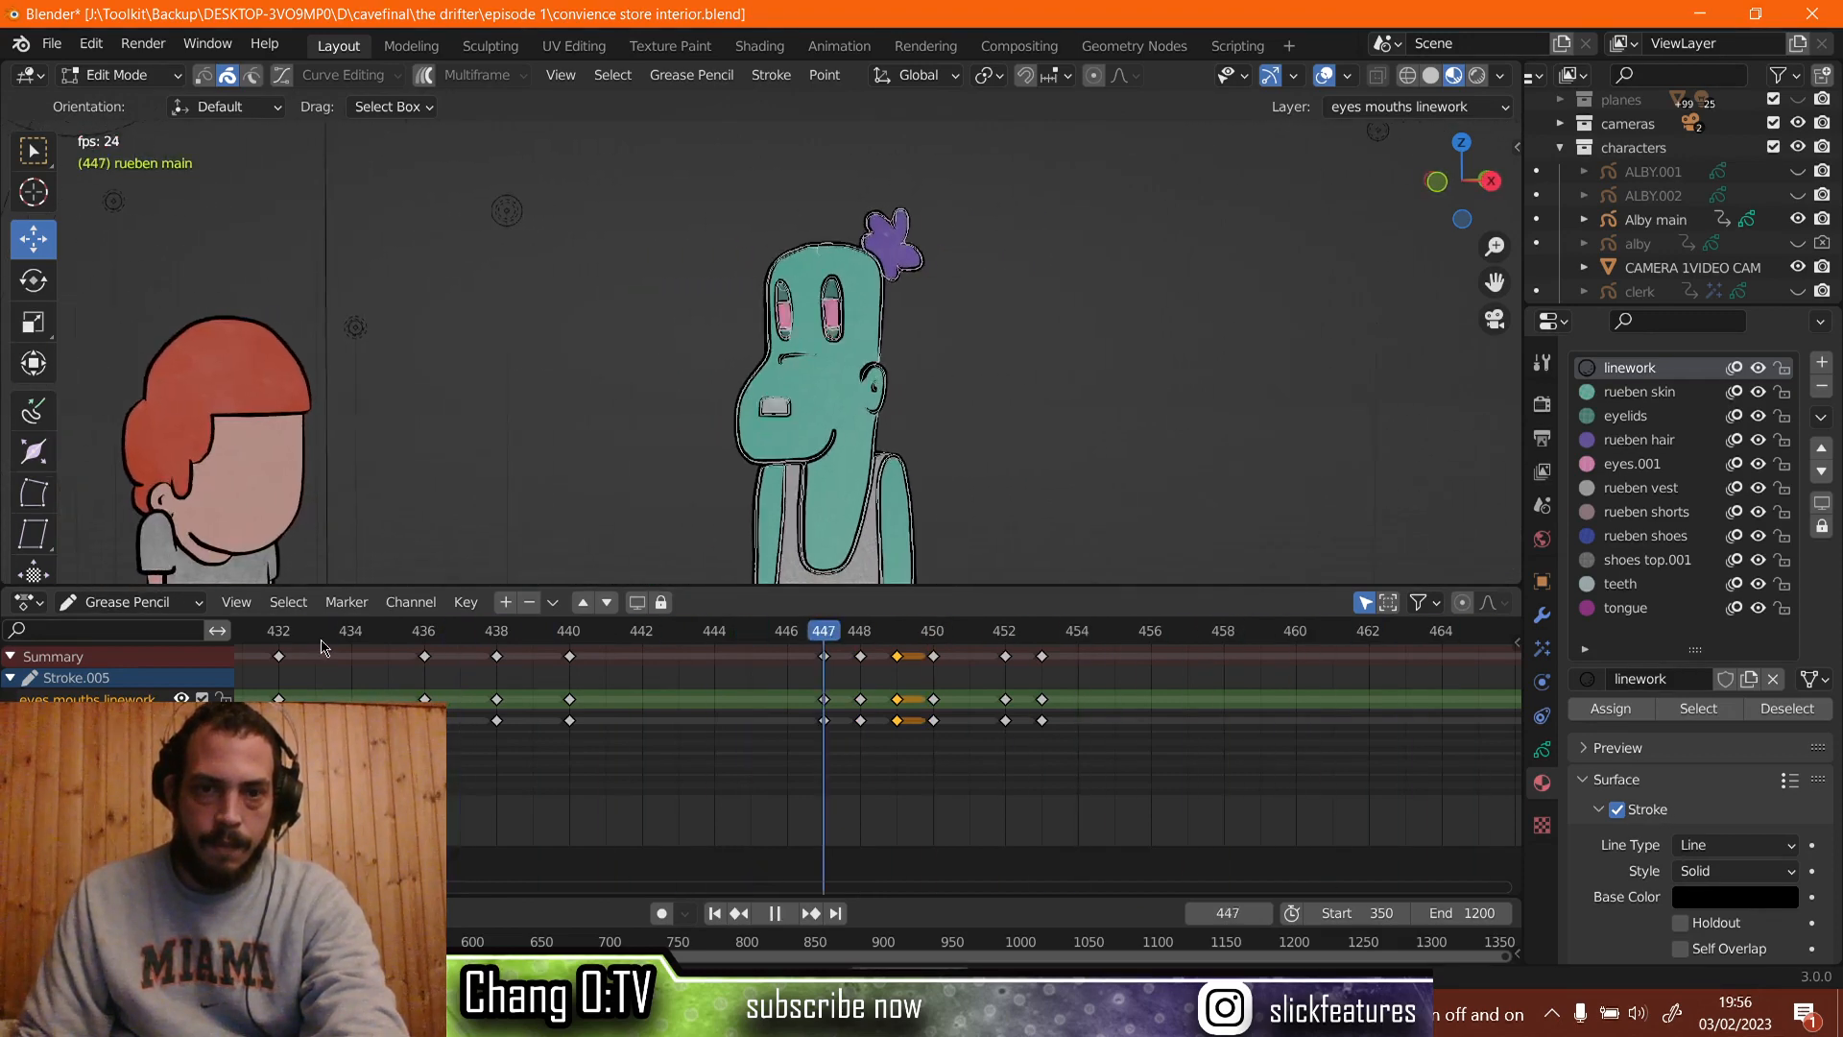
key("space")
left_click(275, 634)
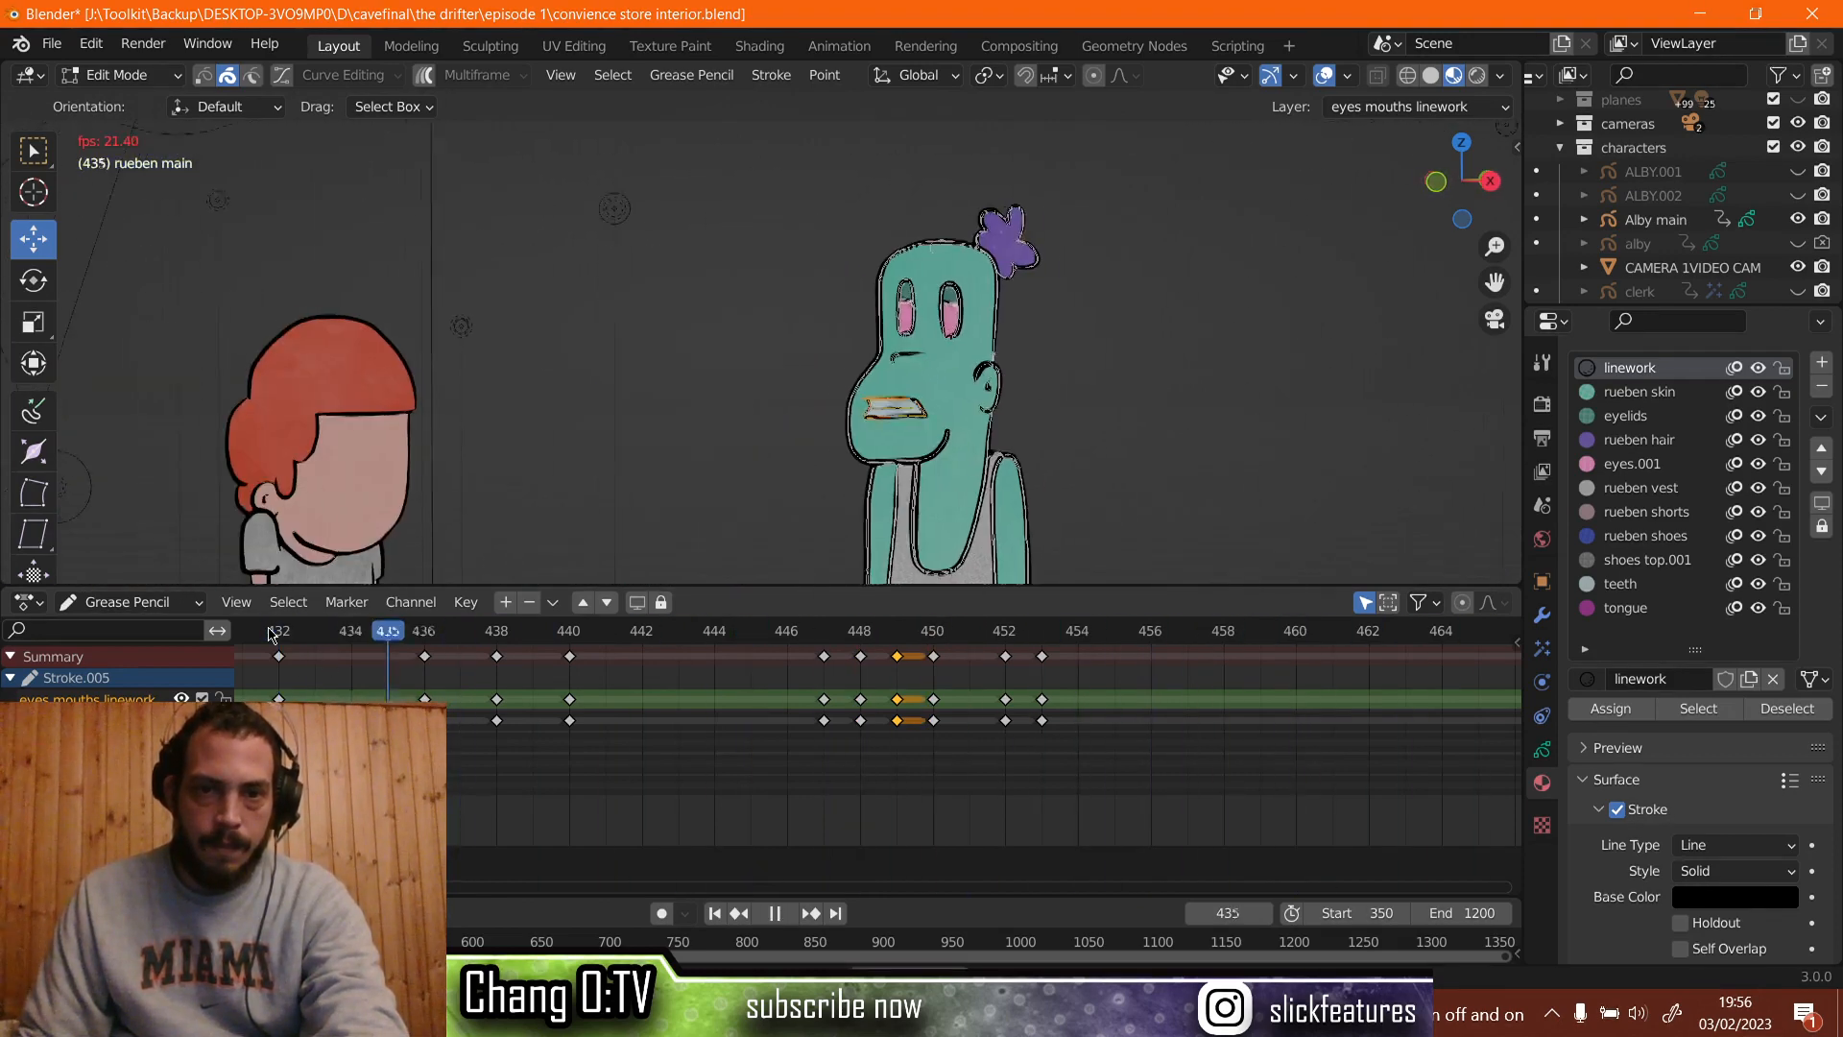
key("space")
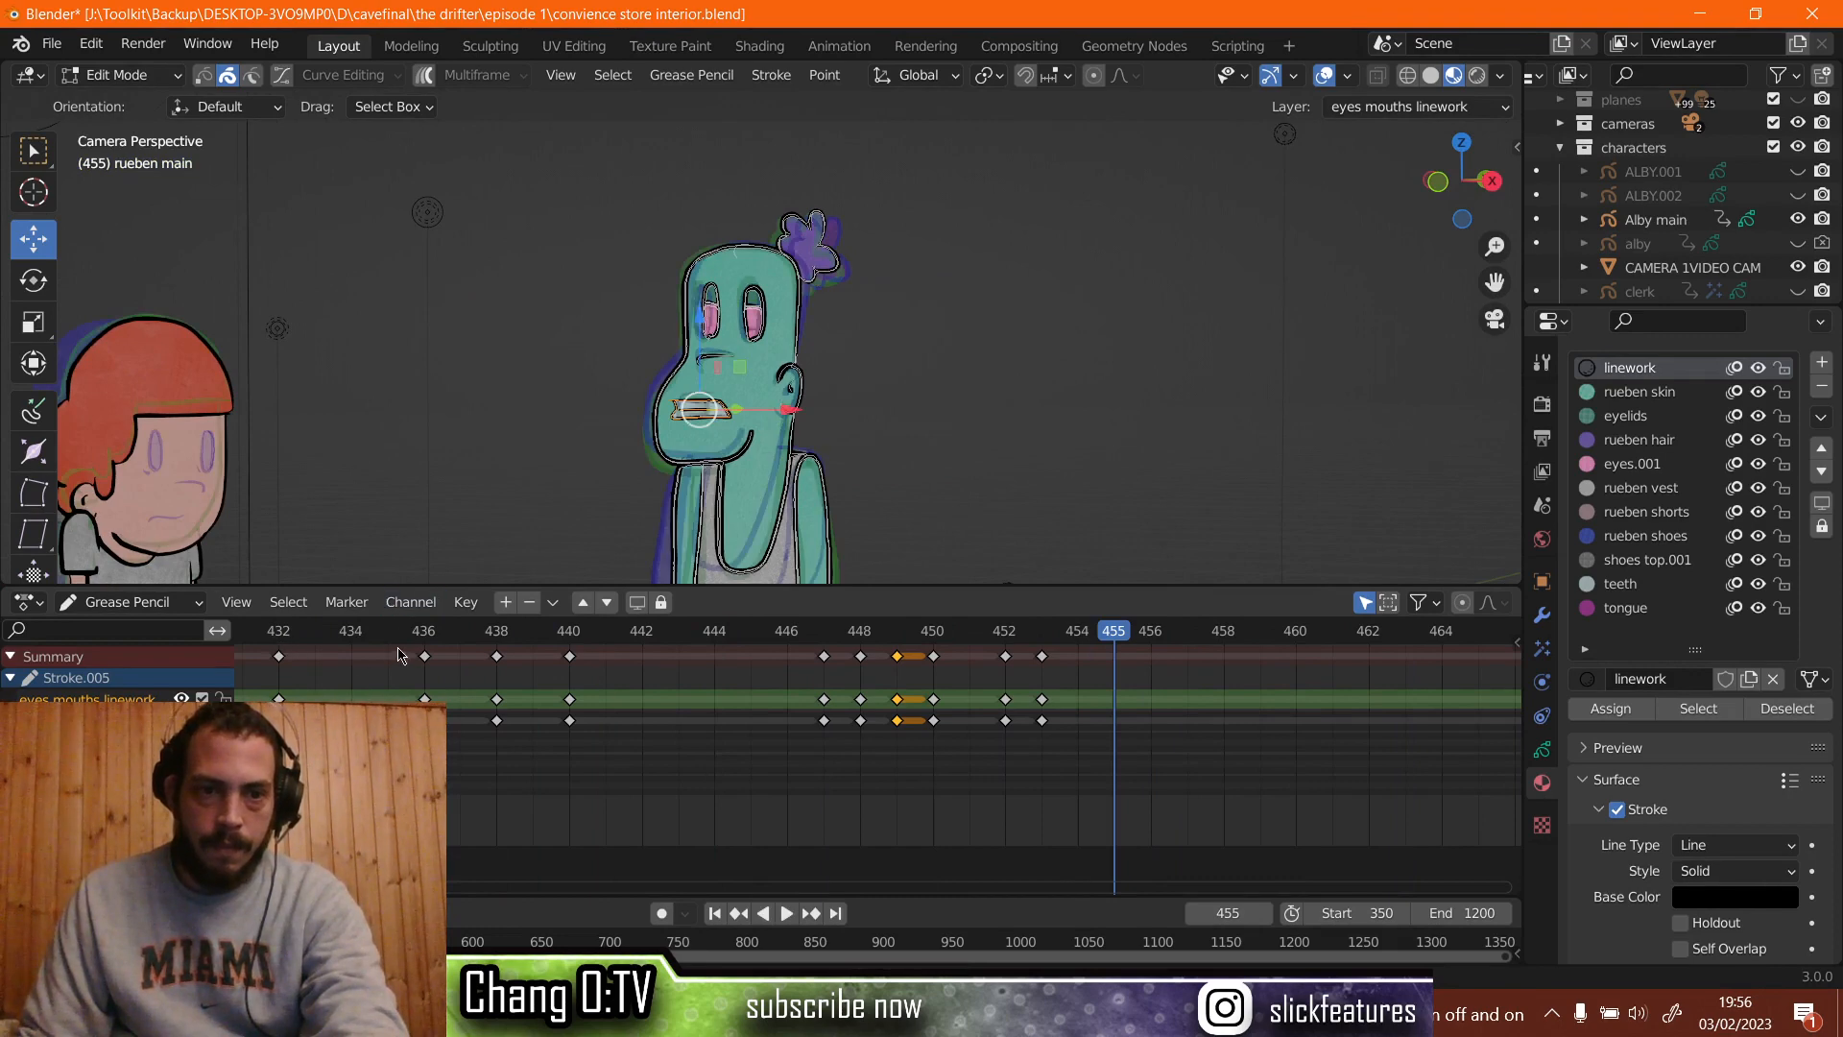
left_click(425, 634)
key("space")
left_click_drag(431, 636, 570, 669)
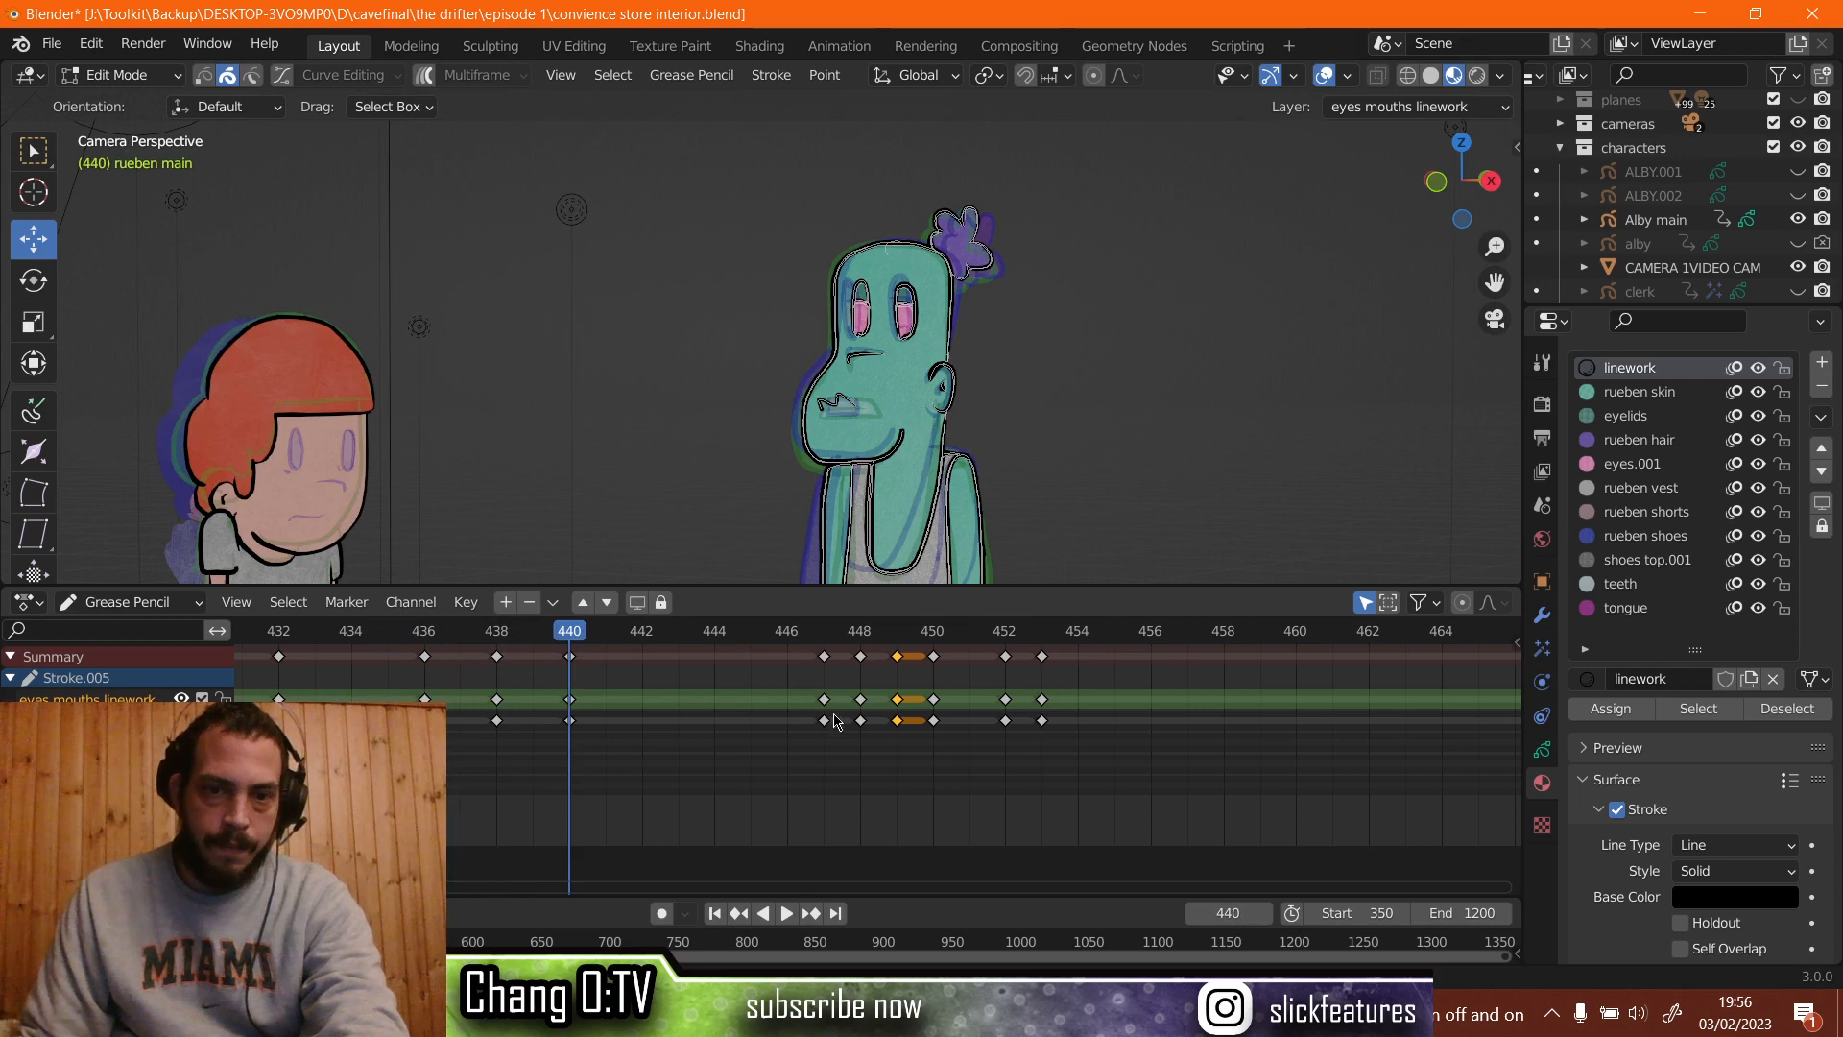
Duplicate the small teeth mouth keyframes at frame 447 to frame 439, and shift them with the frame 440 keyframes to frames 440 and 441.
left_click_drag(794, 679, 832, 722)
right_click(828, 710)
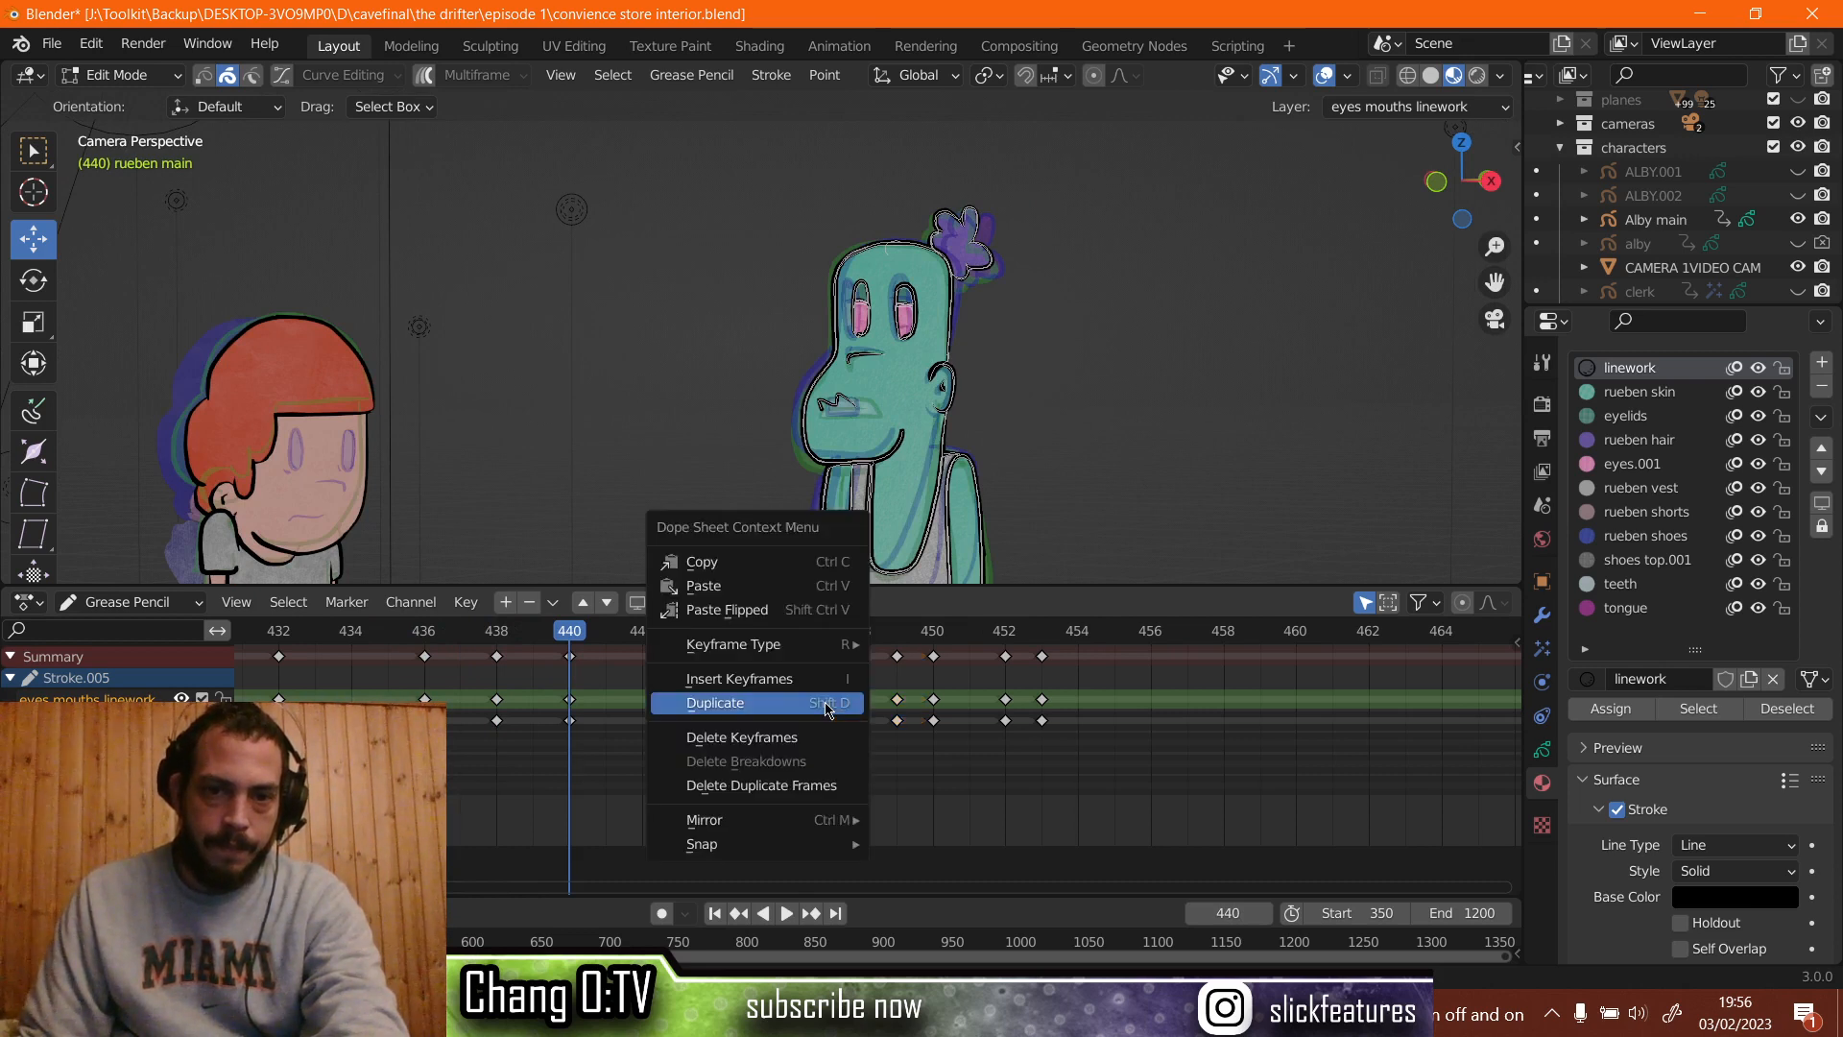
left_click(825, 702)
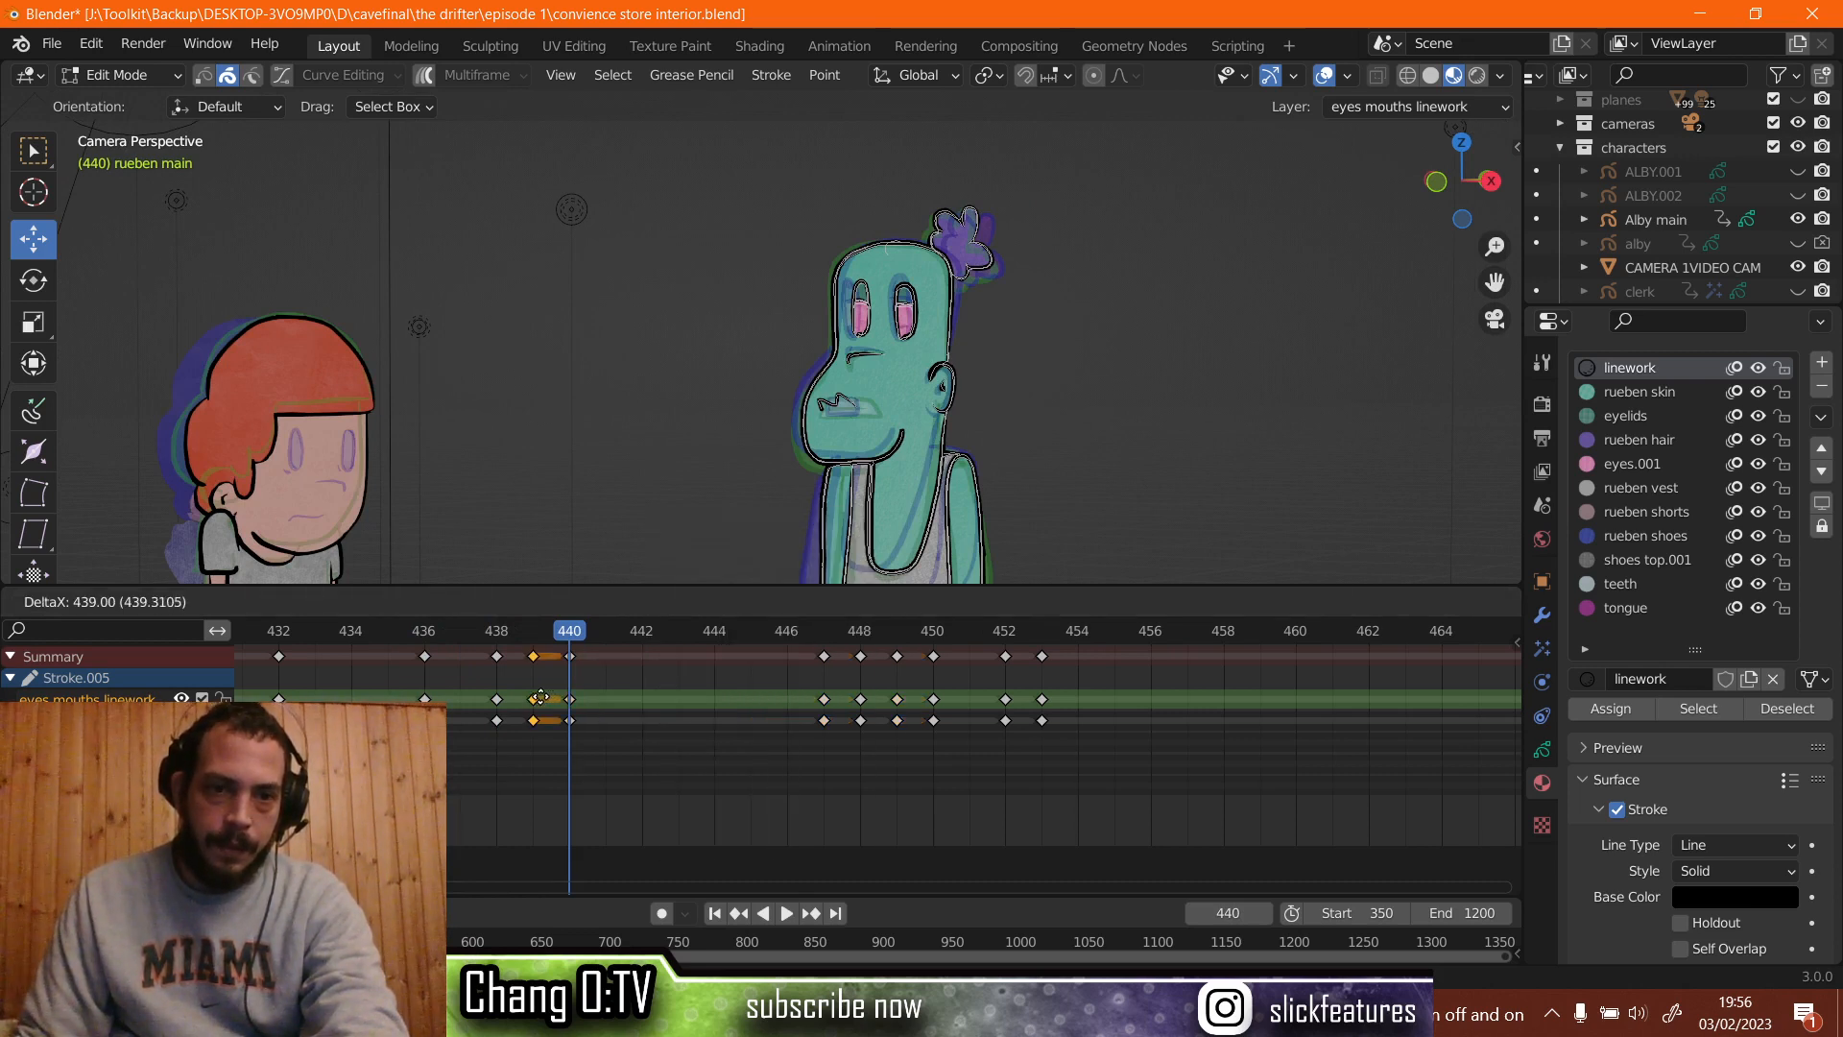
left_click(540, 702)
left_click_drag(597, 688, 533, 706)
key("g")
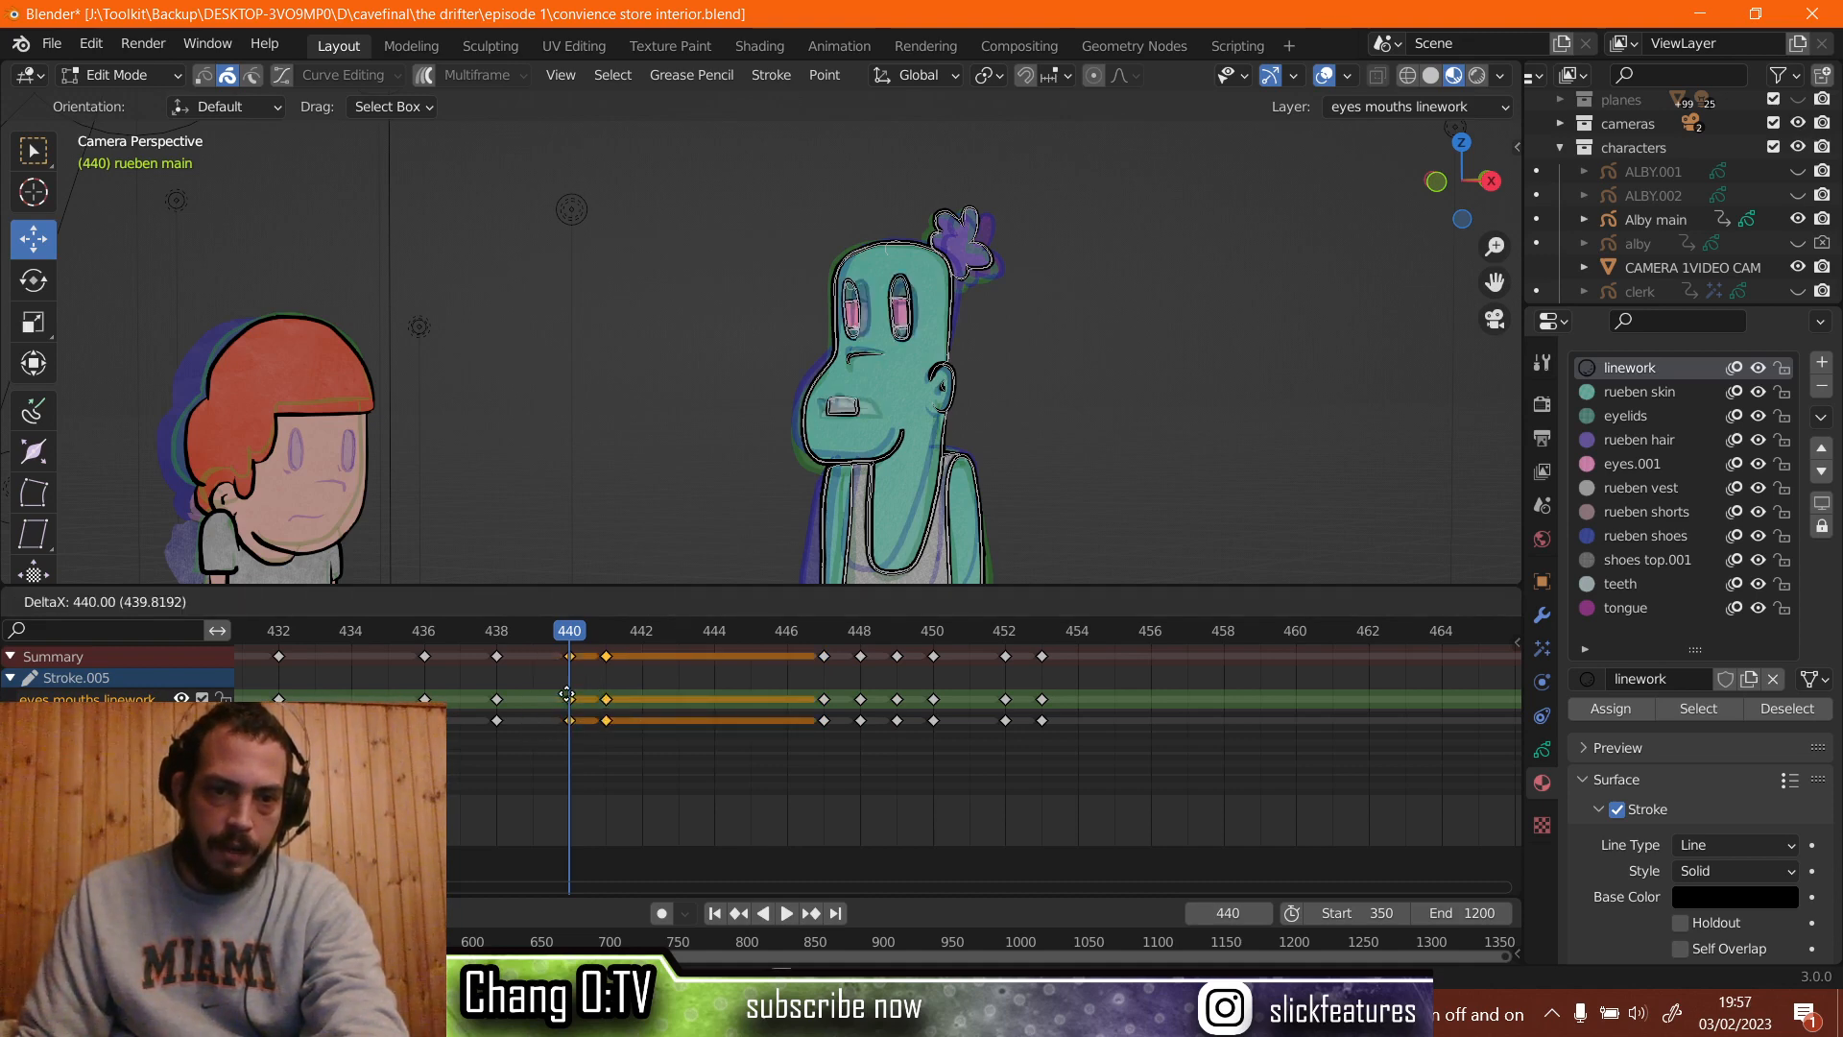
left_click(347, 663)
Play back the lip sync twice from frame 432 to check the mouth added at frame 440.
key("space")
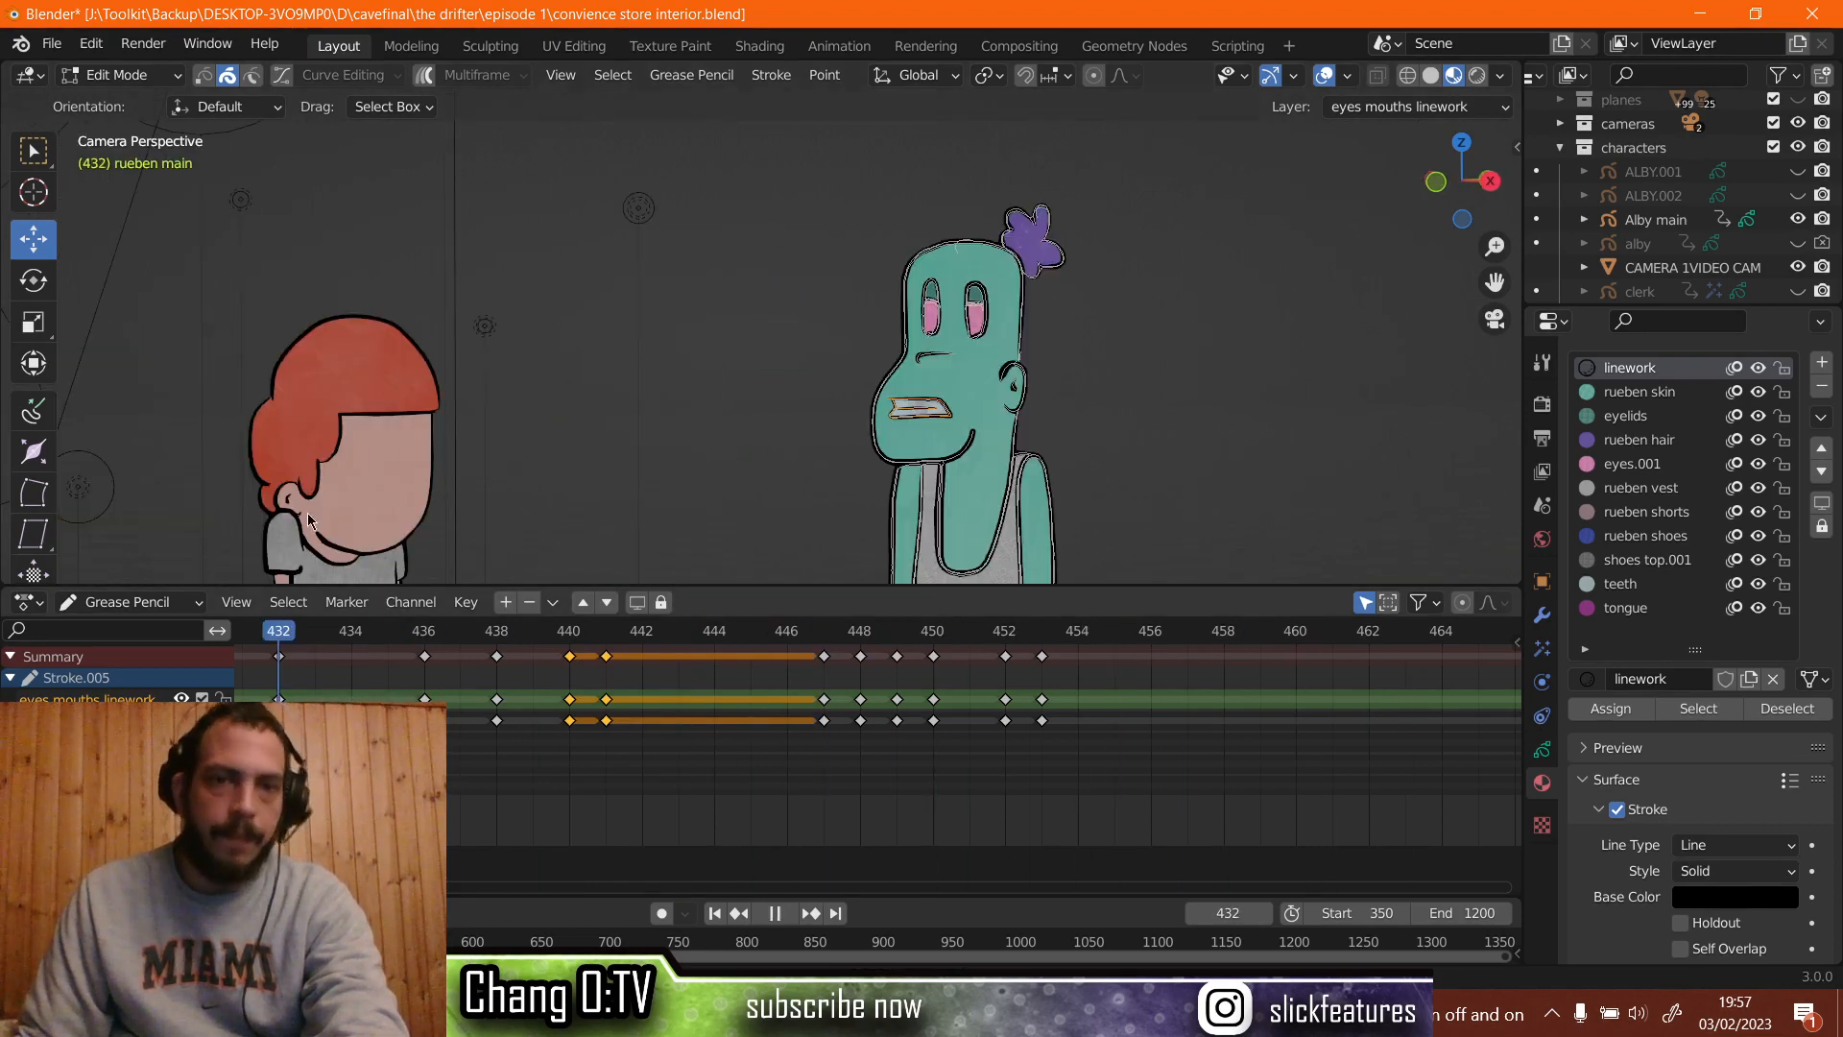
key("space")
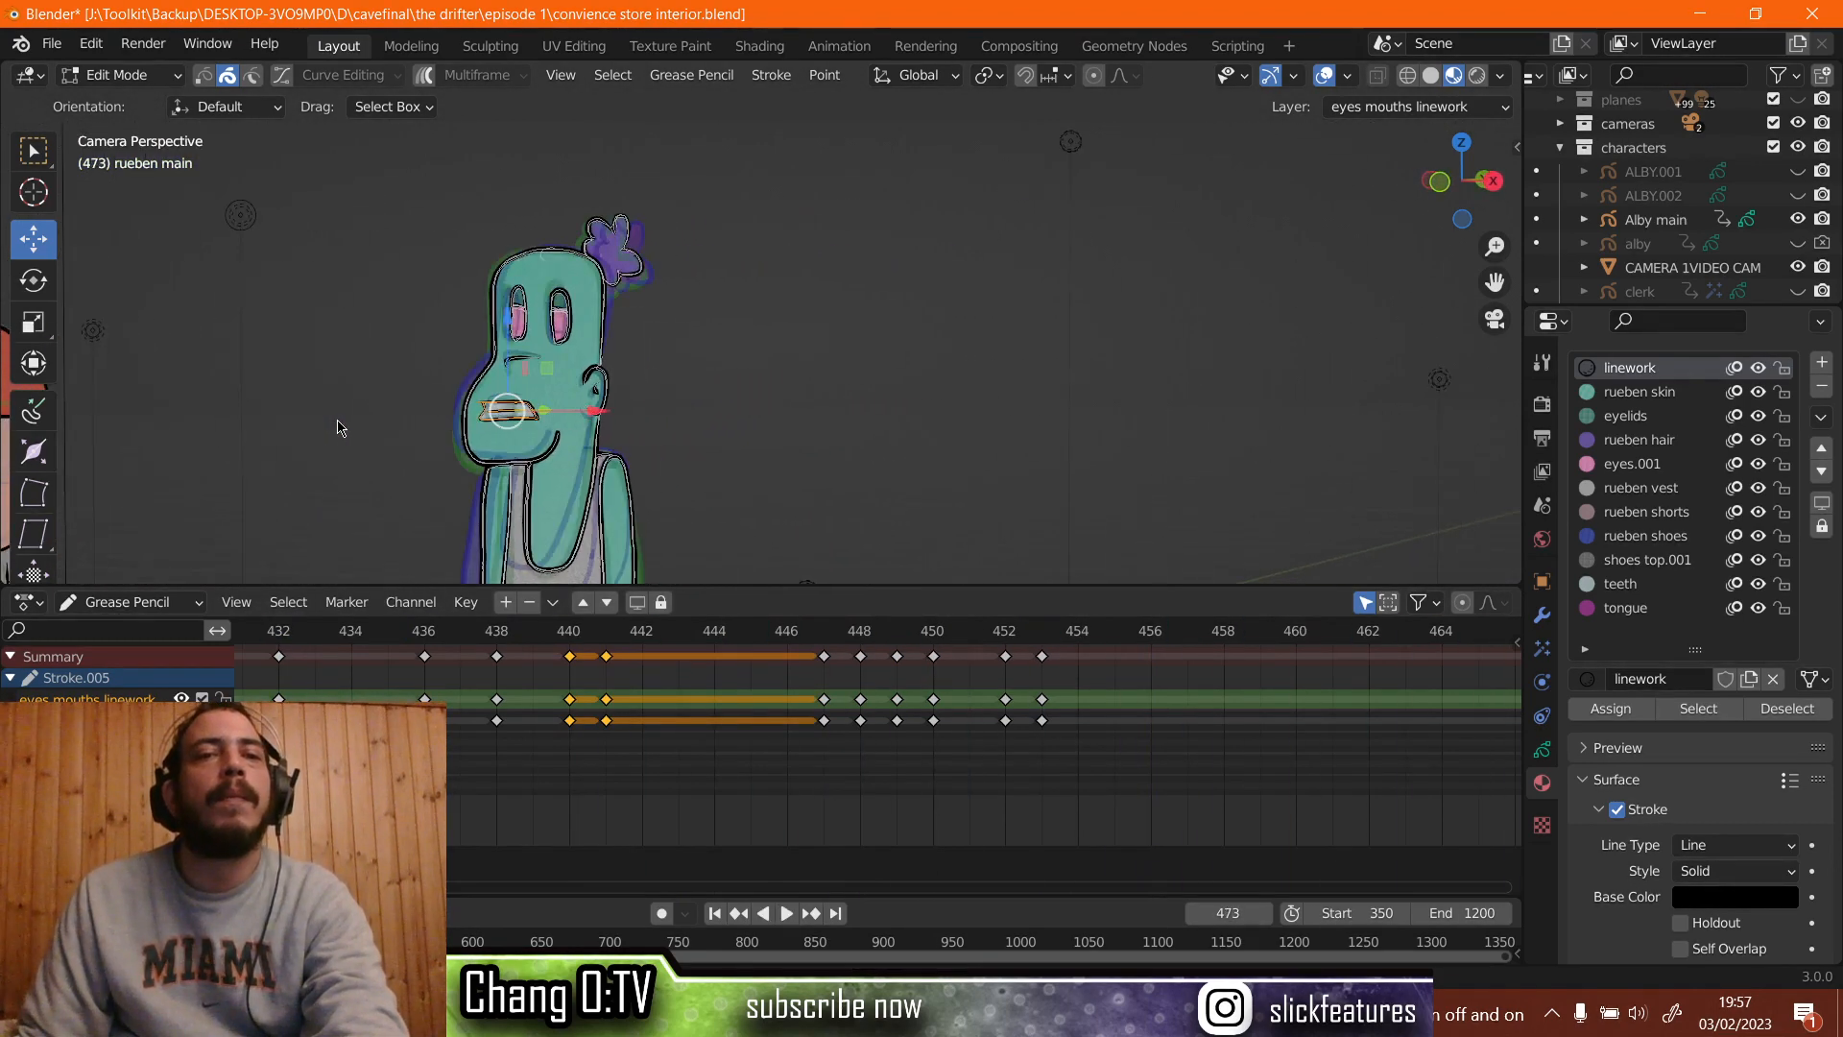
key("space")
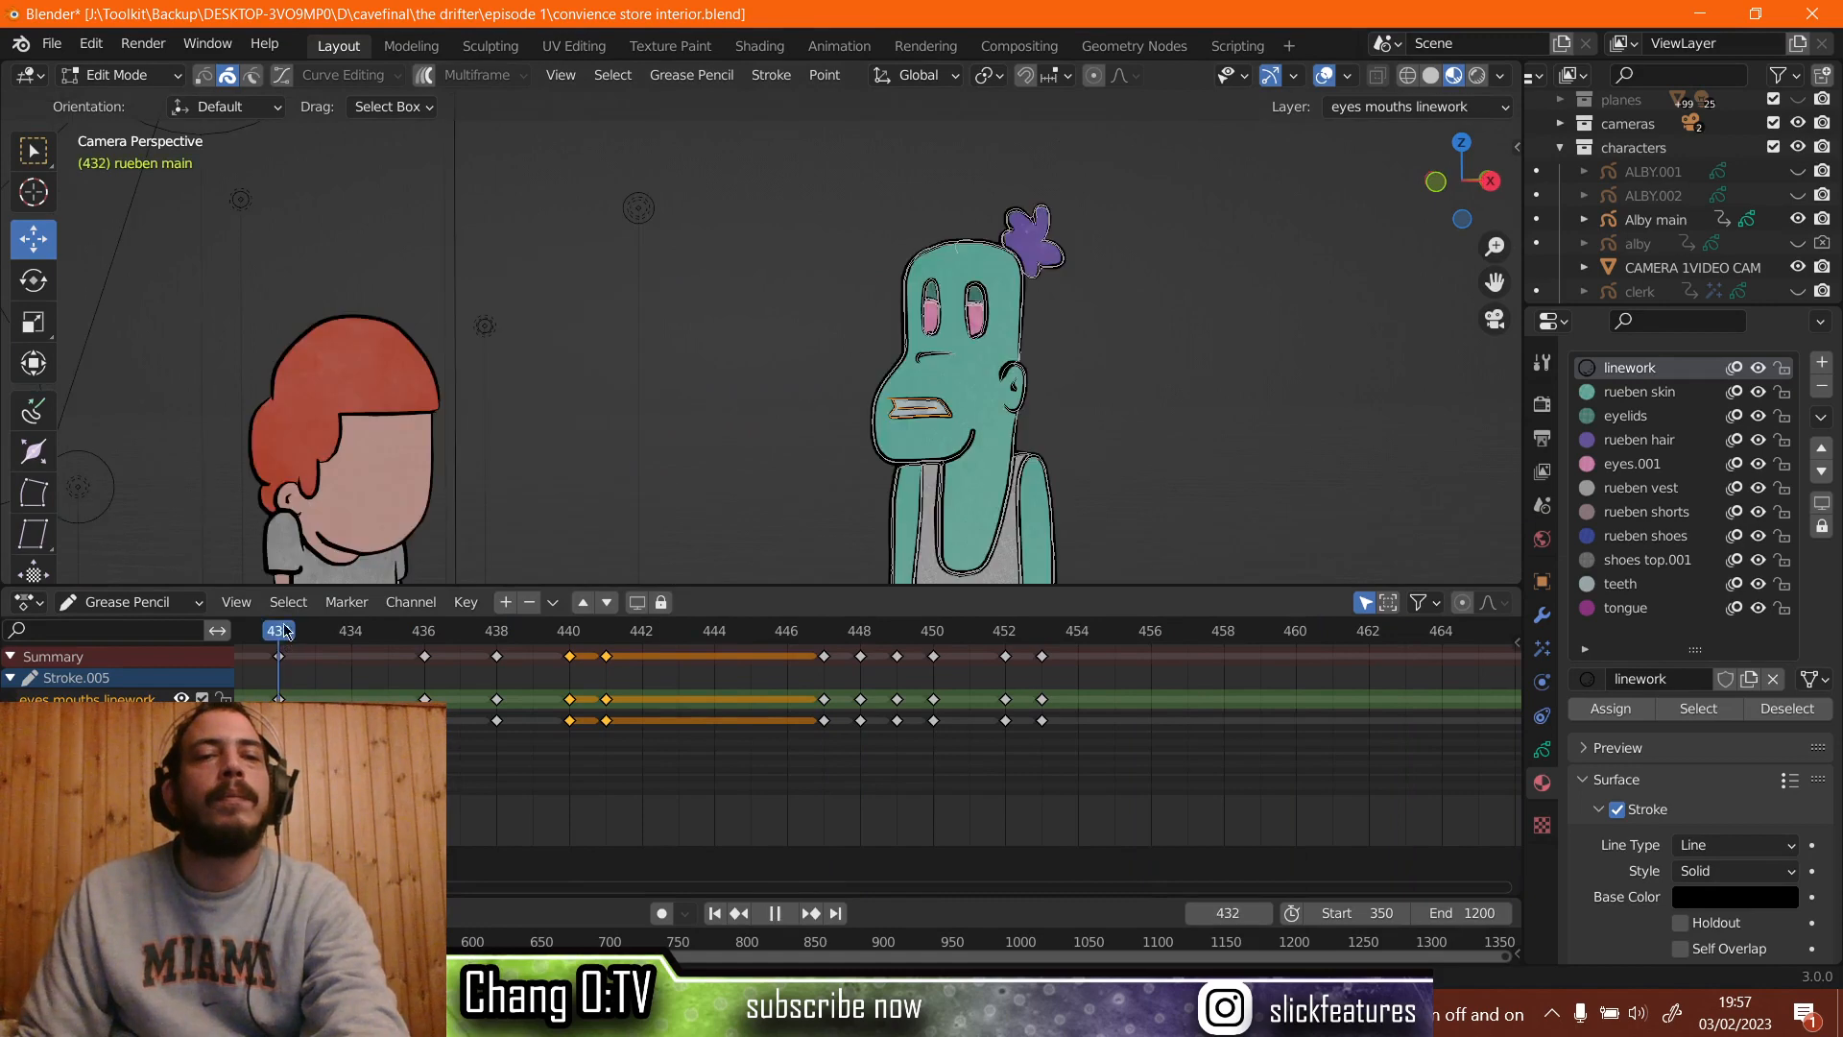
key("space")
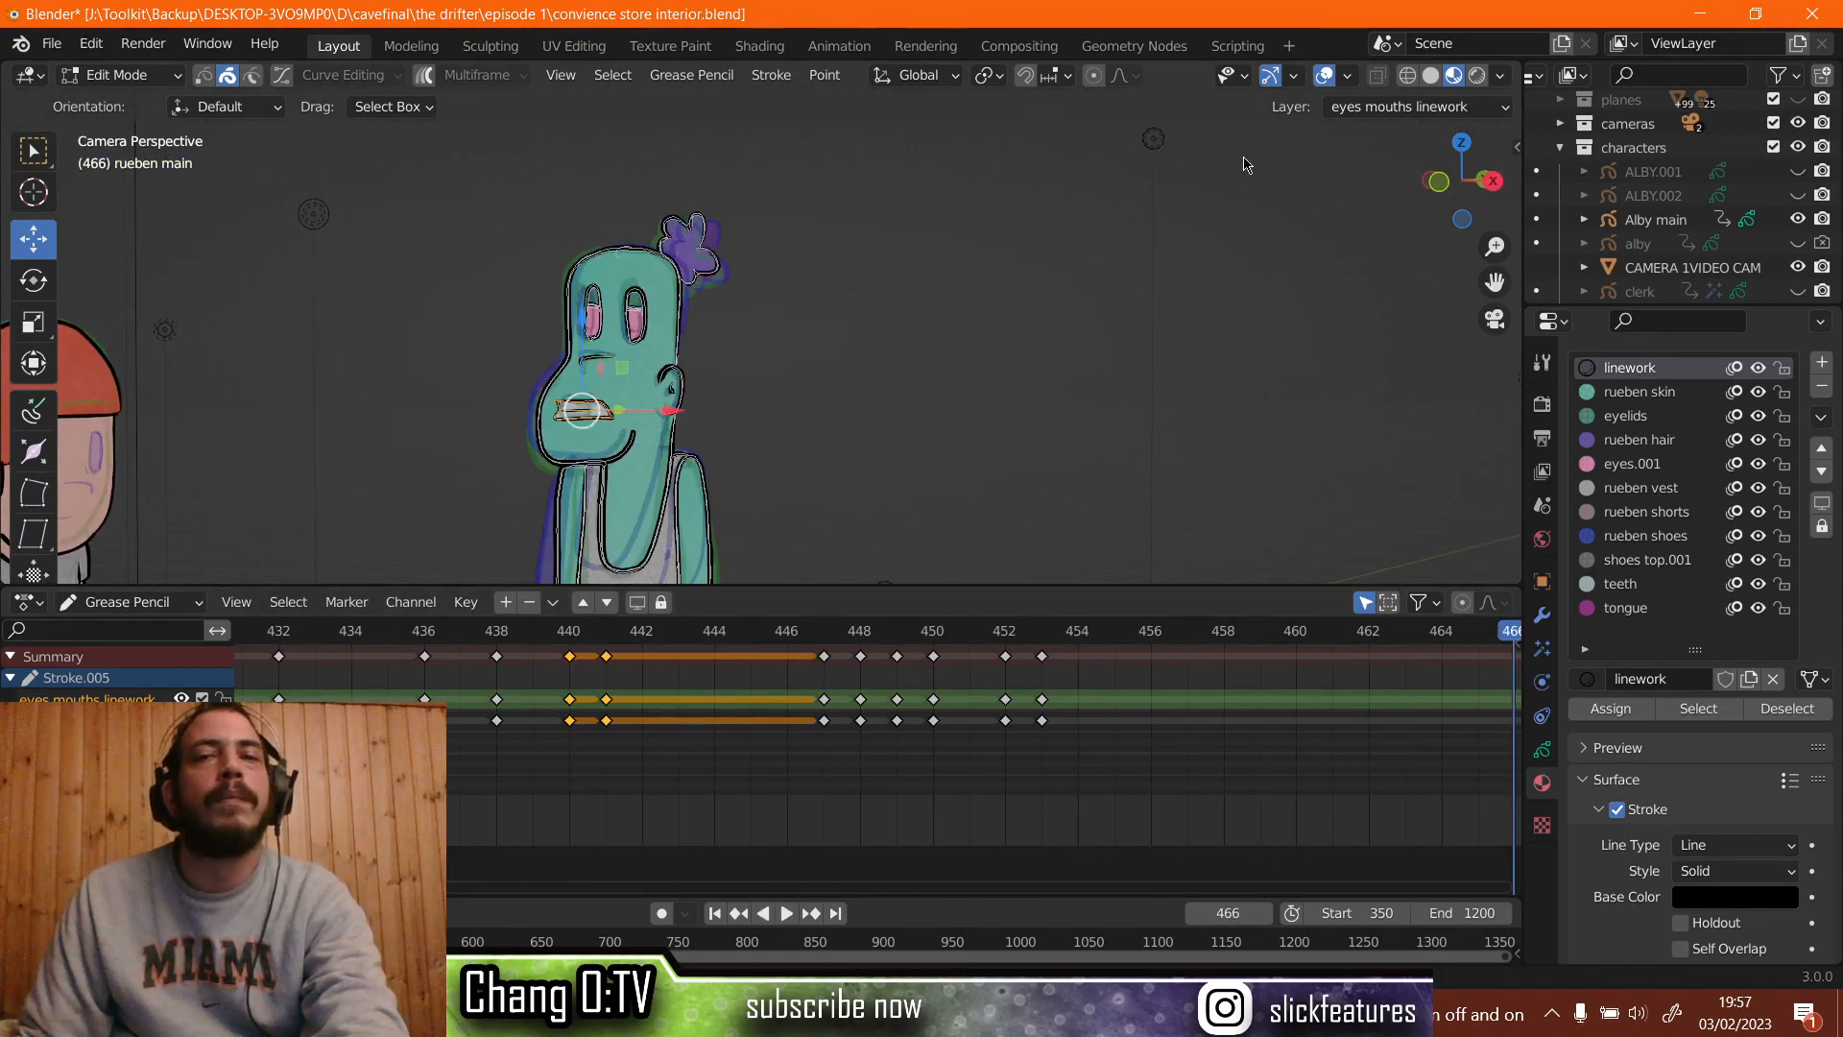
Hide the viewport overlays and gizmos, and save the file.
left_click(1324, 77)
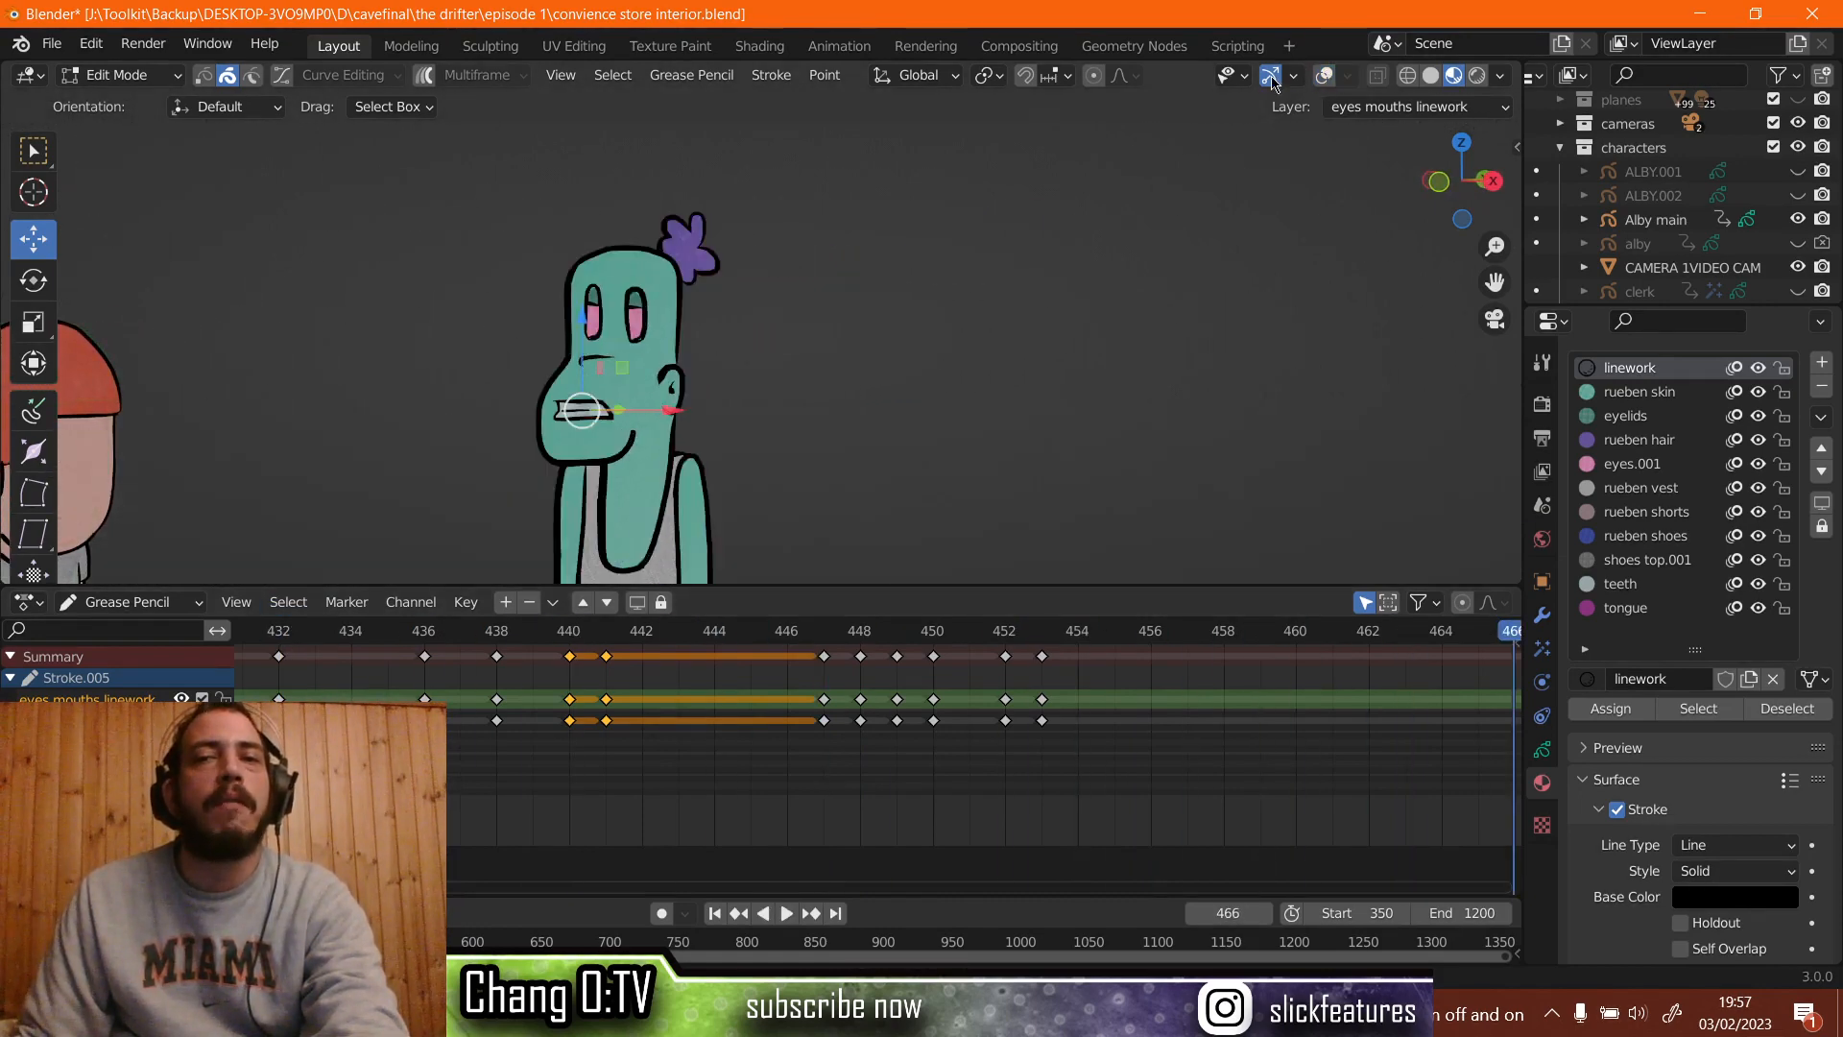
left_click(1270, 77)
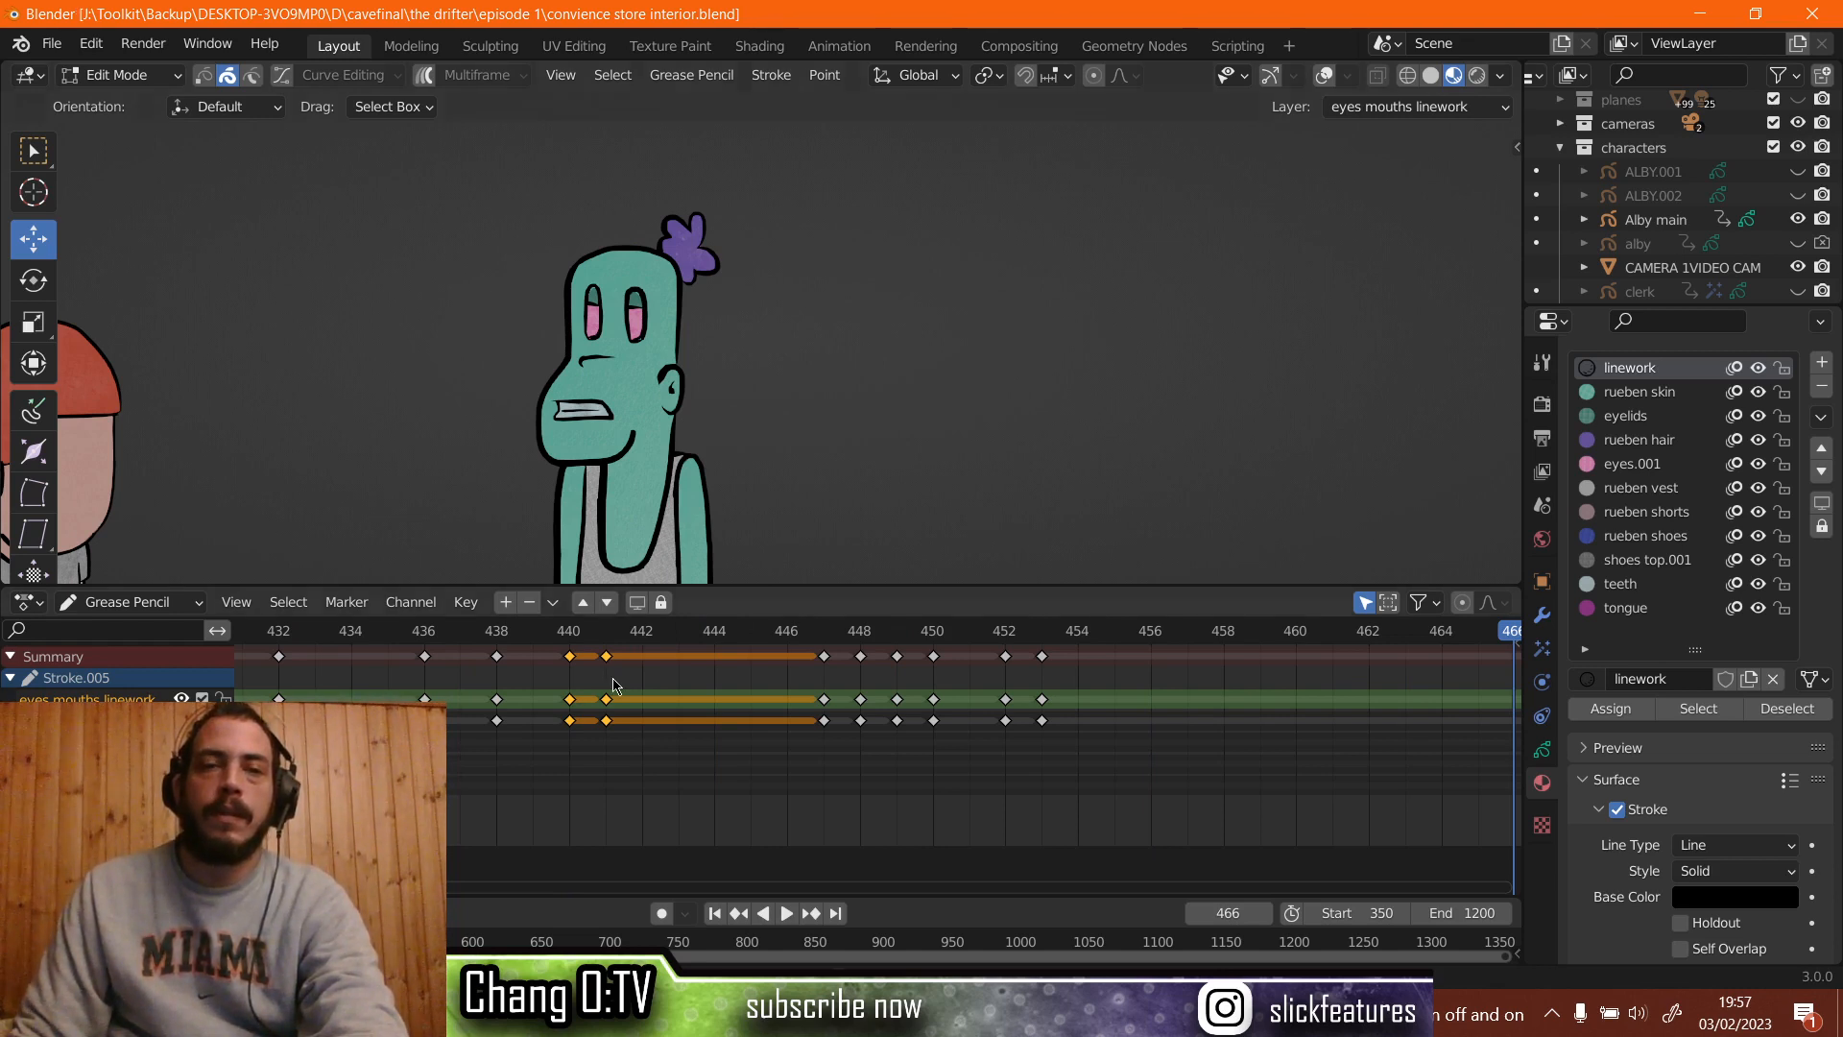
Play the scene on past frame 466, and replay it from frame 450 to review where the dialogue continues.
scroll(730, 716, "down", 5)
scroll(758, 720, "down", 4)
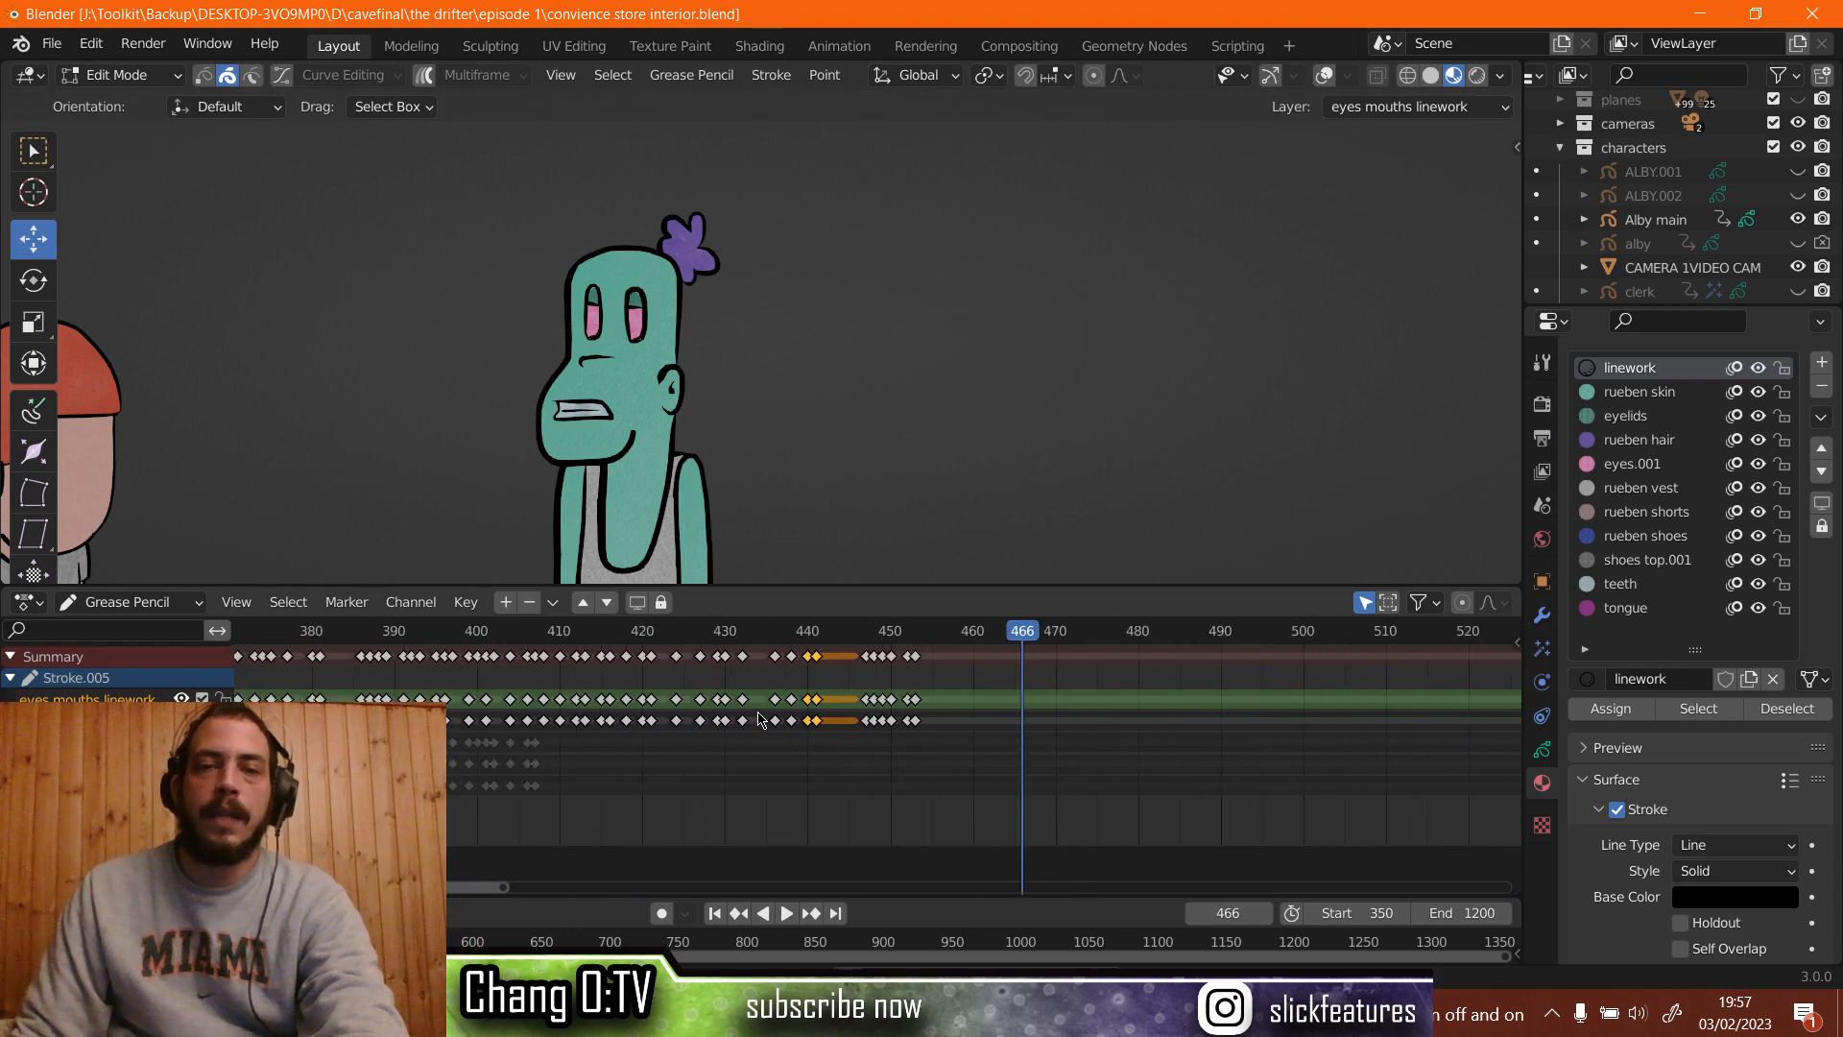
key("space")
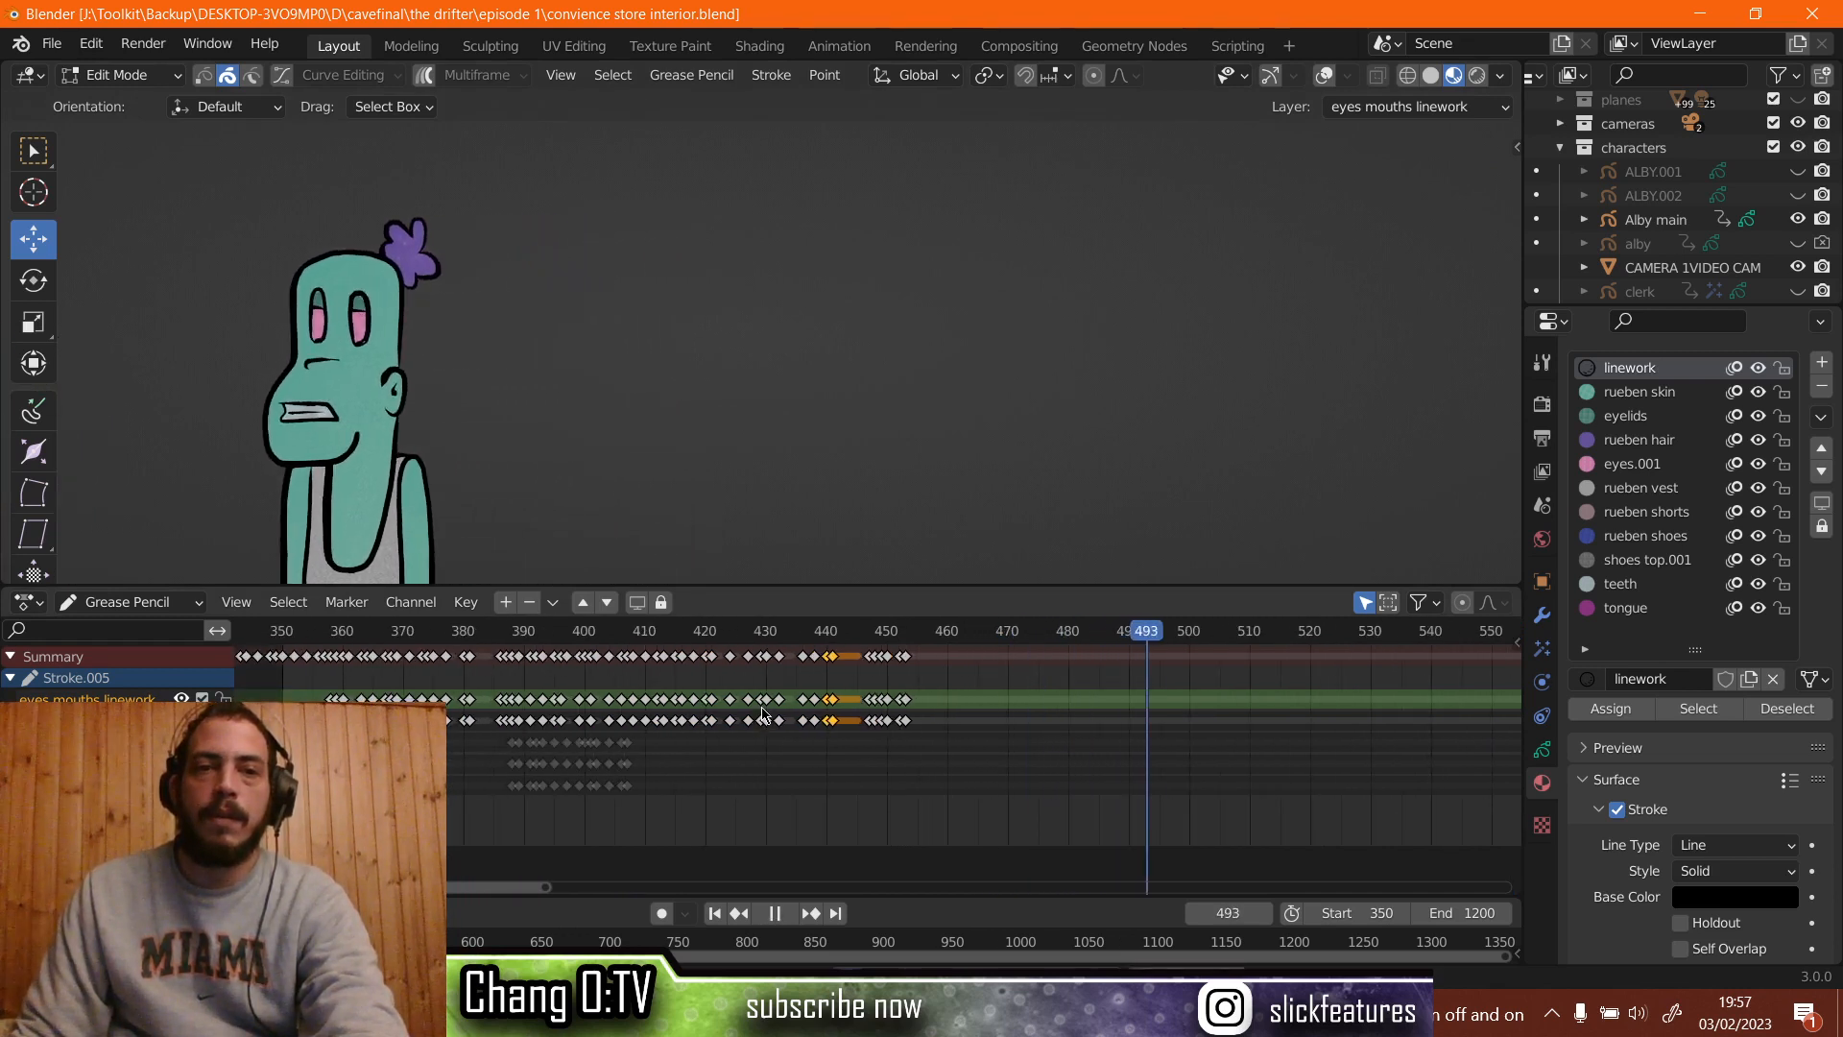
key("space")
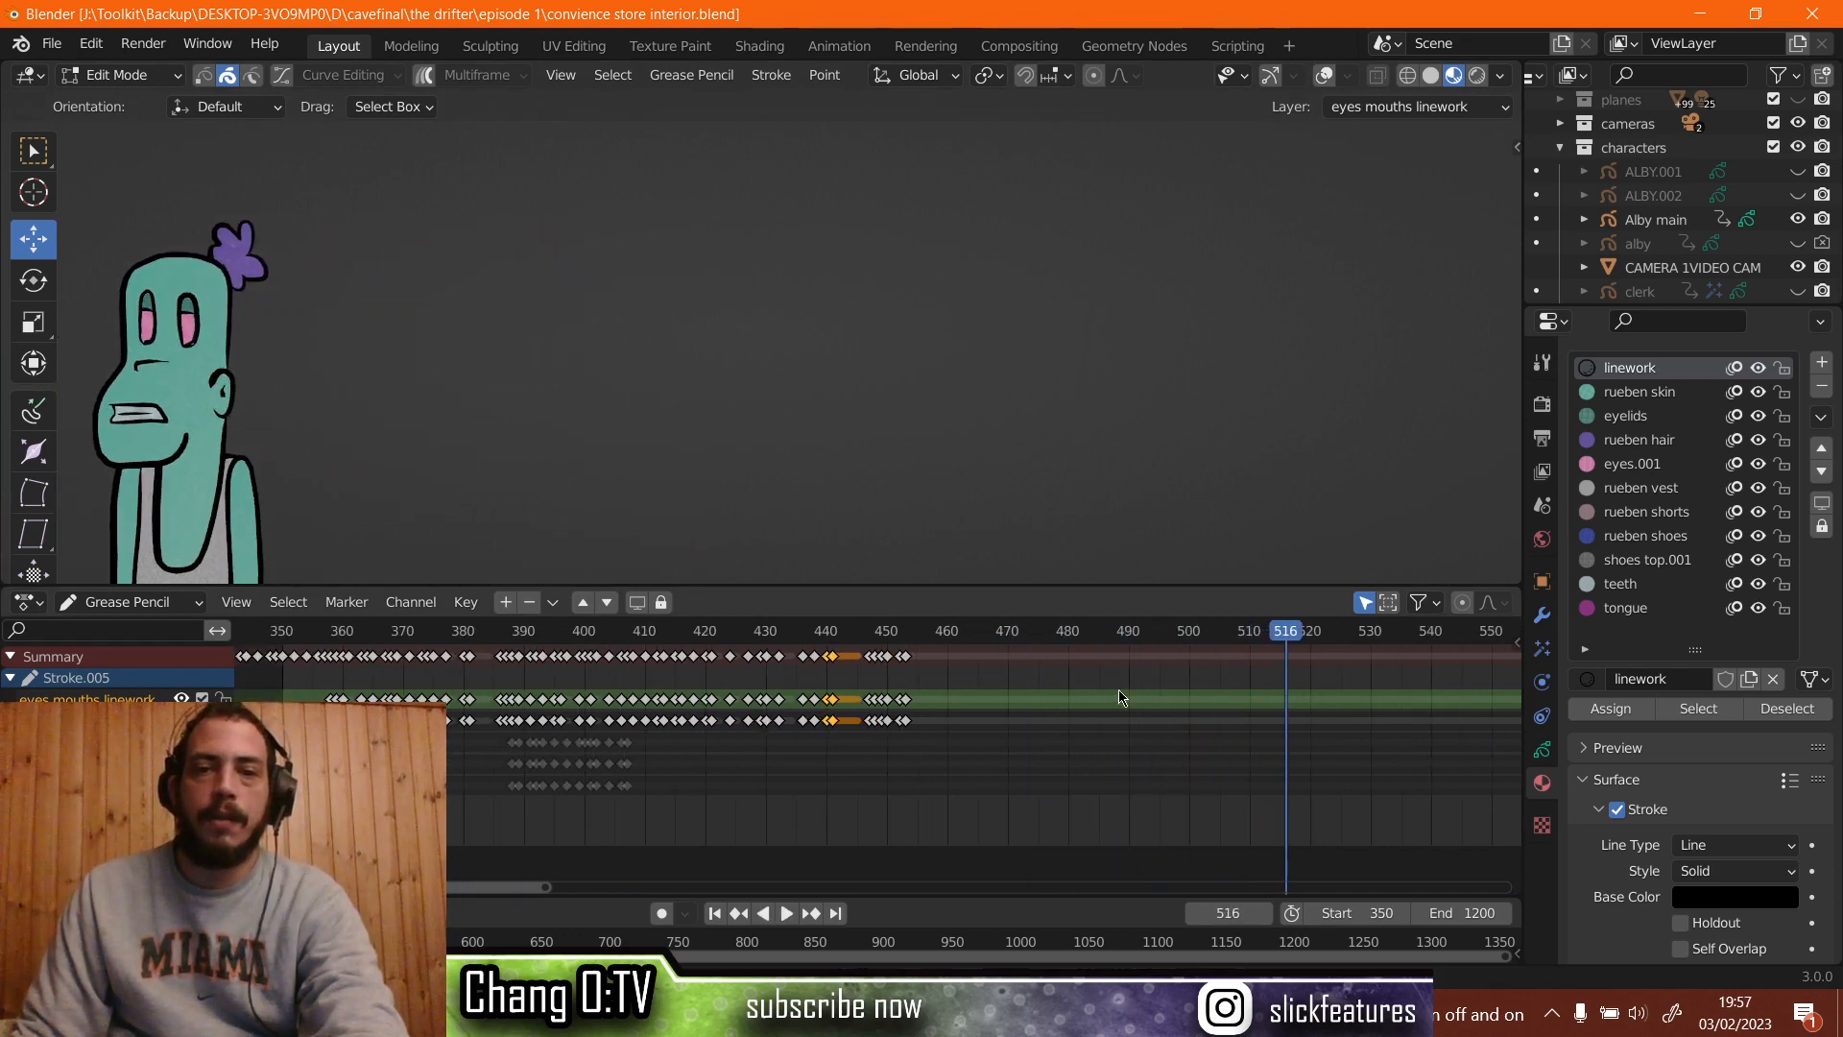
scroll(1119, 697, "up", 6)
left_click(912, 634)
key("space")
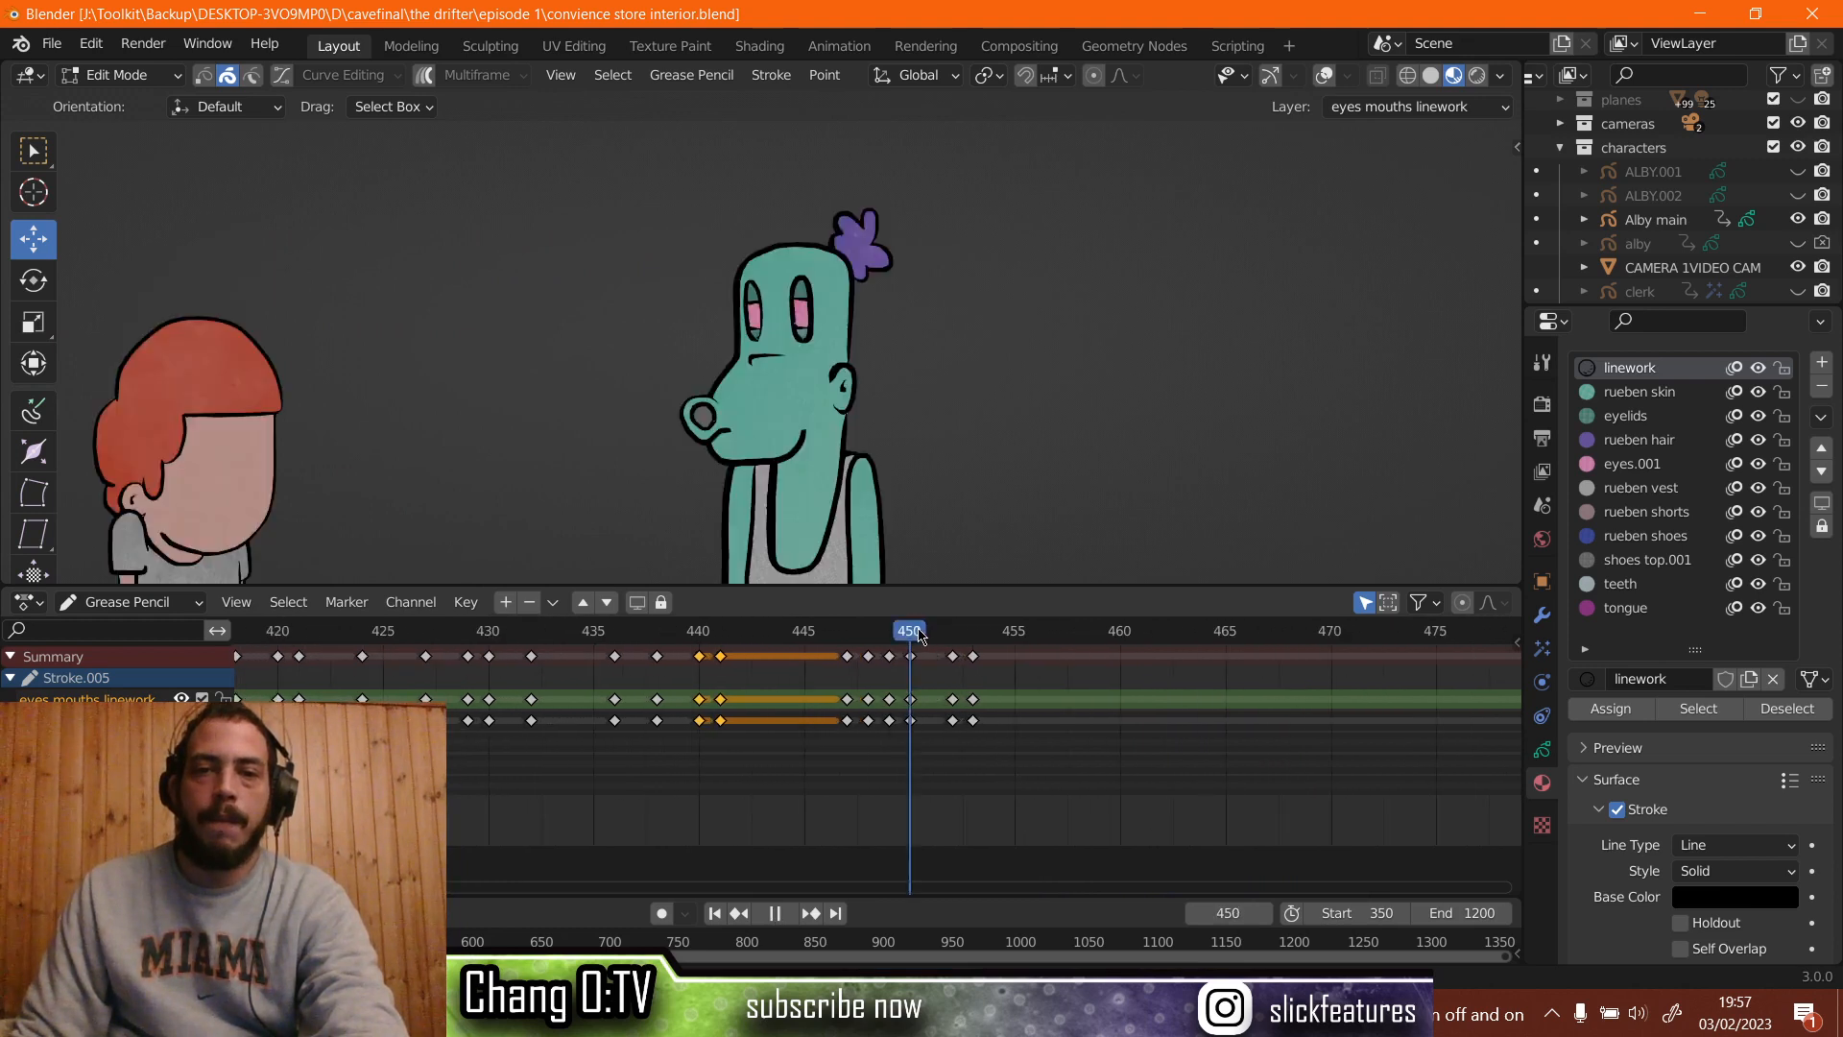
key("space")
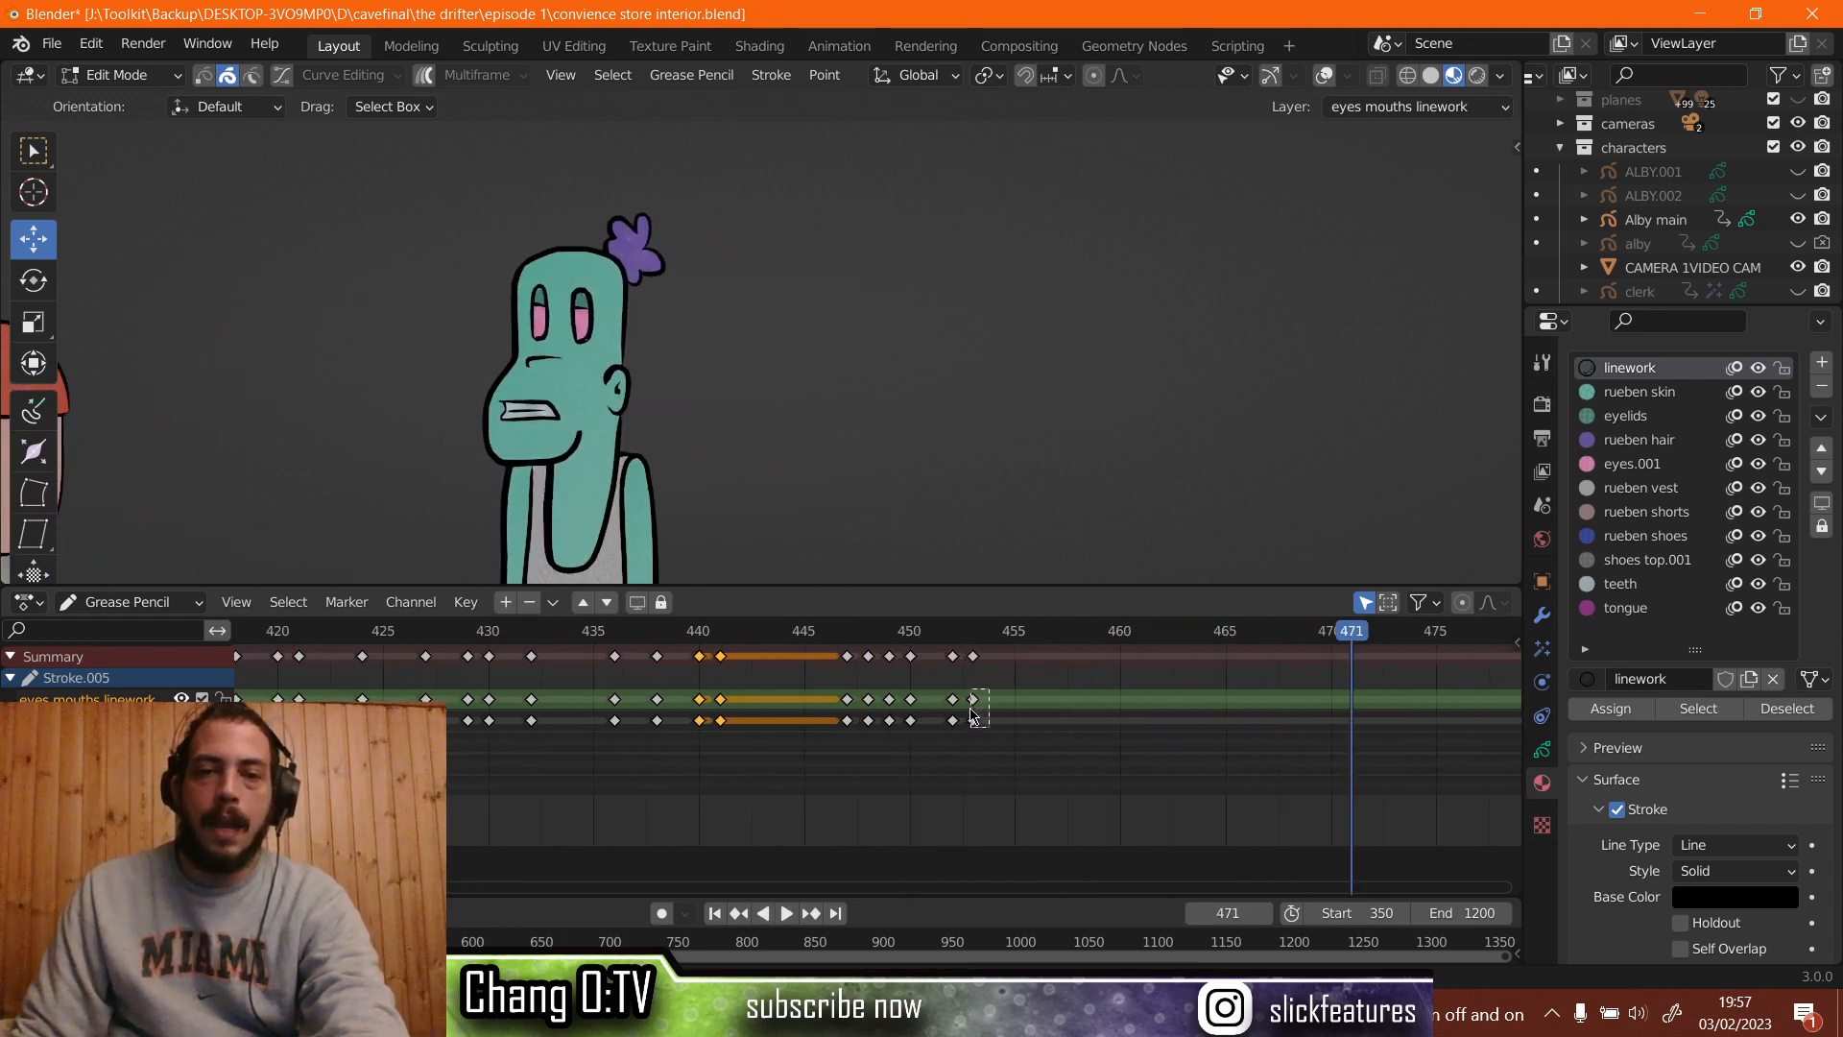
Duplicate the clenched teeth mouth keyframes at frame 453 to frame 460.
left_click(974, 711)
right_click(976, 707)
left_click(977, 707)
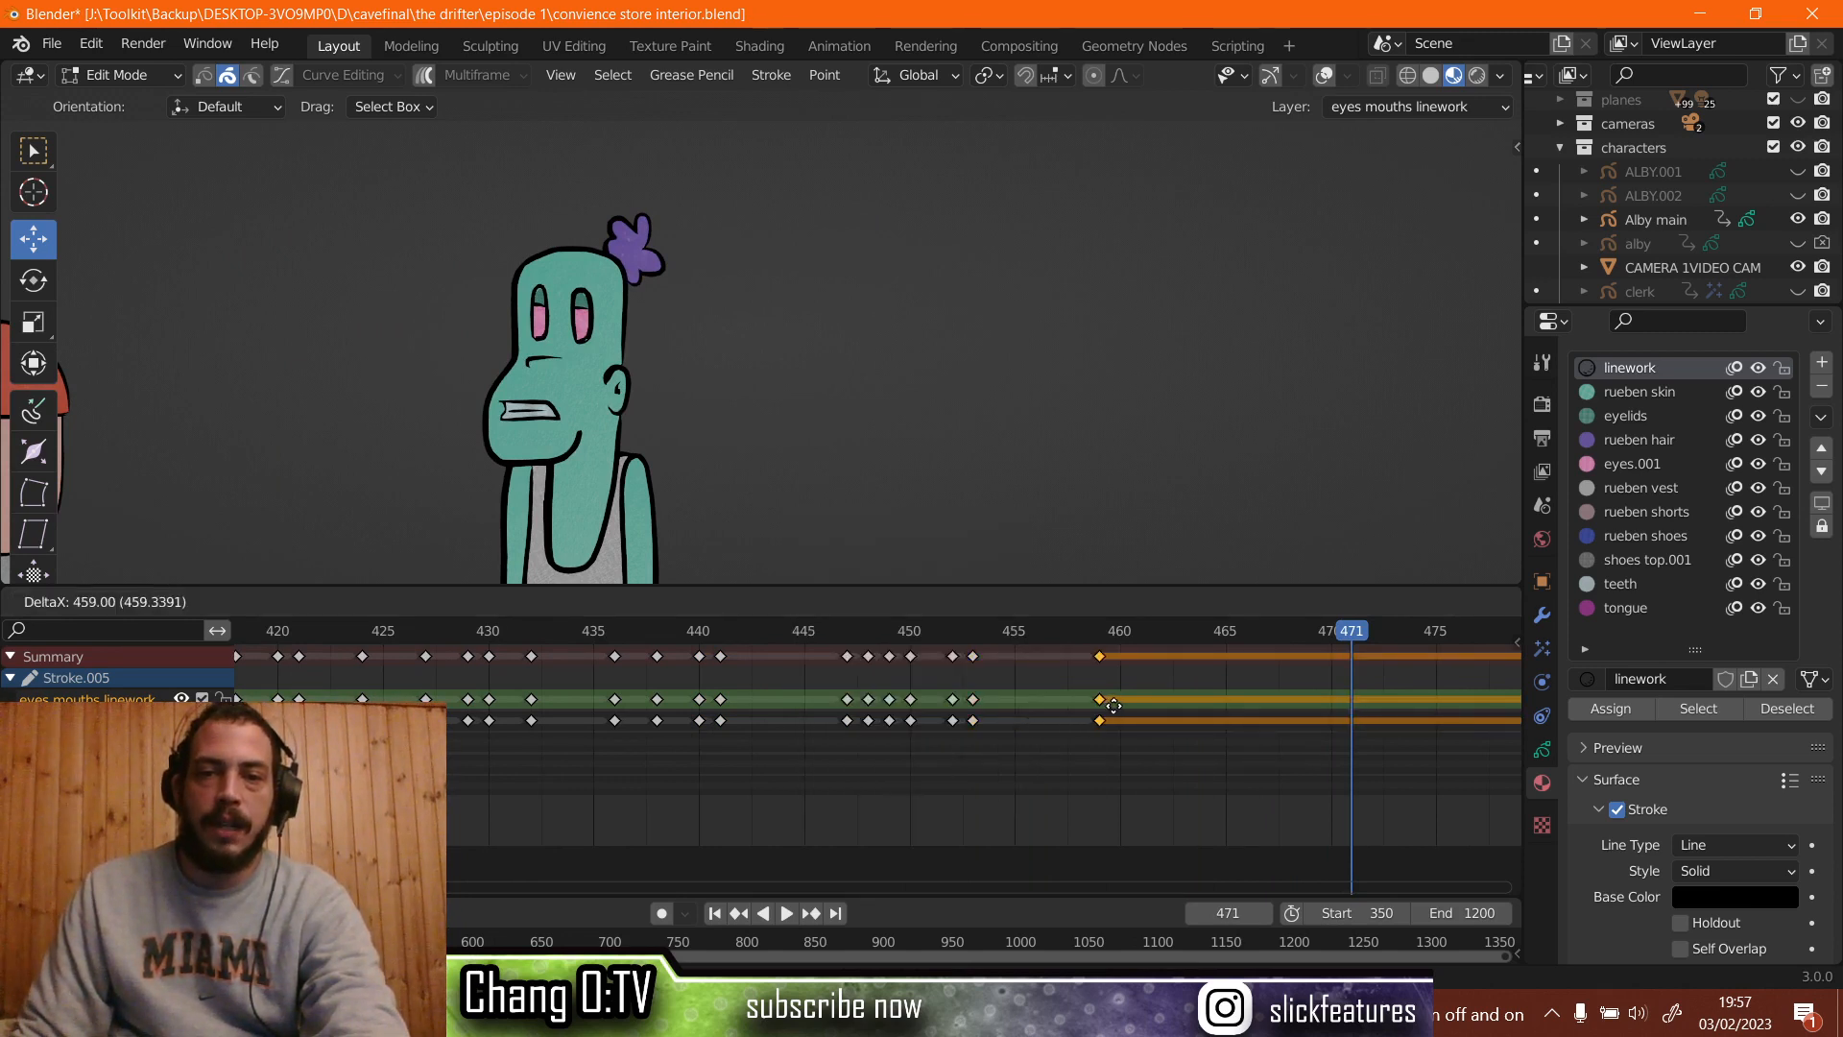
left_click(1142, 709)
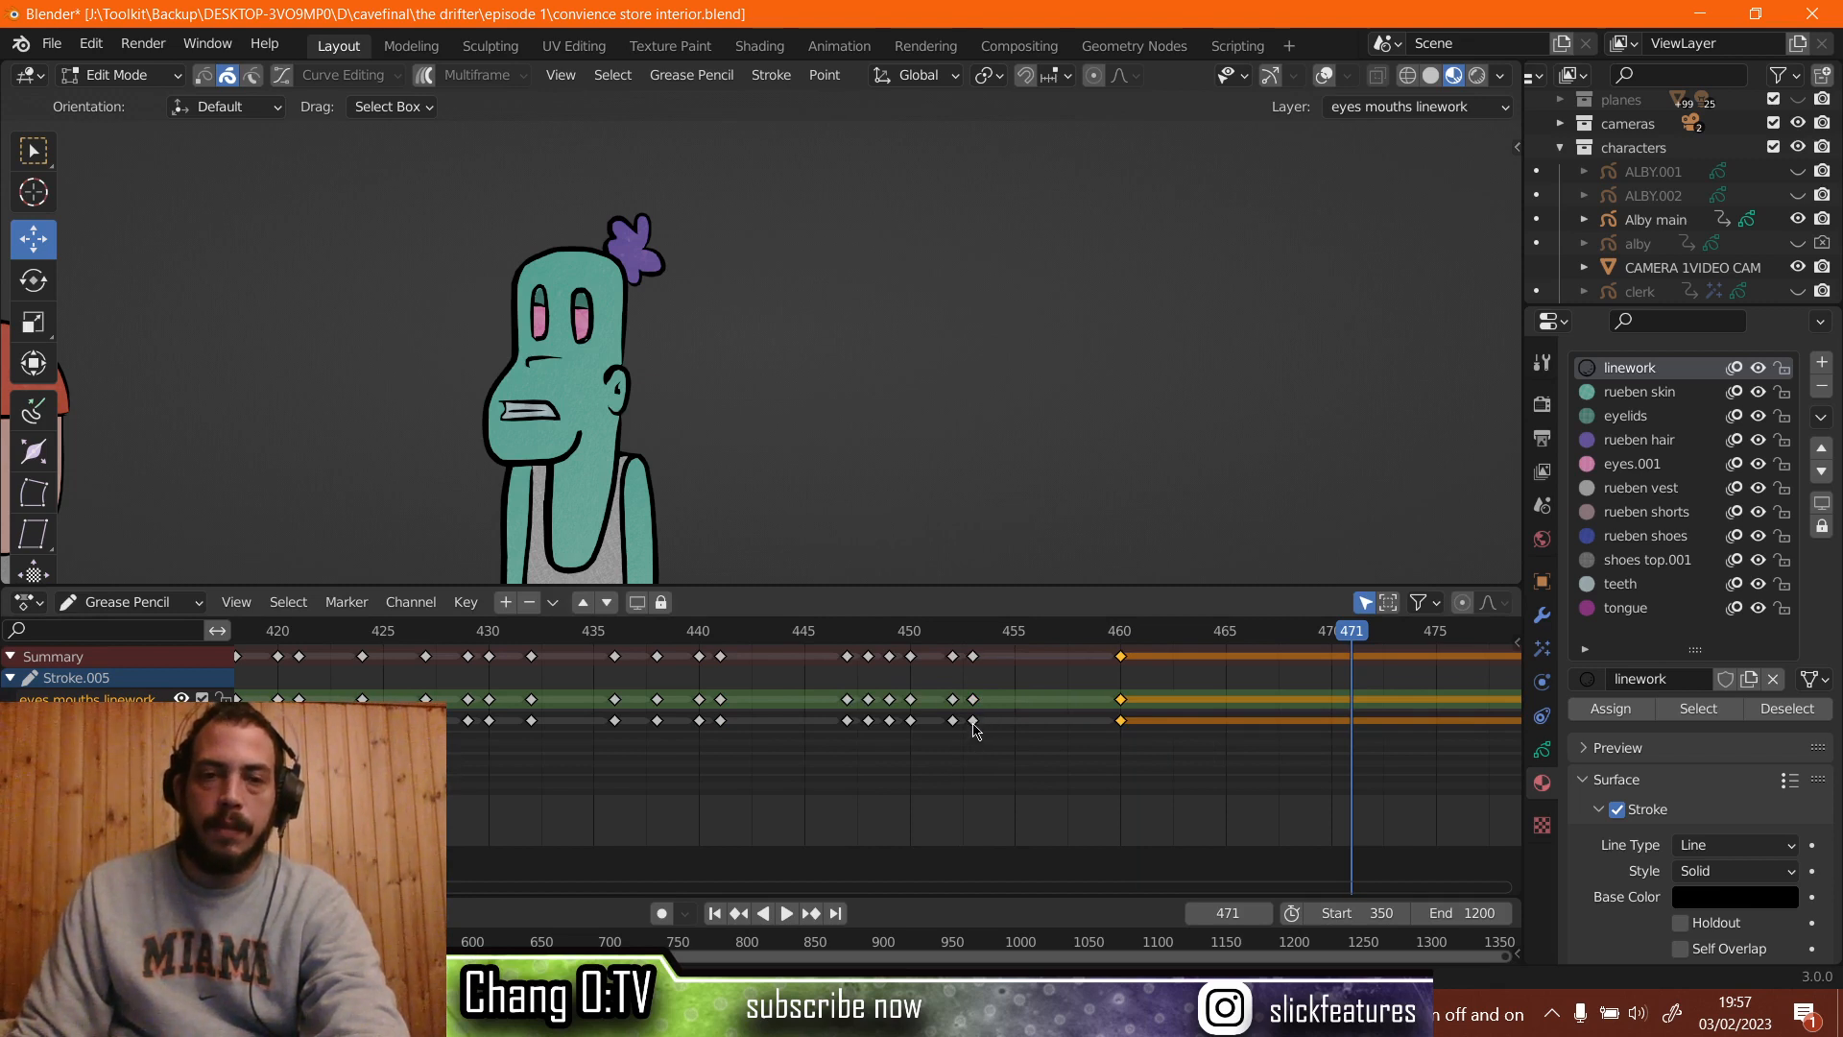
Duplicate the eye and mouth linework and fill keyframes from frame 453 to frame 458, and go to that frame.
left_click(983, 714)
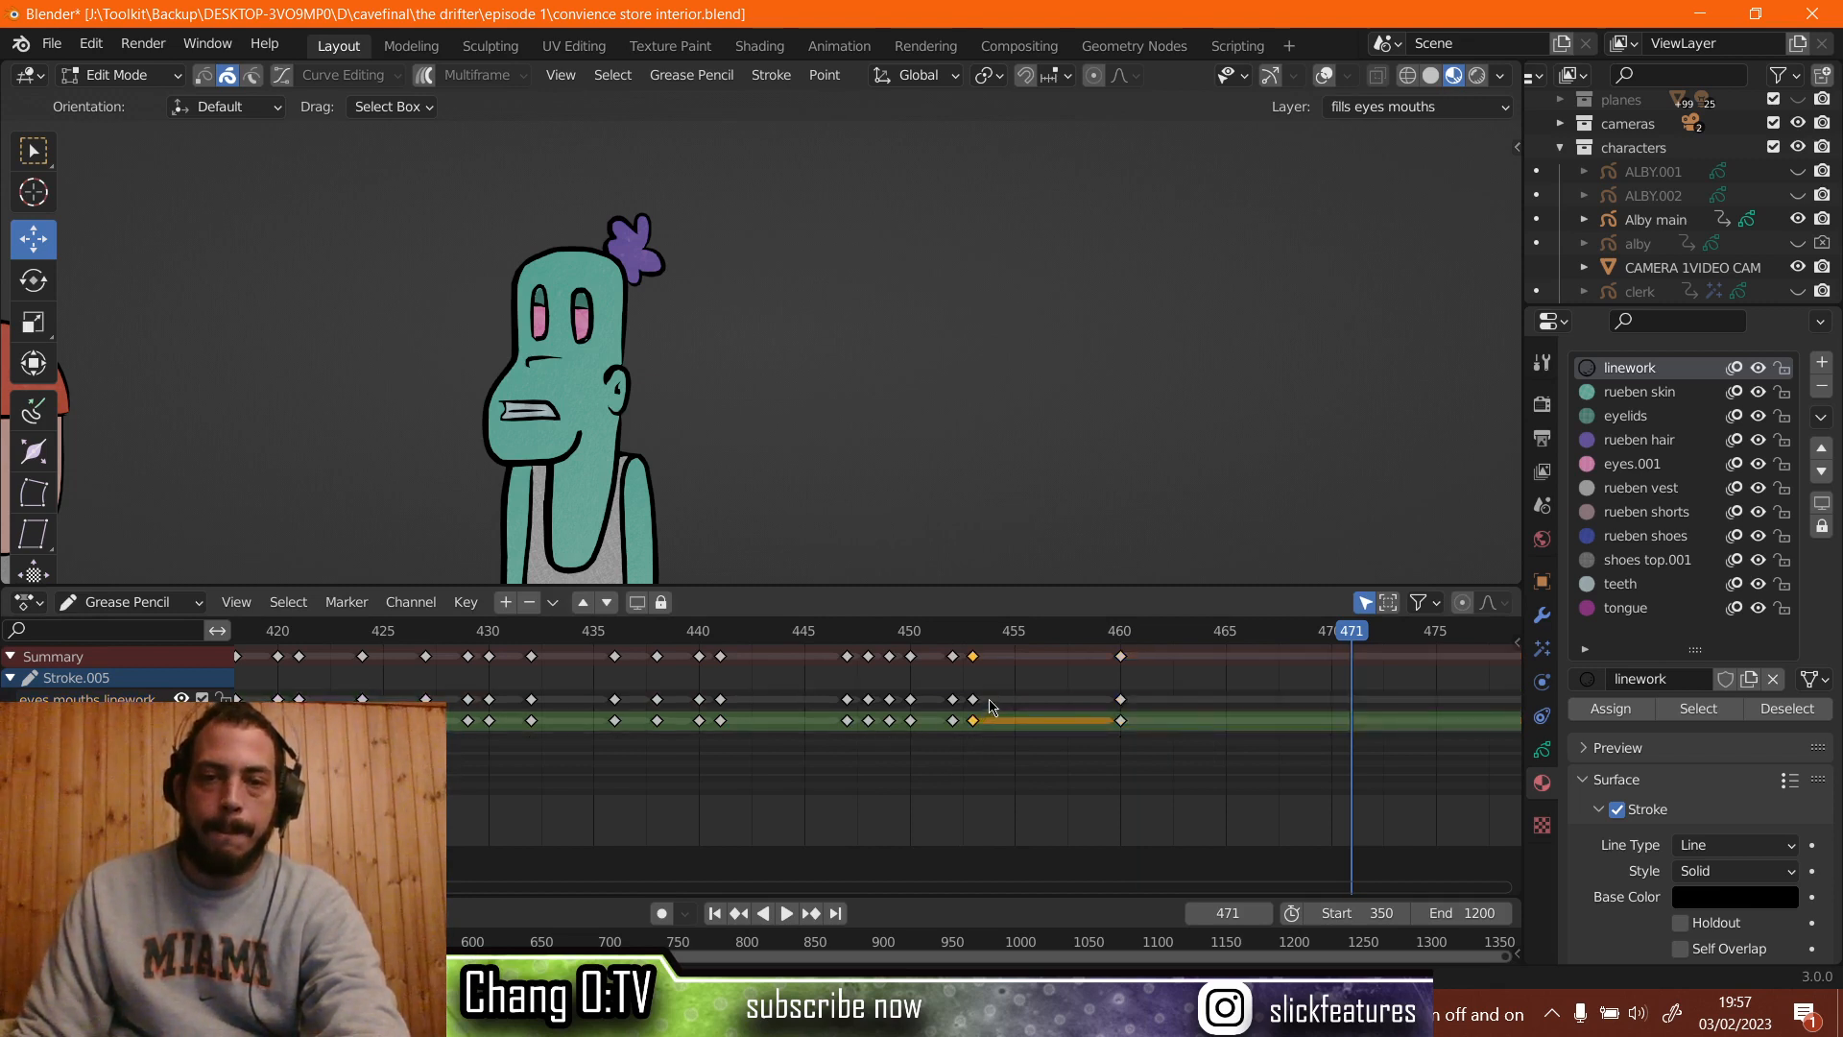
left_click_drag(992, 707, 975, 730)
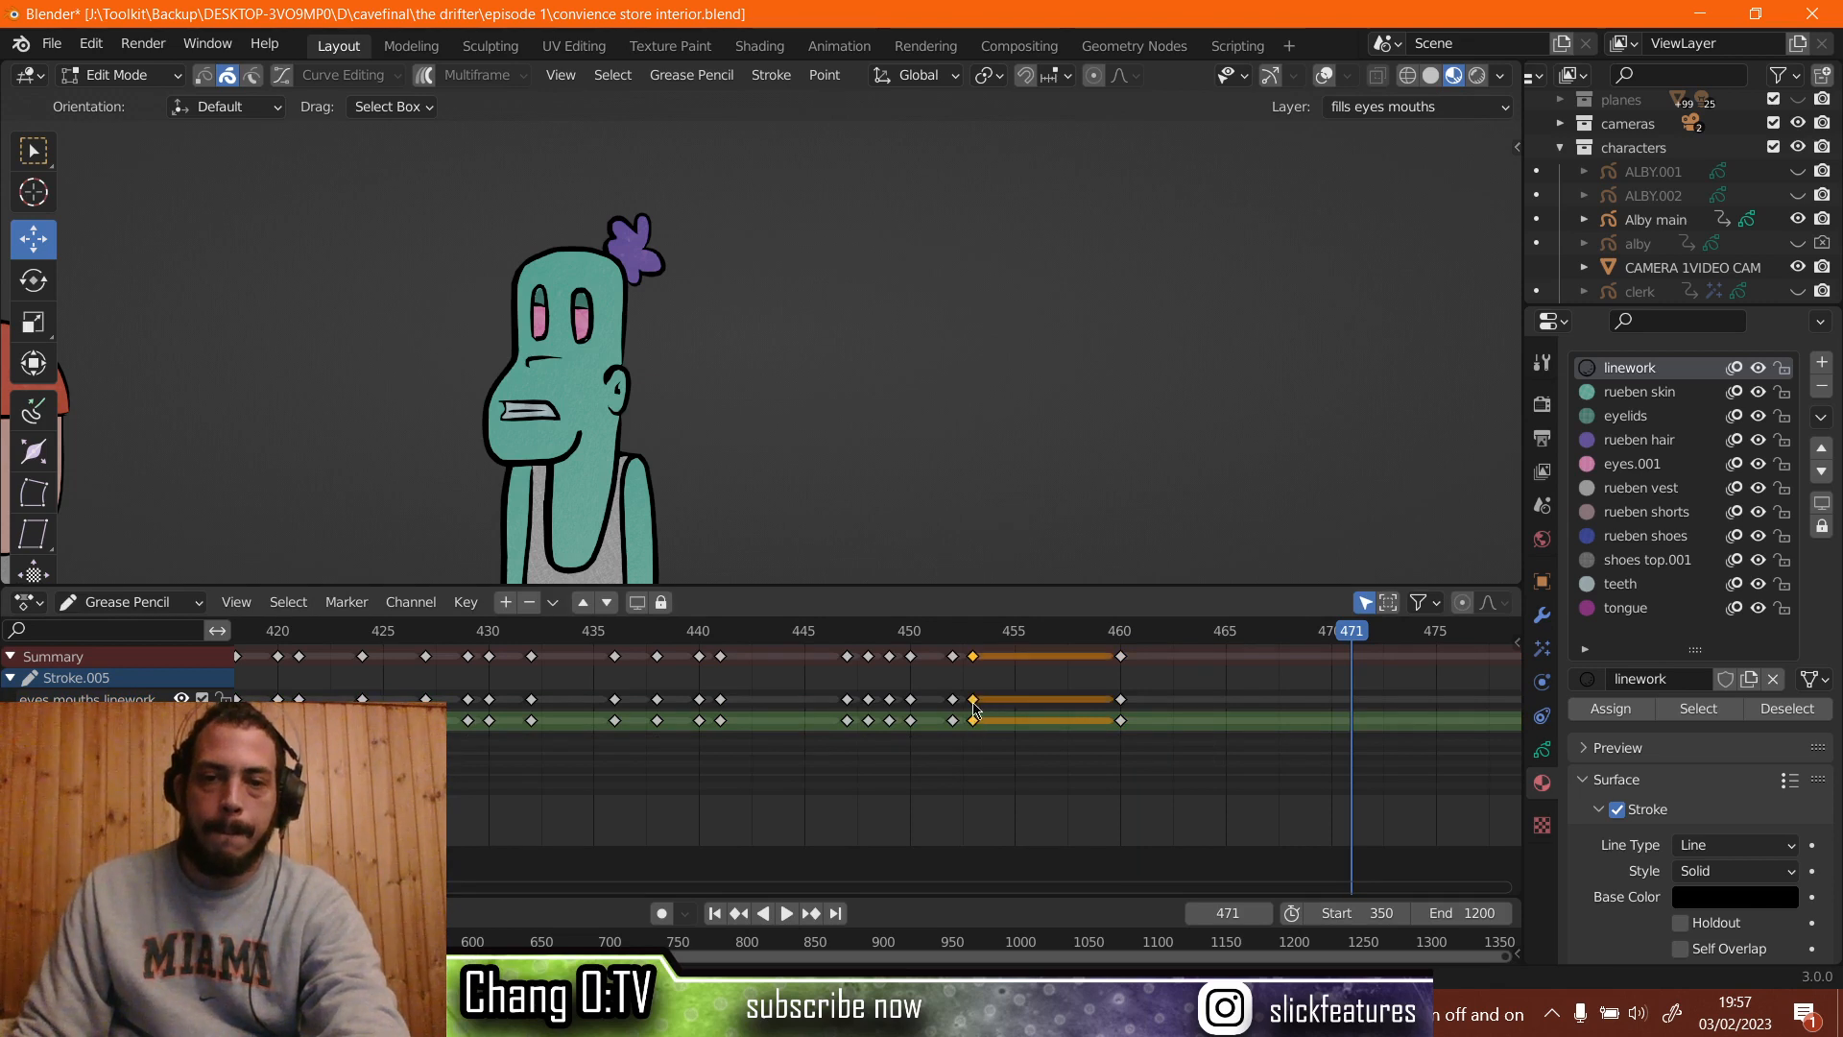
right_click(976, 709)
left_click(978, 702)
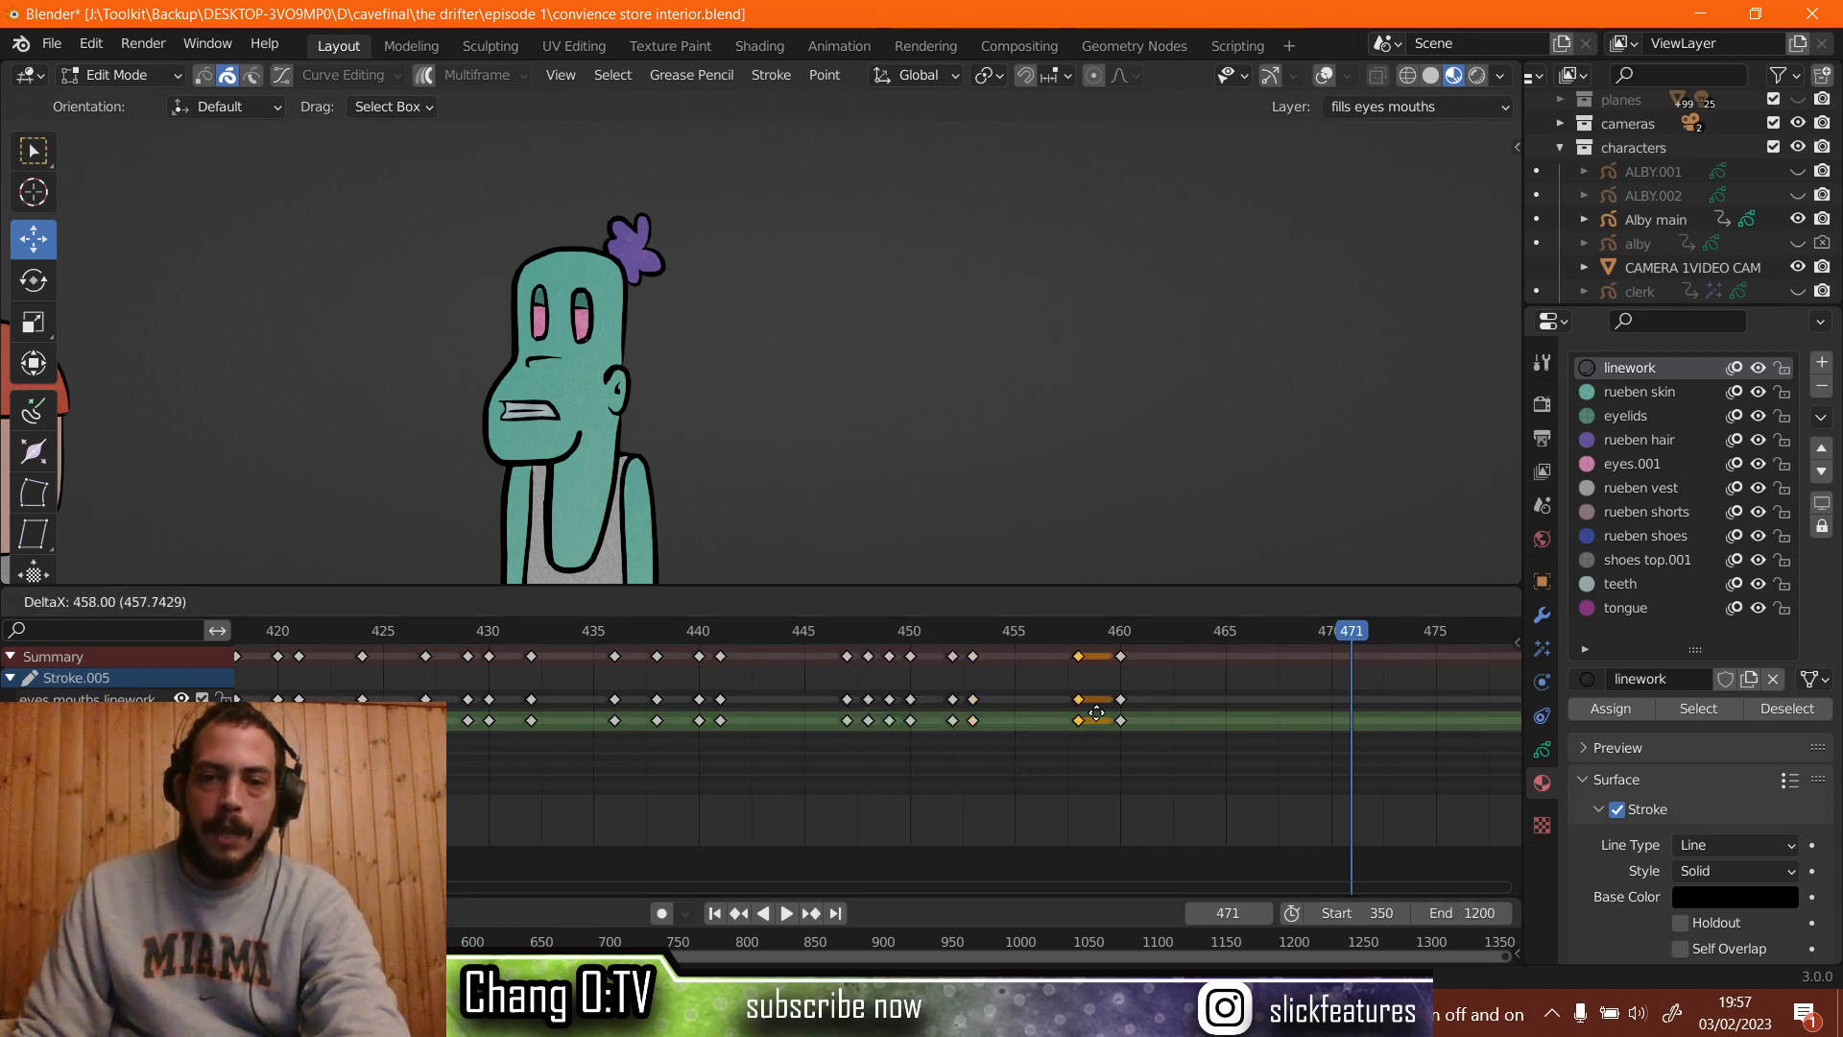
left_click(1104, 698)
left_click(1100, 630)
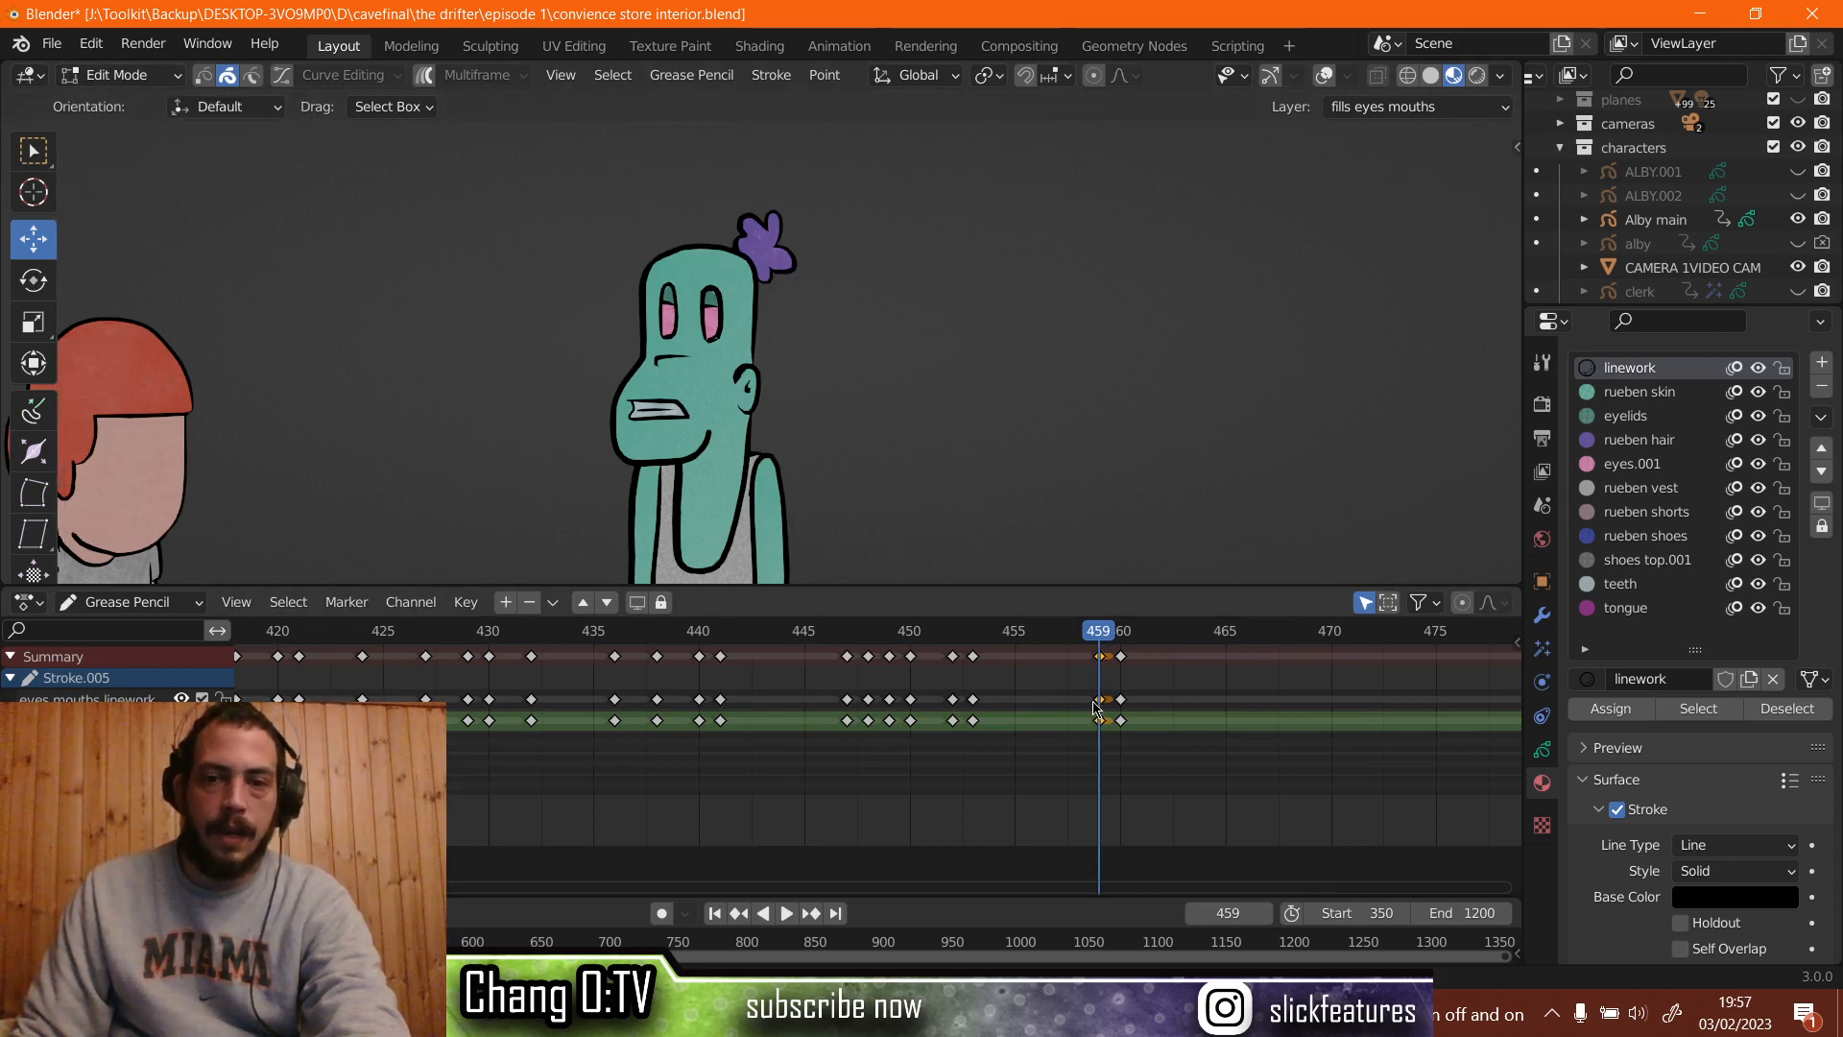
left_click_drag(1098, 703, 1082, 643)
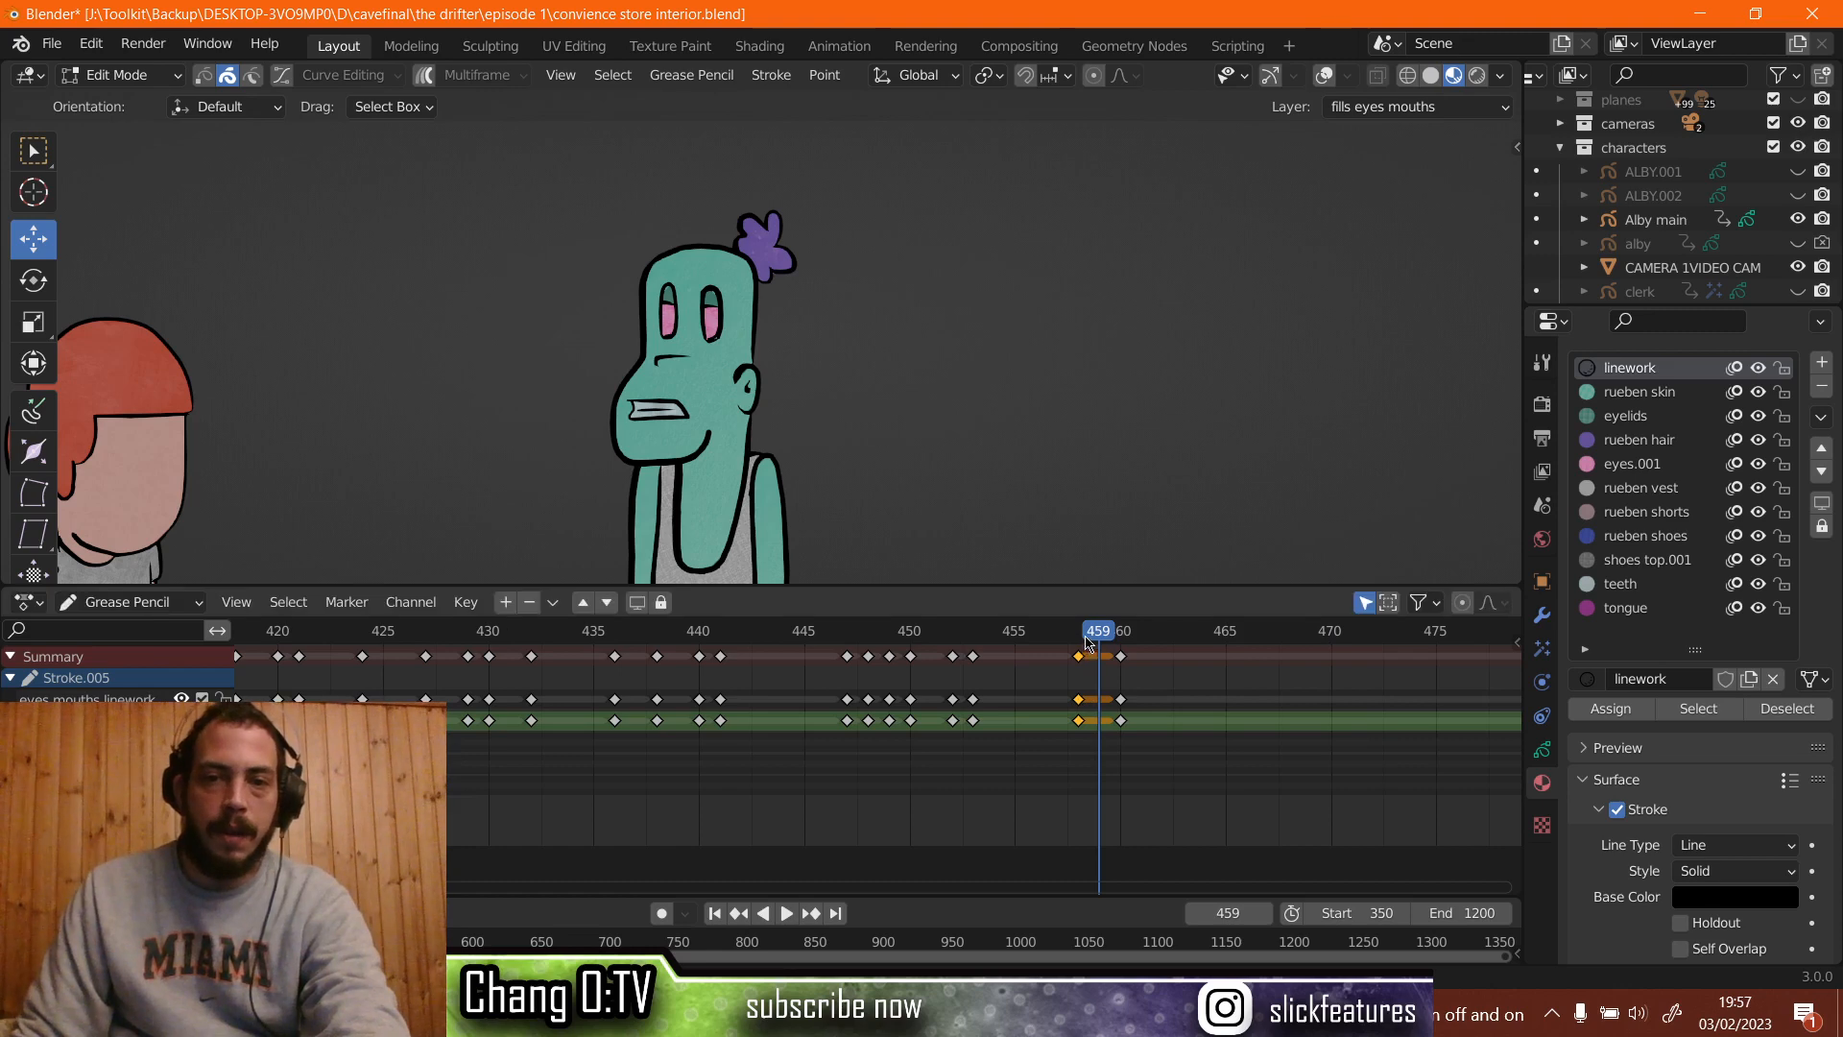
left_click(1079, 634)
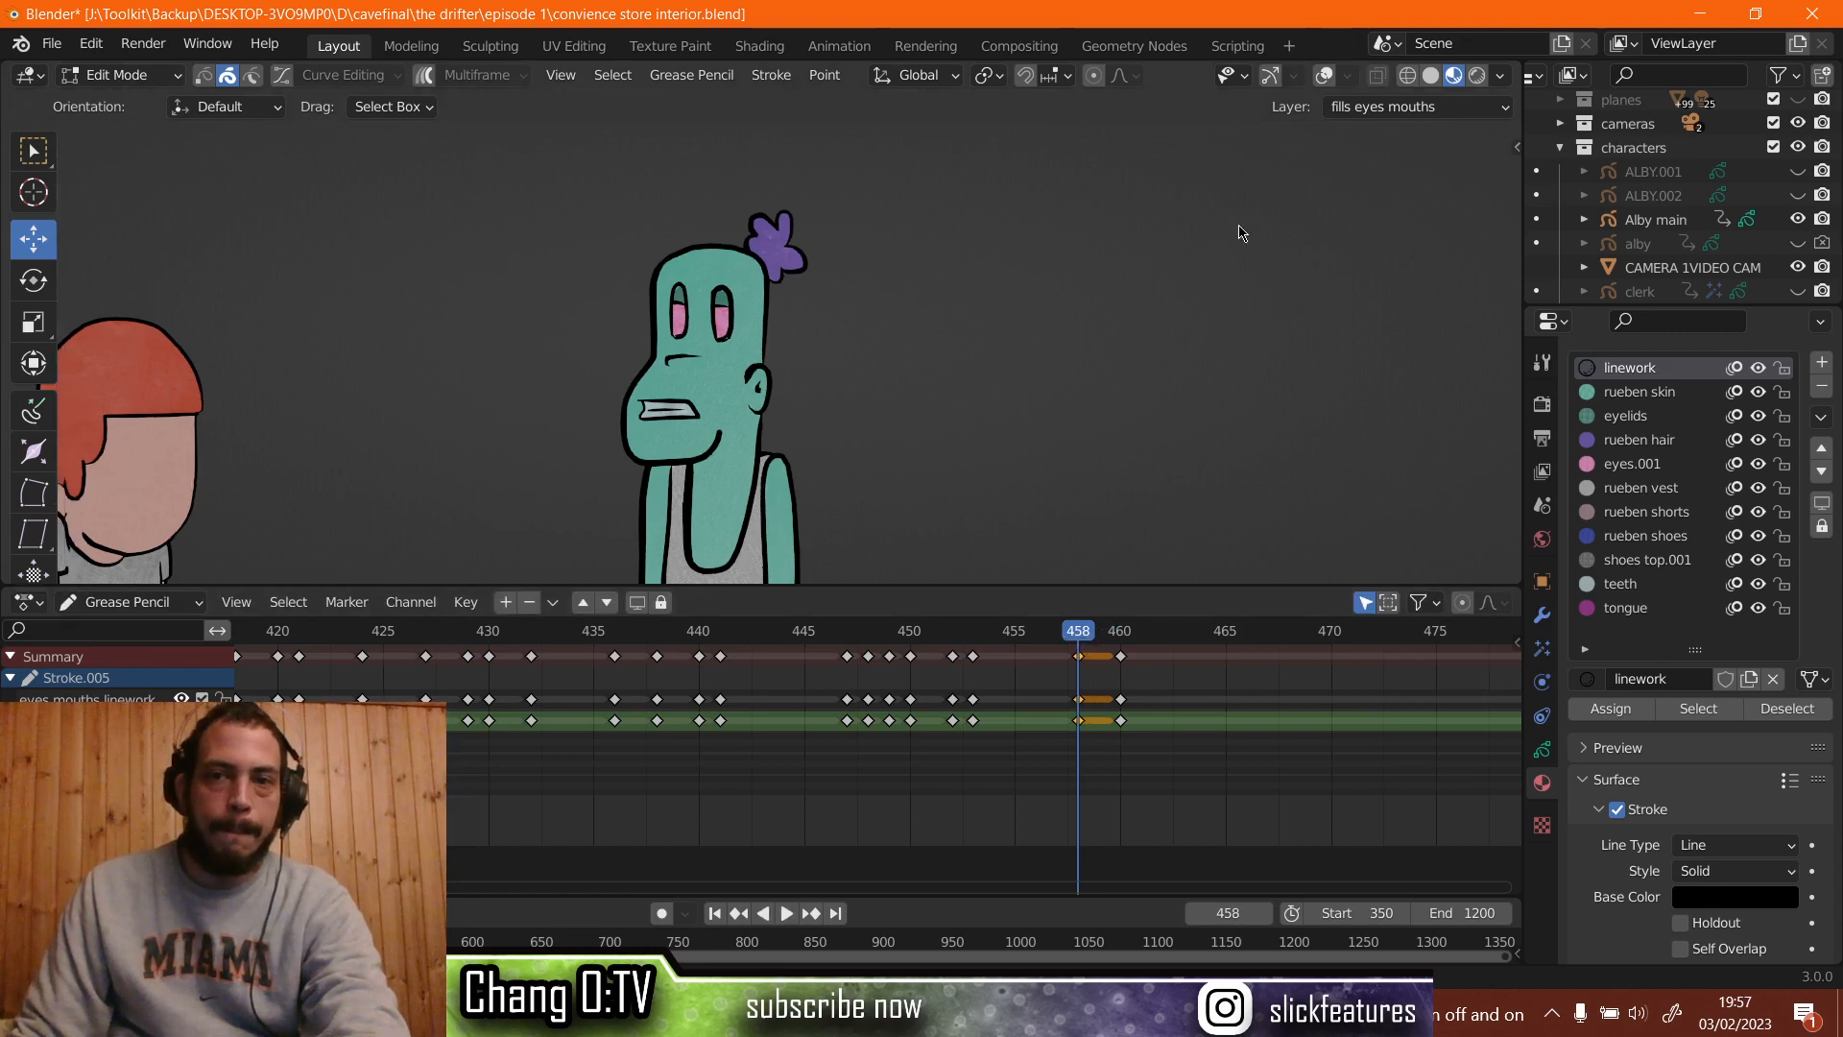
Flatten the clenched teeth mouth at frame 458 by scaling it along Z to about 0.68.
key("KP_0")
scroll(708, 312, "up", 3)
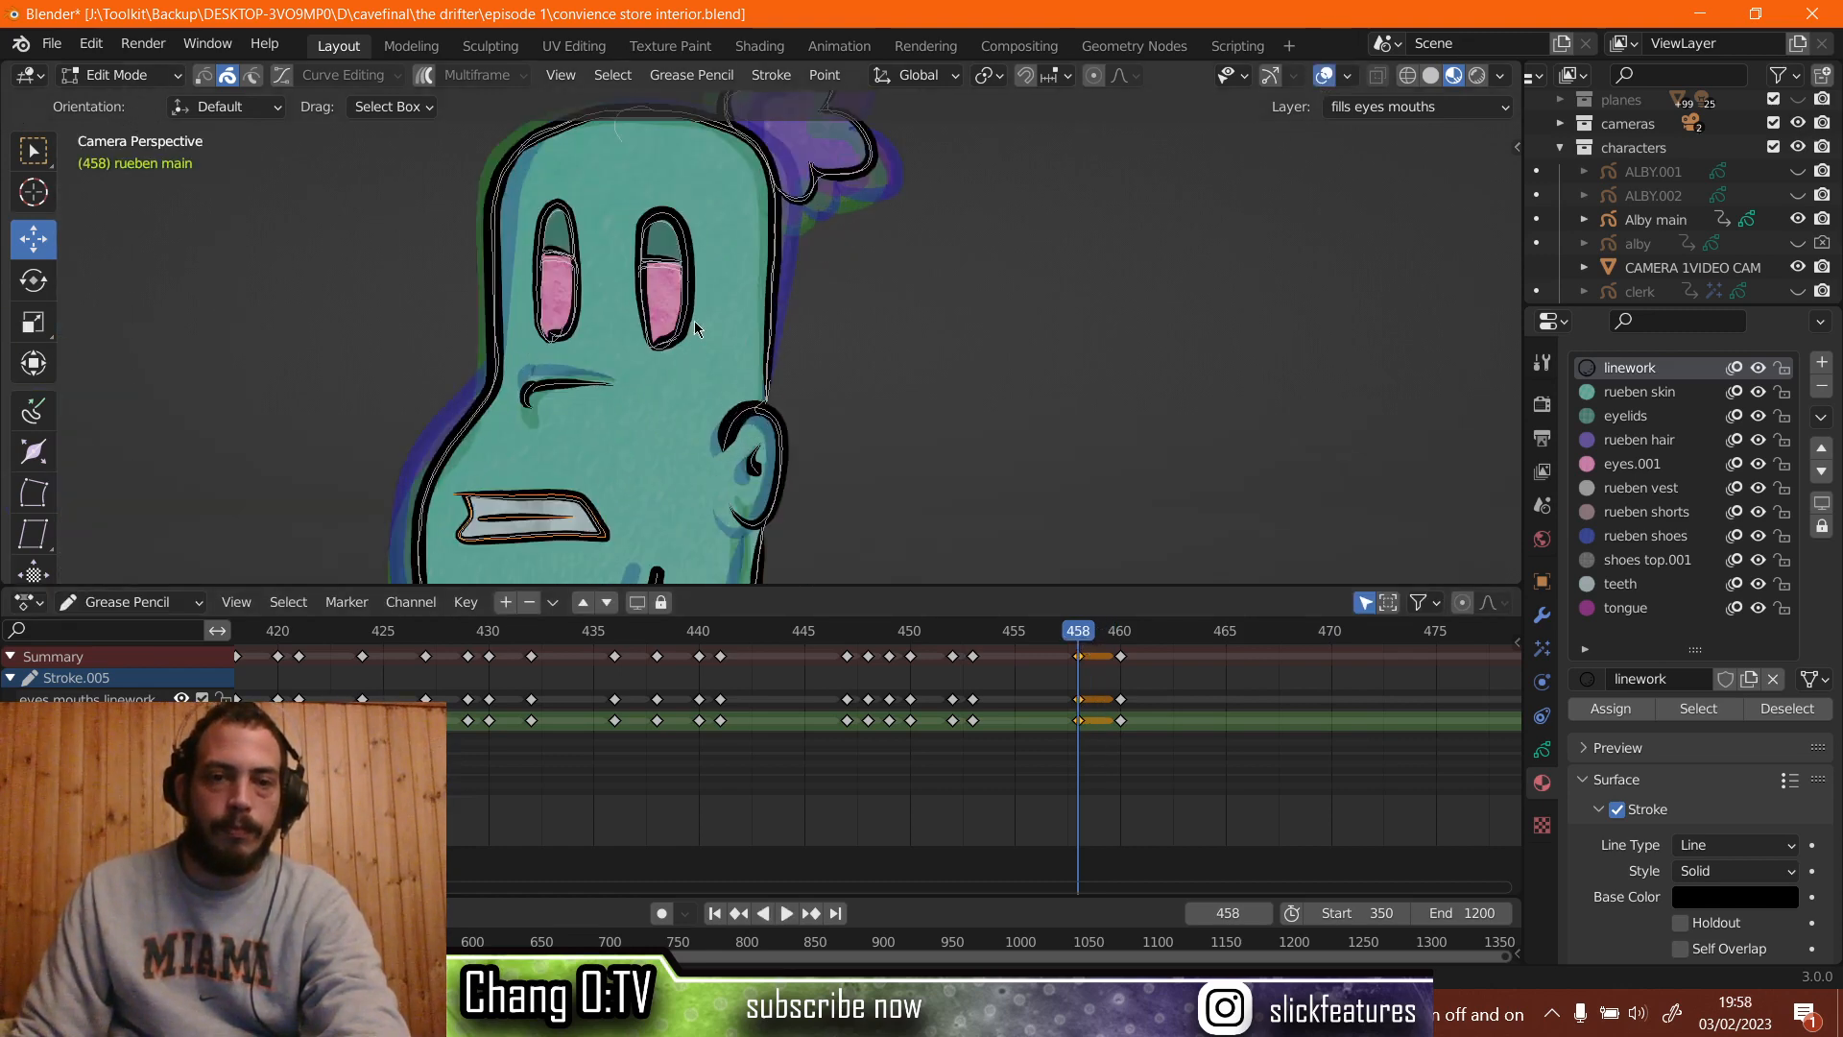
scroll(785, 242, "up", 2)
scroll(669, 312, "up", 1)
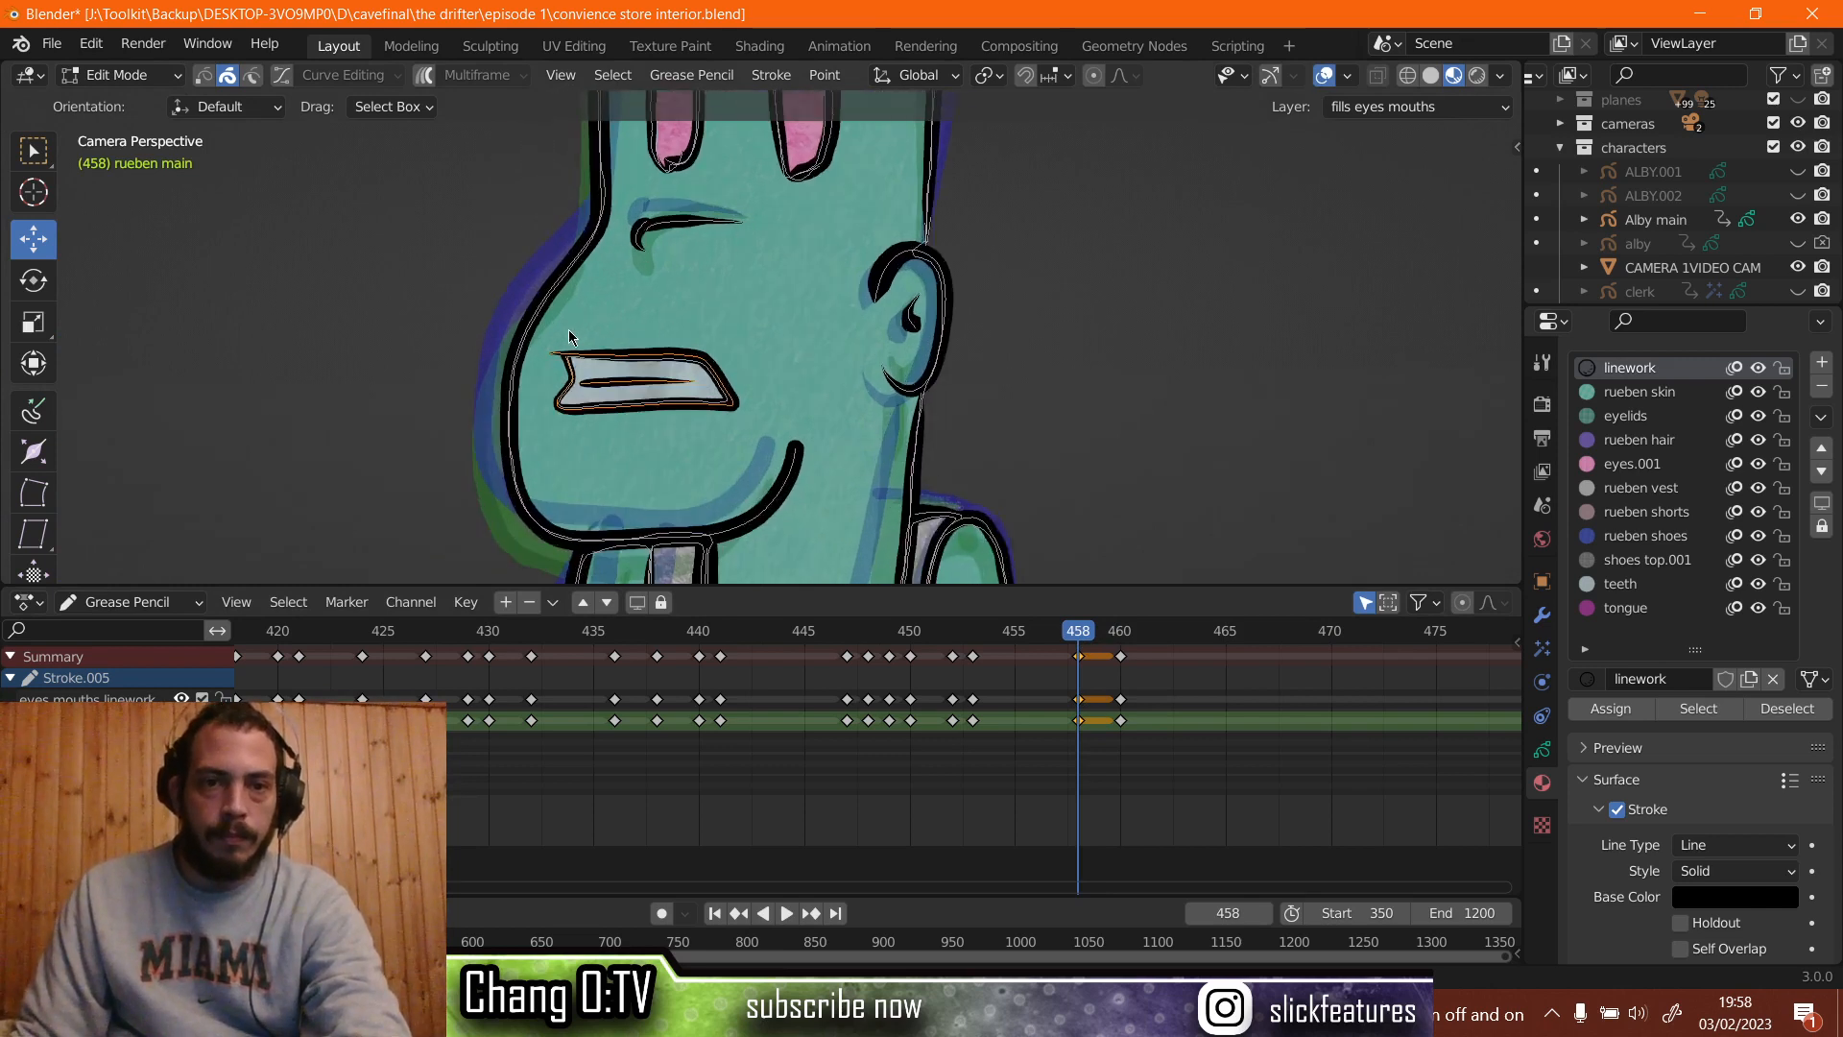
left_click_drag(569, 336, 754, 441)
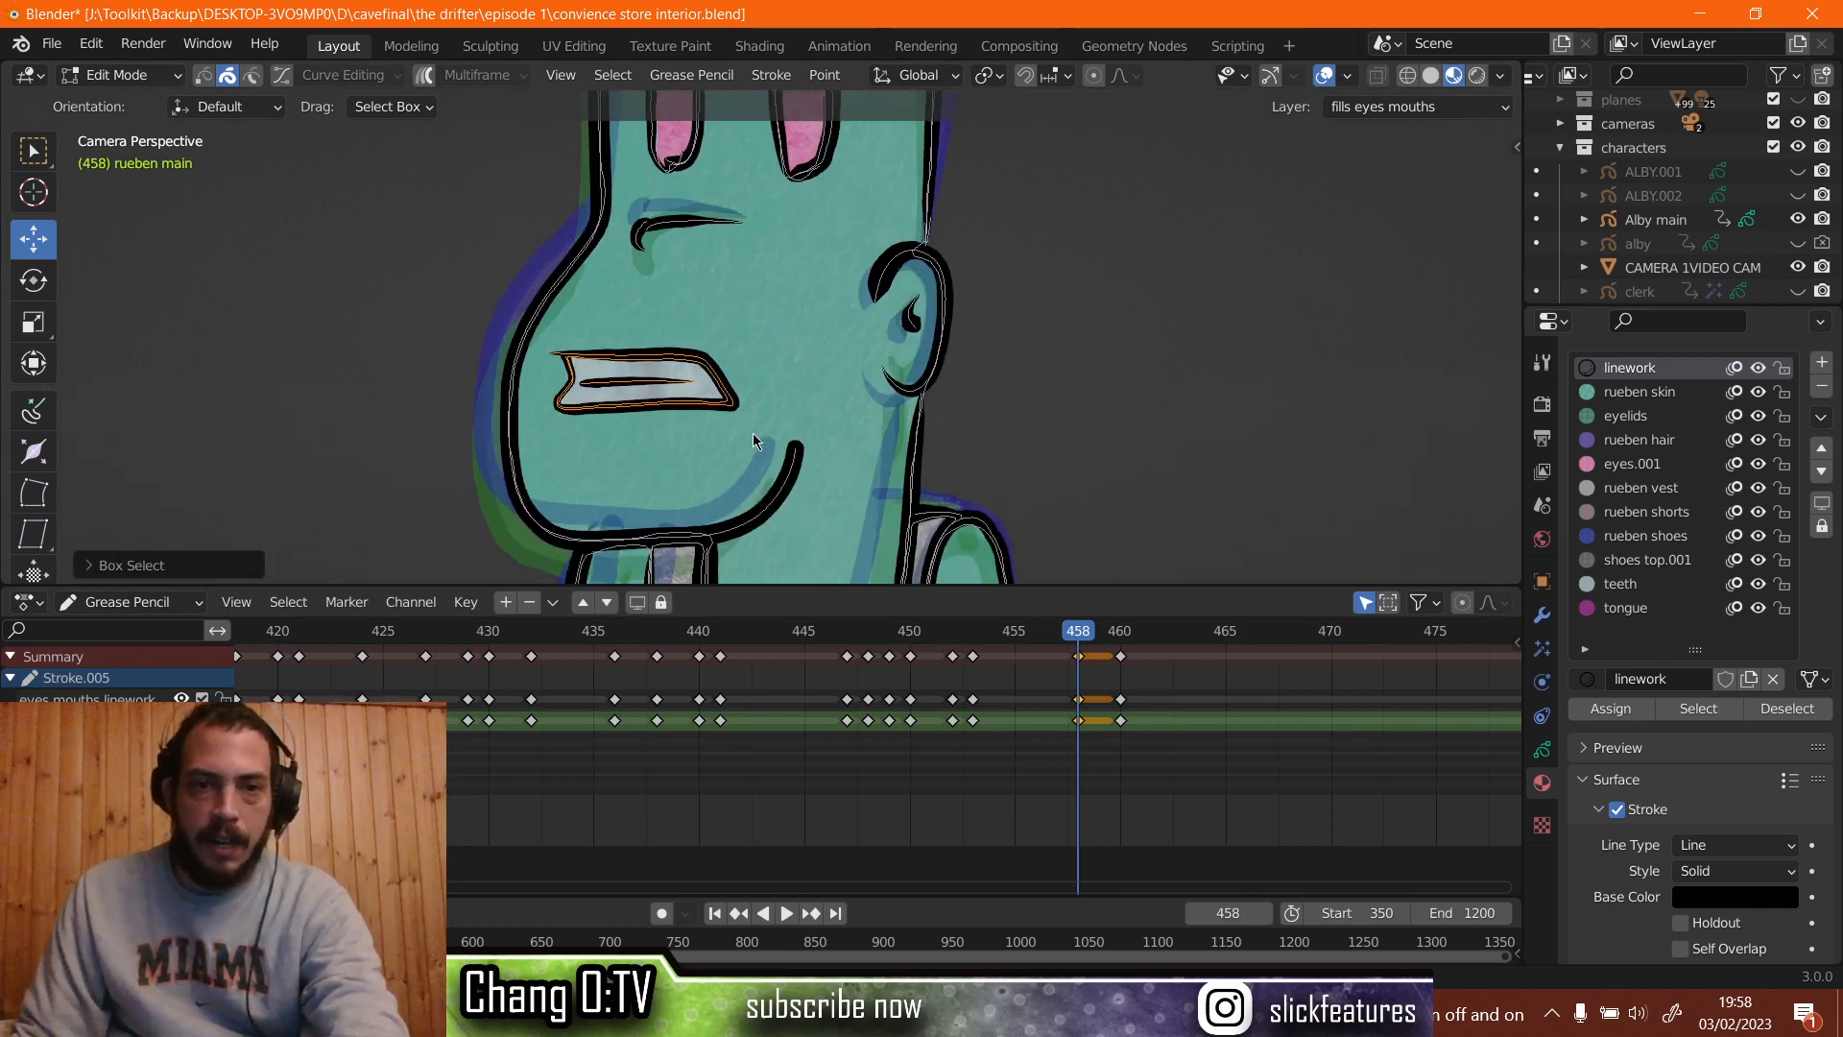
key("s")
key("z")
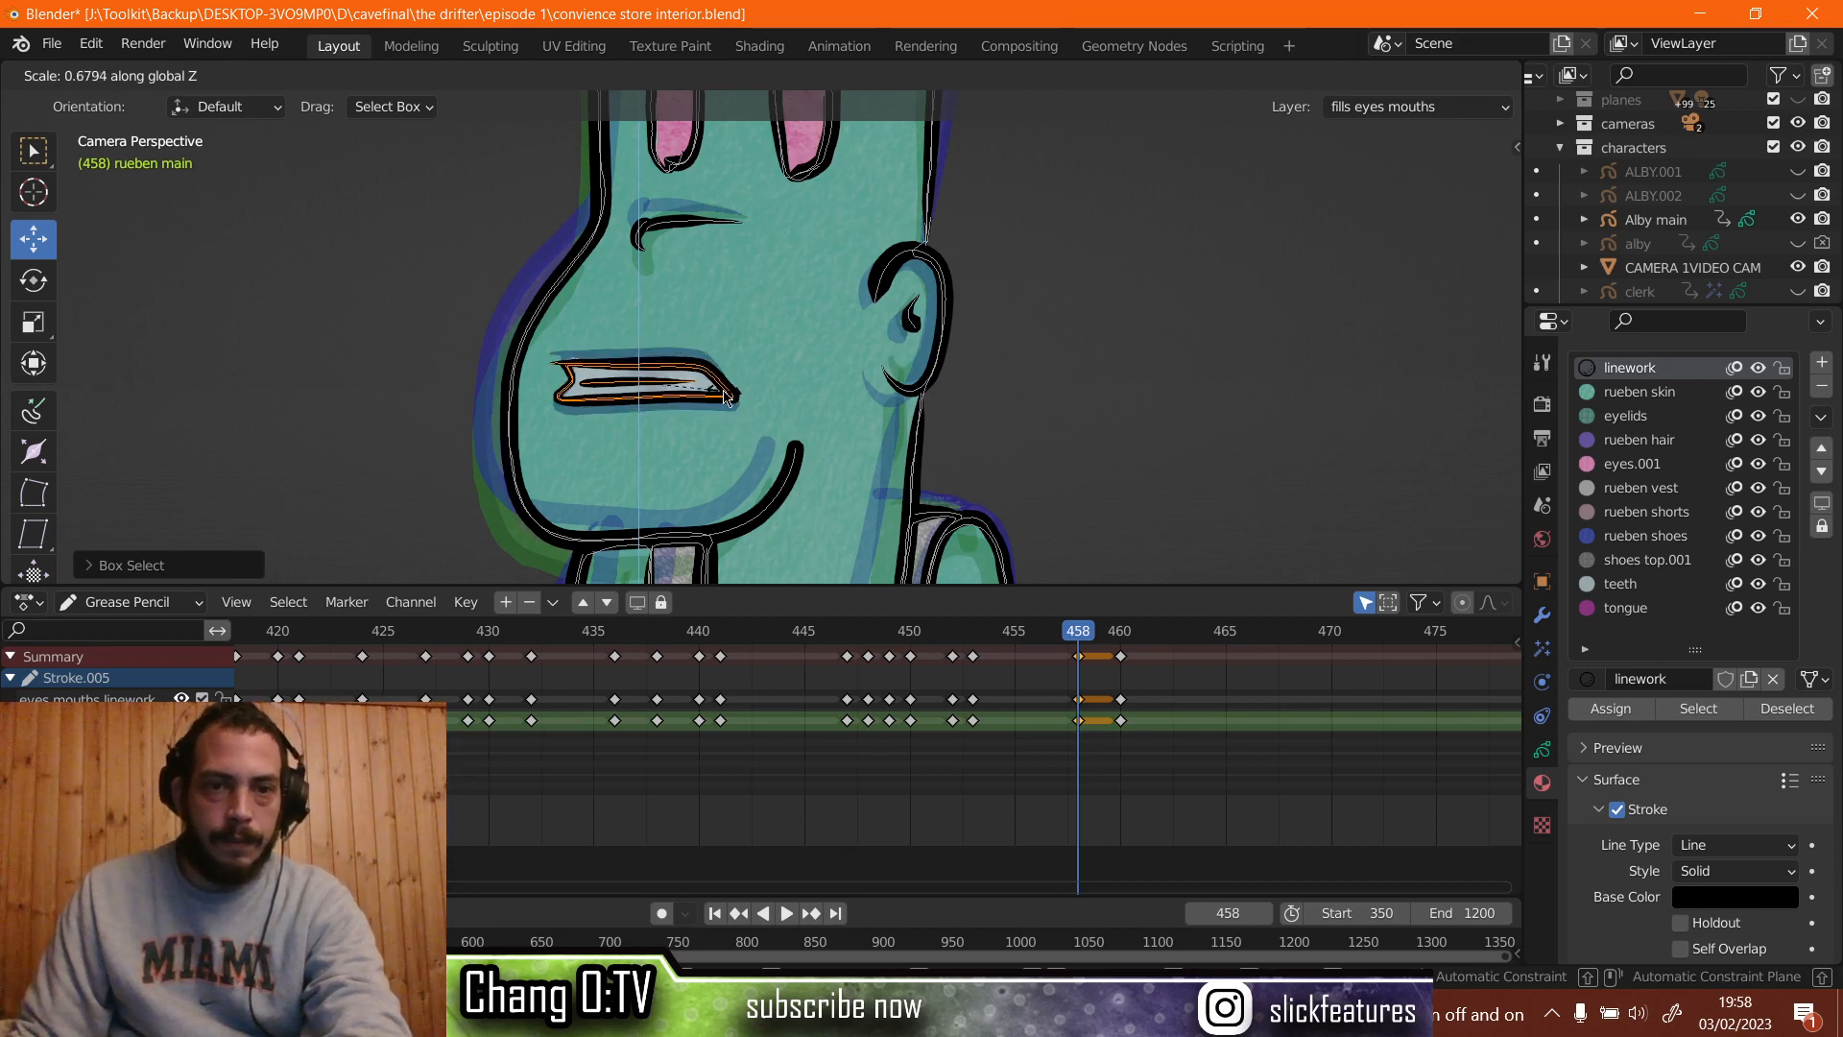
left_click(727, 397)
Delete the selected mouth linework strokes at frame 460.
left_click_drag(1073, 634, 1121, 634)
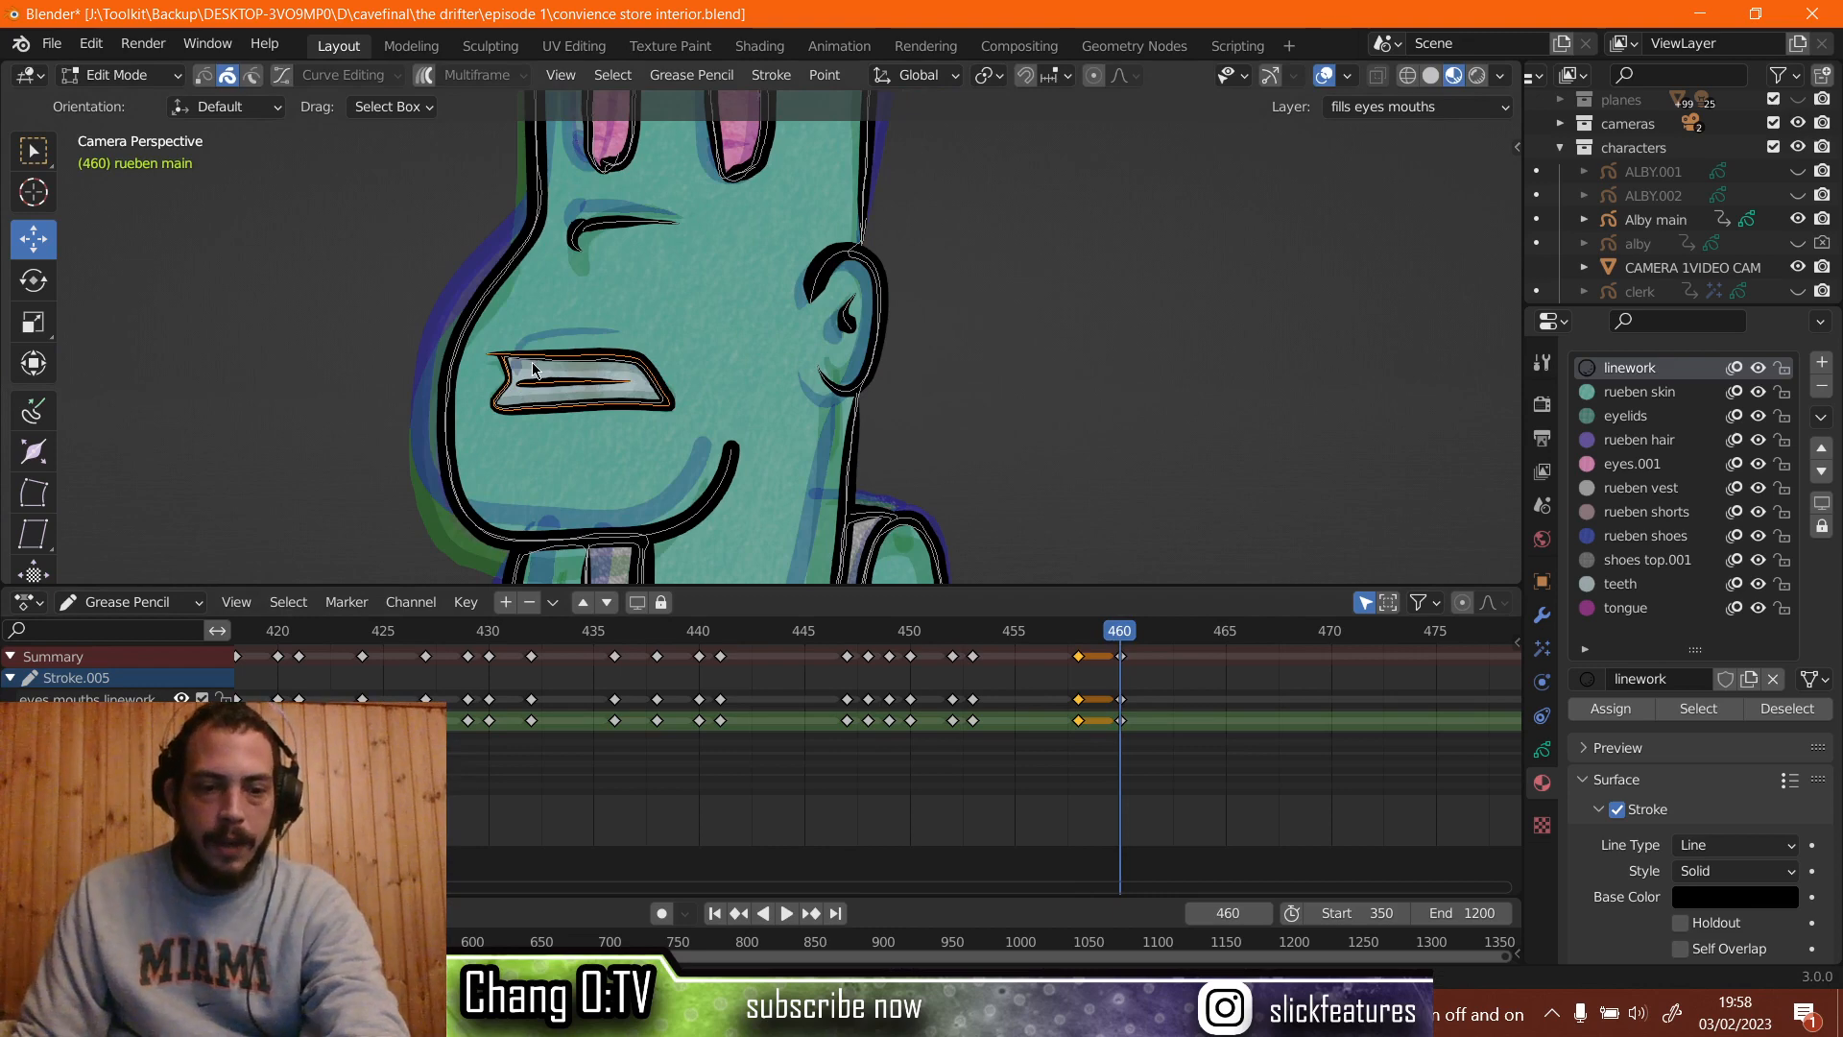
key("x")
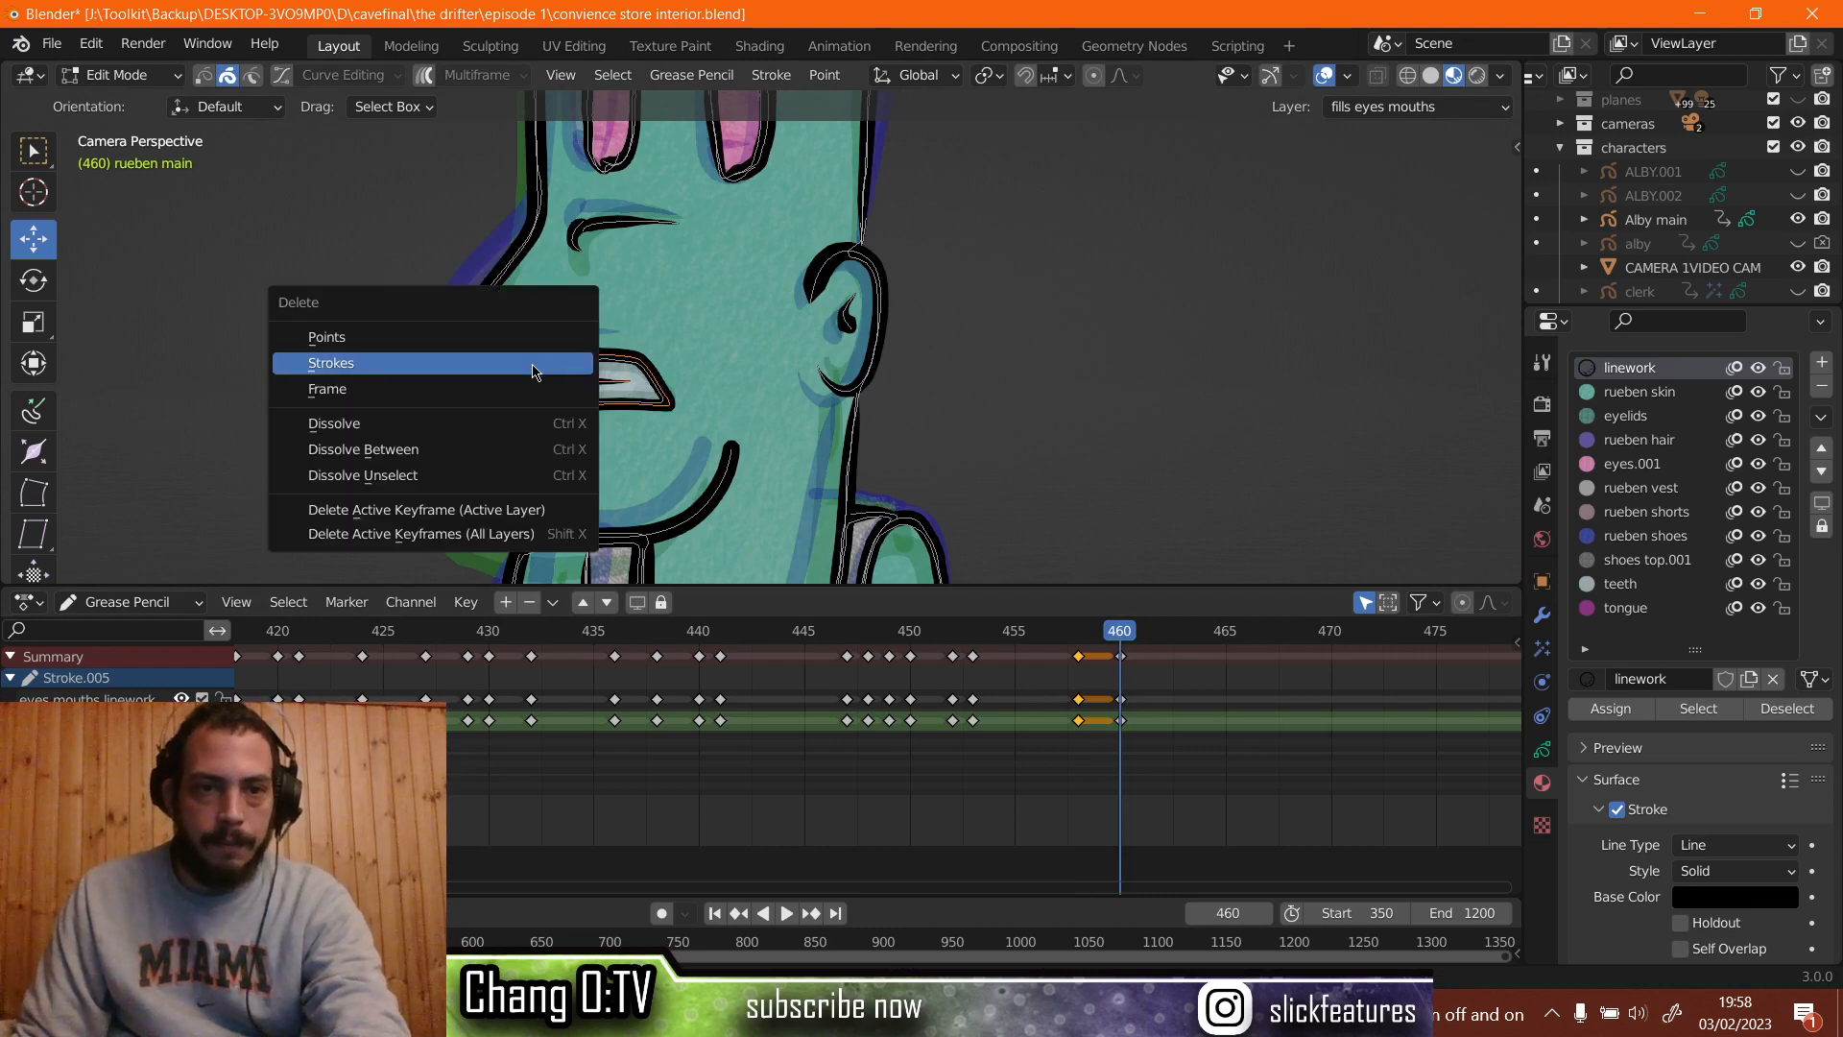
left_click(534, 372)
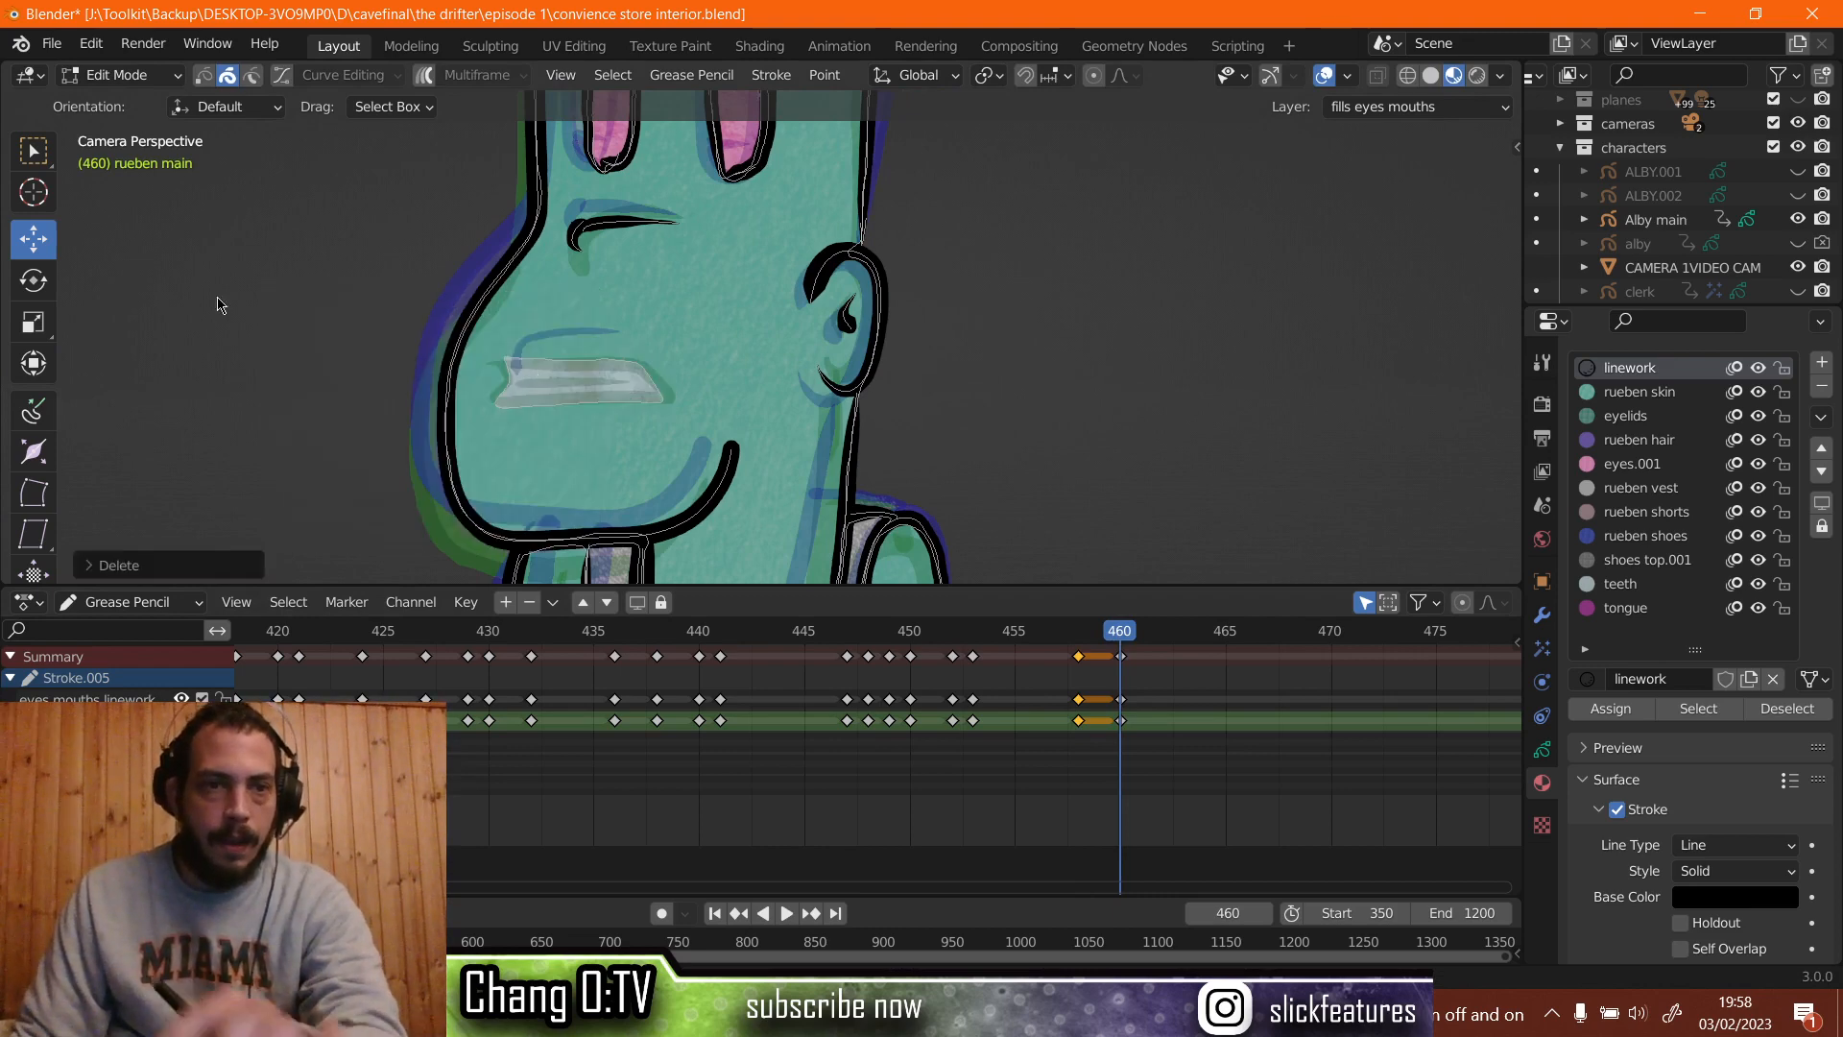
Draw a curved closed-mouth line with the Ink Pen on the eyes mouths linework layer at frame 460.
left_click(96, 82)
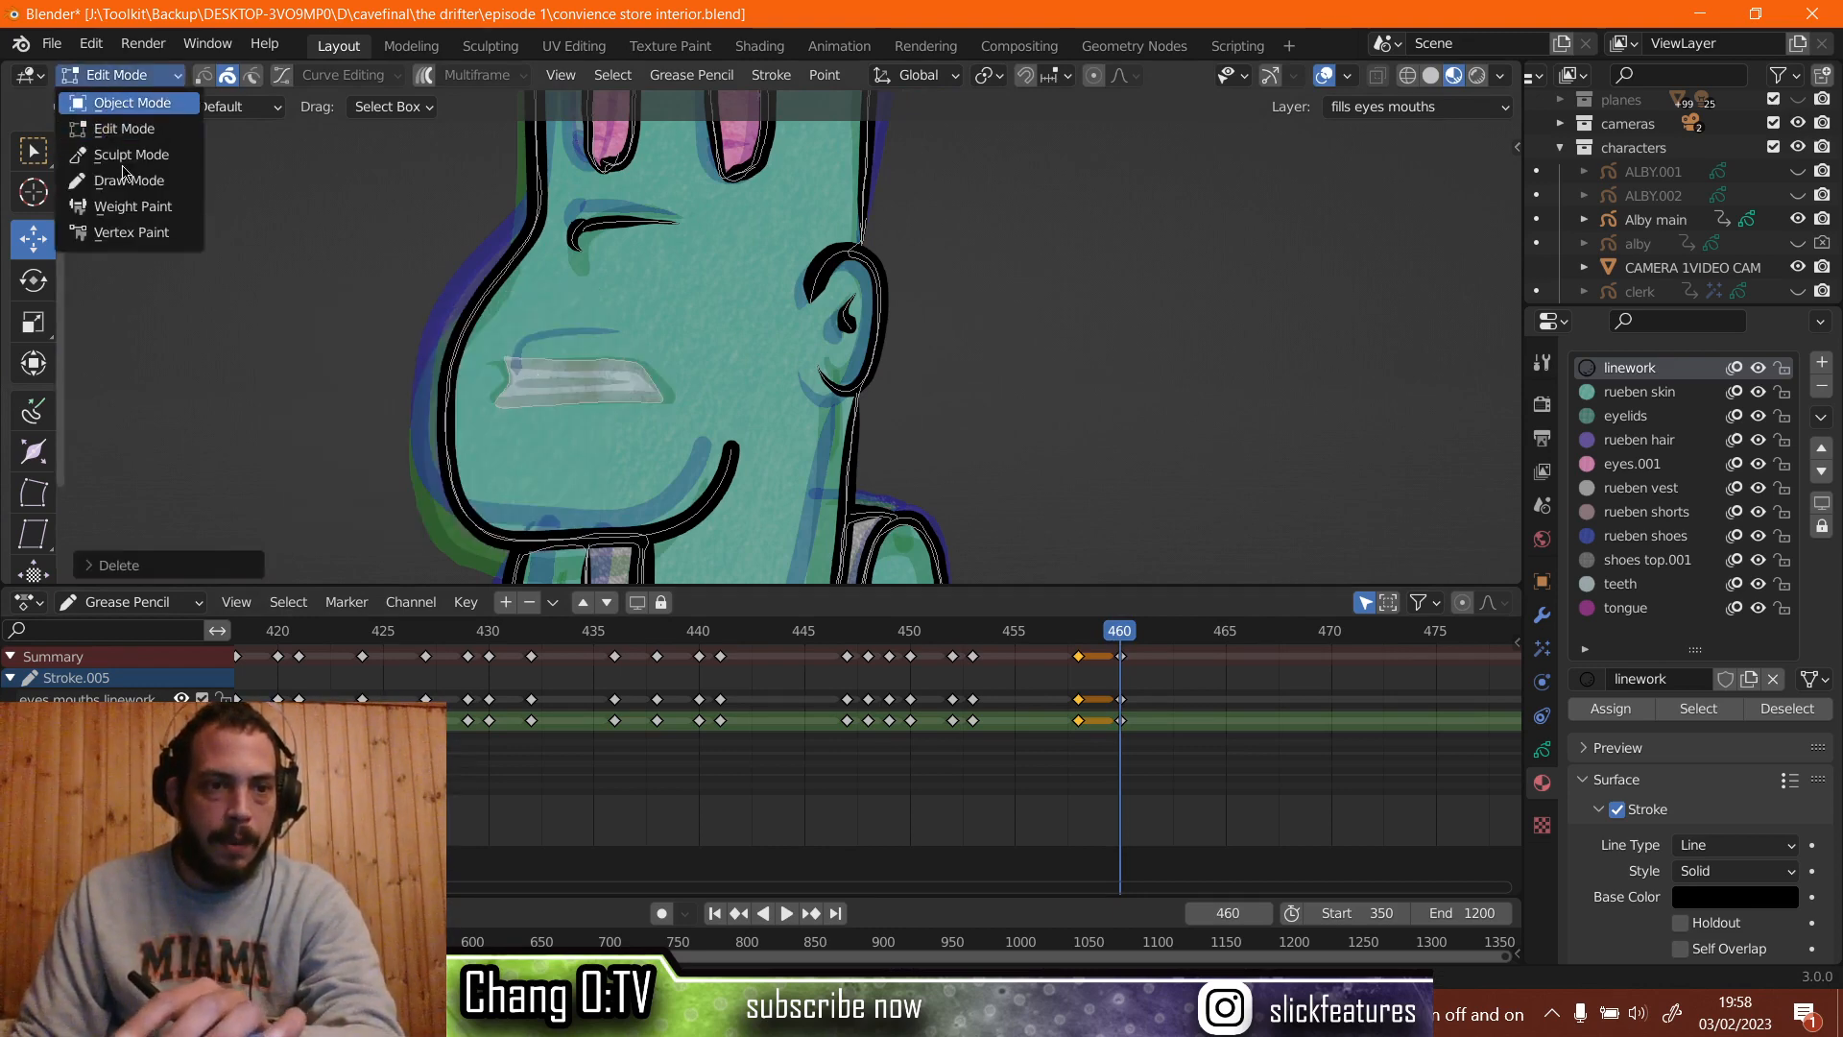
left_click(120, 103)
left_click(88, 701)
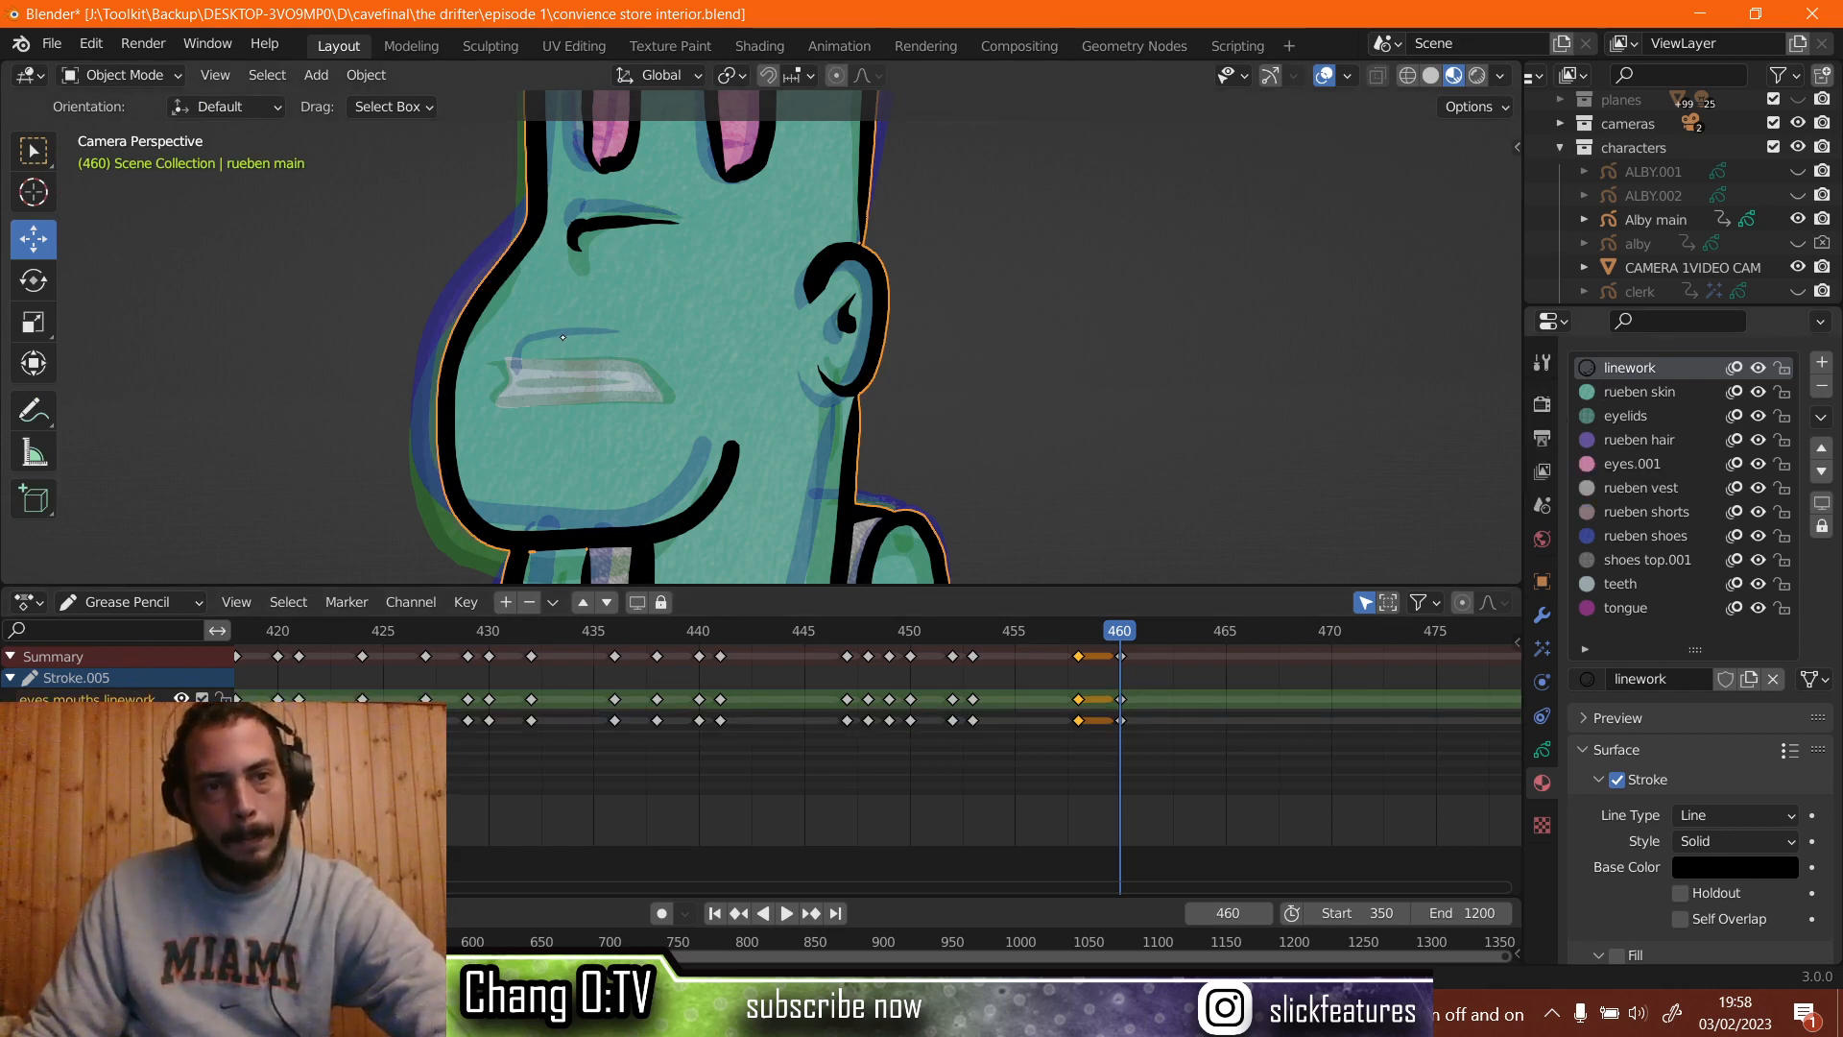
left_click(134, 75)
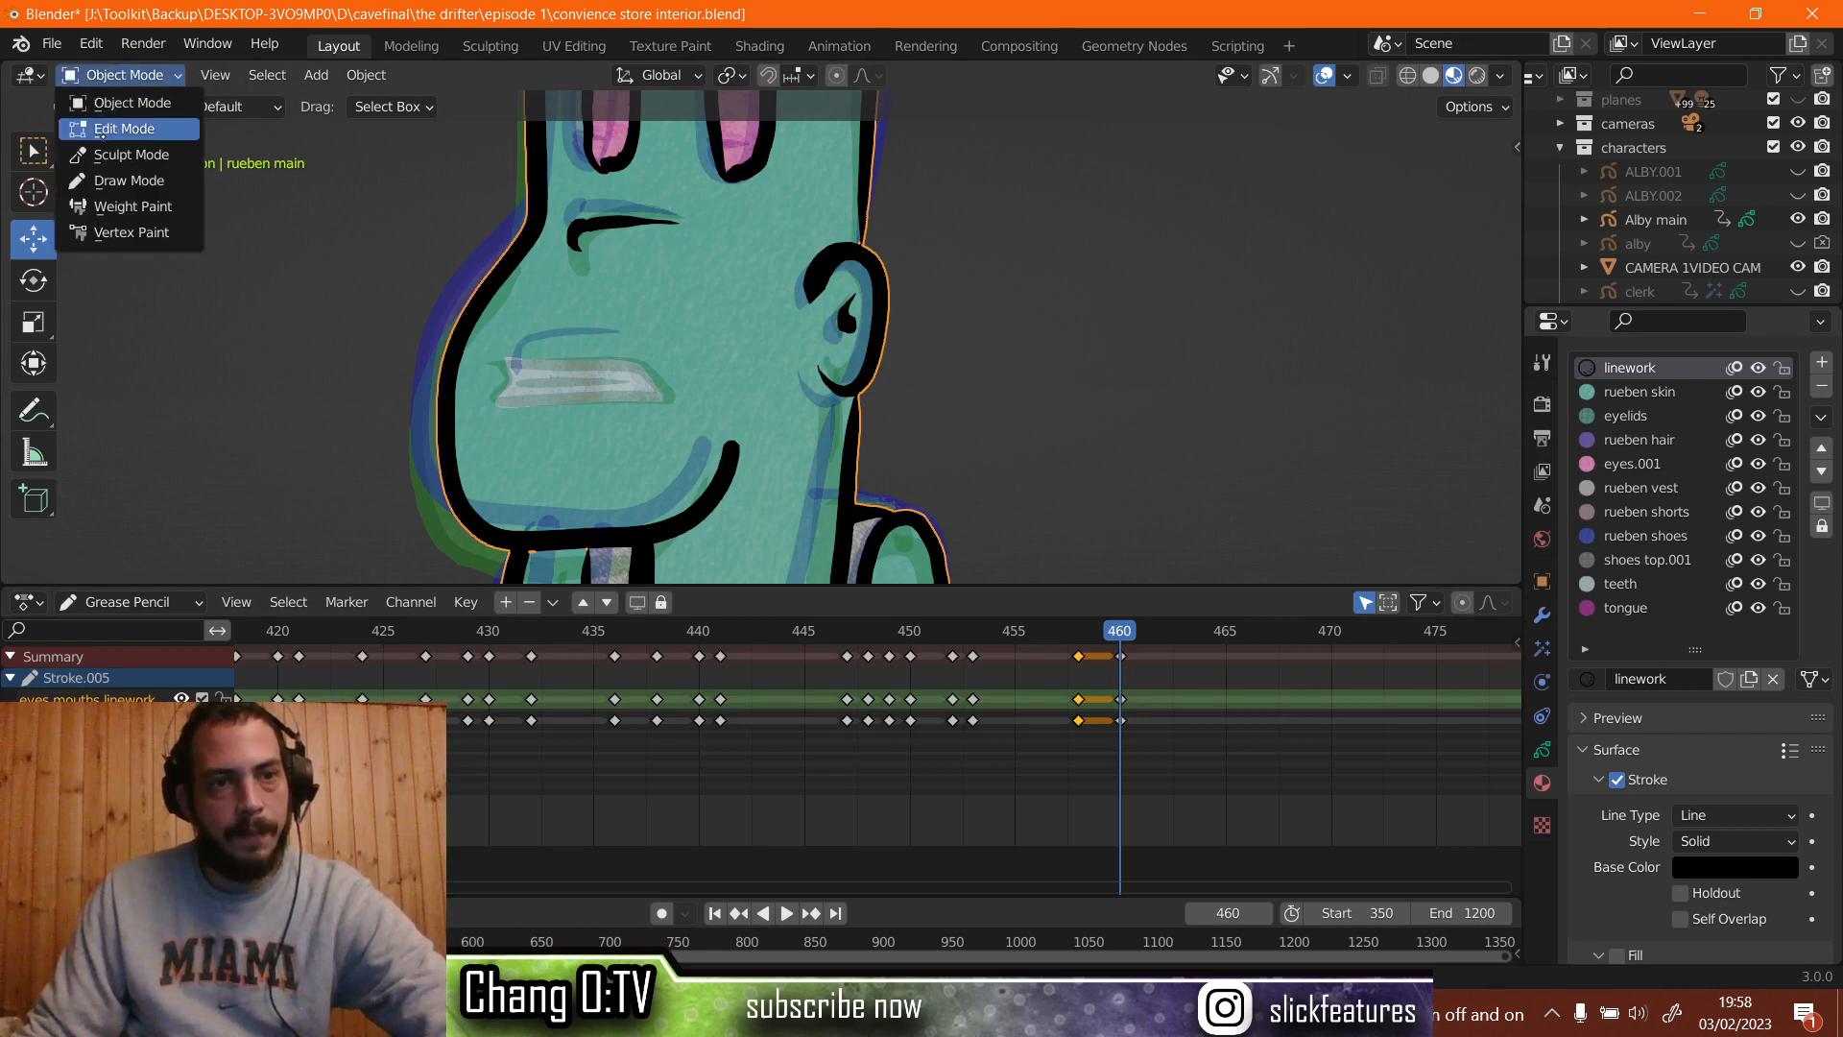
left_click(123, 180)
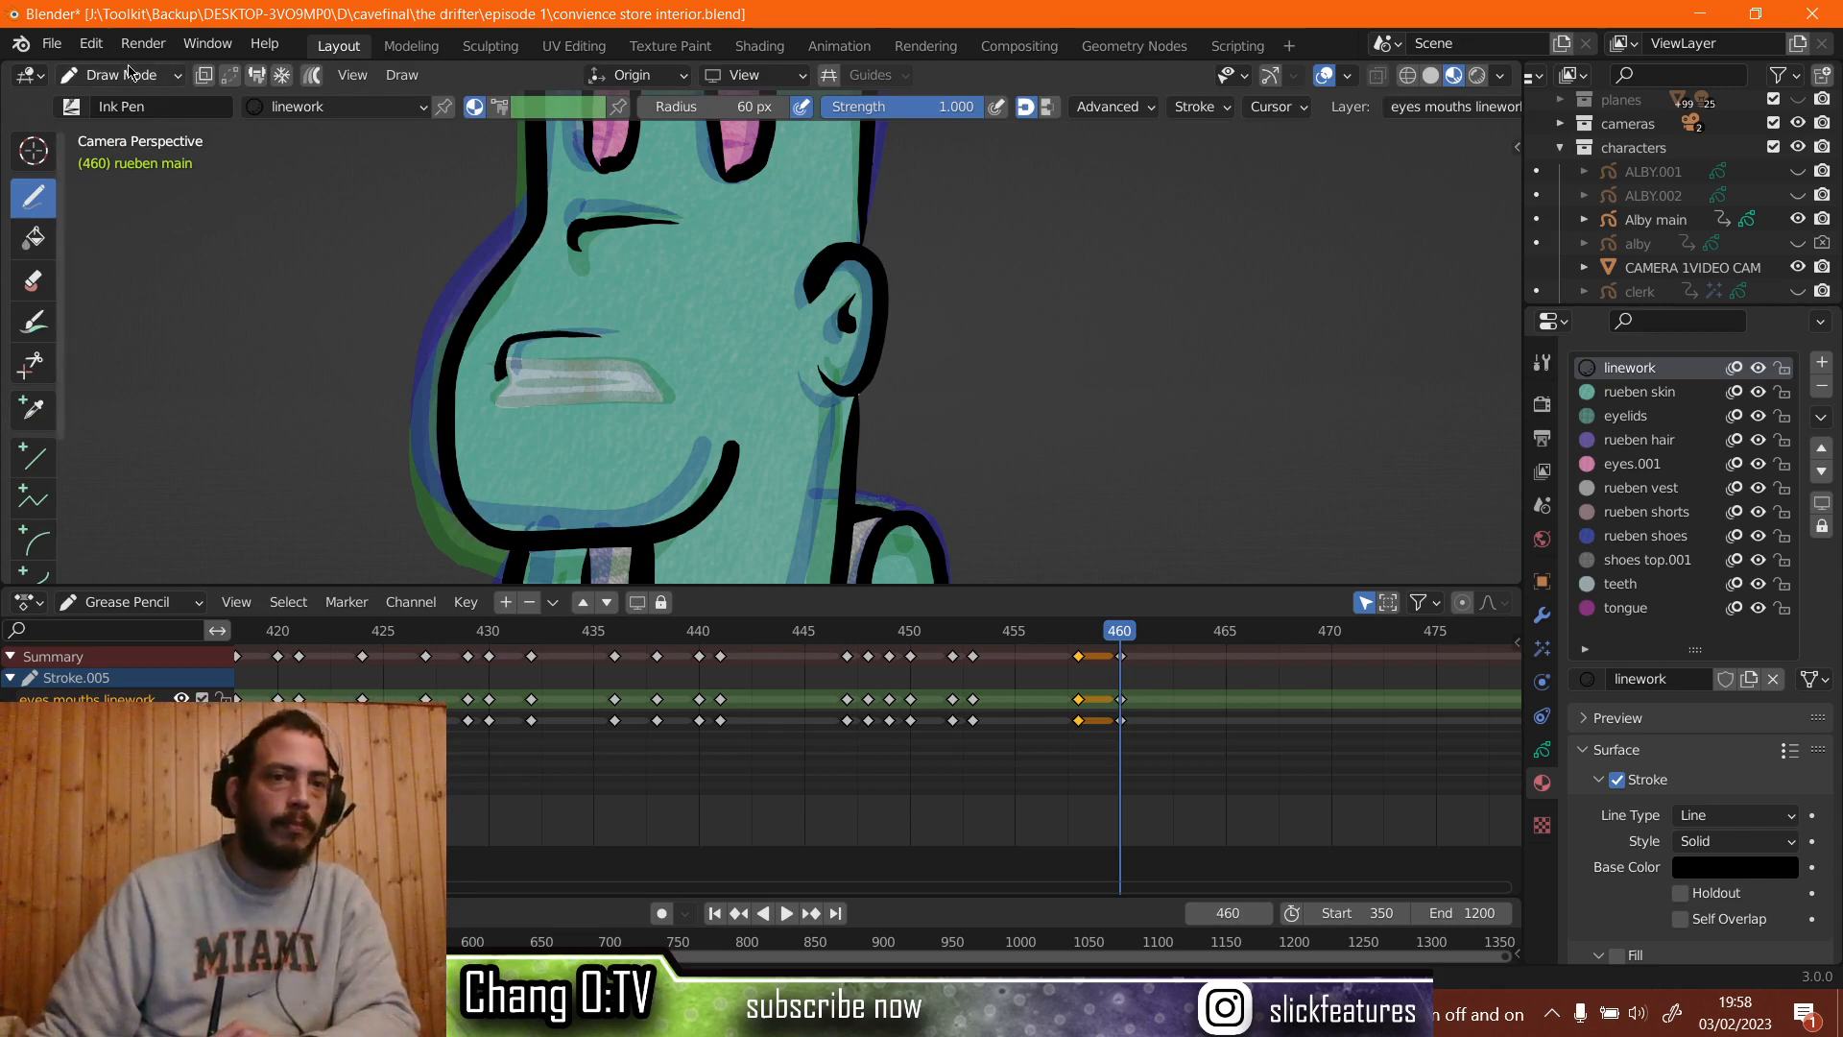
Hide the viewport overlays and erase the leftover teeth fill under the closed-mouth line at frame 460.
left_click(117, 76)
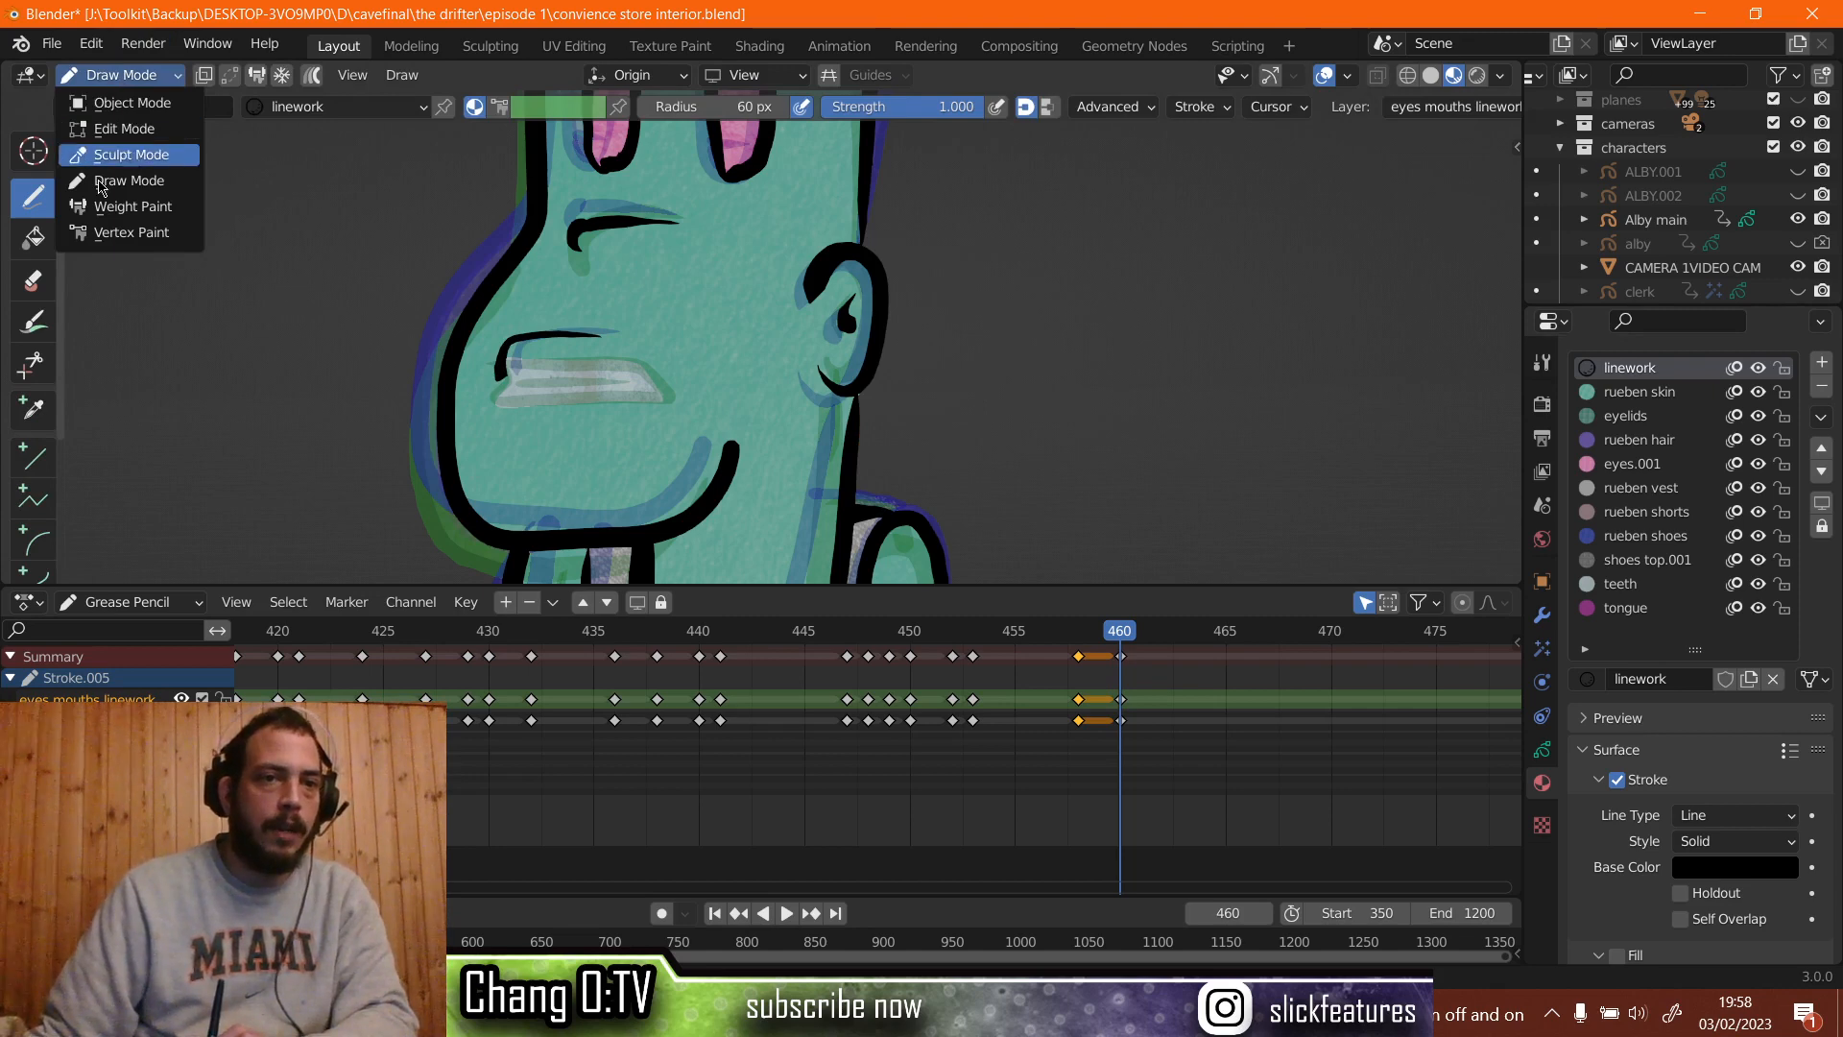
left_click(115, 155)
scroll(614, 442, "up", 2)
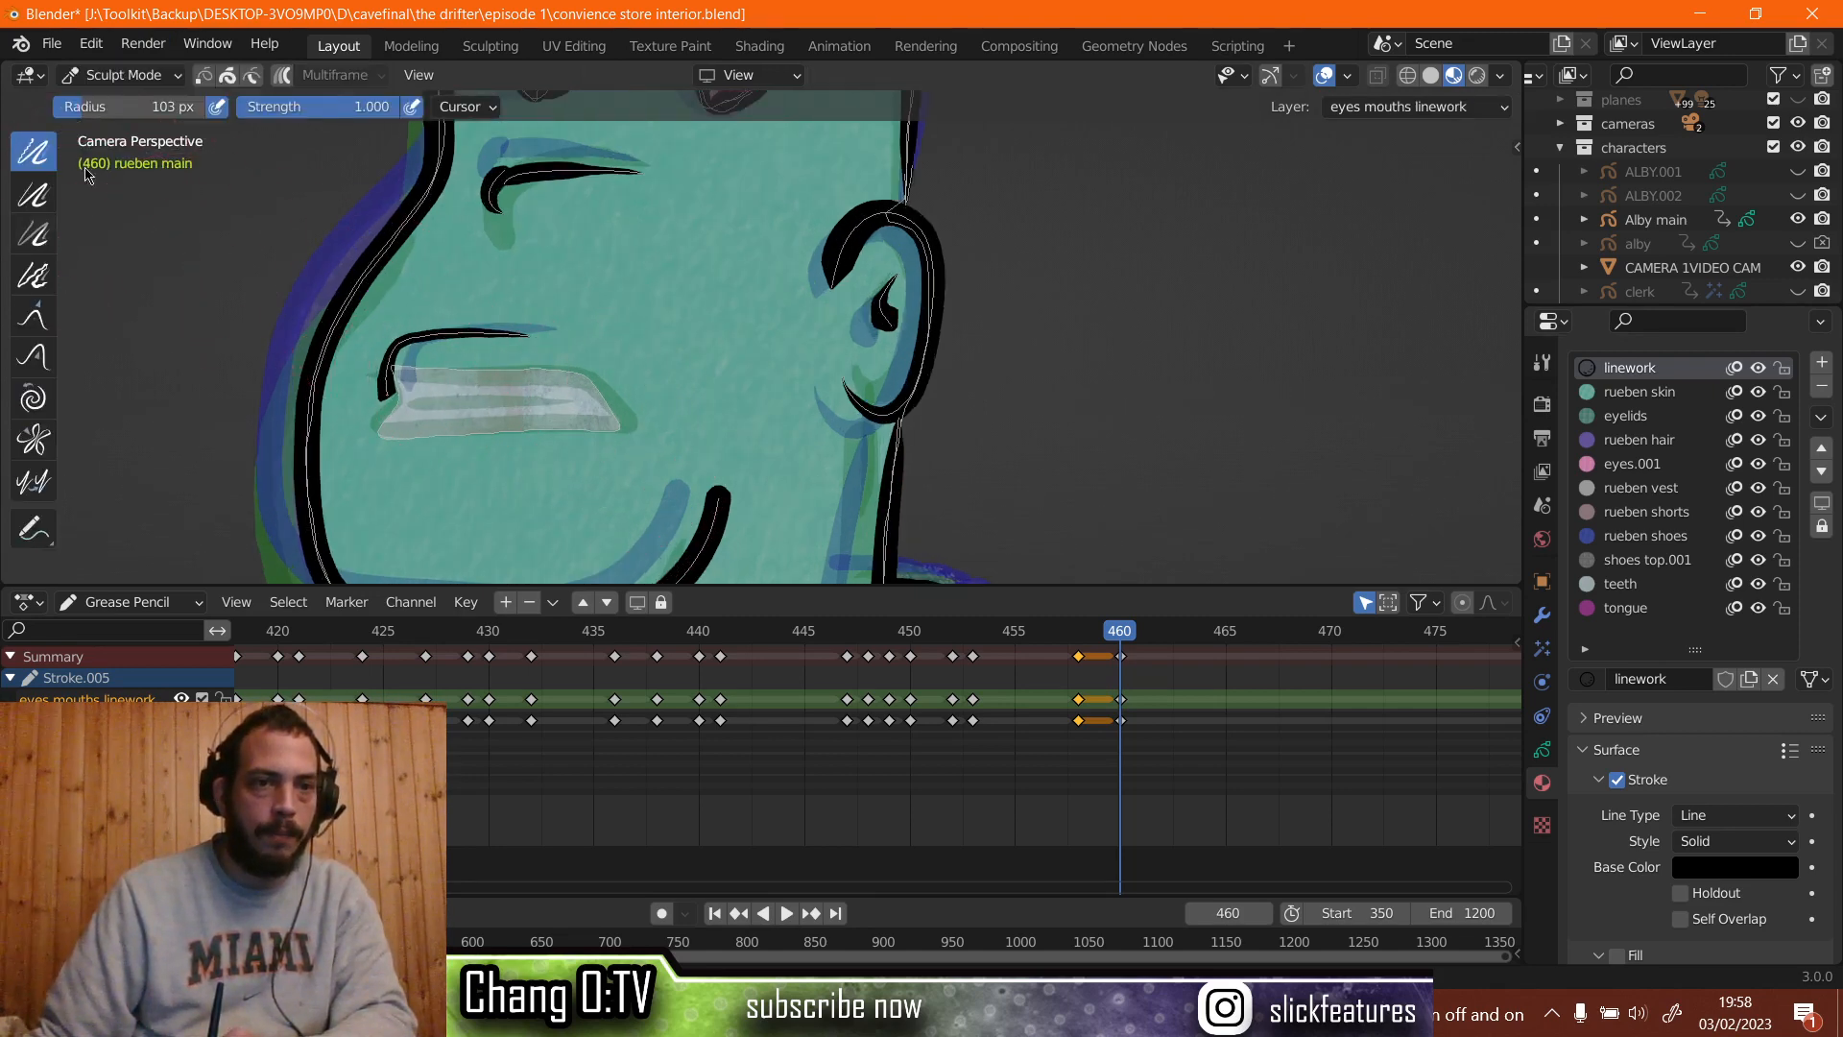
left_click(115, 75)
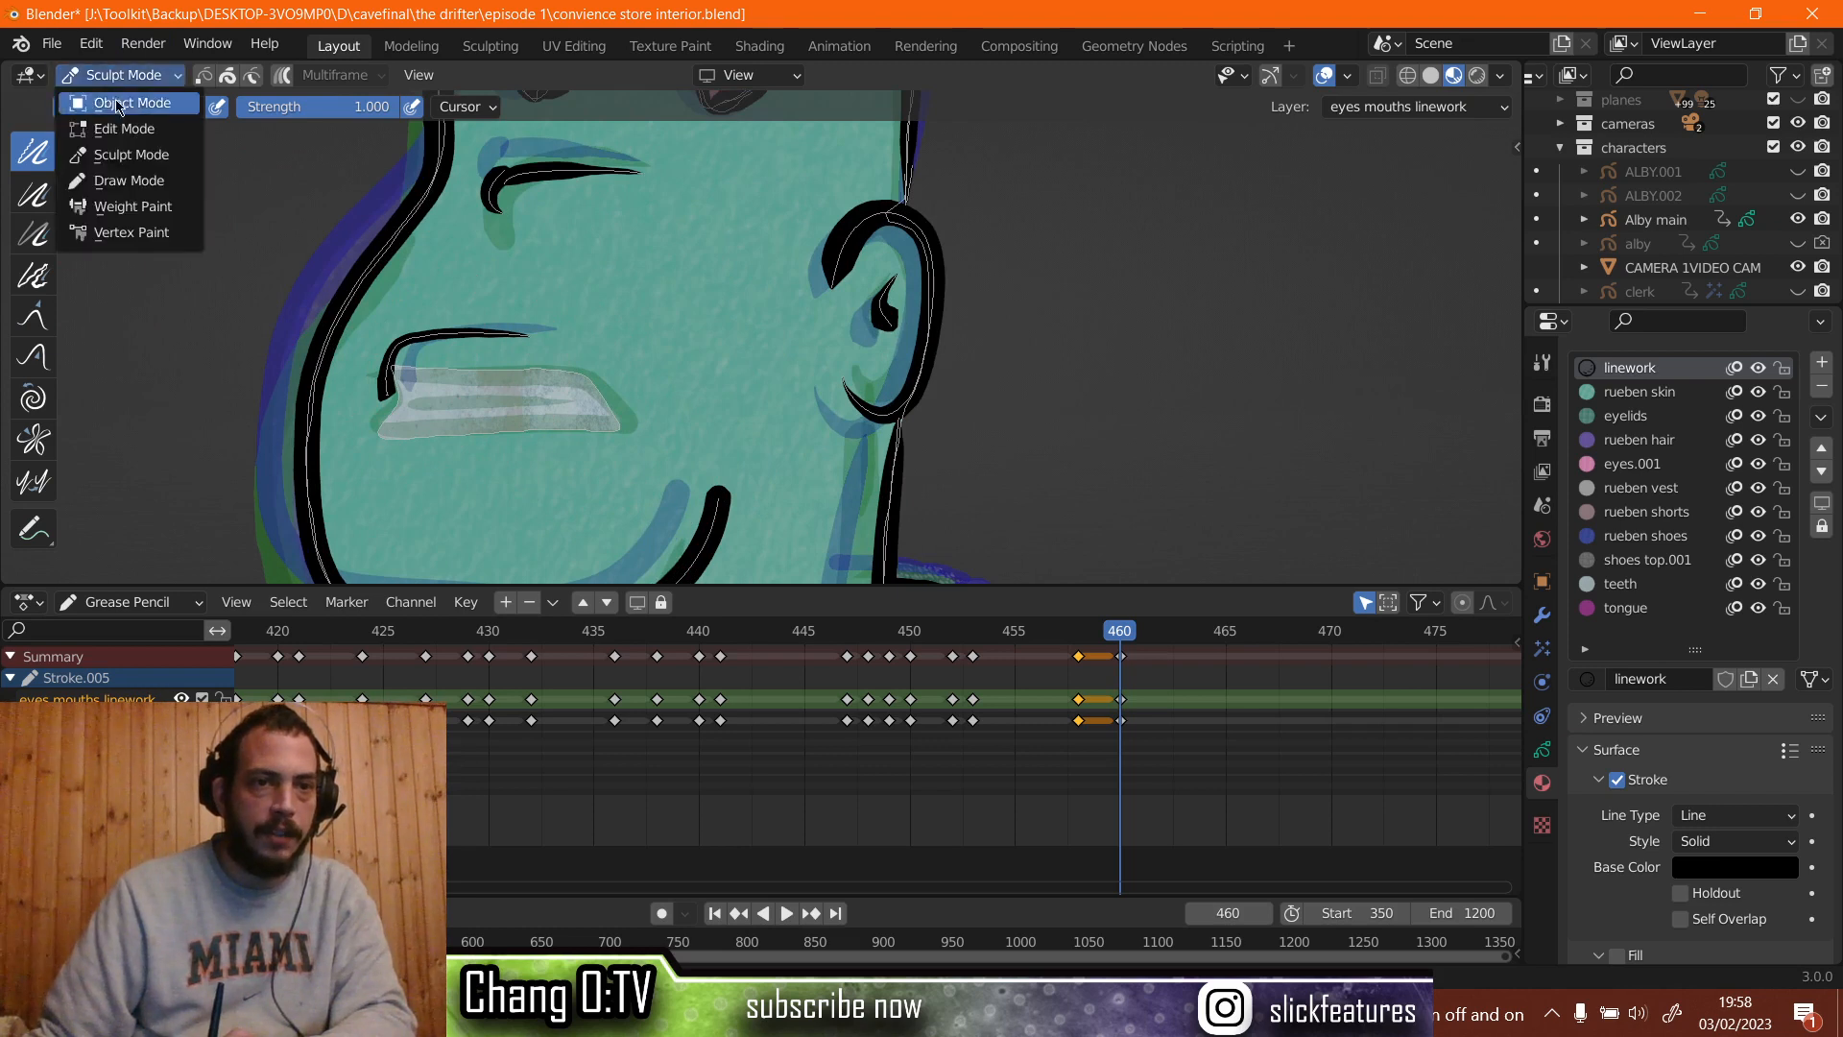
left_click(125, 180)
left_click(32, 280)
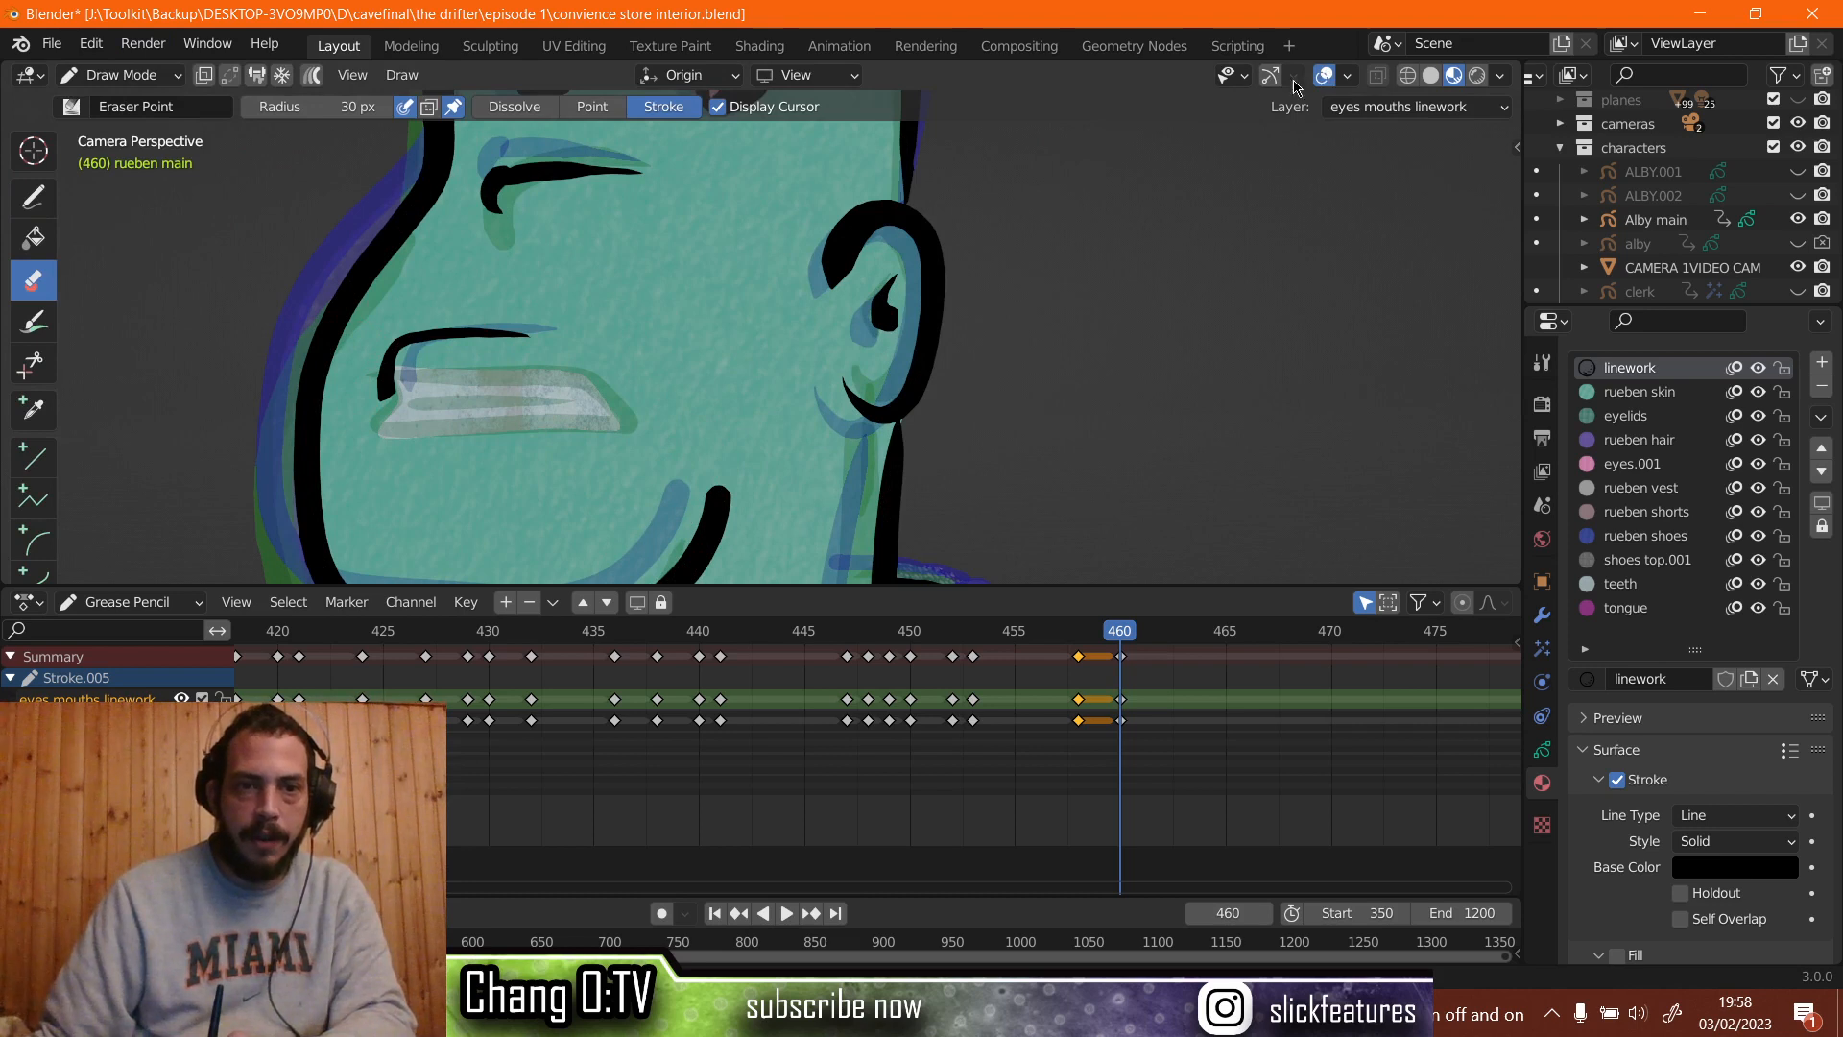
left_click(1323, 76)
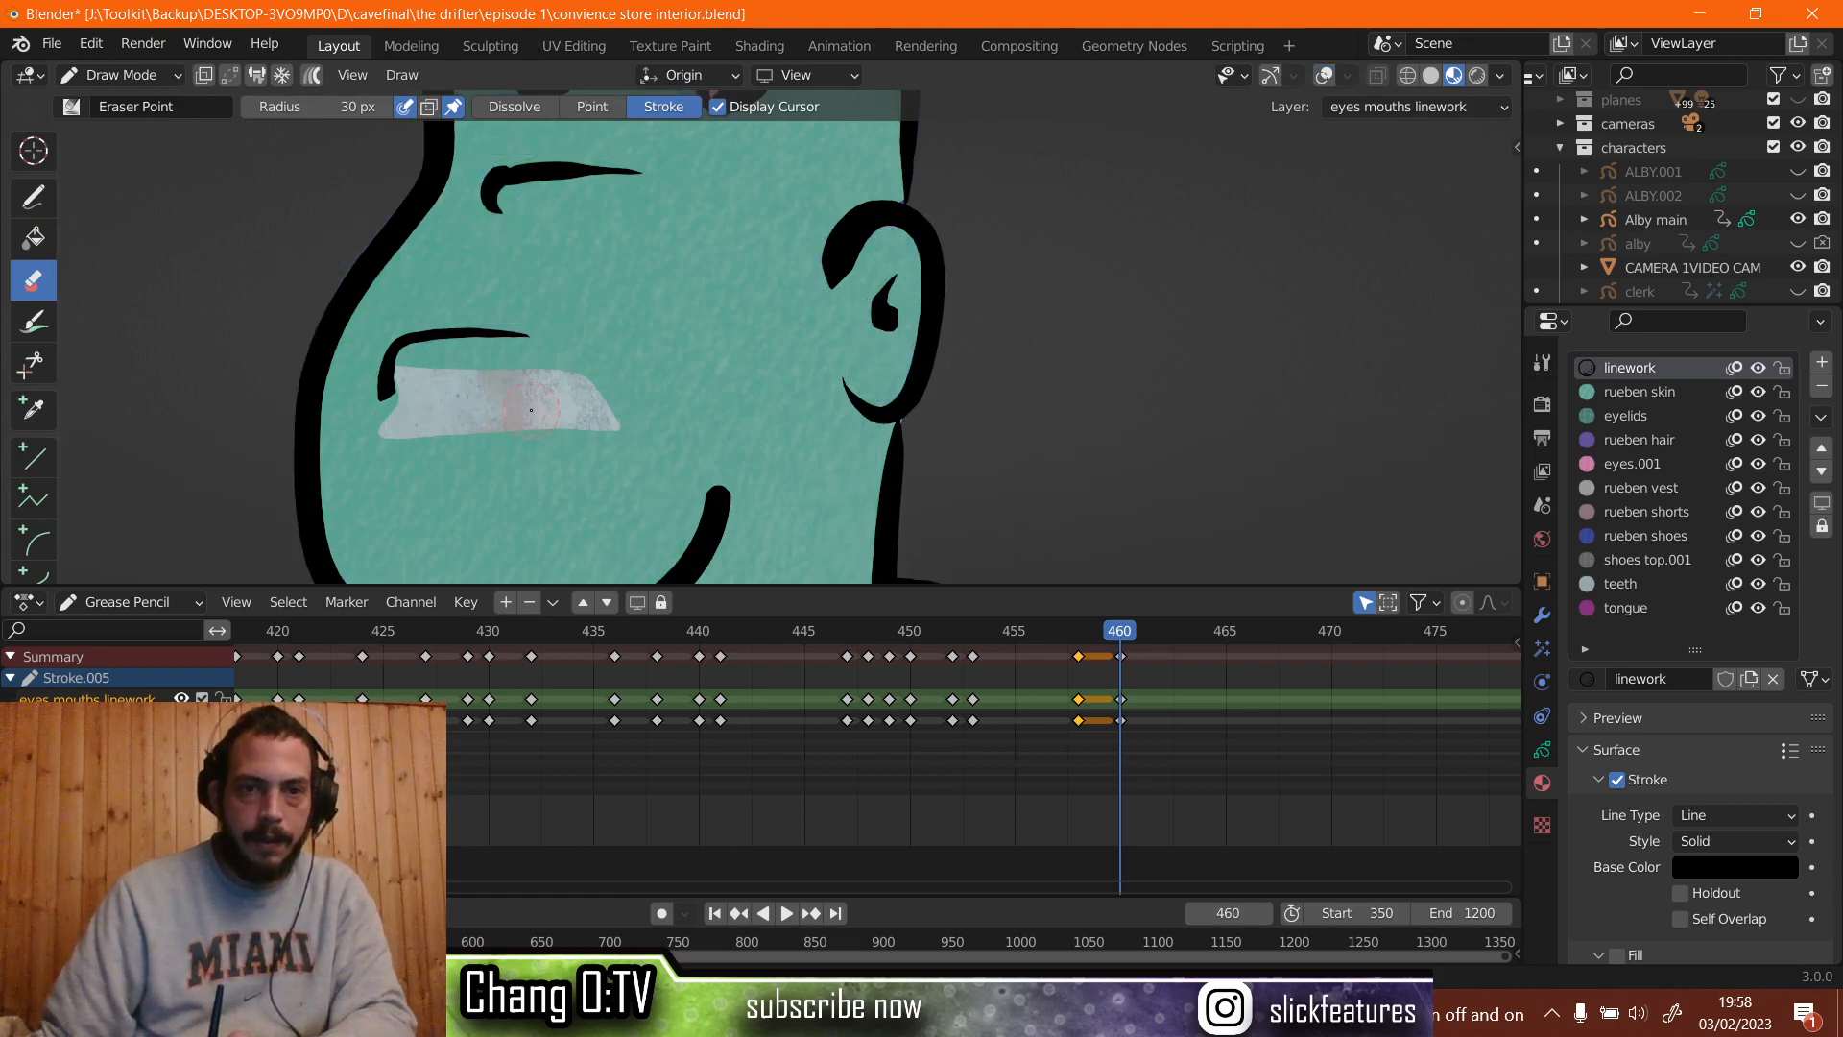
left_click(531, 410)
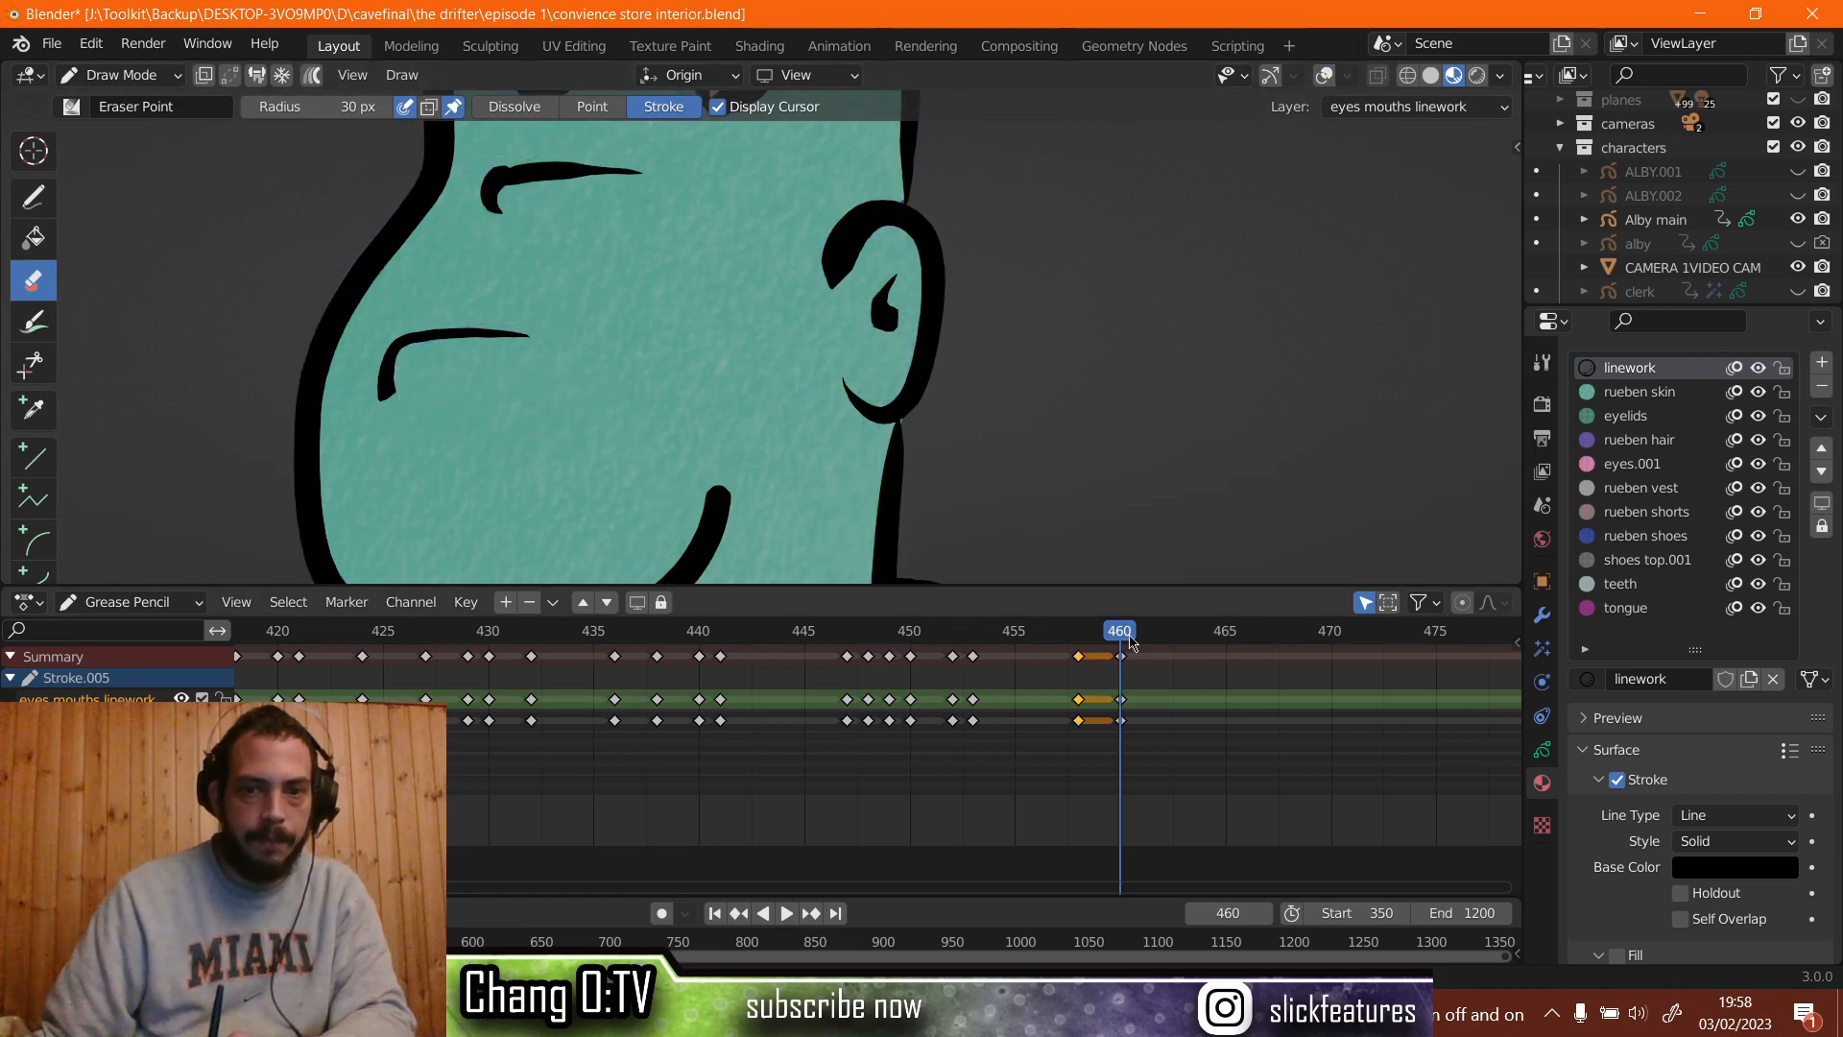
Move the closed-mouth keyframes from frame 460 to frame 461.
mouse_move(1123, 631)
left_mouse_down()
mouse_move(1055, 633)
mouse_move(1164, 632)
mouse_move(1102, 641)
left_mouse_up()
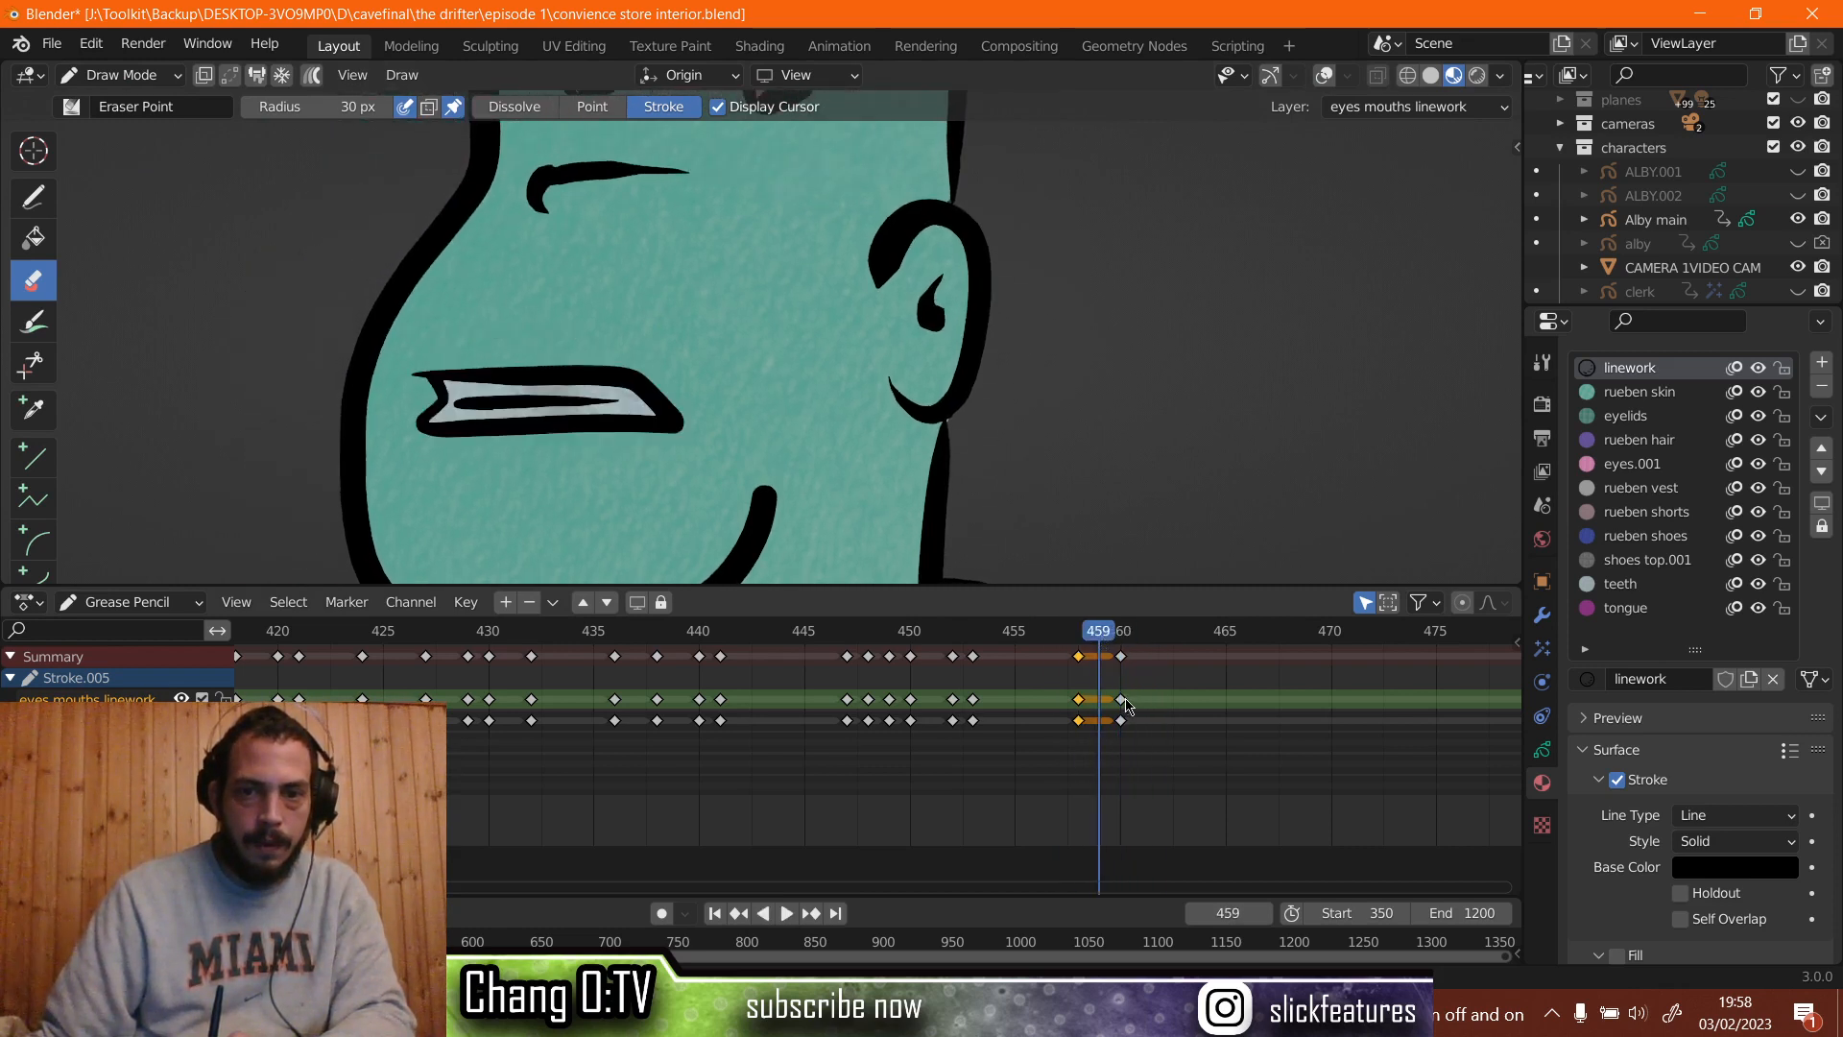
left_click(1124, 700)
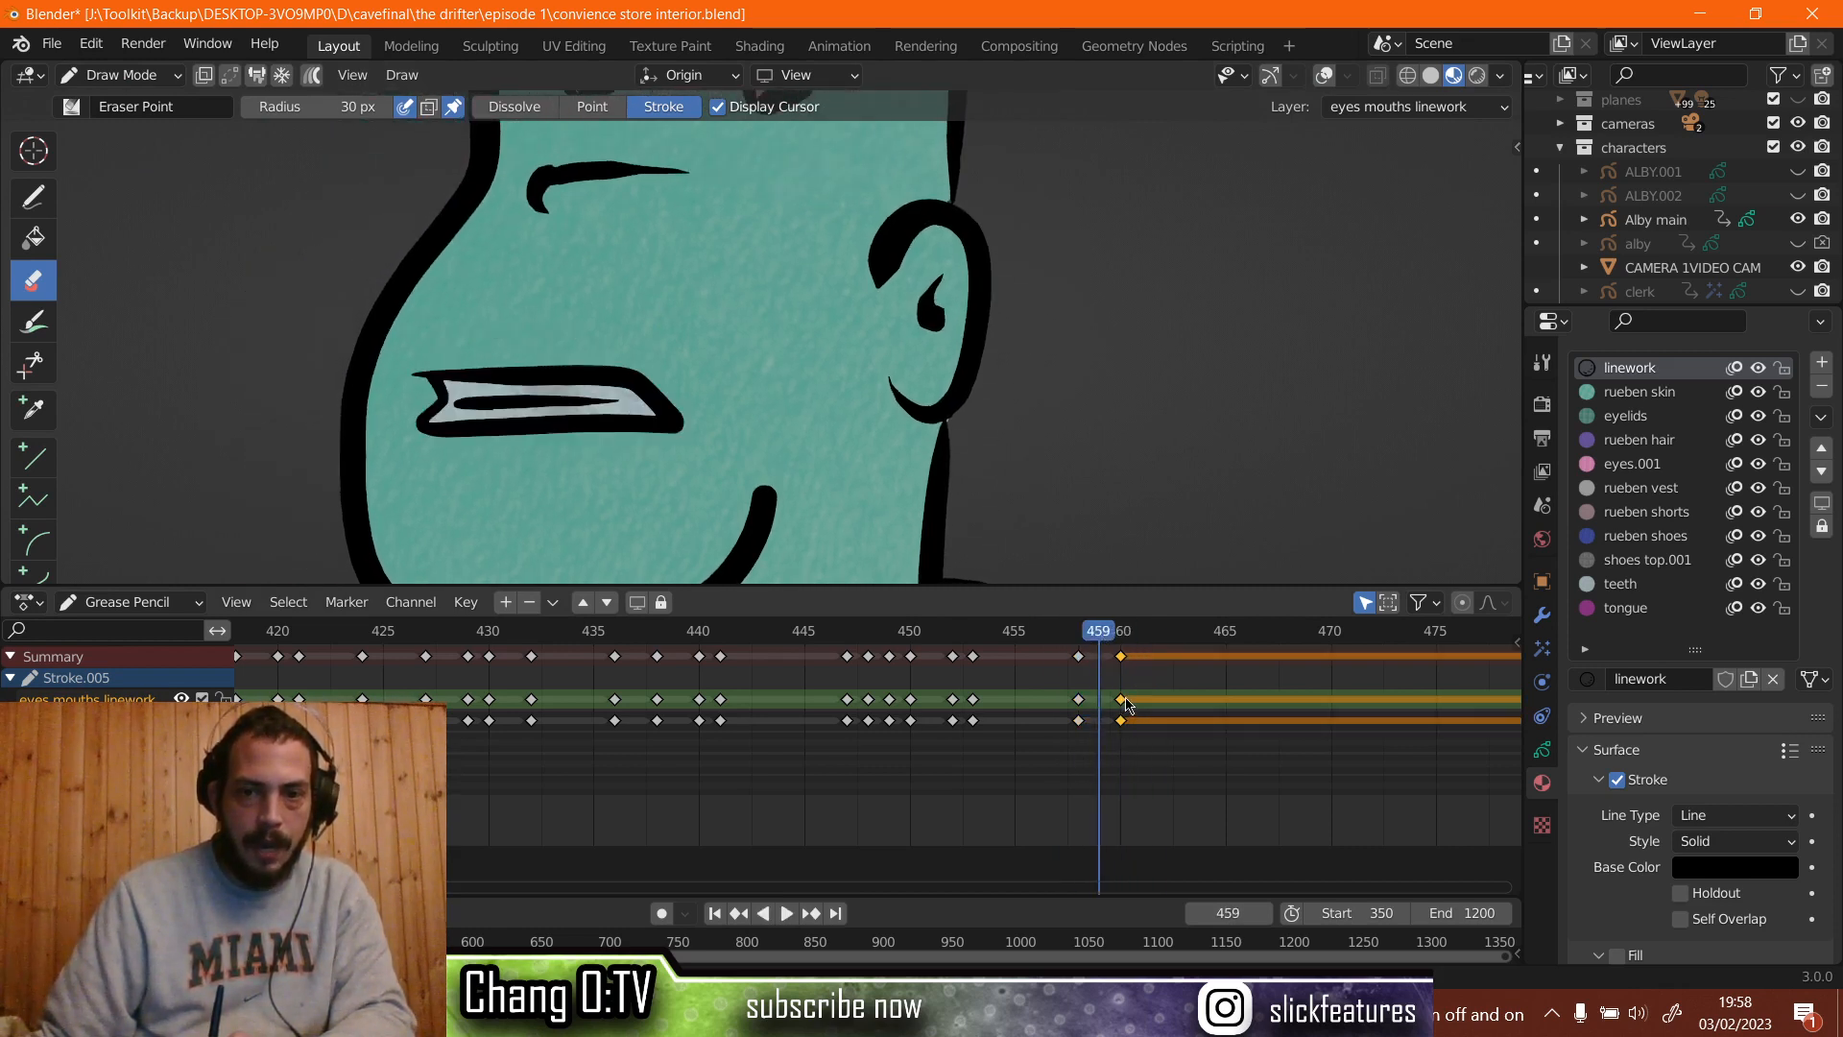
mouse_move(1124, 703)
left_mouse_down()
mouse_move(1149, 692)
mouse_move(1121, 642)
left_mouse_up()
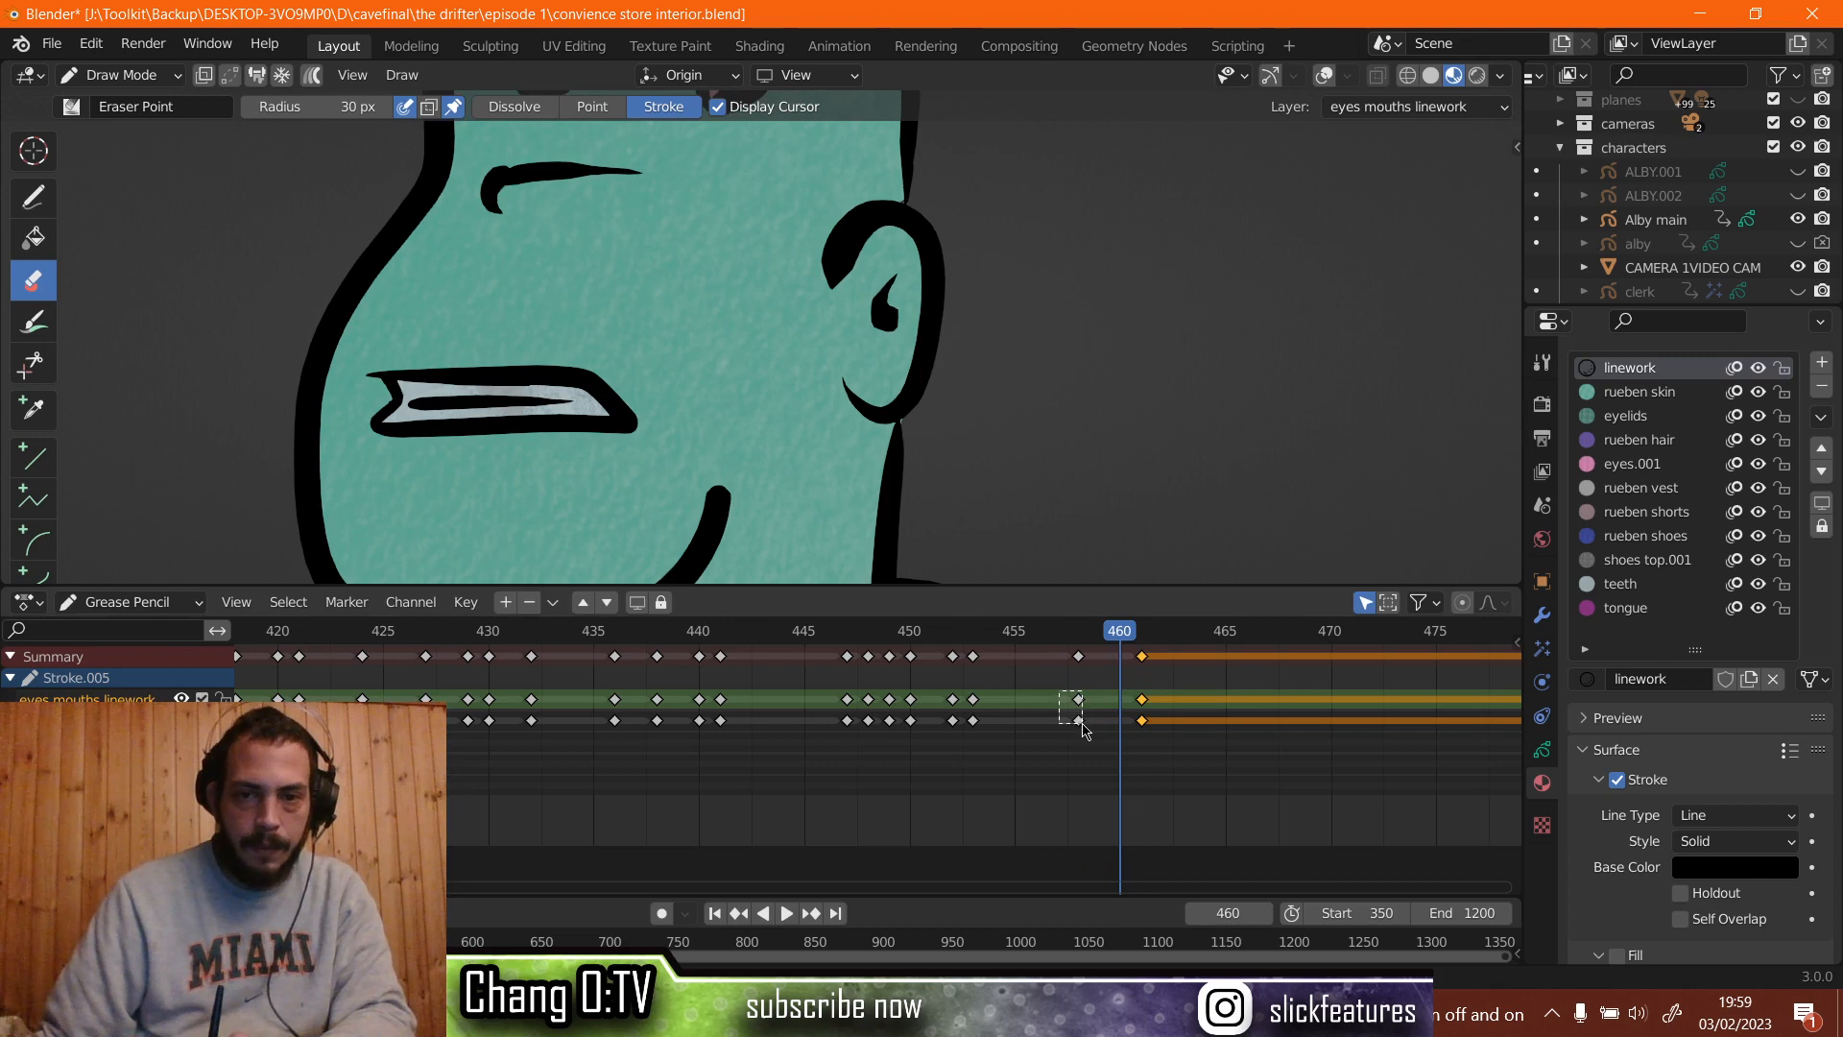
Duplicate the flattened teeth mouth keyframes at frame 458 to frame 460.
left_click_drag(1083, 728, 1086, 708)
right_click(1080, 709)
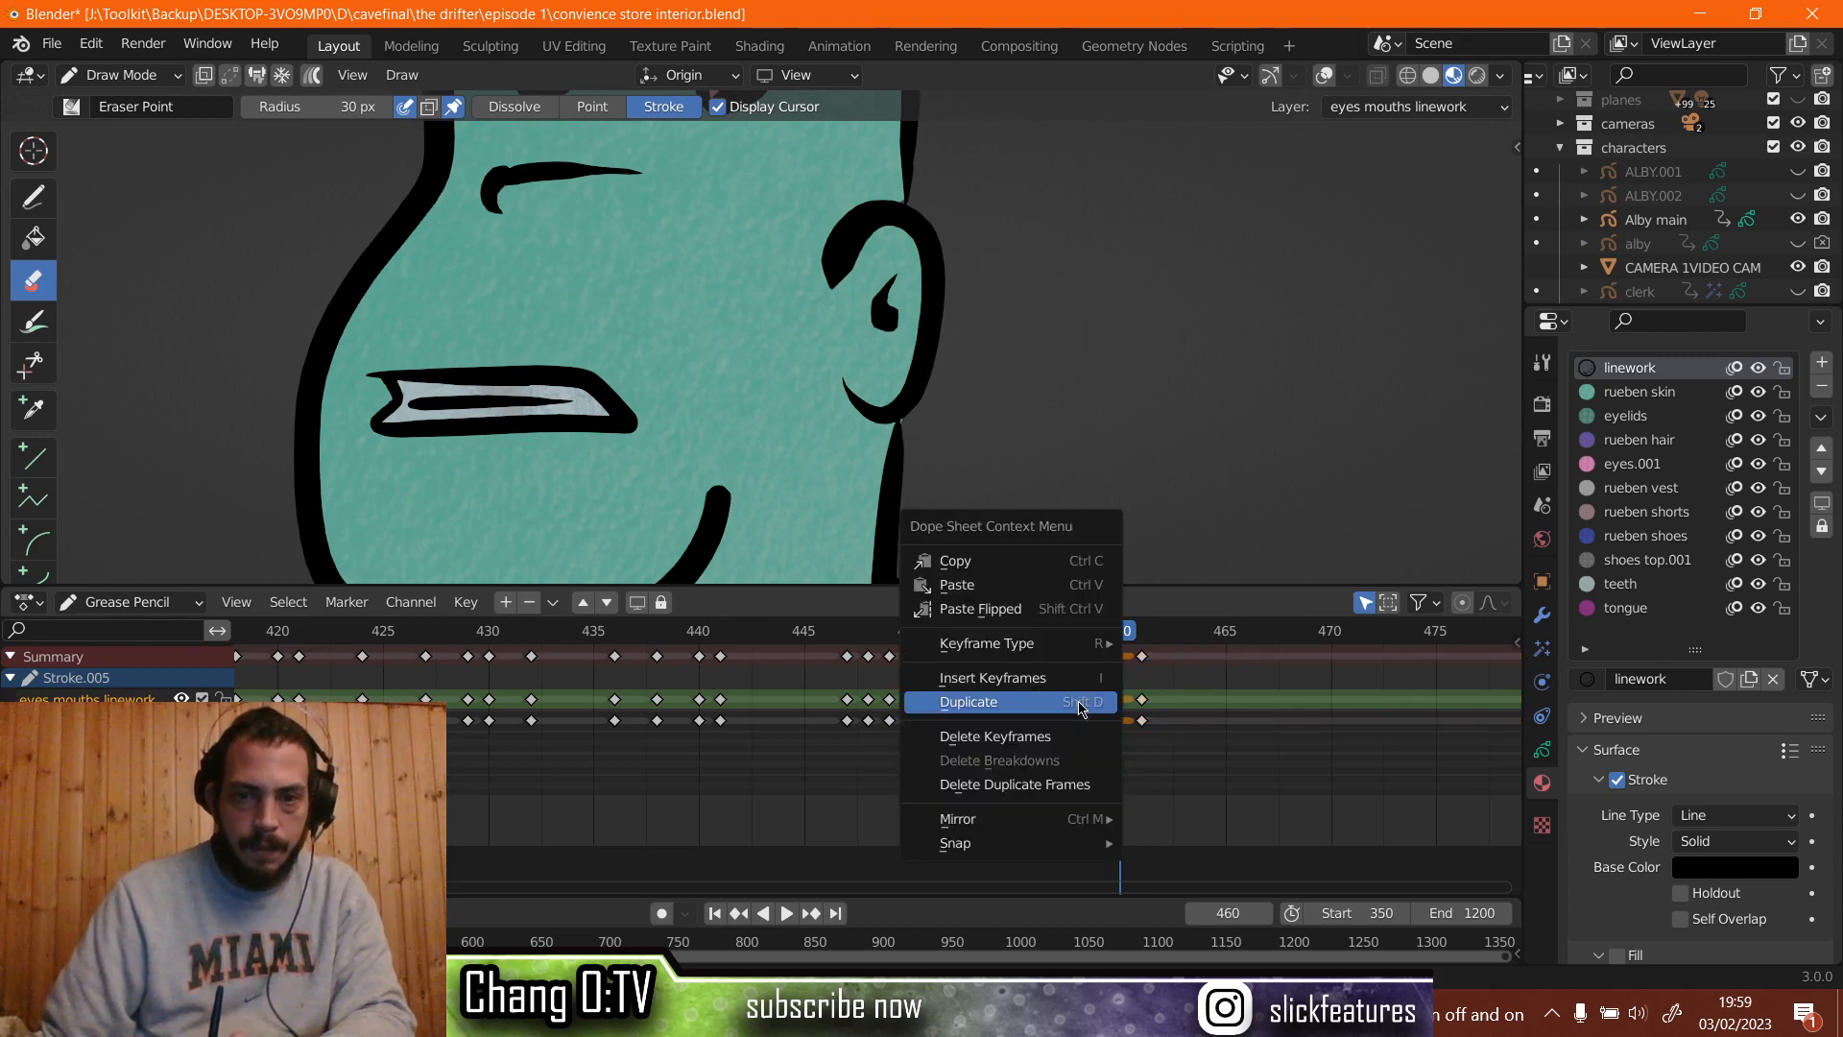
left_click(1086, 702)
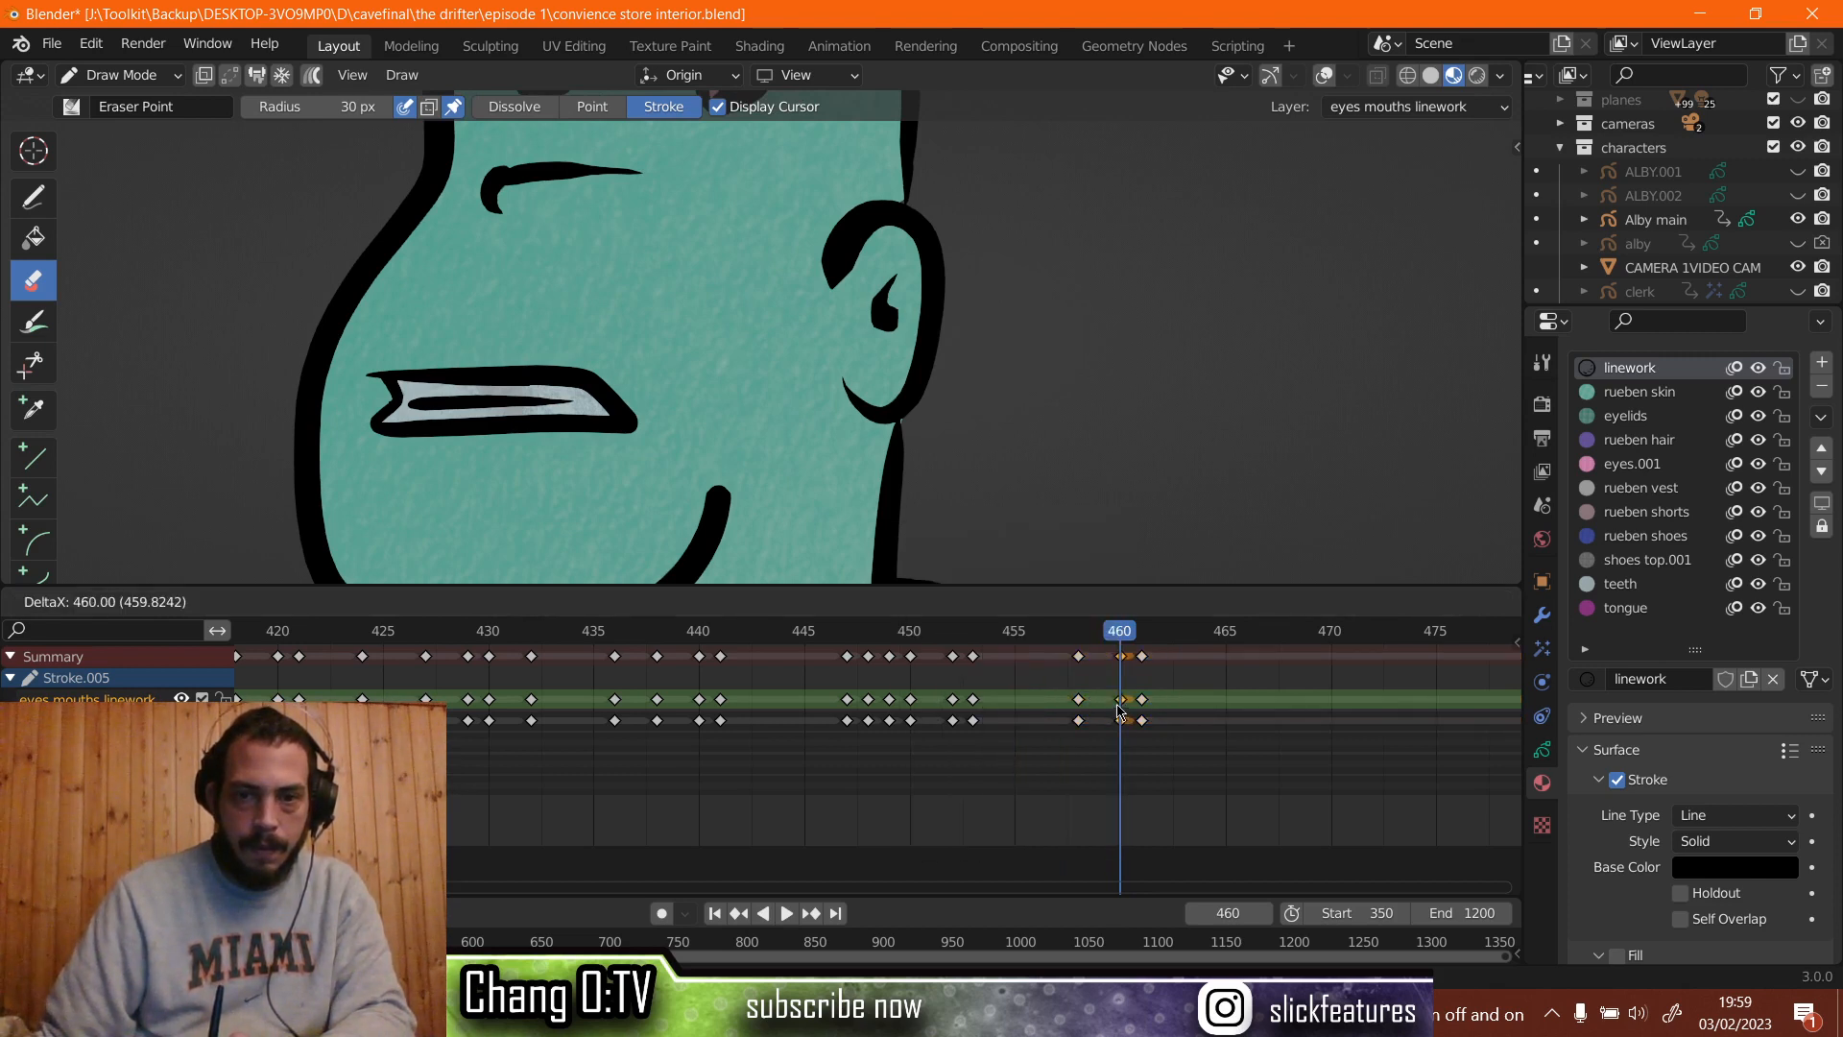
left_click(1119, 711)
Erase the copied mouth at frame 460, show the overlays, and draw a small rounded open-mouth outline with the Ink Pen.
left_click(433, 383)
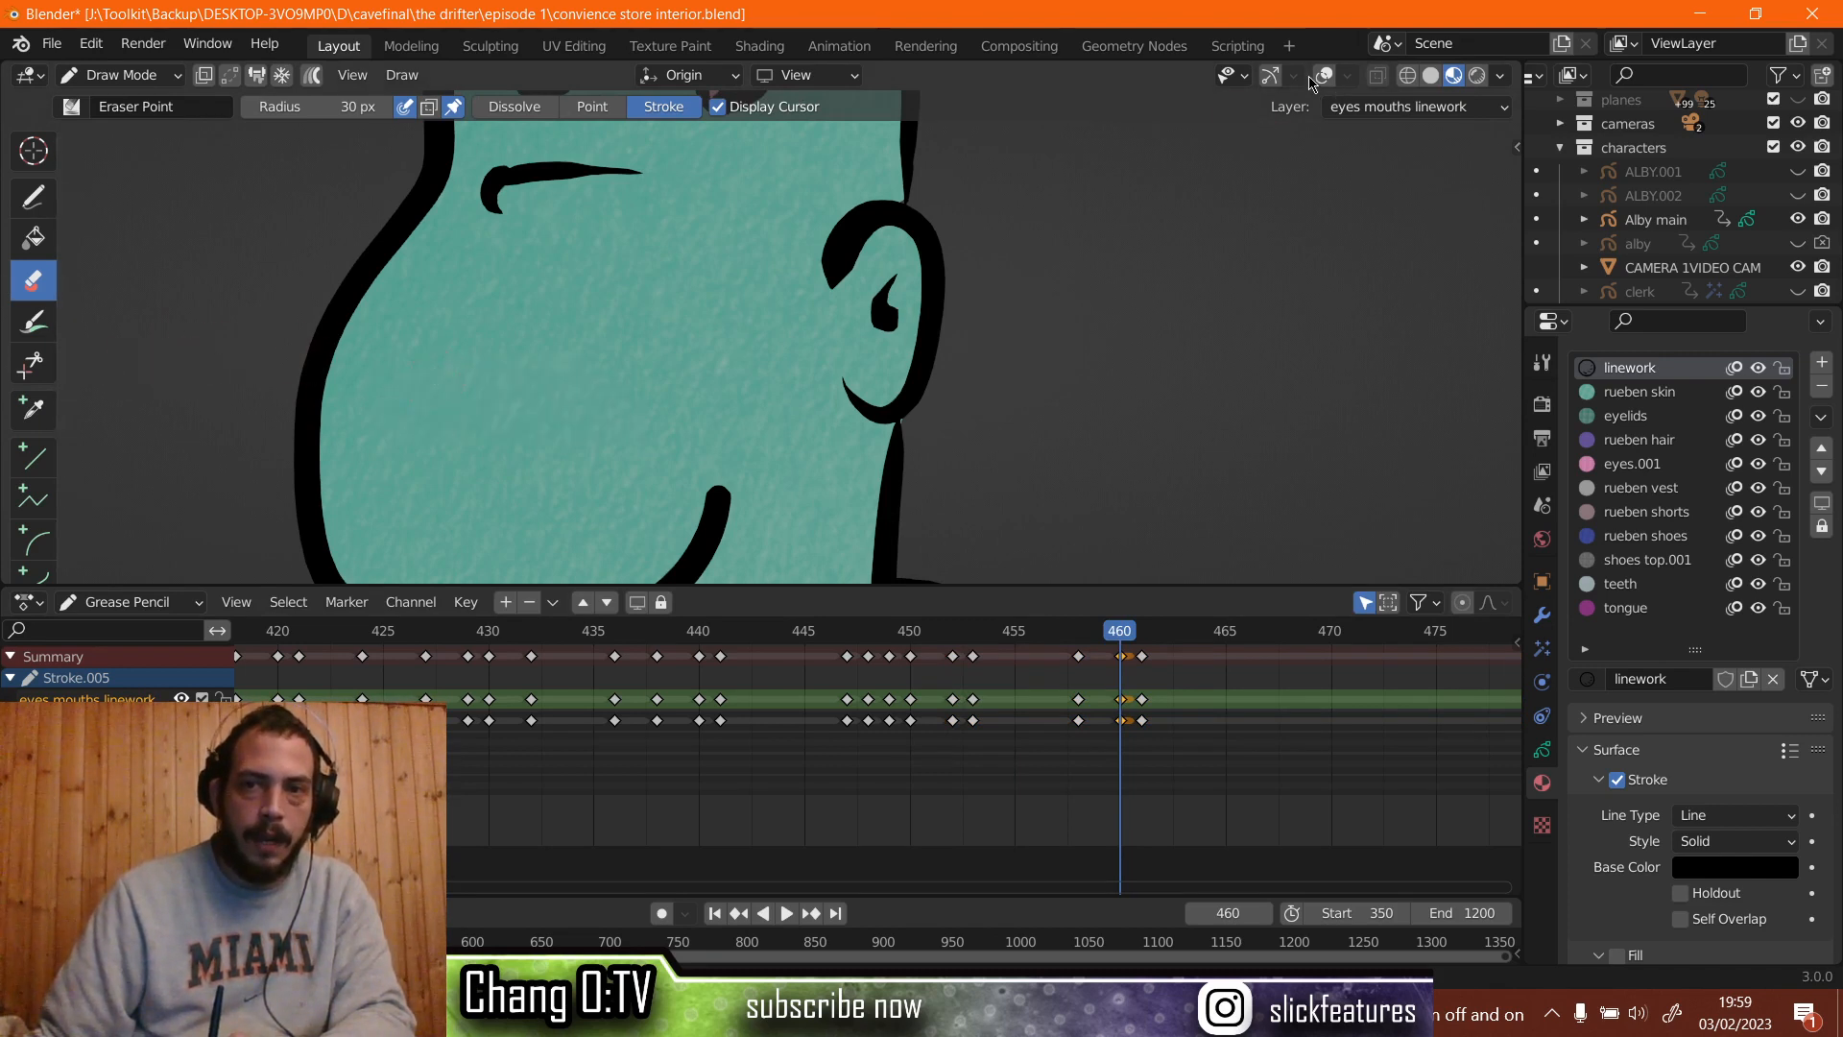
left_click(1324, 76)
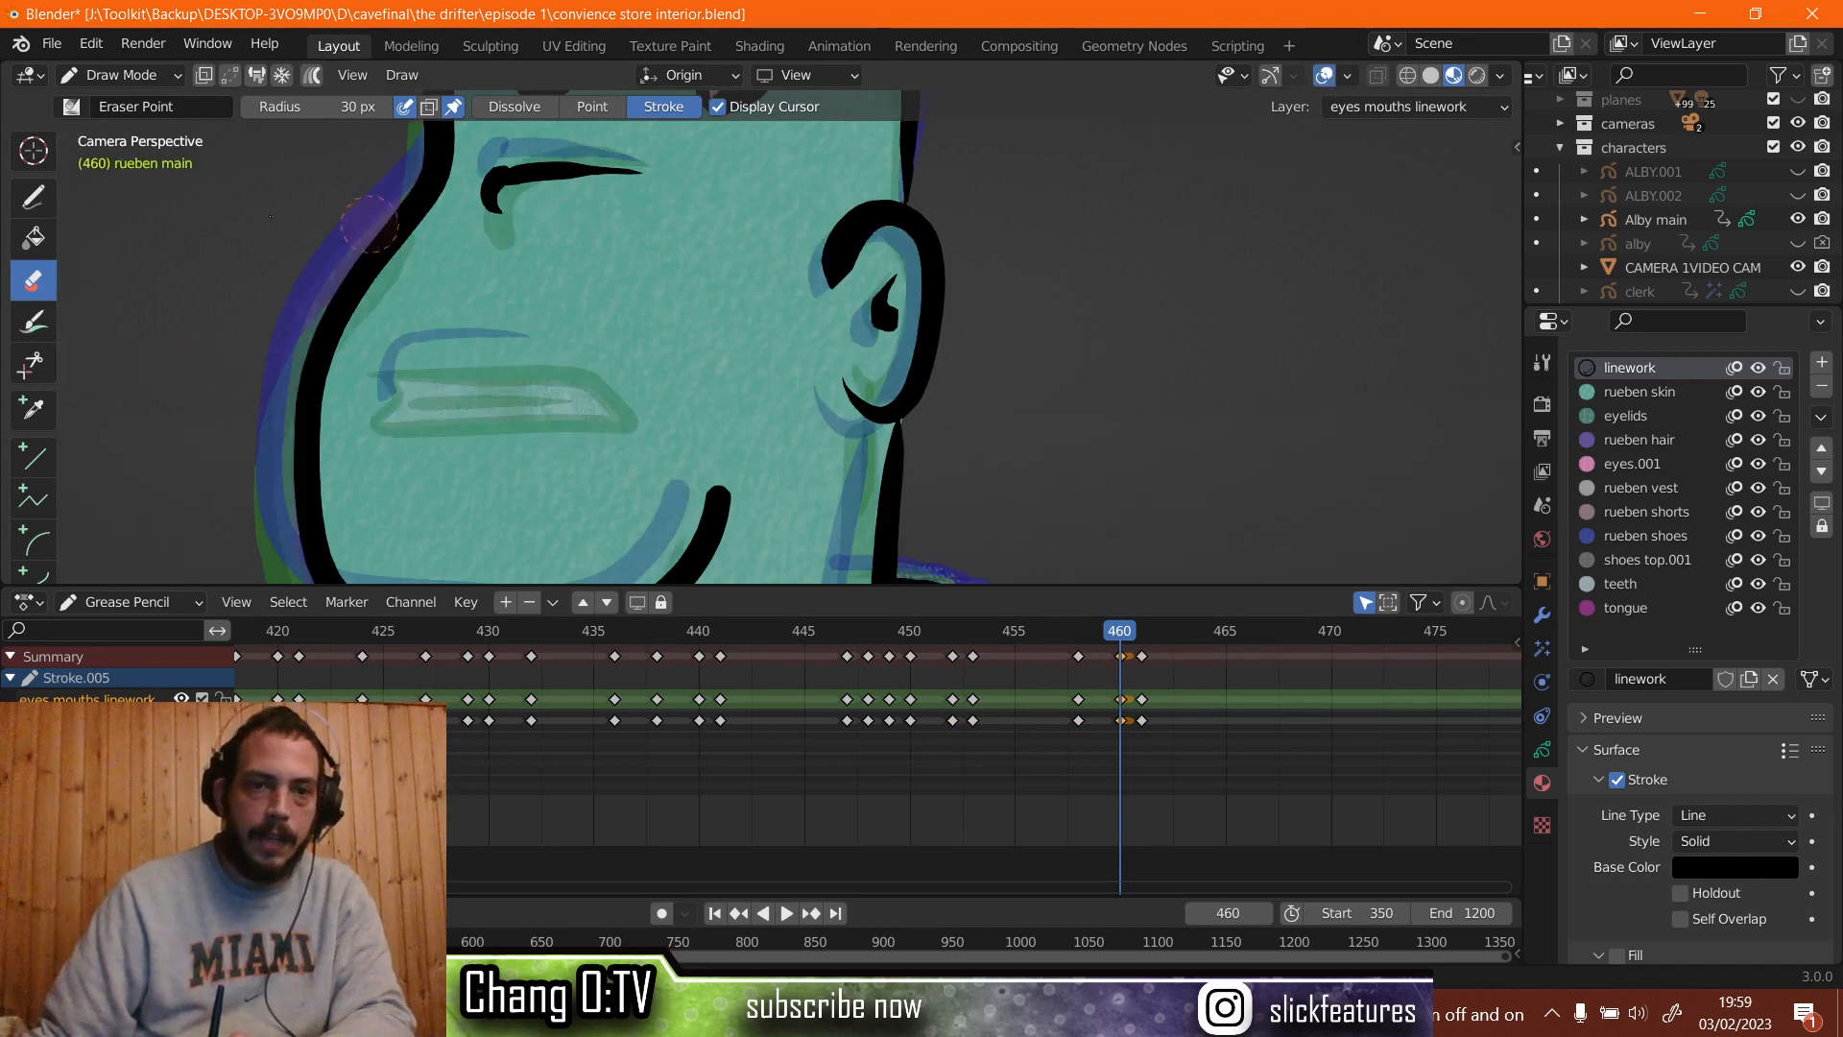
left_click(33, 198)
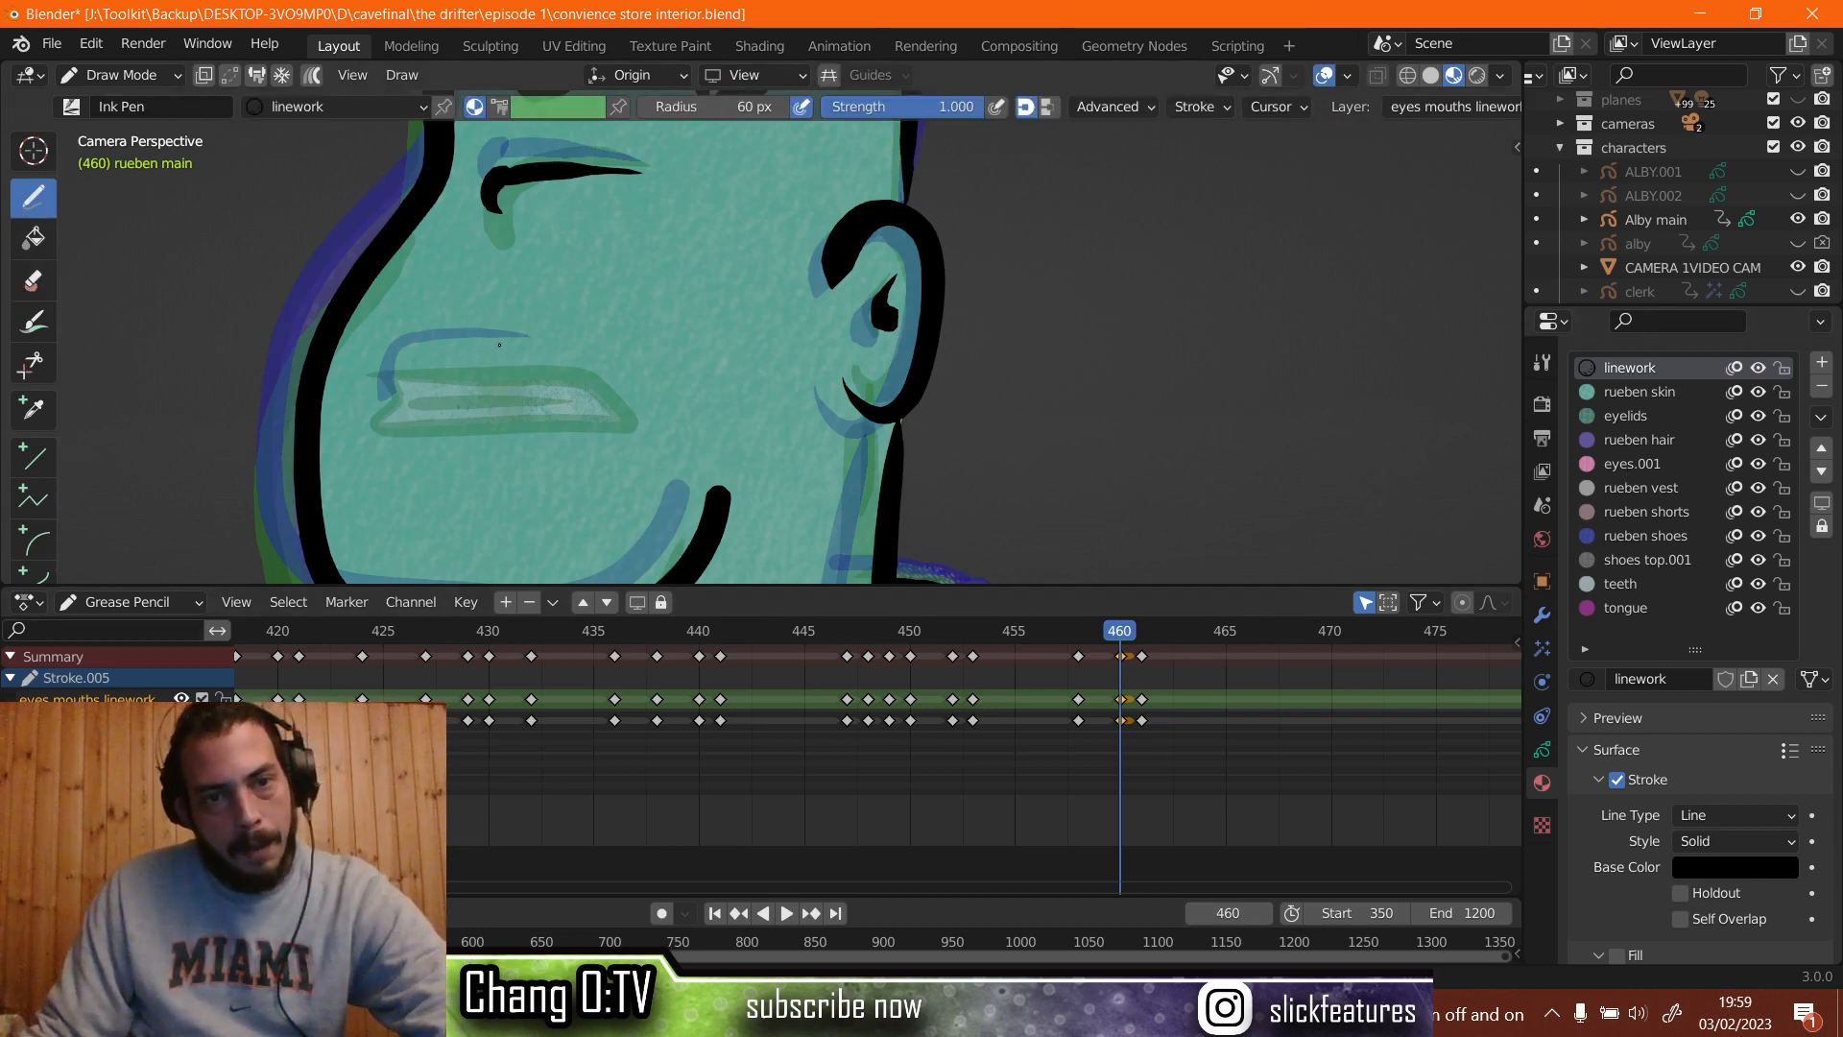
mouse_move(415, 403)
left_mouse_down()
mouse_move(497, 394)
mouse_move(492, 348)
left_mouse_up()
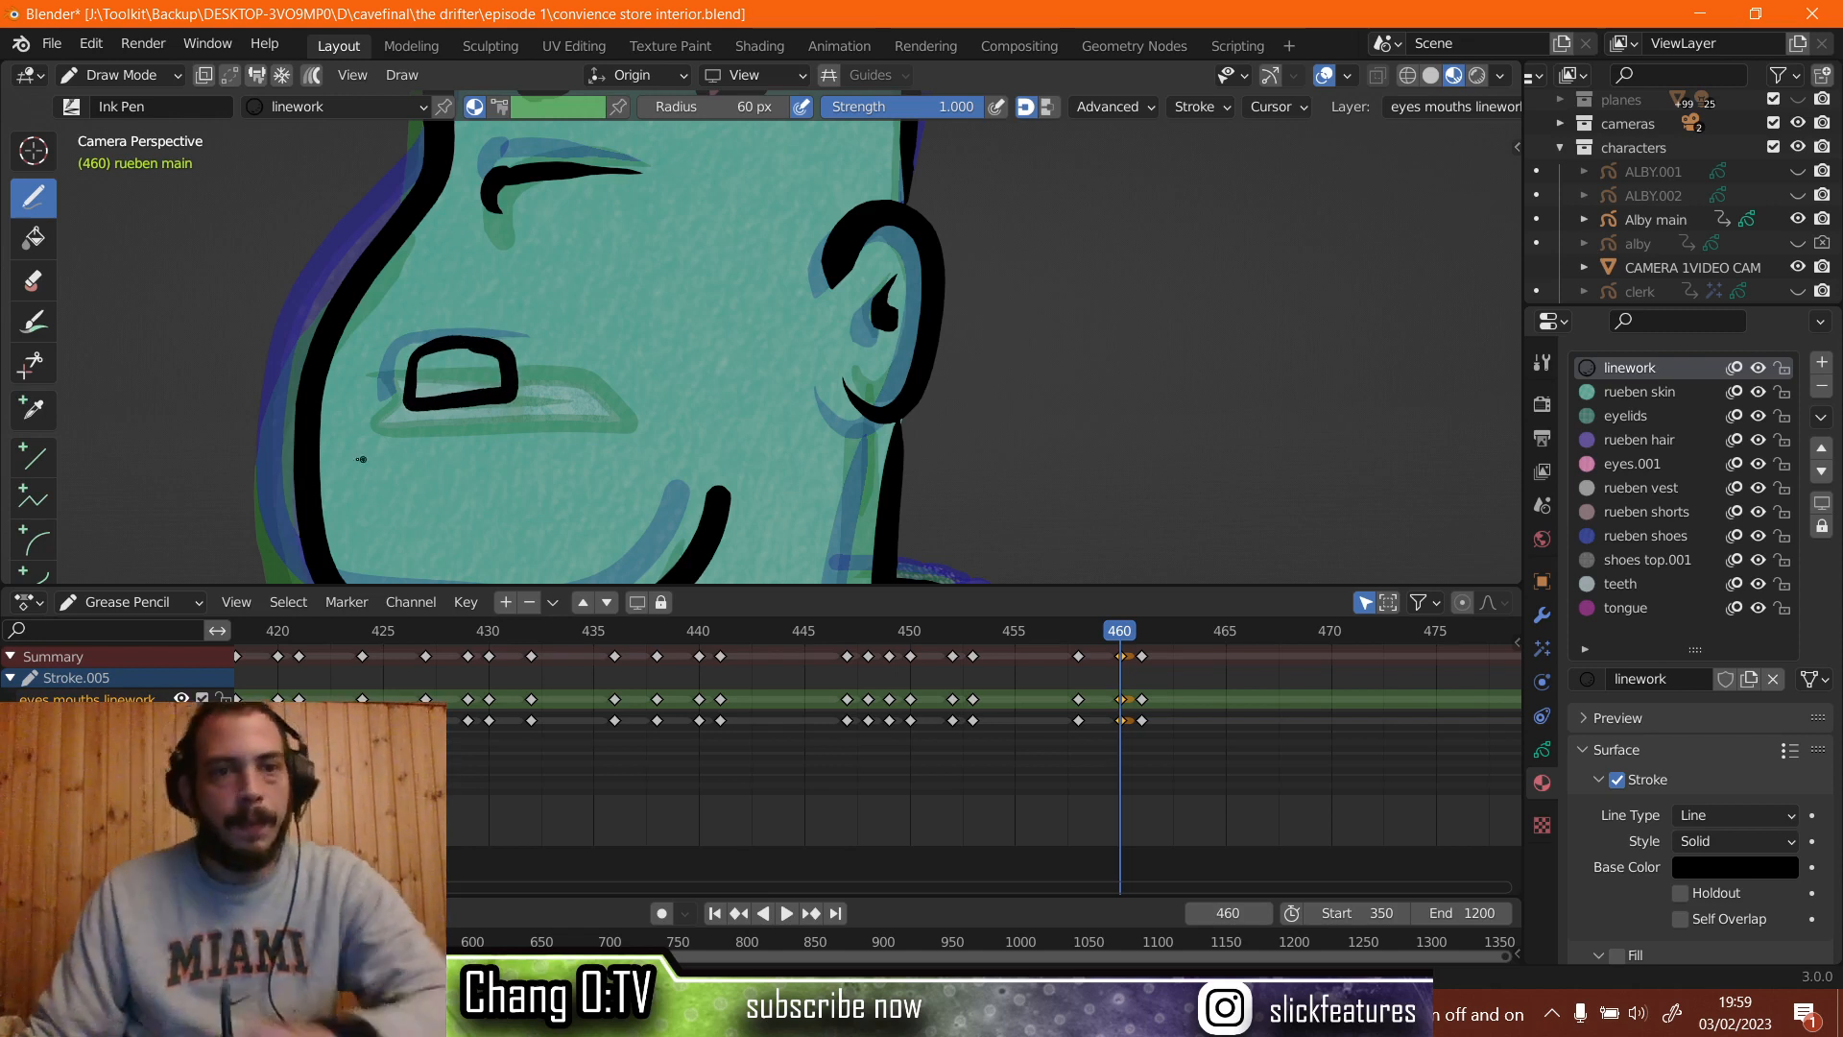
Select the small open-mouth outline at frame 460 in Edit Mode and rotate it slightly.
left_click(96, 76)
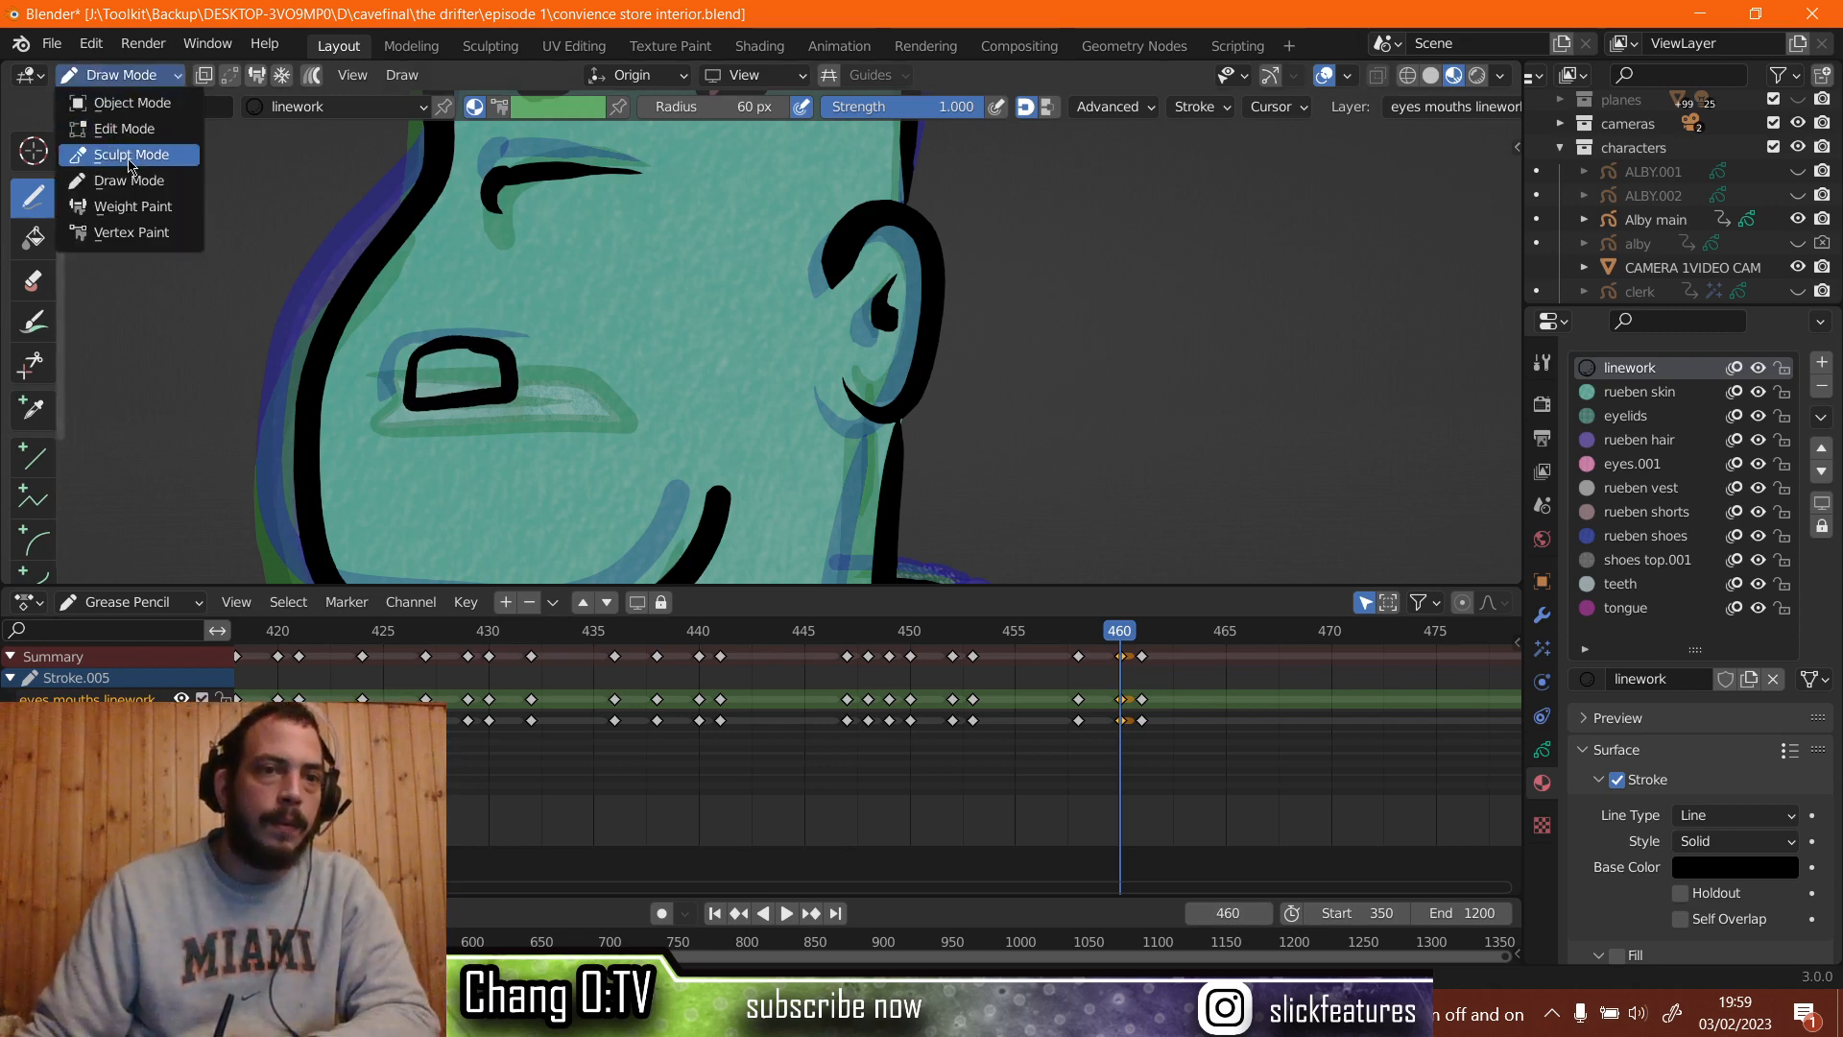
left_click(128, 156)
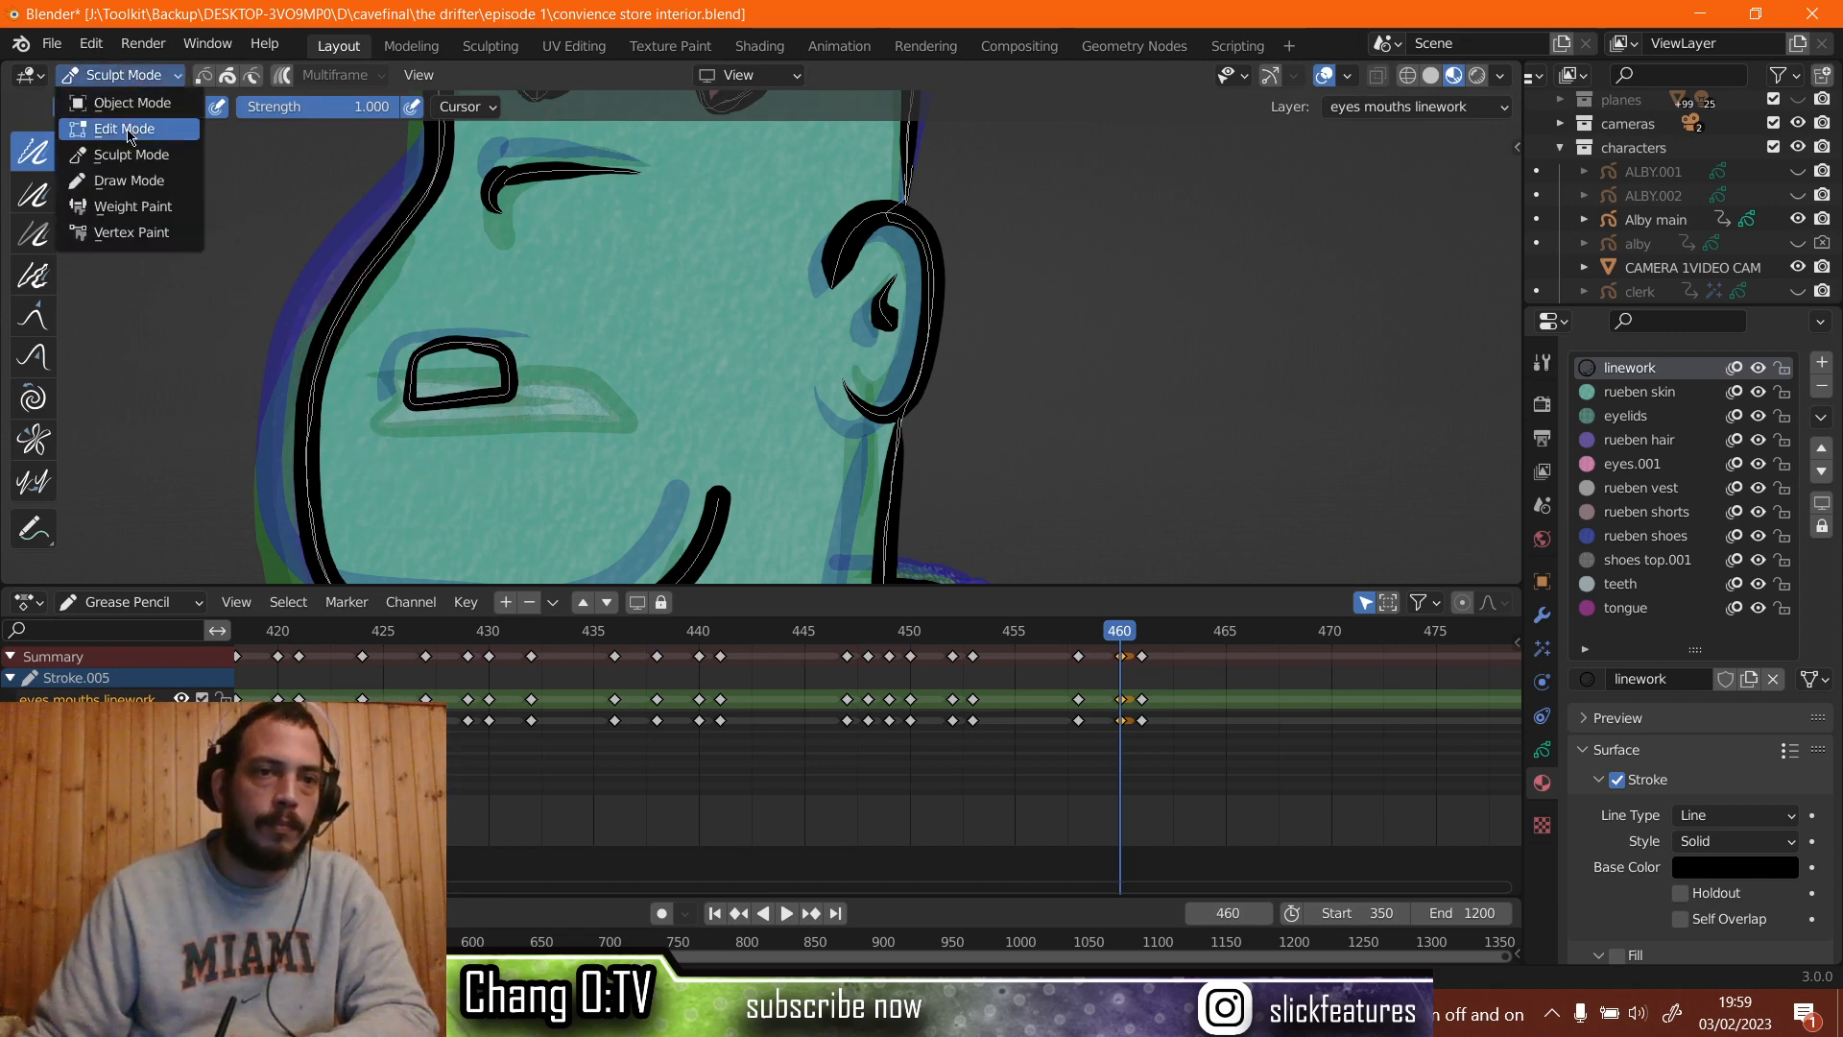
key("Return")
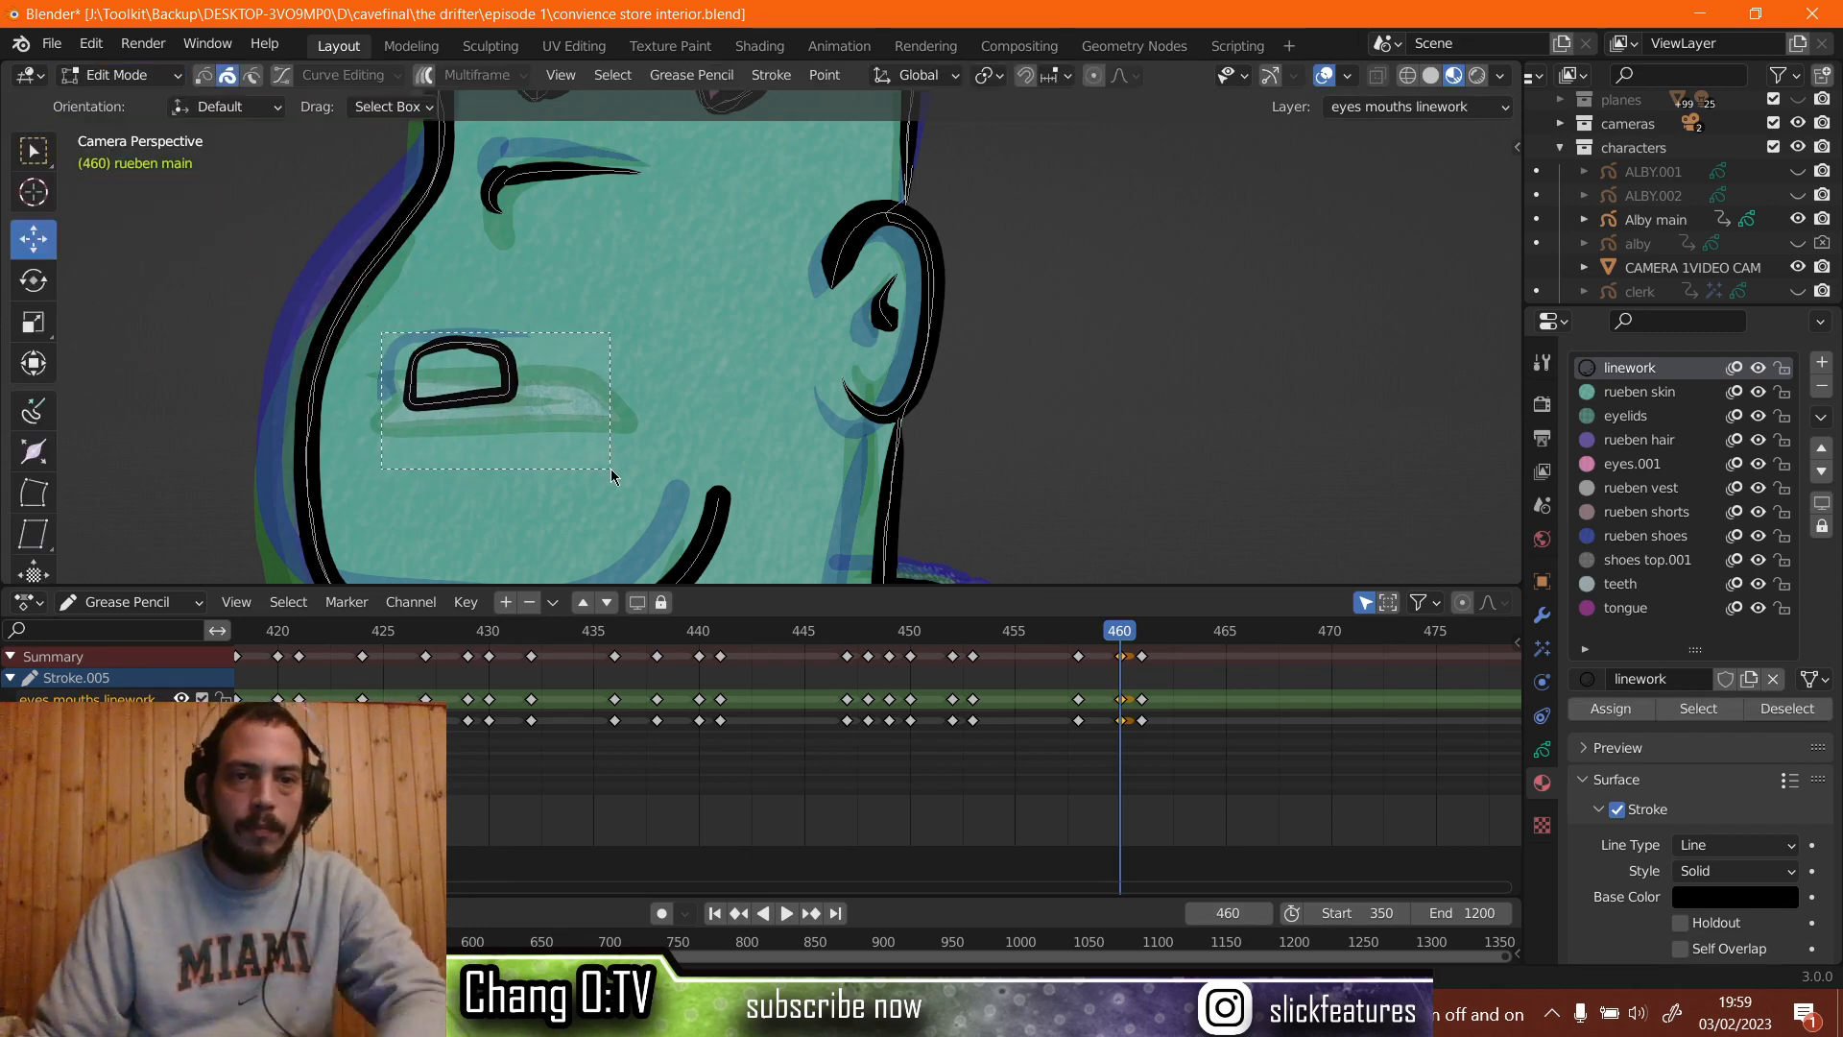
left_click_drag(611, 475, 612, 475)
key("r")
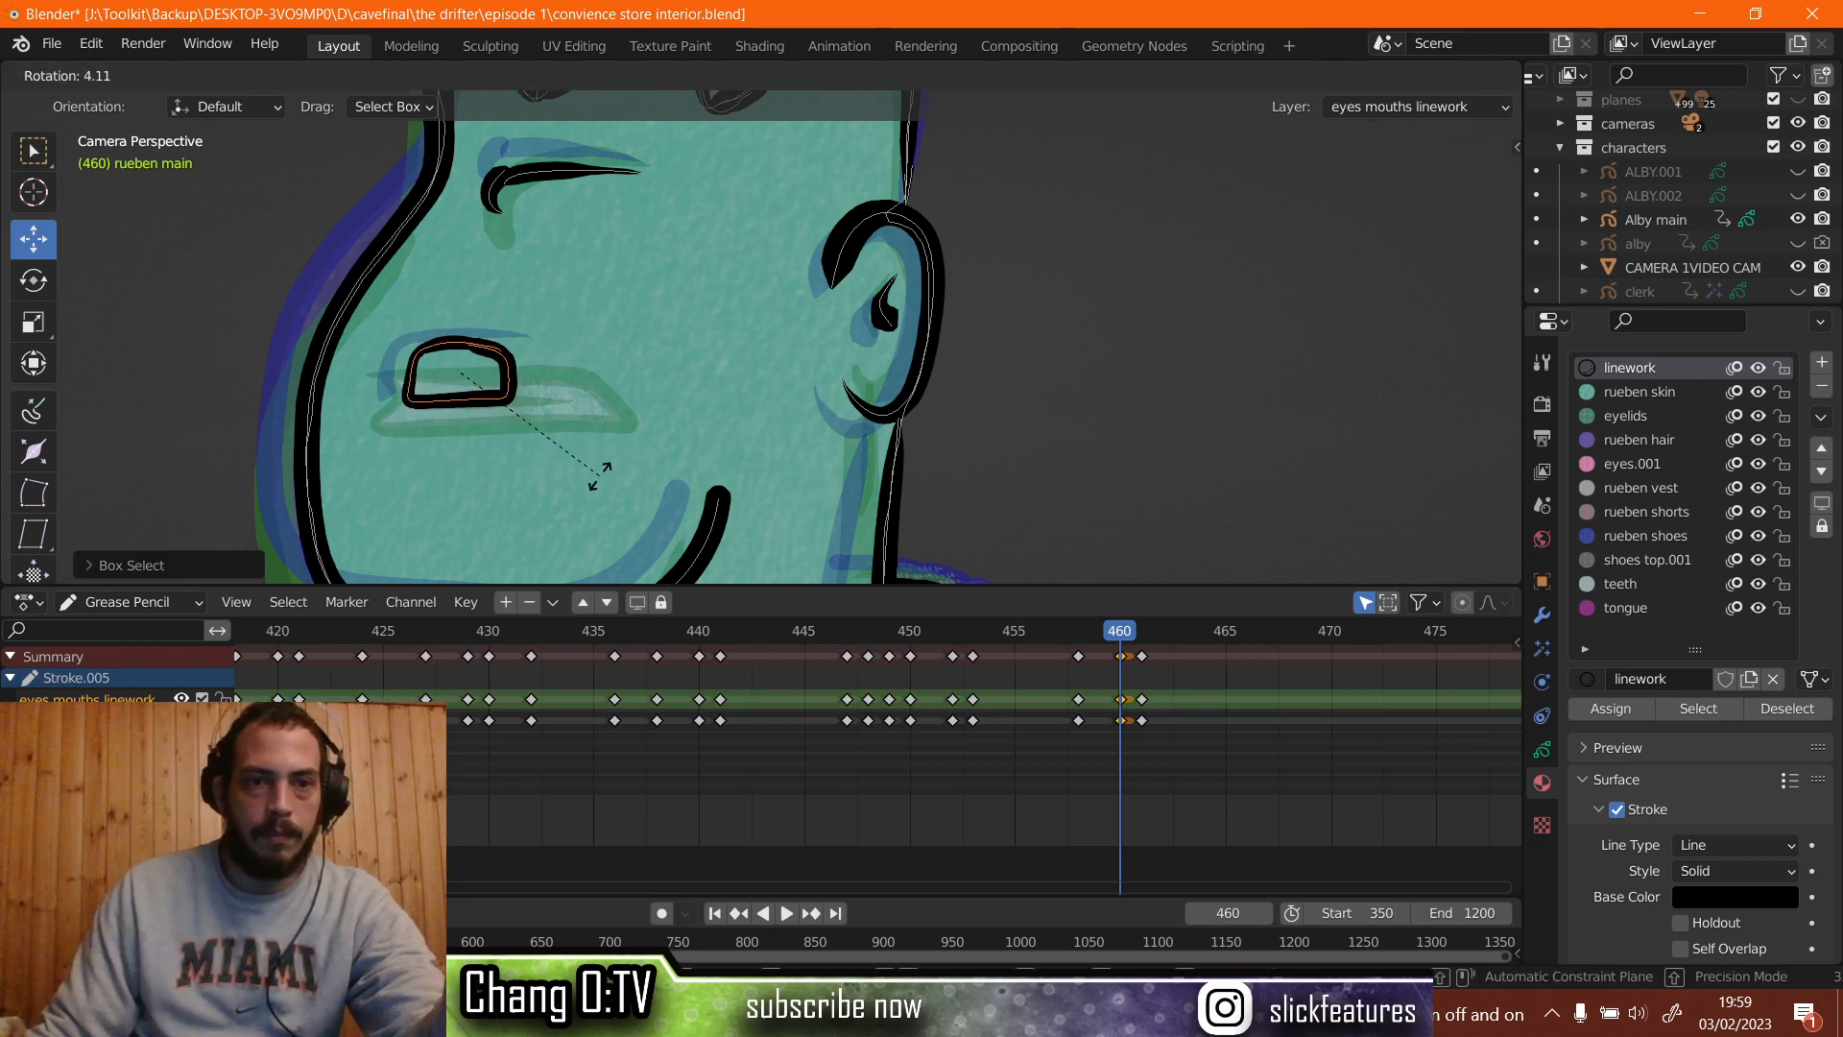
left_click(597, 476)
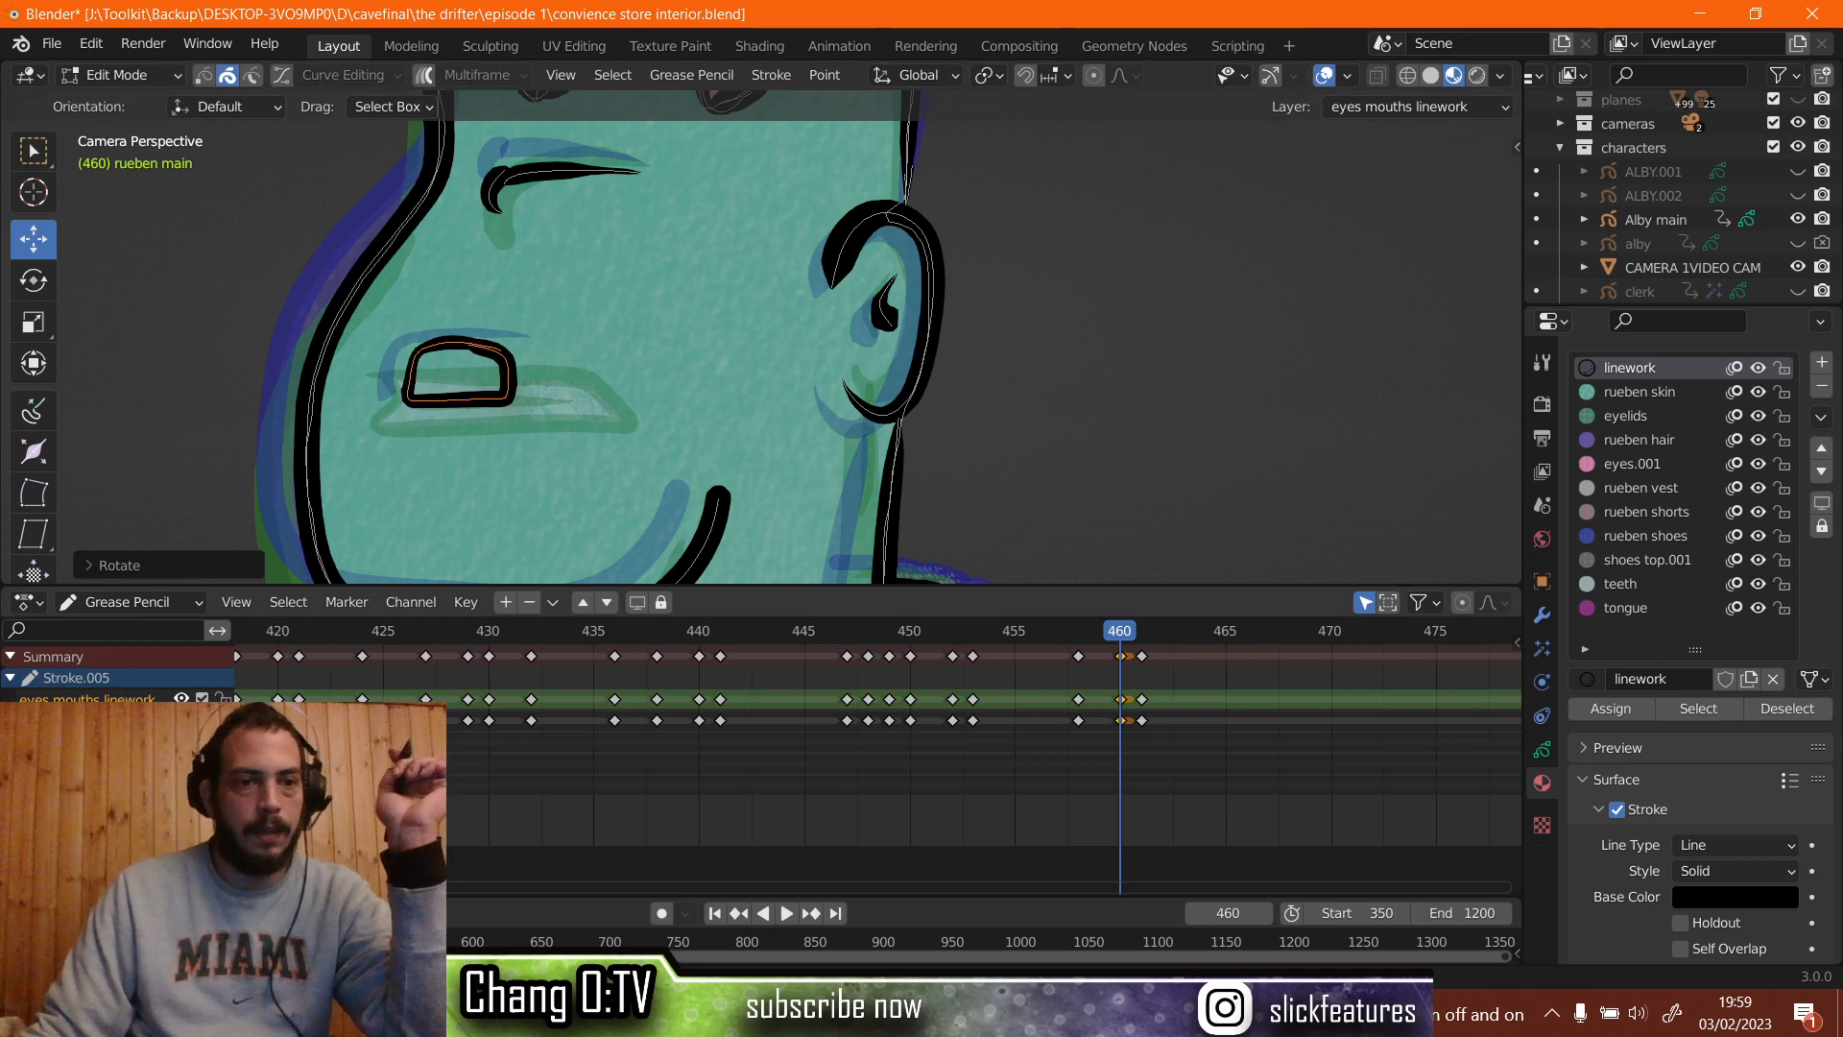
Fill the open-mouth outline at frame 460 with the teeth material on the fills eyes mouths layer.
left_click(96, 720)
left_click(136, 77)
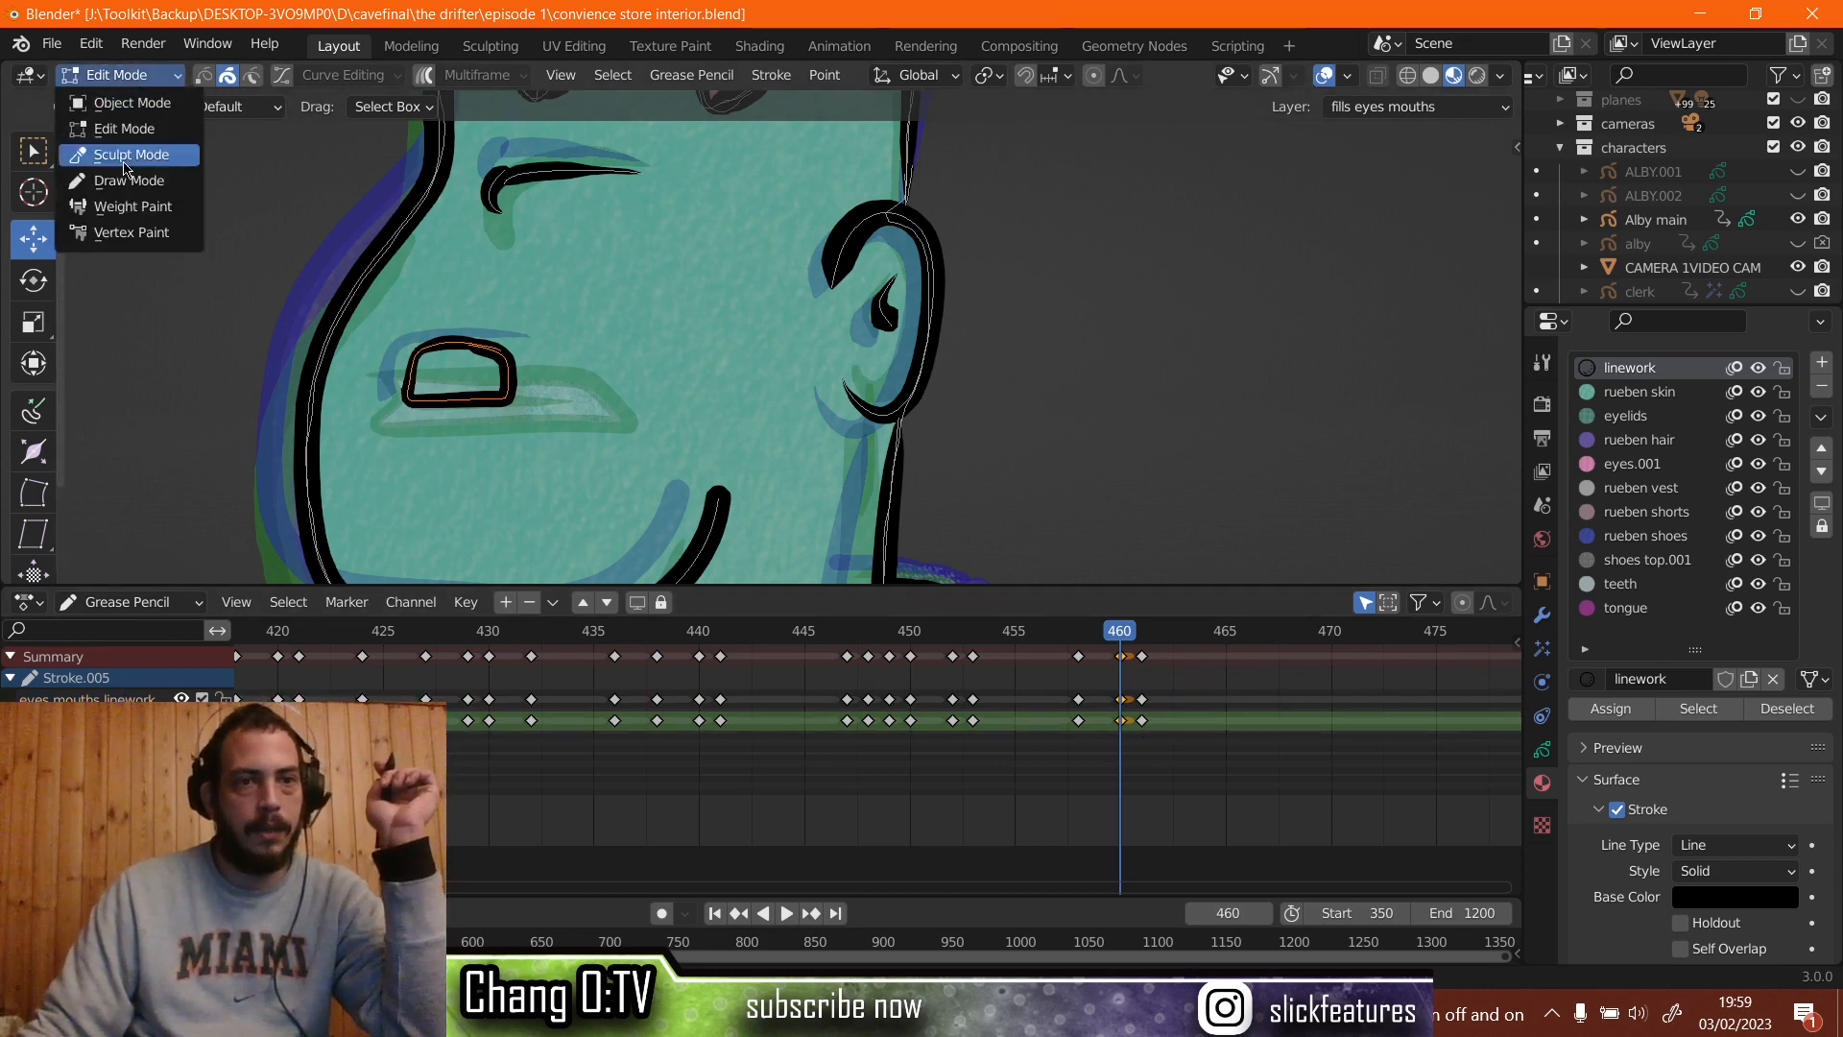
left_click(130, 181)
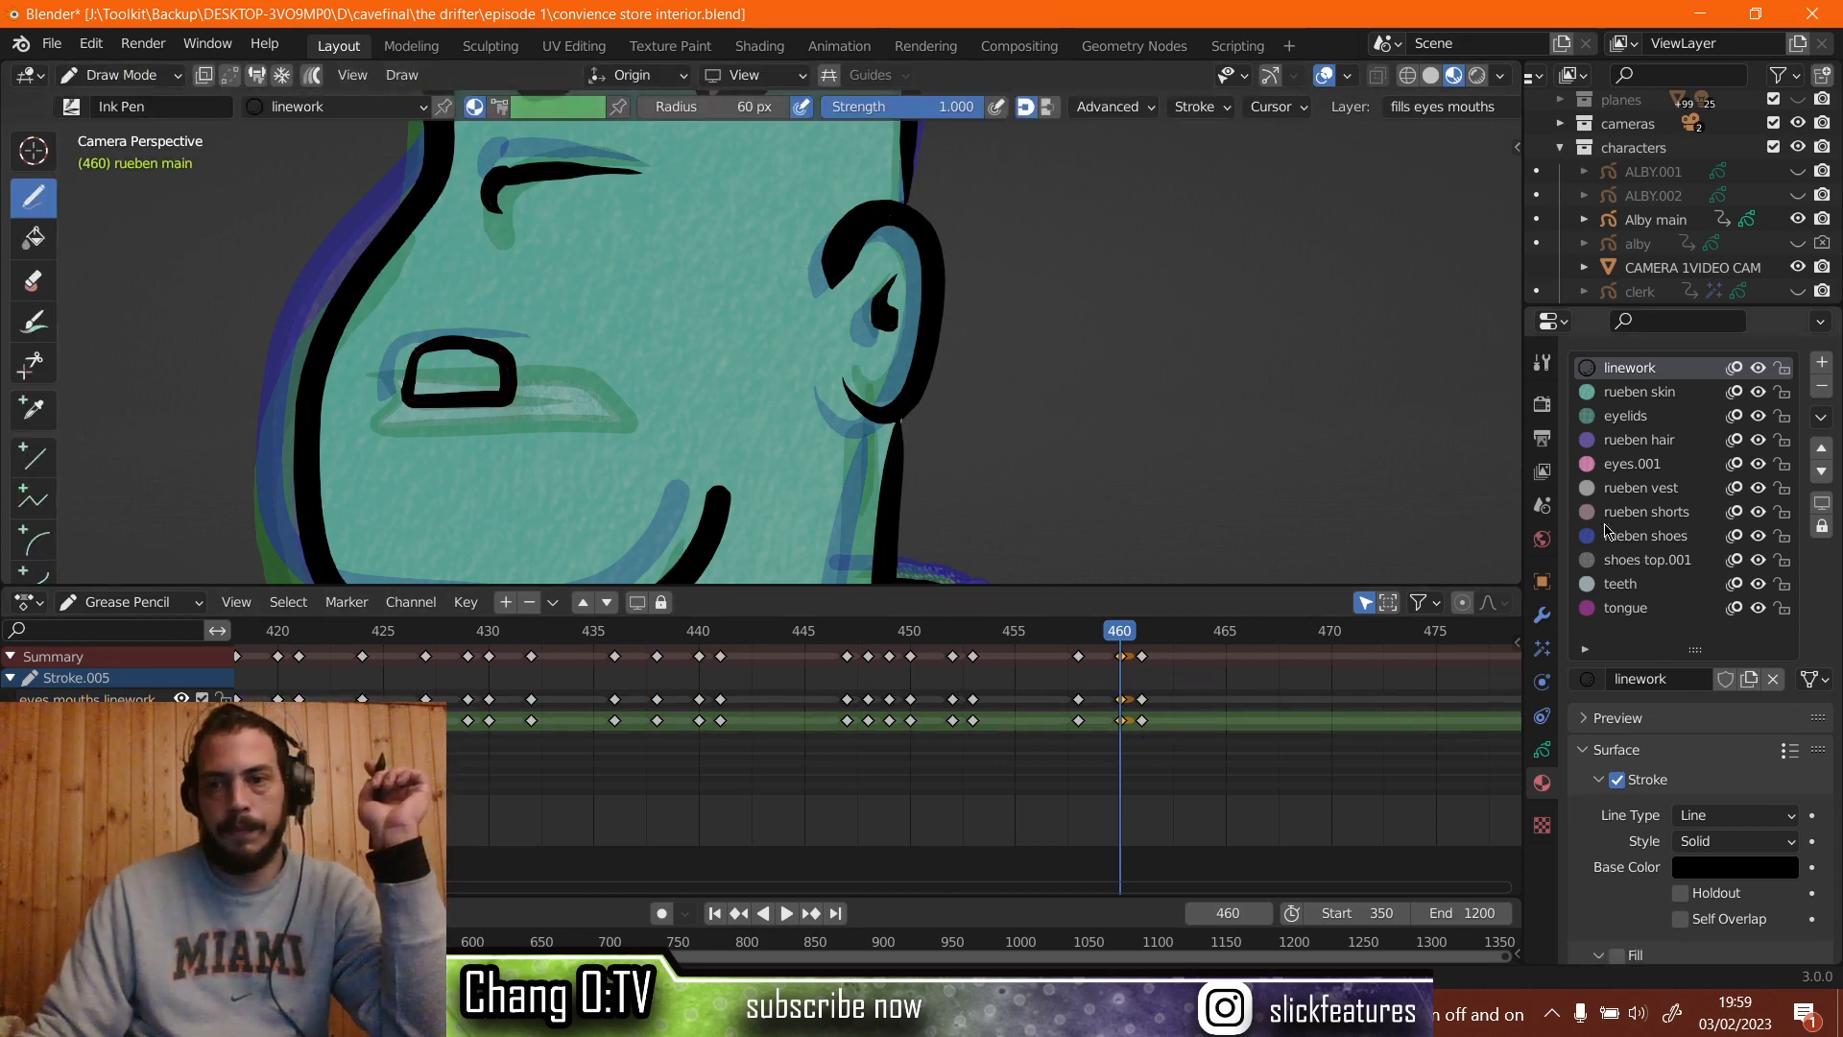
left_click(1612, 583)
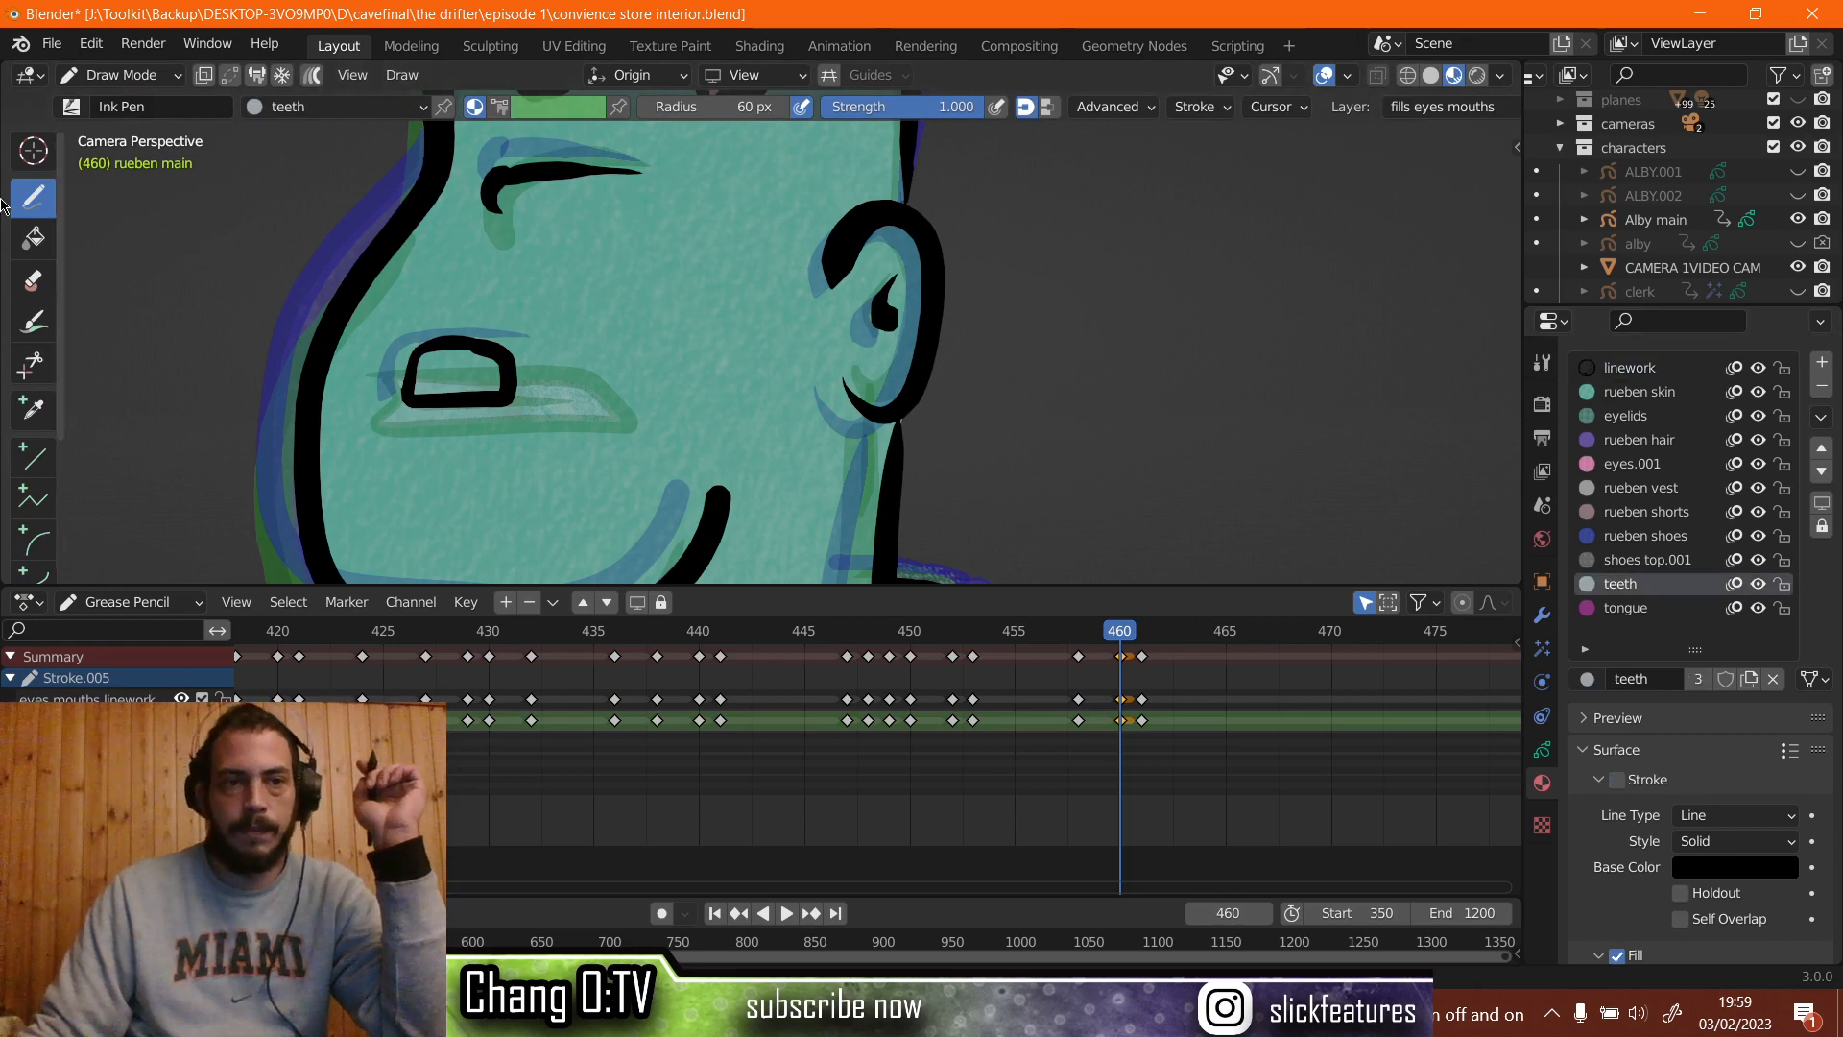
left_click(34, 238)
scroll(448, 401, "up", 3)
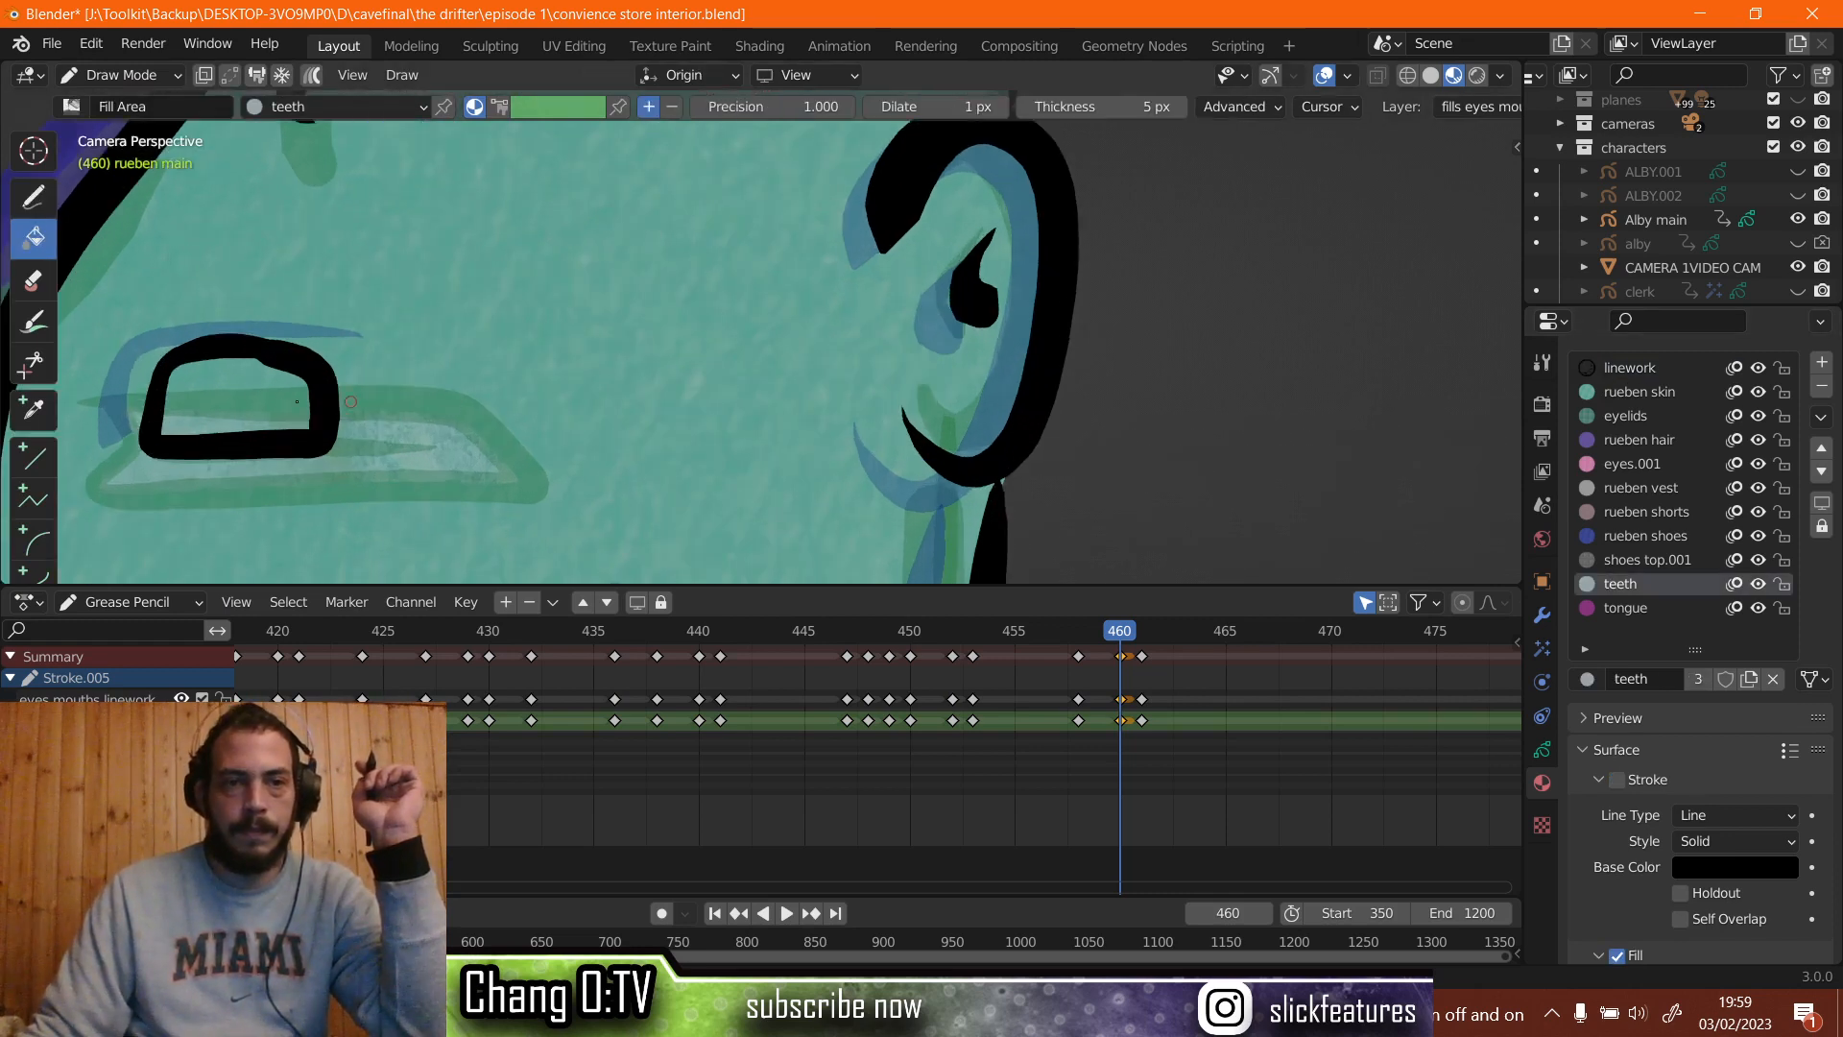
left_click(240, 404)
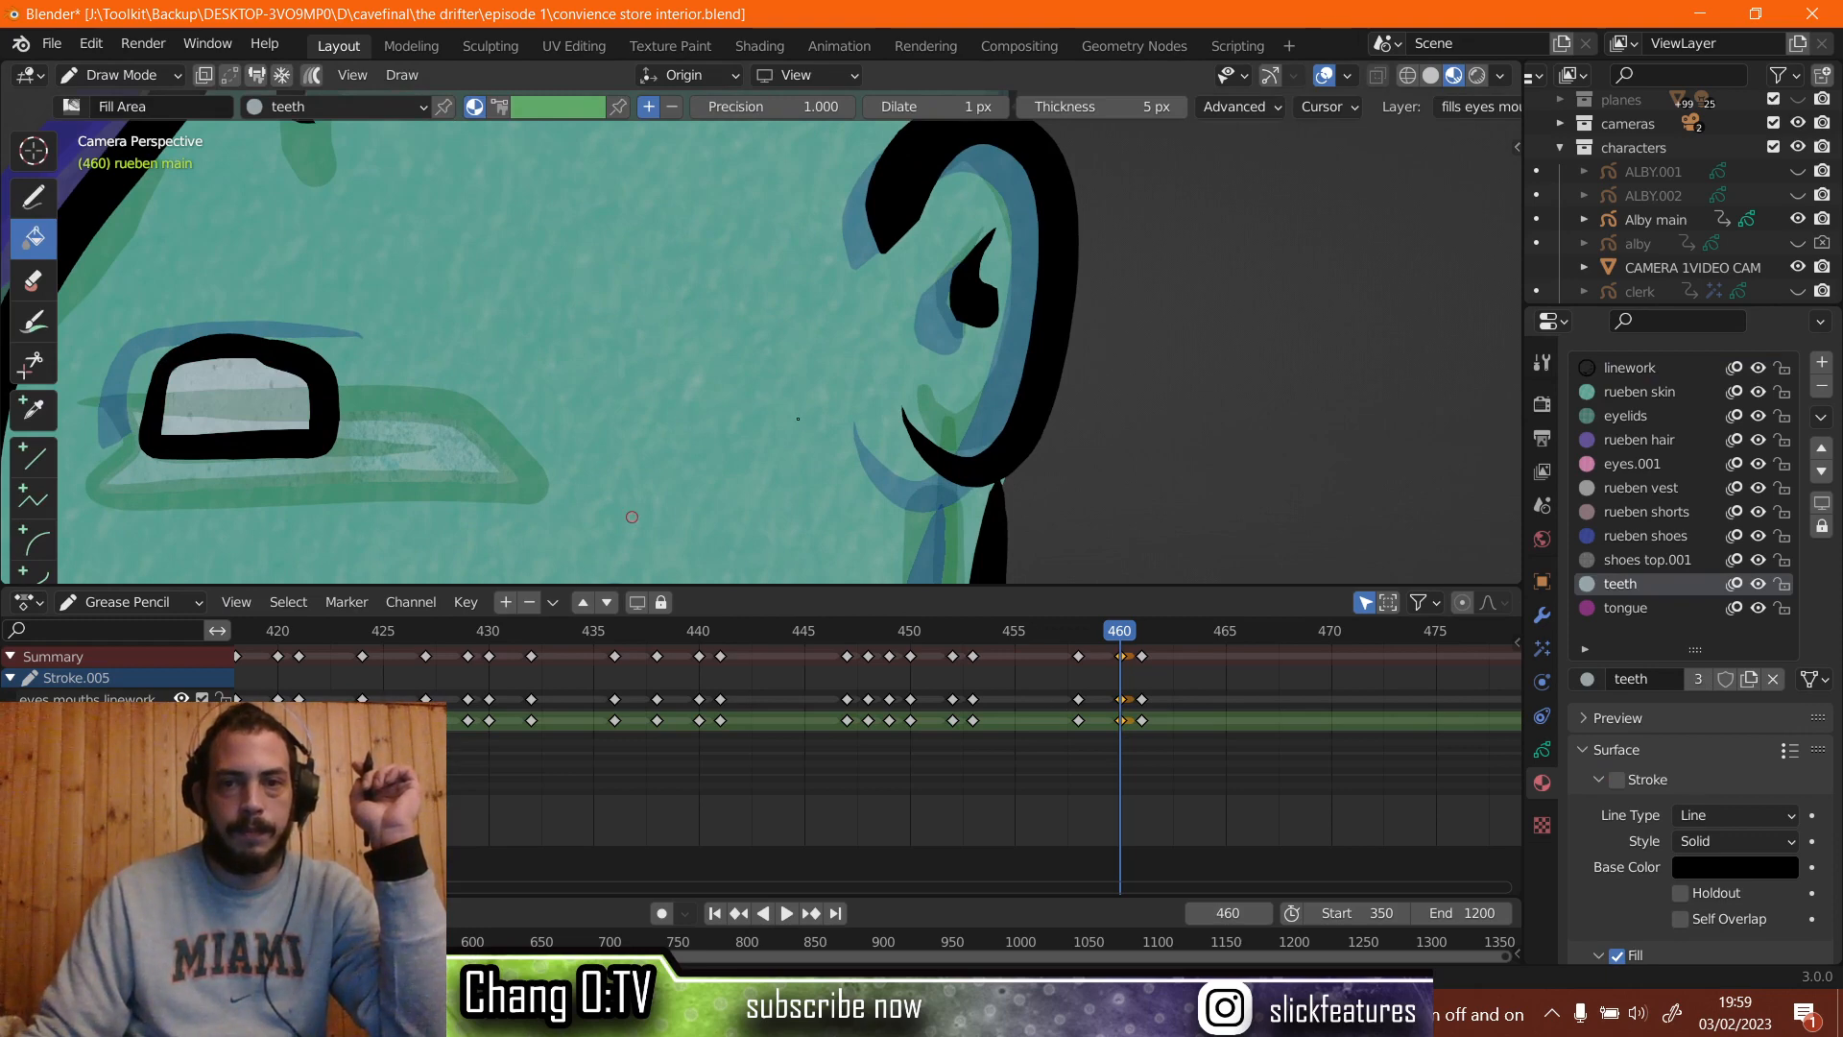
scroll(700, 318, "down", 5)
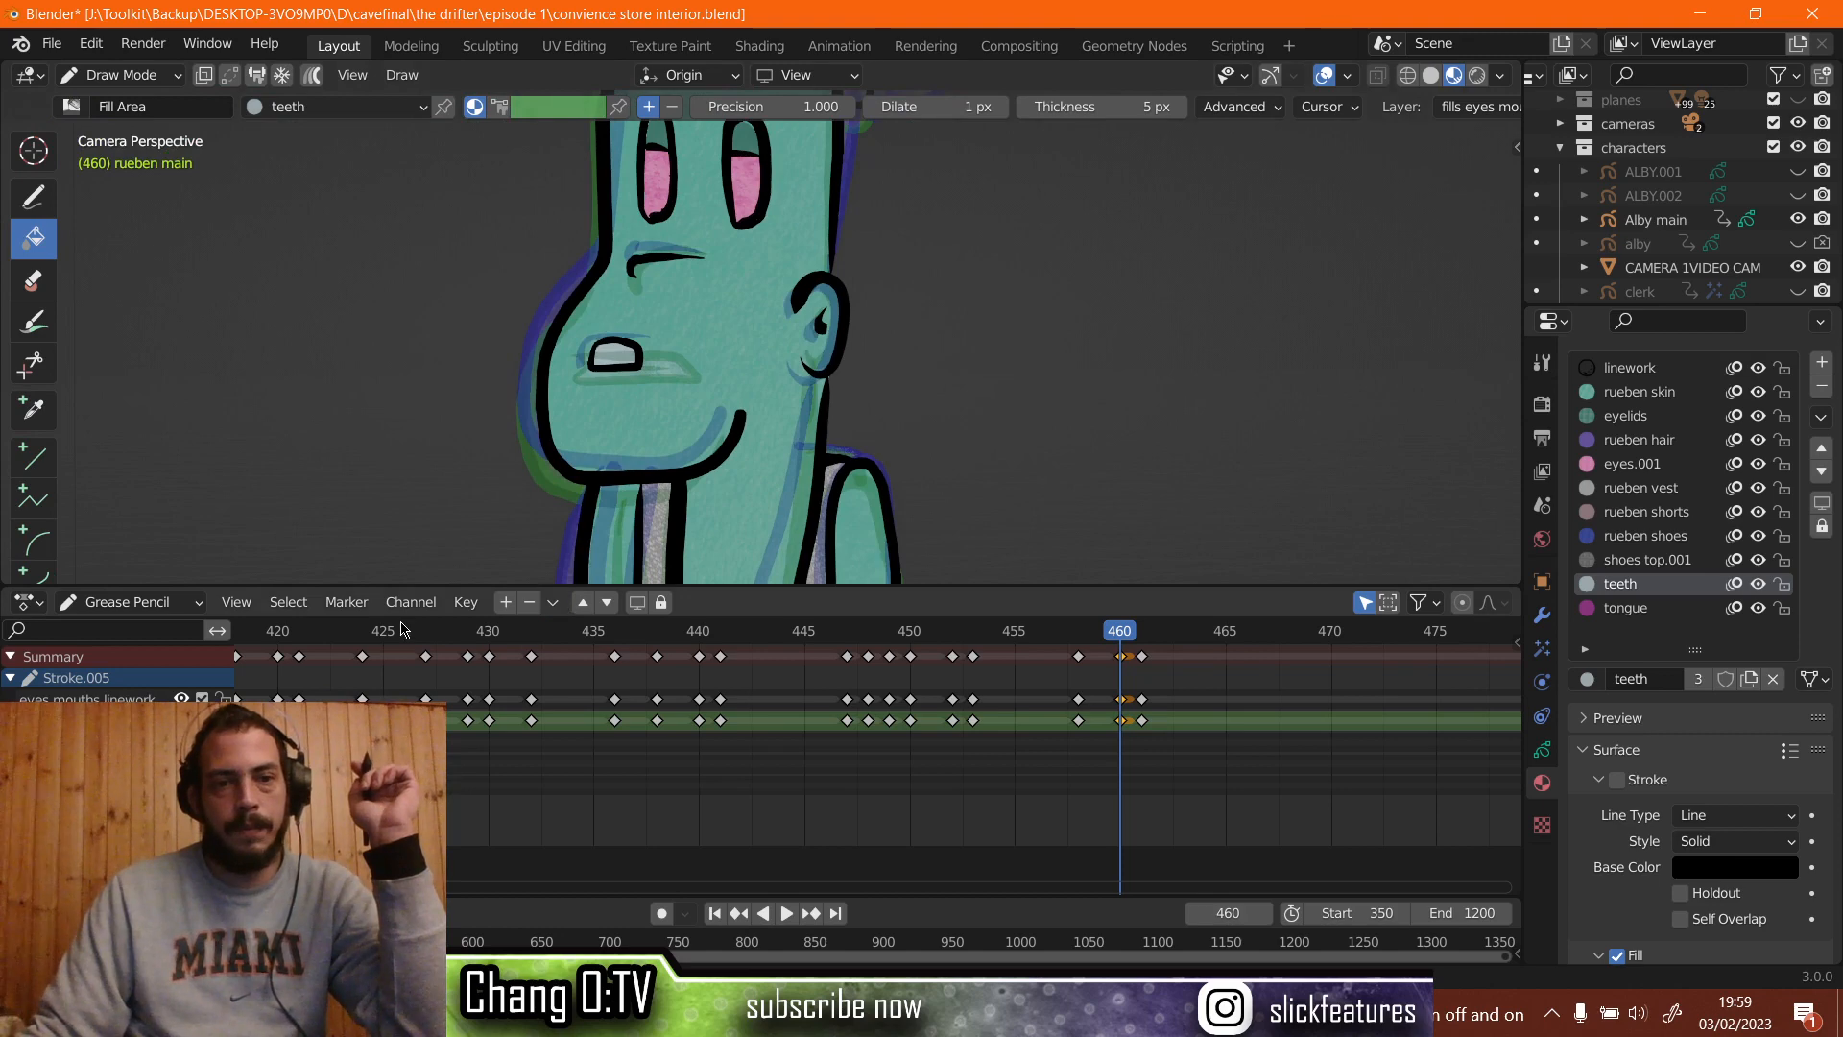
Shift the mouth linework and fill keyframes at frames 458 to 461 four frames later, so they start at frame 462.
left_click(401, 629)
key("space")
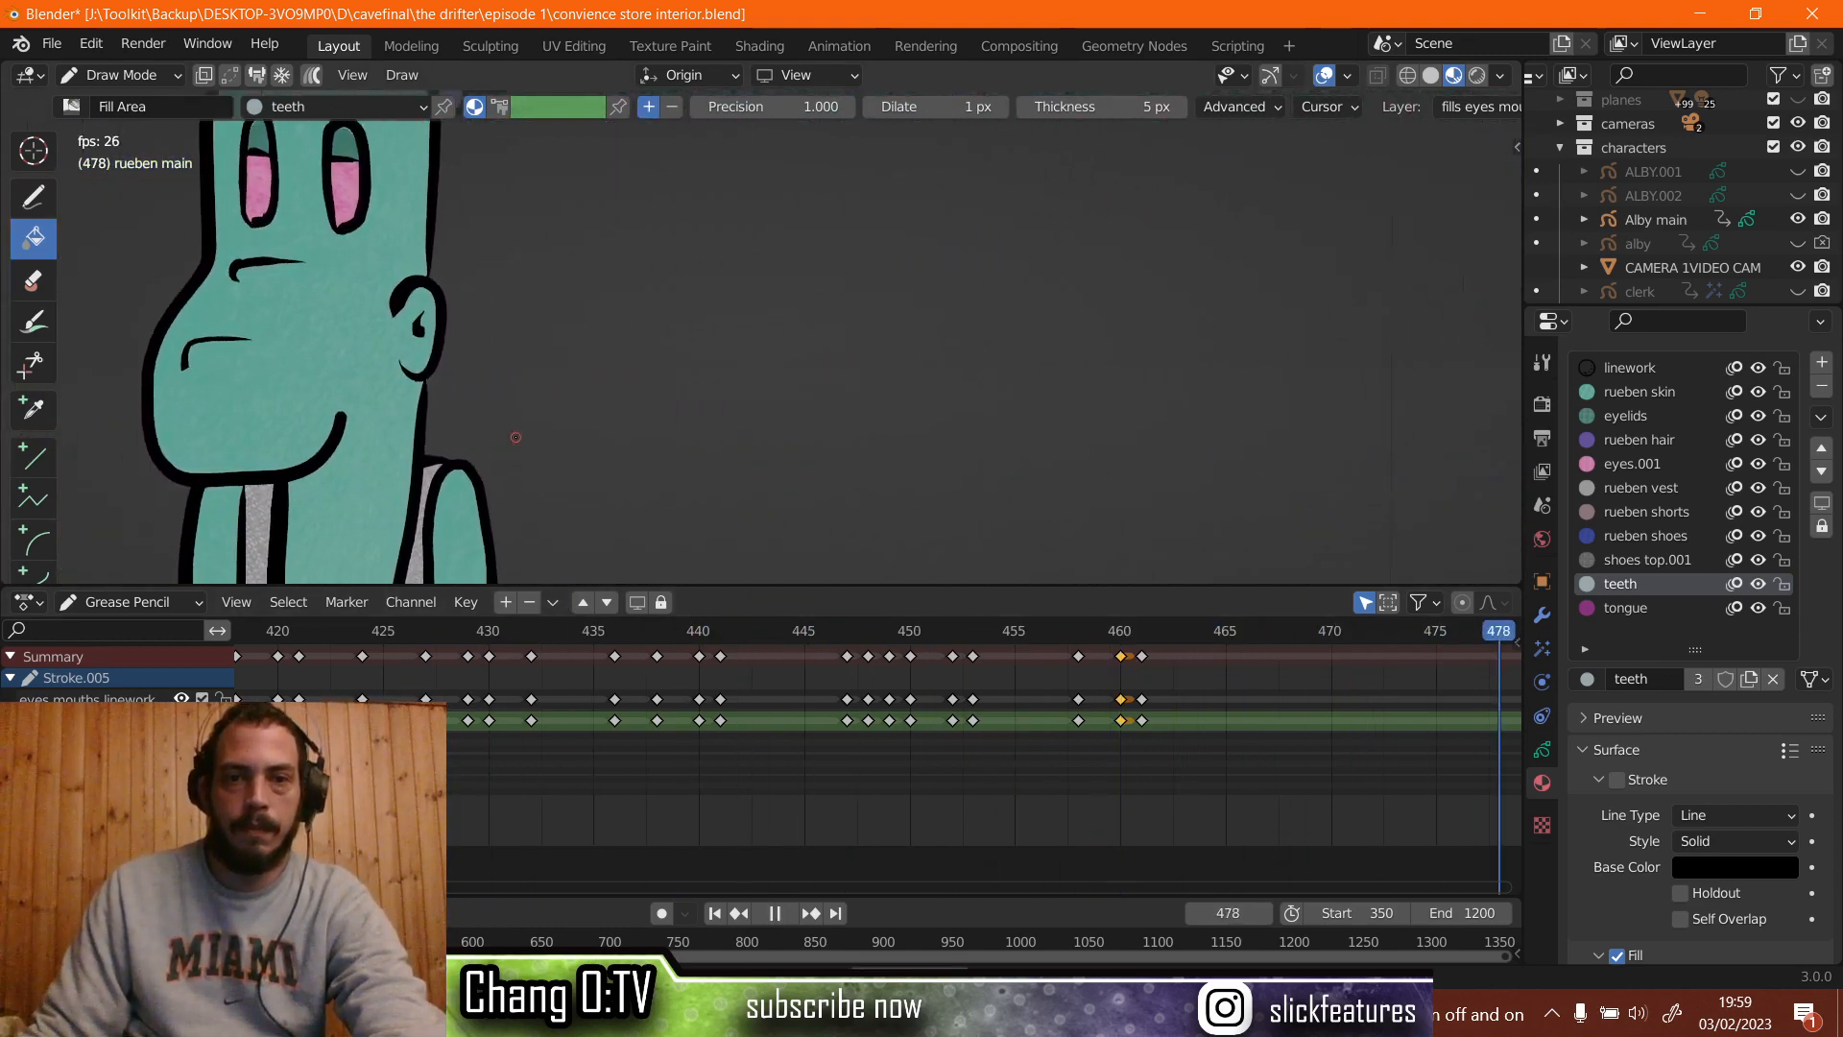
key("space")
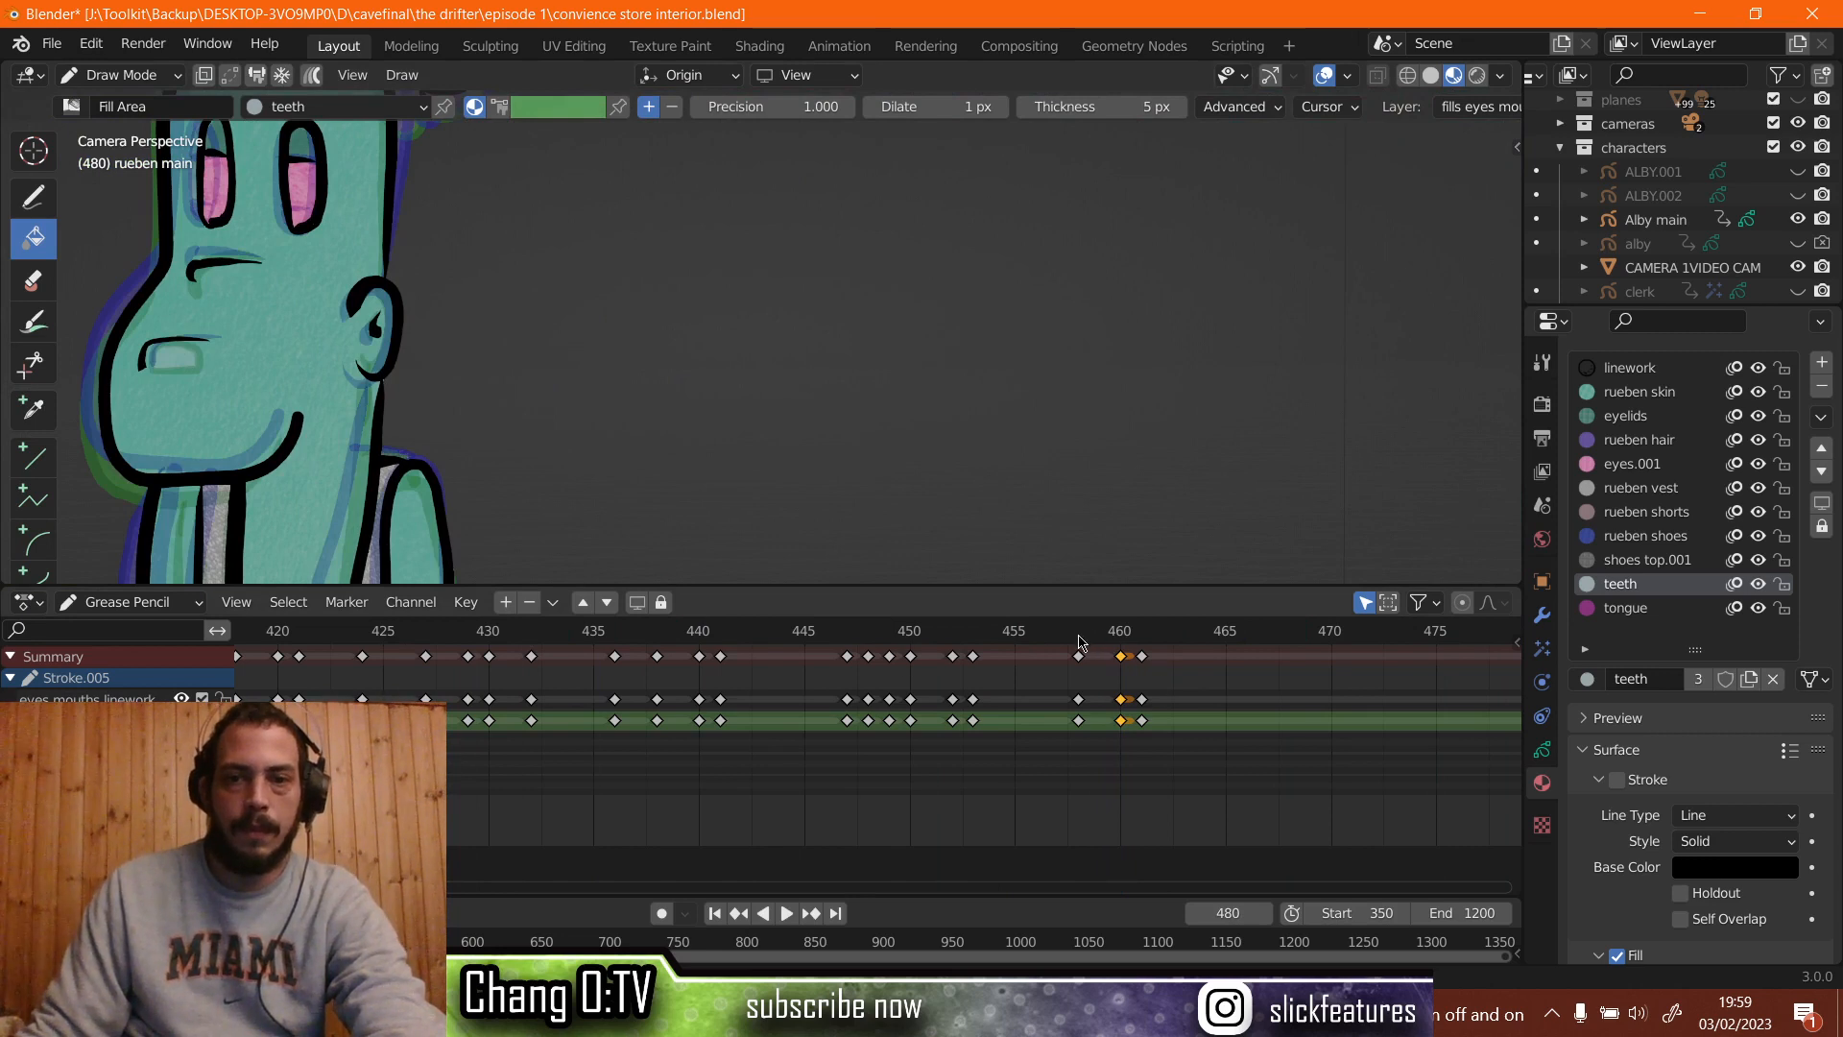
left_click(1079, 641)
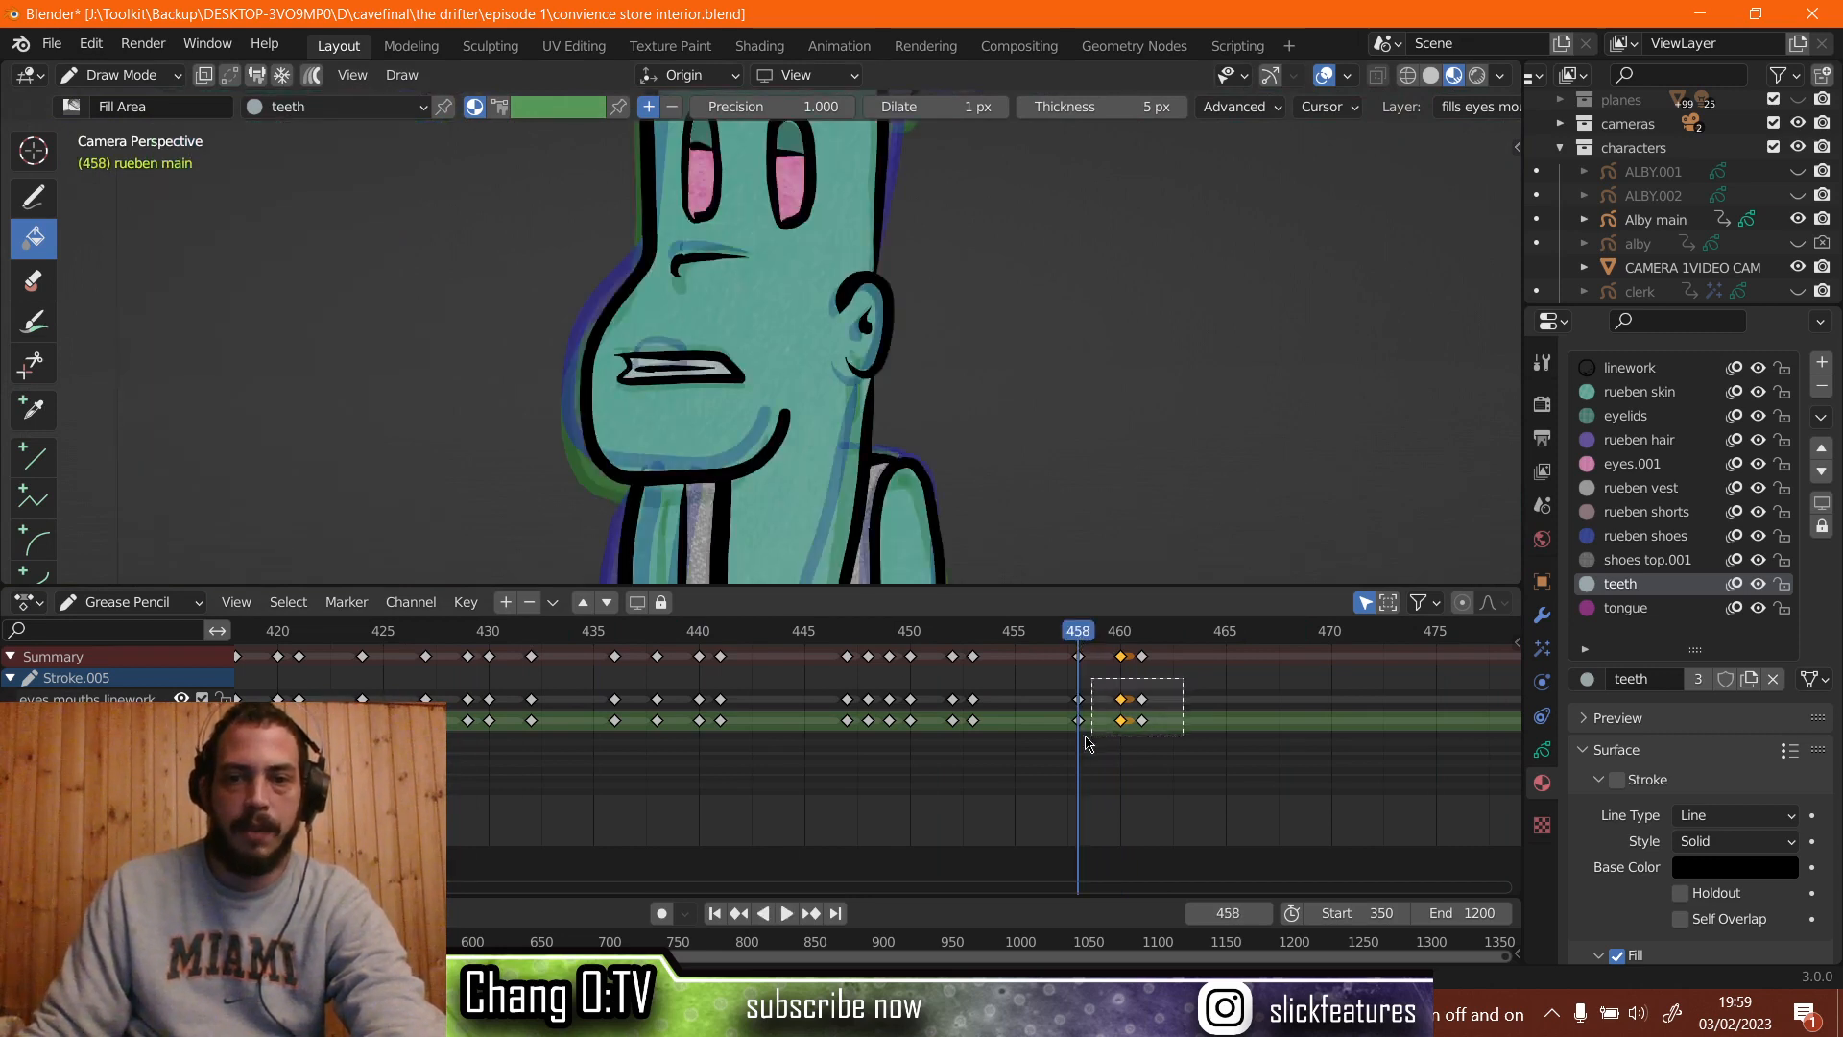
left_click_drag(1071, 737, 1072, 736)
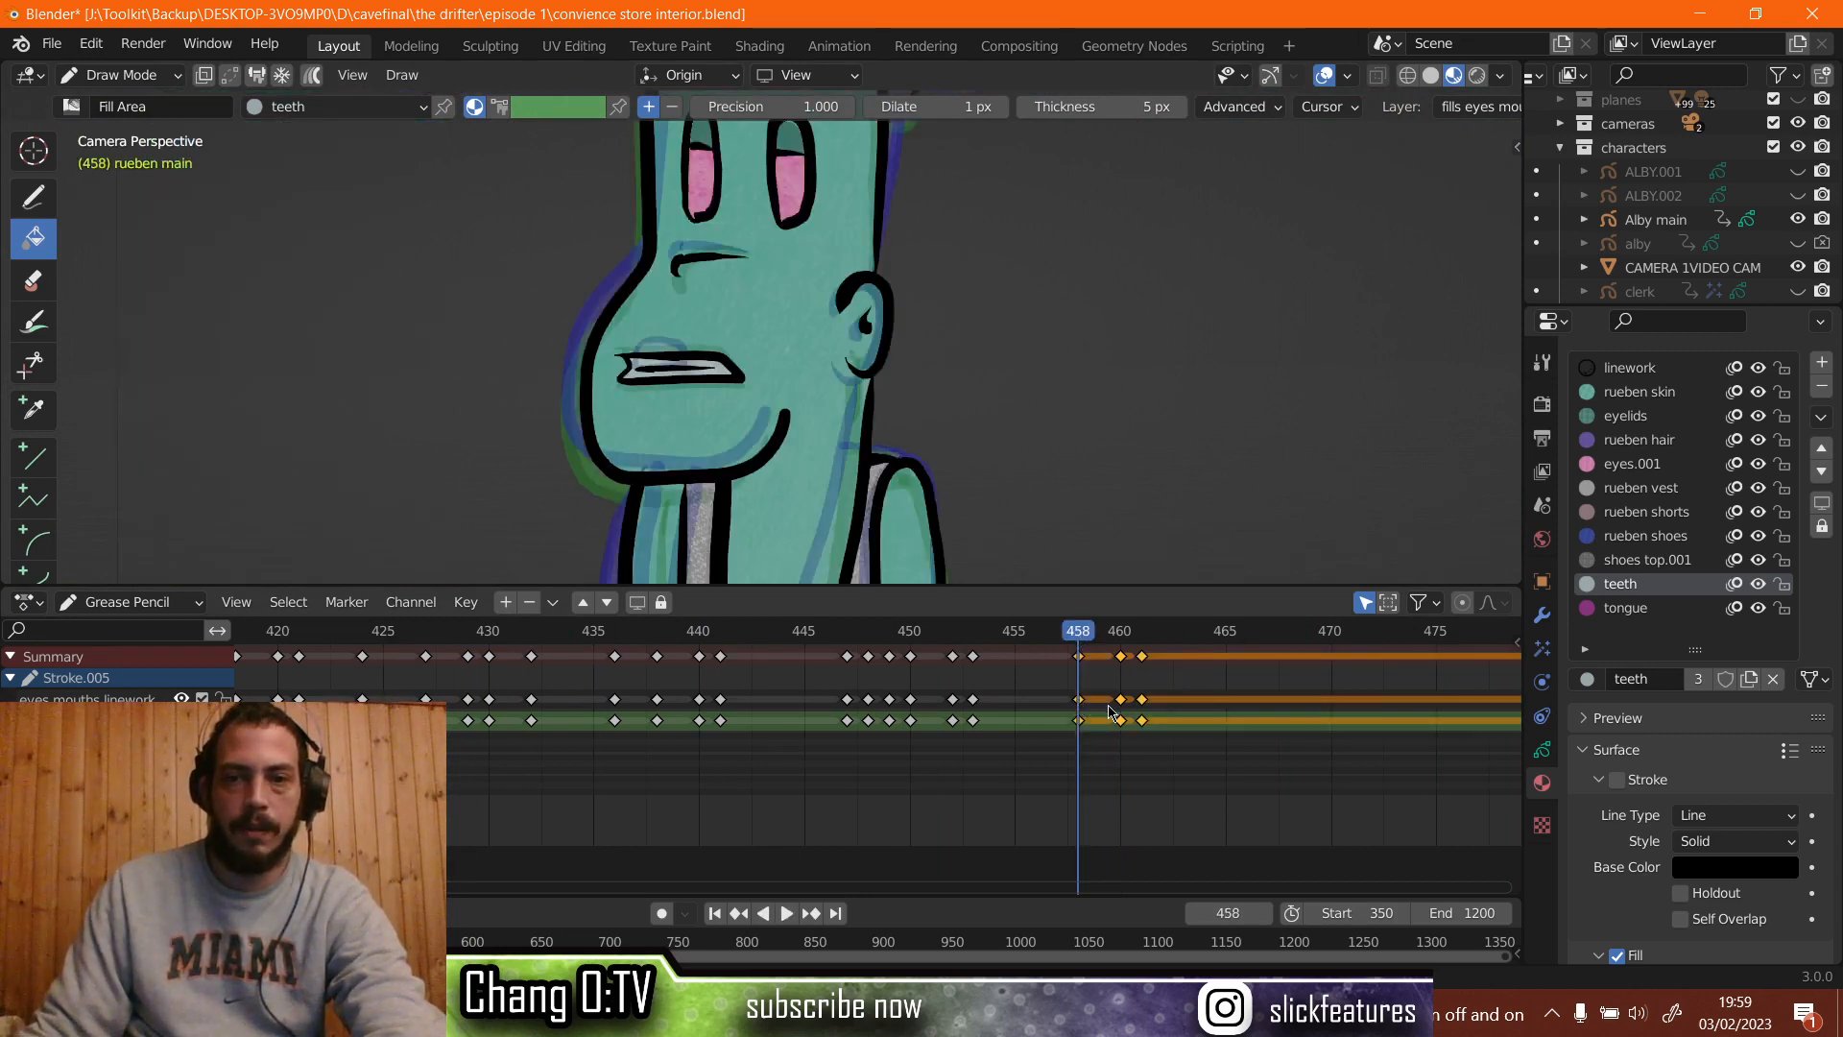
key("g")
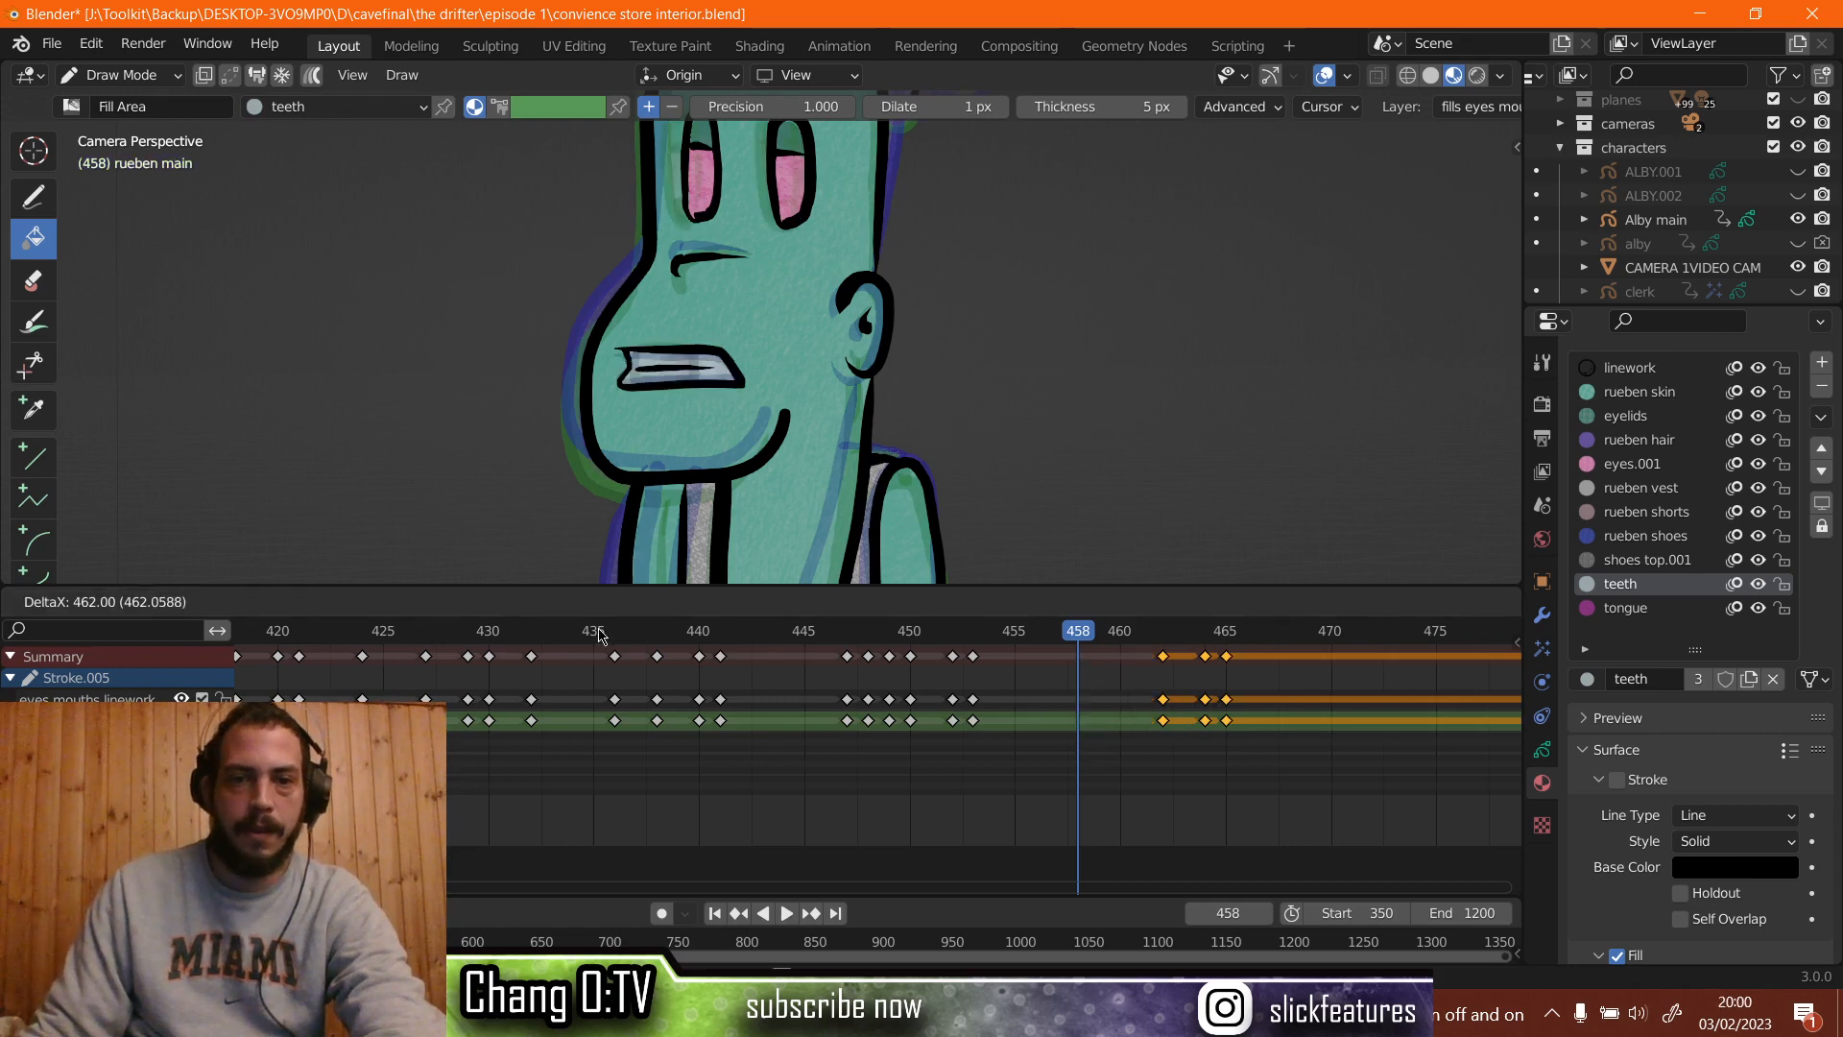
left_click(599, 634)
Play back the retimed lip sync twice, with both characters in view on the second pass.
left_click(599, 634)
key("space")
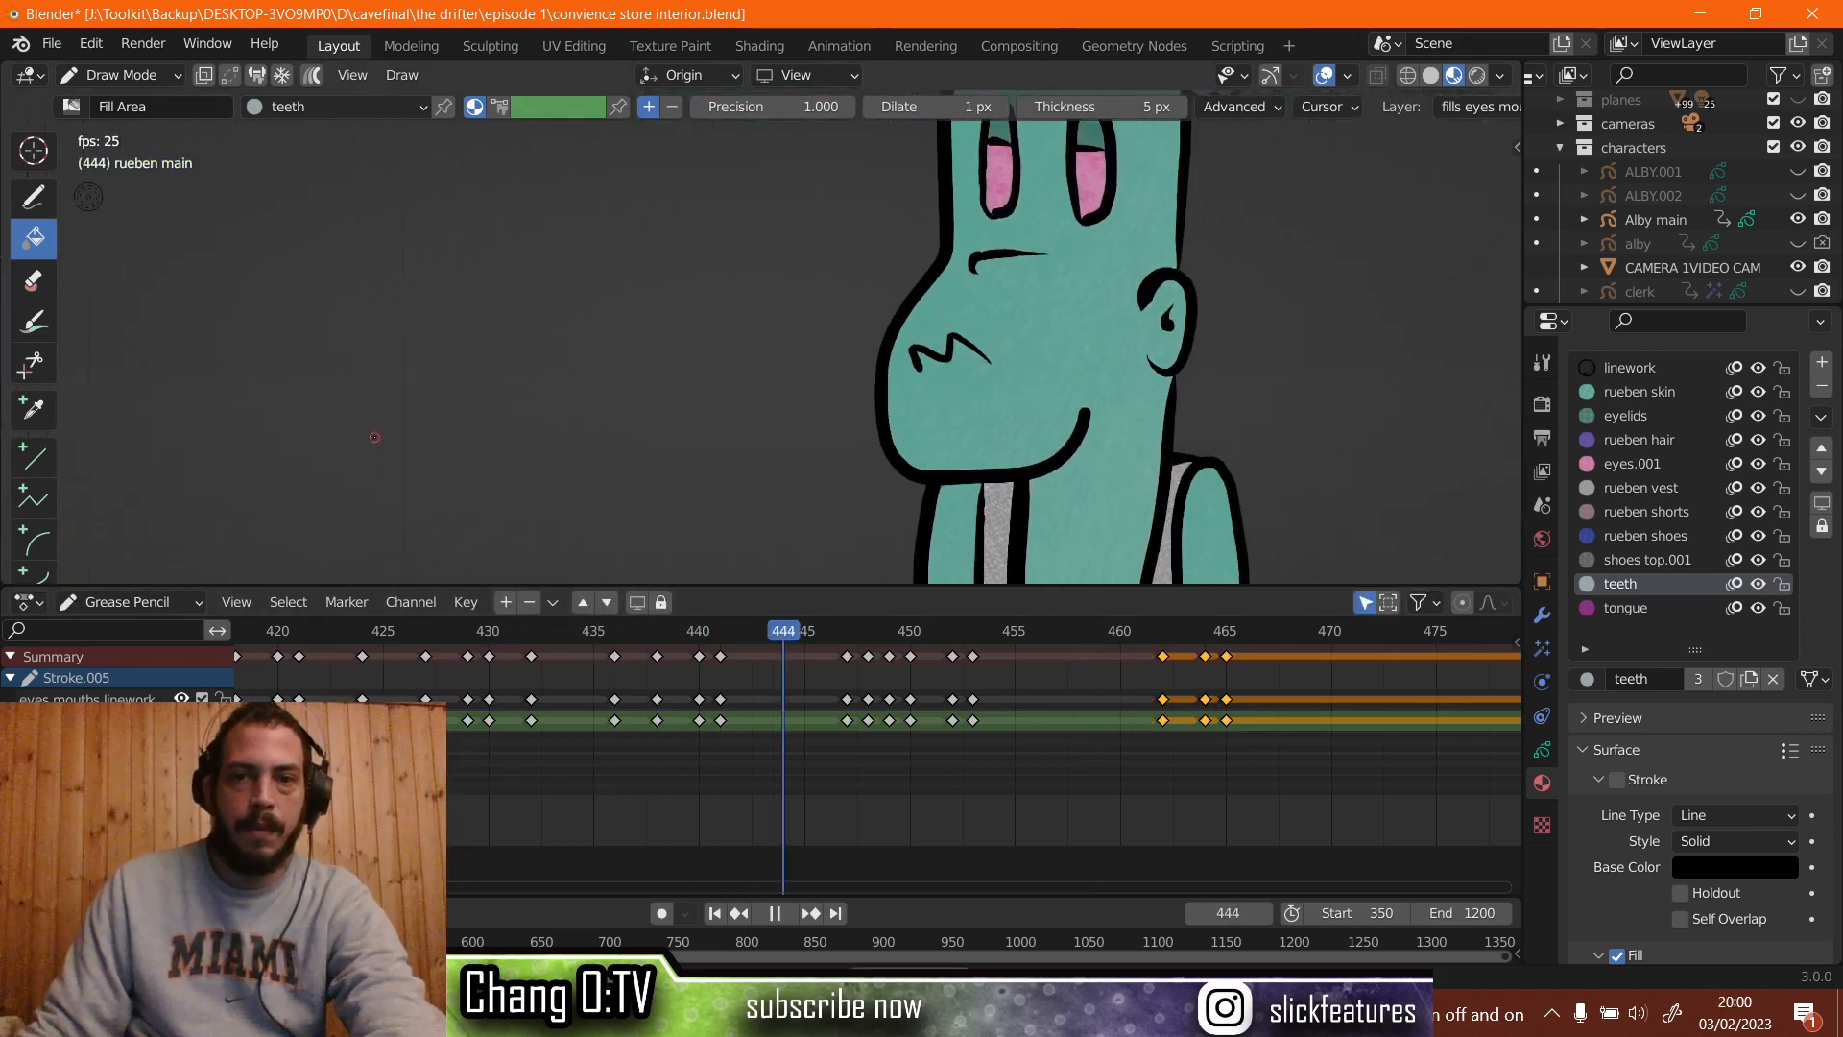
key("space")
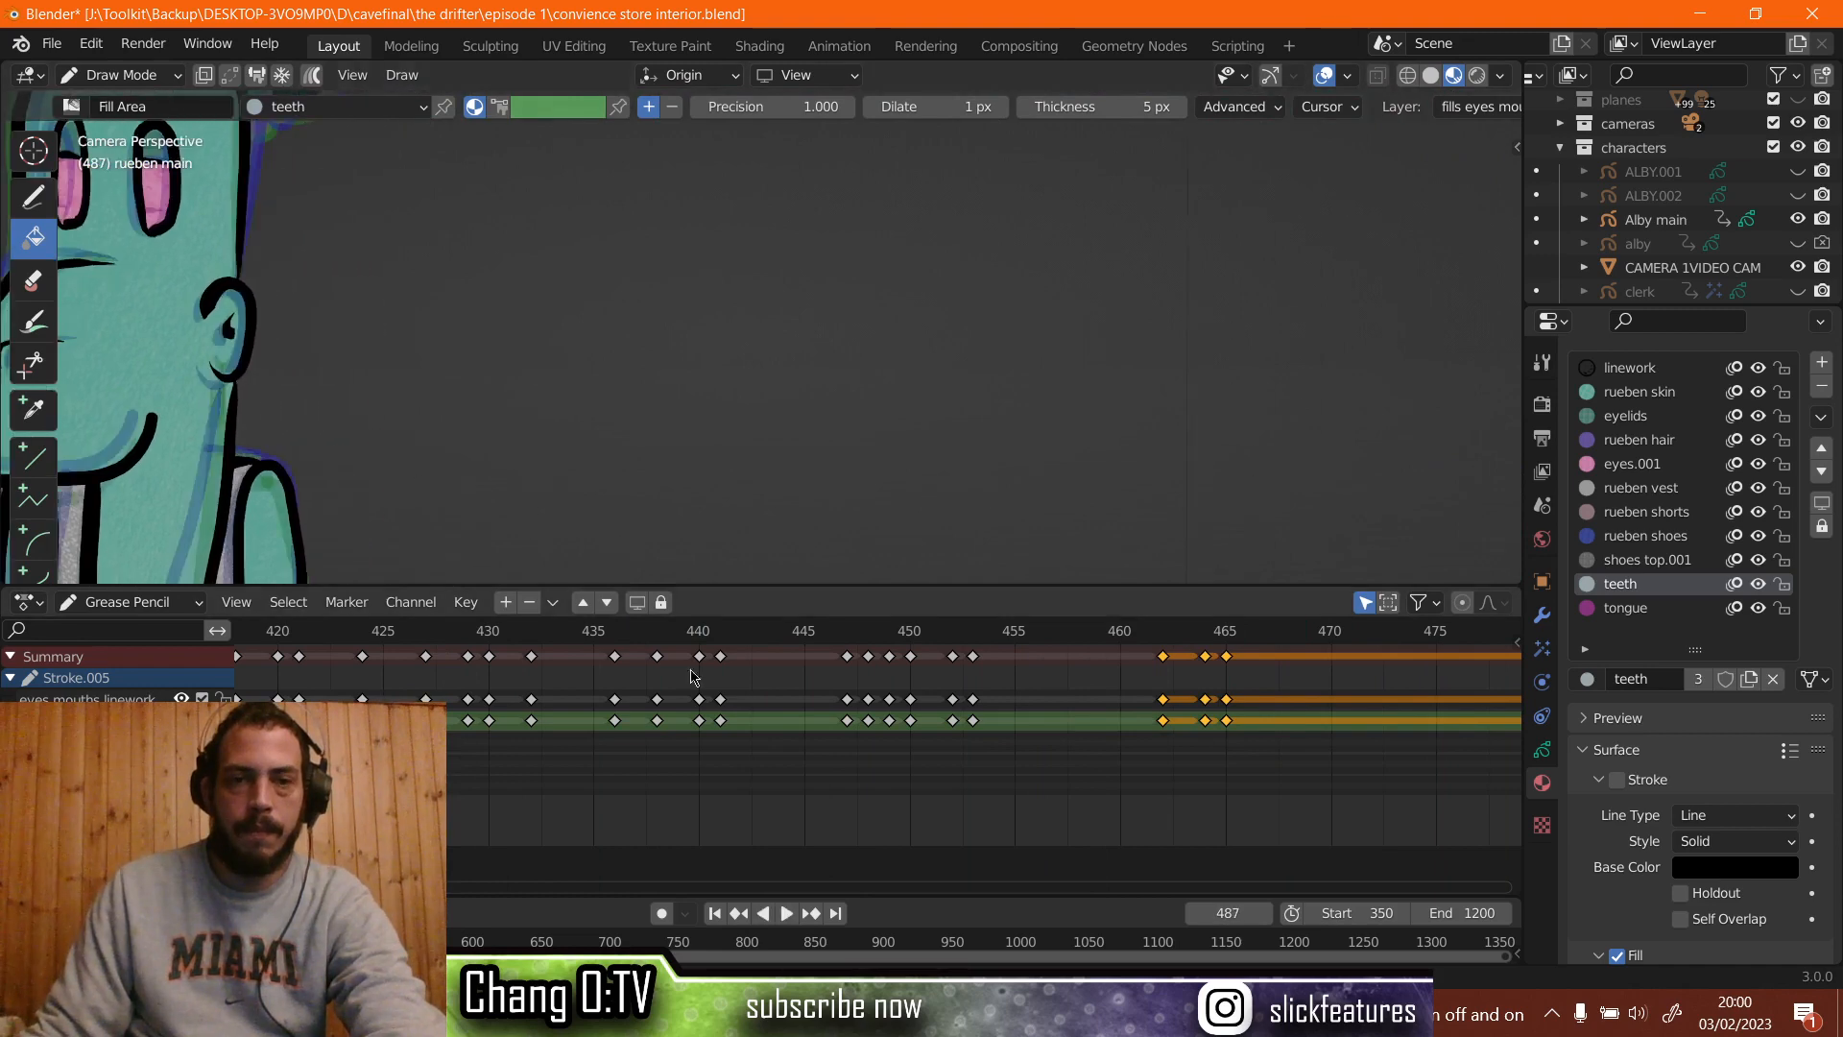
scroll(879, 681, "down", 2)
scroll(771, 551, "down", 5)
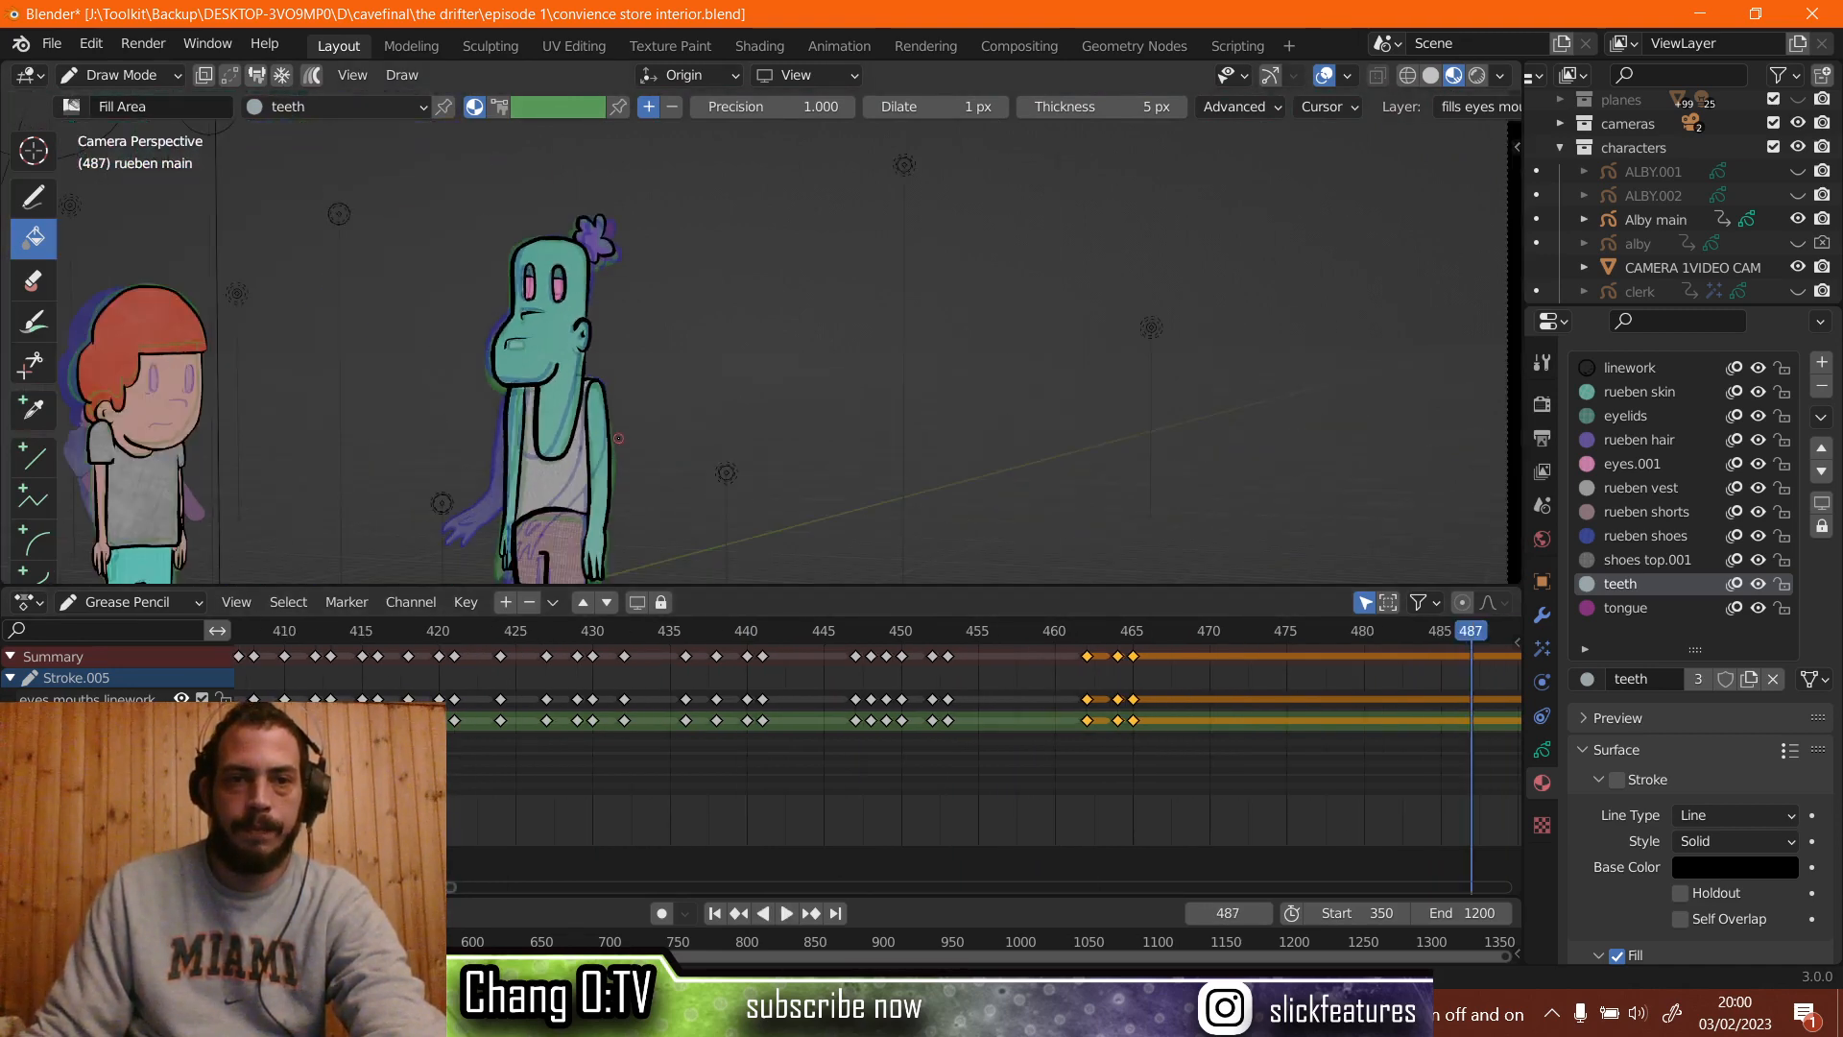
left_click(407, 651)
key("space")
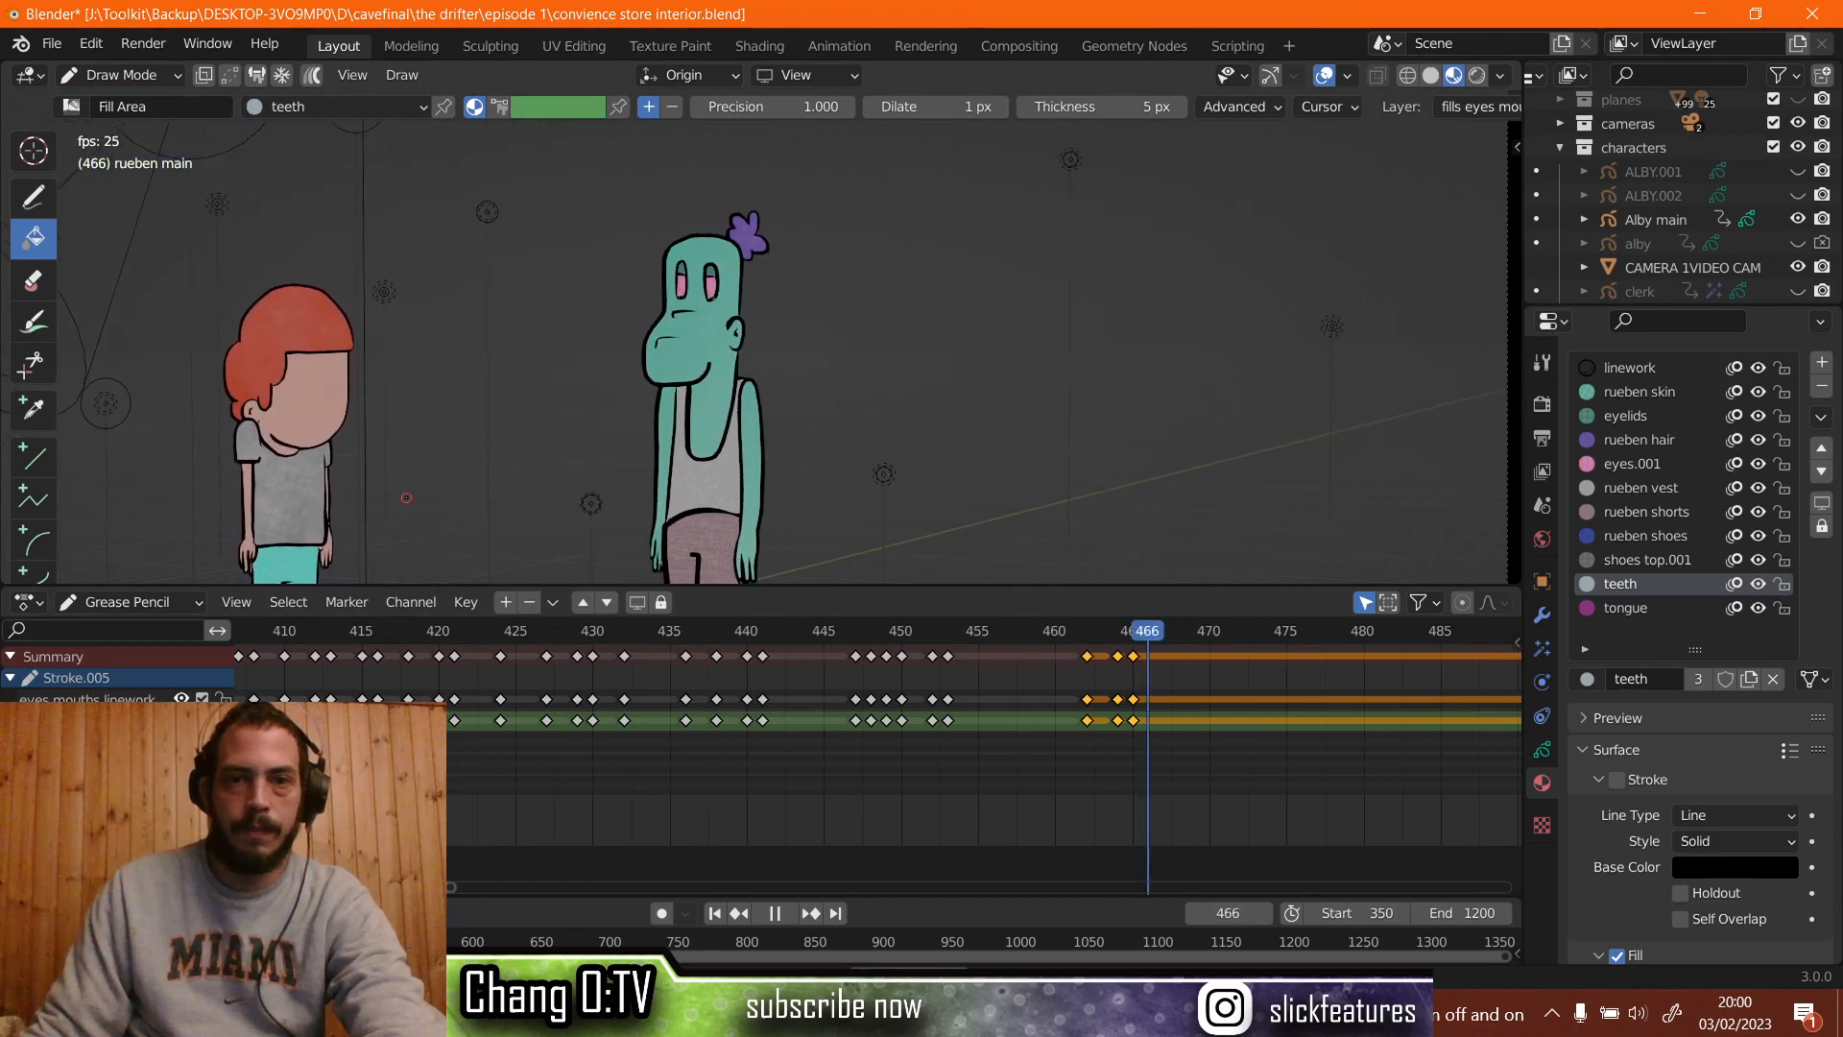
key("space")
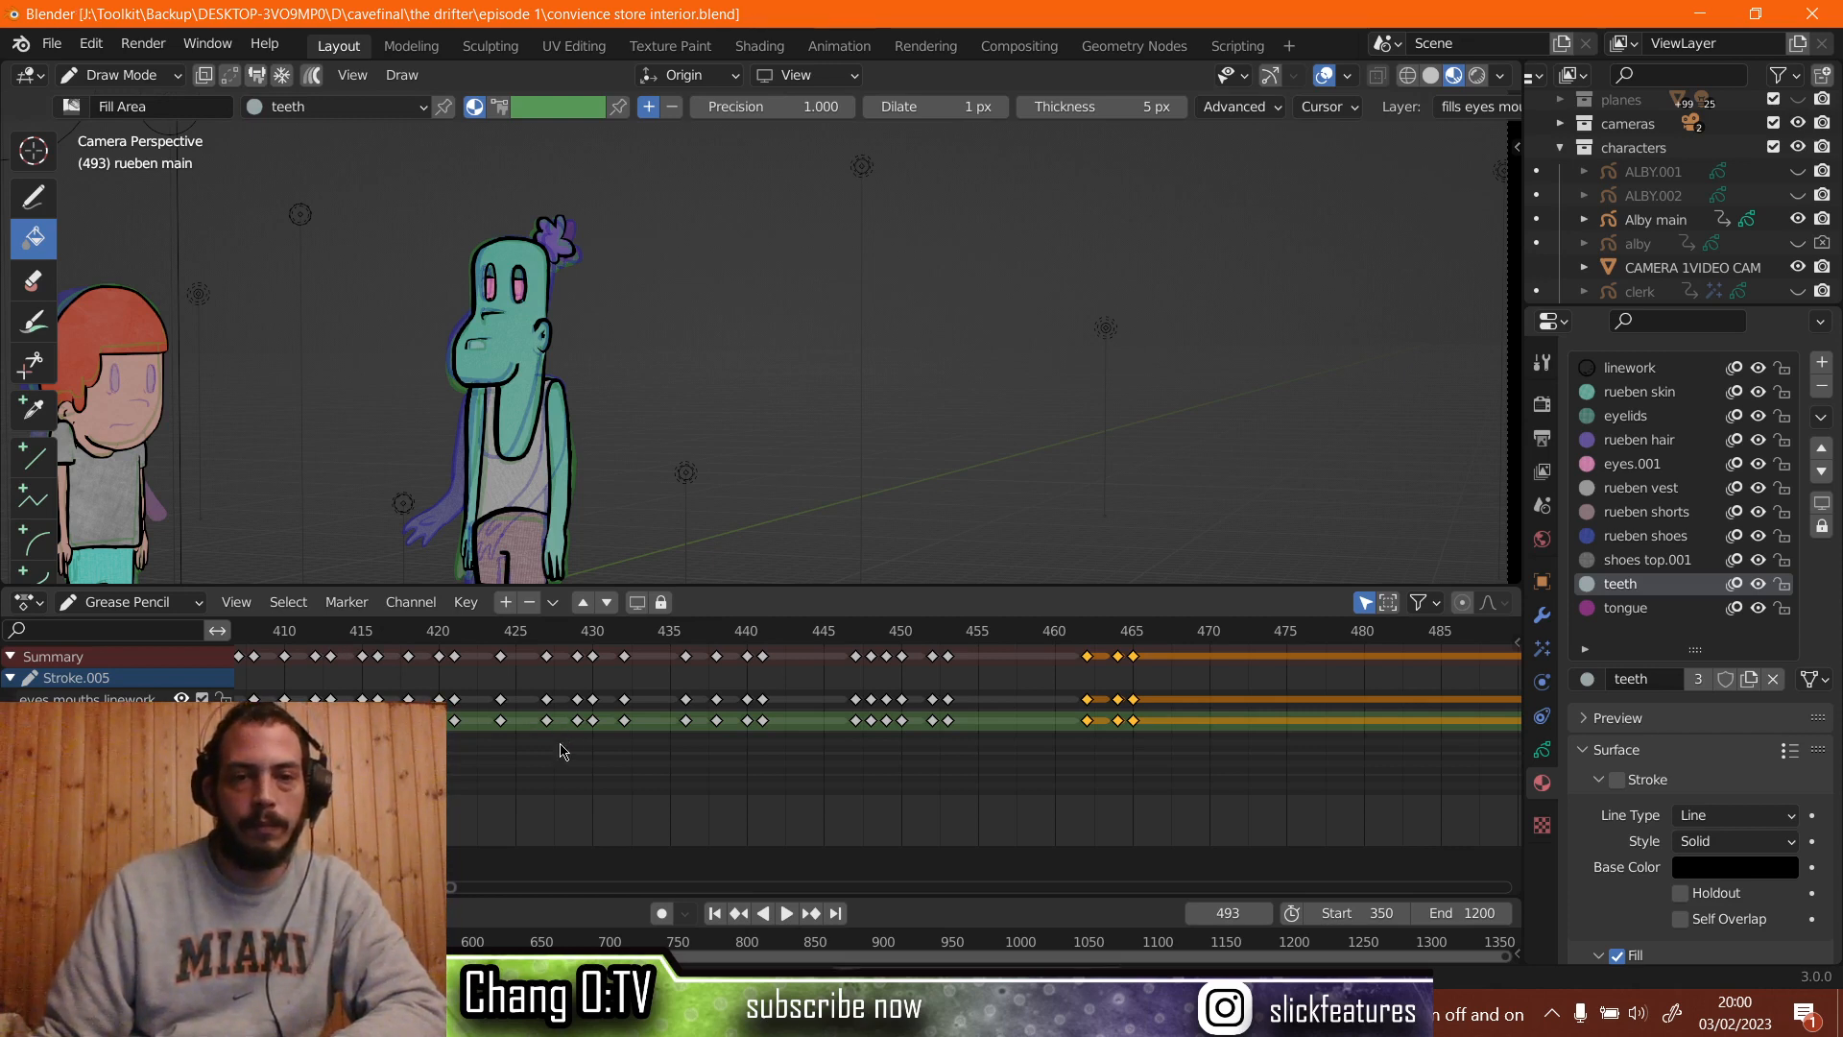
Play back the animation from frame 351 in a maximized camera view with the viewport overlays hidden.
scroll(562, 748, "down", 3)
scroll(518, 739, "down", 5)
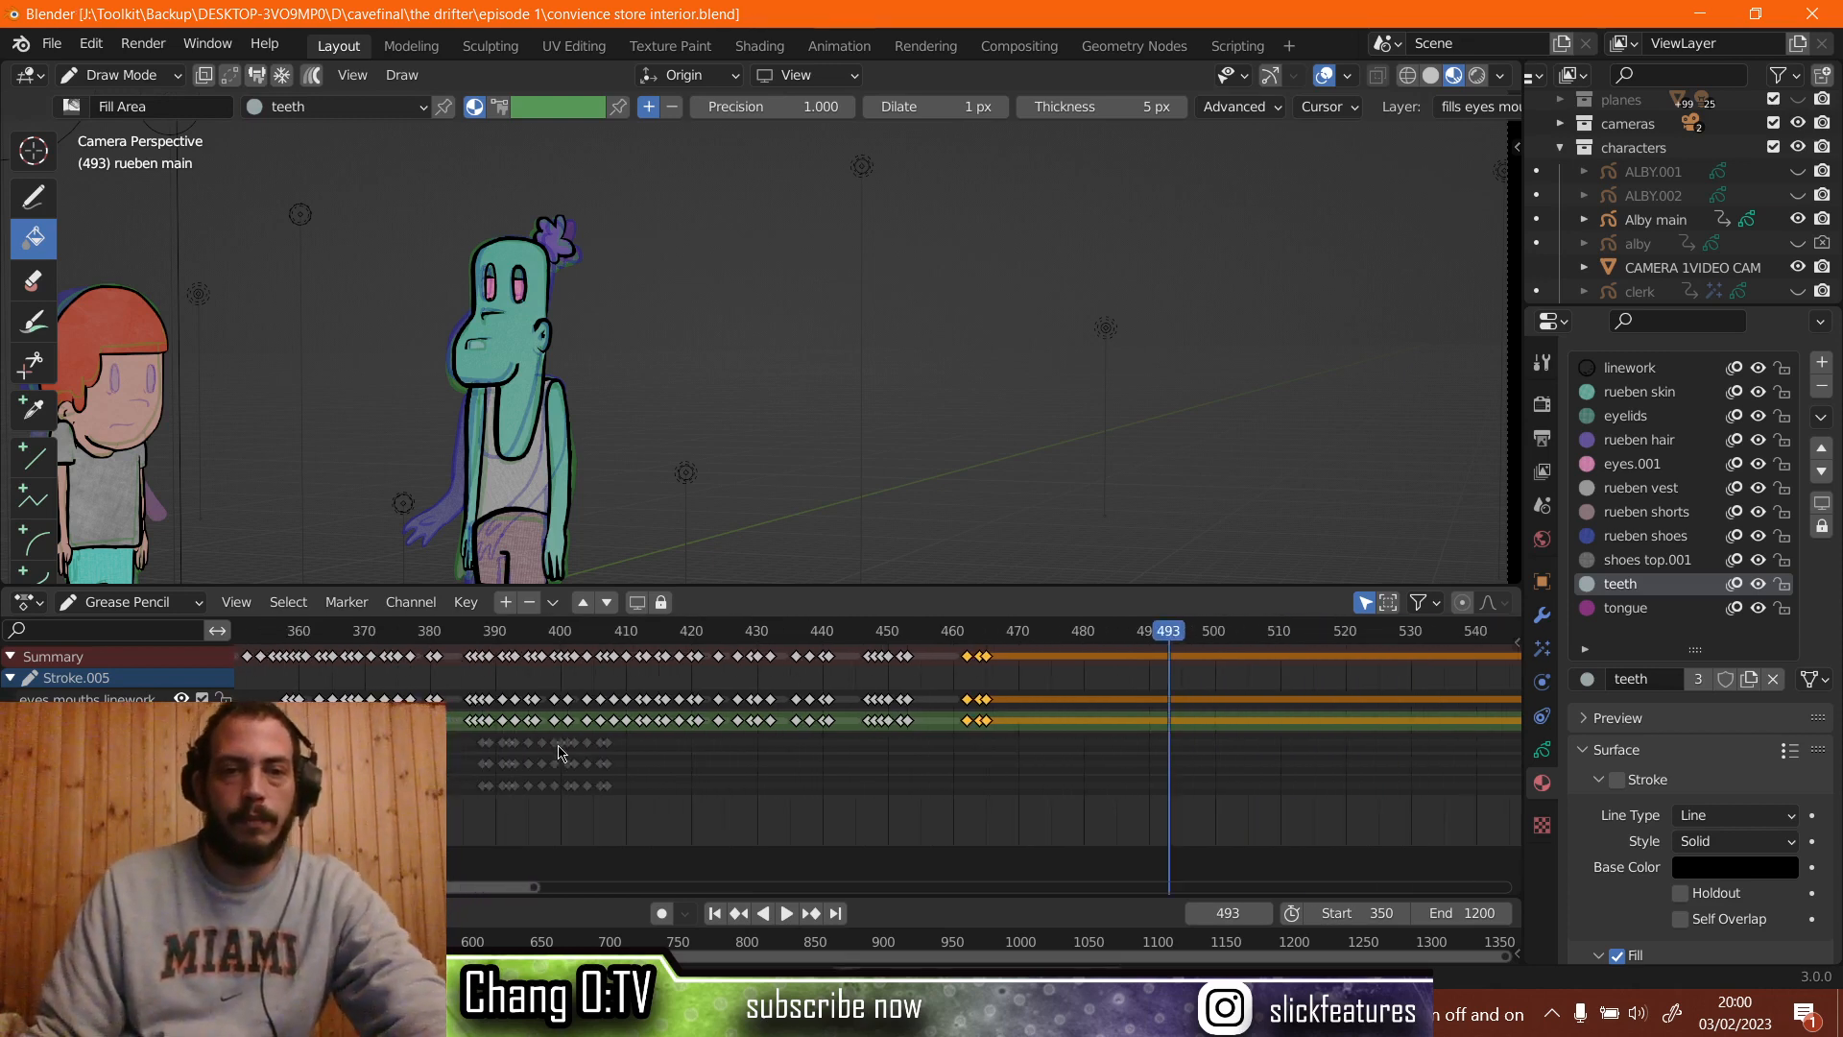
left_click(480, 637)
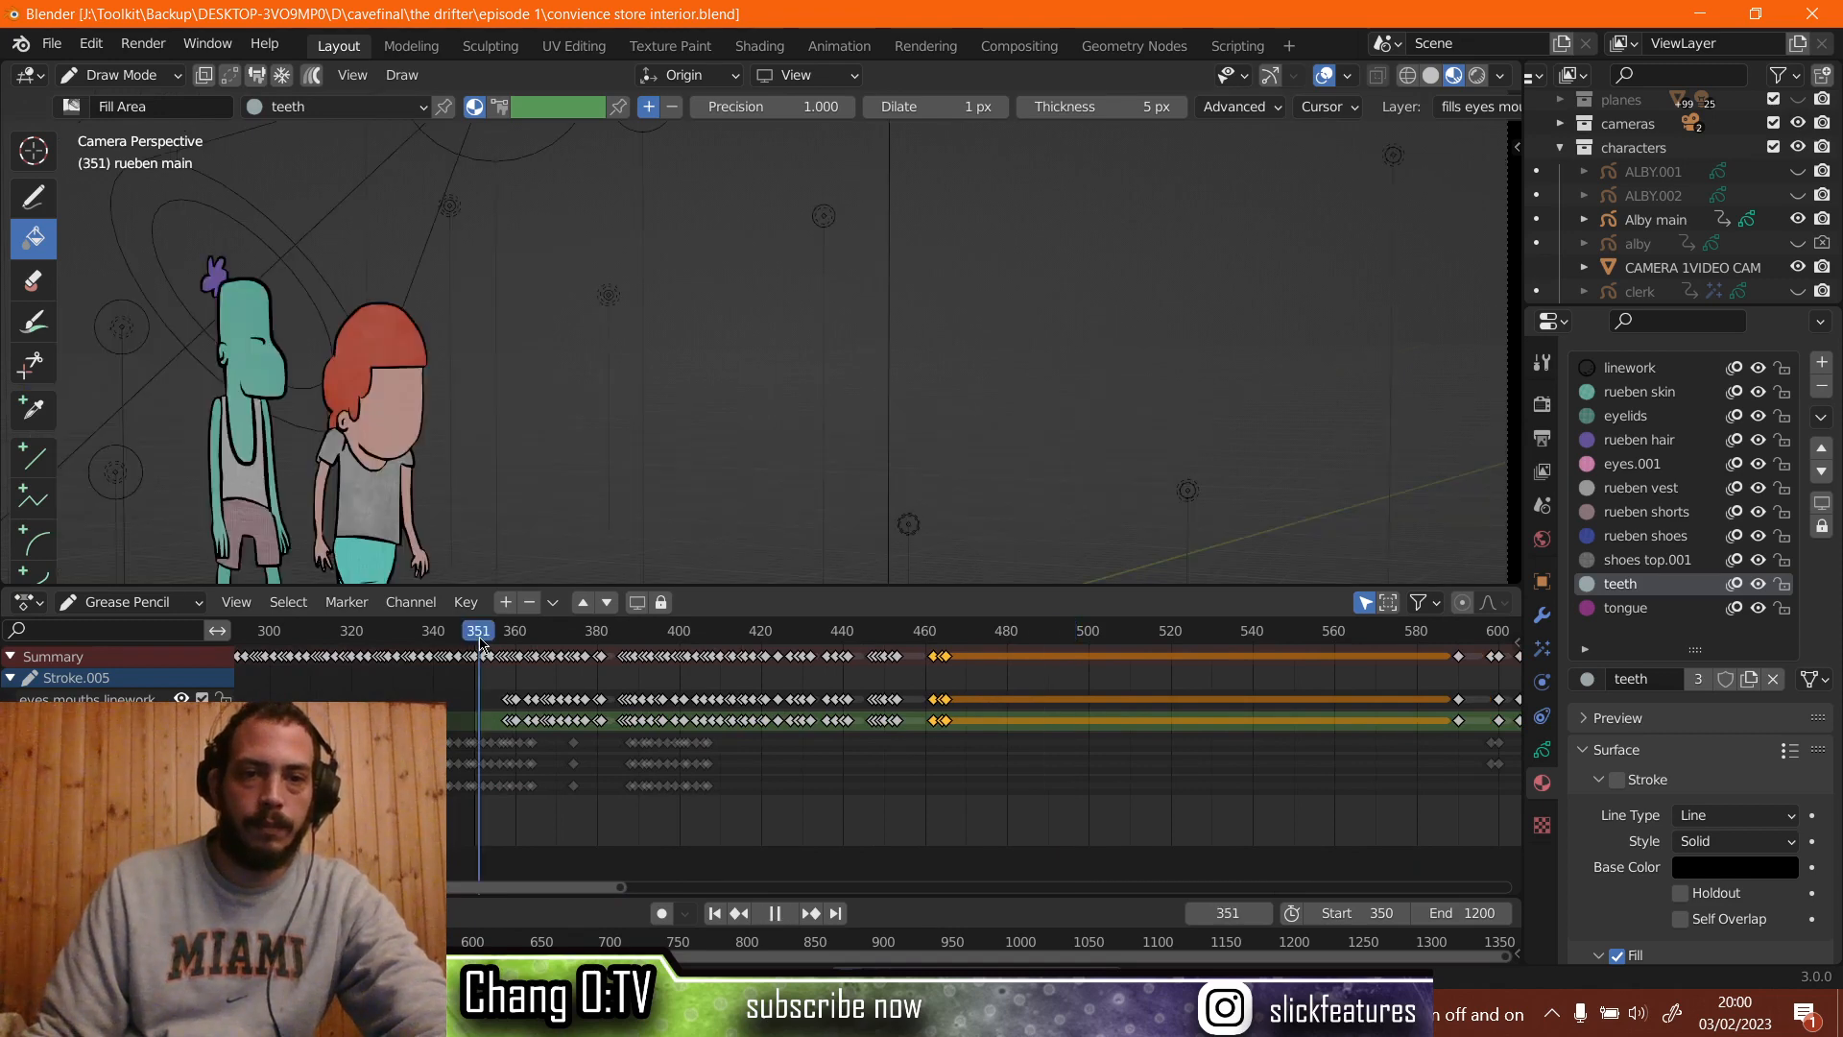
key("ctrl+space")
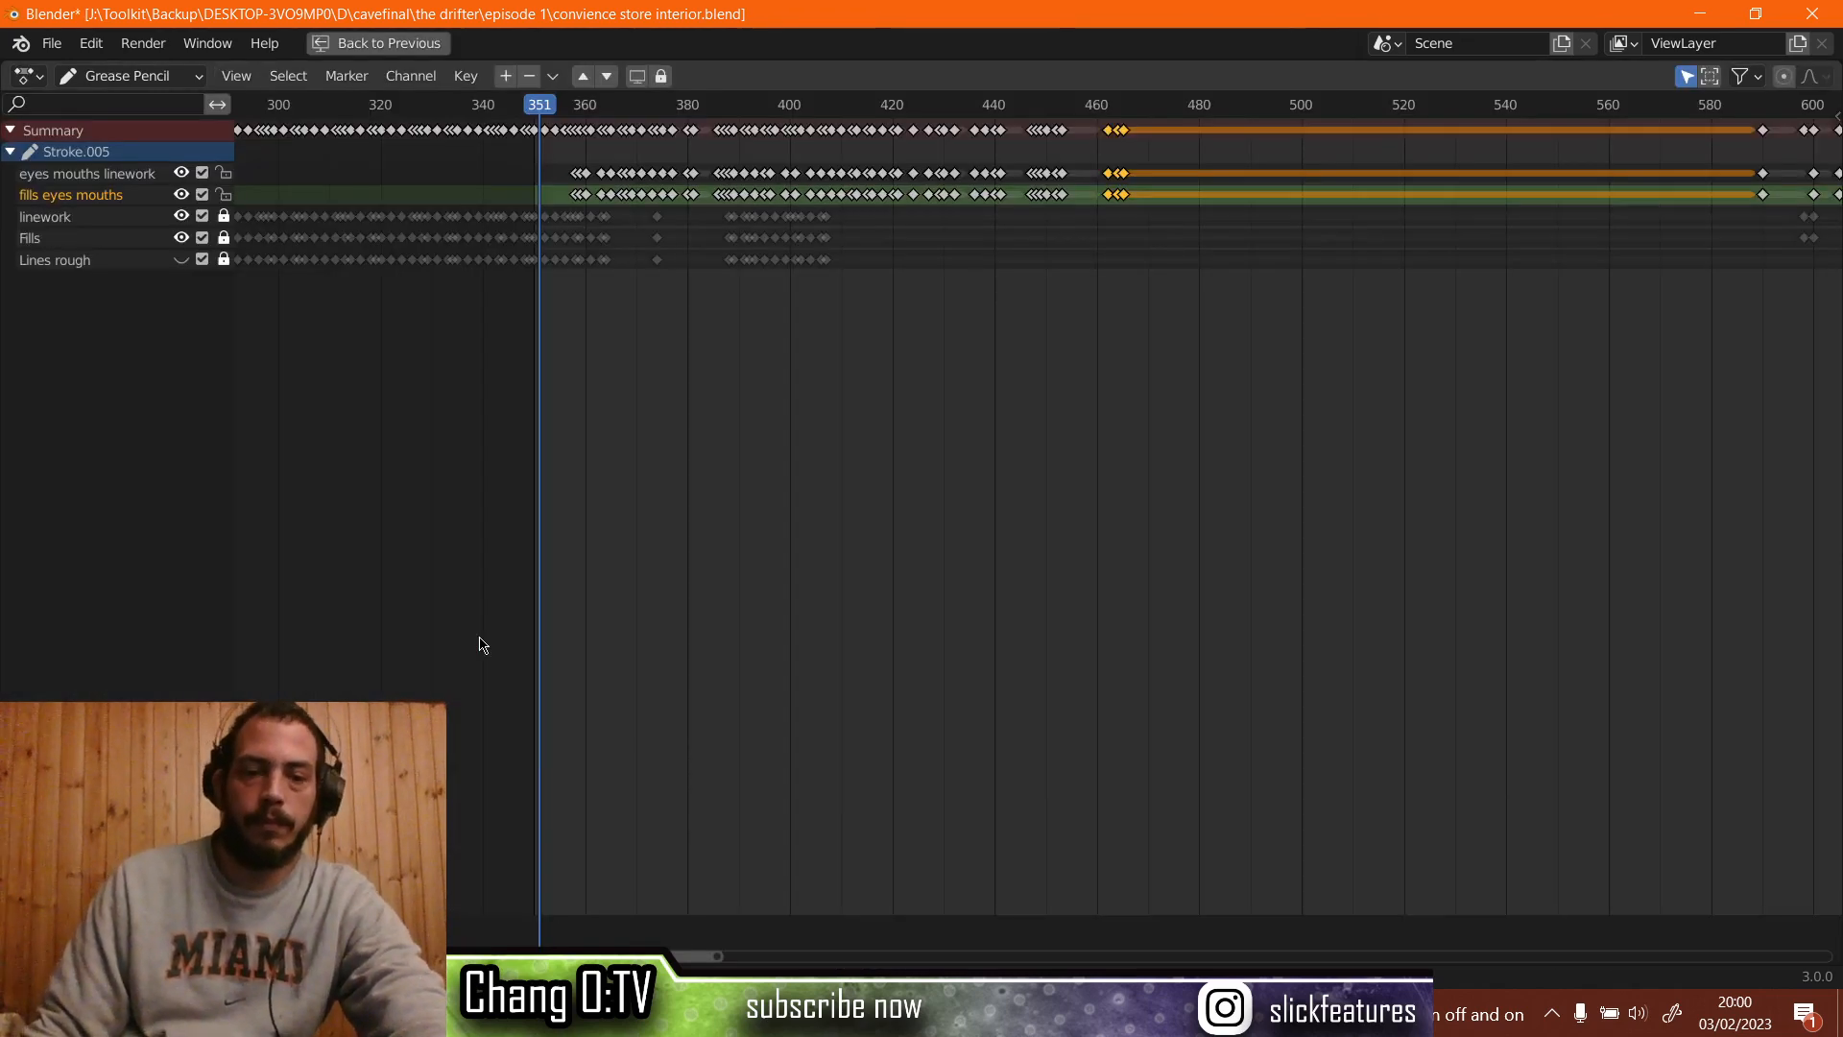
key("ctrl+space")
key("ctrl+space")
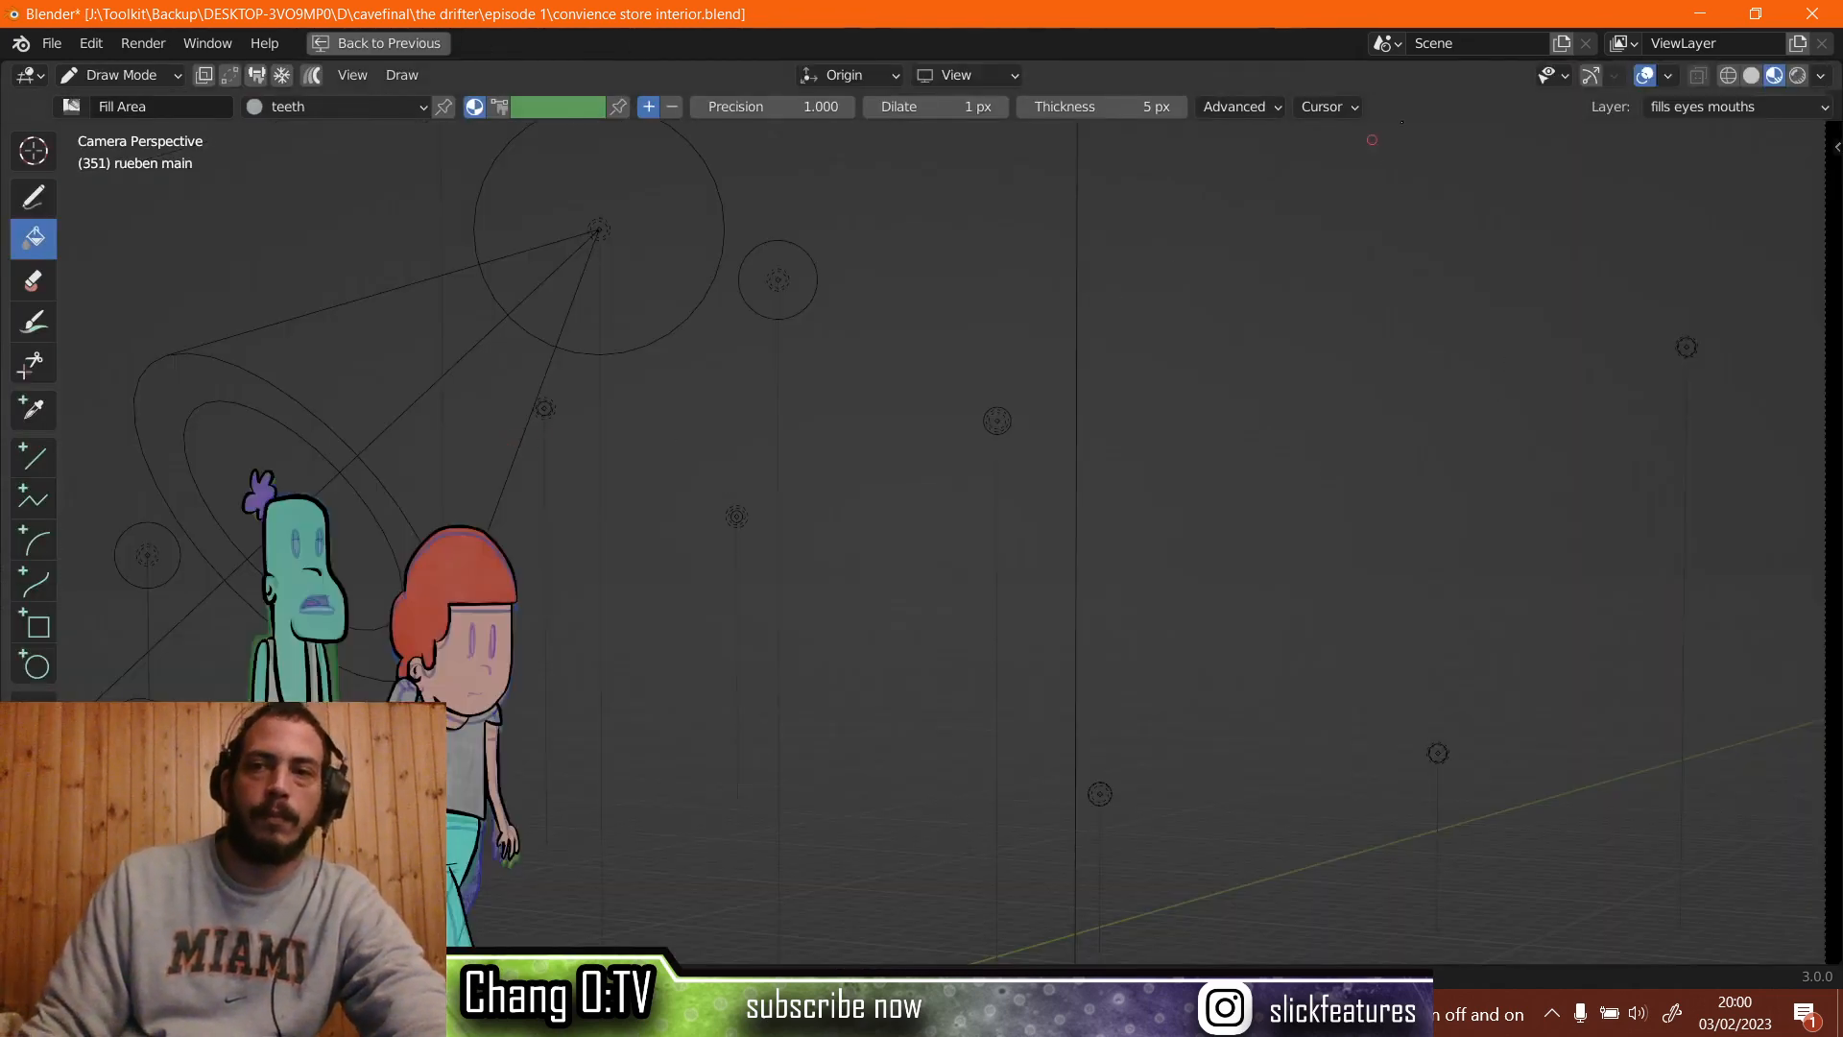
key("shift+alt+z")
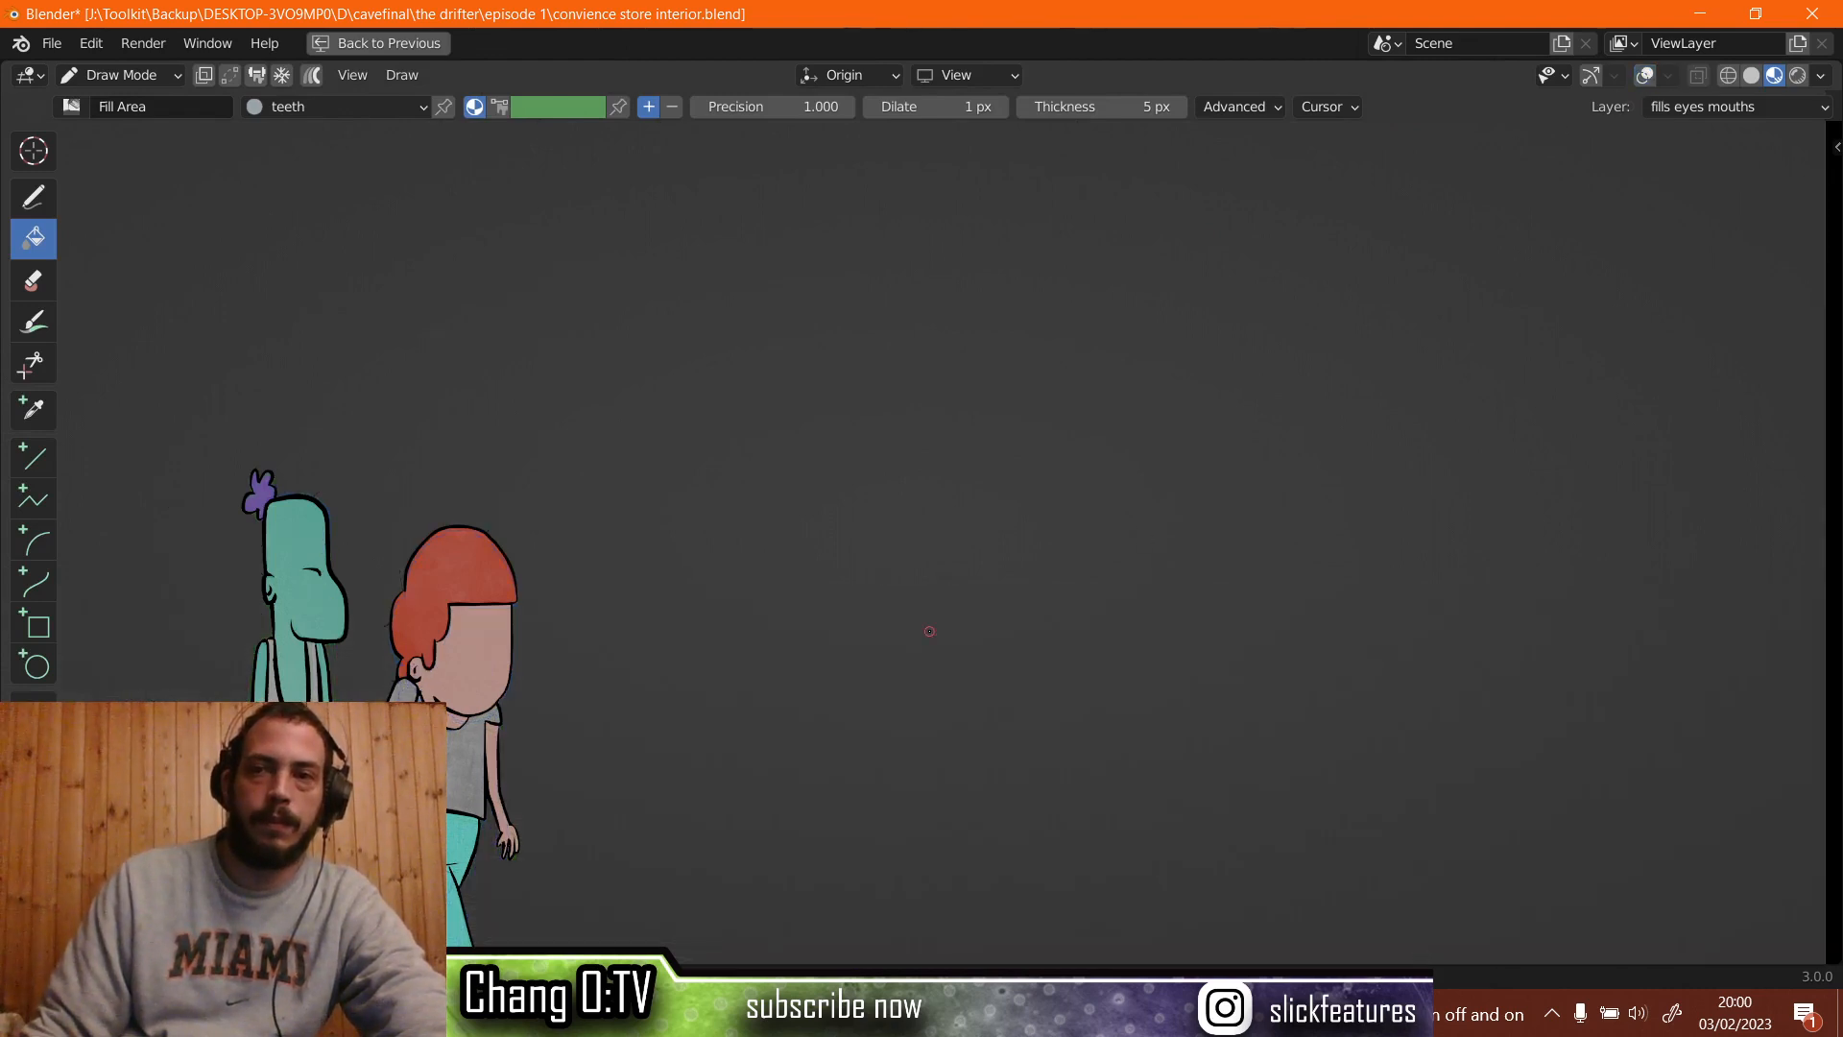
key("Home")
scroll(936, 607, "down", 5)
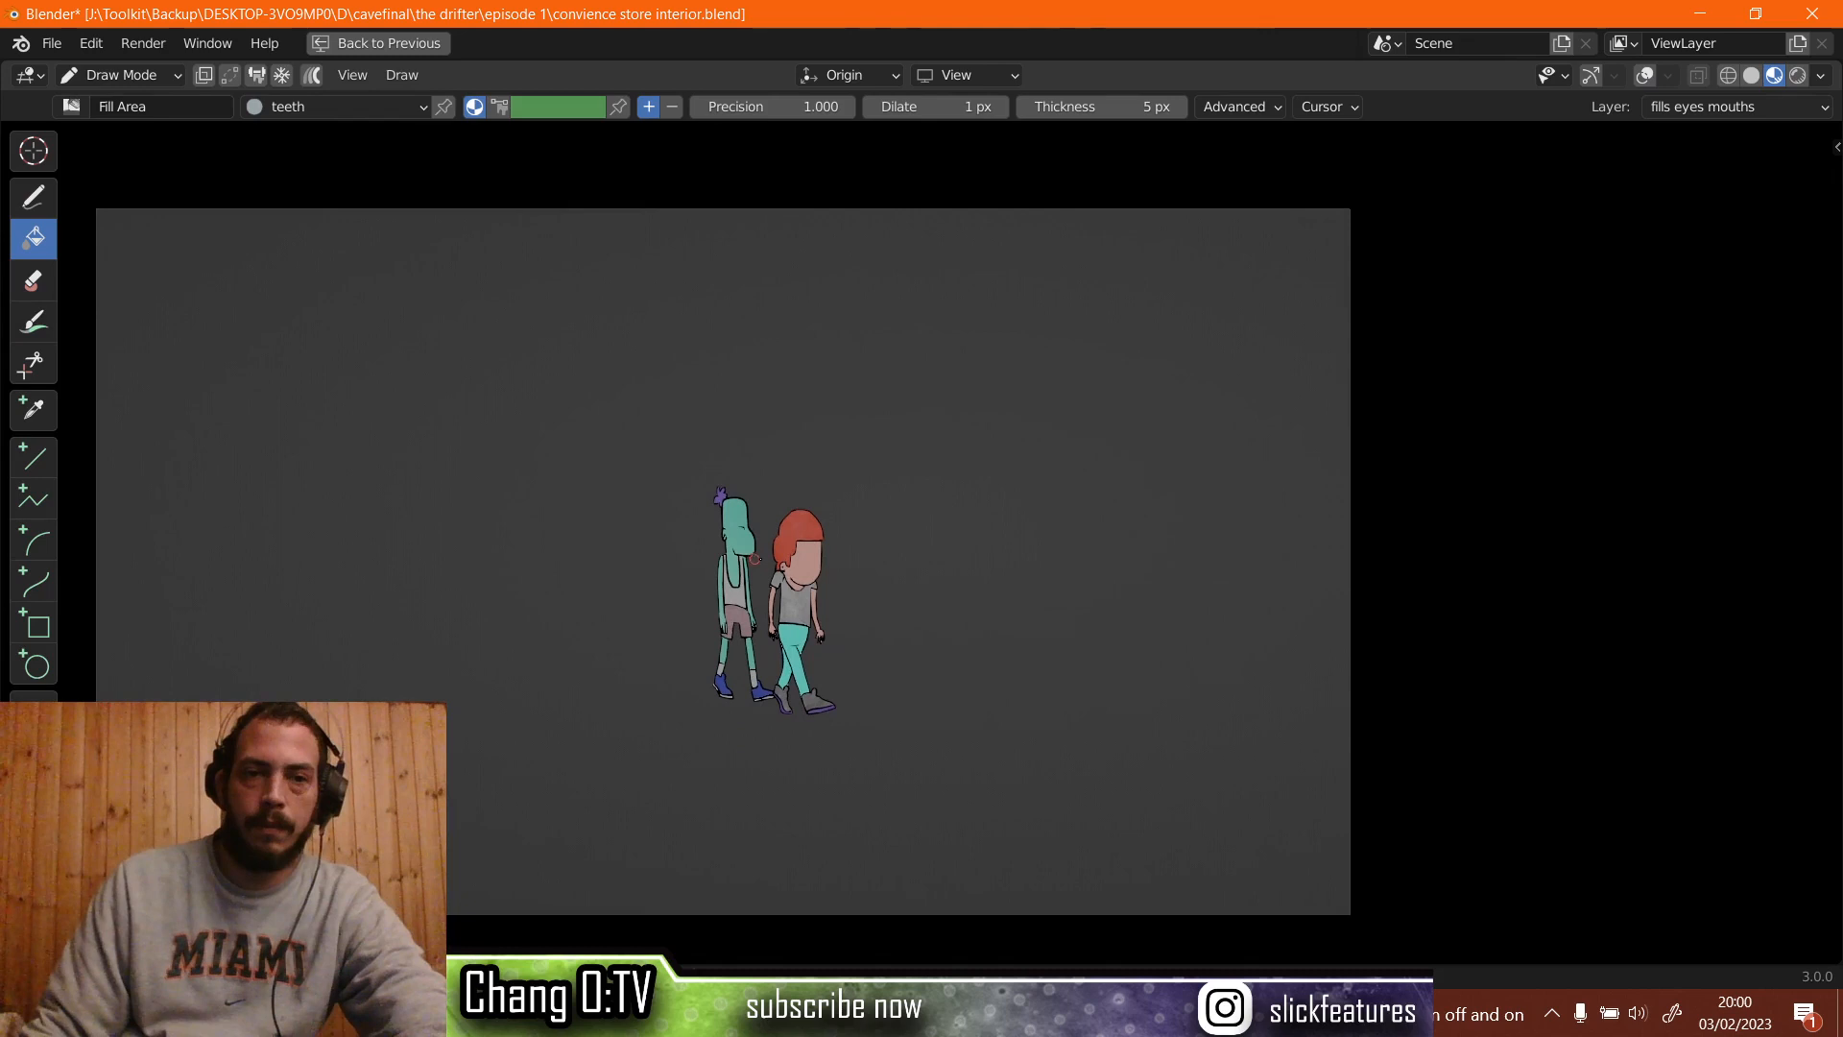
middle_click_drag(768, 576, 989, 555, "shift")
scroll(921, 538, "up", 1)
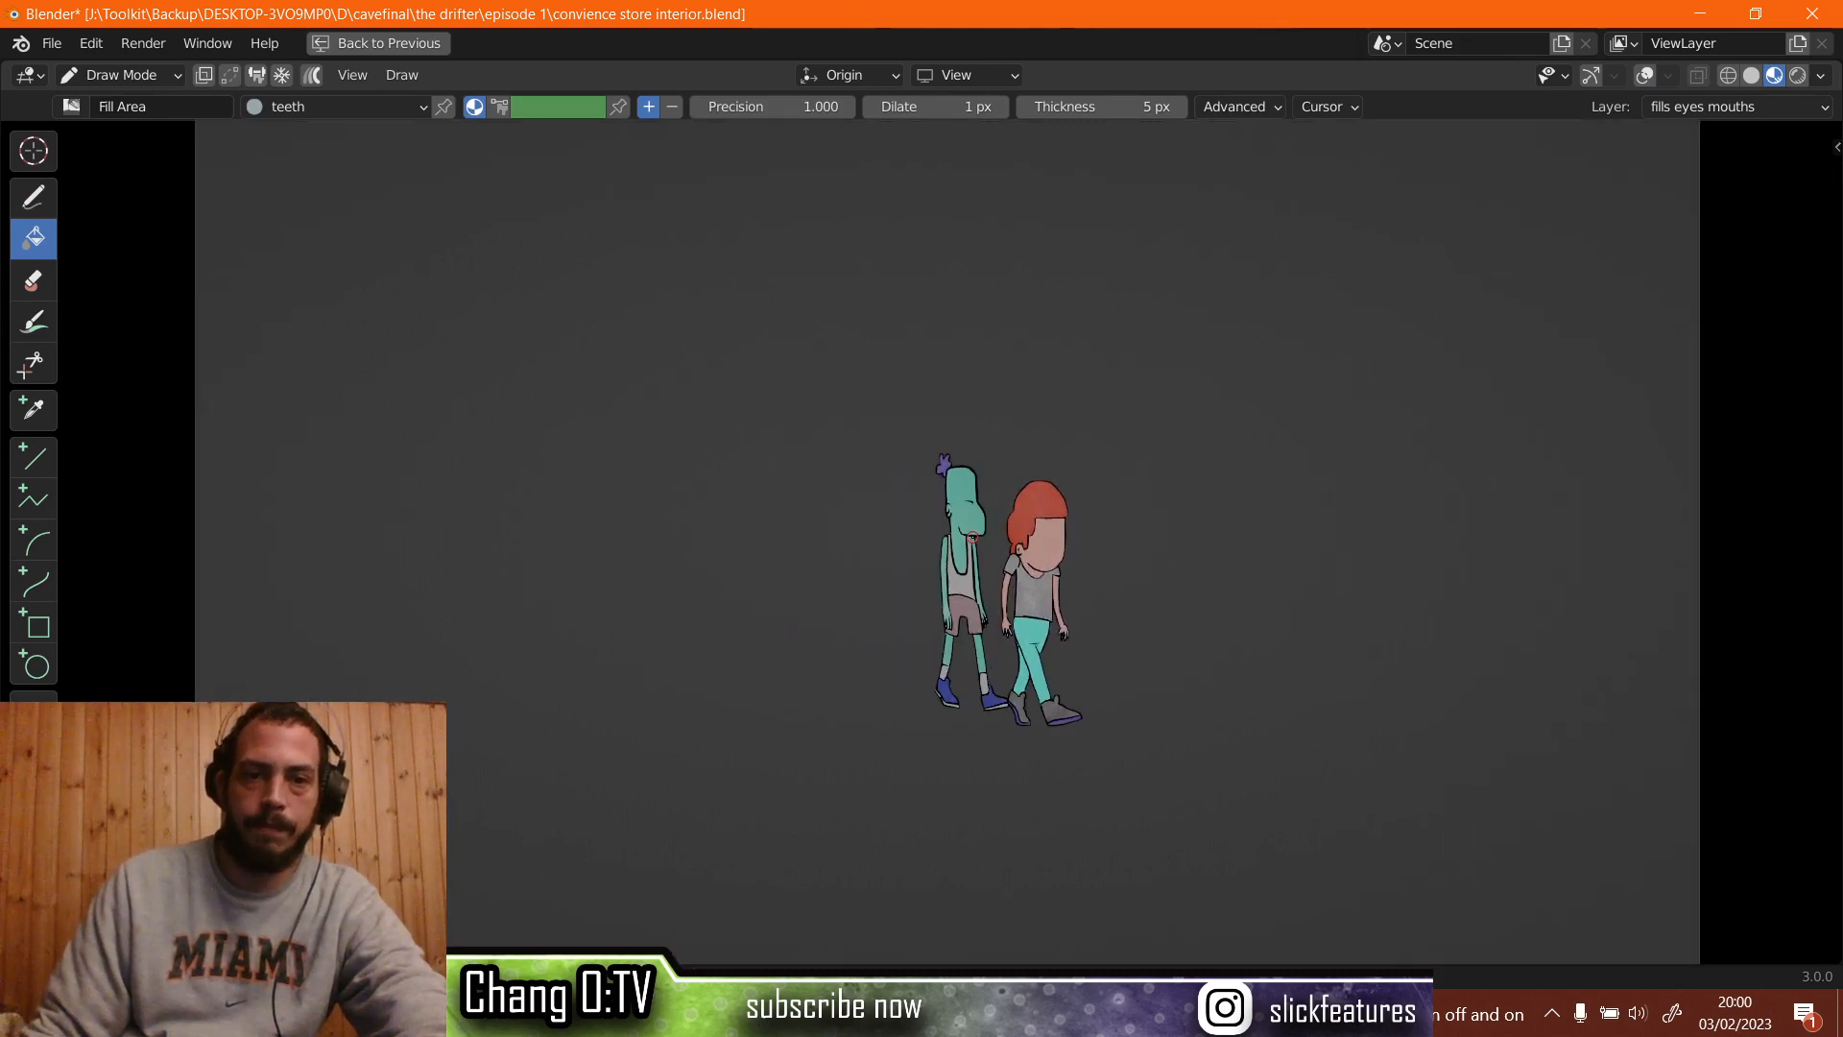
key("space")
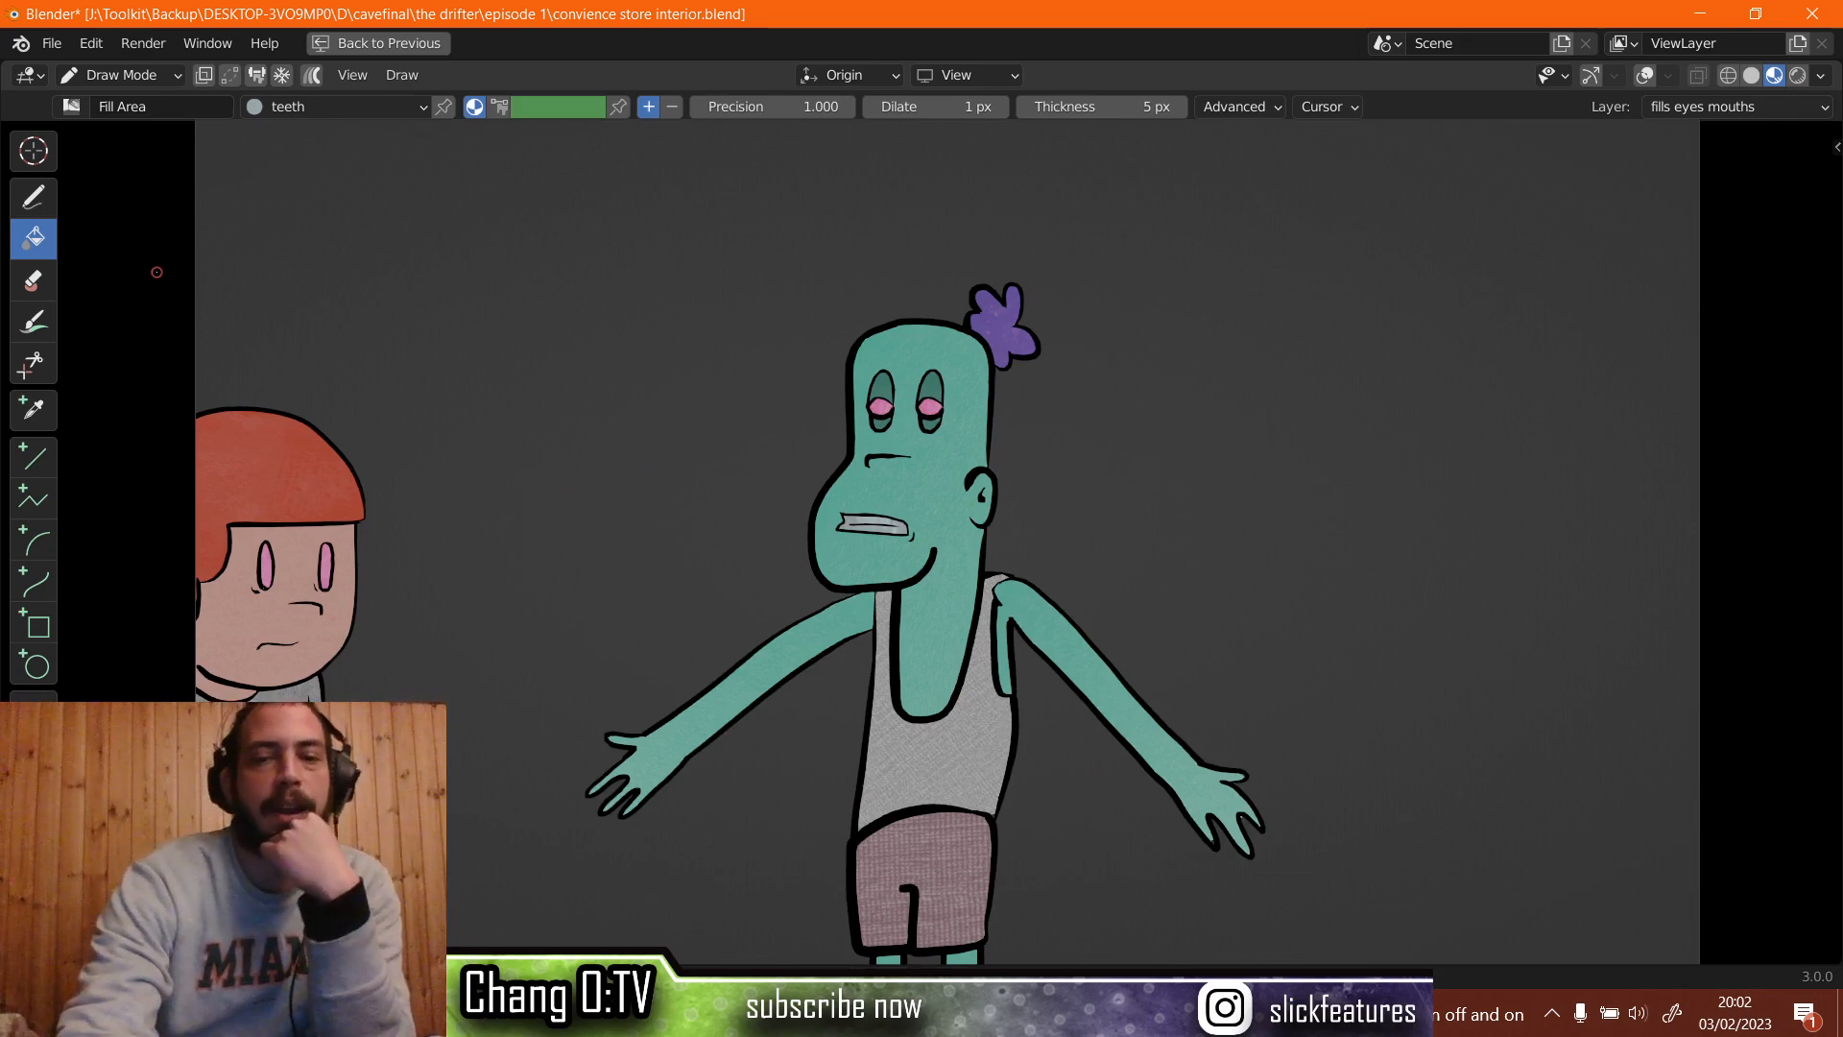
Render frame 907 and examine the characters against the store background at different magnifications.
key("F12")
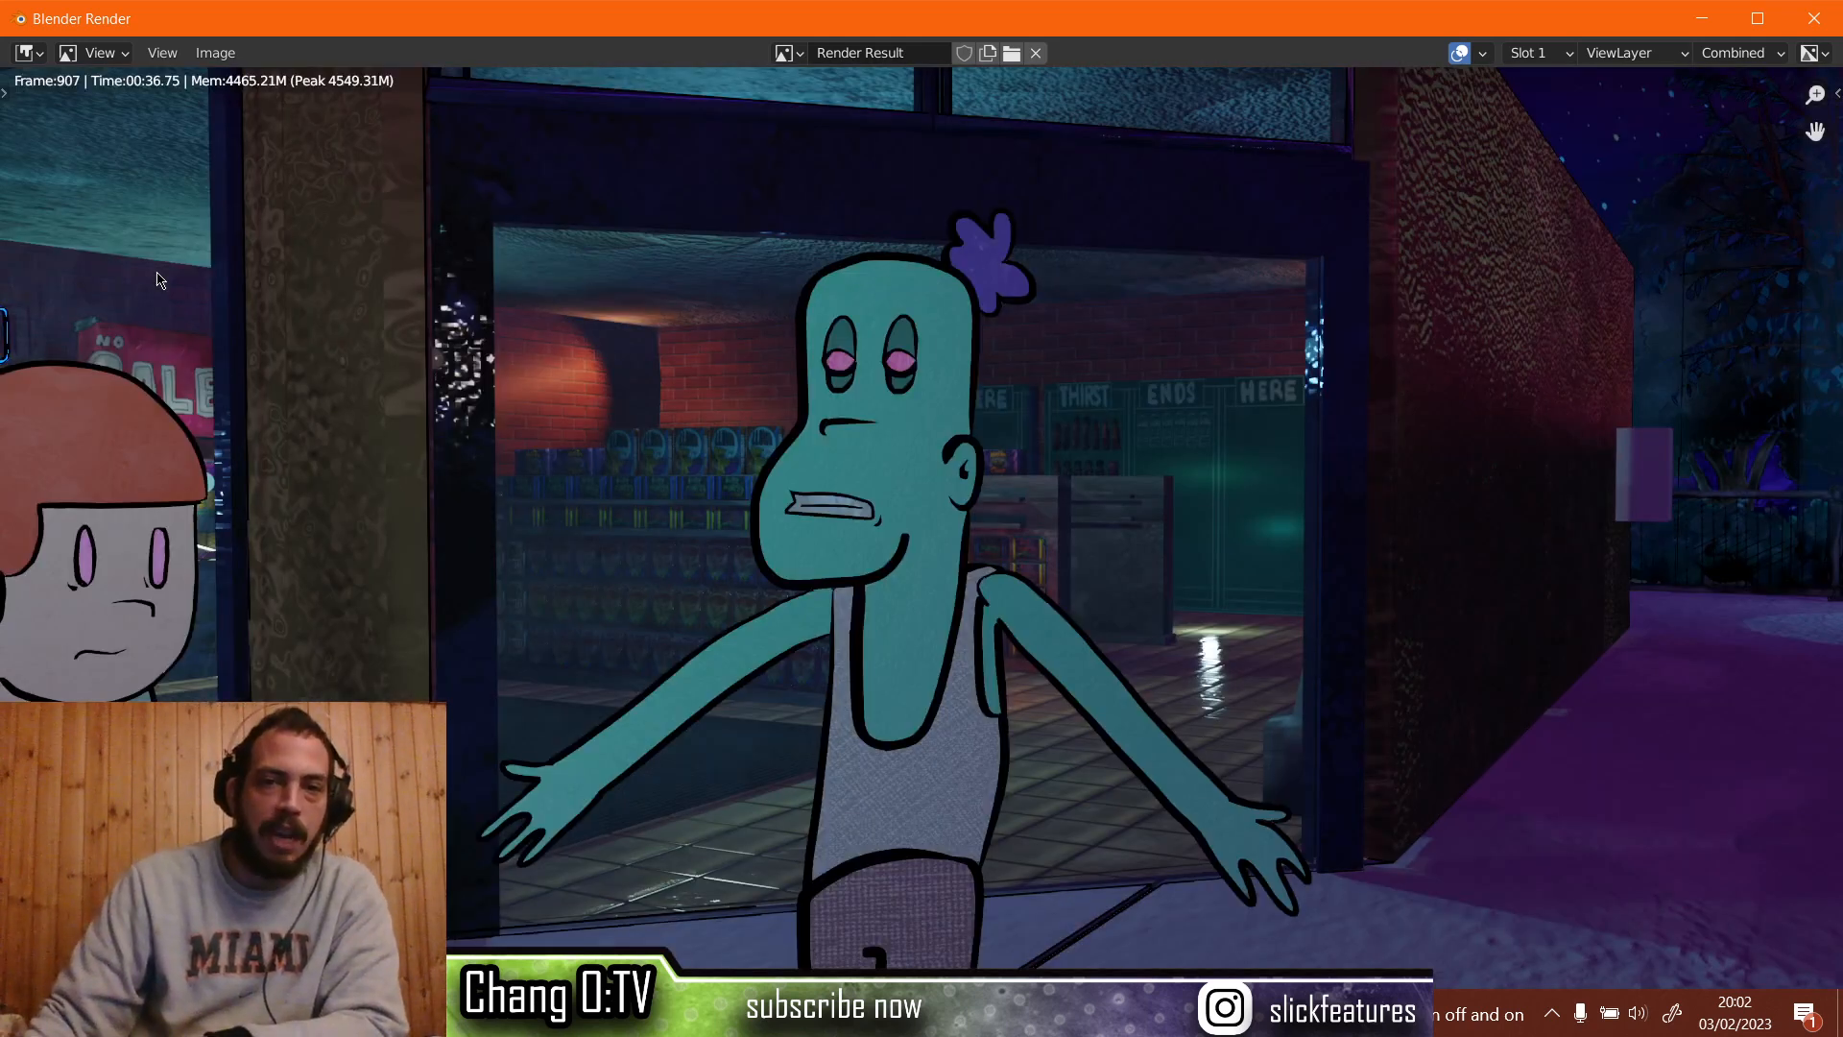
scroll(159, 279, "down", 1)
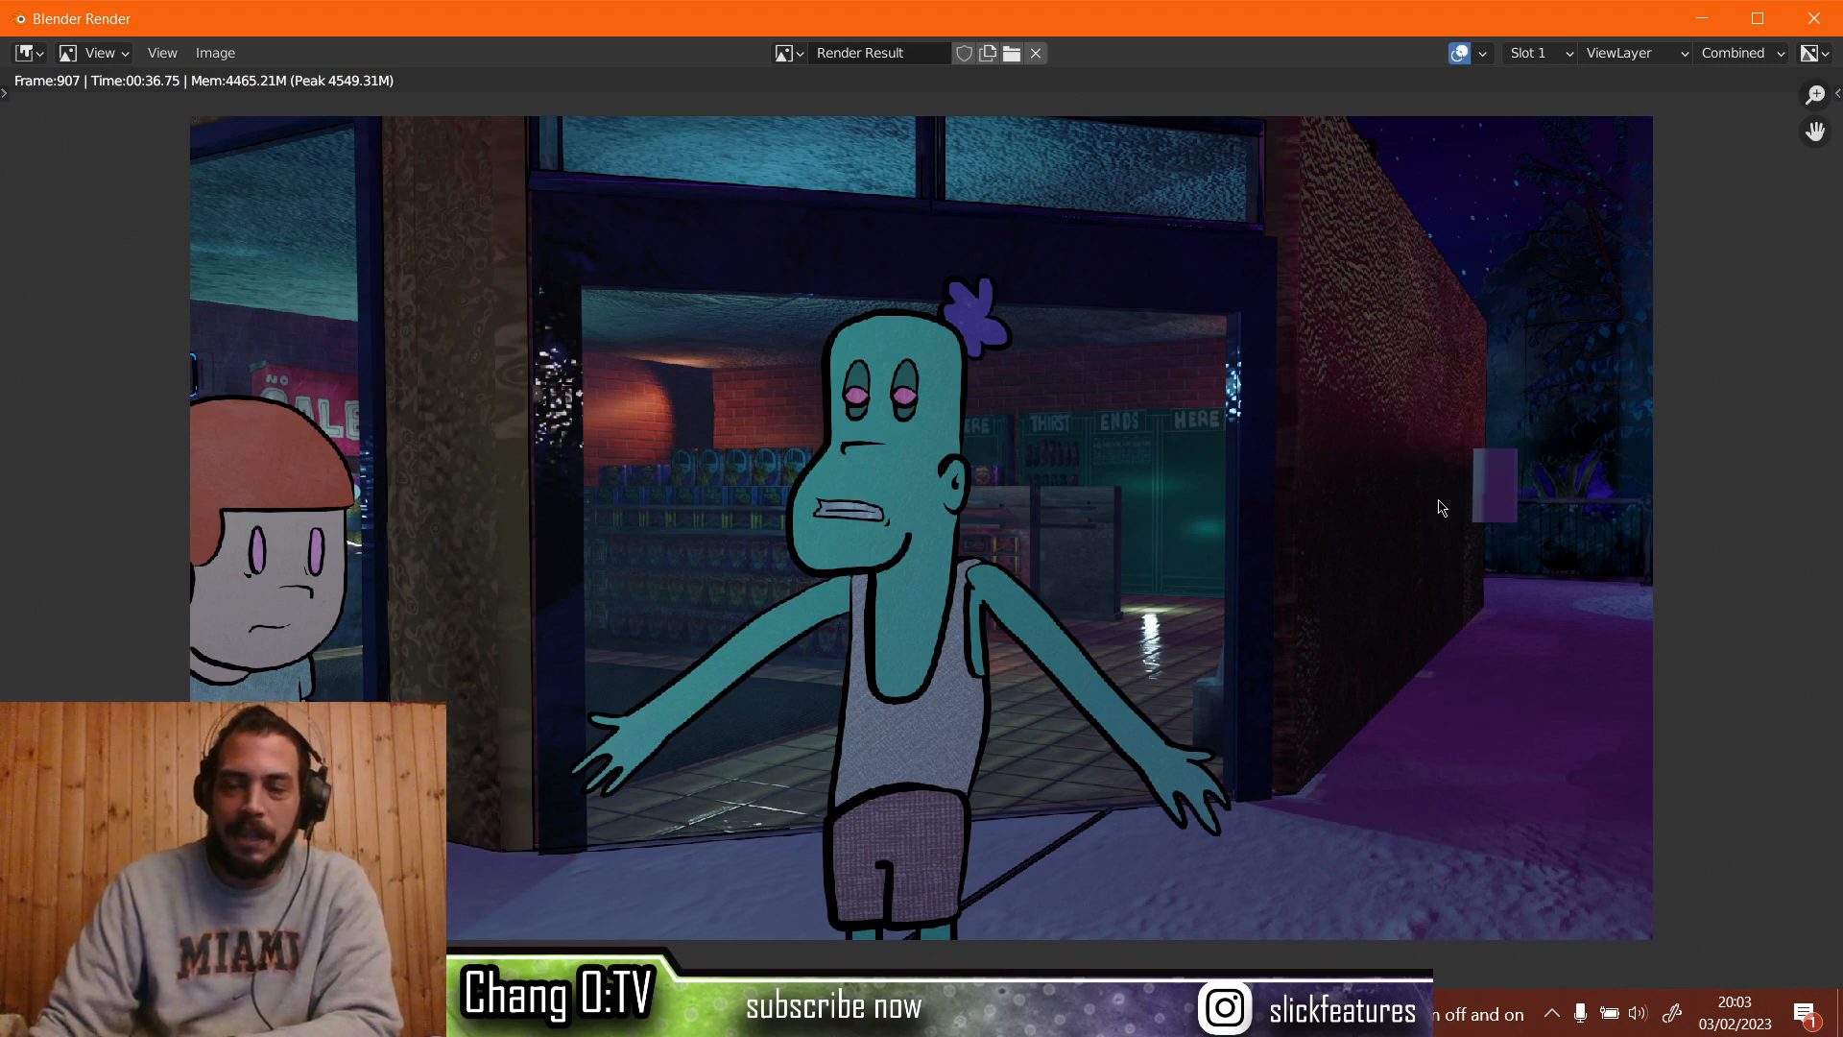
scroll(1441, 506, "up", 1)
scroll(1441, 506, "down", 1)
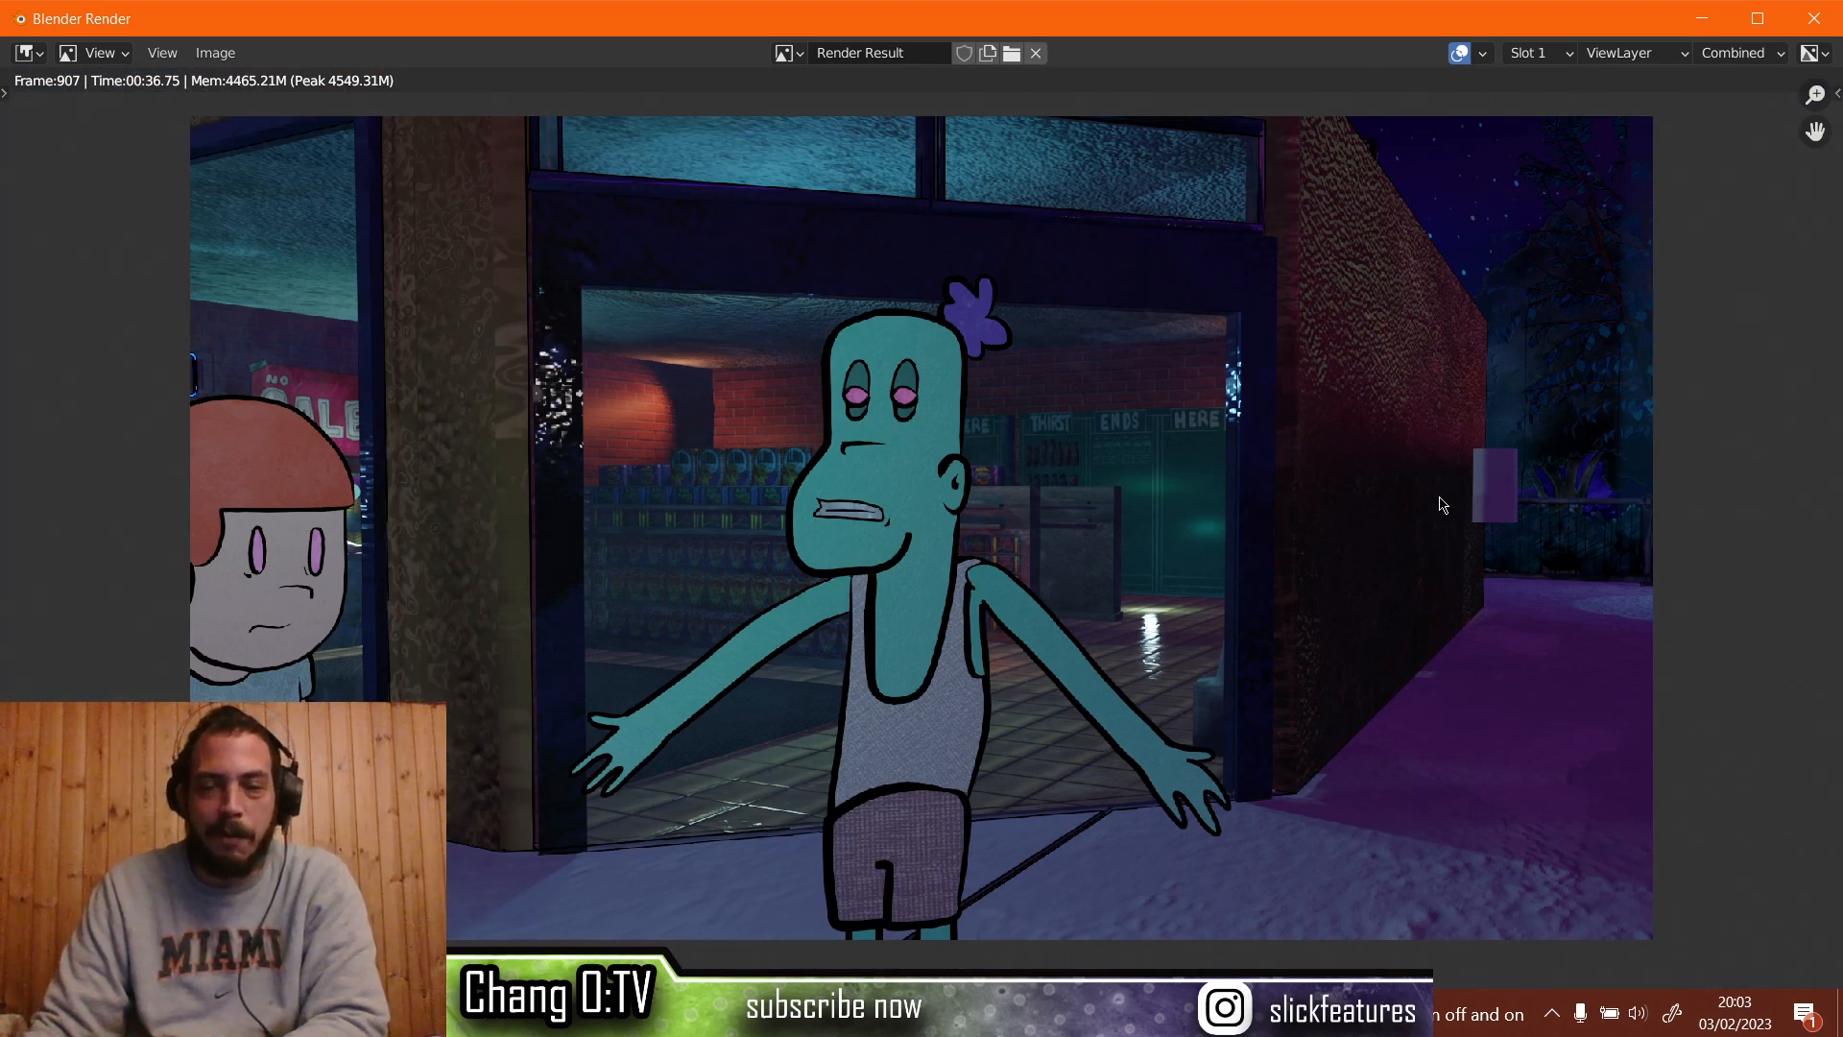
scroll(1440, 503, "up", 1)
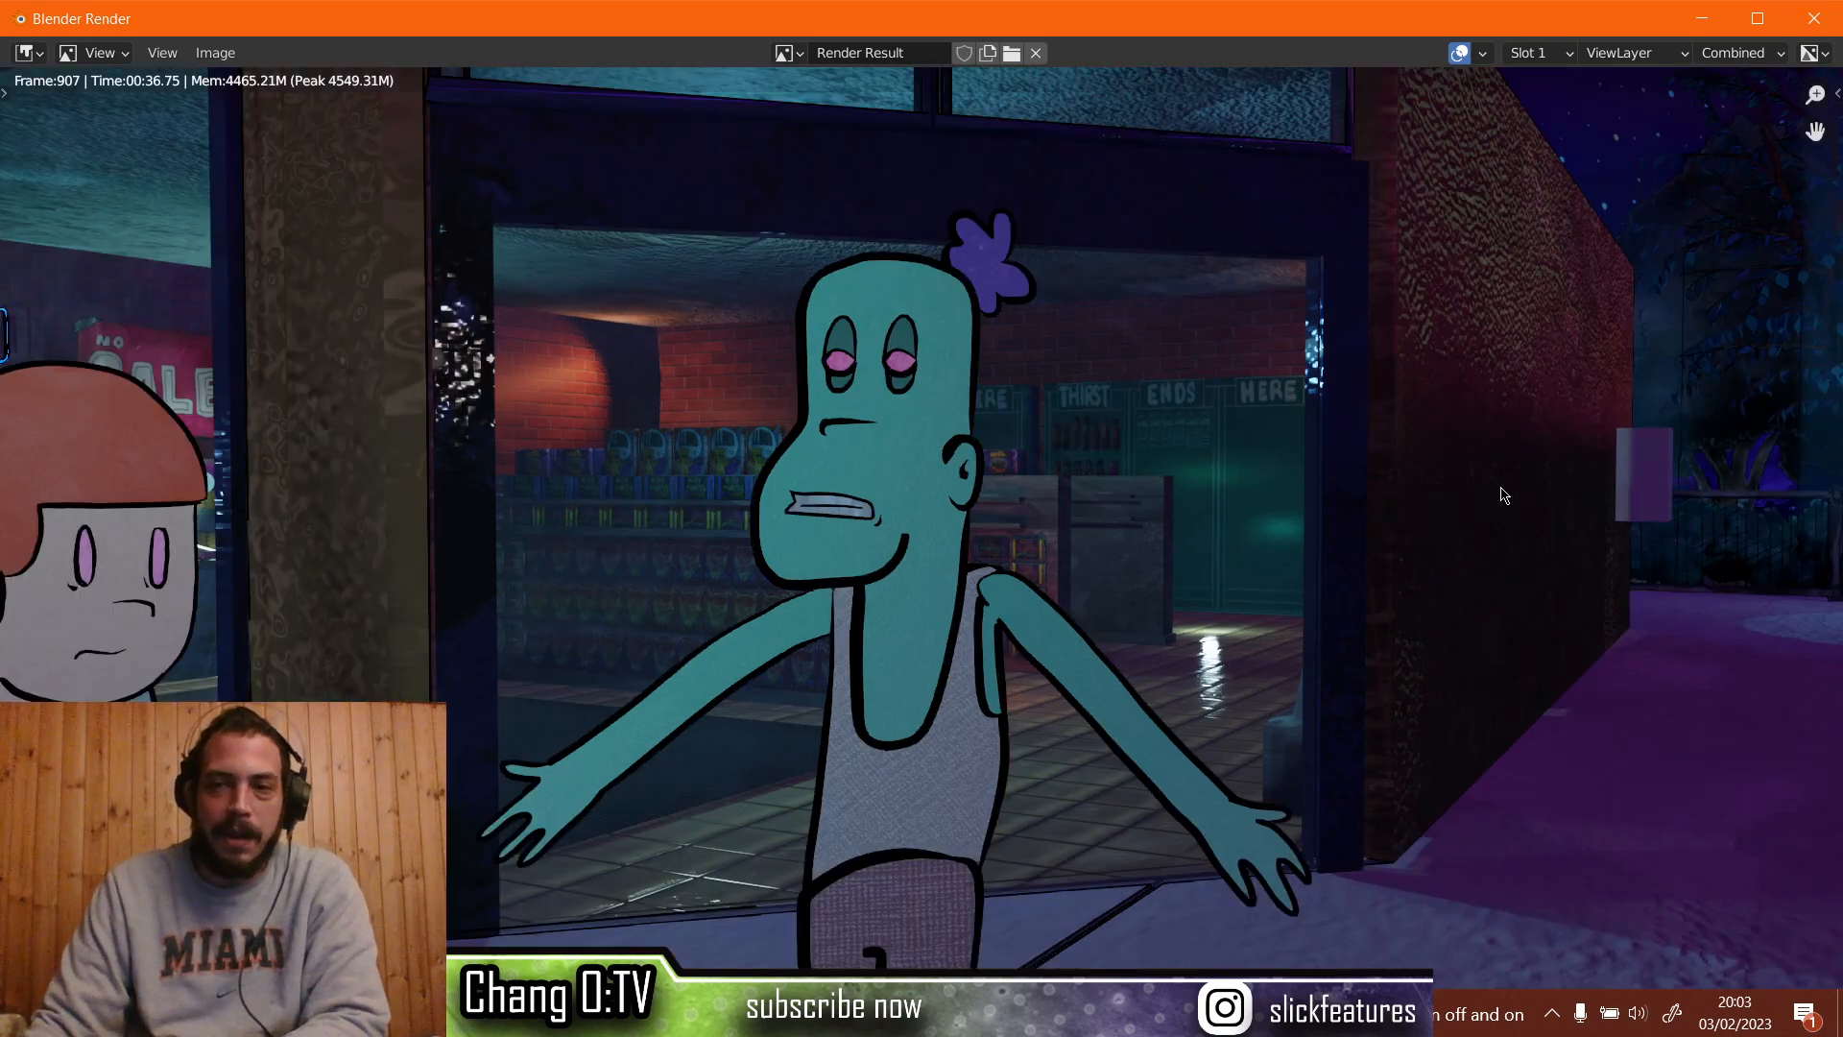
middle_click_drag(1503, 496, 1309, 531)
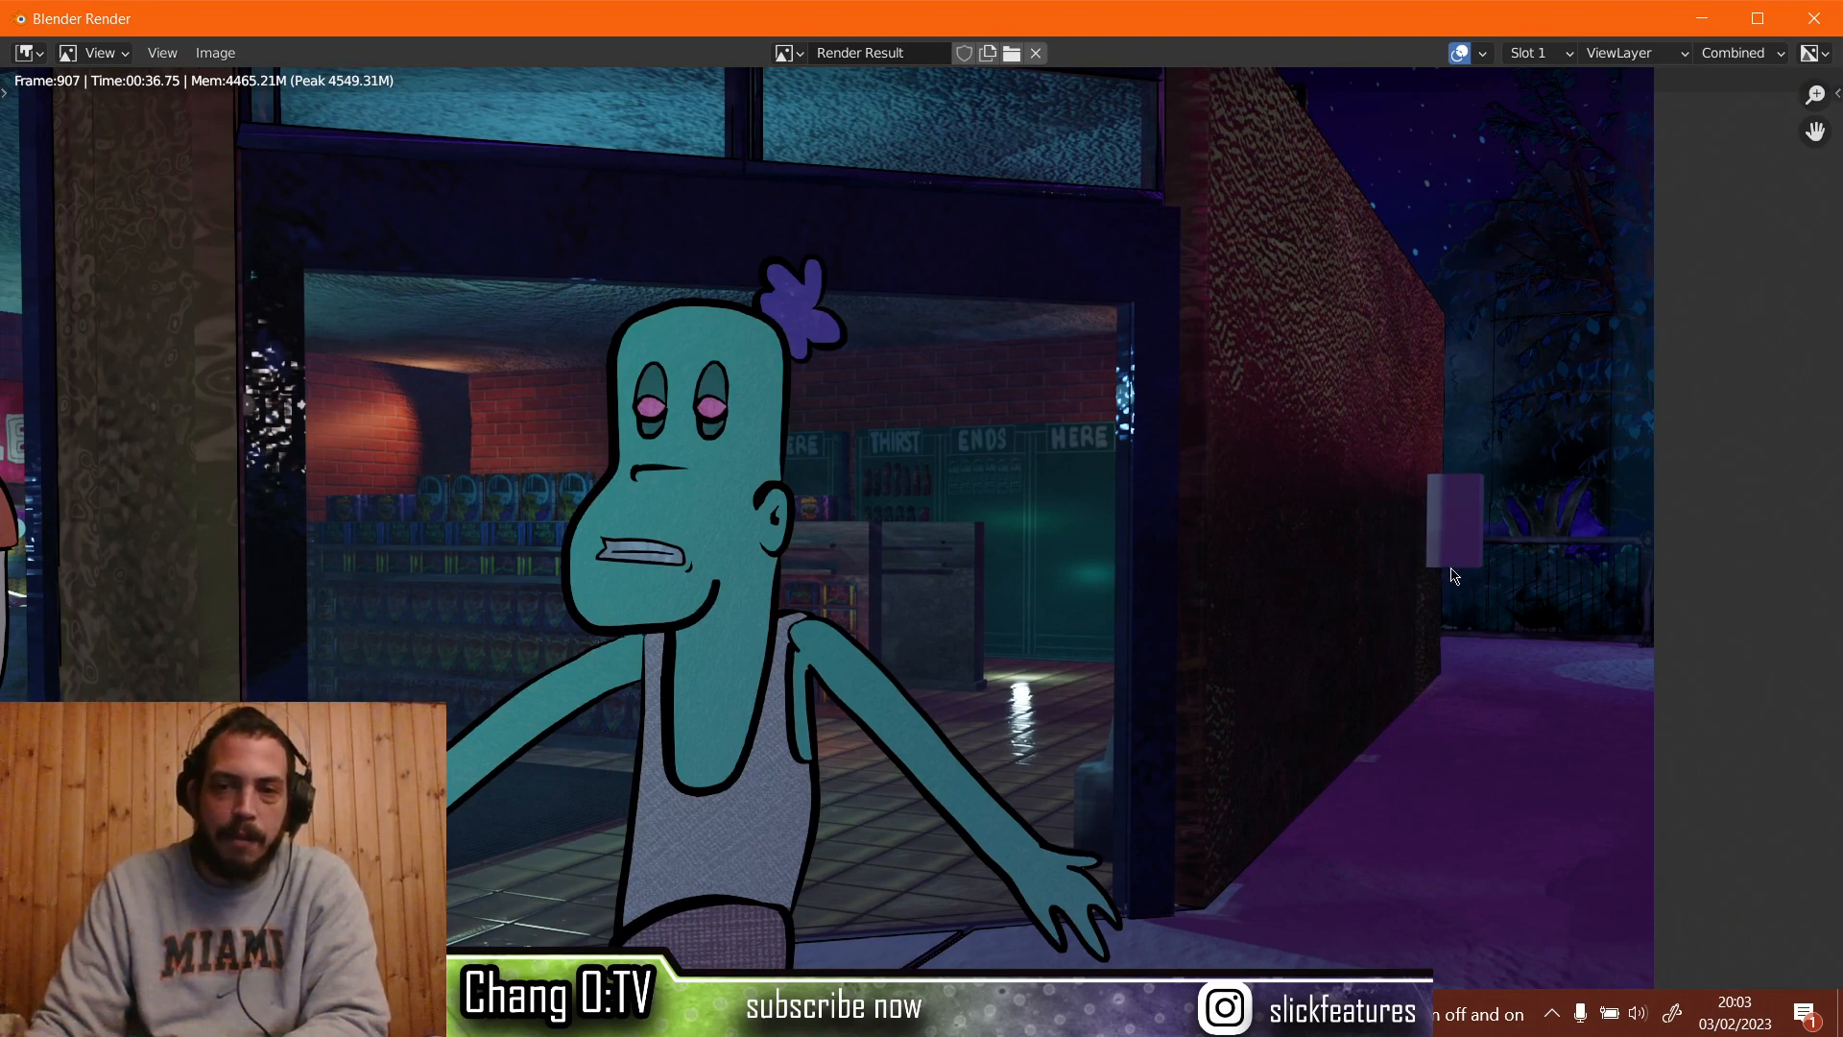
scroll(1392, 614, "down", 2)
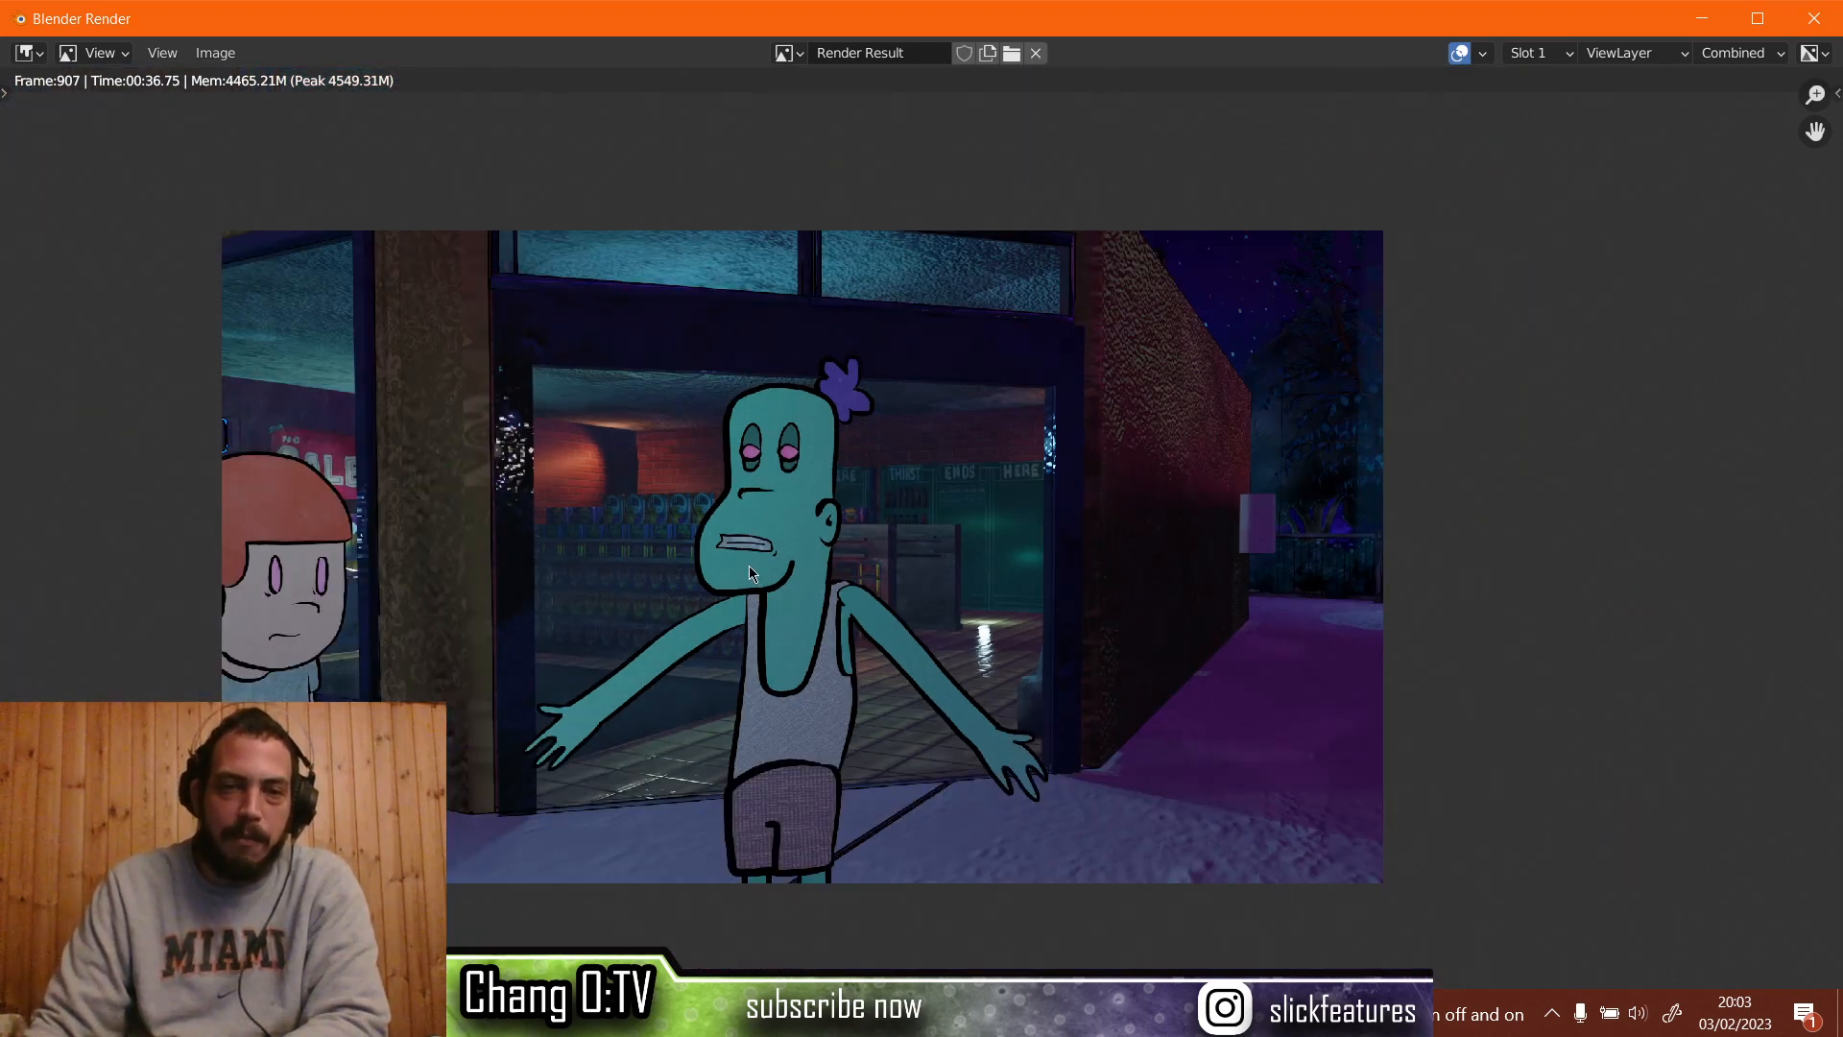
Start saving the rendered frame as an image and browse the desktop folder to the existing back of store shot comp files.
scroll(750, 573, "up", 2)
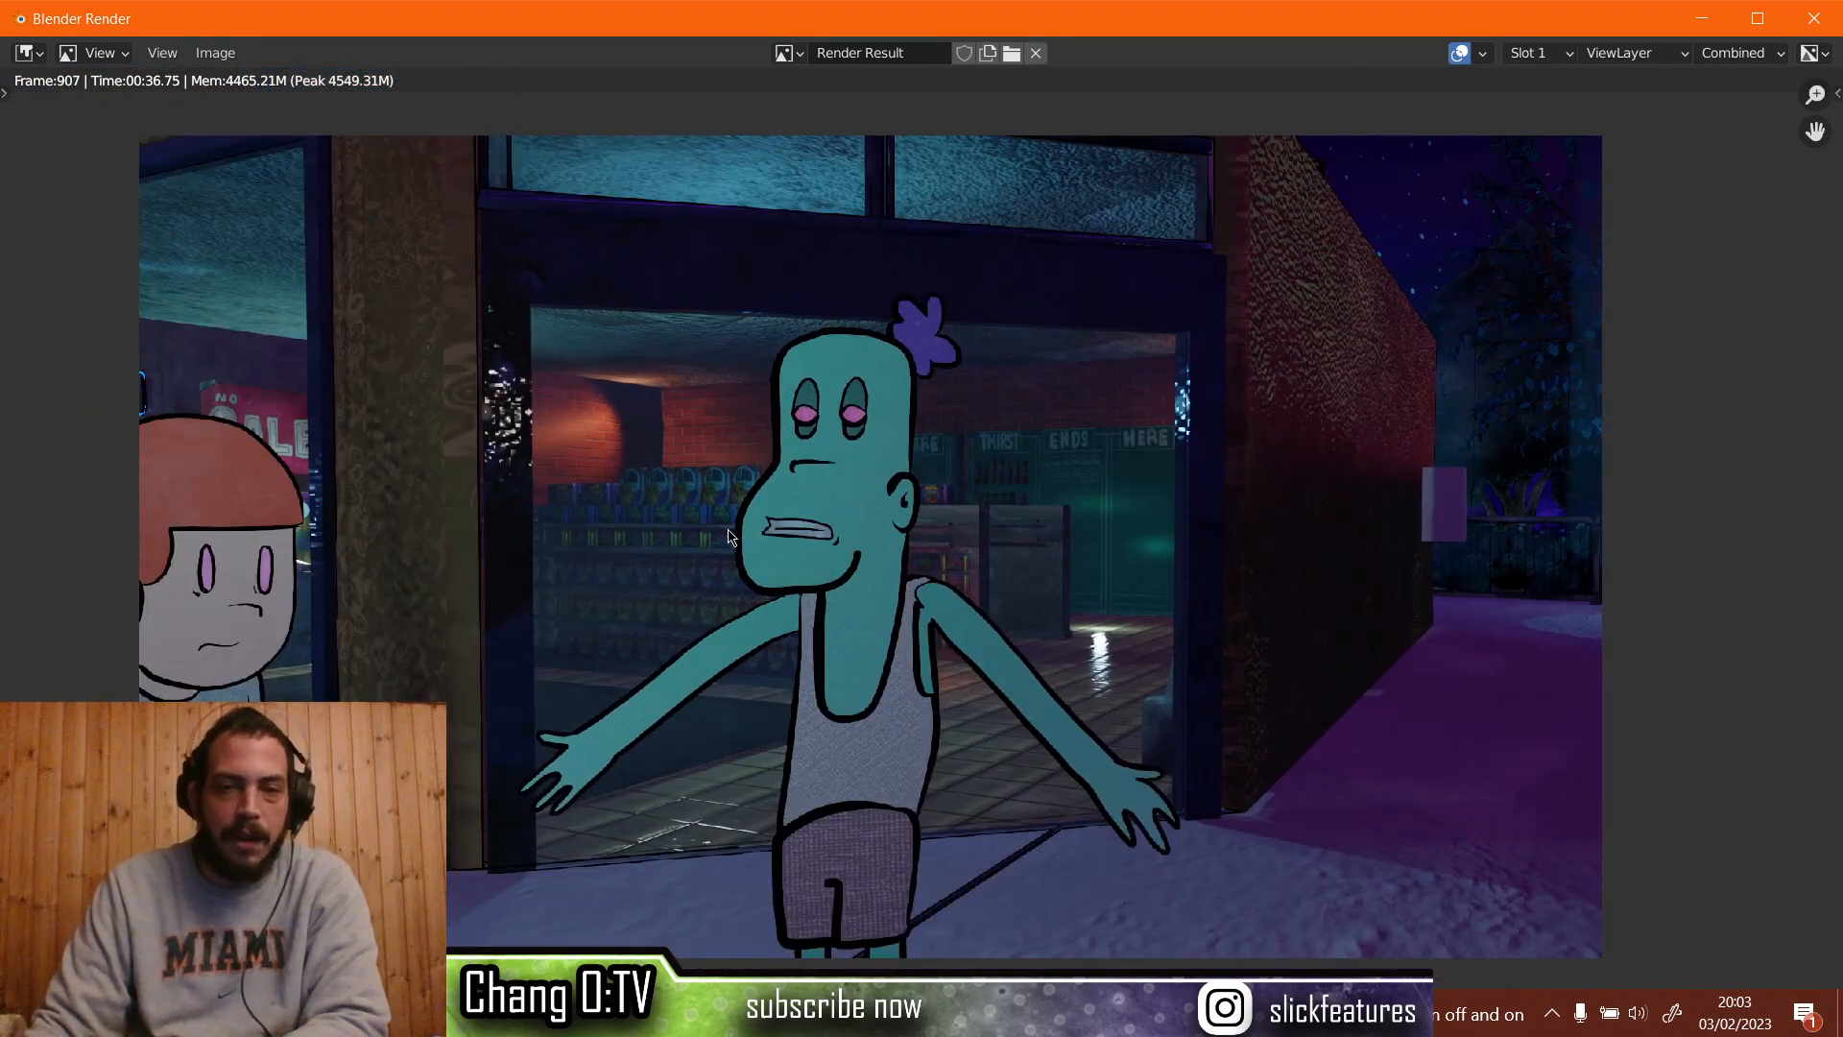
middle_click_drag(728, 529, 766, 528)
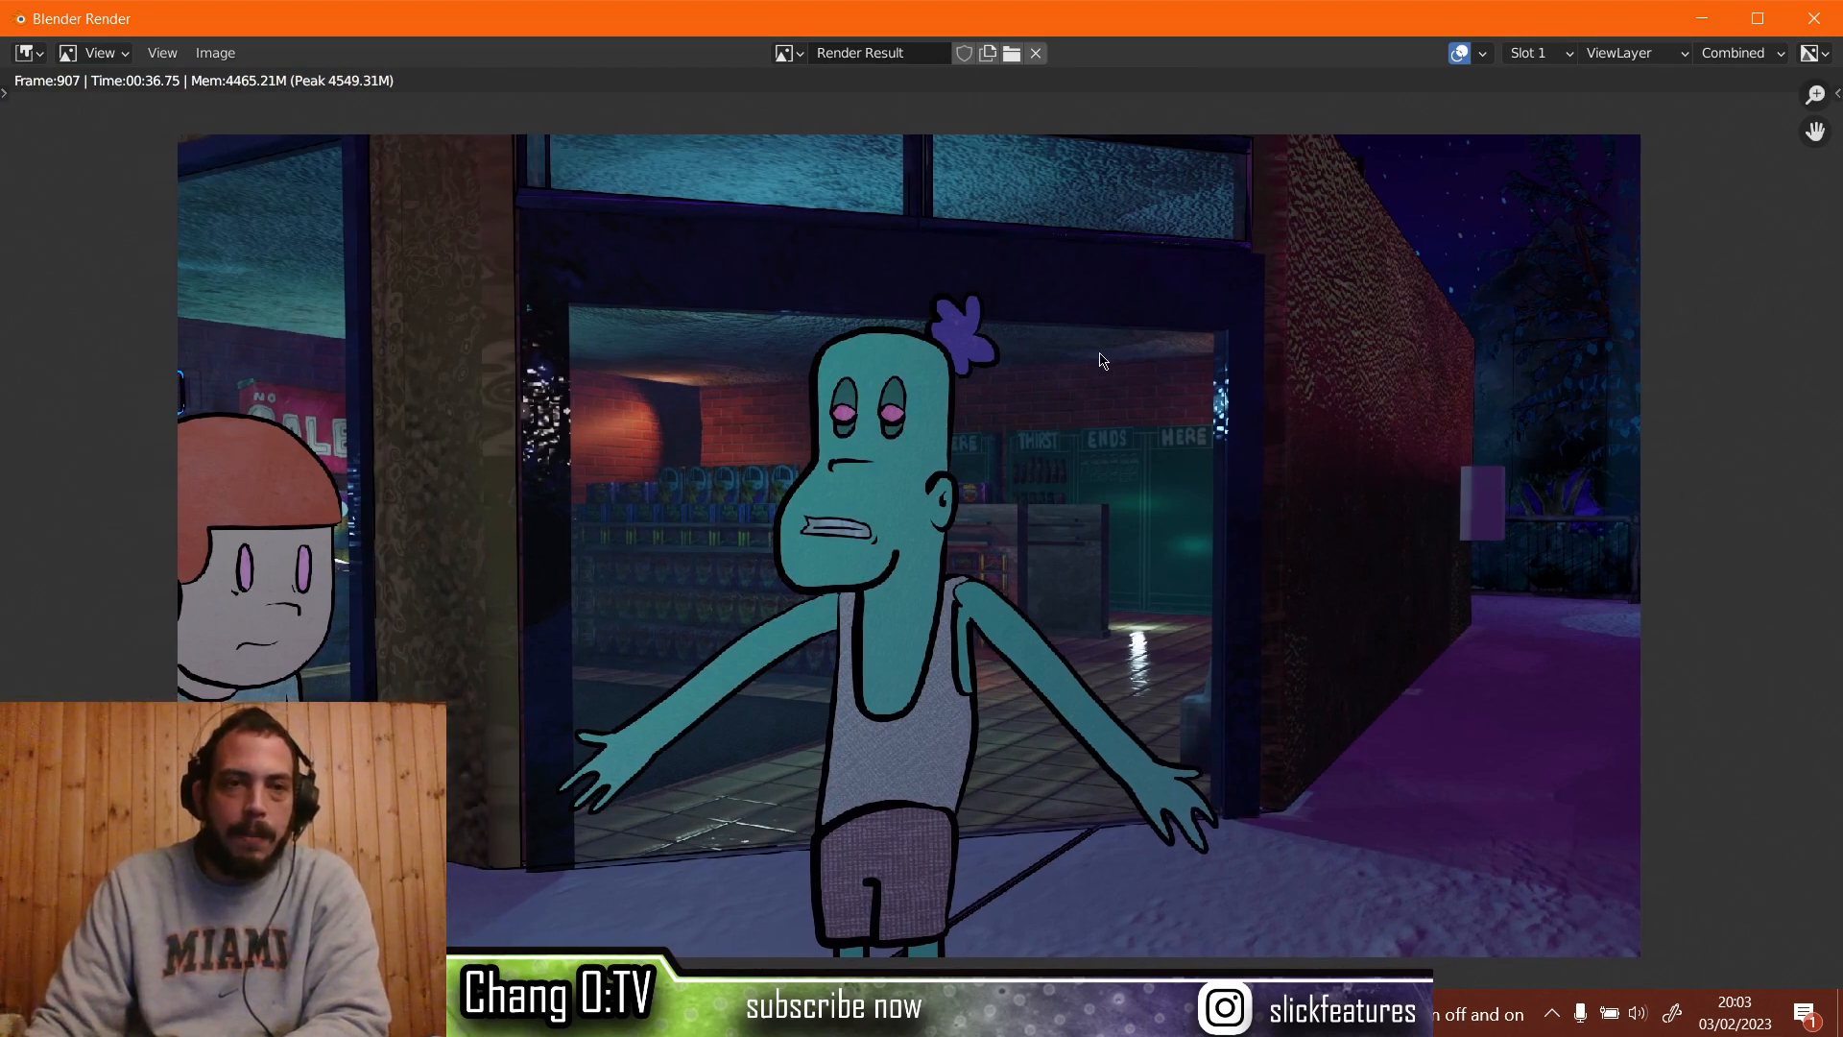
left_click(176, 59)
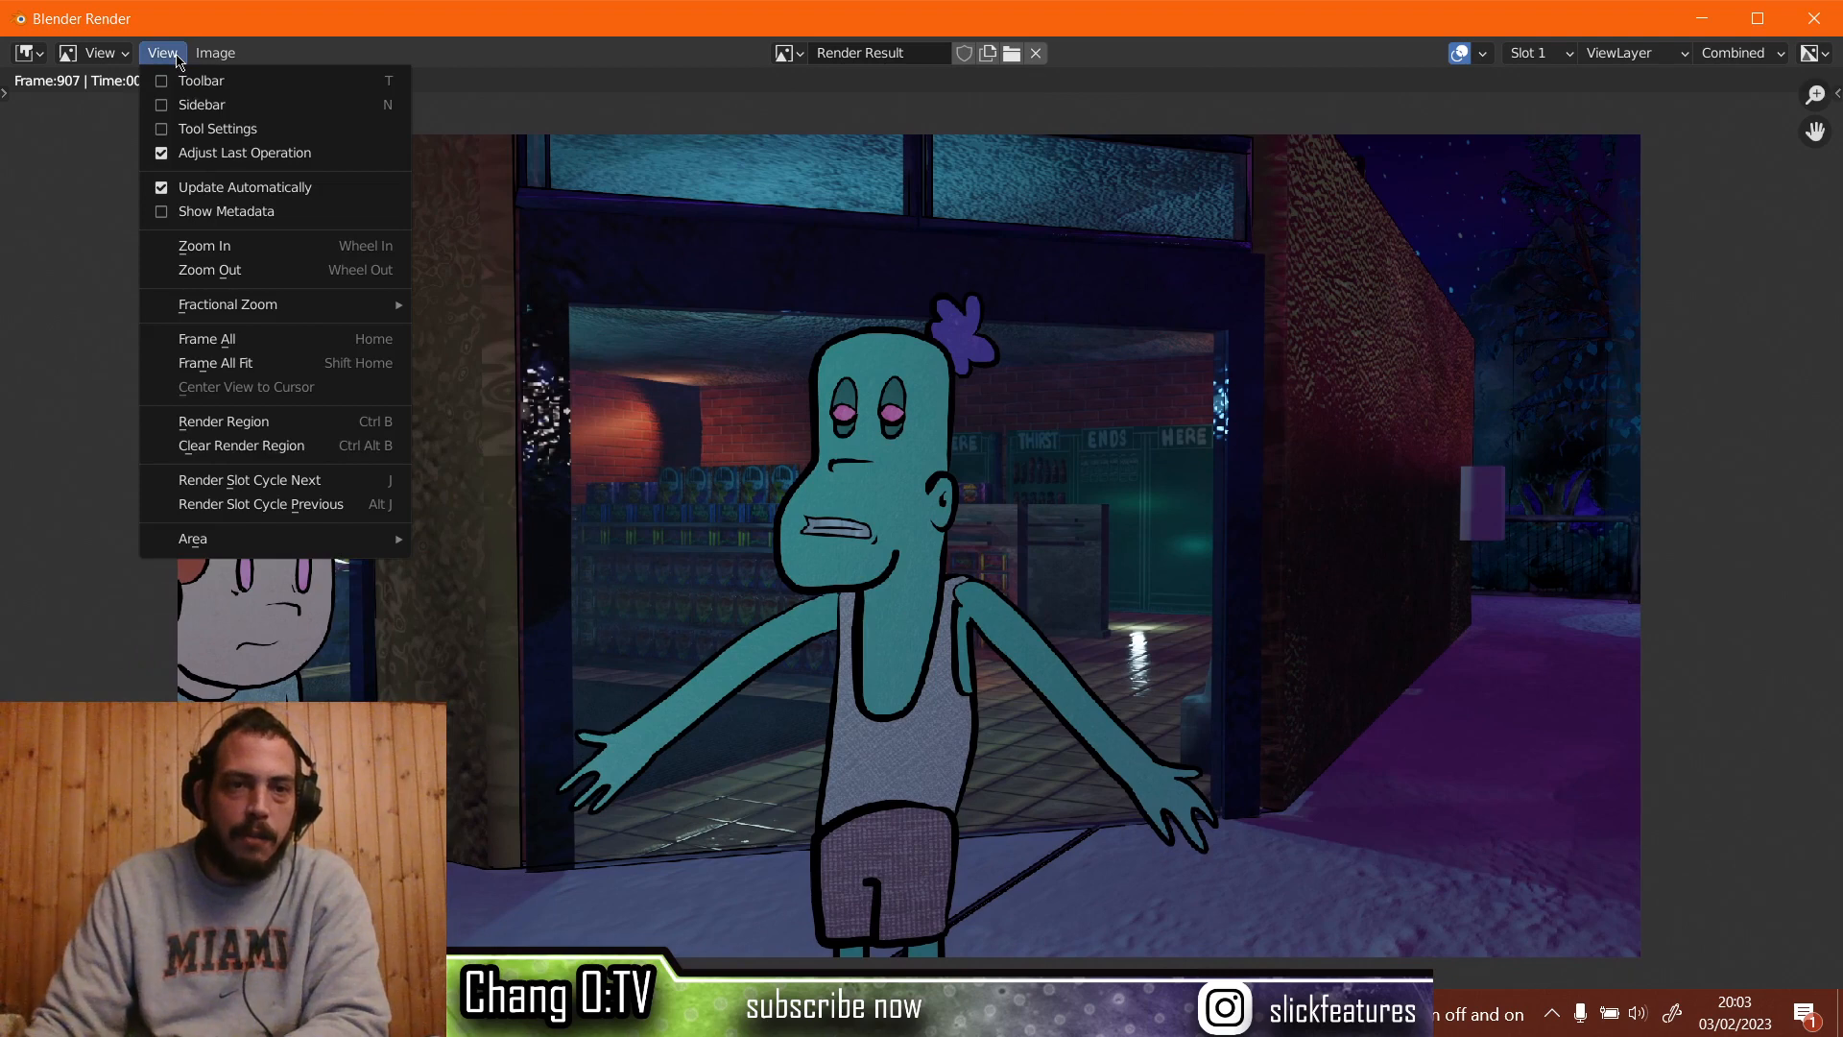
mouse_move(203, 61)
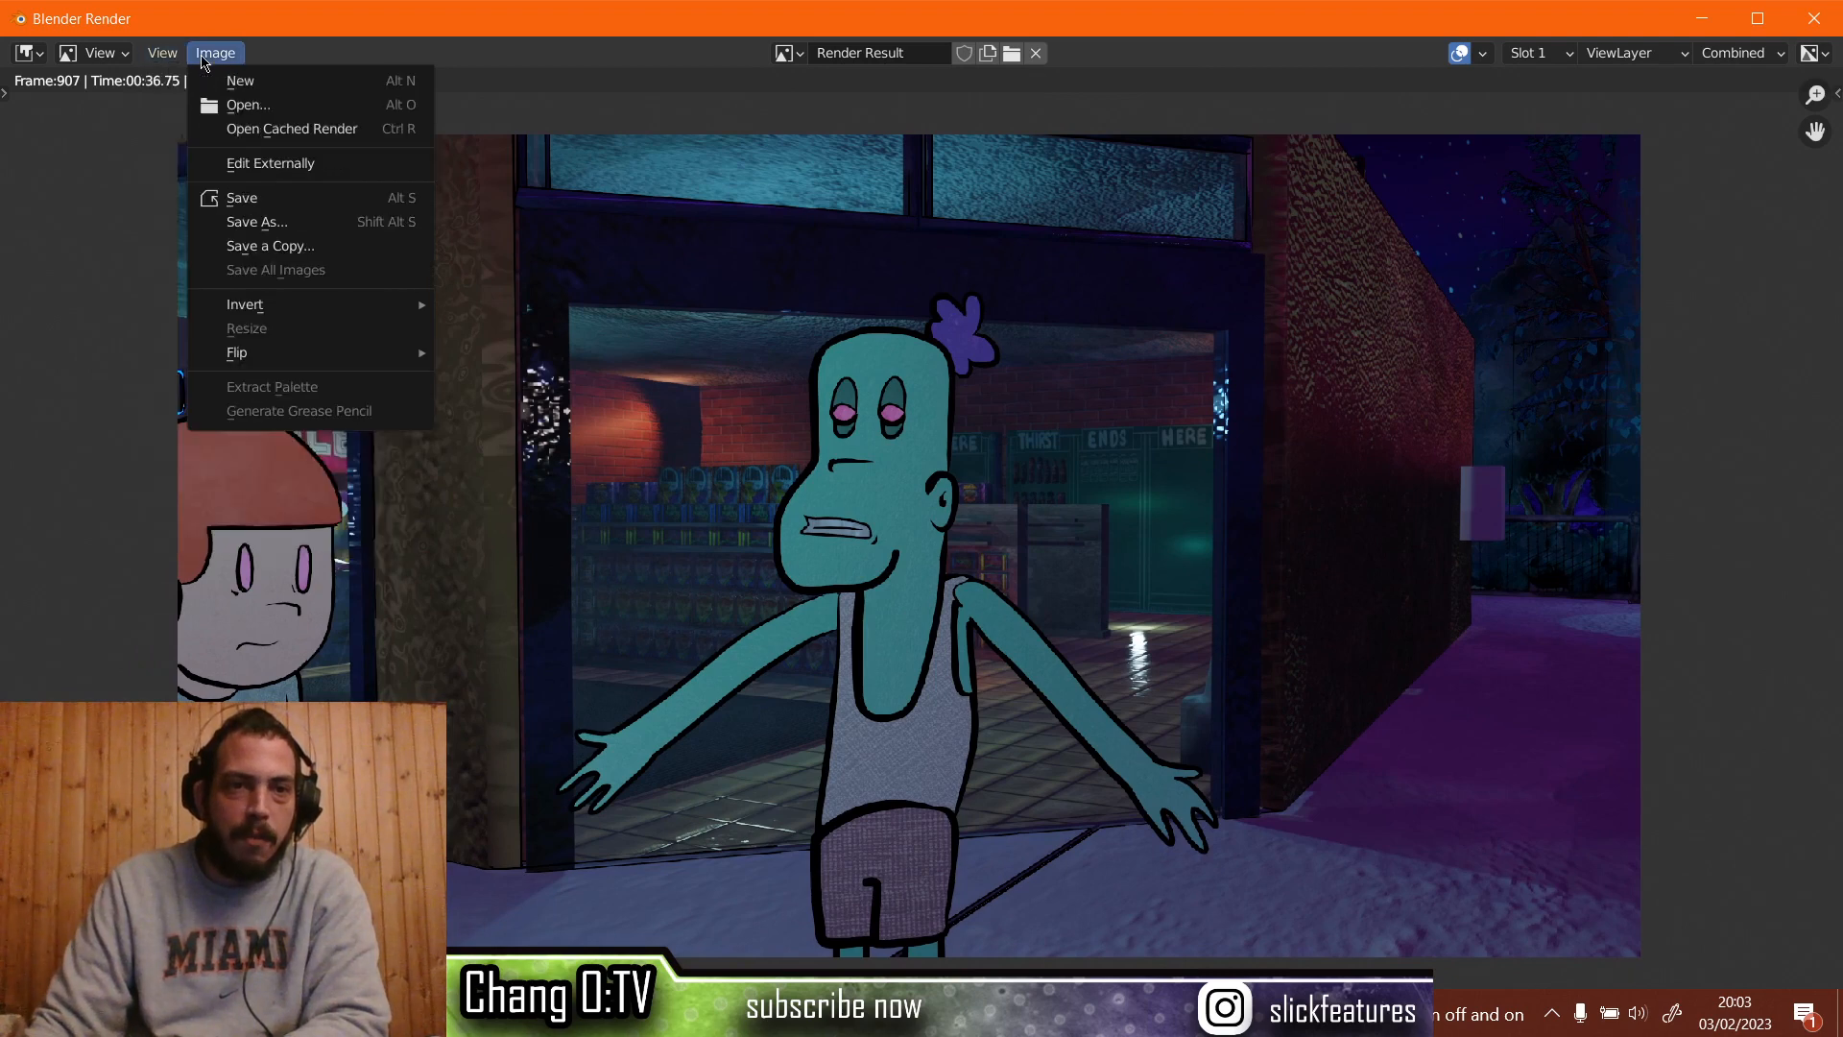
left_click(264, 204)
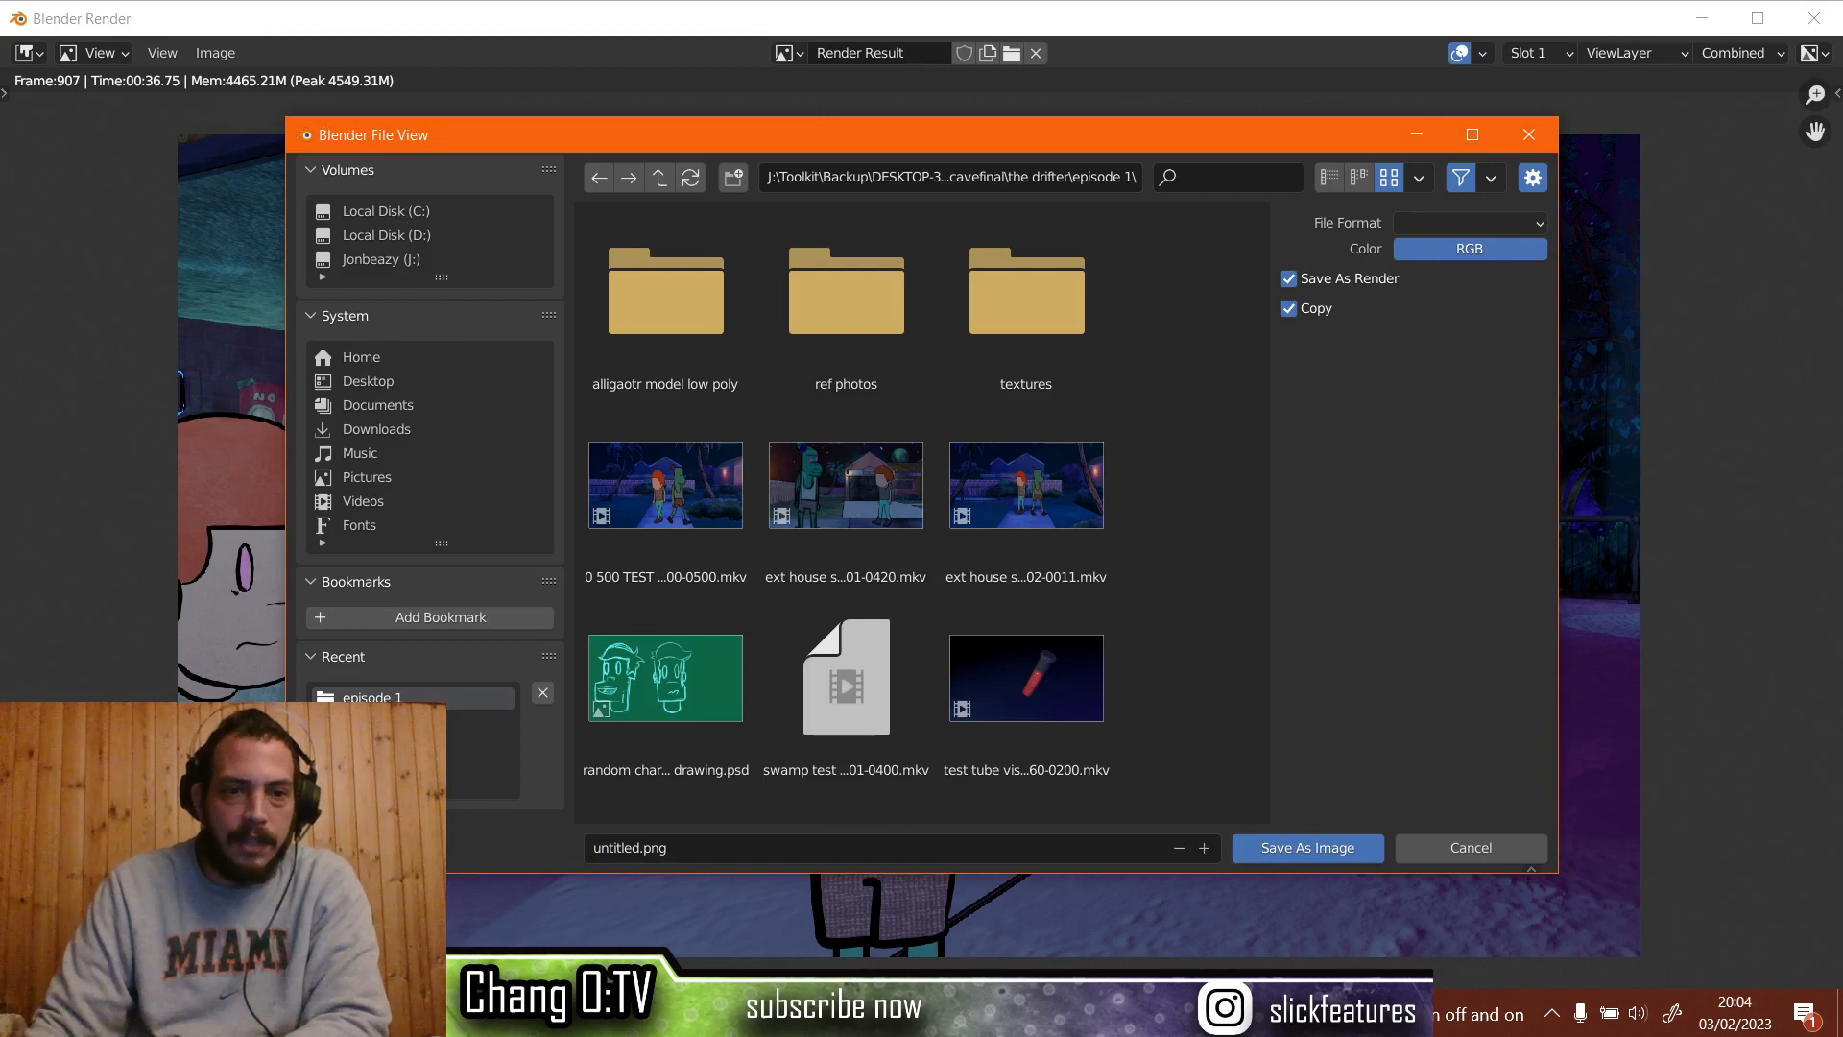
left_click(393, 382)
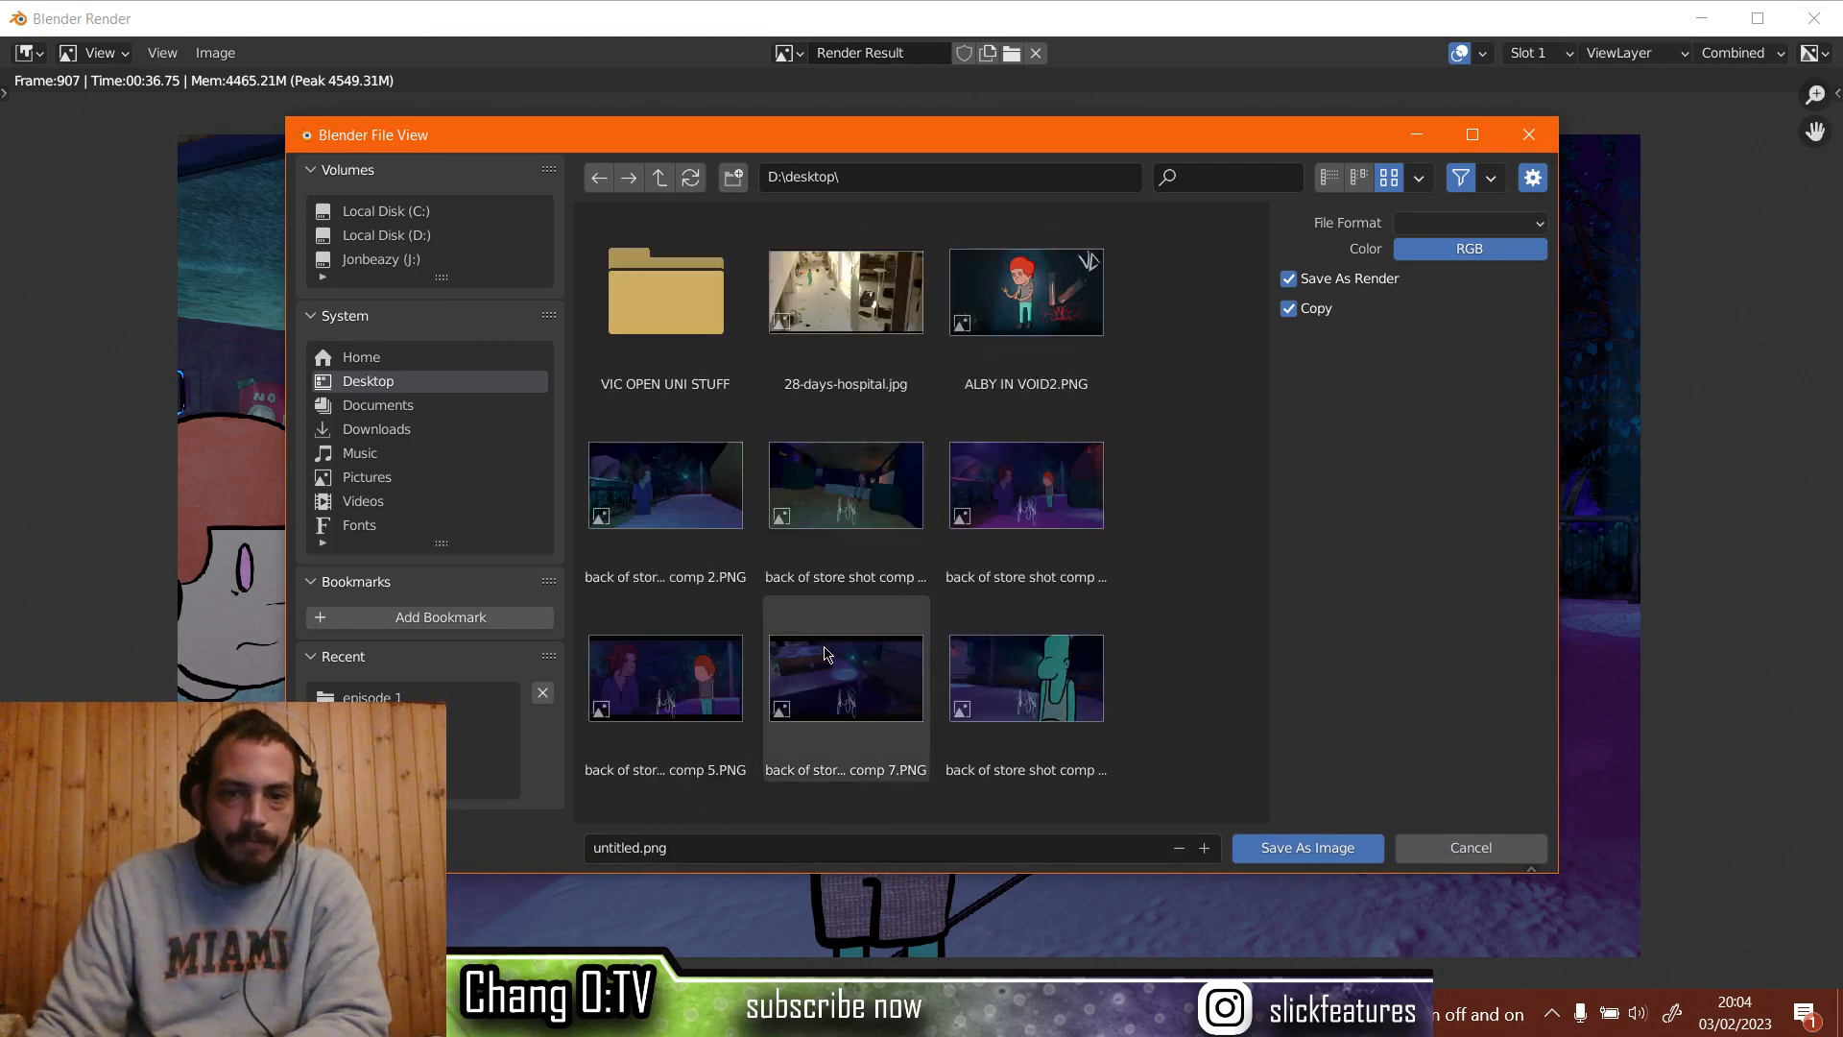
scroll(826, 669, "down", 8)
scroll(827, 669, "down", 4)
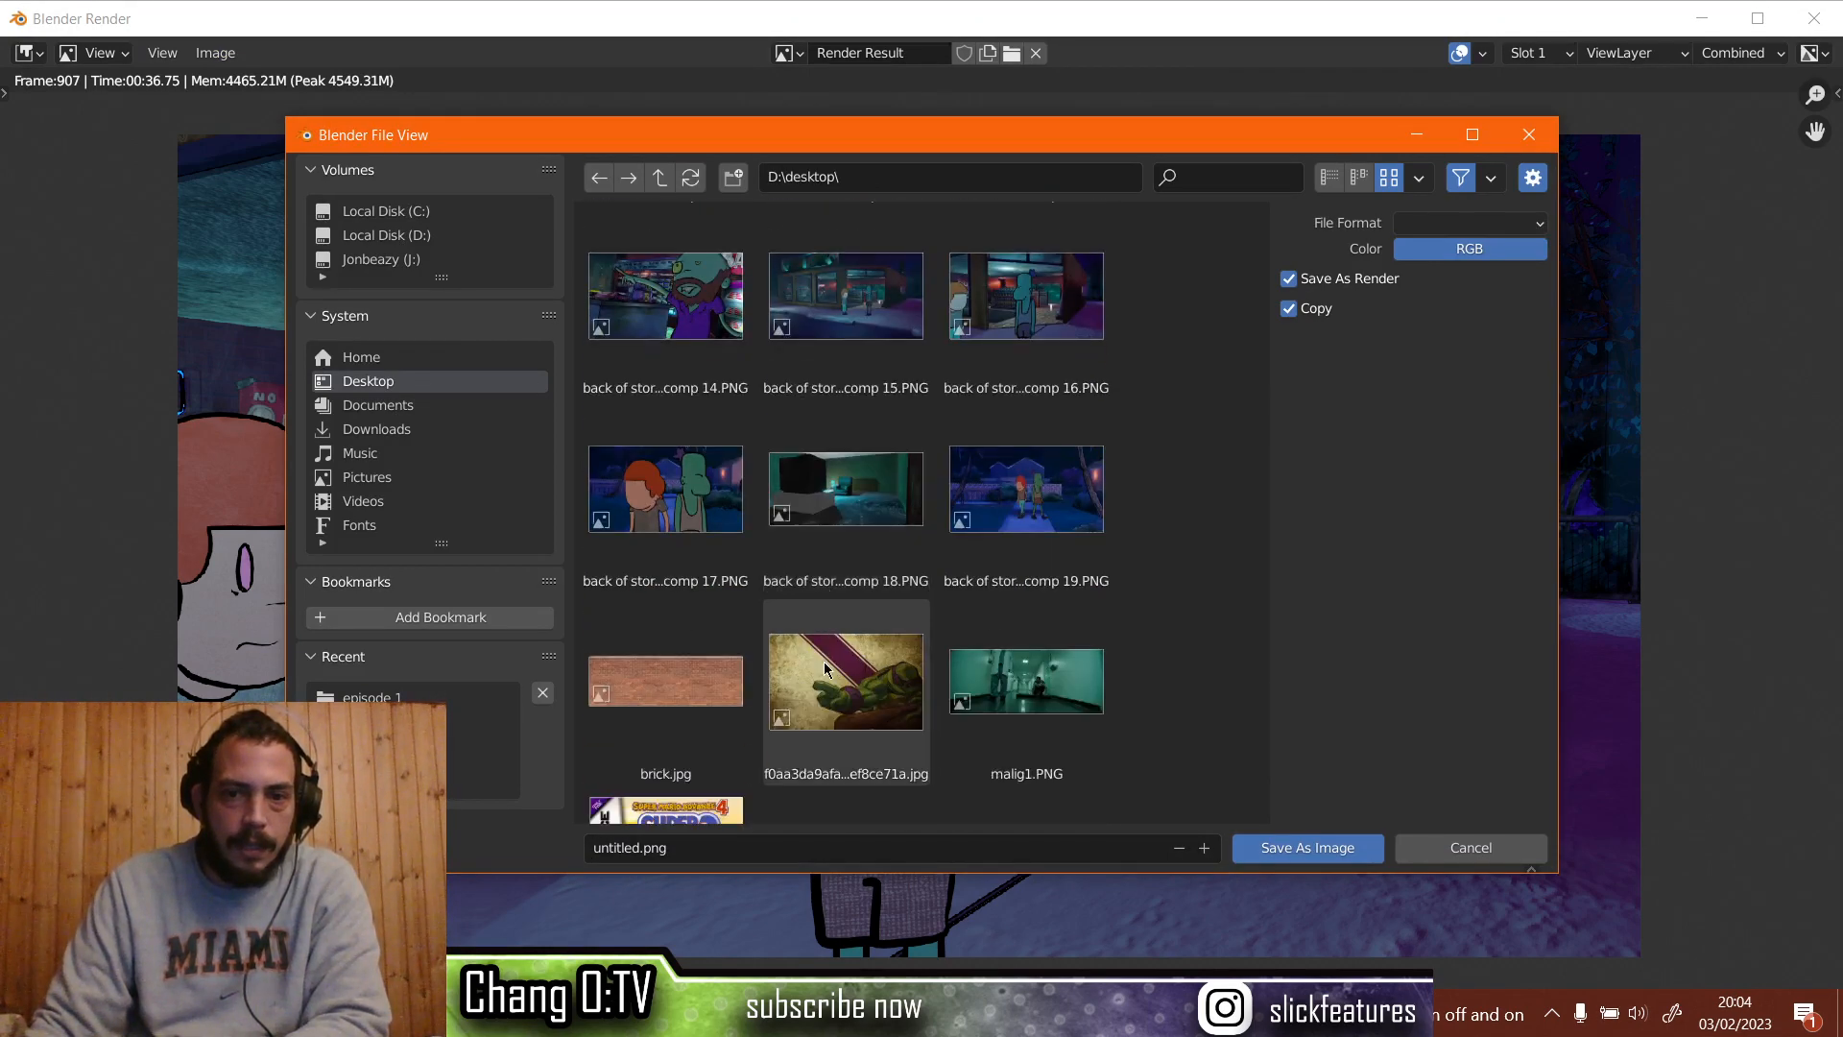
Reuse the name of the comp 19 image, renumber it to back of store shot comp 20.PNG, and save the render.
left_click(1019, 480)
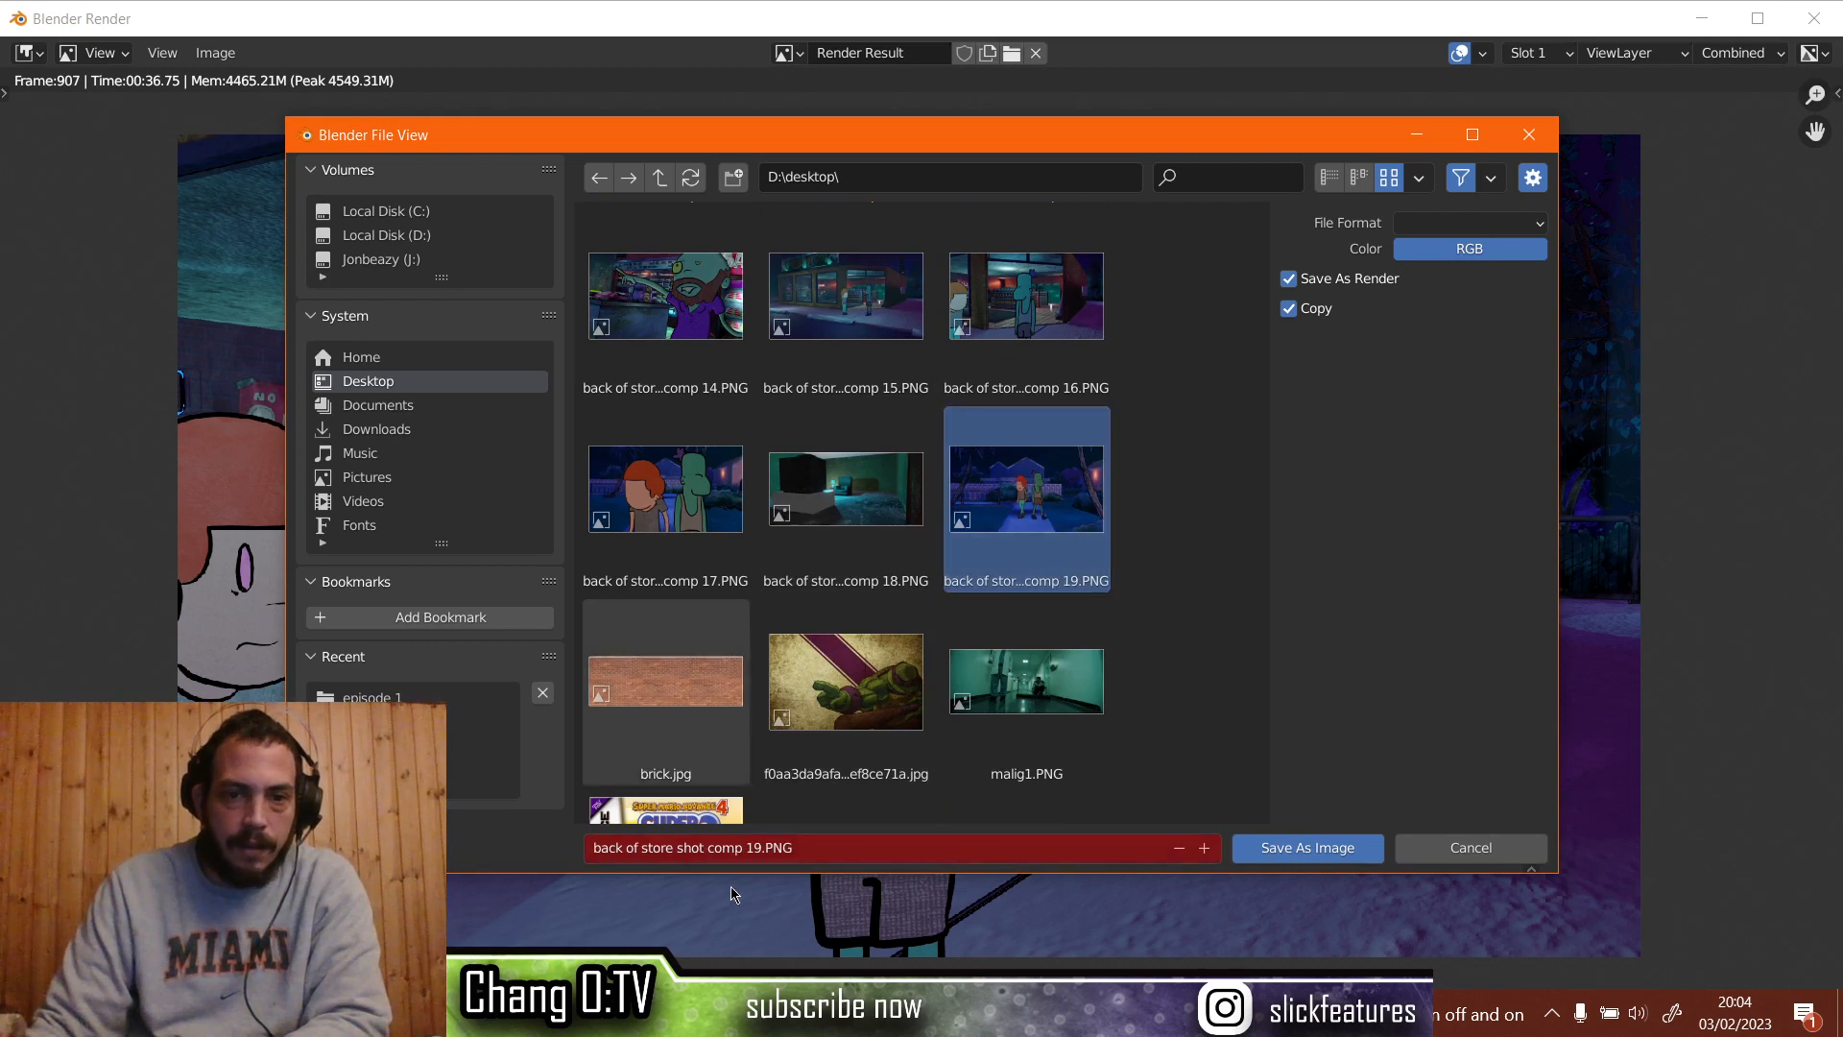
left_click(761, 843)
left_click(760, 846)
key("BackSpace")
key("BackSpace")
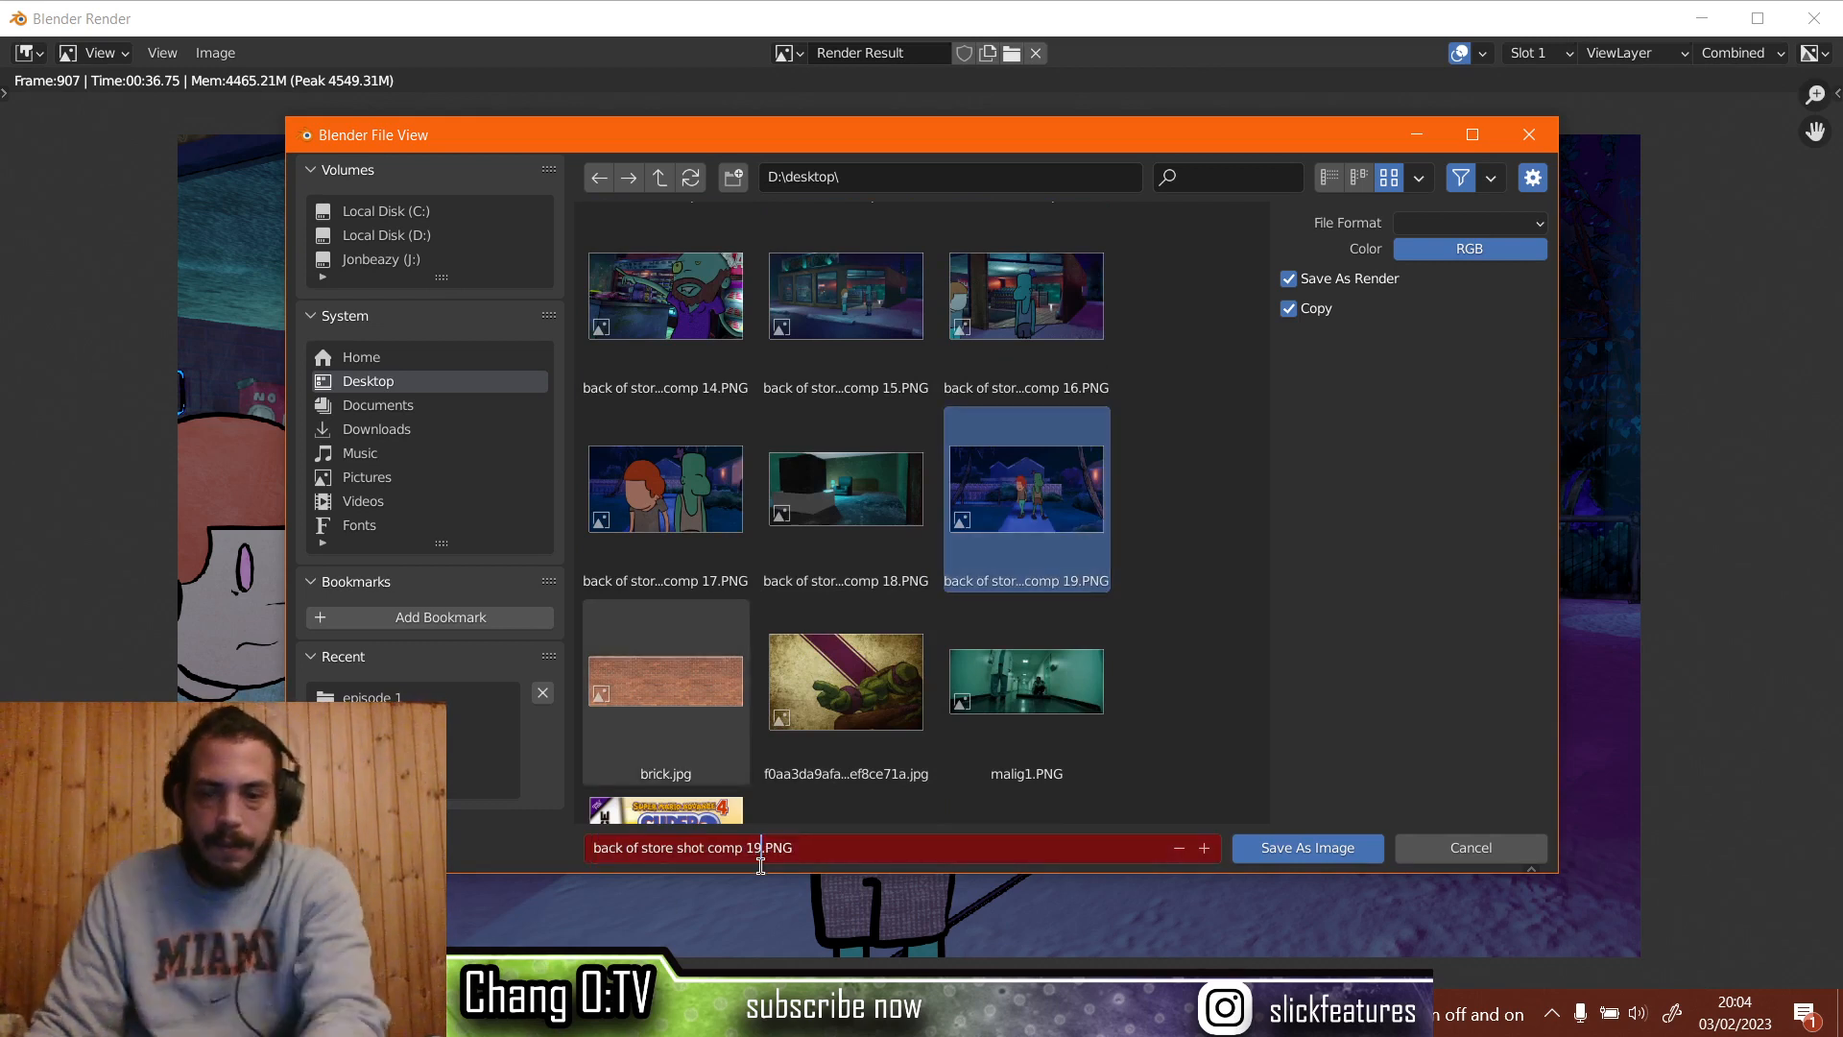
type("20")
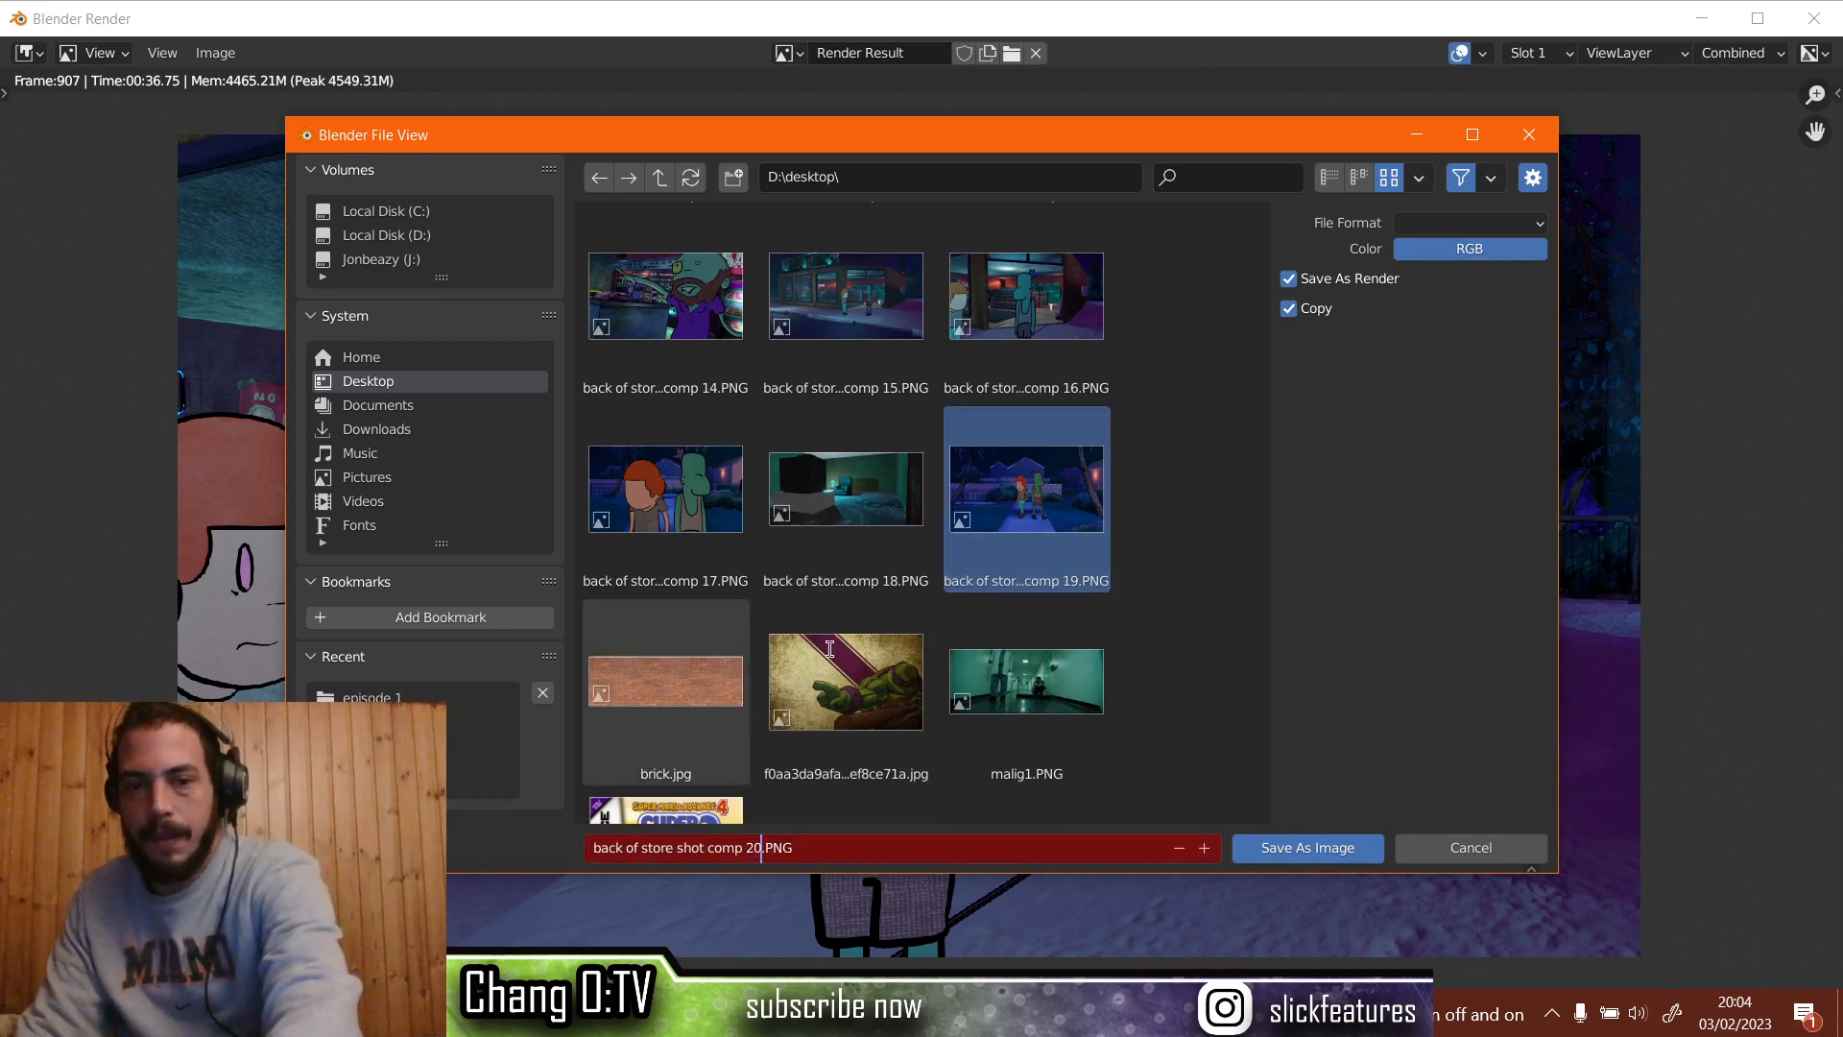
key("Return")
left_click(1257, 848)
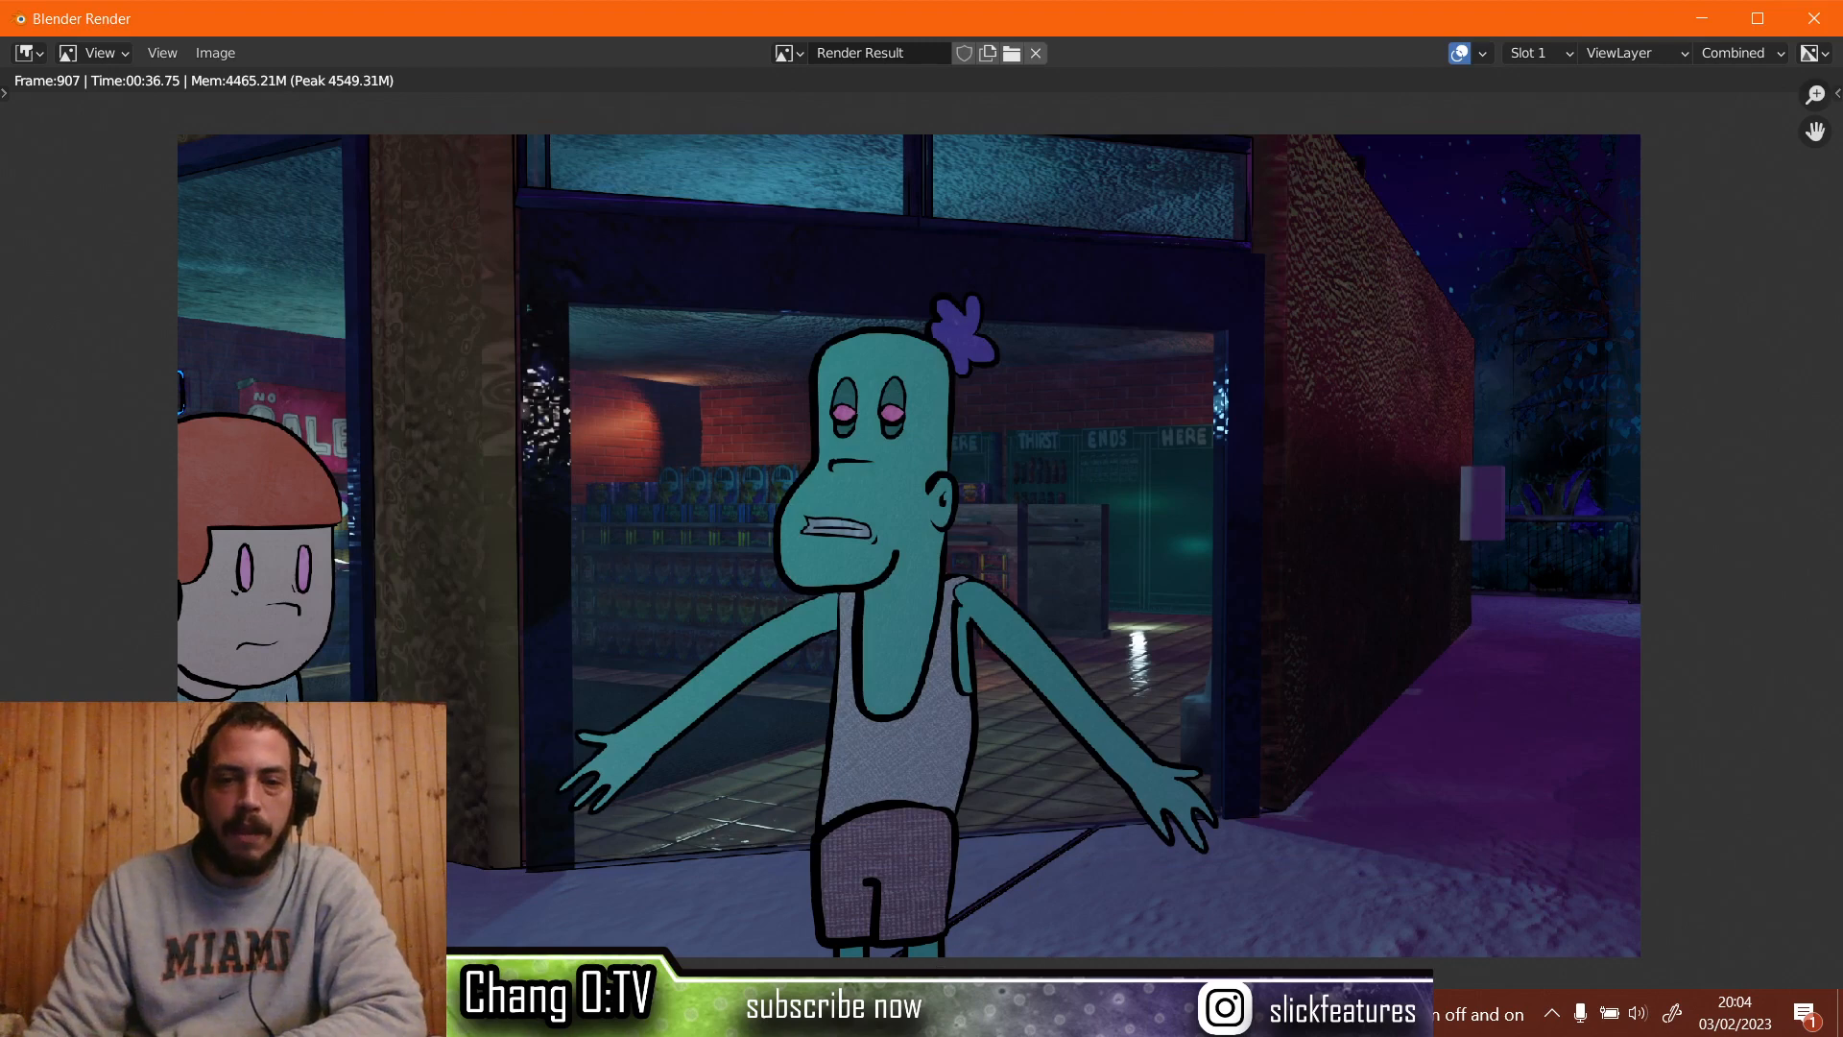
mouse_move(912, 1016)
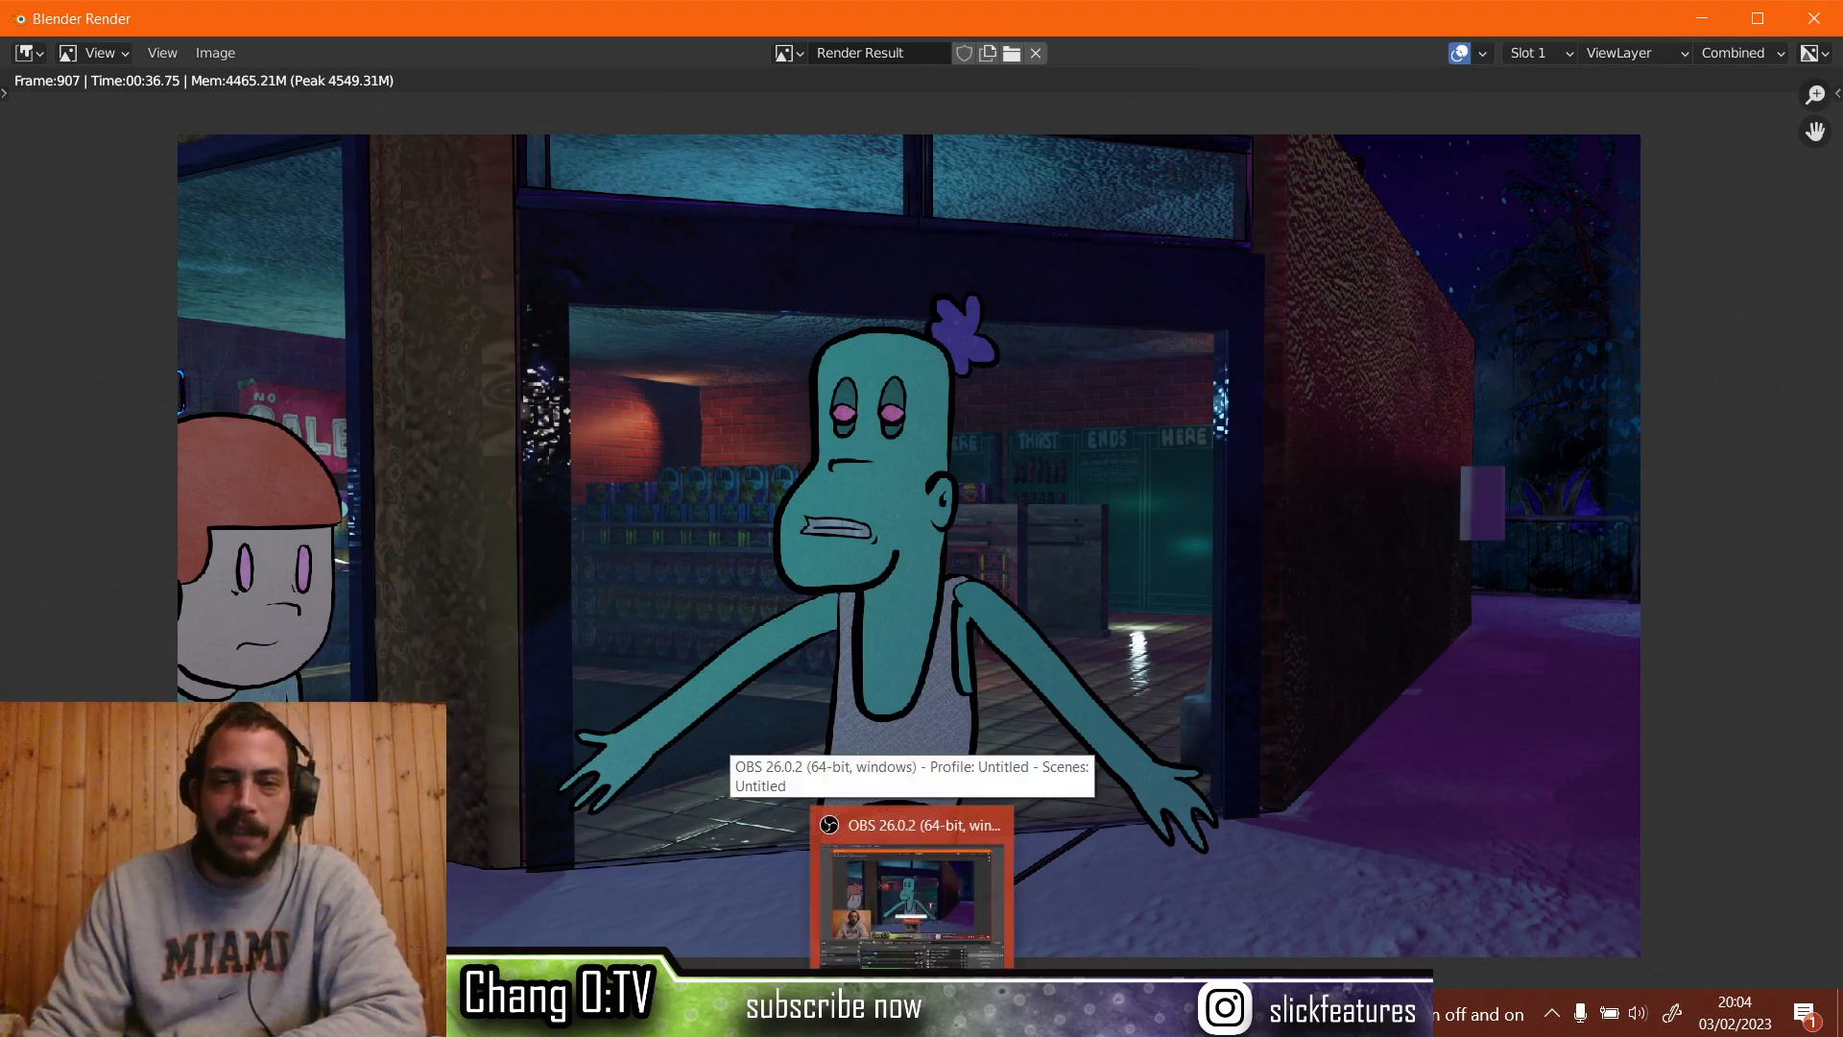